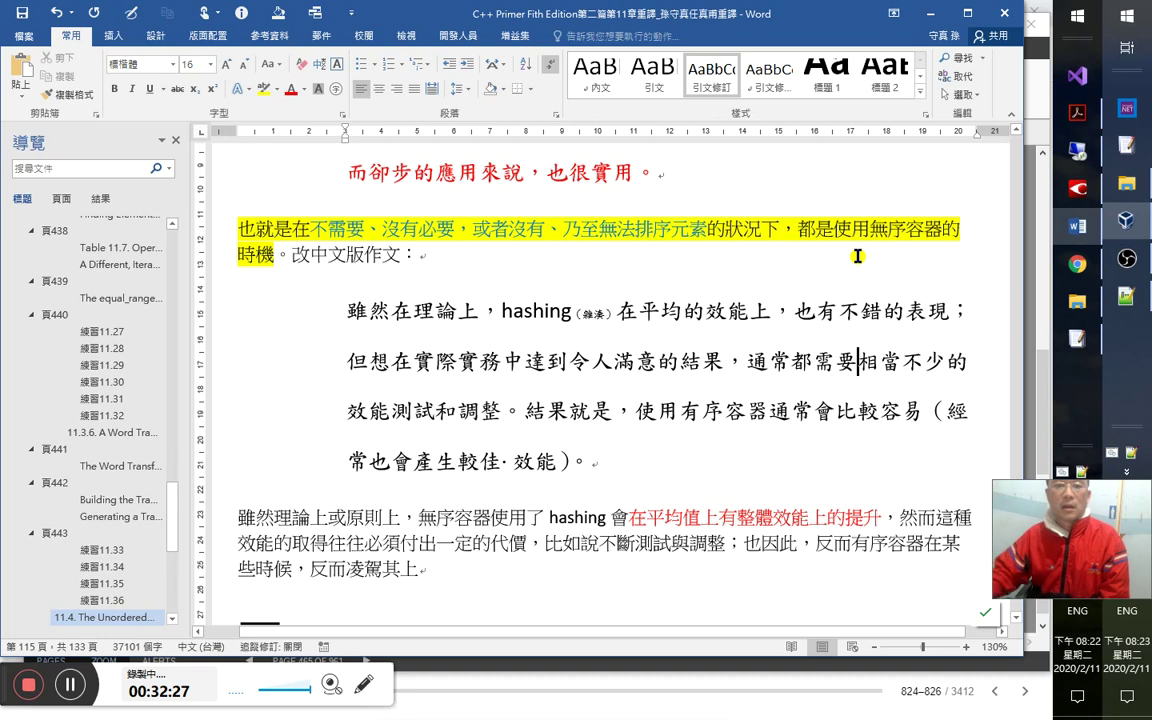
# Highlight the phrase 改中文版作文 in red.
pyautogui.click(857, 256)
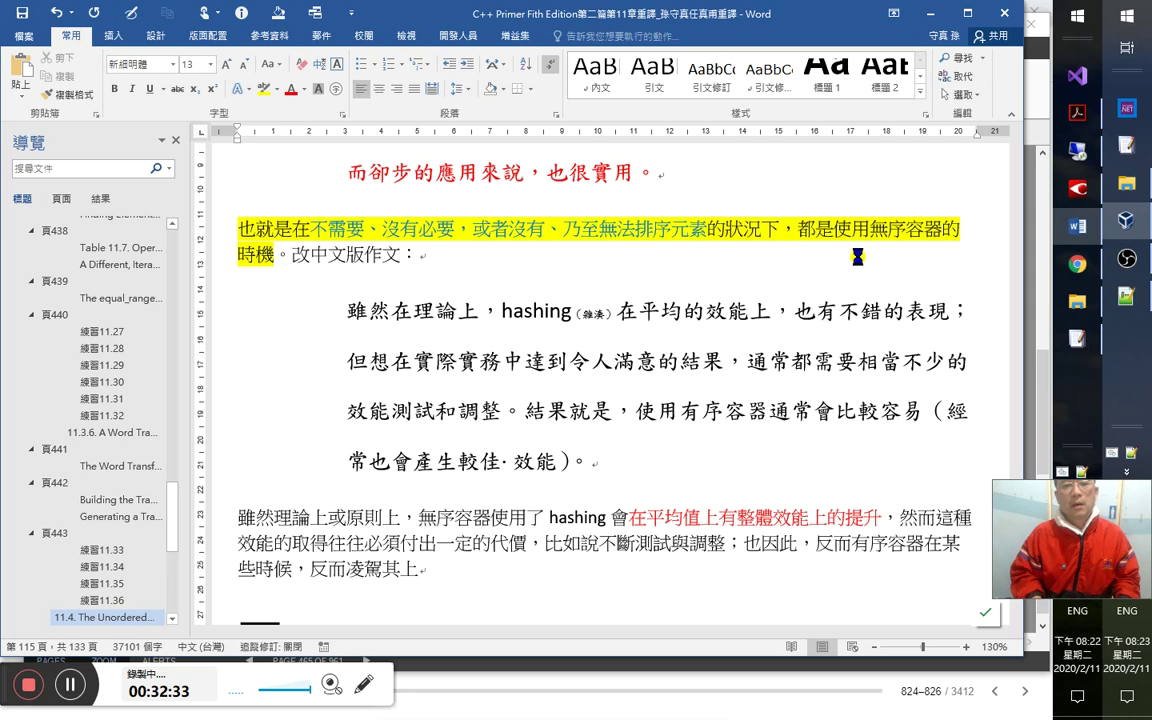
pyautogui.hotkey('shift', 'Left')
pyautogui.hotkey('shift', 'Left')
pyautogui.hotkey('shift', 'Left')
pyautogui.hotkey('shift', 'Left')
pyautogui.hotkey('shift', 'Left')
pyautogui.hotkey('shift', 'Left')
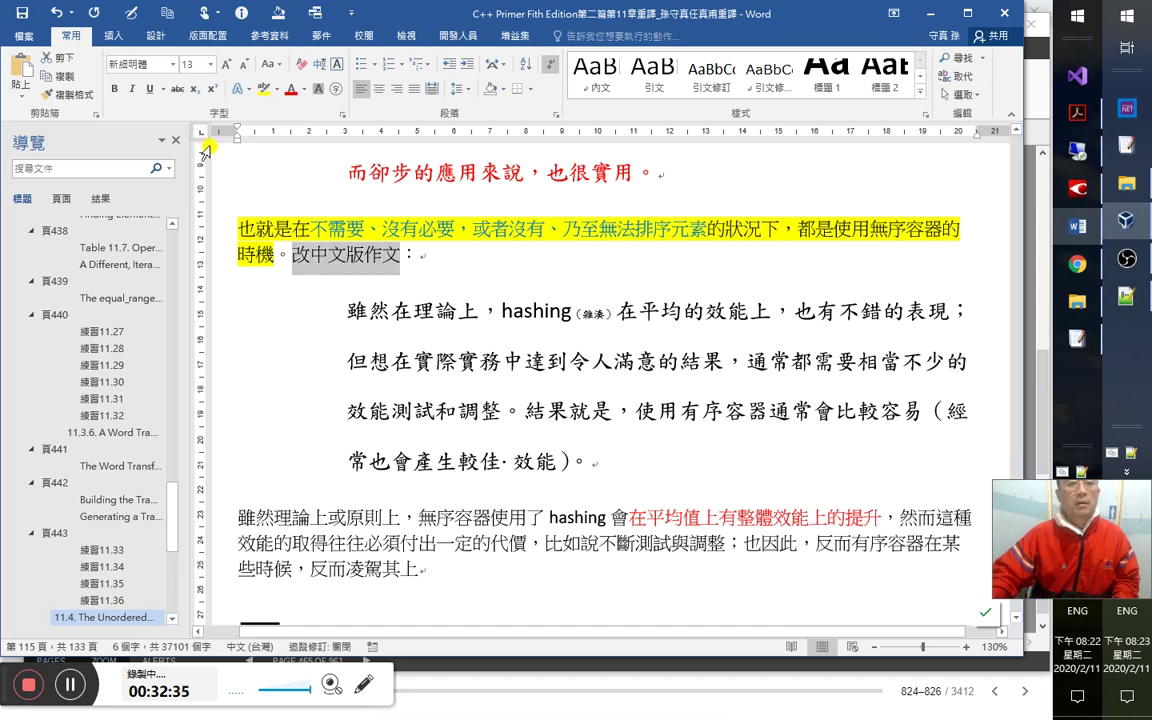
pyautogui.click(275, 89)
pyautogui.click(279, 147)
# Move the insertion point into the translated quote, then switch to File Explorer.
pyautogui.click(458, 362)
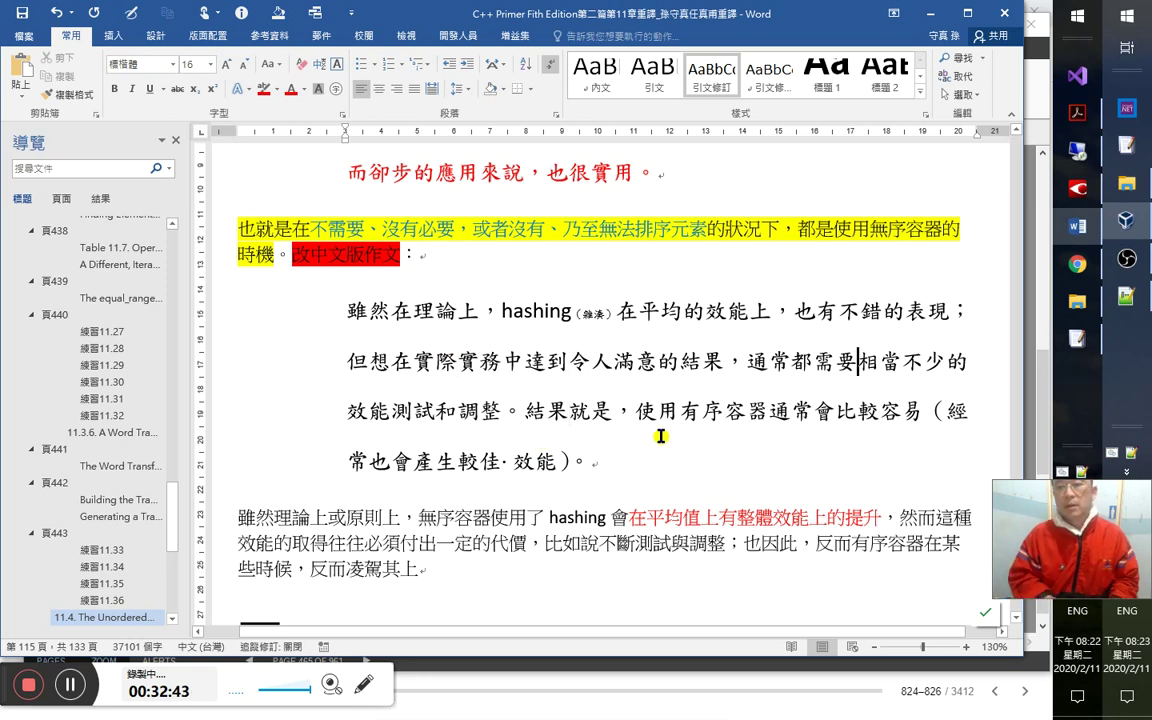
pyautogui.press('Down')
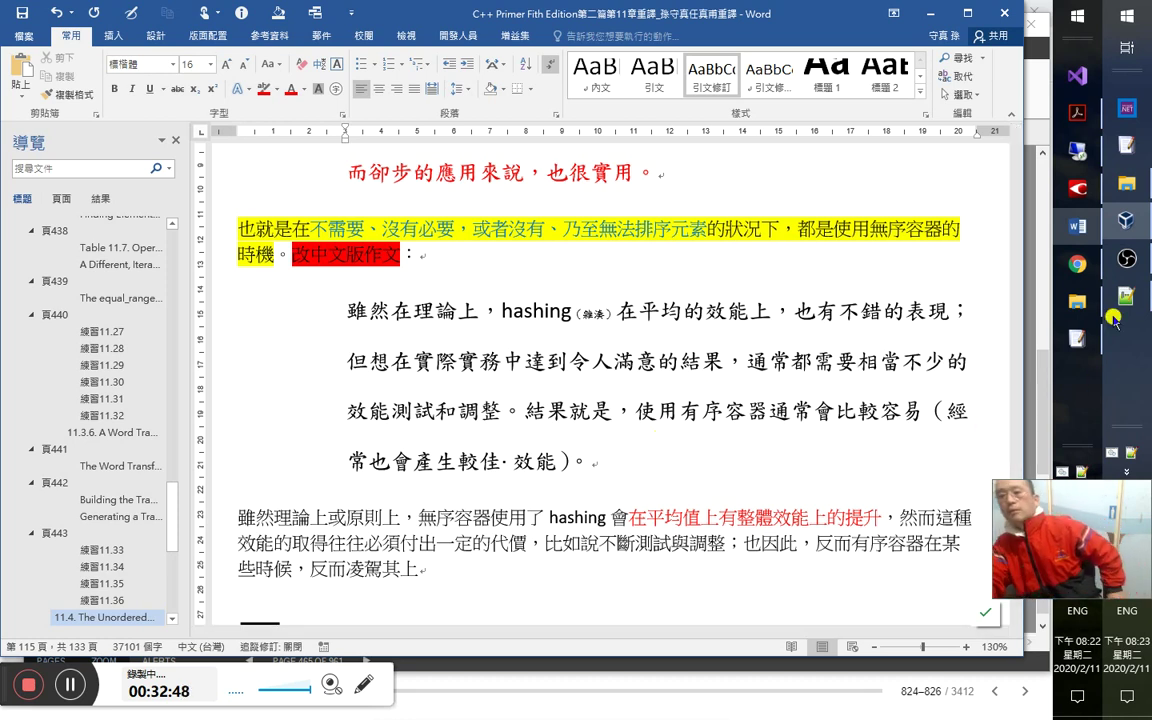
pyautogui.click(1127, 184)
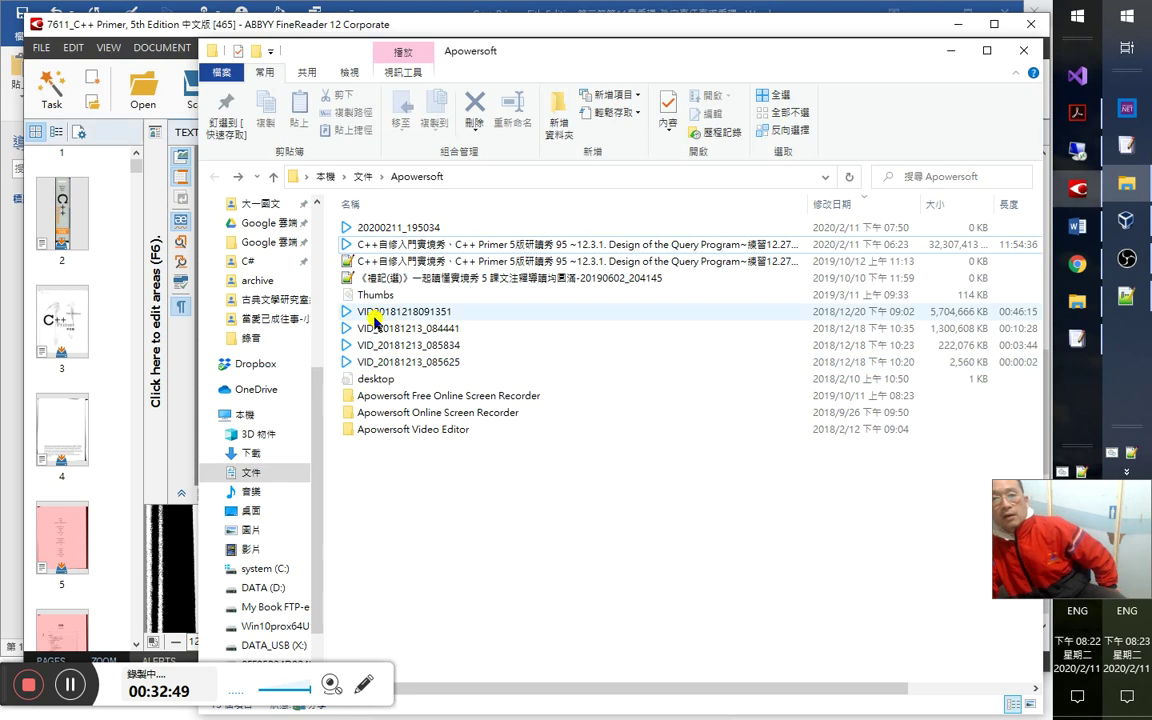
# In the 7611_C++ Primer folder, copy the Google Drive link for page image _000443.
pyautogui.scroll(5, 310, 265)
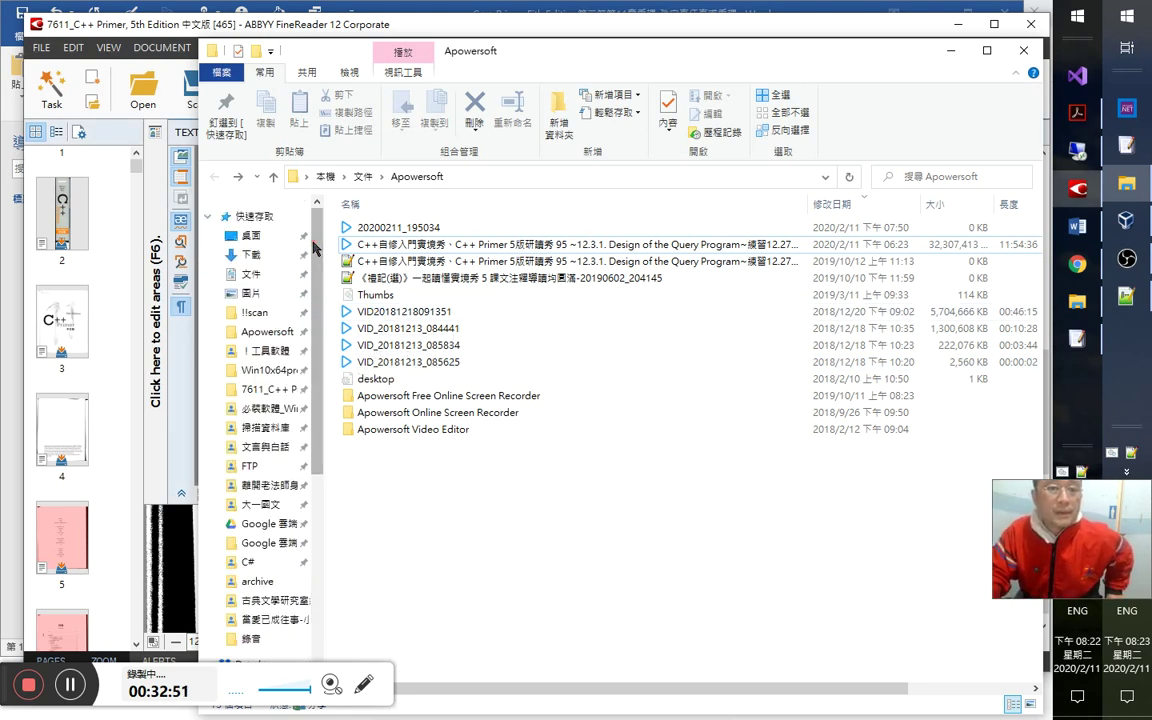
pyautogui.click(279, 391)
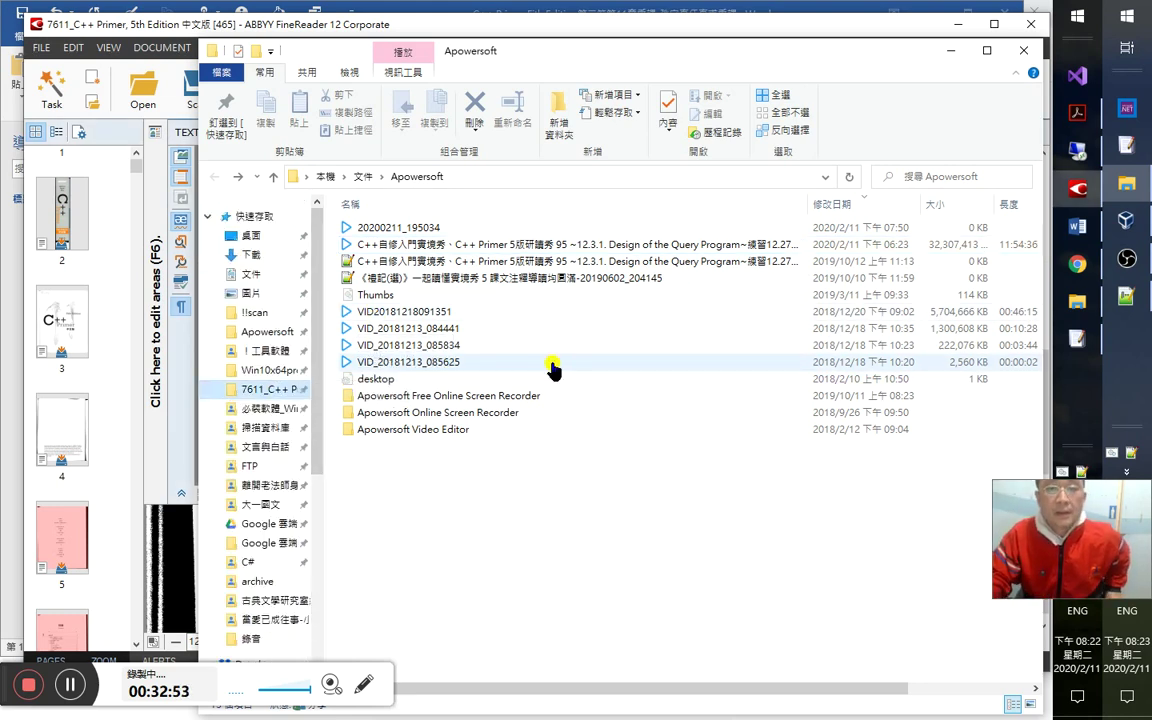
pyautogui.click(537, 398)
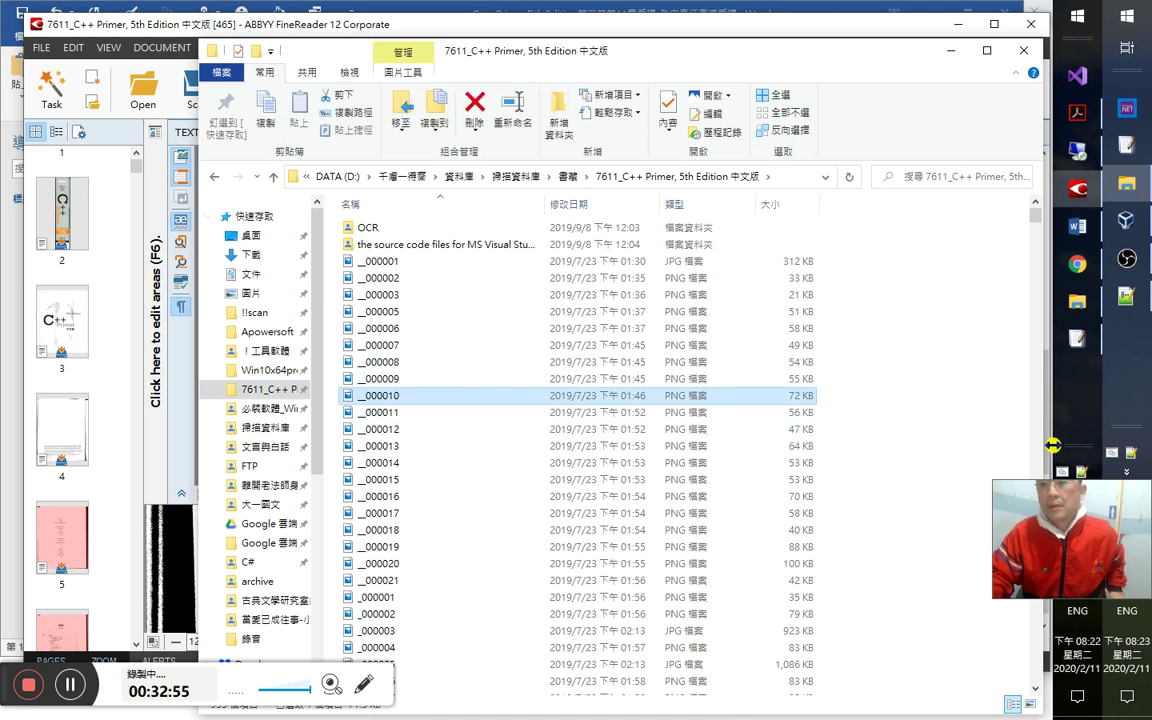
pyautogui.click(1034, 467)
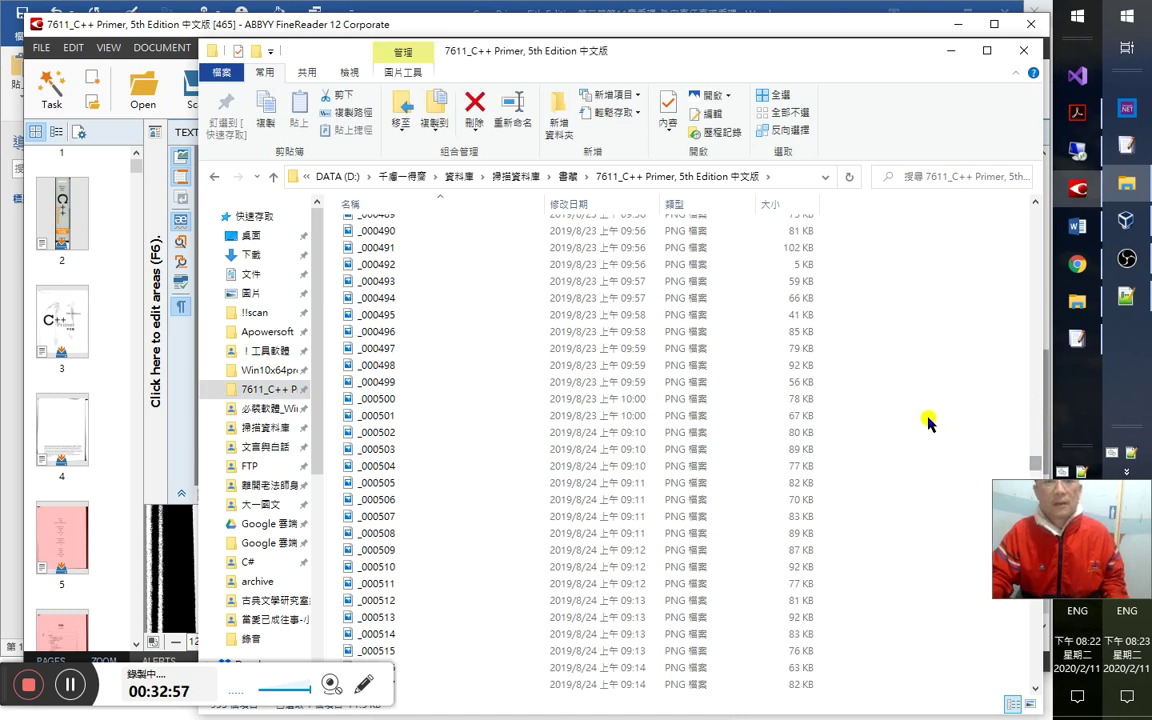
pyautogui.click(1034, 444)
pyautogui.scroll(4, 450, 330)
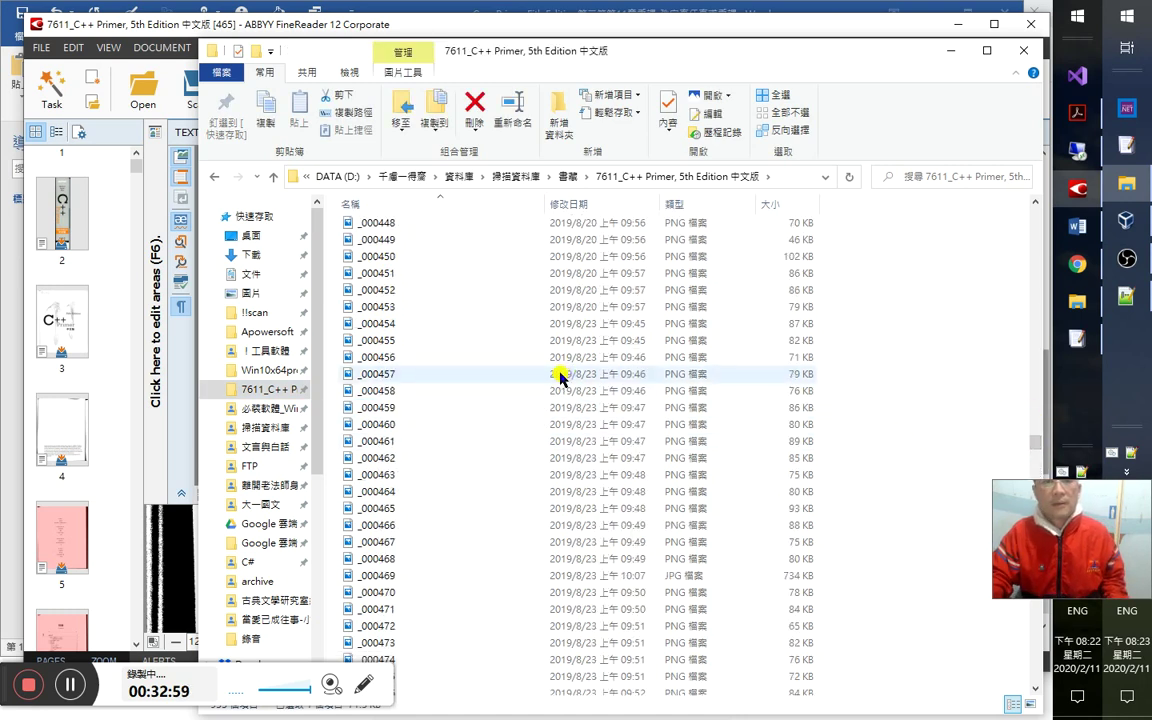
pyautogui.click(396, 290)
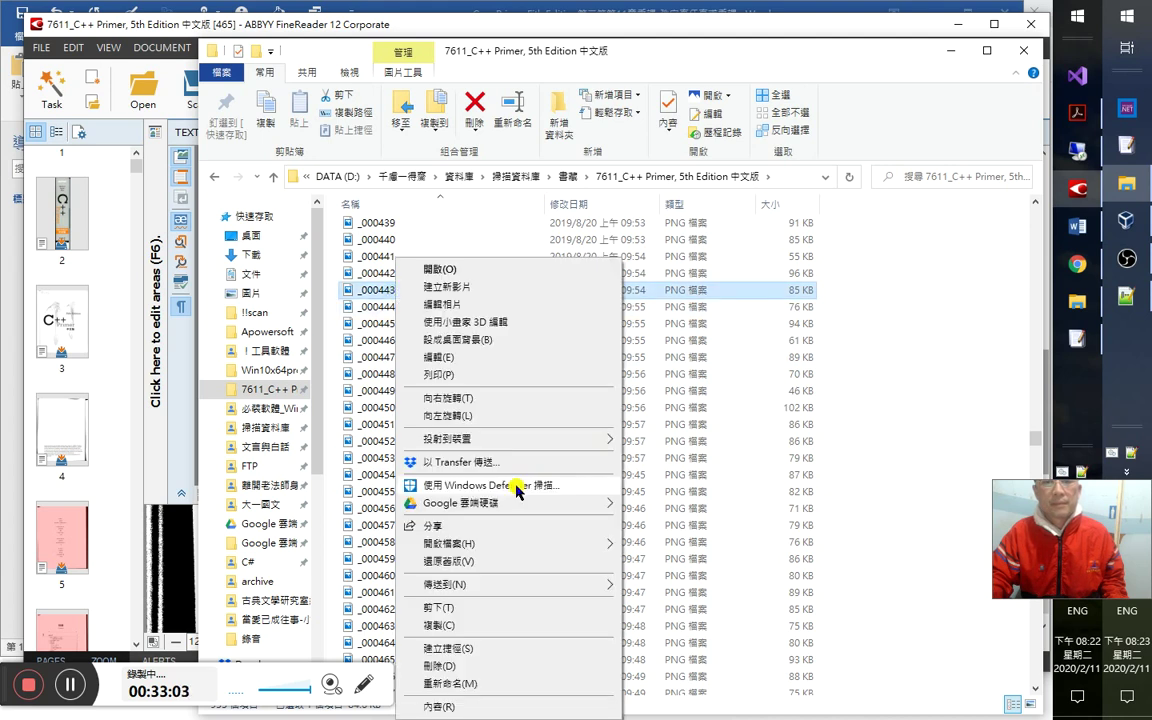
pyautogui.moveTo(530, 508)
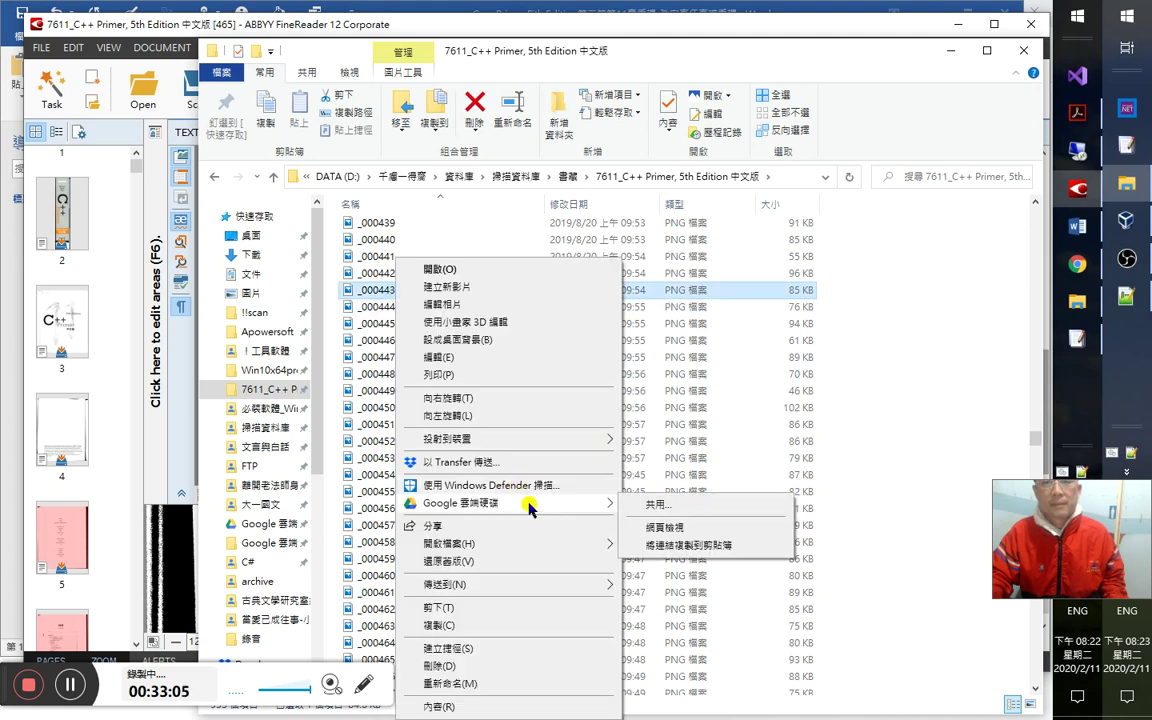
pyautogui.click(680, 545)
pyautogui.click(1077, 265)
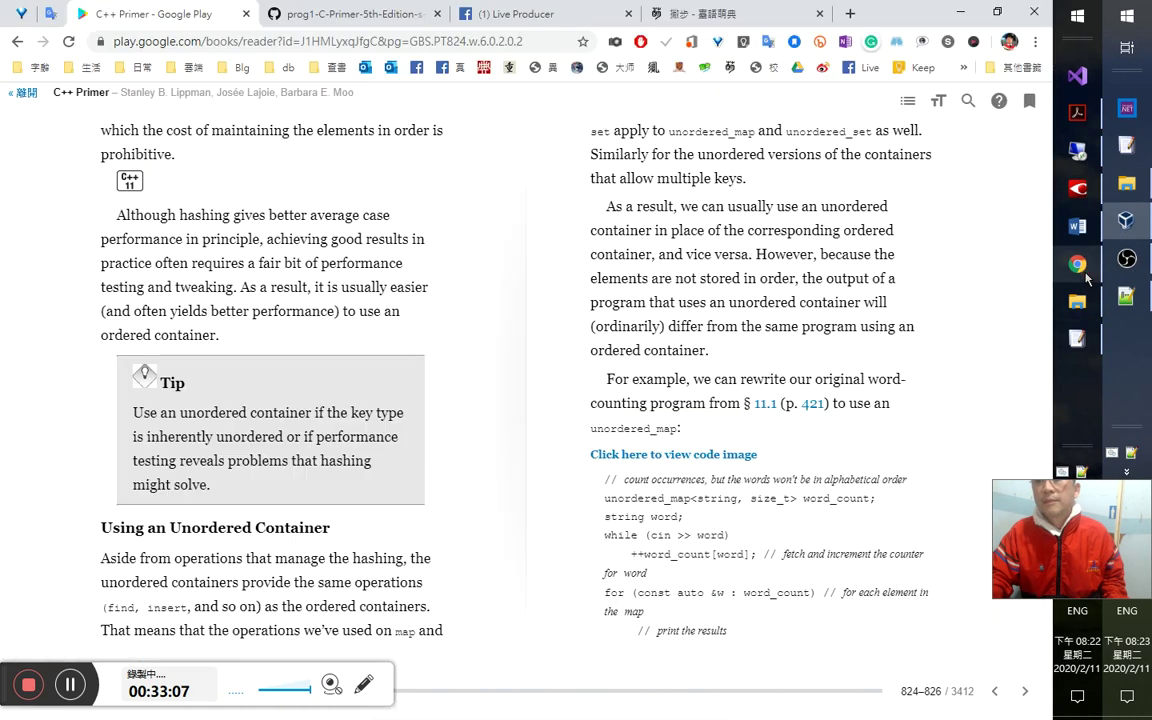
# Link 中文版 in 改中文版作文 to the _000443 Drive image and save the notes.
pyautogui.hotkey('alt', 'Tab')
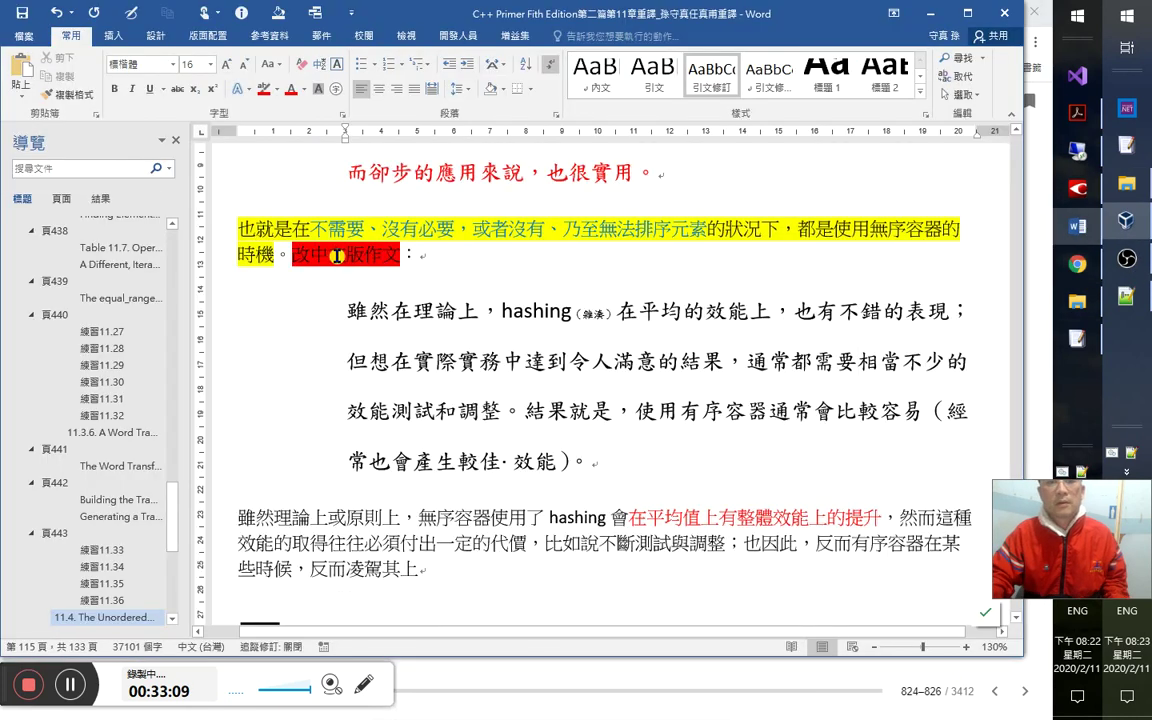
pyautogui.doubleClick(377, 254)
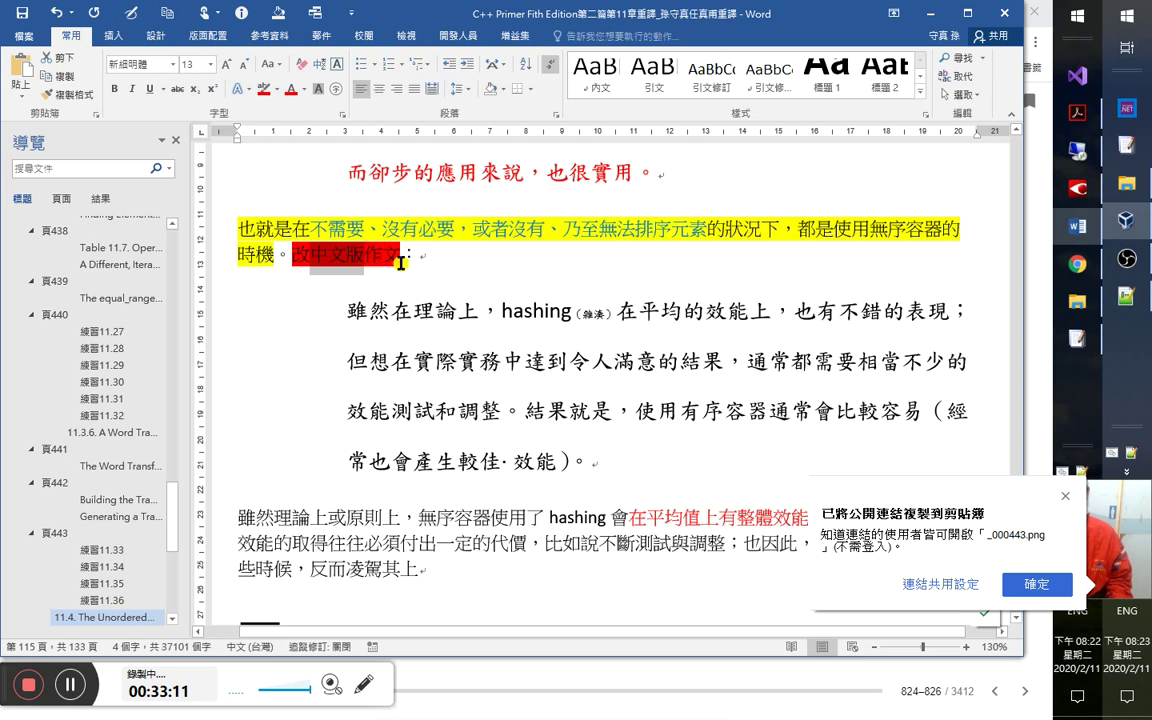
pyautogui.hotkey('shift', 'Left')
pyautogui.hotkey('shift', 'Left')
pyautogui.hotkey('shift', 'Left')
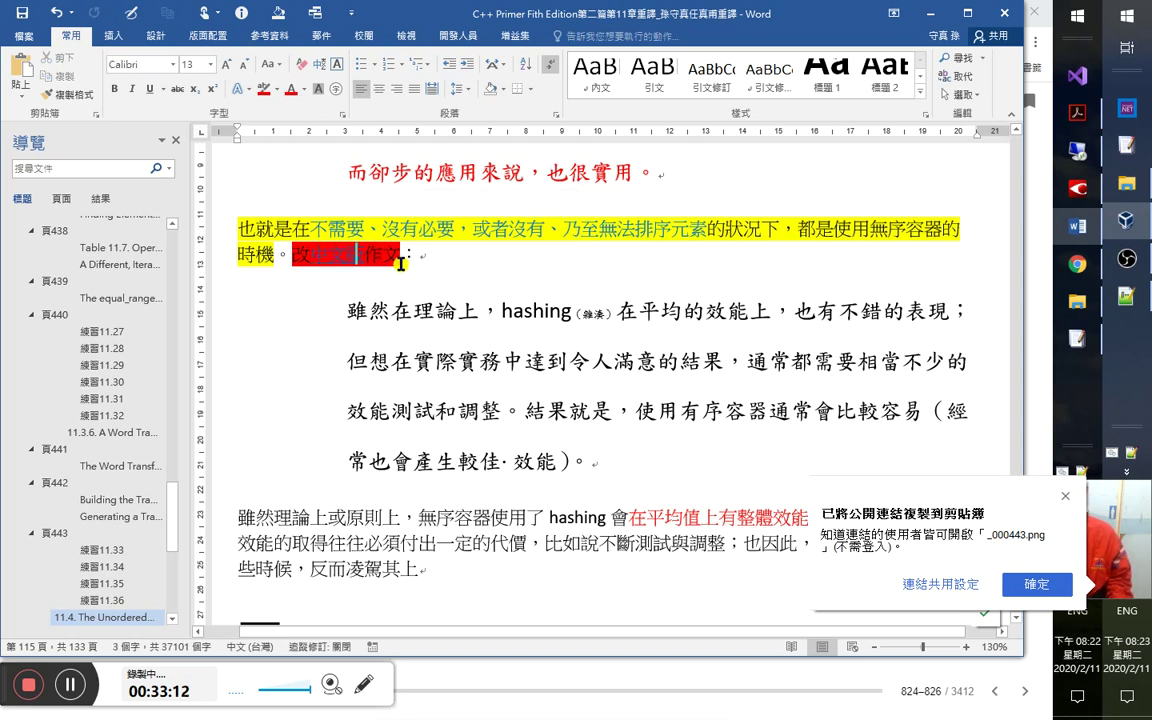
pyautogui.click(339, 257)
pyautogui.click(22, 13)
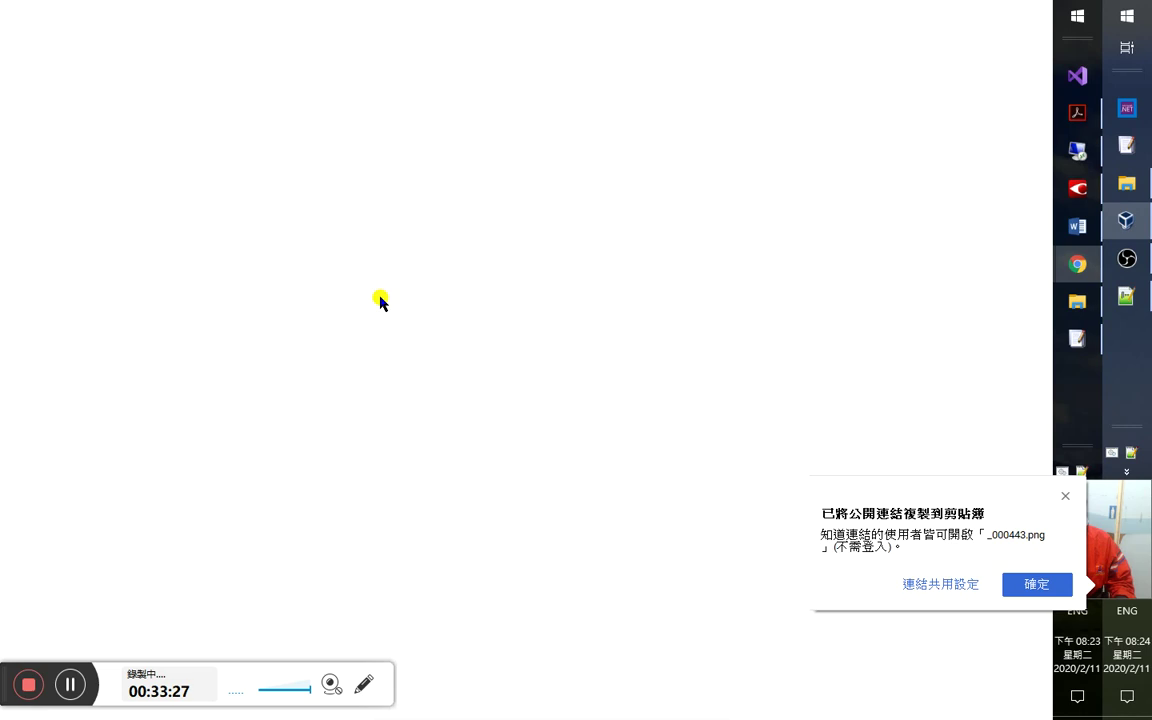
# Check that the copied link opens the _000443.png scan of section 11.4, then close the incognito window.
pyautogui.hotkey('ctrl', 'v')
pyautogui.press('Return')
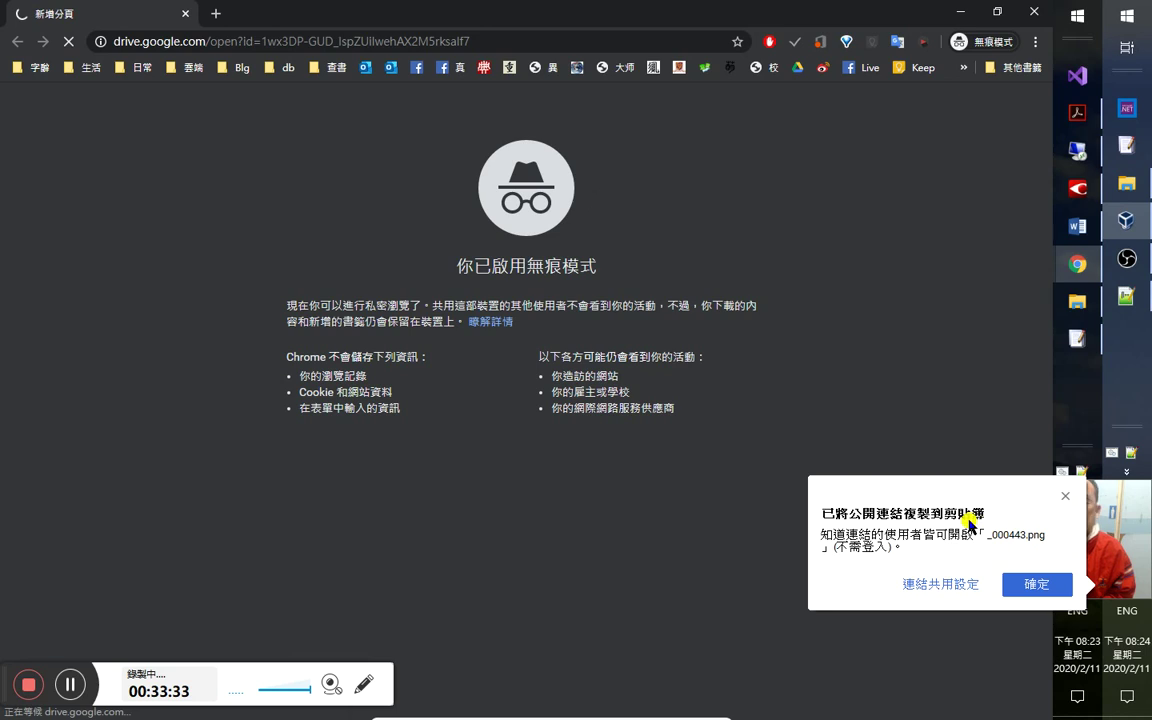
pyautogui.click(1025, 590)
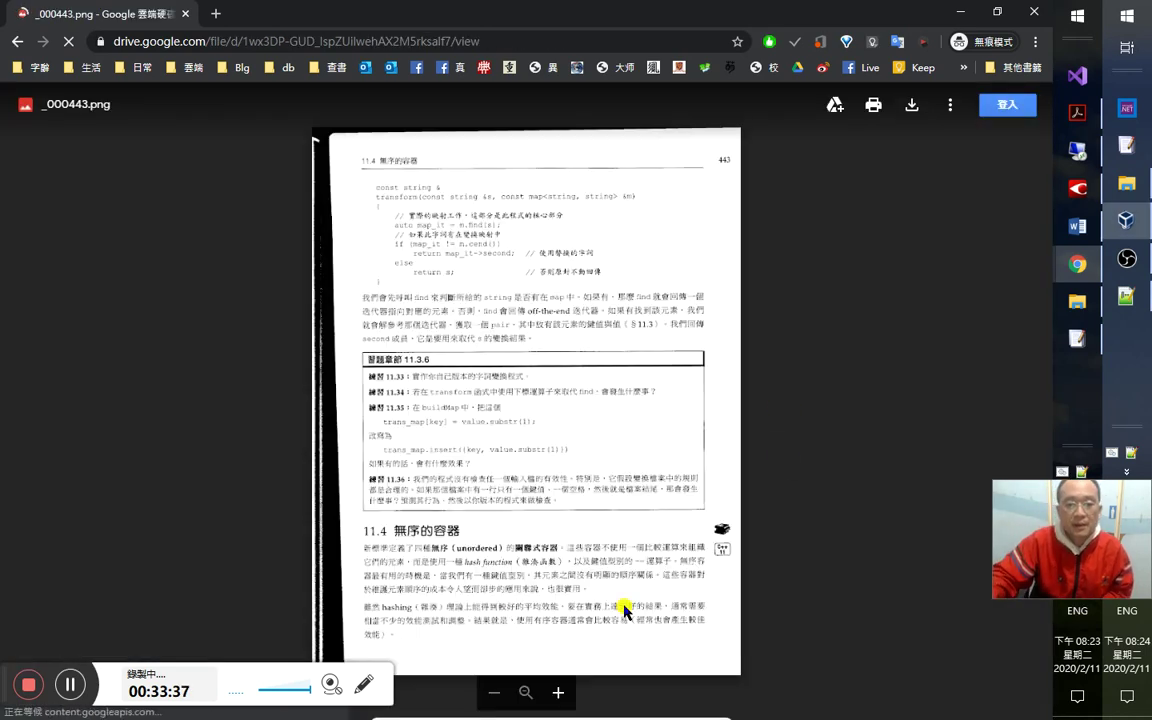
pyautogui.scroll(2, 473, 604)
pyautogui.scroll(2, 530, 605)
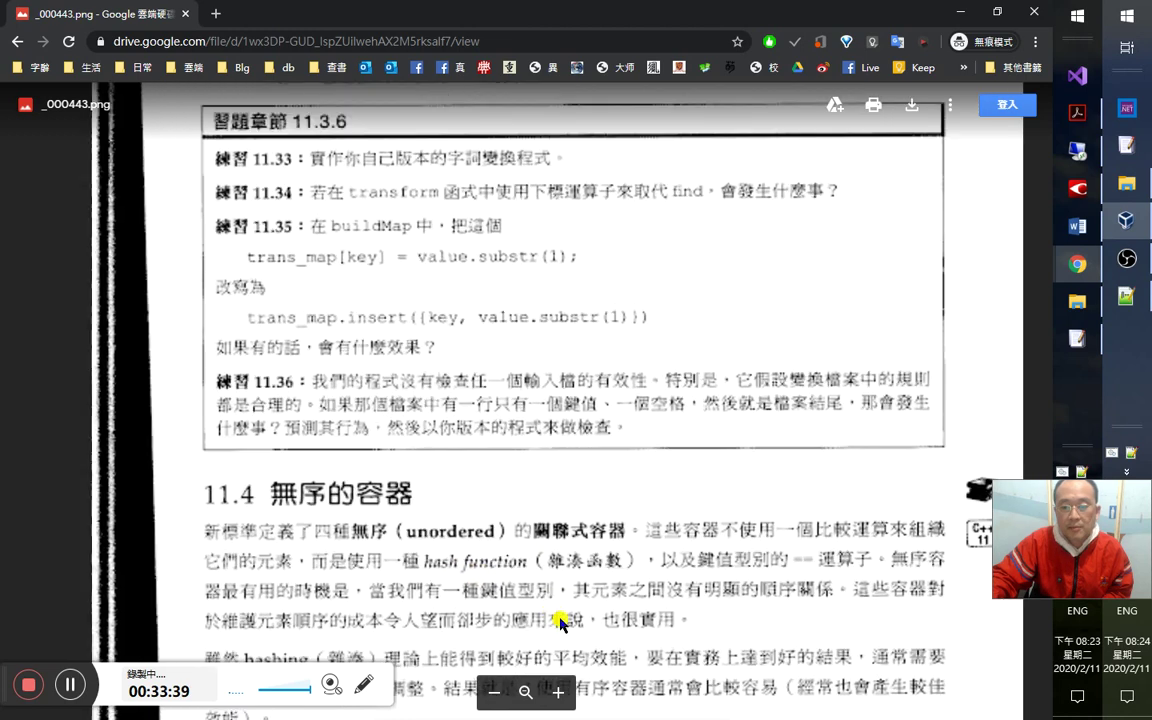
pyautogui.scroll(-3, 692, 465)
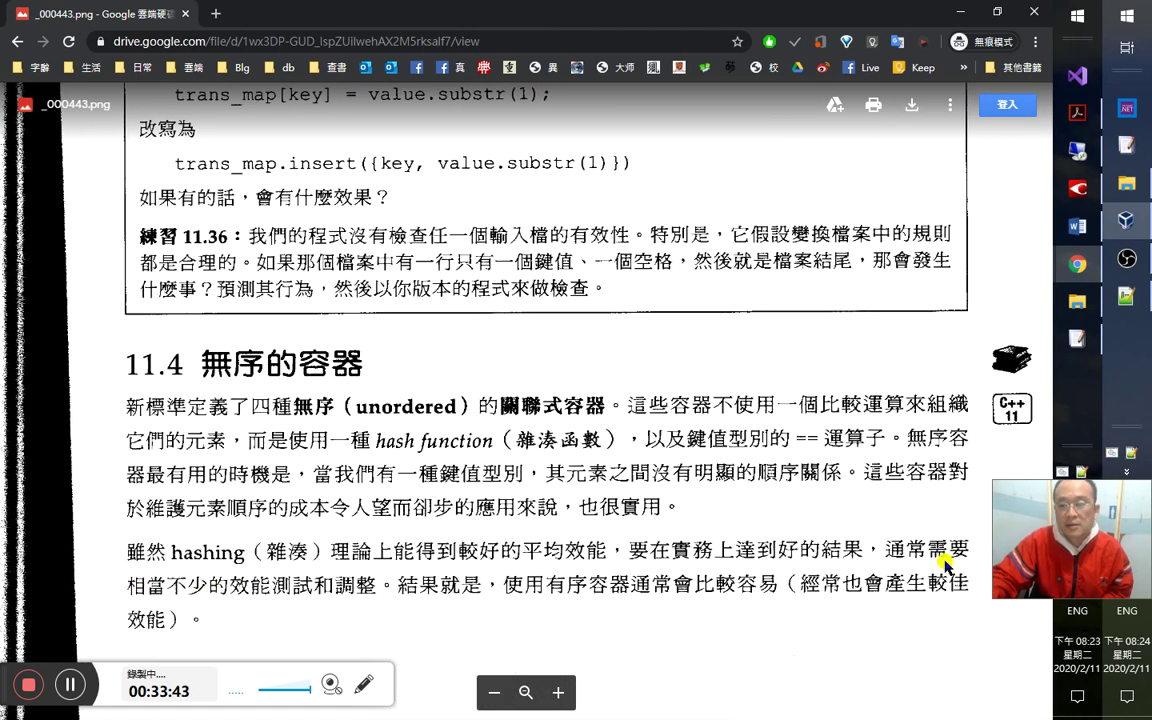
pyautogui.click(1033, 16)
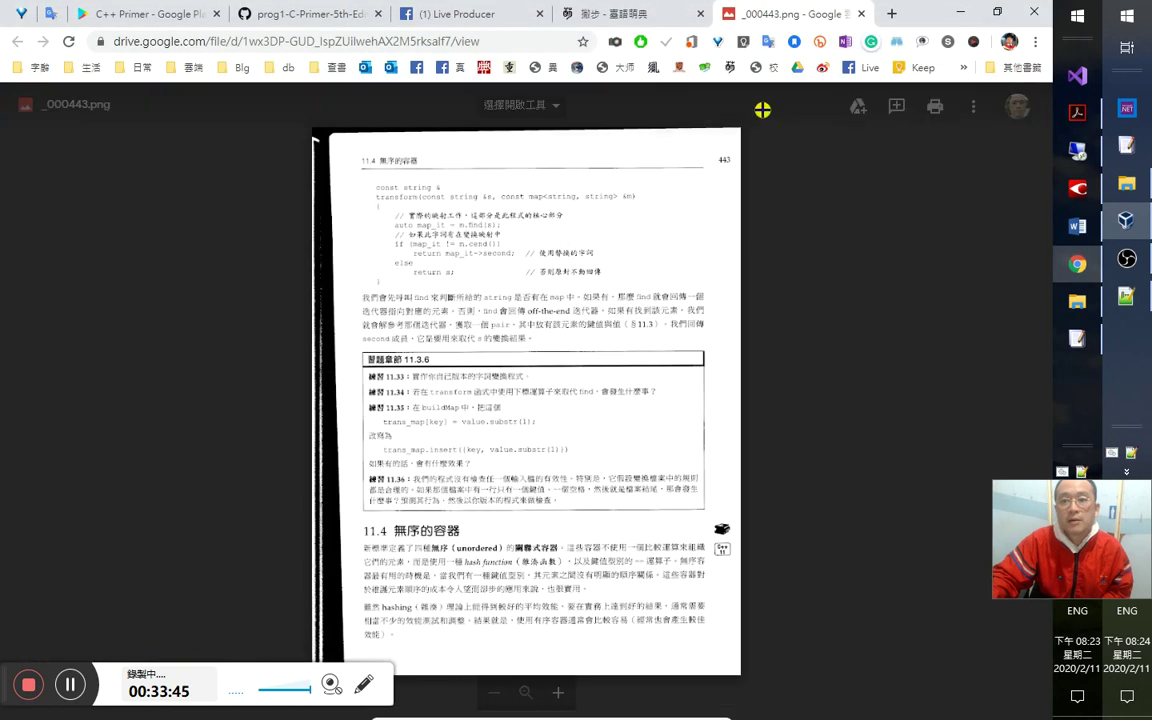
# Close the Drive tab, revisit the C++ Primer book tab, and return to the Word quote block.
pyautogui.hotkey('ctrl', 'w')
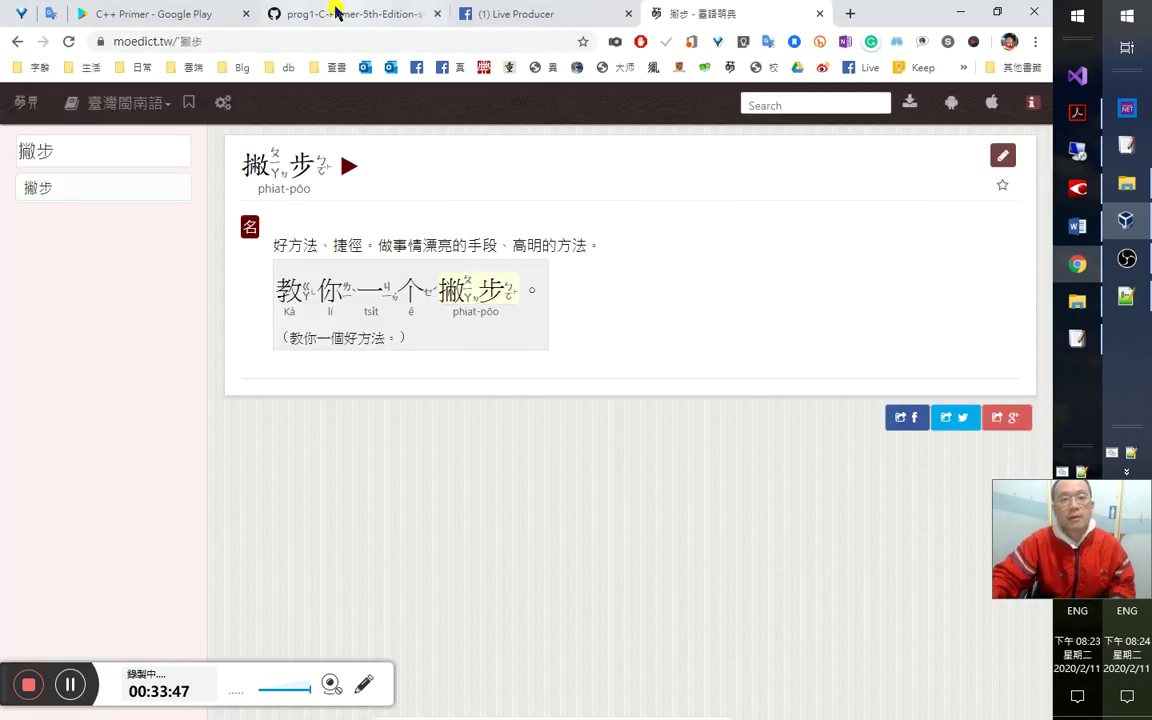
pyautogui.click(188, 20)
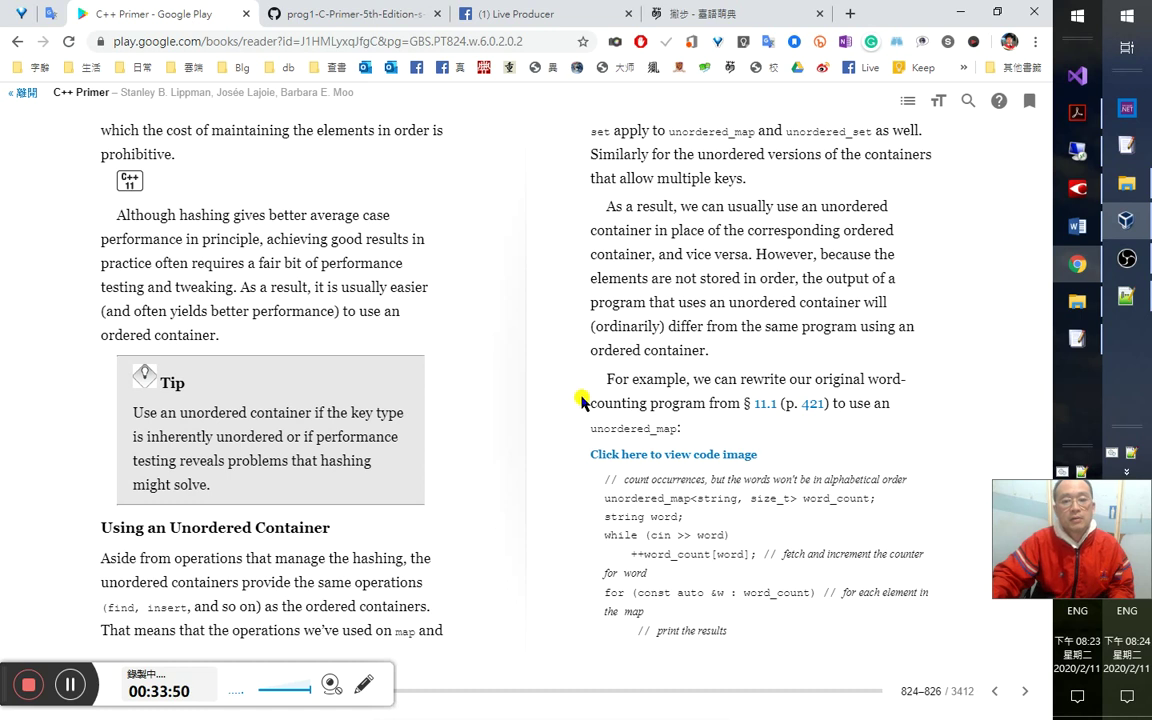
pyautogui.hotkey('alt', 'Tab')
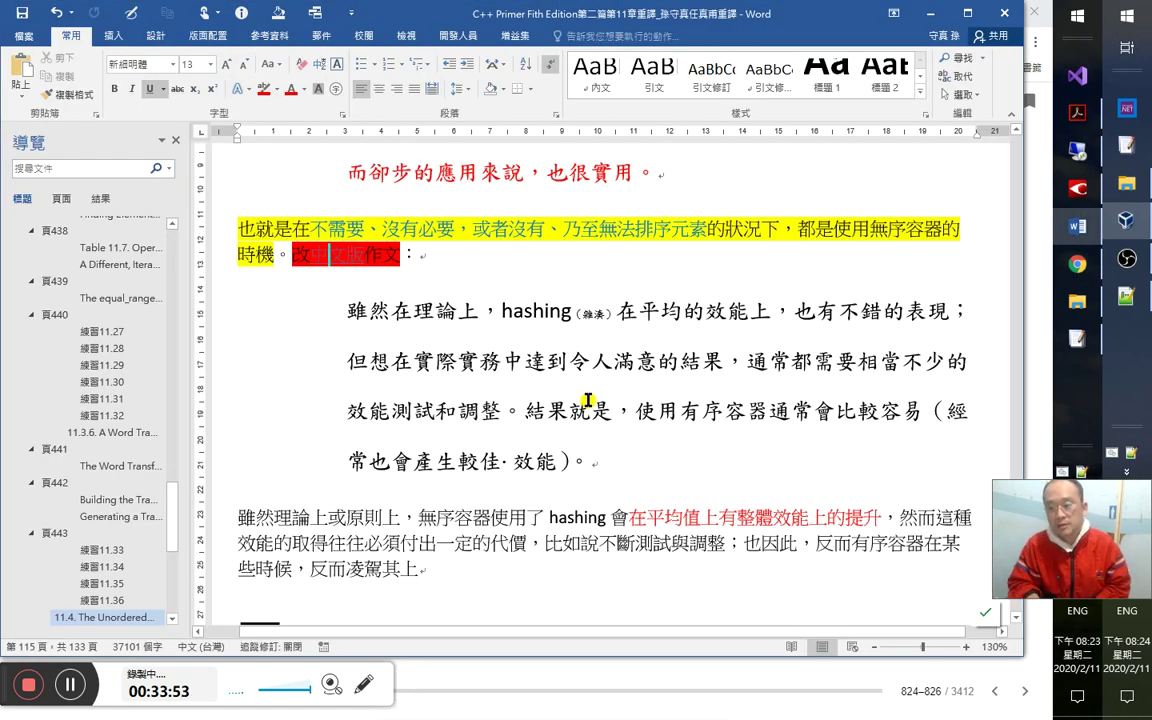
pyautogui.press('Down')
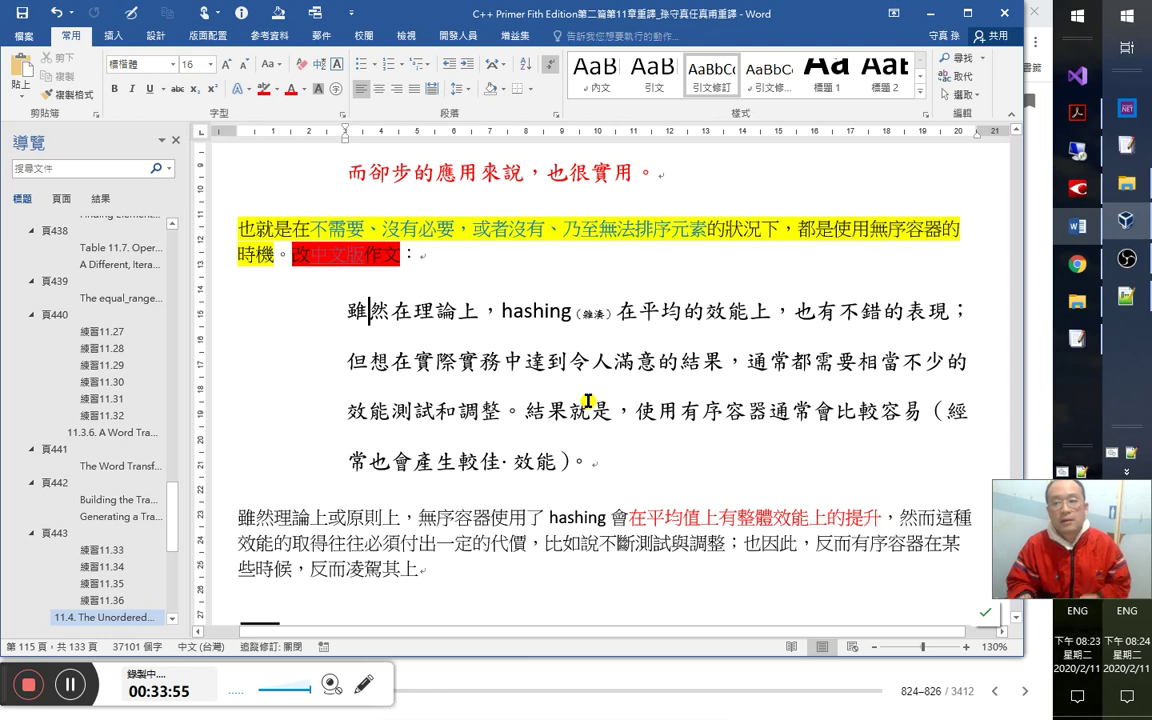
# Go to the 古文共欣賞(文言文學堂) Facebook group and find the Wenyan IDE post.
pyautogui.hotkey('alt', 'Tab')
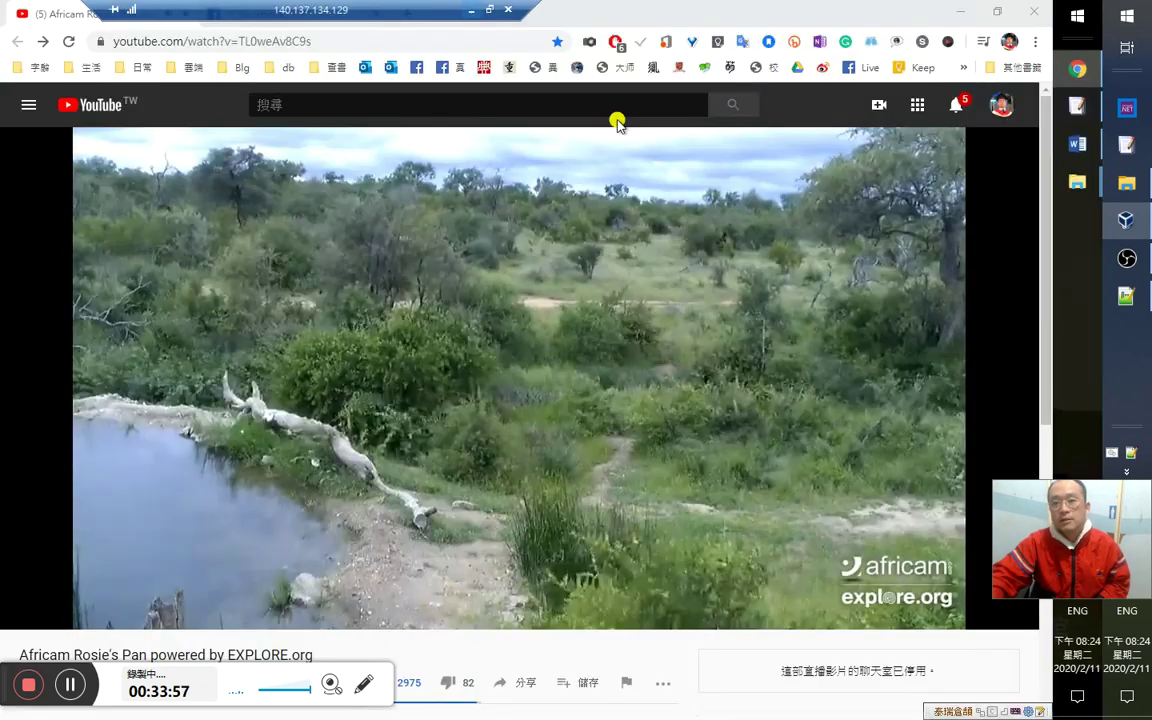
pyautogui.hotkey('alt', 'Tab')
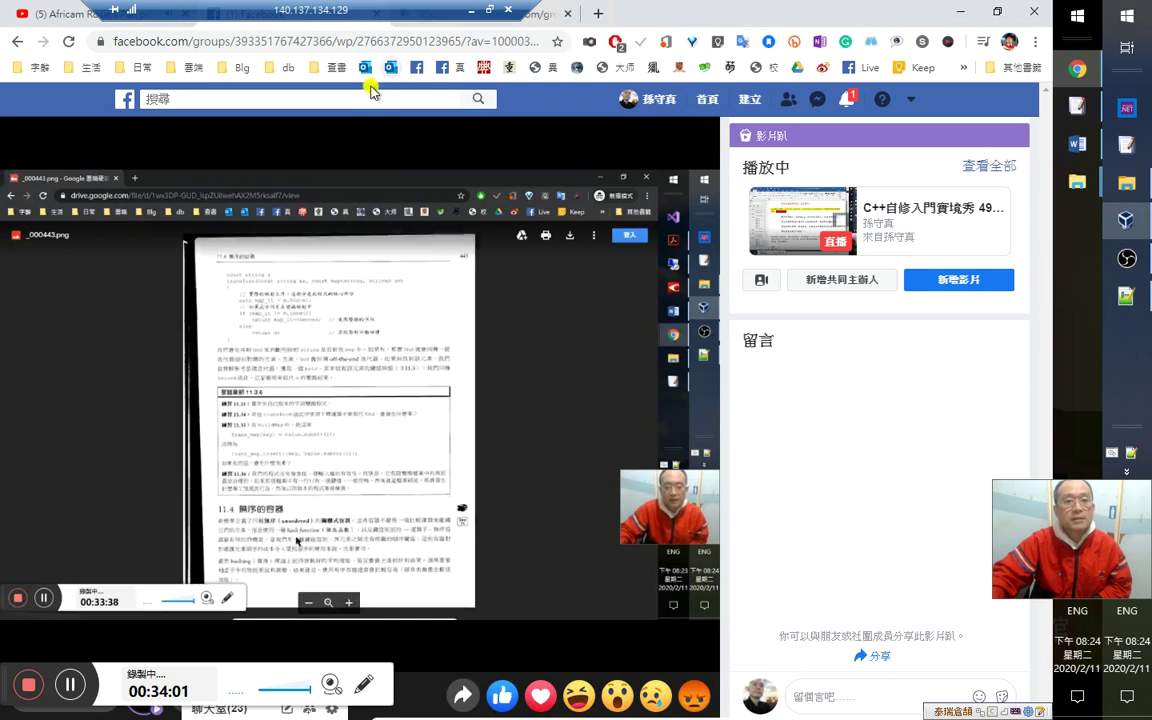
pyautogui.click(445, 13)
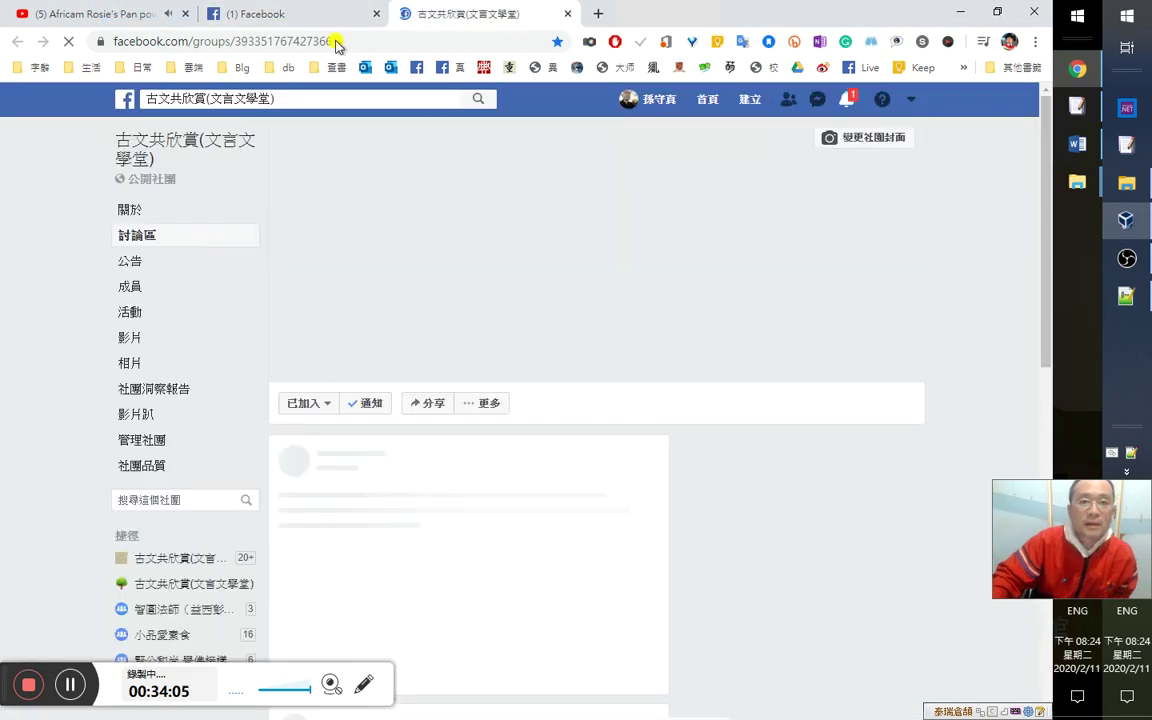
pyautogui.click(331, 17)
pyautogui.click(425, 17)
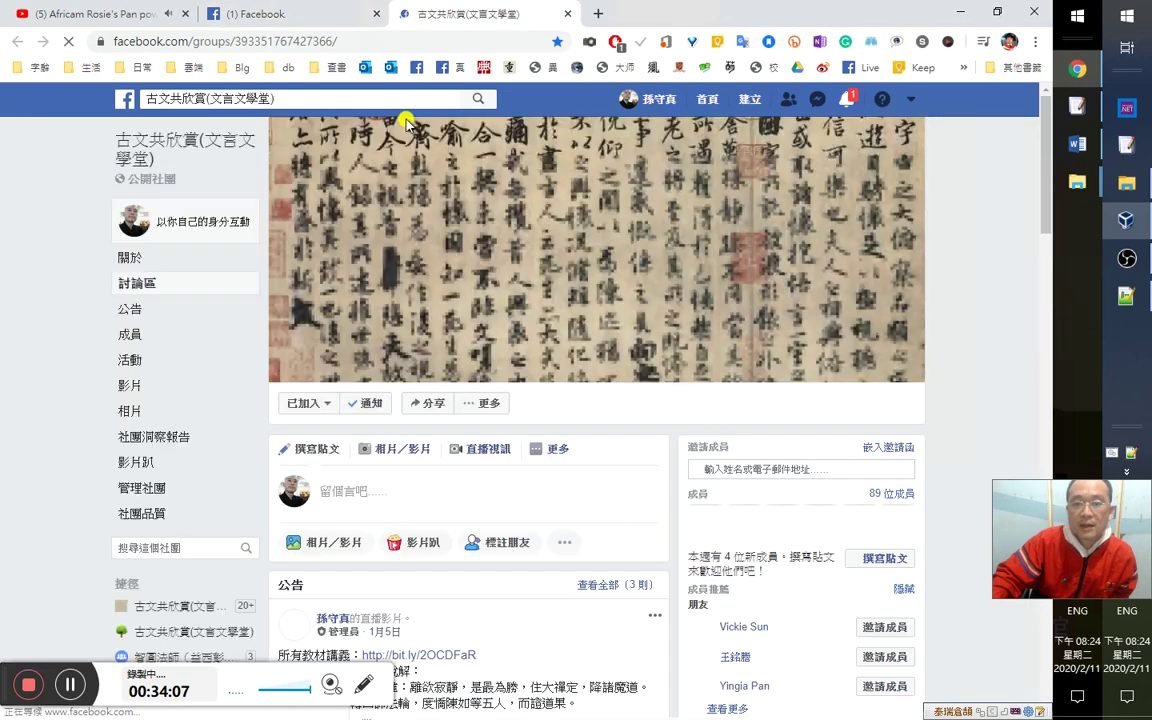
pyautogui.scroll(-5, 430, 460)
pyautogui.scroll(-10, 427, 473)
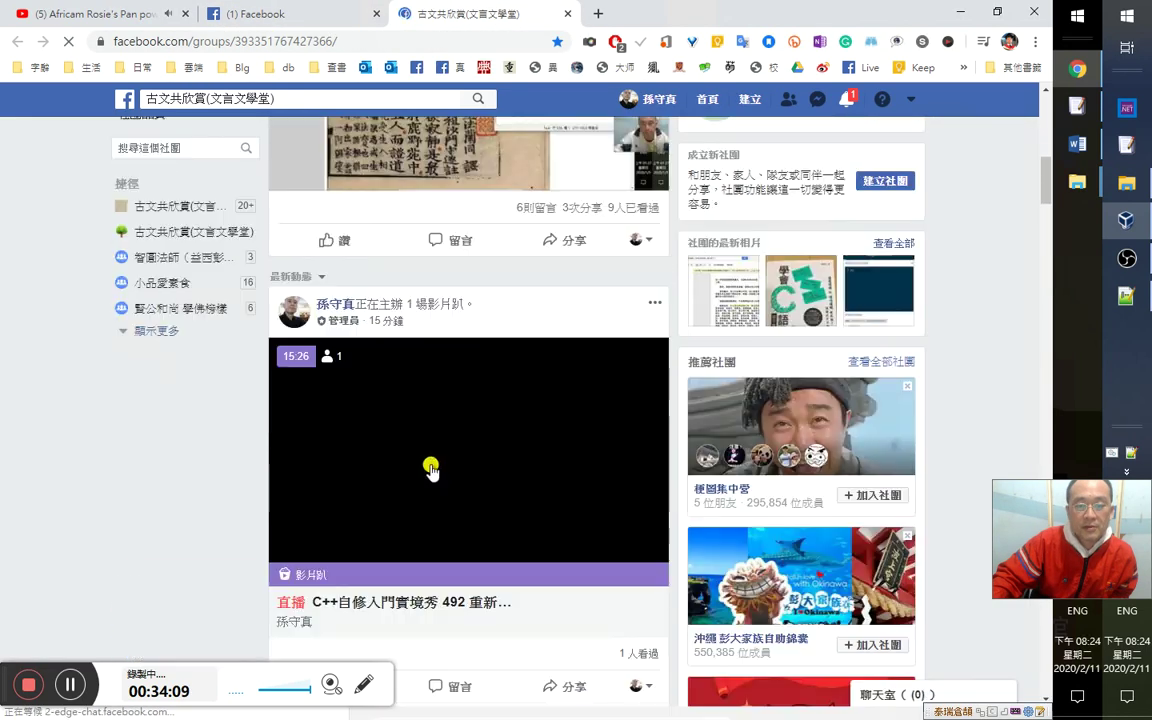
pyautogui.scroll(-10, 424, 480)
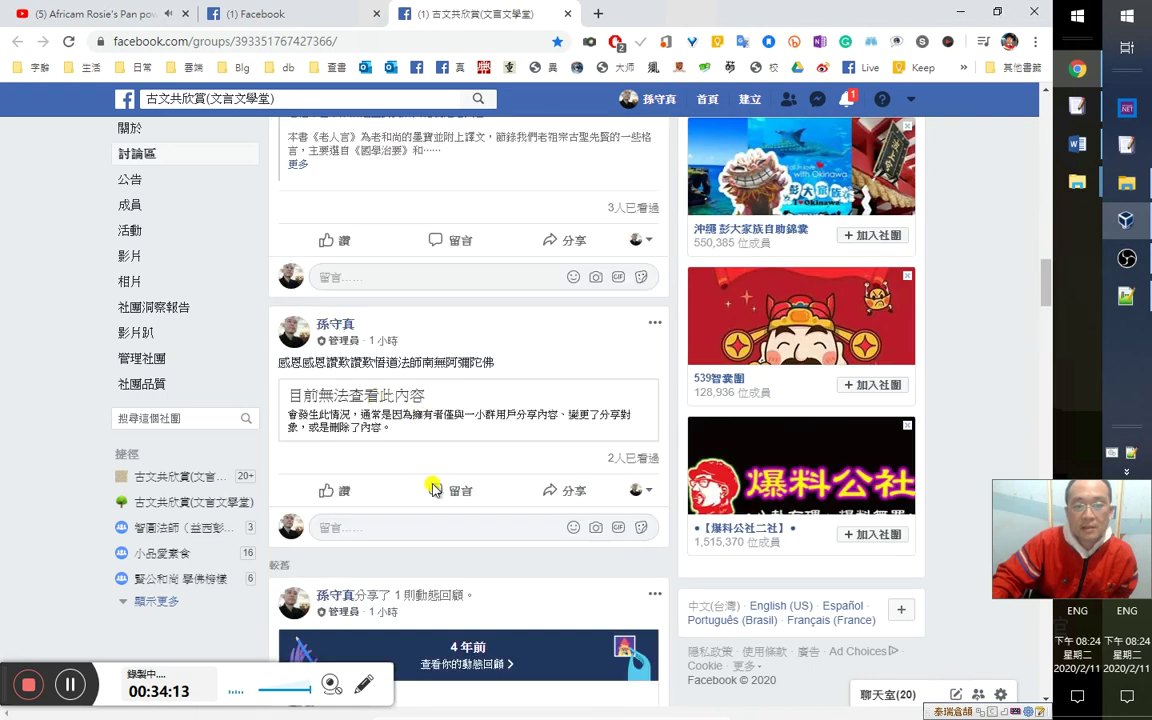
pyautogui.scroll(-10, 425, 430)
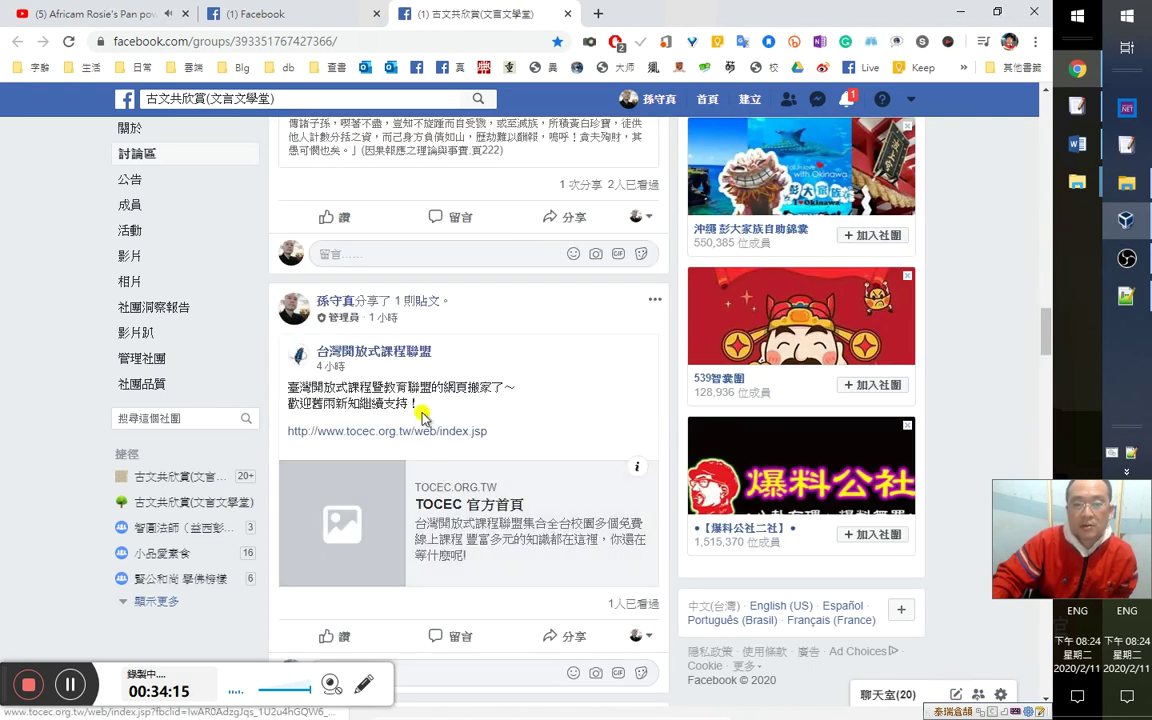
pyautogui.scroll(-6, 437, 429)
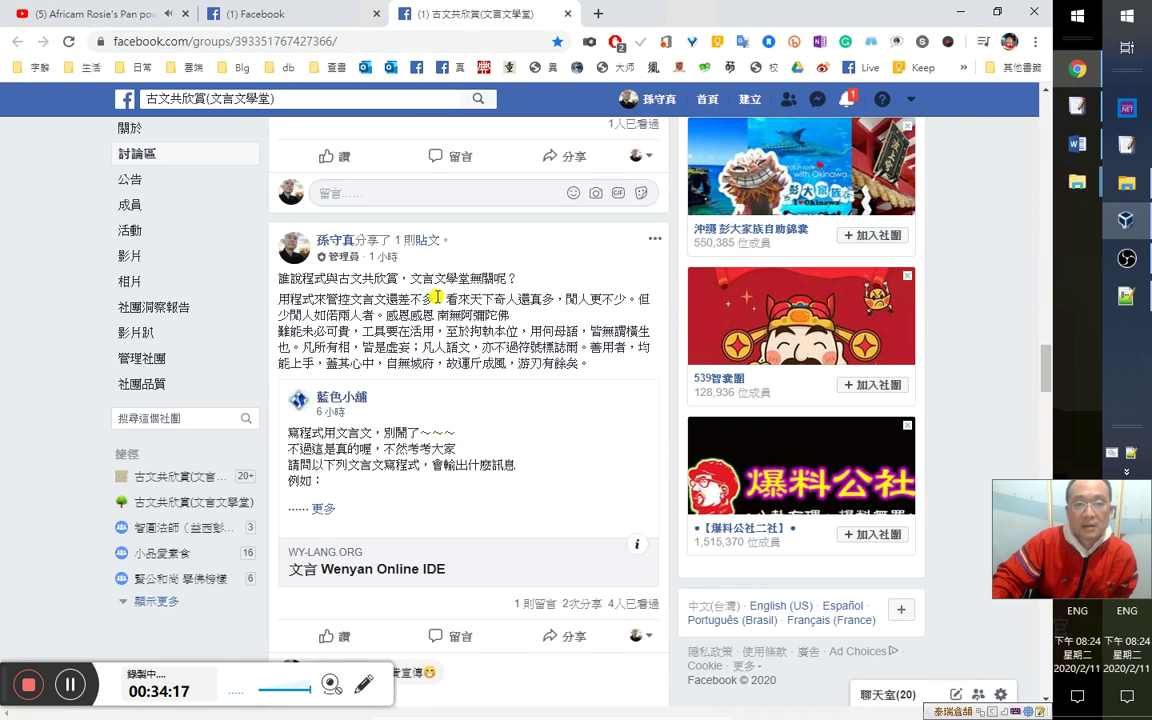
# Save the Wenyan IDE post to the 程式開發 collection.
pyautogui.click(655, 240)
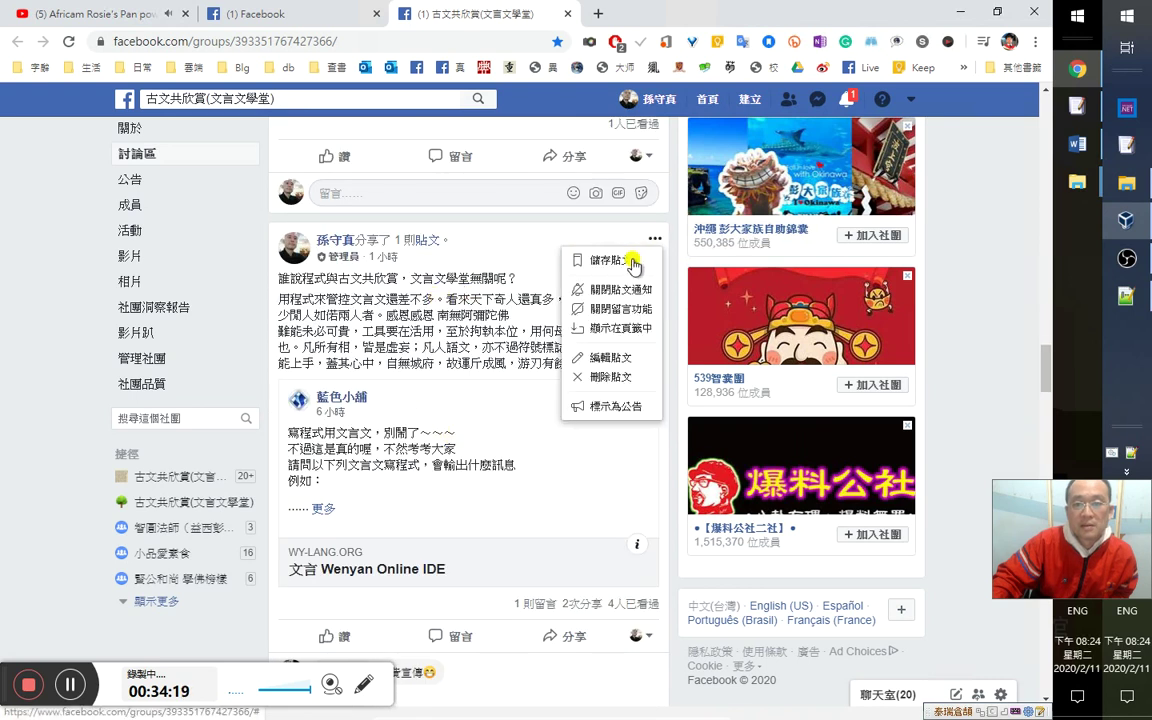
pyautogui.click(633, 262)
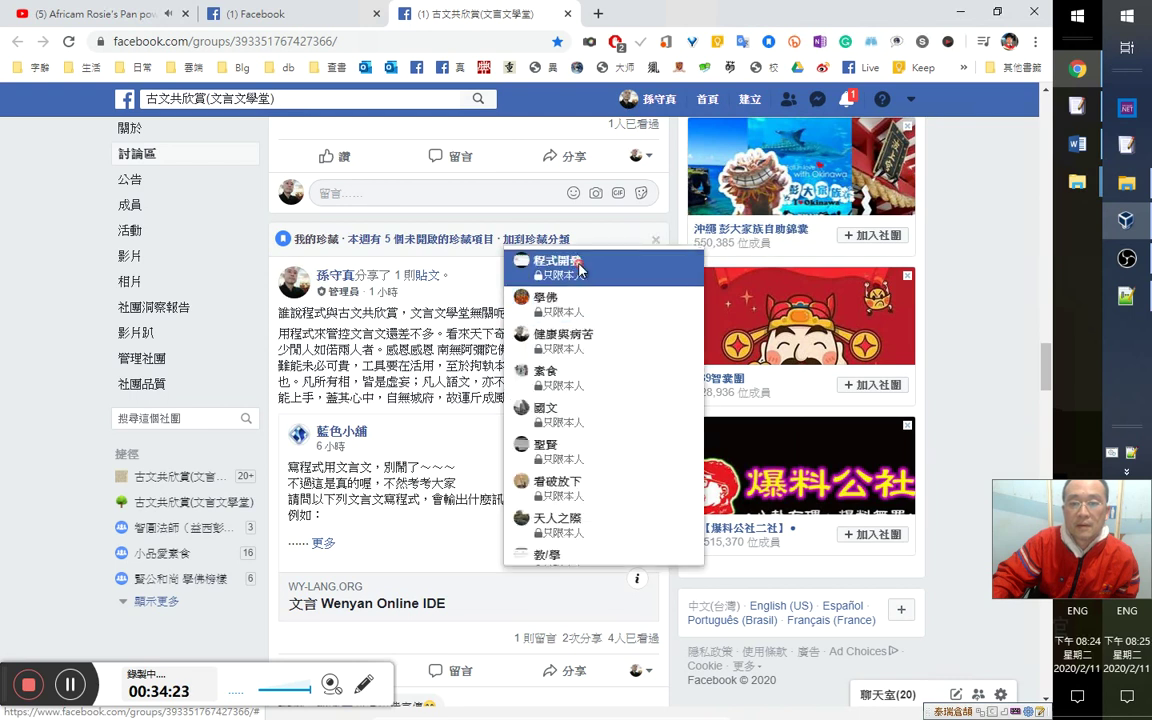
pyautogui.click(579, 267)
pyautogui.scroll(-2, 549, 410)
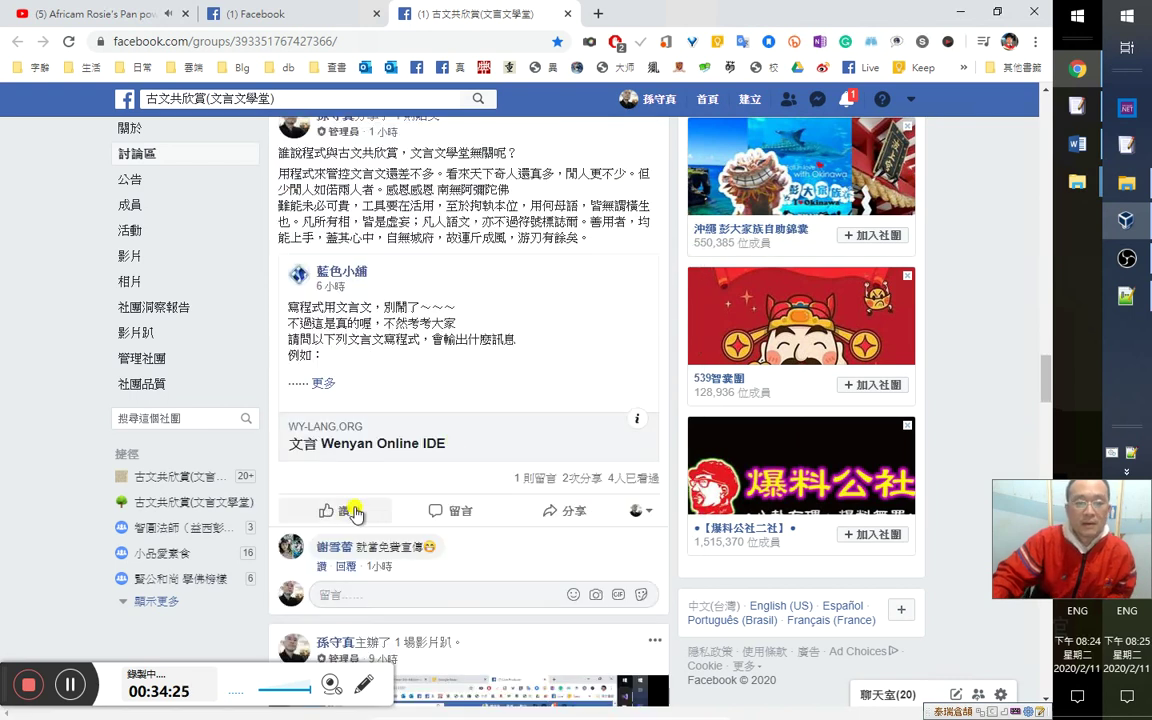
# Expand the post and open its wy-lang.org/ide link in a new tab.
pyautogui.click(329, 383)
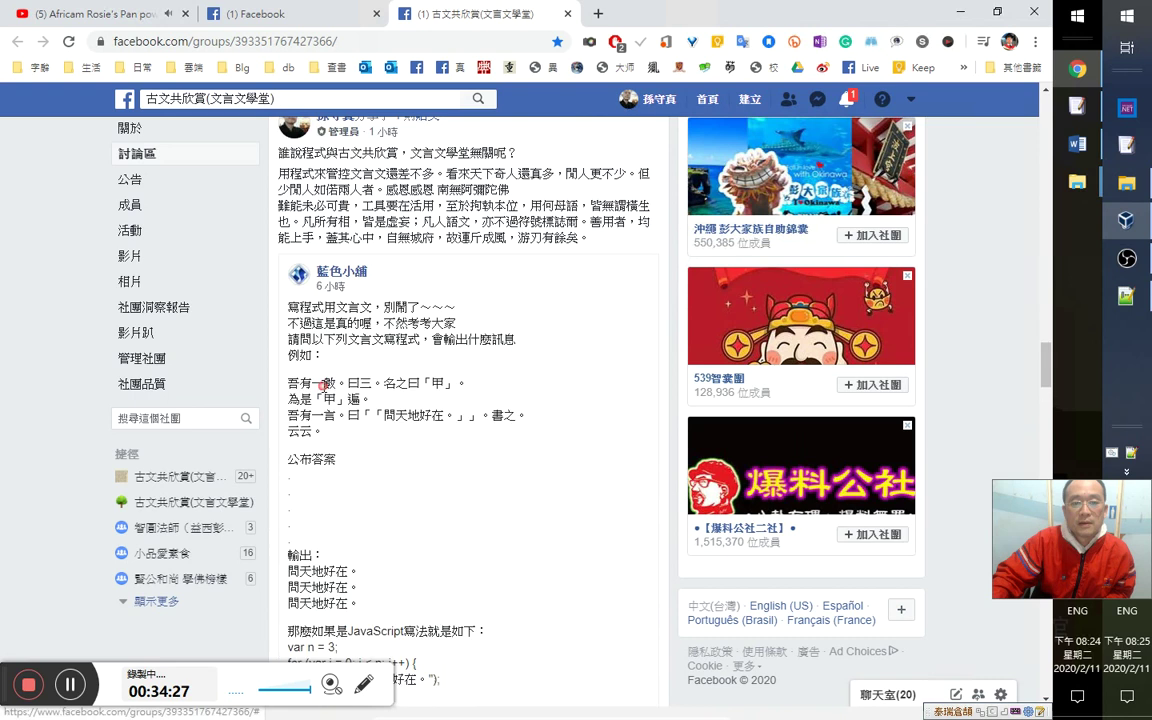
pyautogui.scroll(-5, 380, 550)
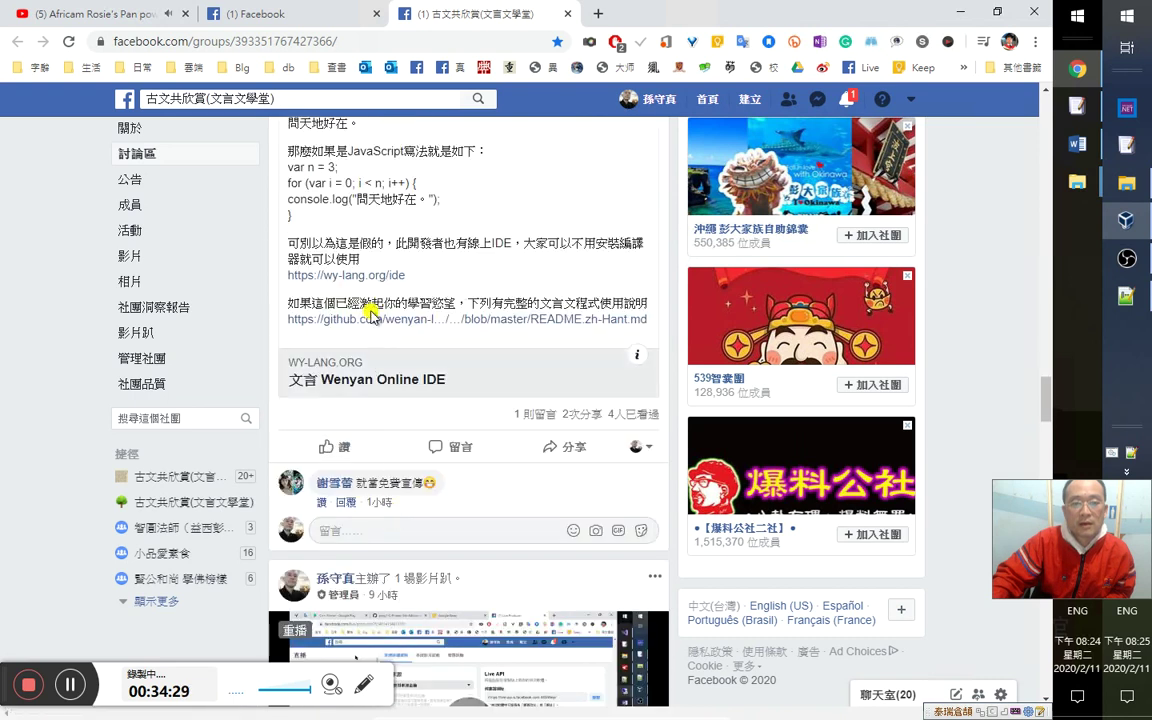
pyautogui.click(340, 276)
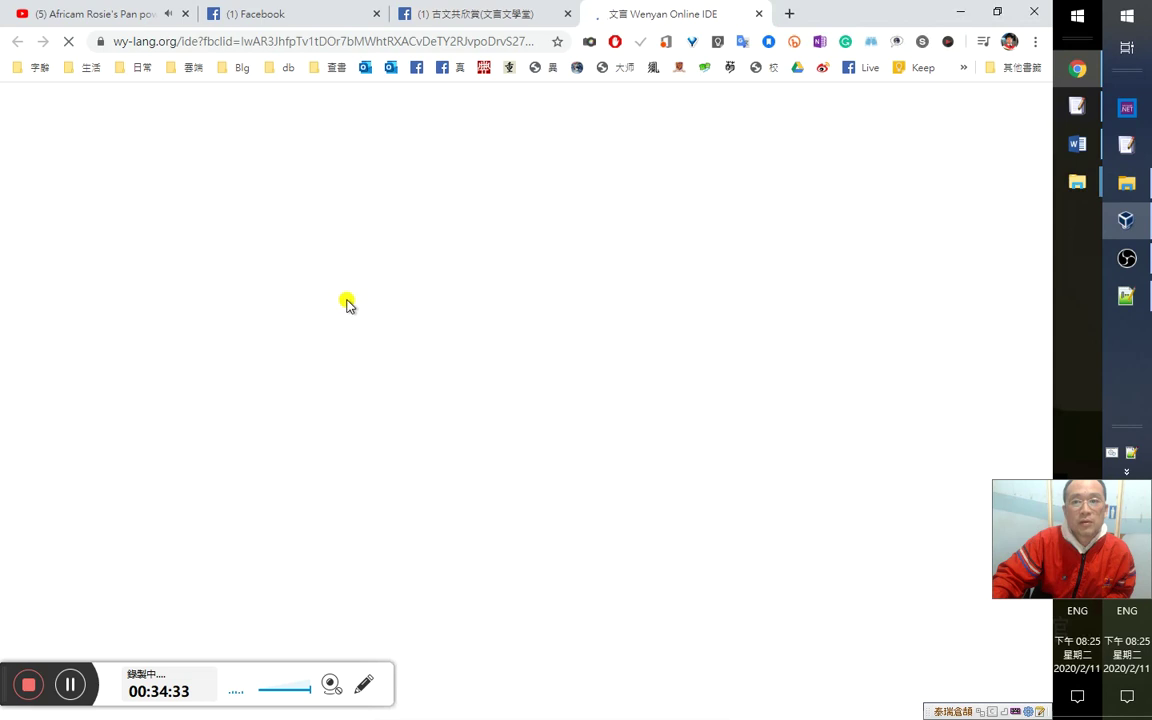
pyautogui.click(519, 27)
# Open the wenyan GitHub README in a new tab and Google-search the phrase 問天地好在.
pyautogui.click(406, 319)
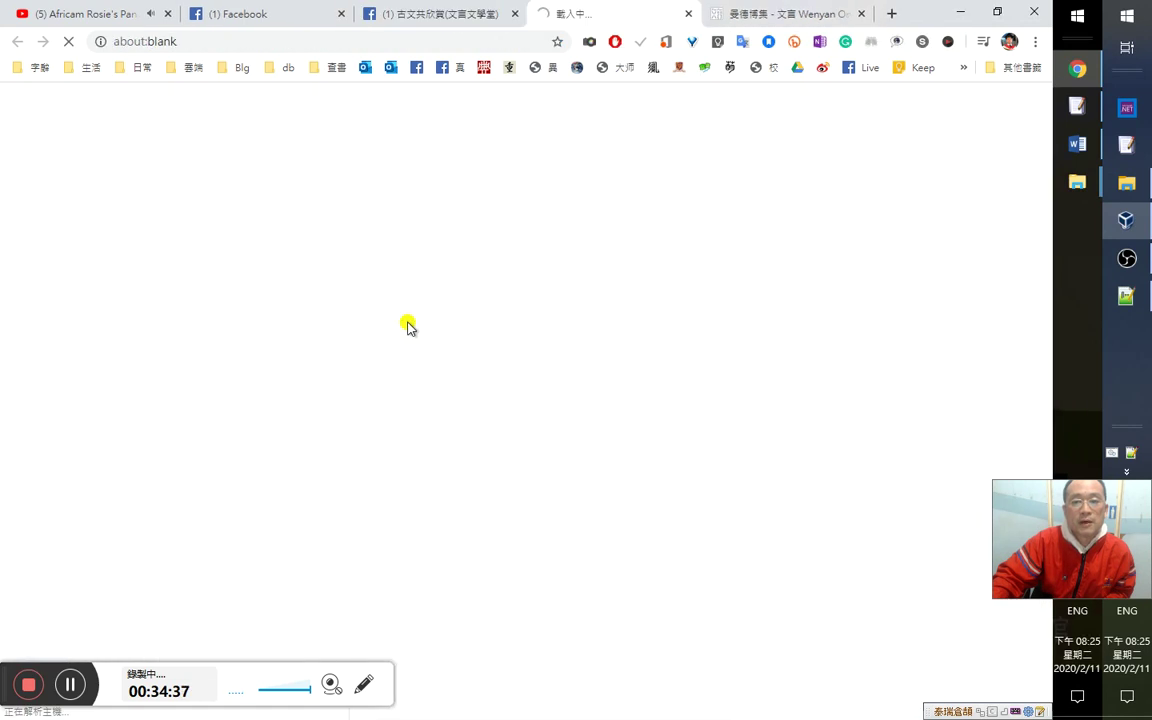
pyautogui.click(463, 18)
pyautogui.scroll(3, 478, 257)
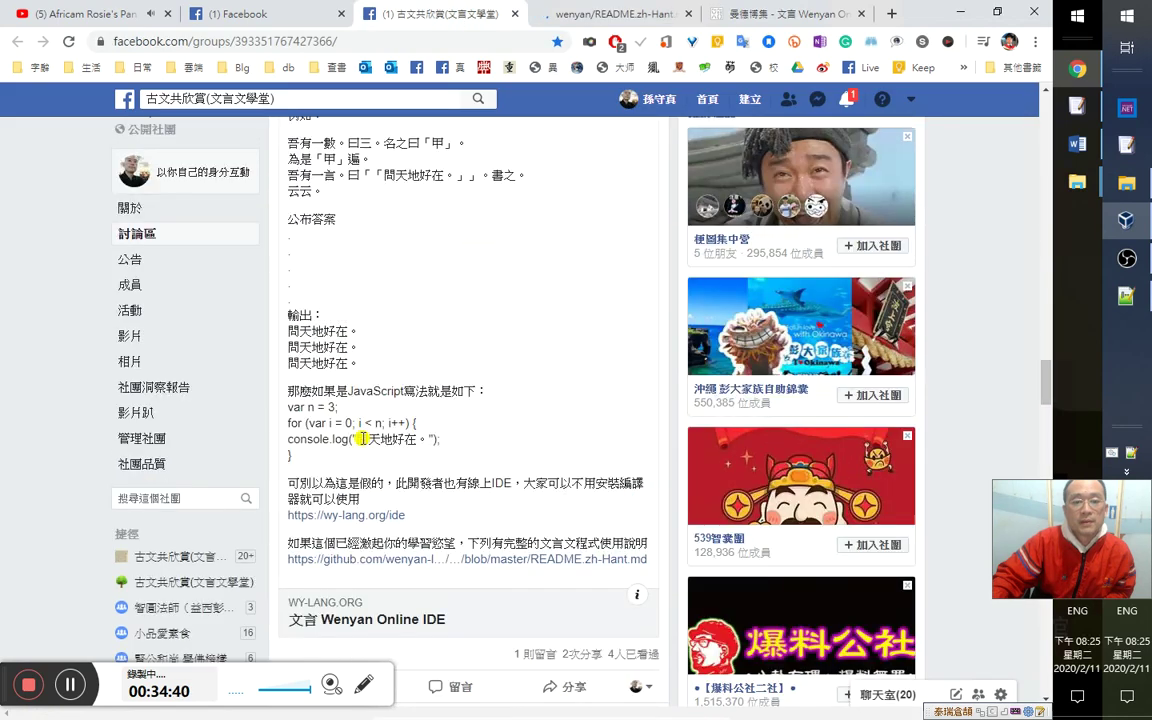
pyautogui.moveTo(412, 441); pyautogui.dragTo(415, 442)
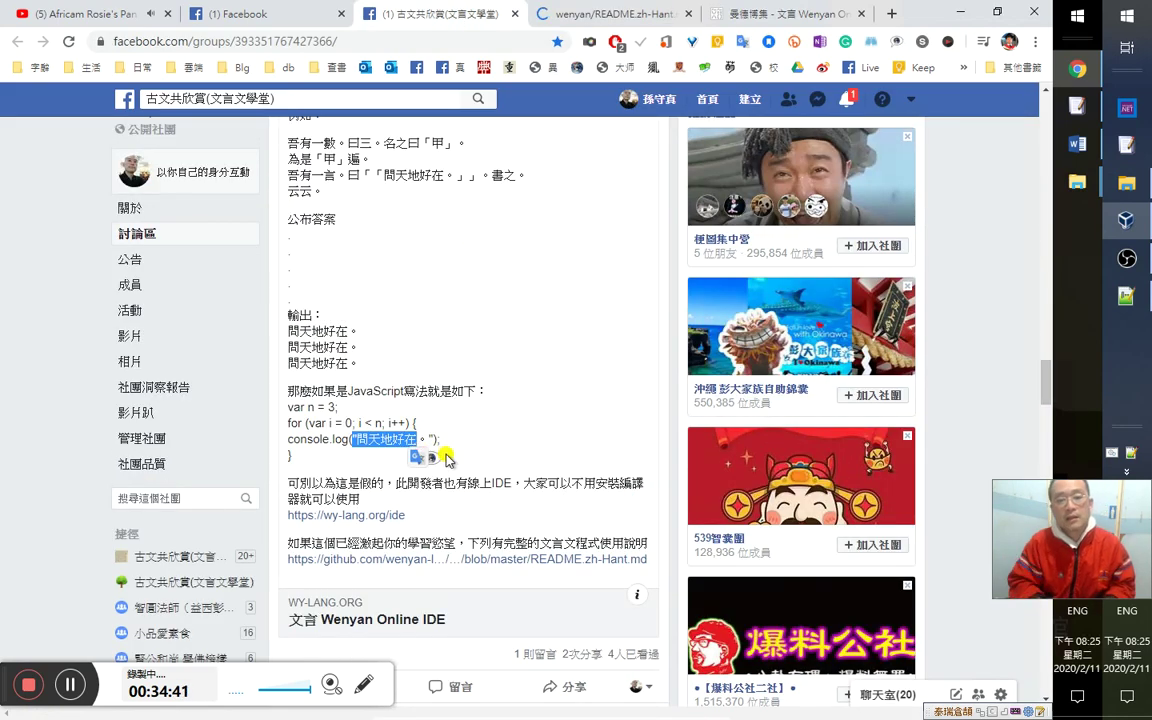
pyautogui.rightClick(353, 441)
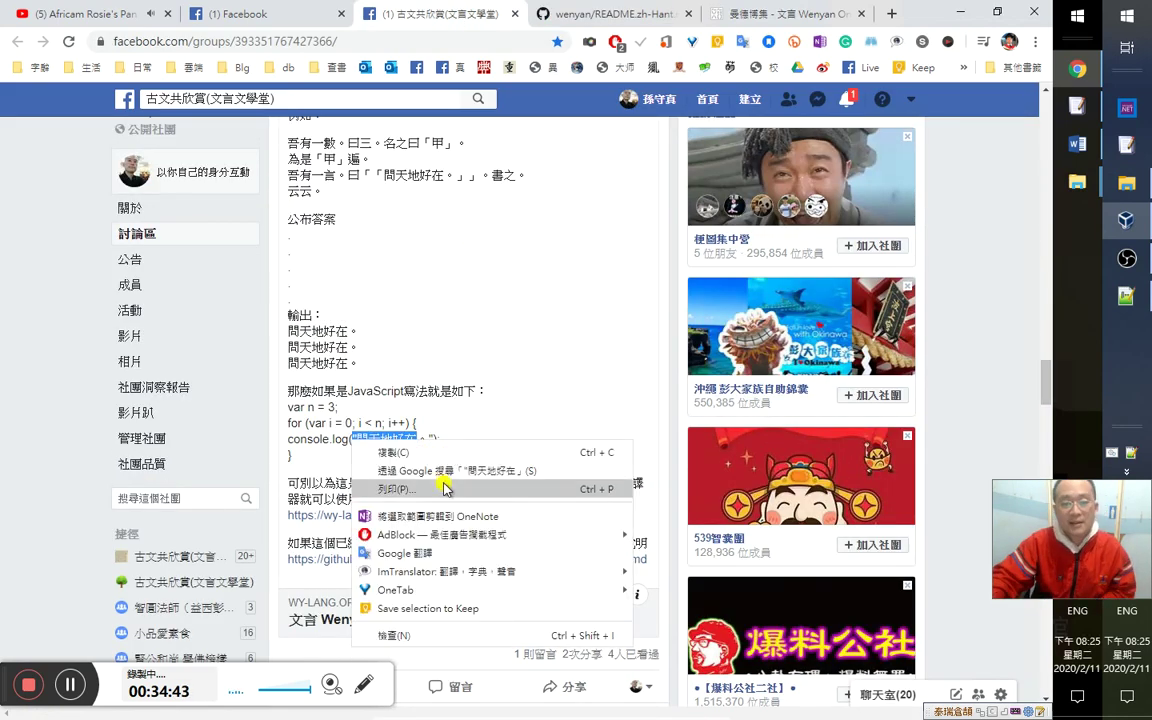
pyautogui.click(452, 474)
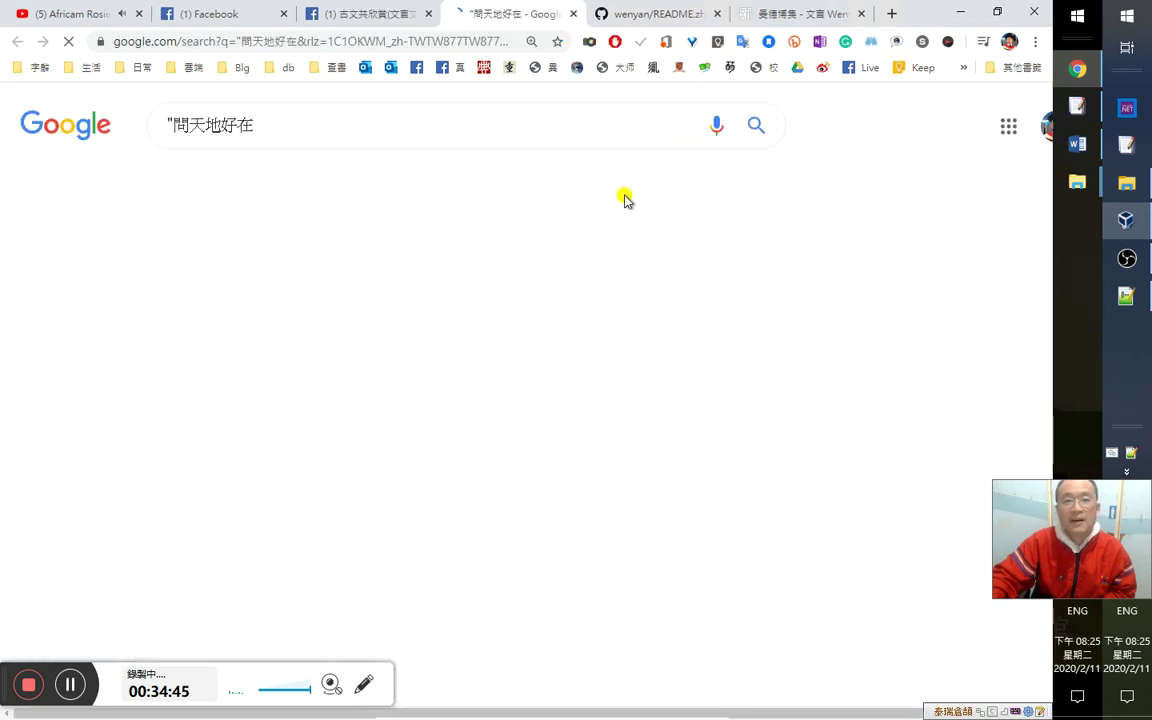
# Rerun the search as the exact phrase "問天地好在" and browse the results.
pyautogui.click(373, 136)
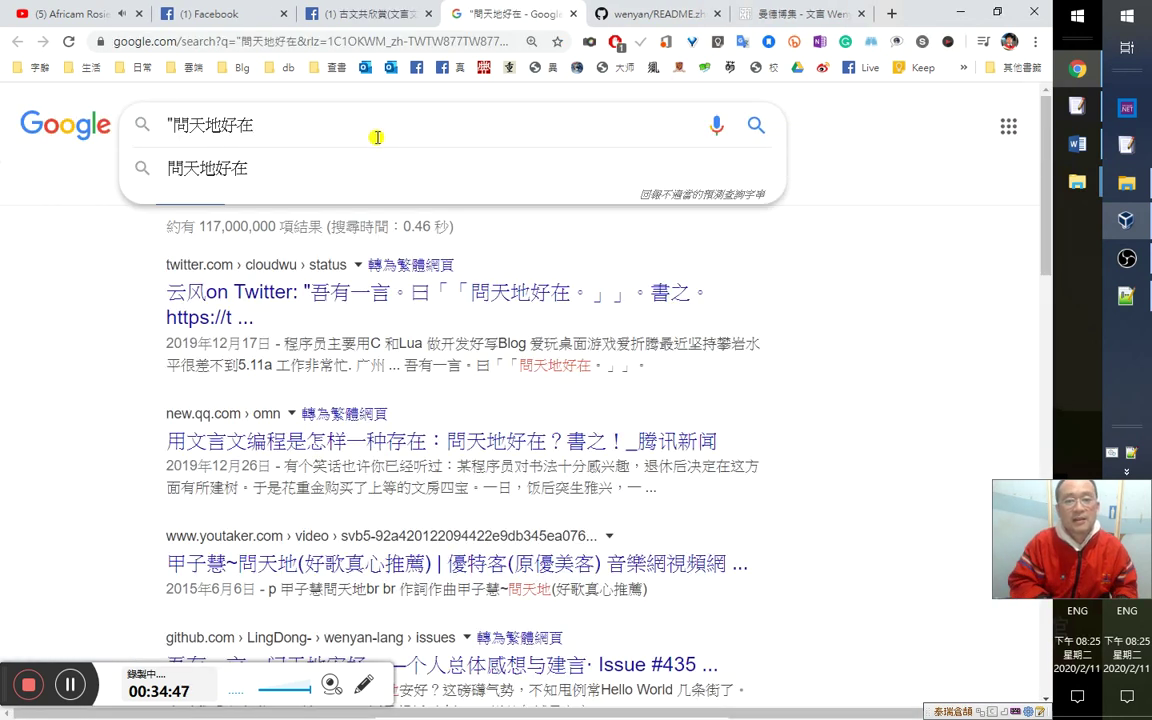
pyautogui.write('"')
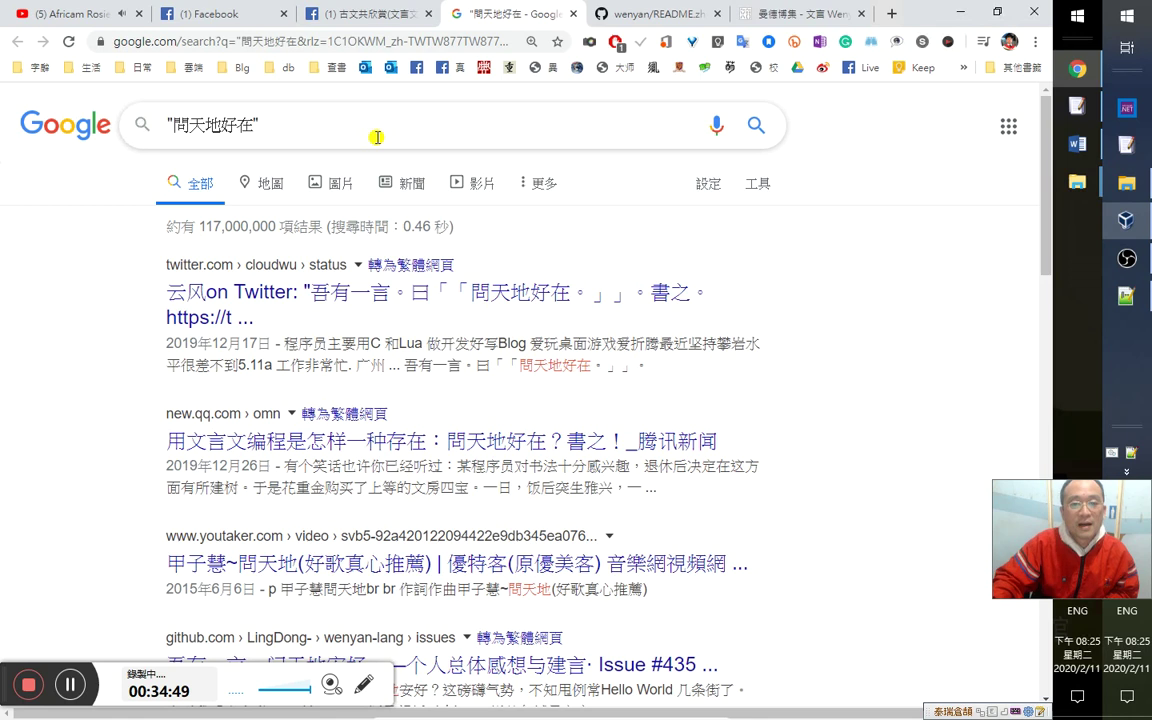
pyautogui.press('Return')
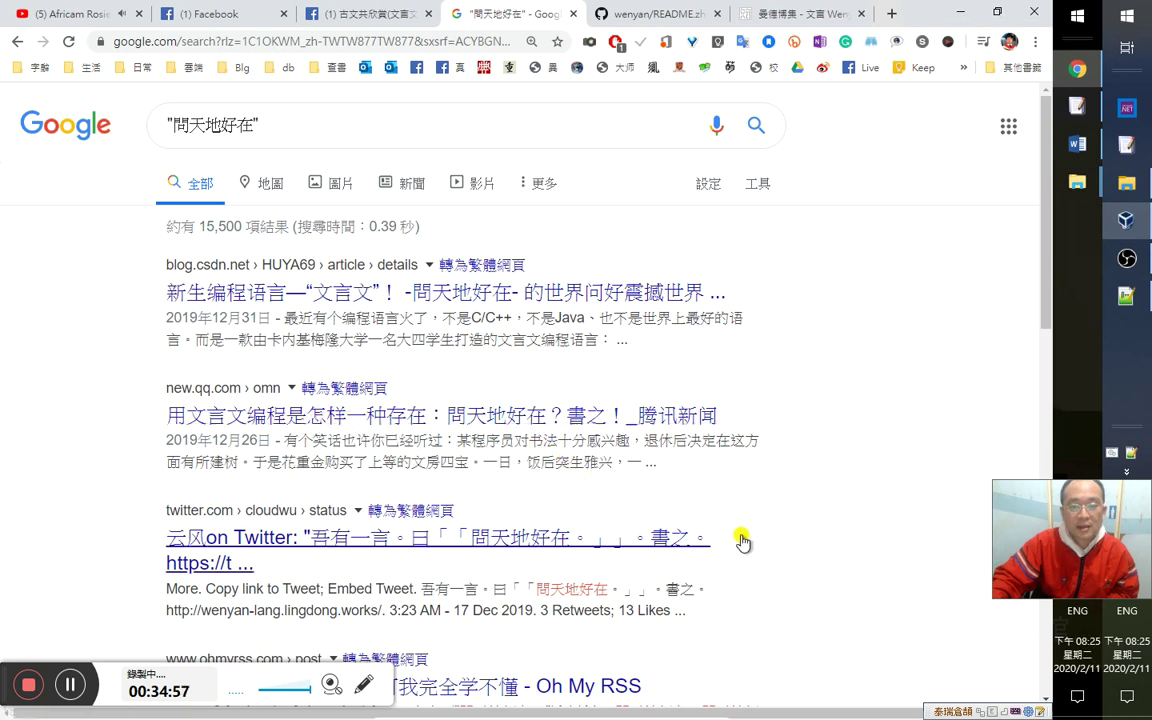
pyautogui.scroll(-2, 757, 540)
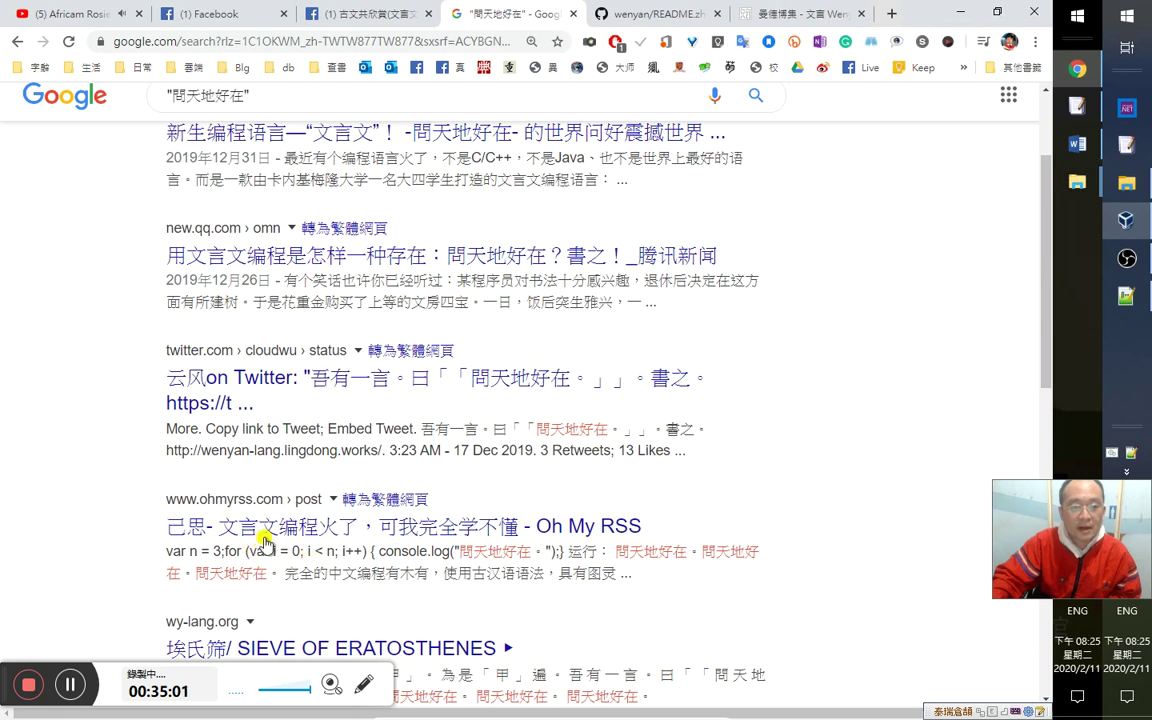
pyautogui.scroll(-3, 661, 573)
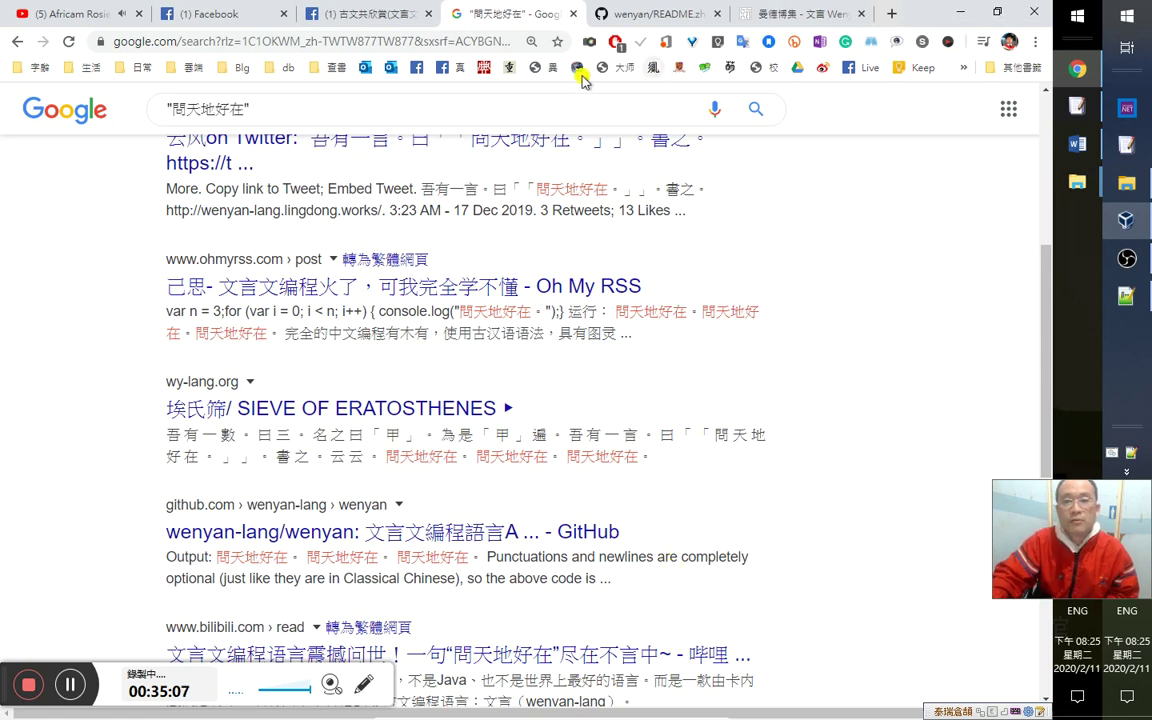
pyautogui.click(963, 67)
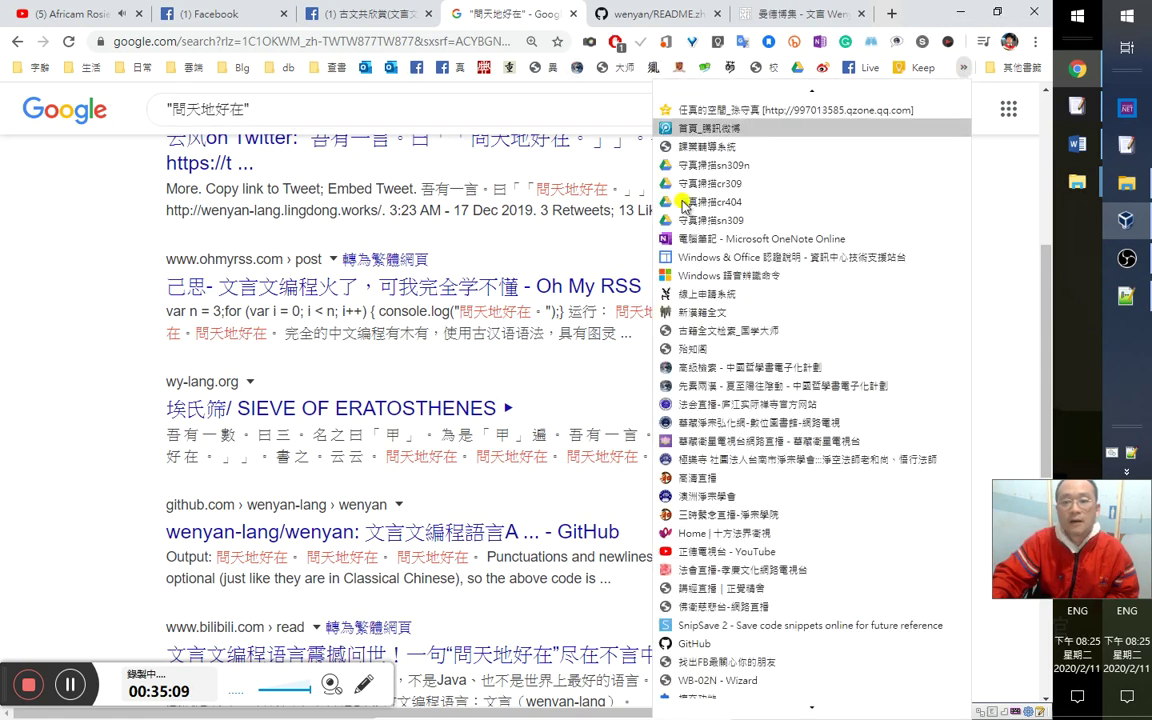
# Search 國學大師's 古籍全文检索 for 問天地好在, get 0 results, then open Scripta Sinica.
pyautogui.click(716, 331)
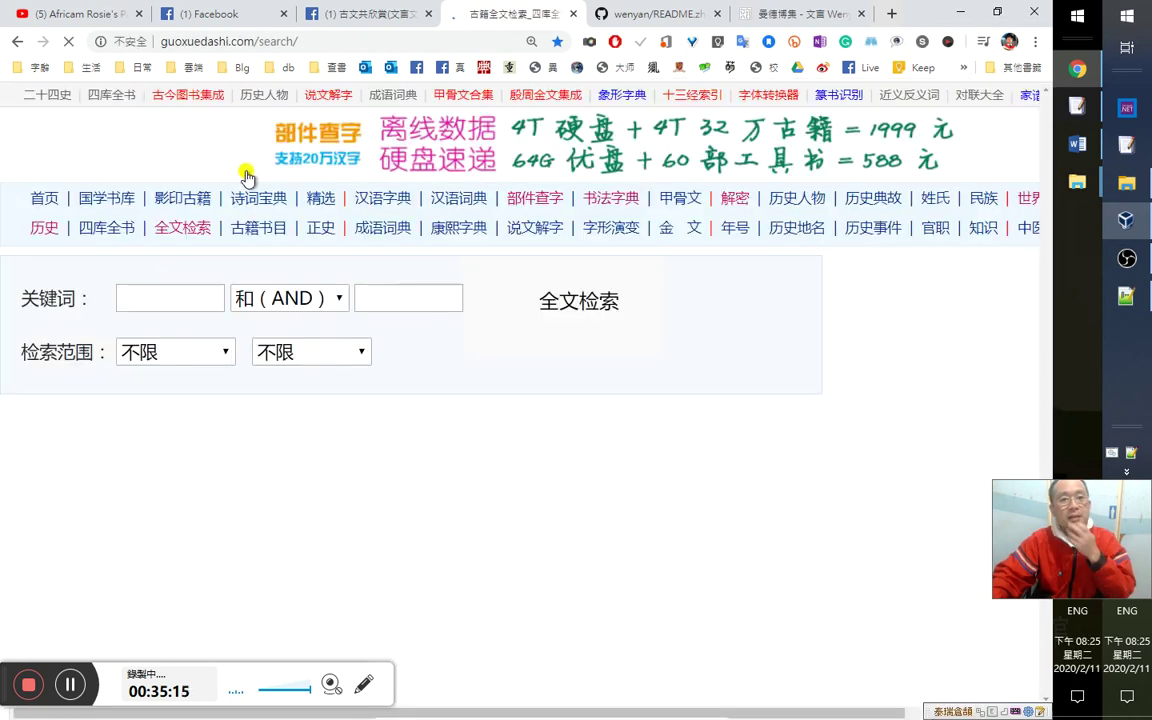
pyautogui.click(220, 299)
pyautogui.write('"問天地好在')
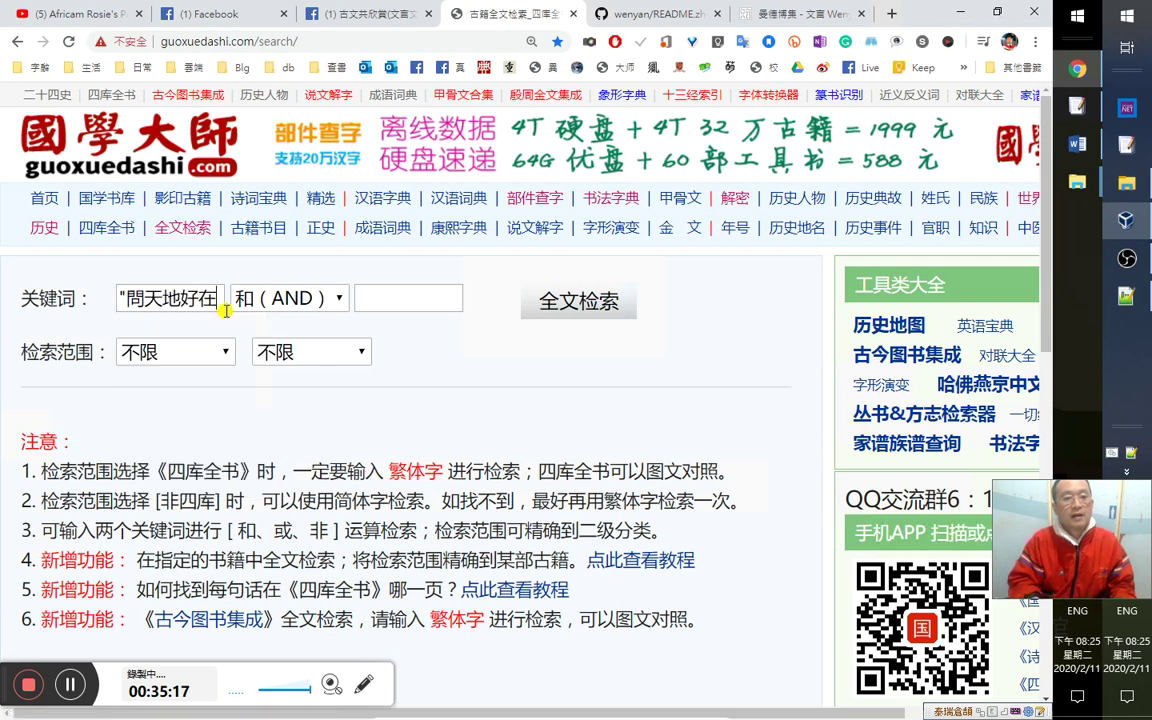
pyautogui.press('Home')
pyautogui.press('Delete')
pyautogui.hotkey('ctrl', 'a')
pyautogui.hotkey('ctrl', 'c')
pyautogui.press('Return')
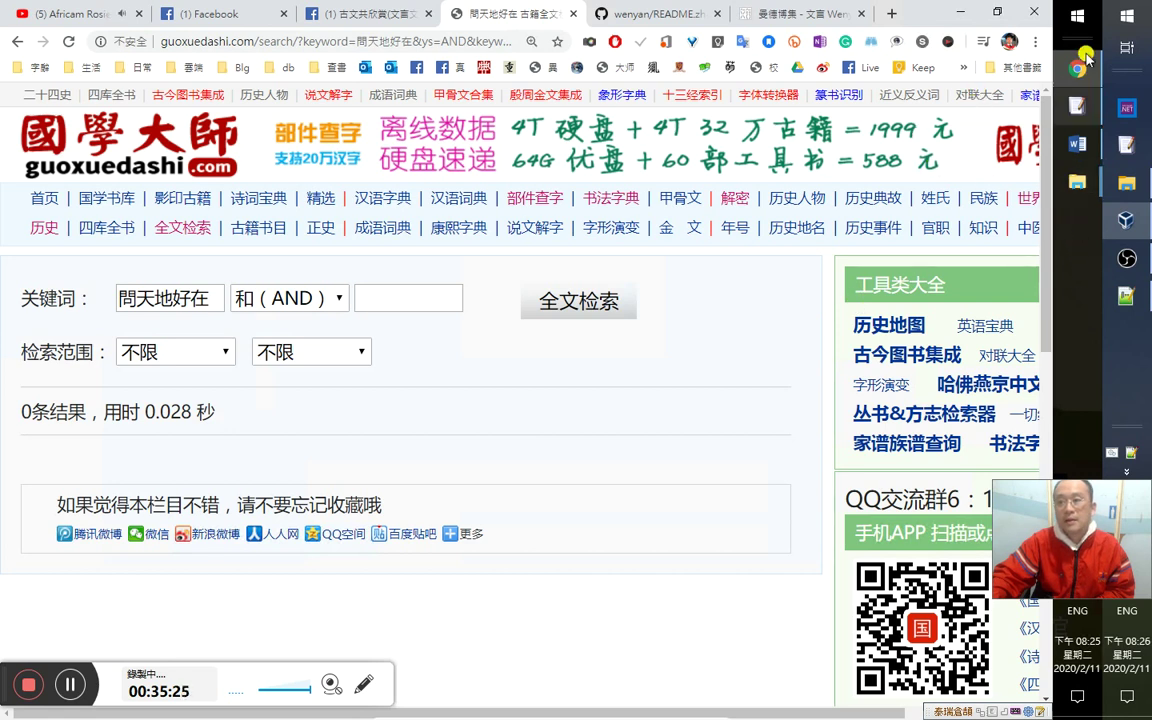
pyautogui.click(963, 67)
pyautogui.click(746, 313)
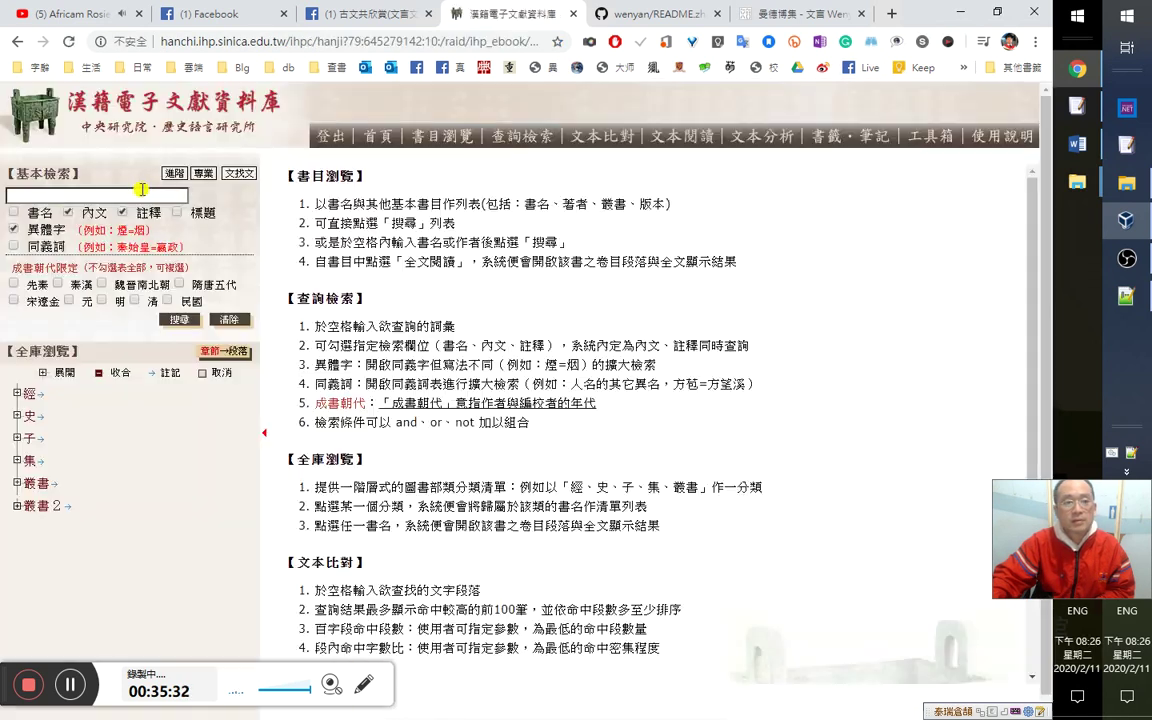
# Search Scripta Sinica's 基本檢索 for 問天地好在, find no match, and close the tab.
pyautogui.click(140, 193)
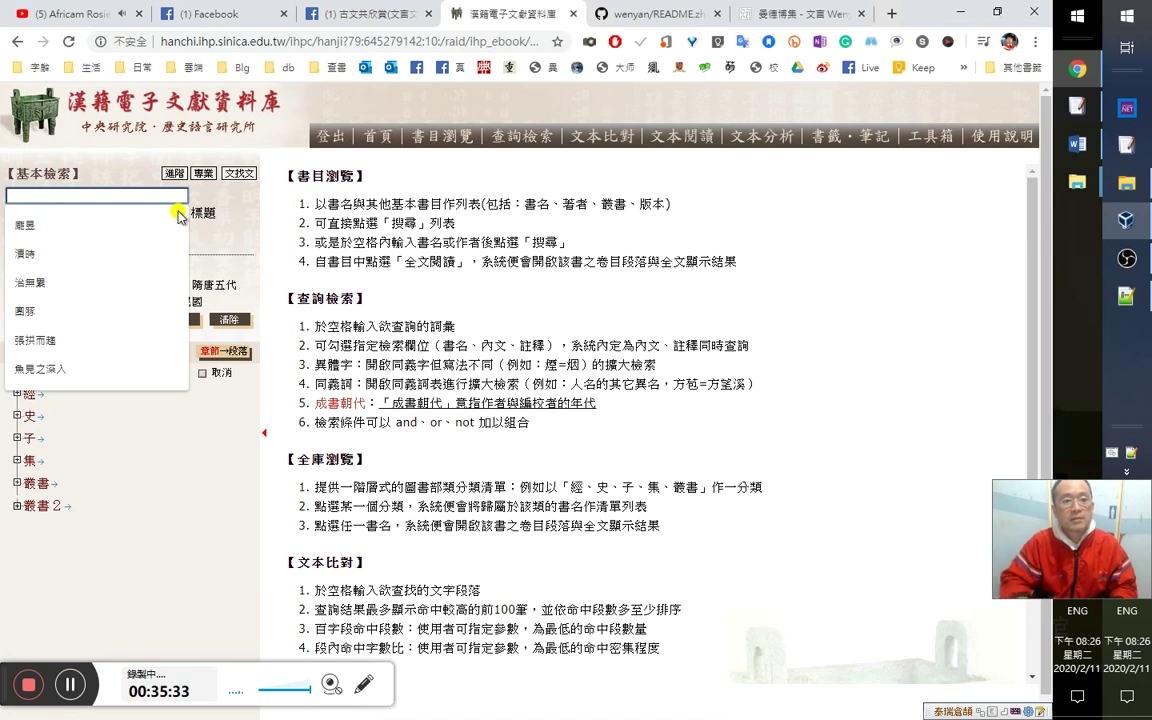
pyautogui.hotkey('ctrl', 'v')
pyautogui.press('Return')
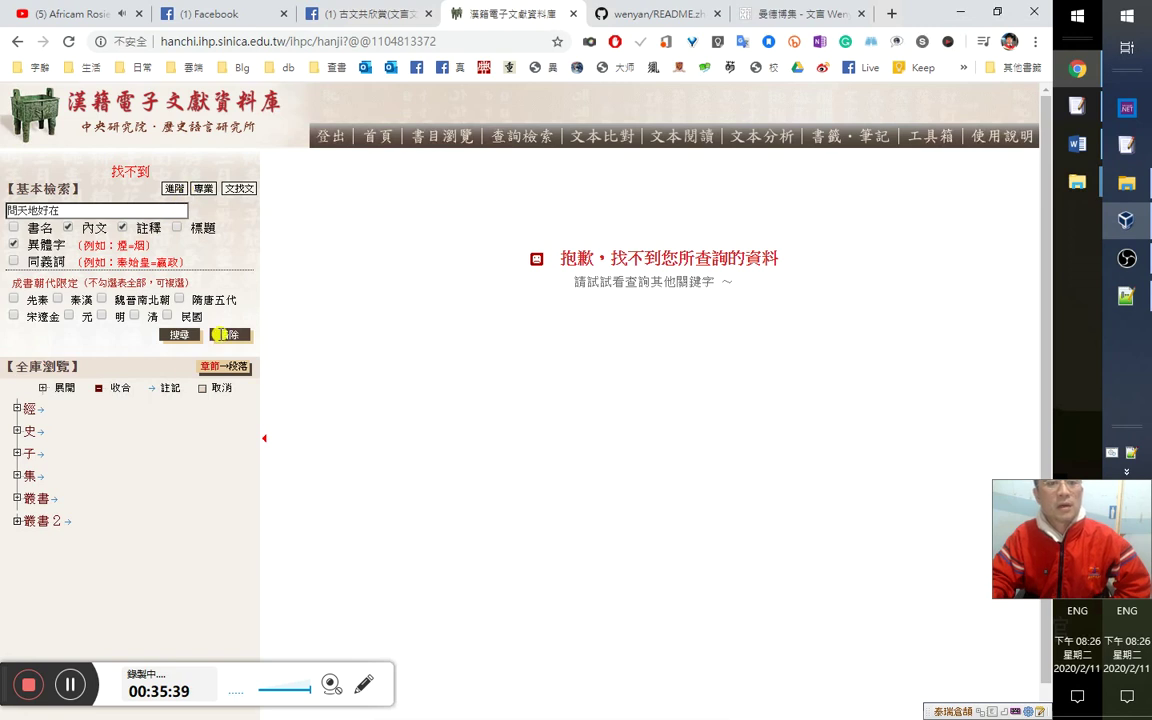
pyautogui.click(176, 334)
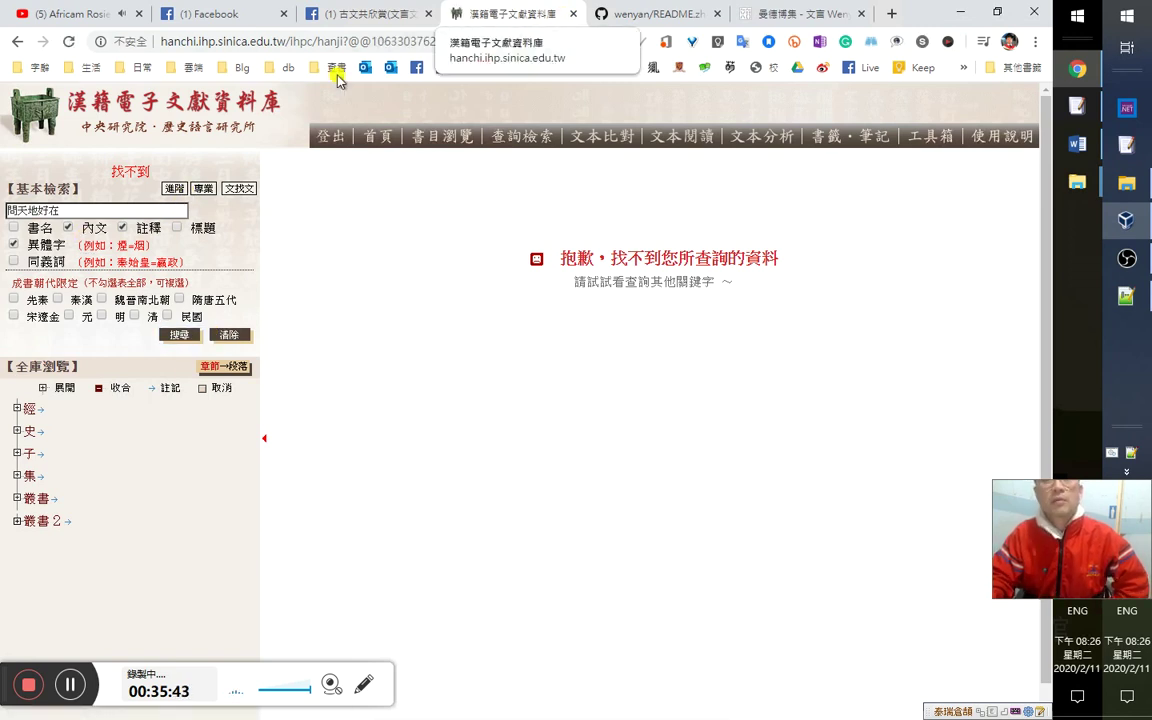
pyautogui.moveTo(62, 210); pyautogui.dragTo(8, 212)
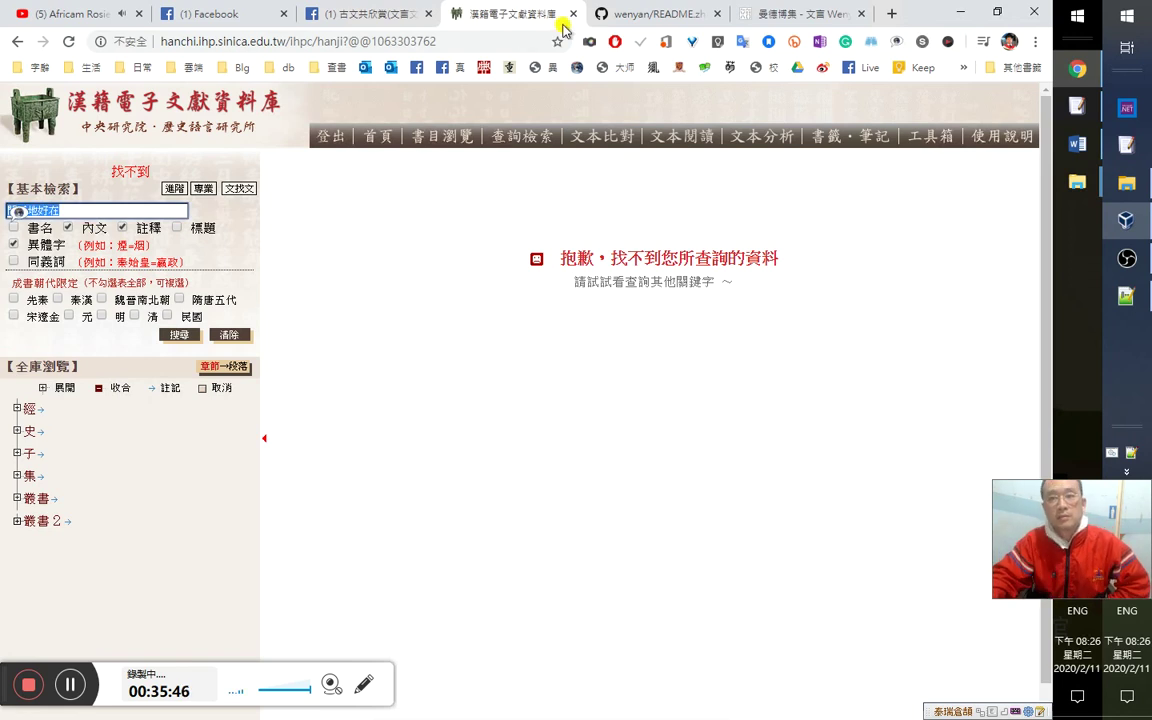
pyautogui.click(572, 14)
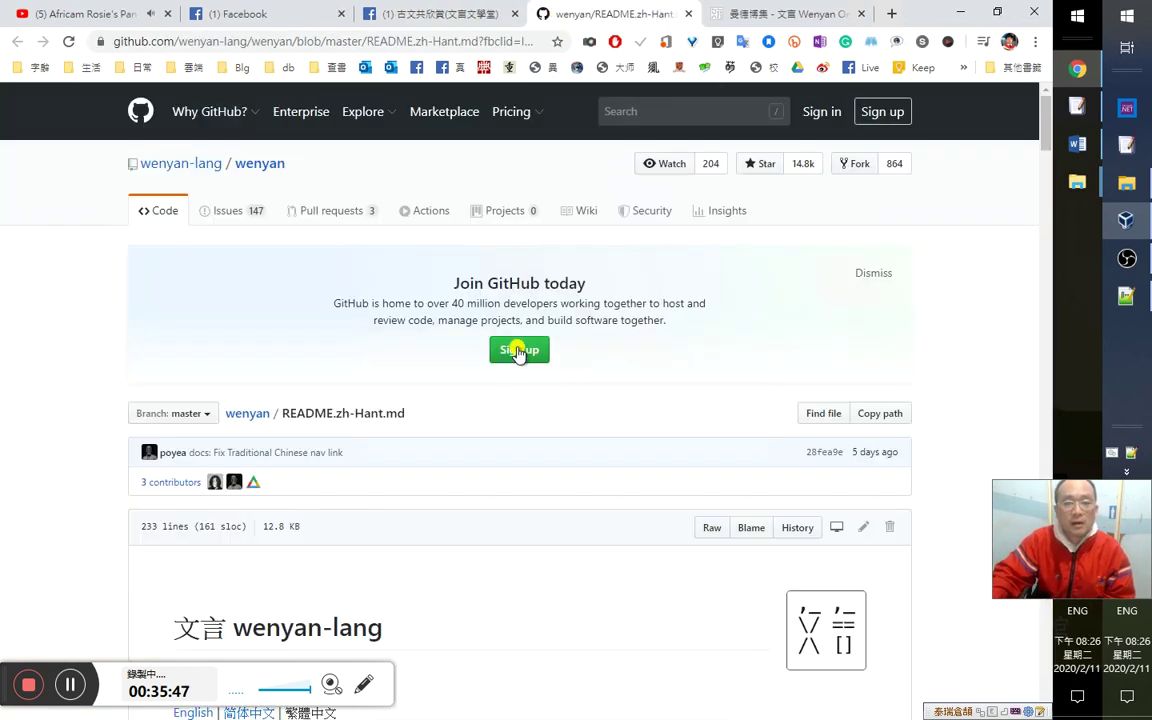
# Sign in to GitHub and open Outlook mail in a new tab for the verification code.
pyautogui.click(828, 120)
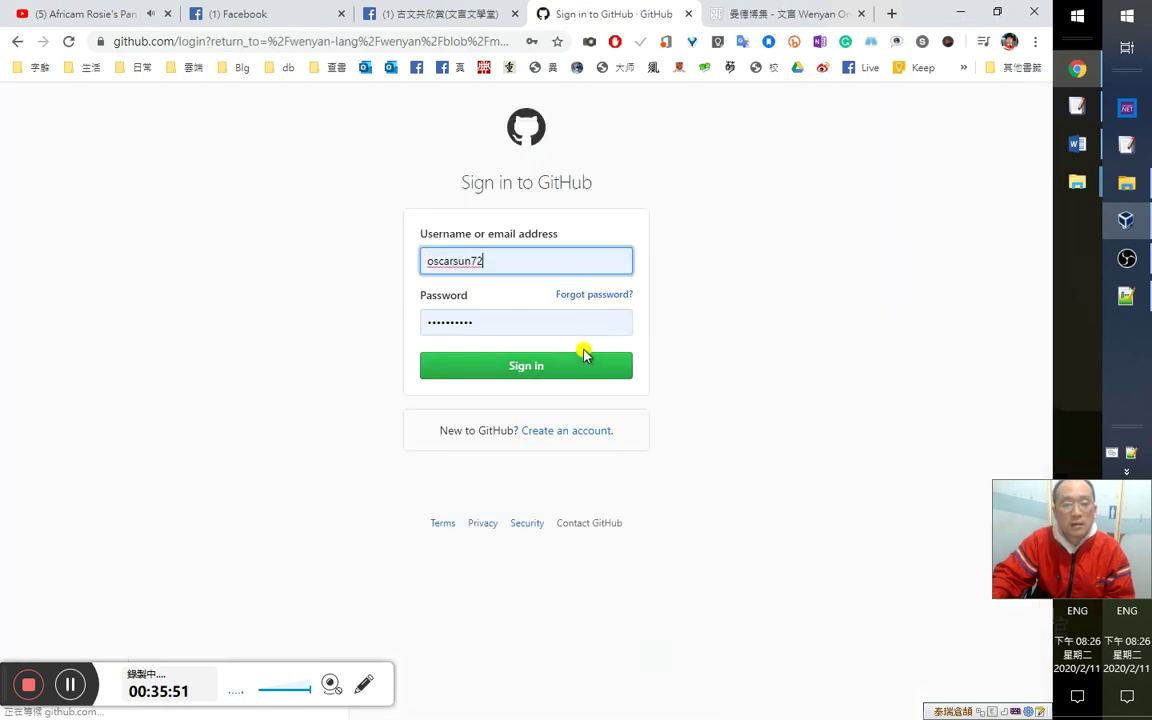
pyautogui.click(536, 368)
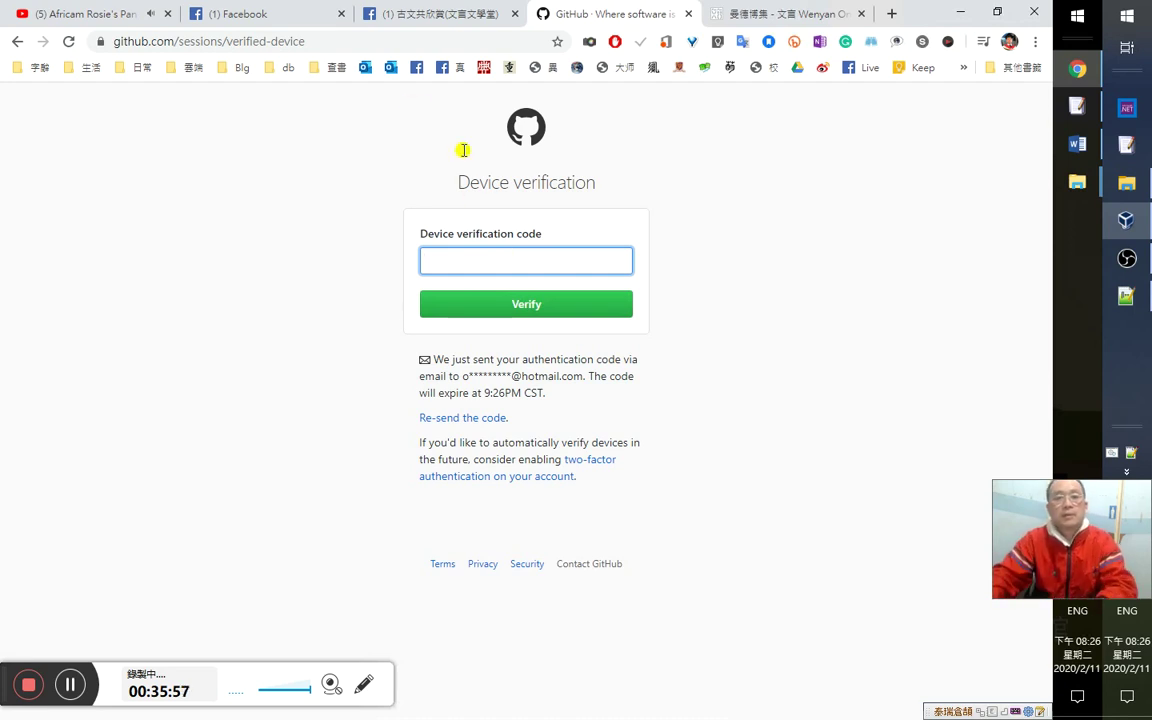
pyautogui.middleClick(391, 67)
pyautogui.click(785, 12)
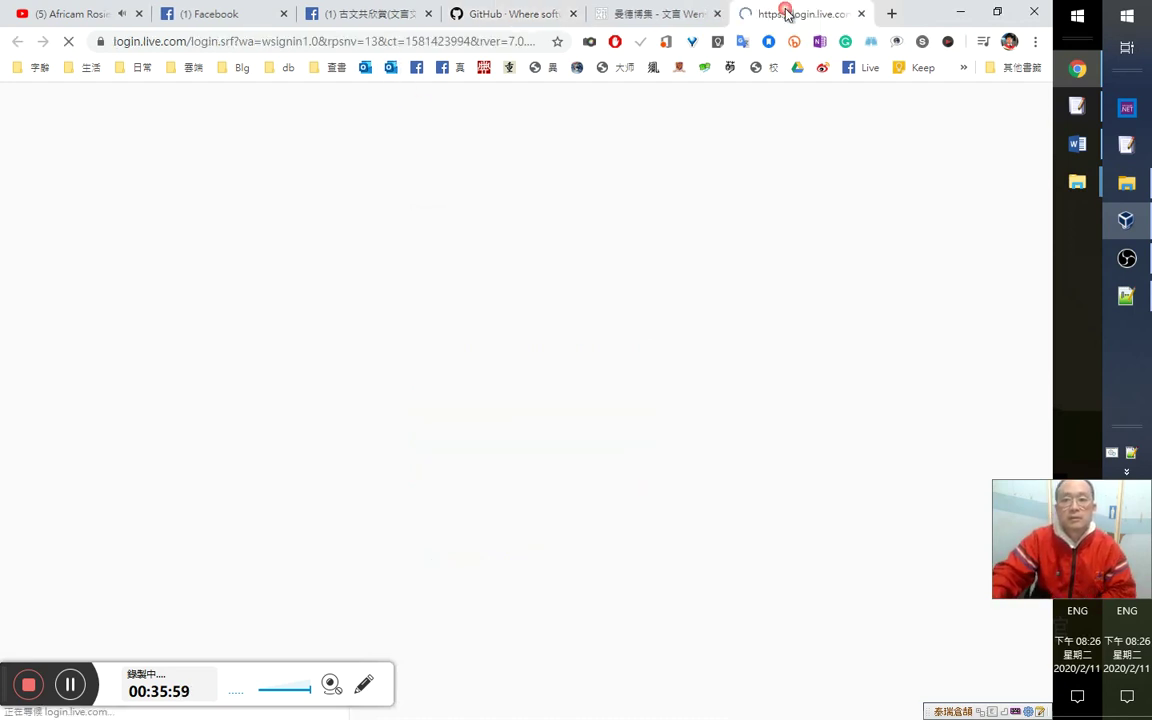
# Load the 階乘 factorial example in the Wenyan IDE, showing output 一百二十.
pyautogui.click(670, 16)
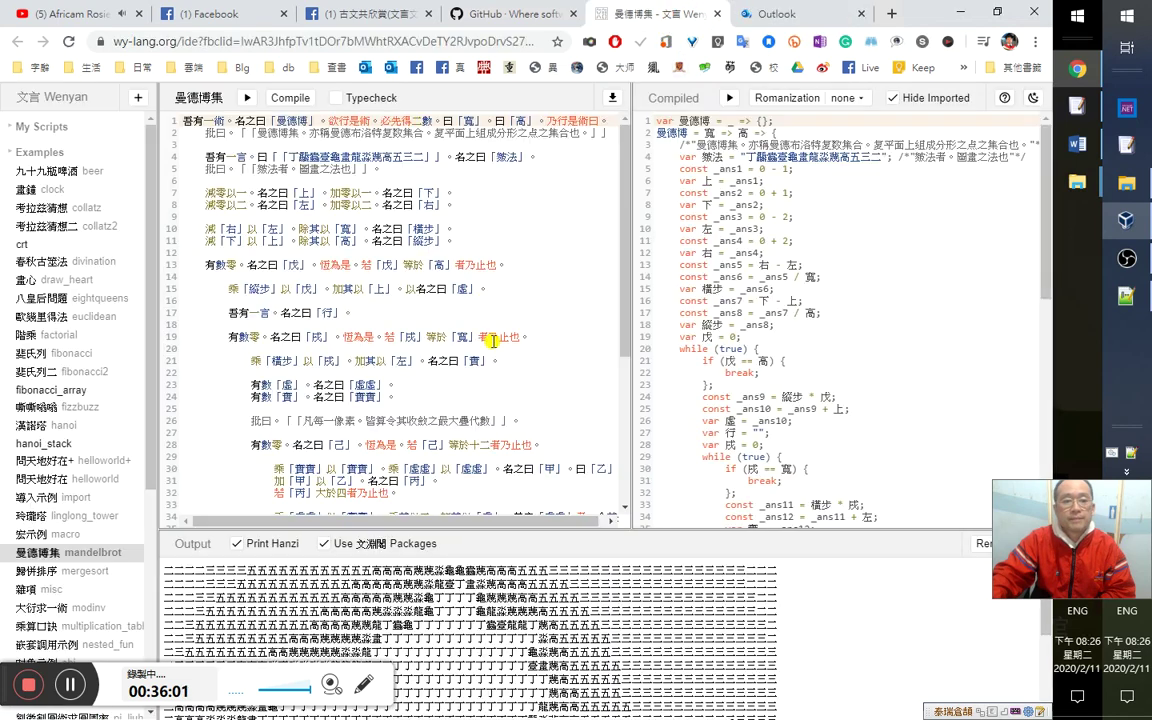
pyautogui.click(47, 340)
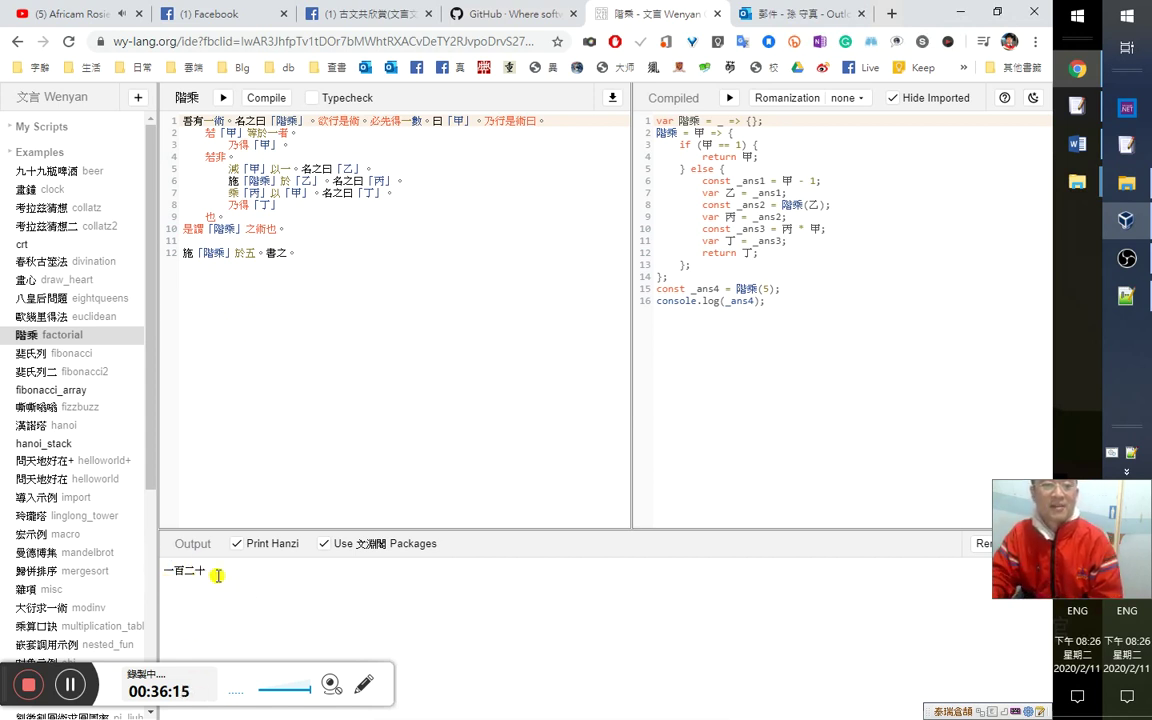
pyautogui.click(771, 15)
pyautogui.click(650, 14)
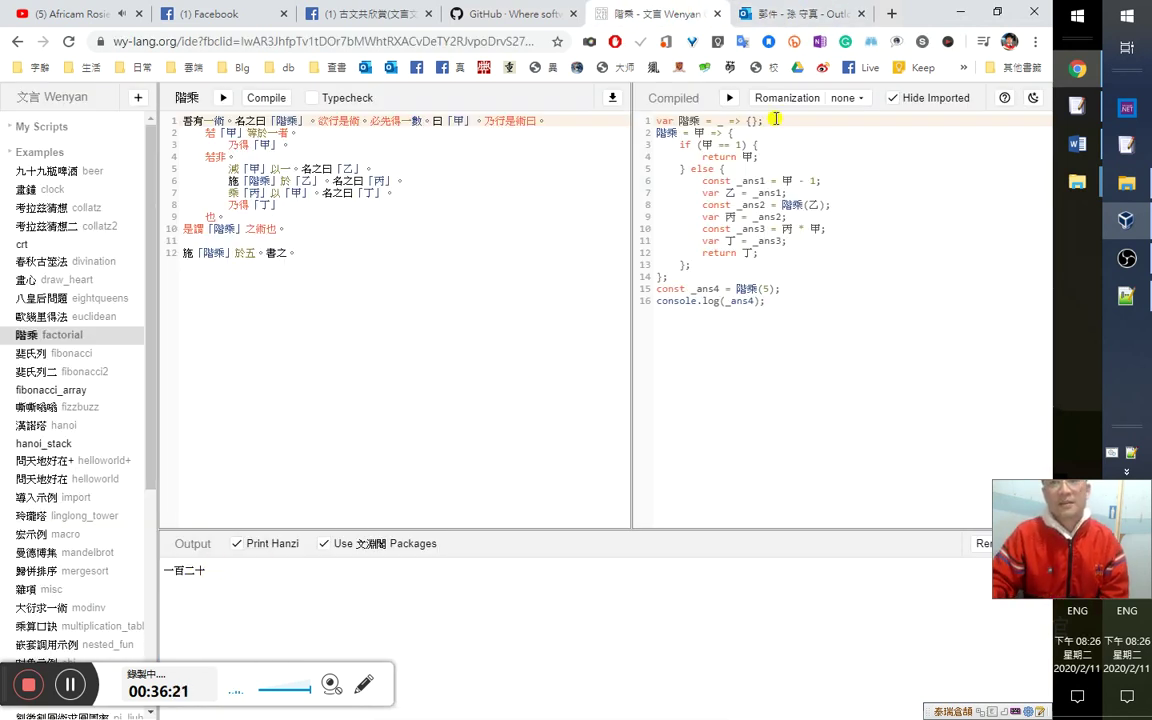
# Copy the verification code from GitHub's 'Please verify your device' email, then return to GitHub.
pyautogui.click(788, 17)
pyautogui.scroll(-1, 330, 536)
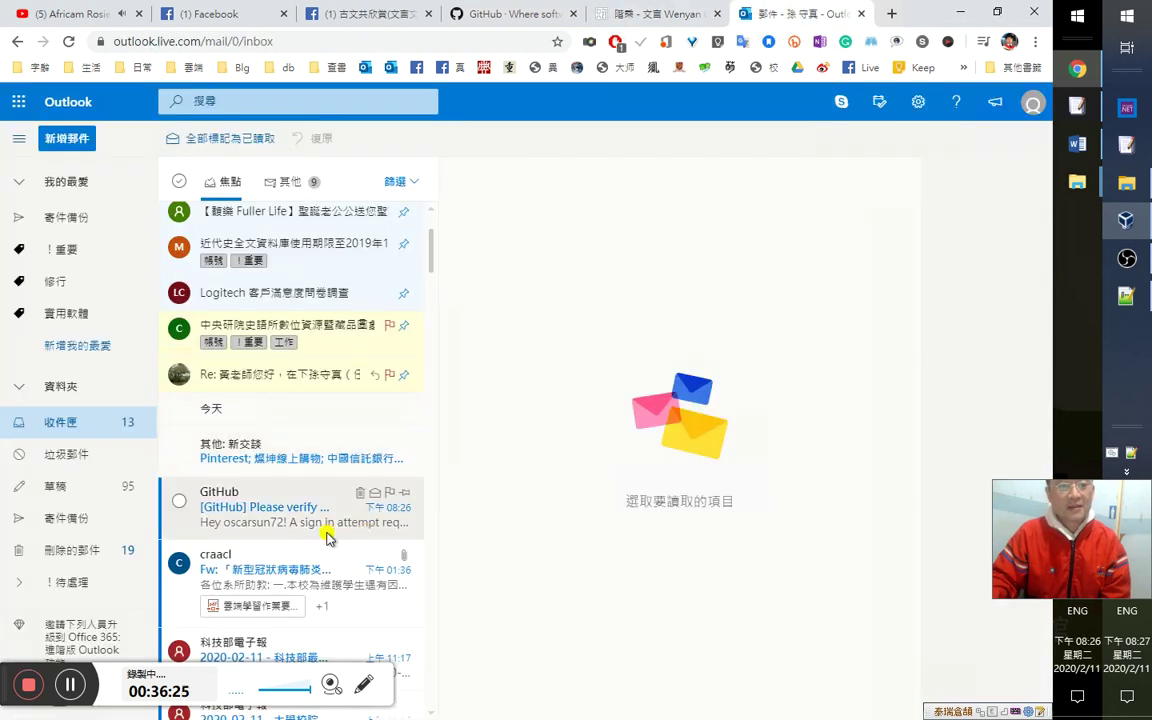
pyautogui.click(270, 518)
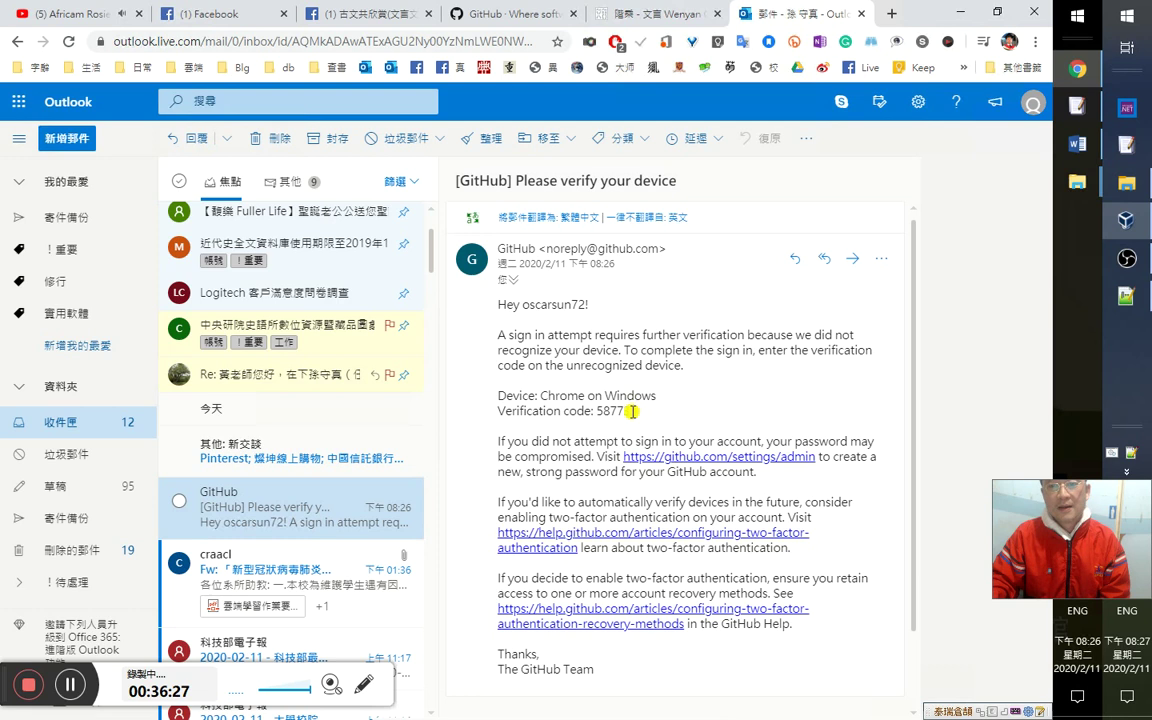
pyautogui.click(594, 410)
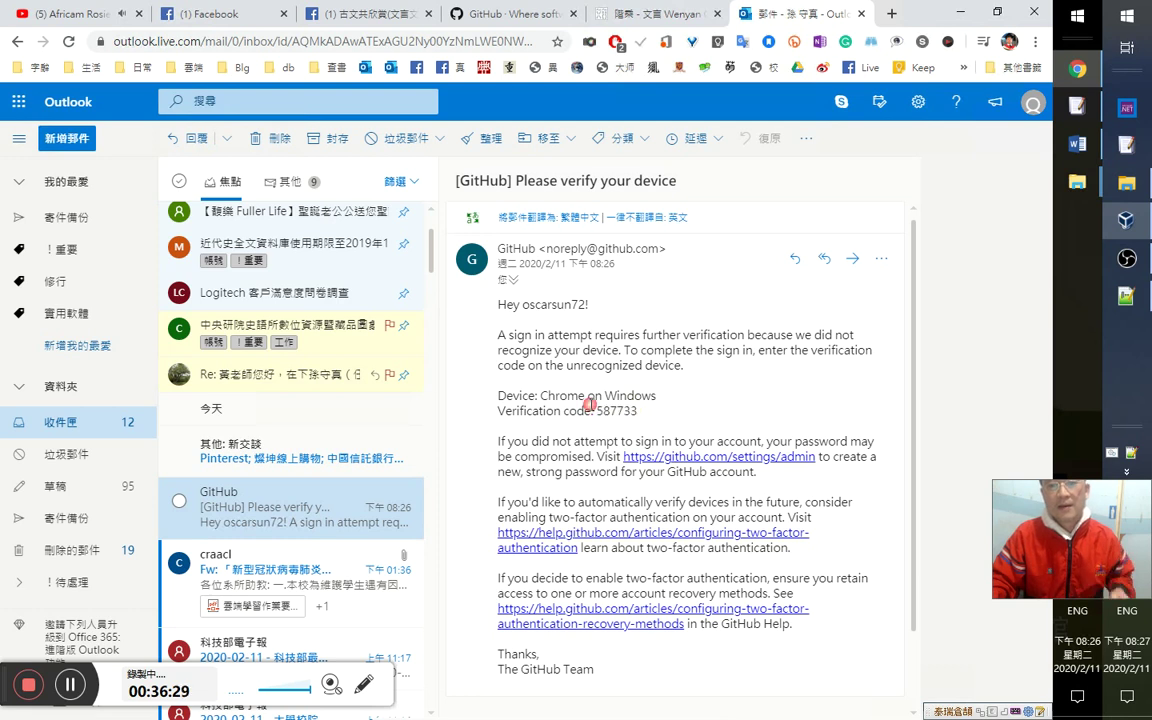
pyautogui.doubleClick(652, 410)
pyautogui.rightClick(650, 416)
pyautogui.click(645, 431)
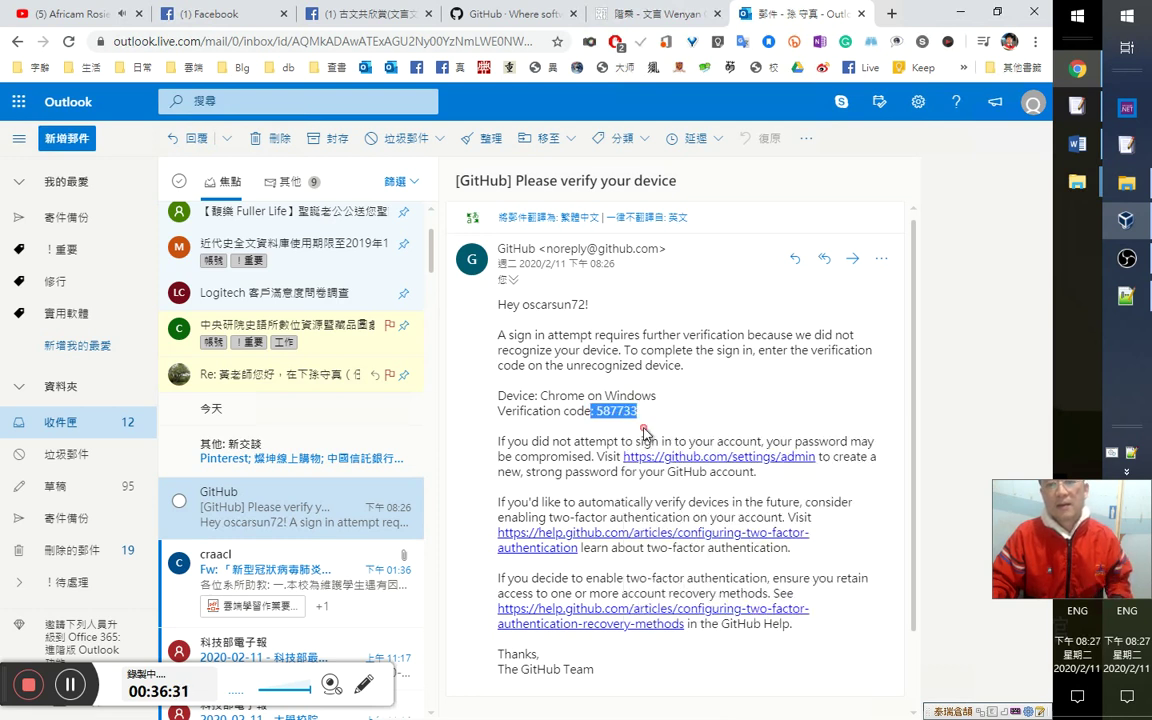
pyautogui.click(514, 15)
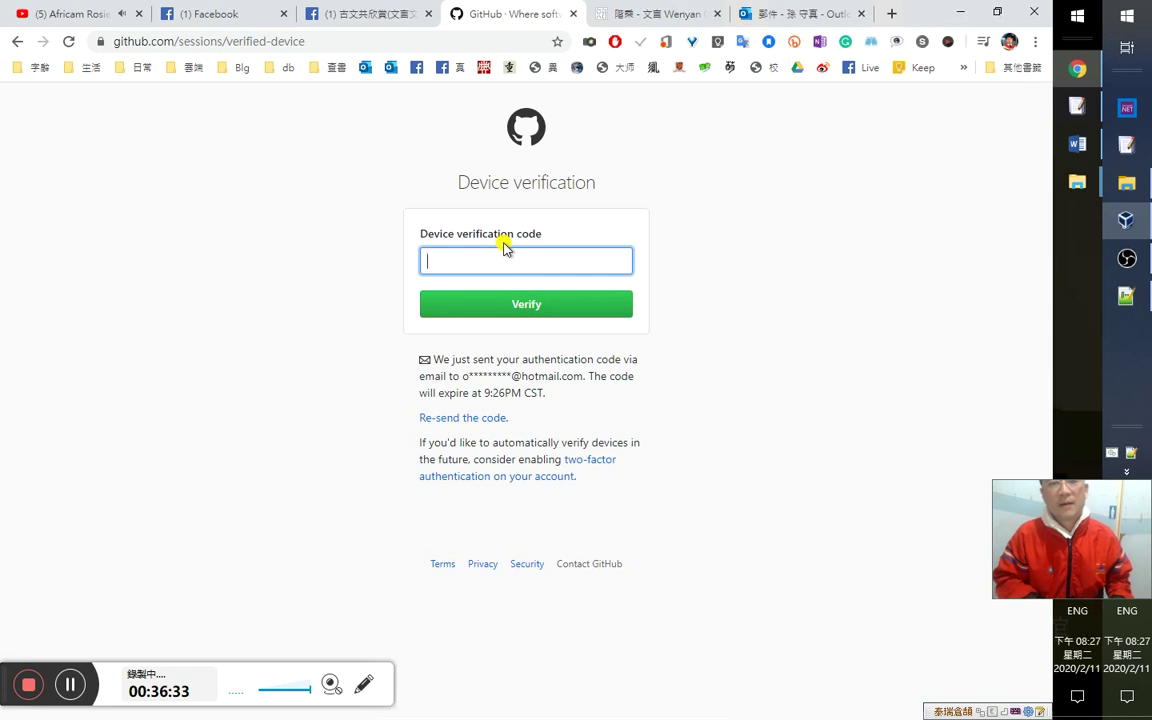
# Submit the pasted device verification code and close the wenyan README tab.
pyautogui.press('Return')
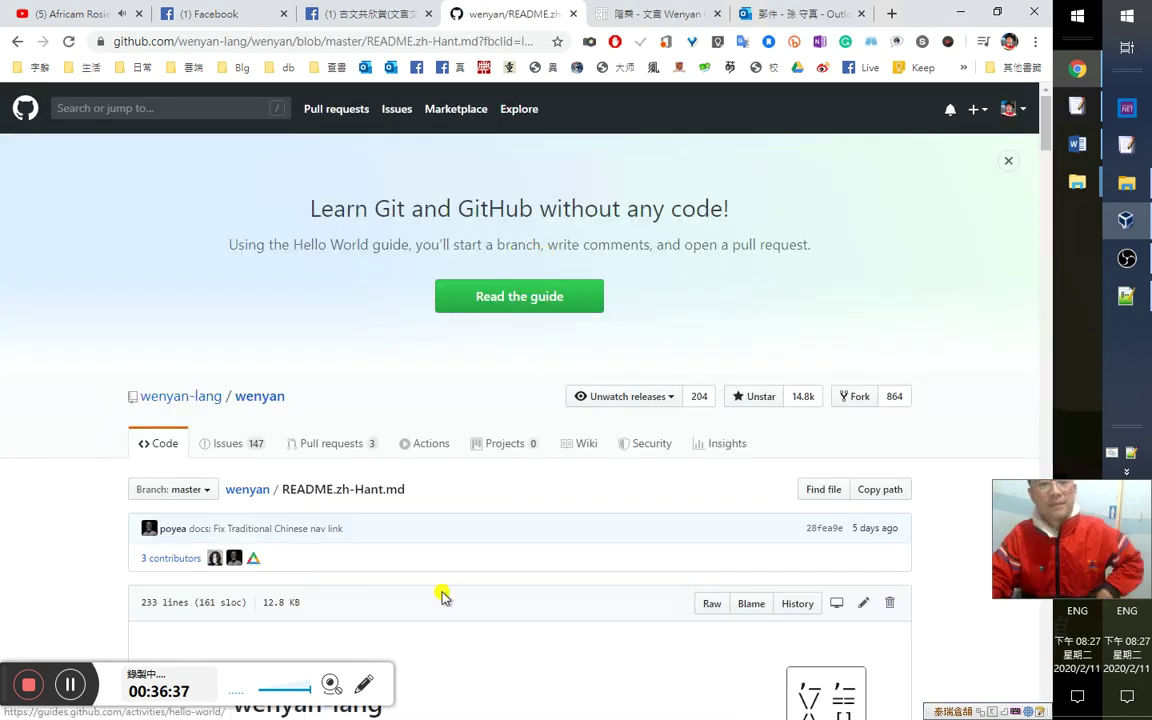
pyautogui.scroll(-2, 455, 590)
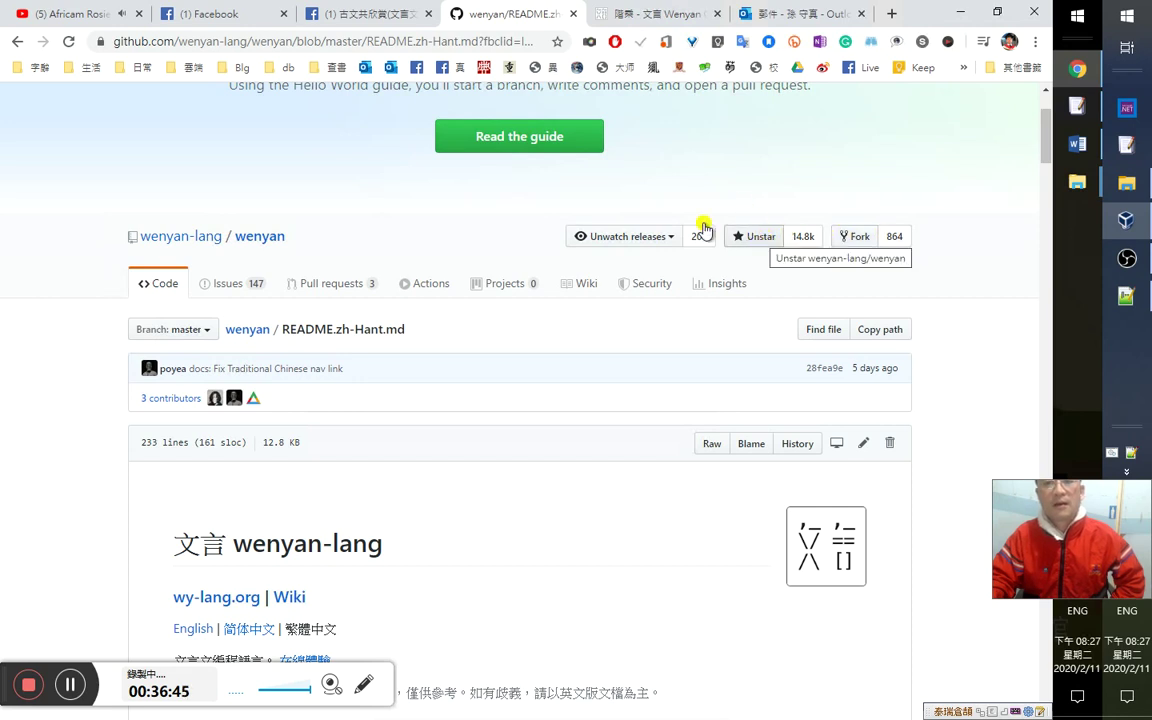
pyautogui.click(575, 14)
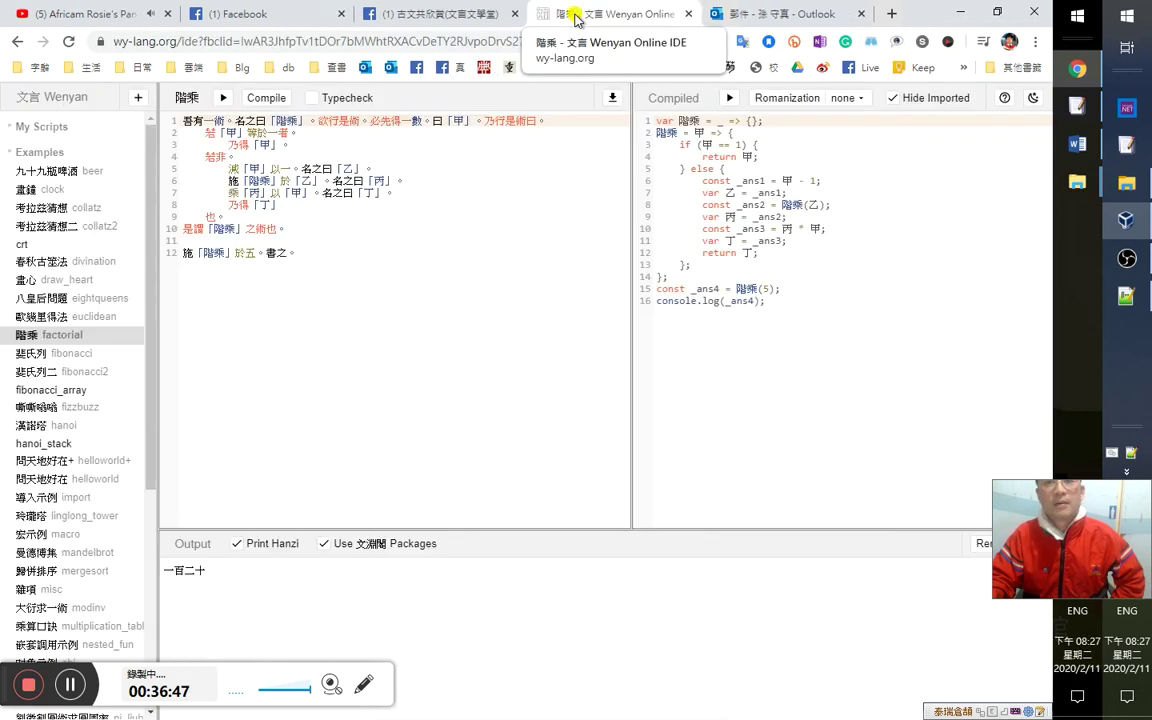
# Fork the wenyan-lang/wenyan repository from the GitHub home page.
pyautogui.click(963, 67)
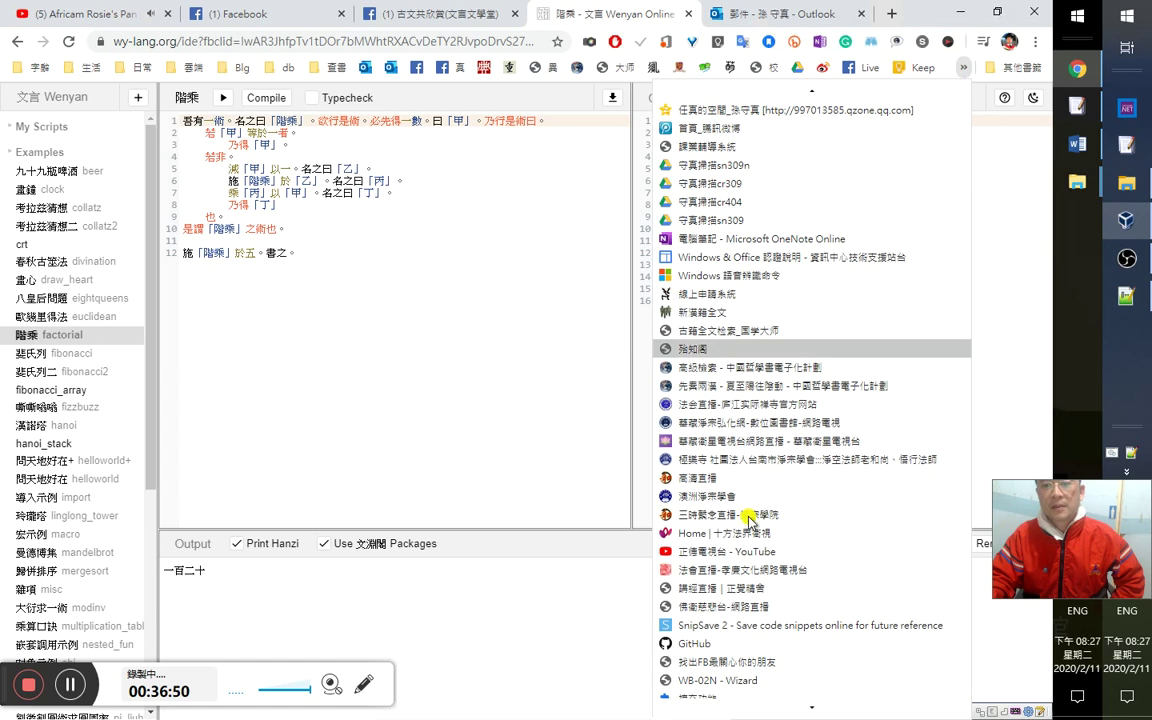
pyautogui.click(762, 645)
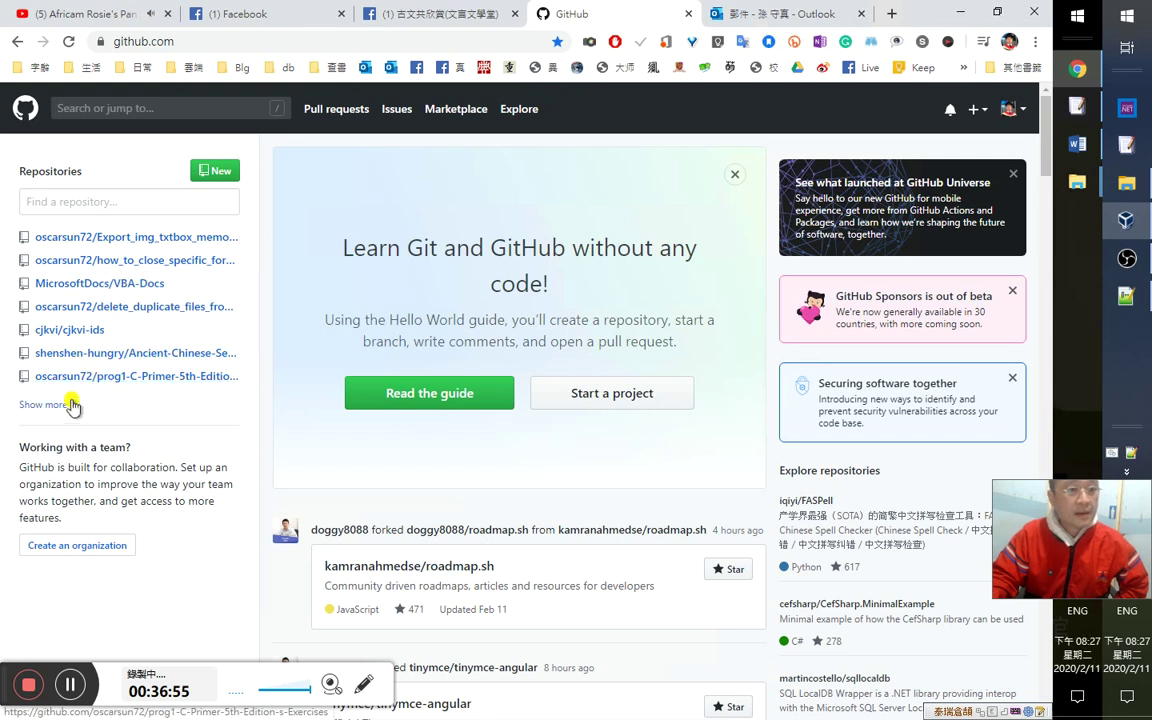
pyautogui.scroll(-4, 220, 440)
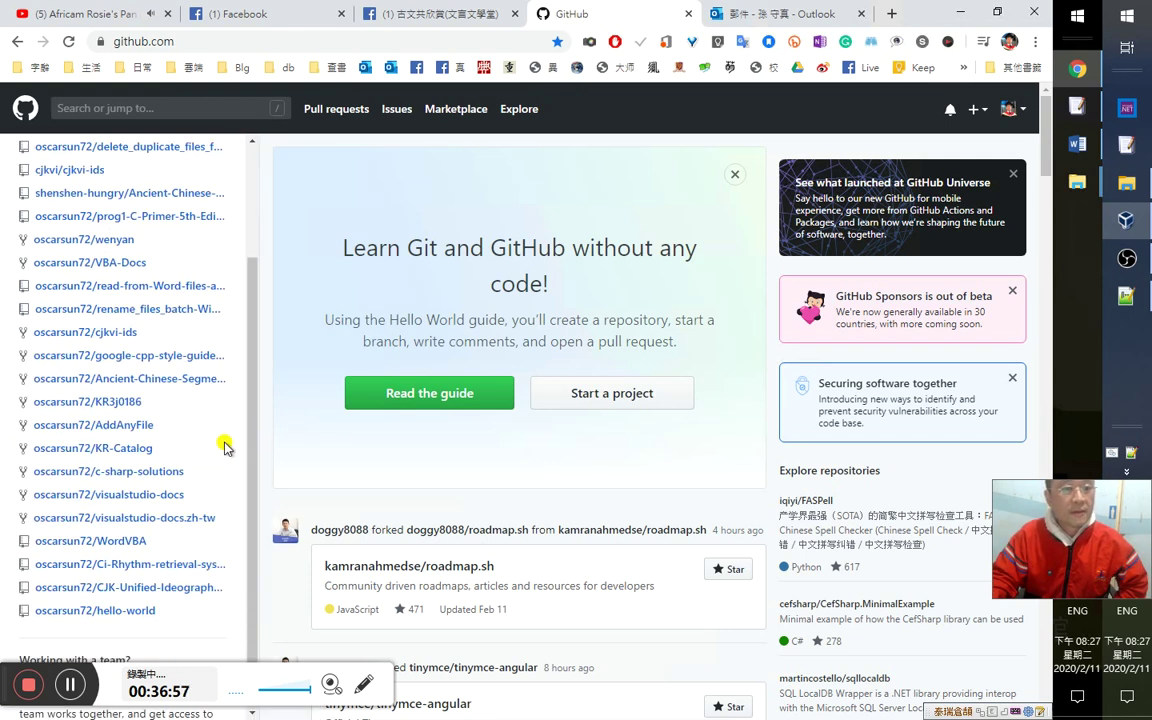
pyautogui.scroll(1, 137, 560)
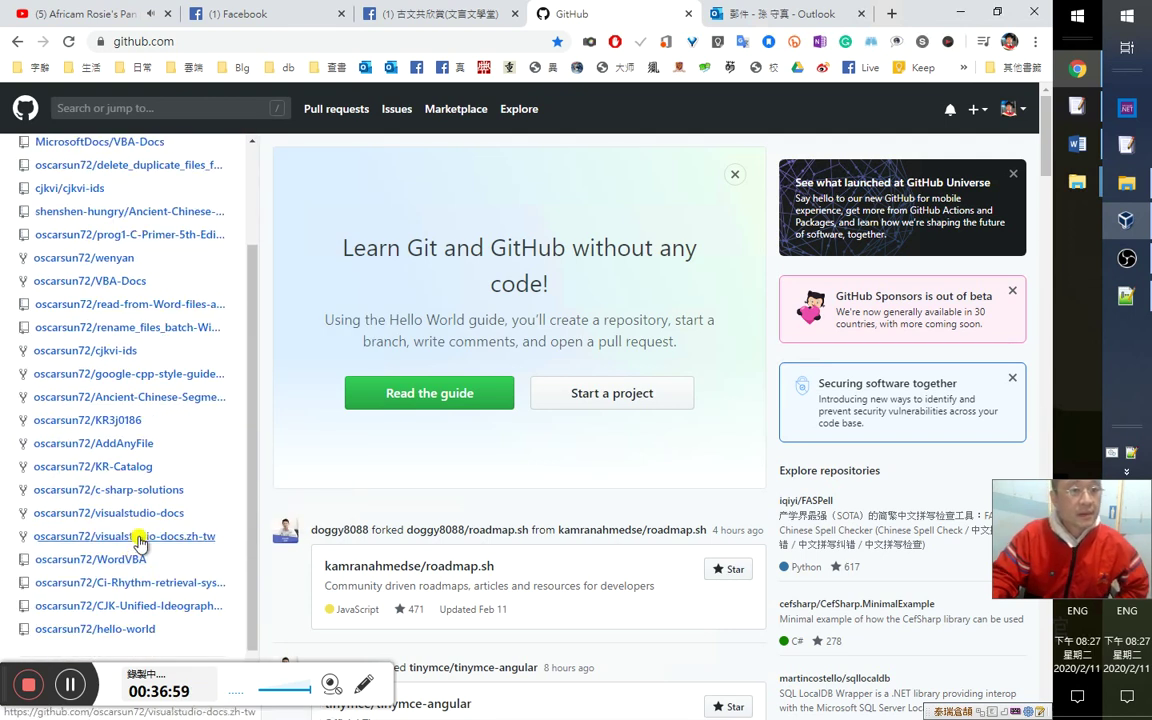
pyautogui.scroll(-1, 143, 500)
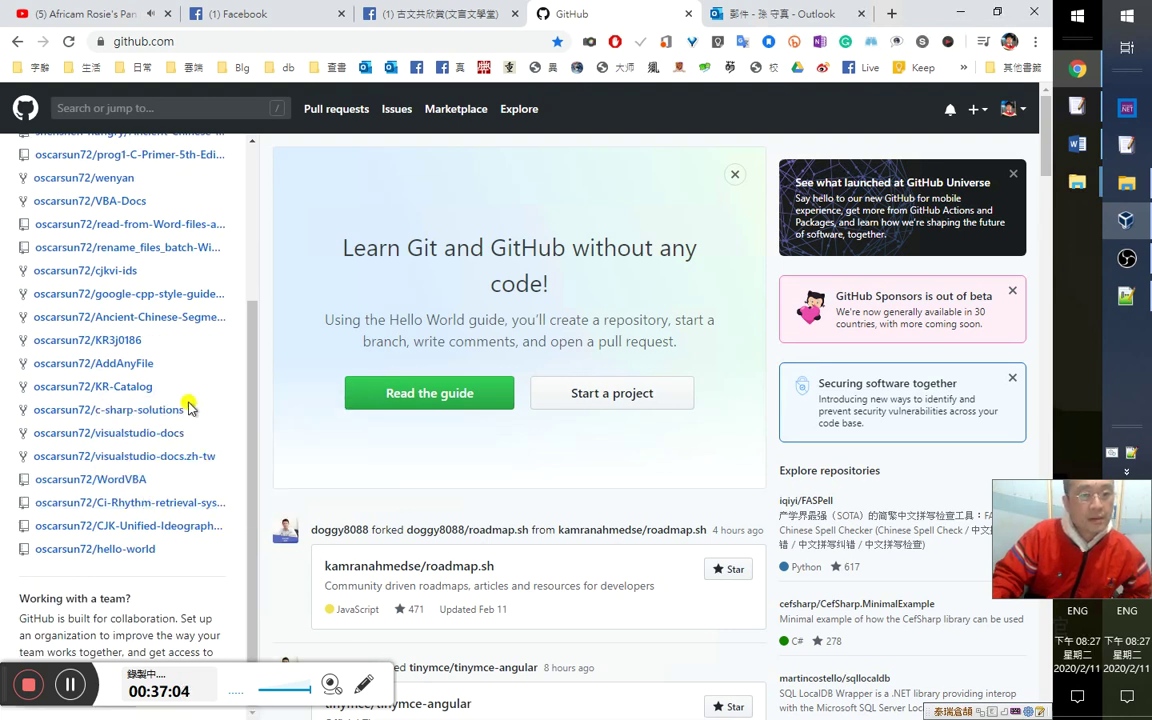
pyautogui.scroll(1, 185, 398)
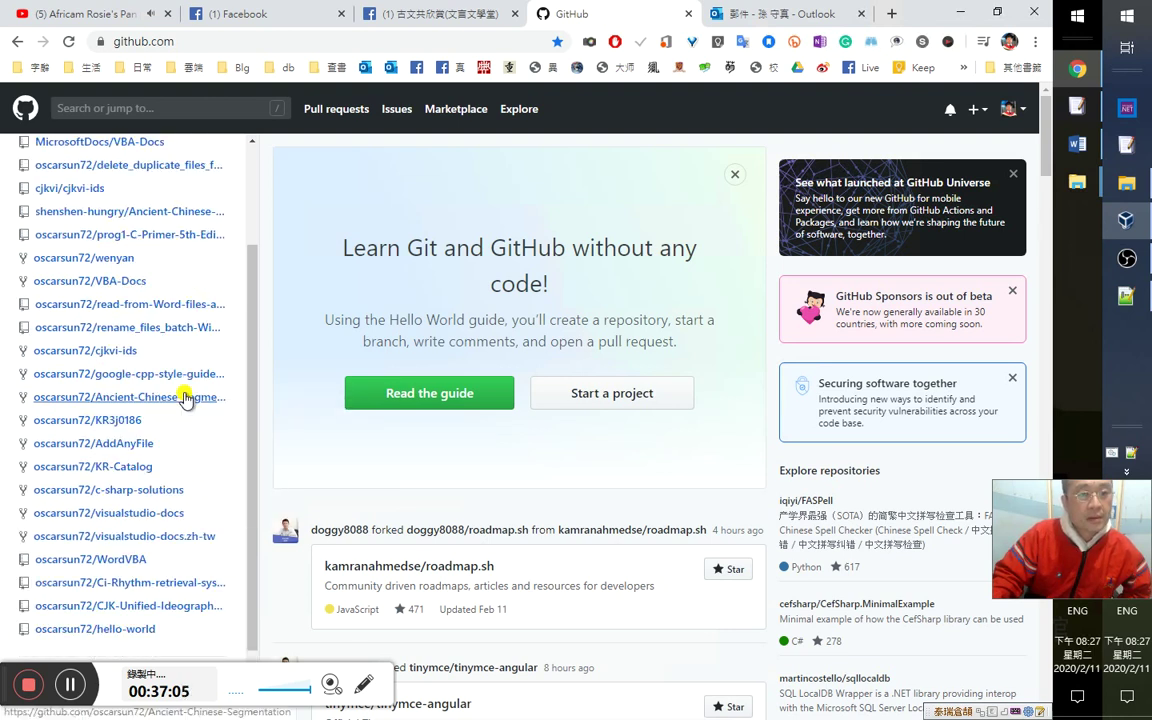
pyautogui.click(110, 260)
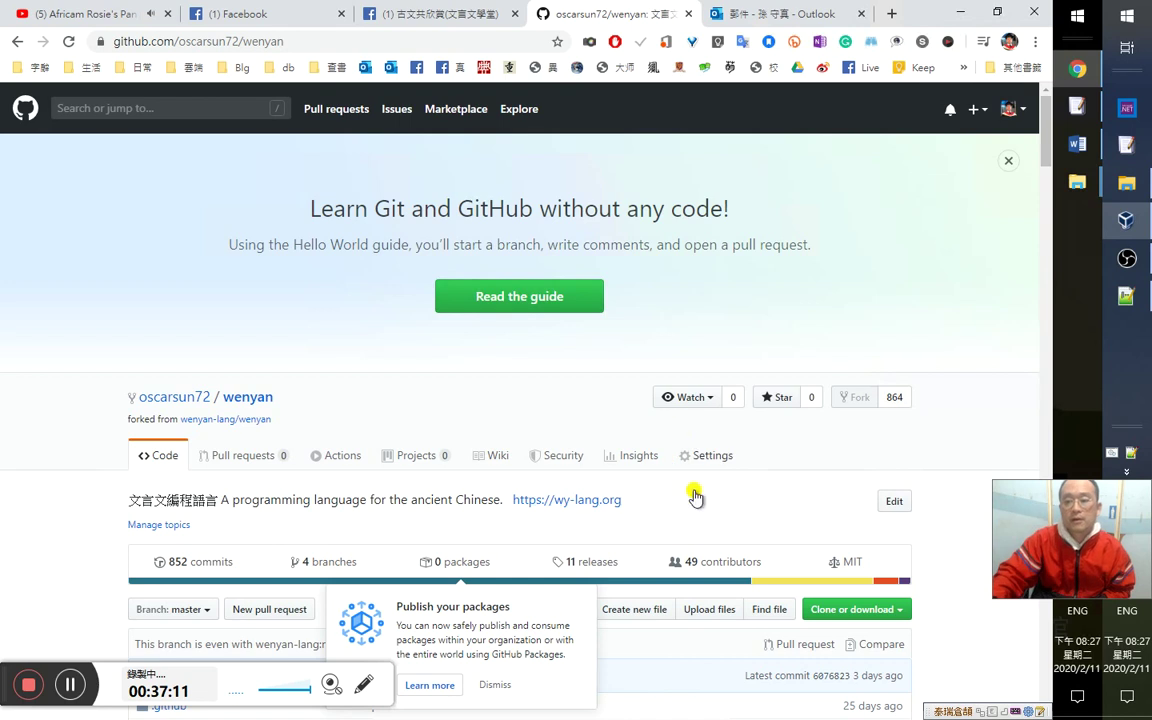
pyautogui.click(862, 402)
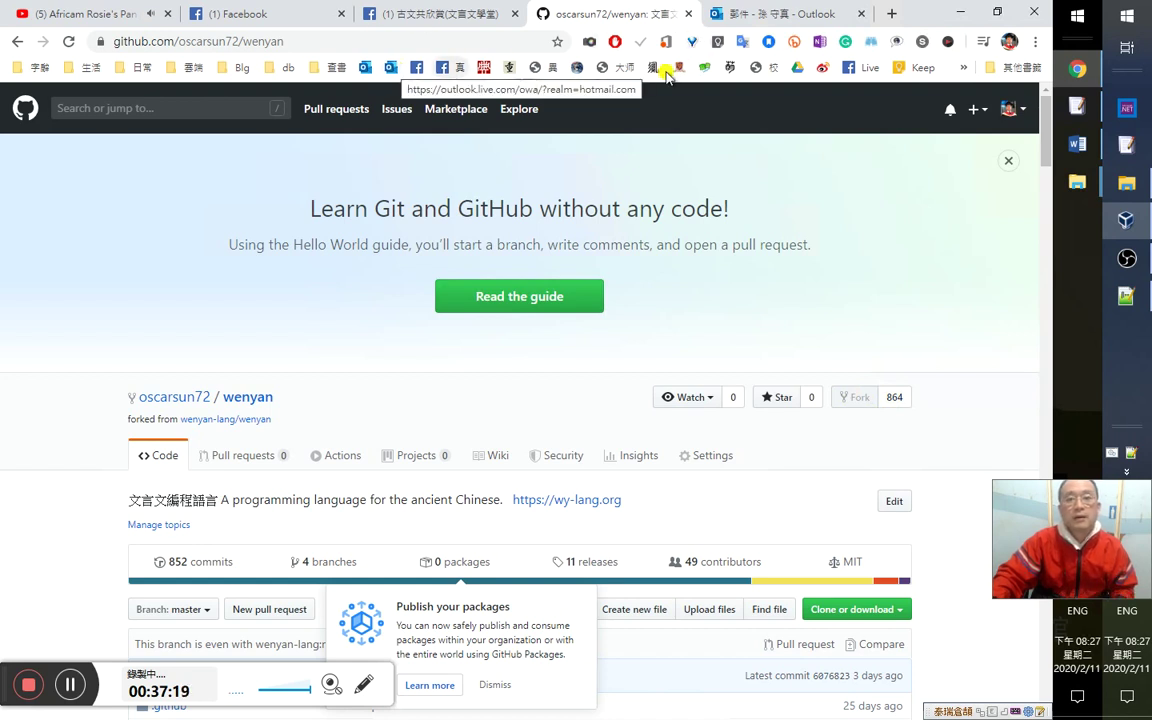
# Open the full Google Translate site from the Translate extension.
pyautogui.click(742, 44)
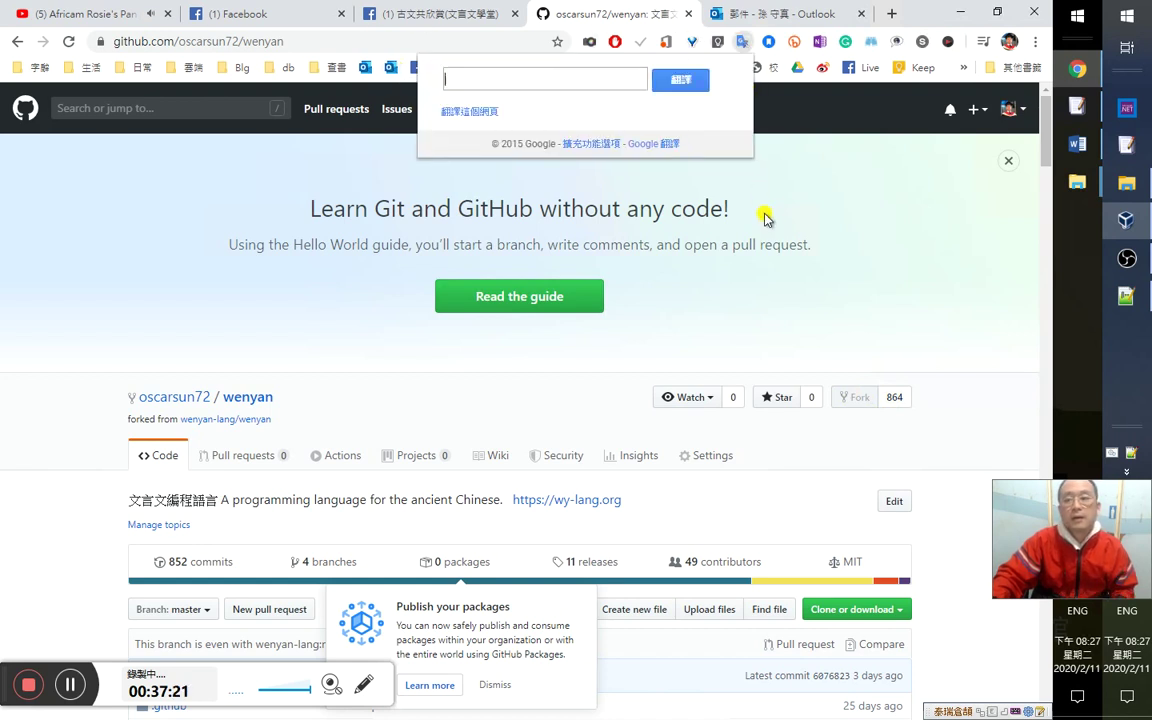
pyautogui.click(657, 150)
pyautogui.click(495, 18)
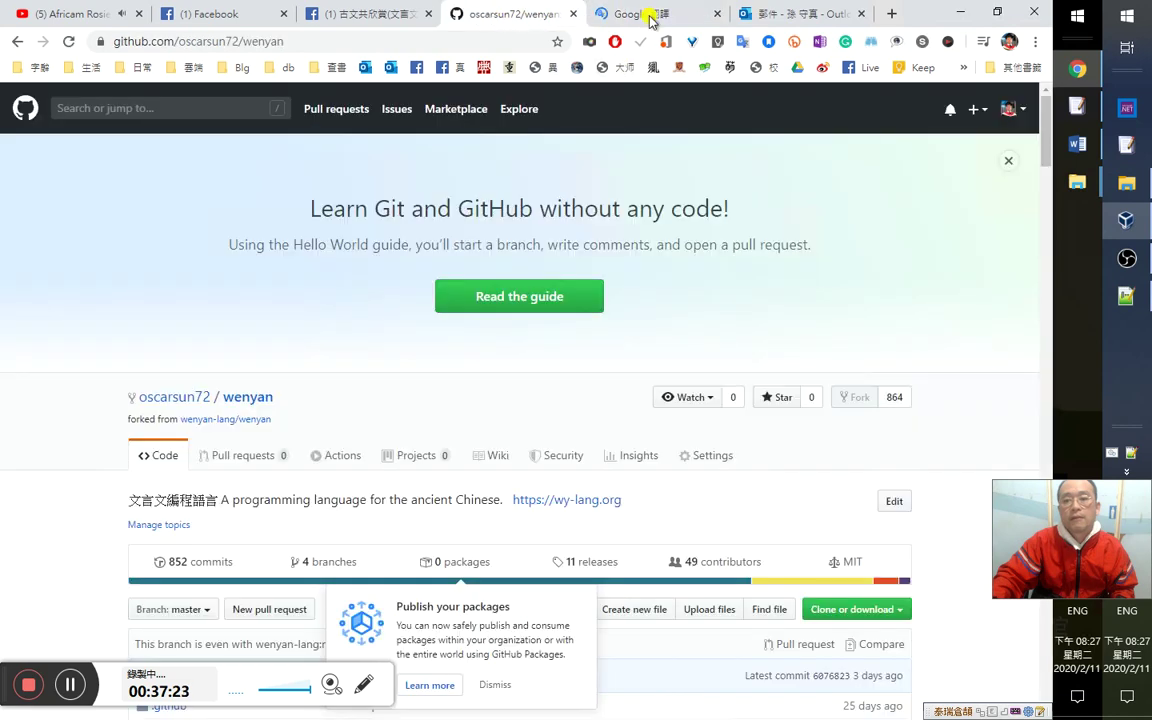
# Translate 'fork' into Traditional Chinese (叉子), then close the Translate and wenyan repository tabs.
pyautogui.click(652, 20)
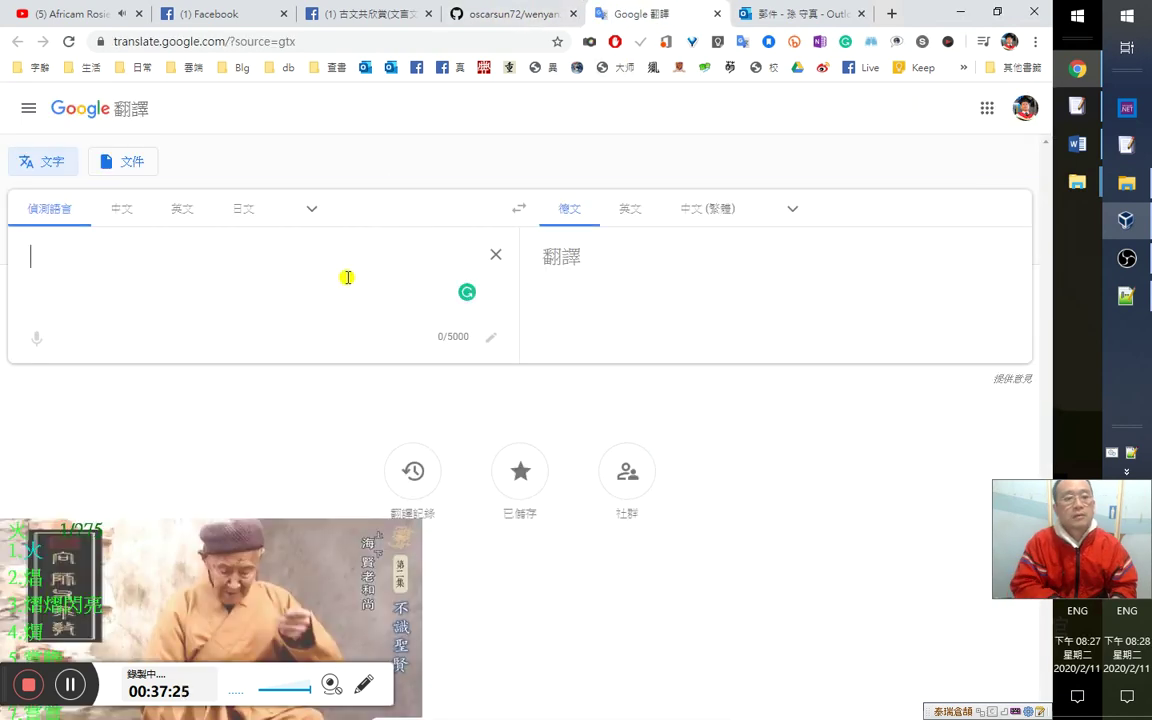
pyautogui.write('fork')
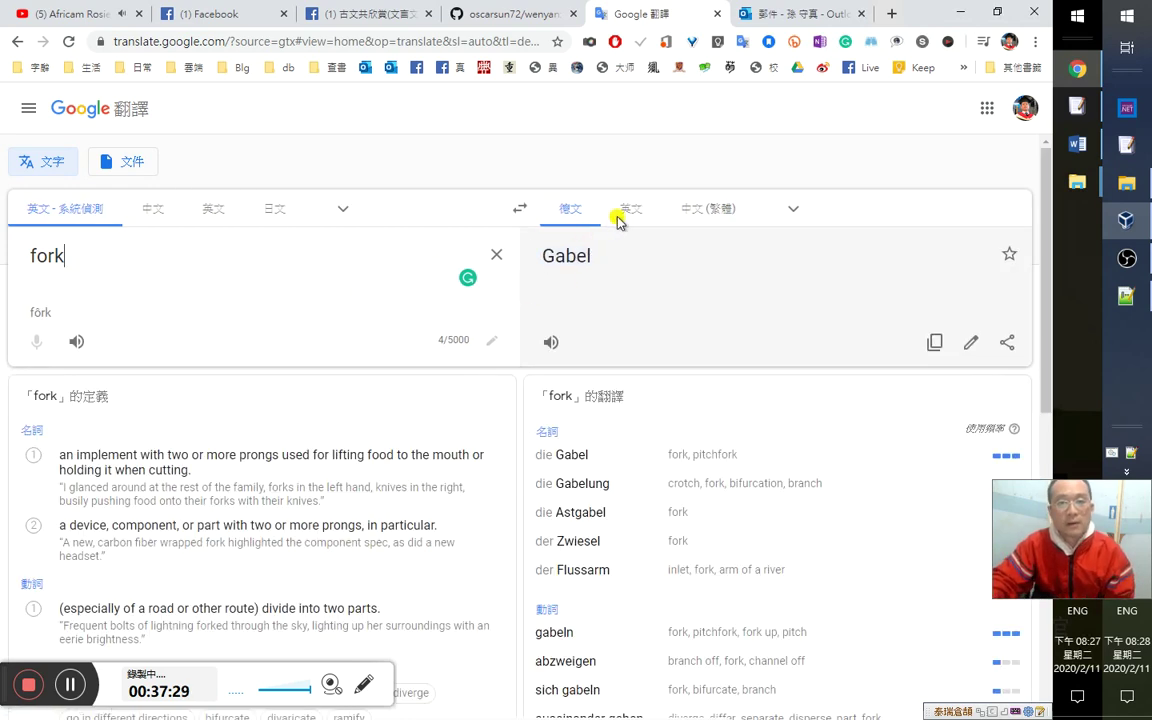
pyautogui.click(721, 208)
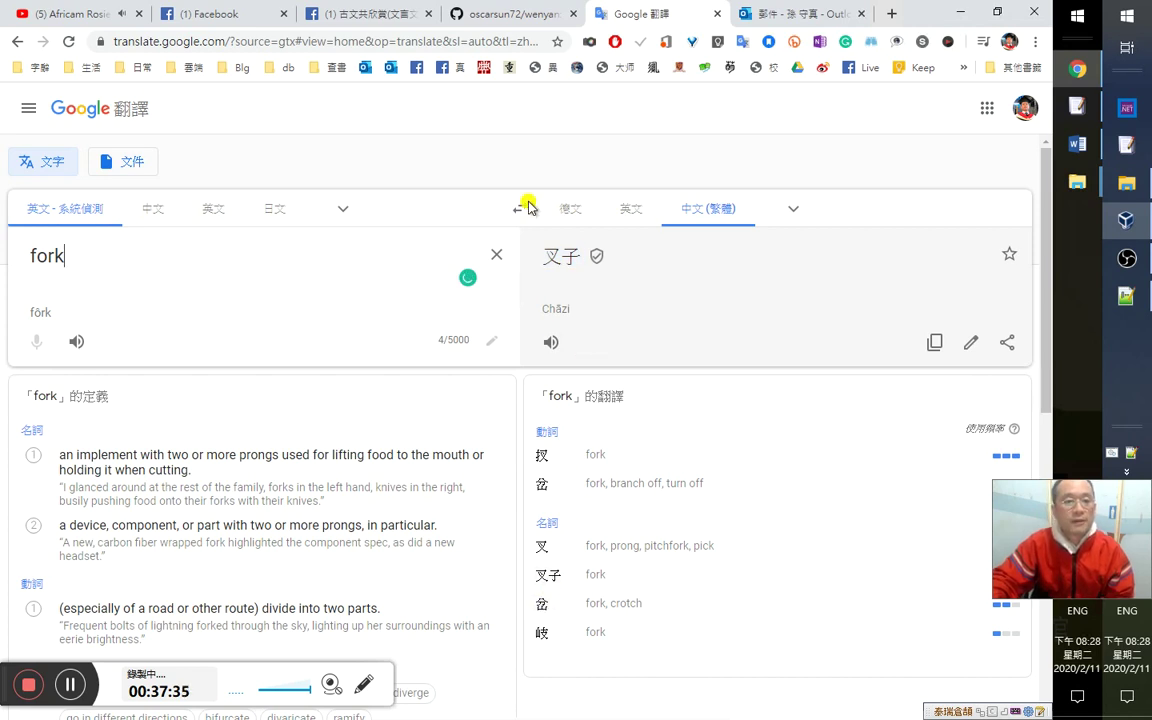
pyautogui.middleClick(672, 14)
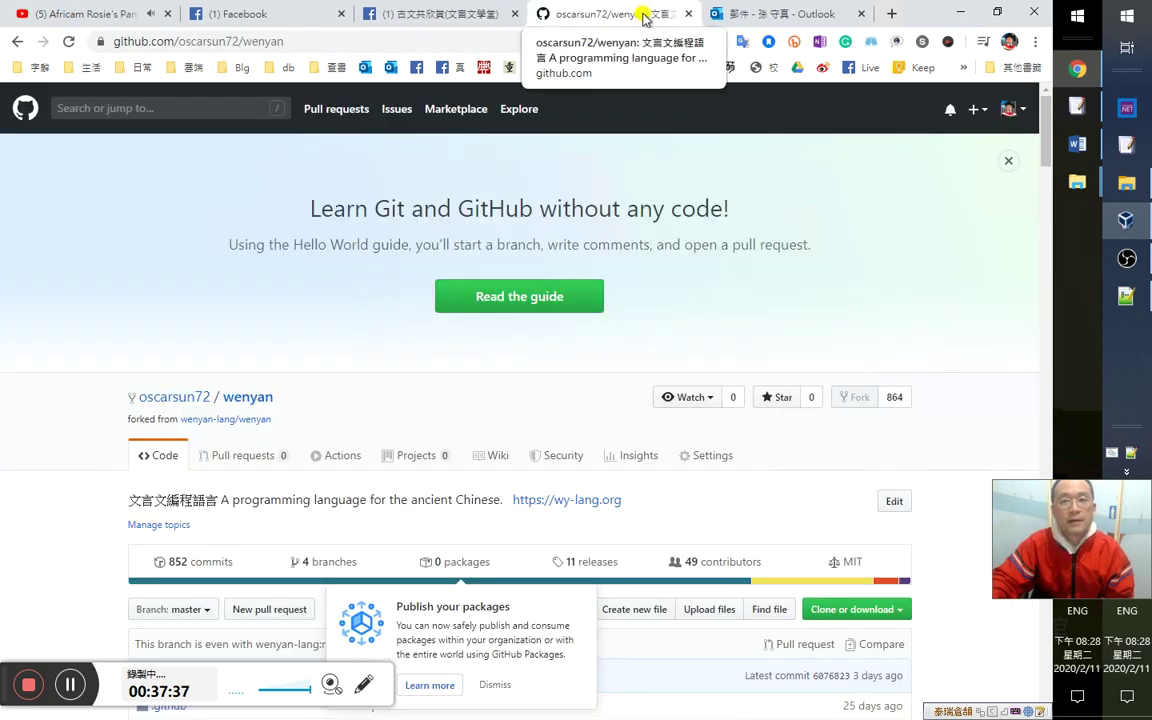
pyautogui.middleClick(635, 14)
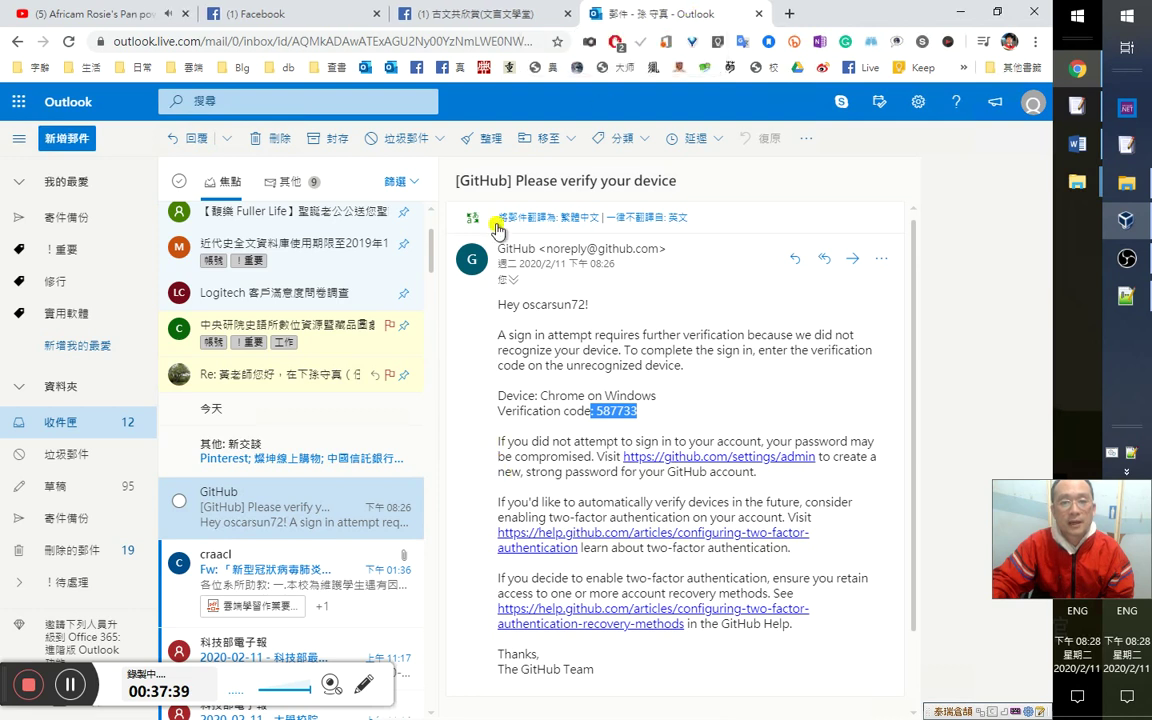
# Delete the GitHub verification email from the Focused inbox.
pyautogui.click(278, 140)
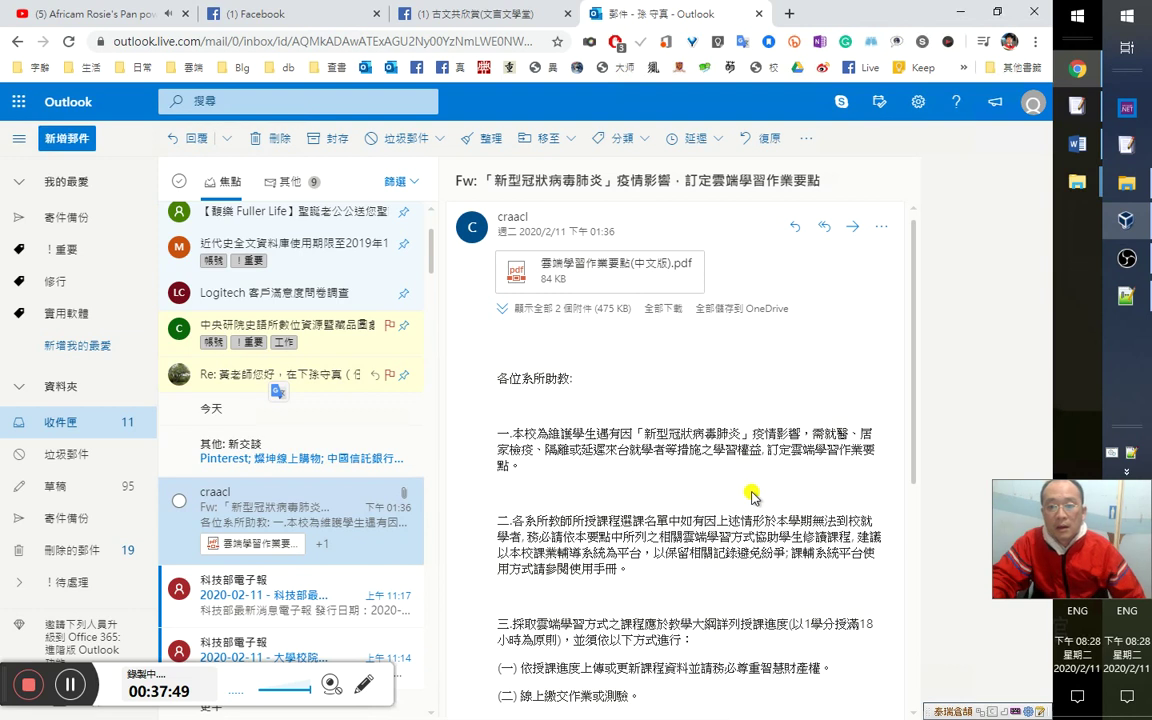
pyautogui.scroll(-1, 745, 497)
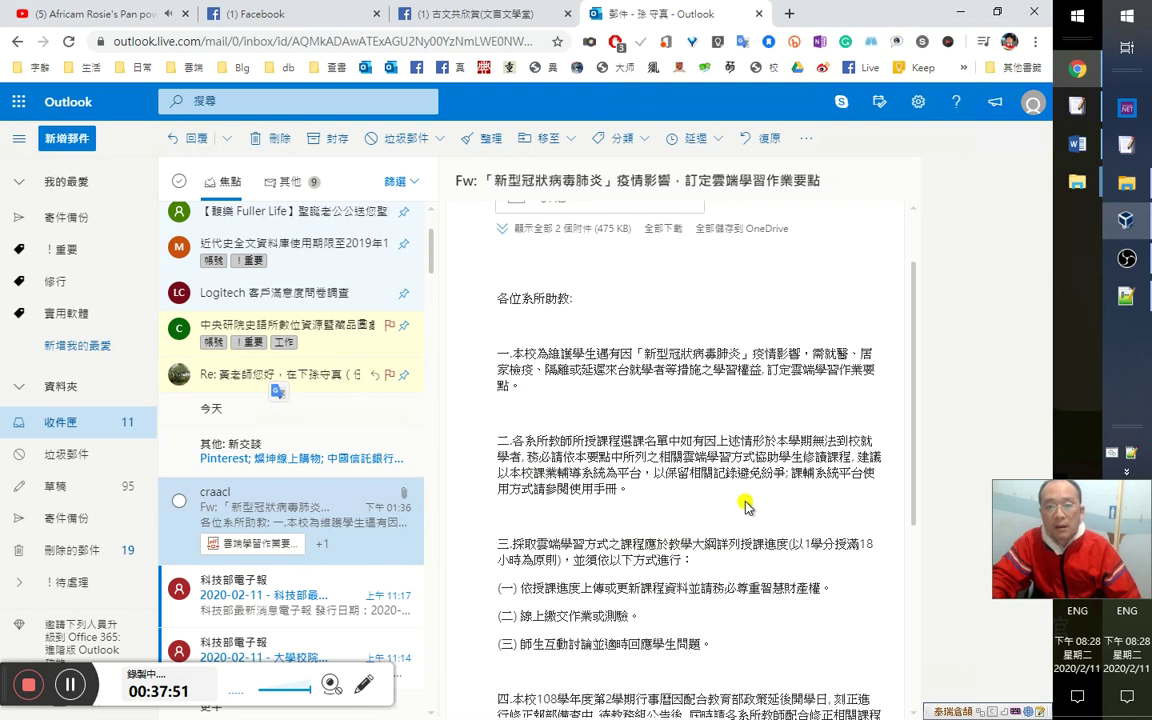
pyautogui.scroll(1, 751, 505)
pyautogui.scroll(-5, 745, 497)
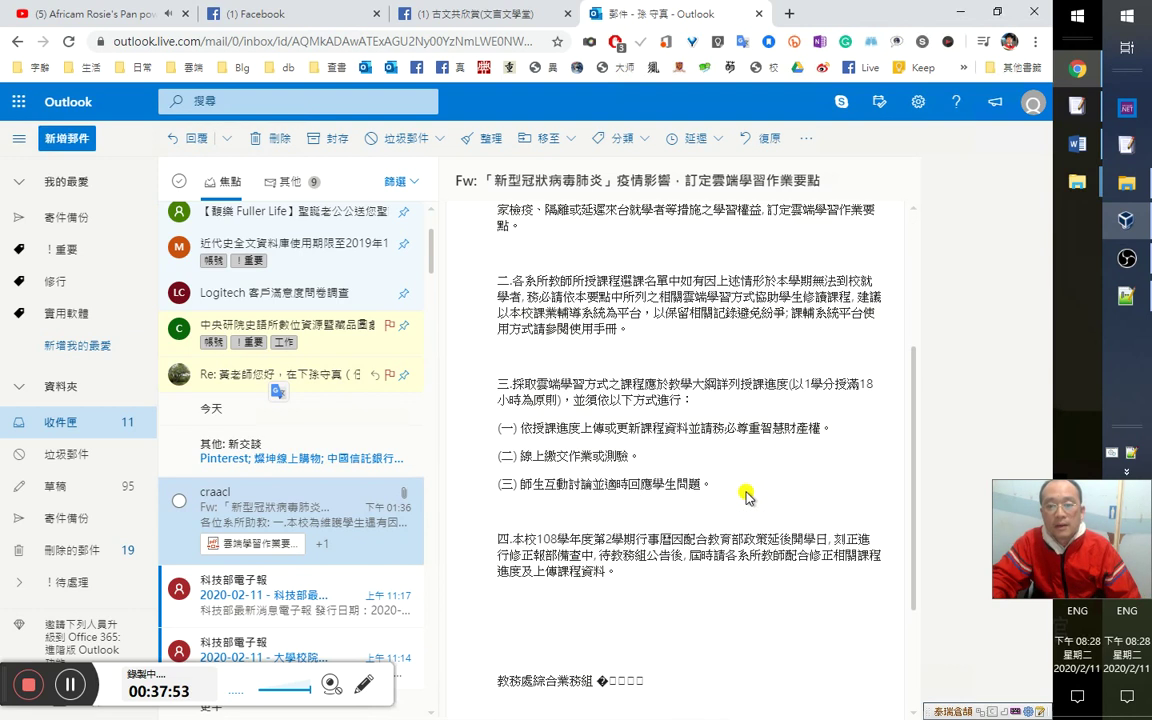
pyautogui.scroll(4, 748, 500)
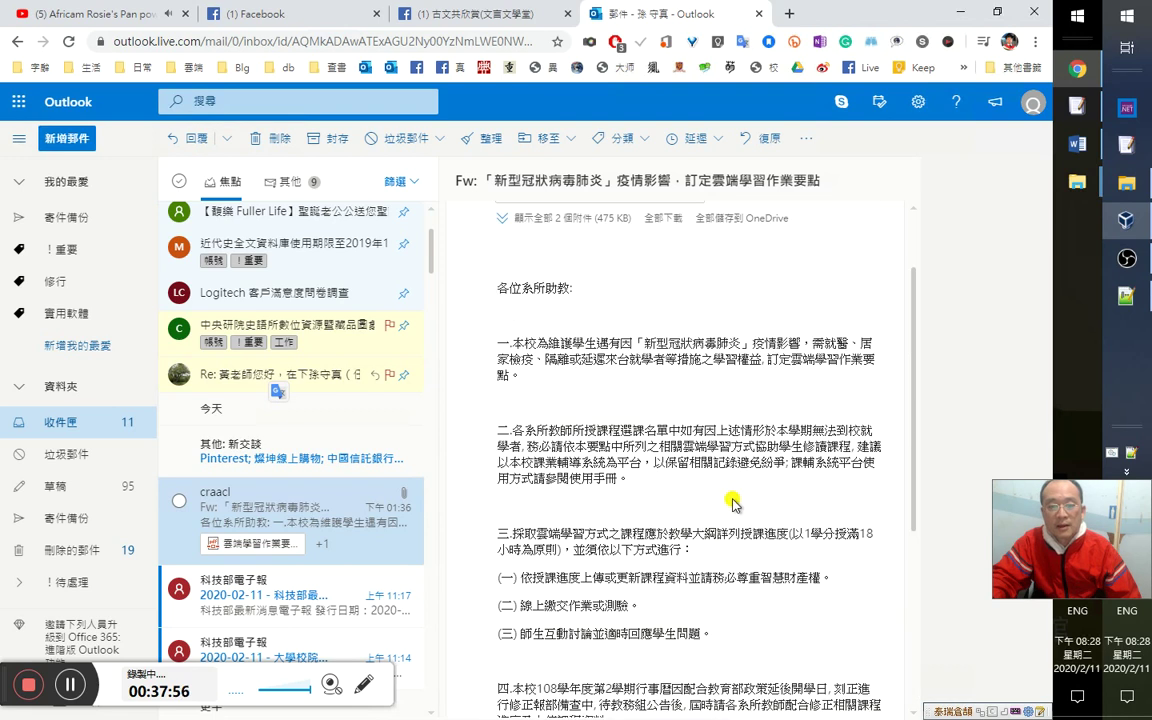
pyautogui.scroll(-2, 275, 560)
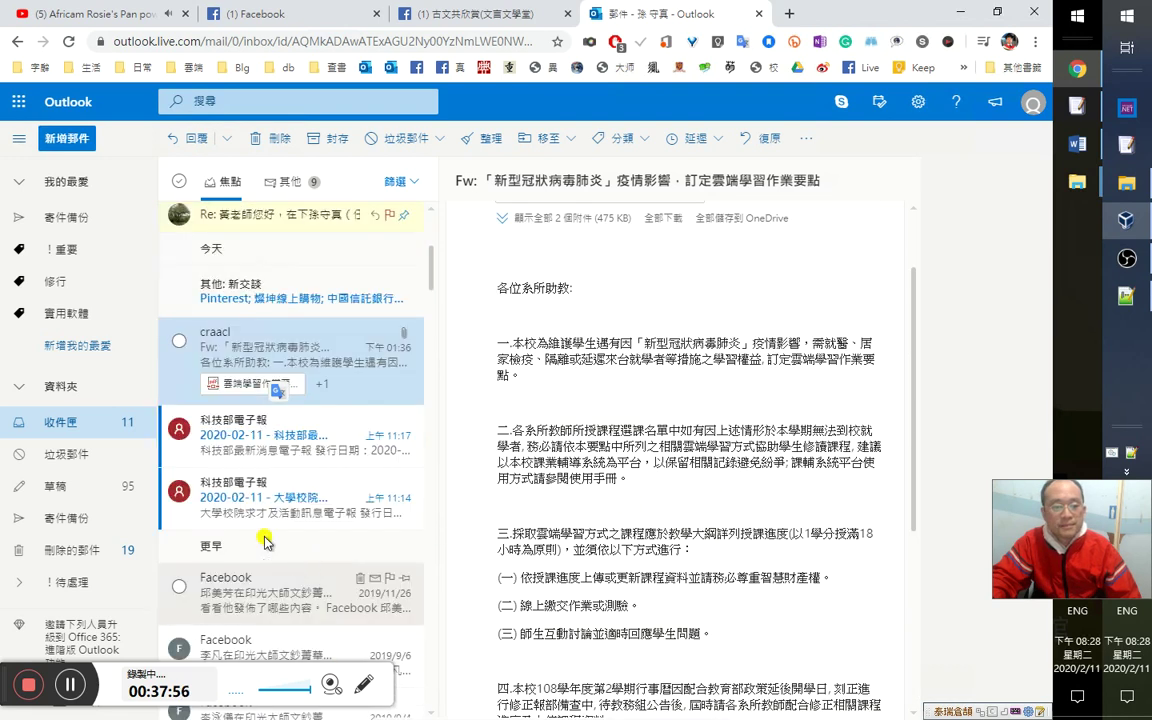
# Delete both 科技部電子報 newsletters and pin the craacl forwarded notice to the top.
pyautogui.click(288, 436)
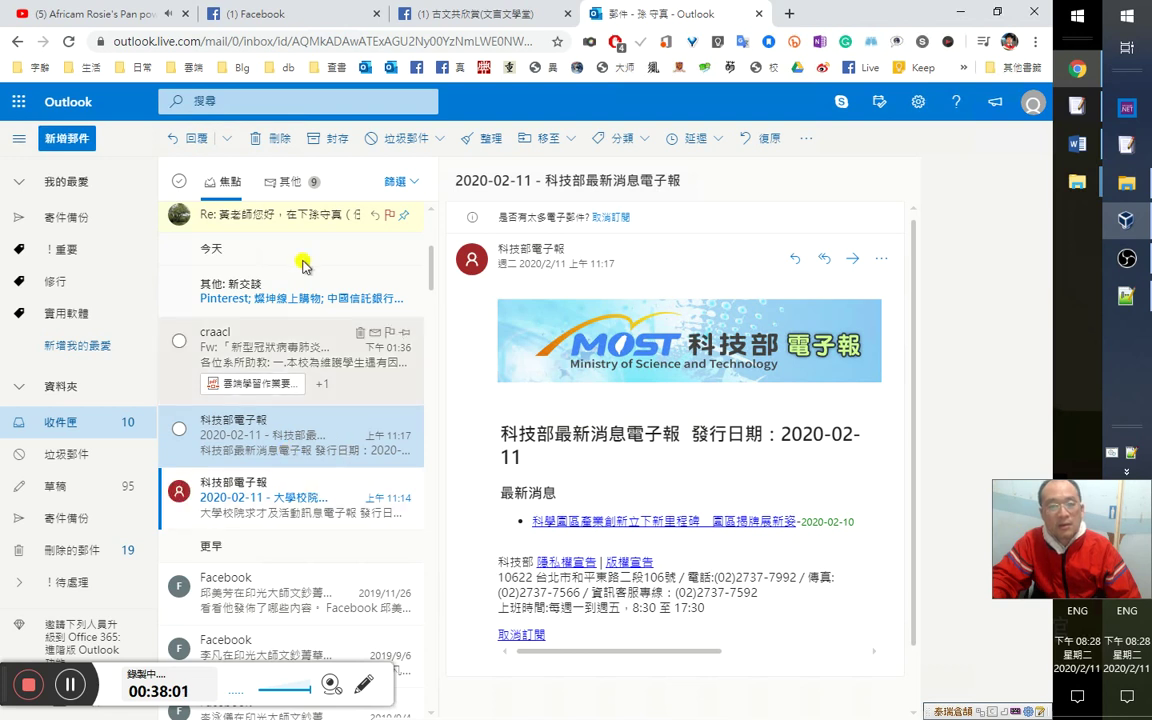
pyautogui.click(278, 150)
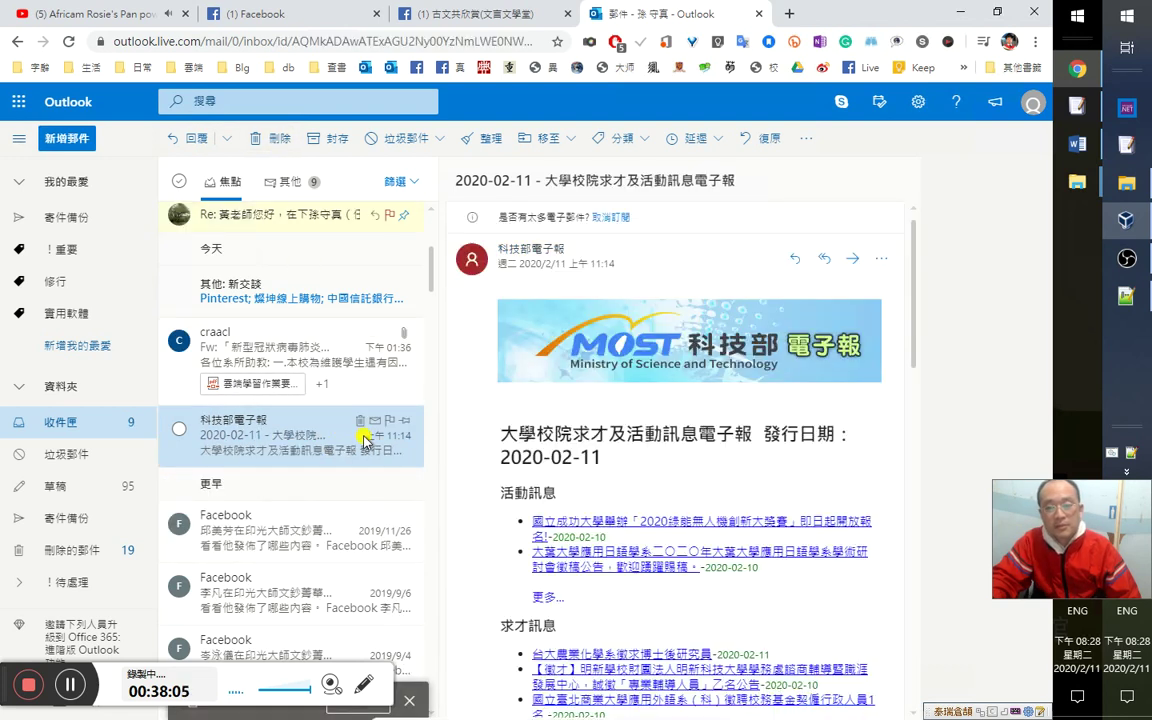
pyautogui.scroll(-5, 810, 558)
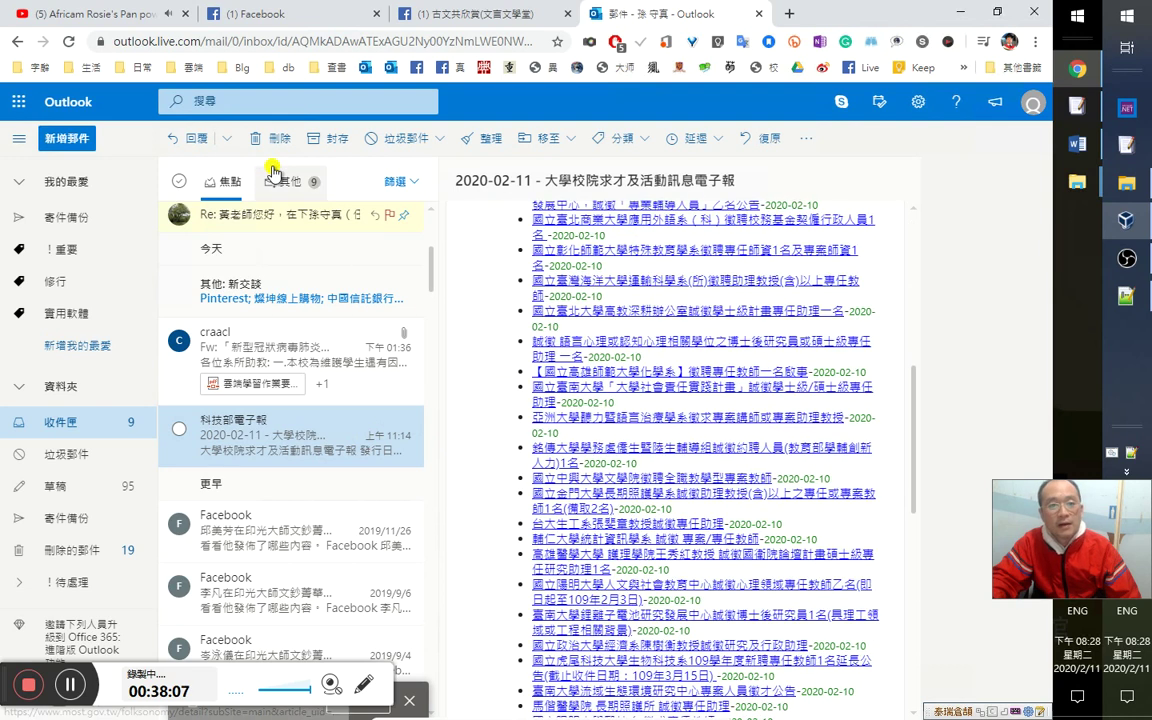
pyautogui.click(276, 139)
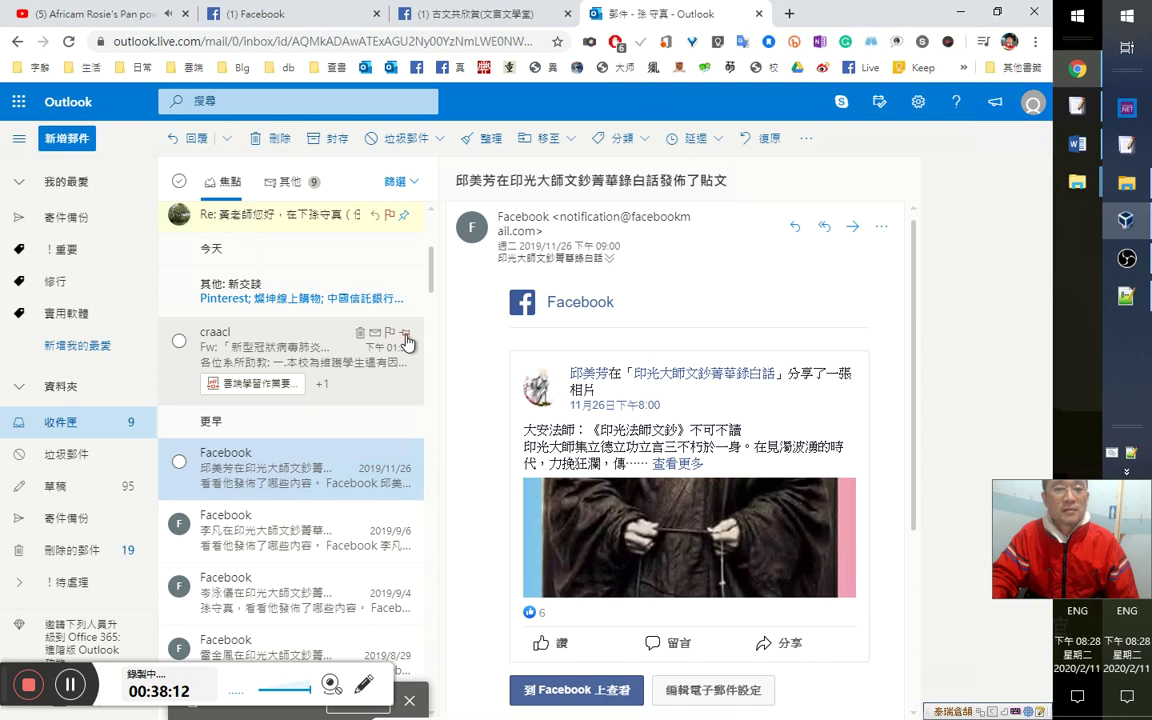
pyautogui.click(405, 336)
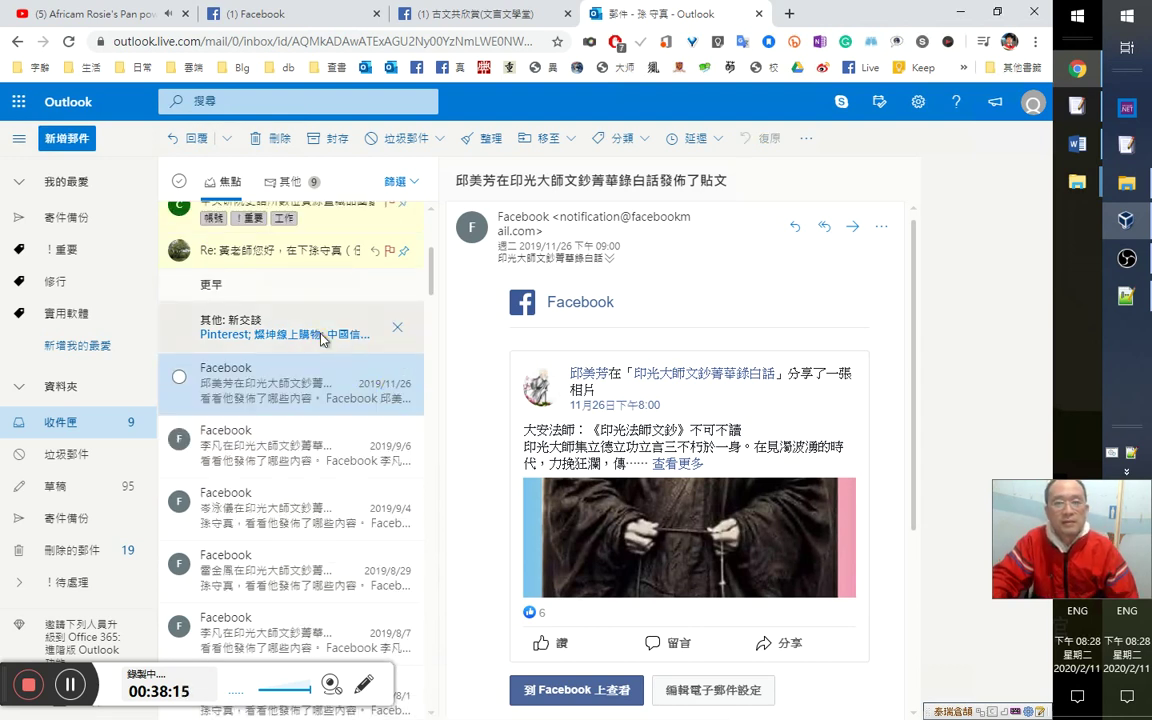
pyautogui.click(322, 336)
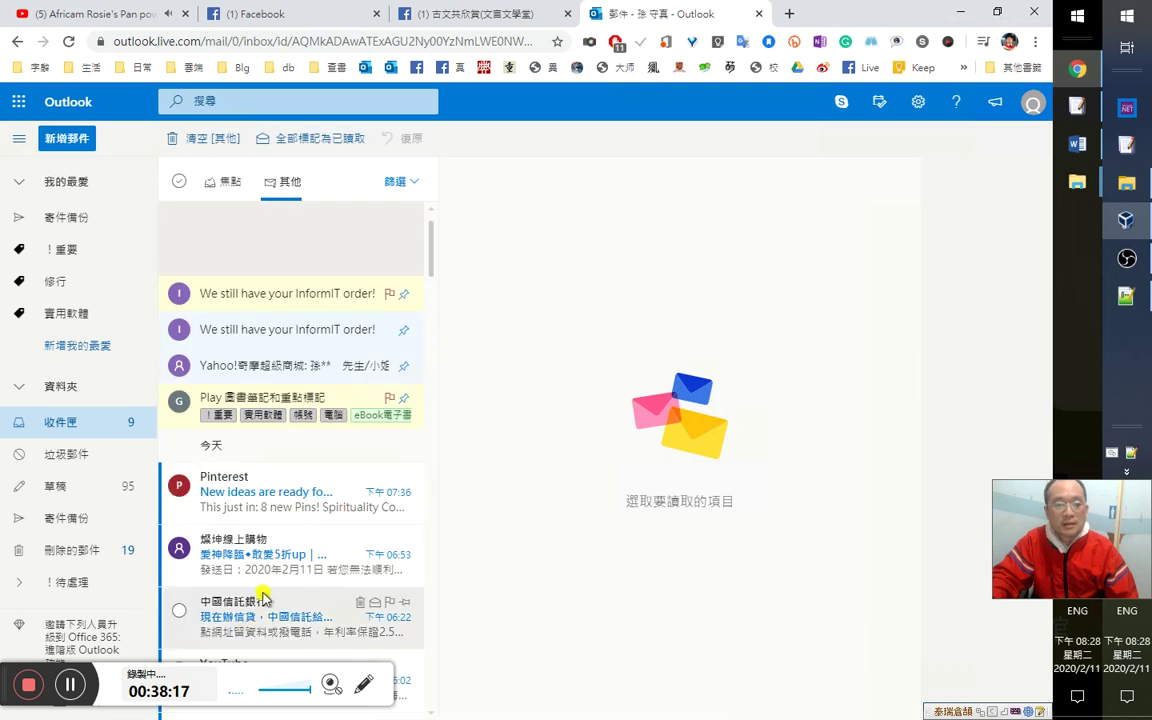
# Delete the Pinterest, 燦坤, 中國信託銀行 emails and four YouTube new-video notices.
pyautogui.click(287, 512)
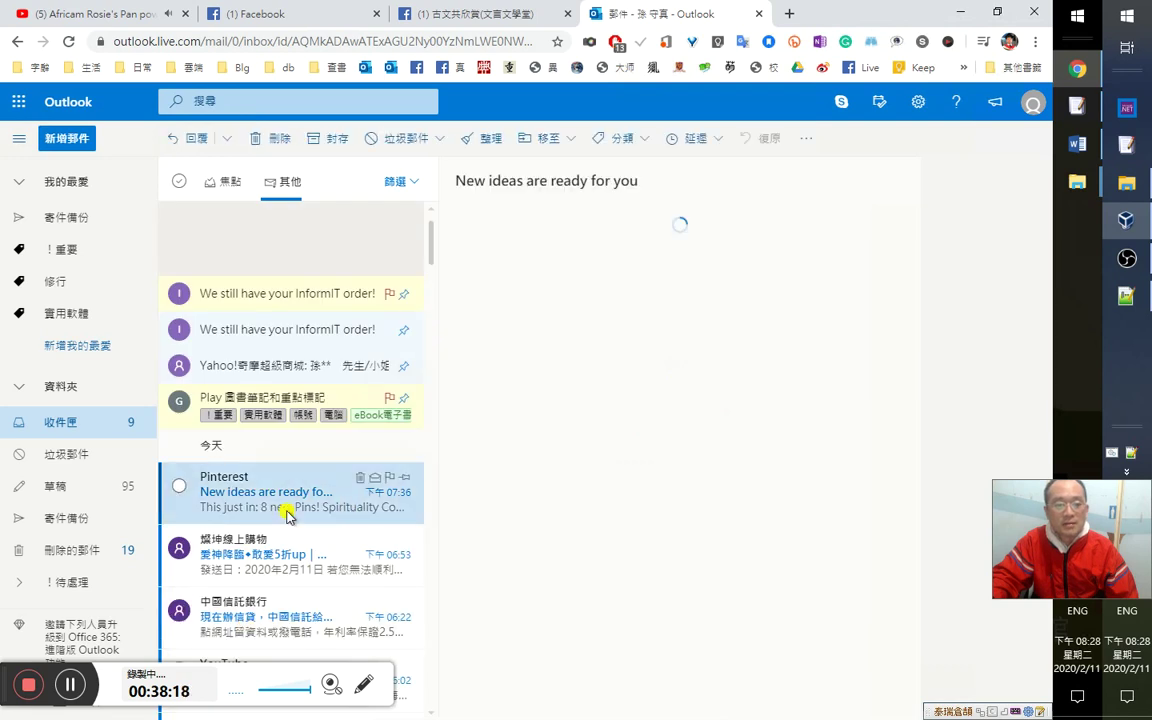
pyautogui.click(279, 142)
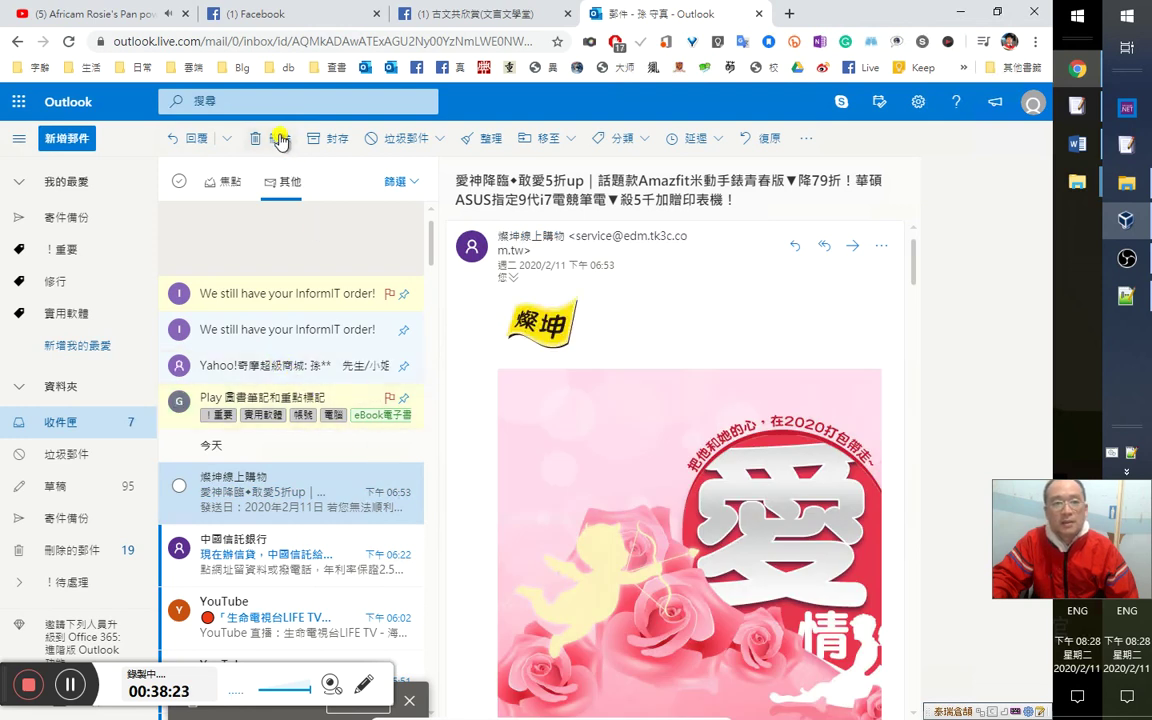
pyautogui.click(279, 141)
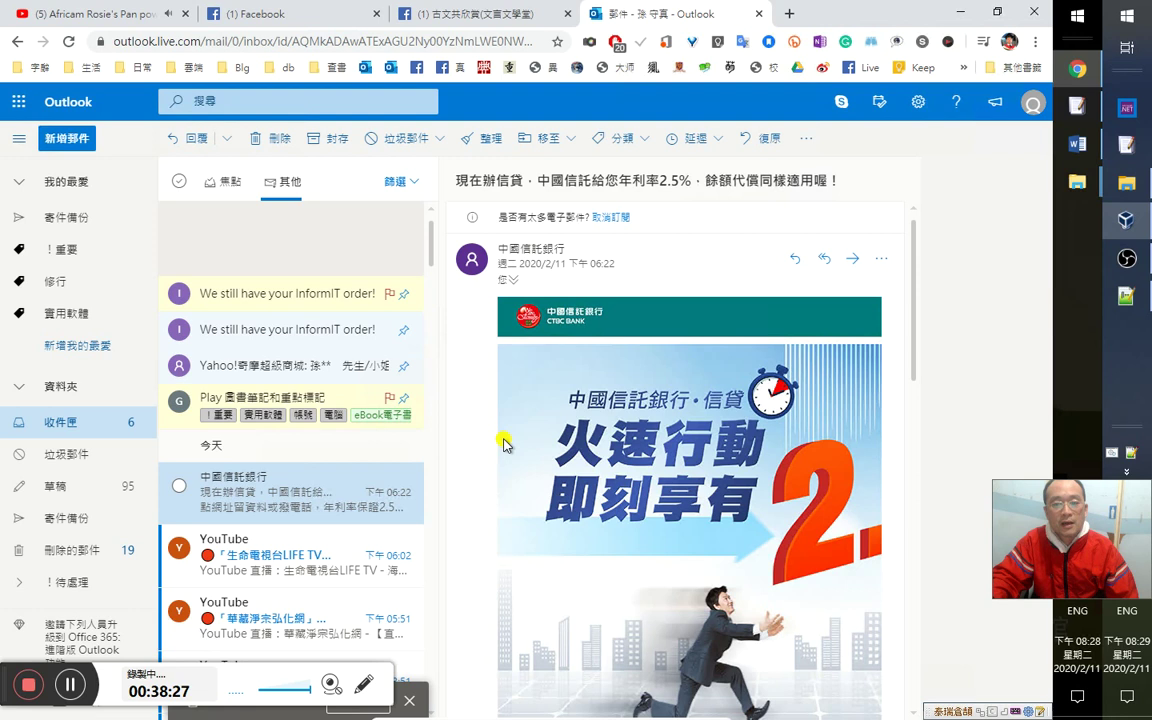
pyautogui.click(283, 141)
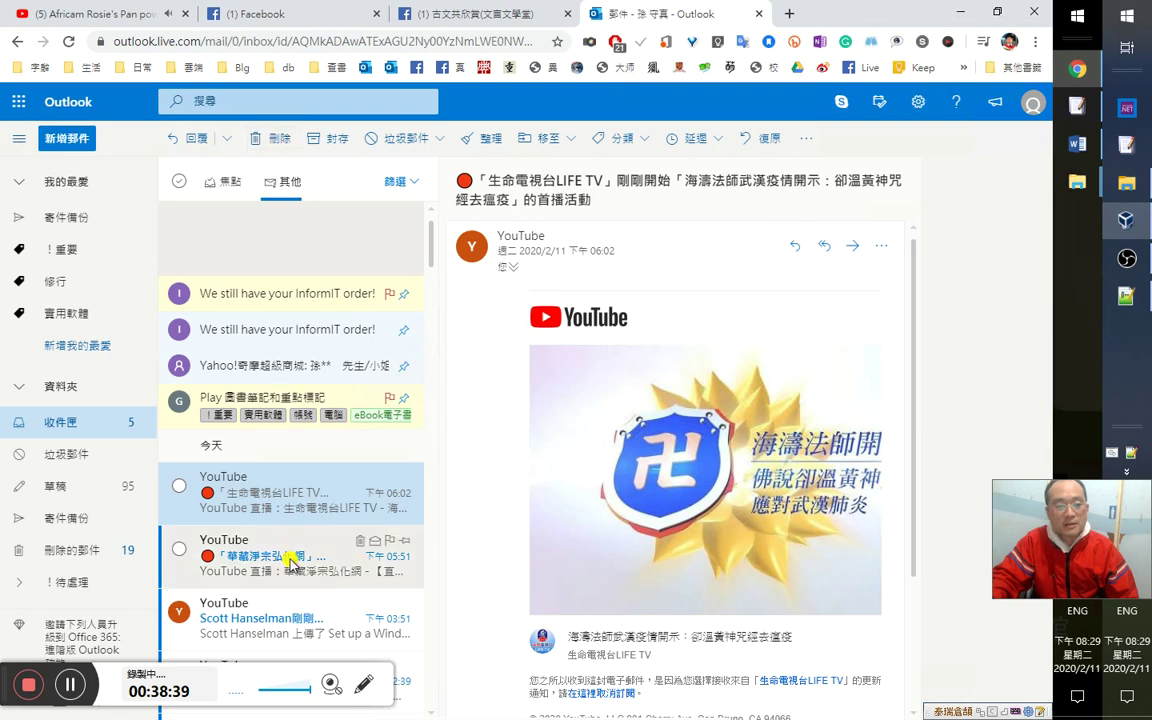
pyautogui.click(277, 142)
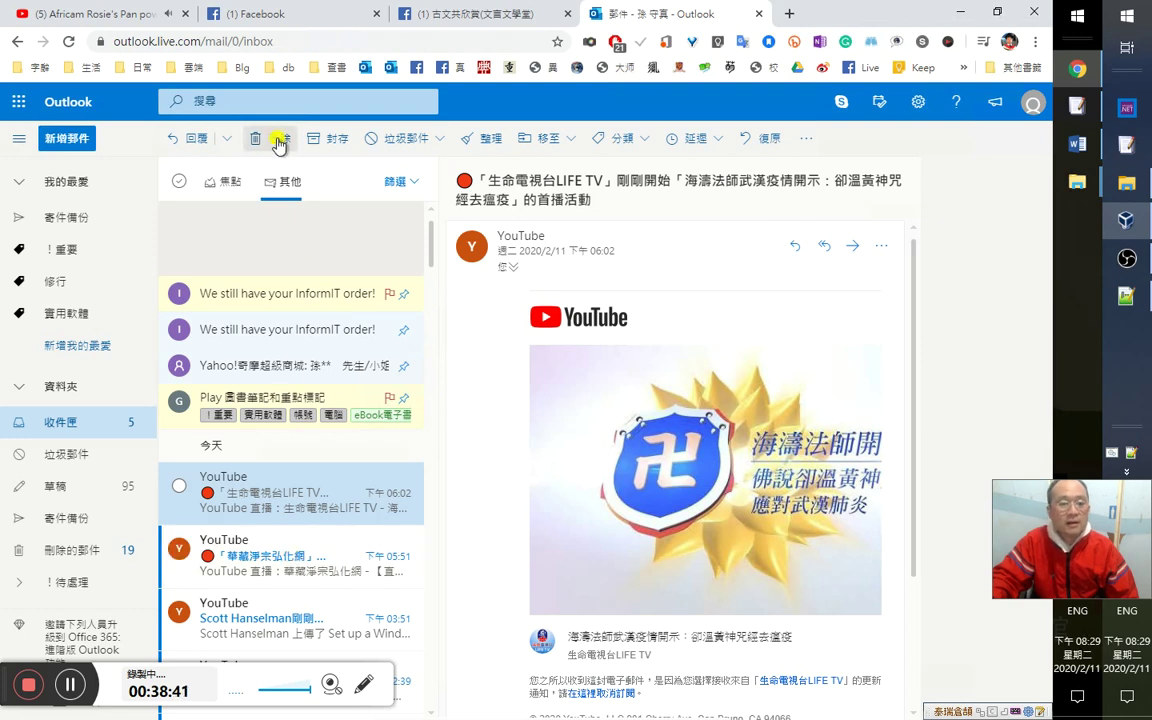
pyautogui.click(277, 142)
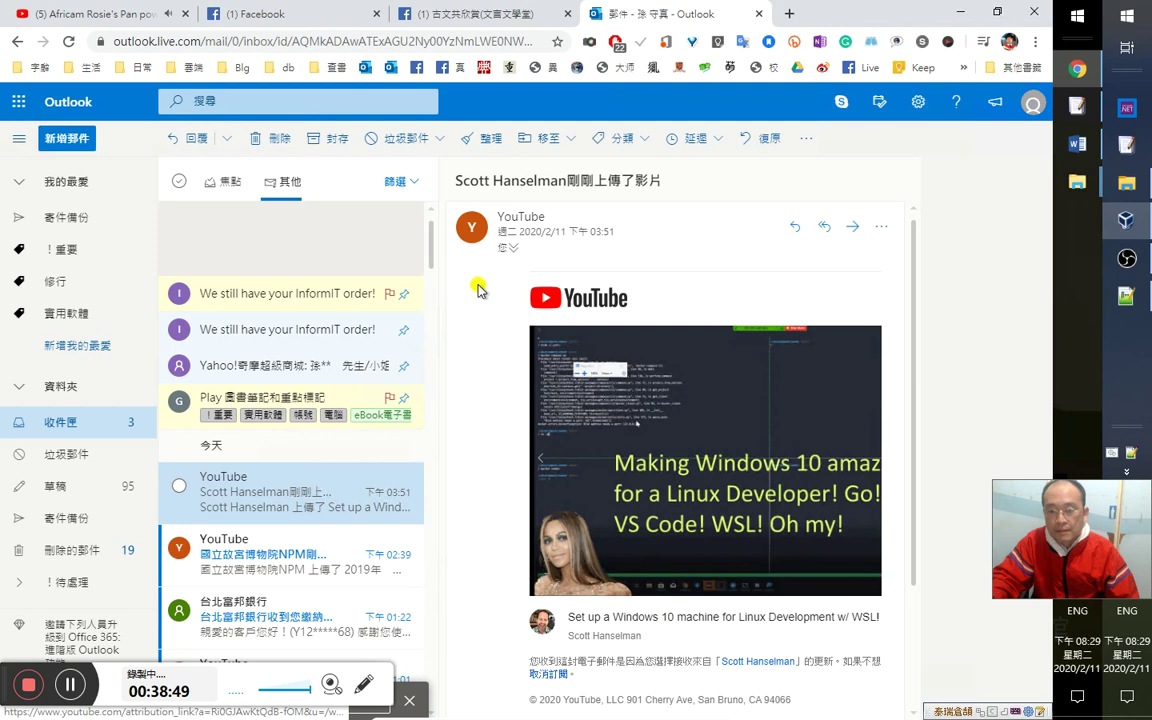
pyautogui.click(288, 143)
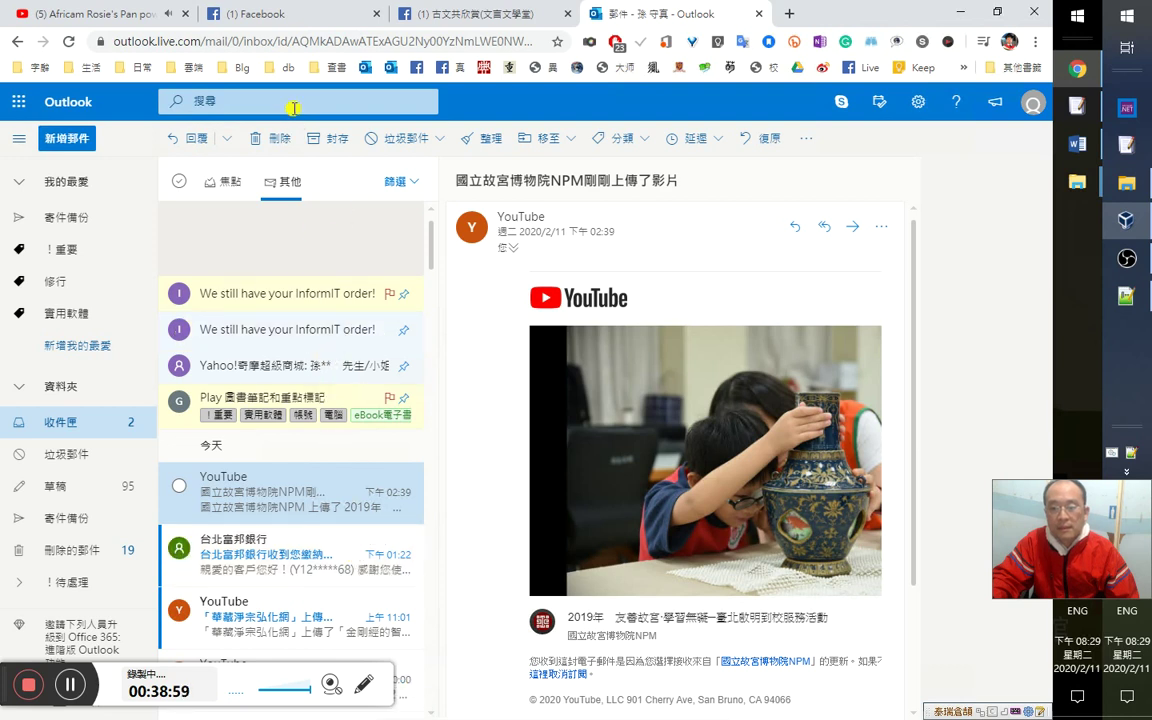
pyautogui.scroll(-3, 523, 370)
pyautogui.click(270, 136)
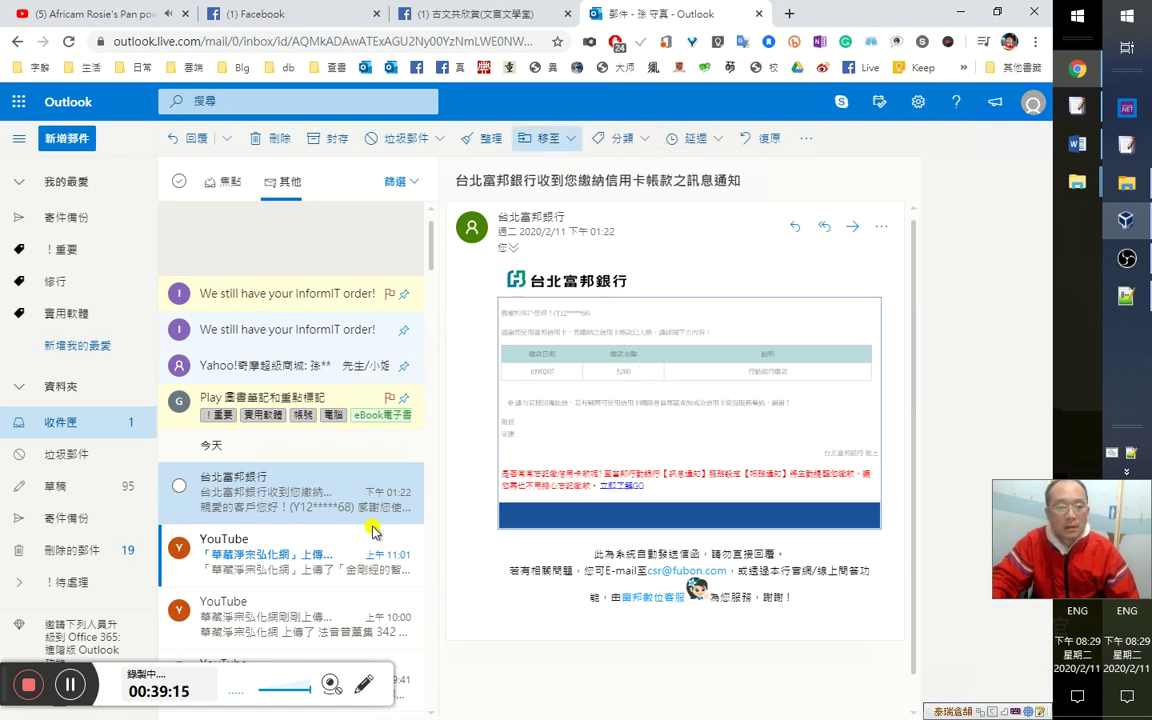
# Move the 台北富邦銀行 payment notice into the 帳單、明細 folder.
pyautogui.click(557, 147)
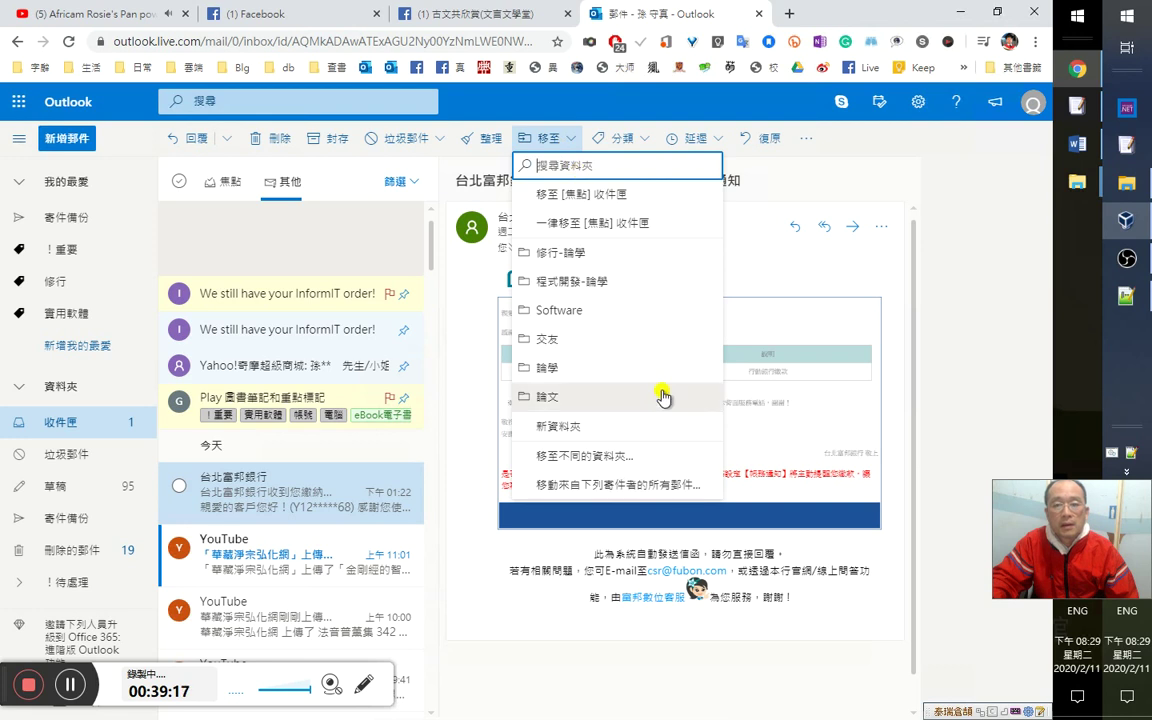
pyautogui.scroll(-5, 80, 520)
pyautogui.scroll(-10, 119, 490)
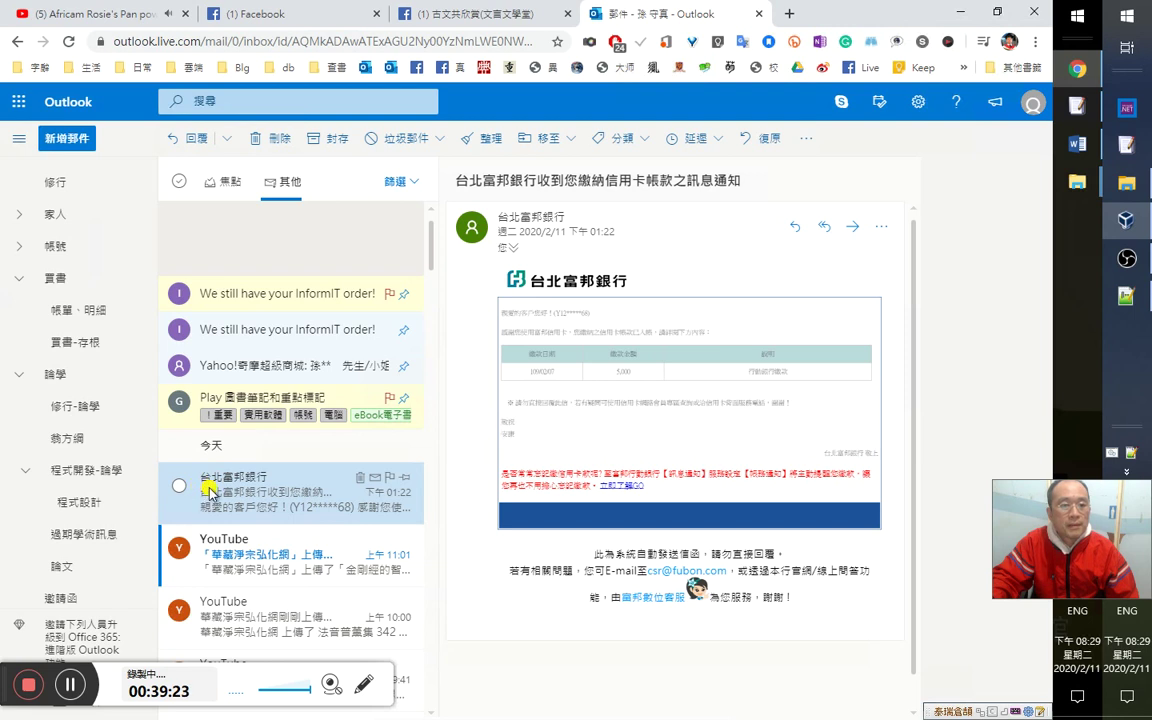
pyautogui.moveTo(233, 505); pyautogui.dragTo(105, 302)
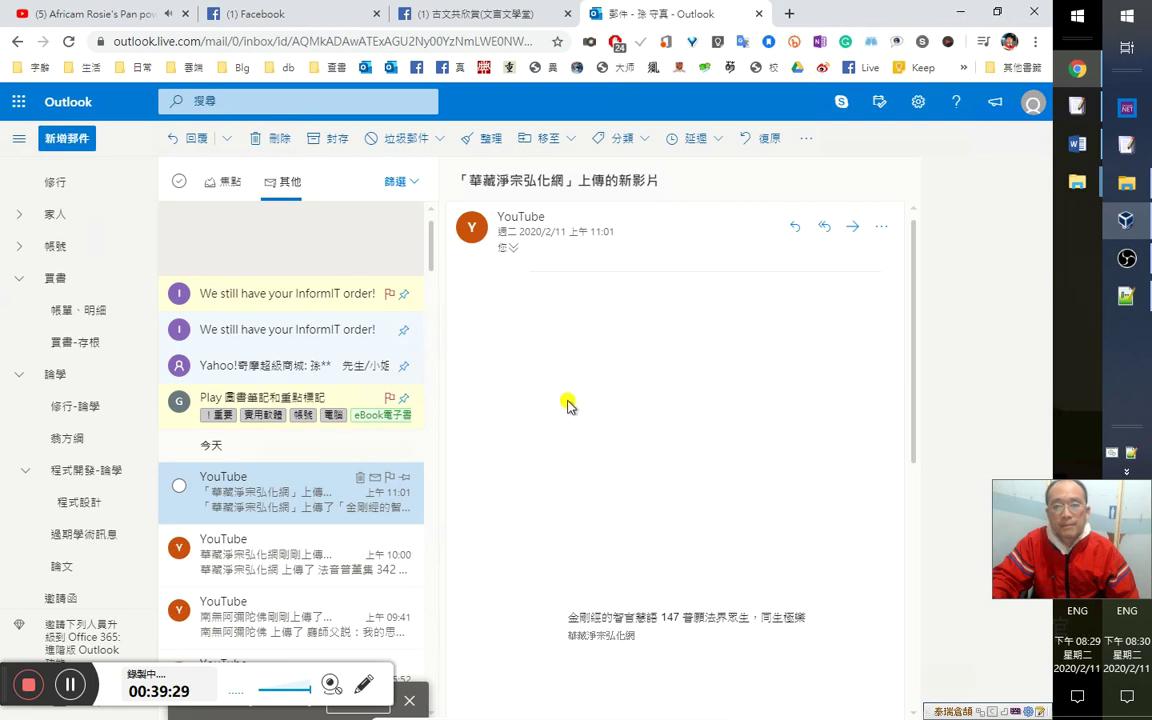
pyautogui.click(275, 553)
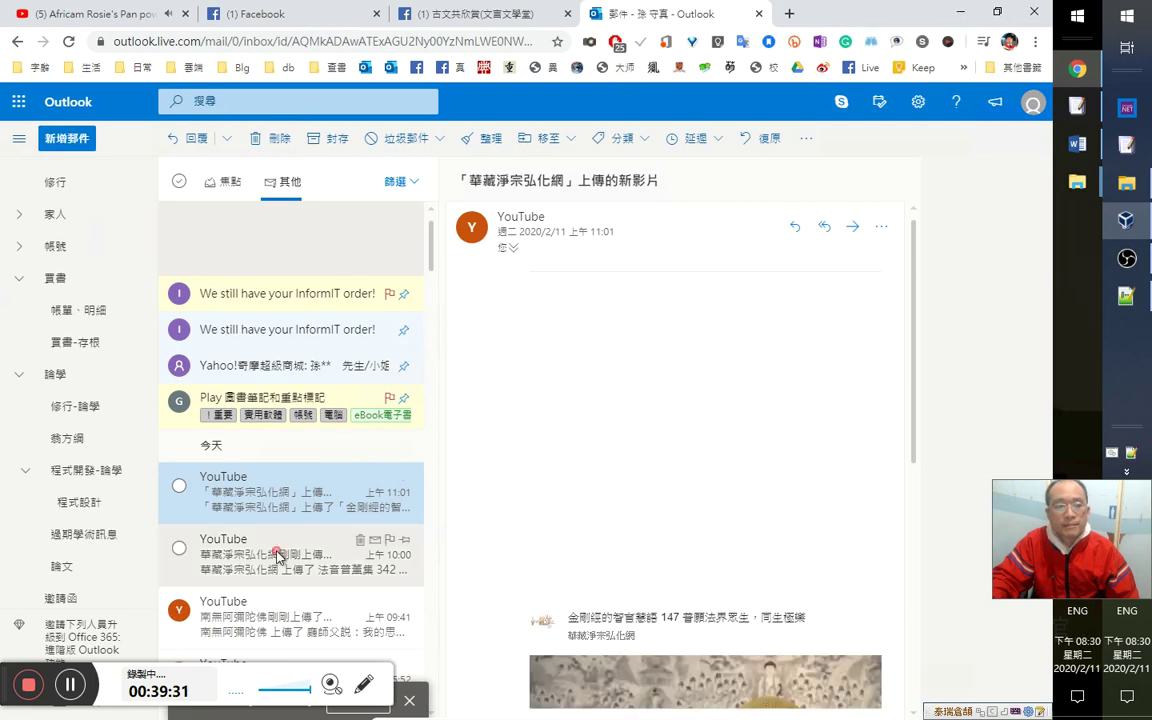
pyautogui.click(301, 488)
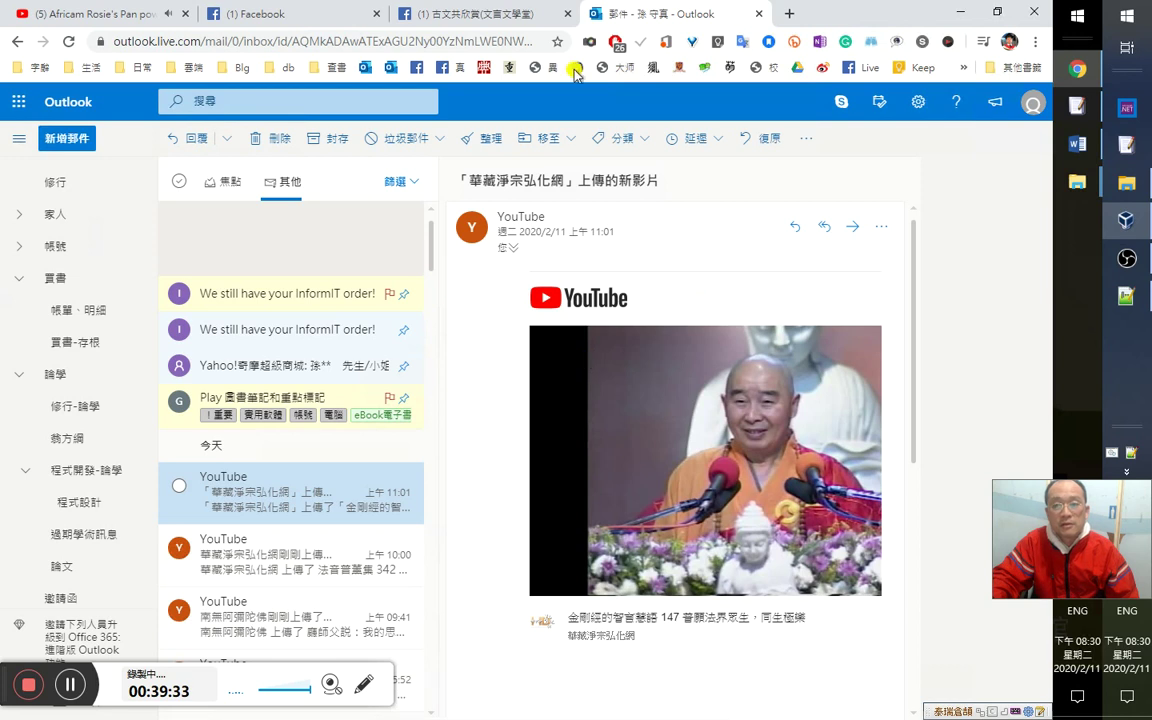
# Close the Outlook tab and open The Gleaners post from Facebook notifications.
pyautogui.click(759, 14)
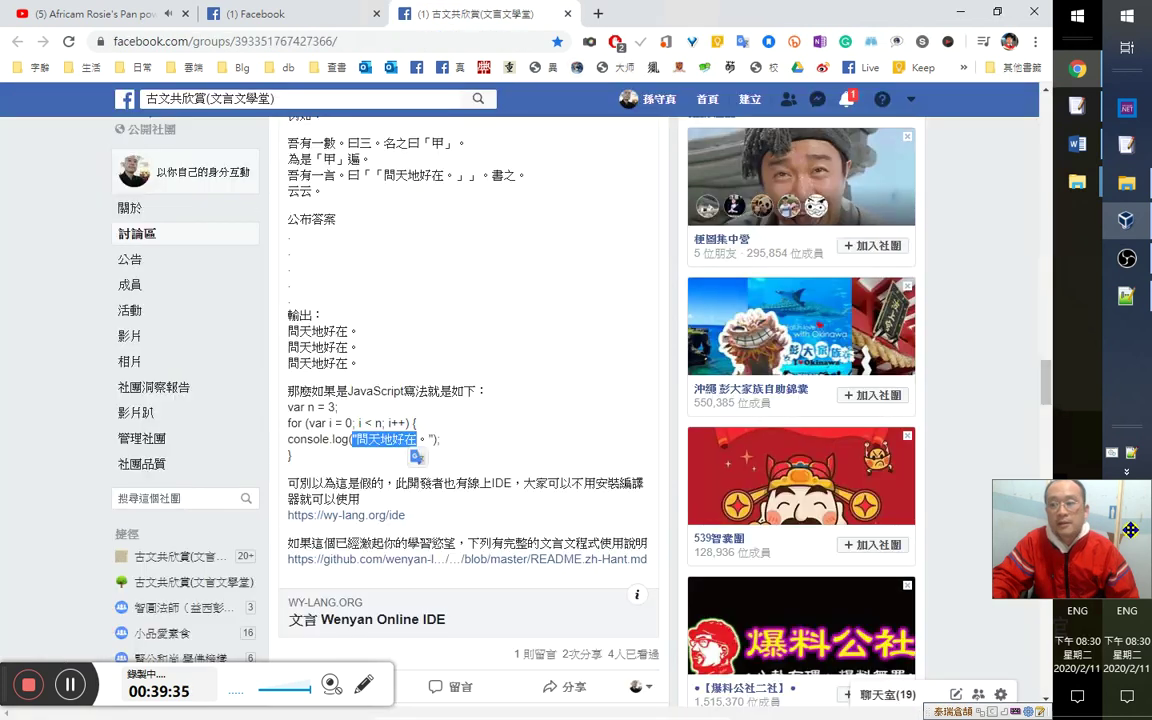
pyautogui.click(1127, 472)
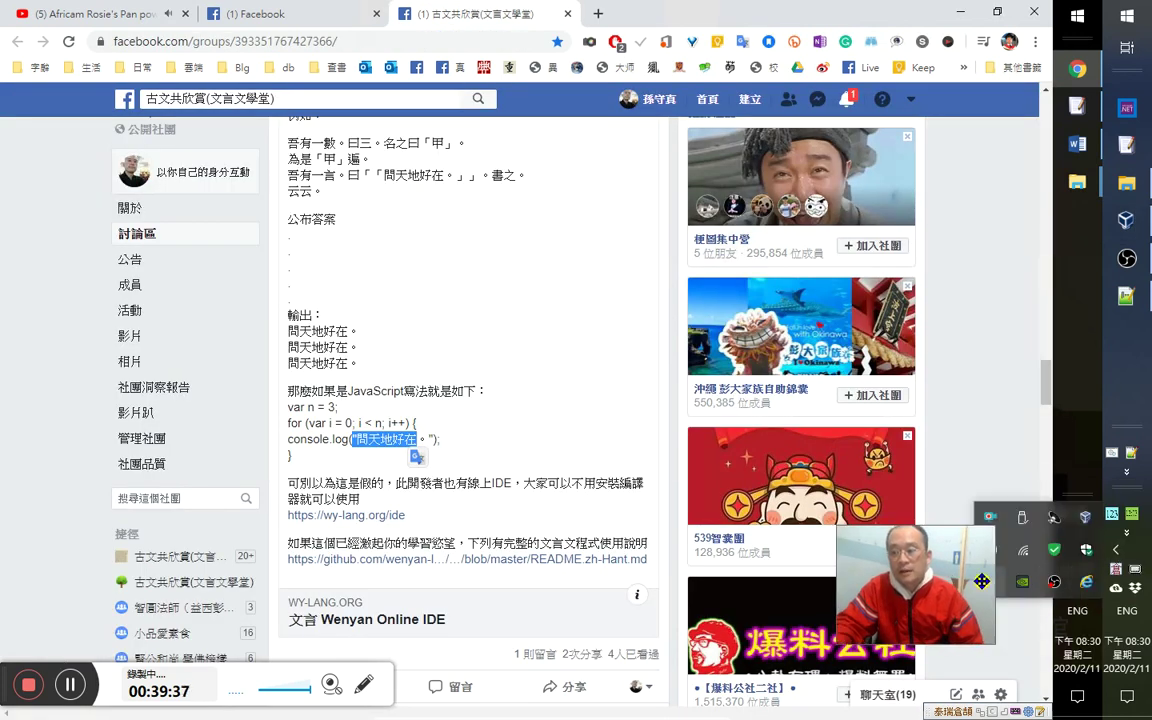
pyautogui.click(1116, 549)
pyautogui.click(1143, 567)
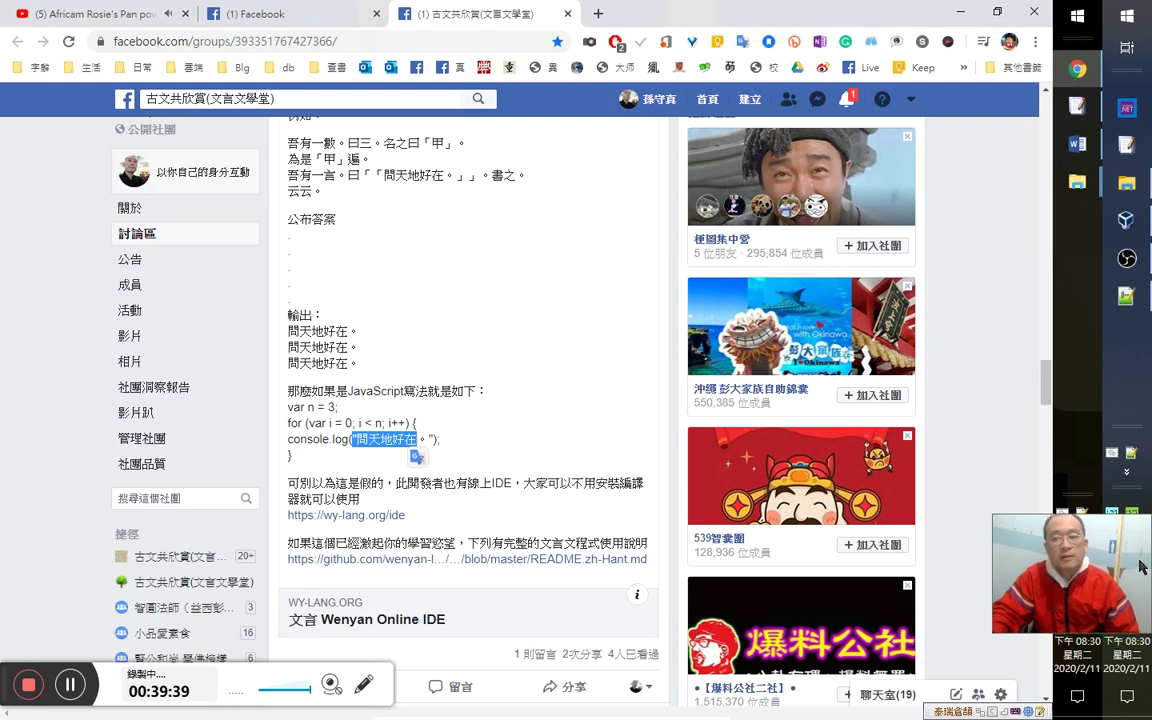
pyautogui.click(847, 99)
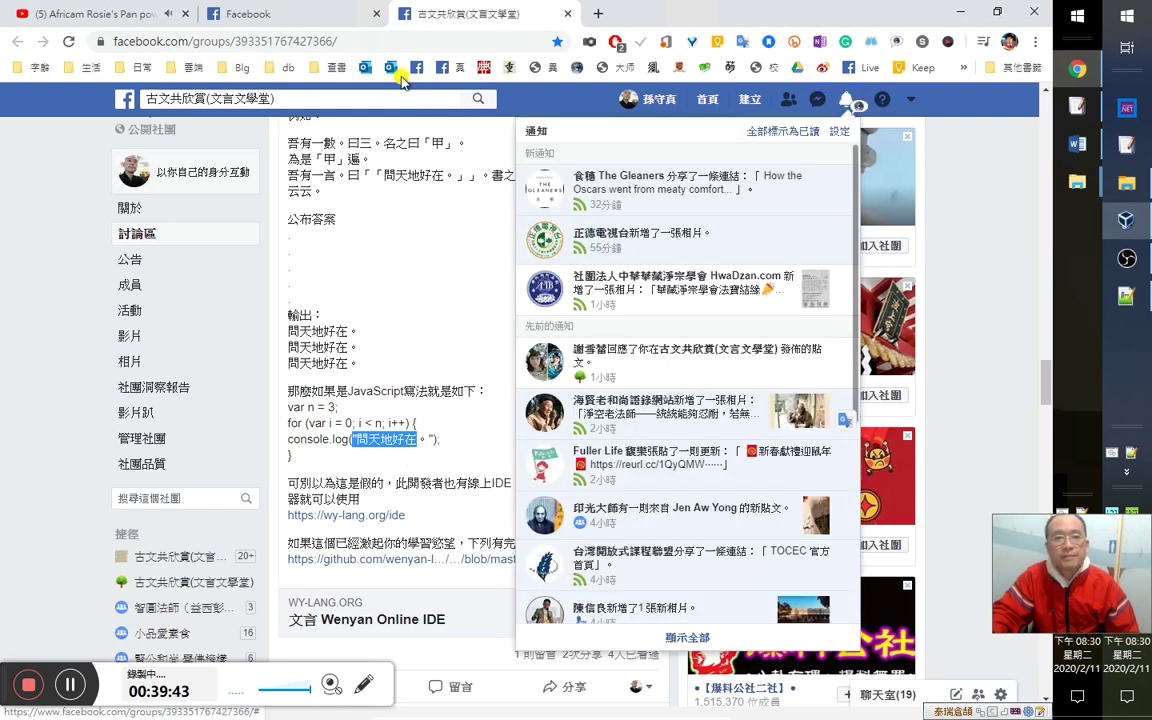
pyautogui.click(664, 192)
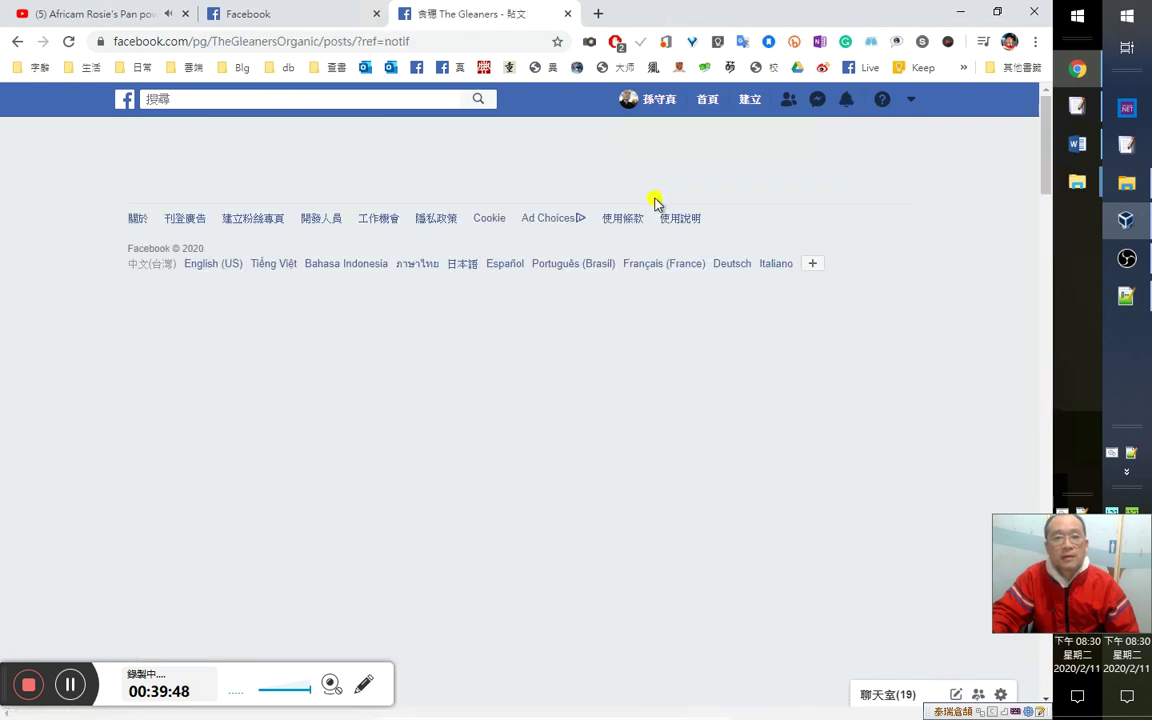
# Open the #全植料理 hashtag in a background tab and expand the full Oscars post text.
pyautogui.scroll(-2, 551, 378)
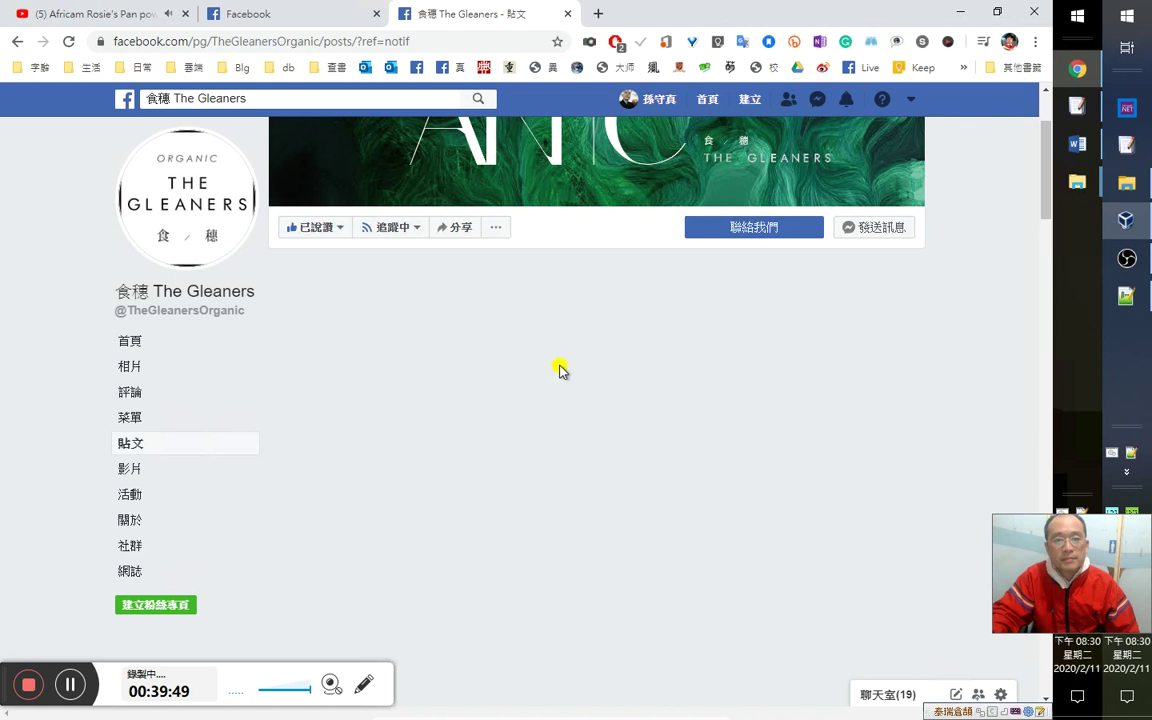
pyautogui.scroll(-1, 590, 380)
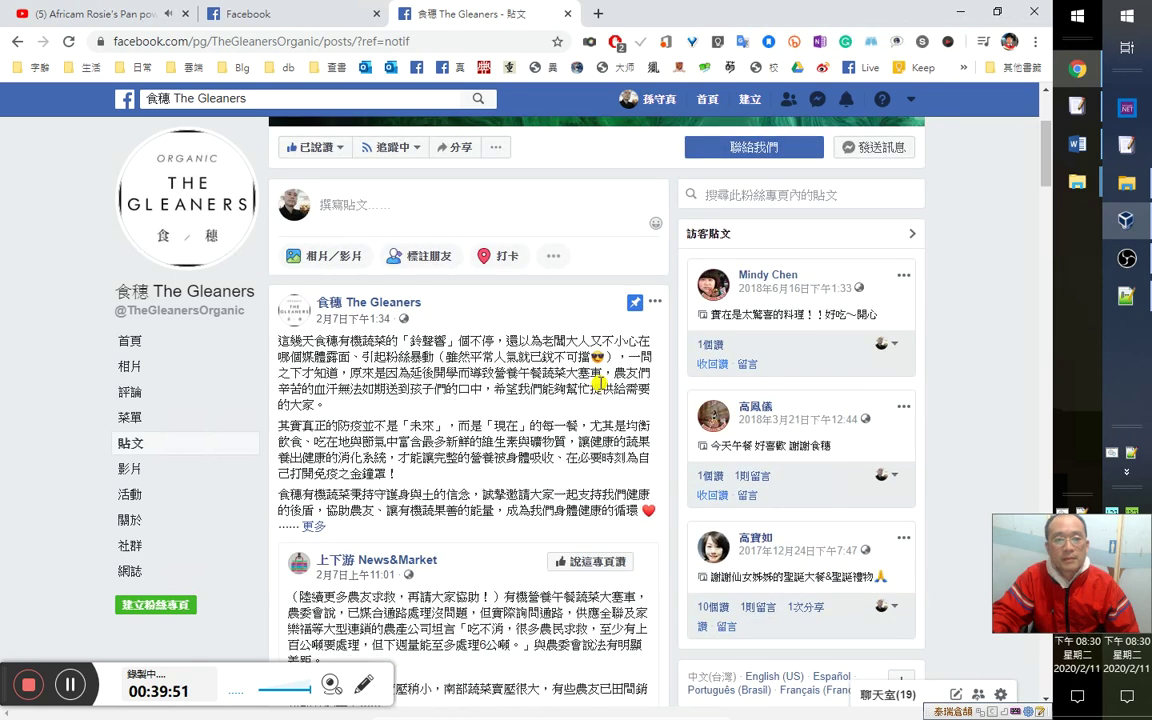
pyautogui.scroll(-1, 598, 383)
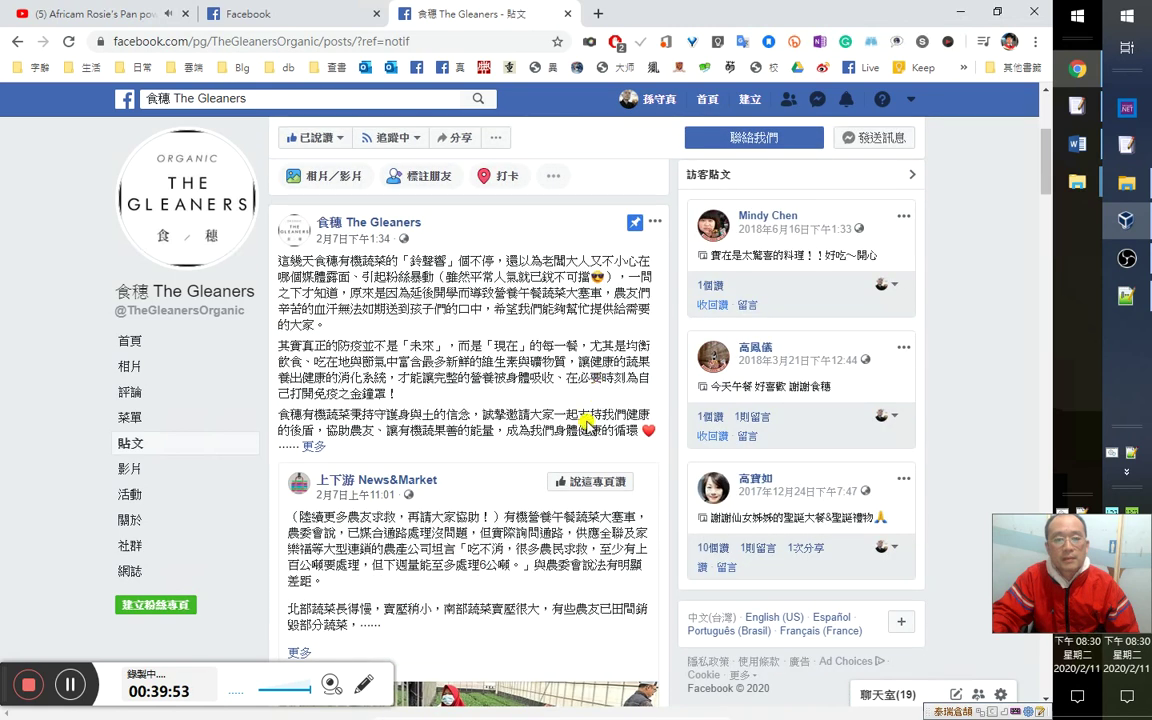
pyautogui.scroll(-6, 588, 423)
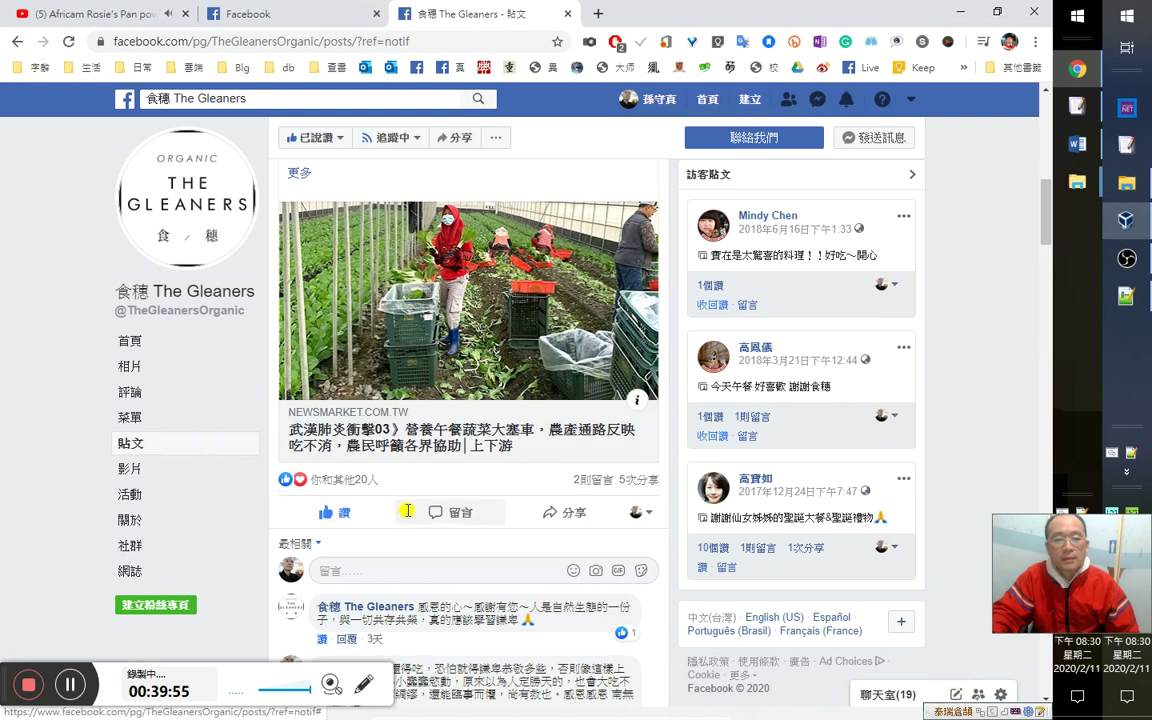
pyautogui.scroll(-4, 408, 511)
pyautogui.scroll(-2, 427, 490)
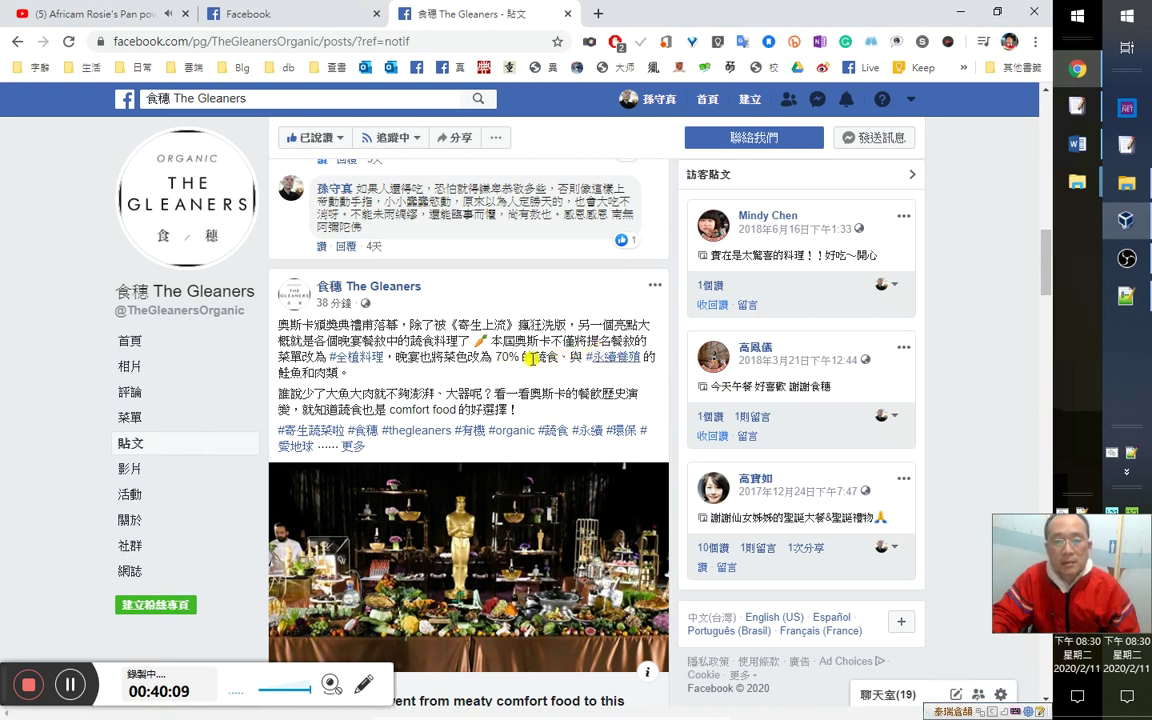
pyautogui.middleClick(362, 358)
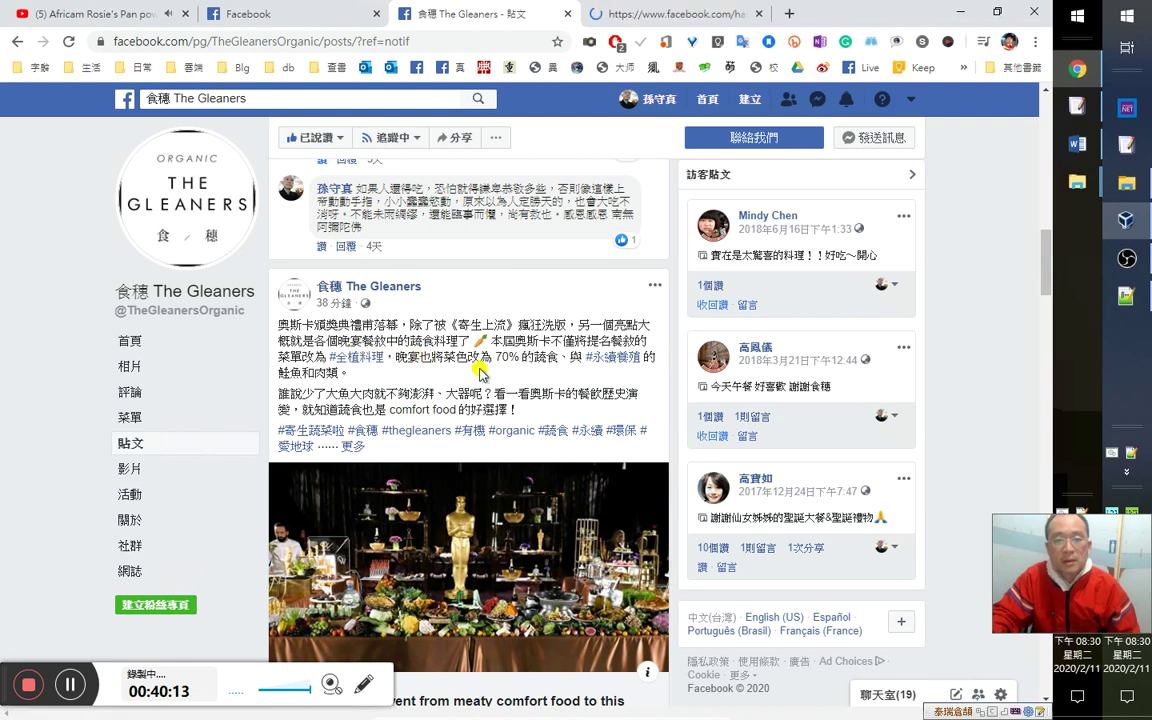
pyautogui.scroll(-1, 500, 335)
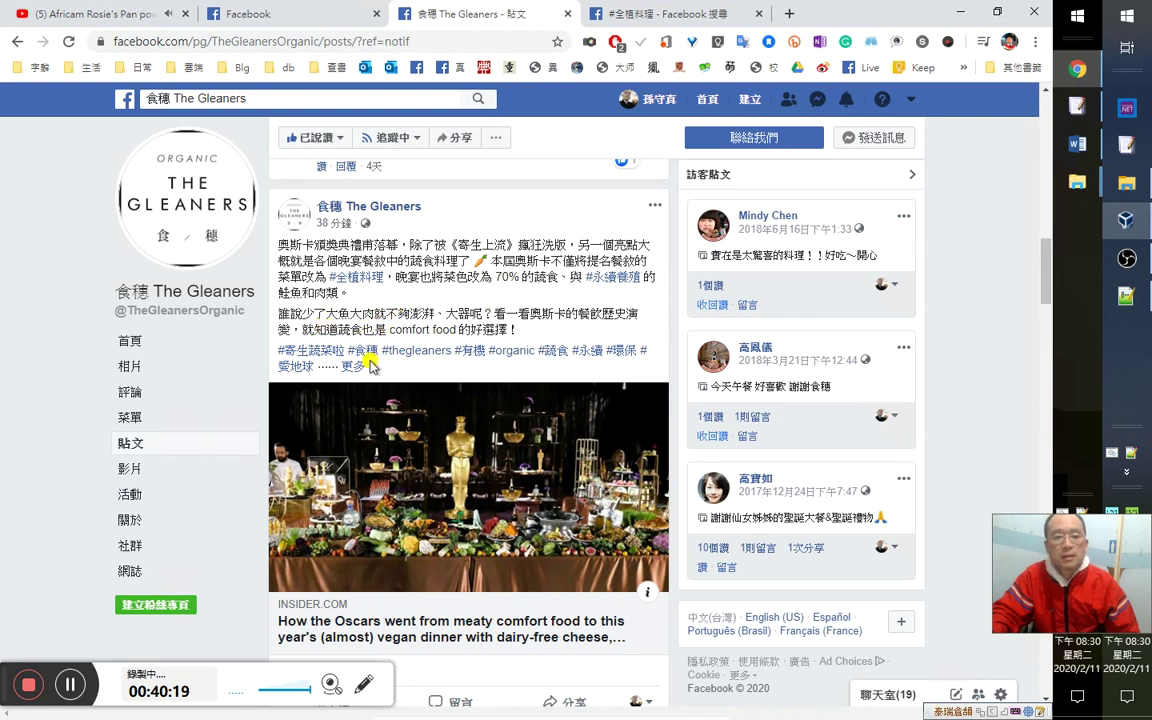
pyautogui.click(352, 366)
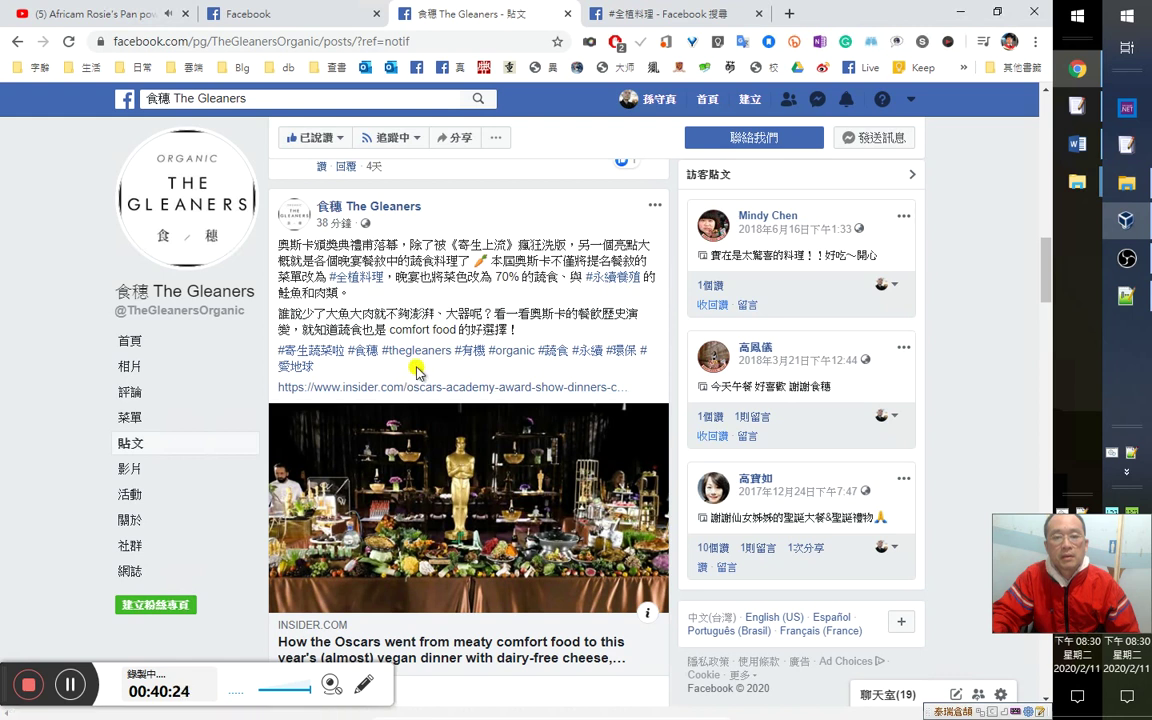
pyautogui.scroll(-1, 418, 370)
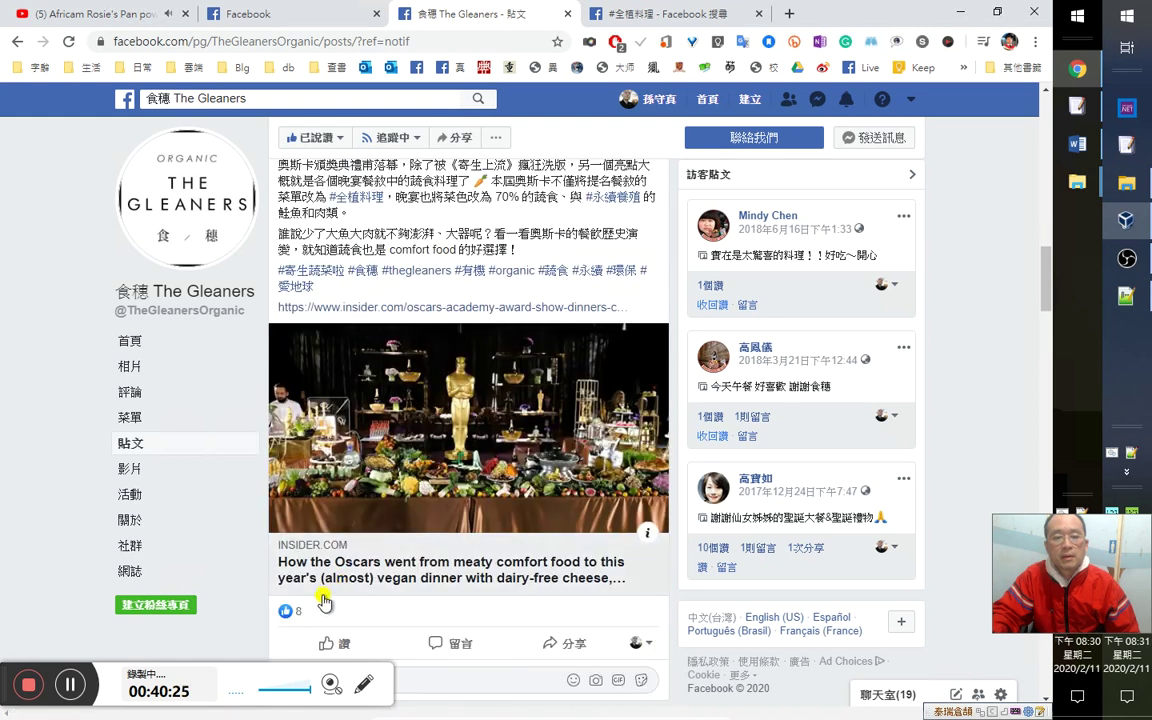
pyautogui.scroll(-1, 437, 611)
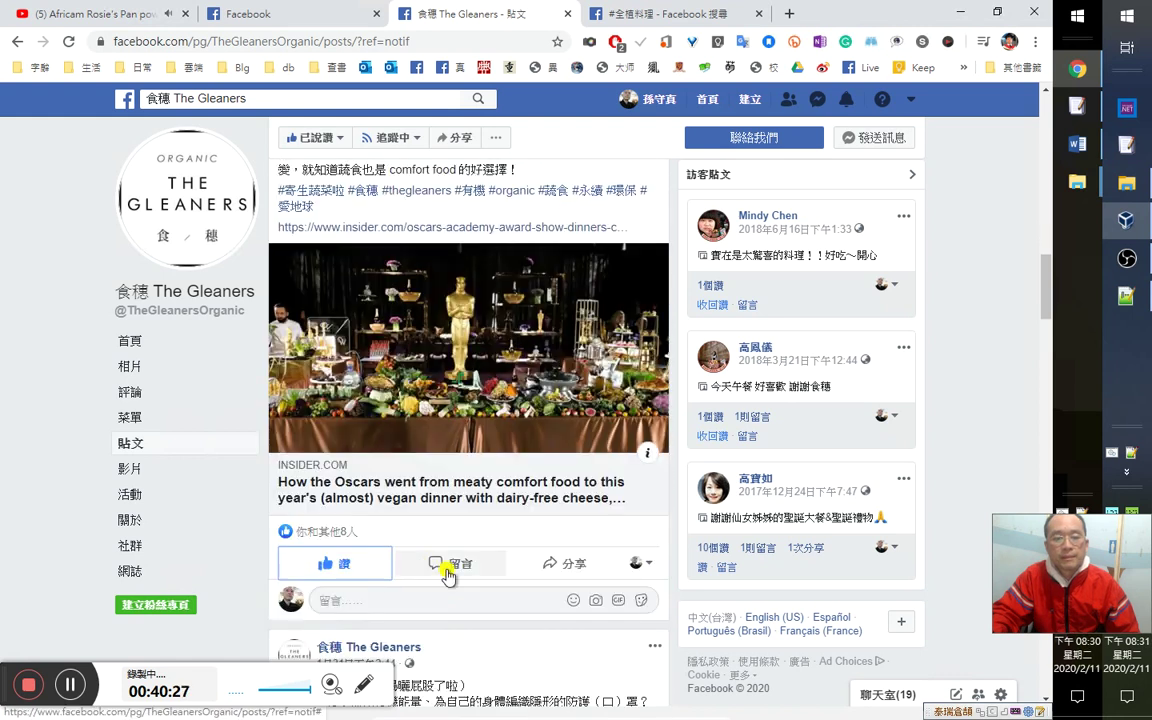
# Share the post publicly to the timeline, then start a share to a managed page.
pyautogui.click(565, 568)
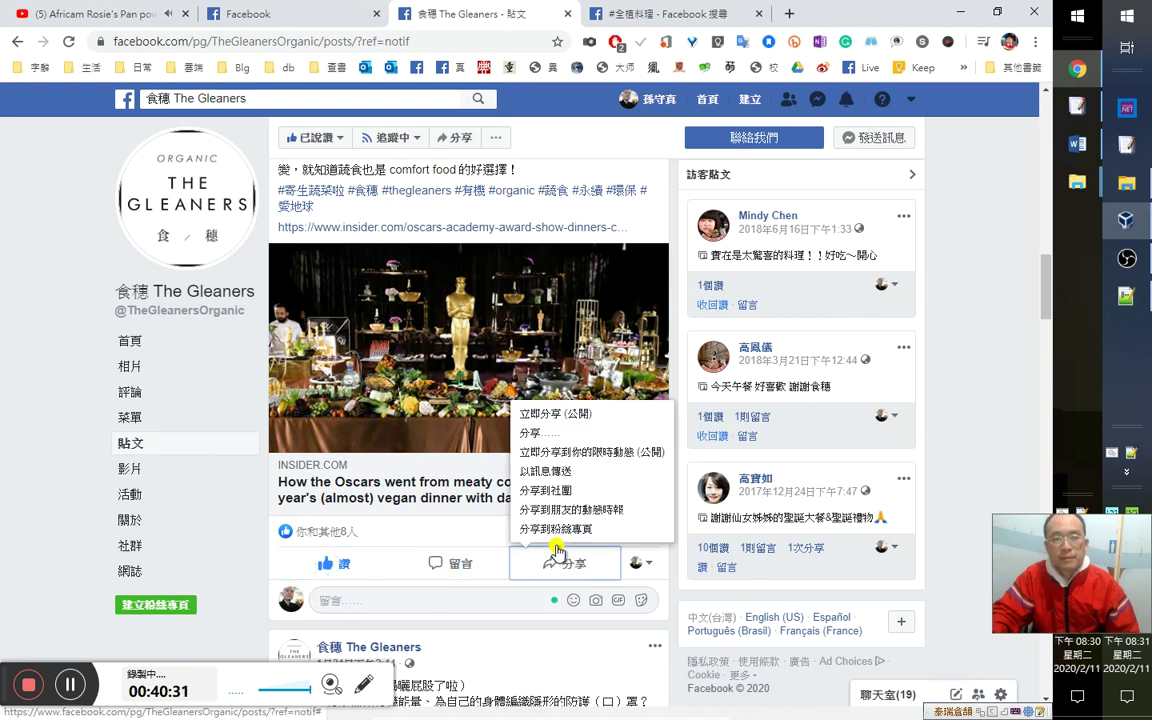
pyautogui.click(589, 415)
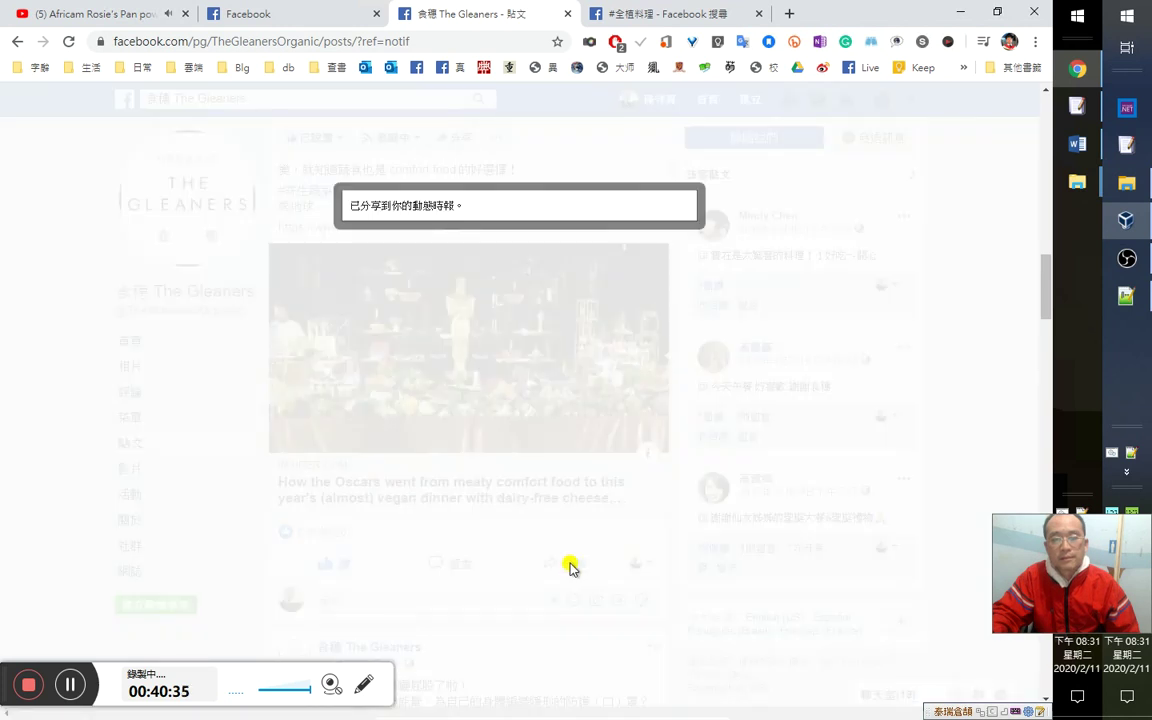
pyautogui.click(570, 566)
pyautogui.click(567, 530)
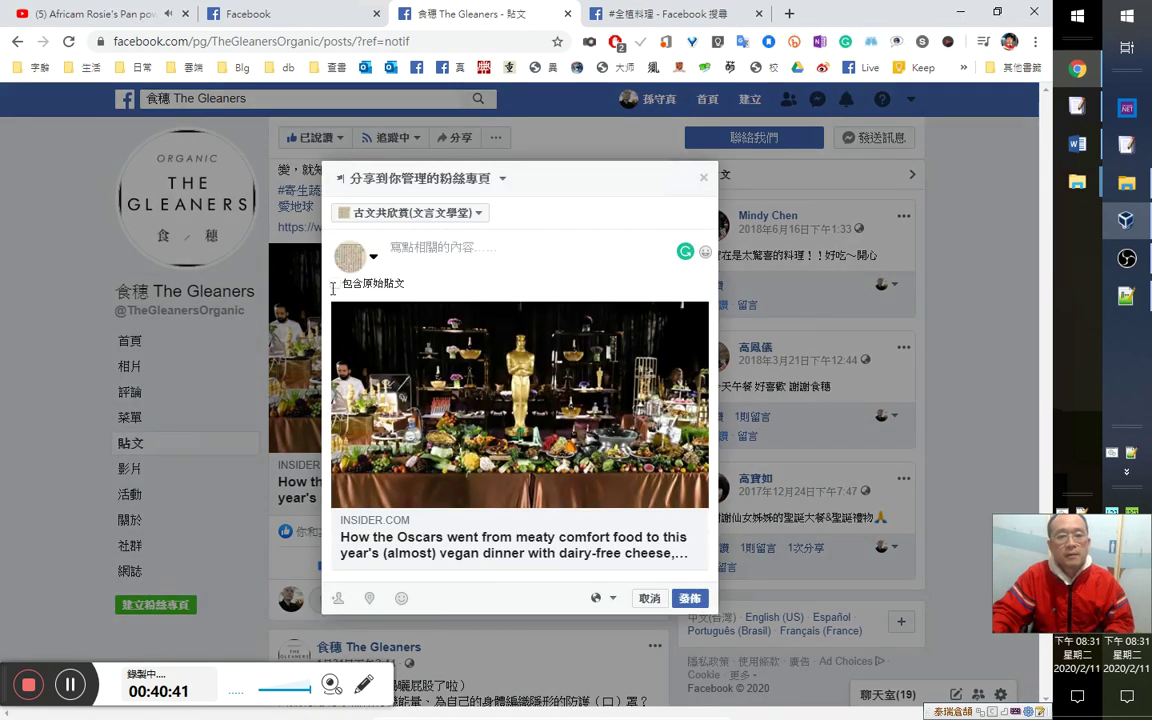
# Publish to 古文共欣賞(文言文學堂) including the original post, with a 與人為善，從善如流 blessing comment.
pyautogui.click(338, 284)
pyautogui.click(428, 256)
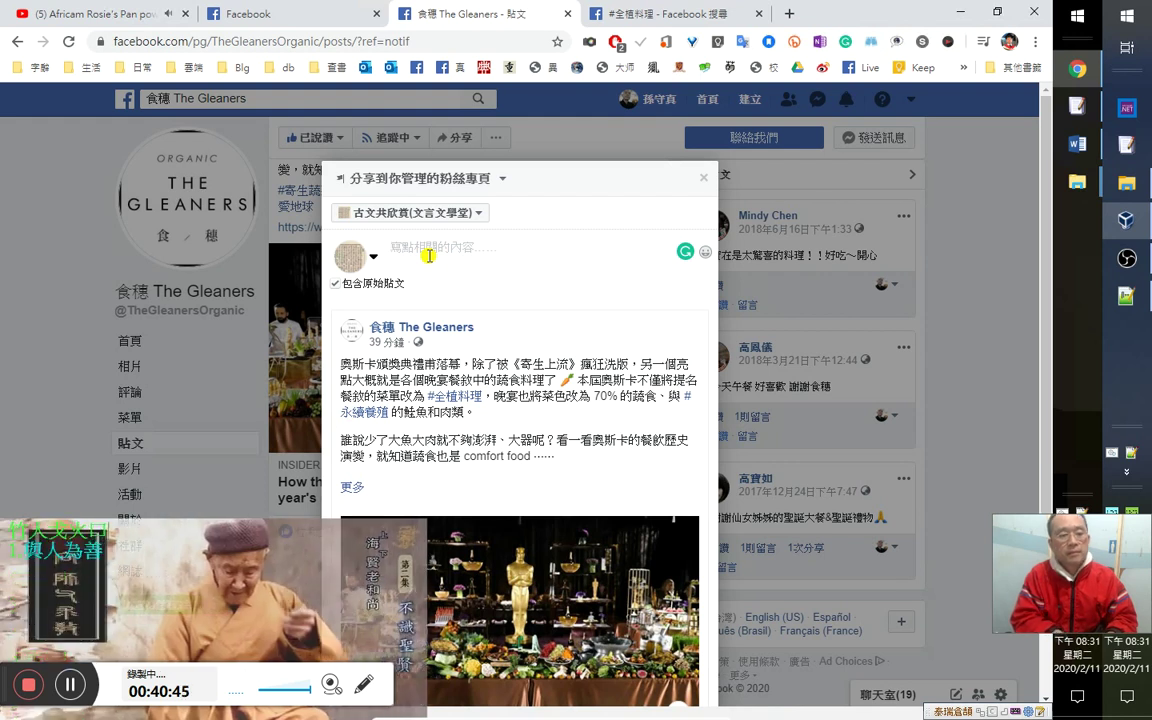
pyautogui.write('與人為善，')
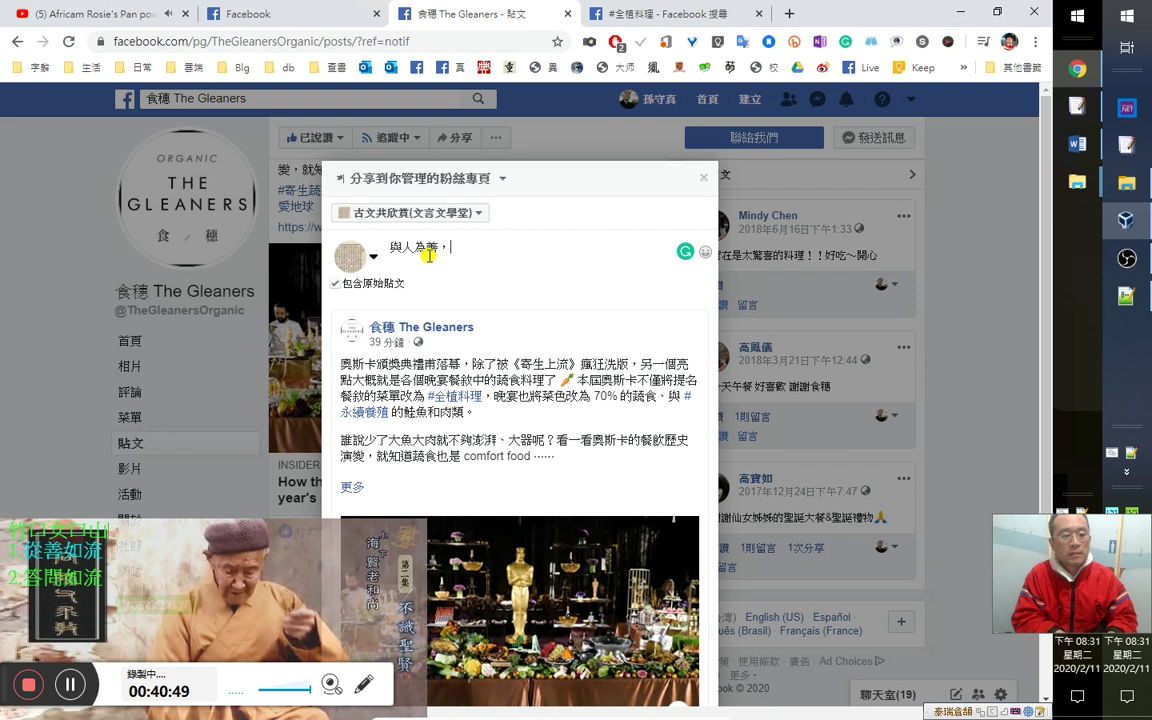
pyautogui.write('從善如流 感應心')
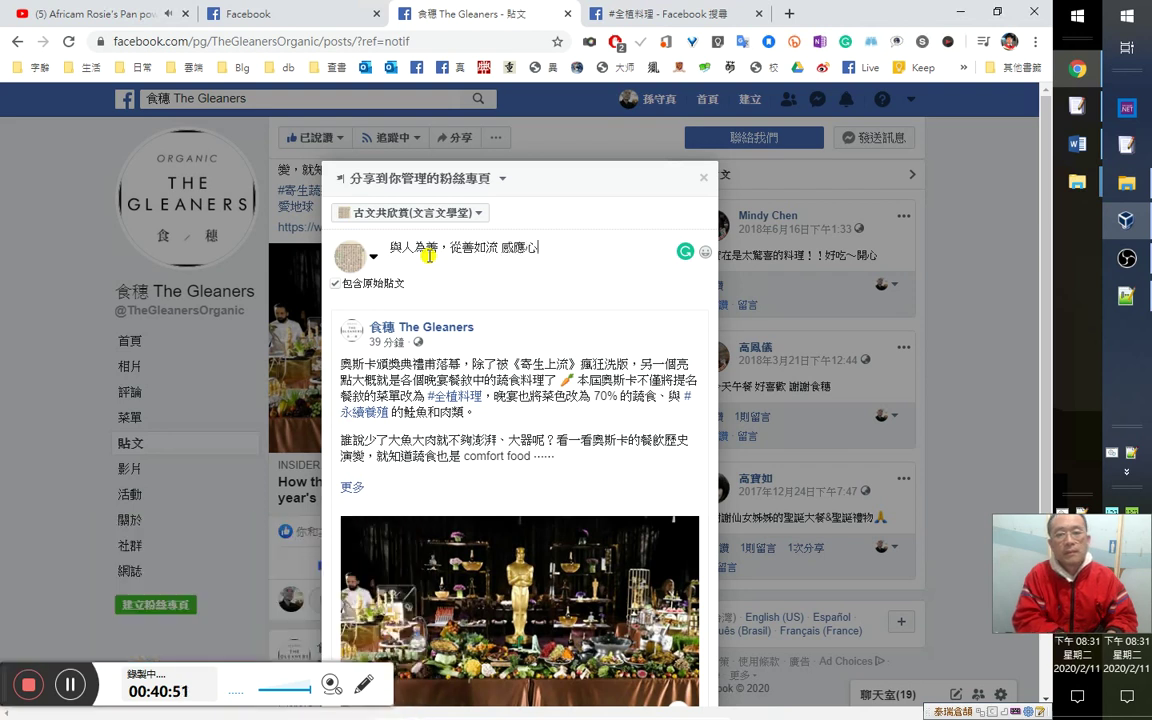
pyautogui.press('BackSpace')
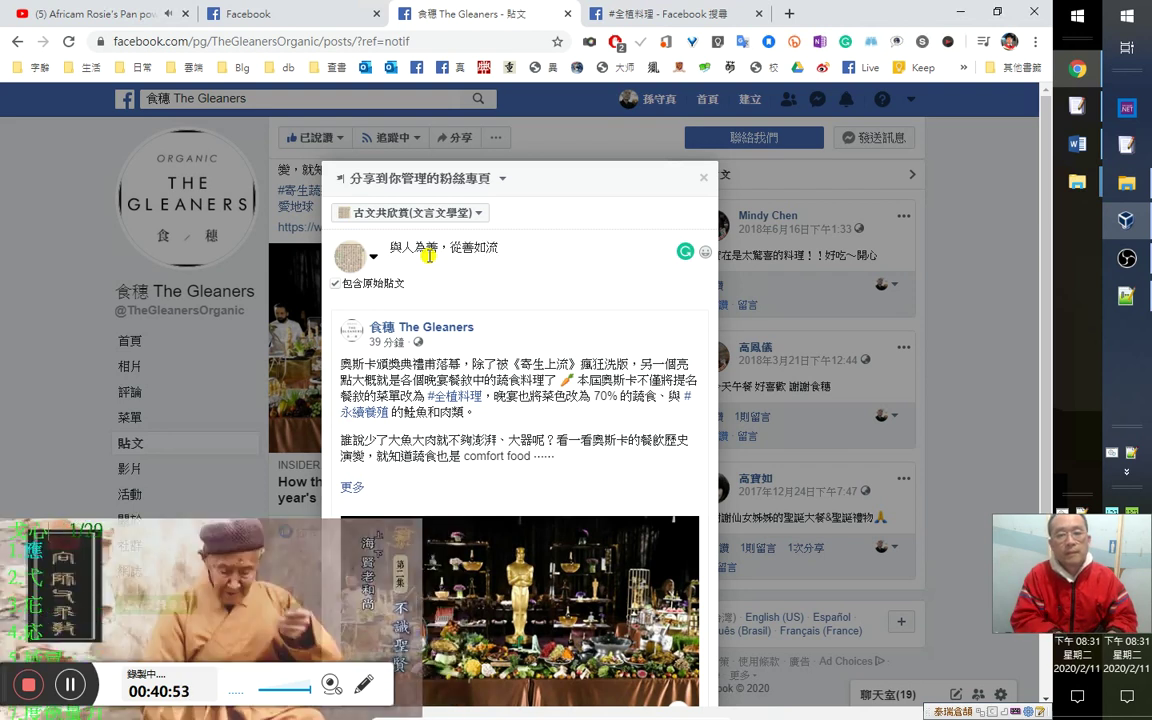
pyautogui.write('感恩感恩 讚歎讚歎 南無阿彌陀佛')
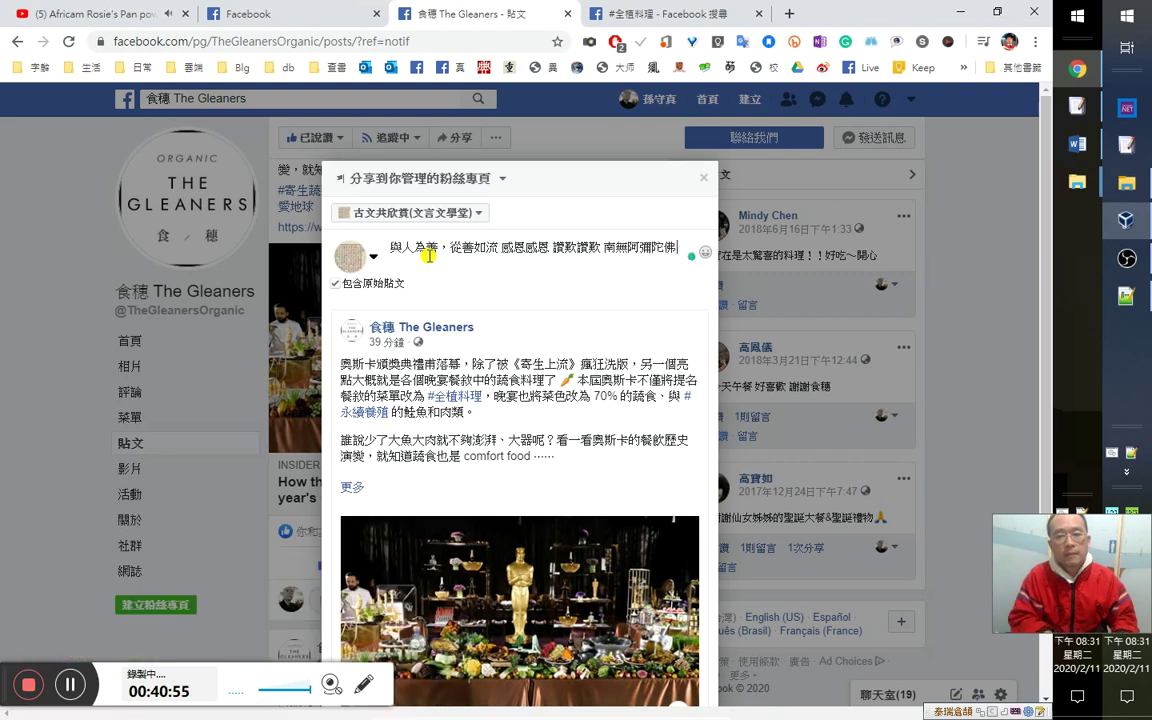
pyautogui.hotkey('ctrl', 'a')
pyautogui.hotkey('ctrl', 'c')
pyautogui.scroll(-2, 630, 480)
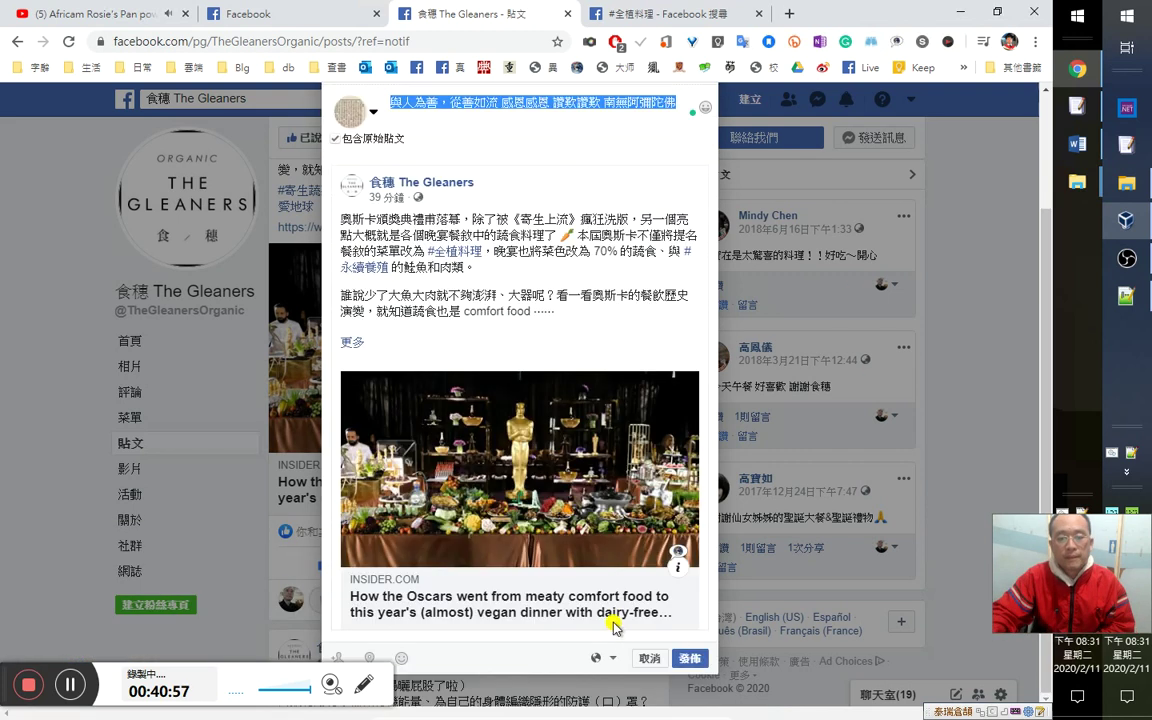
pyautogui.click(686, 658)
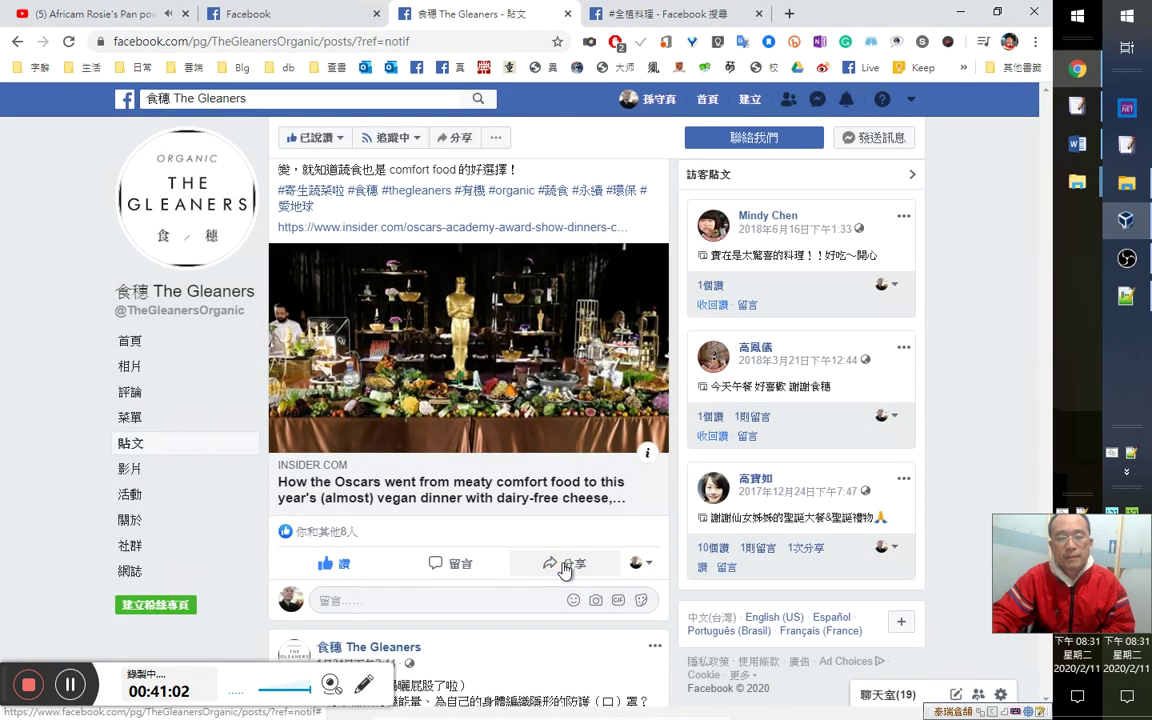
# Share the Oscars post with the pasted blessing to the 古文共欣賞(文言文學堂) group, including the original post.
pyautogui.click(565, 565)
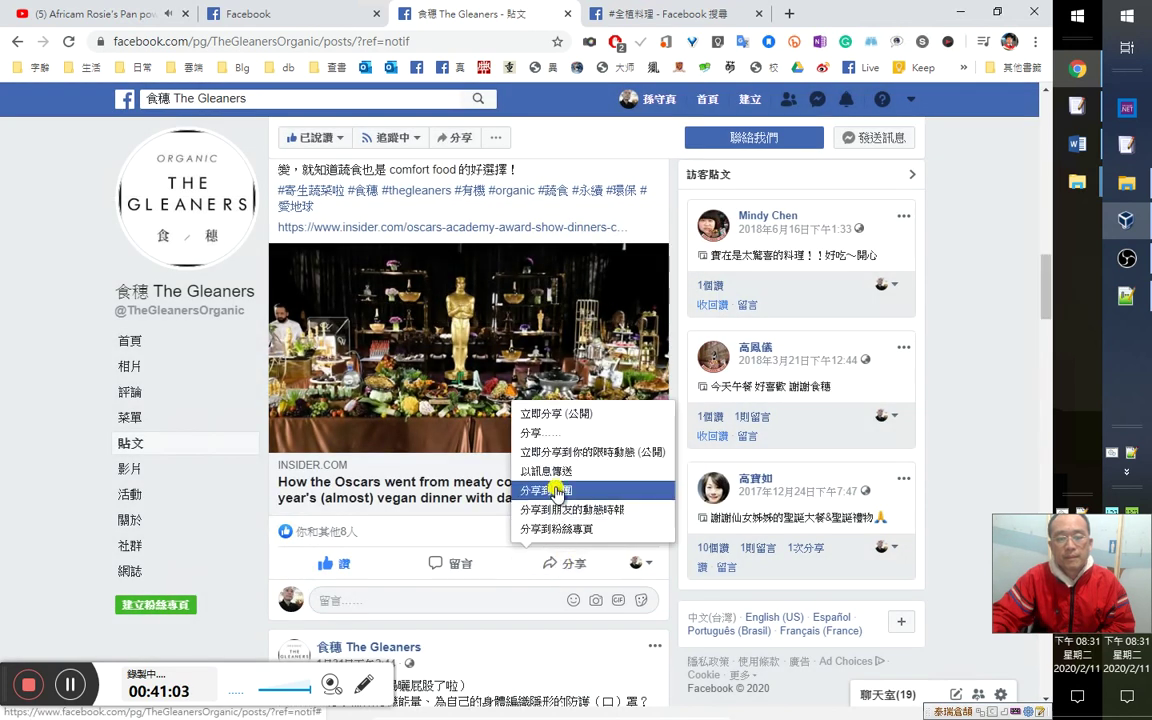
pyautogui.click(557, 491)
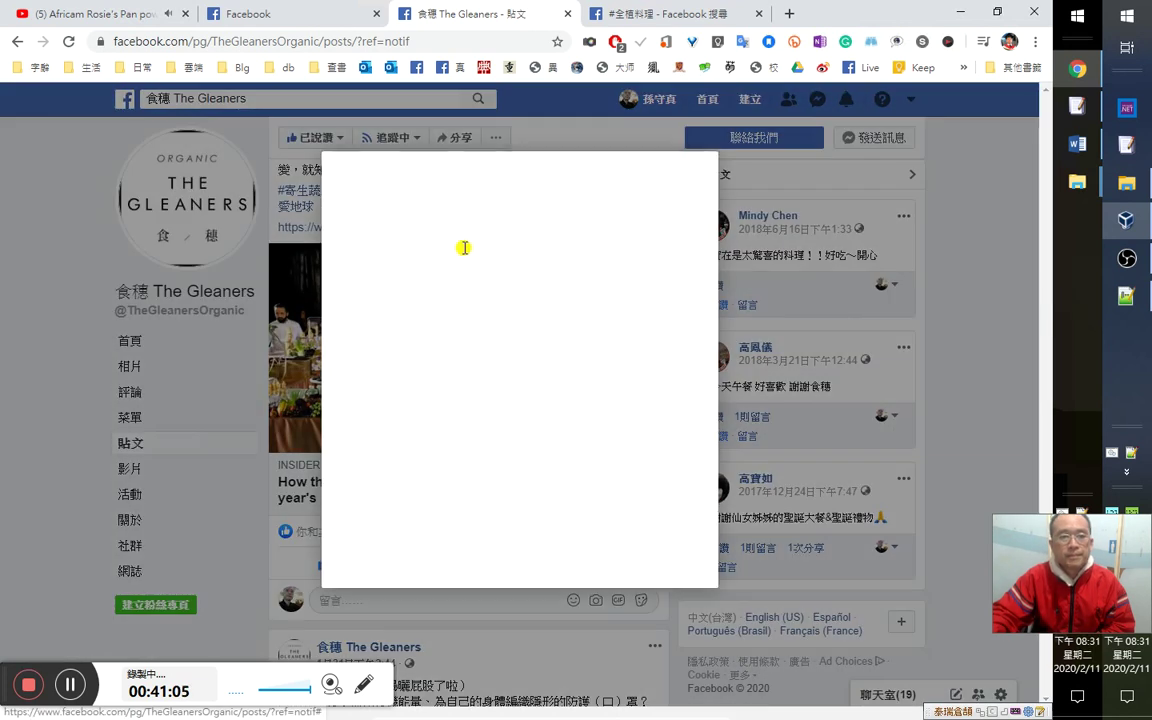
pyautogui.write('古')
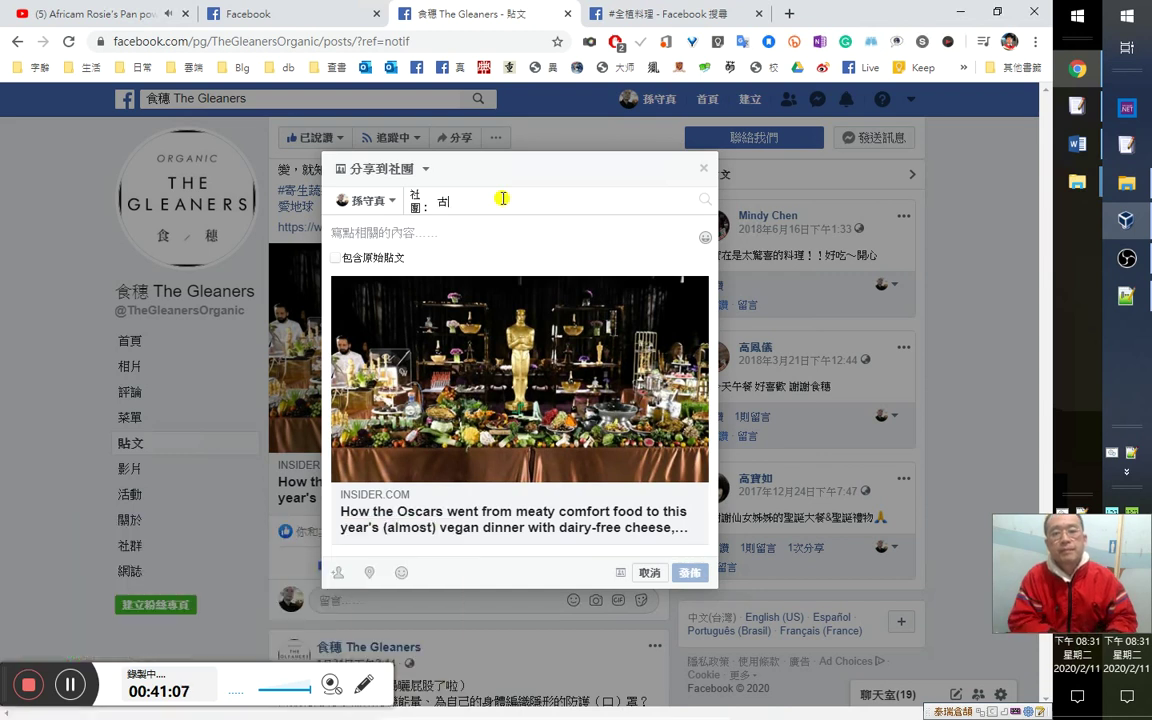
pyautogui.press('Return')
pyautogui.hotkey('ctrl', 'v')
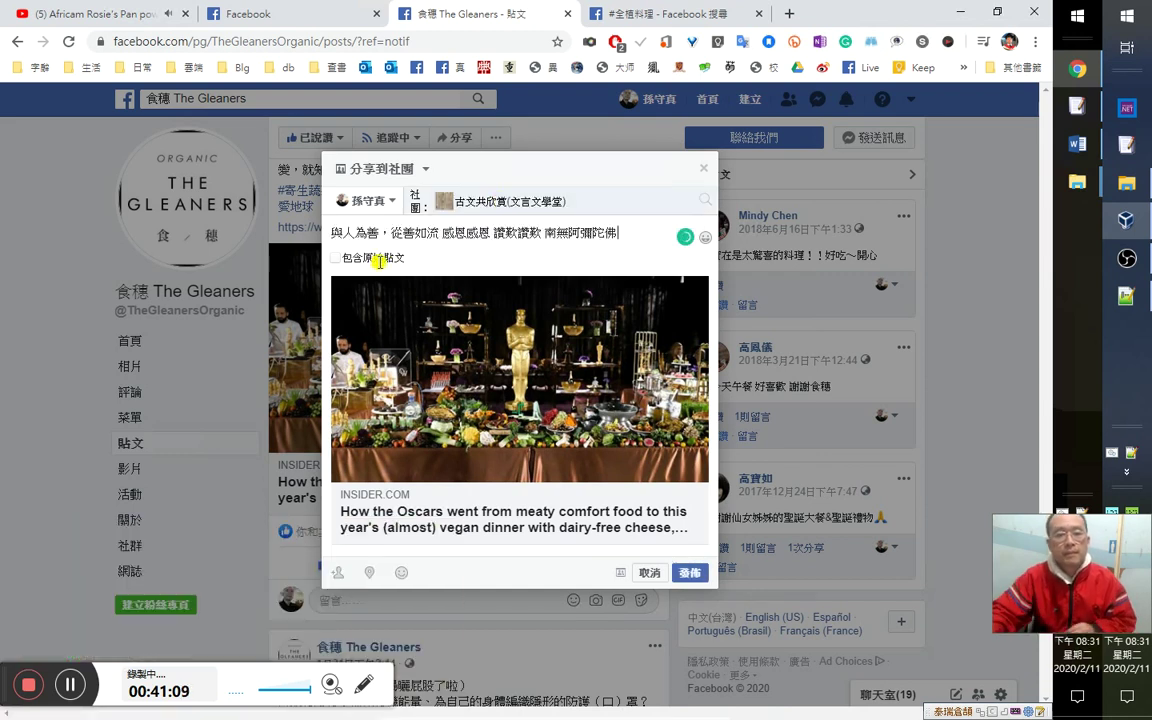
pyautogui.click(336, 258)
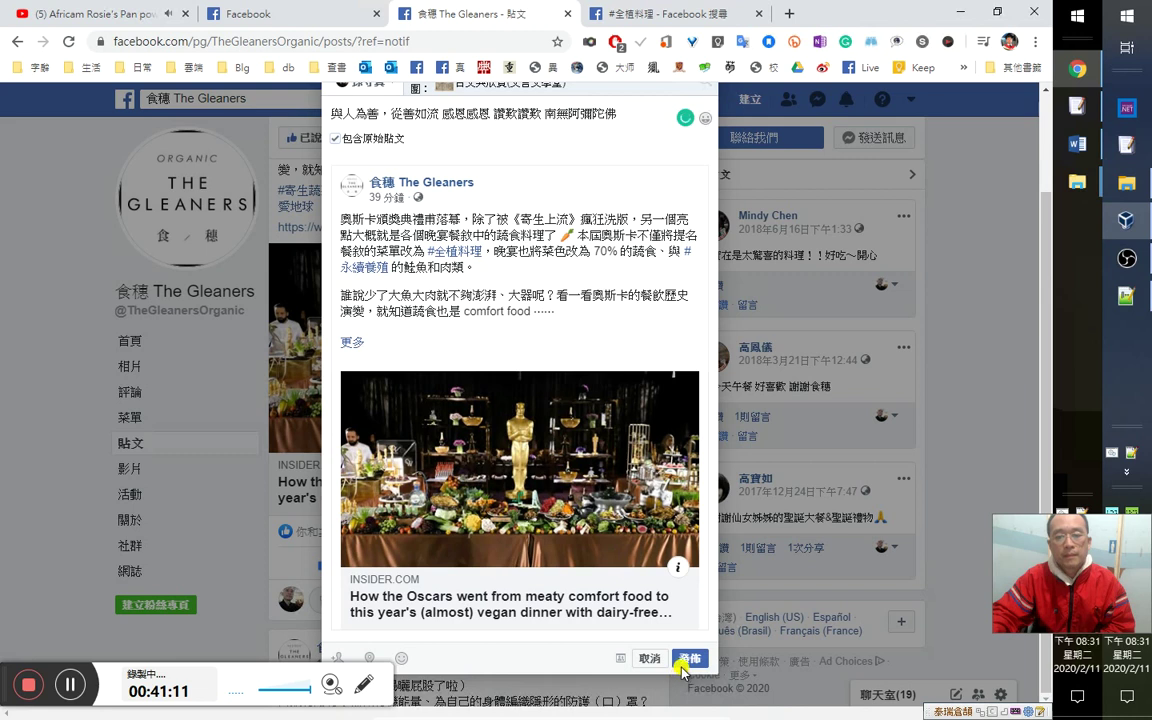
pyautogui.click(689, 659)
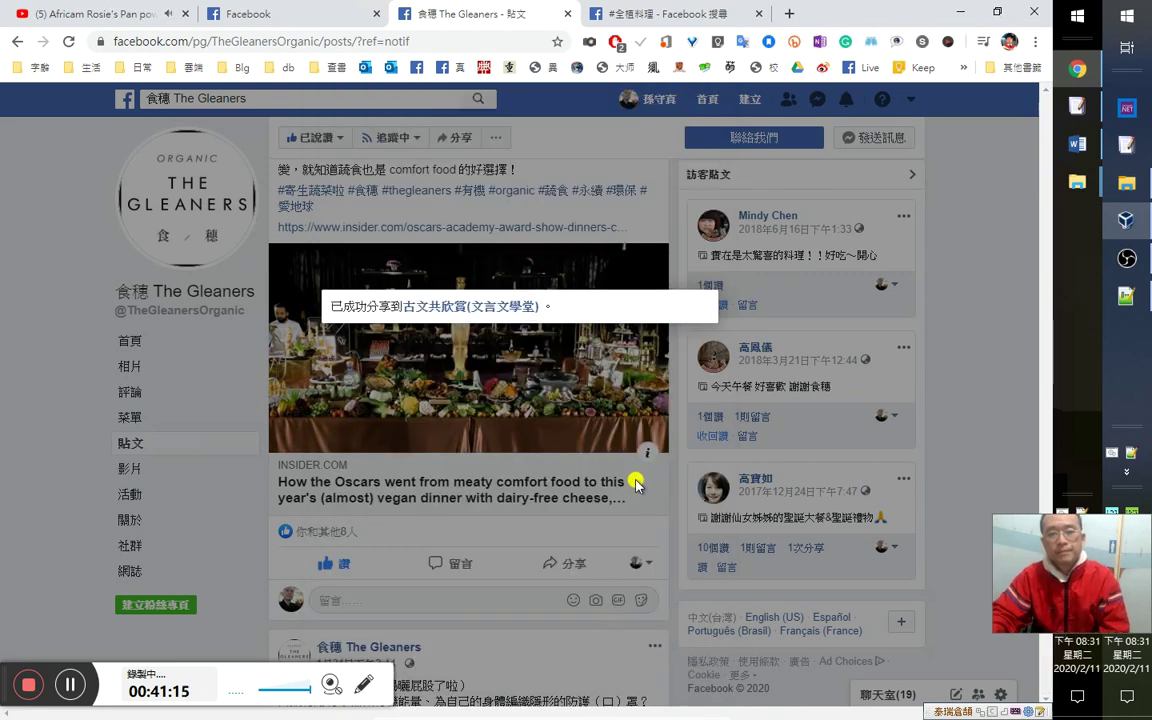
# Bring up the #全植料理 hashtag search results.
pyautogui.scroll(-1, 640, 478)
pyautogui.scroll(-2, 653, 480)
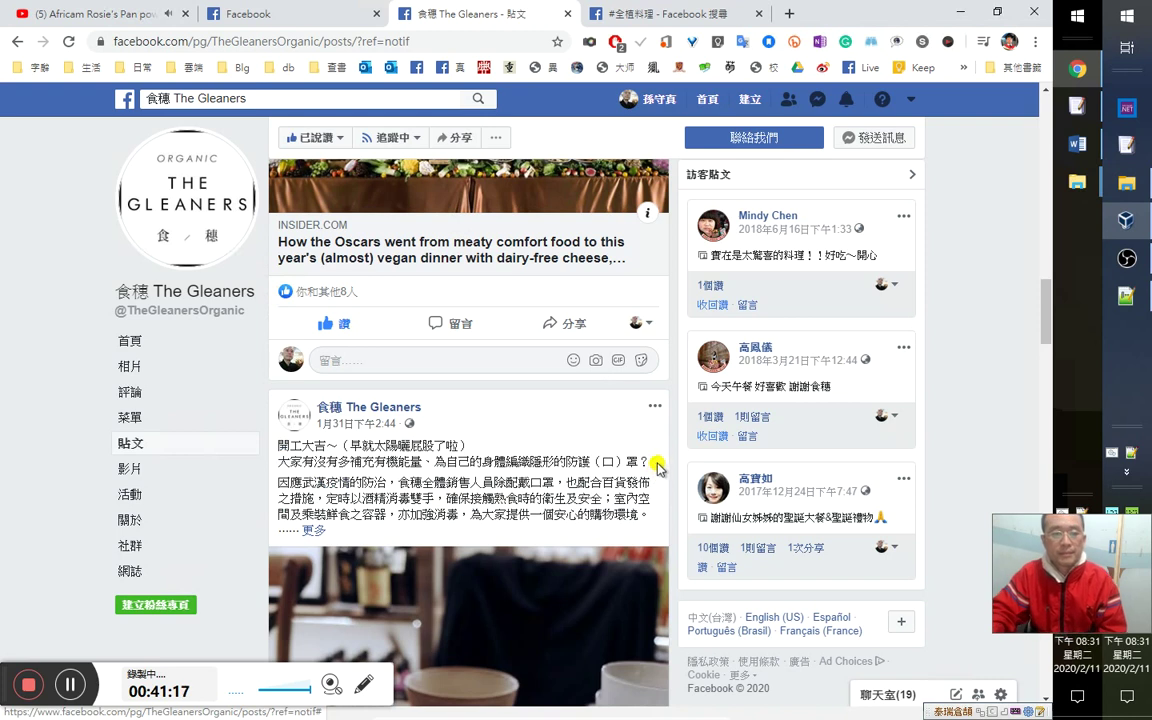
pyautogui.scroll(-3, 658, 466)
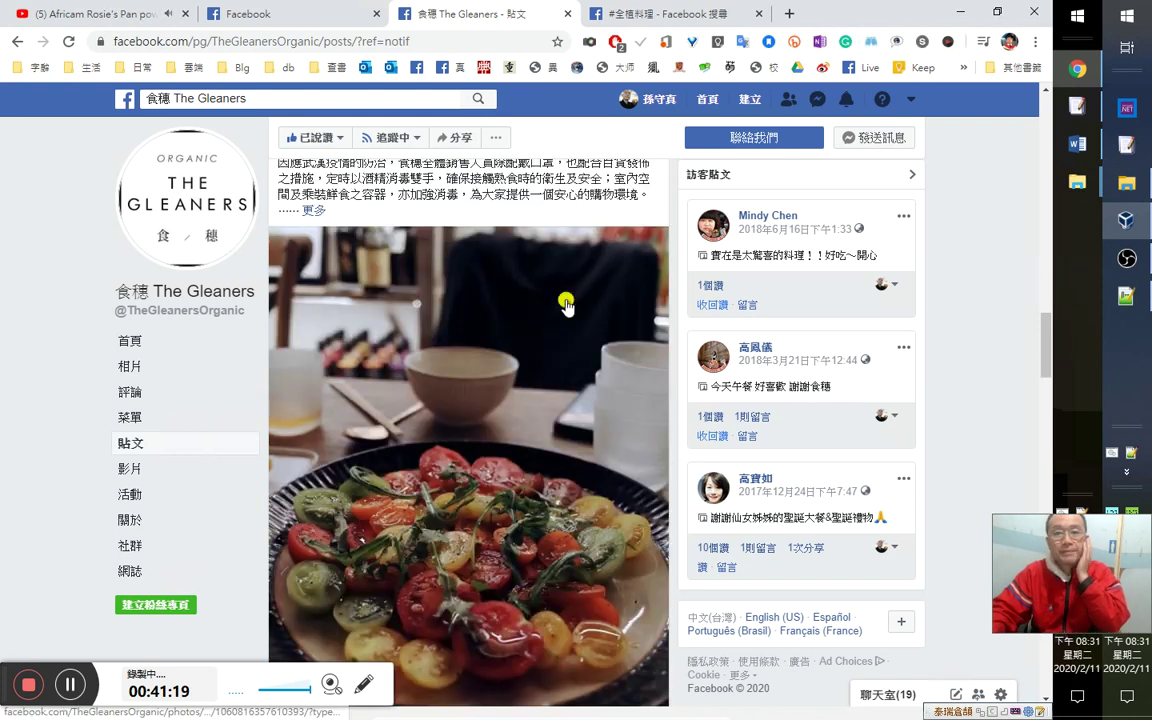
pyautogui.click(670, 13)
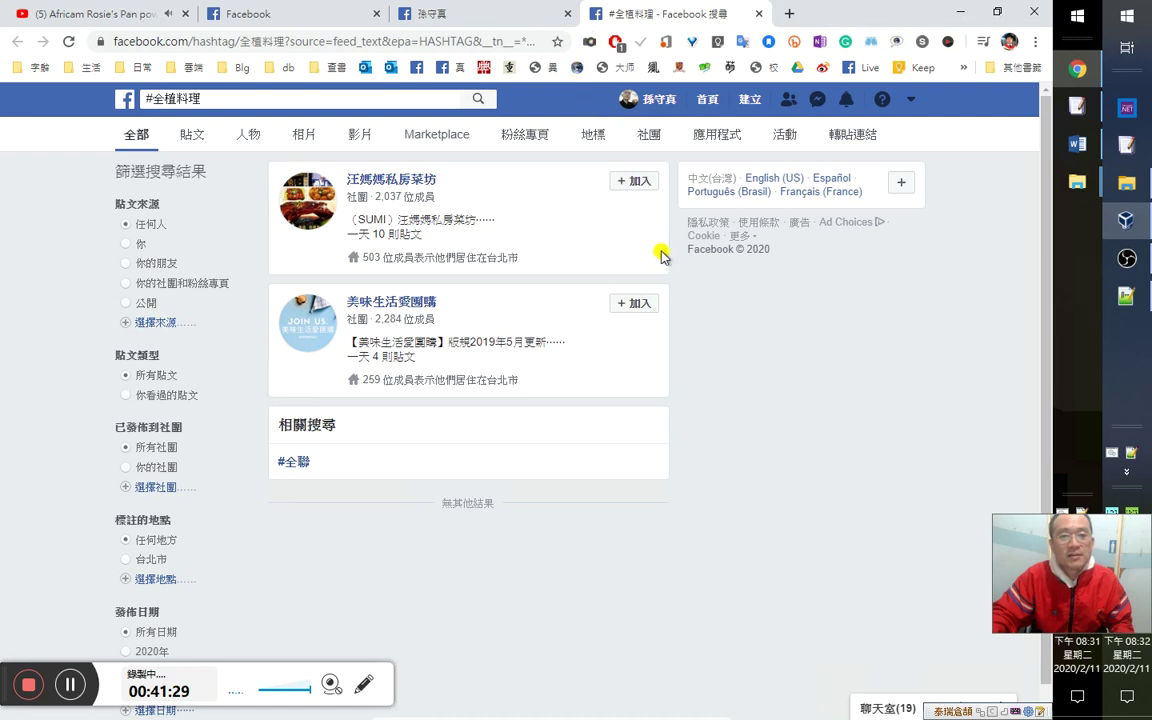
# Paste the blessing text into the shared Oscars post on the profile and save it.
pyautogui.click(399, 181)
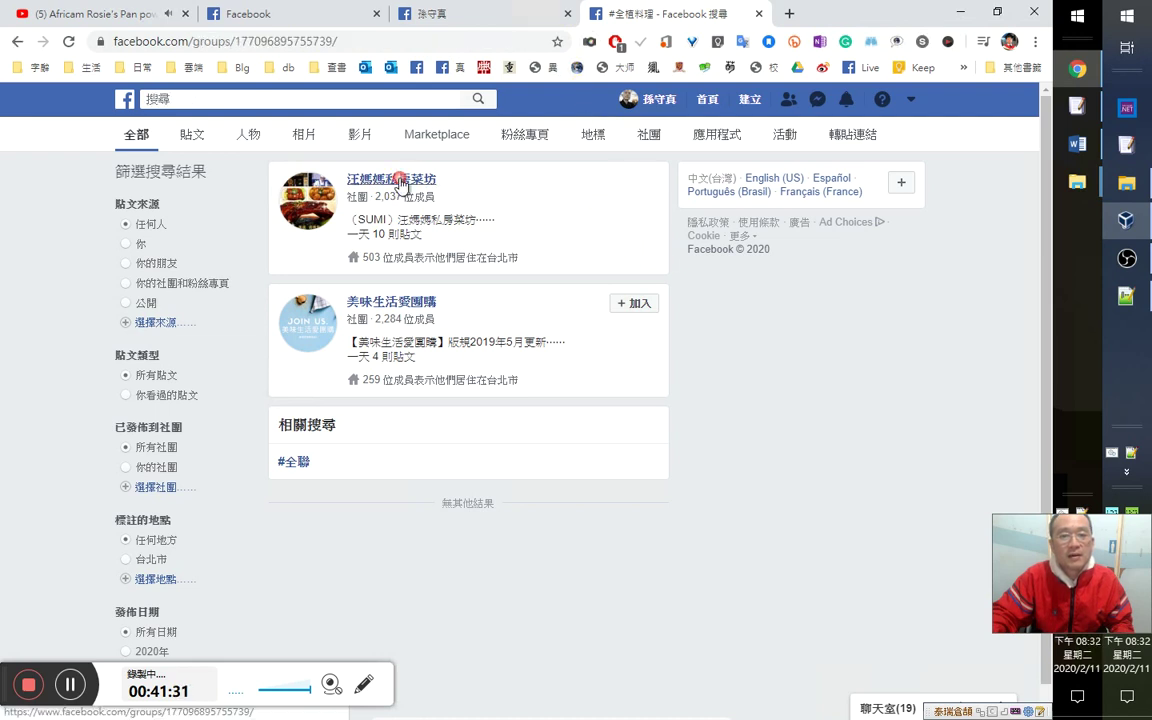
pyautogui.hotkey('ctrl', 'w')
pyautogui.scroll(-5, 599, 486)
pyautogui.click(792, 228)
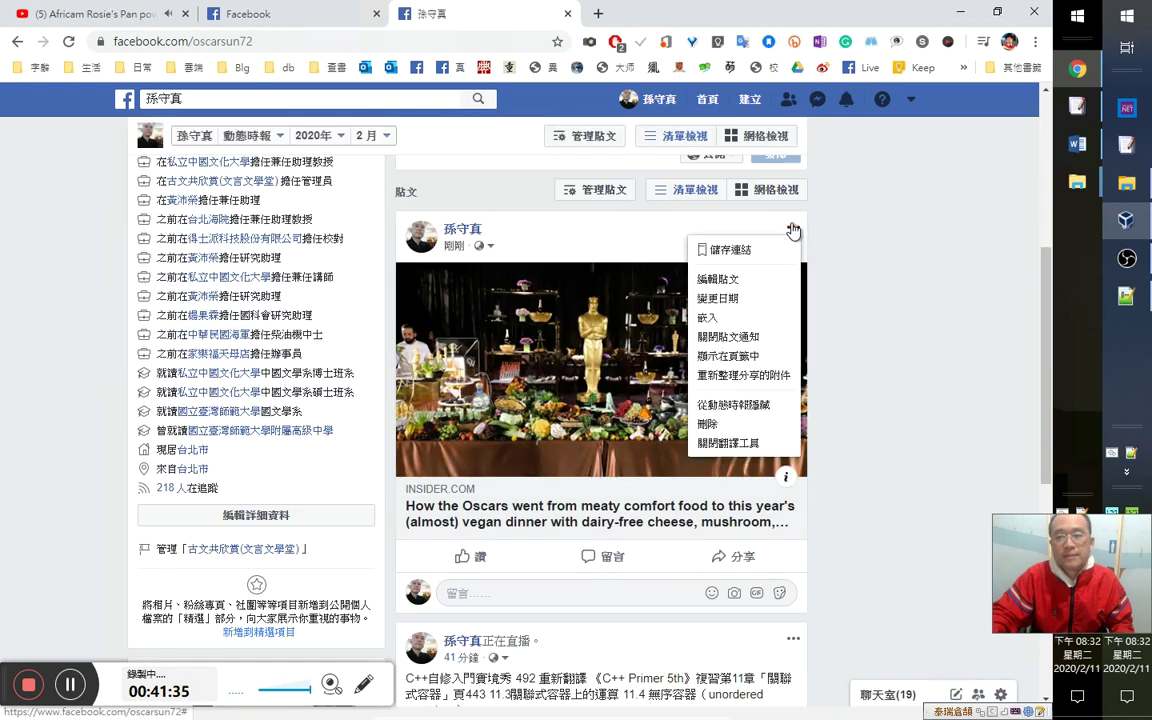
pyautogui.press('Escape')
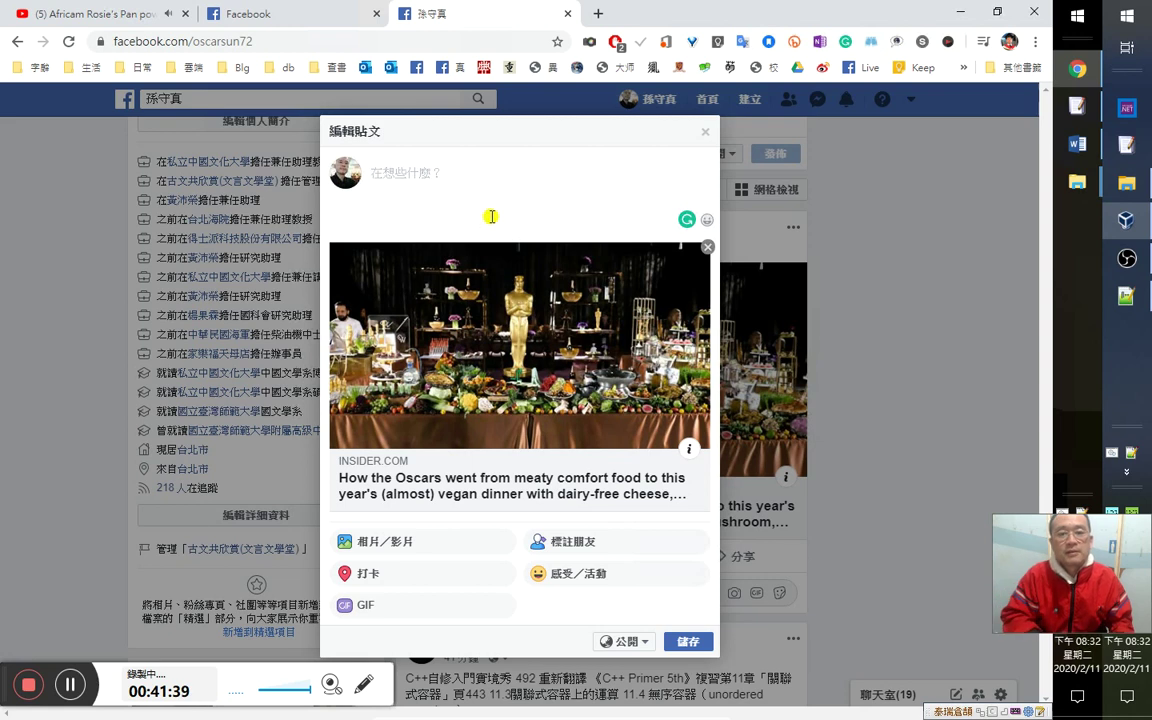
pyautogui.write('與人為善，從善如流 感恩感恩 讚歎讚歎 南無阿彌陀佛')
pyautogui.click(684, 645)
# Close the Facebook profile page and return to the Word notes.
pyautogui.middleClick(467, 20)
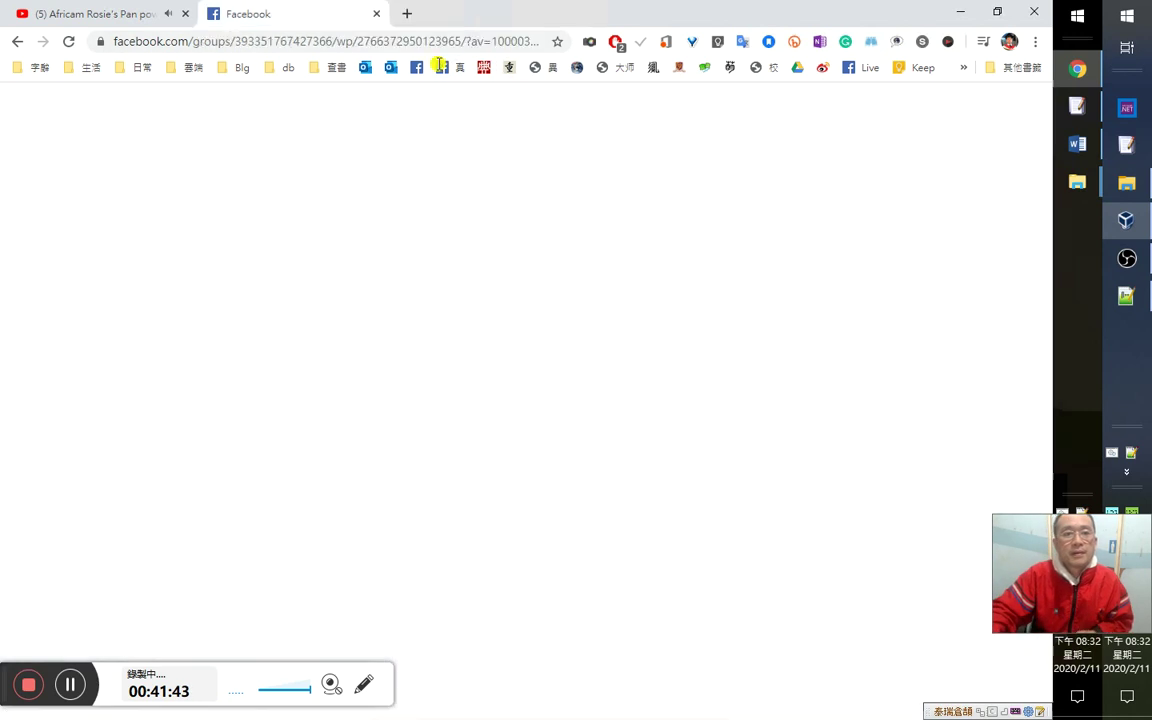
pyautogui.click(147, 20)
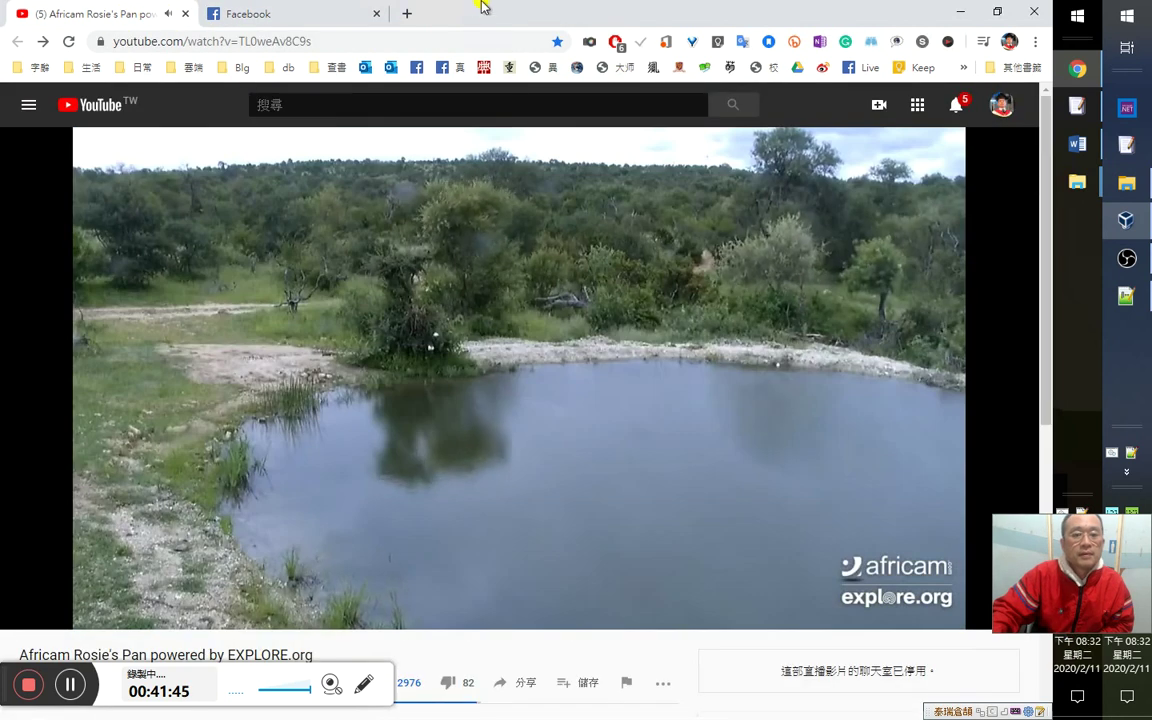
pyautogui.hotkey('alt', 'Tab')
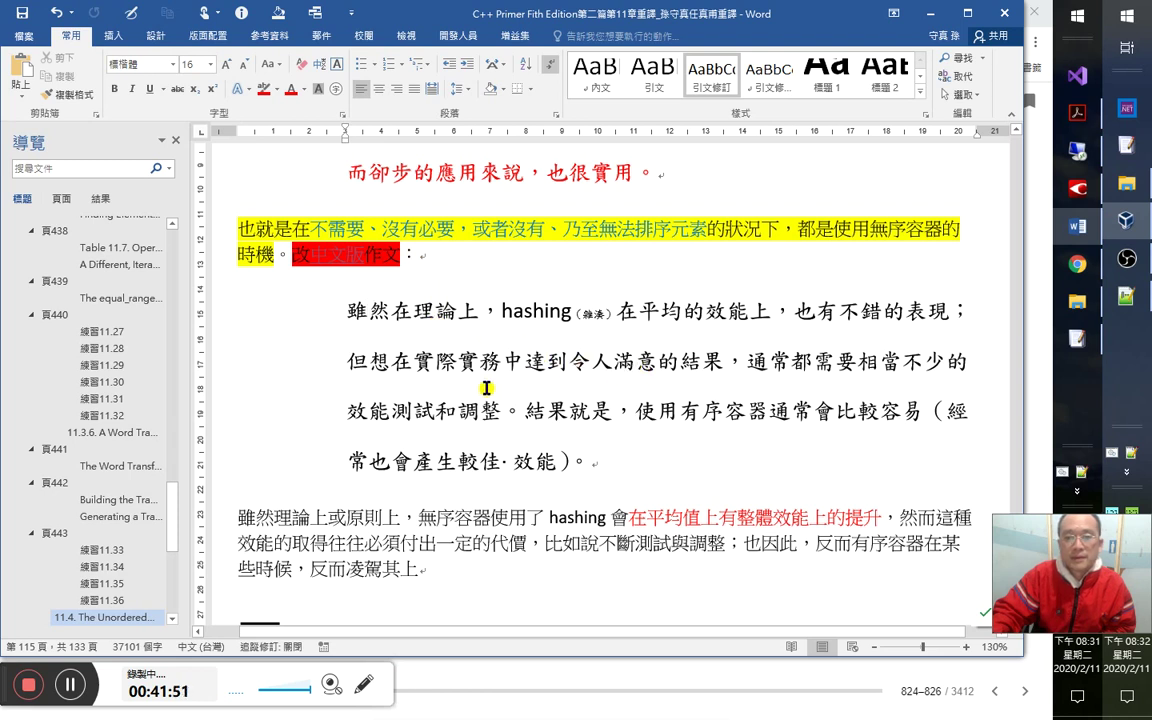
# Rework the start of the quote: remove 不少 and put 必須 after 通常都.
pyautogui.keyDown('shift'); pyautogui.click(901, 374); pyautogui.keyUp('shift')
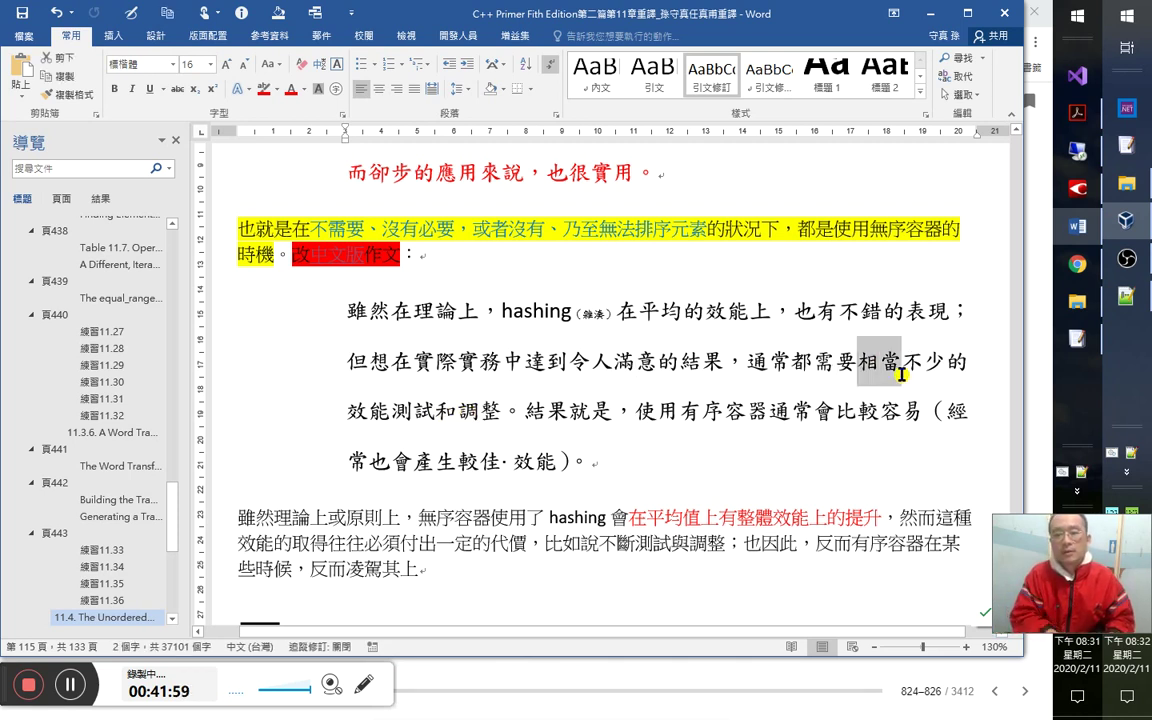
pyautogui.write('付出')
pyautogui.press('Right')
pyautogui.press('Right')
pyautogui.hotkey('shift', 'Right')
pyautogui.hotkey('shift', 'Right')
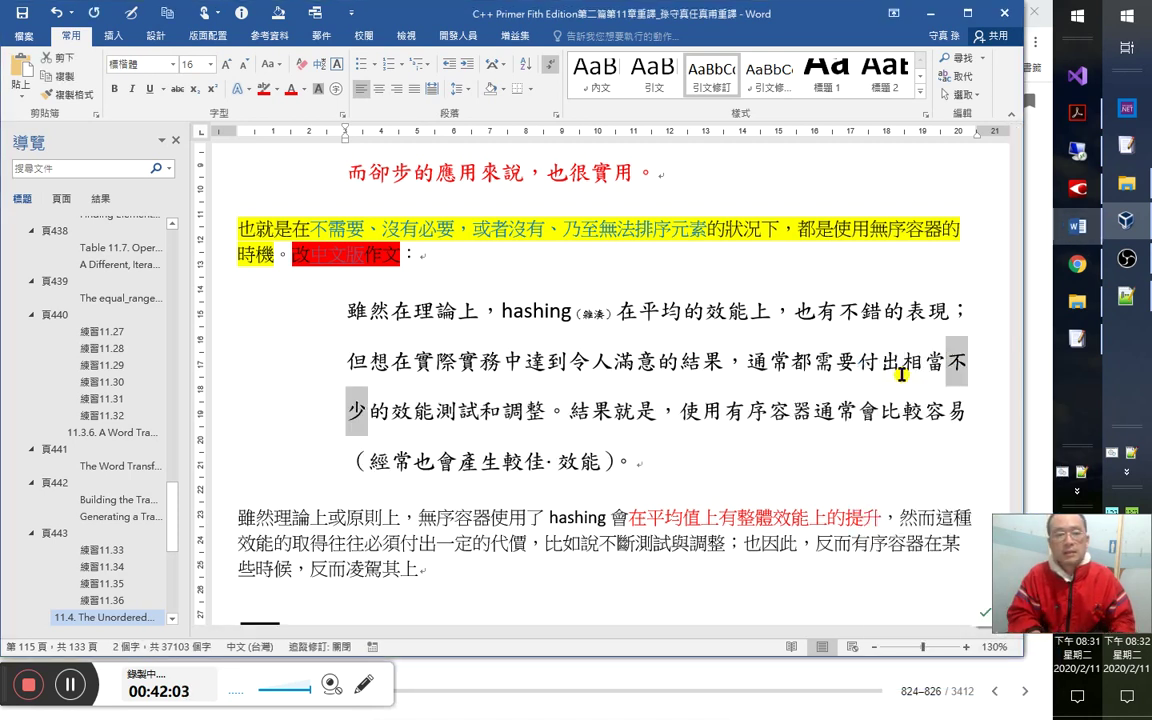
pyautogui.press('Delete')
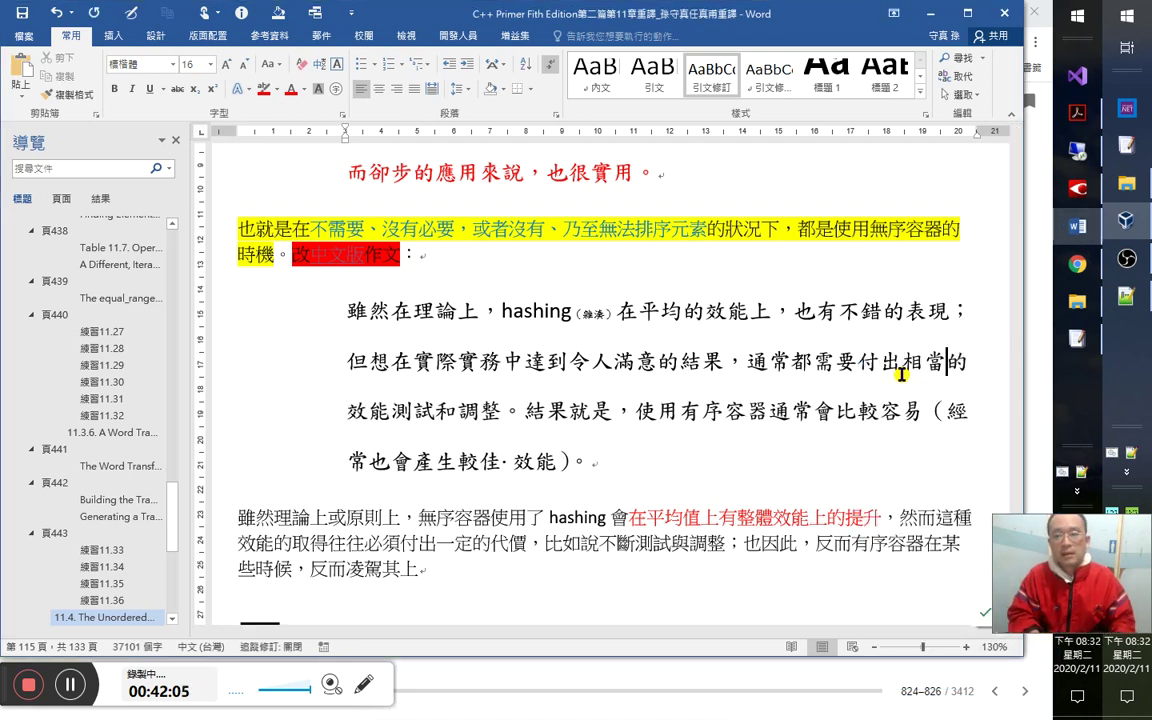
pyautogui.write('可觀')
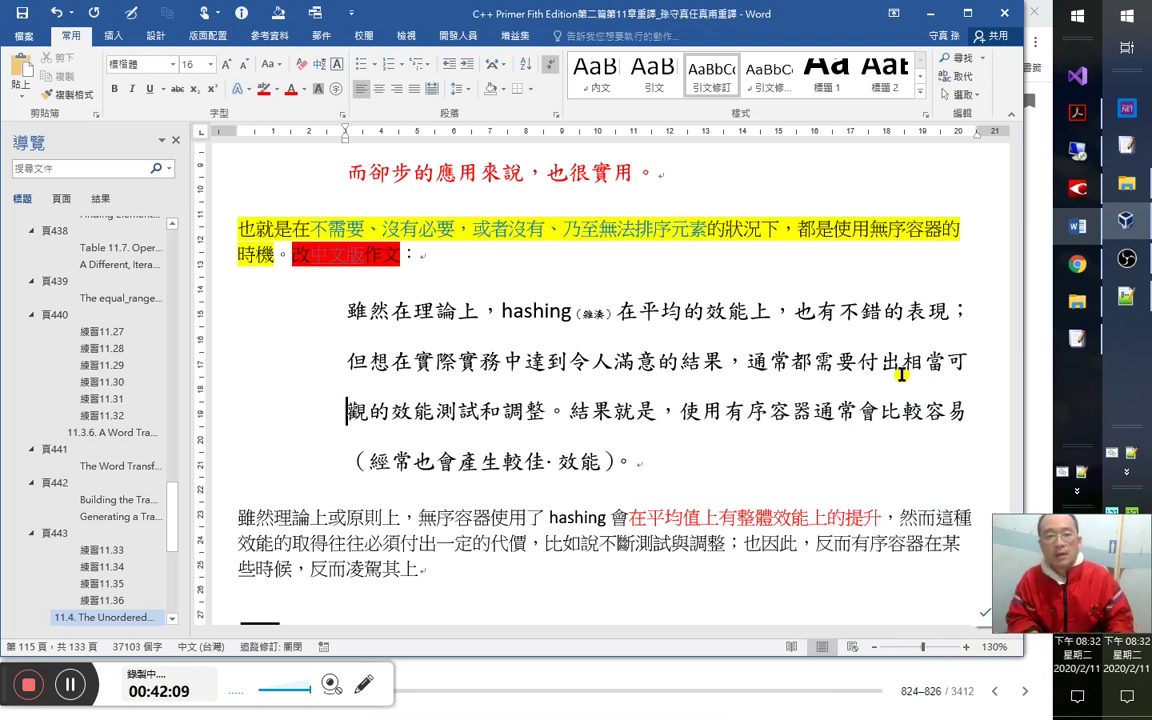
pyautogui.press('Left')
pyautogui.press('Left')
pyautogui.press('Left')
pyautogui.press('Left')
pyautogui.press('Left')
pyautogui.press('Left')
pyautogui.press('Right')
pyautogui.press('Right')
pyautogui.press('Right')
pyautogui.press('Right')
pyautogui.press('Right')
pyautogui.press('Right')
pyautogui.press('Right')
pyautogui.press('Right')
pyautogui.press('Right')
pyautogui.press('Right')
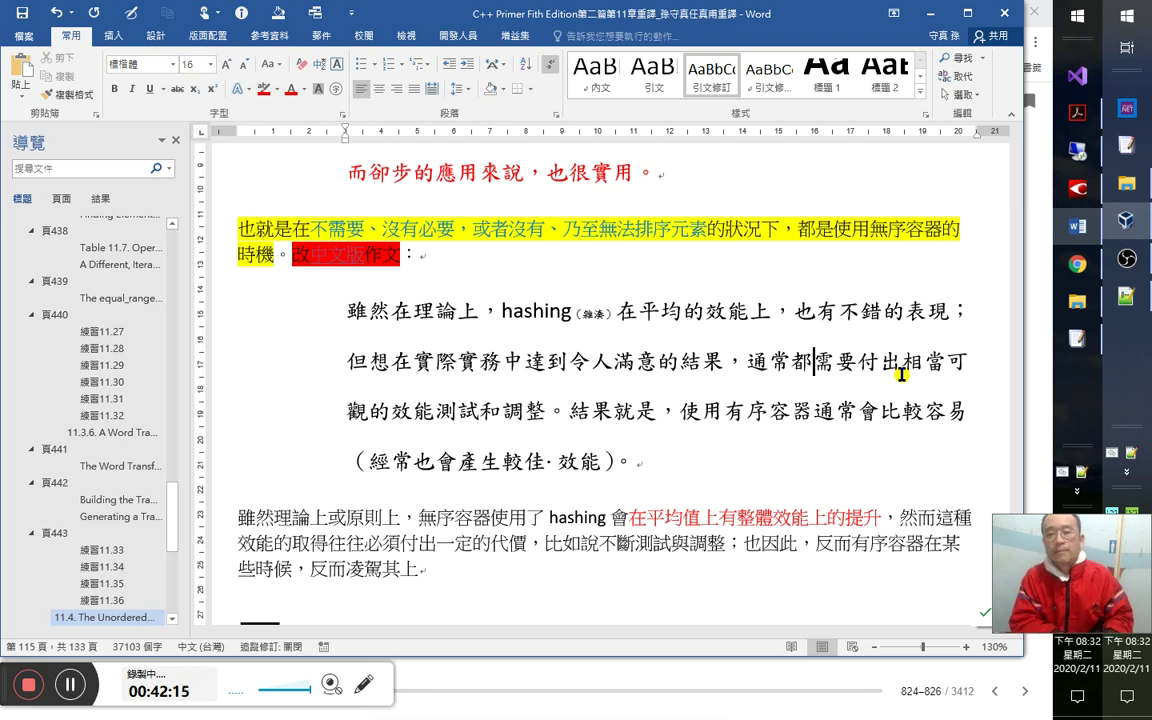
pyautogui.write('勿')
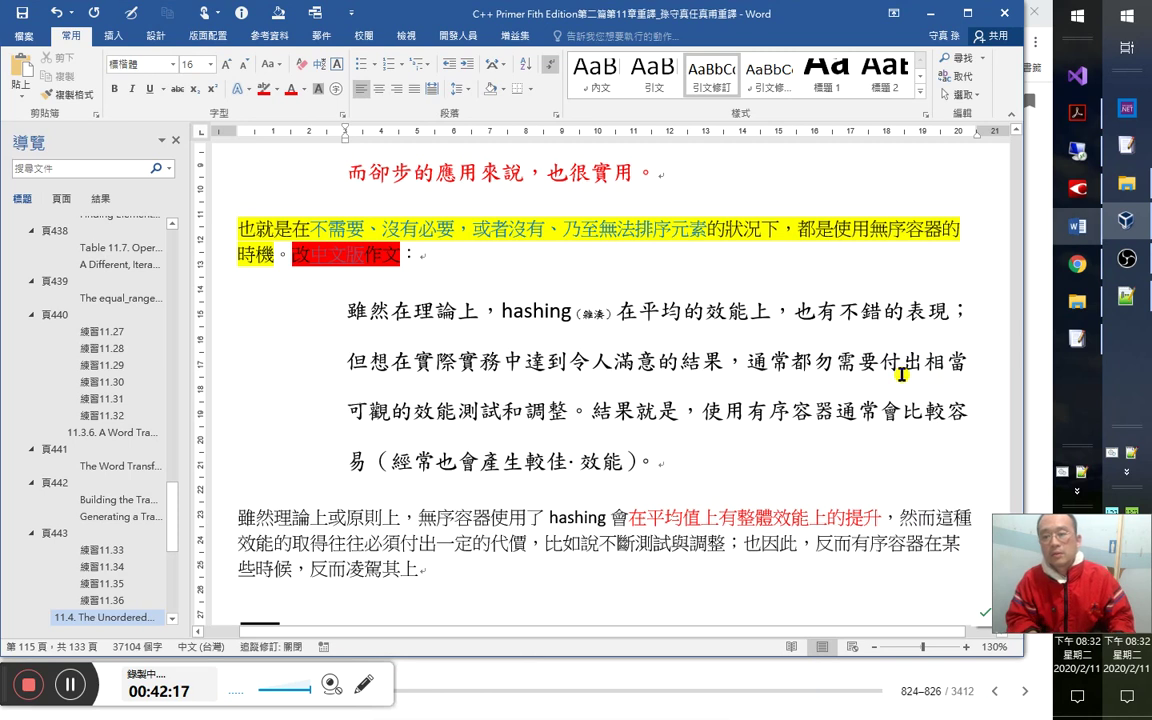
pyautogui.hotkey('shift', 'Left')
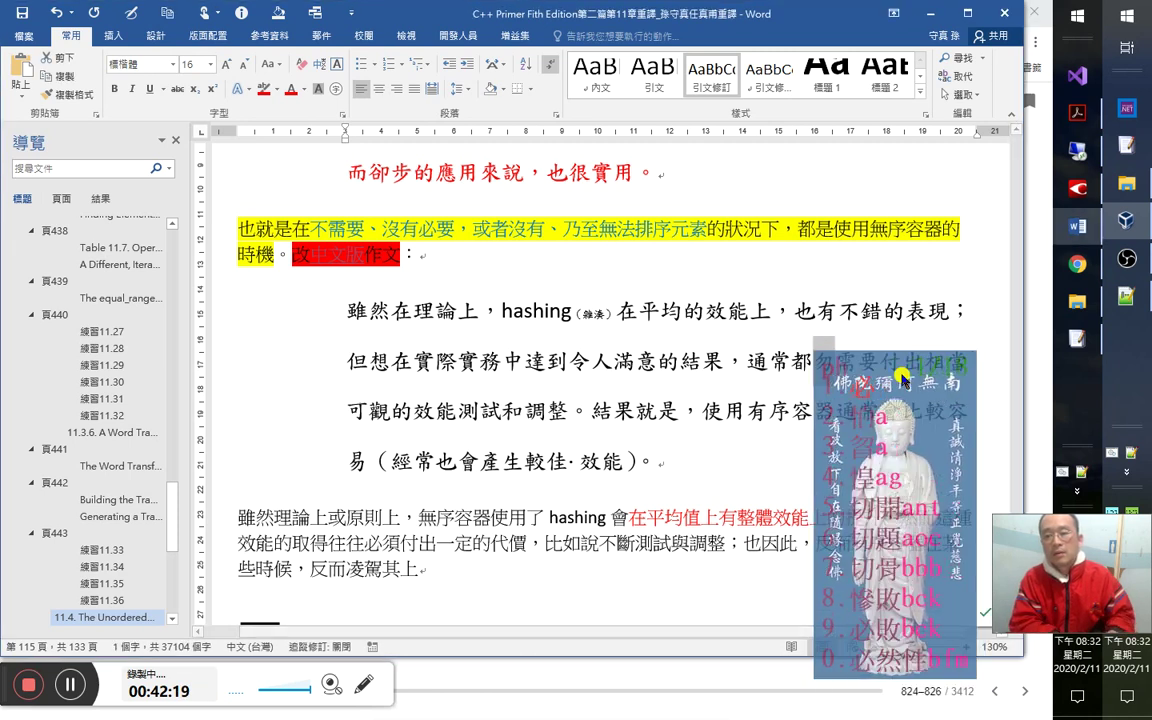
pyautogui.write('必須')
# Delete 可觀, change 和 to 與, and replace 付出相當 with 做上許多.
pyautogui.press('Right')
pyautogui.press('Right')
pyautogui.press('Right')
pyautogui.press('Right')
pyautogui.hotkey('shift', 'Right')
pyautogui.hotkey('shift', 'Right')
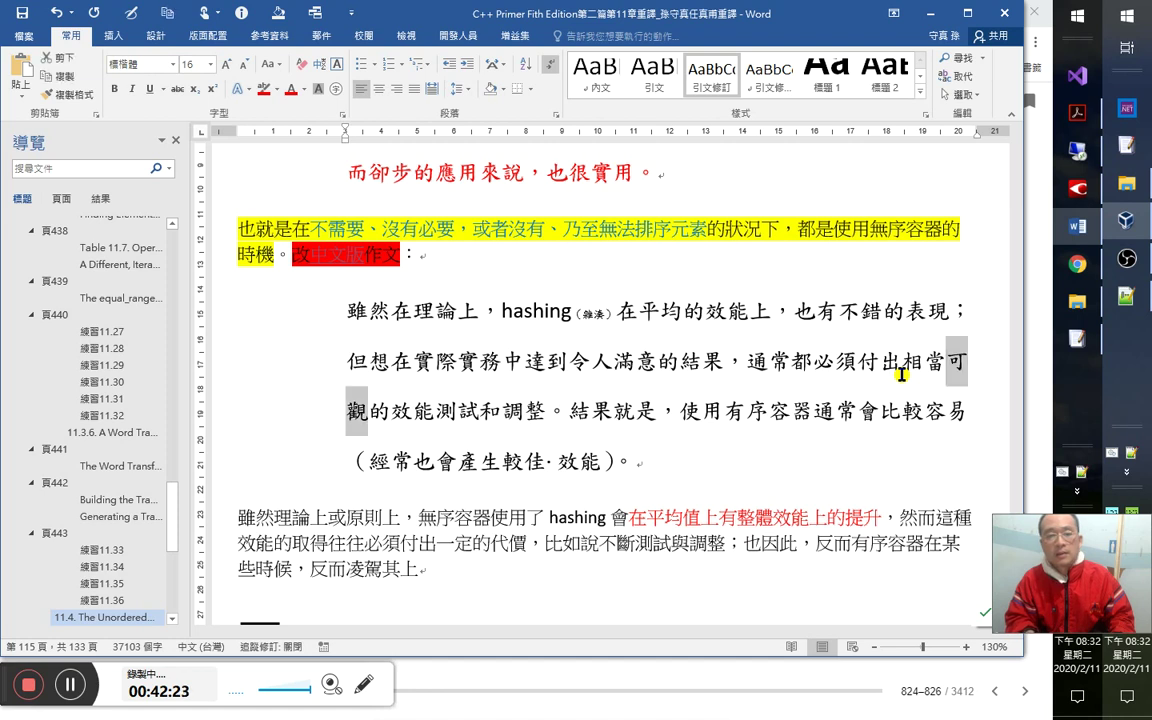
pyautogui.press('Delete')
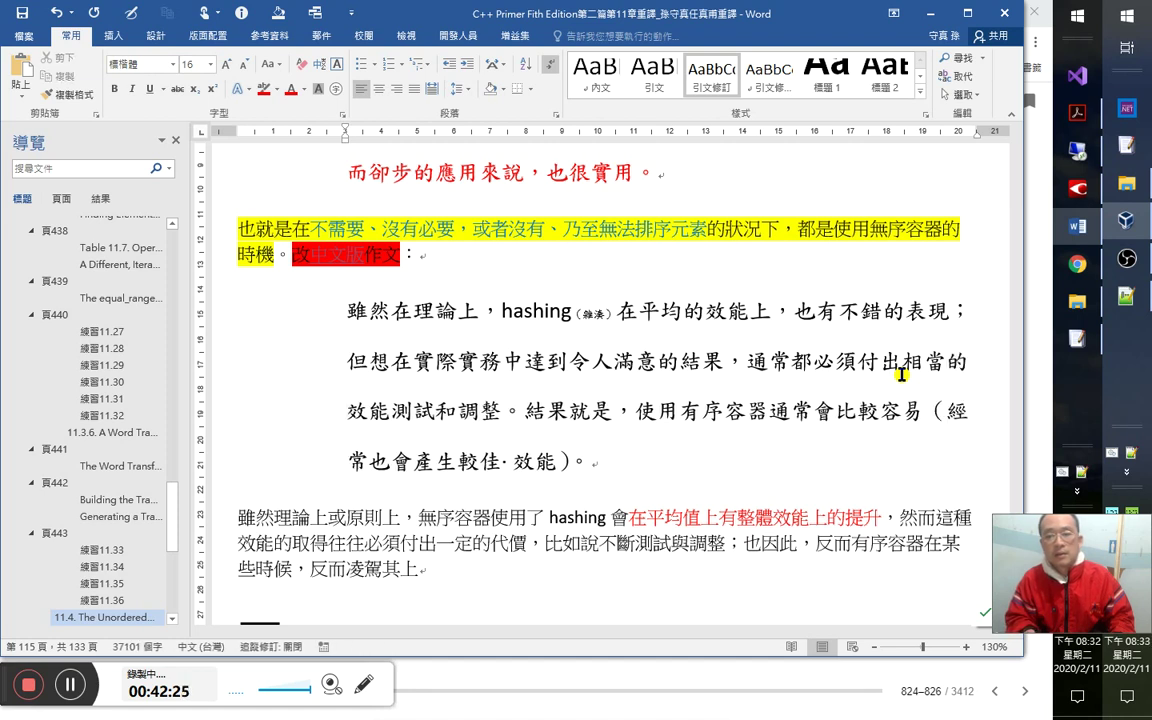
pyautogui.press('Right')
pyautogui.press('Right')
pyautogui.press('Right')
pyautogui.press('Right')
pyautogui.press('Right')
pyautogui.hotkey('shift', 'Right')
pyautogui.write('與')
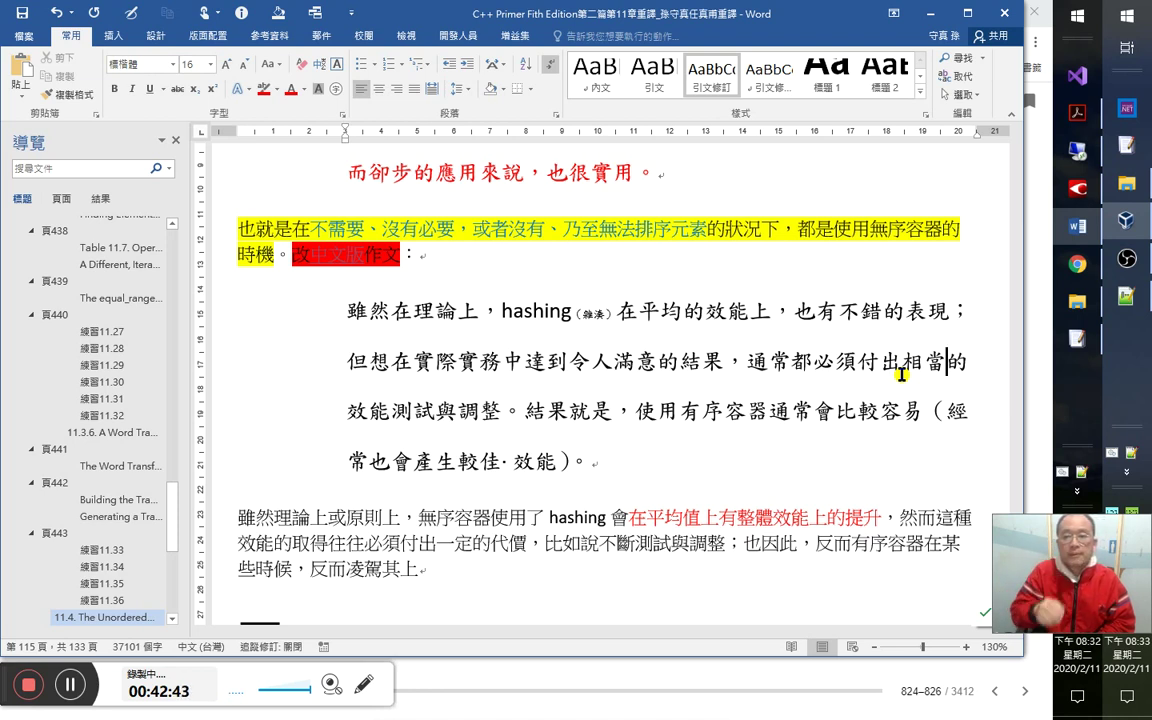
pyautogui.moveTo(901, 374); pyautogui.dragTo(858, 372)
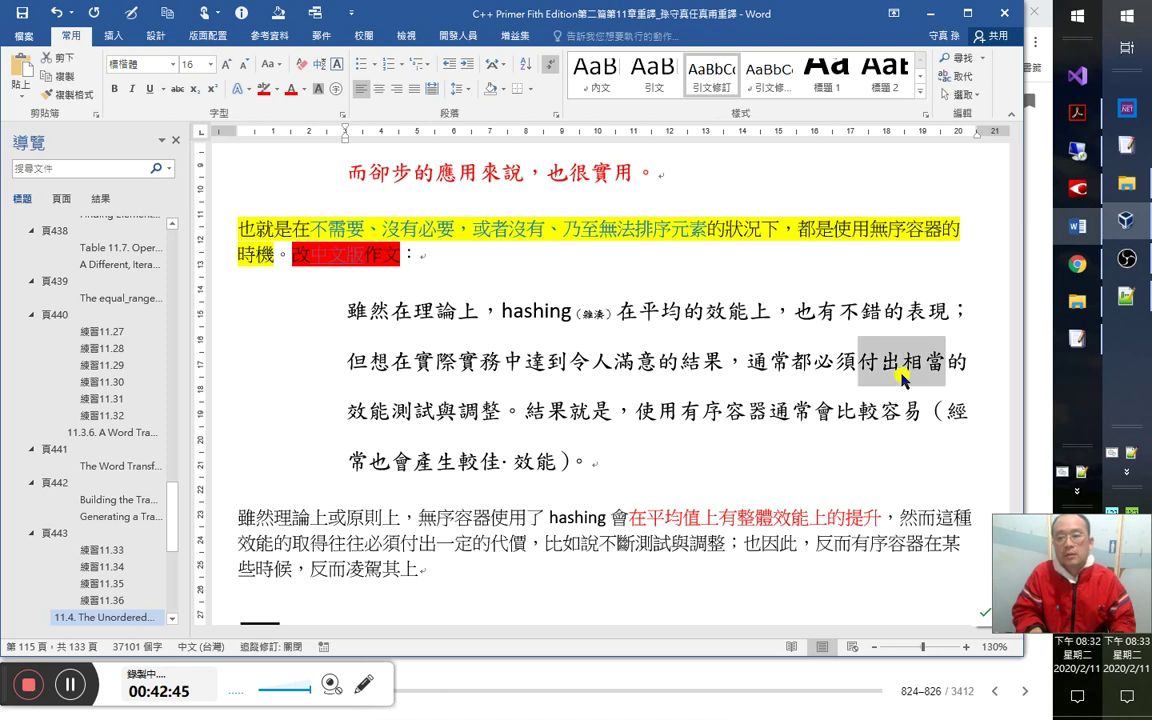
pyautogui.write('做上許多')
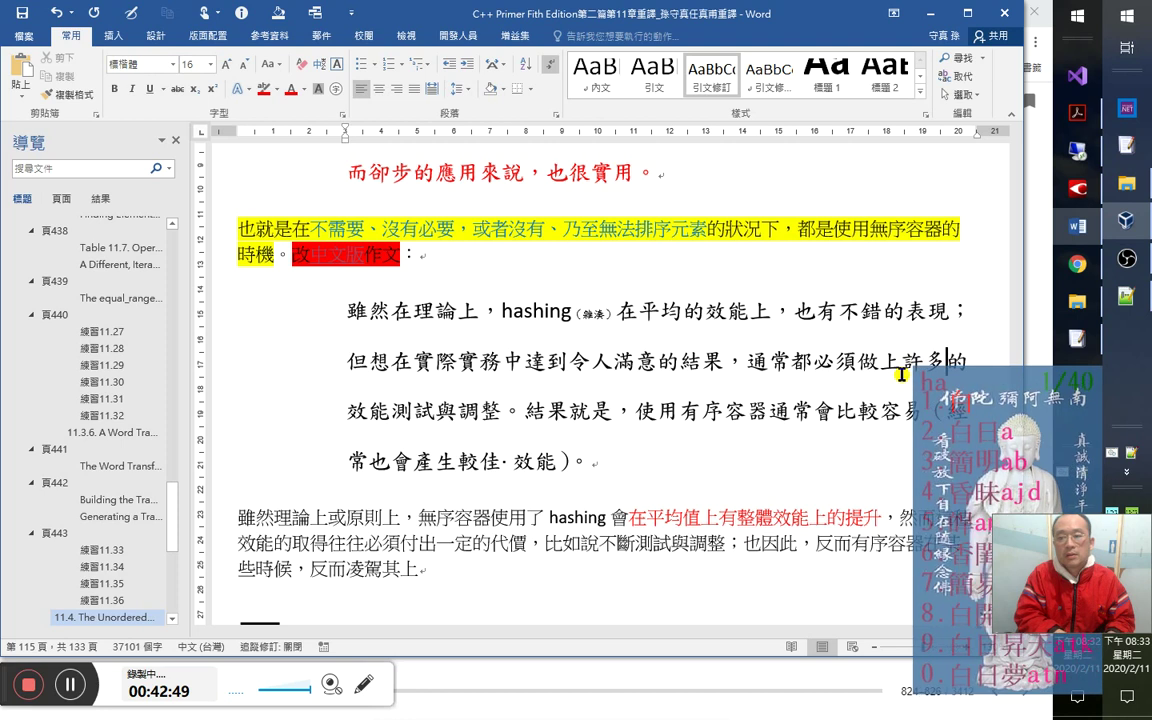
# Append ，才能有望 after 調整 and reread the reworded sentence.
pyautogui.press('Down')
pyautogui.press('Home')
pyautogui.press('Right')
pyautogui.press('Right')
pyautogui.press('Right')
pyautogui.press('Right')
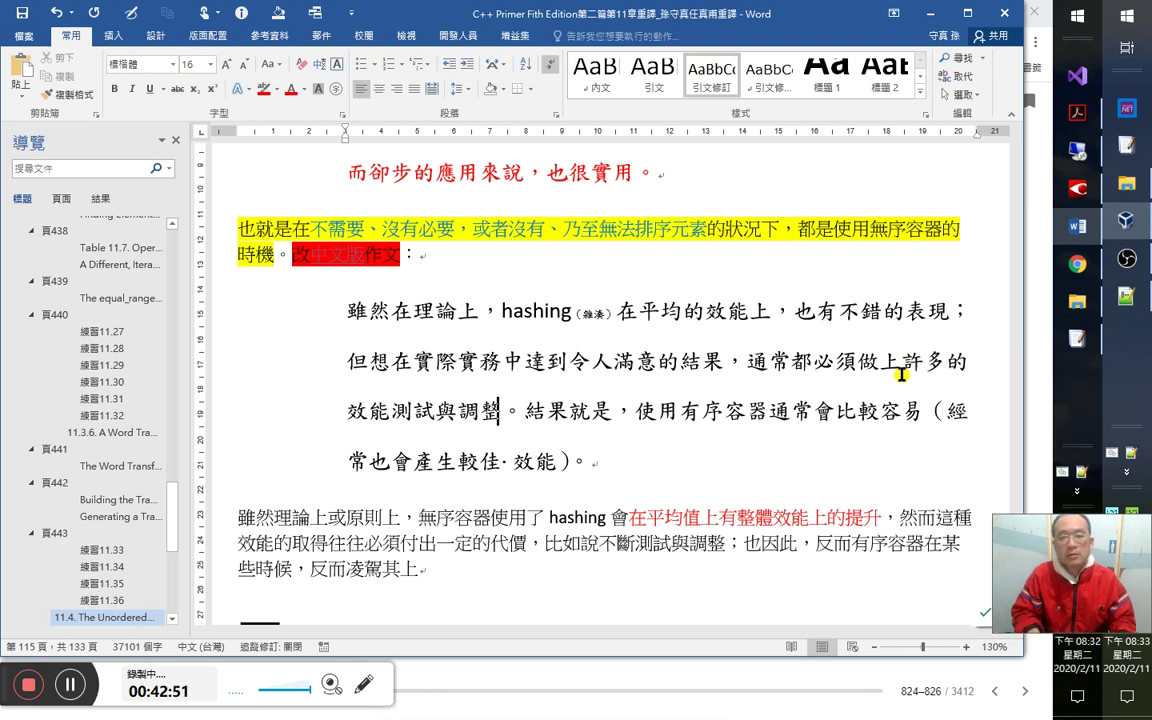
pyautogui.write('，才能')
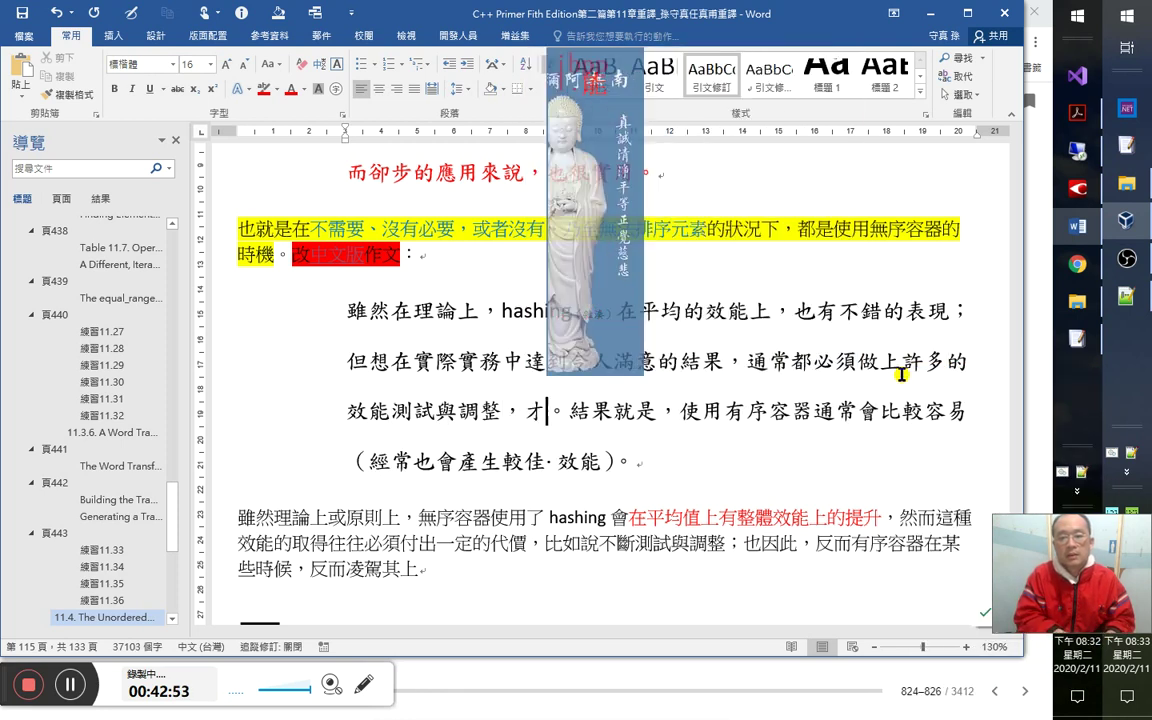
pyautogui.write('有望')
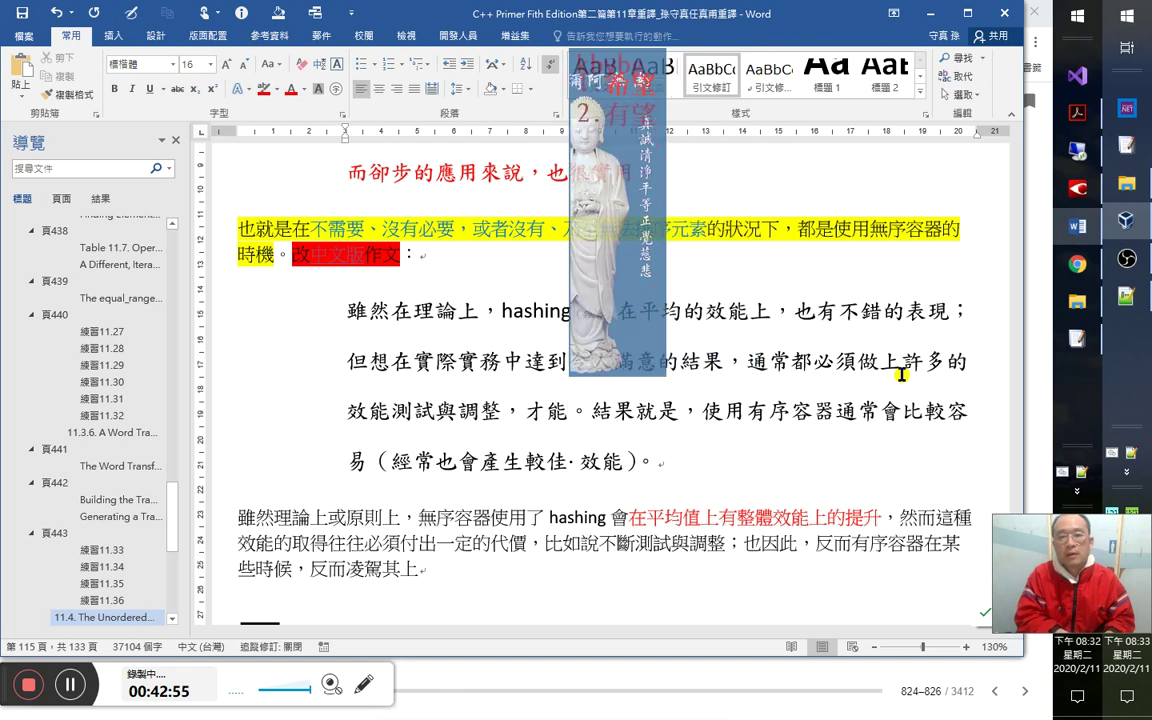
pyautogui.press('Up')
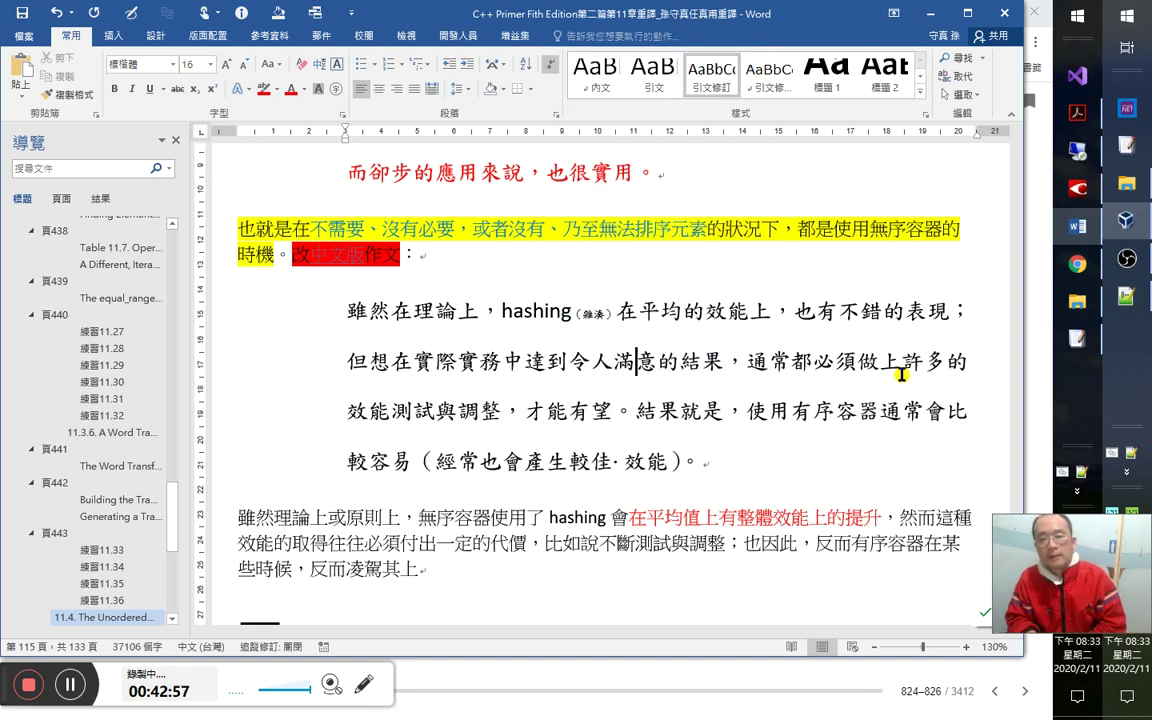
pyautogui.press('Right')
pyautogui.press('Right')
pyautogui.press('Right')
pyautogui.press('Right')
pyautogui.press('Right')
pyautogui.press('Right')
pyautogui.press('Right')
pyautogui.press('Right')
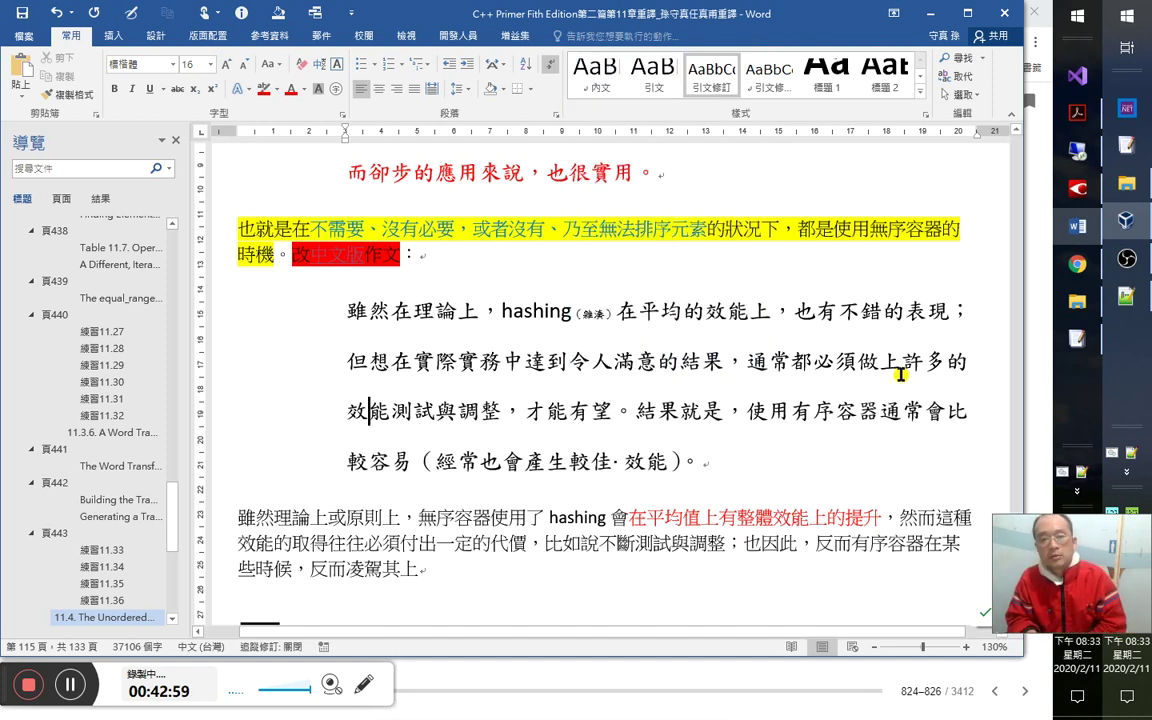
pyautogui.press('Right')
pyautogui.press('Right')
pyautogui.press('Right')
pyautogui.press('Right')
pyautogui.press('Right')
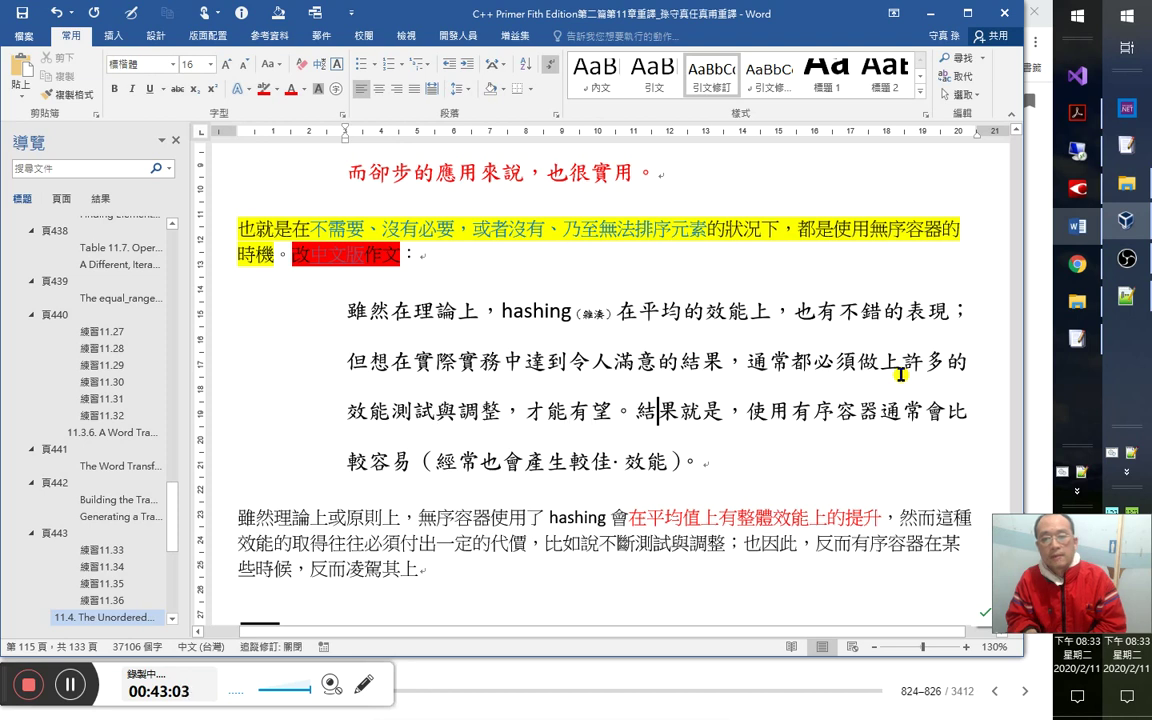
pyautogui.press('Left')
pyautogui.press('Left')
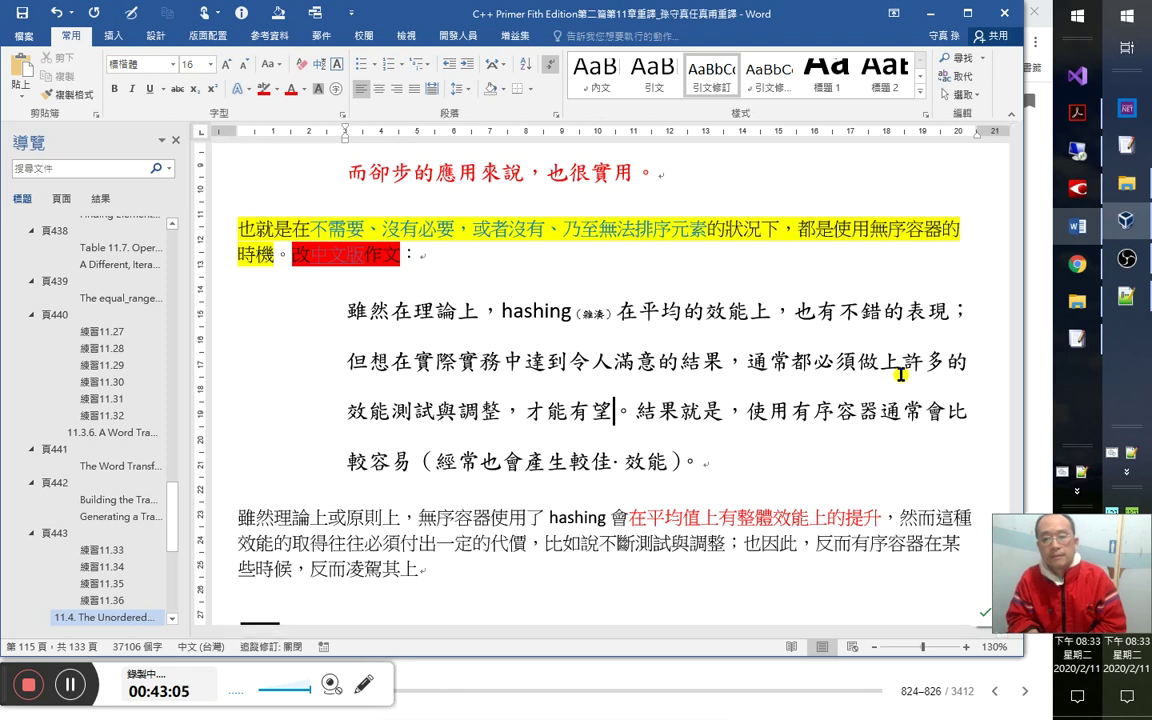
pyautogui.hotkey('shift', 'Left')
pyautogui.hotkey('shift', 'Left')
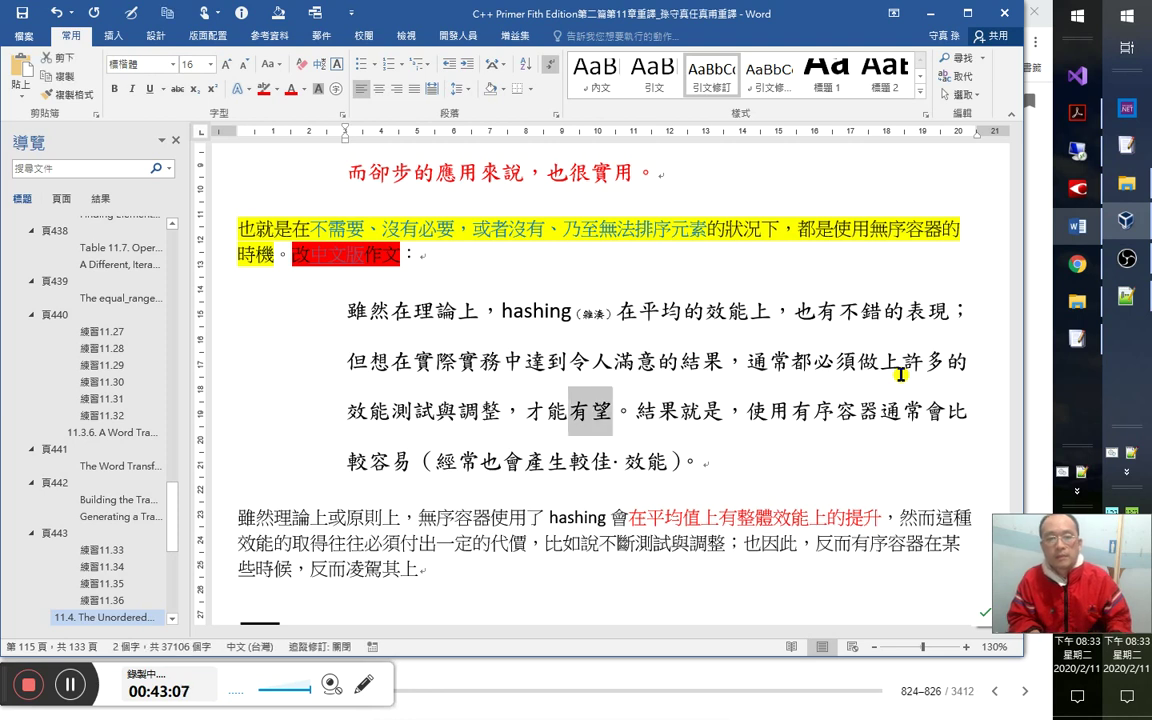
pyautogui.press('Up')
# Select the phrase 結果就是， before 使 for replacement.
pyautogui.press('Right')
pyautogui.press('Right')
pyautogui.press('Right')
pyautogui.press('Right')
pyautogui.press('Right')
pyautogui.press('Right')
pyautogui.press('Right')
pyautogui.press('Right')
pyautogui.press('Down')
pyautogui.press('Home')
pyautogui.press('Right')
pyautogui.press('Right')
pyautogui.press('Right')
pyautogui.press('Right')
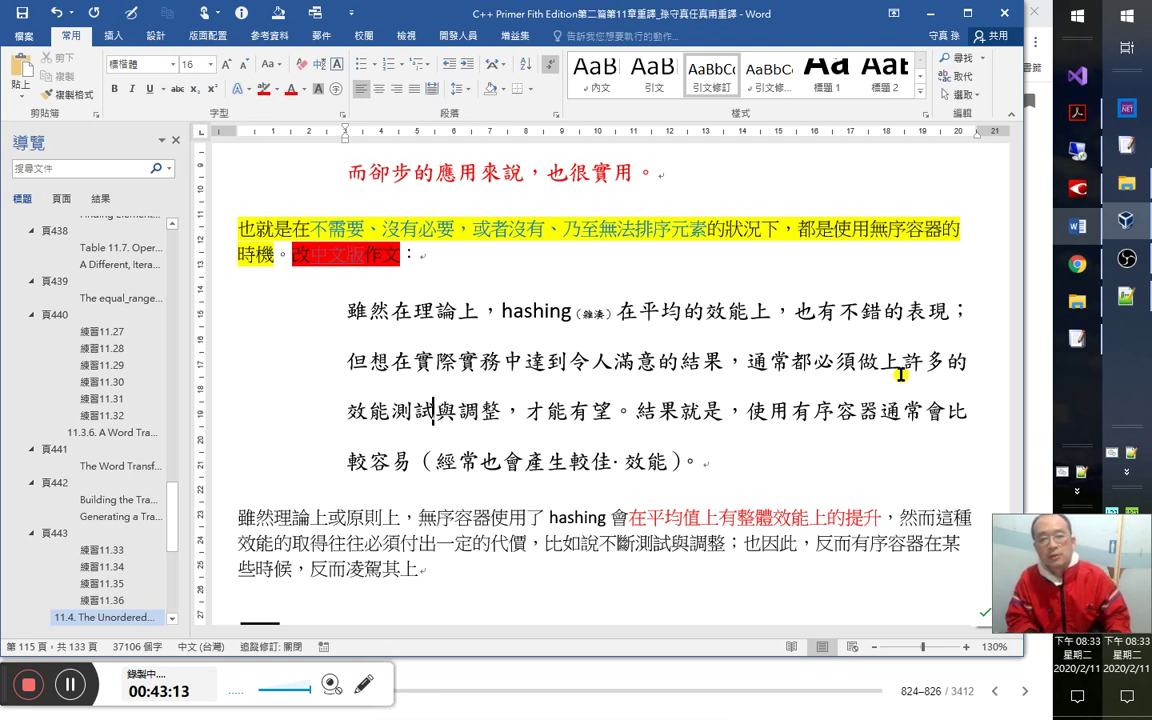
pyautogui.press('Right')
pyautogui.press('Right')
pyautogui.press('Right')
pyautogui.press('Right')
pyautogui.press('Right')
pyautogui.press('Right')
pyautogui.press('Right')
pyautogui.press('Right')
pyautogui.press('Right')
pyautogui.press('Right')
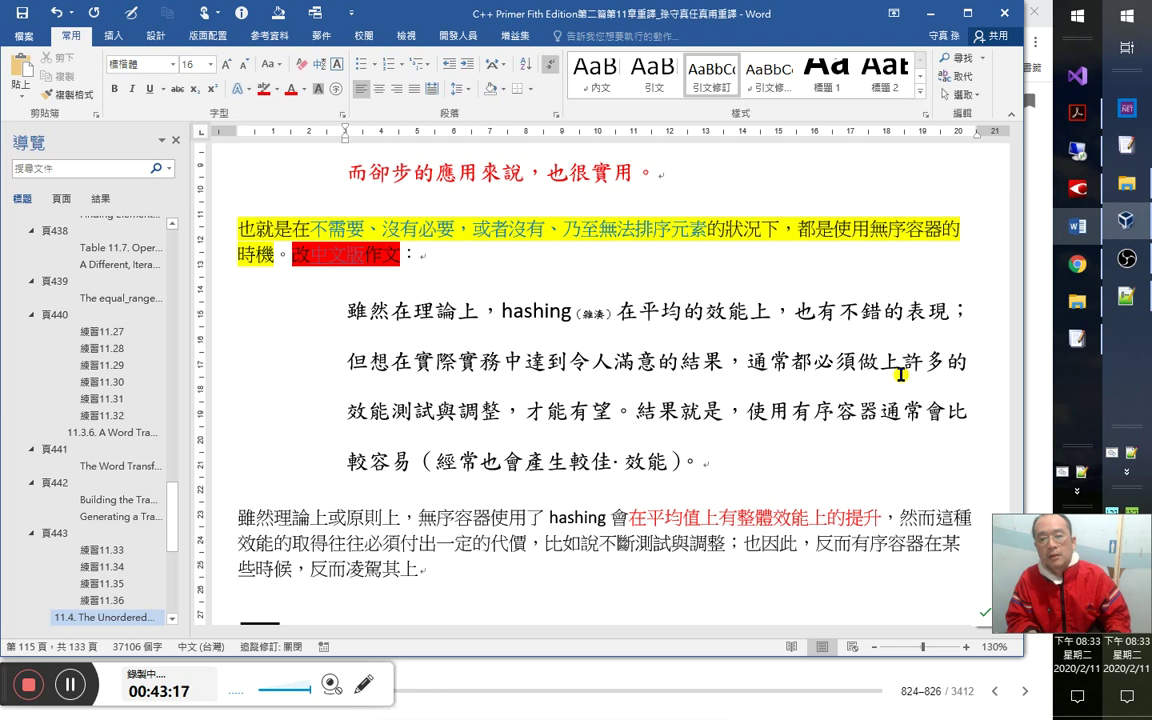
pyautogui.press('Left')
pyautogui.hotkey('shift', 'Left')
pyautogui.hotkey('shift', 'Left')
pyautogui.hotkey('shift', 'Left')
pyautogui.hotkey('shift', 'Left')
pyautogui.hotkey('shift', 'Left')
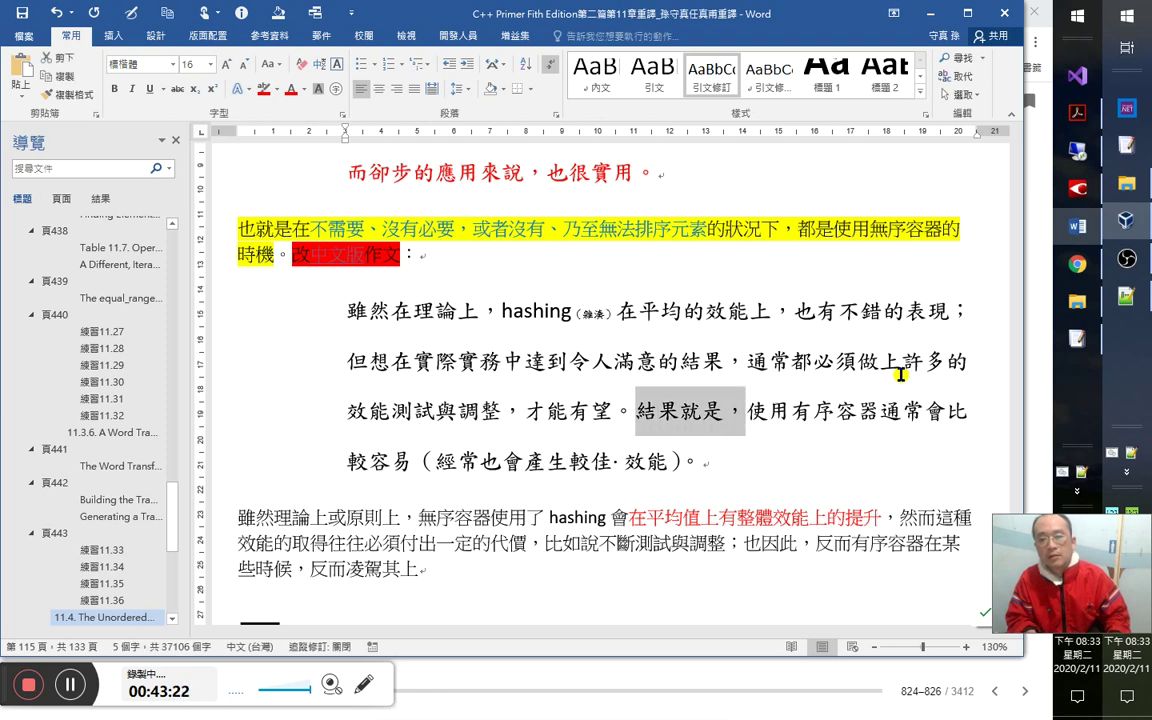
# Replace 結果就是， with 因此， and swap 通常會 for 還.
pyautogui.write('因此')
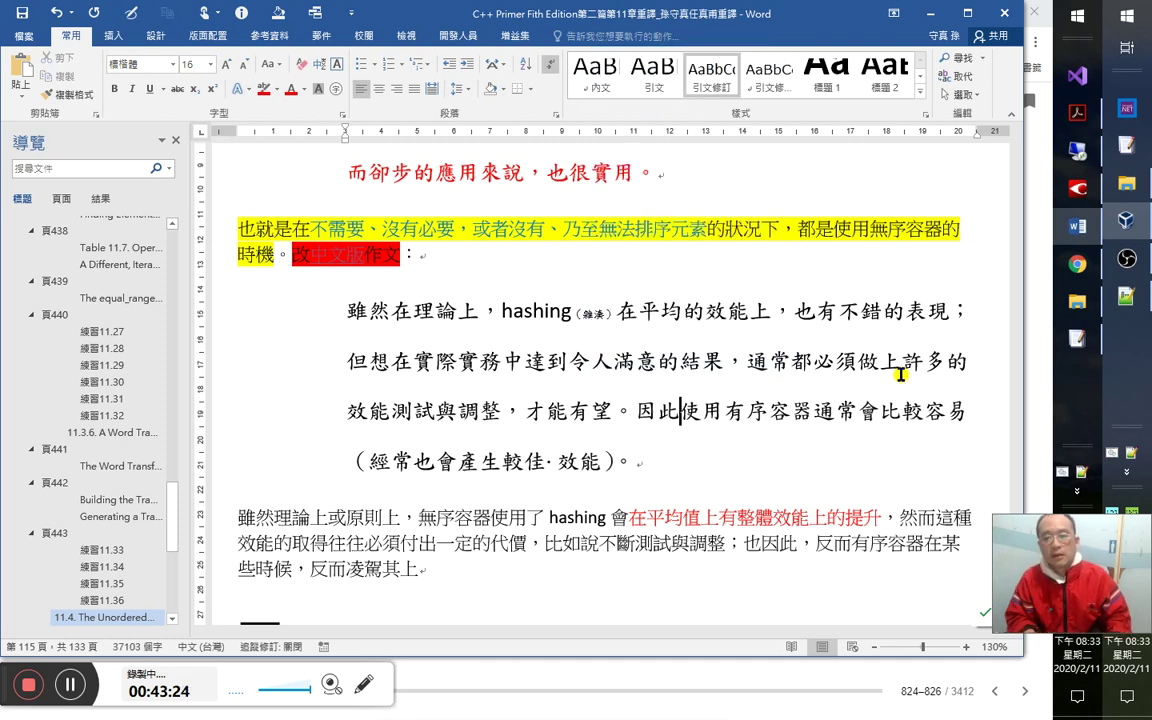
pyautogui.press('Right')
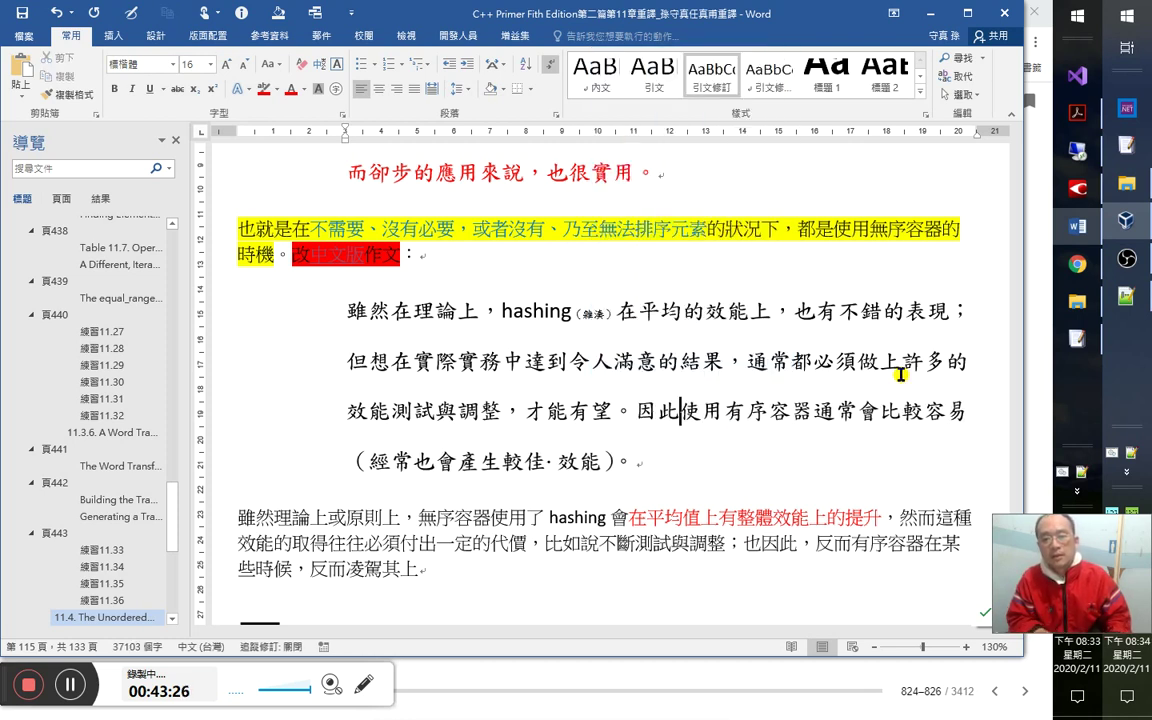
pyautogui.write('，')
pyautogui.press('Right')
pyautogui.press('Right')
pyautogui.press('Right')
pyautogui.press('Right')
pyautogui.press('Right')
pyautogui.press('Right')
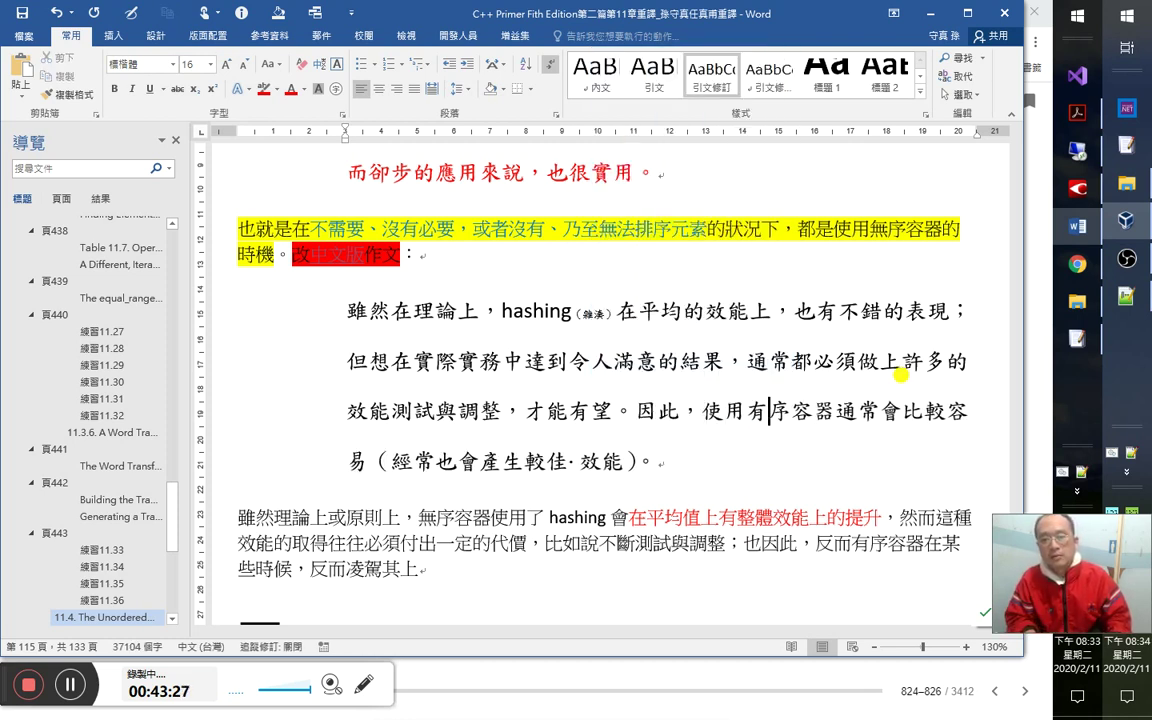
pyautogui.hotkey('shift', 'Right')
pyautogui.hotkey('shift', 'Right')
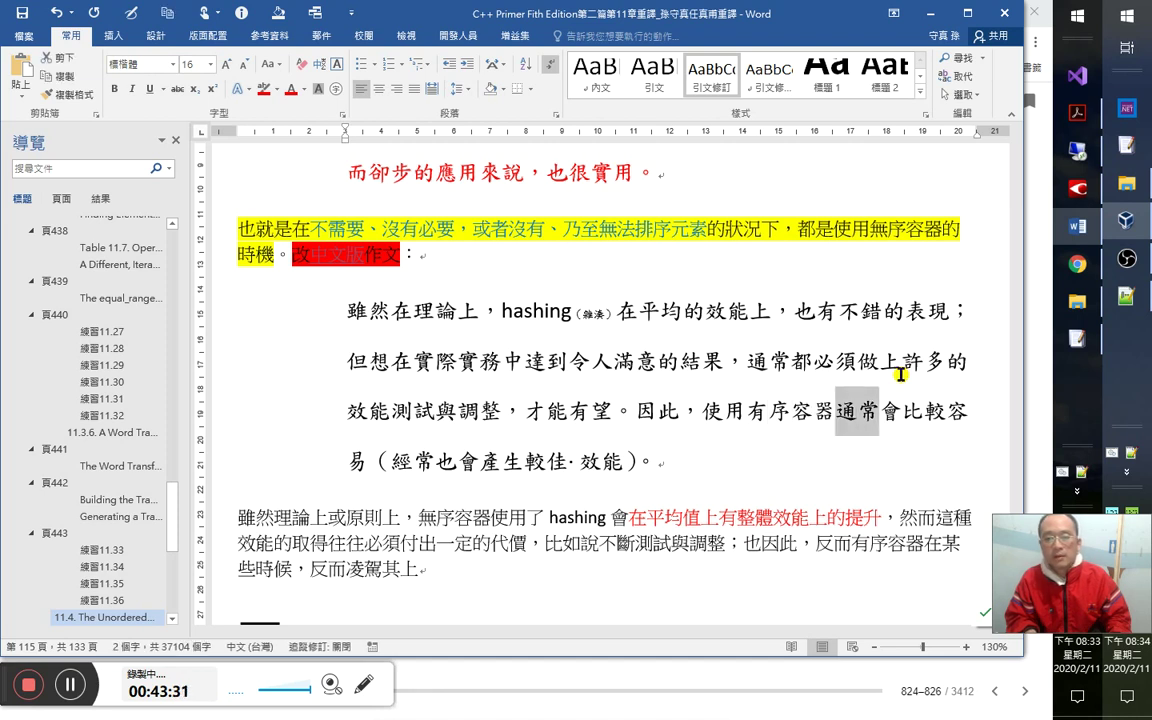
pyautogui.write('還')
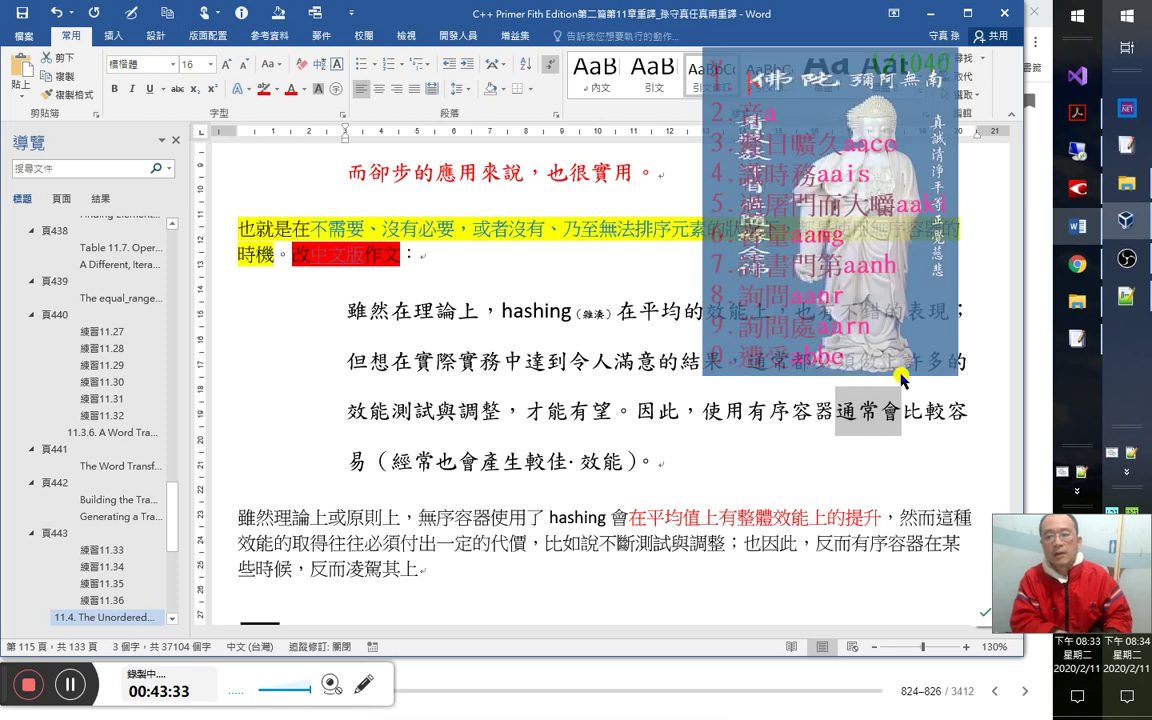
pyautogui.press('Delete')
# Insert 一般而言， before 使用有序容器.
pyautogui.press('Left')
pyautogui.press('Left')
pyautogui.press('Left')
pyautogui.press('Left')
pyautogui.press('Left')
pyautogui.press('Left')
pyautogui.press('Left')
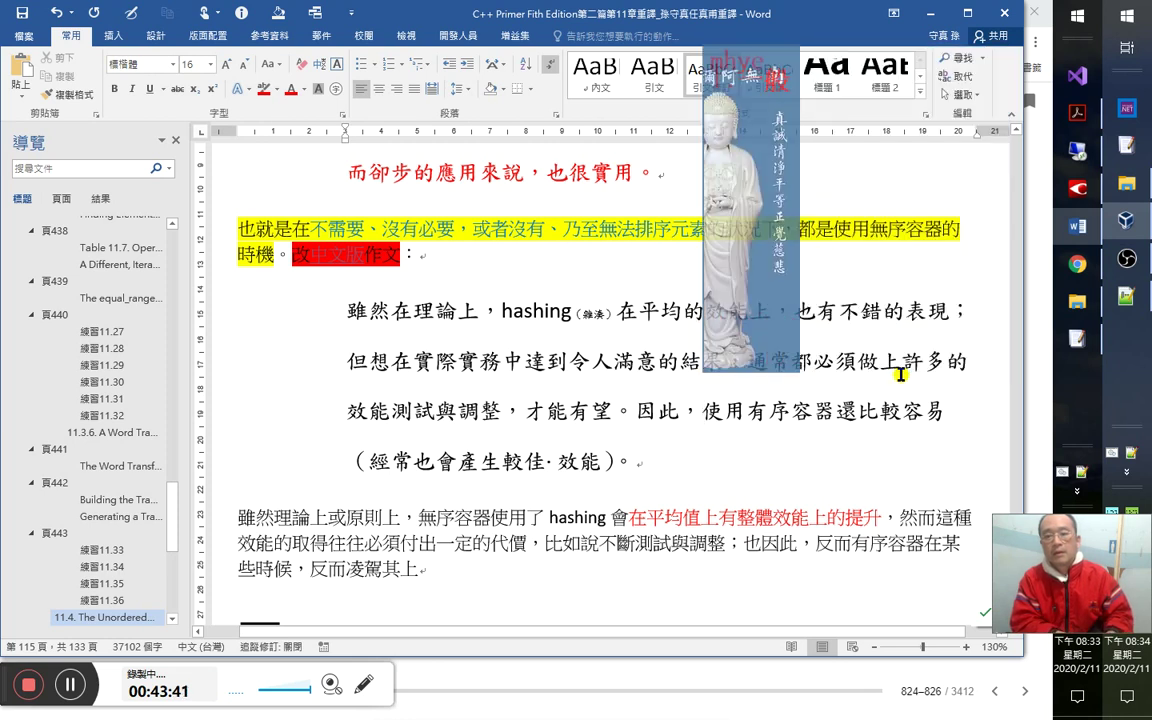
pyautogui.write('一般而言，')
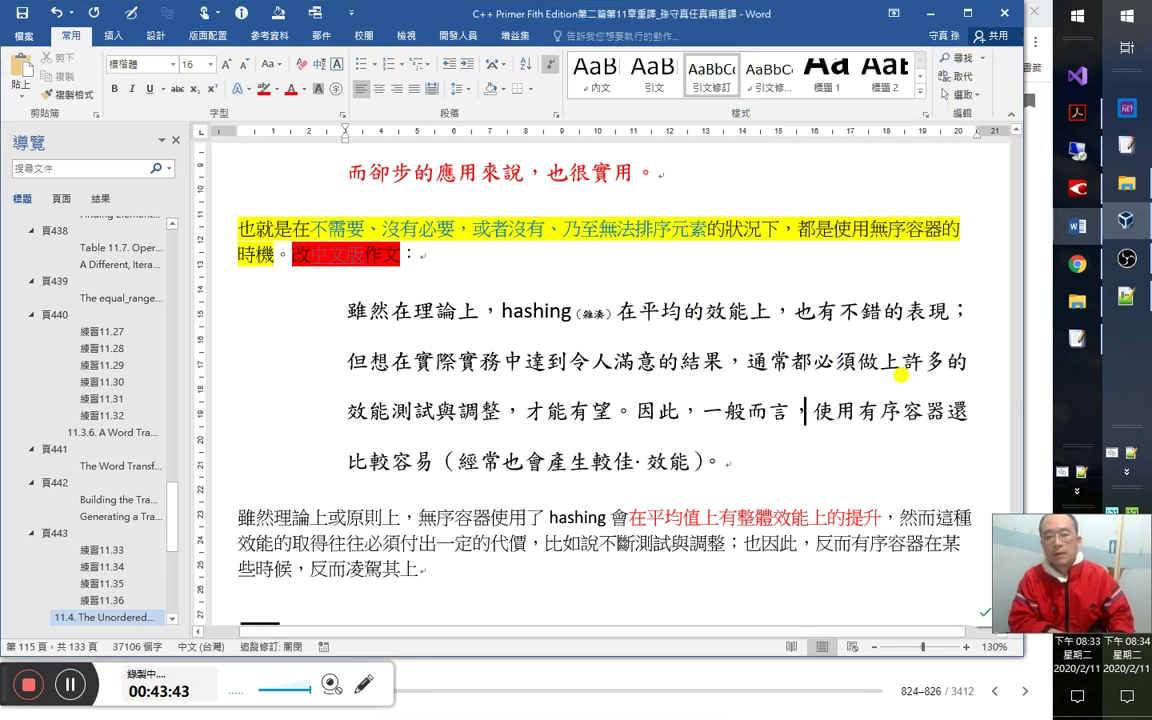
pyautogui.press('Left')
pyautogui.hotkey('shift', 'Left')
pyautogui.hotkey('shift', 'Left')
pyautogui.hotkey('shift', 'Left')
pyautogui.hotkey('shift', 'Left')
pyautogui.hotkey('ctrl', 'c')
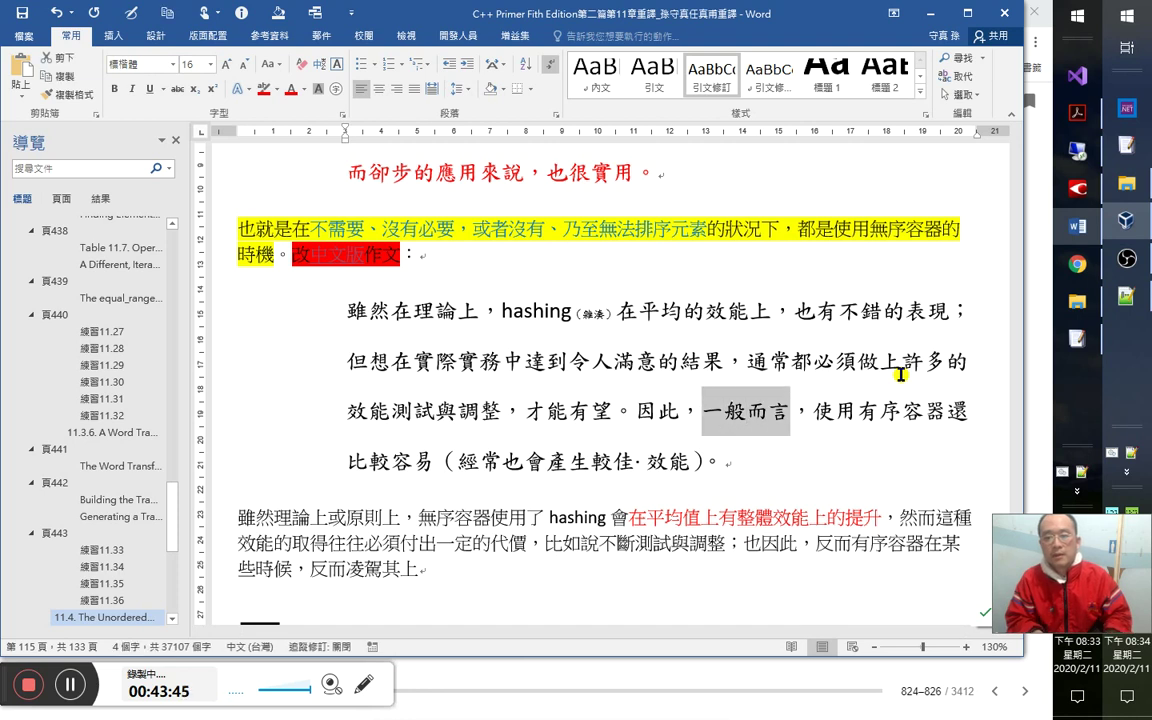
pyautogui.press('Right')
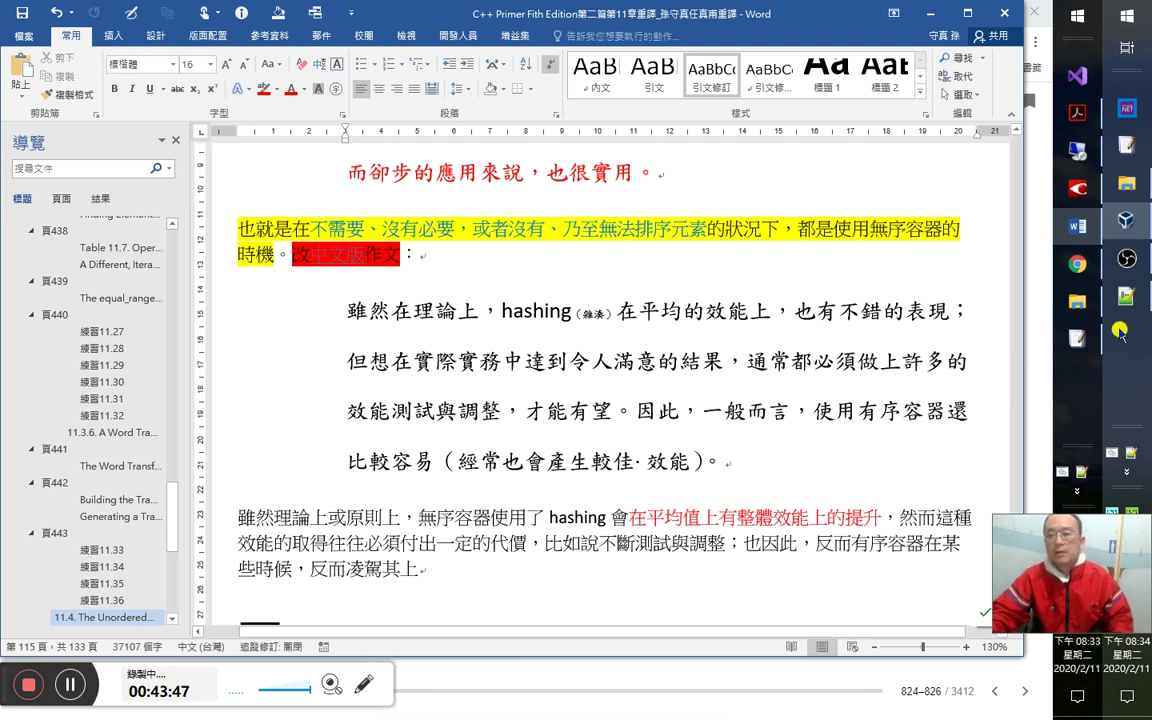
# Search the Notepad++ phrase file for 一般而言, then return to Word.
pyautogui.hotkey('alt', 'Tab')
pyautogui.hotkey('ctrl', 'f')
pyautogui.hotkey('ctrl', 'v')
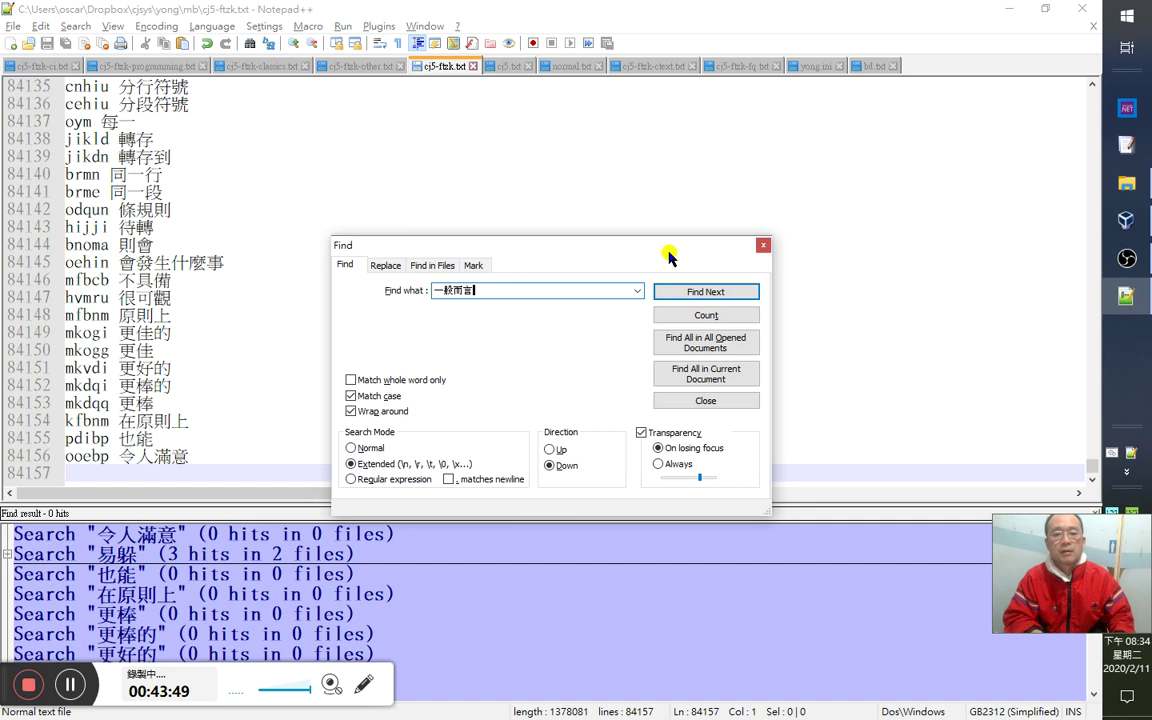
pyautogui.press('Return')
pyautogui.hotkey('alt', 'Tab')
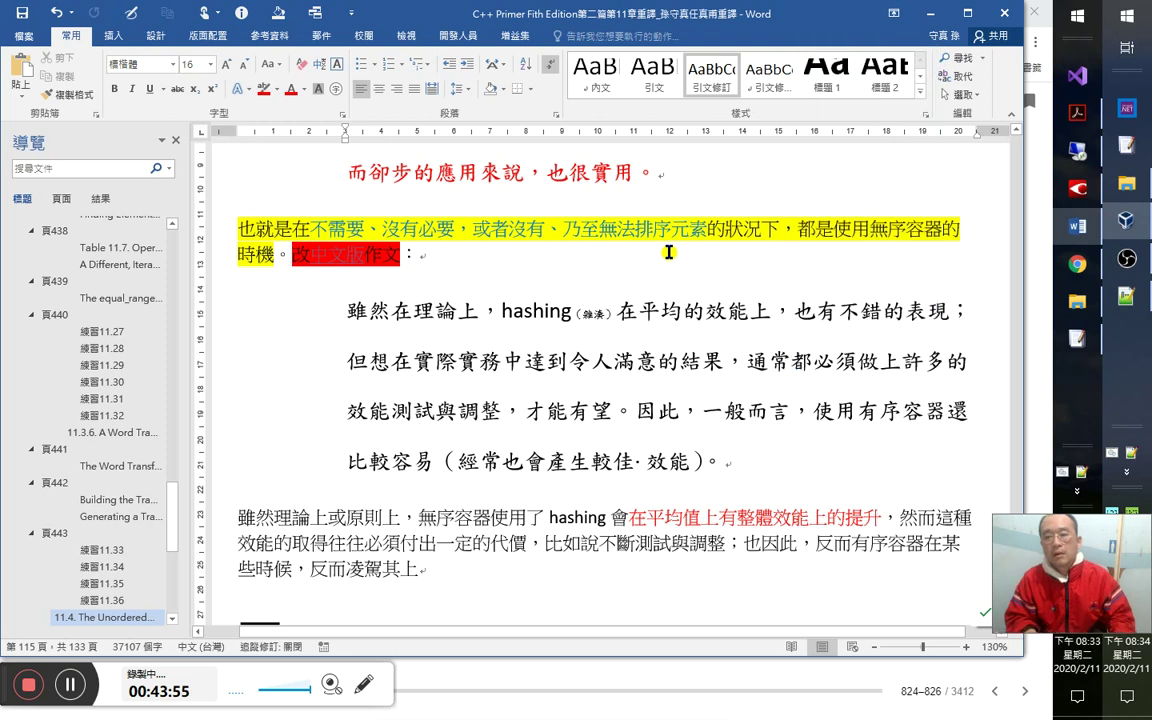
# Delete the comma after 因此 and add 得多（且 after 較容易.
pyautogui.press('Left')
pyautogui.press('Left')
pyautogui.press('Left')
pyautogui.press('Left')
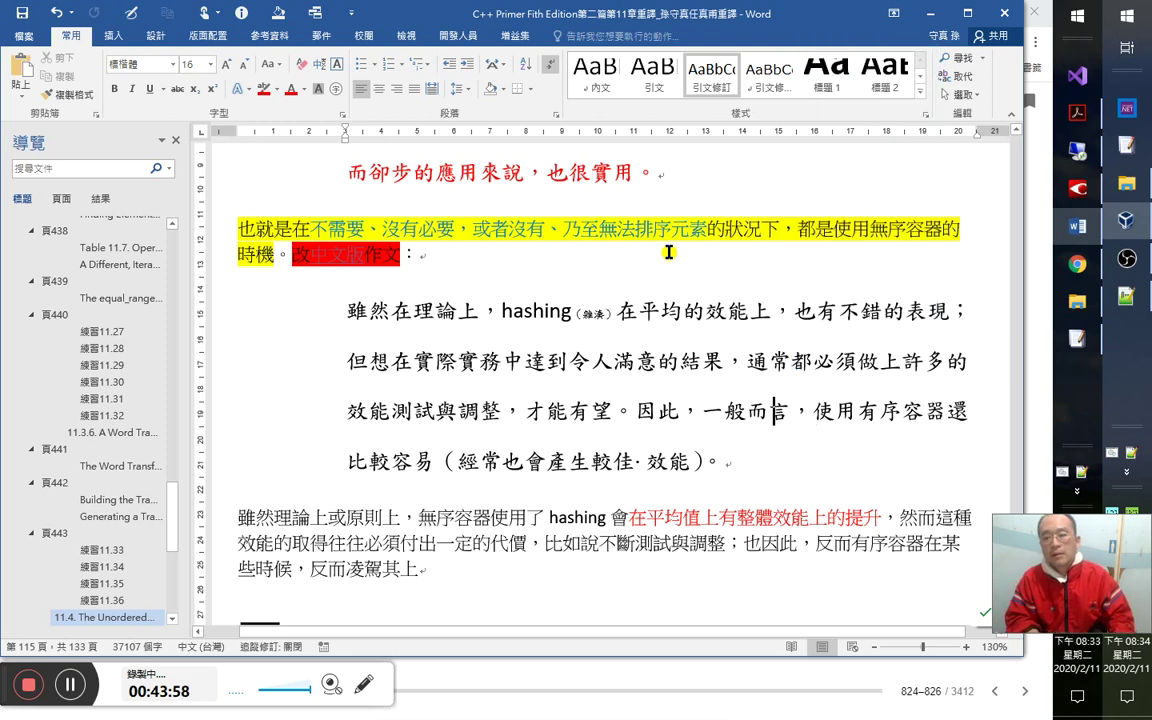
pyautogui.press('Delete')
pyautogui.press('Right')
pyautogui.press('Right')
pyautogui.press('Right')
pyautogui.press('Right')
pyautogui.press('Right')
pyautogui.press('Right')
pyautogui.press('Right')
pyautogui.press('Right')
pyautogui.press('Right')
pyautogui.press('Right')
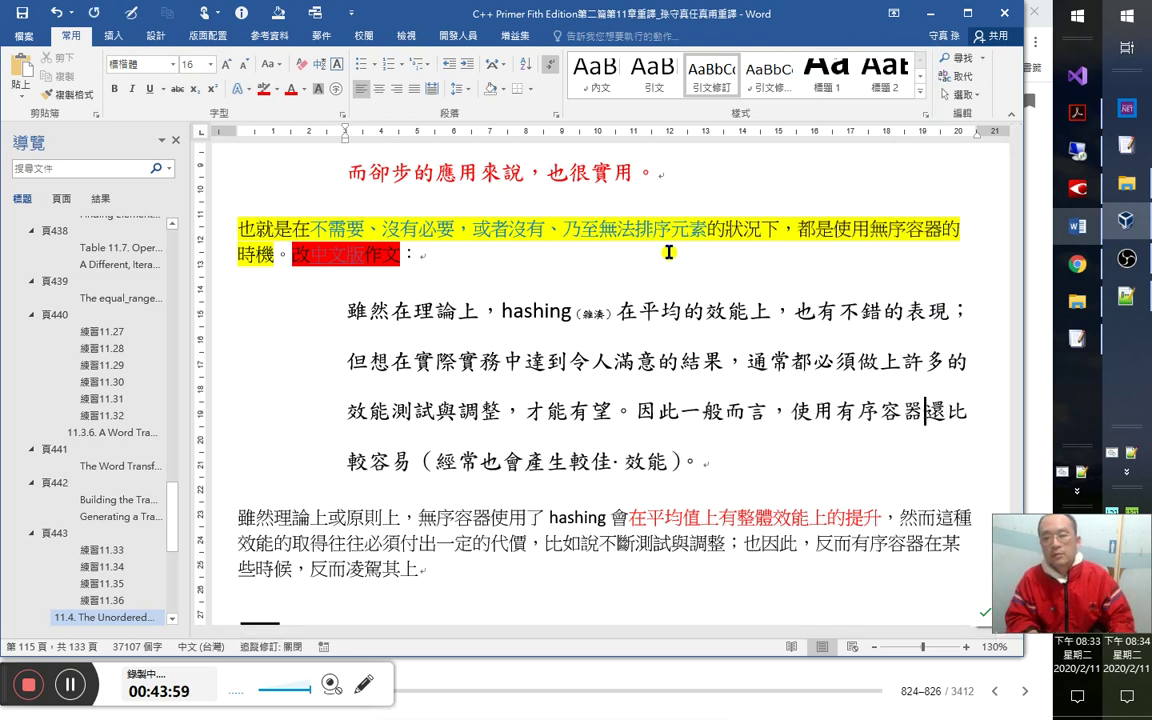
pyautogui.press('Left')
pyautogui.press('Left')
pyautogui.press('Left')
pyautogui.press('Left')
pyautogui.press('Left')
pyautogui.press('Left')
pyautogui.press('Left')
pyautogui.press('Left')
pyautogui.press('Left')
pyautogui.press('Left')
pyautogui.press('Left')
pyautogui.press('Left')
pyautogui.press('Left')
pyautogui.press('Left')
pyautogui.press('Left')
pyautogui.press('Left')
pyautogui.press('Left')
pyautogui.press('Right')
pyautogui.press('Right')
pyautogui.press('Right')
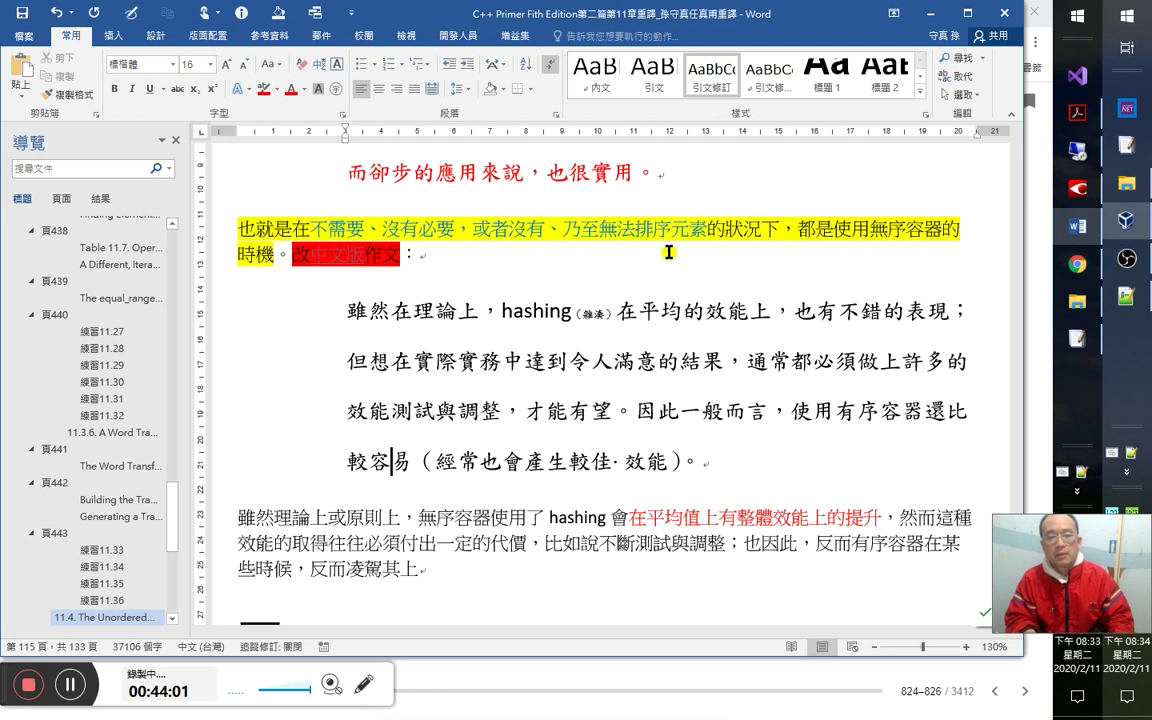
pyautogui.write('得多（')
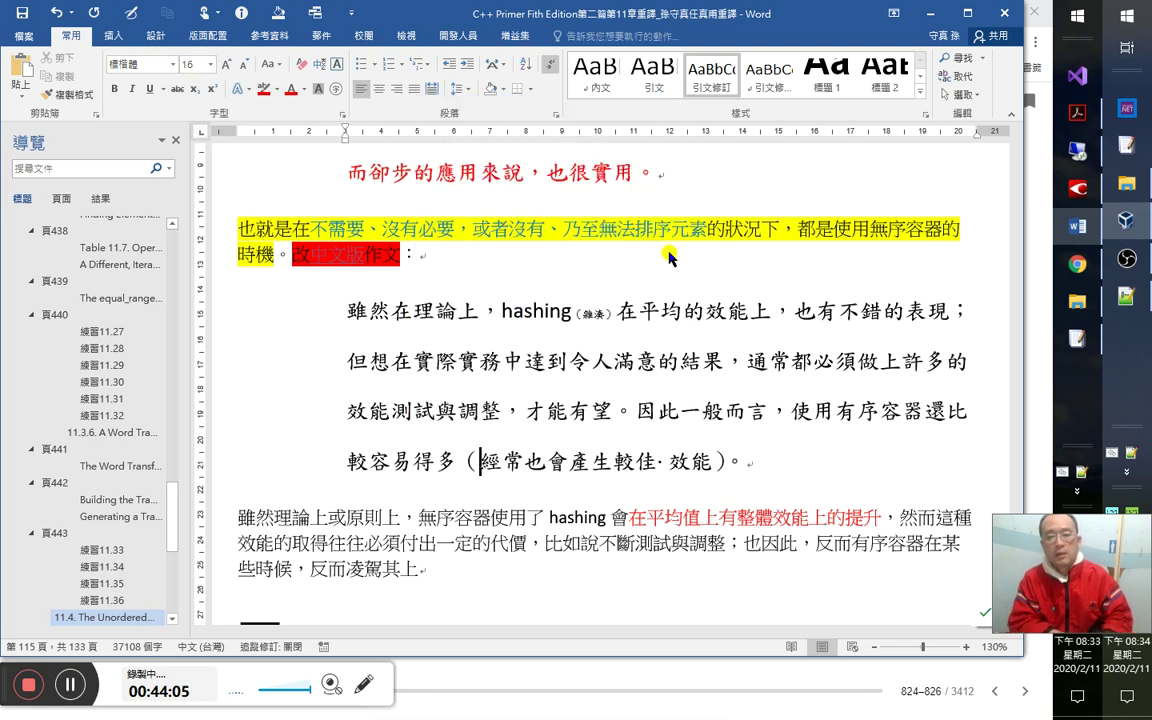
pyautogui.write('且')
pyautogui.press('Right')
pyautogui.press('Right')
pyautogui.press('Right')
pyautogui.press('Right')
pyautogui.press('Right')
pyautogui.press('Right')
pyautogui.press('Right')
pyautogui.press('Right')
# Remove the space before 效能, replace 產生 with 得到, add 的, and save the document.
pyautogui.hotkey('shift', 'Right')
pyautogui.press('Delete')
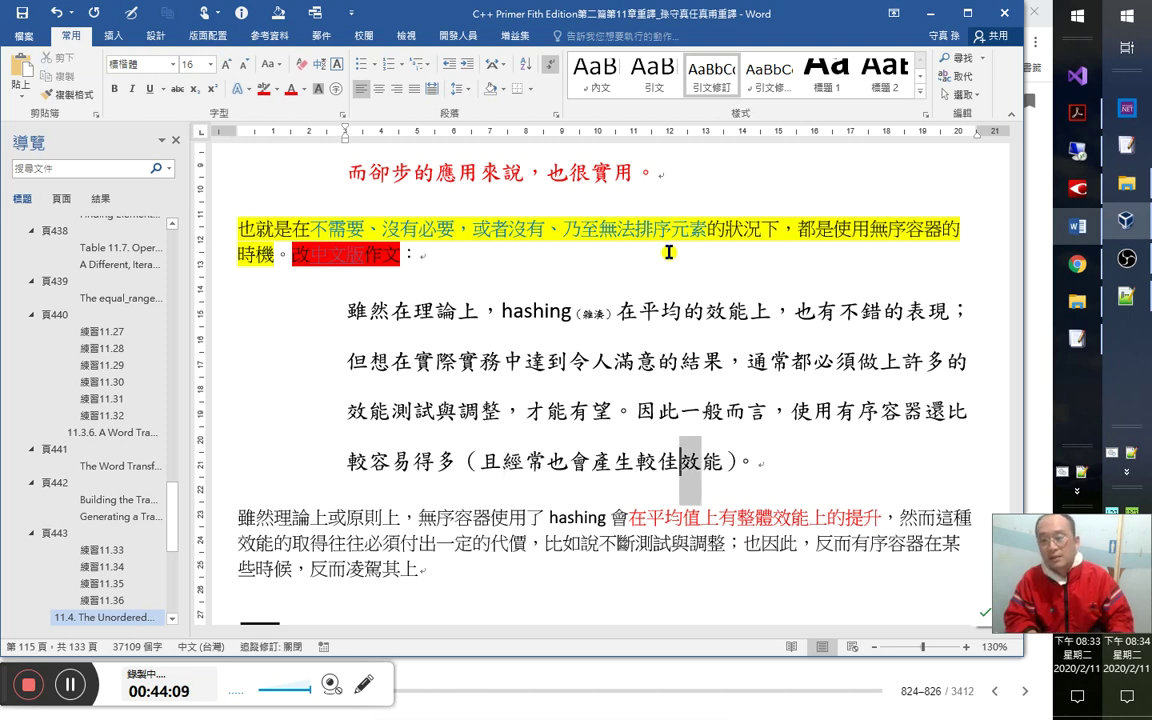
pyautogui.press('Left')
pyautogui.press('Left')
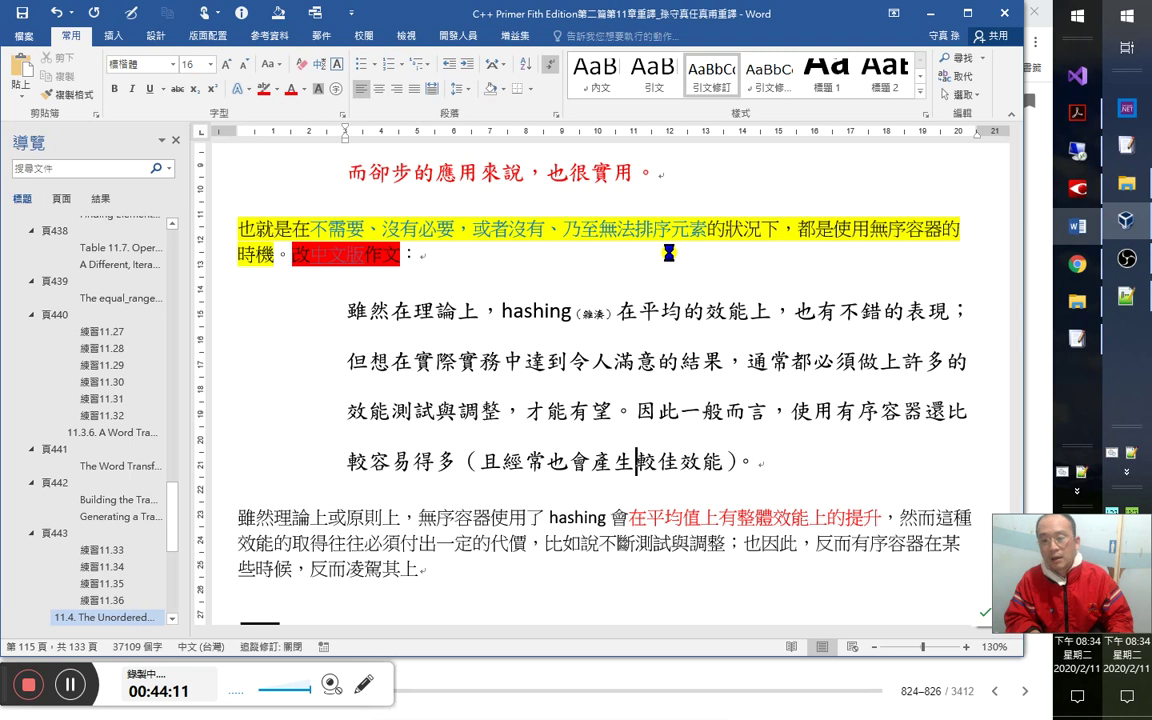
pyautogui.hotkey('shift', 'Left')
pyautogui.hotkey('shift', 'Left')
pyautogui.write('得到')
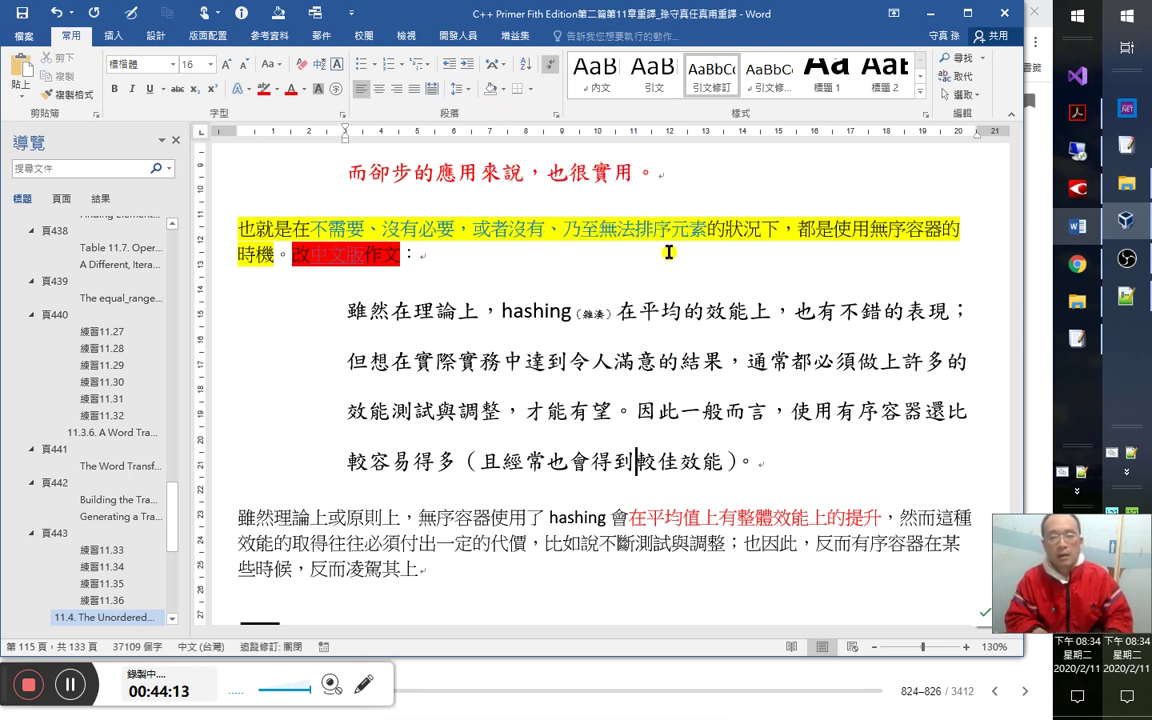
pyautogui.press('Right')
pyautogui.press('Right')
pyautogui.write('的')
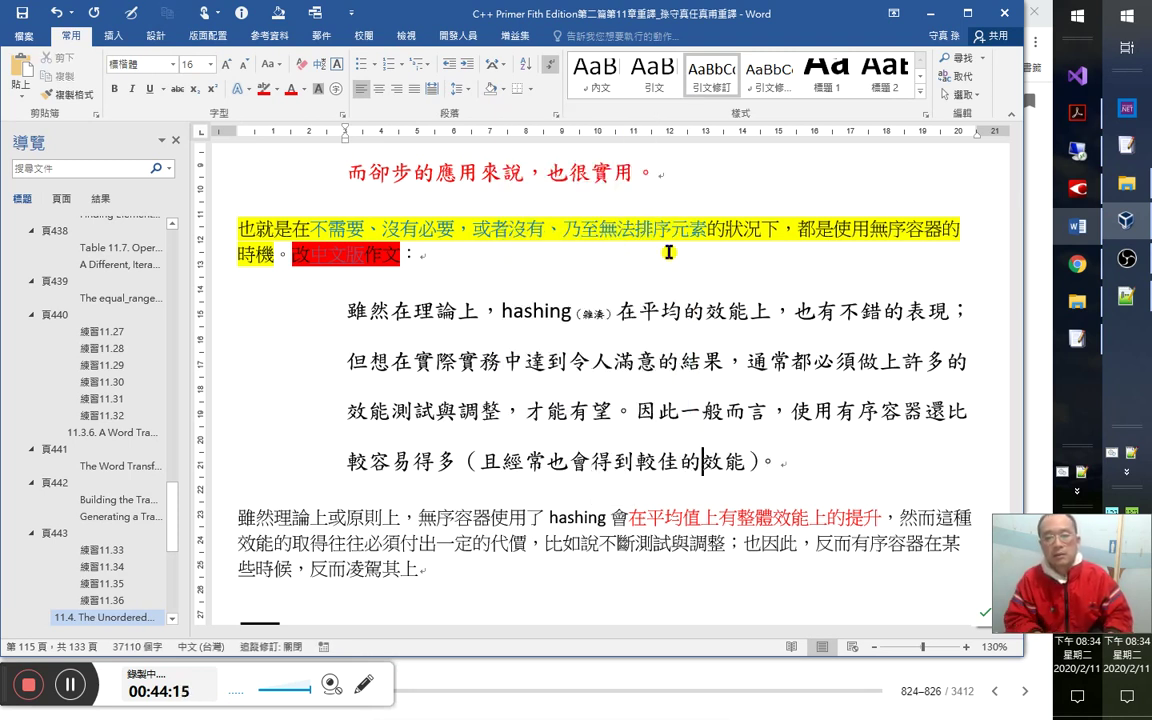
pyautogui.hotkey('ctrl', 's')
pyautogui.press('Left')
pyautogui.press('Left')
pyautogui.press('Left')
pyautogui.press('Left')
pyautogui.press('Left')
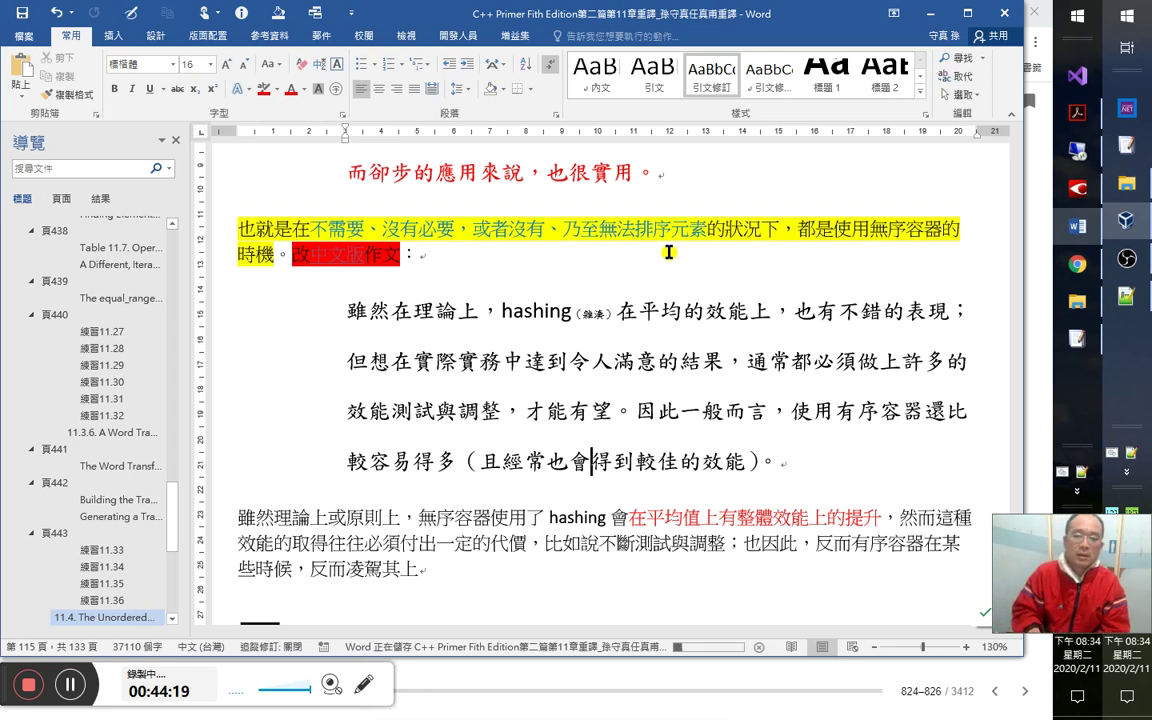
pyautogui.press('Right')
pyautogui.press('Right')
pyautogui.press('Right')
pyautogui.press('Right')
pyautogui.press('Right')
pyautogui.press('Right')
pyautogui.press('Right')
pyautogui.press('Right')
pyautogui.press('Right')
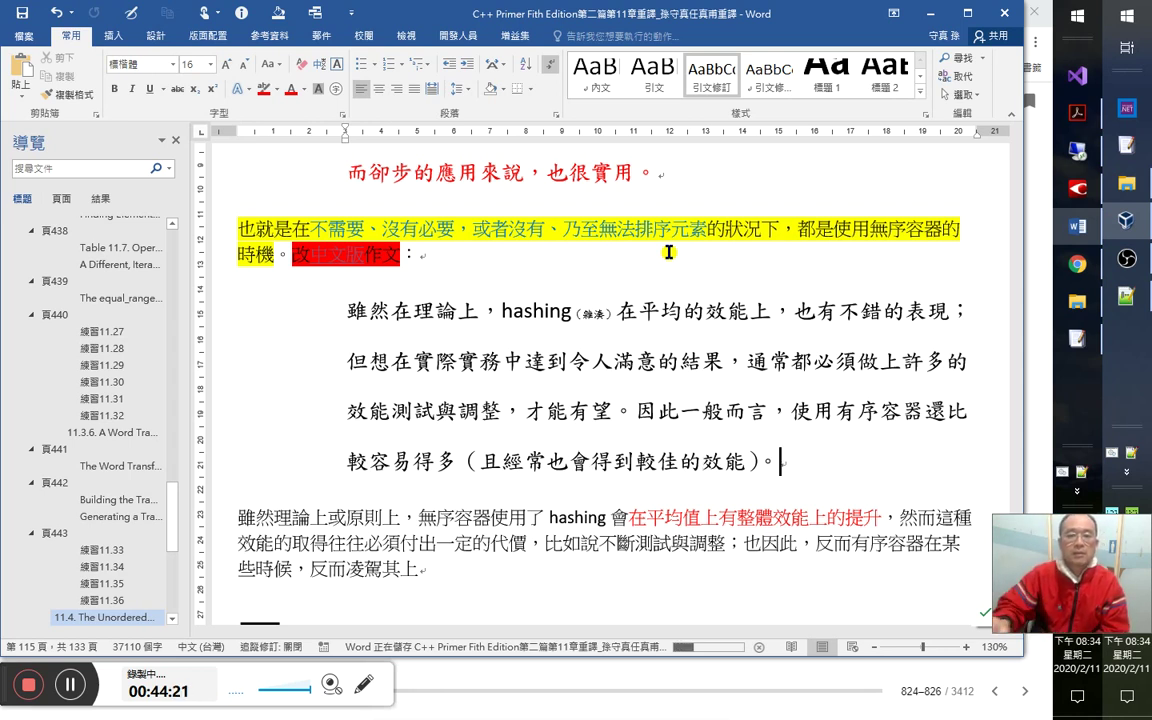
pyautogui.press('Left')
pyautogui.press('Left')
pyautogui.press('Left')
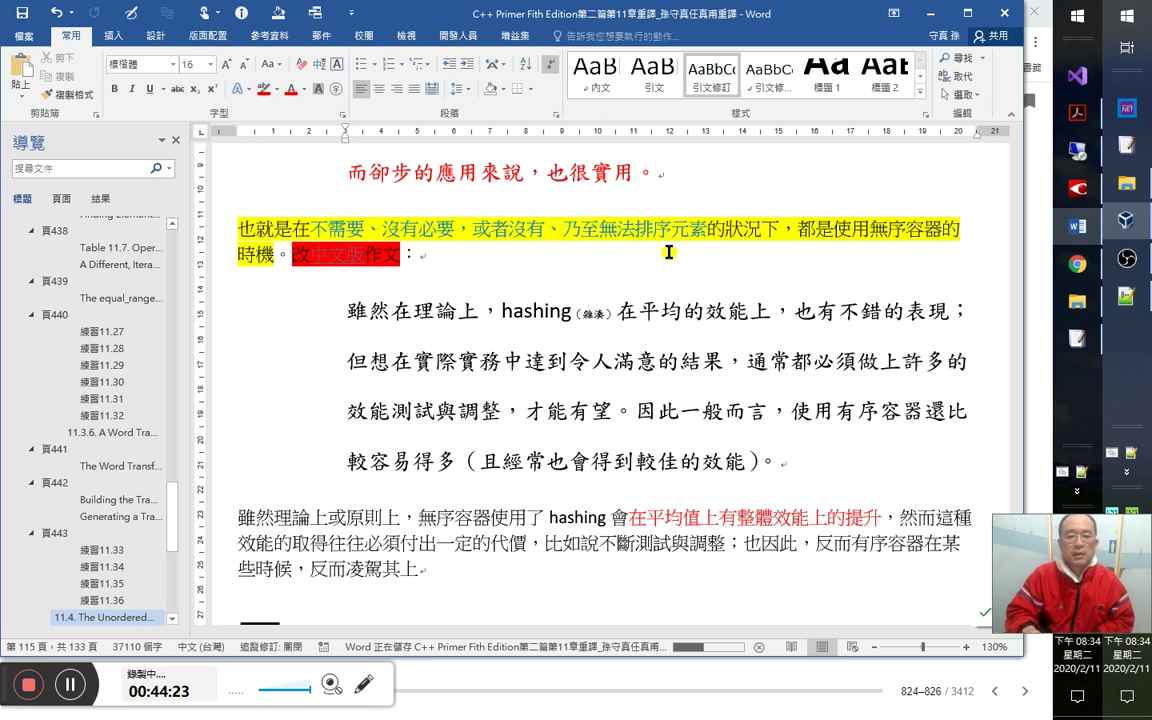
# In the commentary below the quote, delete 了 before hashing.
pyautogui.scroll(-1, 577, 420)
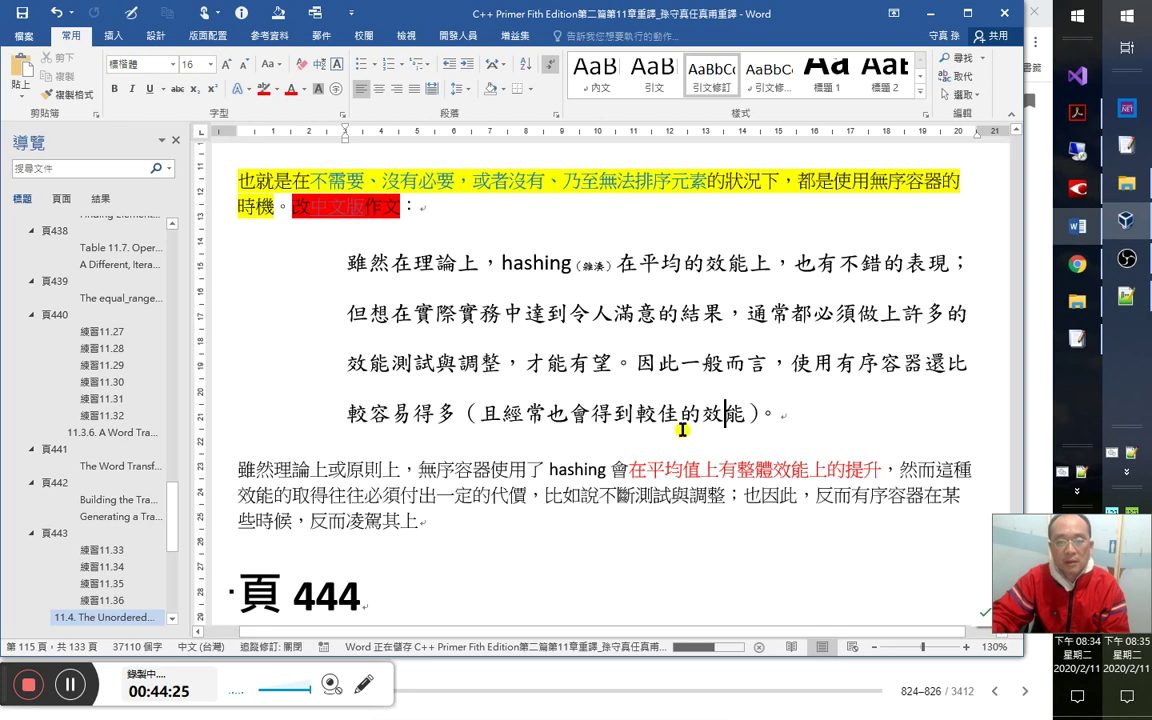
pyautogui.click(548, 415)
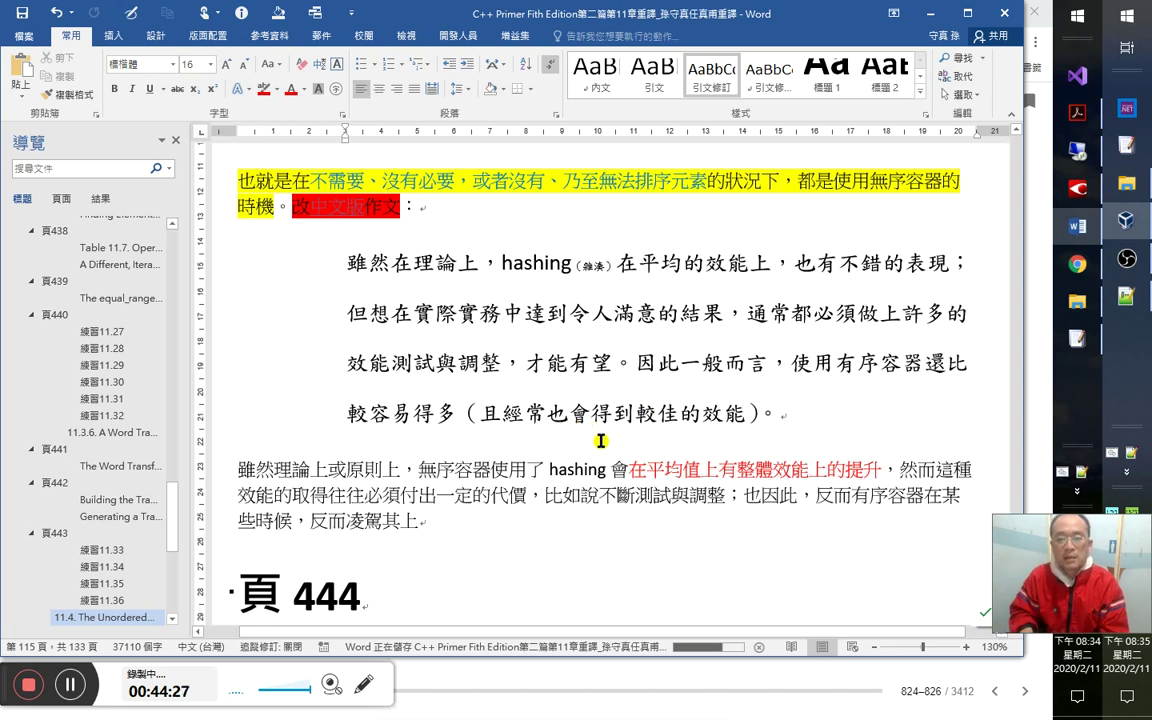
pyautogui.press('Right')
pyautogui.press('Right')
pyautogui.press('Right')
pyautogui.press('Right')
pyautogui.press('Right')
pyautogui.press('Right')
pyautogui.press('Right')
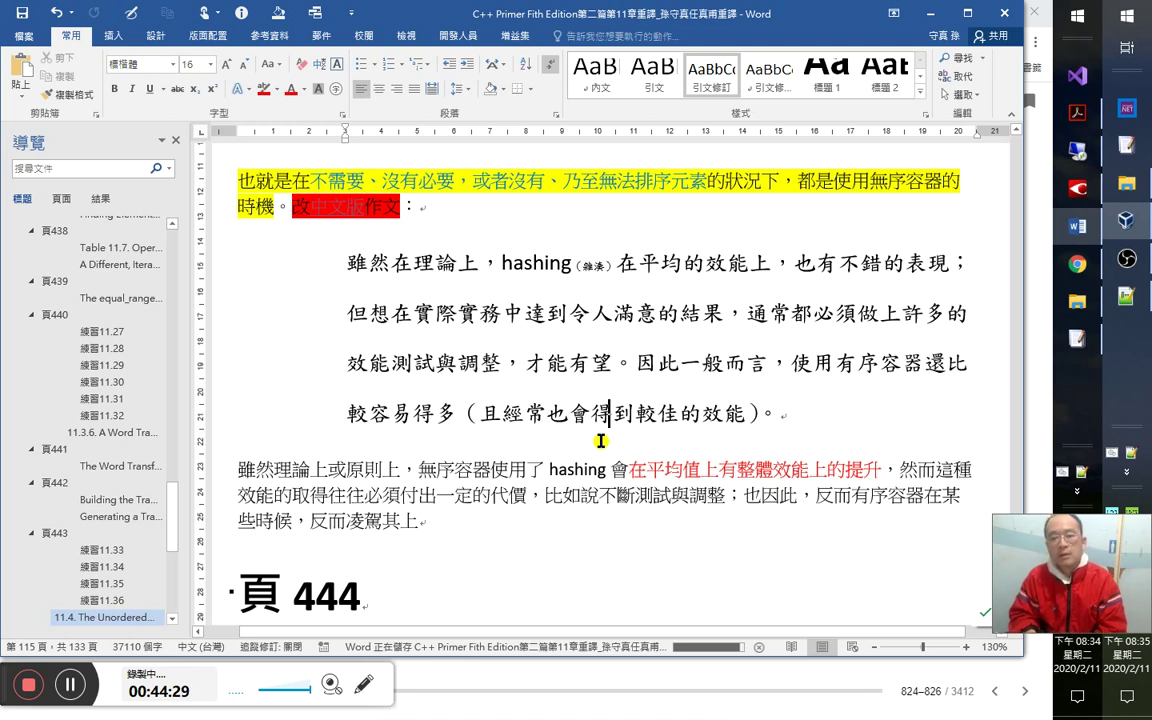
pyautogui.press('Down')
pyautogui.press('Left')
pyautogui.press('Left')
pyautogui.press('Left')
pyautogui.press('Left')
pyautogui.press('Left')
pyautogui.press('Left')
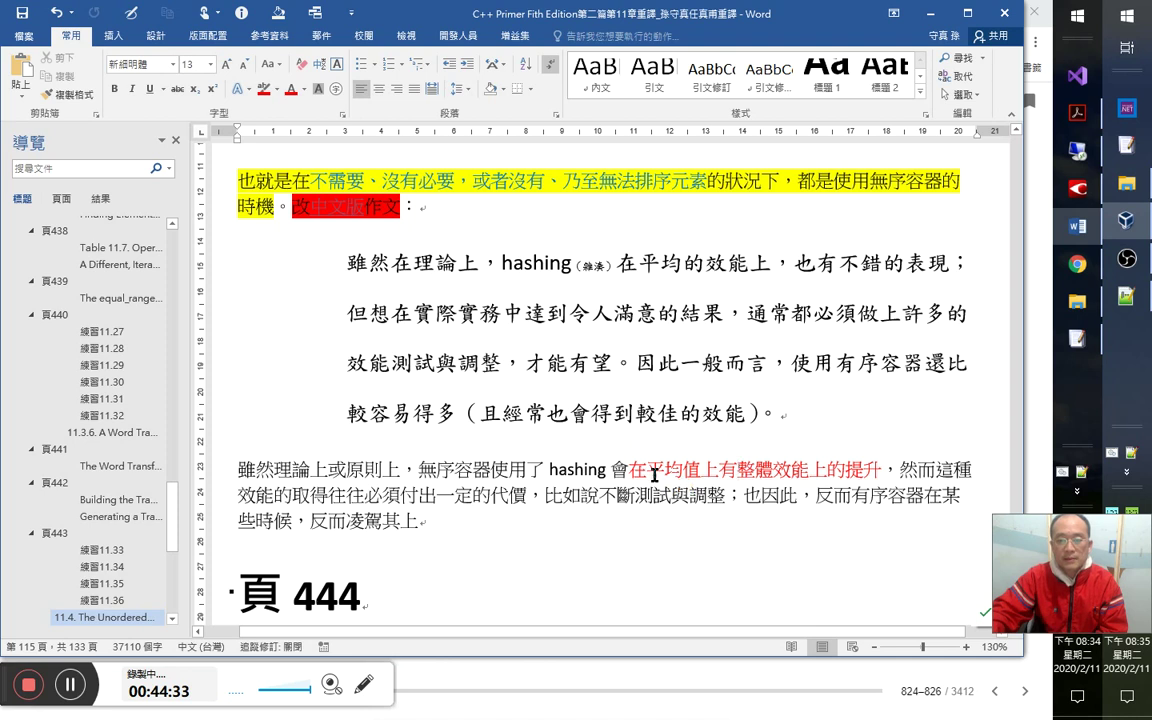
pyautogui.press('Right')
pyautogui.press('Right')
pyautogui.press('Right')
pyautogui.press('Right')
pyautogui.press('Right')
pyautogui.press('Right')
pyautogui.press('Right')
pyautogui.press('Right')
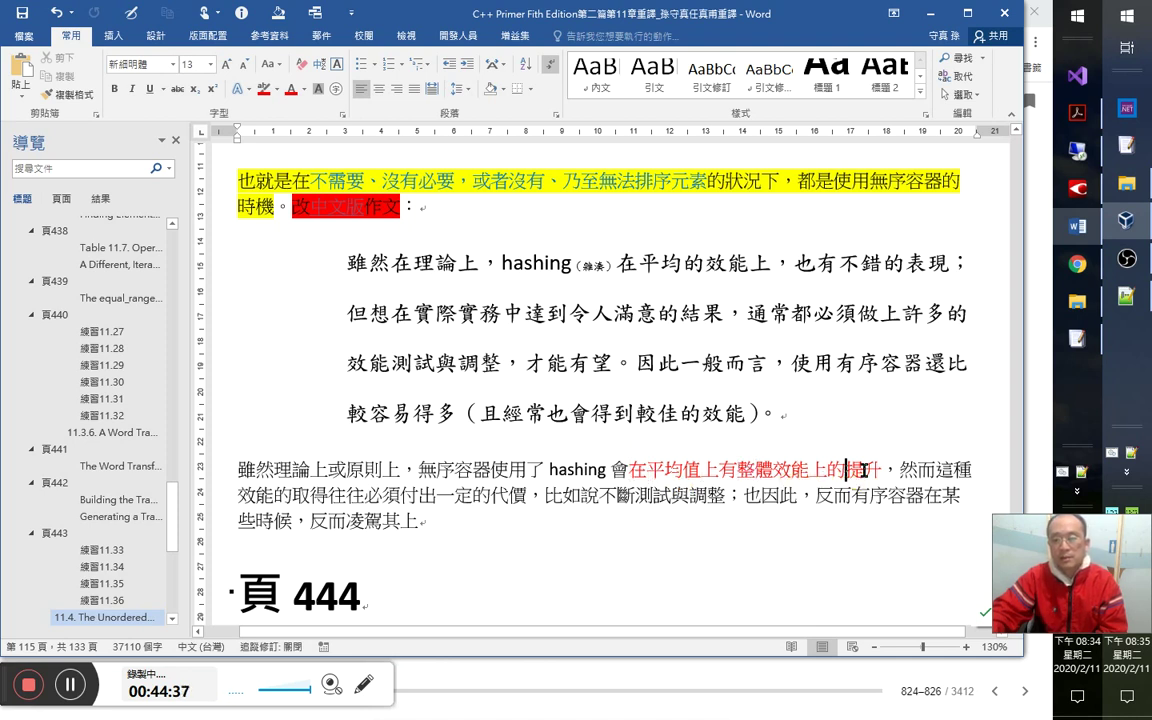
pyautogui.click(634, 470)
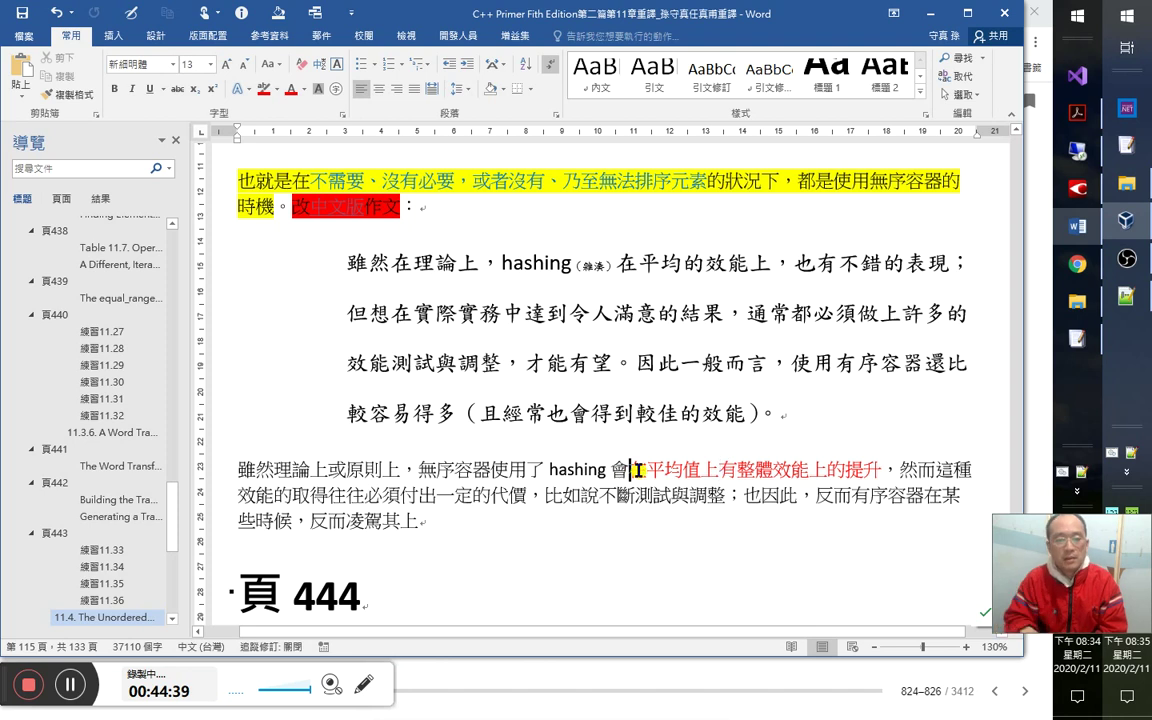
pyautogui.press('Left')
pyautogui.press('Left')
pyautogui.press('Left')
pyautogui.press('Left')
pyautogui.press('Left')
pyautogui.press('Left')
pyautogui.press('Left')
pyautogui.press('Left')
pyautogui.press('Left')
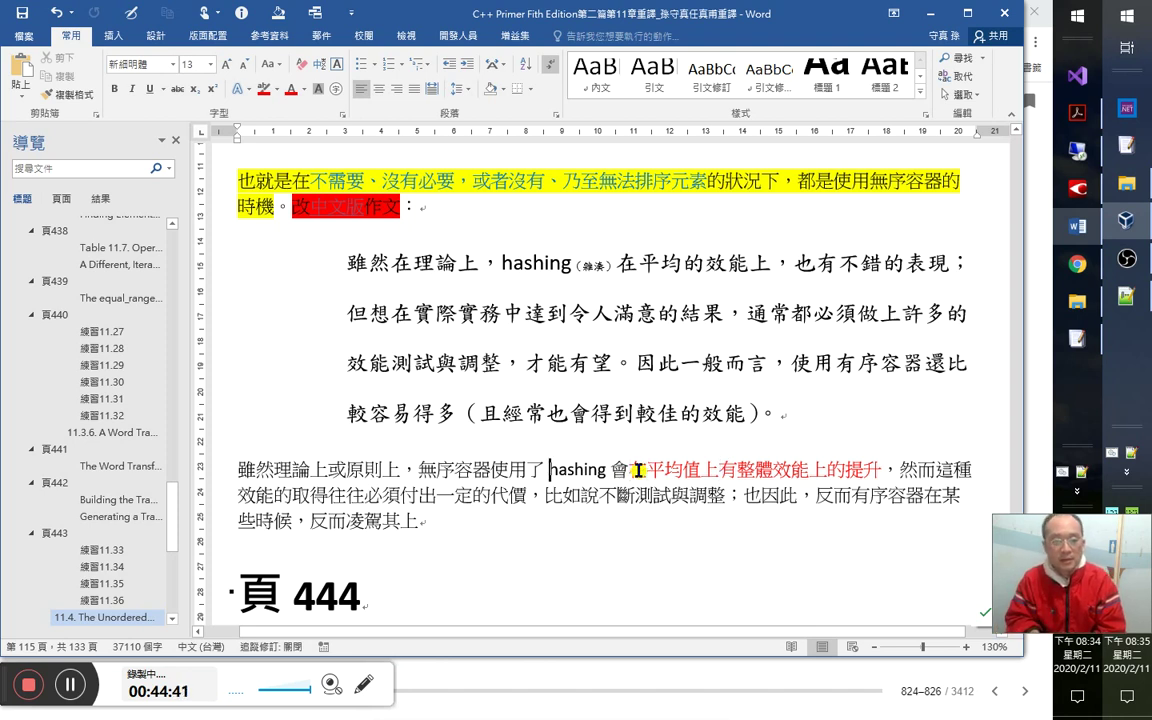
pyautogui.press('Left')
pyautogui.press('Left')
pyautogui.press('Left')
pyautogui.press('Left')
pyautogui.press('Left')
pyautogui.press('Left')
pyautogui.press('Left')
pyautogui.press('Left')
pyautogui.press('Left')
pyautogui.press('Left')
pyautogui.press('Left')
pyautogui.press('Left')
pyautogui.press('Left')
pyautogui.press('Left')
pyautogui.press('Left')
pyautogui.press('Left')
pyautogui.press('Left')
pyautogui.press('Right')
pyautogui.press('Right')
pyautogui.press('Right')
pyautogui.press('Right')
pyautogui.press('Right')
pyautogui.press('Right')
pyautogui.press('Right')
pyautogui.press('Right')
pyautogui.press('Right')
pyautogui.press('Right')
pyautogui.press('Right')
pyautogui.press('Right')
pyautogui.press('Right')
pyautogui.press('Right')
pyautogui.press('Left')
pyautogui.press('Left')
pyautogui.press('Left')
pyautogui.press('Left')
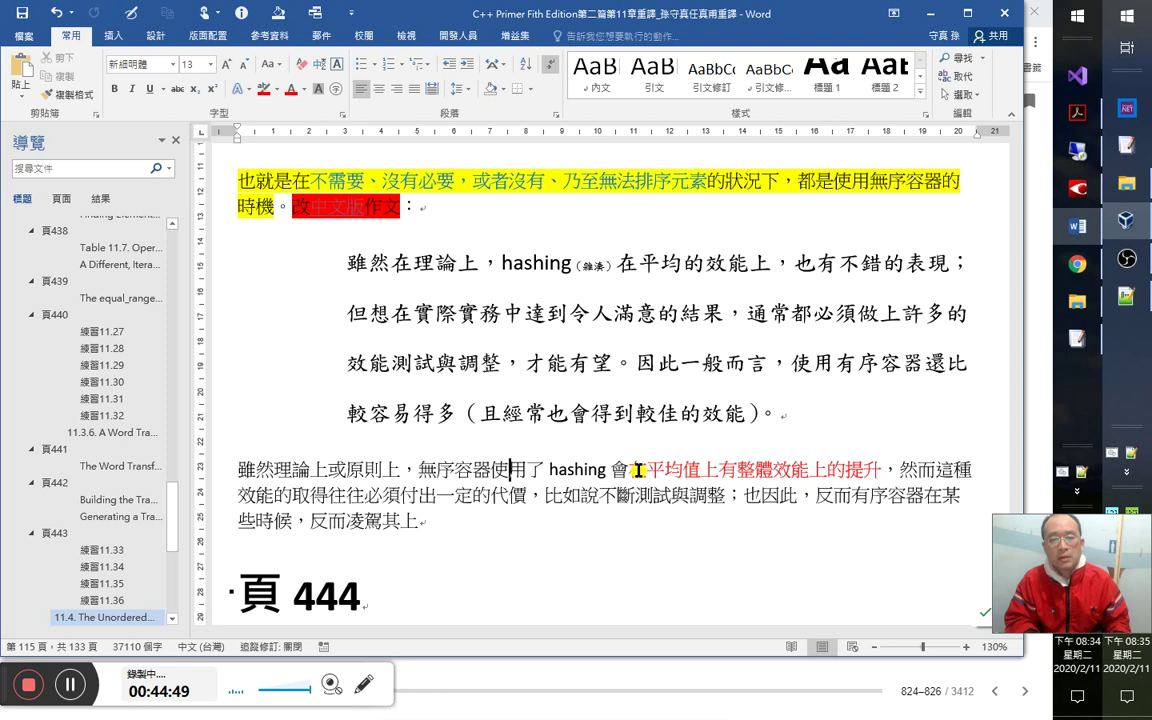
pyautogui.press('BackSpace')
pyautogui.press('BackSpace')
# Delete 在平均值上 after 會 and type 一般都 with the Chinese input method.
pyautogui.press('Right')
pyautogui.press('Right')
pyautogui.press('Right')
pyautogui.press('Right')
pyautogui.press('Right')
pyautogui.hotkey('shift', 'Right')
pyautogui.hotkey('shift', 'Right')
pyautogui.hotkey('shift', 'Right')
pyautogui.hotkey('shift', 'Right')
pyautogui.hotkey('shift', 'Right')
pyautogui.hotkey('shift', 'Right')
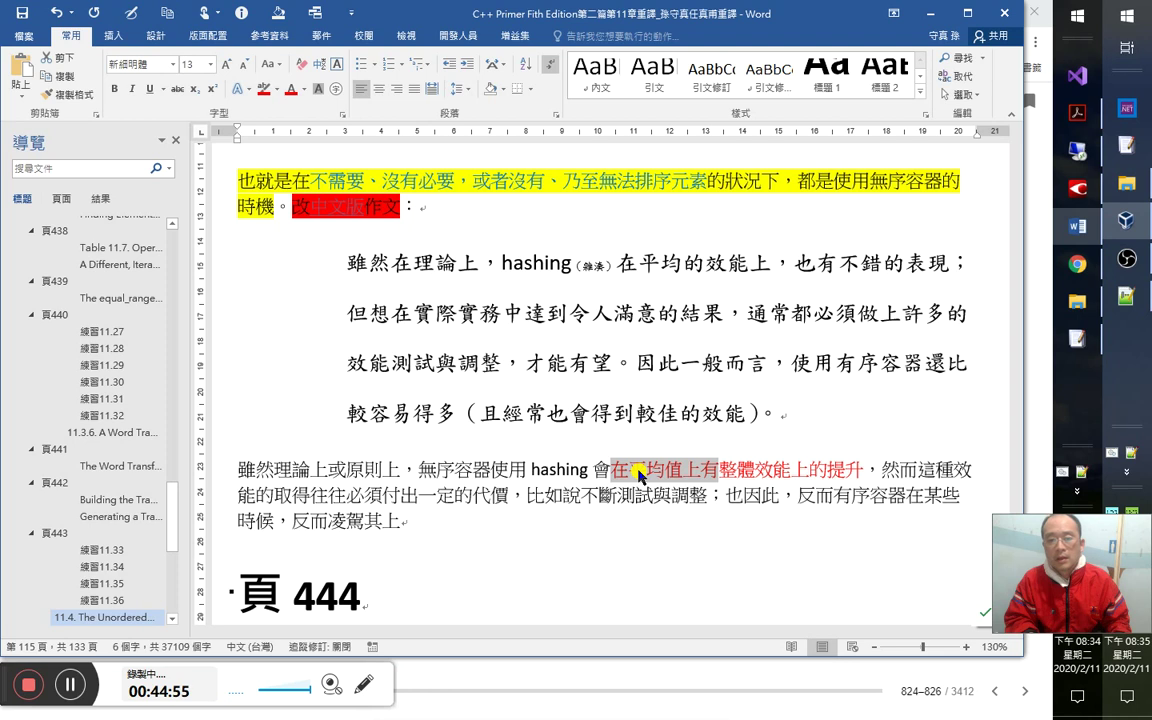
pyautogui.press('Left')
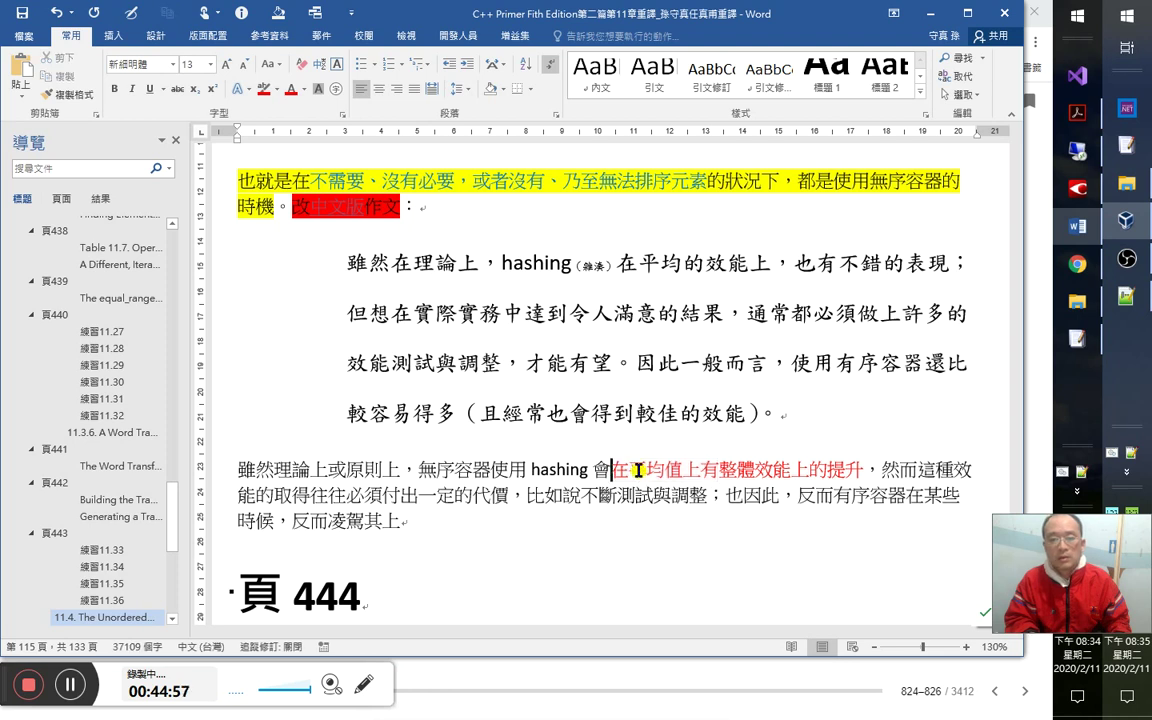
pyautogui.press('Delete')
pyautogui.hotkey('shift', 'Right')
pyautogui.hotkey('shift', 'Right')
pyautogui.press('Delete')
pyautogui.press('Delete')
pyautogui.press('Delete')
pyautogui.hotkey('alt', 'shift')
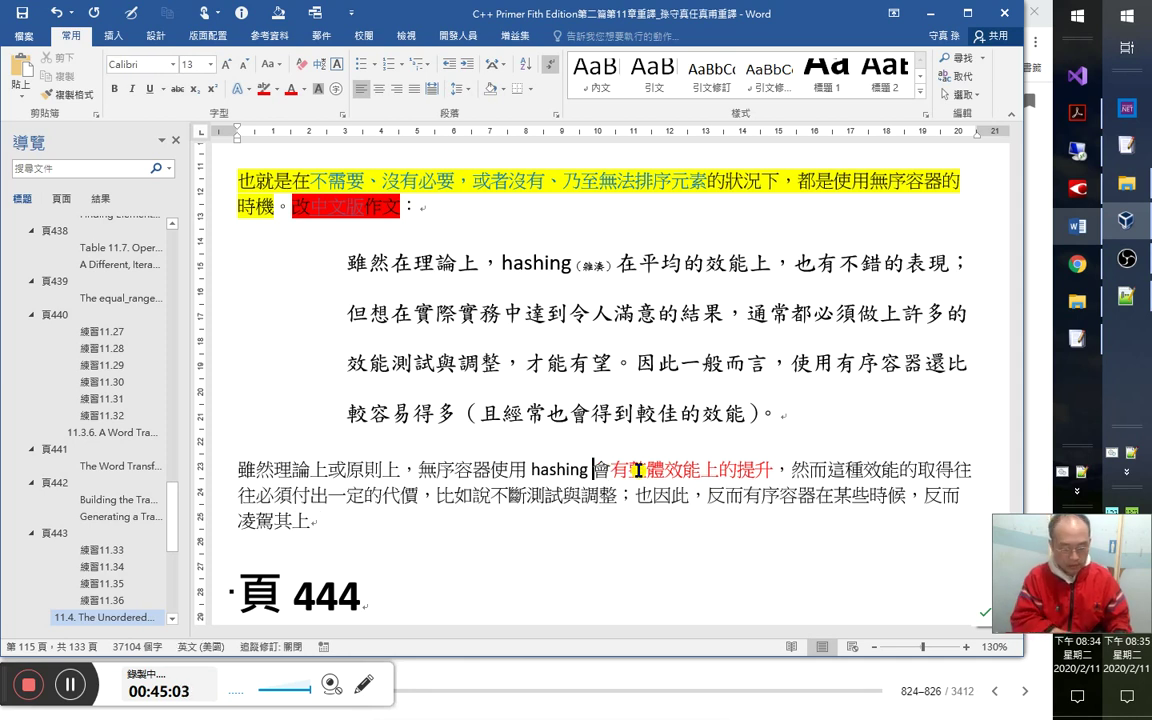
pyautogui.press('a')
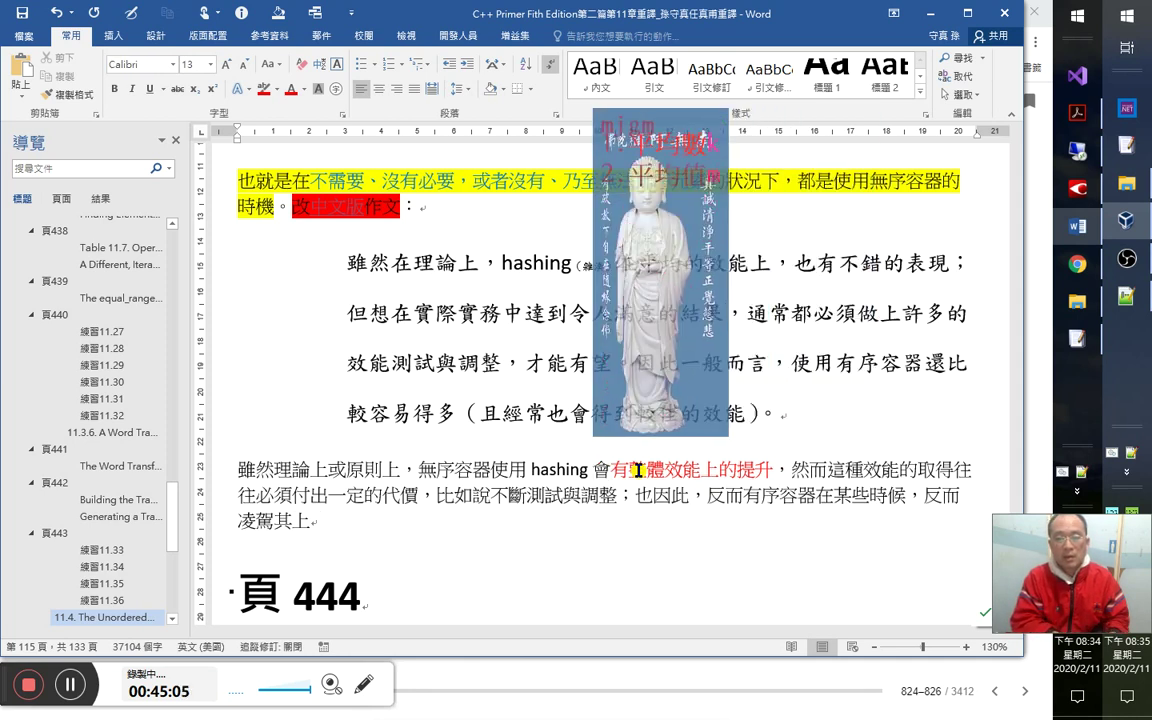
pyautogui.write('一般')
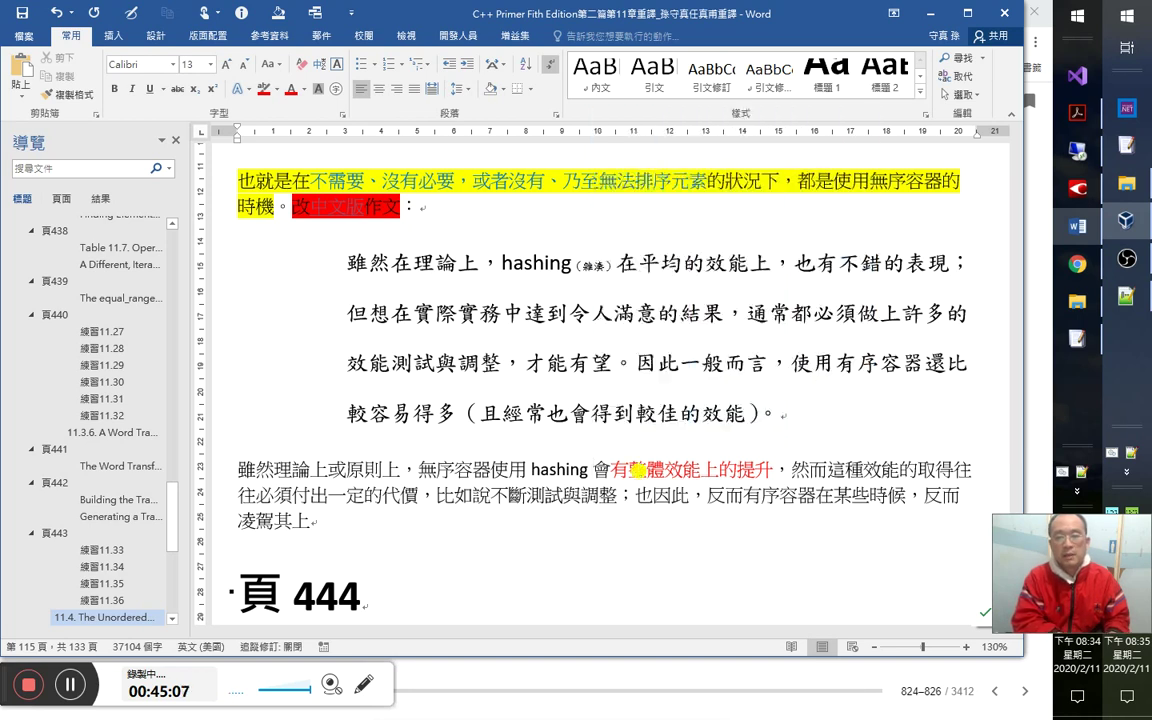
pyautogui.write('都')
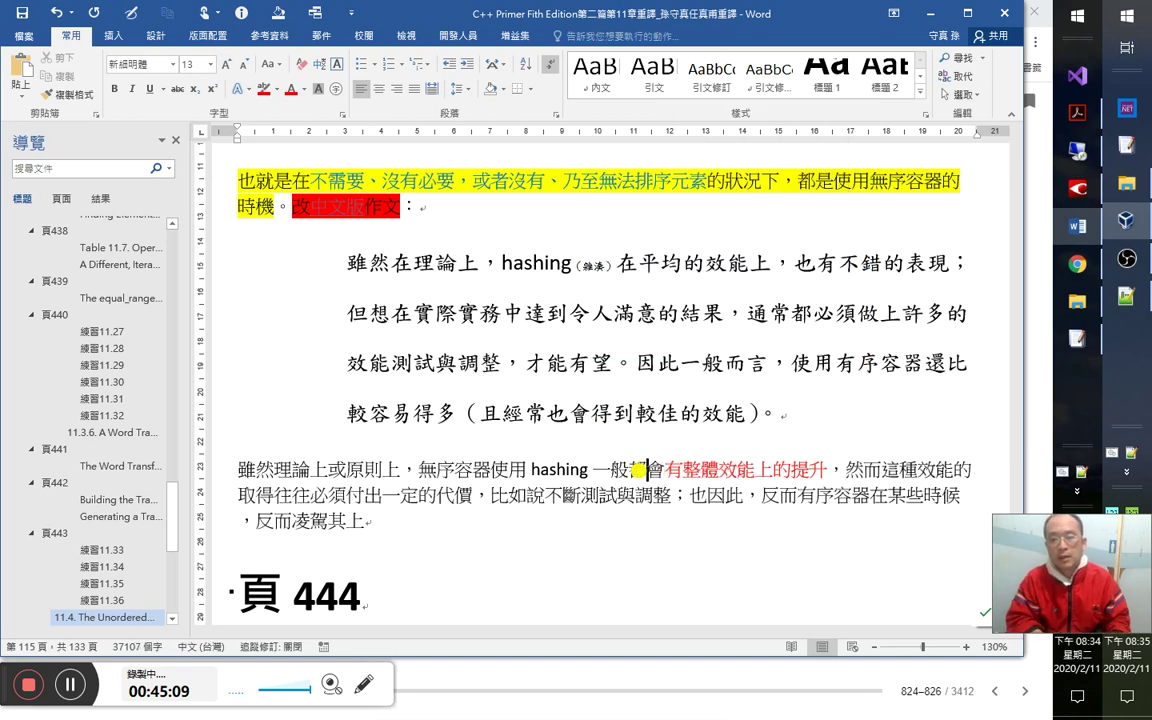
# Delete 整體 before 效能 and insert 在 right after hashing.
pyautogui.hotkey('shift', 'Right')
pyautogui.hotkey('shift', 'Right')
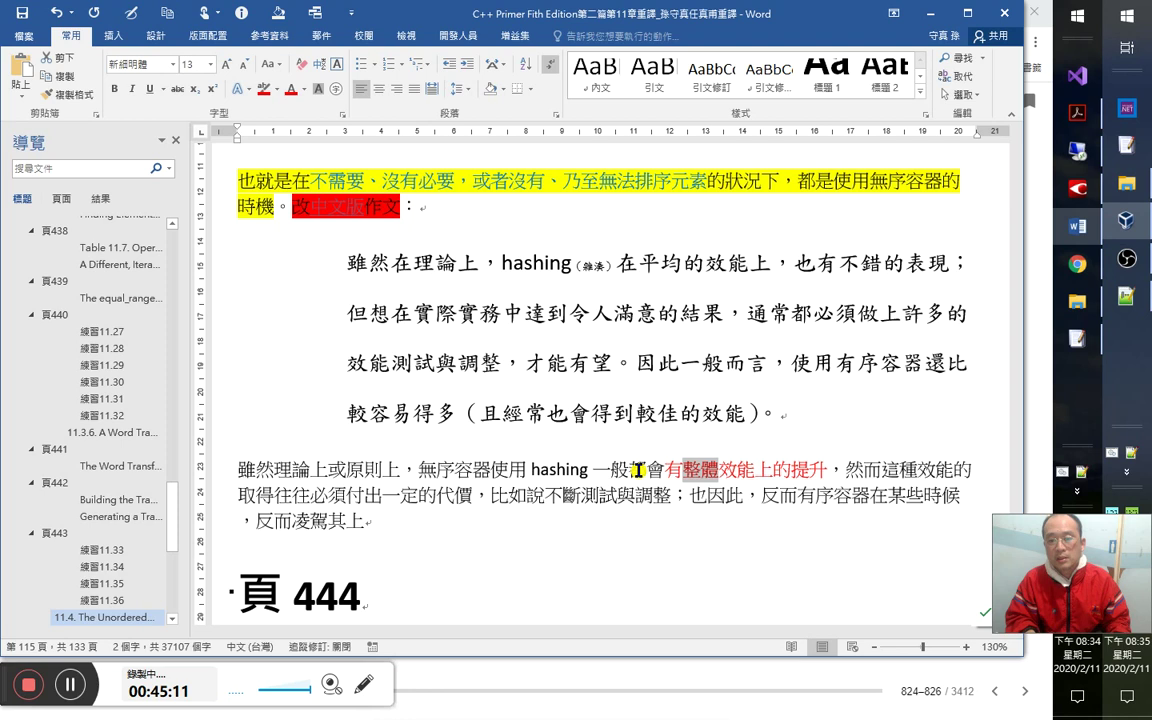
pyautogui.press('Right')
pyautogui.press('Left')
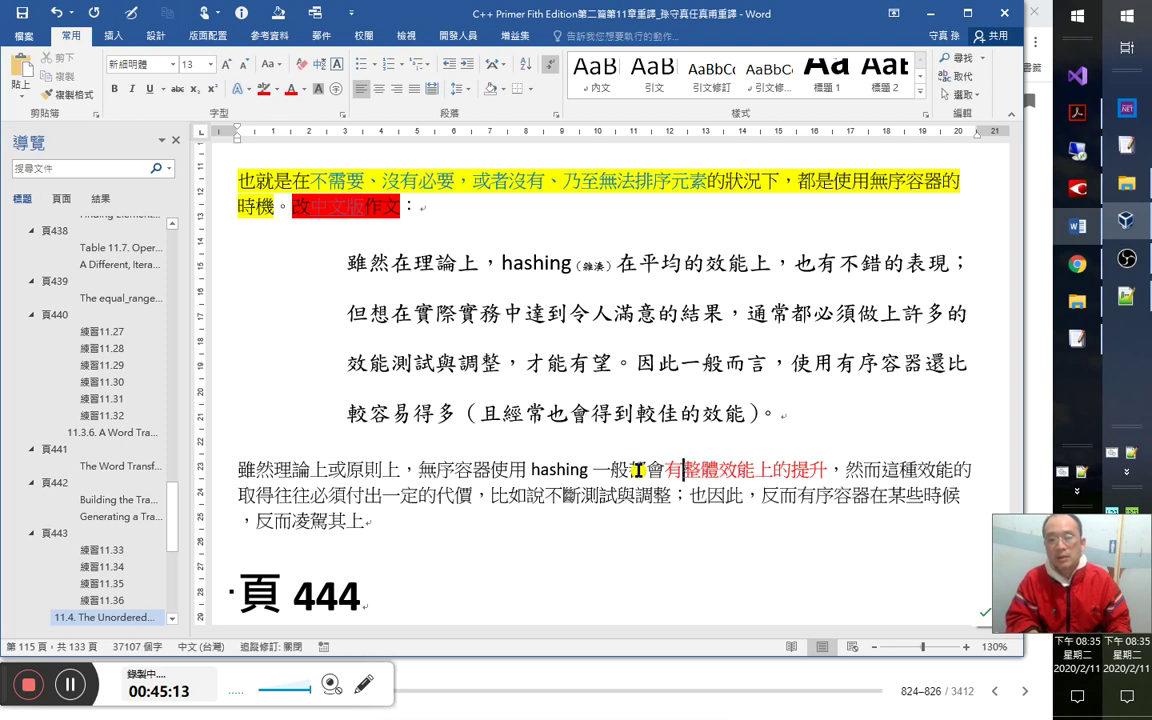
pyautogui.hotkey('shift', 'Right')
pyautogui.hotkey('shift', 'Right')
pyautogui.press('Delete')
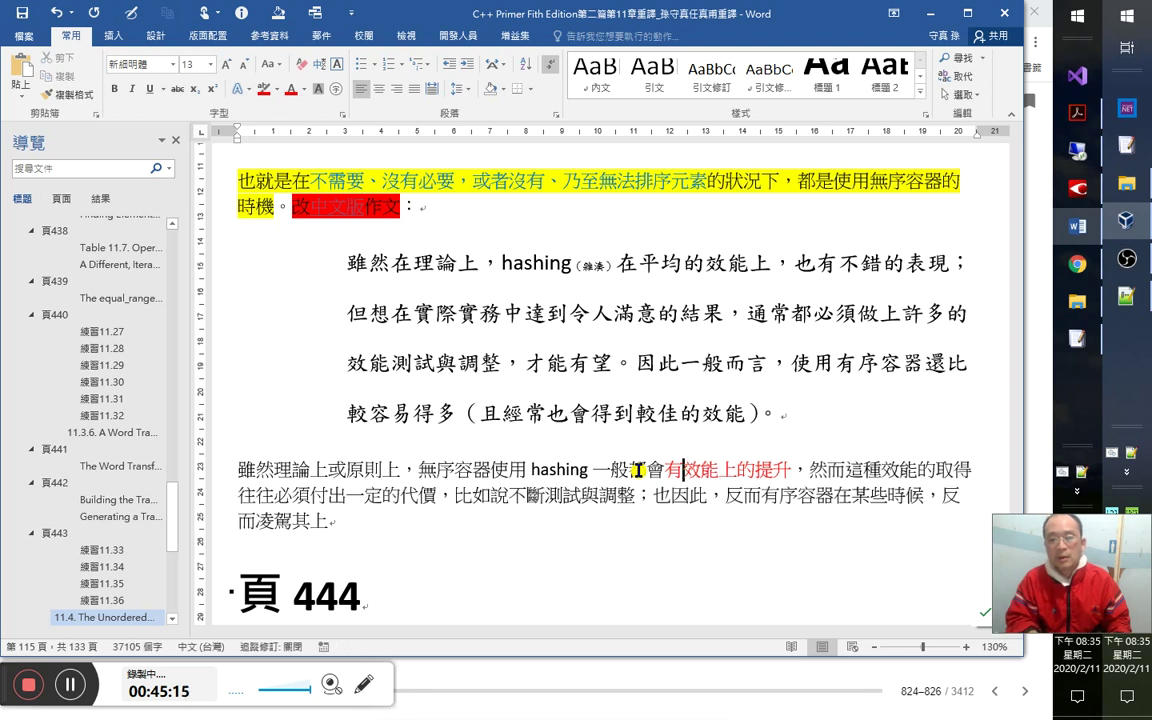
pyautogui.press('Left')
pyautogui.press('Left')
pyautogui.press('Left')
pyautogui.press('Left')
pyautogui.press('Left')
pyautogui.press('Left')
pyautogui.press('Left')
pyautogui.press('Left')
pyautogui.press('Left')
pyautogui.press('Left')
pyautogui.press('Left')
pyautogui.press('Left')
pyautogui.press('Right')
pyautogui.press('Right')
pyautogui.press('Right')
pyautogui.press('Right')
pyautogui.press('Right')
pyautogui.press('Right')
pyautogui.press('Right')
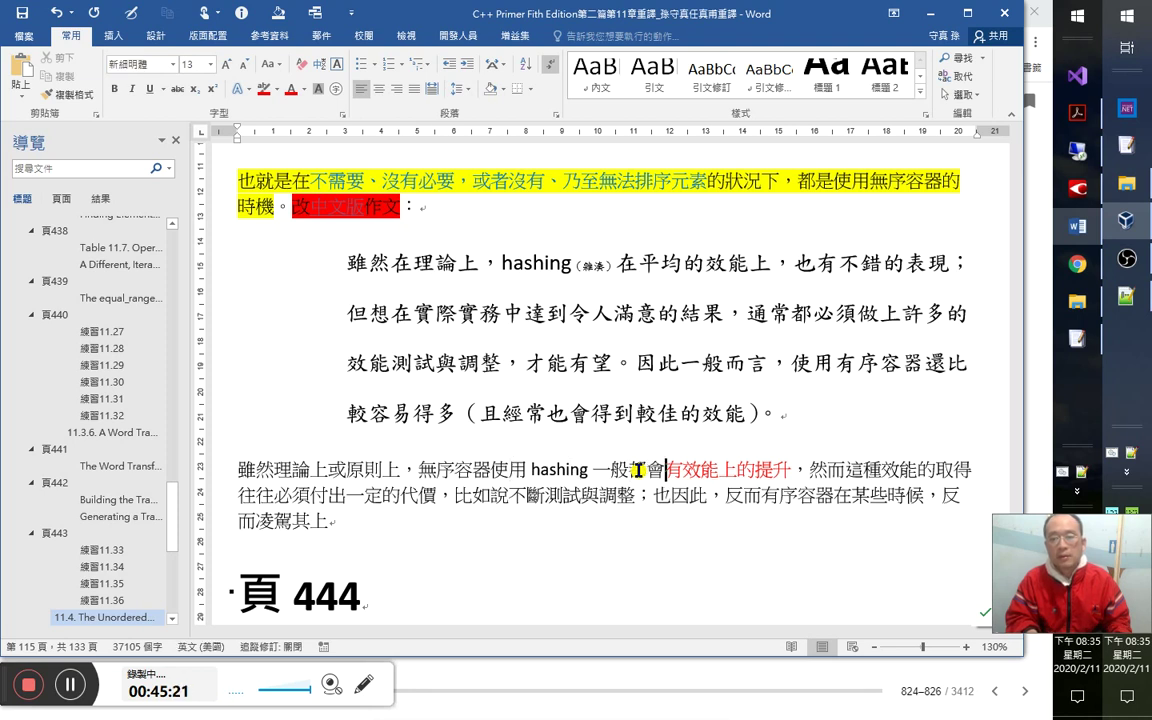
pyautogui.press('Left')
pyautogui.press('Left')
pyautogui.press('Left')
pyautogui.press('Left')
pyautogui.press('Left')
pyautogui.press('Left')
pyautogui.press('Left')
pyautogui.press('Left')
pyautogui.press('Left')
pyautogui.press('Left')
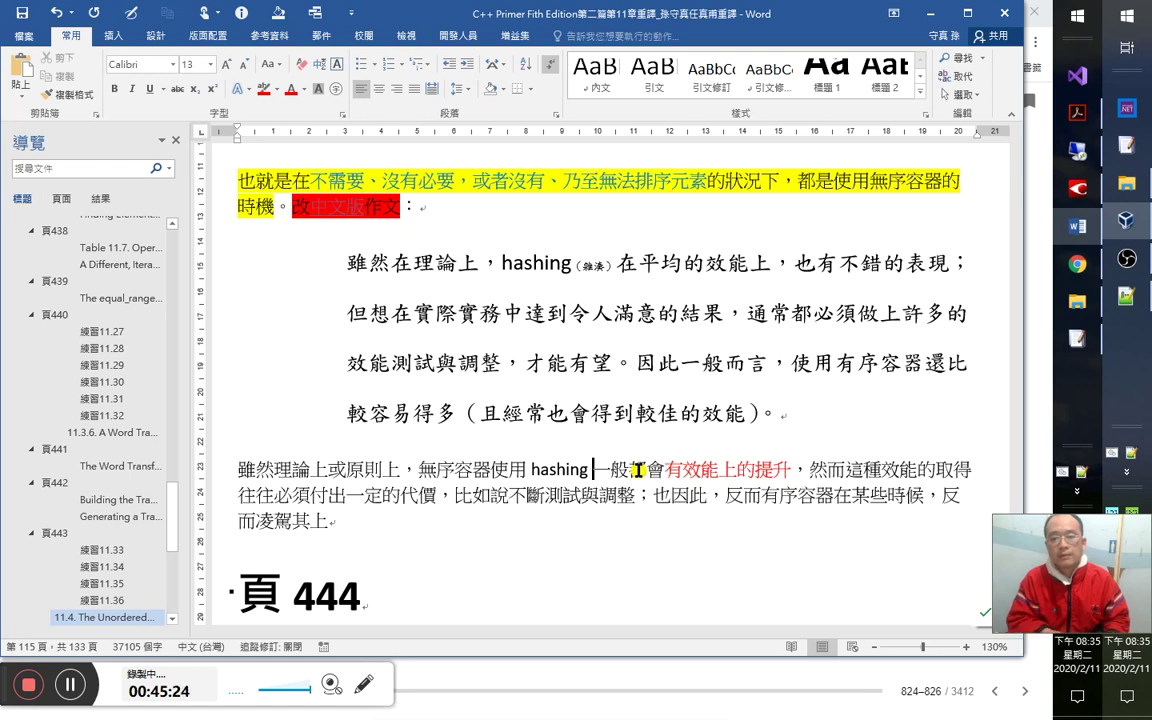
pyautogui.write('在')
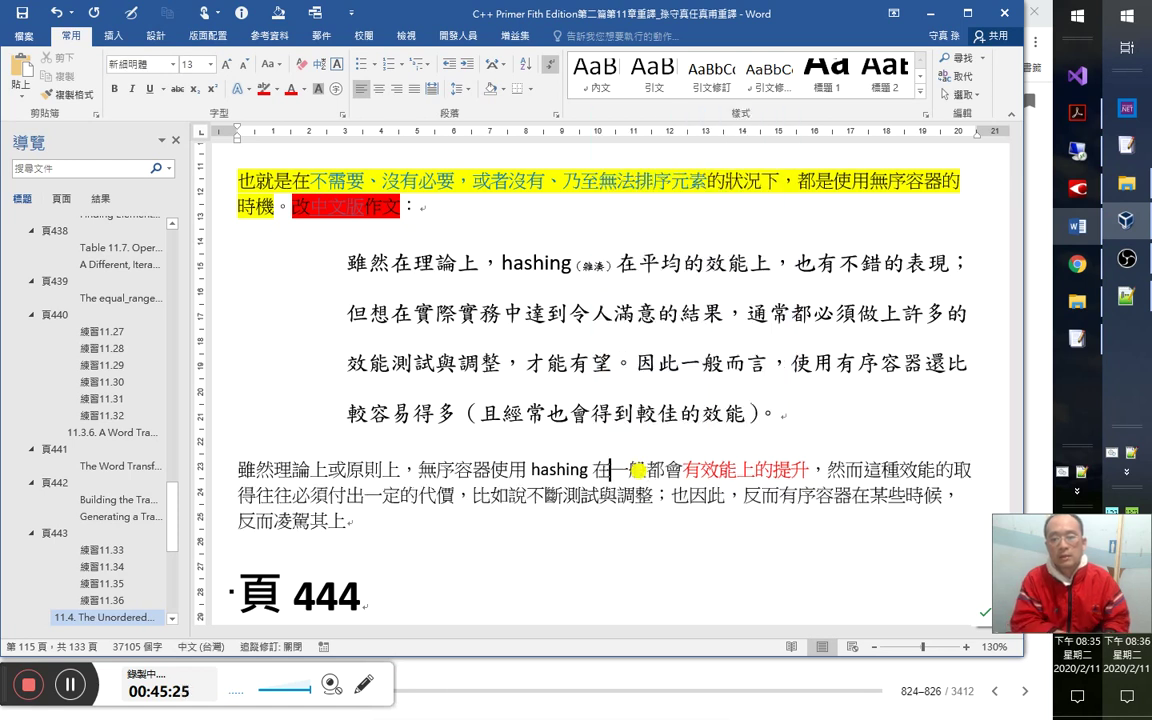
pyautogui.press('Right')
pyautogui.press('Right')
pyautogui.press('Right')
pyautogui.press('Right')
pyautogui.press('Right')
pyautogui.press('Right')
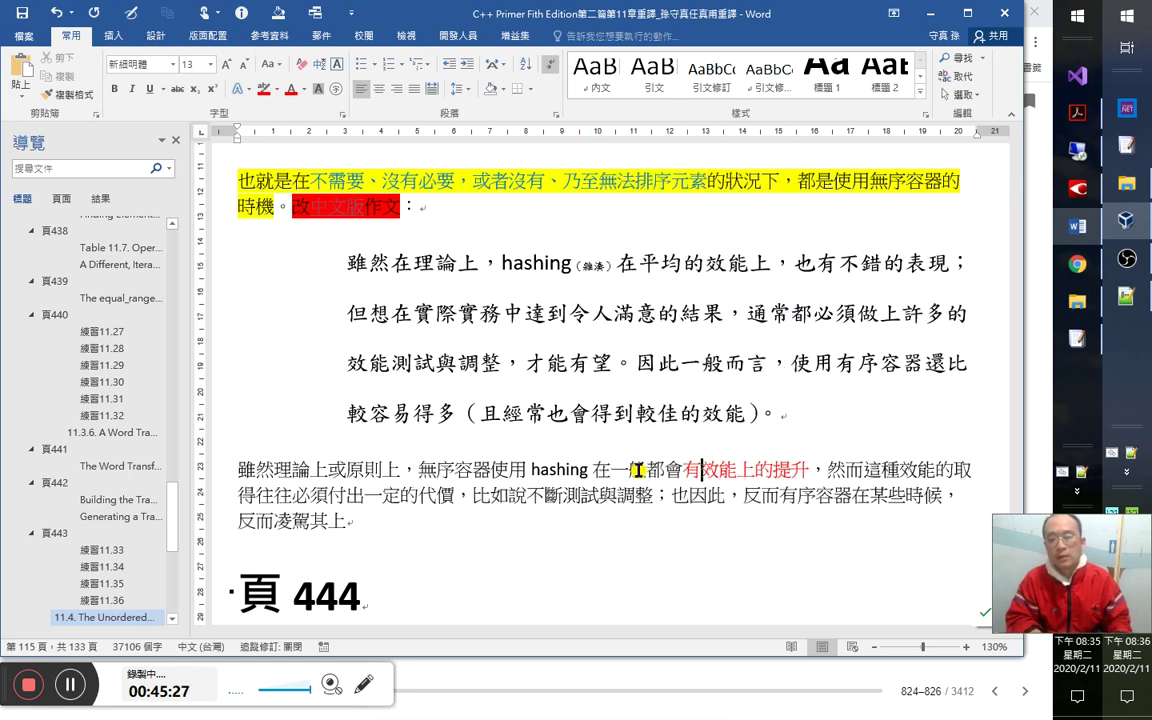
# Move 效能上 out from after 有 and change 有的提升 to 有所提升.
pyautogui.hotkey('shift', 'Right')
pyautogui.hotkey('shift', 'Right')
pyautogui.hotkey('shift', 'Right')
pyautogui.press('Delete')
pyautogui.press('Left')
pyautogui.press('Left')
pyautogui.press('Left')
pyautogui.press('Left')
pyautogui.press('Left')
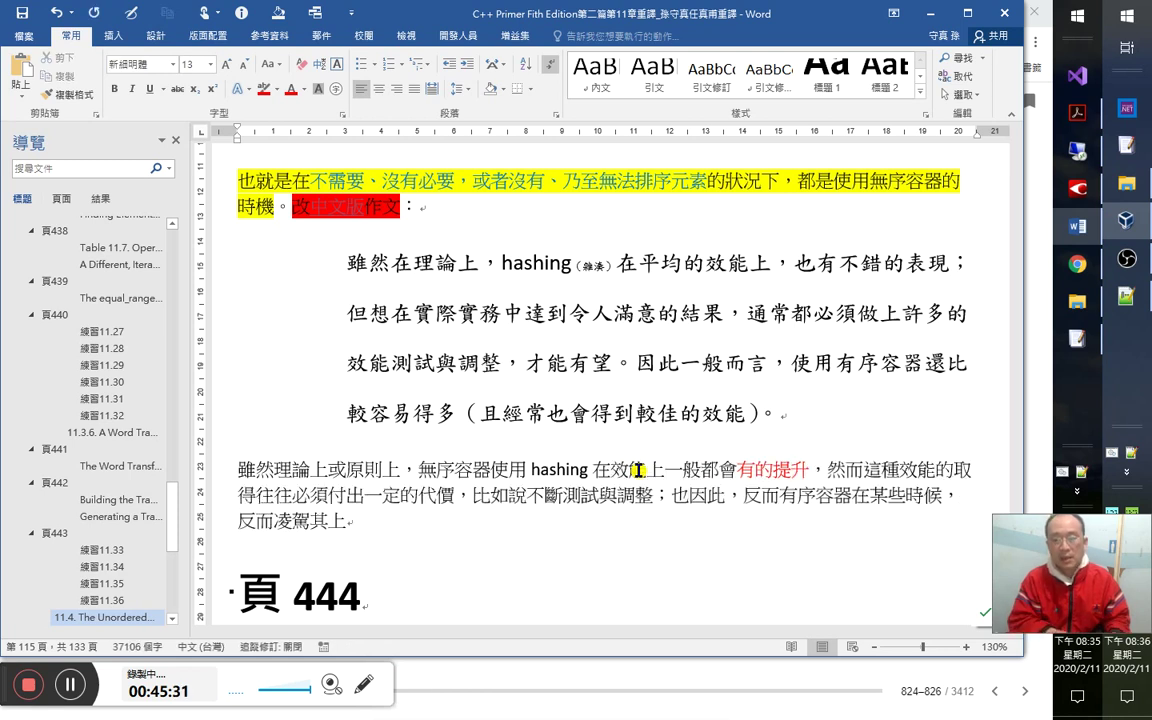
pyautogui.click(638, 469)
pyautogui.press('Right')
pyautogui.press('Right')
pyautogui.press('Right')
pyautogui.press('Right')
pyautogui.press('Right')
pyautogui.press('Right')
pyautogui.press('Delete')
pyautogui.write('所')
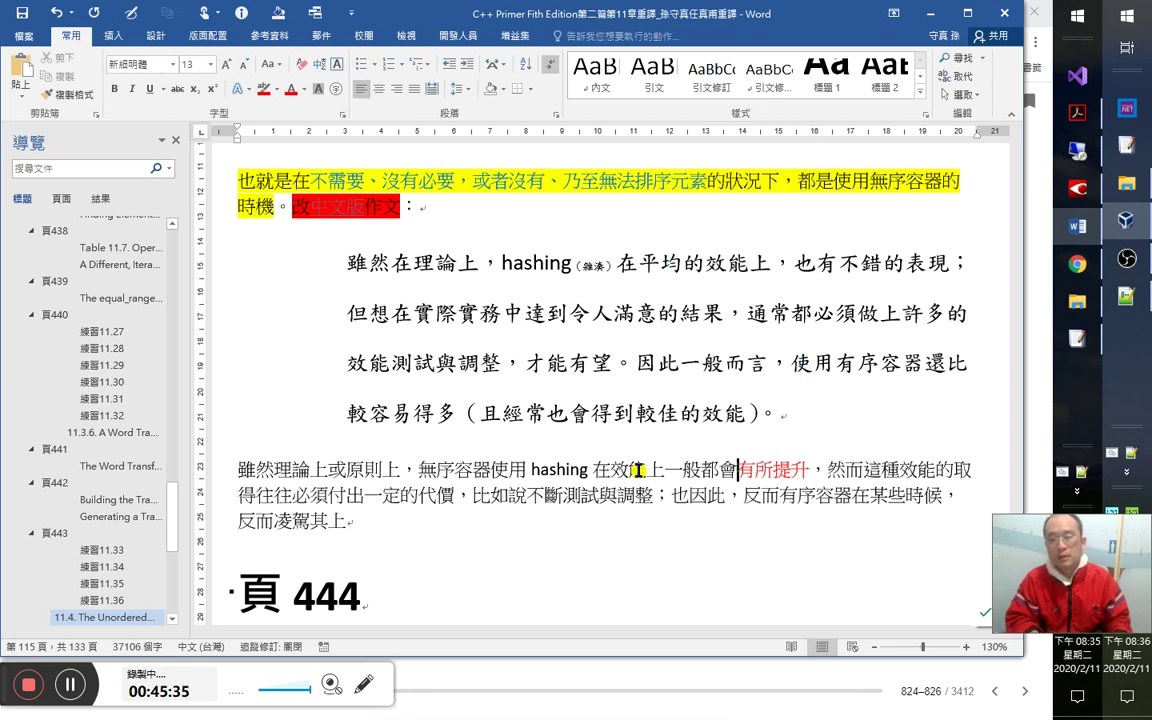
pyautogui.hotkey('shift', 'Right')
pyautogui.hotkey('shift', 'Right')
pyautogui.hotkey('shift', 'Right')
pyautogui.hotkey('shift', 'Right')
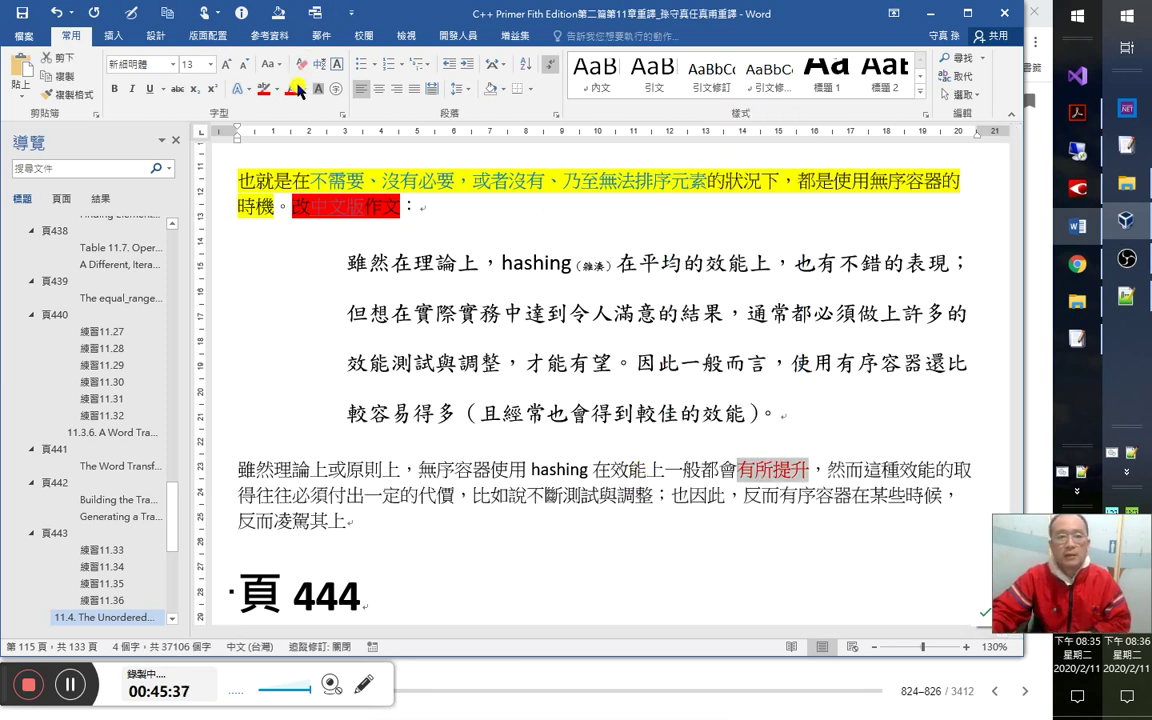
# Change the font colour of 有所提升 from red to black.
pyautogui.click(298, 90)
pyautogui.click(300, 102)
pyautogui.press('Right')
pyautogui.press('Right')
pyautogui.press('Right')
pyautogui.press('Right')
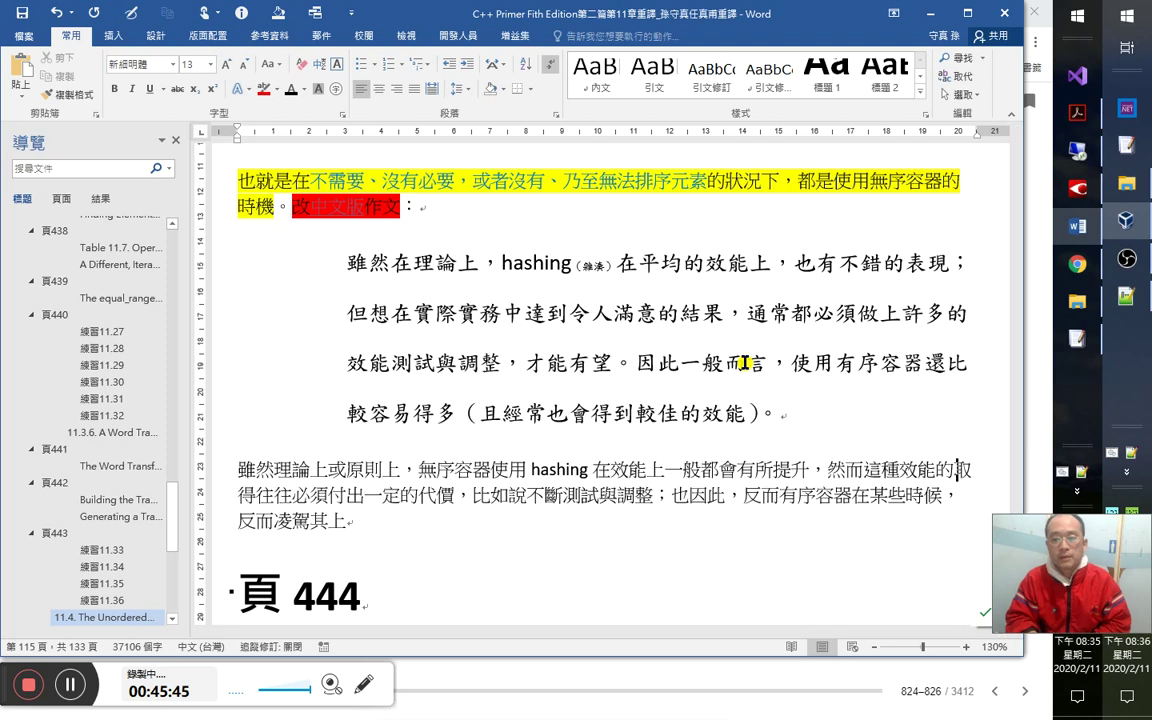
# Delete 必 from 必須付出, insert 地 after 不斷, and bold 有序容器.
pyautogui.press('Right')
pyautogui.press('Right')
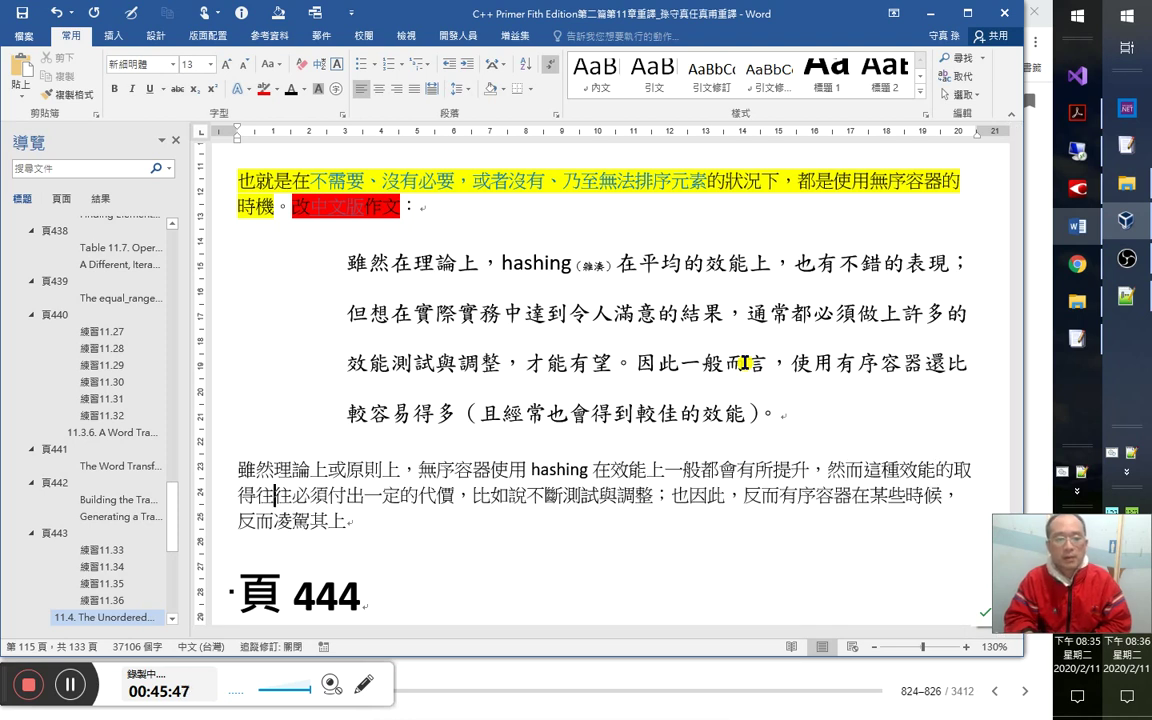
pyautogui.press('Right')
pyautogui.press('Delete')
pyautogui.press('Right')
pyautogui.press('Right')
pyautogui.press('Right')
pyautogui.press('Right')
pyautogui.press('Right')
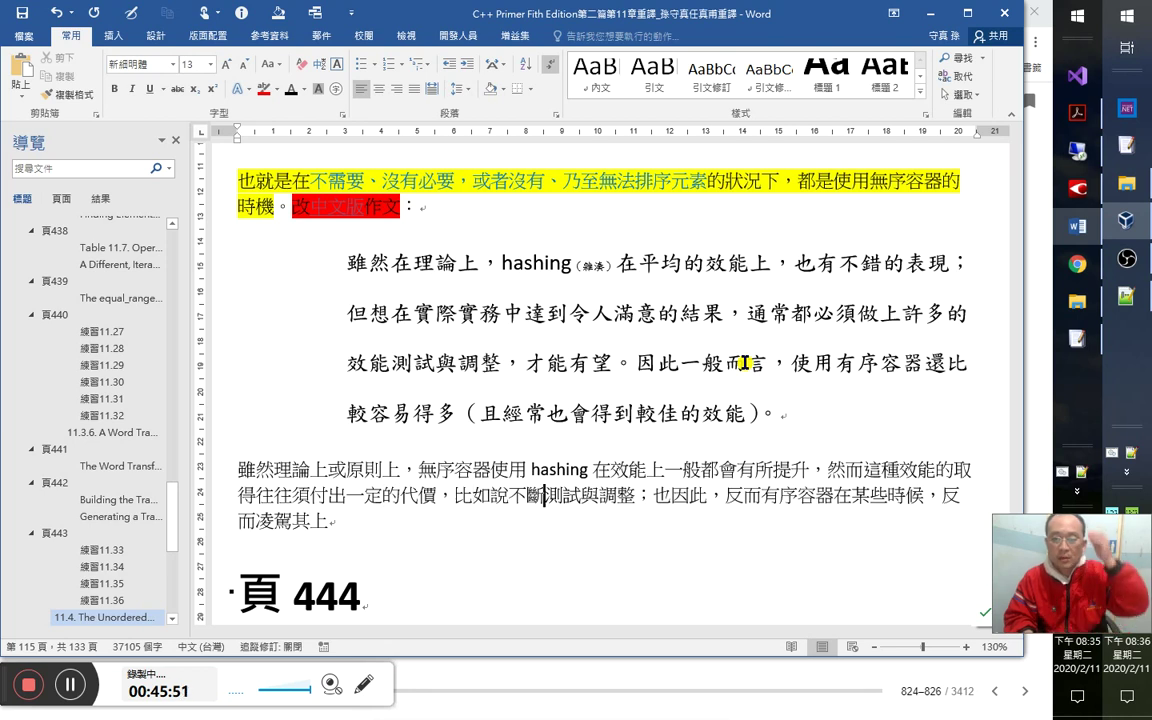
pyautogui.press('Right')
pyautogui.press('Right')
pyautogui.press('Right')
pyautogui.write('地')
pyautogui.press('Right')
pyautogui.press('Right')
pyautogui.press('Right')
pyautogui.press('Right')
pyautogui.press('Right')
pyautogui.press('Right')
pyautogui.press('Right')
pyautogui.press('Right')
pyautogui.press('Right')
pyautogui.press('Right')
pyautogui.press('Right')
pyautogui.press('Right')
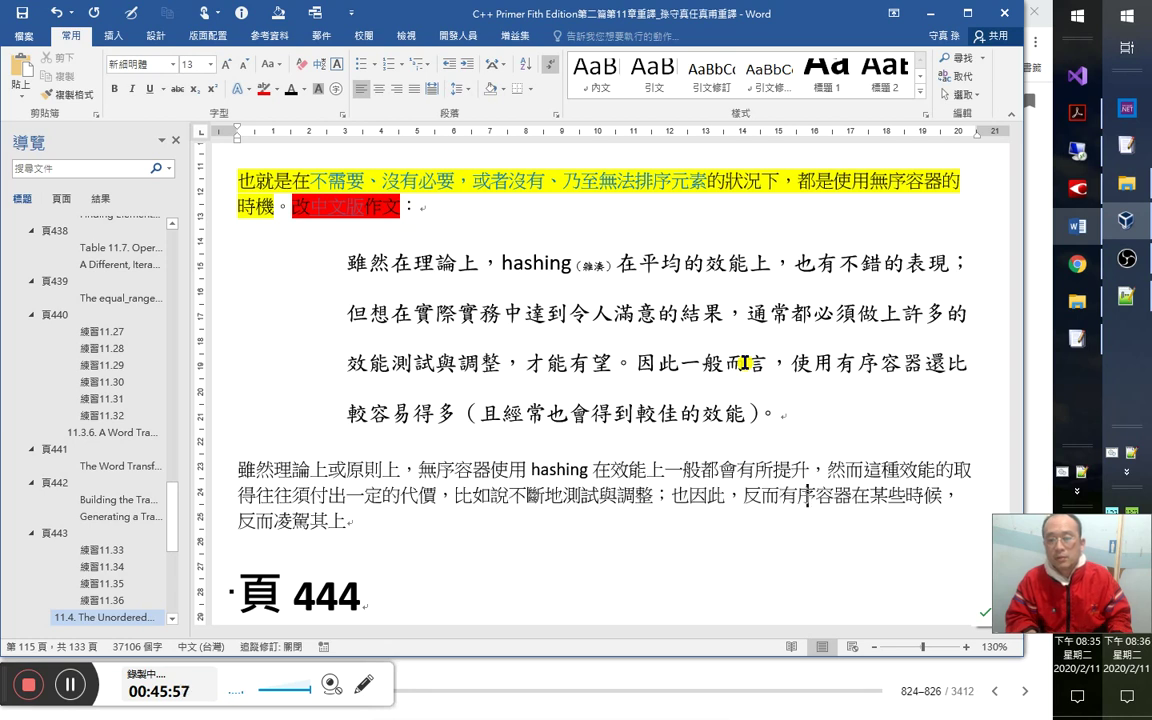
pyautogui.hotkey('shift', 'Right')
pyautogui.hotkey('shift', 'Right')
pyautogui.hotkey('shift', 'Right')
pyautogui.hotkey('shift', 'Right')
pyautogui.hotkey('ctrl', 'b')
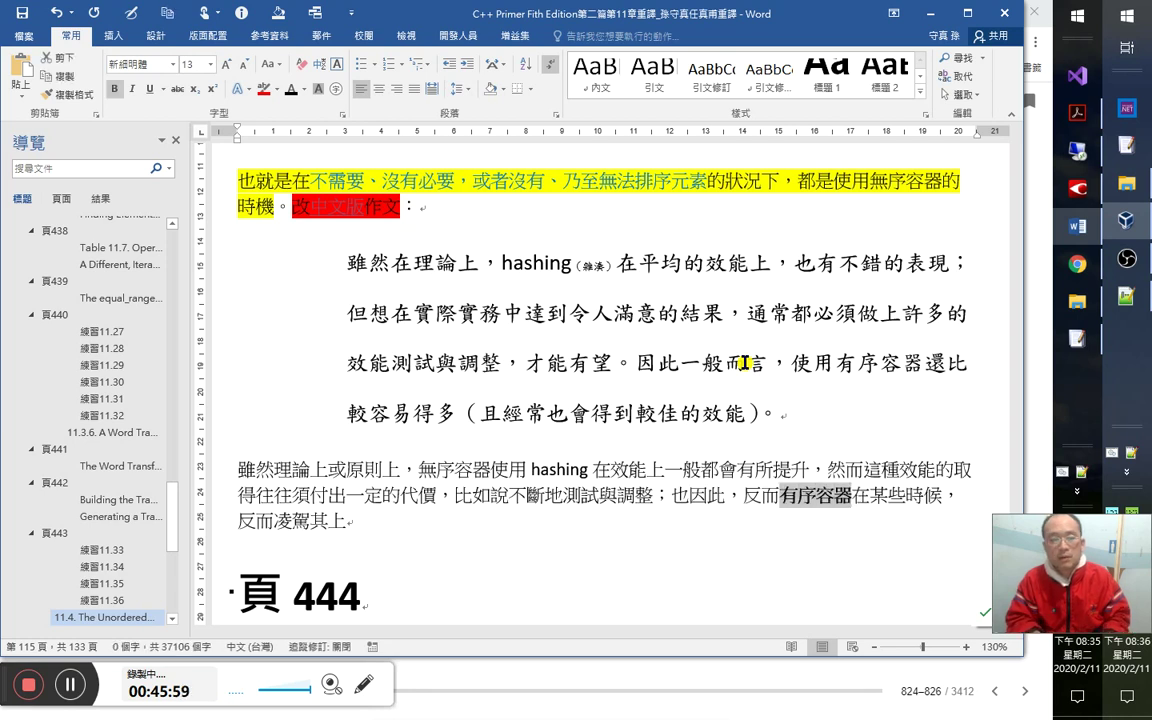
# Remove the stray 反而 after 也因此, end with a full stop, and save the notes.
pyautogui.press('Right')
pyautogui.press('Right')
pyautogui.press('Right')
pyautogui.press('Right')
pyautogui.press('Right')
pyautogui.press('Right')
pyautogui.press('Right')
pyautogui.hotkey('shift', 'Right')
pyautogui.hotkey('shift', 'Right')
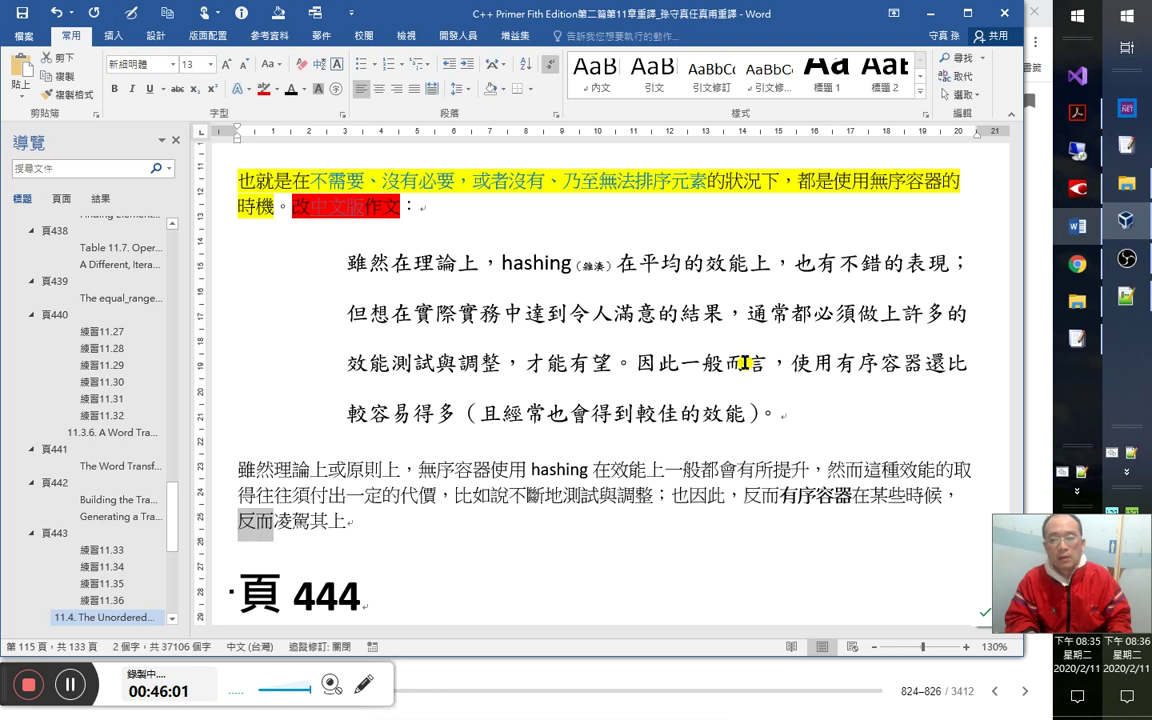
pyautogui.press('Delete')
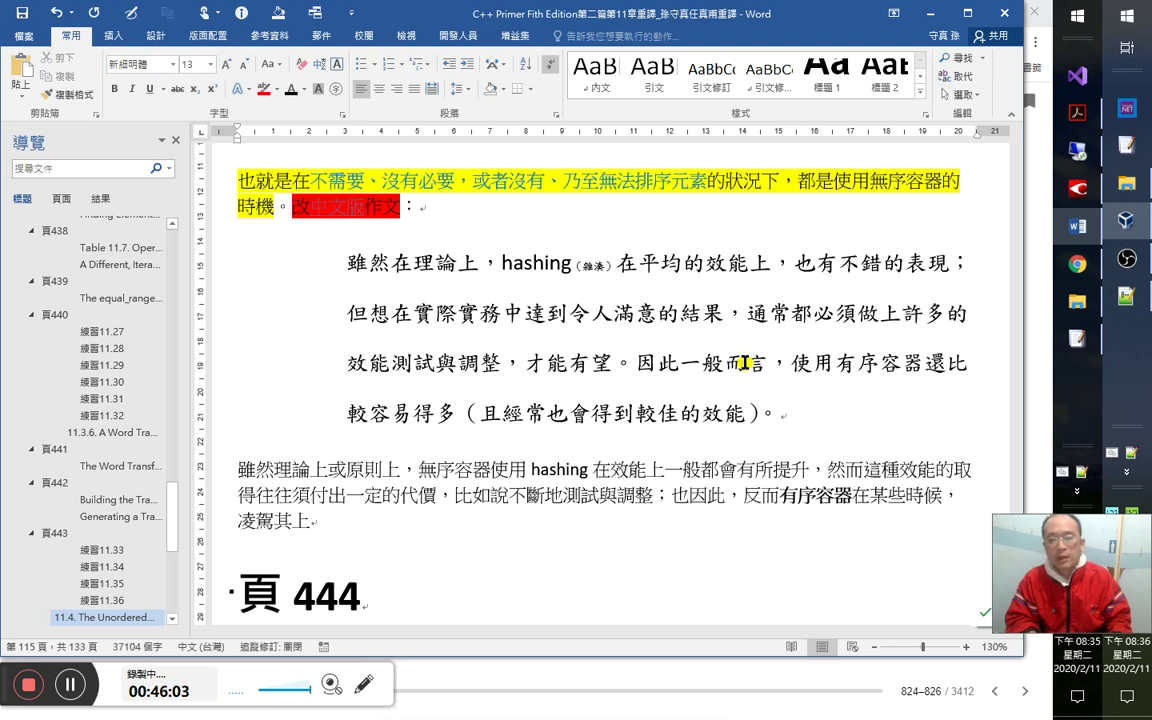
pyautogui.hotkey('shift', 'End')
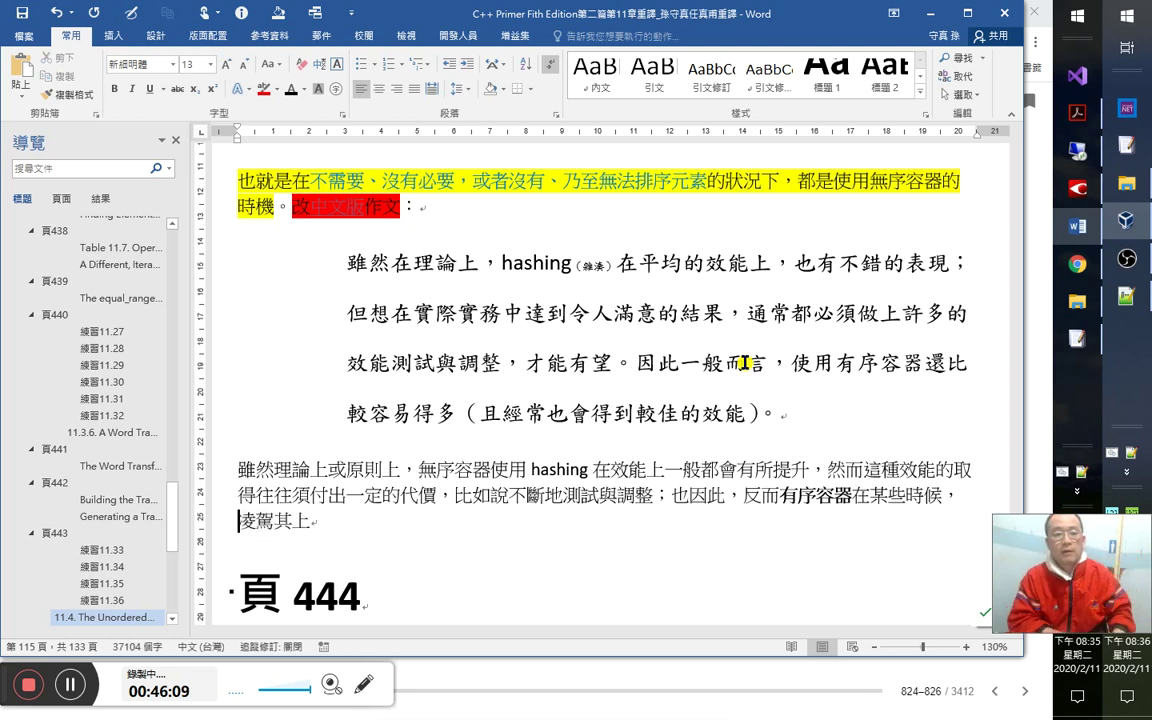
pyautogui.hotkey('ctrl', 'z')
pyautogui.press('Right')
pyautogui.press('Right')
pyautogui.press('Right')
pyautogui.press('Right')
pyautogui.press('Right')
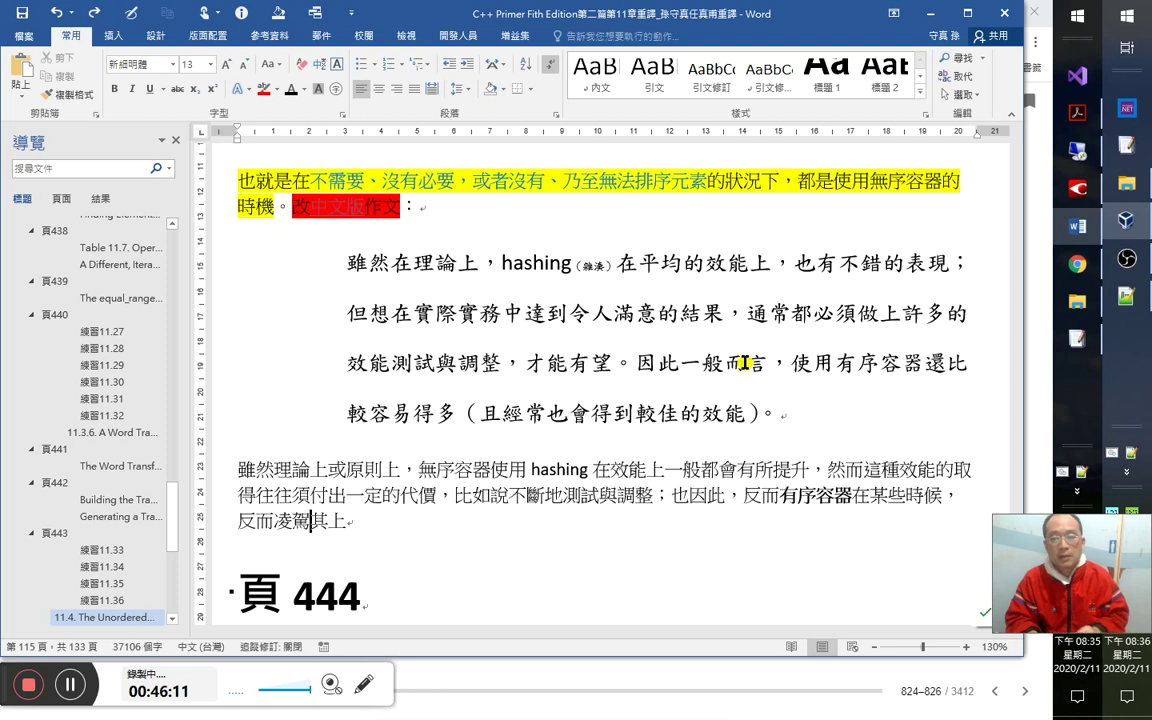
pyautogui.write('。')
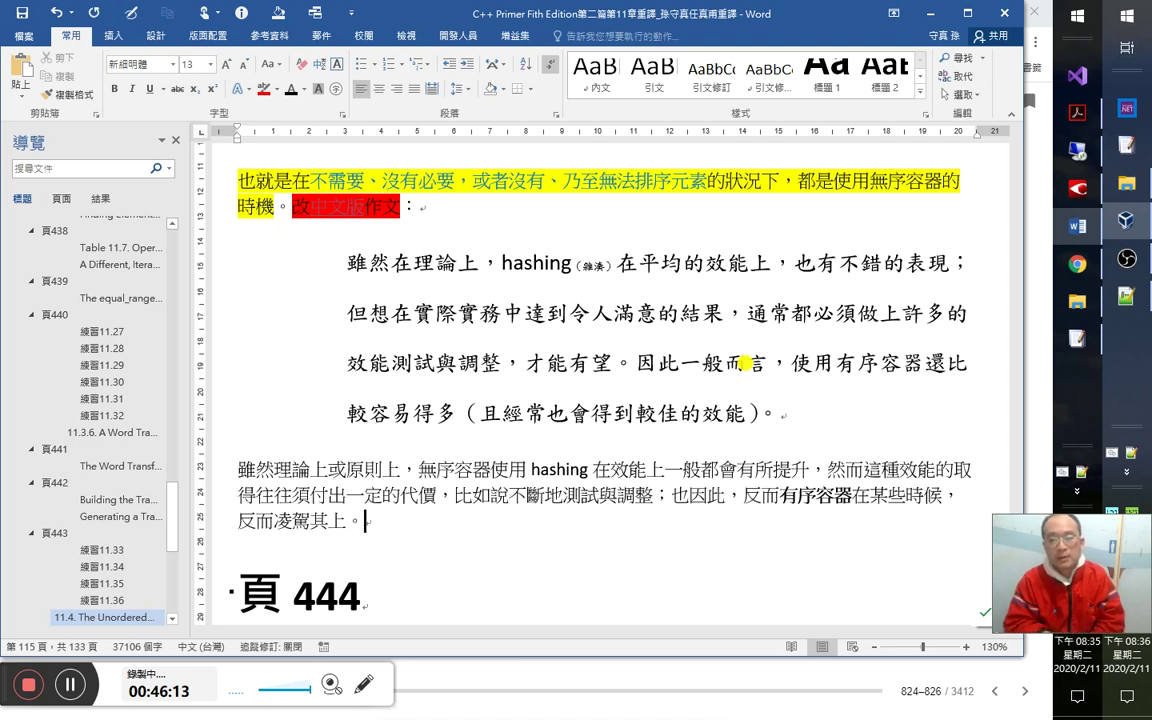
pyautogui.press('Left')
pyautogui.press('Left')
pyautogui.press('Left')
pyautogui.press('Left')
pyautogui.press('Left')
pyautogui.press('Left')
pyautogui.press('Left')
pyautogui.press('Left')
pyautogui.press('Left')
pyautogui.press('Left')
pyautogui.press('Left')
pyautogui.press('Left')
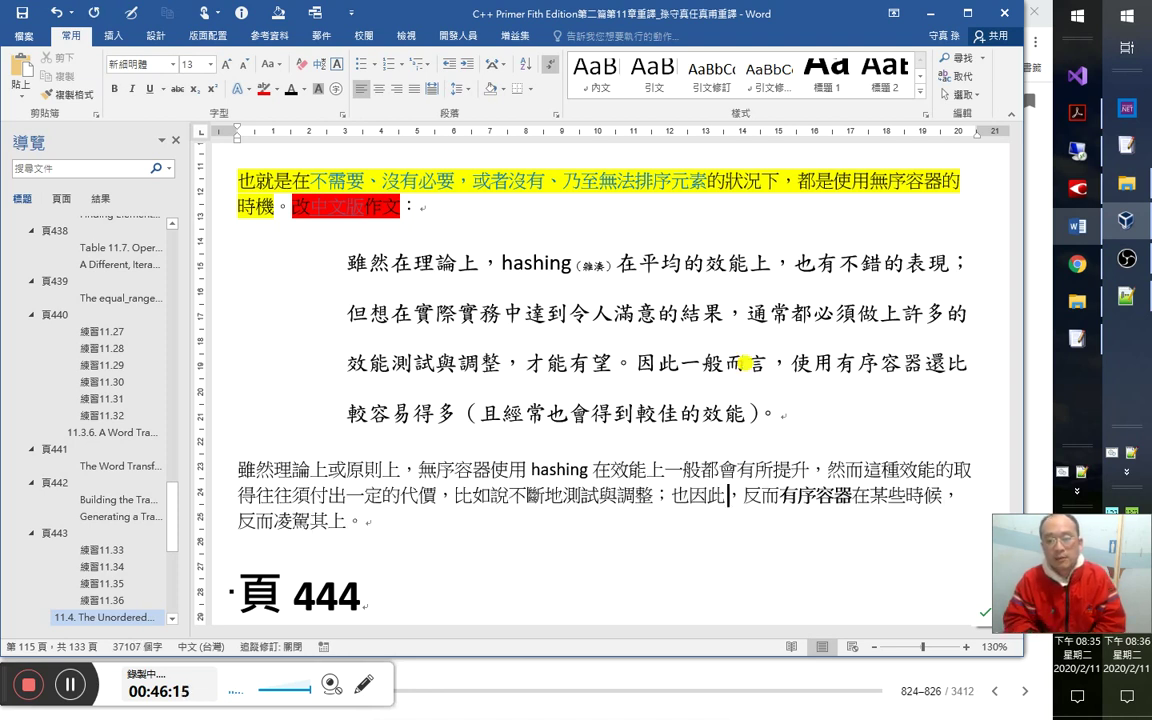
pyautogui.press('Right')
pyautogui.press('Delete')
pyautogui.press('Delete')
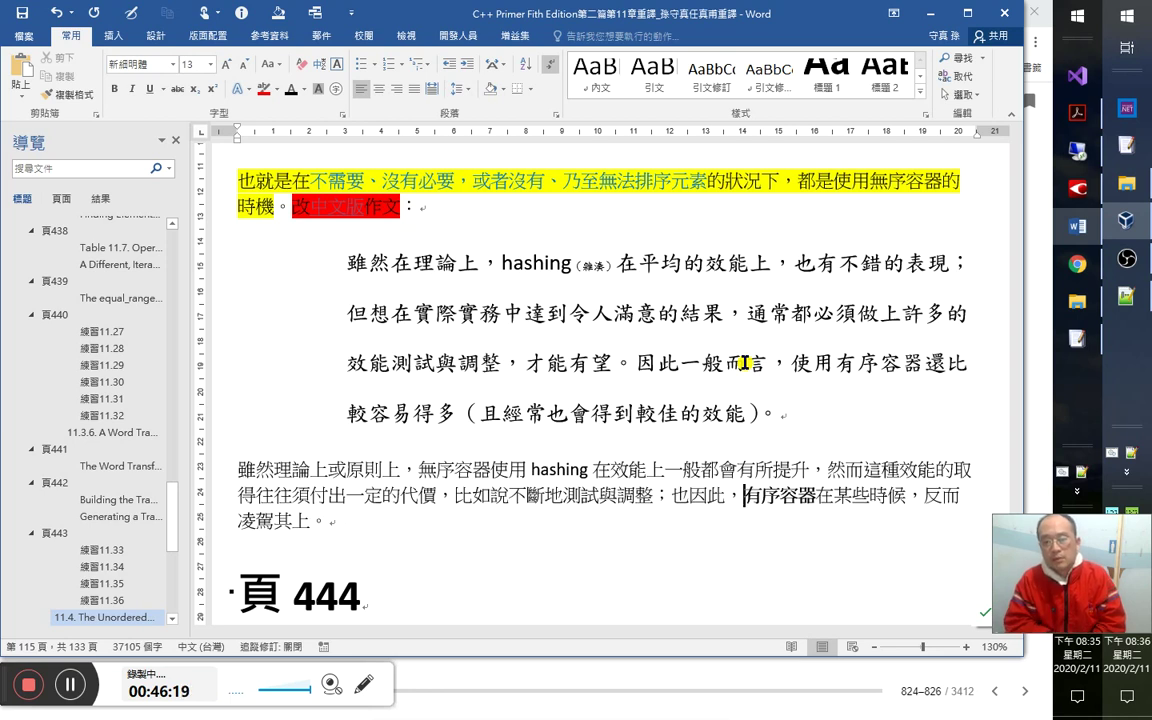
pyautogui.hotkey('ctrl', 's')
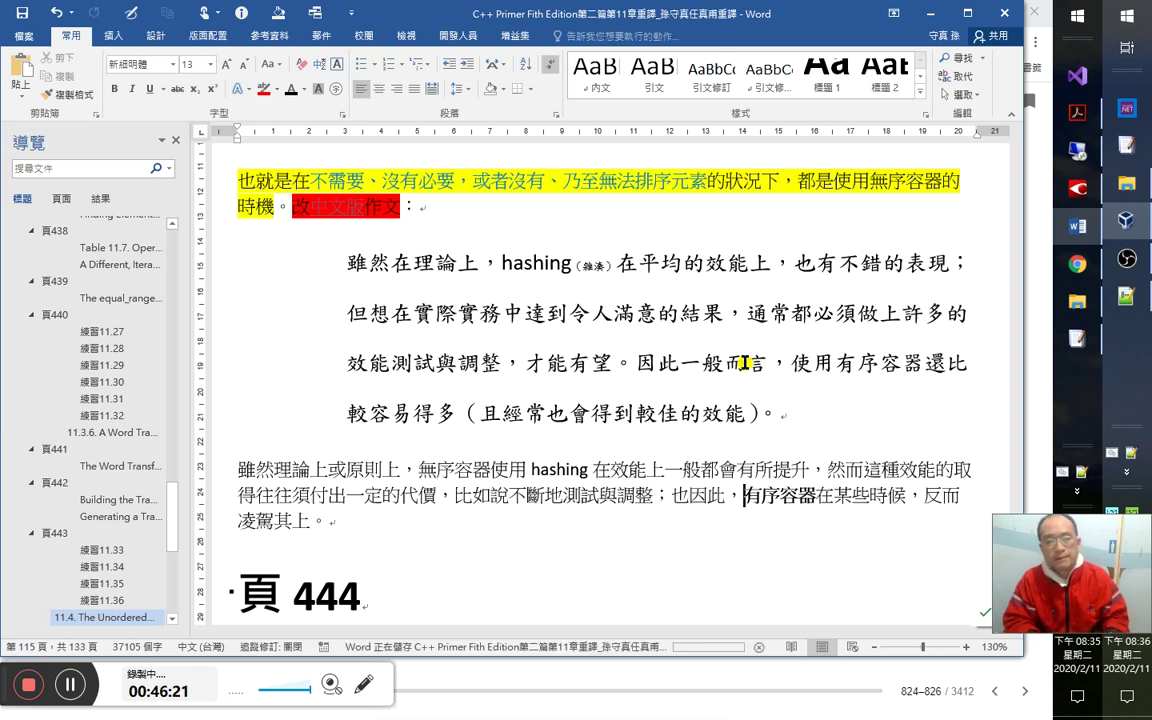
# Return to the C++ Primer page in Google Play Books.
pyautogui.press('Down')
pyautogui.press('Down')
pyautogui.press('Down')
pyautogui.press('Up')
pyautogui.press('Up')
pyautogui.press('Up')
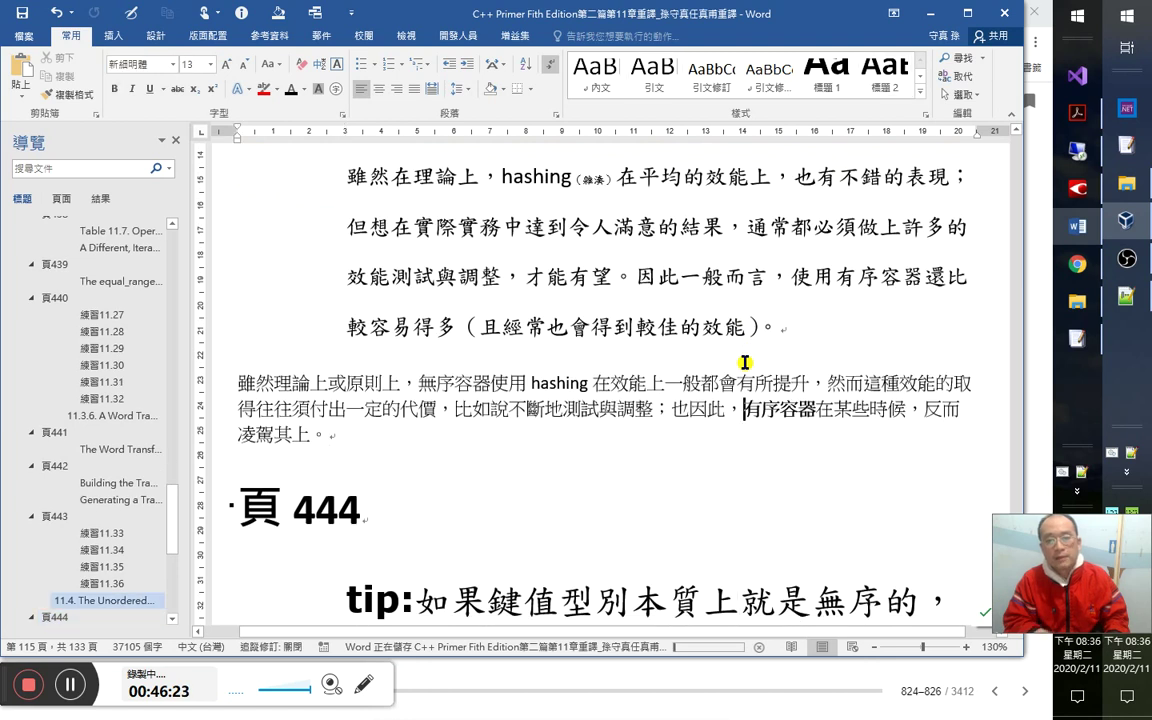
pyautogui.hotkey('alt', 'Tab')
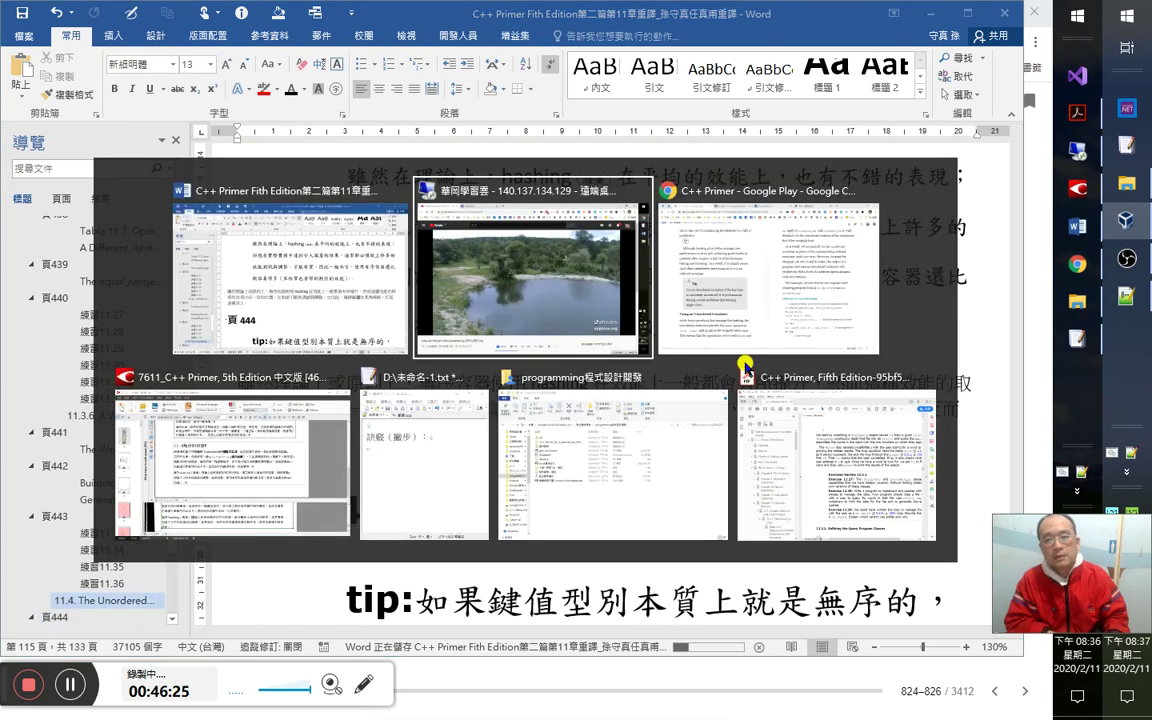
pyautogui.press('Tab')
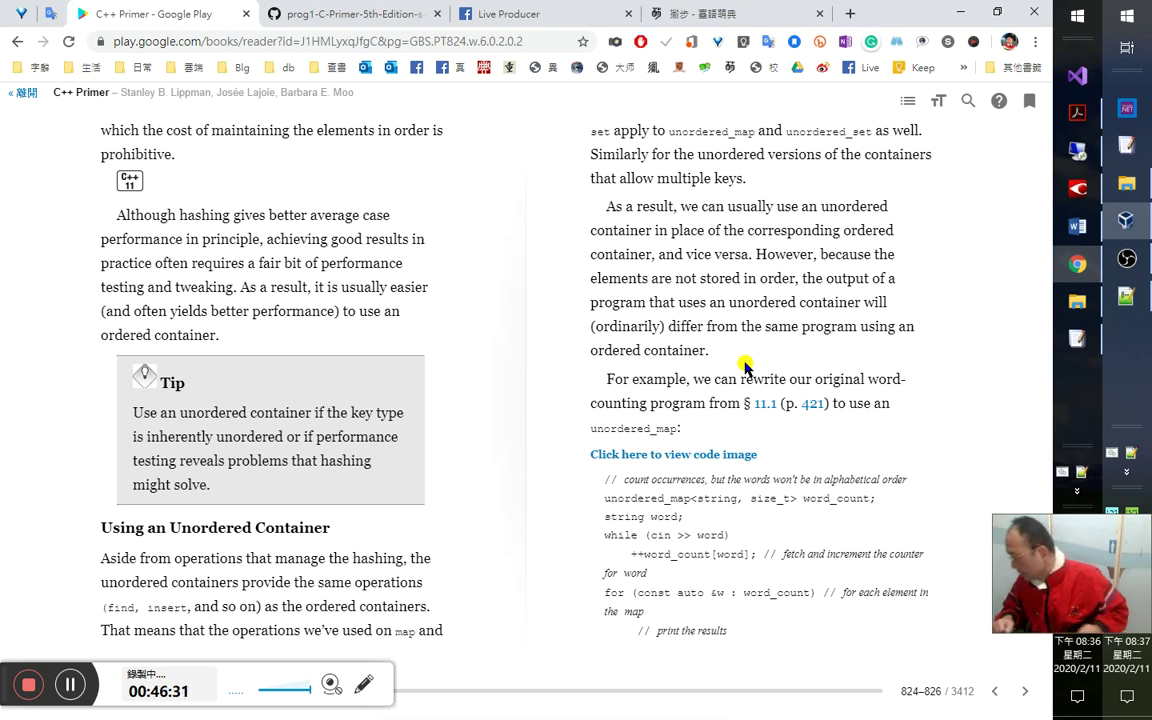
pyautogui.hotkey('alt', 'Tab')
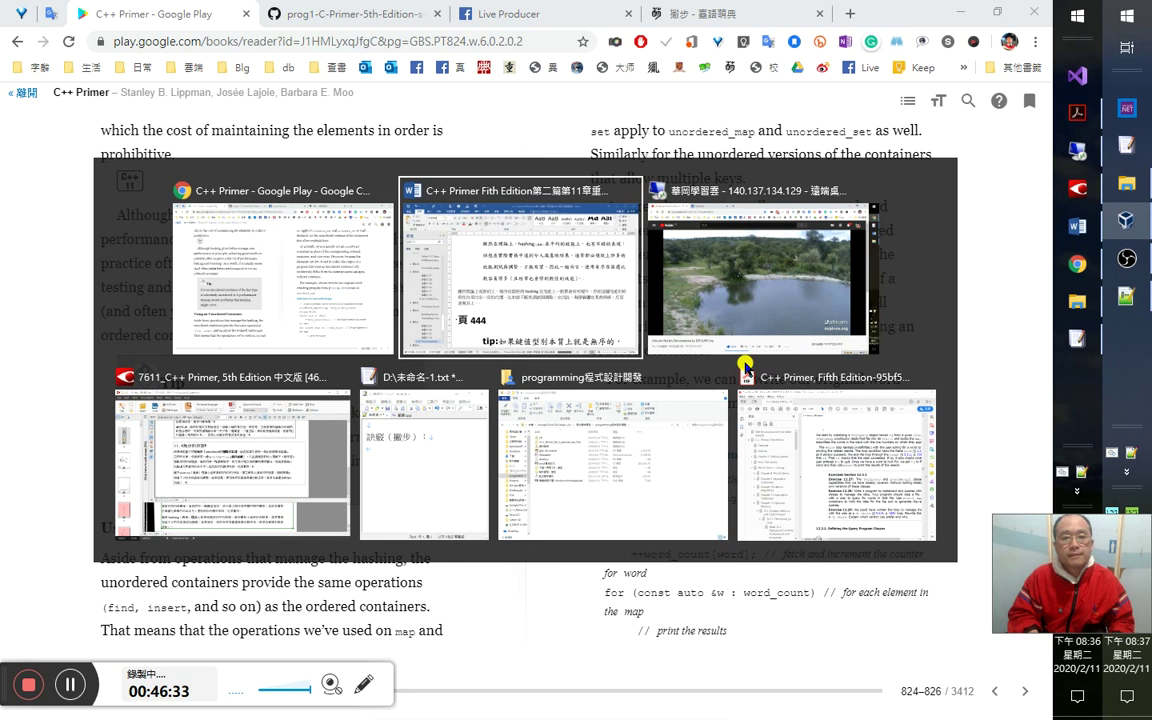
pyautogui.hotkey('alt', 'Tab')
# Delete the empty line so the EmEditor note begins with 訣竅（撇步）：.
pyautogui.hotkey('alt', 'Tab')
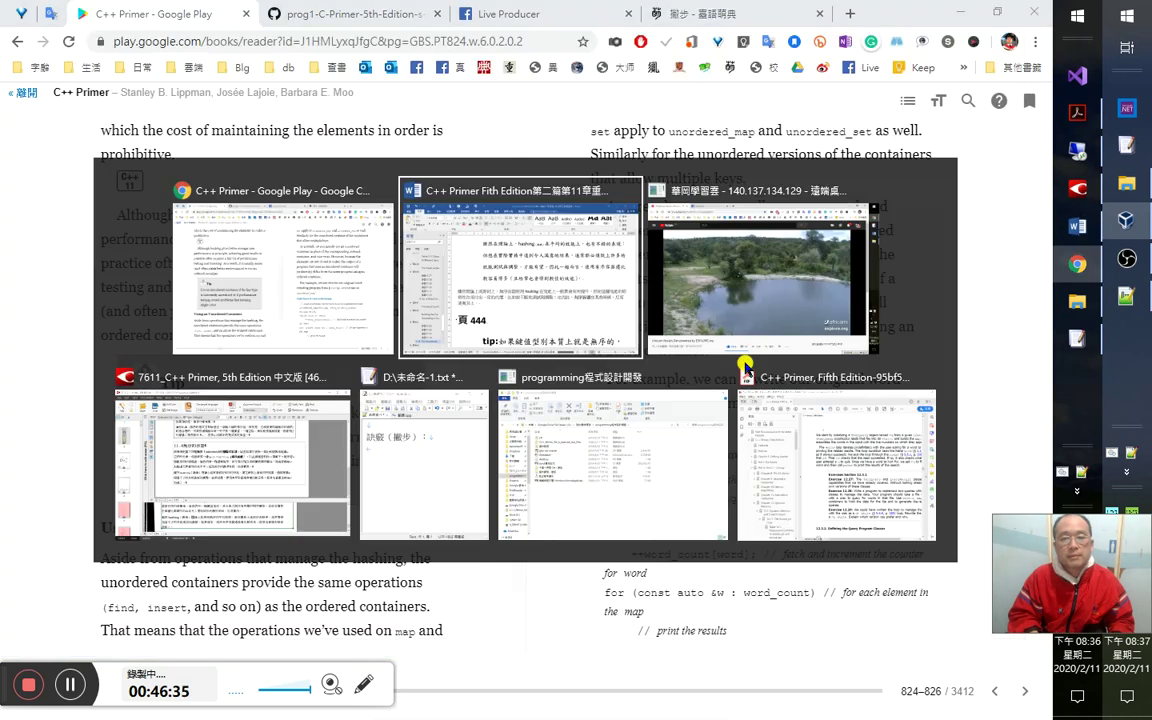
pyautogui.hotkey('alt', 'Tab')
pyautogui.hotkey('alt', 'Tab')
pyautogui.hotkey('alt', 'Tab')
pyautogui.press('Up')
pyautogui.press('Delete')
pyautogui.press('Down')
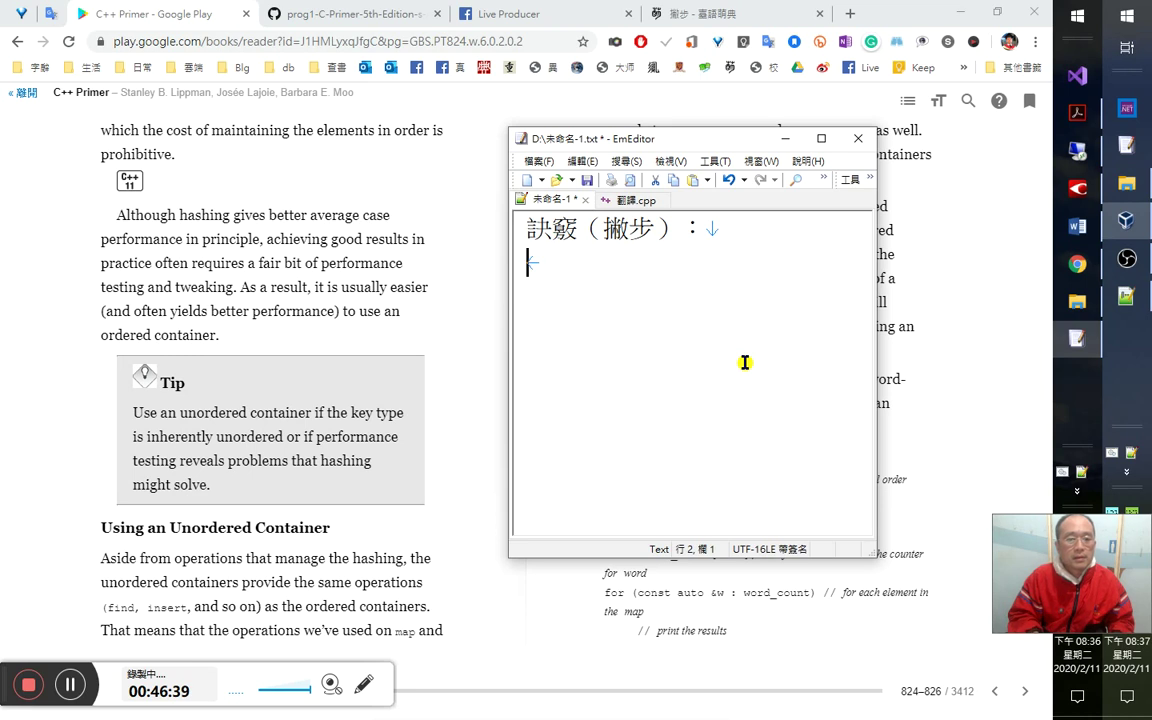
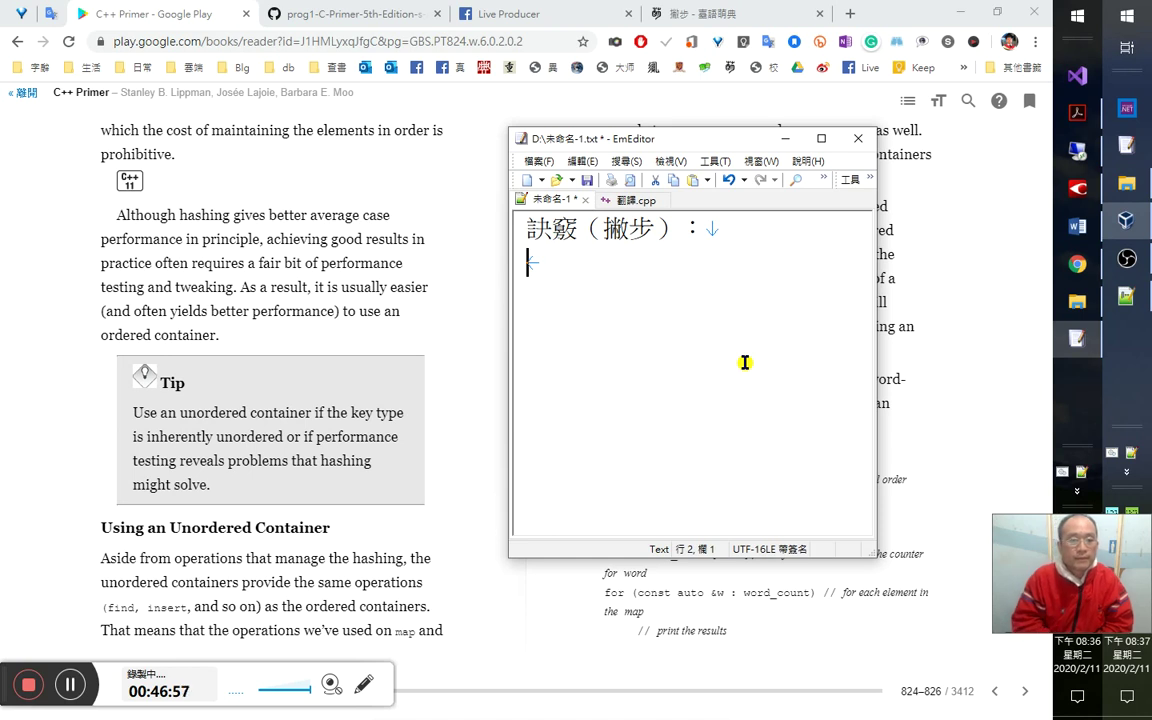
# Write 只在（if）鍵值型別 on line 2, then select 'inherently unordered' in the book's Tip.
pyautogui.click(270, 412)
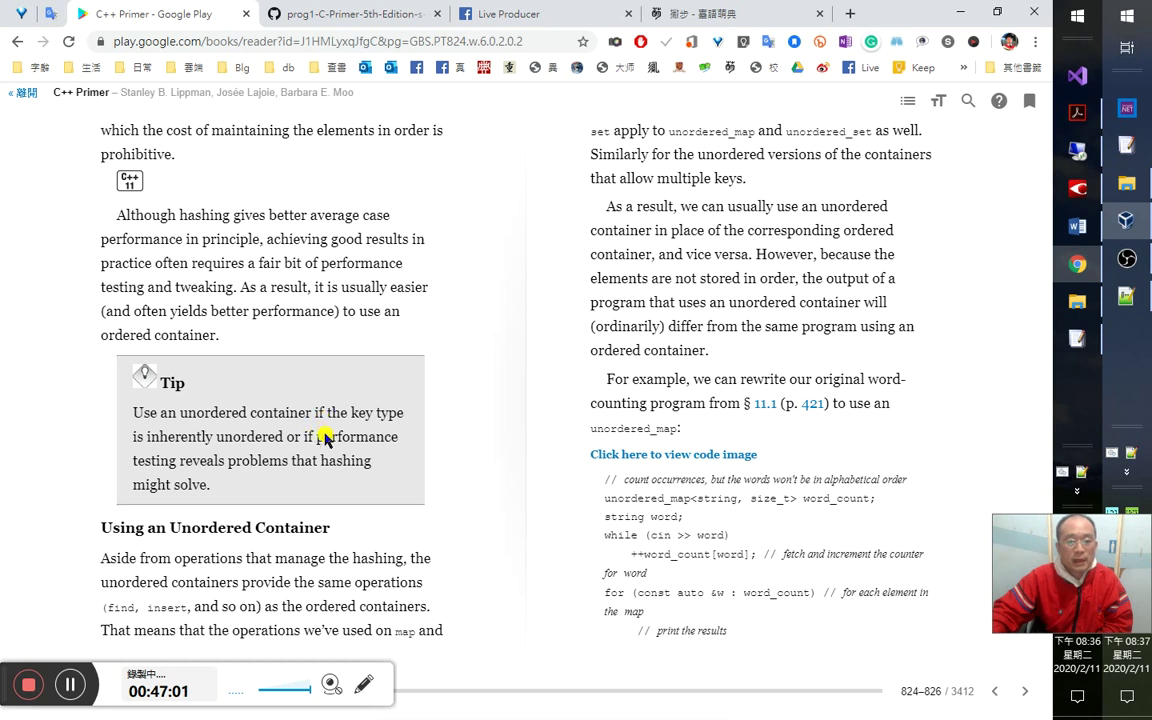
pyautogui.hotkey('alt', 'Tab')
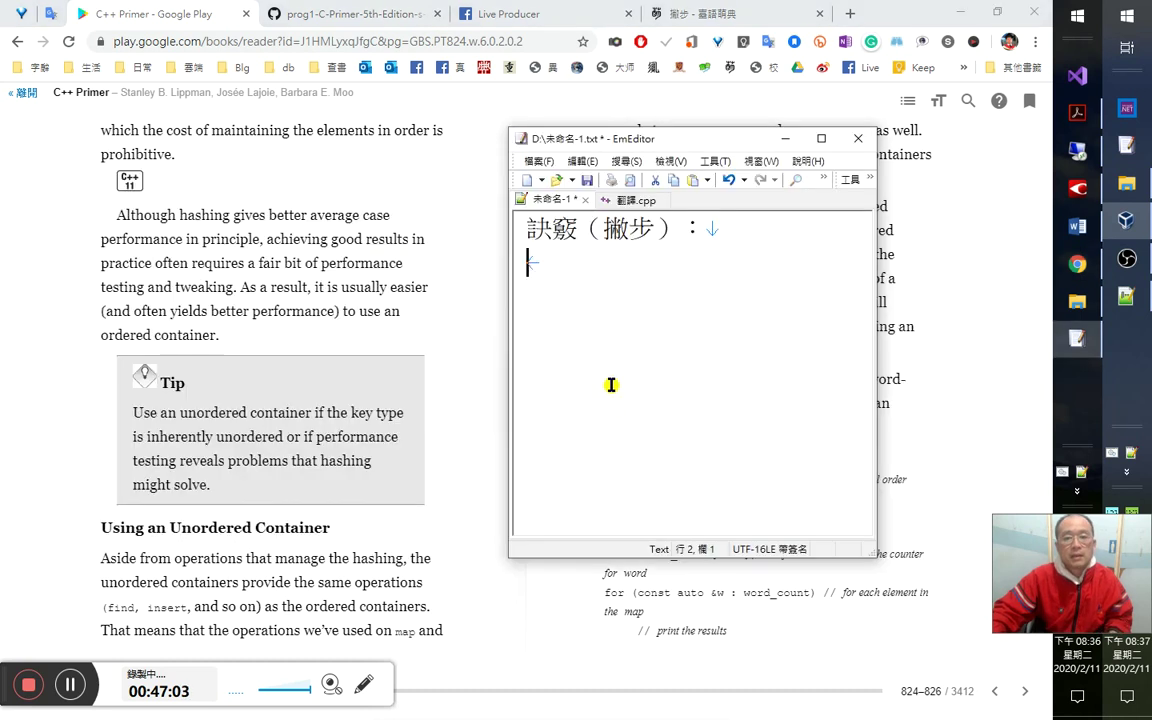
pyautogui.press('Escape')
pyautogui.write('只在（')
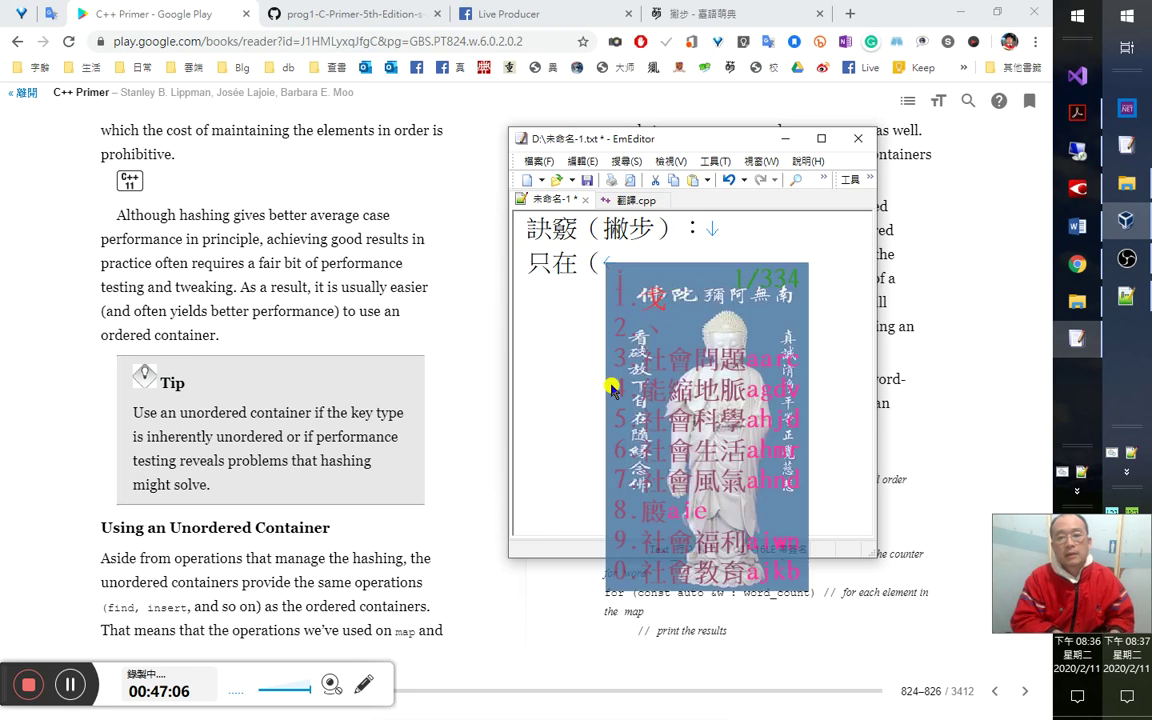
pyautogui.press('Escape')
pyautogui.write('i')
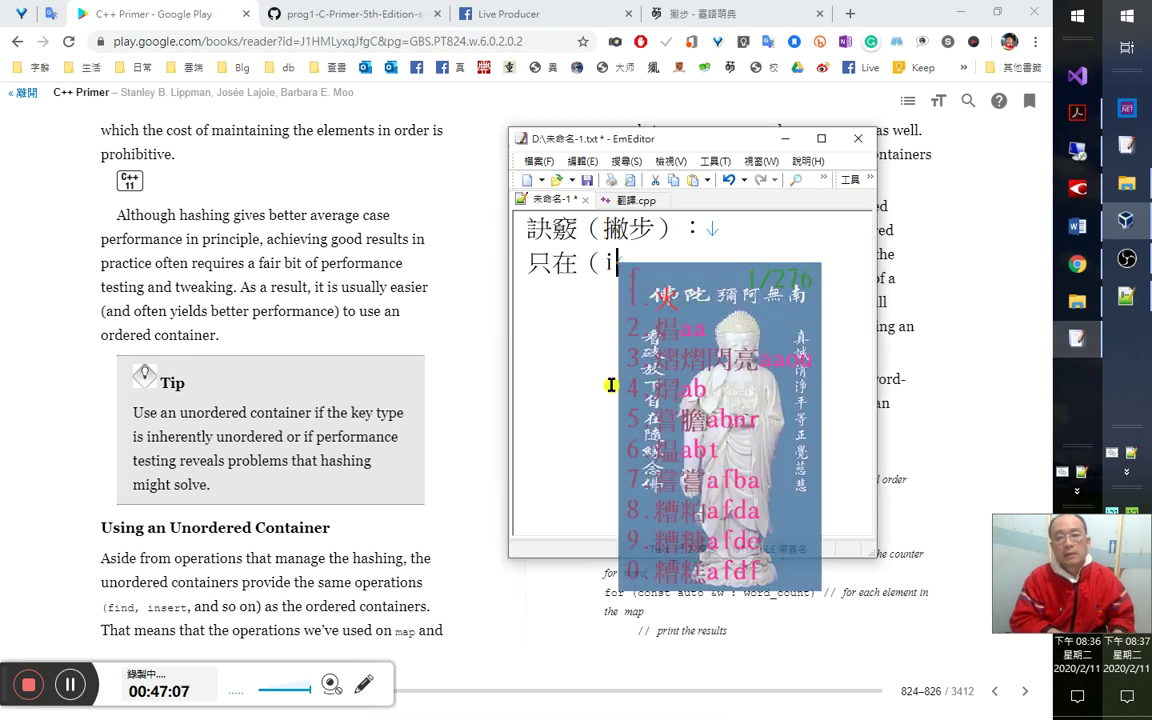
pyautogui.write('f)')
pyautogui.press('Return')
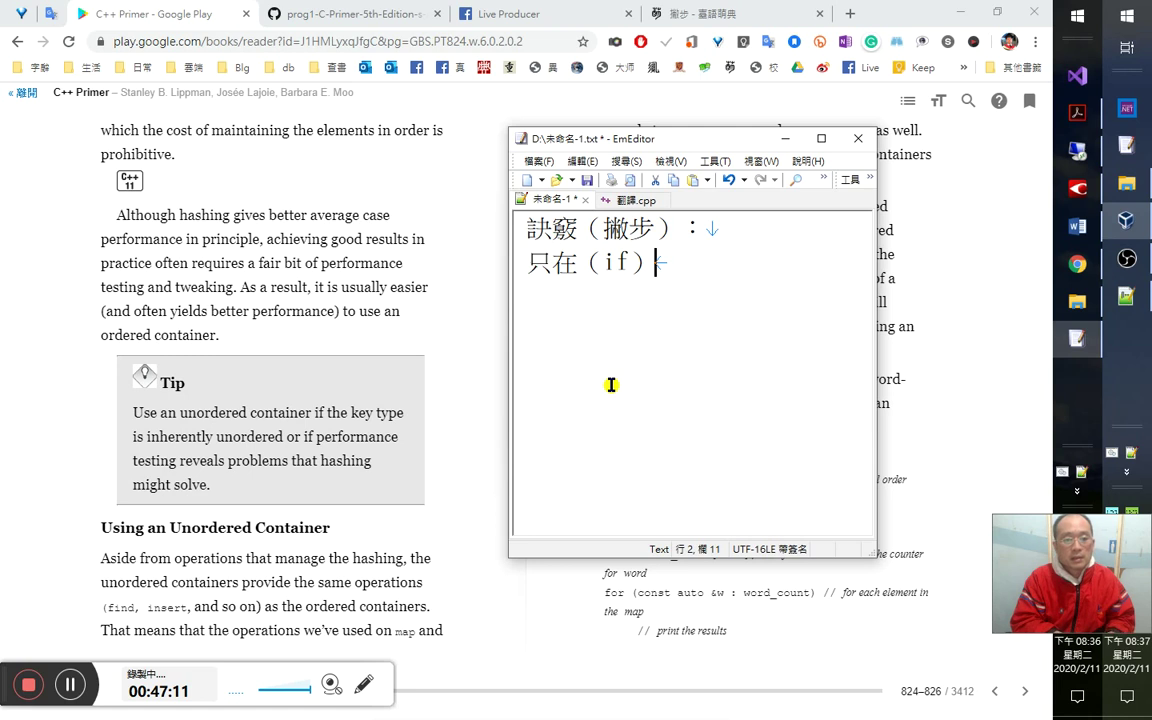
pyautogui.write('鍵值型別')
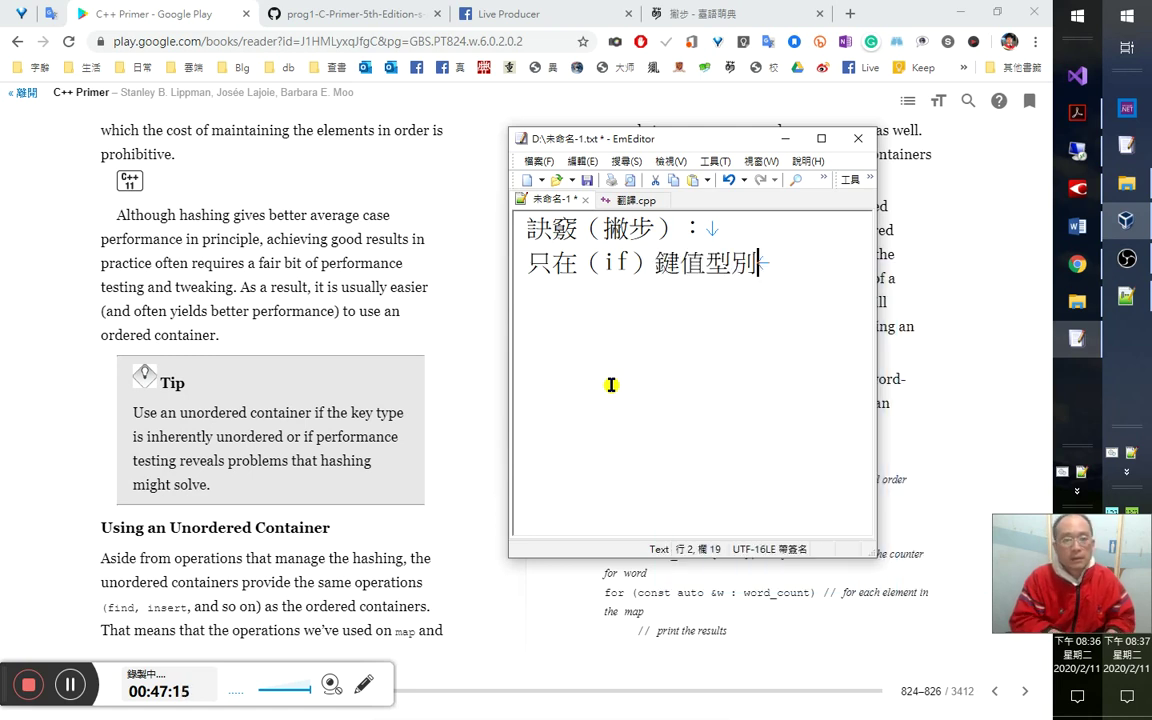
pyautogui.moveTo(284, 440); pyautogui.dragTo(143, 445)
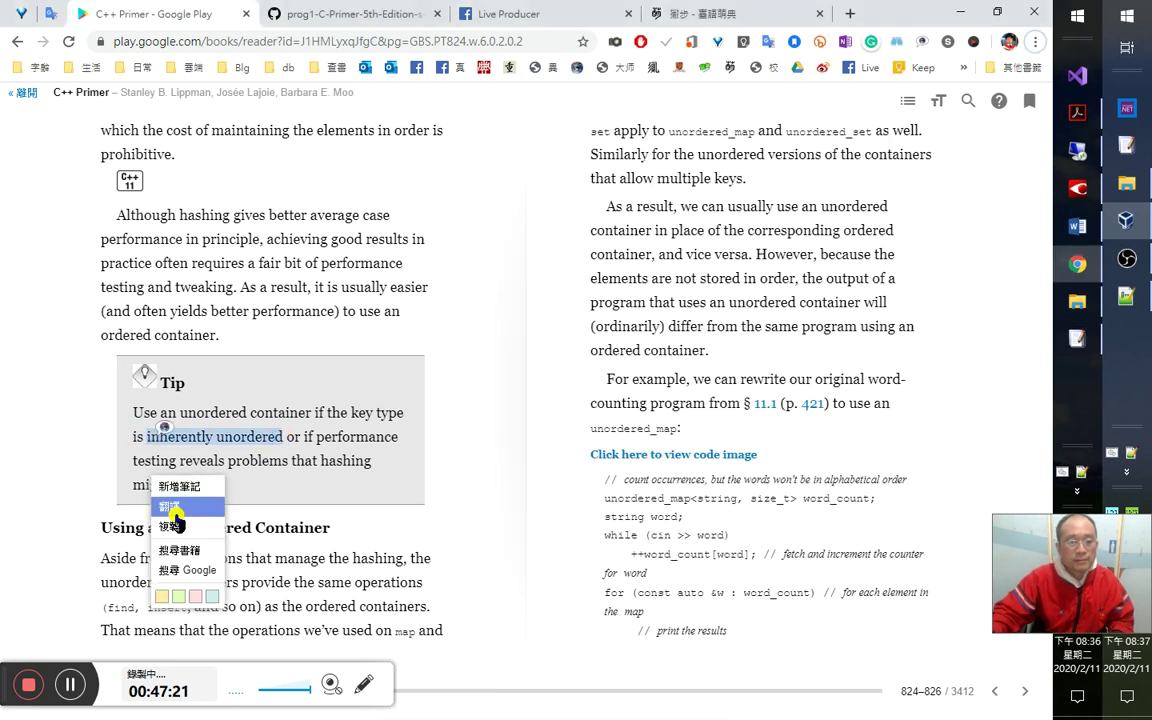
# Machine-translate 'inherently unordered' and append 是無法排序的， to line 2.
pyautogui.click(172, 506)
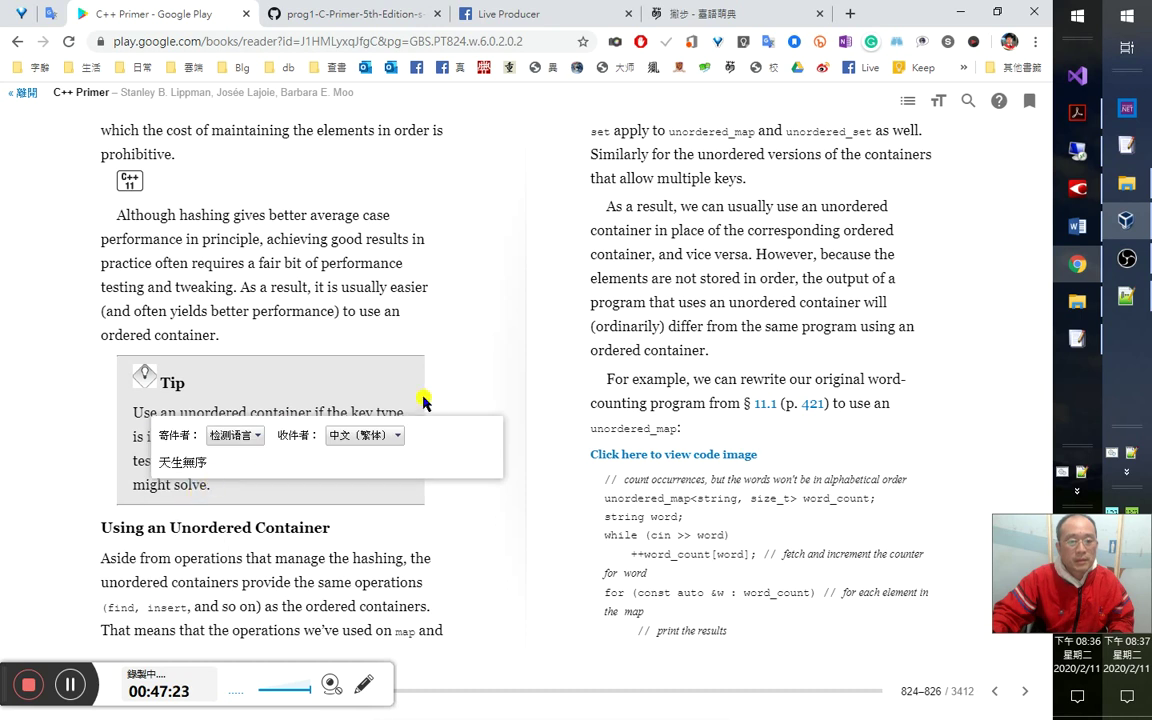
pyautogui.click(403, 353)
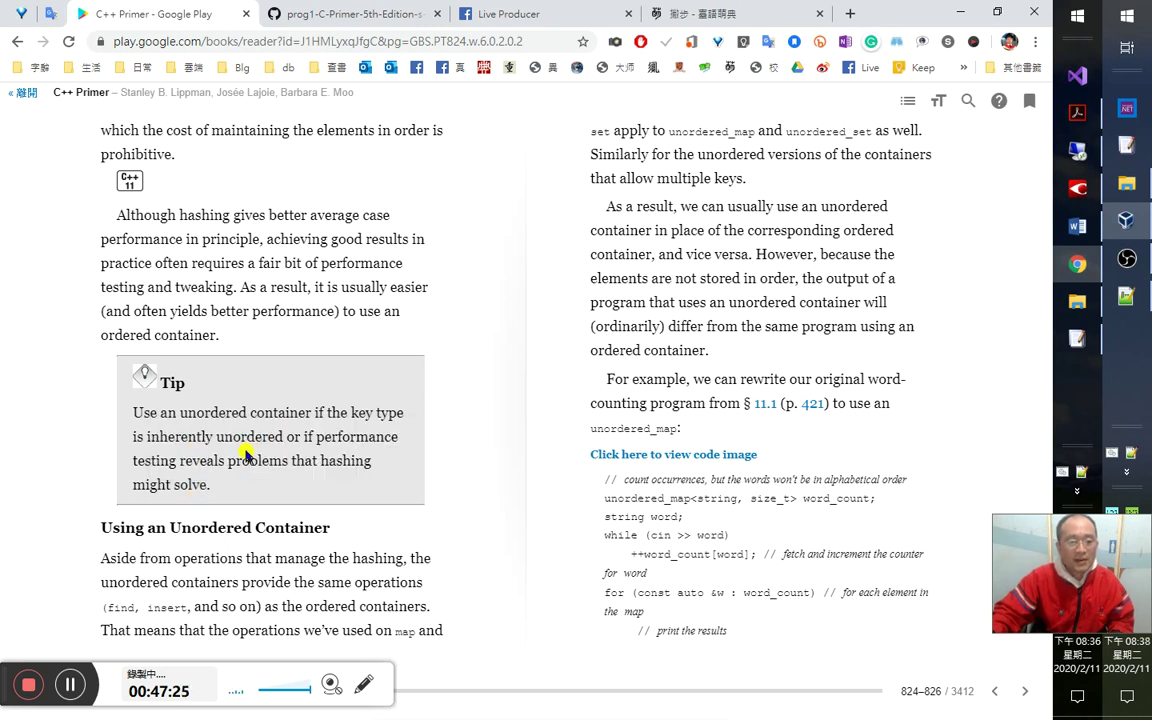
pyautogui.hotkey('alt', 'Tab')
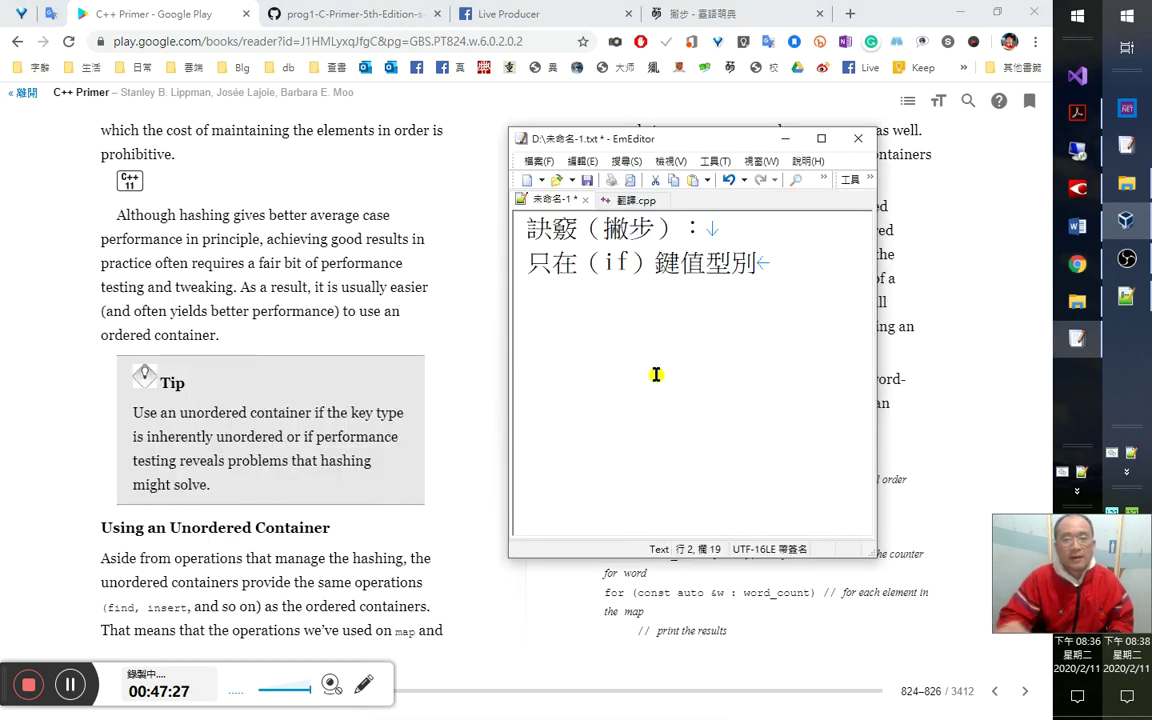
pyautogui.write('是無法')
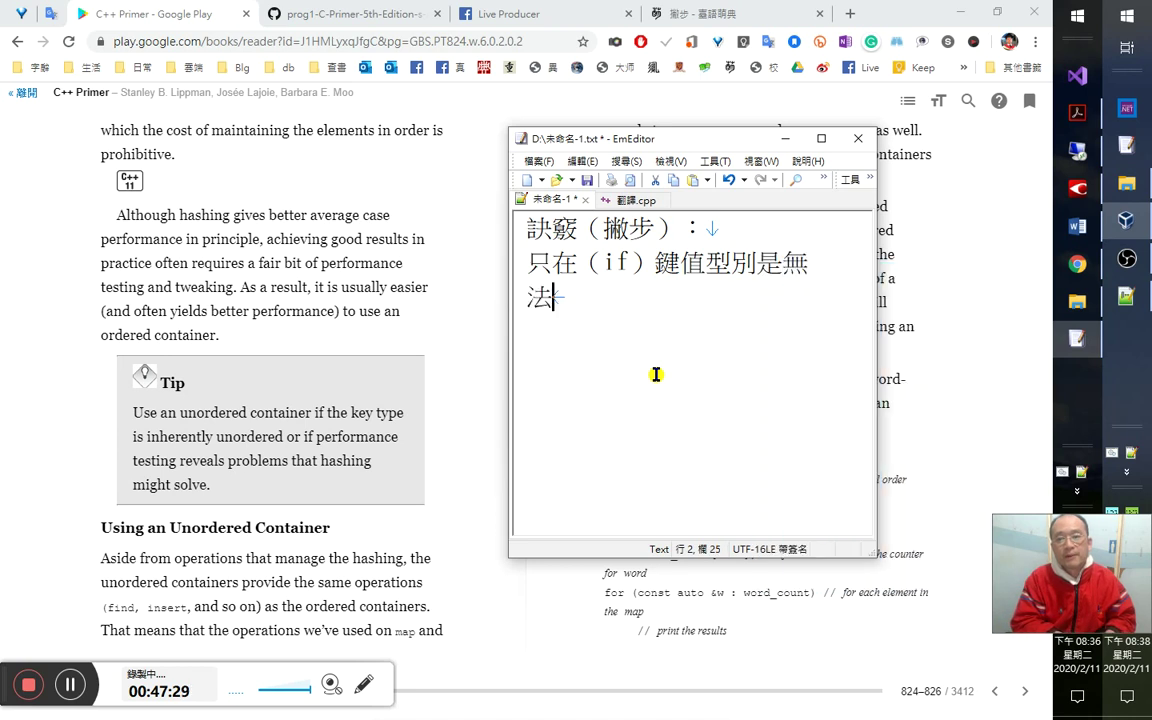
pyautogui.write('排')
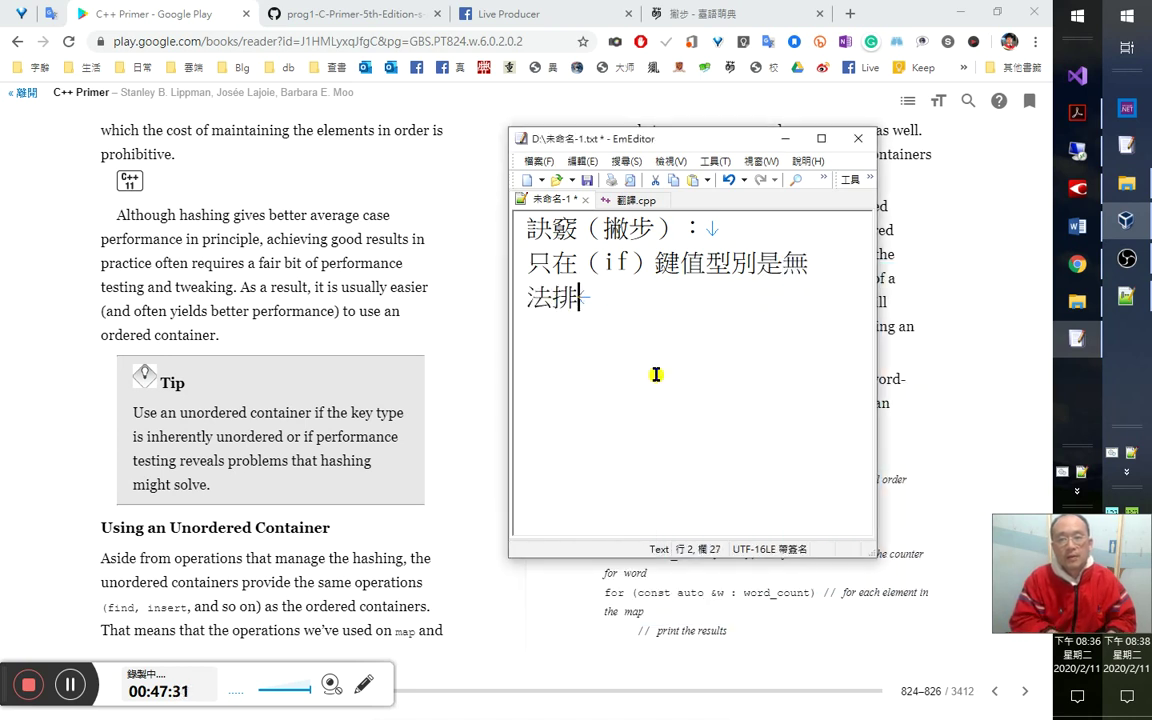
pyautogui.write('序的，')
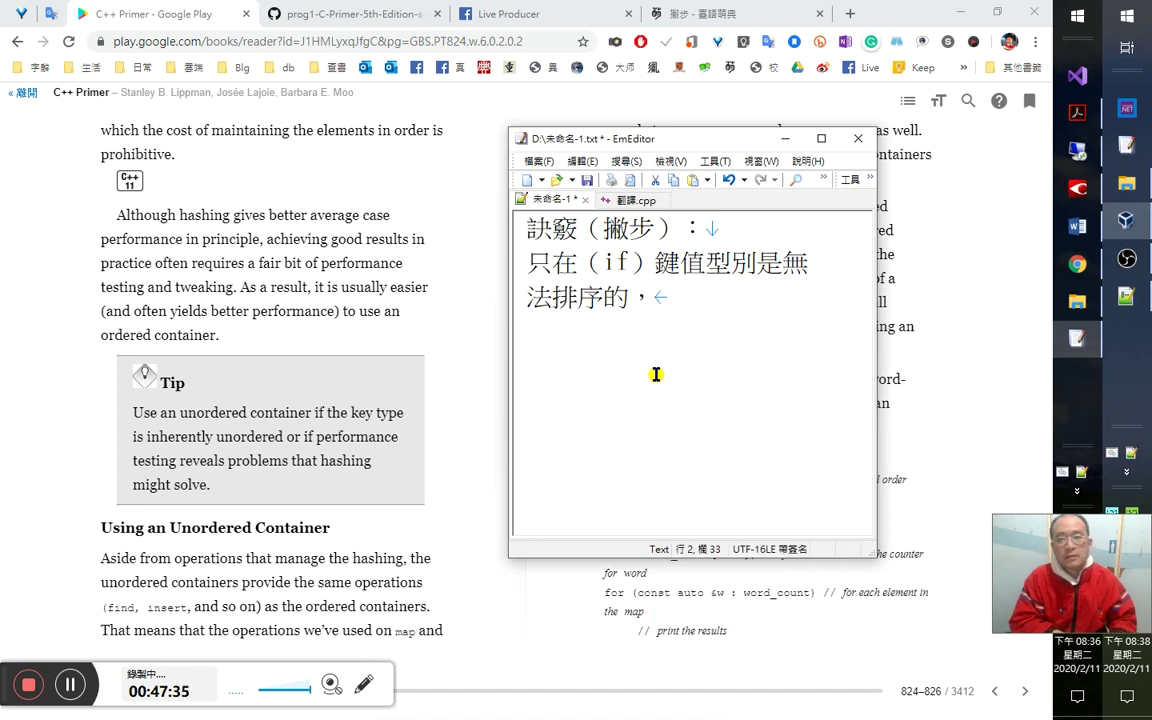
# Insert 以下兩種情況才使用無序容器： after （if）, with item 1.鍵值型別是無法排序的 and a 2. line.
pyautogui.hotkey('shift', 'Left')
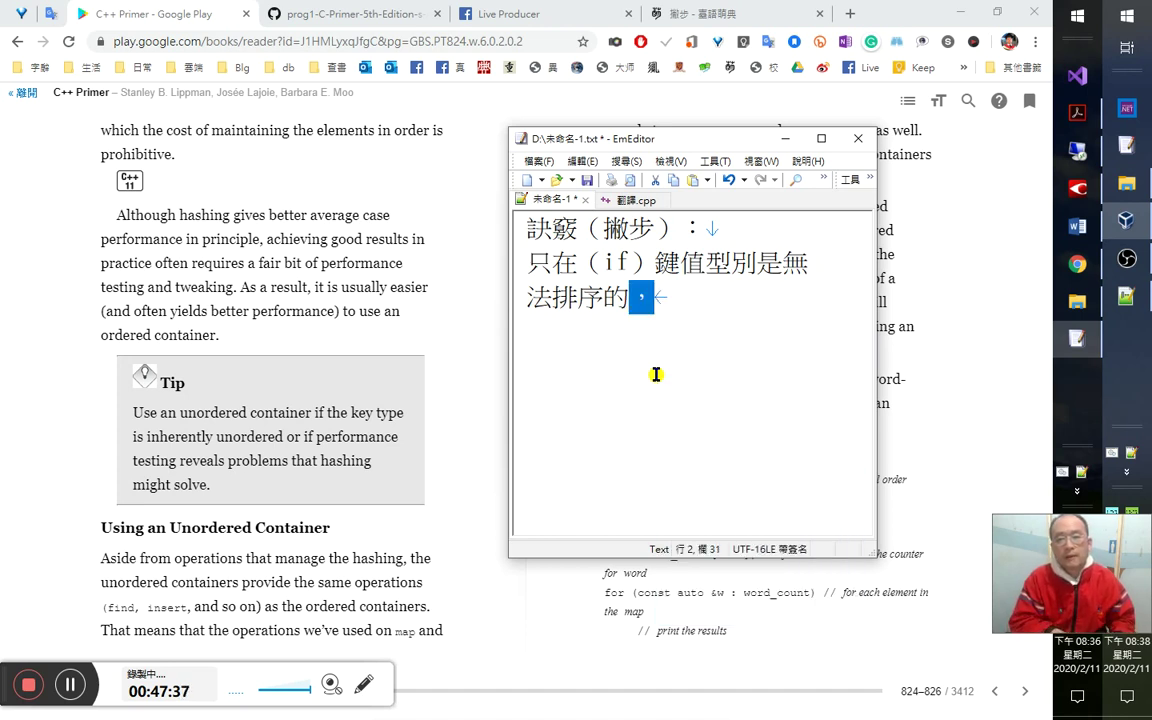
pyautogui.hotkey('ctrl', 'Left')
pyautogui.hotkey('ctrl', 'Left')
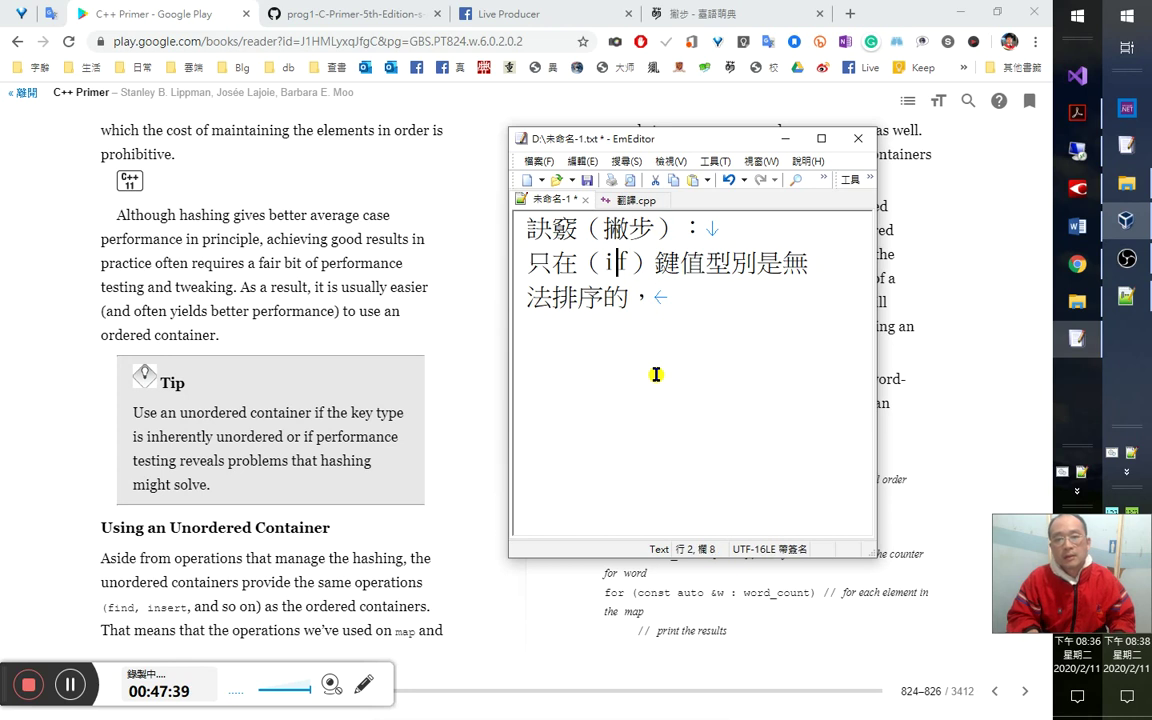
pyautogui.press('Right')
pyautogui.press('Right')
pyautogui.write('以下')
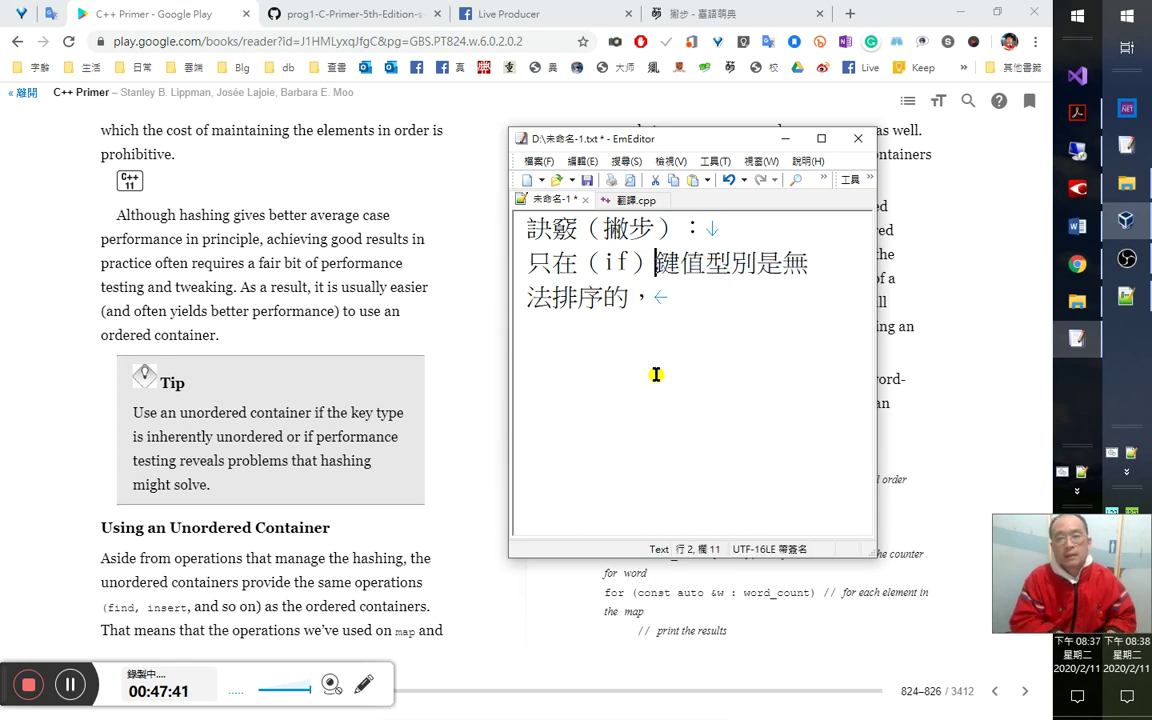
pyautogui.write('兩種')
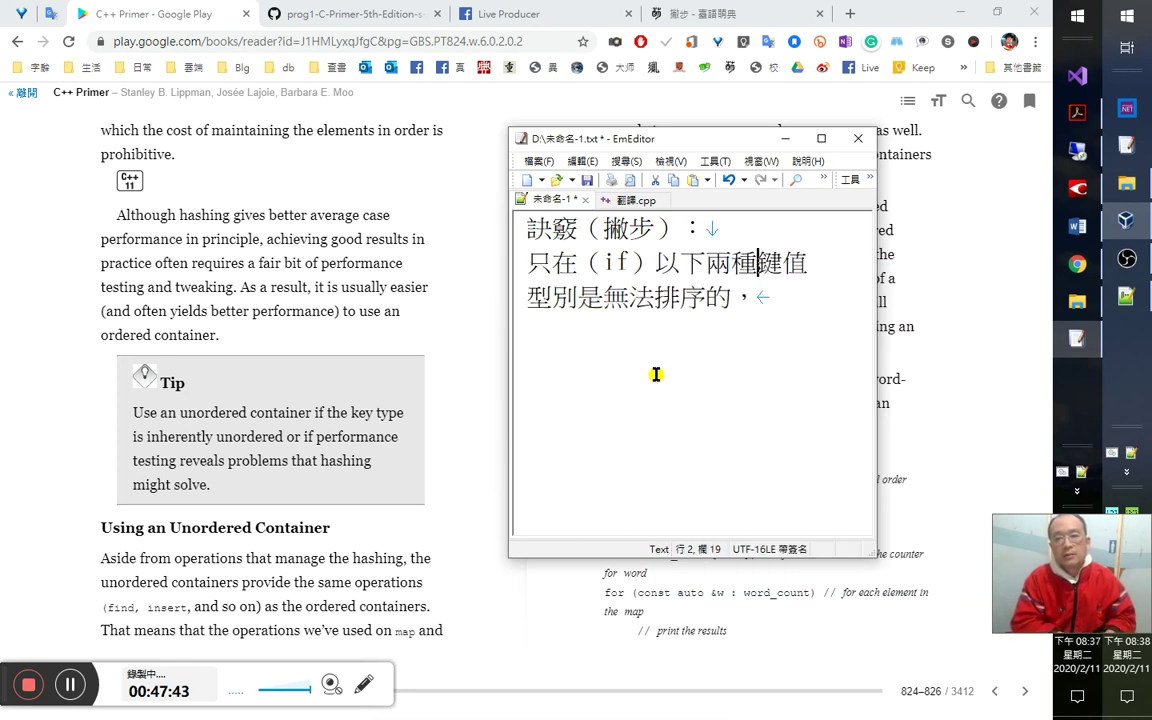
pyautogui.write('情況才')
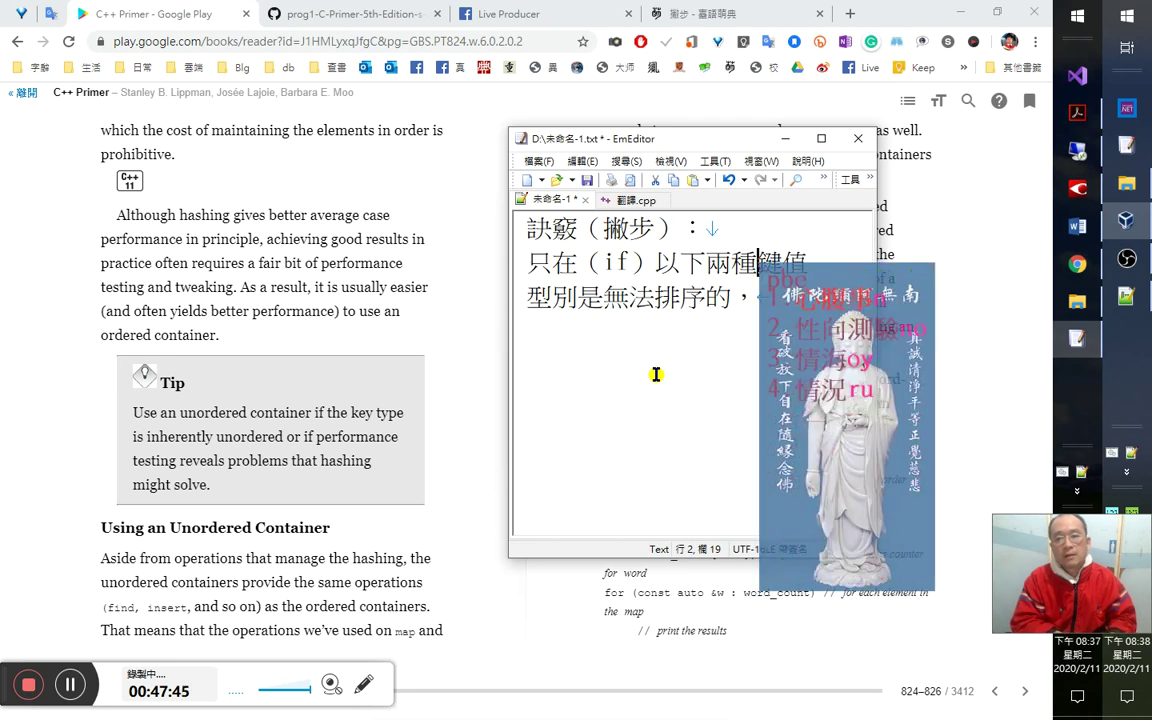
pyautogui.write('使用')
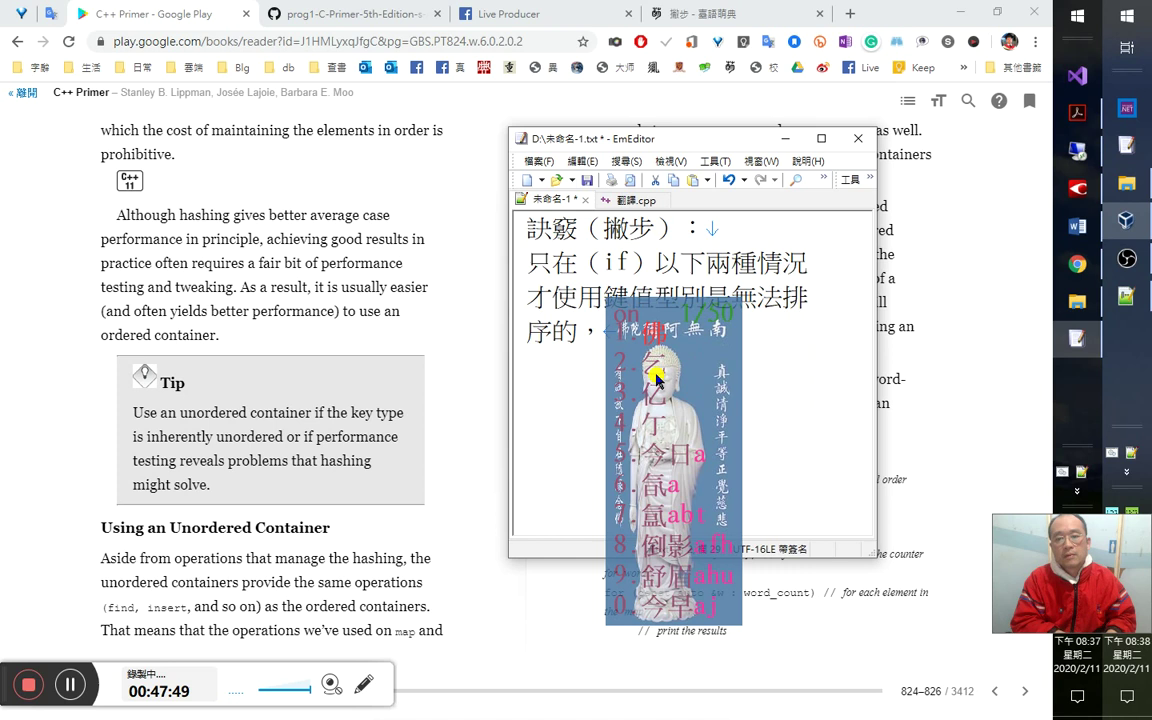
pyautogui.write('無序容器：')
pyautogui.press('Return')
pyautogui.write('1.鍵值型別是無法排序的')
pyautogui.press('Return')
pyautogui.write('2.，')
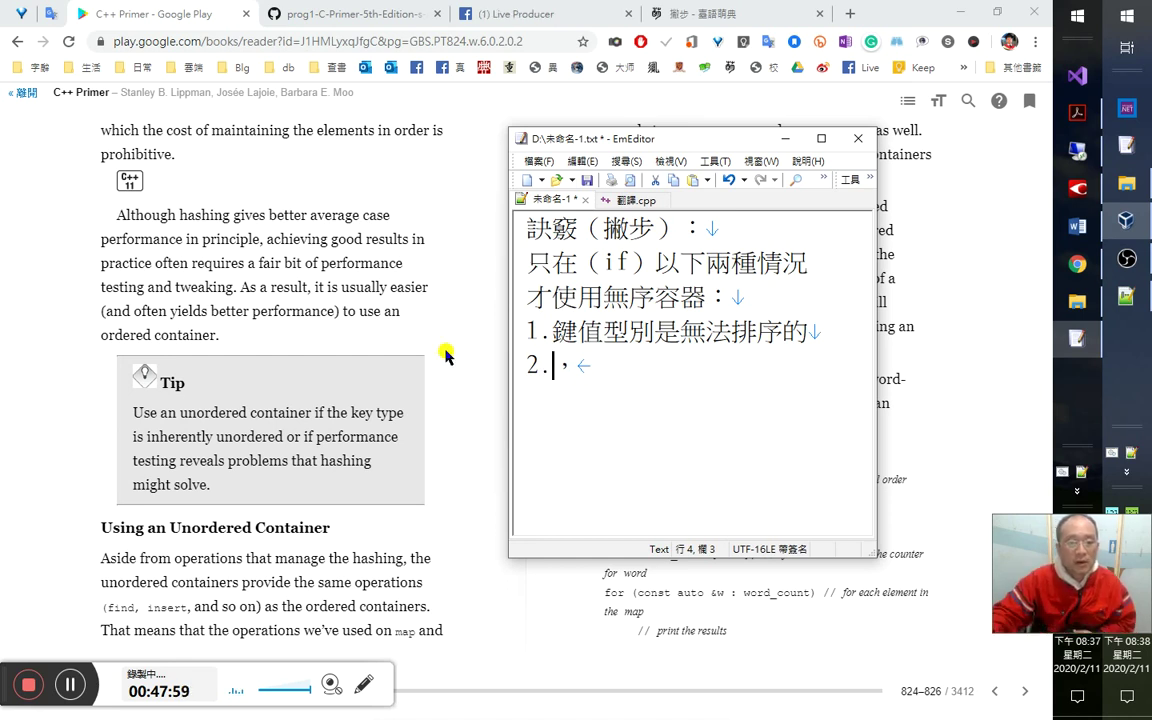
# Look up the words 'reveals' and 'that' in the book's Tip.
pyautogui.click(307, 430)
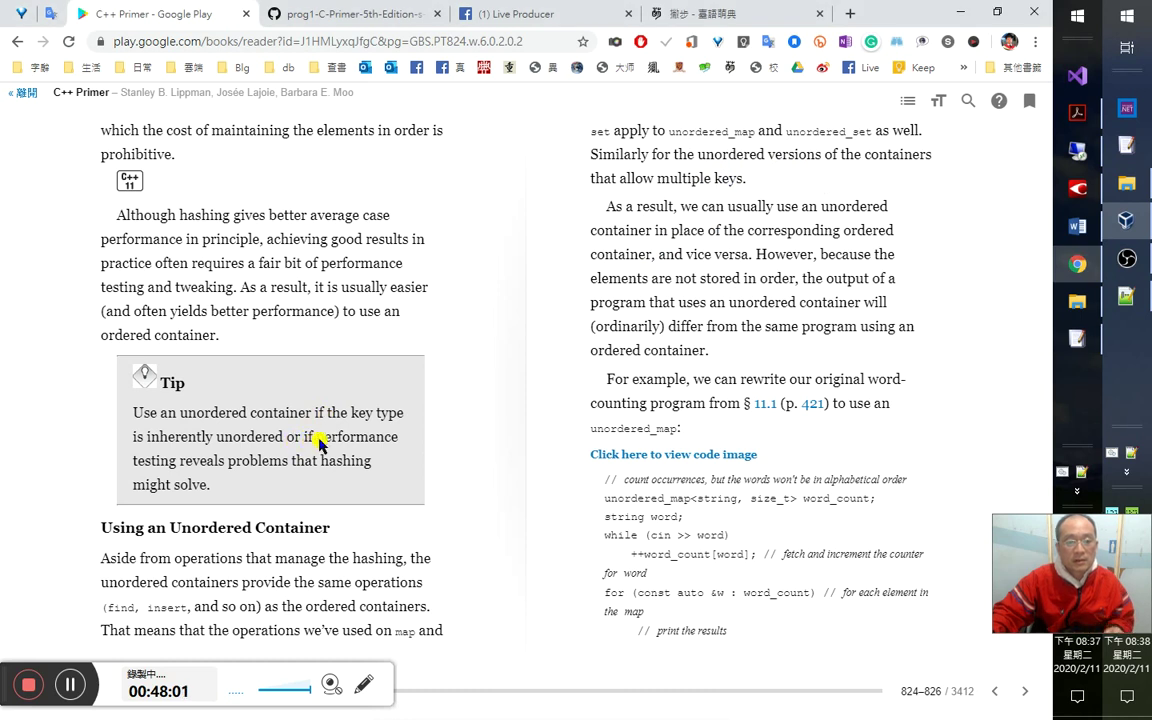
pyautogui.hotkey('alt', 'Tab')
pyautogui.click(404, 450)
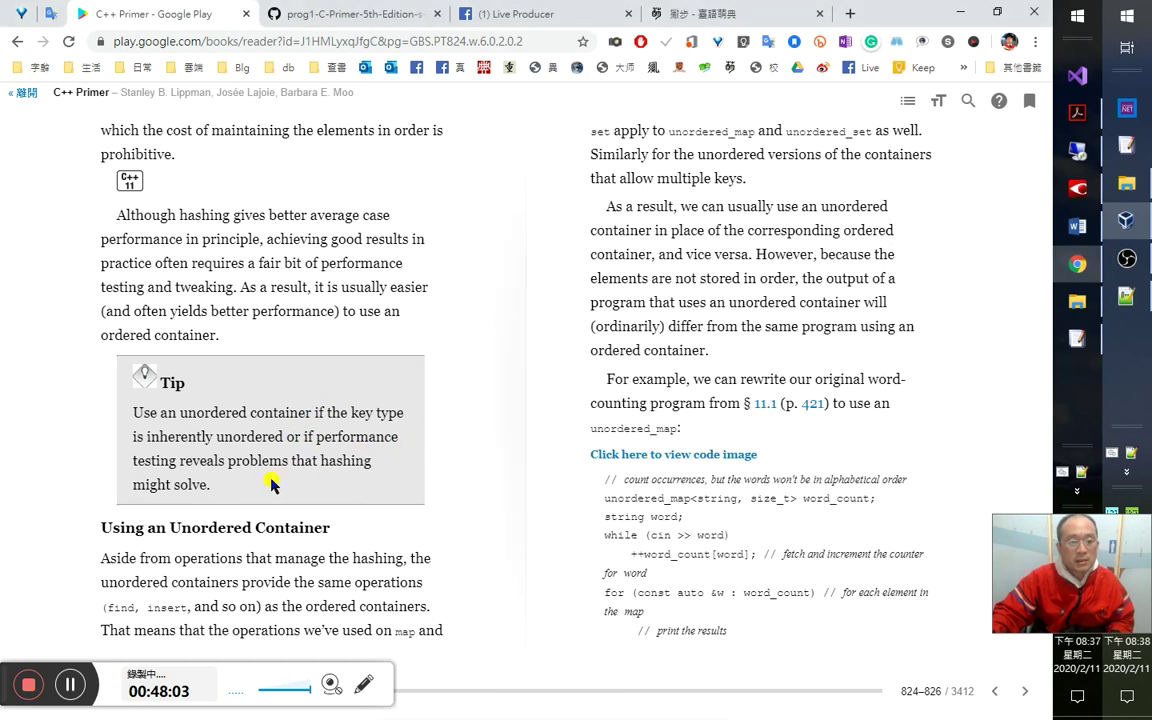
pyautogui.doubleClick(200, 461)
pyautogui.doubleClick(308, 461)
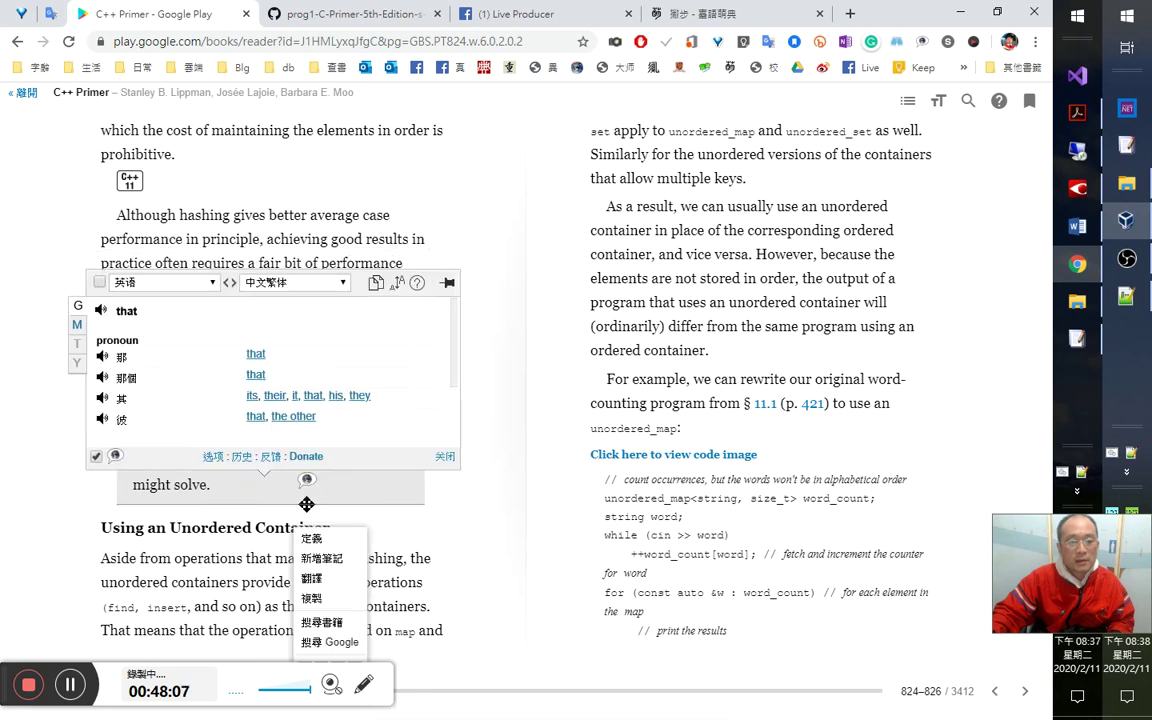
pyautogui.click(447, 460)
# Copy the Chinese machine translation of the whole Tip paragraph.
pyautogui.moveTo(312, 437); pyautogui.dragTo(398, 438)
pyautogui.moveTo(330, 468); pyautogui.dragTo(326, 492)
pyautogui.moveTo(214, 485)
pyautogui.mouseDown()
pyautogui.moveTo(134, 411)
pyautogui.moveTo(143, 425)
pyautogui.mouseUp()
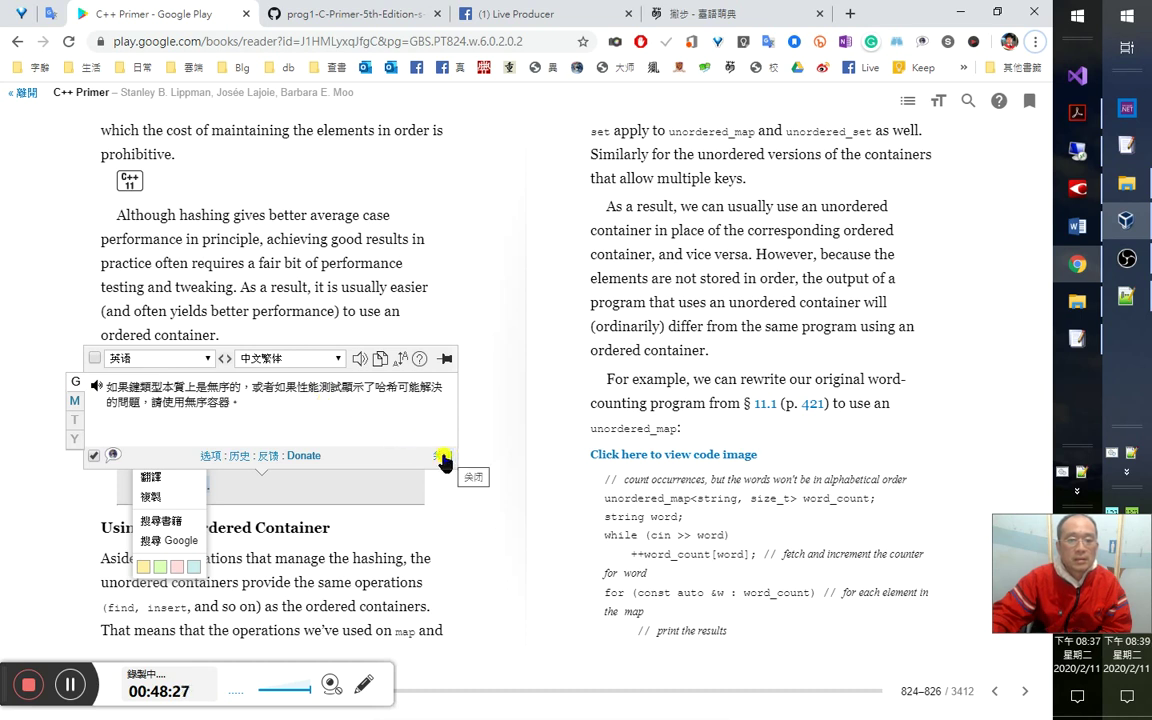
pyautogui.click(380, 362)
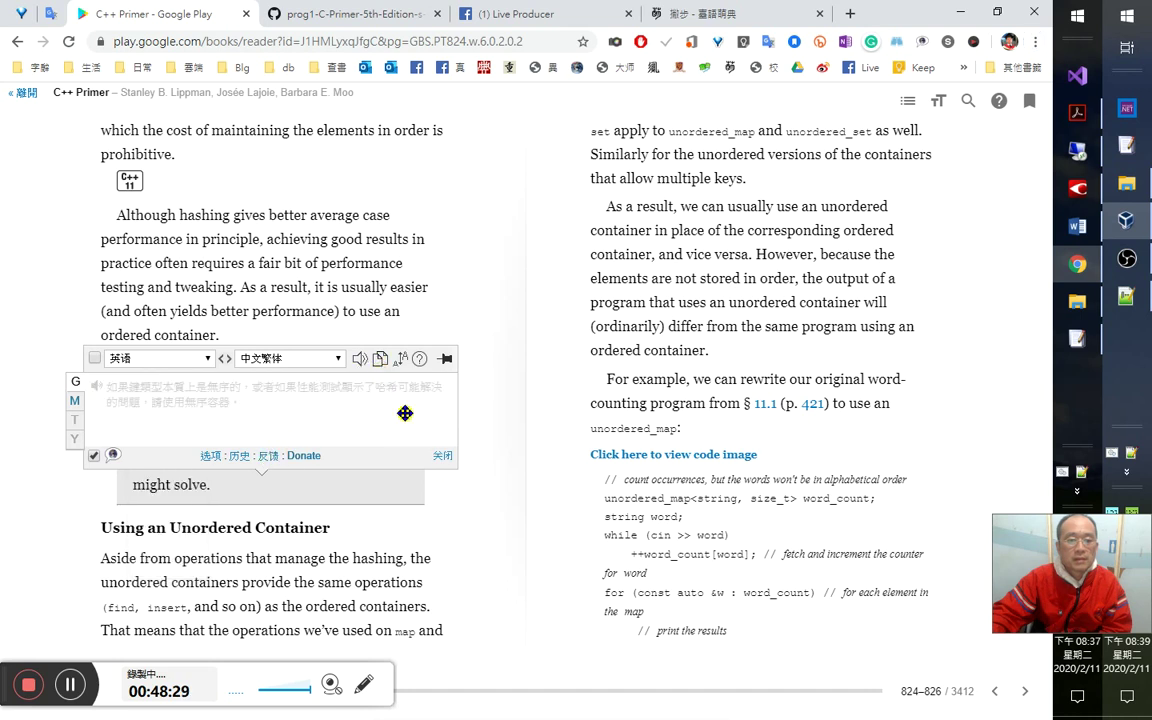
pyautogui.click(442, 456)
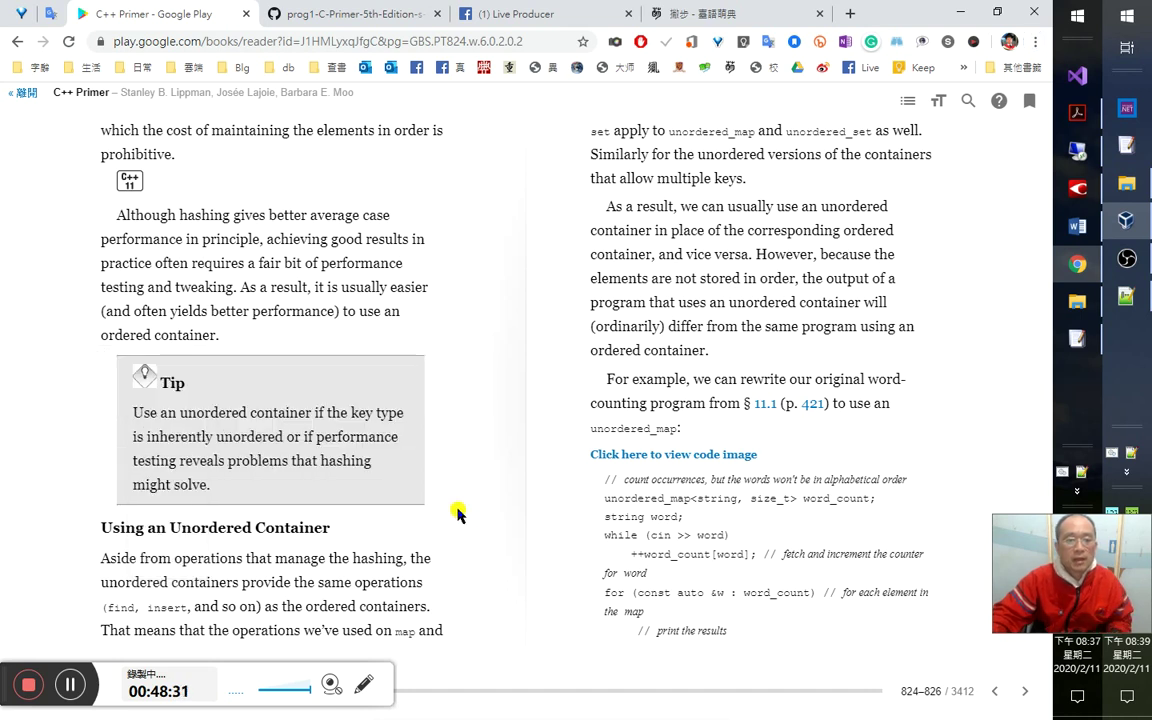
pyautogui.hotkey('alt', 'Tab')
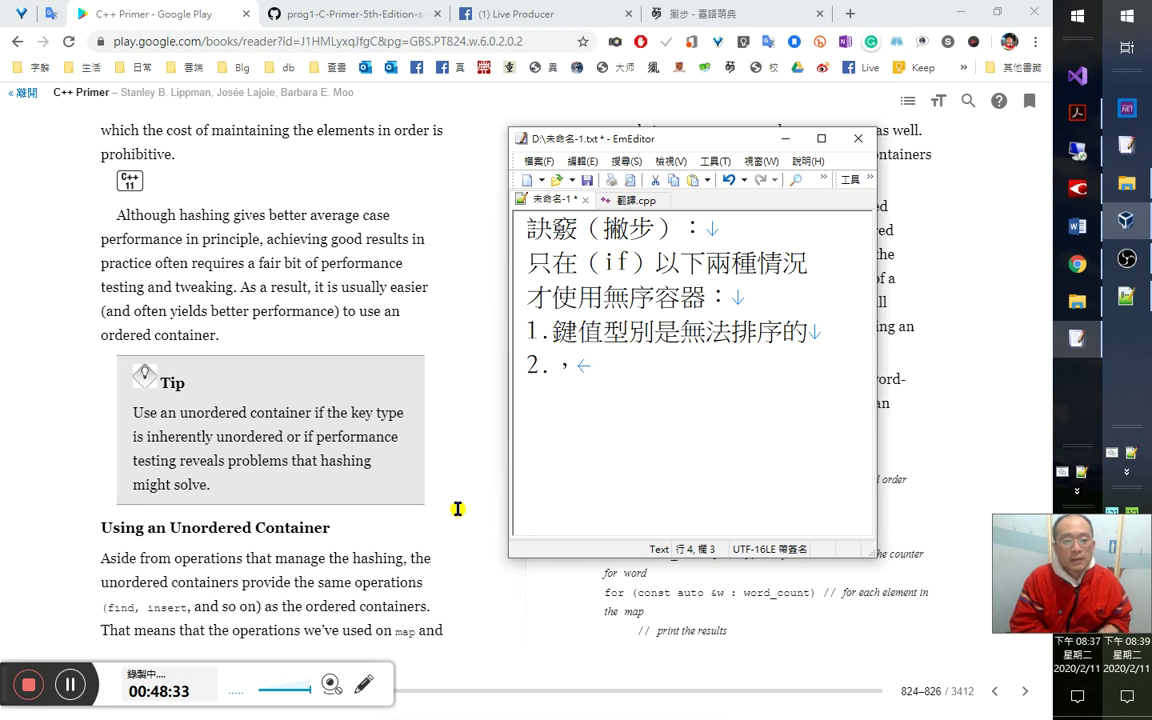
# Paste the Tip translation into item 2 and remove its leading 如果.
pyautogui.press('Return')
pyautogui.press('Return')
pyautogui.hotkey('ctrl', 'v')
pyautogui.press('Up')
pyautogui.press('Up')
pyautogui.press('Up')
pyautogui.press('Up')
pyautogui.press('Up')
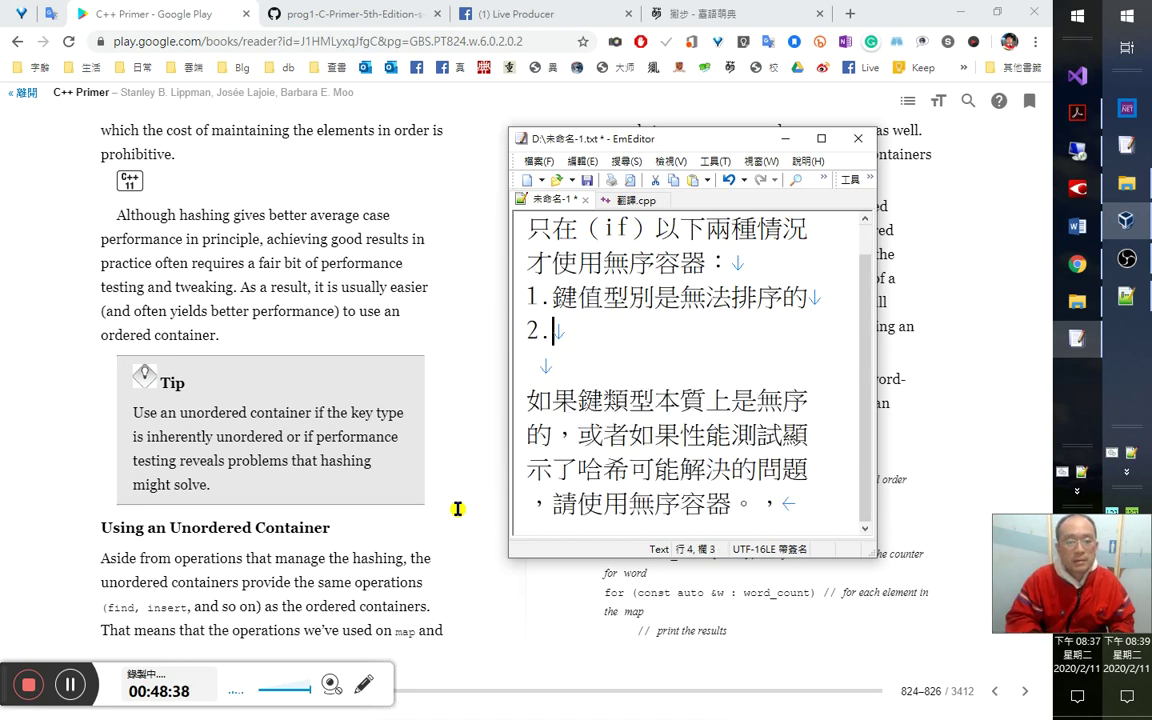
pyautogui.hotkey('shift', 'Right')
pyautogui.hotkey('shift', 'Right')
pyautogui.hotkey('shift', 'Right')
pyautogui.hotkey('shift', 'Right')
pyautogui.hotkey('shift', 'Right')
pyautogui.hotkey('shift', 'Right')
pyautogui.hotkey('shift', 'Right')
pyautogui.hotkey('shift', 'Right')
pyautogui.hotkey('shift', 'Right')
pyautogui.hotkey('shift', 'Right')
pyautogui.hotkey('shift', 'Right')
pyautogui.hotkey('shift', 'Right')
pyautogui.hotkey('shift', 'Right')
pyautogui.hotkey('shift', 'Right')
pyautogui.hotkey('shift', 'Right')
pyautogui.hotkey('shift', 'Right')
pyautogui.hotkey('shift', 'Right')
pyautogui.hotkey('shift', 'Right')
pyautogui.hotkey('shift', 'Right')
pyautogui.hotkey('shift', 'Right')
pyautogui.hotkey('shift', 'Left')
pyautogui.hotkey('shift', 'Left')
pyautogui.hotkey('shift', 'Left')
pyautogui.hotkey('shift', 'Left')
pyautogui.press('Delete')
pyautogui.hotkey('shift', 'Right')
pyautogui.hotkey('shift', 'Right')
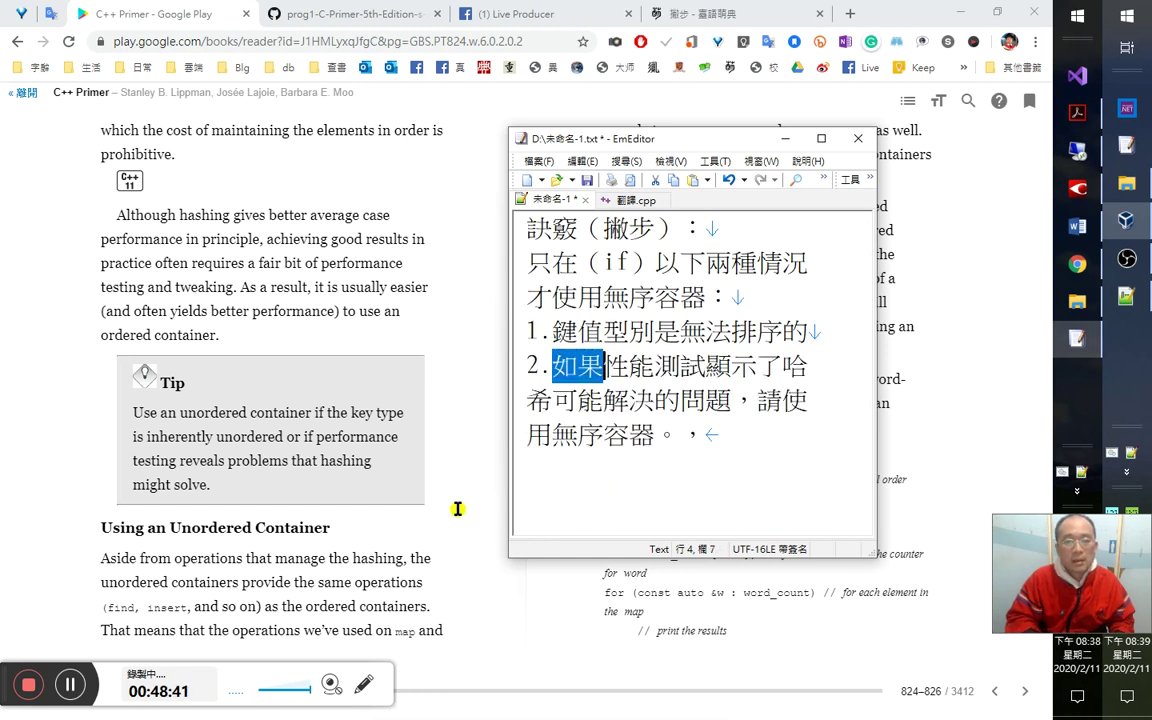
pyautogui.press('Delete')
pyautogui.press('Right')
pyautogui.press('Right')
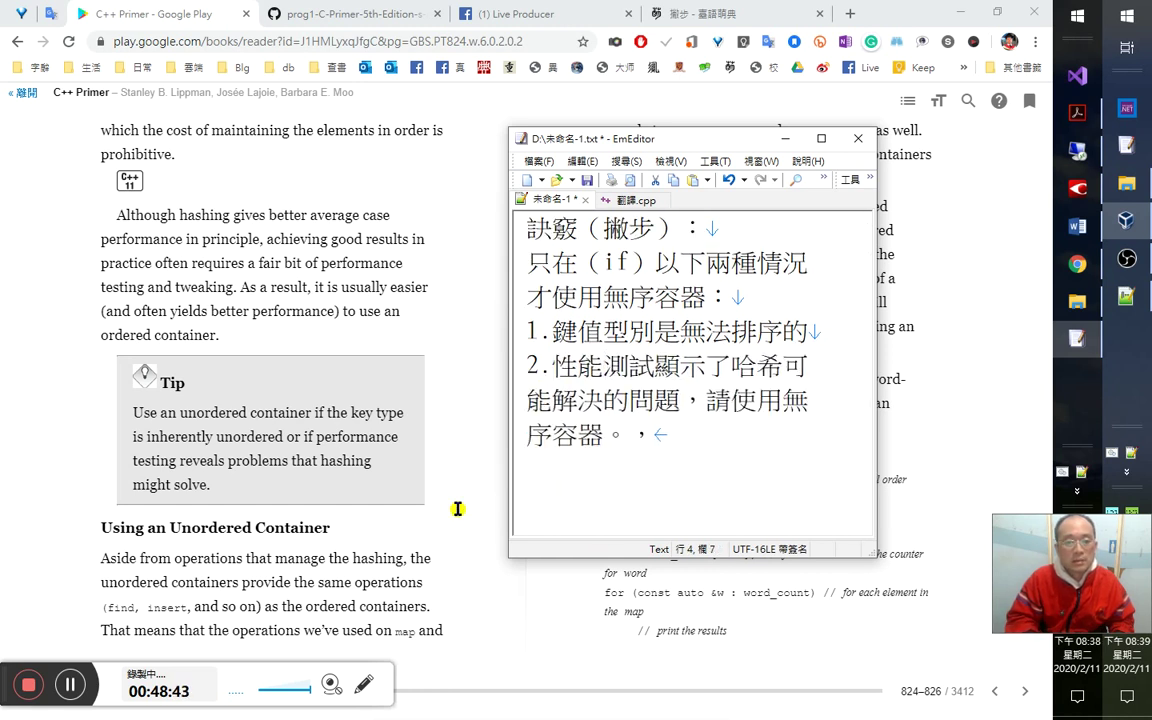
pyautogui.press('Right')
pyautogui.press('Right')
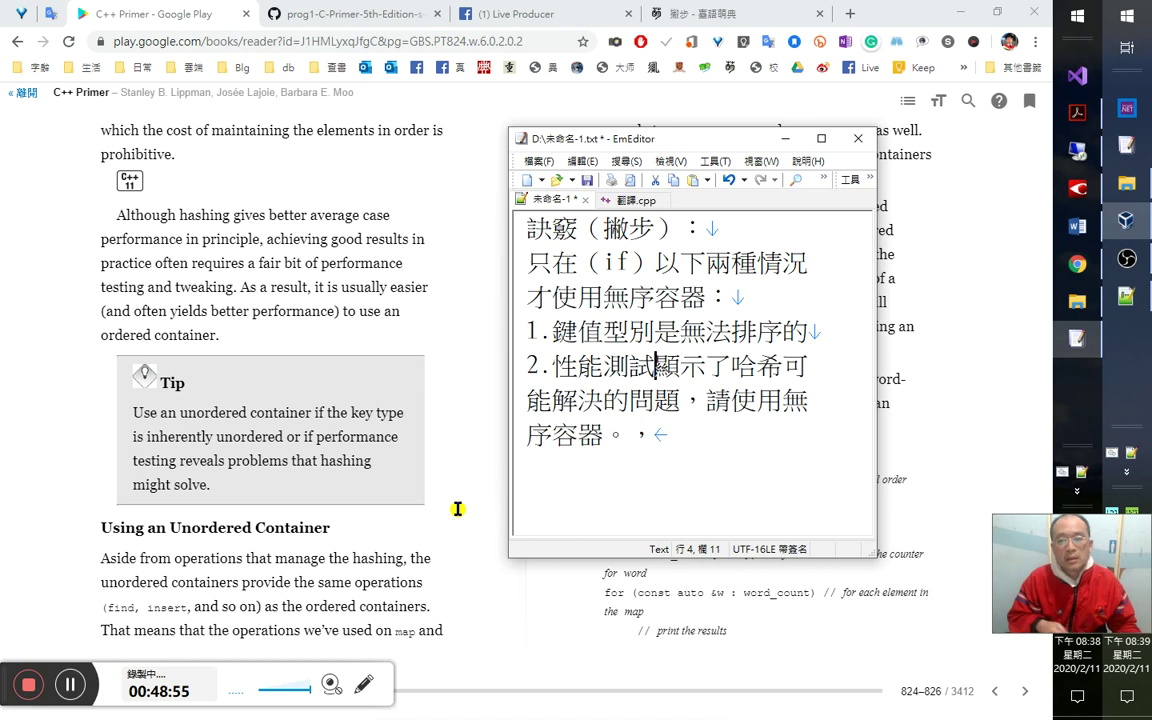
# Replace 顯示了哈希可能解決的 with 反應的 and 是雜湊足以應付的 in item 2.
pyautogui.hotkey('shift', 'Right')
pyautogui.hotkey('shift', 'Right')
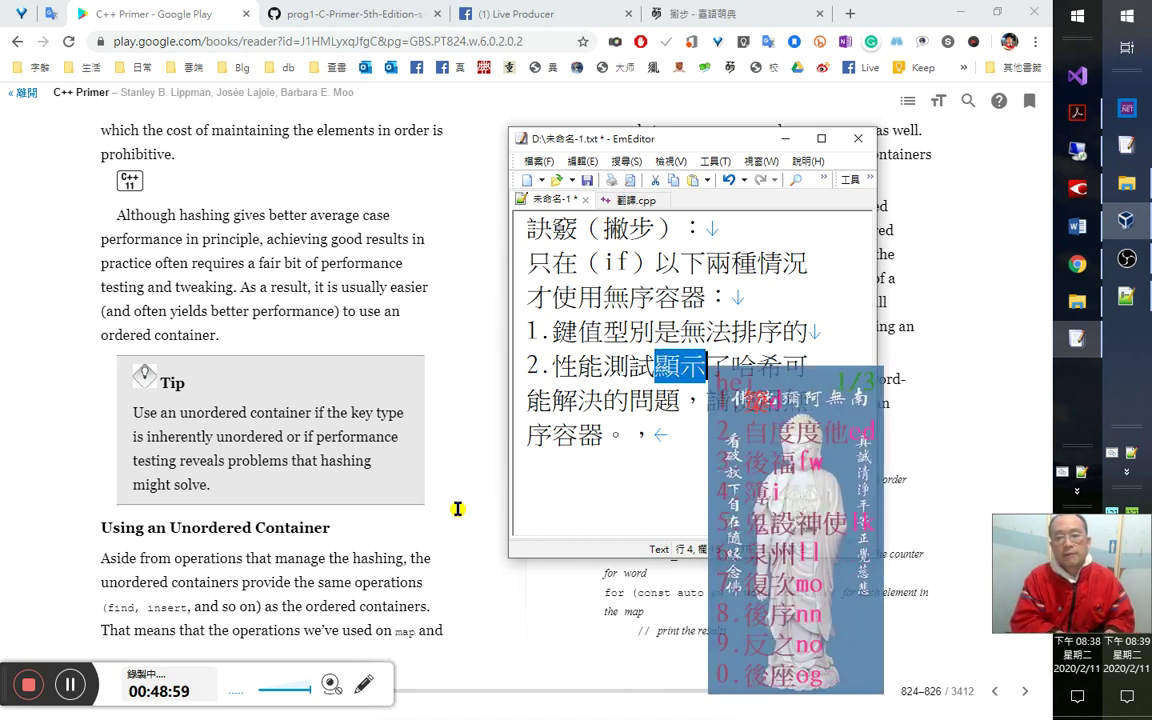
pyautogui.write('反應的')
pyautogui.hotkey('shift', 'Down')
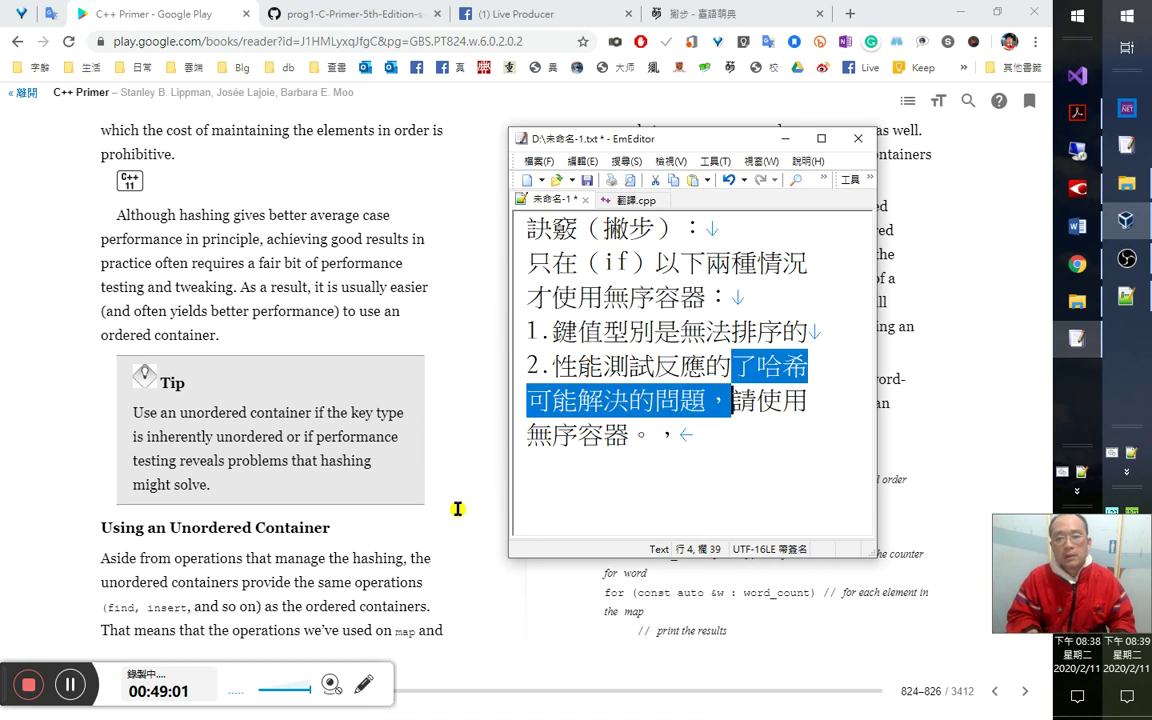
pyautogui.hotkey('shift', 'Left')
pyautogui.hotkey('shift', 'Left')
pyautogui.hotkey('shift', 'Left')
pyautogui.press('Delete')
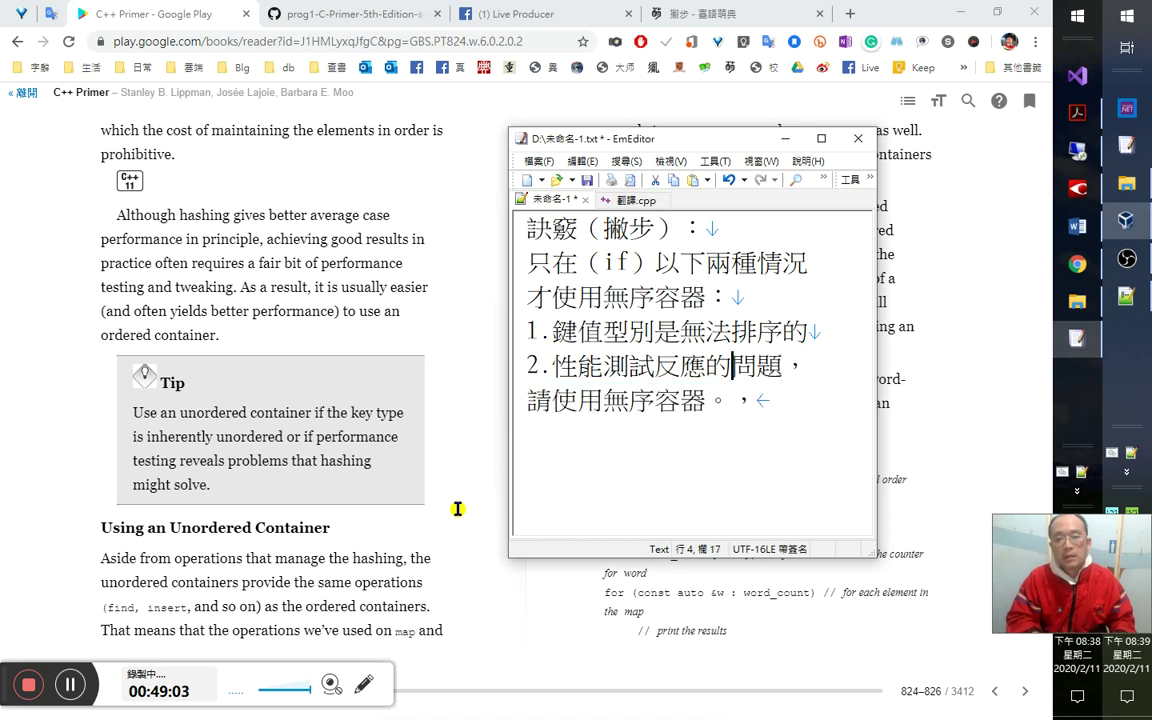
pyautogui.press('Right')
pyautogui.write('是')
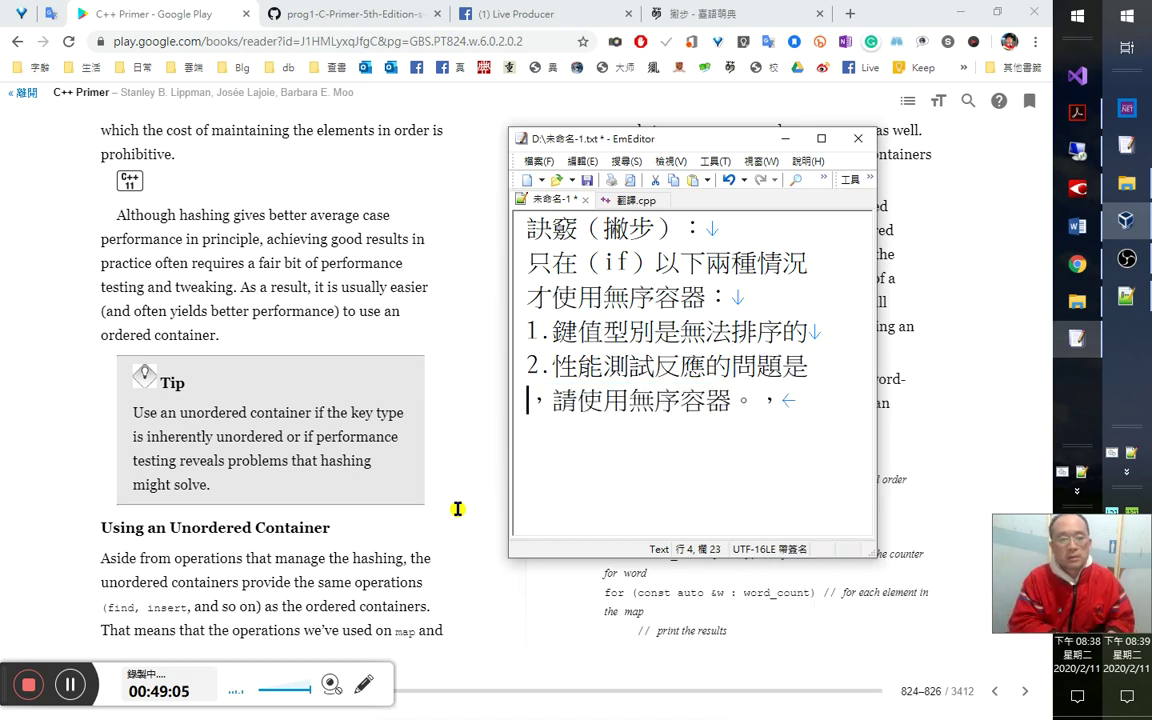
pyautogui.write('hashing')
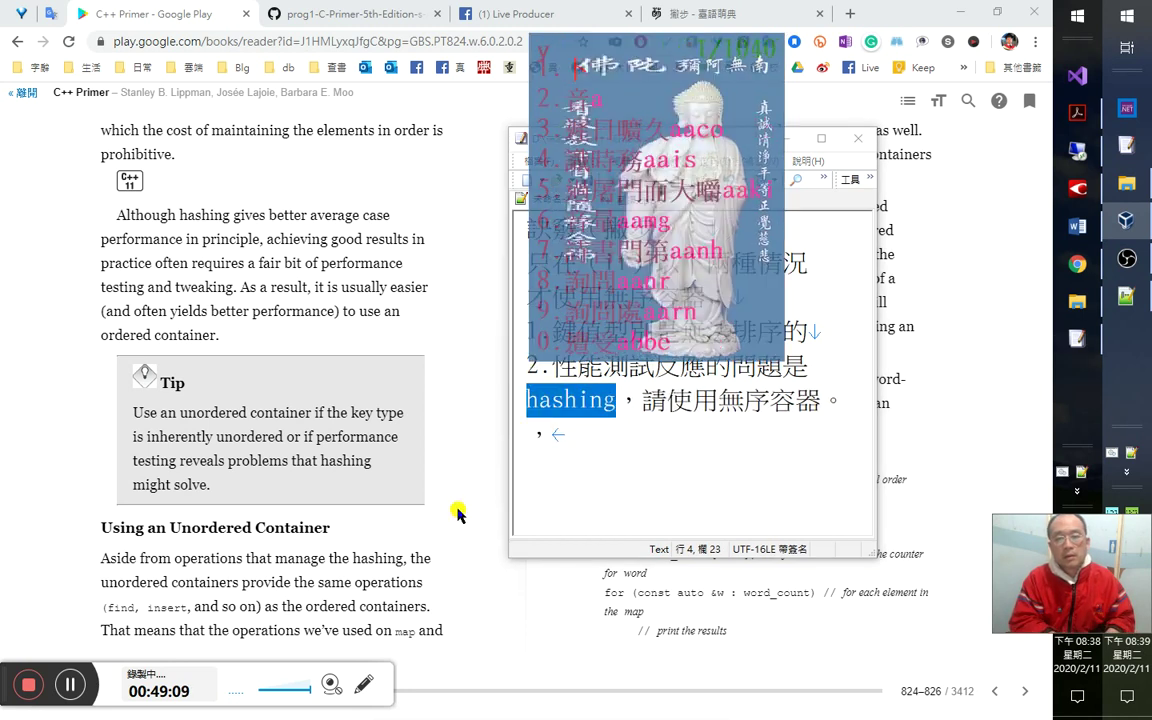
pyautogui.press('space')
pyautogui.write('足以')
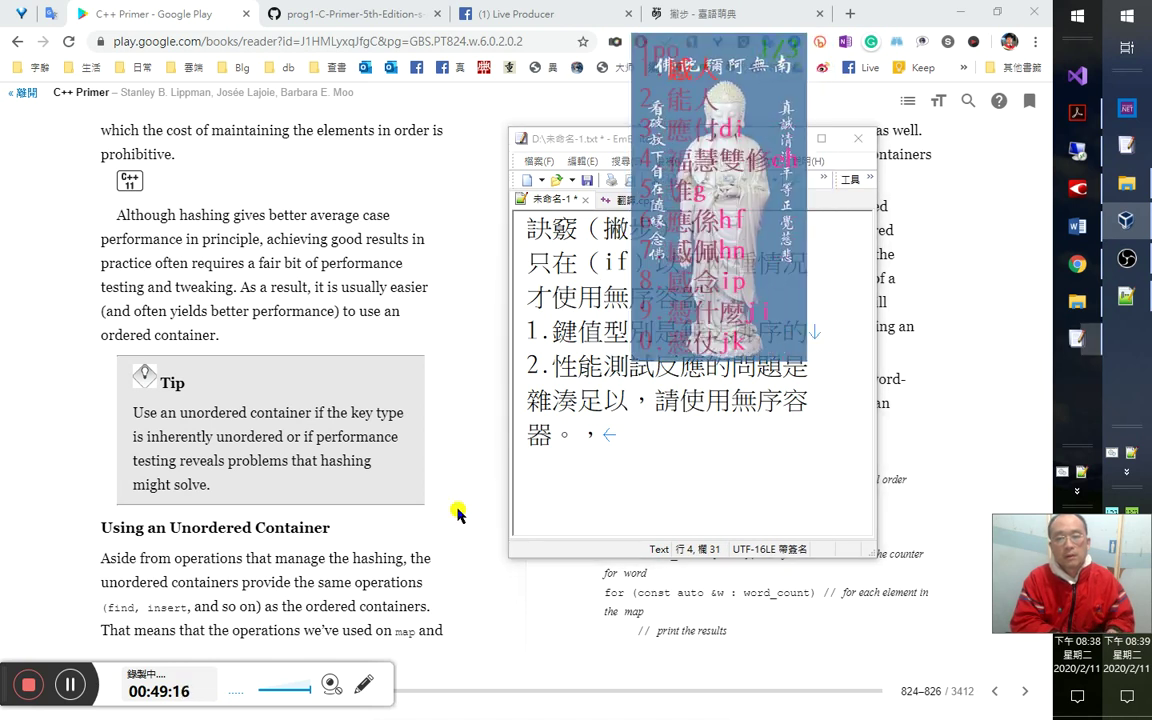
pyautogui.write('應付的')
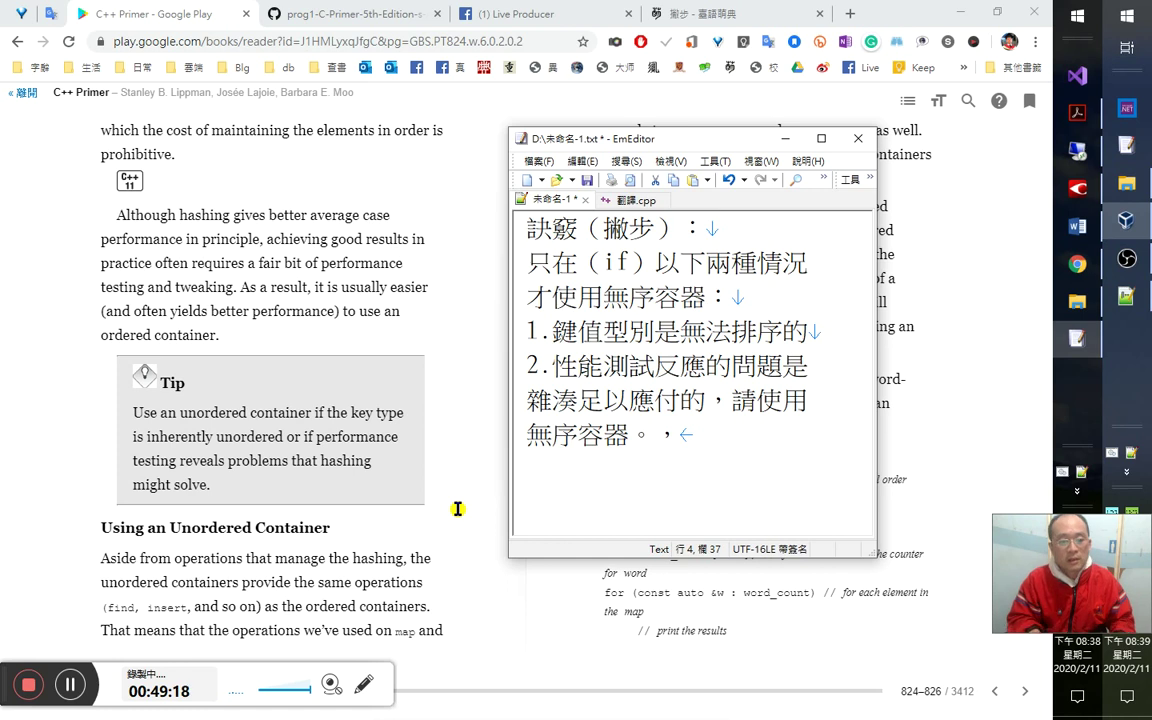
pyautogui.hotkey('ctrl', 'shift', 'End')
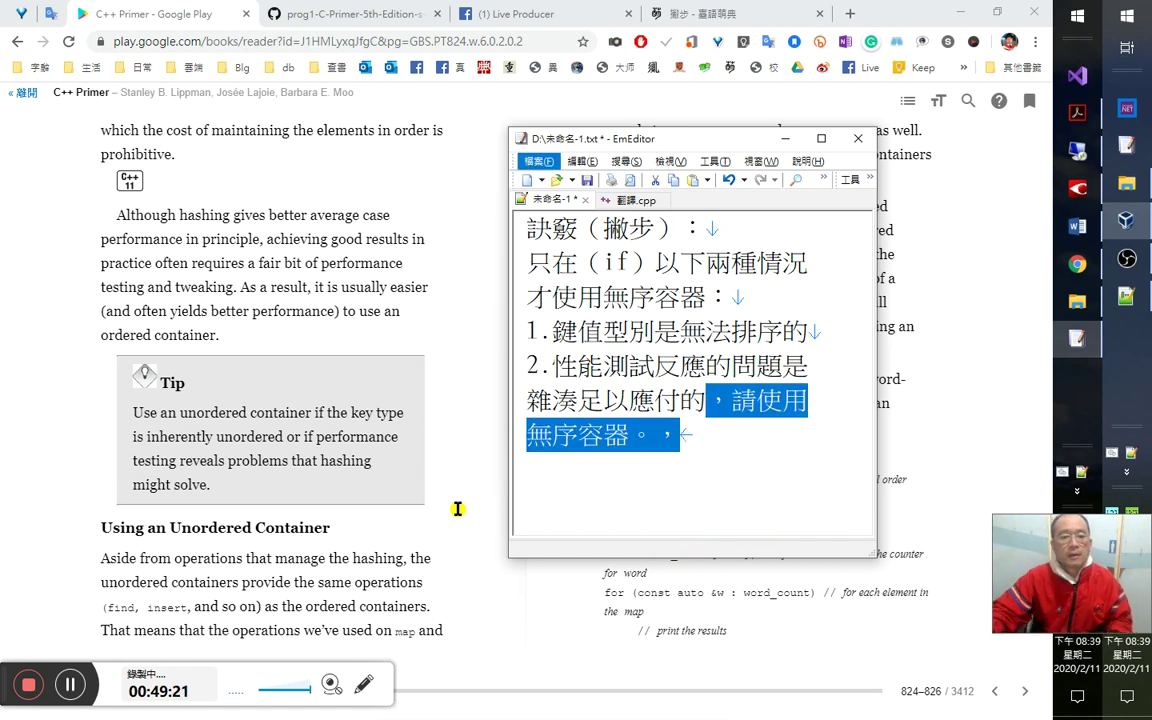
# Look up 'solve' in the book, then delete the trailing ，請使用無序容器。，.
pyautogui.doubleClick(193, 484)
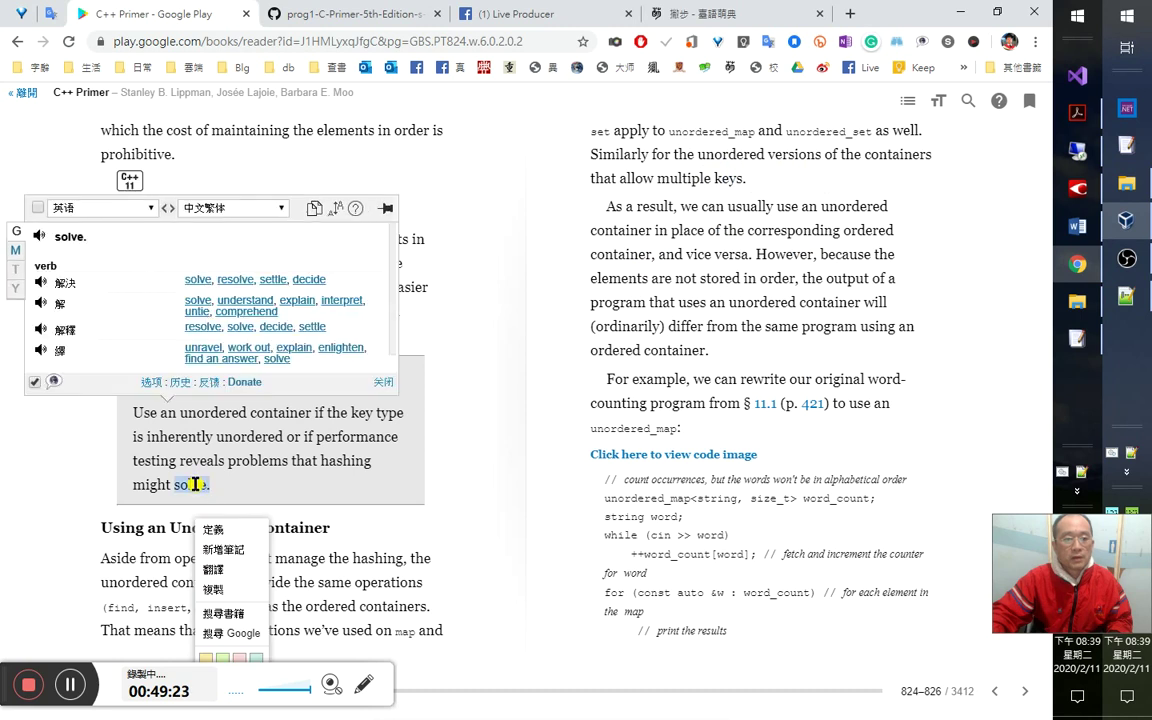
pyautogui.click(381, 383)
pyautogui.hotkey('alt', 'Tab')
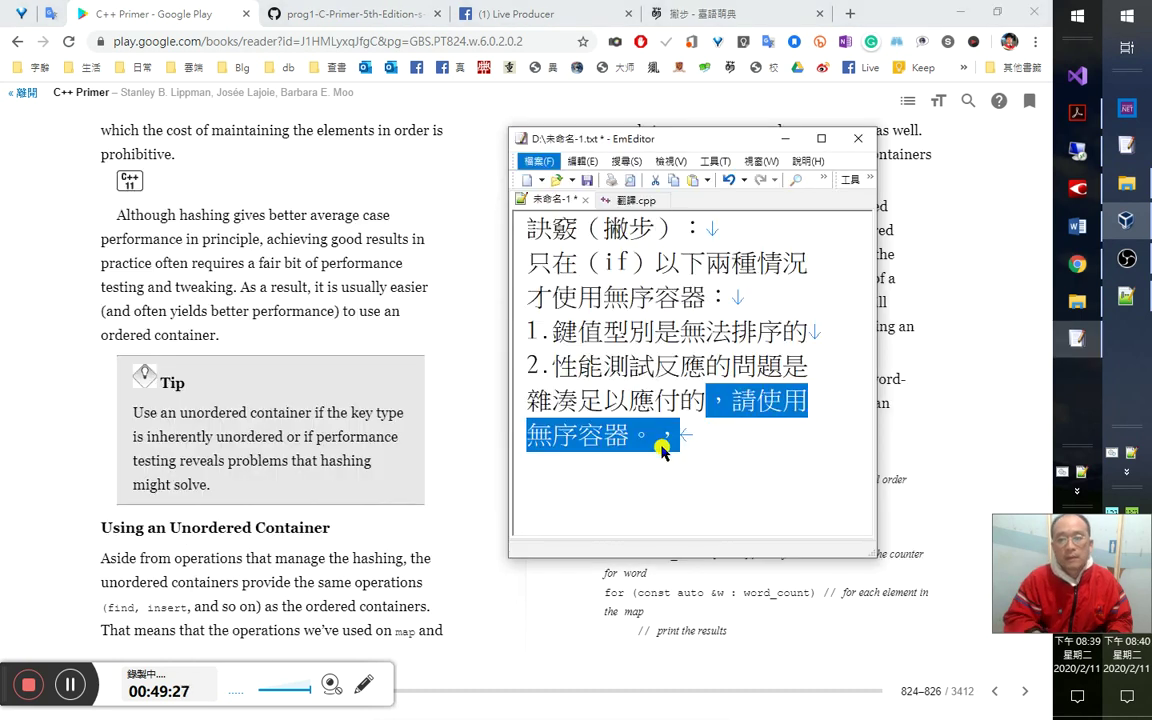
pyautogui.moveTo(710, 402); pyautogui.dragTo(722, 430)
pyautogui.press('Delete')
# Insert （或出現） after 反應 in item 2 and review the wording.
pyautogui.press('Up')
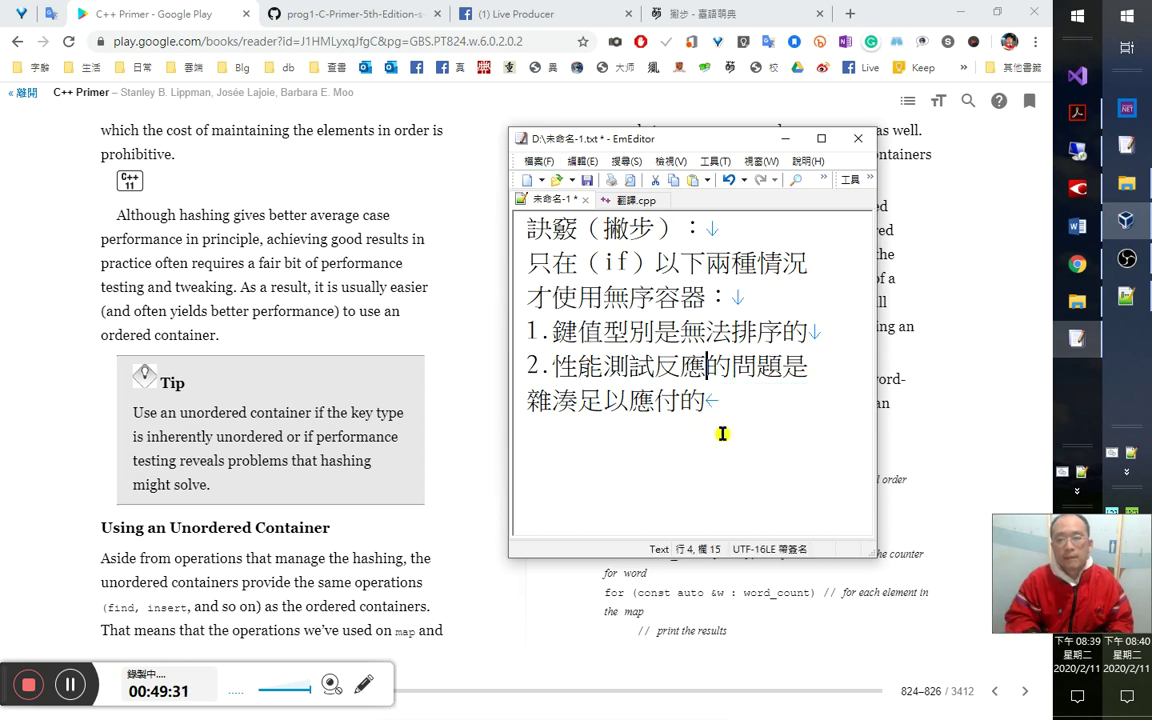
pyautogui.hotkey('shift', 'Left')
pyautogui.hotkey('shift', 'Left')
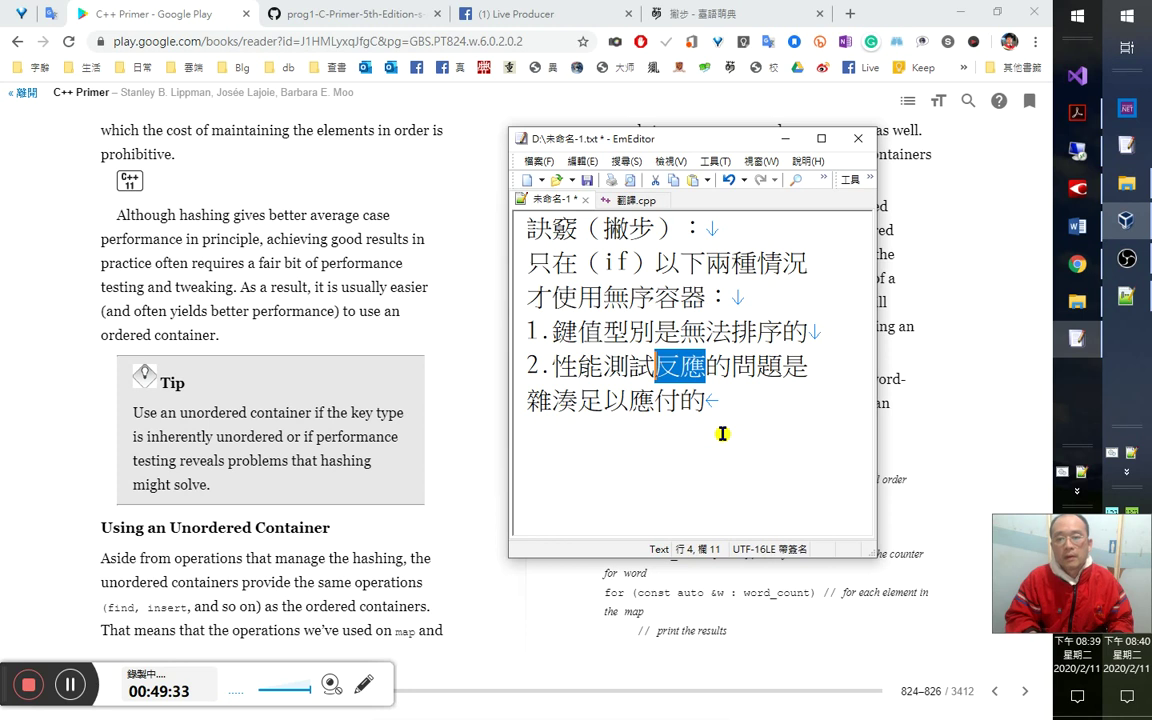
pyautogui.press('Left')
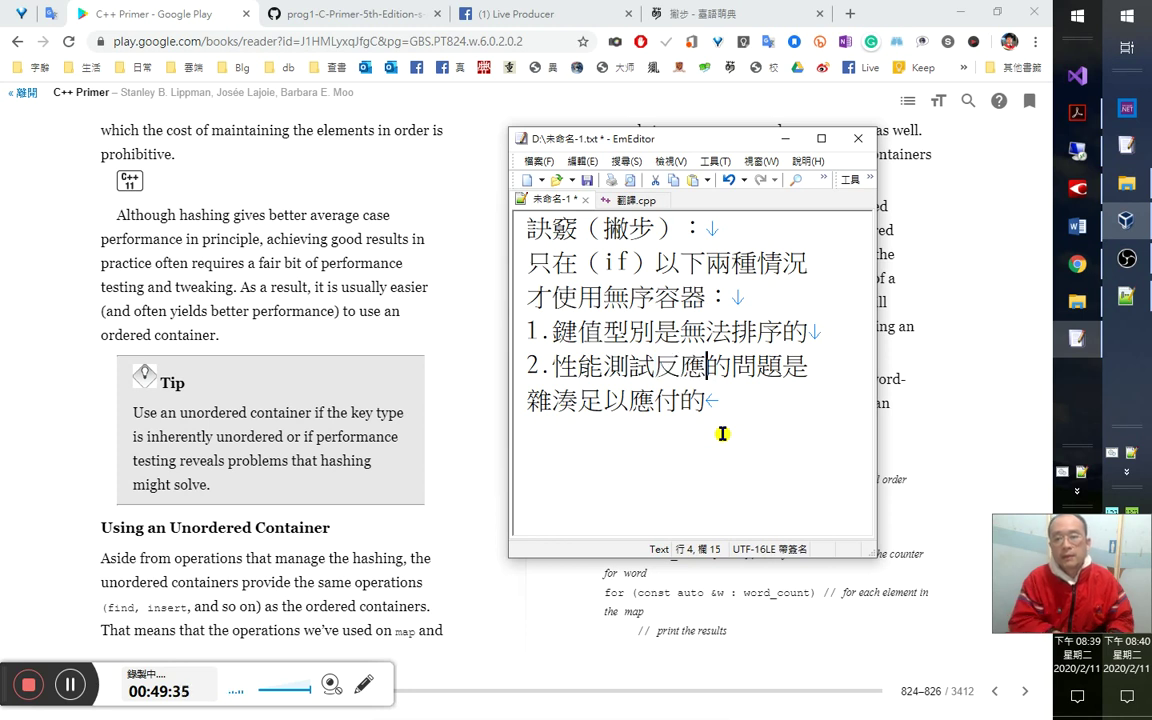
pyautogui.write('（或')
pyautogui.write('出現）')
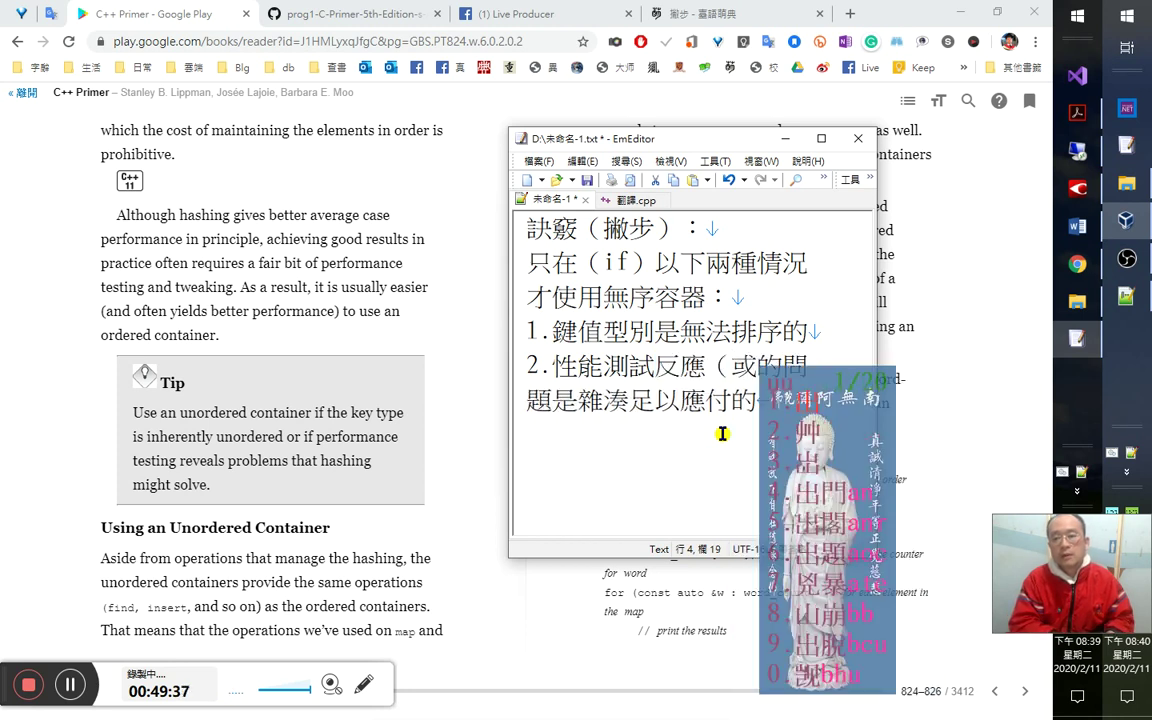
pyautogui.press('Right')
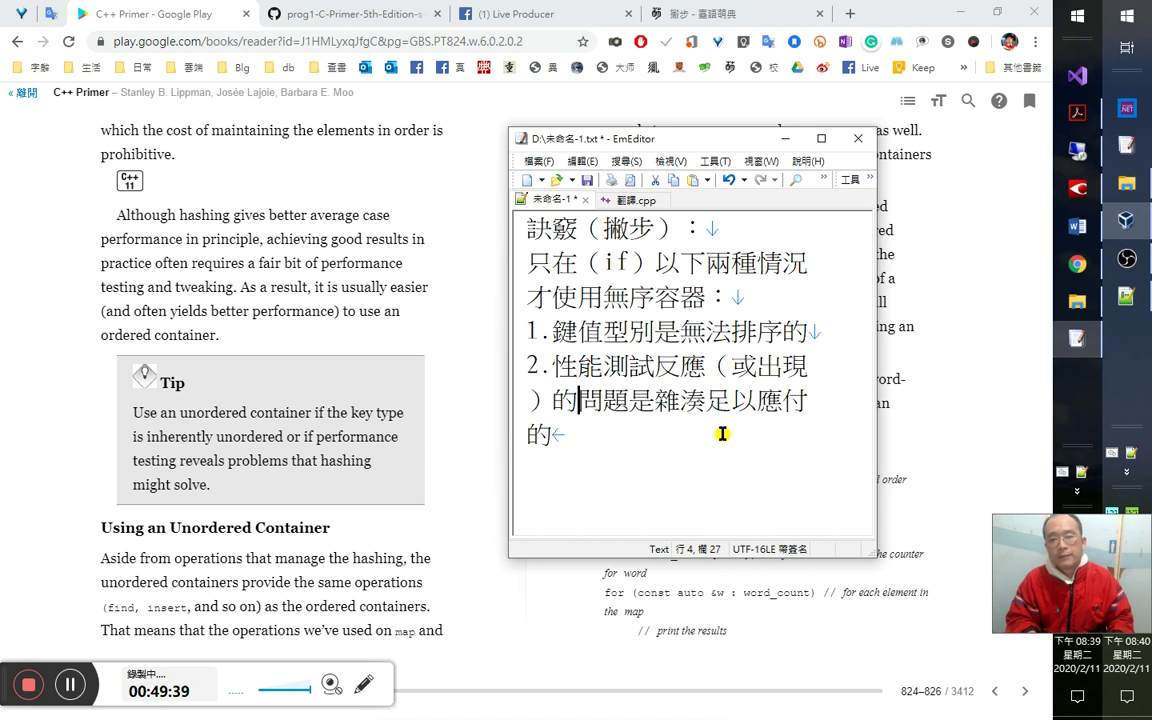
pyautogui.press('Right')
pyautogui.press('Right')
pyautogui.press('Right')
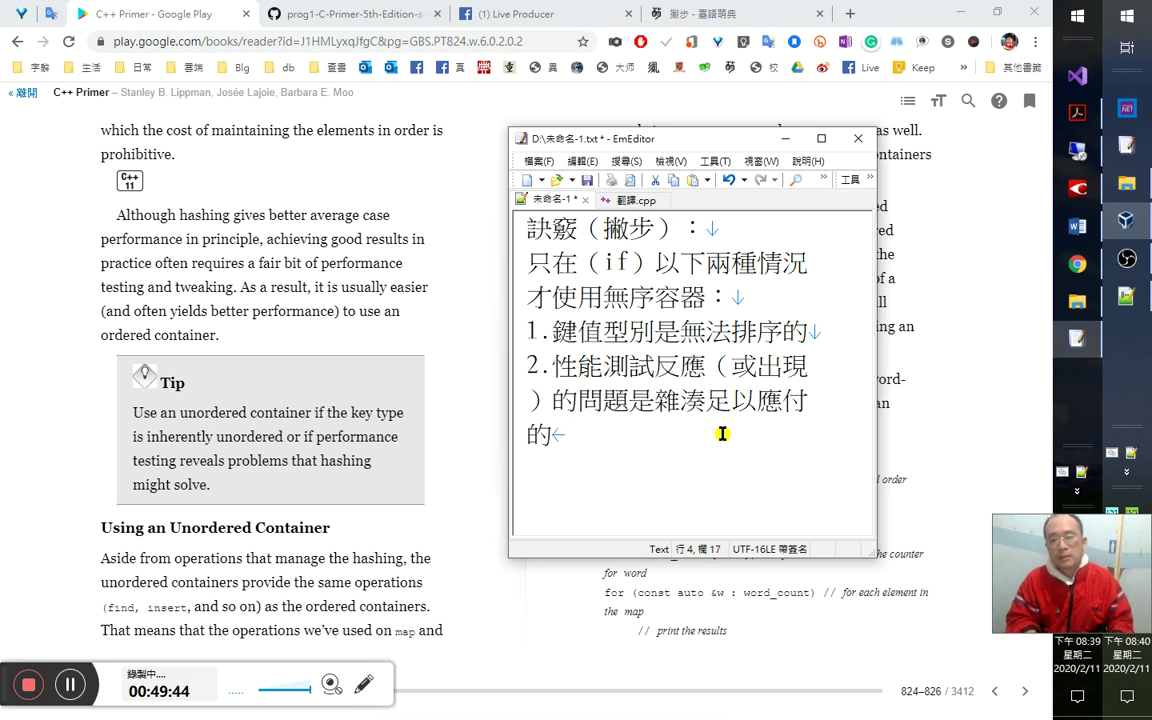
pyautogui.press('Down')
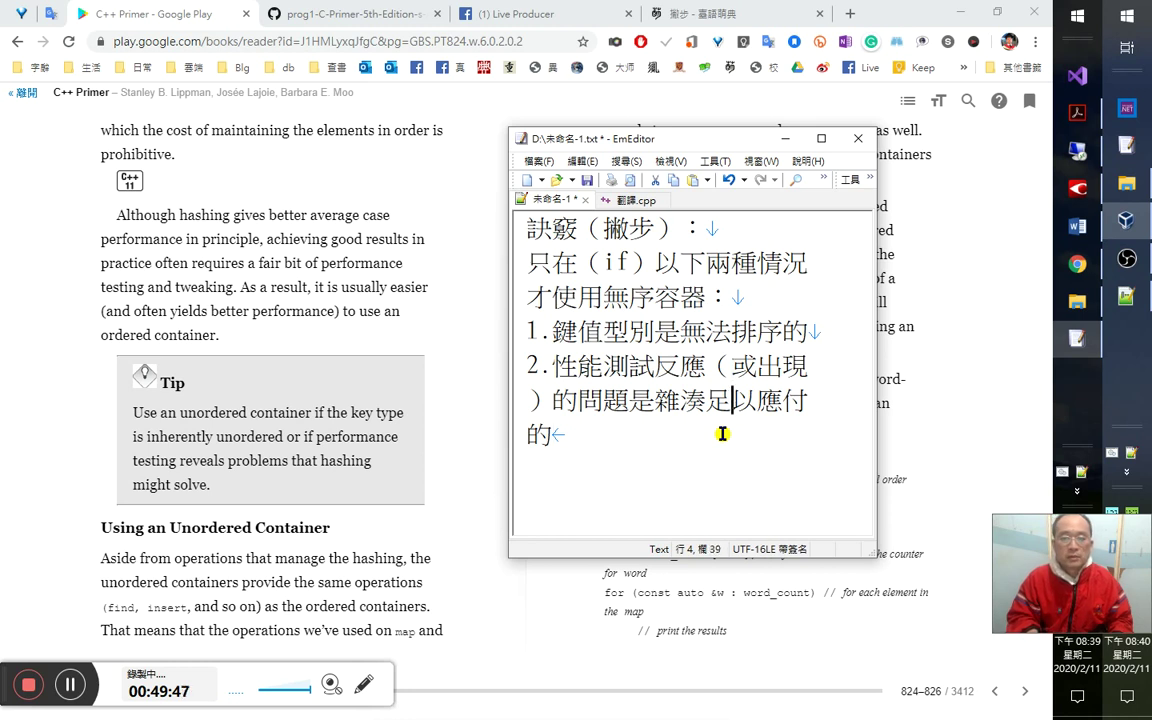
# Cut the whole note out of EmEditor and switch to the Word document.
pyautogui.hotkey('ctrl', 'a')
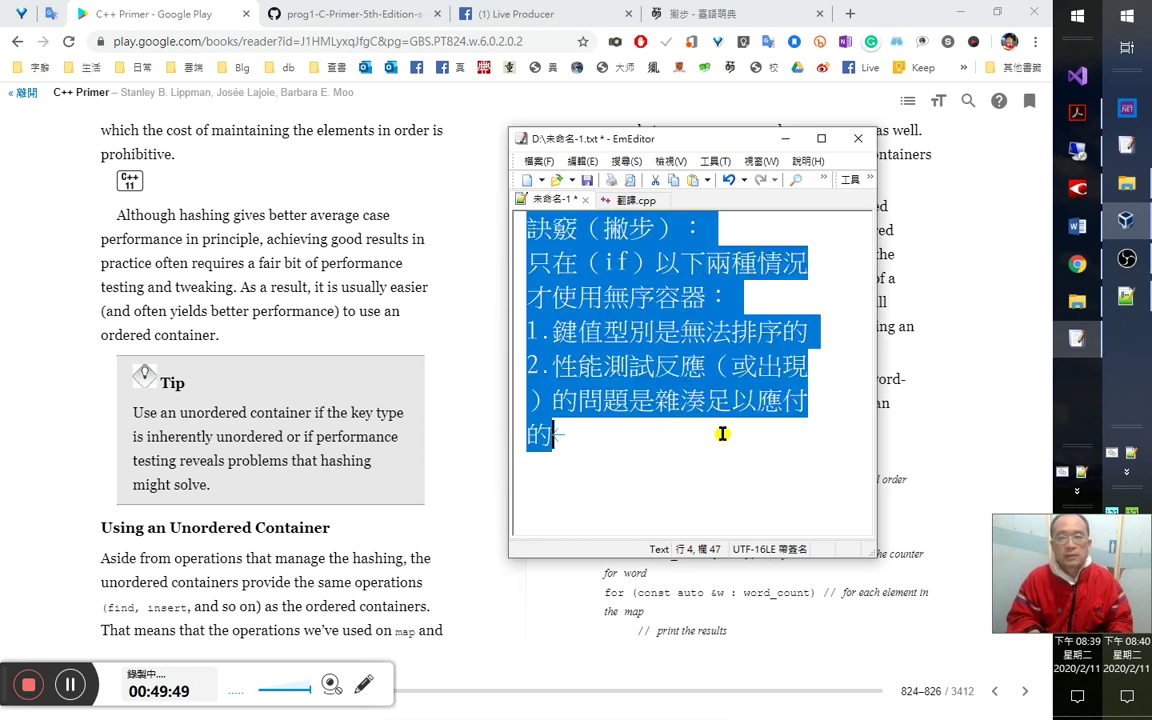
pyautogui.hotkey('ctrl', 'x')
pyautogui.hotkey('alt', 'Tab')
pyautogui.press('Tab')
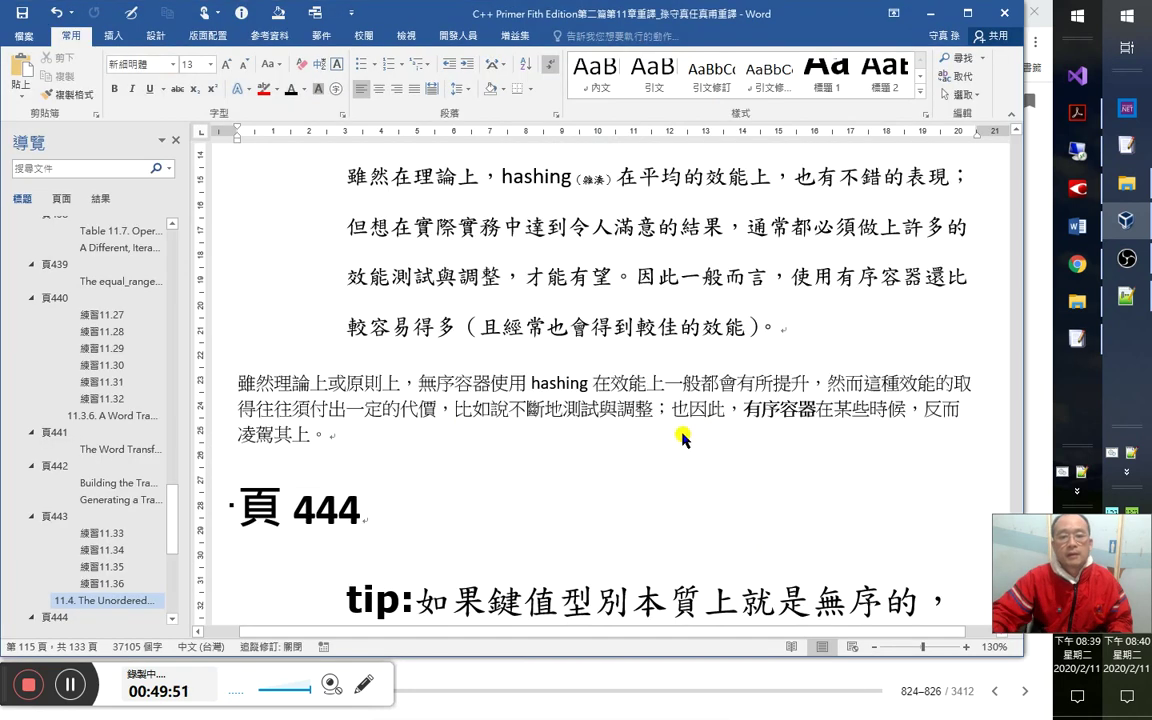
# Paste the note below 頁 444 in the 引文修訂 style, joining its first two lines.
pyautogui.scroll(-5, 430, 565)
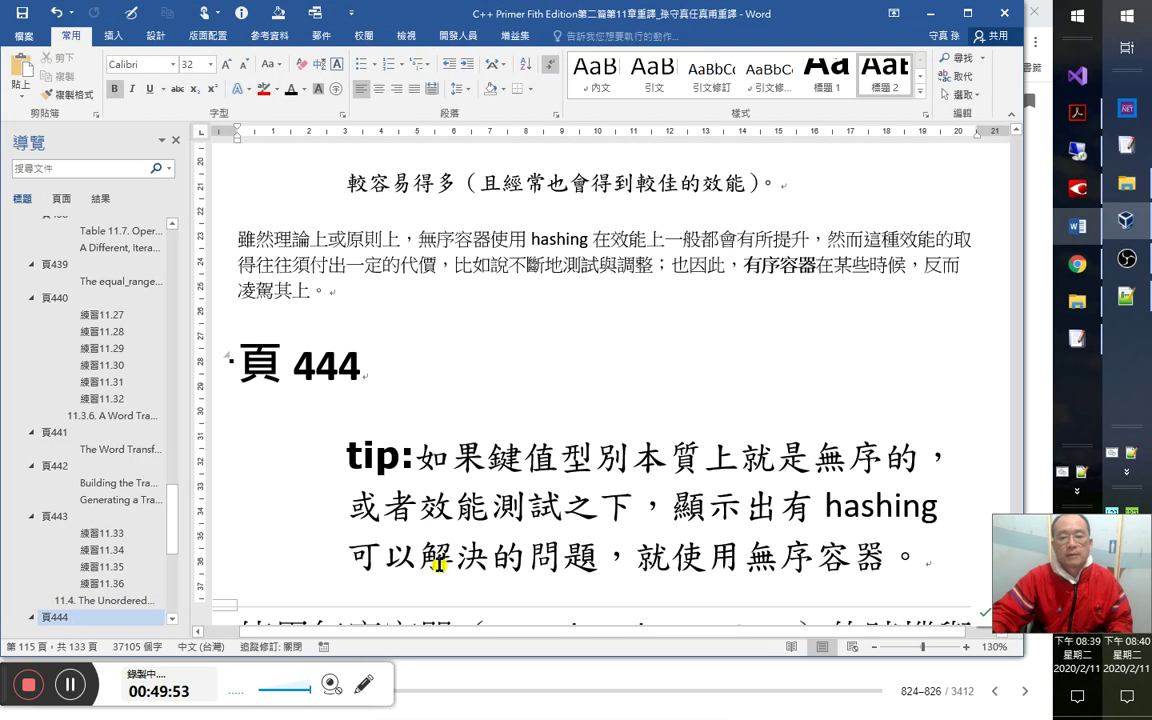
pyautogui.press('Return')
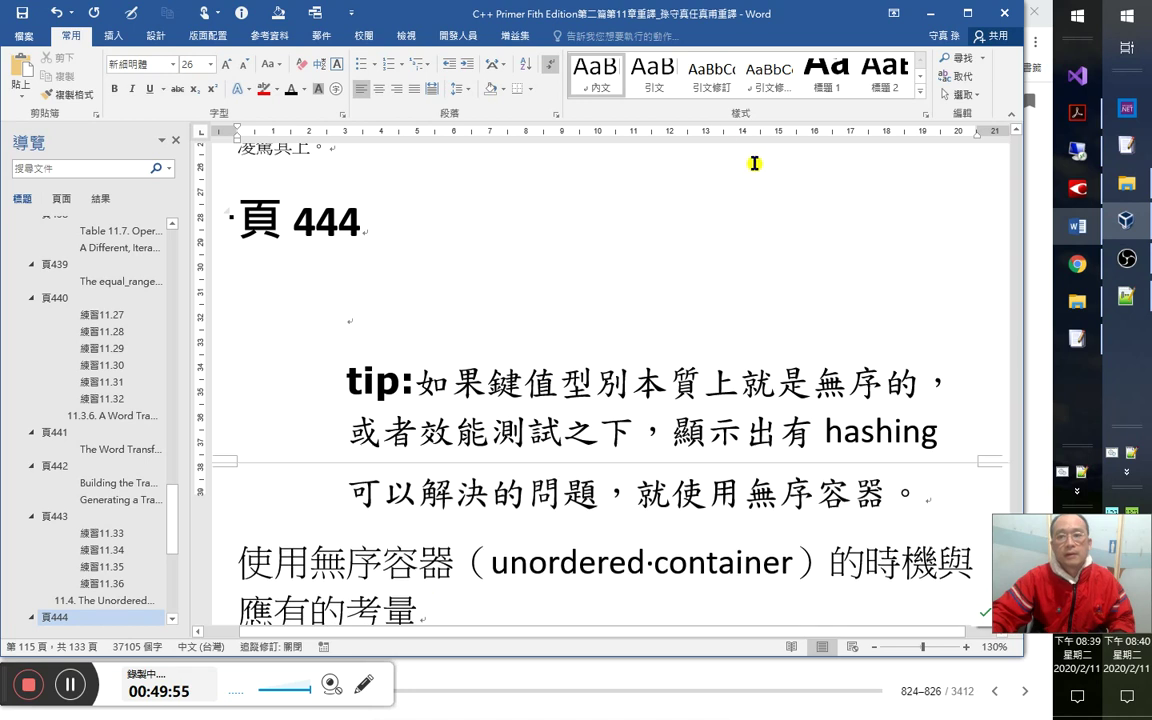
pyautogui.click(708, 74)
pyautogui.hotkey('ctrl', 'v')
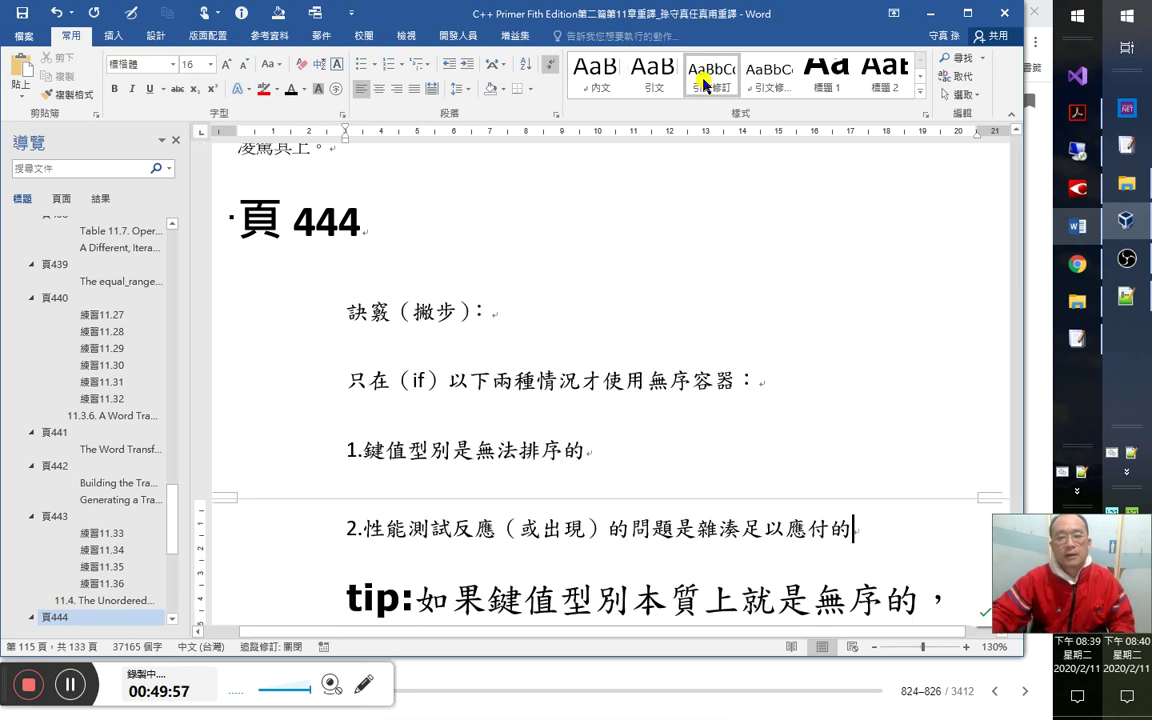
pyautogui.click(564, 309)
pyautogui.press('Delete')
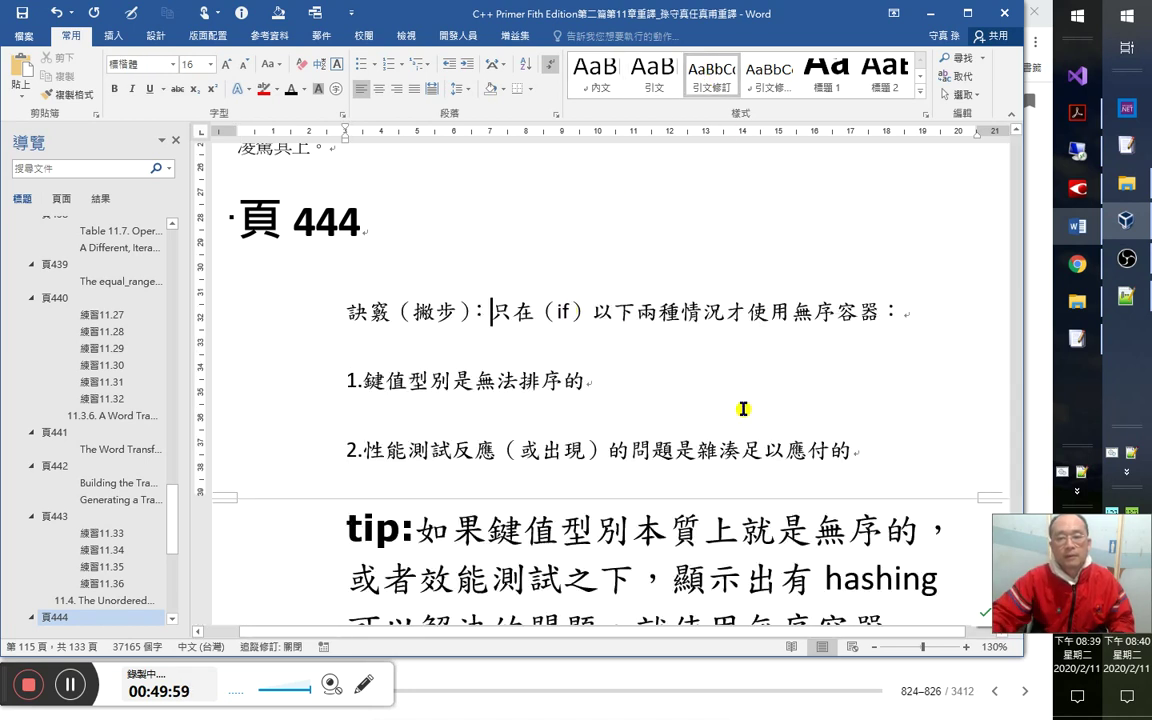
# Shade the three pasted paragraphs grey.
pyautogui.moveTo(905, 455); pyautogui.dragTo(332, 302)
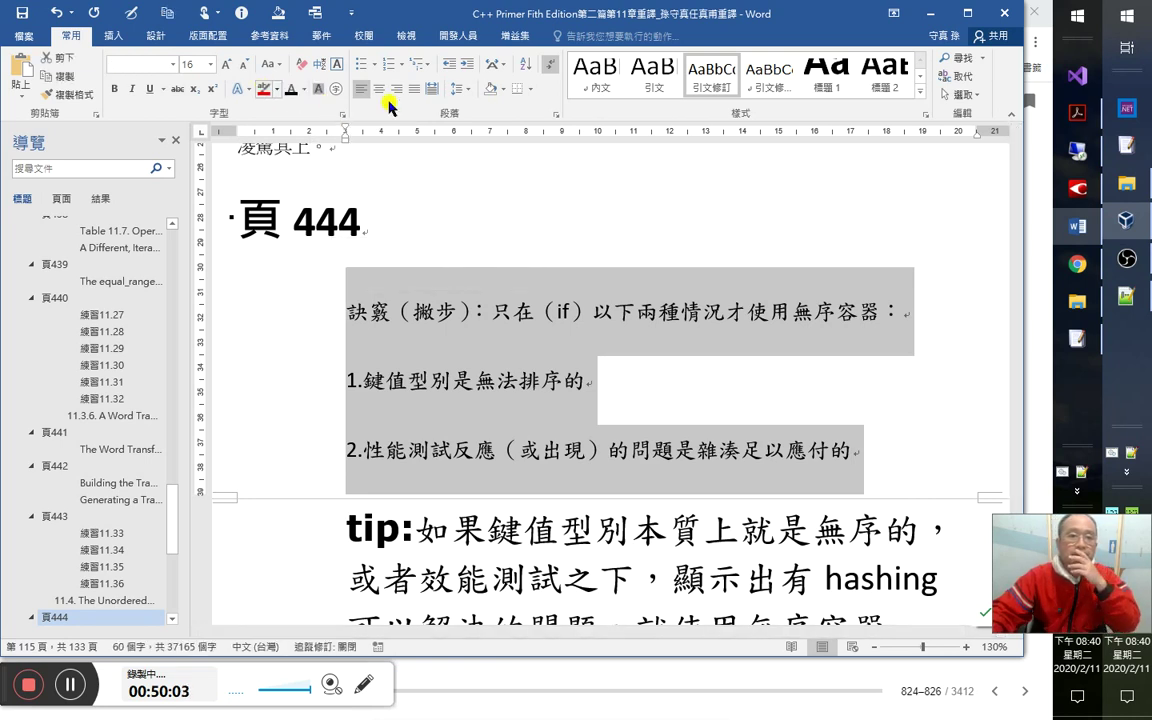
pyautogui.click(505, 89)
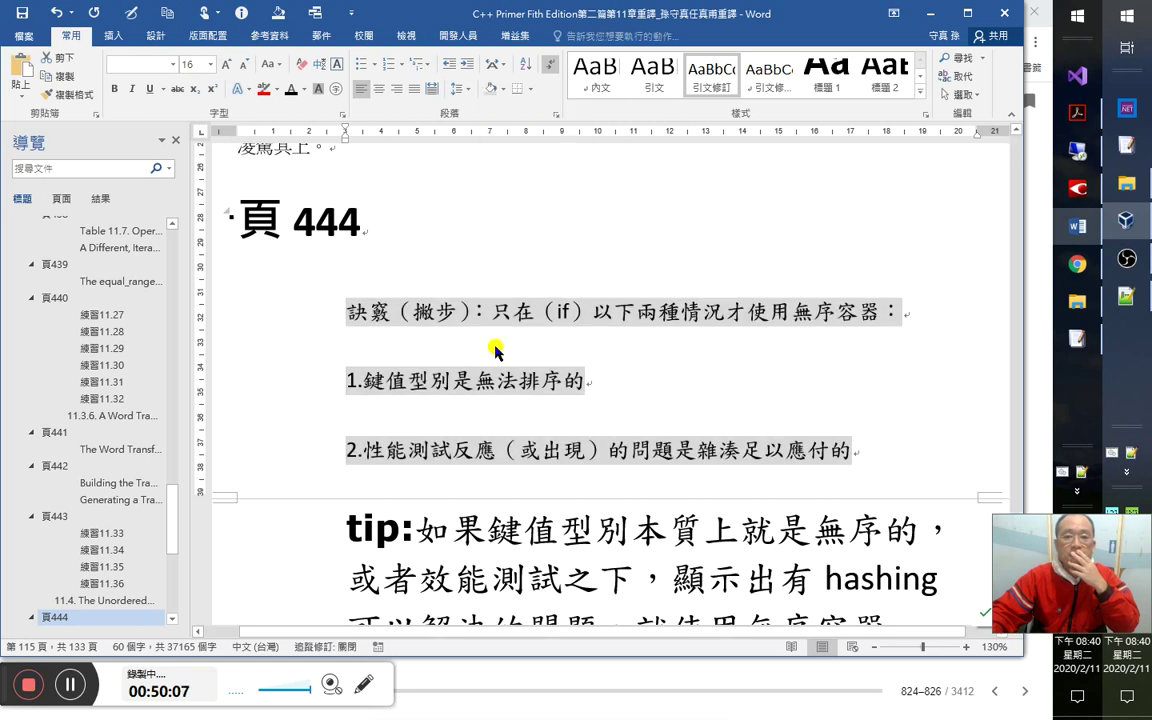
pyautogui.click(490, 160)
pyautogui.click(491, 312)
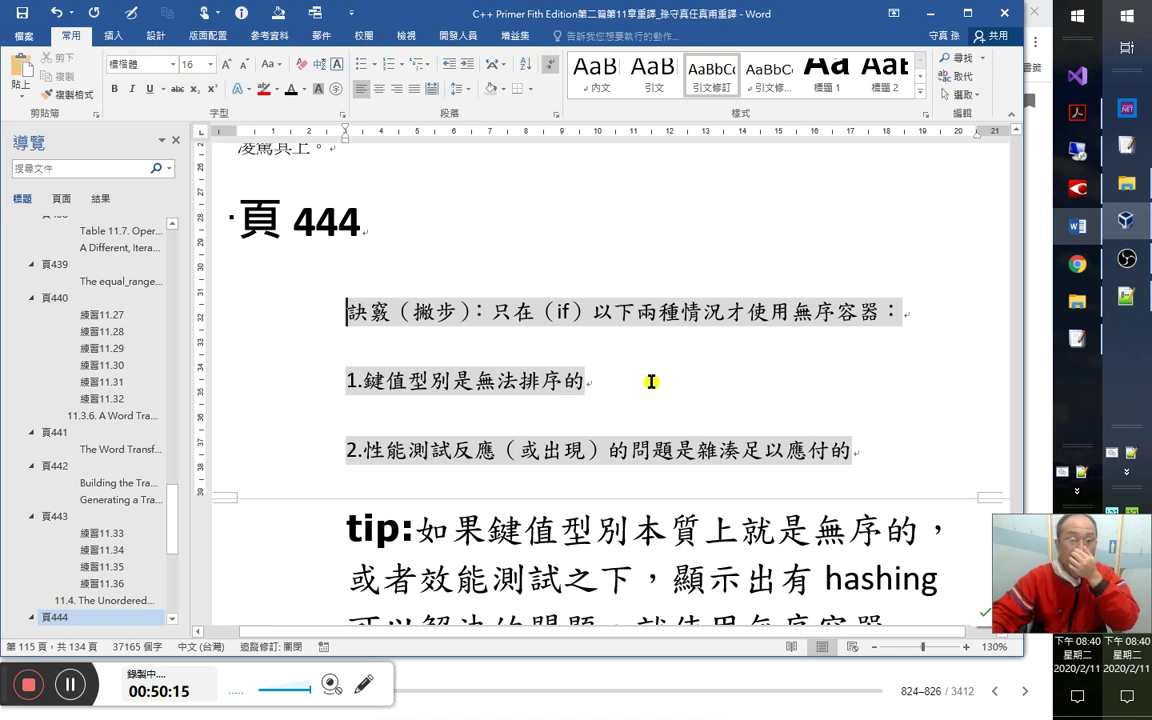
# Remove the blank lines between the note's paragraphs.
pyautogui.press('Return')
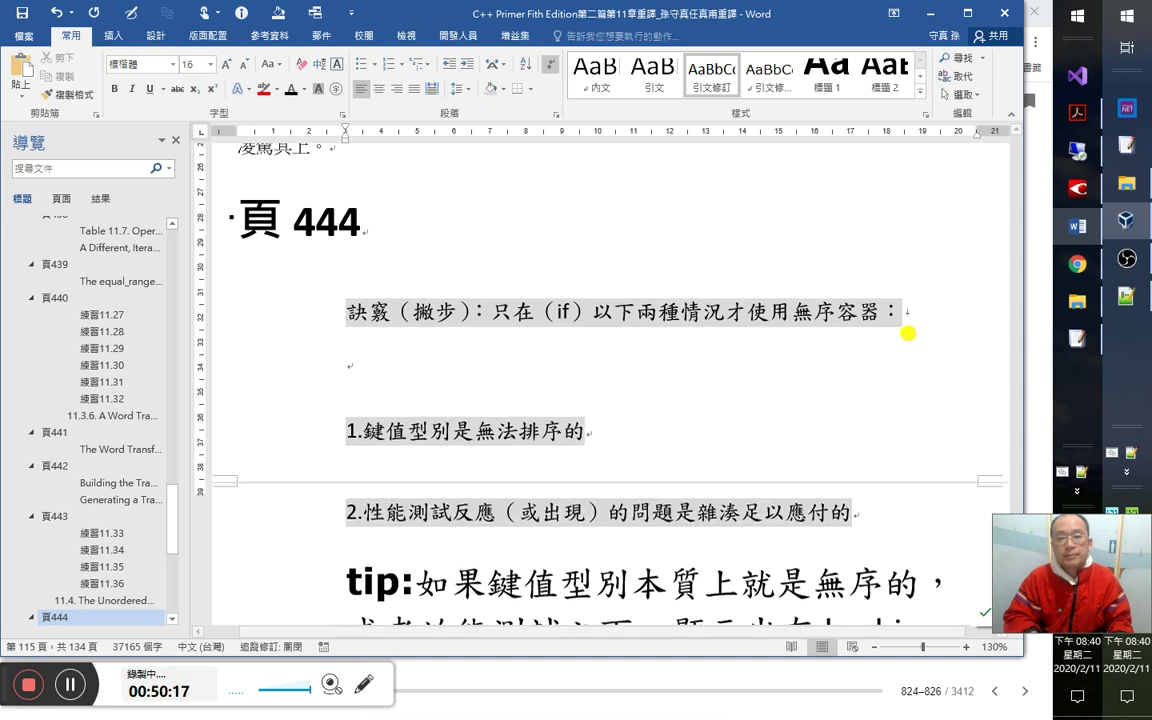
pyautogui.press('Delete')
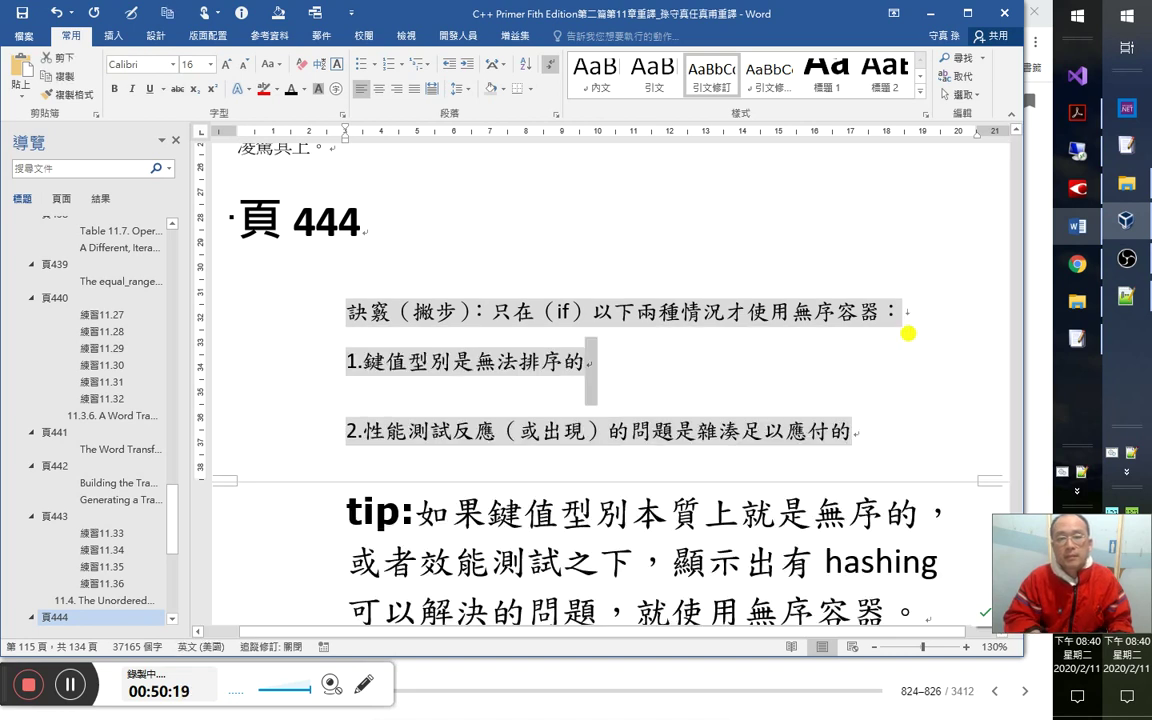
pyautogui.press('Down')
pyautogui.press('Delete')
pyautogui.press('Up')
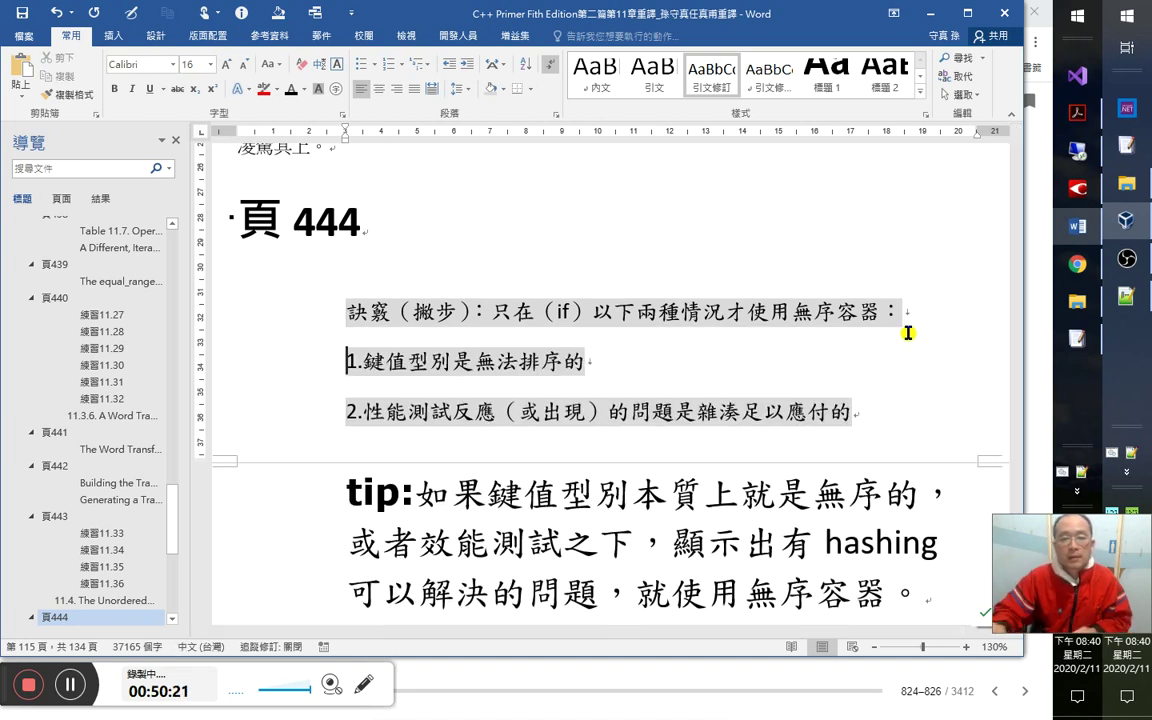
pyautogui.scroll(-3, 420, 440)
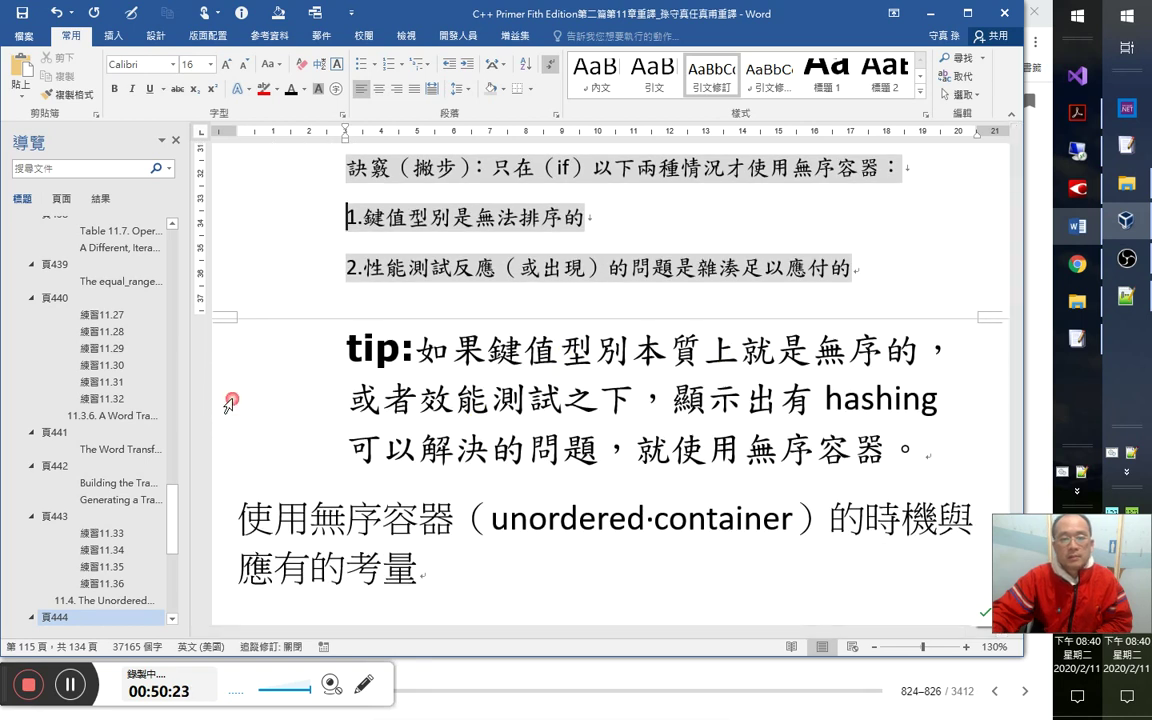
pyautogui.doubleClick(200, 356)
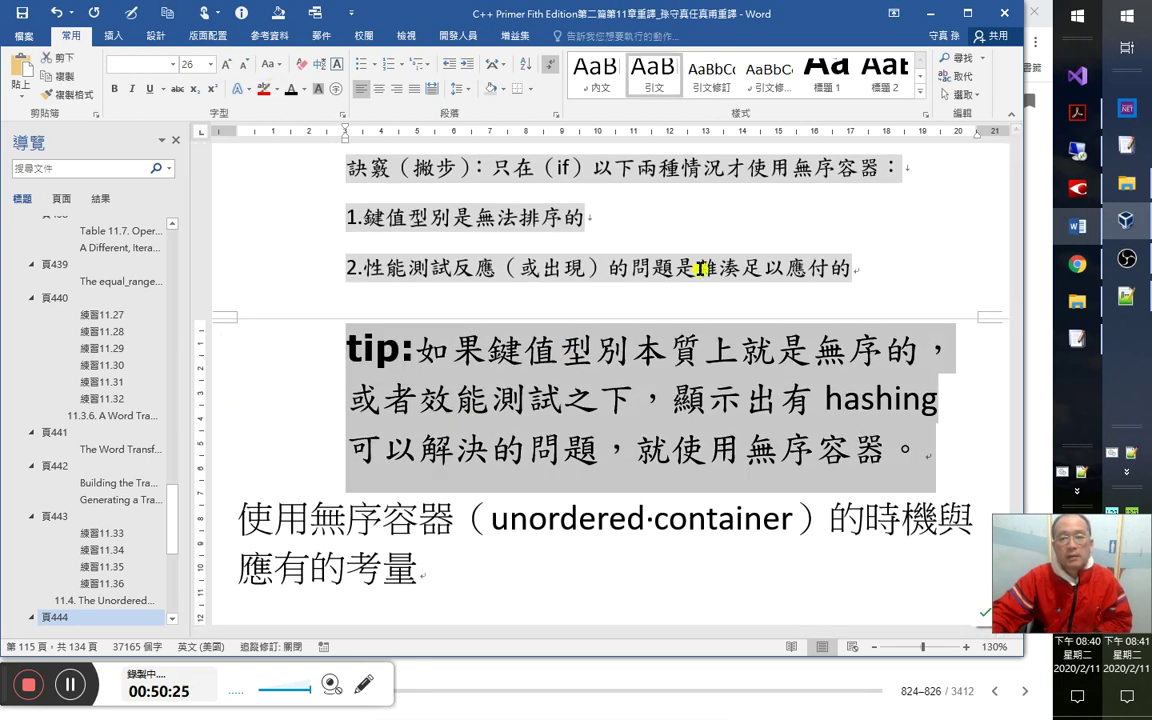
pyautogui.click(1077, 190)
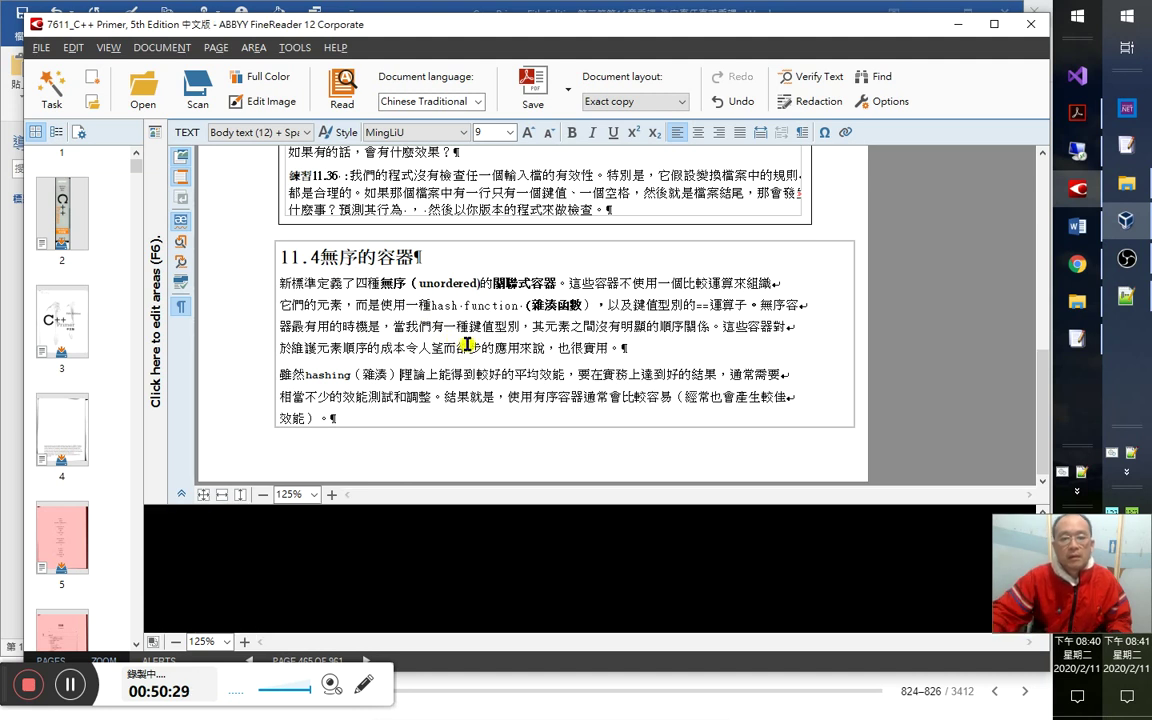
# Select and copy the recognized Chinese tip paragraph in FineReader, then return to Word.
pyautogui.scroll(-3, 425, 312)
pyautogui.hotkey('ctrl', 'a')
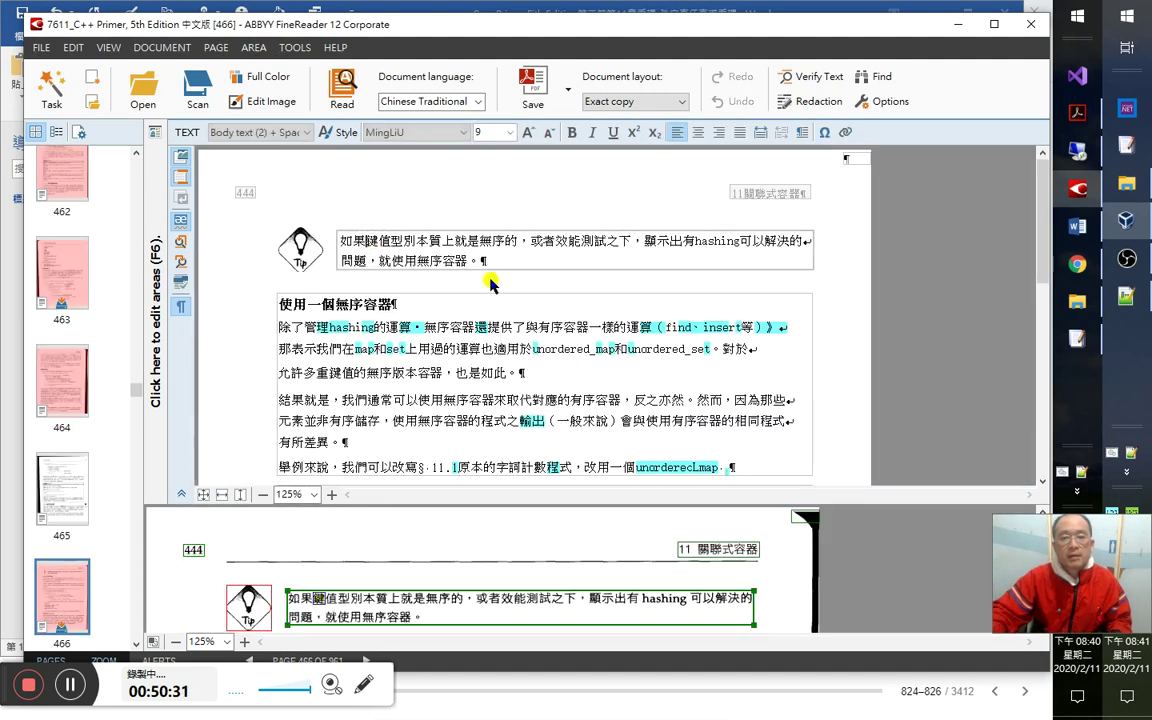
pyautogui.click(493, 284)
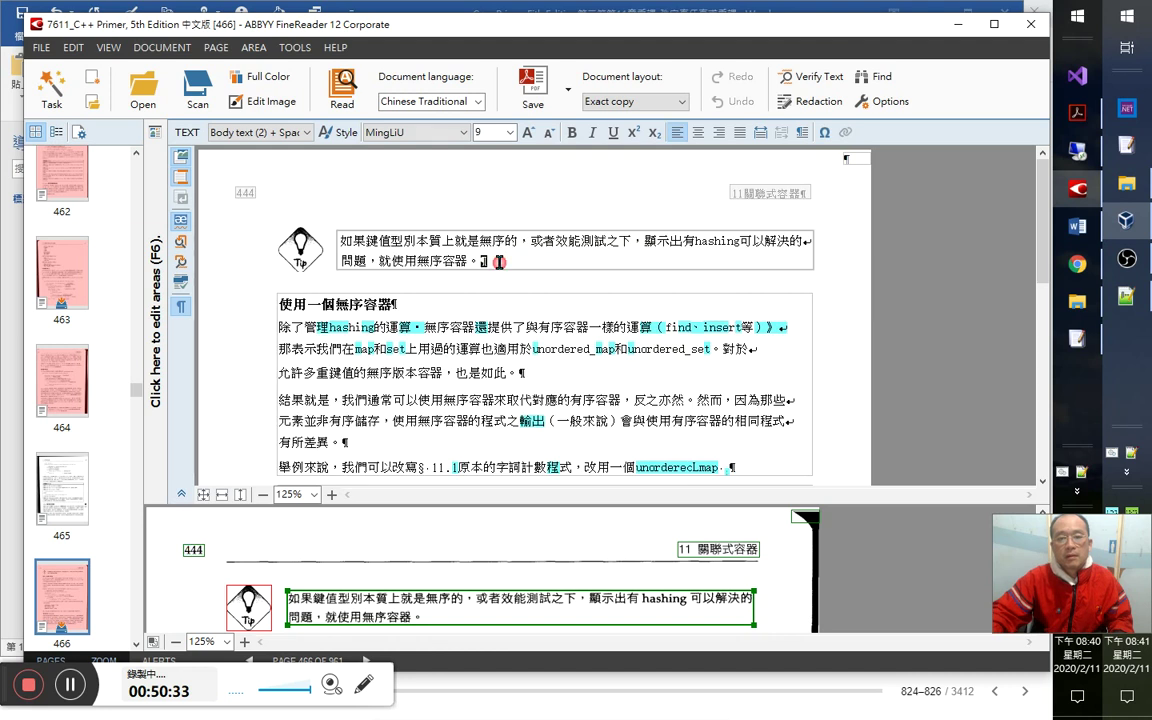
pyautogui.tripleClick(342, 241)
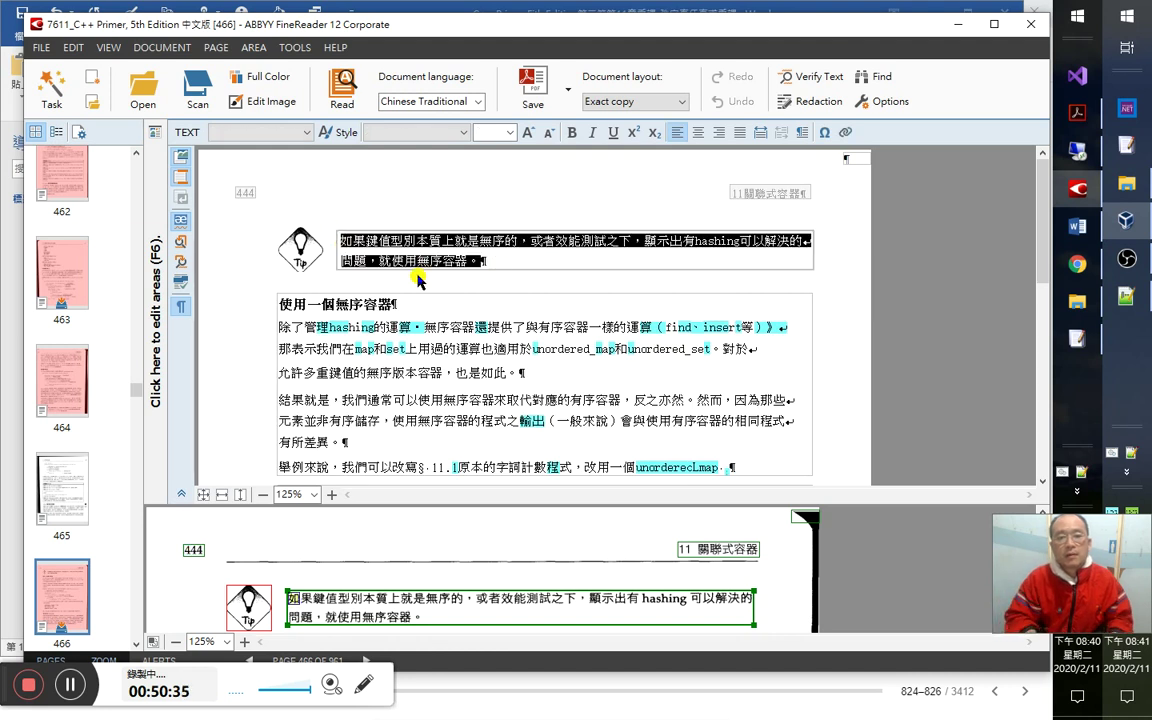
pyautogui.hotkey('alt', 'Tab')
pyautogui.press('Right')
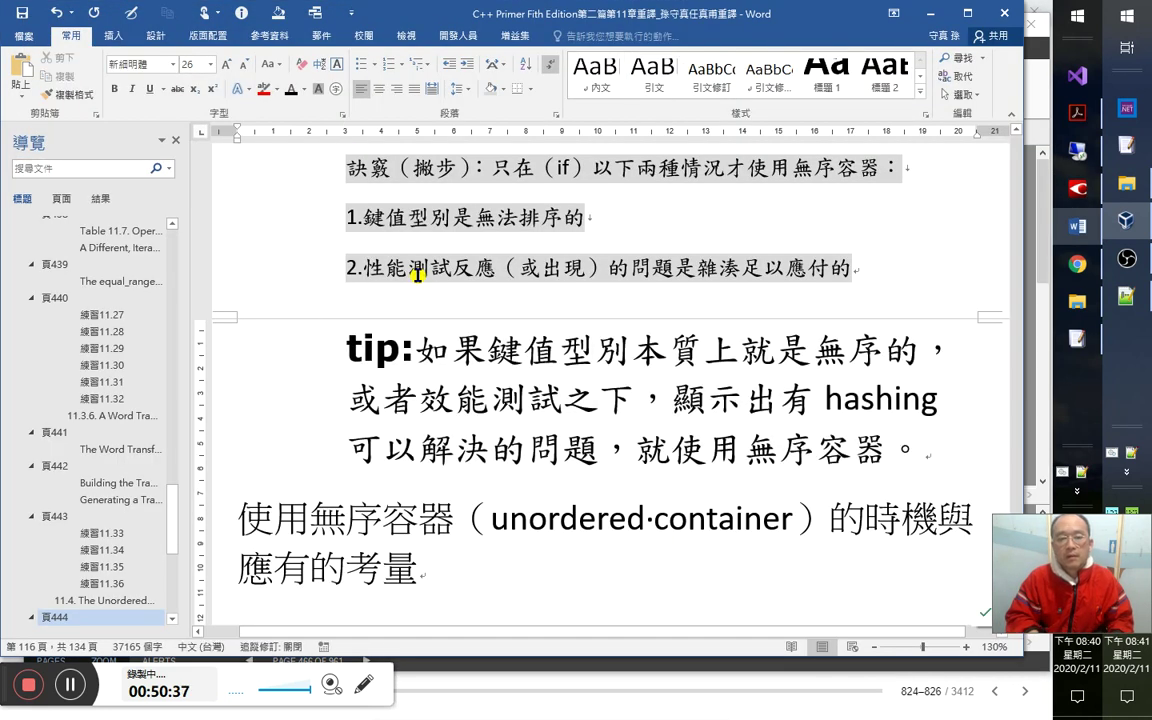
# Paste the copied tip sentence into a new paragraph with the 引文 style.
pyautogui.press('Return')
pyautogui.press('Up')
pyautogui.write('如果鍵值型別本質上就是無序的，或者效能測試之下，顯示出有 hashing 可以解決的 問題，就使用無序容器。')
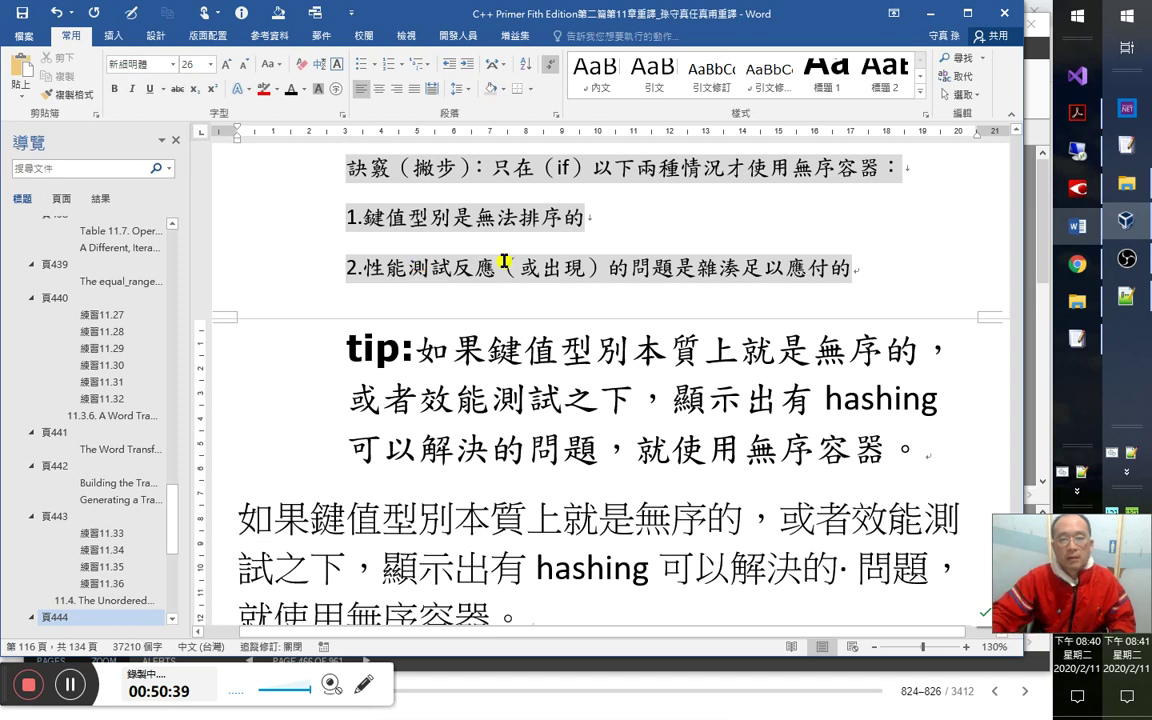
pyautogui.click(653, 70)
pyautogui.scroll(-2, 586, 470)
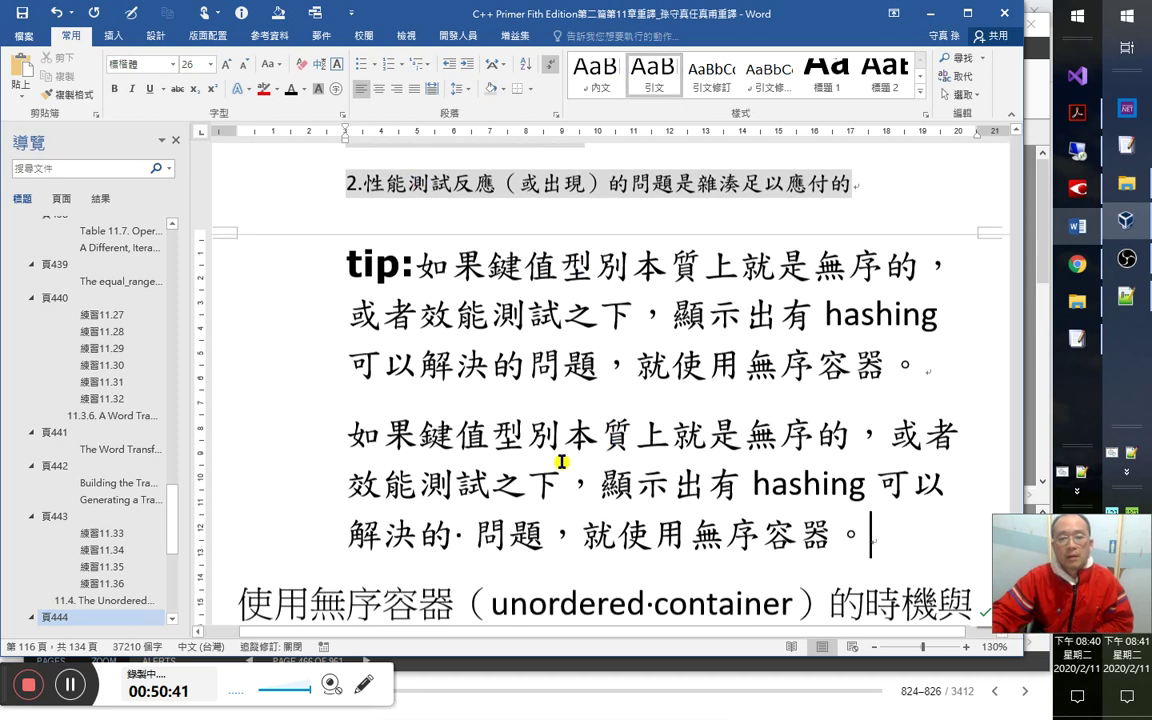
# Search the document for the pasted text and delete the stray space before 問題.
pyautogui.moveTo(416, 262); pyautogui.dragTo(638, 310)
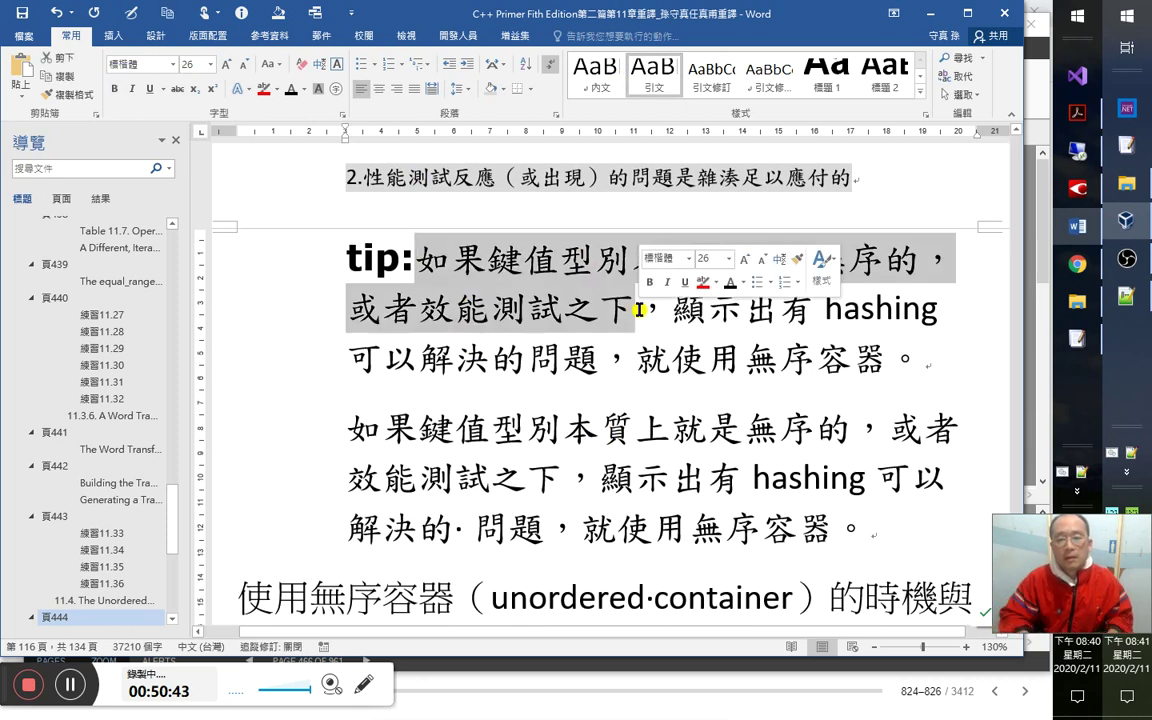
pyautogui.tripleClick(563, 478)
pyautogui.click(563, 478)
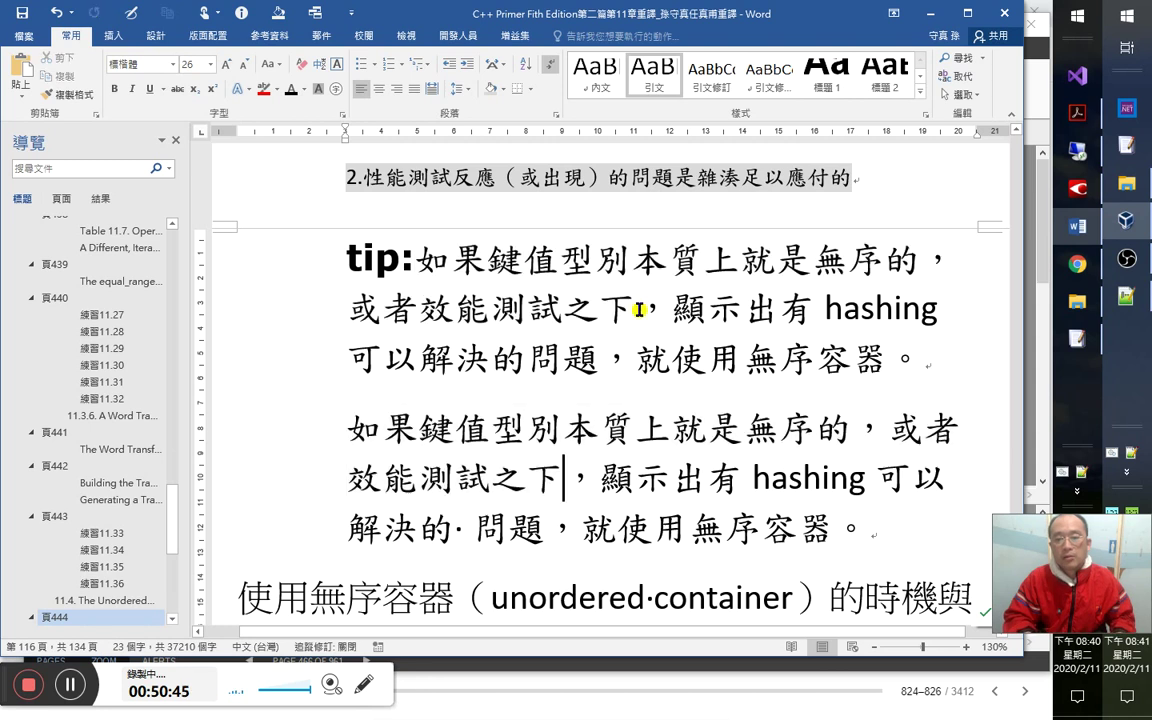
pyautogui.press('Right')
pyautogui.hotkey('shift', 'Down')
pyautogui.hotkey('shift', 'End')
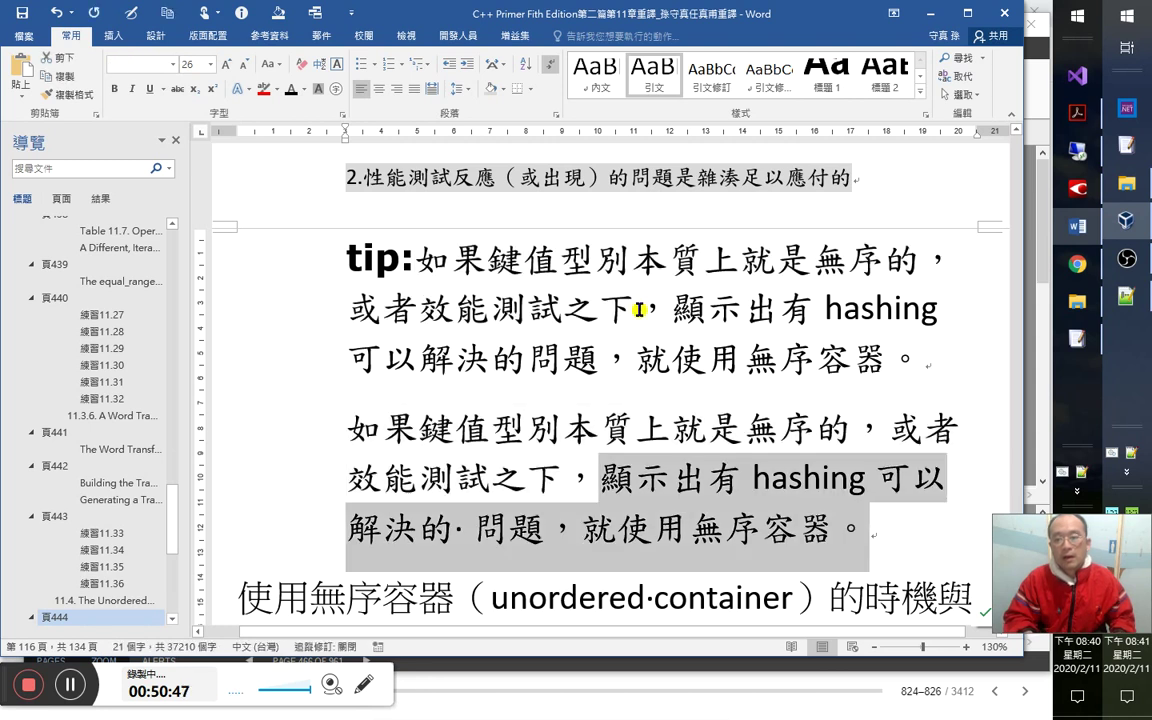
pyautogui.press('Escape')
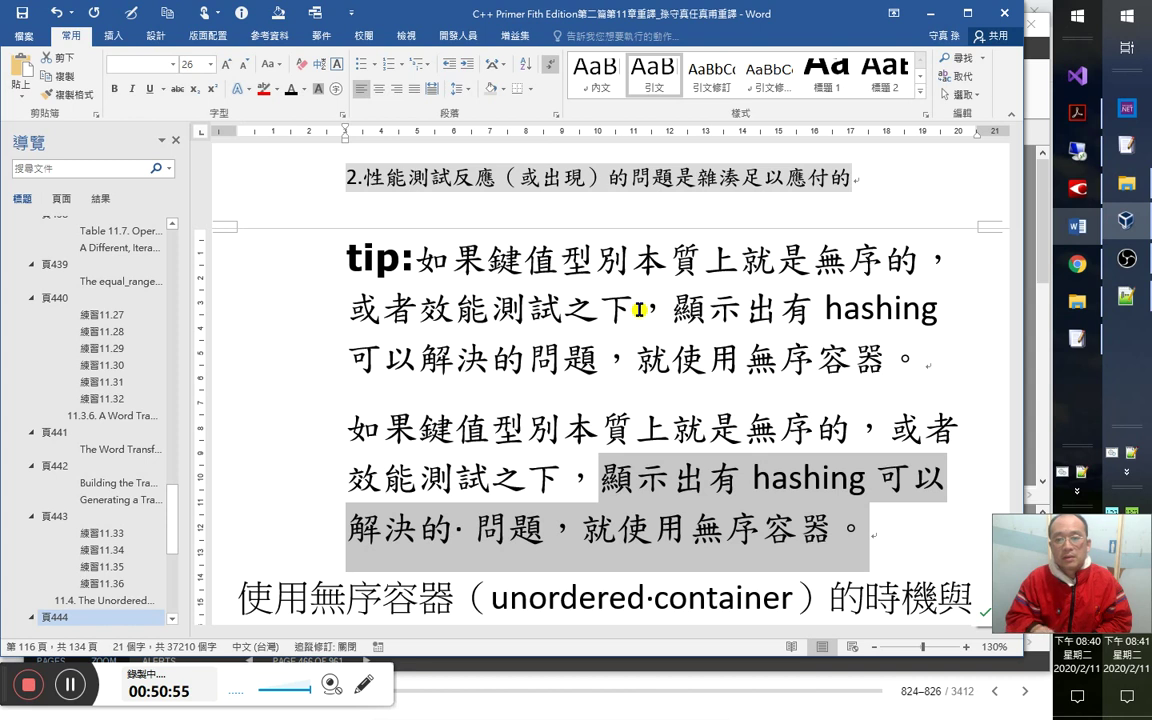
pyautogui.press('Left')
pyautogui.press('Down')
pyautogui.press('Left')
pyautogui.press('Left')
pyautogui.press('Left')
pyautogui.press('Left')
pyautogui.press('Left')
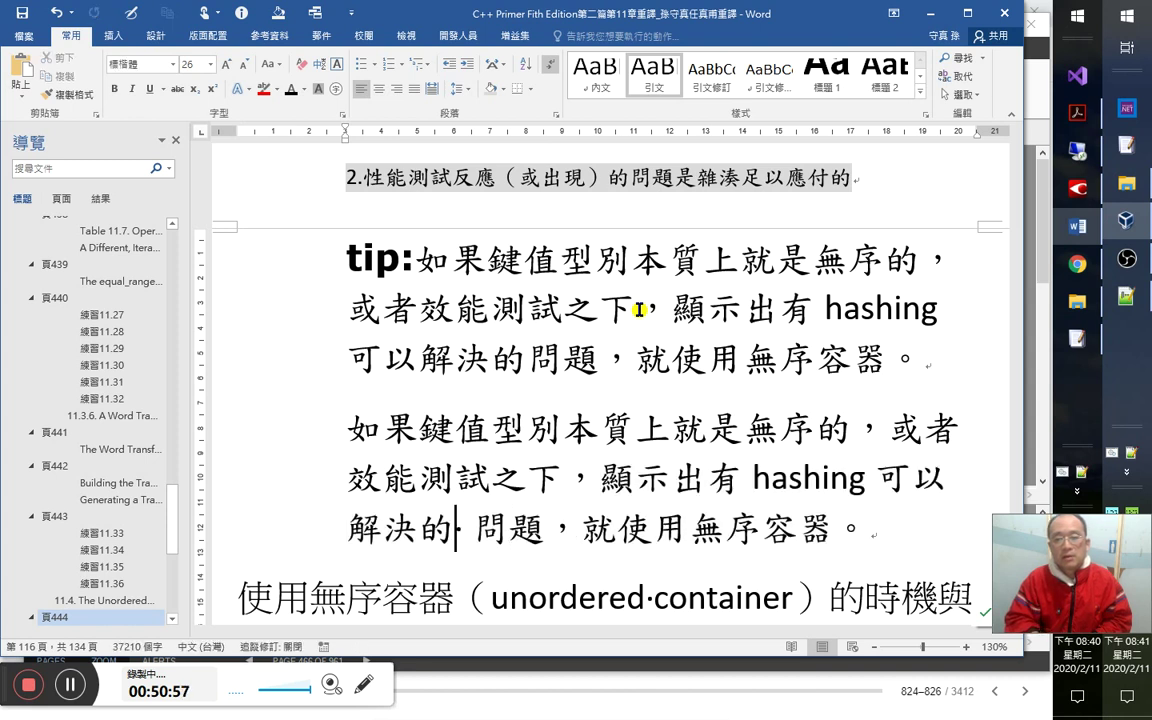
pyautogui.press('Delete')
# Copy the text from 顯 to the paragraph end and find it in the tip paragraph.
pyautogui.press('Up')
pyautogui.press('Right')
pyautogui.press('Right')
pyautogui.press('Right')
pyautogui.press('Down')
pyautogui.press('Up')
pyautogui.press('Left')
pyautogui.hotkey('ctrl', 'shift', 'Down')
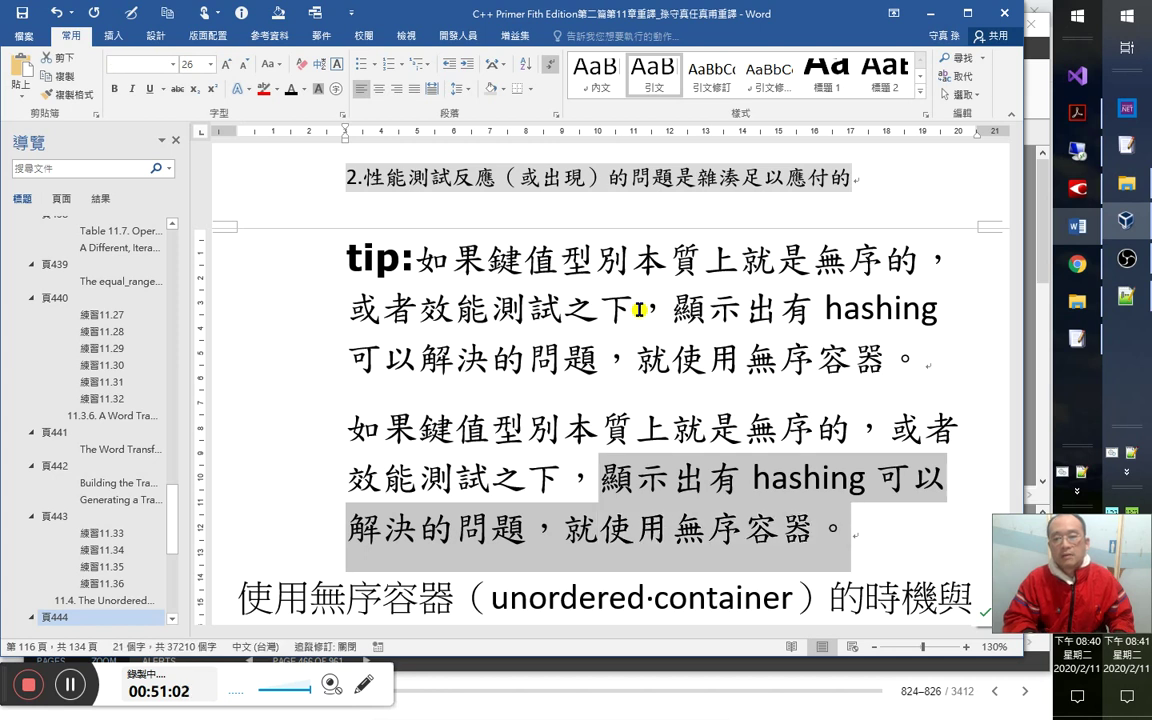
pyautogui.hotkey('ctrl', 'c')
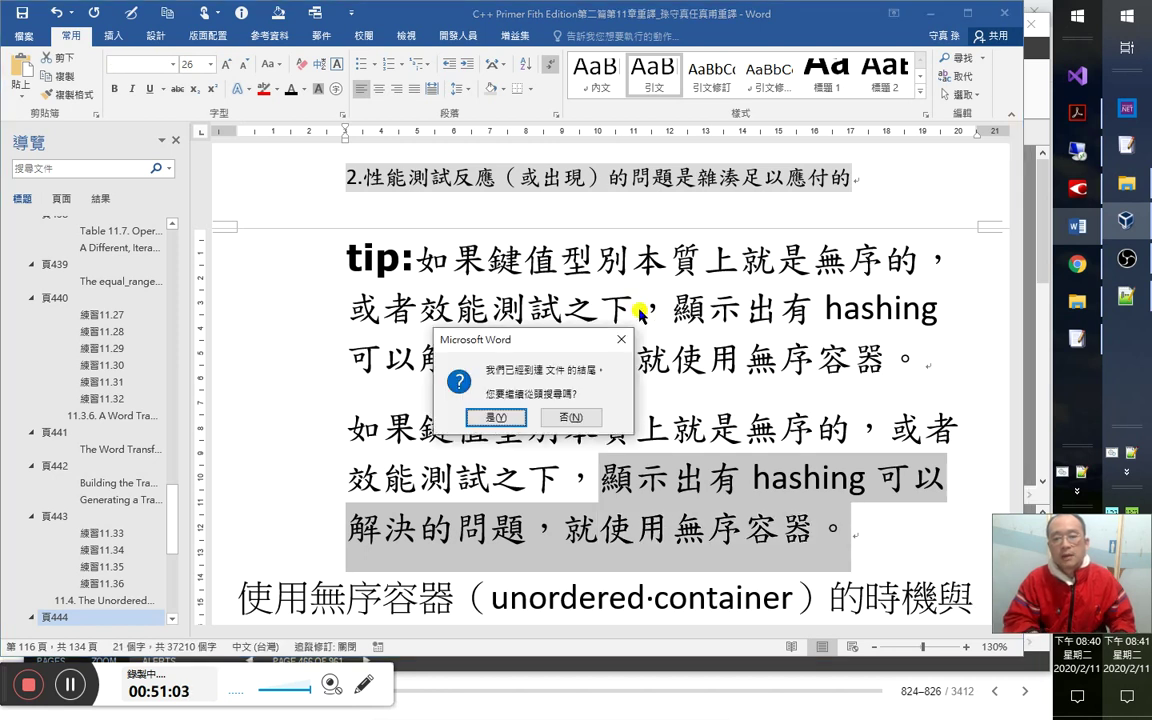
pyautogui.press('Return')
pyautogui.press('Down')
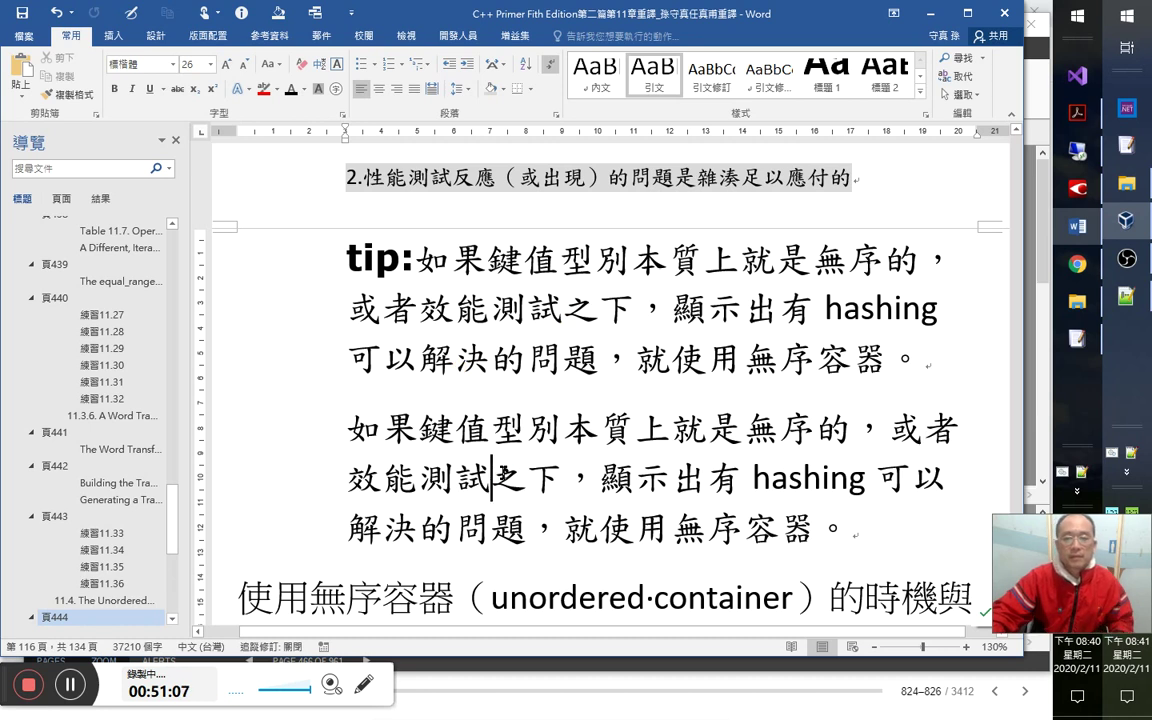
# Delete the duplicate pasted tip paragraph.
pyautogui.tripleClick(457, 455)
pyautogui.press('Delete')
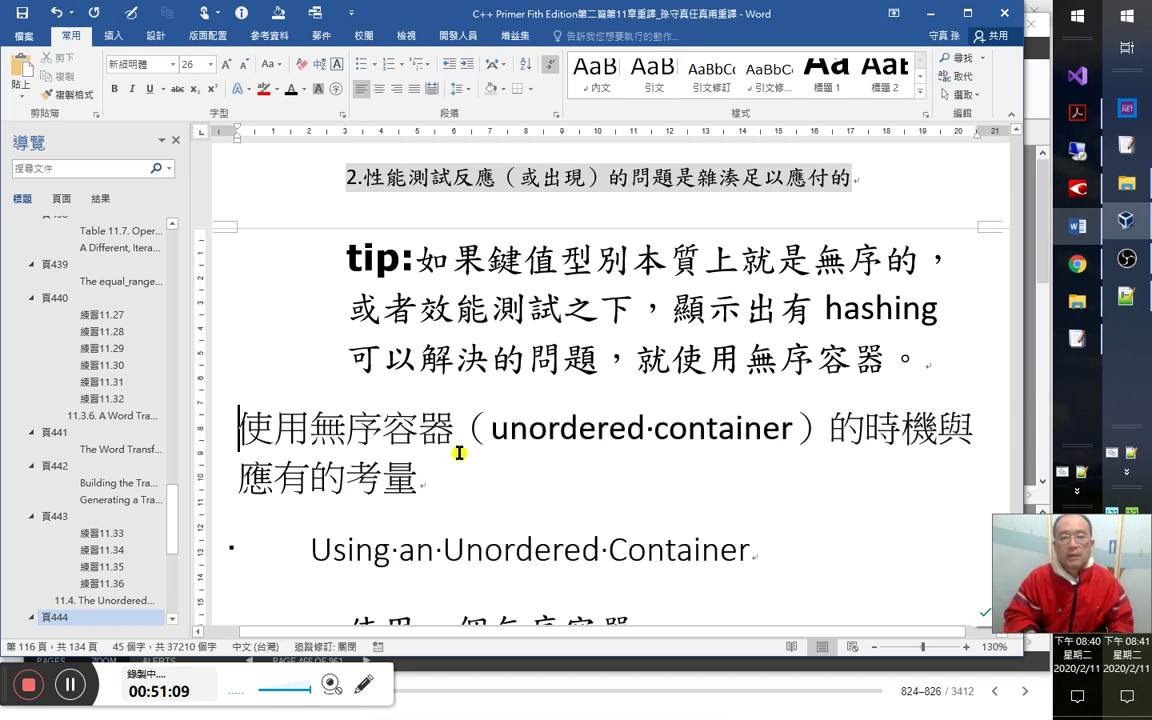
pyautogui.press('Up')
pyautogui.press('Up')
pyautogui.scroll(3, 573, 350)
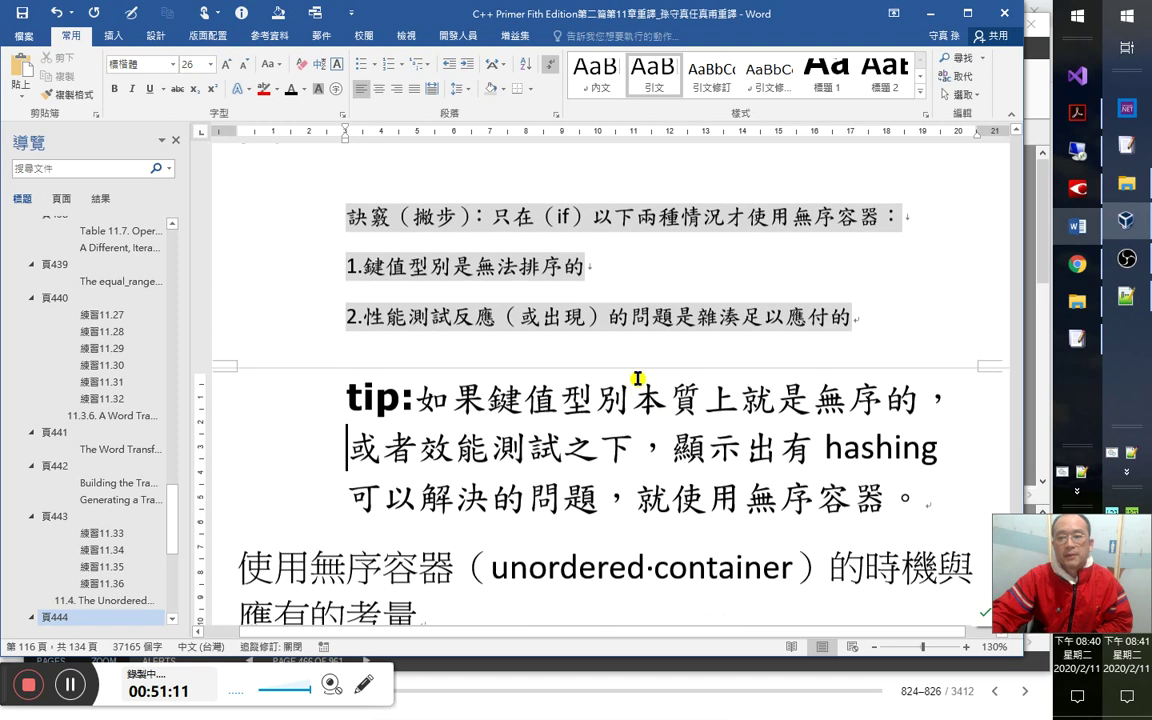
pyautogui.moveTo(418, 403); pyautogui.dragTo(826, 405)
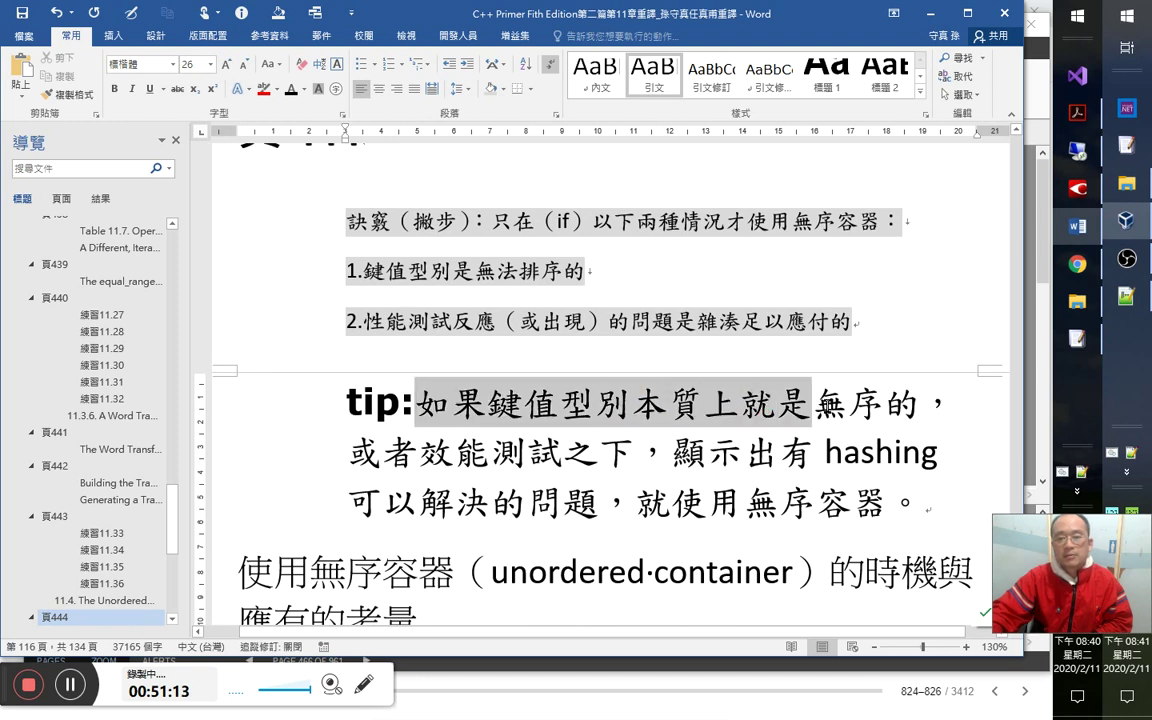
# Add the line 中文版翻成這樣： after item 2 and highlight it red.
pyautogui.click(902, 327)
pyautogui.press('Return')
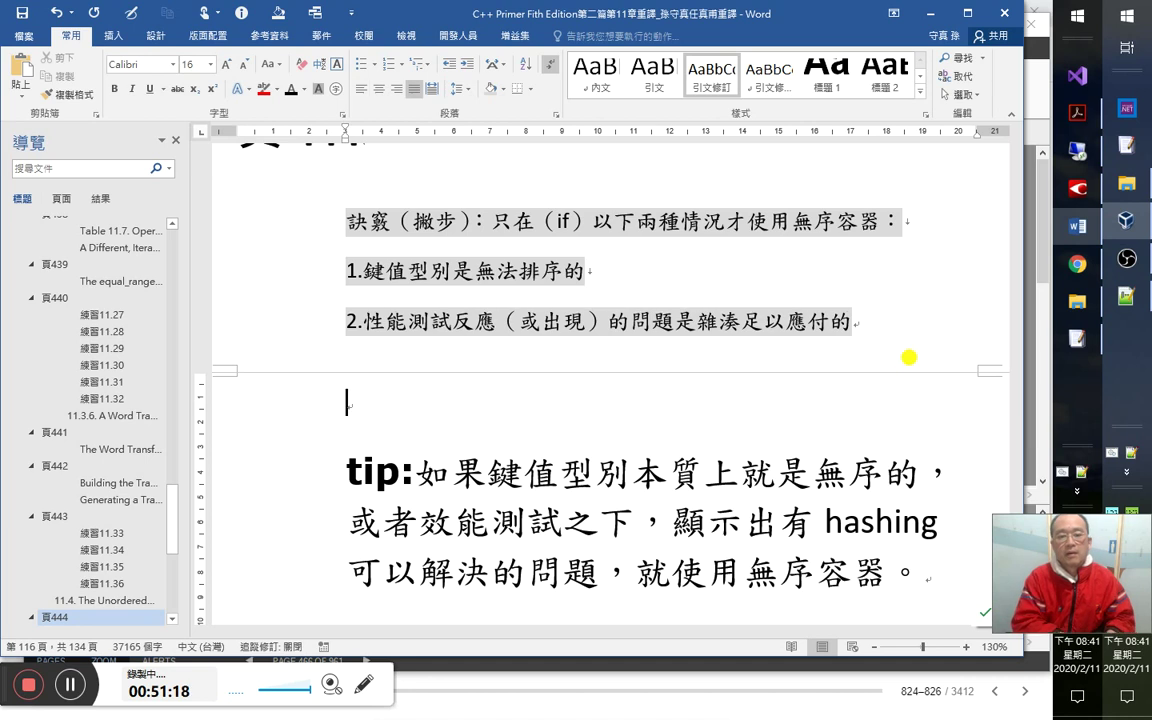
pyautogui.hotkey('ctrl', 'v')
pyautogui.write('中文版翻成這樣：')
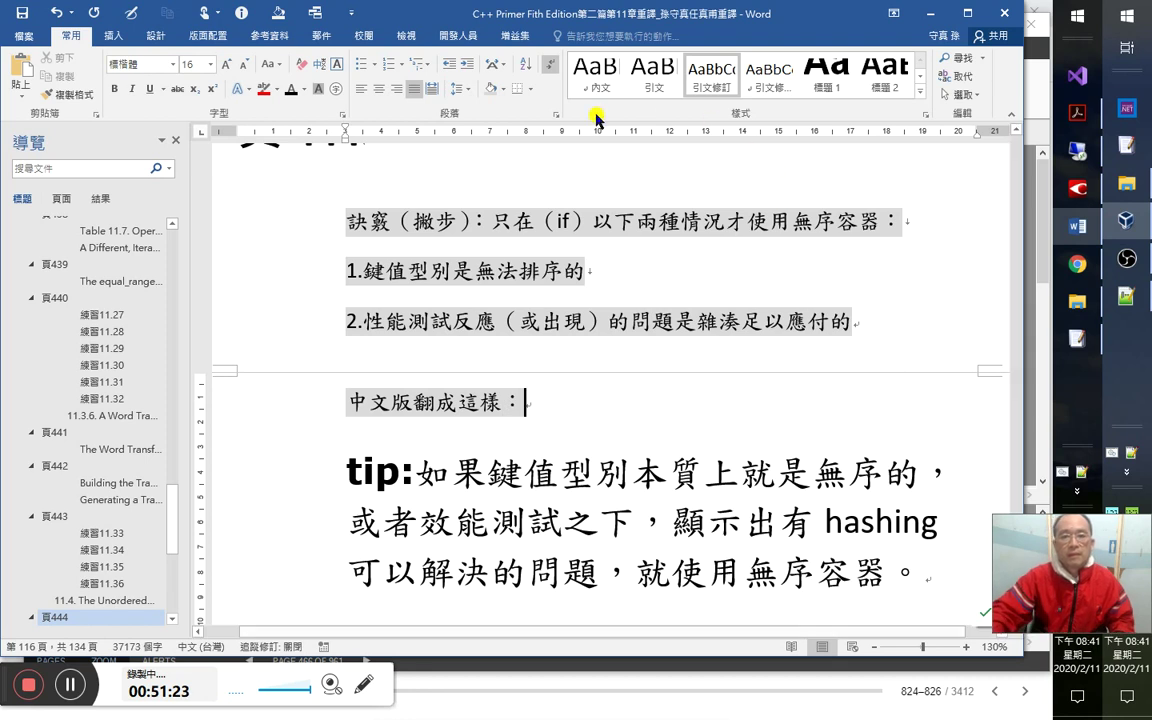
pyautogui.press('Home')
pyautogui.click(212, 408)
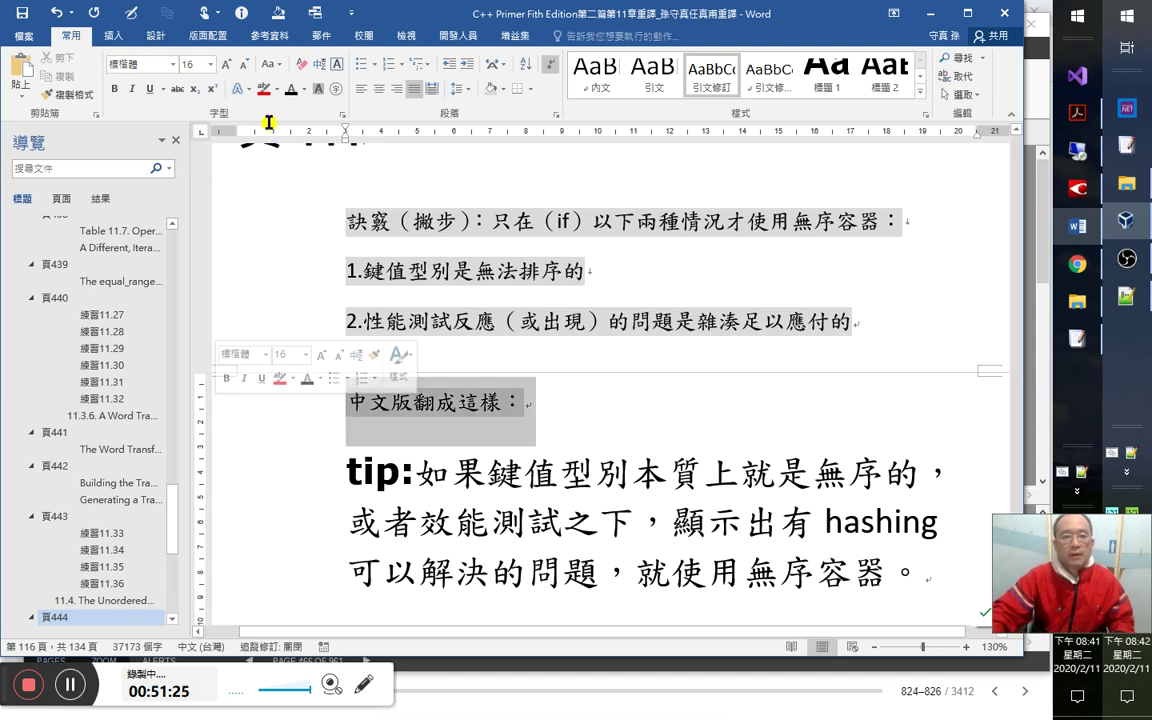
pyautogui.click(264, 88)
pyautogui.scroll(-1, 610, 380)
pyautogui.click(410, 378)
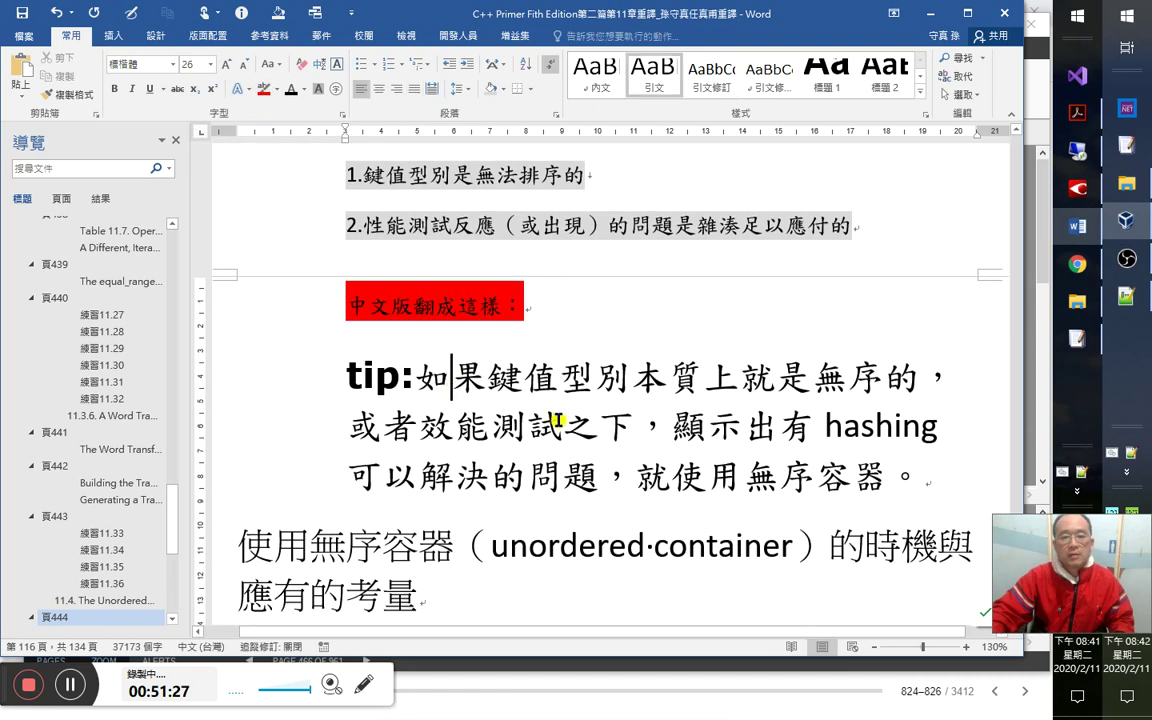
pyautogui.click(217, 315)
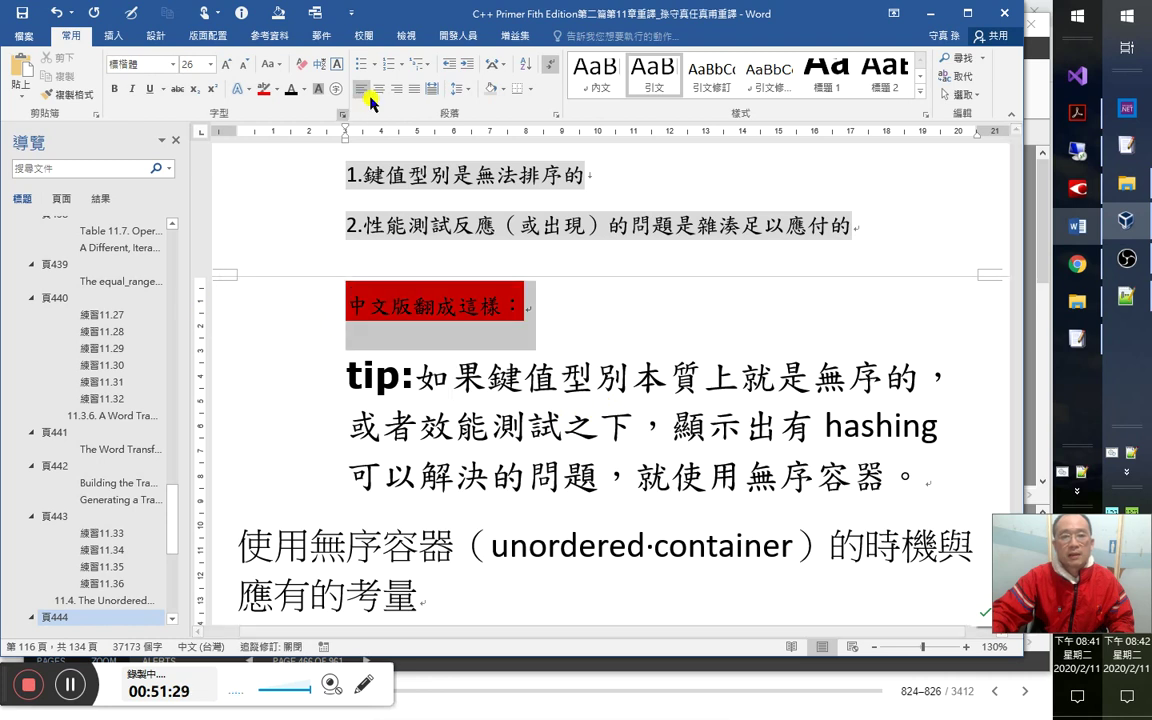
pyautogui.click(505, 89)
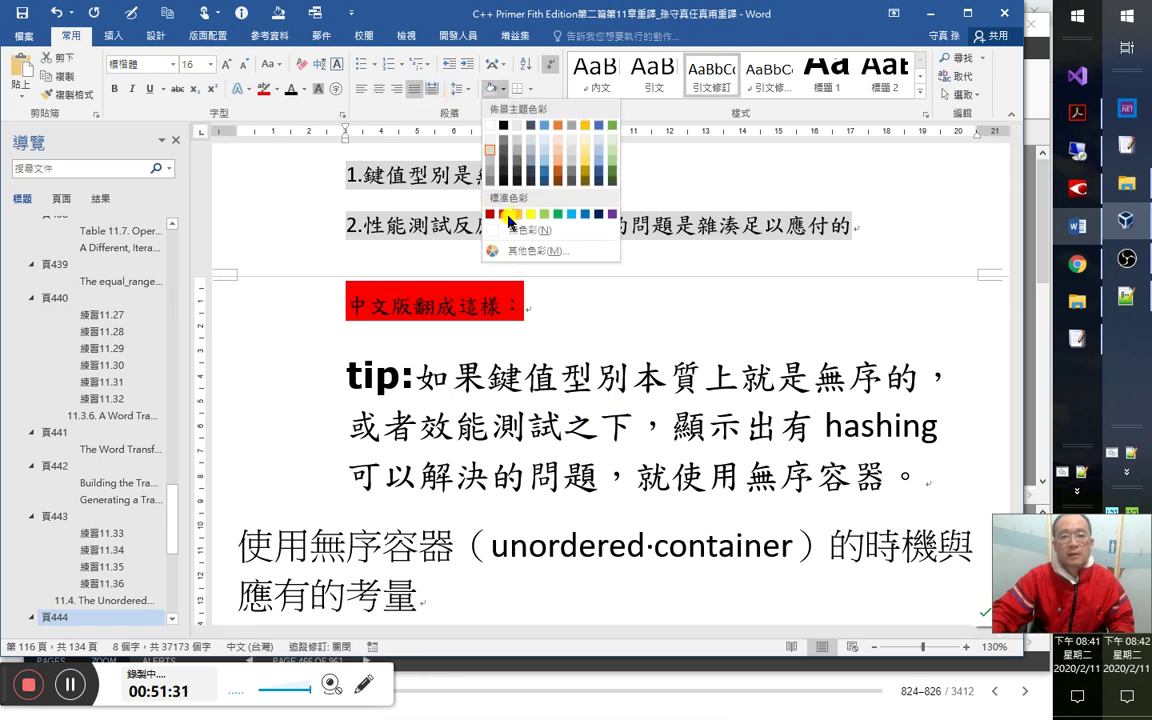
pyautogui.click(452, 380)
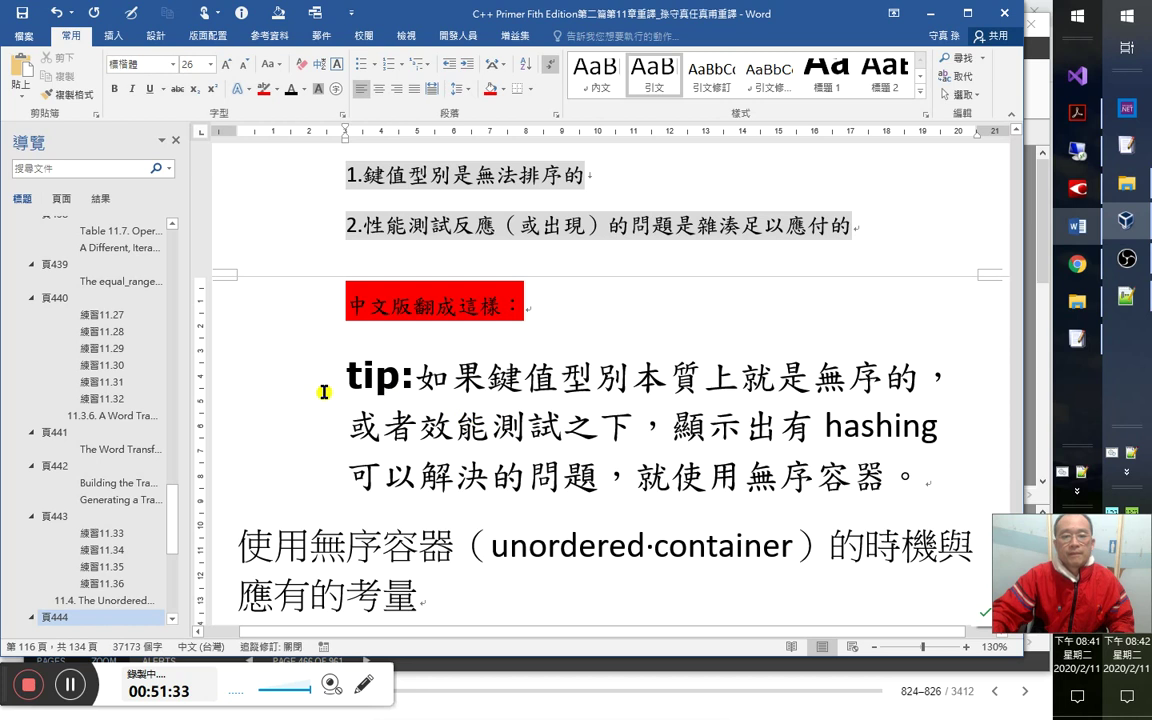
# Set the tip paragraph's font size to 13.
pyautogui.doubleClick(197, 360)
pyautogui.click(190, 64)
pyautogui.write('13')
pyautogui.press('Return')
pyautogui.press('Left')
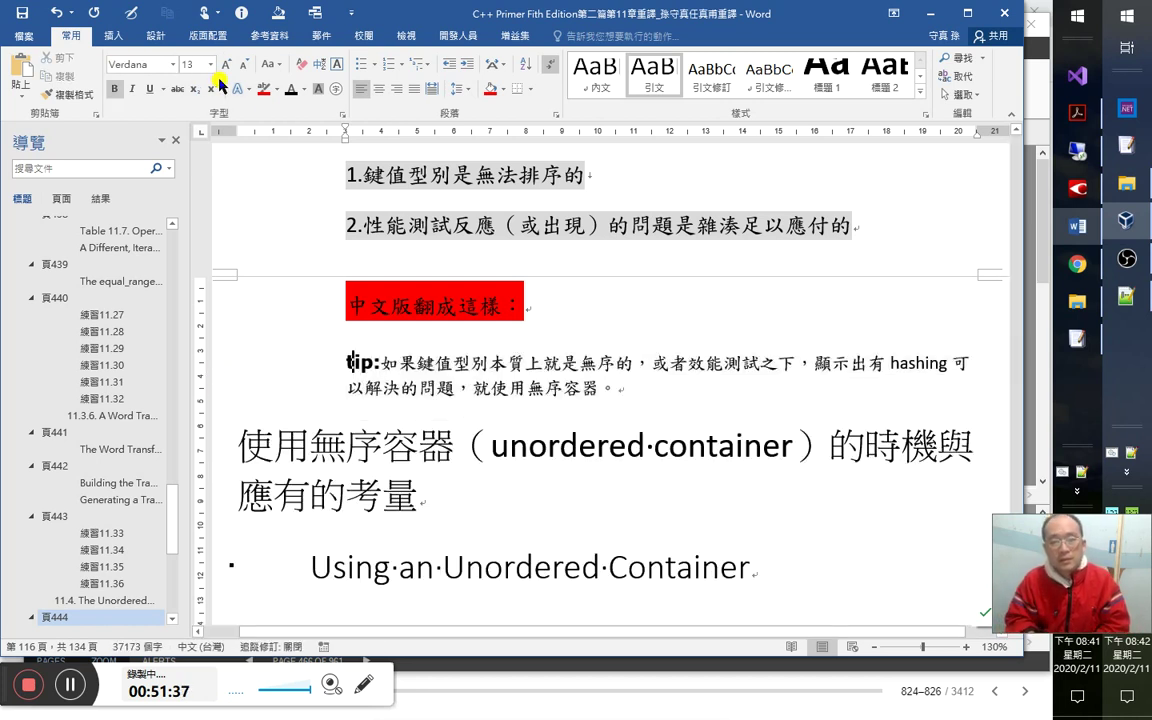
# Move through the tip paragraph, trying the normal body style on it and then undoing it.
pyautogui.press('Right')
pyautogui.press('Right')
pyautogui.press('Right')
pyautogui.press('Right')
pyautogui.press('Right')
pyautogui.press('Right')
pyautogui.press('Right')
pyautogui.press('Right')
pyautogui.press('Right')
pyautogui.press('Right')
pyautogui.press('Right')
pyautogui.press('Right')
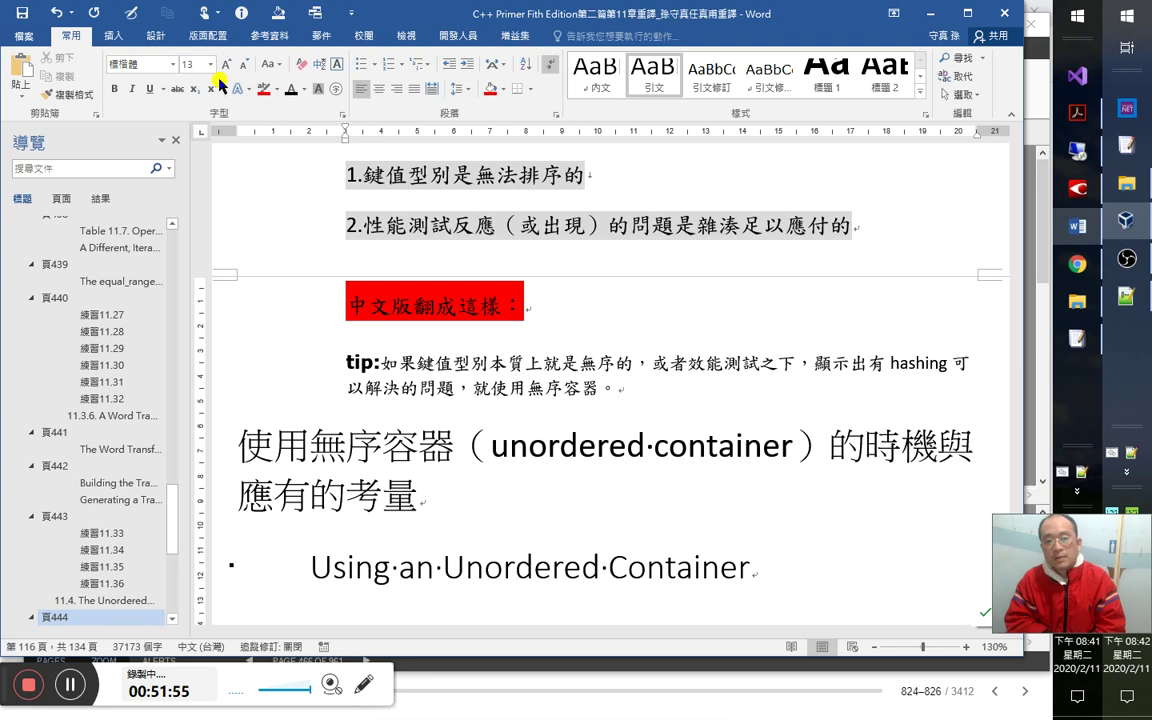
pyautogui.press('Up')
pyautogui.press('Up')
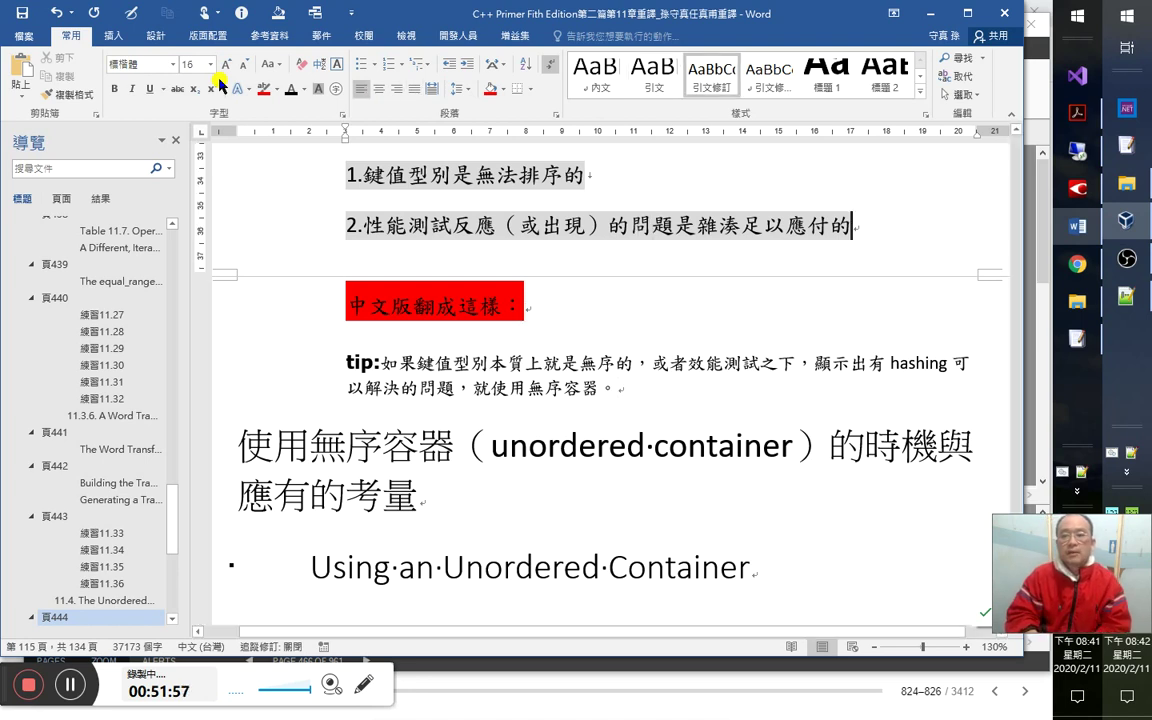
pyautogui.hotkey('alt', 'Tab')
pyautogui.hotkey('alt', 'Tab')
pyautogui.hotkey('alt', 'Tab')
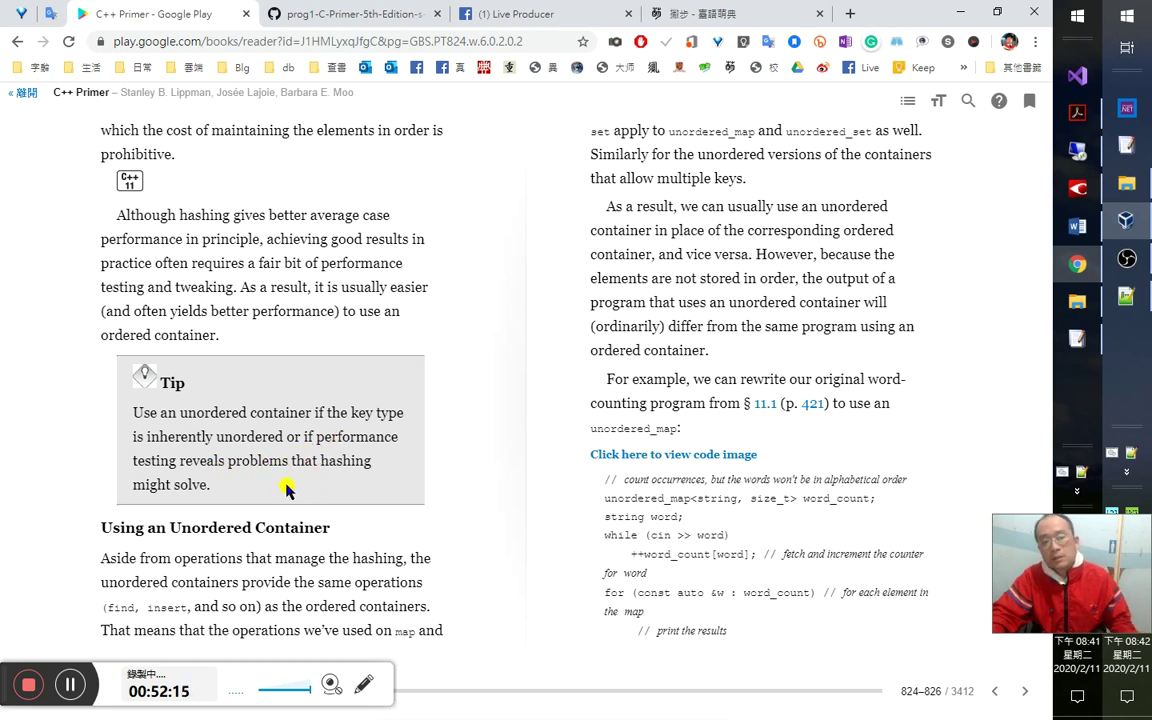
pyautogui.hotkey('alt', 'Tab')
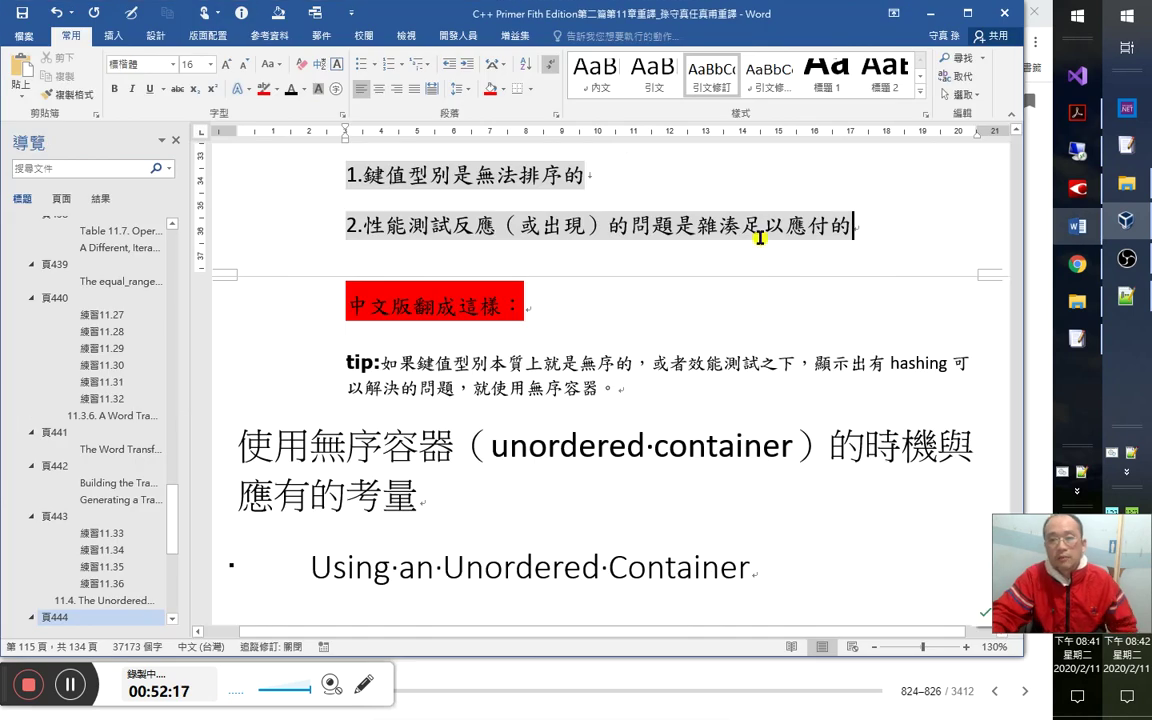
pyautogui.click(689, 375)
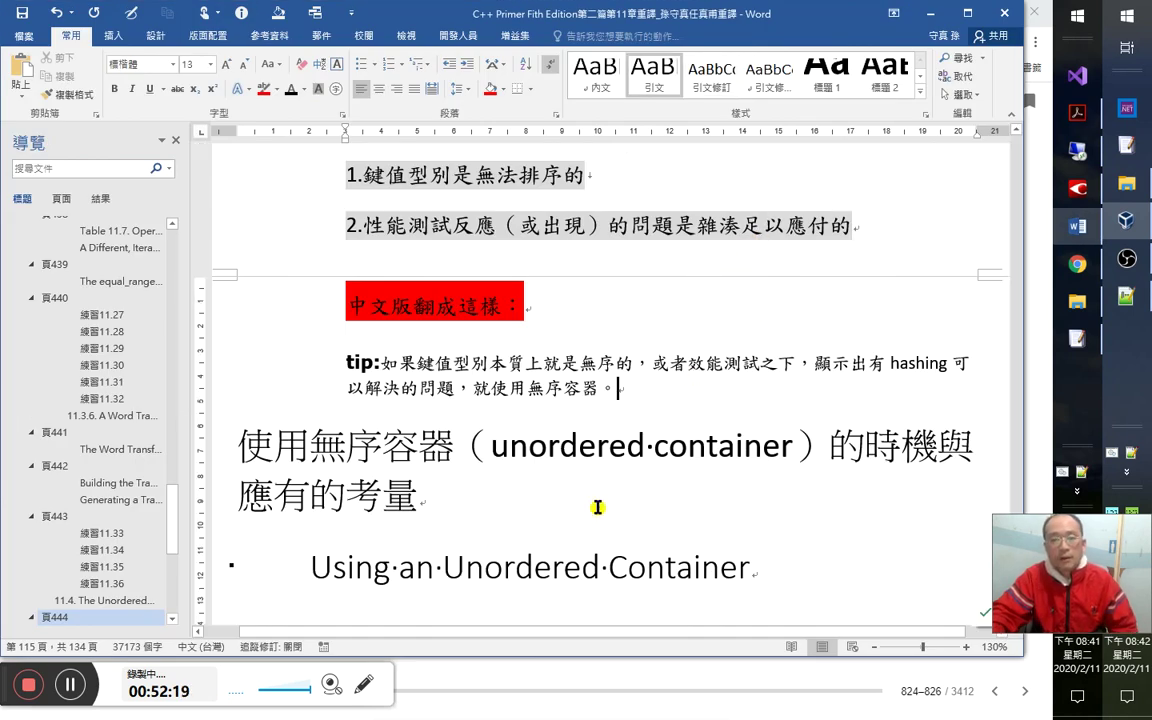
pyautogui.scroll(-1, 605, 508)
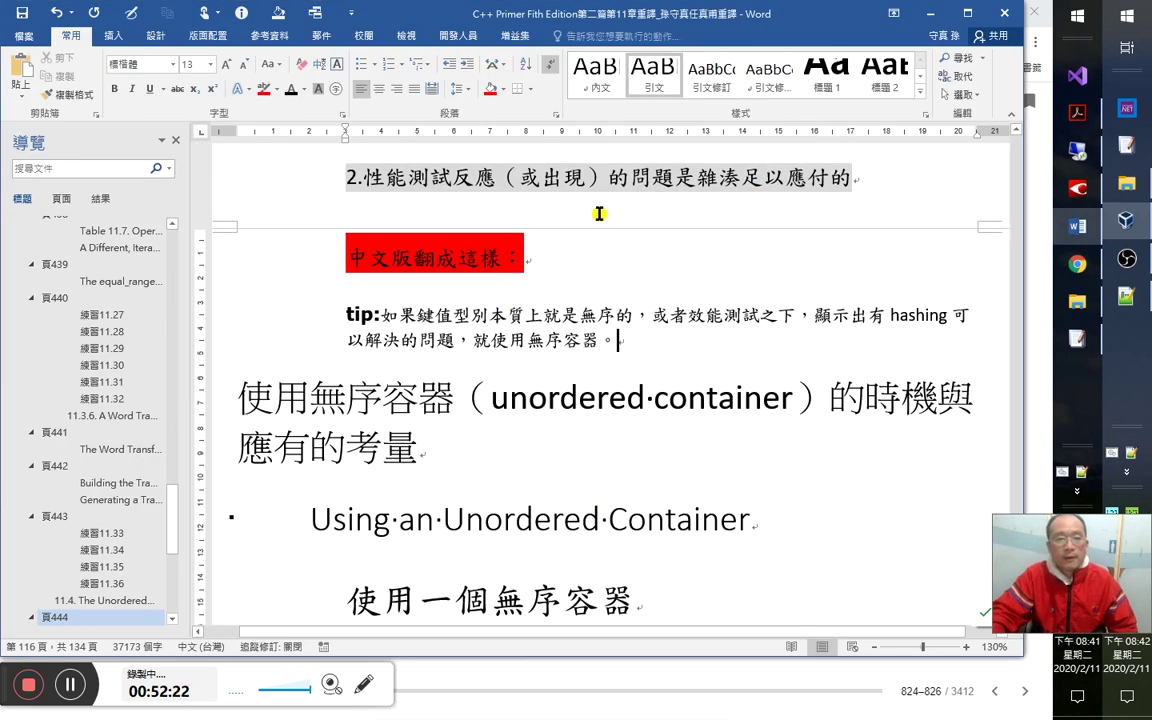
pyautogui.click(606, 88)
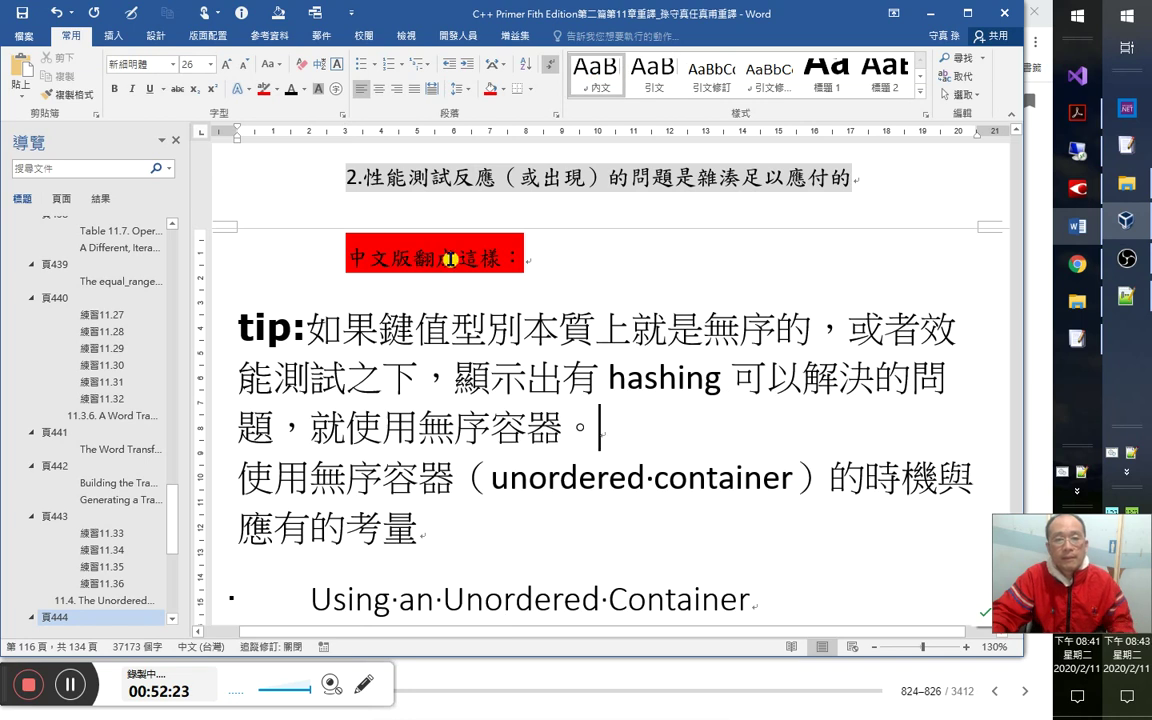
pyautogui.hotkey('ctrl', 'z')
# Give the red heading 中文版翻成這樣： the 內文 style and font size 13.
pyautogui.click(482, 234)
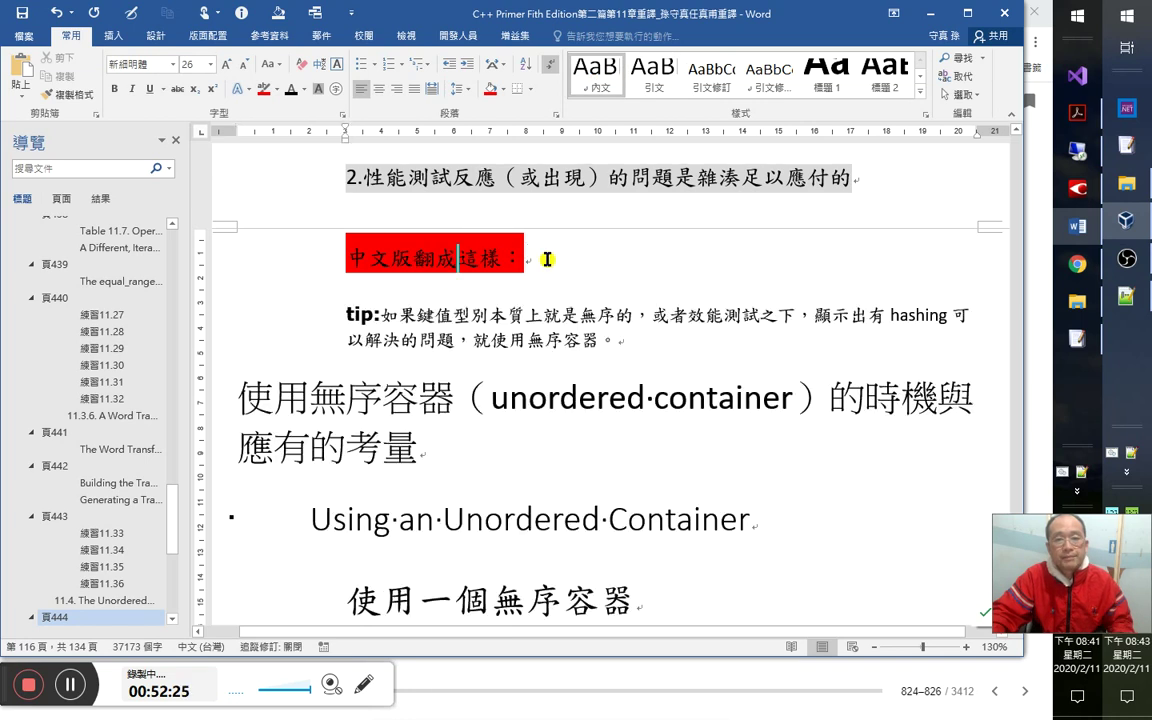
pyautogui.click(596, 75)
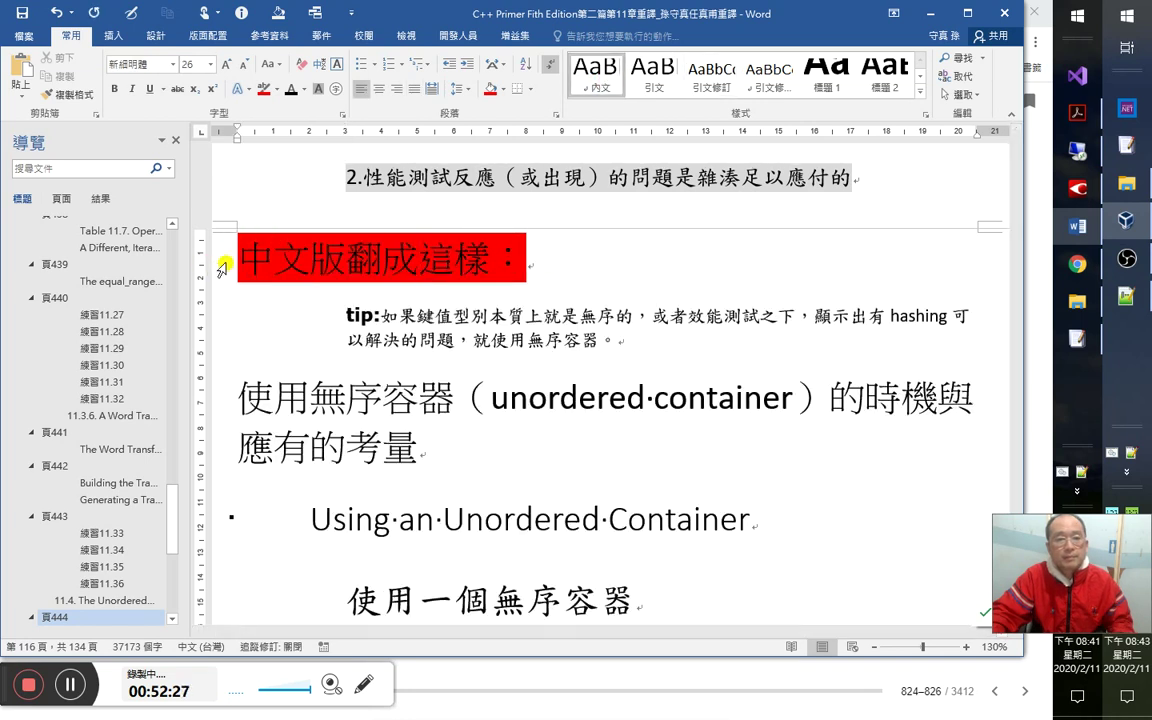
pyautogui.moveTo(240, 258); pyautogui.dragTo(530, 262)
pyautogui.click(188, 64)
pyautogui.write('13')
pyautogui.press('Return')
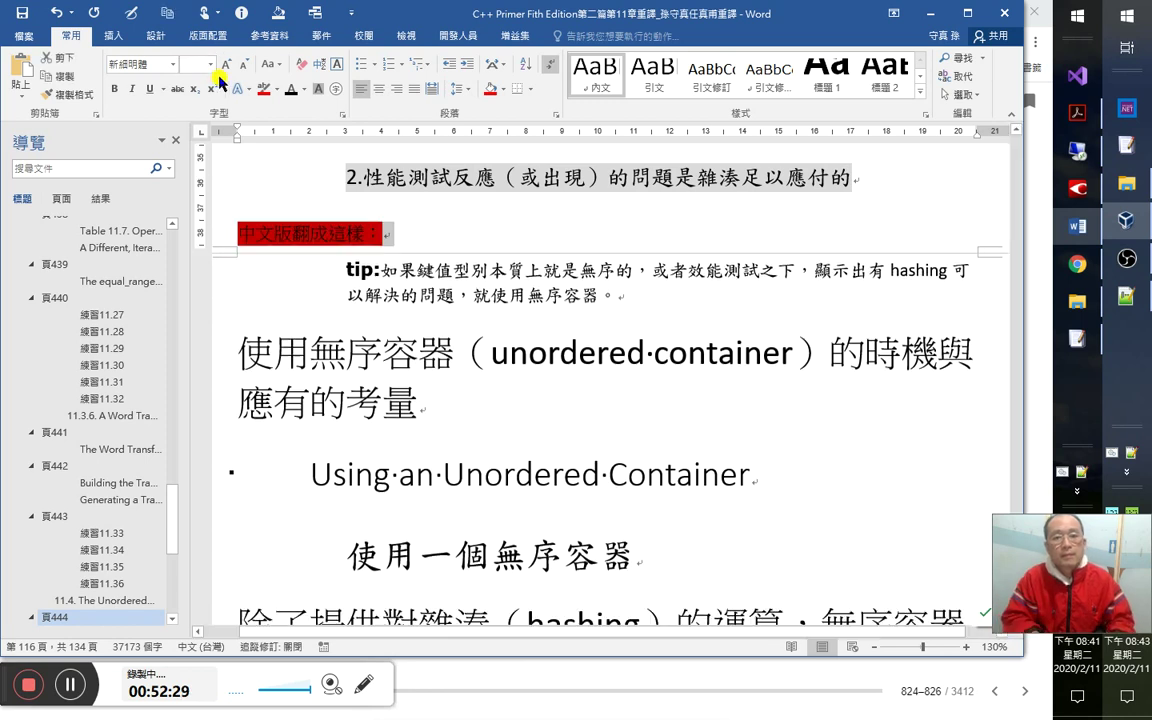
# Set the whole unordered-container heading to font size 13.
pyautogui.press('Down')
pyautogui.click(383, 355)
pyautogui.moveTo(244, 343); pyautogui.dragTo(469, 401)
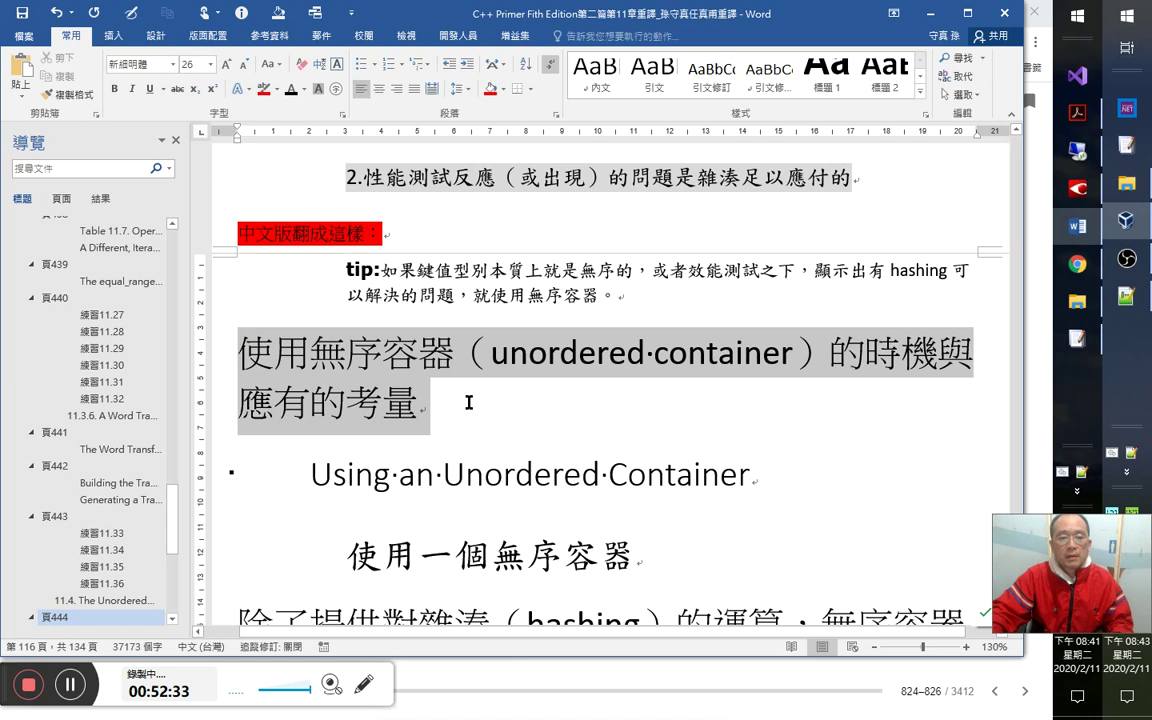
pyautogui.click(198, 62)
pyautogui.write('13')
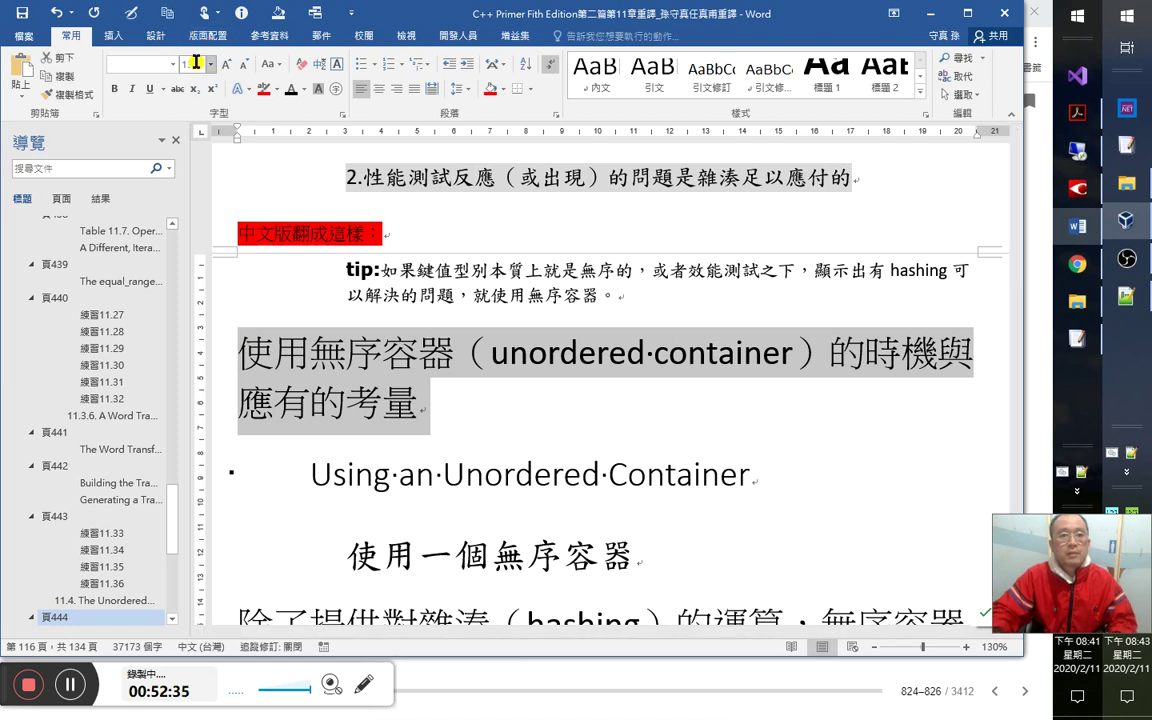
pyautogui.press('Return')
# Make （unordered container） in the heading small subscript text.
pyautogui.scroll(3, 475, 426)
pyautogui.click(498, 369)
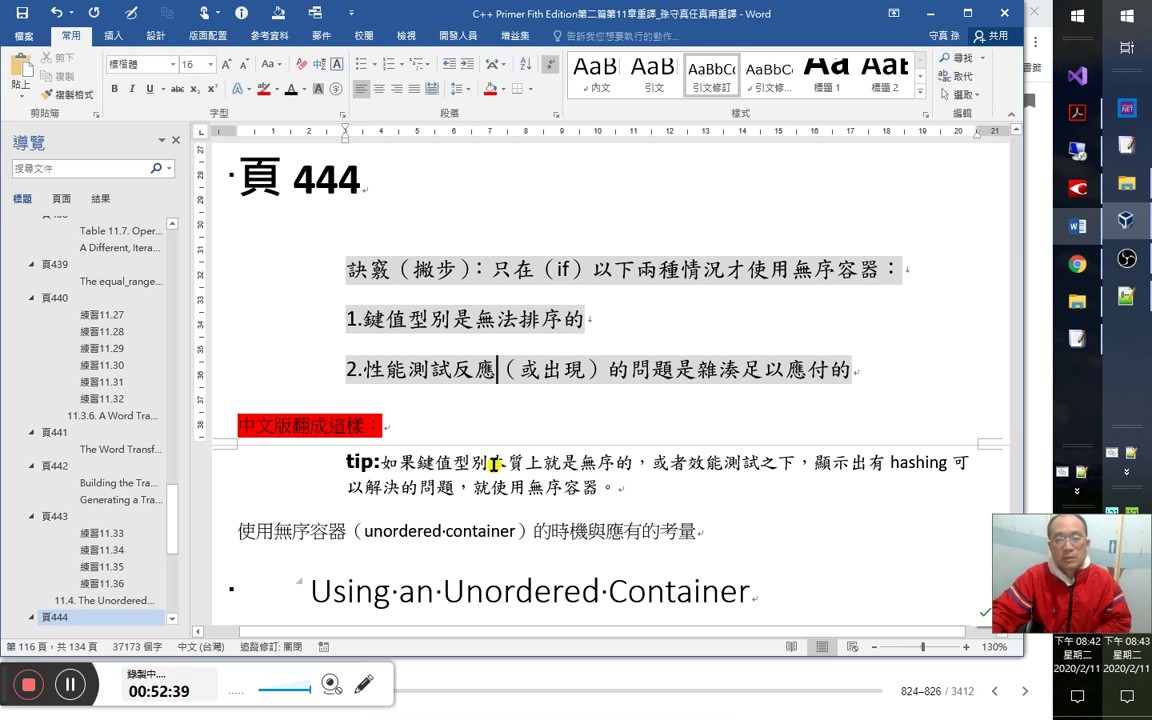
pyautogui.moveTo(372, 323); pyautogui.dragTo(582, 321)
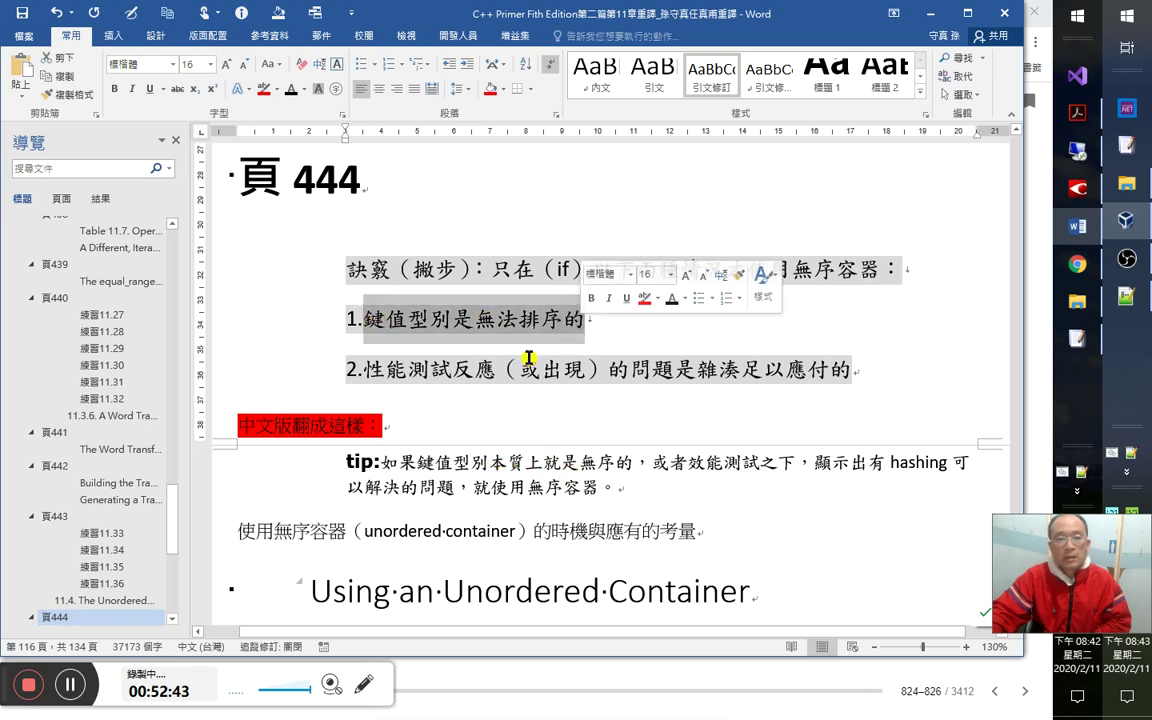
pyautogui.scroll(-2, 591, 491)
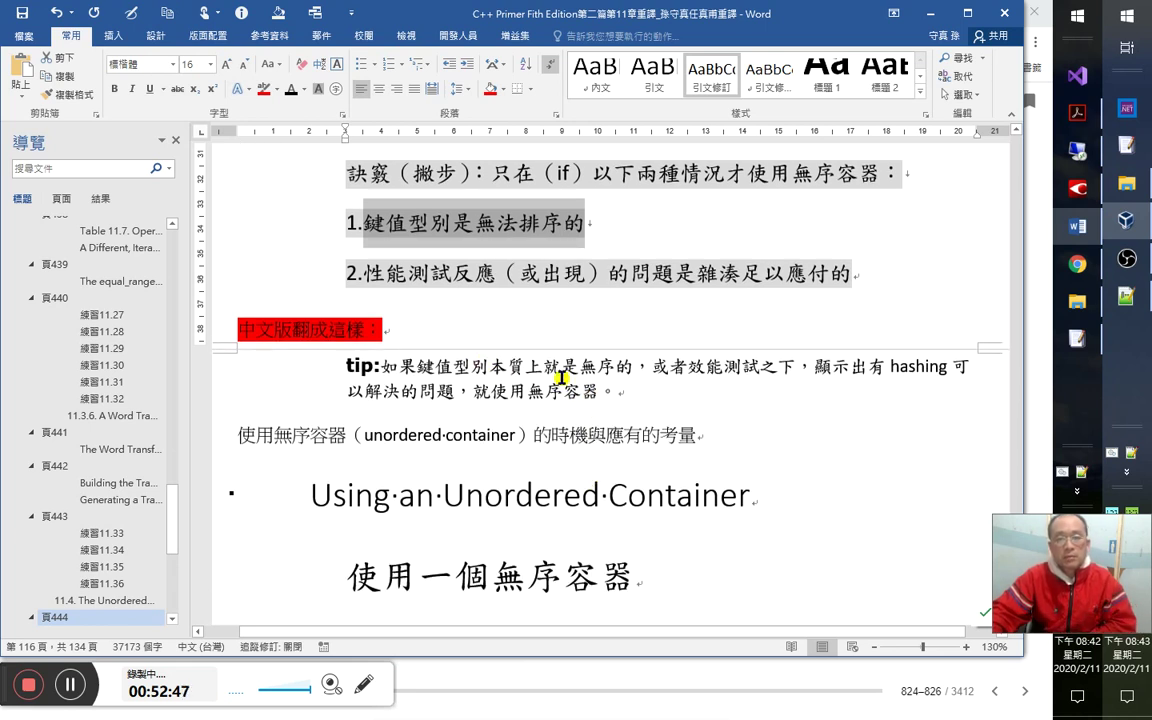
pyautogui.click(490, 366)
pyautogui.keyDown('shift'); pyautogui.click(628, 370); pyautogui.keyUp('shift')
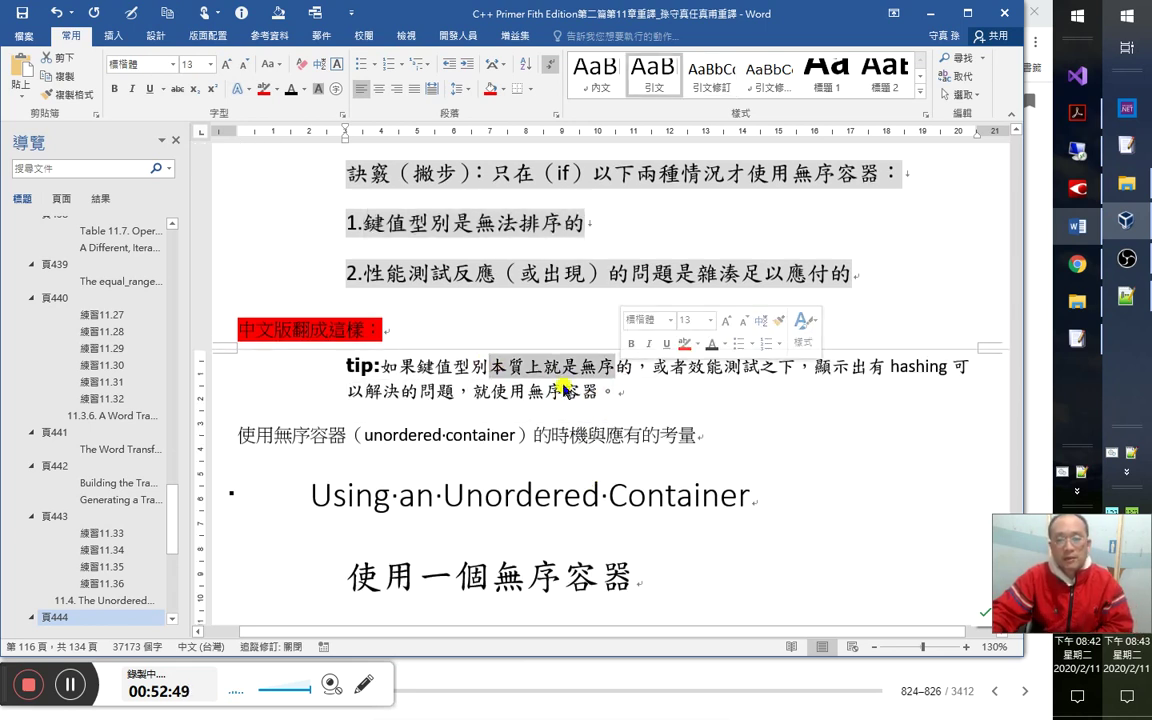
pyautogui.click(546, 418)
pyautogui.moveTo(536, 437); pyautogui.dragTo(348, 437)
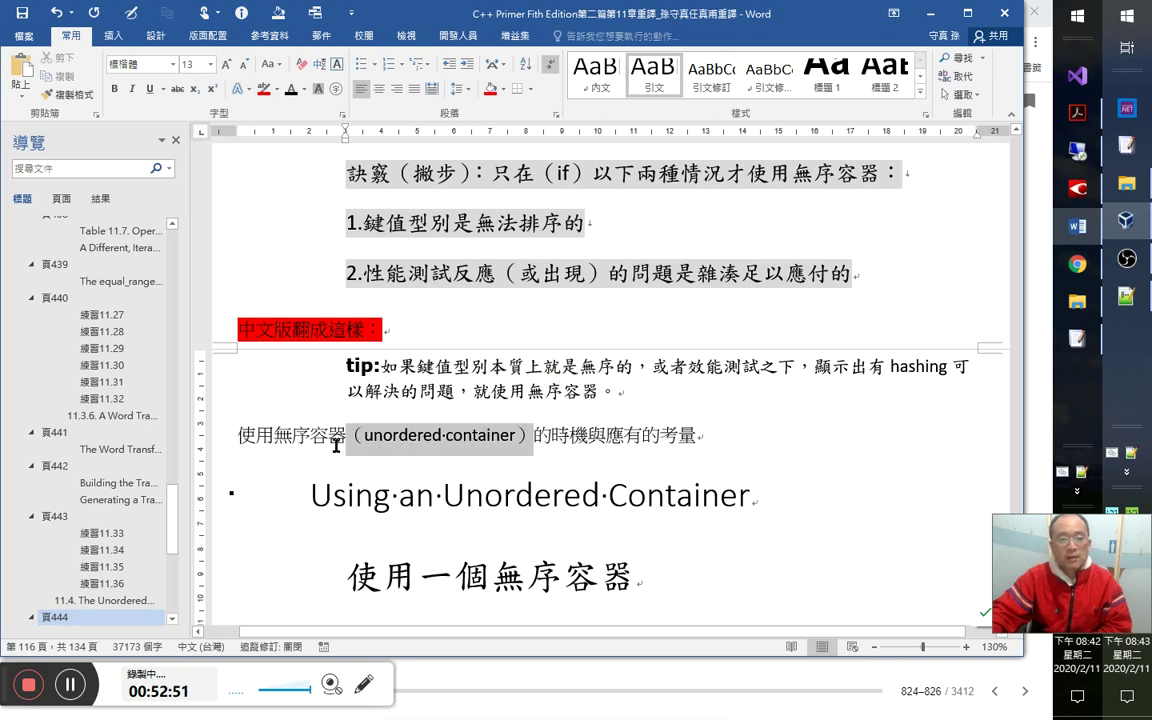
pyautogui.hotkey('ctrl', '=')
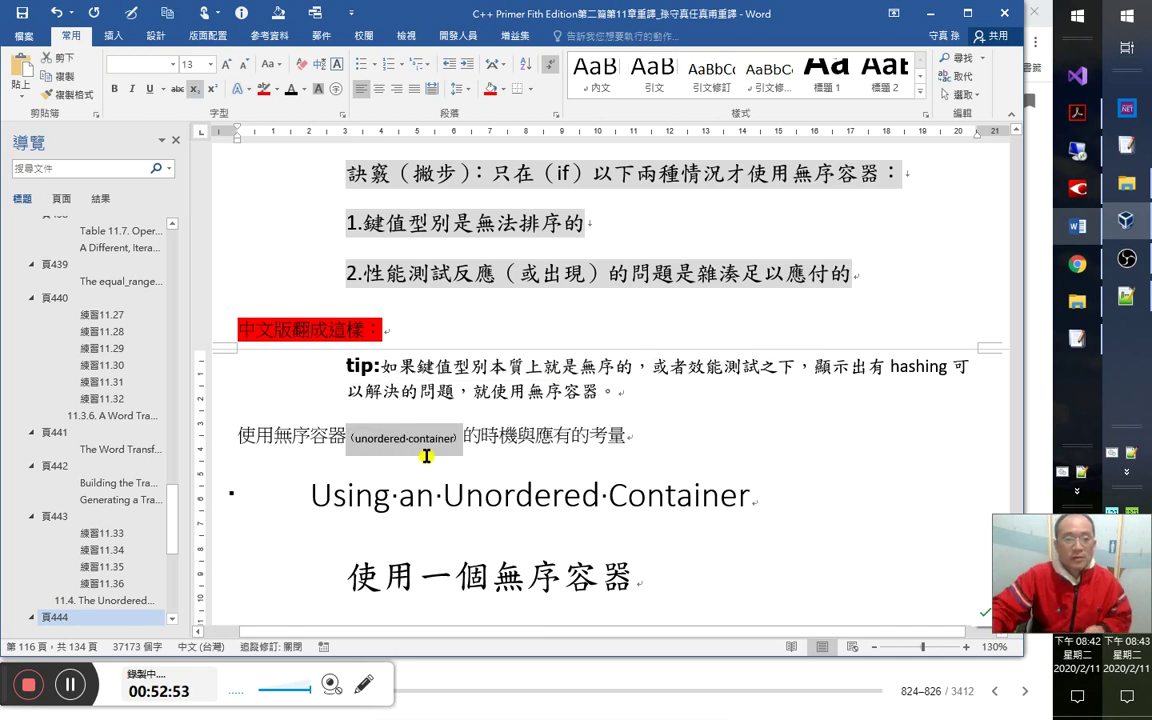
pyautogui.click(438, 438)
pyautogui.scroll(-1, 513, 449)
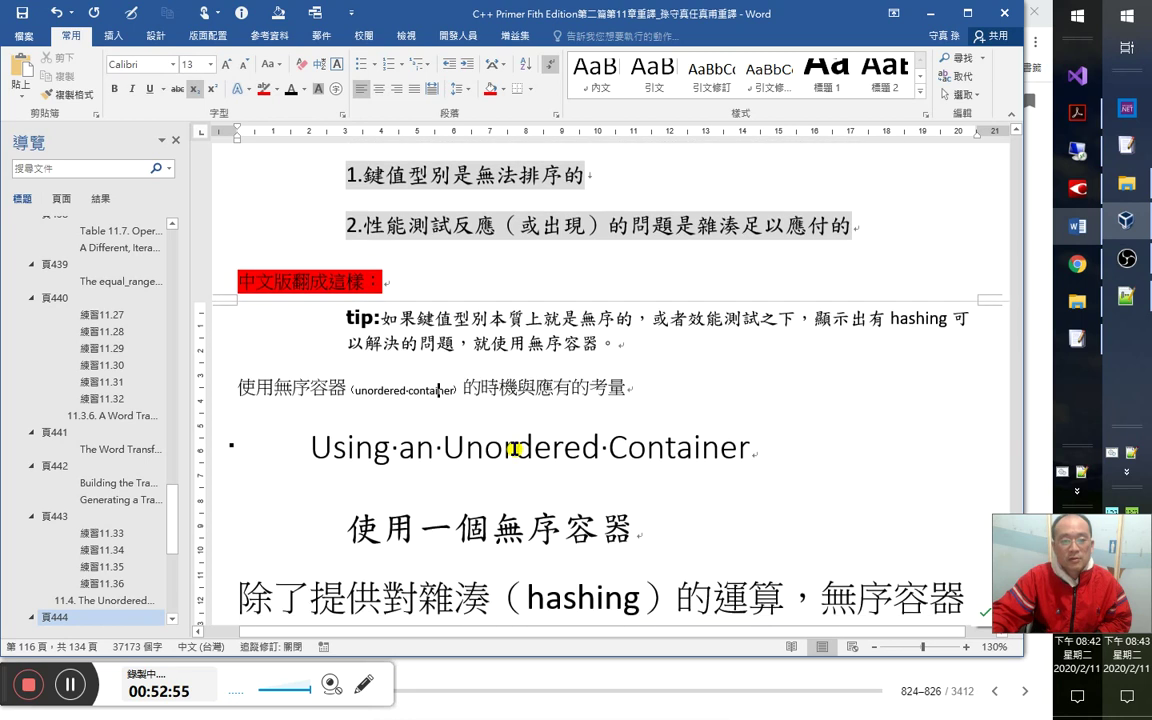
# Shorten the subheading 使用一個無序容器 to 使用無序容器 and apply the 引文修訂 style.
pyautogui.click(516, 450)
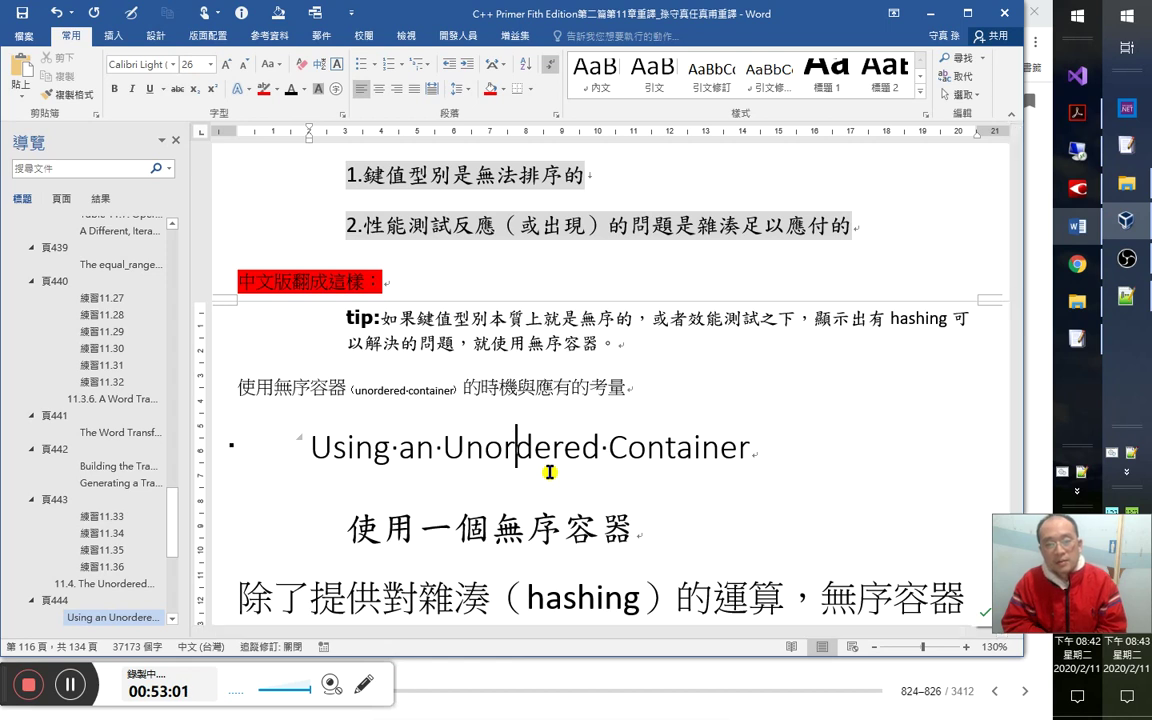
pyautogui.press('Down')
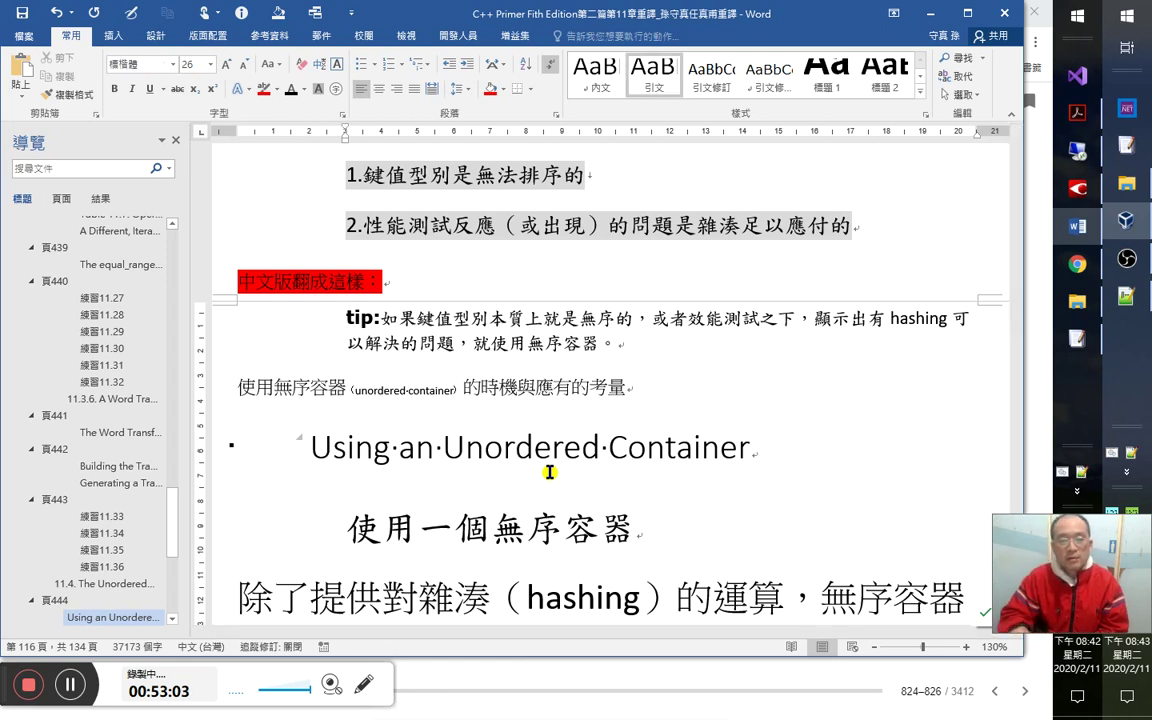
pyautogui.press('Left')
pyautogui.press('Left')
pyautogui.press('Left')
pyautogui.press('Delete')
pyautogui.press('Delete')
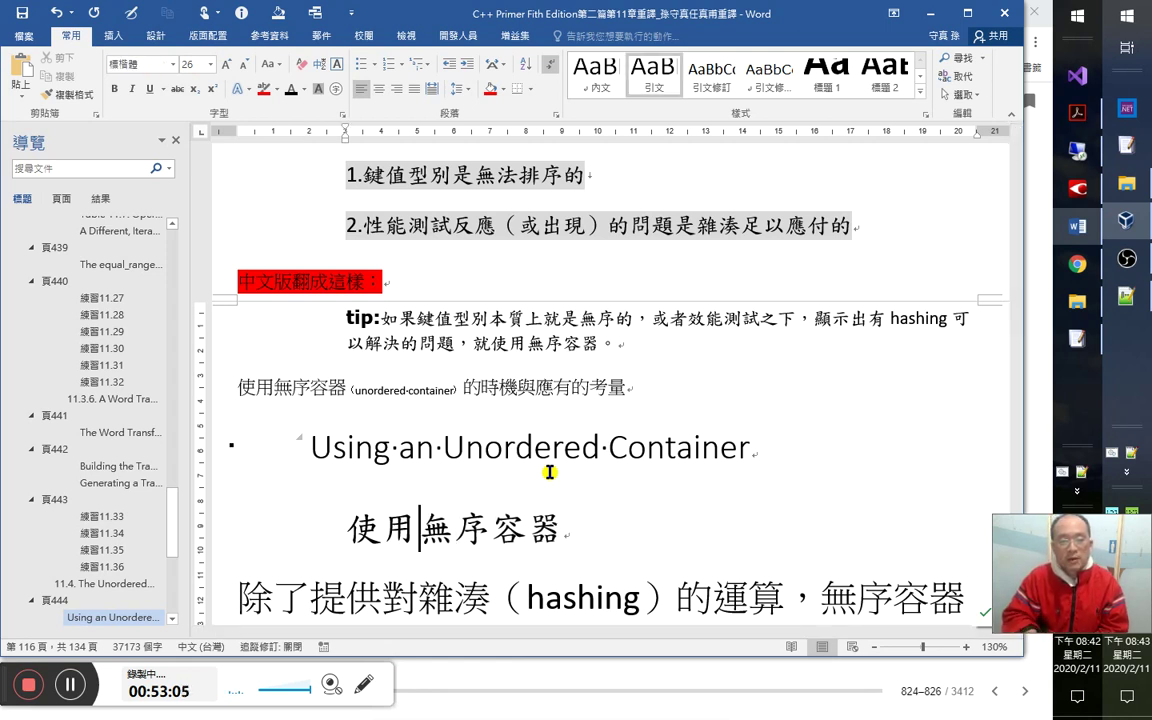
pyautogui.click(720, 80)
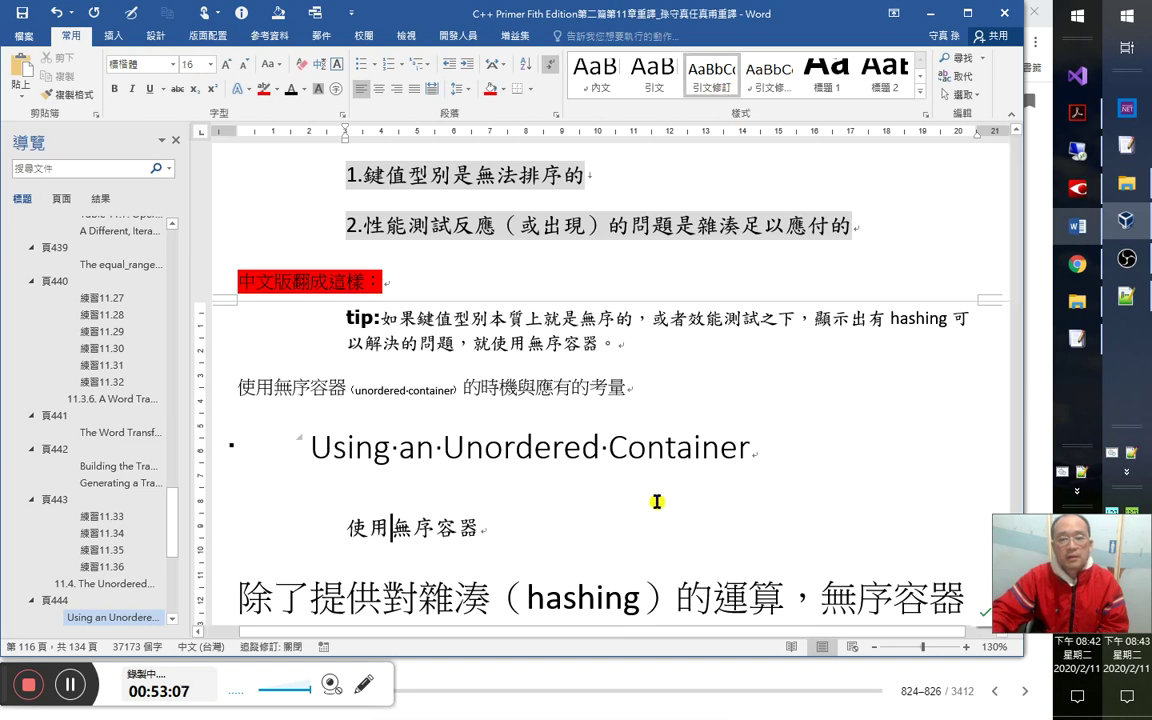
# Shrink （if） in the first tip line to small subscript text.
pyautogui.scroll(-1, 560, 498)
pyautogui.scroll(-1, 365, 420)
pyautogui.click(370, 405)
pyautogui.scroll(1, 532, 200)
pyautogui.moveTo(492, 248); pyautogui.dragTo(590, 248)
pyautogui.scroll(2, 590, 248)
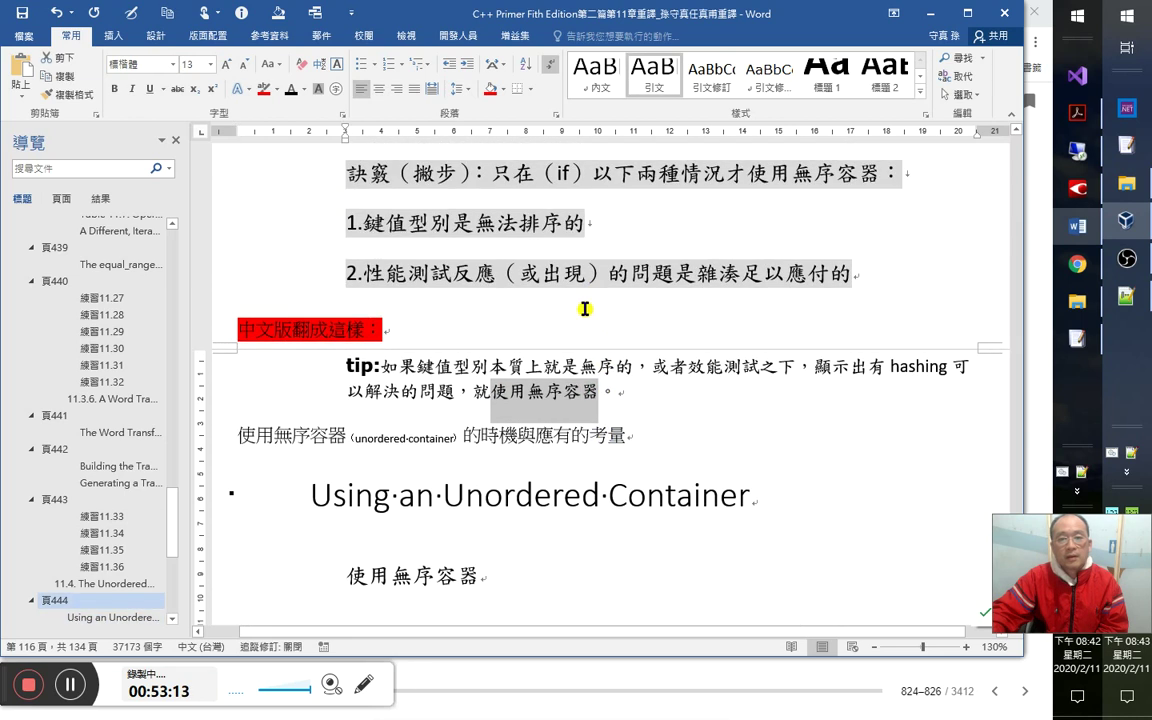
pyautogui.moveTo(590, 176); pyautogui.dragTo(547, 178)
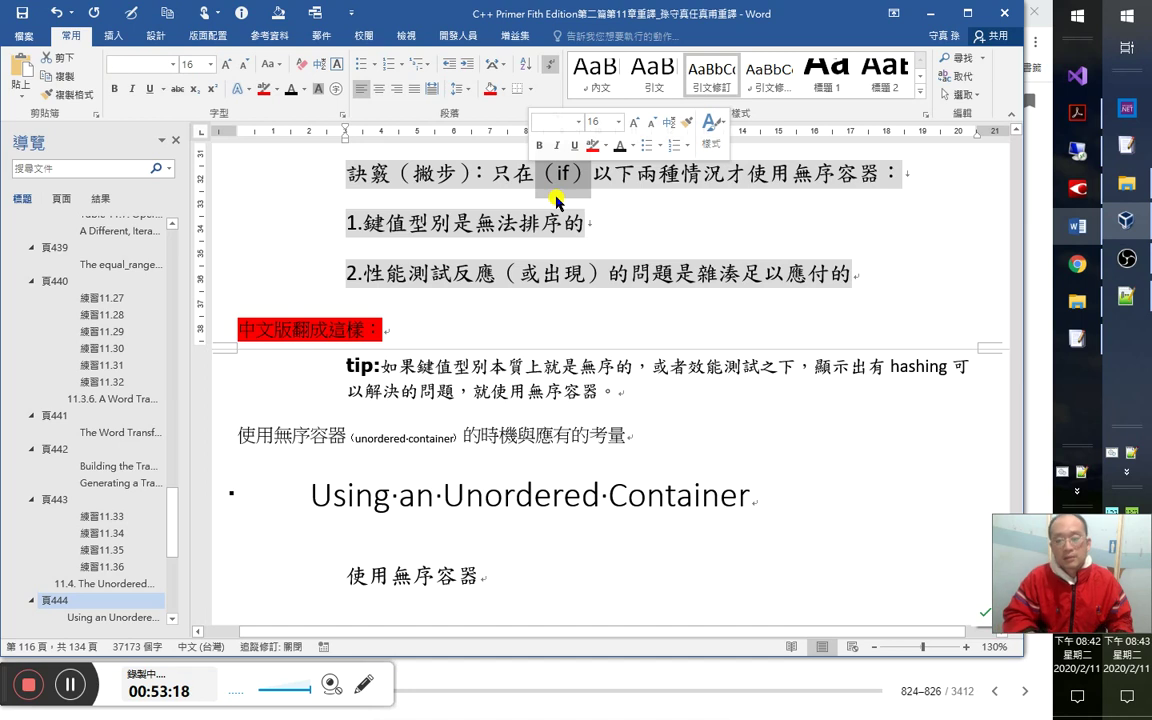
pyautogui.hotkey('ctrl', '=')
pyautogui.click(655, 175)
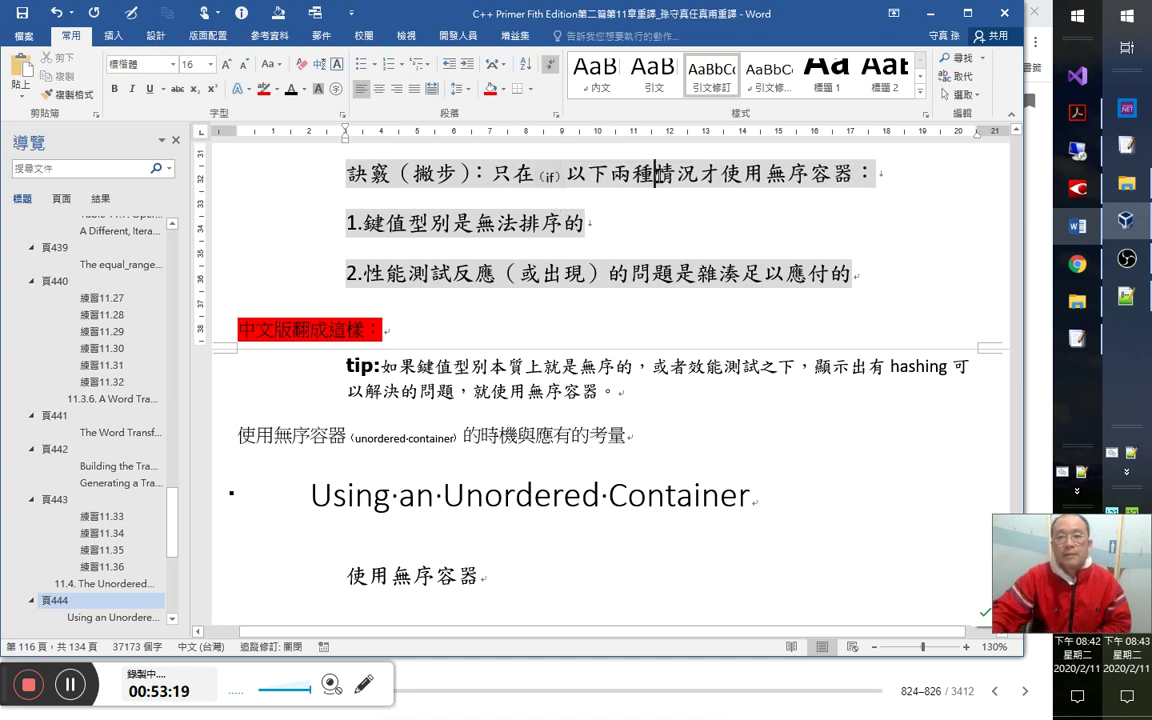
# Select 使用無序容器 in the tip line, then place the caret in the 除了提供對雜湊 paragraph.
pyautogui.moveTo(720, 176); pyautogui.dragTo(849, 177)
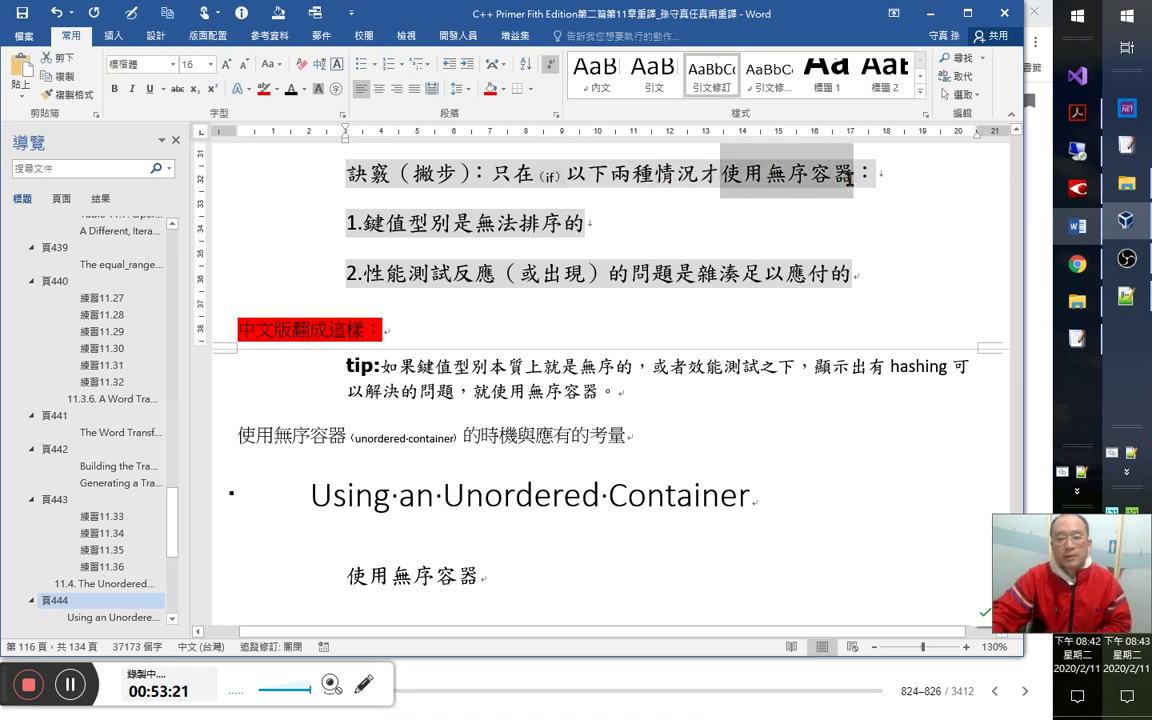
pyautogui.scroll(-3, 430, 512)
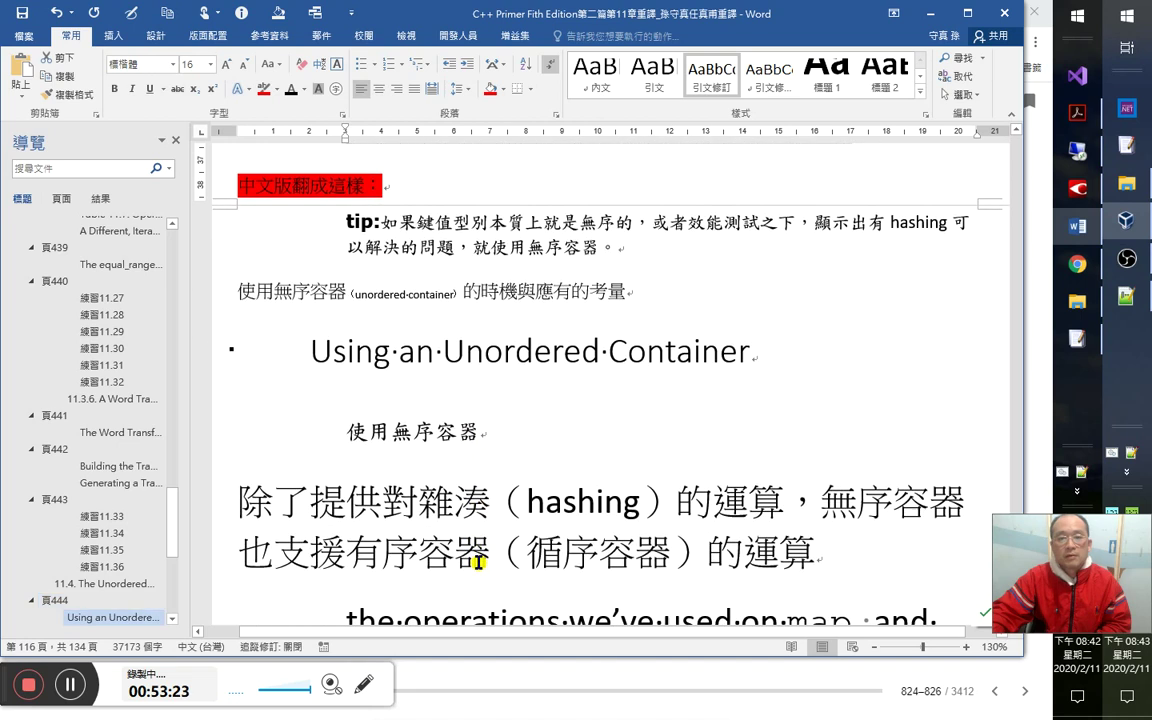
pyautogui.click(421, 505)
pyautogui.click(22, 13)
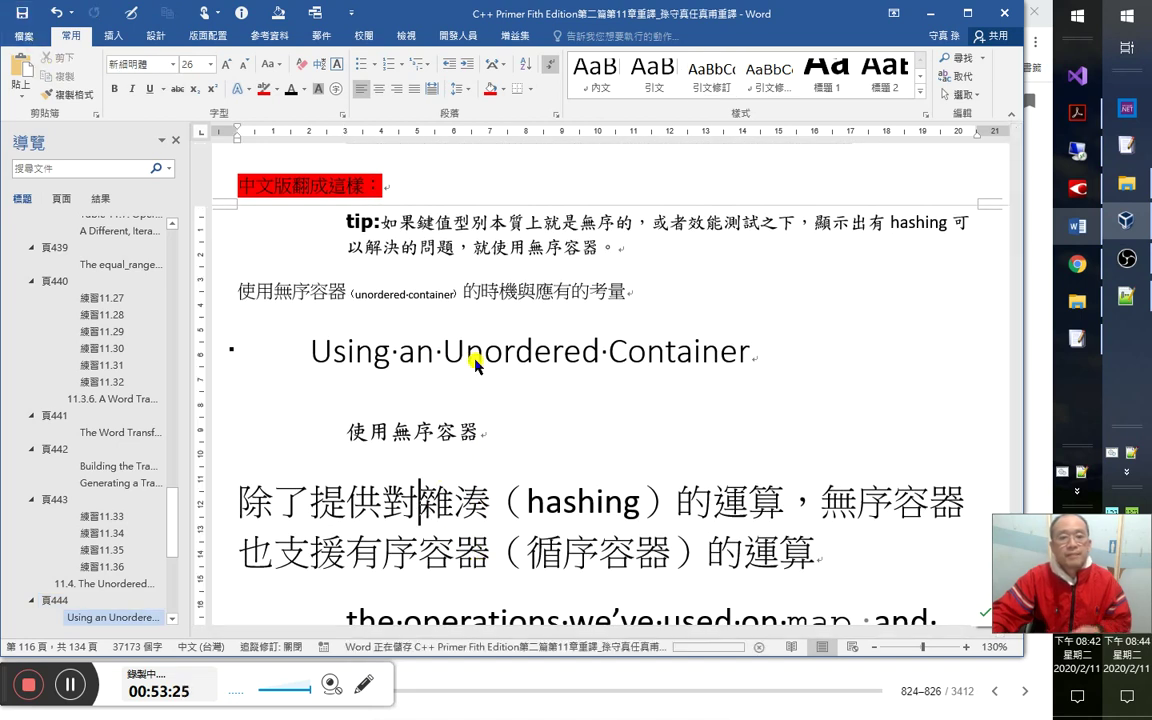
# Switch between the C++ Primer book in the browser and the Word document.
pyautogui.hotkey('alt', 'Tab')
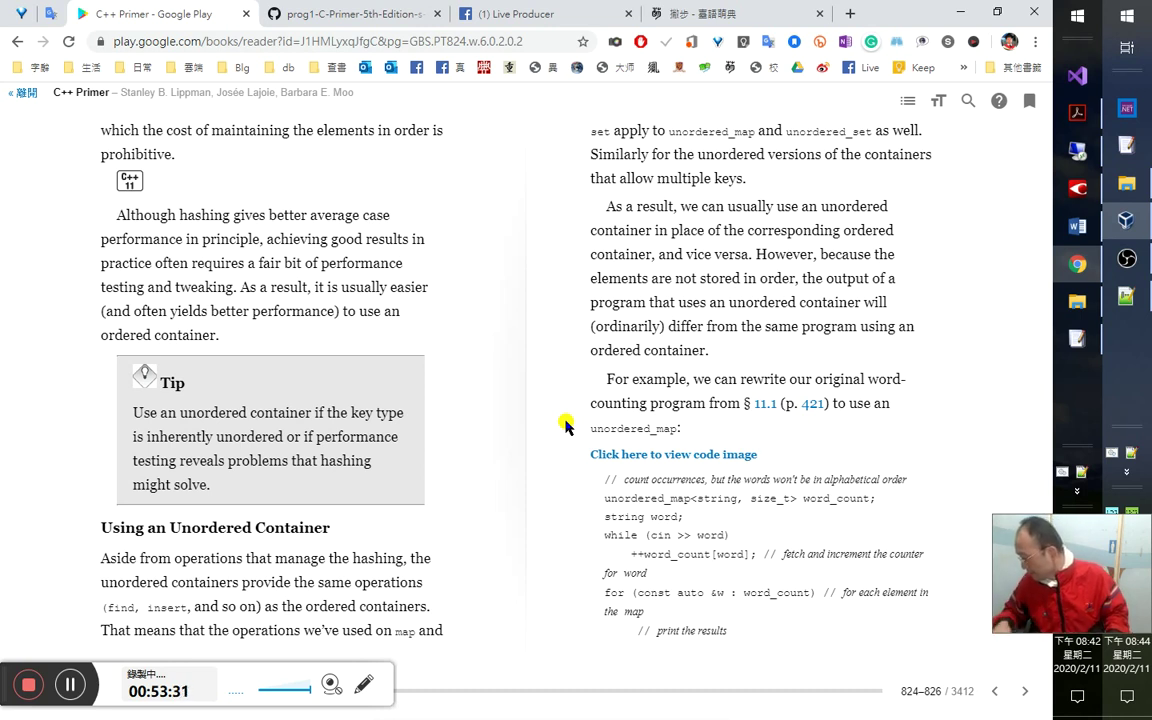
pyautogui.hotkey('alt', 'Tab')
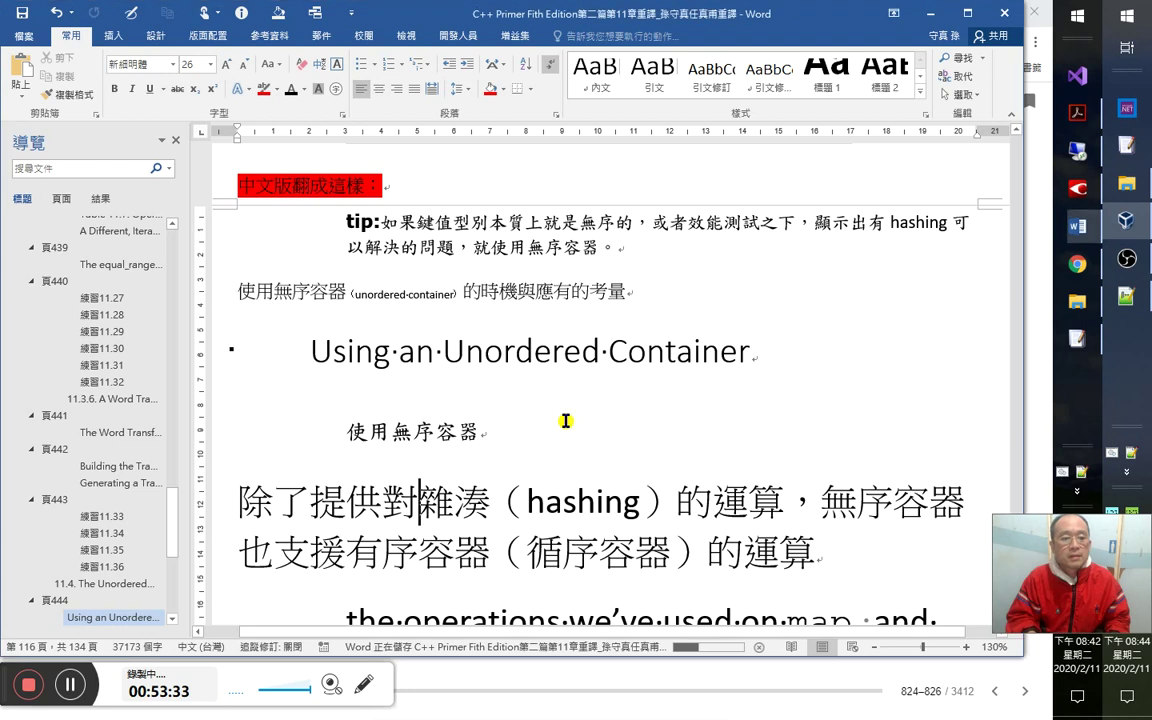
pyautogui.hotkey('alt', 'Tab')
pyautogui.hotkey('alt', 'Tab')
pyautogui.hotkey('alt', 'Tab')
pyautogui.hotkey('alt', 'Tab')
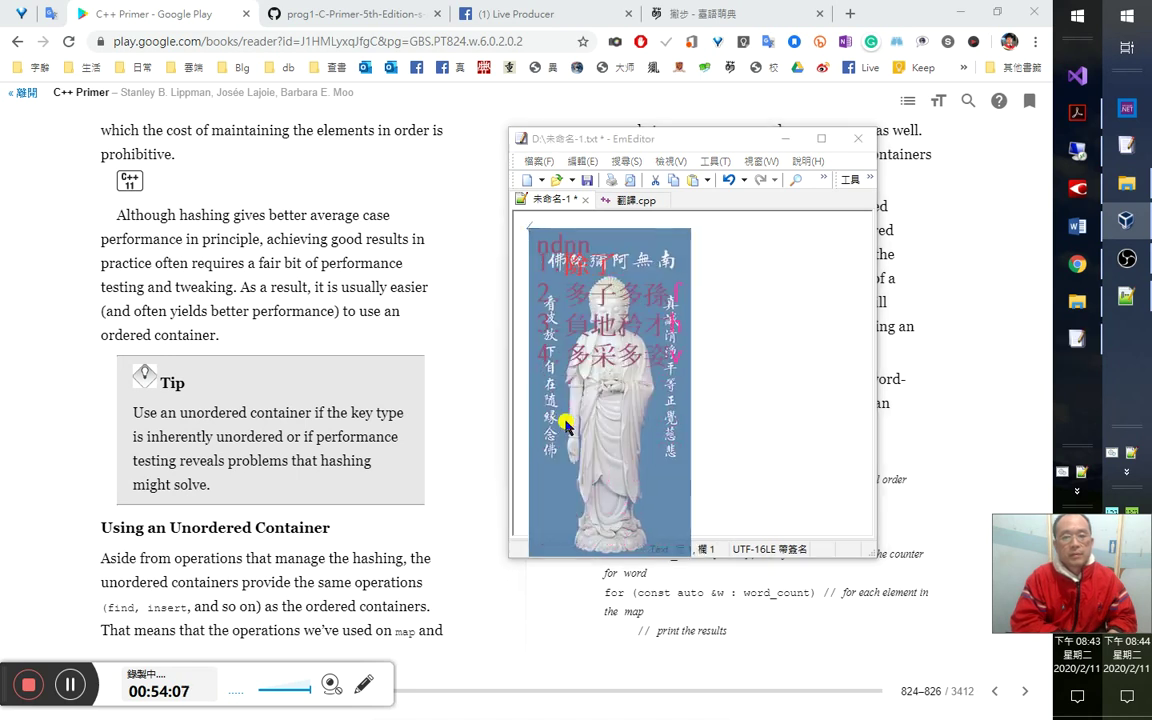
# Type 除了提供了管理雜湊的運算，無序容器還定義了 into the draft.
pyautogui.write('除了提供了')
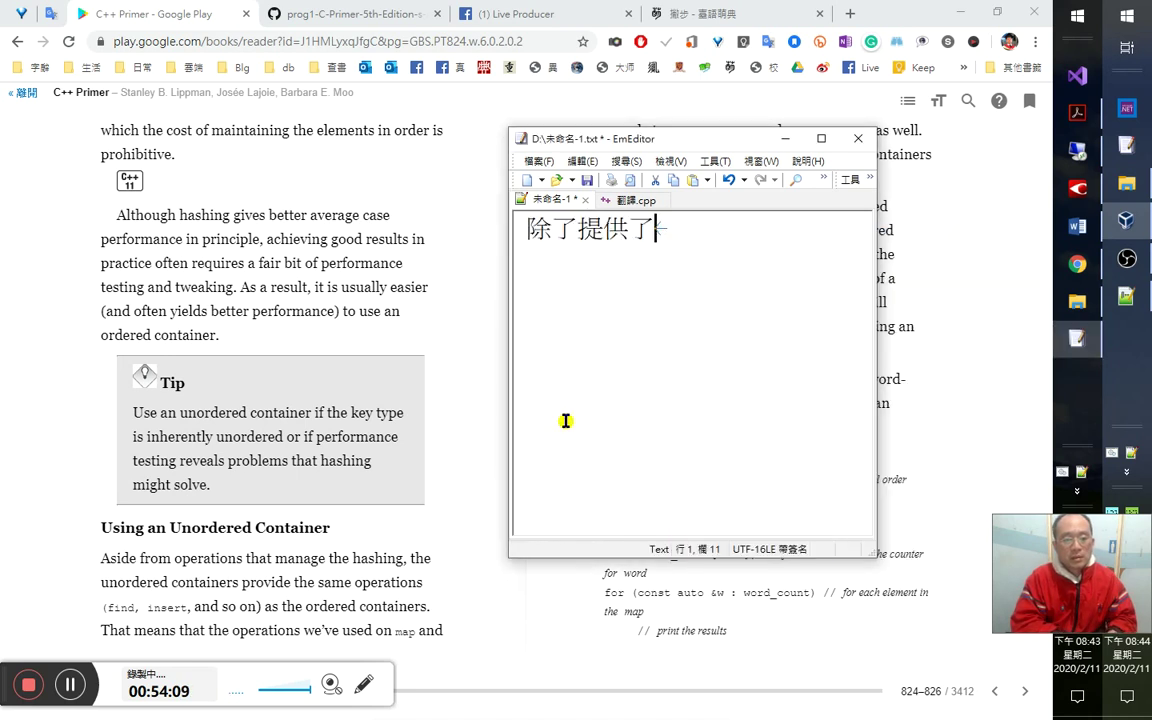
pyautogui.write('管控')
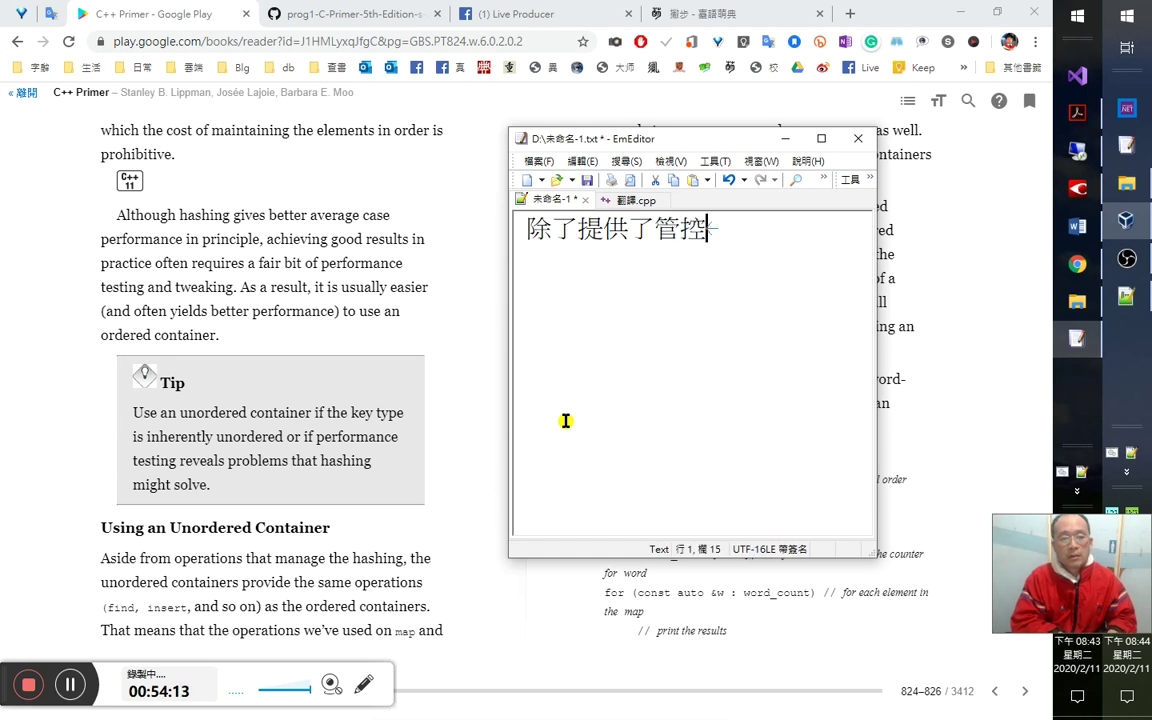
pyautogui.press('BackSpace')
pyautogui.write('理ygeak')
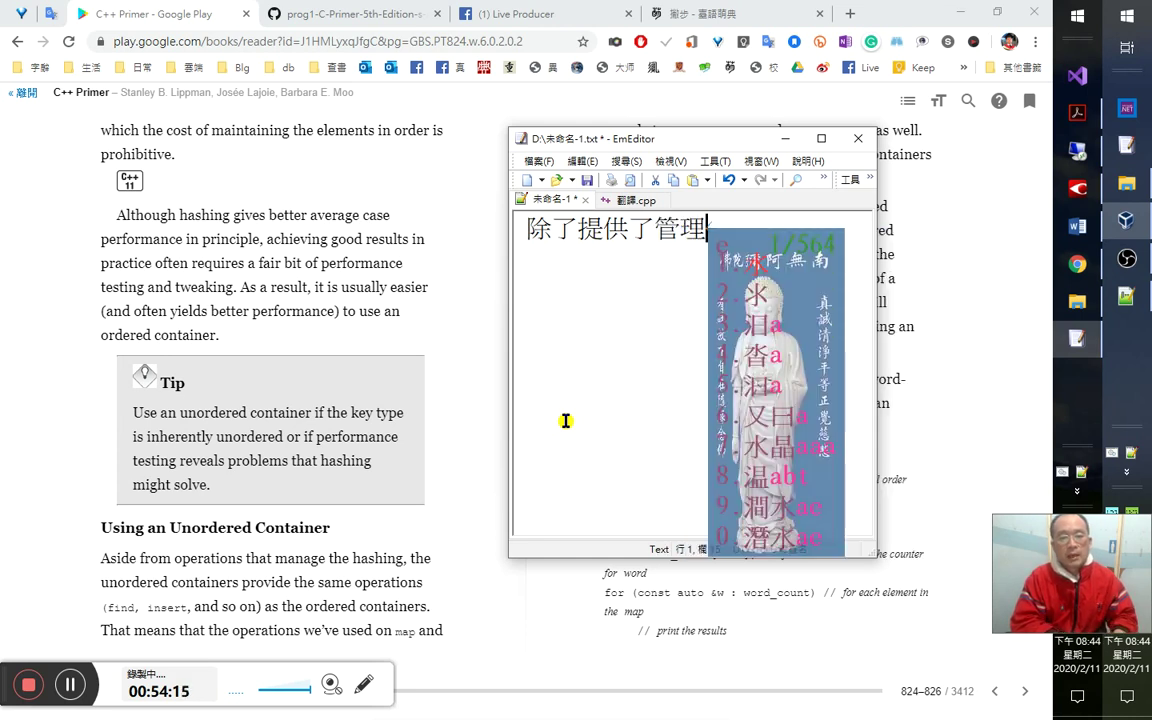
pyautogui.press('space')
pyautogui.write('的')
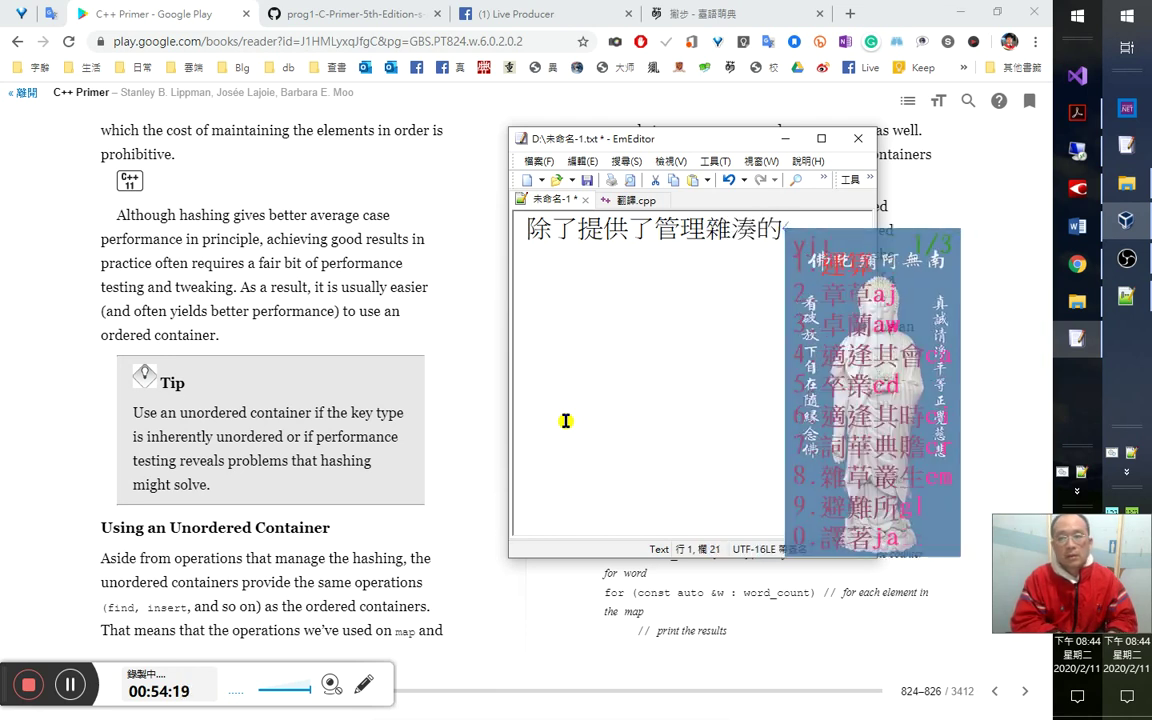
pyautogui.write('yih7，onjr')
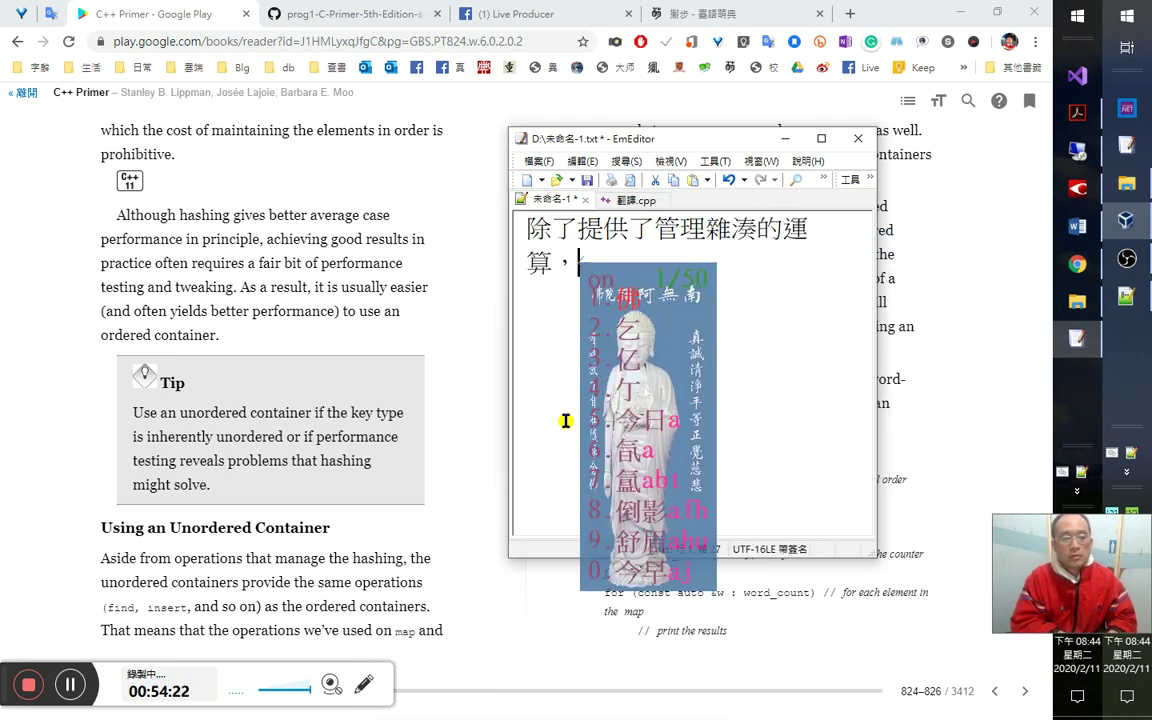
pyautogui.write('2還')
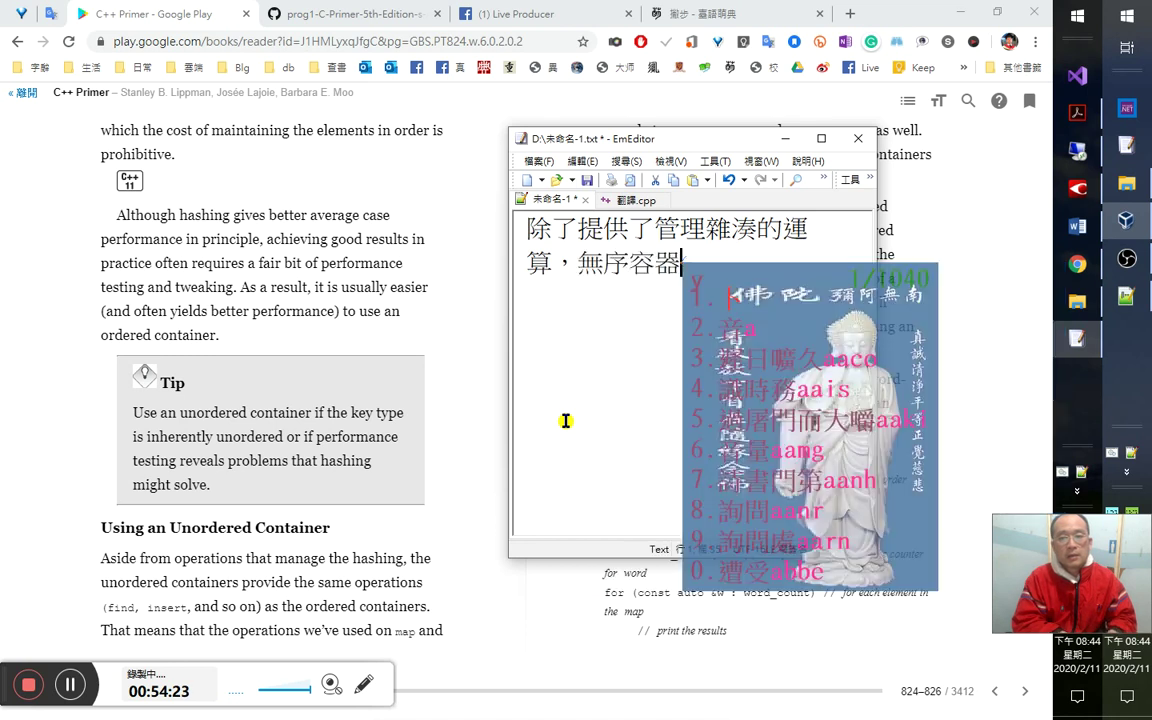
pyautogui.write('v')
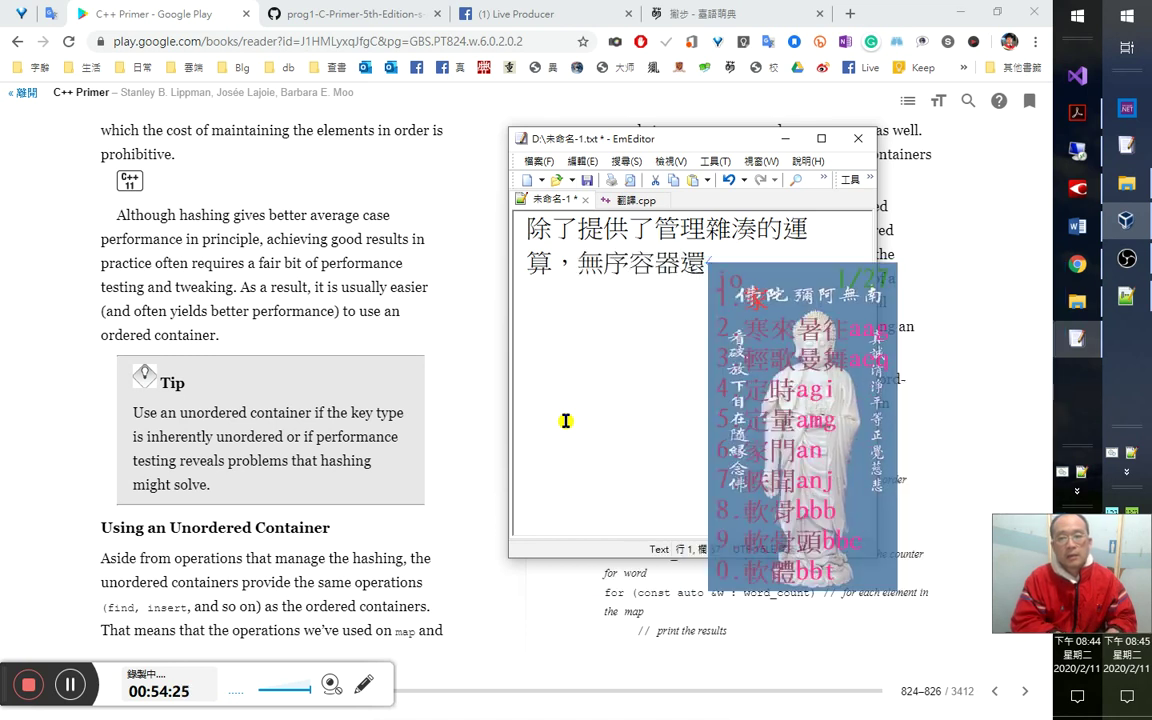
pyautogui.write('定義了')
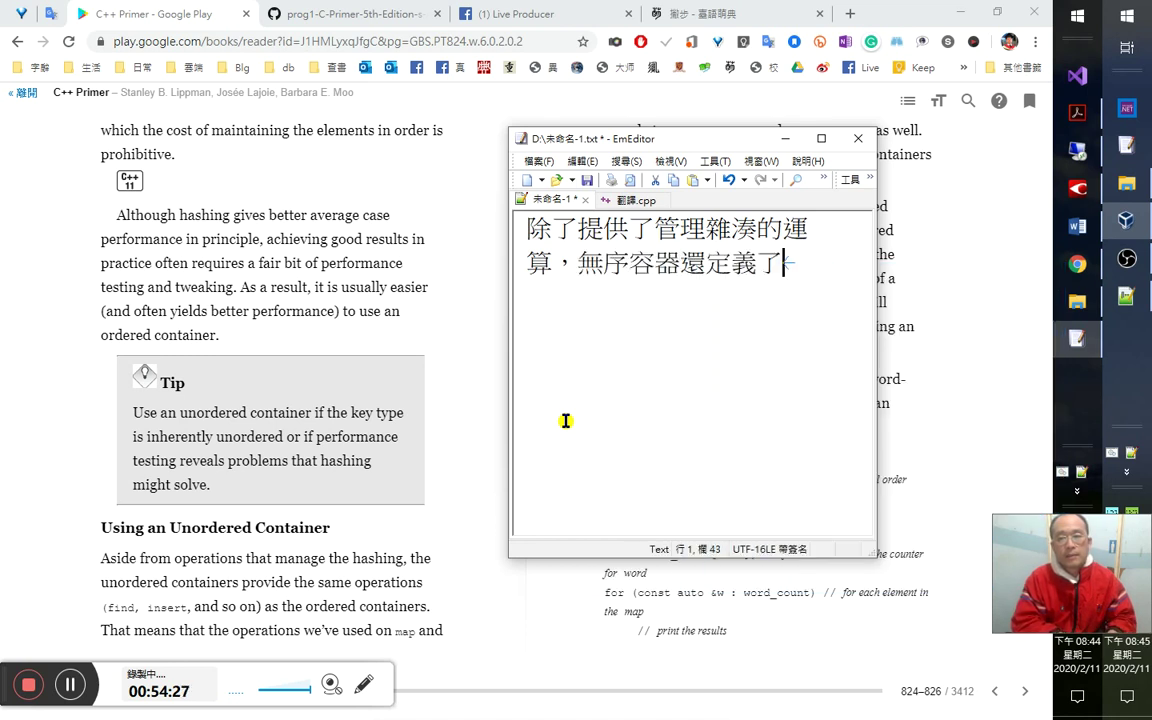
# Insert 和有序容器一樣也, drop 還, and finish with 諸如fin、insert等等的運算。.
pyautogui.press('Left')
pyautogui.press('Left')
pyautogui.press('Left')
pyautogui.write('和')
pyautogui.write('kbin')
pyautogui.write('有序容器')
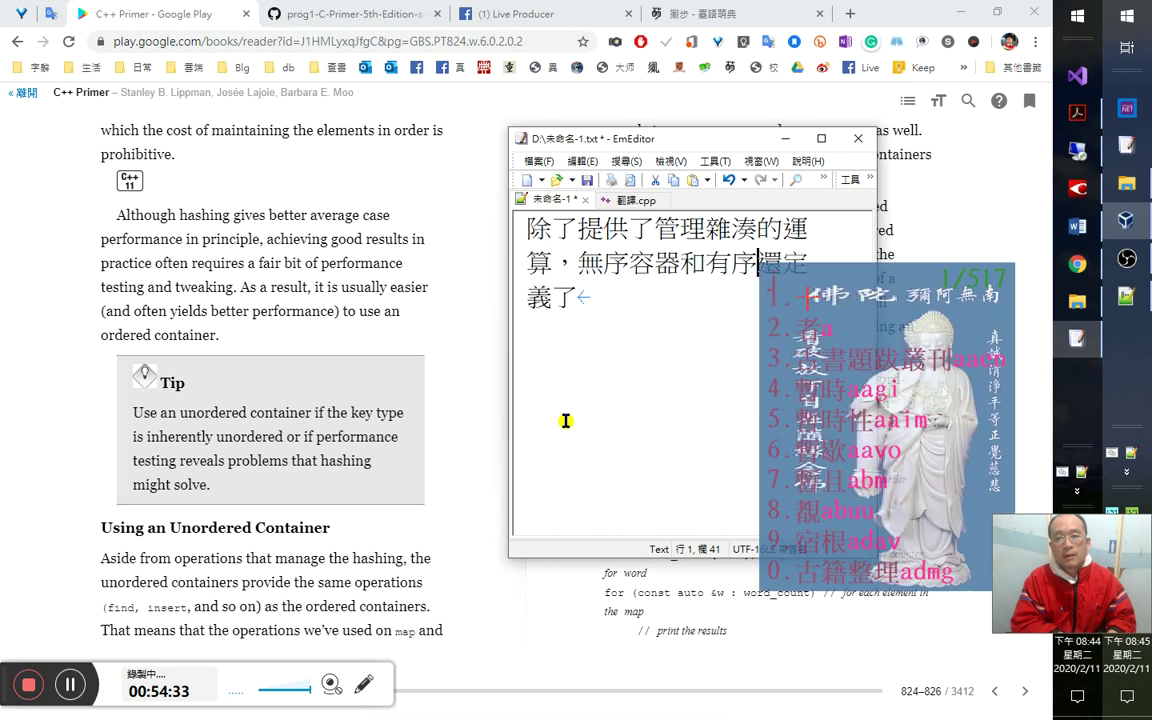
pyautogui.write('md一樣也')
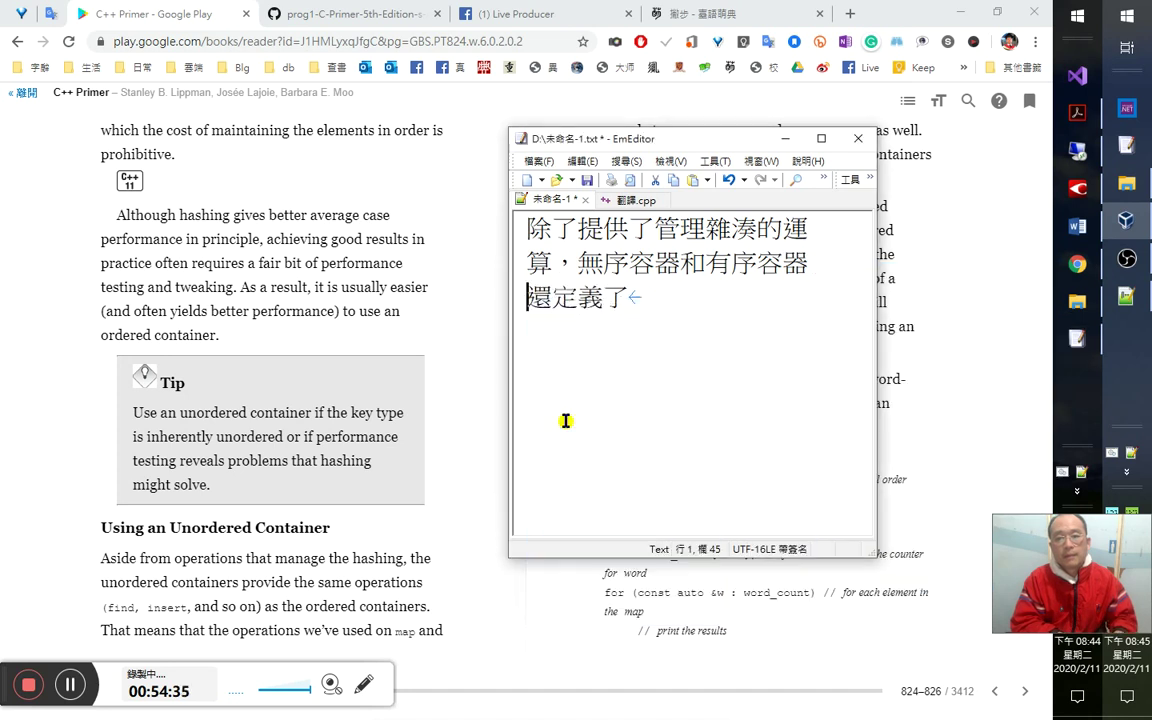
pyautogui.hotkey('shift', 'Right')
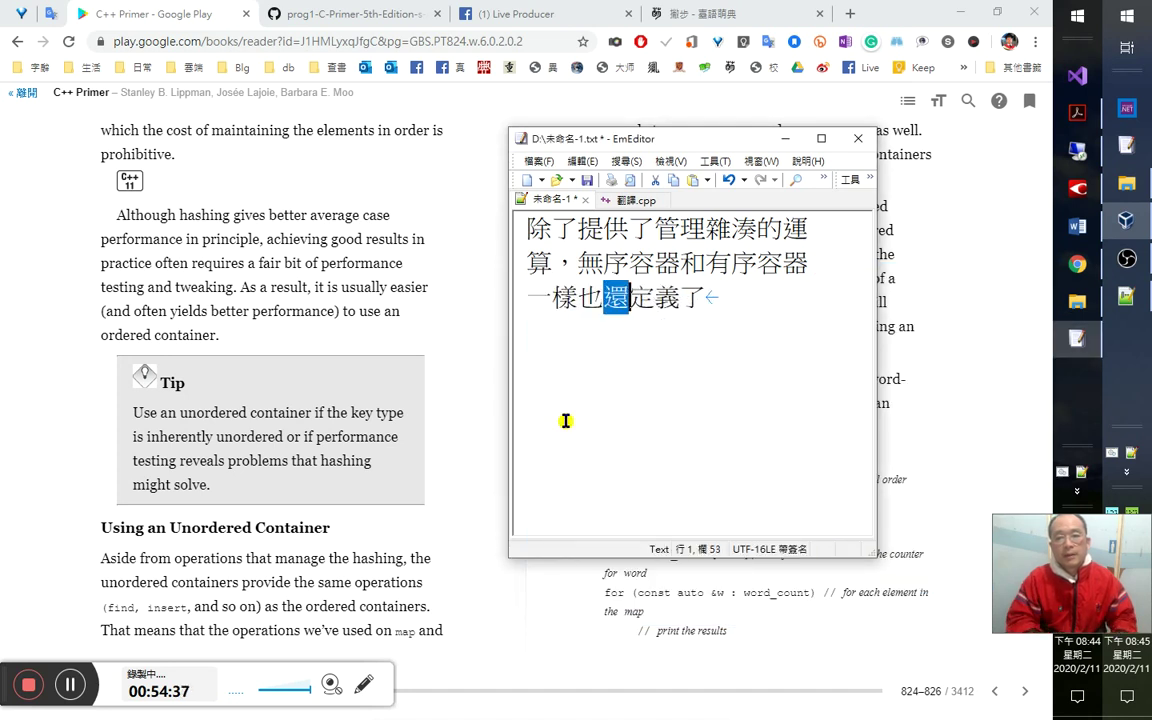
pyautogui.press('Delete')
pyautogui.press('End')
pyautogui.write('諸如')
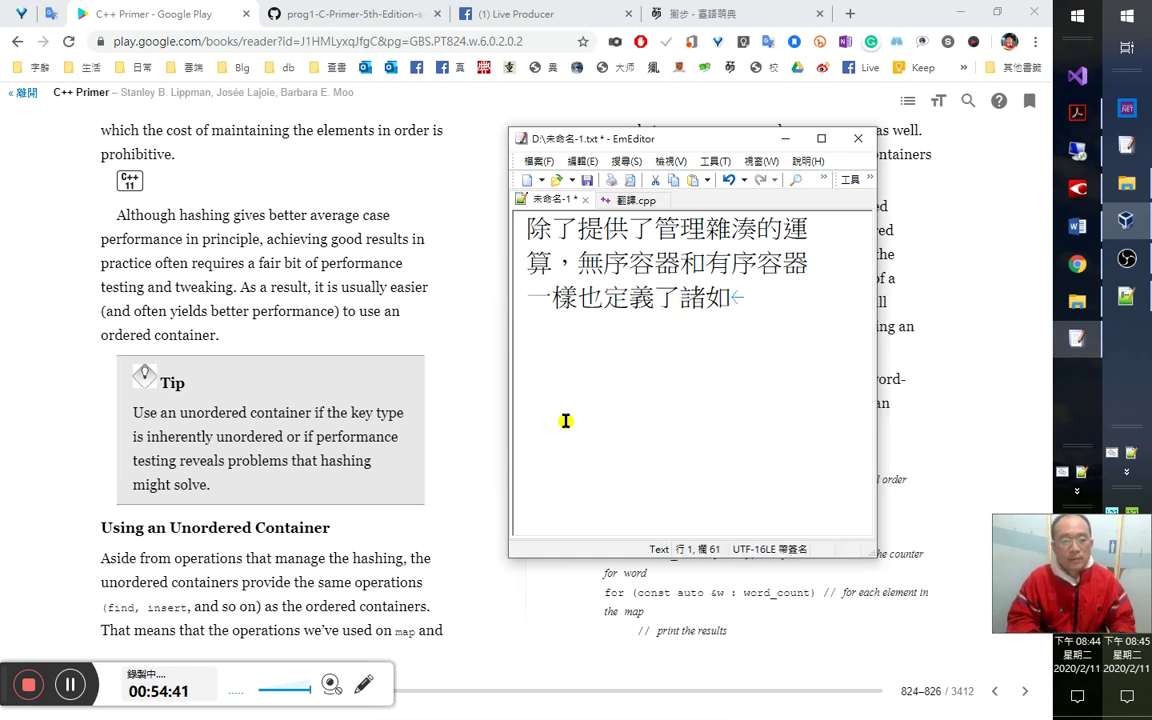
pyautogui.write('fin')
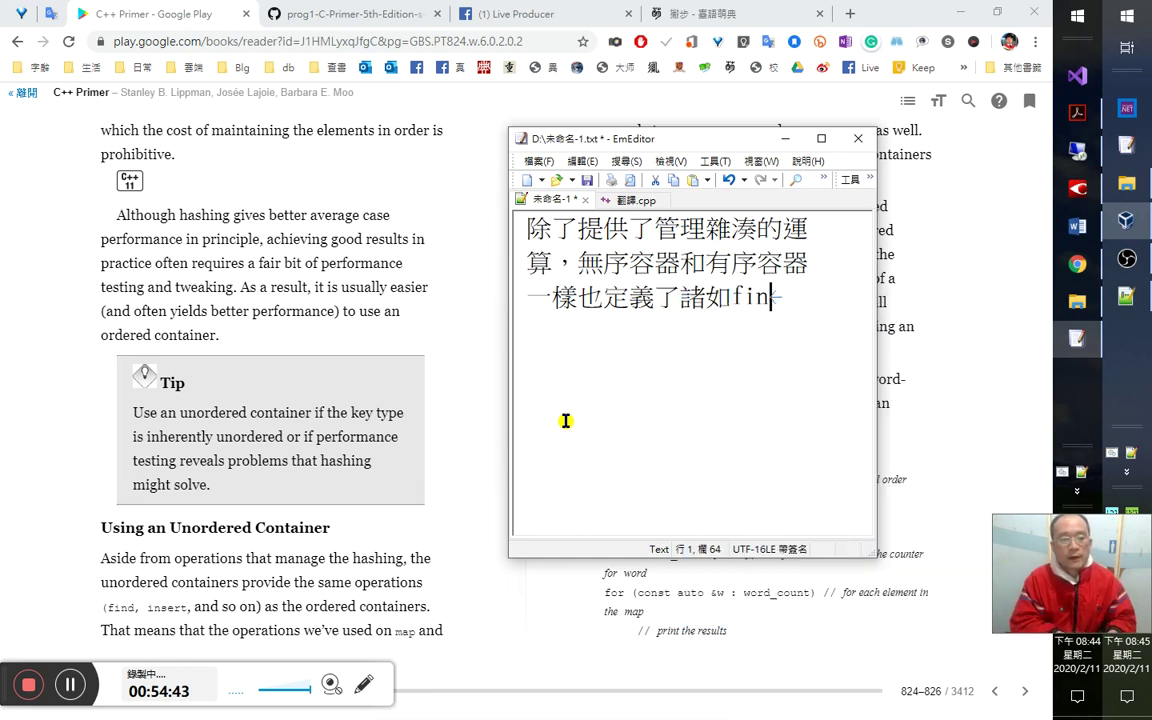
pyautogui.write('、insert')
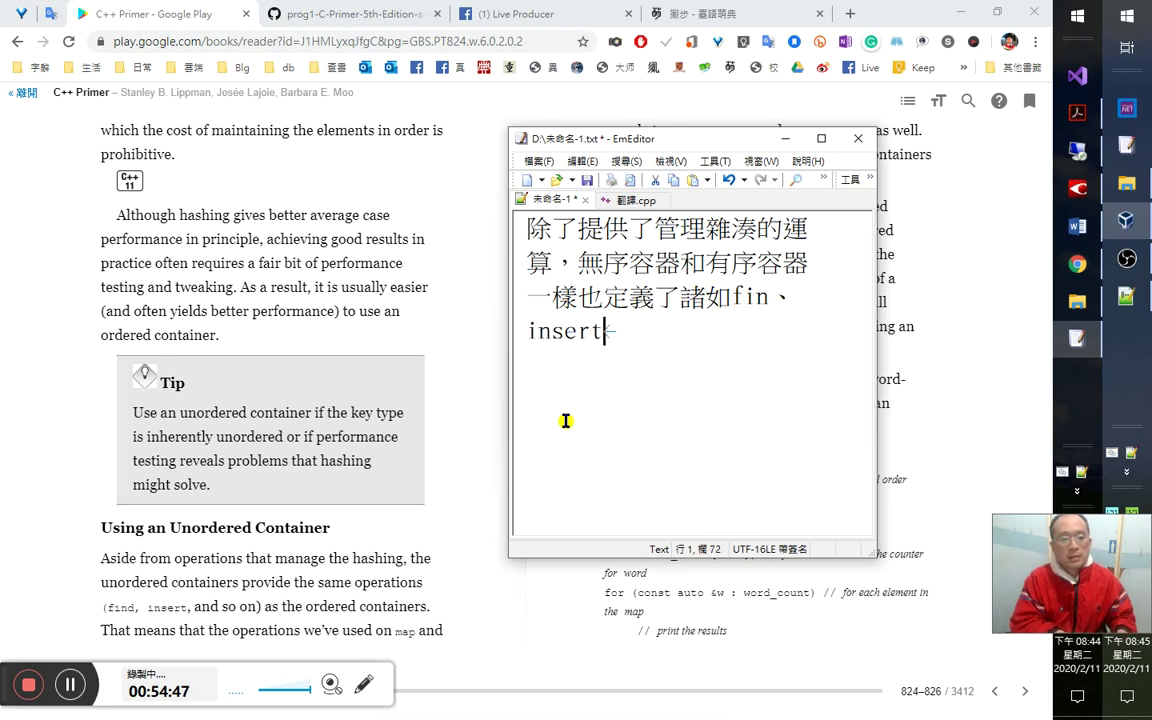
pyautogui.write('h h')
pyautogui.press('BackSpace')
pyautogui.press('BackSpace')
pyautogui.press('BackSpace')
pyautogui.write('h')
pyautogui.press('space')
pyautogui.write('等的運算。')
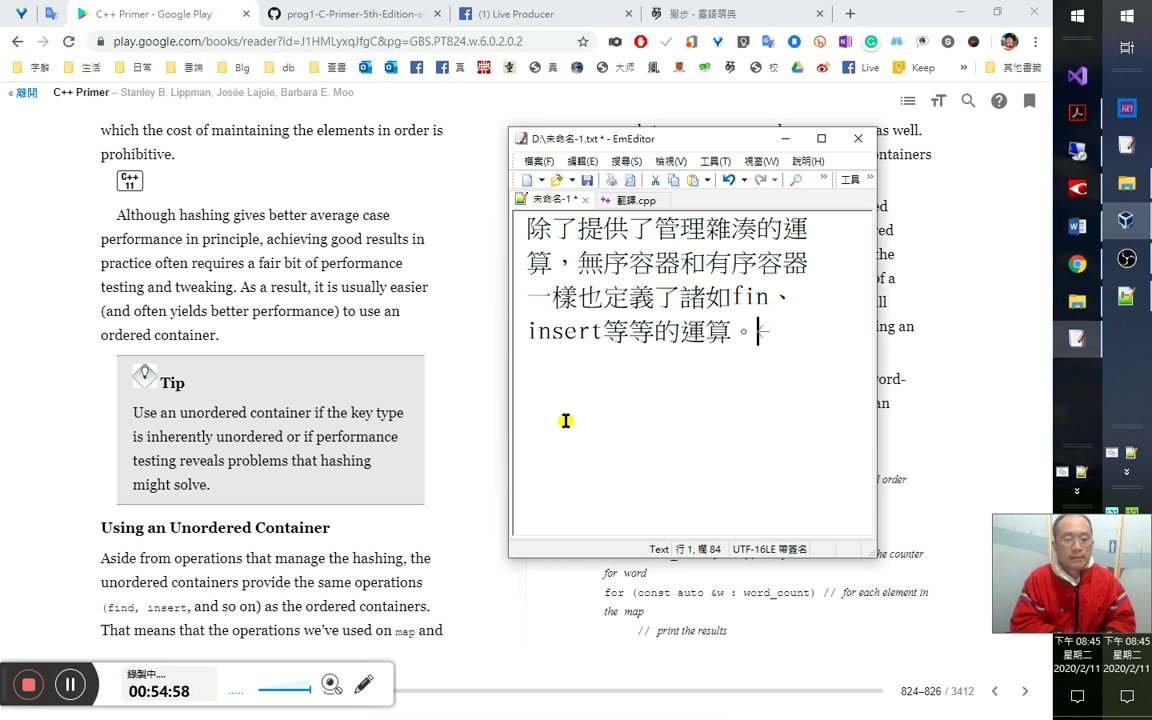
pyautogui.moveTo(690, 143); pyautogui.dragTo(321, 146)
# Type 因此，用在map和set上的運算，也可以套用在unordered_map和unordered_set上頭.
pyautogui.click(352, 160)
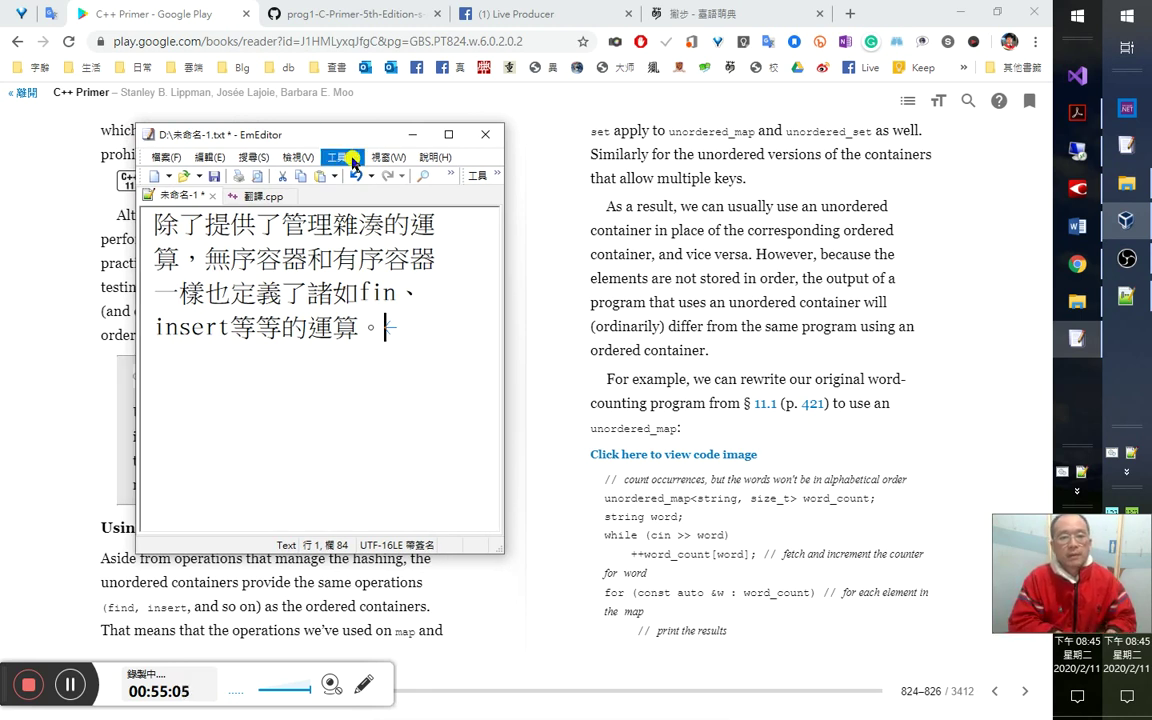
pyautogui.write('因此，用在')
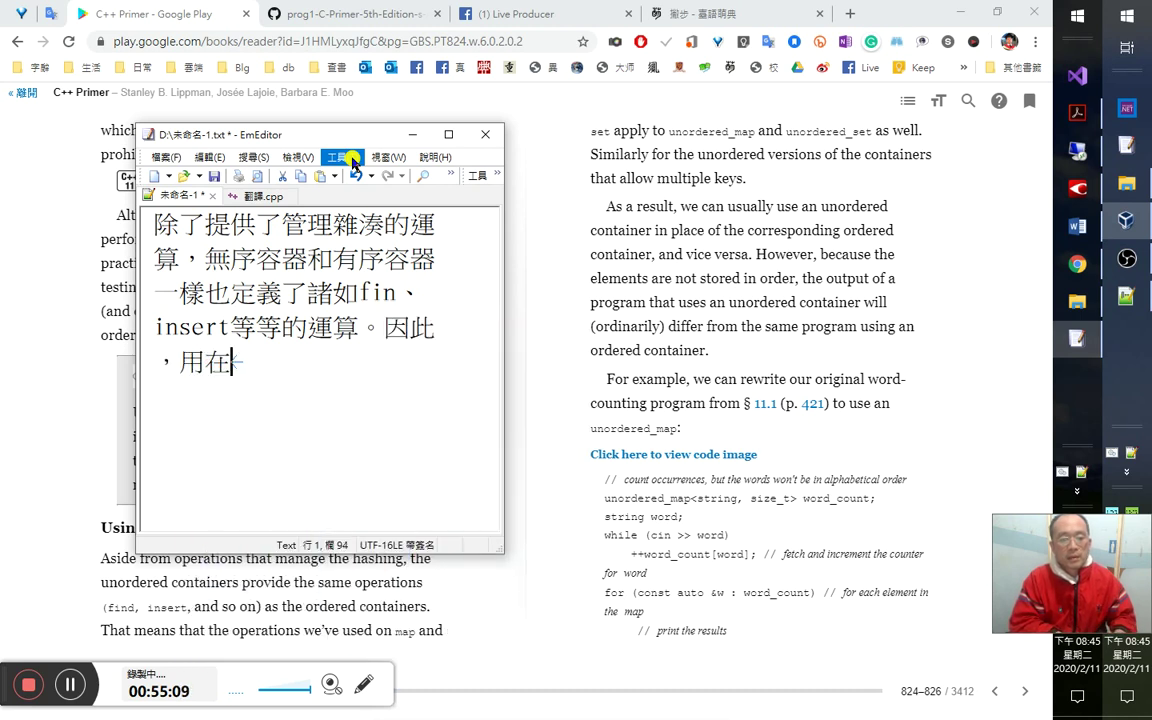
pyautogui.write('map和set')
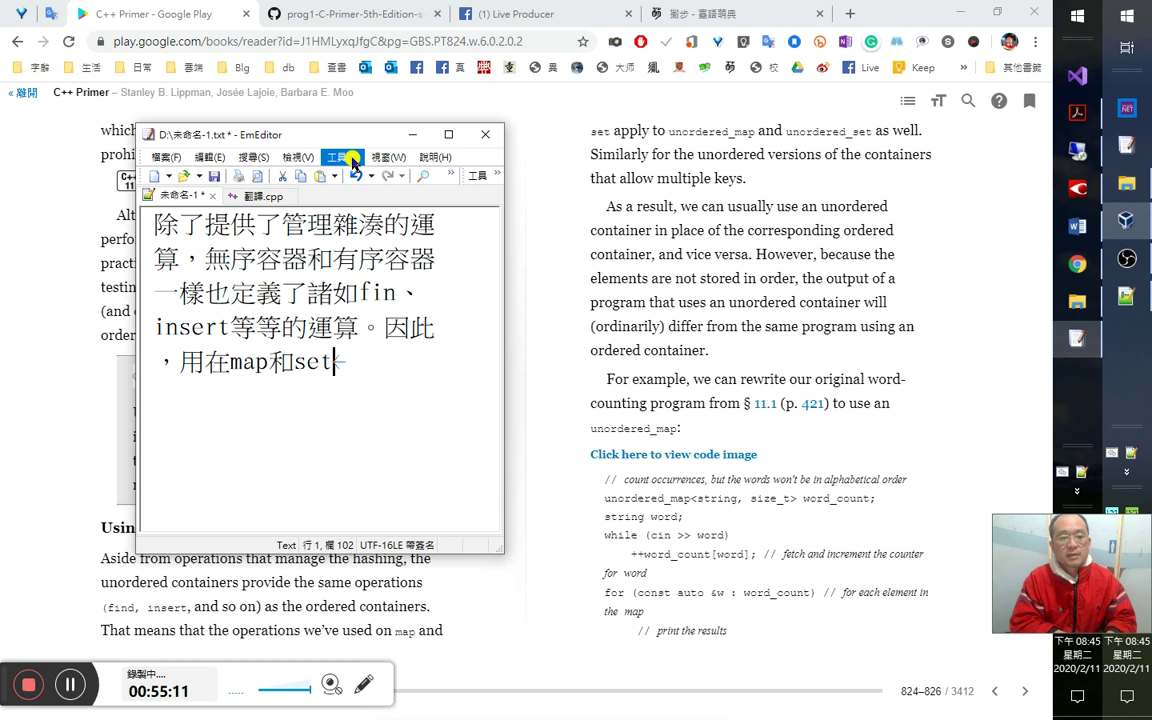
pyautogui.write('上的運算，也可以')
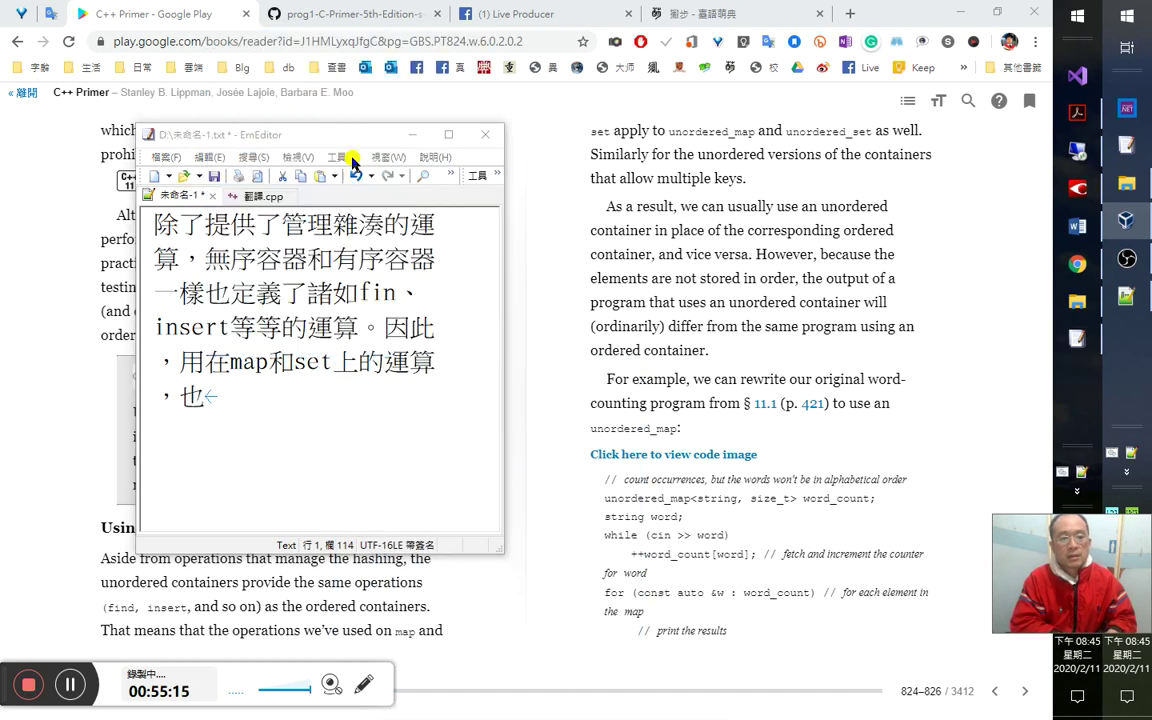
pyautogui.write('套用在')
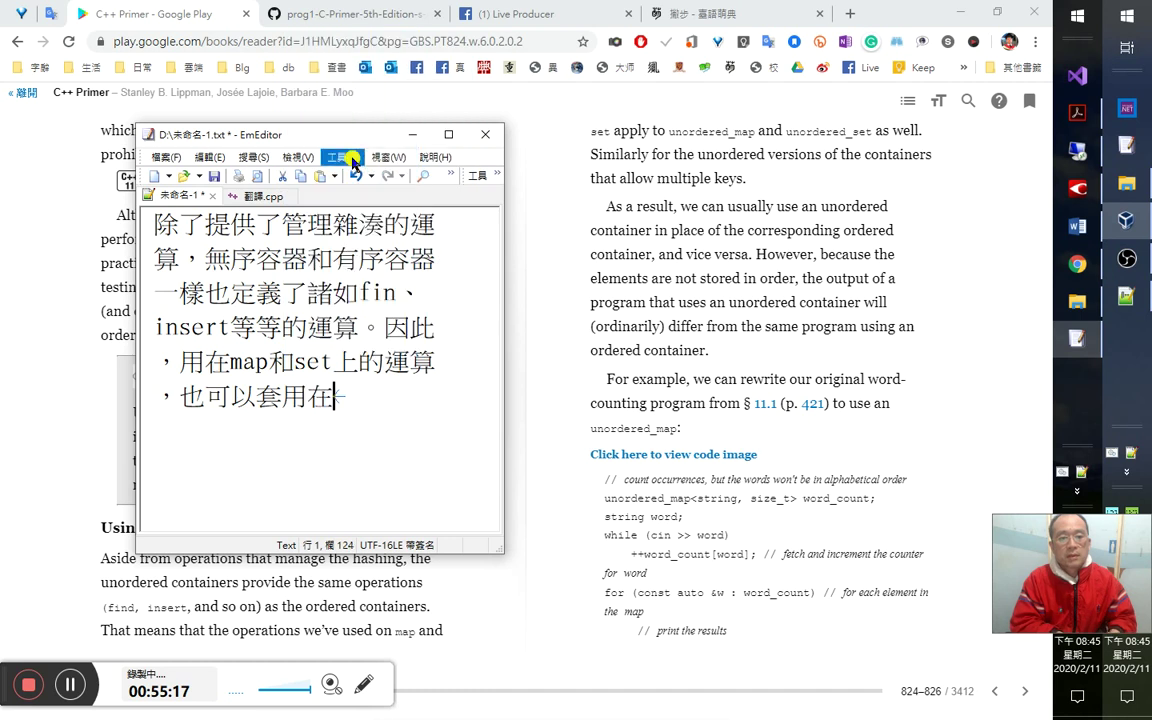
pyautogui.write('unord')
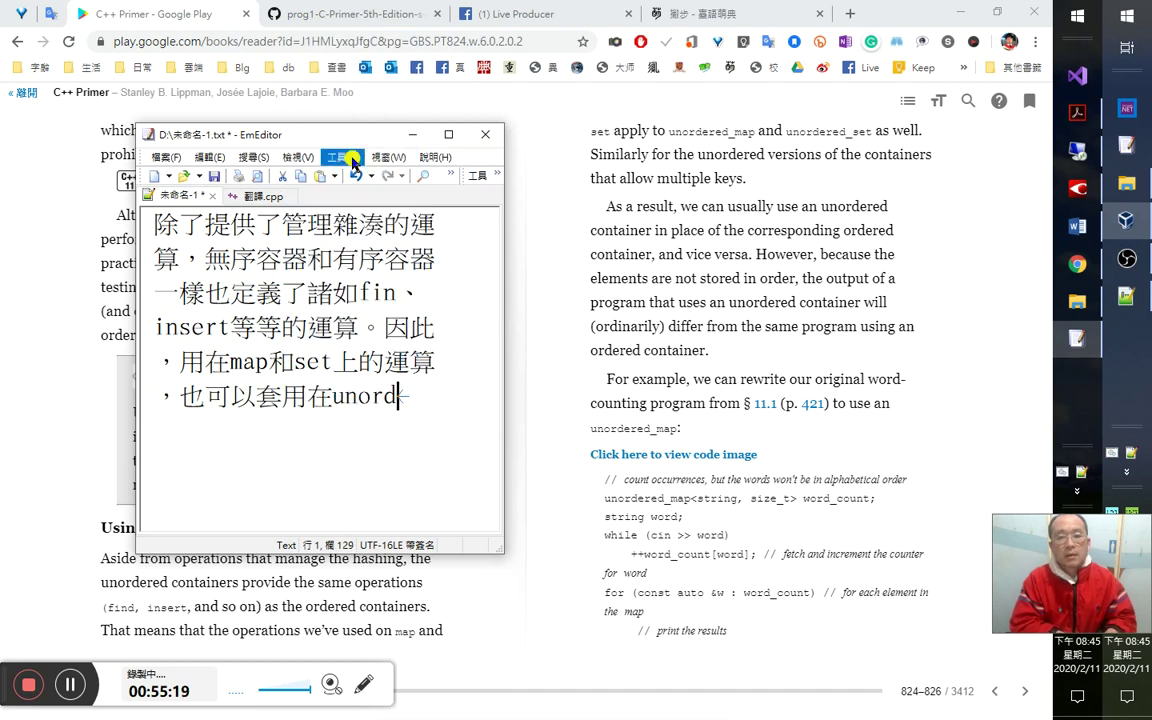
pyautogui.write('ered_map')
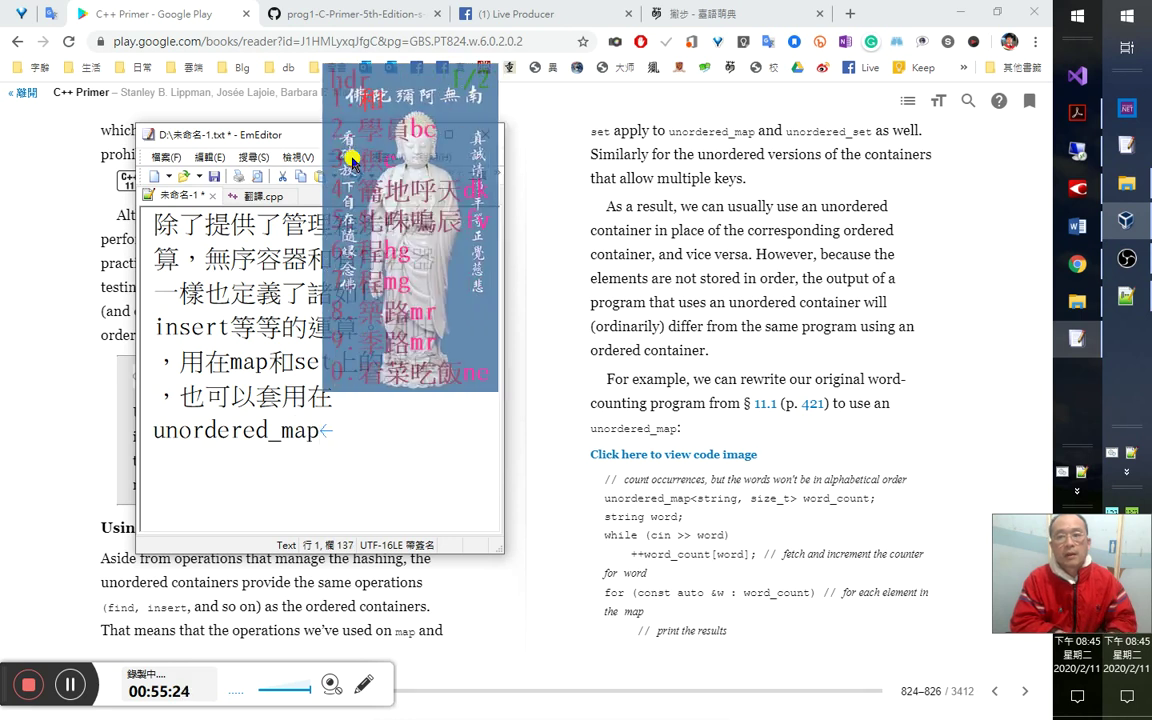
pyautogui.write('和unordered')
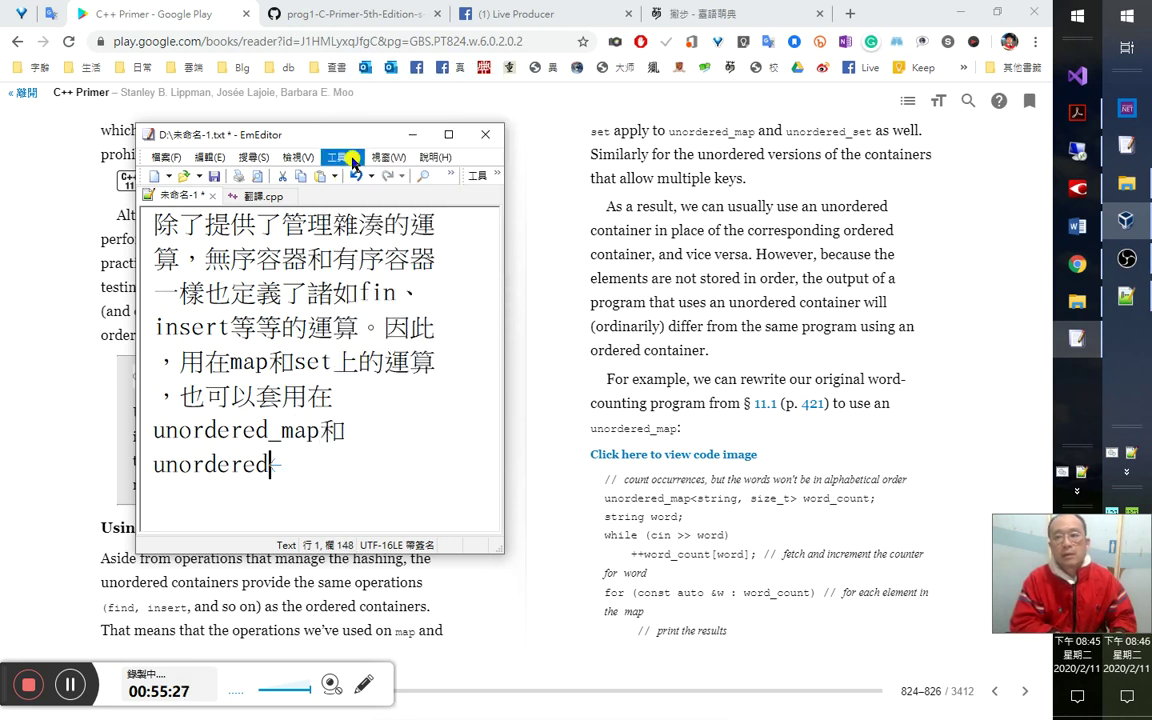
pyautogui.write('_set上頭。')
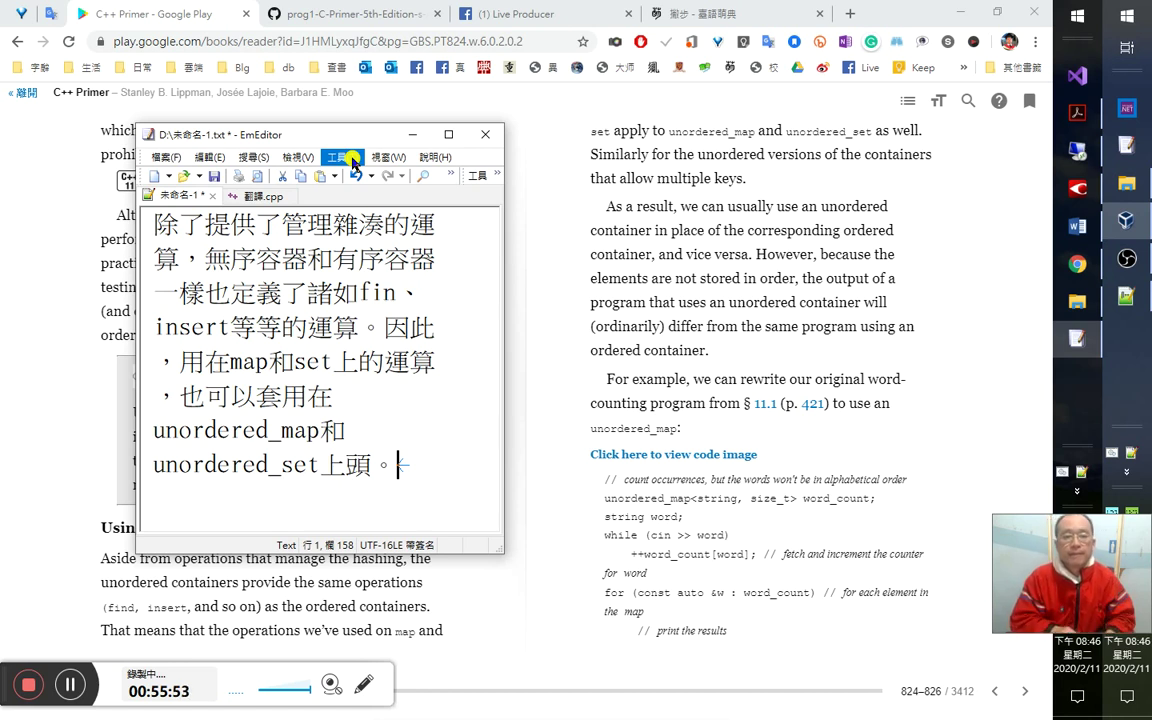
pyautogui.write('be')
pyautogui.press('Escape')
pyautogui.write('be')
pyautogui.press('Escape')
# Add 同樣地，無序的multi容器也適用。 and switch to FineReader.
pyautogui.write('brde')
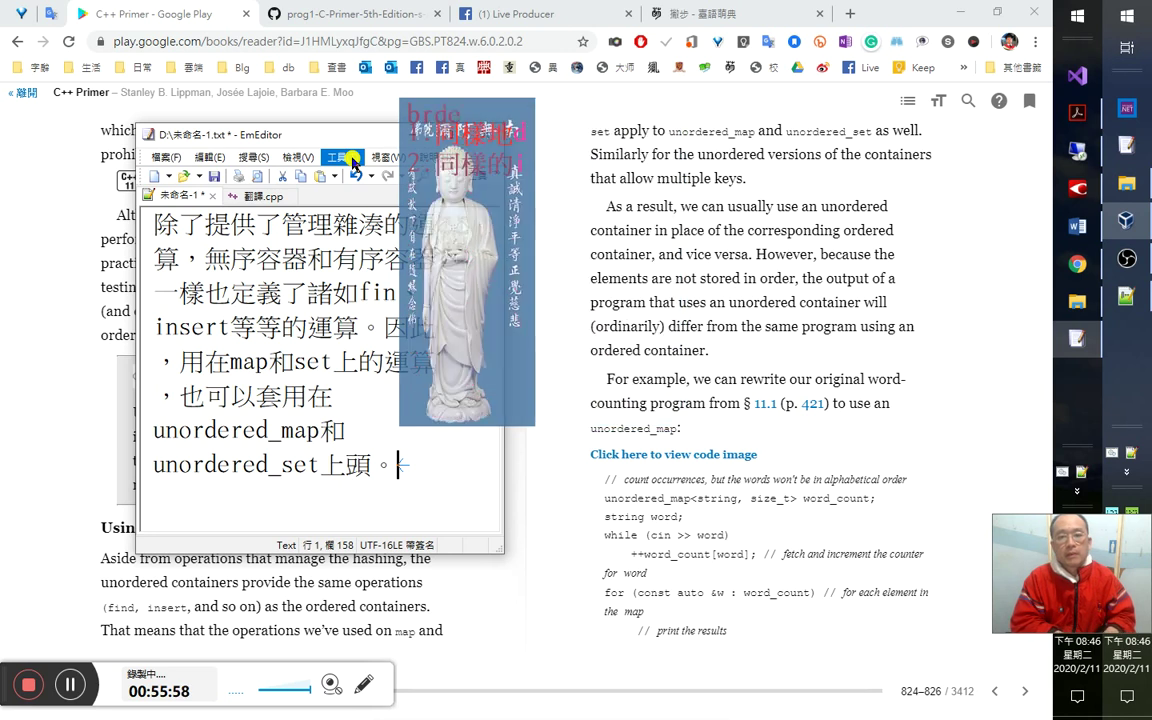
pyautogui.press('space')
pyautogui.write(',')
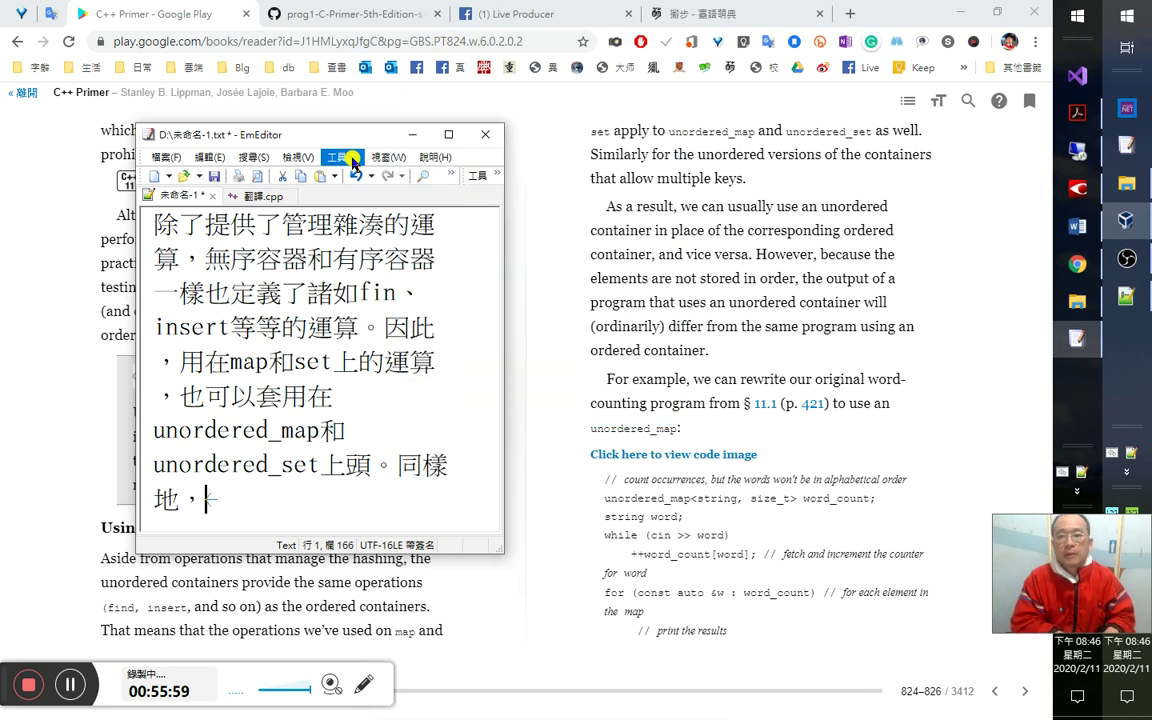
pyautogui.write('a')
pyautogui.press('space')
pyautogui.write('序')
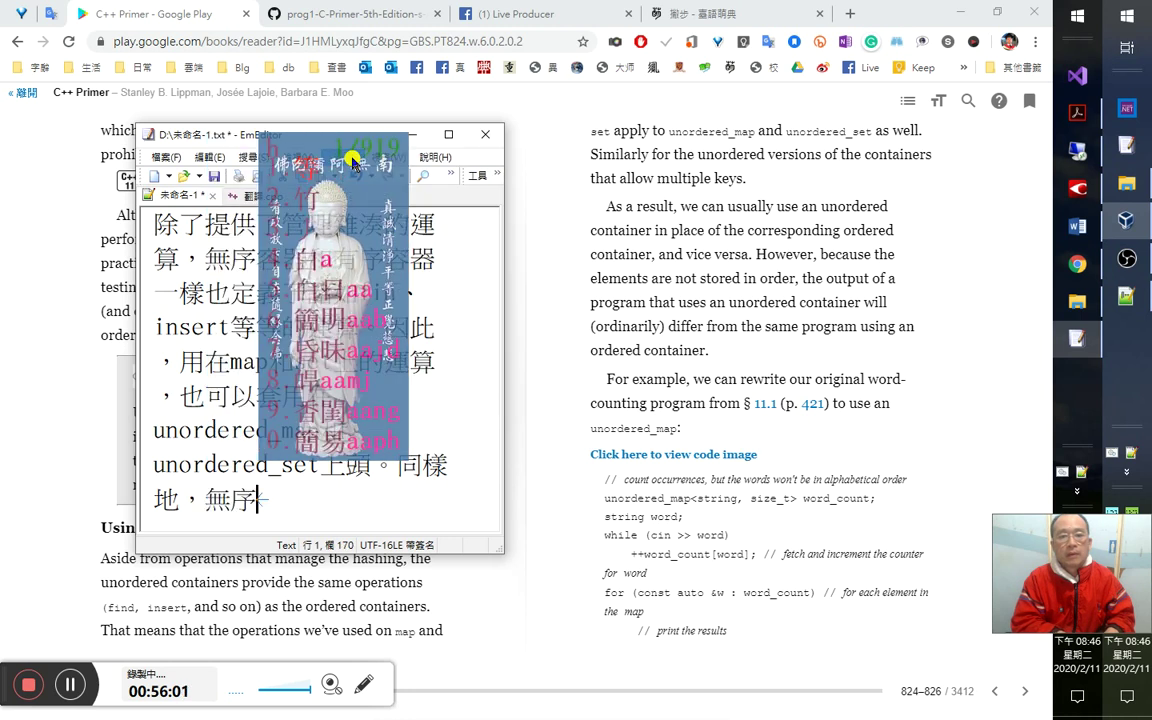
pyautogui.write('的multi')
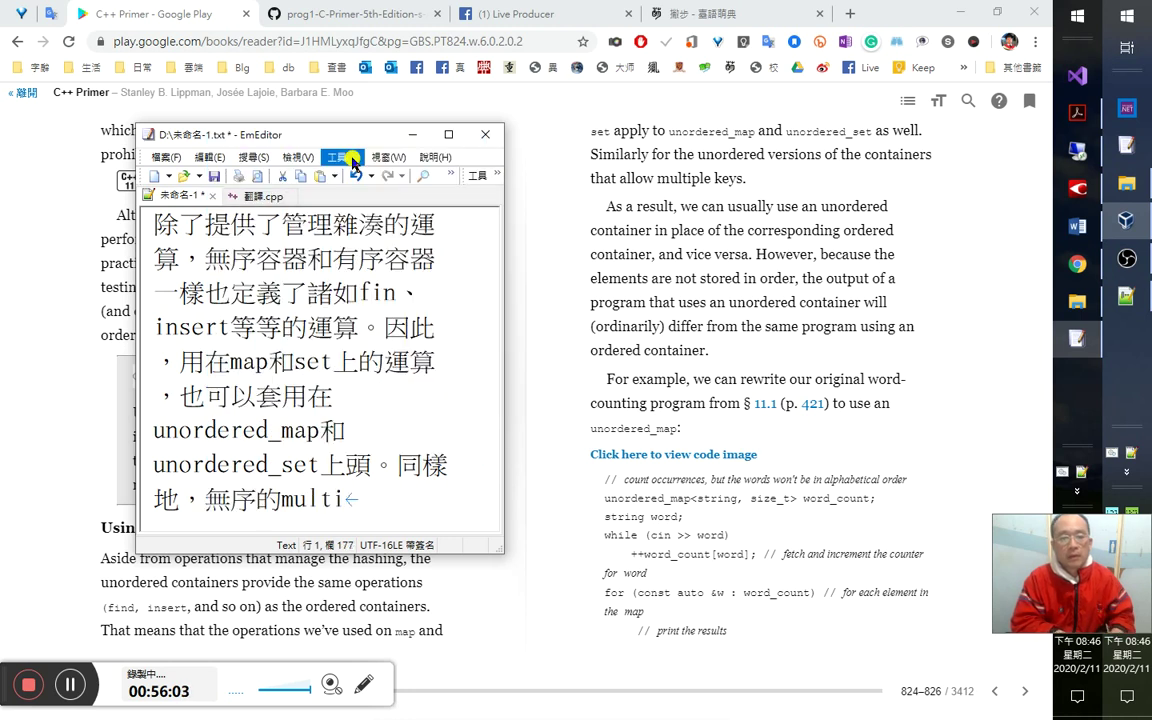
pyautogui.press('space')
pyautogui.press('Left')
pyautogui.press('Left')
pyautogui.press('Left')
pyautogui.press('Left')
pyautogui.press('Left')
pyautogui.press('Left')
pyautogui.press('Left')
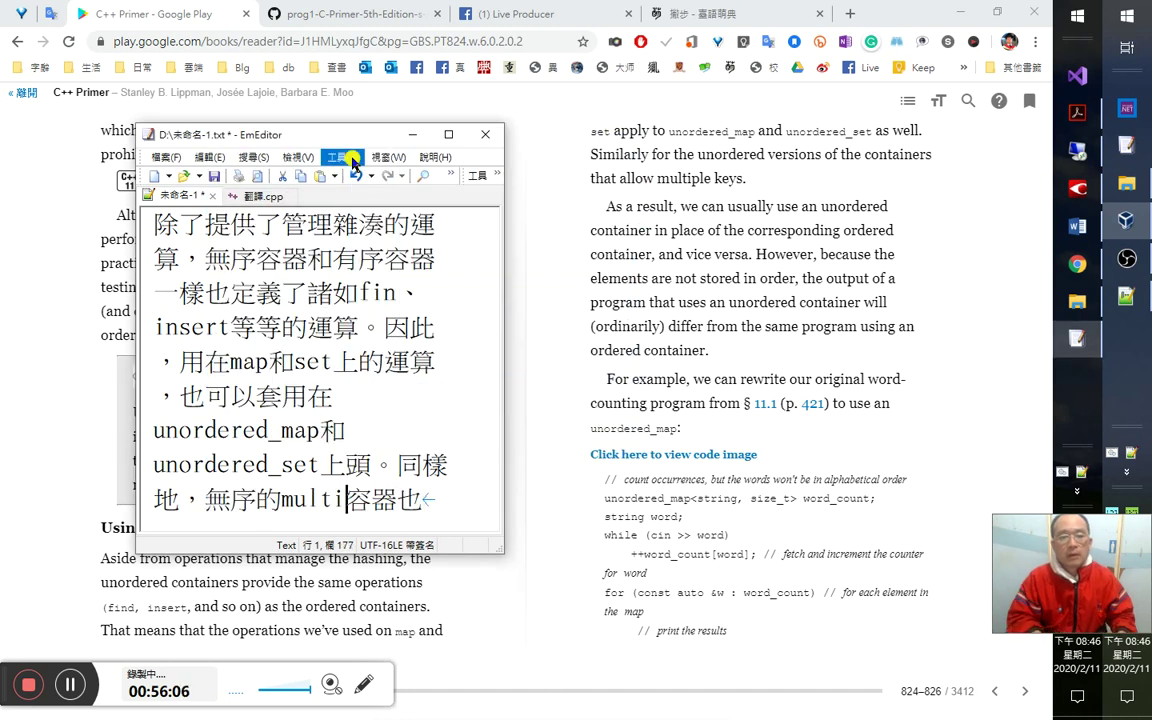
pyautogui.press('Left')
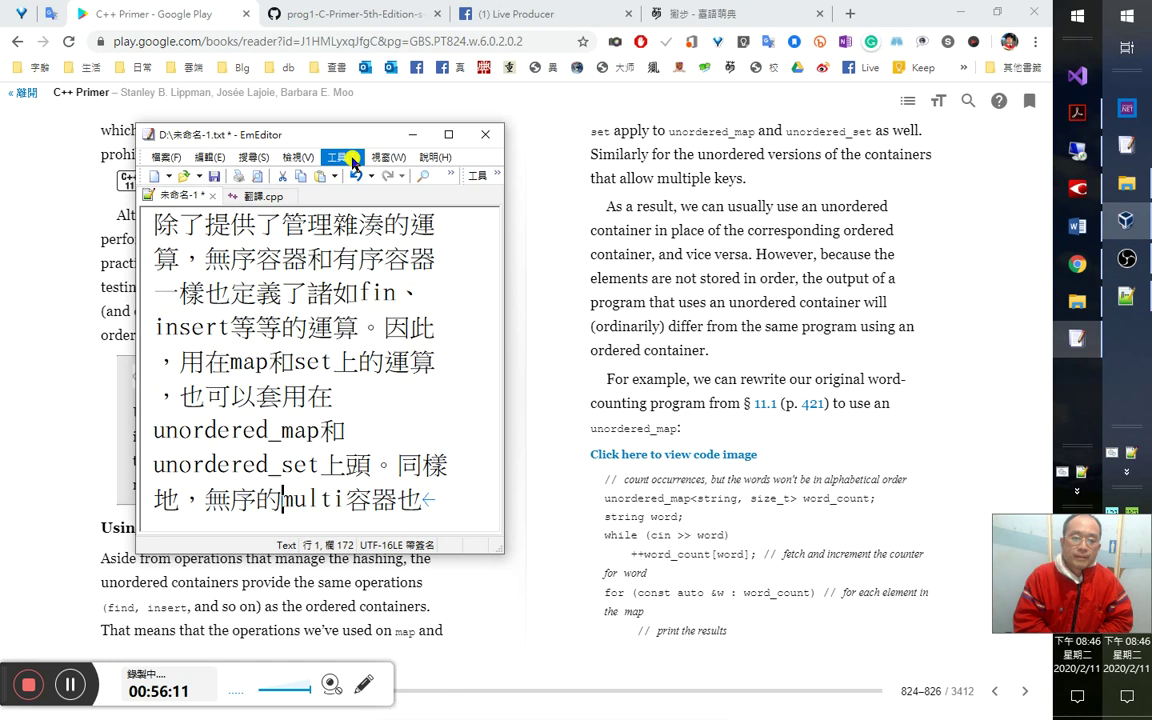
pyautogui.press('End')
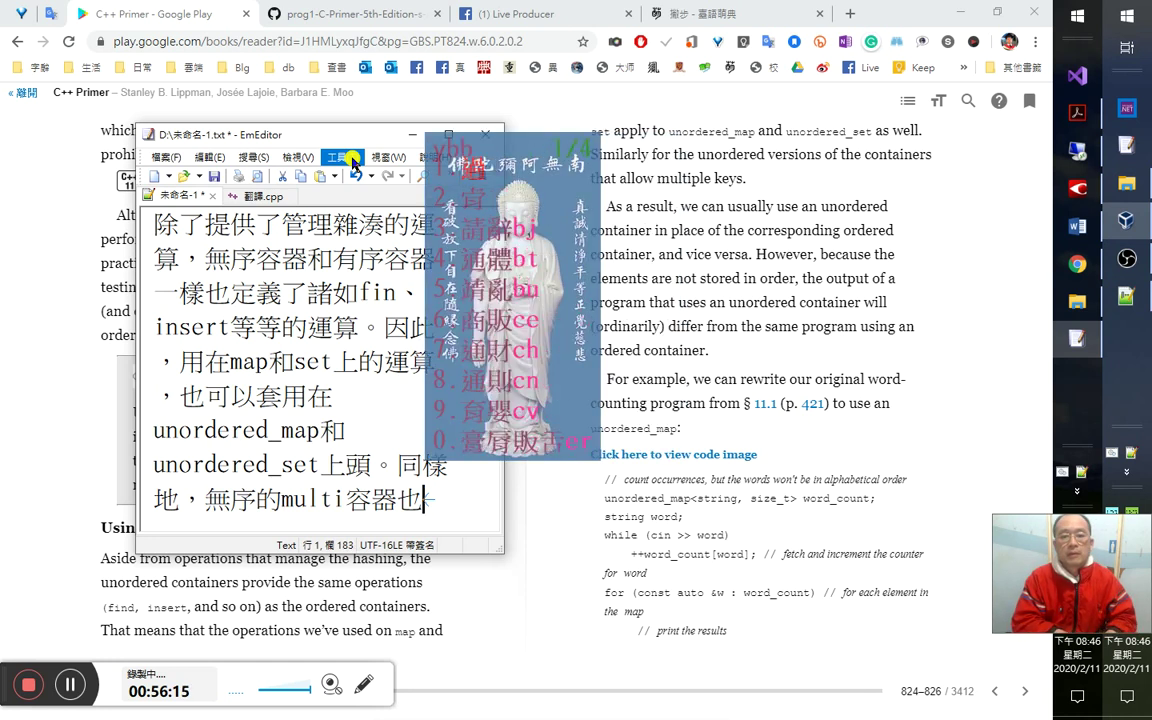
pyautogui.write('bbg')
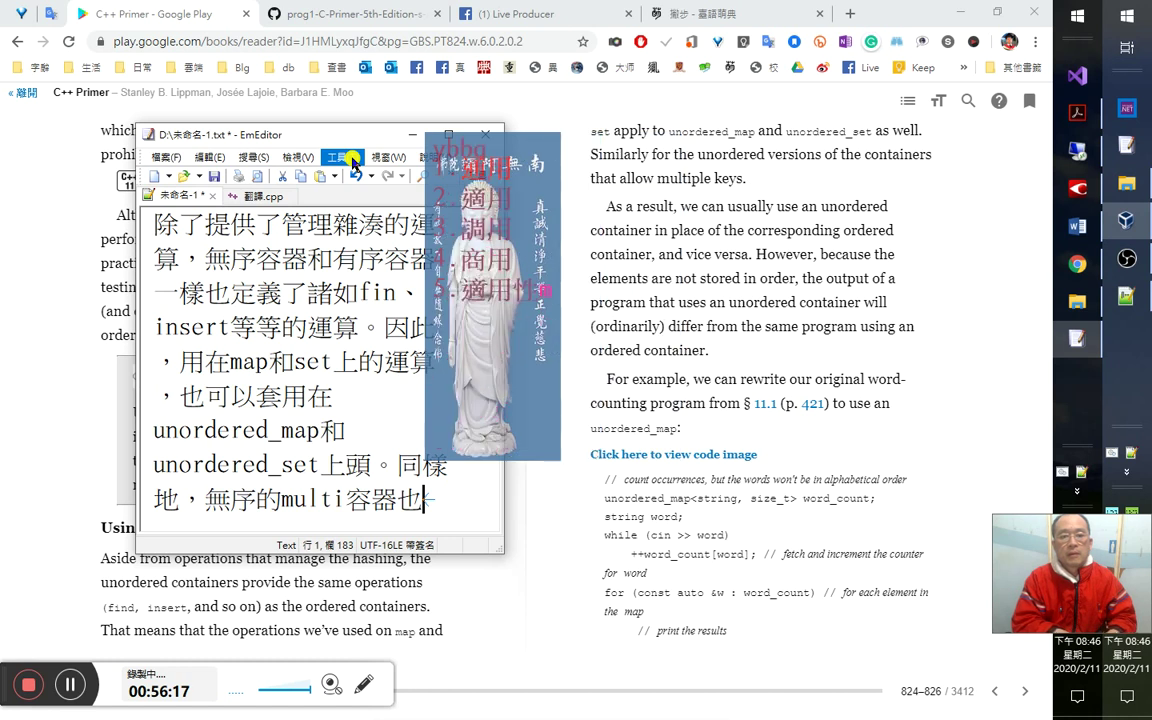
pyautogui.press('space')
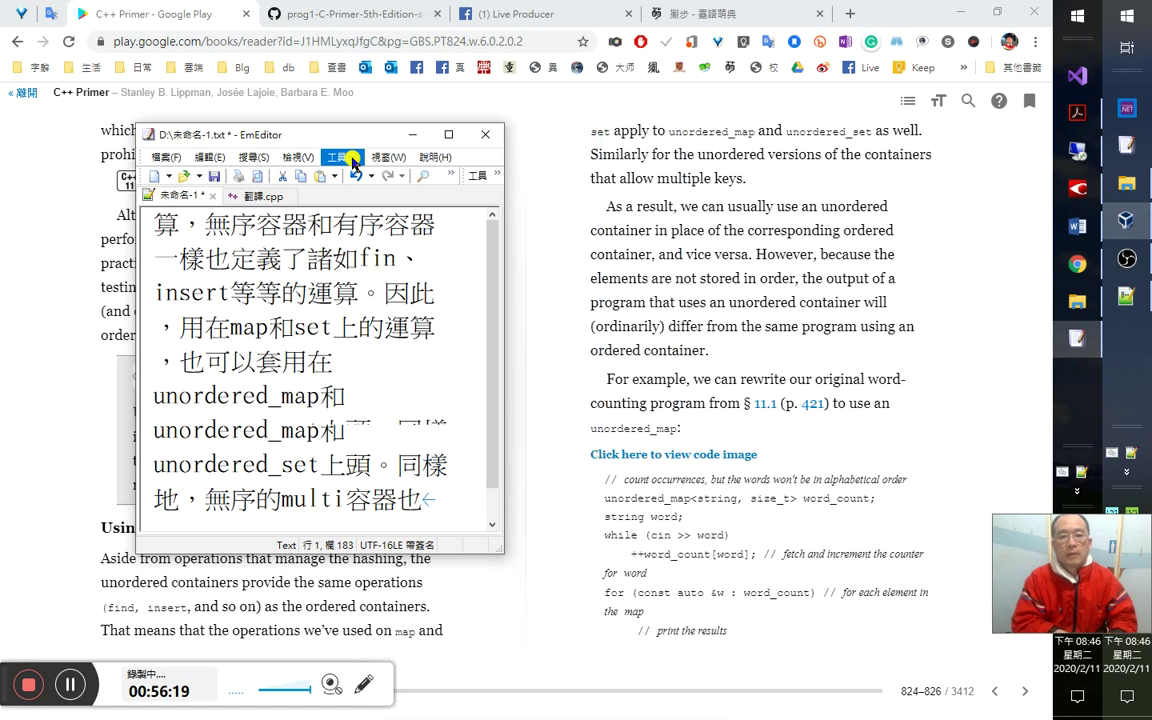
pyautogui.write('。')
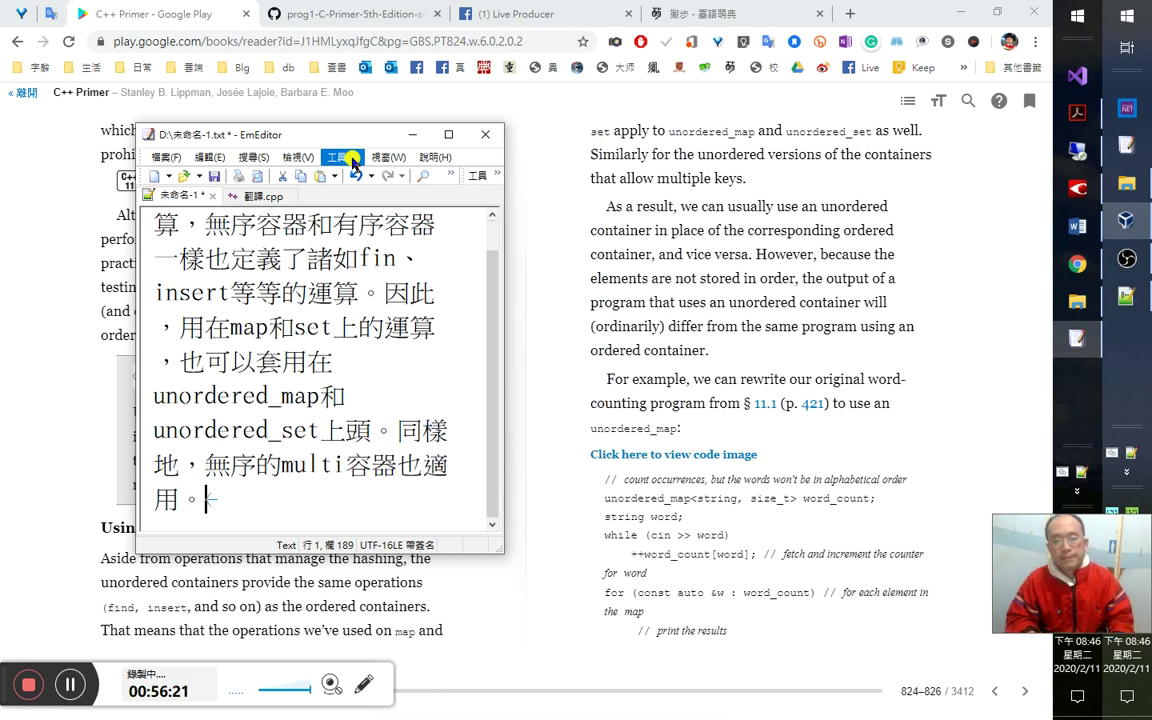
pyautogui.hotkey('alt', 'Tab')
pyautogui.hotkey('alt', 'Tab')
pyautogui.hotkey('alt', 'Tab')
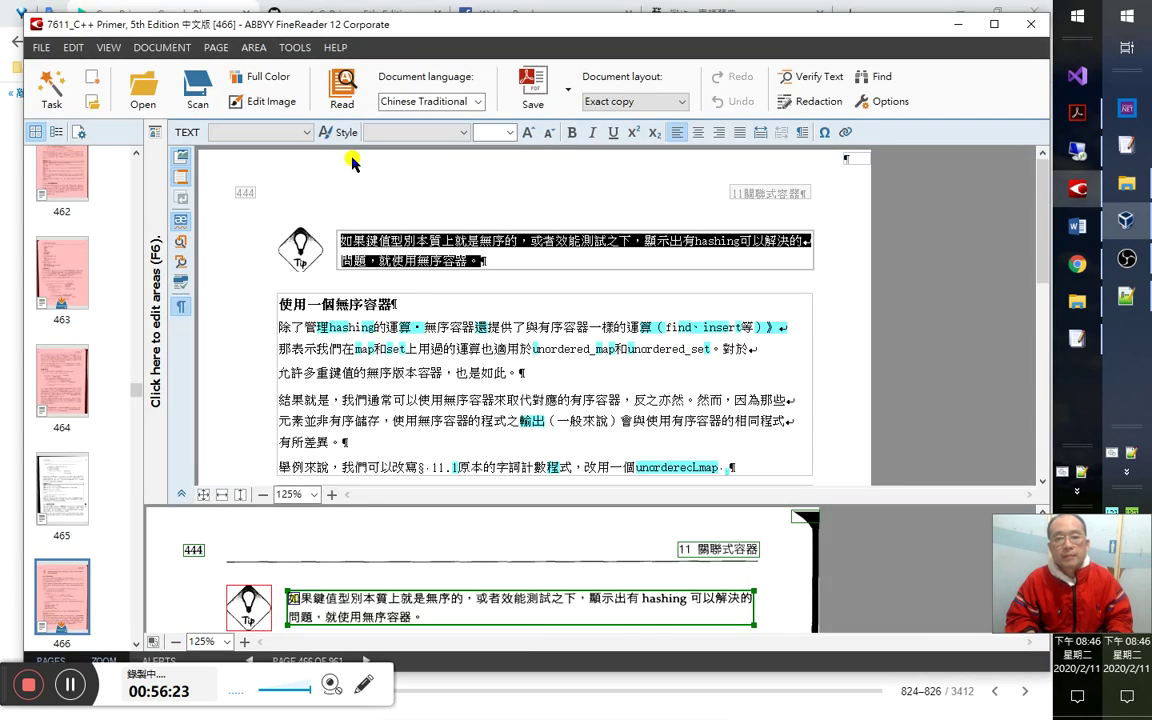
# Select the Chinese edition's multi-key container and map/set lines in FineReader.
pyautogui.press('Down')
pyautogui.press('Home')
pyautogui.hotkey('shift', 'End')
pyautogui.hotkey('shift', 'Up')
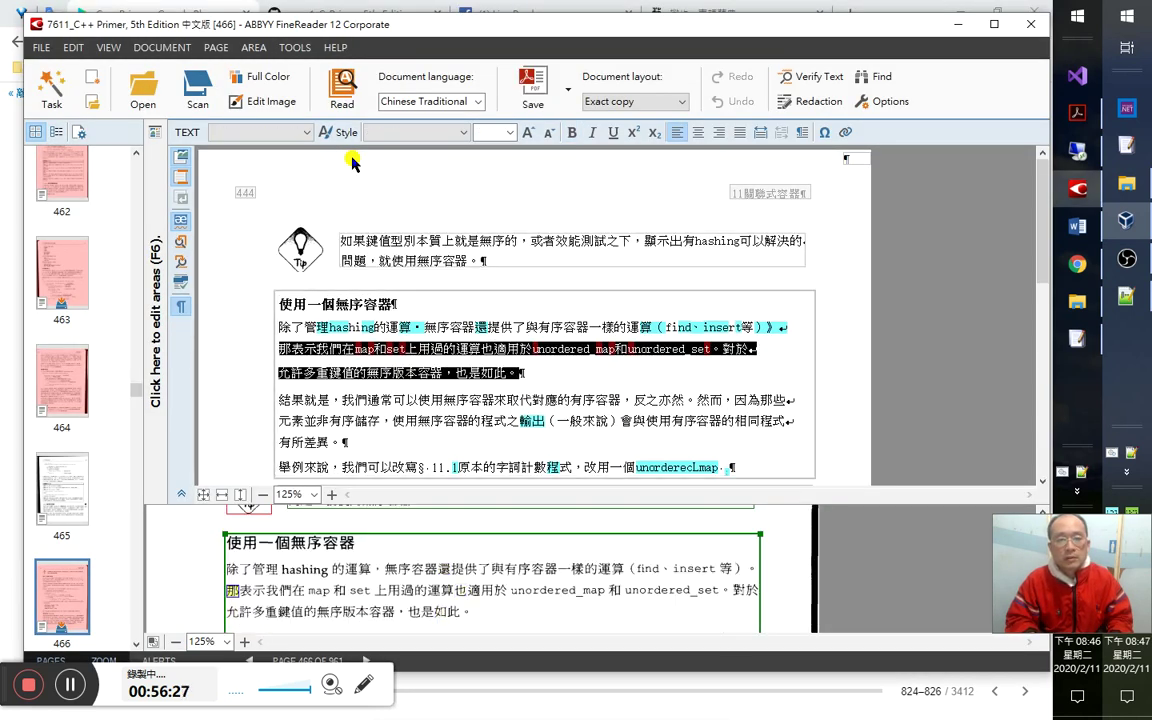
# Cycle windows back to the EmEditor draft over the Google Play Books page.
pyautogui.hotkey('alt', 'Tab')
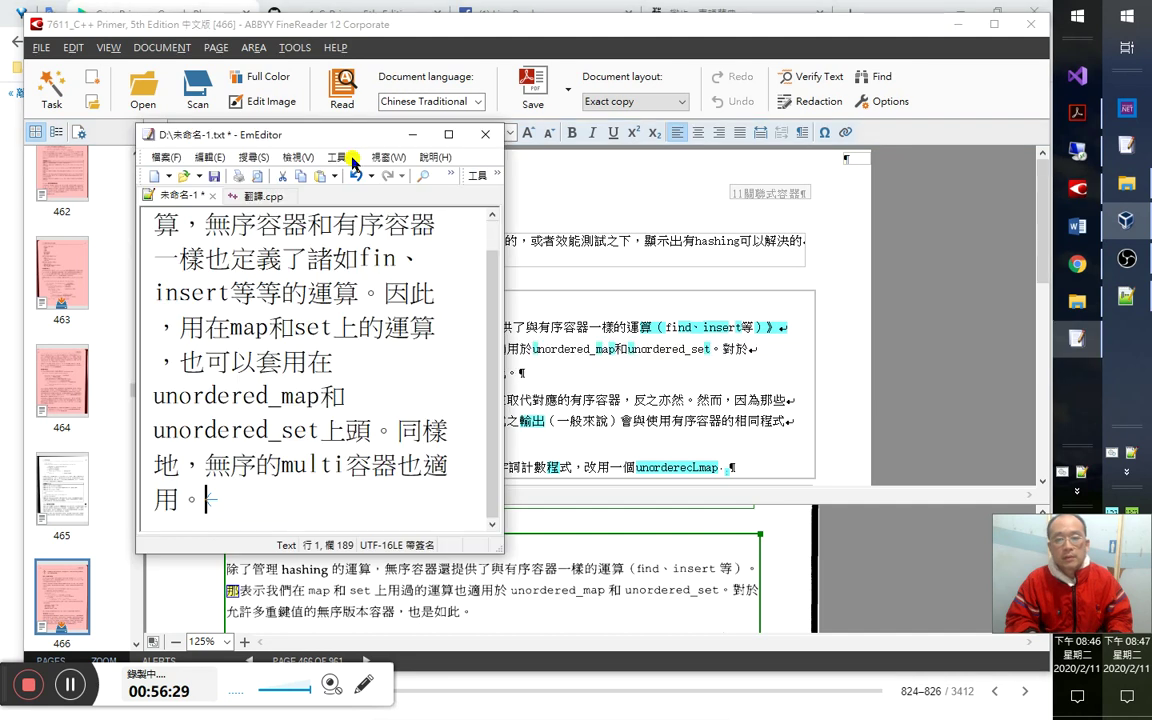
pyautogui.hotkey('alt', 'Tab')
pyautogui.press('Tab')
pyautogui.hotkey('alt', 'Tab')
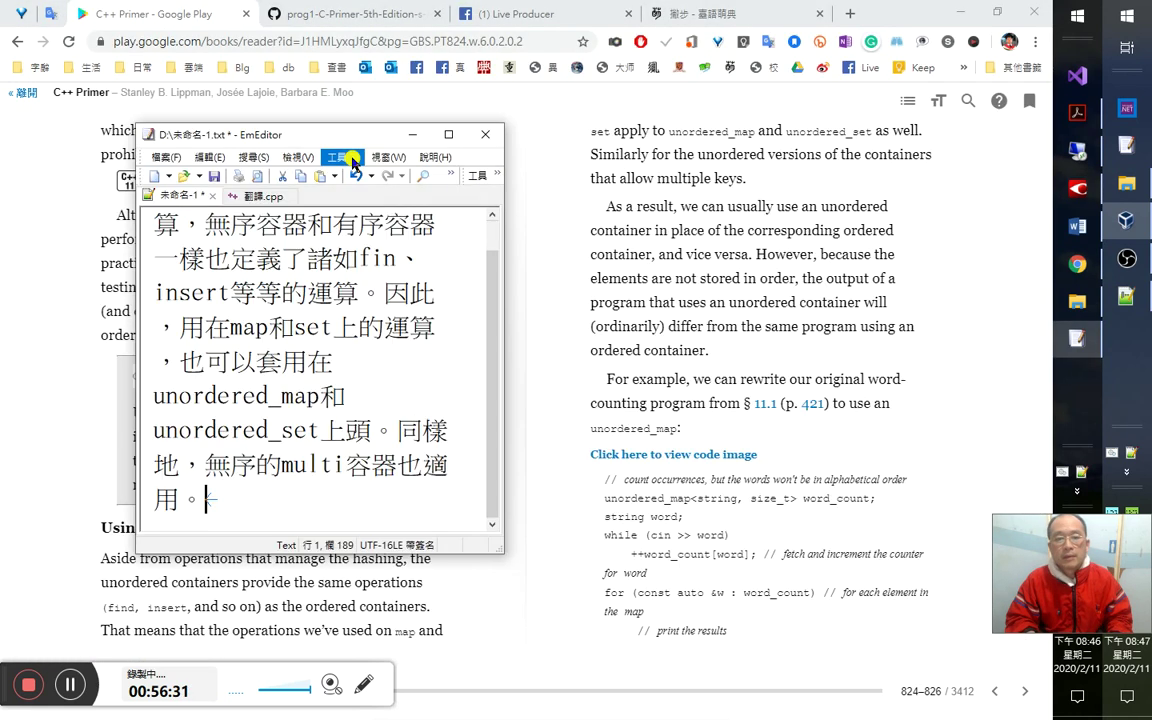
# Append 因此，我們通常也會交替著使用 at the end of the draft.
pyautogui.press('Right')
pyautogui.press('Right')
pyautogui.press('End')
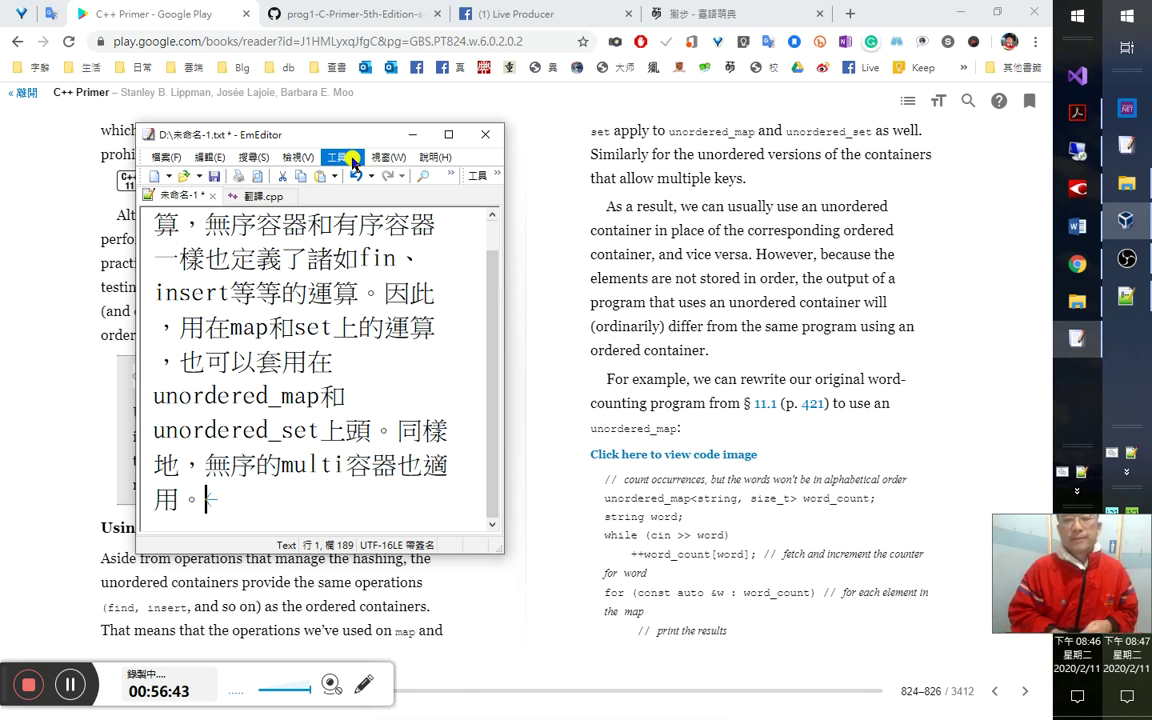
pyautogui.write('因此')
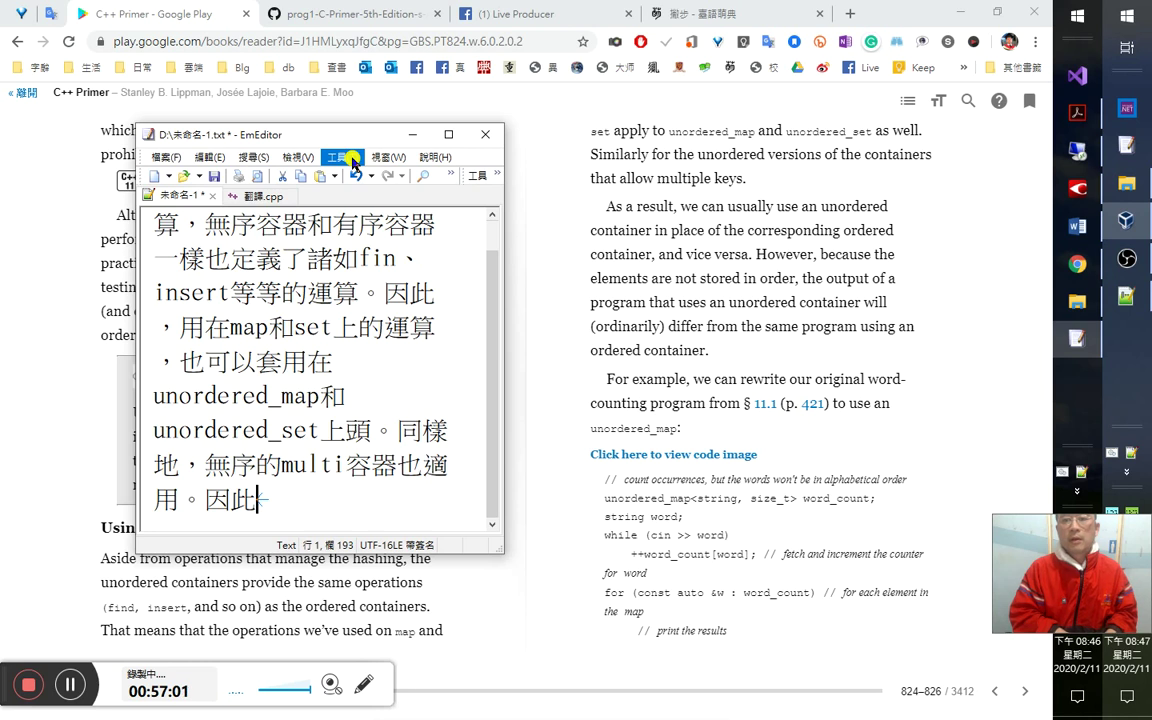
pyautogui.write('，')
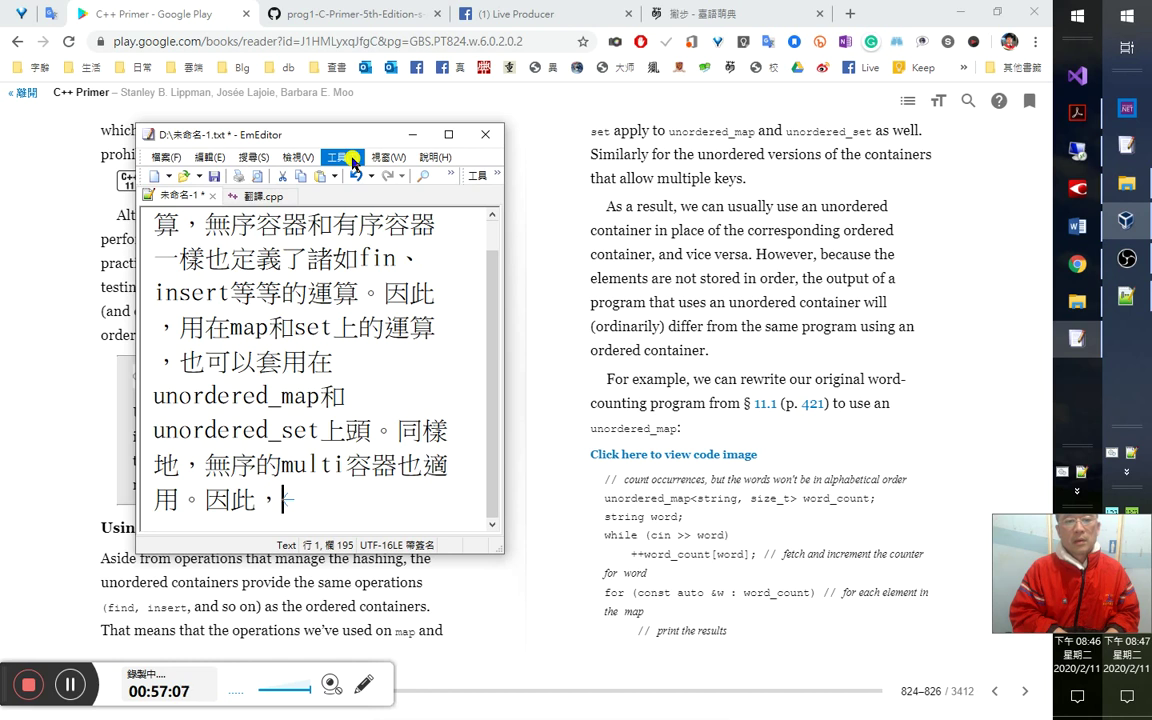
pyautogui.write('我們通常')
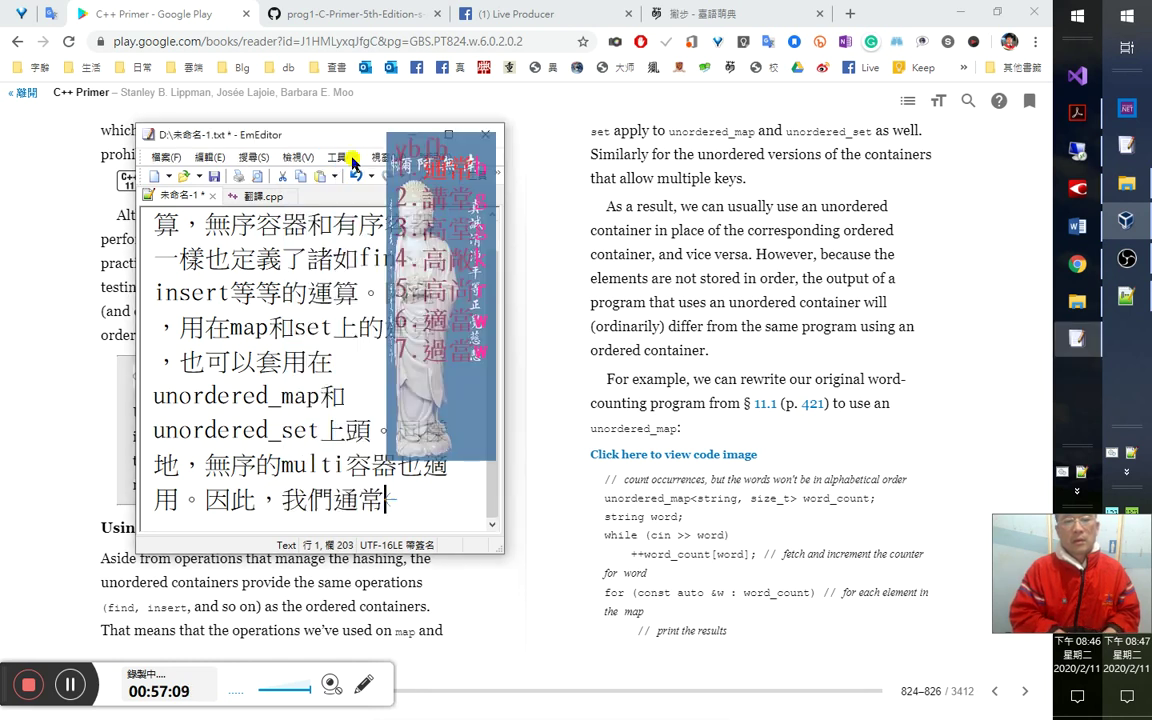
pyautogui.write('也會')
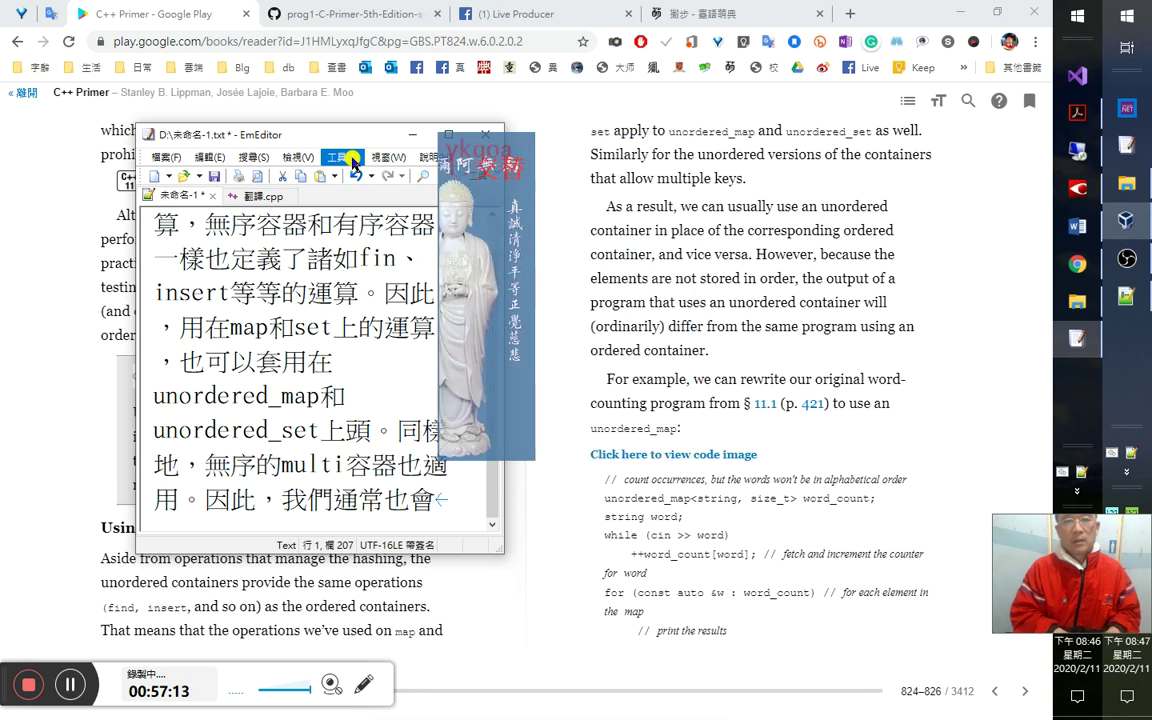
pyautogui.write('交替著使用')
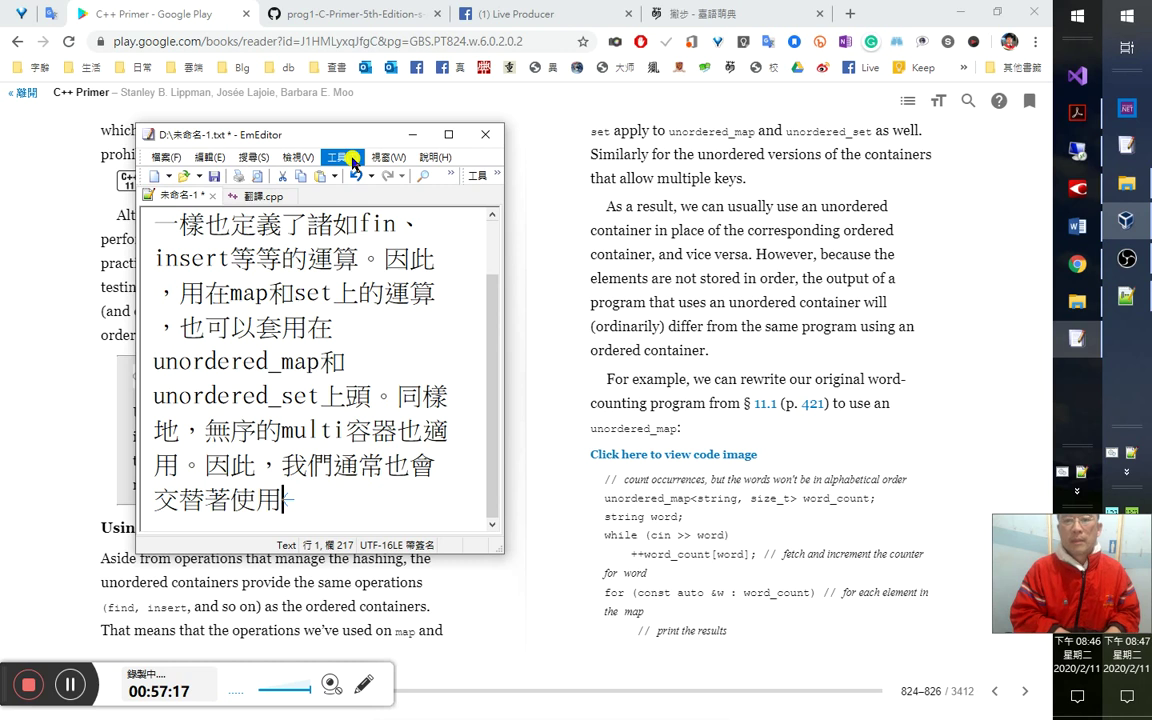
pyautogui.write('a')
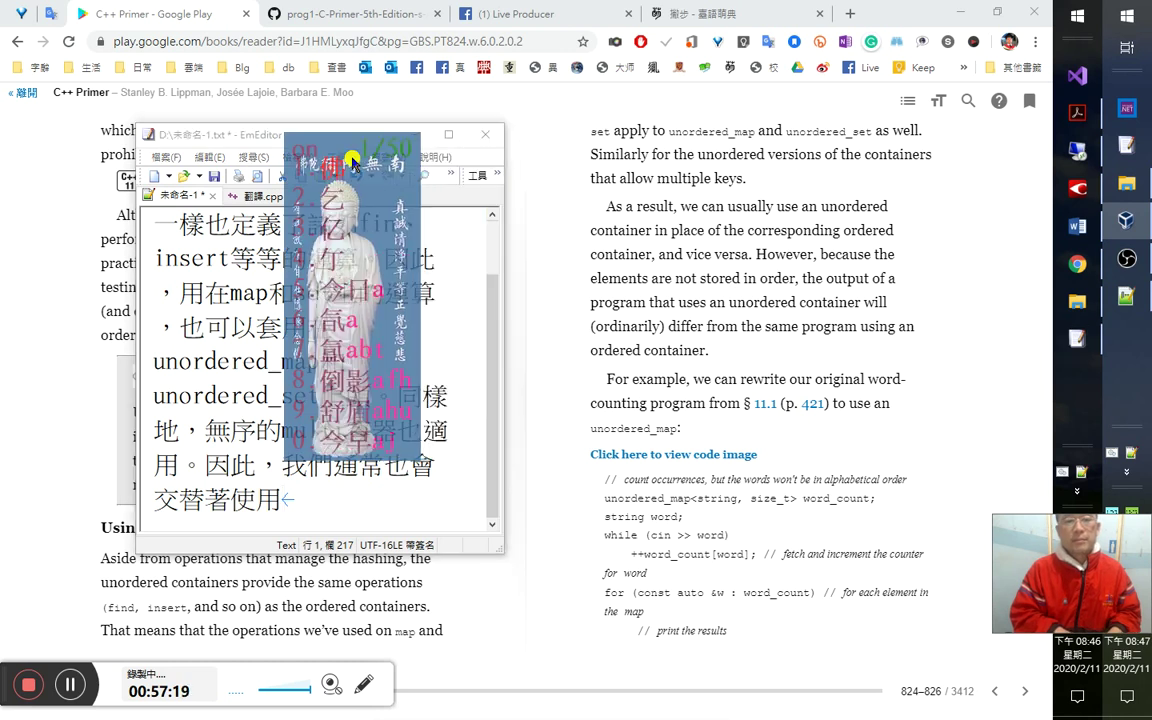
pyautogui.write('onir')
pyautogui.press('space')
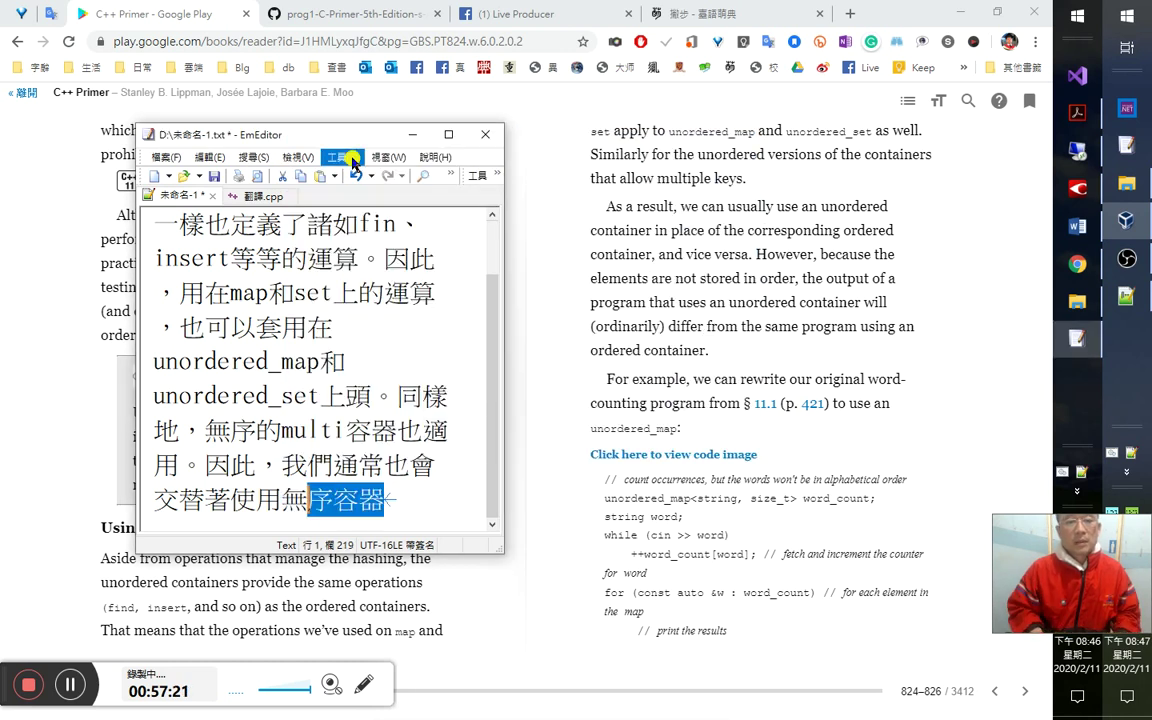
pyautogui.press('Escape')
# Revise it to 因此，我們通常都會在無序容器與有序容器間交替著使用。.
pyautogui.press('Left')
pyautogui.press('Left')
pyautogui.press('Left')
pyautogui.press('Left')
pyautogui.press('Left')
pyautogui.press('Left')
pyautogui.press('Left')
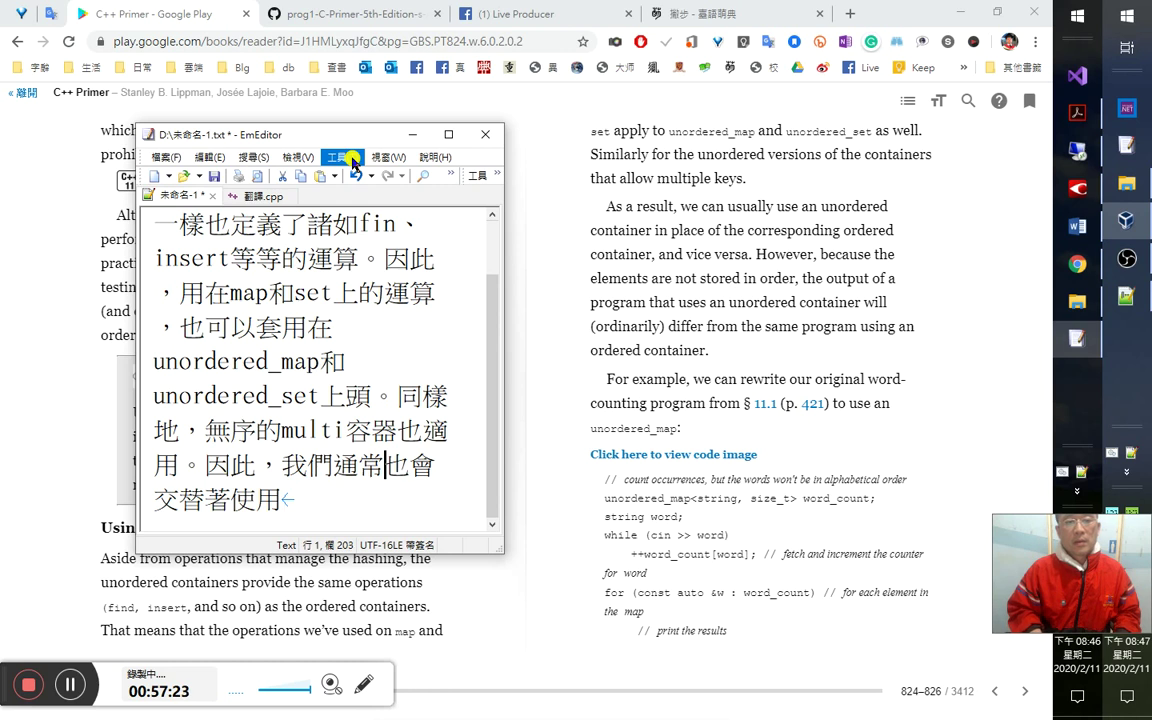
pyautogui.press('Delete')
pyautogui.press('a')
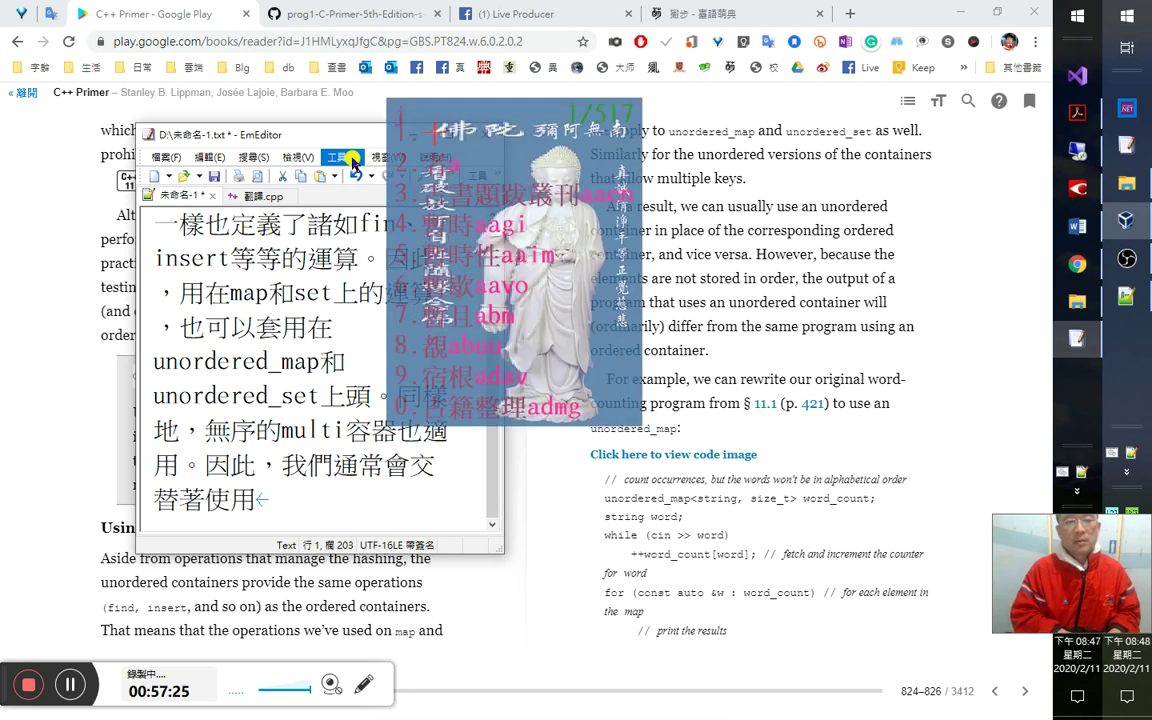
pyautogui.write('都')
pyautogui.press('Right')
pyautogui.write('在無序容器')
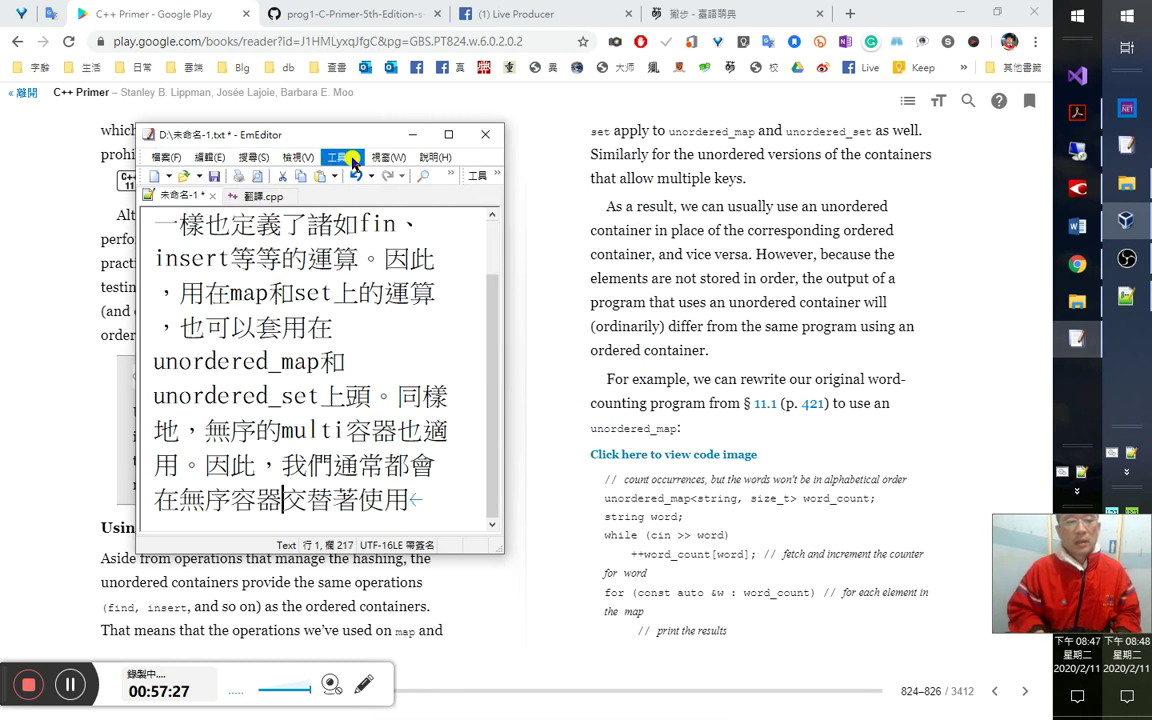
pyautogui.write('與')
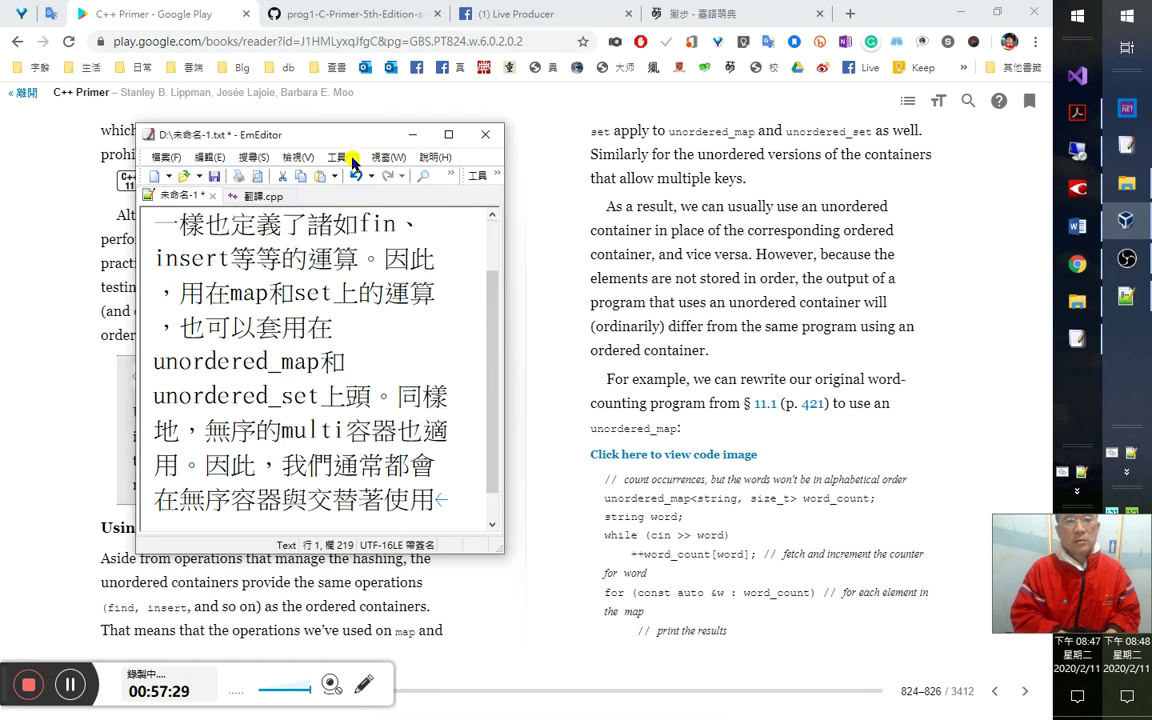
pyautogui.write('有序容器間')
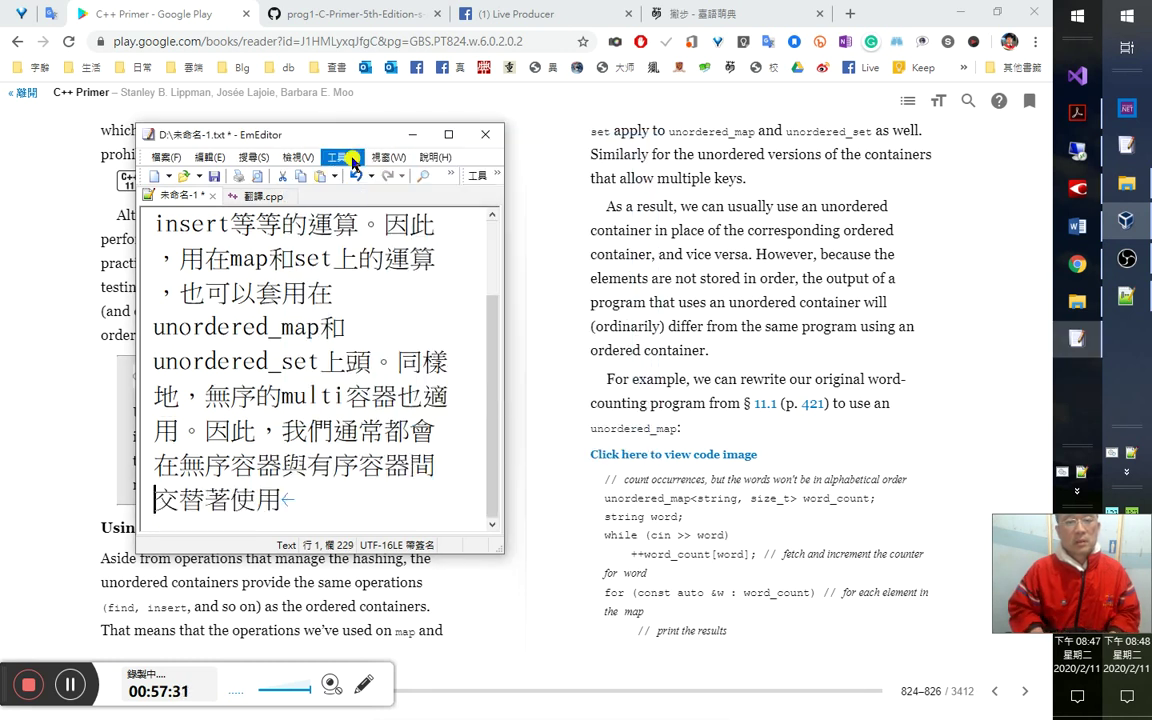
pyautogui.press('Right')
pyautogui.press('Right')
pyautogui.press('Right')
pyautogui.press('Right')
pyautogui.press('Right')
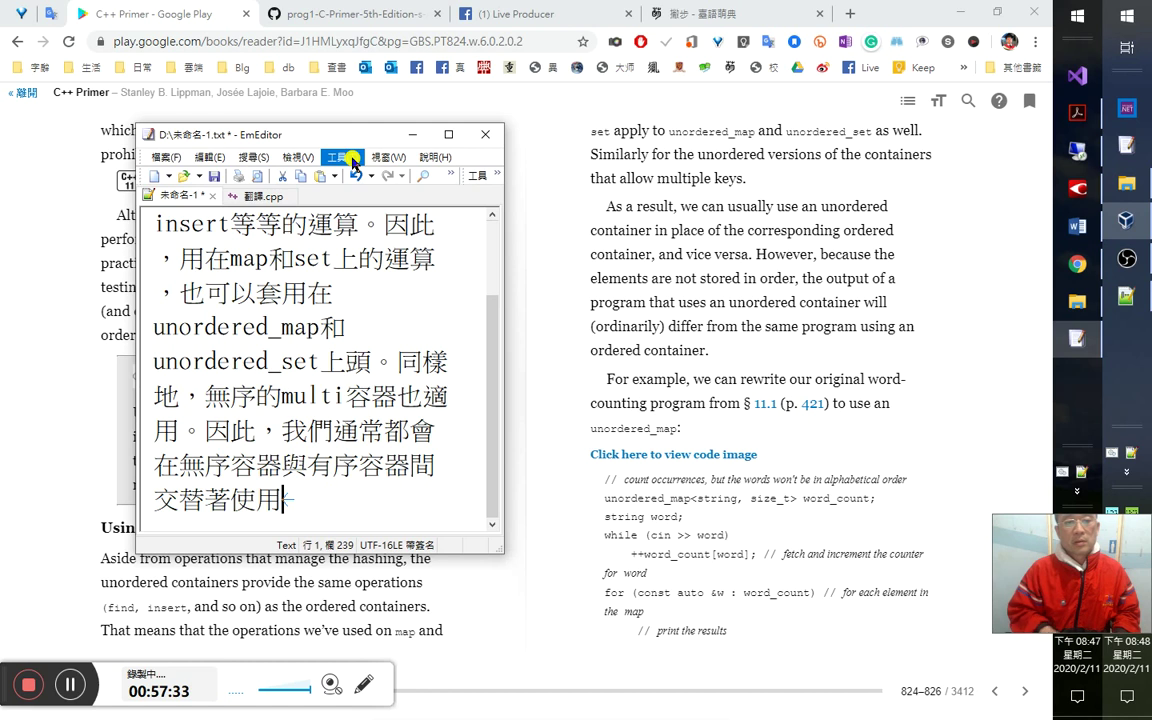
pyautogui.write('。')
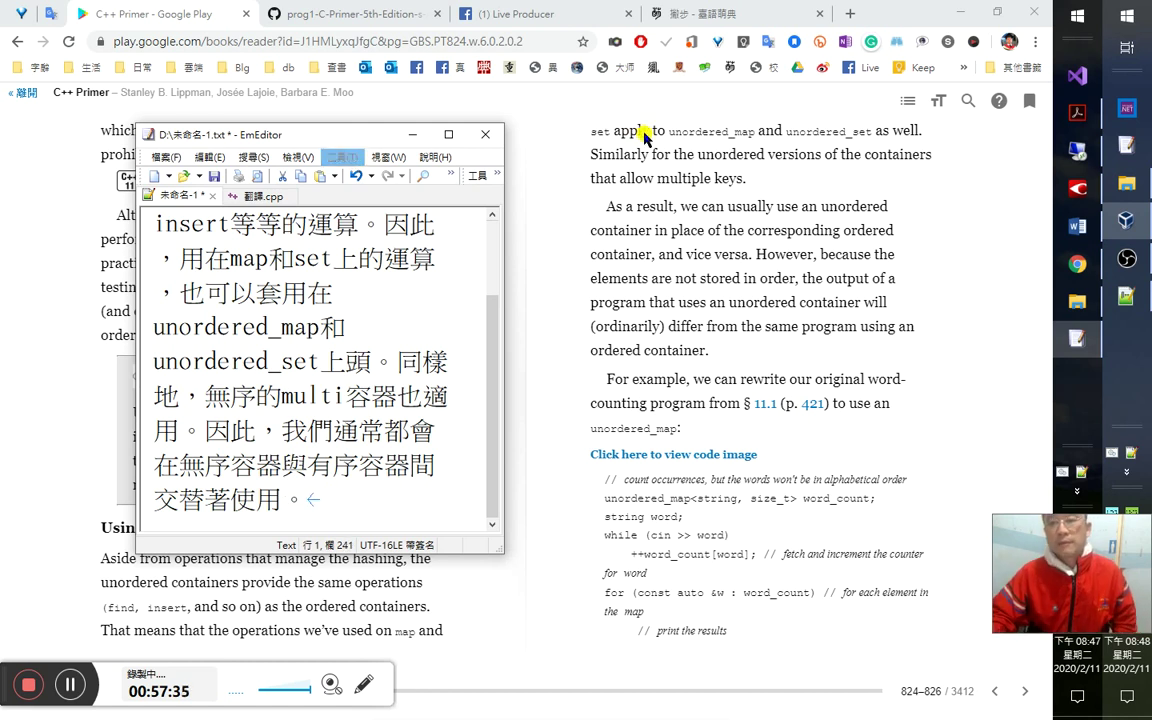
pyautogui.hotkey('alt', 'Tab')
pyautogui.hotkey('alt', 'Tab')
pyautogui.hotkey('alt', 'Tab')
pyautogui.hotkey('alt', 'Tab')
pyautogui.press('Left')
pyautogui.press('Left')
pyautogui.press('Left')
pyautogui.press('Left')
pyautogui.press('Left')
pyautogui.press('Left')
pyautogui.press('Left')
pyautogui.press('Left')
pyautogui.press('Left')
pyautogui.press('Left')
pyautogui.press('Left')
# Step along FineReader's 結果就是 line, then bring the EmEditor draft back to the end of its text.
pyautogui.press('Right')
pyautogui.press('Right')
pyautogui.press('Right')
pyautogui.press('Right')
pyautogui.press('Right')
pyautogui.press('Right')
pyautogui.press('Right')
pyautogui.press('Right')
pyautogui.press('Right')
pyautogui.press('Right')
pyautogui.press('Right')
pyautogui.press('Right')
pyautogui.press('Right')
pyautogui.press('Right')
pyautogui.press('Right')
pyautogui.press('Right')
pyautogui.press('Right')
pyautogui.press('Right')
pyautogui.press('Right')
pyautogui.press('Right')
pyautogui.press('Right')
pyautogui.press('Right')
pyautogui.press('Right')
pyautogui.press('Right')
pyautogui.press('Right')
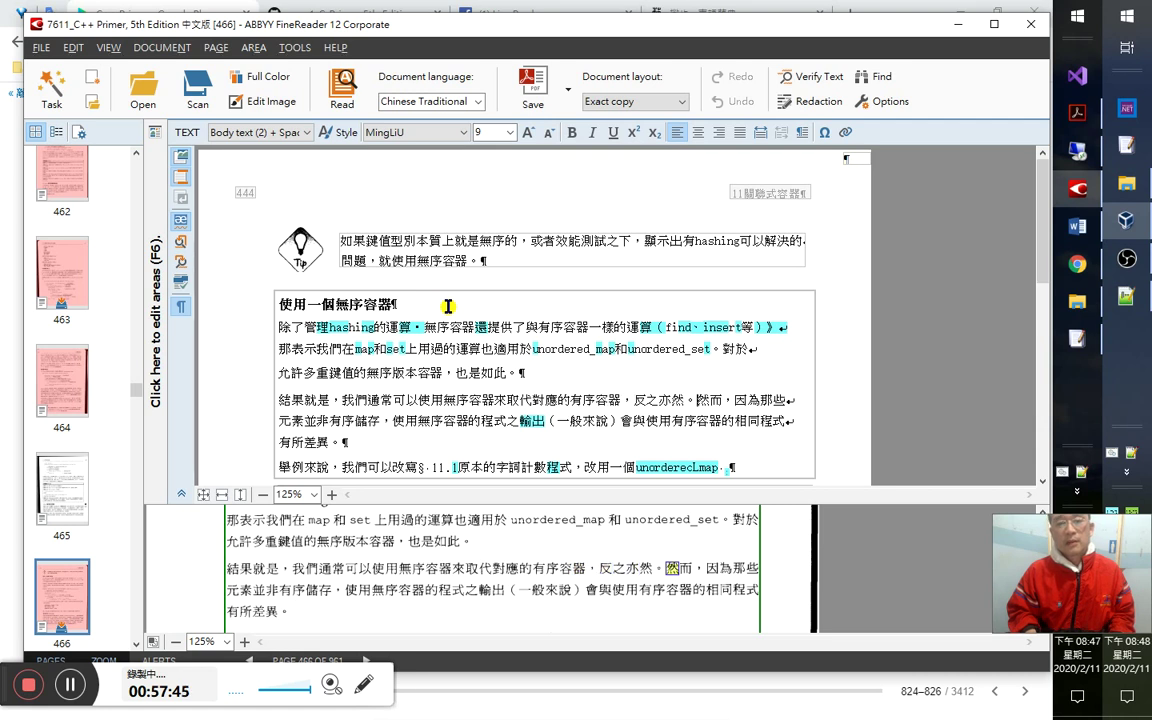
pyautogui.hotkey('alt', 'Tab')
pyautogui.hotkey('alt', 'Tab')
pyautogui.hotkey('alt', 'Tab')
pyautogui.hotkey('alt', 'Tab')
pyautogui.hotkey('shift', 'Up')
pyautogui.hotkey('shift', 'Up')
pyautogui.press('Right')
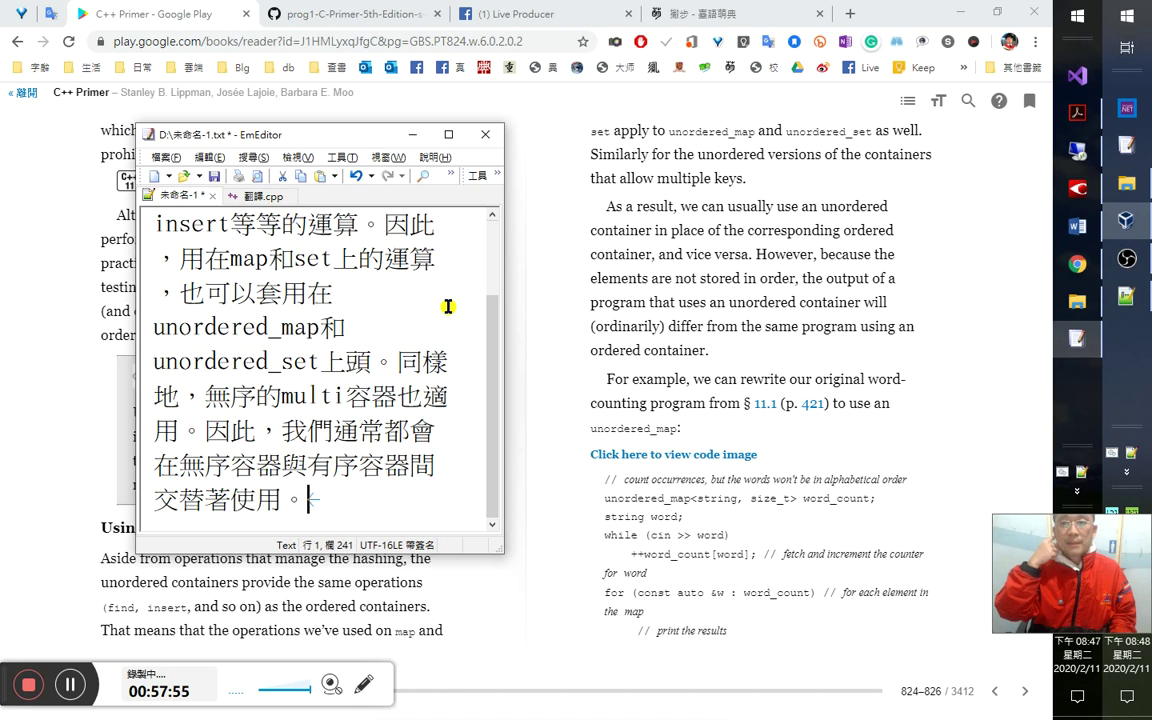
pyautogui.hotkey('alt', 'Tab')
pyautogui.hotkey('alt', 'Tab')
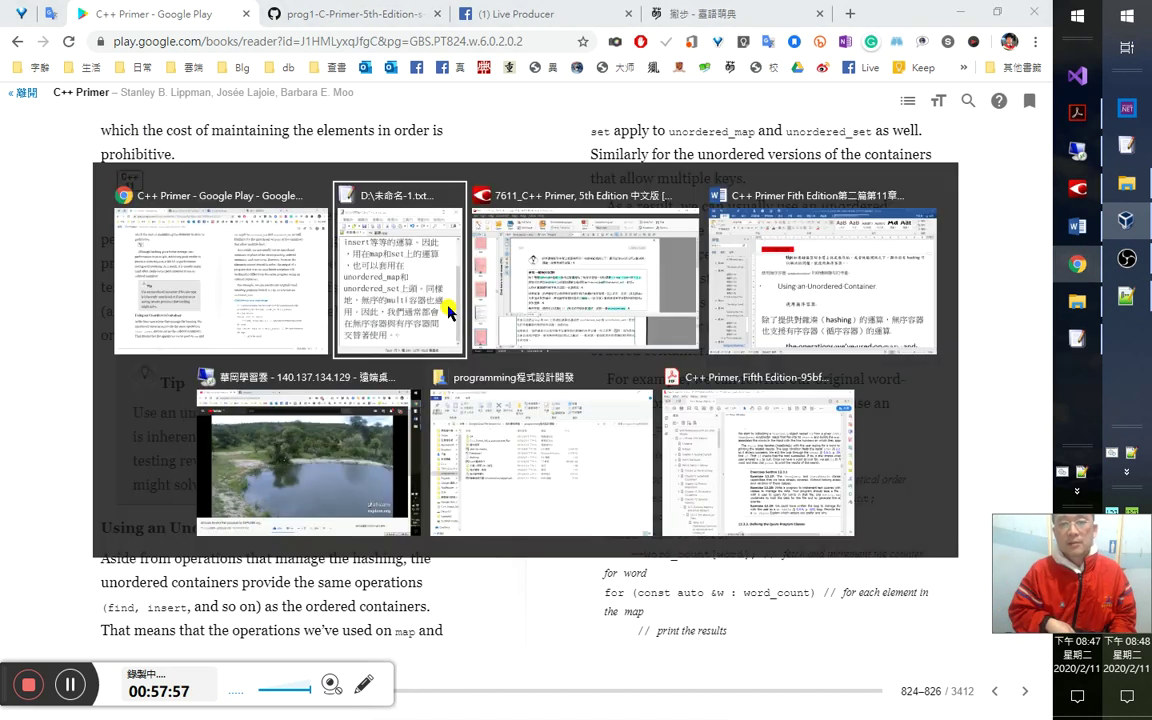
pyautogui.hotkey('alt', 'Tab')
pyautogui.hotkey('alt', 'Tab')
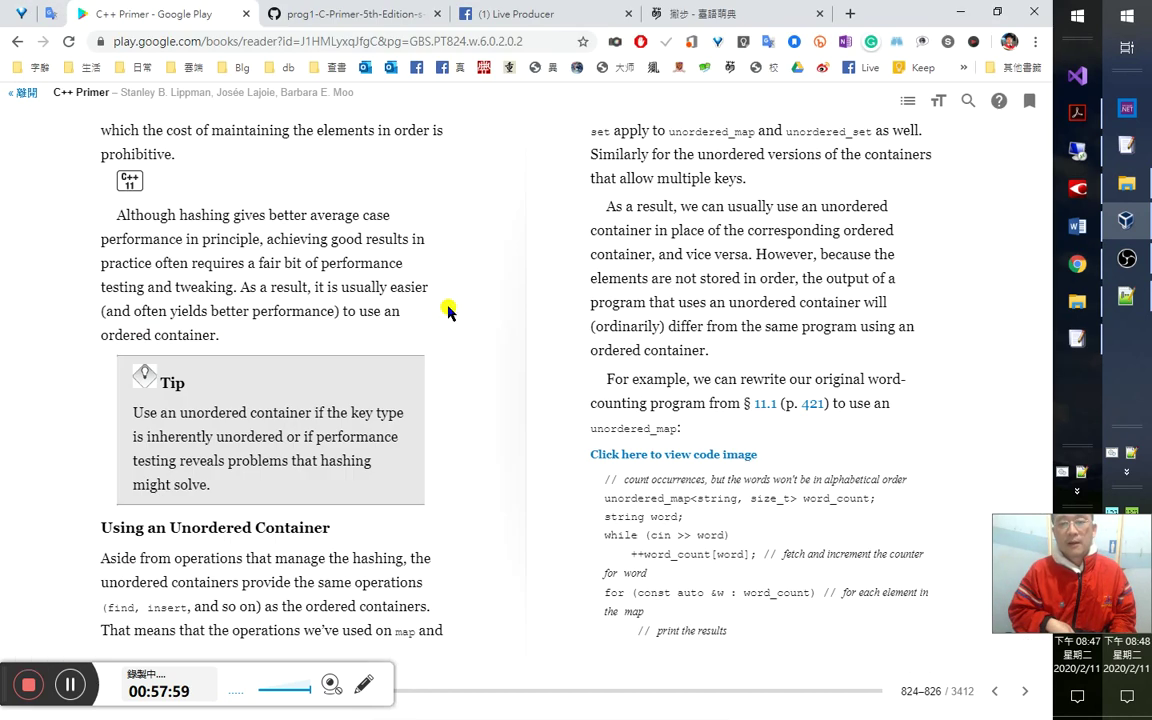
pyautogui.hotkey('alt', 'Tab')
pyautogui.hotkey('alt', 'Tab')
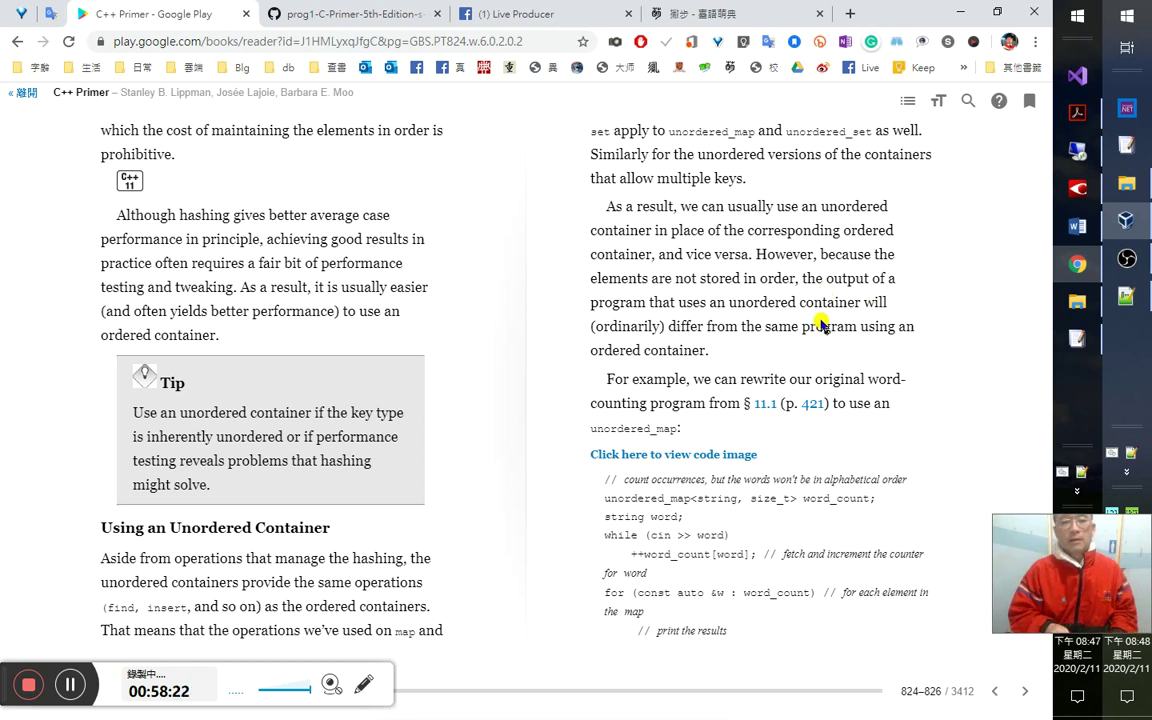
pyautogui.hotkey('alt', 'Tab')
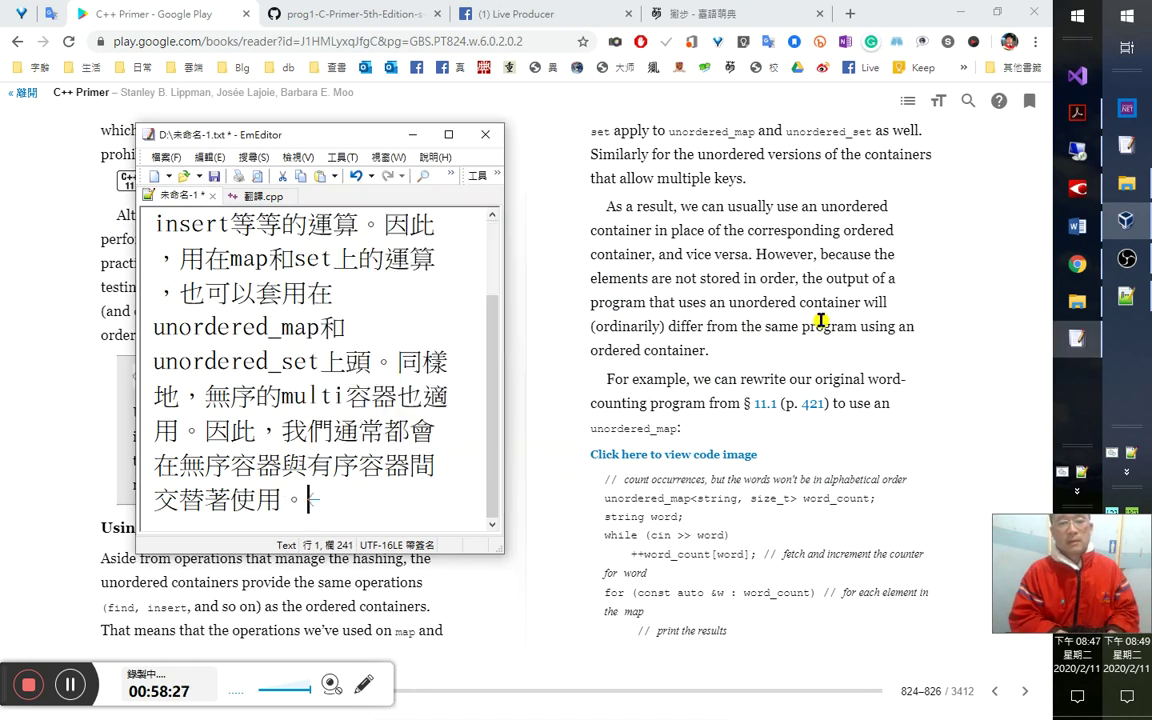
# Type 只是因為無序容器其元素排列畢竟是無序的，所以在 into the draft.
pyautogui.write('只是')
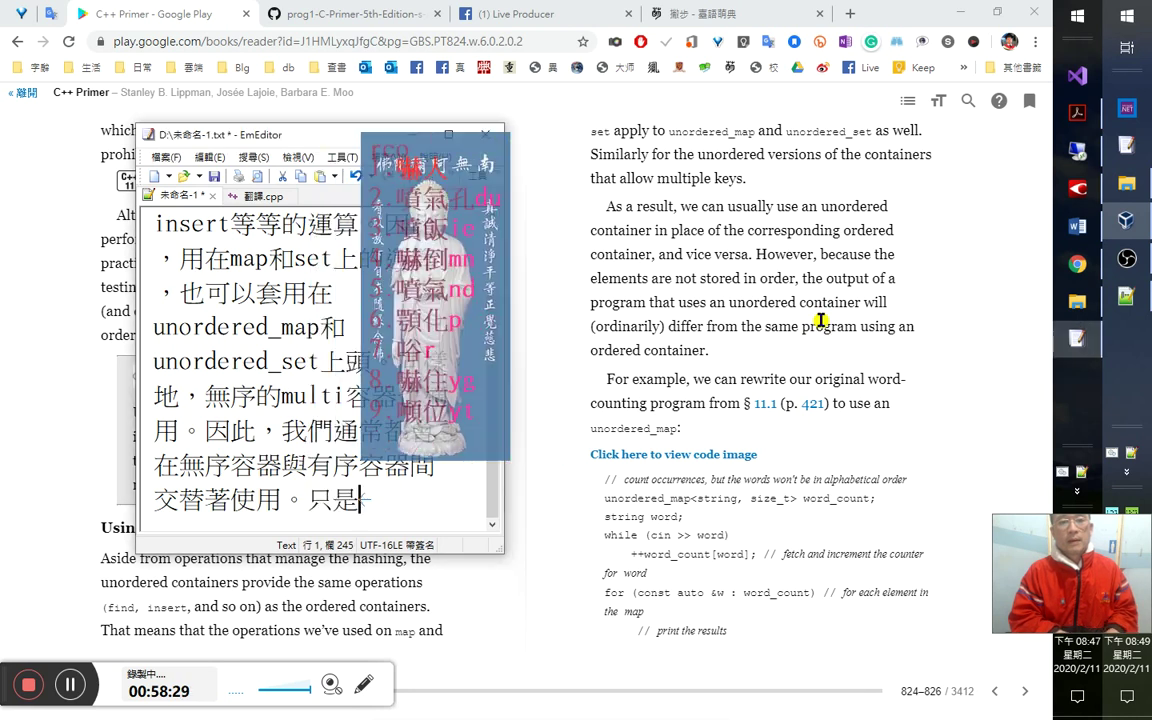
pyautogui.write('wf')
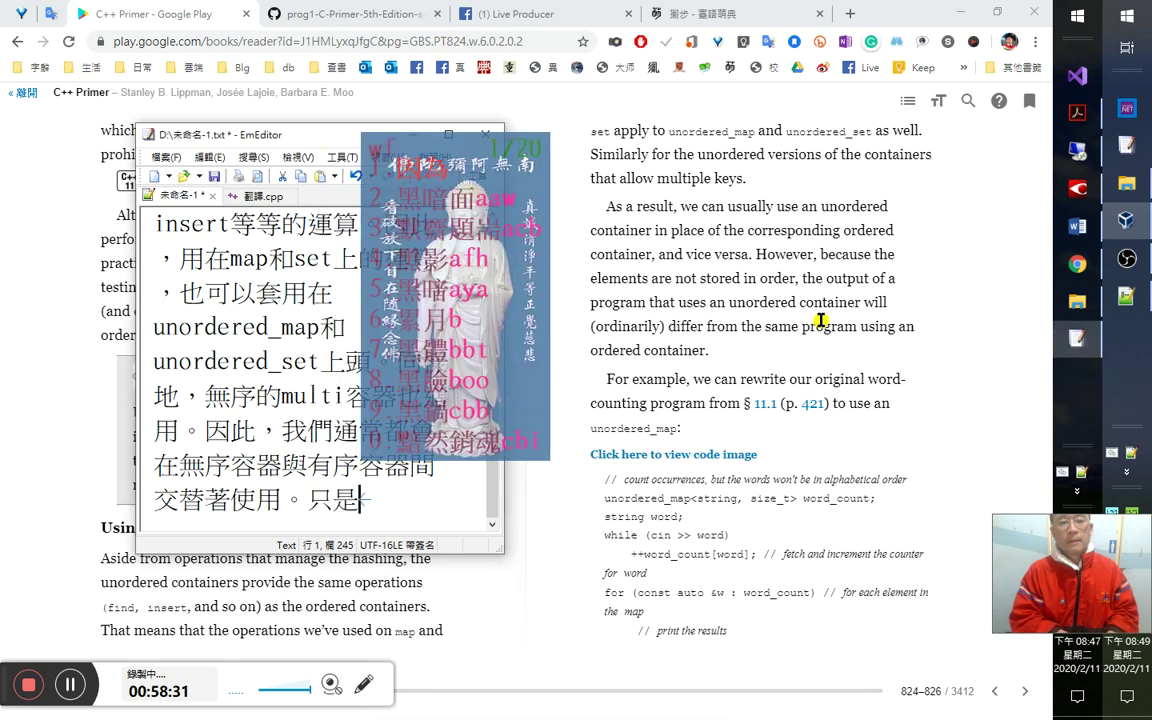
pyautogui.write('因為')
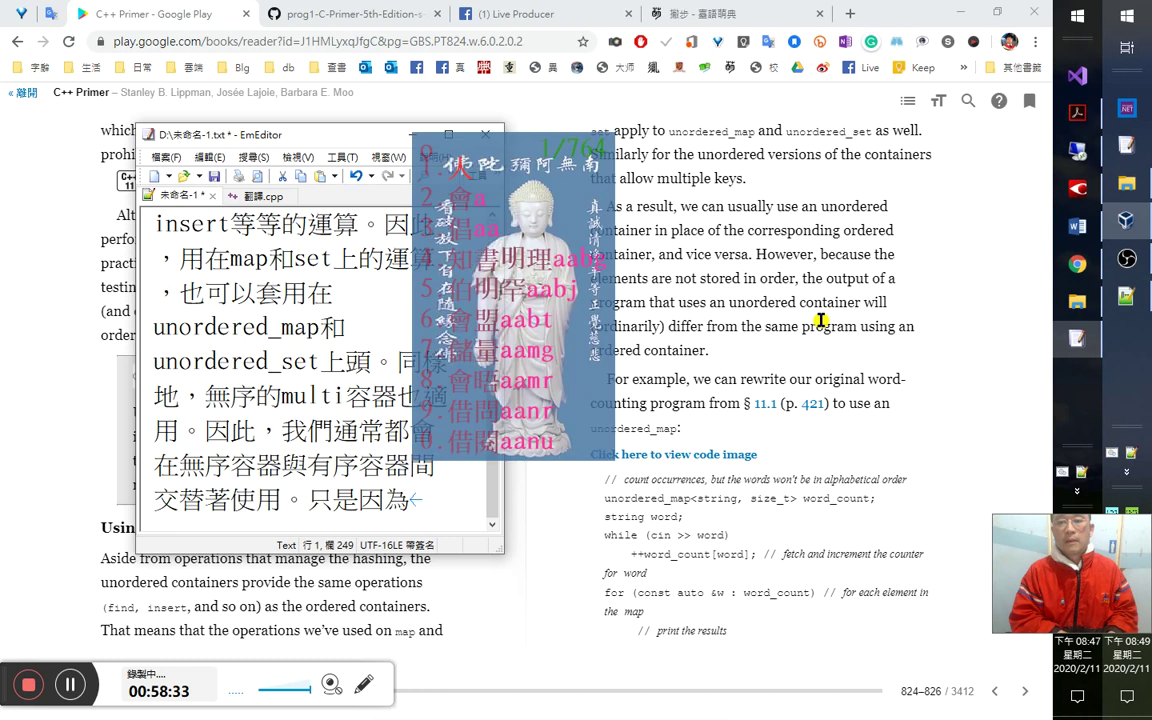
pyautogui.write('oj')
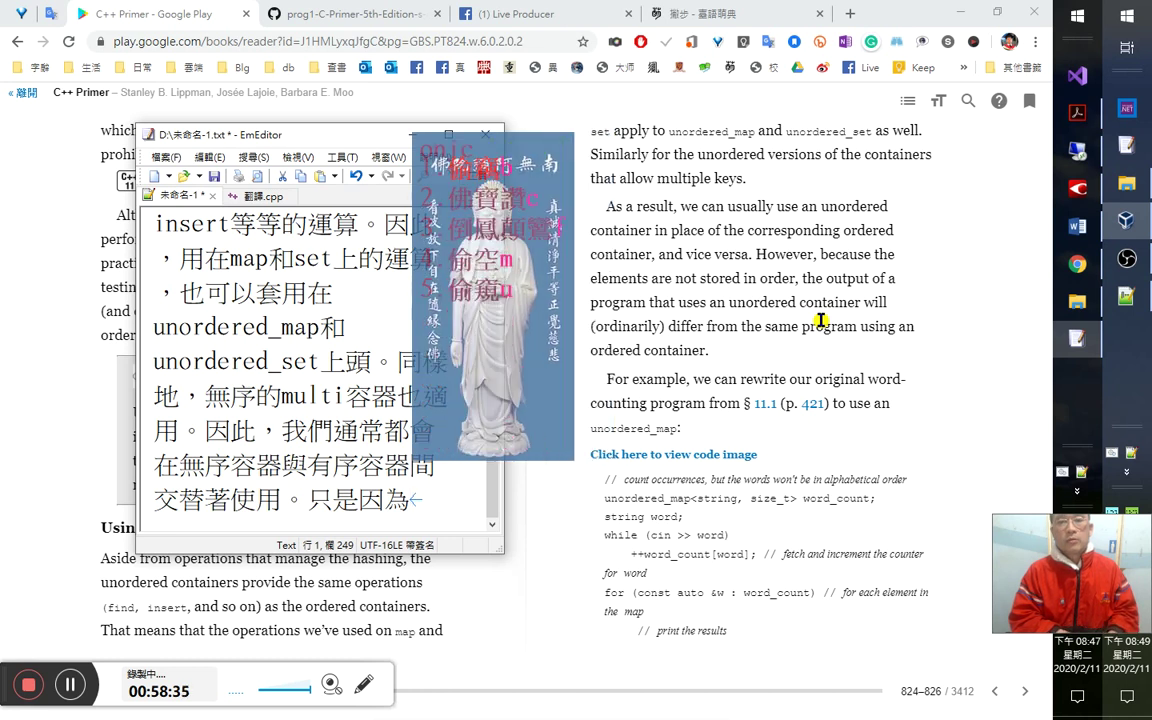
pyautogui.press('BackSpace')
pyautogui.press('BackSpace')
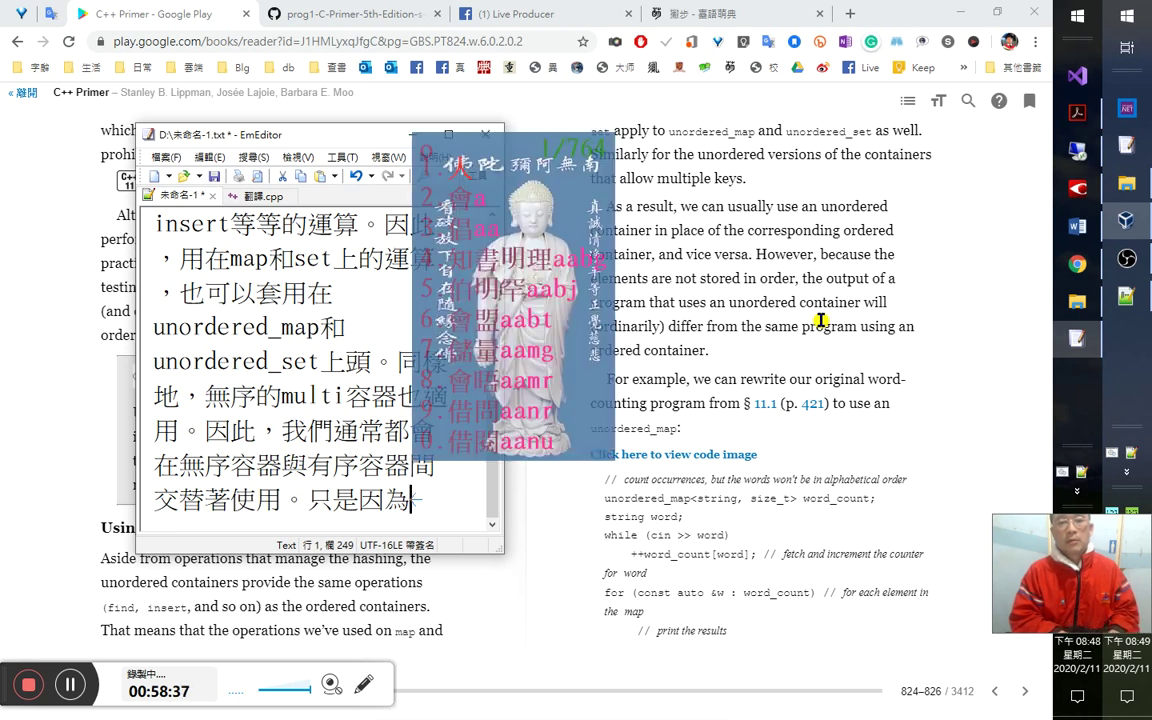
pyautogui.write('onjrr')
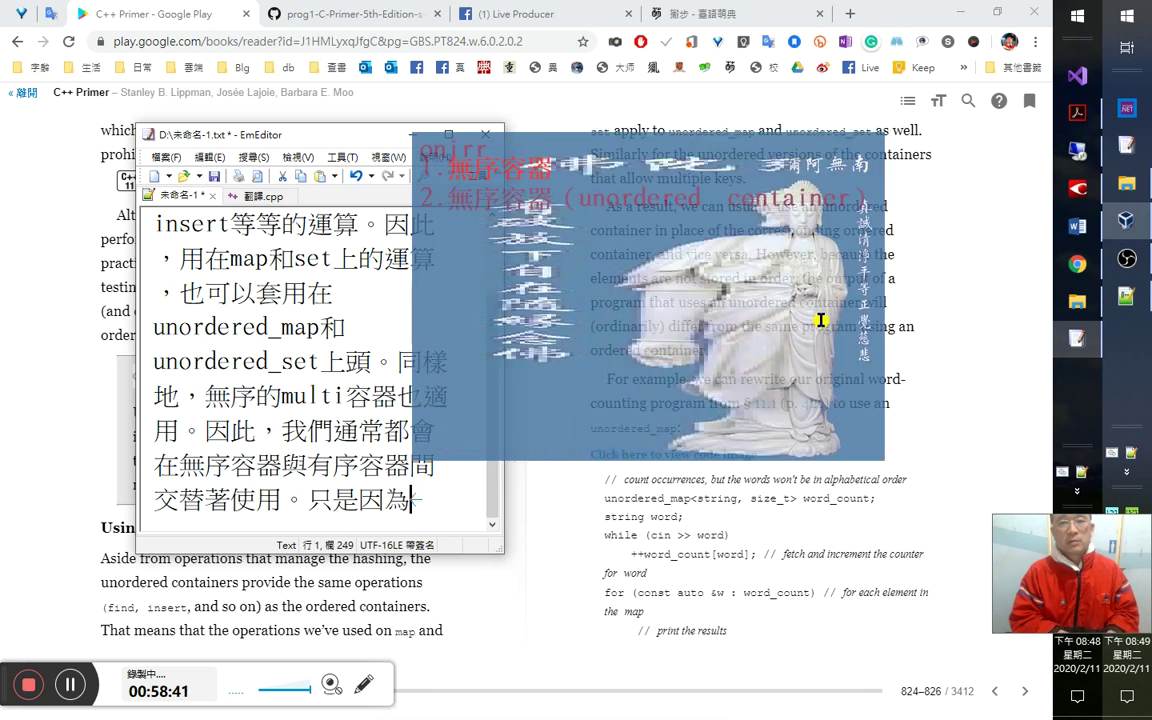
pyautogui.press('space')
pyautogui.write('其元素')
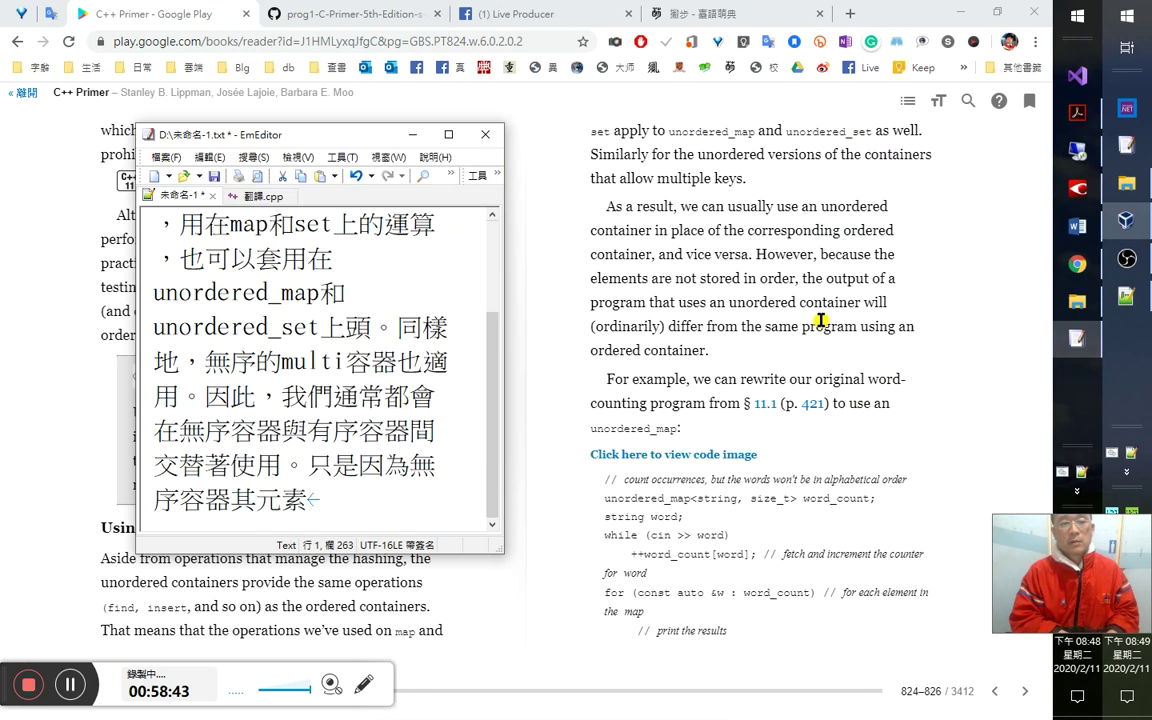
pyautogui.write('排列wix')
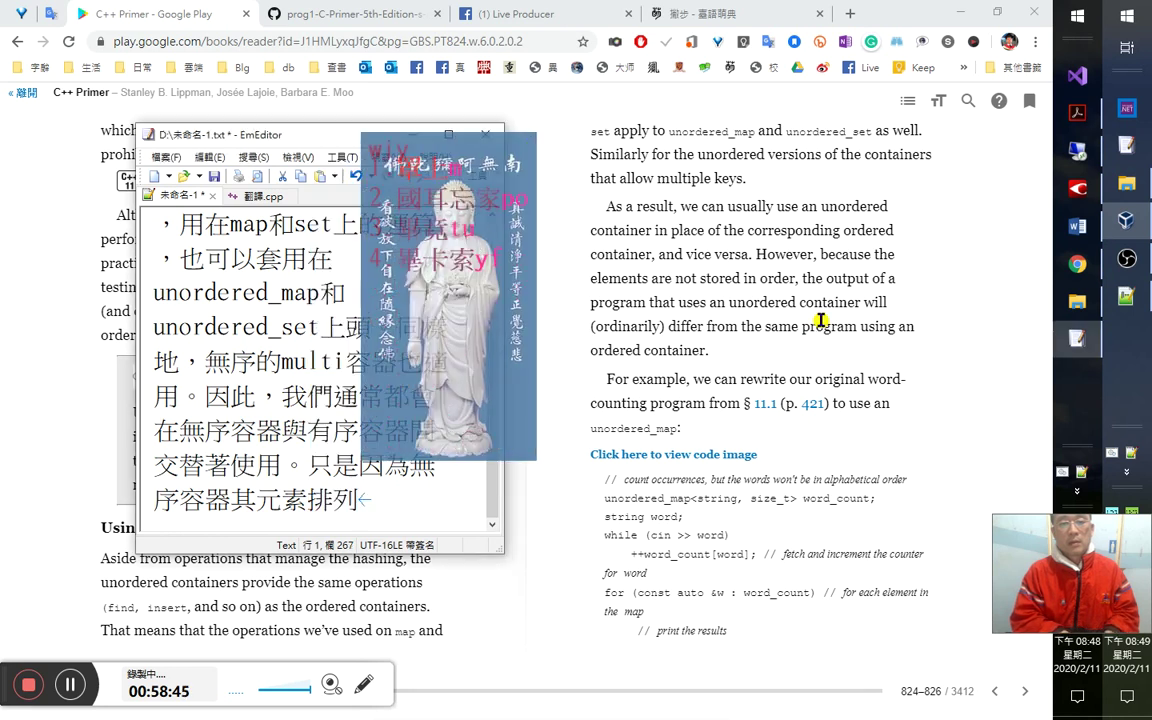
pyautogui.press('space')
pyautogui.write('是')
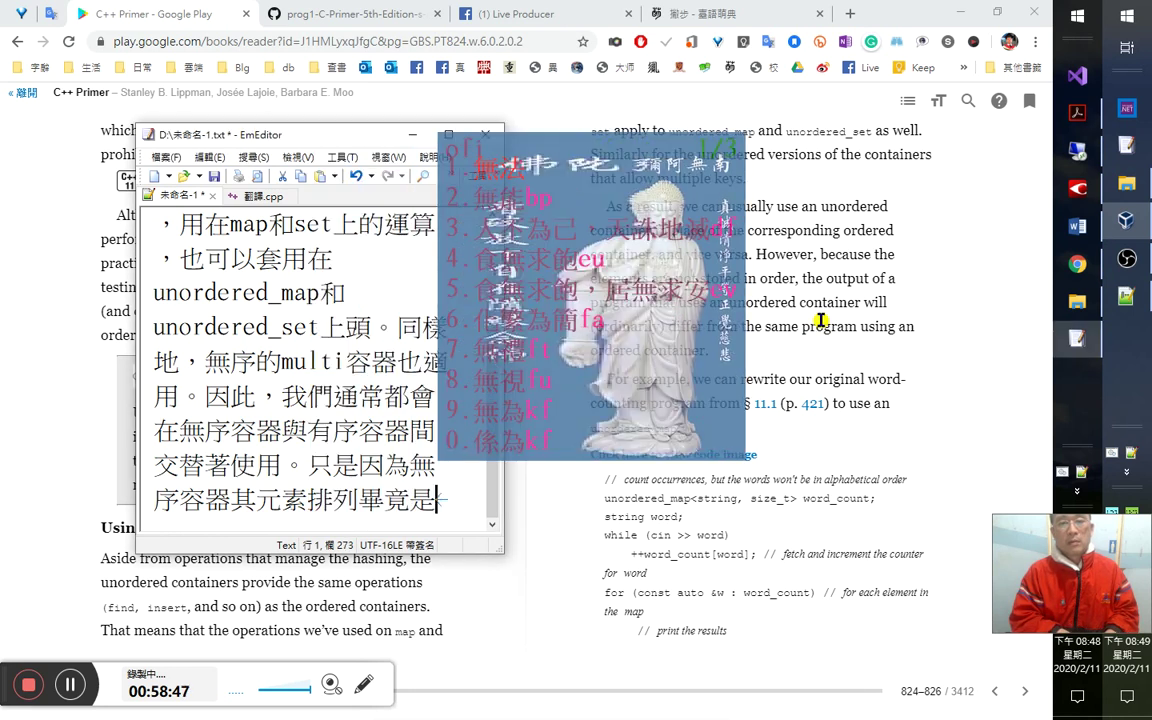
pyautogui.write('ofi無序的，所以')
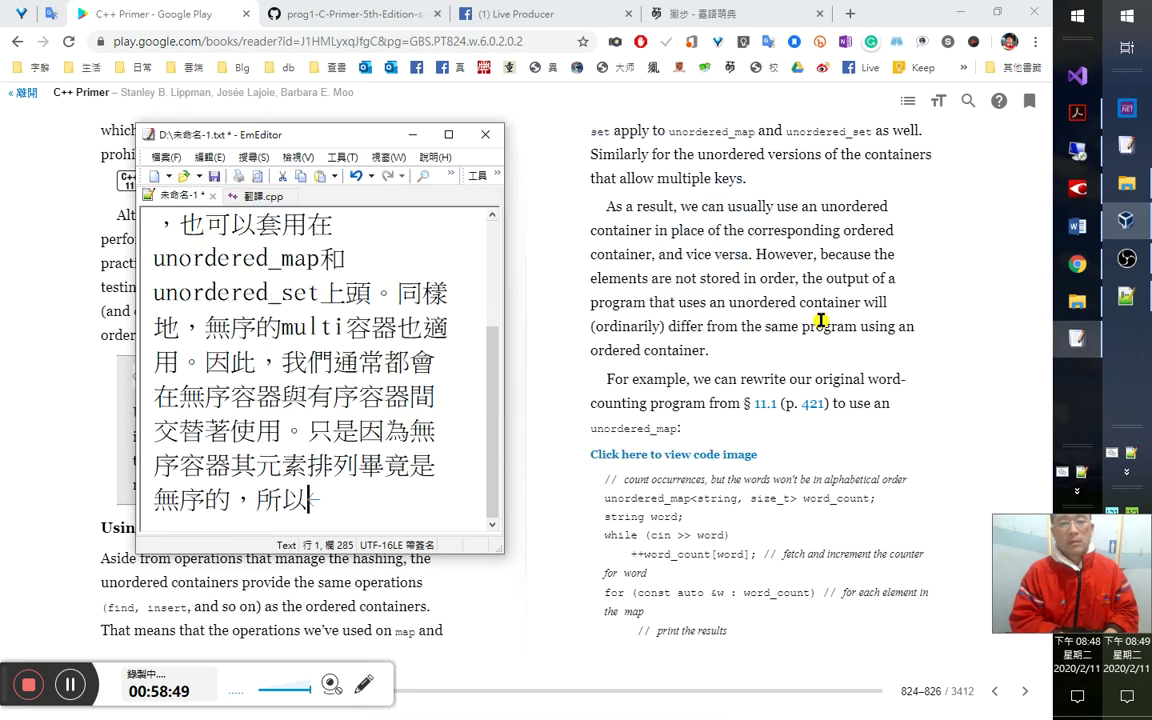
pyautogui.write('在我們')
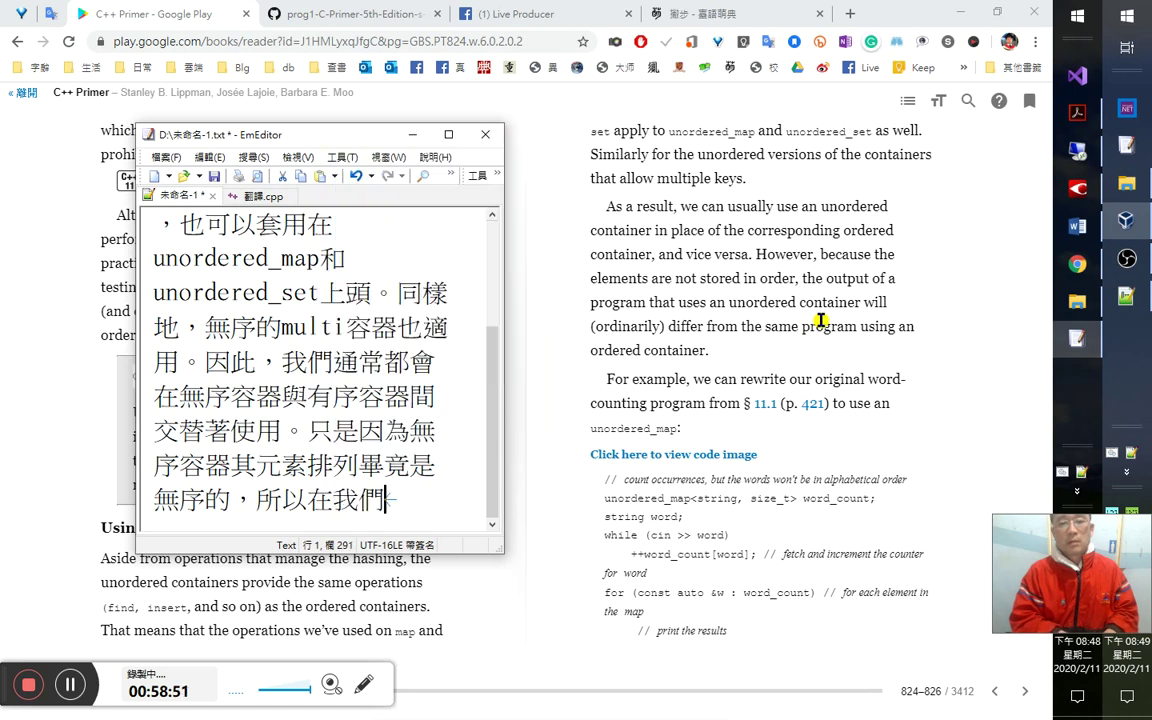
# Finish with 將其內元素一一列印出來的時候，是用有序容器還是無序，結果就有可能不同了。, fixing 如 to 結果 and adding 有所.
pyautogui.write('將其內元素一一←')
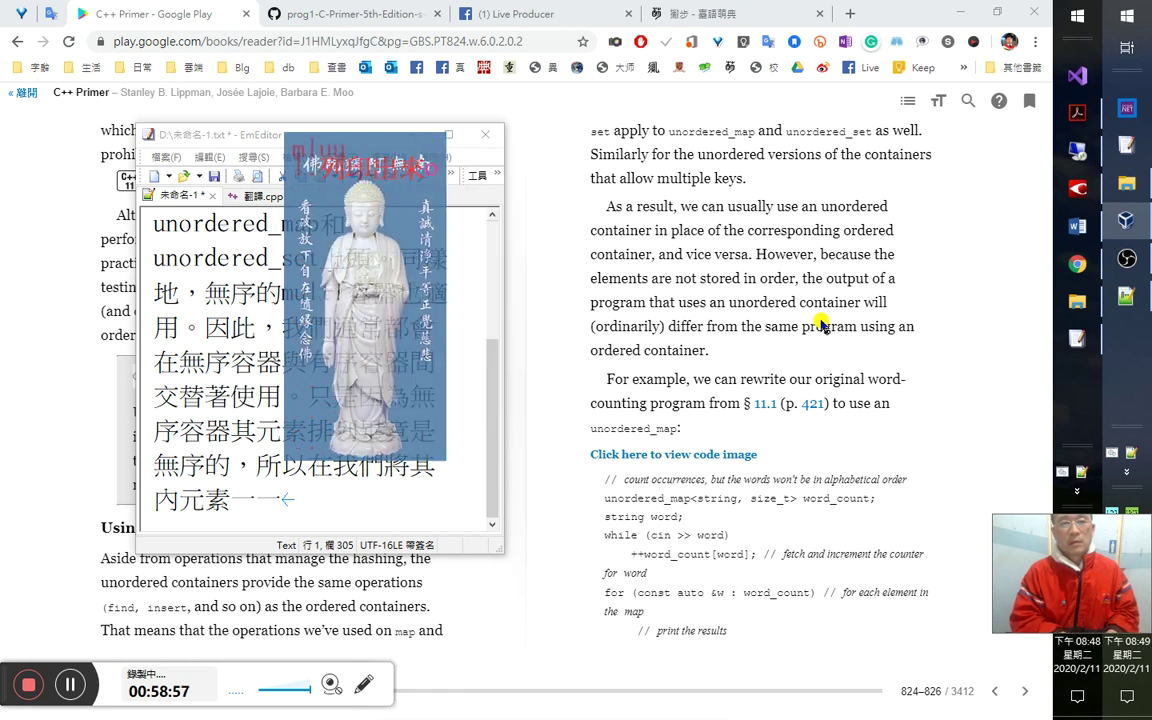
pyautogui.write('列印出來的')
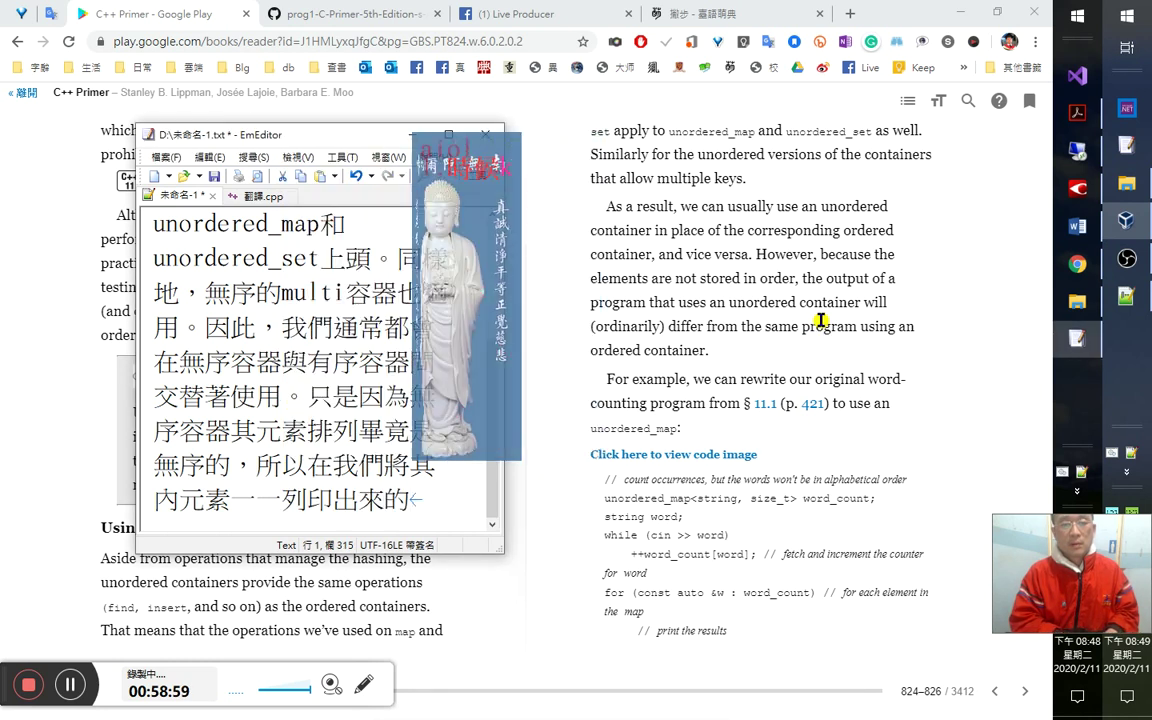
pyautogui.write('時候，是')
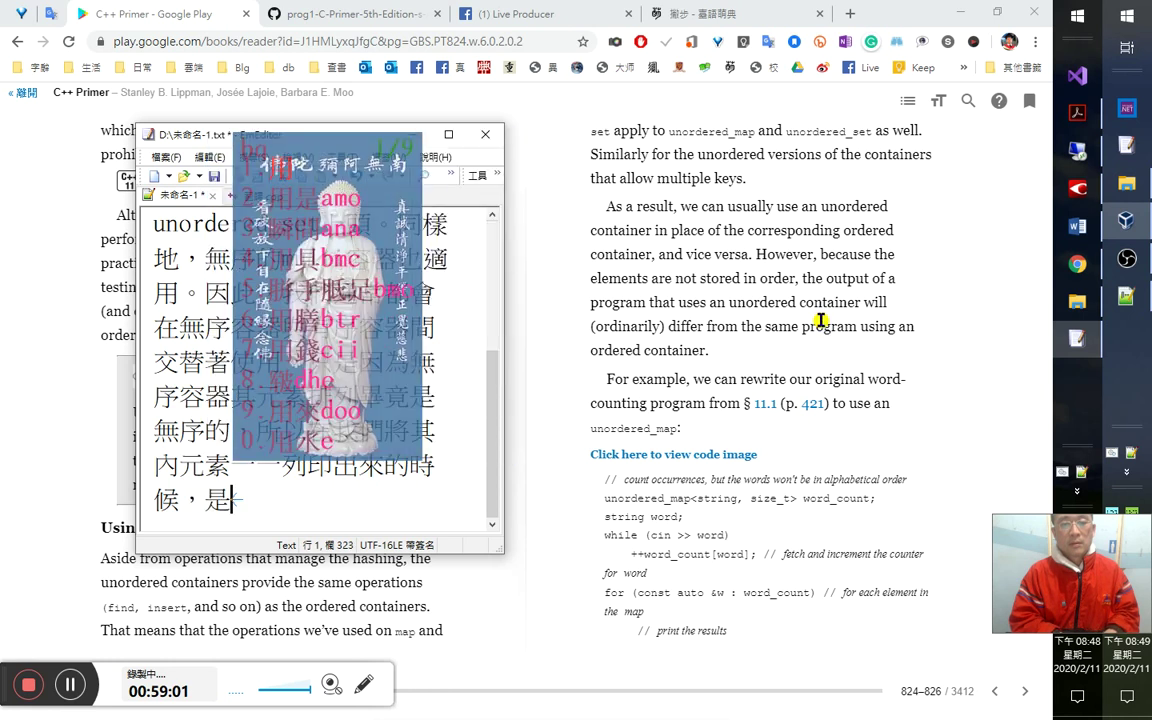
pyautogui.write('用有序容器')
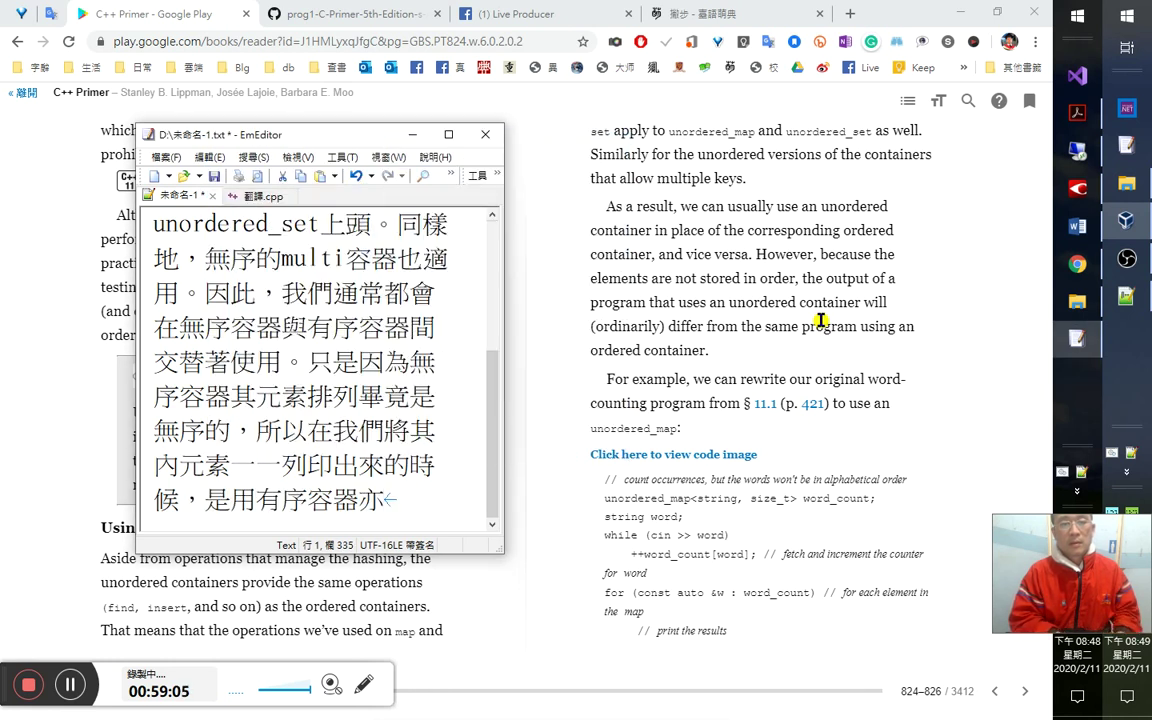
pyautogui.write('還是繁多')
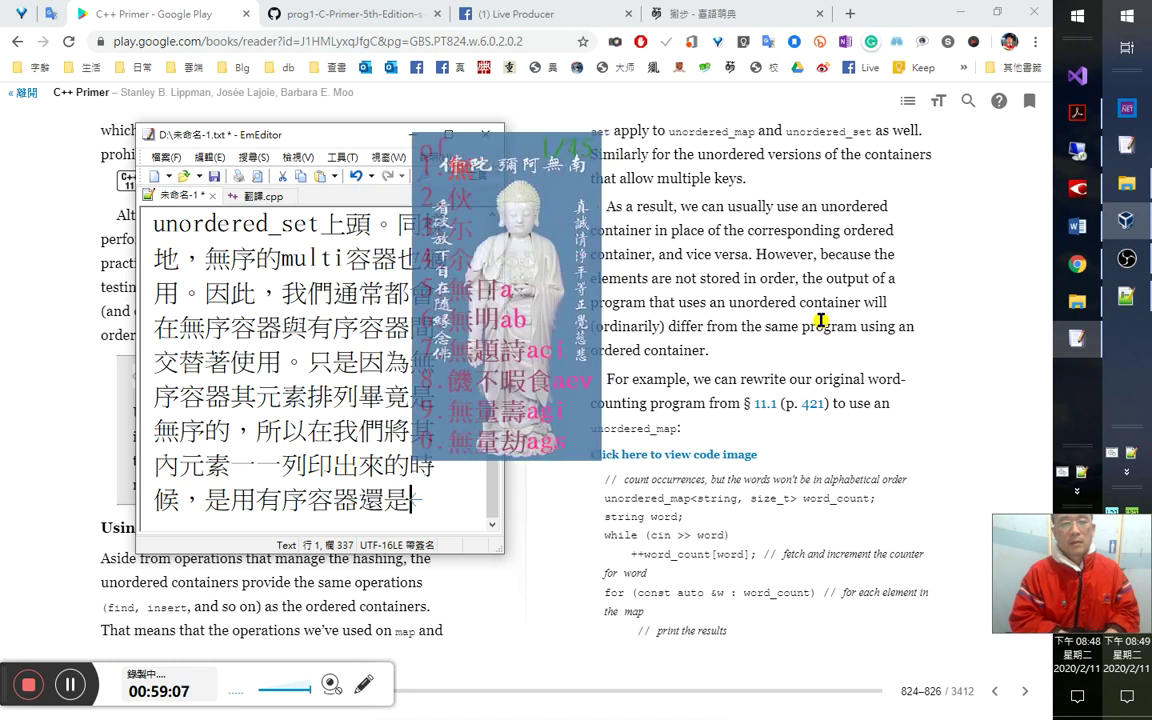
pyautogui.press('BackSpace')
pyautogui.press('BackSpace')
pyautogui.write('無序，')
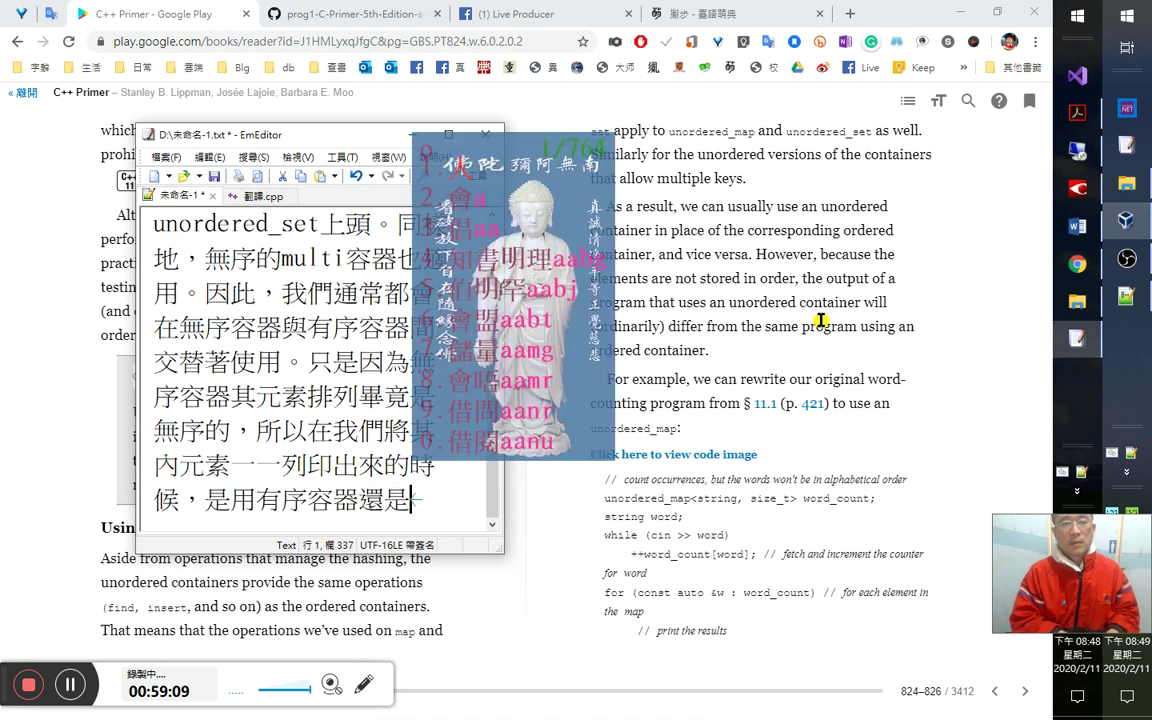
pyautogui.write('如果就有')
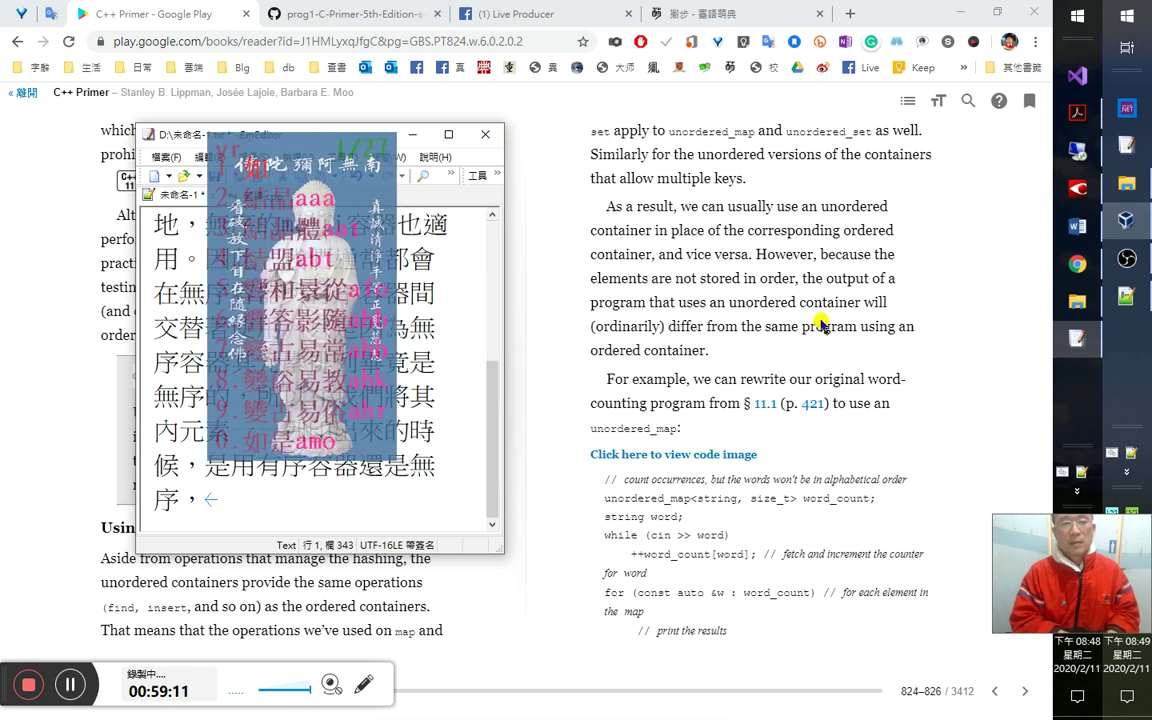
pyautogui.press('Left')
pyautogui.press('Left')
pyautogui.hotkey('shift', 'Left')
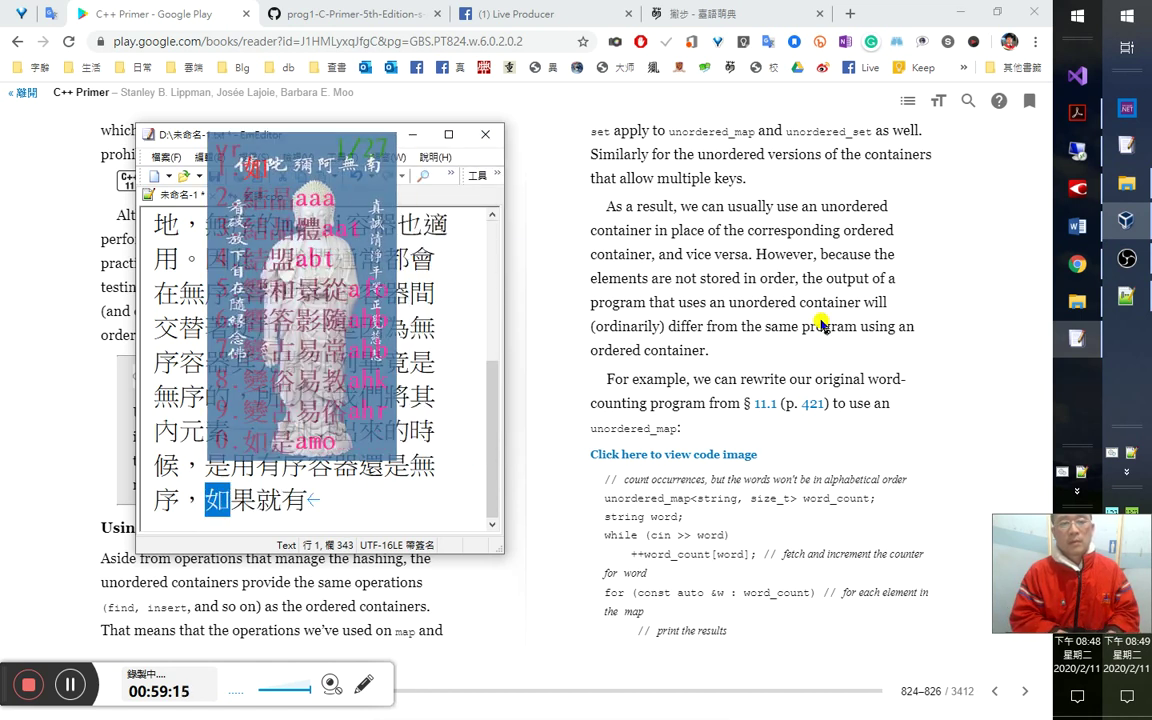
pyautogui.write('結果')
pyautogui.press('Right')
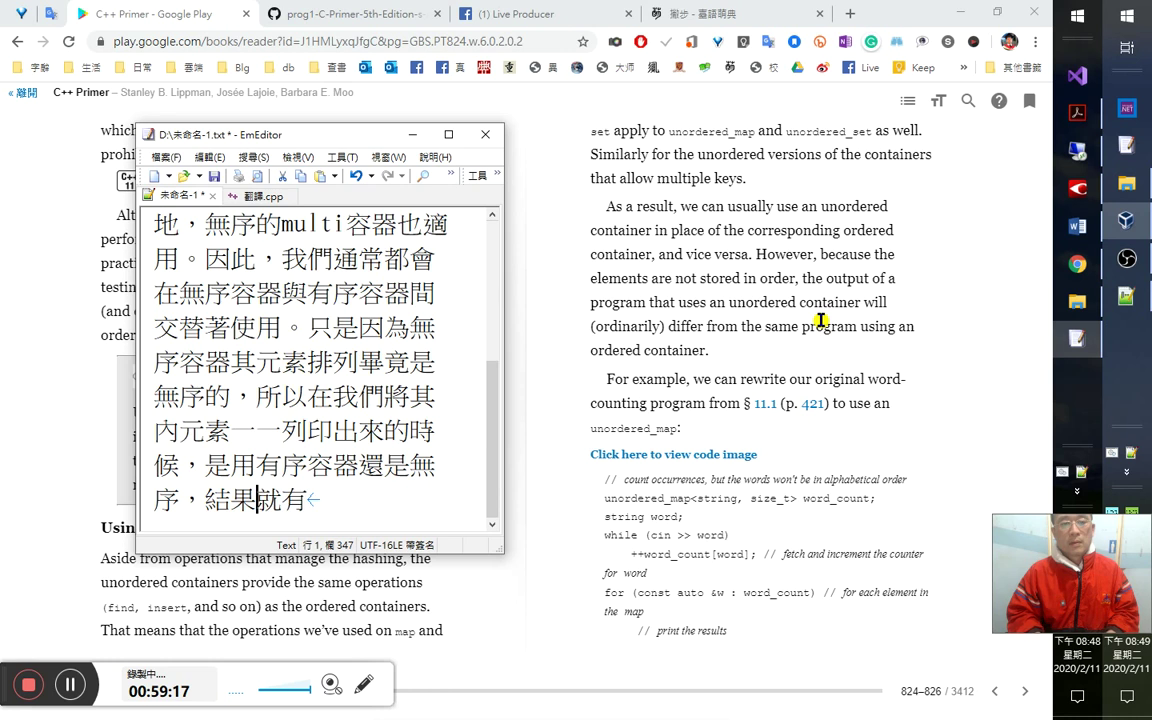
pyautogui.write('可能')
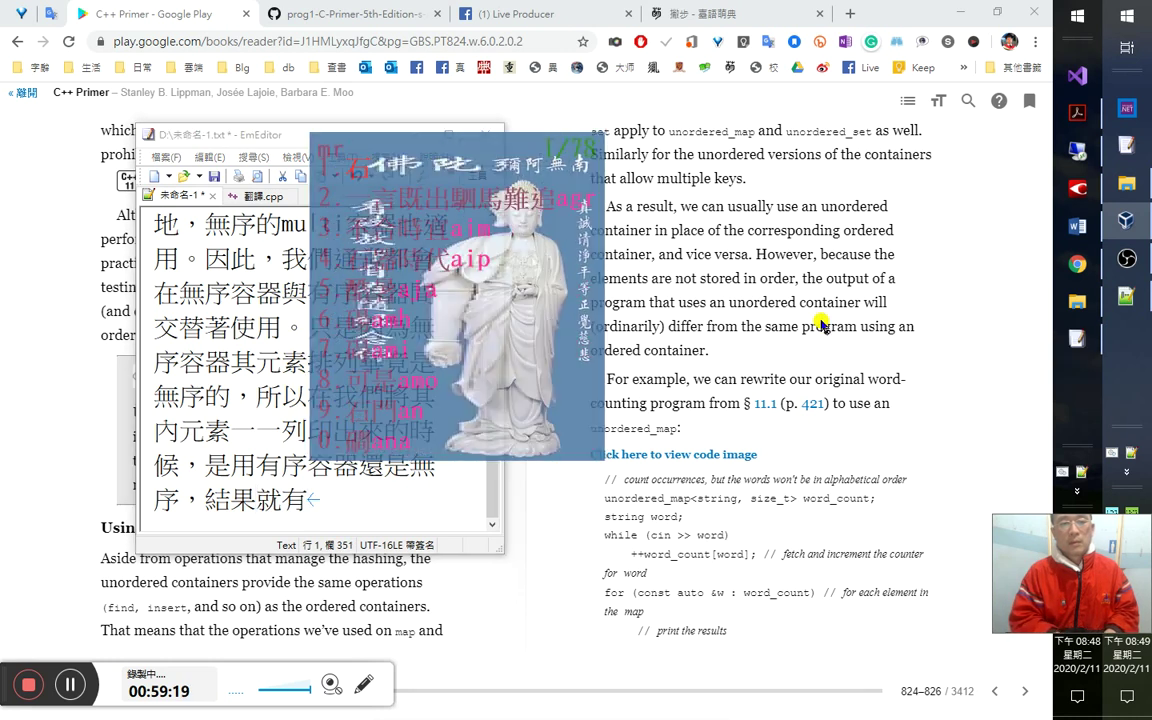
pyautogui.write('不同了。')
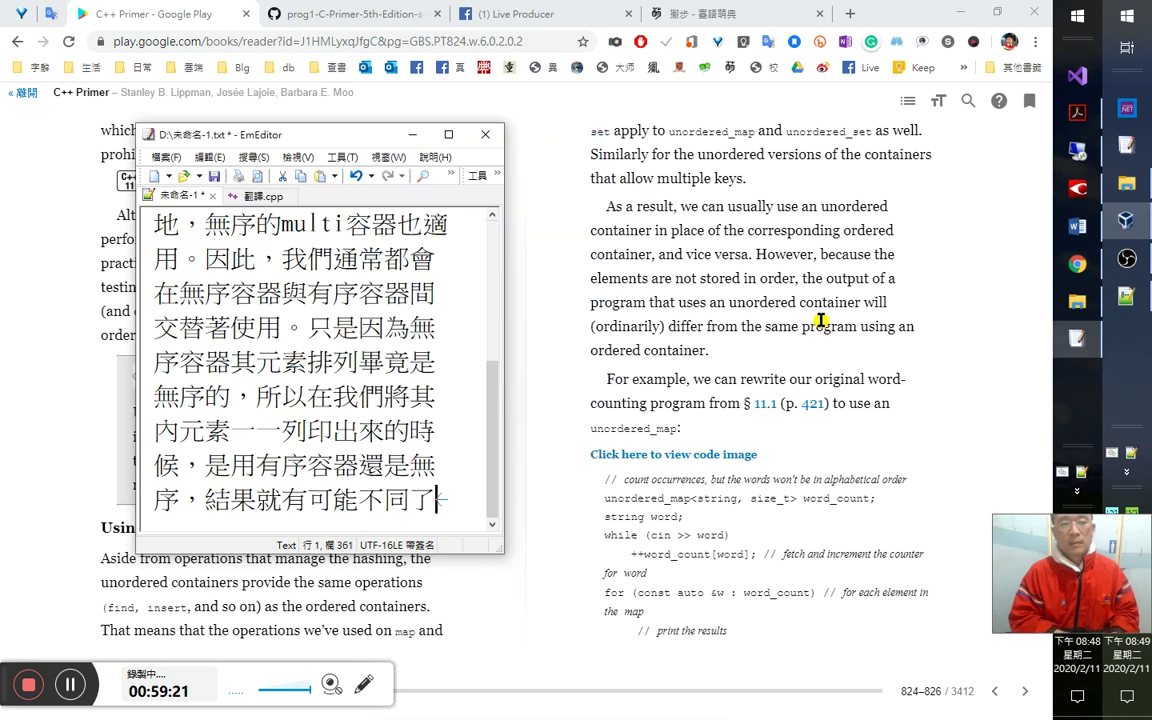
pyautogui.press('Left')
pyautogui.press('Left')
pyautogui.press('Left')
pyautogui.press('Left')
pyautogui.press('Left')
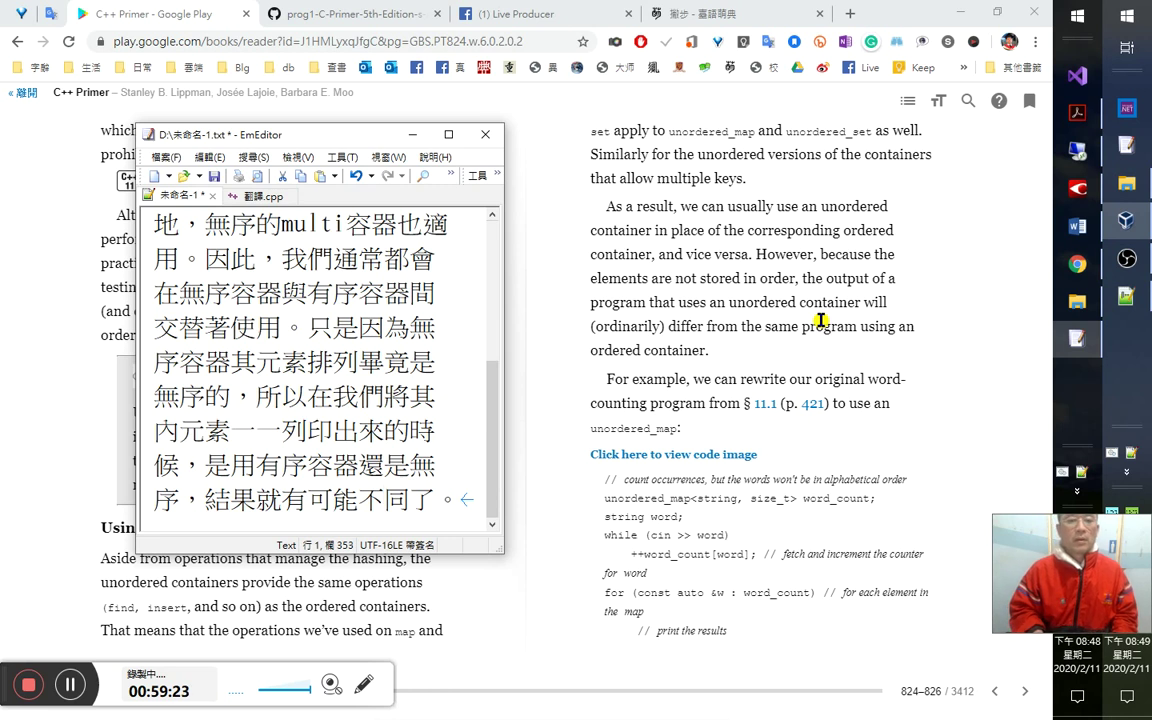
pyautogui.write('kbh')
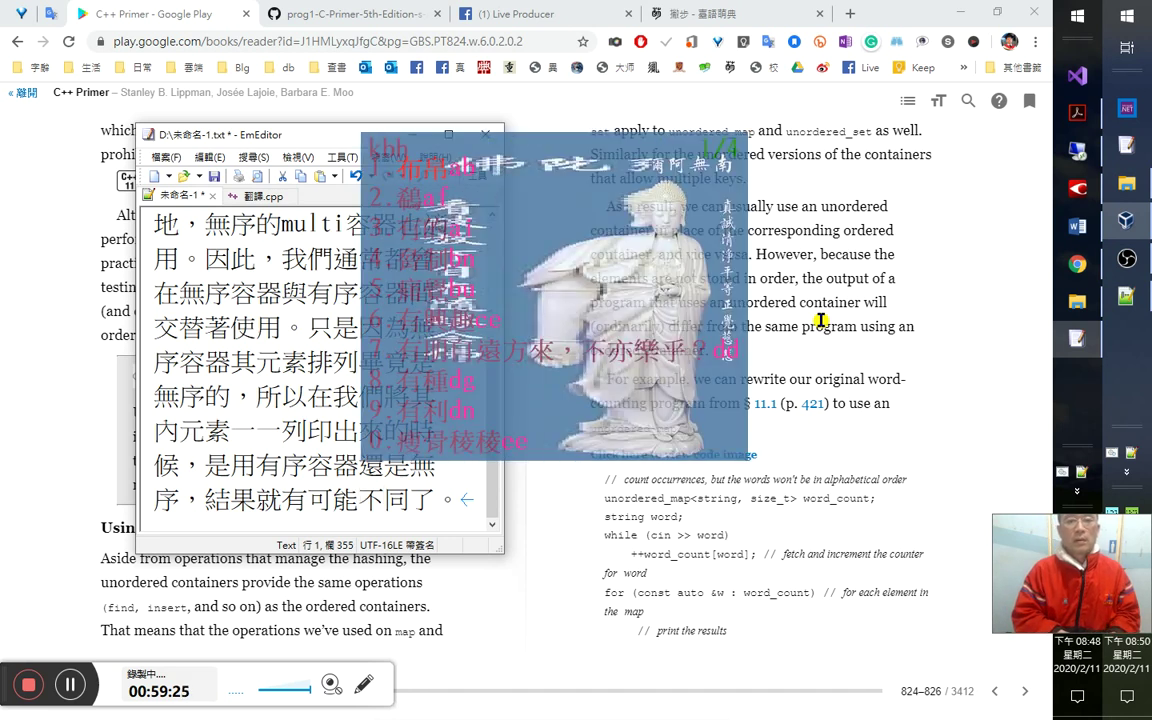
pyautogui.write('有所')
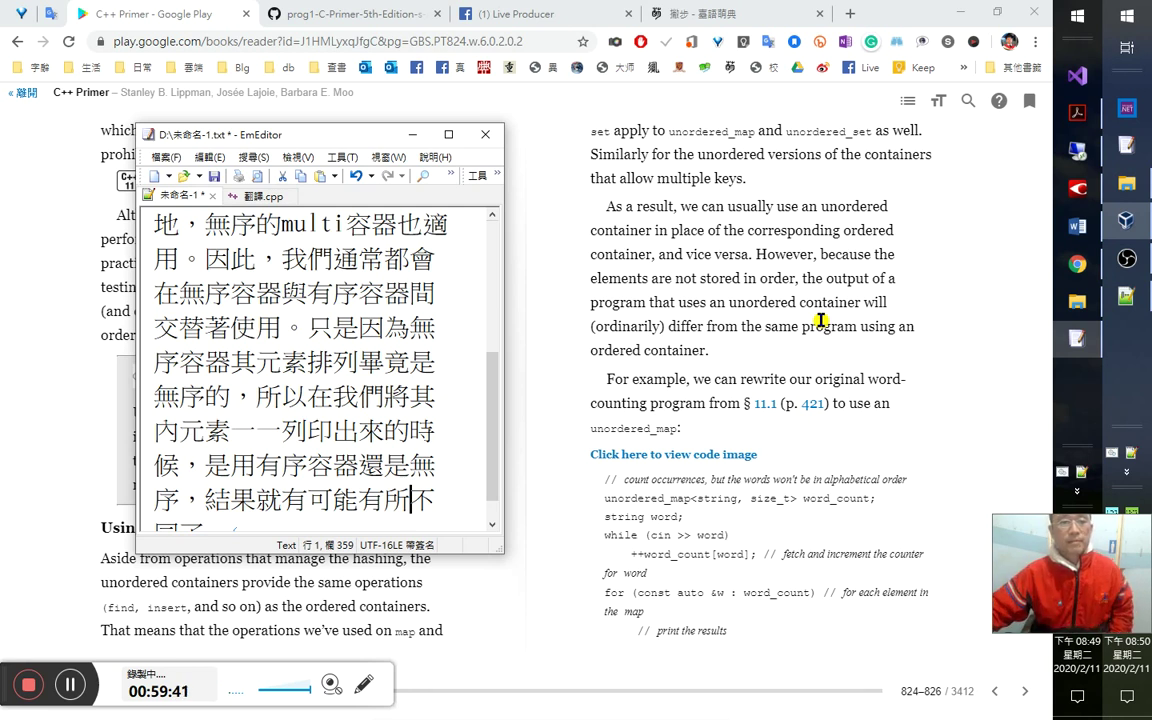
# After 無序的，, begin the note 【守真按：前面我有測試無序版本的，依然是由key的來安放其元素】.
pyautogui.press('Left')
pyautogui.press('Left')
pyautogui.press('Left')
pyautogui.press('Left')
pyautogui.press('Left')
pyautogui.press('Left')
pyautogui.press('Left')
pyautogui.press('Left')
pyautogui.press('Right')
pyautogui.press('Right')
pyautogui.write('【')
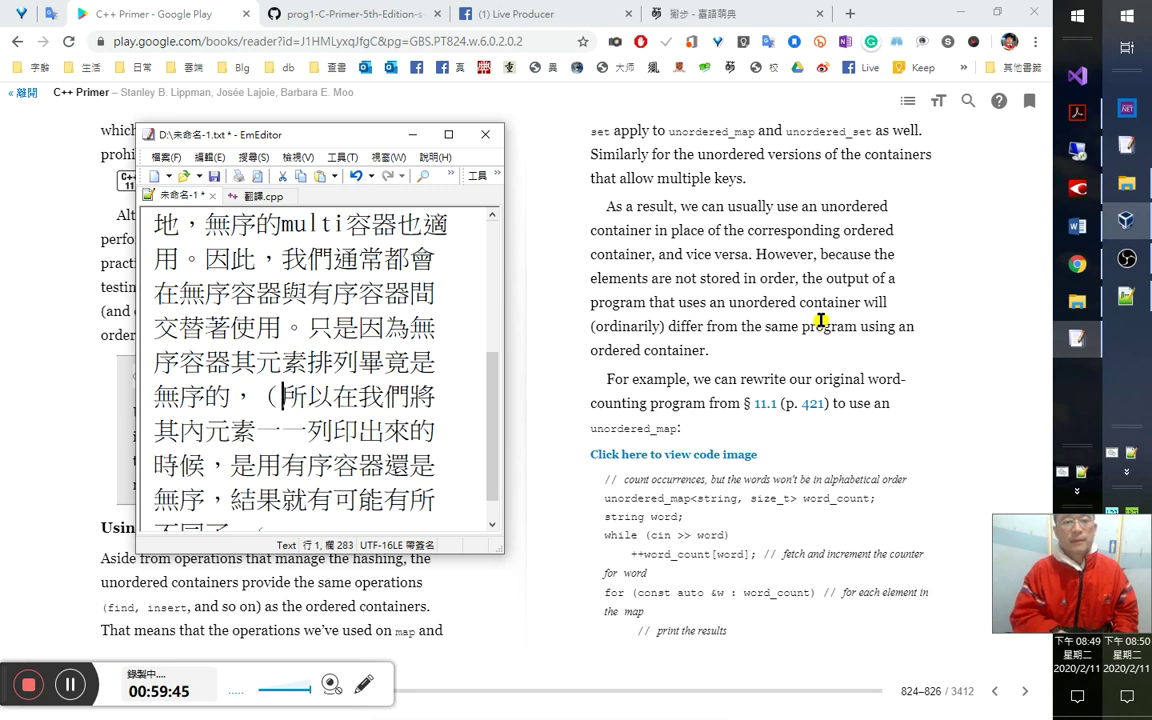
pyautogui.write('】')
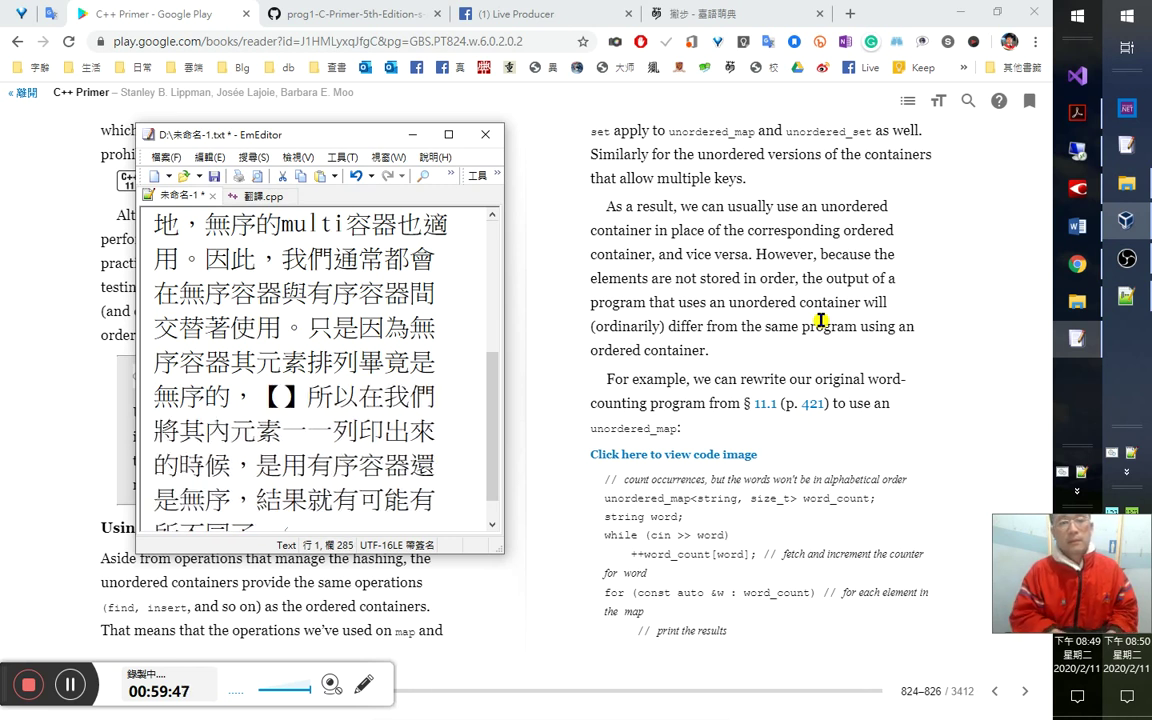
pyautogui.write('守真按：')
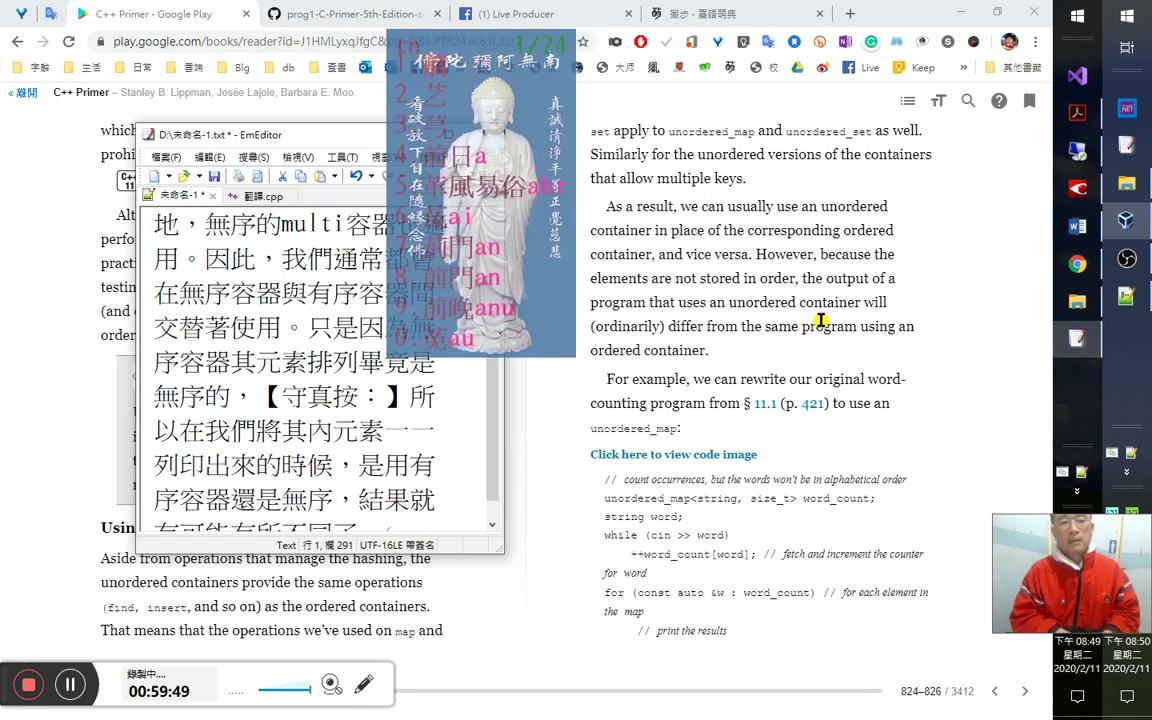
pyautogui.write('前面')
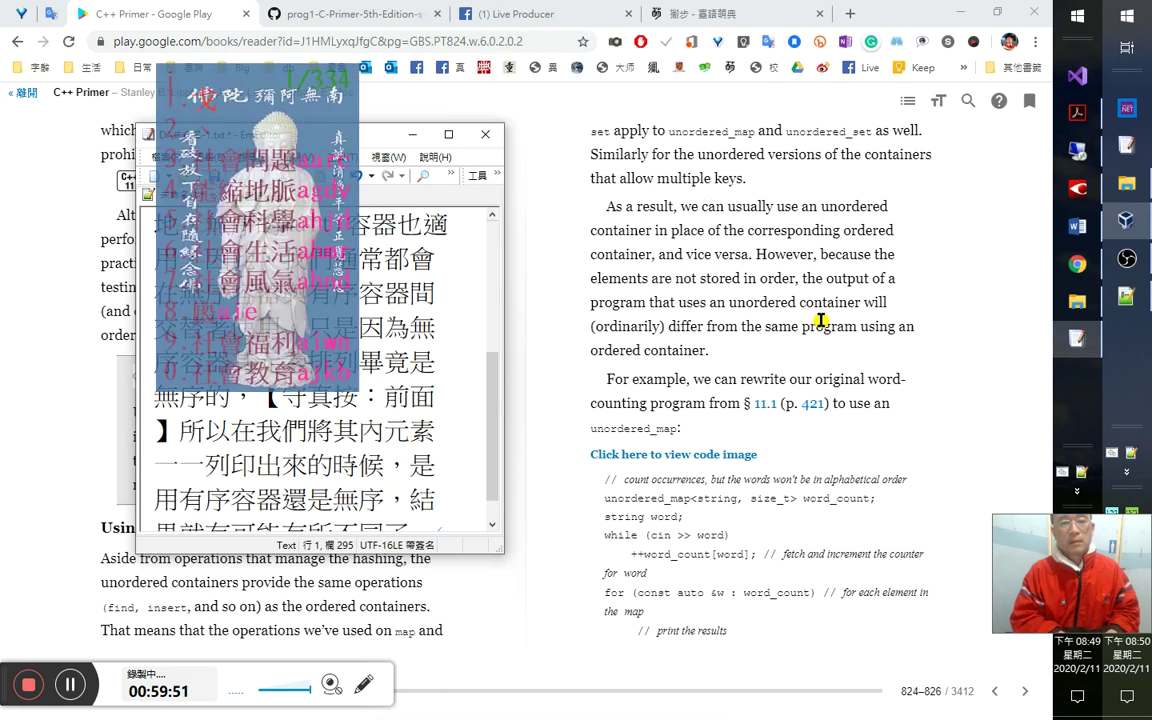
pyautogui.write('我有')
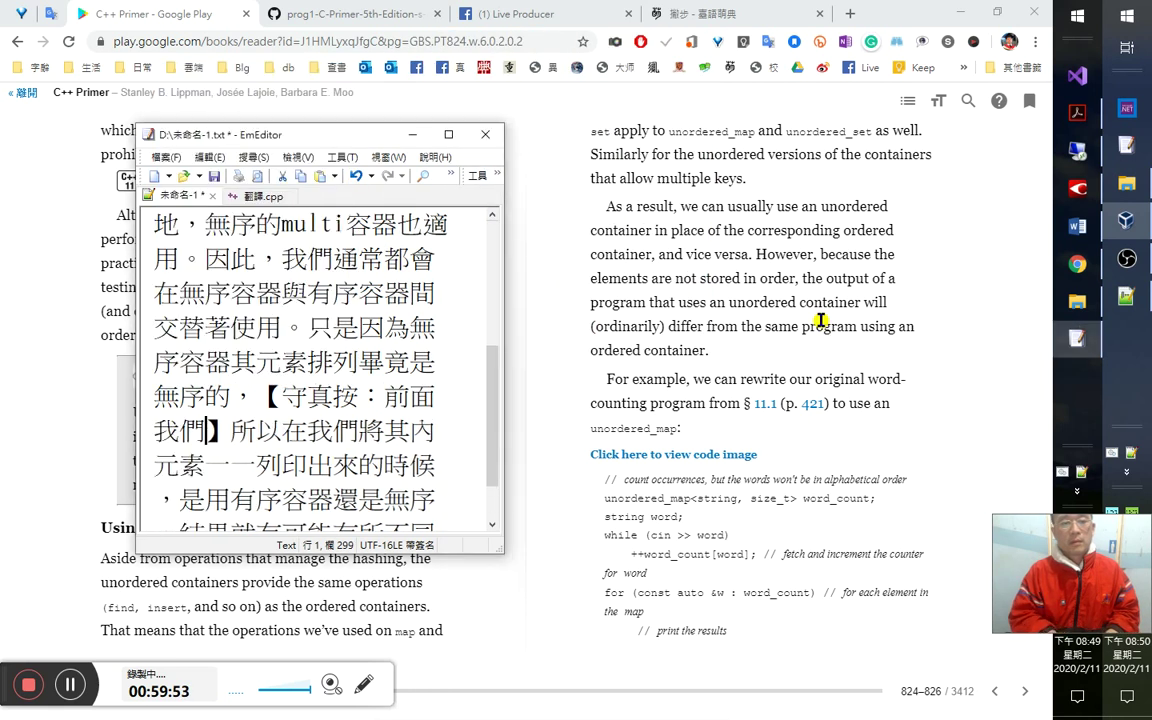
pyautogui.write('測試')
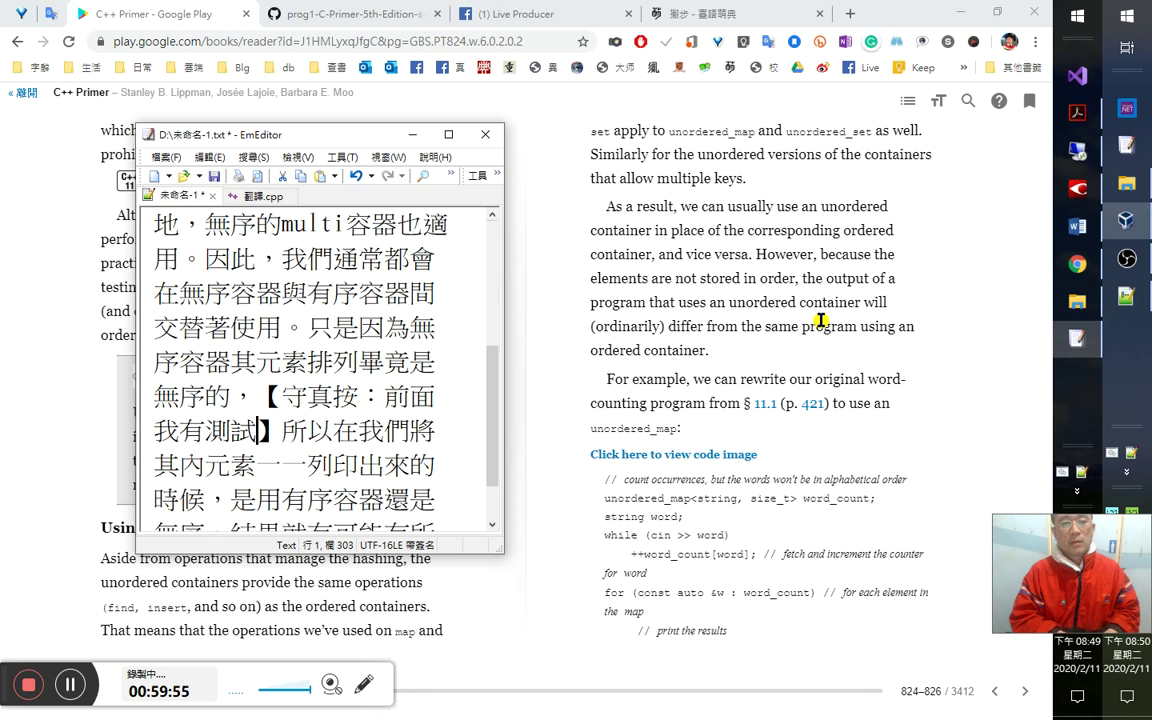
pyautogui.write('無序')
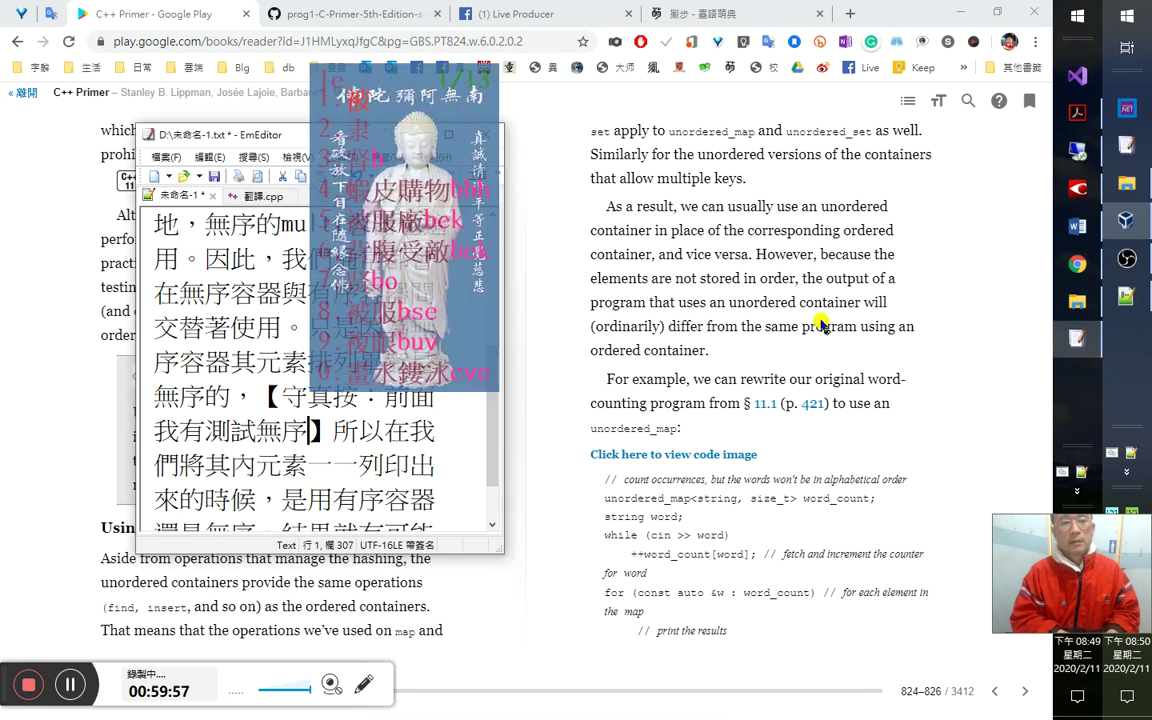
pyautogui.write('版本')
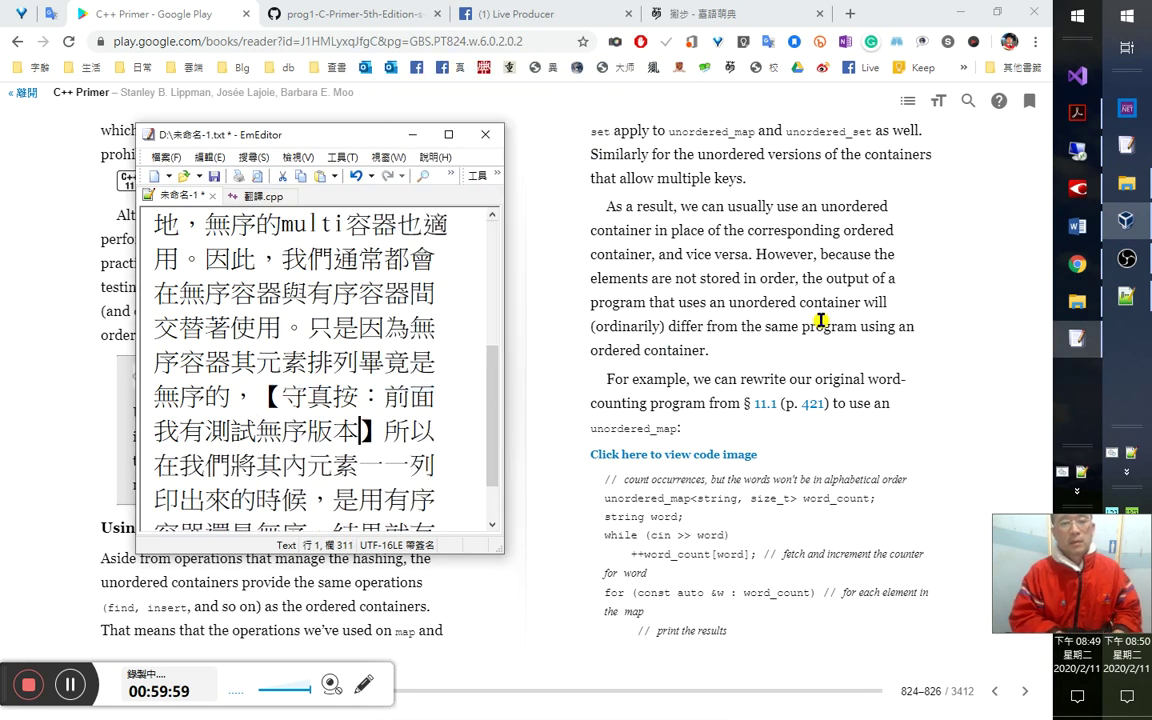
pyautogui.write('的，')
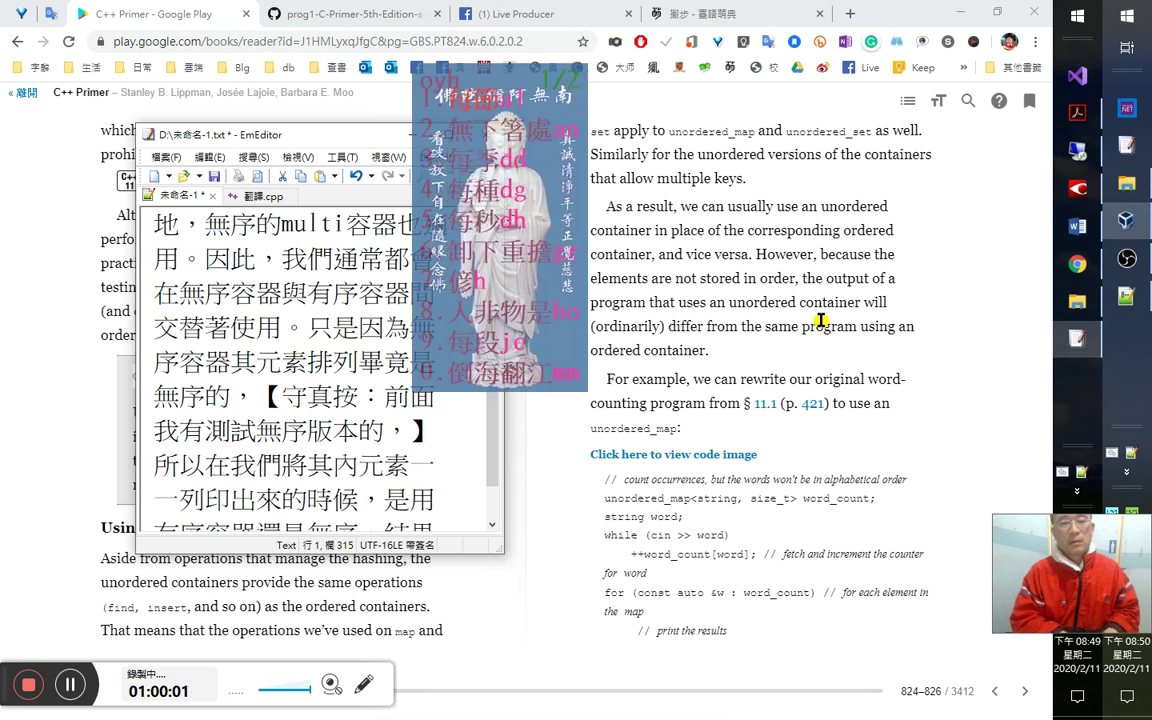
pyautogui.write('依然是由key的來')
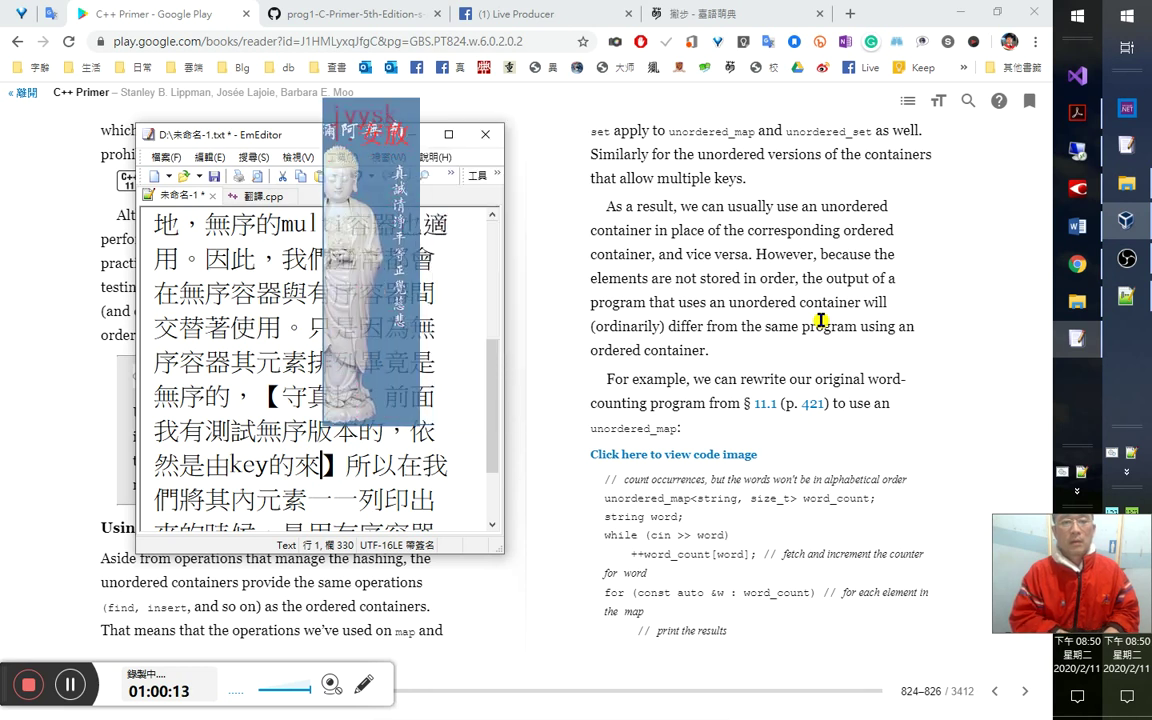
pyautogui.write('安放其元素')
# Insert the gloss （鍵值）的順序 after key and end the note's wording with ！？！.
pyautogui.press('Up')
pyautogui.press('Right')
pyautogui.press('Right')
pyautogui.press('Right')
pyautogui.press('Right')
pyautogui.press('Right')
pyautogui.press('Right')
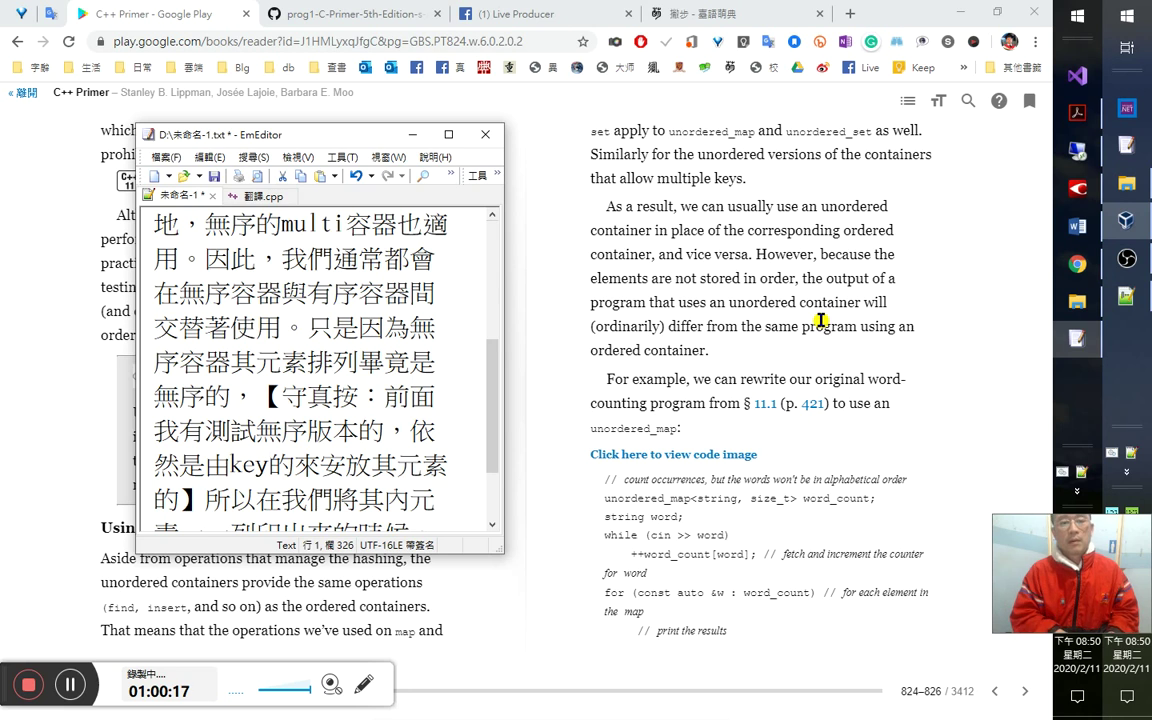
pyautogui.write('（鍵值）的')
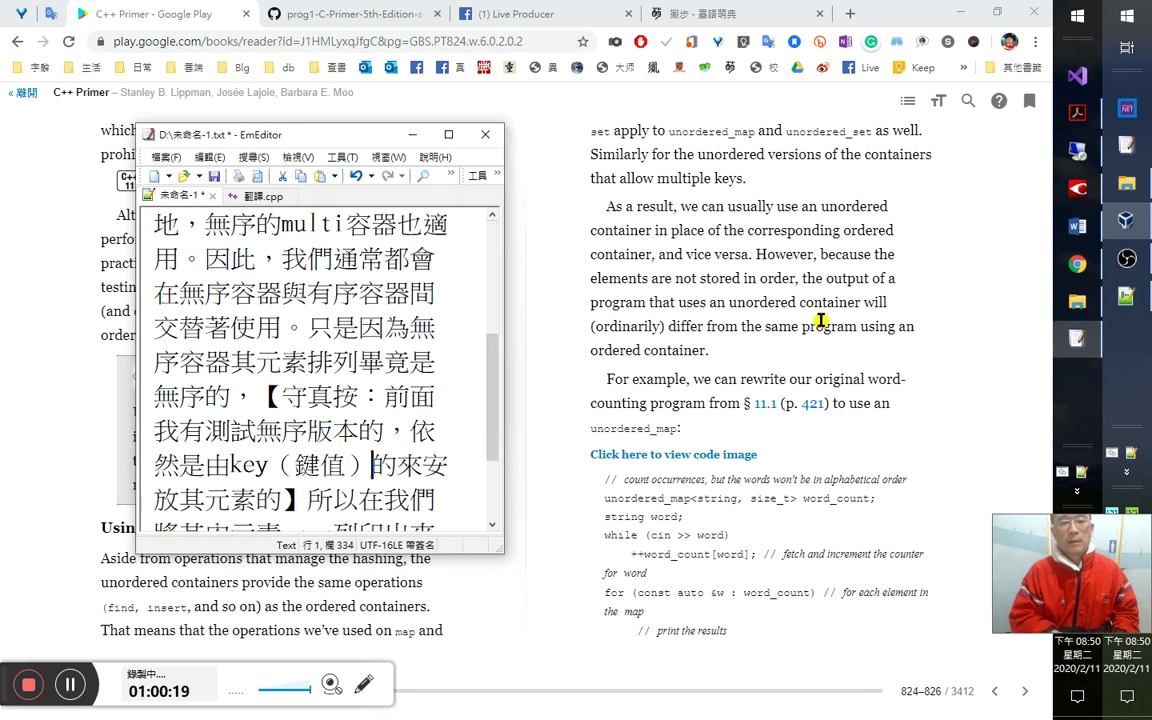
pyautogui.write('順序')
pyautogui.press('Right')
pyautogui.press('Right')
pyautogui.press('Right')
pyautogui.write('！？！')
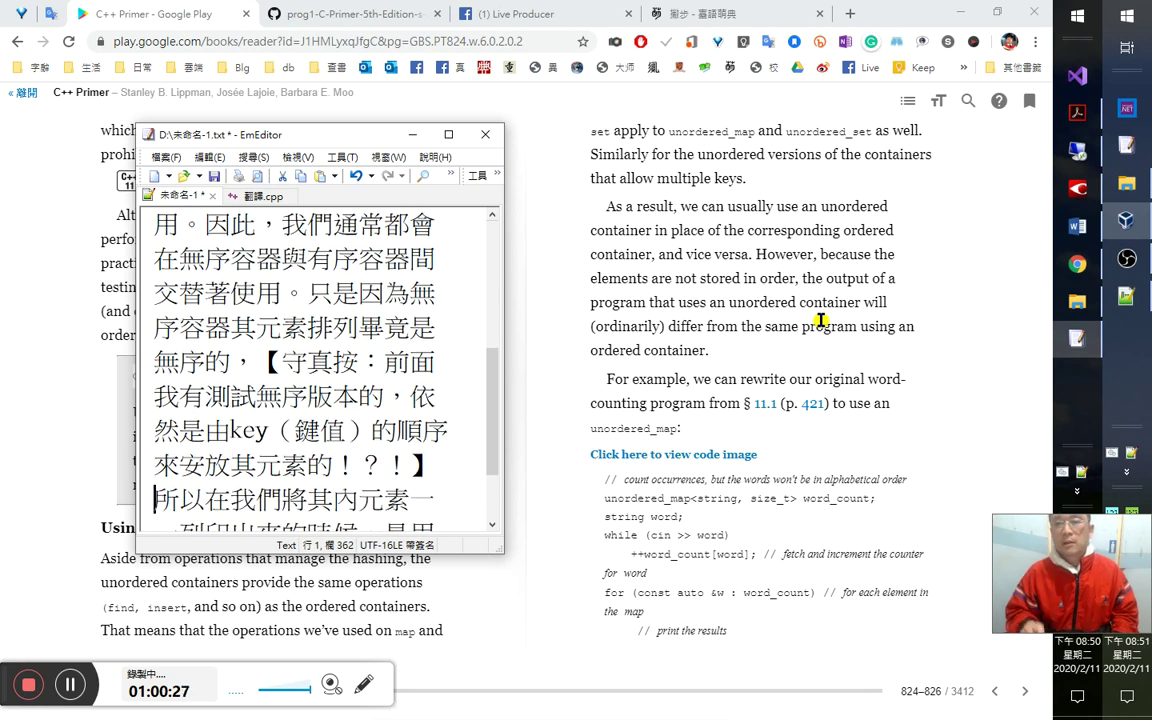
pyautogui.press('Right')
pyautogui.press('Right')
pyautogui.press('Right')
pyautogui.press('Right')
pyautogui.press('Right')
pyautogui.press('Right')
pyautogui.press('Right')
pyautogui.press('Right')
pyautogui.press('Right')
pyautogui.press('Right')
pyautogui.press('Right')
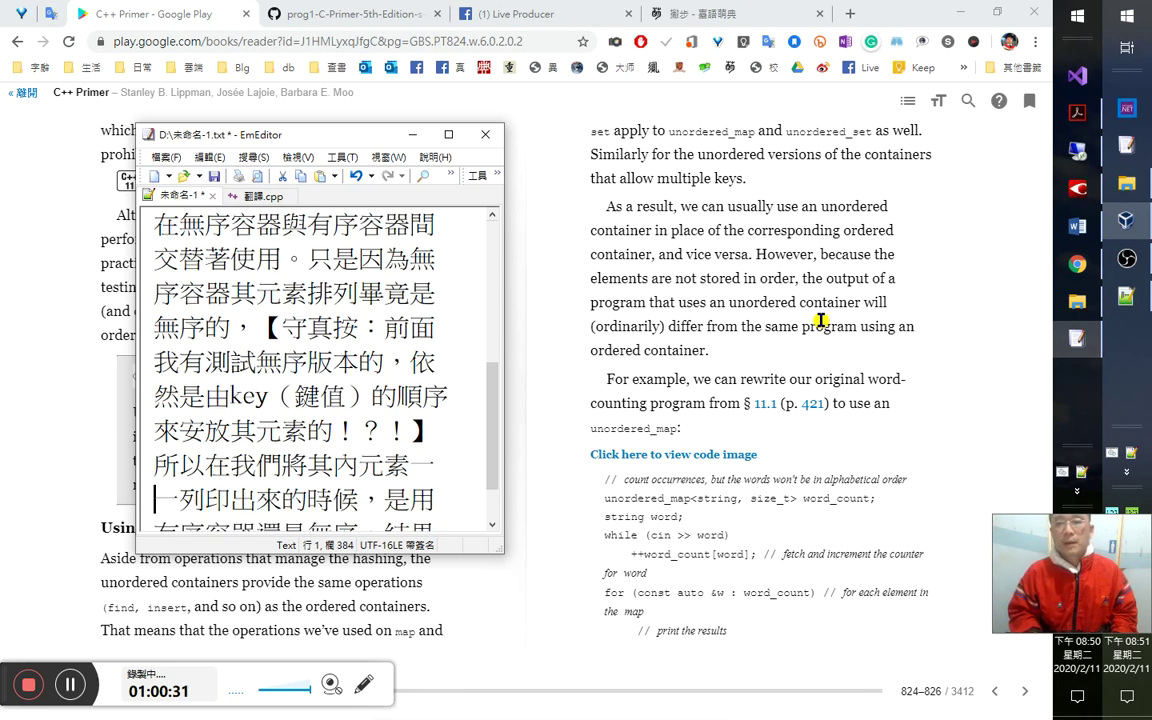
pyautogui.press('Right')
pyautogui.press('Right')
pyautogui.press('Left')
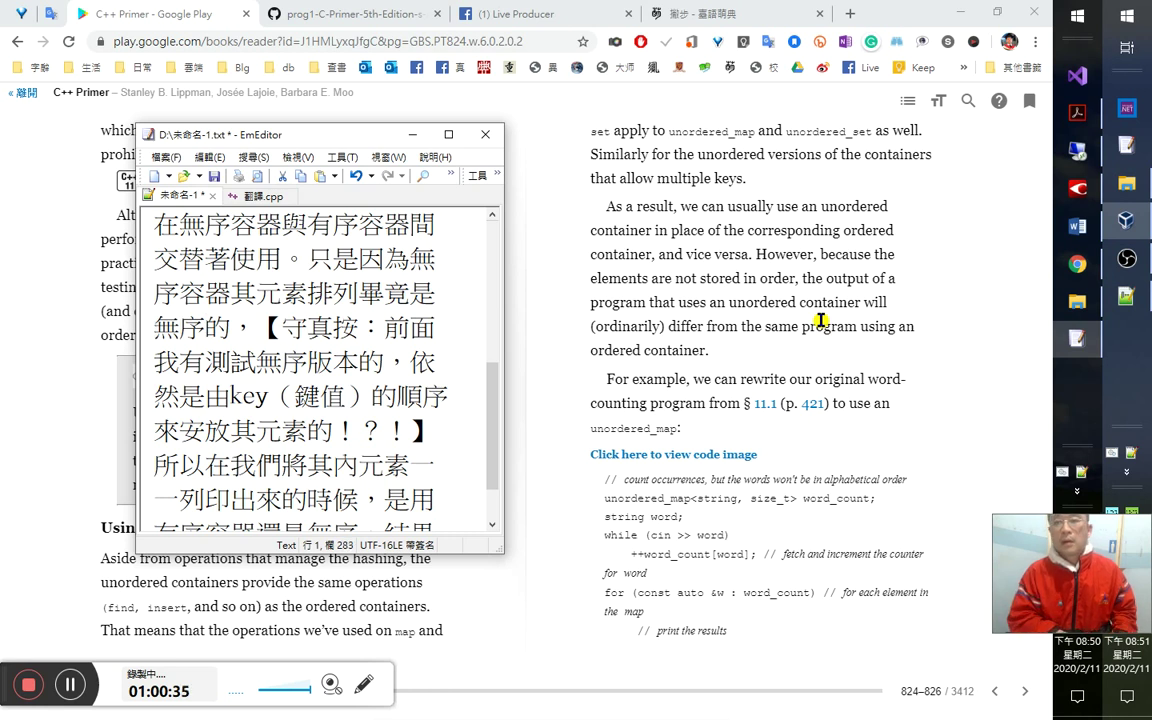
# Insert 'Howerve,because the elements are not stored in order,' inside the note's opening bracket, capitalising the H.
pyautogui.write('howerve')
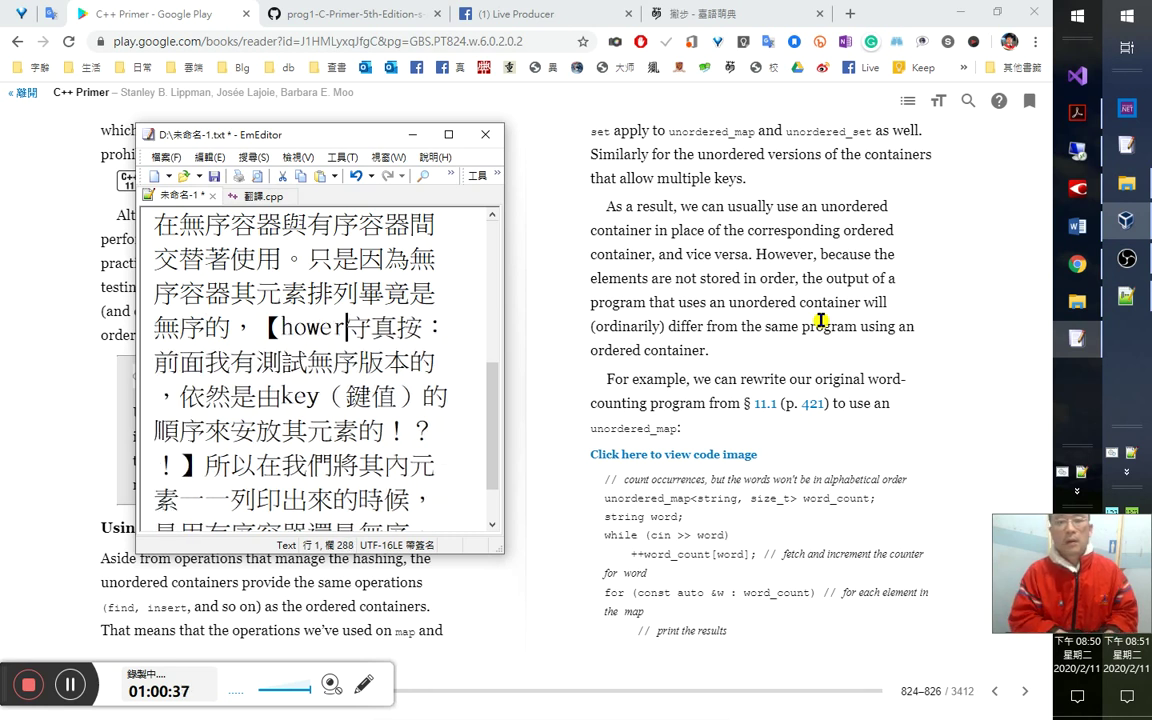
pyautogui.press('Left')
pyautogui.press('Delete')
pyautogui.write('H')
pyautogui.press('Right')
pyautogui.press('Right')
pyautogui.press('Right')
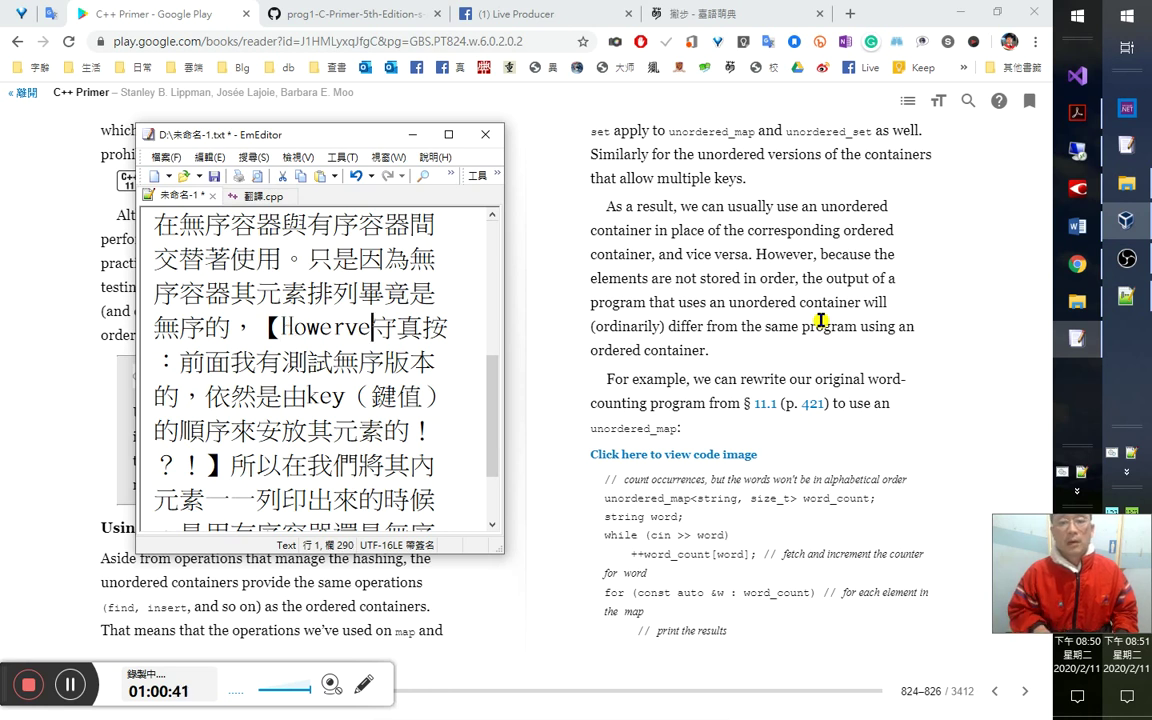
pyautogui.press('Left')
pyautogui.write(',becau')
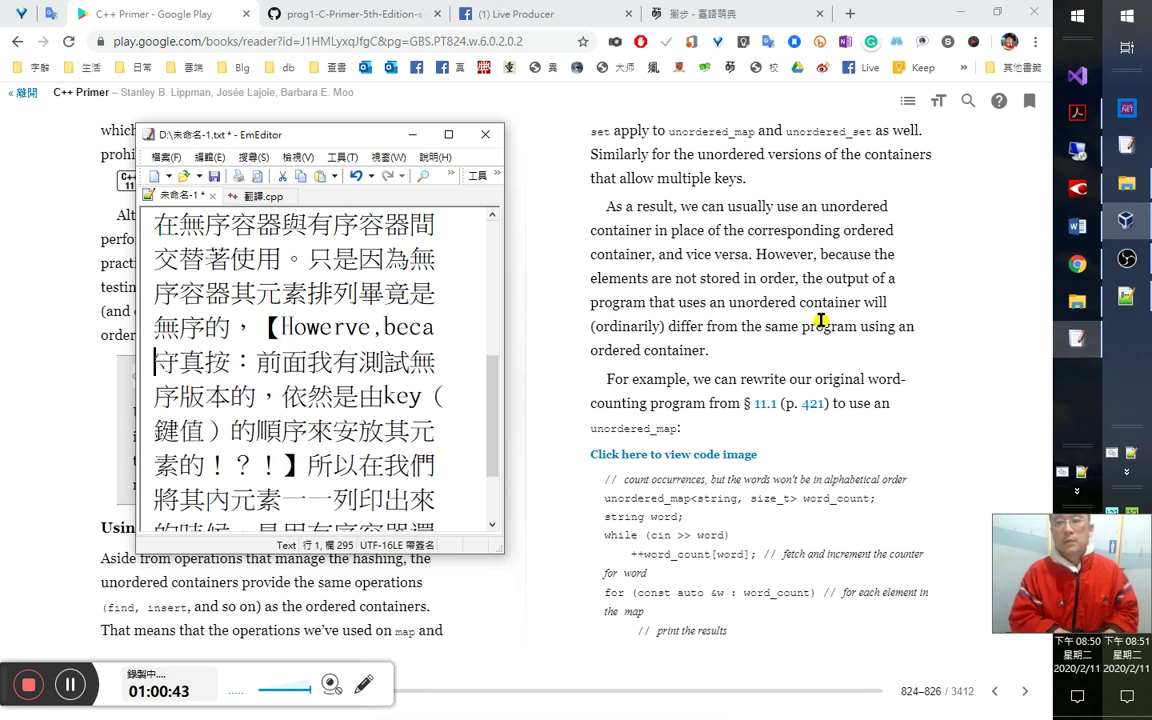
pyautogui.write('se t')
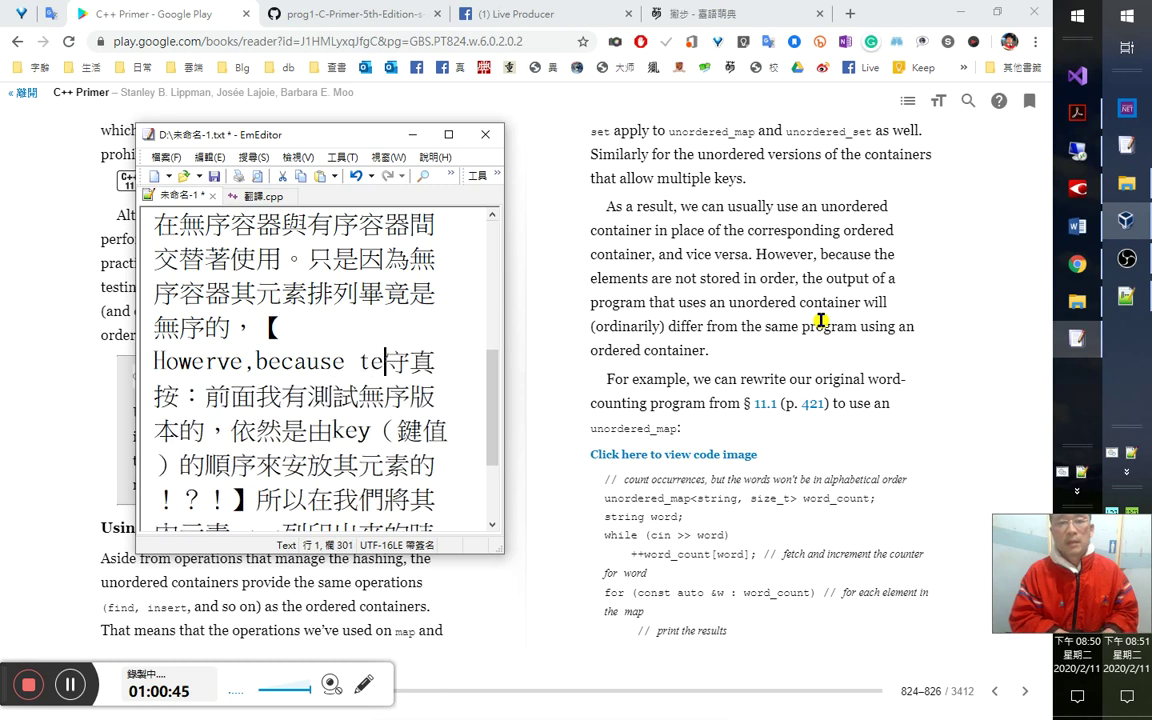
pyautogui.write('he eleme')
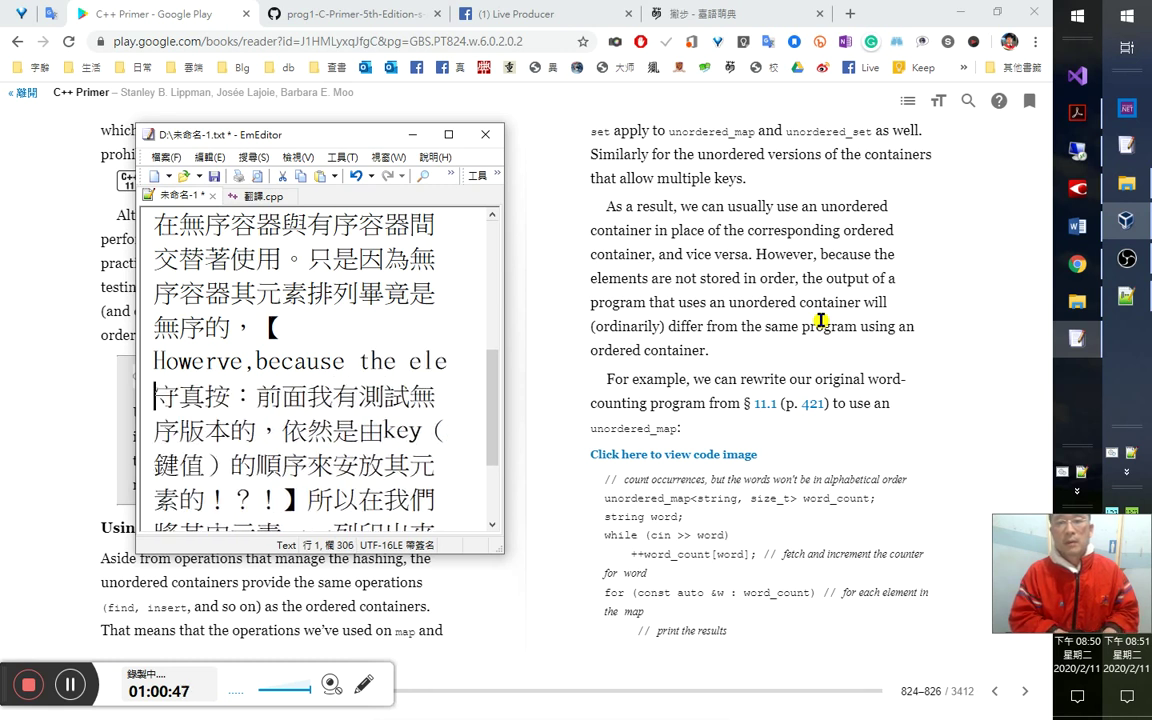
pyautogui.write('nts are n')
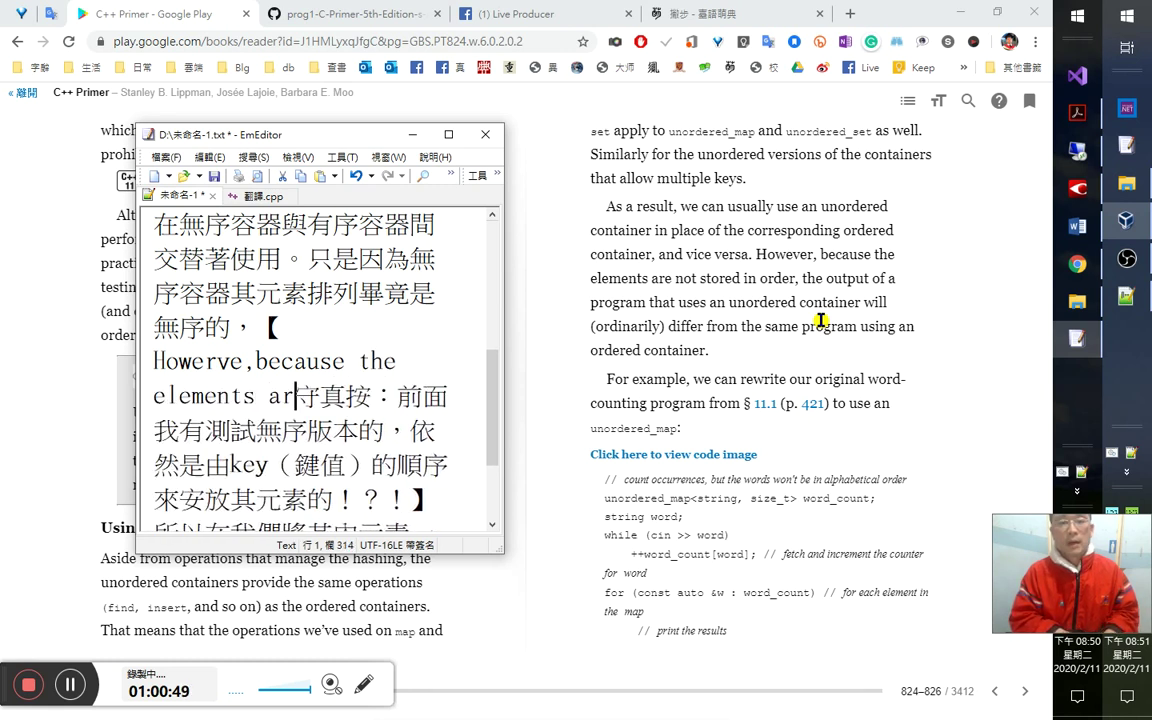
pyautogui.write('ot stored ')
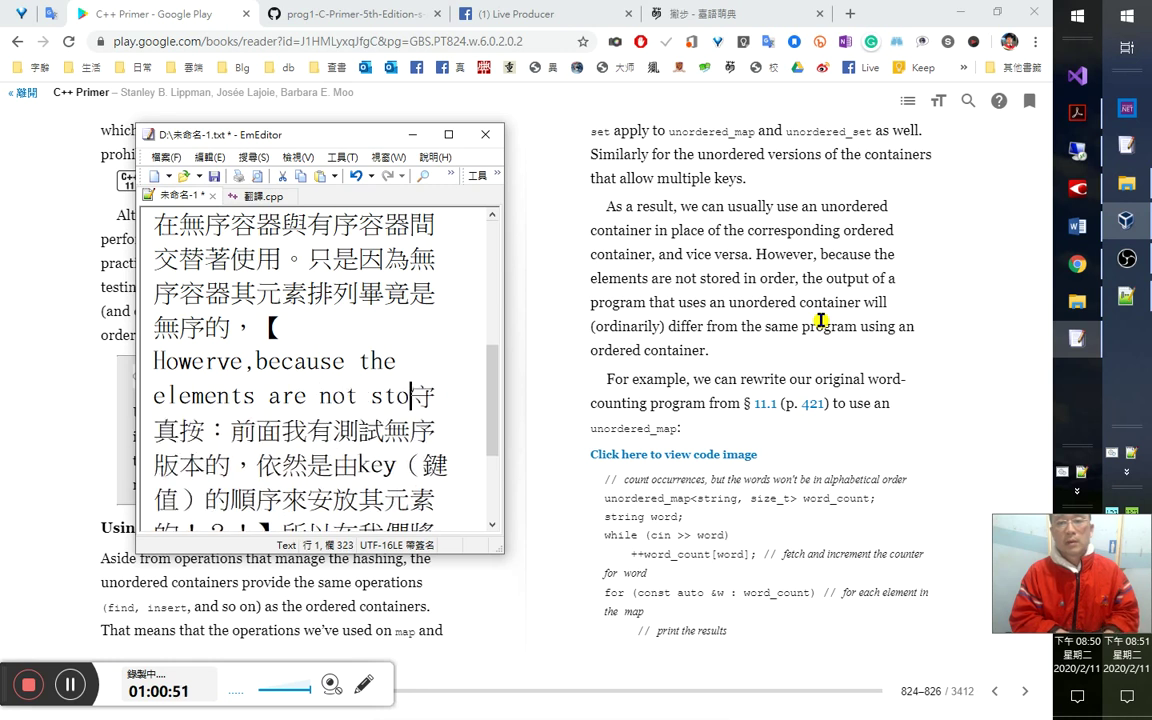
pyautogui.write('in or')
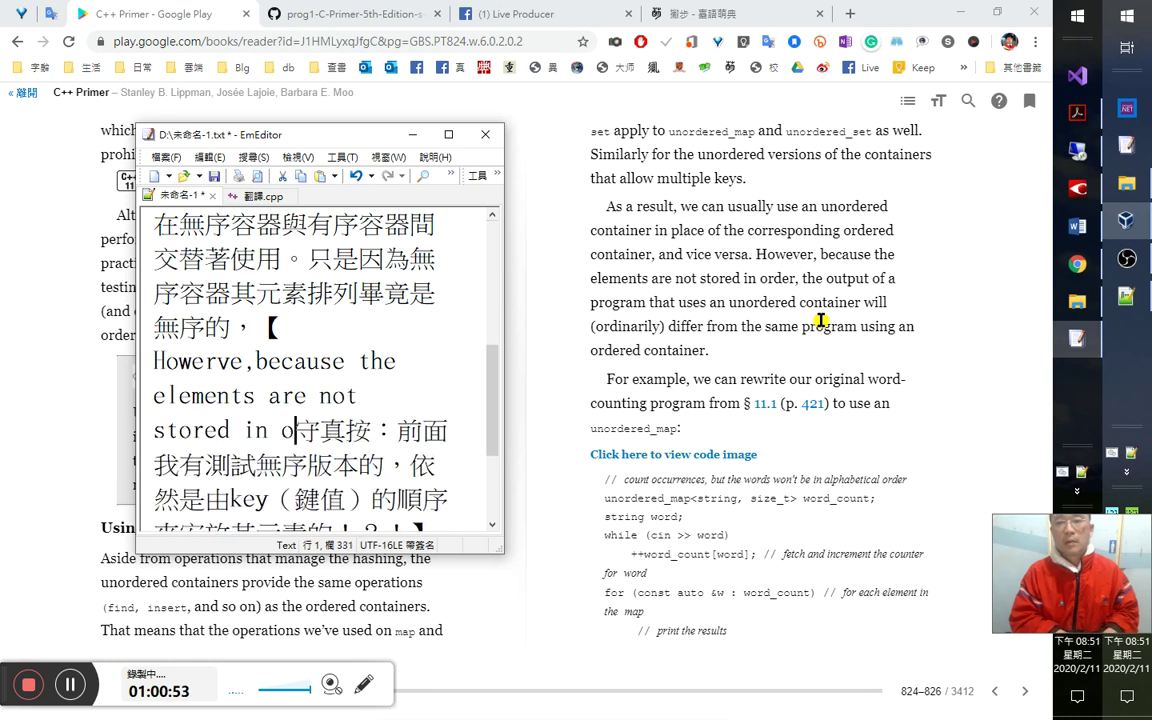
pyautogui.write('der')
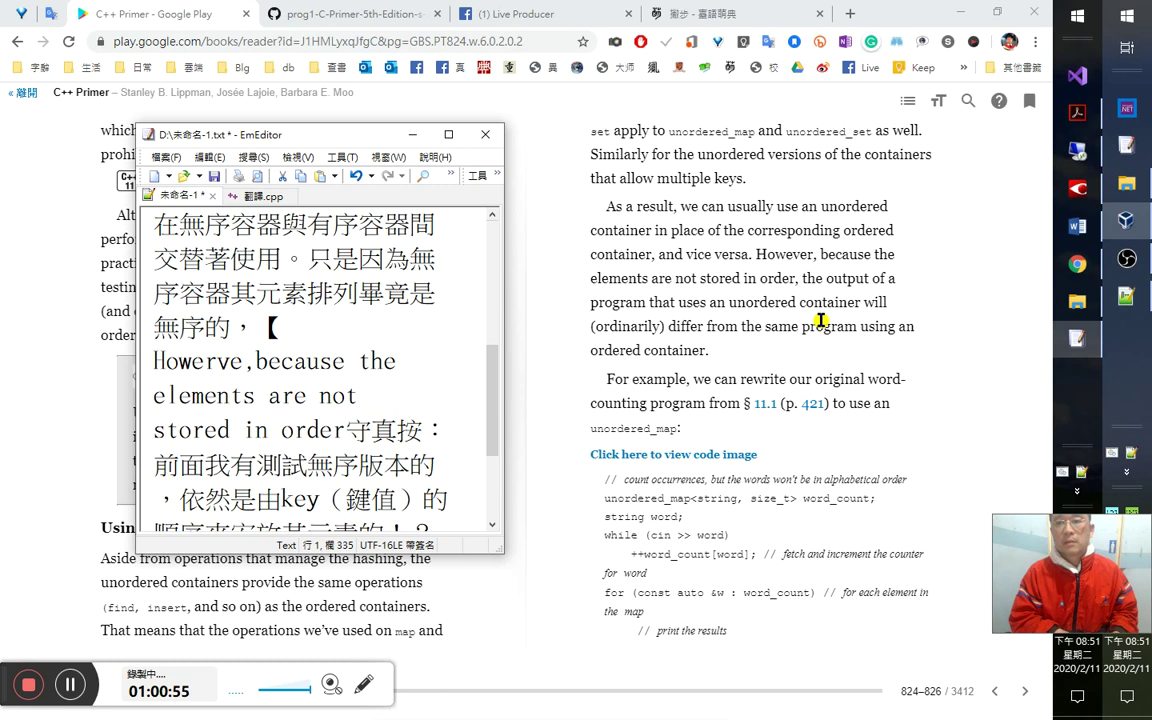
pyautogui.write(',')
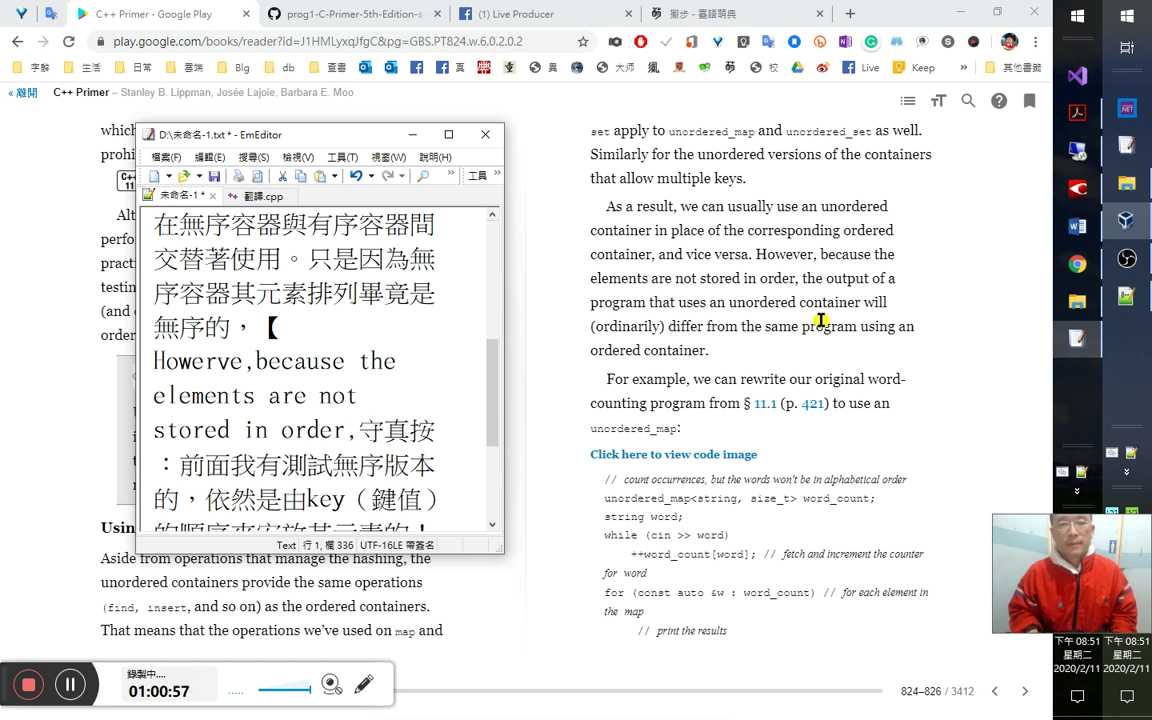
pyautogui.press('Down')
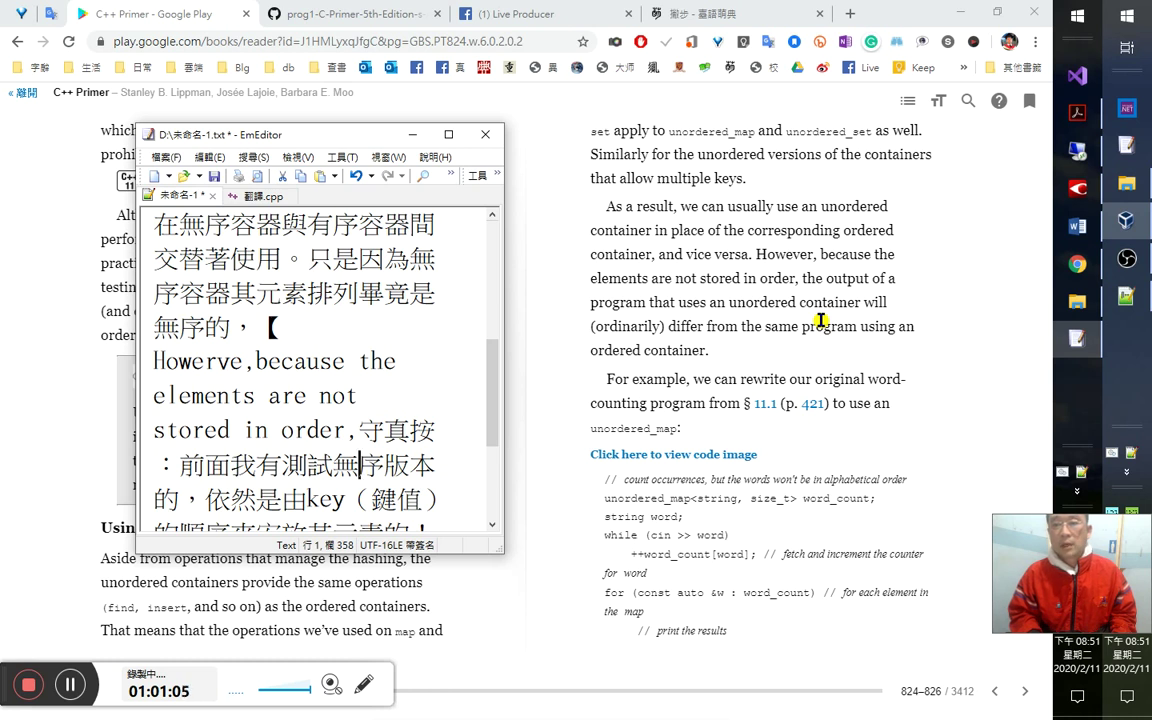
pyautogui.press('Down')
pyautogui.press('Down')
pyautogui.press('Down')
pyautogui.press('Down')
pyautogui.press('Down')
pyautogui.press('Down')
pyautogui.press('Down')
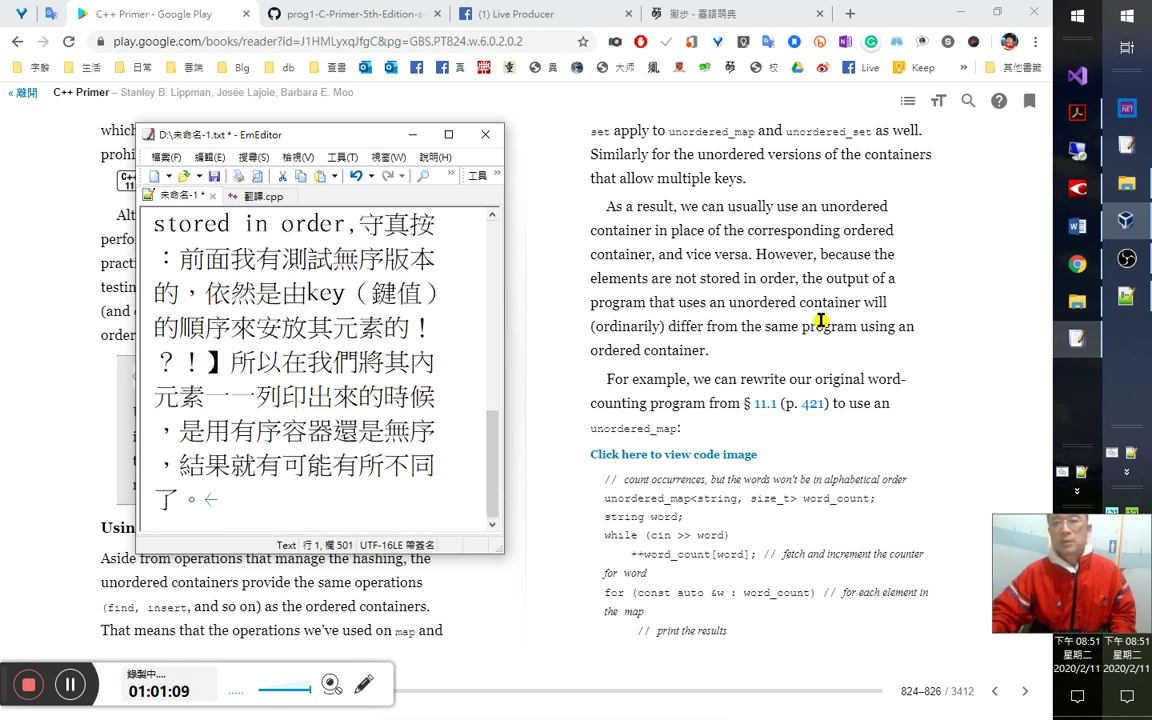
# Reread the book page, then return to the translation draft.
pyautogui.click(718, 350)
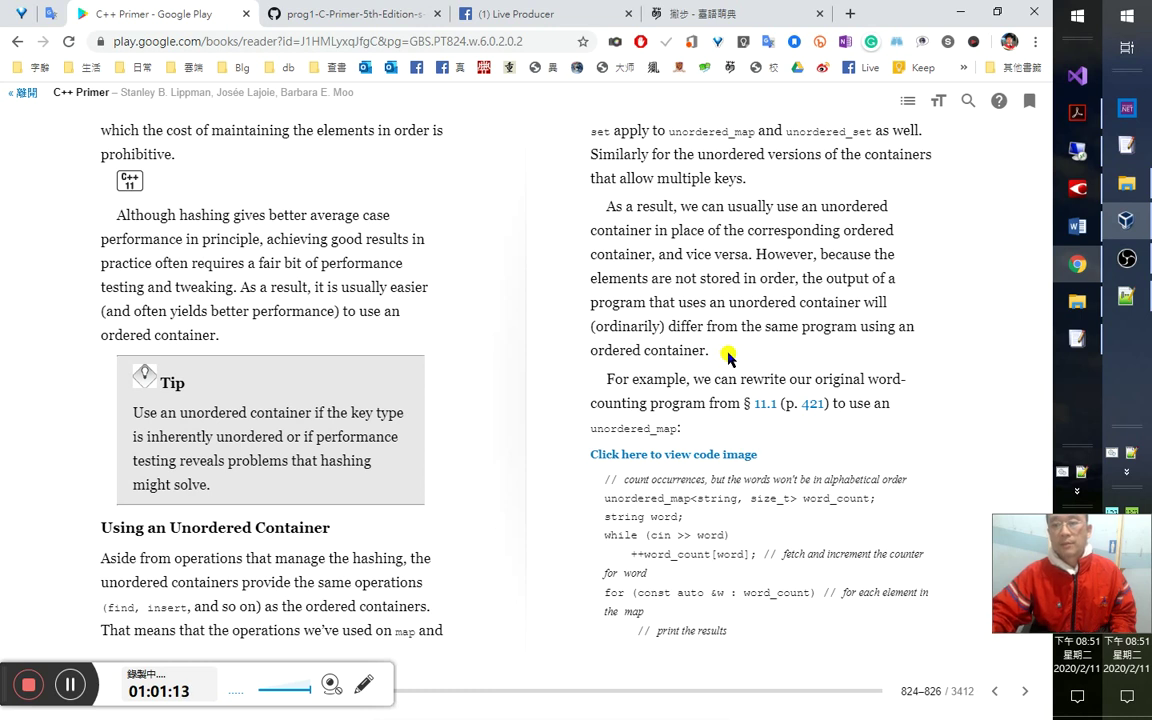
pyautogui.hotkey('alt', 'Tab')
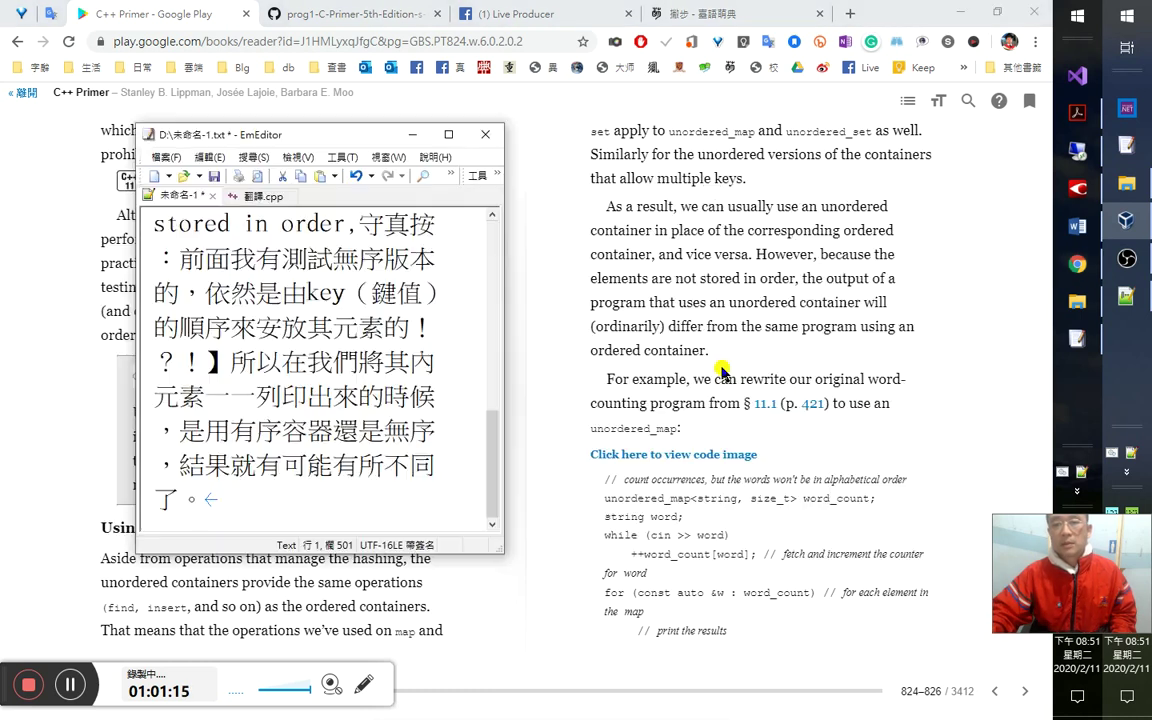
pyautogui.hotkey('alt', 'Tab')
pyautogui.hotkey('alt', 'Tab')
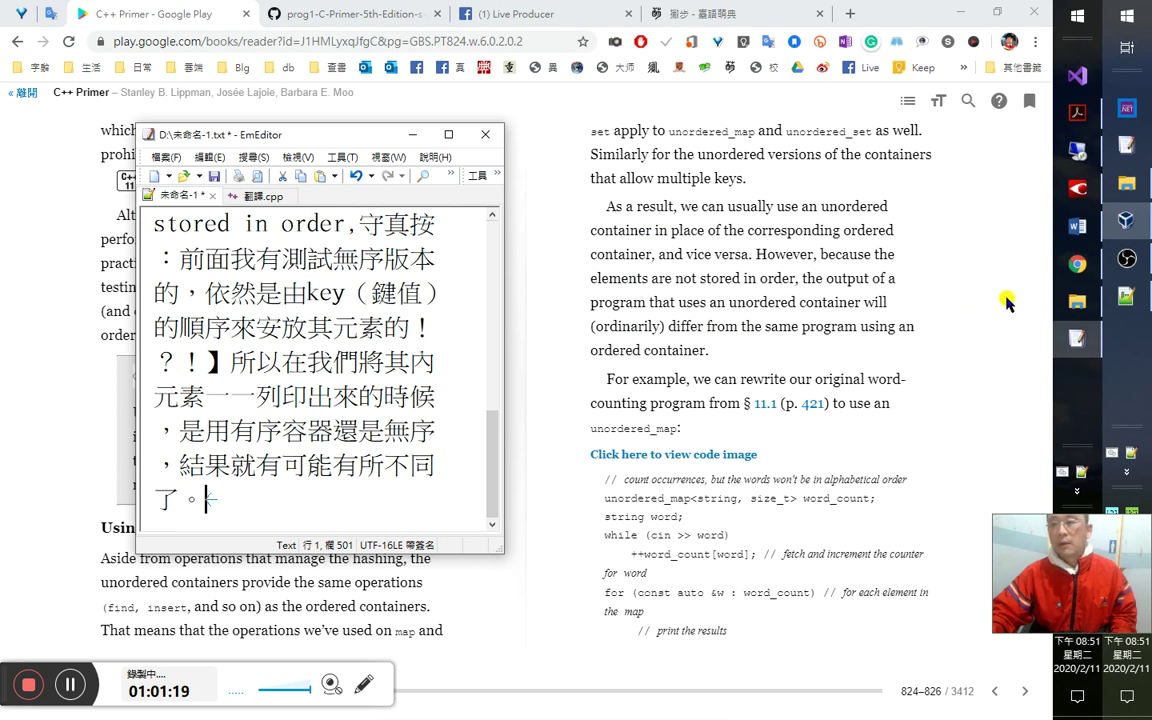
pyautogui.click(977, 314)
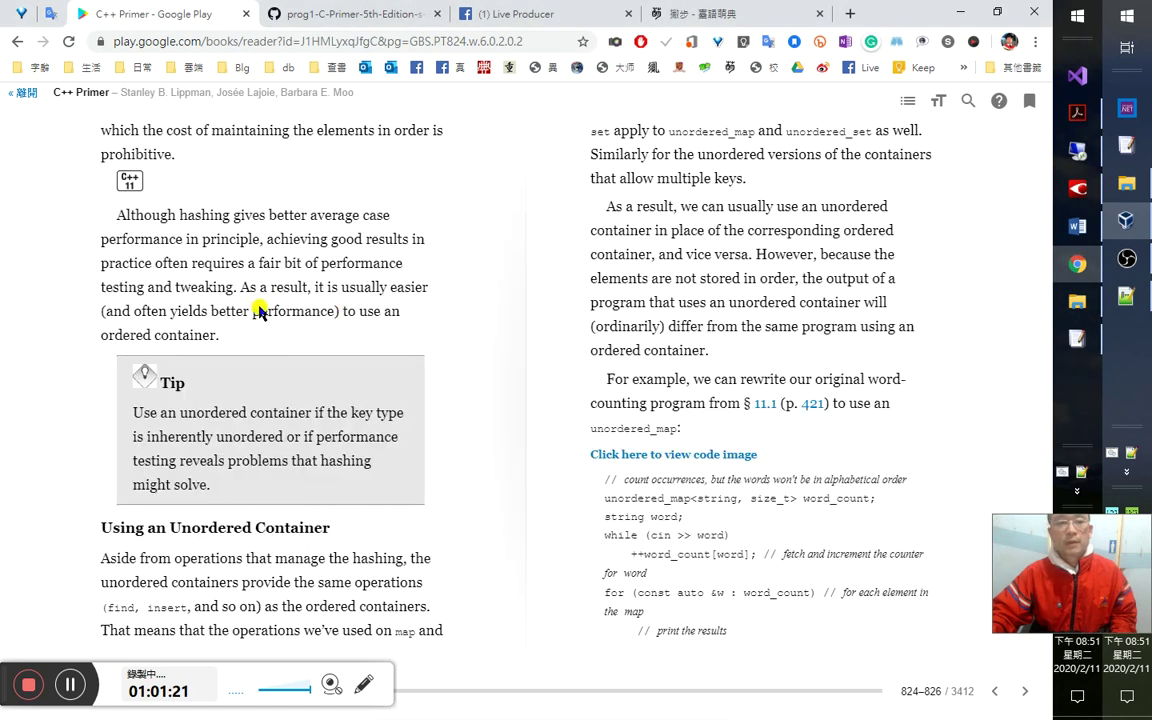
pyautogui.hotkey('alt', 'Tab')
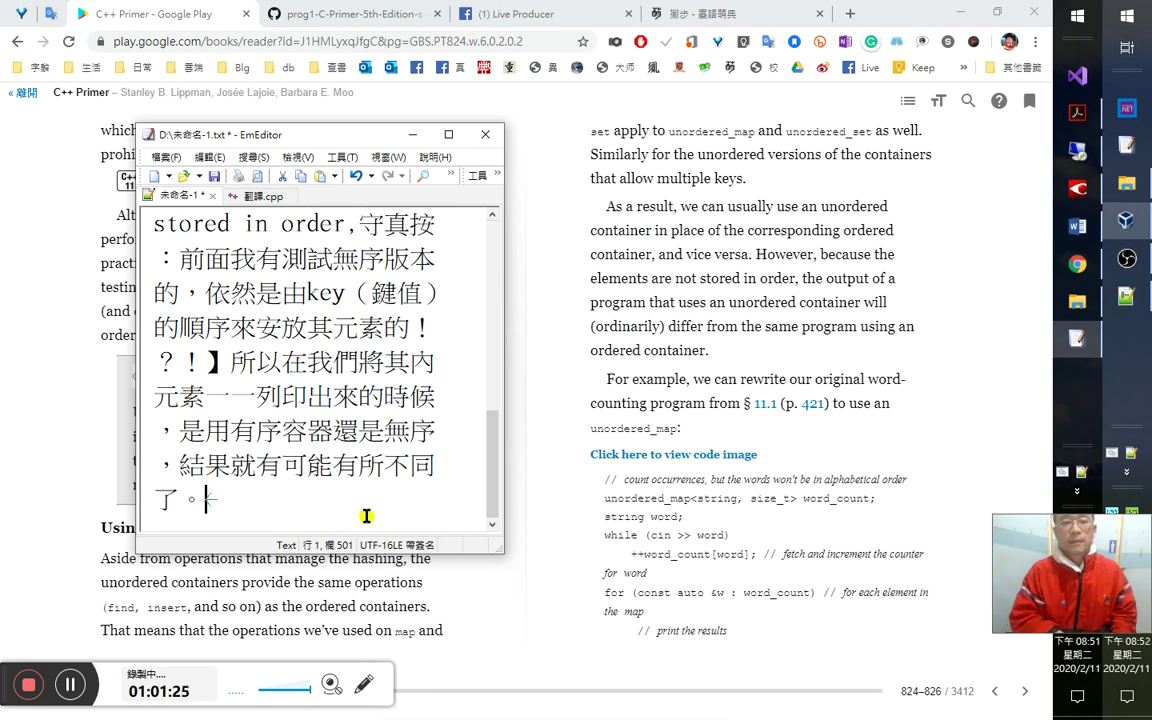
# On a new line, type 'the output of a program that uses an unordered container will(ordinarily) differ from the same program using an ordered container.'.
pyautogui.write('（）')
pyautogui.press('Left')
pyautogui.hotkey('shift', 'Right')
pyautogui.hotkey('shift', 'Right')
pyautogui.press('Return')
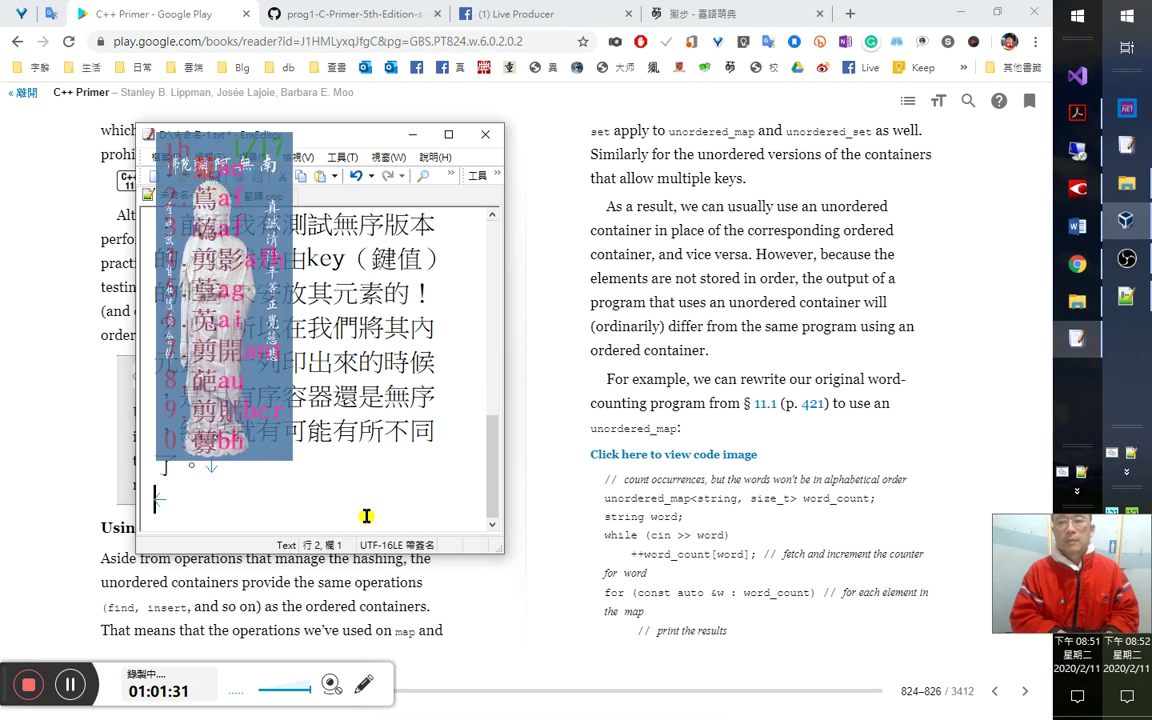
pyautogui.write('the ou')
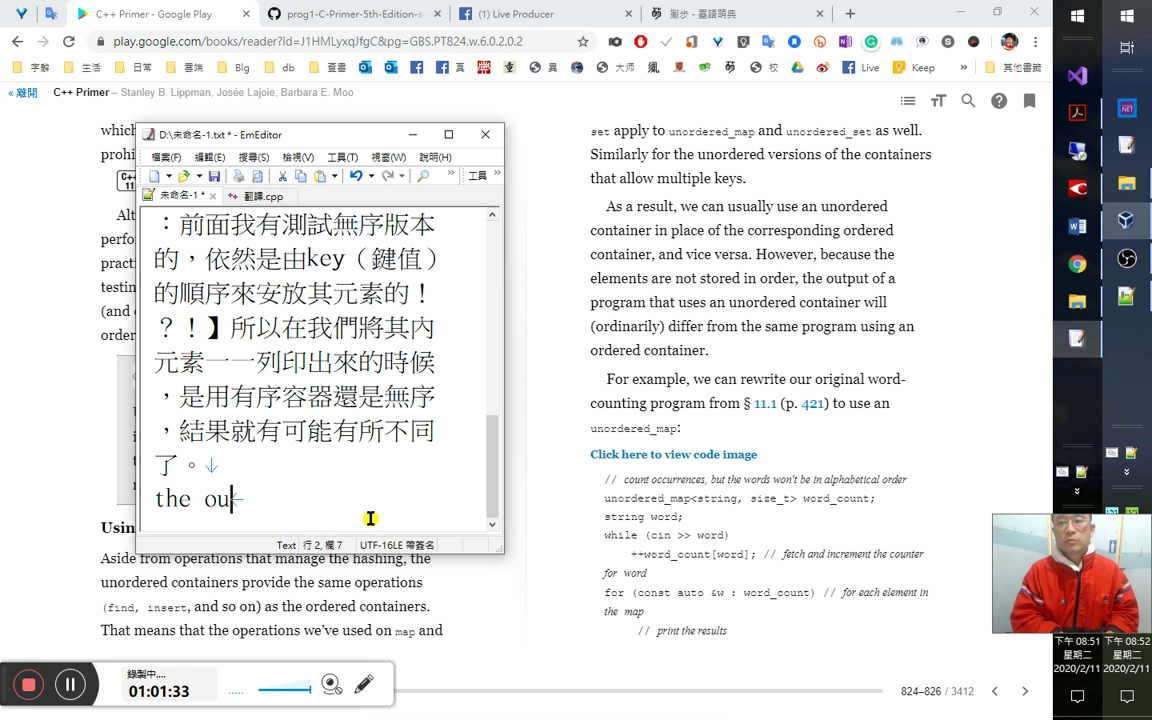
pyautogui.write('tput ')
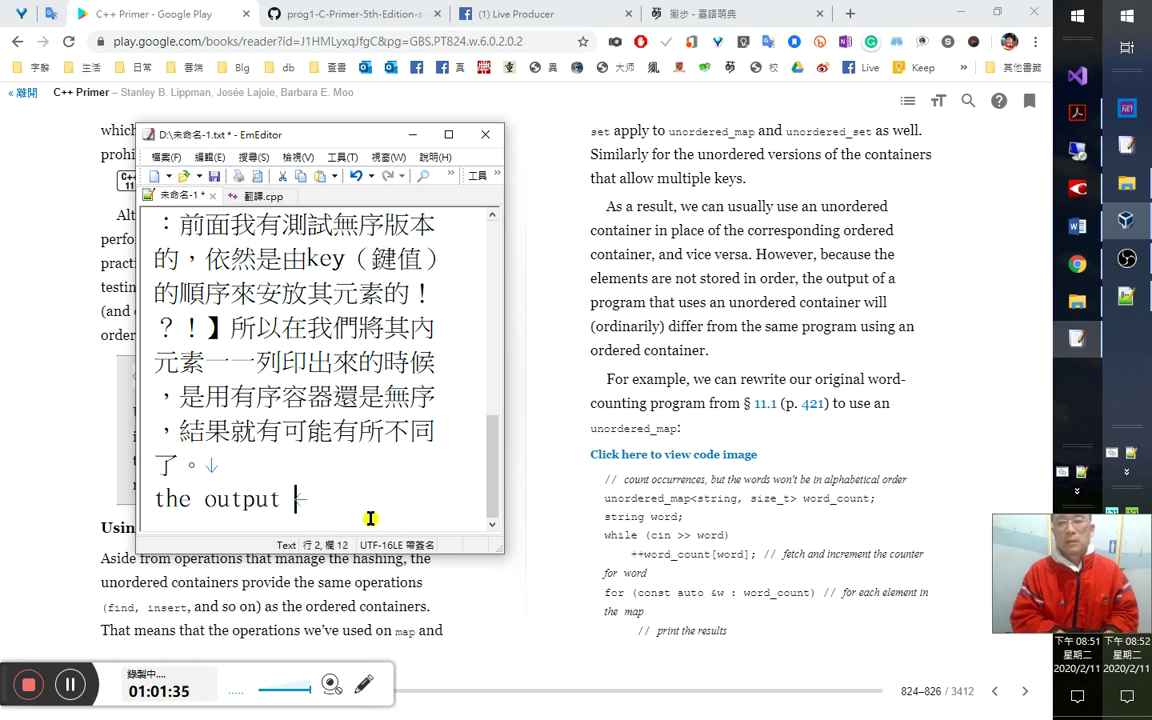
pyautogui.write('of a pro')
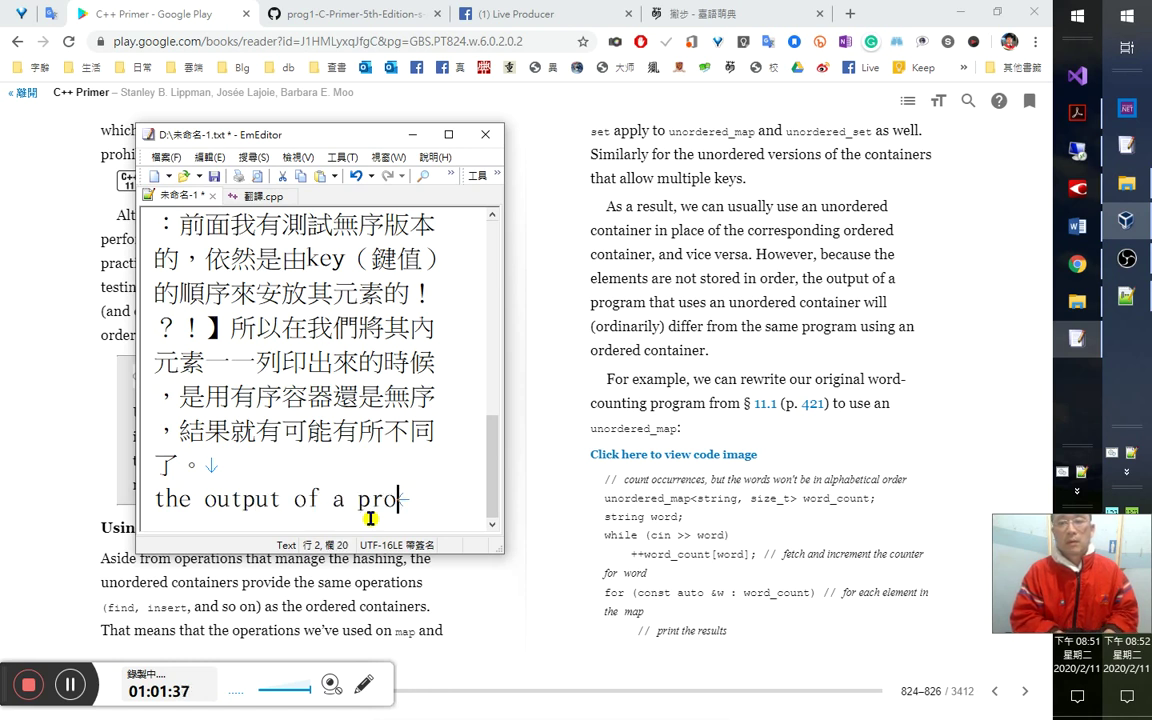
pyautogui.write('gram th')
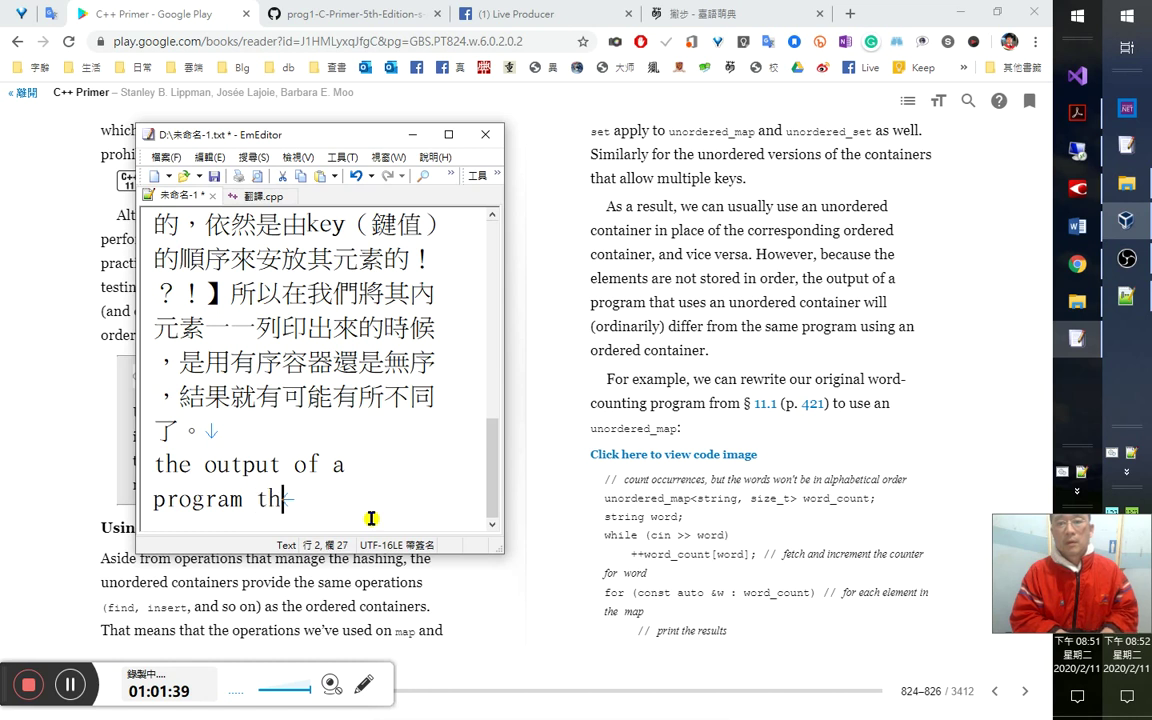
pyautogui.write('at uses')
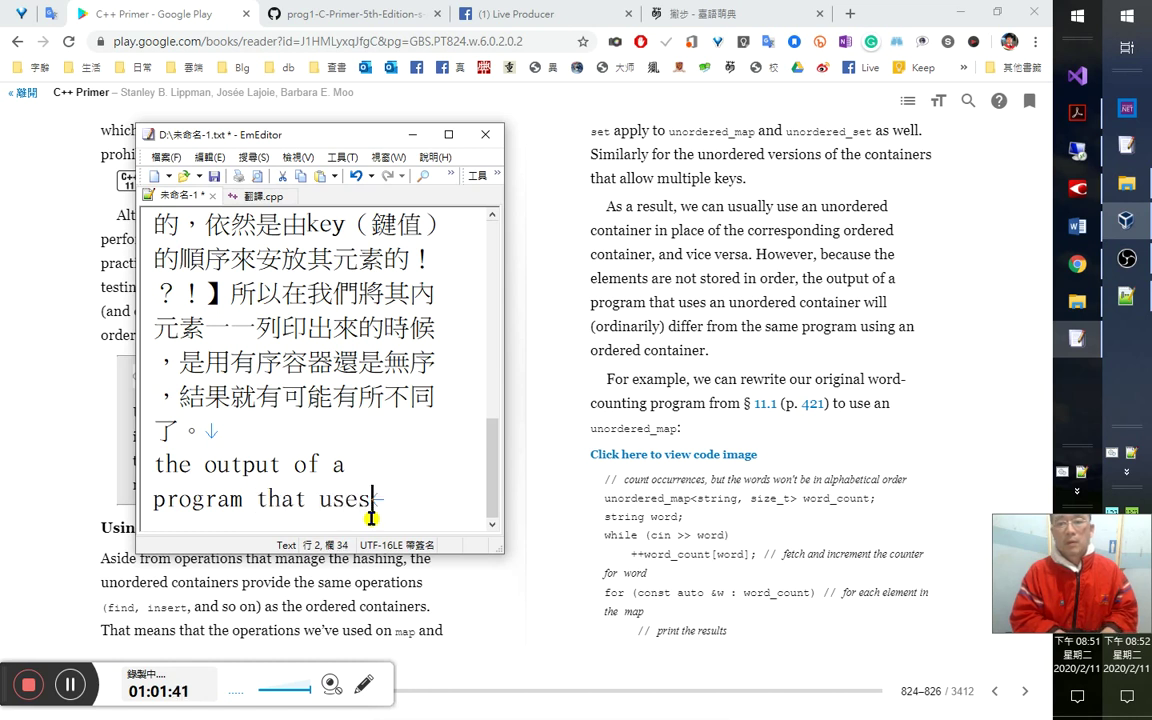
pyautogui.write(' an un')
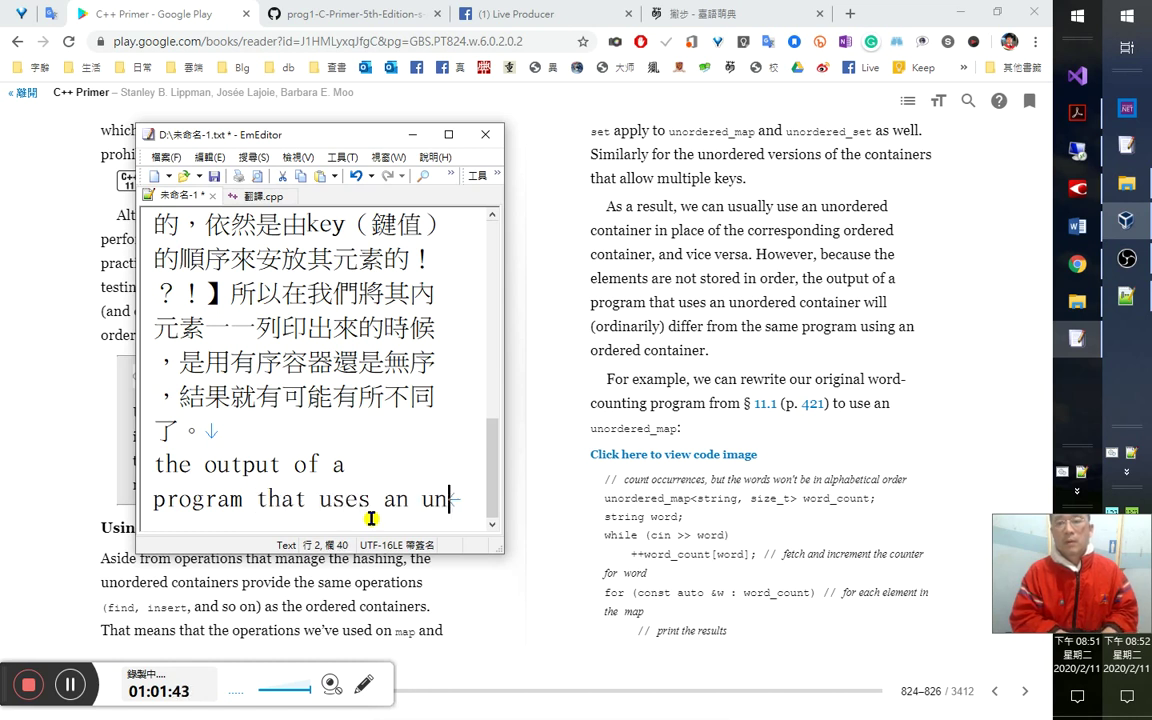
pyautogui.write('ordered')
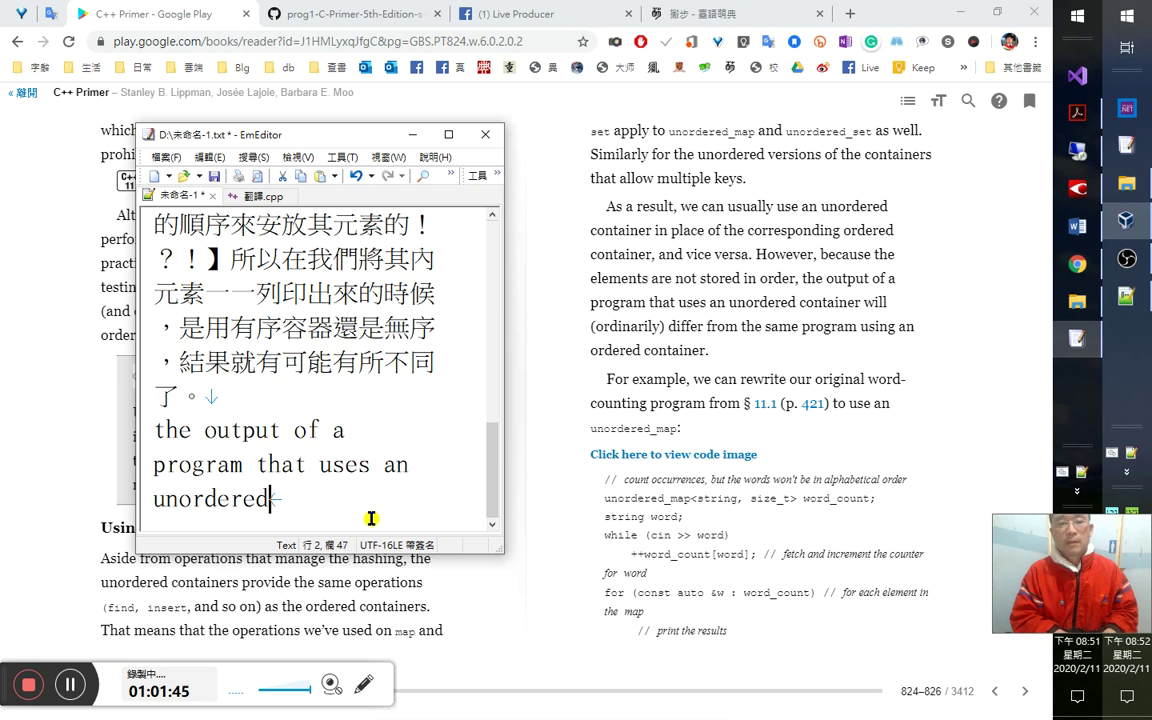
pyautogui.write(' conta')
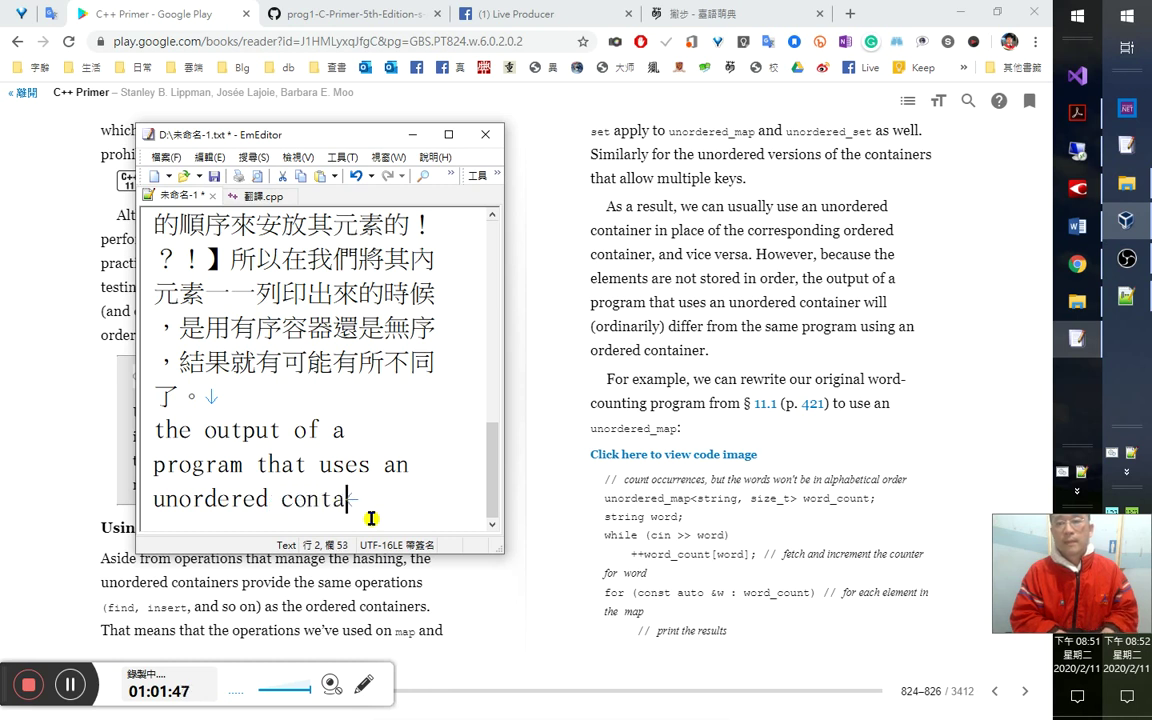
pyautogui.write('iner wil')
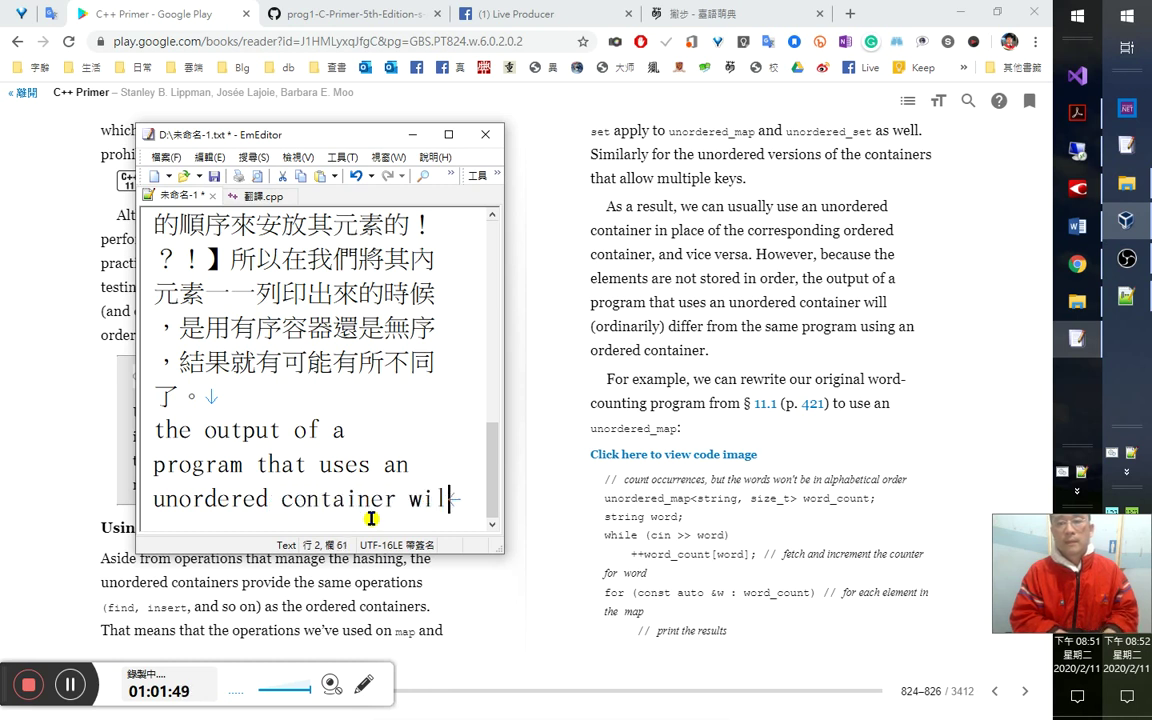
pyautogui.write('l(ord')
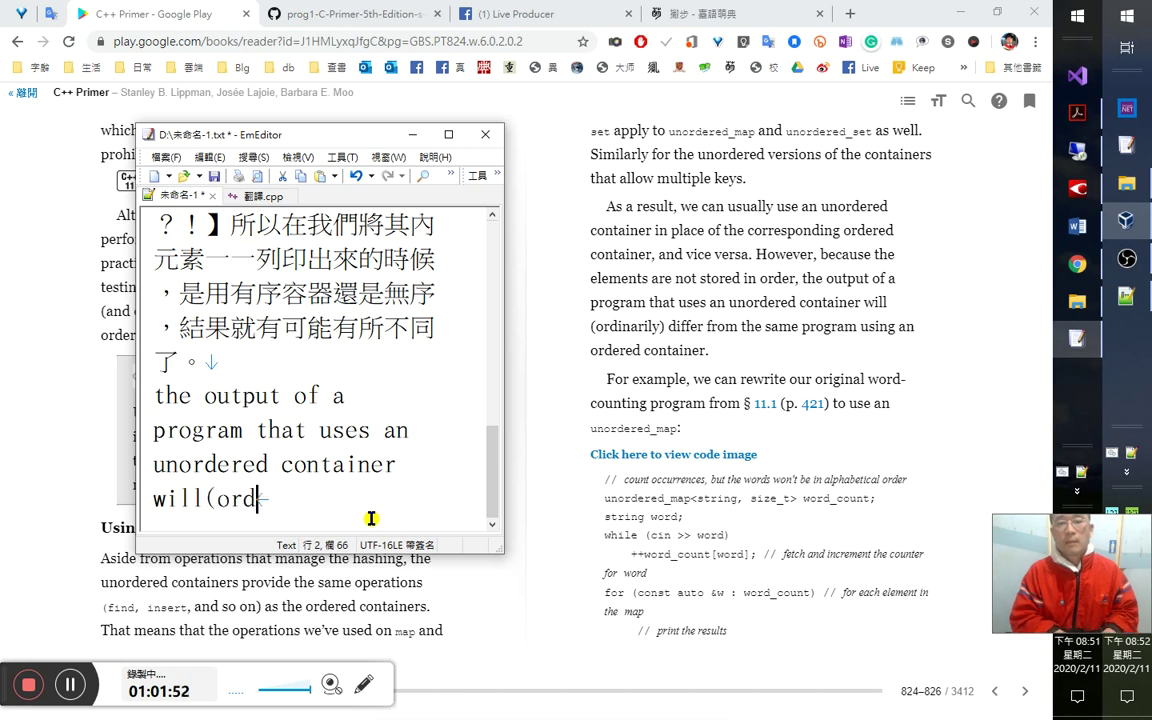
pyautogui.write('inari')
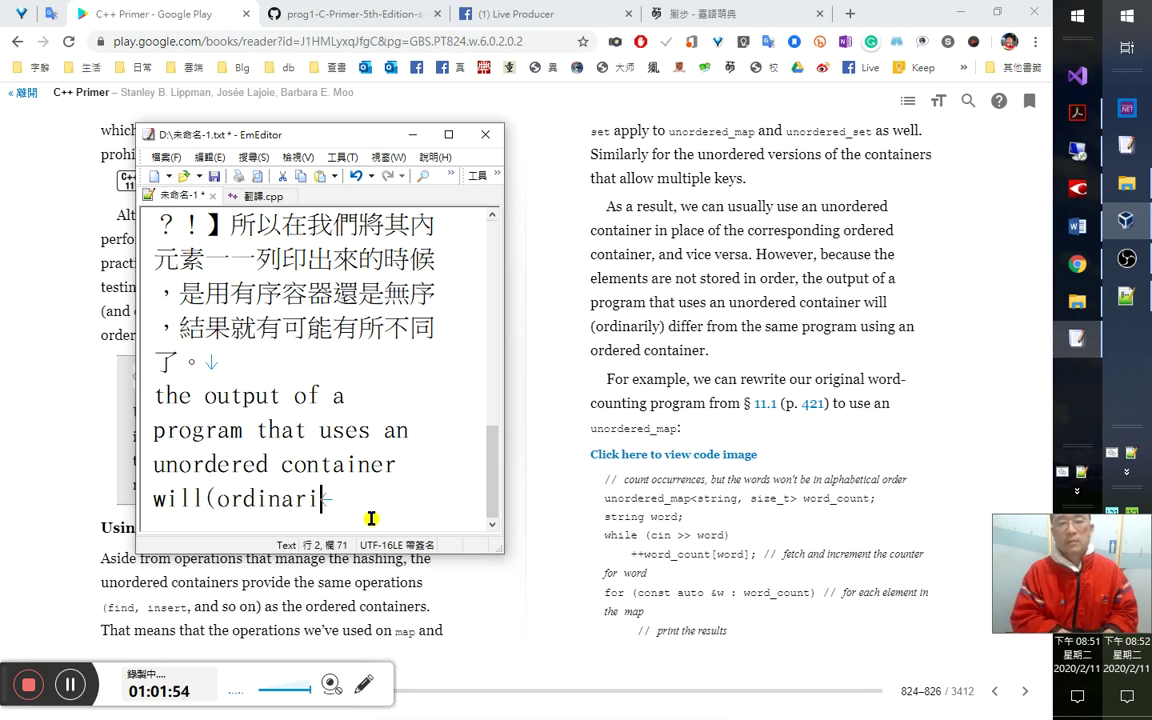
pyautogui.write('ly) di')
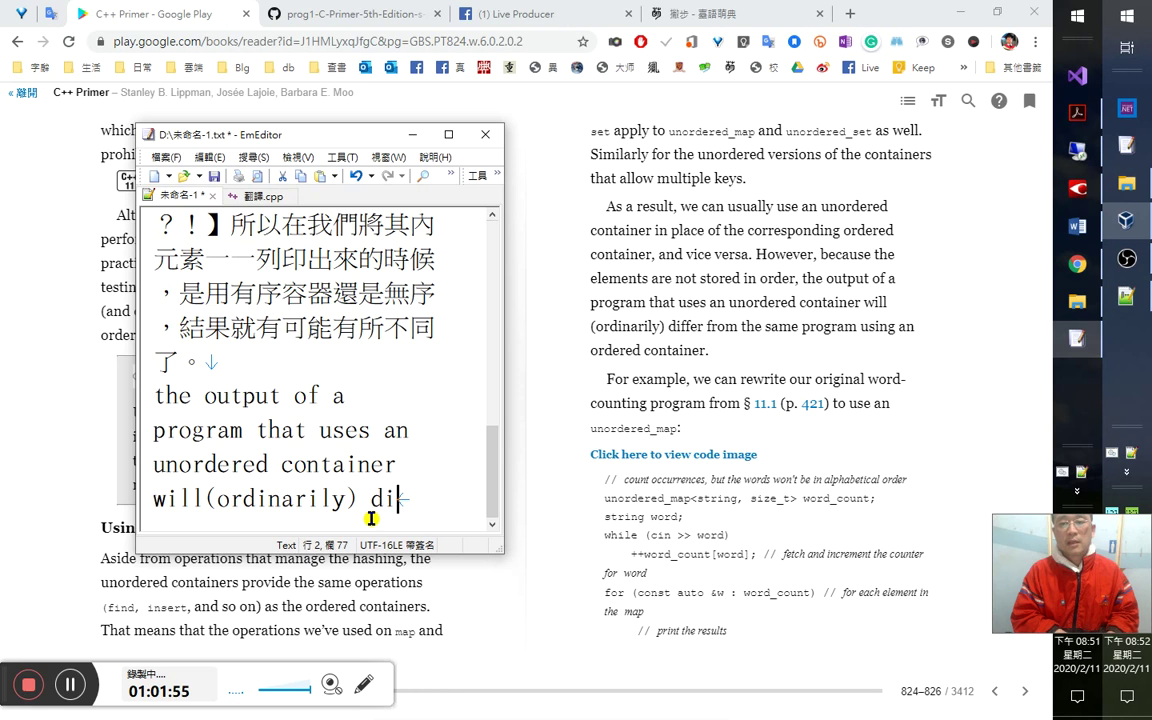
pyautogui.write('ffer ')
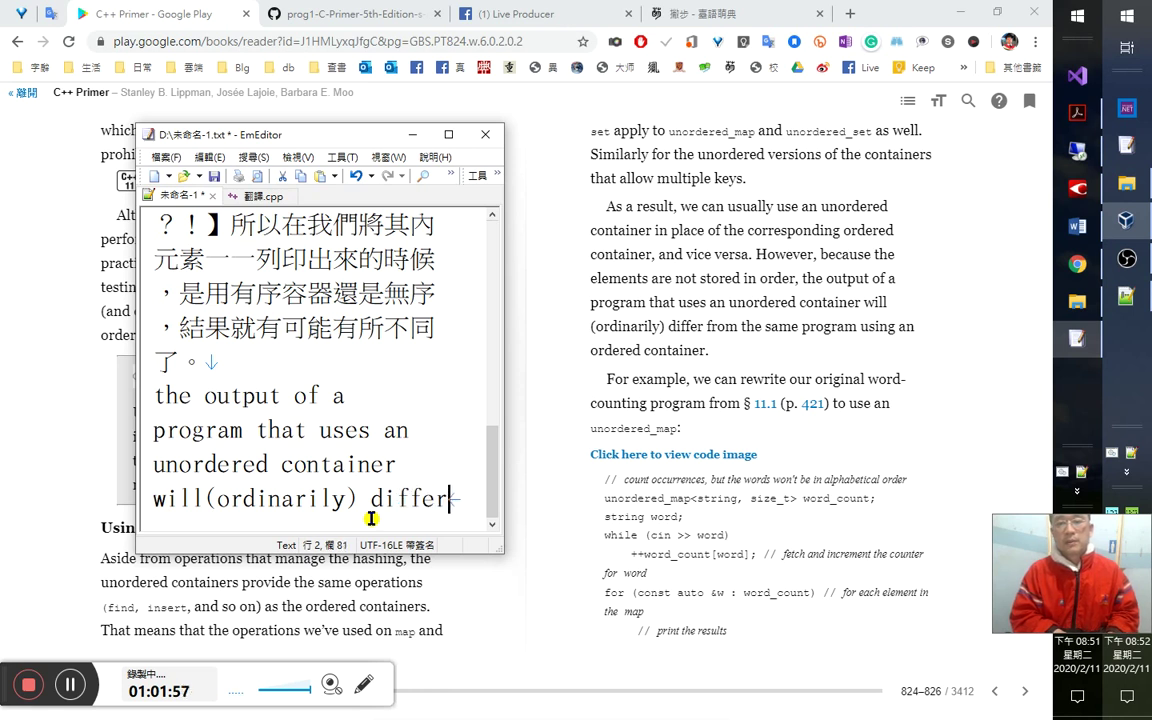
pyautogui.write('f')
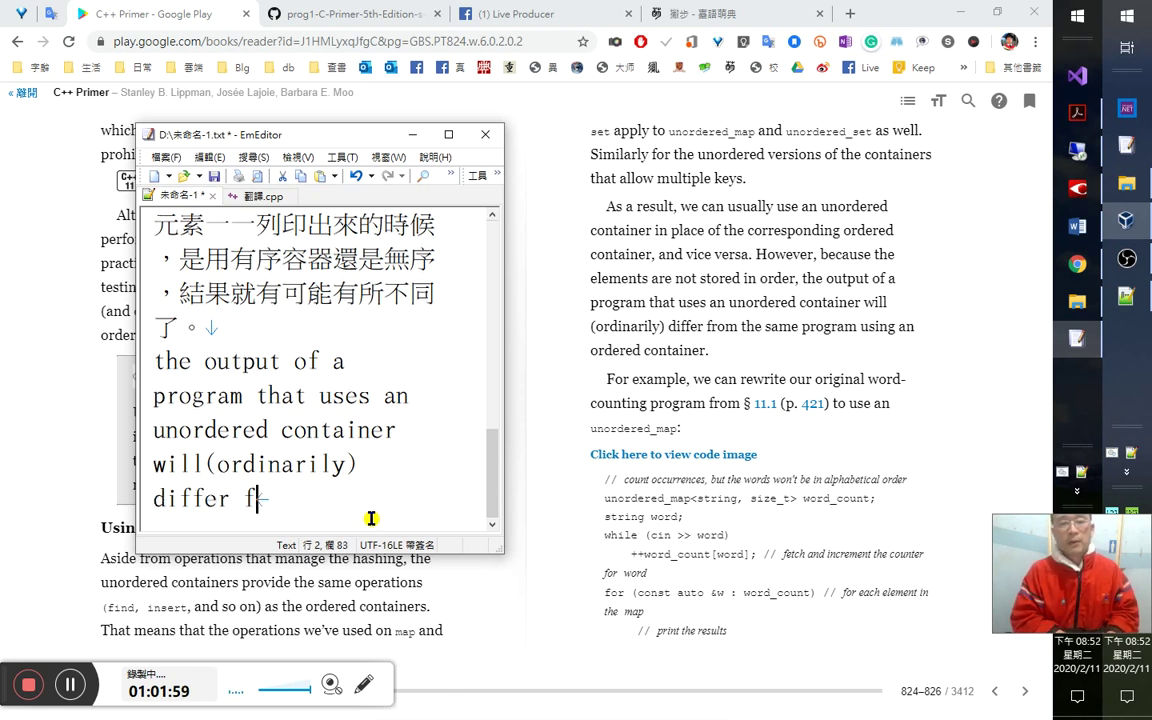
pyautogui.write('rom the')
pyautogui.press('BackSpace')
pyautogui.write('h')
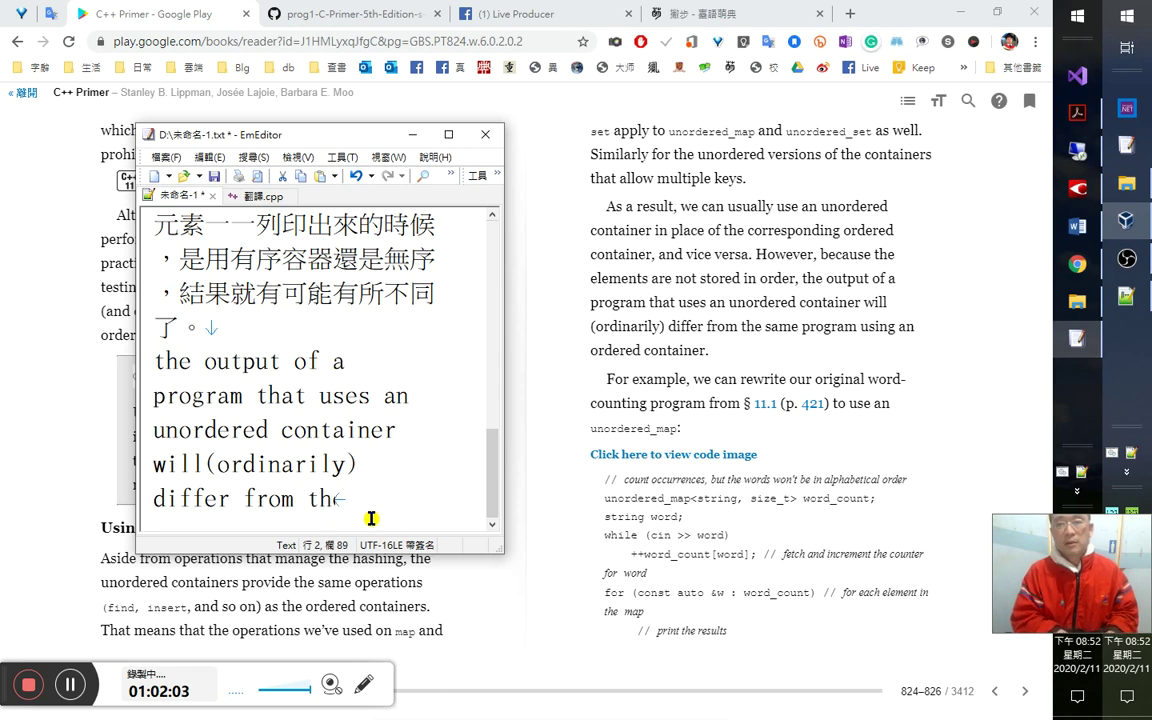
pyautogui.write('e same')
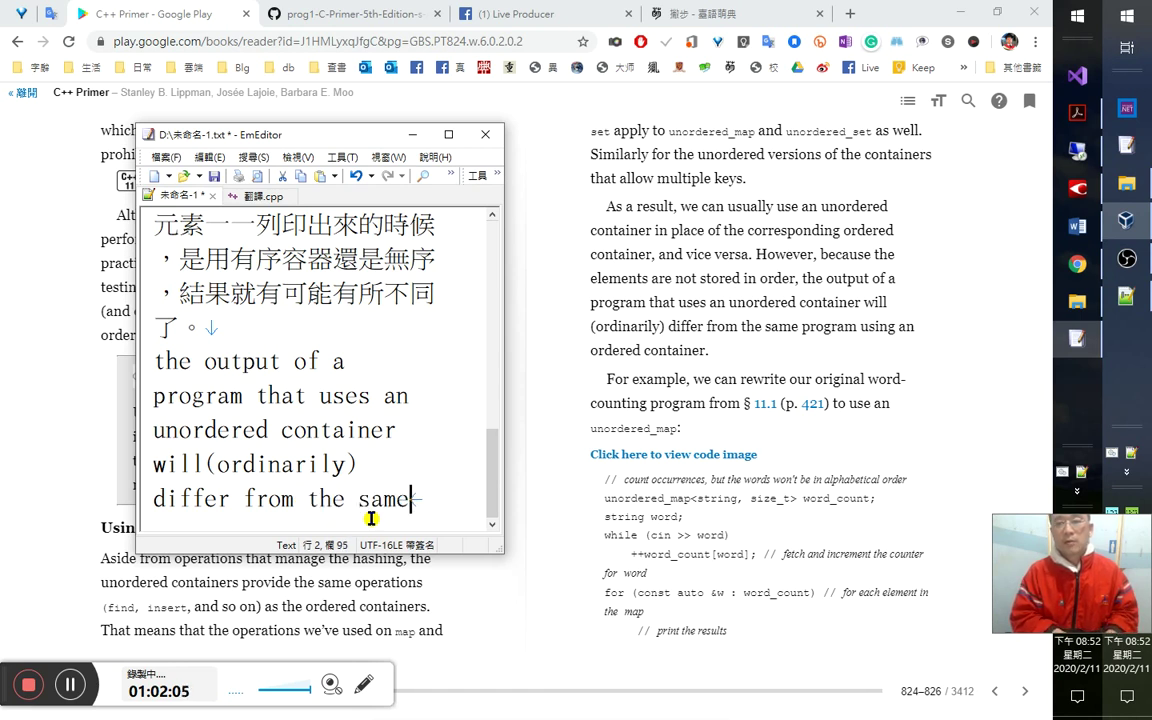
pyautogui.write(' progr')
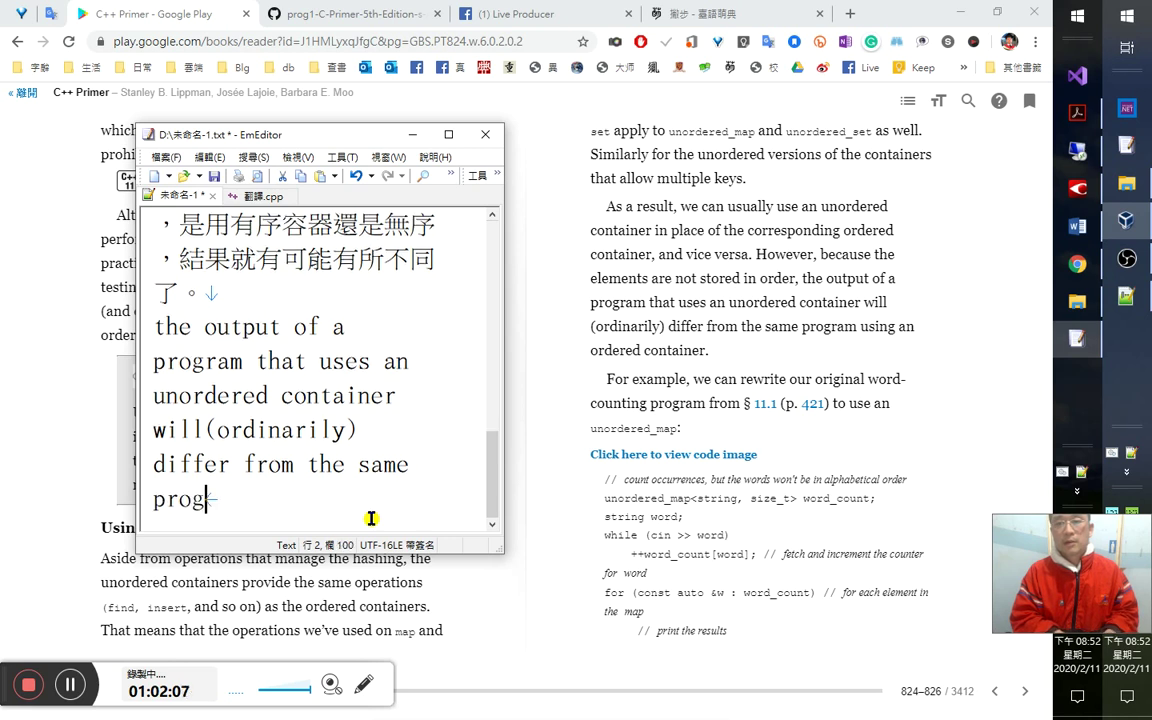
pyautogui.write('am')
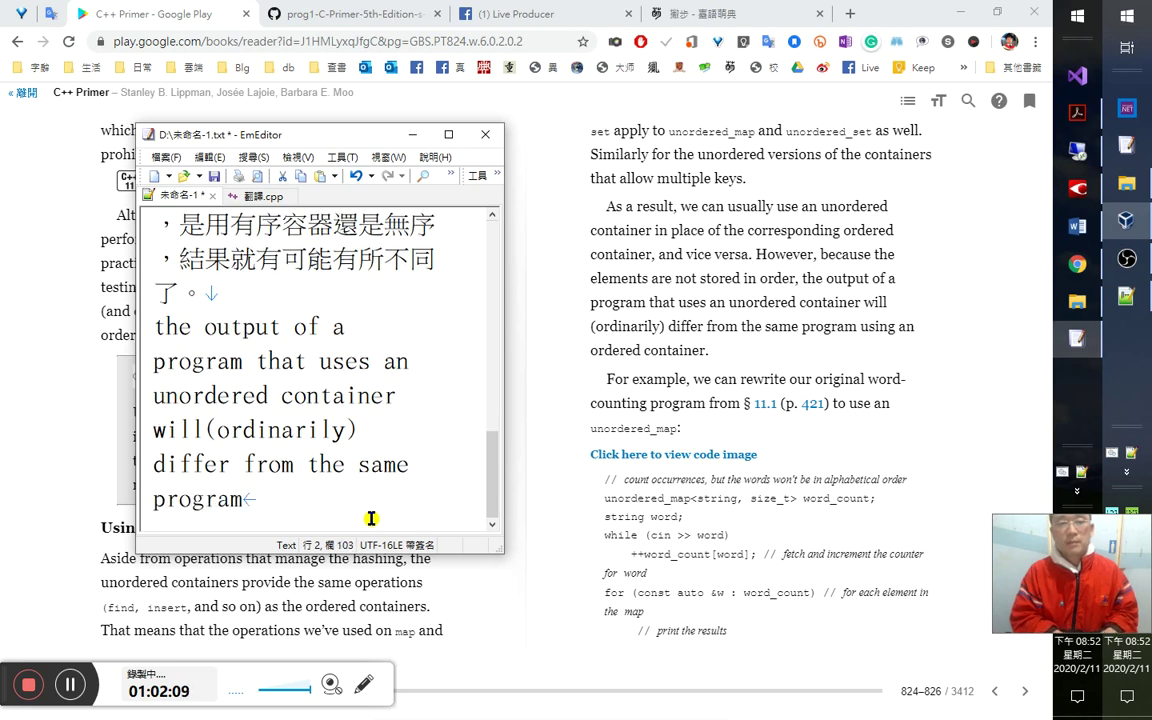
pyautogui.write('using an')
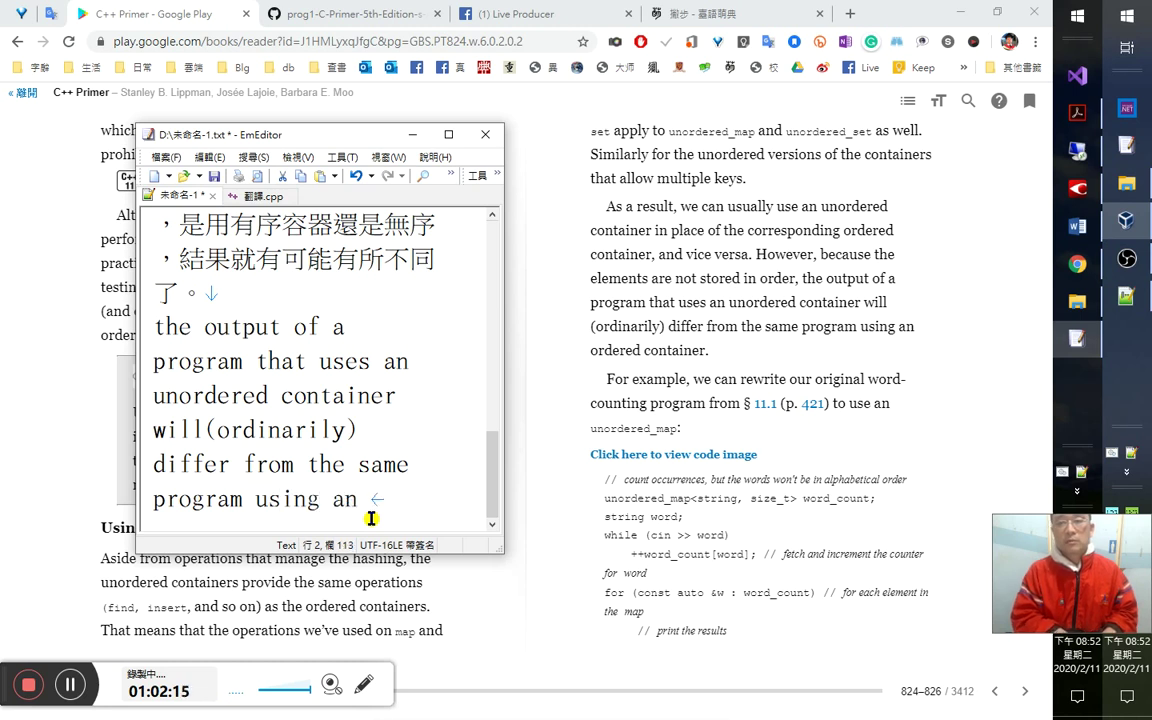
pyautogui.write(' ordered c')
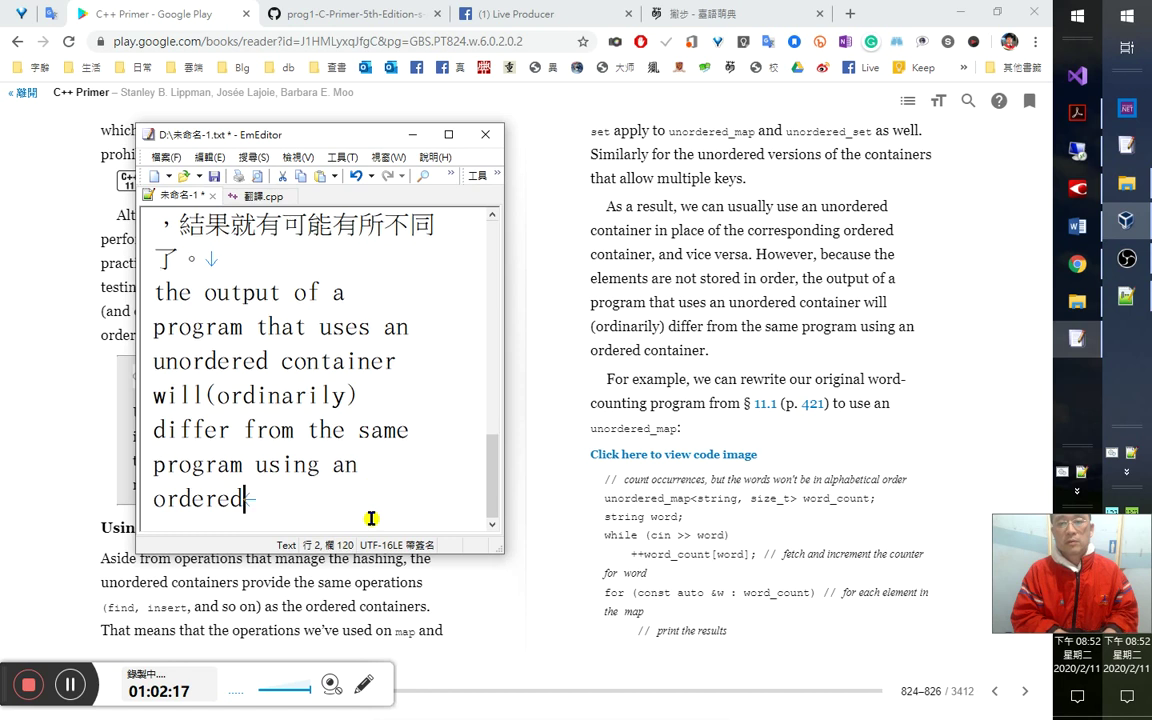
pyautogui.write('ontainer.')
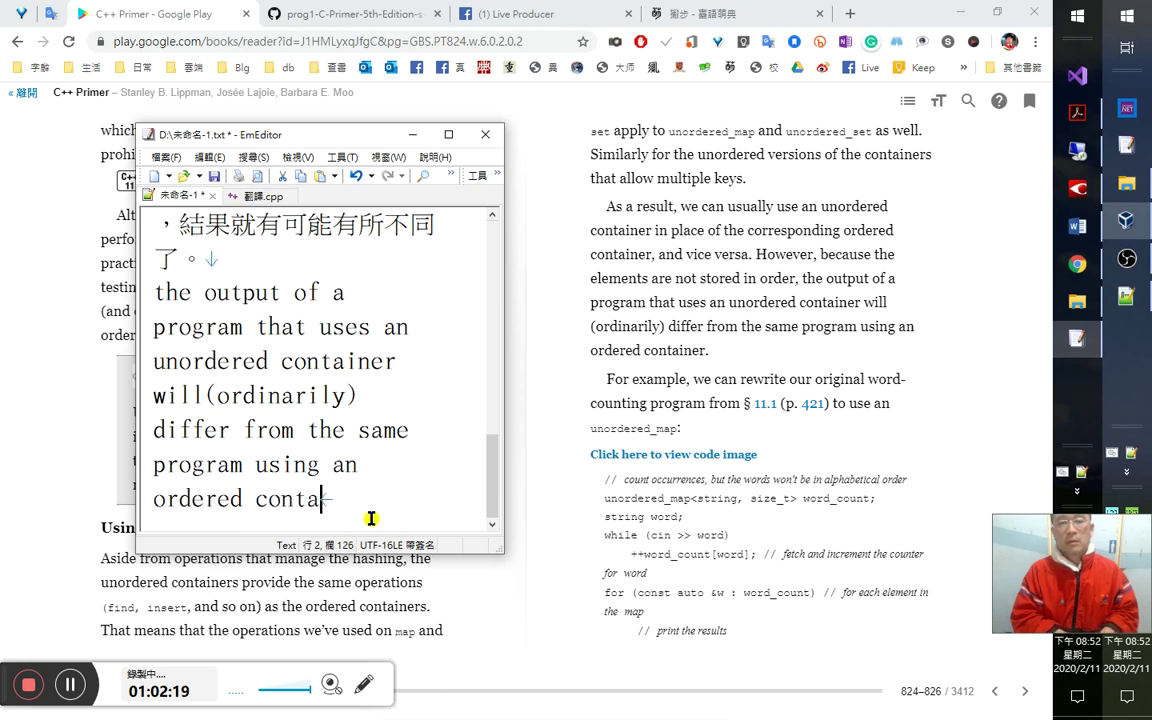
pyautogui.press('Return')
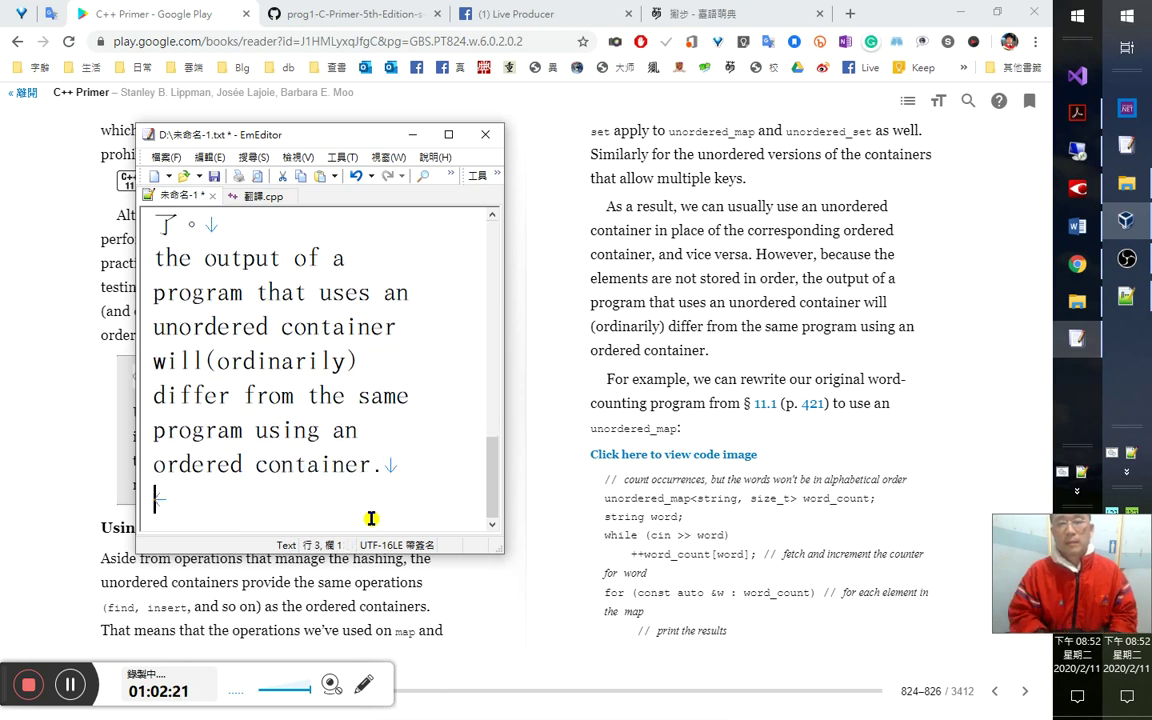
# Type the Chinese line 比如說，我們可以改寫前面…程式, removing the extra 碼.
pyautogui.write('pp')
pyautogui.press('BackSpace')
pyautogui.press('BackSpace')
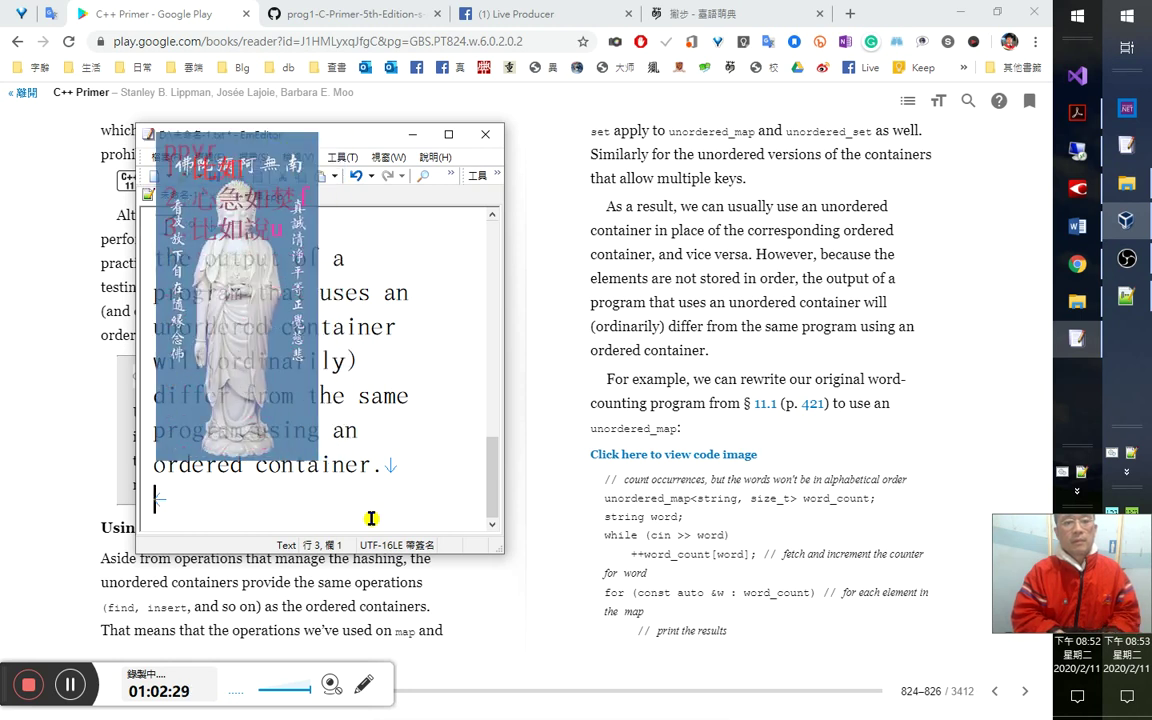
pyautogui.write('比如說，我們')
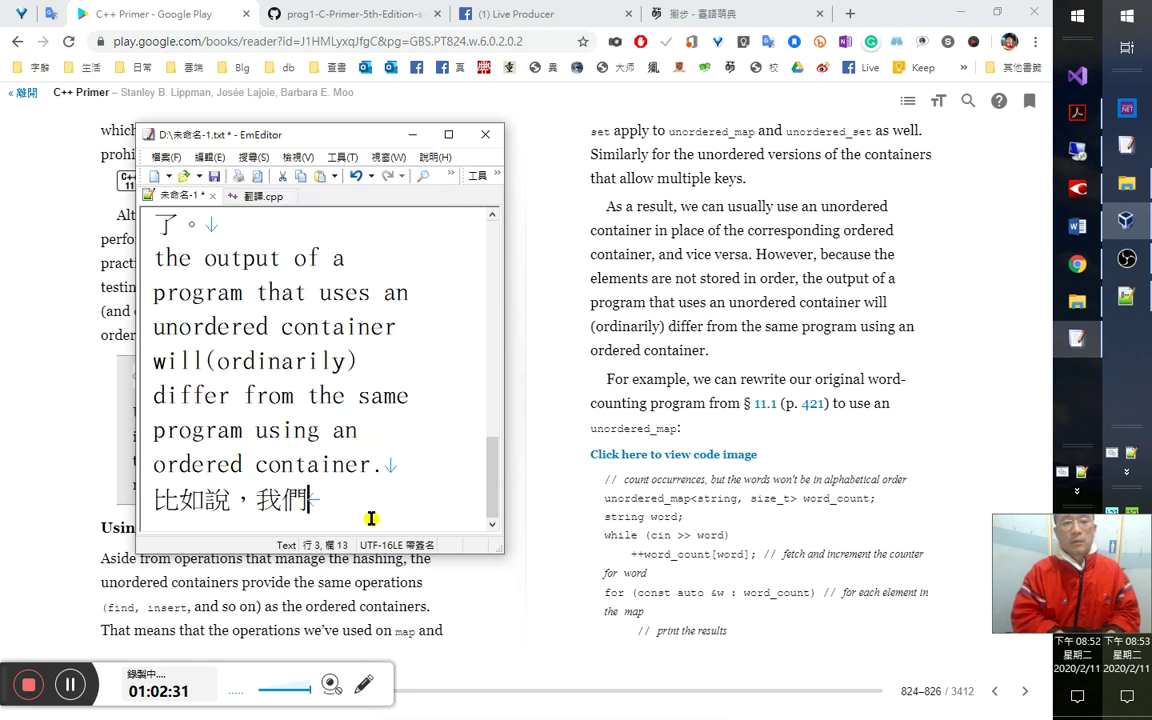
pyautogui.write('可以')
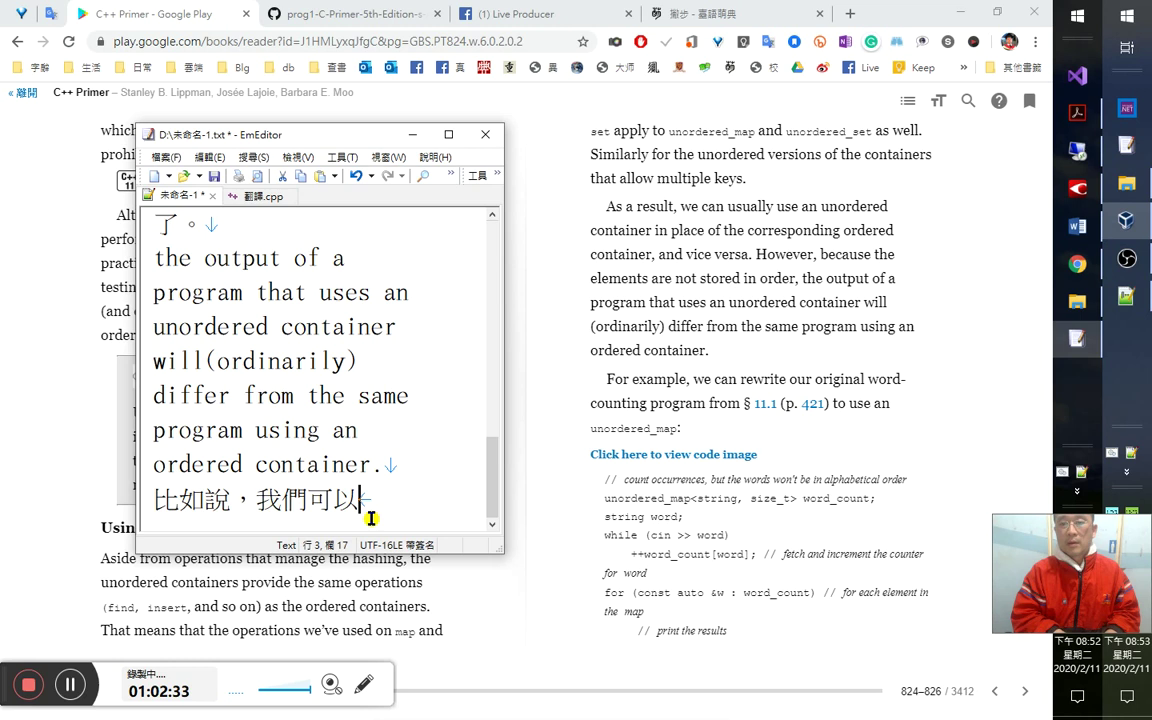
pyautogui.write('改寫前面')
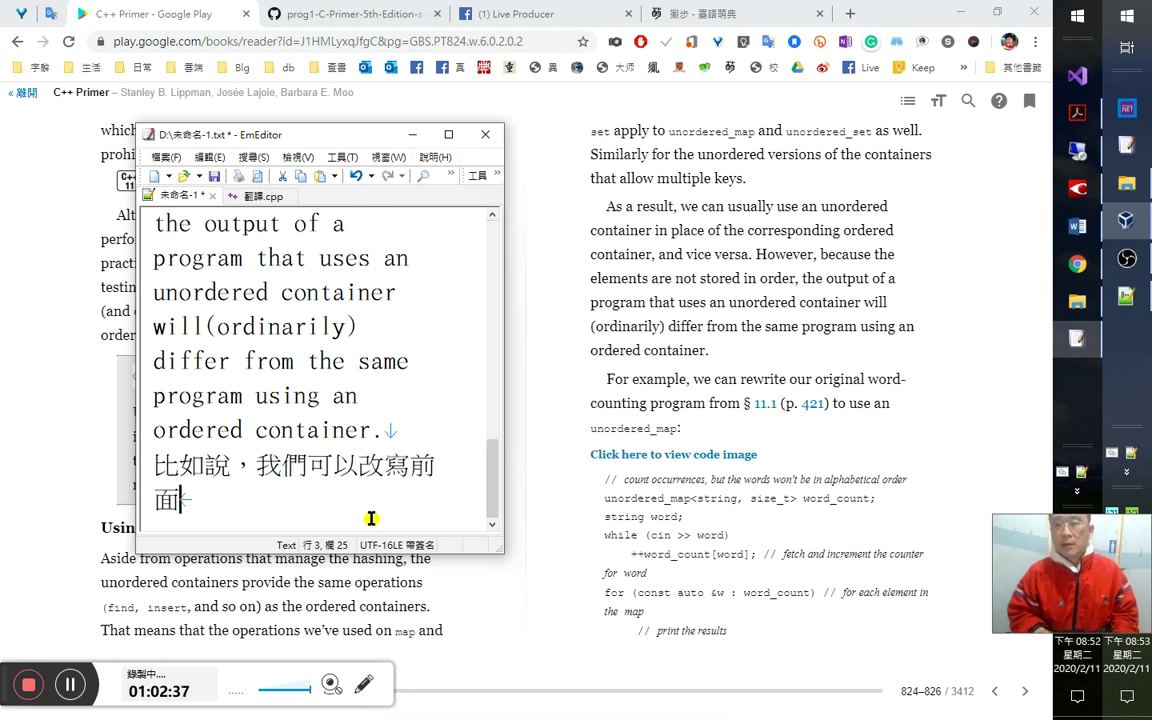
pyautogui.write('id')
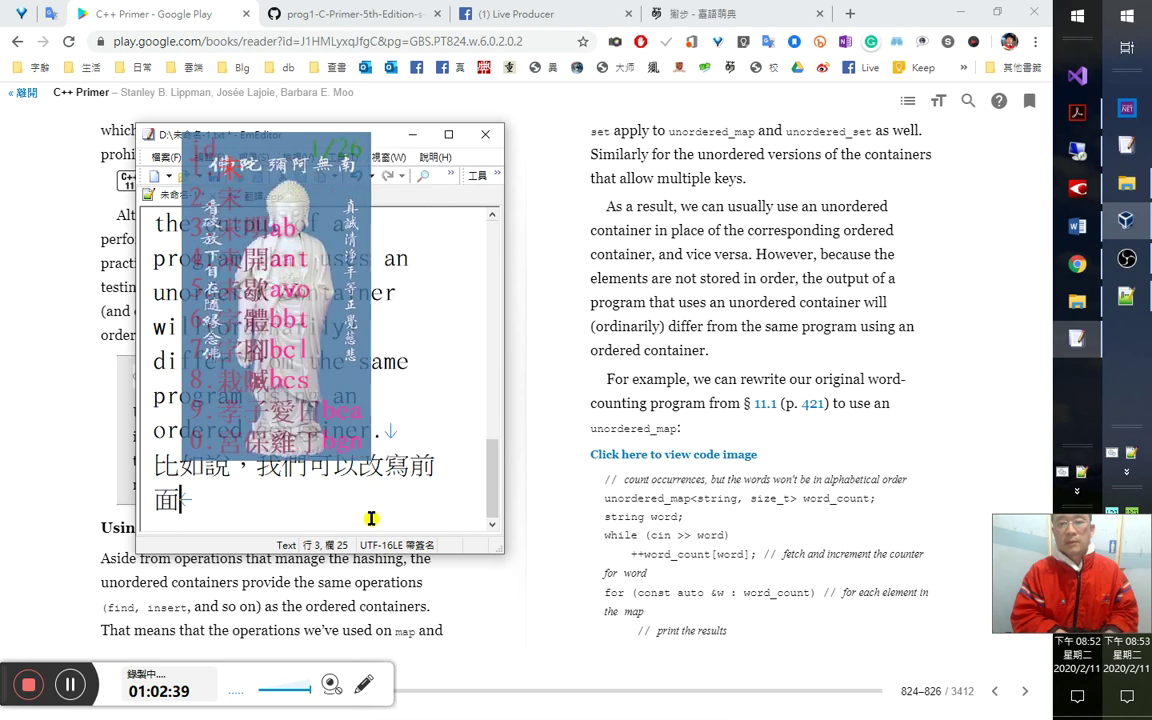
pyautogui.write('y')
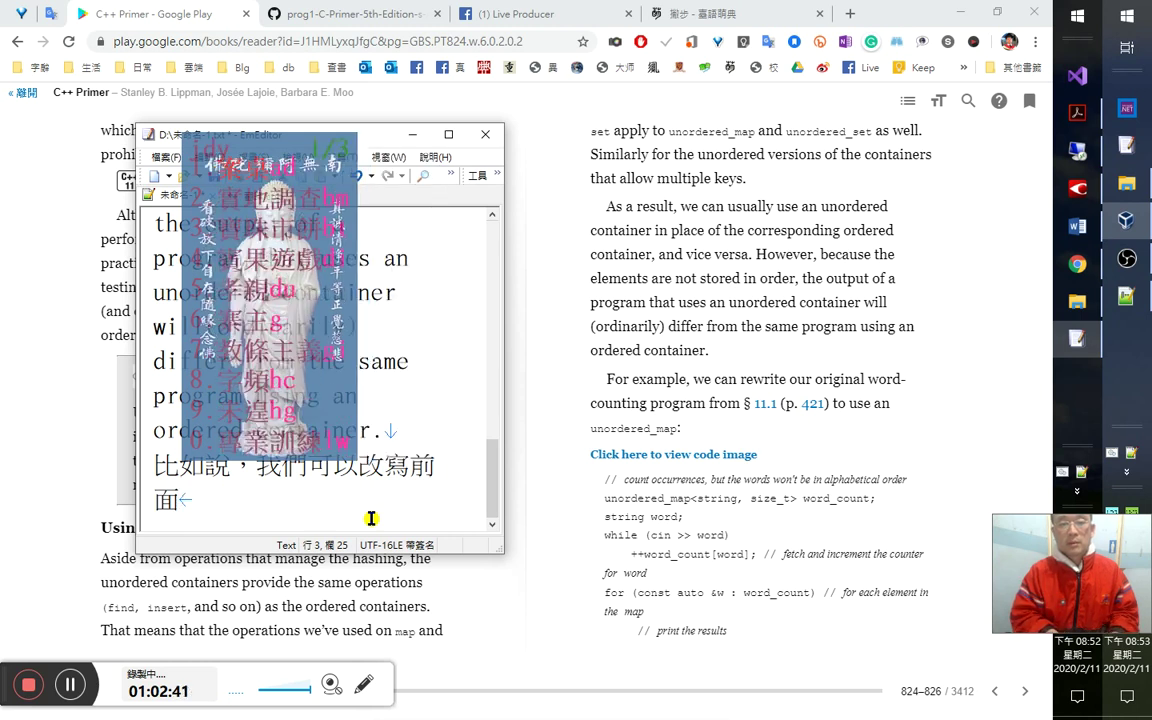
pyautogui.write('8yihbt2程式碼')
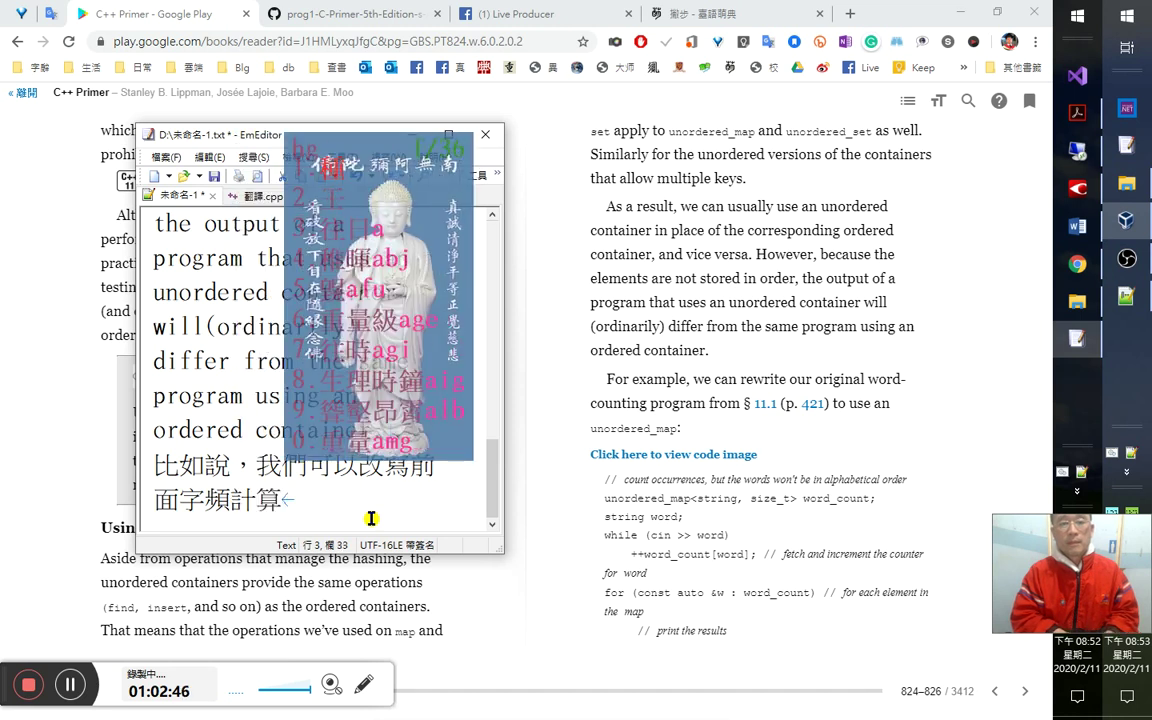
pyautogui.hotkey('shift', 'Left')
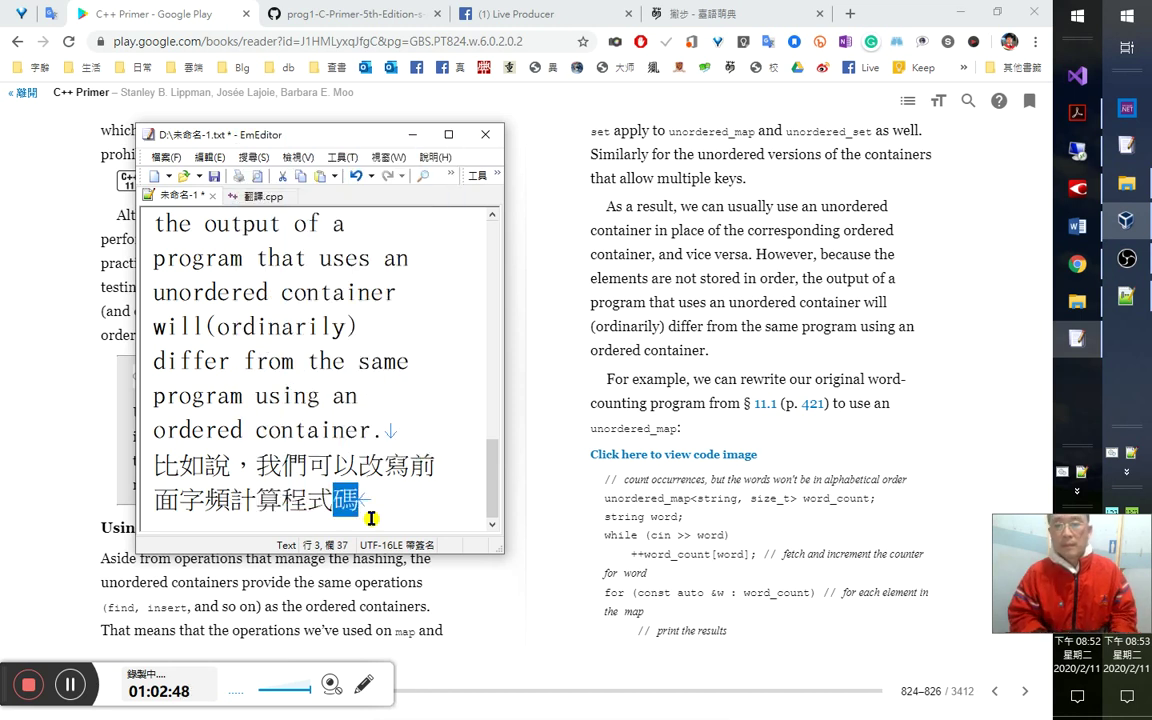
pyautogui.press('BackSpace')
# Insert §11.1（頁421）的 after 前面 in the Chinese line.
pyautogui.press('Up')
pyautogui.press('Right')
pyautogui.press('Down')
pyautogui.press('Home')
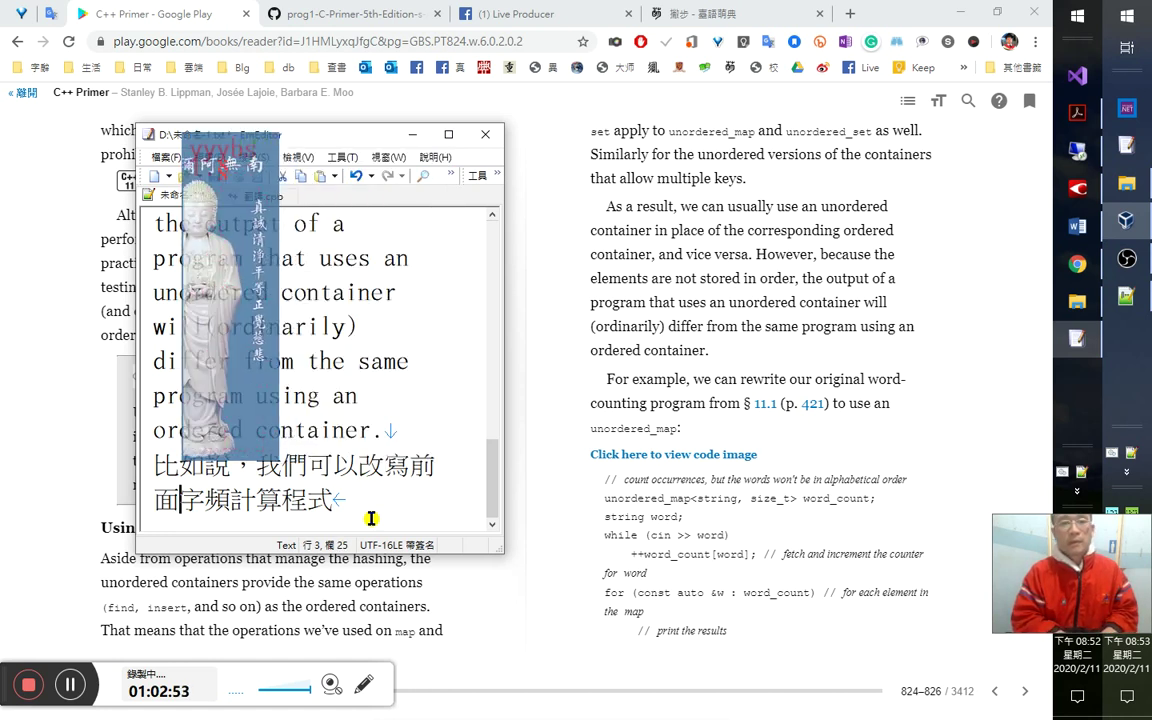
pyautogui.write('§11.1（頁421）的')
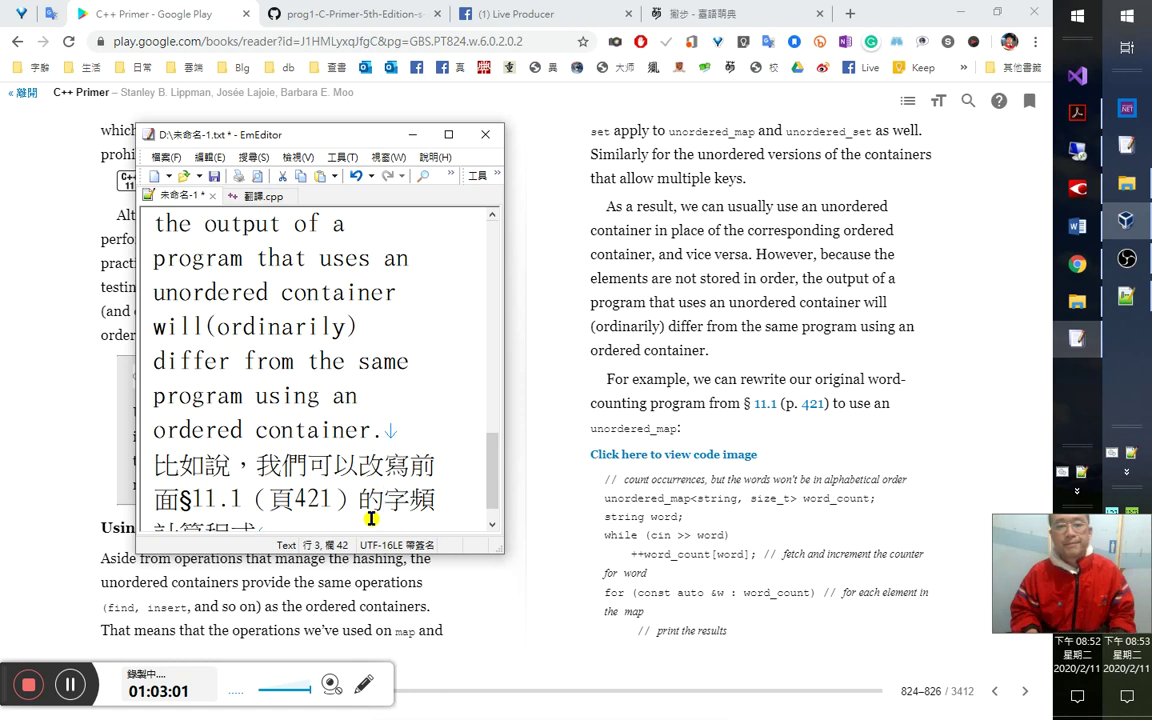
# Add 試著用unordered_map來 after 可以, end the line with ：來看看, and select 來看看.
pyautogui.press('End')
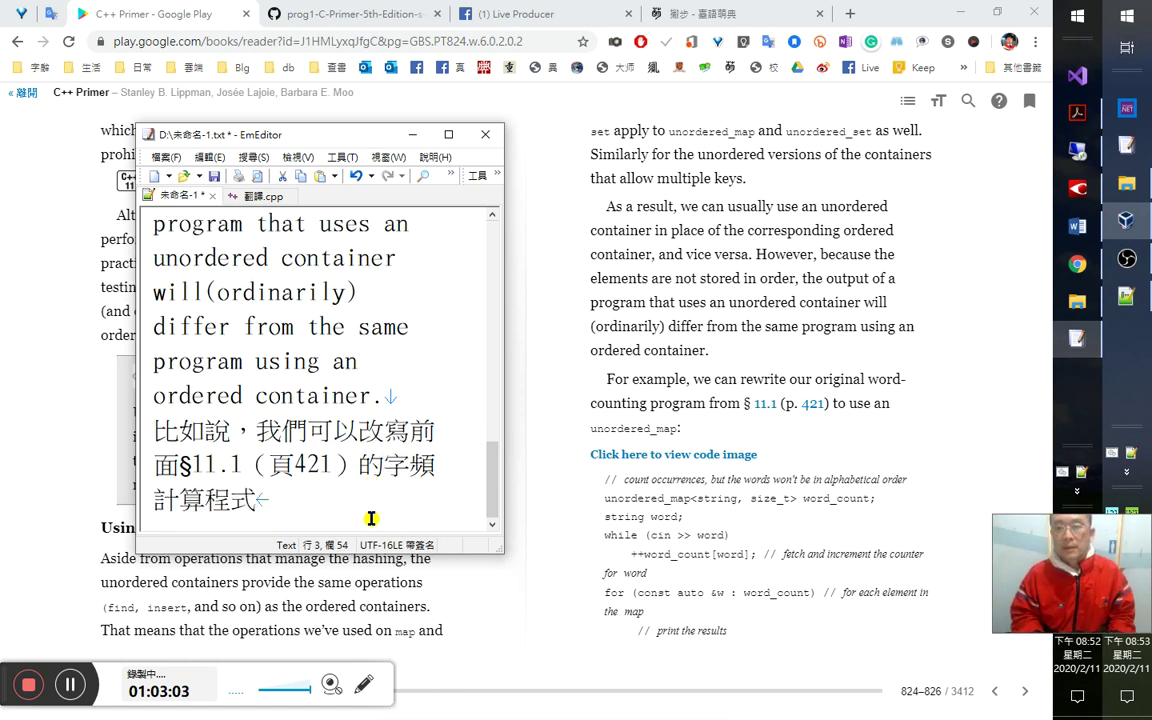
pyautogui.press('Up')
pyautogui.press('Up')
pyautogui.press('Left')
pyautogui.write('試著用')
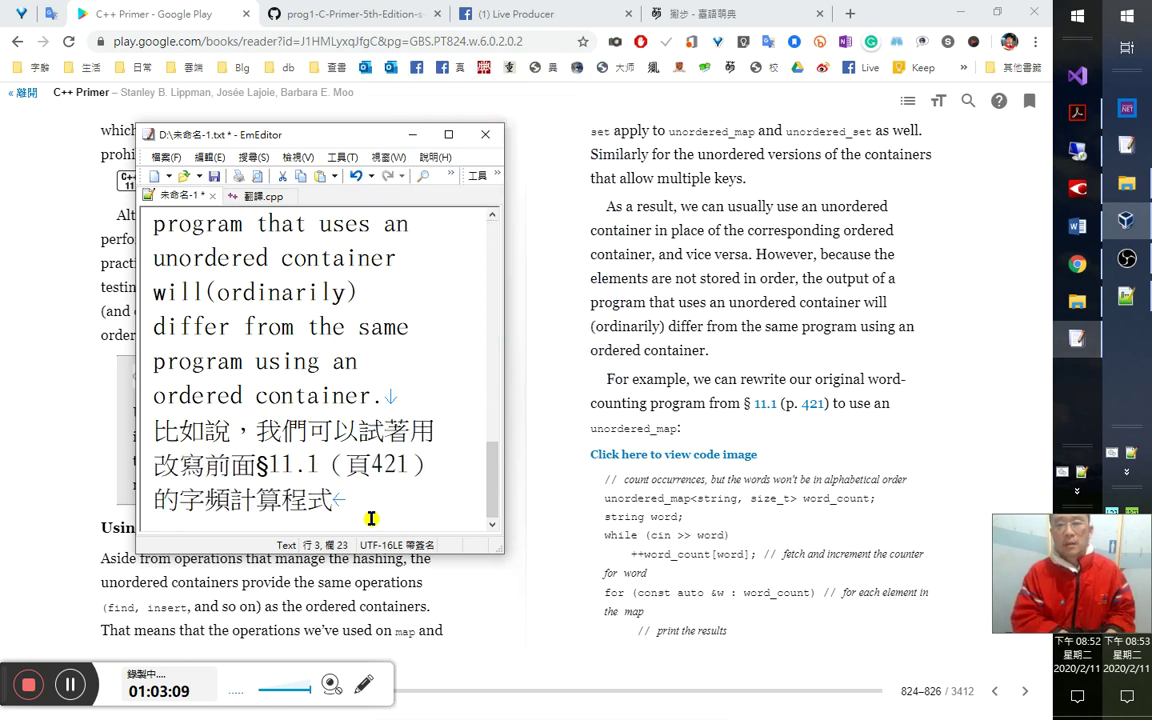
pyautogui.write('unordered_map')
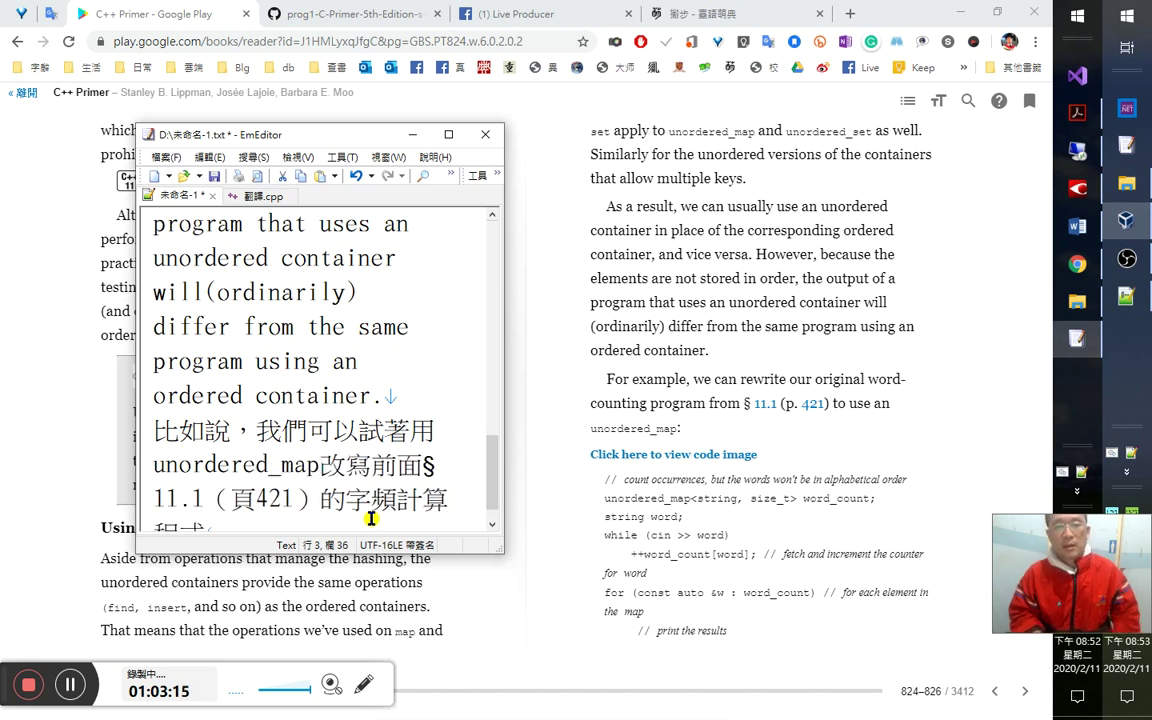
pyautogui.write('來')
pyautogui.press('End')
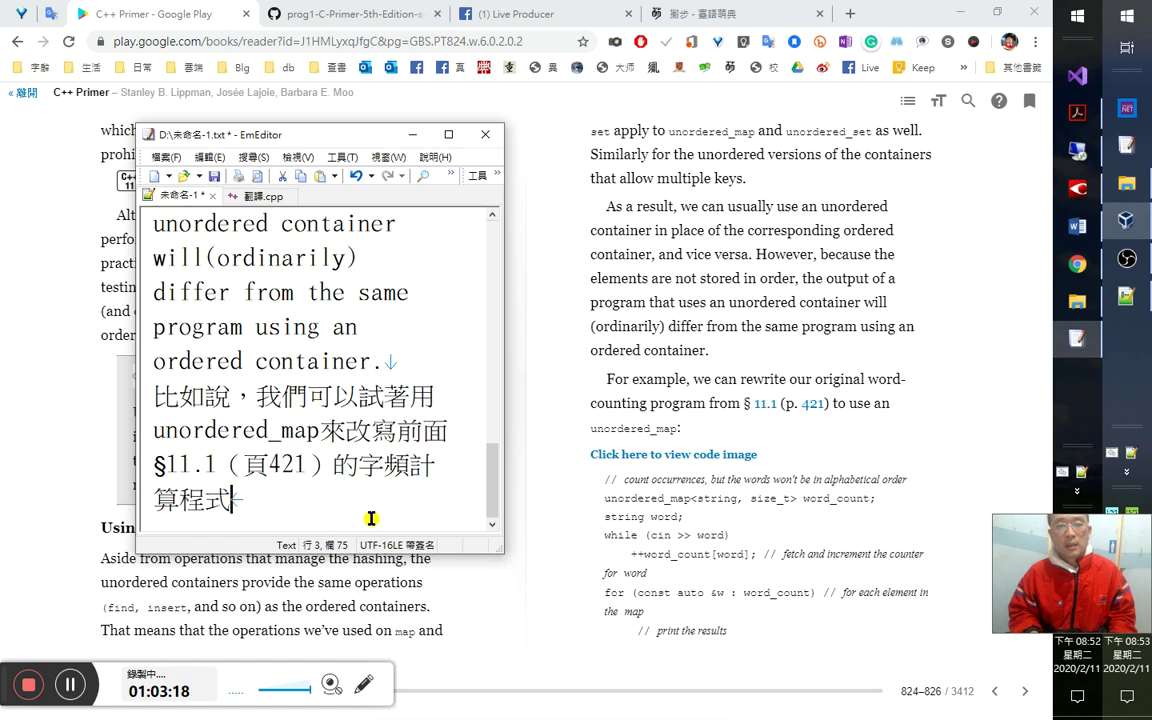
pyautogui.press('Left')
pyautogui.press('Left')
pyautogui.press('Left')
pyautogui.press('Left')
pyautogui.press('Left')
pyautogui.press('Left')
pyautogui.press('Left')
pyautogui.press('End')
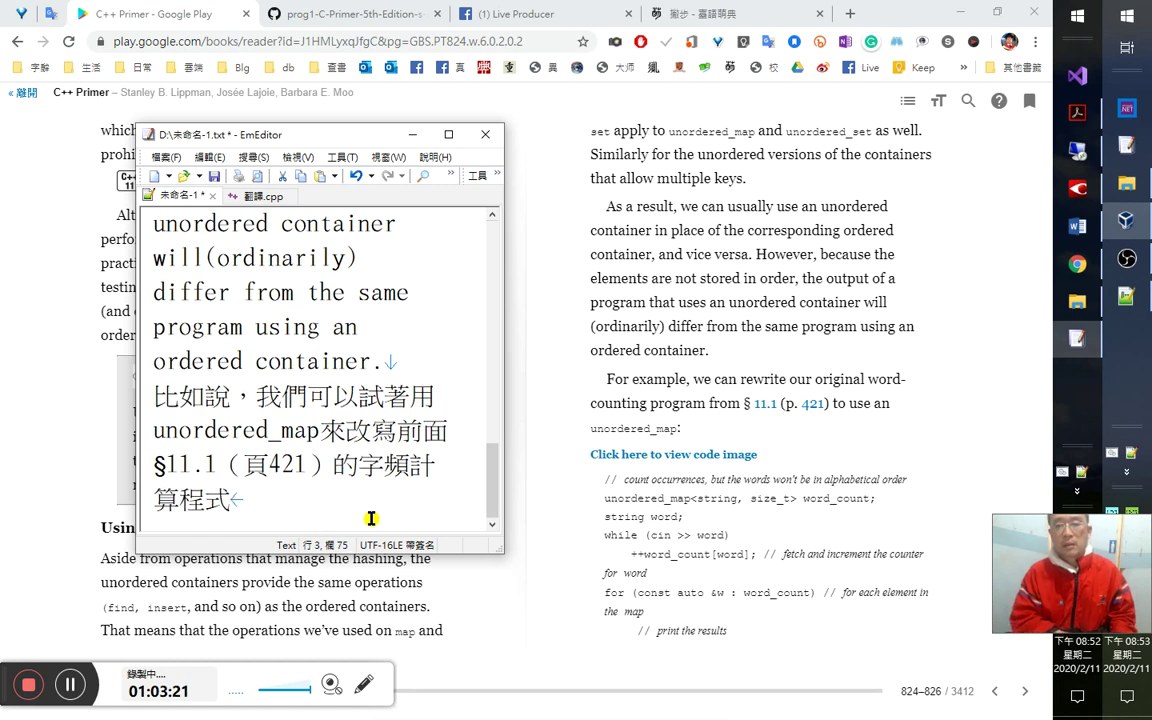
pyautogui.write('：')
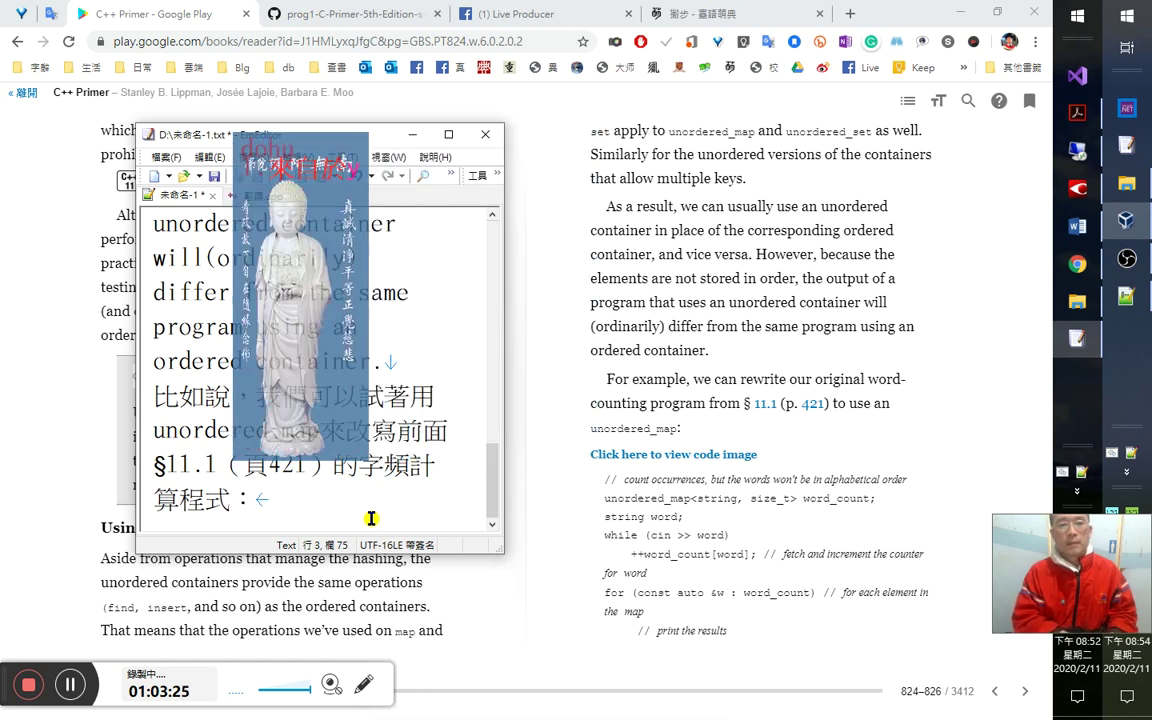
pyautogui.write('來看看')
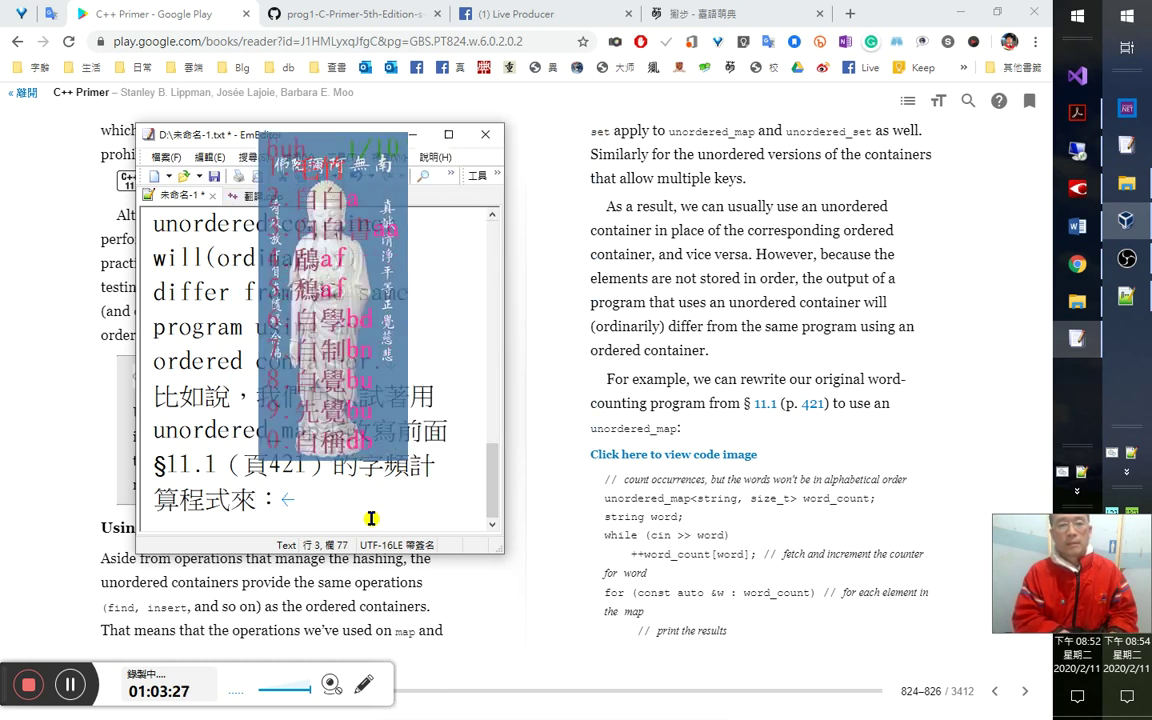
pyautogui.hotkey('shift', 'Left')
pyautogui.hotkey('shift', 'Left')
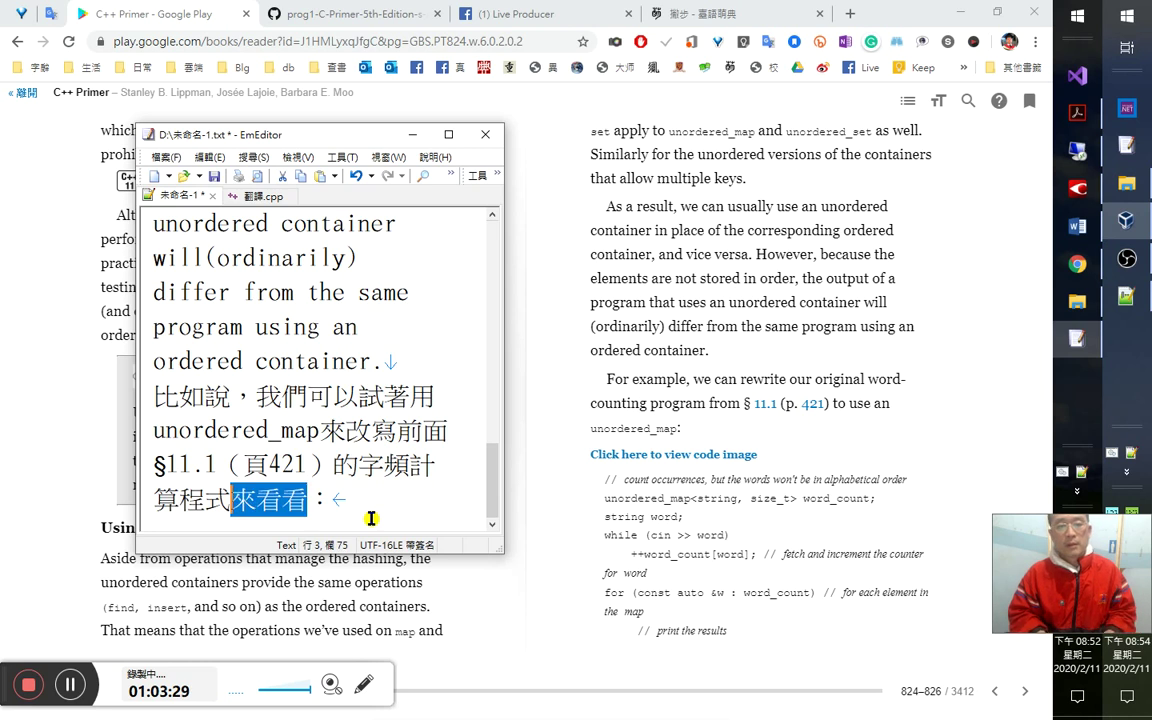
# Search the cj5-ftzk.txt phrase table for 來看看, finding no existing entry.
pyautogui.click(1127, 296)
pyautogui.hotkey('ctrl', 'f')
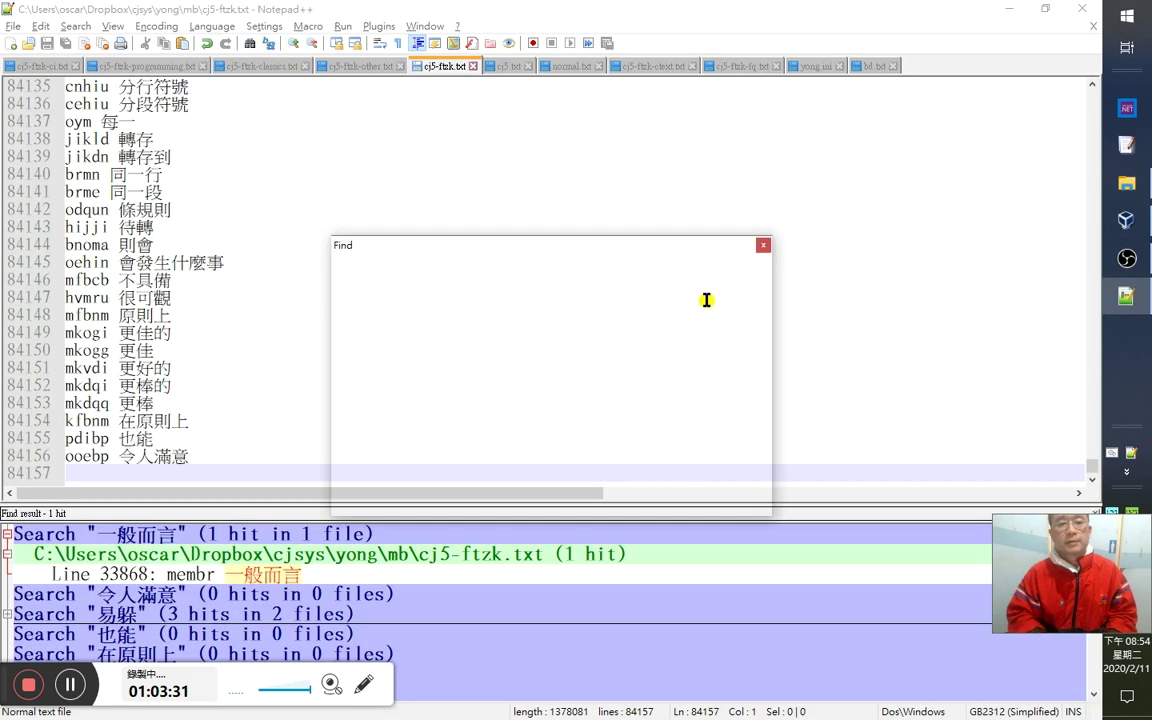
pyautogui.write('來看看')
pyautogui.hotkey('alt', 'o')
pyautogui.press('Escape')
# Add the entry 'dohuu 來看看' at the end of the table, save it, and return to EmEditor.
pyautogui.write('來看看')
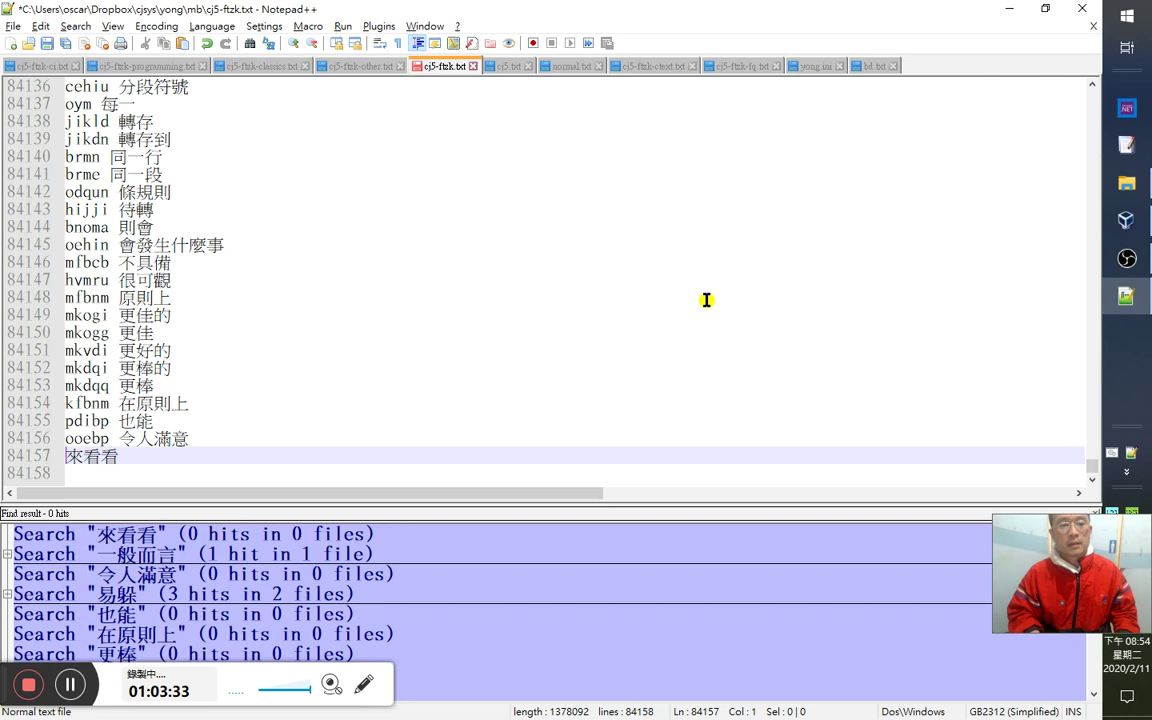
pyautogui.write('dohuu')
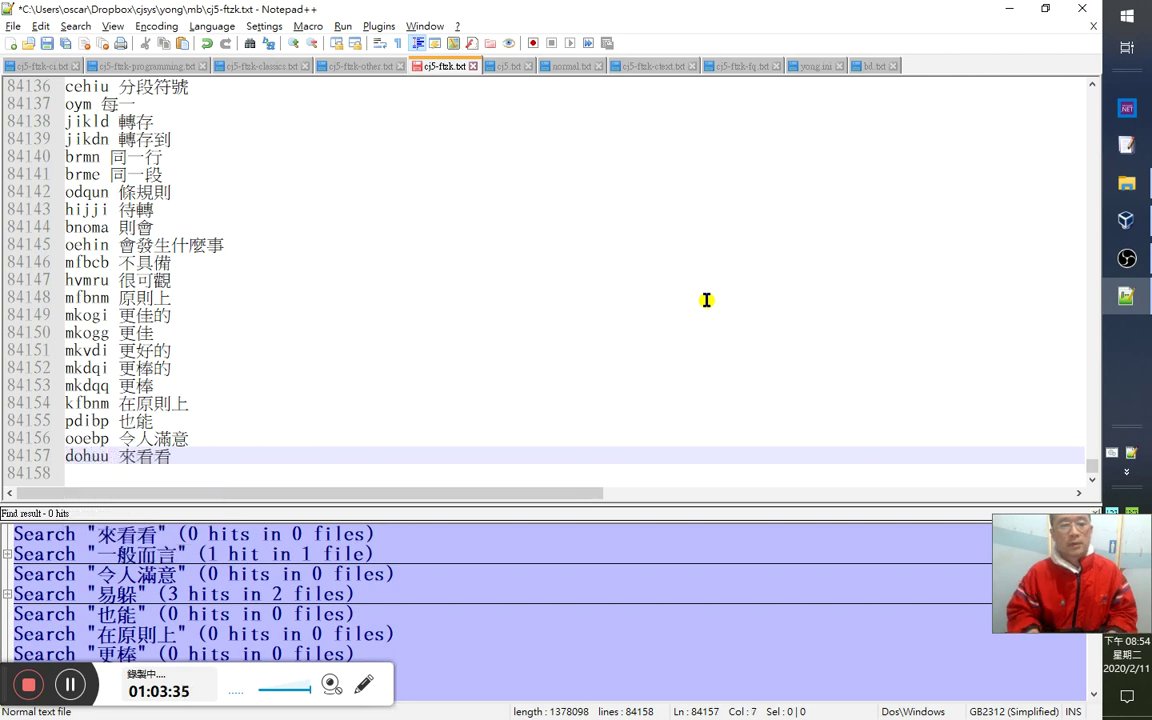
pyautogui.press('Down')
pyautogui.hotkey('ctrl', 's')
pyautogui.click(1010, 8)
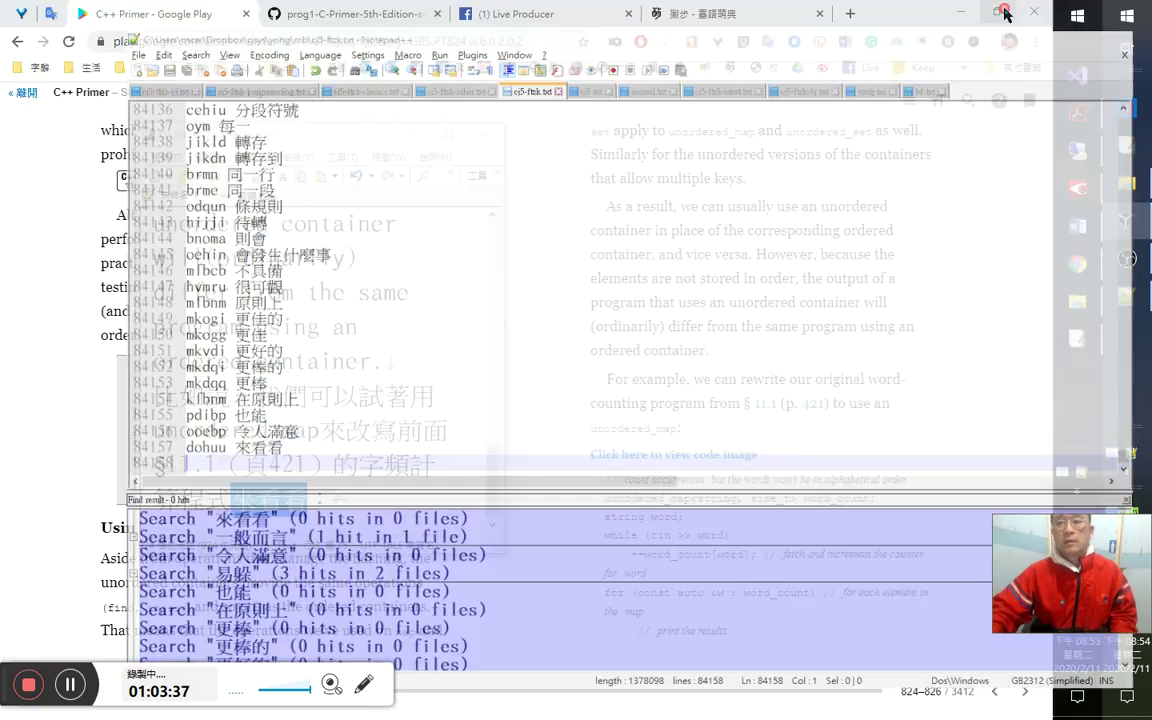
pyautogui.click(350, 498)
# Add a blank line after the translation, then start a // comment in 翻譯.cpp.
pyautogui.press('Return')
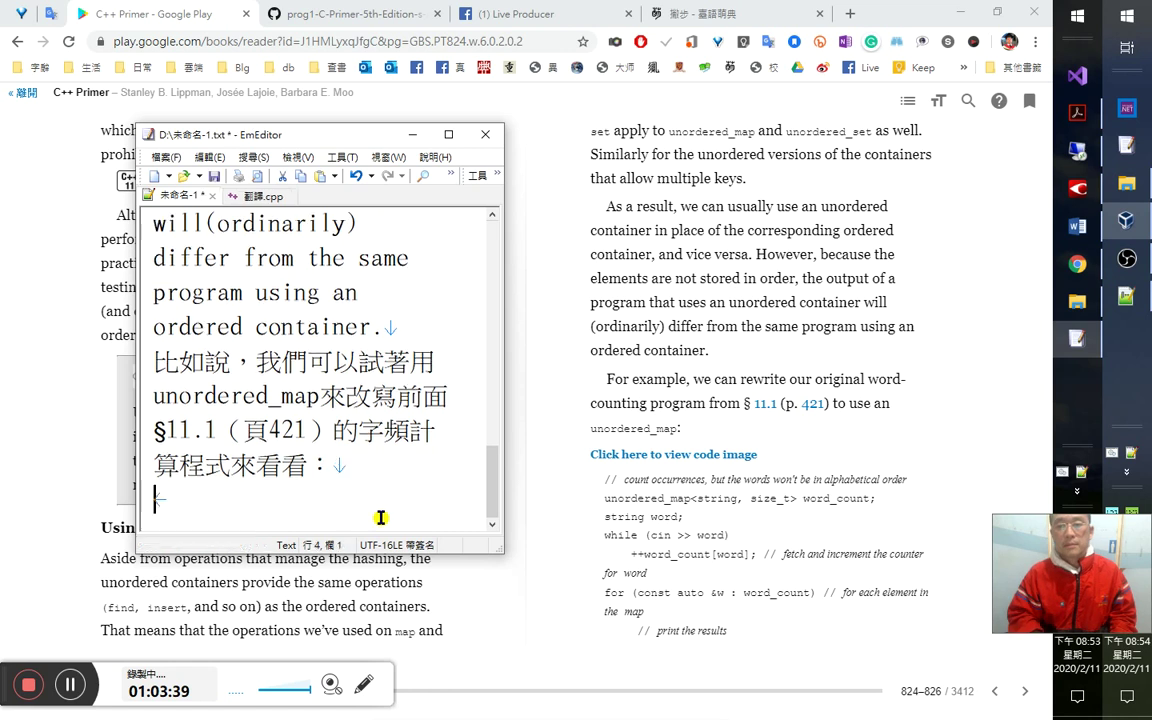
pyautogui.write('//')
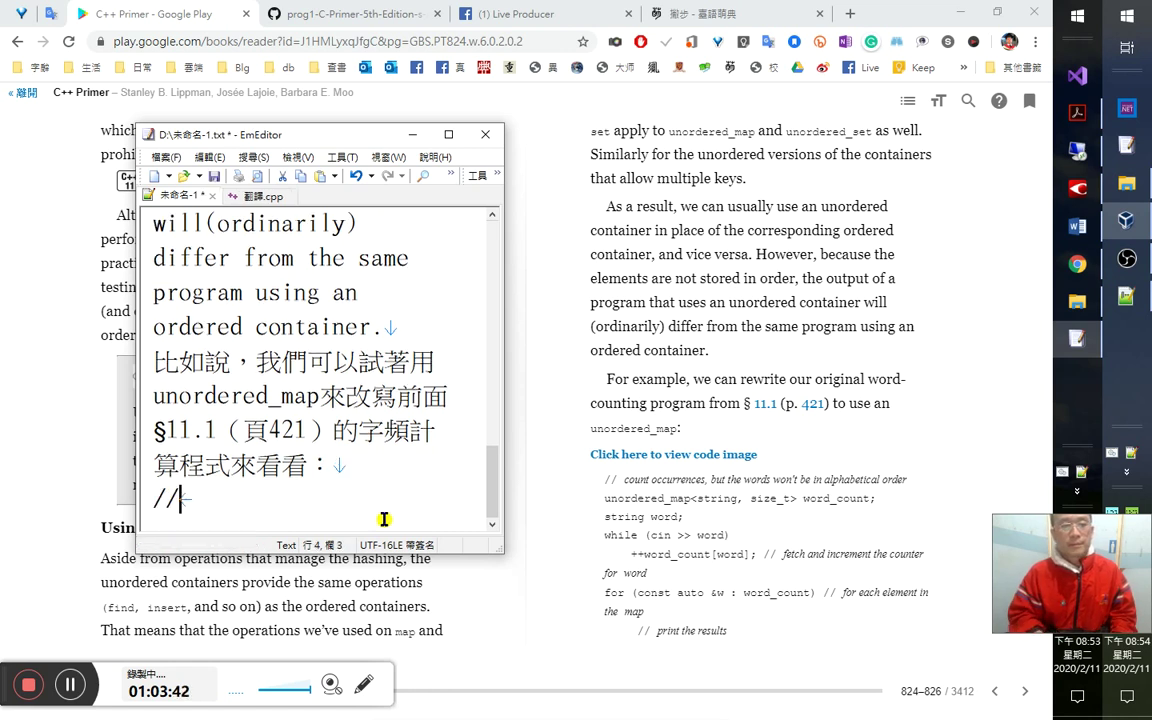
pyautogui.hotkey('shift', 'Home')
pyautogui.press('BackSpace')
pyautogui.hotkey('ctrl', 'Tab')
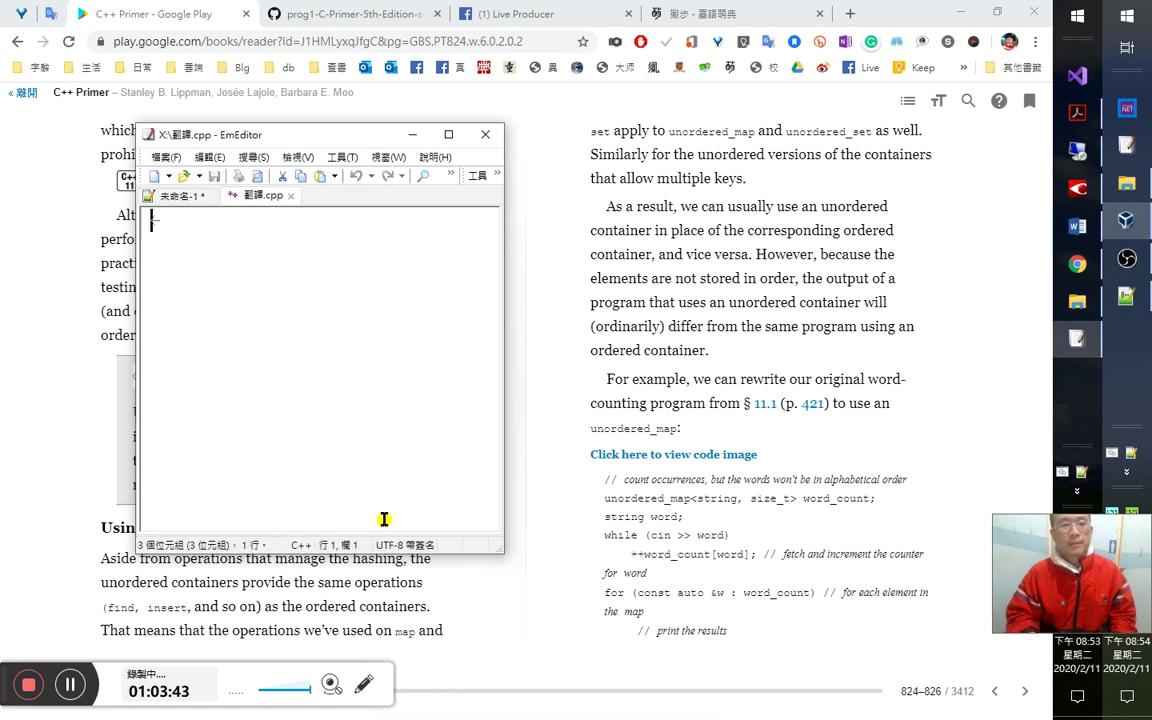
pyautogui.write('//')
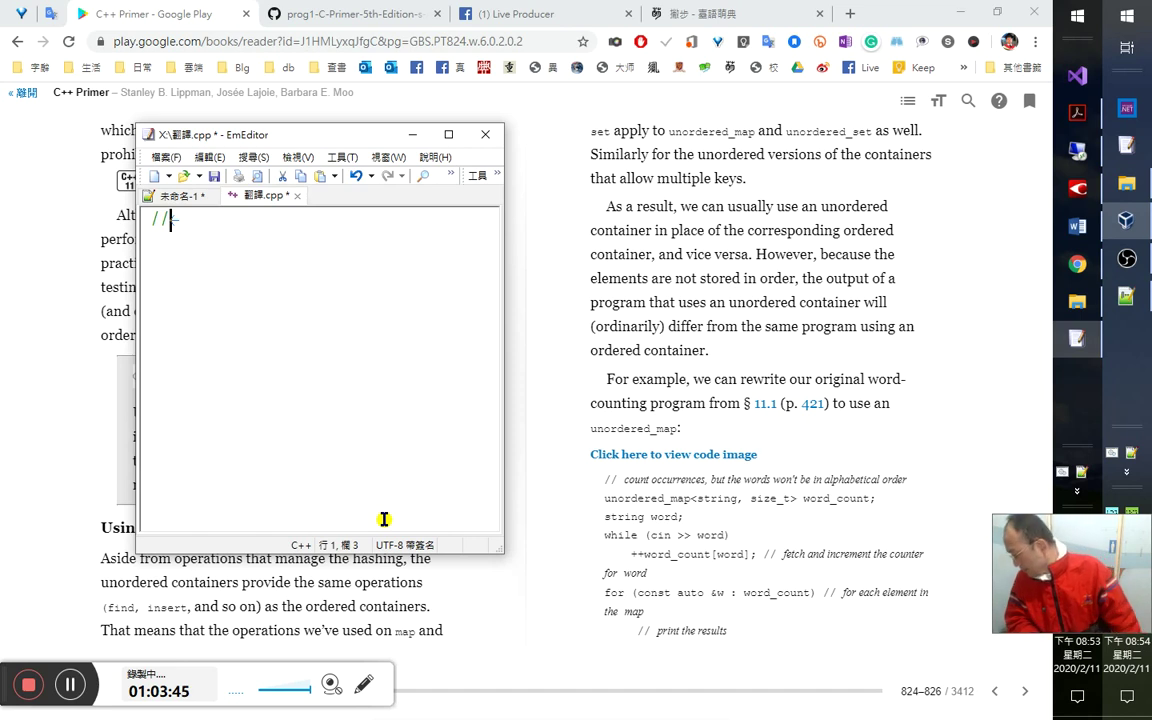
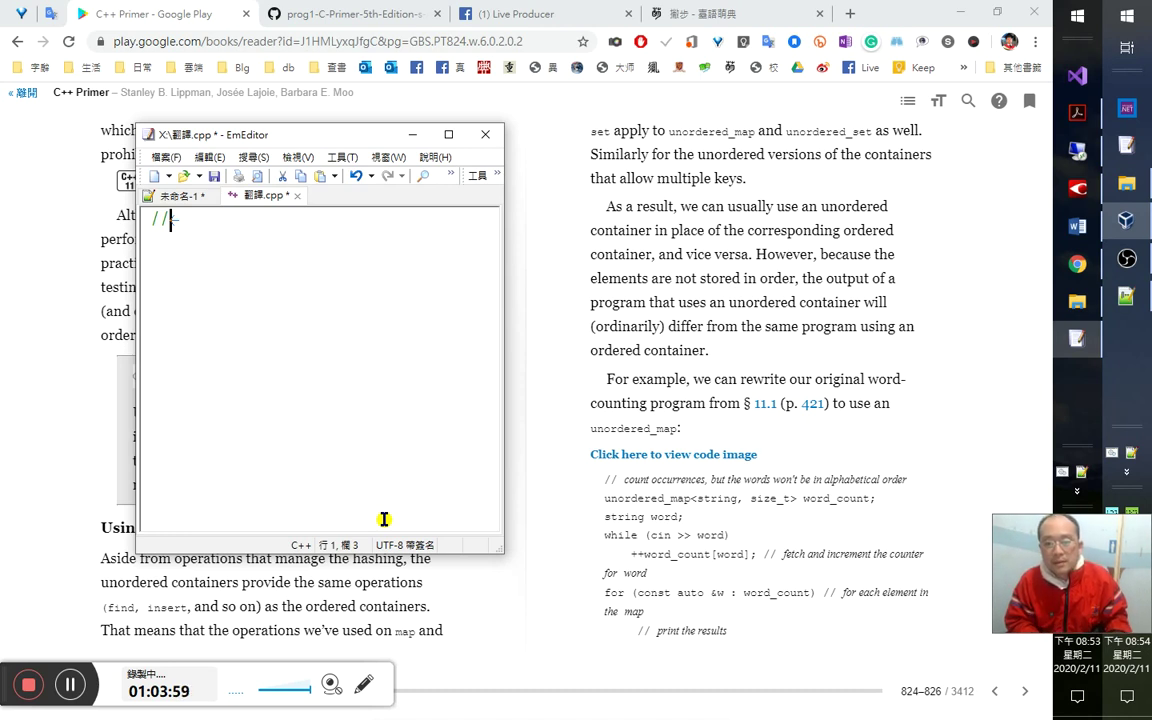
# Move the revised hashing paragraph from EmEditor into Word as a new paragraph below 使用無序容器.
pyautogui.hotkey('ctrl', 'Tab')
pyautogui.hotkey('ctrl', 'a')
pyautogui.hotkey('ctrl', 'x')
pyautogui.hotkey('alt', 'Tab')
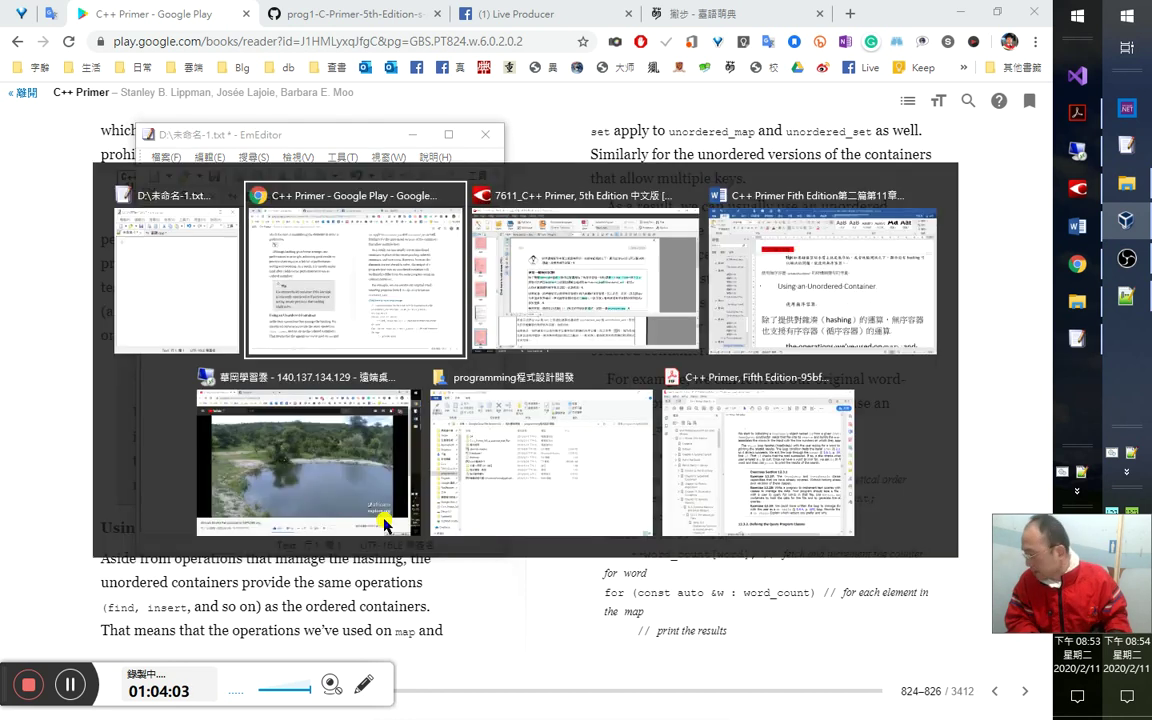
pyautogui.hotkey('alt', 'Tab')
pyautogui.hotkey('alt', 'Tab')
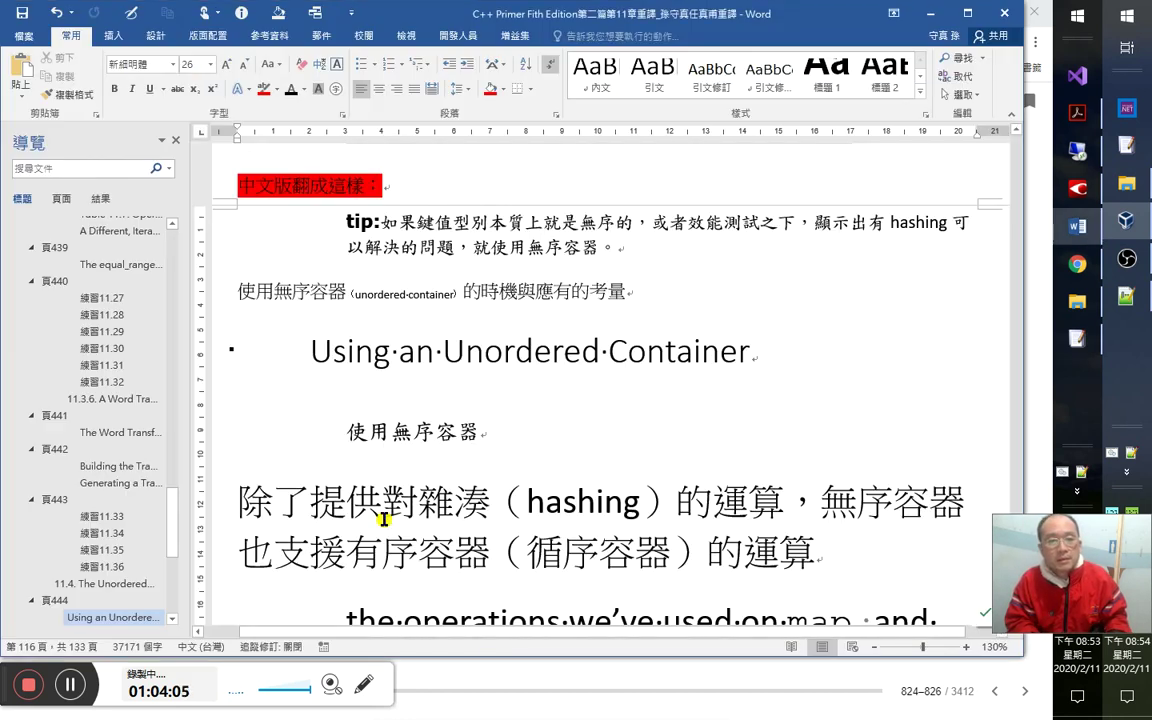
pyautogui.click(482, 435)
pyautogui.press('Return')
pyautogui.hotkey('ctrl', 'v')
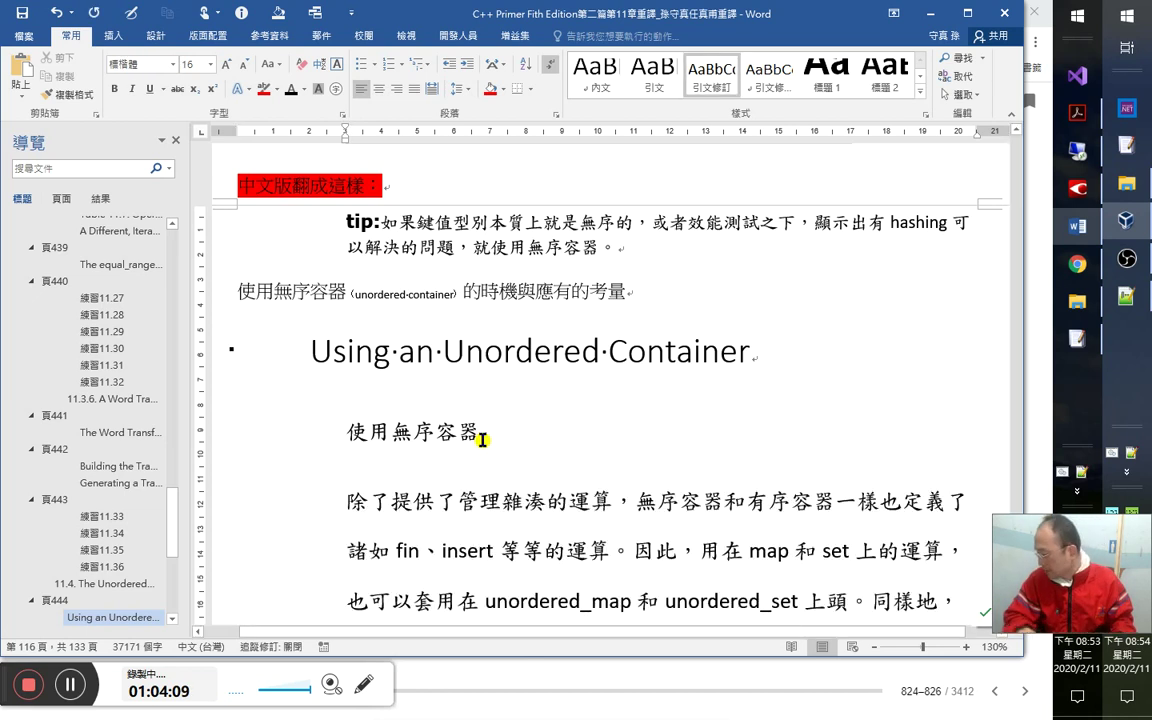
# Bring up FineReader's recognised copy of page 466.
pyautogui.click(481, 500)
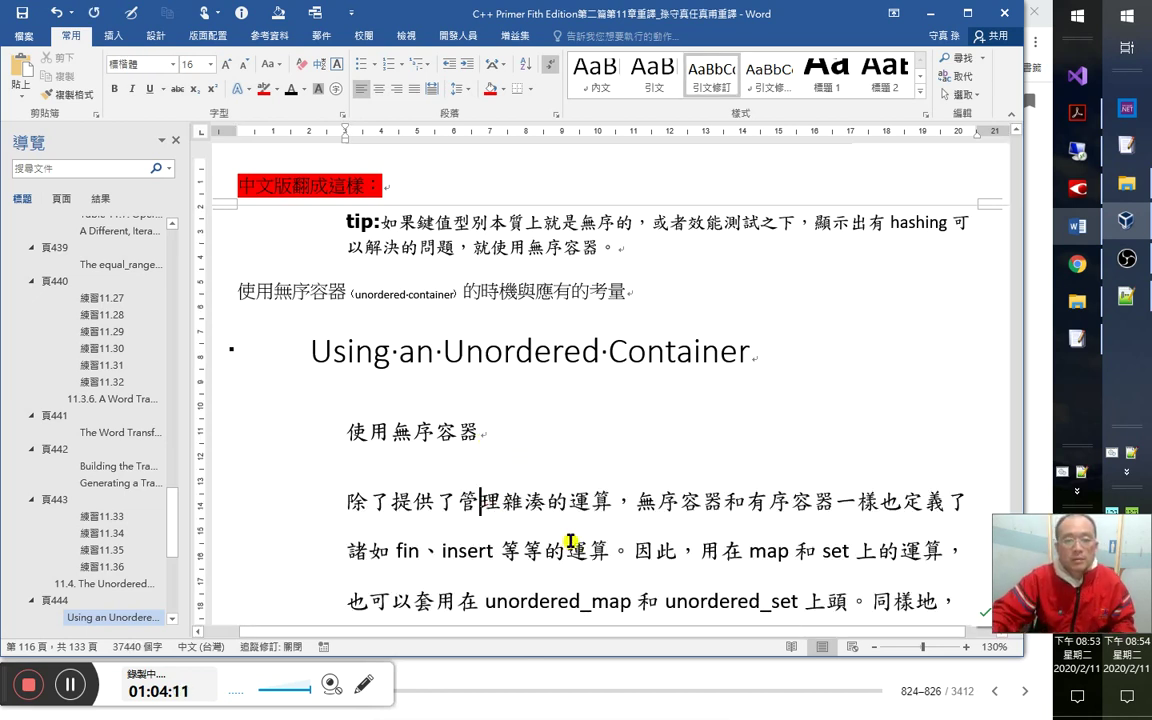
pyautogui.scroll(-2, 571, 540)
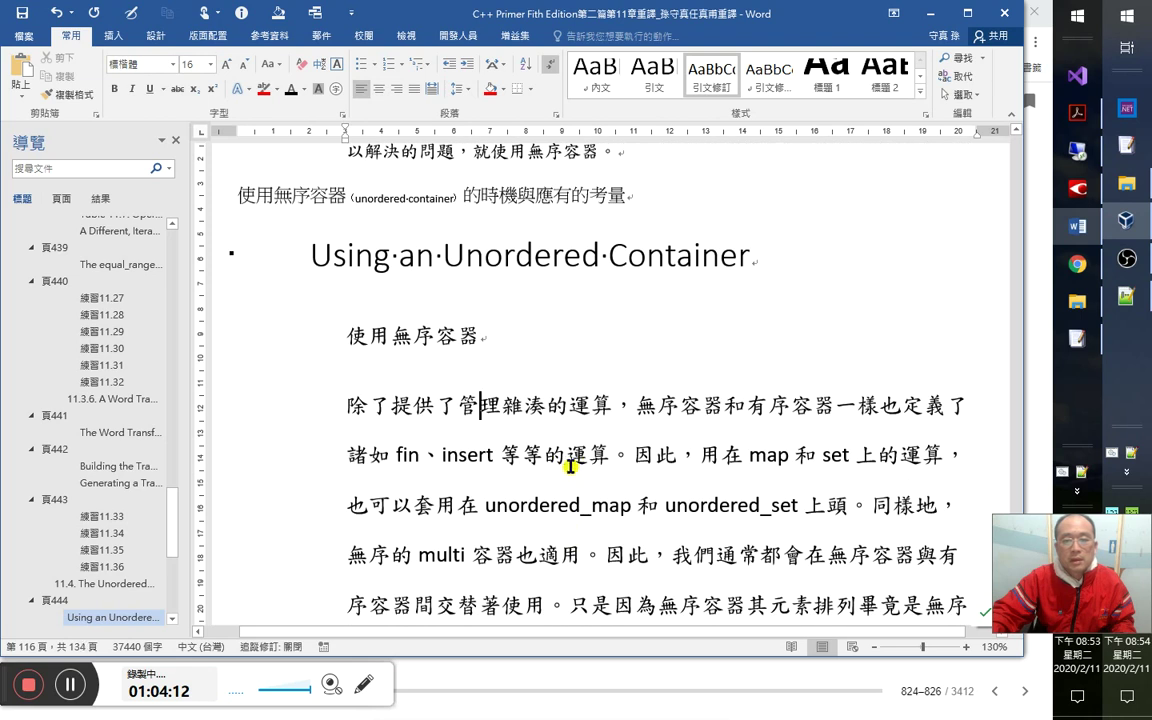
pyautogui.click(1077, 188)
pyautogui.scroll(-2, 498, 385)
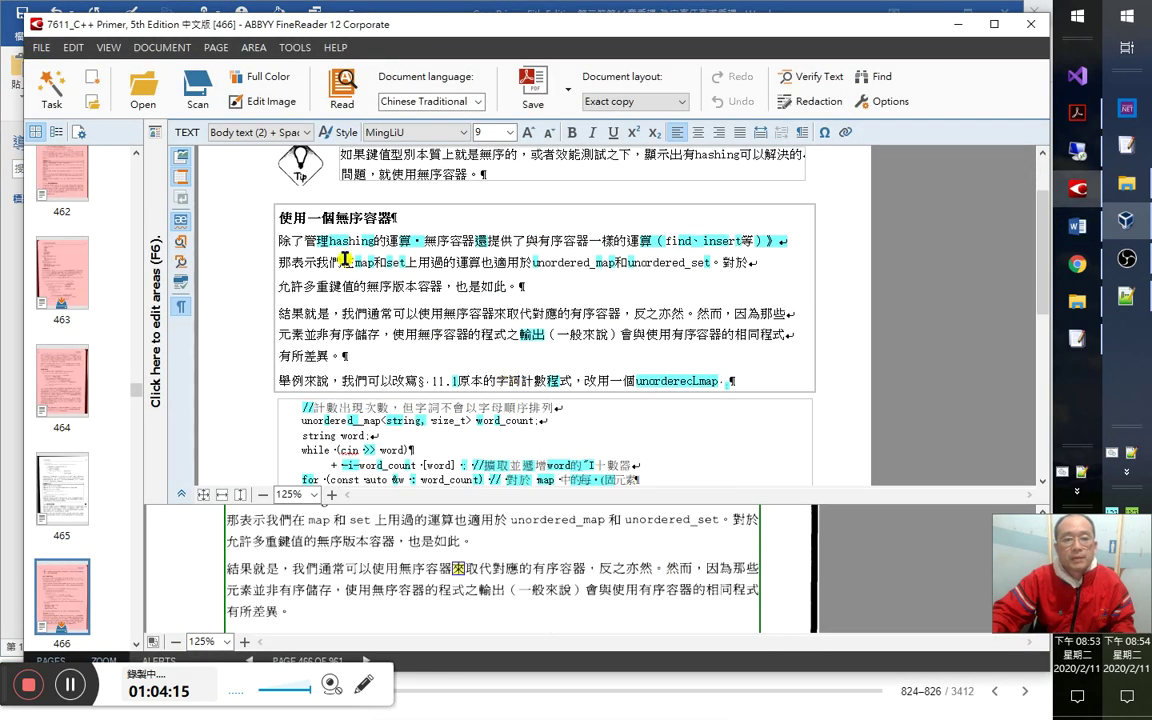
# Paste the corrected phrase over the first misrecognised span and select the word hashing.
pyautogui.moveTo(305, 241); pyautogui.dragTo(522, 240)
pyautogui.hotkey('ctrl', 'v')
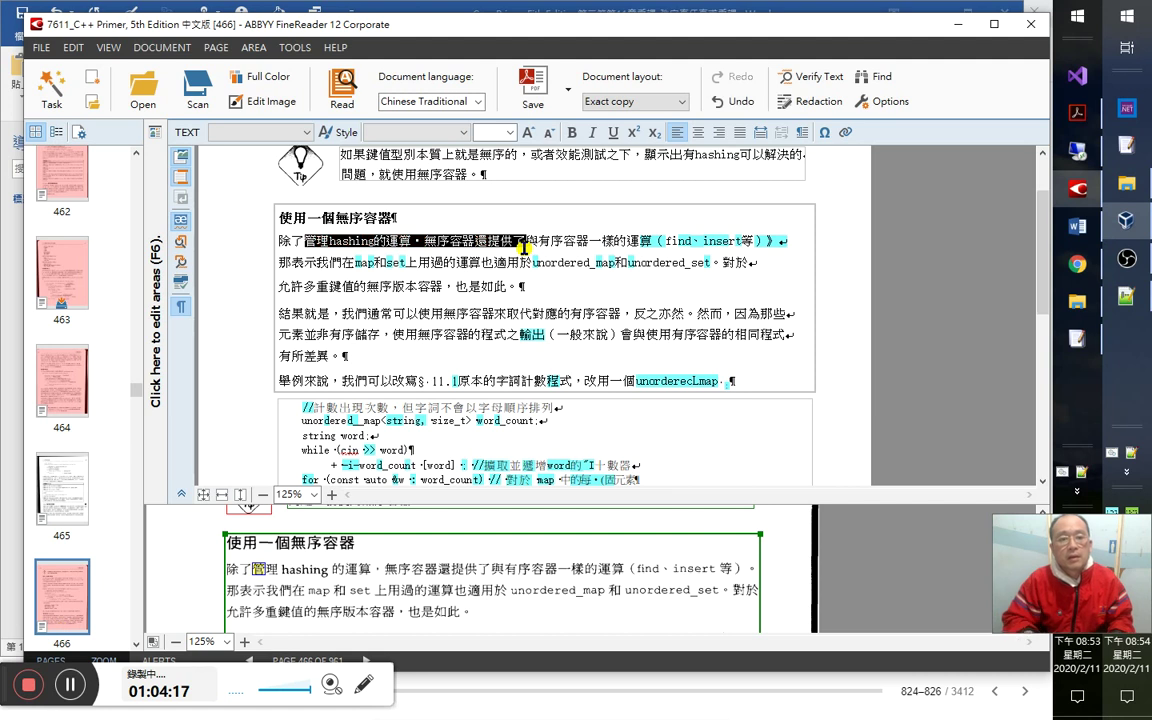
pyautogui.click(522, 247)
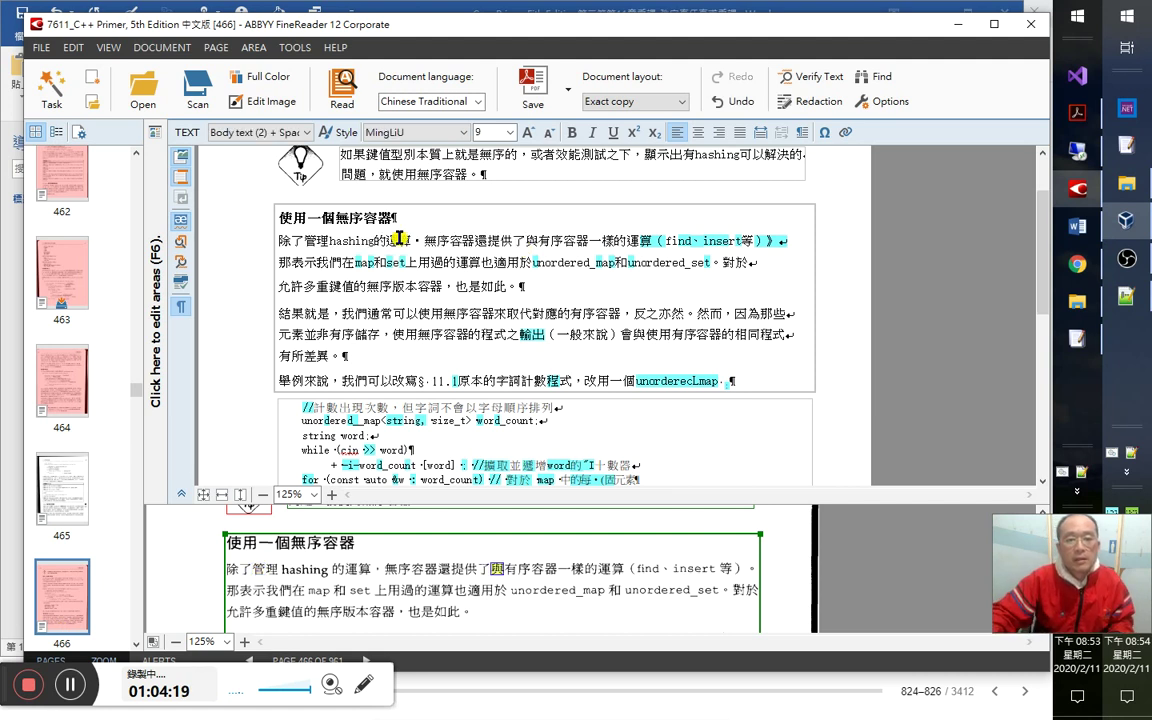
pyautogui.press('Left')
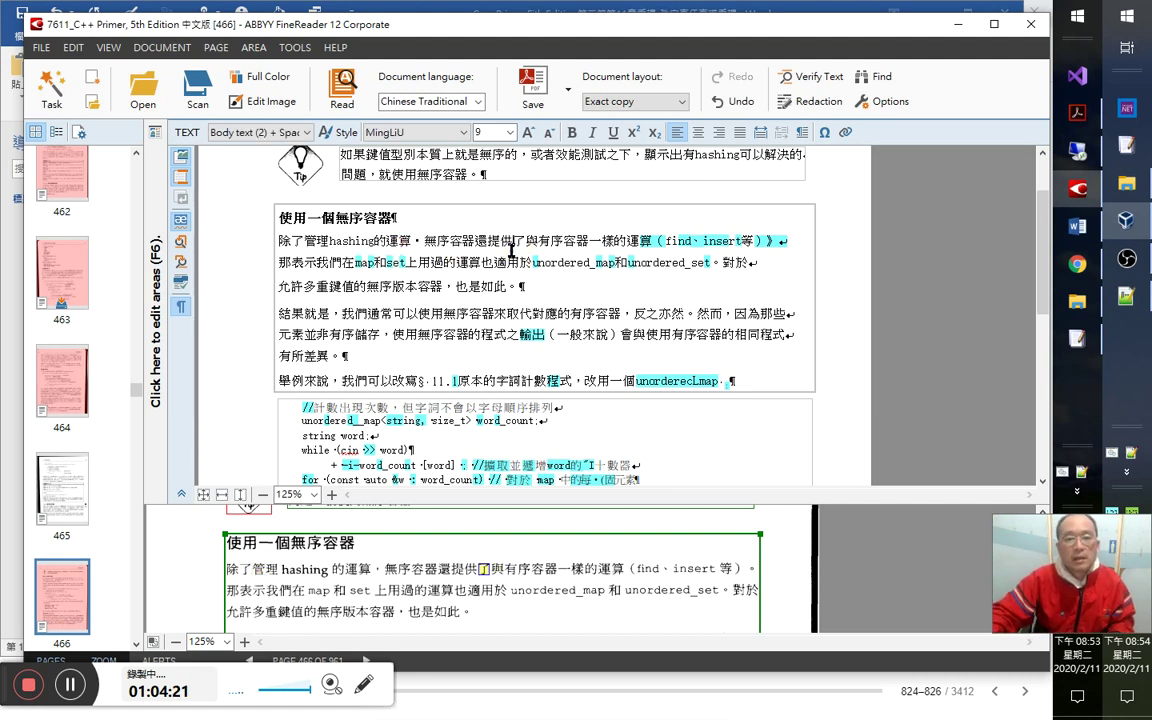
pyautogui.press('Left')
pyautogui.press('Left')
pyautogui.press('Left')
pyautogui.press('Left')
pyautogui.press('Left')
pyautogui.press('Left')
pyautogui.press('Left')
pyautogui.press('Left')
pyautogui.press('Left')
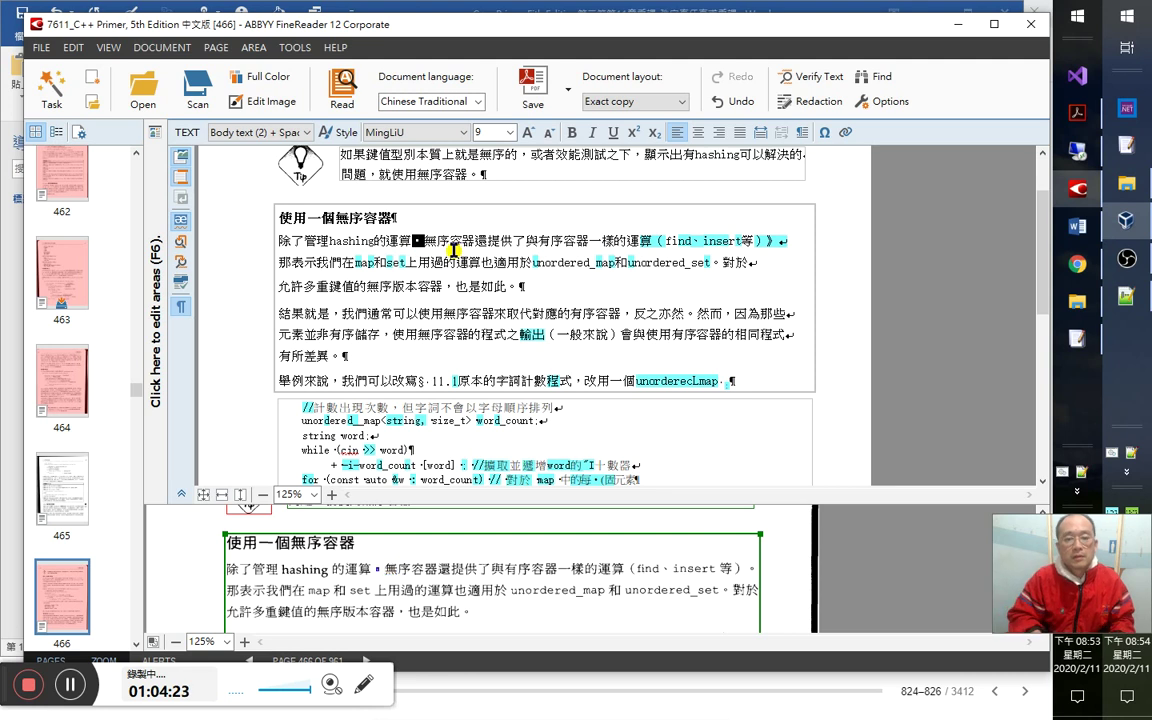
pyautogui.press('Left')
pyautogui.press('Left')
pyautogui.hotkey('shift', 'Left')
pyautogui.hotkey('shift', 'Left')
pyautogui.hotkey('shift', 'Left')
pyautogui.hotkey('shift', 'Left')
pyautogui.hotkey('shift', 'Left')
pyautogui.hotkey('shift', 'Left')
pyautogui.hotkey('shift', 'Left')
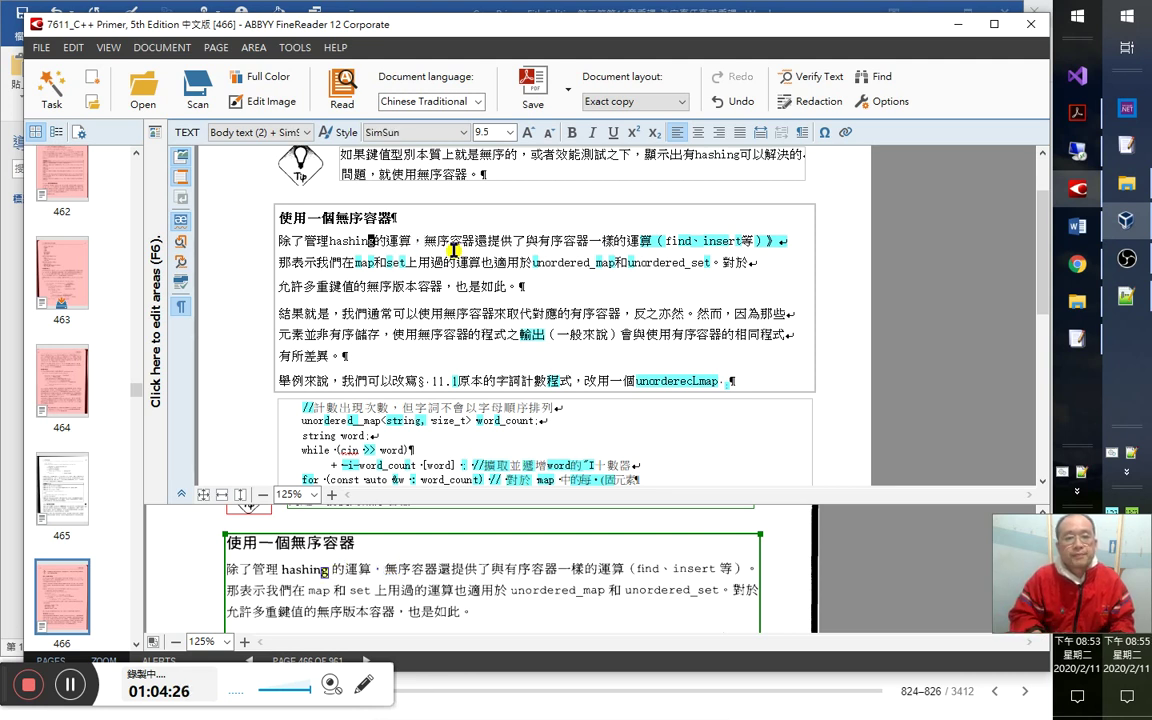
# Look up hashing in Google Translate in place of prohibitive.
pyautogui.hotkey('alt', 'Tab')
pyautogui.hotkey('alt', 'Tab')
pyautogui.hotkey('alt', 'Tab')
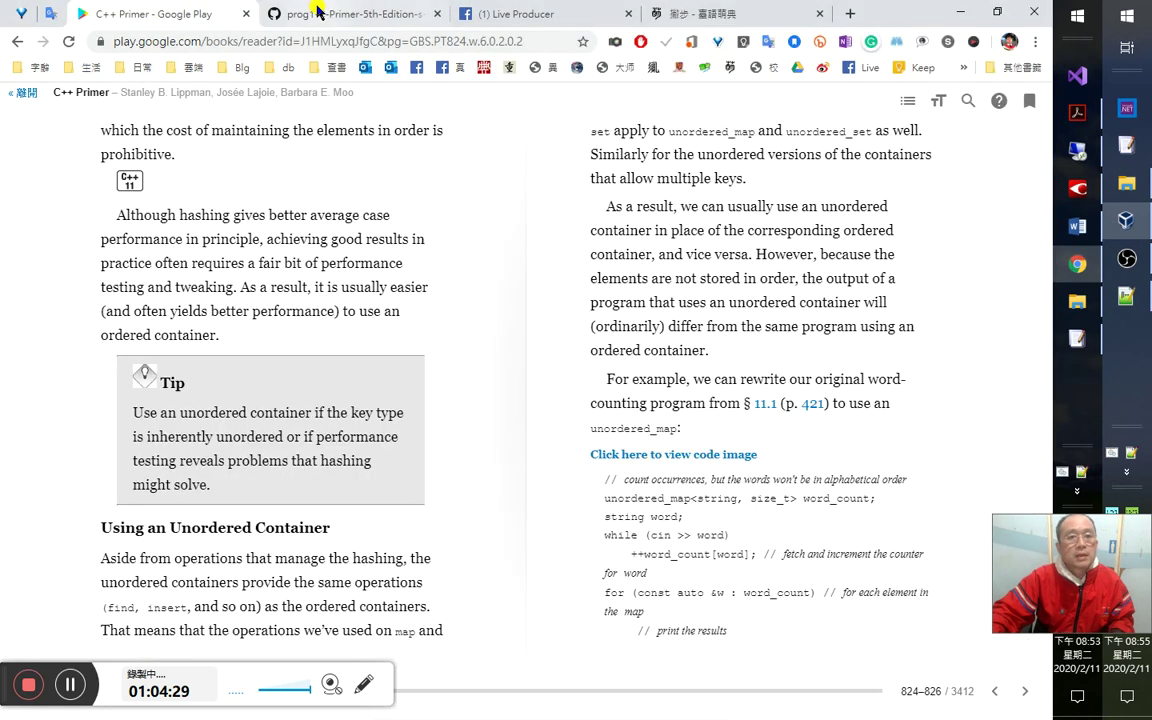
pyautogui.click(46, 13)
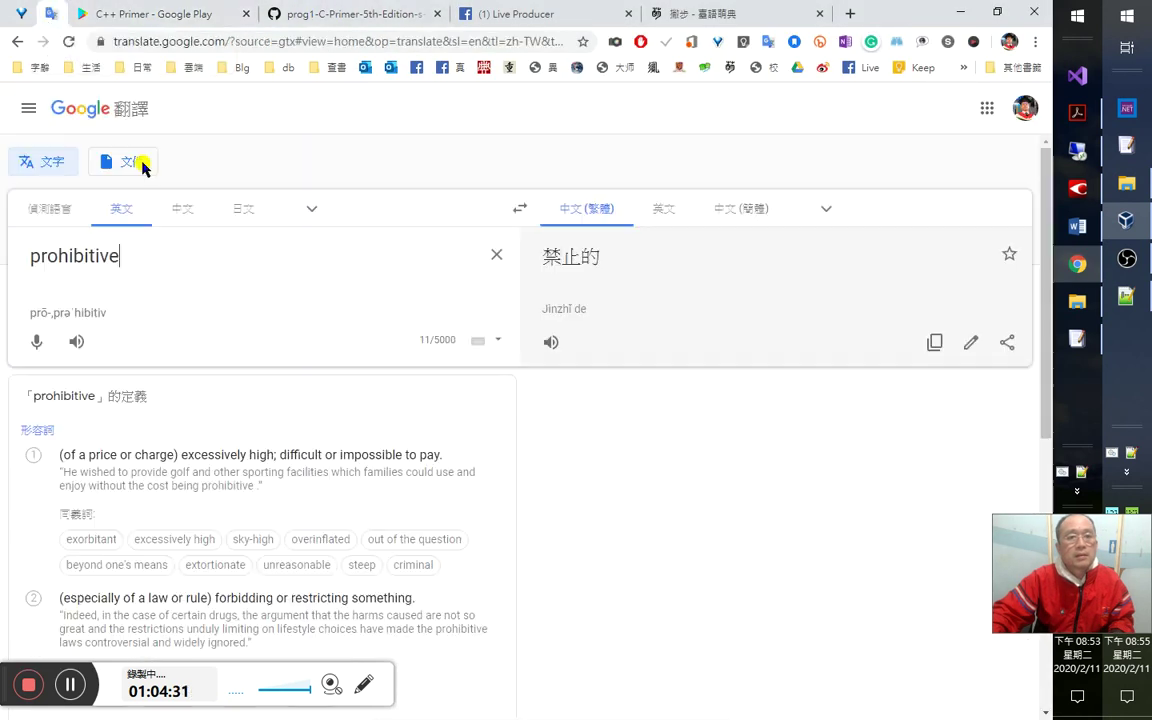
pyautogui.doubleClick(193, 251)
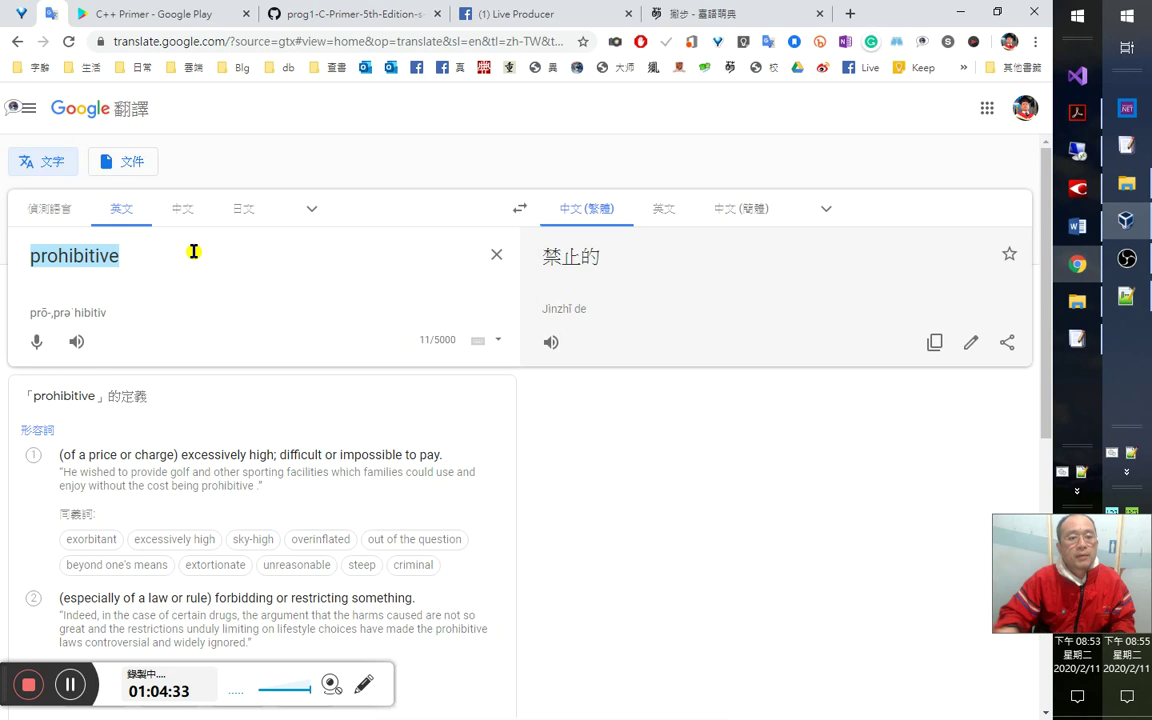
pyautogui.click(78, 342)
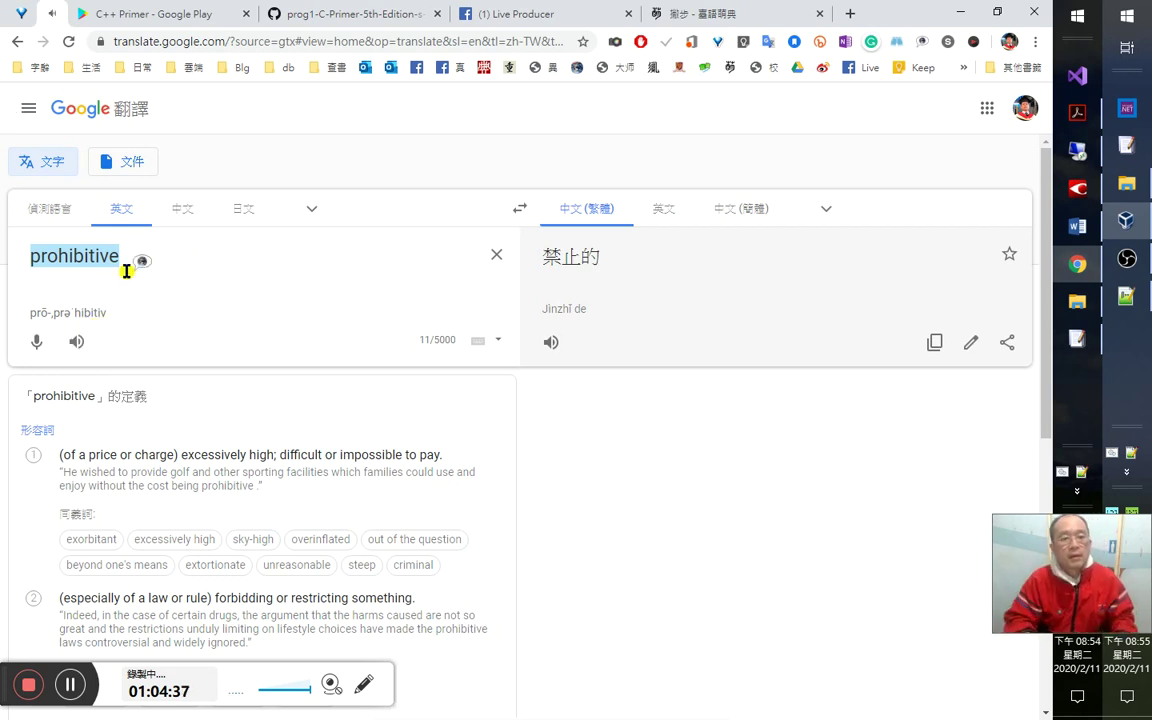
pyautogui.write('hashing')
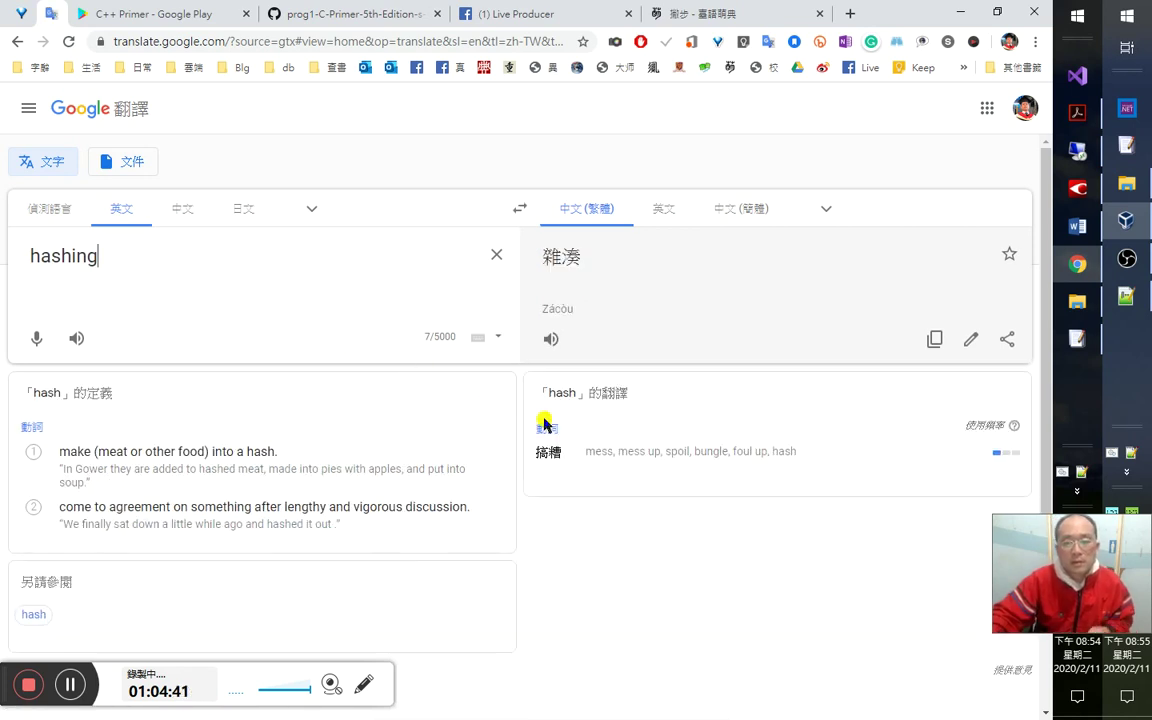
pyautogui.hotkey('alt', 'Tab')
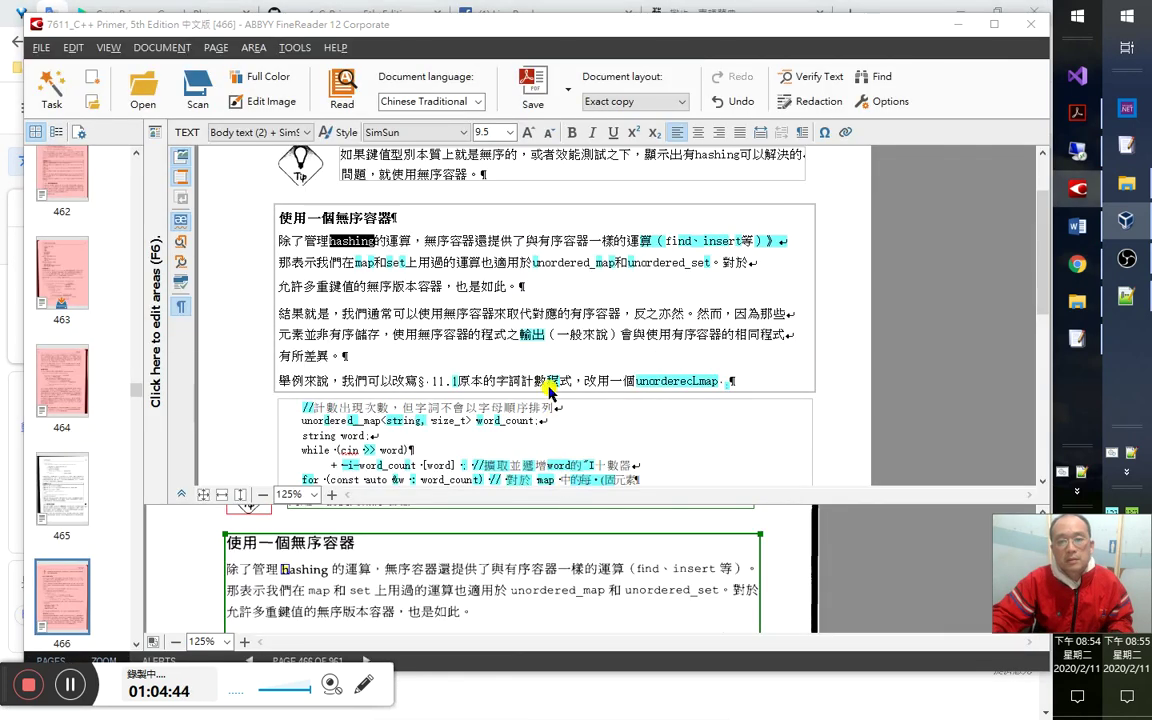
pyautogui.hotkey('alt', 'Tab')
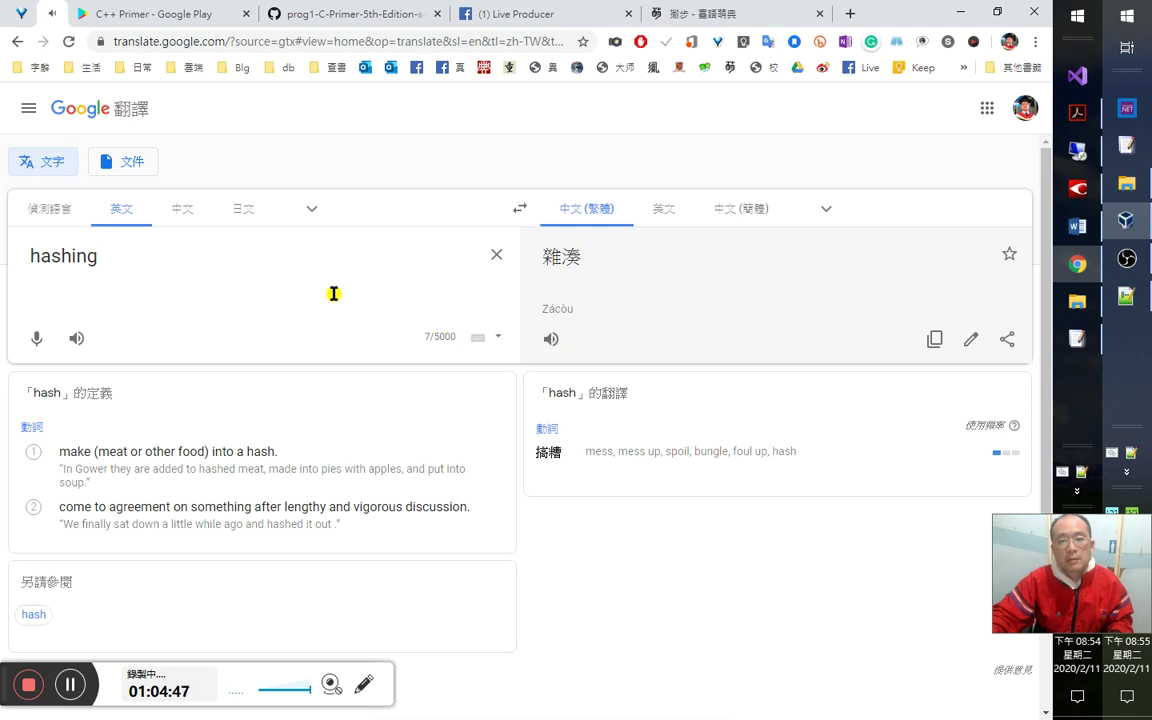
pyautogui.hotkey('alt', 'Tab')
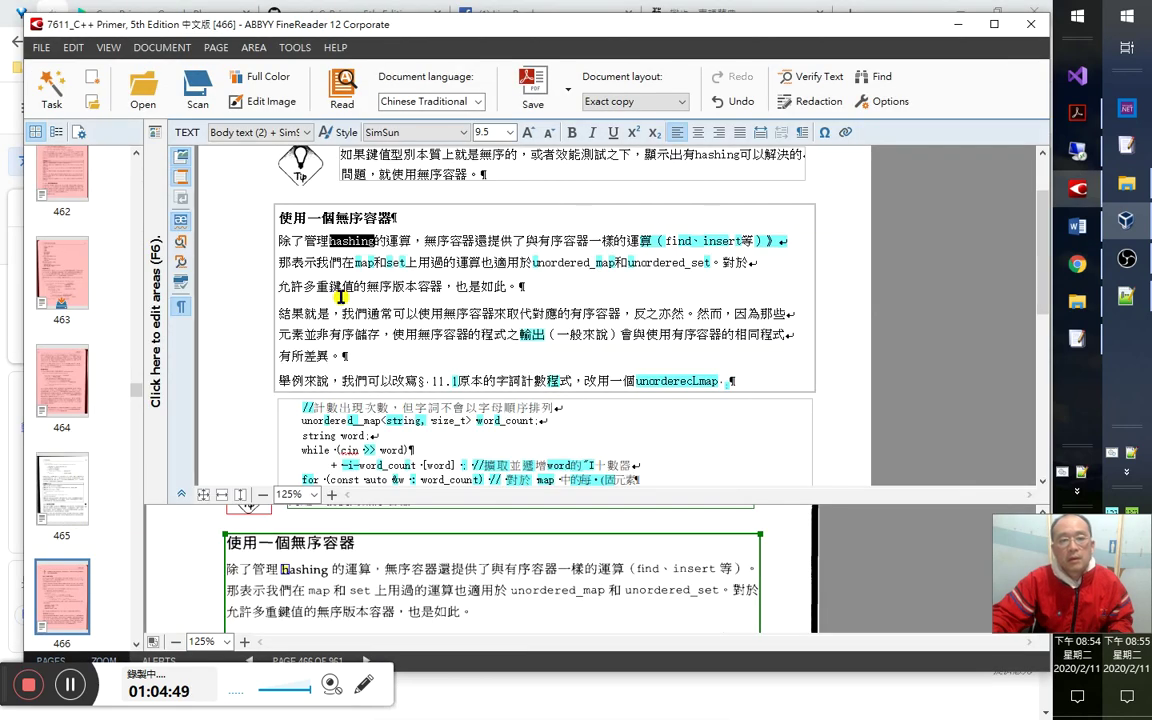
# Replace the text from 與 to the line end with the correction plus 。, and check line two.
pyautogui.click(530, 241)
pyautogui.hotkey('shift', 'End')
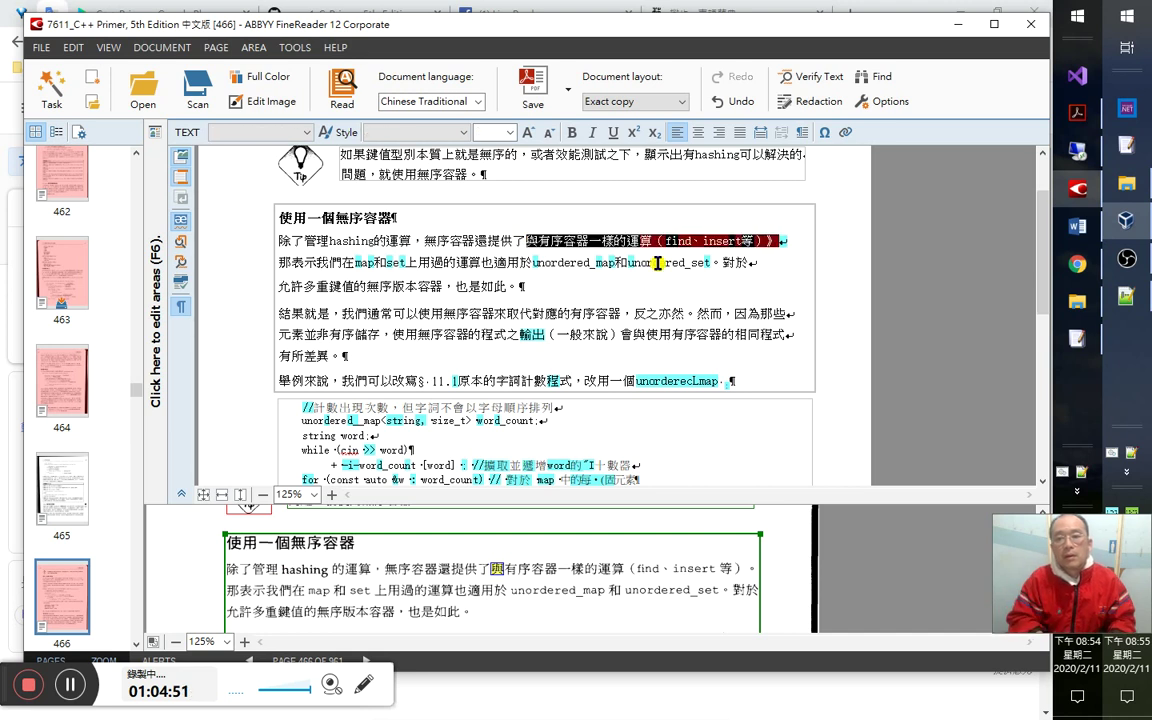
pyautogui.write('與有序容器一樣的運算（find、insert等）》')
pyautogui.write('。')
pyautogui.press('Right')
pyautogui.press('Right')
pyautogui.press('Right')
pyautogui.press('Right')
pyautogui.press('Right')
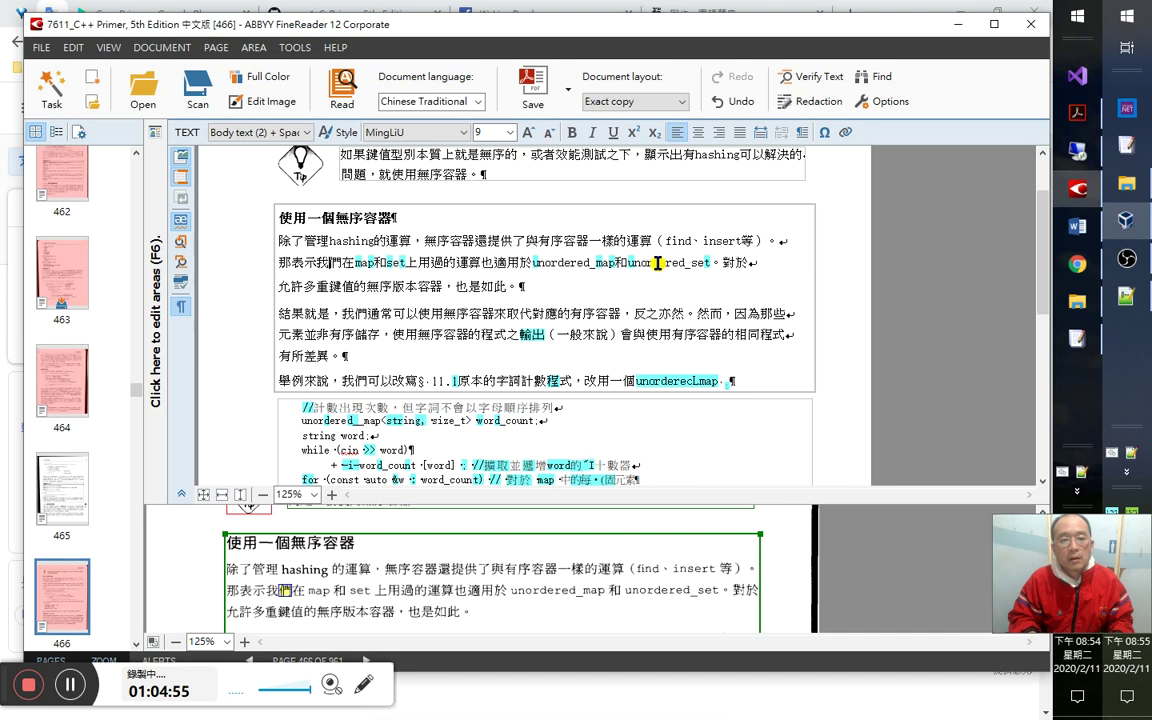
pyautogui.hotkey('shift', 'Right')
pyautogui.hotkey('shift', 'Right')
pyautogui.hotkey('shift', 'Right')
pyautogui.hotkey('shift', 'Right')
pyautogui.hotkey('shift', 'Right')
pyautogui.hotkey('shift', 'Right')
pyautogui.hotkey('shift', 'Right')
pyautogui.hotkey('shift', 'Right')
pyautogui.press('Right')
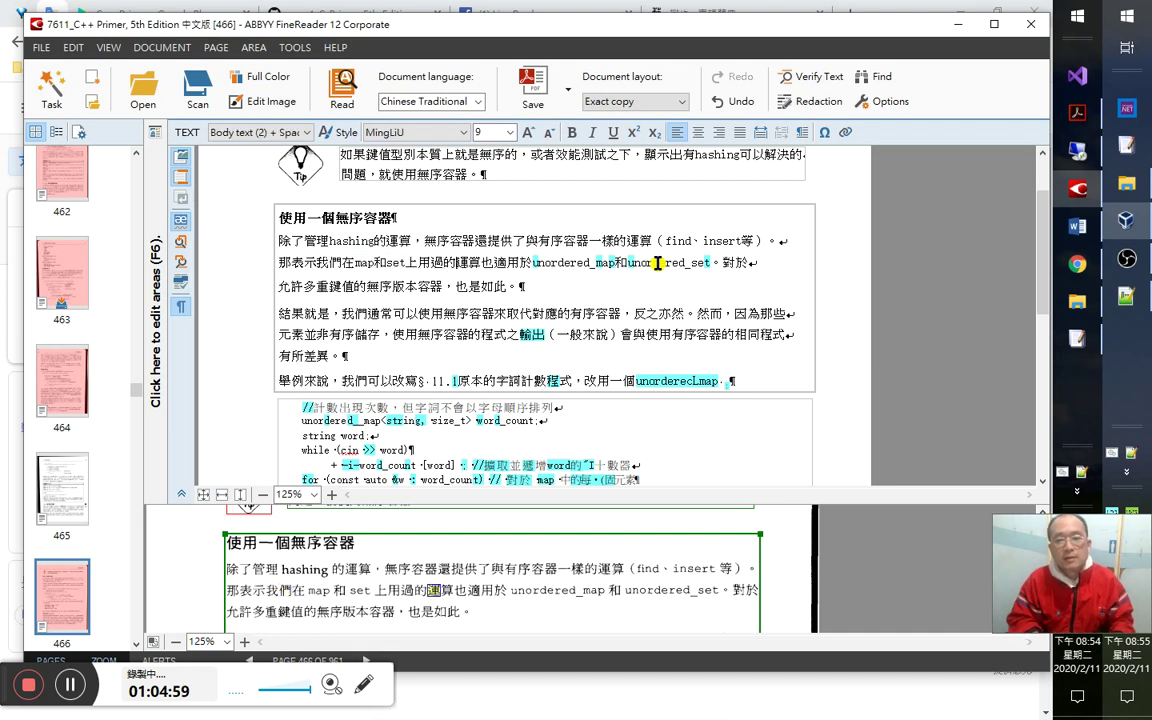
pyautogui.press('Home')
pyautogui.hotkey('shift', 'Right')
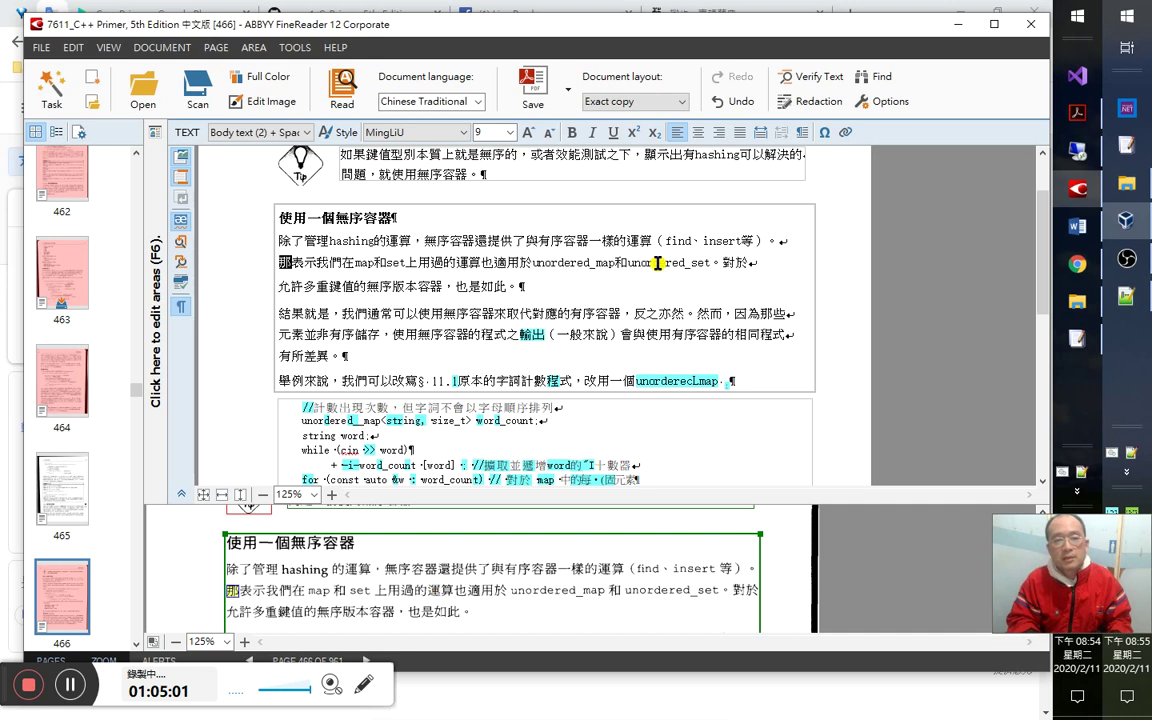
pyautogui.press('Right')
pyautogui.press('Right')
pyautogui.press('Right')
pyautogui.press('Right')
pyautogui.press('Right')
pyautogui.press('Right')
pyautogui.press('Right')
pyautogui.press('Right')
pyautogui.press('Right')
pyautogui.press('Right')
pyautogui.press('Right')
pyautogui.press('Right')
pyautogui.press('Right')
pyautogui.press('Right')
pyautogui.press('Right')
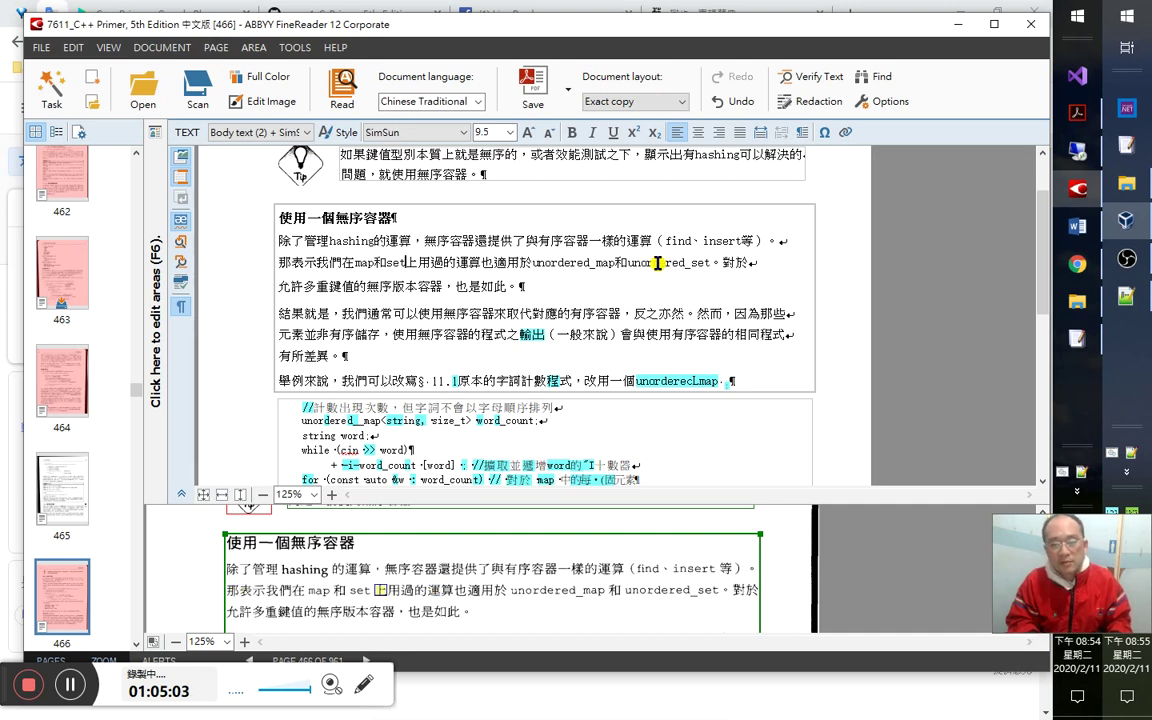
pyautogui.press('Right')
pyautogui.press('Right')
pyautogui.press('Right')
pyautogui.press('Right')
pyautogui.press('Right')
pyautogui.press('Right')
pyautogui.press('Right')
pyautogui.press('Right')
pyautogui.press('Right')
pyautogui.press('Right')
pyautogui.press('Right')
pyautogui.press('Right')
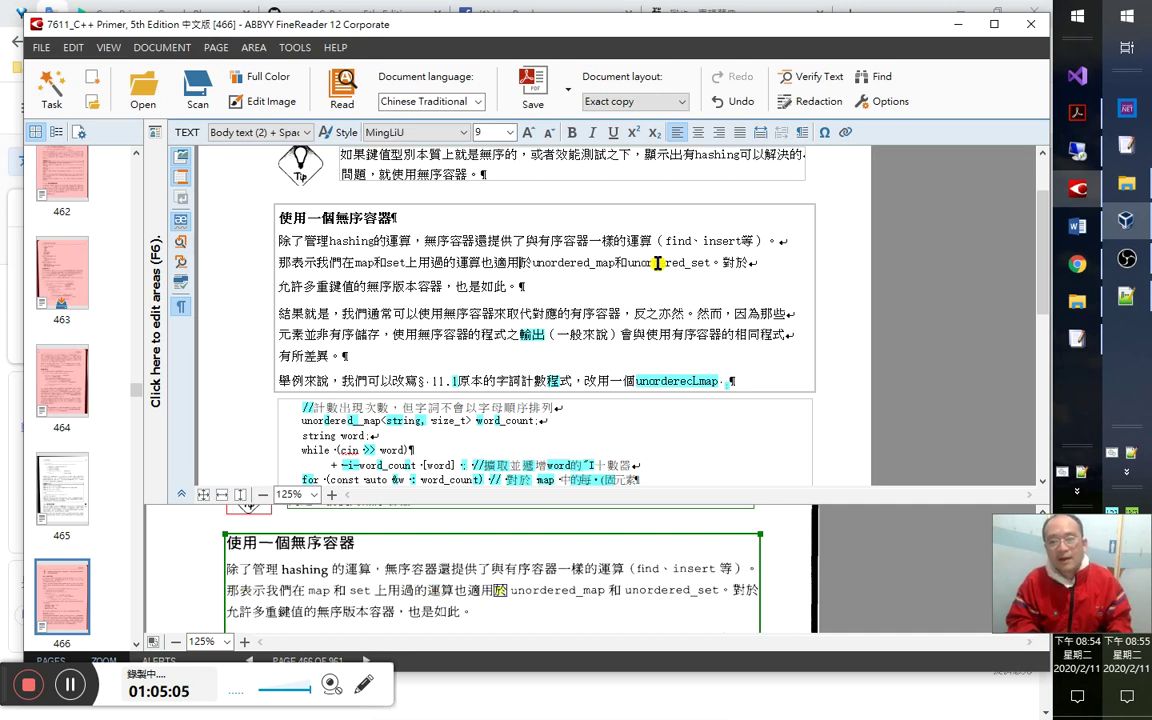
pyautogui.hotkey('alt', 'Tab')
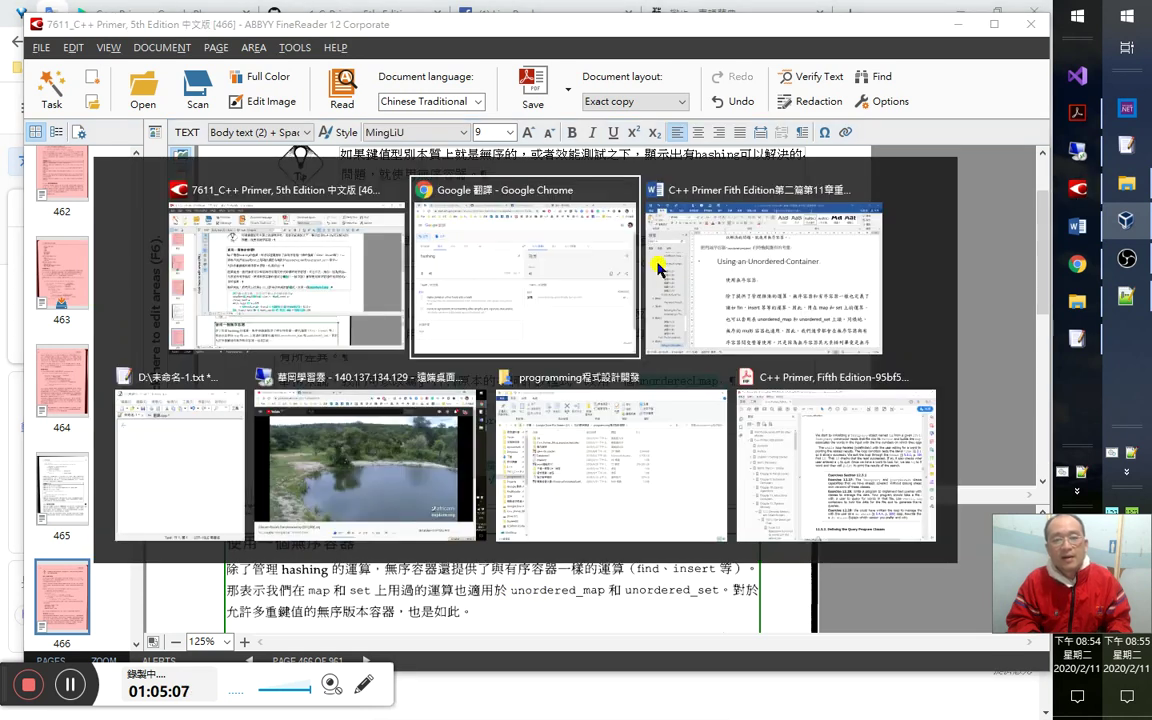
# Insert a smaller-font （hashing） annotation right after 雜湊.
pyautogui.click(658, 268)
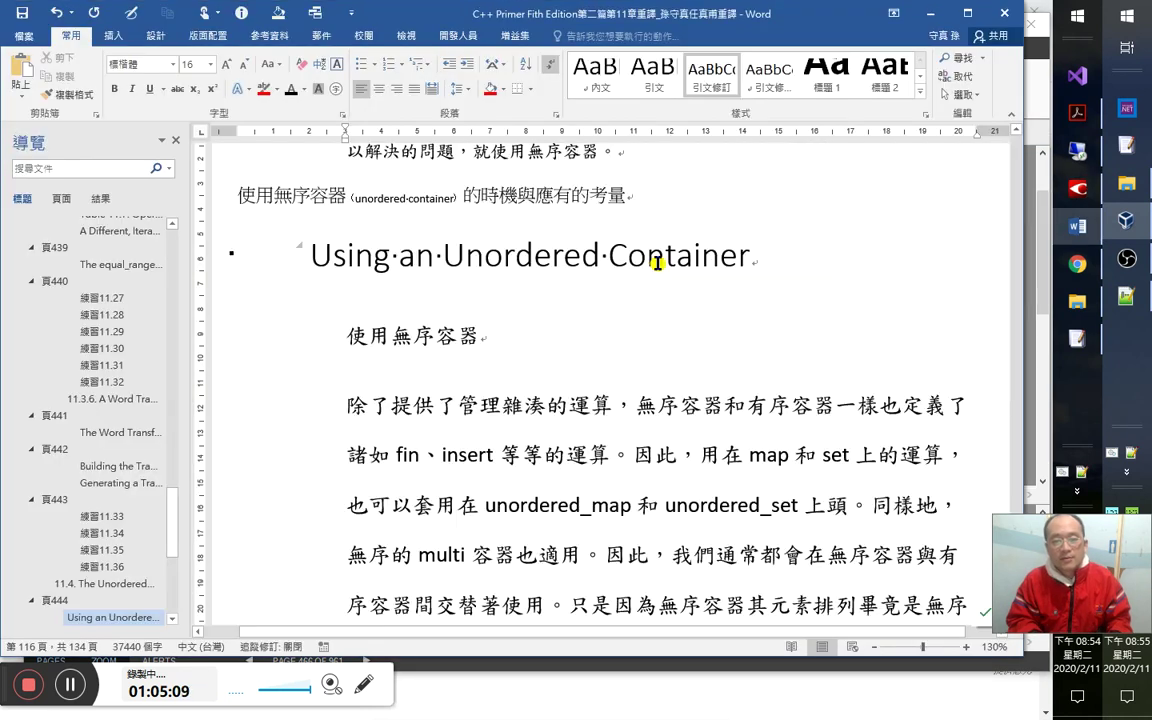
pyautogui.press('Right')
pyautogui.press('Right')
pyautogui.press('Right')
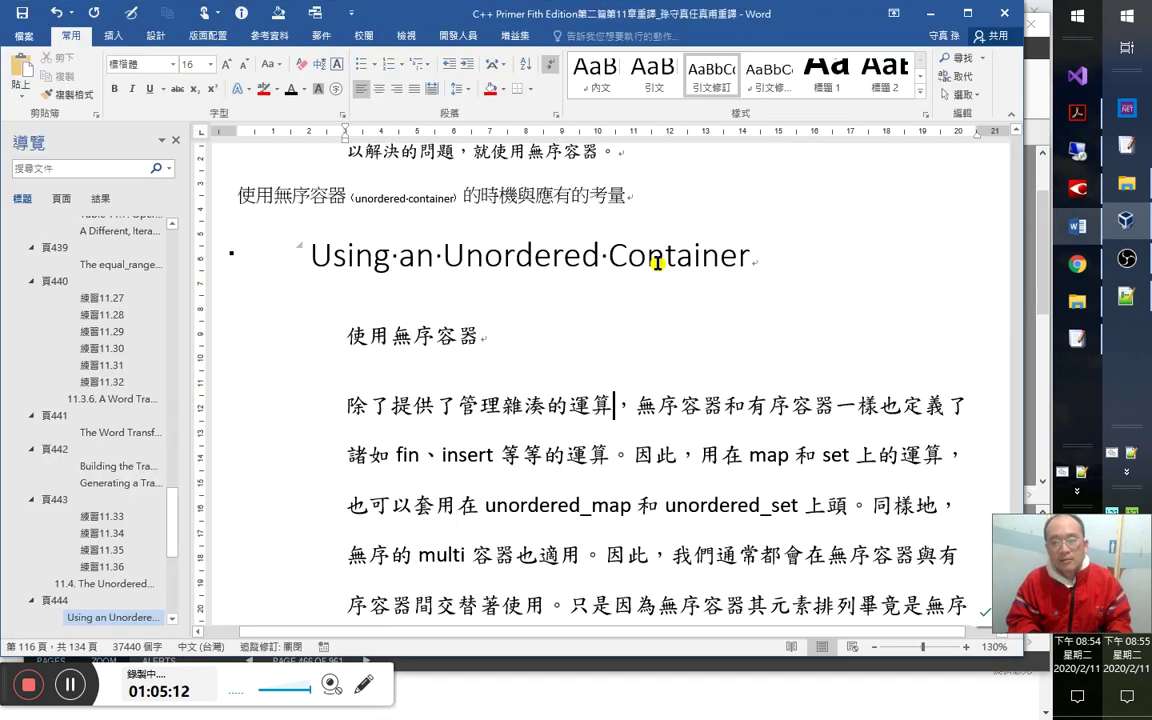
pyautogui.press('Left')
pyautogui.press('Left')
pyautogui.press('Left')
pyautogui.press('Left')
pyautogui.write('（hashing）')
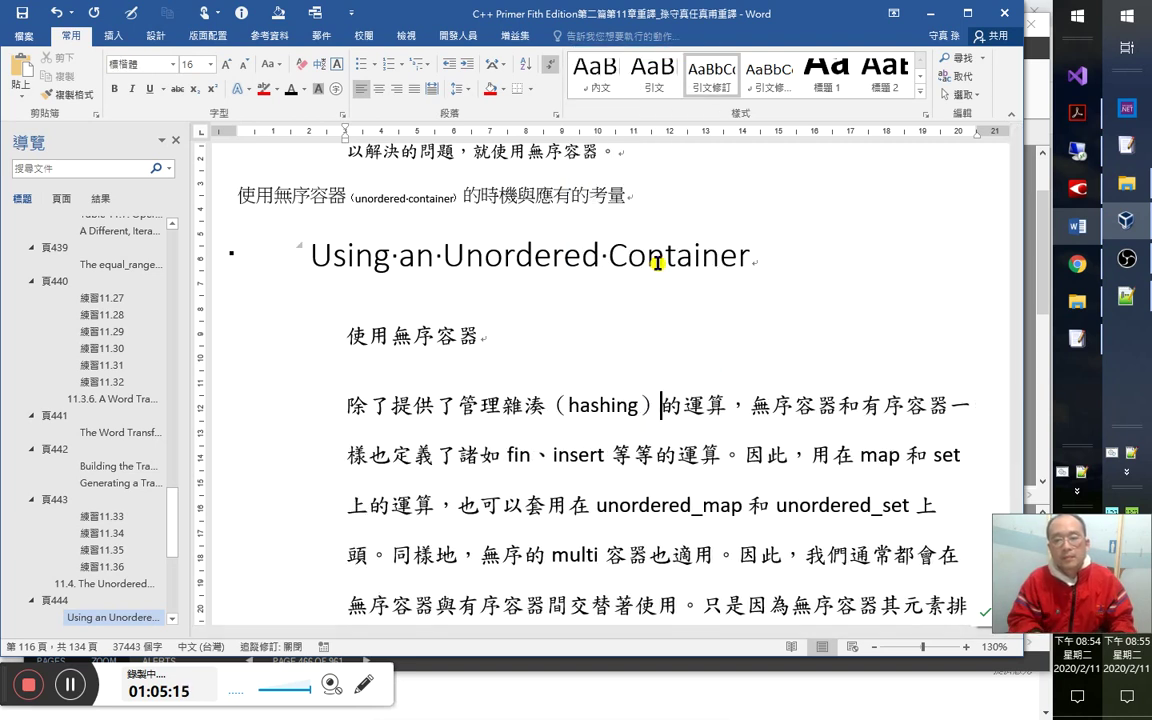
pyautogui.hotkey('shift', 'Left')
pyautogui.hotkey('shift', 'Left')
pyautogui.hotkey('shift', 'Left')
pyautogui.hotkey('shift', 'Left')
pyautogui.hotkey('shift', 'Left')
pyautogui.hotkey('shift', 'Left')
pyautogui.hotkey('shift', 'Left')
pyautogui.hotkey('shift', 'Left')
pyautogui.hotkey('shift', 'Left')
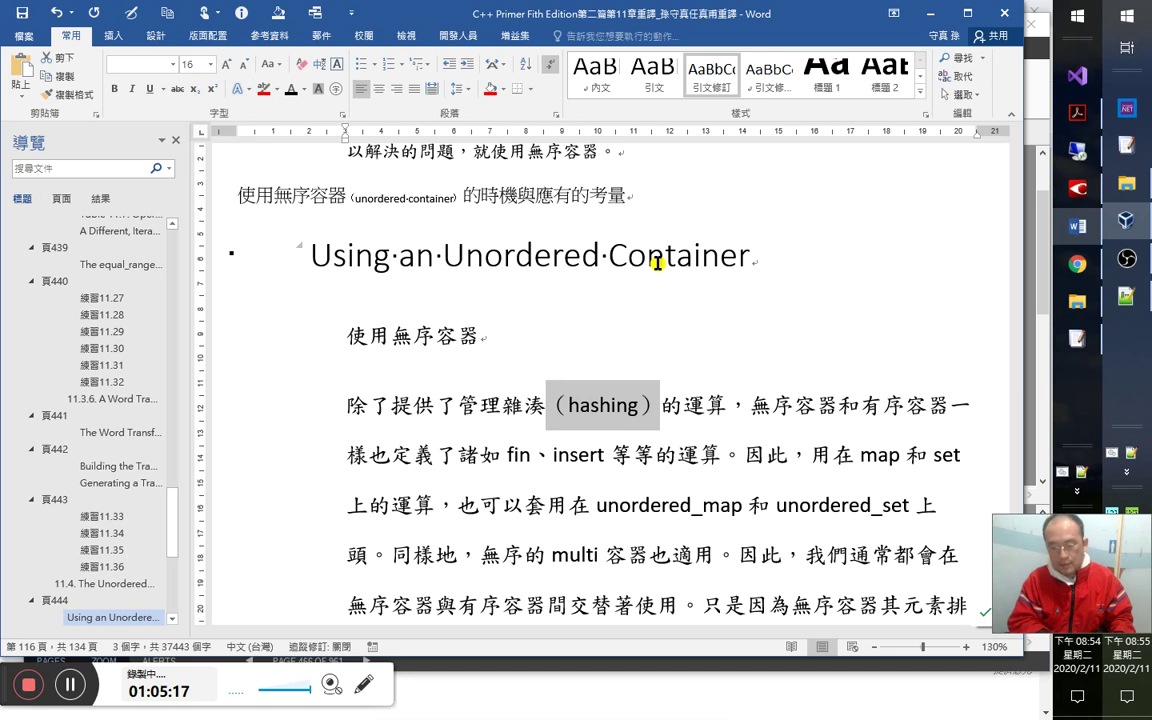
pyautogui.hotkey('ctrl', 'shift', ',')
pyautogui.hotkey('ctrl', 'shift', ',')
pyautogui.hotkey('ctrl', 'shift', ',')
pyautogui.hotkey('ctrl', 'shift', ',')
pyautogui.press('Right')
pyautogui.press('Right')
pyautogui.press('Right')
pyautogui.press('Right')
pyautogui.press('Right')
pyautogui.press('Right')
pyautogui.press('Right')
pyautogui.press('Right')
pyautogui.press('Right')
pyautogui.press('Right')
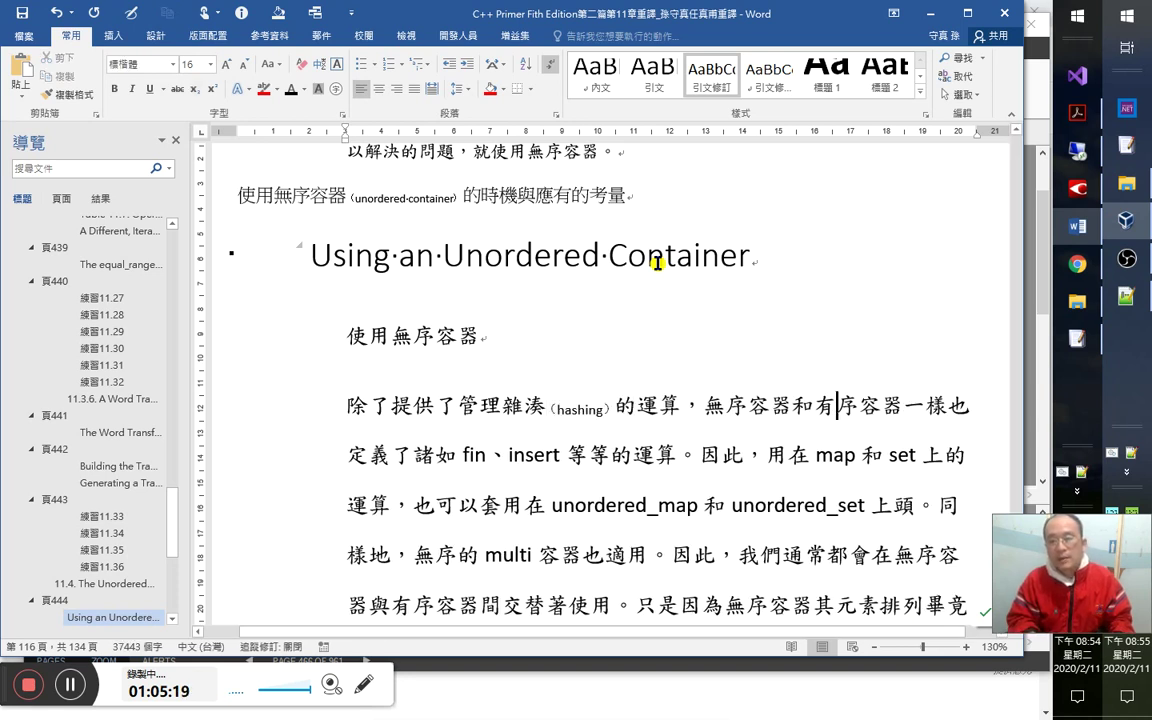
# Bold the terms 有序容器 and 無序容器 in the opening sentence.
pyautogui.press('Right')
pyautogui.press('Right')
pyautogui.press('Right')
pyautogui.hotkey('shift', 'Left')
pyautogui.hotkey('shift', 'Left')
pyautogui.hotkey('shift', 'Left')
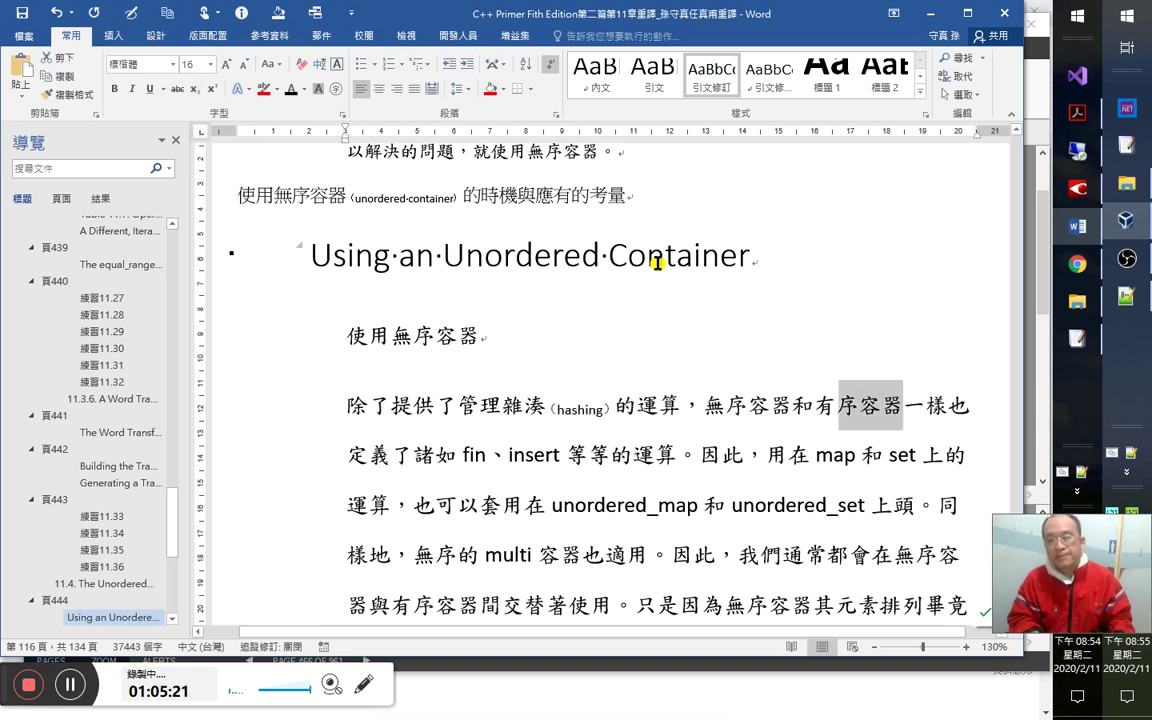
pyautogui.hotkey('shift', 'Left')
pyautogui.hotkey('ctrl', 'b')
pyautogui.hotkey('shift', 'Left')
pyautogui.hotkey('shift', 'Left')
pyautogui.hotkey('shift', 'Left')
pyautogui.hotkey('shift', 'Left')
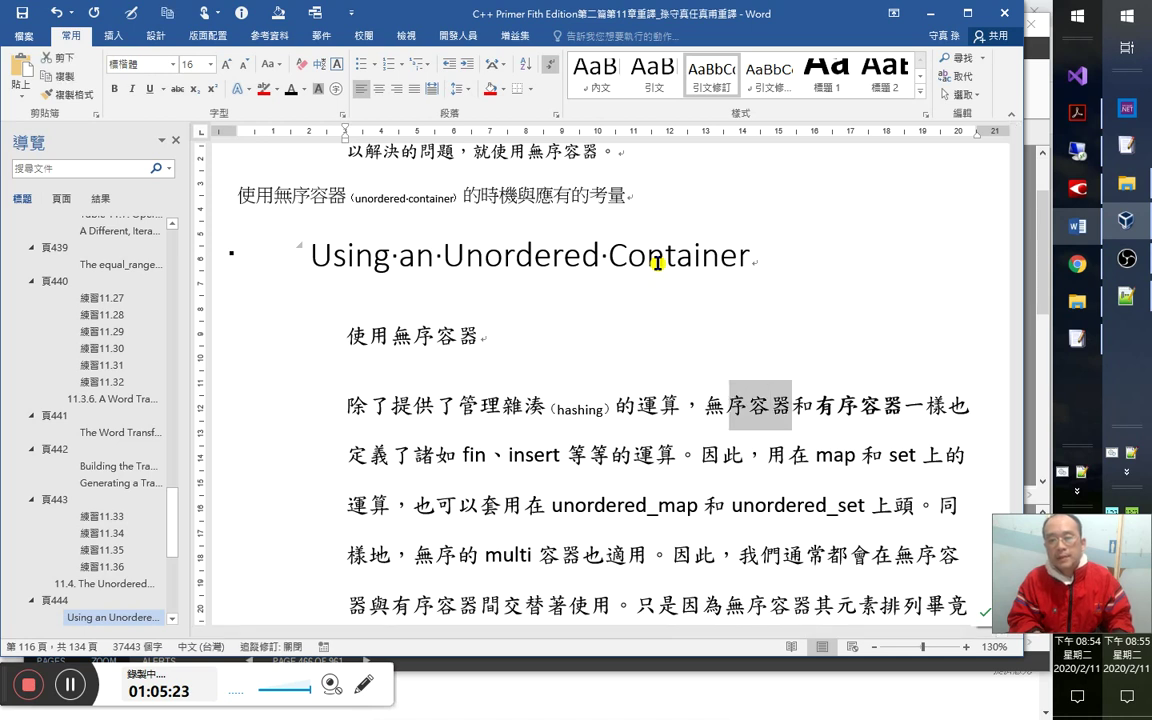
pyautogui.hotkey('ctrl', 'b')
pyautogui.press('Right')
pyautogui.press('Right')
pyautogui.press('Right')
pyautogui.press('Right')
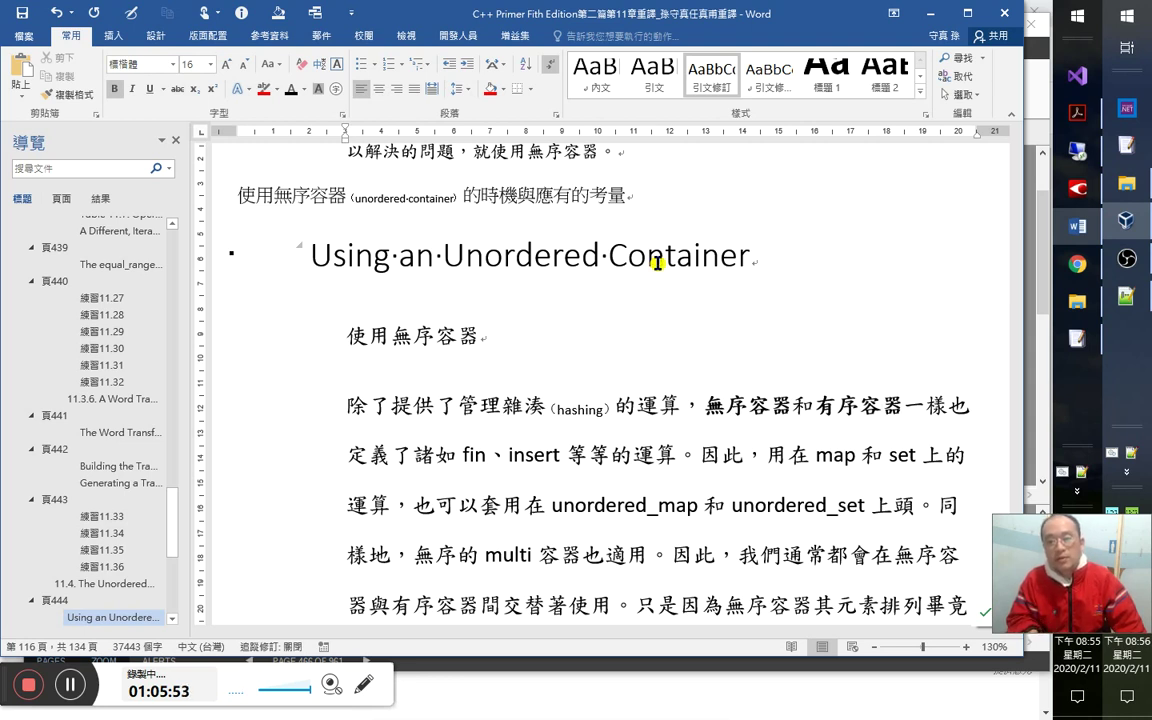
# Correct fin to find and give it the brown code style (macro option 3).
pyautogui.press('Right')
pyautogui.press('Right')
pyautogui.press('Right')
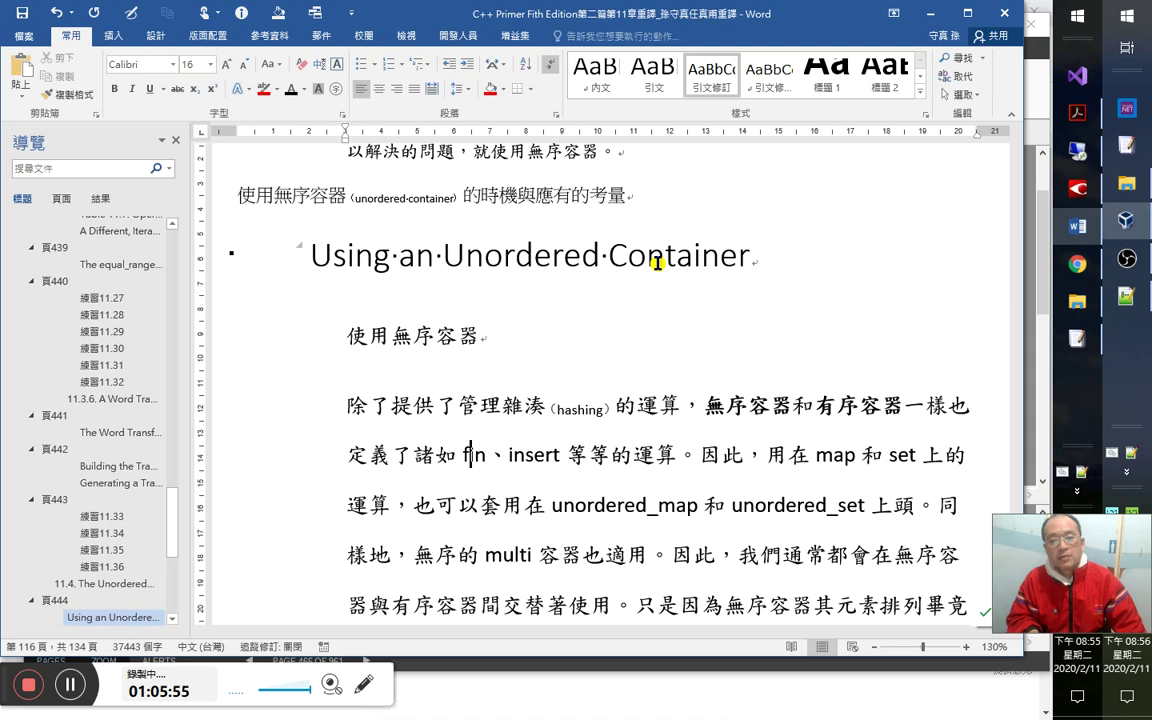
pyautogui.press('Right')
pyautogui.press('Right')
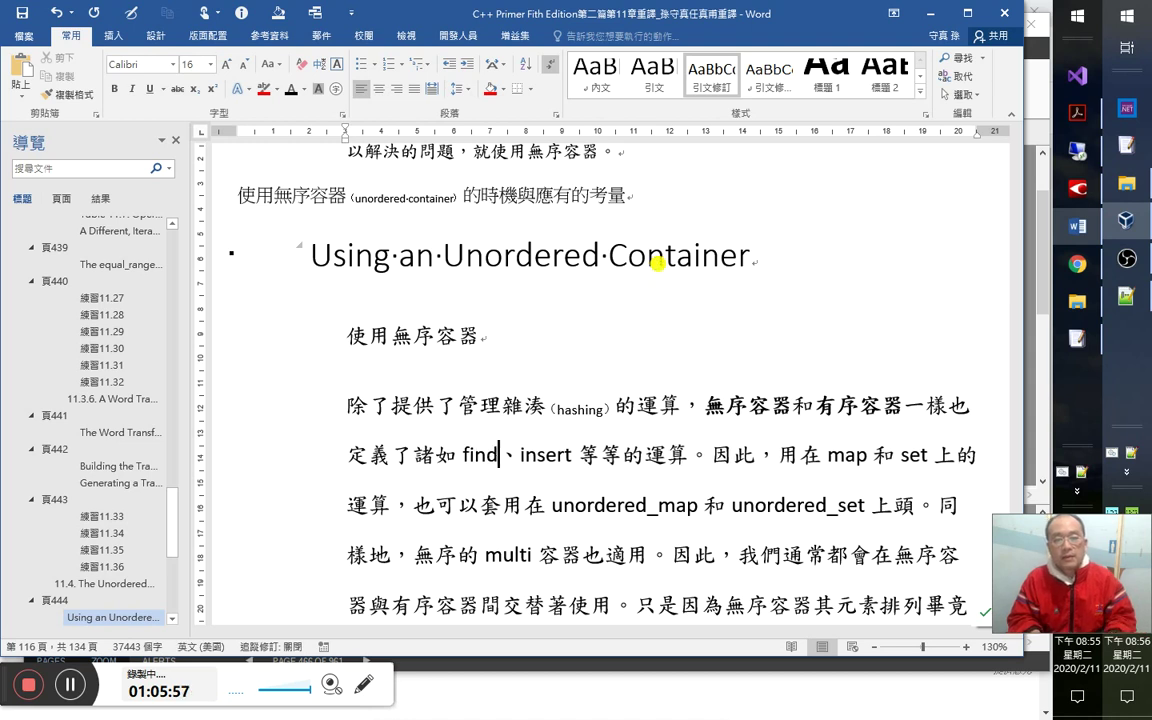
pyautogui.write('d')
pyautogui.hotkey('shift', 'Left')
pyautogui.hotkey('shift', 'Left')
pyautogui.hotkey('shift', 'Left')
pyautogui.hotkey('alt', 'F8')
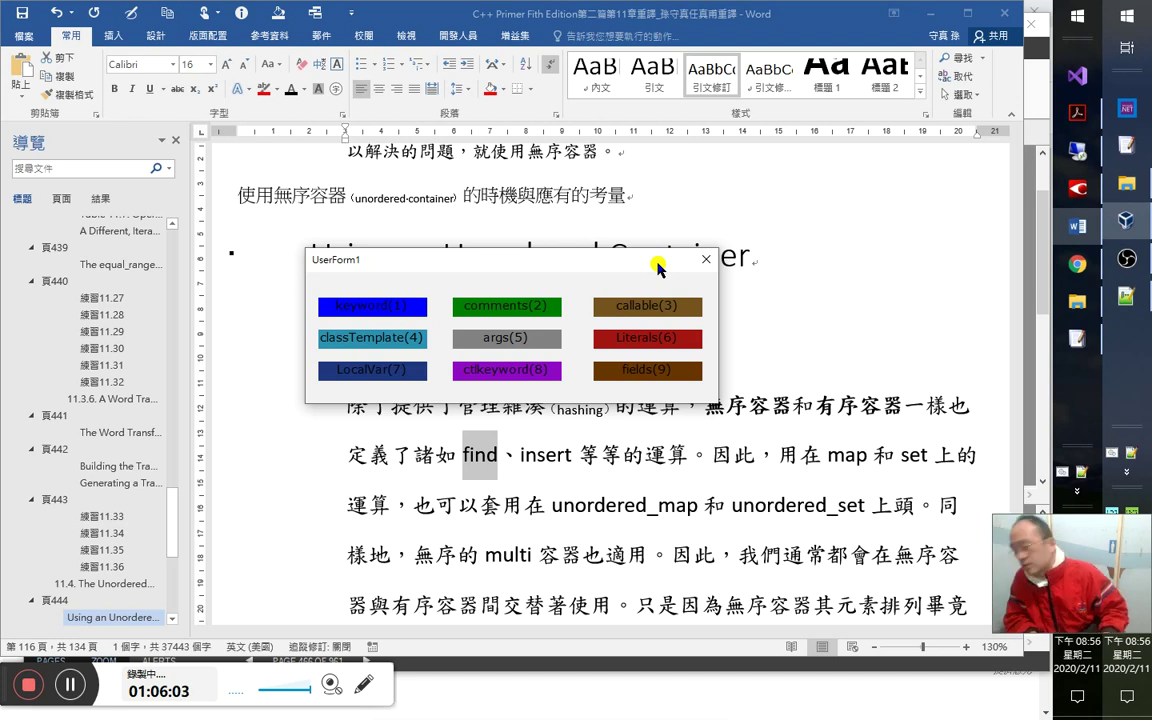
pyautogui.press('3')
# Apply the same brown code style to insert, then select 等等.
pyautogui.press('Right')
pyautogui.hotkey('shift', 'Right')
pyautogui.hotkey('shift', 'Right')
pyautogui.hotkey('shift', 'Right')
pyautogui.hotkey('shift', 'Right')
pyautogui.hotkey('shift', 'Right')
pyautogui.hotkey('shift', 'Right')
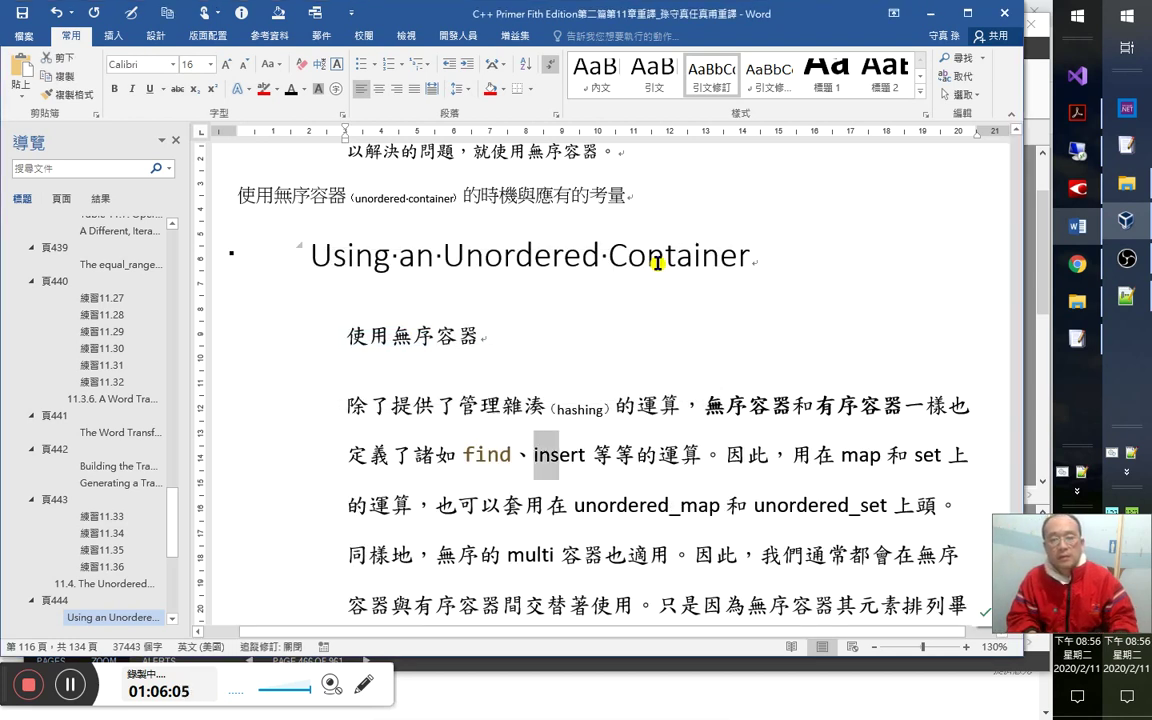
pyautogui.hotkey('ctrl', 'shift', 'c')
pyautogui.press('3')
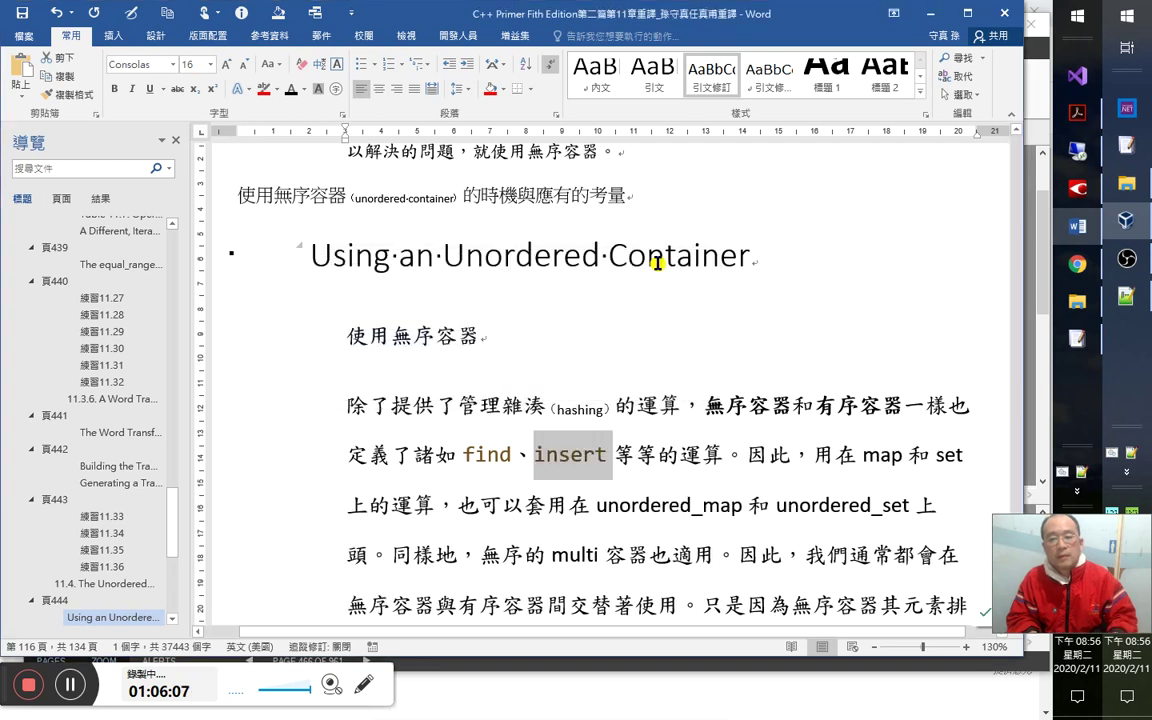
pyautogui.press('Right')
pyautogui.hotkey('shift', 'Right')
pyautogui.hotkey('shift', 'Right')
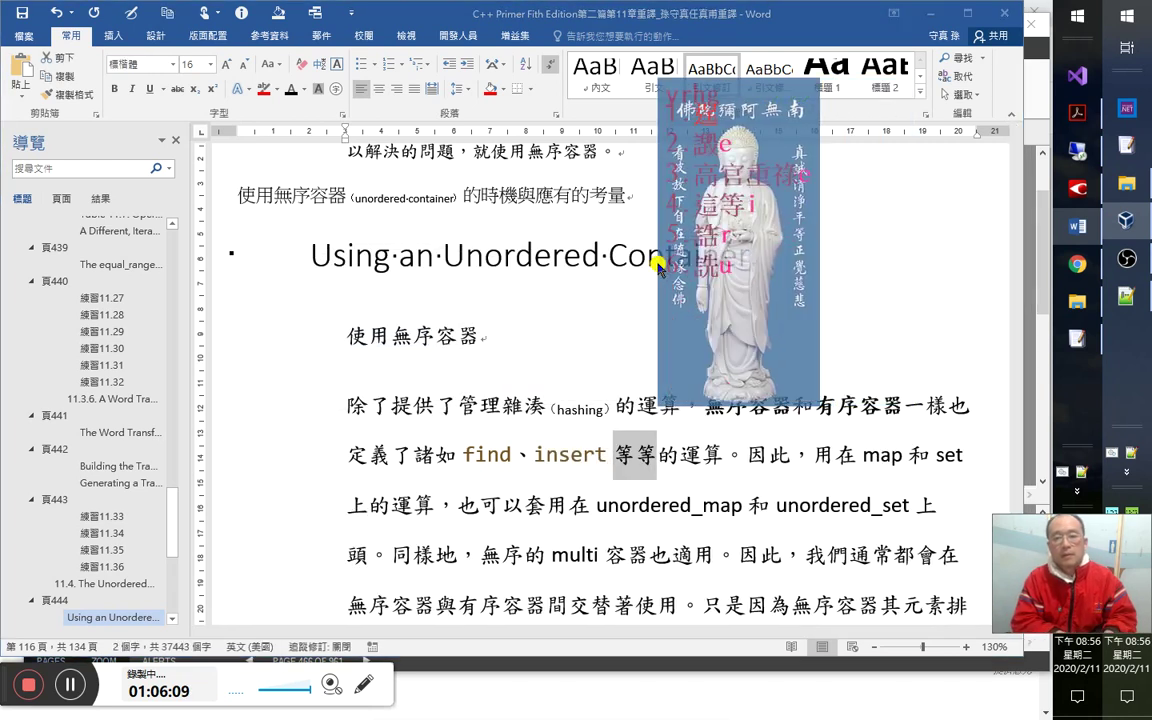
# Replace 等等 with 這樣 so the sentence reads 諸如 find、insert 這樣的運算.
pyautogui.press('a')
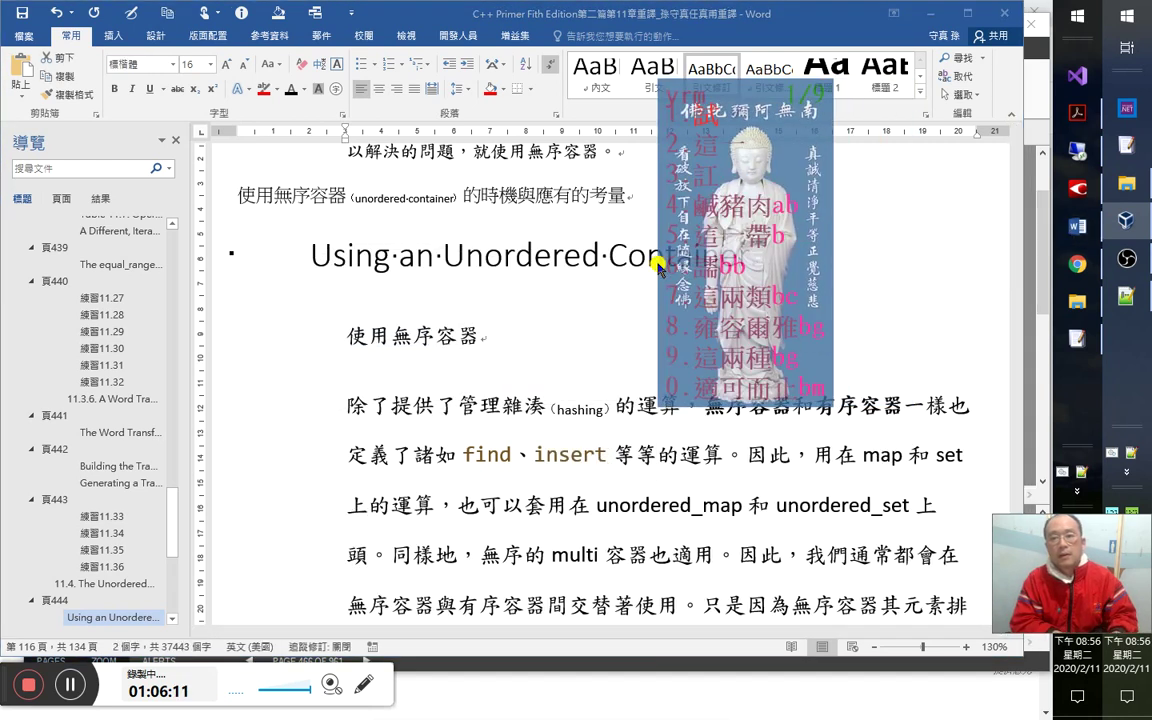
pyautogui.write('這些')
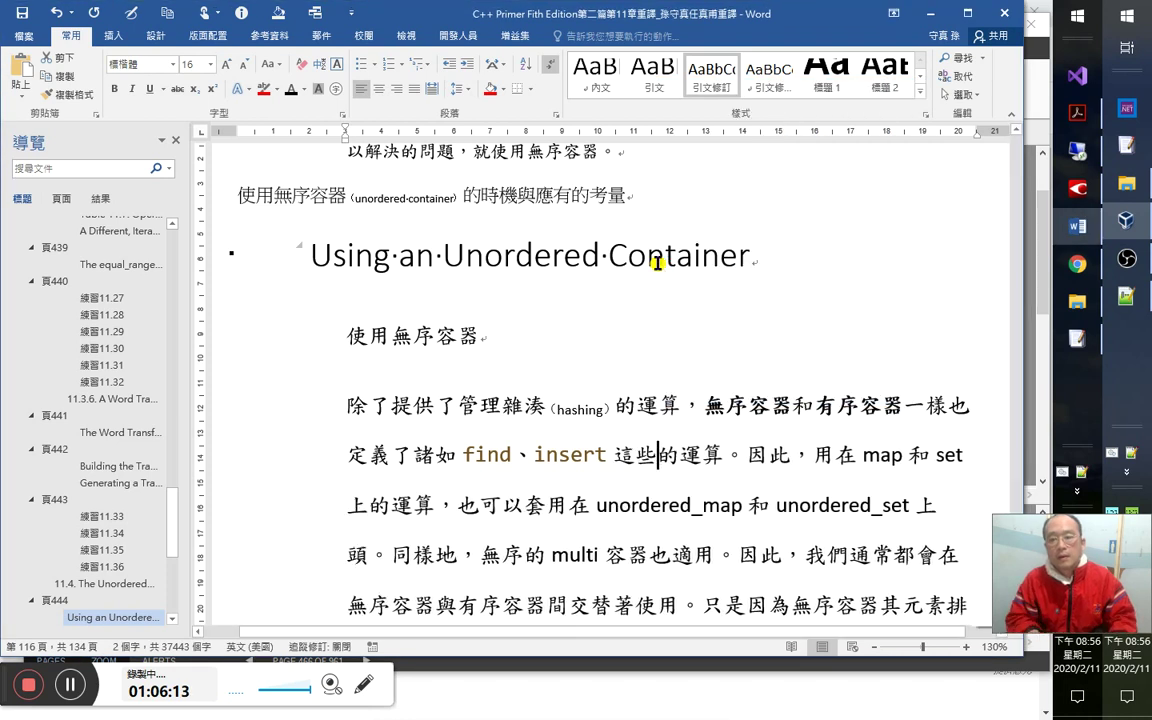
pyautogui.press('Up')
pyautogui.press('Down')
pyautogui.press('Home')
pyautogui.press('Right')
pyautogui.press('Right')
pyautogui.press('Right')
pyautogui.press('Right')
pyautogui.press('Right')
pyautogui.press('Right')
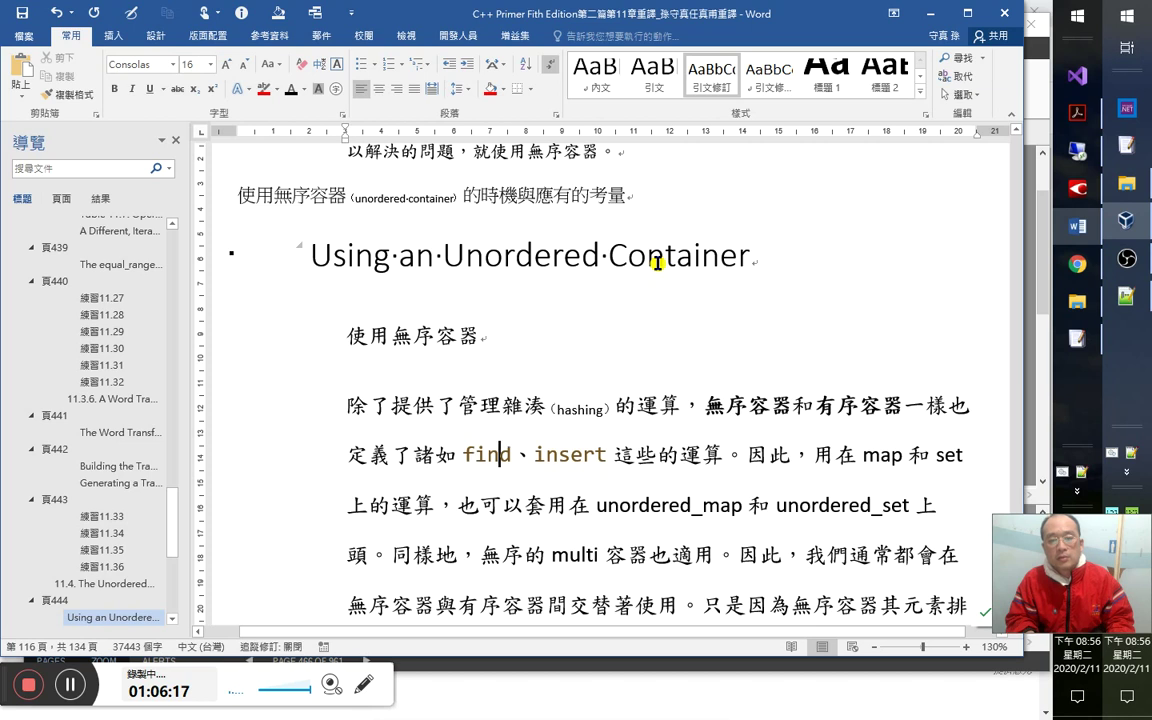
pyautogui.press('Right')
pyautogui.press('Right')
pyautogui.press('Right')
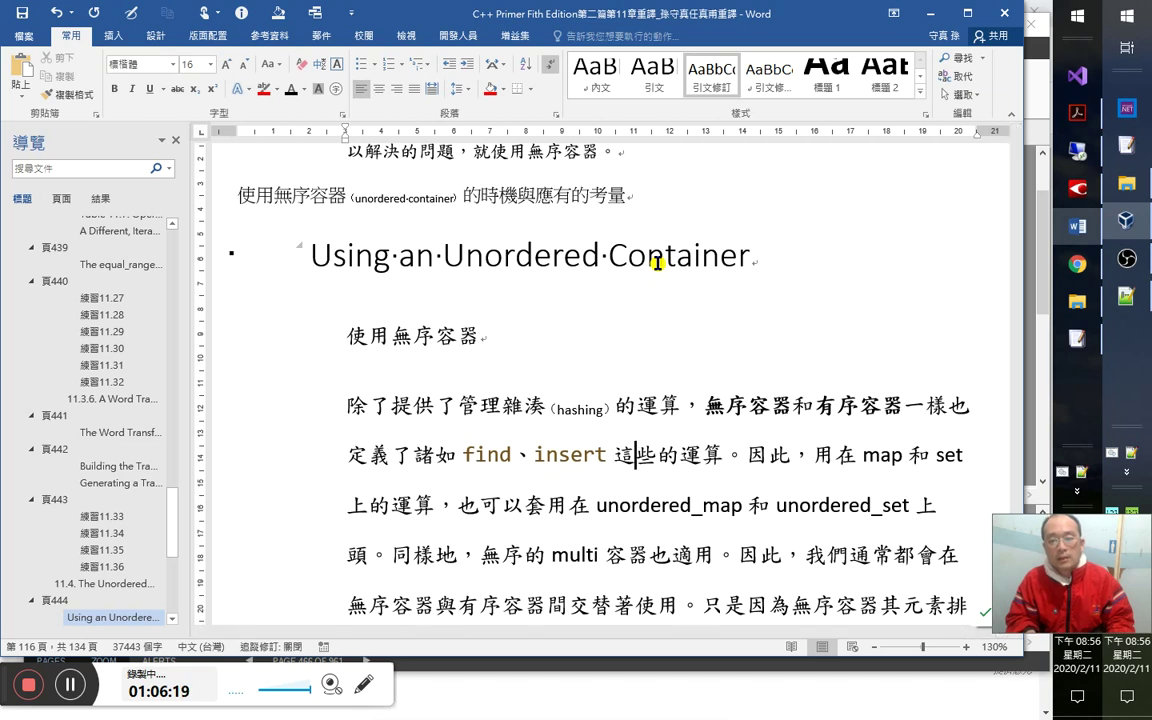
pyautogui.press('Left')
pyautogui.press('Right')
pyautogui.hotkey('shift', 'Right')
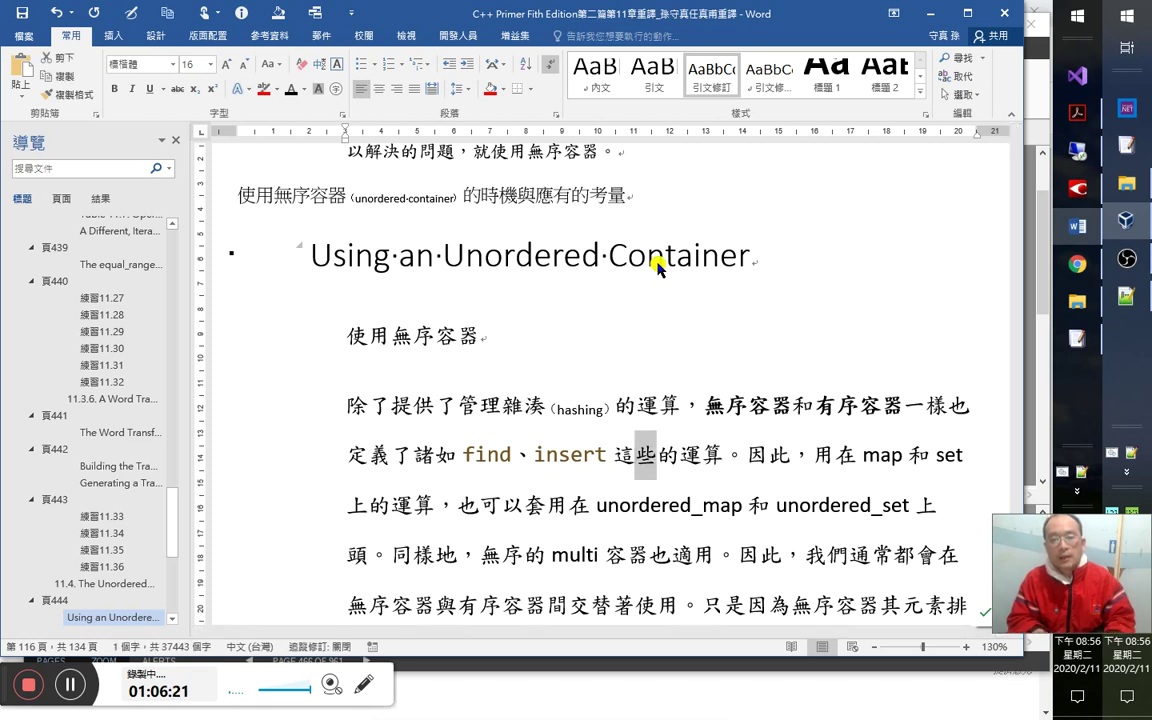
pyautogui.write('樣')
pyautogui.press('Right')
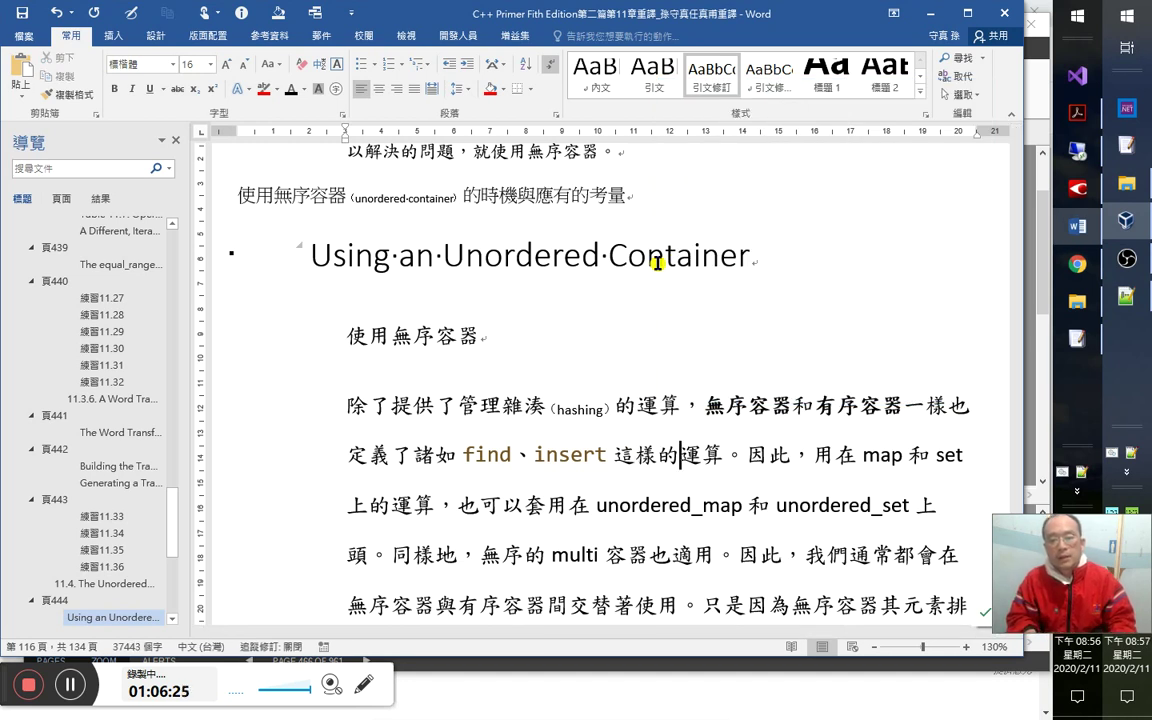
# Give map and set the brown code style.
pyautogui.press('Right')
pyautogui.press('Right')
pyautogui.press('Right')
pyautogui.press('Right')
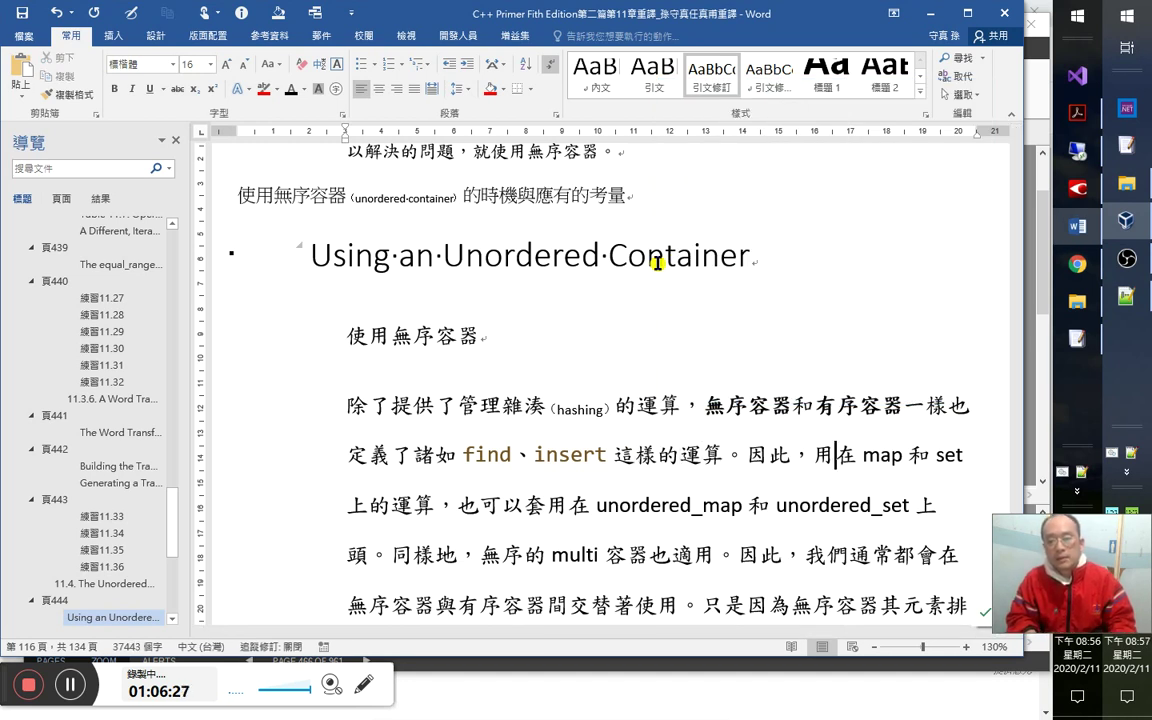
pyautogui.press('Right')
pyautogui.hotkey('ctrl', 'shift', 'Left')
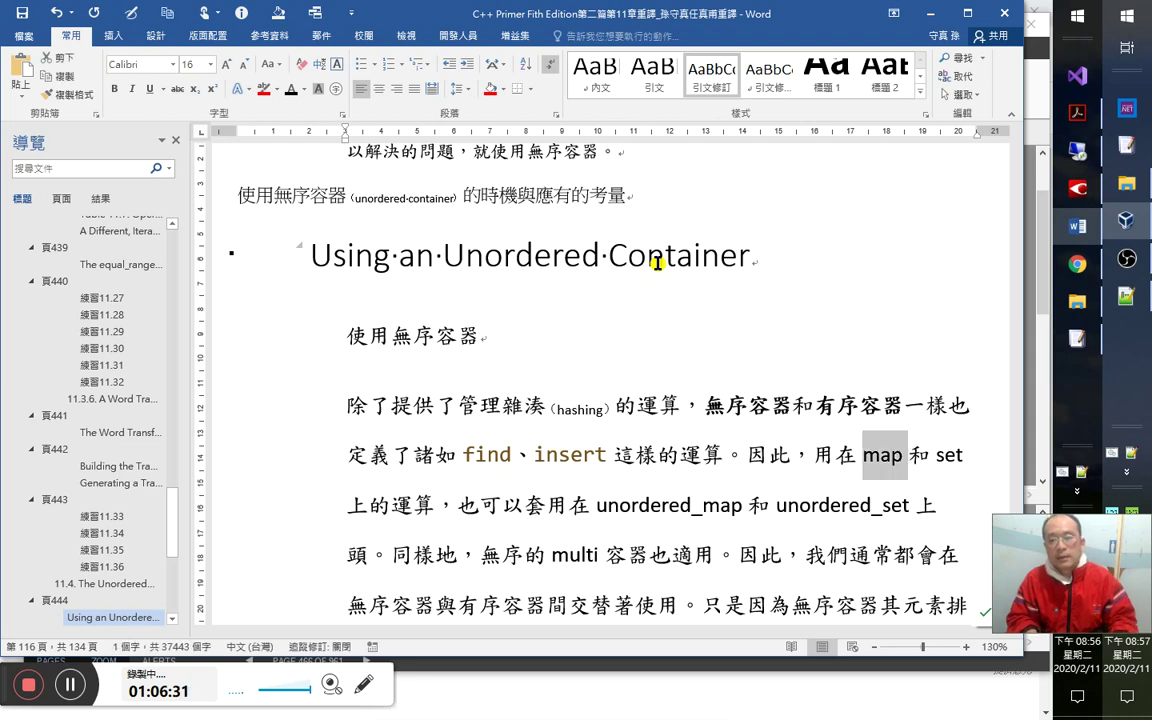
pyautogui.hotkey('alt', 'F8')
pyautogui.press('Escape')
pyautogui.hotkey('ctrl', 'Right')
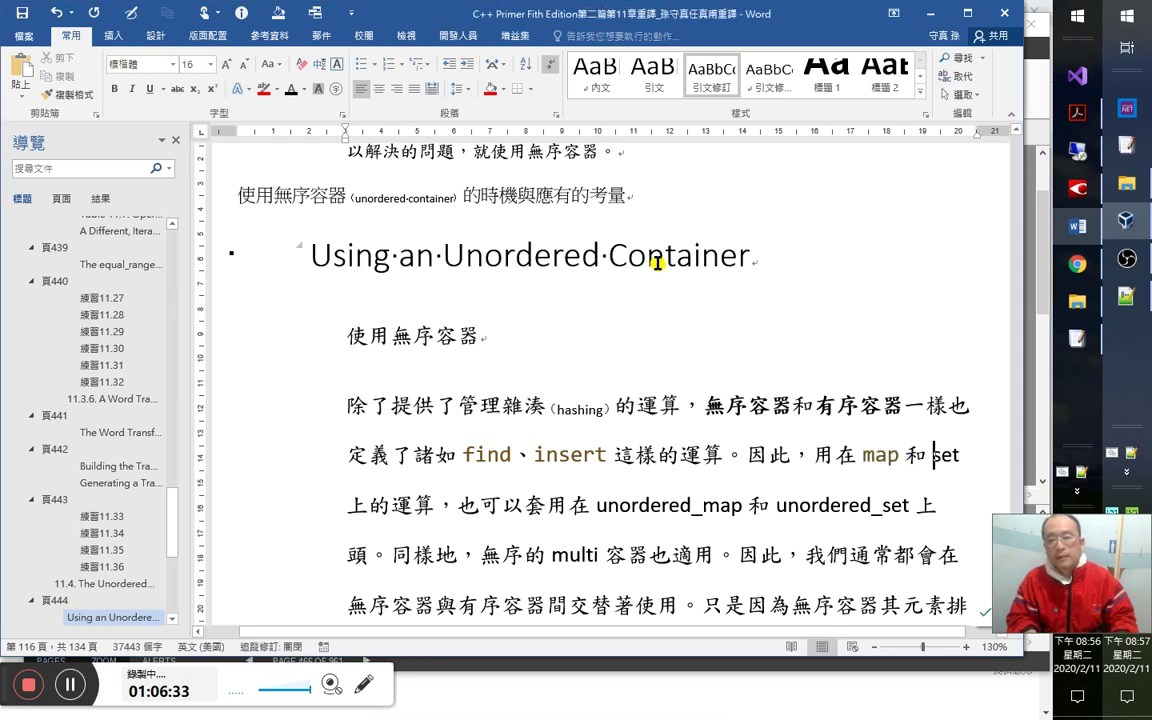
pyautogui.hotkey('ctrl', 'shift', 'Right')
pyautogui.hotkey('alt', 'F8')
pyautogui.press('Return')
# Try adding 一樣適用 after 也, remove it again, and select unordered_map.
pyautogui.press('Down')
pyautogui.press('Home')
pyautogui.press('Right')
pyautogui.press('Right')
pyautogui.press('Right')
pyautogui.press('Right')
pyautogui.press('Right')
pyautogui.press('Right')
pyautogui.hotkey('alt', 'shift')
pyautogui.write('一樣')
pyautogui.write('u')
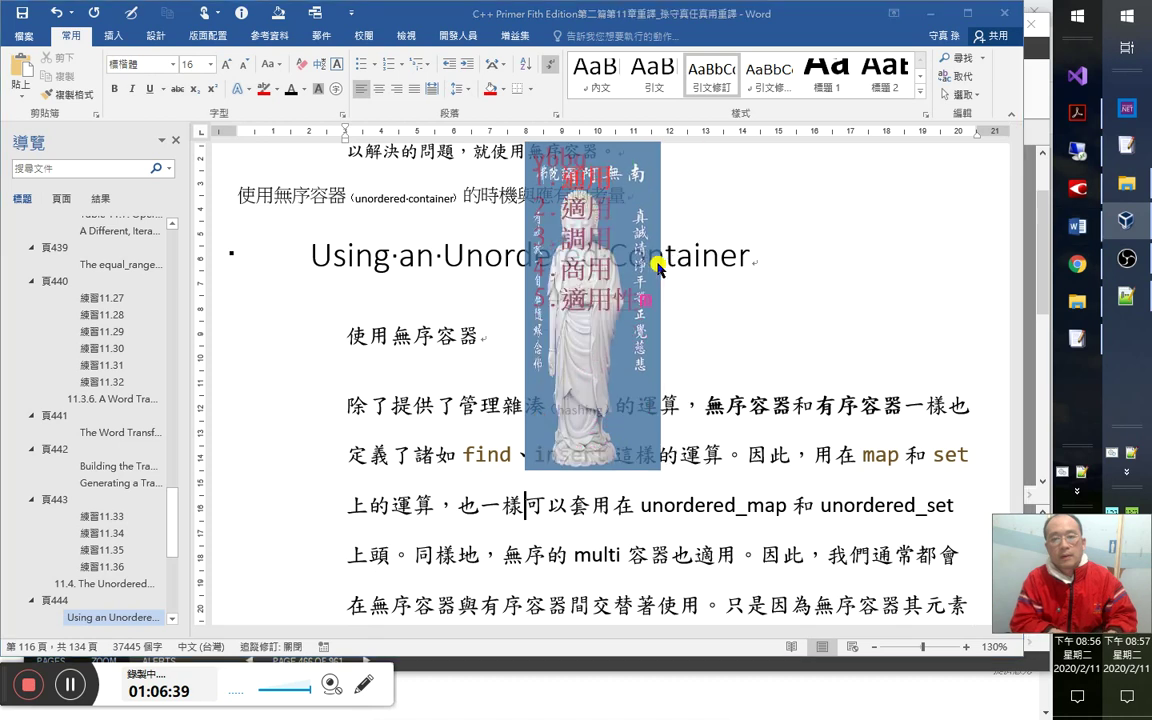
pyautogui.write('2')
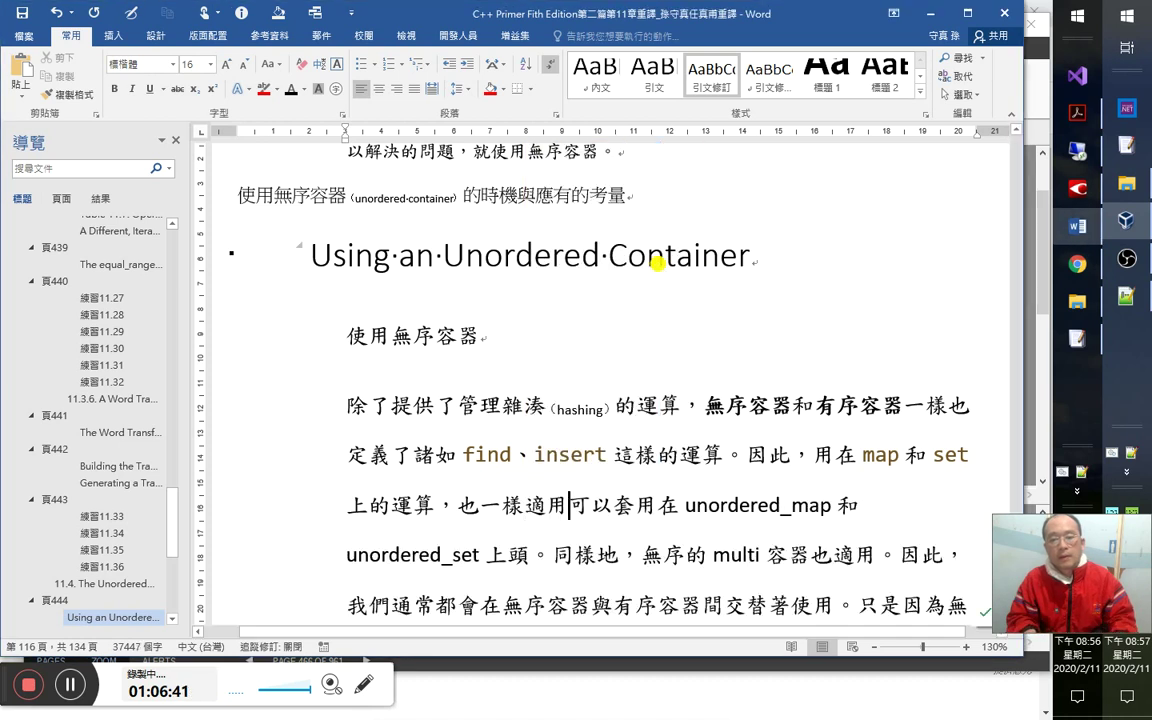
pyautogui.hotkey('shift', 'Left')
pyautogui.hotkey('shift', 'Left')
pyautogui.hotkey('shift', 'Left')
pyautogui.hotkey('shift', 'Left')
pyautogui.press('Delete')
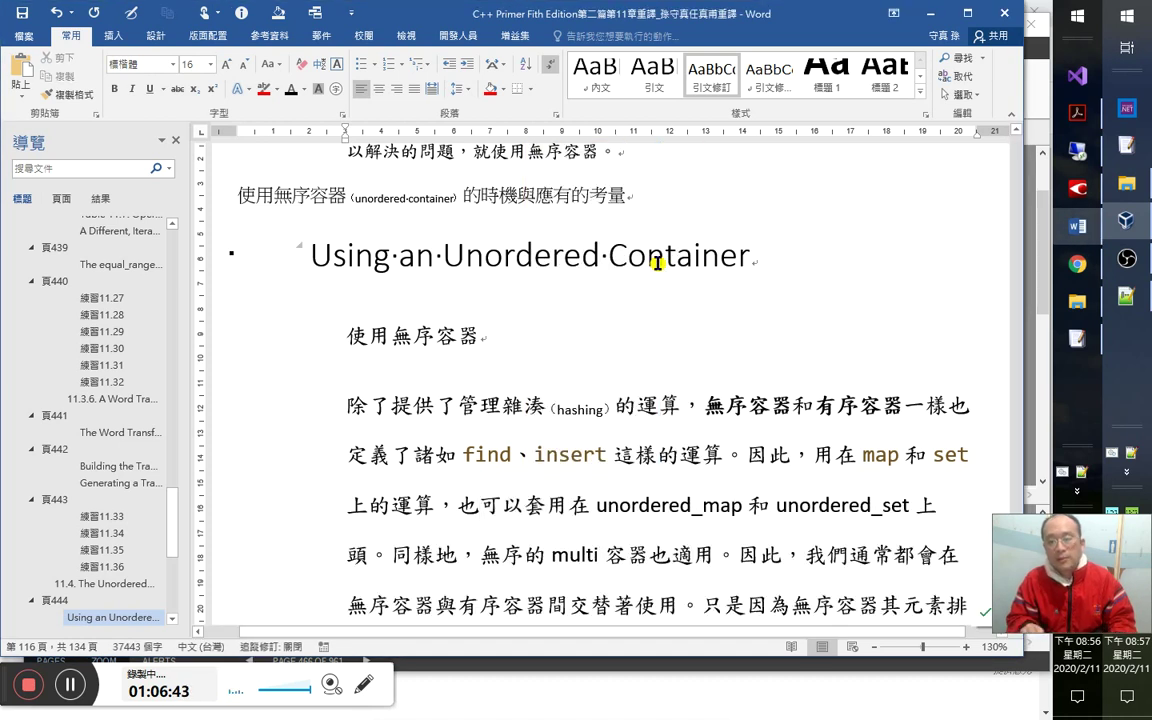
pyautogui.press('Left')
pyautogui.hotkey('shift', 'Right')
pyautogui.hotkey('shift', 'Right')
pyautogui.hotkey('shift', 'Right')
pyautogui.press('Left')
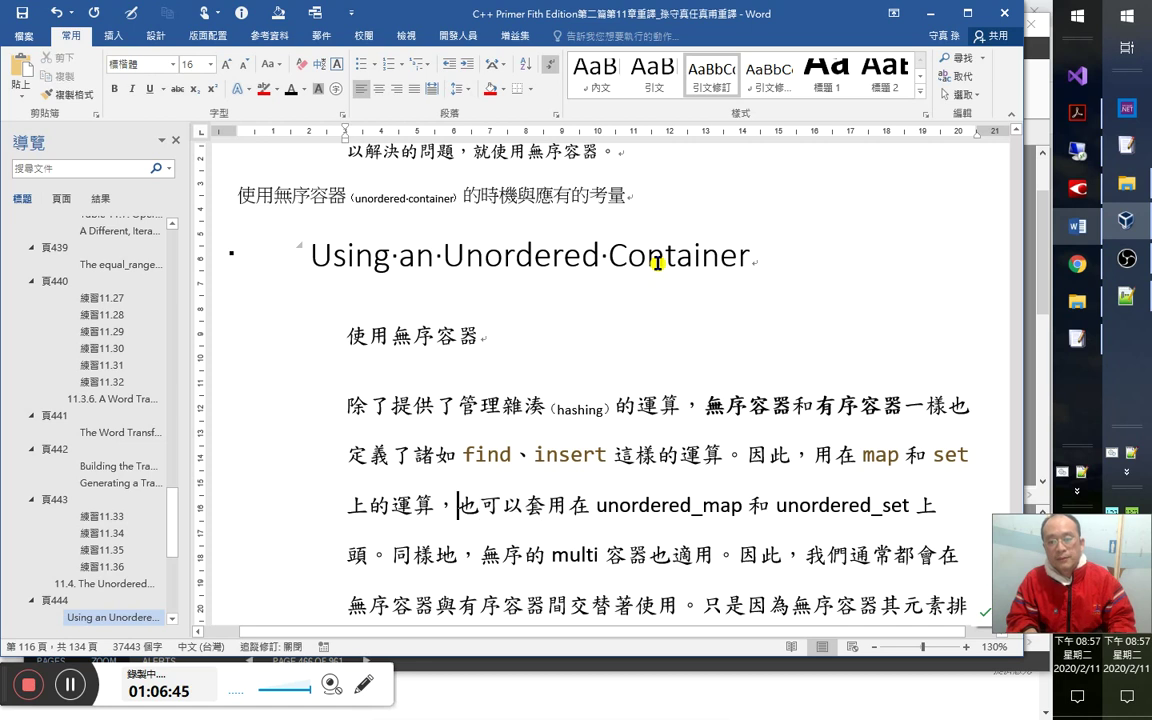
pyautogui.press('Right')
pyautogui.press('Right')
pyautogui.press('Right')
pyautogui.press('Right')
pyautogui.press('Right')
pyautogui.hotkey('shift', 'Right')
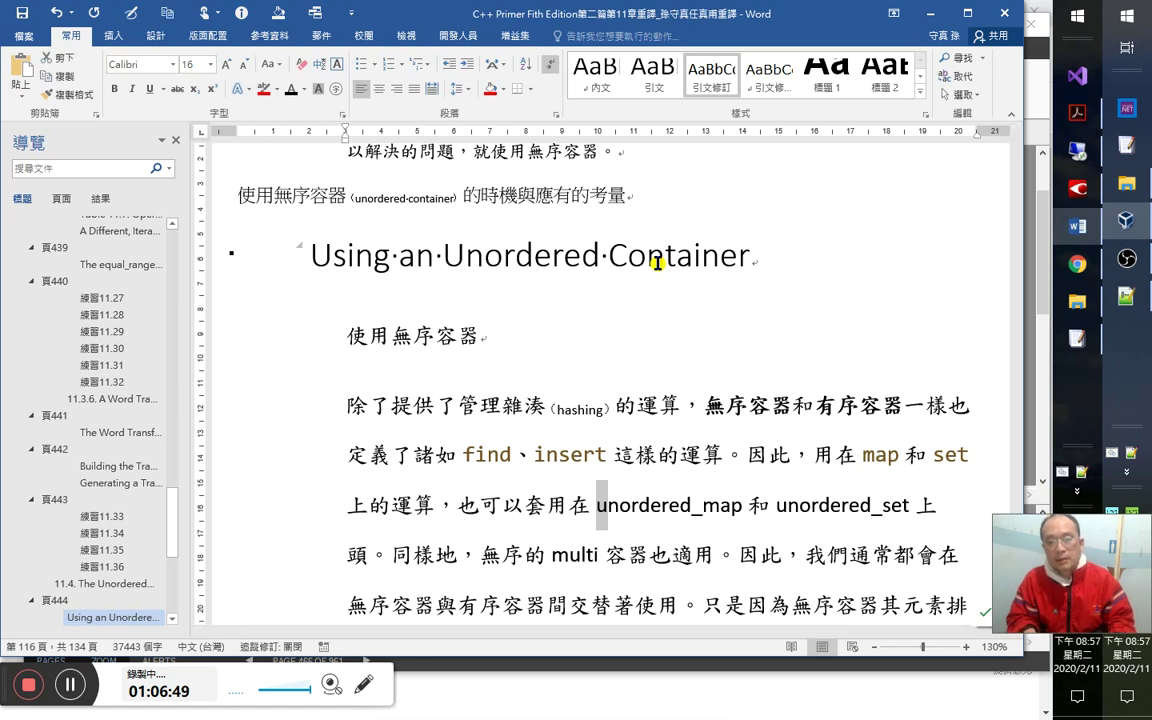
pyautogui.hotkey('shift', 'Right')
pyautogui.hotkey('shift', 'Right')
pyautogui.hotkey('shift', 'Right')
pyautogui.hotkey('shift', 'Right')
pyautogui.hotkey('shift', 'Right')
pyautogui.hotkey('shift', 'Right')
pyautogui.hotkey('shift', 'Right')
pyautogui.hotkey('shift', 'Right')
pyautogui.hotkey('shift', 'Right')
pyautogui.hotkey('shift', 'Right')
pyautogui.hotkey('shift', 'Right')
pyautogui.hotkey('shift', 'Right')
# Give unordered_map and unordered_set the teal class-template code style (option 4).
pyautogui.hotkey('alt', 'F8')
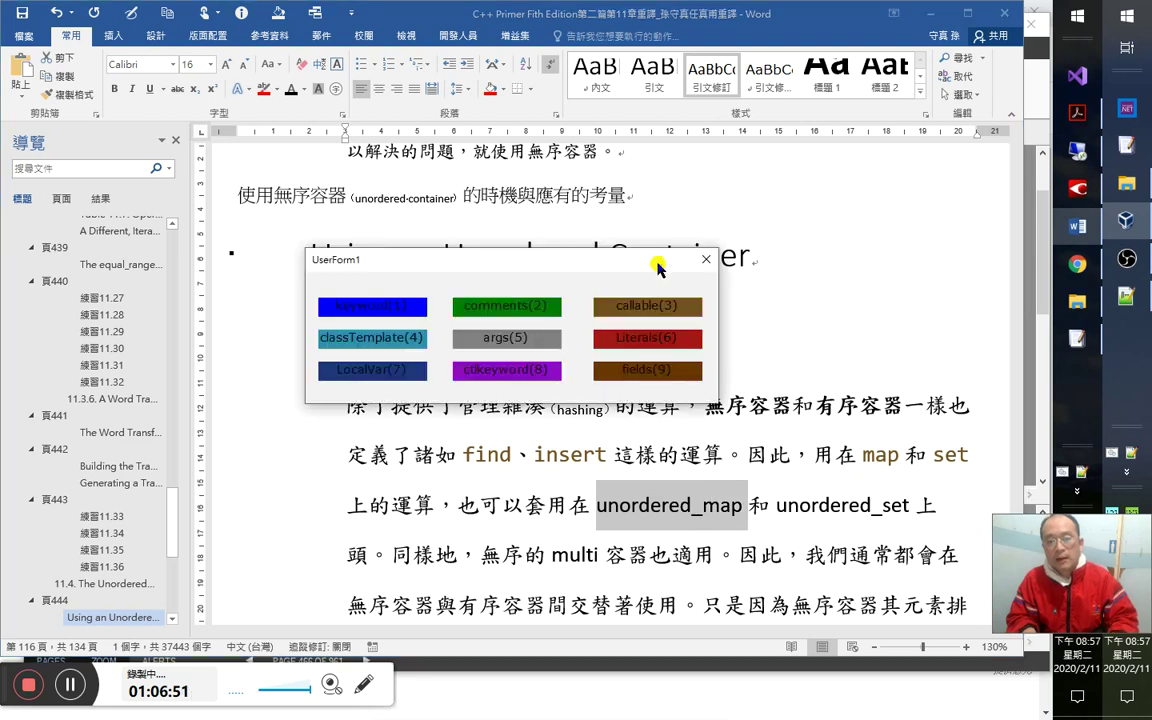
pyautogui.press('4')
pyautogui.press('Right')
pyautogui.press('Right')
pyautogui.press('Right')
pyautogui.press('Right')
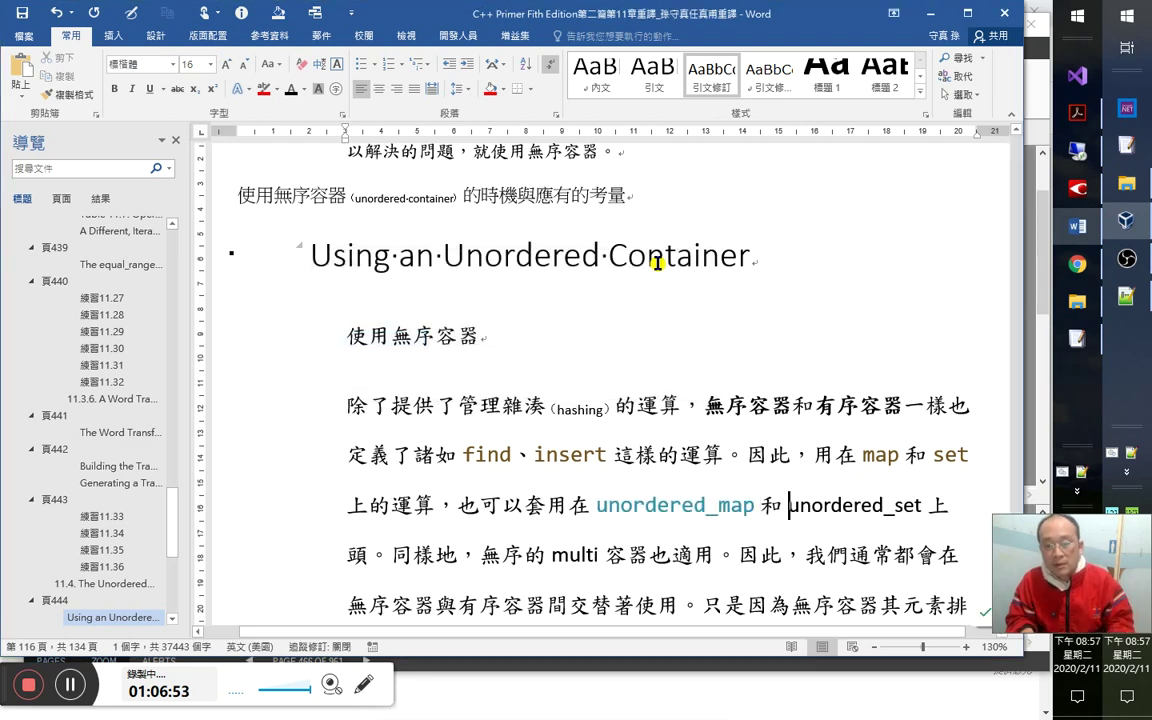
pyautogui.press('Right')
pyautogui.press('Right')
pyautogui.press('Left')
pyautogui.press('Left')
pyautogui.press('Left')
pyautogui.press('Left')
pyautogui.press('Left')
pyautogui.press('Right')
pyautogui.press('Right')
pyautogui.press('Right')
pyautogui.hotkey('shift', 'Right')
pyautogui.hotkey('shift', 'Right')
pyautogui.hotkey('shift', 'Right')
pyautogui.hotkey('shift', 'Right')
pyautogui.hotkey('shift', 'Right')
pyautogui.hotkey('shift', 'Right')
pyautogui.hotkey('shift', 'Right')
pyautogui.hotkey('shift', 'Right')
pyautogui.hotkey('shift', 'Right')
pyautogui.hotkey('shift', 'Right')
pyautogui.hotkey('shift', 'Right')
pyautogui.hotkey('shift', 'Right')
pyautogui.hotkey('shift', 'Right')
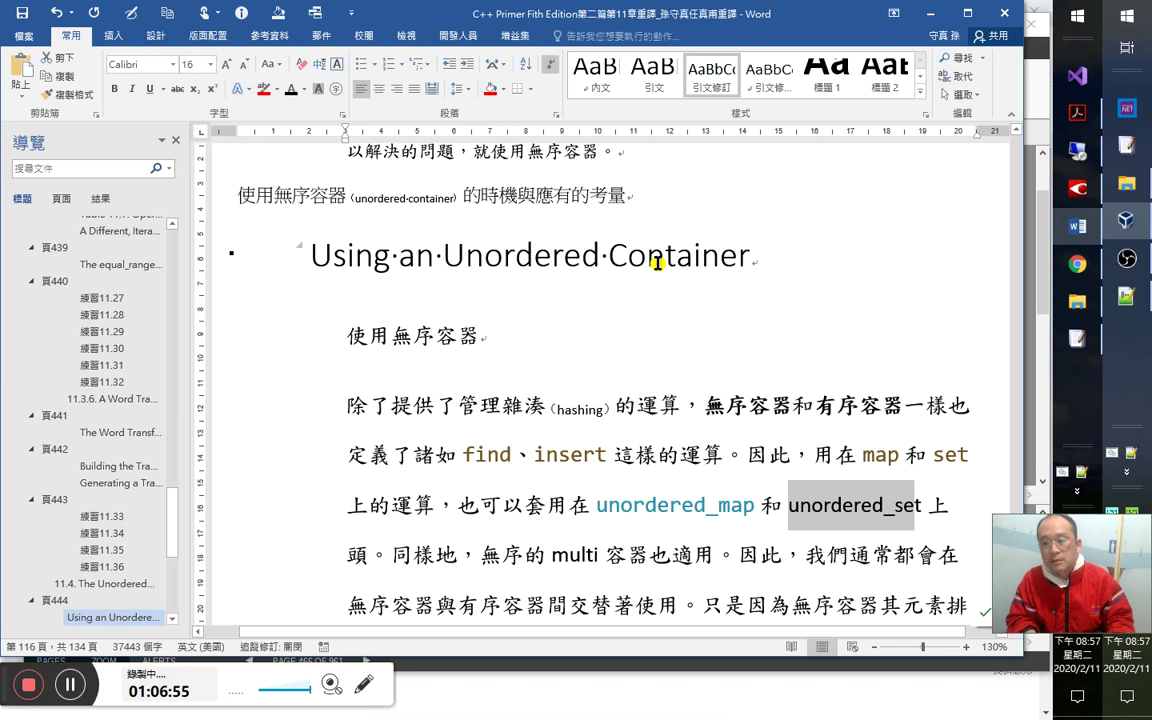
pyautogui.hotkey('alt', 'F8')
pyautogui.press('4')
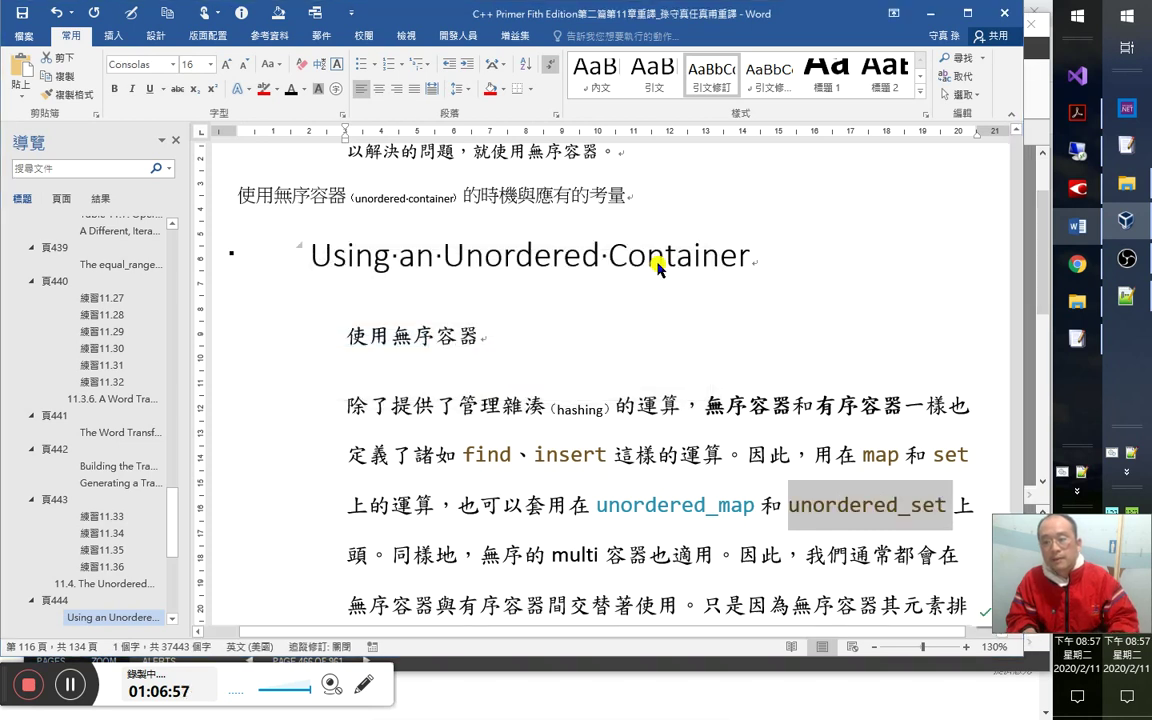
# Delete the stray character 頭 after unordered_set and save the document.
pyautogui.press('Right')
pyautogui.press('Right')
pyautogui.hotkey('shift', 'Right')
pyautogui.press('Delete')
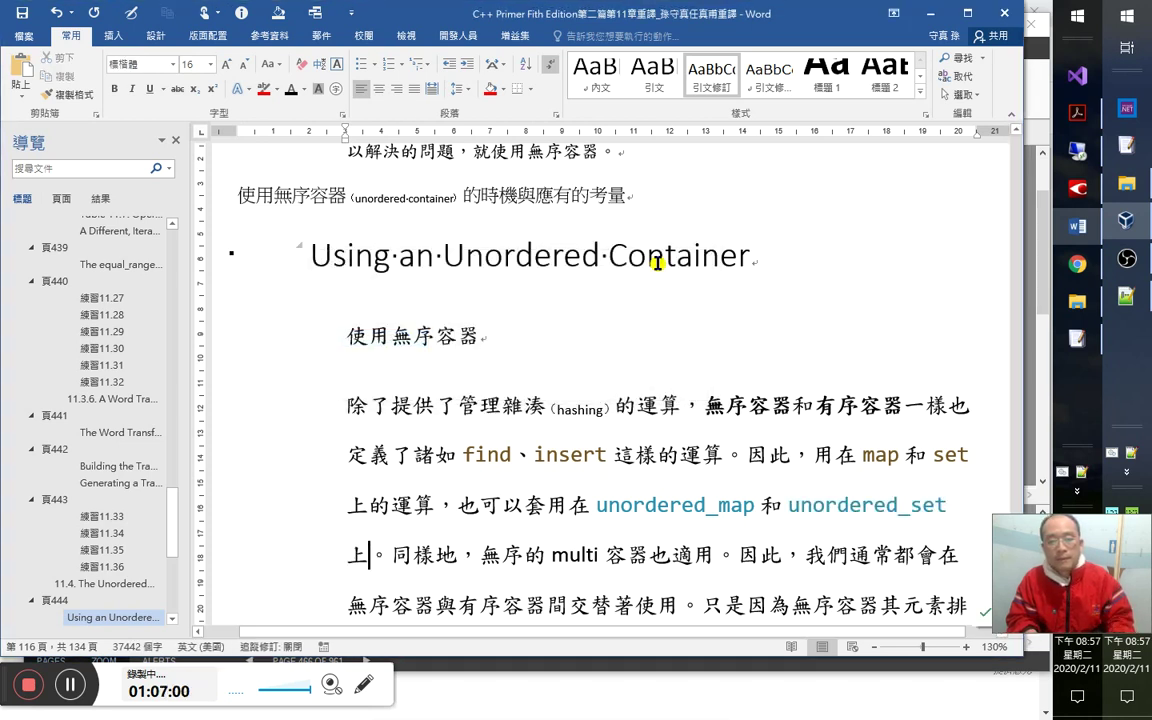
pyautogui.press('Right')
pyautogui.hotkey('ctrl', 's')
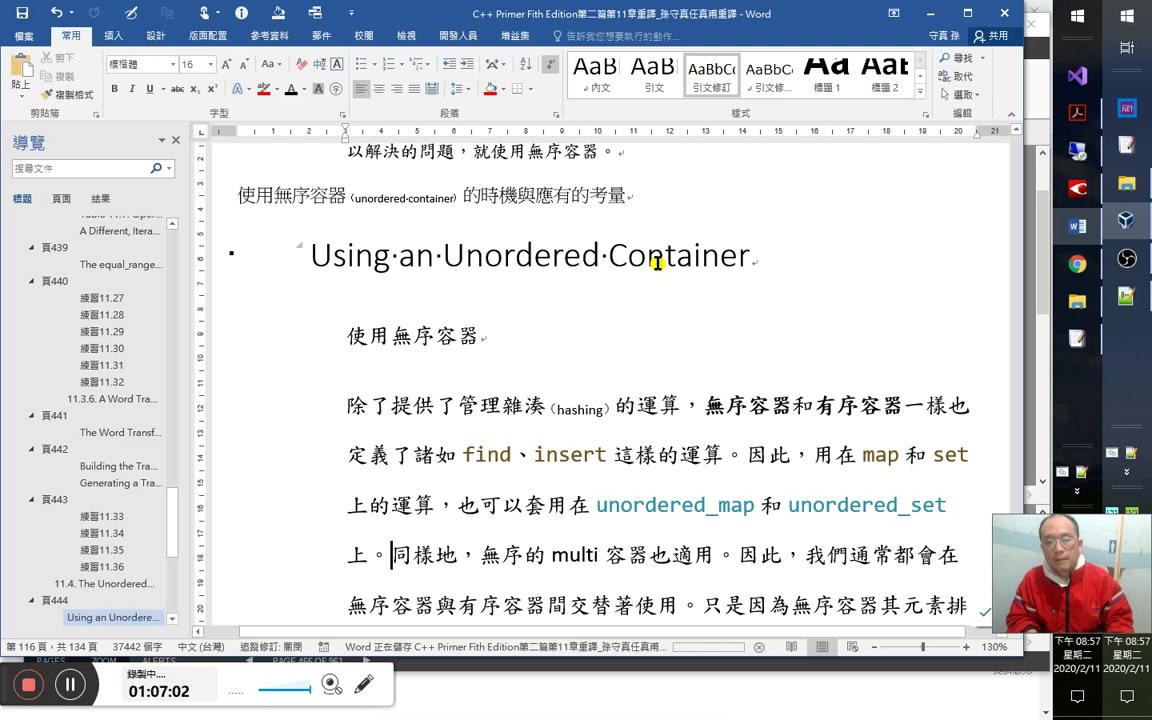
# Change 同樣地 to 同樣的.
pyautogui.press('Up')
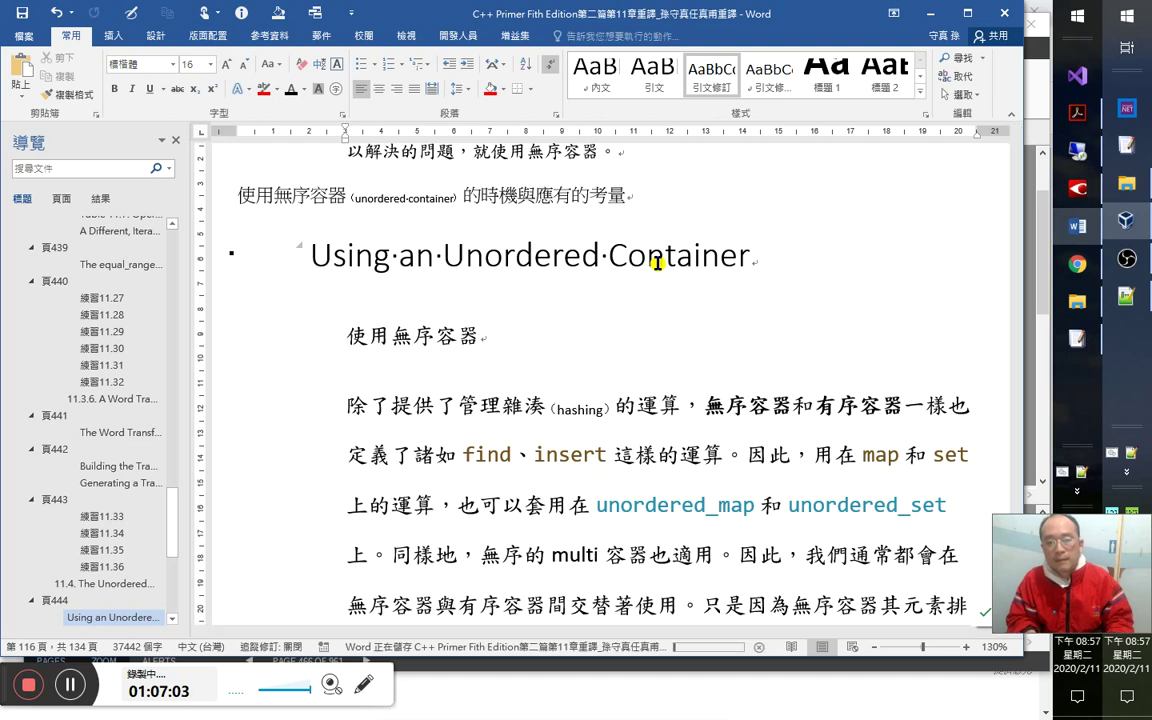
pyautogui.press('Down')
pyautogui.press('Right')
pyautogui.press('Right')
pyautogui.press('Left')
pyautogui.hotkey('shift', 'Left')
pyautogui.write('的')
# Apply the teal code style to multi and colour 無序的 teal.
pyautogui.press('Right')
pyautogui.press('Right')
pyautogui.press('Right')
pyautogui.press('Right')
pyautogui.hotkey('shift', 'Right')
pyautogui.hotkey('shift', 'Right')
pyautogui.hotkey('shift', 'Right')
pyautogui.hotkey('shift', 'Right')
pyautogui.hotkey('shift', 'Right')
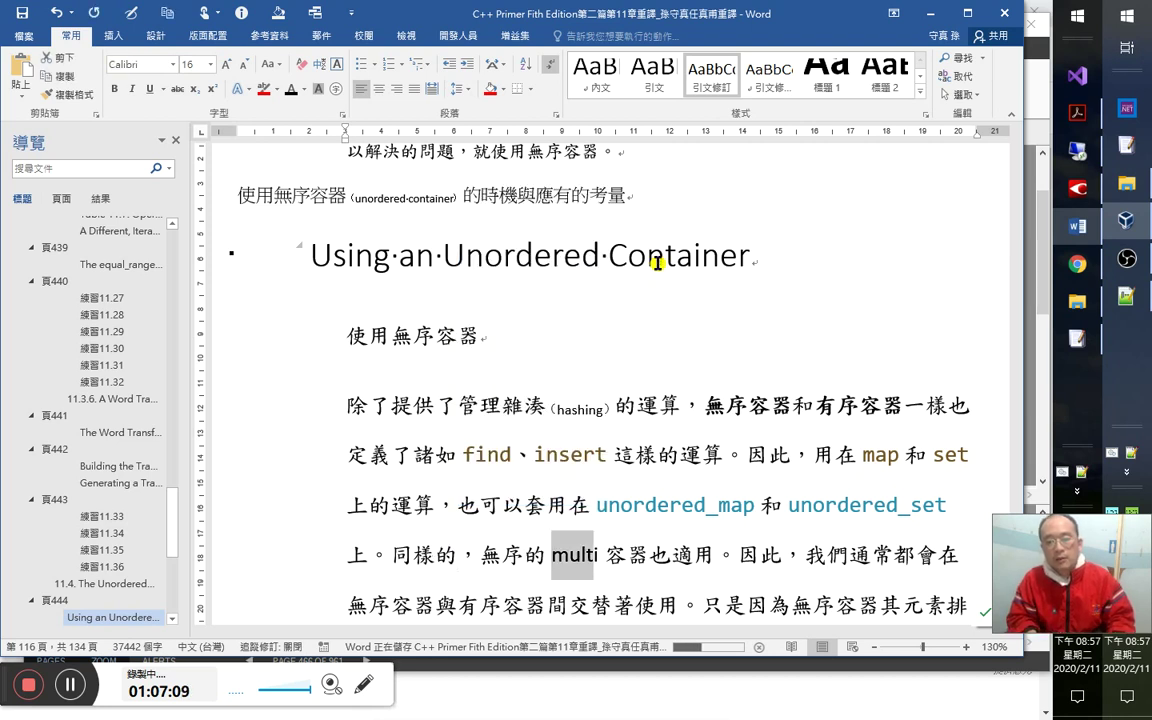
pyautogui.hotkey('ctrl', 'shift', 's')
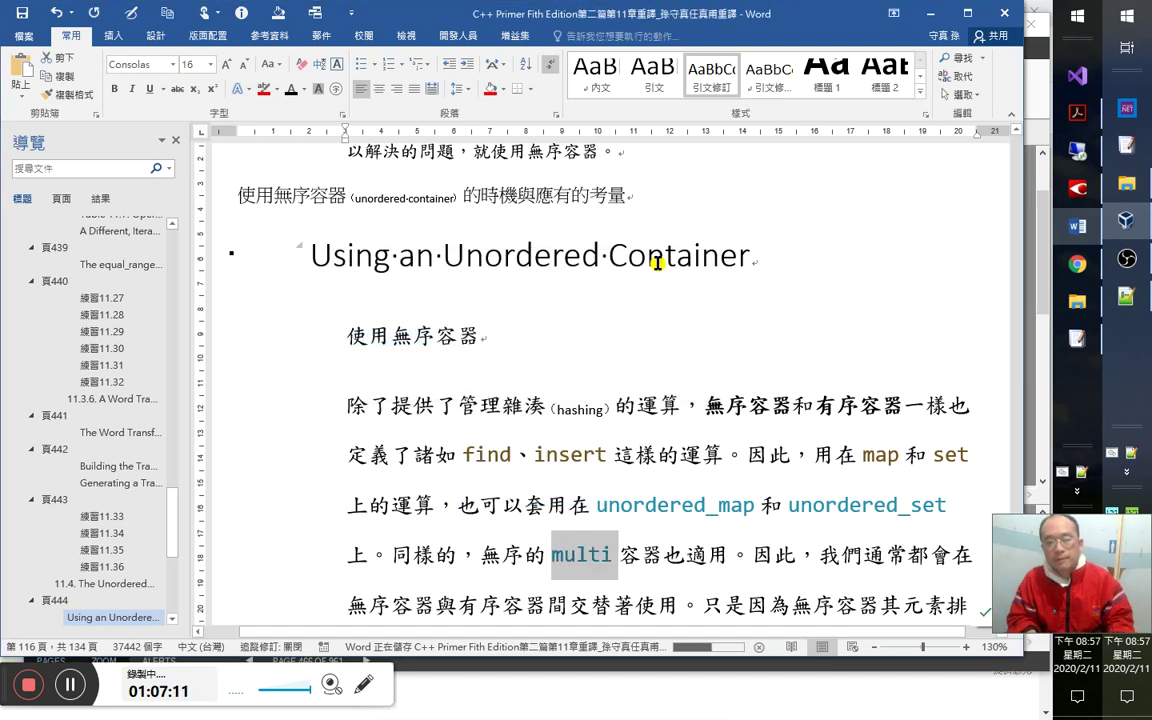
pyautogui.press('Right')
pyautogui.press('Left')
pyautogui.press('Left')
pyautogui.hotkey('shift', 'Left')
pyautogui.hotkey('shift', 'Left')
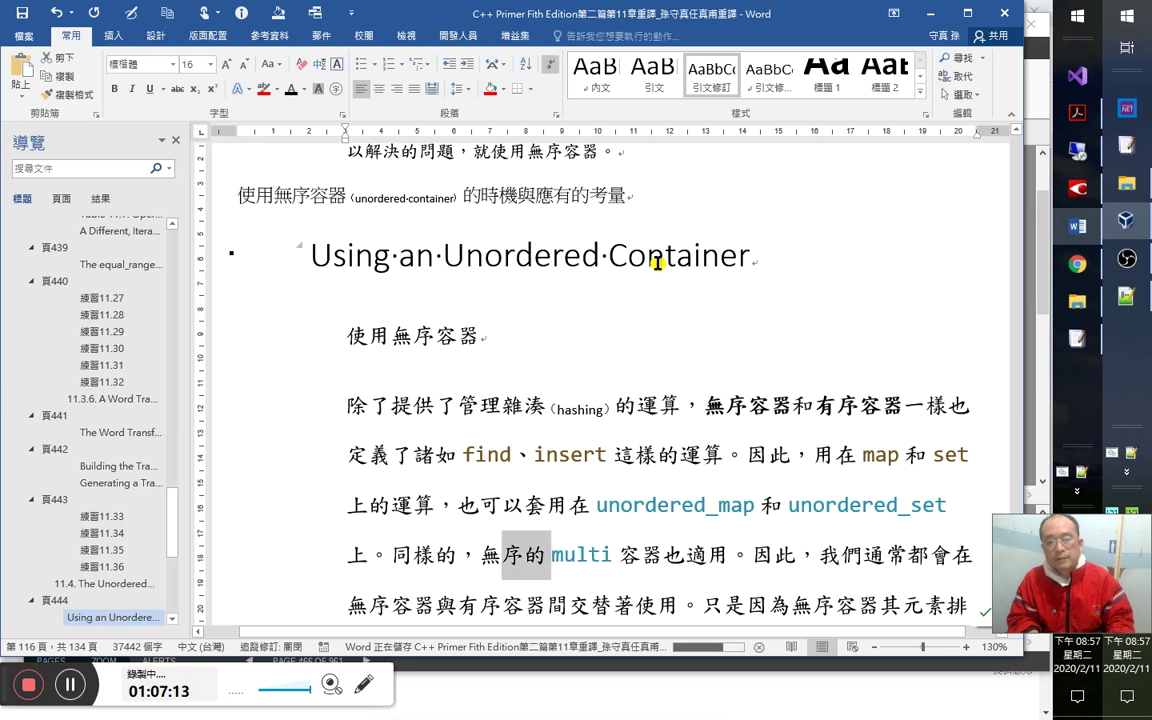
pyautogui.hotkey('shift', 'Left')
pyautogui.hotkey('ctrl', 'shift', 's')
pyautogui.press('4')
# Colour 容器 teal to finish the phrase 無序的 multi 容器.
pyautogui.press('Right')
pyautogui.press('Right')
pyautogui.press('Right')
pyautogui.press('Right')
pyautogui.press('Right')
pyautogui.press('Right')
pyautogui.press('Right')
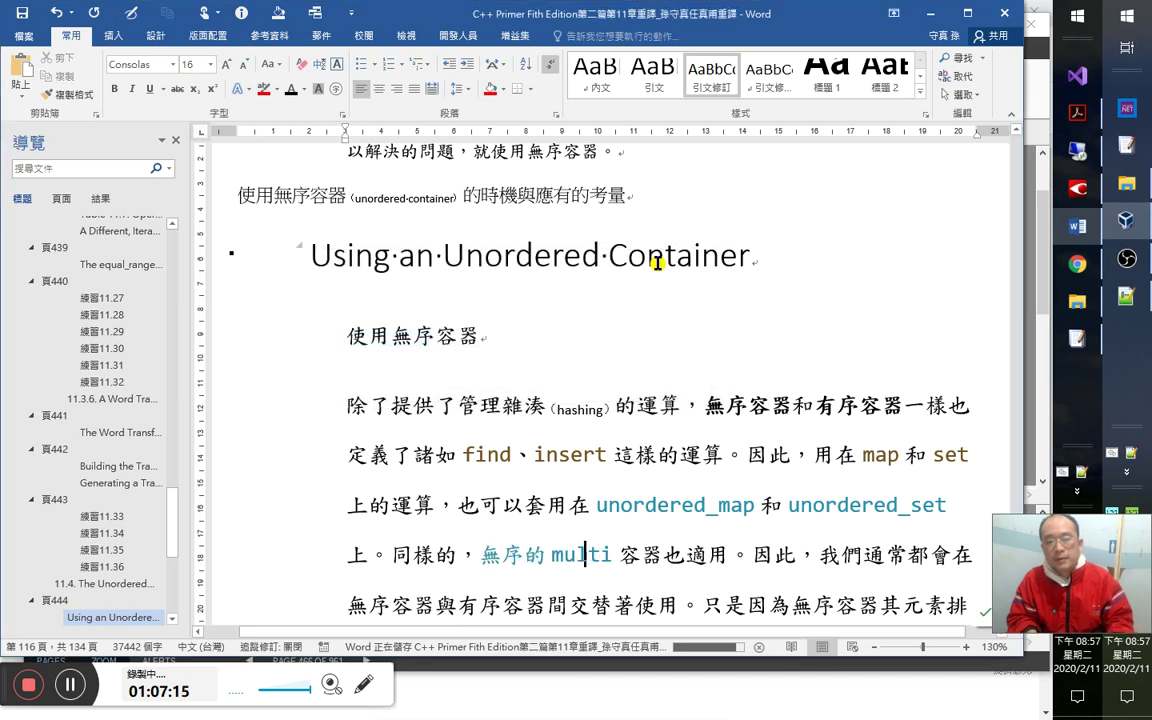
pyautogui.press('Left')
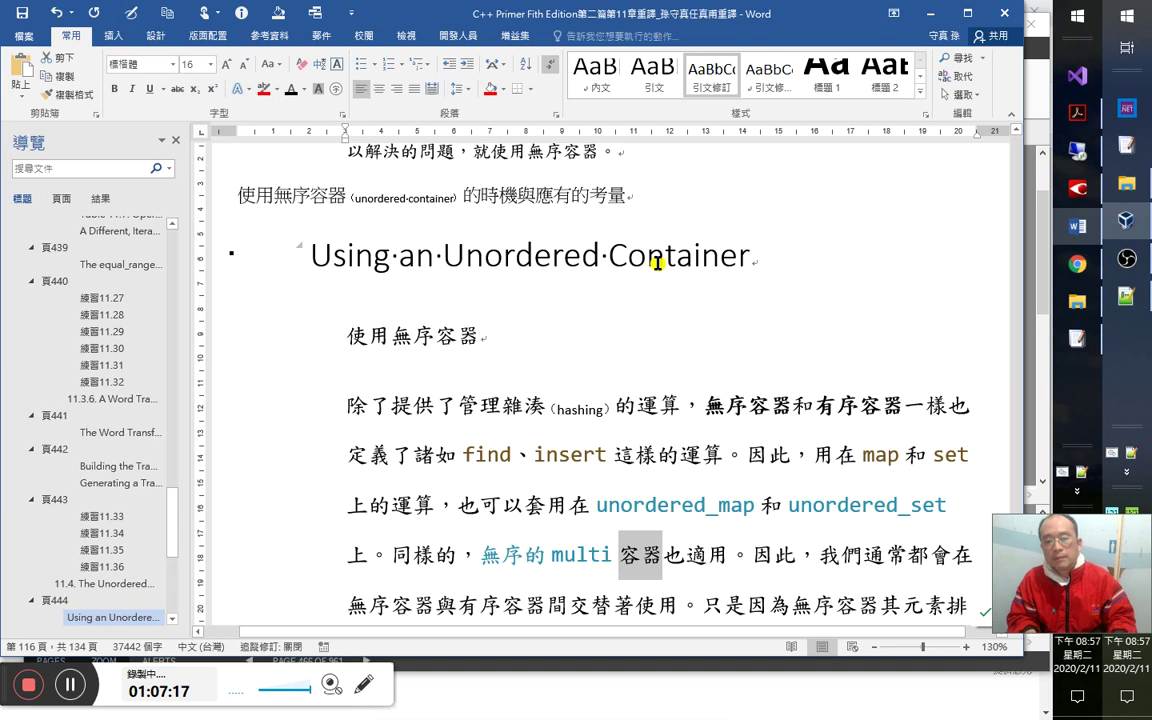
pyautogui.hotkey('shift', 'Right')
pyautogui.hotkey('shift', 'Right')
pyautogui.hotkey('ctrl', 'shift', 's')
pyautogui.press('4')
pyautogui.press('Left')
pyautogui.press('Left')
pyautogui.press('Right')
pyautogui.press('Right')
pyautogui.press('Right')
pyautogui.press('Right')
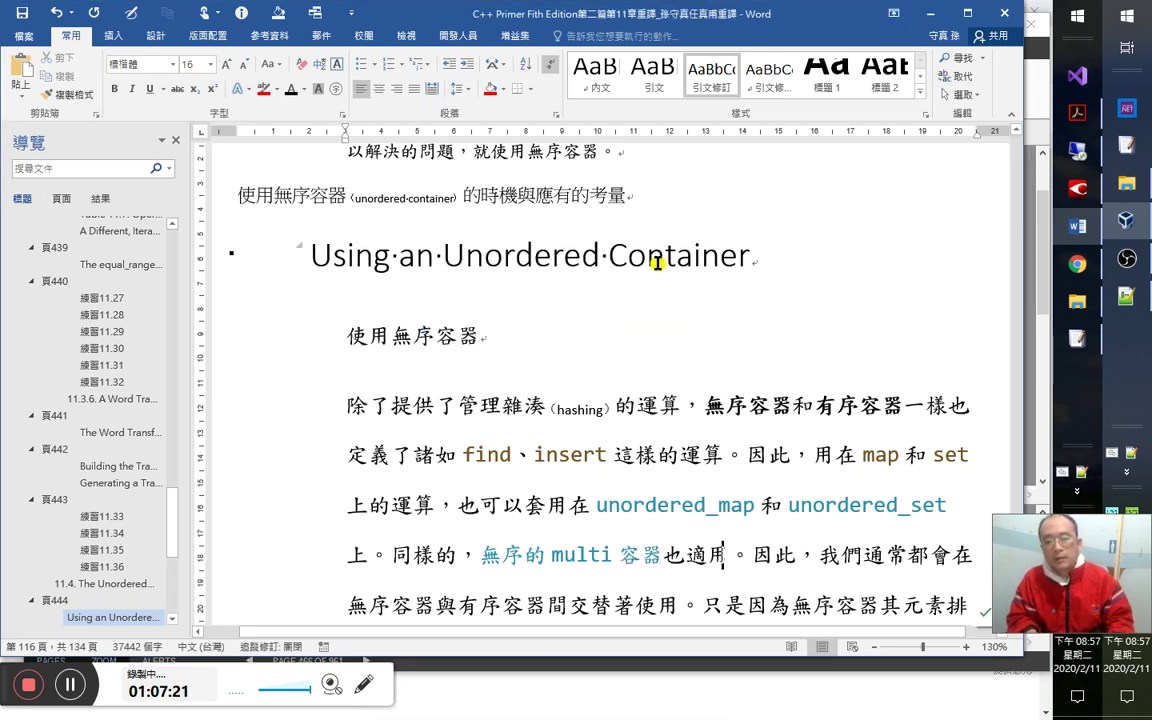
pyautogui.press('Down')
pyautogui.press('Down')
pyautogui.press('Up')
pyautogui.press('Up')
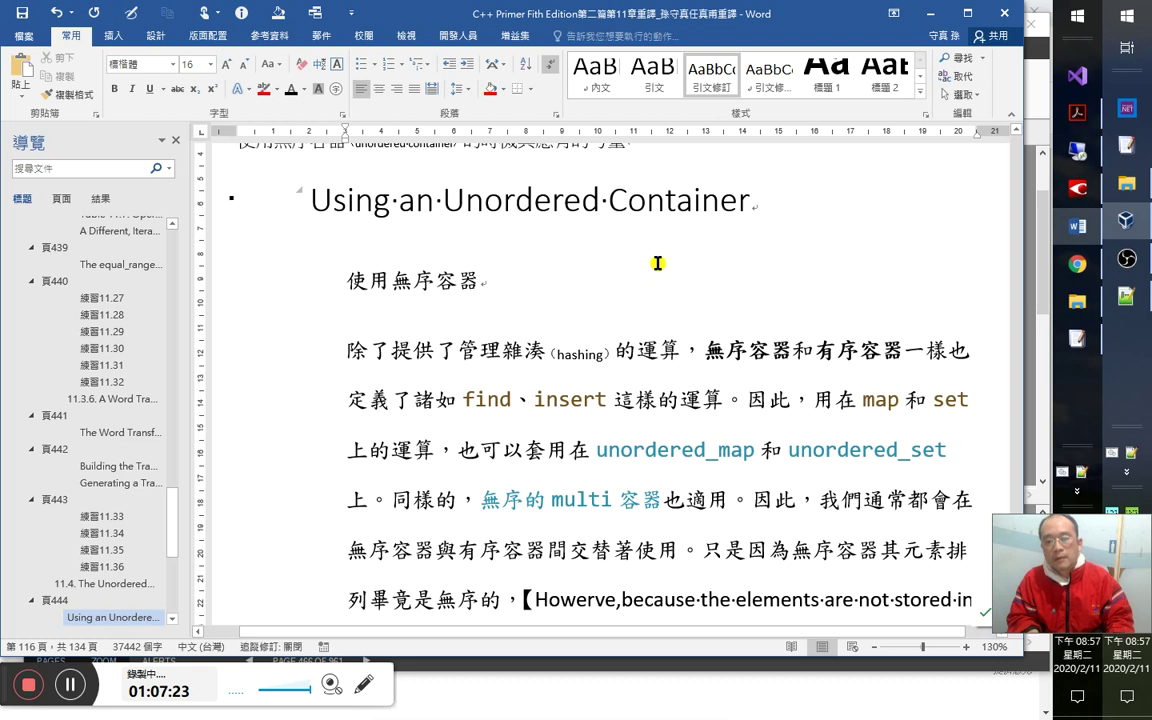
# Insert 在實務上， right after 因此 in the paragraph.
pyautogui.press('Right')
pyautogui.press('Right')
pyautogui.press('Right')
pyautogui.press('Right')
pyautogui.press('Right')
pyautogui.press('Down')
pyautogui.press('Home')
pyautogui.press('Right')
pyautogui.press('Right')
pyautogui.press('Right')
pyautogui.press('Right')
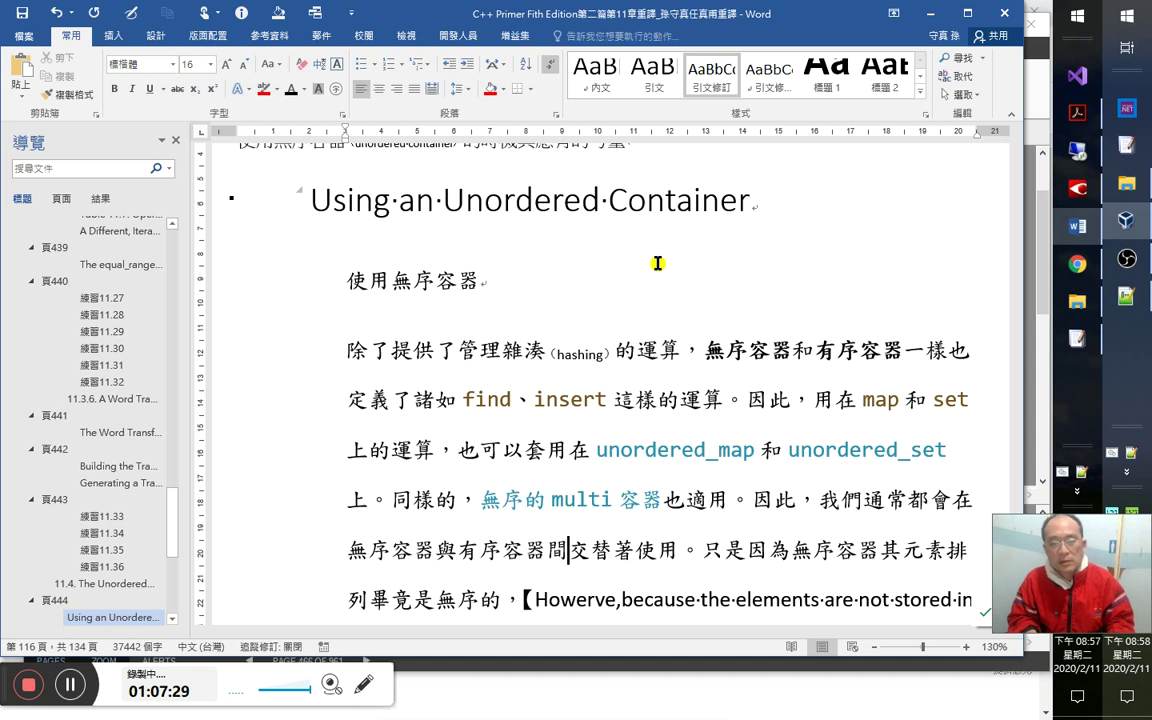
pyautogui.press('Up')
pyautogui.scroll(-1, 657, 263)
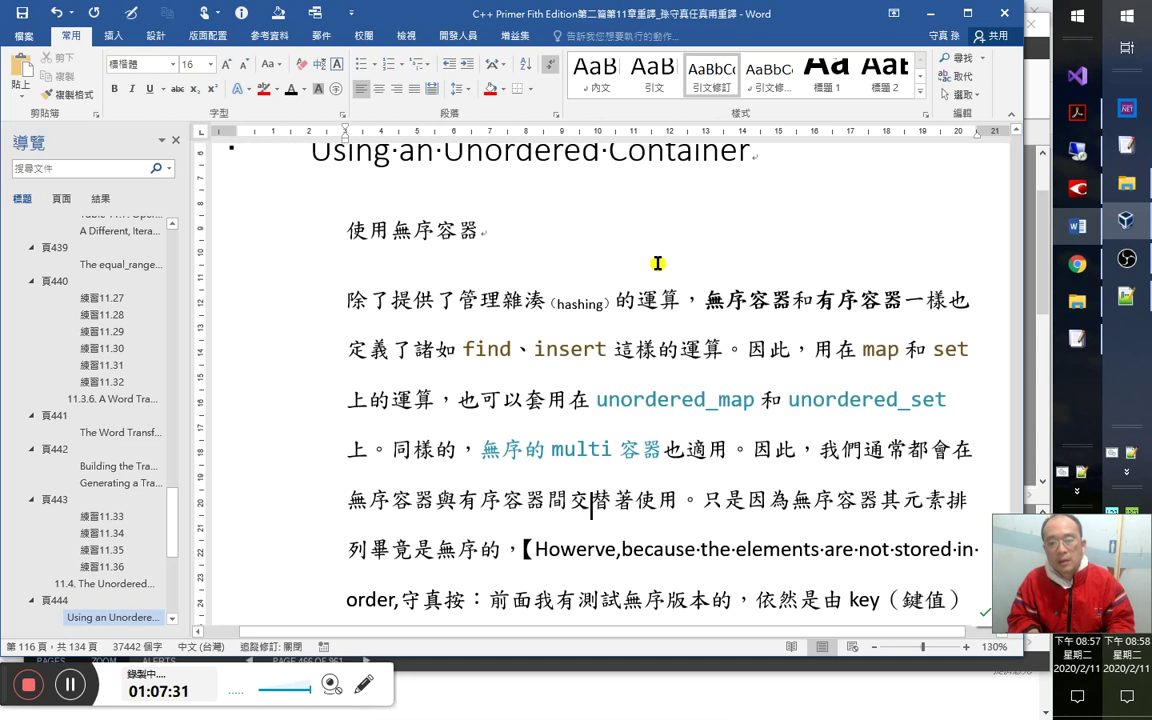
pyautogui.press('Up')
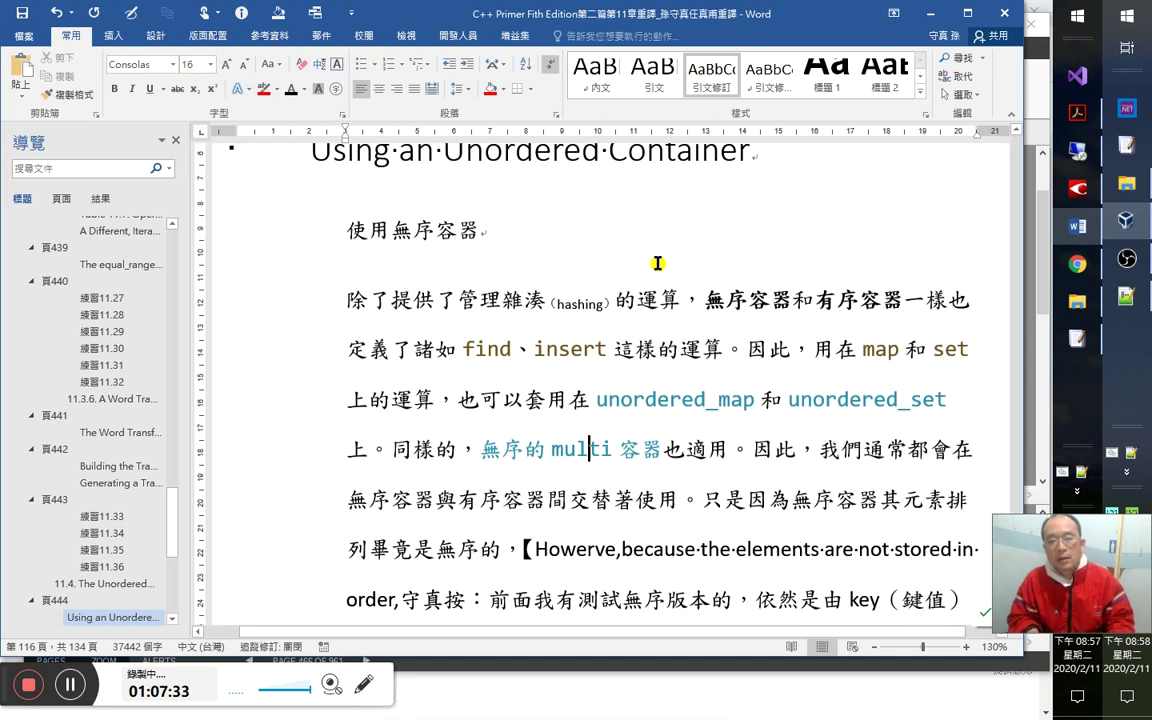
pyautogui.press('Right')
pyautogui.press('Right')
pyautogui.press('Right')
pyautogui.press('Right')
pyautogui.press('Right')
pyautogui.press('Right')
pyautogui.press('Right')
pyautogui.press('Right')
pyautogui.press('Right')
pyautogui.press('Right')
pyautogui.press('Right')
pyautogui.press('Right')
pyautogui.press('Right')
pyautogui.press('Right')
pyautogui.press('Right')
pyautogui.press('Right')
pyautogui.press('Right')
pyautogui.press('Right')
pyautogui.press('Left')
pyautogui.press('Left')
pyautogui.press('Left')
pyautogui.write('在實務卜')
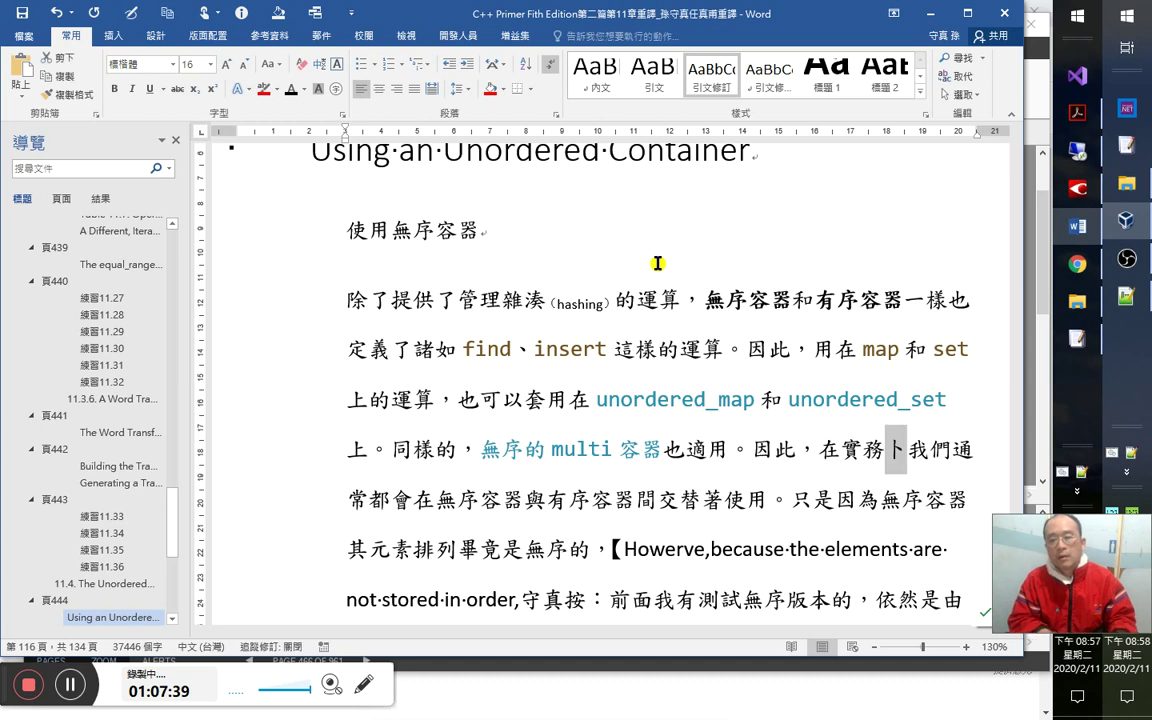
pyautogui.press('Down')
pyautogui.press('Return')
pyautogui.write('，')
# Bold 無序容器 and 有序容器 in the sentence about alternating between them.
pyautogui.press('Right')
pyautogui.press('Right')
pyautogui.press('Right')
pyautogui.press('Right')
pyautogui.press('Right')
pyautogui.press('Right')
pyautogui.press('Right')
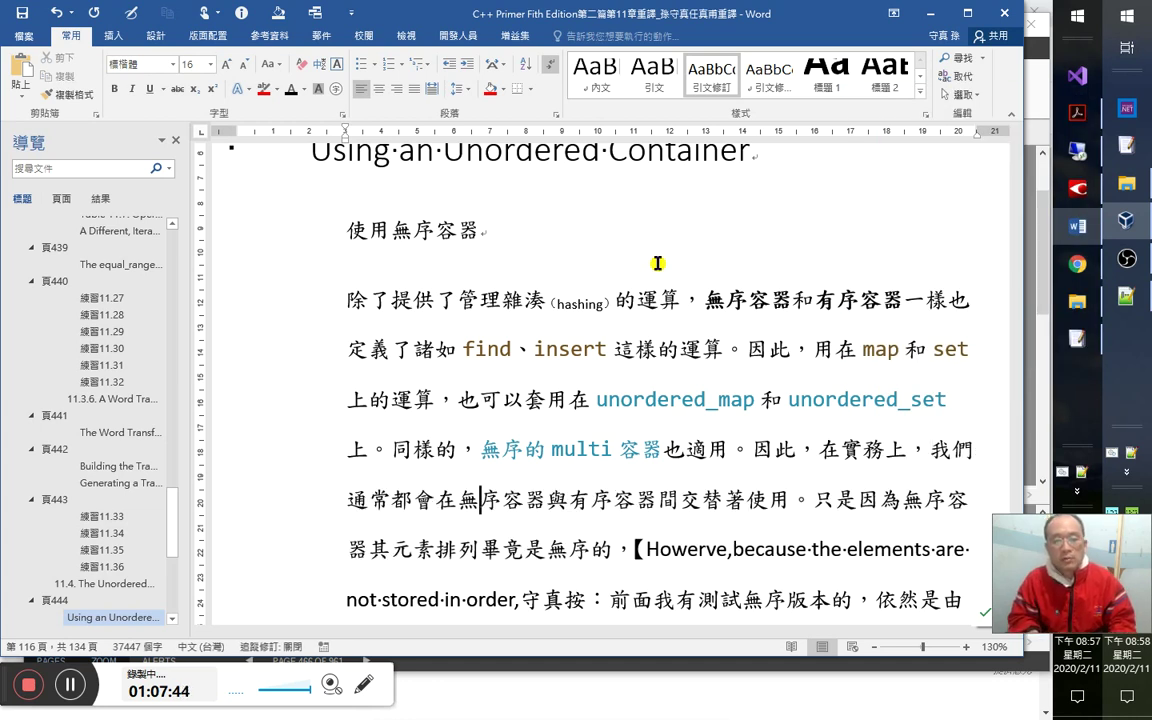
pyautogui.hotkey('shift', 'Right')
pyautogui.hotkey('shift', 'Right')
pyautogui.hotkey('shift', 'Right')
pyautogui.hotkey('shift', 'Right')
pyautogui.hotkey('ctrl', 'b')
pyautogui.press('Right')
pyautogui.press('Right')
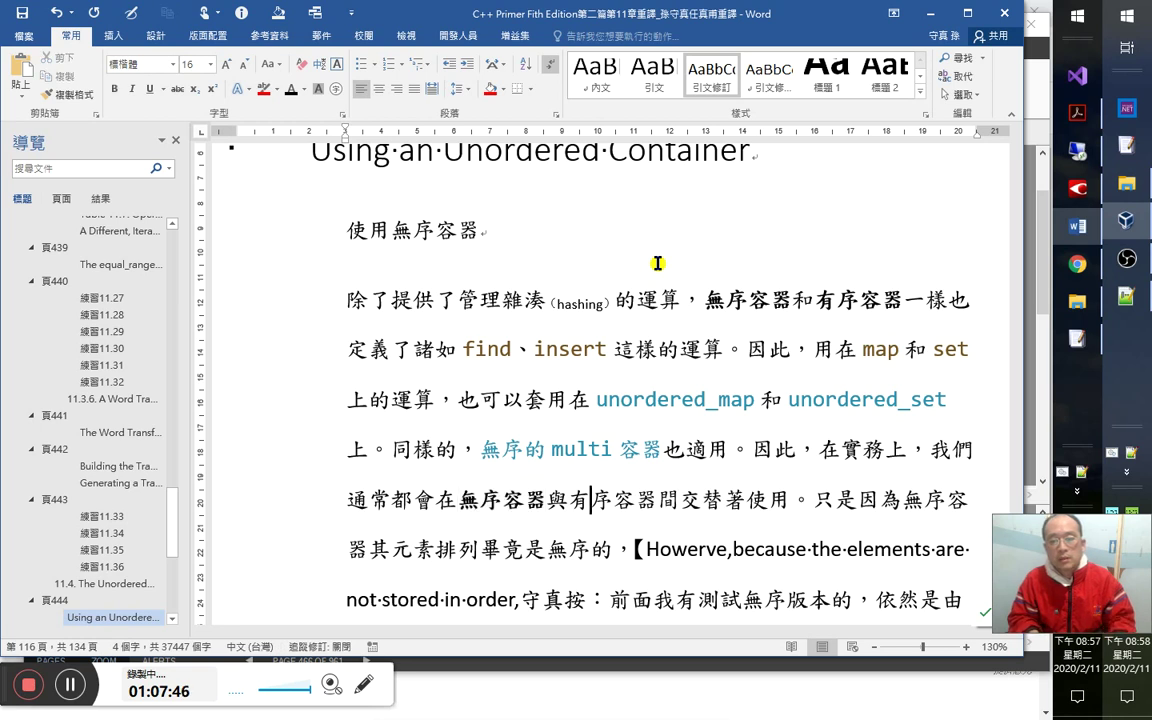
pyautogui.hotkey('shift', 'Right')
pyautogui.hotkey('shift', 'Right')
pyautogui.hotkey('shift', 'Right')
pyautogui.hotkey('shift', 'Right')
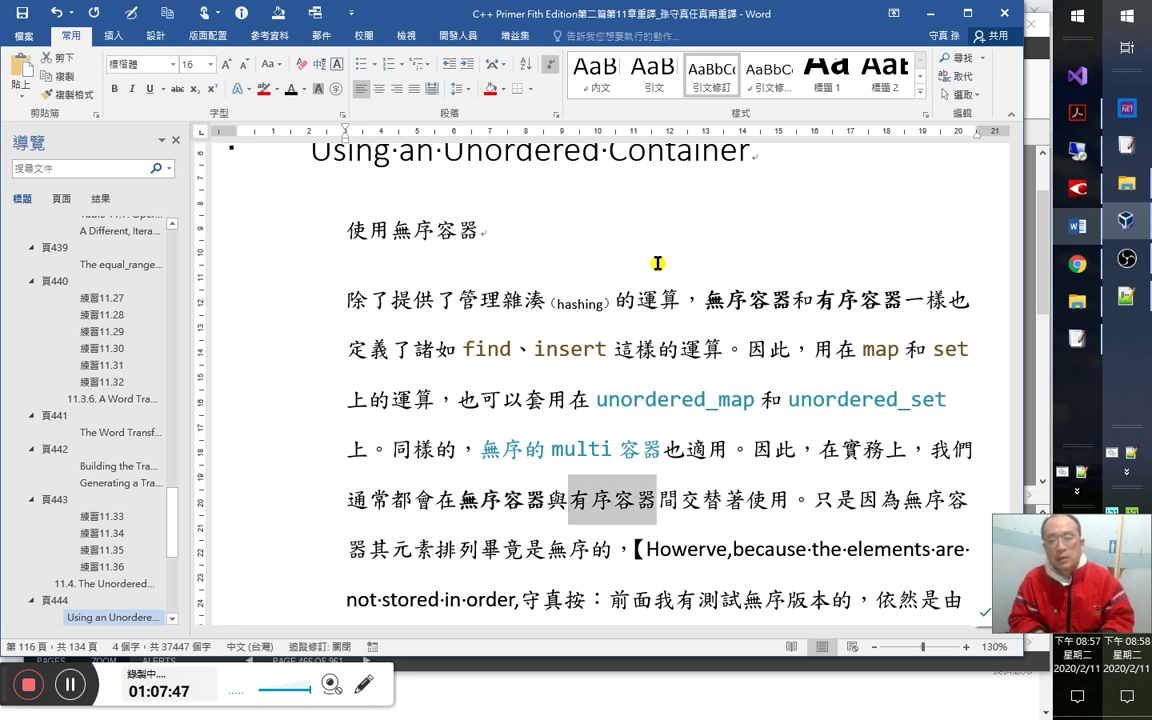
pyautogui.hotkey('ctrl', 'b')
pyautogui.press('Right')
pyautogui.press('Right')
pyautogui.press('Right')
pyautogui.press('Right')
pyautogui.press('Right')
pyautogui.press('Right')
pyautogui.press('Right')
pyautogui.press('Right')
pyautogui.press('Right')
pyautogui.press('Right')
pyautogui.press('Right')
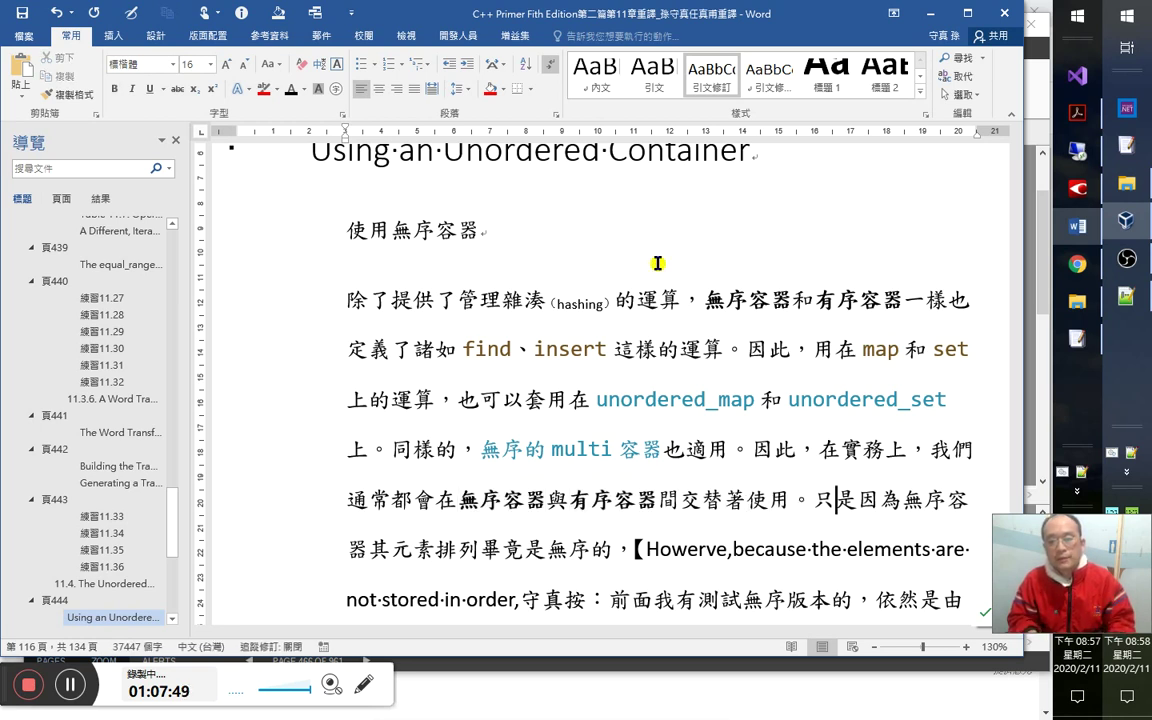
# Highlight the clause 無序容器其元素排列畢竟是無序的， in magenta.
pyautogui.hotkey('shift', 'Down')
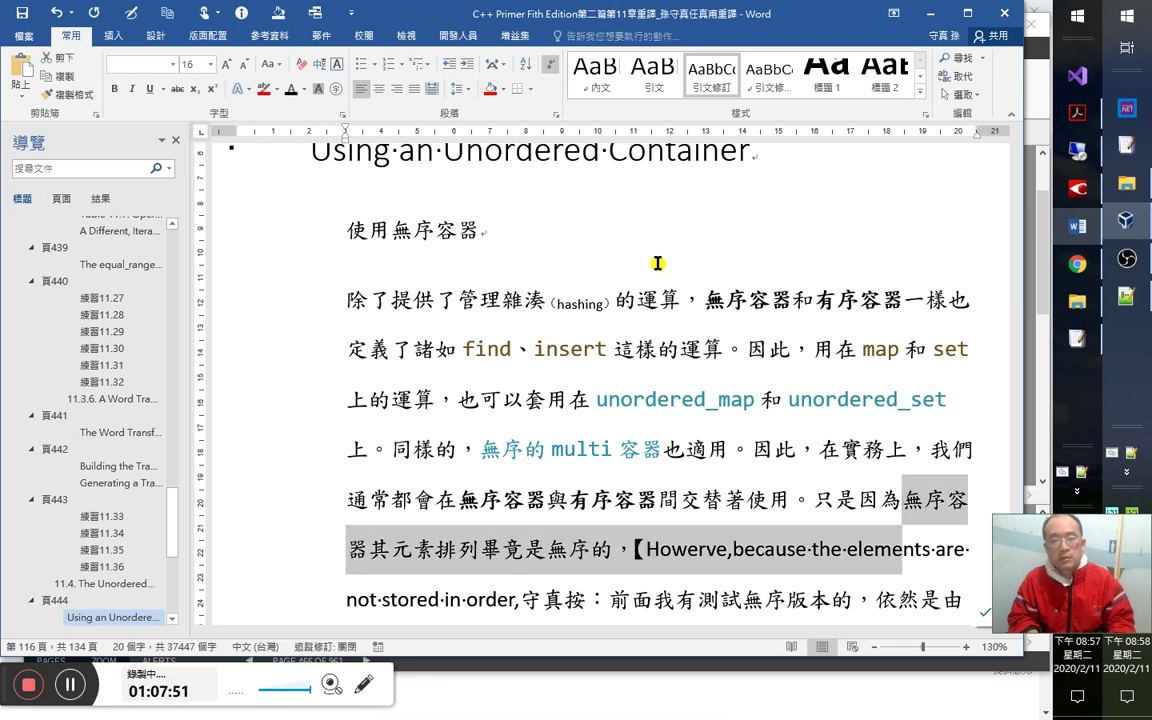
pyautogui.keyDown('shift'); pyautogui.click(632, 550); pyautogui.keyUp('shift')
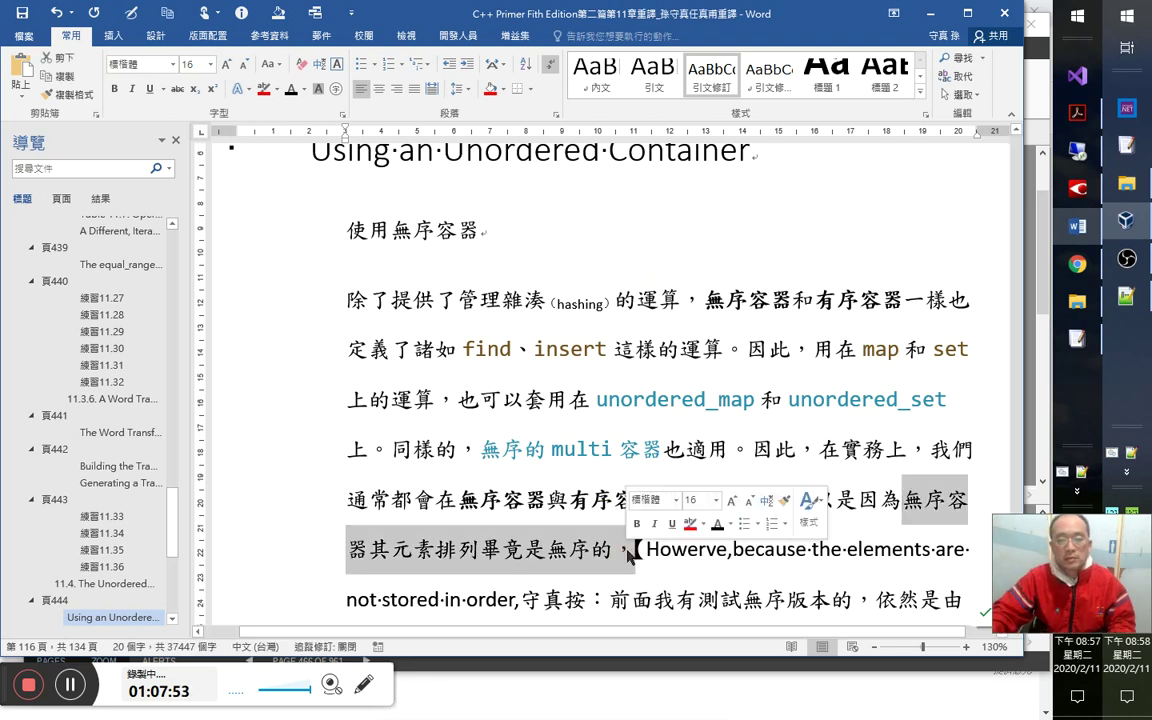
pyautogui.scroll(-2, 640, 470)
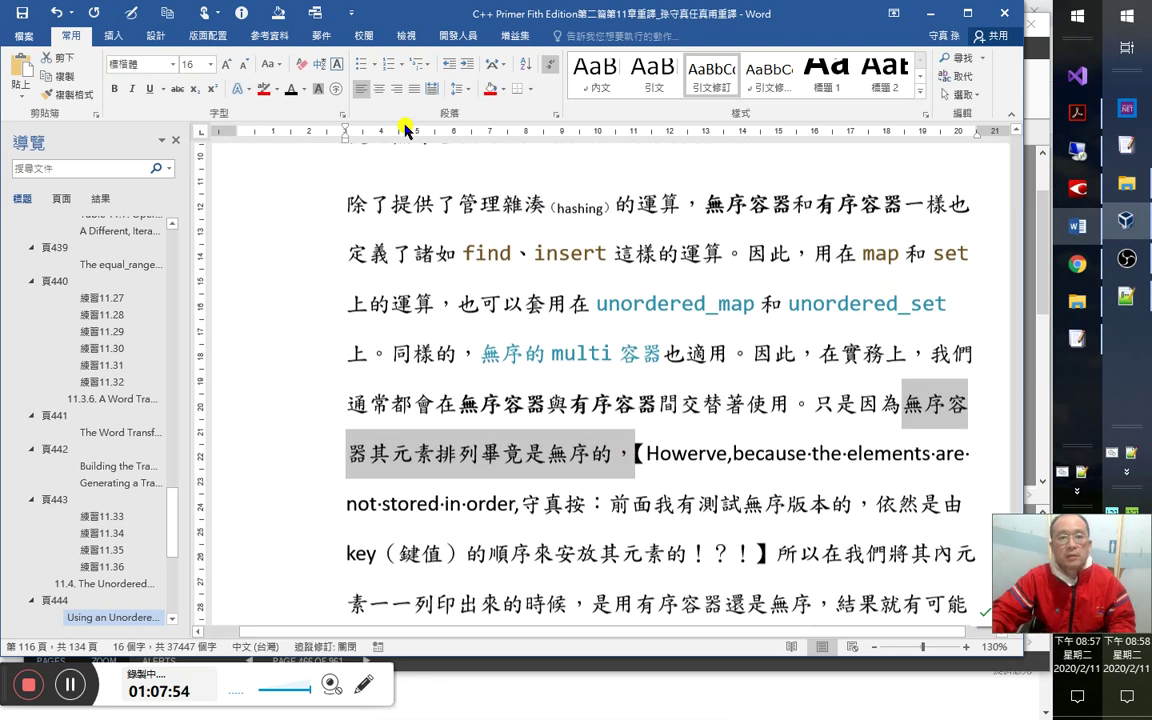
pyautogui.click(500, 90)
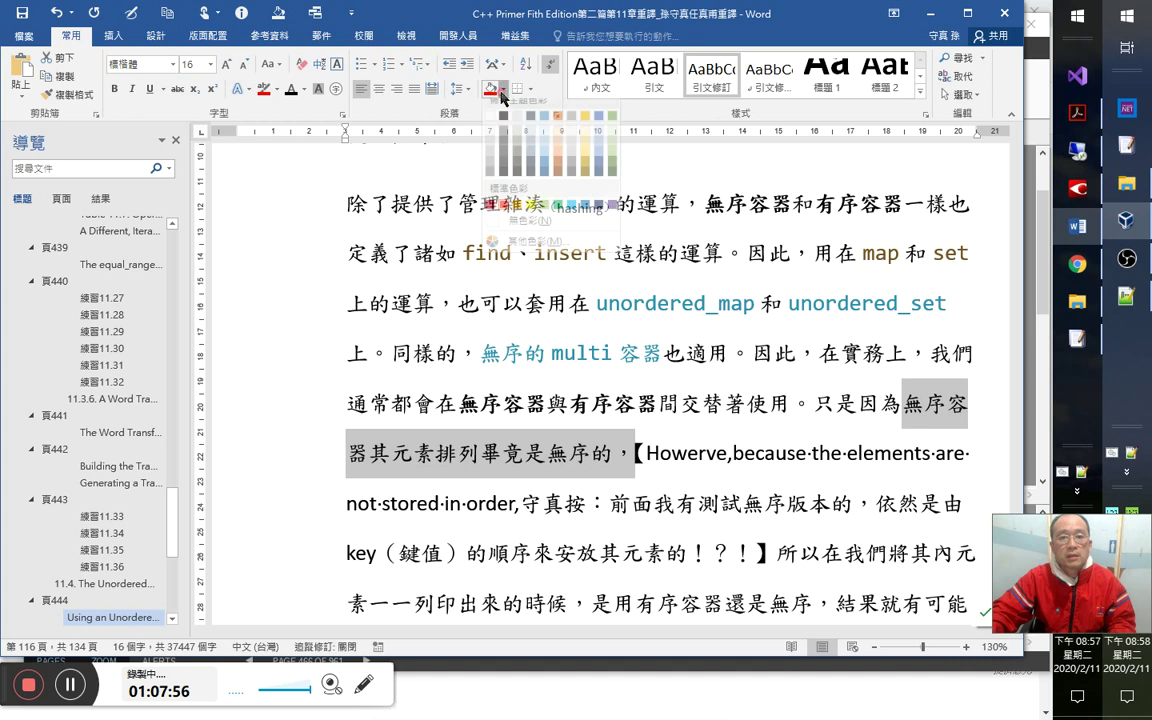
pyautogui.click(275, 89)
pyautogui.click(275, 89)
pyautogui.click(341, 113)
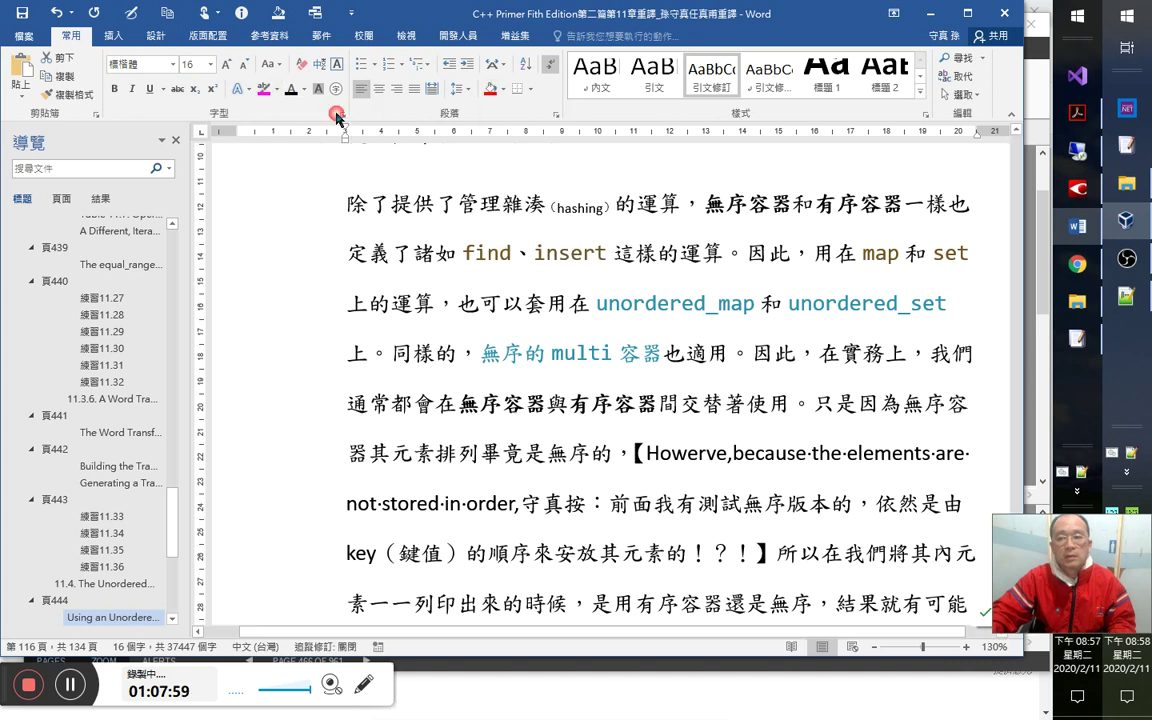
# Highlight the English phrase ending 'not stored in order' in magenta.
pyautogui.scroll(-1, 707, 491)
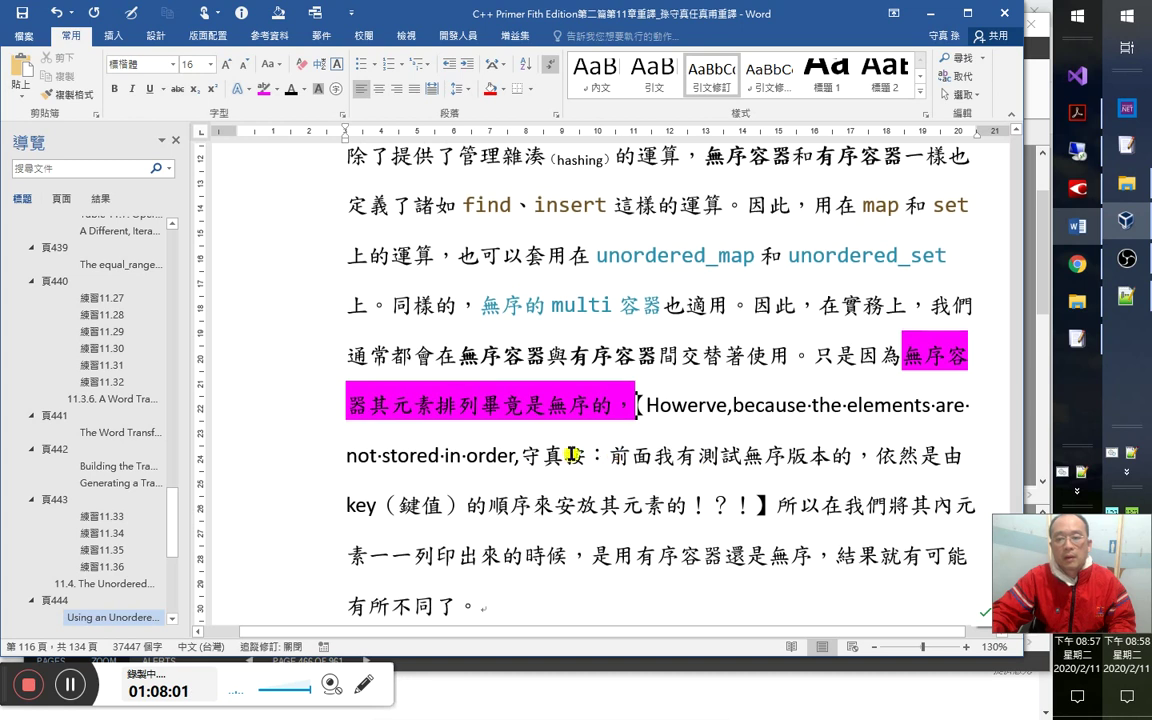
pyautogui.moveTo(470, 455); pyautogui.dragTo(640, 405)
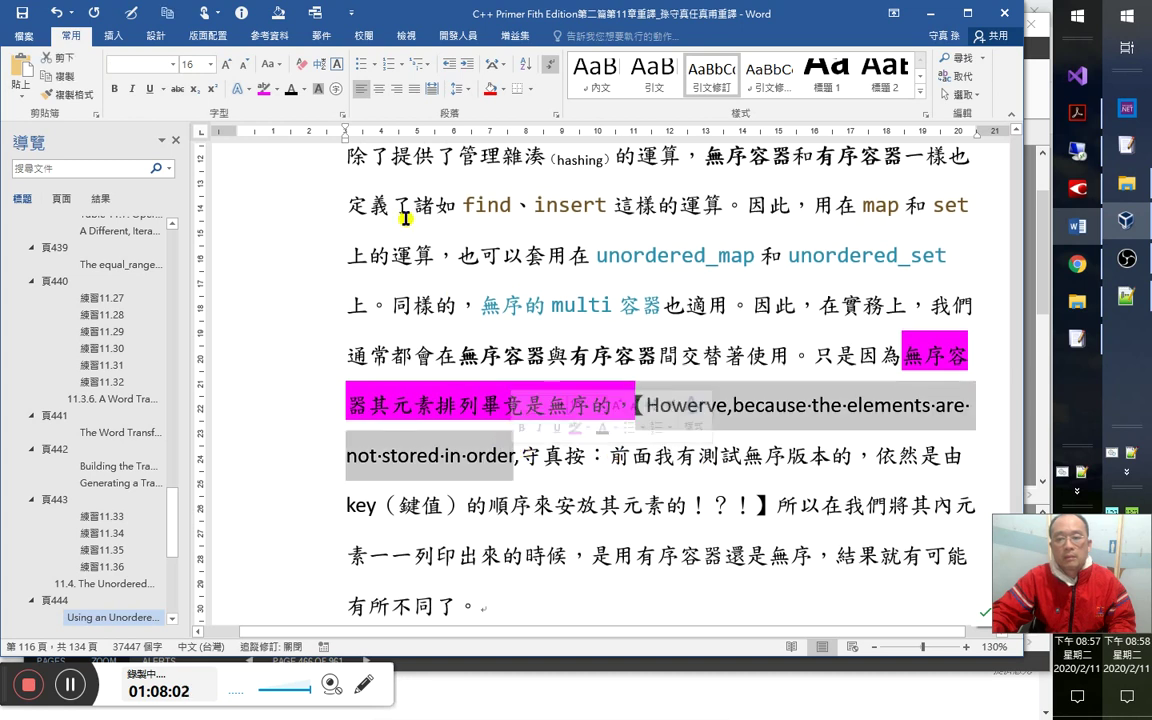
pyautogui.click(264, 89)
pyautogui.click(565, 456)
# Shrink the bracketed note ending ！？！】 to a small font.
pyautogui.scroll(-1, 558, 452)
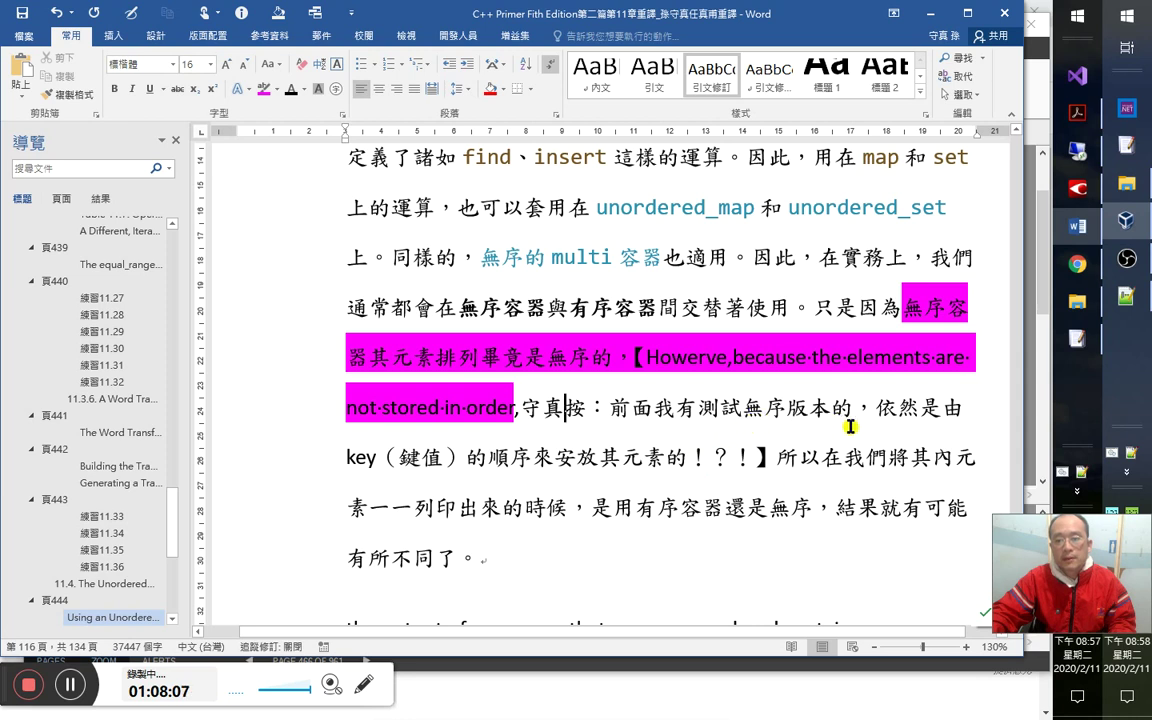
pyautogui.moveTo(702, 462); pyautogui.dragTo(628, 367)
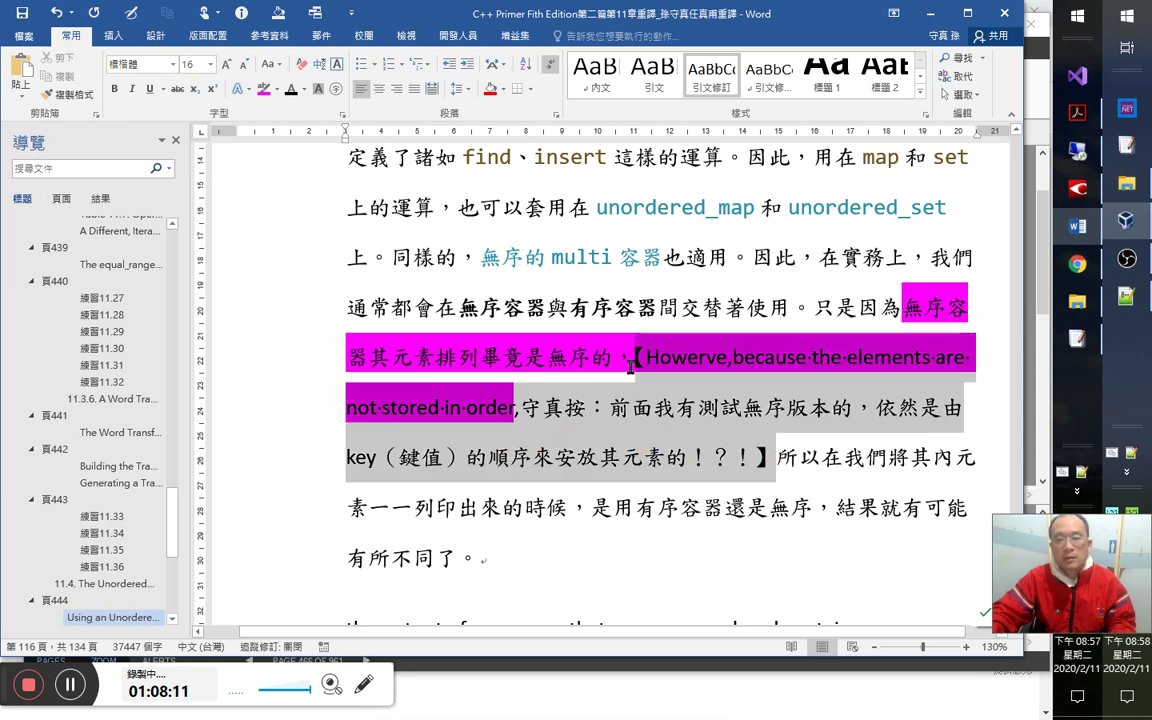
pyautogui.hotkey('ctrl', 'space')
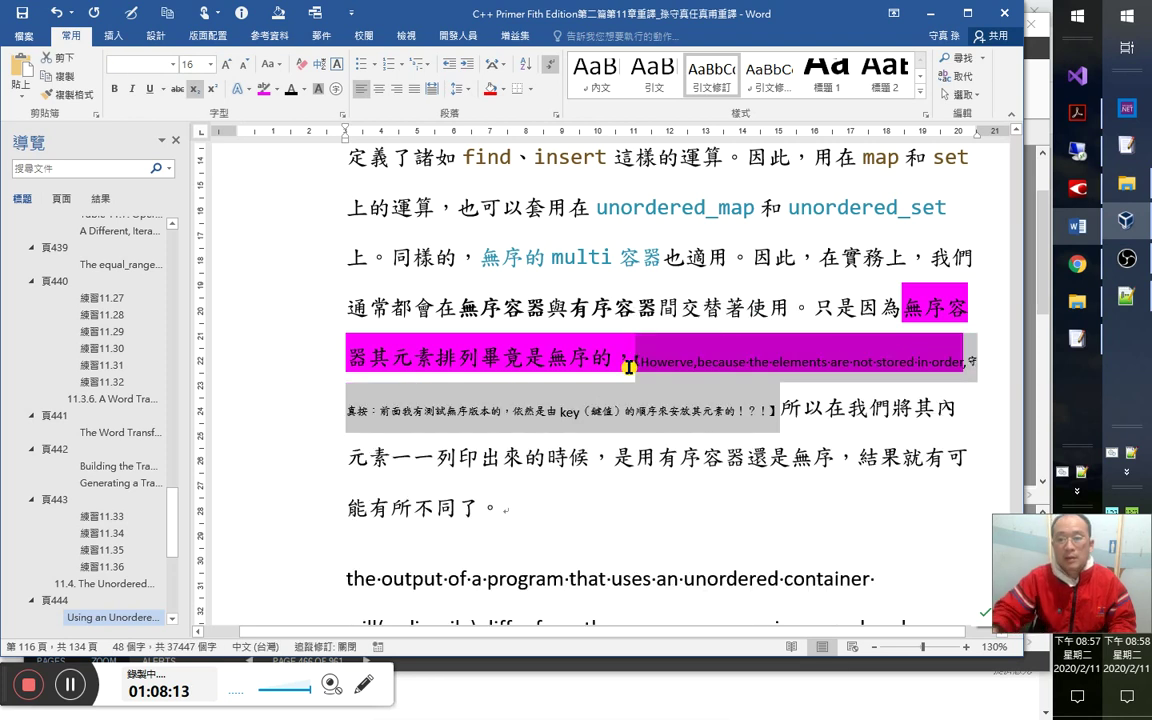
pyautogui.click(765, 411)
# Highlight the translator's remark through ！？！ in bright green.
pyautogui.moveTo(765, 411); pyautogui.dragTo(740, 366)
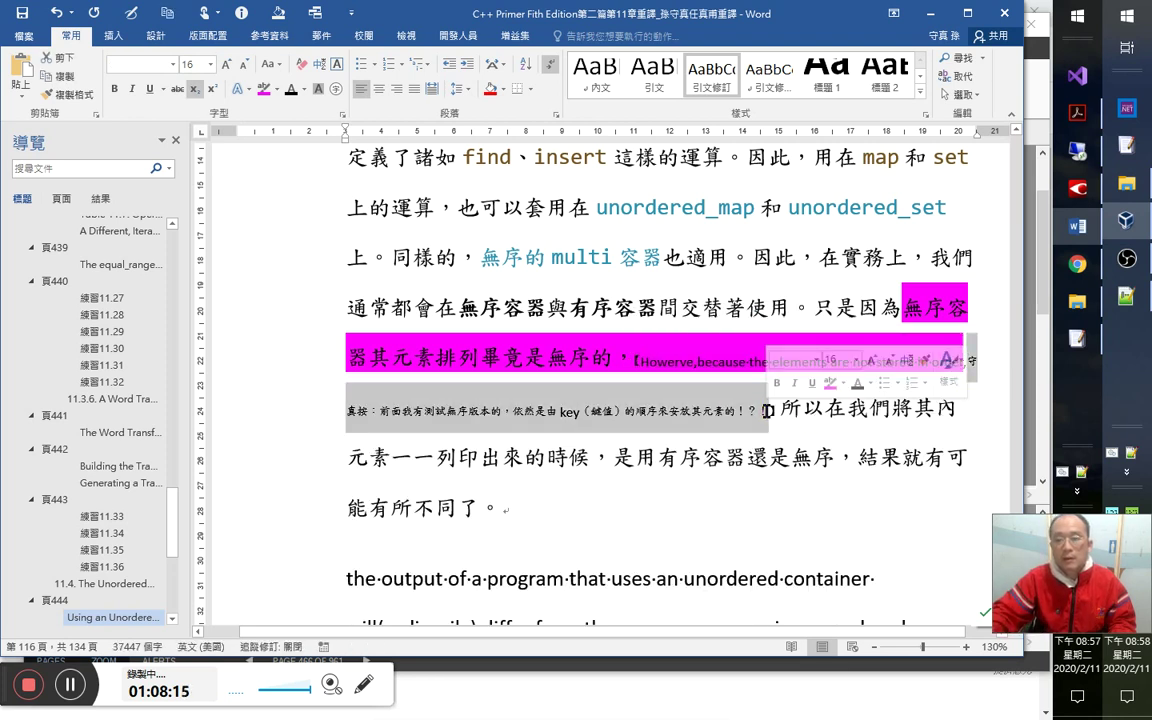
pyautogui.click(277, 92)
pyautogui.click(292, 111)
pyautogui.click(718, 372)
# Place the cursor just after 印 in the line 元素一一列印出來.
pyautogui.press('Right')
pyautogui.press('Down')
pyautogui.press('Down')
pyautogui.press('Home')
pyautogui.press('Right')
pyautogui.press('Right')
pyautogui.press('Right')
pyautogui.press('Right')
pyautogui.press('Right')
pyautogui.press('Right')
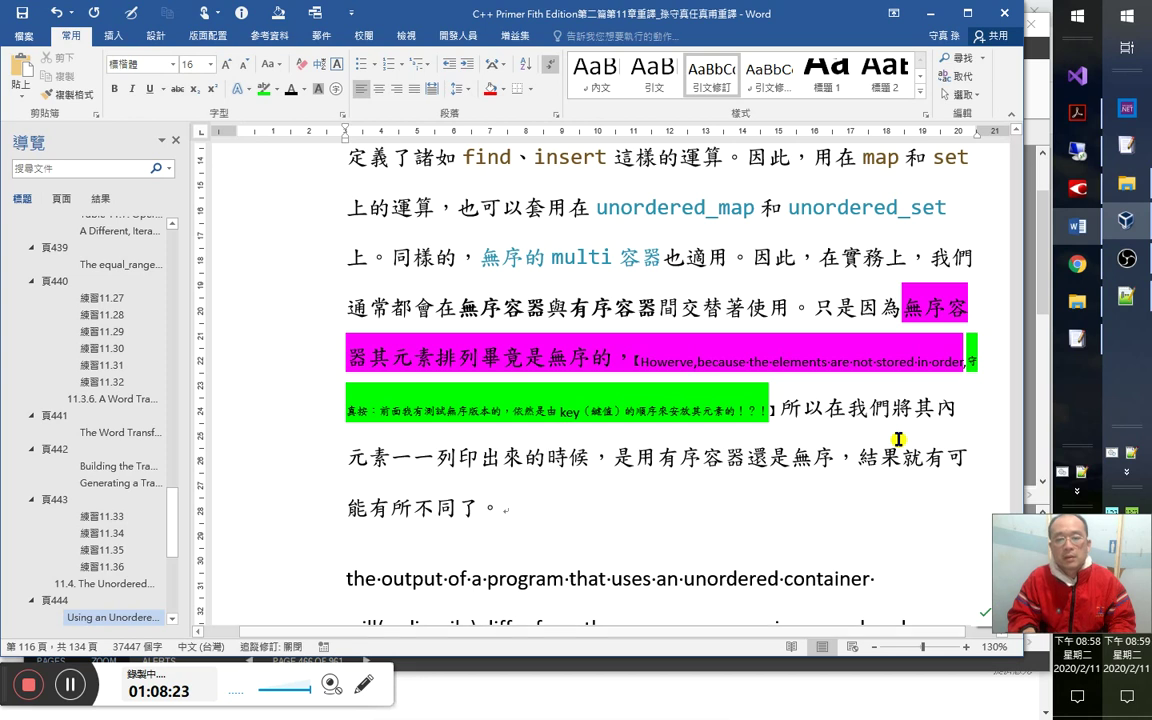
pyautogui.press('Left')
pyautogui.press('Left')
pyautogui.press('Left')
pyautogui.press('Left')
pyautogui.press('Right')
pyautogui.press('Right')
pyautogui.press('Right')
pyautogui.press('Right')
pyautogui.press('Right')
pyautogui.press('Right')
pyautogui.press('Right')
pyautogui.press('Right')
pyautogui.press('Right')
pyautogui.press('Right')
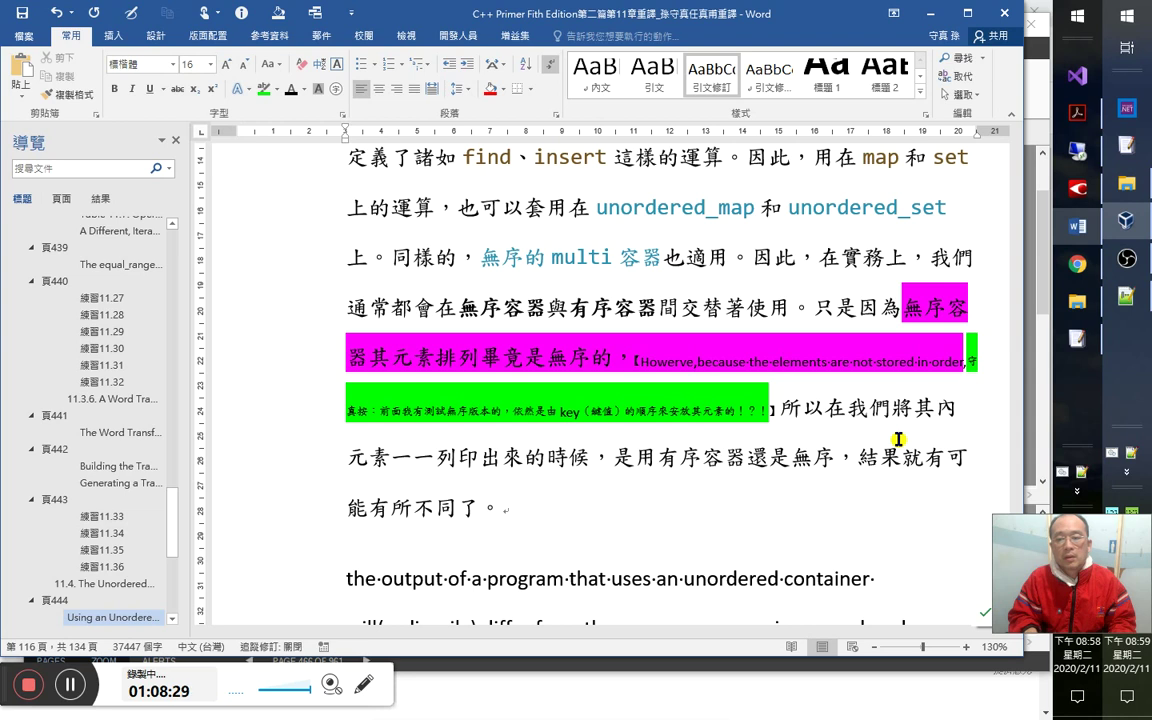
# Replace 容器 with 的 and add 的 after 無序, giving 是用有序的還是無序的.
pyautogui.hotkey('shift', 'Right')
pyautogui.hotkey('shift', 'Right')
pyautogui.press('Right')
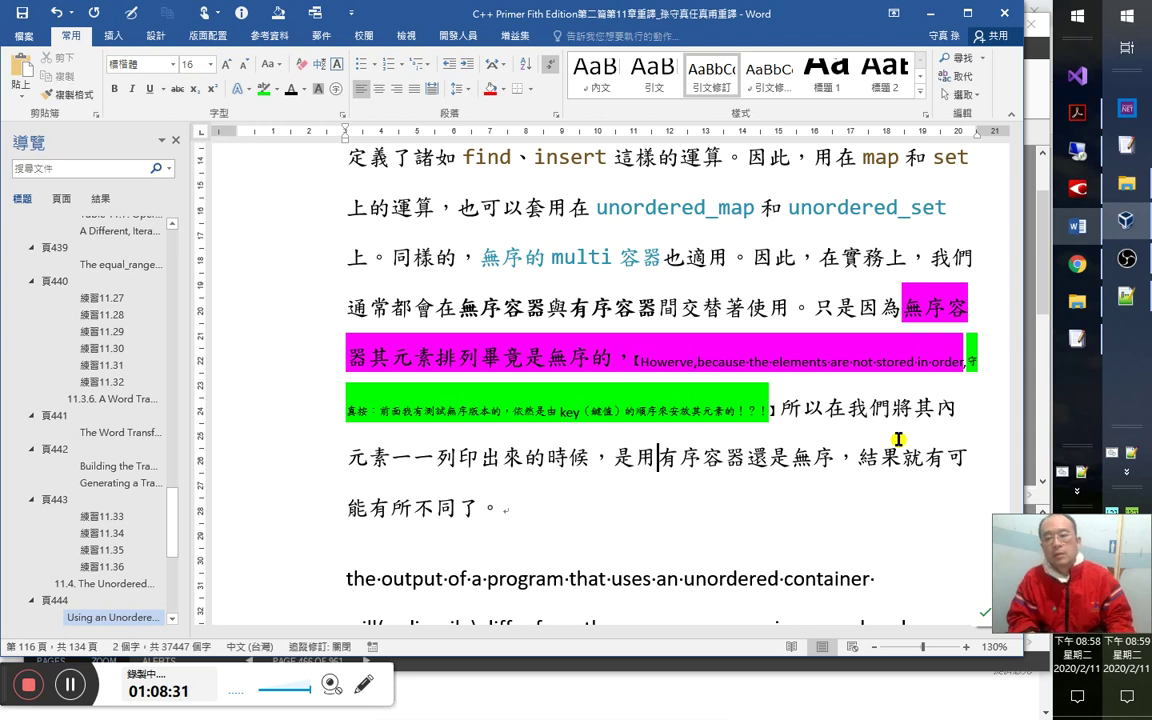
pyautogui.press('Left')
pyautogui.press('Left')
pyautogui.press('Delete')
pyautogui.press('Right')
pyautogui.press('Right')
pyautogui.press('Right')
pyautogui.press('Right')
pyautogui.press('Right')
pyautogui.press('Right')
pyautogui.press('Right')
pyautogui.press('Right')
pyautogui.press('Right')
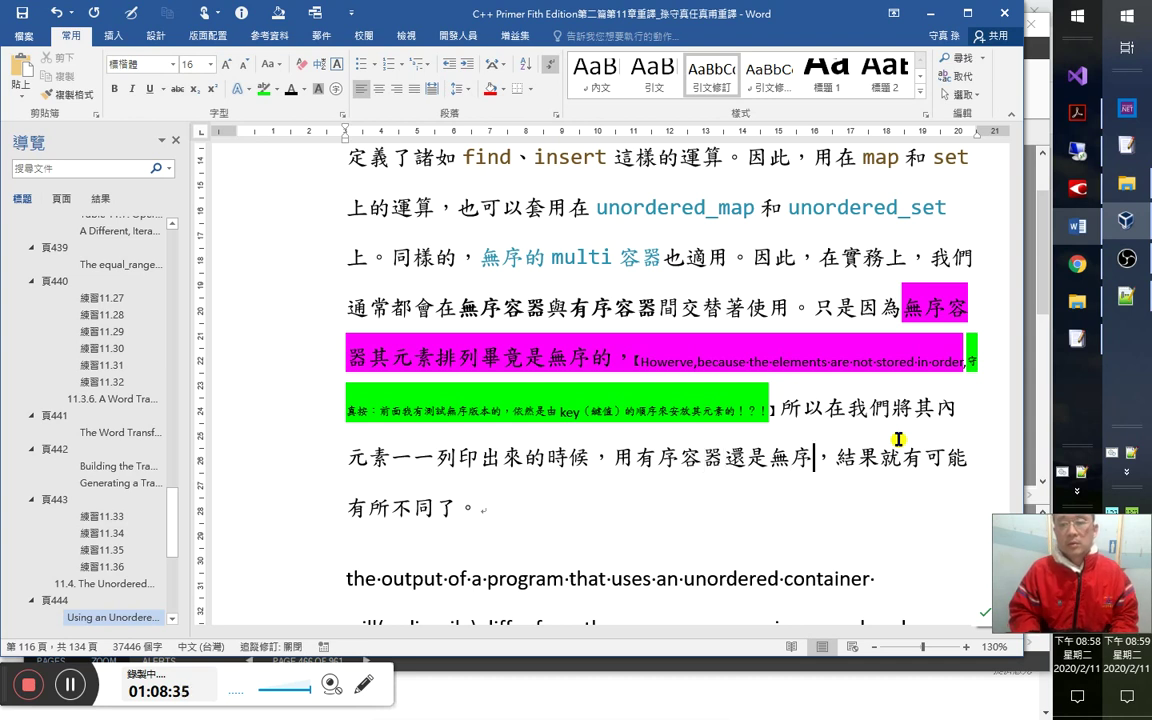
pyautogui.hotkey('ctrl', 'z')
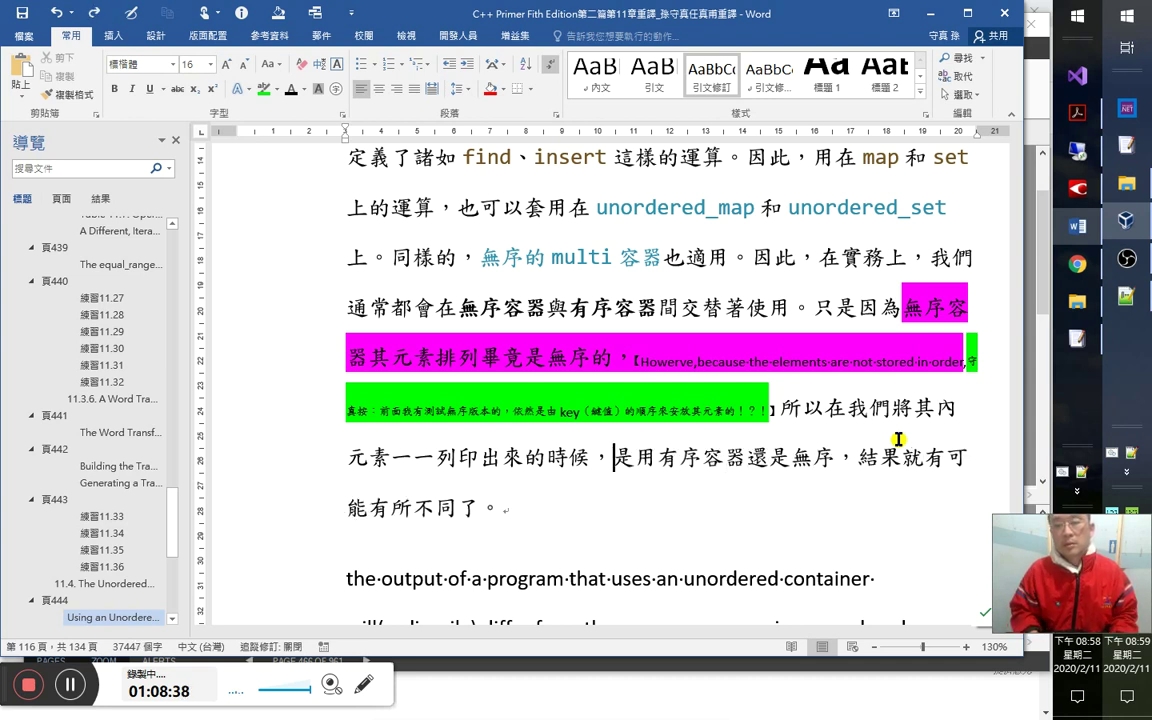
pyautogui.write('的')
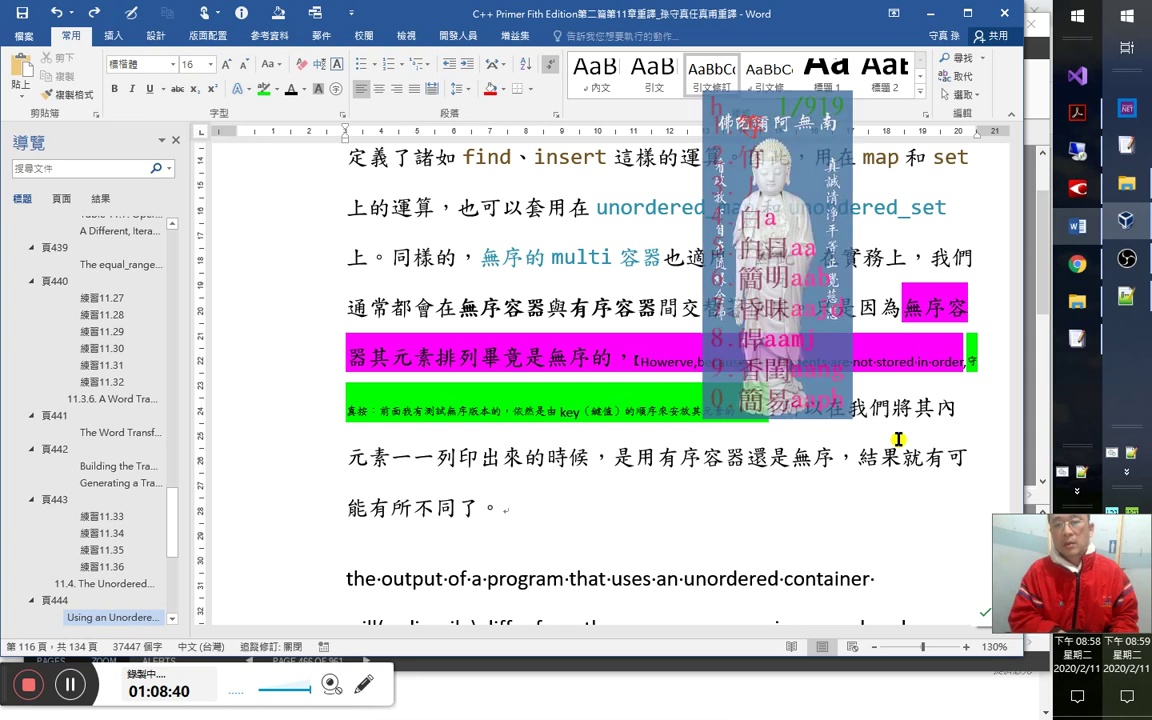
pyautogui.press('Delete')
pyautogui.press('Delete')
pyautogui.press('Right')
pyautogui.press('Right')
pyautogui.press('Right')
pyautogui.press('Right')
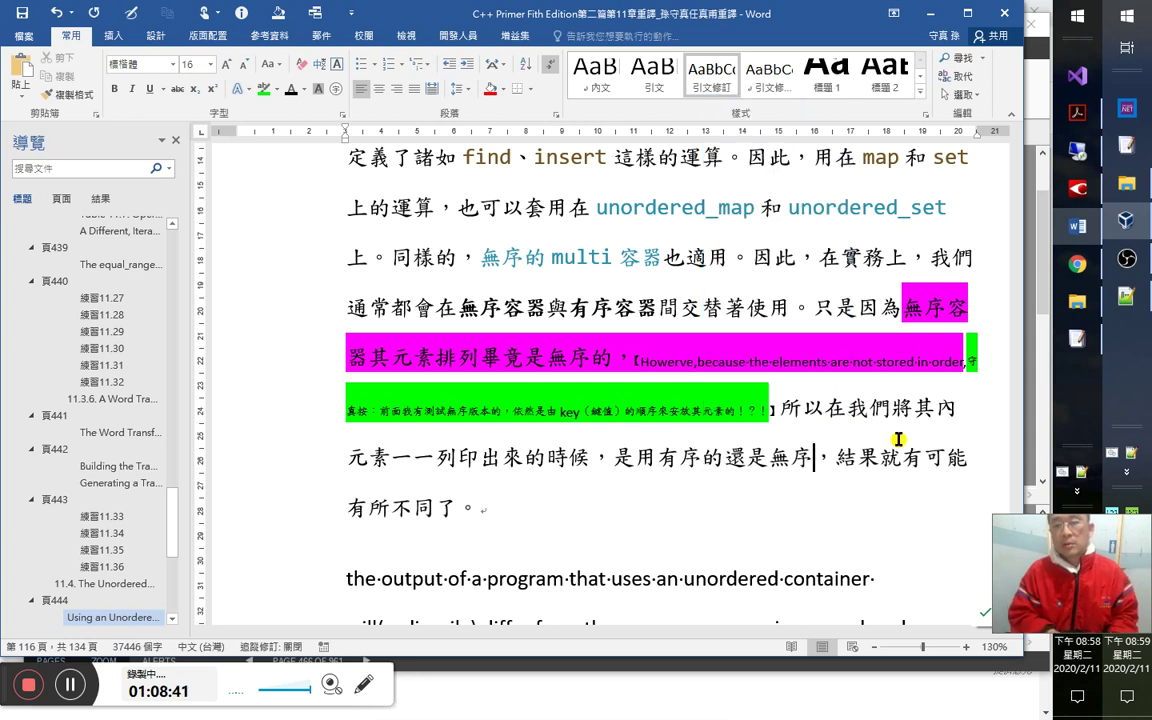
pyautogui.write('的')
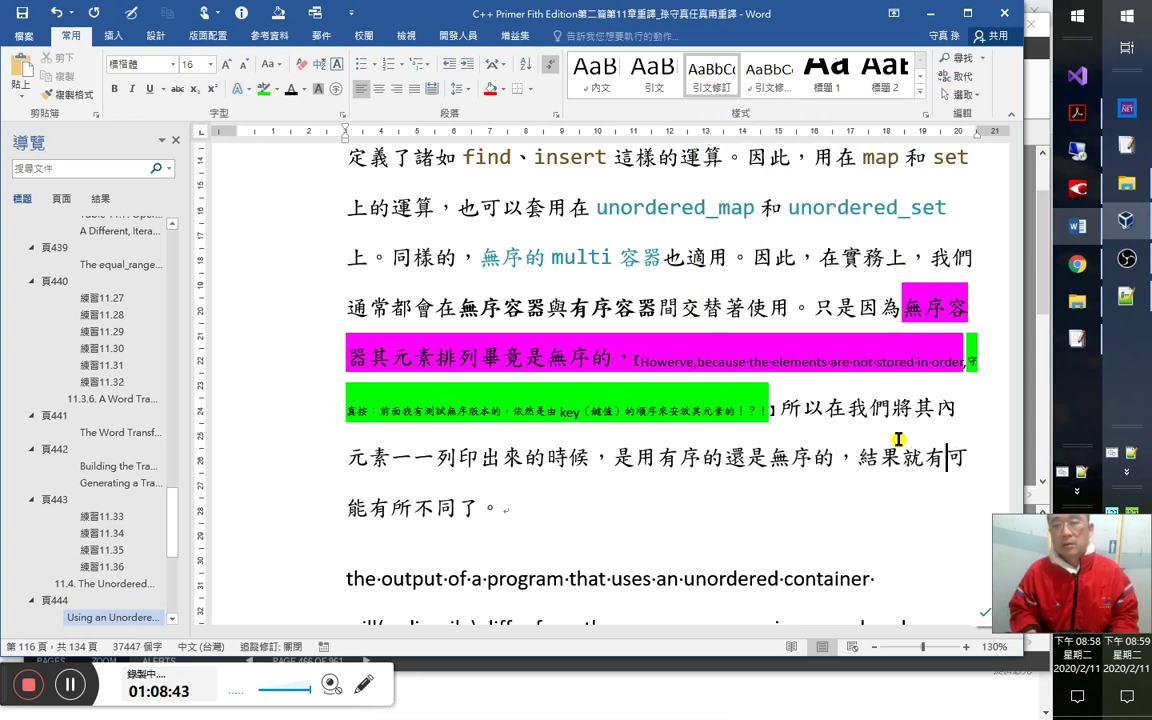
# Delete the extra 有 after 就 so it reads 結果就可能有所不同了.
pyautogui.press('Down')
pyautogui.press('Down')
pyautogui.press('Home')
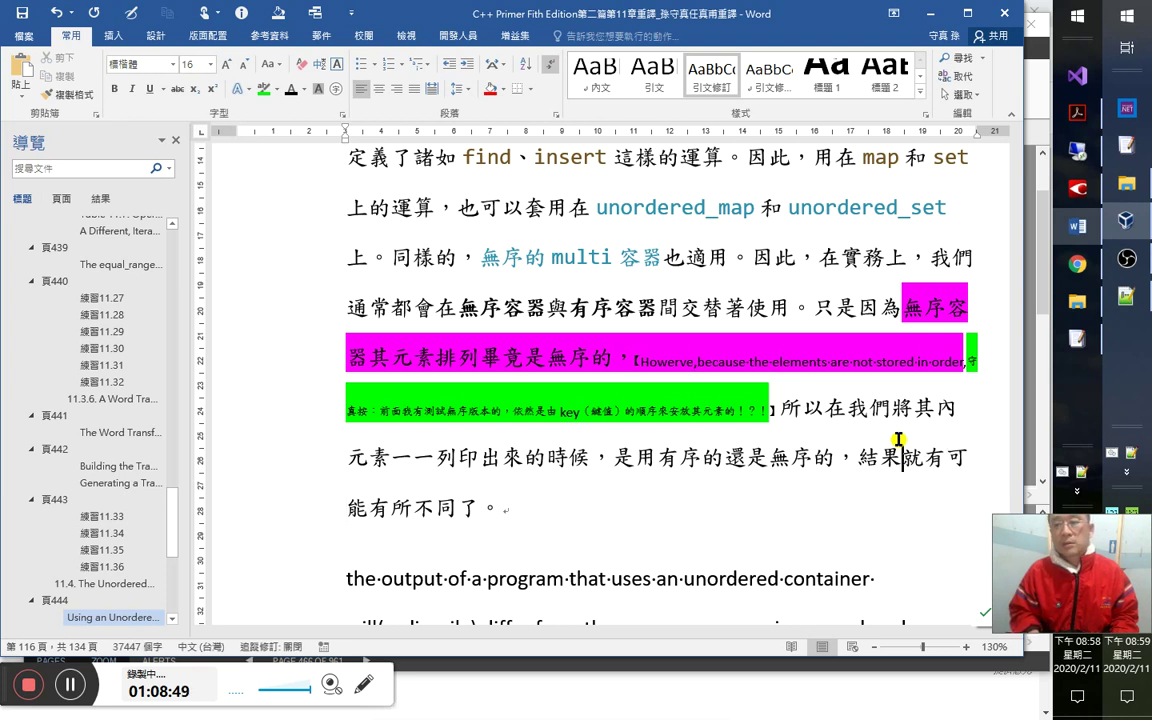
pyautogui.press('Right')
pyautogui.press('Delete')
pyautogui.press('Right')
pyautogui.press('Down')
pyautogui.press('Down')
pyautogui.press('Down')
pyautogui.press('Down')
pyautogui.press('Up')
pyautogui.press('Up')
pyautogui.press('Up')
pyautogui.press('Down')
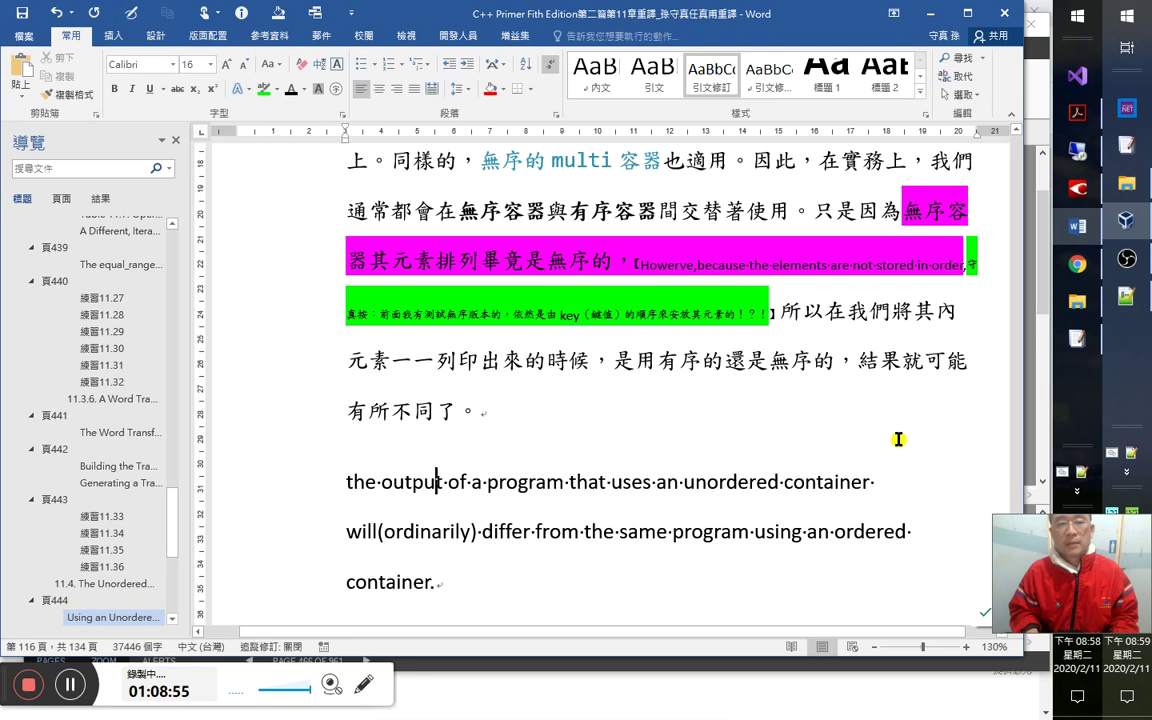
# Set the English source paragraph to font size 13.
pyautogui.hotkey('shift', 'Down')
pyautogui.hotkey('shift', 'Down')
pyautogui.hotkey('shift', 'Down')
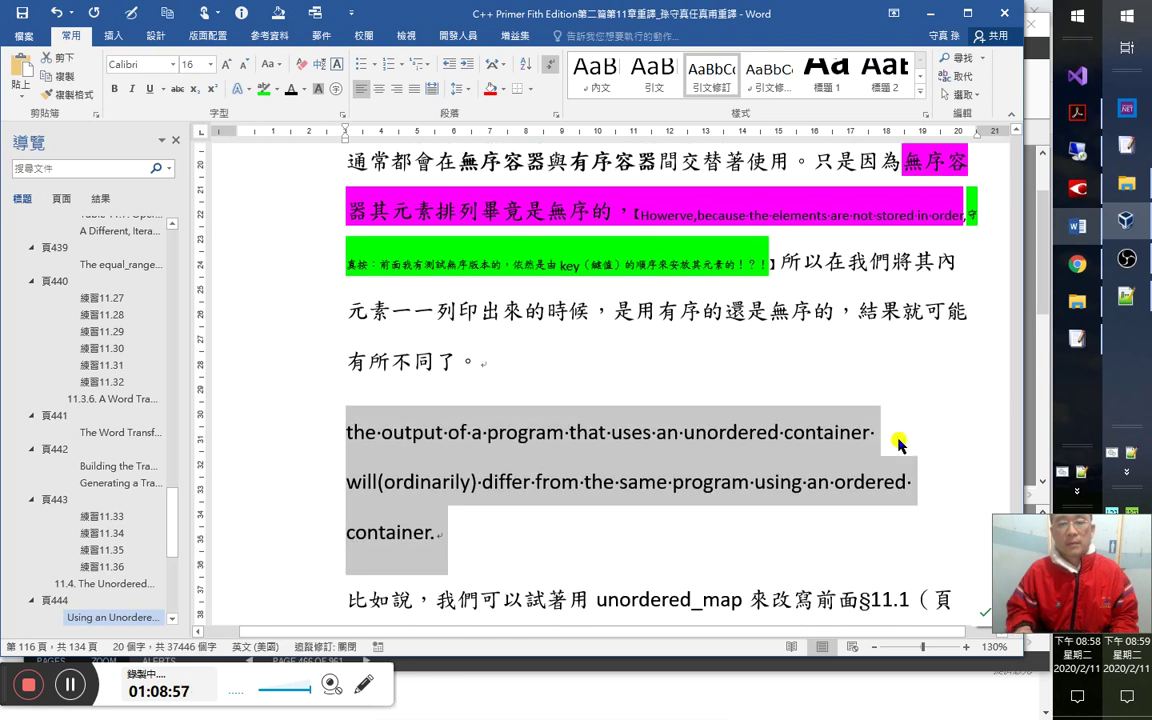
pyautogui.click(192, 64)
pyautogui.write('13')
pyautogui.press('Return')
# Highlight the English source paragraph in green.
pyautogui.click(677, 465)
pyautogui.scroll(-1, 680, 466)
pyautogui.click(766, 393)
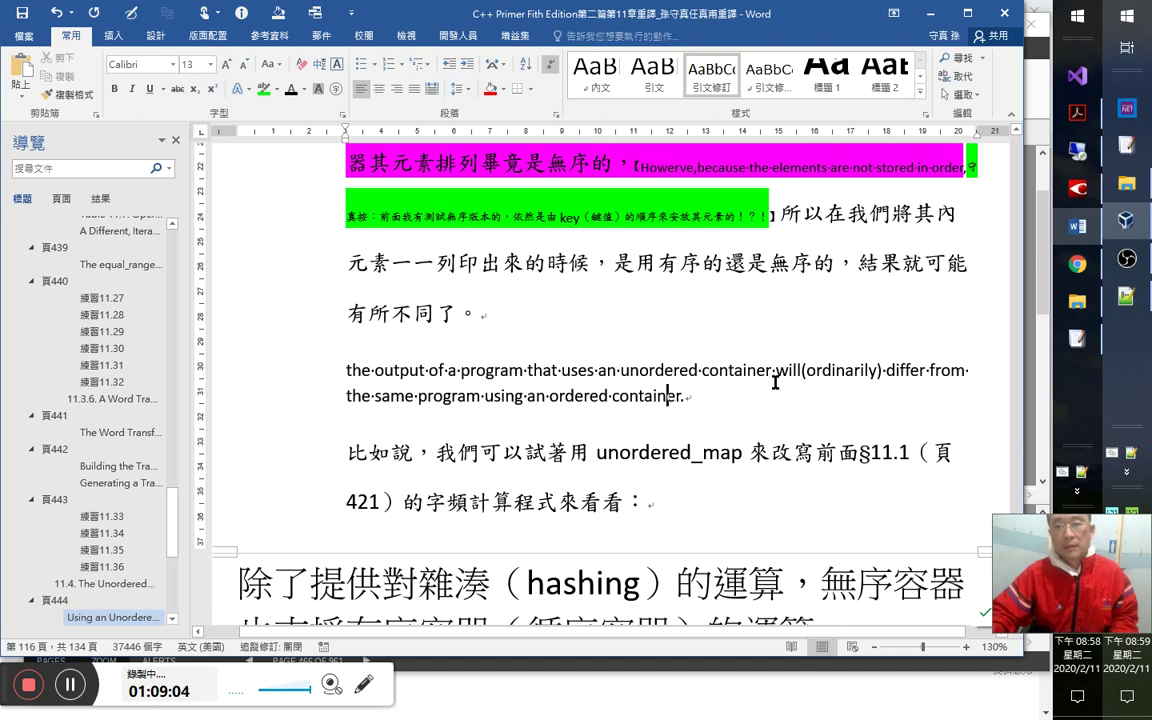
pyautogui.moveTo(347, 370); pyautogui.dragTo(783, 409)
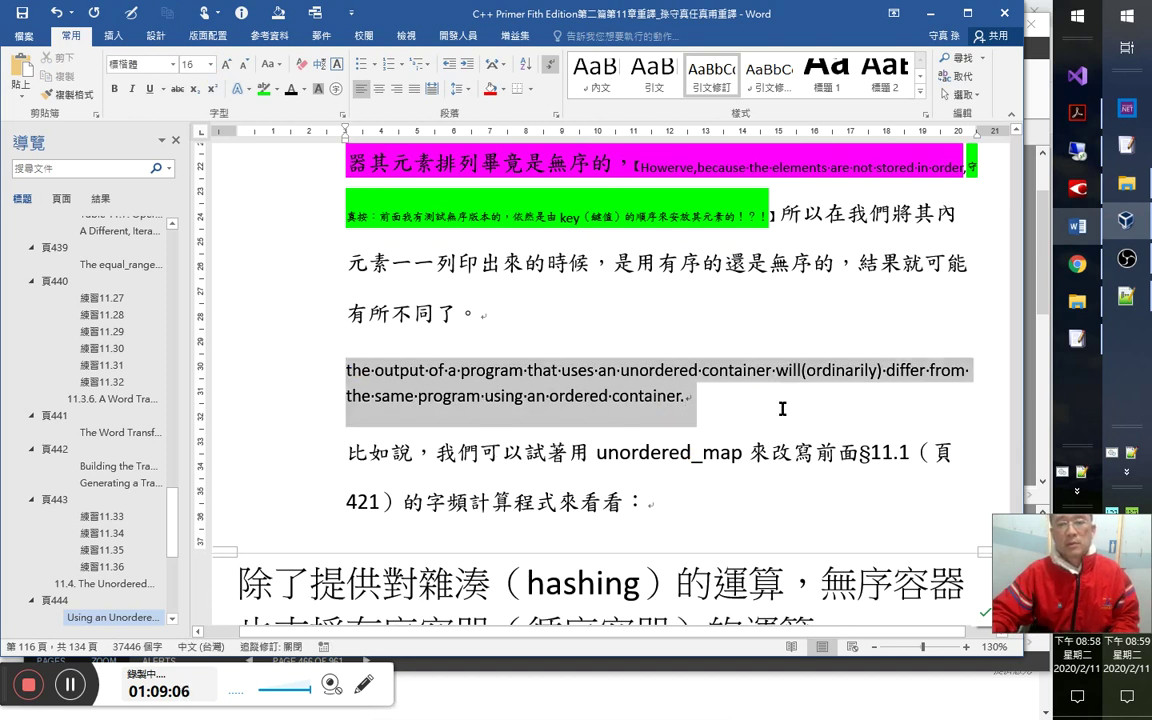
pyautogui.click(262, 89)
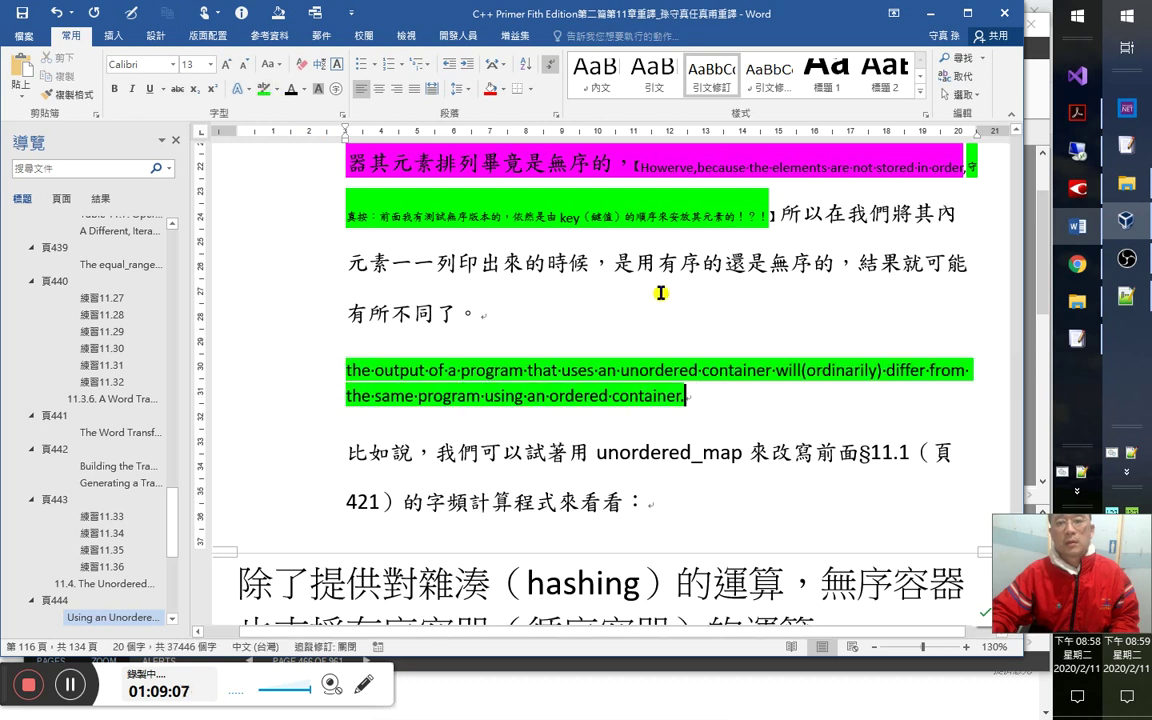
pyautogui.click(680, 418)
# Delete 來看看 so the lead-in ends 程式：, add an empty paragraph, and save.
pyautogui.scroll(-2, 609, 452)
pyautogui.click(569, 357)
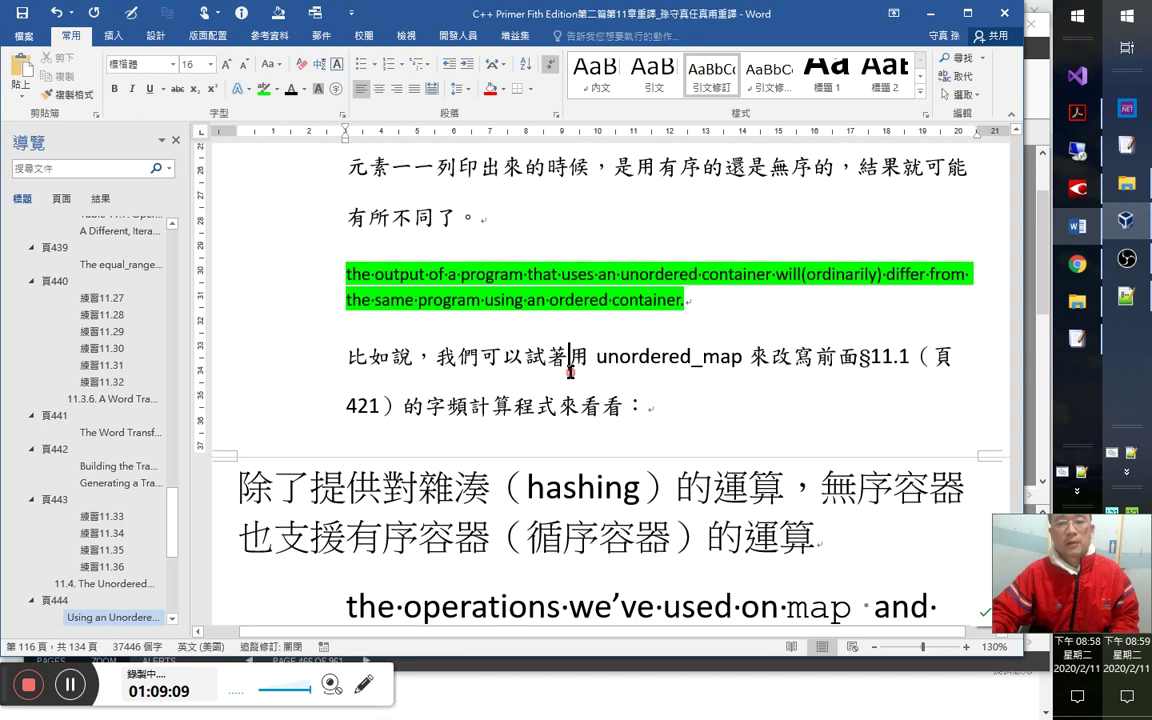
pyautogui.hotkey('shift', 'Right')
pyautogui.hotkey('shift', 'Right')
pyautogui.hotkey('shift', 'Right')
pyautogui.hotkey('shift', 'Right')
pyautogui.hotkey('shift', 'Right')
pyautogui.hotkey('shift', 'Right')
pyautogui.hotkey('shift', 'Right')
pyautogui.hotkey('shift', 'Right')
pyautogui.hotkey('shift', 'Right')
pyautogui.hotkey('shift', 'Right')
pyautogui.hotkey('shift', 'Right')
pyautogui.hotkey('shift', 'Right')
pyautogui.hotkey('shift', 'Right')
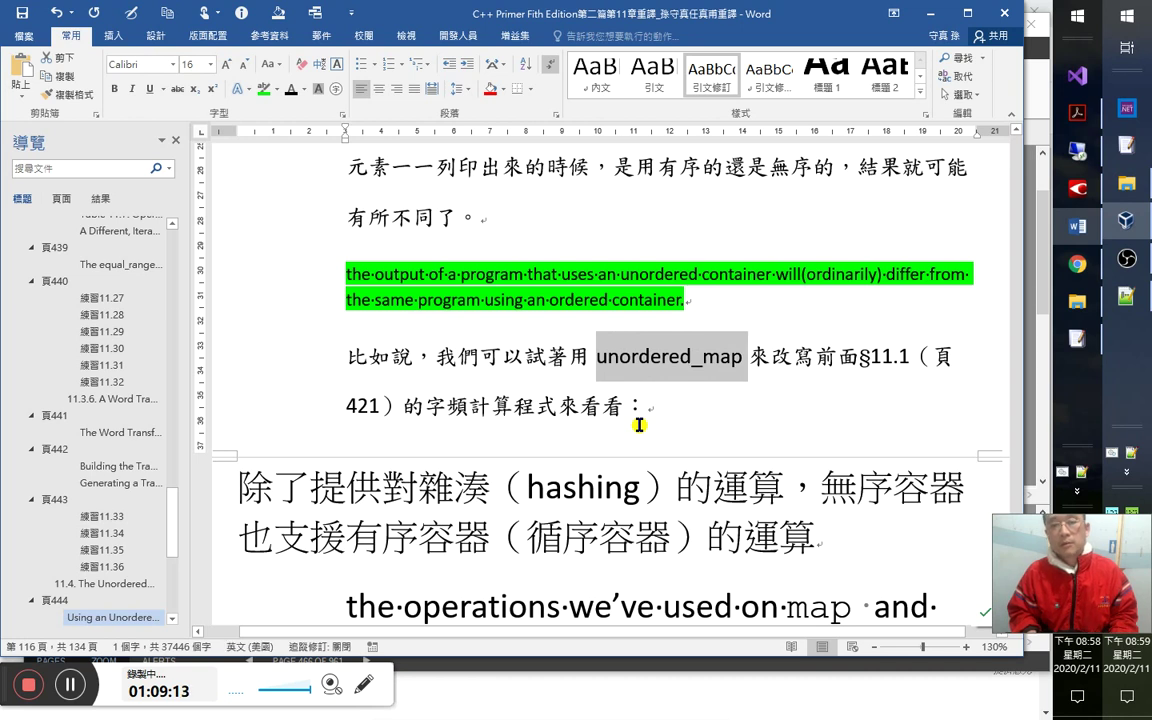
pyautogui.click(639, 425)
pyautogui.press('Left')
pyautogui.press('Left')
pyautogui.press('Left')
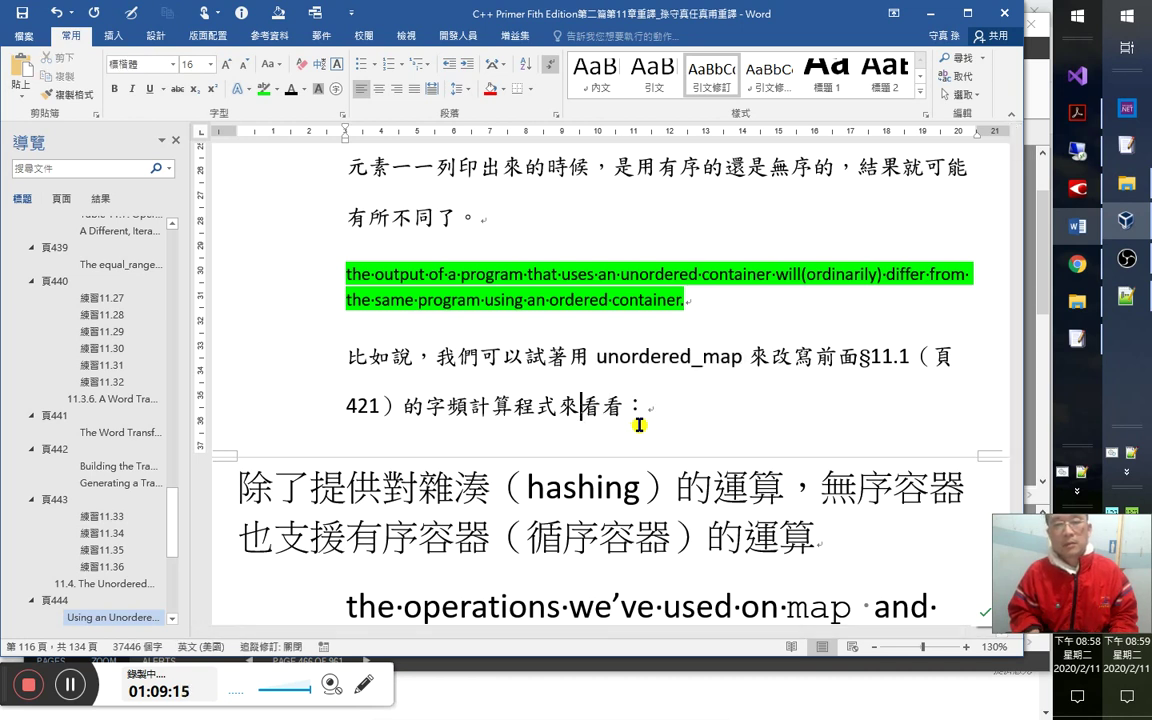
pyautogui.hotkey('shift', 'Left')
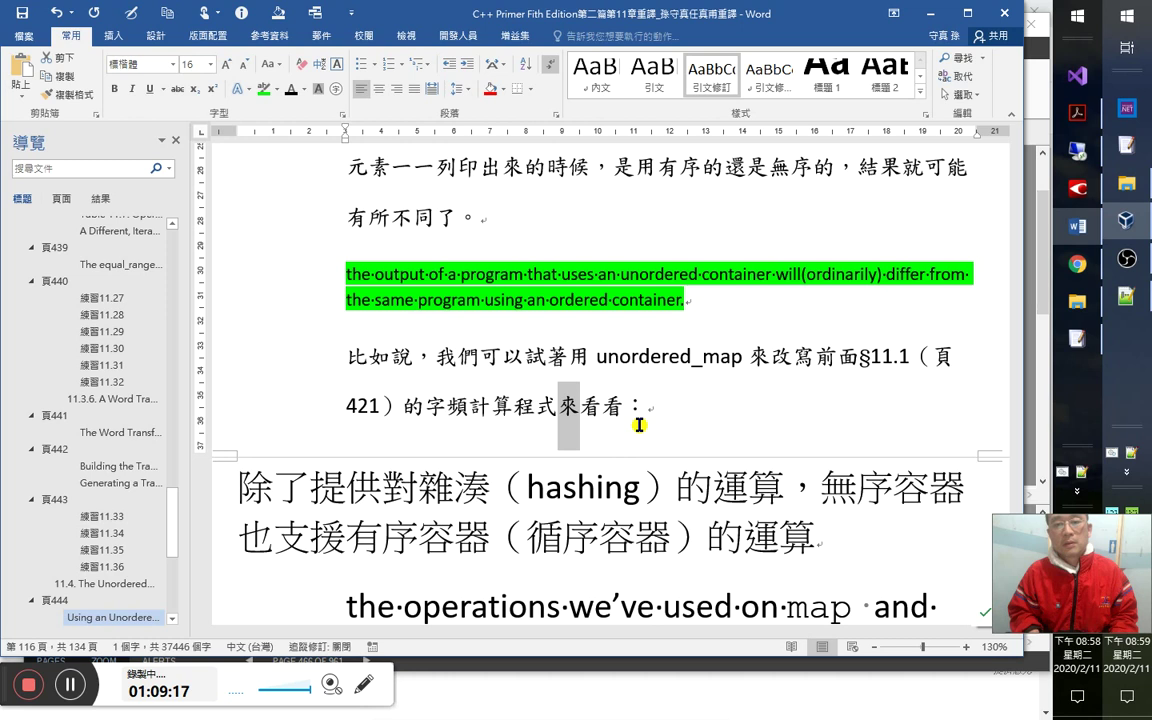
pyautogui.press('Left')
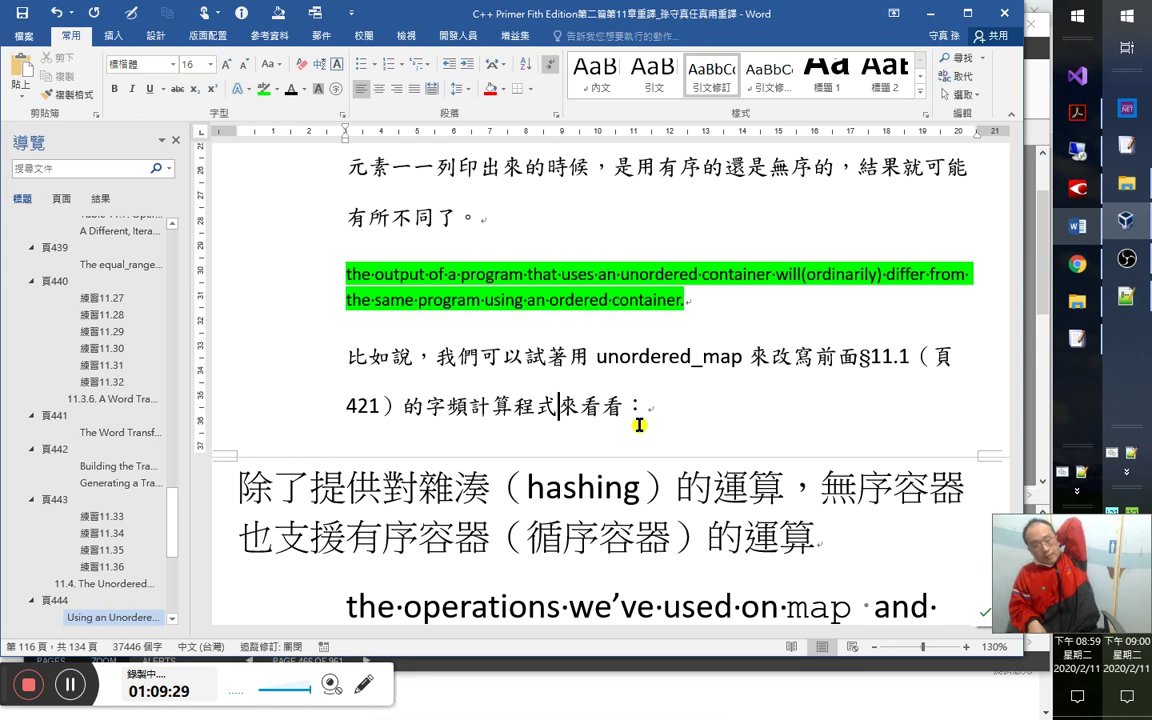
pyautogui.hotkey('shift', 'Right')
pyautogui.hotkey('shift', 'Right')
pyautogui.hotkey('shift', 'Right')
pyautogui.press('Delete')
pyautogui.press('End')
pyautogui.press('Return')
pyautogui.hotkey('ctrl', 's')
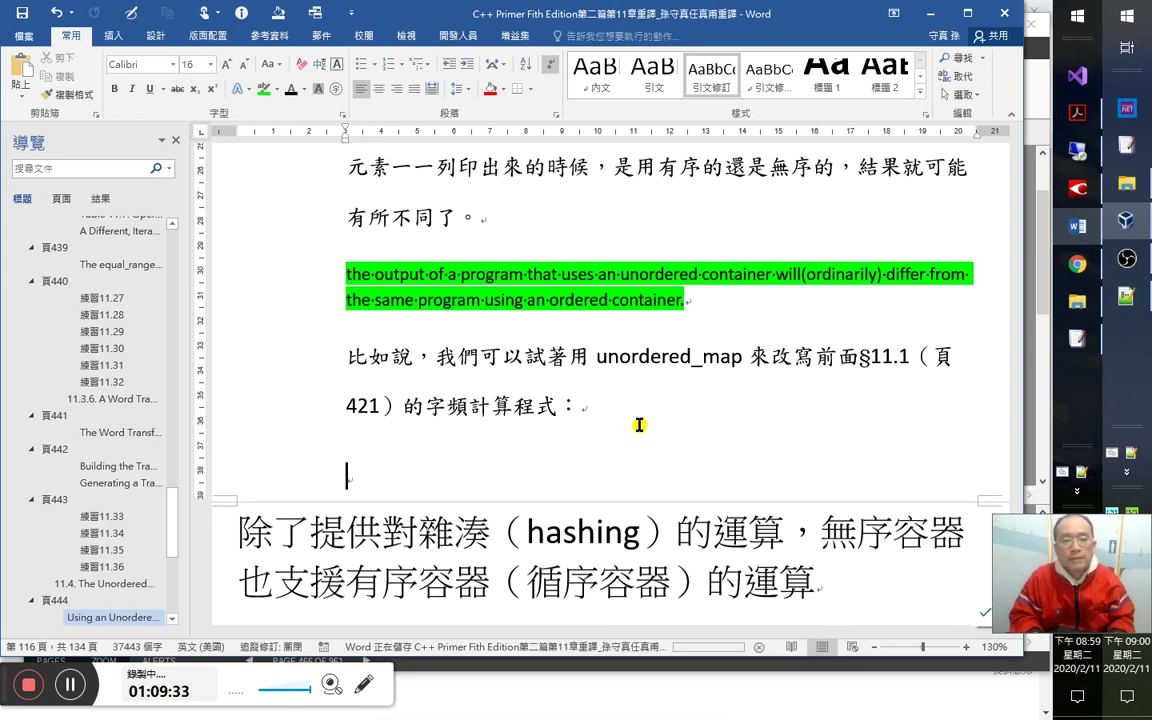
pyautogui.hotkey('alt', 'Tab')
# Switch to 翻譯.cpp in EmEditor and set the editor font to 新細明體-ExtB 22.5.
pyautogui.hotkey('alt', 'Tab')
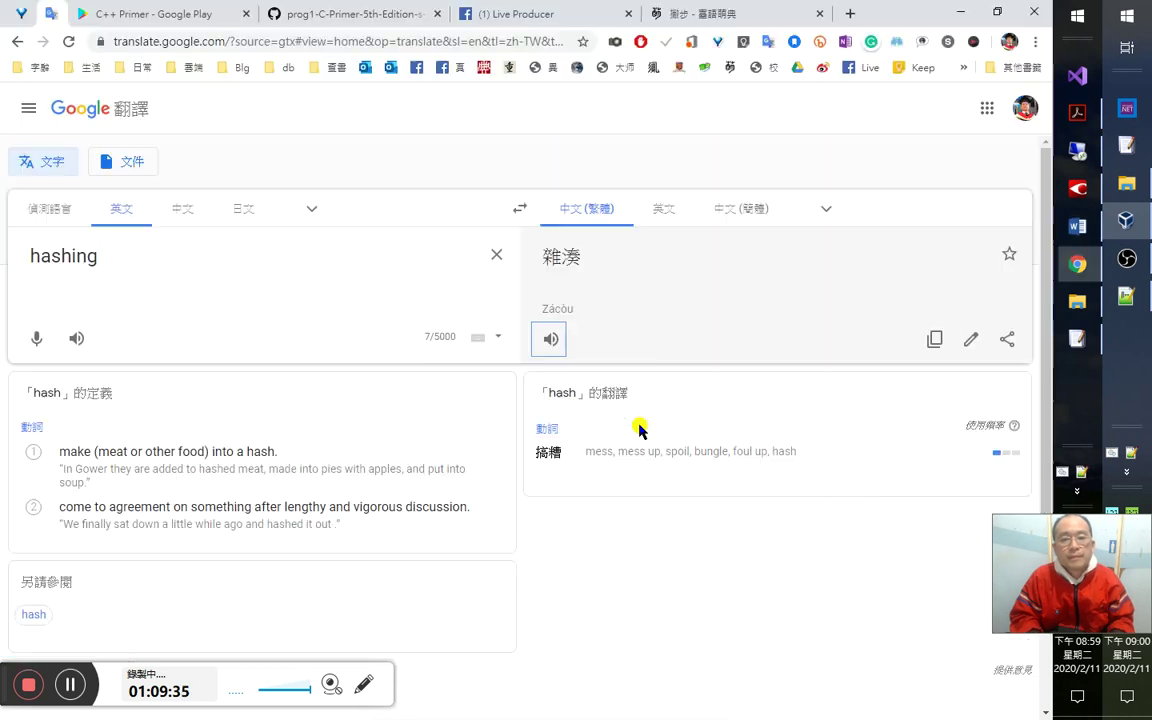
pyautogui.hotkey('ctrl', 'Tab')
pyautogui.hotkey('alt', 'Tab')
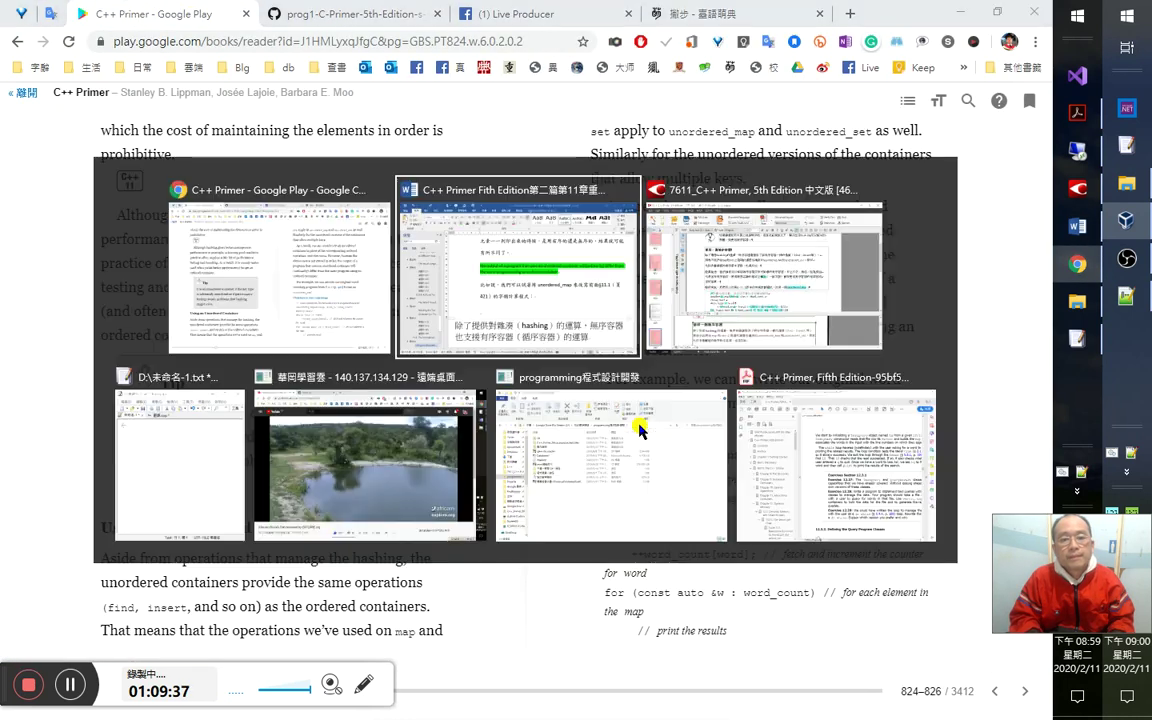
pyautogui.press('Tab')
pyautogui.press('Tab')
pyautogui.press('Tab')
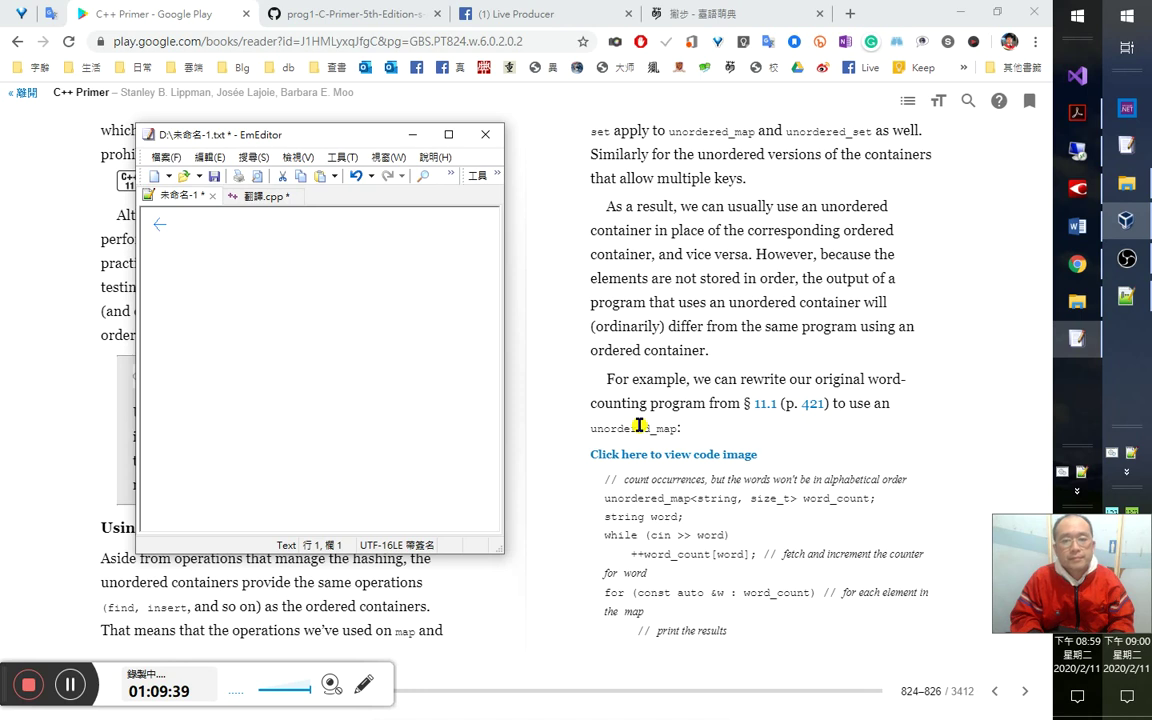
pyautogui.write('//')
pyautogui.press('BackSpace')
pyautogui.press('BackSpace')
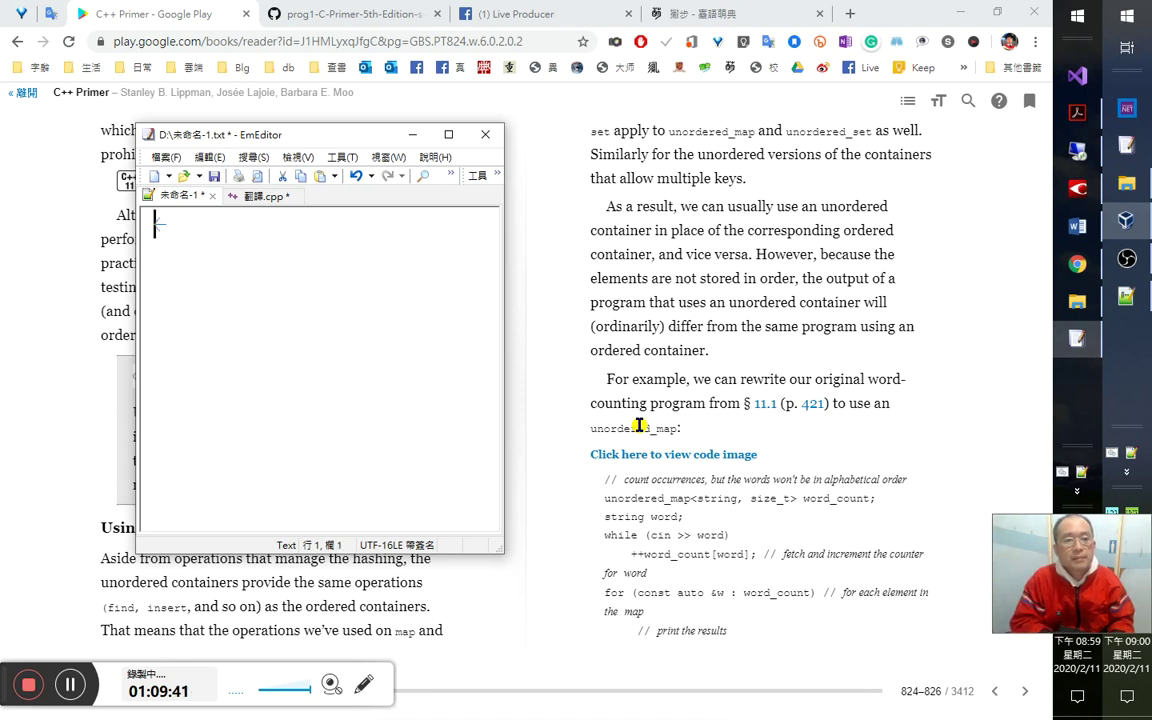
pyautogui.hotkey('ctrl', 'Tab')
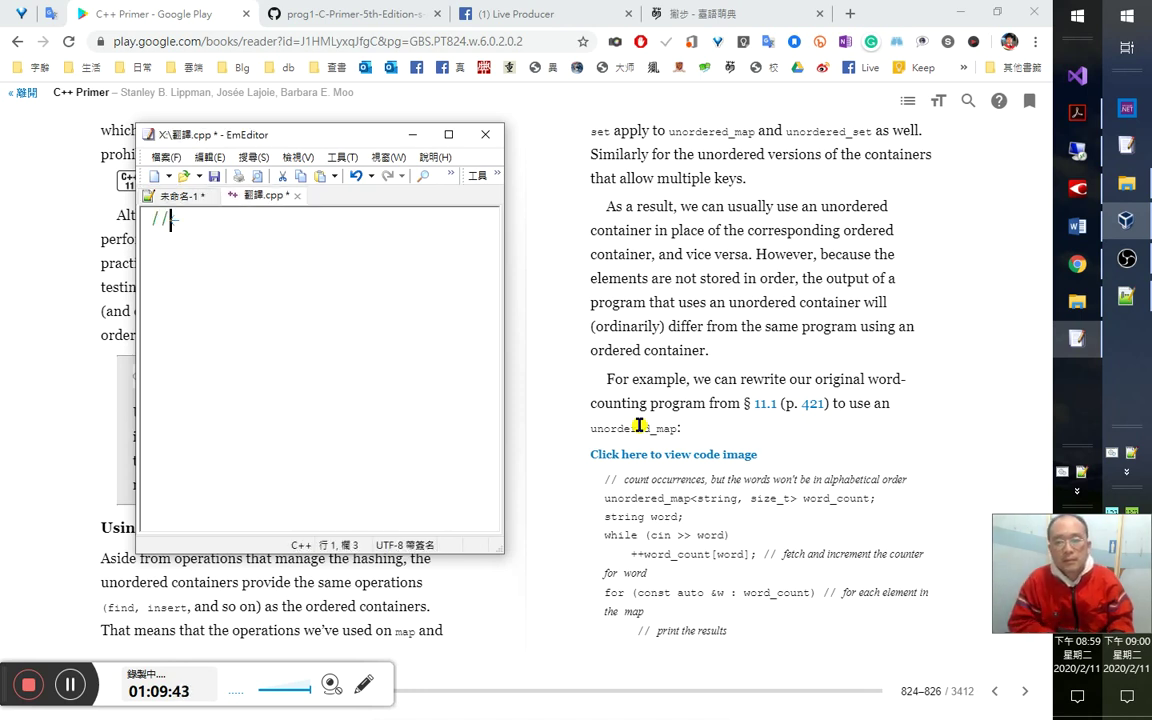
pyautogui.click(211, 157)
pyautogui.moveTo(290, 157)
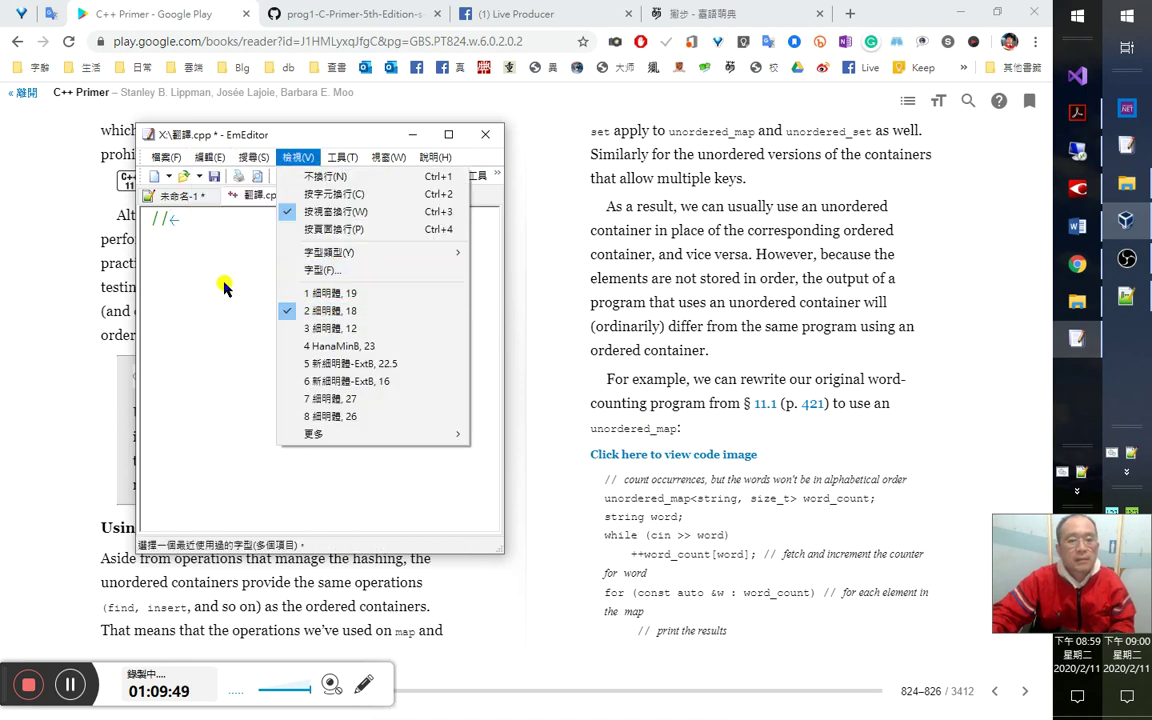
pyautogui.click(341, 364)
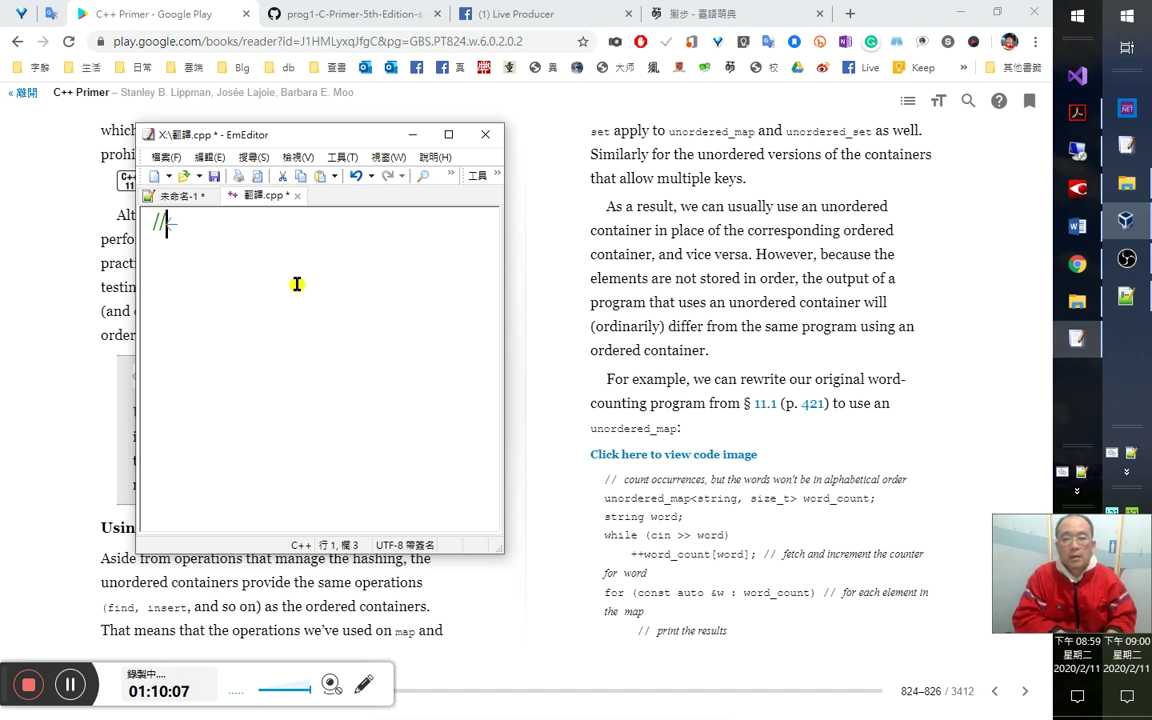
# Type the comment 計算出現的頻率，但是這些字彙並不會按照字母順序來排列.
pyautogui.write('yi')
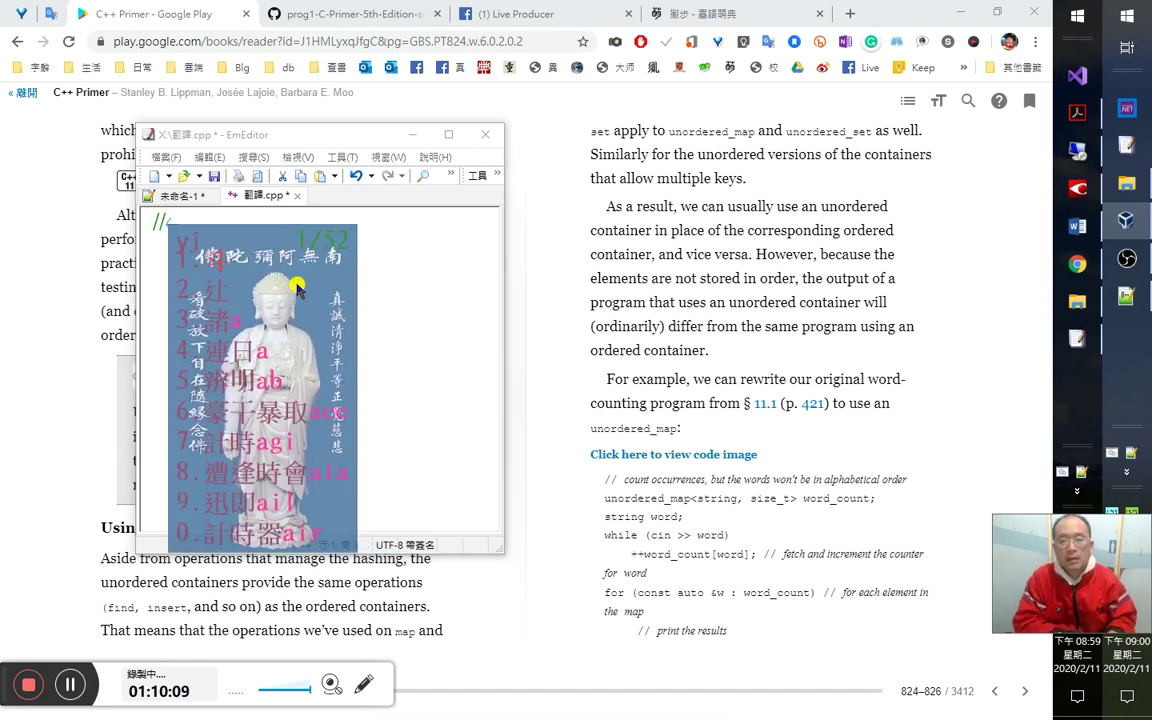
pyautogui.write('計算')
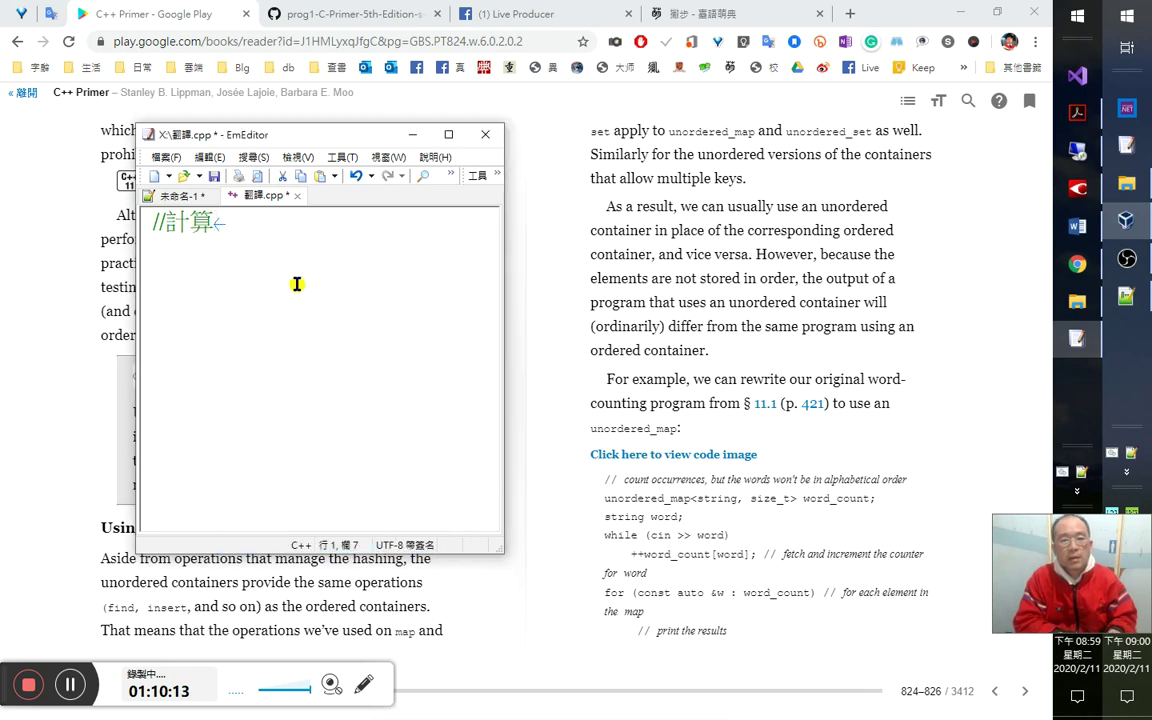
pyautogui.write('um出現的')
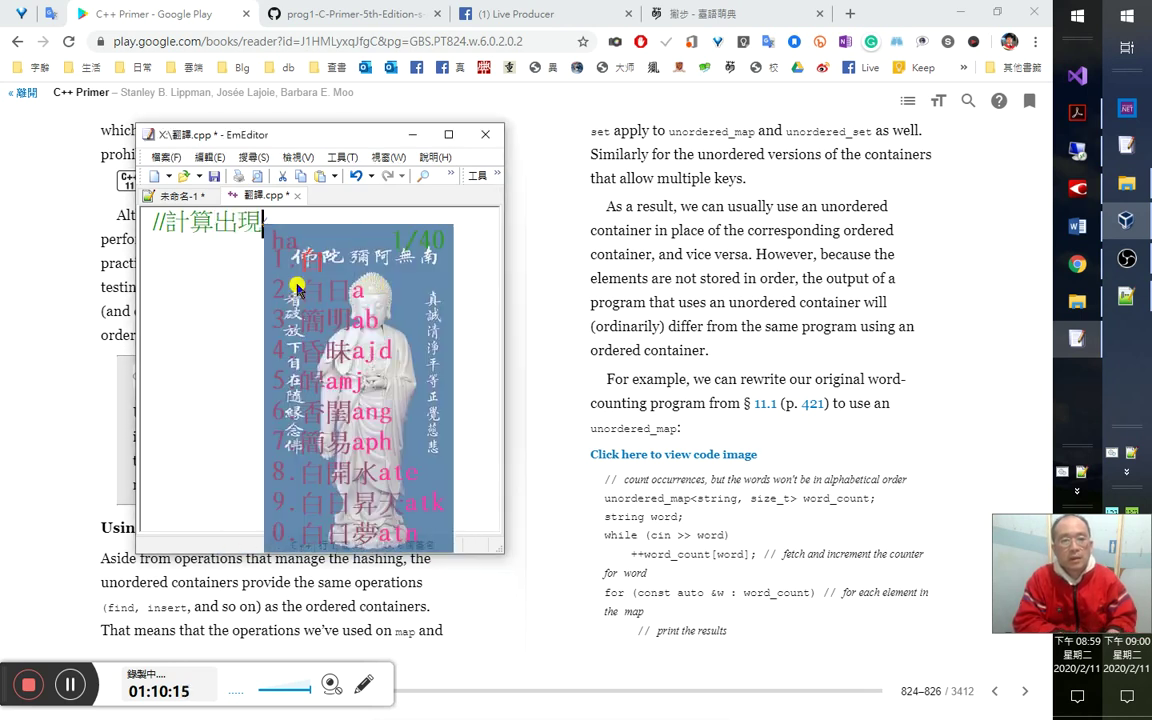
pyautogui.write('頻率，')
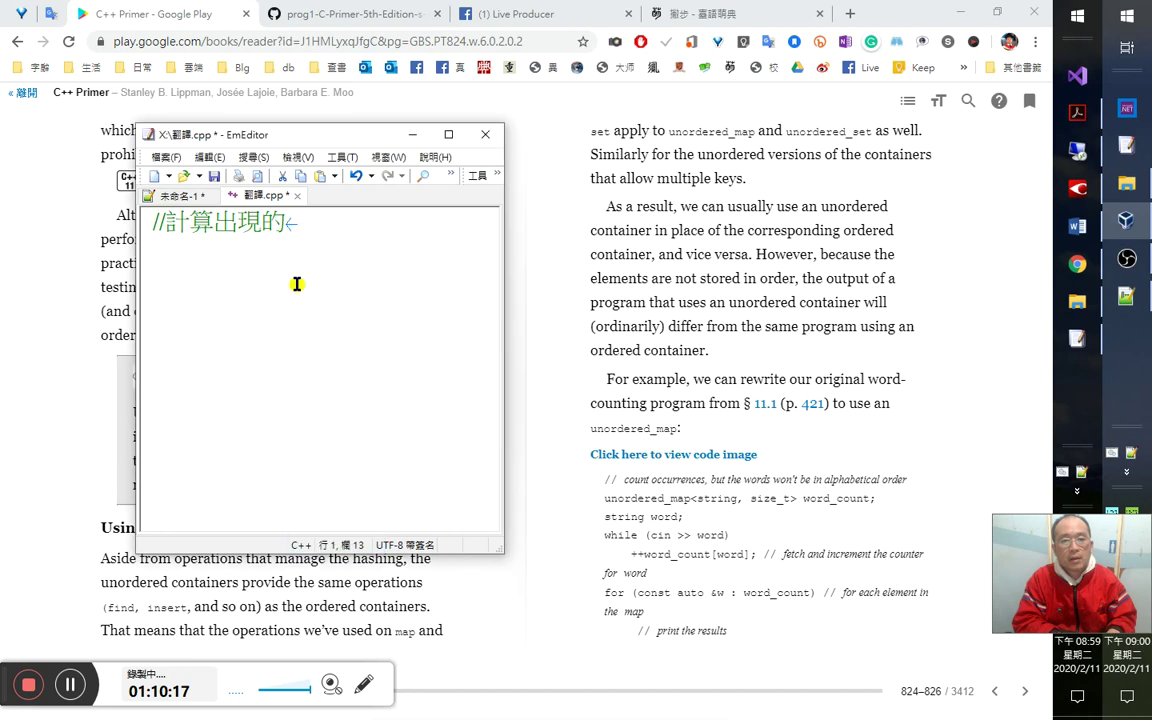
pyautogui.write('但是')
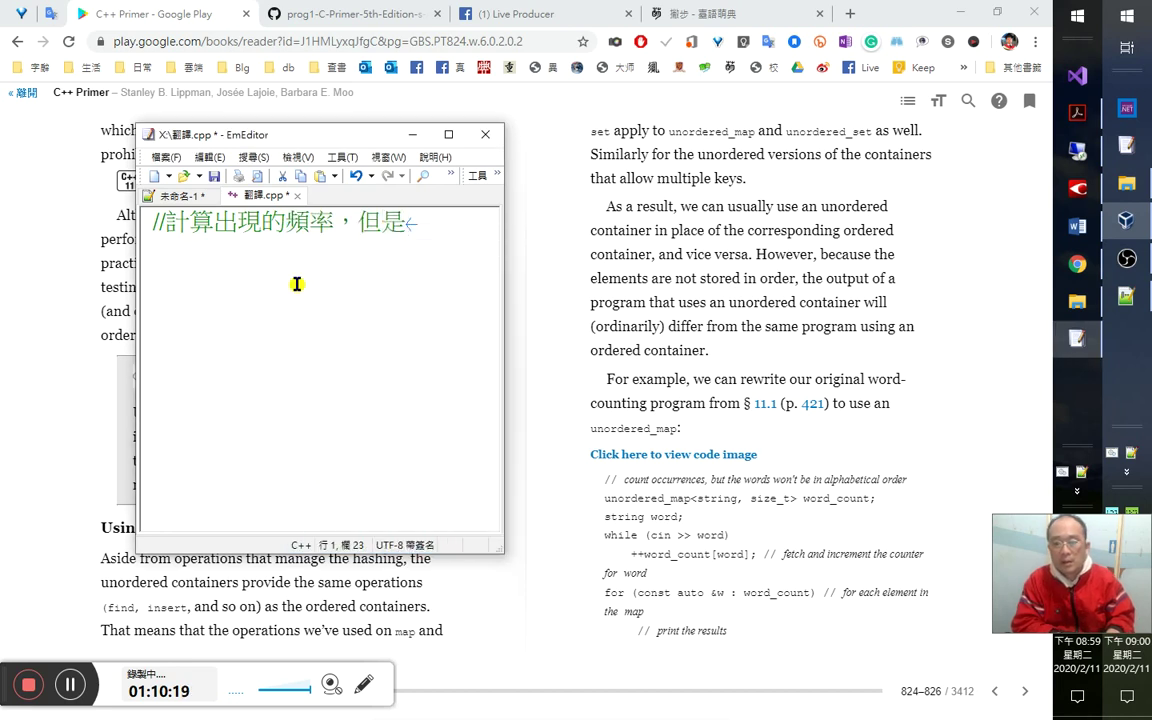
pyautogui.write('y')
pyautogui.write('這些字')
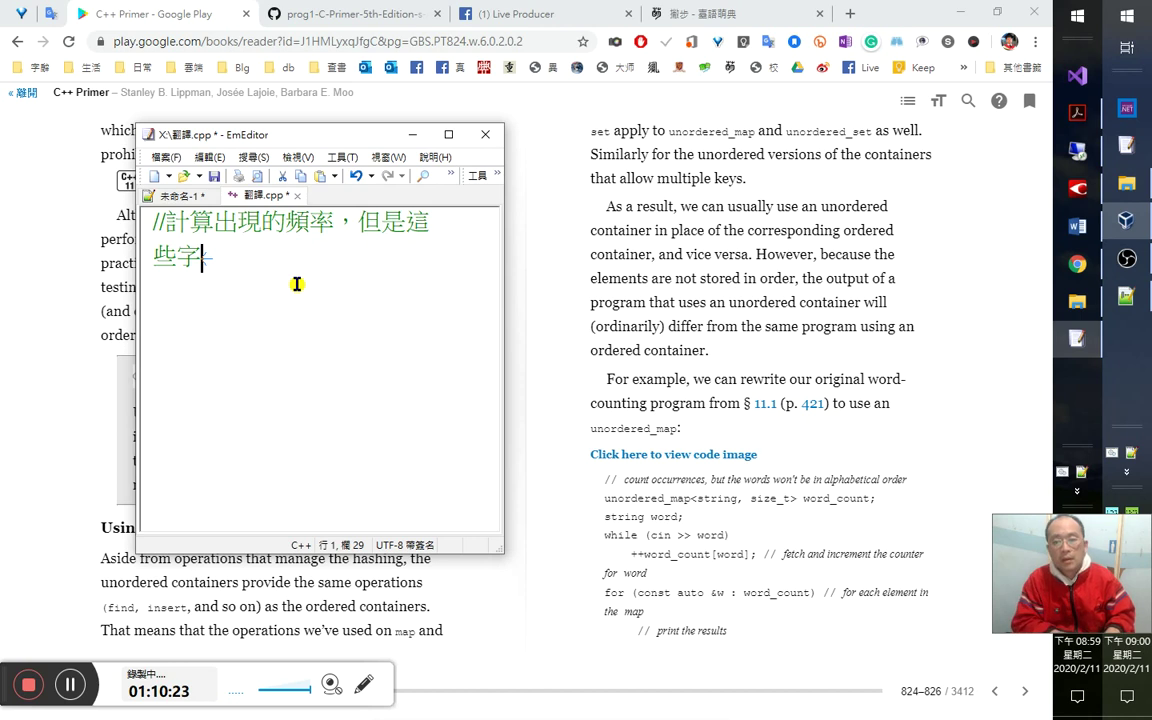
pyautogui.press('Escape')
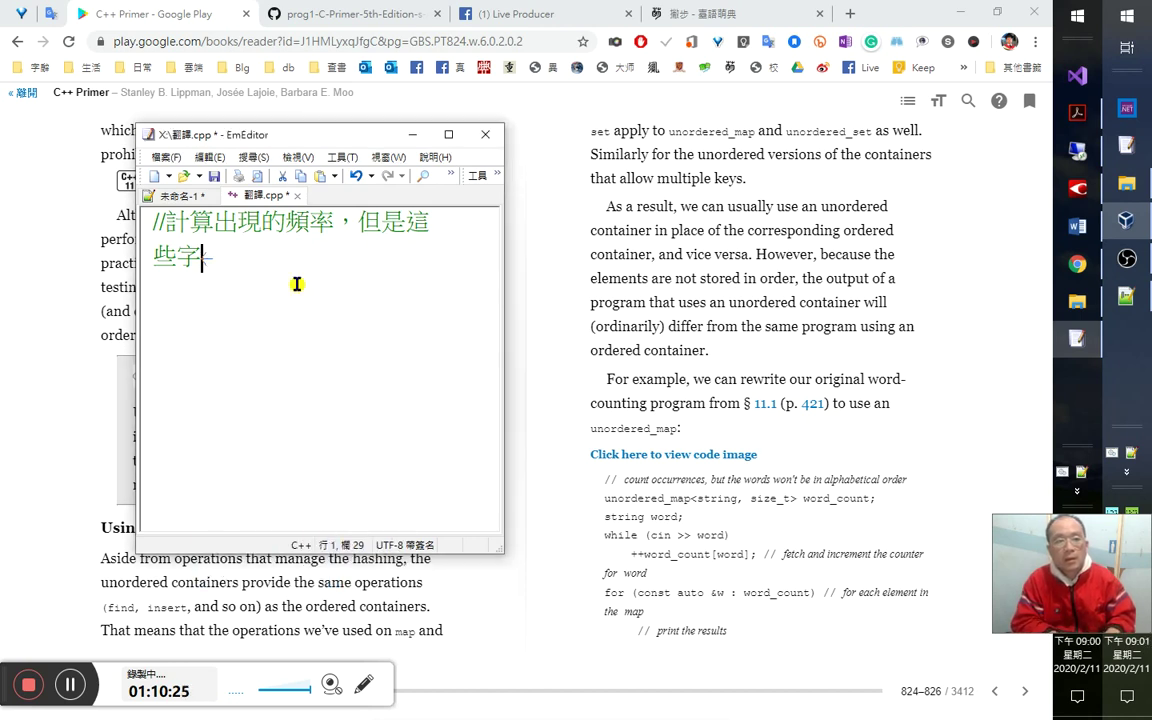
pyautogui.write('彙並不會')
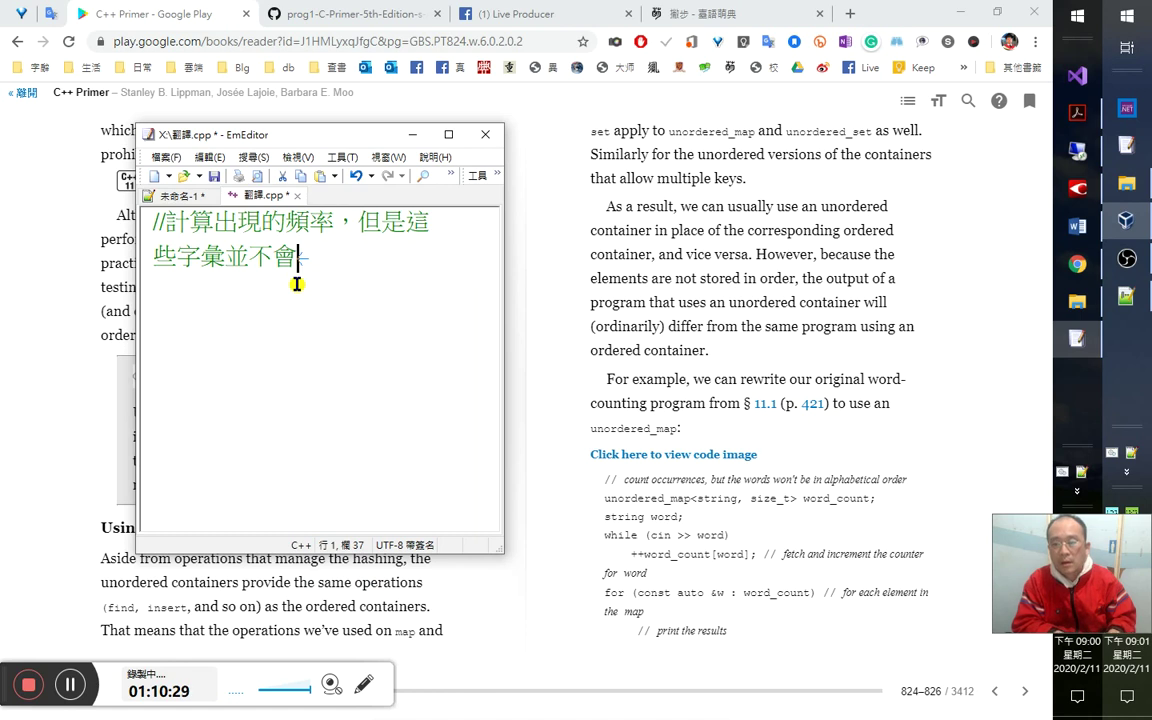
pyautogui.write('a')
pyautogui.write('按照')
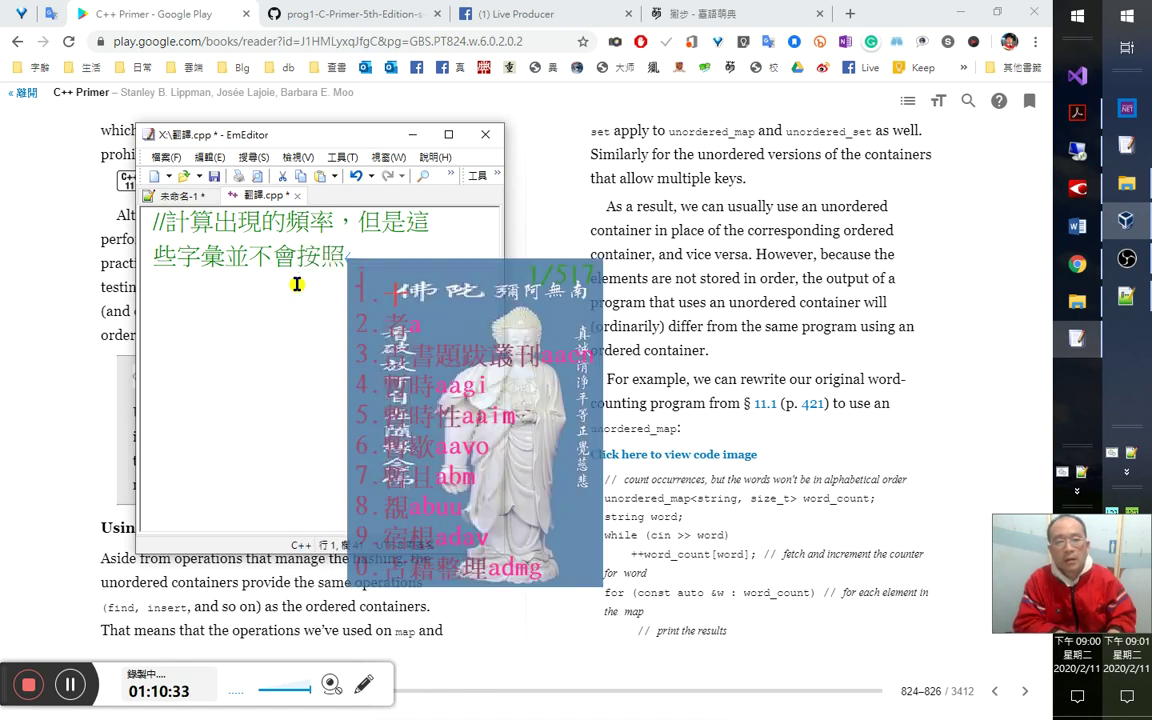
pyautogui.write('字母順序來')
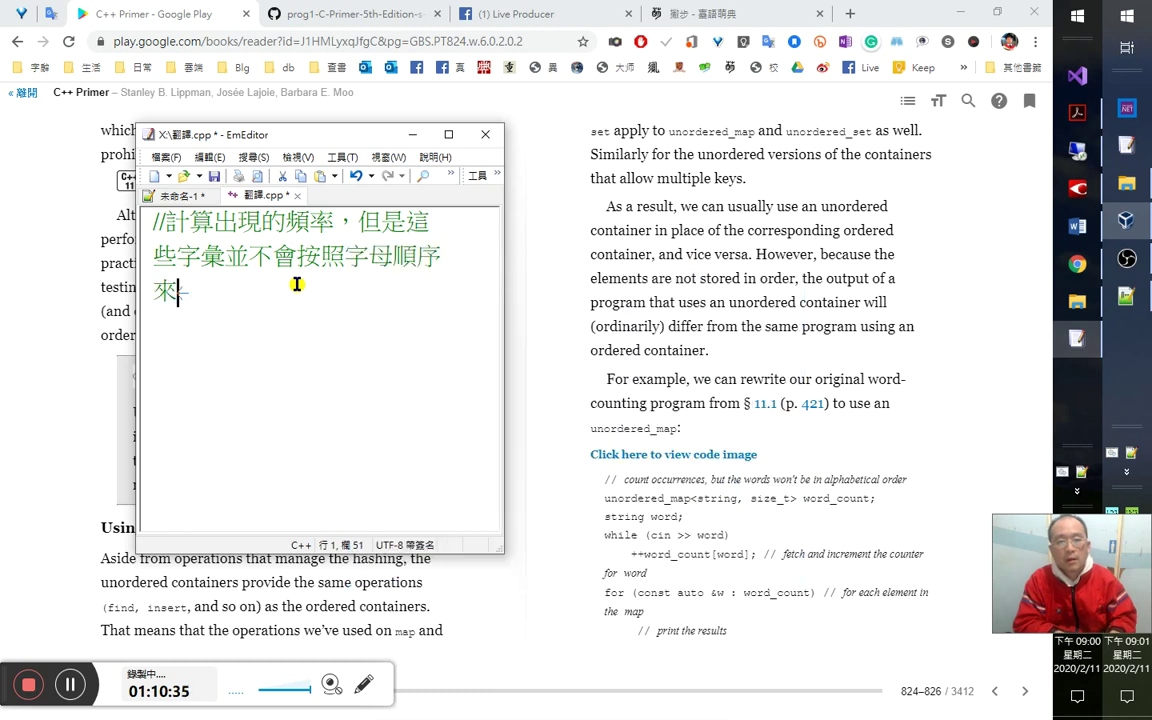
pyautogui.write('aymon')
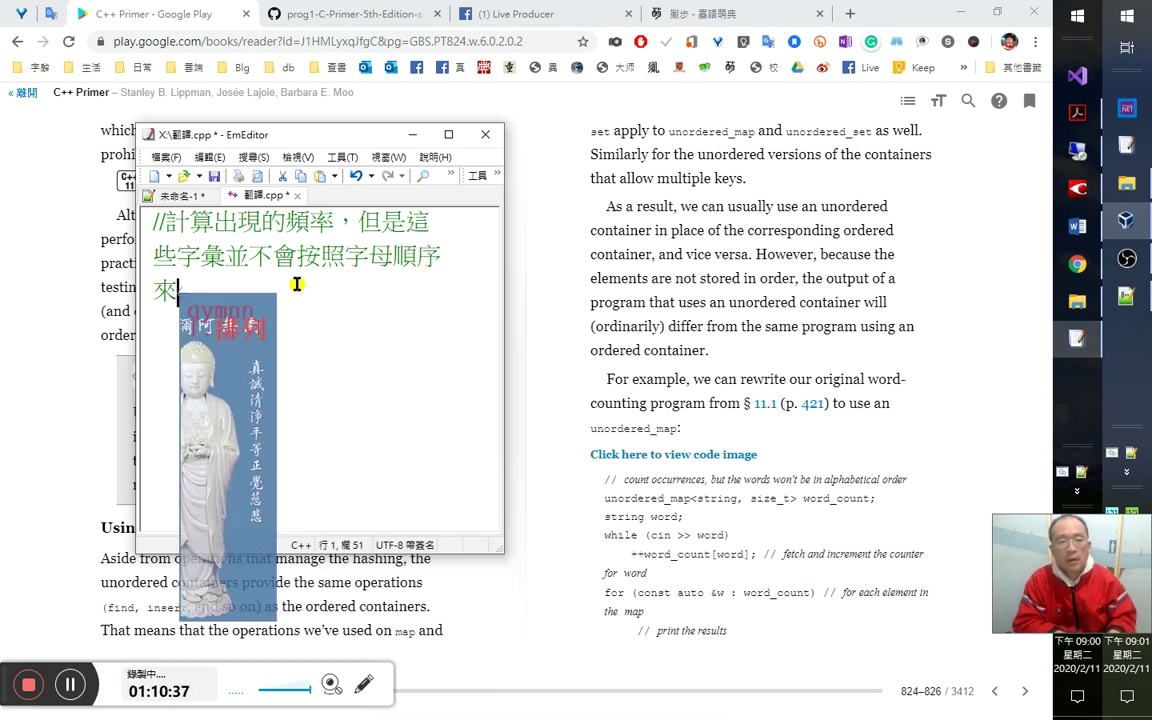
pyautogui.press('space')
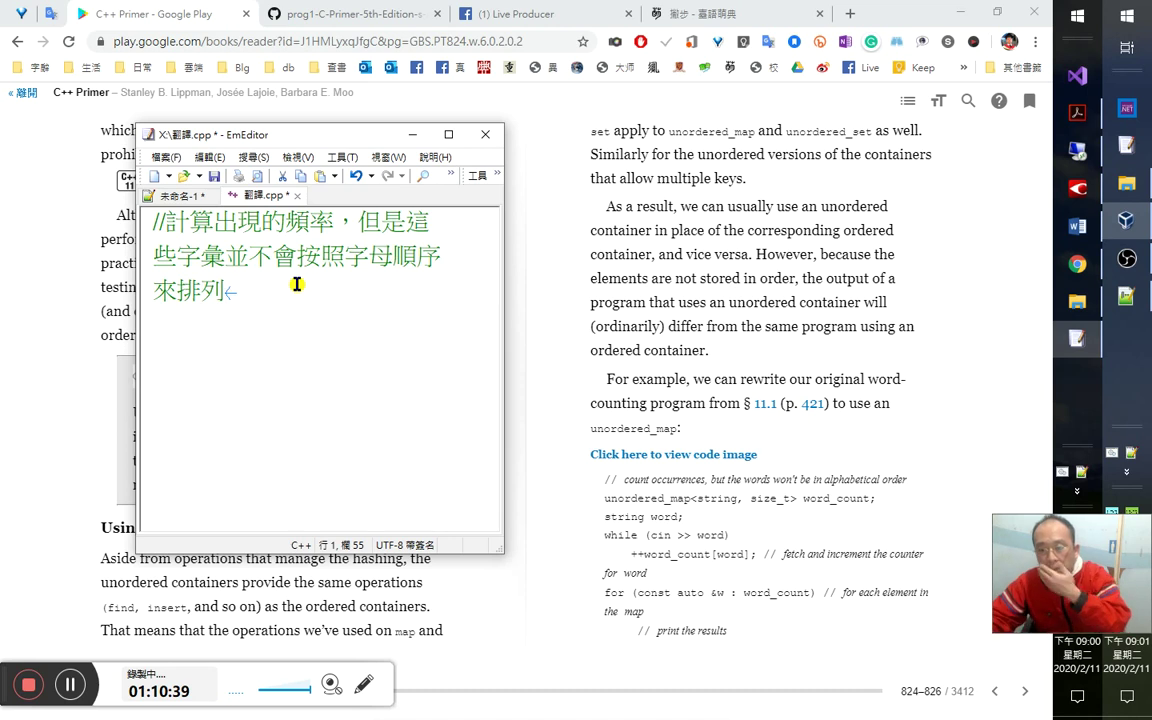
pyautogui.click(764, 490)
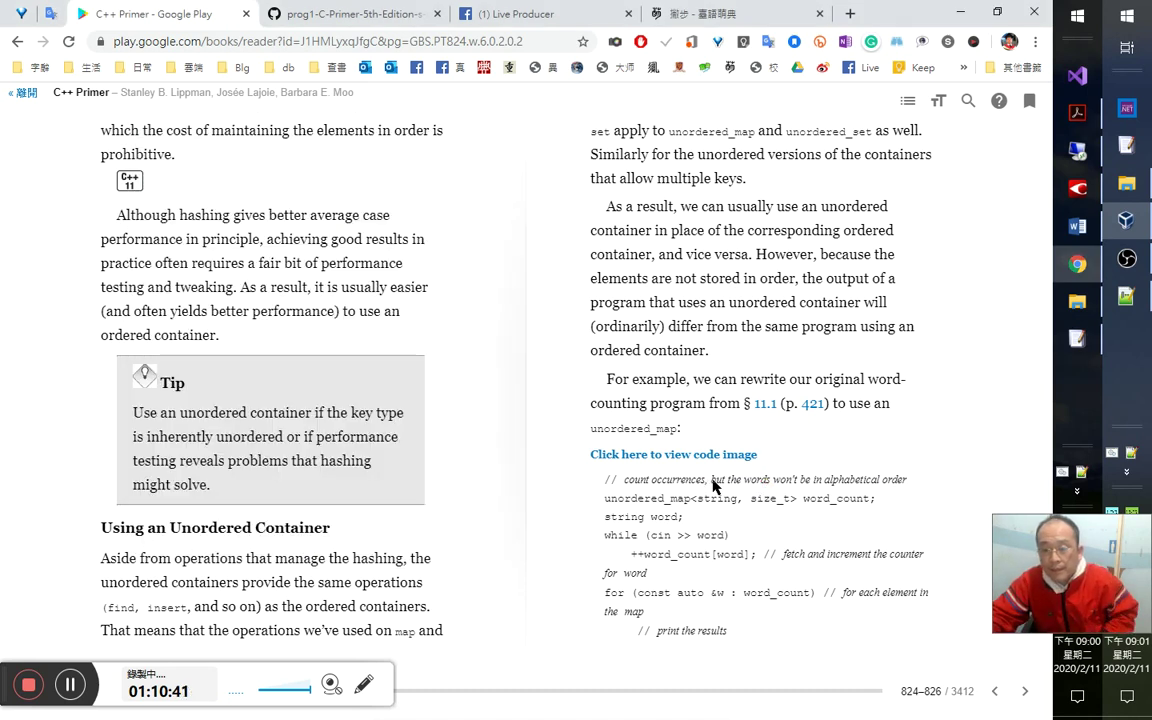
# Translate the book's alphabetical-order code comment and play its Chinese audio.
pyautogui.moveTo(712, 481); pyautogui.dragTo(911, 492)
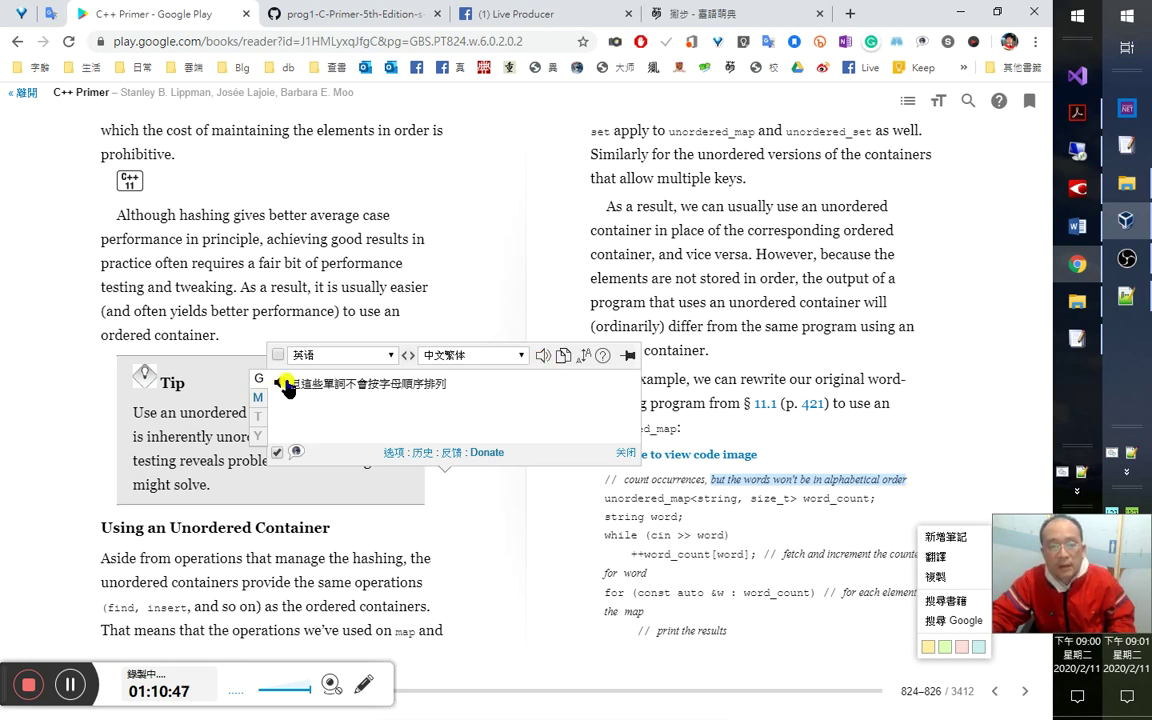
pyautogui.click(541, 355)
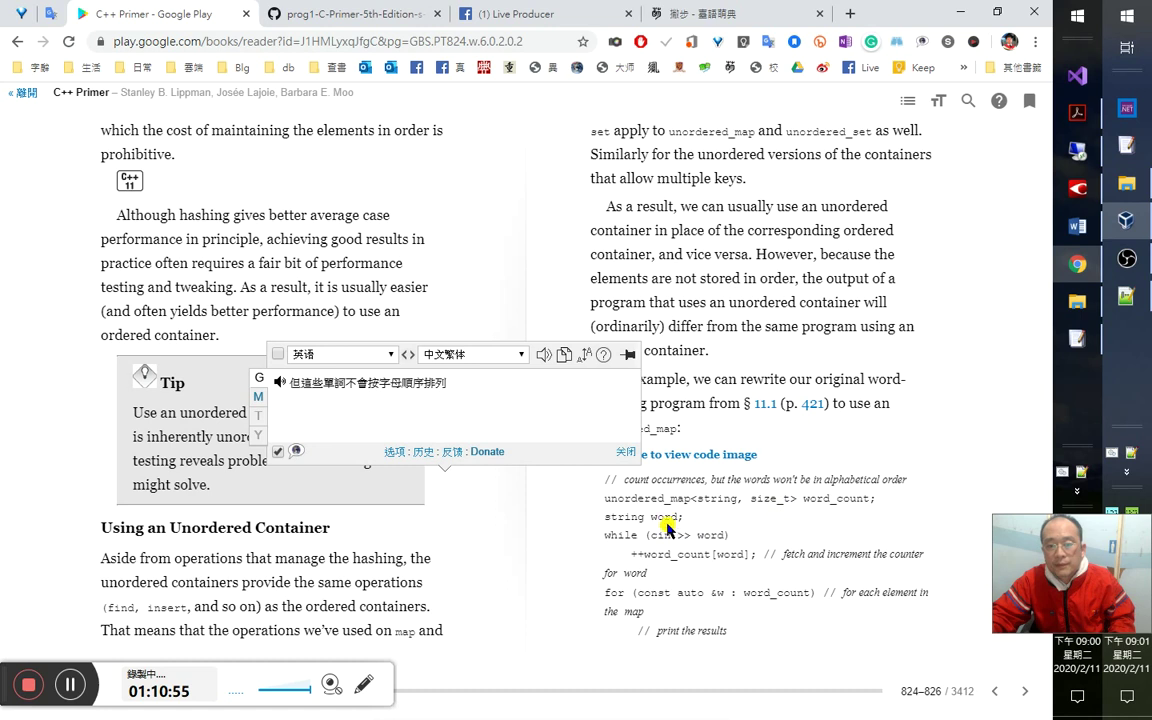
pyautogui.hotkey('alt', 'Tab')
pyautogui.hotkey('alt', 'Tab')
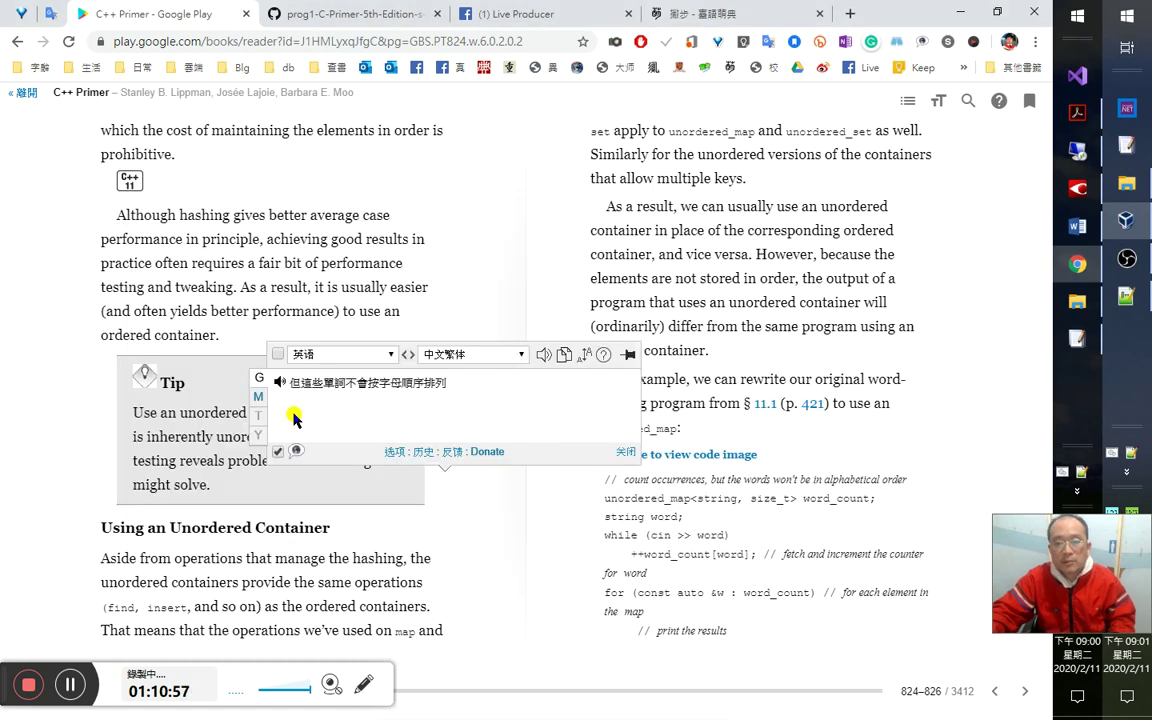
pyautogui.hotkey('alt', 'Tab')
# Write unordered_map<string,size_t> word_count;, string word; and while(cin>>word) on separate lines.
pyautogui.press('Return')
pyautogui.write('unordered_map<string,size_t')
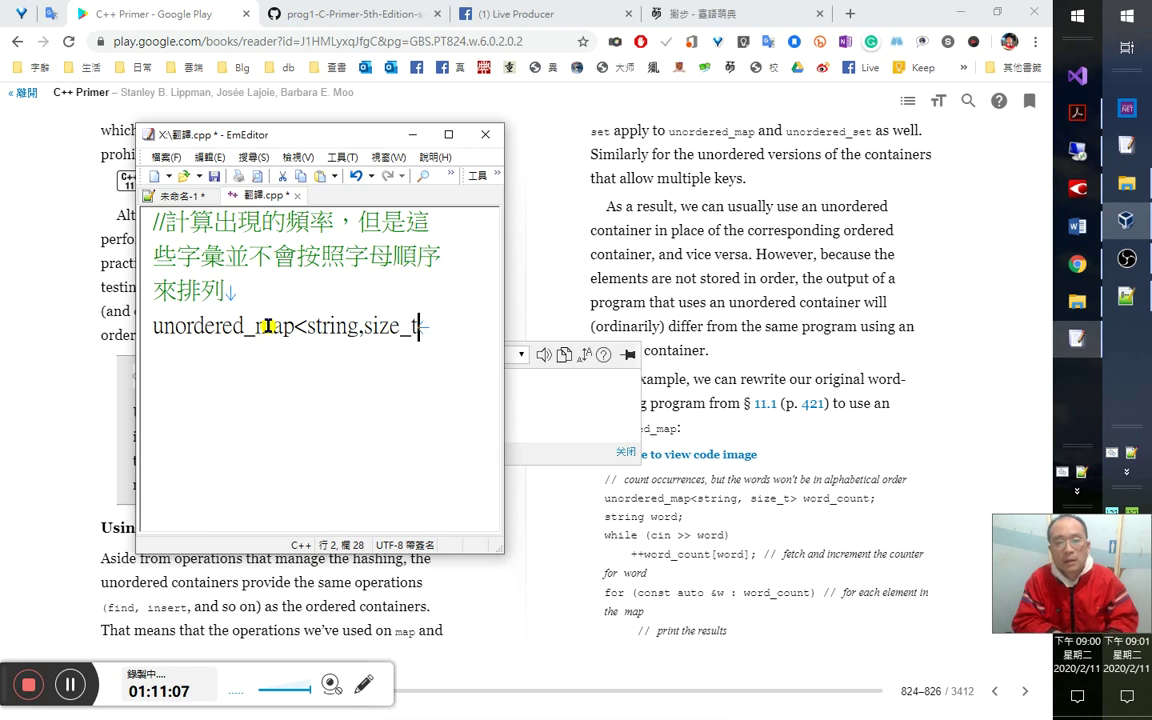
pyautogui.write('>')
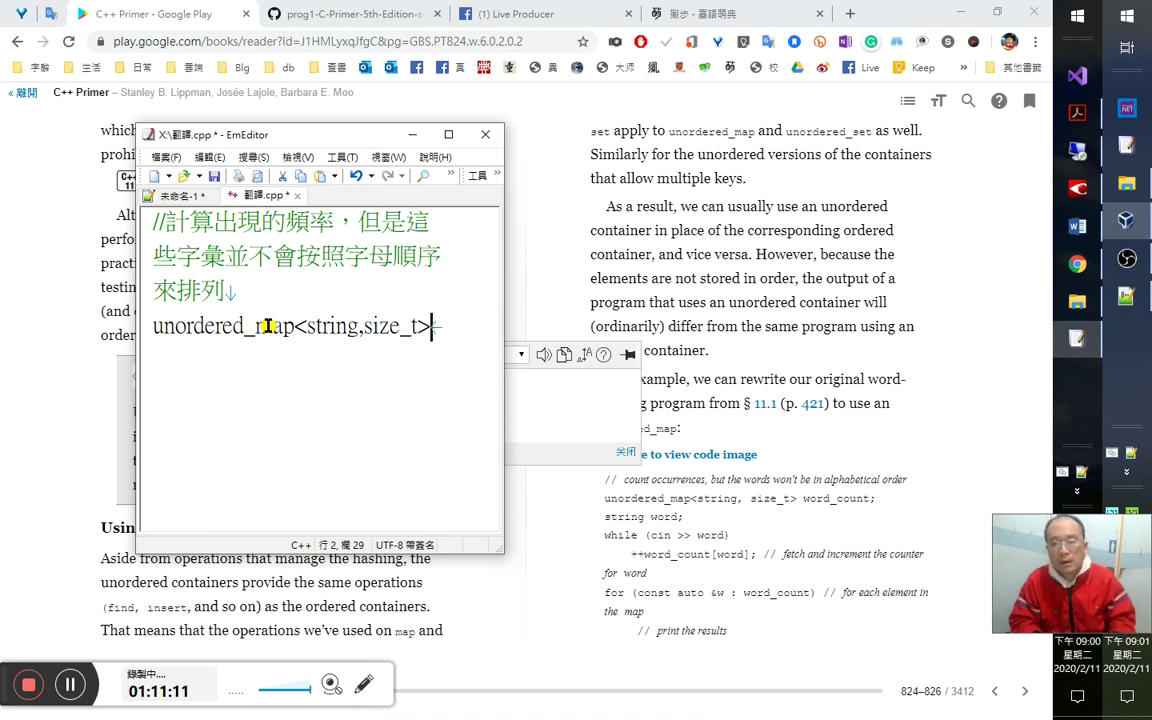
pyautogui.write(' word_co')
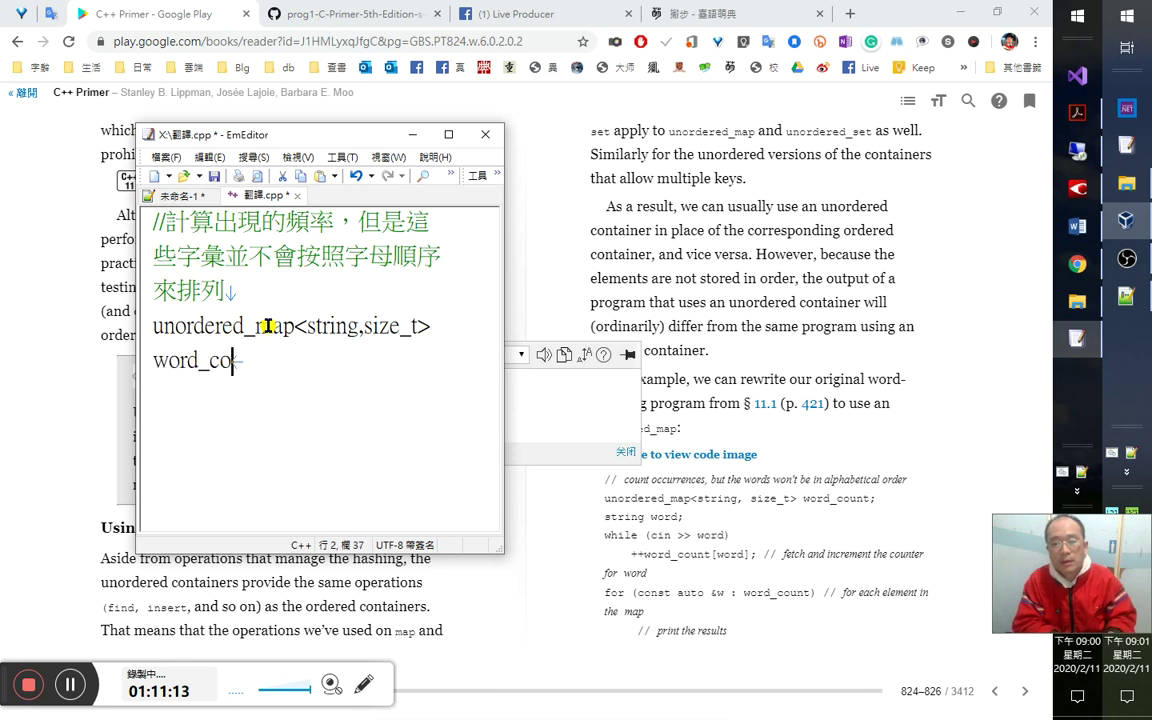
pyautogui.write('unt;')
pyautogui.press('Return')
pyautogui.write('string word;')
pyautogui.press('Return')
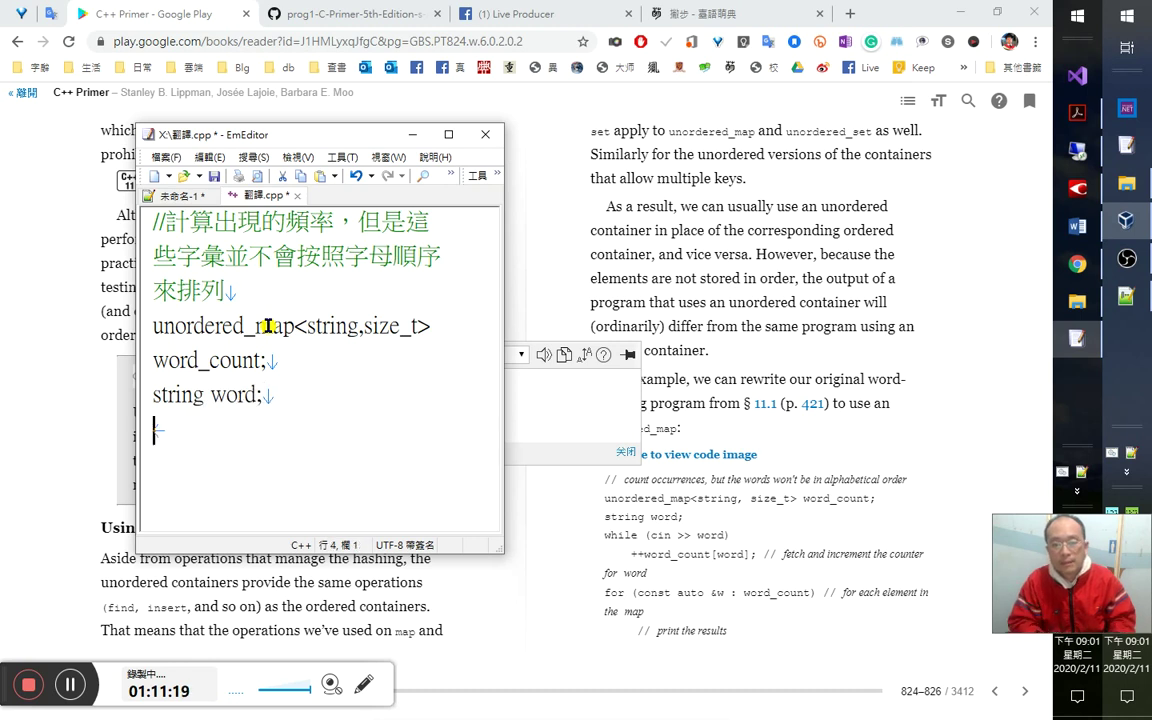
pyautogui.write('while')
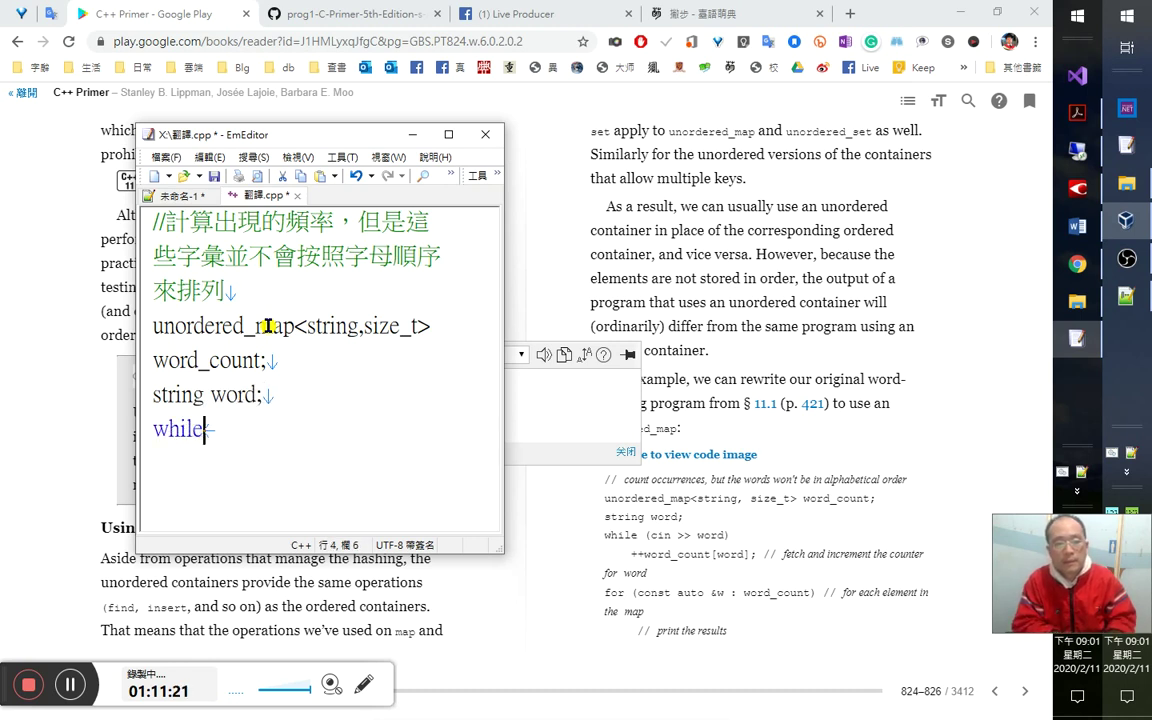
pyautogui.write('(')
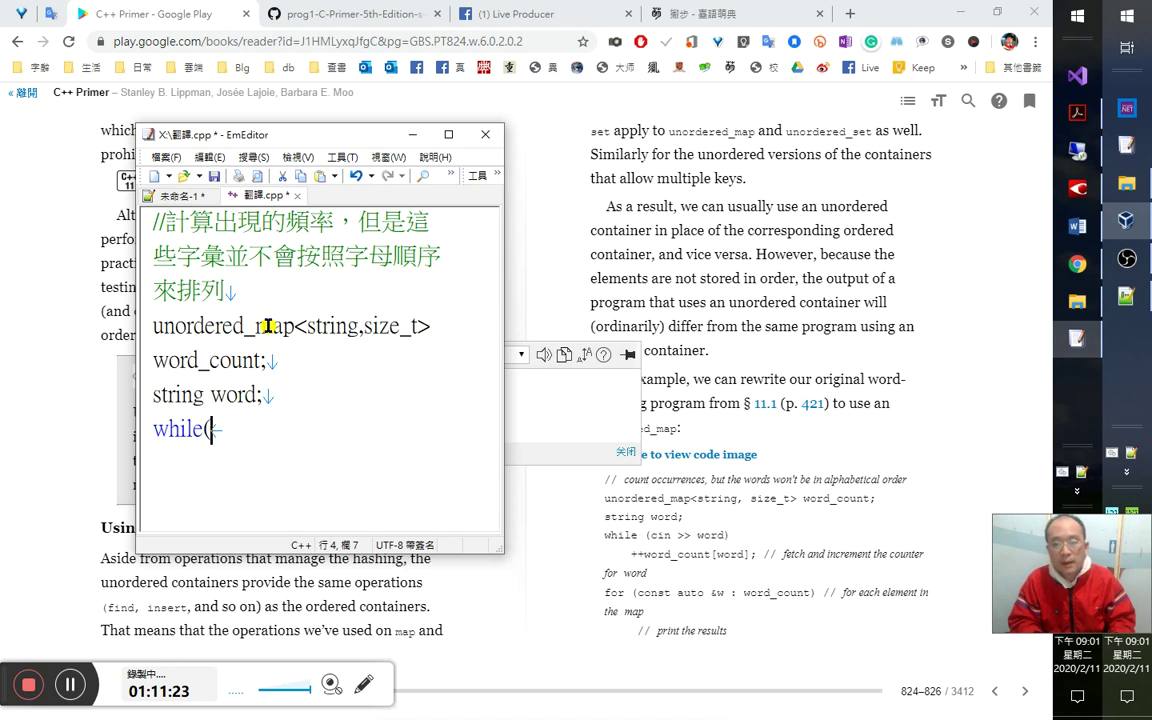
pyautogui.write('cin>>word)')
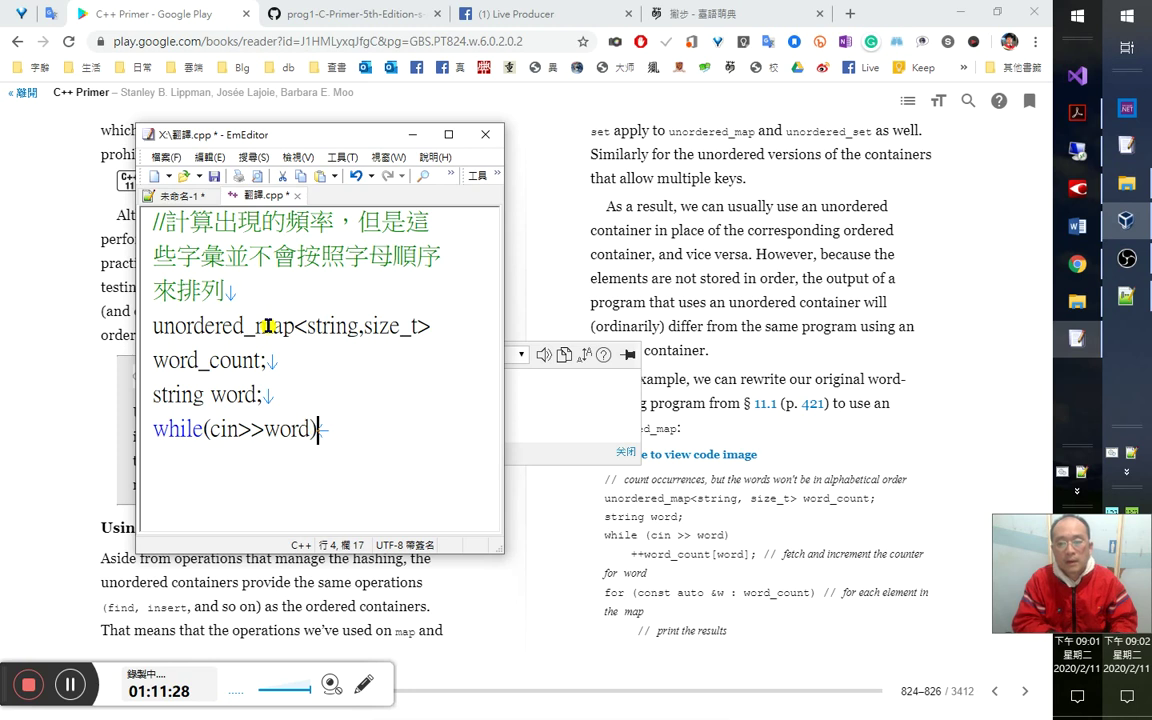
# Add the indented loop body ++word_count[word]; with the comment //提取並遞增word.
pyautogui.press('Return')
pyautogui.write('++word_count{')
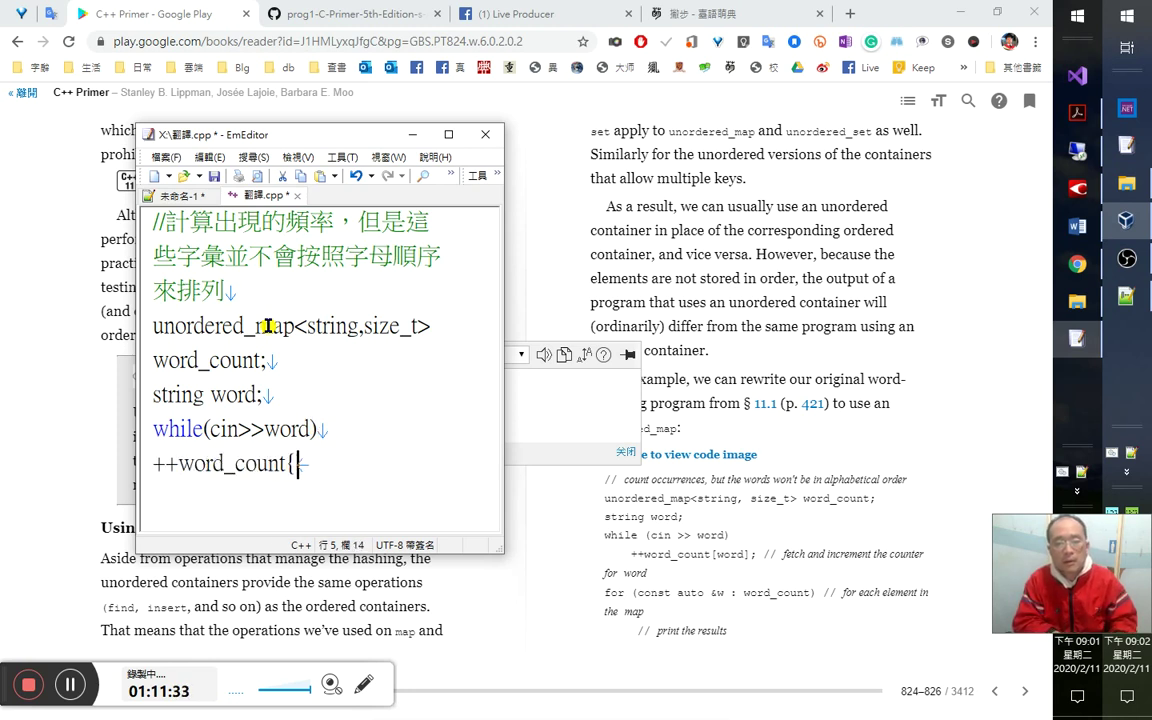
pyautogui.press('BackSpace')
pyautogui.write('[')
pyautogui.press('Home')
pyautogui.press('Tab')
pyautogui.press('End')
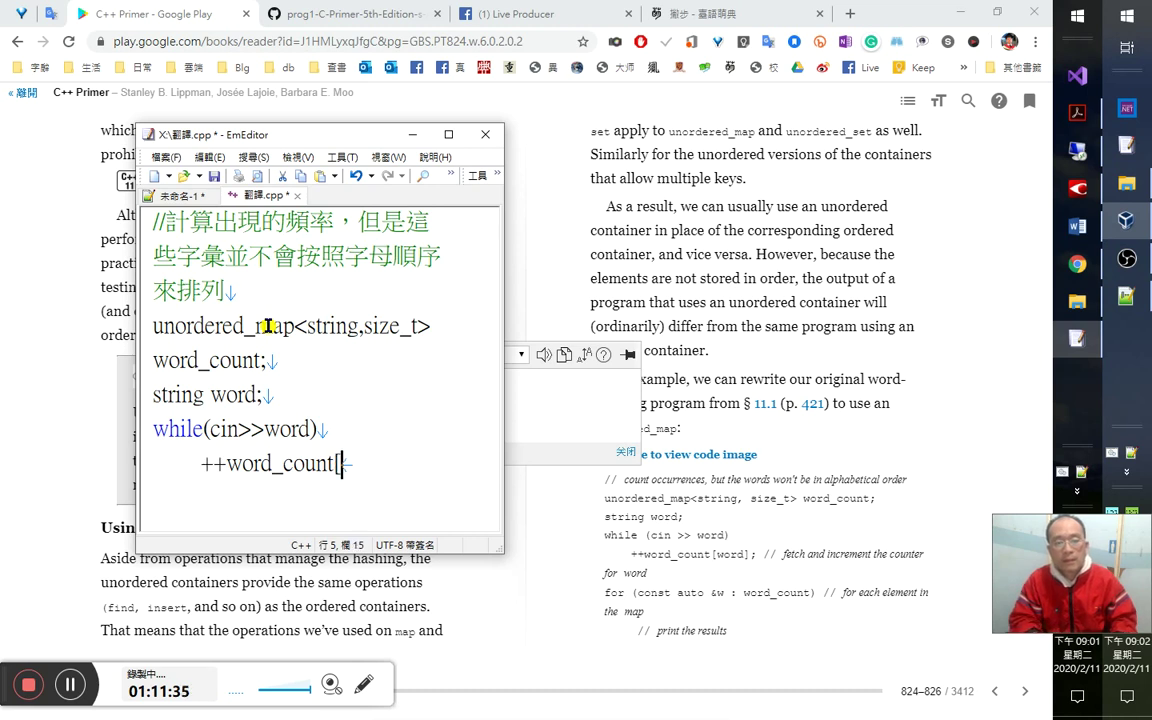
pyautogui.write('word];')
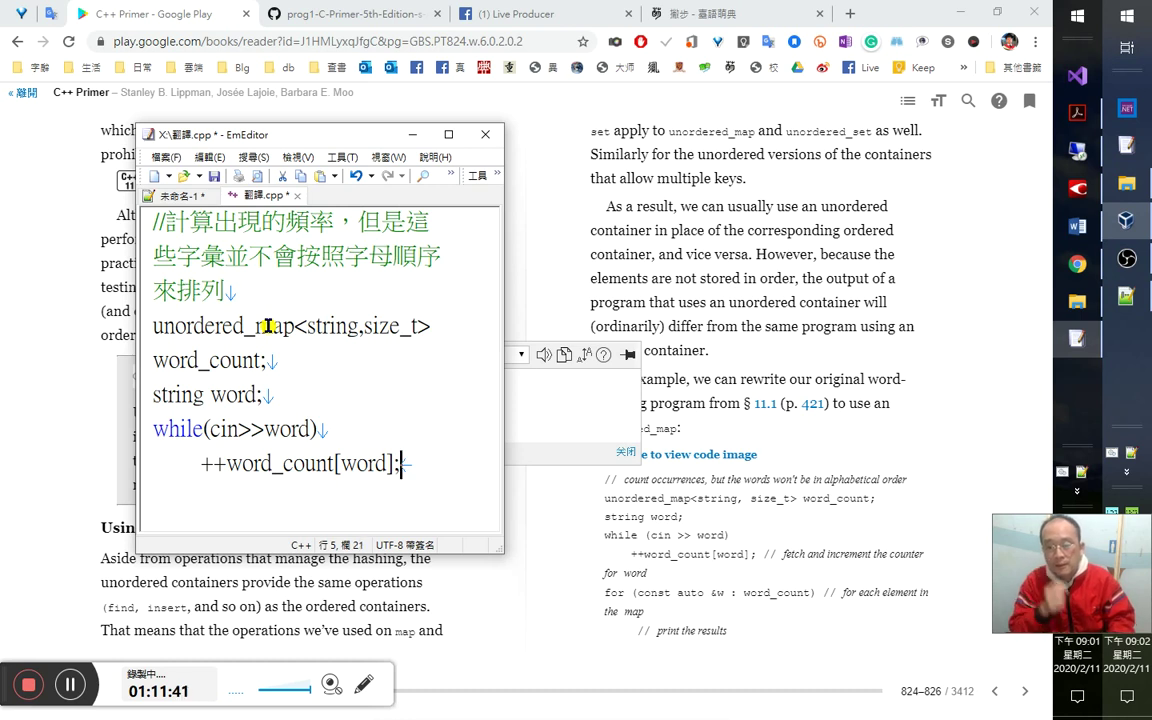
pyautogui.write('提早')
pyautogui.press('Left')
pyautogui.press('Left')
pyautogui.write('//')
pyautogui.press('BackSpace')
pyautogui.write('取')
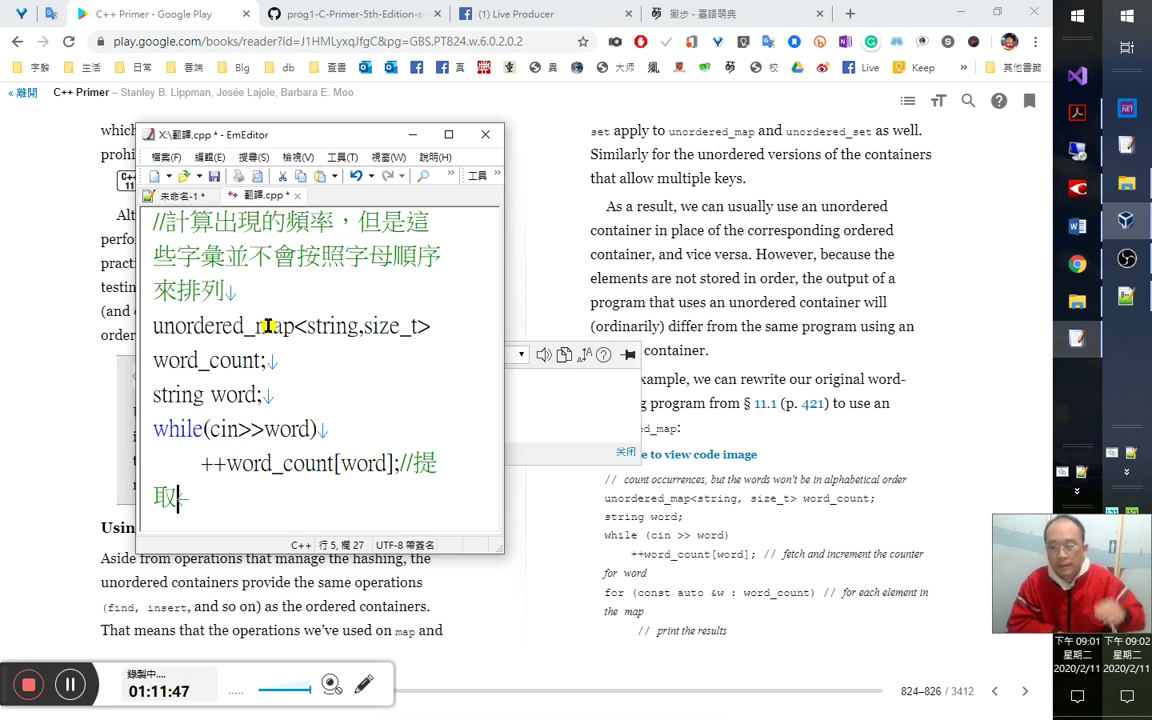
pyautogui.write('並')
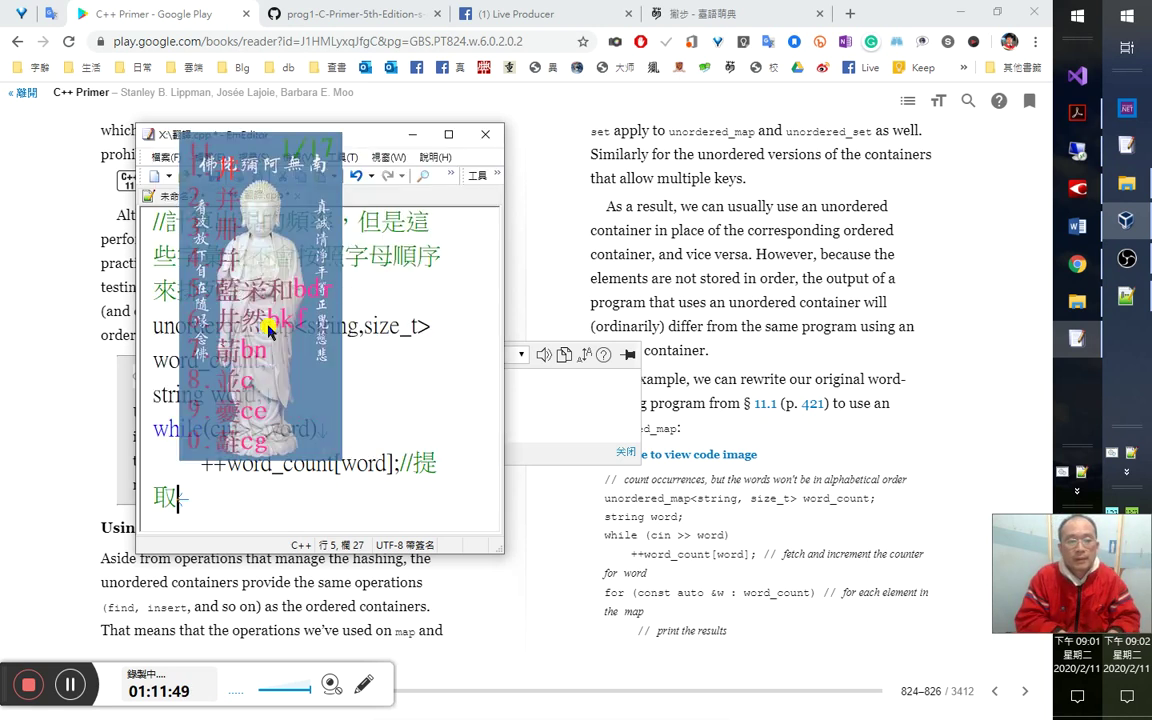
pyautogui.write('遞增')
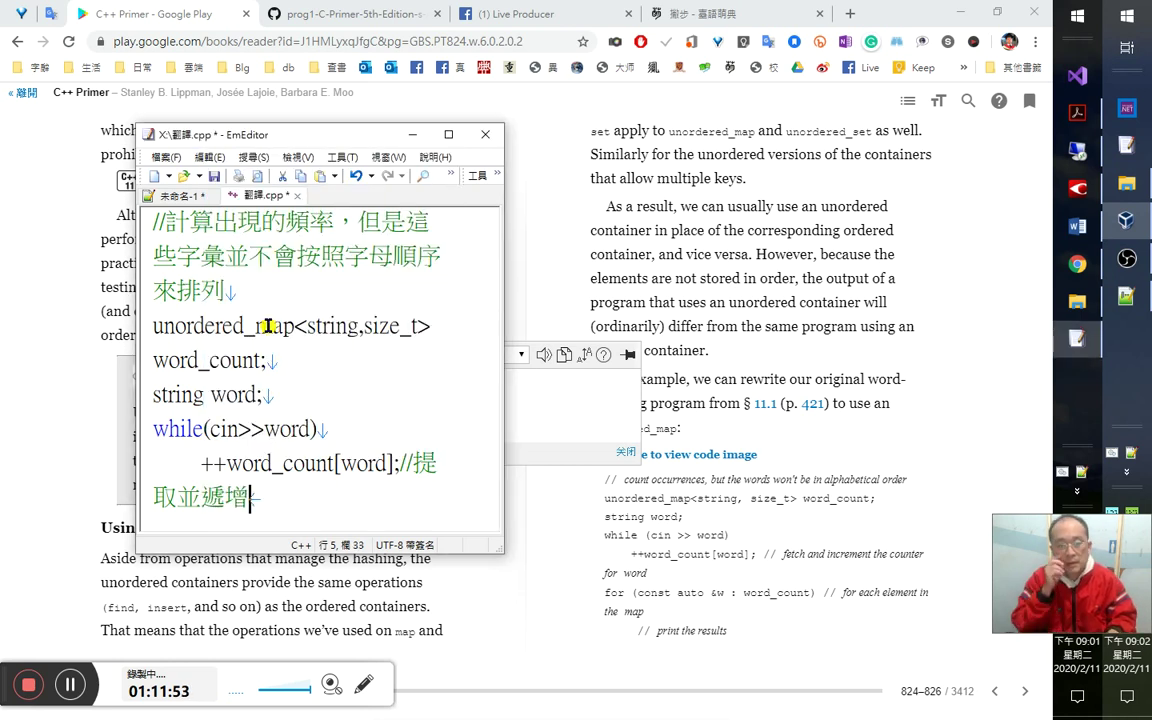
pyautogui.write('word')
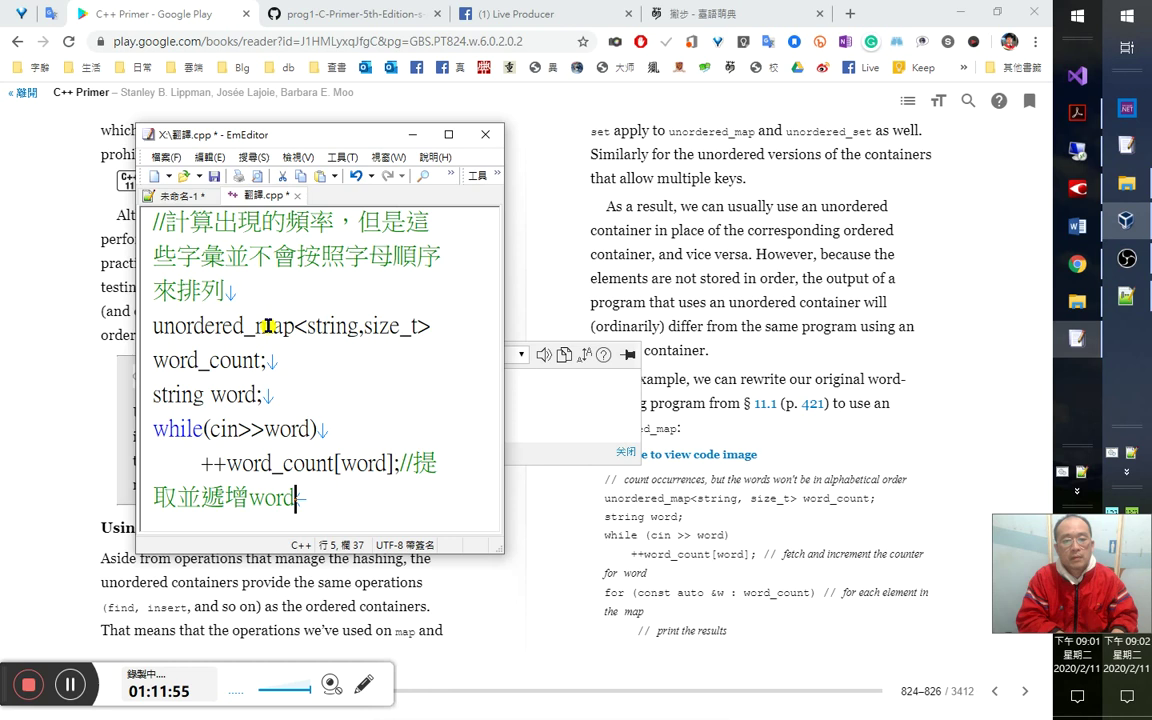
# Append 的字頻數 to the end of the comment and start a new line.
pyautogui.hotkey('ctrl', 'h')
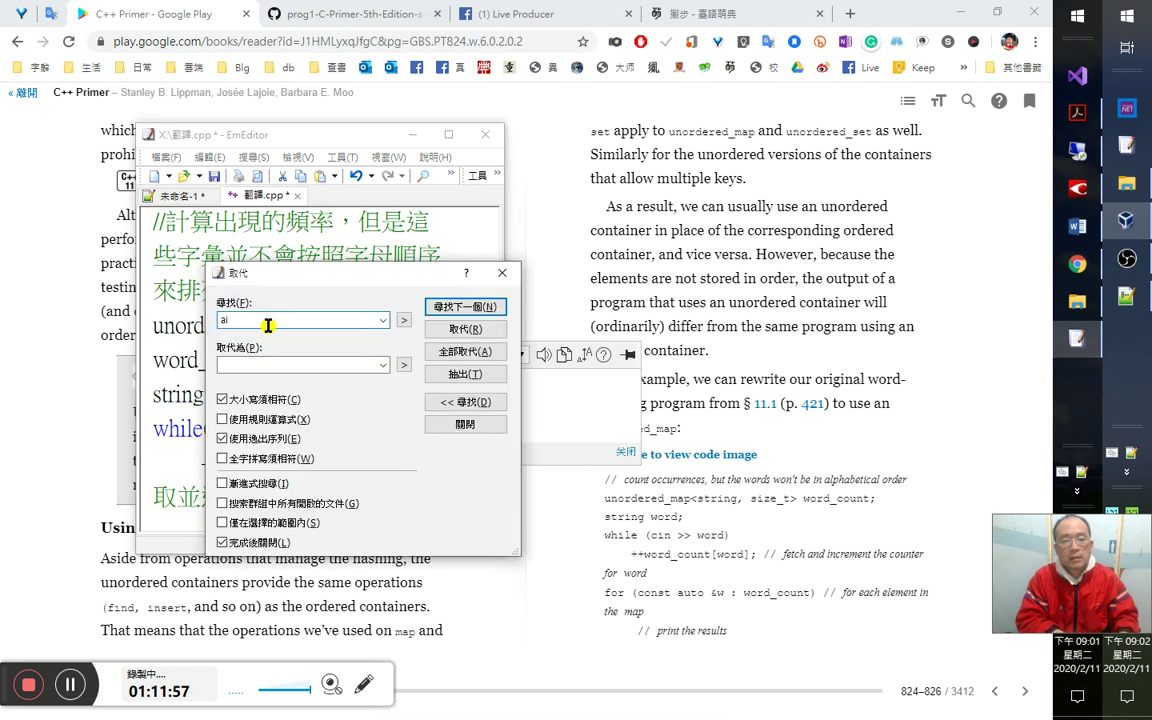
pyautogui.press('Escape')
pyautogui.write('的')
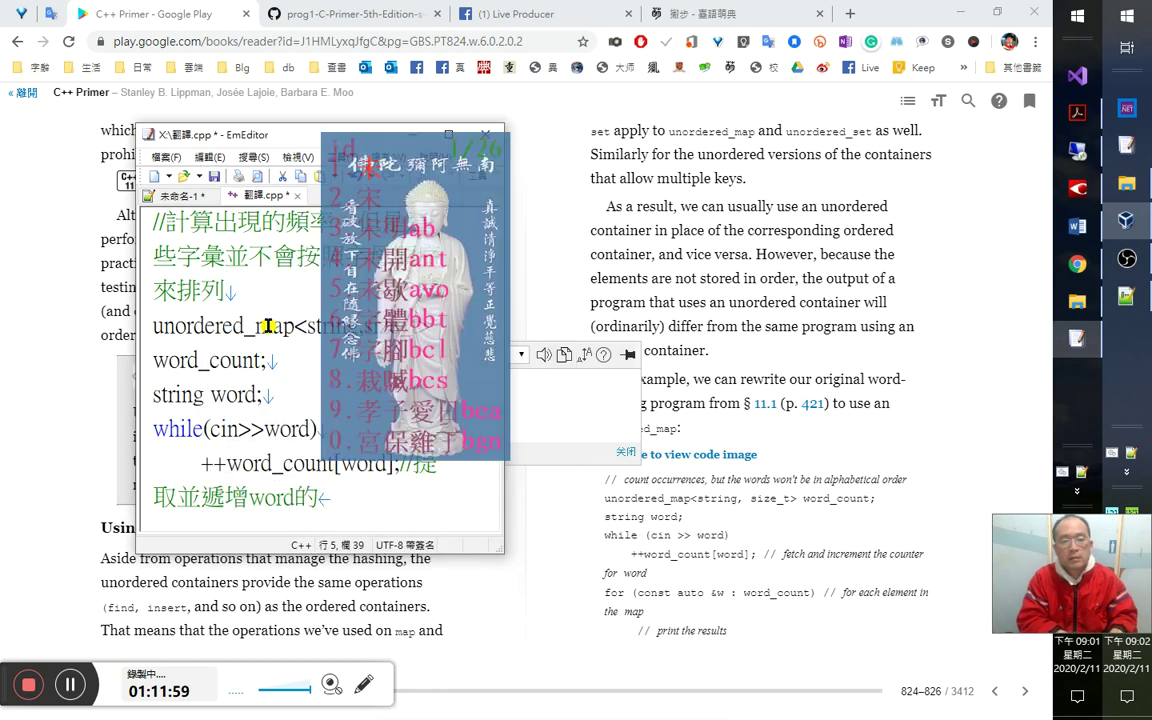
pyautogui.write('字頻數')
pyautogui.press('Return')
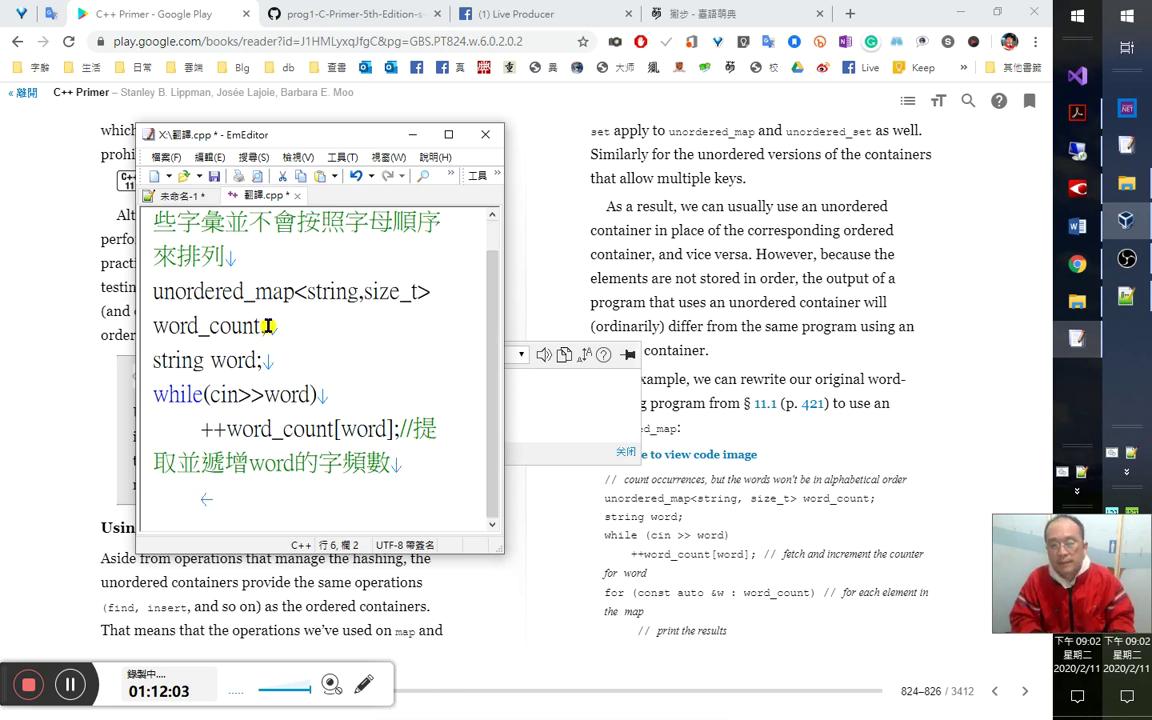
# Write the unindented loop header for(const auto & w: word_count).
pyautogui.write('for')
pyautogui.press('Left')
pyautogui.press('Left')
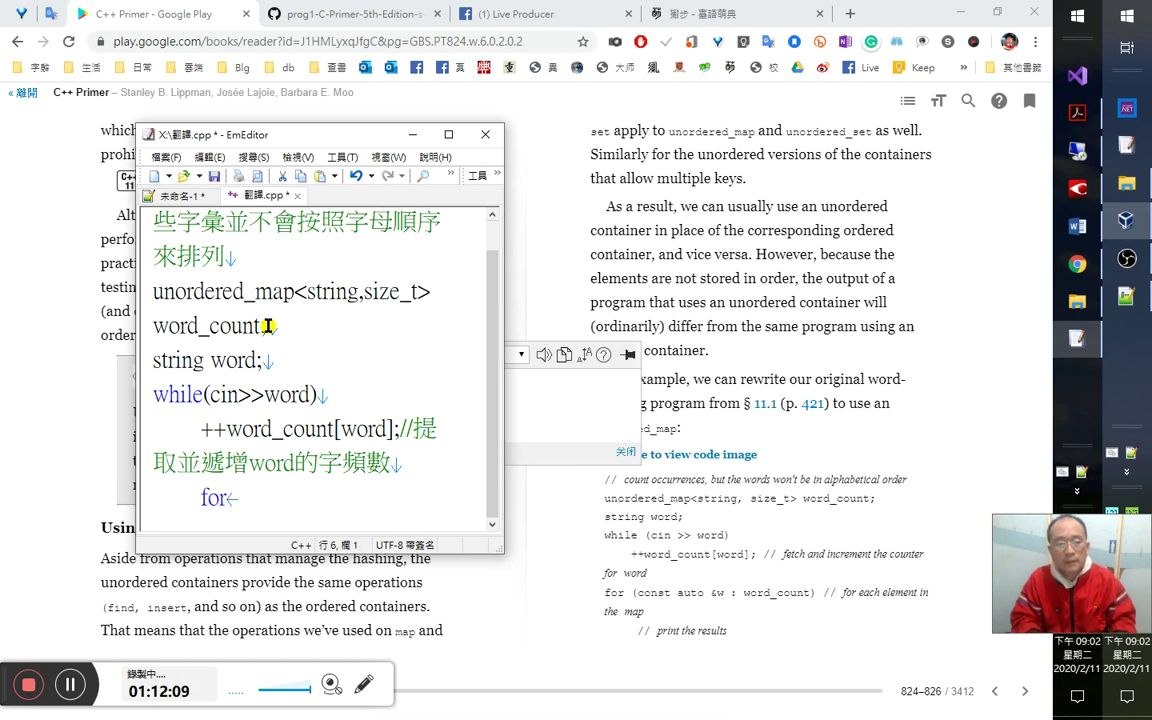
pyautogui.press('Delete')
pyautogui.press('End')
pyautogui.write('(')
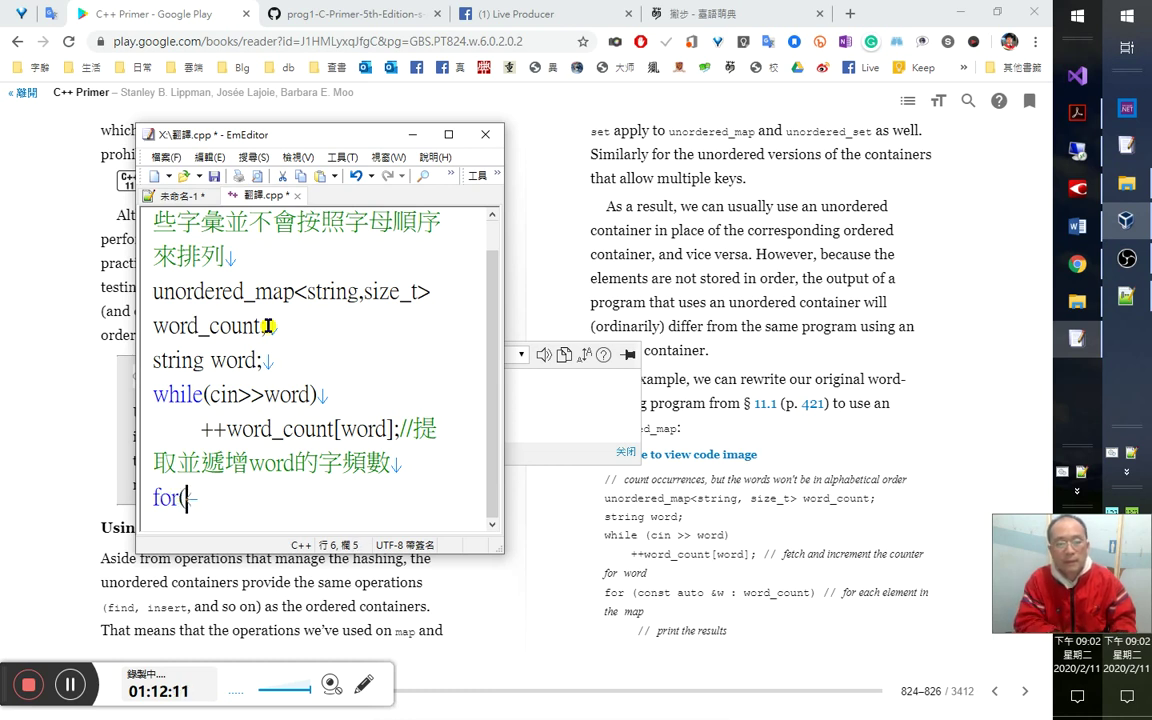
pyautogui.write(')')
pyautogui.press('Left')
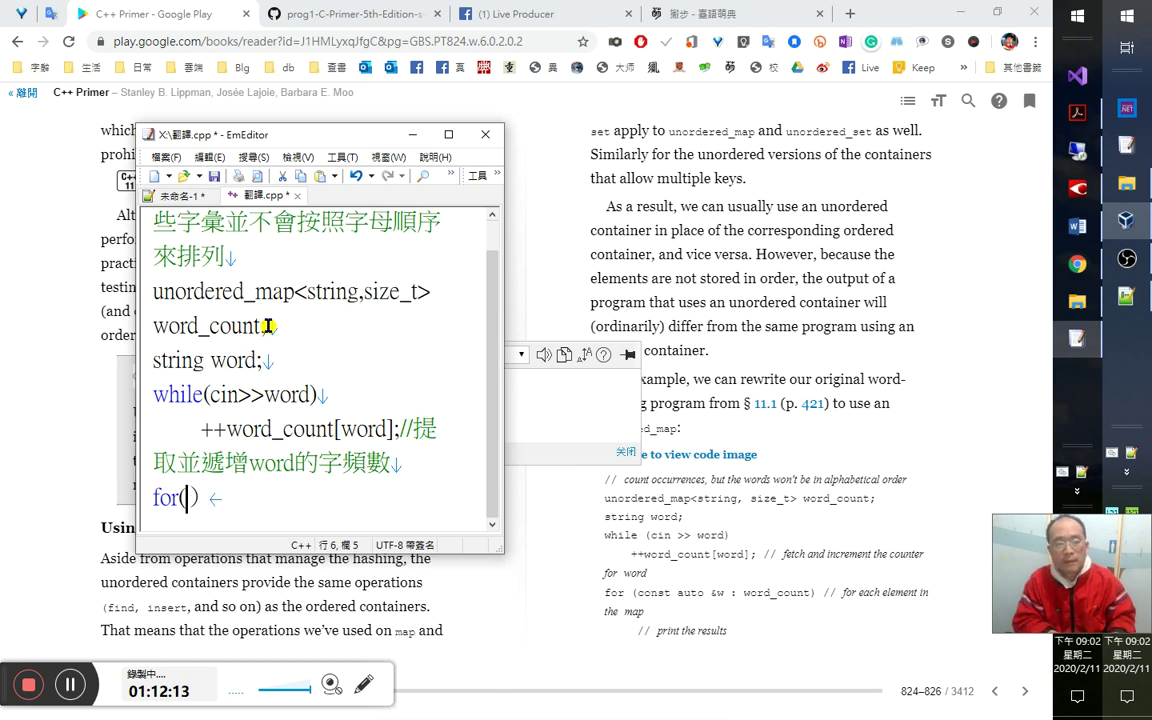
pyautogui.write('const')
pyautogui.write(' auto ')
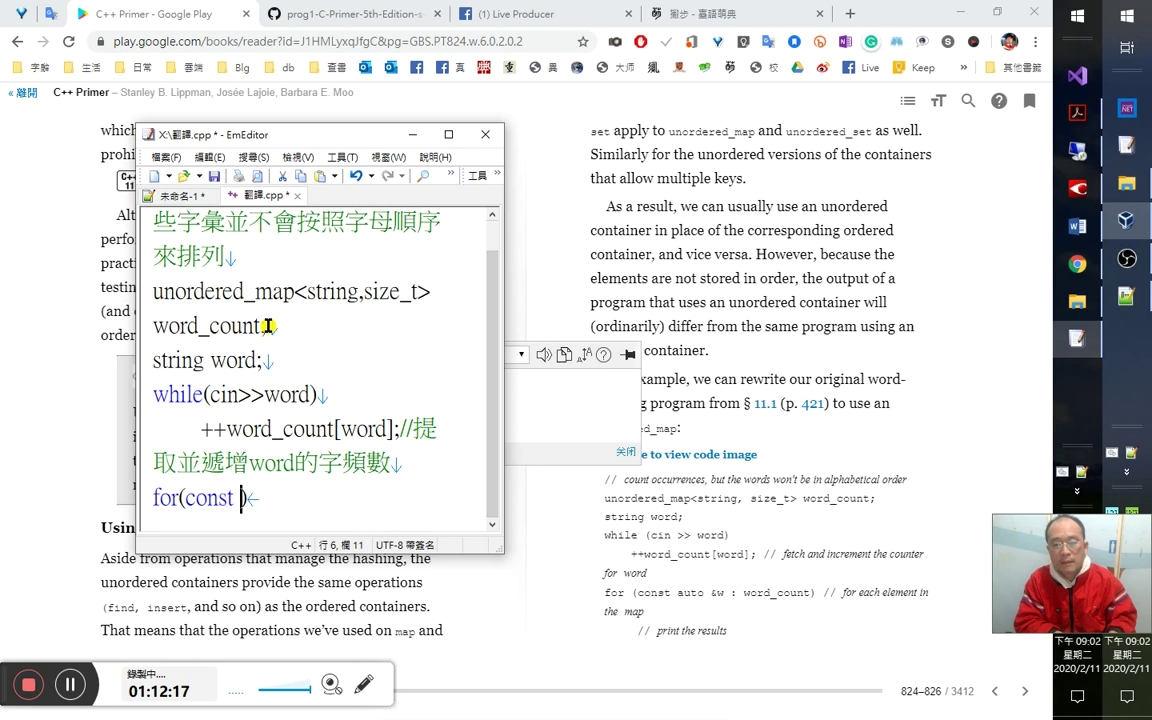
pyautogui.write('& w: ')
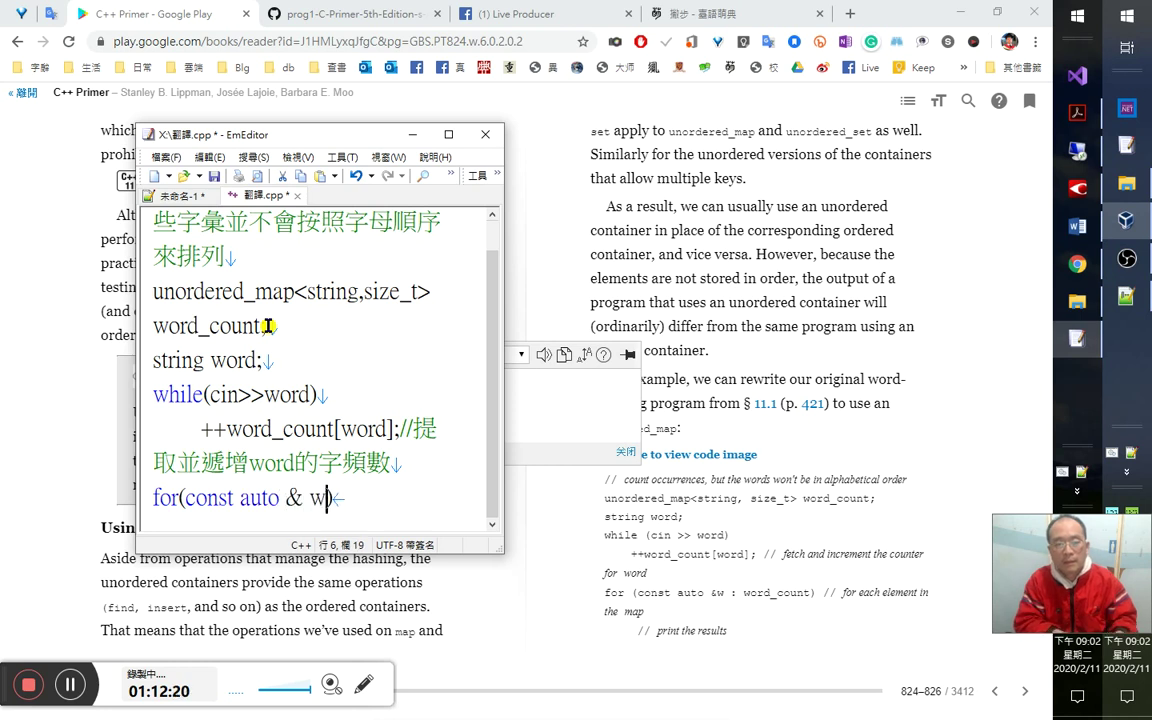
pyautogui.write('word_count')
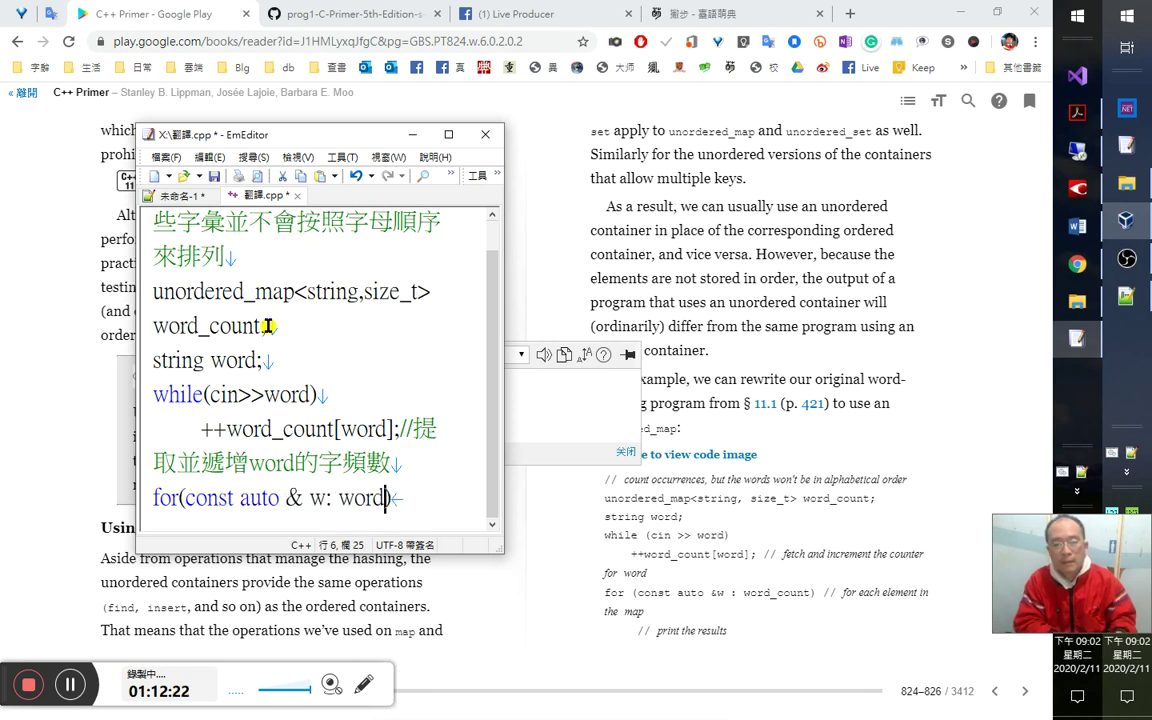
# Add the comment //將map中的每個元素印出來 after the for header.
pyautogui.press('End')
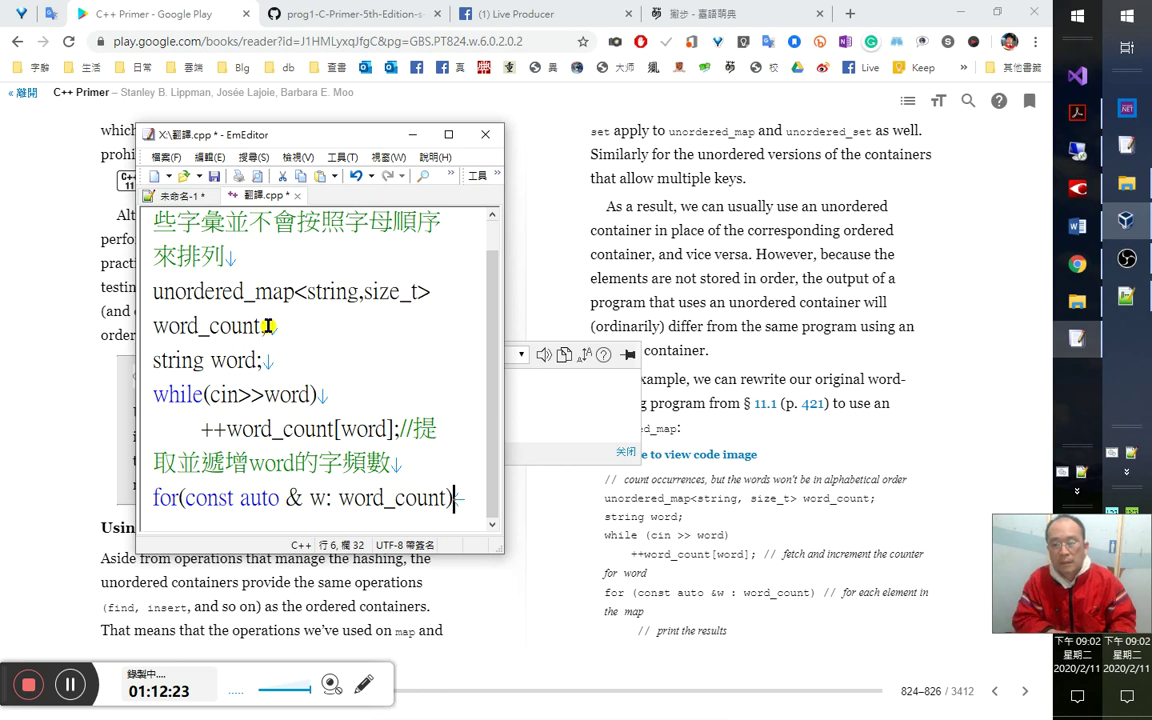
pyautogui.write('//')
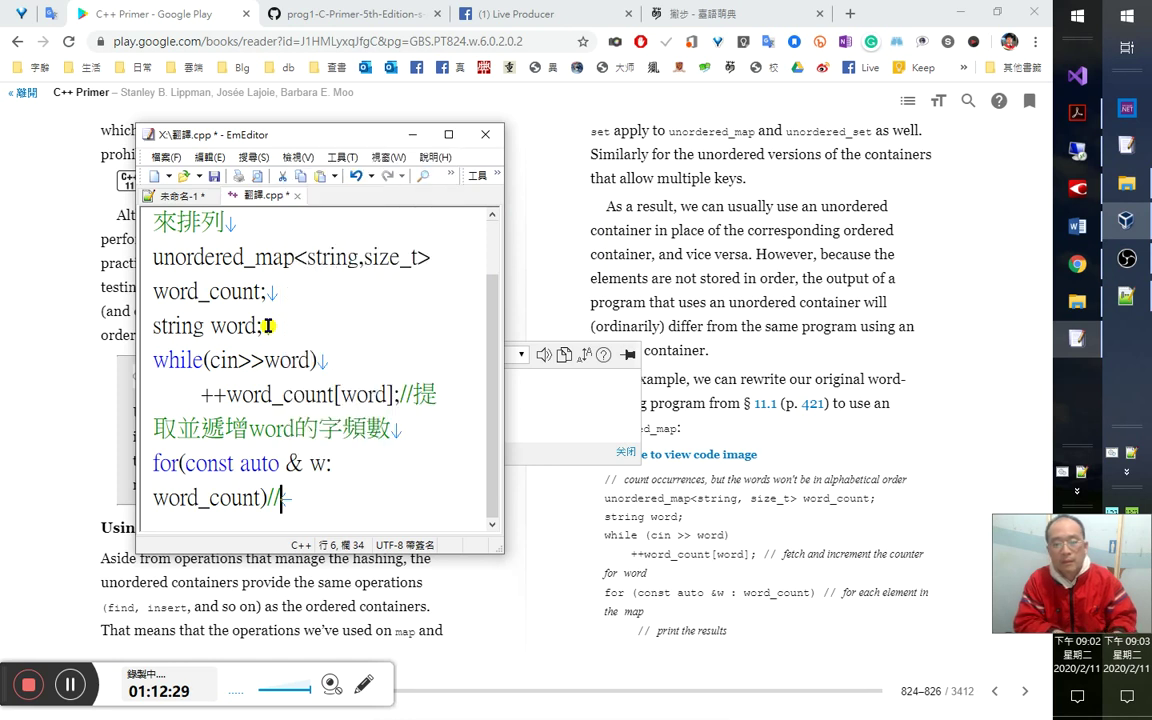
pyautogui.write('將')
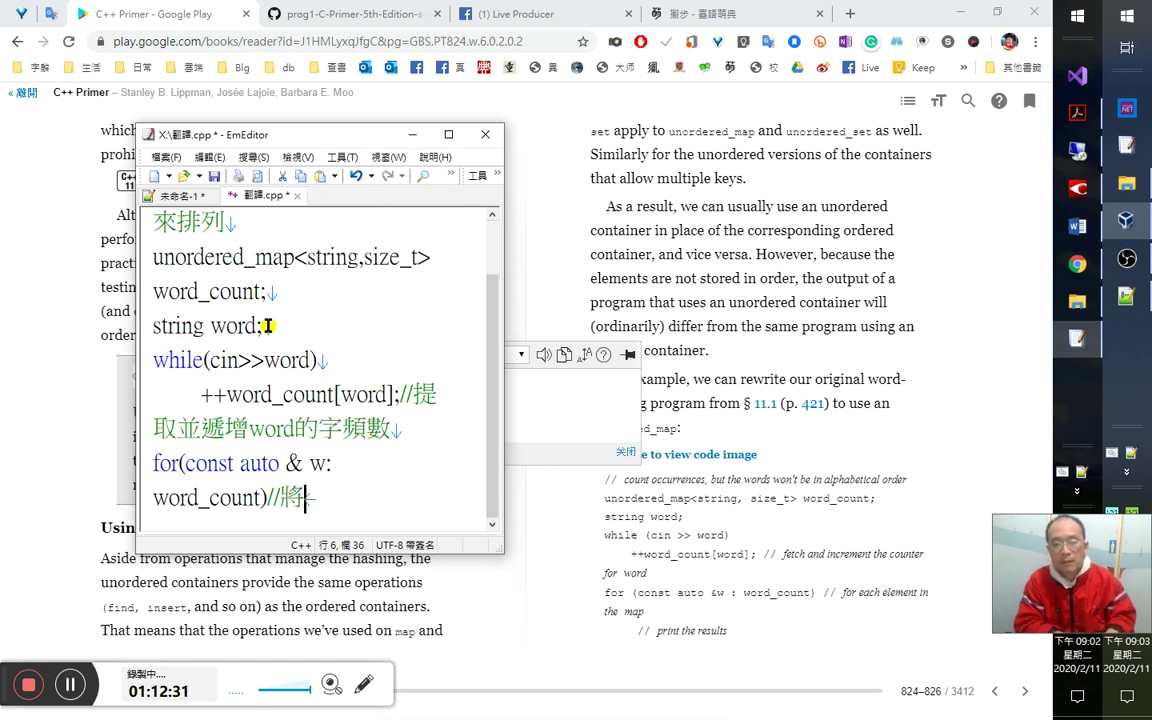
pyautogui.write('map中的')
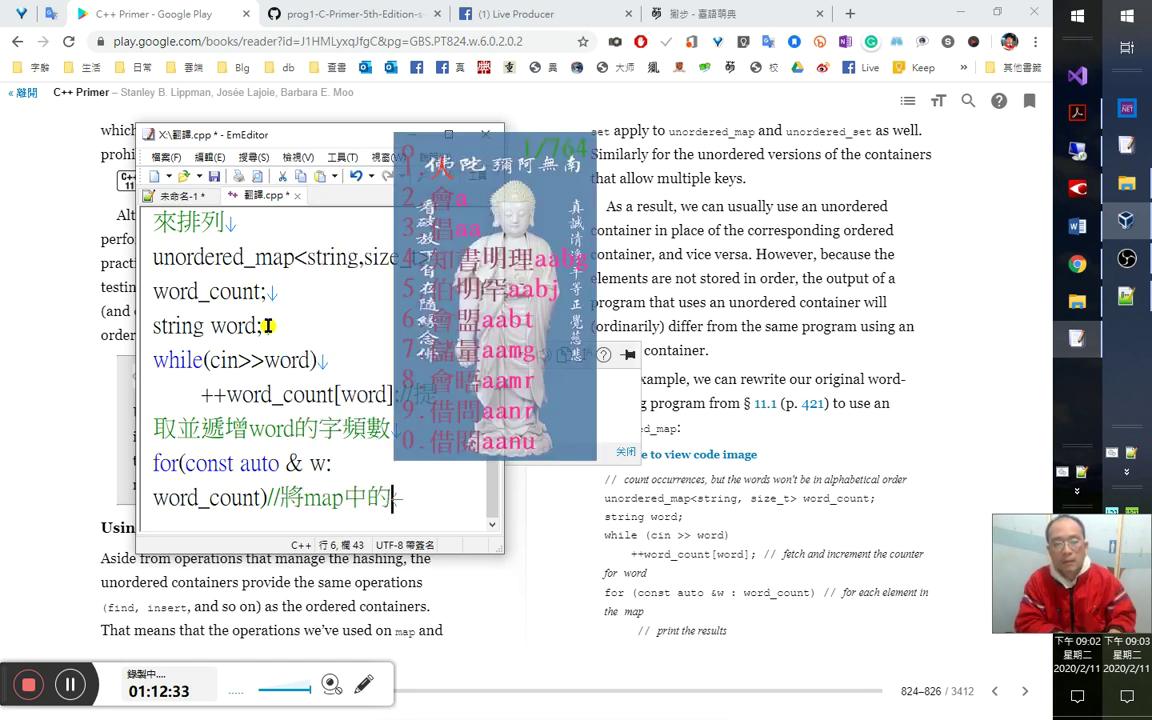
pyautogui.write('每個')
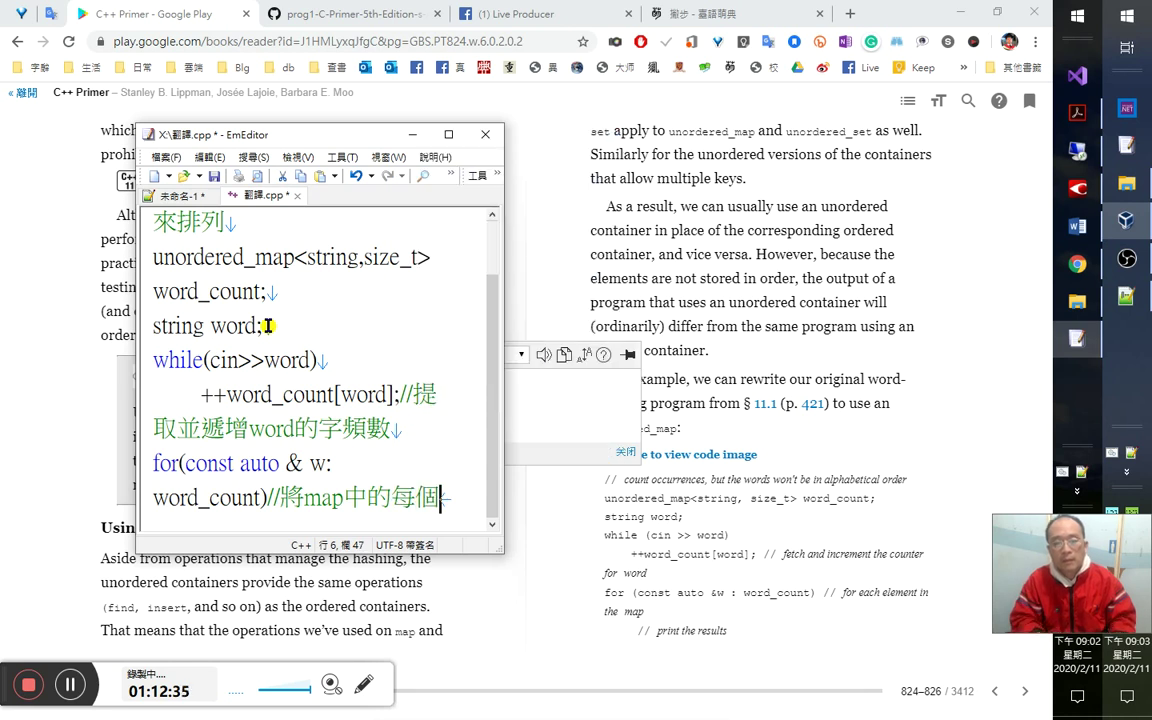
pyautogui.write('元素')
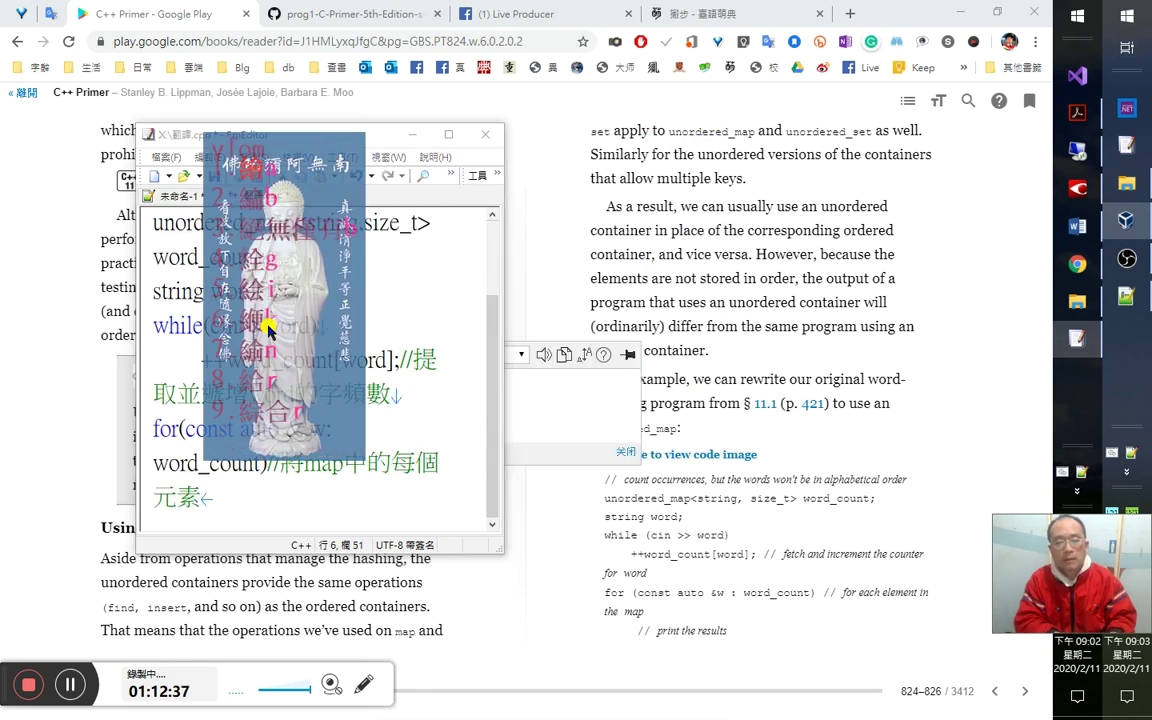
pyautogui.write('印出來')
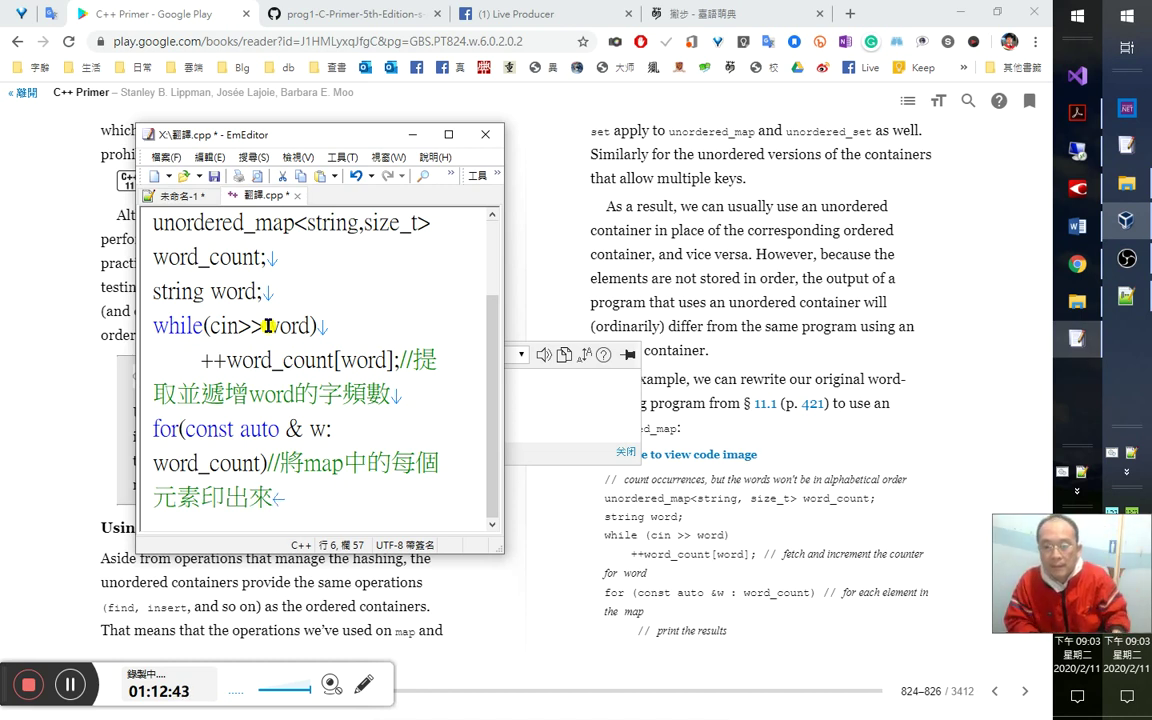
pyautogui.hotkey('alt', 'Tab')
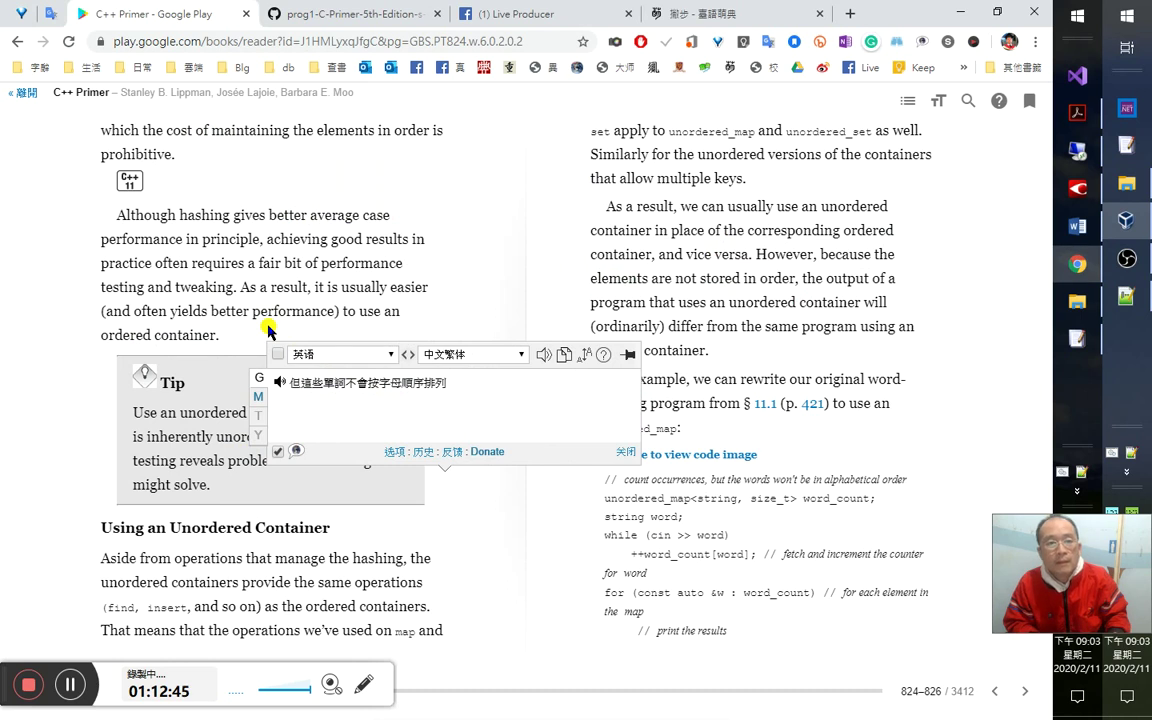
# Turn the book to the next page and start an indented cout line in 翻譯.cpp.
pyautogui.press('Right')
pyautogui.hotkey('alt', 'Tab')
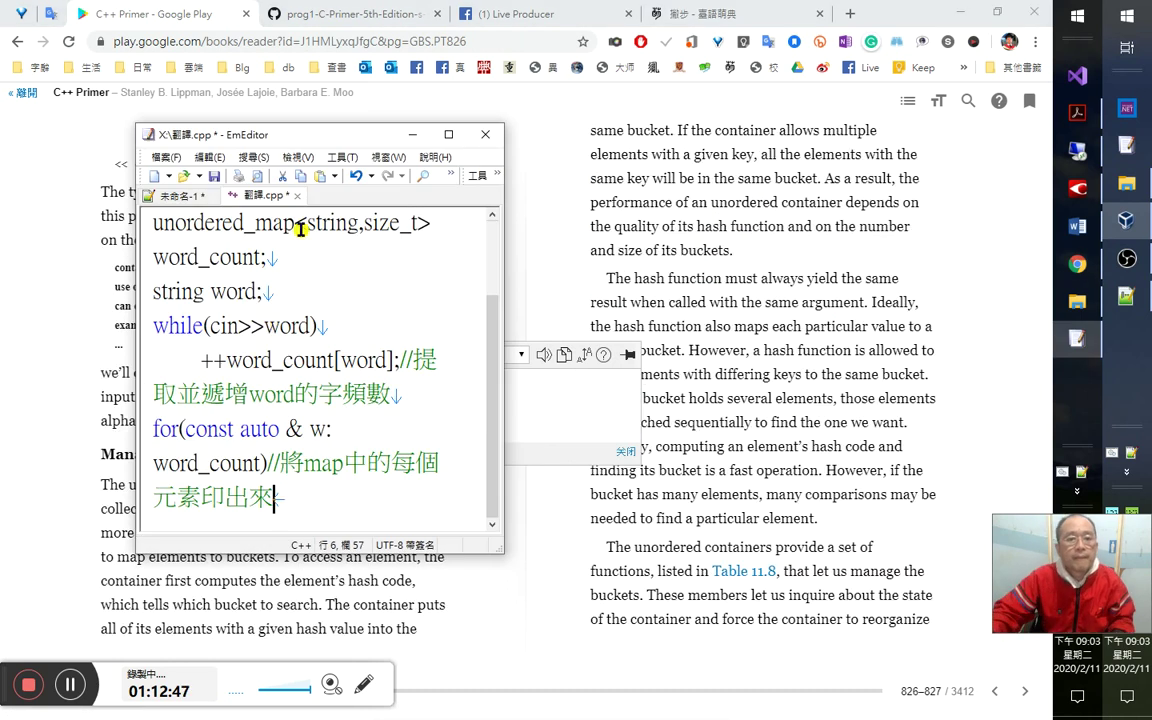
pyautogui.moveTo(313, 135); pyautogui.dragTo(770, 125)
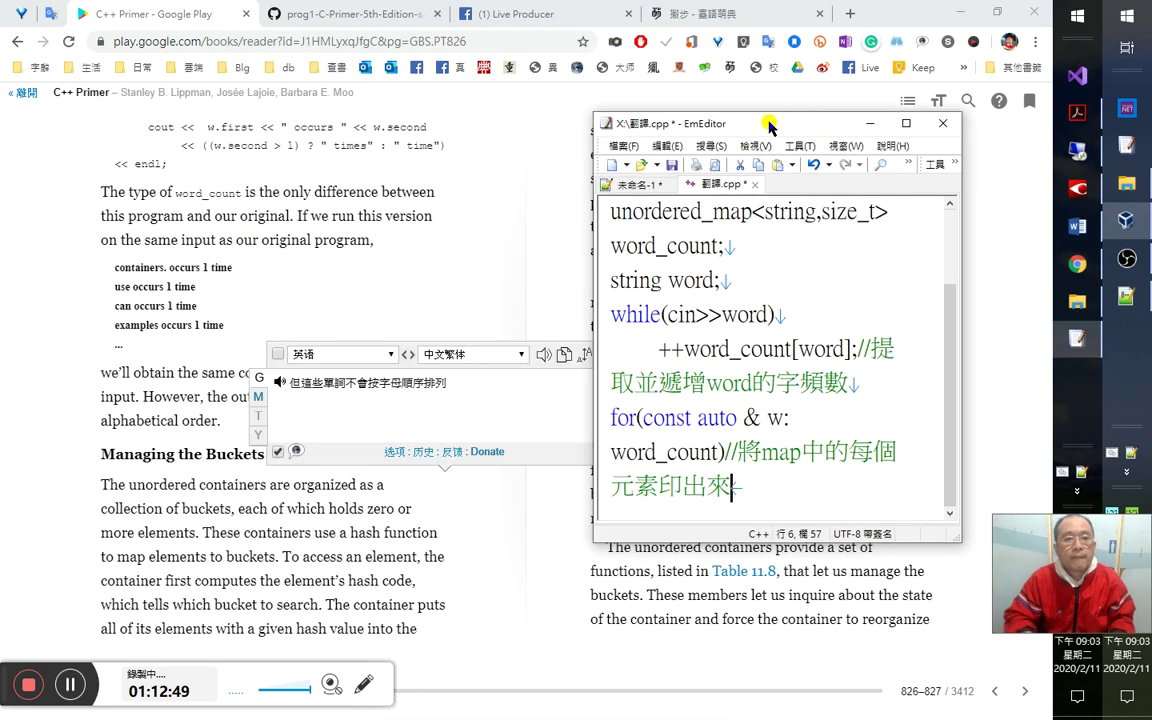
pyautogui.press('Return')
pyautogui.write('cout')
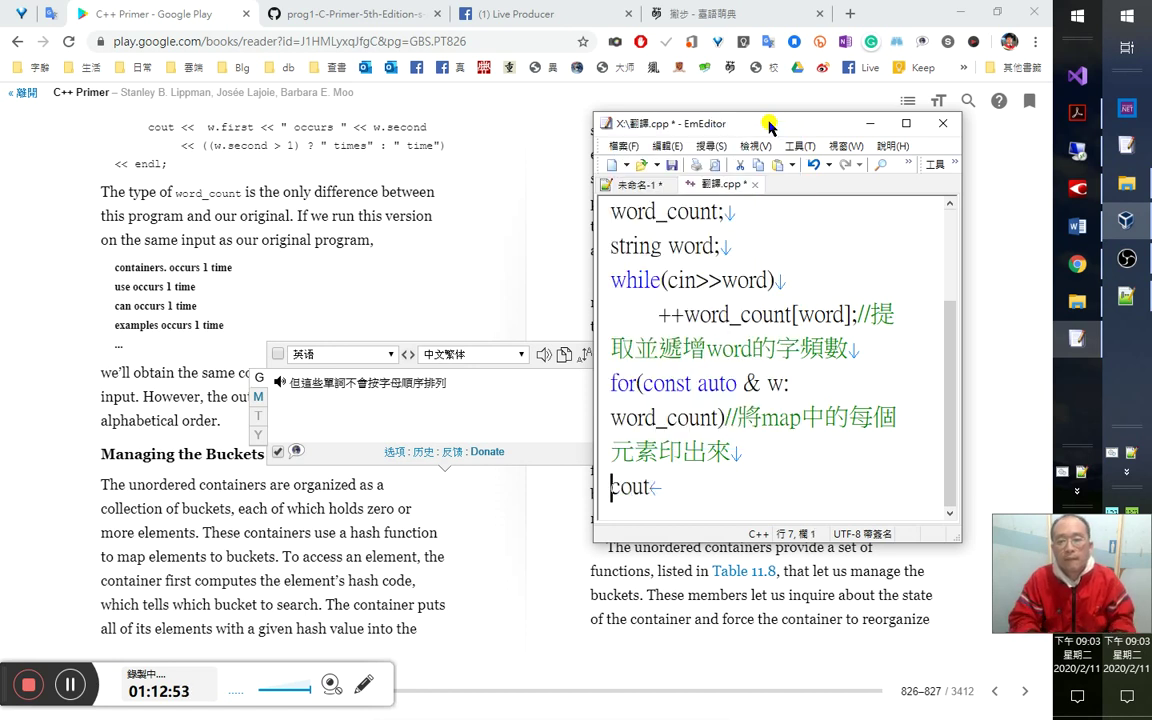
pyautogui.press('Home')
pyautogui.press('Tab')
pyautogui.press('End')
# Make the cout print w.first, " occurs ", w.second and ((w.second>1)?" times":" time").
pyautogui.write('<<w.first')
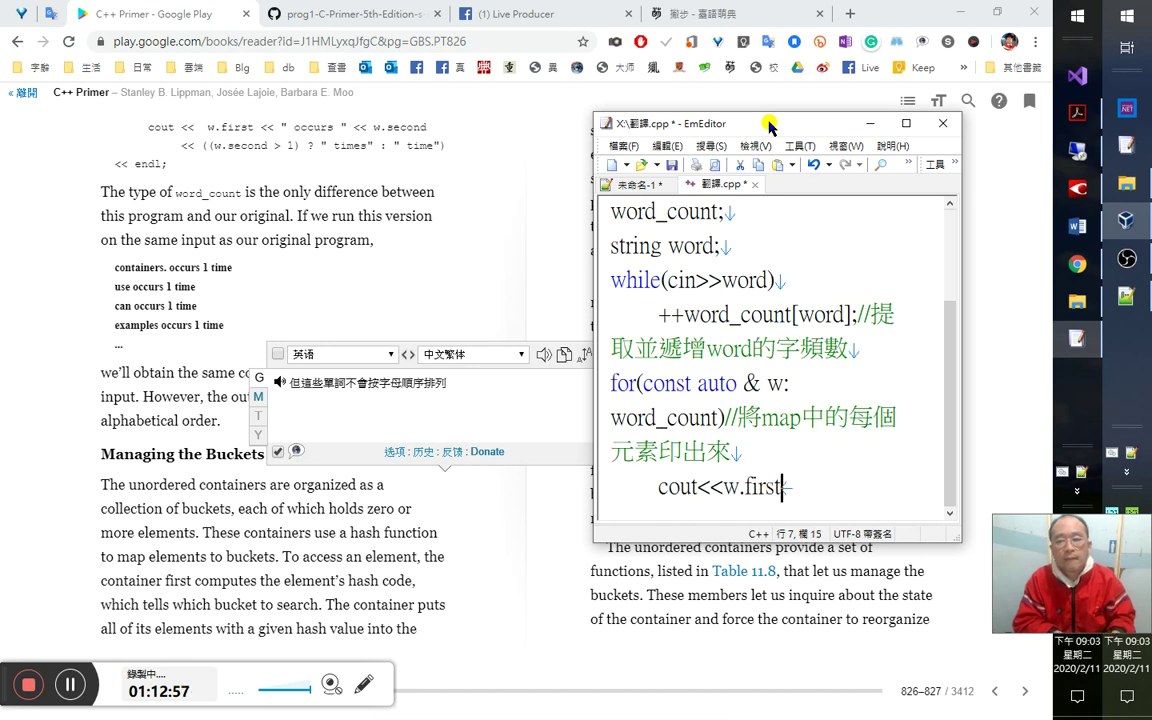
pyautogui.write('<<" occu')
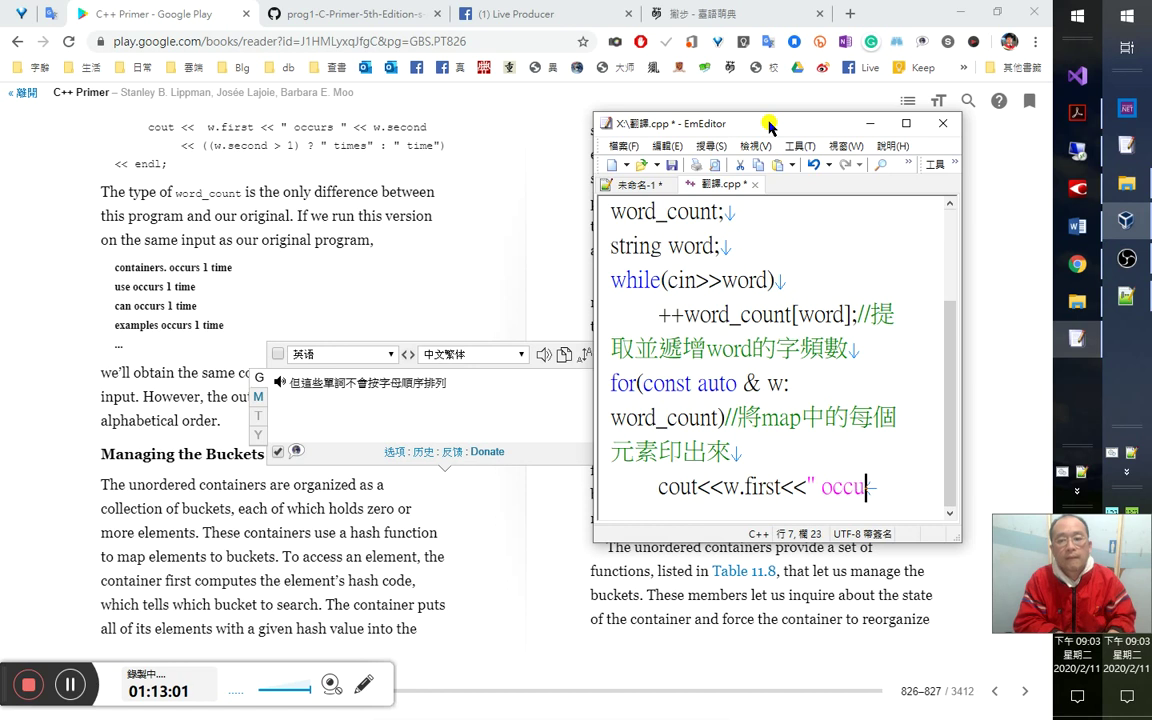
pyautogui.write('rs"')
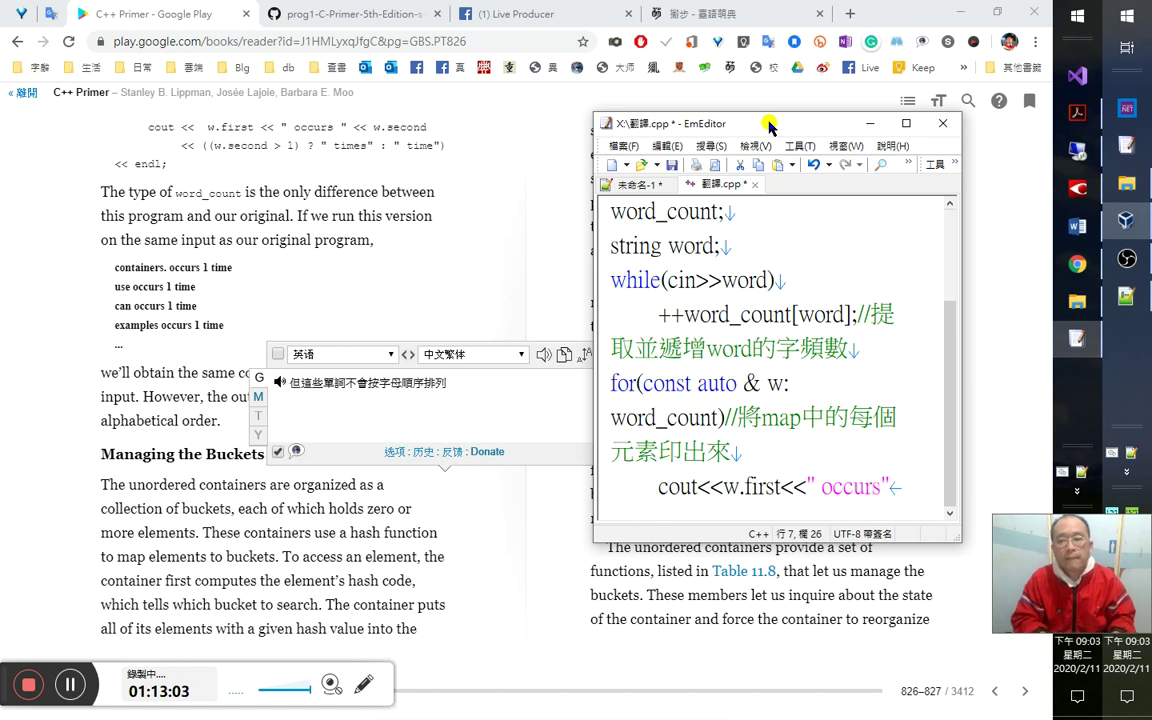
pyautogui.press('Left')
pyautogui.press('Right')
pyautogui.write('<<')
pyautogui.write('w.')
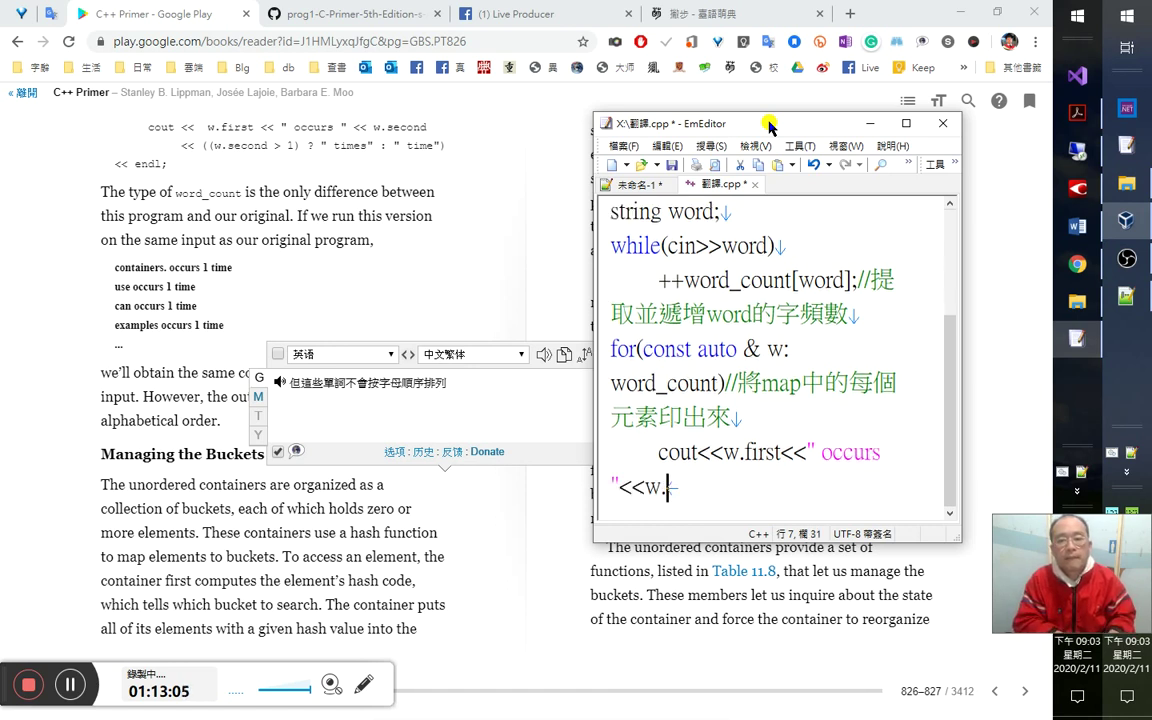
pyautogui.write('secord')
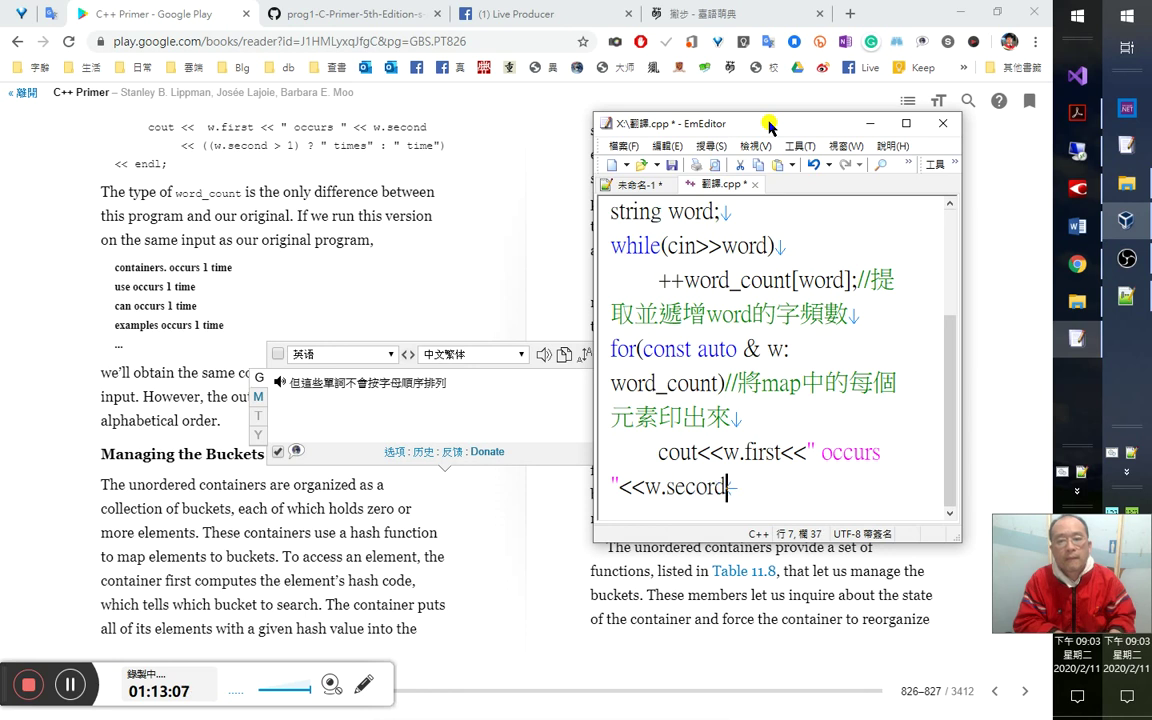
pyautogui.press('BackSpace')
pyautogui.press('BackSpace')
pyautogui.write('nd')
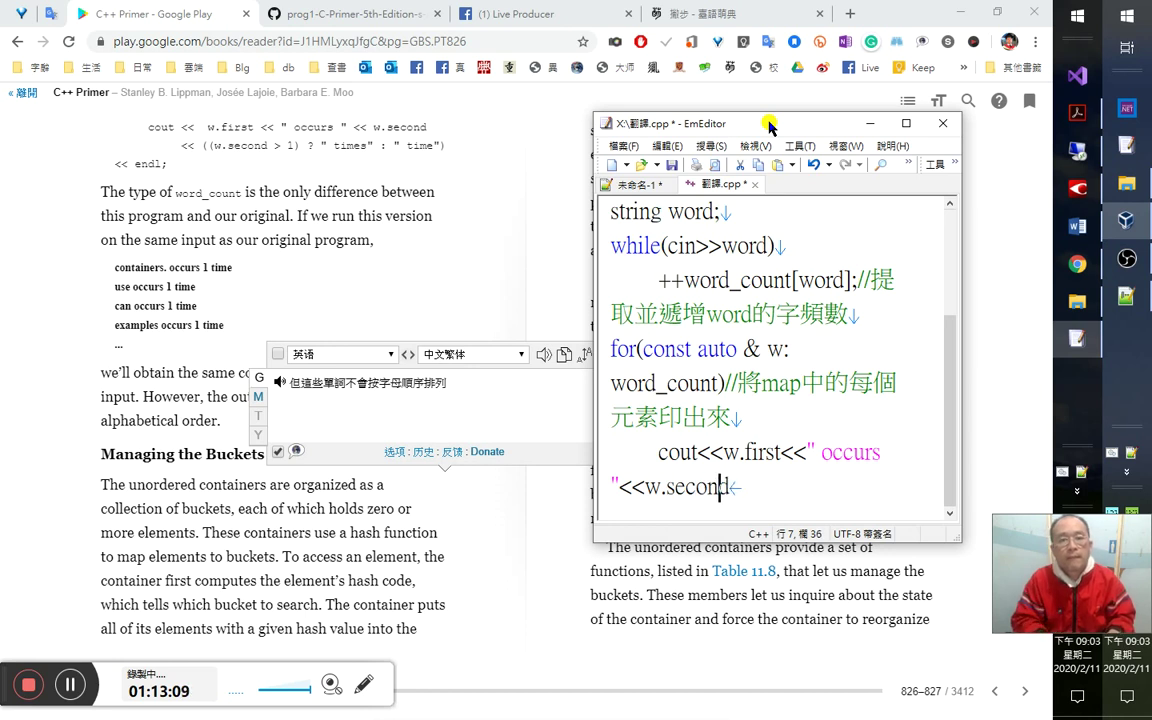
pyautogui.press('BackSpace')
pyautogui.write('<<')
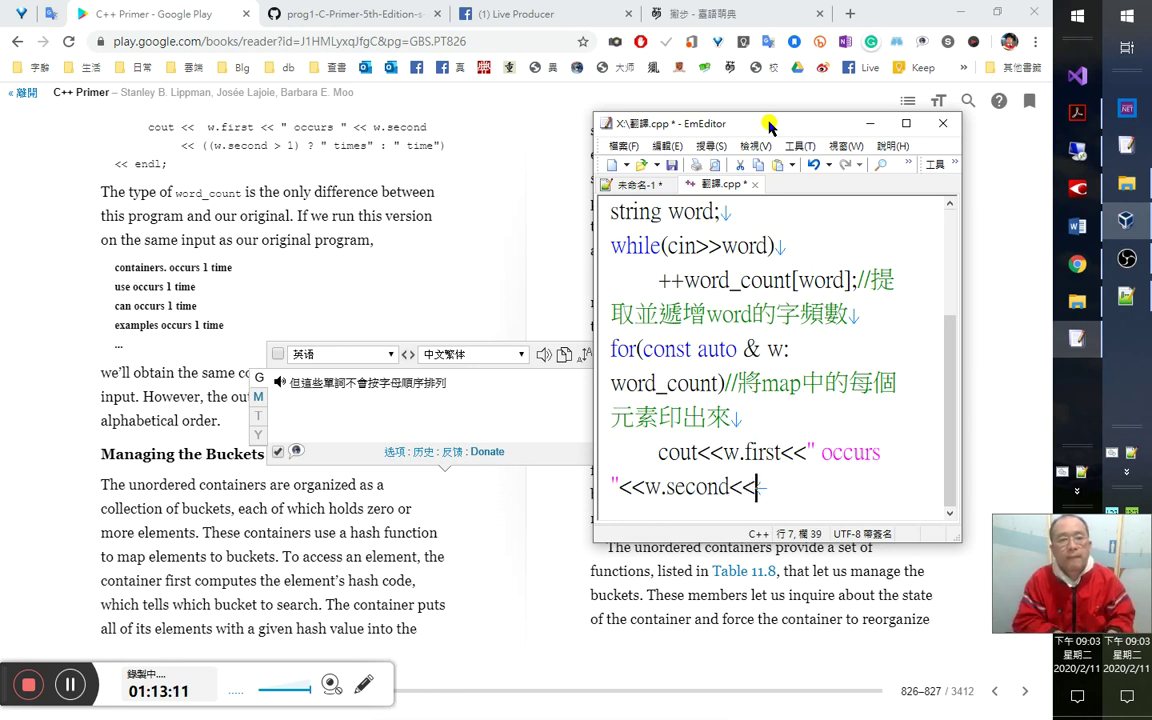
pyautogui.write('(')
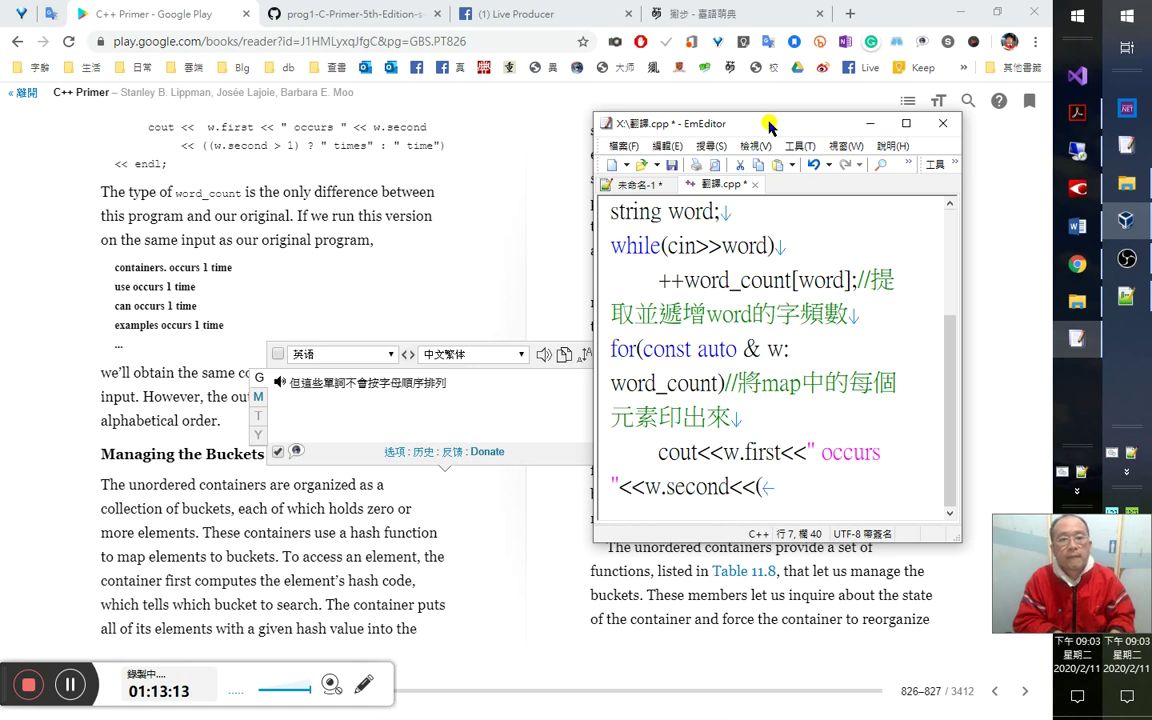
pyautogui.write('(w.second>1')
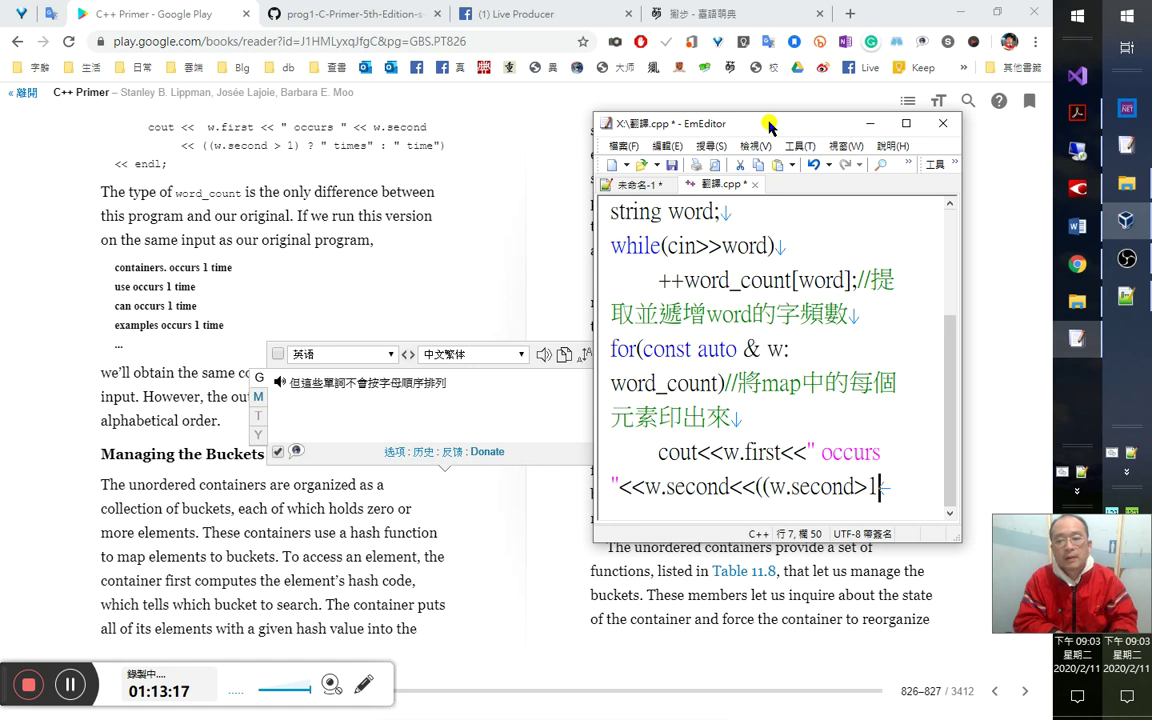
pyautogui.write(')')
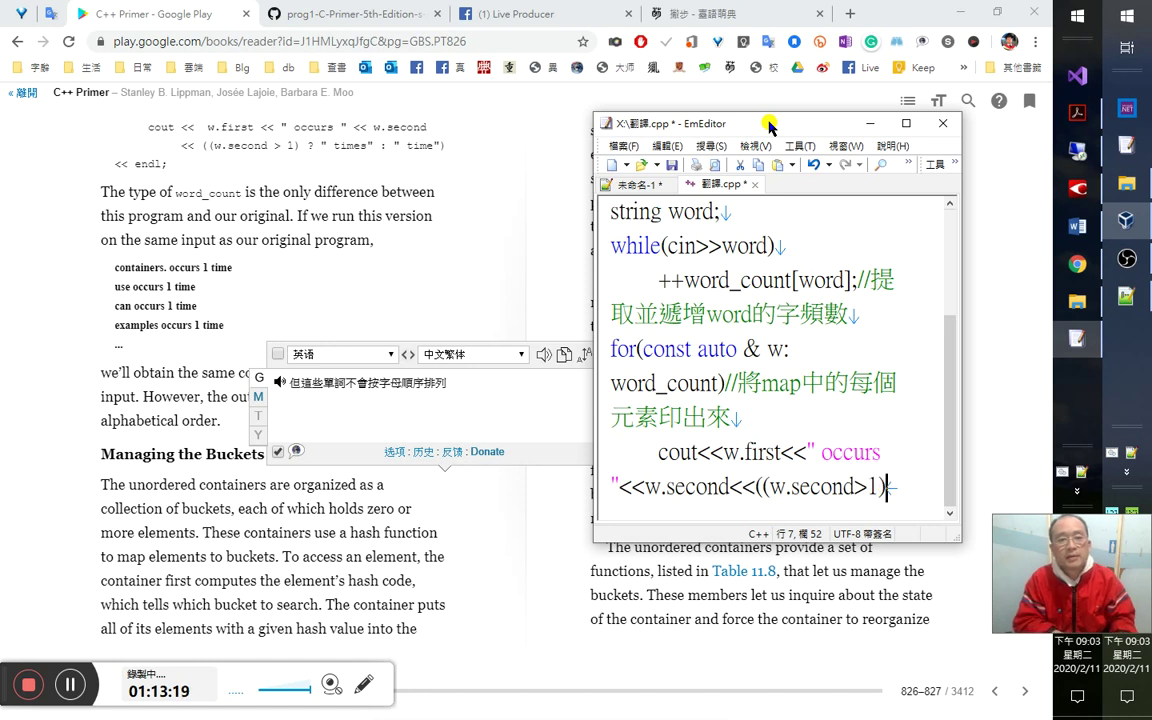
pyautogui.write('?')
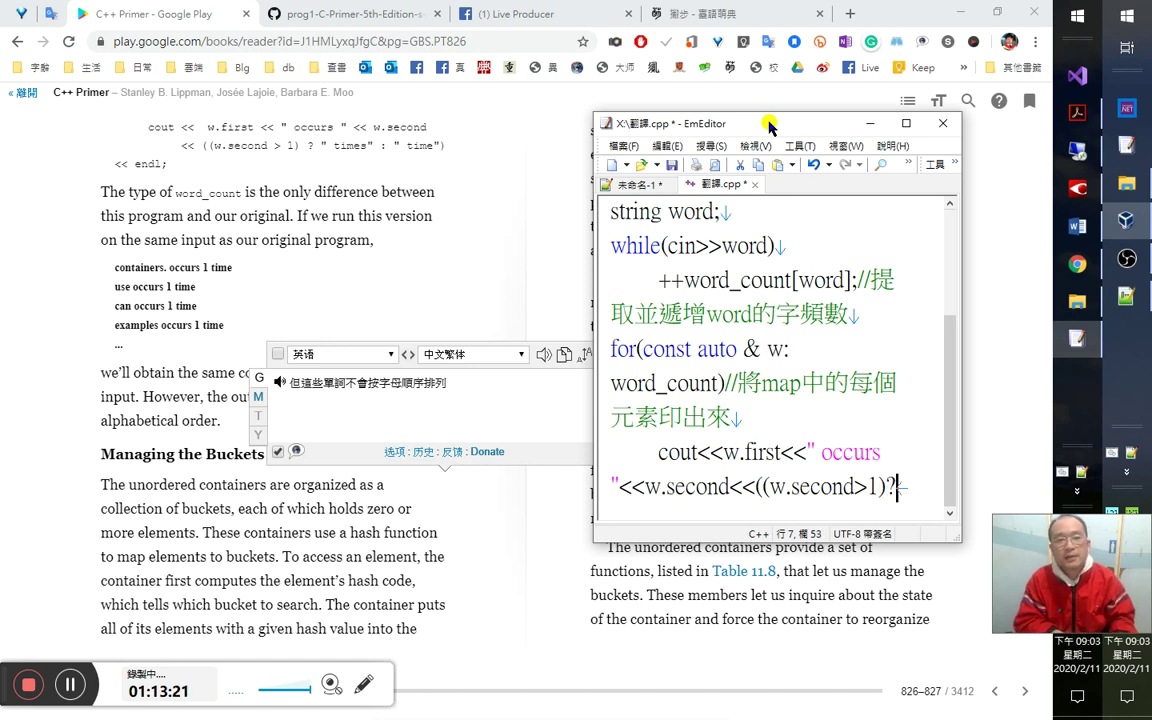
pyautogui.write('"')
pyautogui.write(' time')
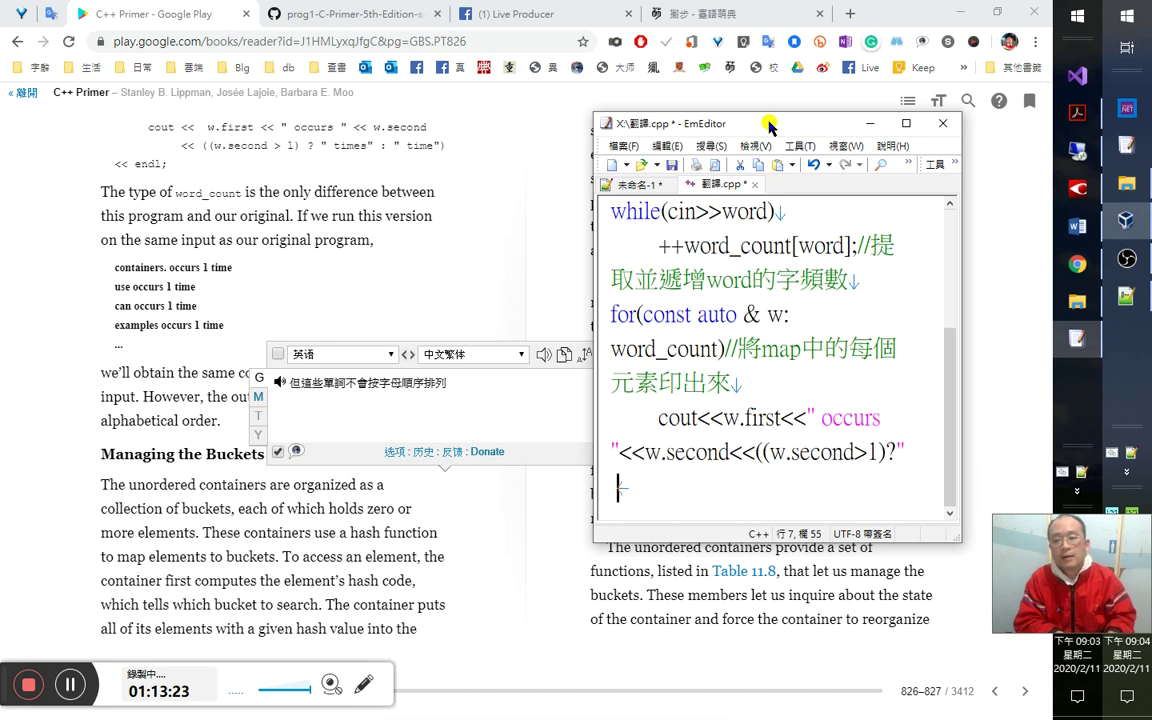
pyautogui.write('s')
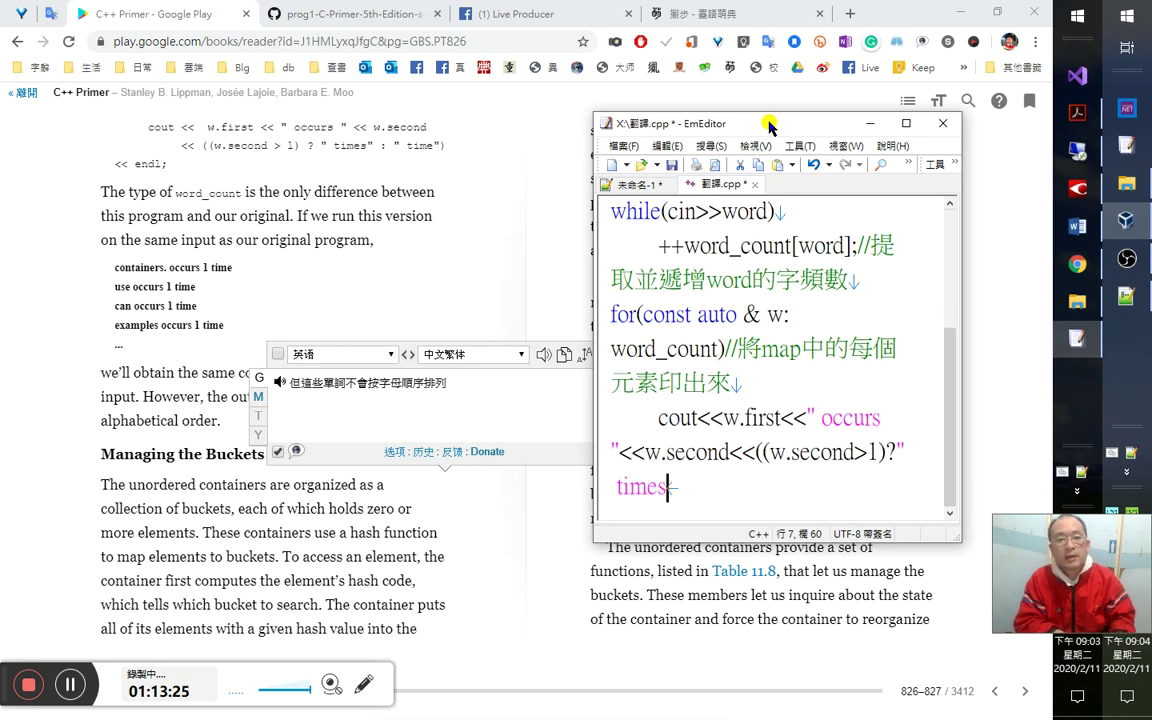
pyautogui.write('":')
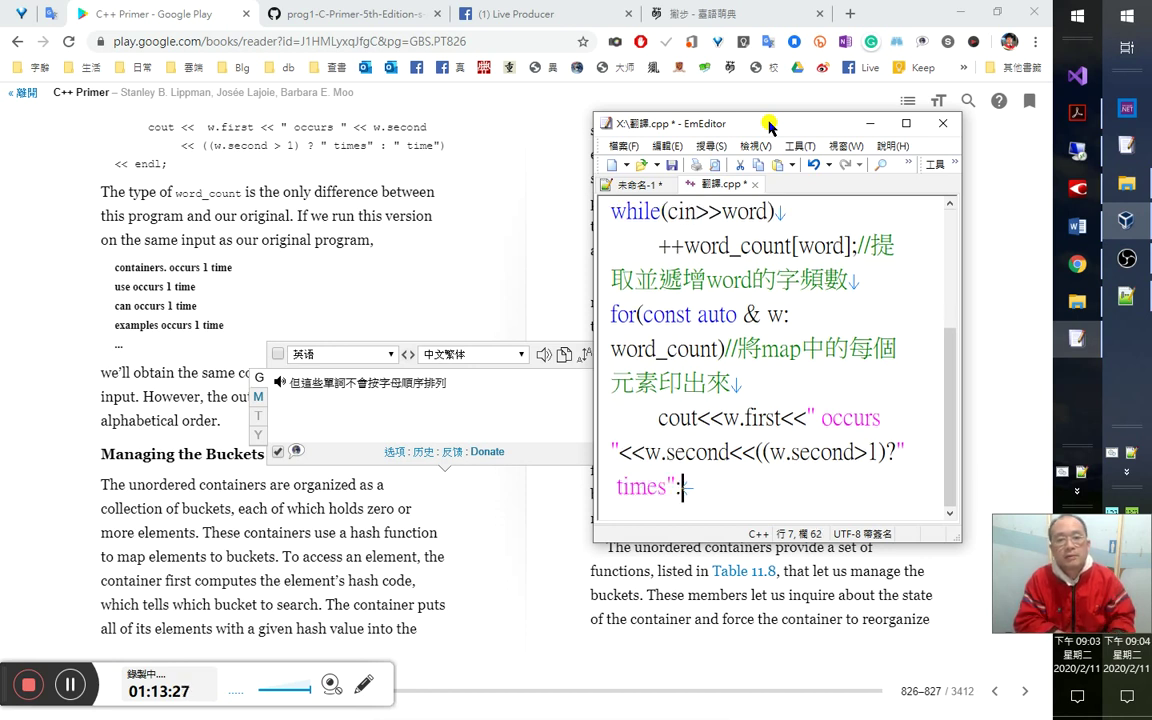
pyautogui.write('" time"')
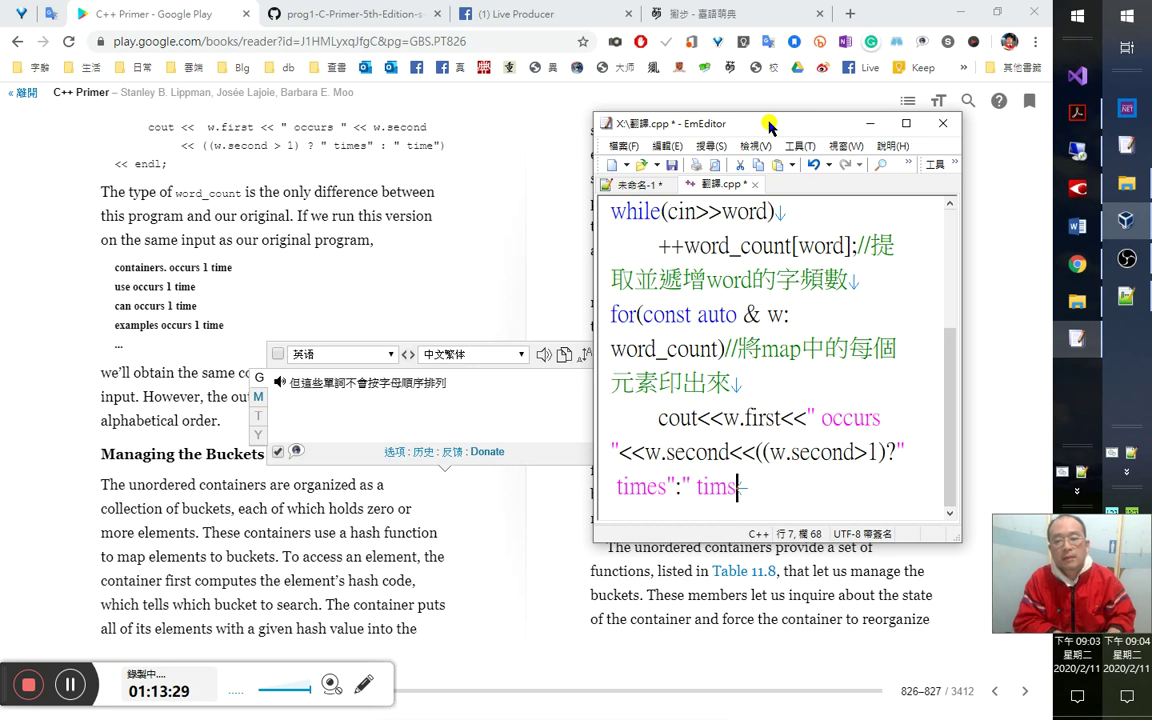
pyautogui.write(';')
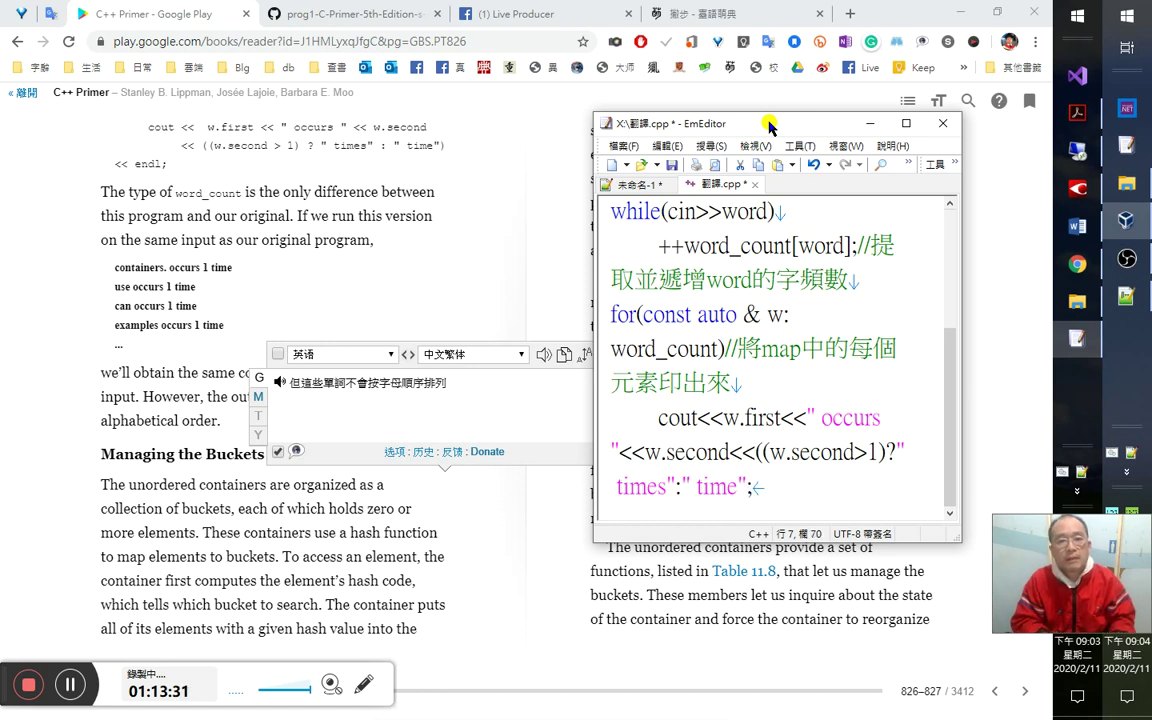
pyautogui.write(')')
pyautogui.press('BackSpace')
pyautogui.press('BackSpace')
pyautogui.write(')')
# End the statement with <<endl; on a continuation line, then select the whole file.
pyautogui.press('Return')
pyautogui.press('Tab')
pyautogui.write('<<endl;')
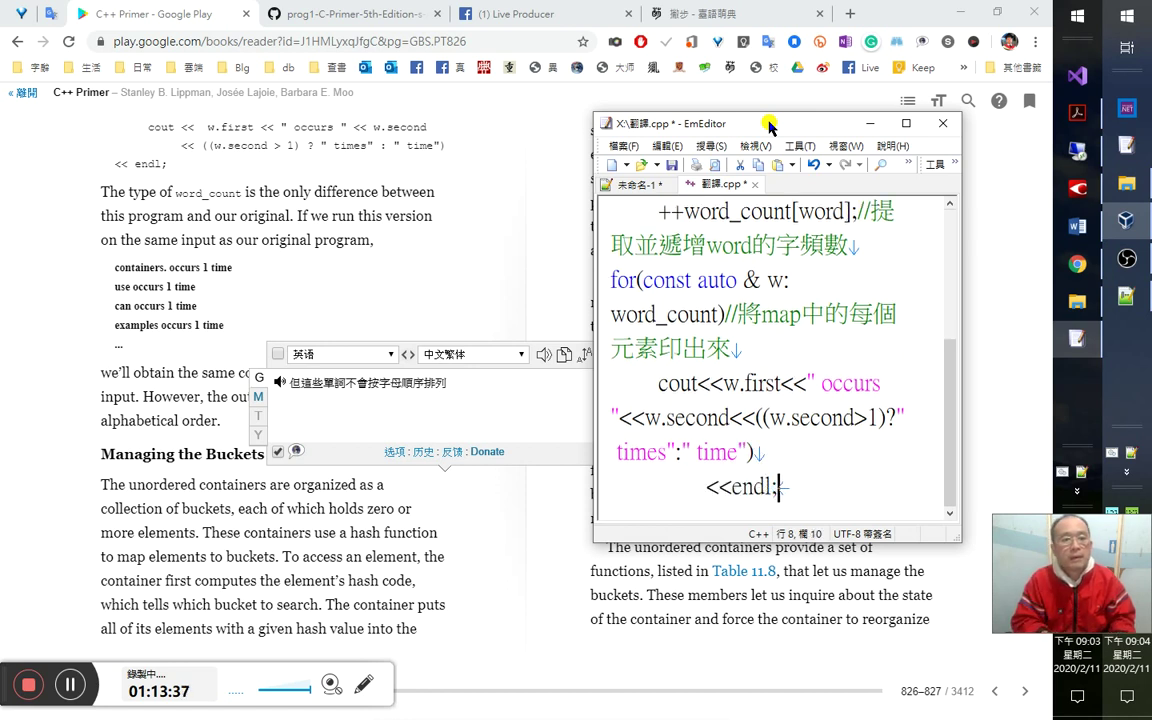
pyautogui.press('Home')
pyautogui.press('Left')
pyautogui.press('BackSpace')
pyautogui.press('Delete')
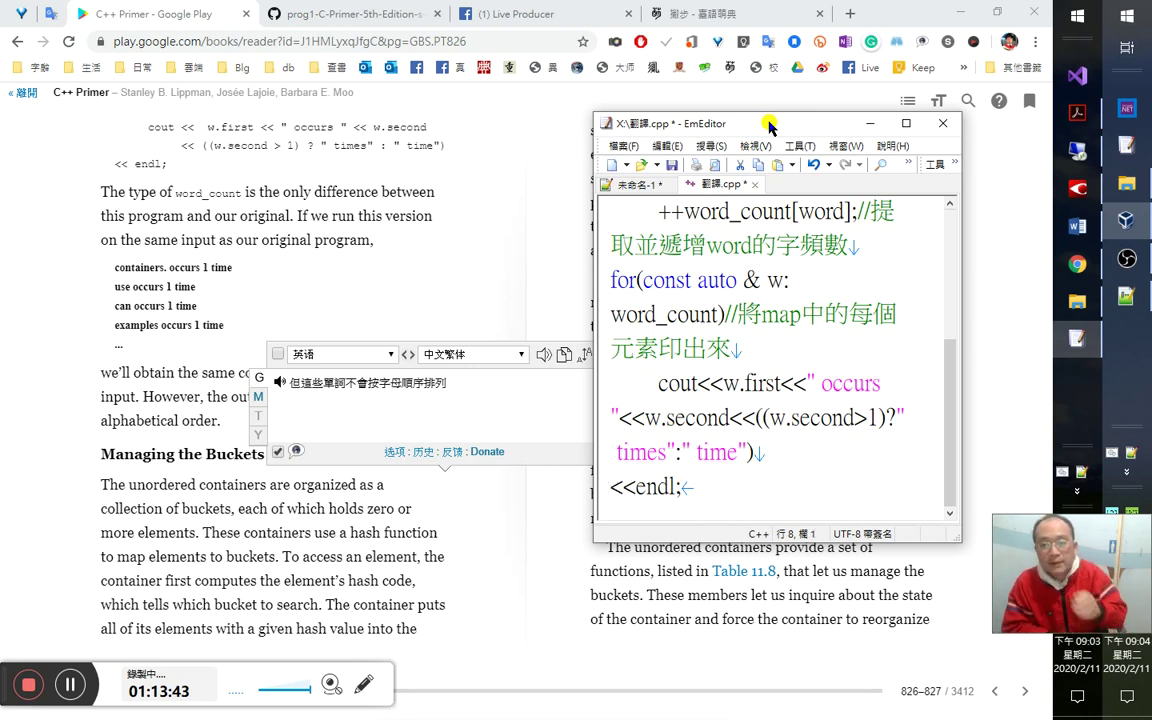
pyautogui.hotkey('ctrl', 'a')
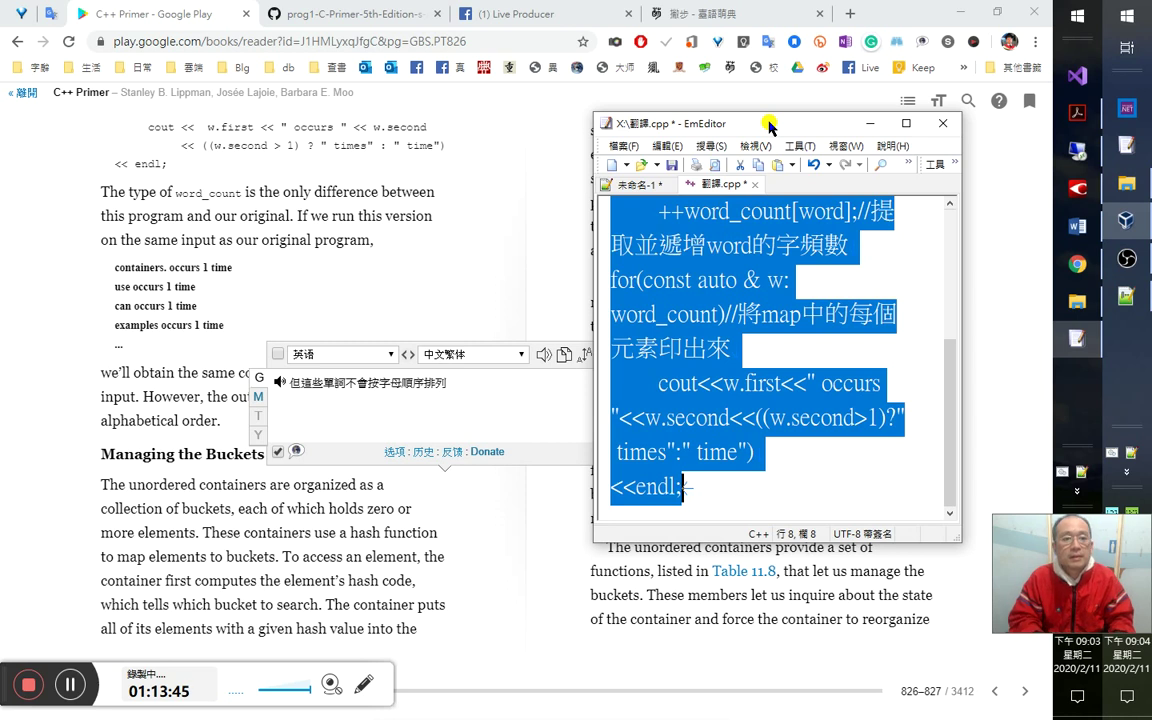
# Cut the word-count code out of EmEditor's 翻譯.cpp.
pyautogui.hotkey('ctrl', 'x')
pyautogui.hotkey('alt', 'Tab')
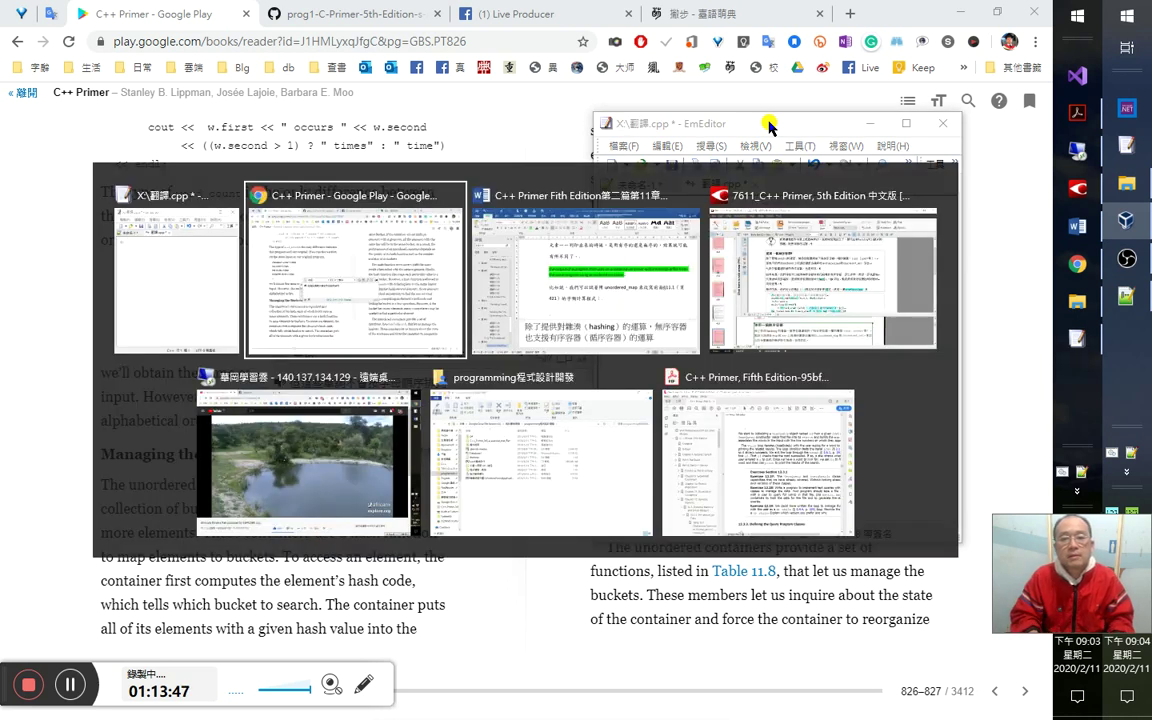
pyautogui.hotkey('alt', 'Tab')
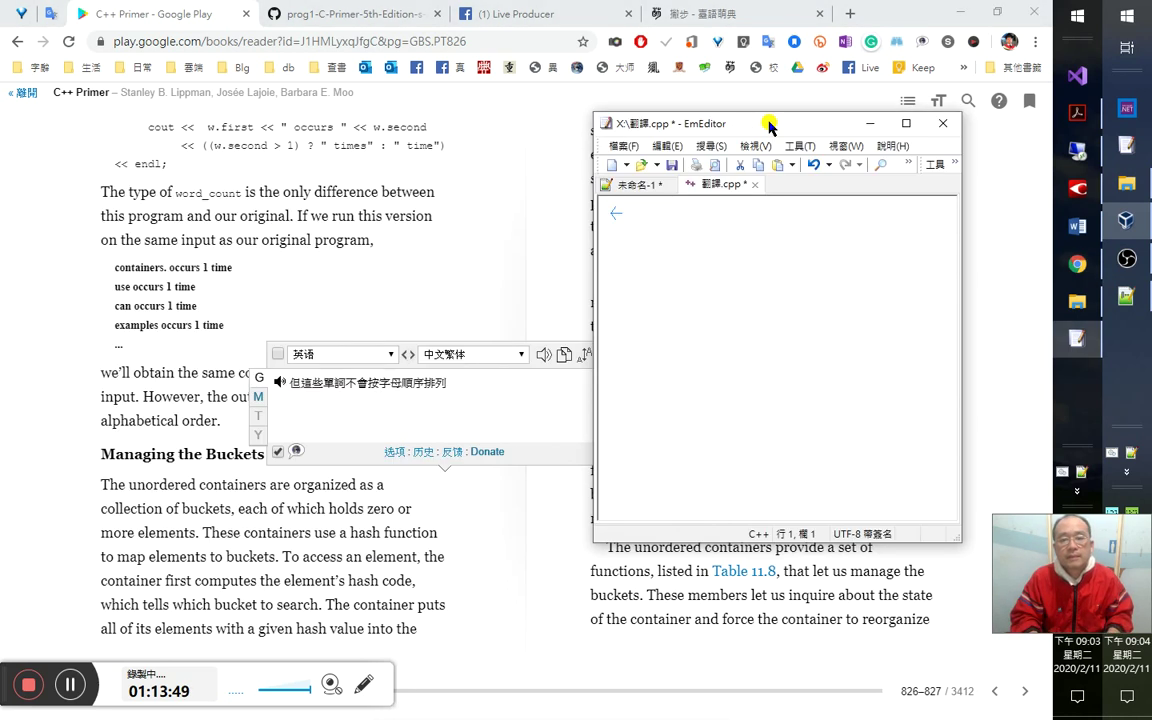
# Show the desktop and launch Visual Studio Code from its shortcut.
pyautogui.press('super+d')
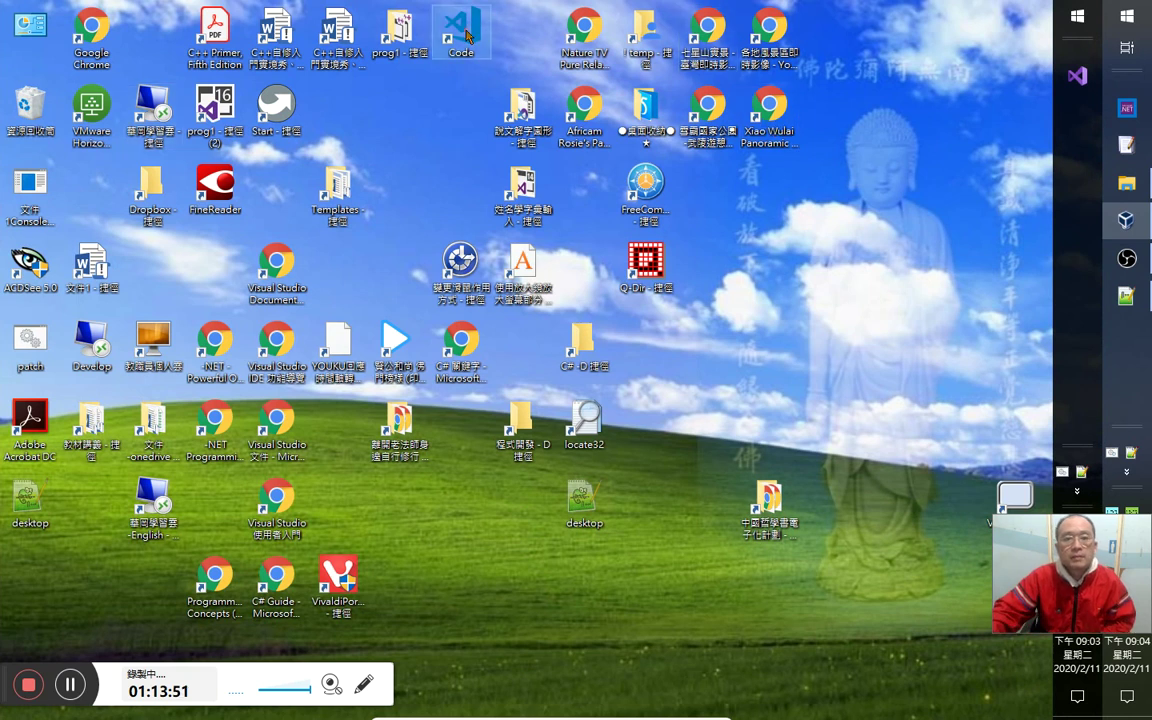
pyautogui.press('super+d')
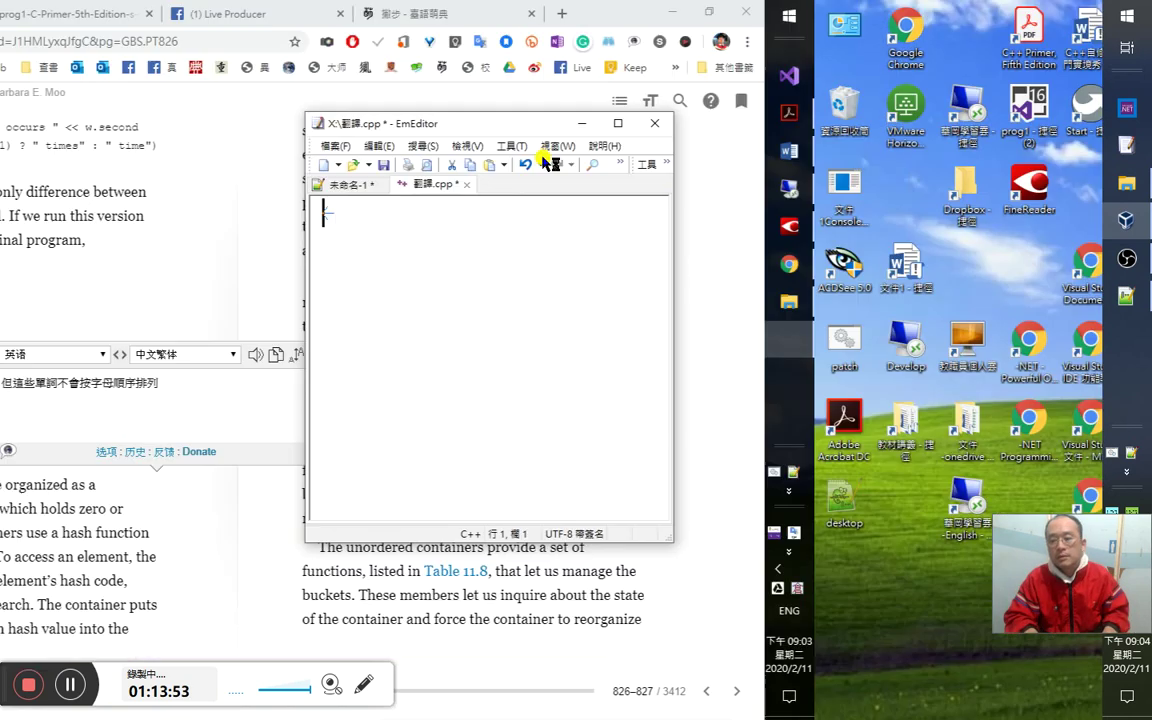
pyautogui.click(262, 165)
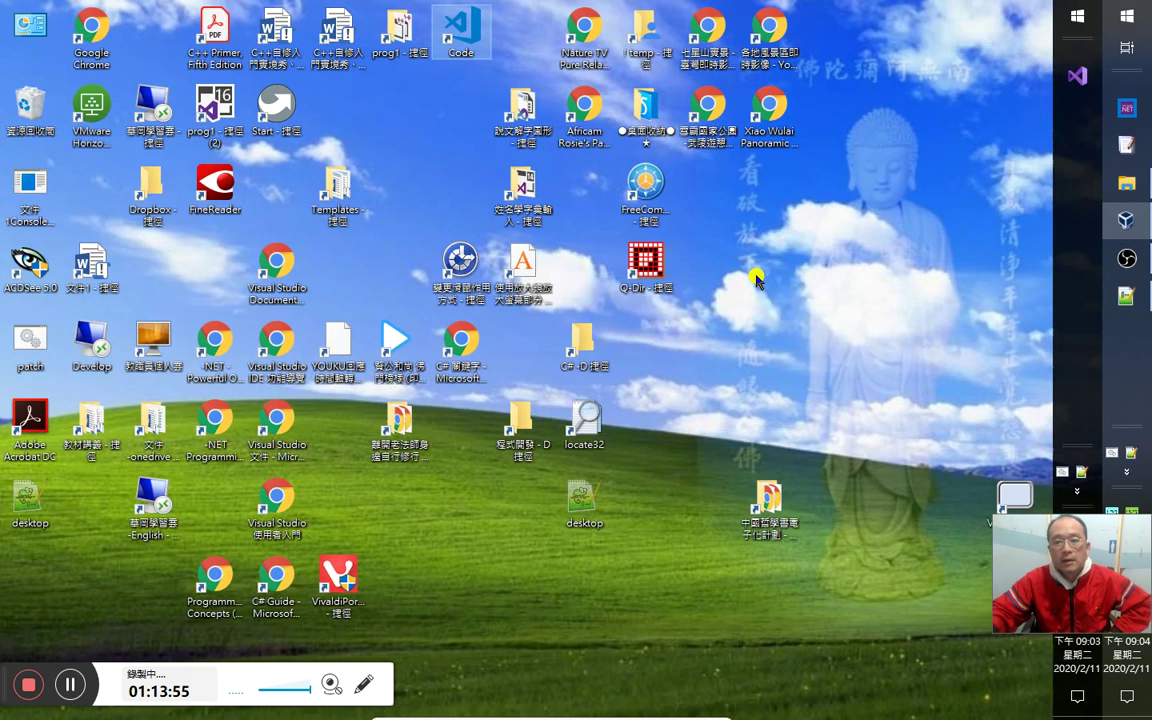
pyautogui.press('Return')
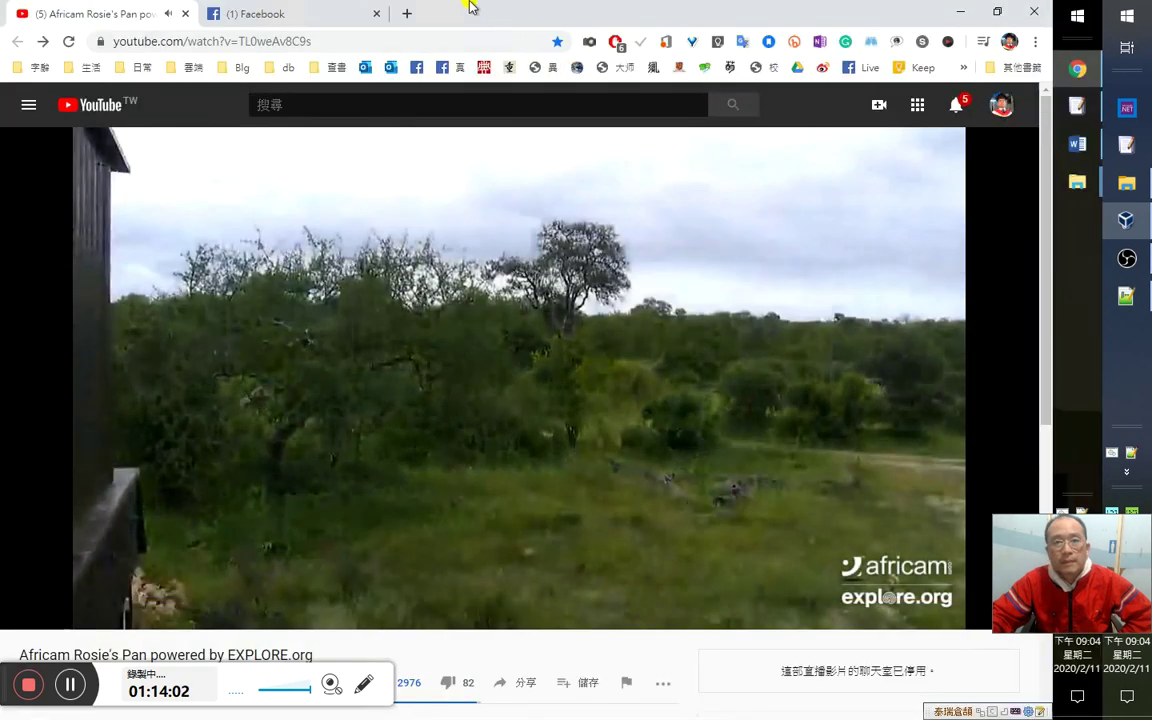
pyautogui.moveTo(478, 27)
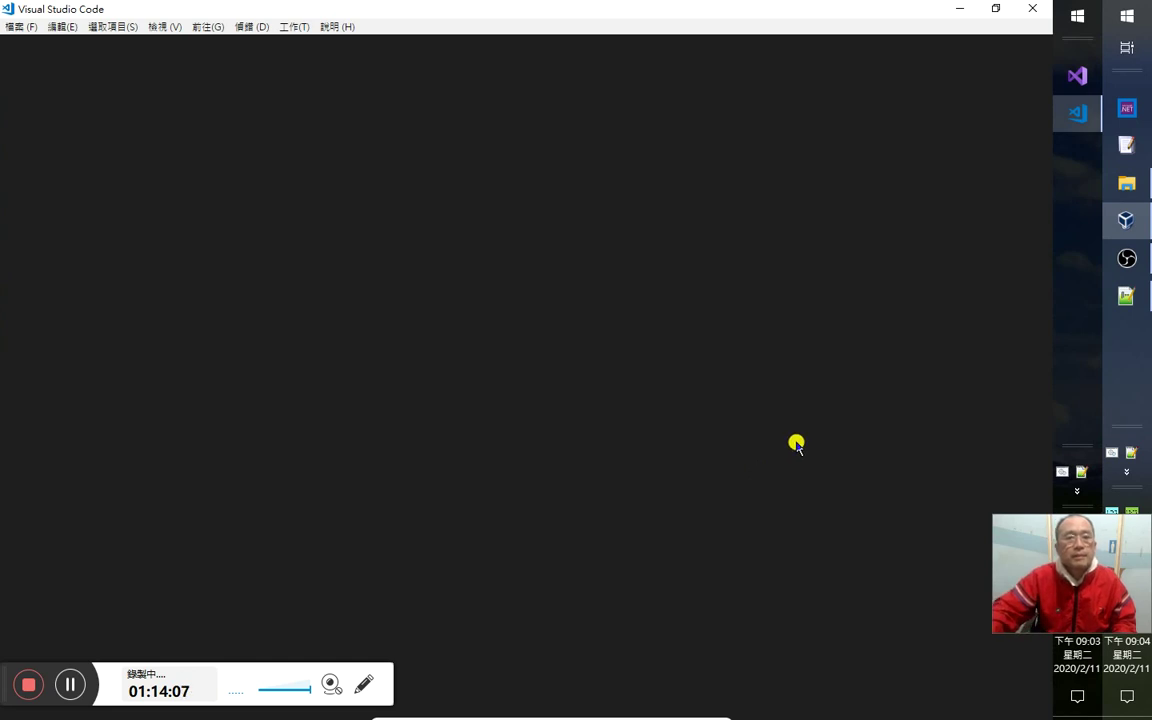
# Paste the word-count program into cppCode.cpp, attempt Format Document, and return to the book.
pyautogui.click(450, 46)
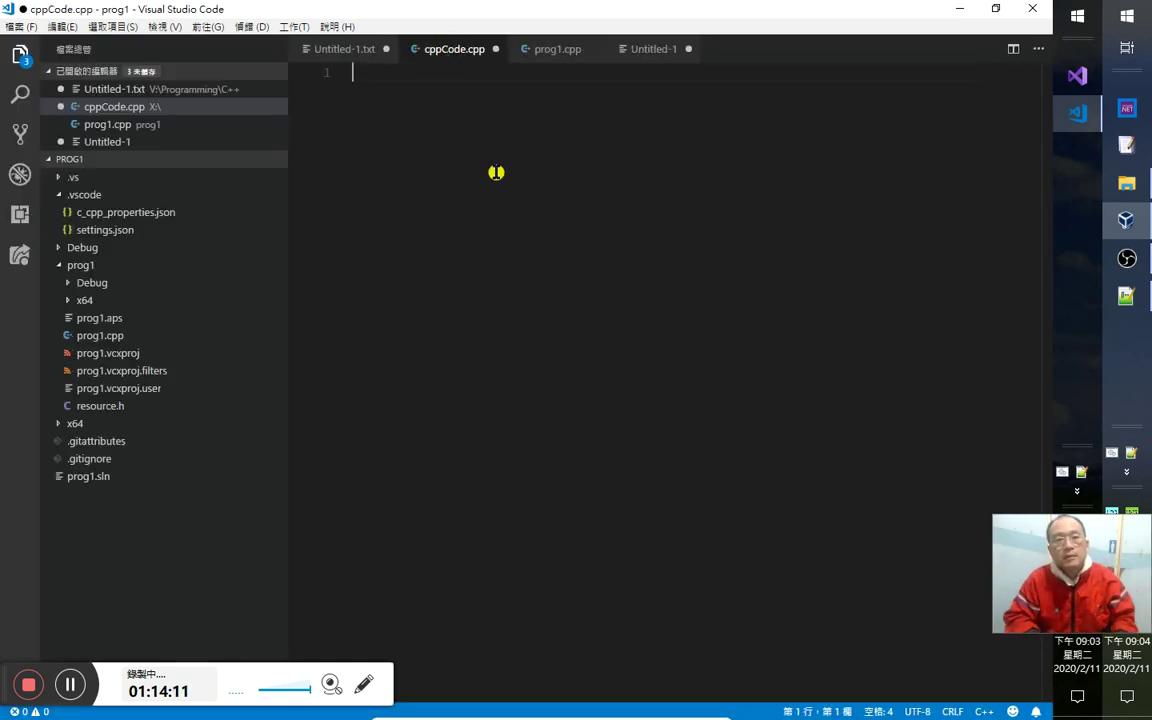
pyautogui.hotkey('ctrl', 'v')
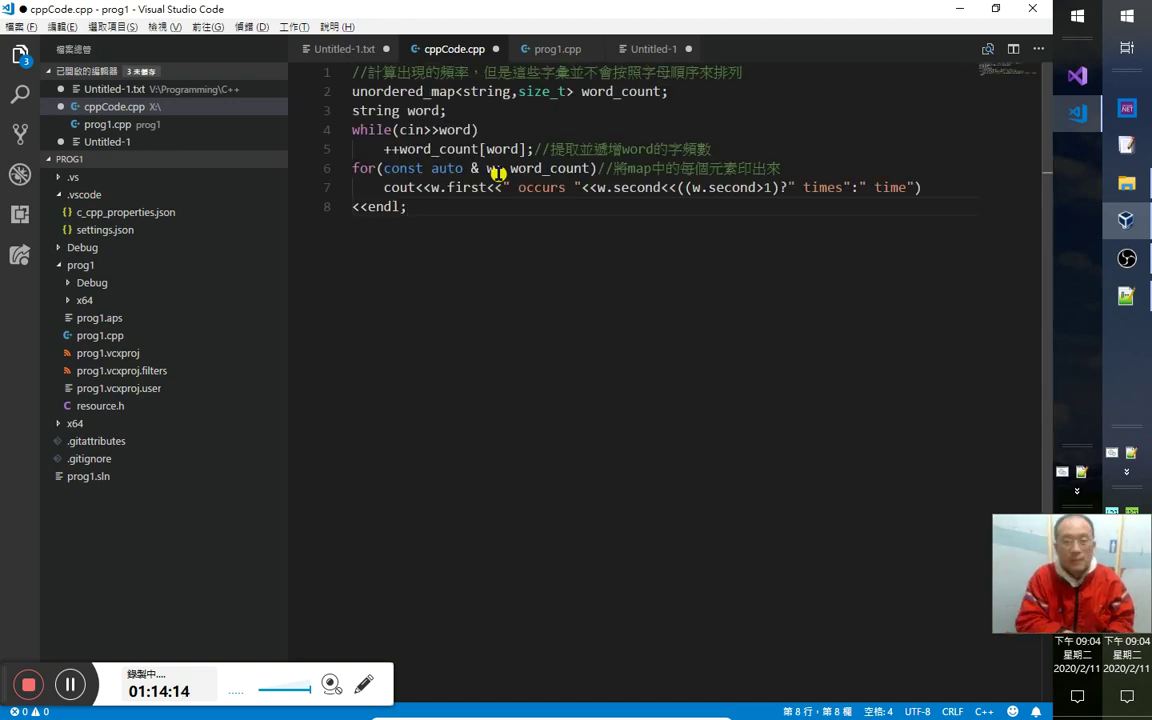
pyautogui.hotkey('shift', 'alt', 'f')
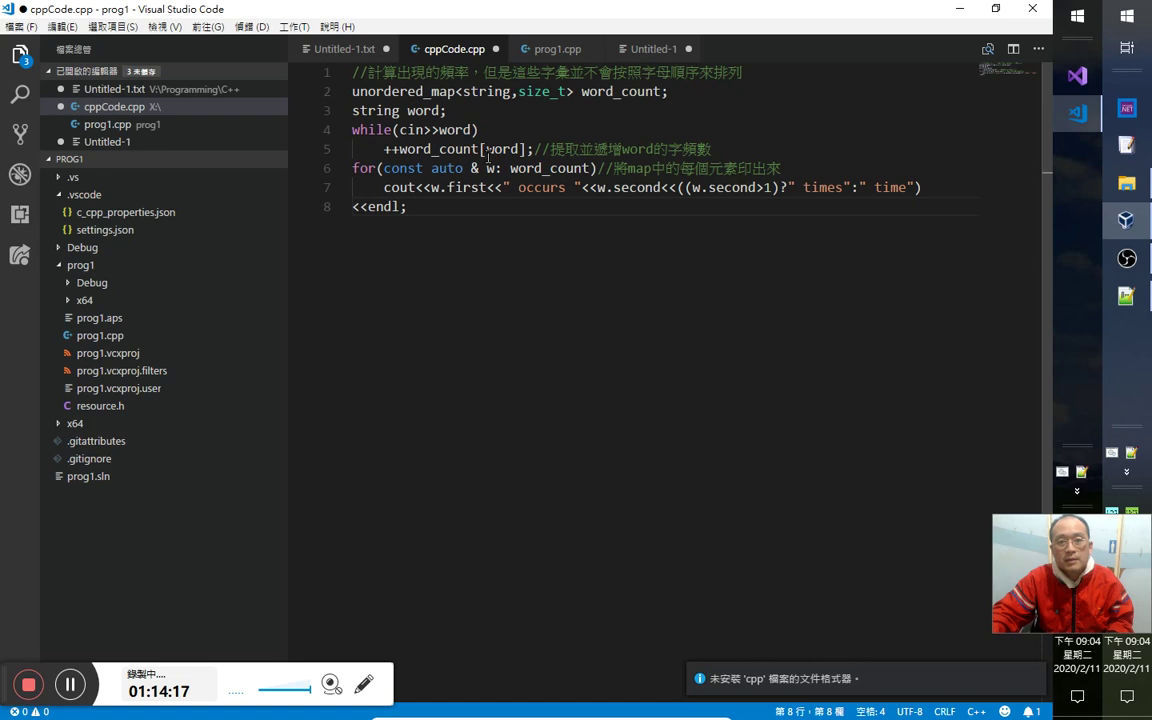
pyautogui.click(488, 150)
pyautogui.click(550, 239)
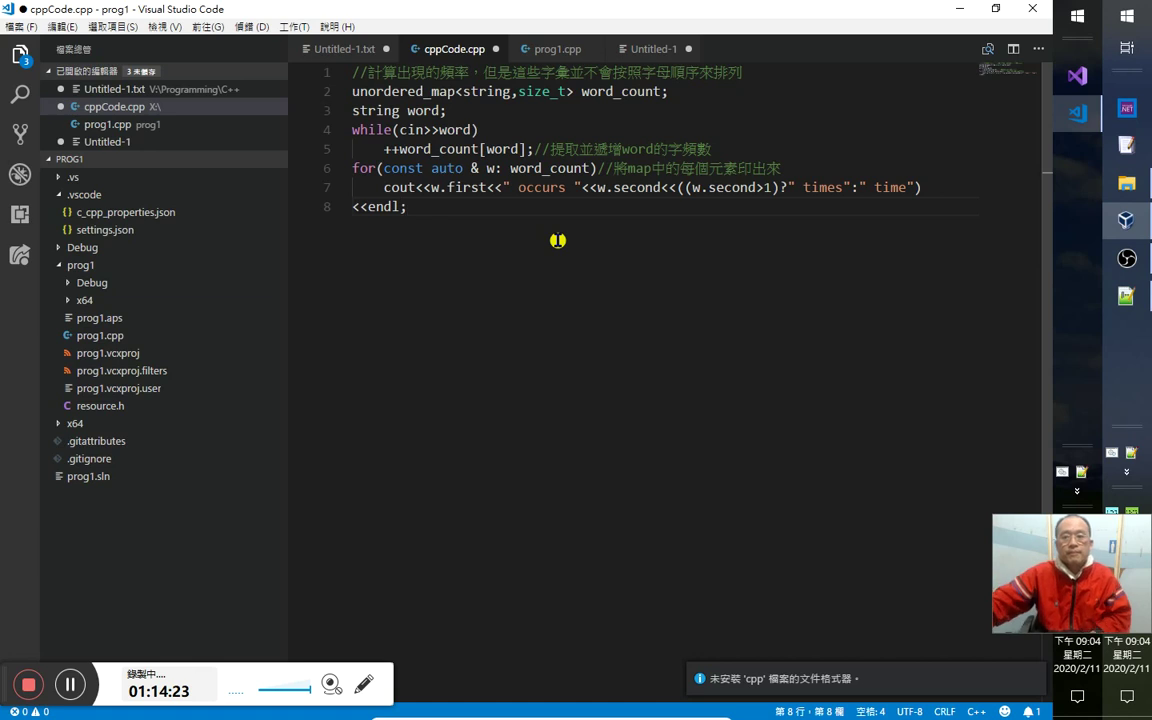
pyautogui.hotkey('shift', 'alt', 'f')
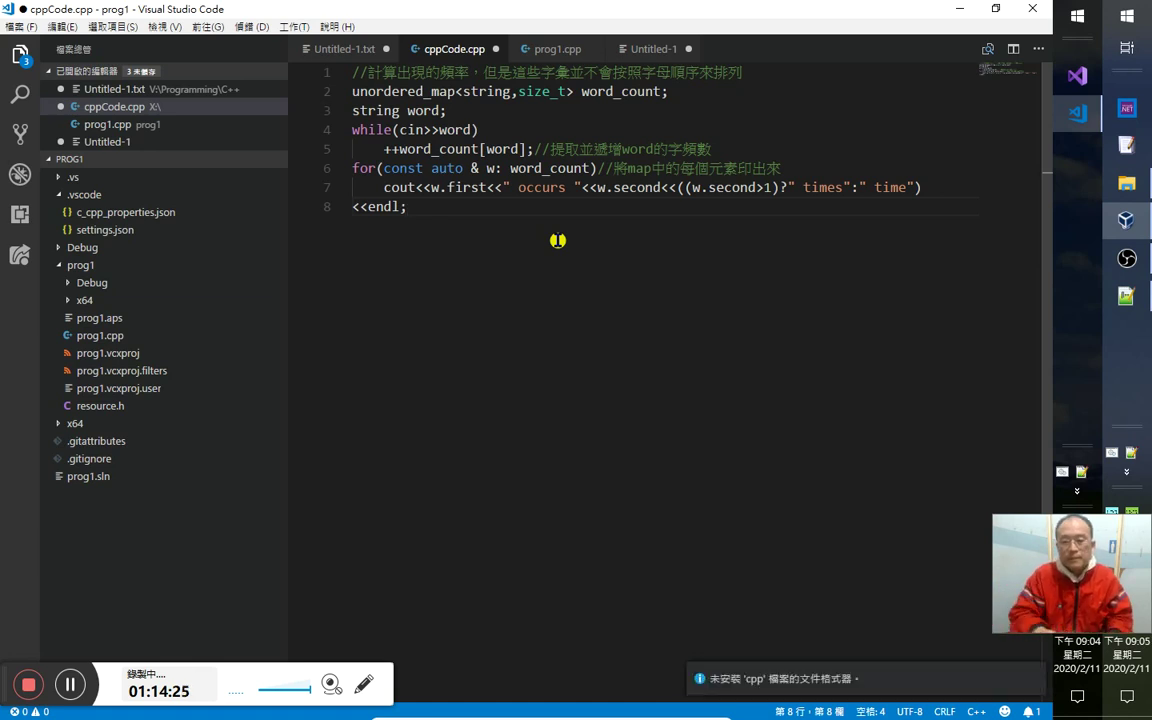
pyautogui.hotkey('alt', 'Tab')
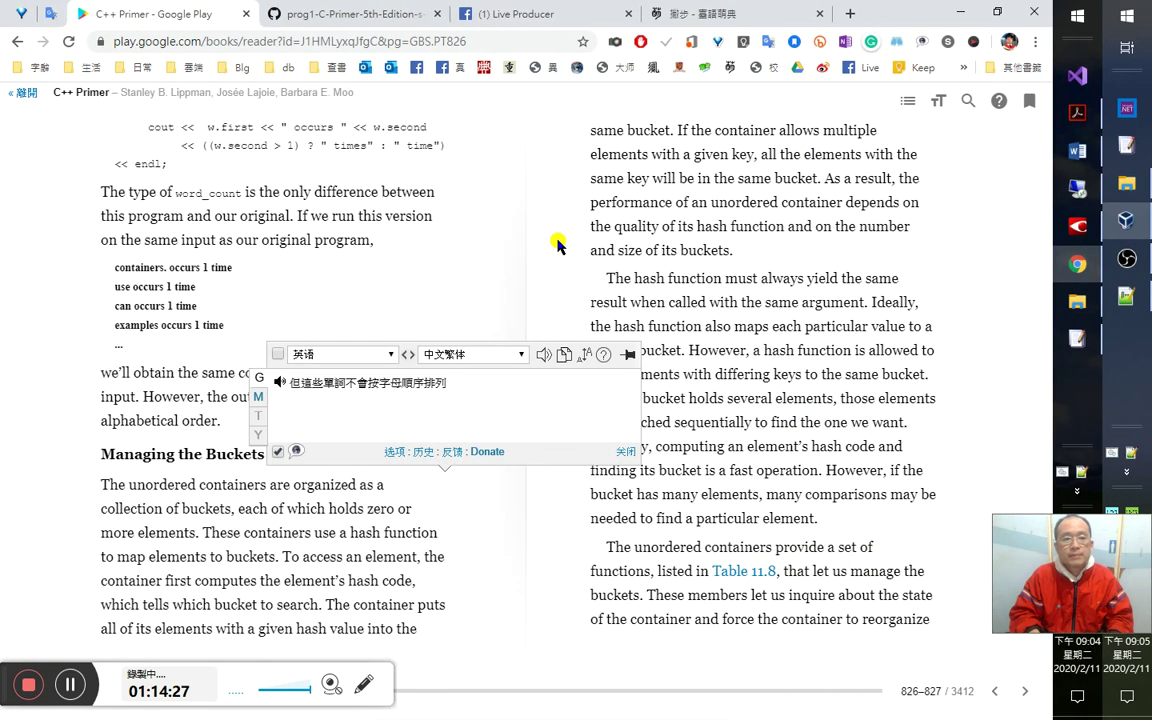
# In EmEditor's 未命名-1 document, begin the note with 這裡只有word_count.
pyautogui.hotkey('alt', 'Tab')
pyautogui.hotkey('alt', 'Tab')
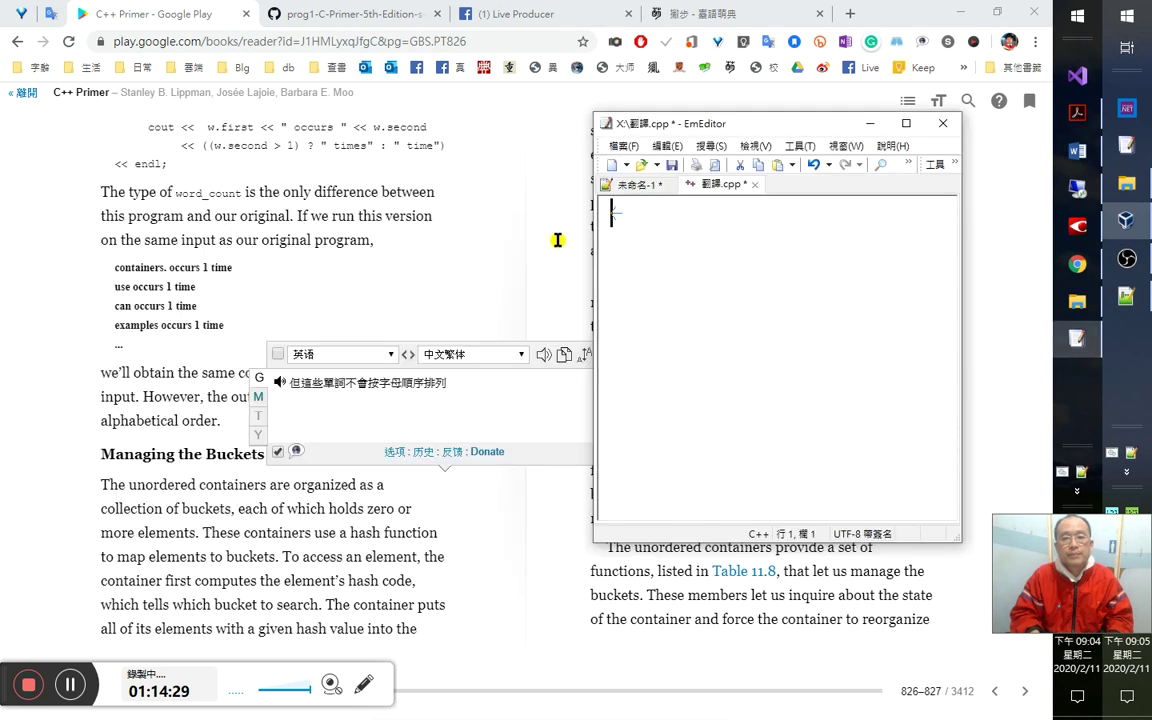
pyautogui.hotkey('ctrl', 'Tab')
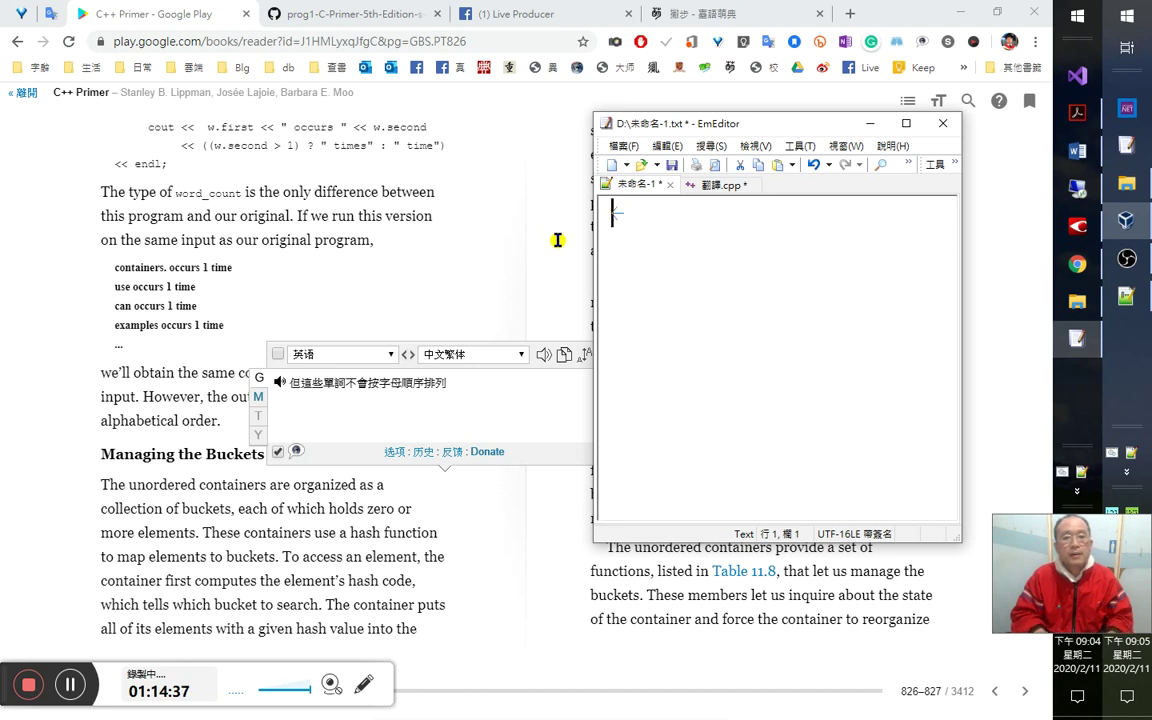
pyautogui.write('yr')
pyautogui.press('BackSpace')
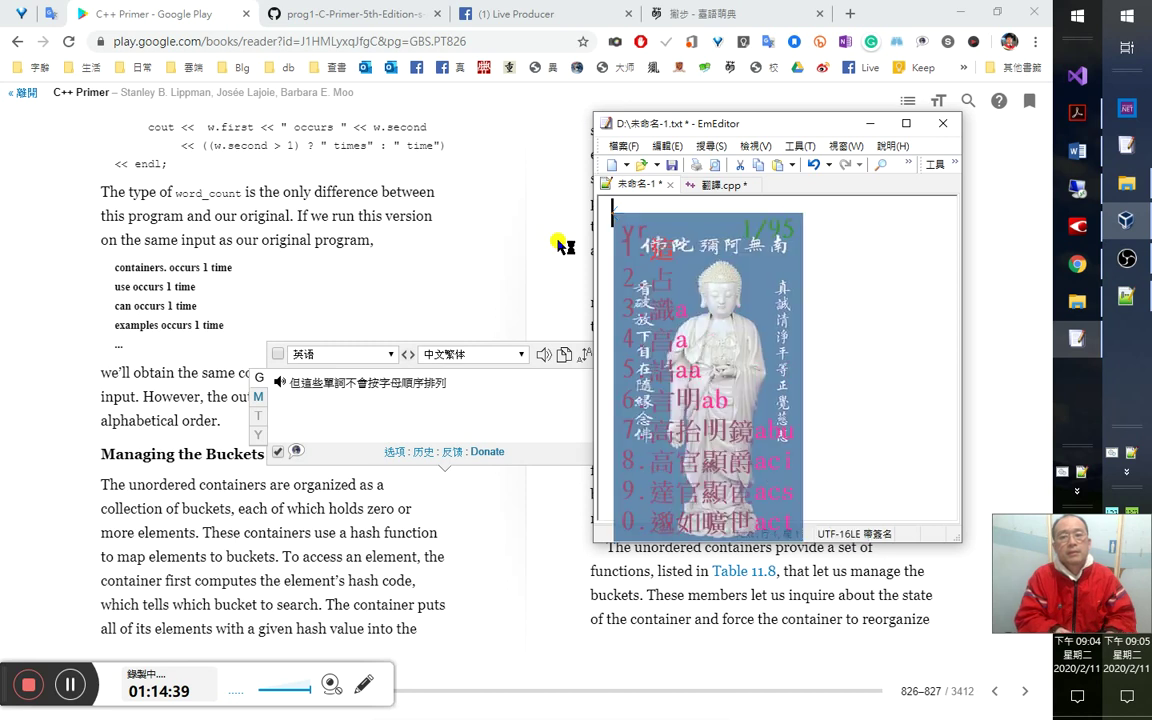
pyautogui.write('這裡只有')
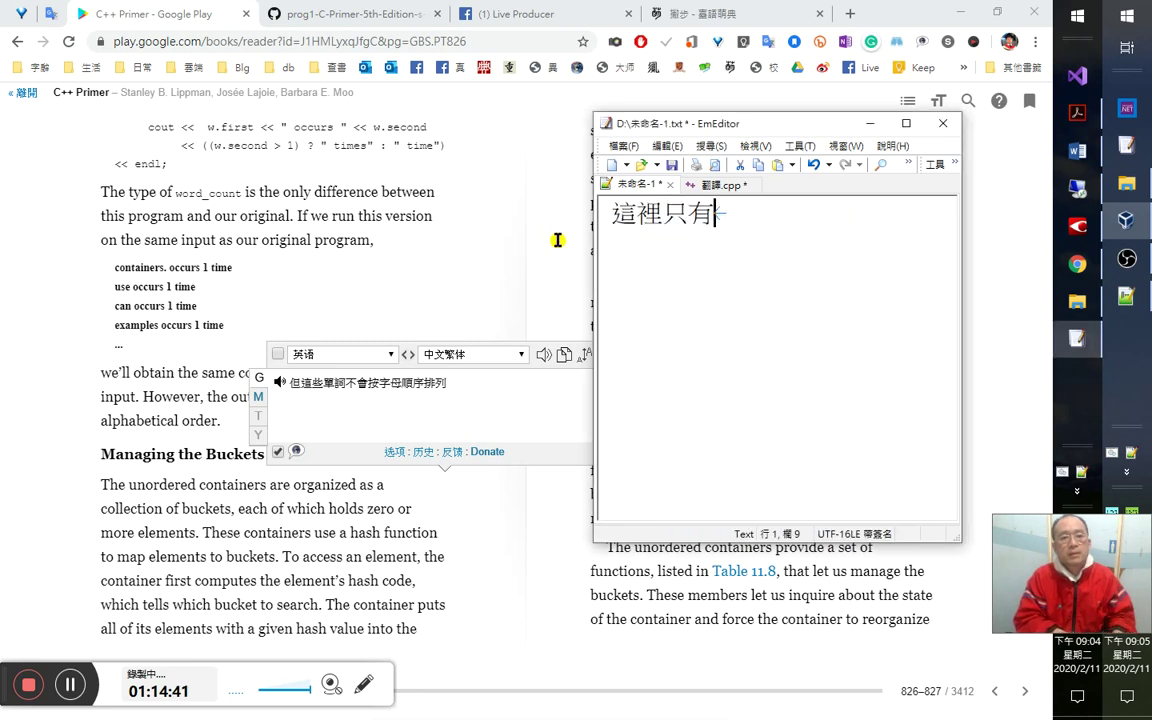
pyautogui.write('word_count的型別')
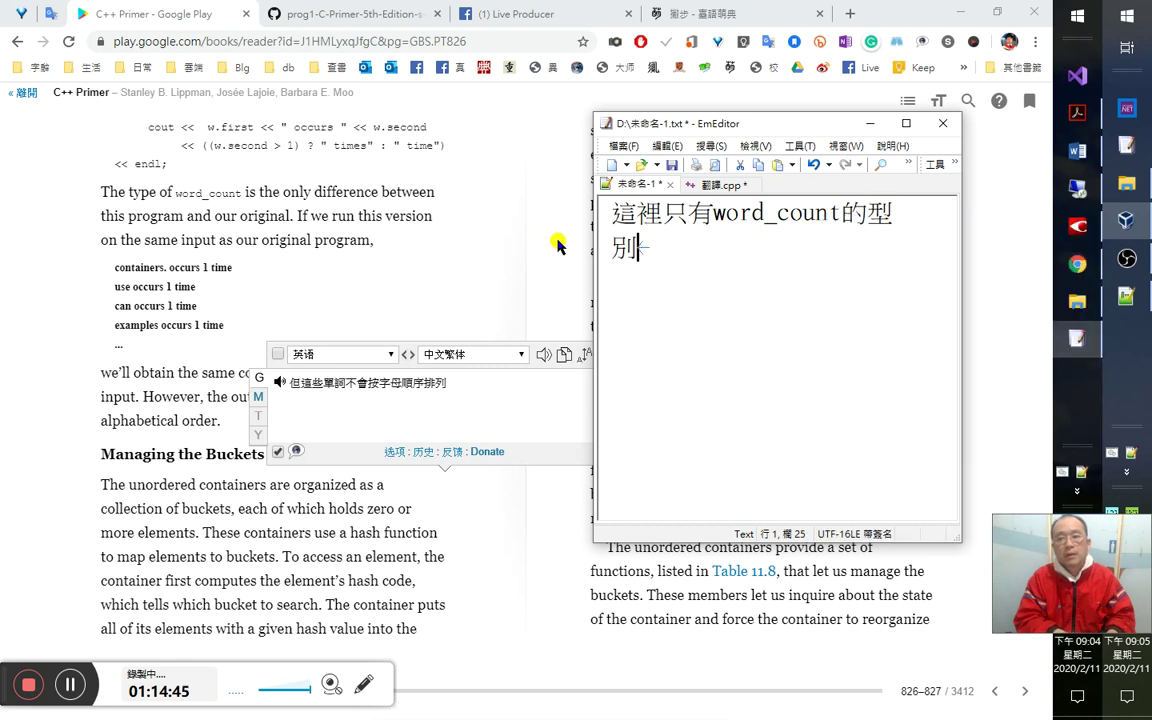
# Complete the sentence as 這裡只有word_count的型別改了。 using the Chinese input method.
pyautogui.press('space')
pyautogui.write('.')
pyautogui.press('Left')
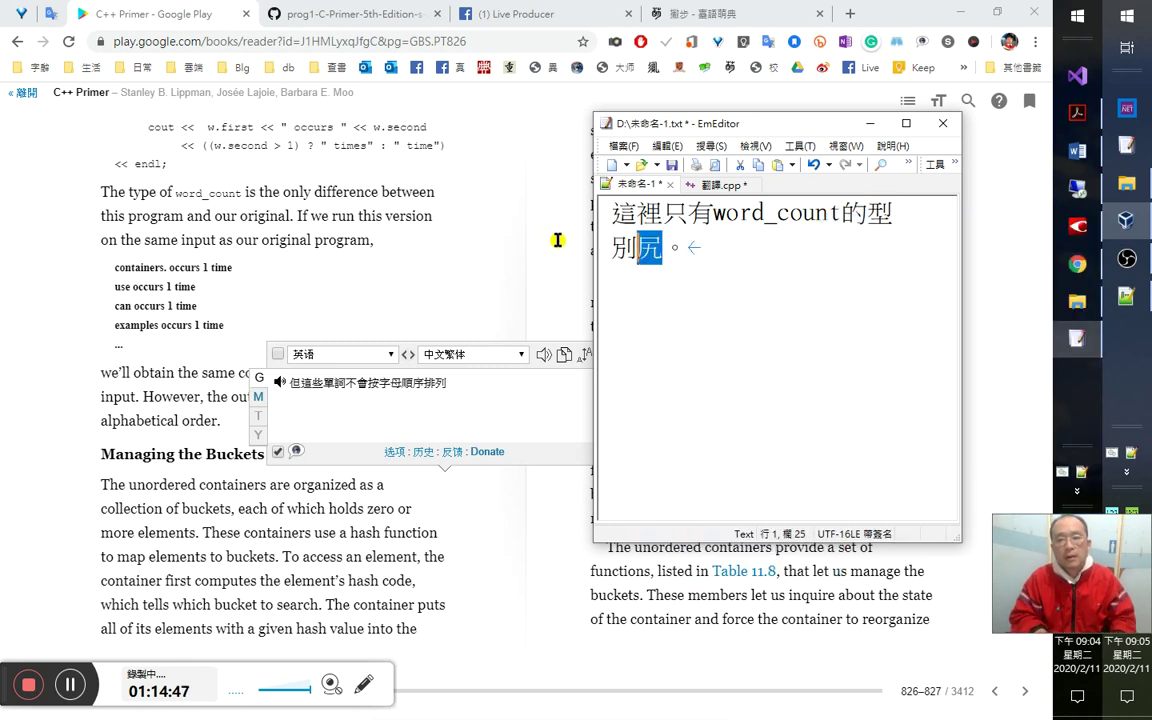
pyautogui.press('Down')
pyautogui.write('1了')
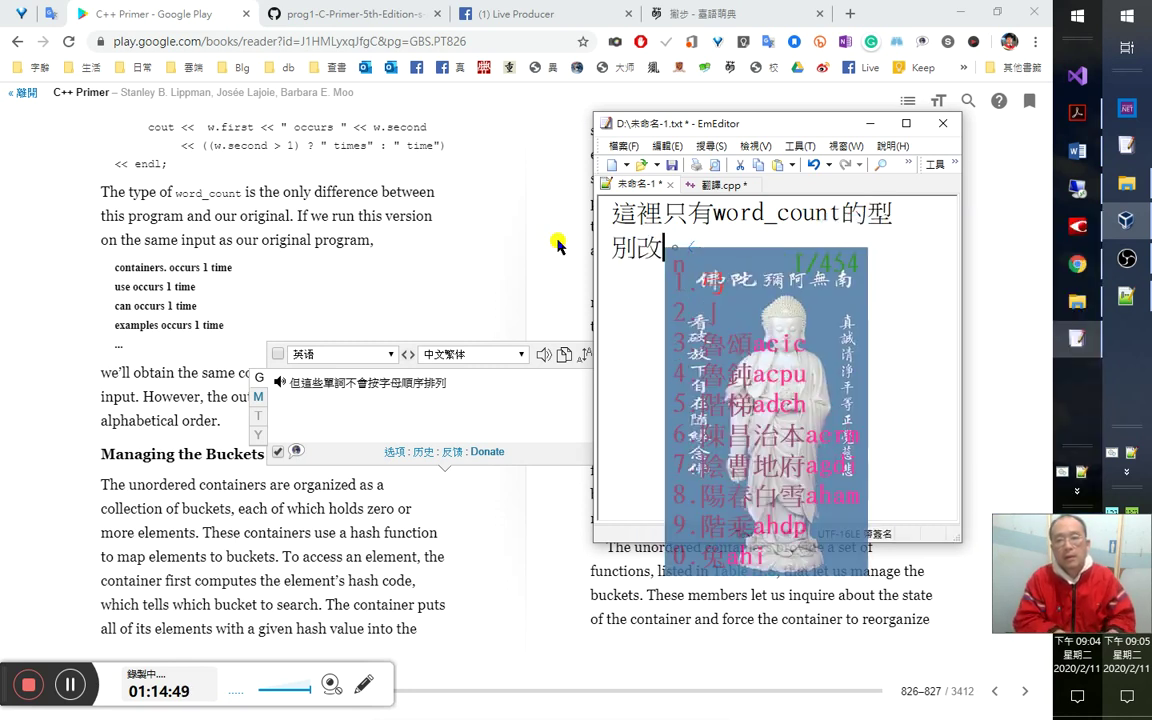
pyautogui.moveTo(1077, 263)
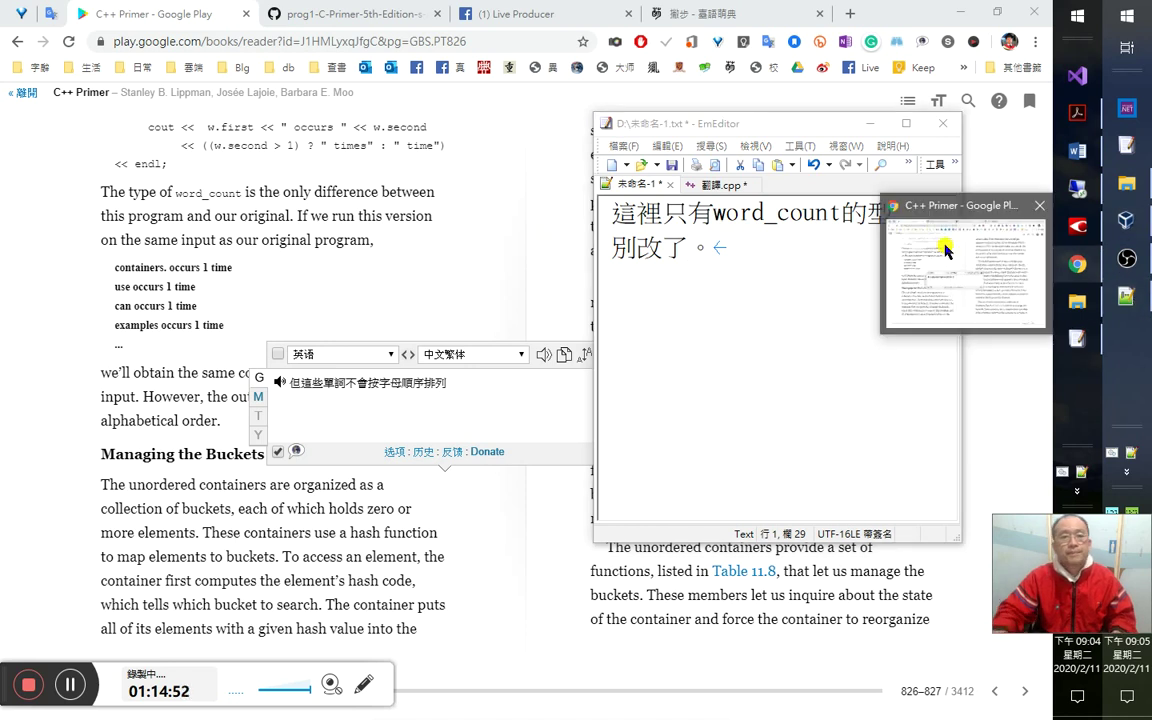
pyautogui.click(945, 250)
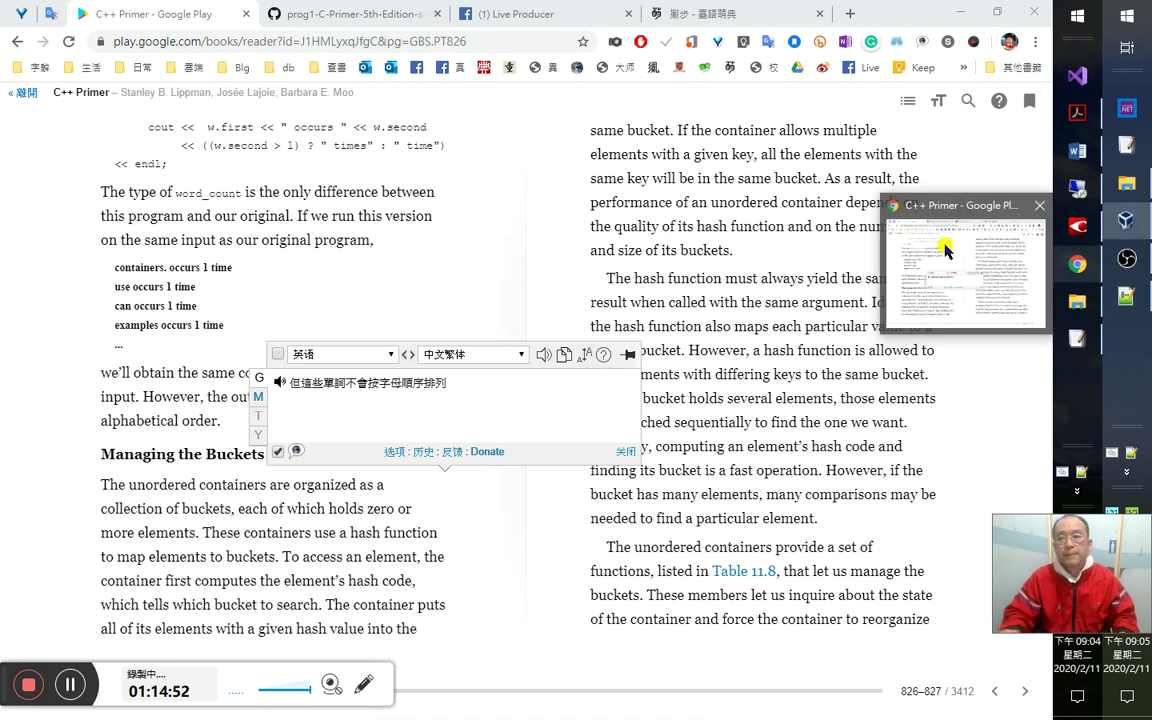
# Append the entry 改了 with code sknn to cj5-ftzk.txt, then minimise Notepad++.
pyautogui.click(1127, 298)
pyautogui.write('改了')
pyautogui.press('Return')
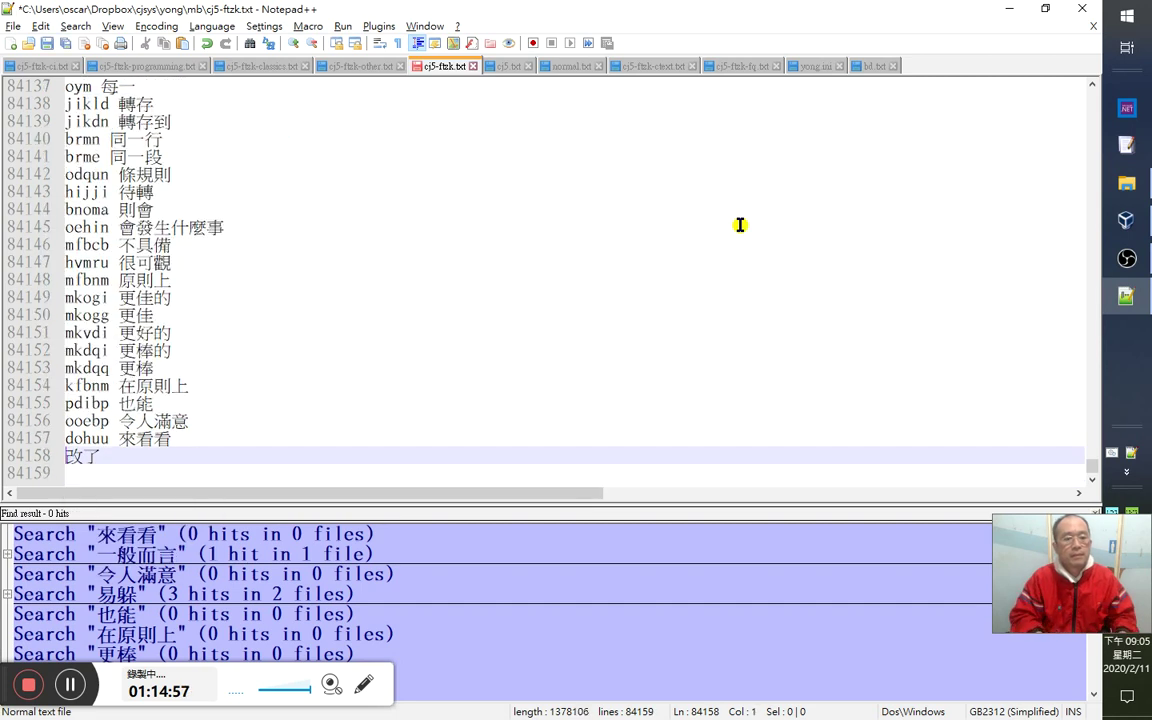
pyautogui.write('sknn')
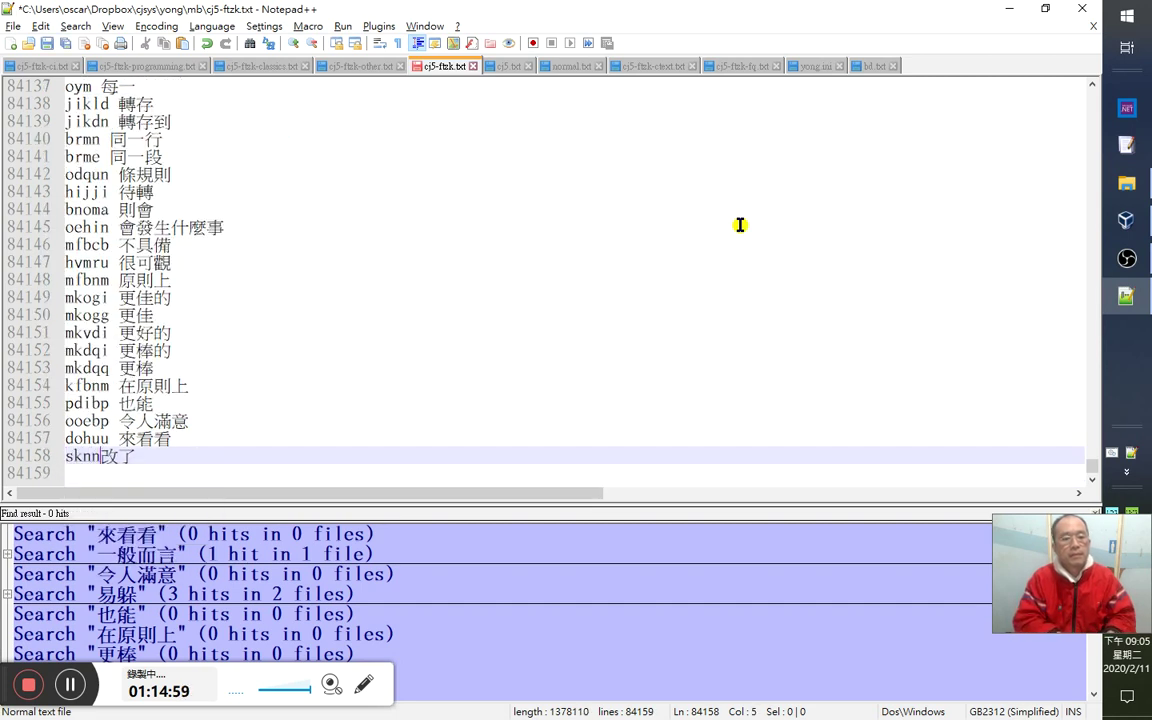
pyautogui.press('Down')
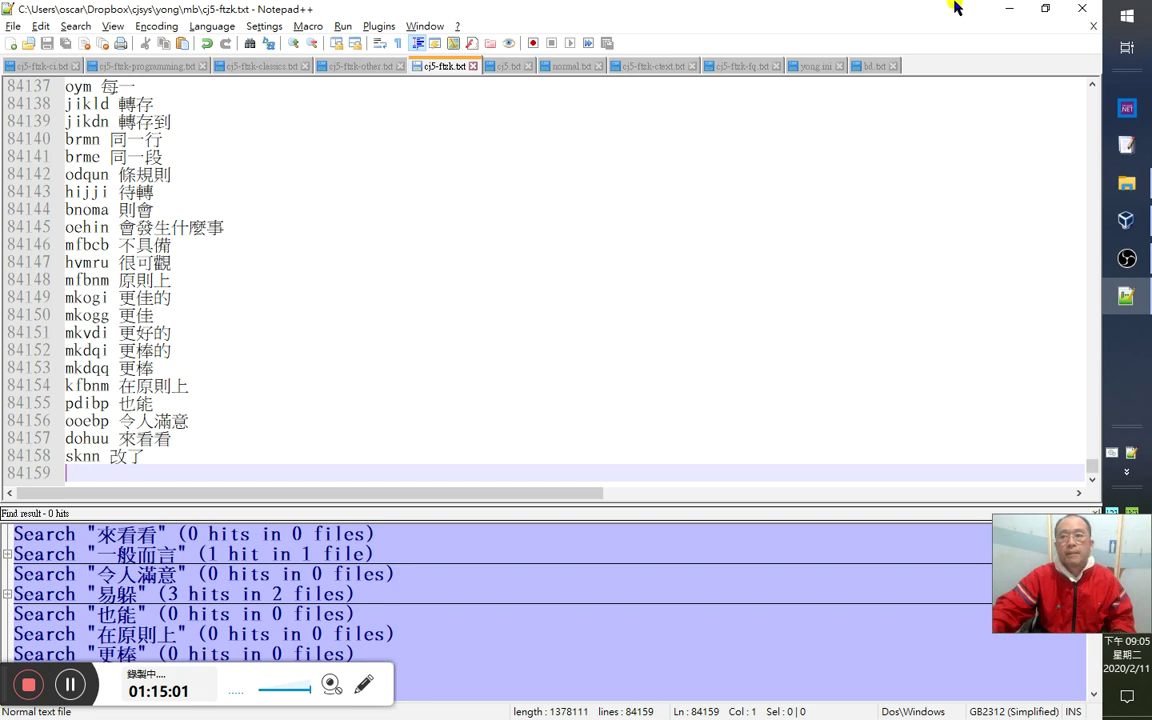
pyautogui.click(1009, 8)
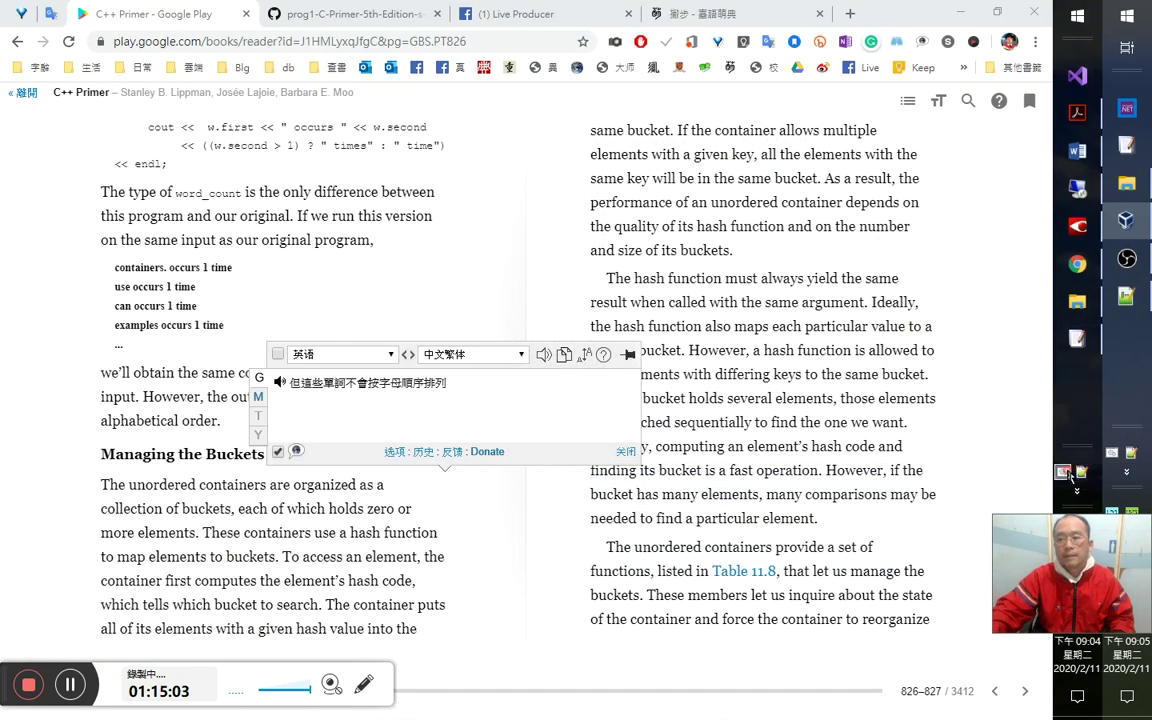
# Continue the EmEditor note with ，其他都沒有變.
pyautogui.click(1118, 302)
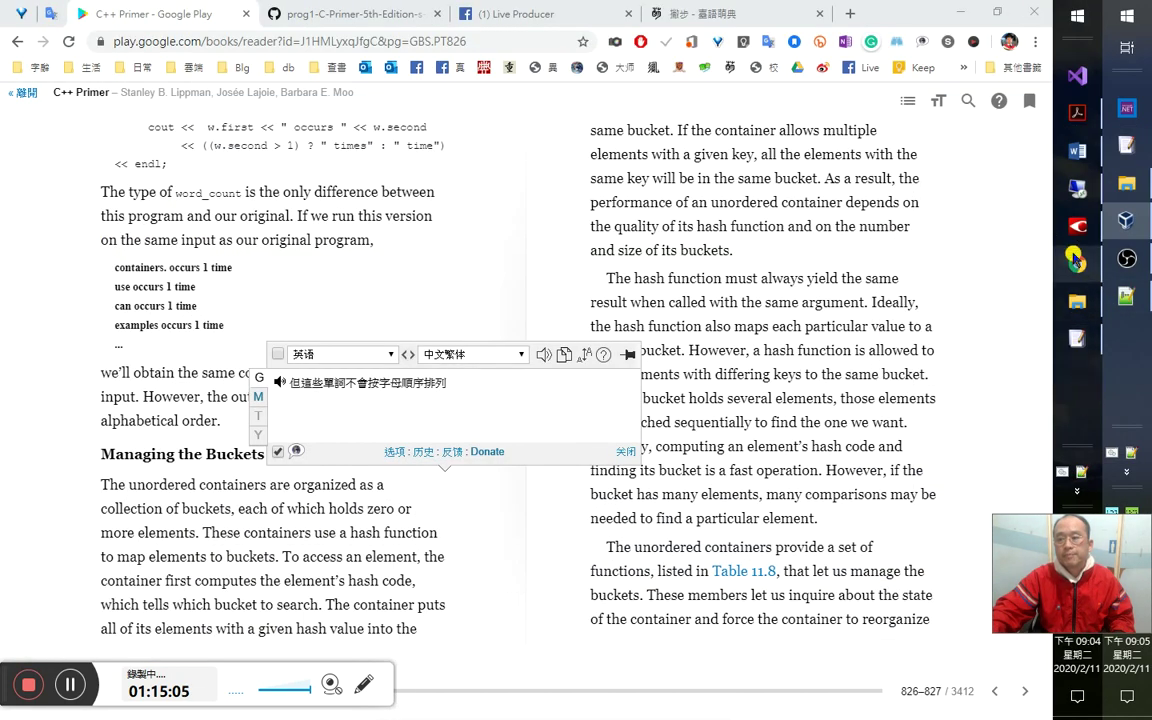
pyautogui.click(1076, 342)
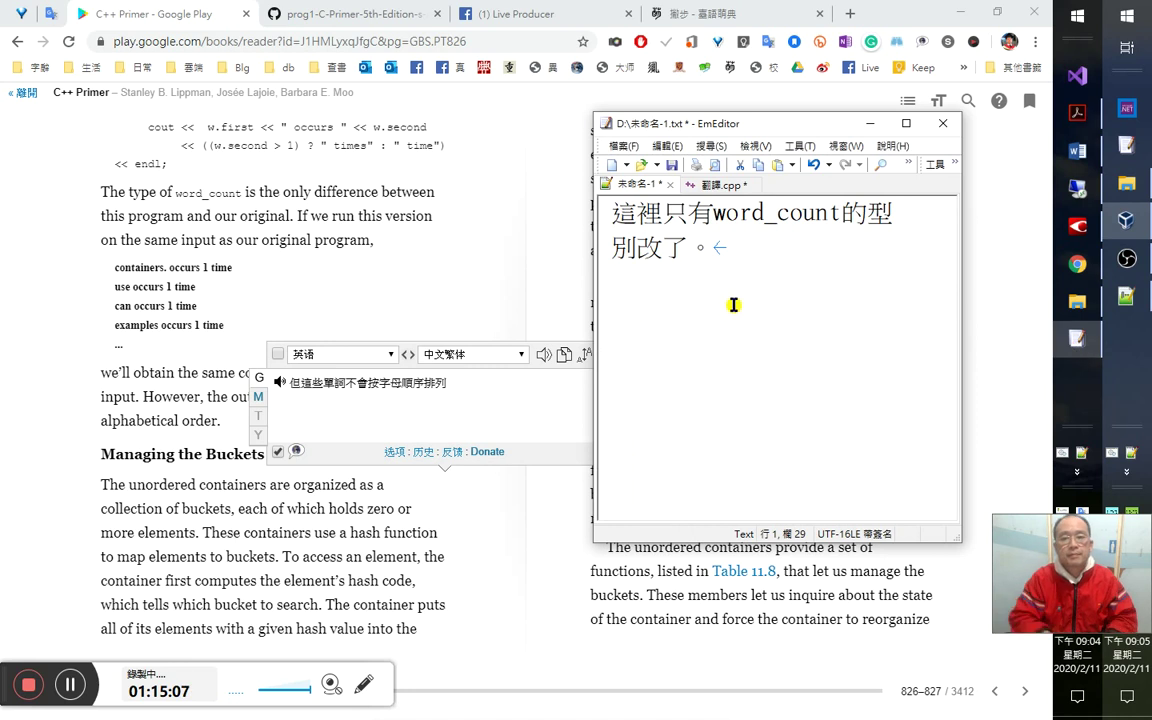
pyautogui.write('，其他都沒有變')
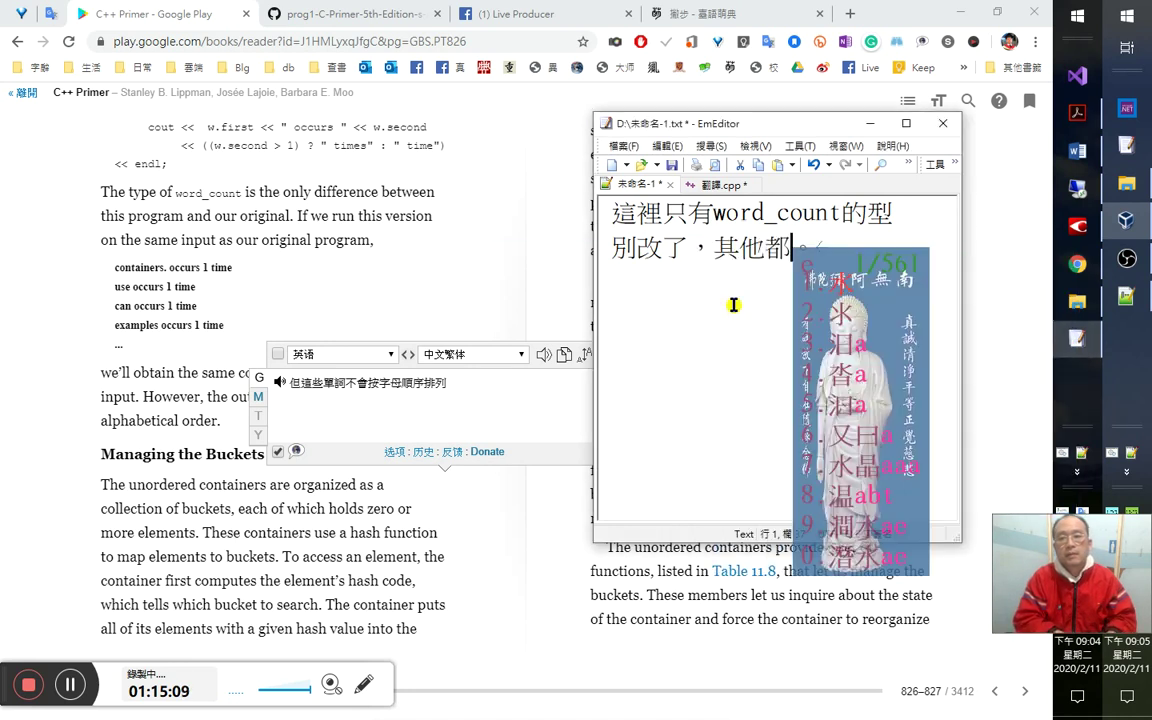
pyautogui.press('End')
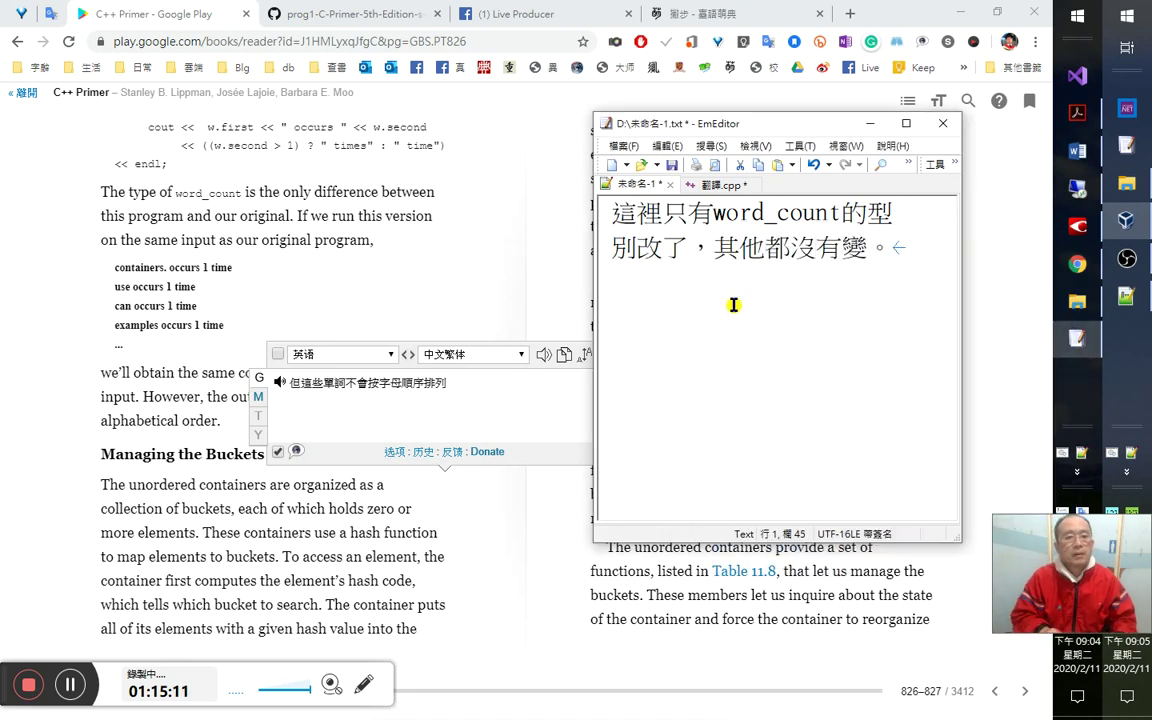
pyautogui.press('a')
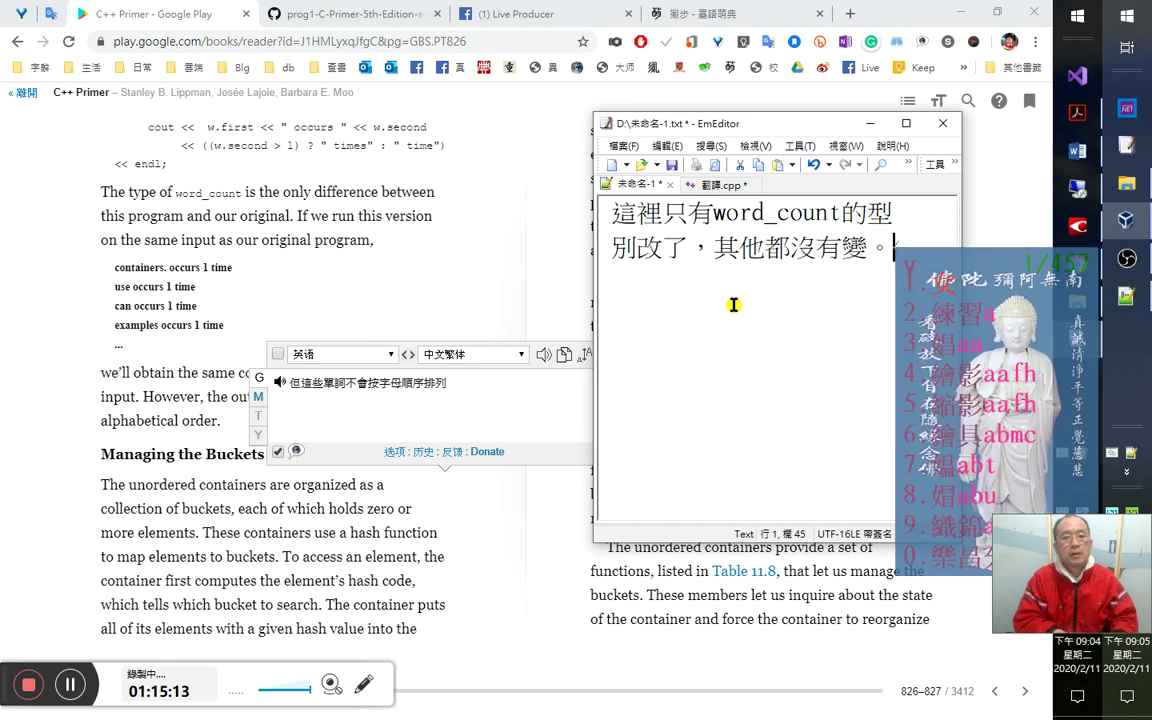
pyautogui.press('BackSpace')
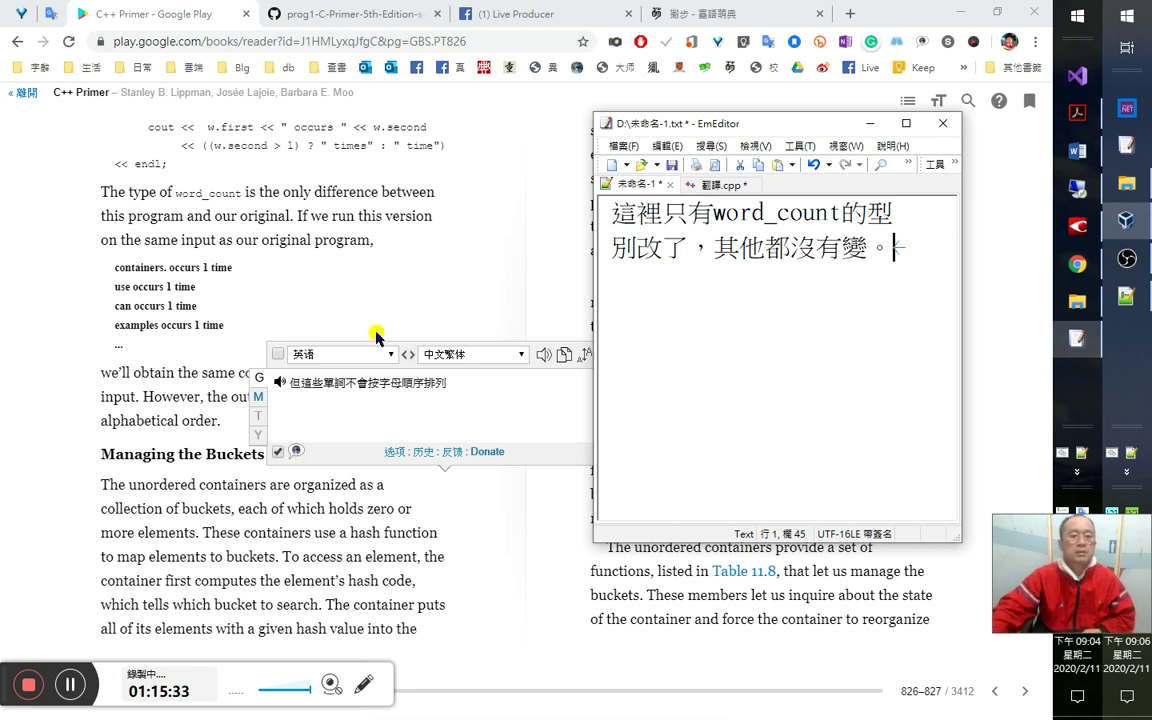
# Add the line 如果我們用在之前那個程式用到的輸入資料導入到這個程式中, removing stray 碼 characters.
pyautogui.click(165, 225)
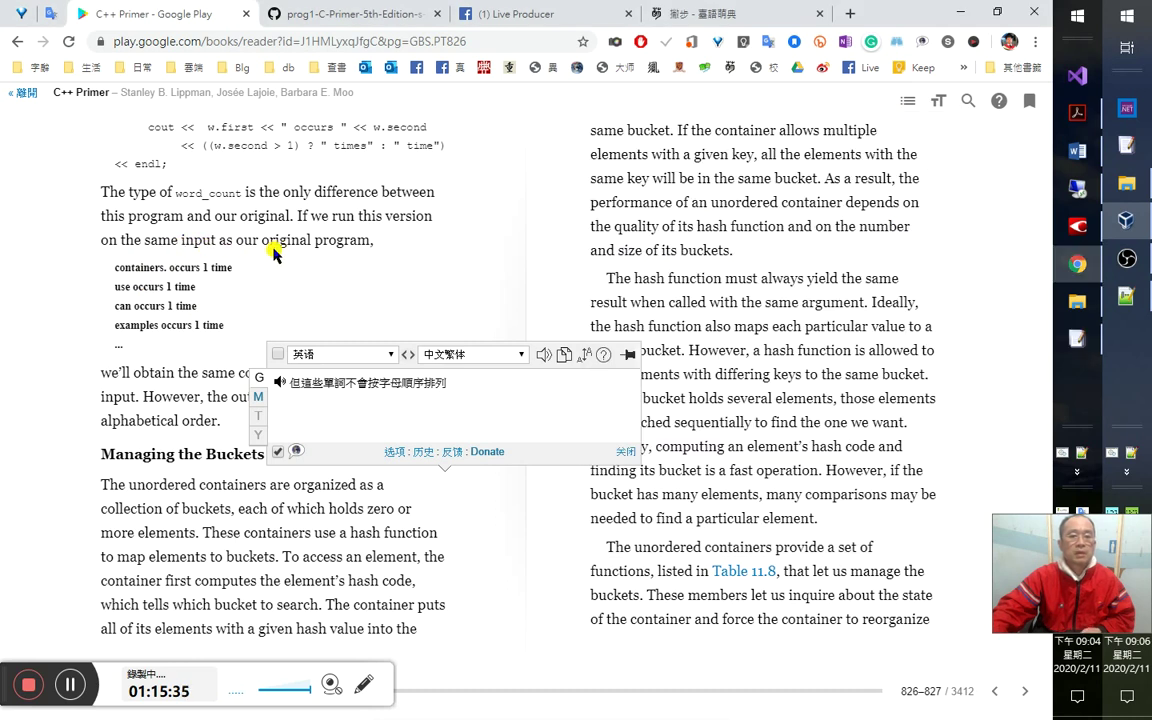
pyautogui.hotkey('alt', 'Tab')
pyautogui.press('Return')
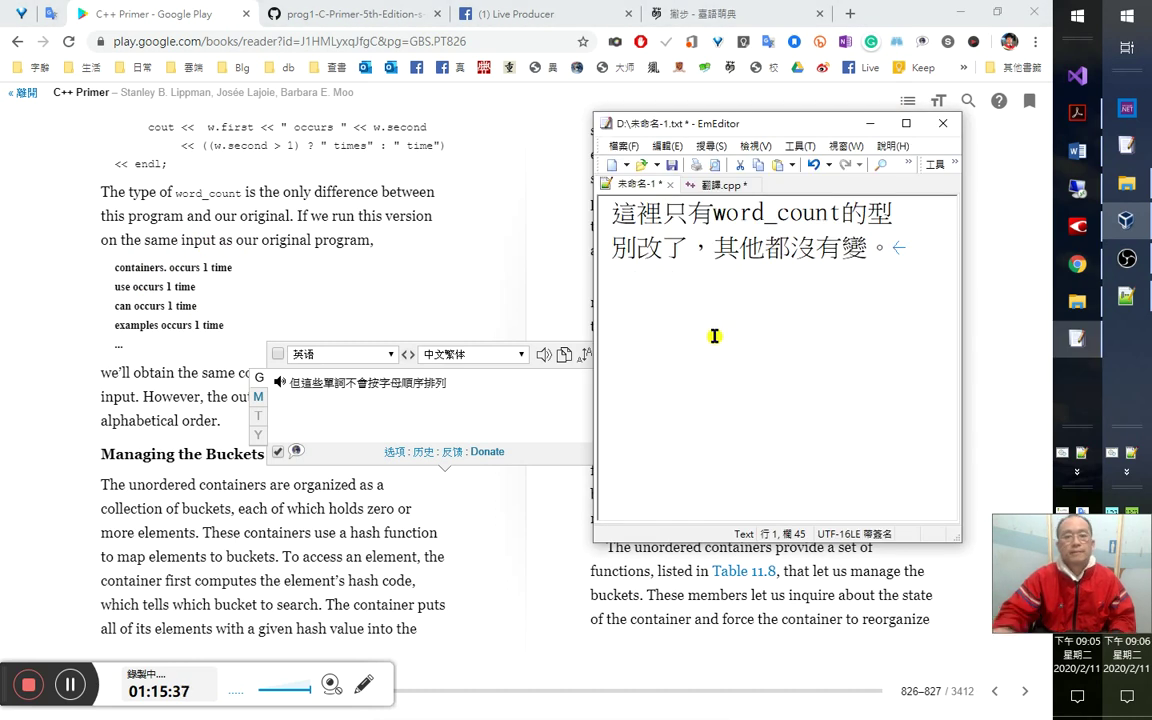
pyautogui.write('如果我們')
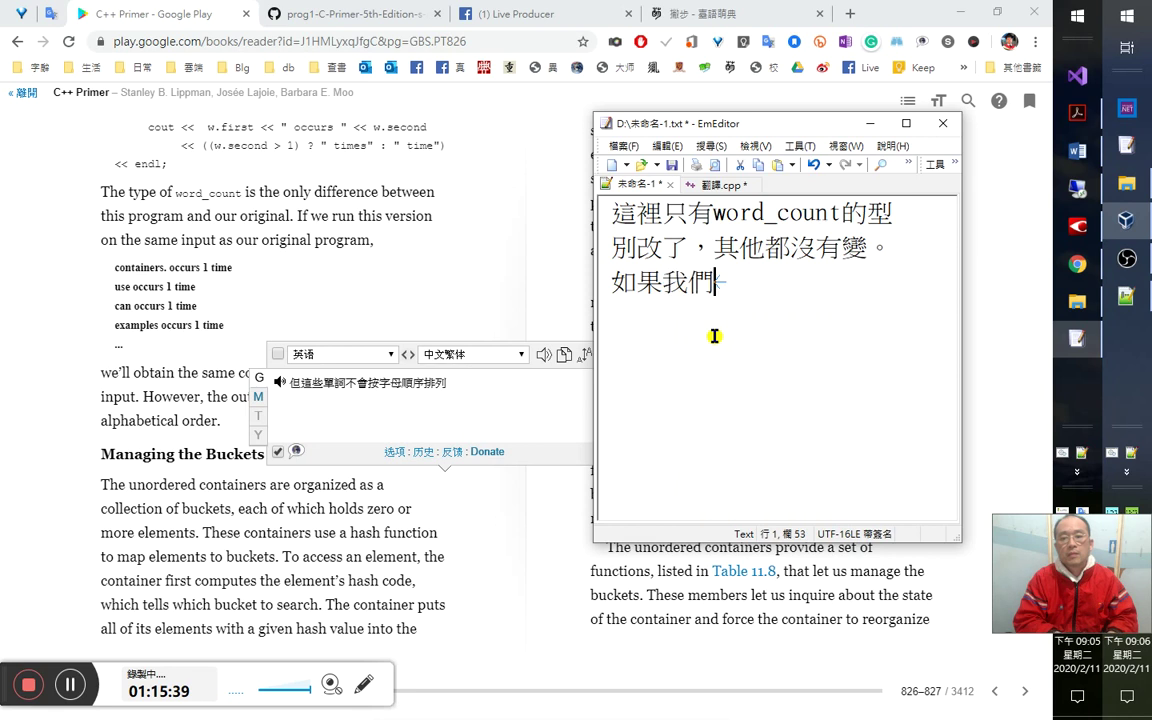
pyautogui.write('用在')
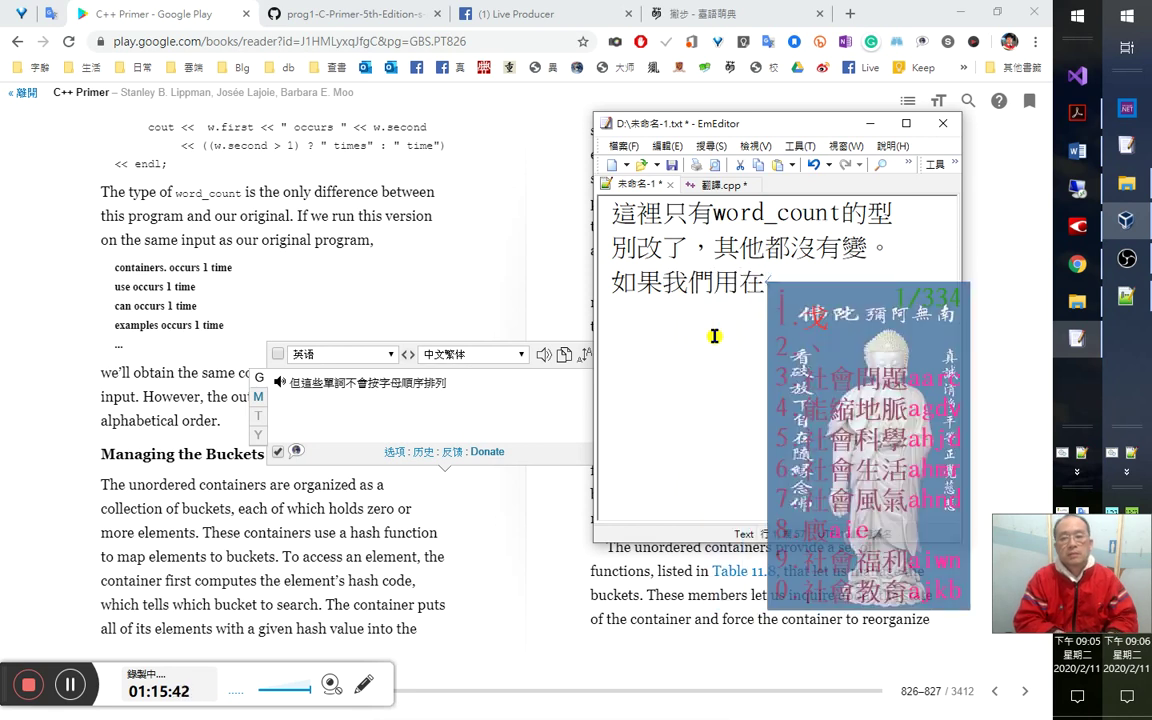
pyautogui.write('之前')
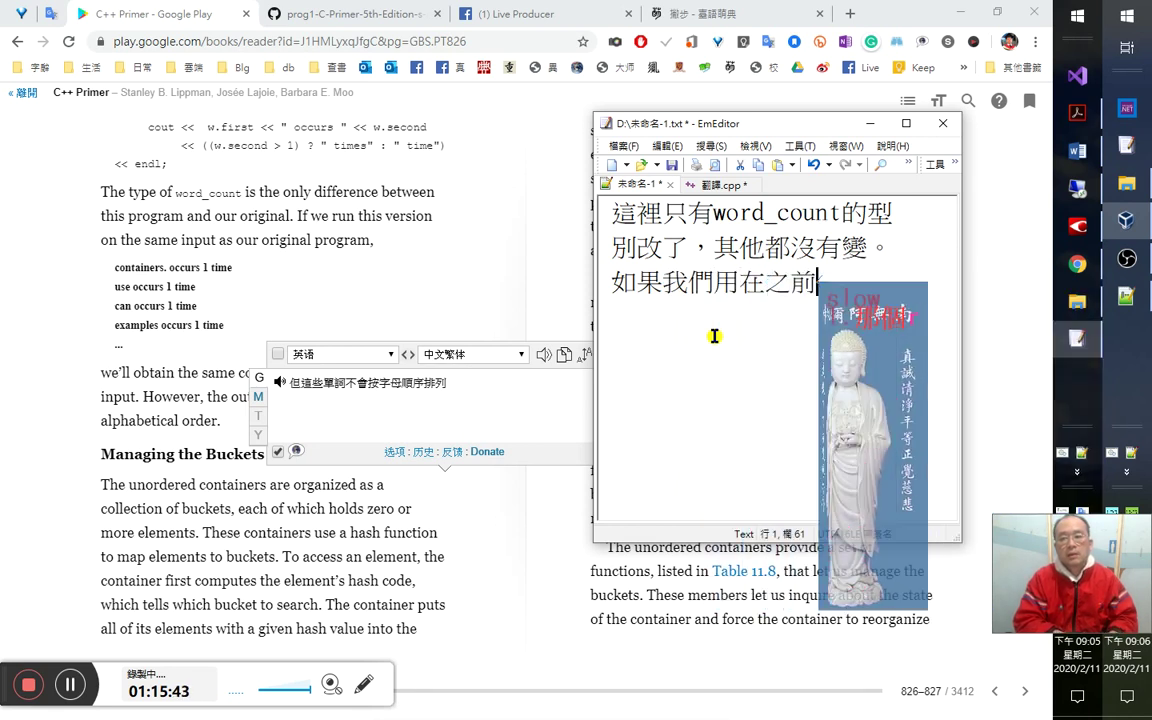
pyautogui.write('那個程式碼')
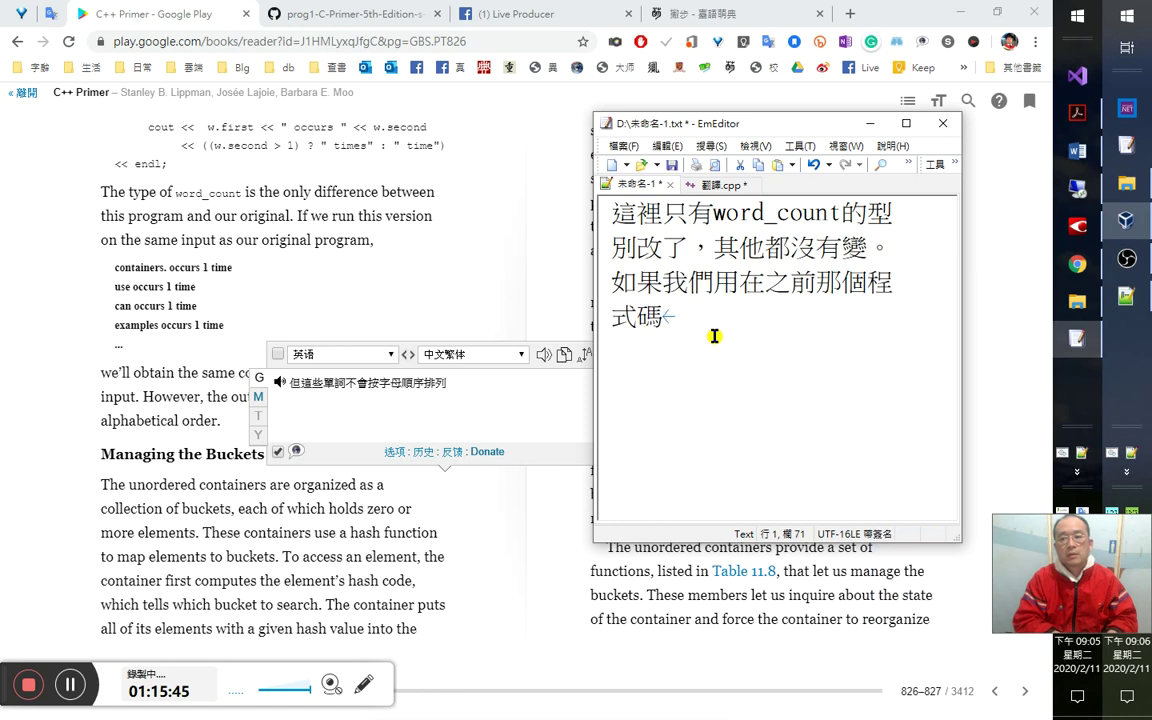
pyautogui.press('BackSpace')
pyautogui.write('用到的')
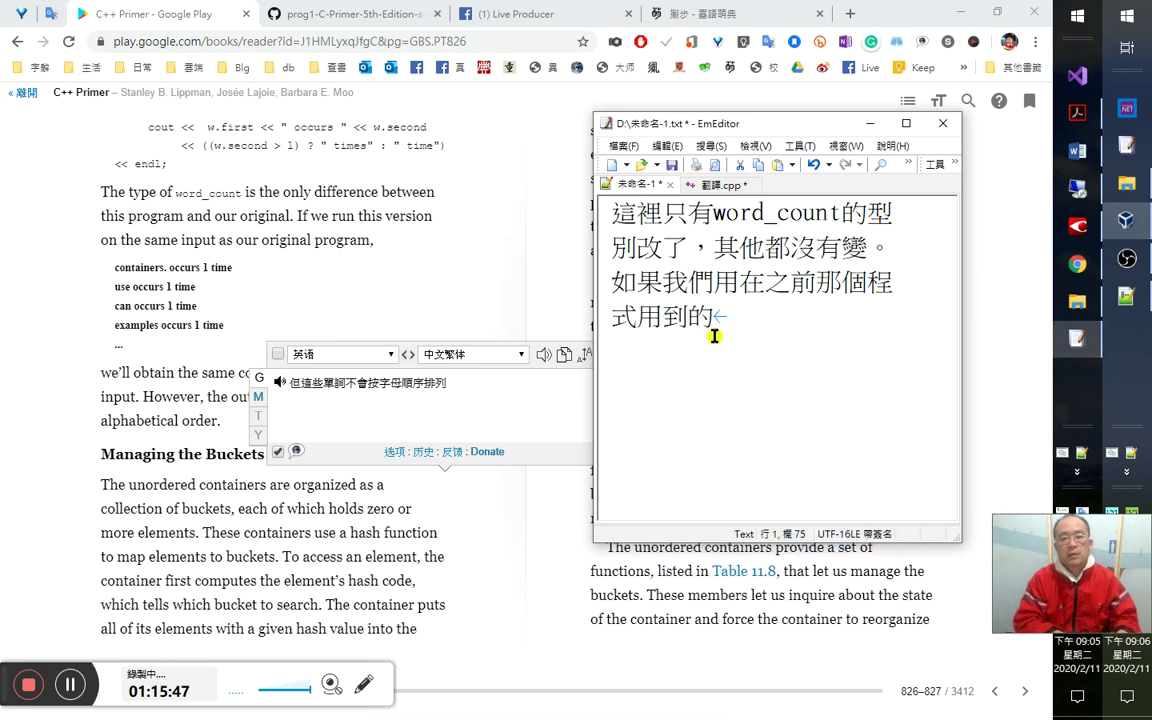
pyautogui.write('jn輸入')
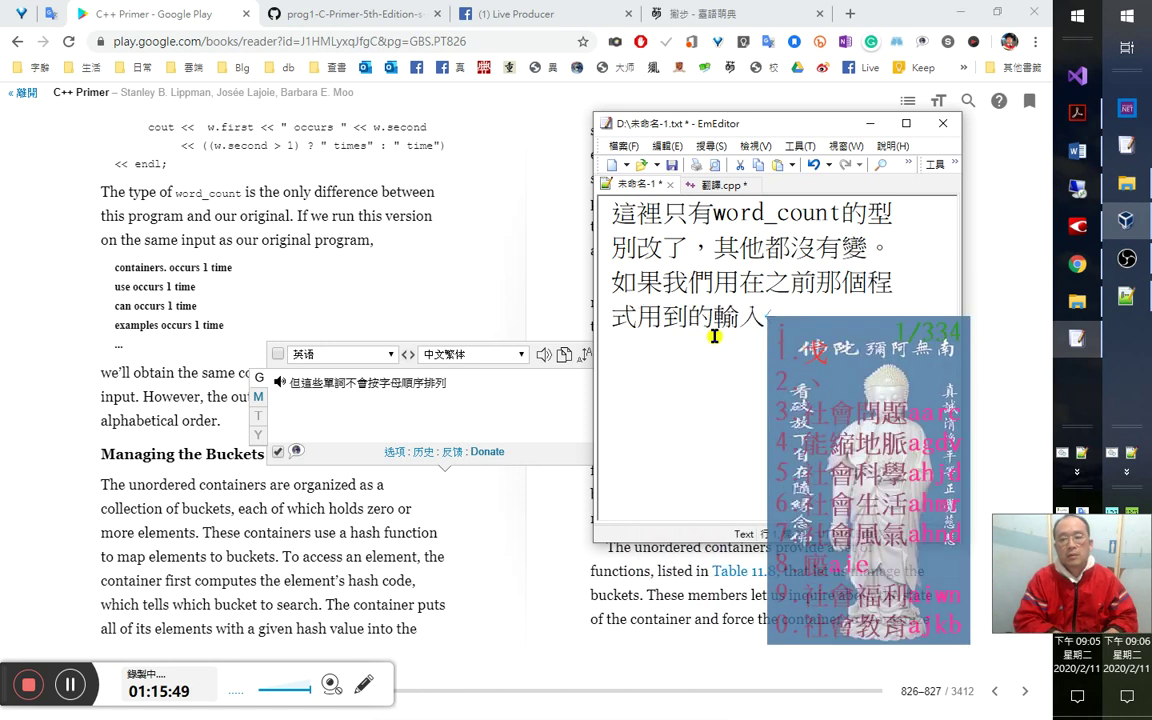
pyautogui.write('jci資料')
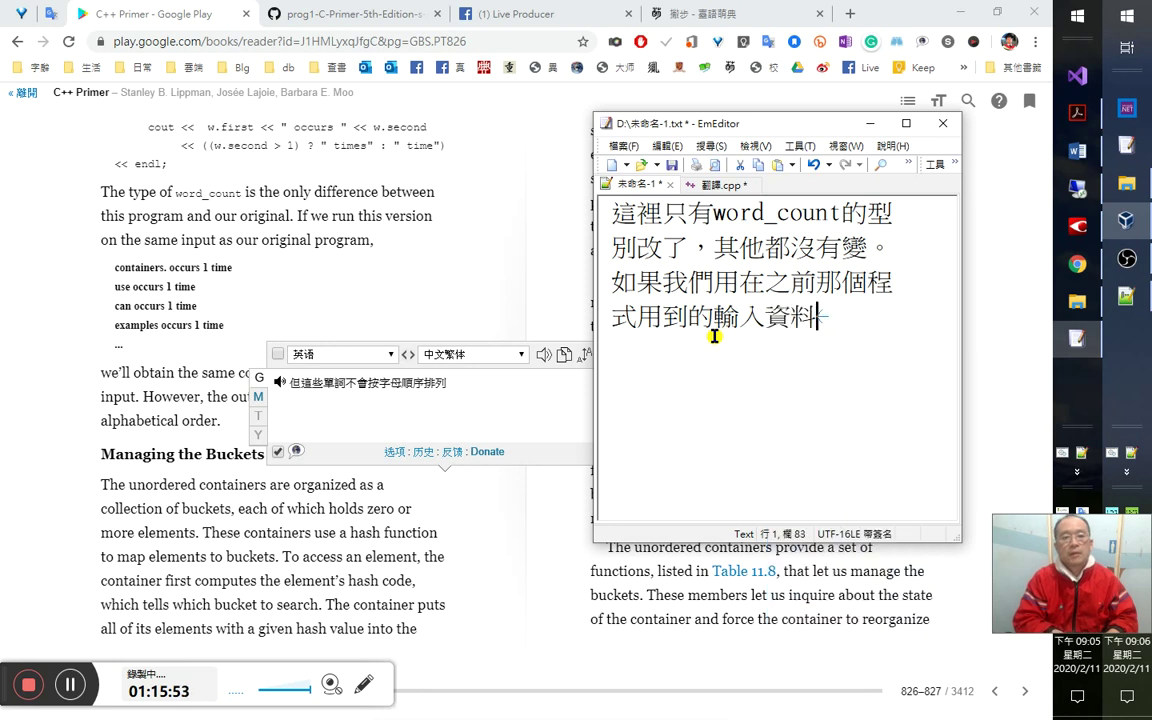
pyautogui.write('yish')
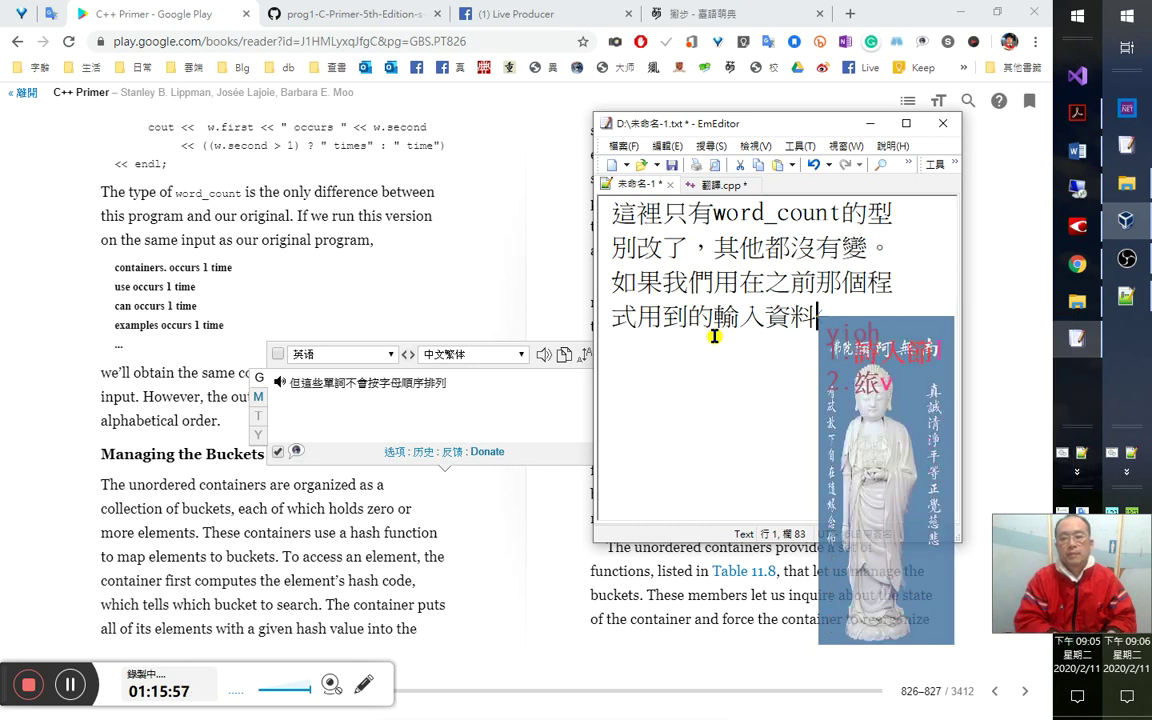
pyautogui.press('BackSpace')
pyautogui.write('導入到')
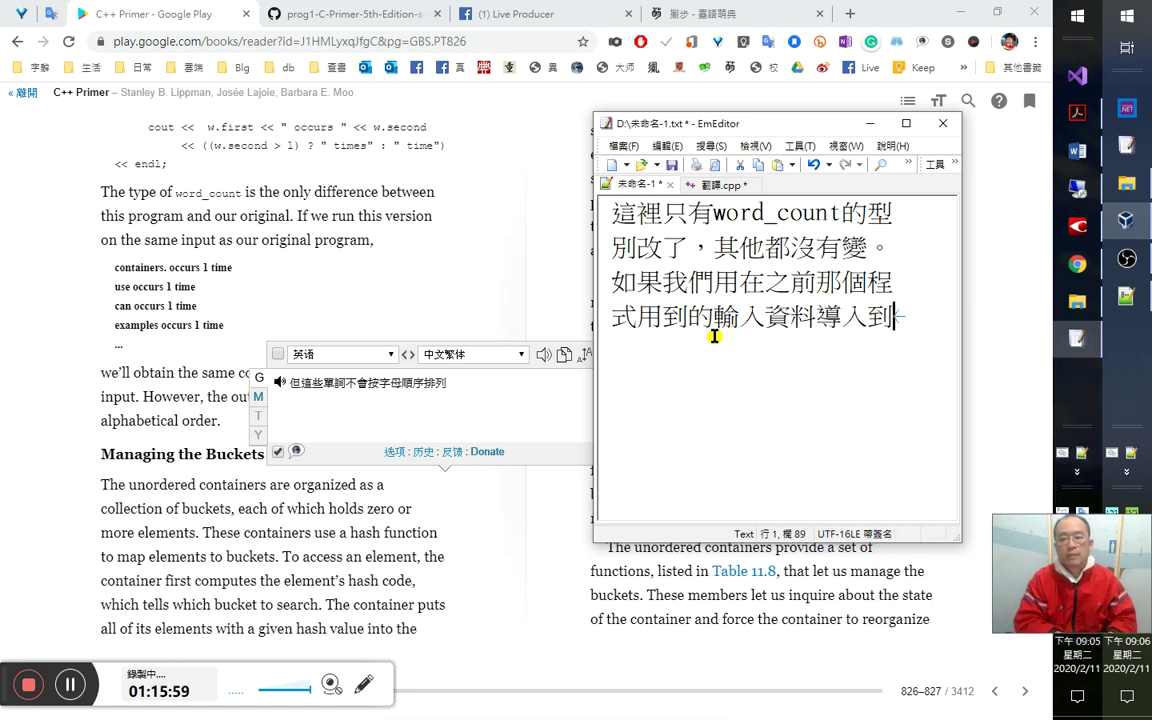
pyautogui.write('這個程式碼中')
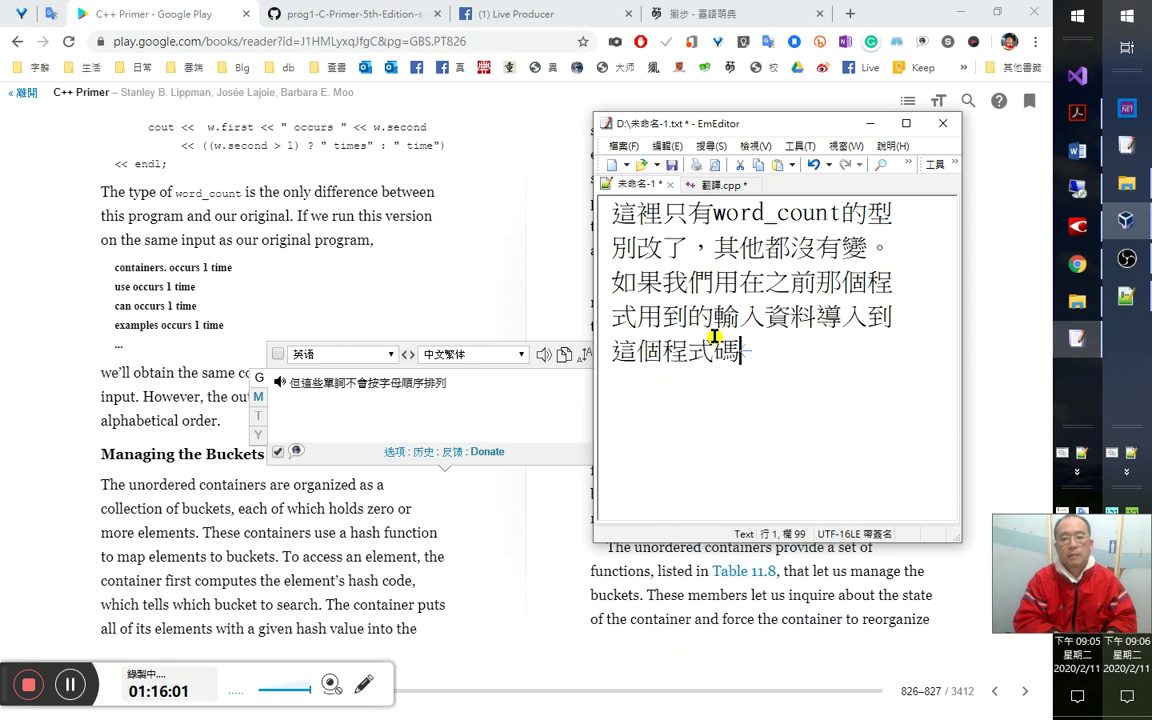
pyautogui.click(714, 340)
pyautogui.press('Delete')
pyautogui.press('Return')
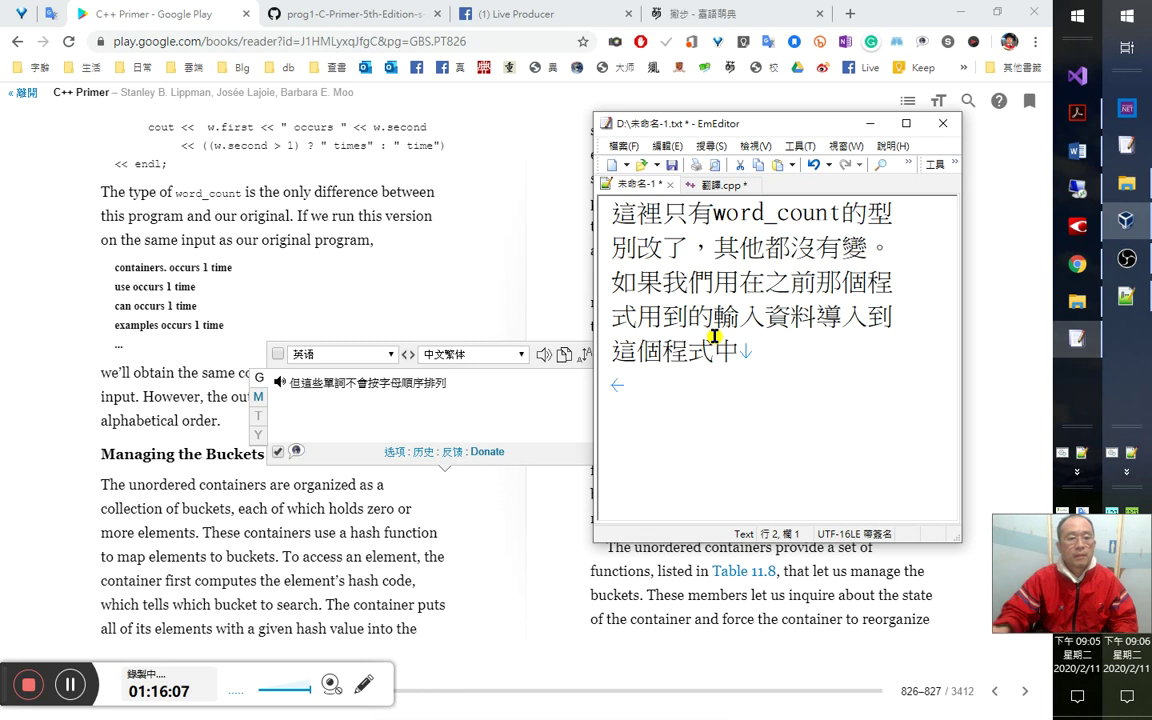
pyautogui.click(290, 312)
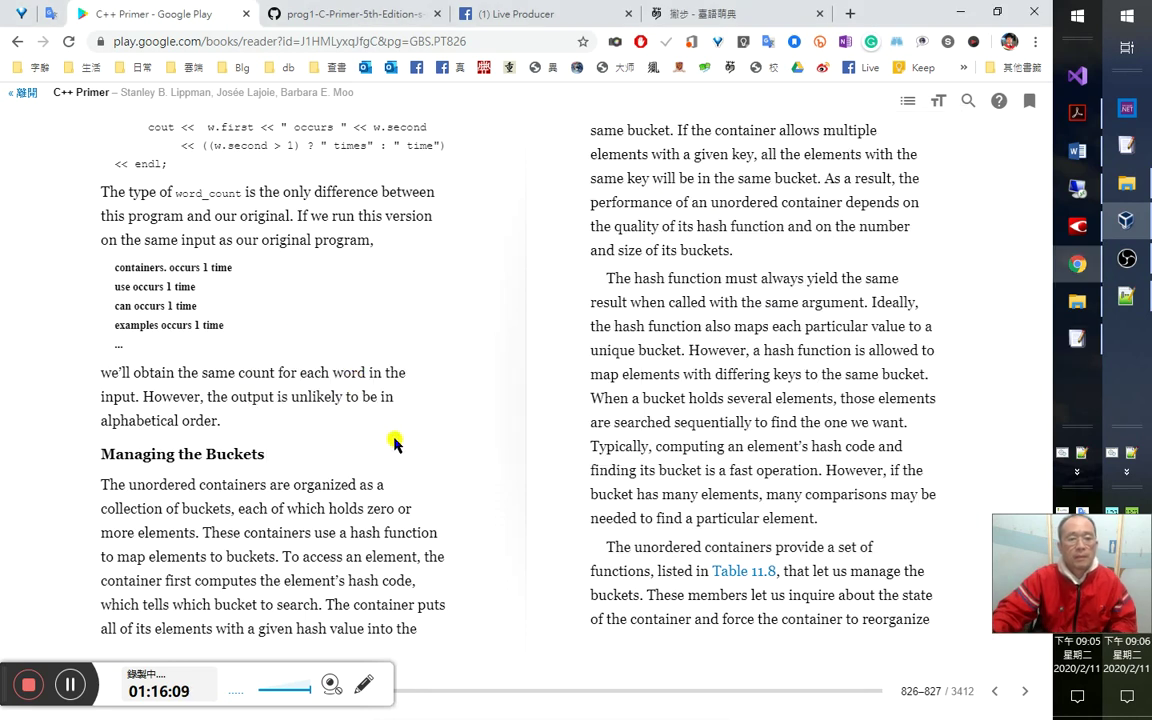
# Type the output lines 'containers.occurs 1 time' and 'use occurs 1 time'.
pyautogui.hotkey('alt', 'Tab')
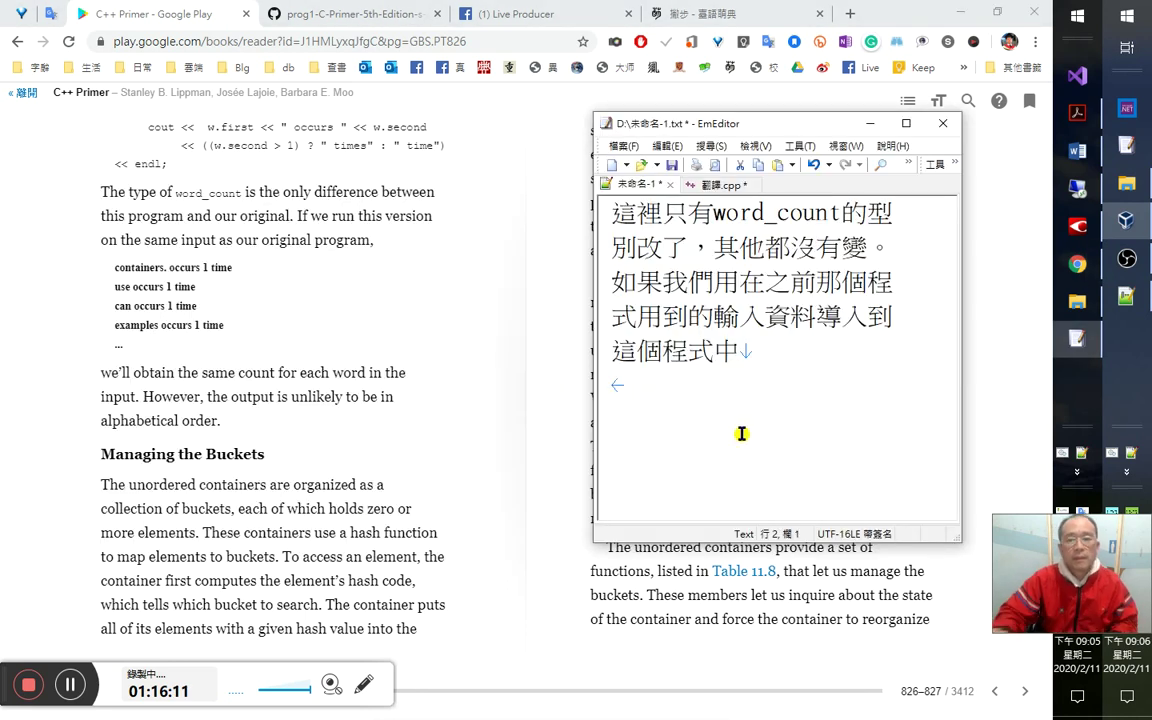
pyautogui.write('cont')
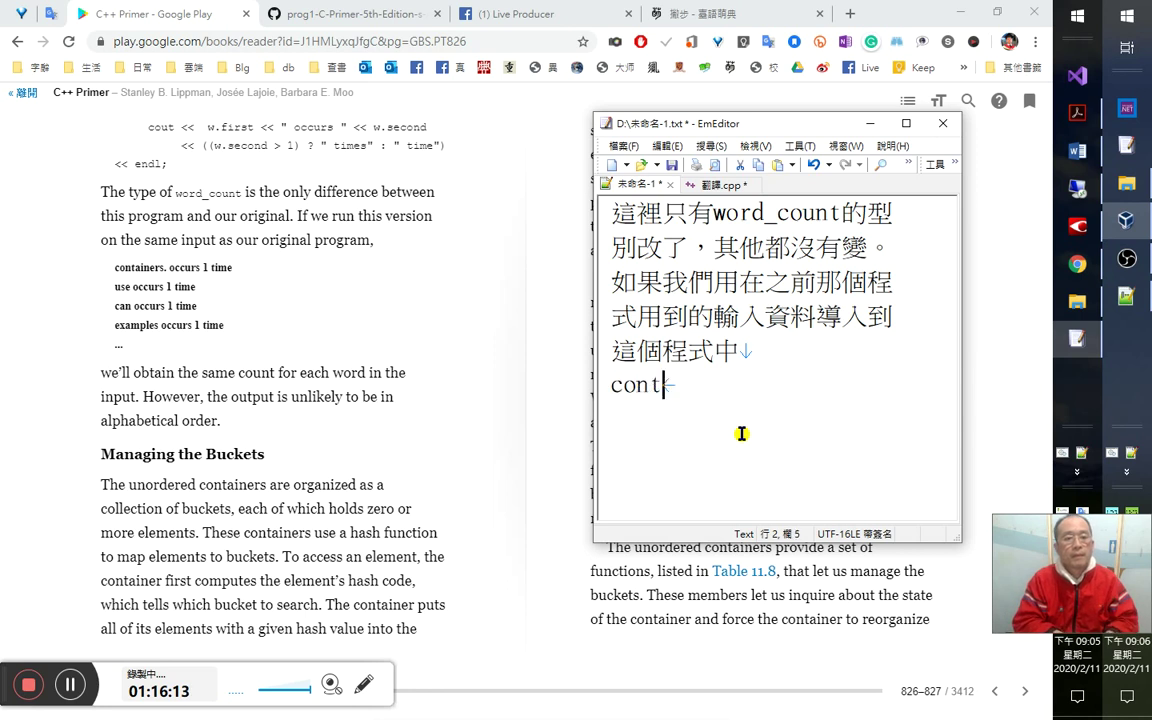
pyautogui.write('ainers')
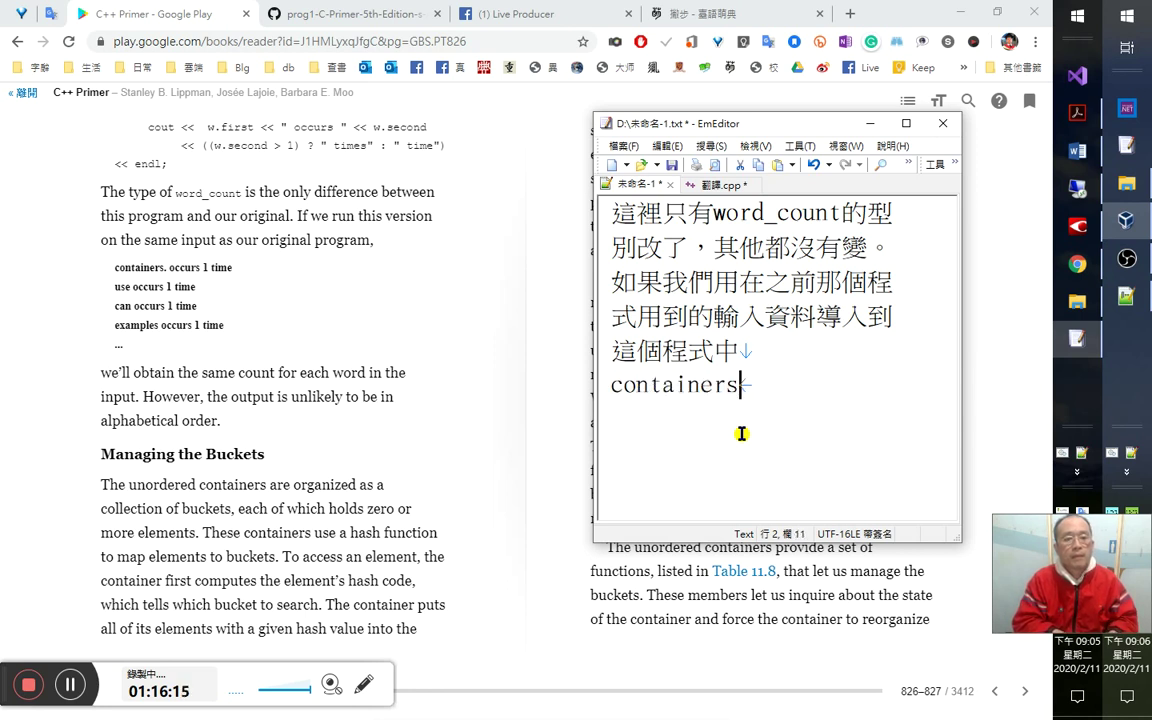
pyautogui.write('.oc')
pyautogui.press('BackSpace')
pyautogui.write('occur')
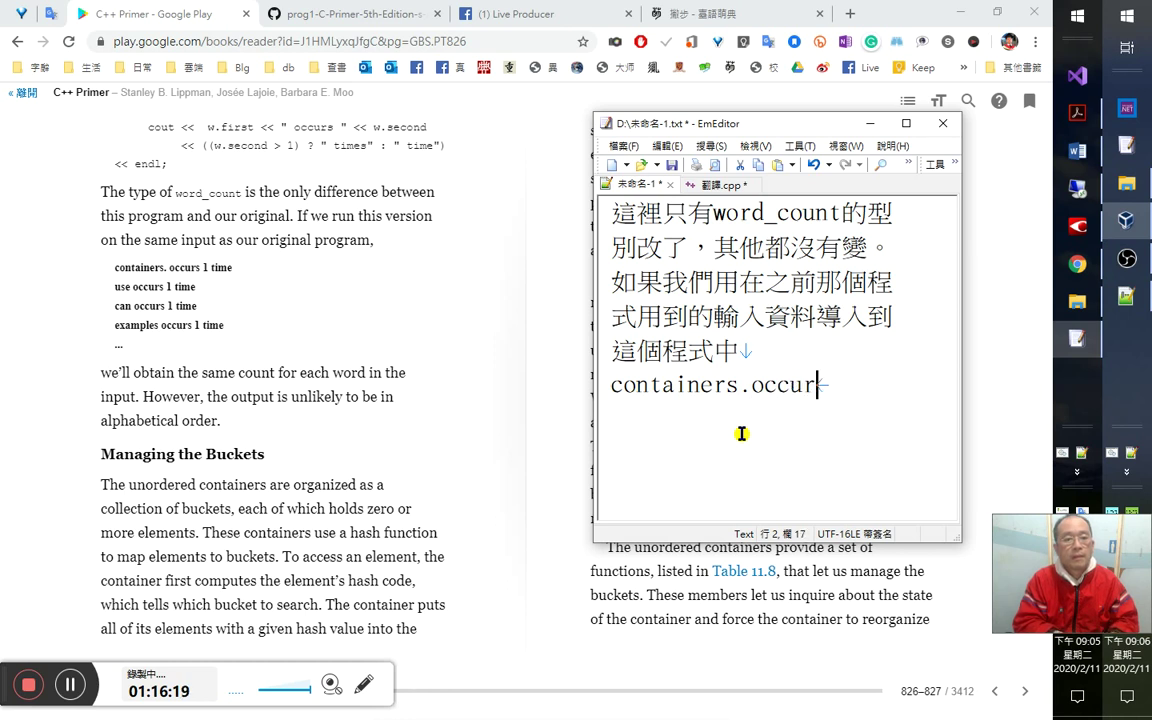
pyautogui.write('s 1 time')
pyautogui.press('Left')
pyautogui.press('Left')
pyautogui.press('Left')
pyautogui.press('Left')
pyautogui.press('End')
pyautogui.press('Return')
pyautogui.write('use o')
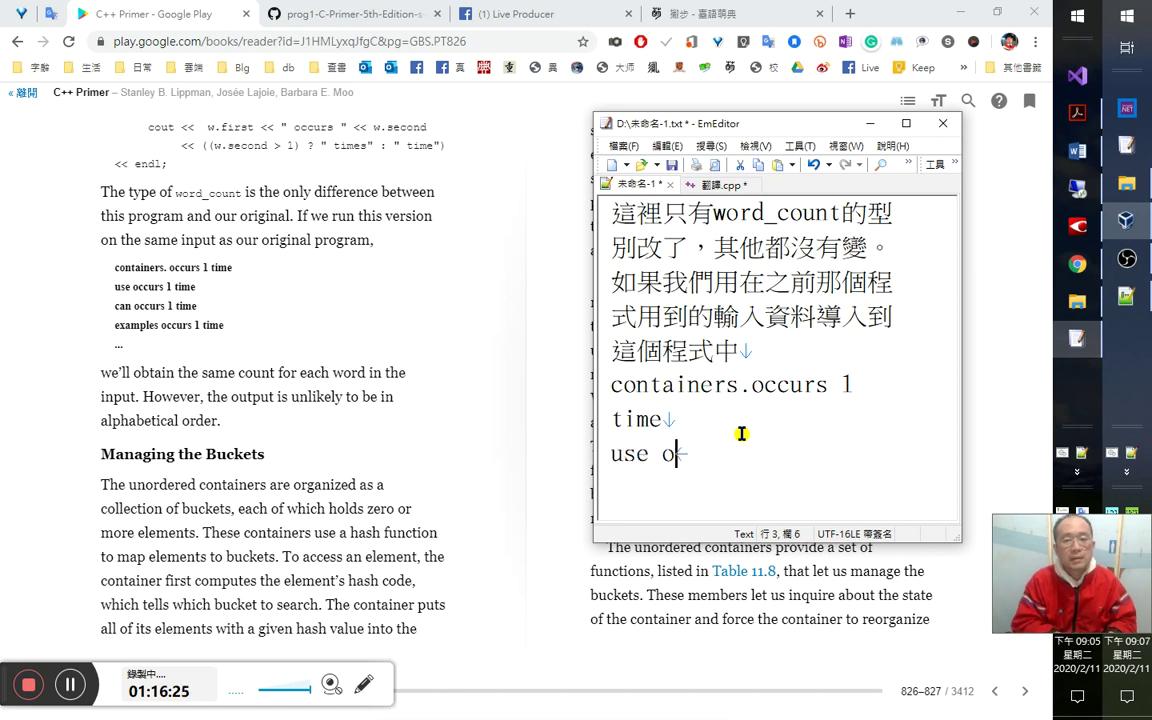
pyautogui.write('ccurs 1time')
pyautogui.press('Left')
pyautogui.press('Left')
pyautogui.press('End')
pyautogui.press('Return')
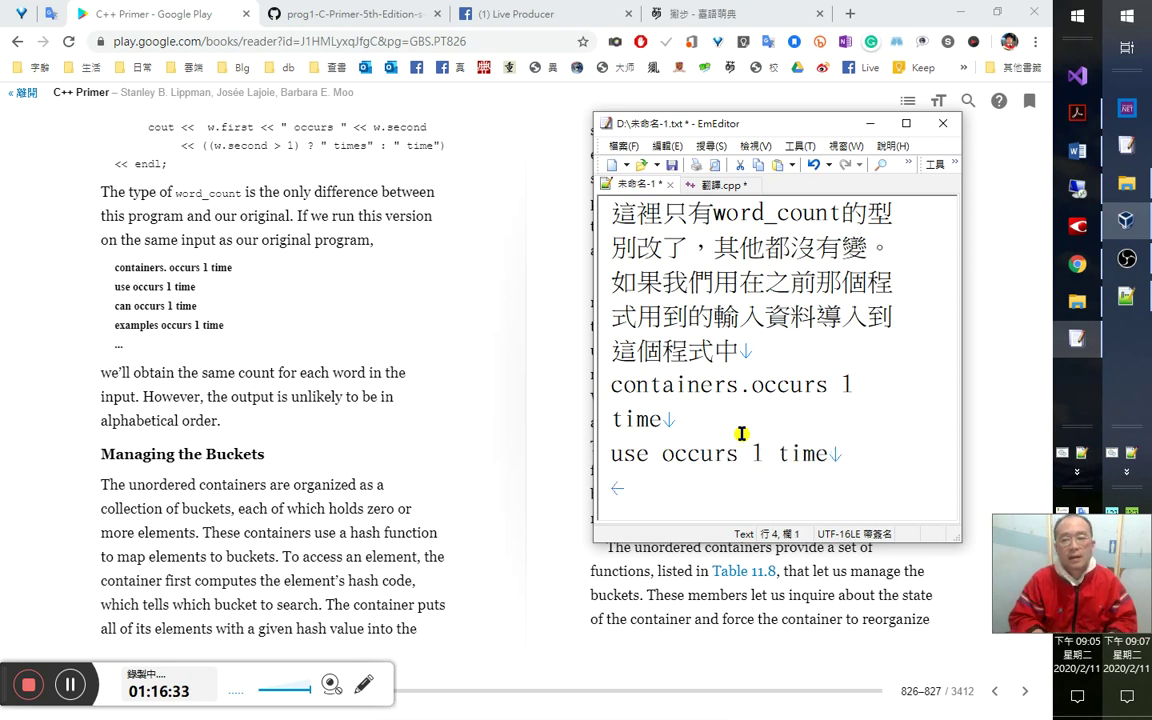
# Add 'can occurs 1 time', 'examples occurs 1 time' and a closing … line.
pyautogui.write('cna')
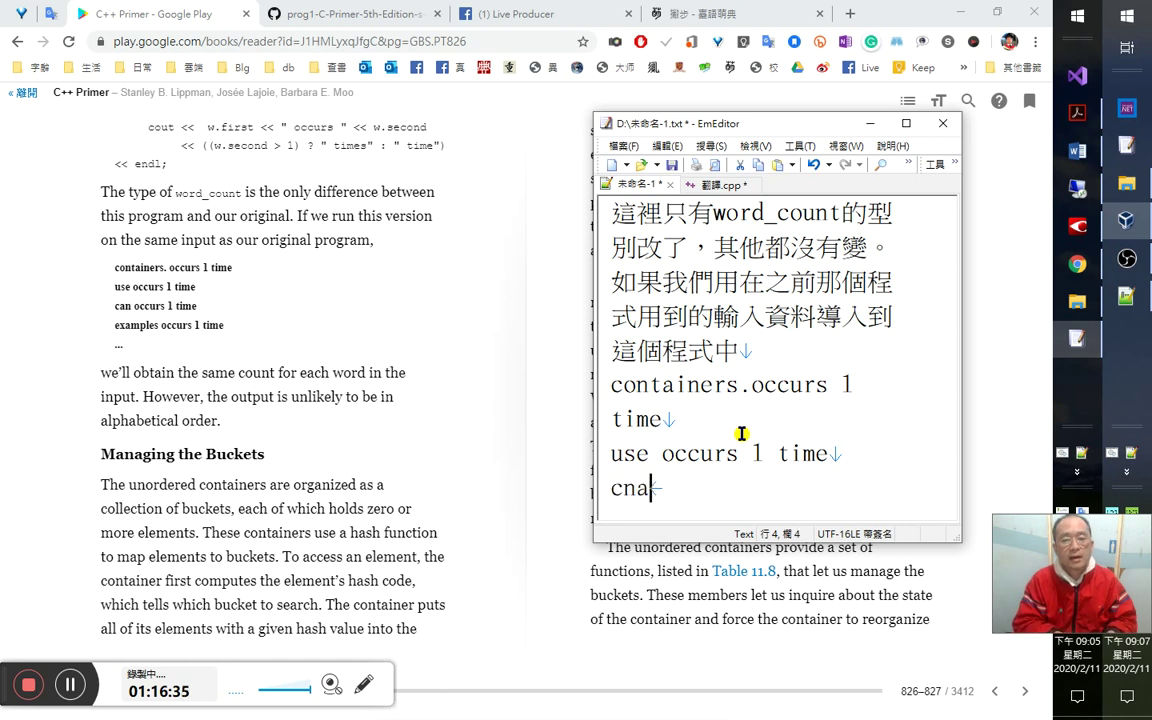
pyautogui.press('BackSpace')
pyautogui.press('BackSpace')
pyautogui.press('BackSpace')
pyautogui.write('an ')
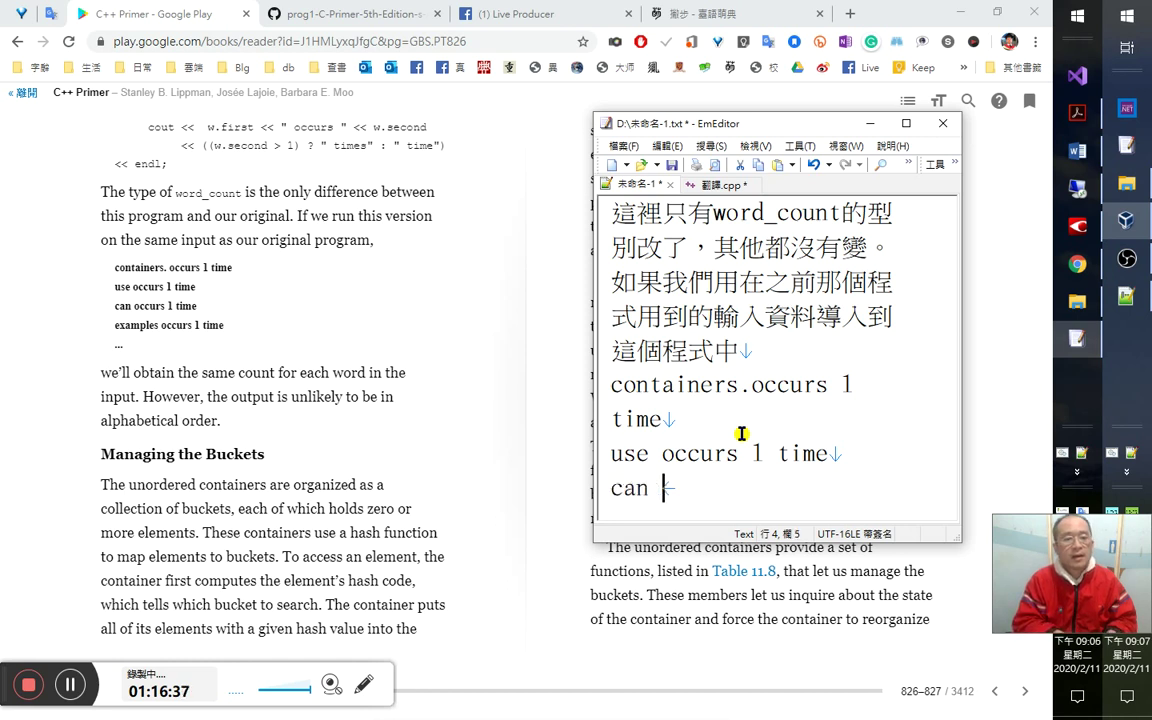
pyautogui.write('occur')
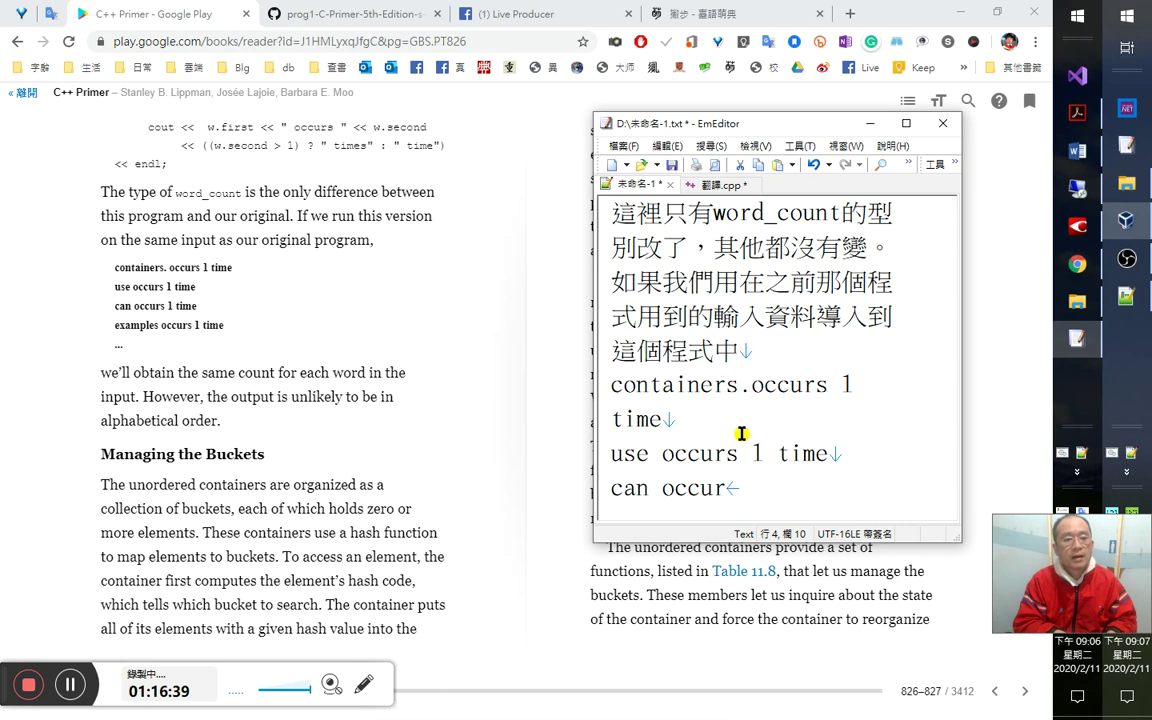
pyautogui.write('s 1 ')
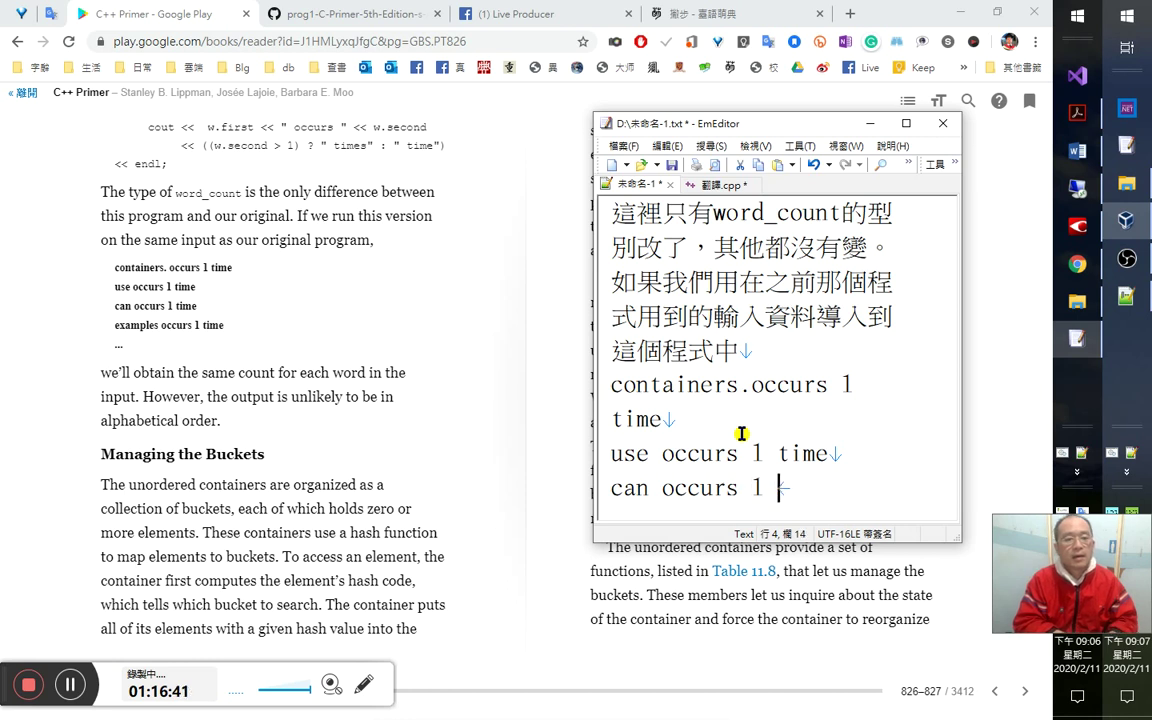
pyautogui.write('time')
pyautogui.press('Return')
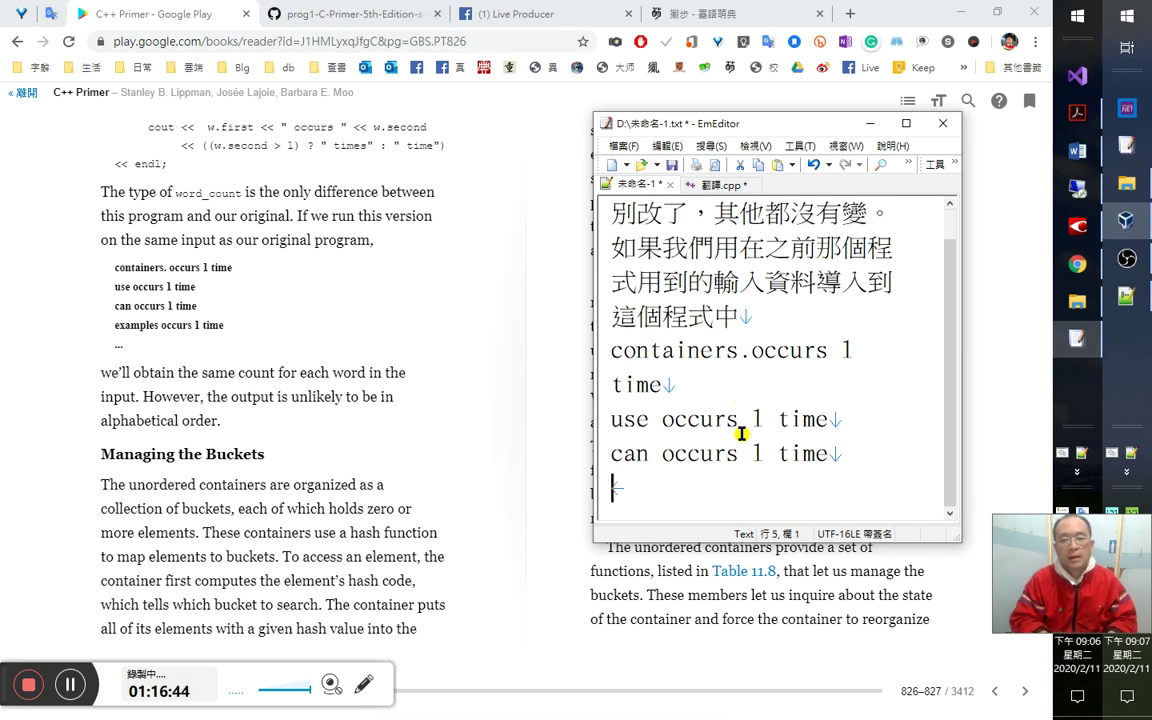
pyautogui.write('exp')
pyautogui.write('mp')
pyautogui.write('les')
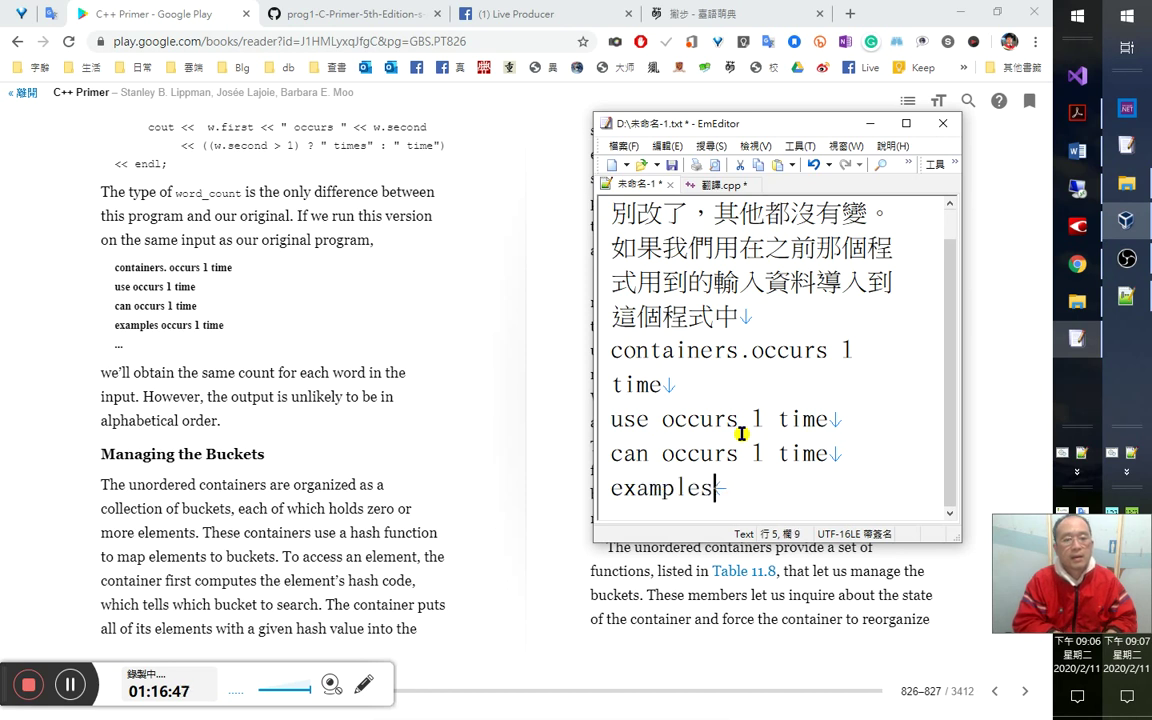
pyautogui.write(' occurs ')
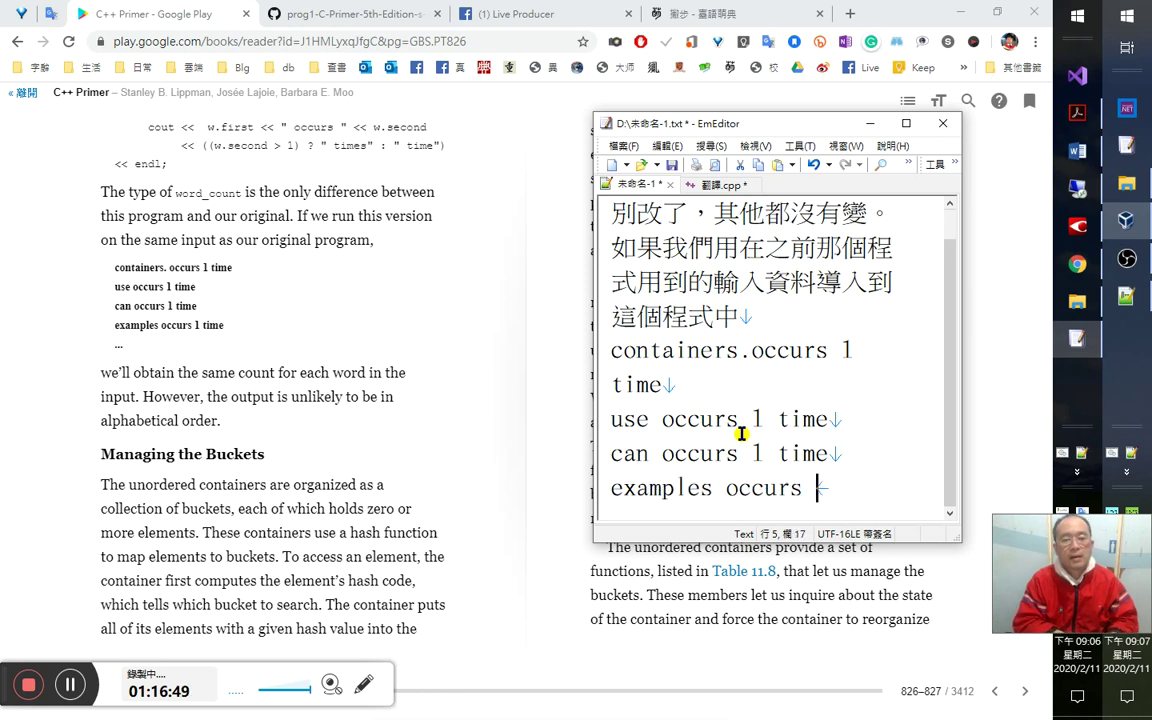
pyautogui.write('1time')
pyautogui.press('Left')
pyautogui.press('Left')
pyautogui.press('Left')
pyautogui.press('Left')
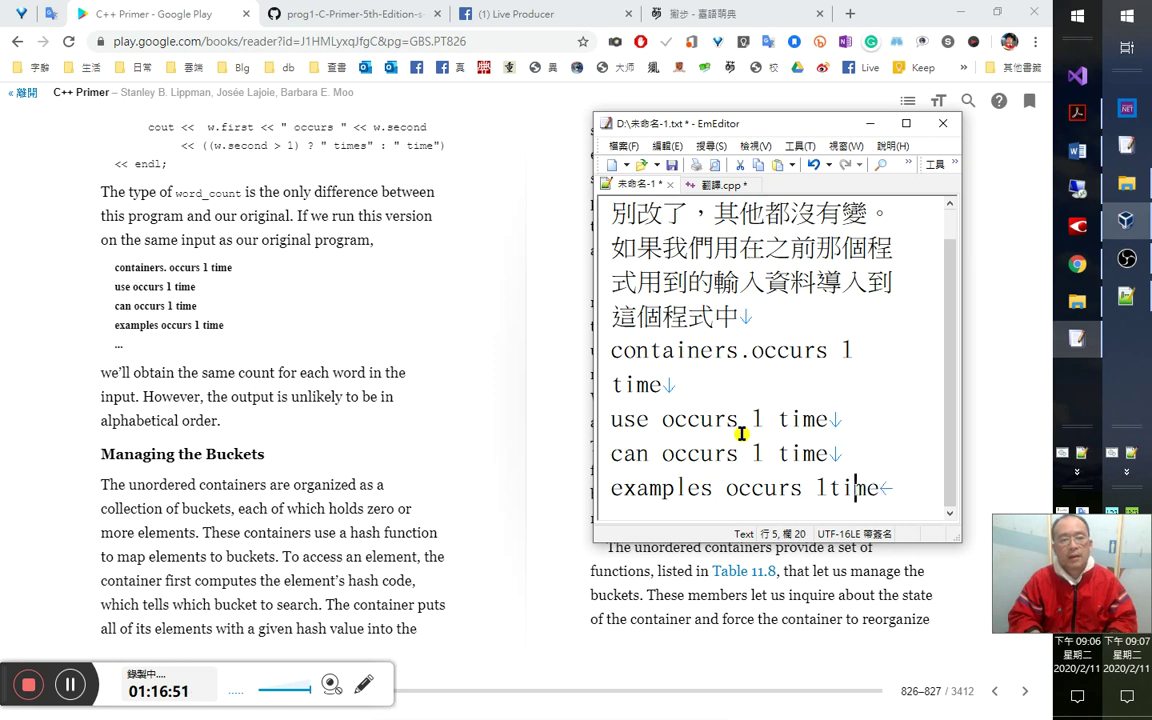
pyautogui.press('End')
pyautogui.press('Return')
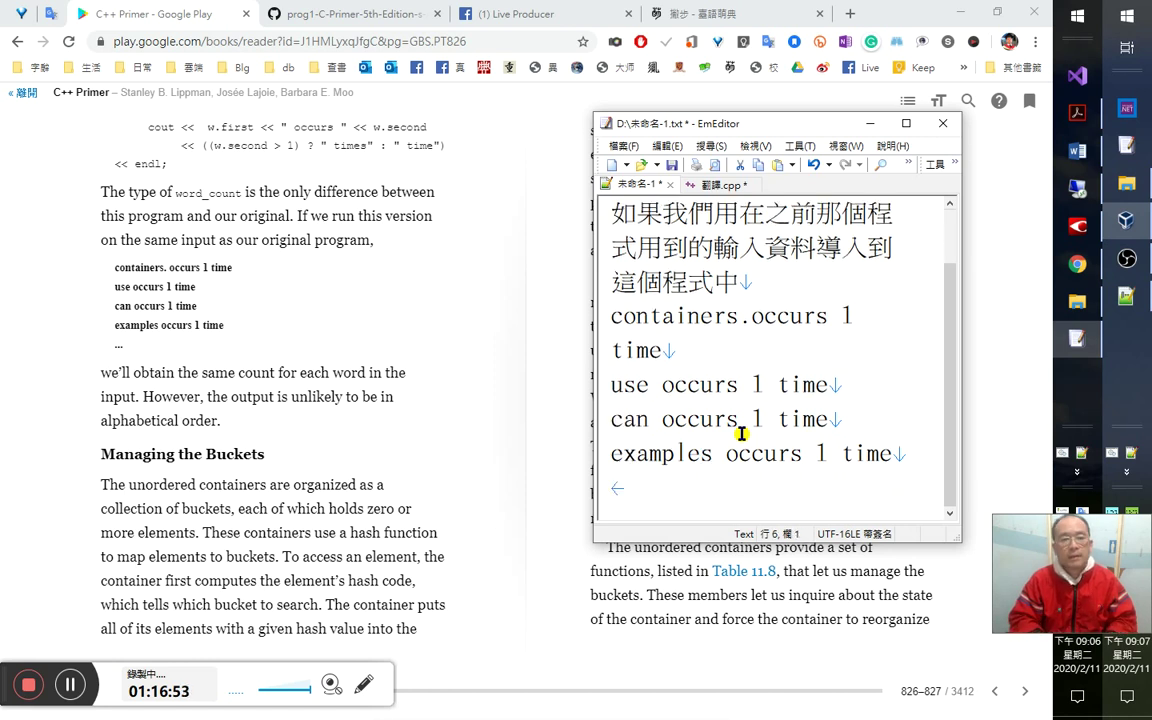
pyautogui.write('……')
pyautogui.press('BackSpace')
pyautogui.press('Return')
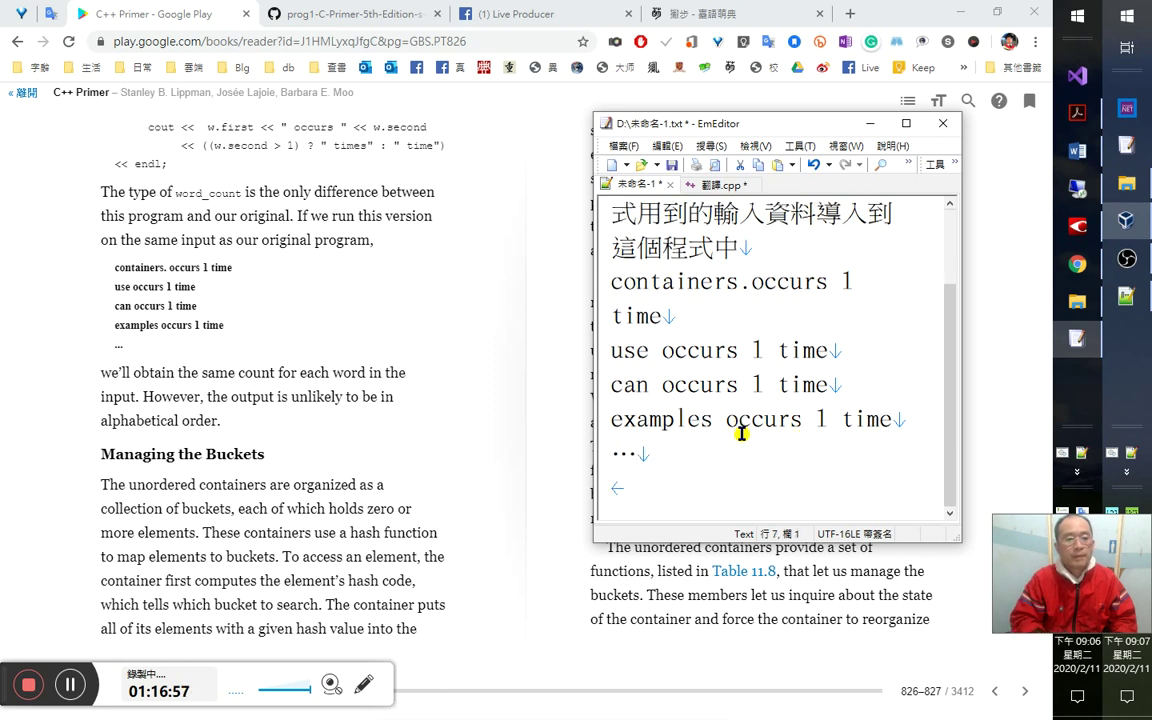
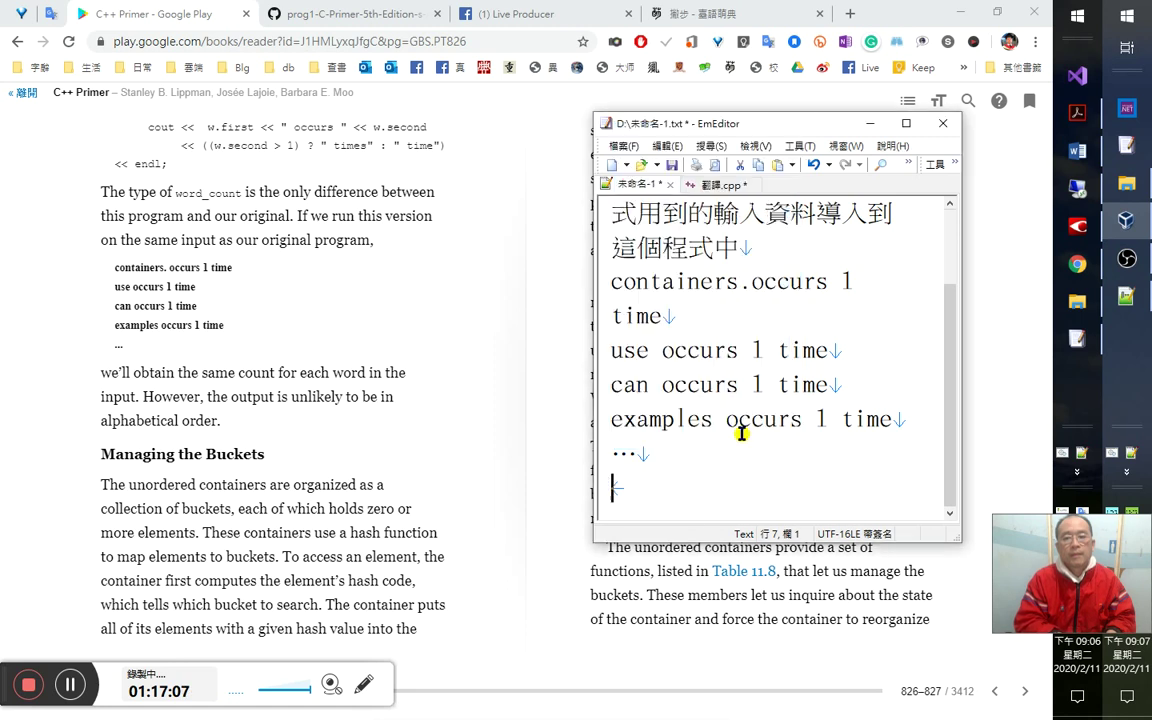
# Type the Chinese note 我們依然可以得到每個字正確的字頻，但是輸出的結果卻不太可能照著字母來排列 on line 7.
pyautogui.write('我們依然可以得到')
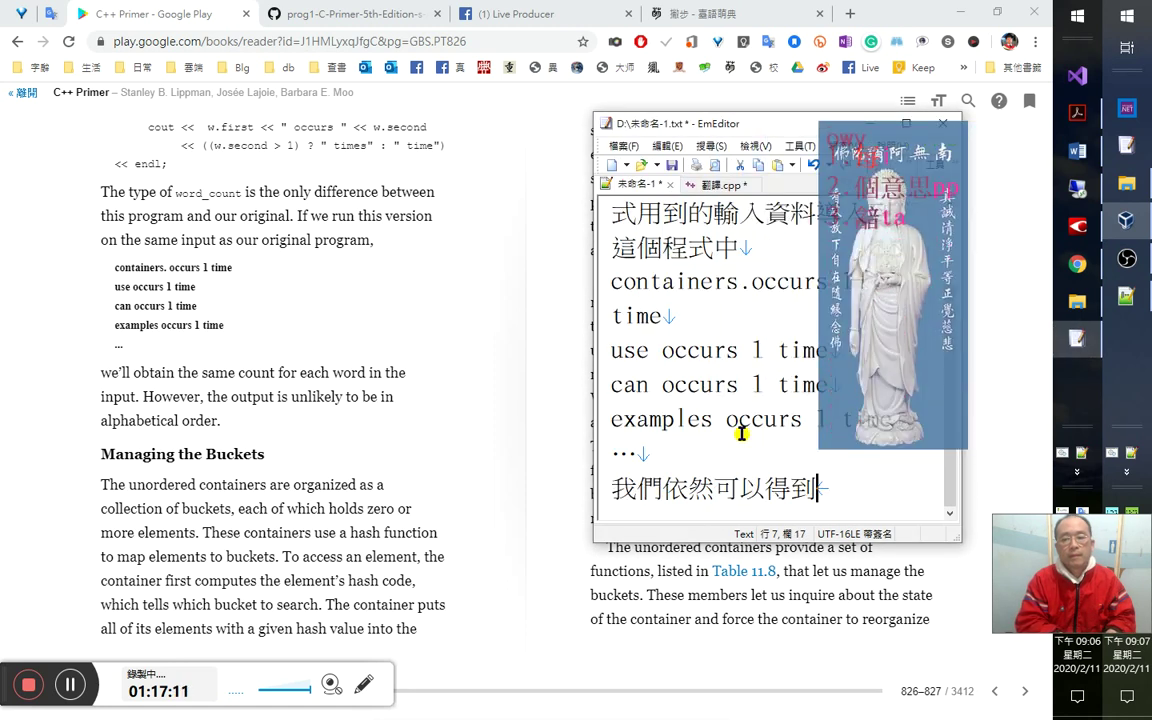
pyautogui.write('每個字')
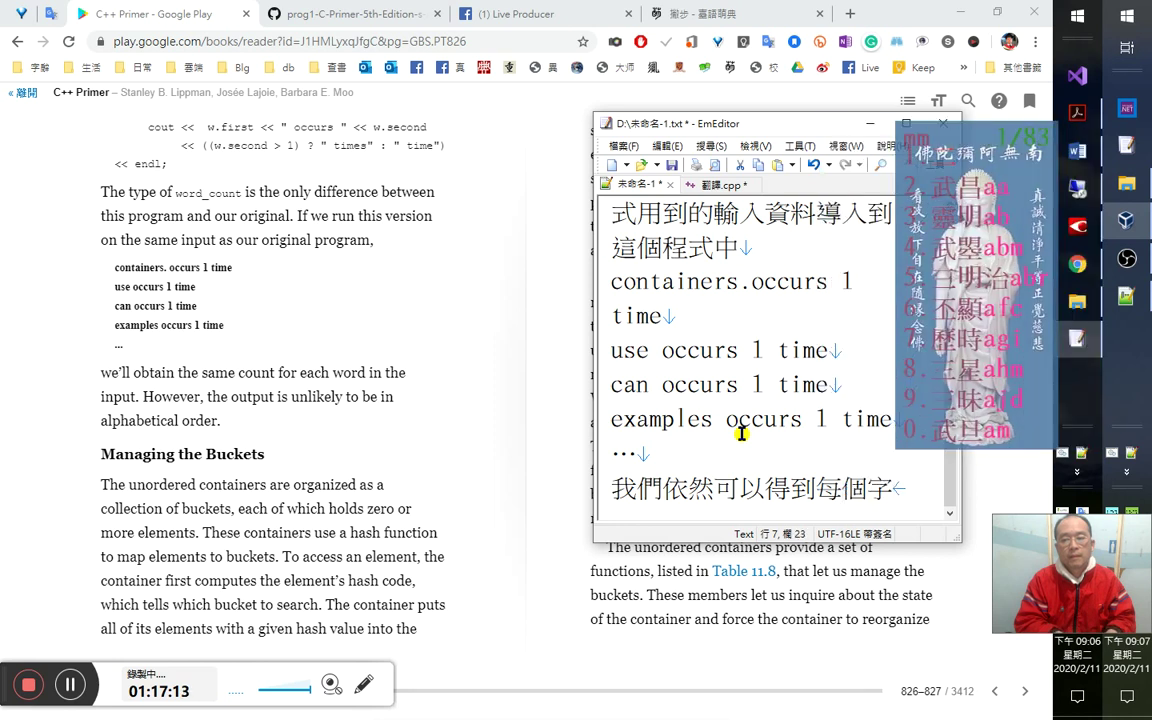
pyautogui.write('正確的')
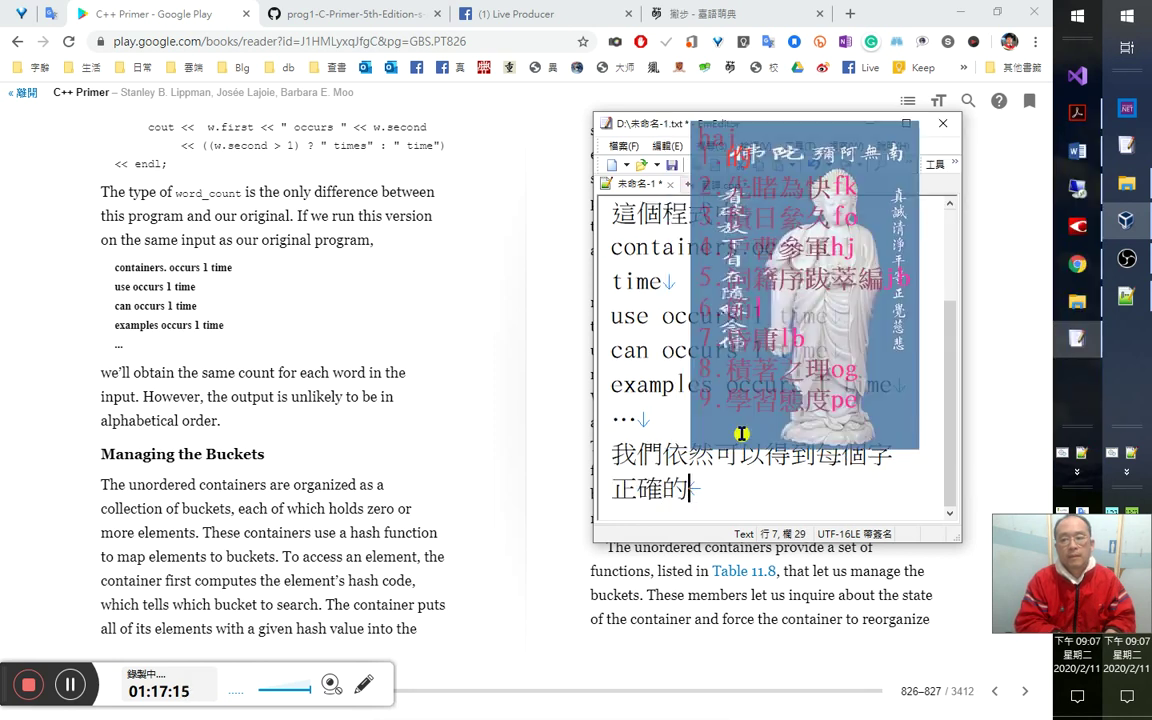
pyautogui.write('字頻，')
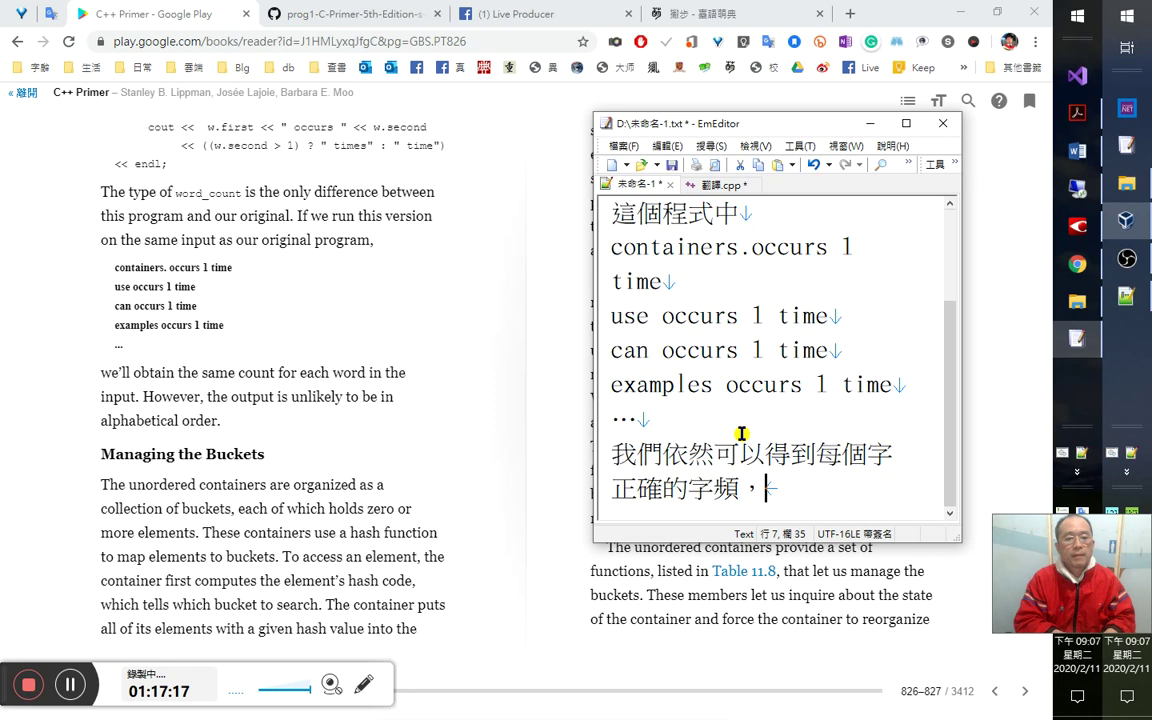
pyautogui.write('但是')
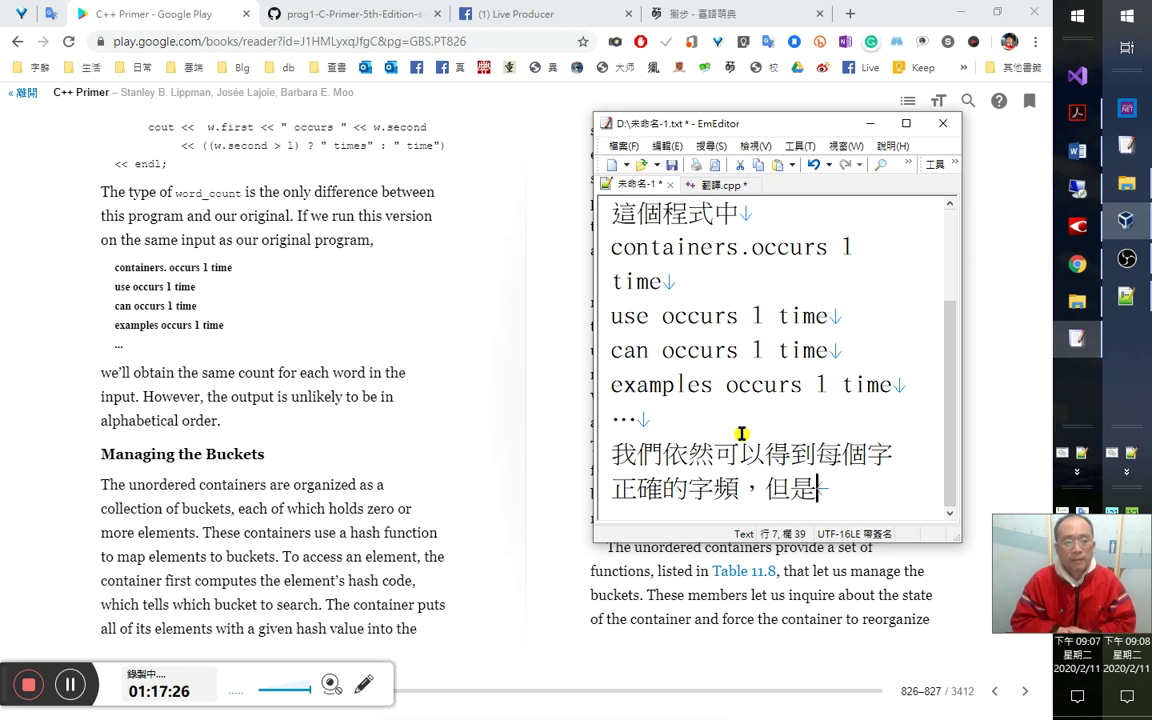
pyautogui.write('輸出的')
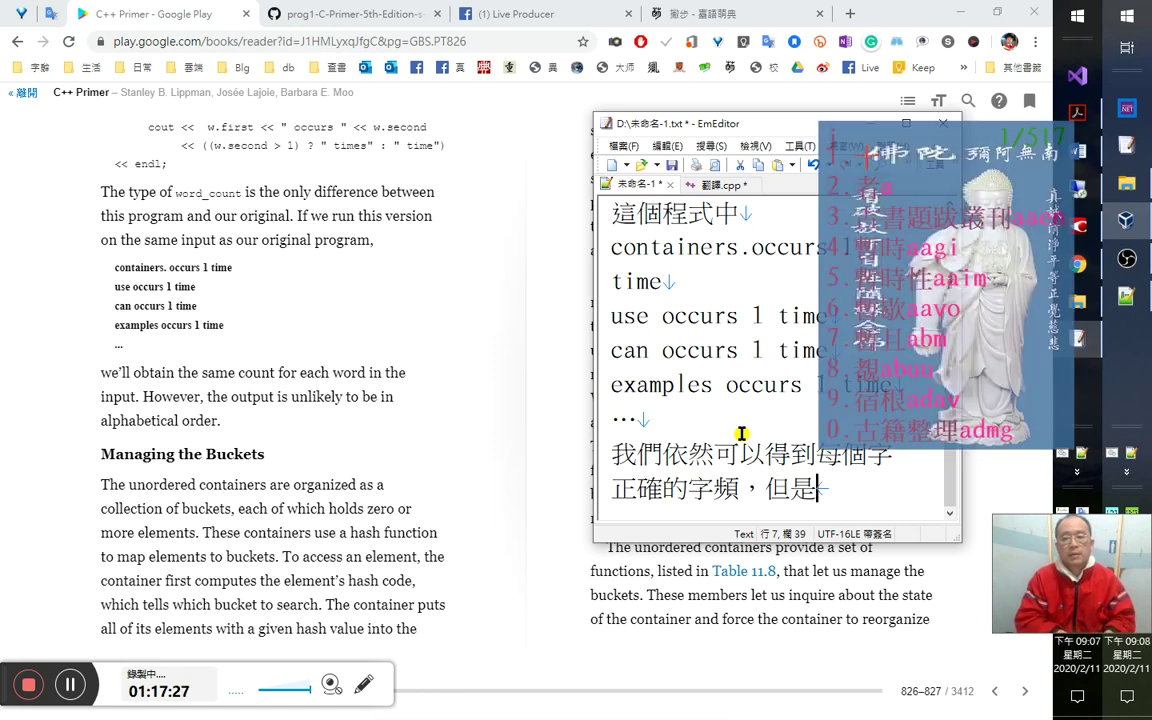
pyautogui.write('結果卻')
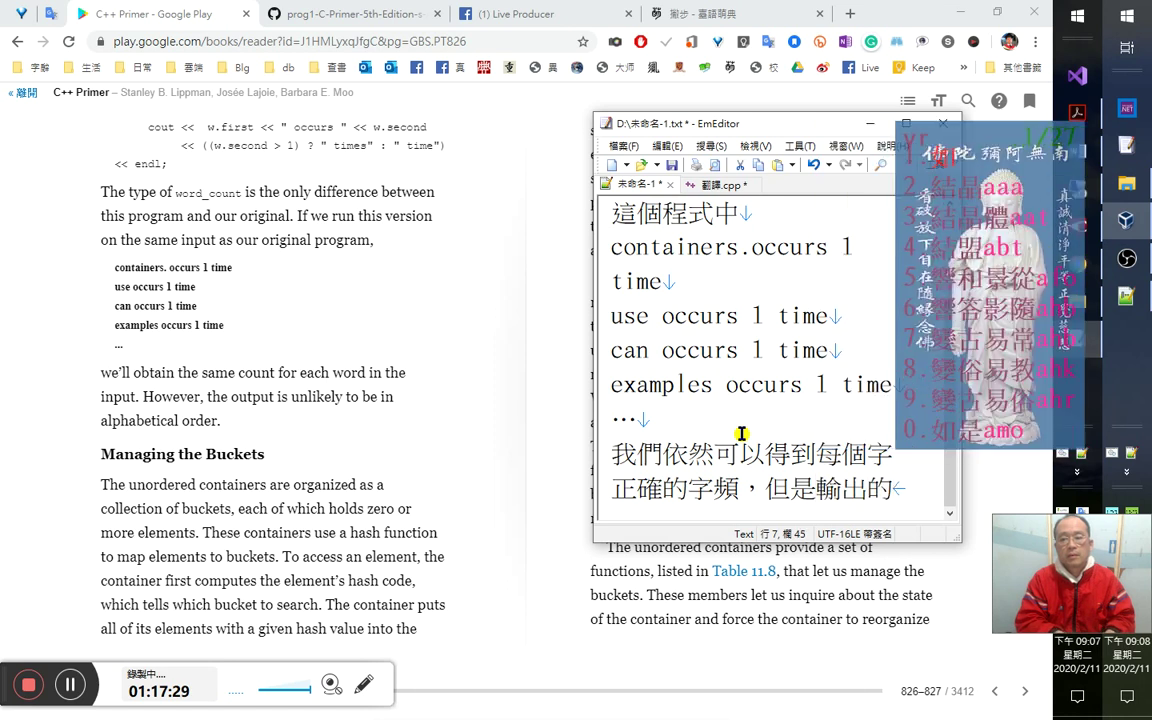
pyautogui.write('mime')
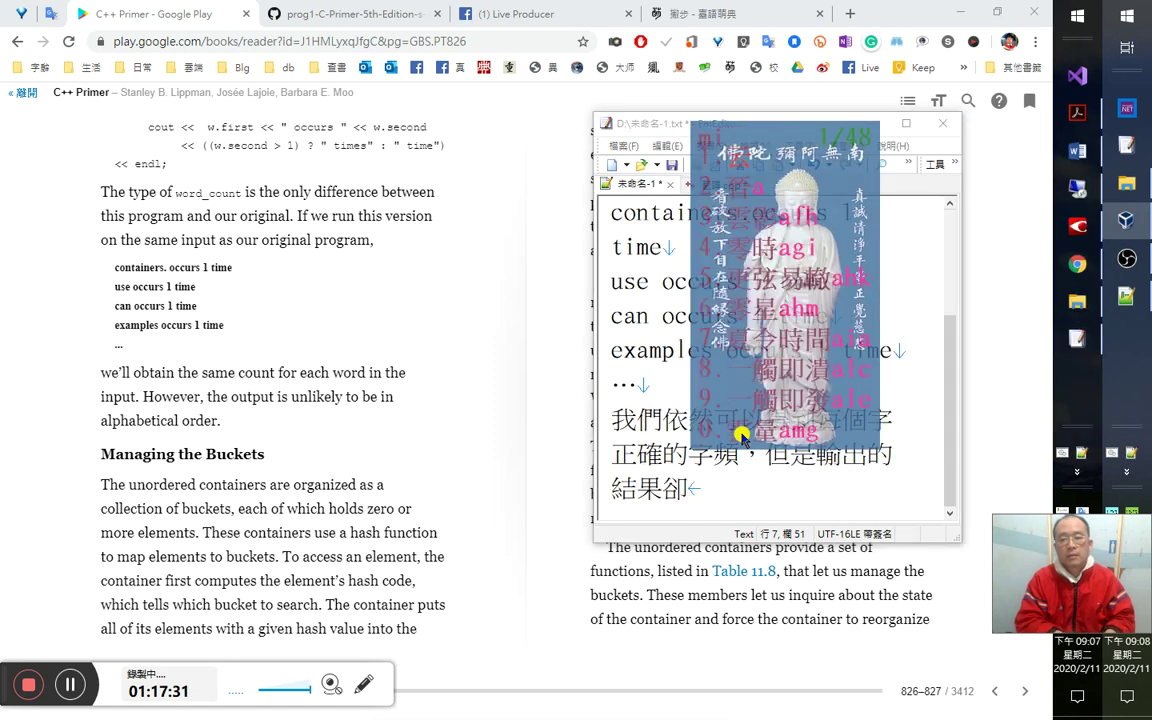
pyautogui.write('不ki太可能')
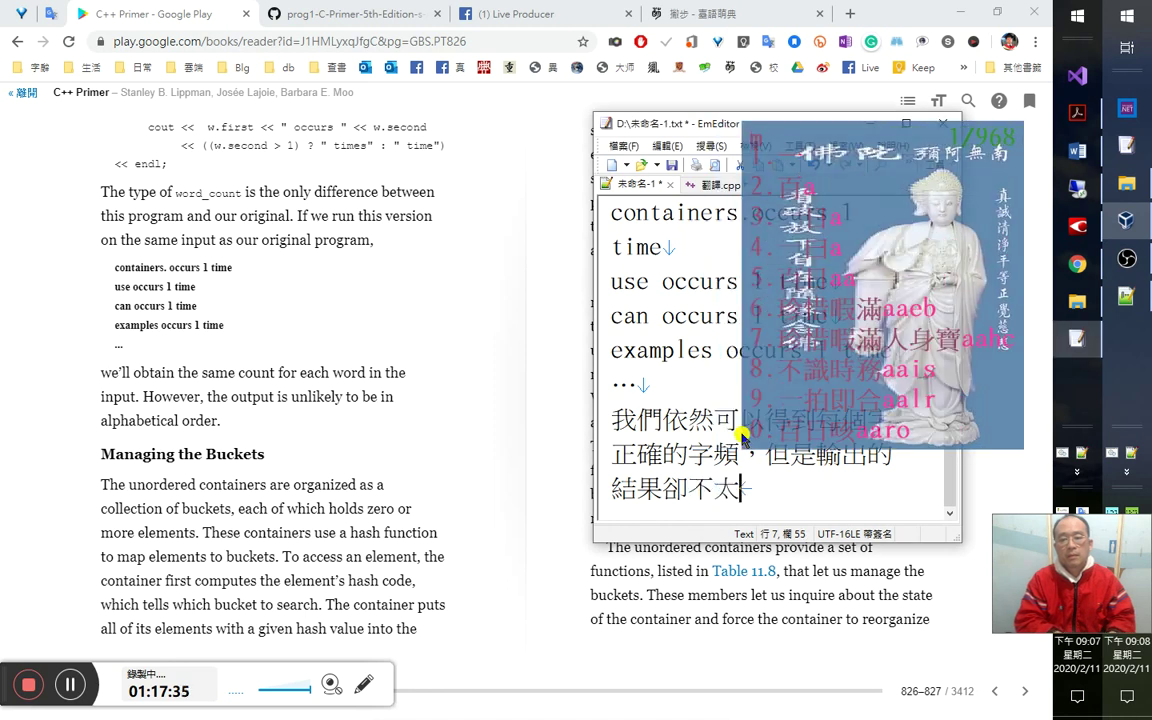
pyautogui.write('mi')
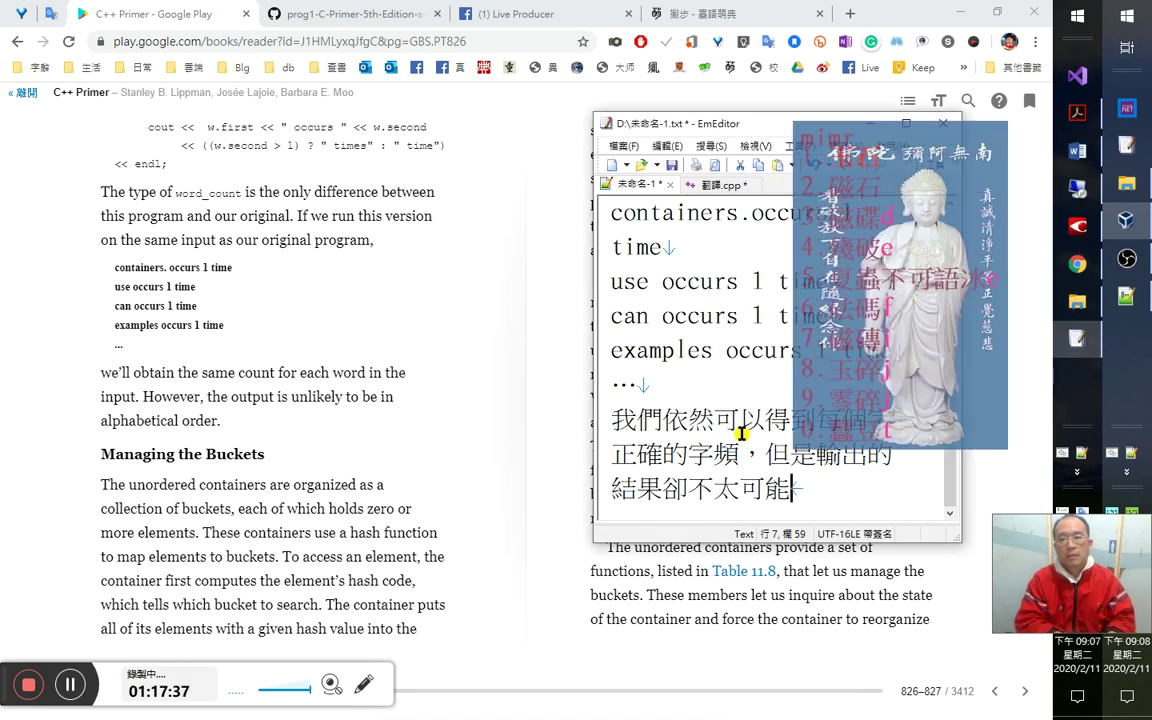
pyautogui.press('Escape')
pyautogui.write('照著')
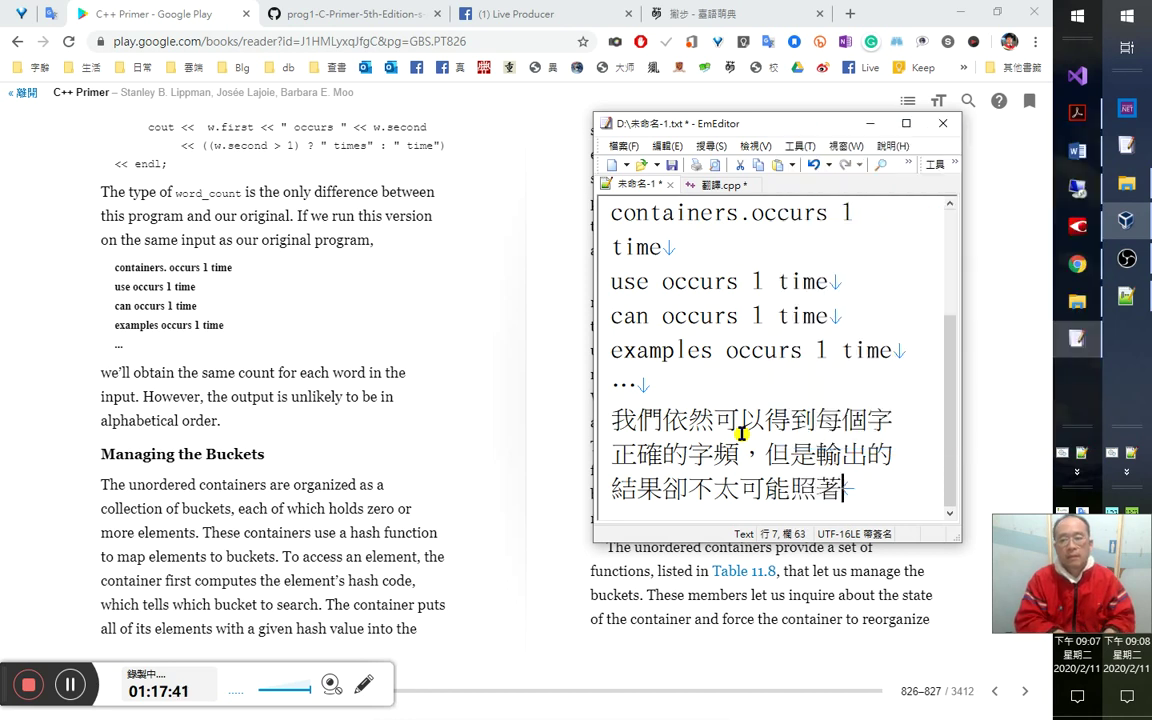
pyautogui.write('id')
pyautogui.press('Escape')
pyautogui.write('id')
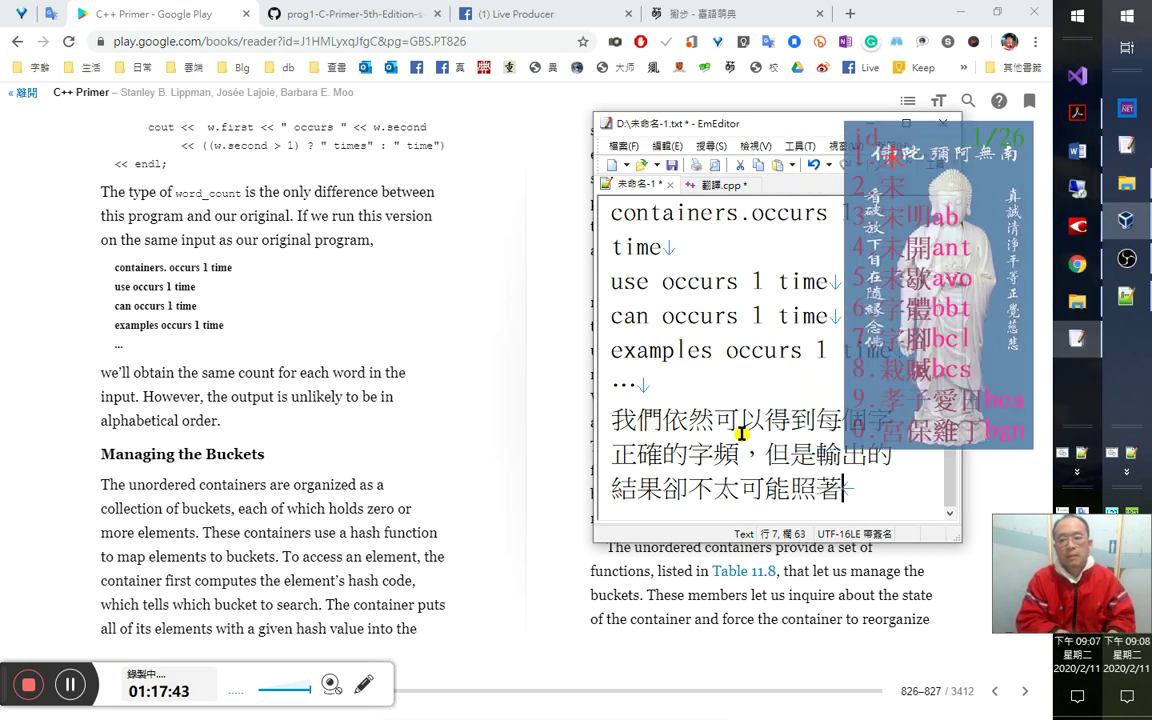
pyautogui.write('字母來排列')
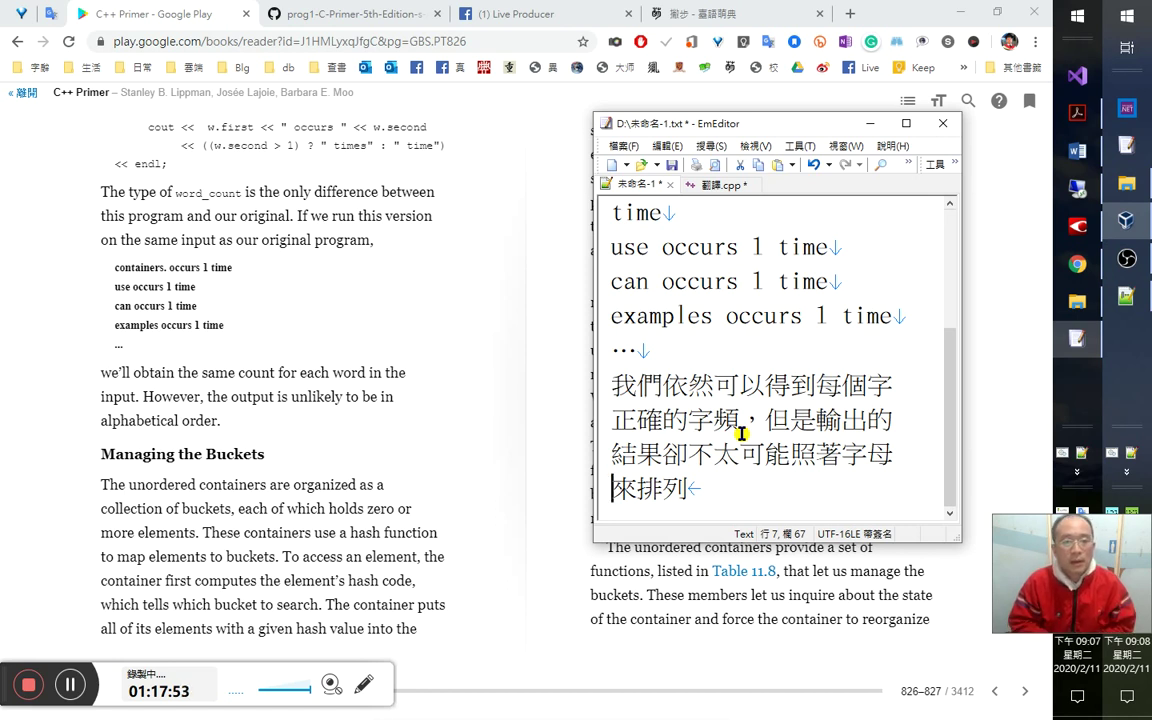
# Look up 'unlikely' and select the book's sentence about non-alphabetical output for translation.
pyautogui.doubleClick(307, 397)
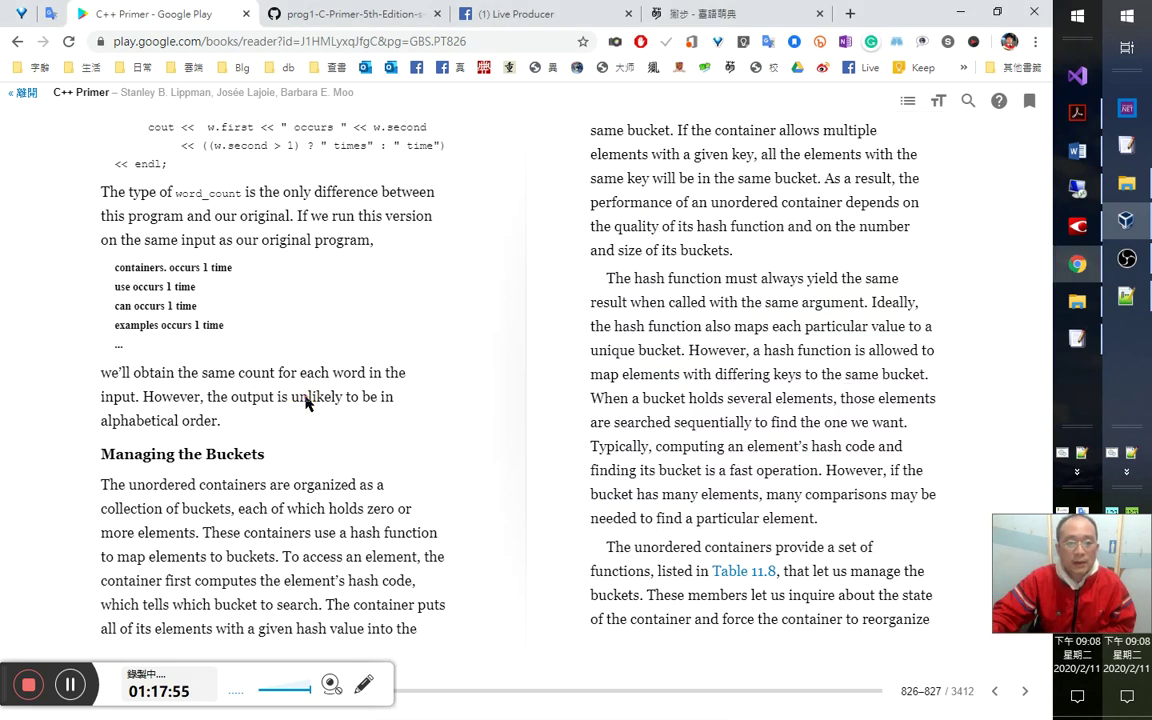
pyautogui.click(400, 460)
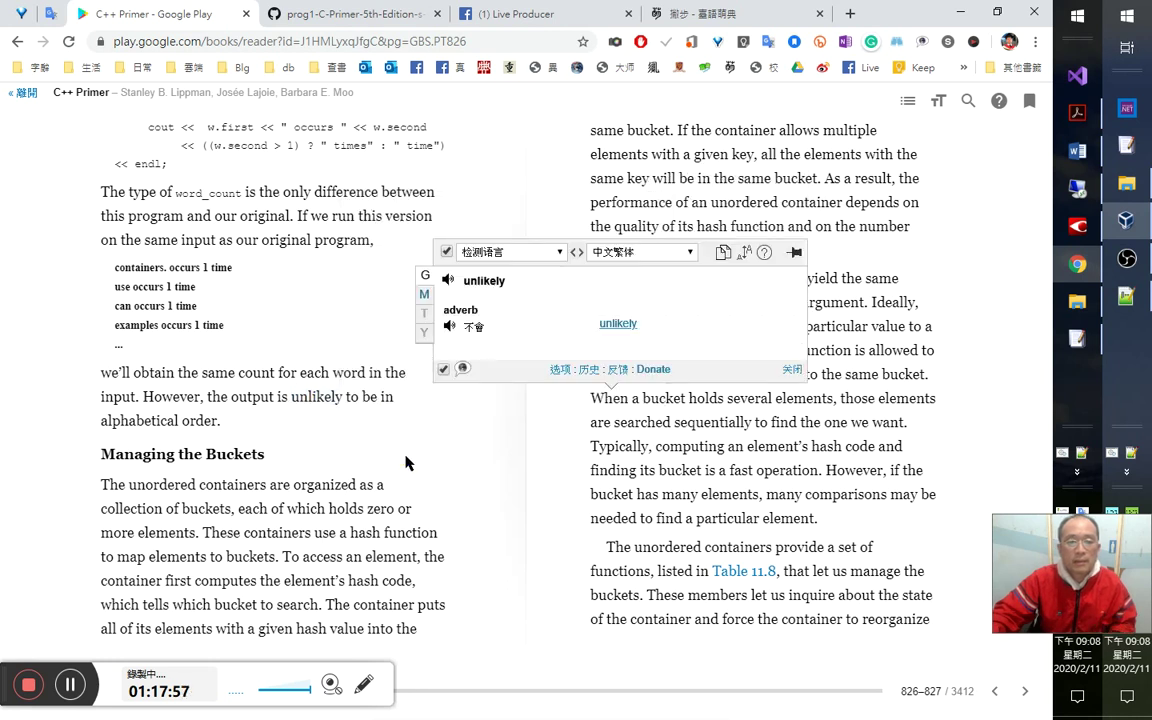
pyautogui.moveTo(144, 397); pyautogui.dragTo(222, 424)
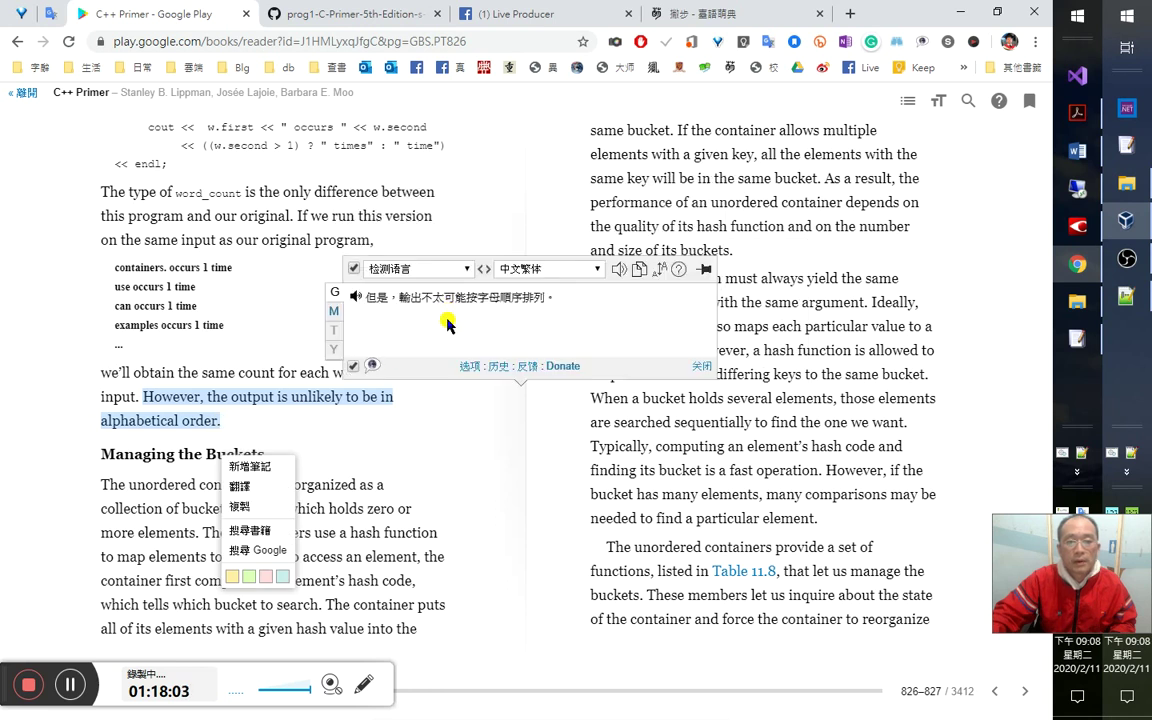
pyautogui.click(460, 406)
# End the Chinese note in EmEditor with 。 and start a new line.
pyautogui.hotkey('alt', 'Tab')
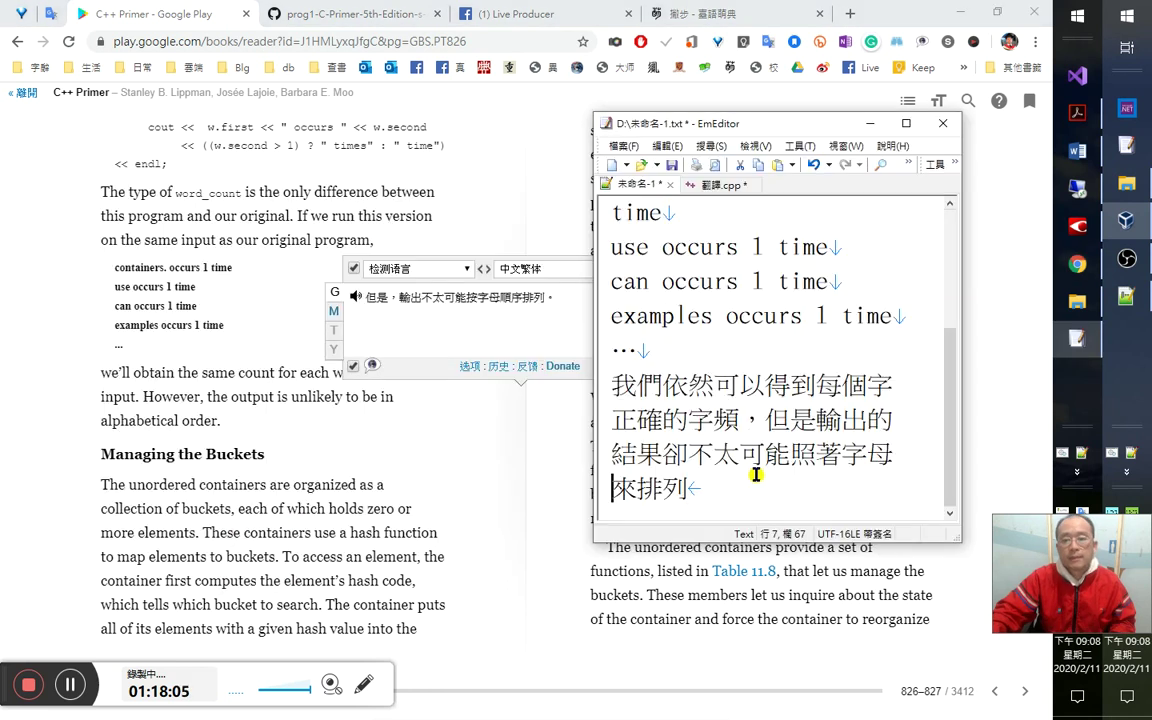
pyautogui.write('。')
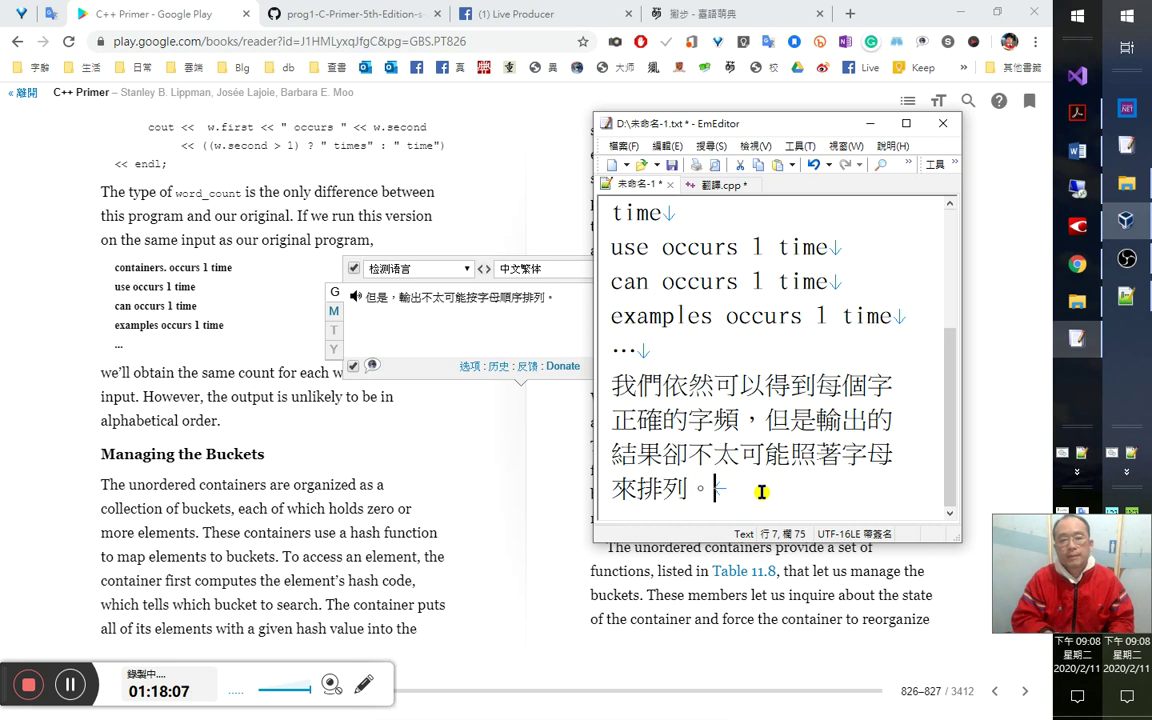
pyautogui.press('Return')
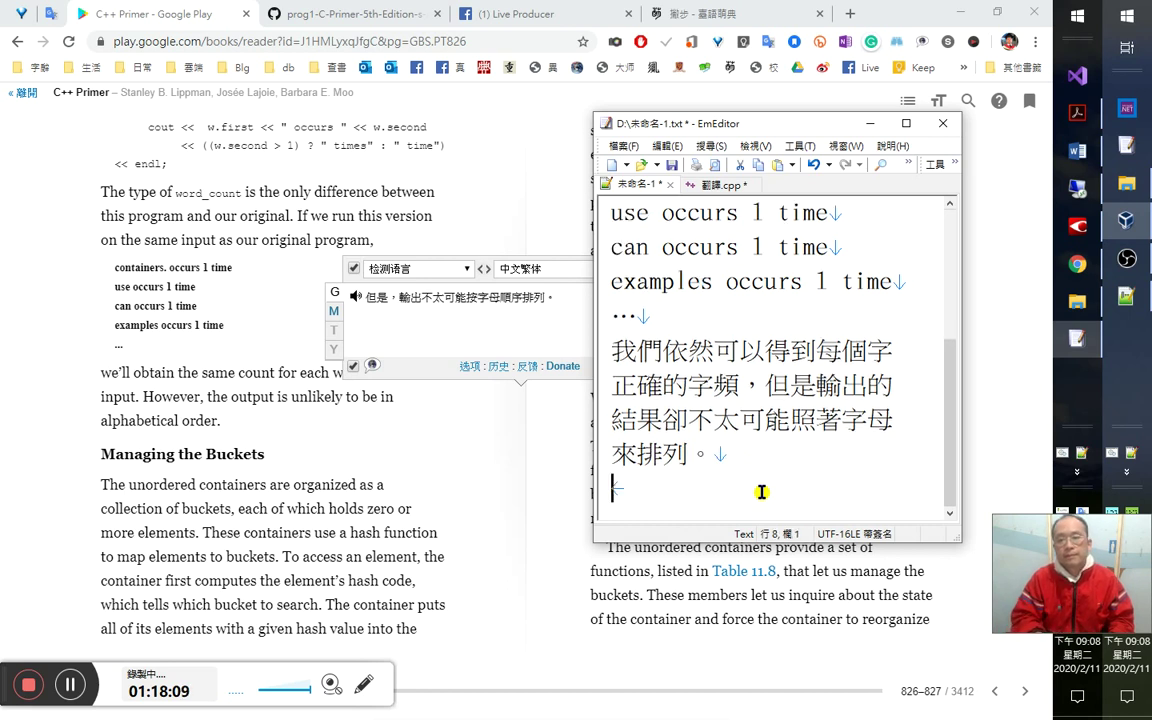
# Cut the entire word-count program out of the VS Code file.
pyautogui.hotkey('alt', 'Tab')
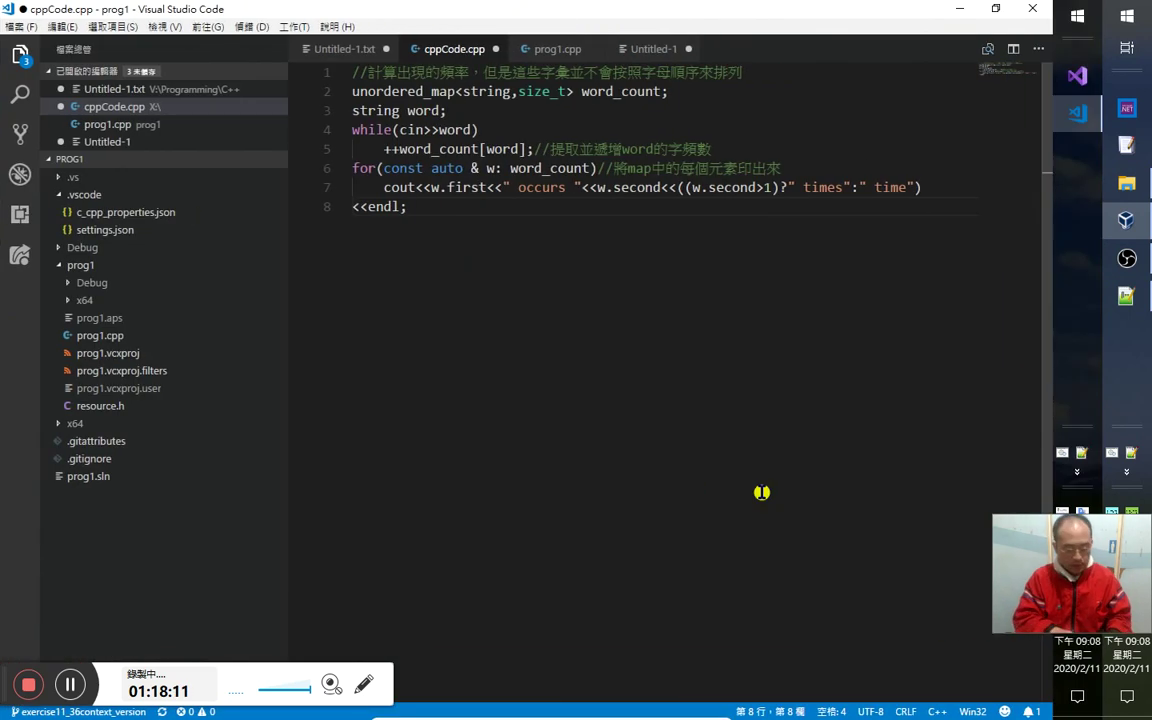
pyautogui.hotkey('ctrl', 'a')
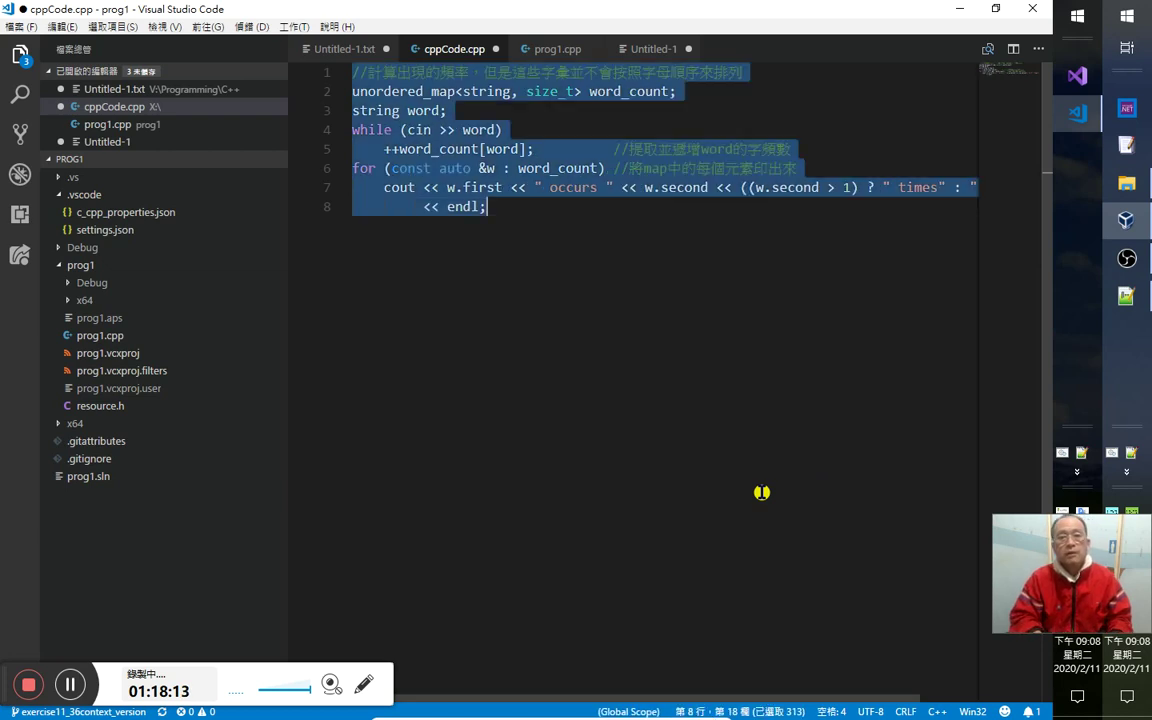
pyautogui.hotkey('ctrl', 'x')
pyautogui.hotkey('alt', 'Tab')
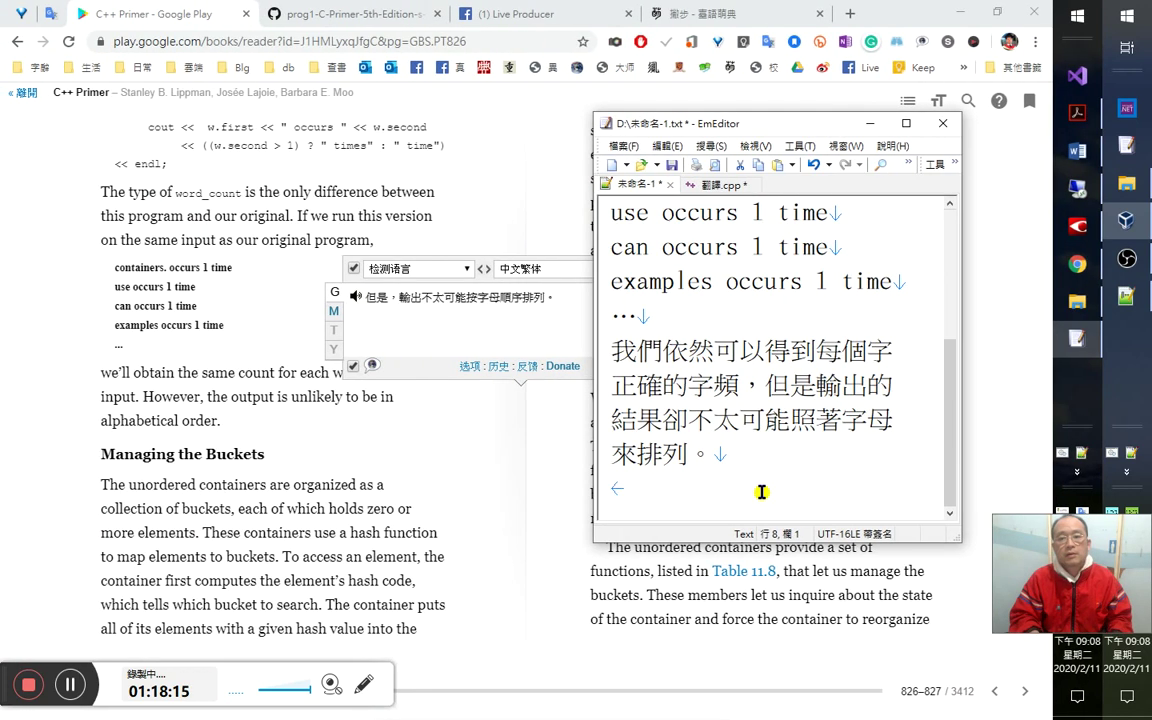
pyautogui.hotkey('alt', 'Tab')
pyautogui.hotkey('alt', 'Tab')
pyautogui.hotkey('alt', 'Tab')
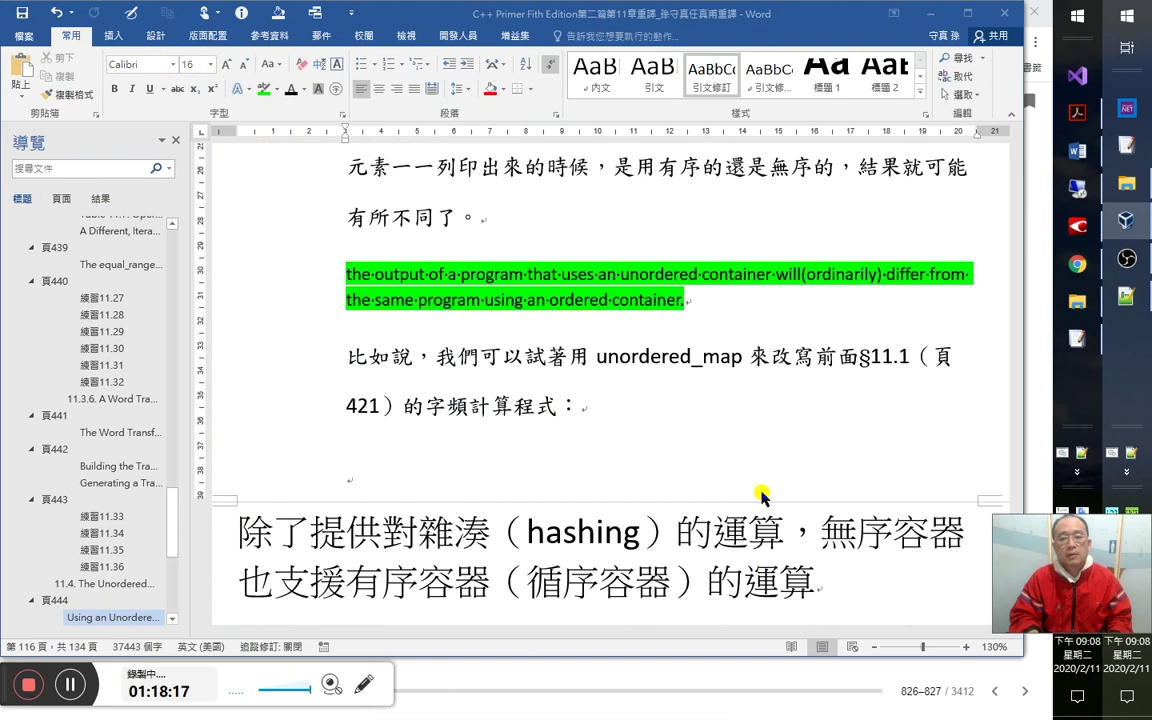
# Paste the word-count code into Word and move the drafted Chinese notes below it.
pyautogui.press('Down')
pyautogui.hotkey('ctrl', 'v')
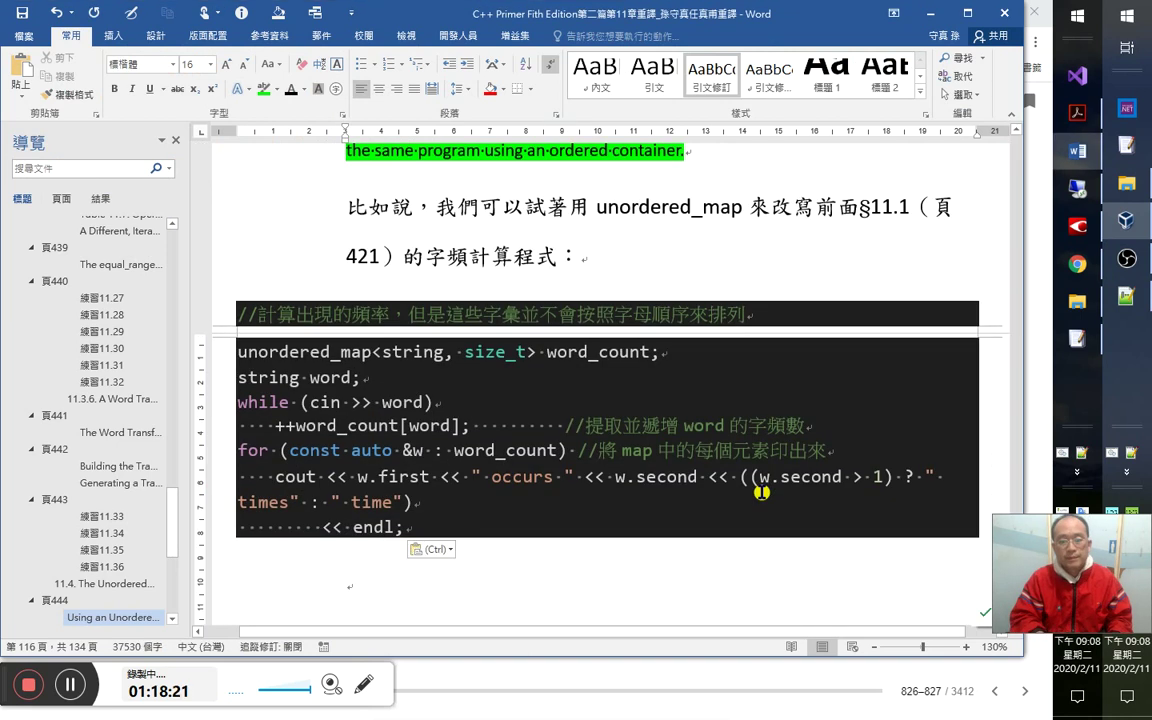
pyautogui.hotkey('alt', 'Tab')
pyautogui.hotkey('ctrl', 'a')
pyautogui.press('Delete')
pyautogui.hotkey('alt', 'Tab')
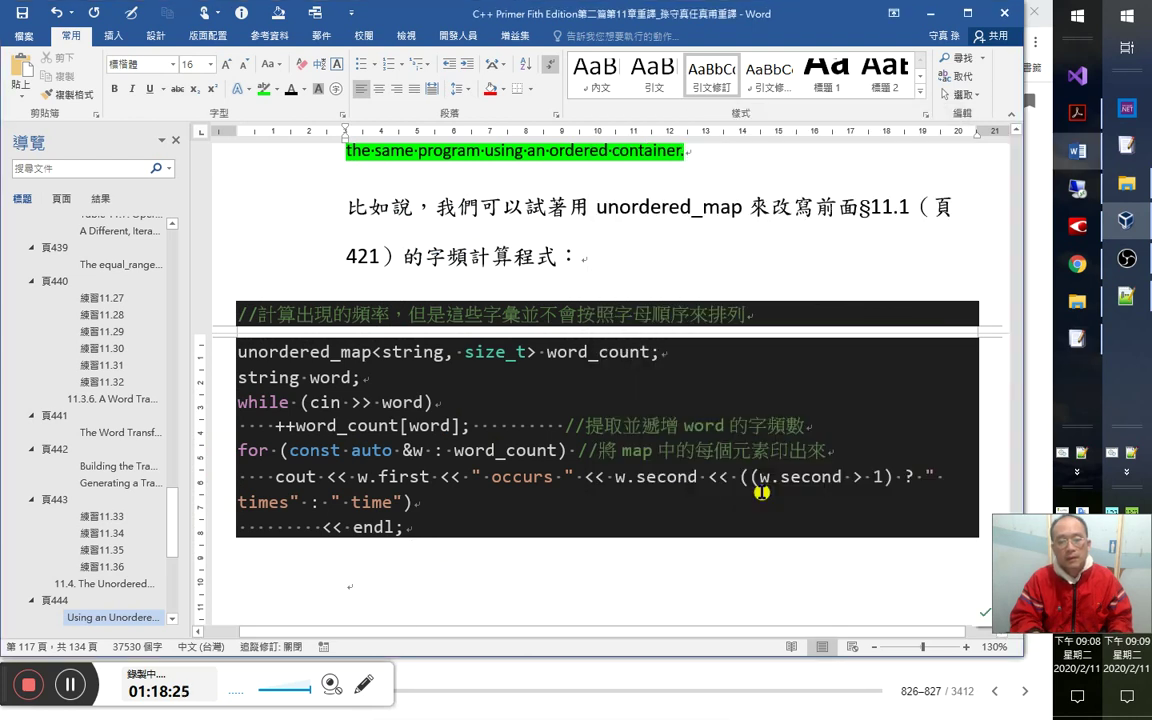
pyautogui.hotkey('ctrl', 'v')
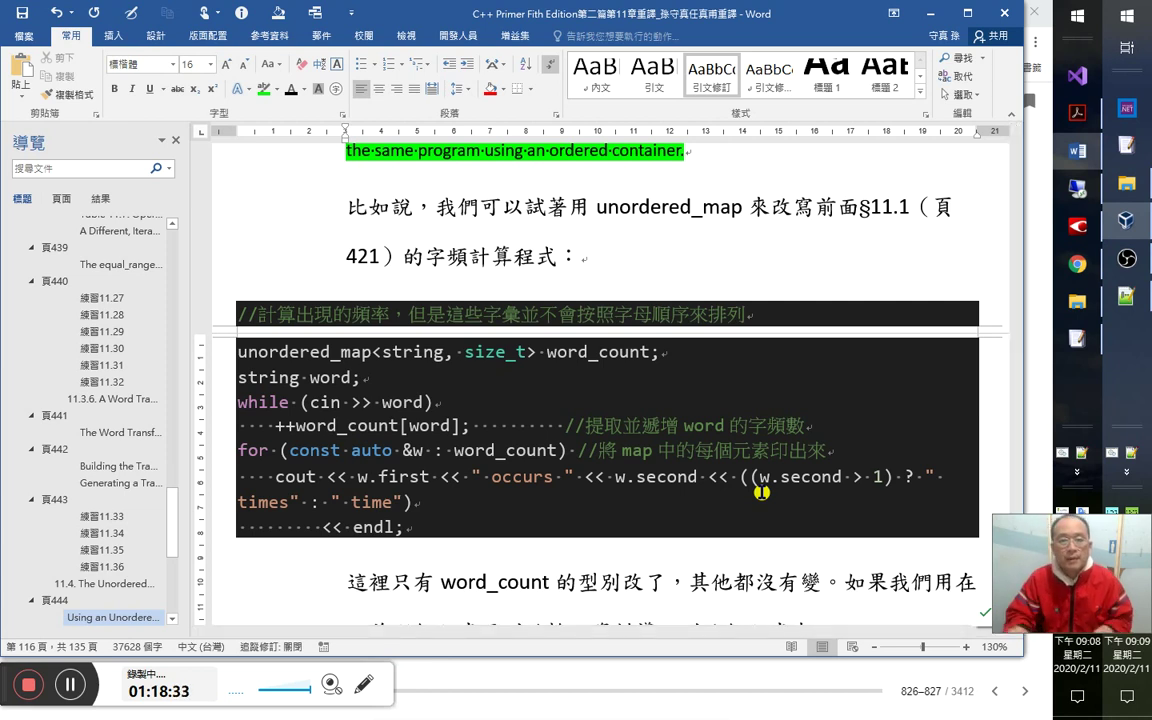
# Apply the 引文修訂 style to the sample output lines from 'containers' through the ellipsis.
pyautogui.scroll(5, 603, 413)
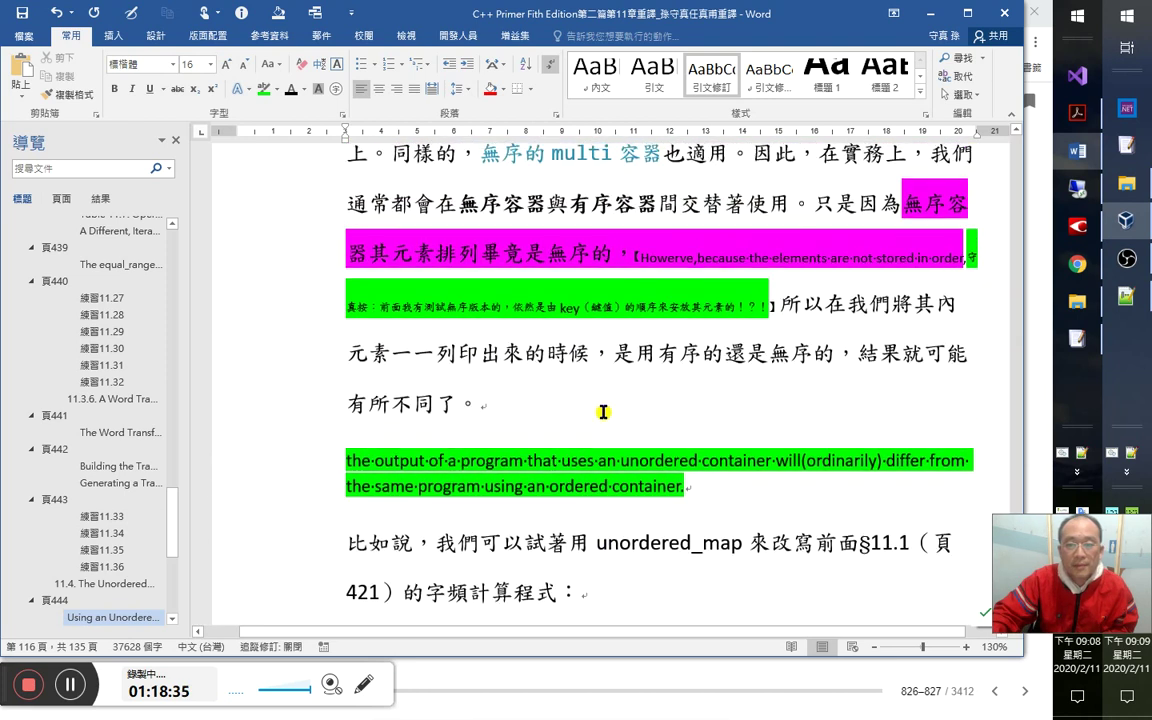
pyautogui.scroll(-4, 603, 413)
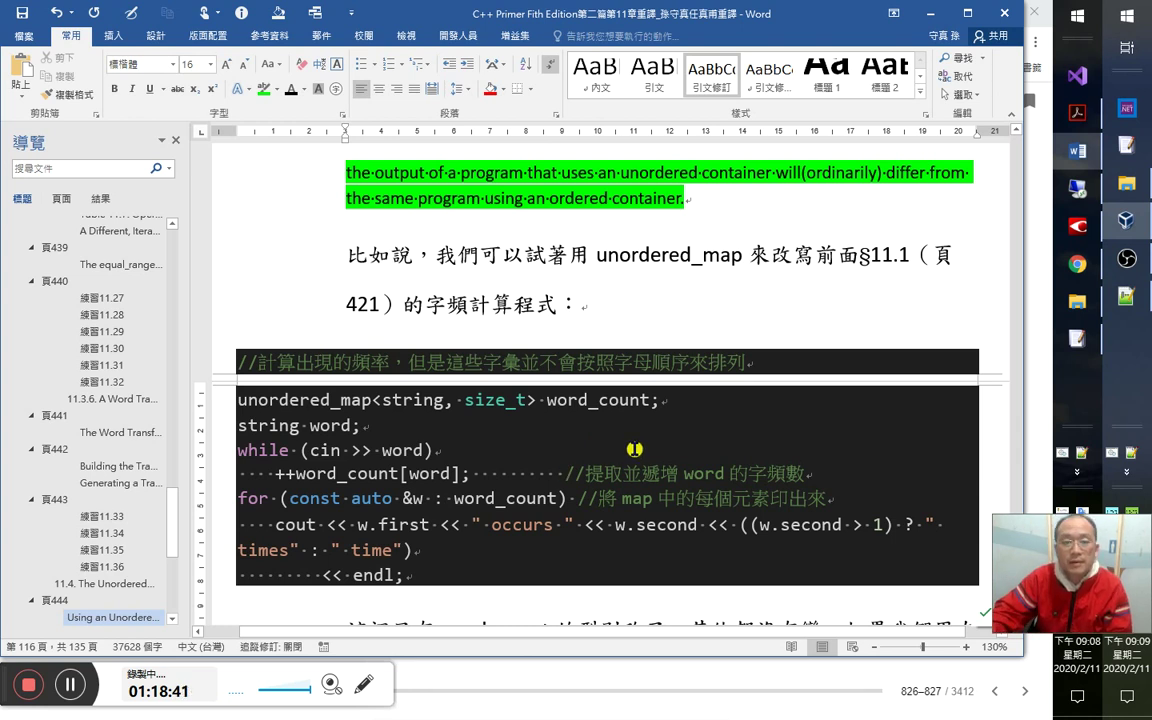
pyautogui.scroll(-4, 571, 403)
pyautogui.scroll(-3, 645, 438)
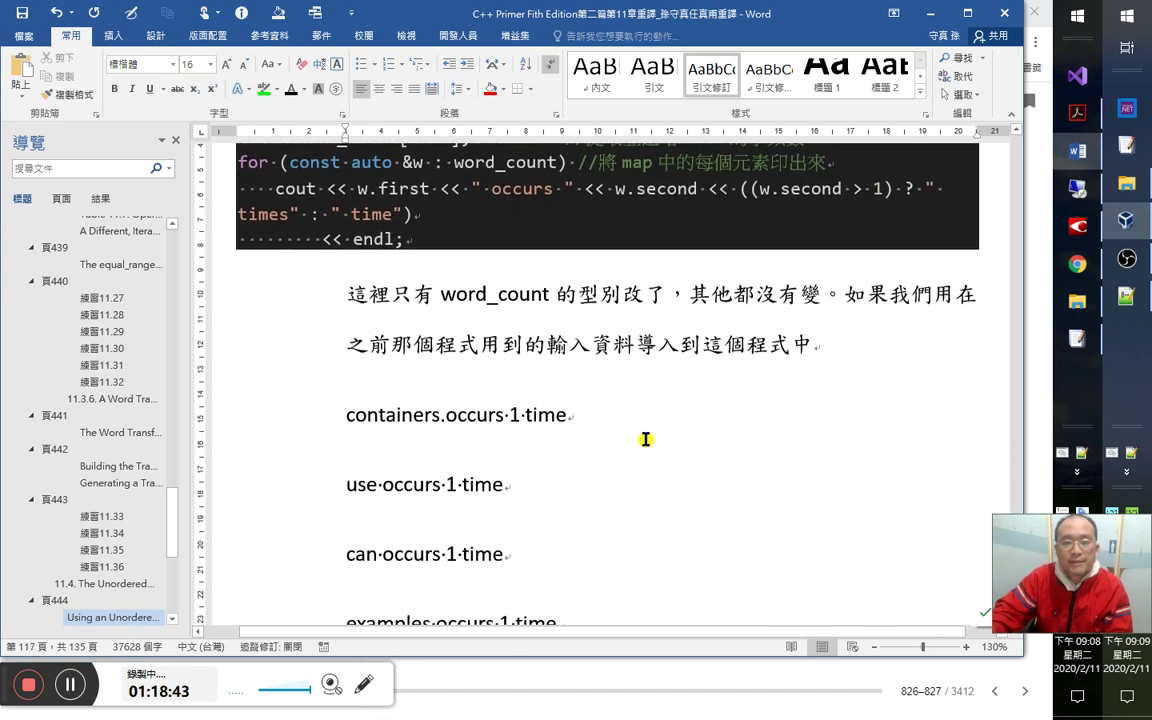
pyautogui.click(348, 415)
pyautogui.scroll(-3, 540, 476)
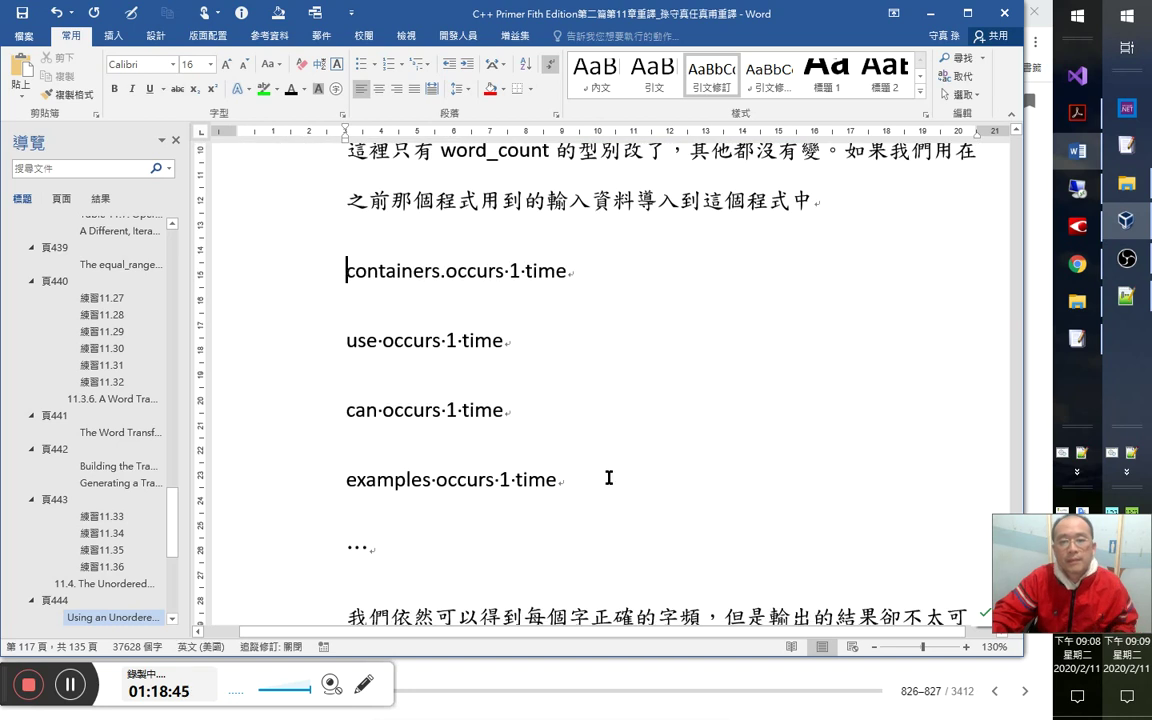
pyautogui.keyDown('shift'); pyautogui.click(580, 535); pyautogui.keyUp('shift')
pyautogui.click(770, 75)
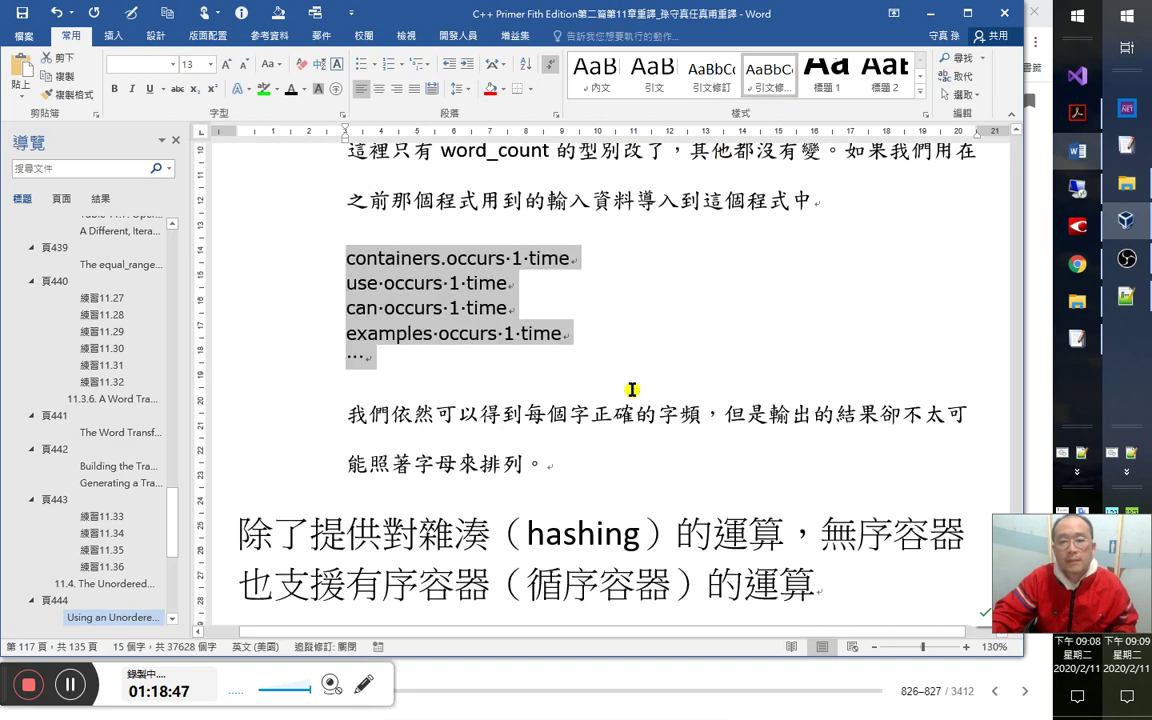
# Place the insertion point after 421 in the reference sentence.
pyautogui.scroll(2, 663, 434)
pyautogui.scroll(15, 663, 434)
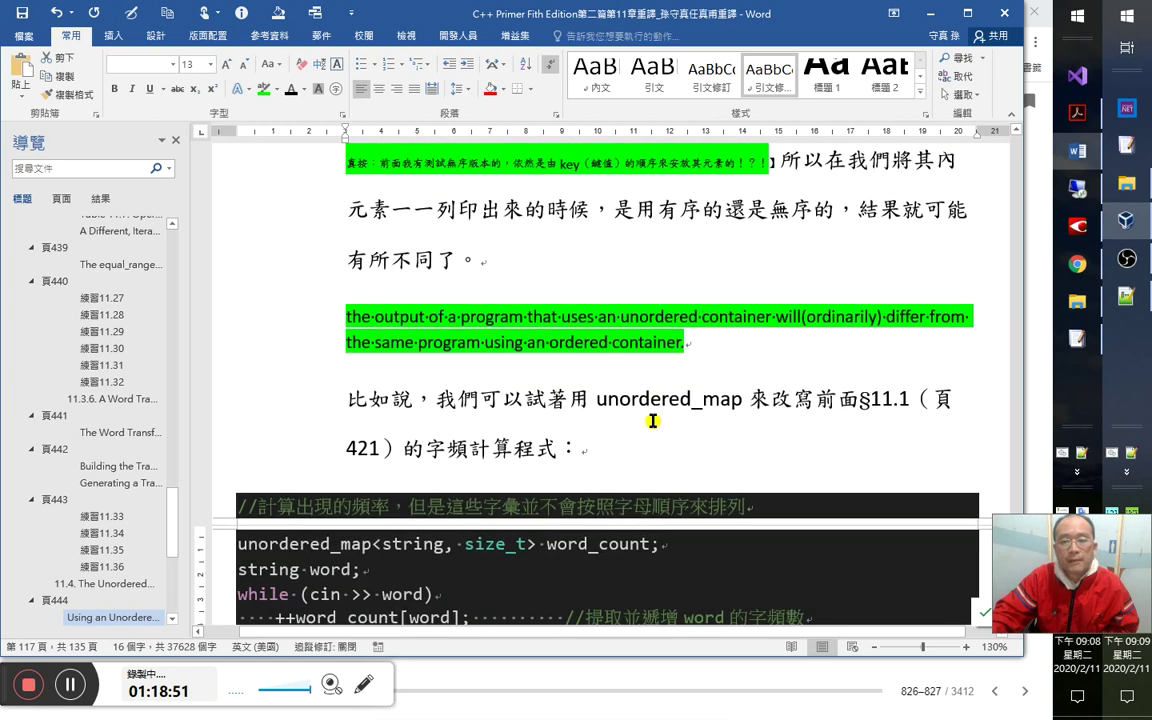
pyautogui.scroll(2, 652, 421)
pyautogui.scroll(-4, 652, 421)
pyautogui.click(388, 307)
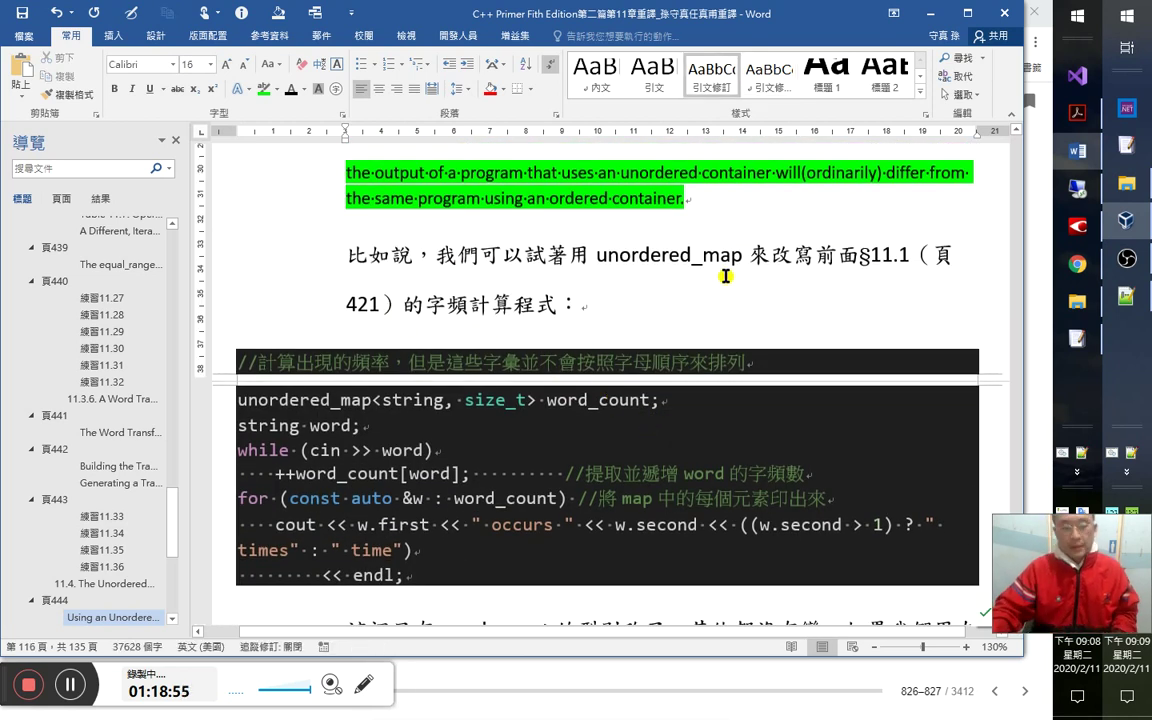
# Show the page 421 map-based word-count code in a new Word window, then return to the first.
pyautogui.hotkey('alt', 'w')
pyautogui.press('n')
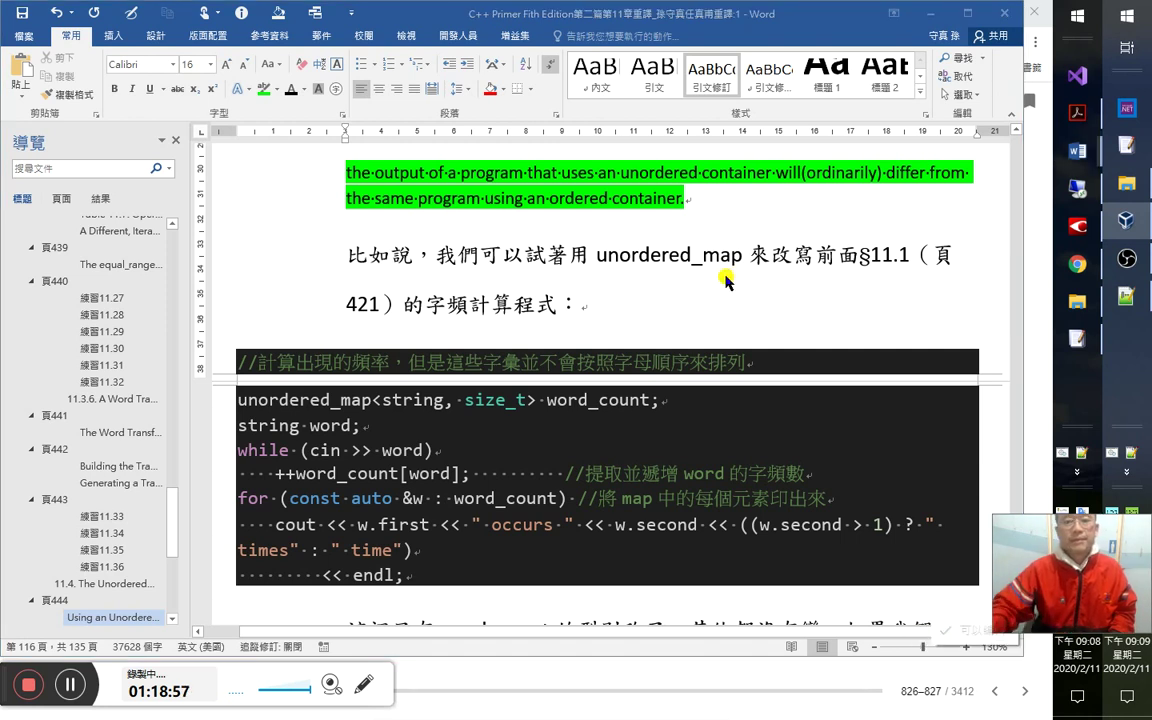
pyautogui.moveTo(187, 512); pyautogui.dragTo(194, 262)
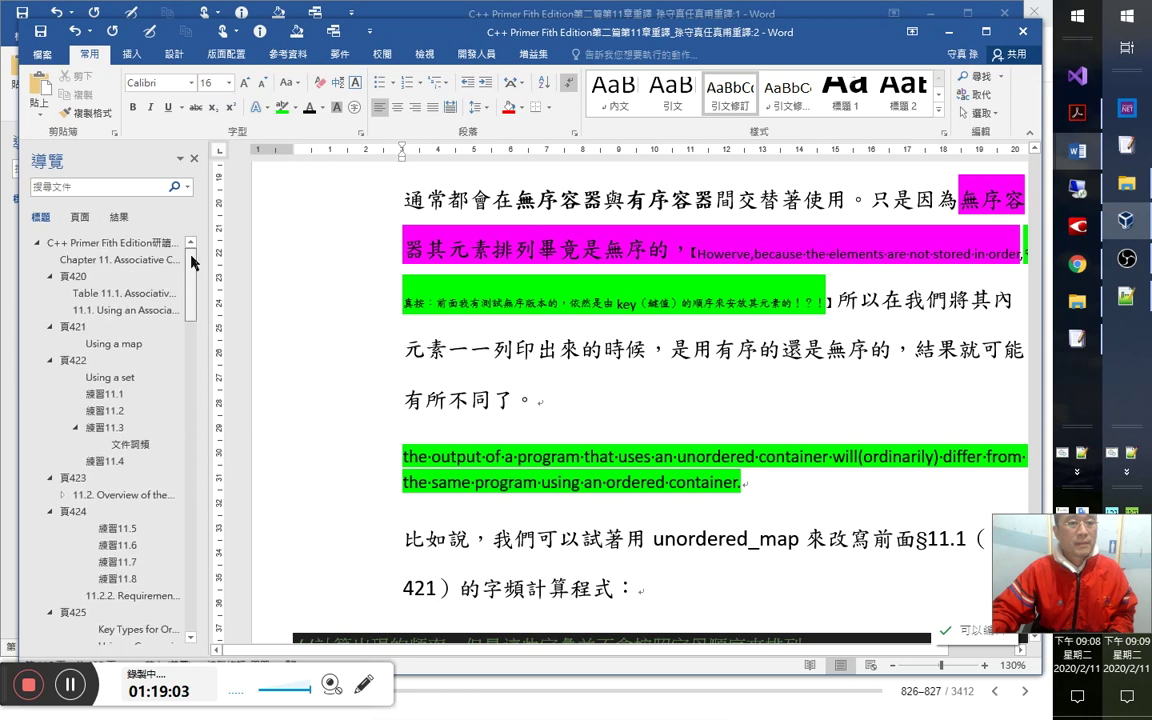
pyautogui.click(95, 325)
pyautogui.scroll(-5, 494, 465)
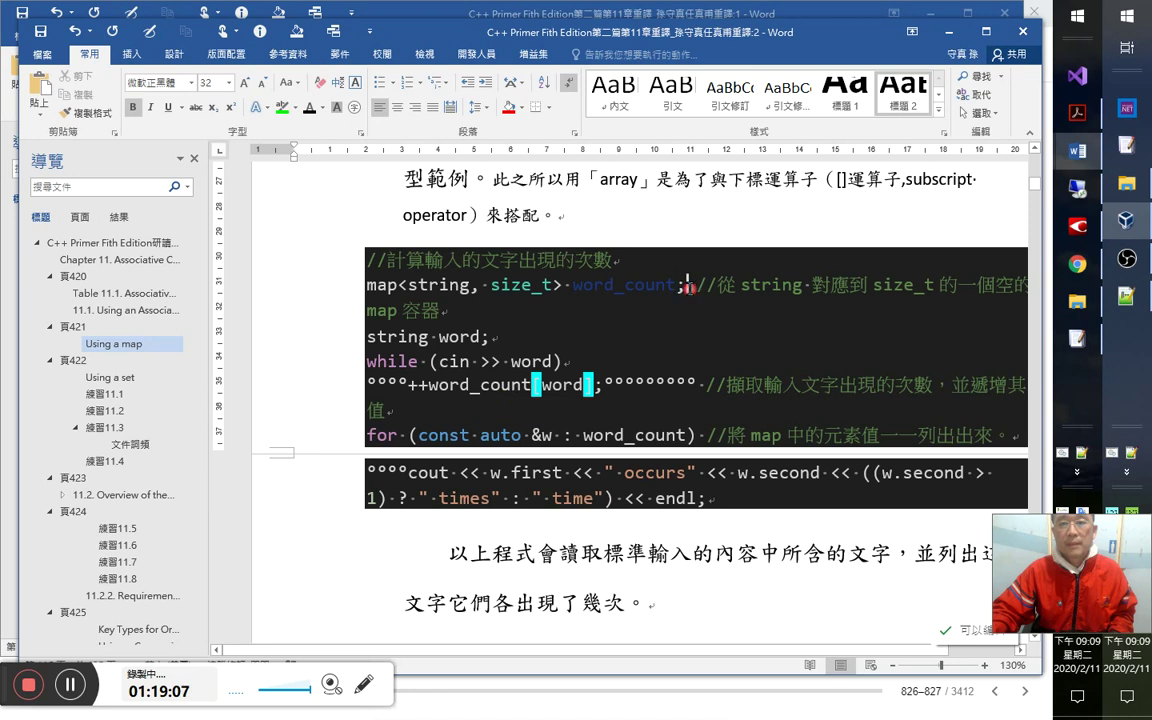
pyautogui.click(688, 285)
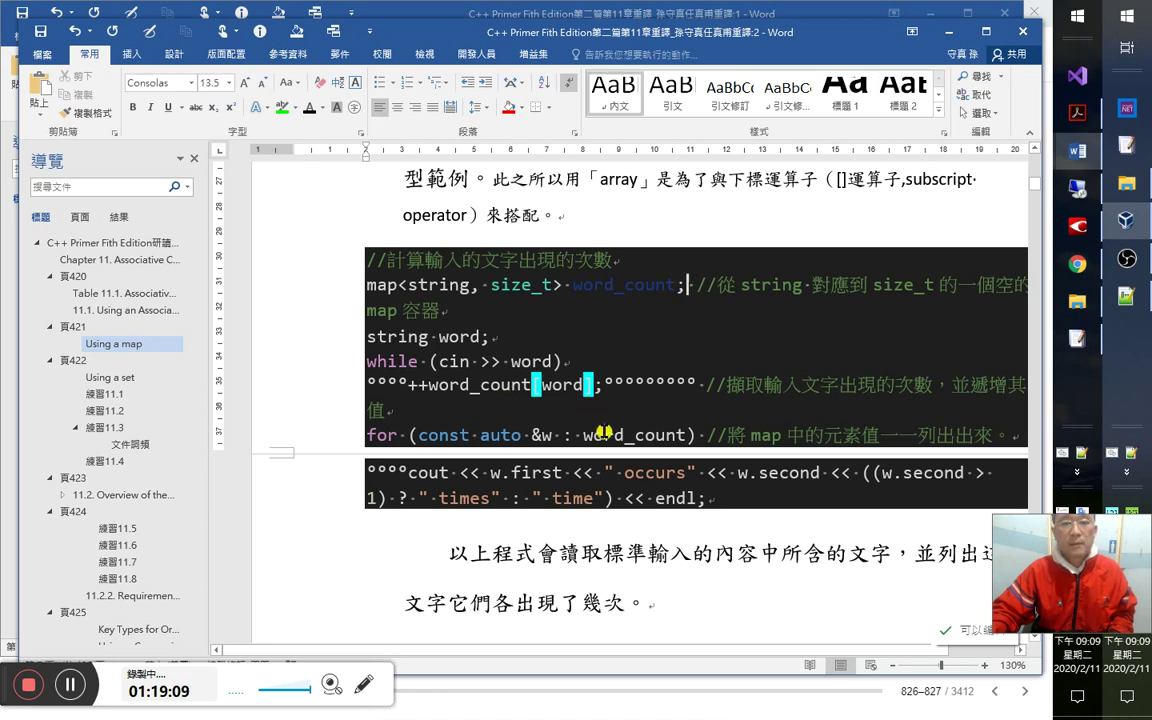
pyautogui.scroll(4, 603, 430)
pyautogui.scroll(-2, 605, 415)
pyautogui.hotkey('alt', 'Tab')
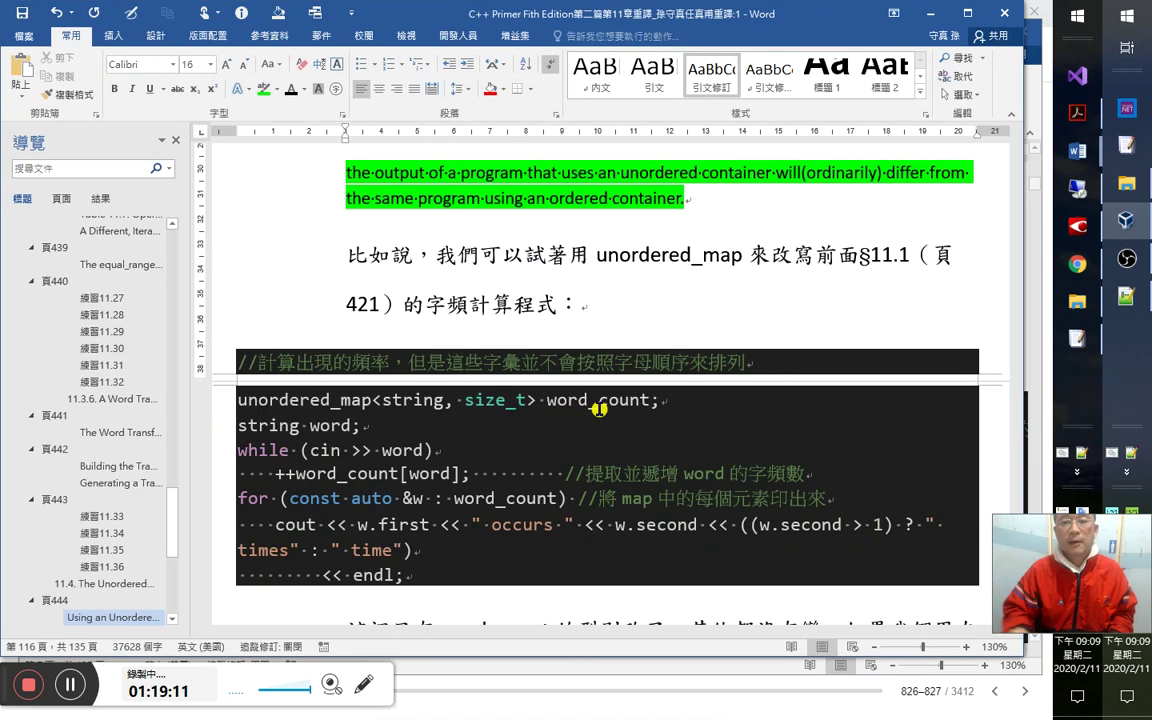
# Select the reference §11.1（頁421）的字頻計算程式 in the paragraph.
pyautogui.hotkey('shift', 'Home')
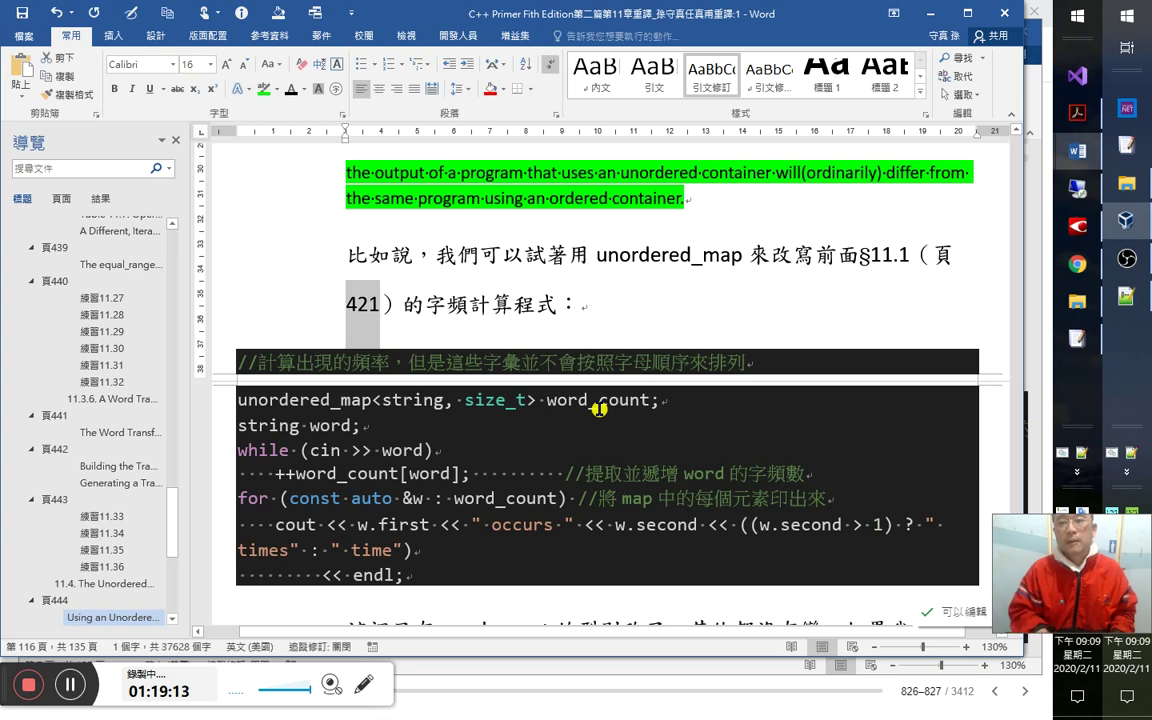
pyautogui.click(882, 255)
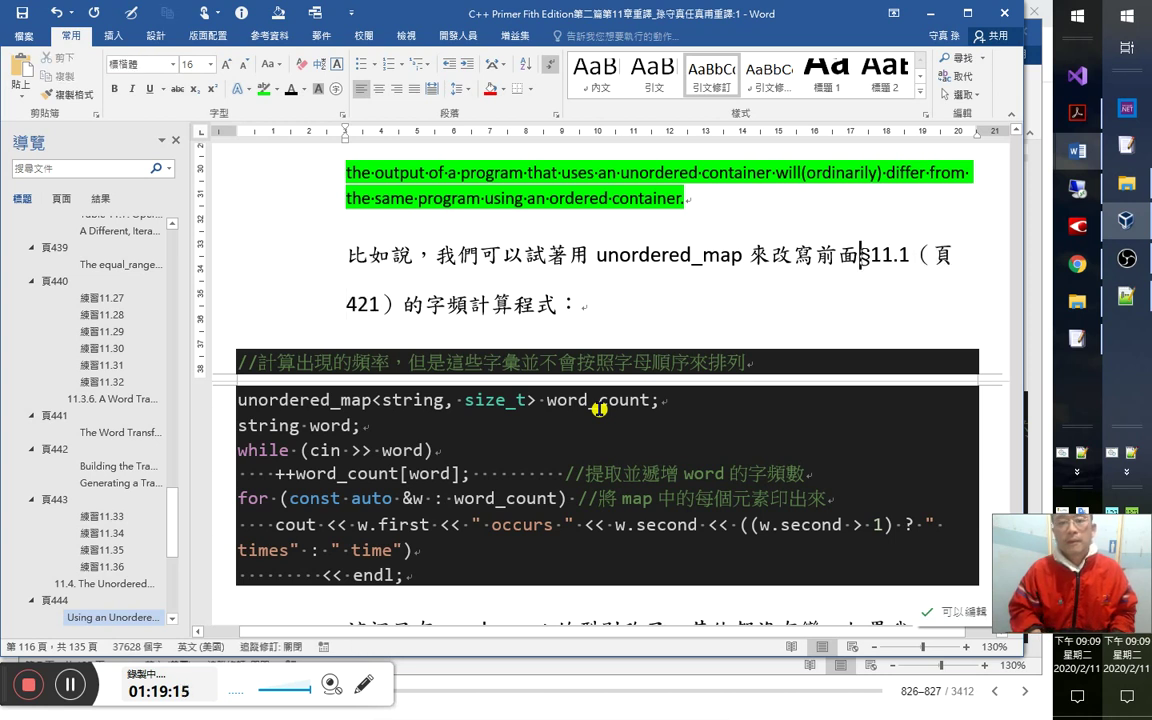
pyautogui.hotkey('shift', 'Down')
pyautogui.hotkey('shift', 'Left')
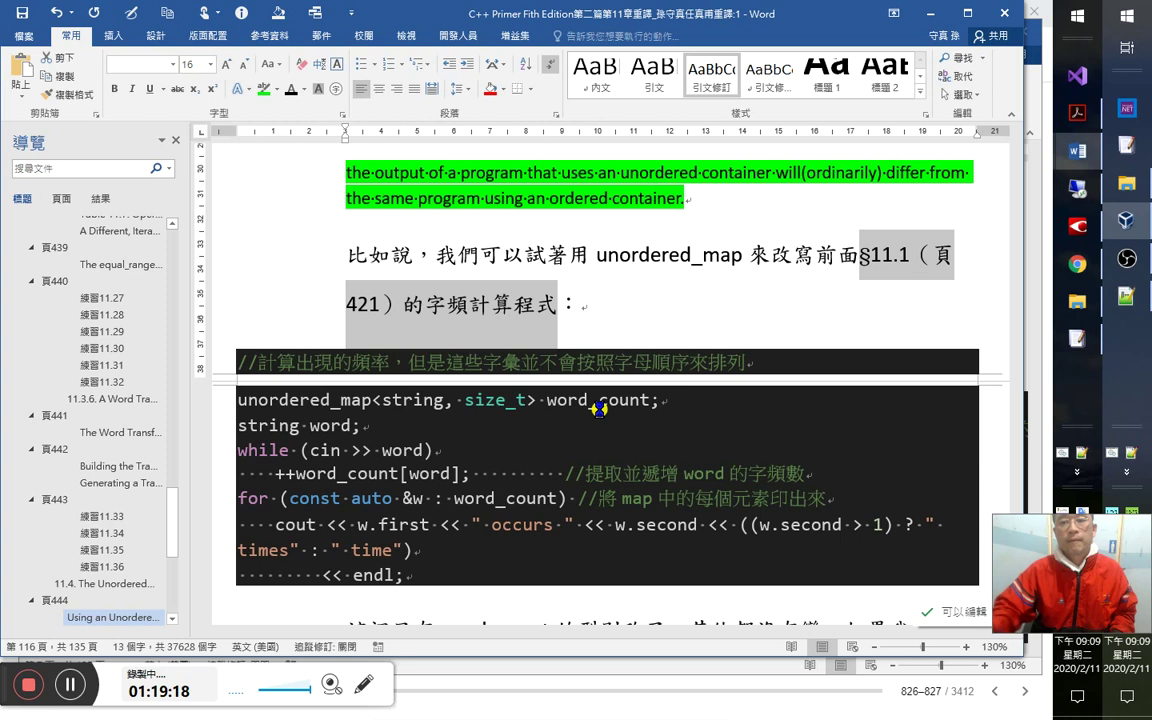
# Hyperlink the reference to the document's 'Using a map' heading and follow the link.
pyautogui.hotkey('ctrl', 'k')
pyautogui.click(241, 360)
pyautogui.scroll(-10, 424, 321)
pyautogui.scroll(15, 432, 398)
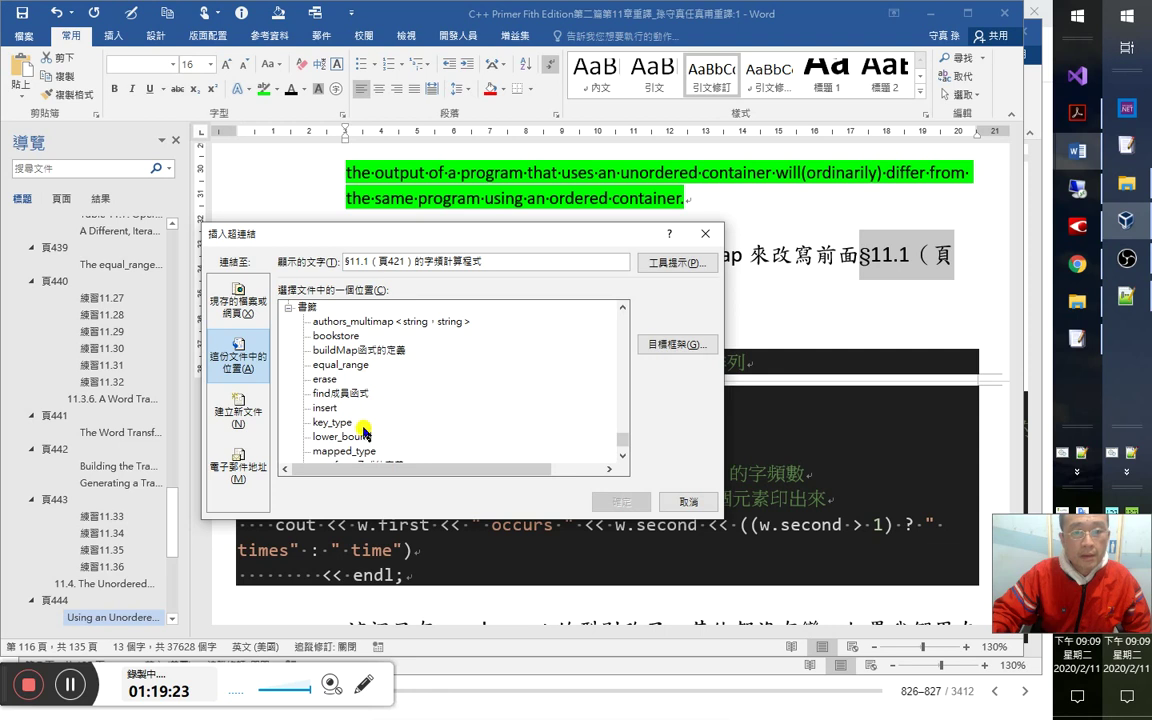
pyautogui.scroll(-1, 348, 368)
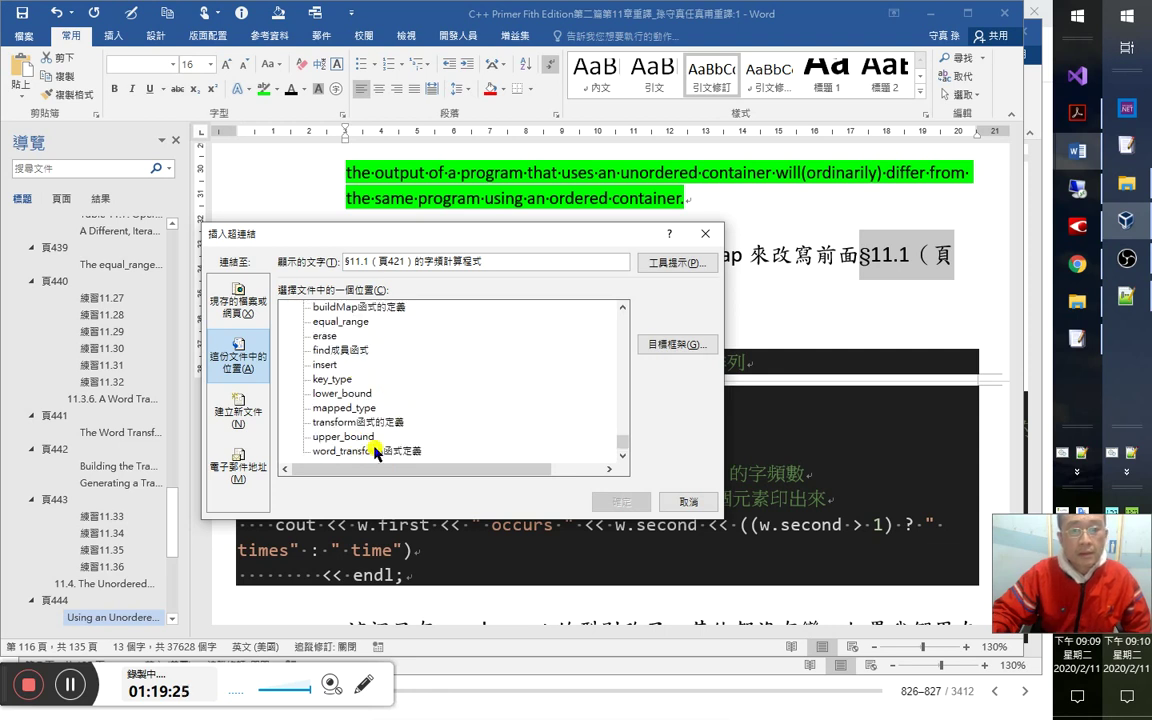
pyautogui.scroll(15, 418, 456)
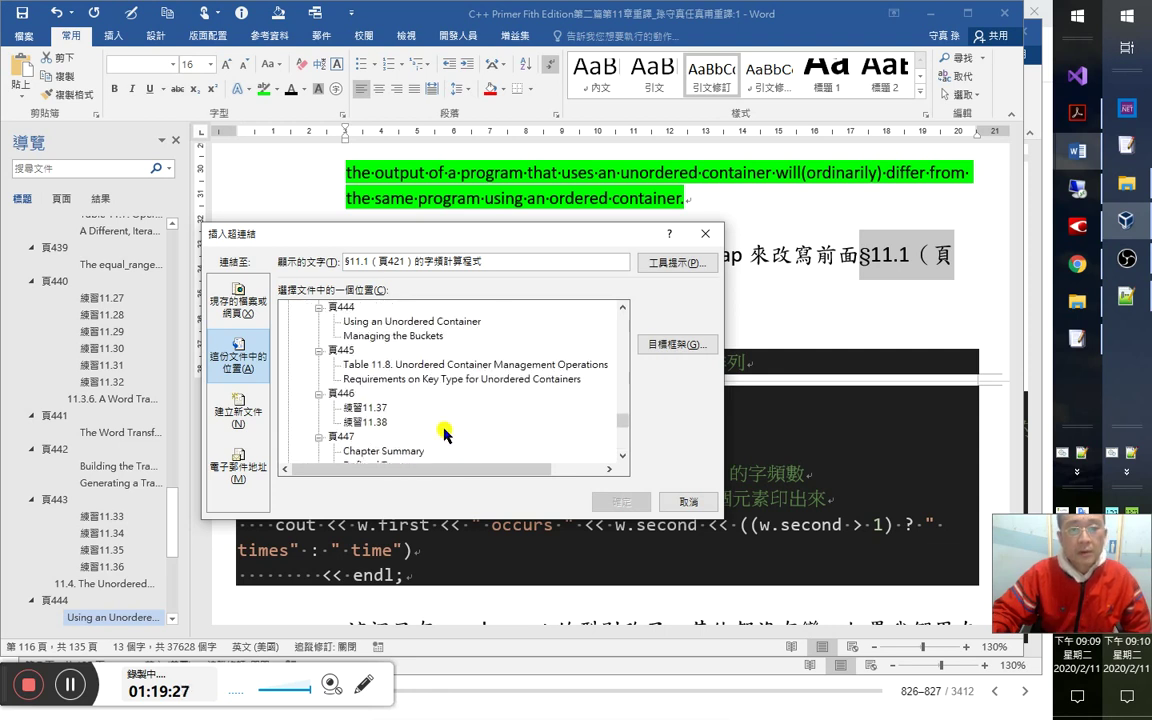
pyautogui.scroll(10, 445, 425)
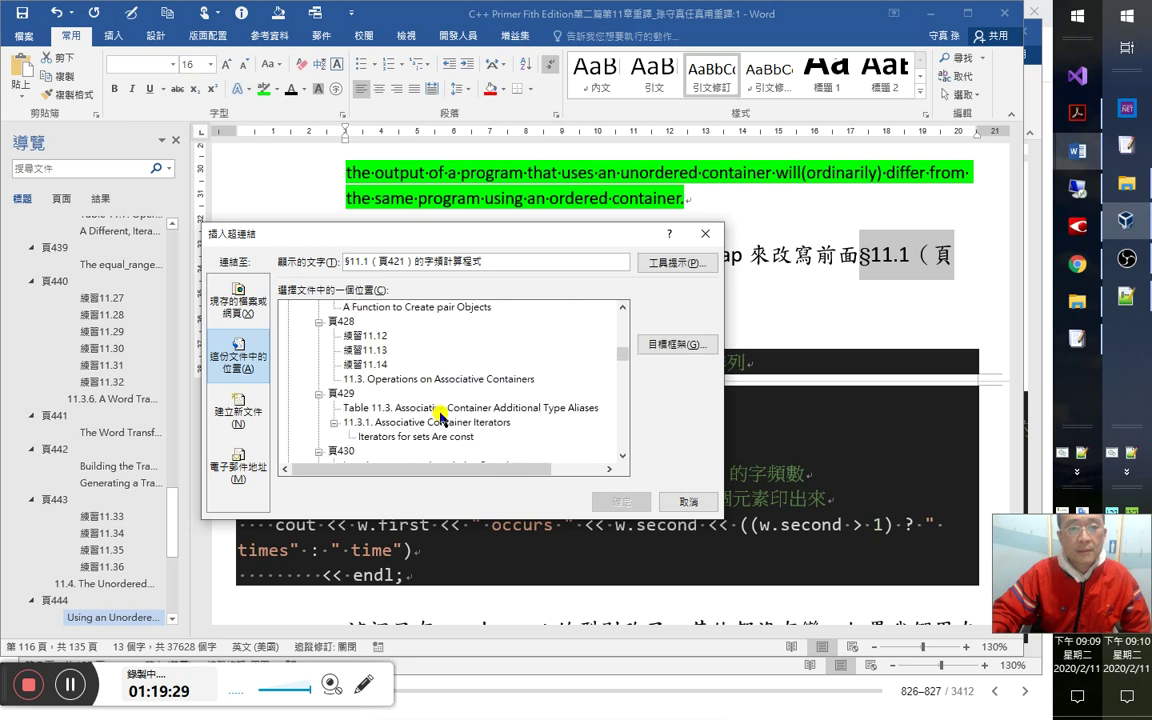
pyautogui.scroll(5, 440, 413)
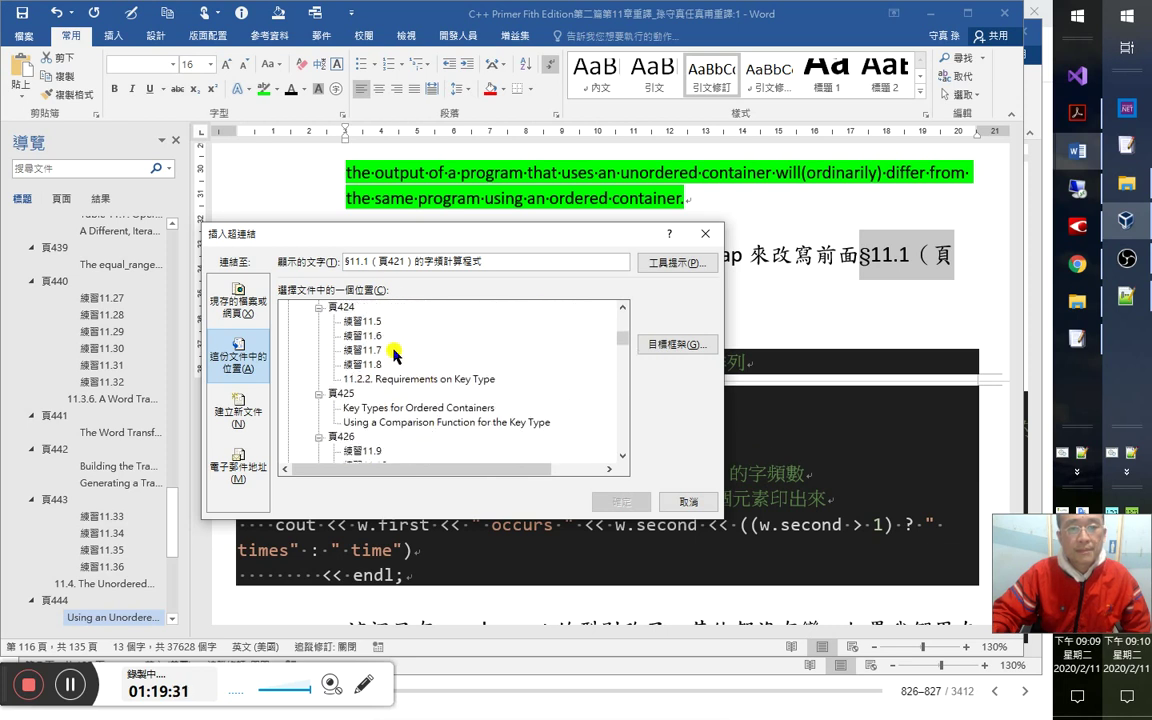
pyautogui.scroll(3, 395, 354)
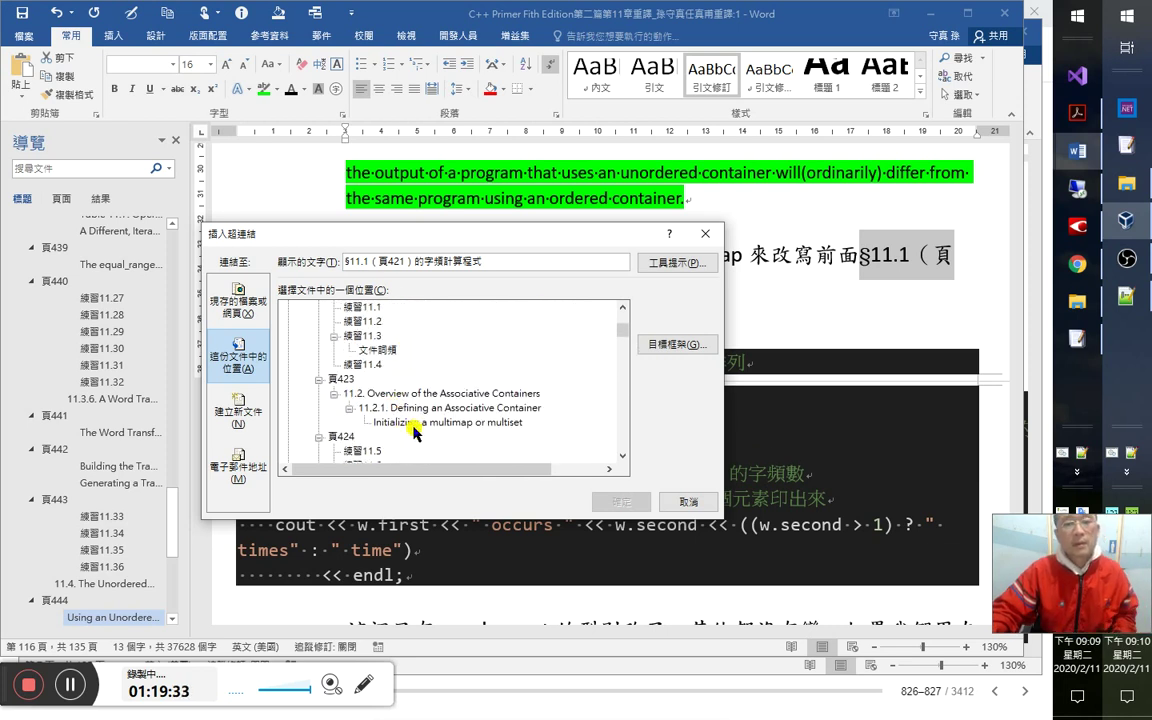
pyautogui.scroll(3, 416, 413)
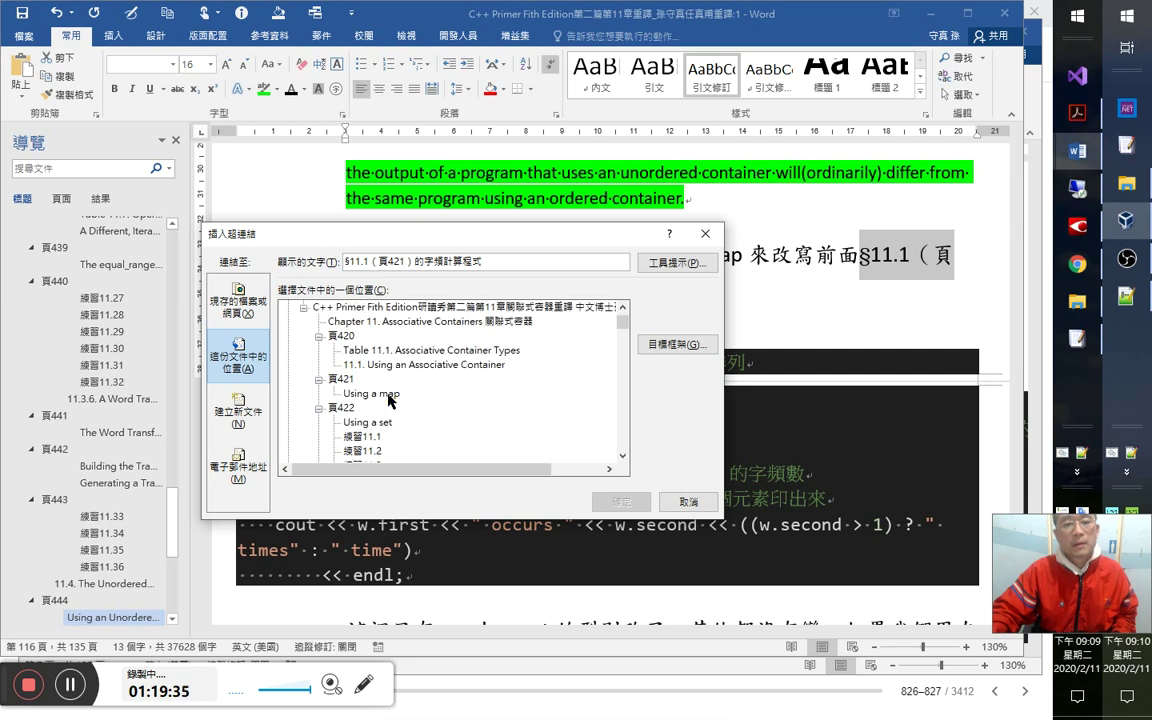
pyautogui.doubleClick(390, 394)
pyautogui.keyDown('ctrl'); pyautogui.click(509, 325); pyautogui.keyUp('ctrl')
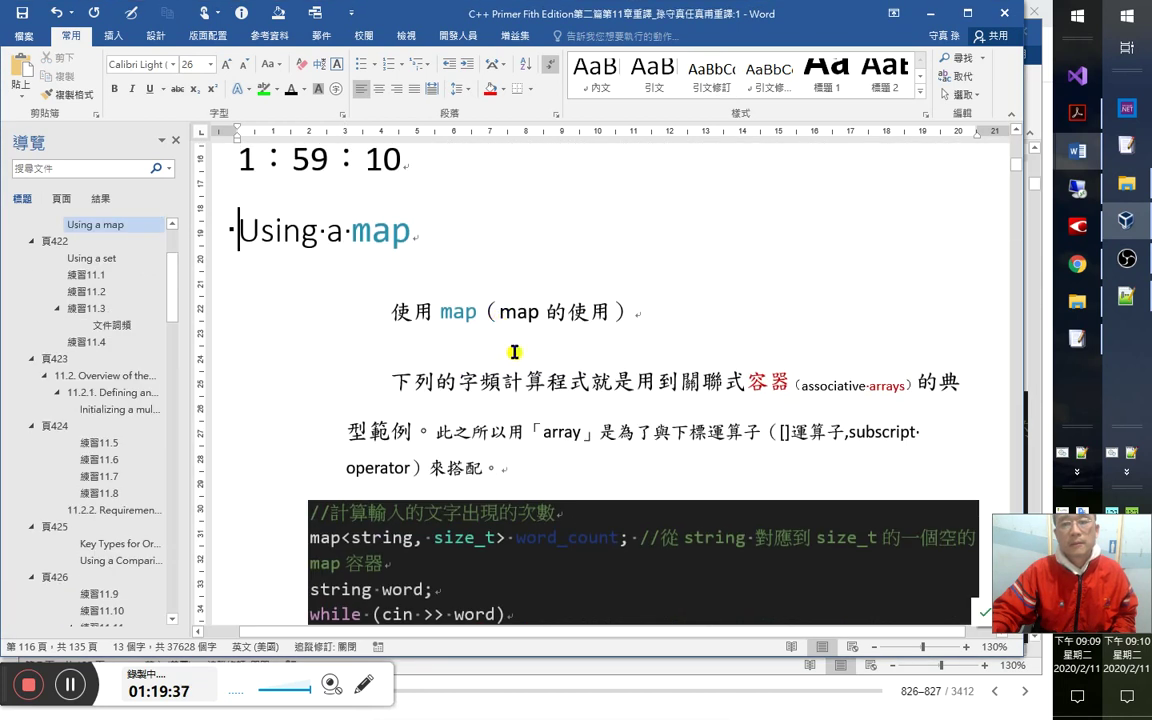
# Select the map-based word-count code, then switch to the 重譯:2 window.
pyautogui.scroll(-5, 514, 352)
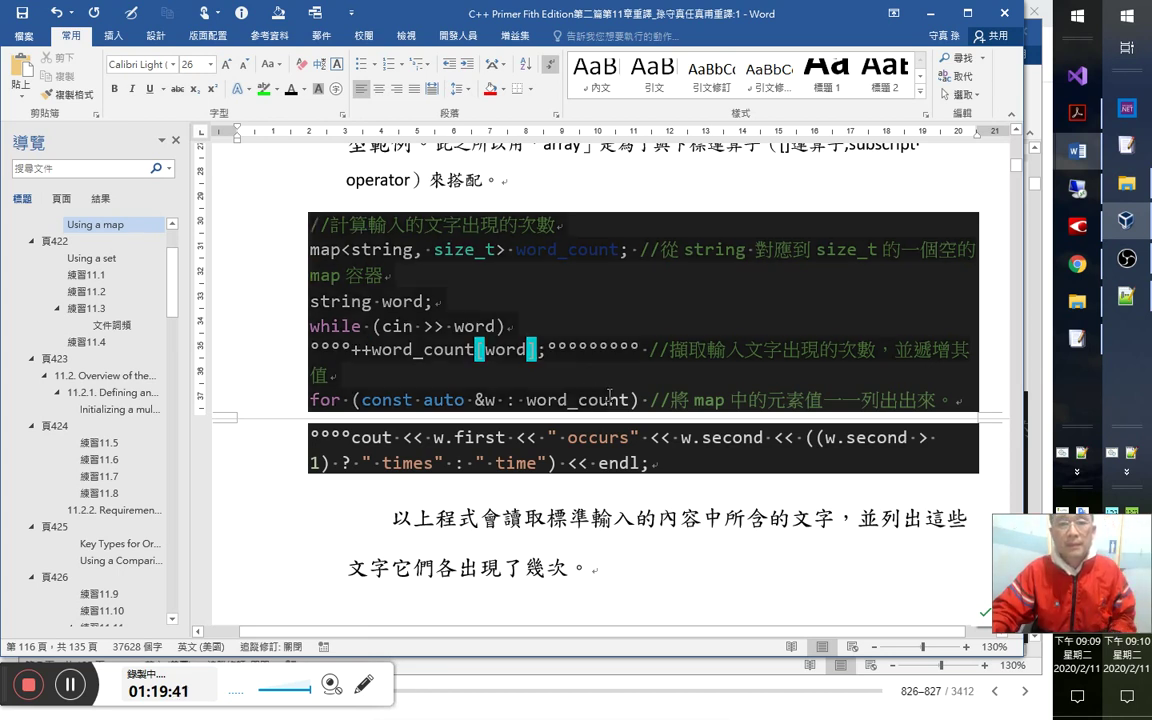
pyautogui.tripleClick(683, 463)
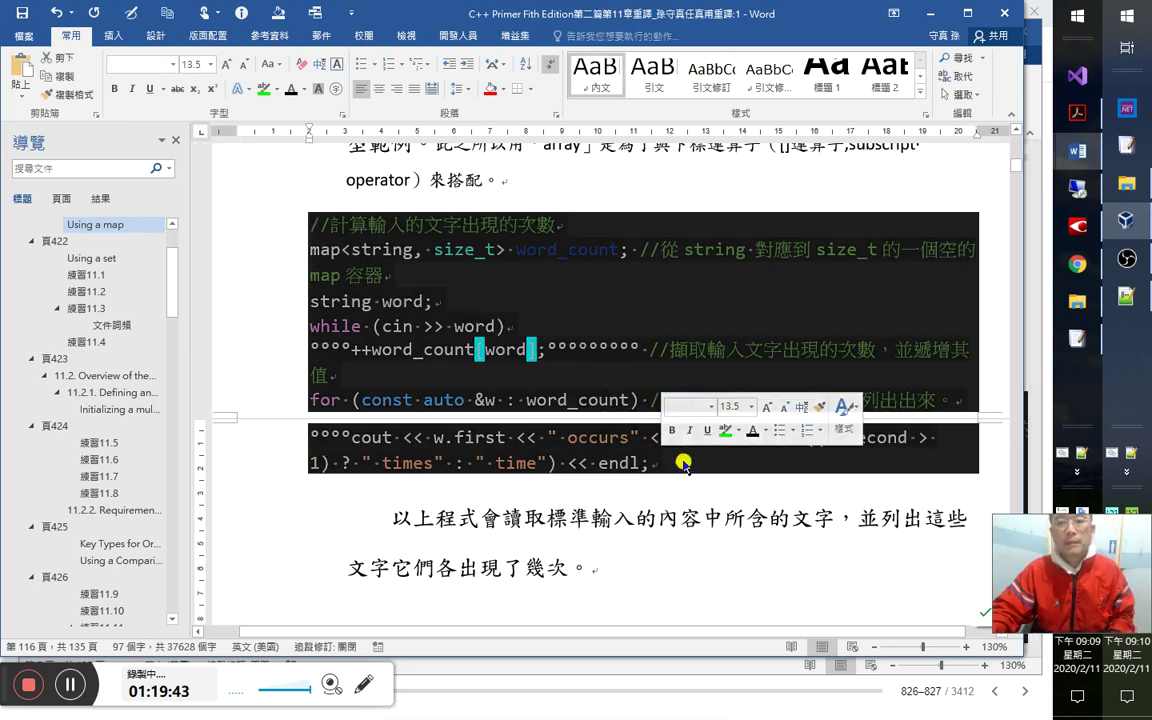
pyautogui.hotkey('alt', 'Tab')
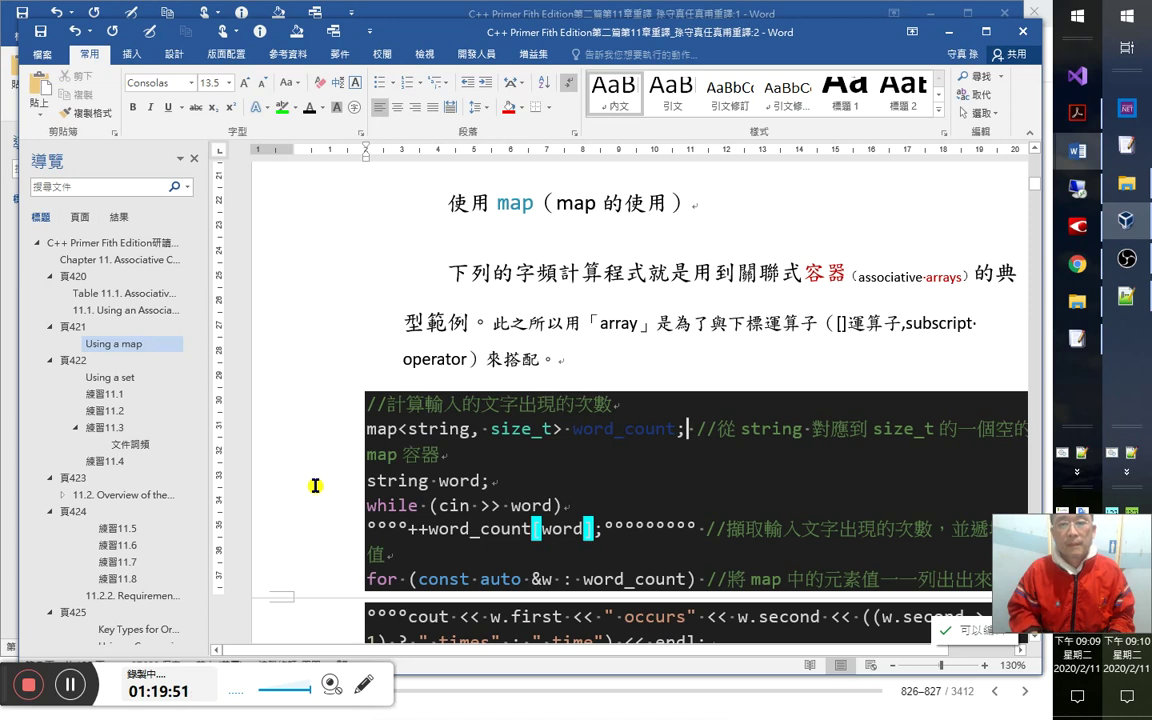
# Flip between the 重譯:1 and 重譯:2 windows, finishing in the unordered_map code's comment line.
pyautogui.scroll(-3, 314, 486)
pyautogui.hotkey('alt', 'Tab')
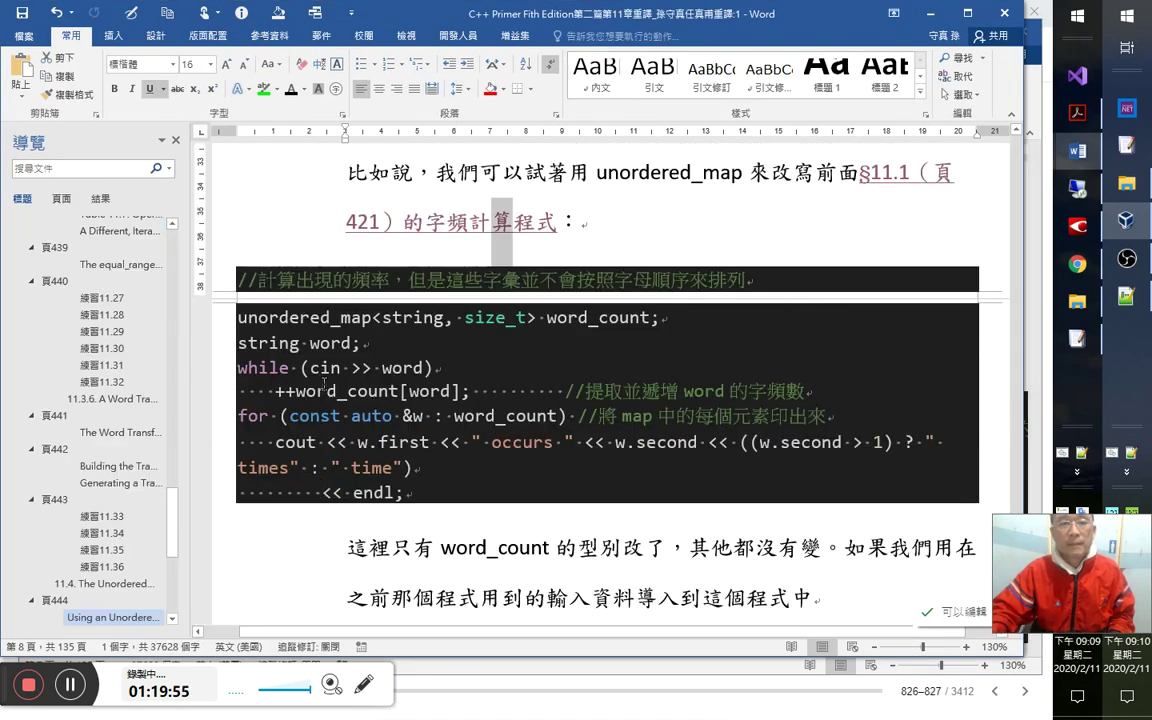
pyautogui.hotkey('alt', 'Tab')
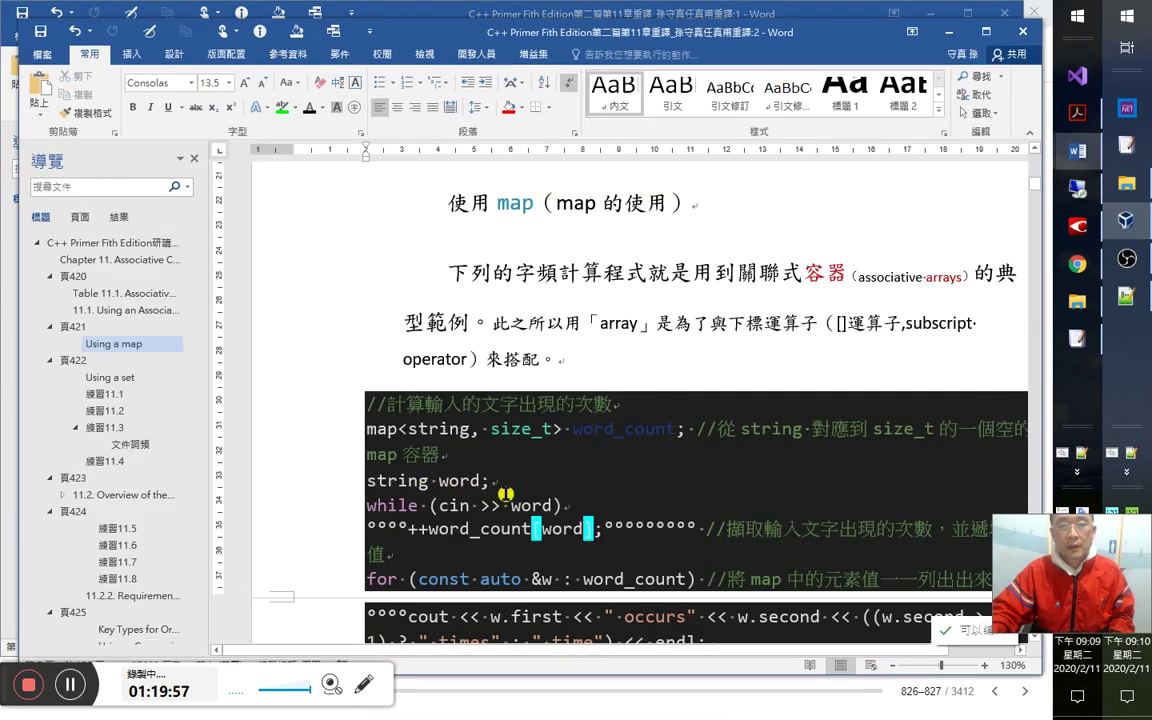
pyautogui.scroll(-2, 501, 492)
pyautogui.hotkey('alt', 'Tab')
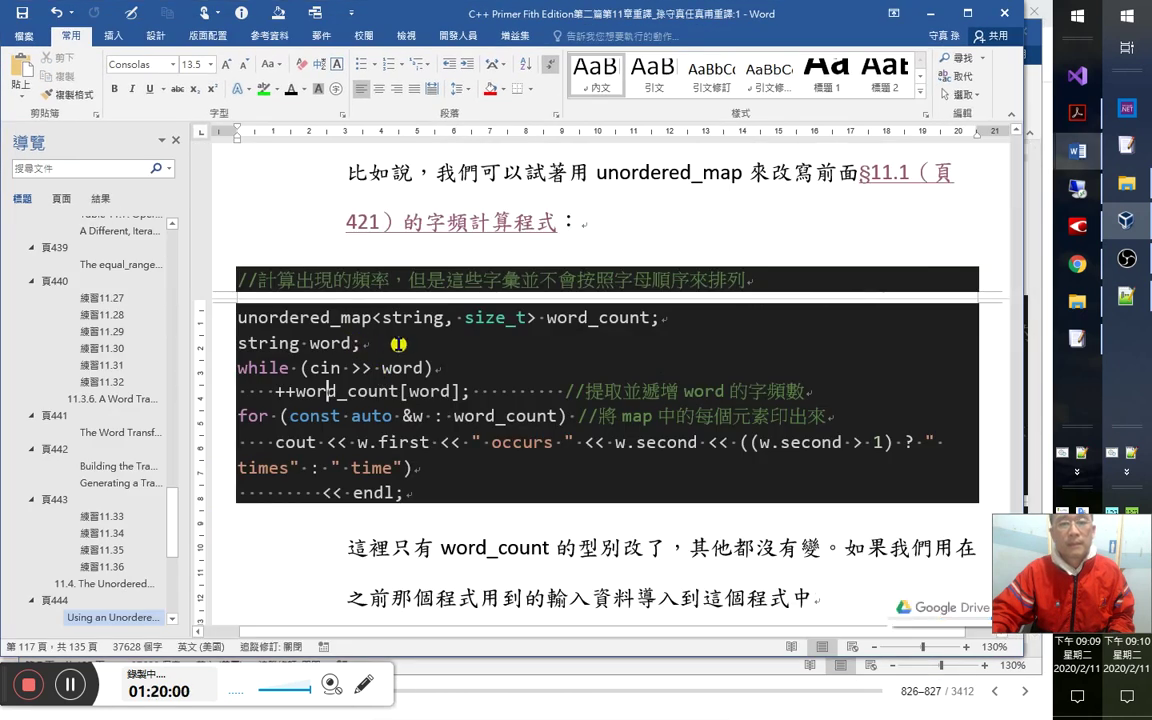
pyautogui.hotkey('alt', 'Tab')
pyautogui.hotkey('alt', 'Tab')
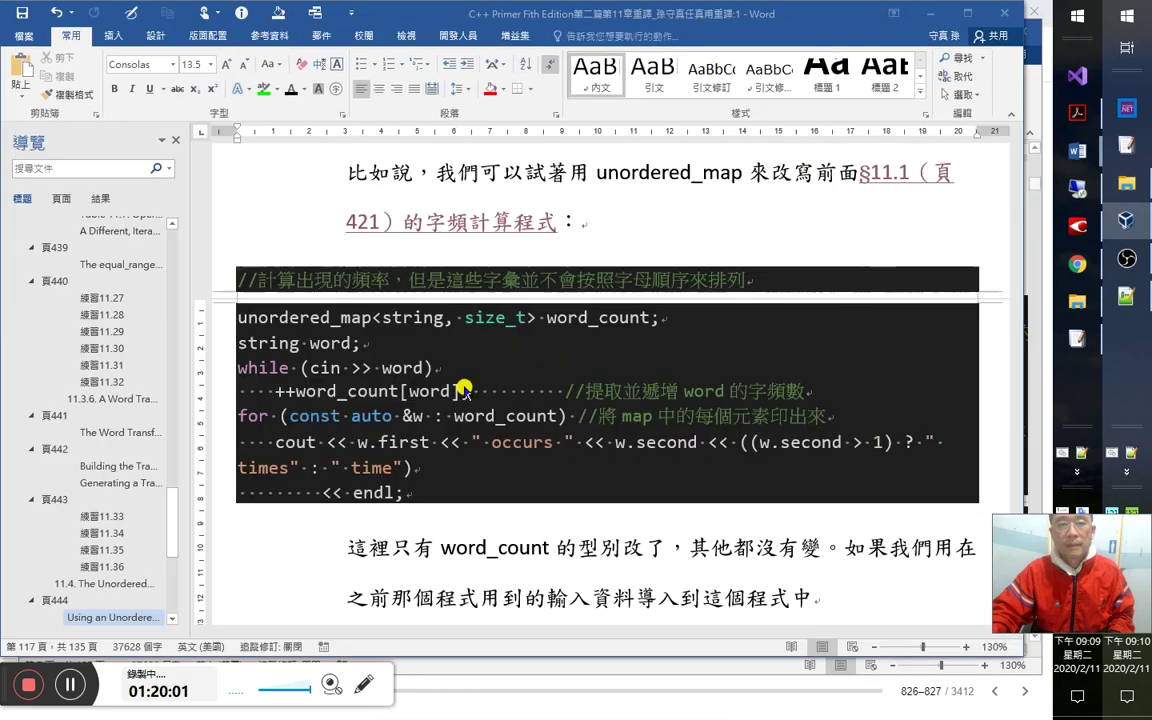
pyautogui.hotkey('alt', 'Tab')
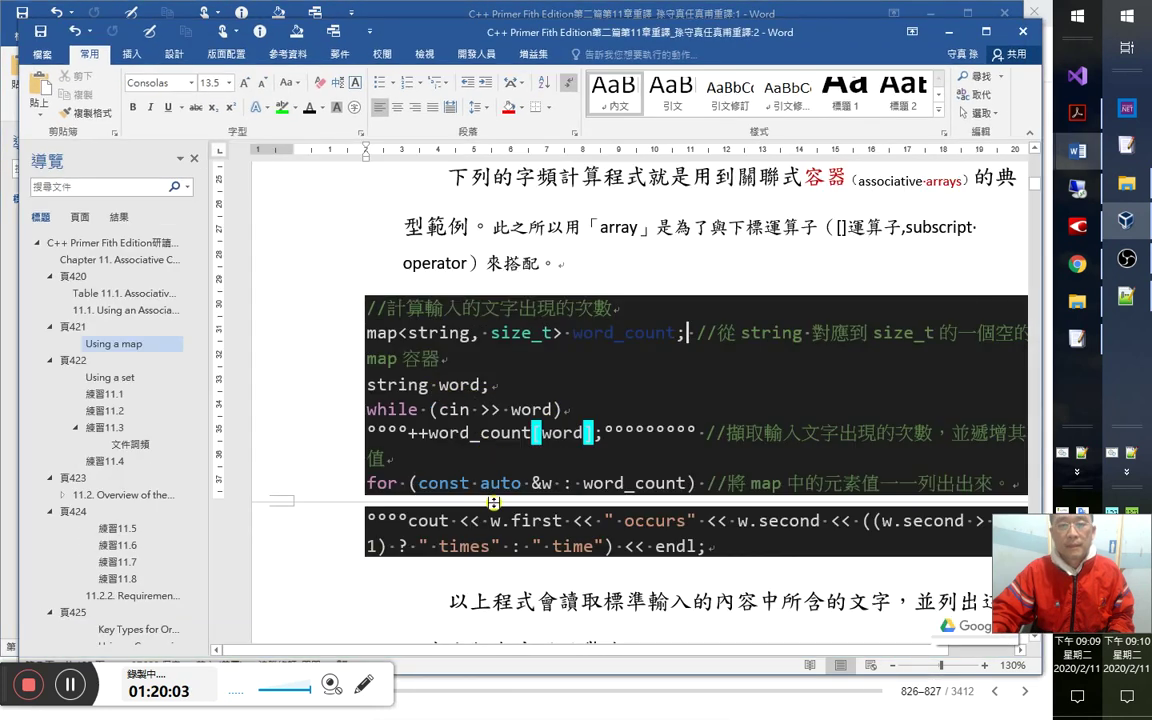
pyautogui.hotkey('alt', 'Tab')
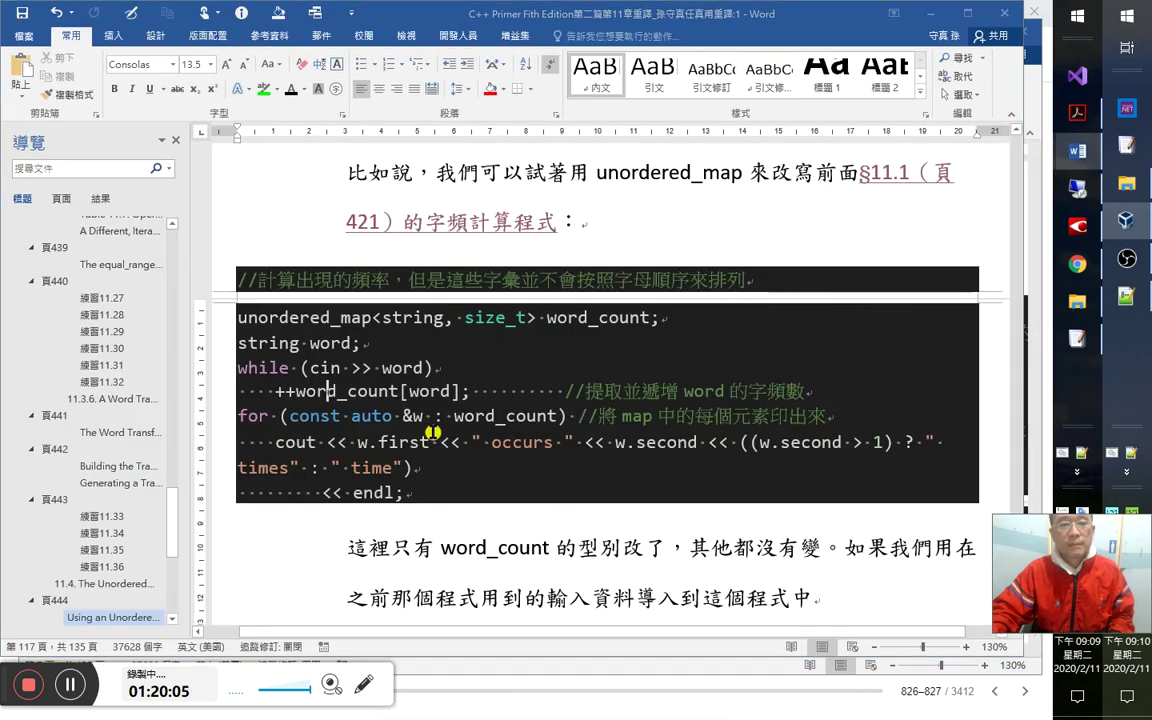
pyautogui.hotkey('alt', 'Tab')
pyautogui.hotkey('alt', 'Tab')
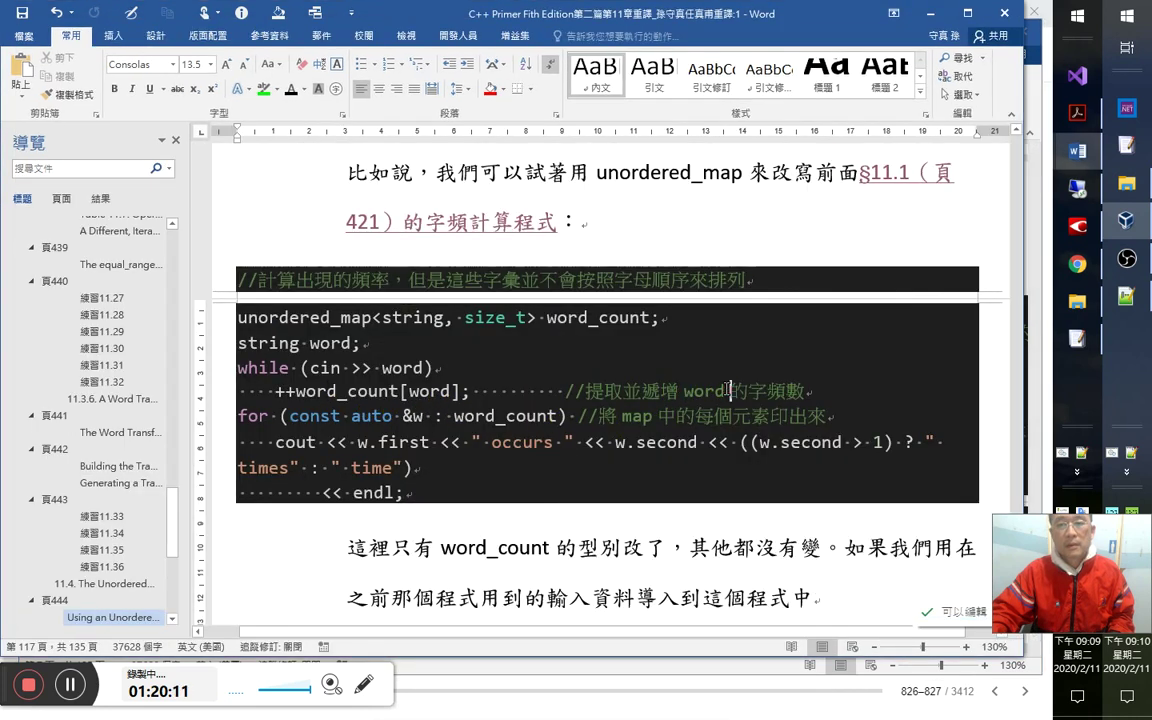
pyautogui.click(315, 282)
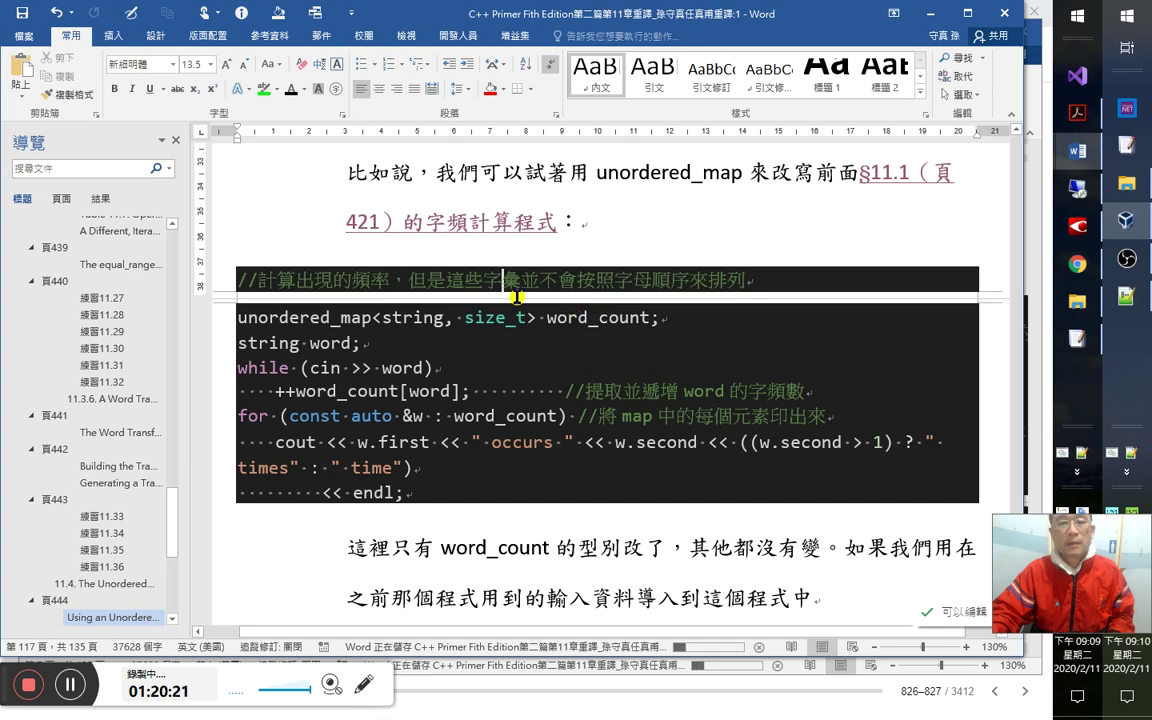
# Insert 各個字彙 after 計算 so the comment reads 計算各個字彙出現的頻率.
pyautogui.click(296, 281)
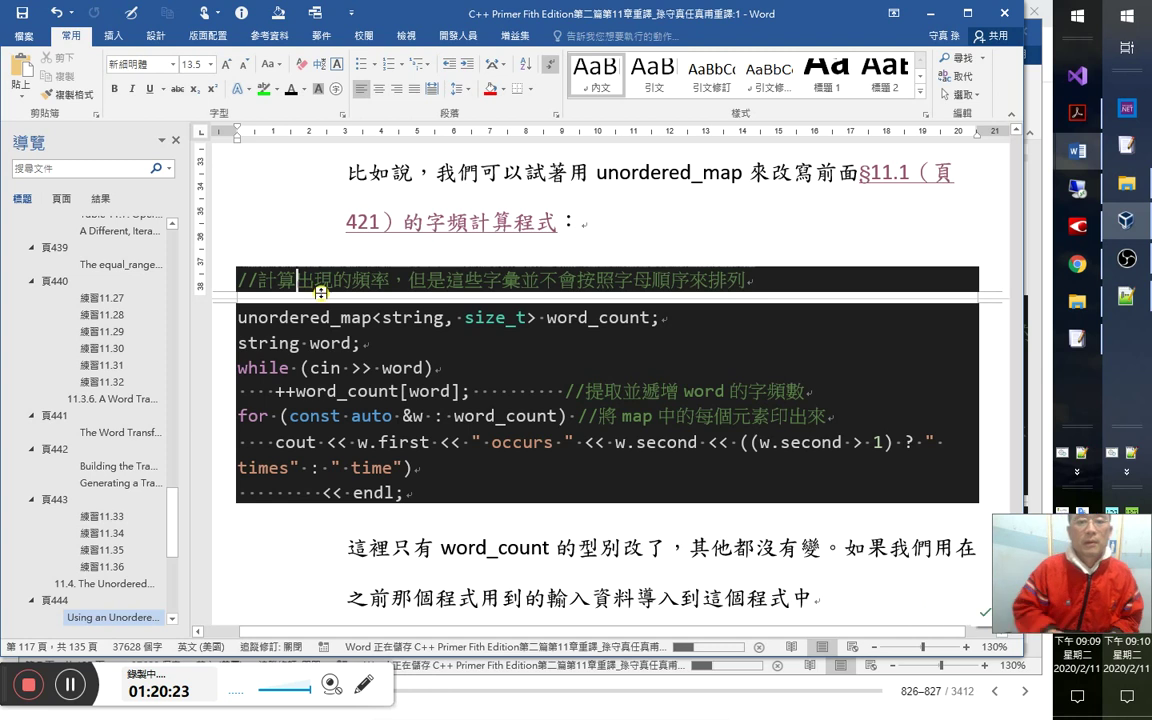
pyautogui.write('jdv')
pyautogui.press('BackSpace')
pyautogui.press('BackSpace')
pyautogui.press('BackSpace')
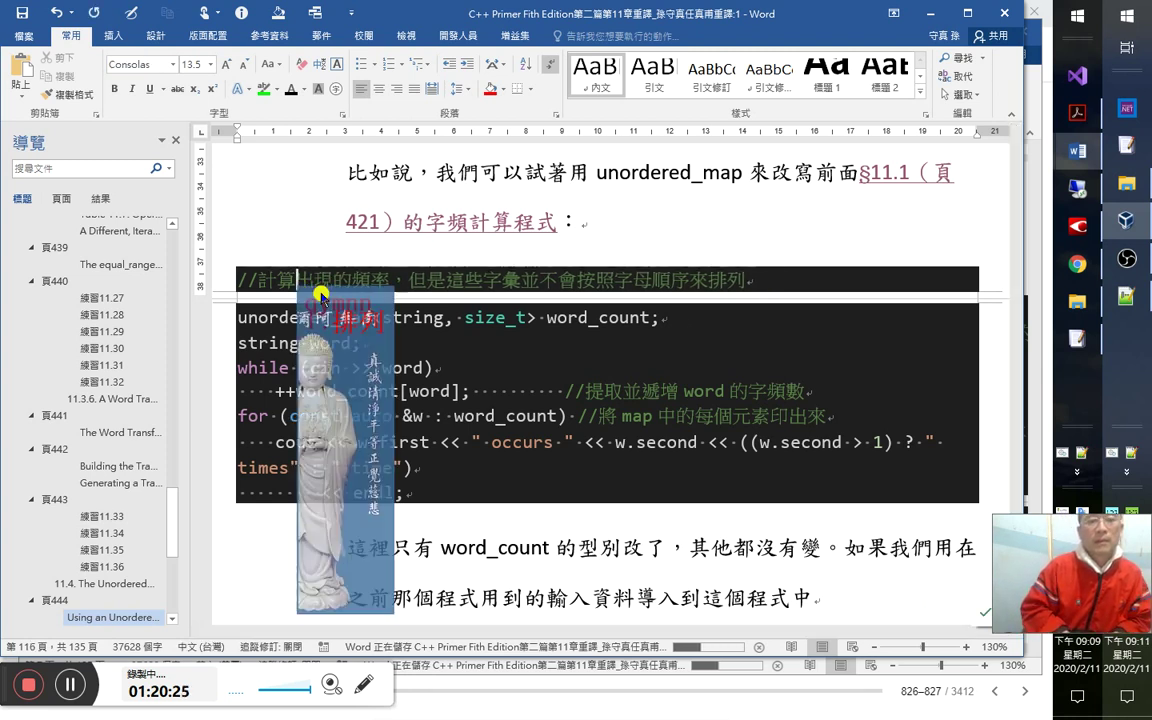
pyautogui.press('BackSpace')
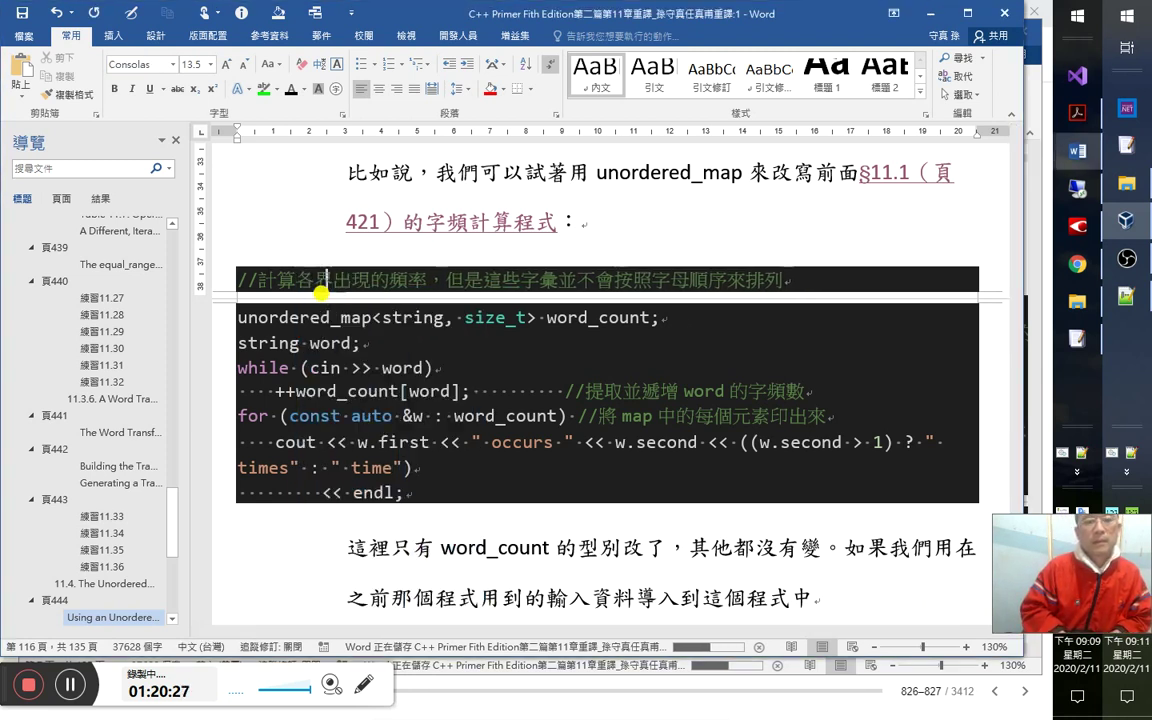
pyautogui.write('a各個jdvm')
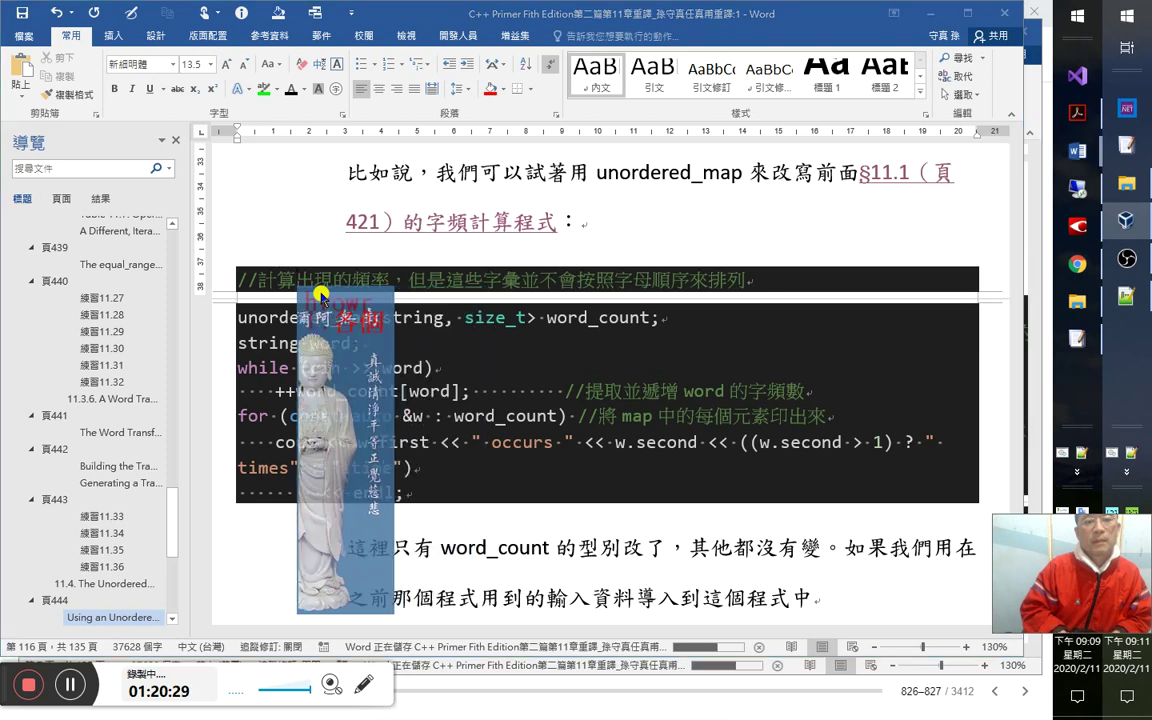
pyautogui.press('space')
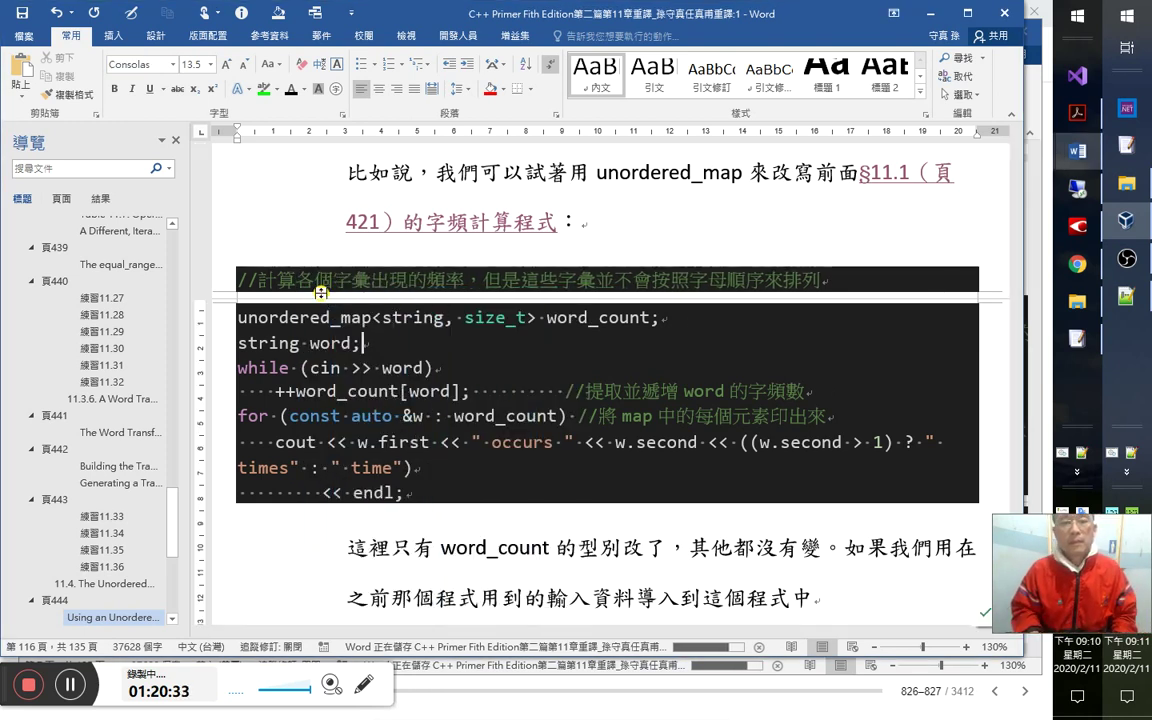
pyautogui.press('Down')
pyautogui.press('Down')
pyautogui.press('Down')
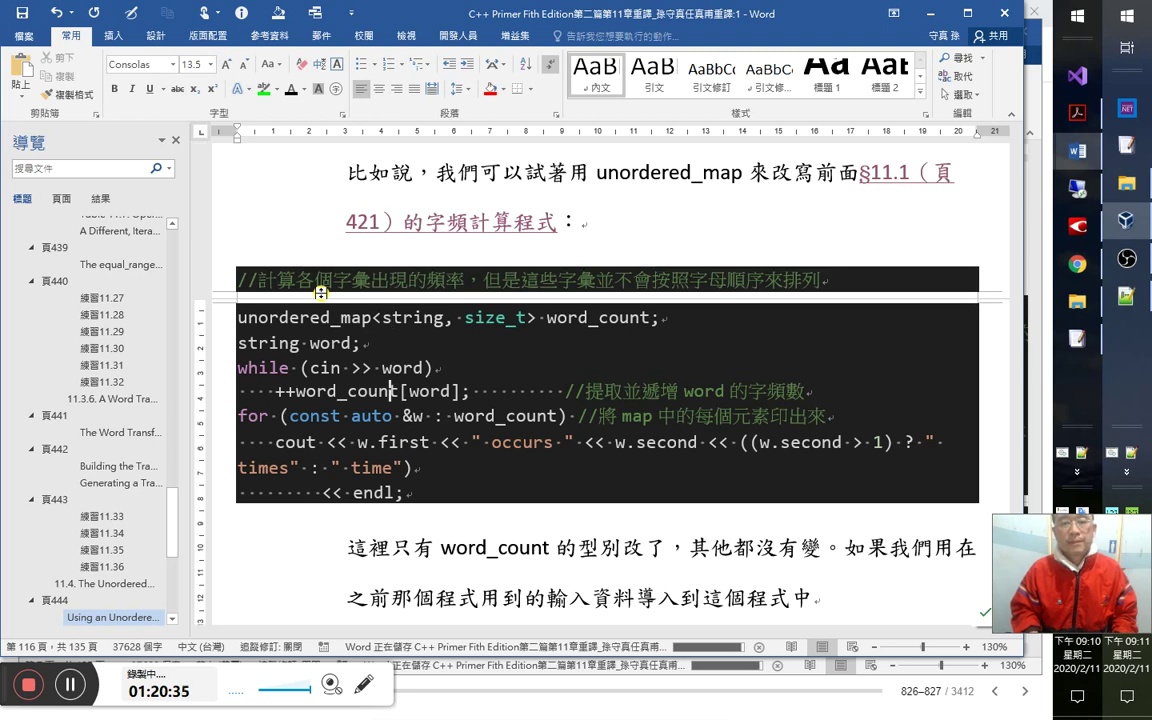
pyautogui.press('Down')
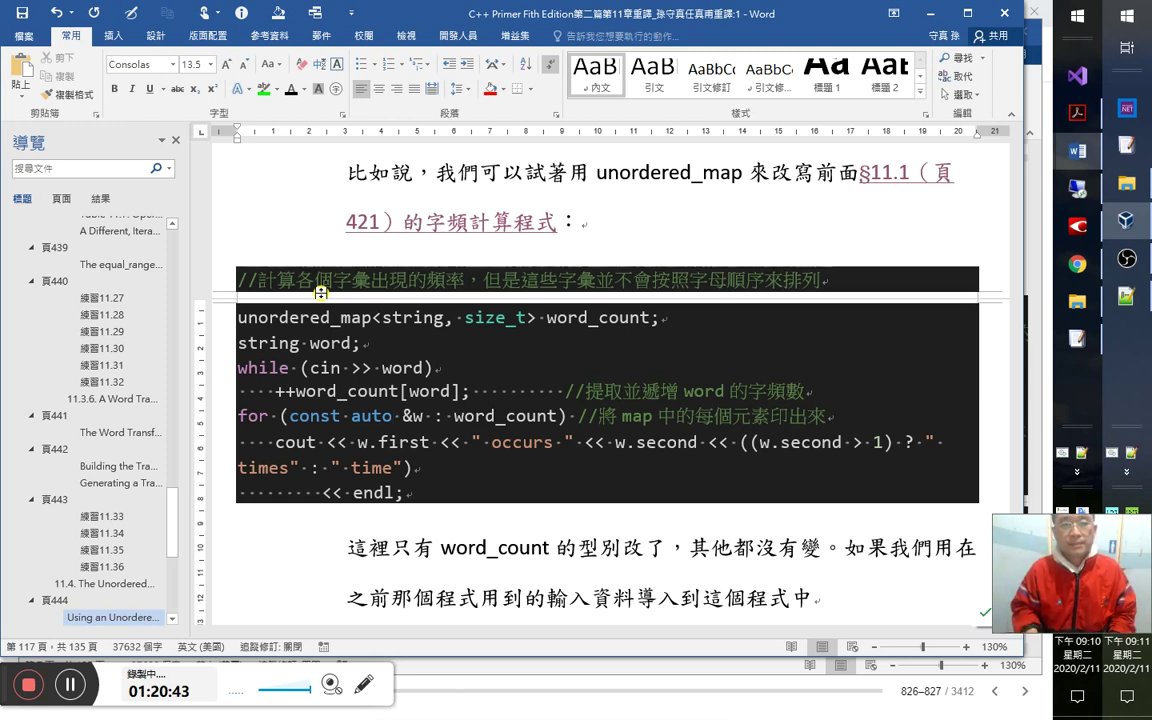
pyautogui.hotkey('alt', 'Tab')
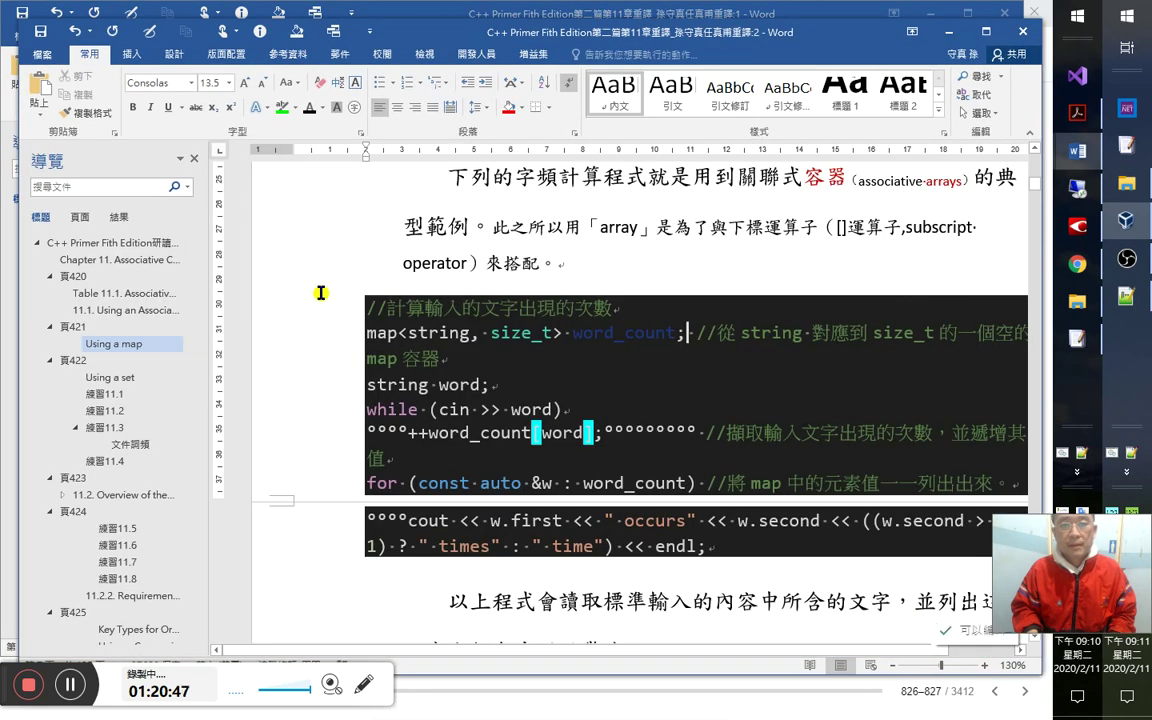
pyautogui.hotkey('alt', 'Tab')
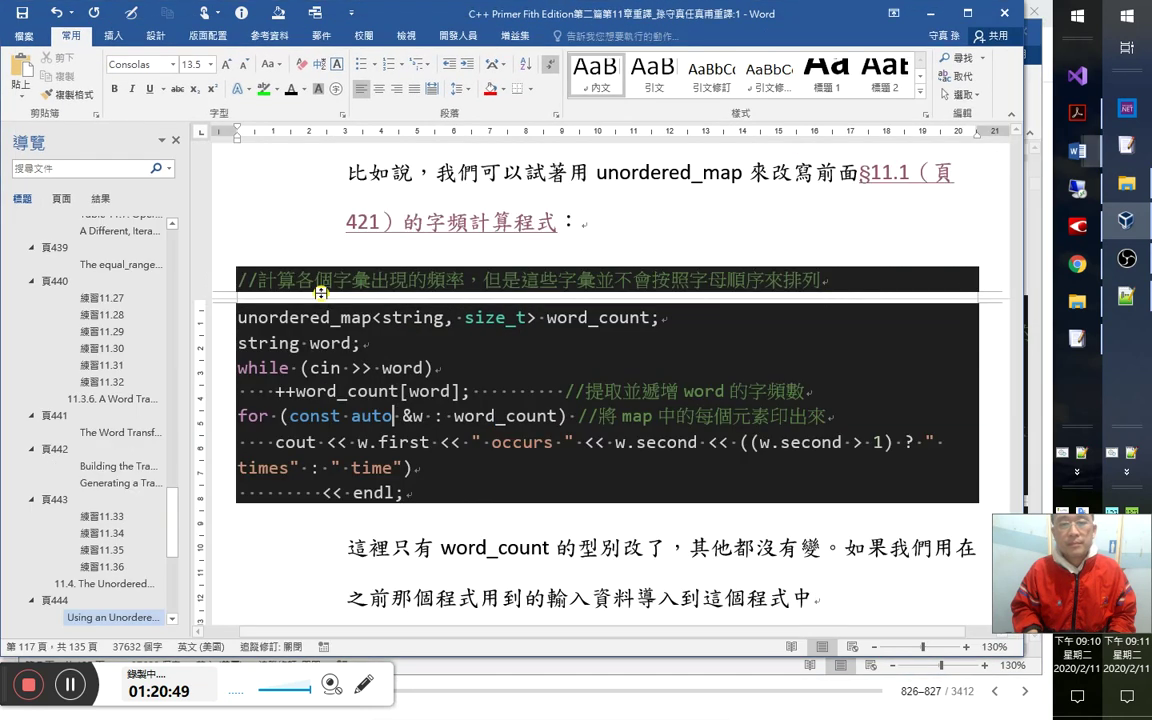
pyautogui.hotkey('alt', 'Tab')
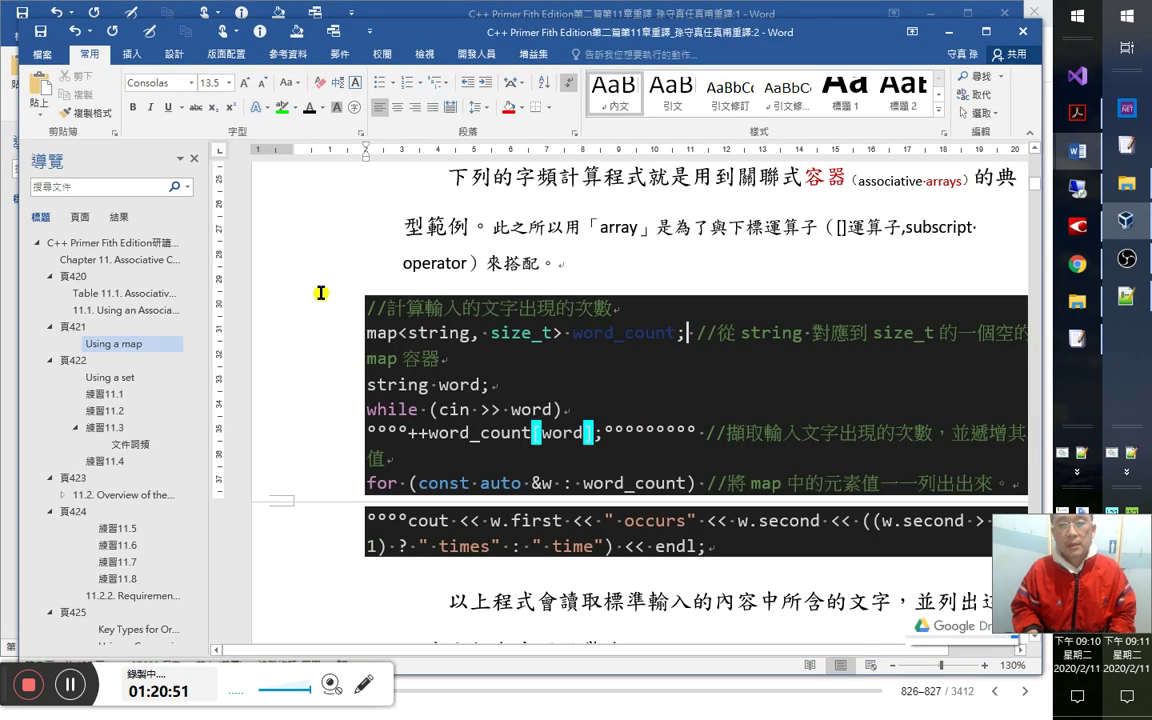
pyautogui.hotkey('alt', 'Tab')
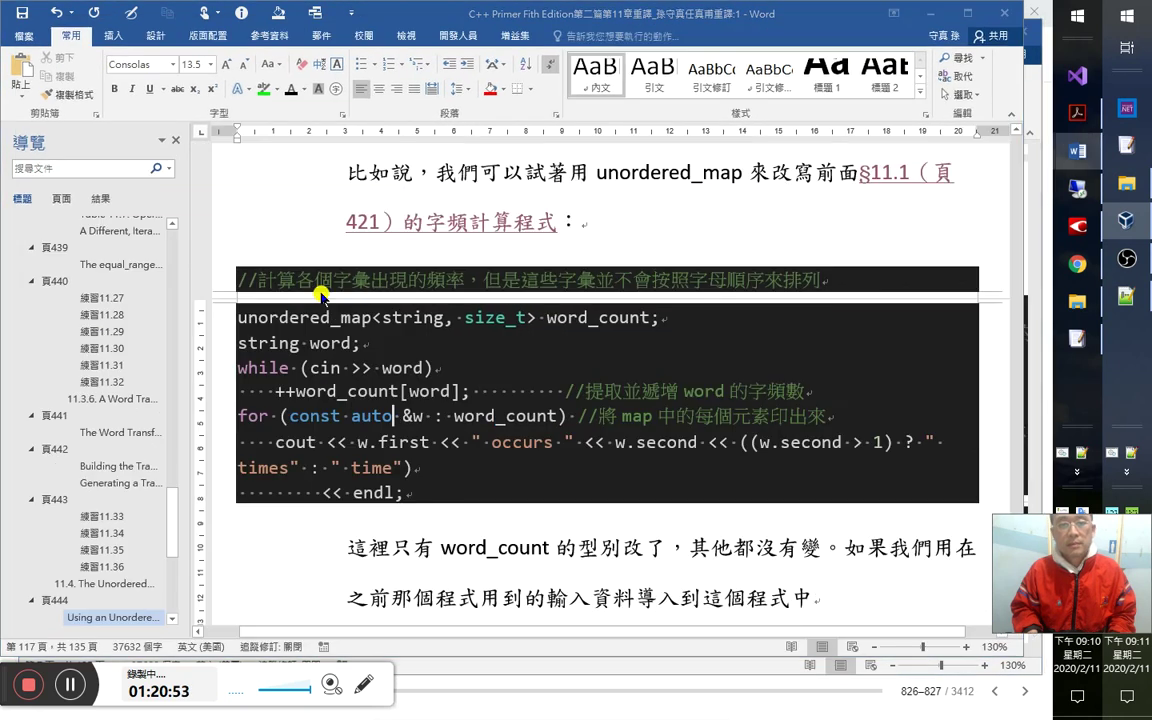
pyautogui.hotkey('alt', 'Tab')
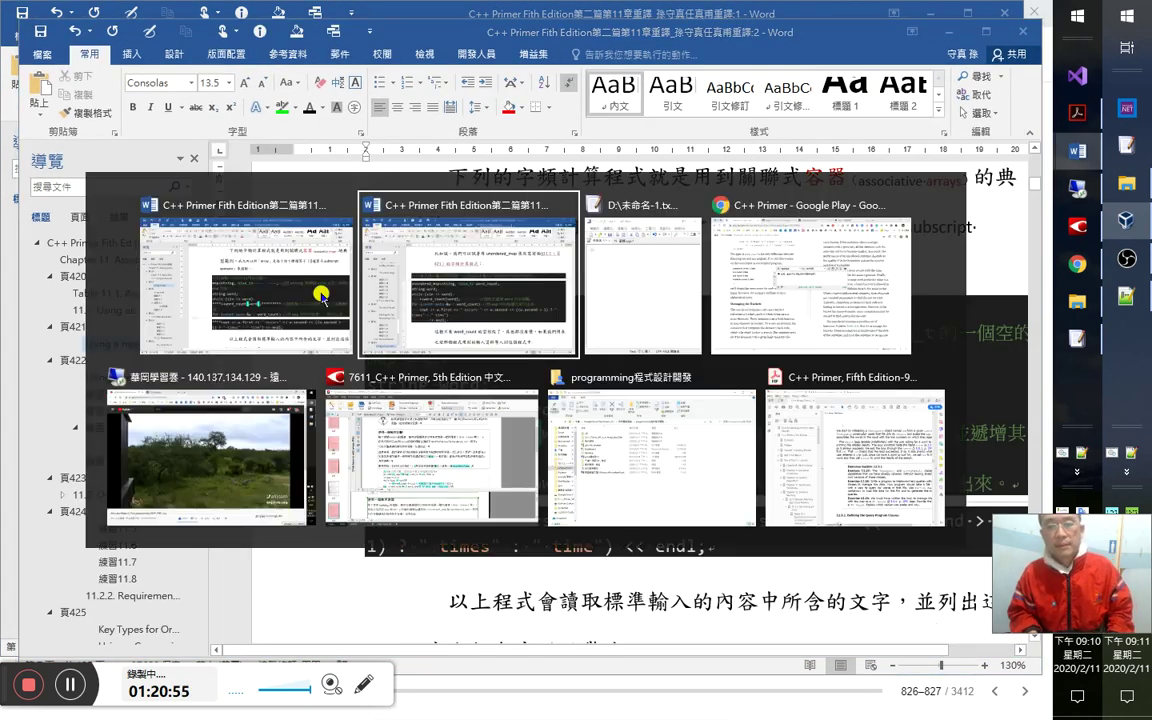
pyautogui.hotkey('alt', 'Tab')
pyautogui.hotkey('alt', 'Tab')
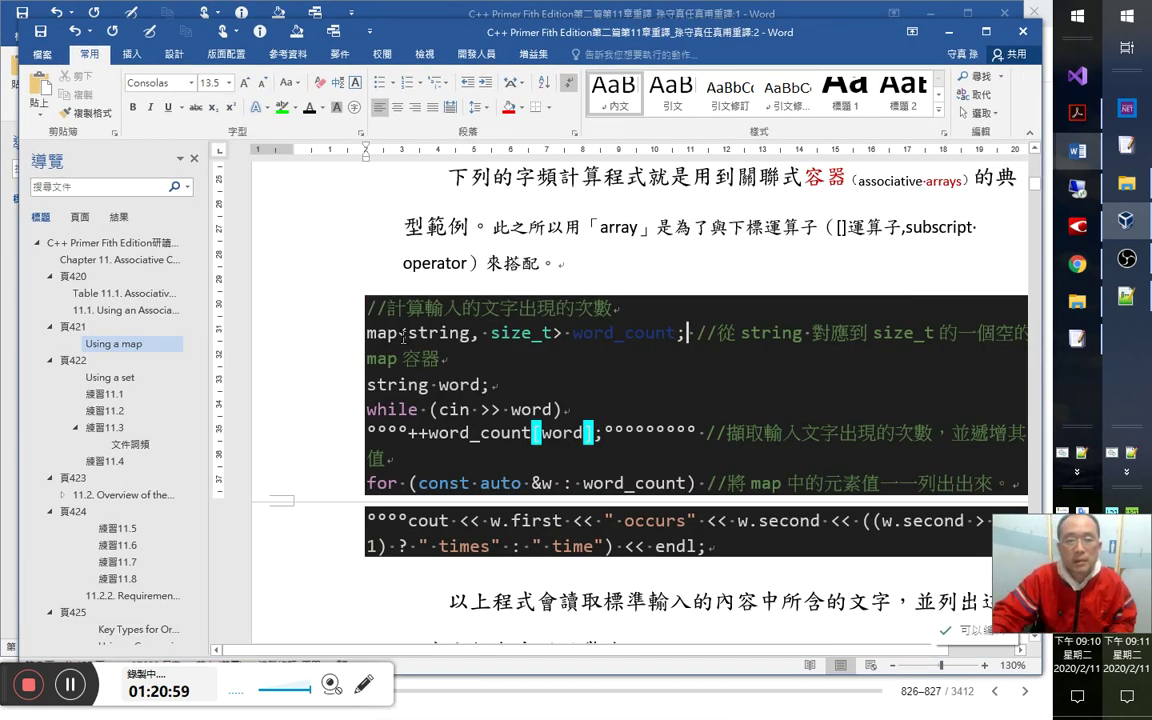
pyautogui.hotkey('alt', 'Tab')
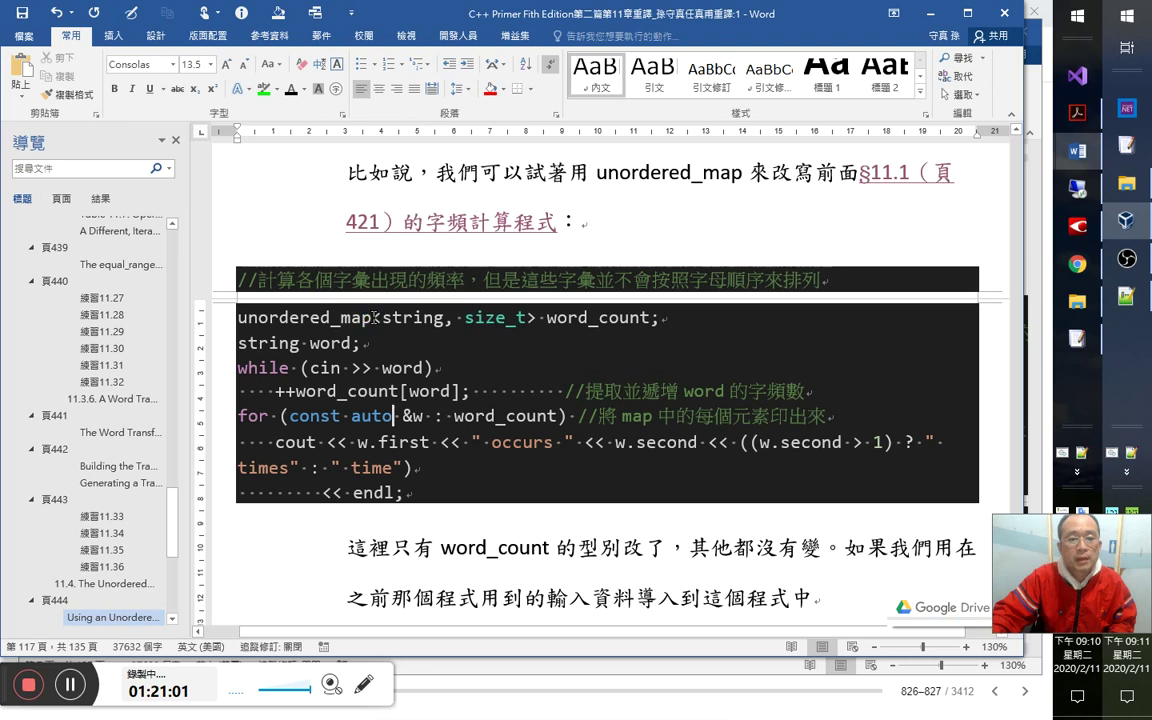
# Colour unordered_map teal in the code using the colour macro palette.
pyautogui.doubleClick(262, 318)
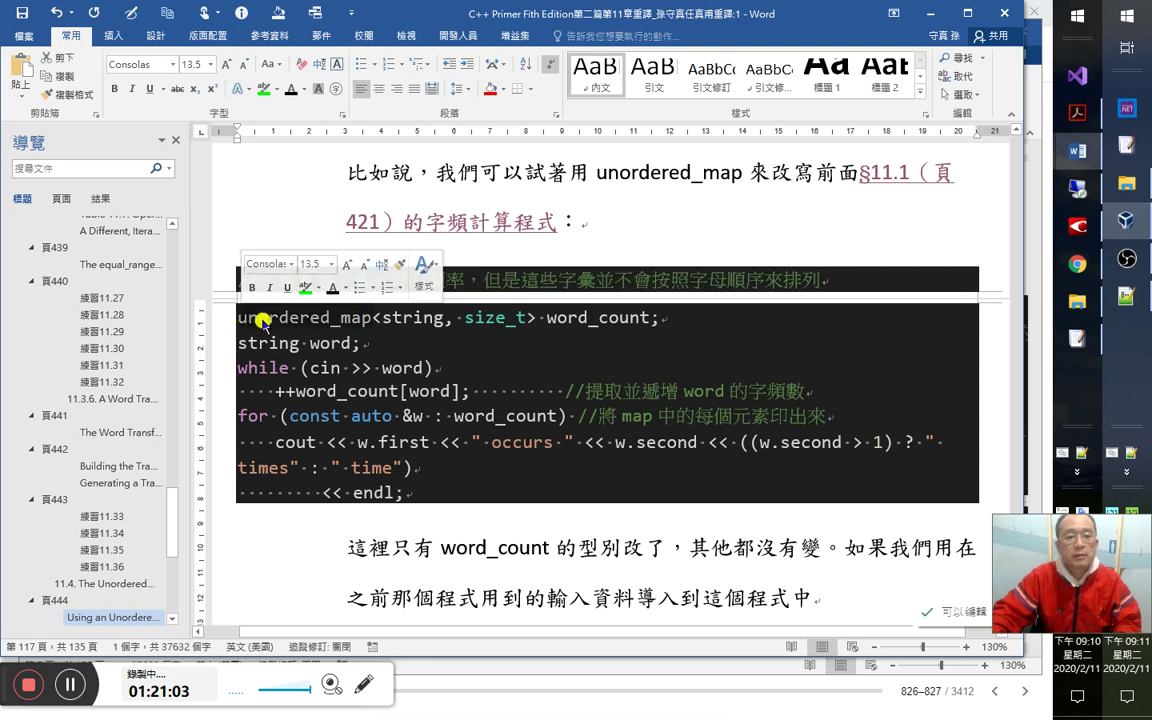
pyautogui.hotkey('alt', 'F8')
pyautogui.click(312, 327)
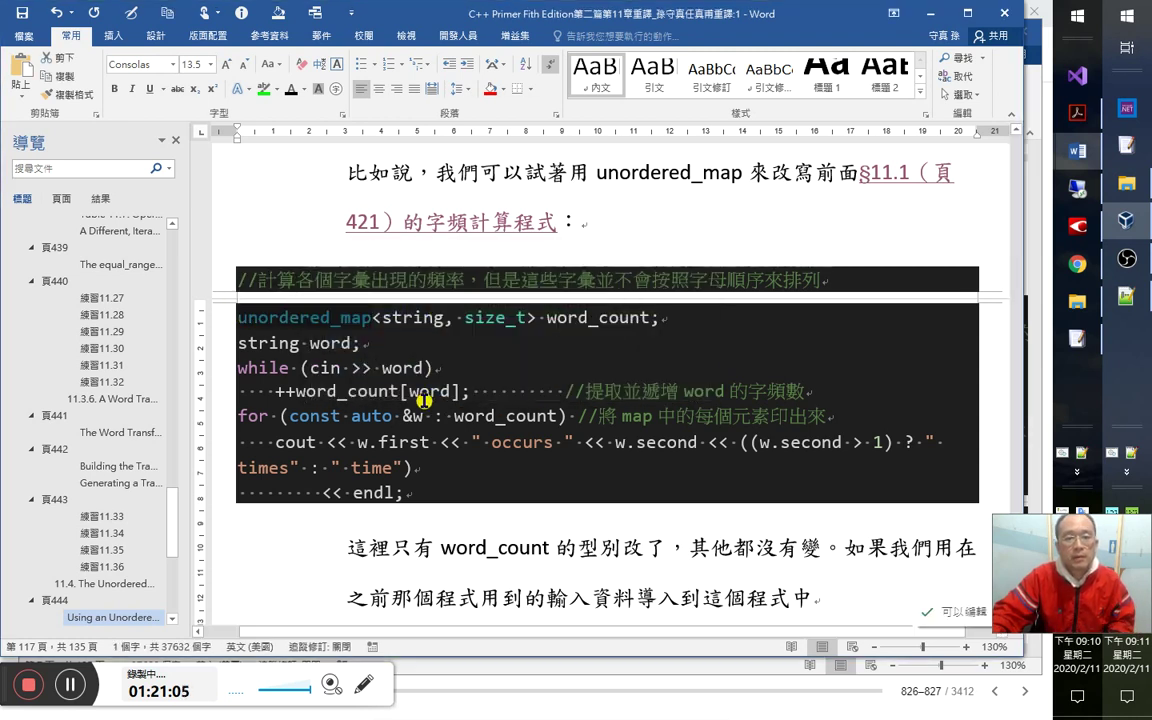
pyautogui.hotkey('alt', 'Tab')
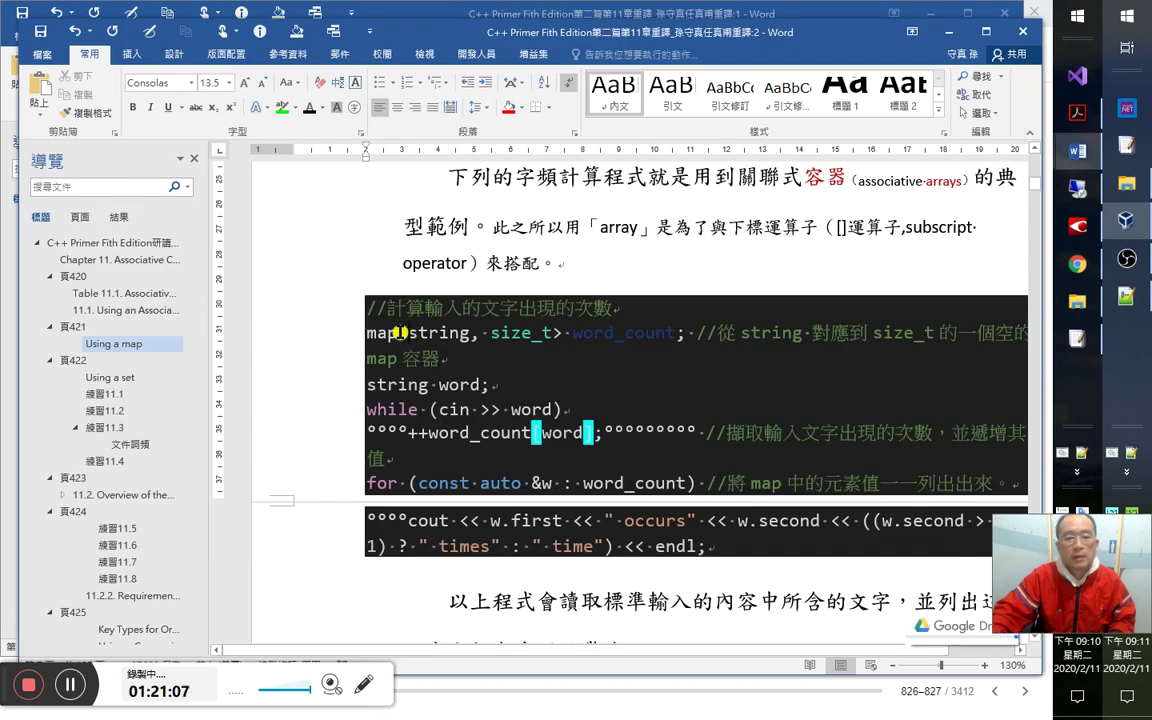
pyautogui.hotkey('alt', 'Tab')
pyautogui.hotkey('alt', 'F8')
pyautogui.click(386, 334)
# Compare the unordered_map code against the map-code window.
pyautogui.hotkey('alt', 'Tab')
pyautogui.hotkey('alt', 'Tab')
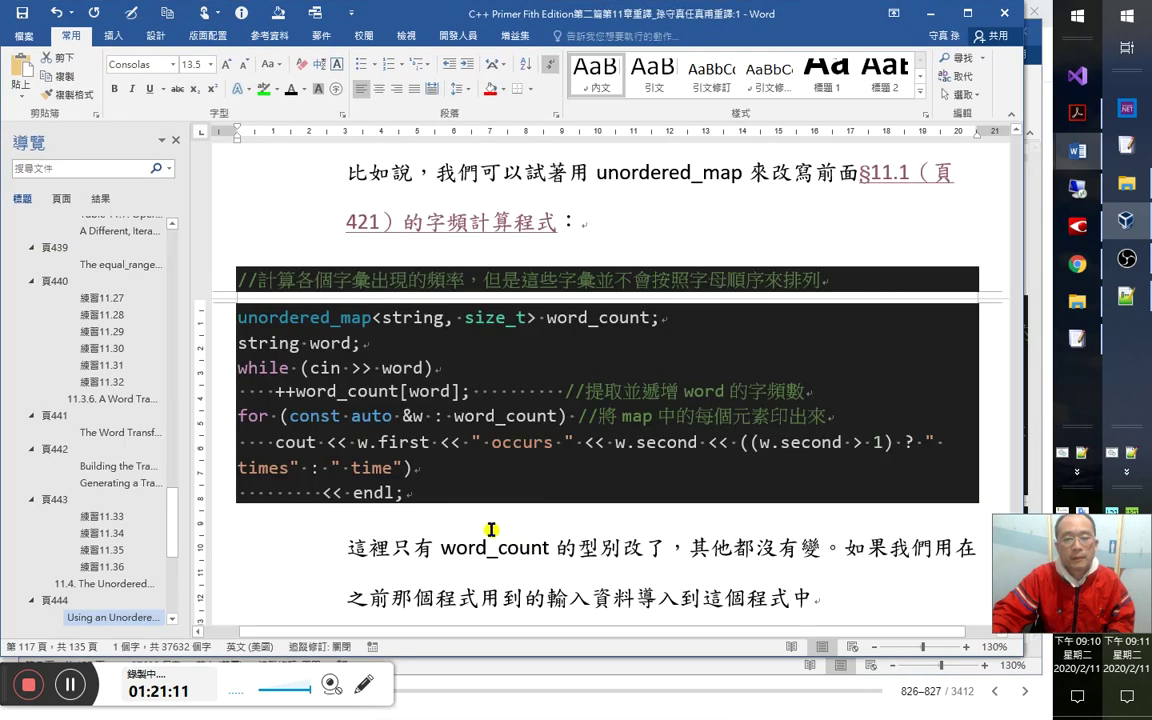
pyautogui.hotkey('alt', 'Tab')
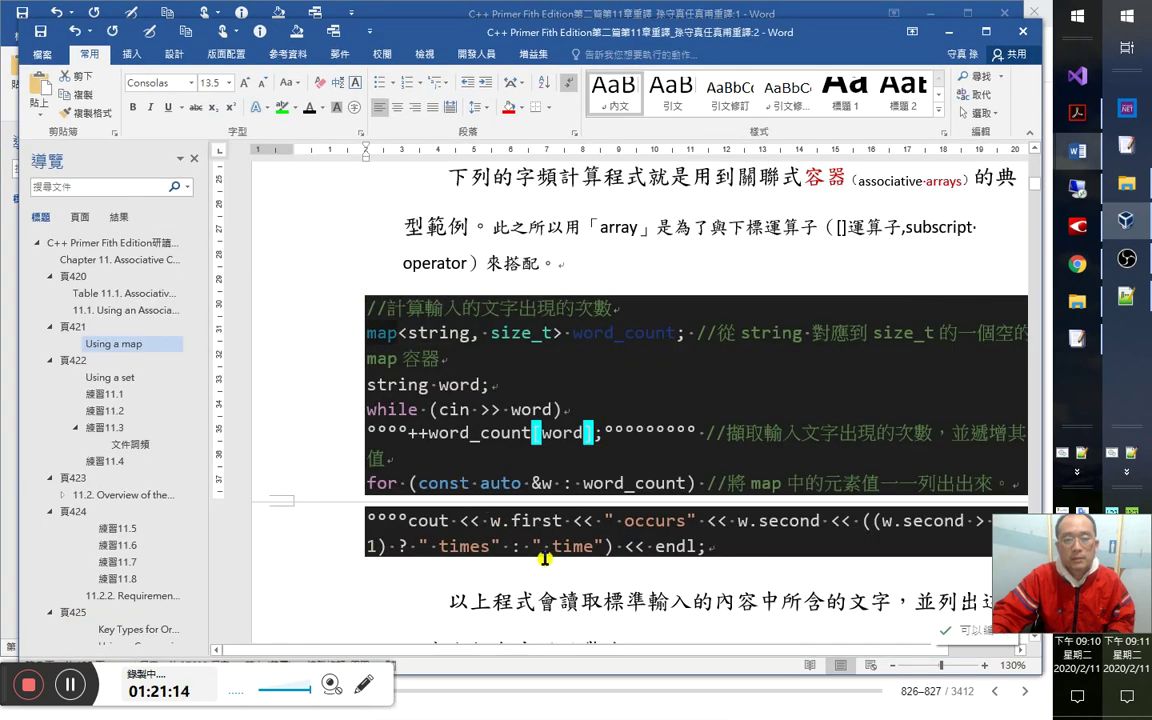
pyautogui.hotkey('alt', 'Tab')
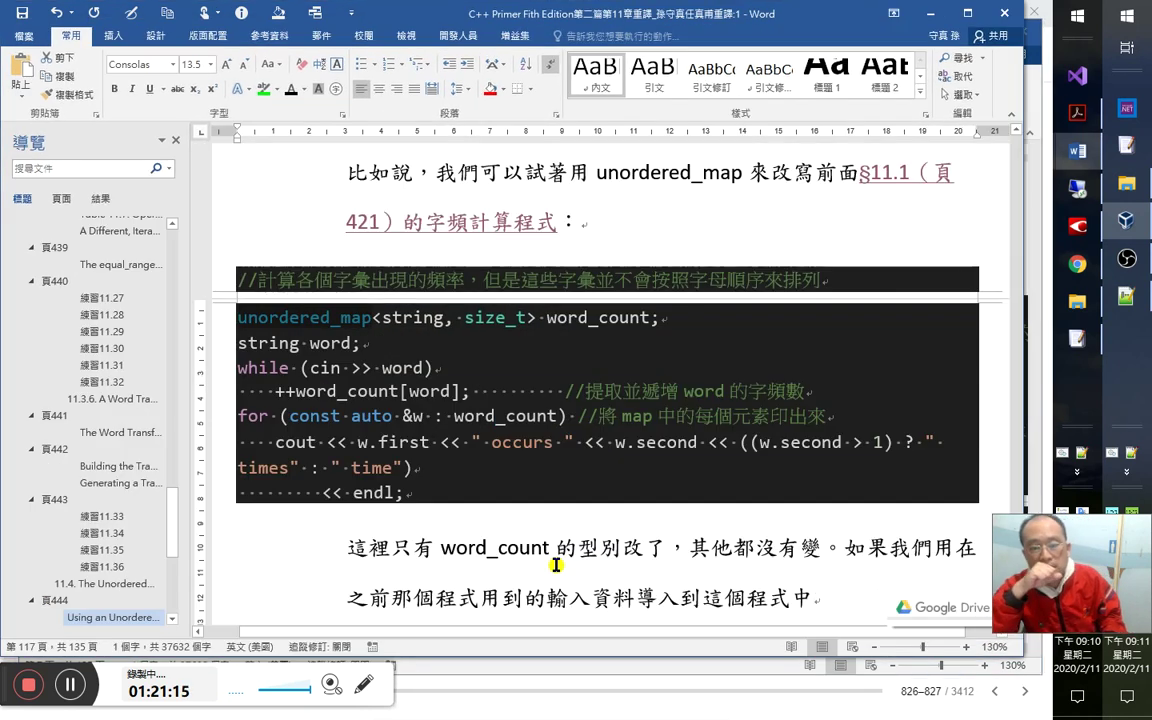
pyautogui.hotkey('alt', 'Tab')
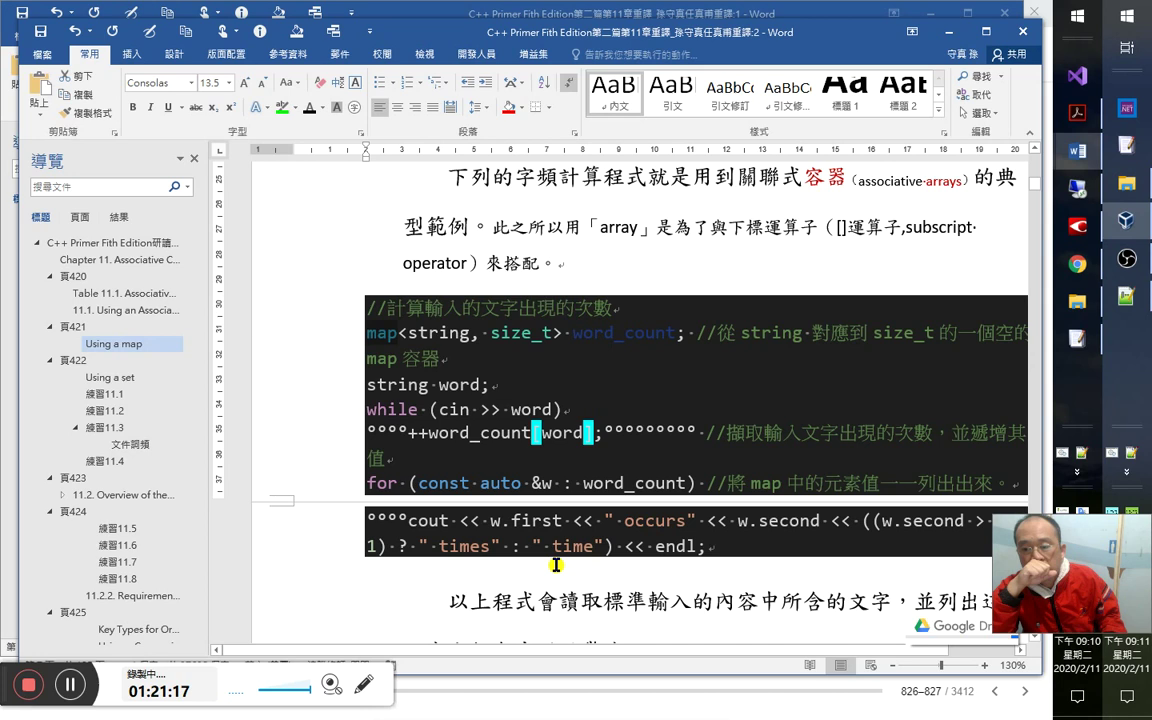
pyautogui.hotkey('alt', 'Tab')
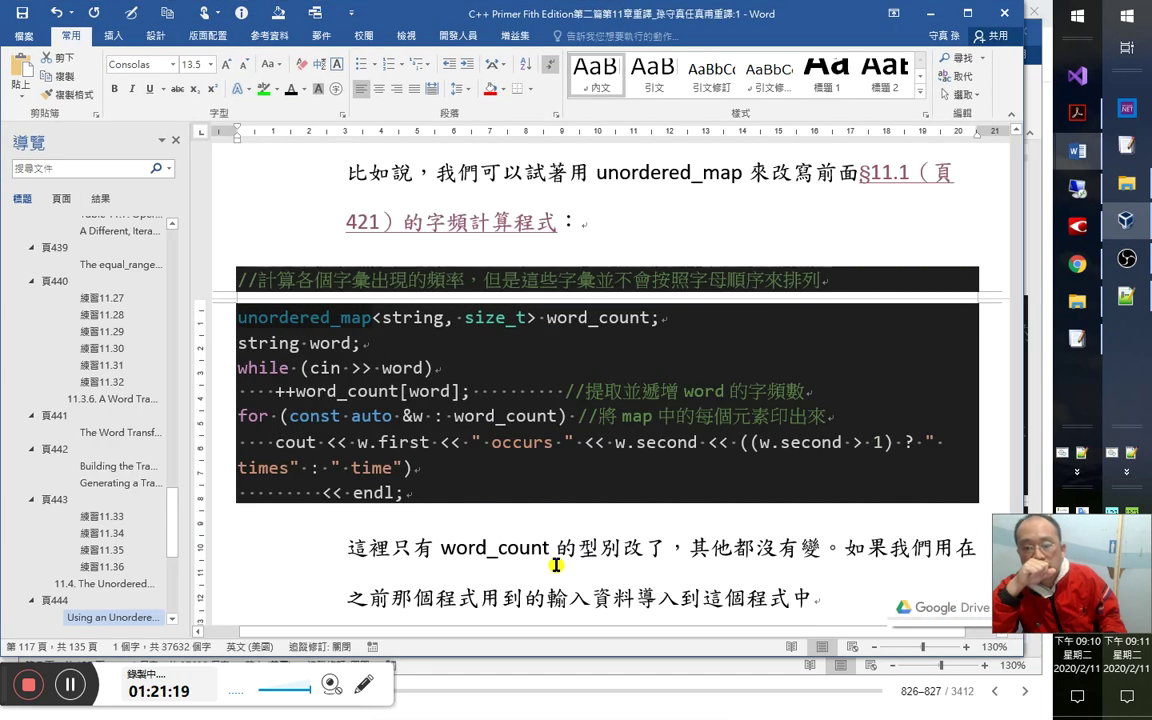
pyautogui.hotkey('alt', 'Tab')
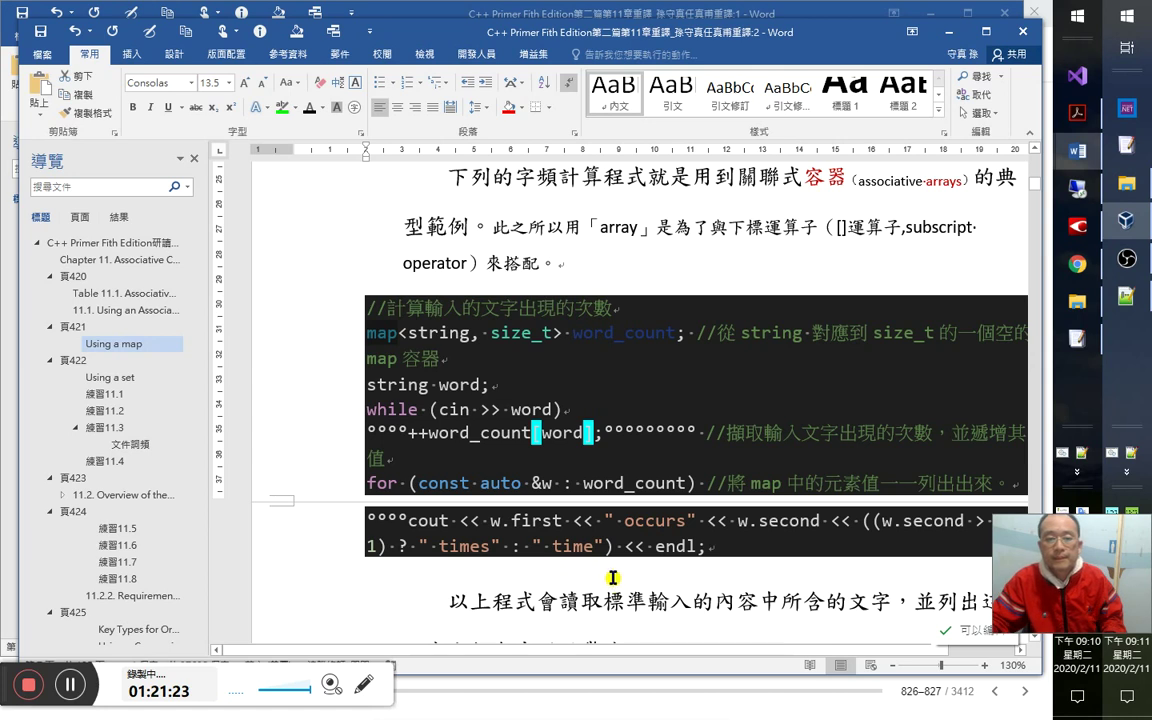
pyautogui.scroll(-3, 612, 577)
pyautogui.hotkey('alt', 'Tab')
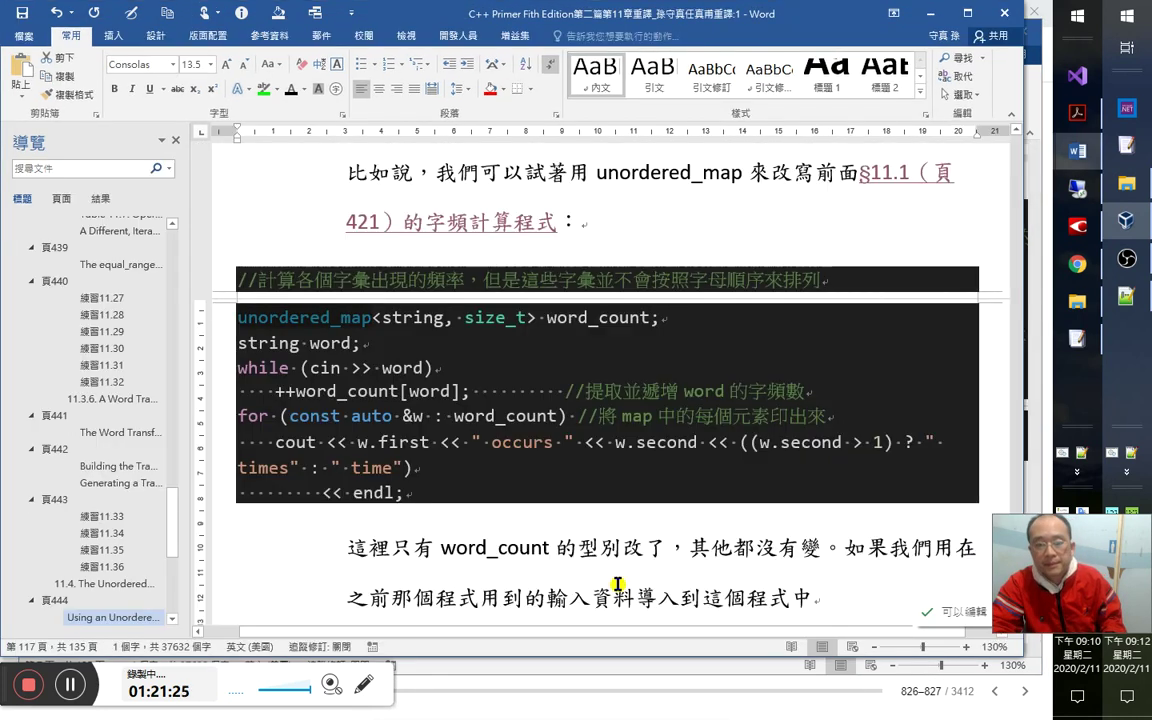
pyautogui.hotkey('alt', 'Tab')
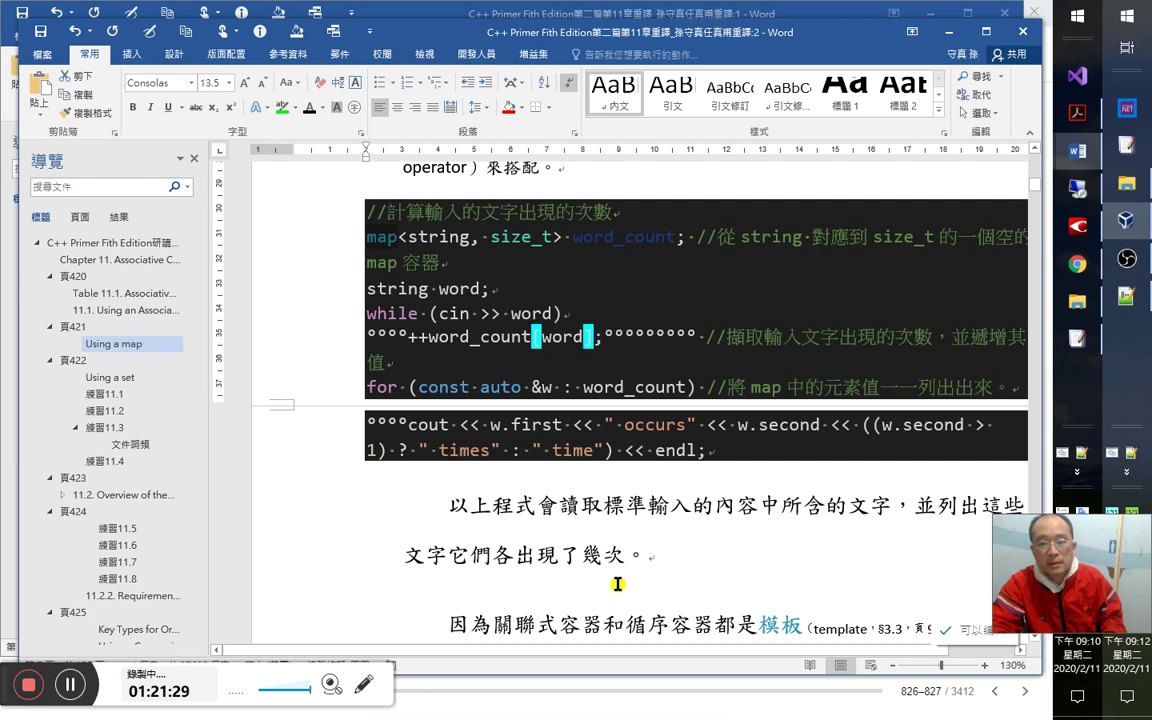
# Join << endl; onto the end of the times line, removing the spaces before it.
pyautogui.click(624, 450)
pyautogui.press('Return')
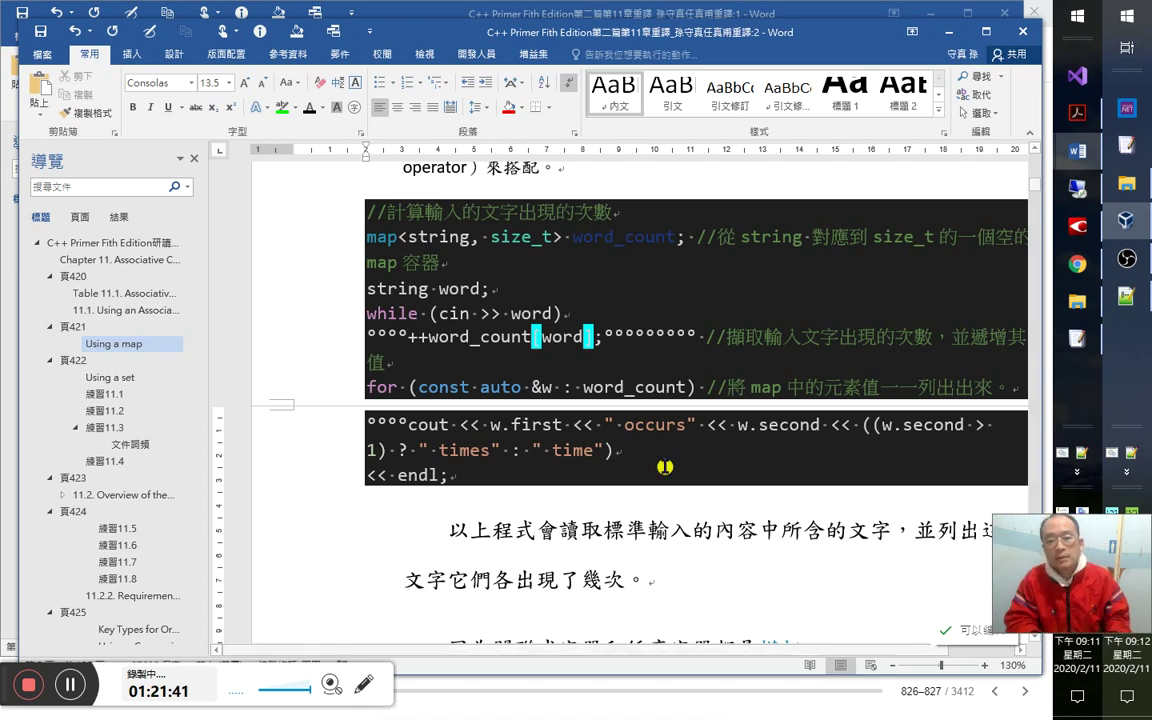
pyautogui.press('Delete')
pyautogui.hotkey('alt', 'Tab')
pyautogui.press('Down')
pyautogui.press('Down')
pyautogui.press('Down')
pyautogui.press('Down')
pyautogui.press('Down')
pyautogui.press('Down')
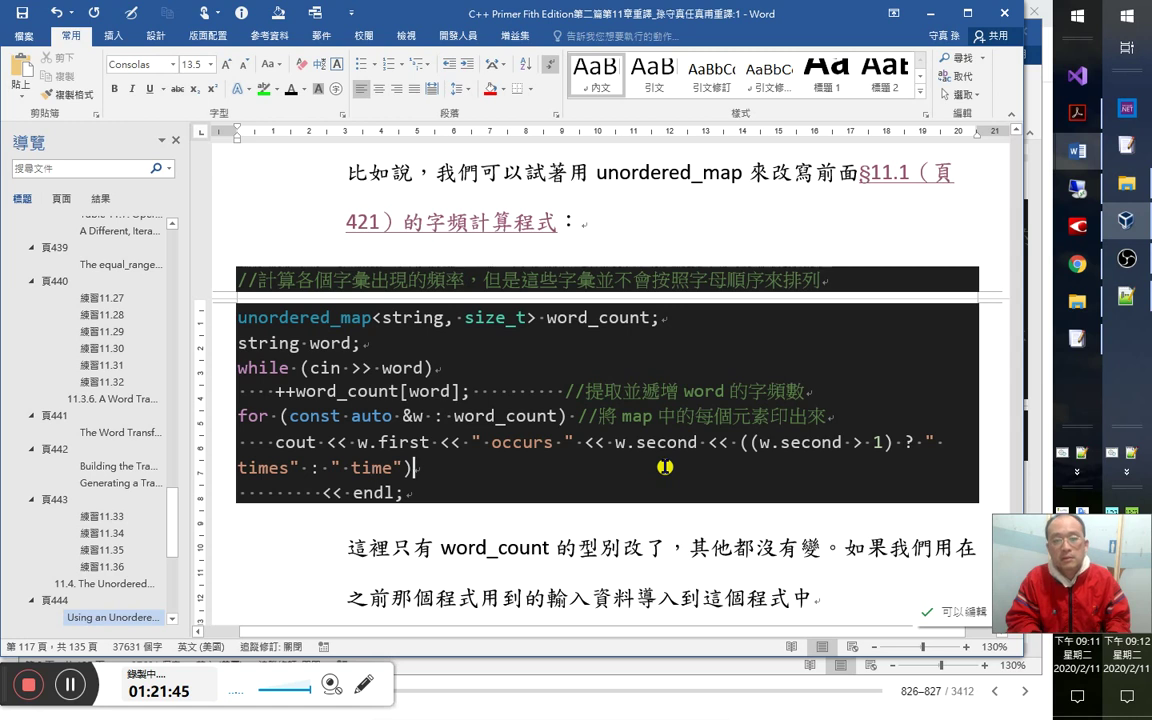
pyautogui.press('Down')
pyautogui.press('End')
pyautogui.press('Delete')
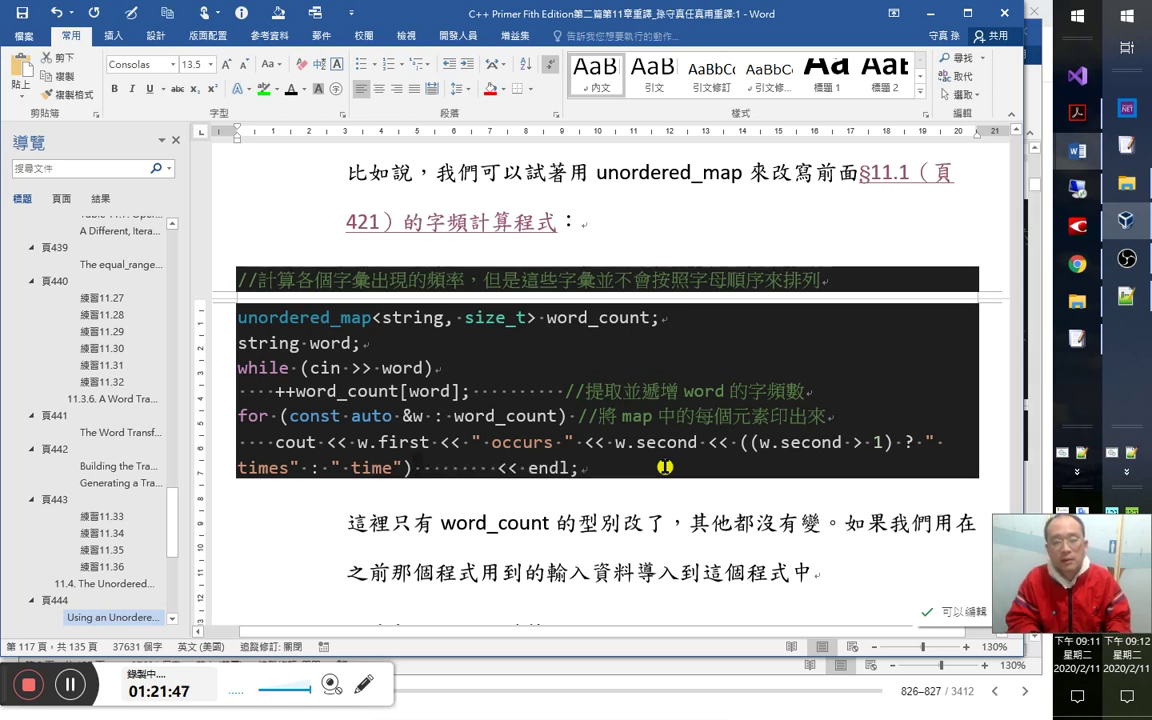
pyautogui.press('Delete')
pyautogui.press('Delete')
pyautogui.press('Delete')
pyautogui.press('Delete')
pyautogui.press('Delete')
pyautogui.press('Delete')
pyautogui.press('Delete')
pyautogui.press('Delete')
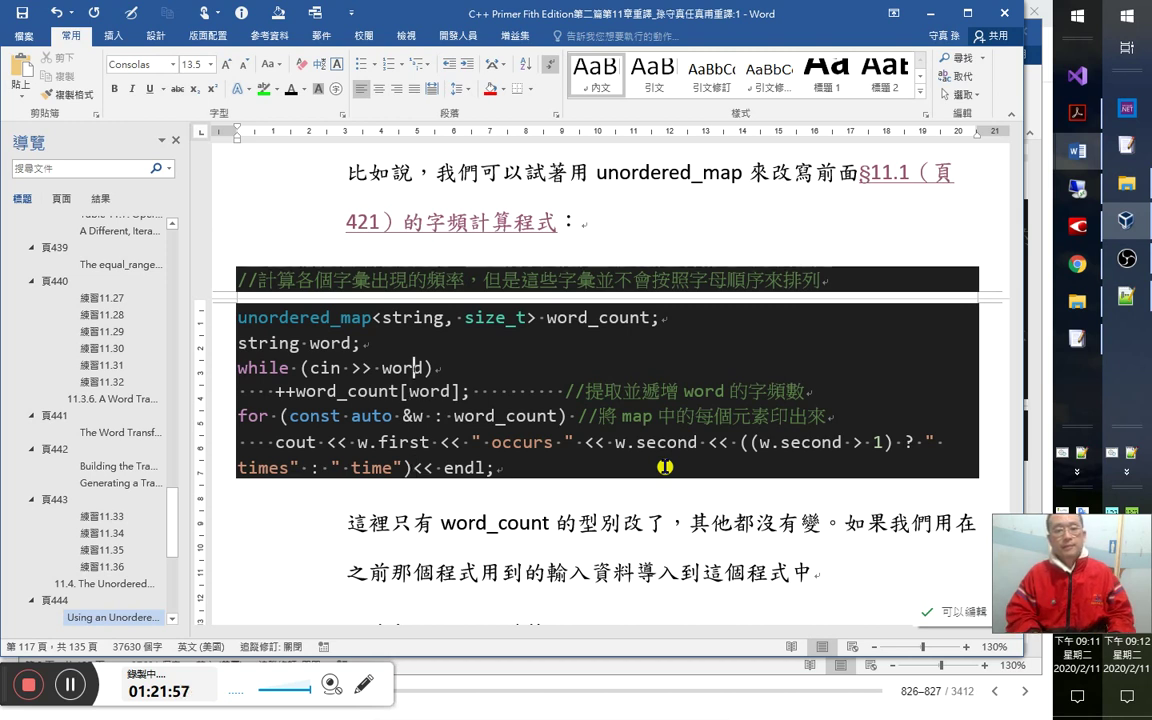
# Give word_count Consolas code formatting in the paragraph and colour it as a local variable in the declaration.
pyautogui.click(441, 525)
pyautogui.click(622, 528)
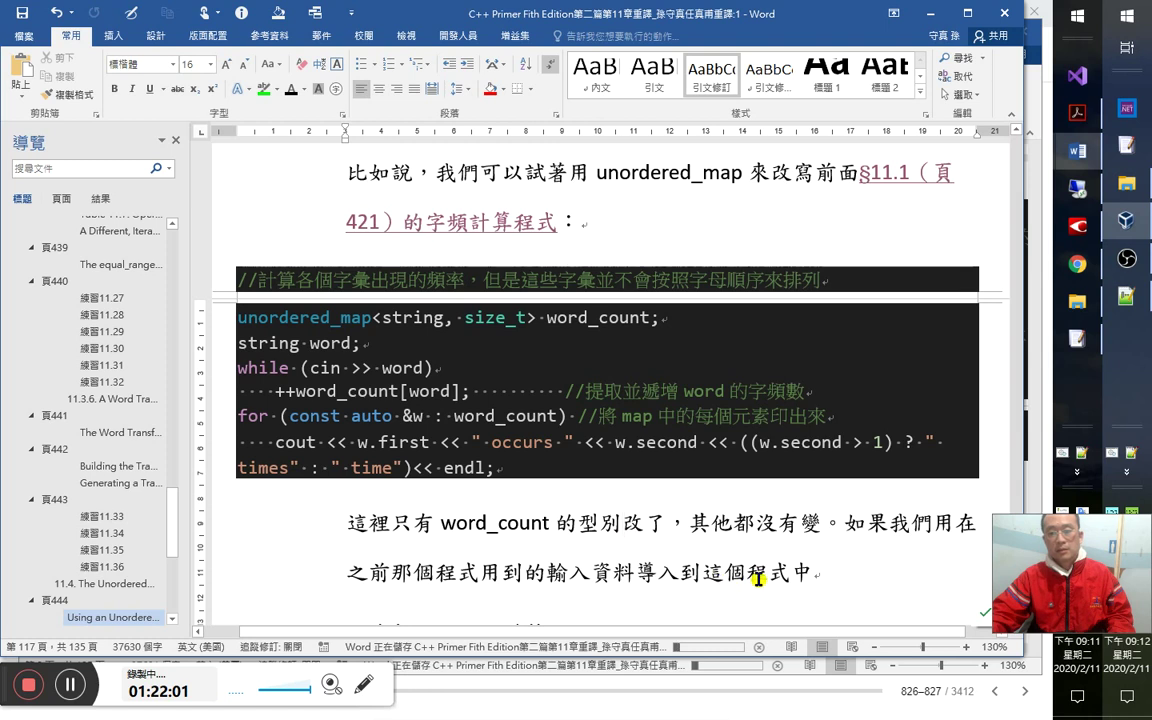
pyautogui.scroll(-1, 731, 404)
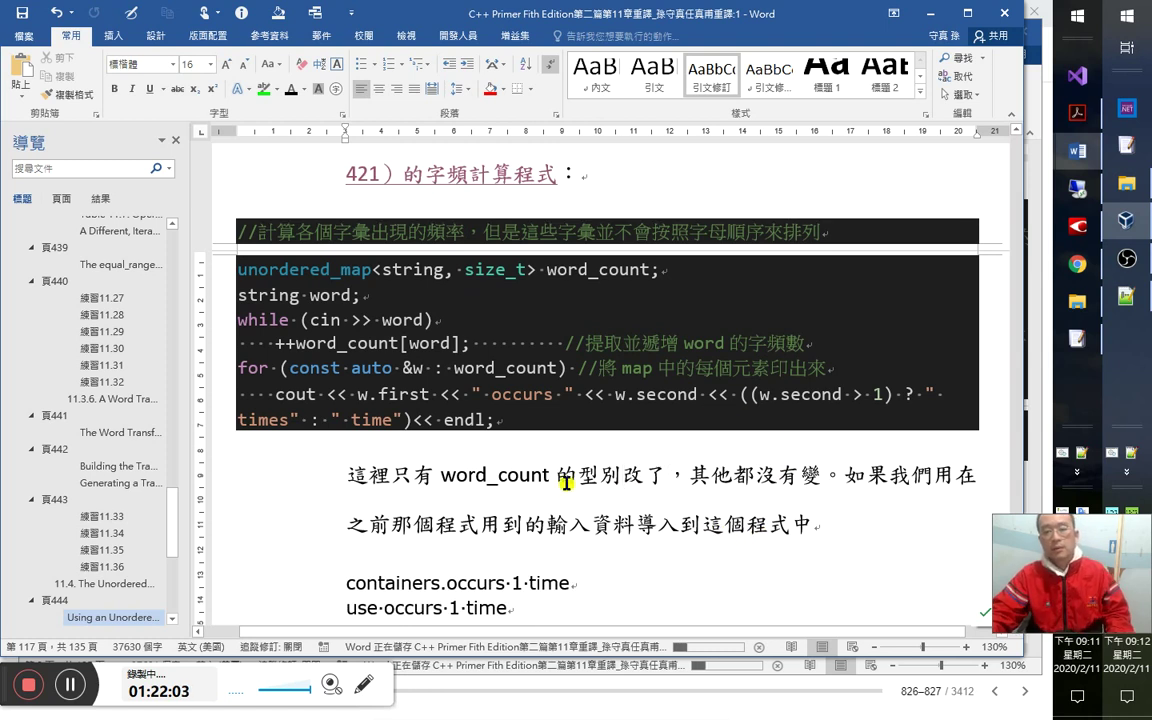
pyautogui.moveTo(545, 479); pyautogui.dragTo(436, 475)
pyautogui.hotkey('alt', 'F8')
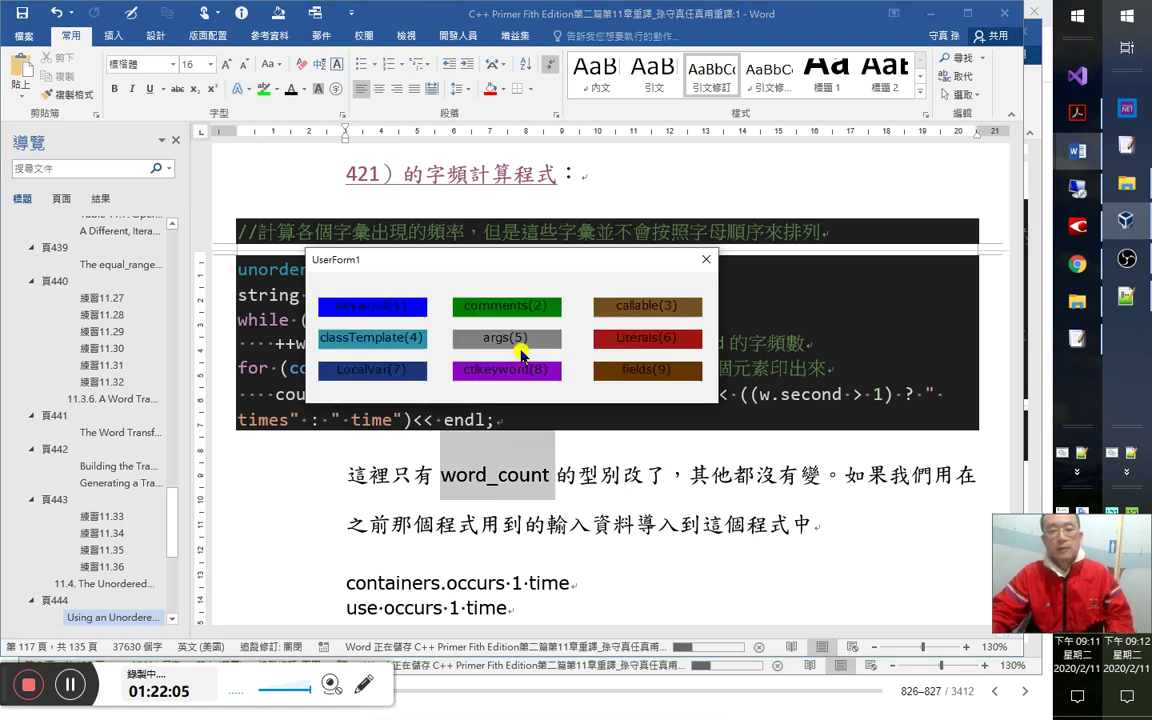
pyautogui.click(404, 378)
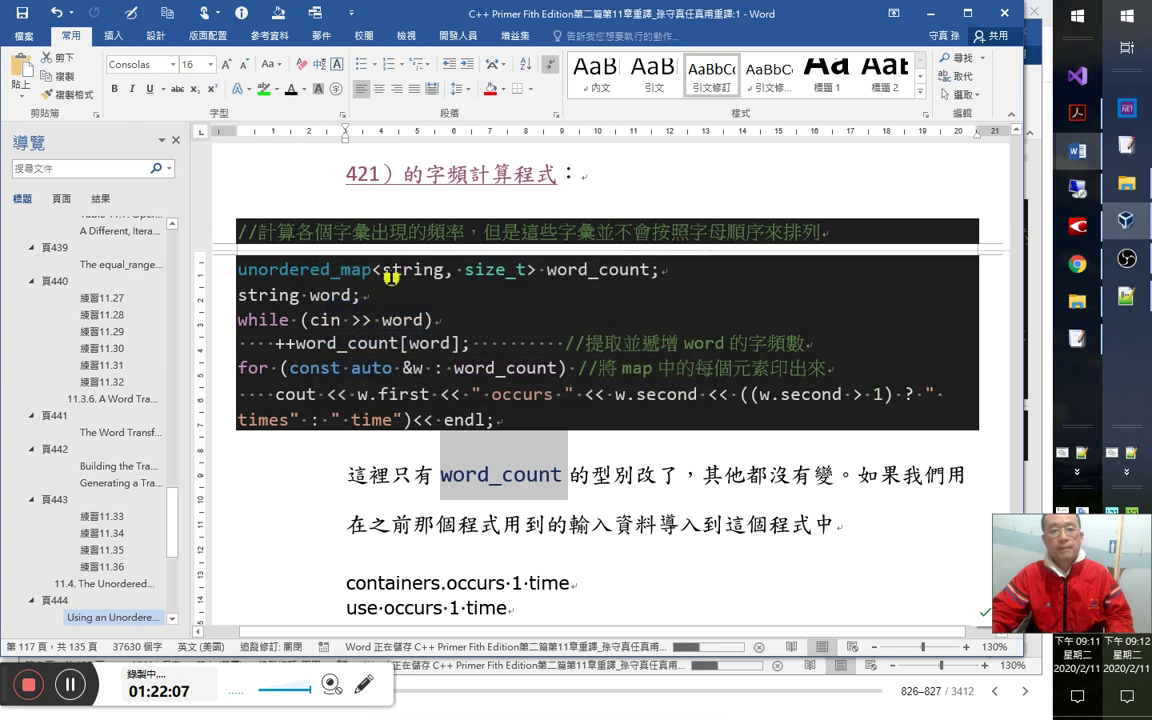
pyautogui.click(545, 272)
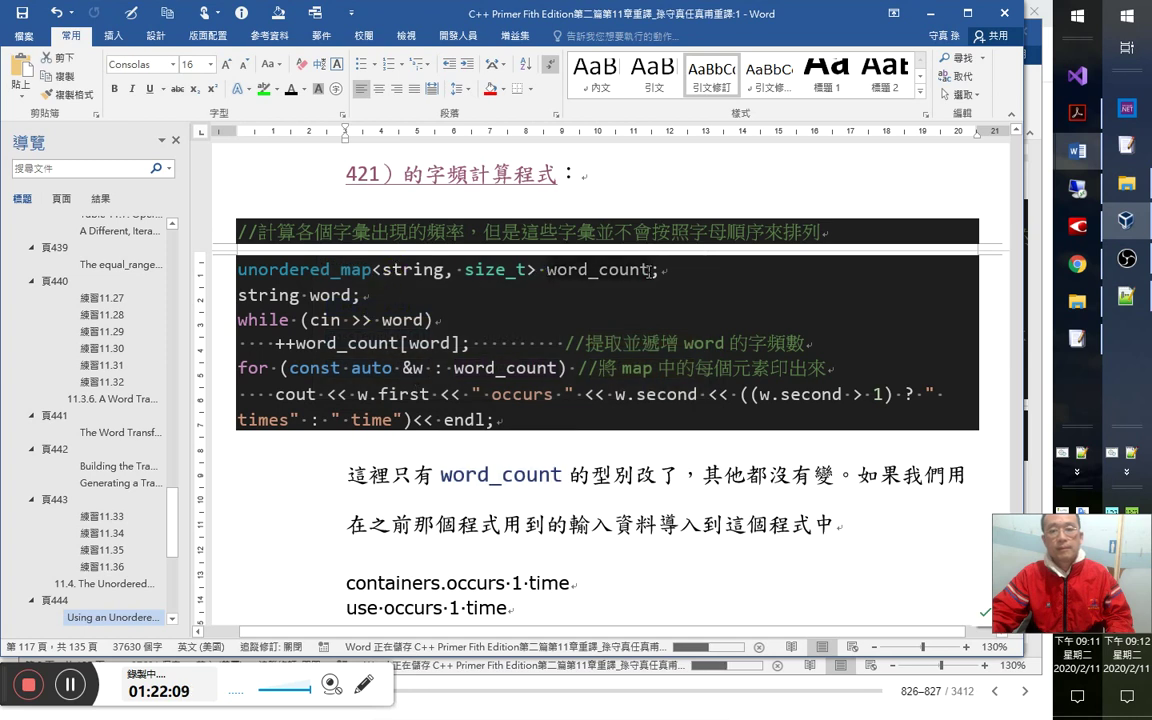
pyautogui.hotkey('alt', 'F8')
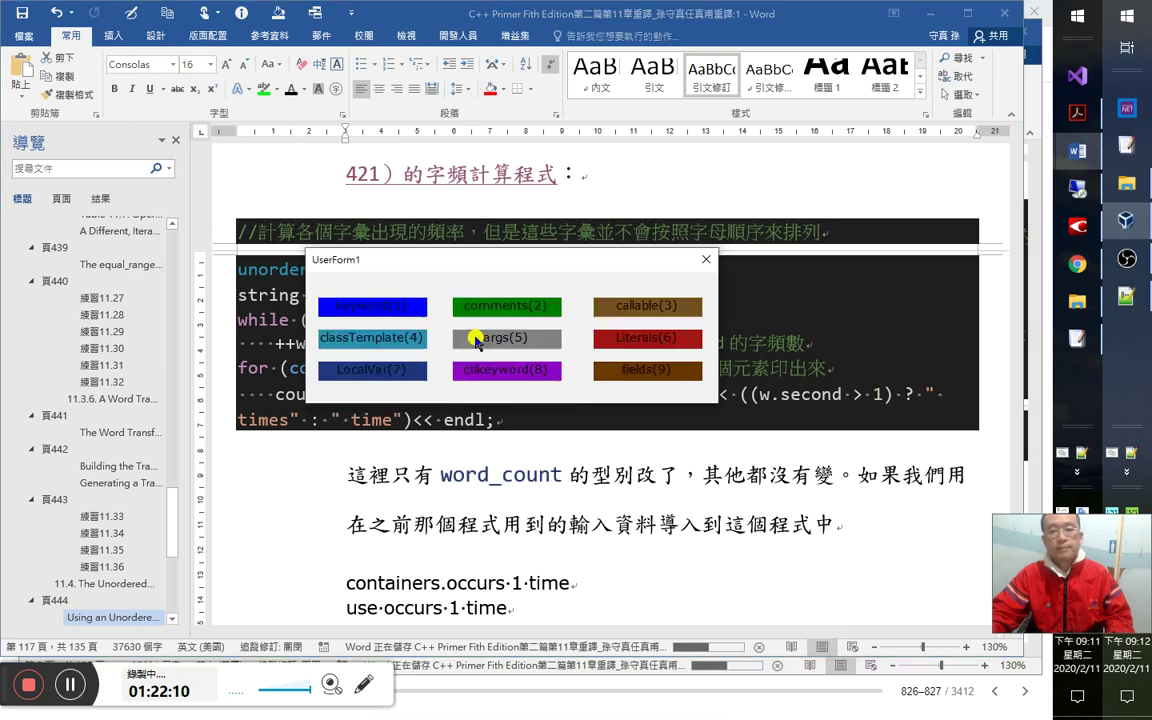
pyautogui.click(401, 372)
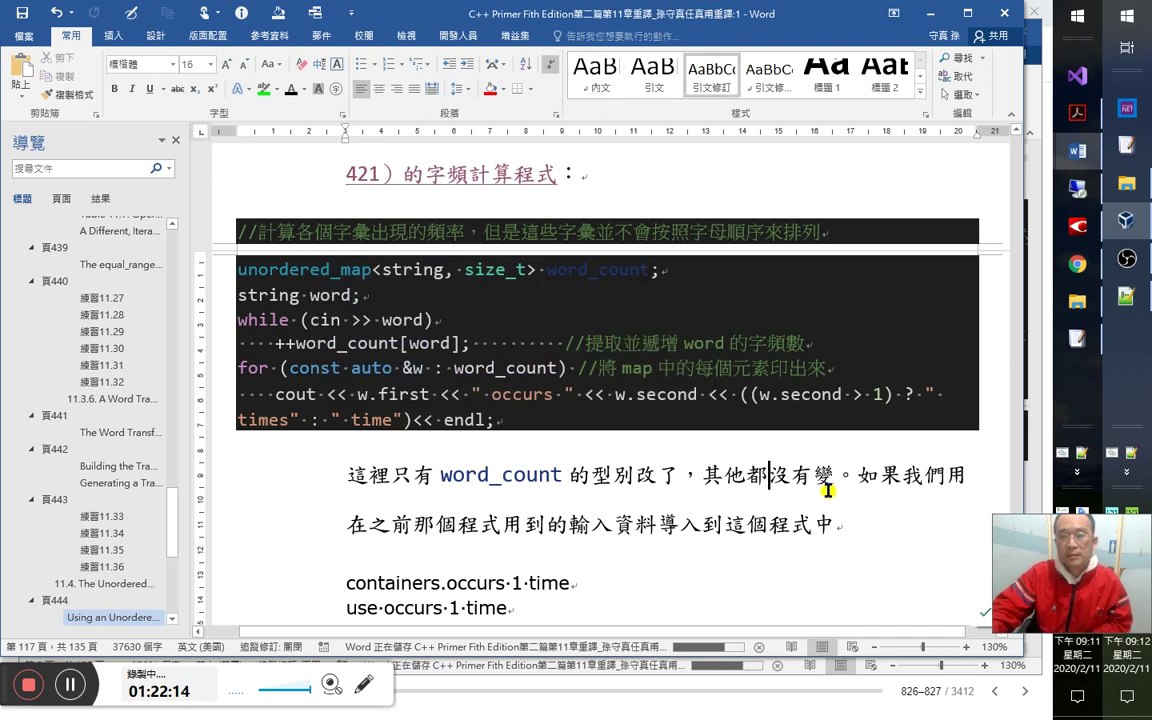
# End 其他都沒有變 with a fullwidth ！ instead of the full stop.
pyautogui.write('！')
pyautogui.click(734, 496)
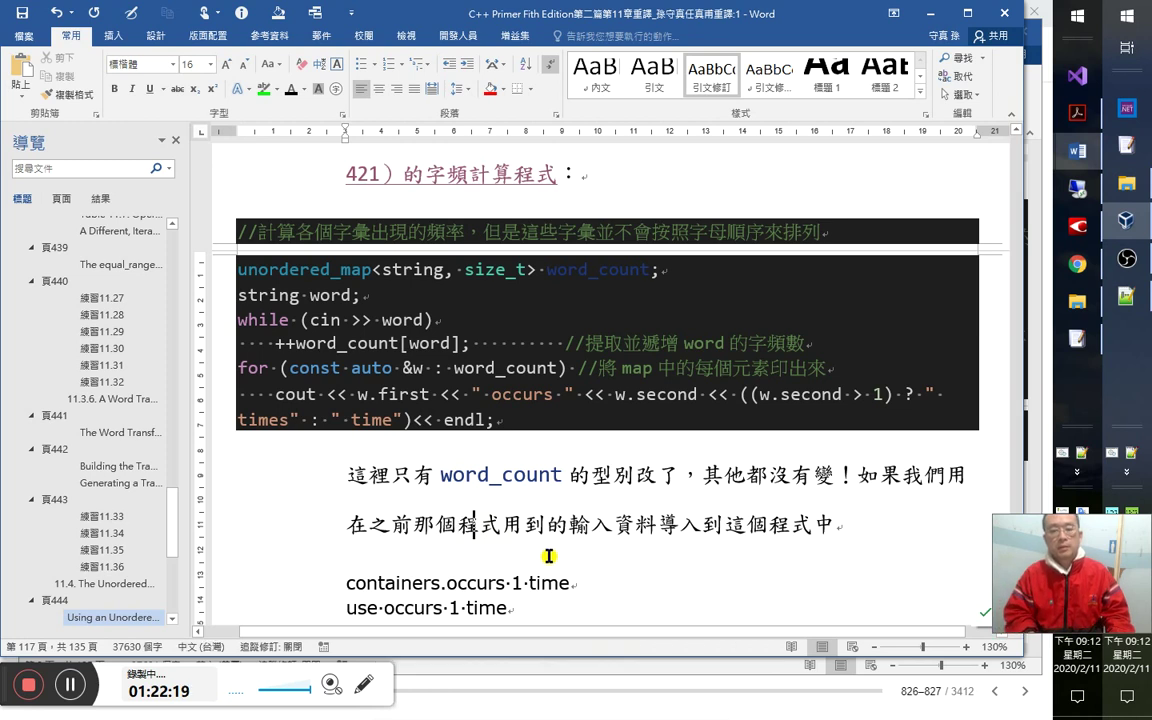
pyautogui.hotkey('shift', 'Left')
pyautogui.hotkey('shift', 'Left')
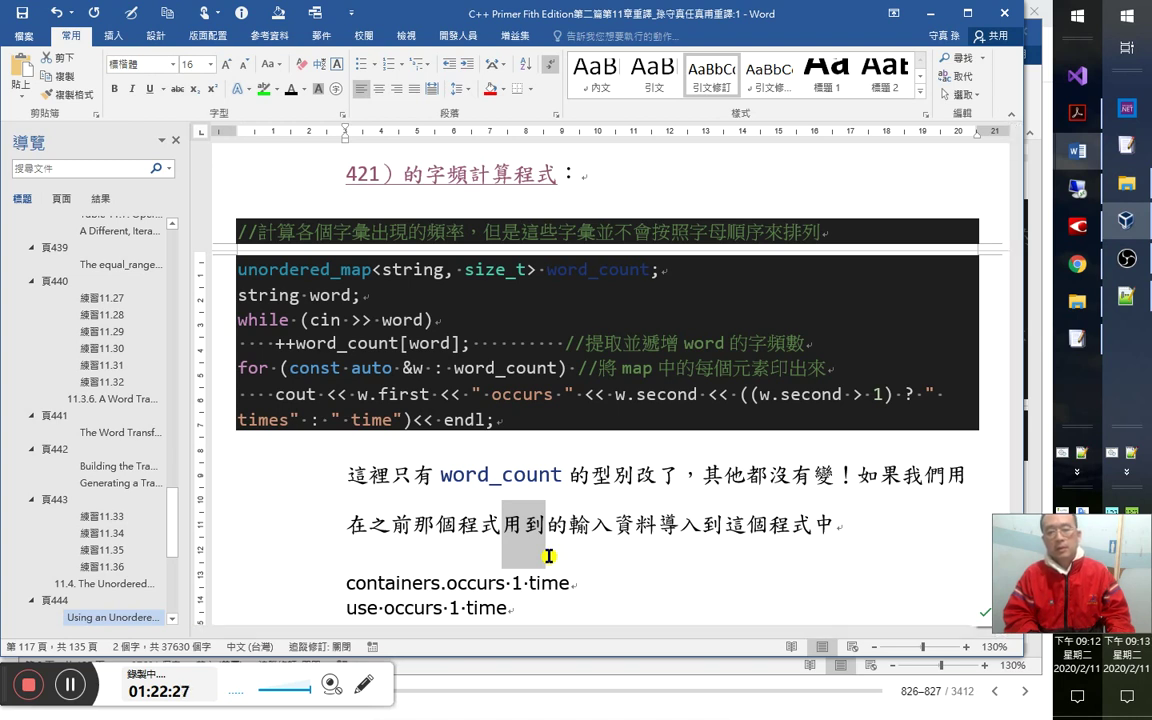
# Replace the mistyped character before 個字 with 每 in the Chinese notes paragraph.
pyautogui.press('Right')
pyautogui.press('Right')
pyautogui.press('Right')
pyautogui.press('Right')
pyautogui.press('Right')
pyautogui.press('Right')
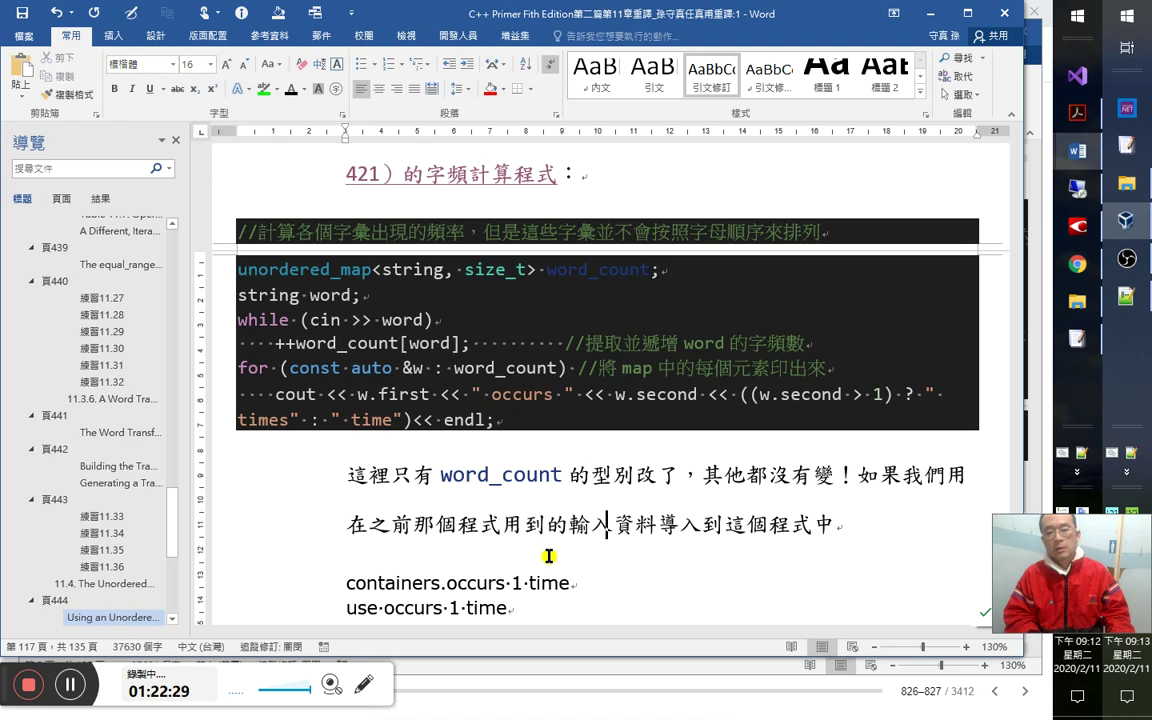
pyautogui.press('Down')
pyautogui.press('Down')
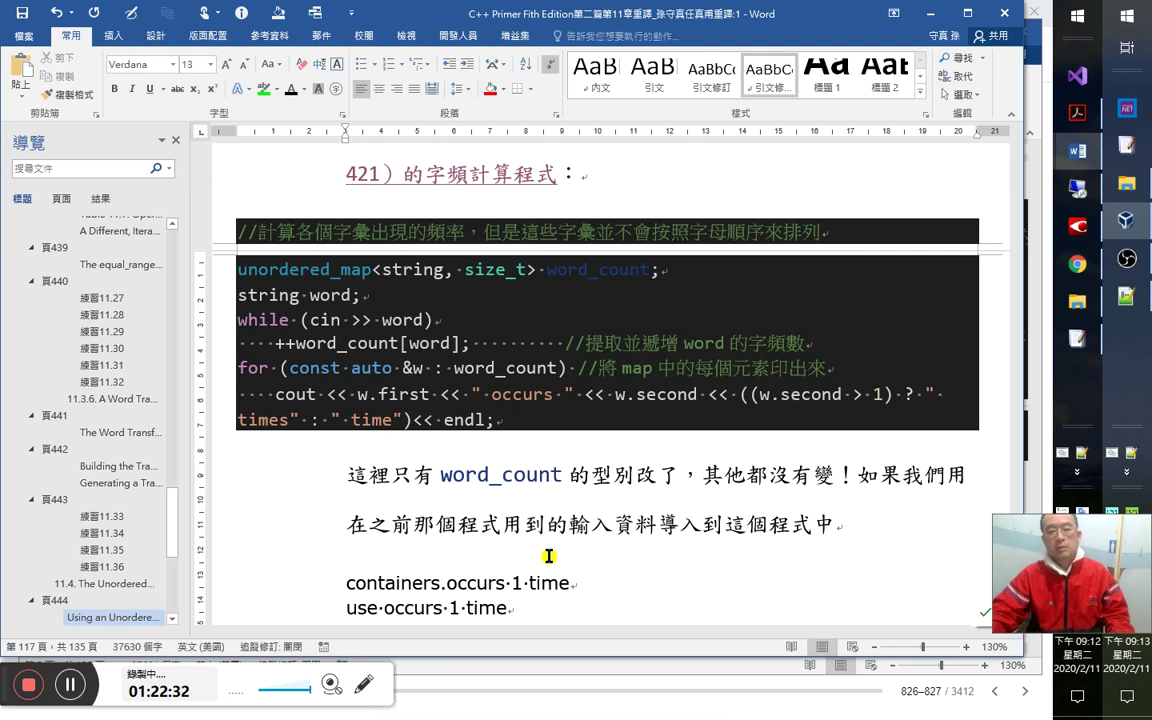
pyautogui.scroll(-2, 570, 586)
pyautogui.scroll(-1, 568, 516)
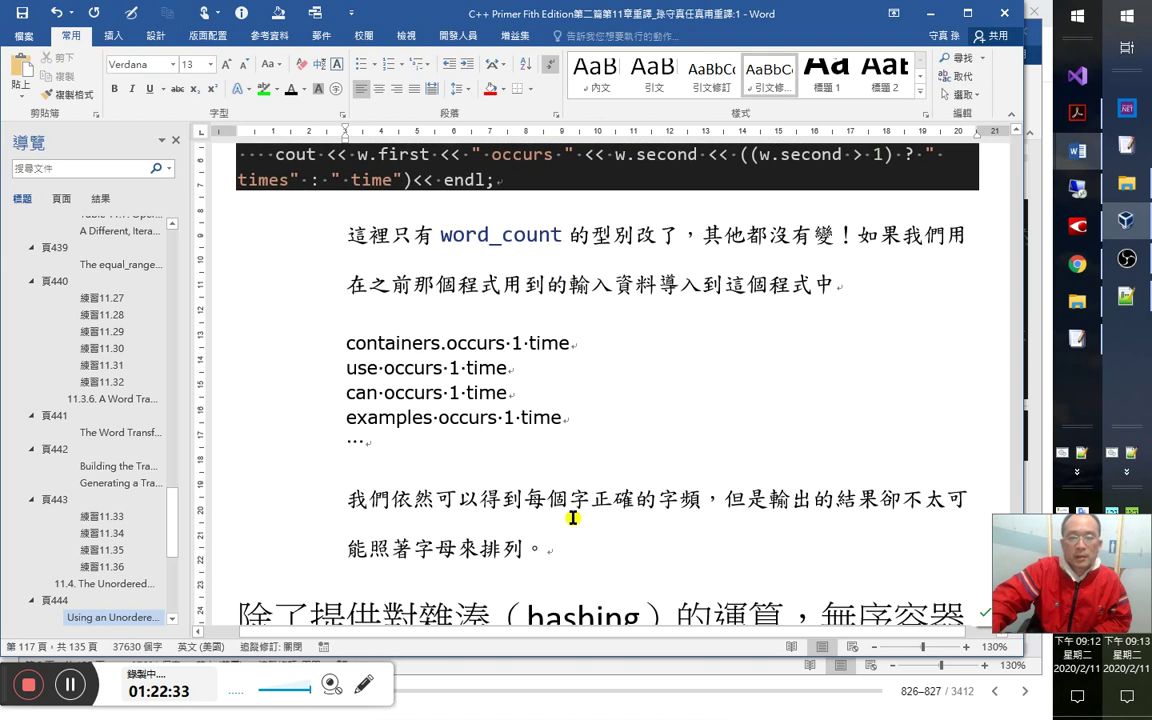
pyautogui.click(652, 497)
pyautogui.press('Right')
pyautogui.press('Right')
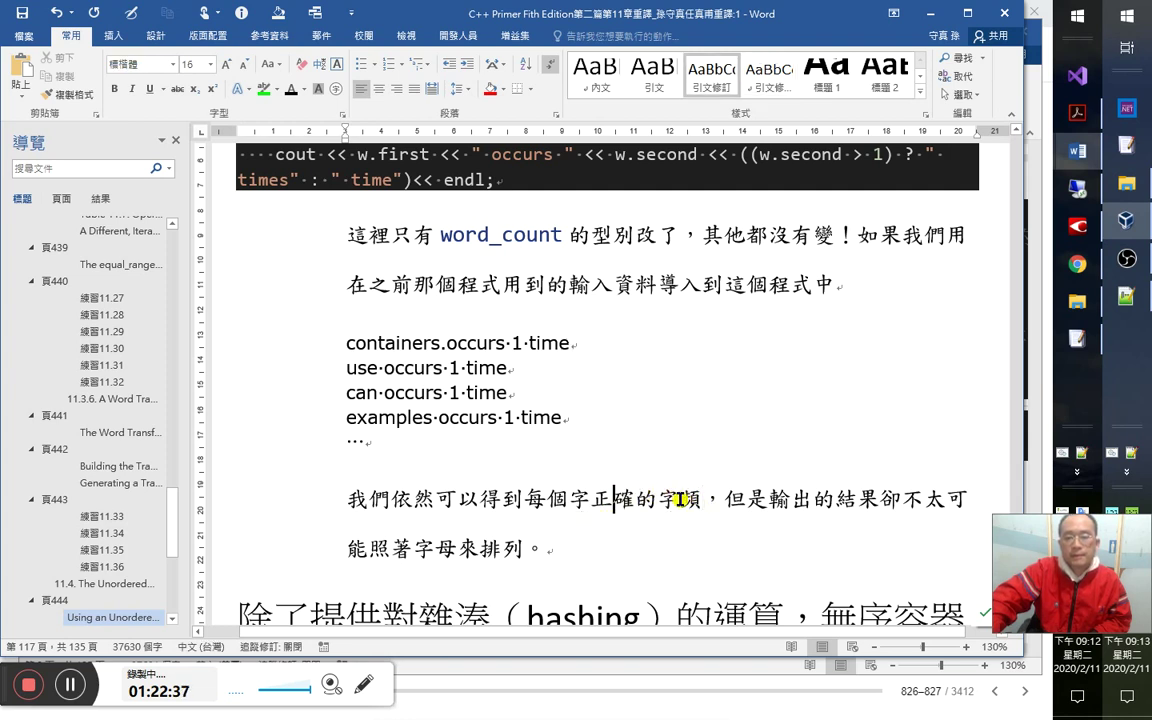
pyautogui.doubleClick(532, 497)
pyautogui.write('每')
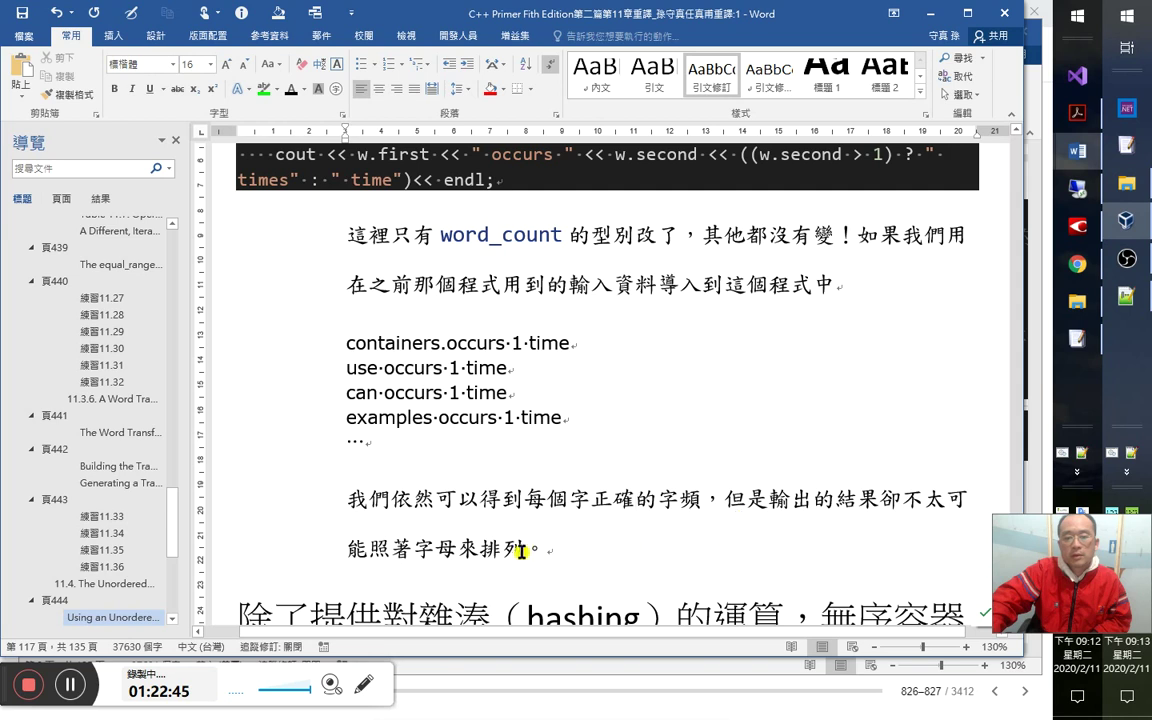
# Save the notes and select the four sample output lines for copying.
pyautogui.scroll(-1, 553, 543)
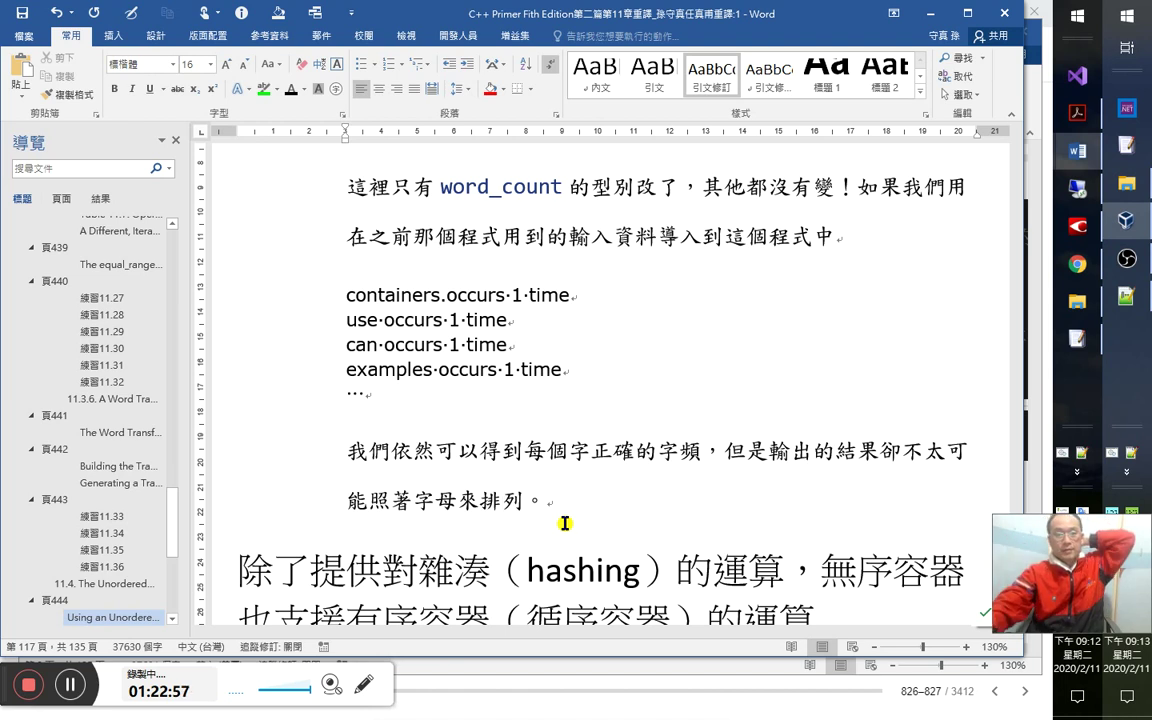
pyautogui.click(398, 320)
pyautogui.hotkey('ctrl', 's')
pyautogui.moveTo(345, 290); pyautogui.dragTo(597, 368)
pyautogui.hotkey('ctrl', 'c')
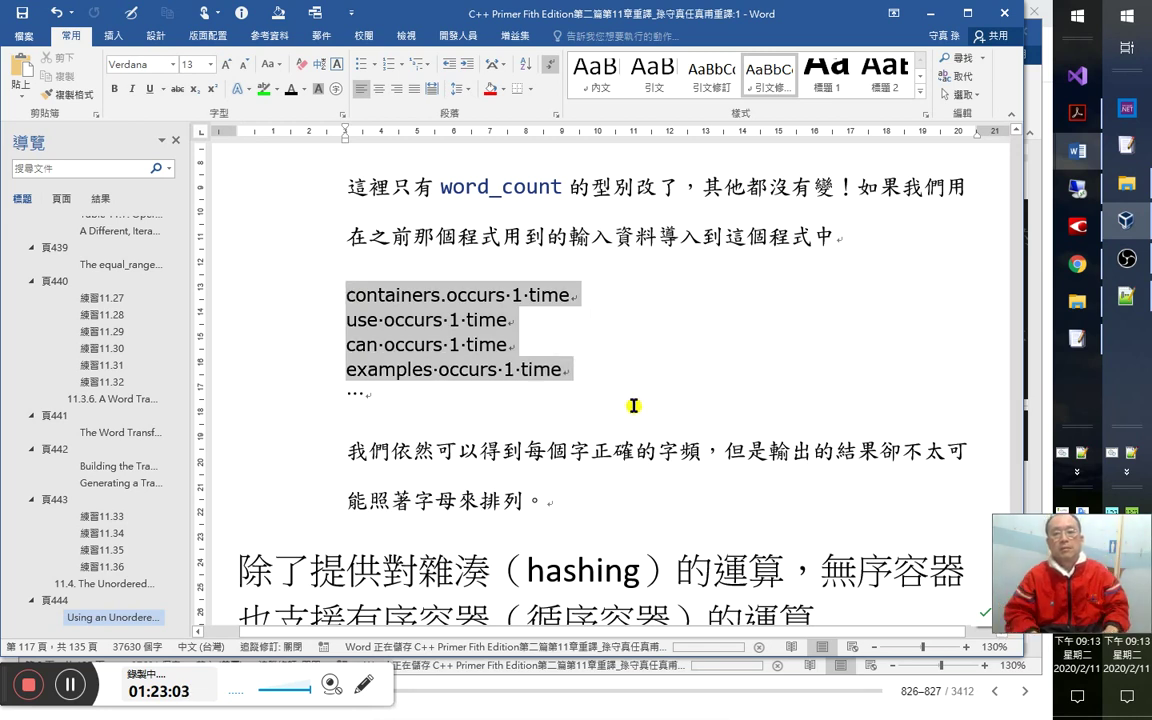
pyautogui.scroll(2, 633, 407)
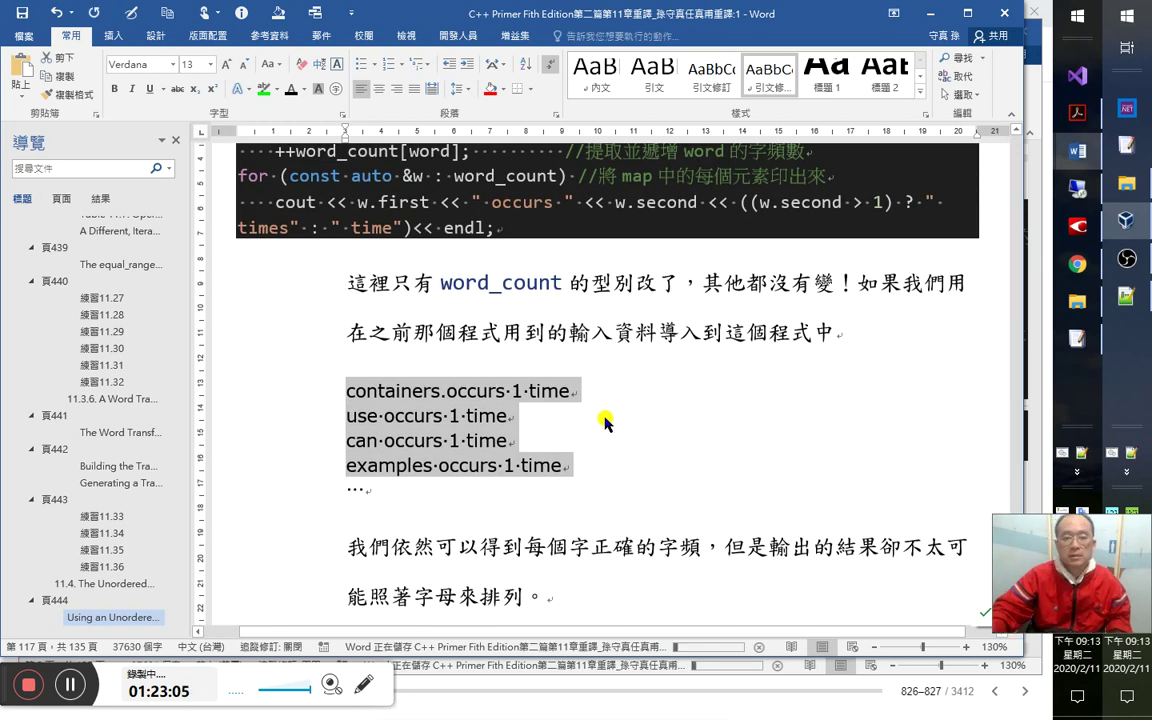
pyautogui.click(1082, 456)
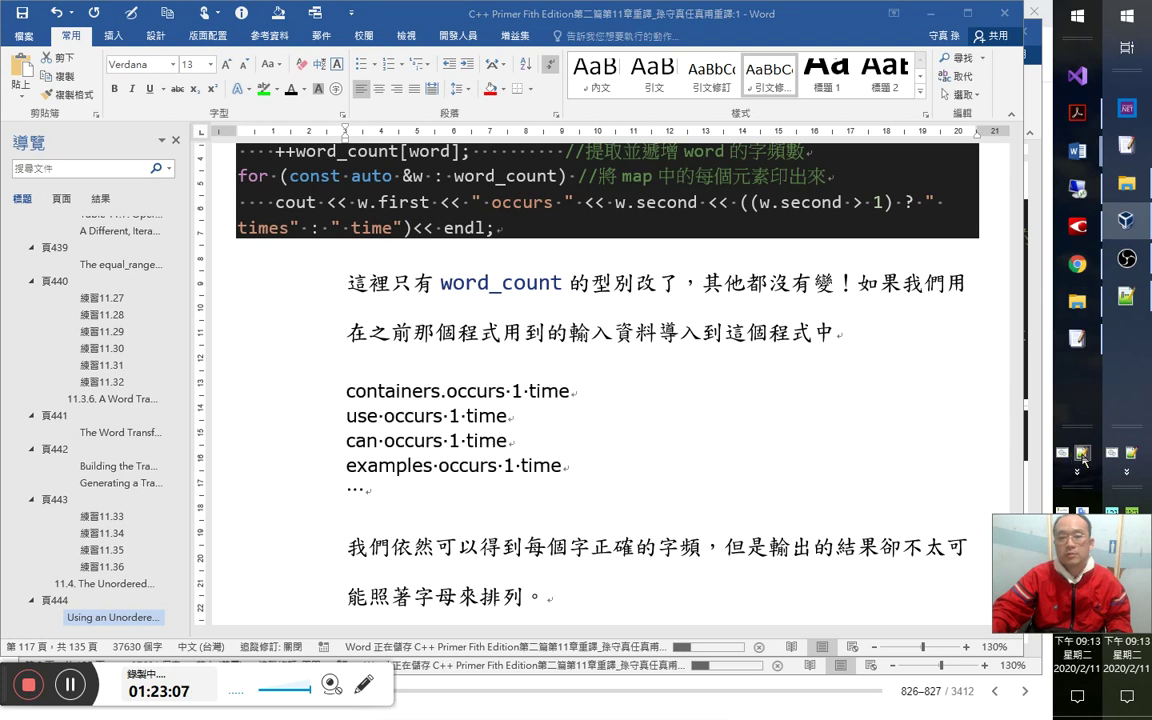
pyautogui.click(593, 325)
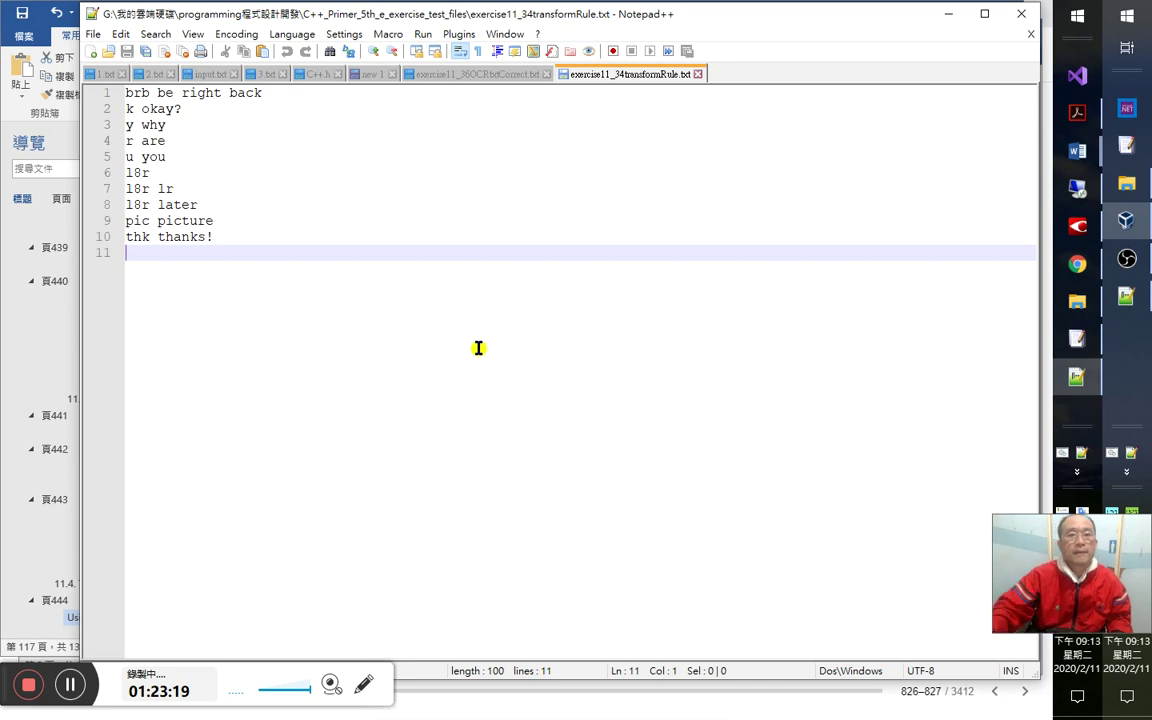
# Paste the four 'occurs 1 time' output lines below the closing brace in the new 1 tab.
pyautogui.click(381, 79)
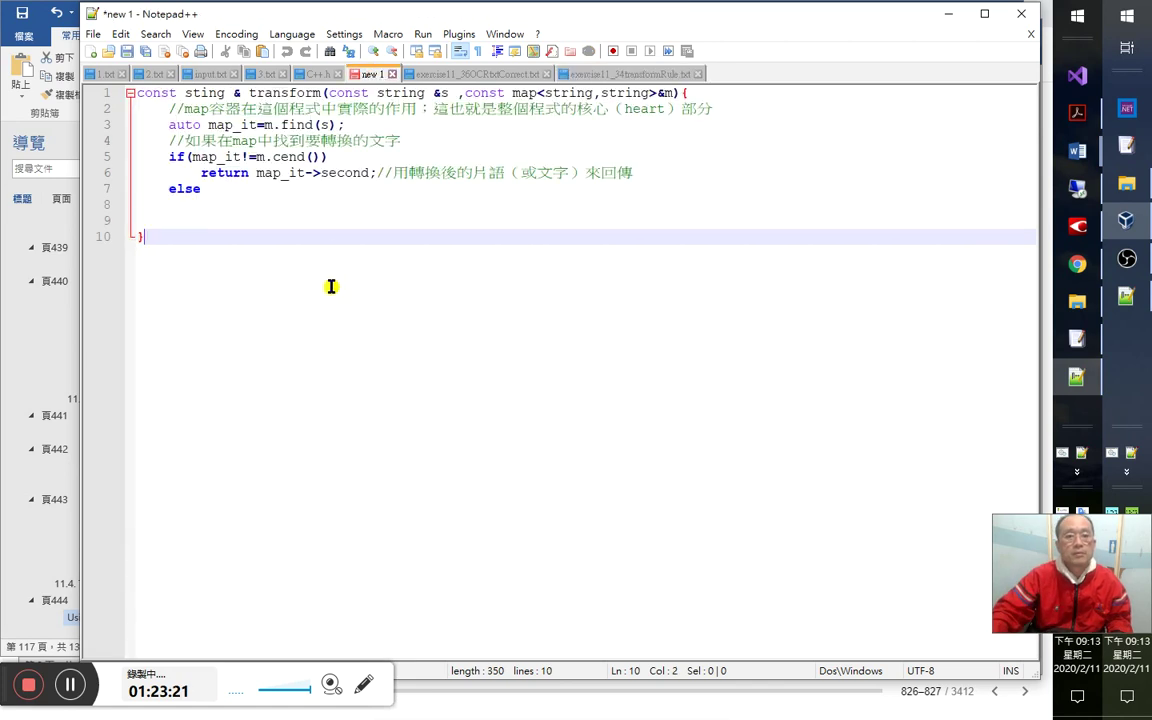
pyautogui.press('Return')
pyautogui.hotkey('ctrl', 'v')
pyautogui.press('Up')
pyautogui.press('Up')
pyautogui.press('Up')
pyautogui.press('Up')
pyautogui.press('Up')
pyautogui.press('Down')
pyautogui.press('Right')
pyautogui.press('Right')
pyautogui.press('Right')
pyautogui.press('Right')
pyautogui.press('Right')
pyautogui.press('Right')
pyautogui.press('Right')
pyautogui.press('Right')
pyautogui.press('Right')
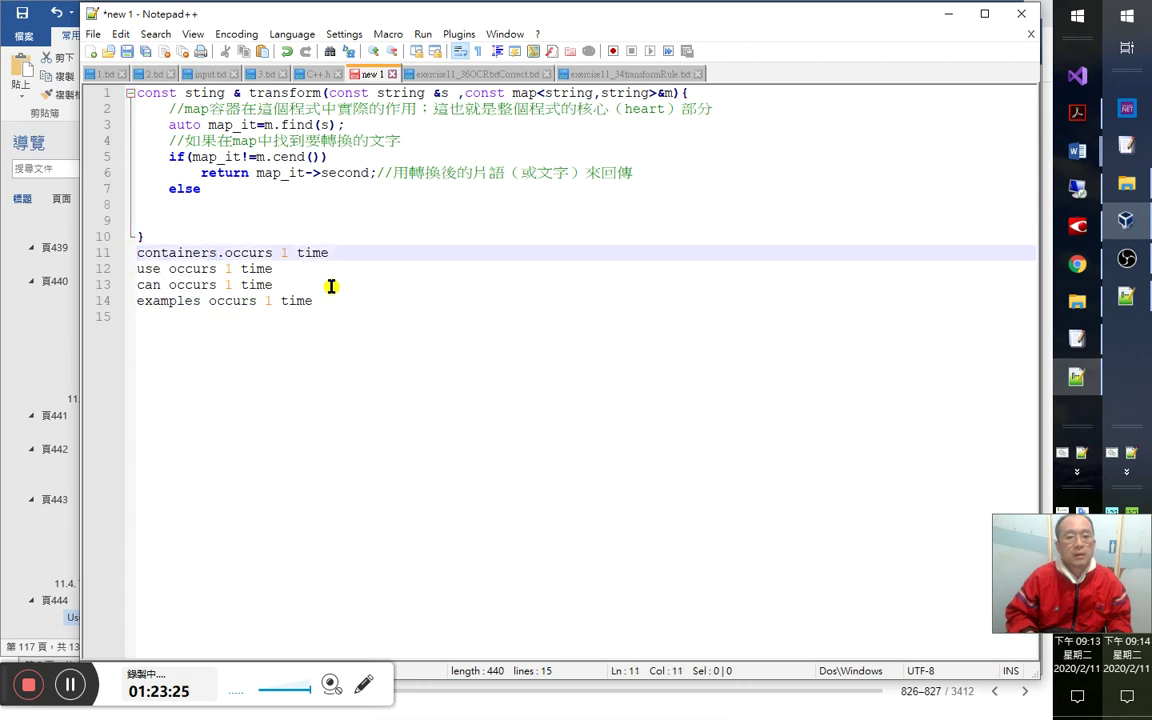
pyautogui.hotkey('shift', 'Down')
pyautogui.press('Down')
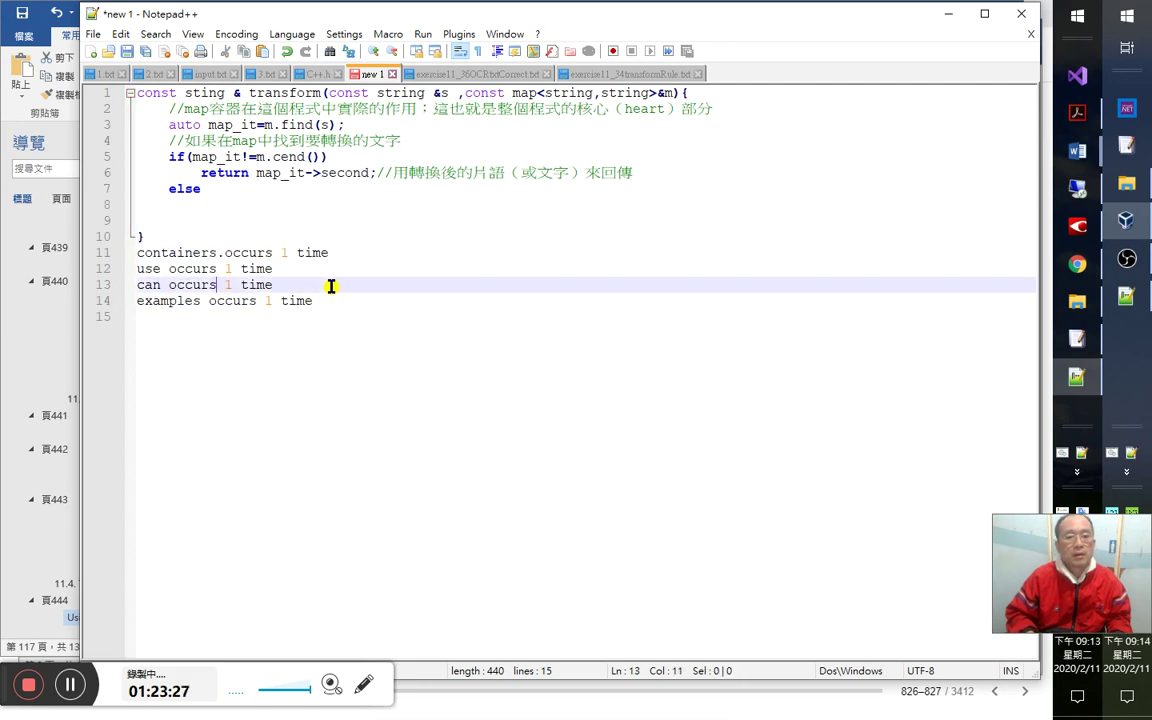
pyautogui.press('Up')
pyautogui.press('Up')
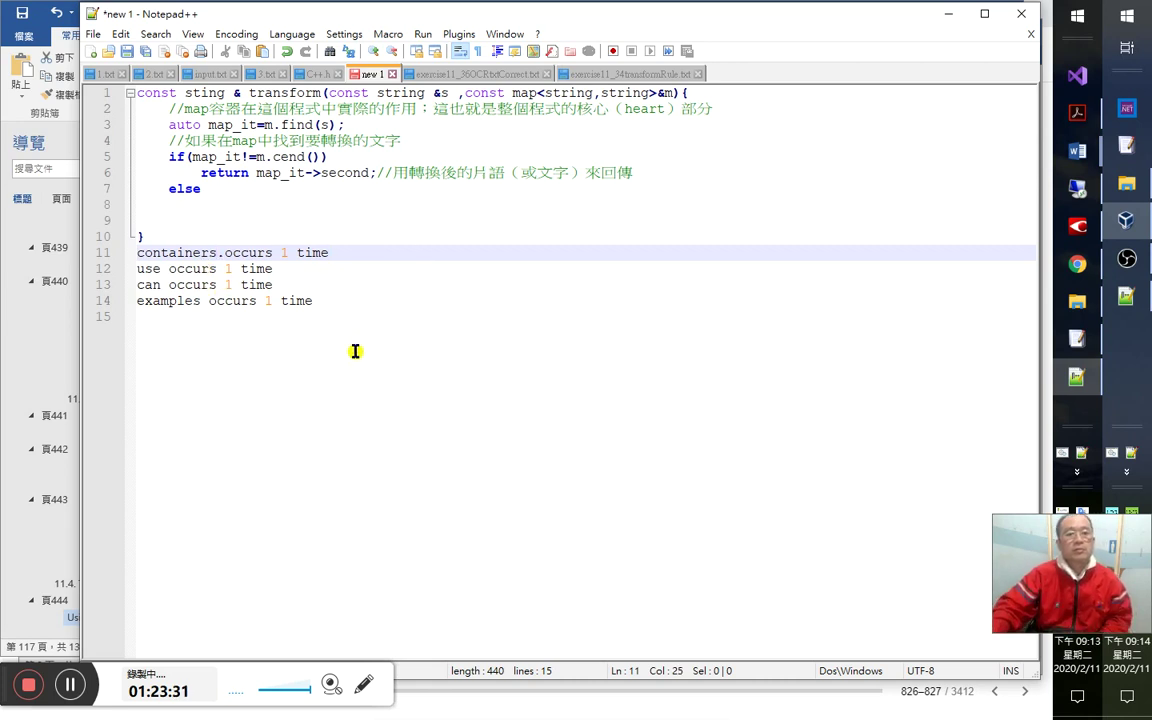
pyautogui.press('Down')
pyautogui.press('Down')
pyautogui.press('Down')
pyautogui.press('Down')
pyautogui.hotkey('alt', 'Tab')
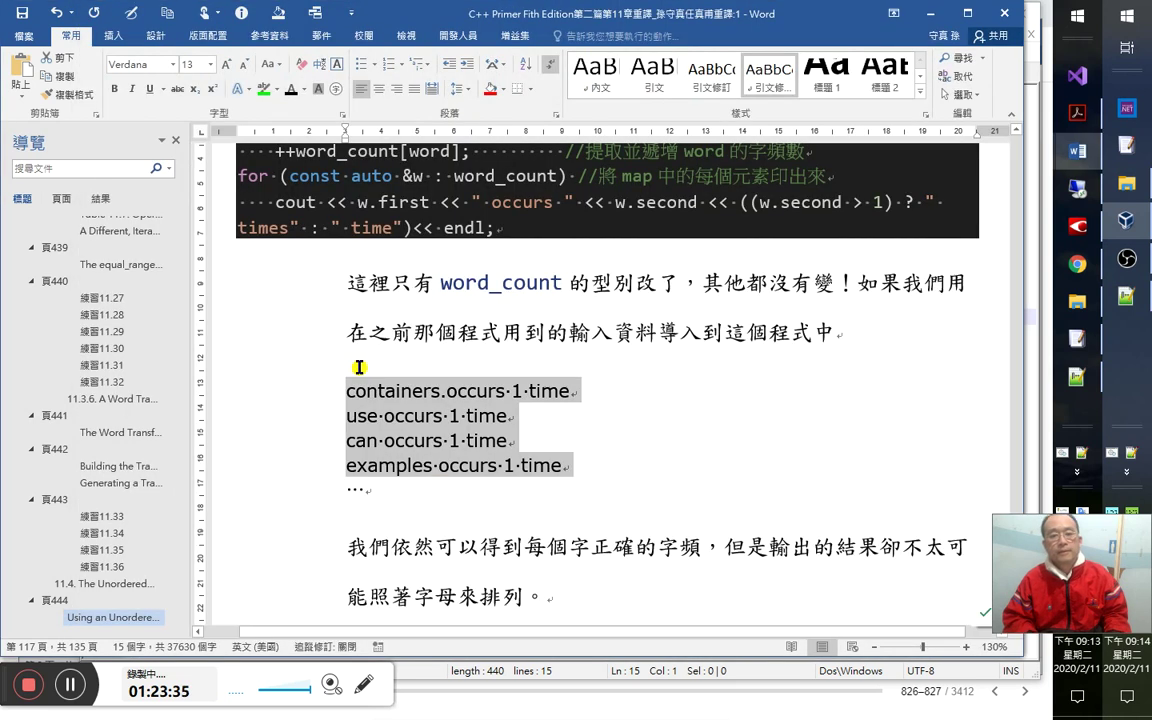
# Select the word_count declaration in the Word code block, then launch Visual Studio 2019 with prog1.
pyautogui.scroll(3, 358, 367)
pyautogui.click(268, 266)
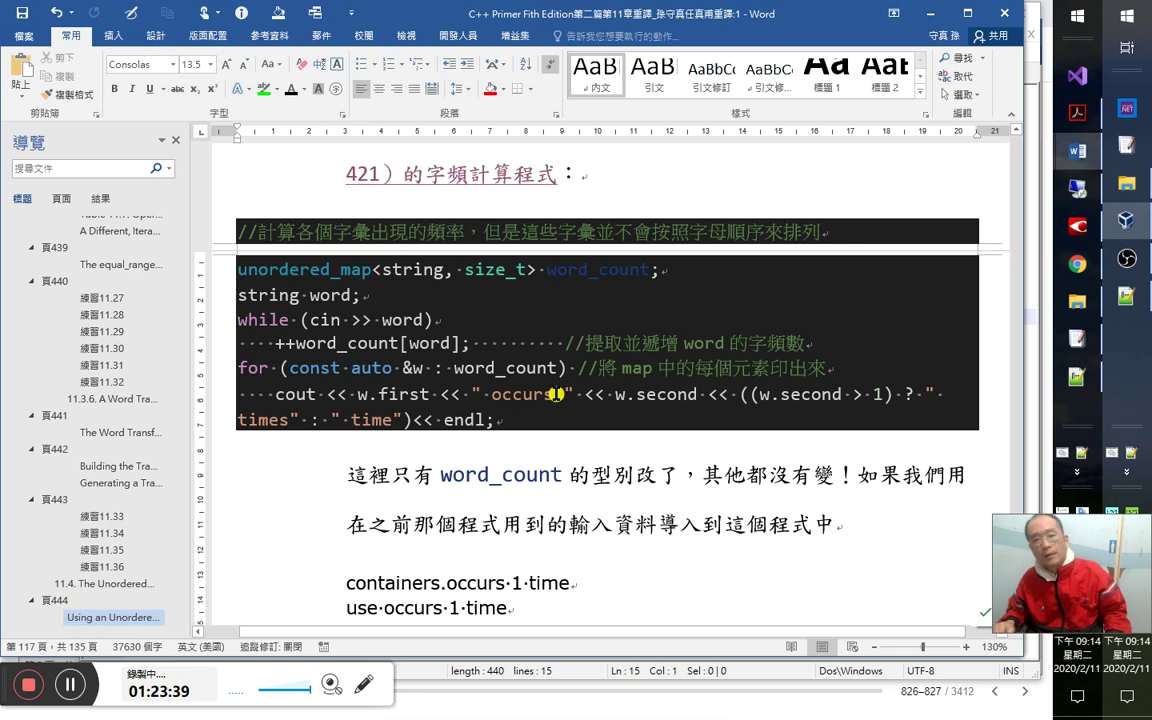
pyautogui.moveTo(548, 250); pyautogui.dragTo(650, 268)
pyautogui.click(651, 269)
pyautogui.hotkey('shift', 'Home')
pyautogui.hotkey('ctrl', 'c')
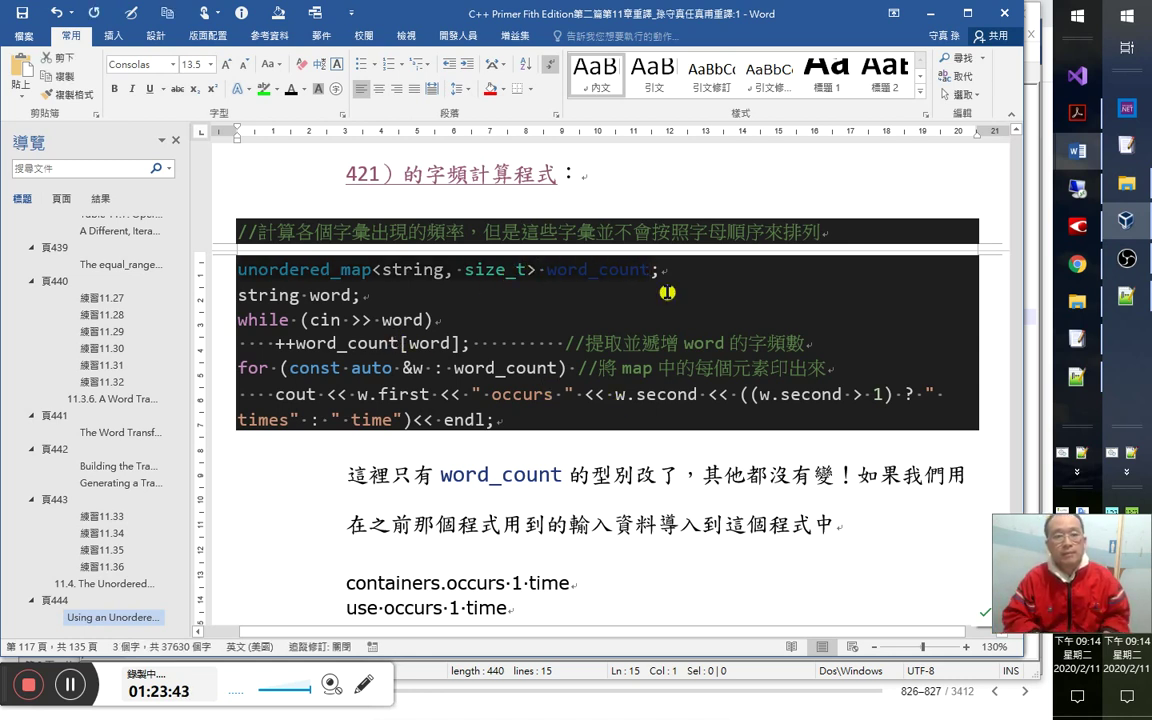
pyautogui.click(1090, 80)
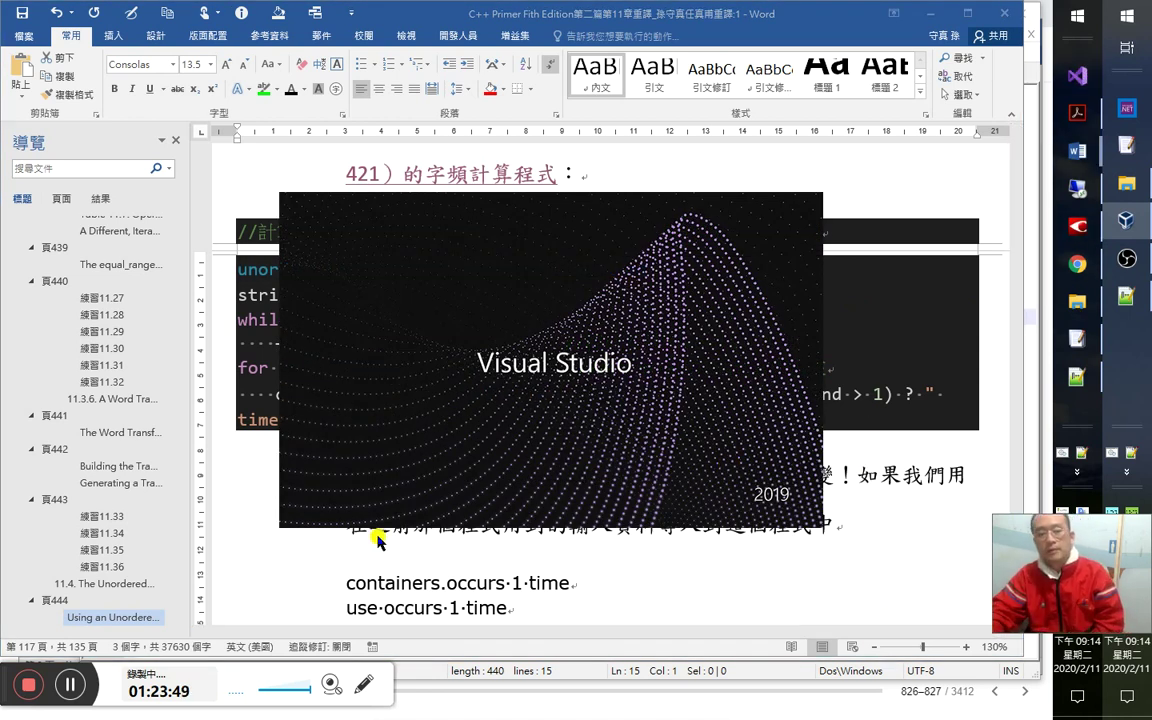
pyautogui.hotkey('alt', 'Tab')
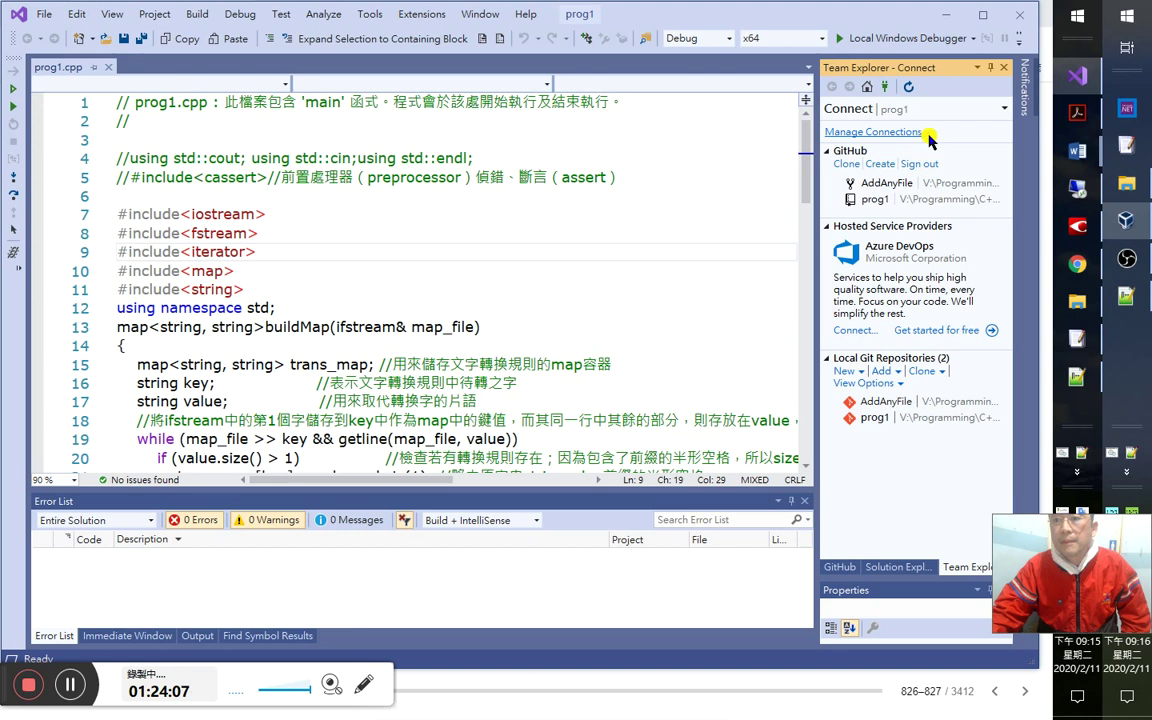
# Show the prog1 repository's branches in Team Explorer.
pyautogui.click(928, 136)
pyautogui.click(928, 132)
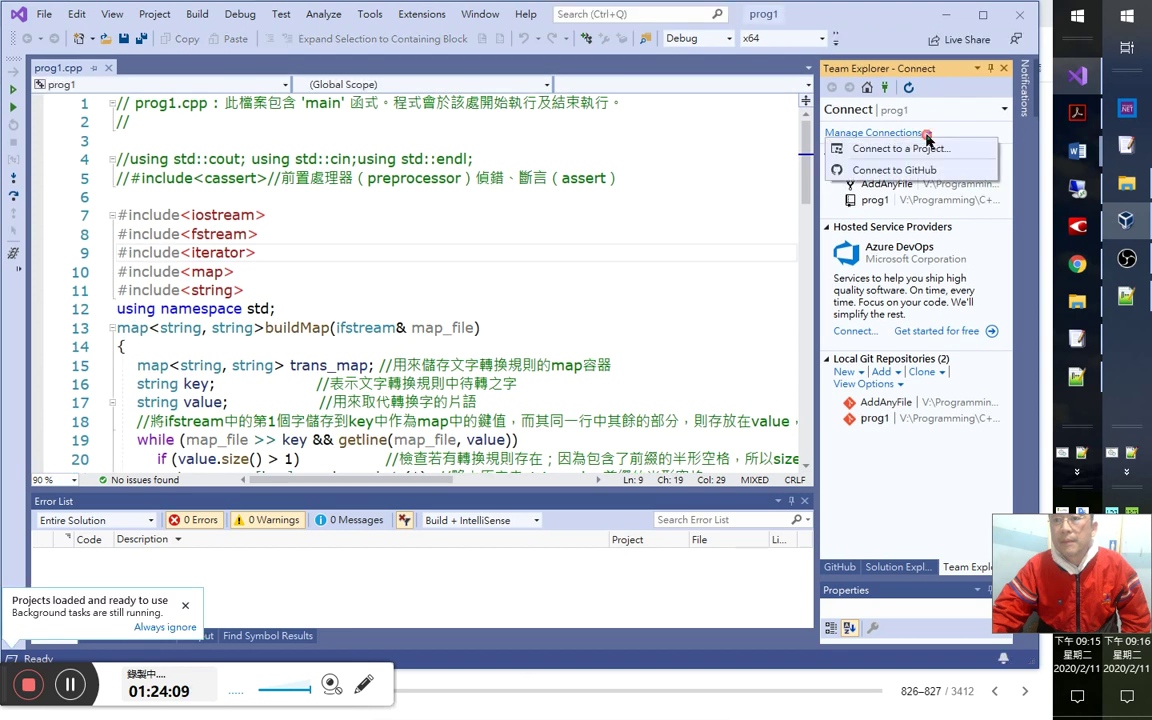
pyautogui.click(855, 109)
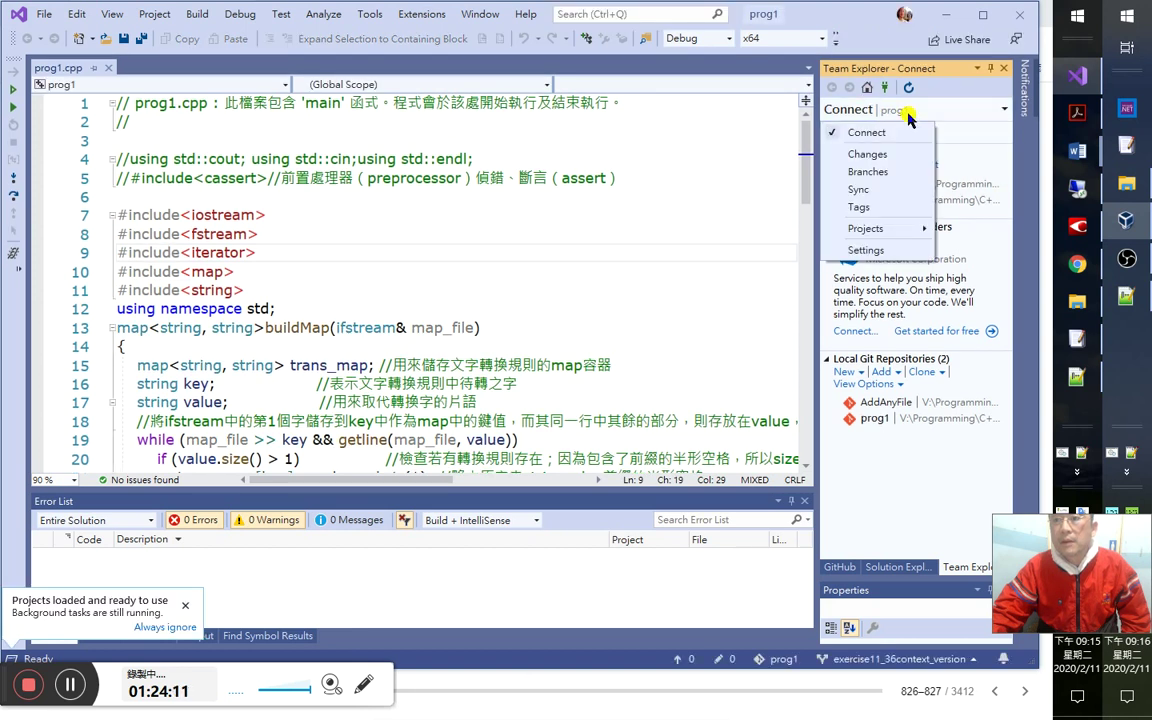
pyautogui.click(868, 172)
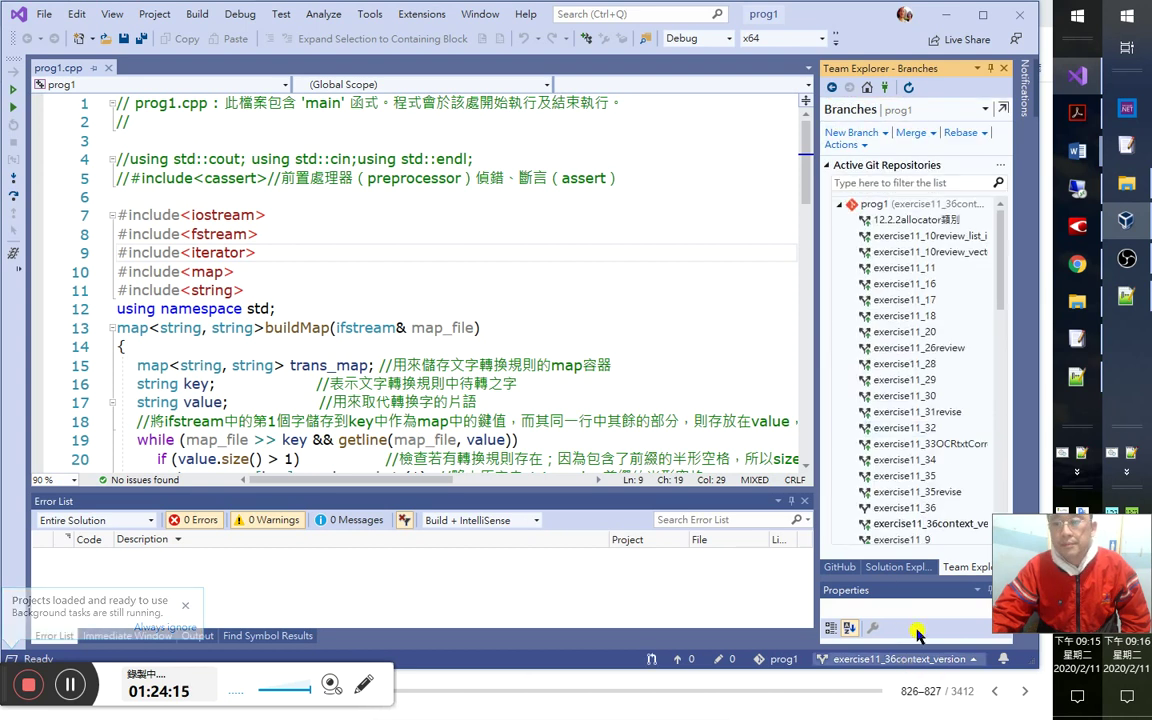
# Create and check out the new branch p444unordered_map_word_count.
pyautogui.click(852, 133)
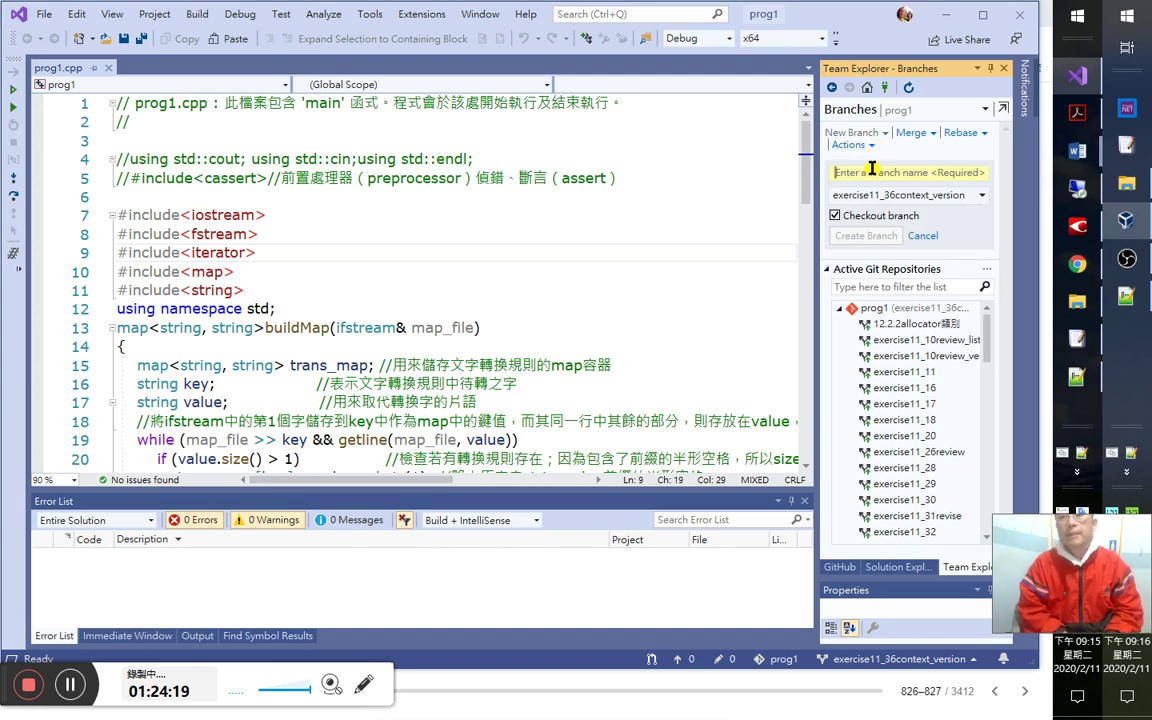
pyautogui.click(871, 171)
pyautogui.write('p444')
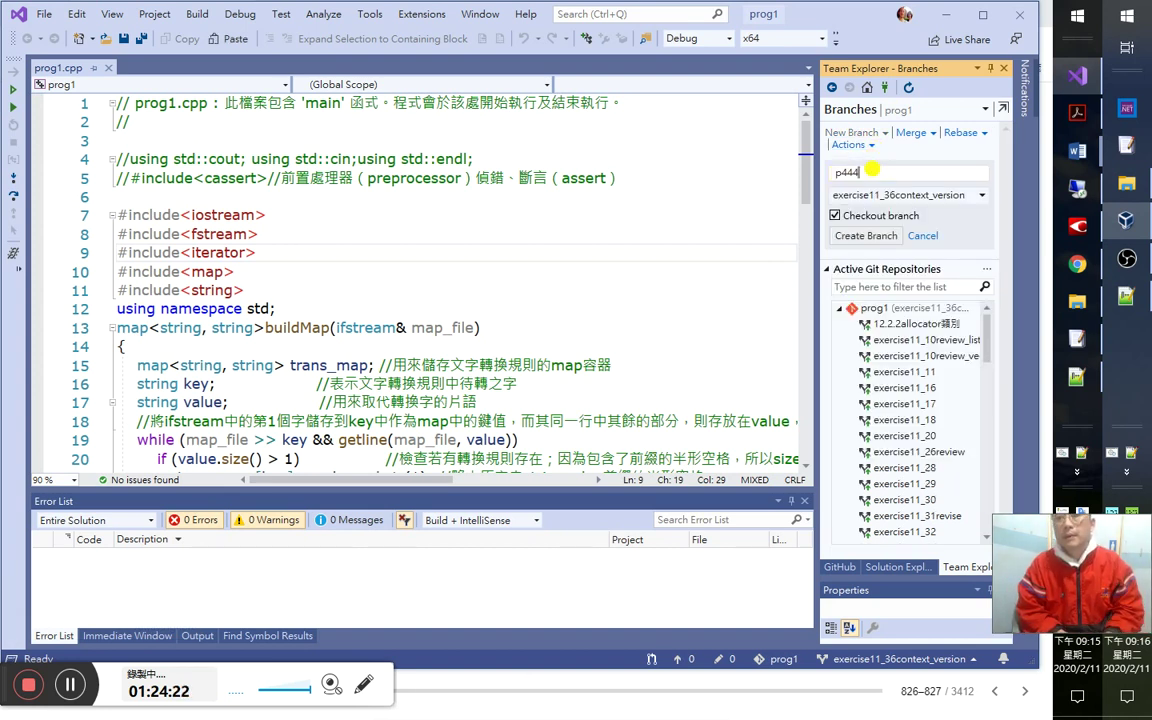
pyautogui.hotkey('ctrl', 'v')
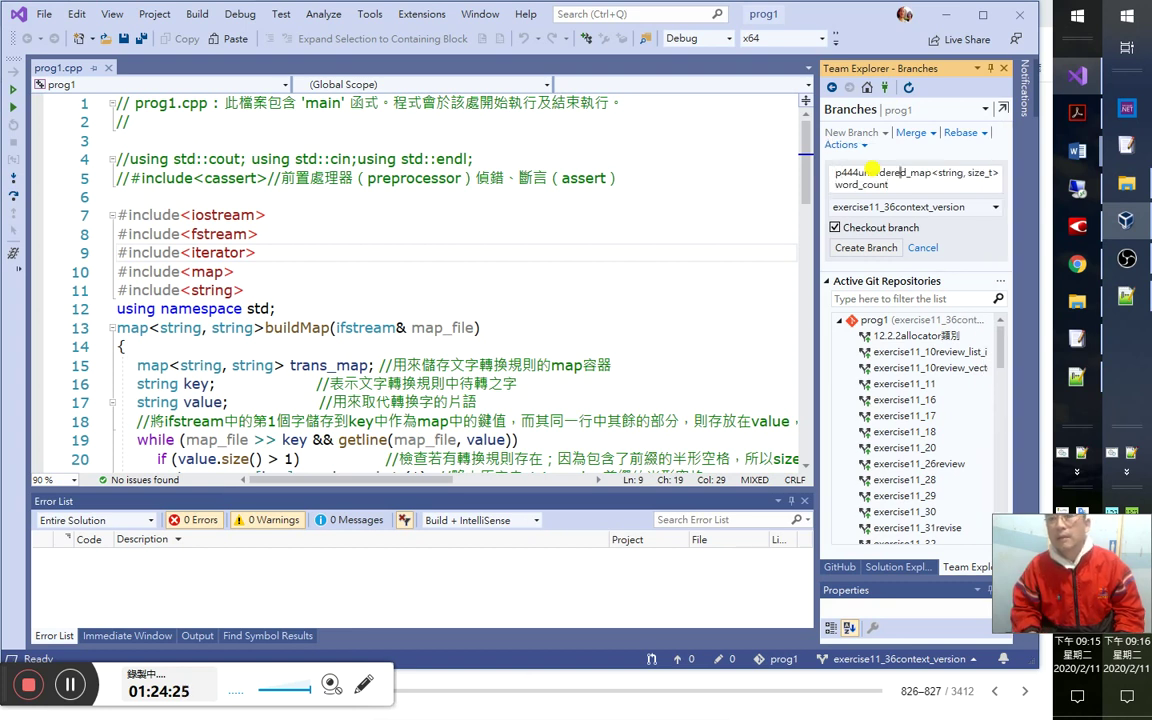
pyautogui.hotkey('shift', 'End')
pyautogui.press('Delete')
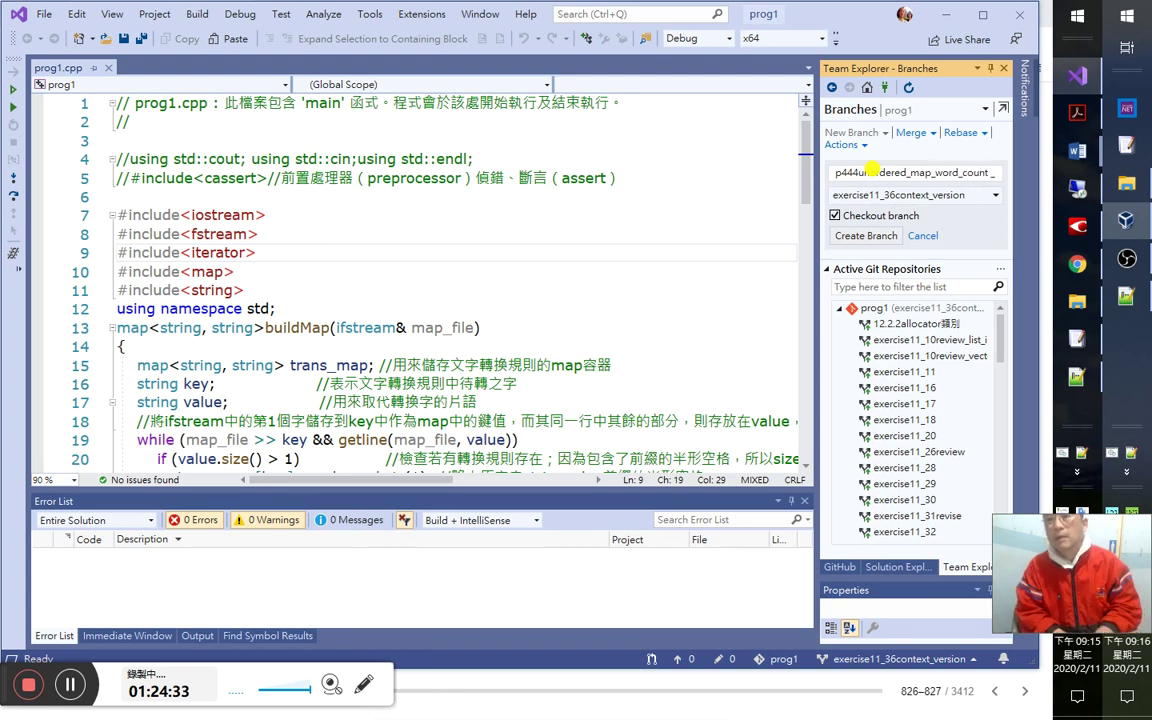
pyautogui.press('Return')
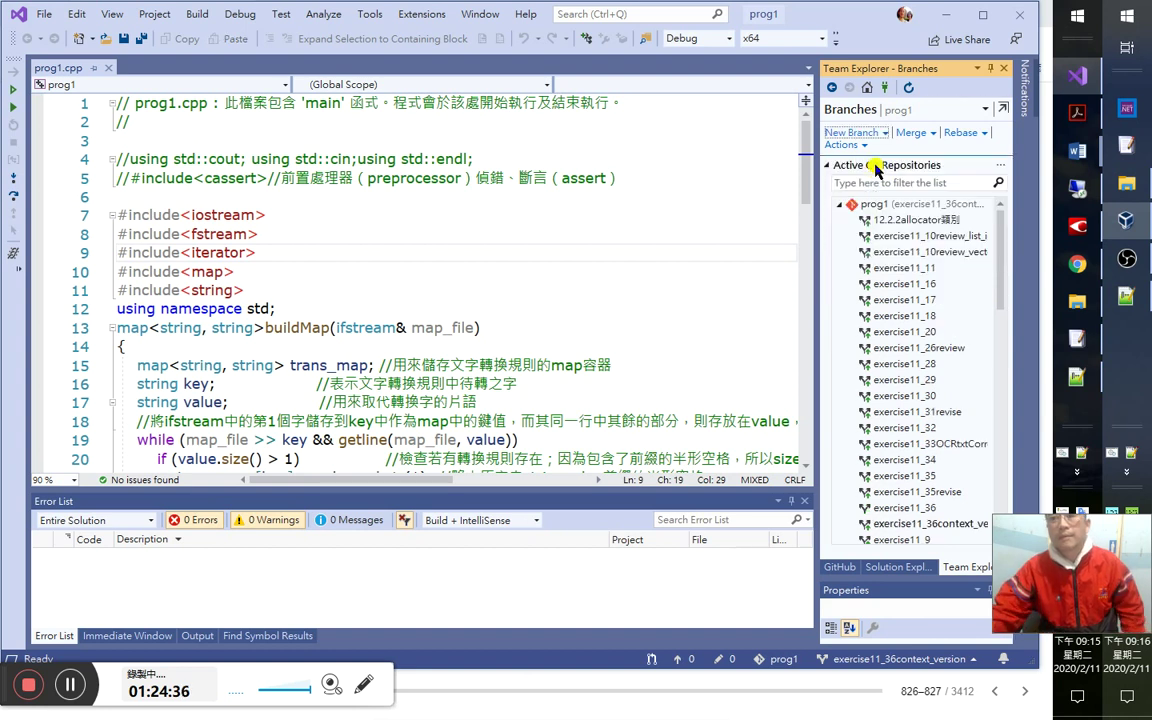
pyautogui.click(454, 312)
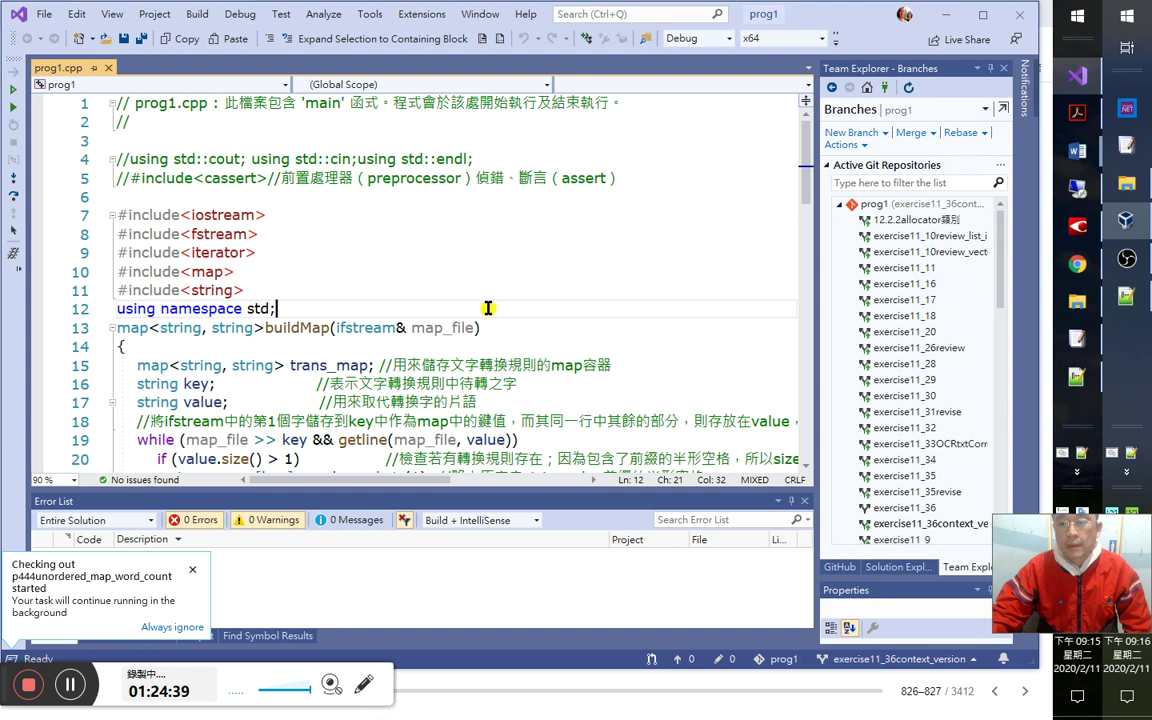
pyautogui.click(340, 287)
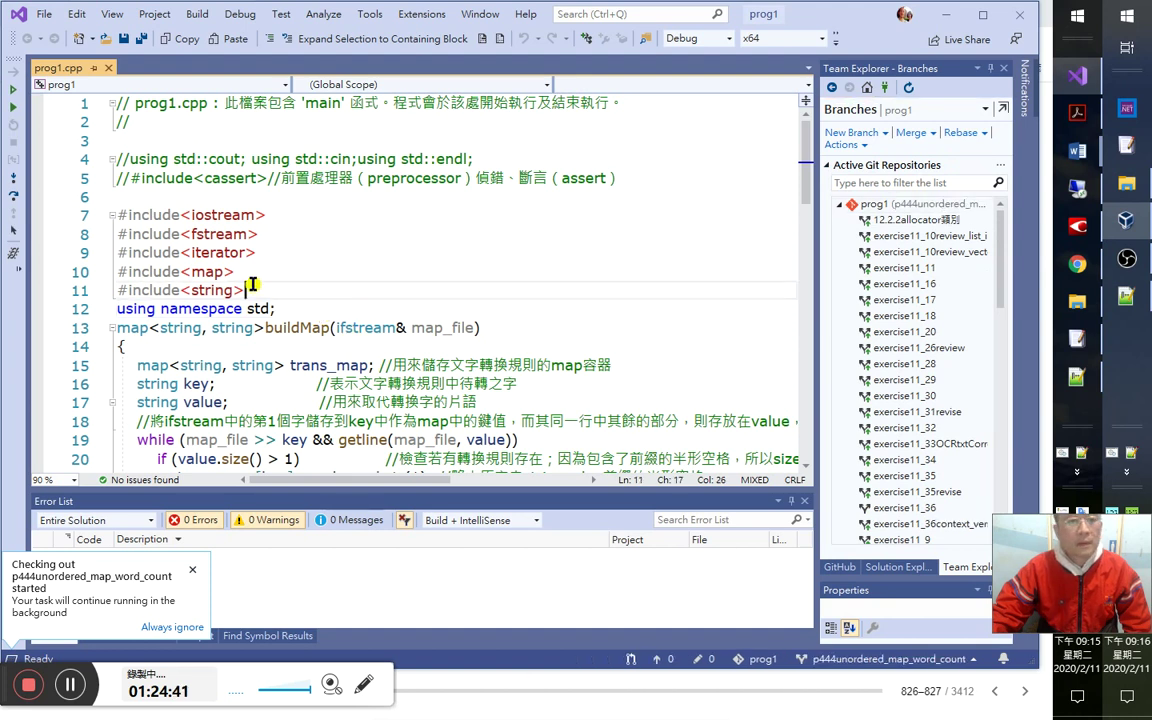
pyautogui.scroll(-1, 228, 256)
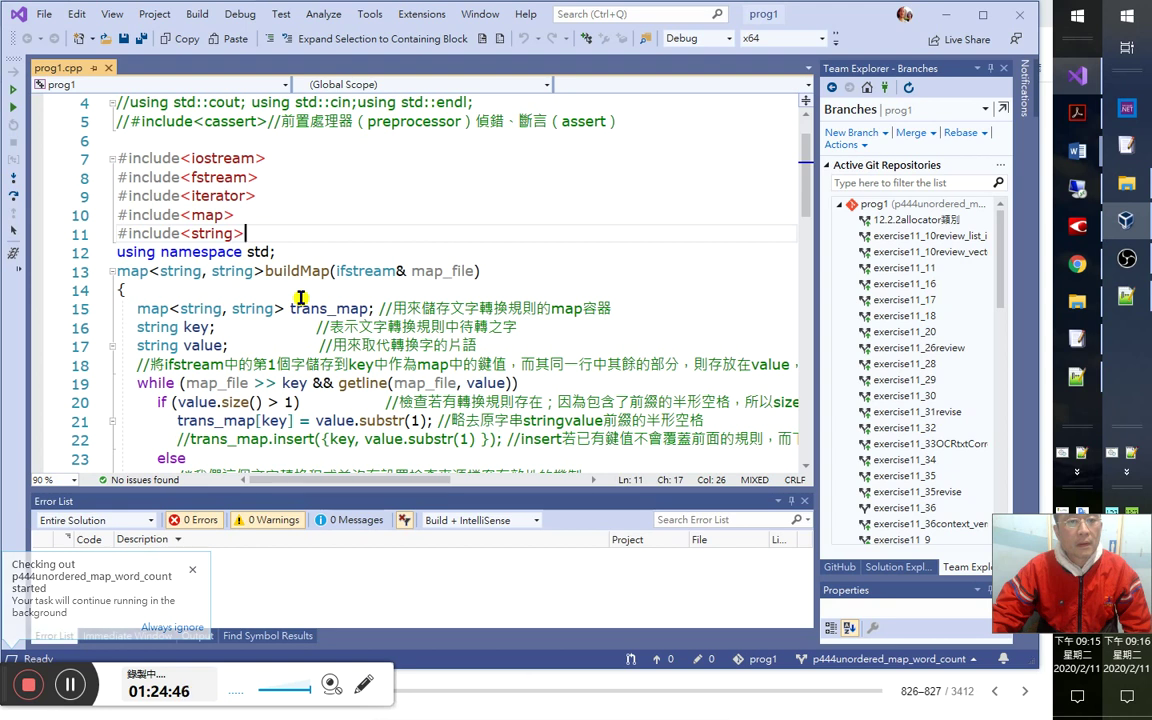
# Delete the buildMap function from prog1.cpp.
pyautogui.moveTo(118, 268); pyautogui.dragTo(193, 366)
pyautogui.scroll(-5, 301, 366)
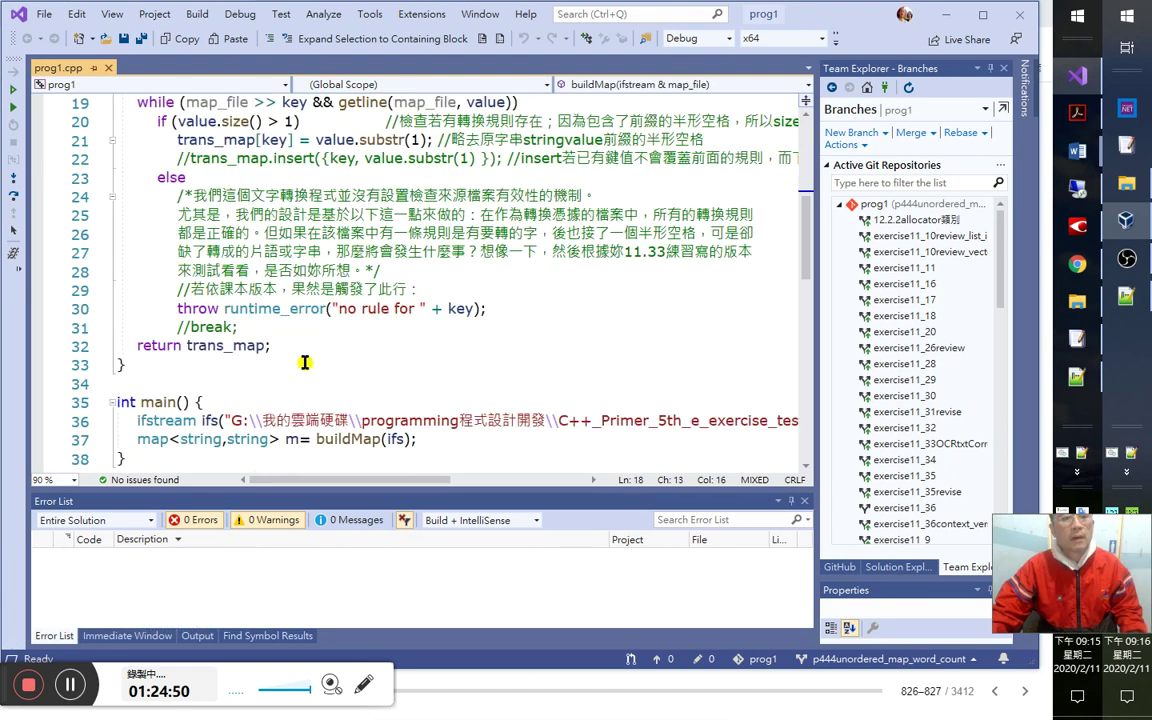
pyautogui.scroll(-1, 305, 362)
pyautogui.keyDown('shift'); pyautogui.click(198, 306); pyautogui.keyUp('shift')
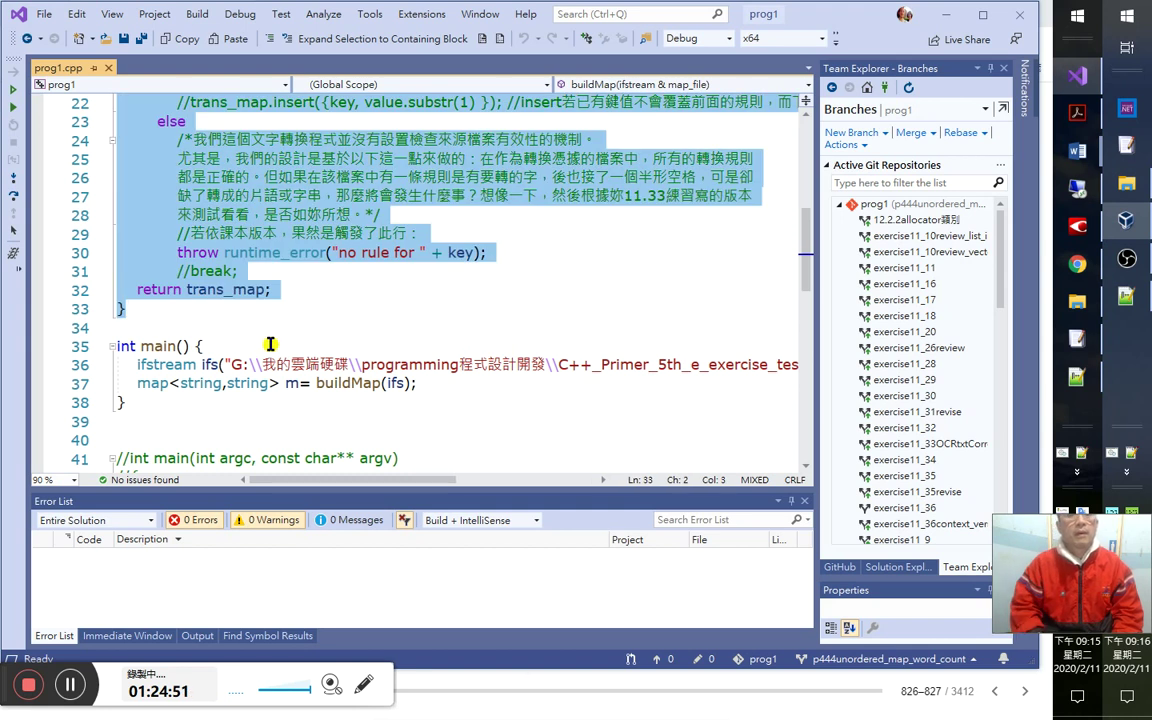
pyautogui.press('Delete')
pyautogui.scroll(3, 268, 340)
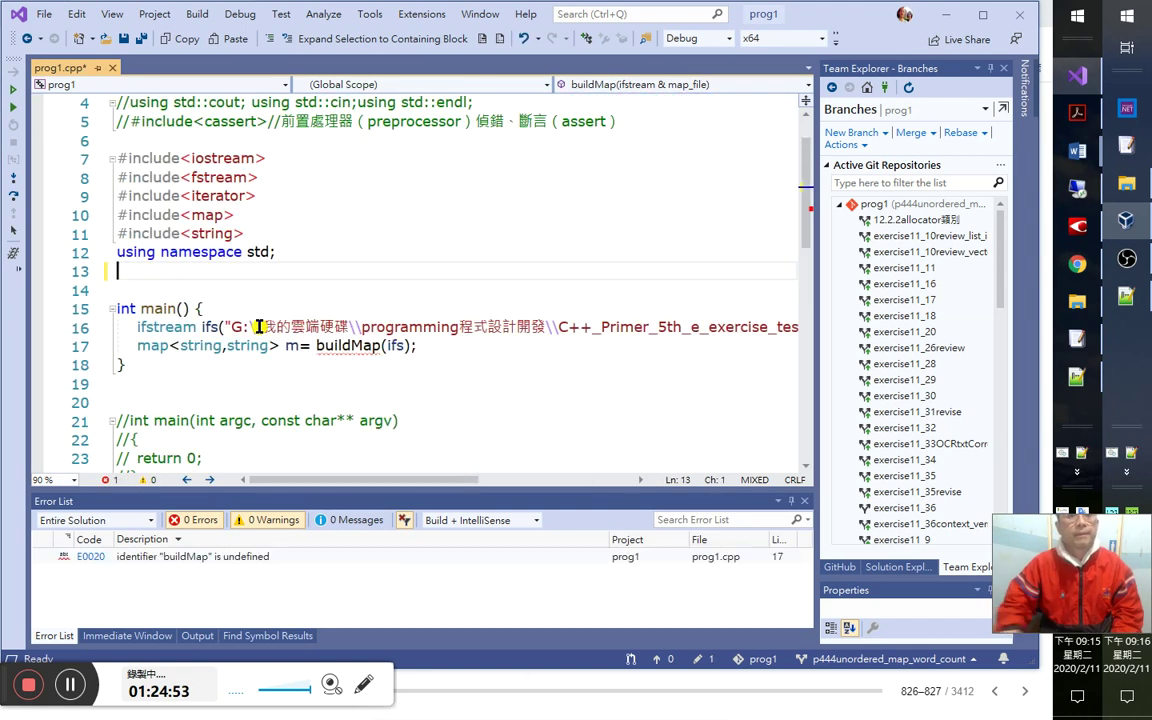
# Paste the word-count code from the Word notes over the old ifstream and buildMap lines.
pyautogui.hotkey('alt', 'Tab')
pyautogui.press('Tab')
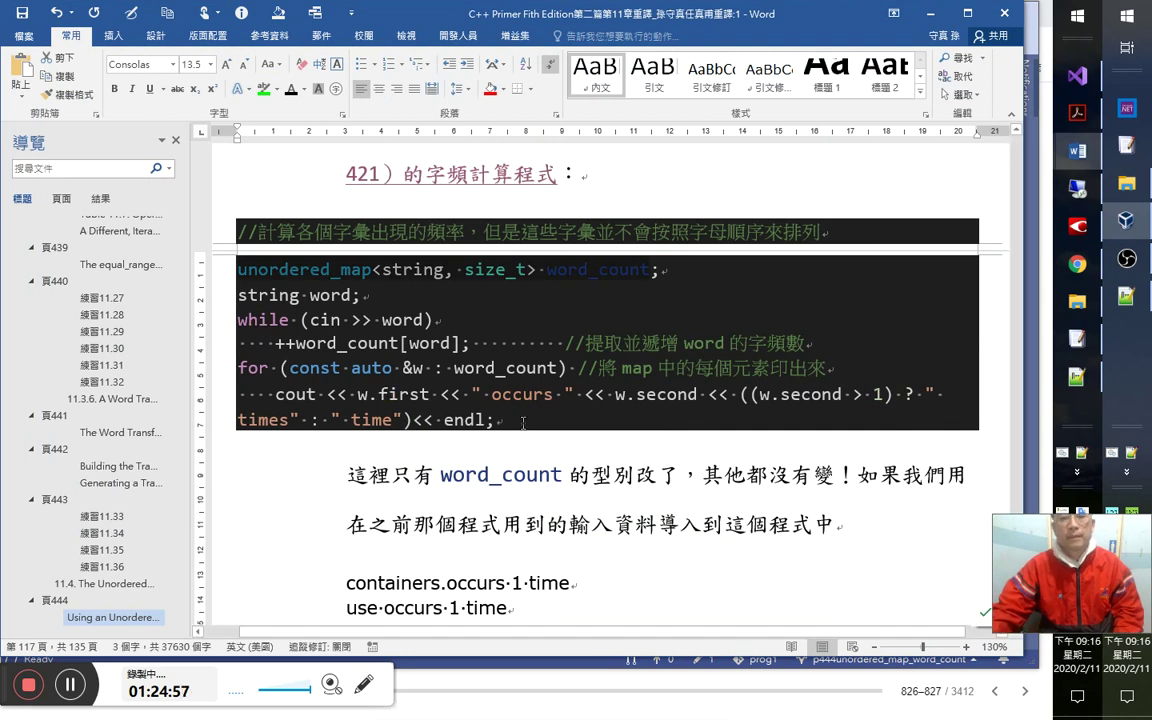
pyautogui.rightClick(318, 290)
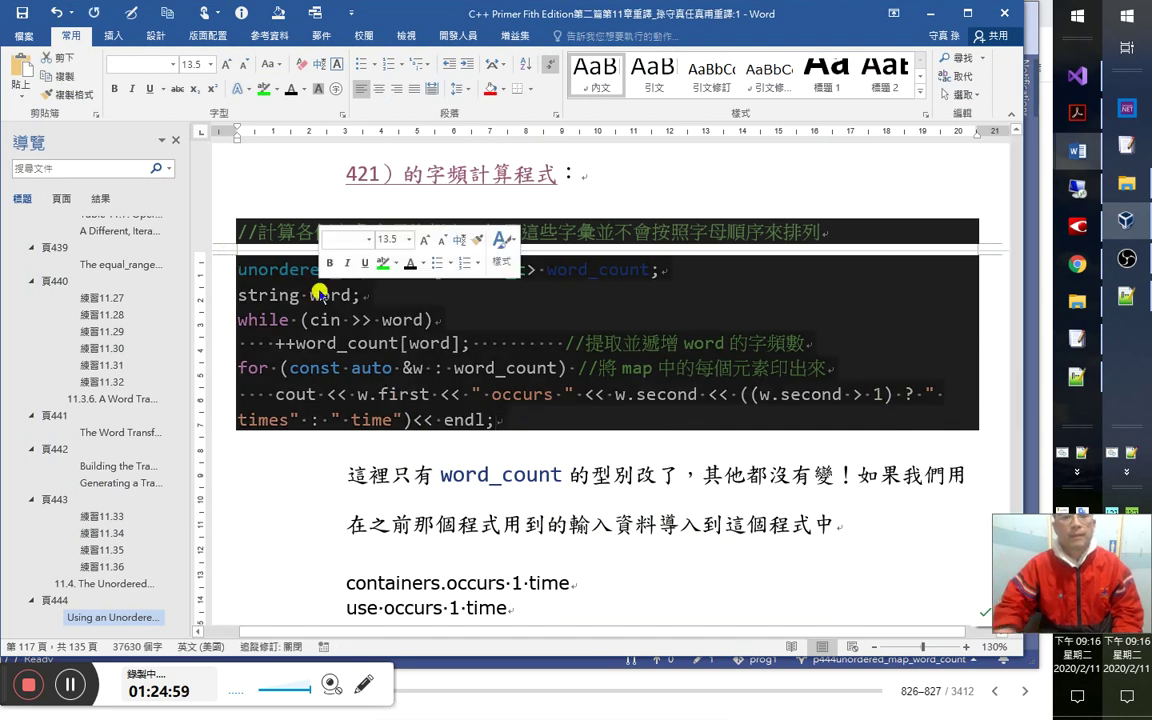
pyautogui.hotkey('alt', 'Tab')
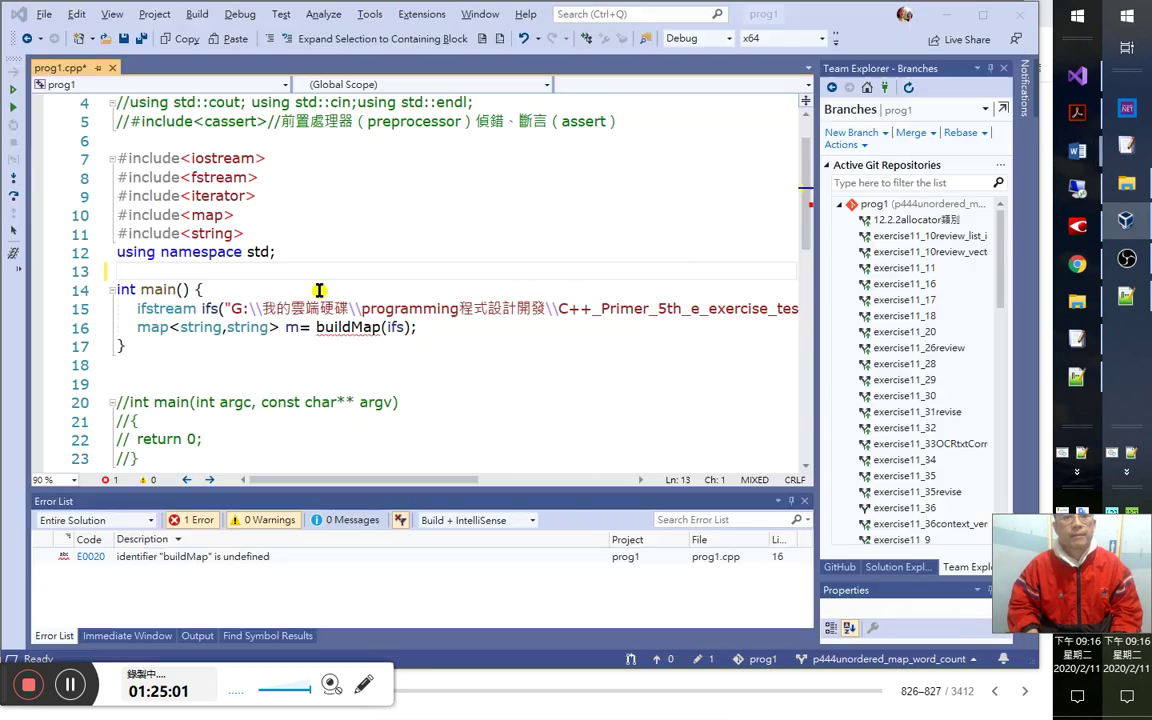
pyautogui.press('Down')
pyautogui.press('Down')
pyautogui.hotkey('shift', 'Down')
pyautogui.hotkey('shift', 'Down')
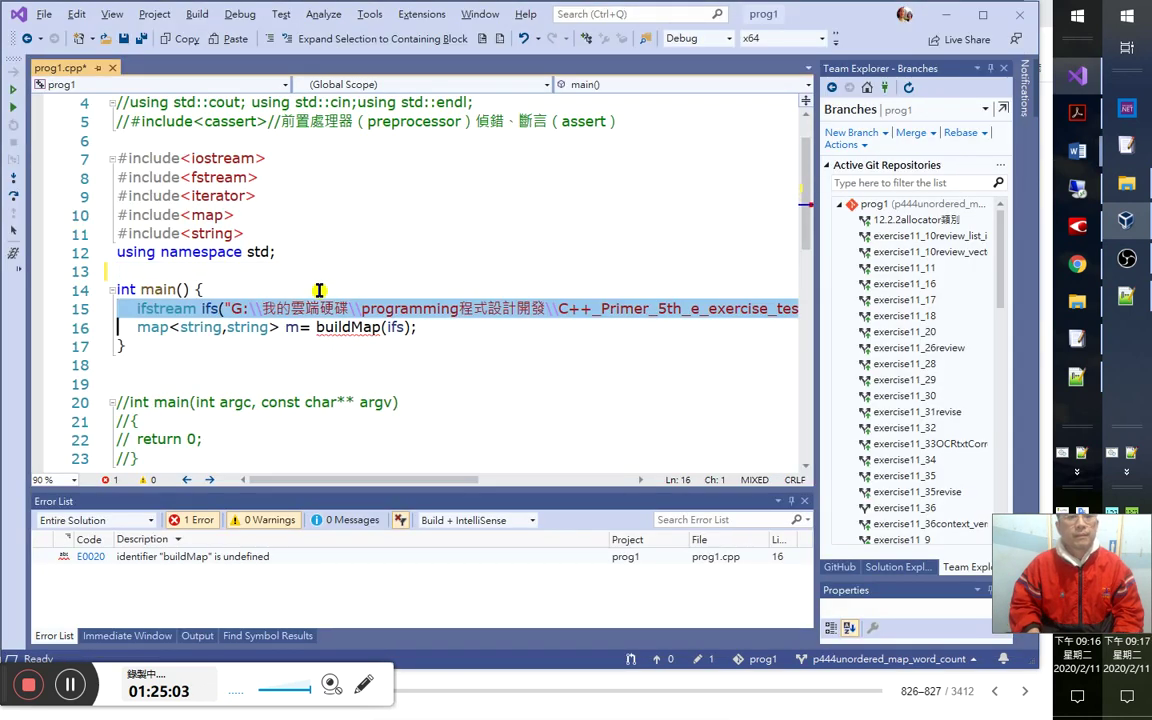
pyautogui.hotkey('ctrl', 'v')
# Change #include<map> to #include<unordered_map> and check main down to the for loop.
pyautogui.press('Up')
pyautogui.press('Up')
pyautogui.press('Up')
pyautogui.press('Up')
pyautogui.press('Up')
pyautogui.press('Up')
pyautogui.press('Up')
pyautogui.press('Up')
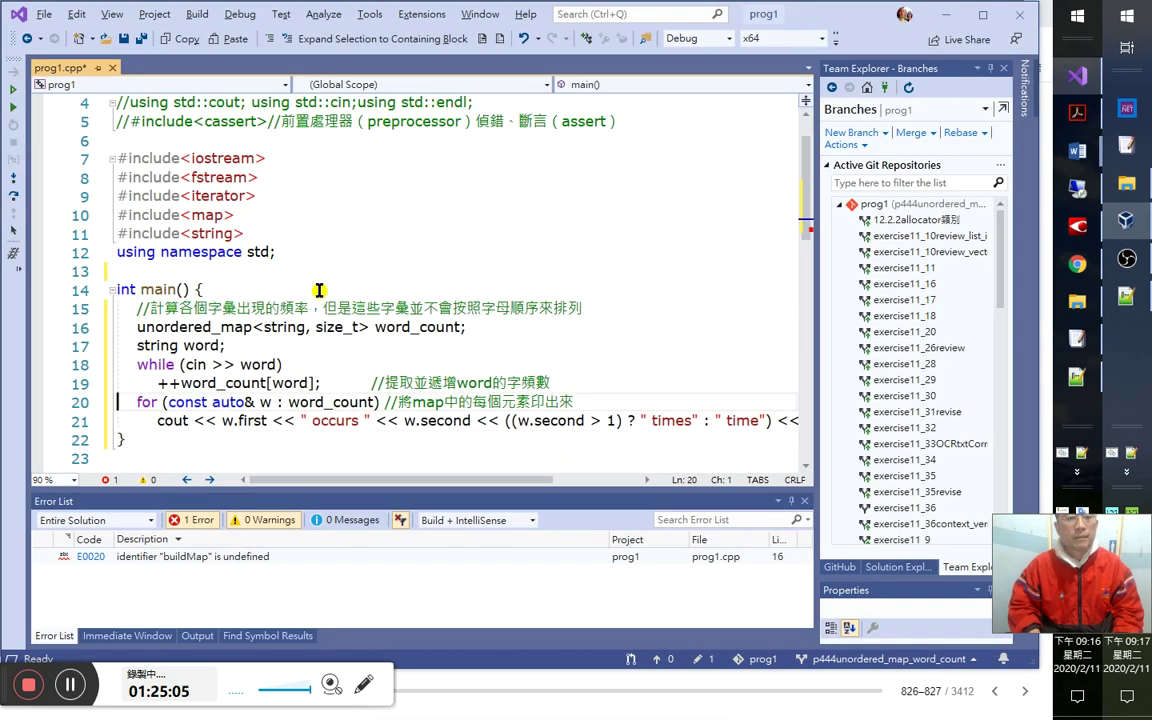
pyautogui.press('Up')
pyautogui.press('Up')
pyautogui.press('Up')
pyautogui.press('Up')
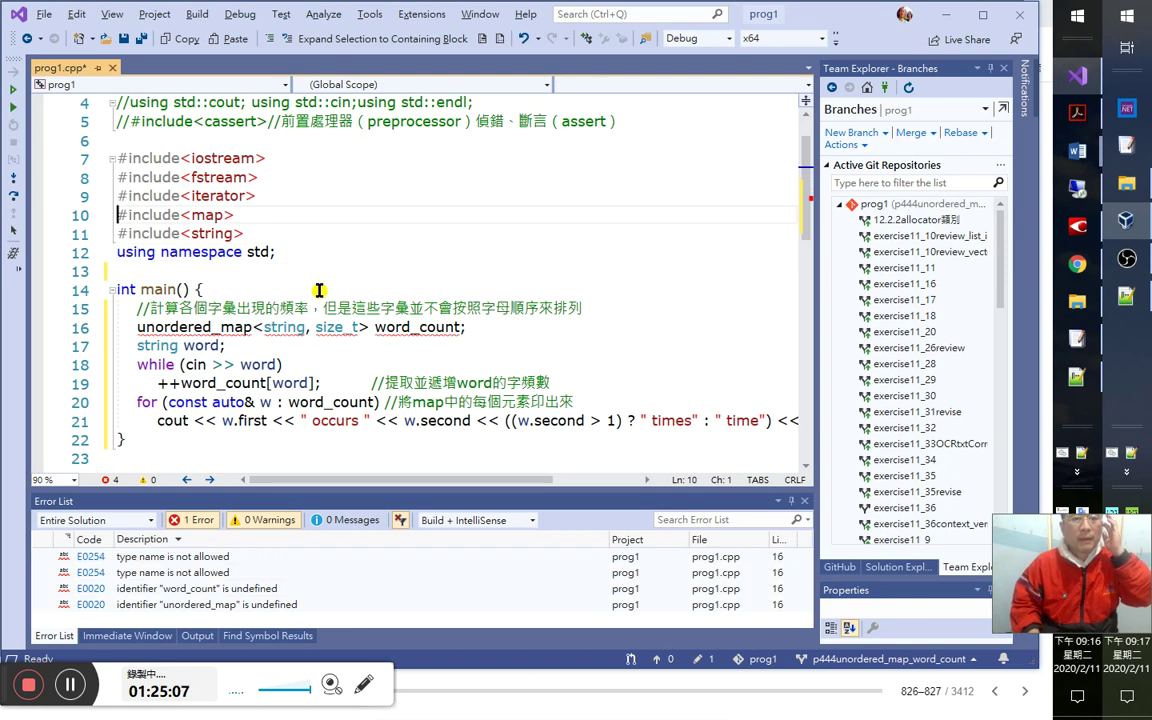
pyautogui.press('End')
pyautogui.press('Left')
pyautogui.press('Left')
pyautogui.press('Left')
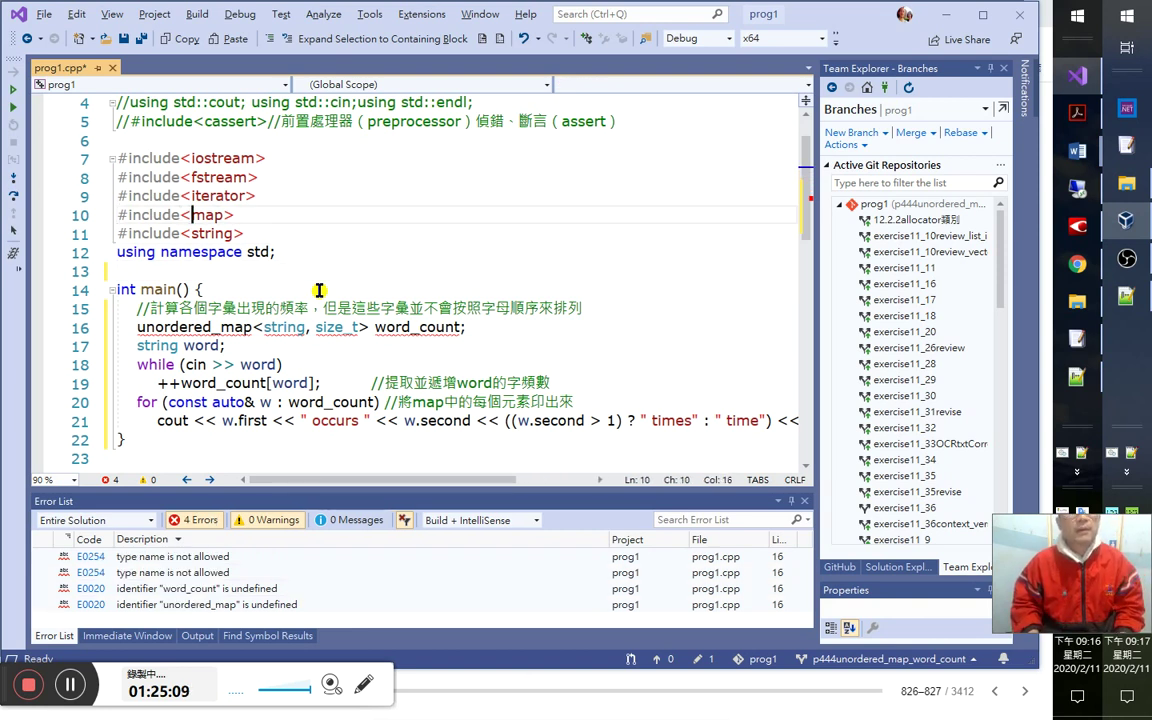
pyautogui.write('u')
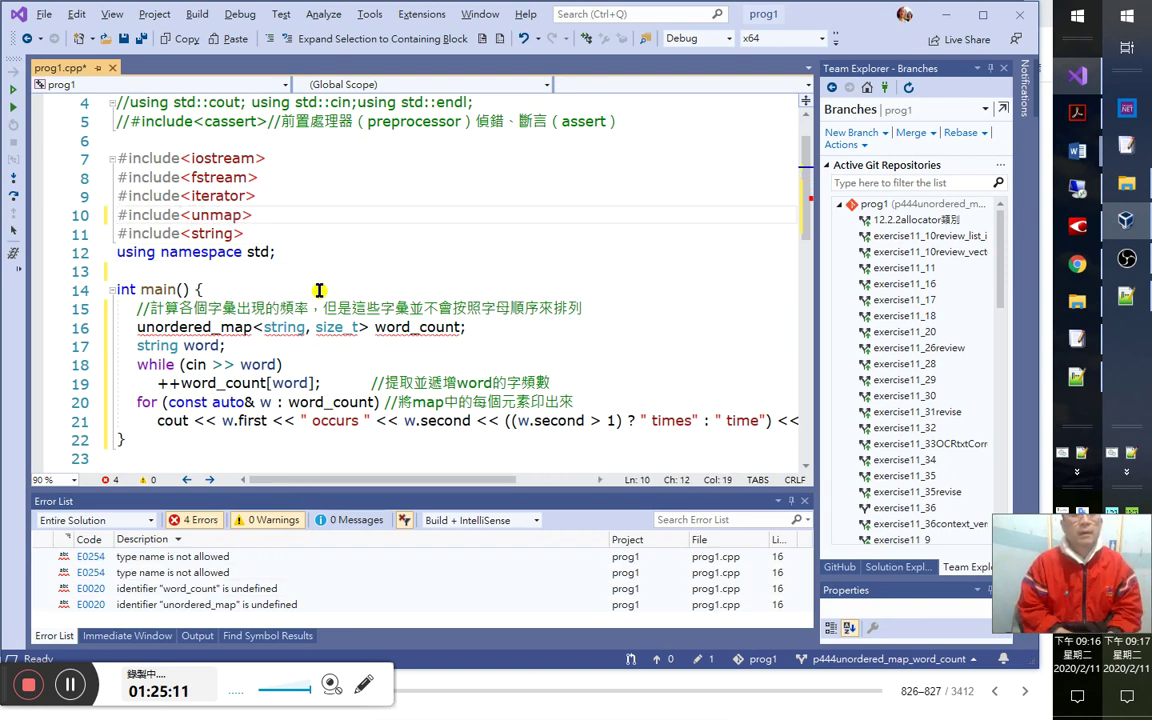
pyautogui.write('n ')
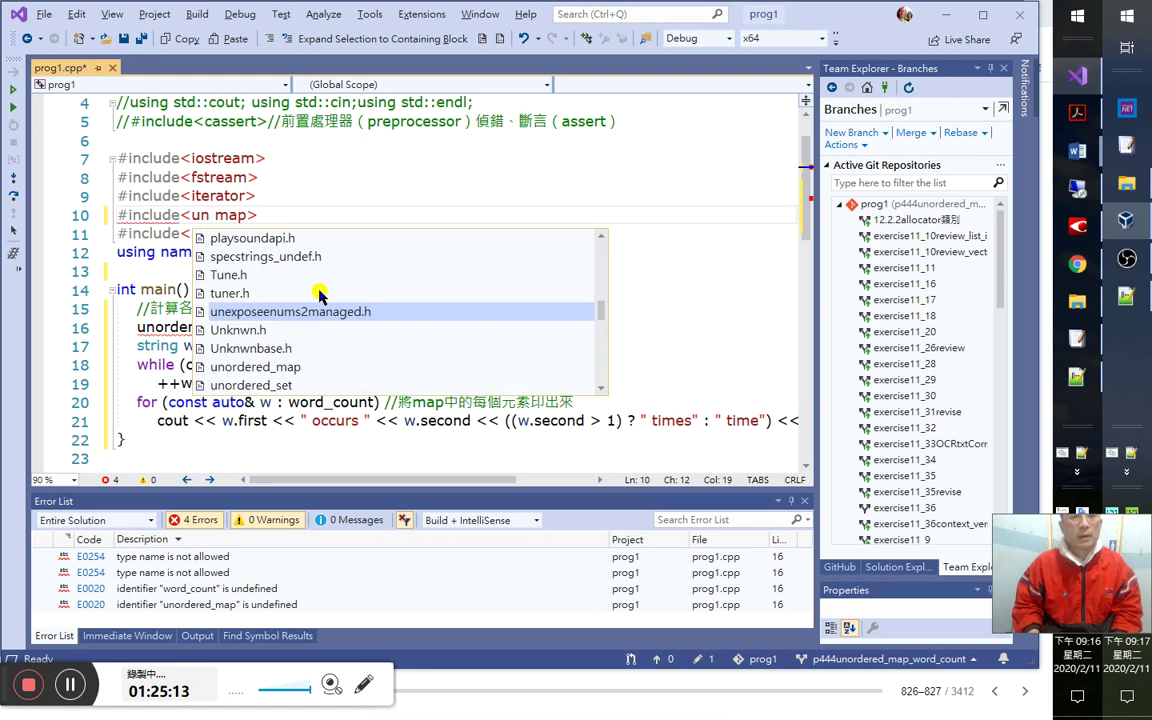
pyautogui.write('ord')
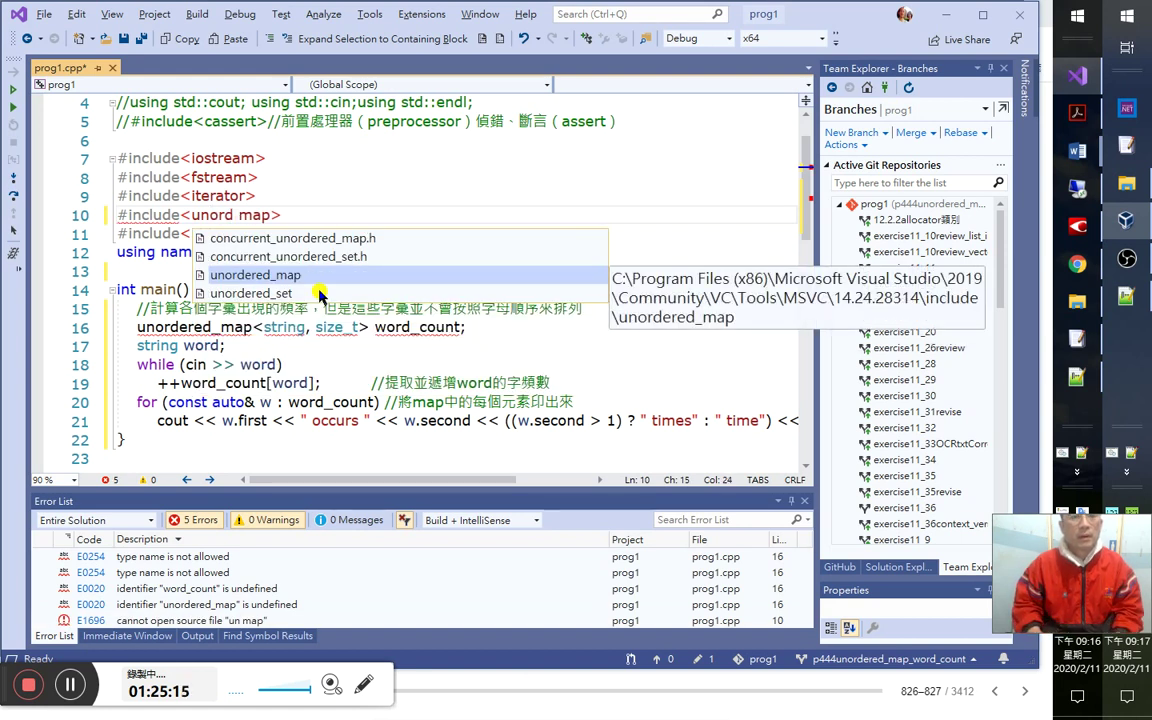
pyautogui.press('Tab')
pyautogui.press('Delete')
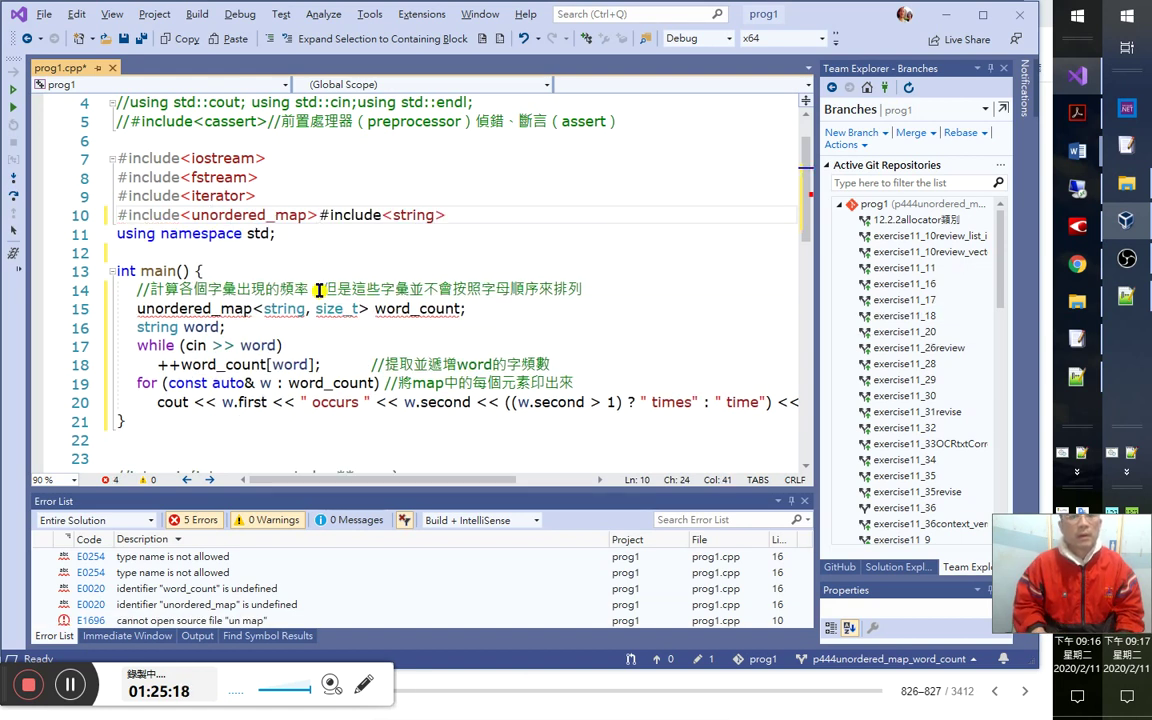
pyautogui.hotkey('ctrl', 'z')
pyautogui.hotkey('ctrl', 'd')
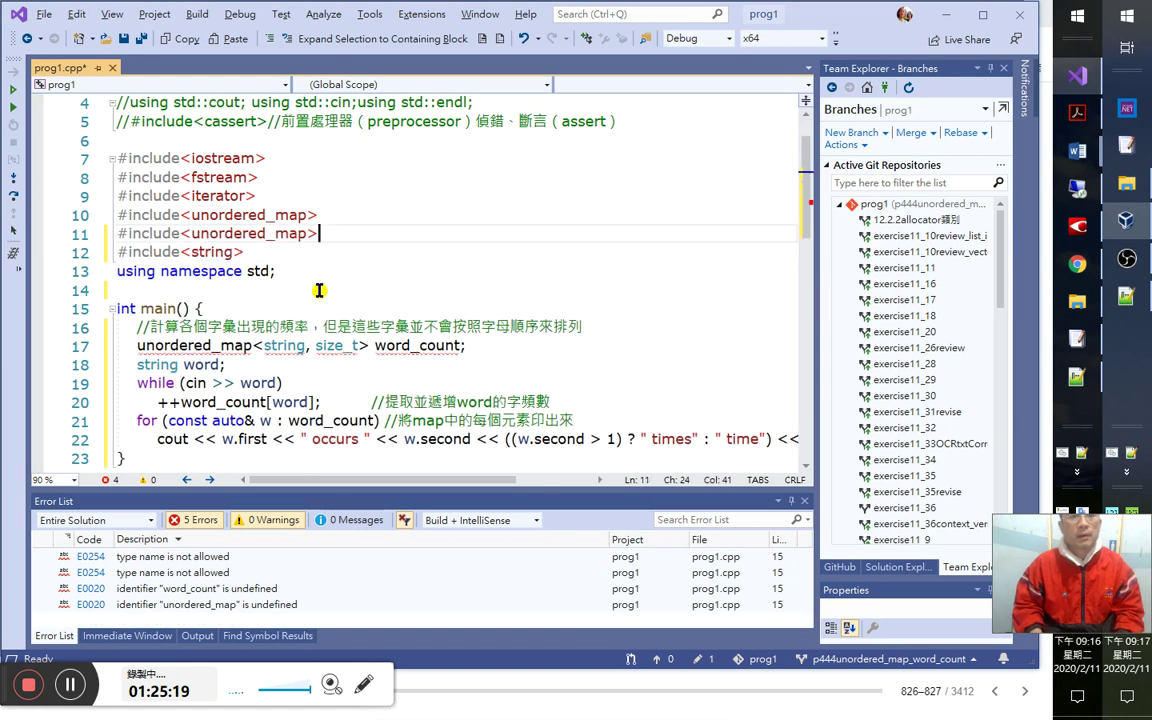
pyautogui.hotkey('shift', 'Home')
pyautogui.press('BackSpace')
pyautogui.press('BackSpace')
pyautogui.click(319, 290)
pyautogui.press('F8')
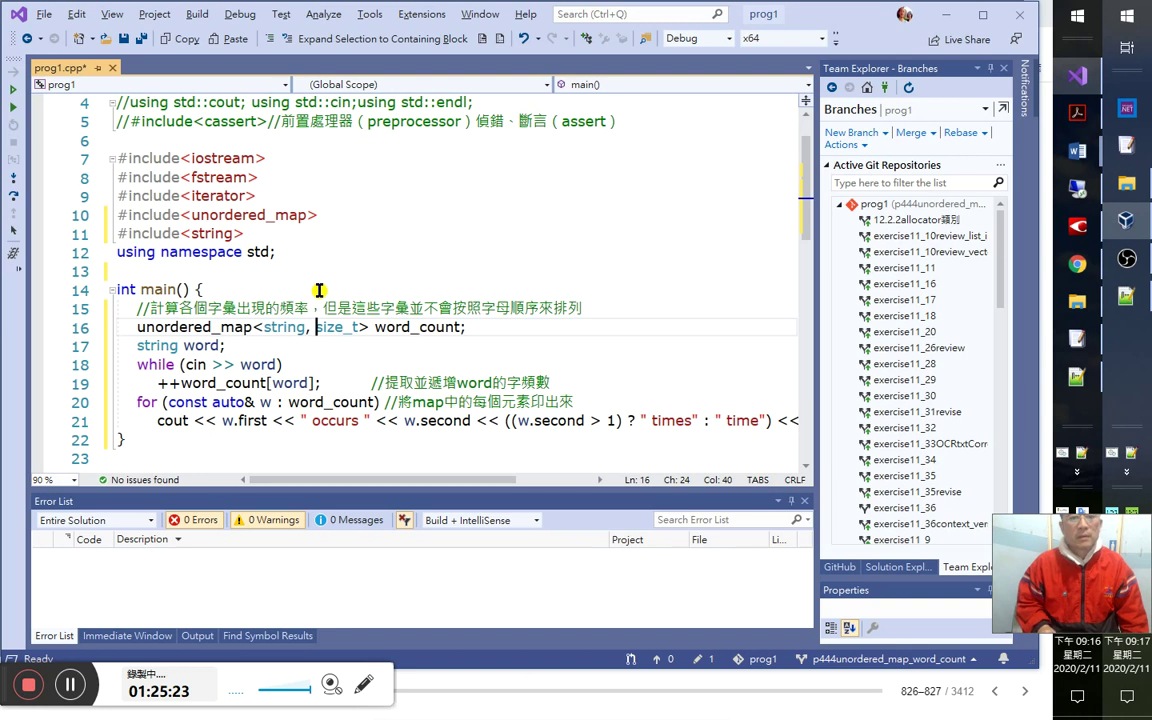
pyautogui.press('Down')
pyautogui.press('Down')
pyautogui.press('Down')
pyautogui.press('Down')
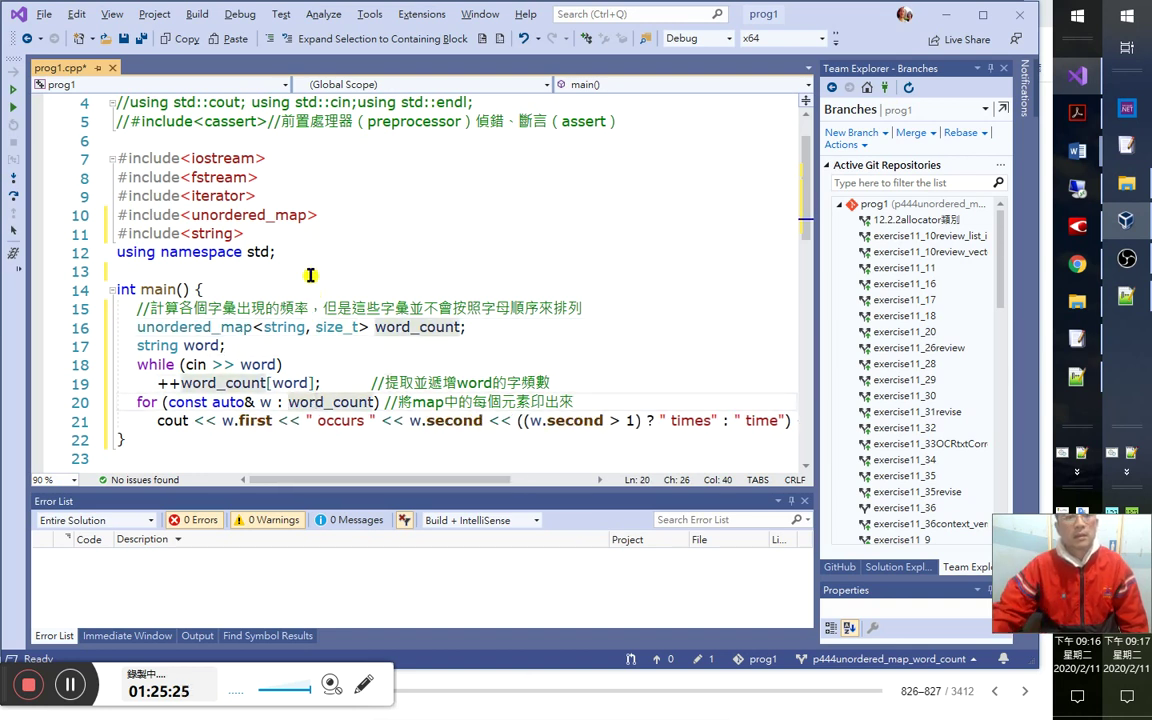
# Save and build prog1, then select the sample output lines in Notepad++.
pyautogui.click(13, 88)
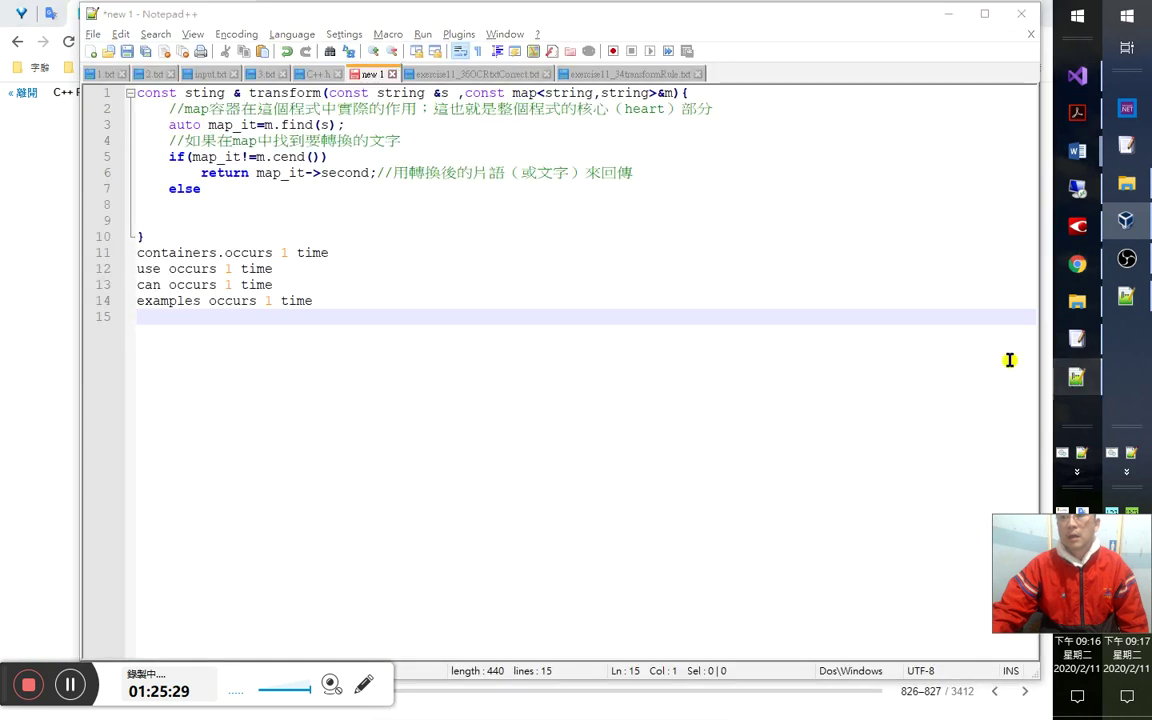
pyautogui.hotkey('shift', 'Up')
pyautogui.hotkey('shift', 'Up')
pyautogui.hotkey('shift', 'Up')
pyautogui.hotkey('shift', 'Up')
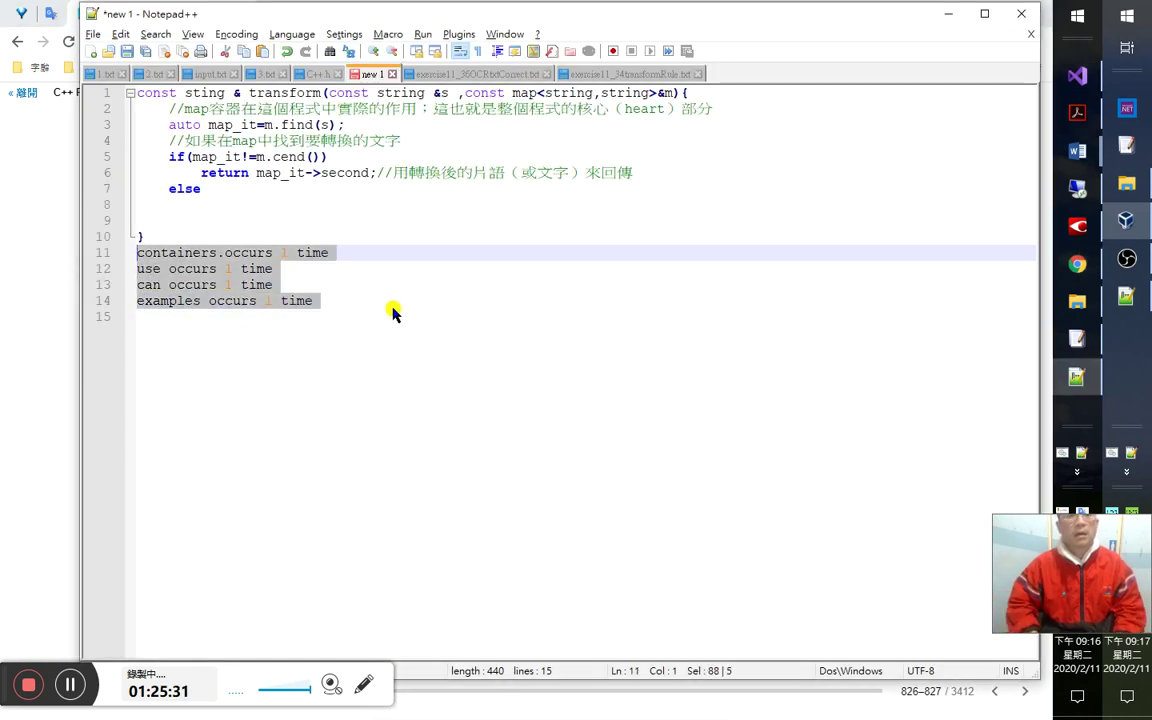
pyautogui.hotkey('alt', 'Tab')
pyautogui.hotkey('alt', 'Tab')
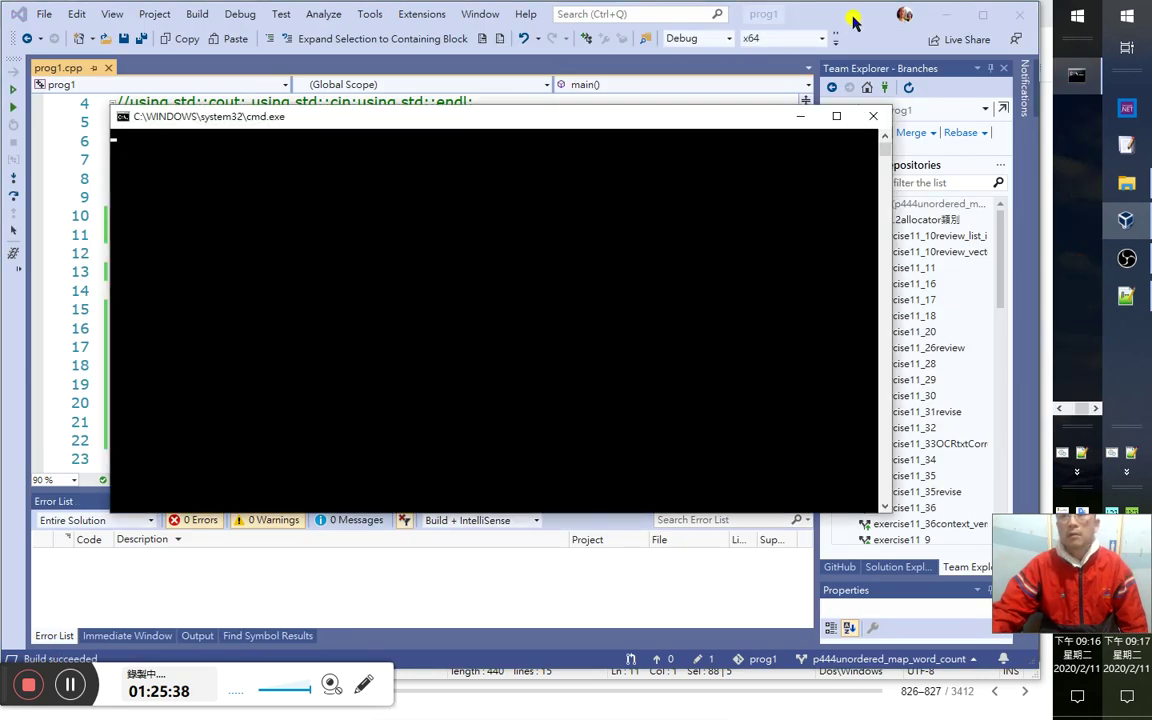
# Run the program, end input with Ctrl+Z, and read counts like 'time occurs 4 times'.
pyautogui.click(800, 14)
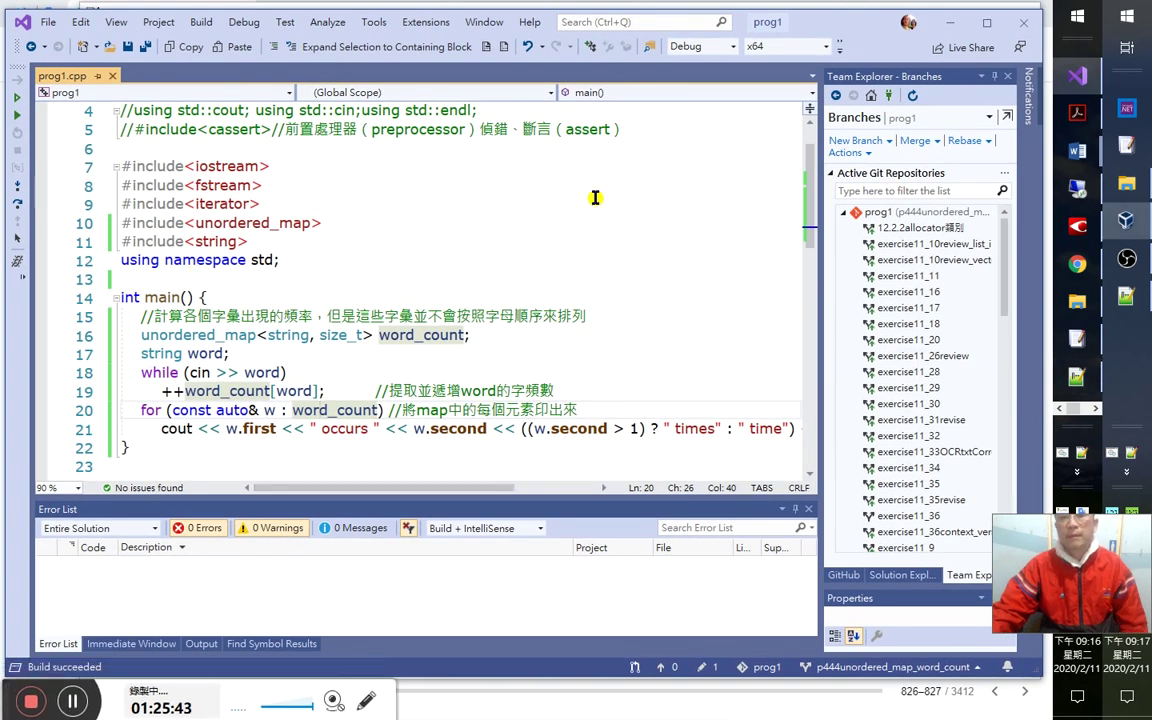
pyautogui.hotkey('alt', 'Tab')
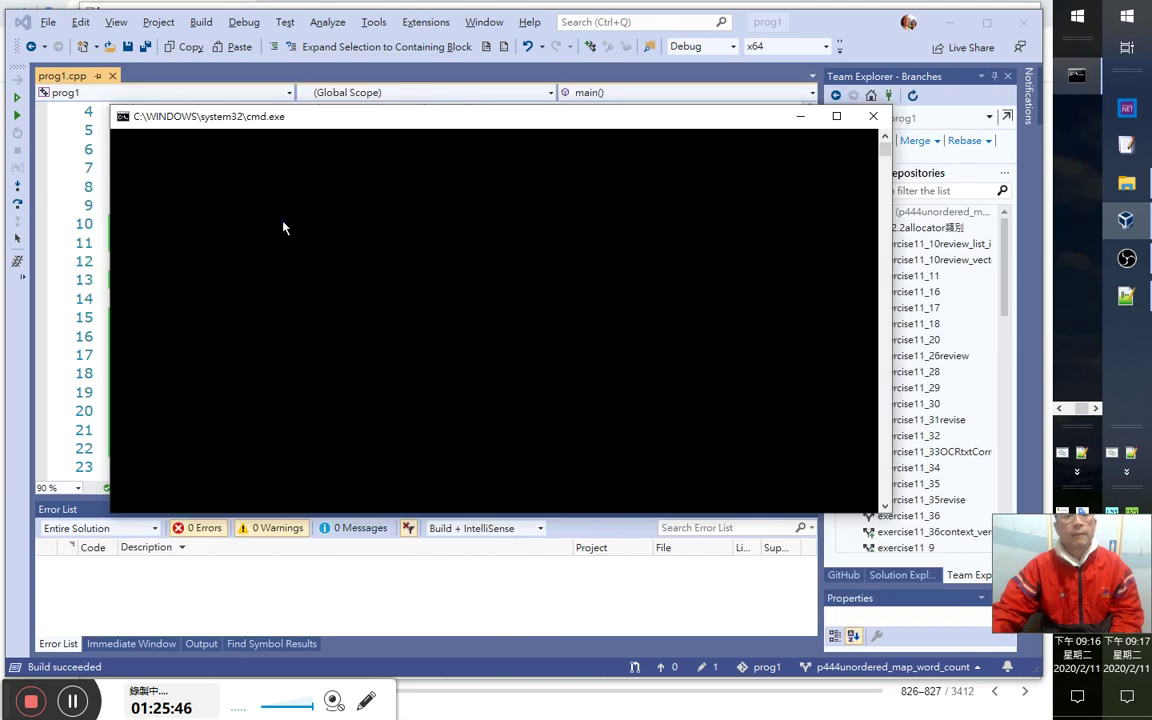
pyautogui.hotkey('ctrl', 'z')
pyautogui.press('Return')
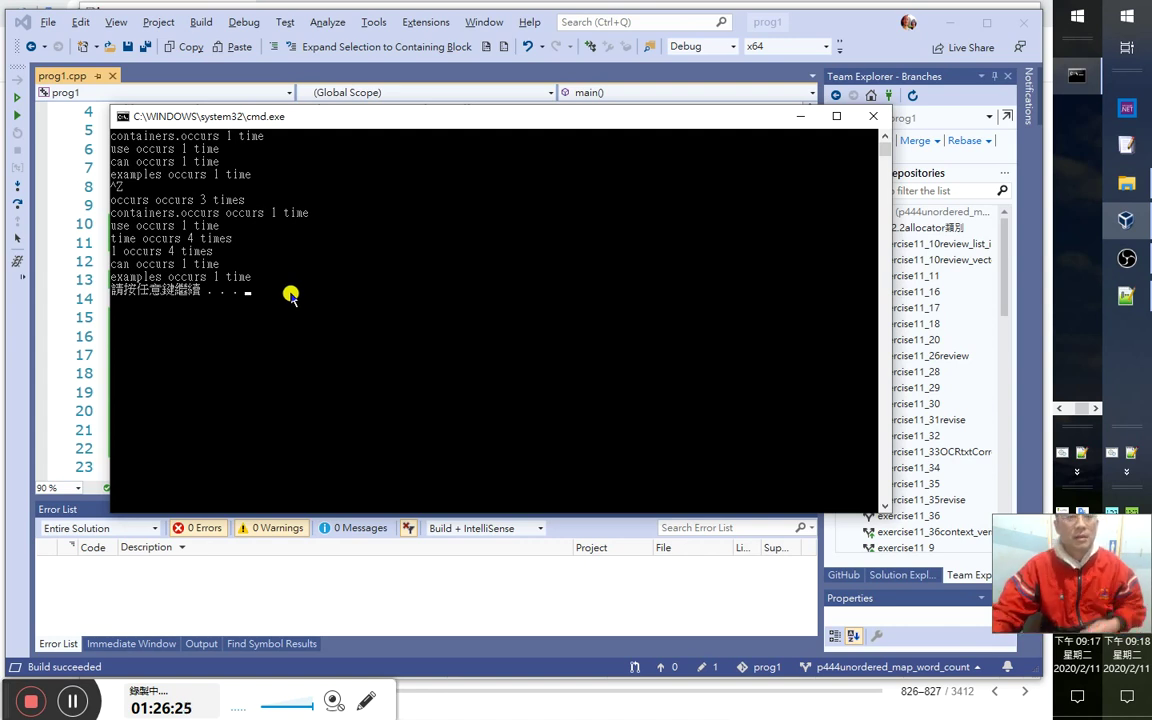
pyautogui.press('Return')
pyautogui.click(218, 437)
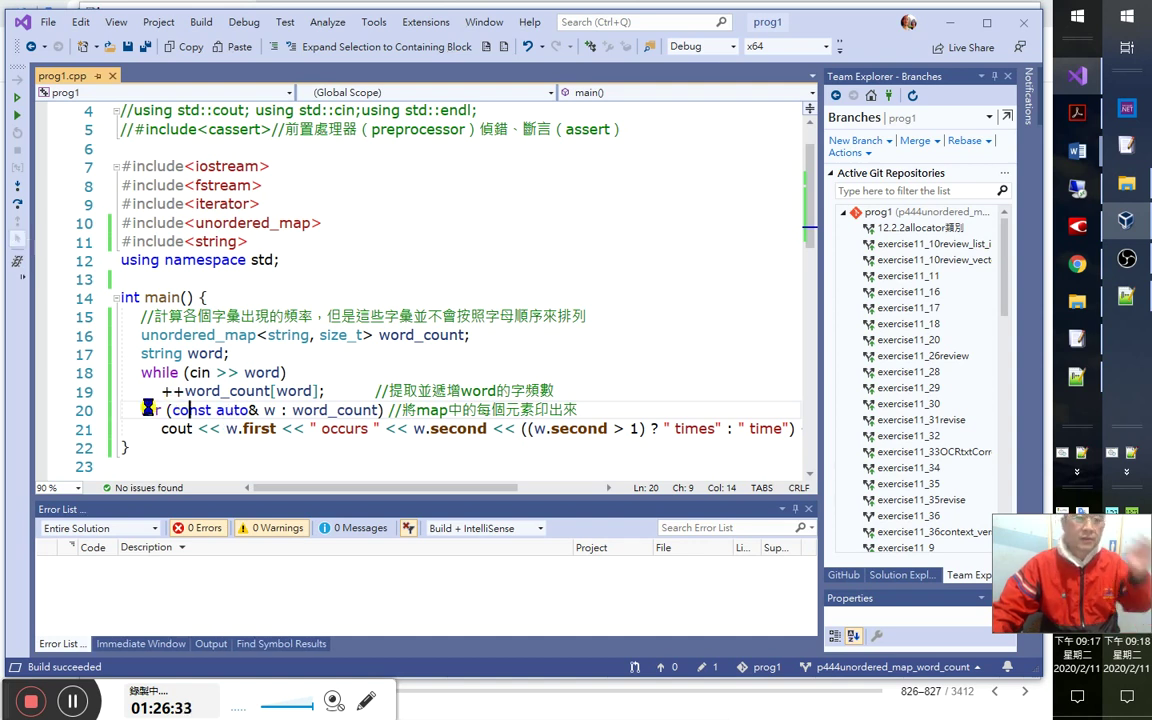
# Debug with F5 and expand word_count in Locals to see its 7 entries.
pyautogui.press('F5')
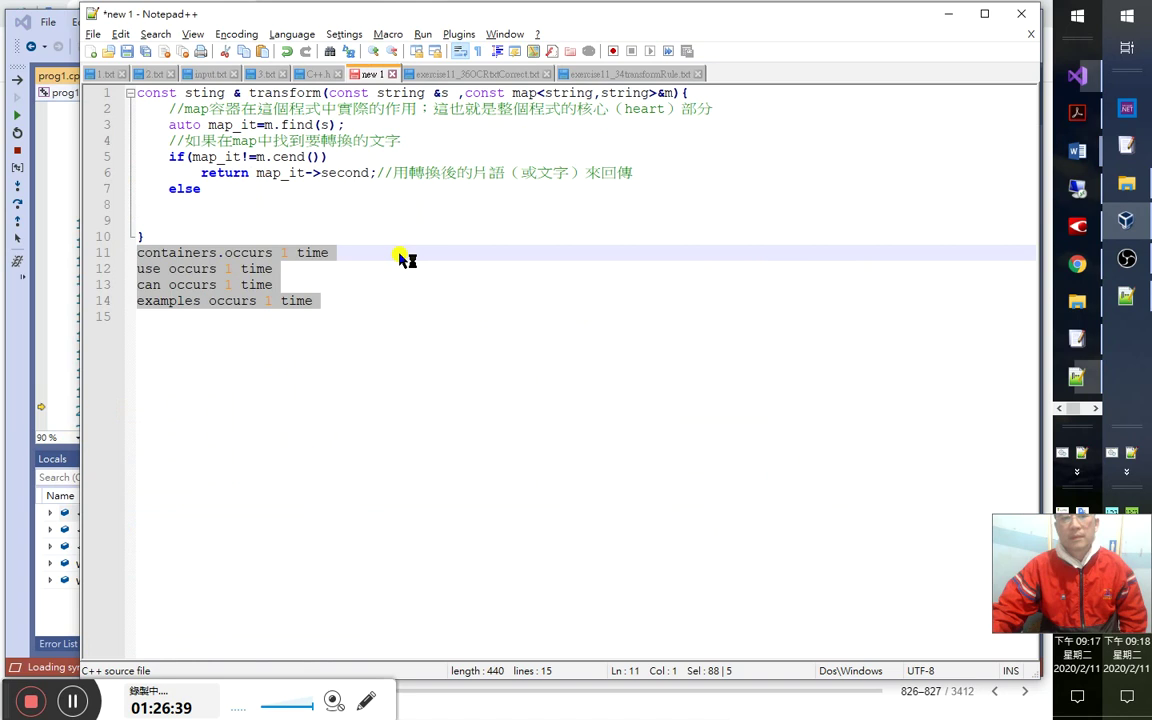
pyautogui.click(72, 352)
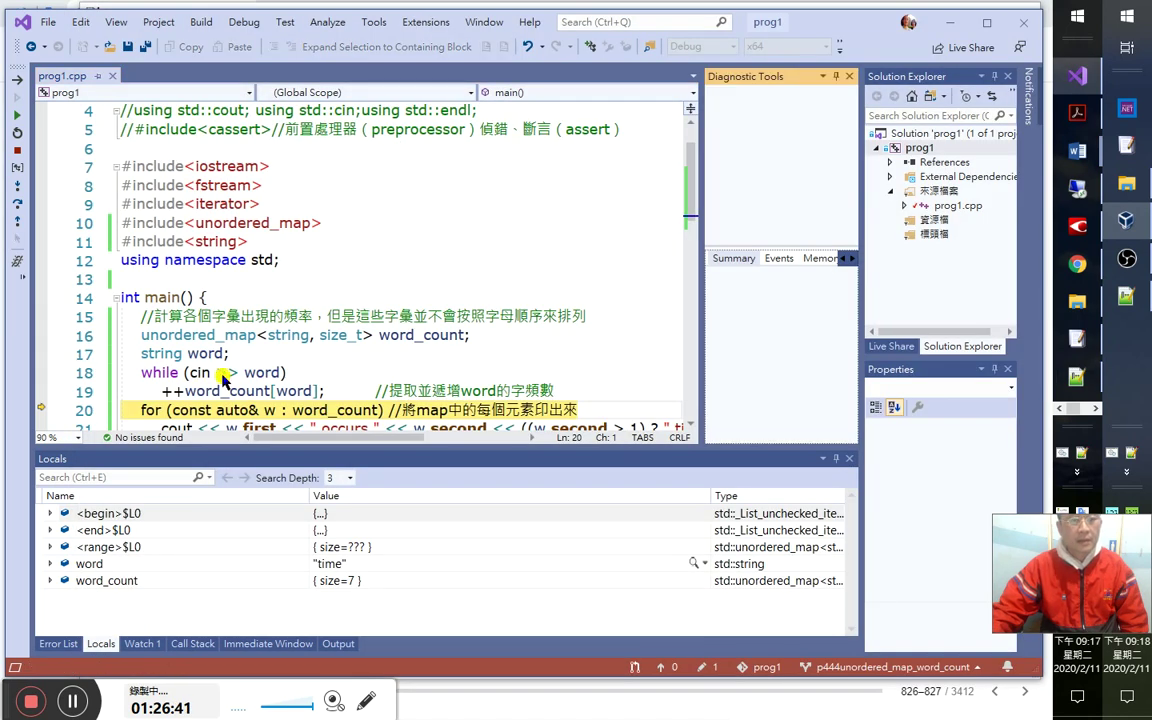
pyautogui.scroll(-1, 210, 340)
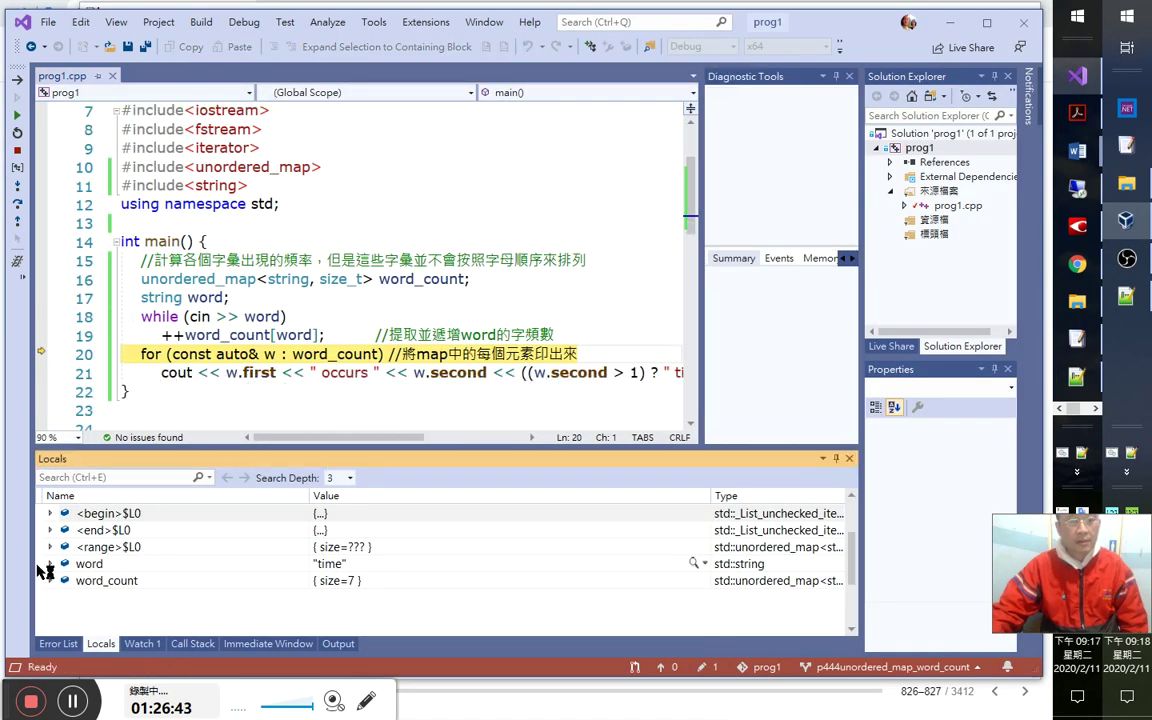
pyautogui.click(50, 580)
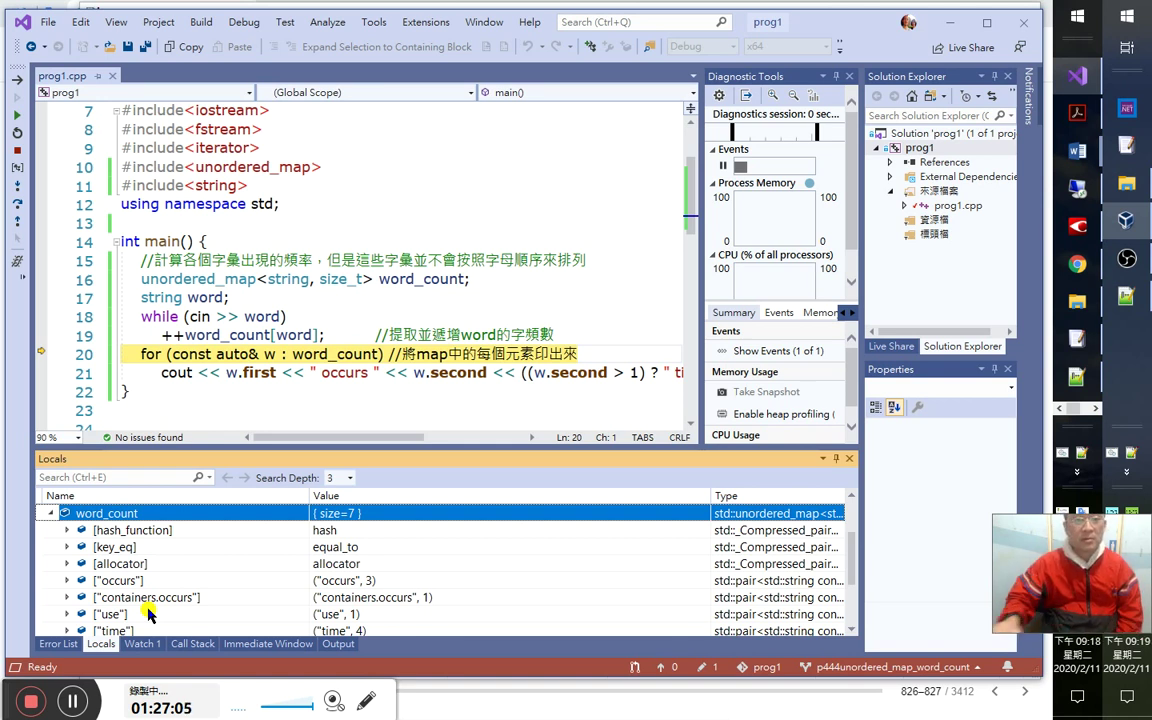
# Stop debugging and comment out the ++word_count[word] line.
pyautogui.hotkey('shift', 'F5')
pyautogui.click(297, 337)
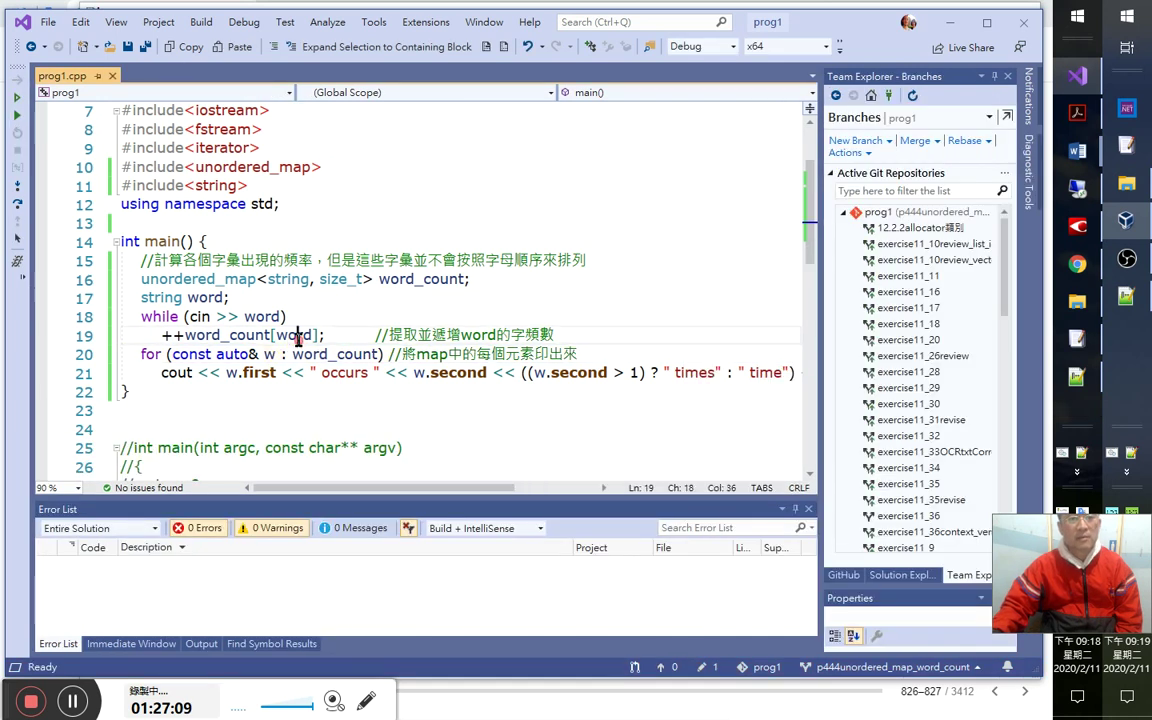
pyautogui.press('End')
pyautogui.press('Return')
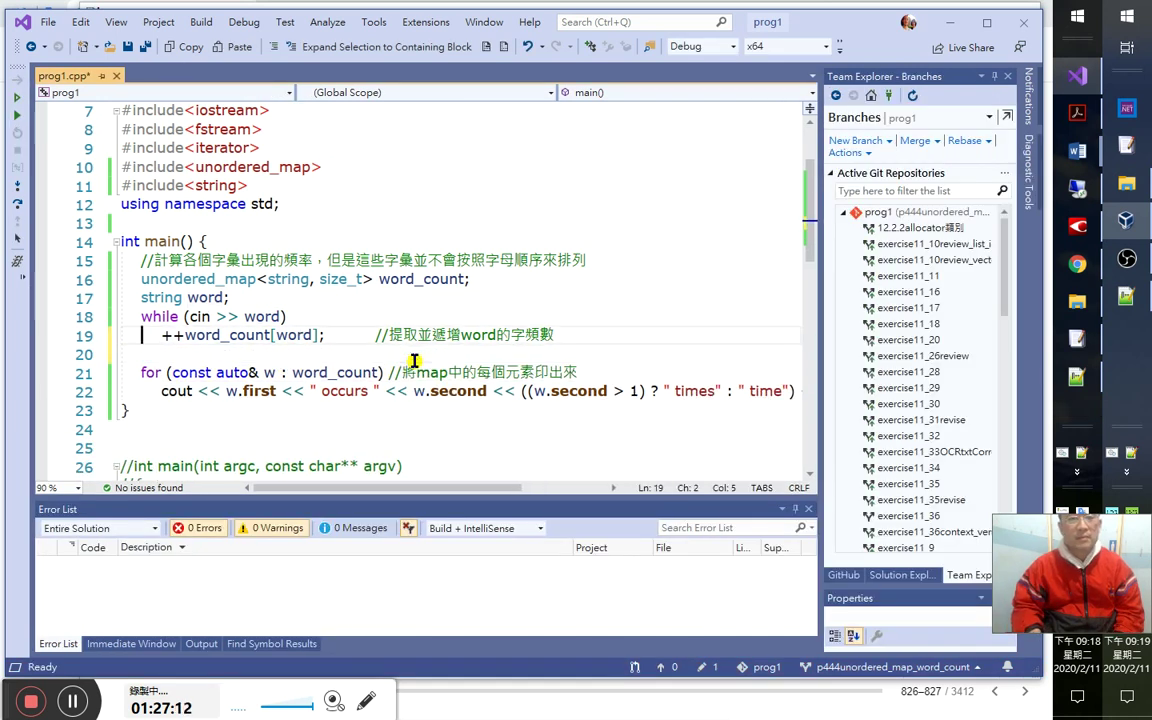
pyautogui.write('//')
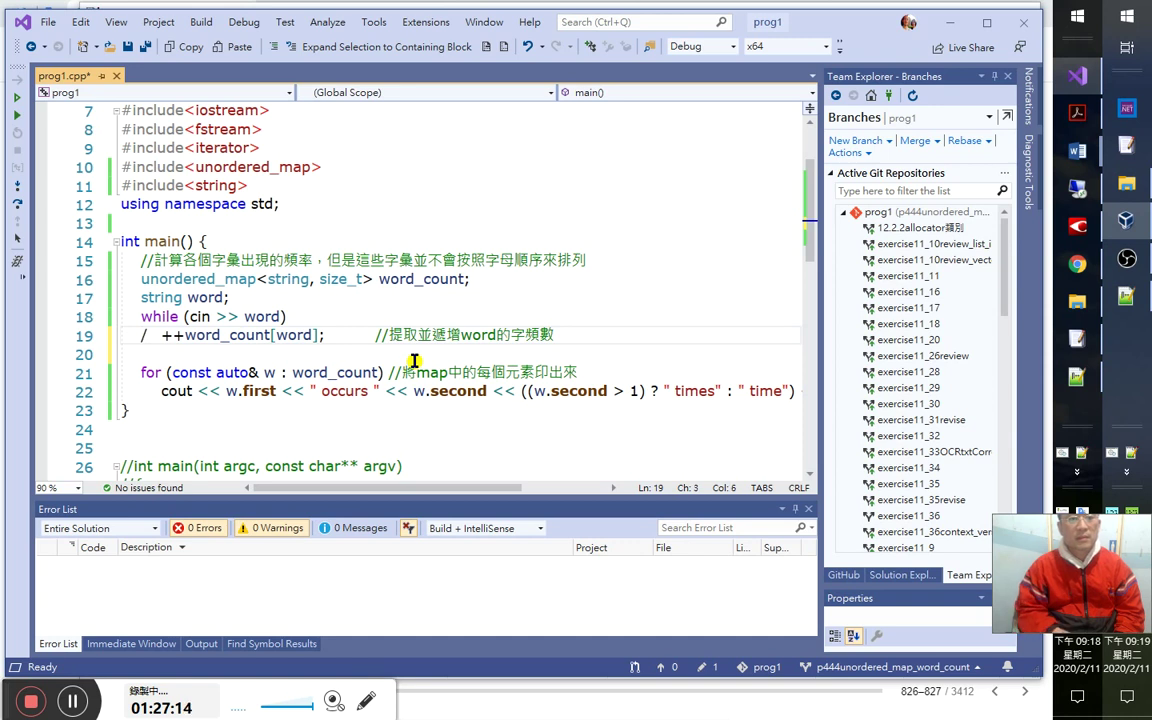
pyautogui.press('Down')
# Add word_count.insert(word,1); on the line below and check its overloads.
pyautogui.write('wor')
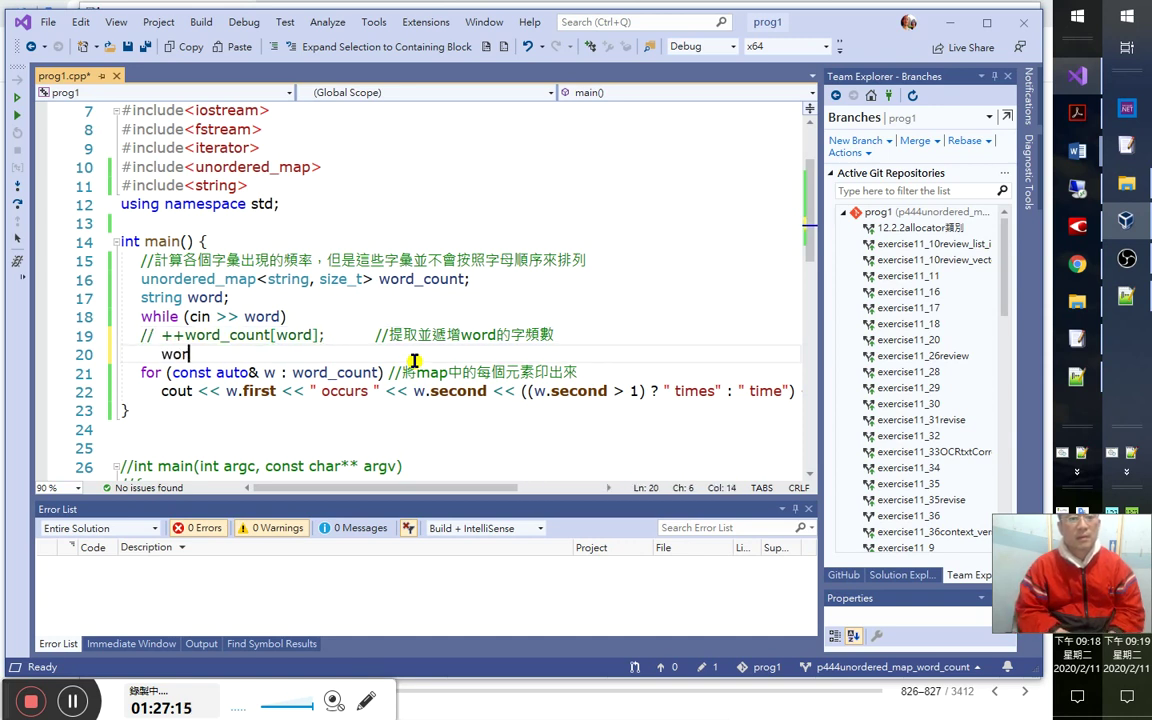
pyautogui.write('d_co')
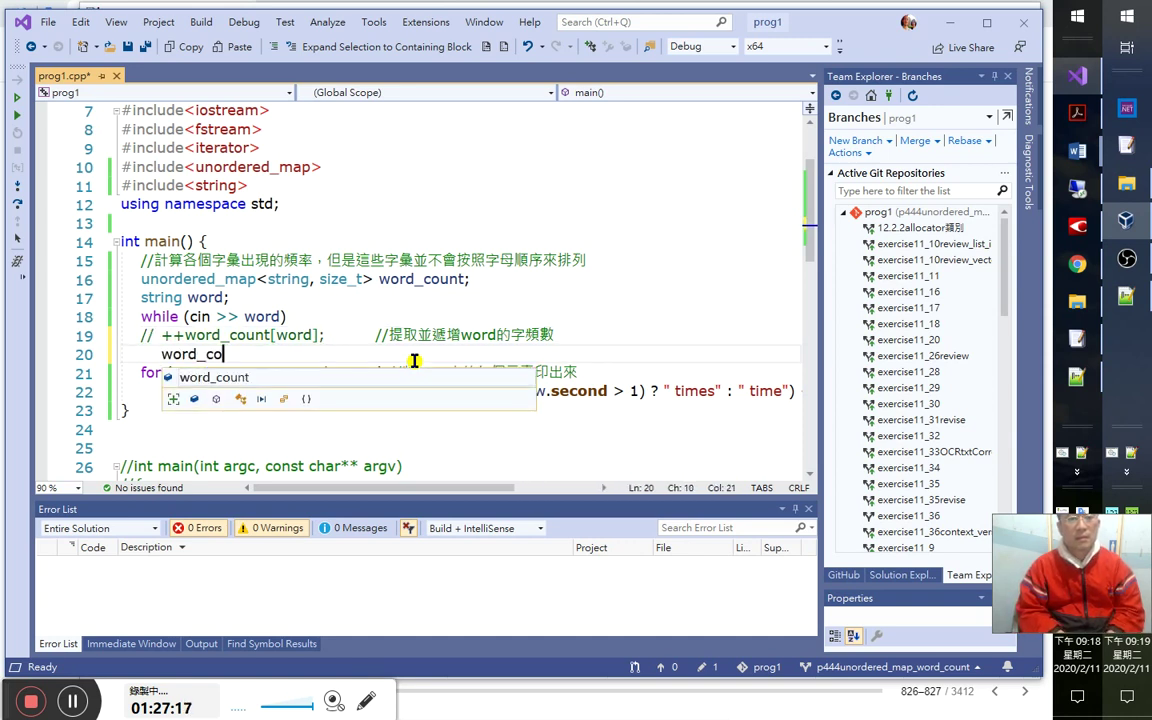
pyautogui.write('unt.in')
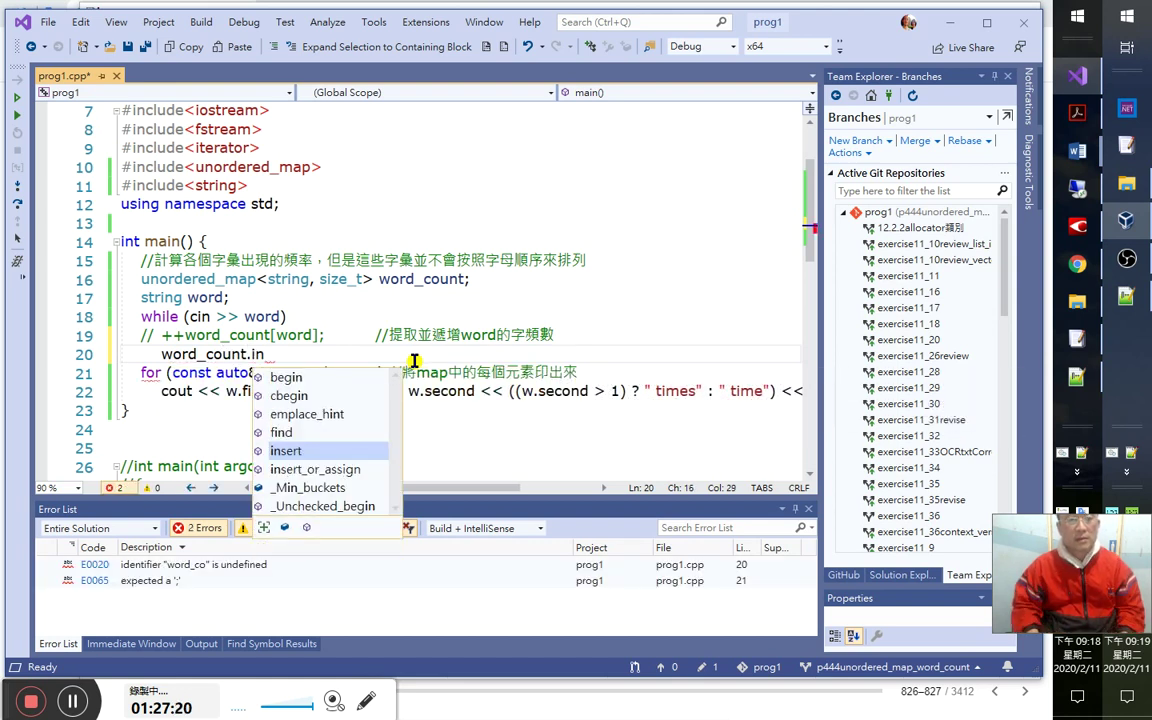
pyautogui.press('Tab')
pyautogui.write('(')
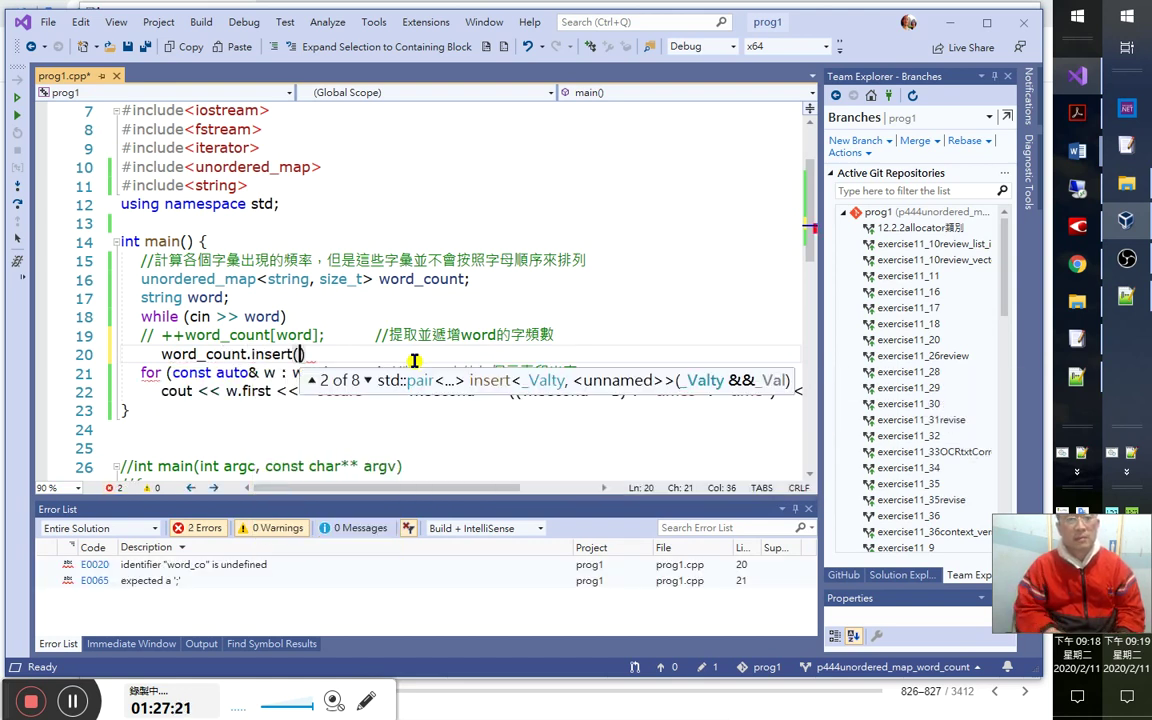
pyautogui.write('word')
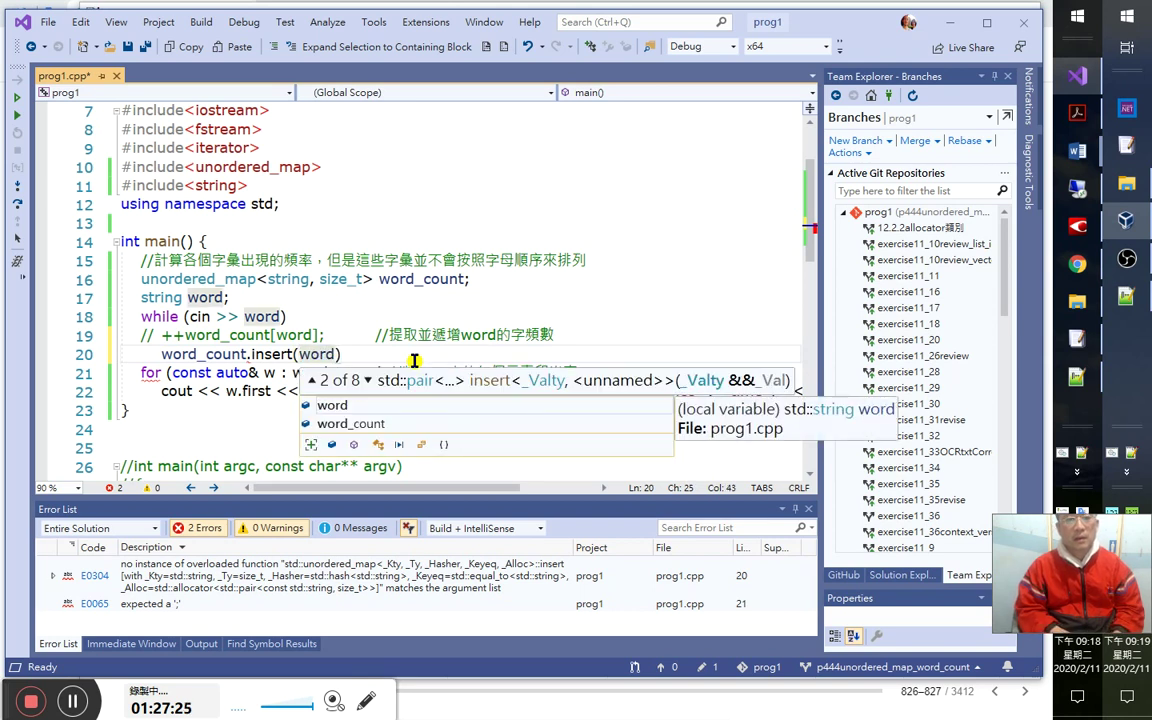
pyautogui.write(');')
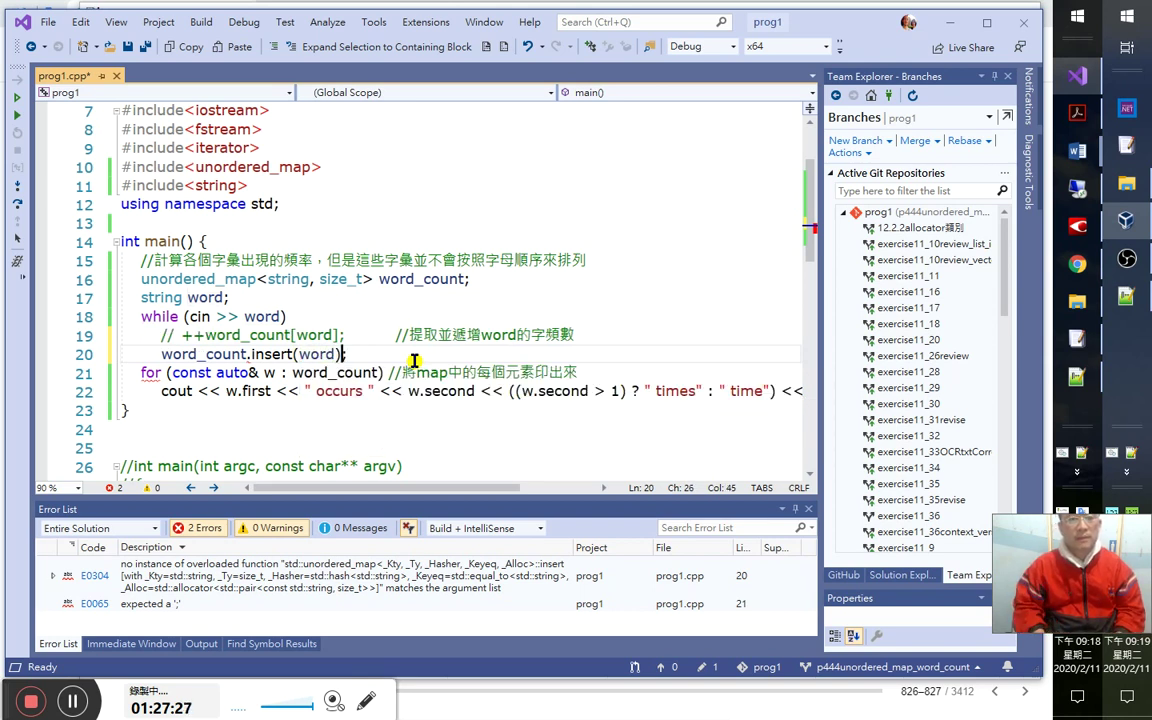
pyautogui.press('Left')
pyautogui.write(',')
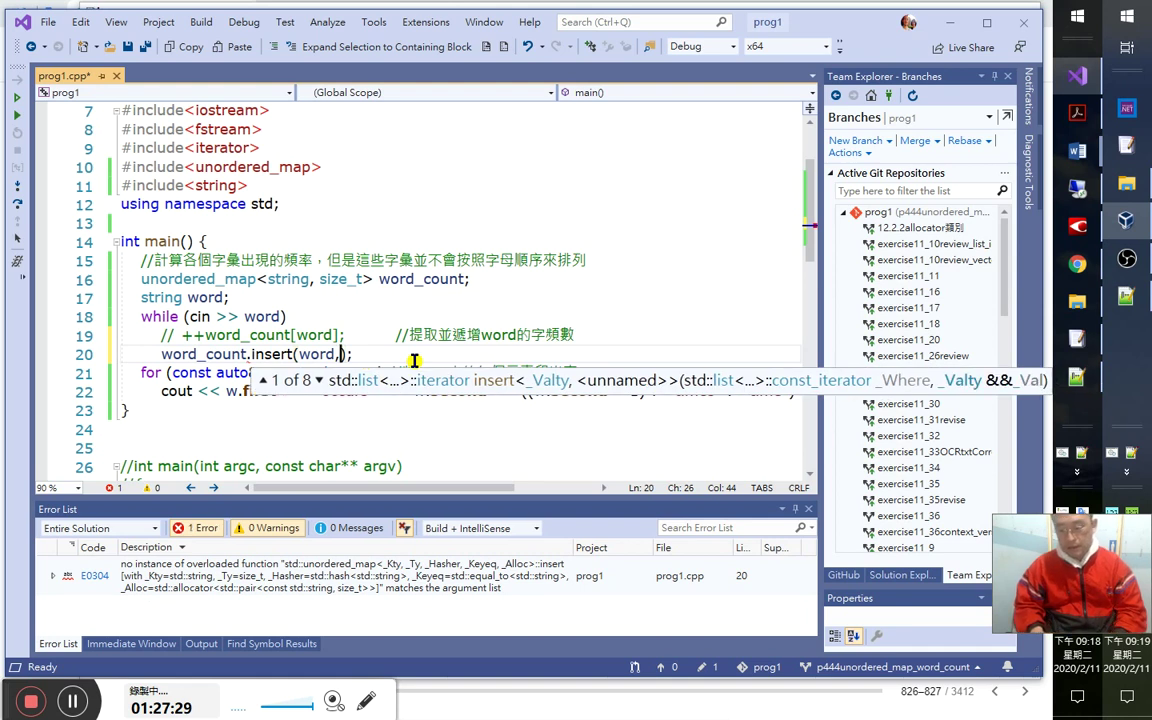
pyautogui.write('1')
pyautogui.press('Left')
pyautogui.press('Left')
pyautogui.press('Left')
pyautogui.press('Left')
pyautogui.press('Left')
pyautogui.press('Left')
pyautogui.press('Left')
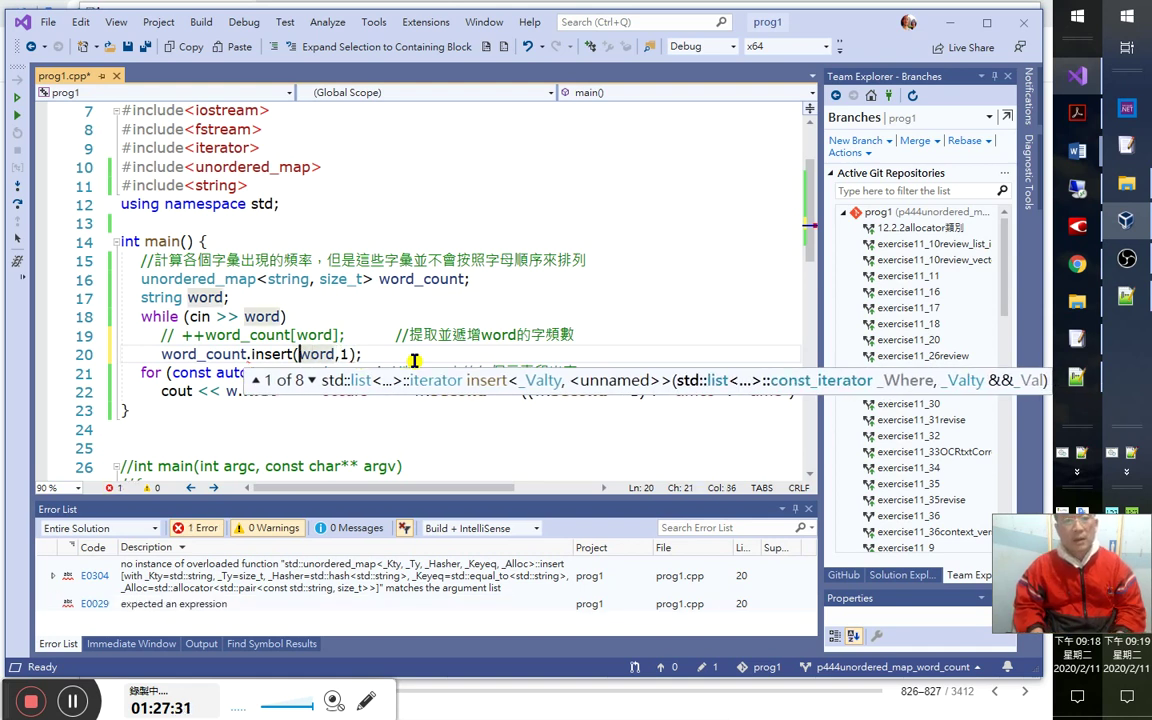
pyautogui.press('Right')
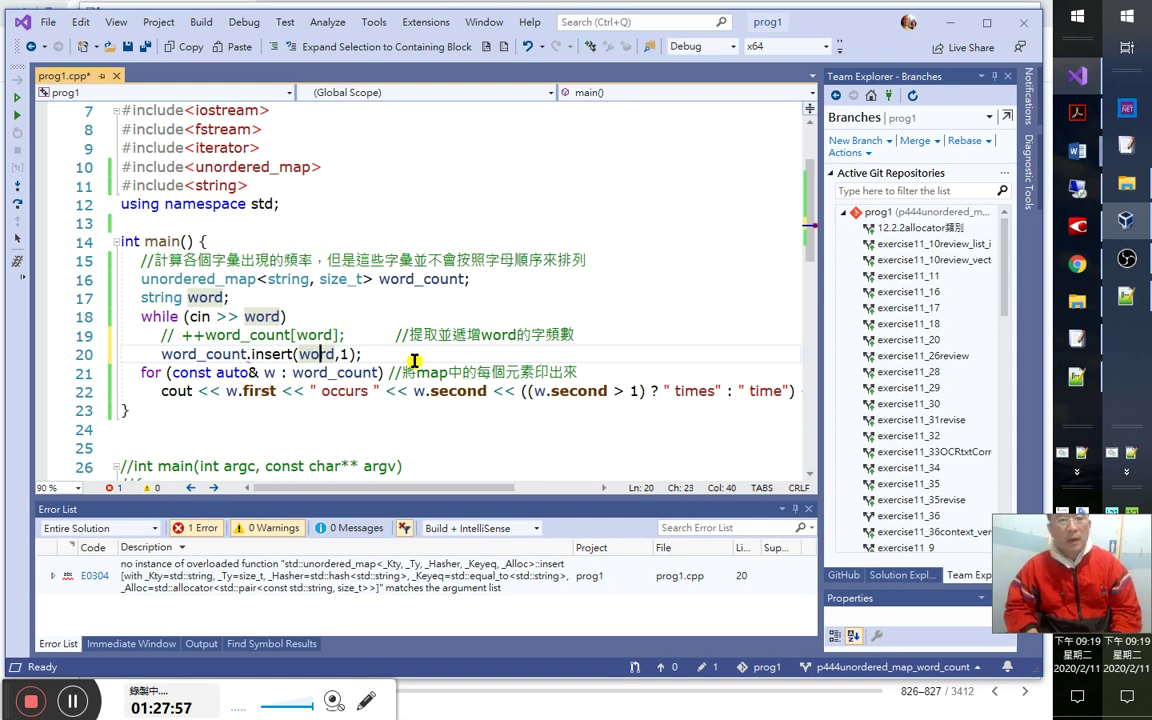
pyautogui.press('Left')
pyautogui.press('Right')
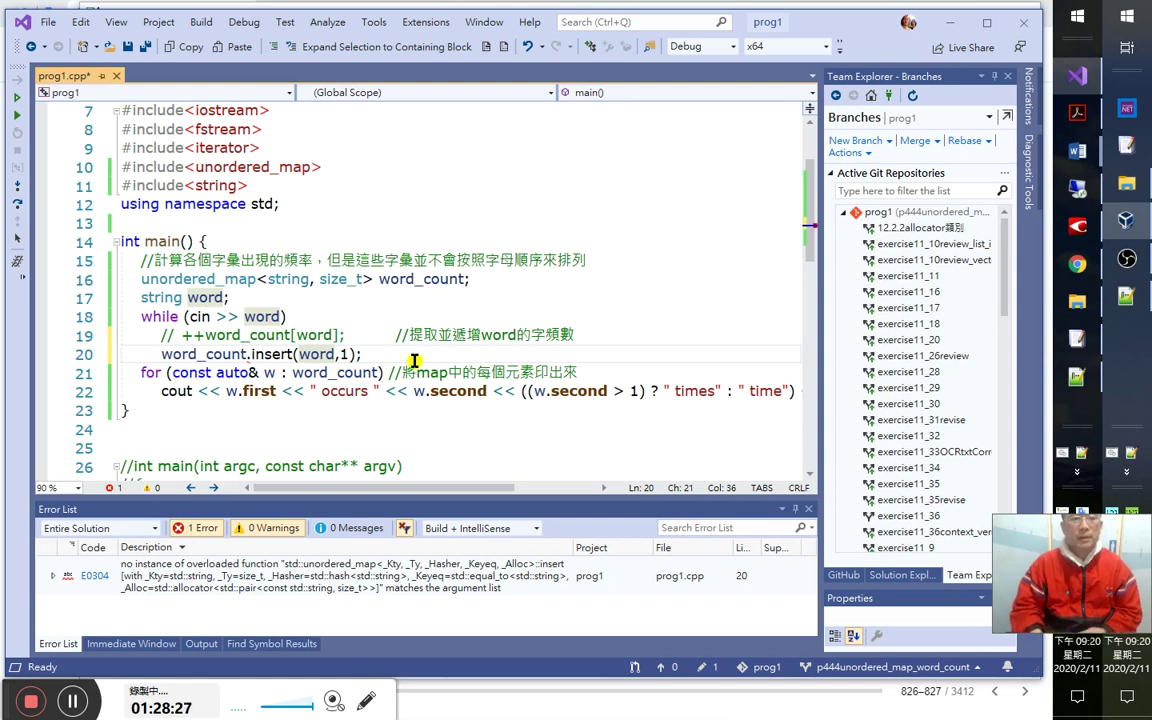
pyautogui.press('Home')
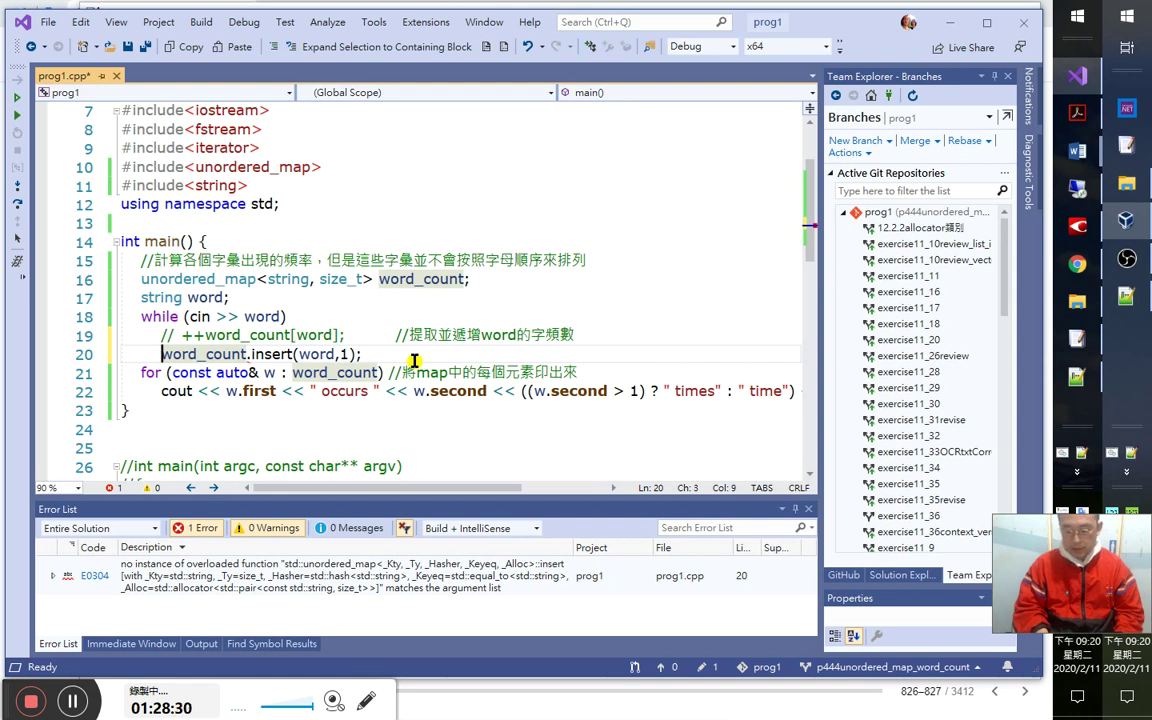
pyautogui.hotkey('ctrl', 'k')
pyautogui.hotkey('ctrl', 'c')
pyautogui.hotkey('ctrl', 'k')
pyautogui.hotkey('ctrl', 'u')
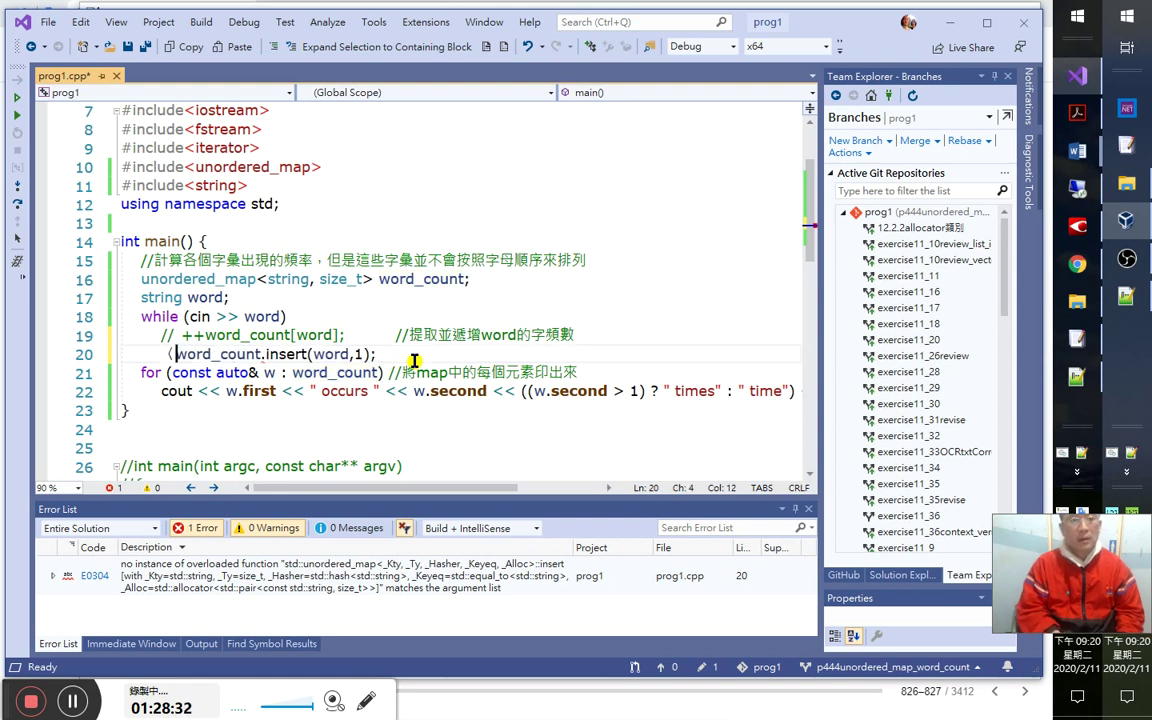
# Open a brace block after the insert call and start a word_count.find line inside it.
pyautogui.write('{')
pyautogui.click(414, 360)
pyautogui.press('Return')
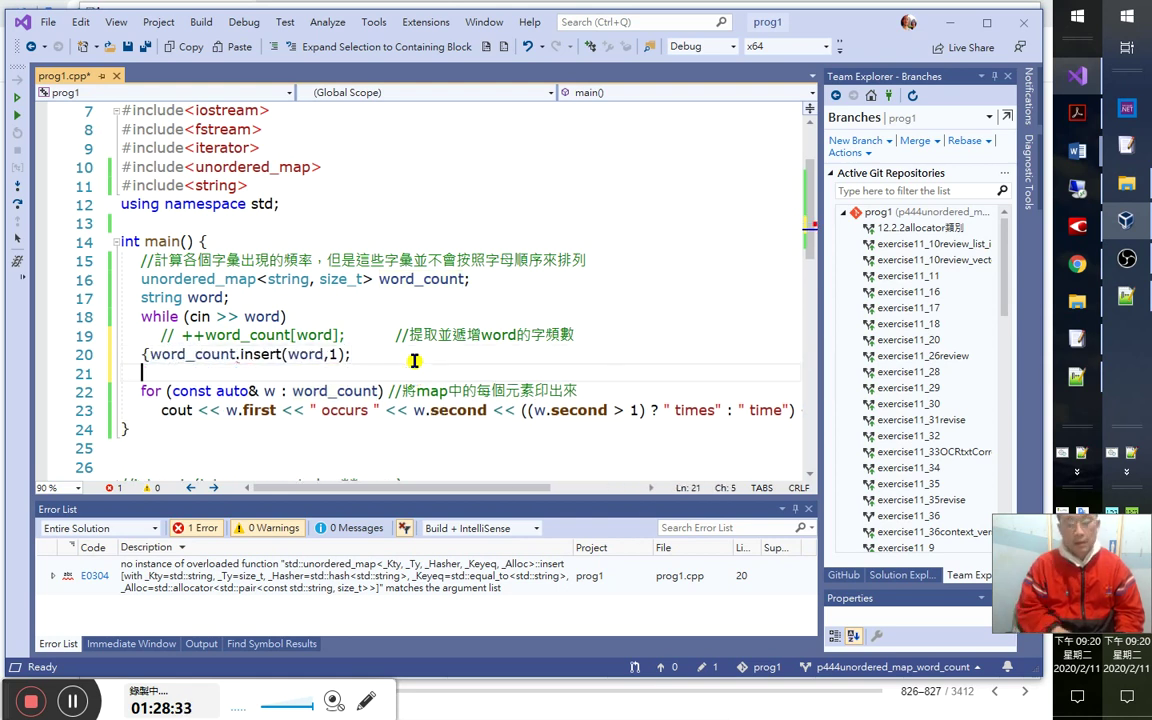
pyautogui.write('}')
pyautogui.click(414, 360)
pyautogui.press('Return')
pyautogui.write('word')
pyautogui.press('Down')
pyautogui.press('Tab')
pyautogui.write('.find')
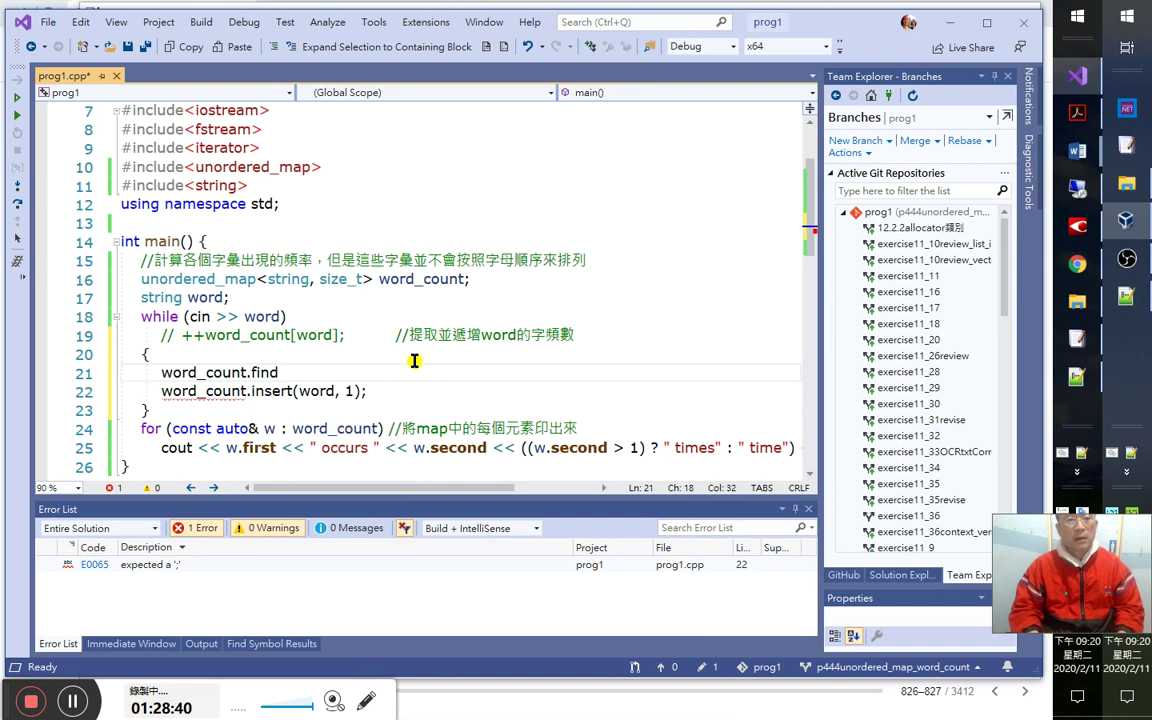
# Turn line 21 into the conditional (word_count.find(word))? wrapped in parentheses.
pyautogui.press('Home')
pyautogui.write('if')
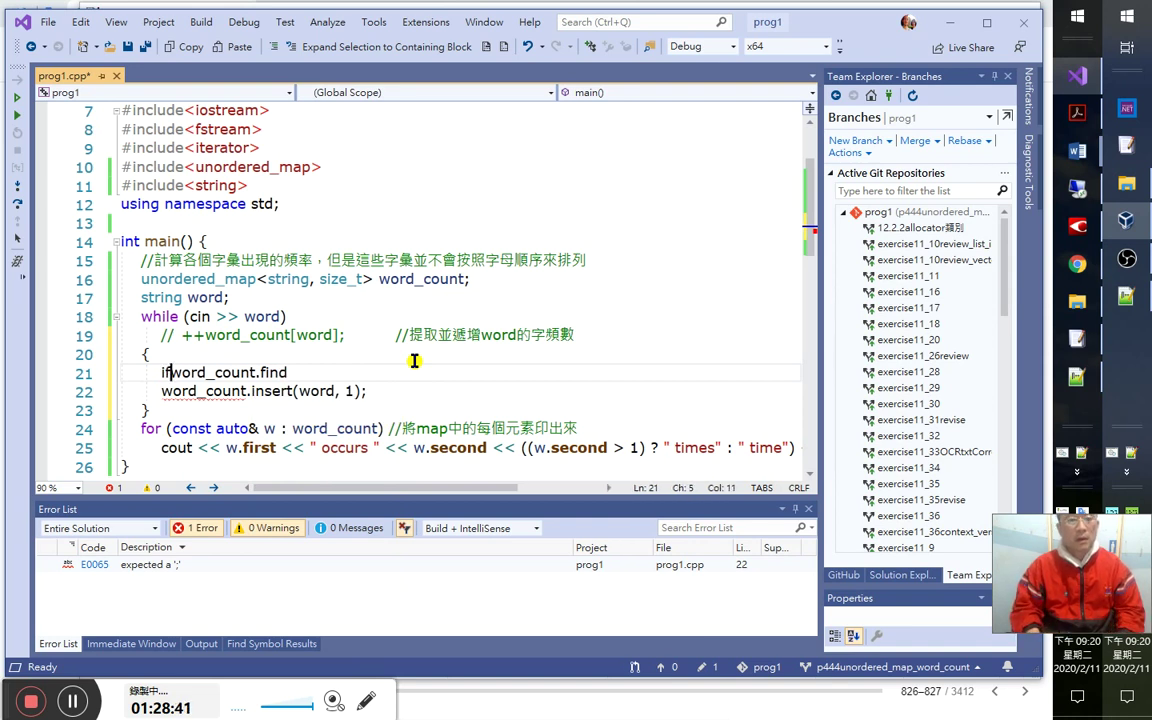
pyautogui.press('BackSpace')
pyautogui.press('BackSpace')
pyautogui.press('End')
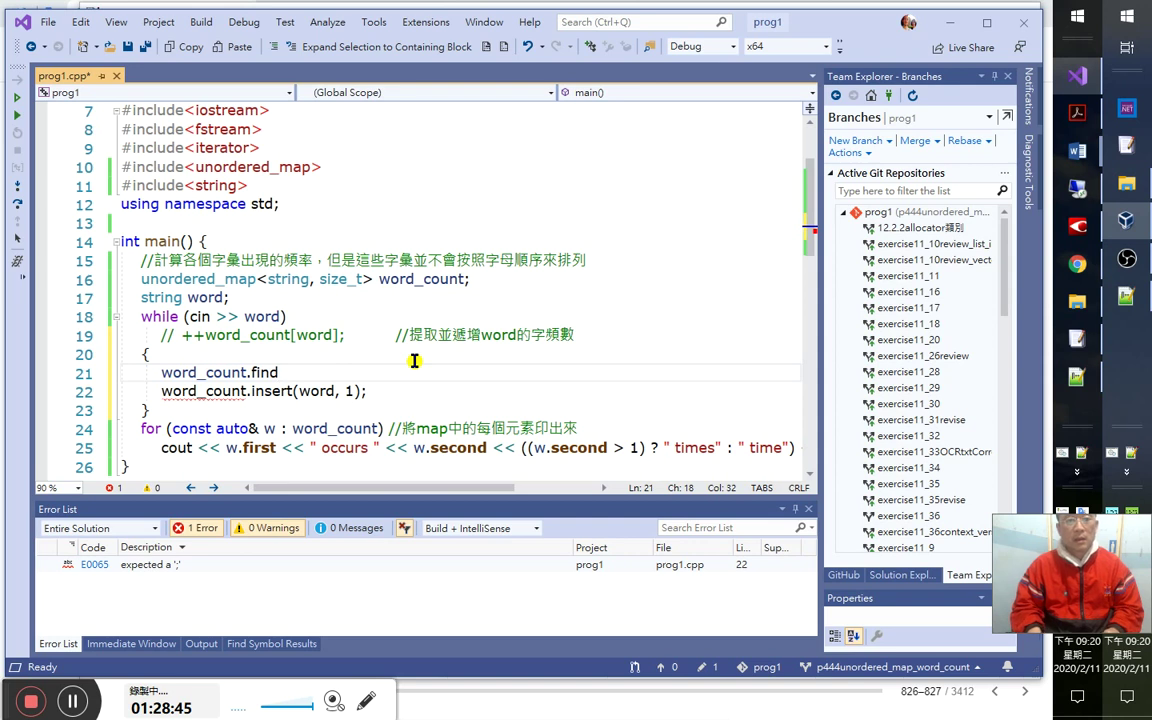
pyautogui.press('Home')
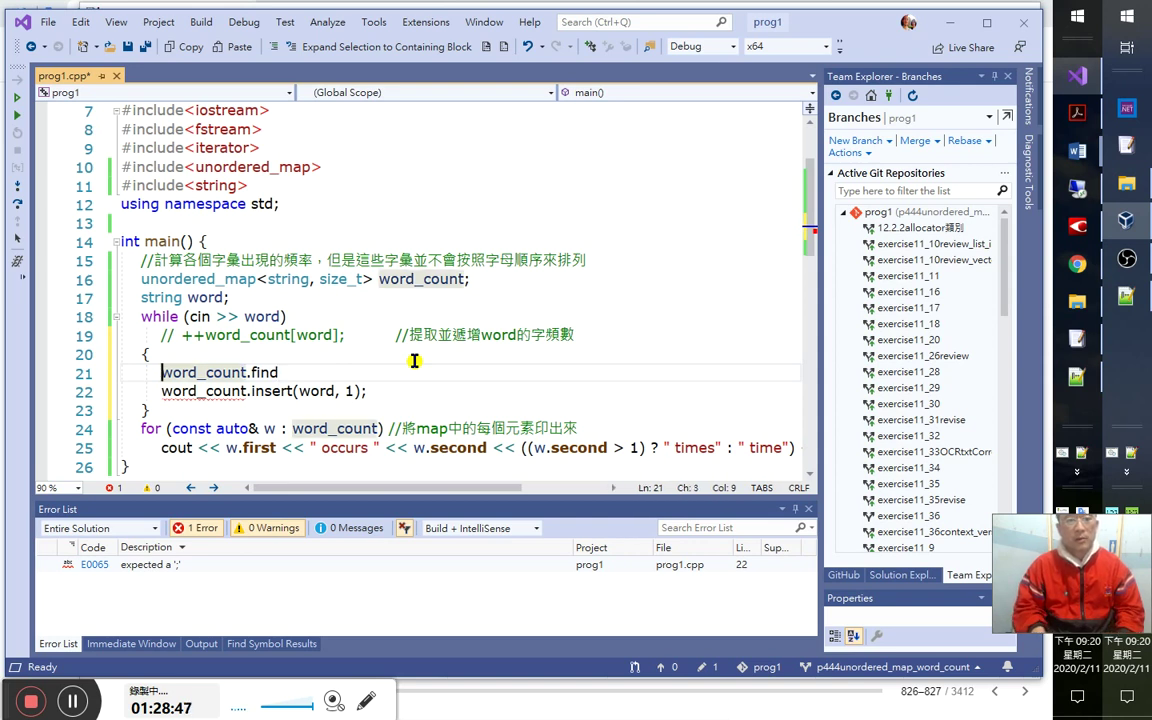
pyautogui.press('End')
pyautogui.write('(word')
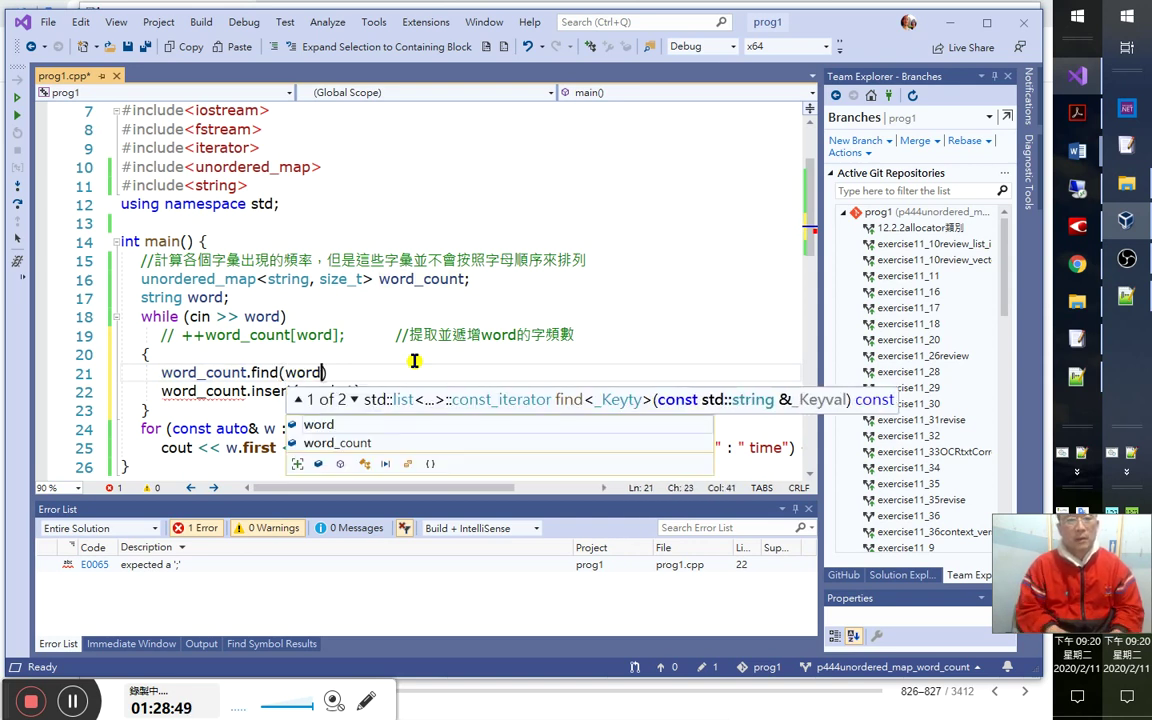
pyautogui.write(')')
pyautogui.write('?')
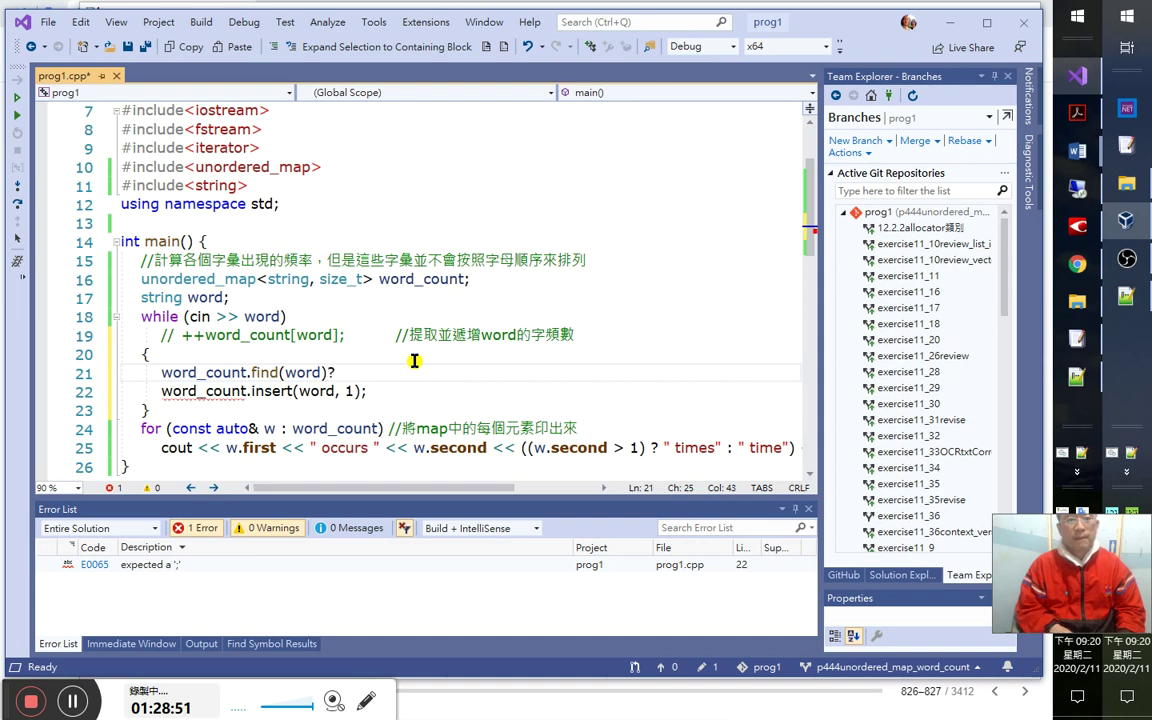
pyautogui.press('Left')
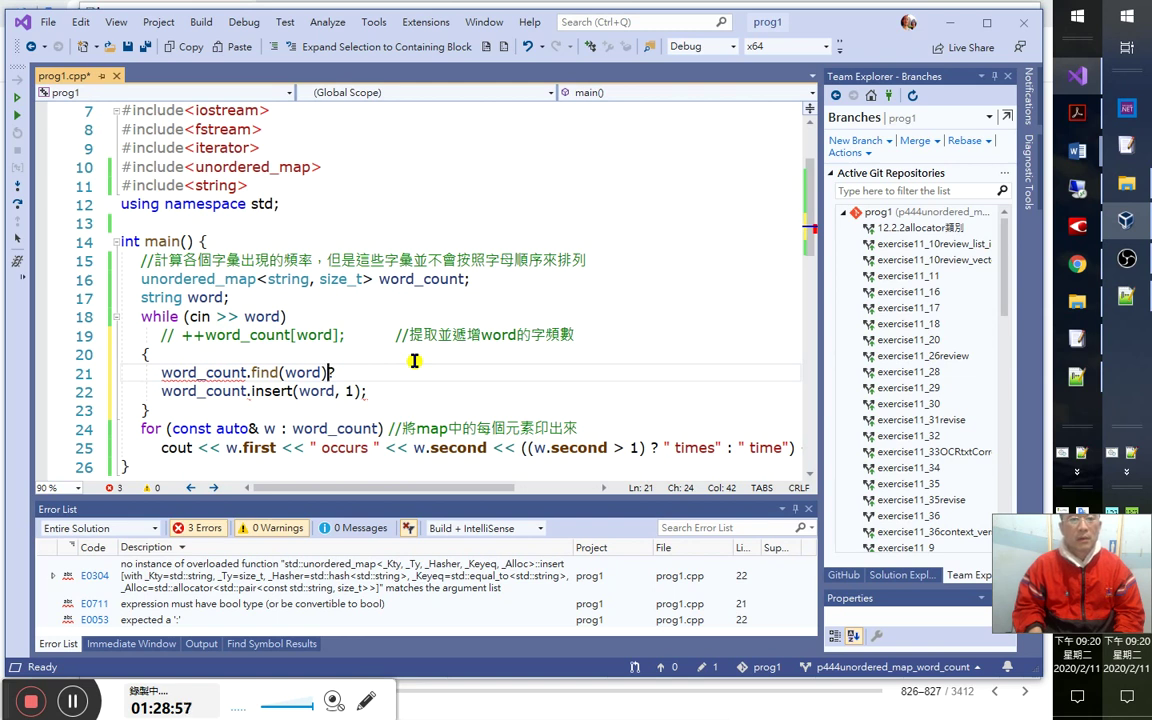
pyautogui.write(')')
pyautogui.press('Home')
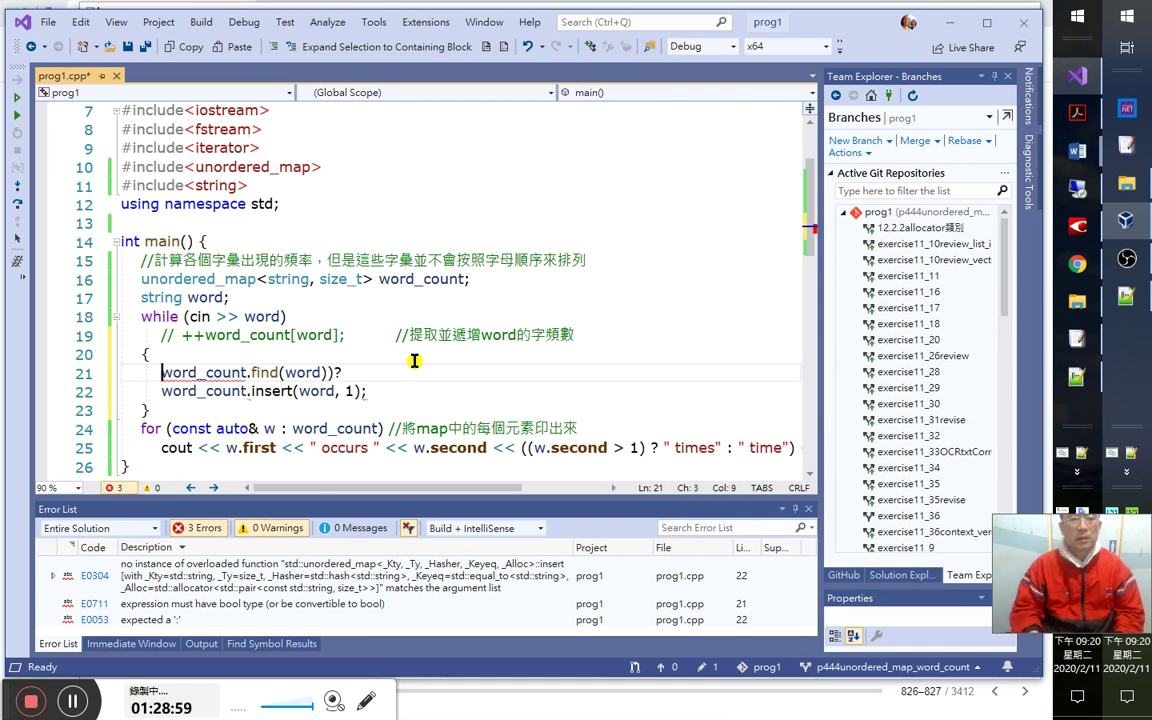
pyautogui.press('Right')
pyautogui.press('Left')
pyautogui.write('(')
pyautogui.press('End')
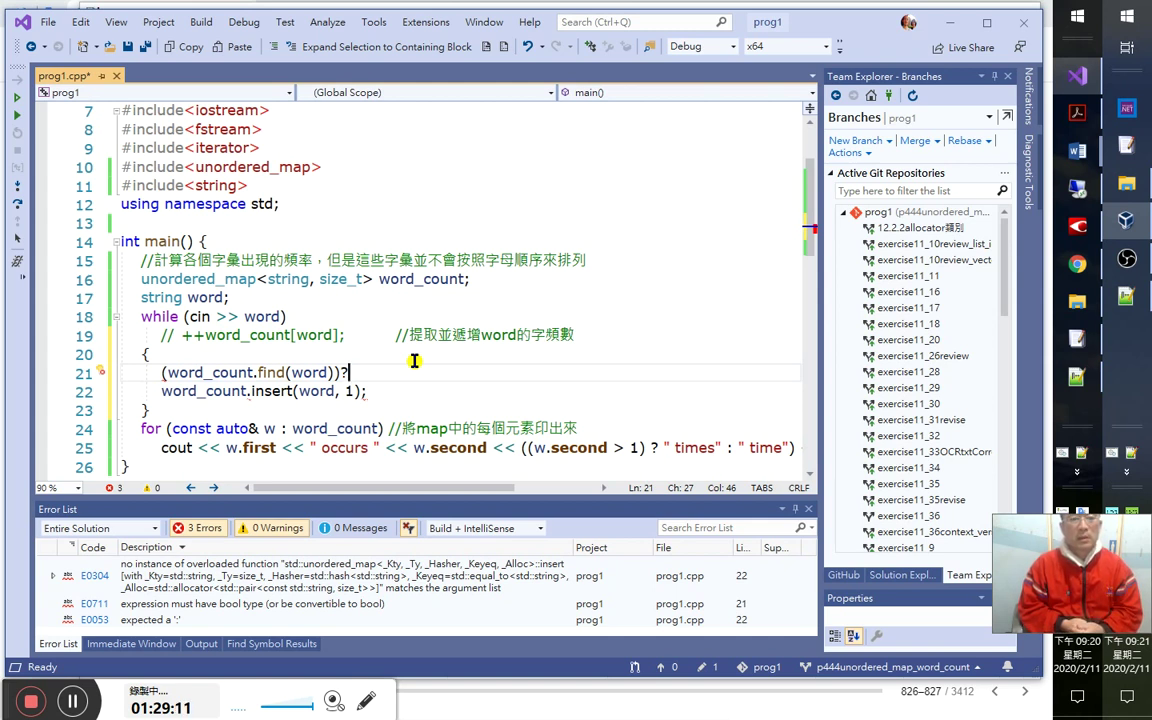
# Rework the start of line 21 so the condition opens with '(' before word_count.
pyautogui.press('Home')
pyautogui.press('Delete')
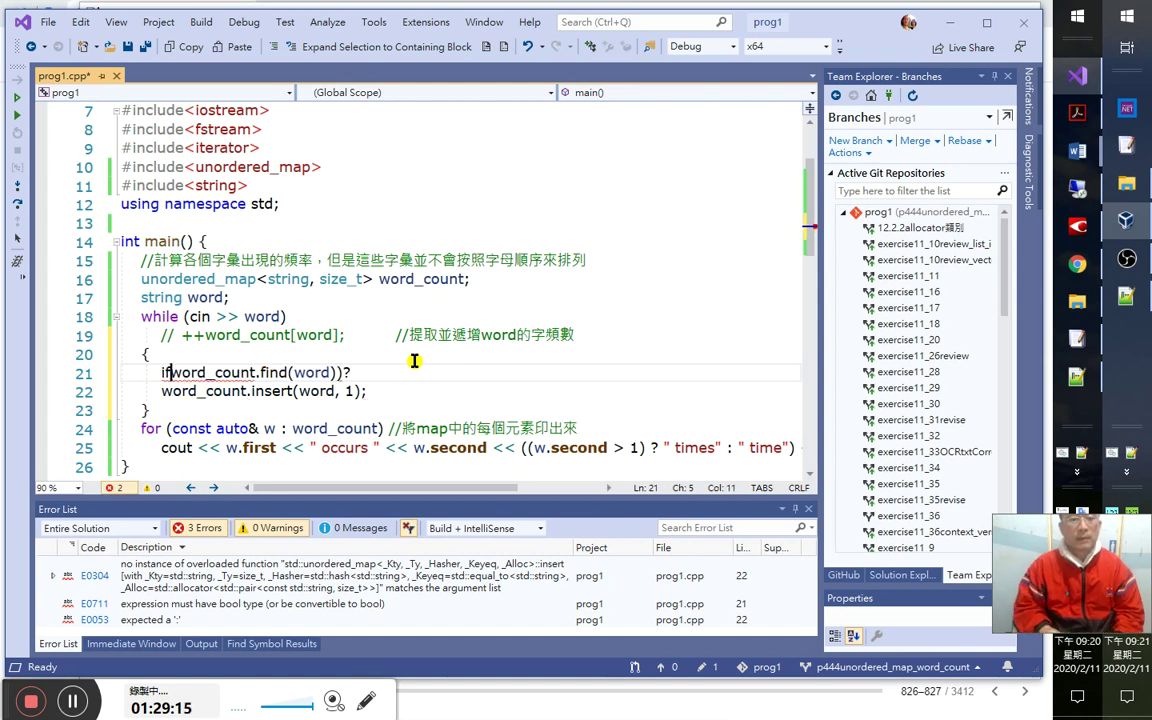
pyautogui.write('if')
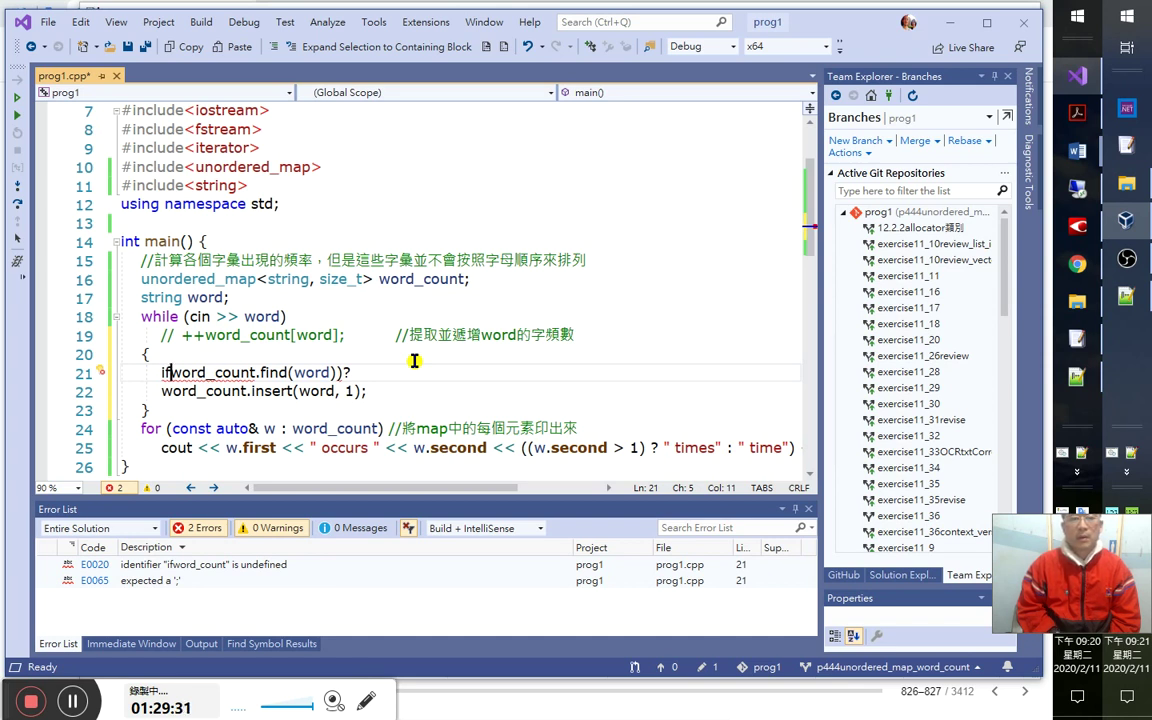
pyautogui.press('Home')
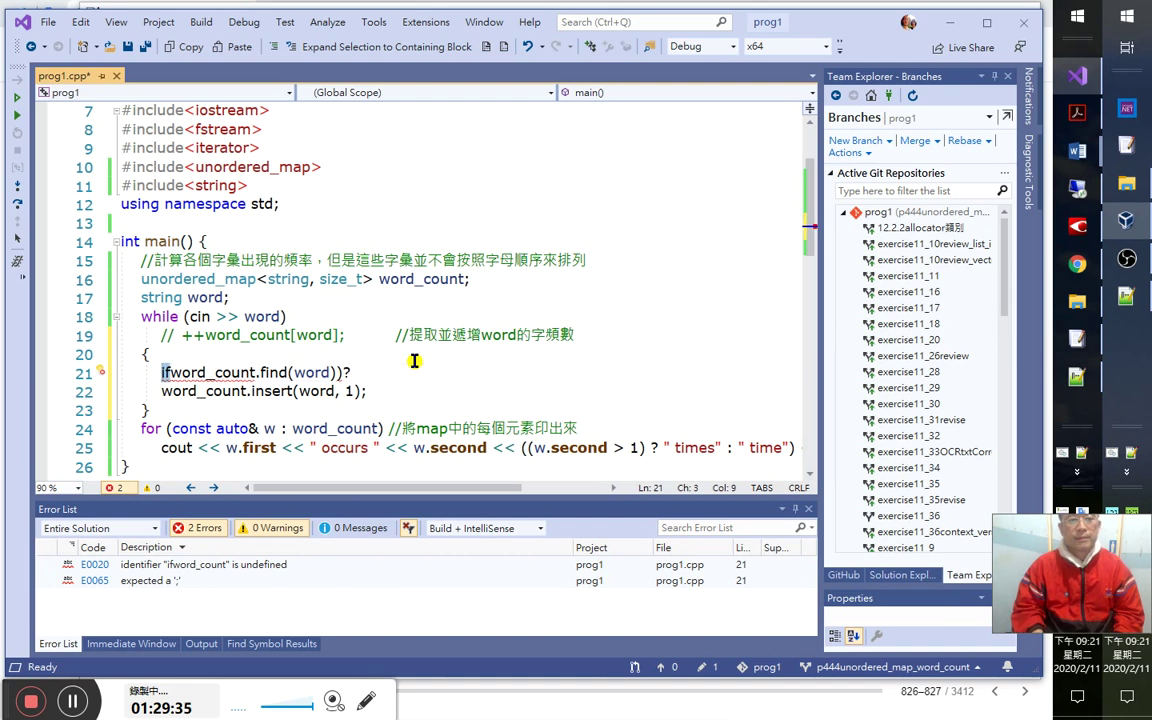
pyautogui.press('Right')
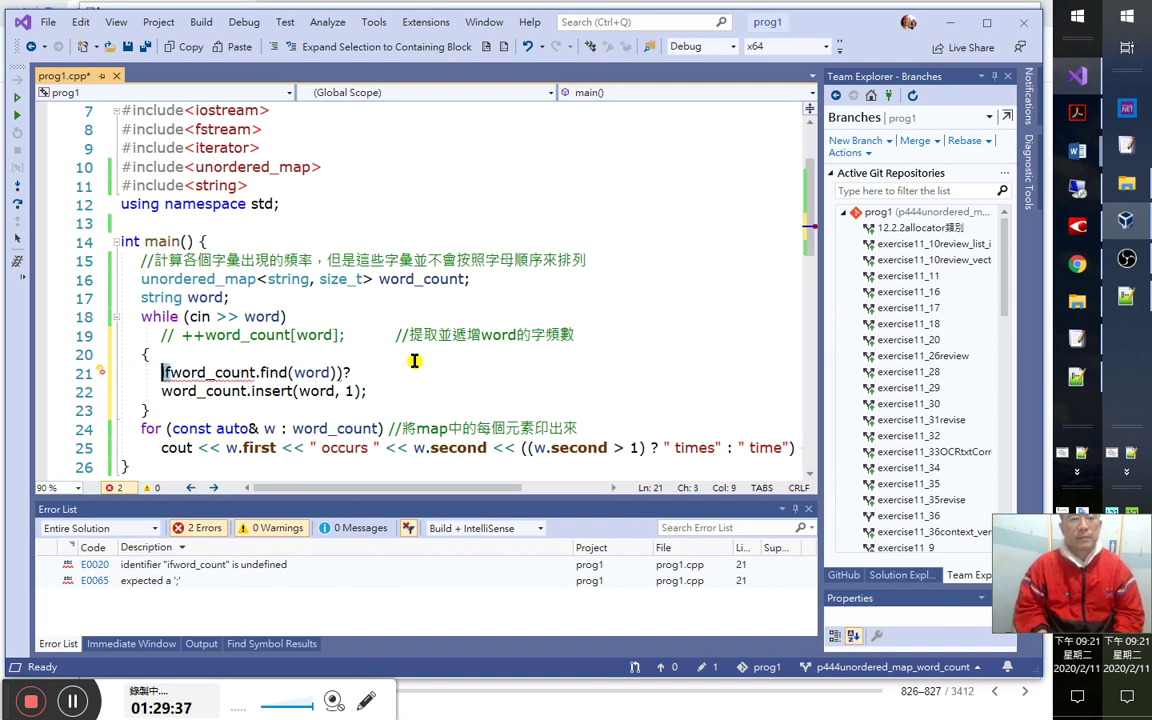
pyautogui.press('BackSpace')
pyautogui.press('Delete')
pyautogui.write('(')
# Replace find with count on line 21 and join the insert line onto it after the ?
pyautogui.press('Right')
pyautogui.press('Right')
pyautogui.press('Right')
pyautogui.press('Right')
pyautogui.press('Right')
pyautogui.press('Right')
pyautogui.press('Right')
pyautogui.press('Right')
pyautogui.press('Right')
pyautogui.press('Right')
pyautogui.press('Right')
pyautogui.press('Right')
pyautogui.press('Right')
pyautogui.press('Left')
pyautogui.press('Left')
pyautogui.hotkey('shift', 'Right')
pyautogui.hotkey('shift', 'Right')
pyautogui.hotkey('shift', 'Right')
pyautogui.hotkey('shift', 'Right')
pyautogui.write('c')
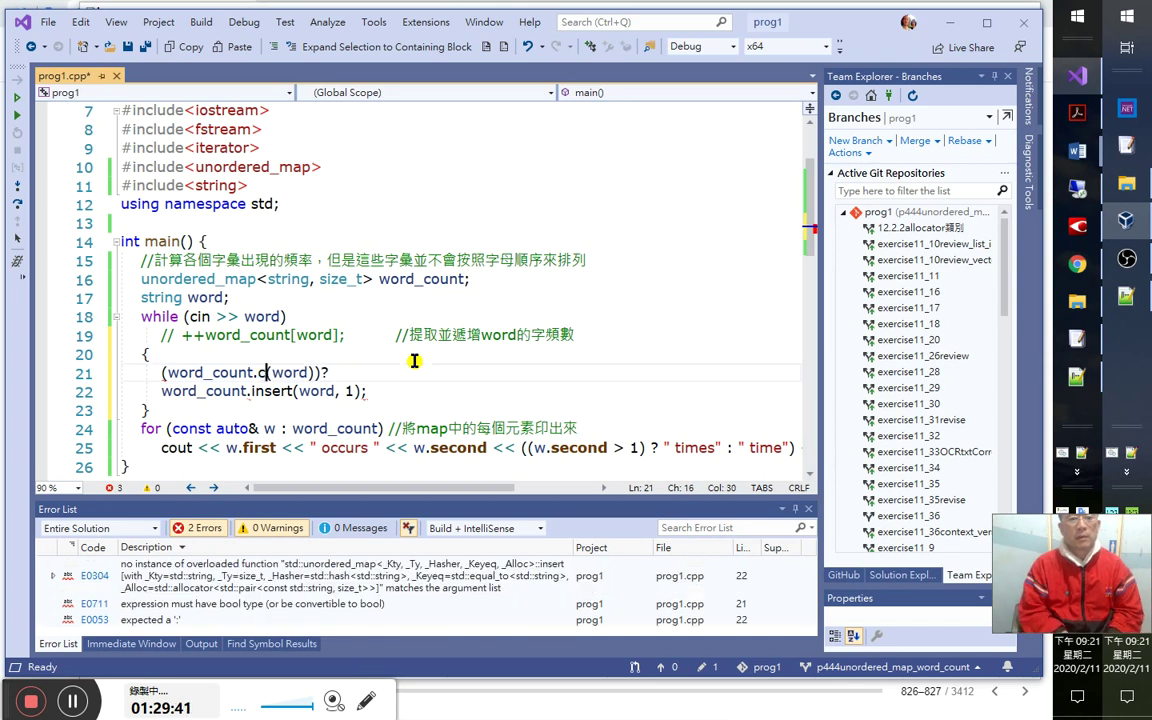
pyautogui.write('ount')
pyautogui.press('Right')
pyautogui.press('Right')
pyautogui.press('Right')
pyautogui.press('Right')
pyautogui.press('Right')
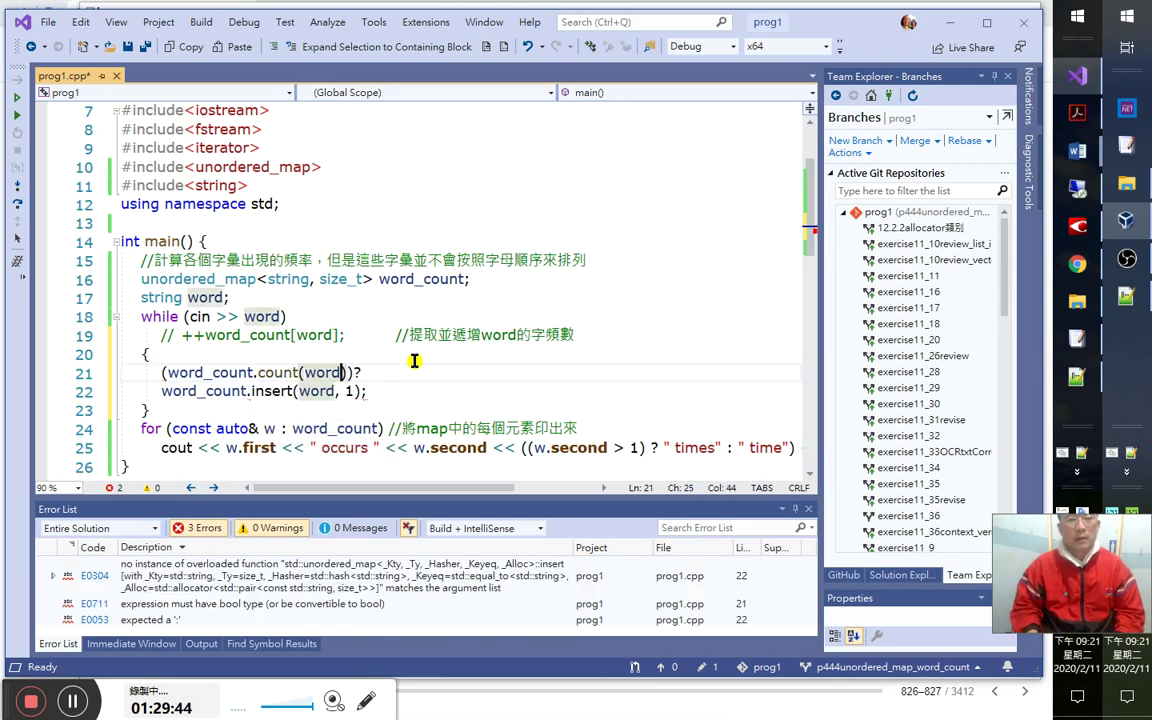
pyautogui.press('Right')
pyautogui.press('Right')
pyautogui.press('Right')
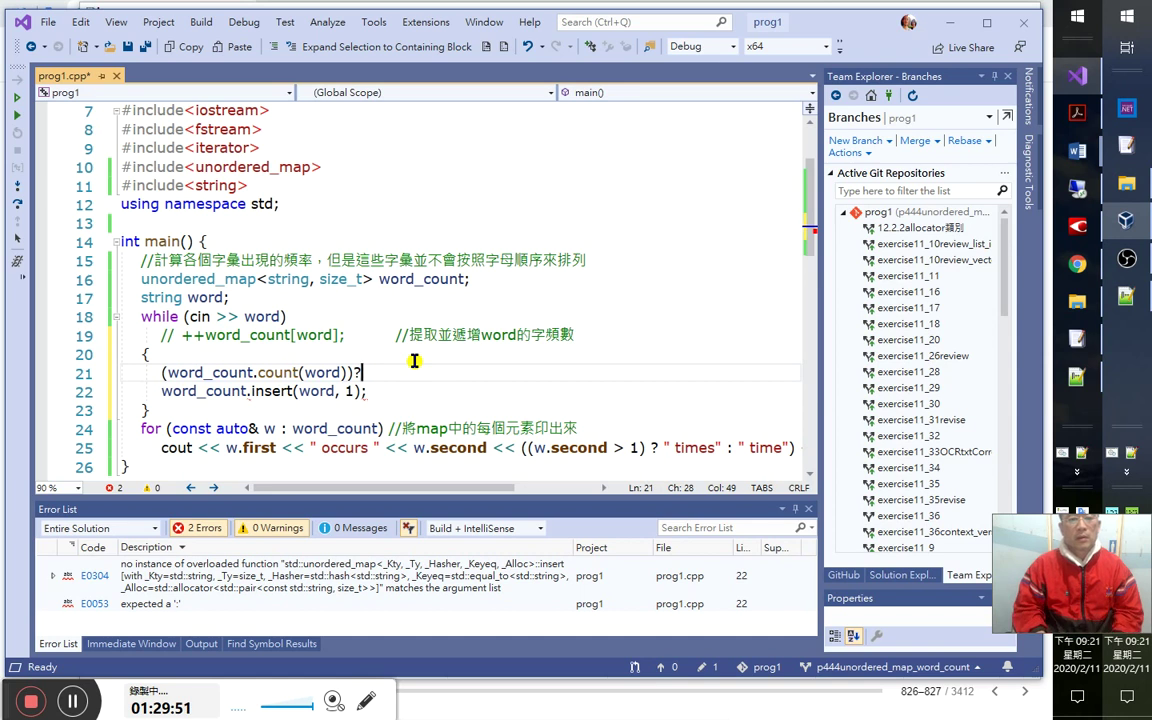
pyautogui.press('Delete')
pyautogui.hotkey('shift', 'Right')
pyautogui.hotkey('shift', 'Right')
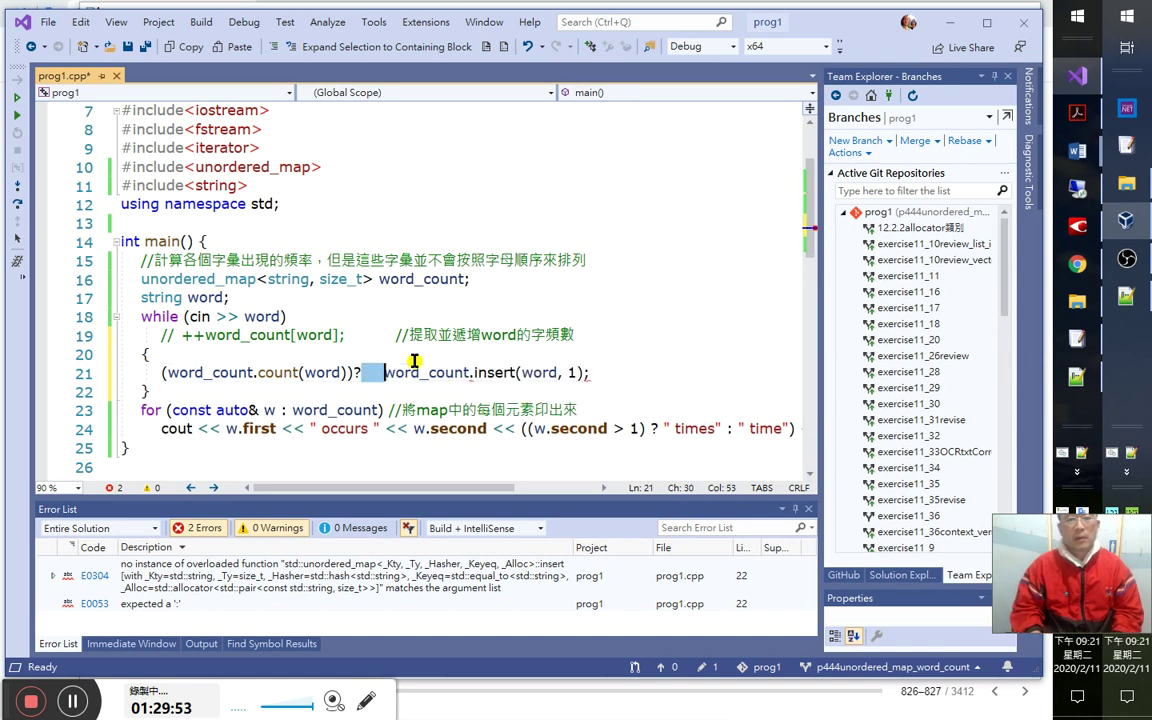
# Add the else branch ':word_count.insert(word, 1);' after the first insert call.
pyautogui.press('Delete')
pyautogui.hotkey('ctrl', 'Right')
pyautogui.hotkey('ctrl', 'Right')
pyautogui.hotkey('ctrl', 'Right')
pyautogui.hotkey('ctrl', 'Right')
pyautogui.hotkey('ctrl', 'Right')
pyautogui.hotkey('ctrl', 'Right')
pyautogui.hotkey('ctrl', 'Right')
pyautogui.hotkey('ctrl', 'Right')
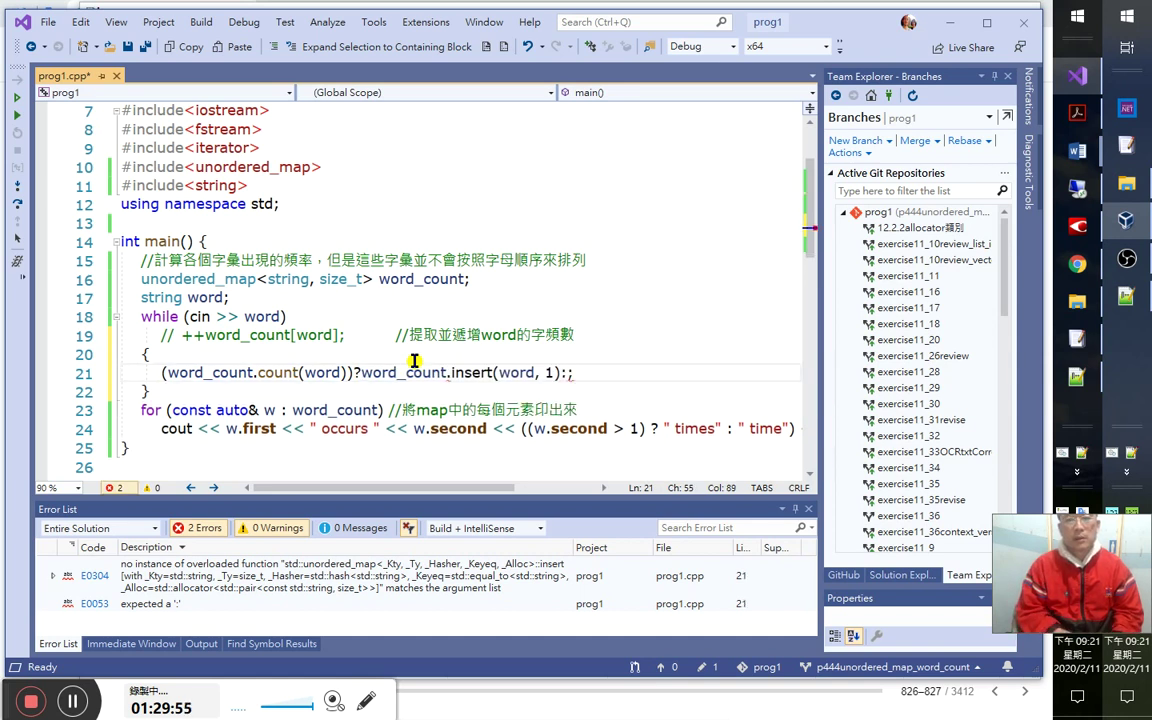
pyautogui.write(':word_coun')
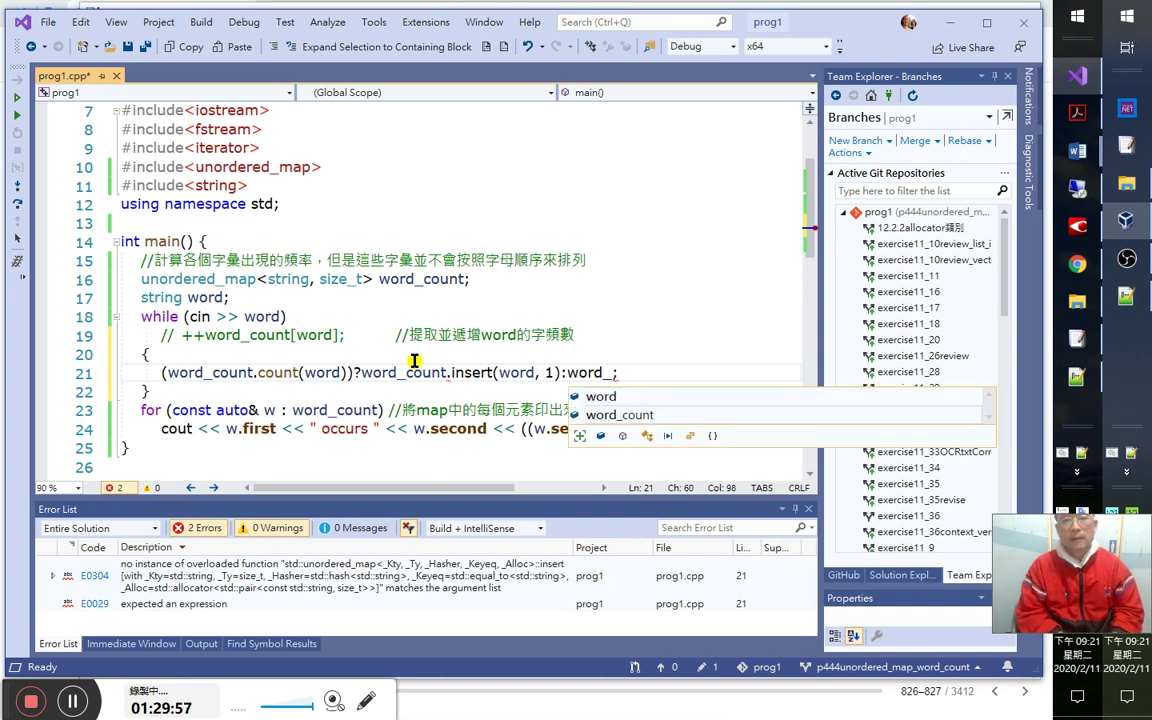
pyautogui.write('t.')
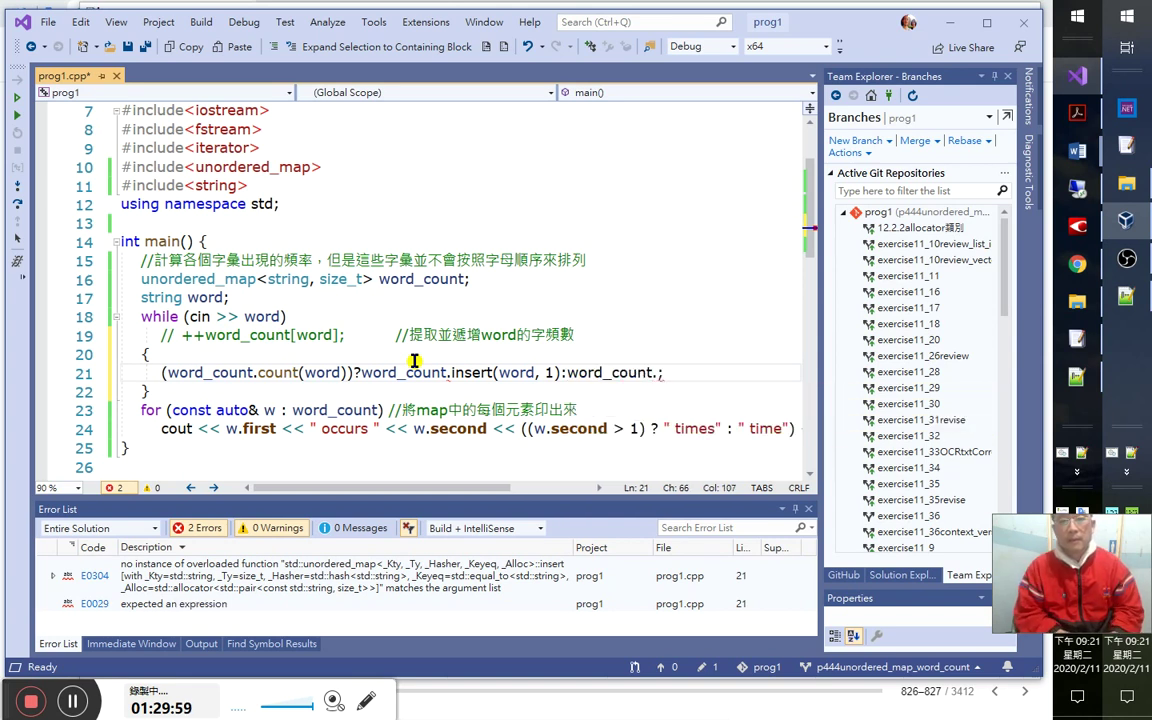
pyautogui.write('is')
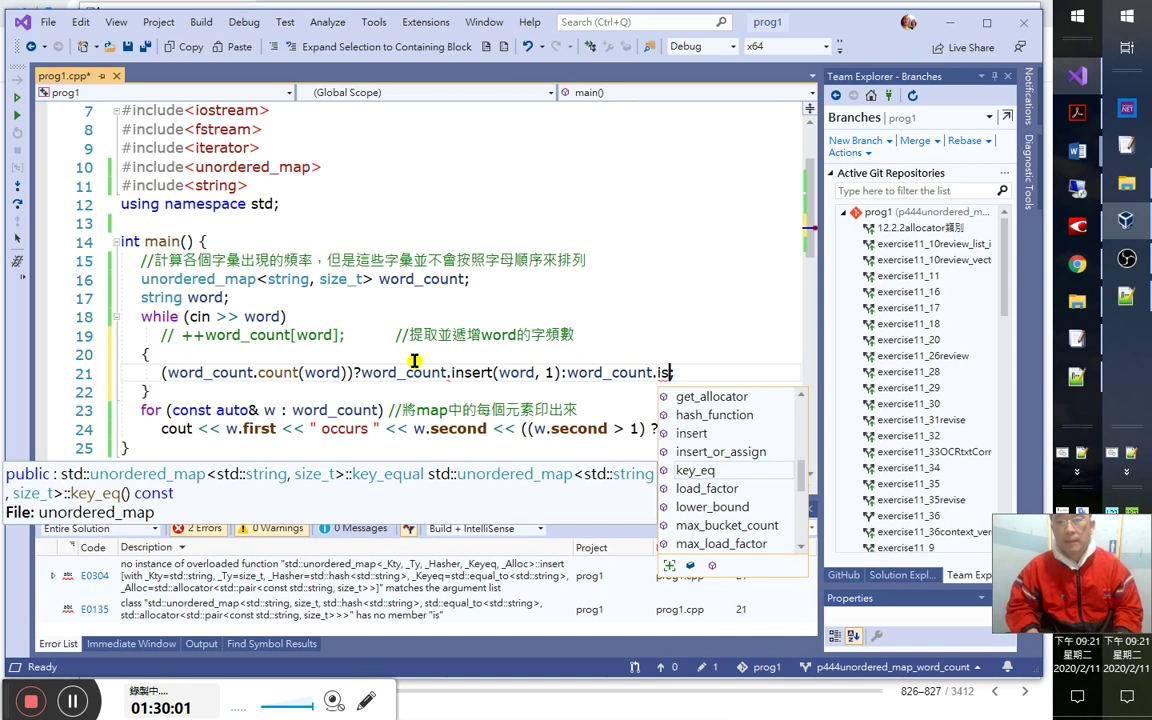
pyautogui.press('BackSpace')
pyautogui.write('nse')
pyautogui.press('Tab')
pyautogui.write('(word')
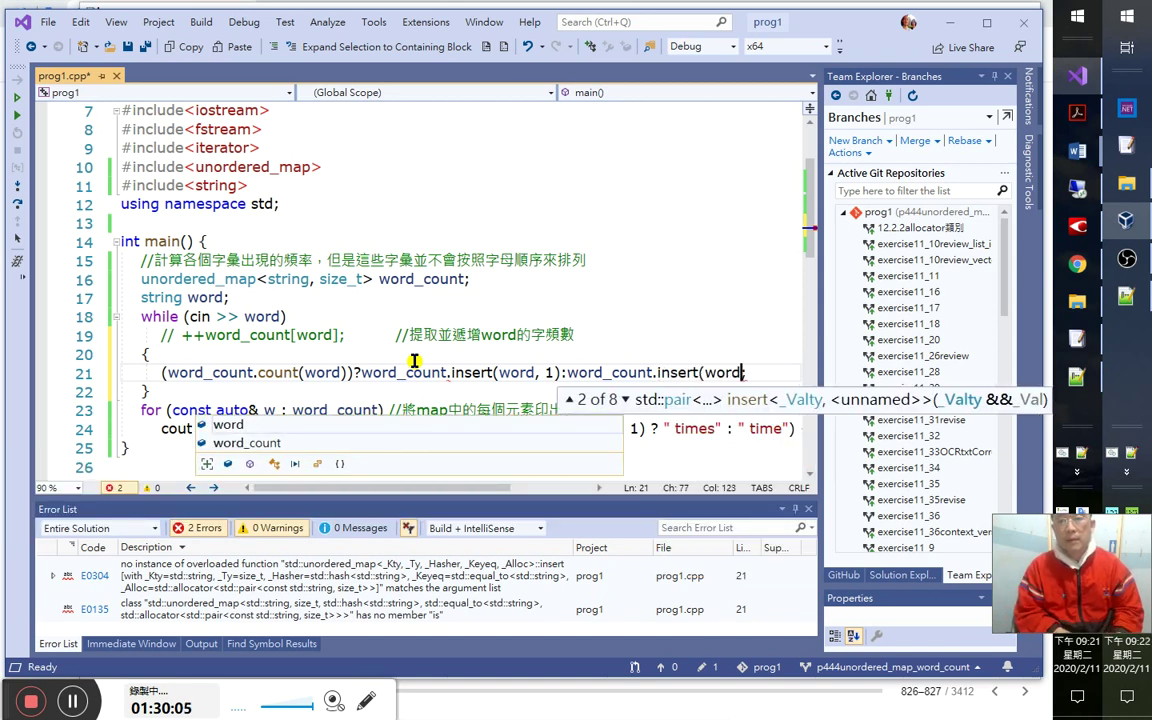
pyautogui.write(',')
pyautogui.write(';')
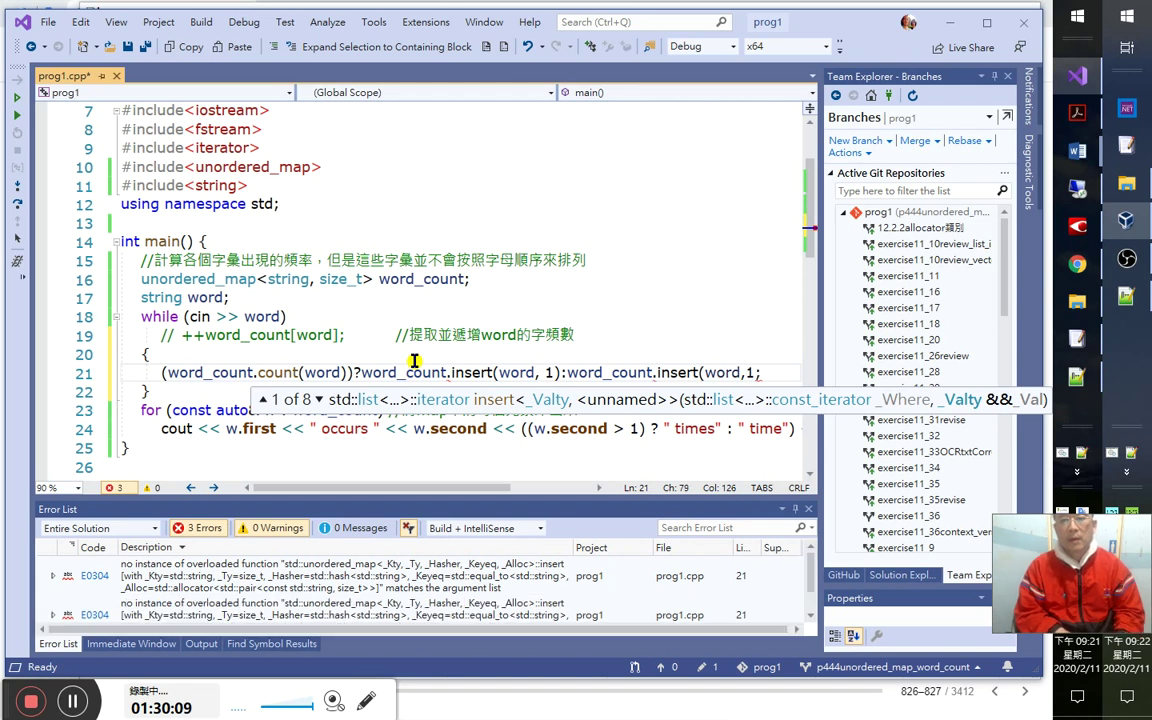
pyautogui.write('1);')
# Wrap both inserts' arguments in braces as { word, 1 } and put the else branch on its own line.
pyautogui.press('Left')
pyautogui.press('Left')
pyautogui.press('Left')
pyautogui.press('Left')
pyautogui.press('Left')
pyautogui.press('Left')
pyautogui.press('Left')
pyautogui.press('Left')
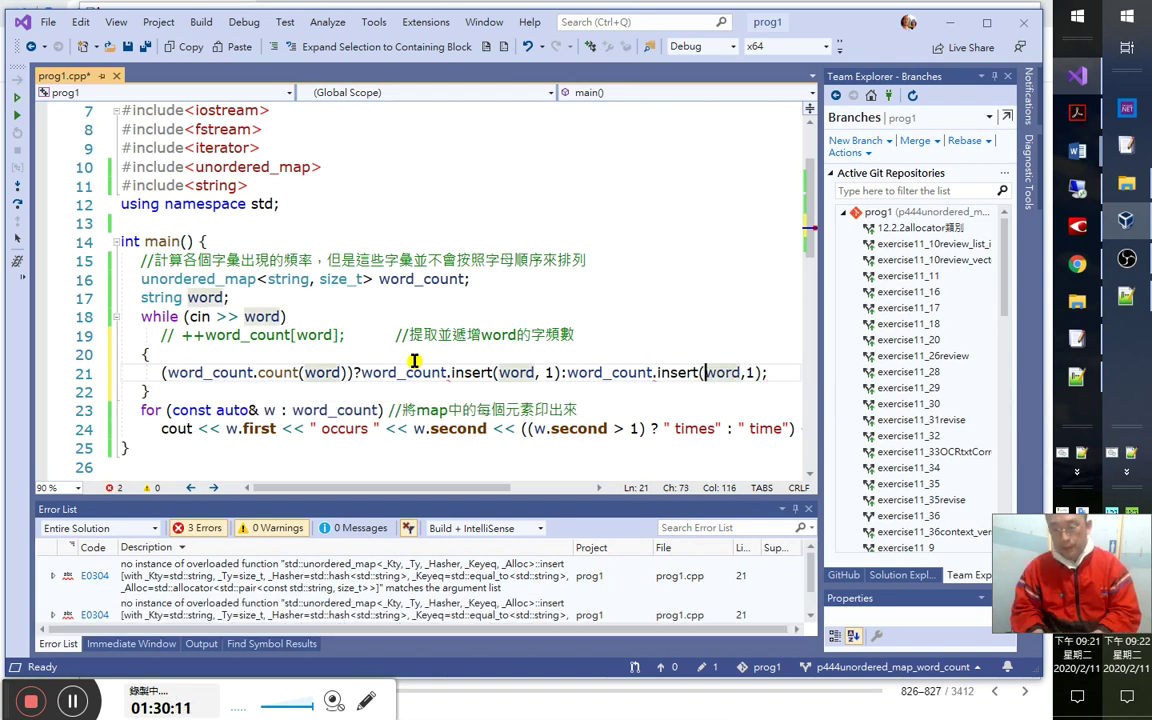
pyautogui.write('{')
pyautogui.press('Right')
pyautogui.press('Right')
pyautogui.press('Right')
pyautogui.press('Right')
pyautogui.press('Right')
pyautogui.press('Right')
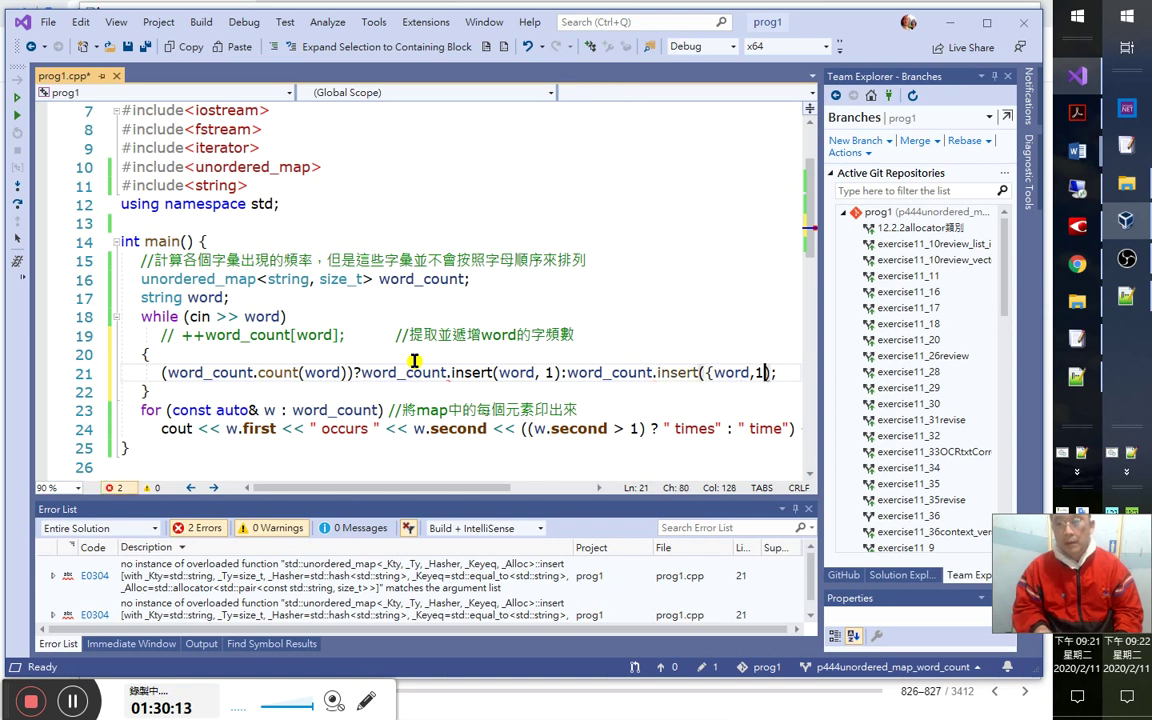
pyautogui.write('}')
pyautogui.press('Left')
pyautogui.press('Left')
pyautogui.press('Left')
pyautogui.press('Left')
pyautogui.press('Left')
pyautogui.press('Left')
pyautogui.press('Left')
pyautogui.press('Left')
pyautogui.press('Left')
pyautogui.press('Left')
pyautogui.press('Left')
pyautogui.press('Left')
pyautogui.press('Left')
pyautogui.press('Left')
pyautogui.press('Left')
pyautogui.press('Left')
pyautogui.press('Left')
pyautogui.press('Left')
pyautogui.press('Left')
pyautogui.press('Left')
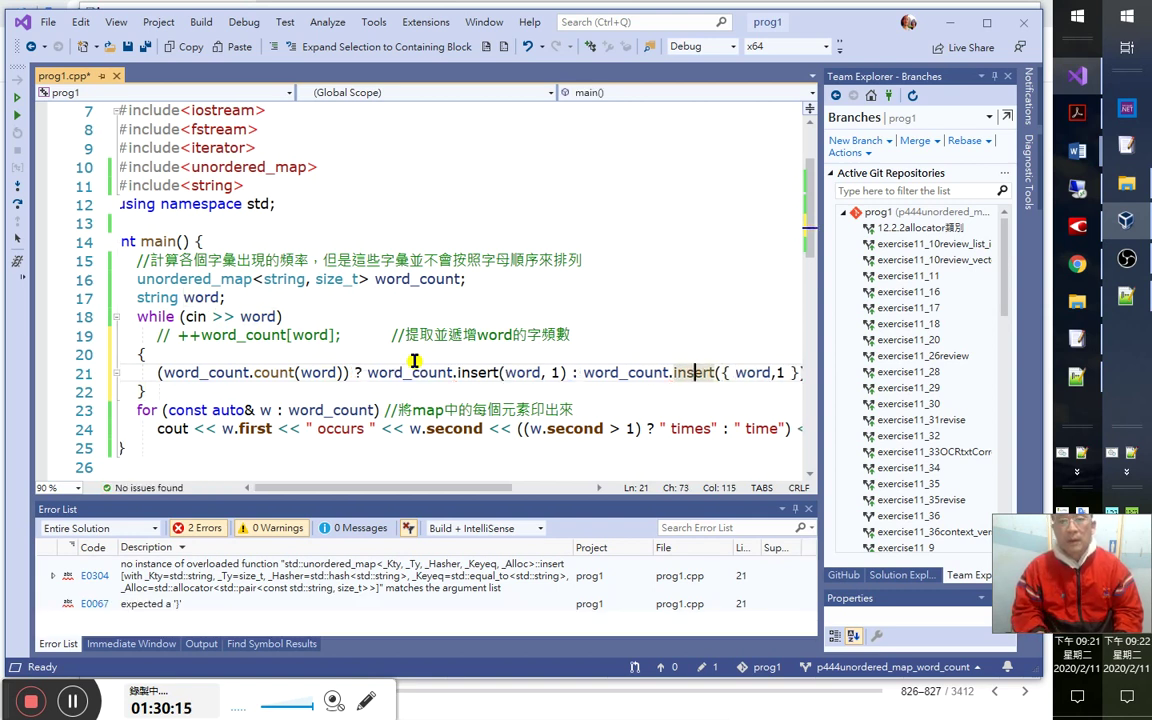
pyautogui.press('Left')
pyautogui.press('Left')
pyautogui.press('Left')
pyautogui.press('Left')
pyautogui.press('Left')
pyautogui.press('Left')
pyautogui.press('Left')
pyautogui.press('Left')
pyautogui.press('Left')
pyautogui.press('Left')
pyautogui.press('Left')
pyautogui.press('Left')
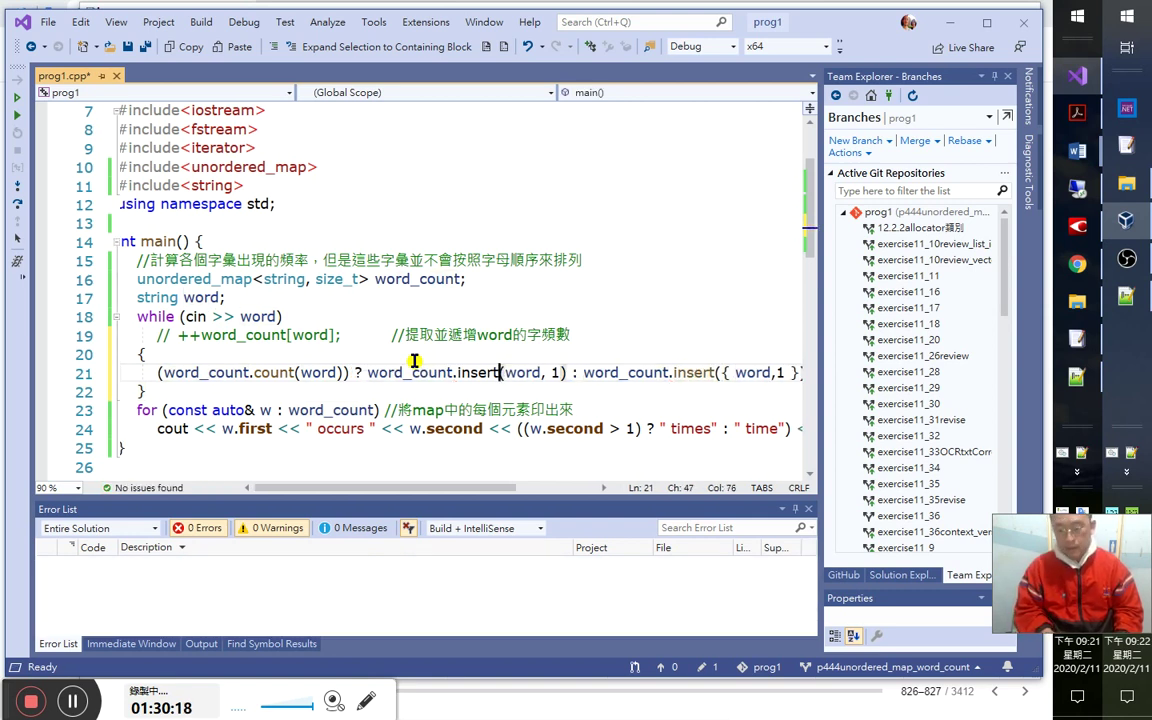
pyautogui.write('{')
pyautogui.press('Right')
pyautogui.press('Right')
pyautogui.press('Right')
pyautogui.press('Right')
pyautogui.press('Right')
pyautogui.press('Right')
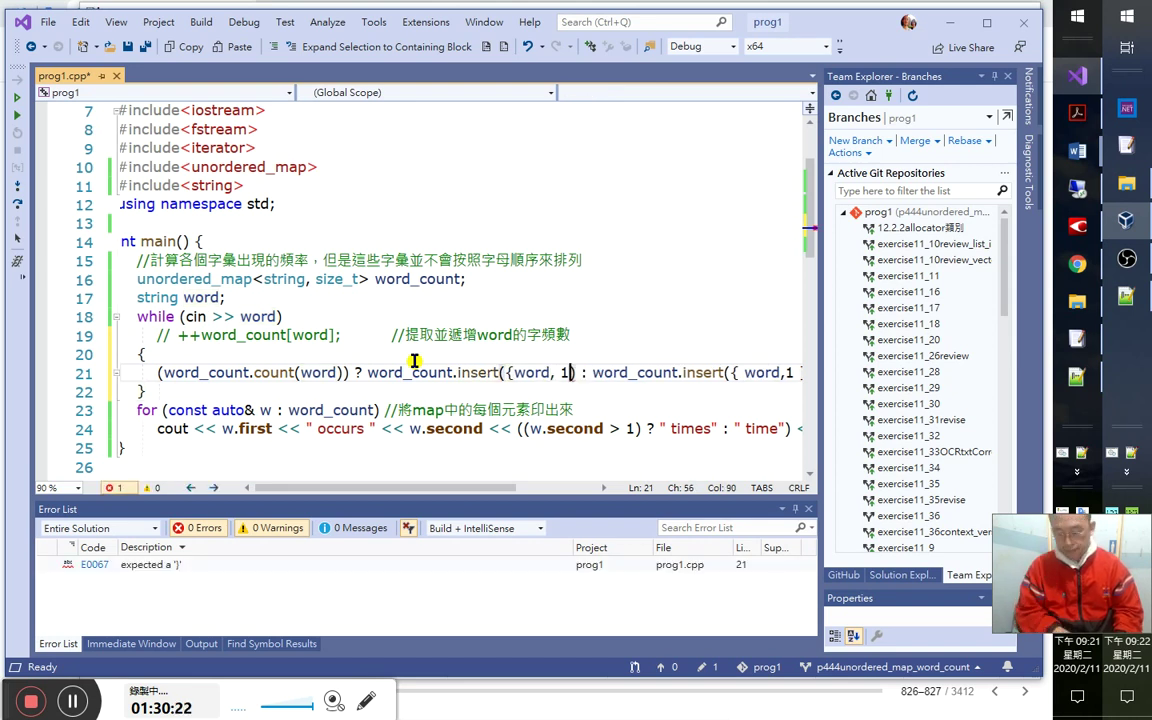
pyautogui.press('Right')
pyautogui.write('}')
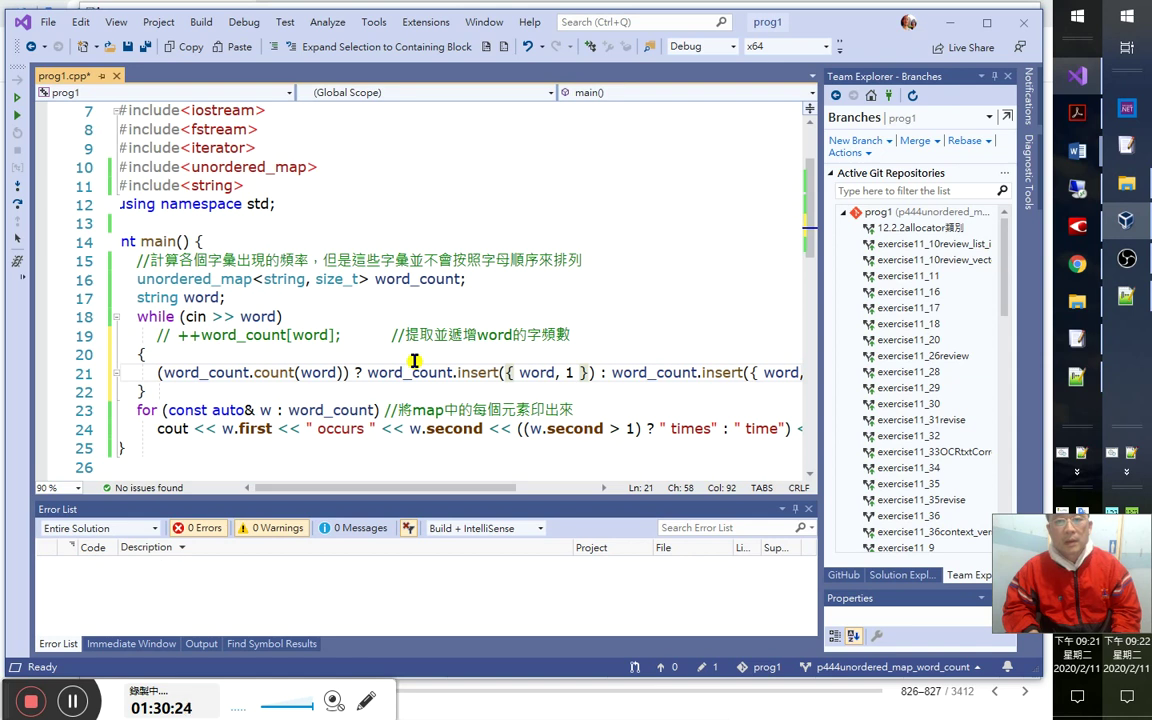
pyautogui.press('Left')
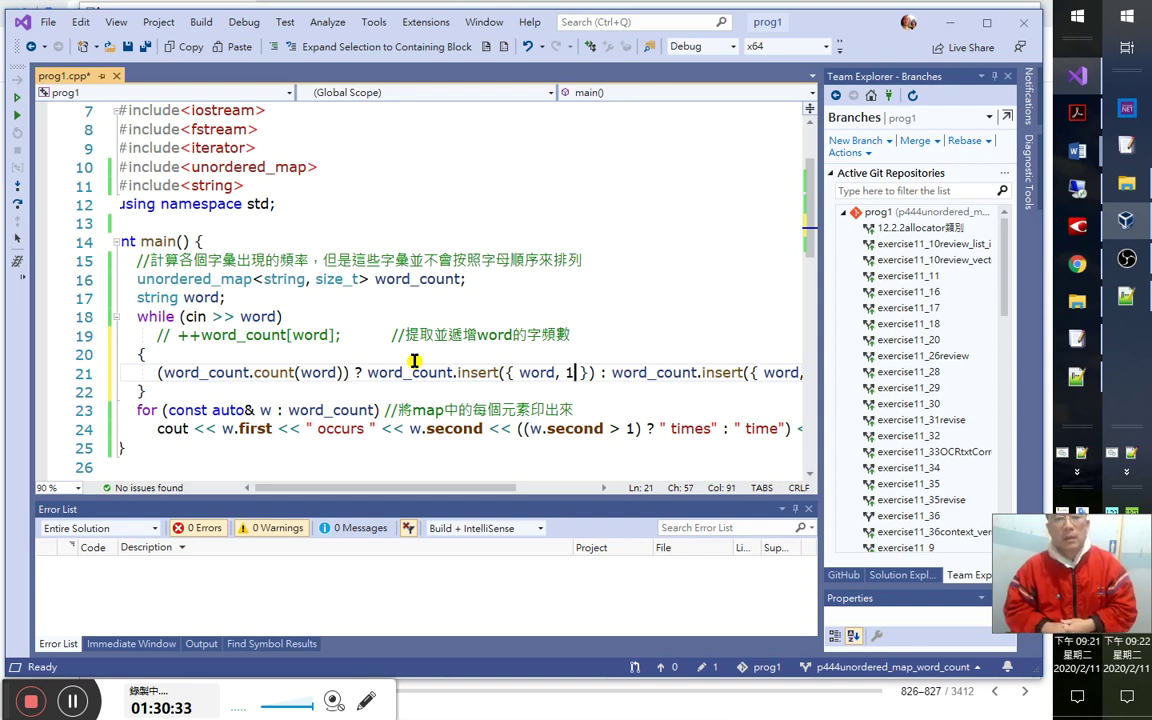
pyautogui.press('Right')
pyautogui.press('Right')
pyautogui.press('Return')
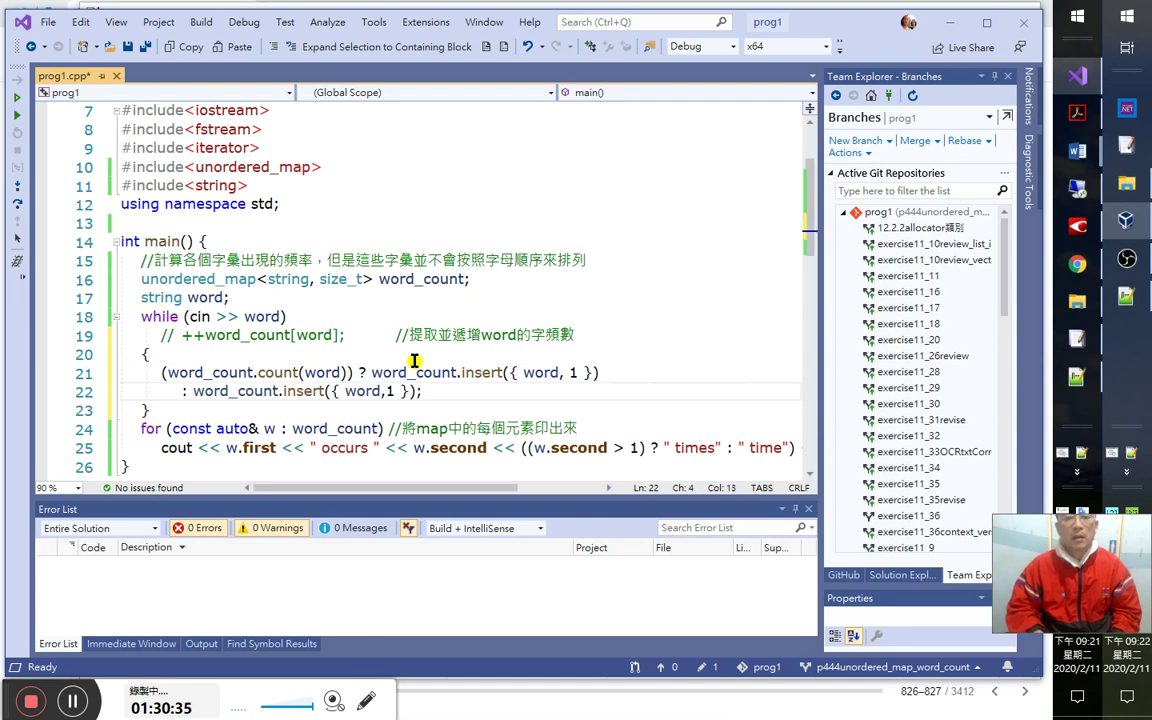
# Change the true branch to insert { word, ++word_count[word] } on line 21.
pyautogui.press('Up')
pyautogui.press('End')
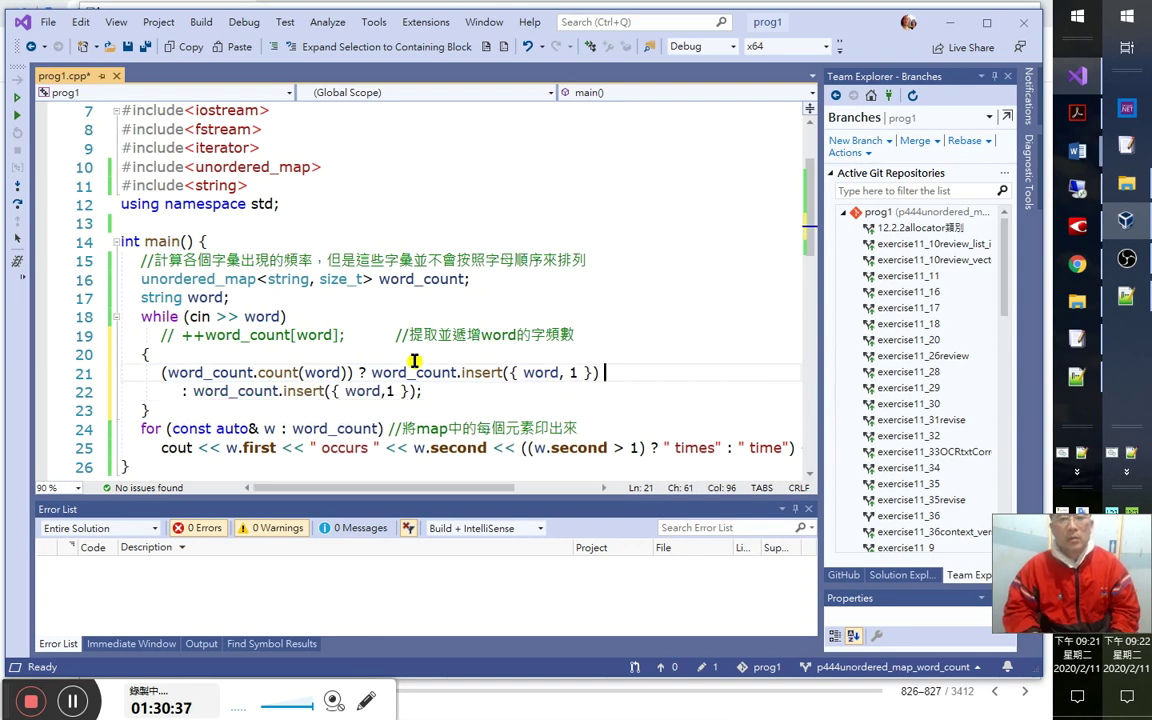
pyautogui.press('Left')
pyautogui.press('Left')
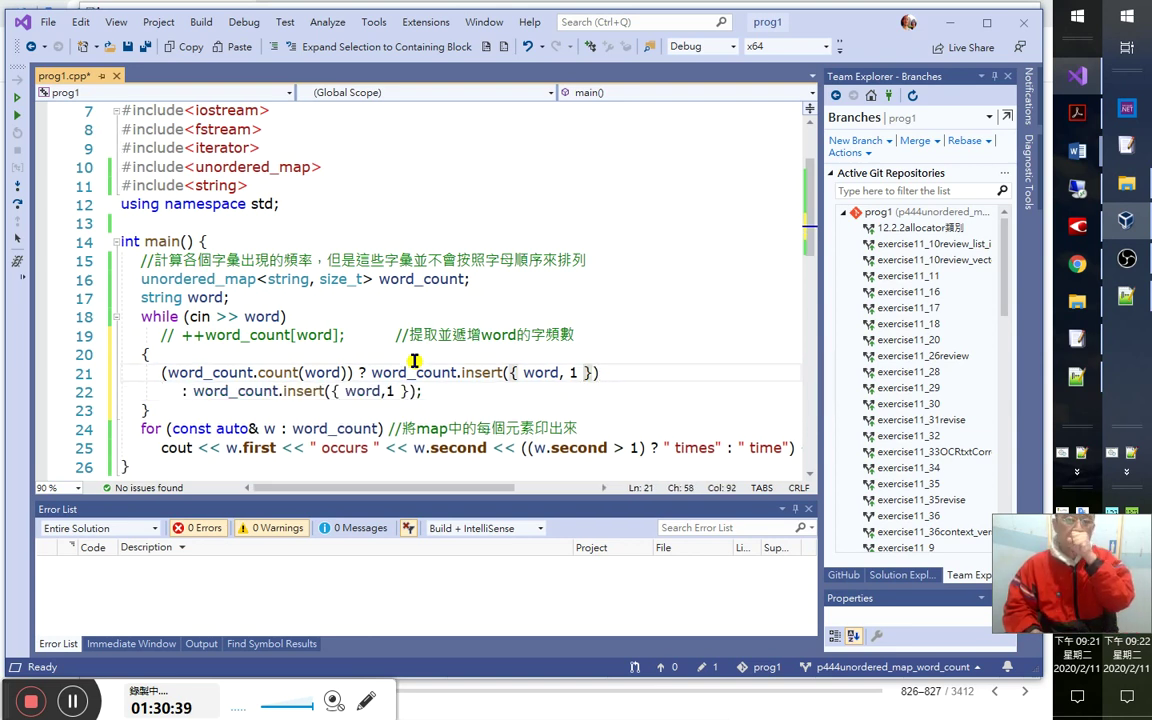
pyautogui.press('BackSpace')
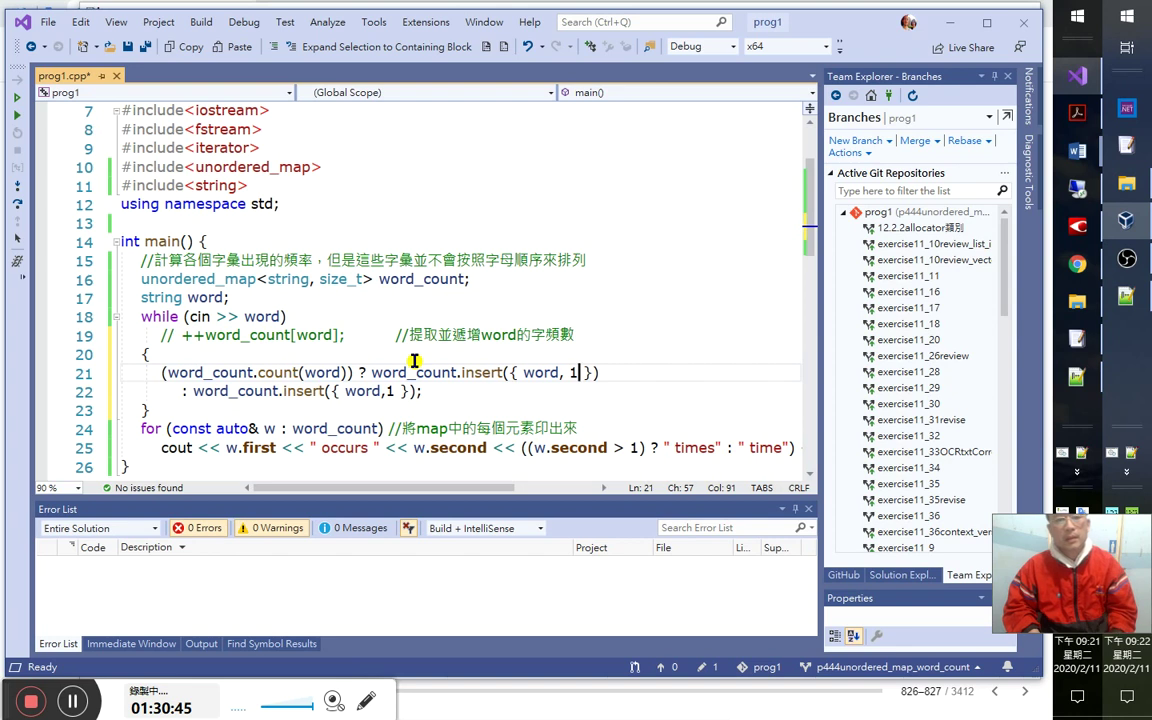
pyautogui.hotkey('ctrl', 'z')
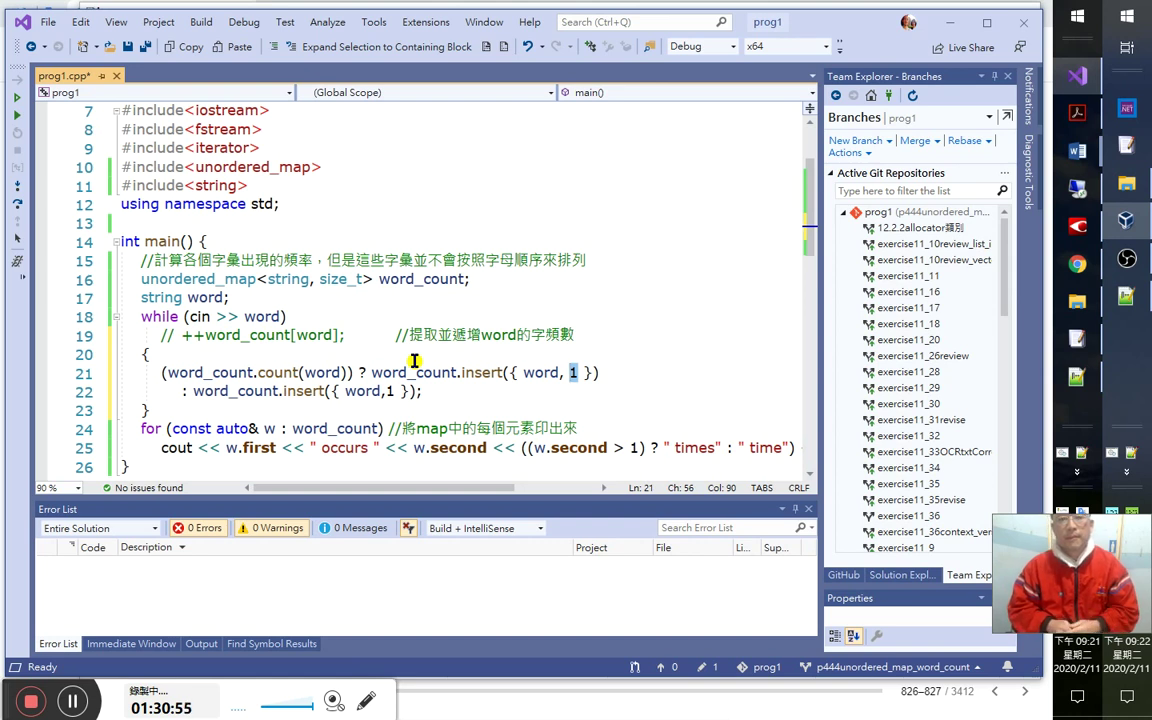
pyautogui.write('word')
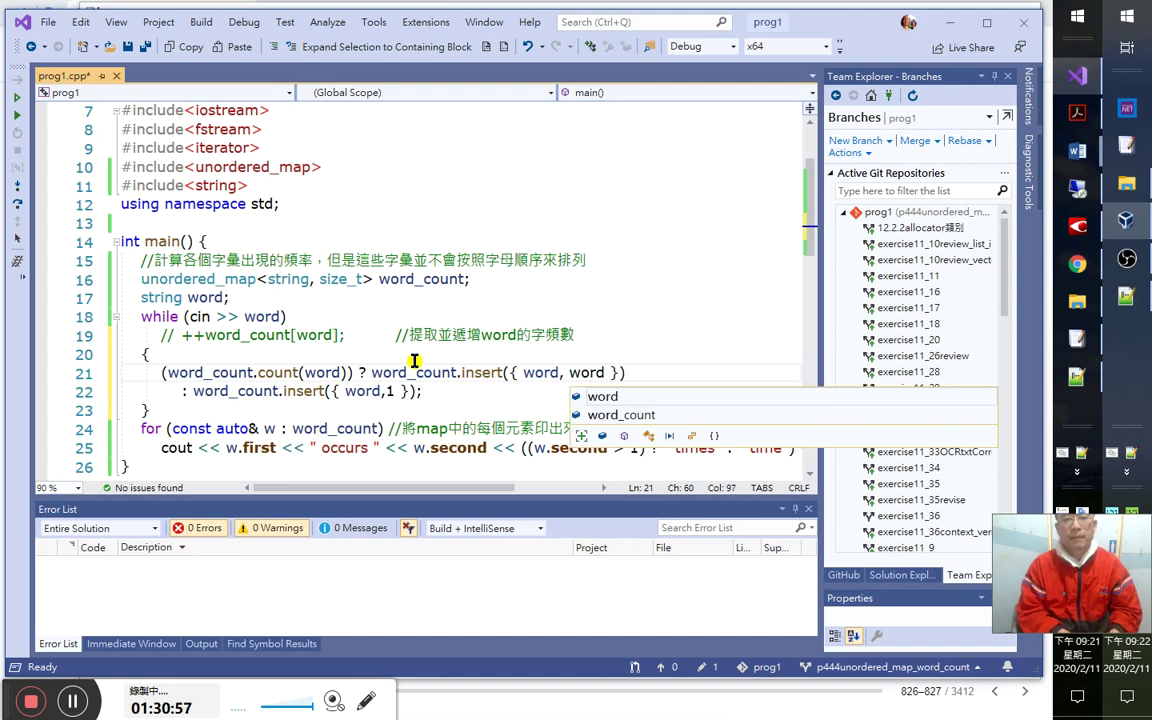
pyautogui.write('_count[]')
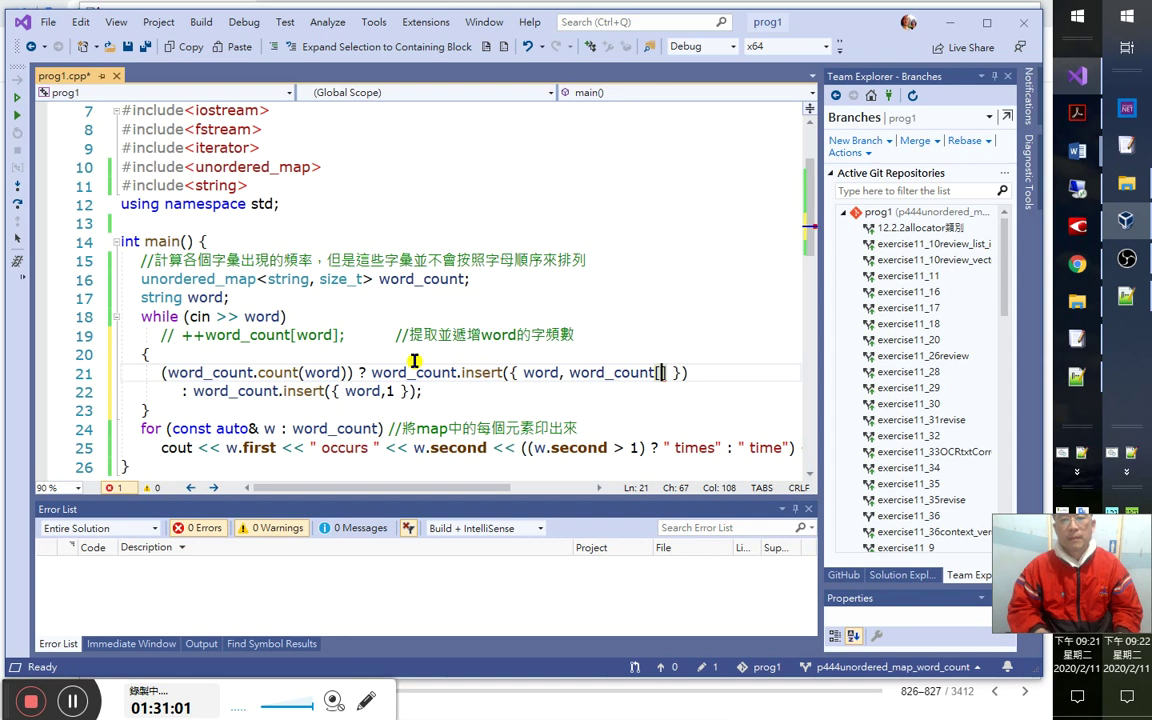
pyautogui.write('word')
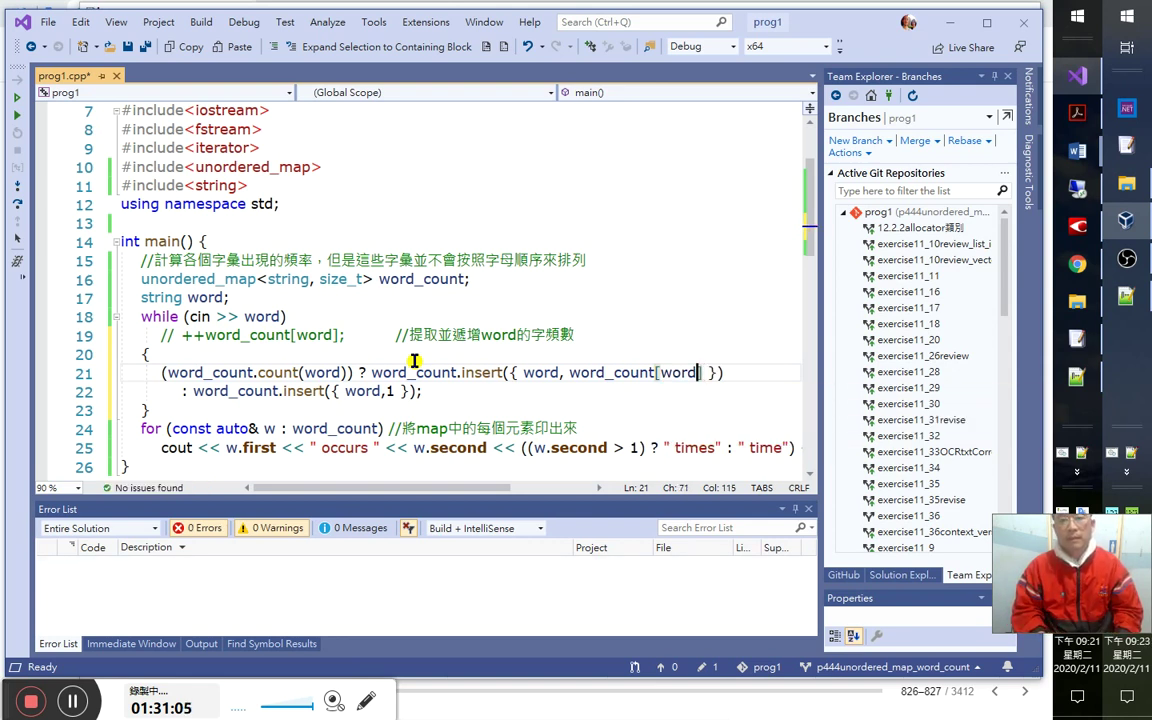
pyautogui.hotkey('ctrl', 'Left')
pyautogui.hotkey('ctrl', 'Left')
pyautogui.hotkey('ctrl', 'Left')
pyautogui.hotkey('ctrl', 'Left')
pyautogui.write('++')
pyautogui.press('Down')
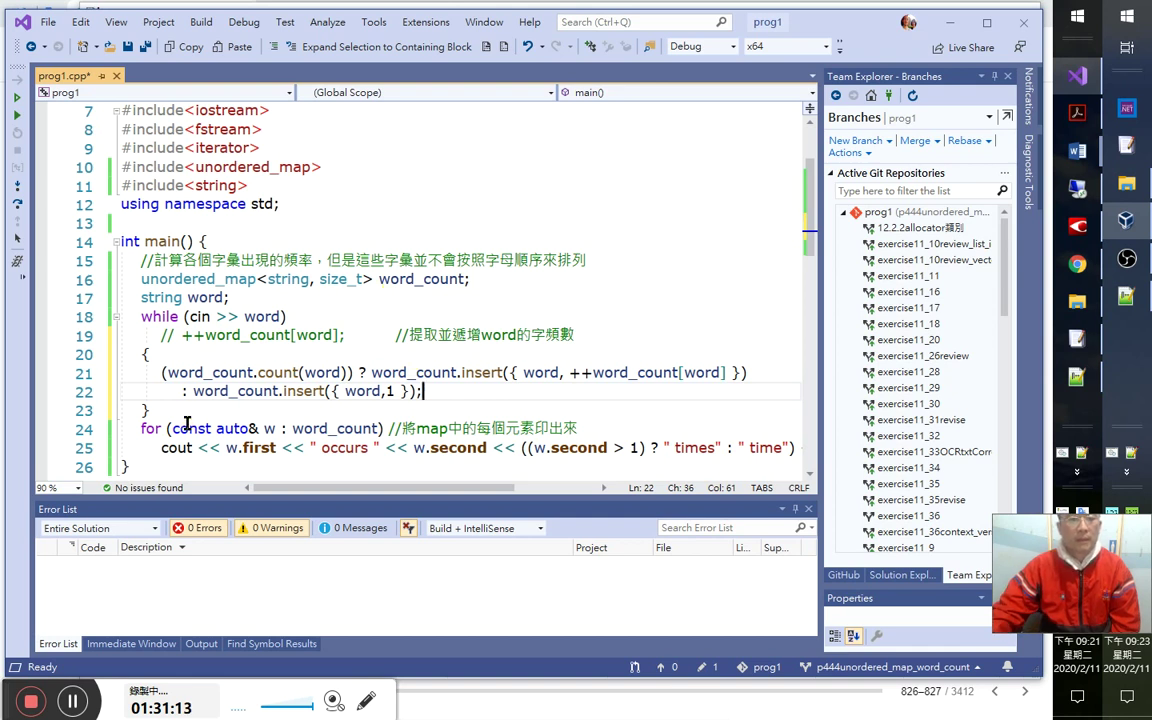
pyautogui.click(150, 410)
# Build and debug prog1, feeding its console the first sample line from Notepad++.
pyautogui.click(17, 221)
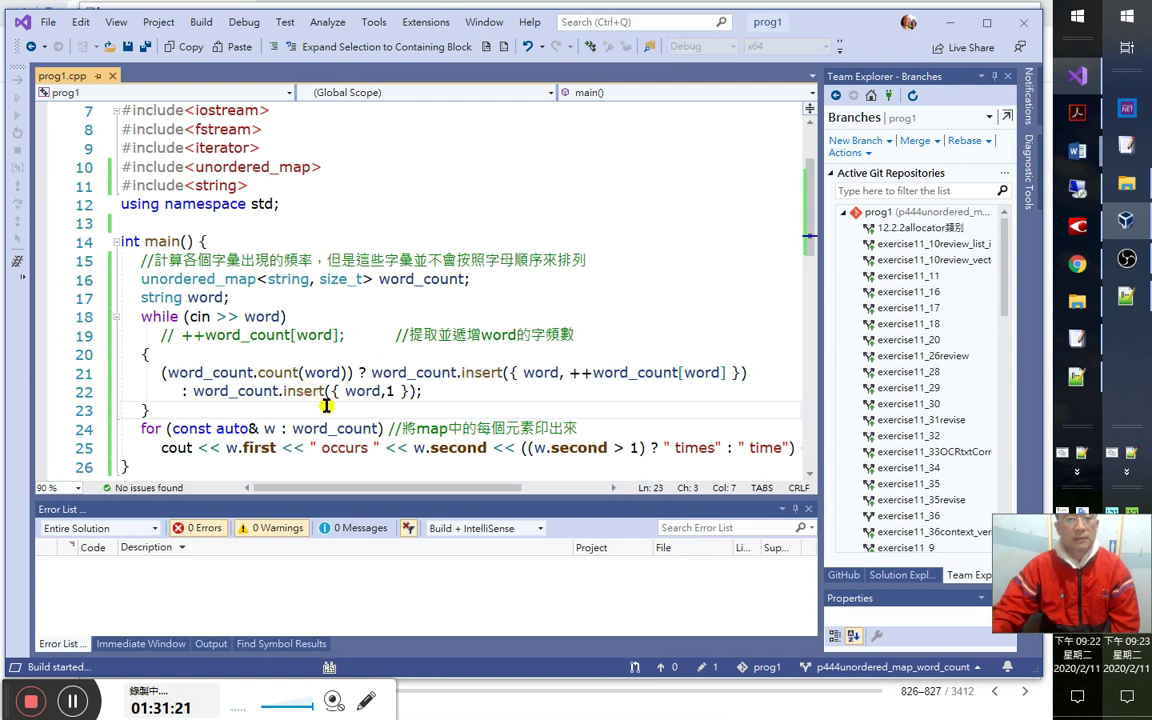
pyautogui.click(1077, 338)
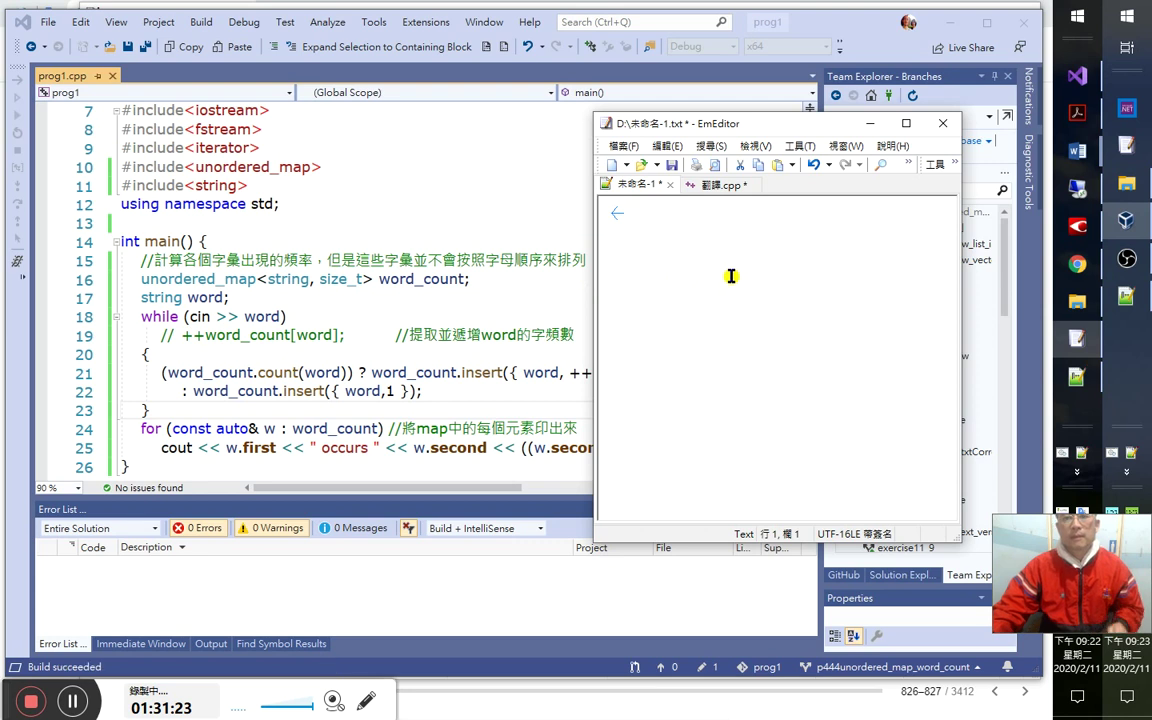
pyautogui.hotkey('alt', 'Tab')
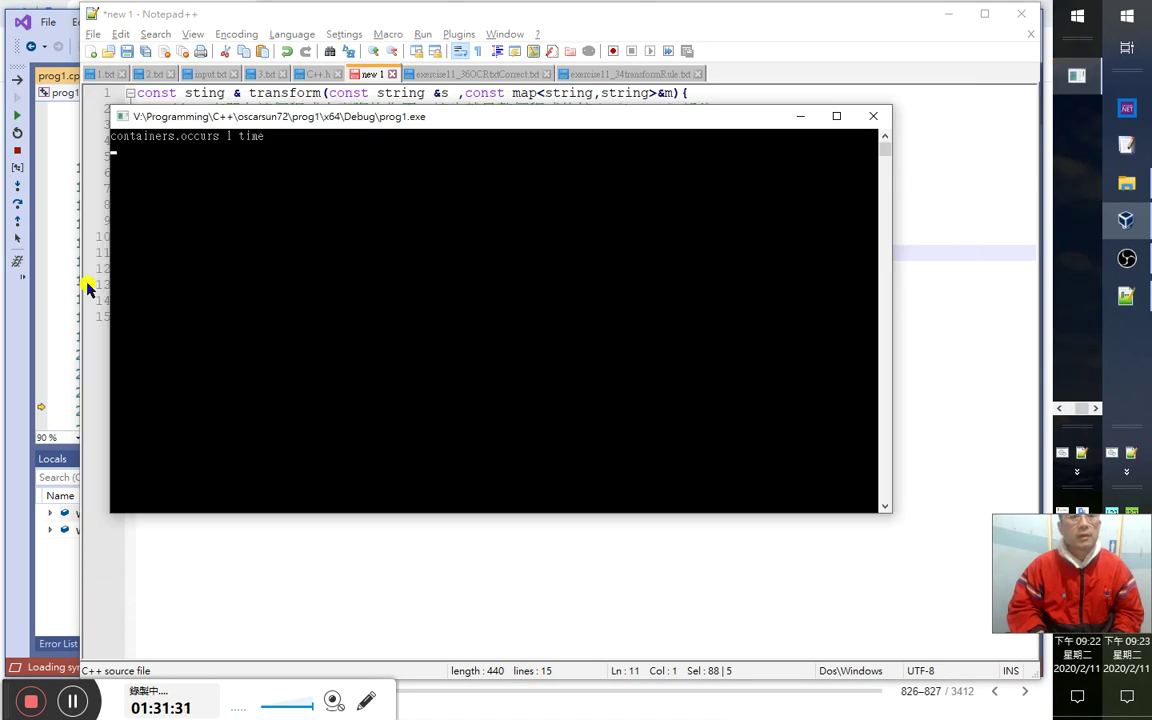
pyautogui.hotkey('alt', 'Tab')
pyautogui.hotkey('alt', 'Tab')
pyautogui.hotkey('alt', 'Tab')
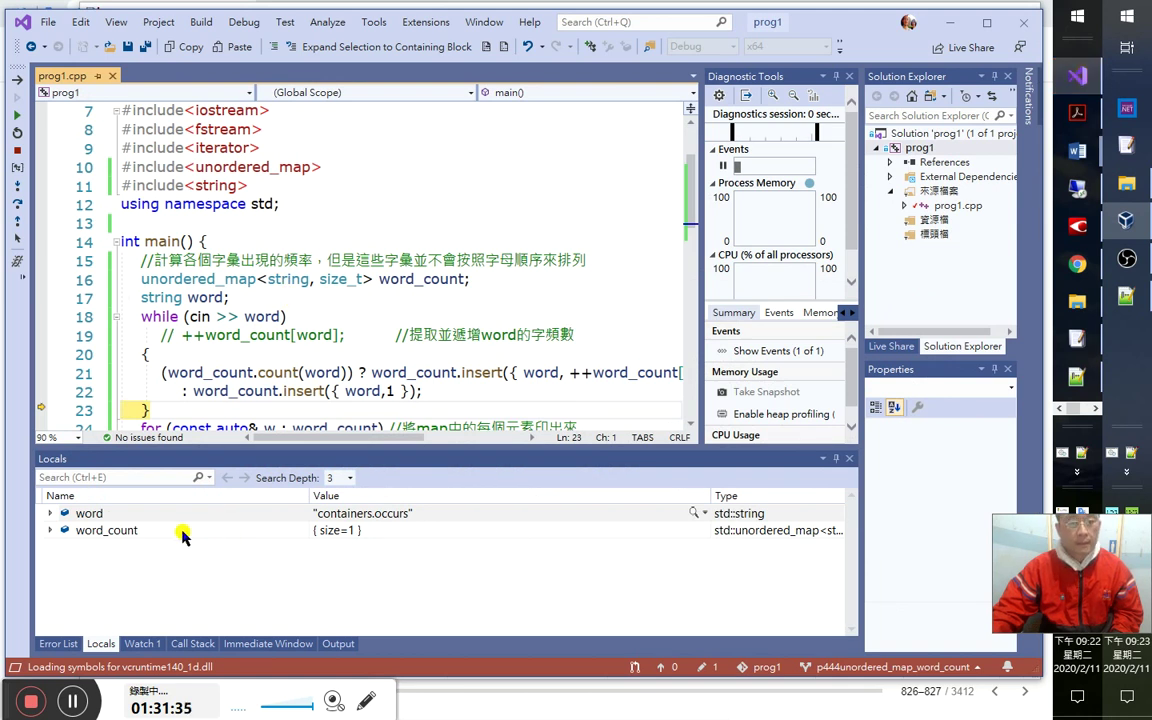
# Expand word_count in Locals and bring the four sample lines into the program's console.
pyautogui.click(50, 530)
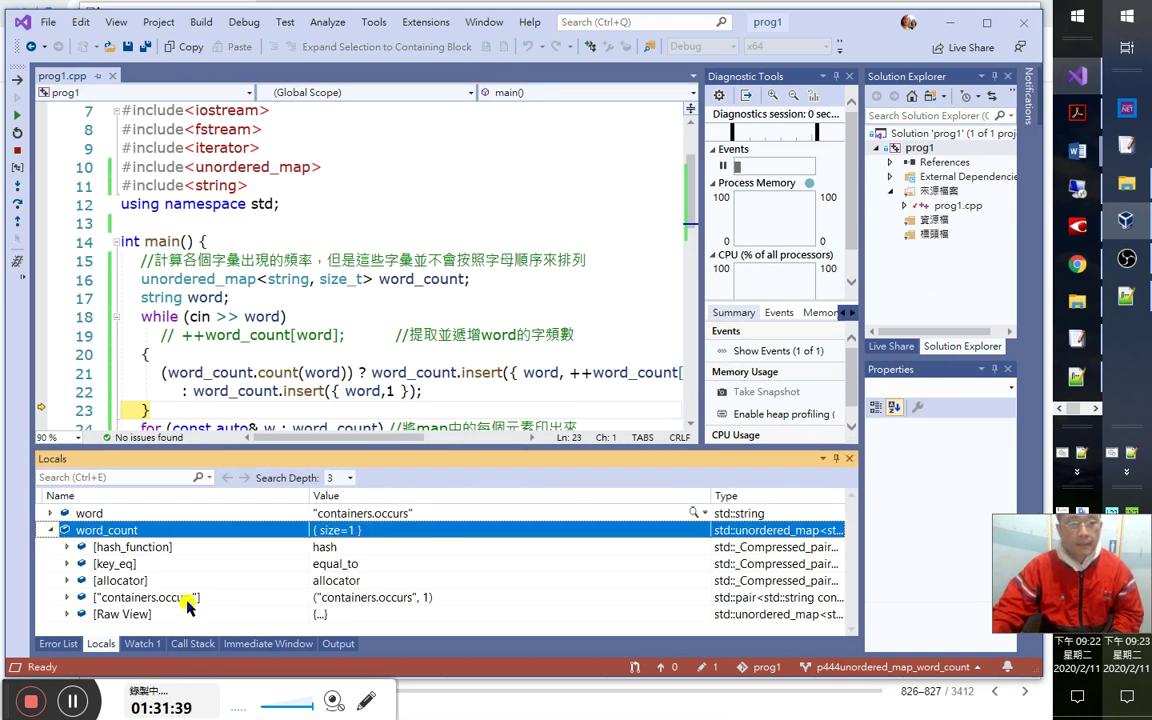
pyautogui.hotkey('alt', 'Tab')
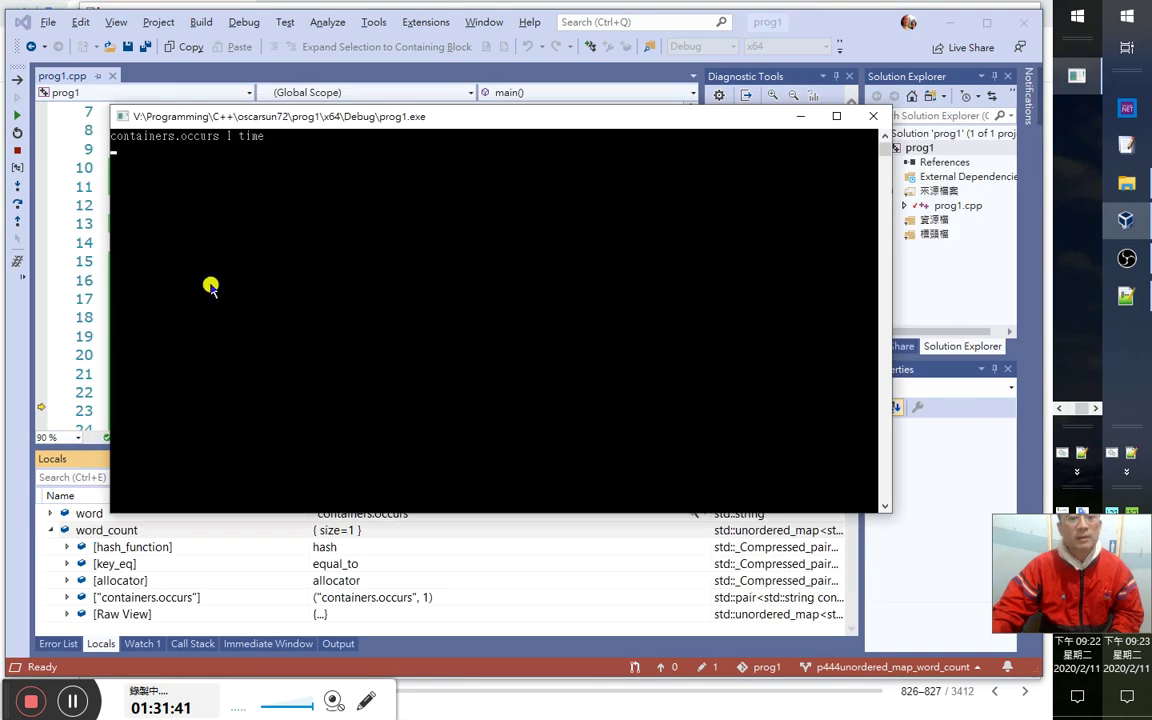
pyautogui.hotkey('alt', 'Tab')
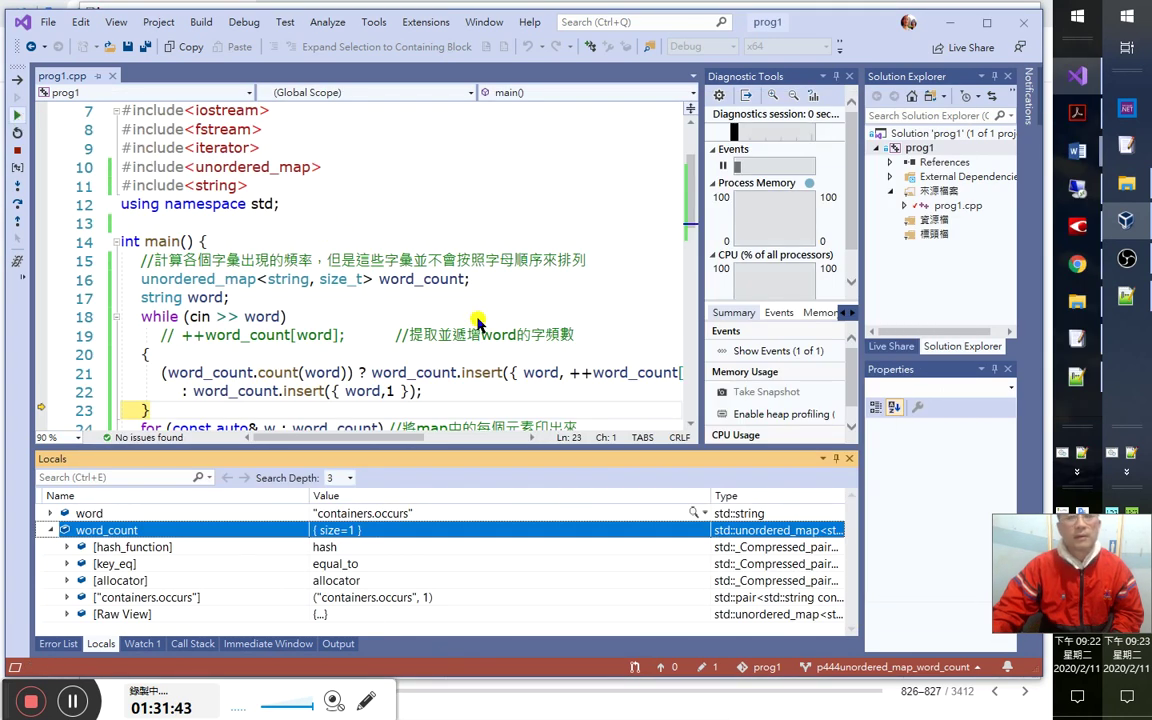
pyautogui.hotkey('alt', 'Tab')
pyautogui.hotkey('alt', 'Tab')
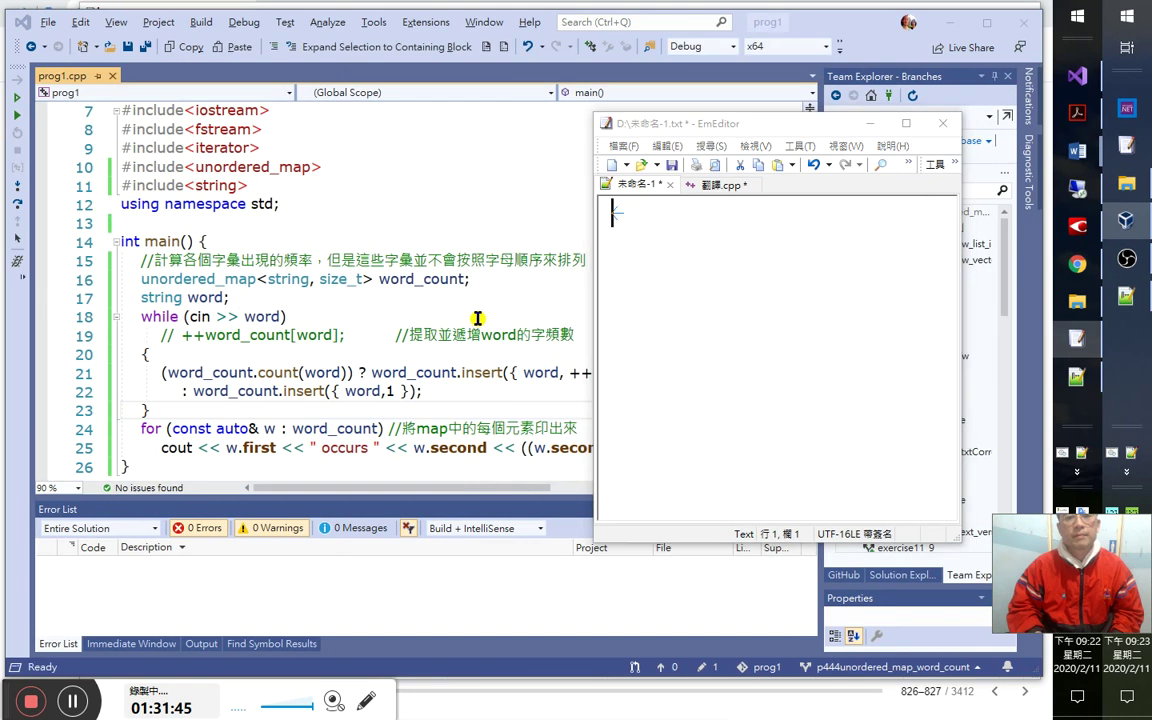
pyautogui.hotkey('alt', 'Tab')
pyautogui.hotkey('alt', 'Tab')
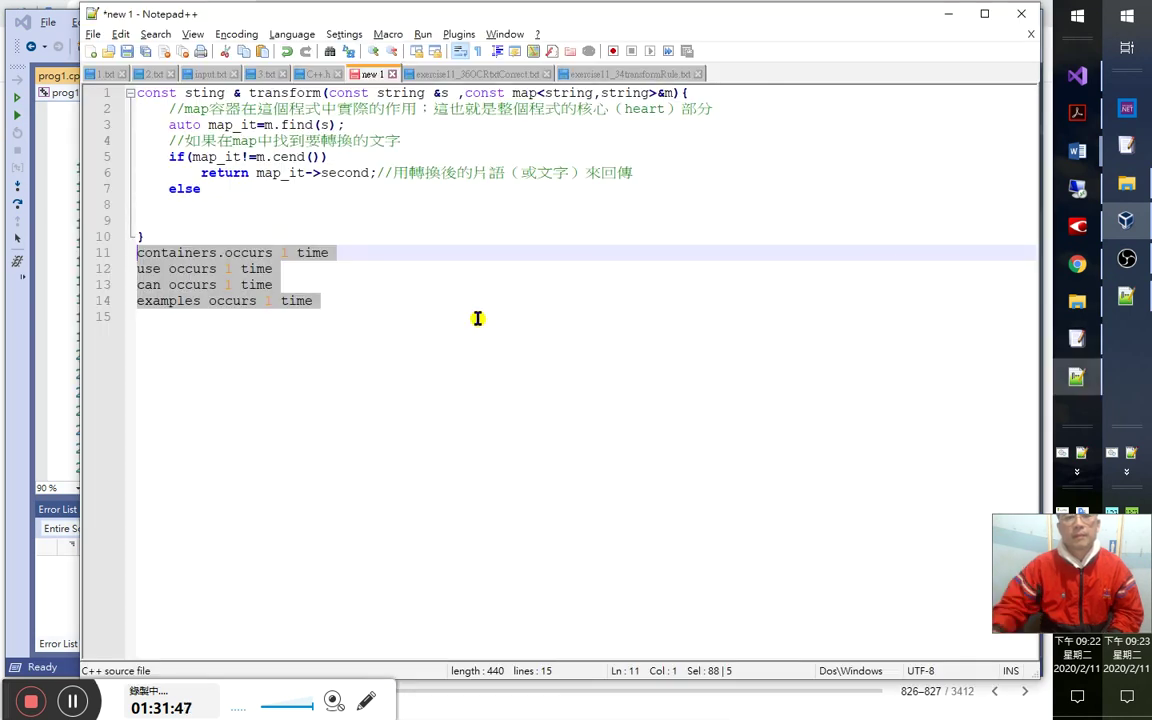
pyautogui.hotkey('alt', 'Tab')
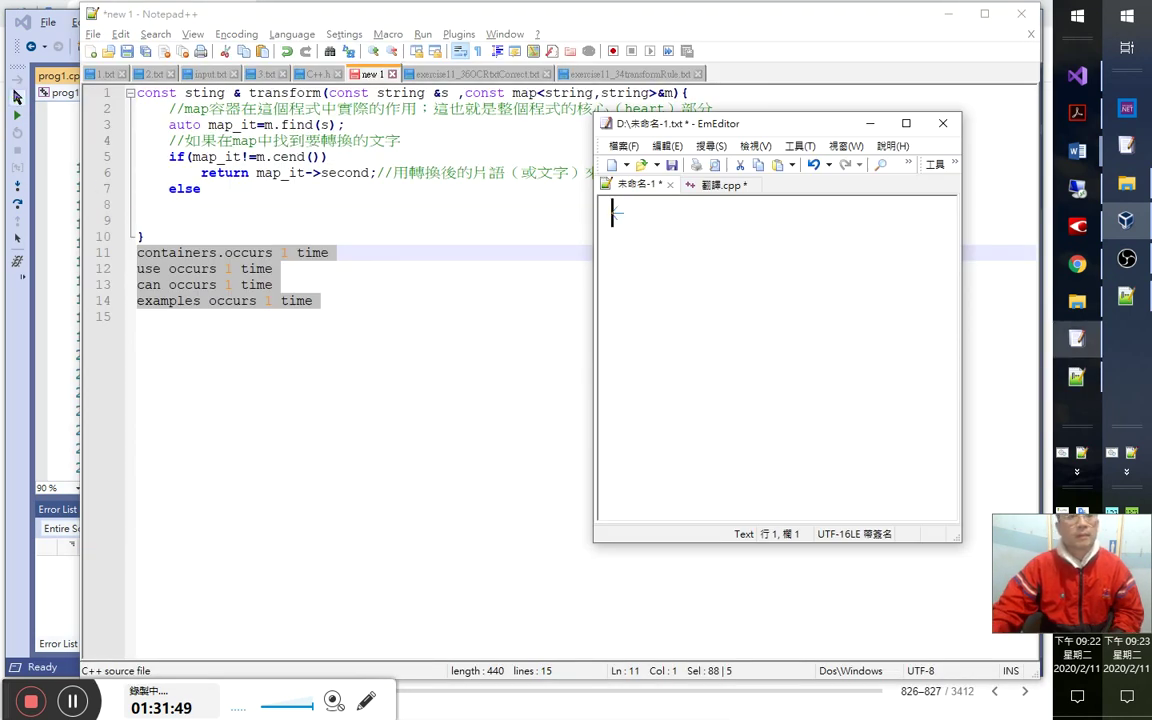
pyautogui.hotkey('alt', 'Tab')
pyautogui.hotkey('alt', 'Tab')
# End the input so the counts print, such as 'time occurs 4 times', then close the console.
pyautogui.hotkey('ctrl', 'z')
pyautogui.press('Return')
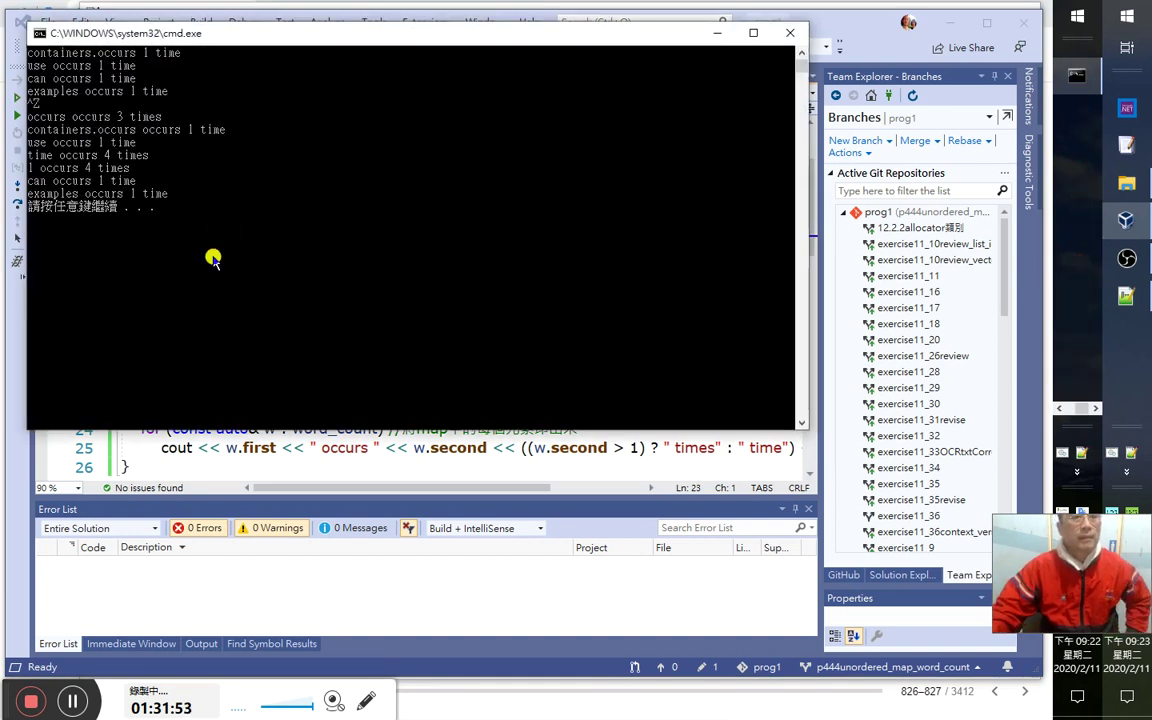
pyautogui.moveTo(239, 36); pyautogui.dragTo(456, 133)
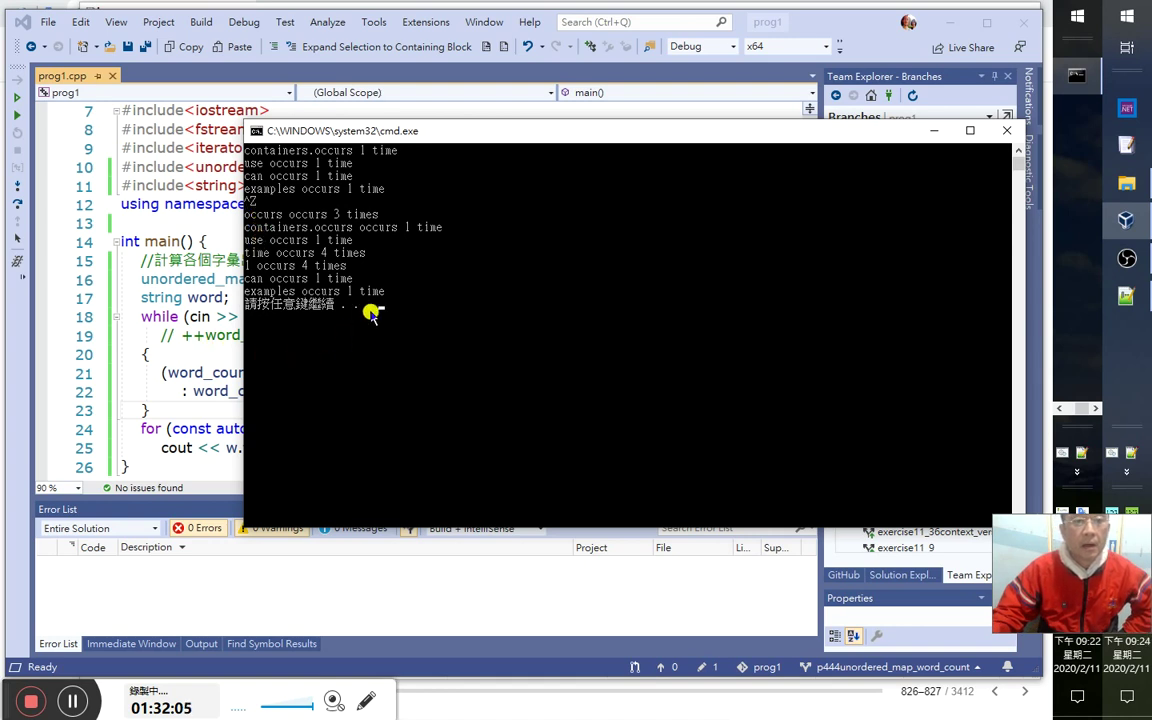
pyautogui.press('Return')
# Debug again, ending the console input to reach the line 24 breakpoint.
pyautogui.click(182, 428)
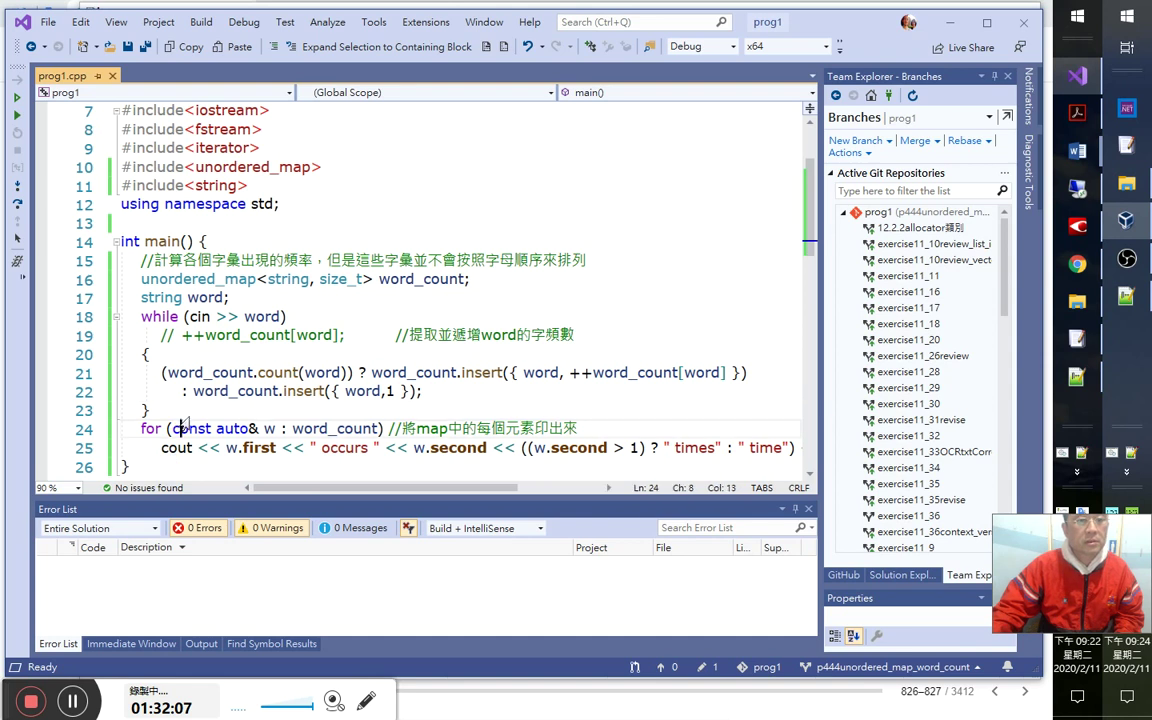
pyautogui.click(18, 242)
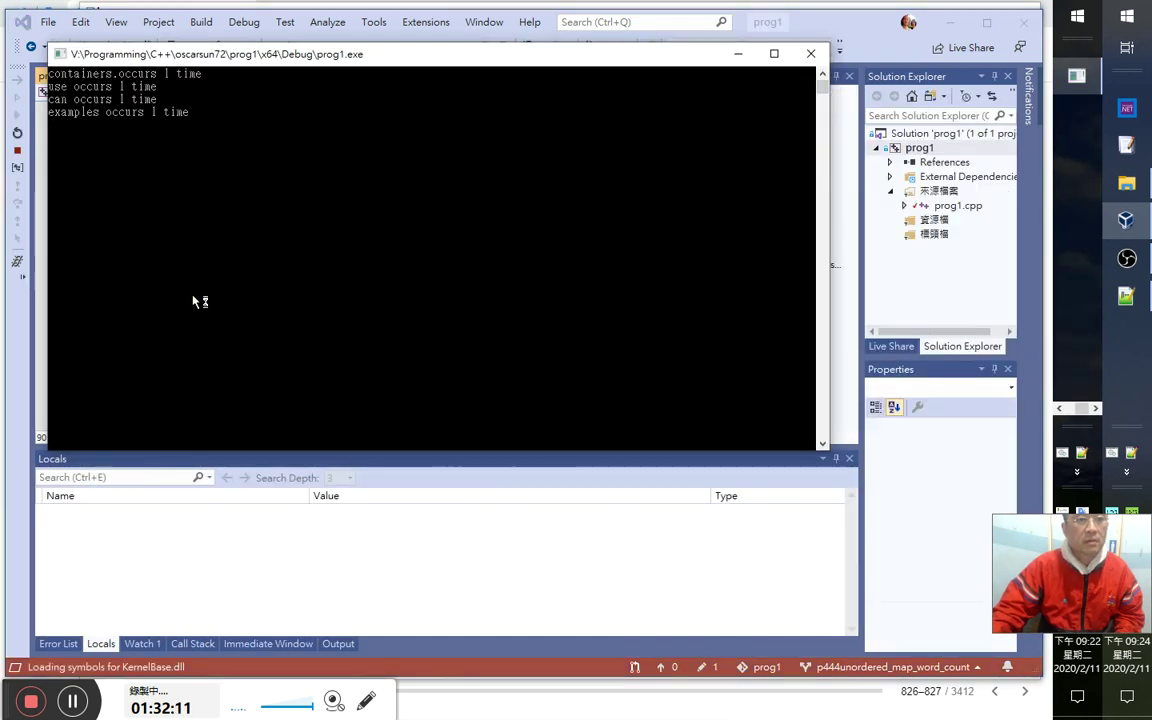
pyautogui.hotkey('ctrl', 'z')
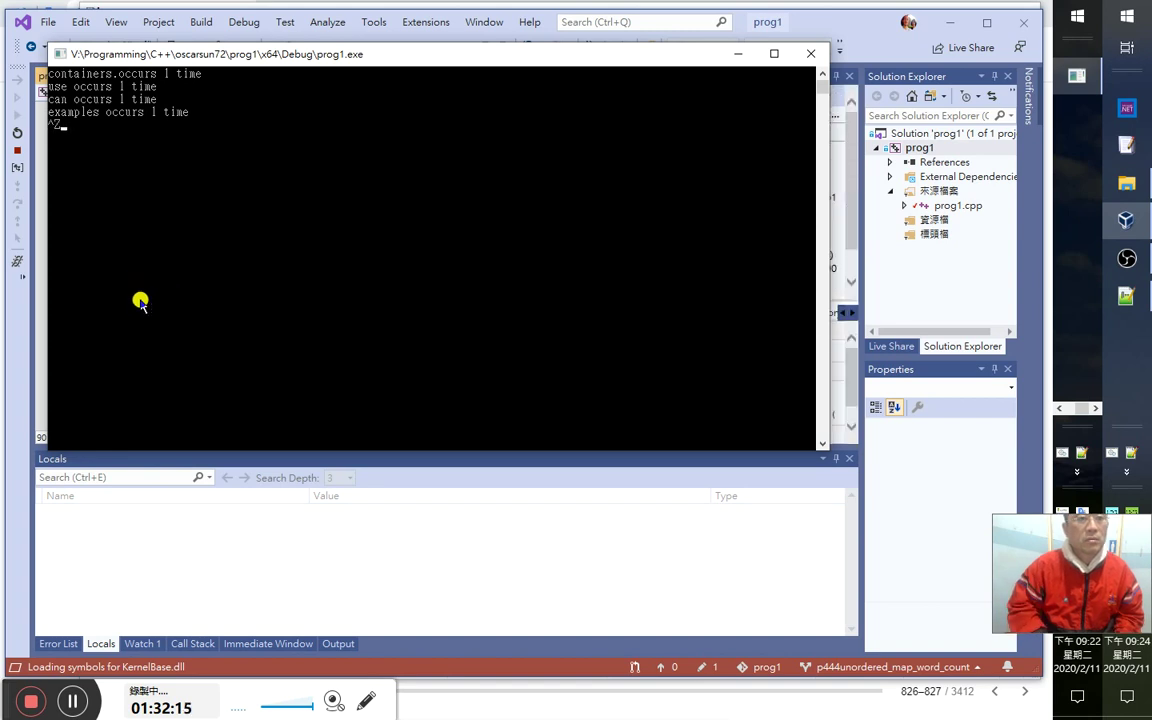
pyautogui.press('Return')
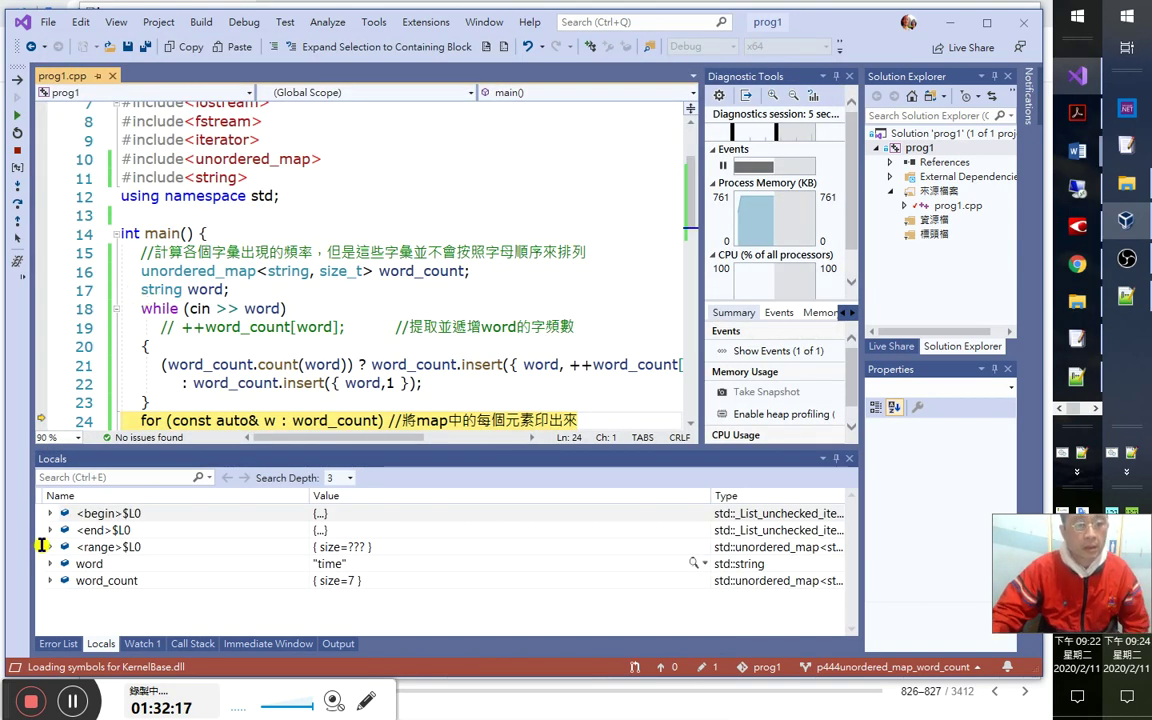
# Inspect word_count's seven entries in Locals, then let the program run to completion.
pyautogui.click(50, 580)
pyautogui.scroll(-2, 203, 573)
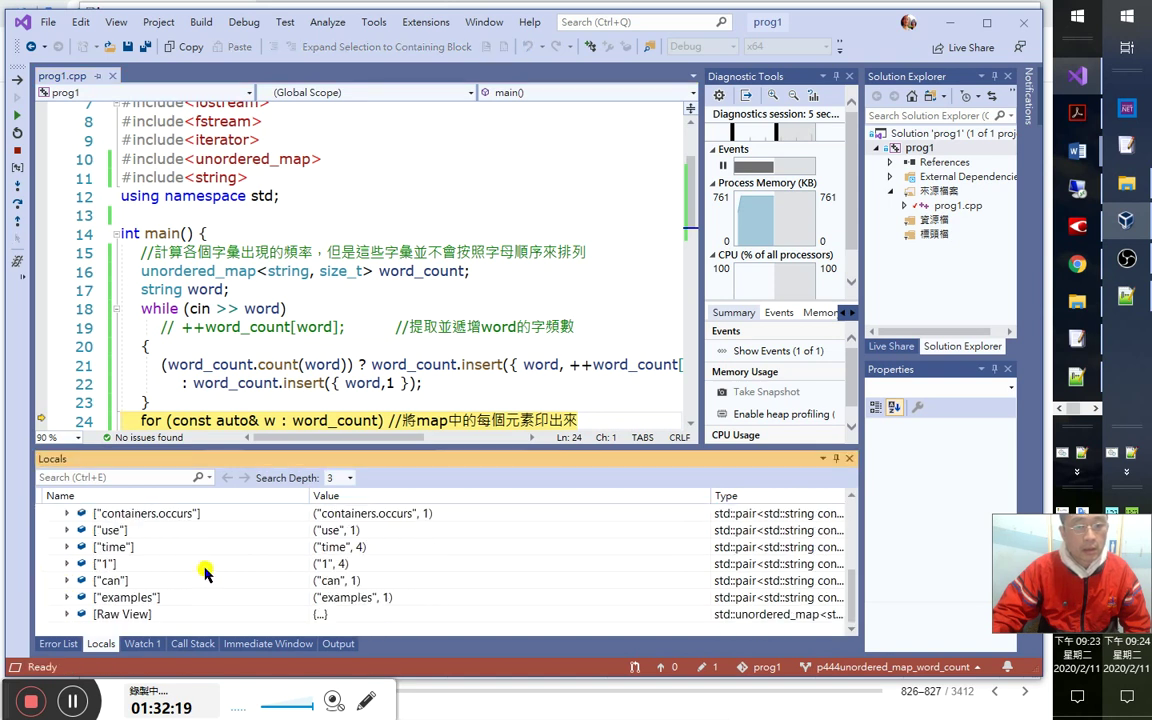
pyautogui.scroll(1, 195, 560)
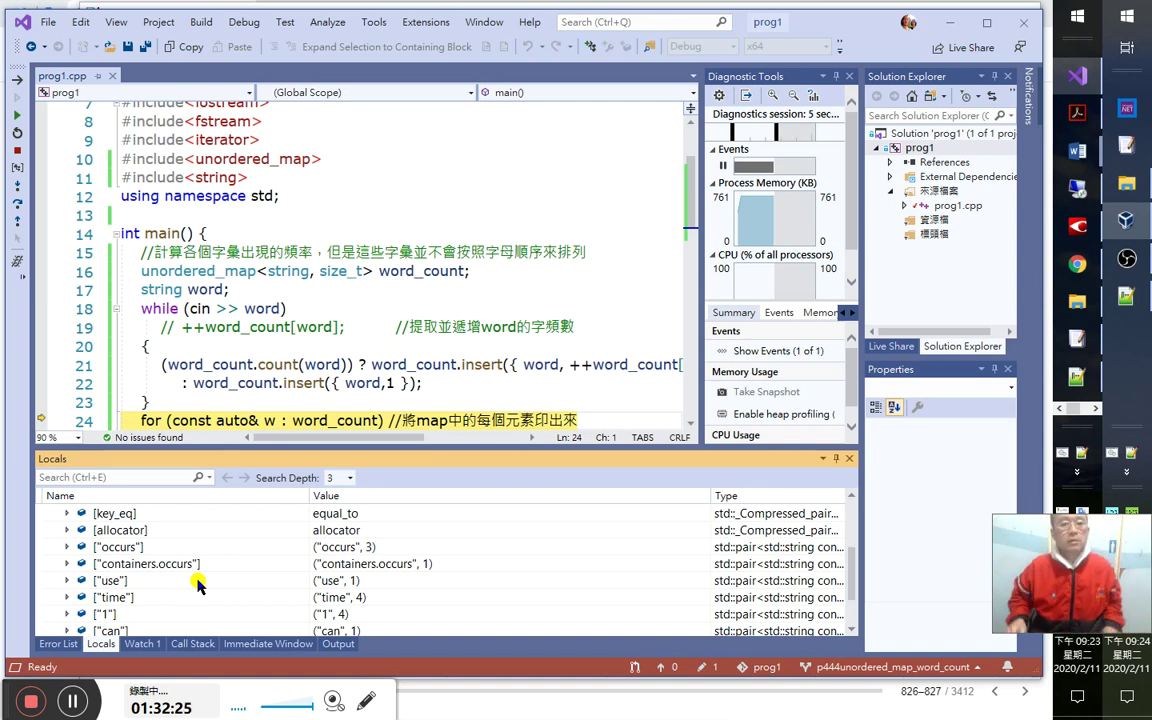
pyautogui.click(375, 364)
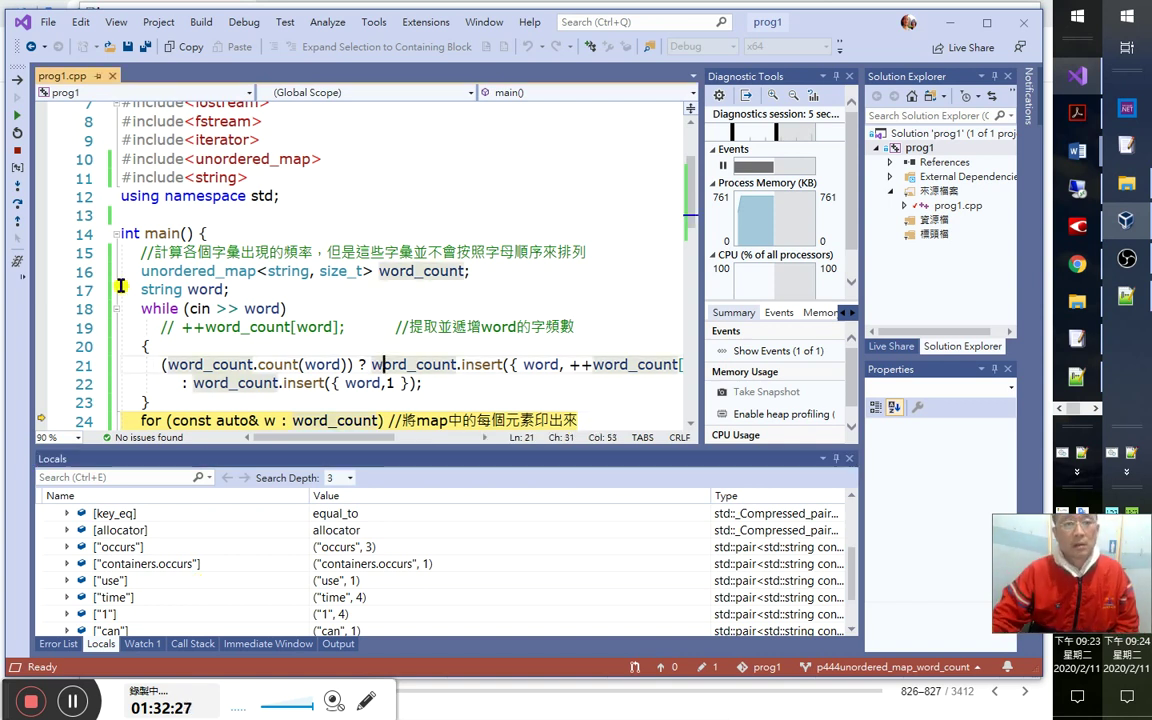
pyautogui.click(17, 115)
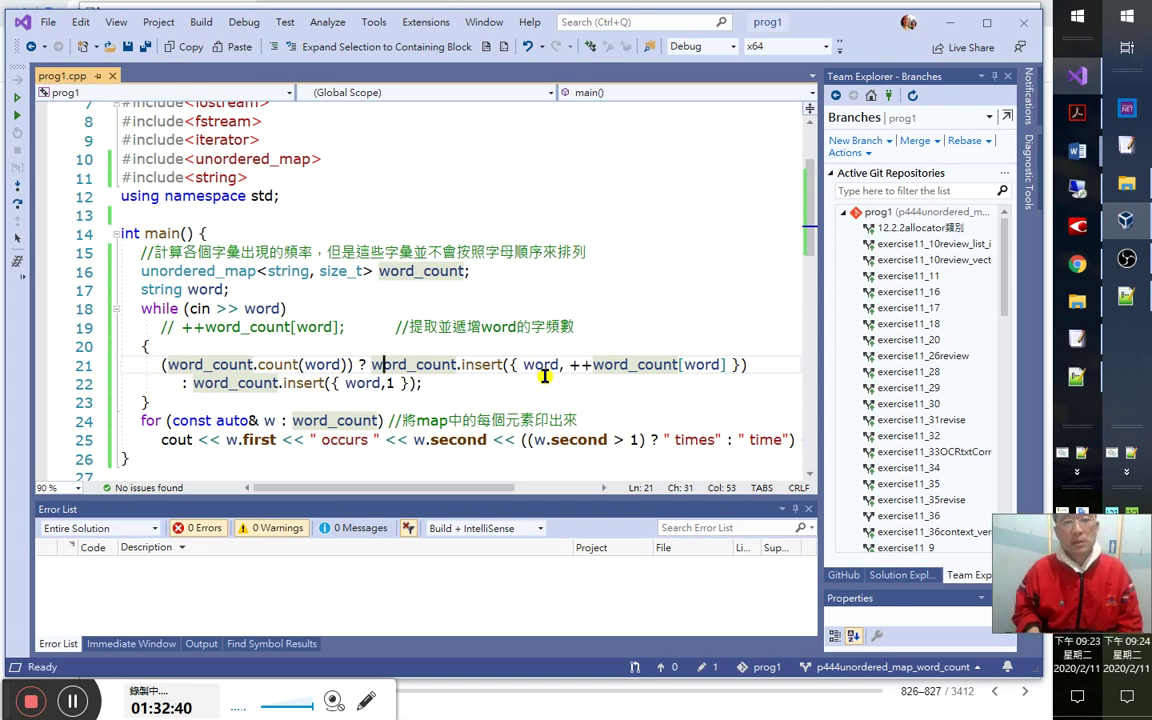
# Save prog1.cpp and commit all changes locally with the message 'OK'.
pyautogui.press('Down')
pyautogui.press('Down')
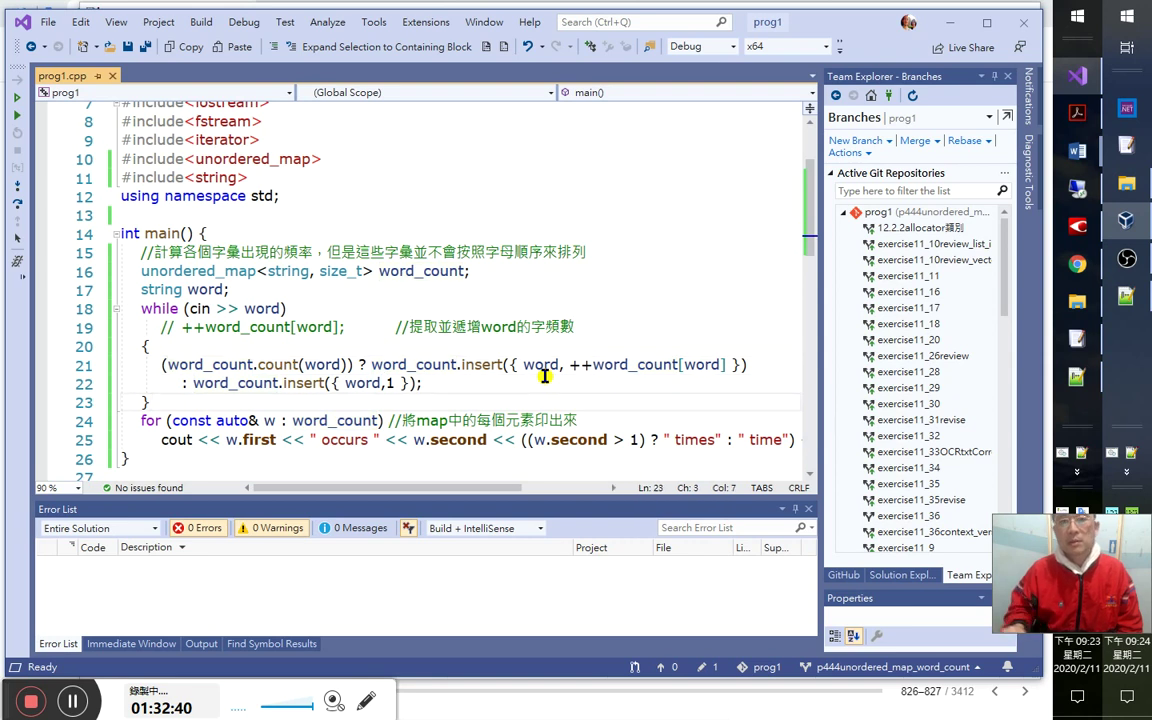
pyautogui.click(145, 46)
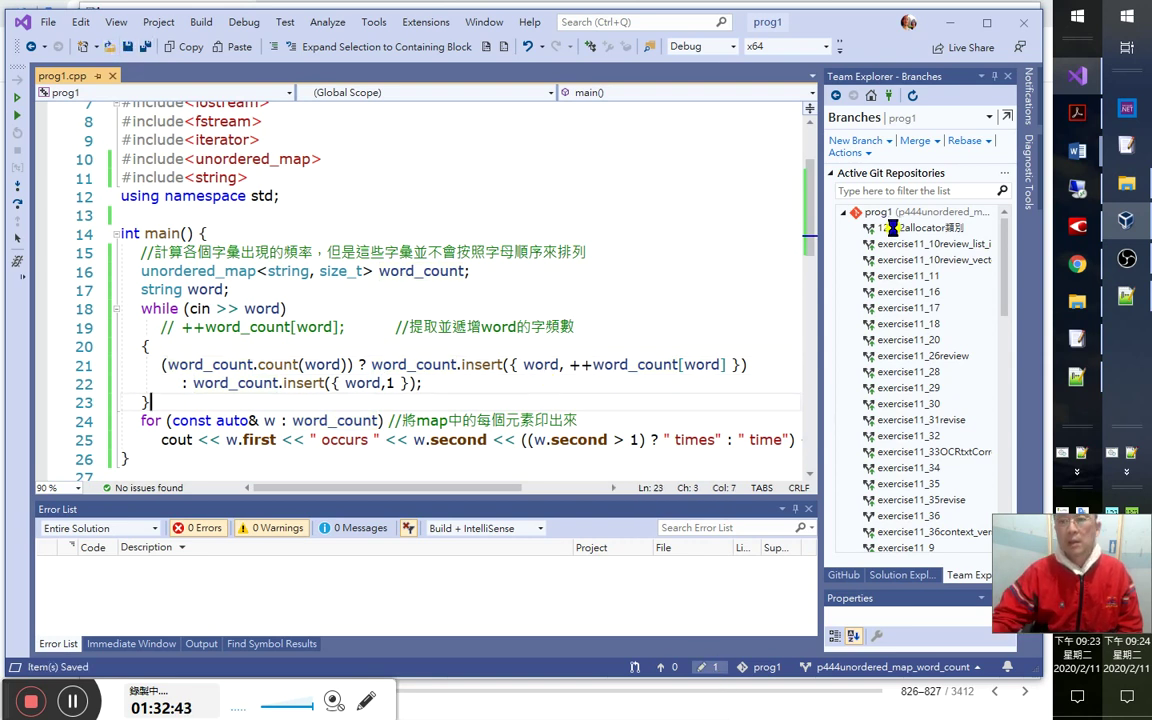
pyautogui.hotkey('ctrl', '0')
pyautogui.press('g')
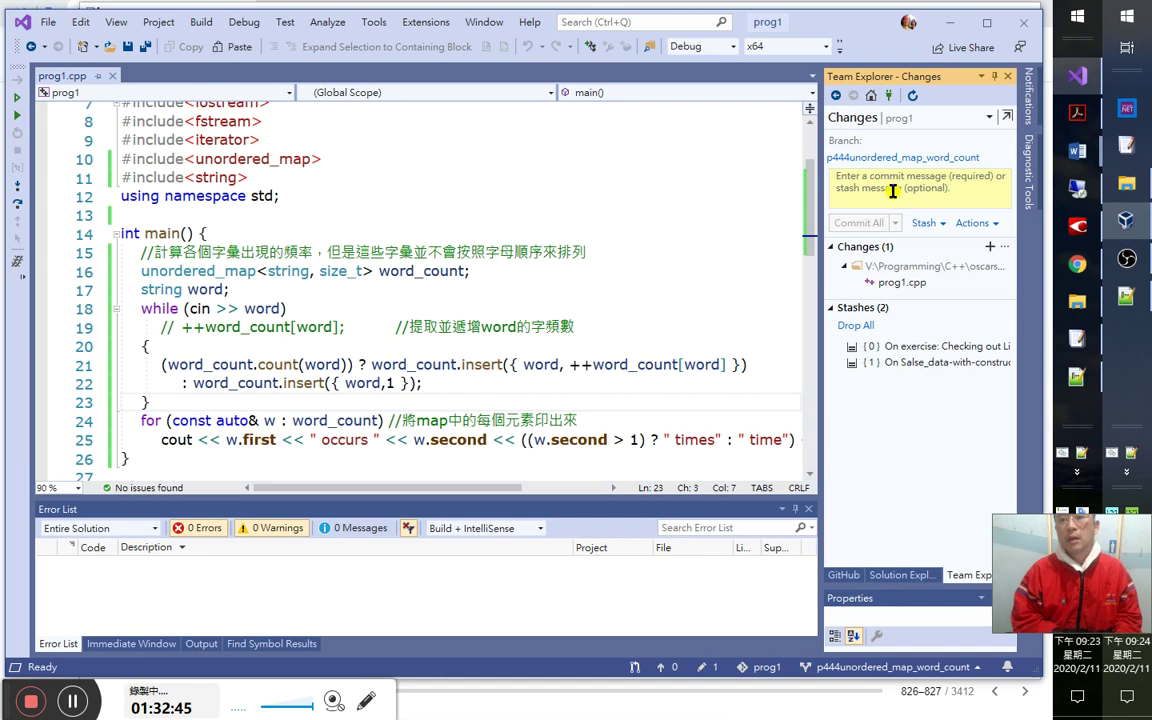
pyautogui.click(892, 191)
pyautogui.write('OK')
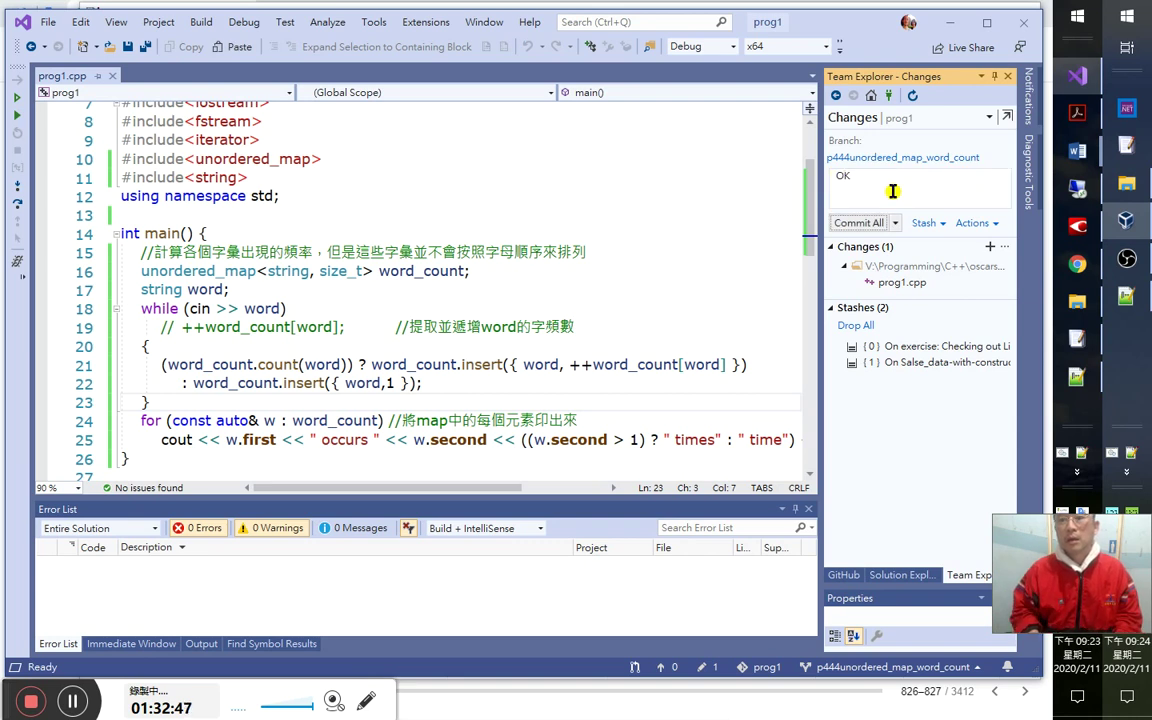
pyautogui.click(895, 223)
pyautogui.click(865, 240)
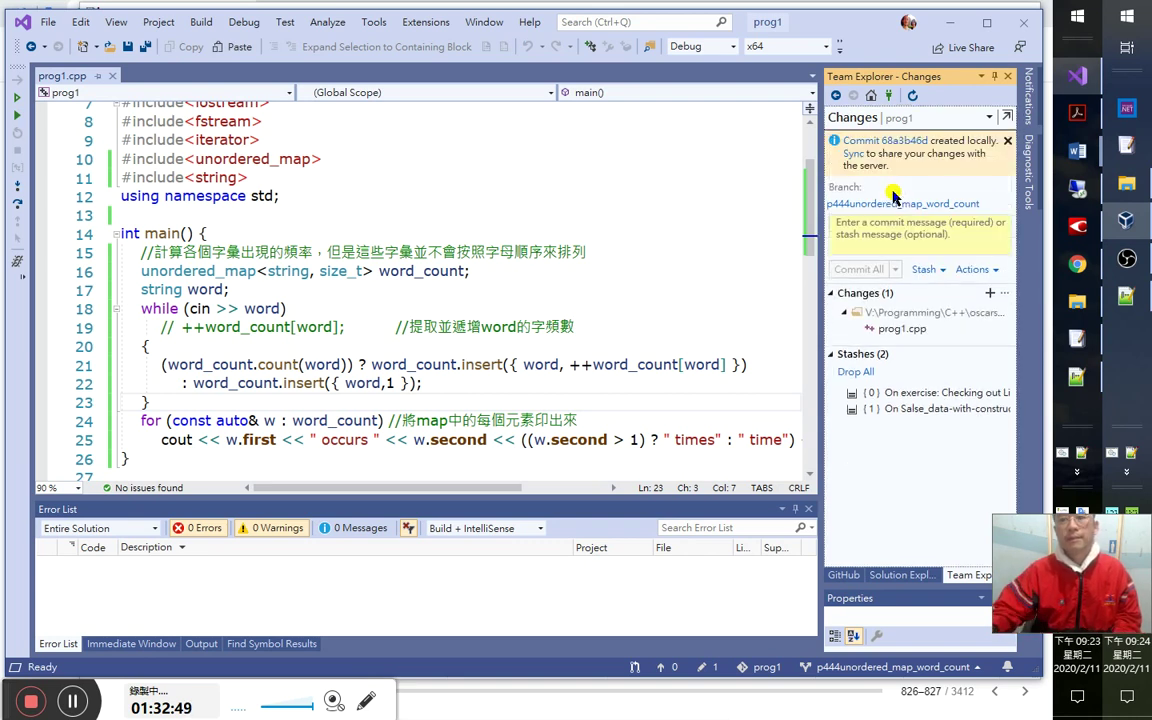
pyautogui.hotkey('alt', 'Tab')
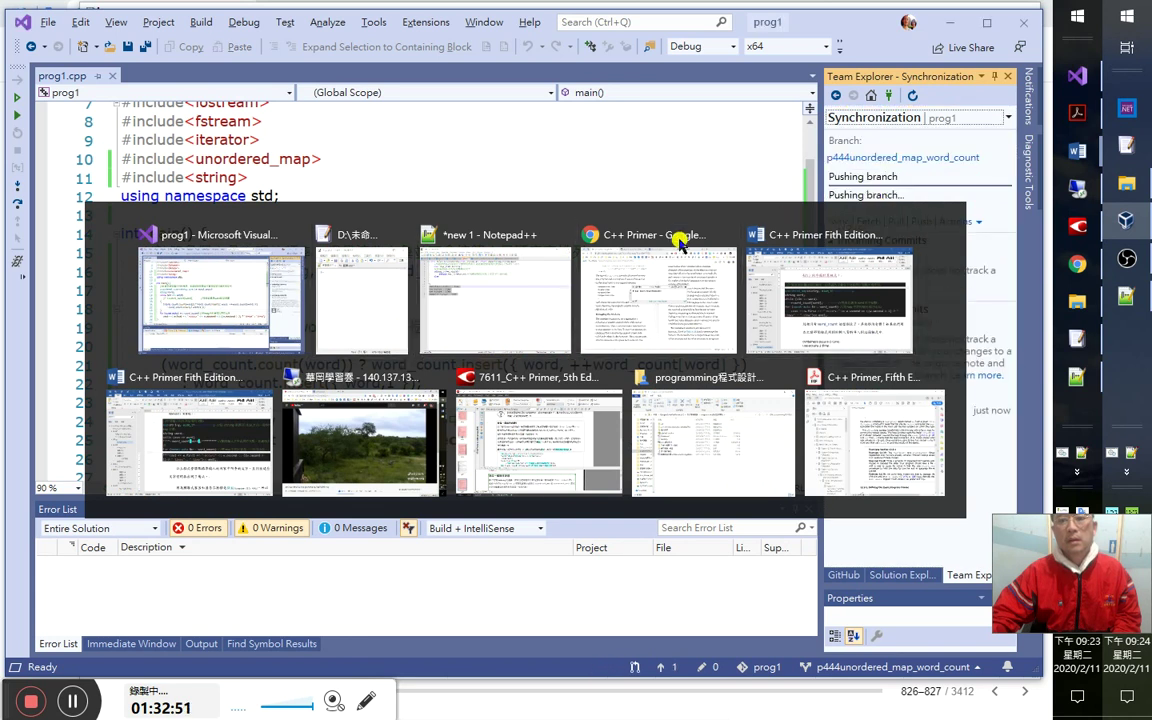
pyautogui.click(779, 224)
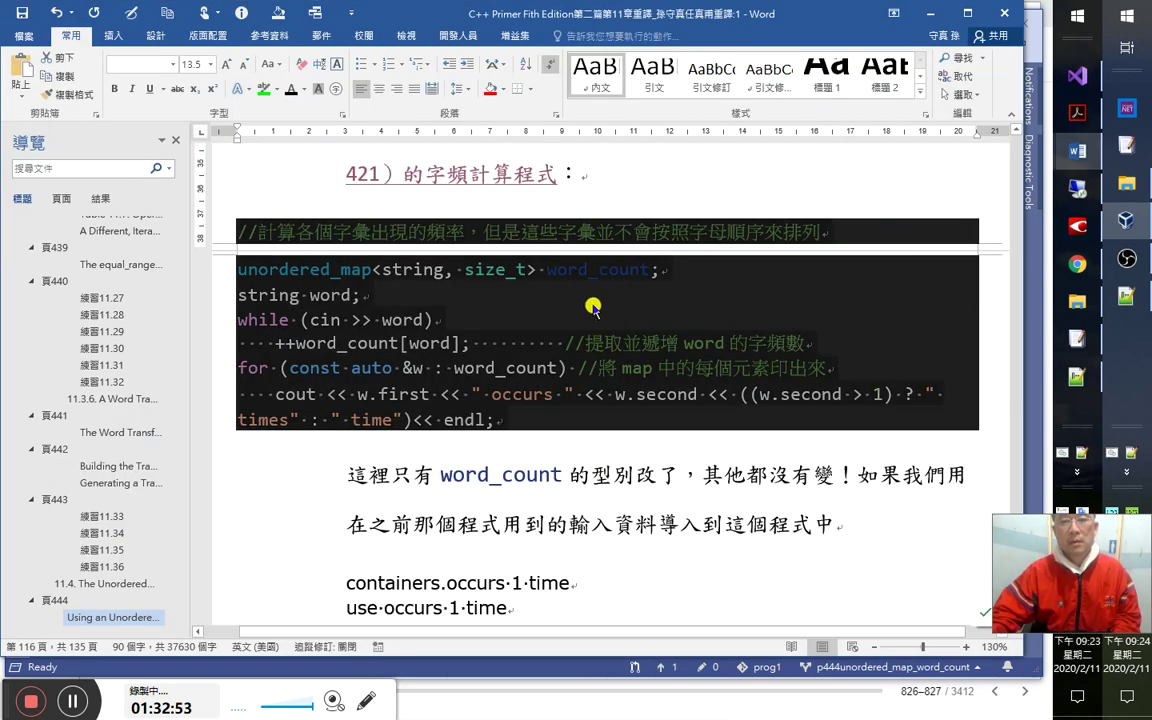
pyautogui.hotkey('alt', 'Tab')
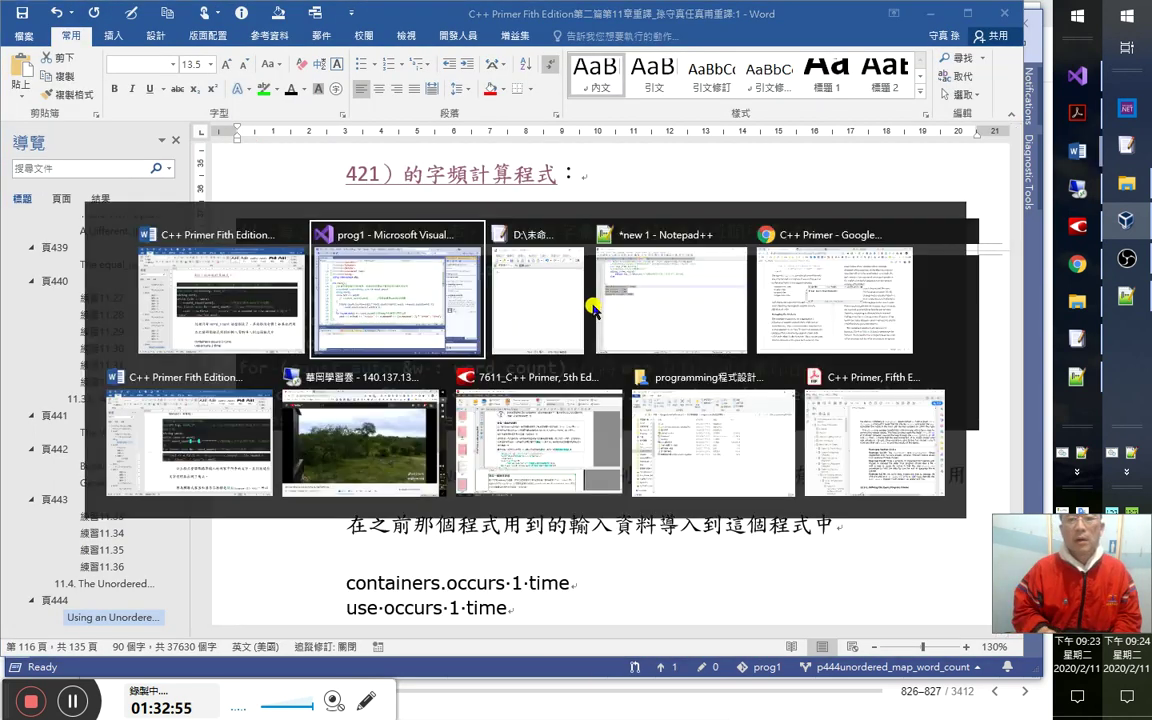
pyautogui.hotkey('alt', 'Tab')
pyautogui.hotkey('alt', 'Tab')
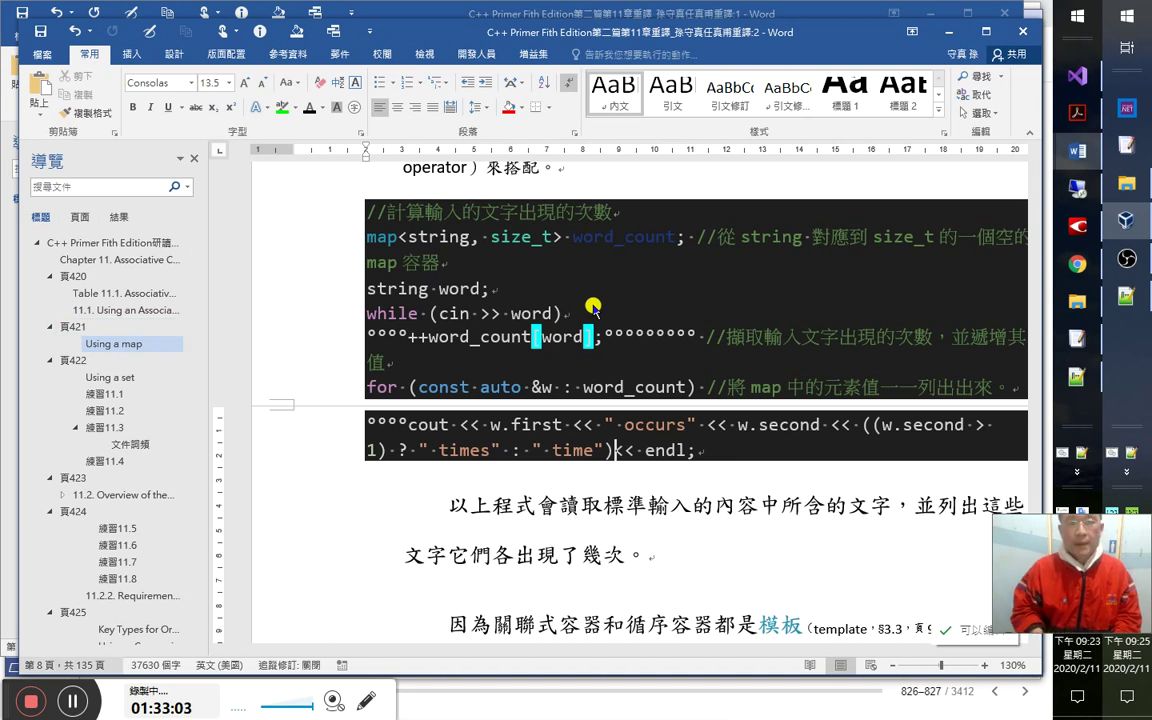
pyautogui.click(490, 289)
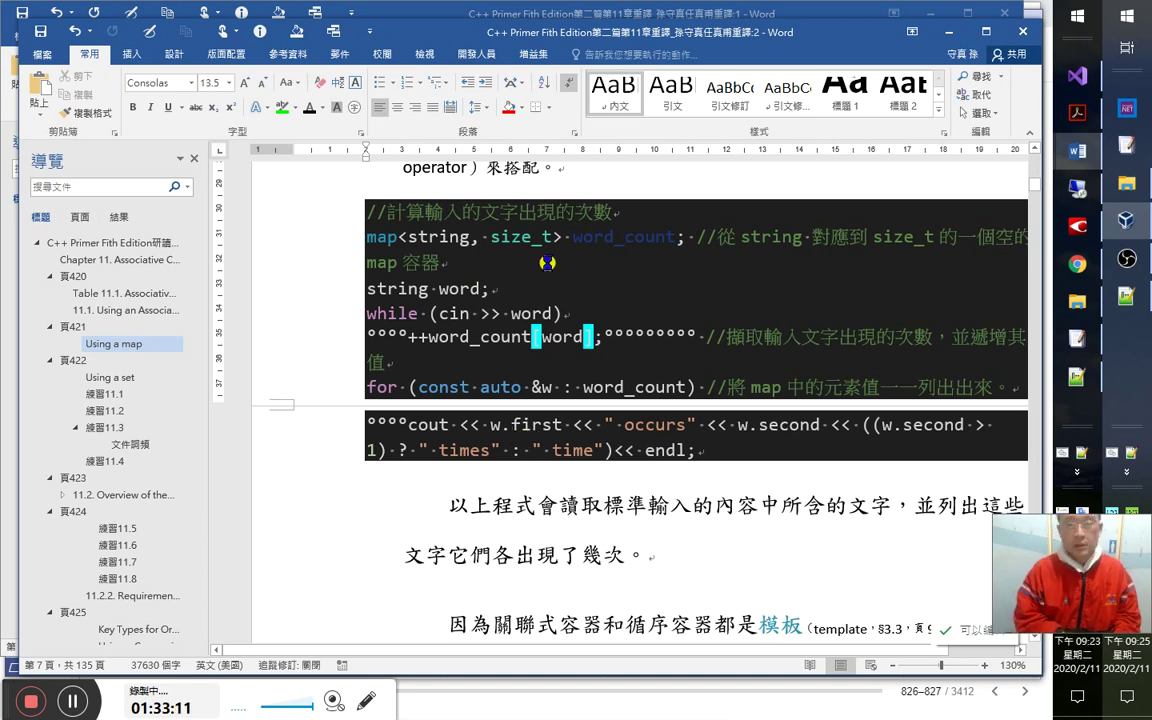
# Search the Word notes for 'unorderd' starting from the top of the document.
pyautogui.hotkey('ctrl', 'h')
pyautogui.write('unor')
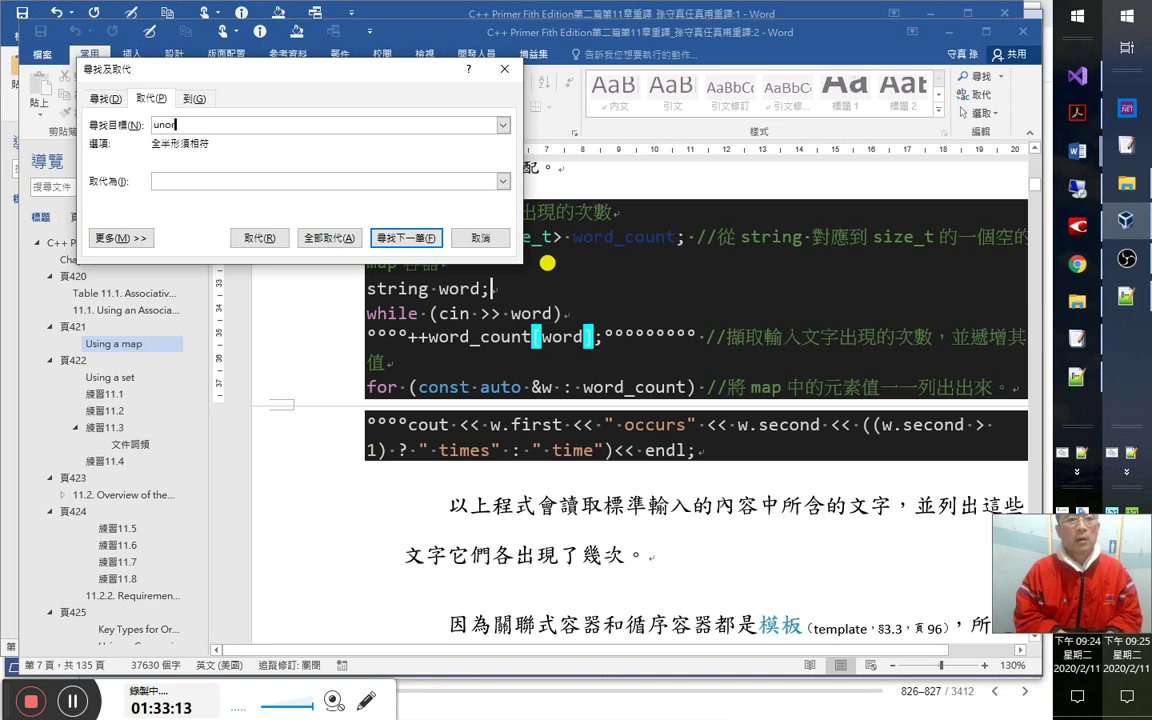
pyautogui.write('derd')
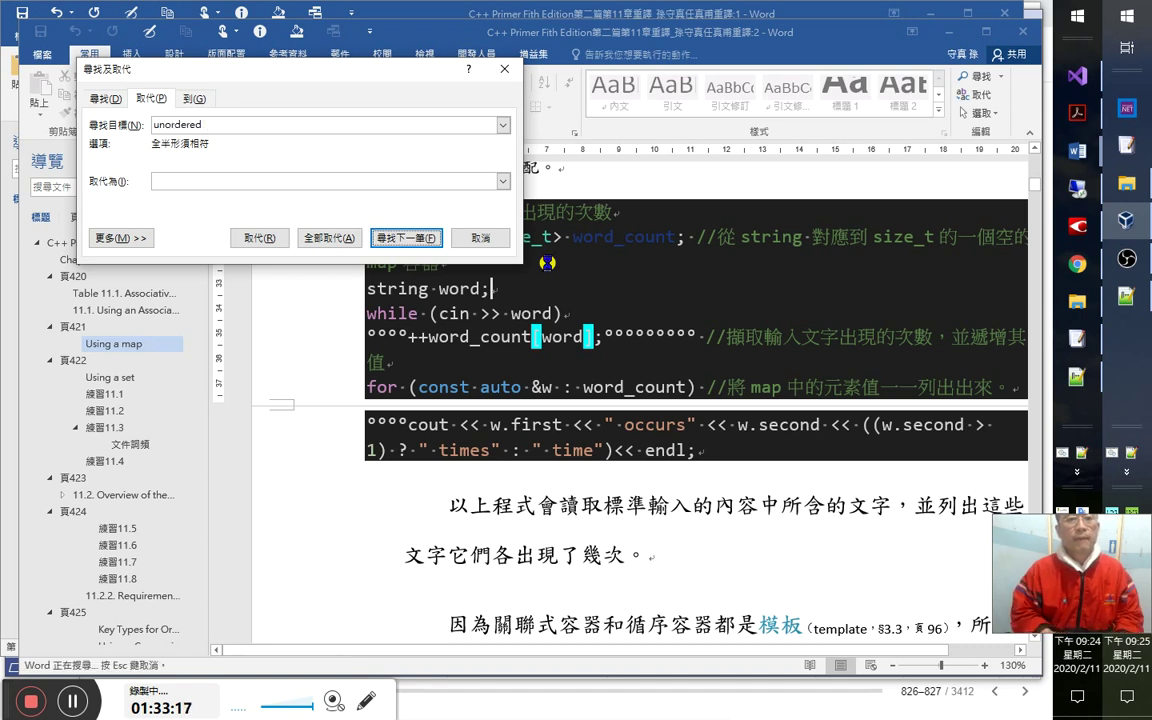
pyautogui.press('Return')
pyautogui.press('Escape')
pyautogui.hotkey('ctrl', 'Home')
pyautogui.hotkey('ctrl', 'h')
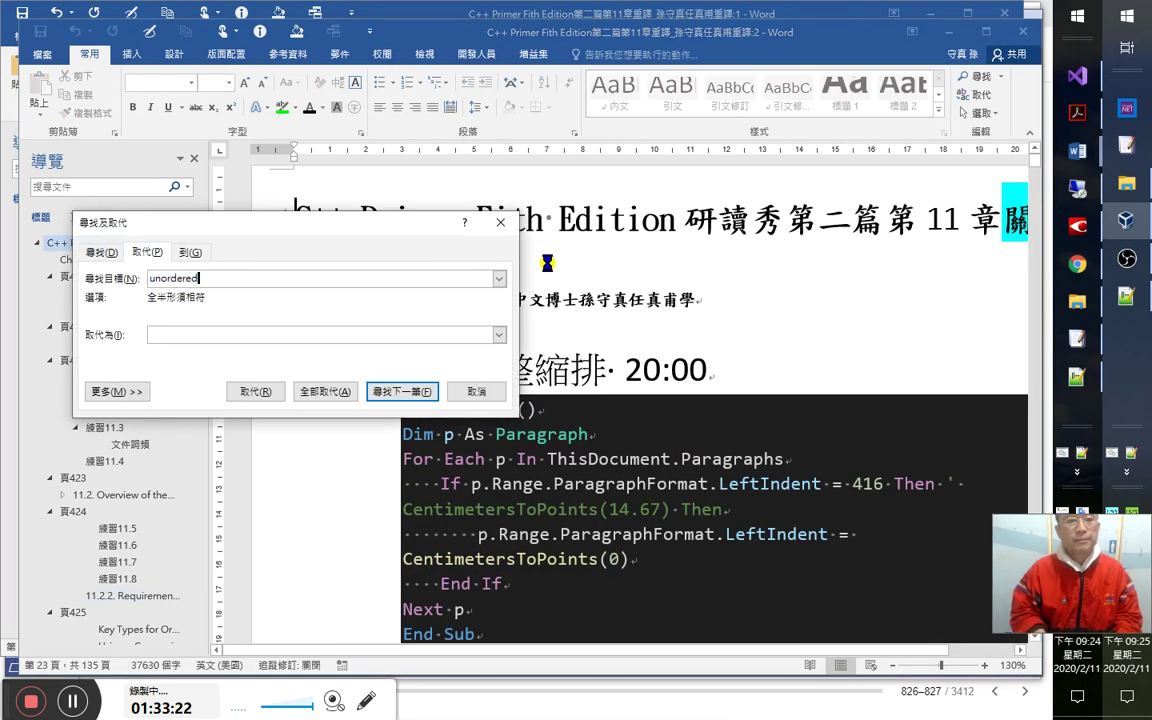
pyautogui.press('Return')
pyautogui.press('Escape')
# Step through the matches to the page 436 unordered_multimap equal_range note and maximize Word.
pyautogui.hotkey('ctrl', 'pagedown')
pyautogui.hotkey('ctrl', 'pagedown')
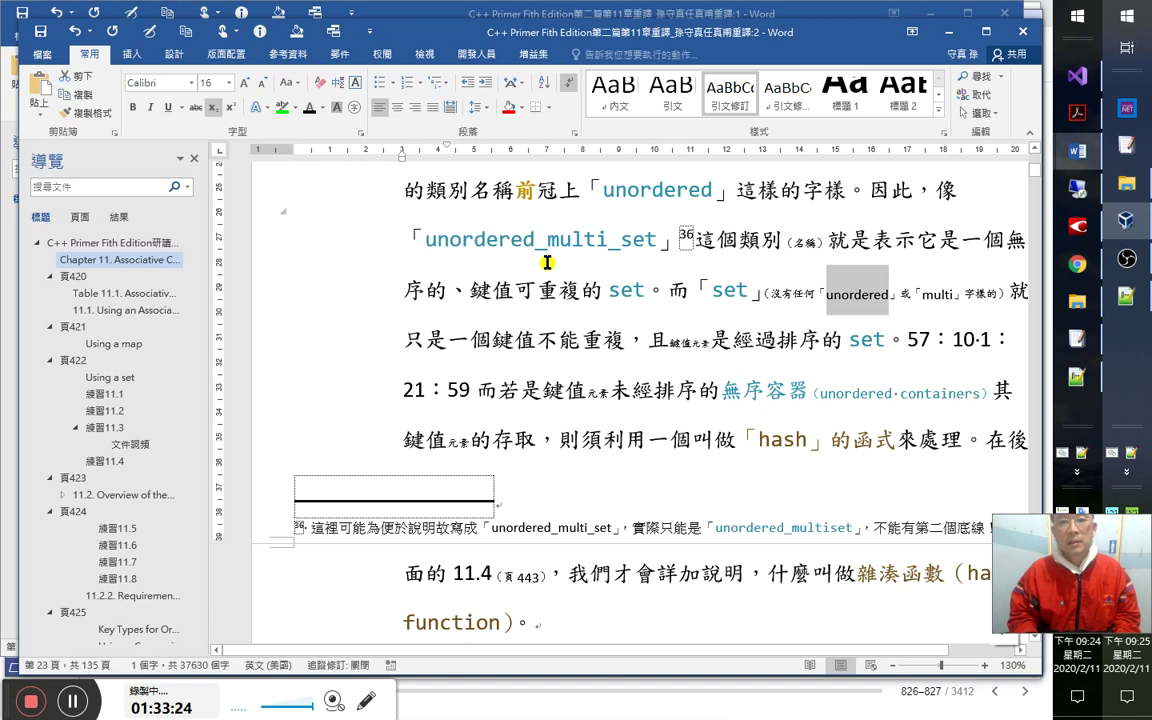
pyautogui.hotkey('ctrl', 'pagedown')
pyautogui.hotkey('ctrl', 'pagedown')
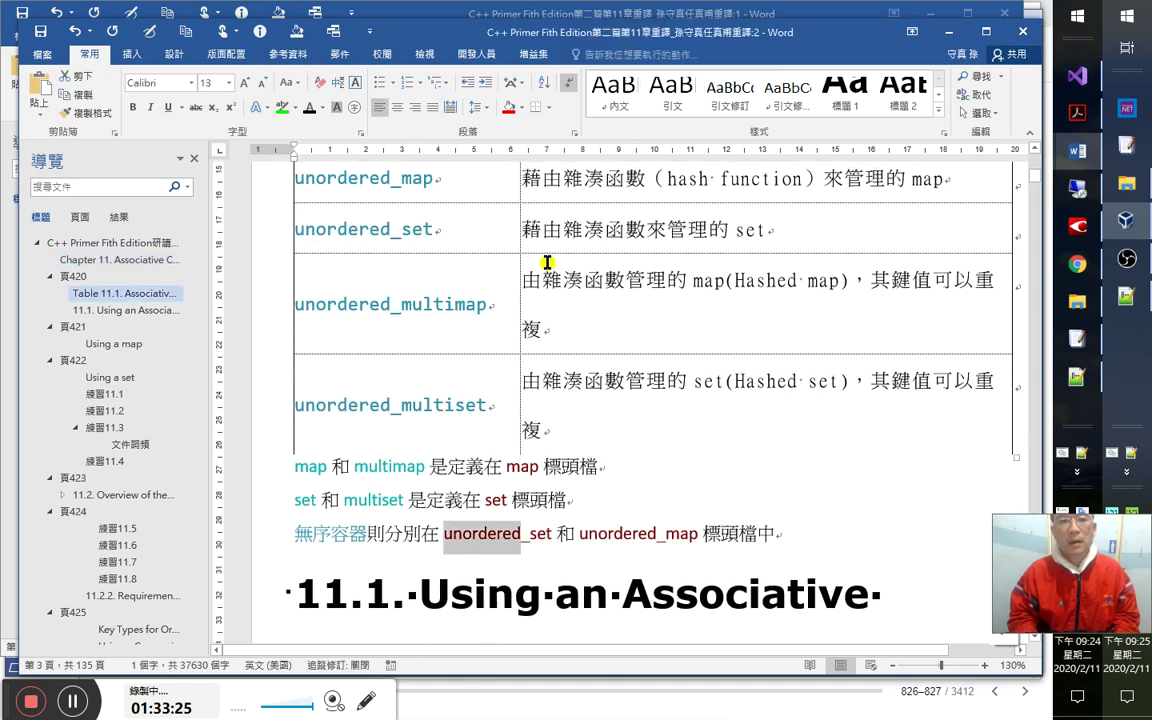
pyautogui.hotkey('ctrl', 'pagedown')
pyautogui.hotkey('ctrl', 'pagedown')
pyautogui.hotkey('ctrl', 'pagedown')
pyautogui.hotkey('ctrl', 'pageup')
pyautogui.hotkey('ctrl', 'pagedown')
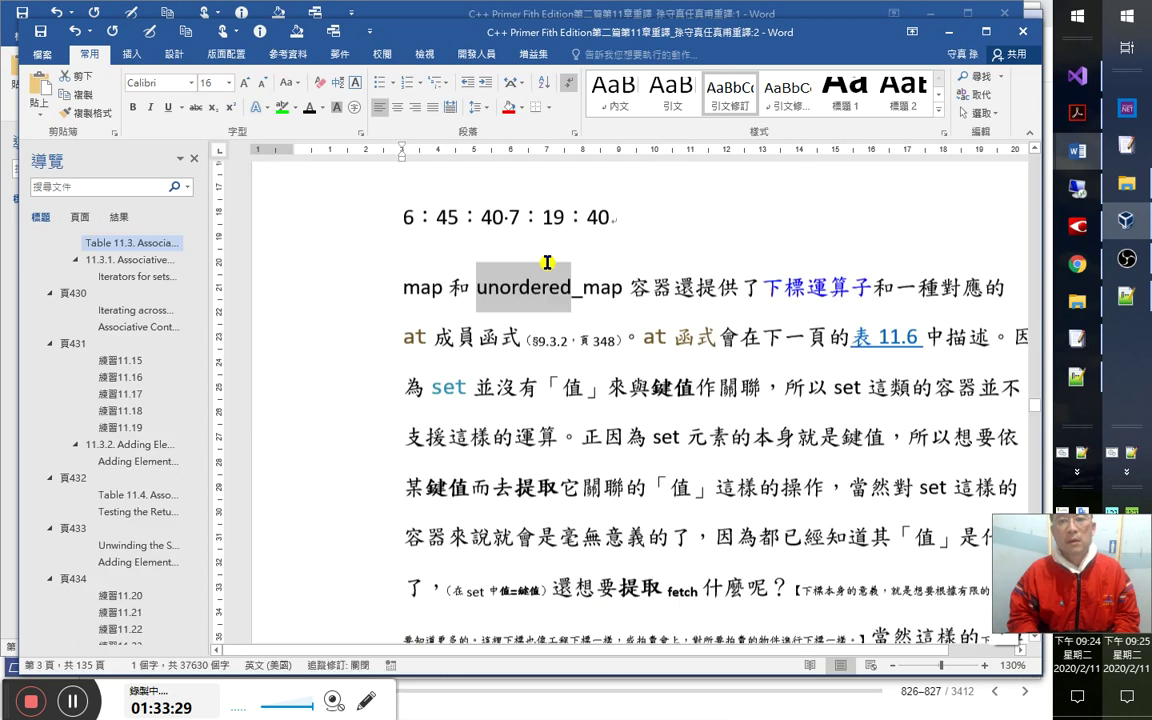
pyautogui.hotkey('ctrl', 'pagedown')
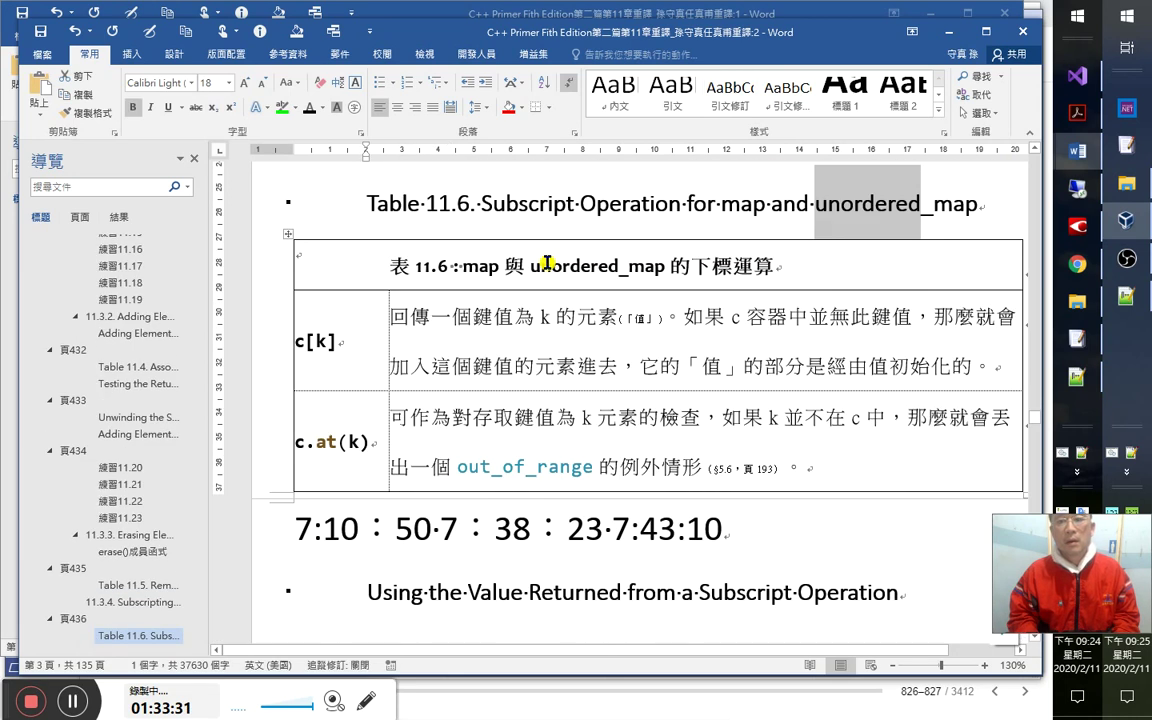
pyautogui.hotkey('ctrl', 'pagedown')
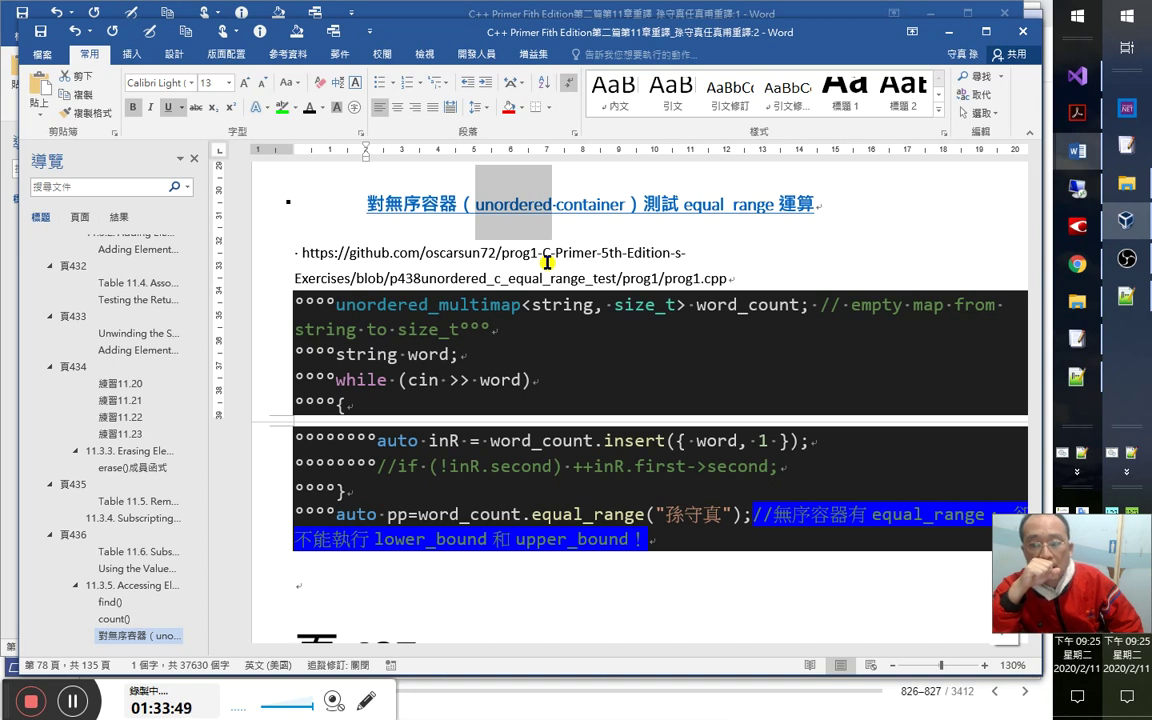
pyautogui.scroll(-2, 578, 364)
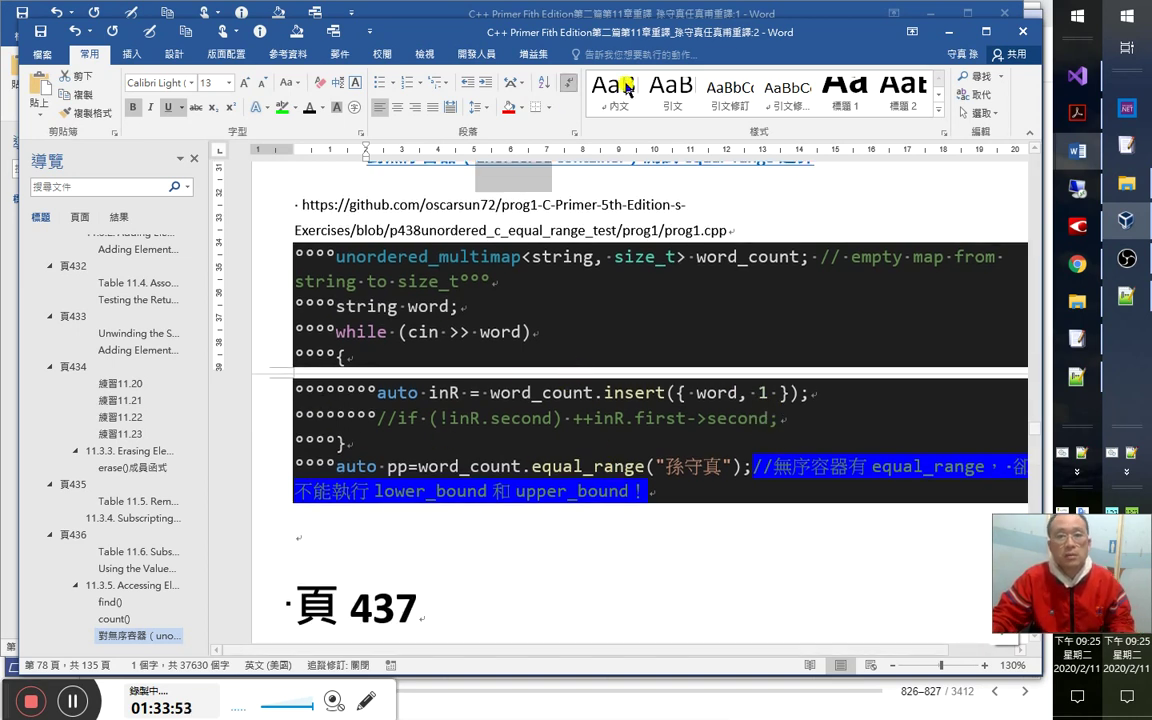
pyautogui.doubleClick(693, 24)
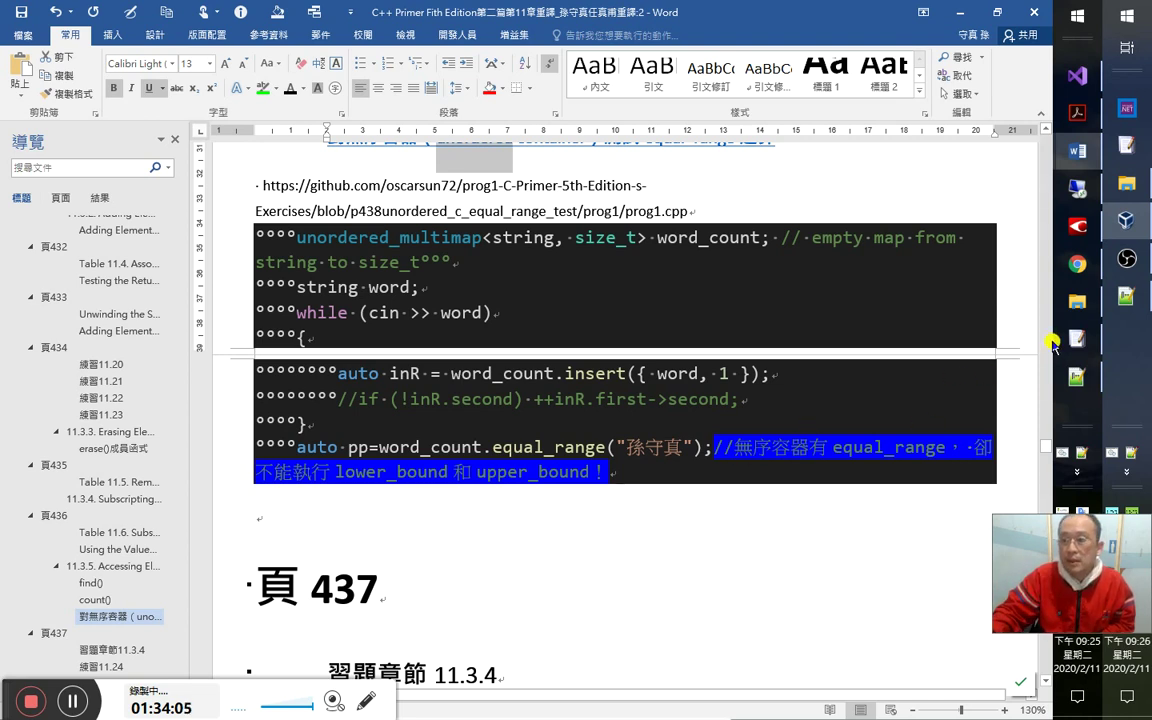
# Bring up the browser's GitHub prog1 repository tab.
pyautogui.moveTo(1082, 116)
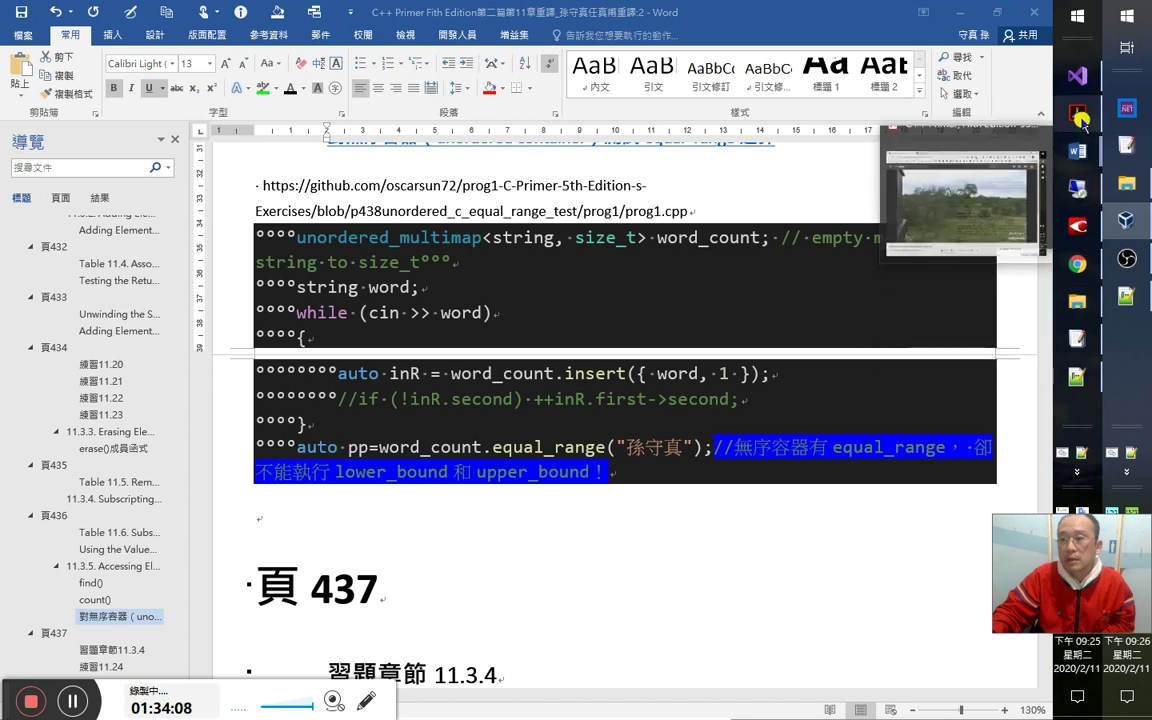
pyautogui.click(1077, 263)
pyautogui.click(360, 16)
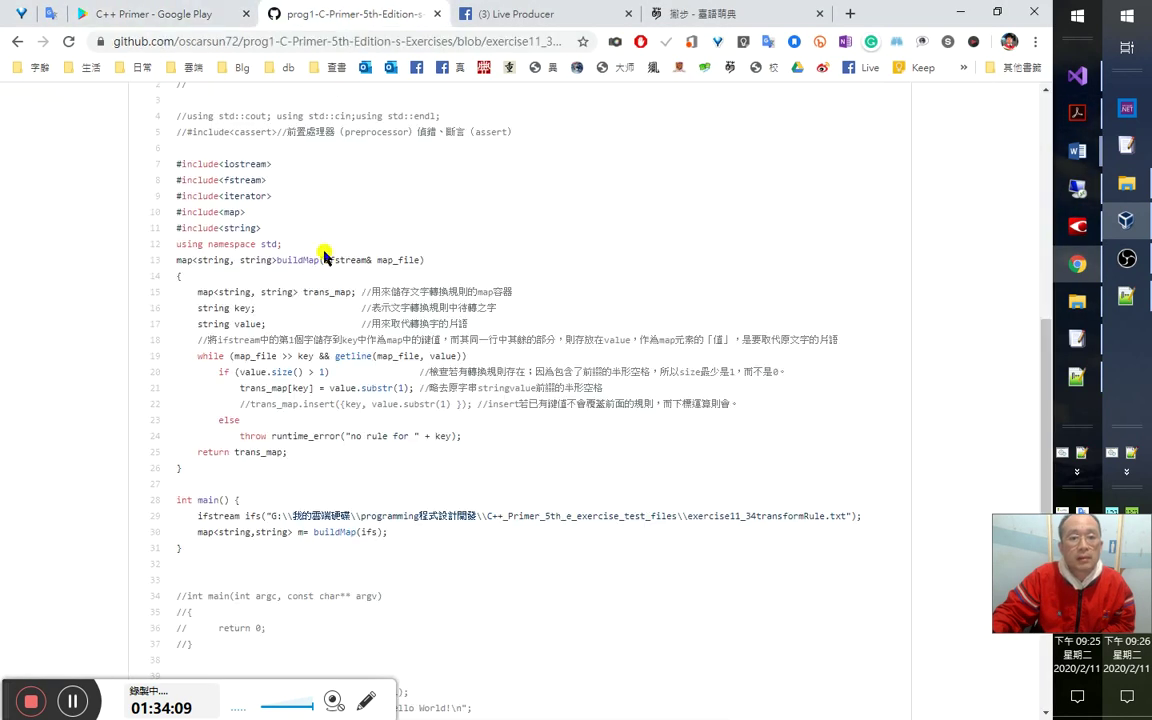
pyautogui.scroll(6, 350, 252)
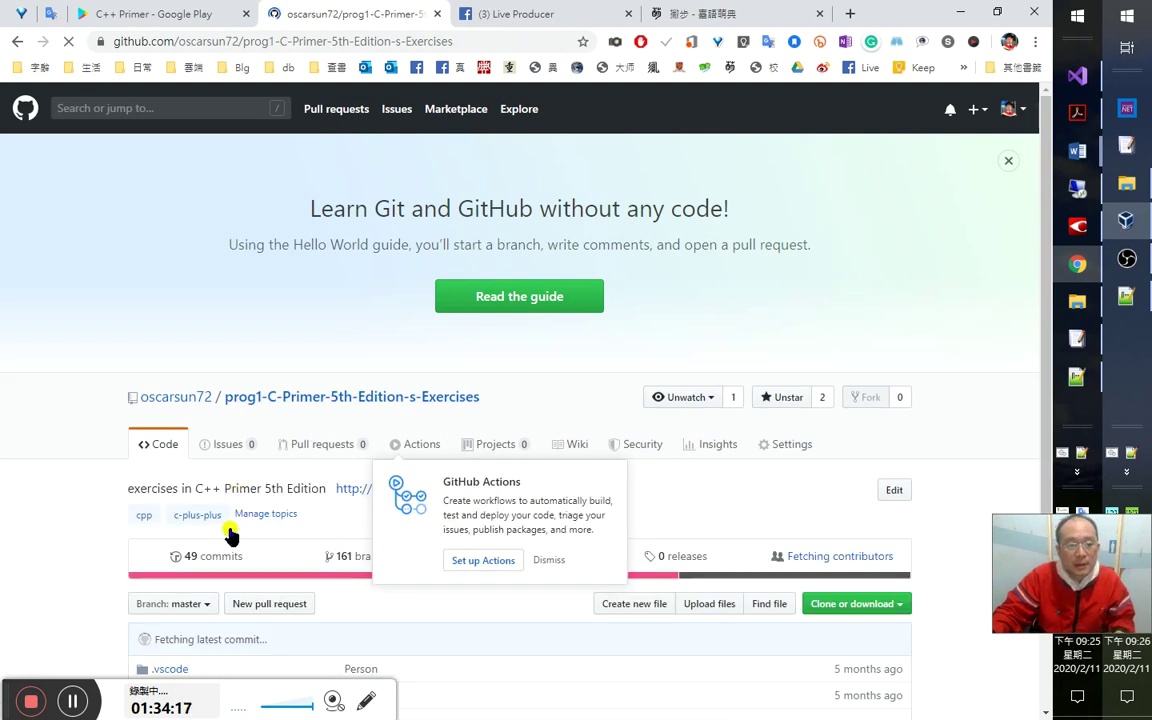
pyautogui.scroll(-3, 205, 560)
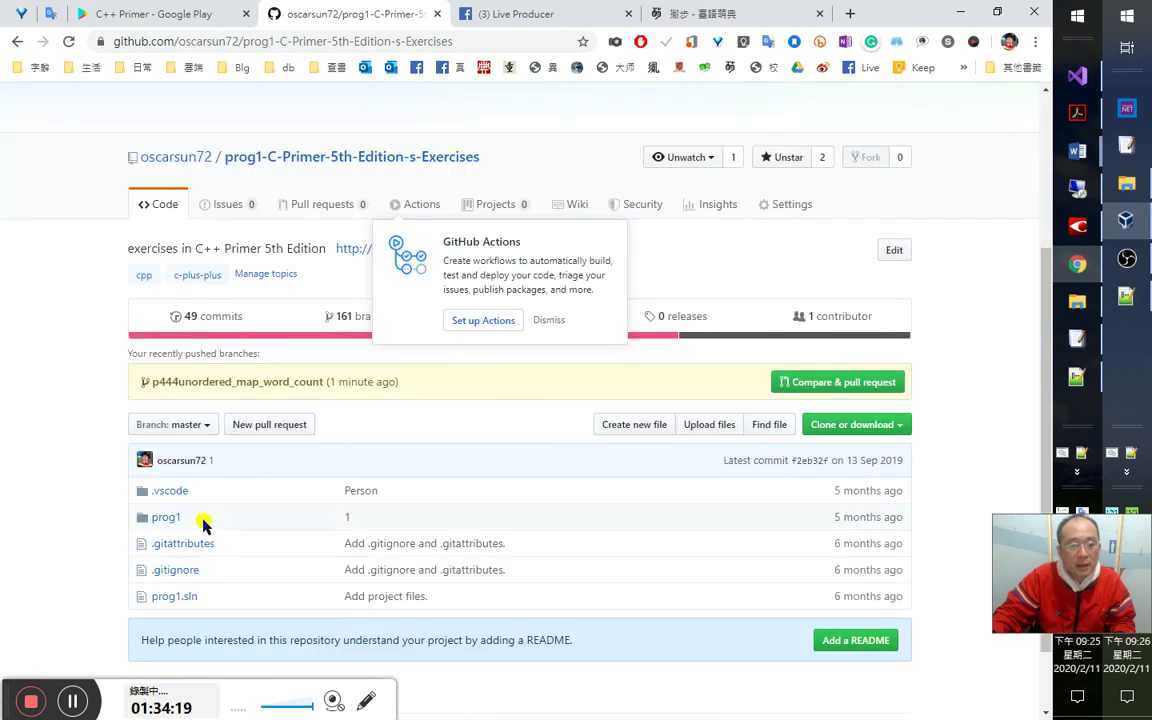
# Filter branches by '4unordered' and switch to p438unordered_c_equal_range_test.
pyautogui.click(197, 428)
pyautogui.write('436')
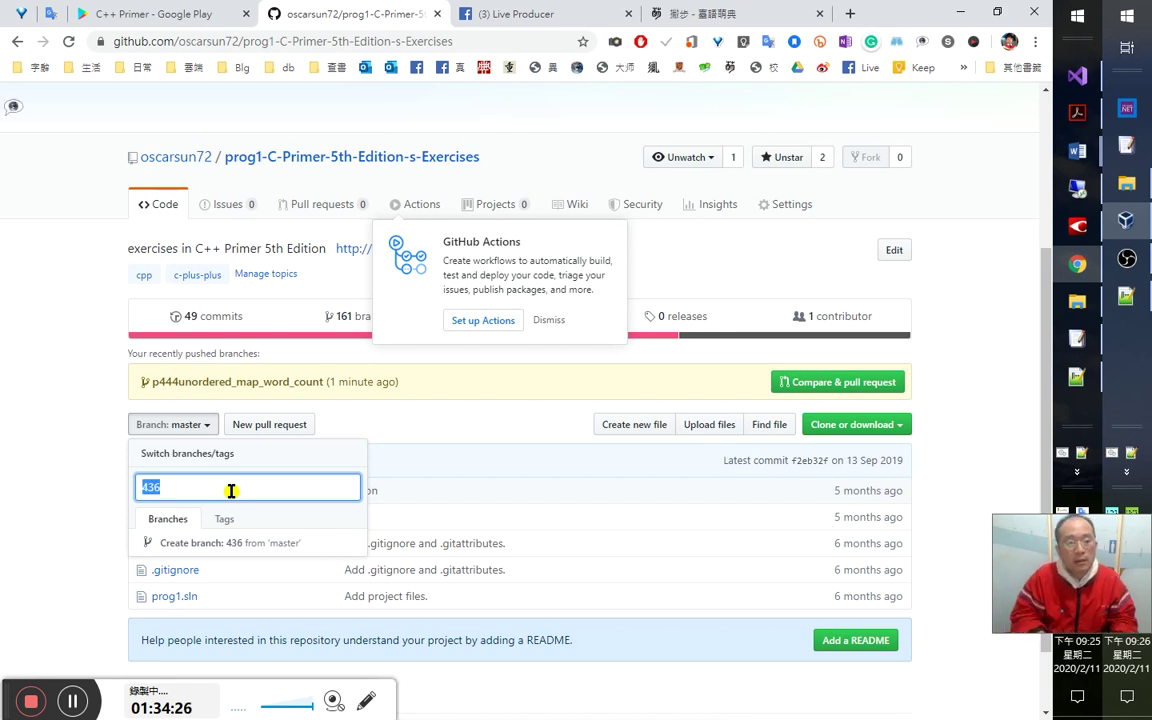
pyautogui.write('unor')
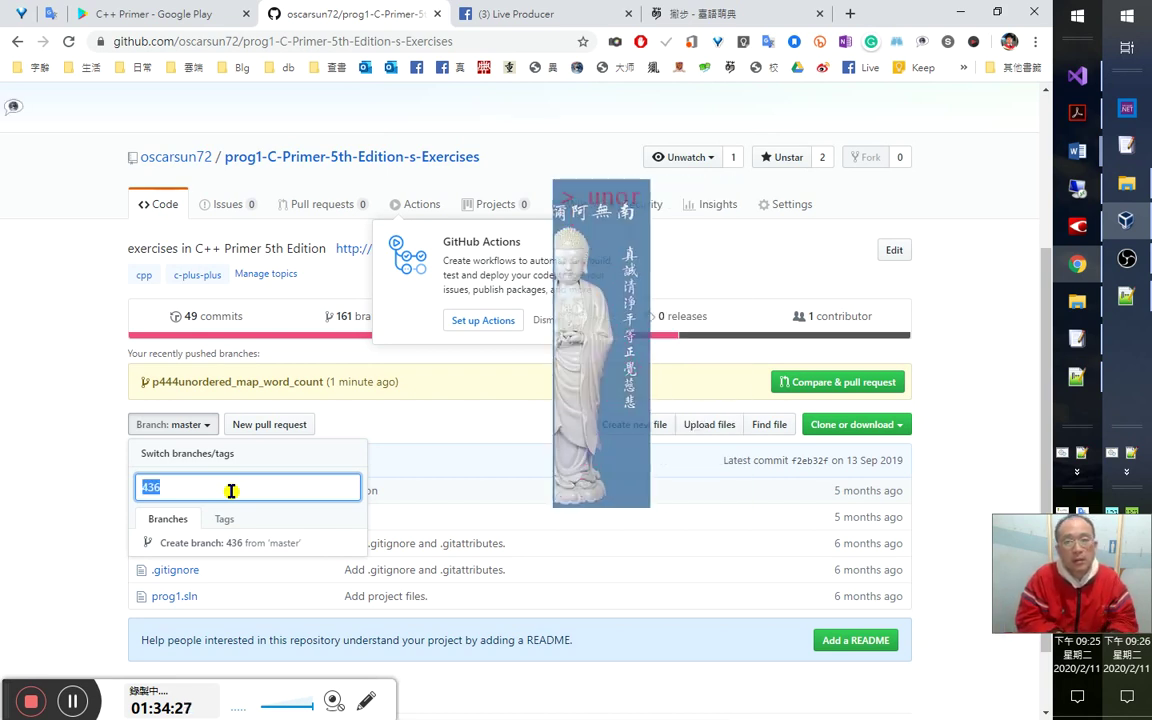
pyautogui.write('dere')
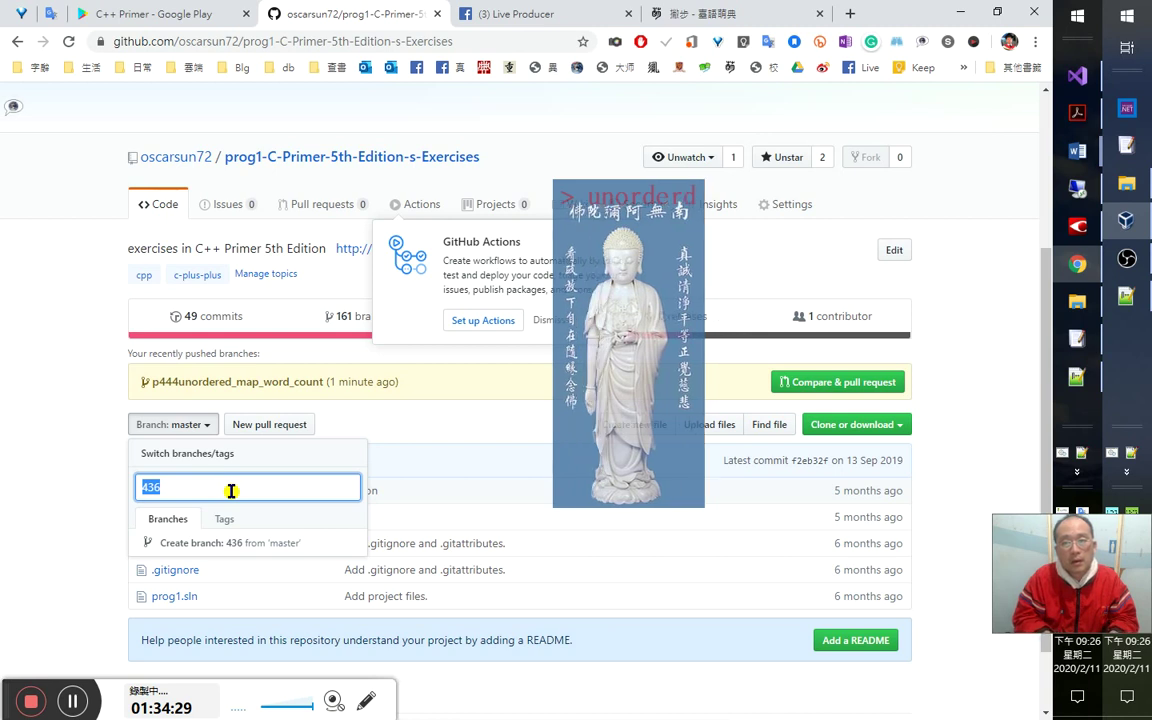
pyautogui.write('d')
pyautogui.press('Return')
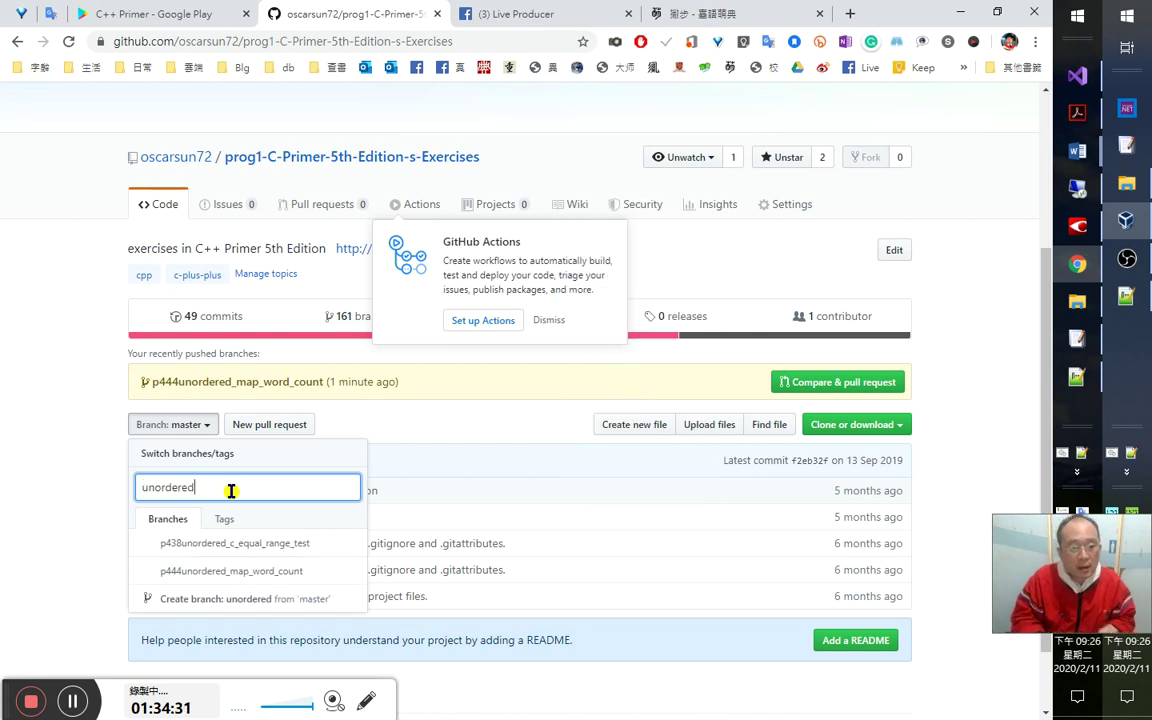
pyautogui.click(263, 548)
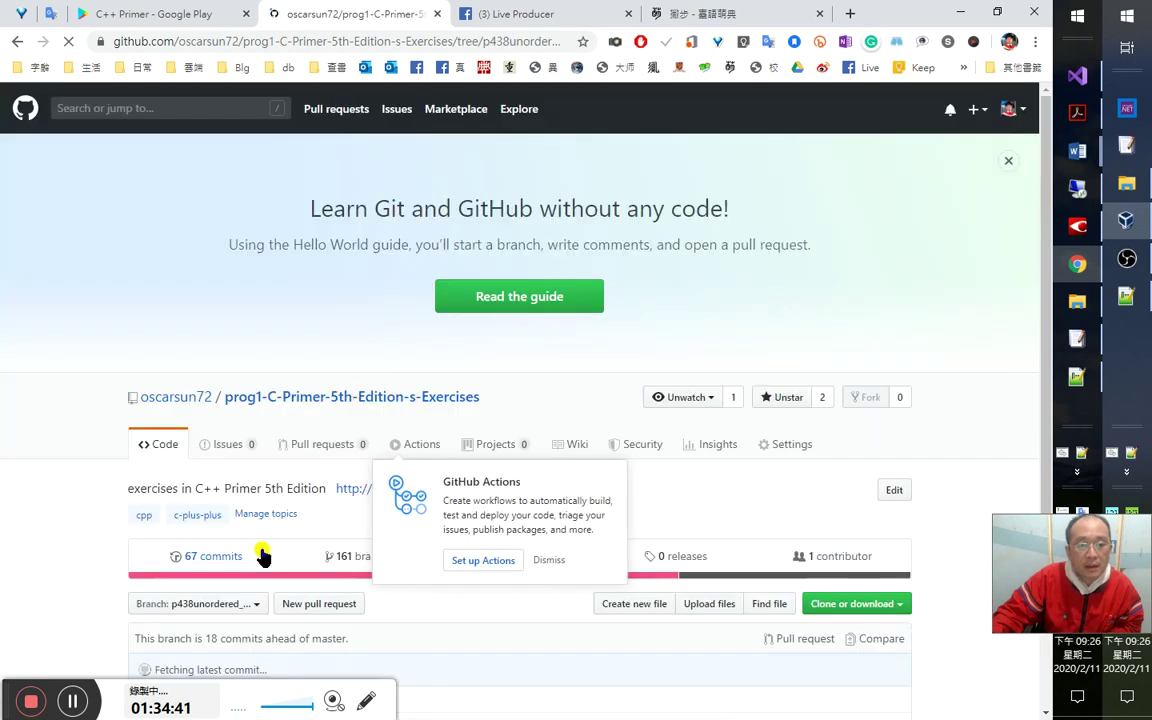
pyautogui.scroll(-3, 473, 414)
pyautogui.scroll(-3, 467, 425)
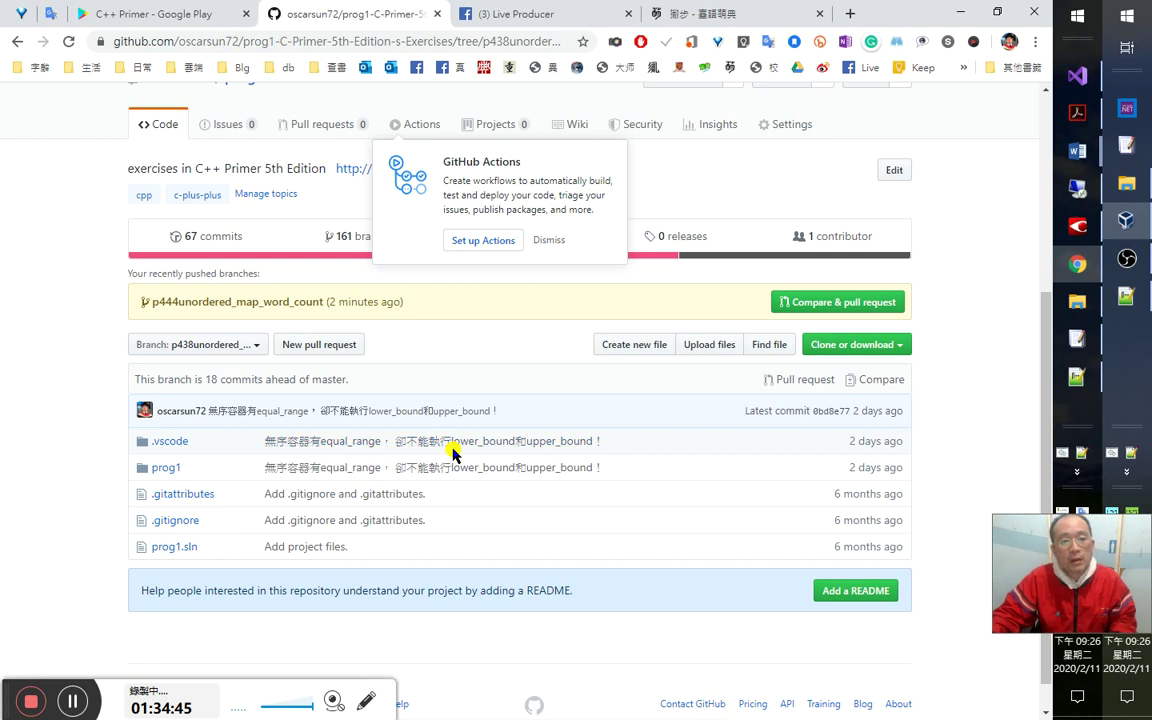
pyautogui.hotkey('alt', 'Tab')
pyautogui.hotkey('alt', 'Tab')
pyautogui.hotkey('alt', 'Tab')
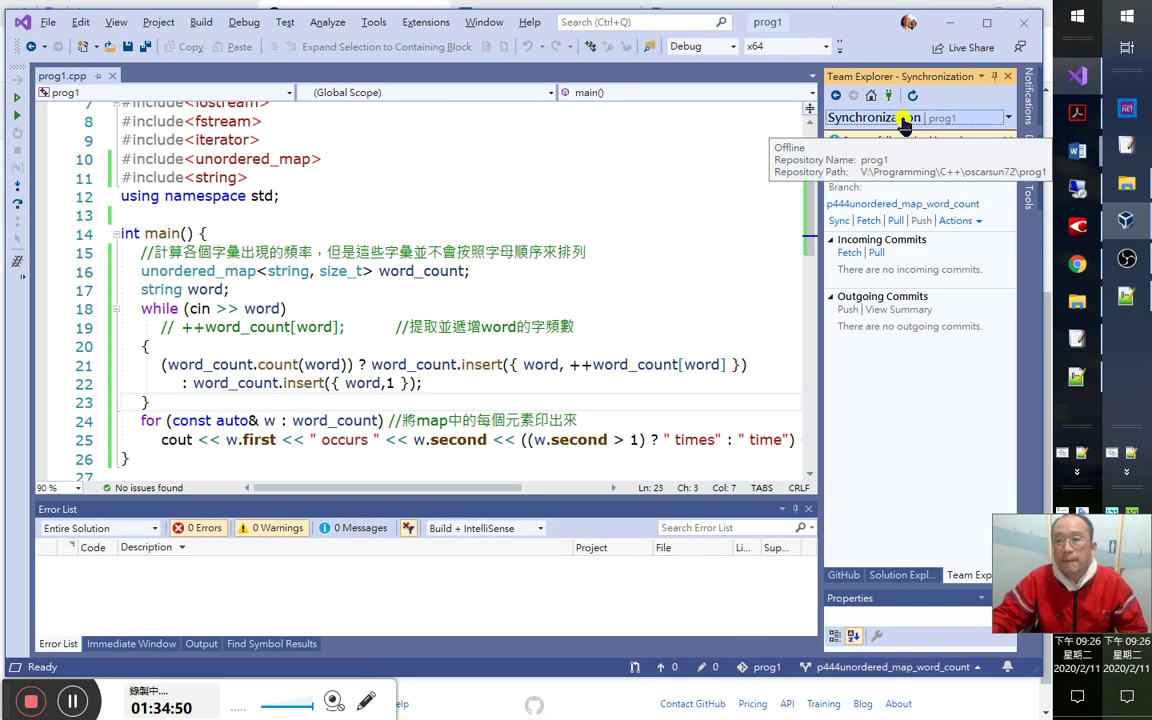
# Check out p438unordered_c_equal_range_test from Team Explorer's Branches page and review prog1.cpp.
pyautogui.click(1008, 117)
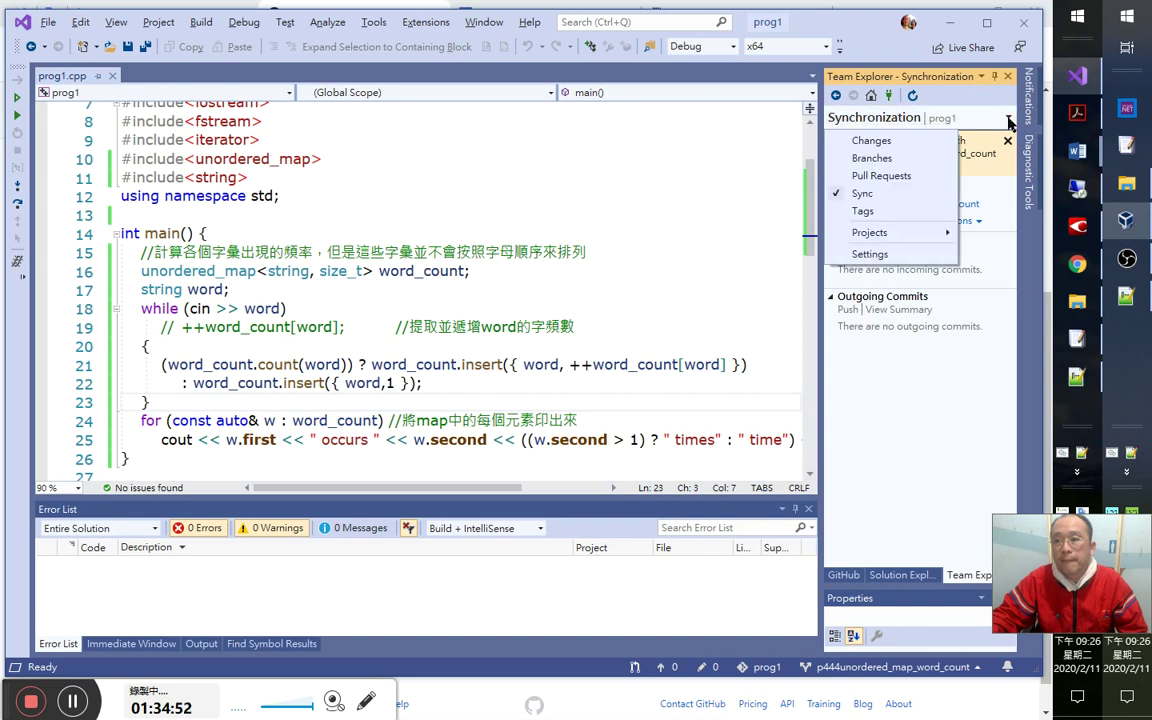
pyautogui.click(872, 158)
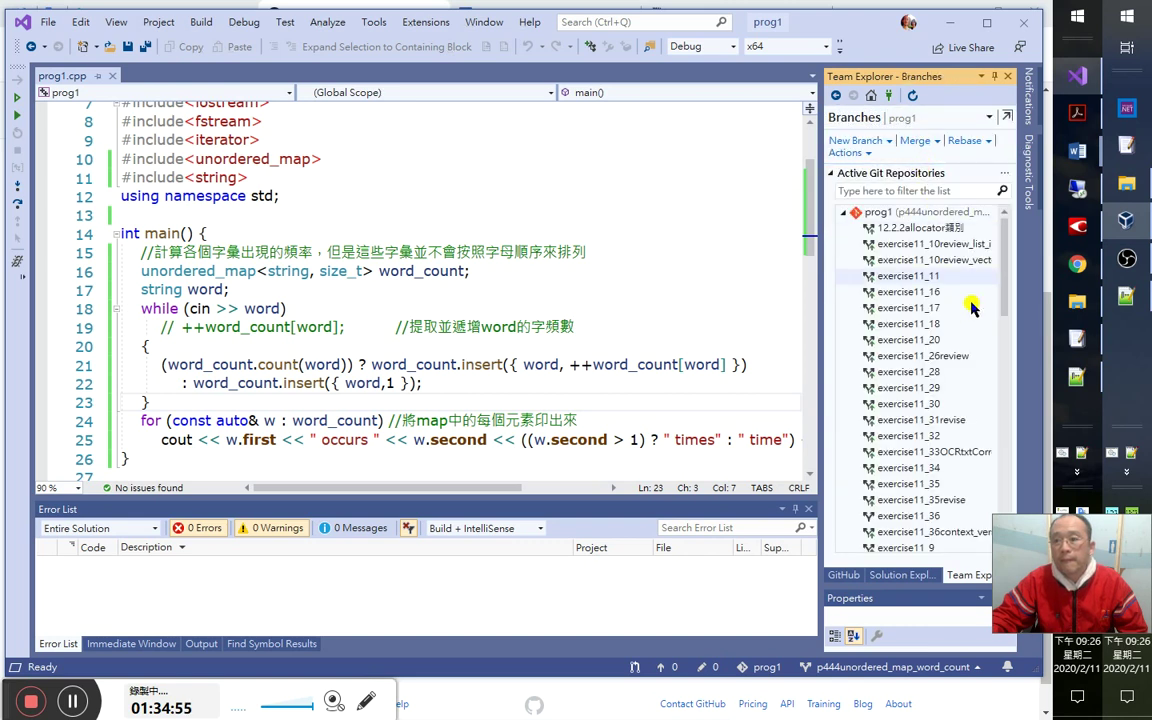
pyautogui.moveTo(1007, 298); pyautogui.dragTo(1016, 503)
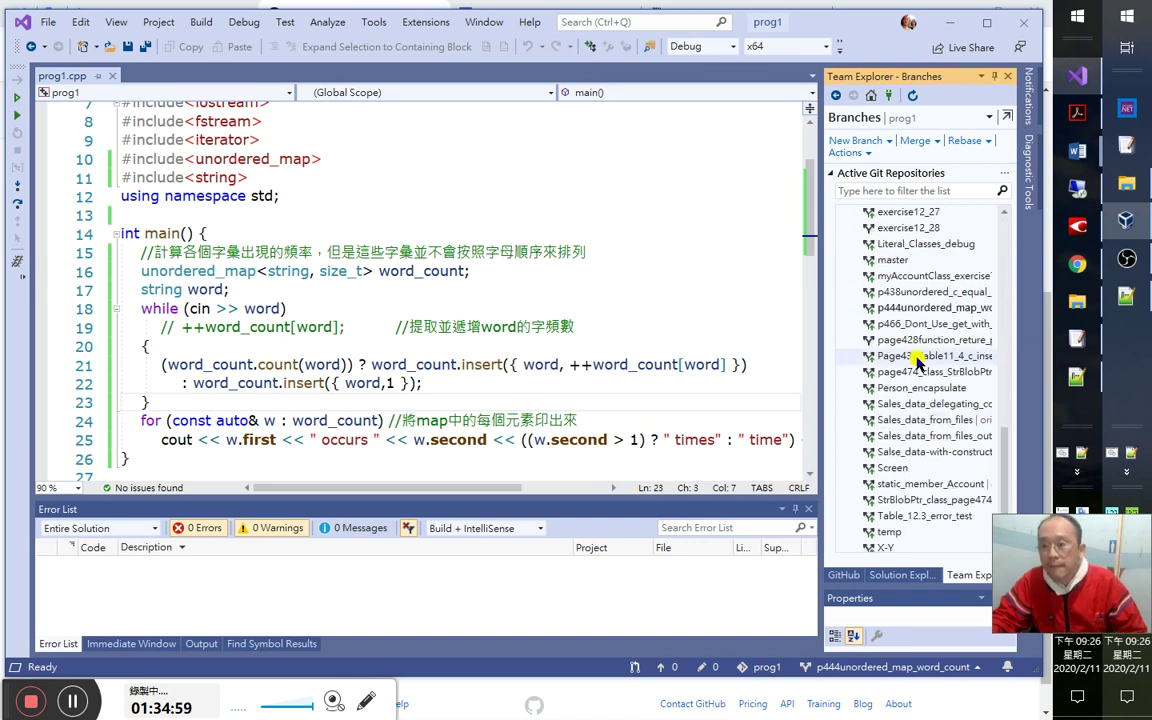
pyautogui.doubleClick(911, 293)
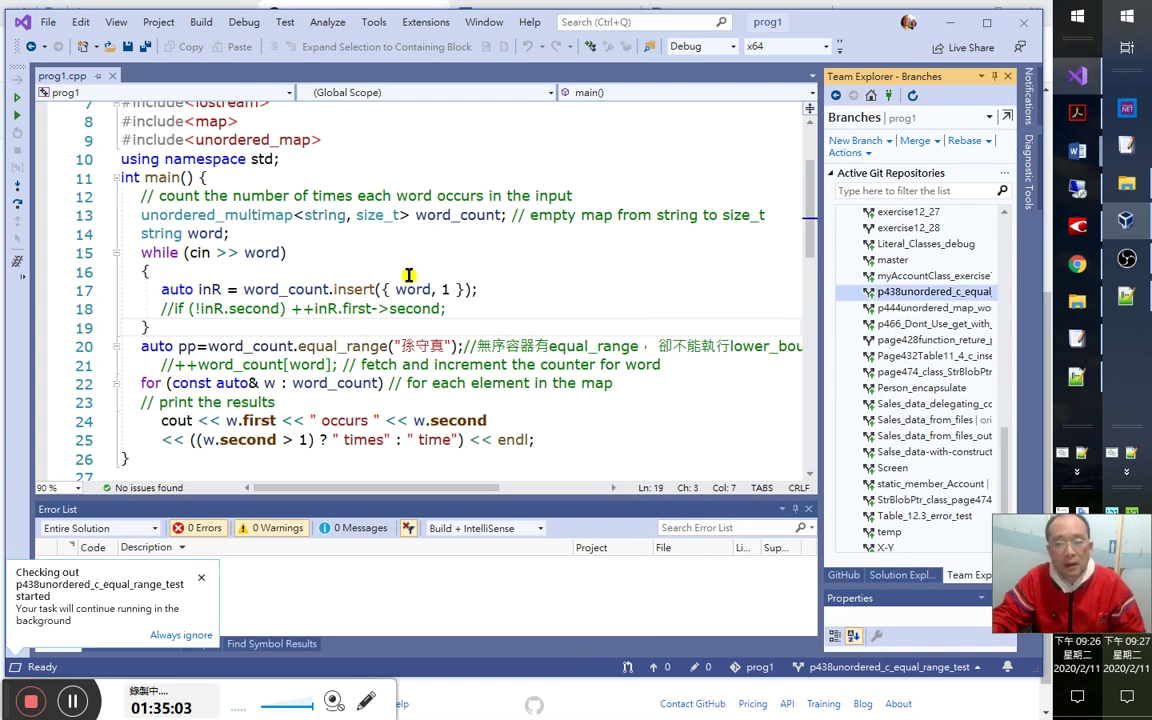
pyautogui.click(321, 254)
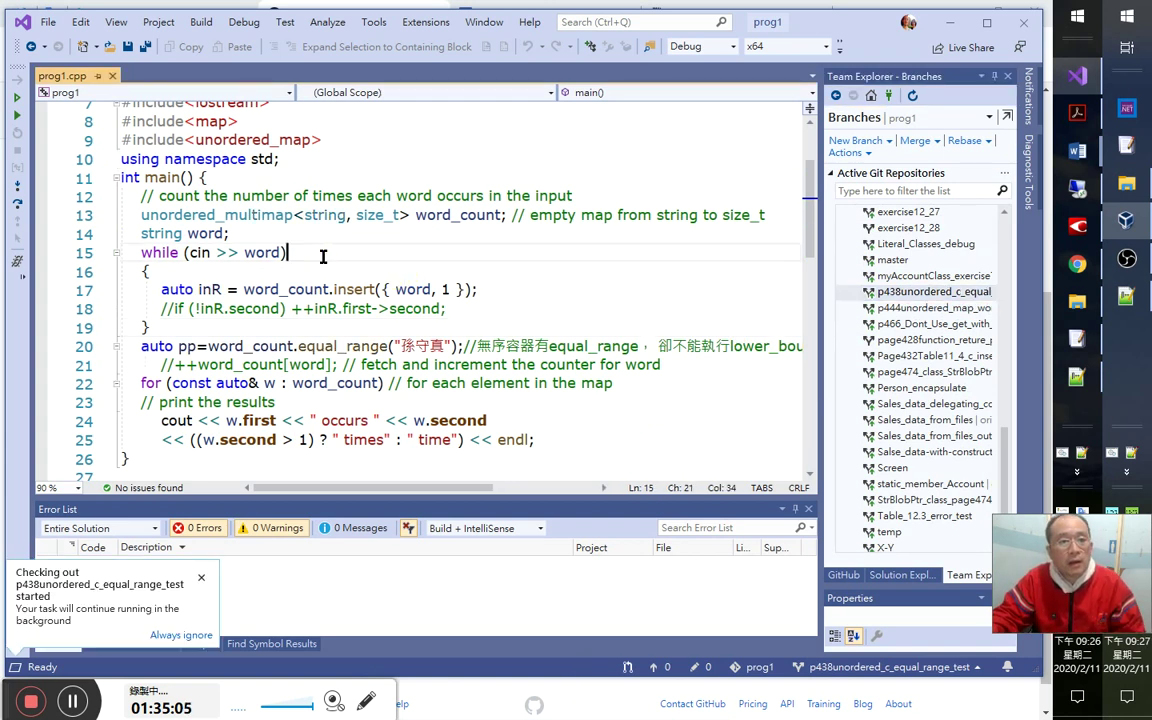
pyautogui.scroll(-1, 440, 362)
pyautogui.click(216, 408)
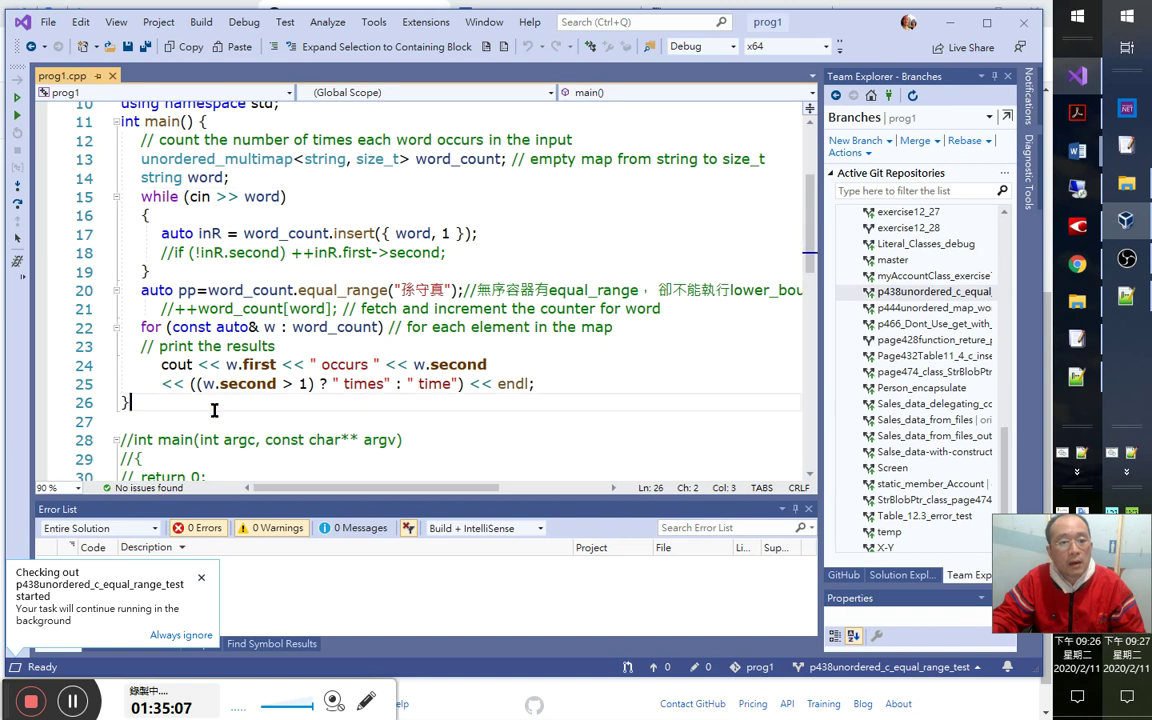
# Start debugging and expand word_count in Locals to review its 15 stored word entries.
pyautogui.click(16, 205)
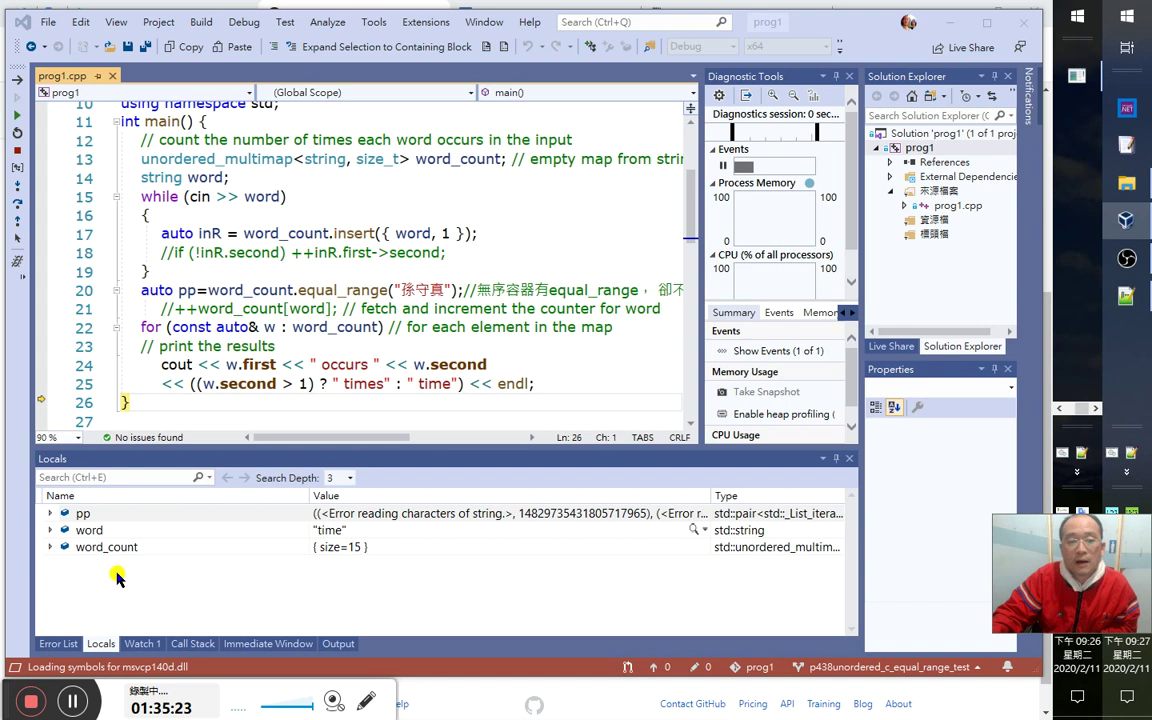
pyautogui.click(50, 547)
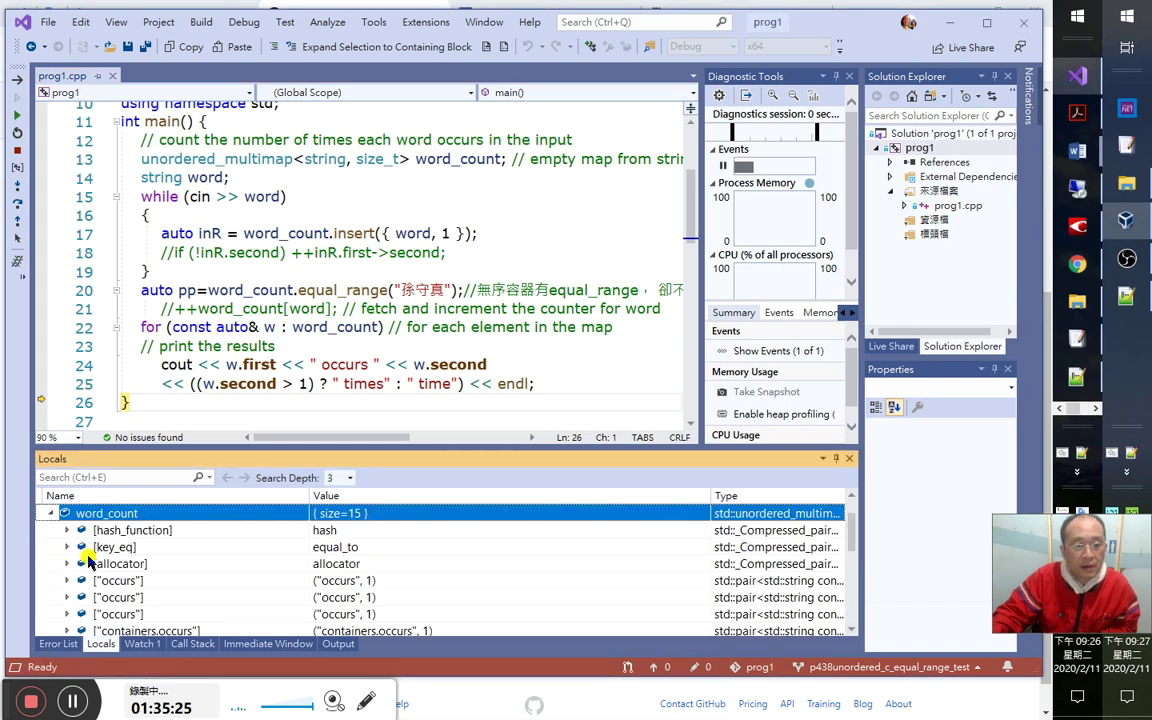
pyautogui.scroll(-1, 147, 610)
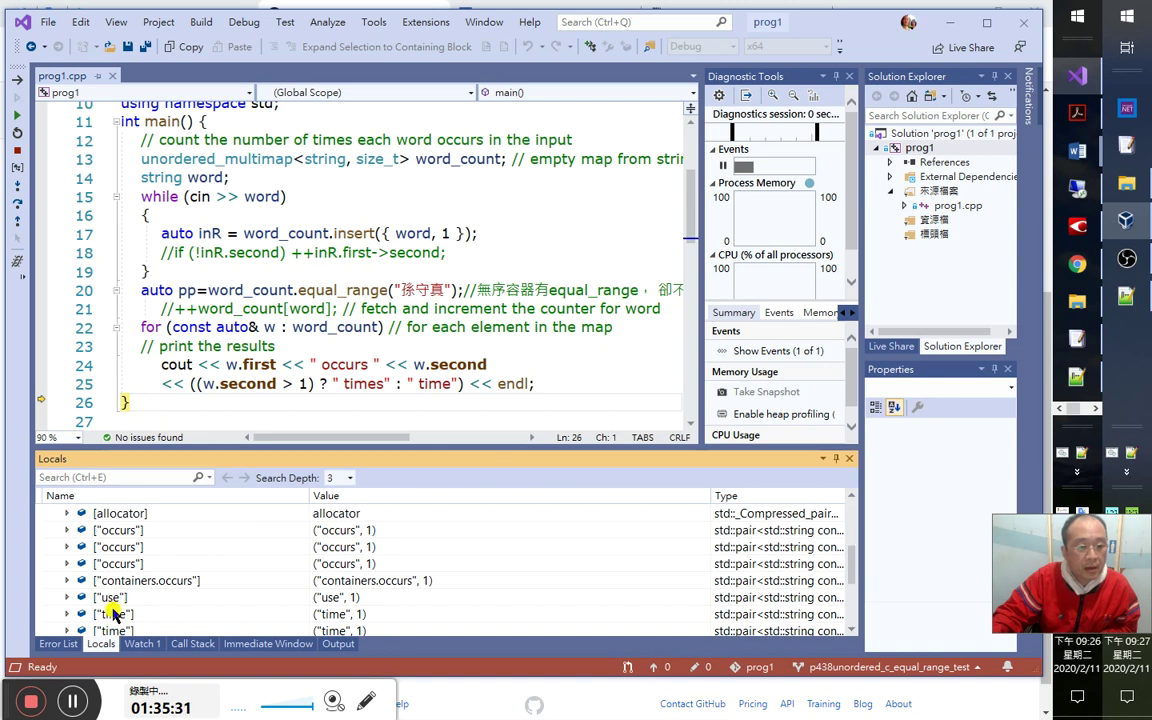
pyautogui.scroll(-1, 113, 614)
pyautogui.scroll(-3, 115, 616)
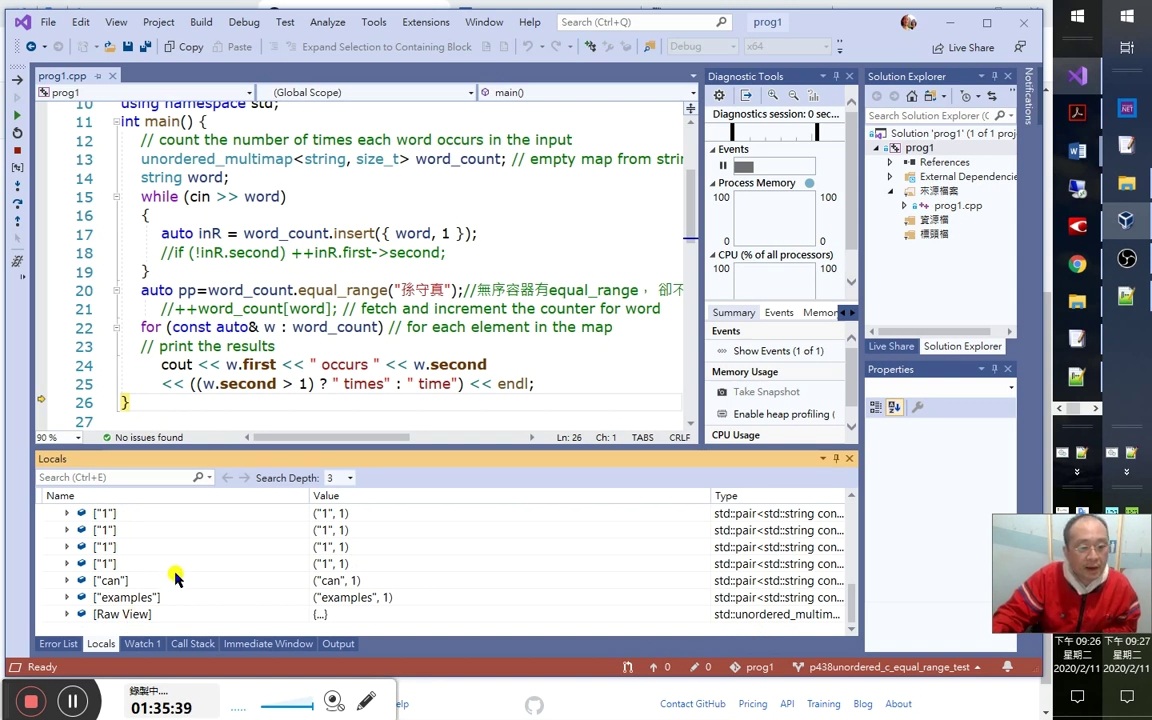
pyautogui.scroll(3, 177, 575)
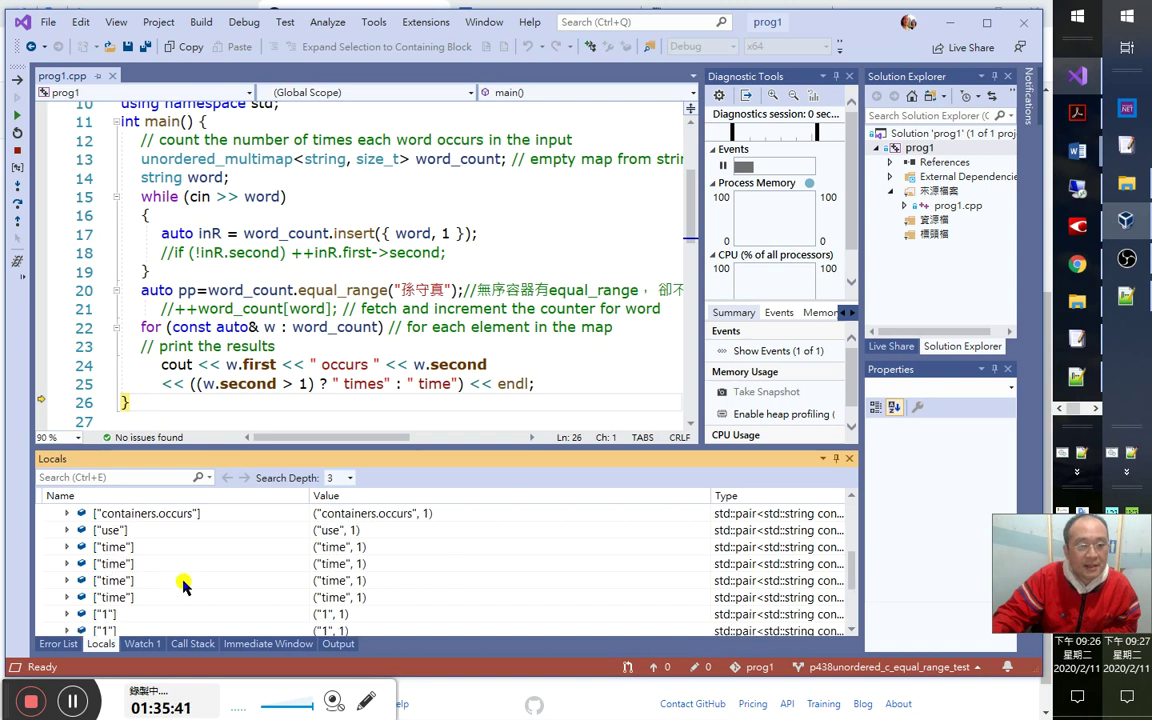
pyautogui.scroll(2, 180, 580)
# Look over the code around the commented increment line, then return to the Word notes.
pyautogui.click(292, 308)
pyautogui.scroll(2, 334, 350)
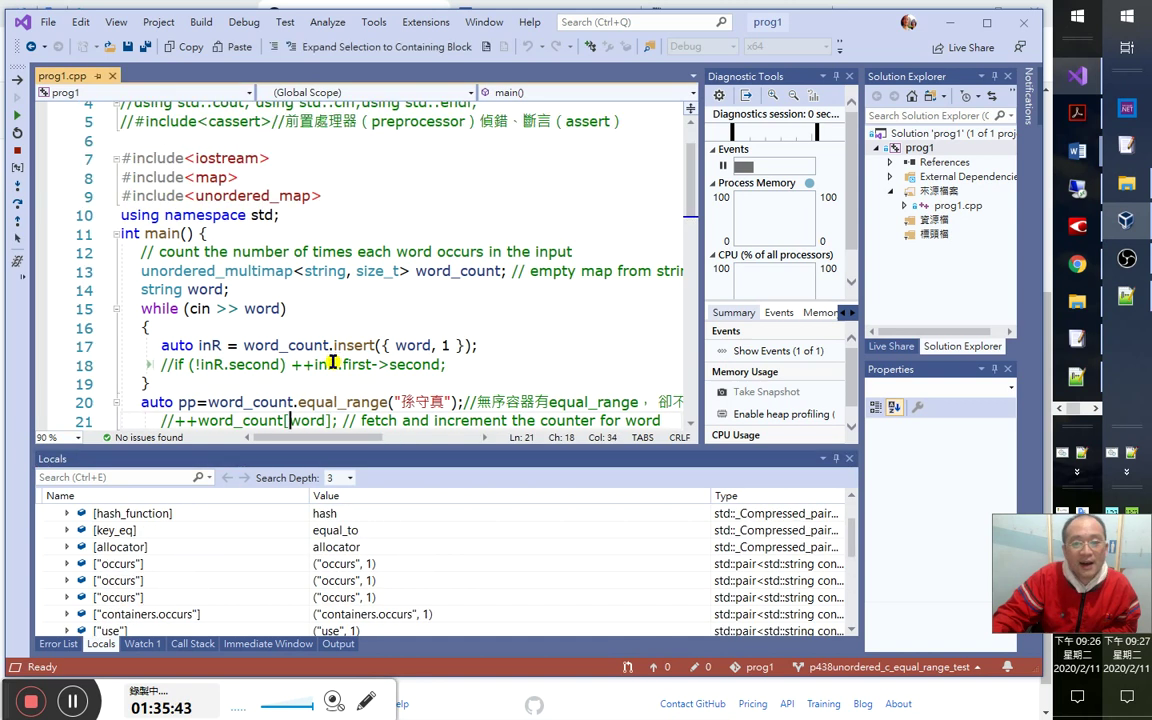
pyautogui.scroll(1, 442, 329)
pyautogui.scroll(-2, 382, 280)
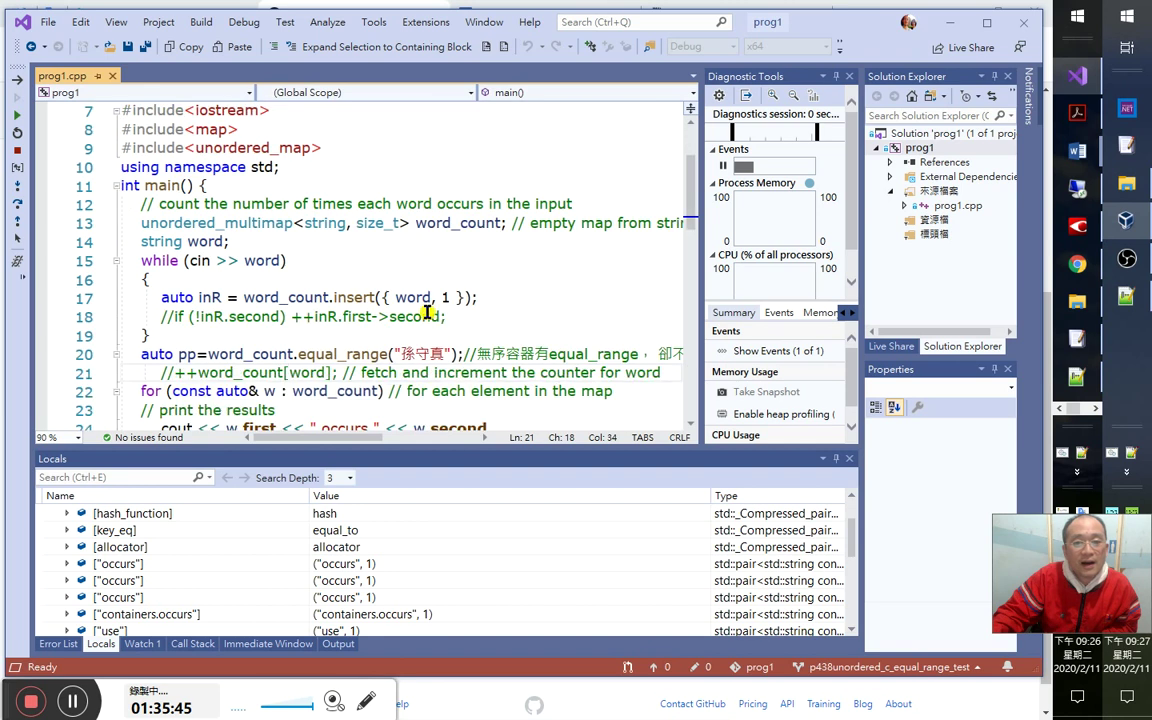
pyautogui.moveTo(380, 443); pyautogui.dragTo(356, 443)
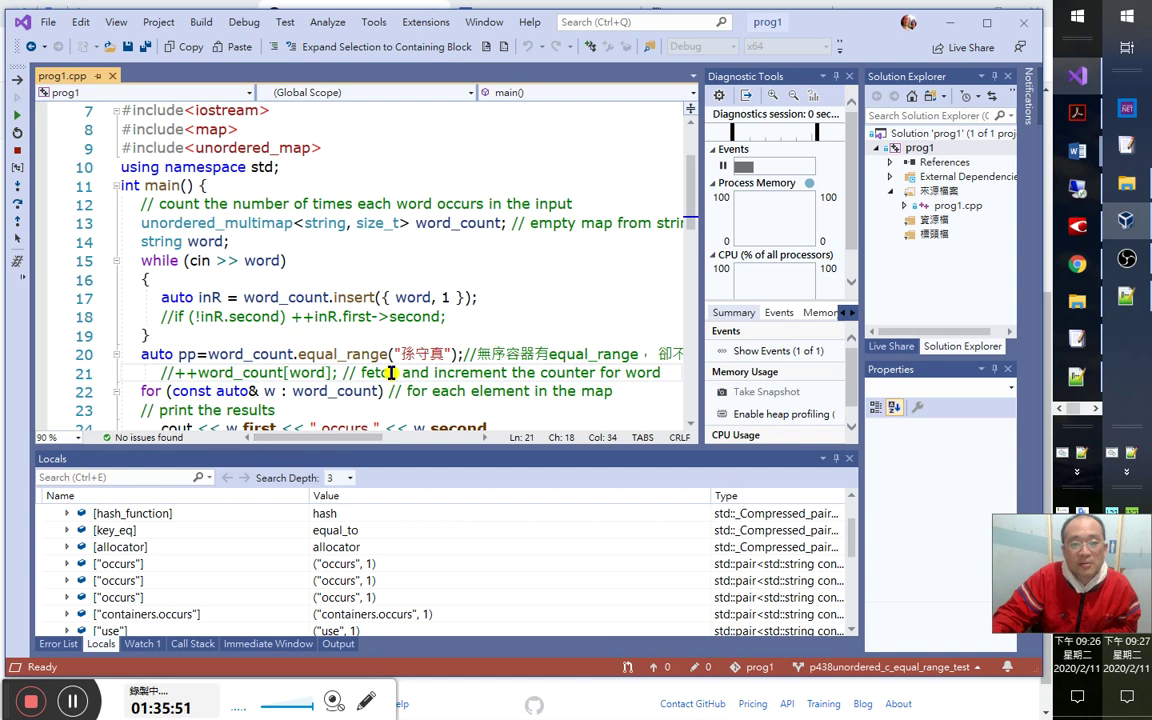
pyautogui.scroll(-2, 393, 372)
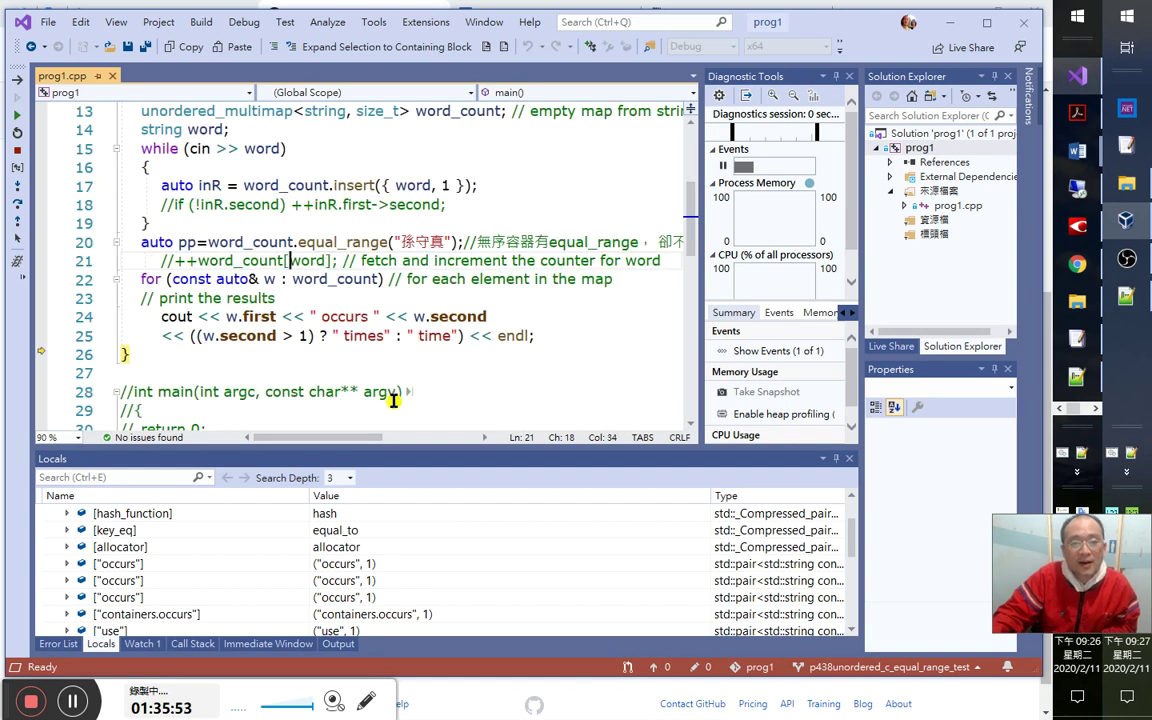
pyautogui.scroll(2, 352, 378)
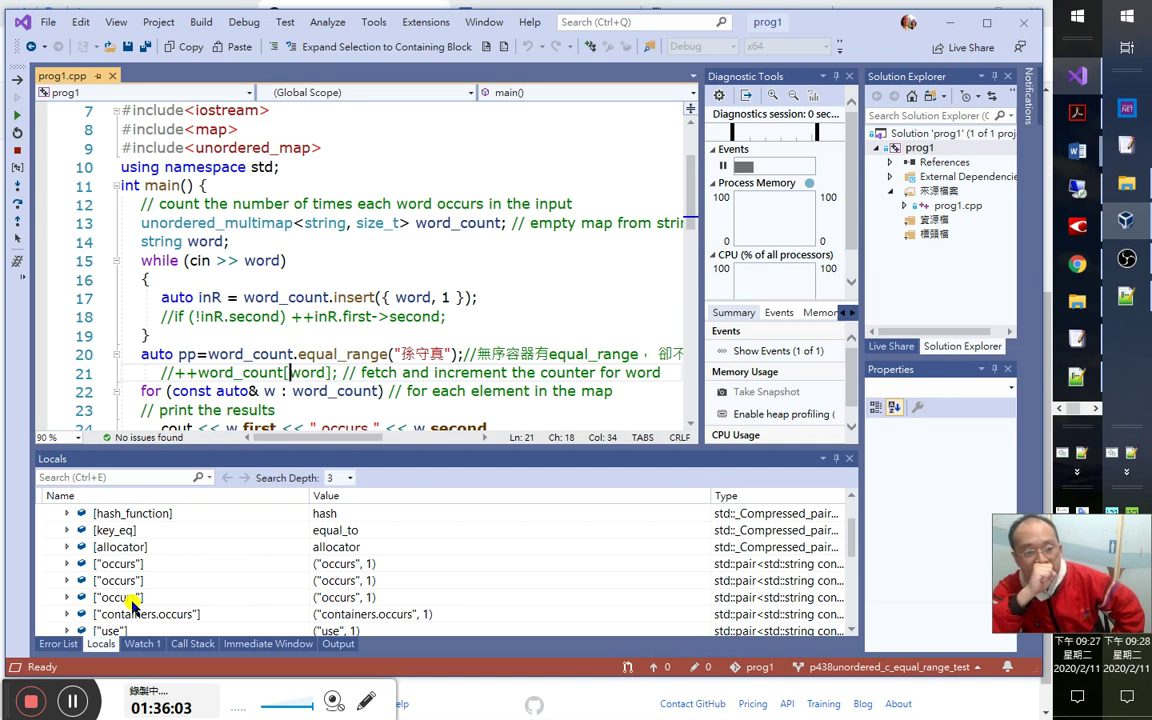
pyautogui.hotkey('alt', 'Tab')
pyautogui.hotkey('alt', 'Tab')
pyautogui.hotkey('alt', 'Tab')
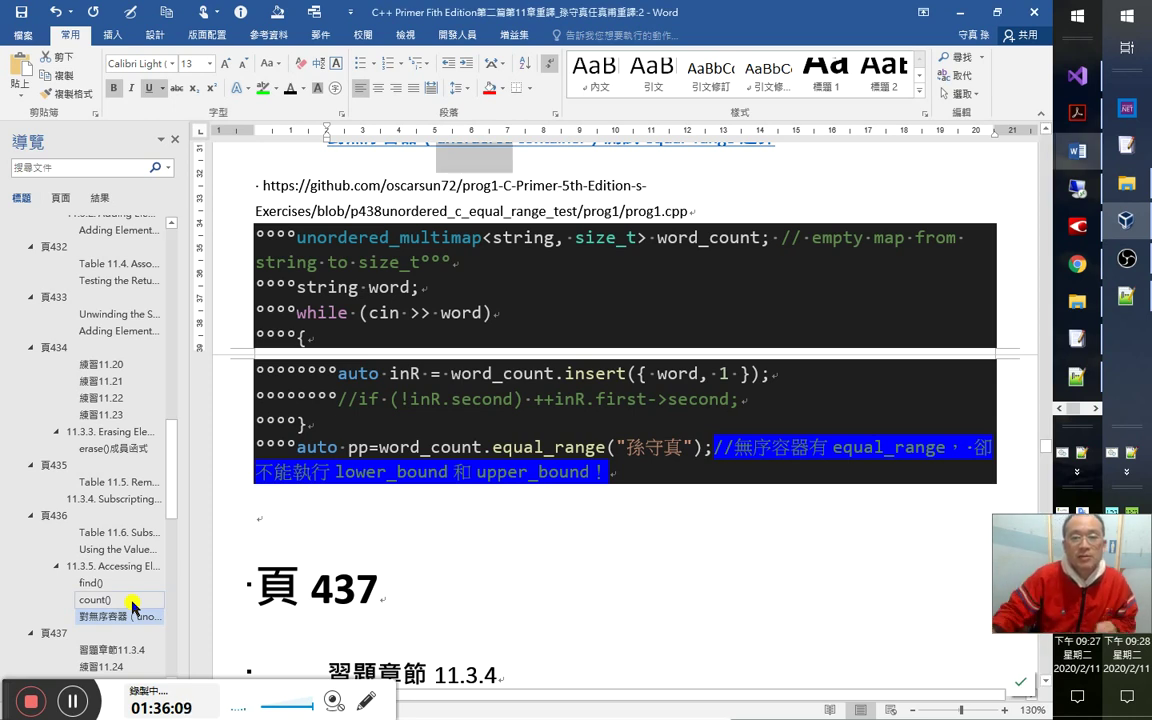
# Check the equal_range test heading in the Word notes against GitHub's prog1.cpp.
pyautogui.scroll(3, 379, 640)
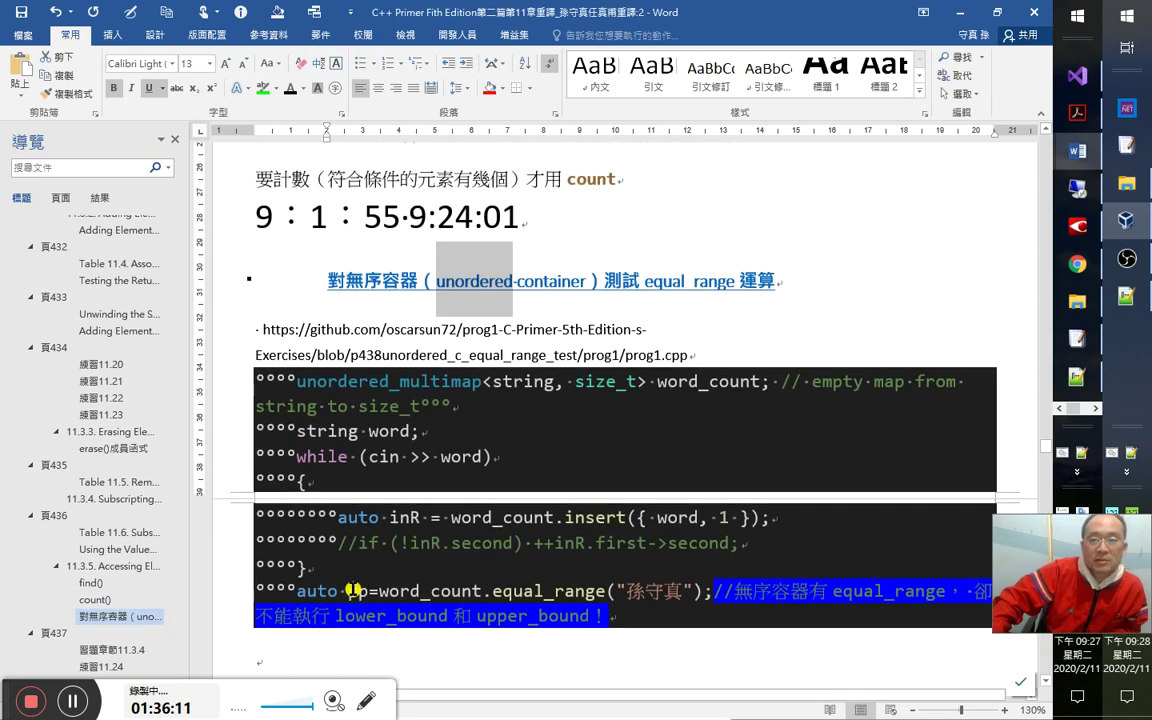
pyautogui.click(418, 281)
pyautogui.click(433, 290)
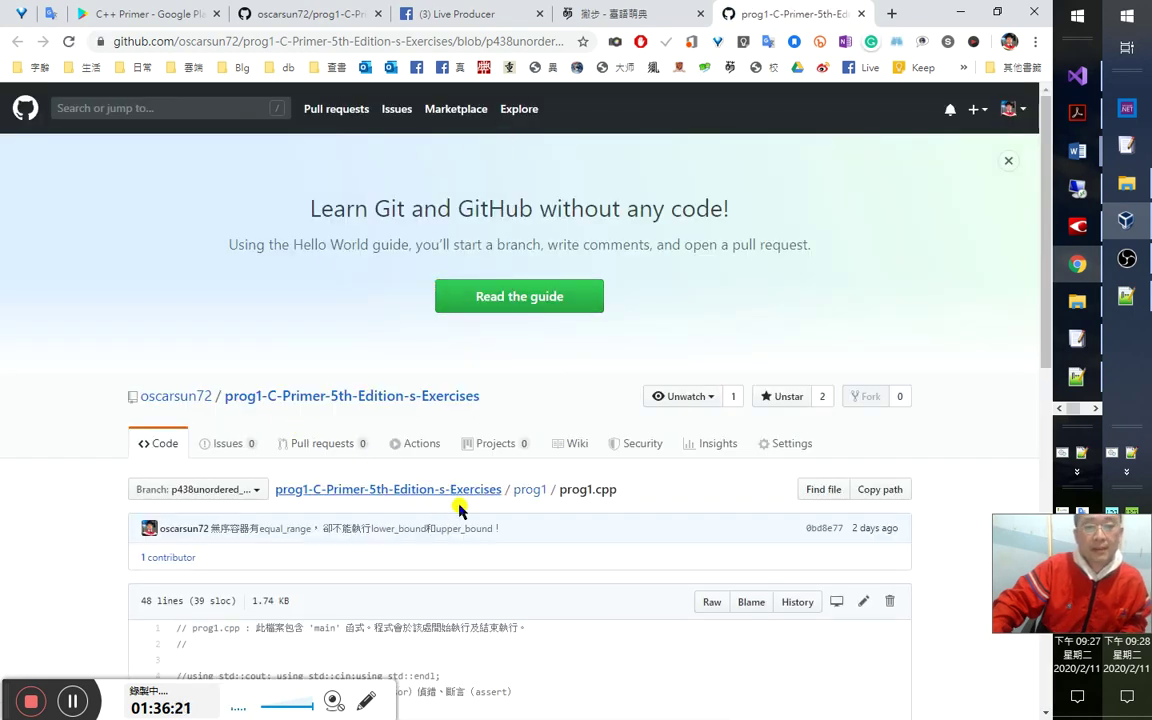
pyautogui.scroll(-2, 600, 610)
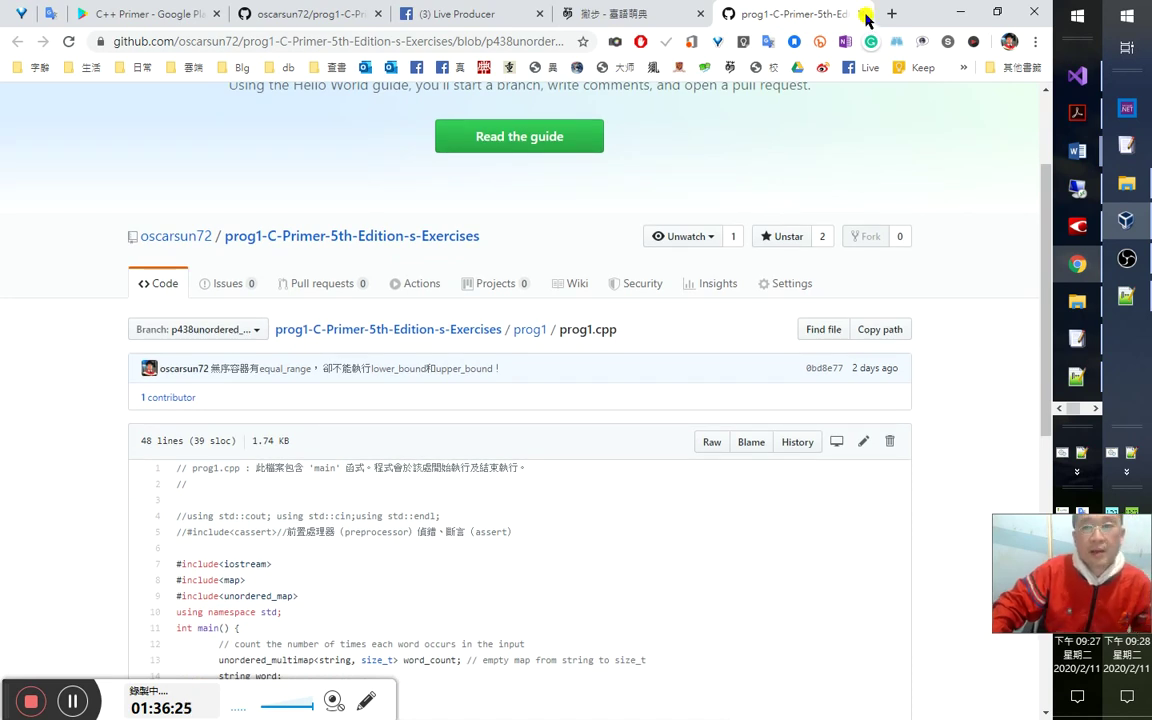
# Close the GitHub prog1.cpp tab and bring the prog1 console output to the front.
pyautogui.middleClick(738, 12)
pyautogui.hotkey('alt', 'Tab')
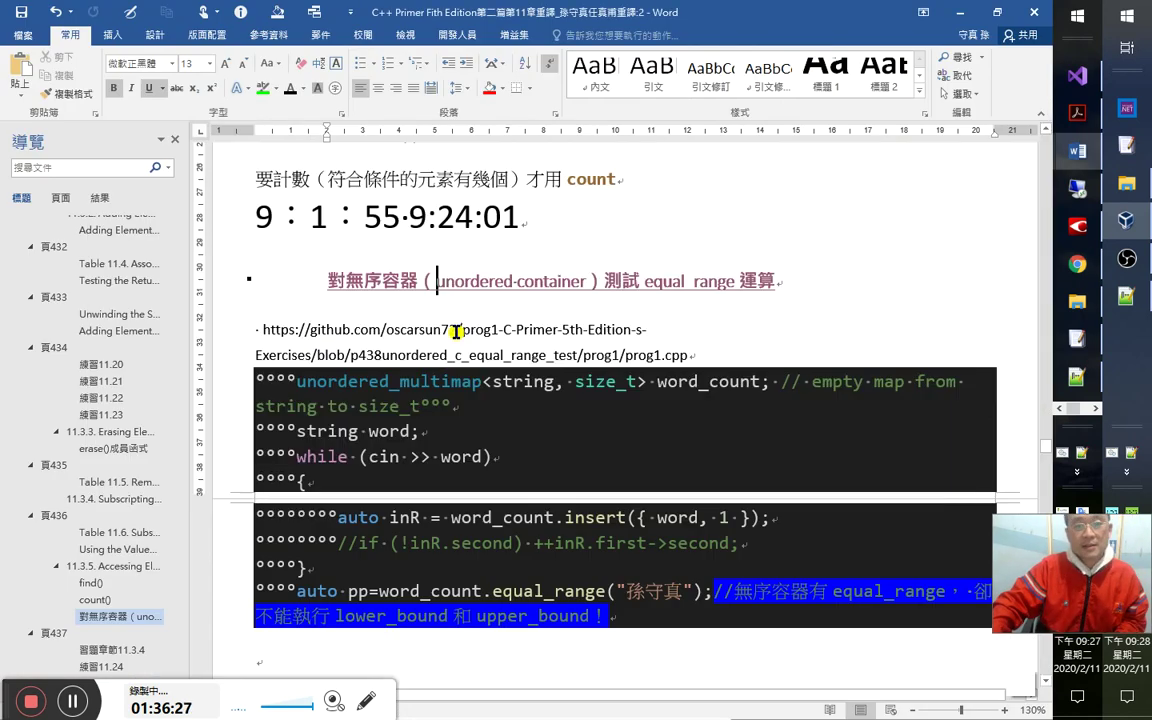
pyautogui.hotkey('alt', 'Tab')
pyautogui.press('Tab')
pyautogui.hotkey('alt', 'Tab')
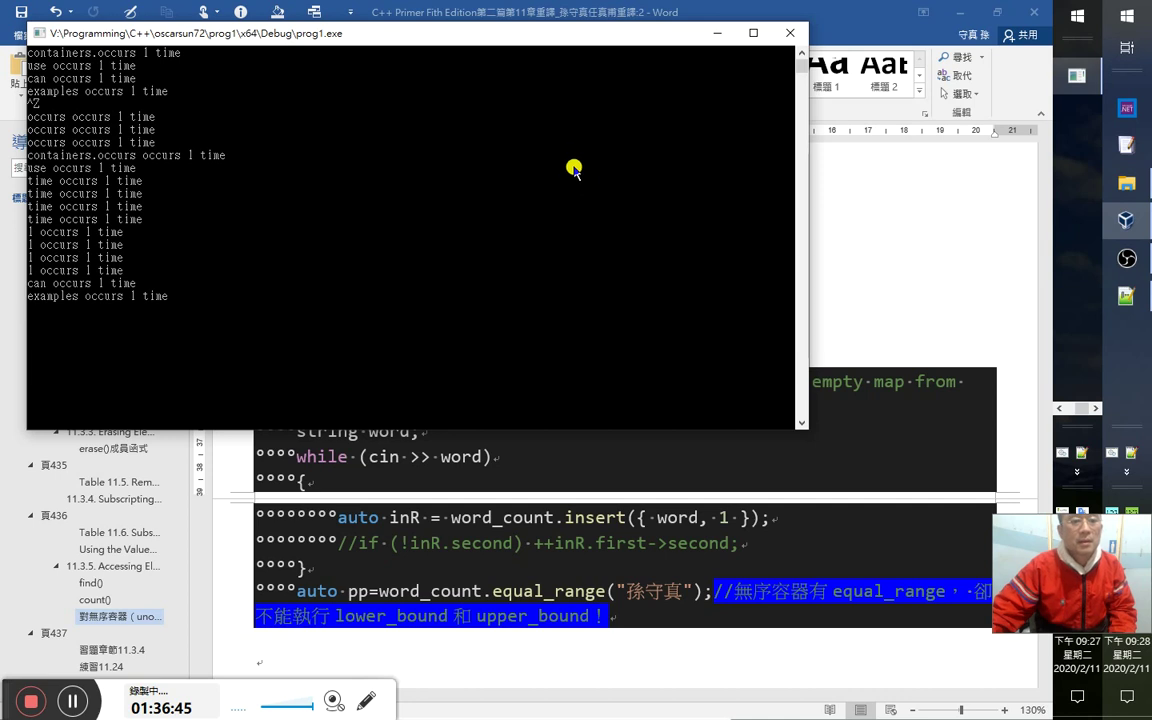
# Return to Visual Studio and continue the paused unordered_multimap word-count run.
pyautogui.hotkey('alt', 'Tab')
pyautogui.hotkey('alt', 'Tab')
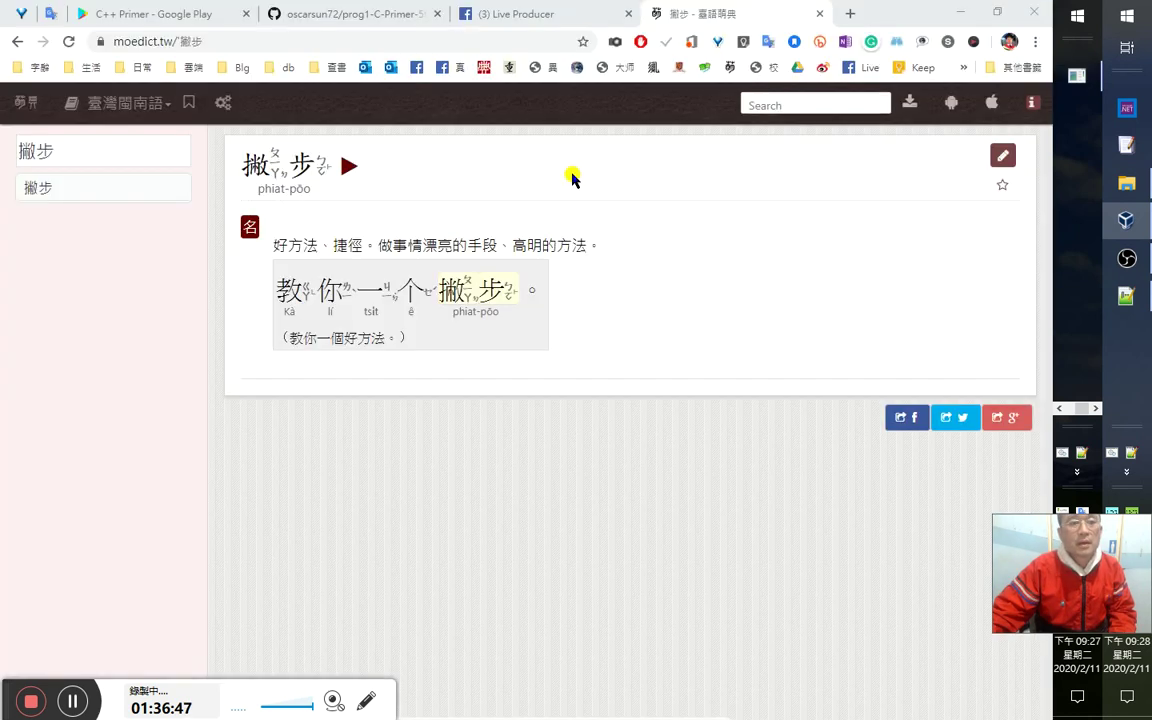
pyautogui.hotkey('alt', 'Tab')
pyautogui.hotkey('alt', 'Tab')
pyautogui.hotkey('alt', 'Tab')
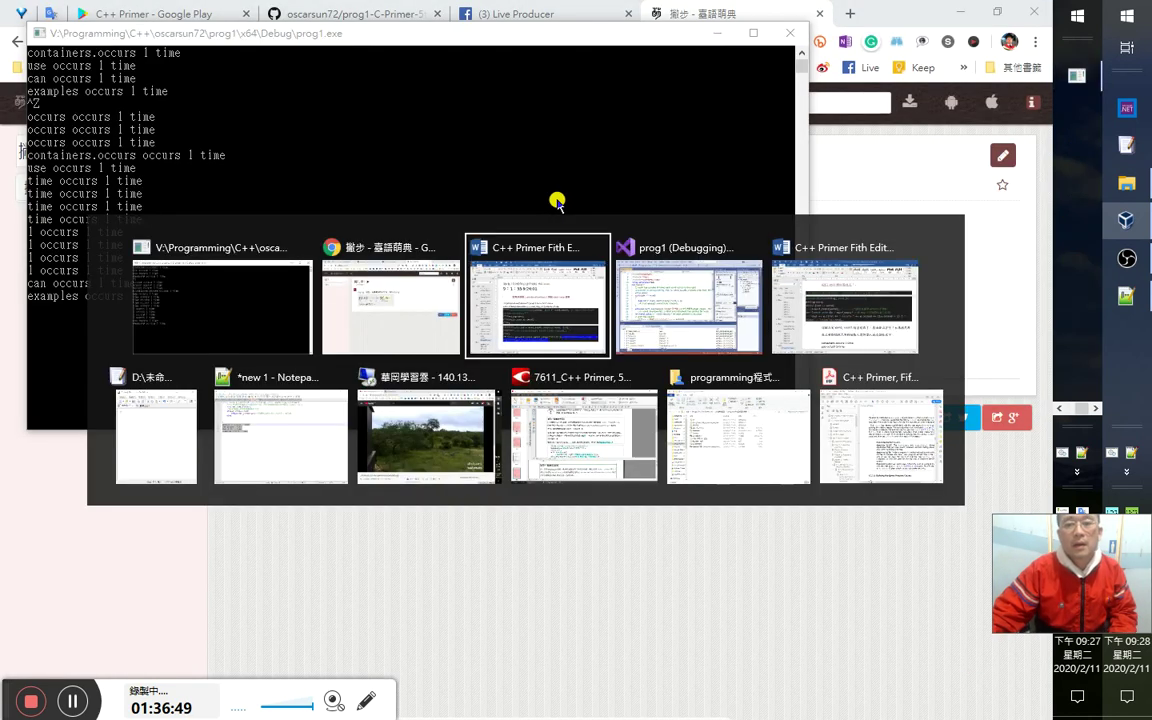
pyautogui.hotkey('alt', 'Tab')
pyautogui.scroll(-3, 588, 284)
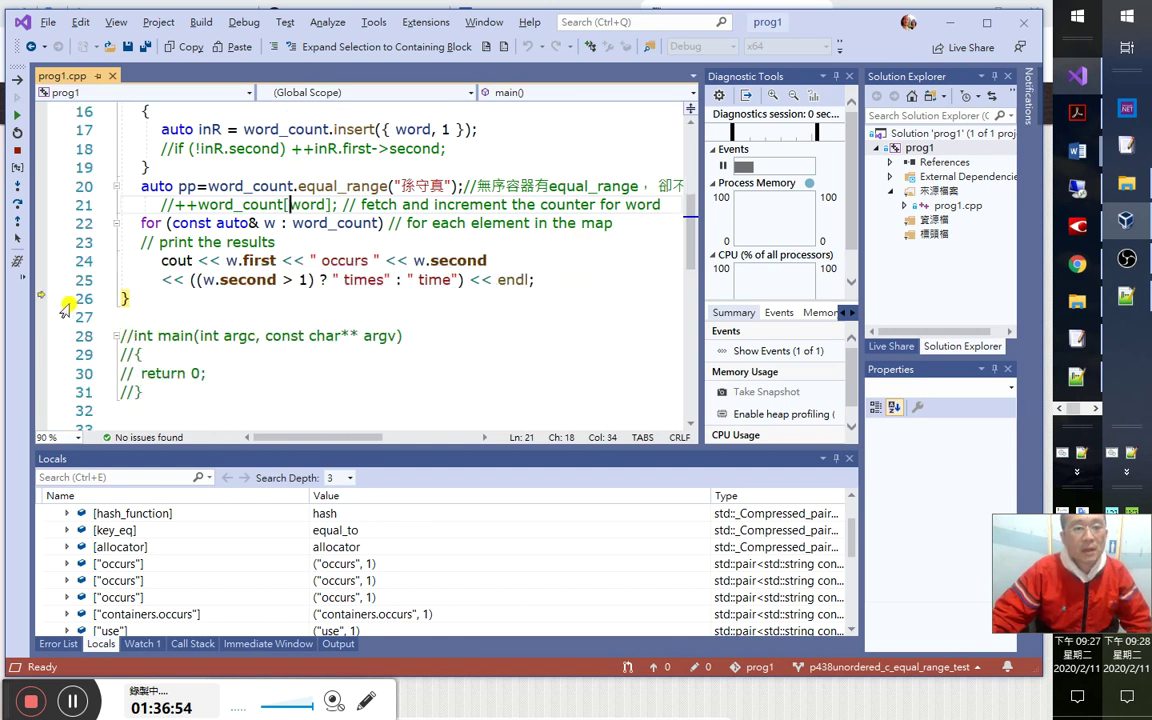
pyautogui.click(20, 108)
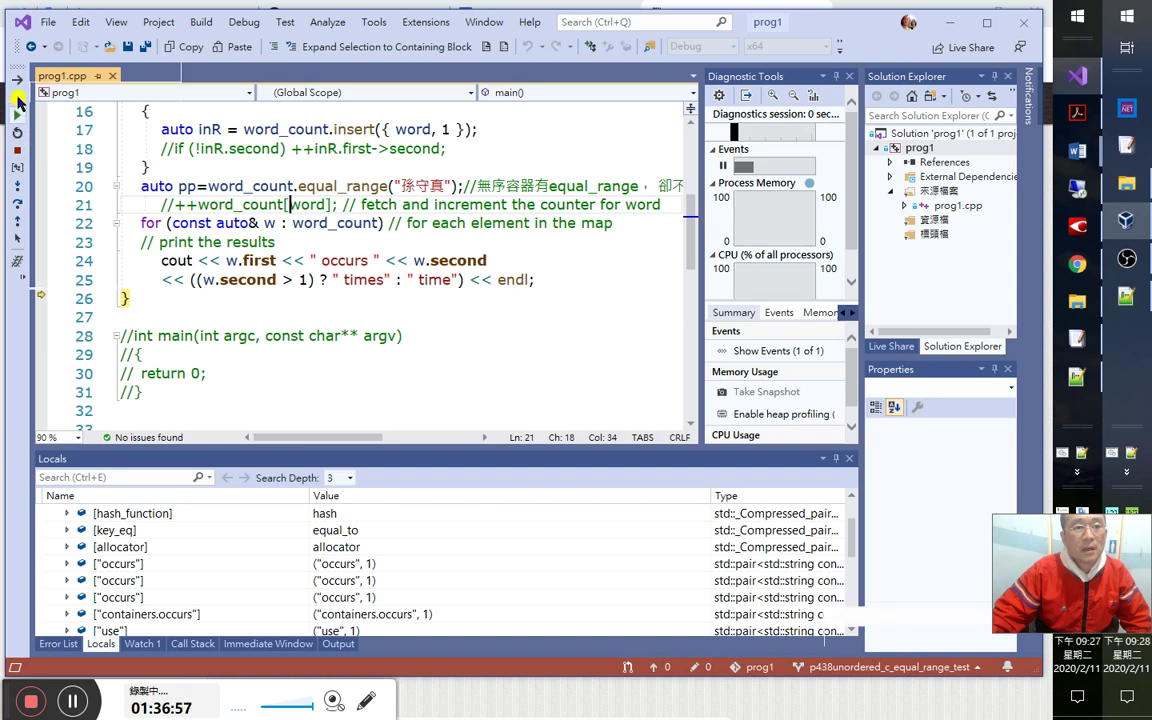
# End console input with Ctrl+Z so every word's count prints, then dismiss the console.
pyautogui.click(17, 100)
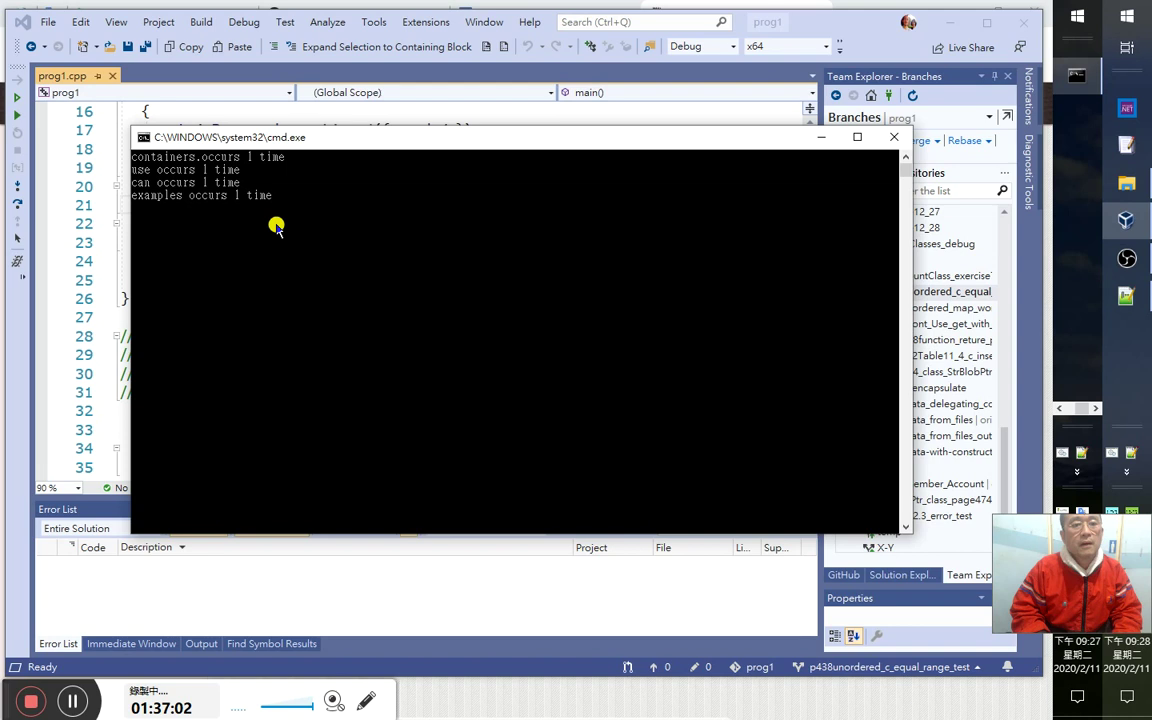
pyautogui.hotkey('ctrl', 'z')
pyautogui.press('Return')
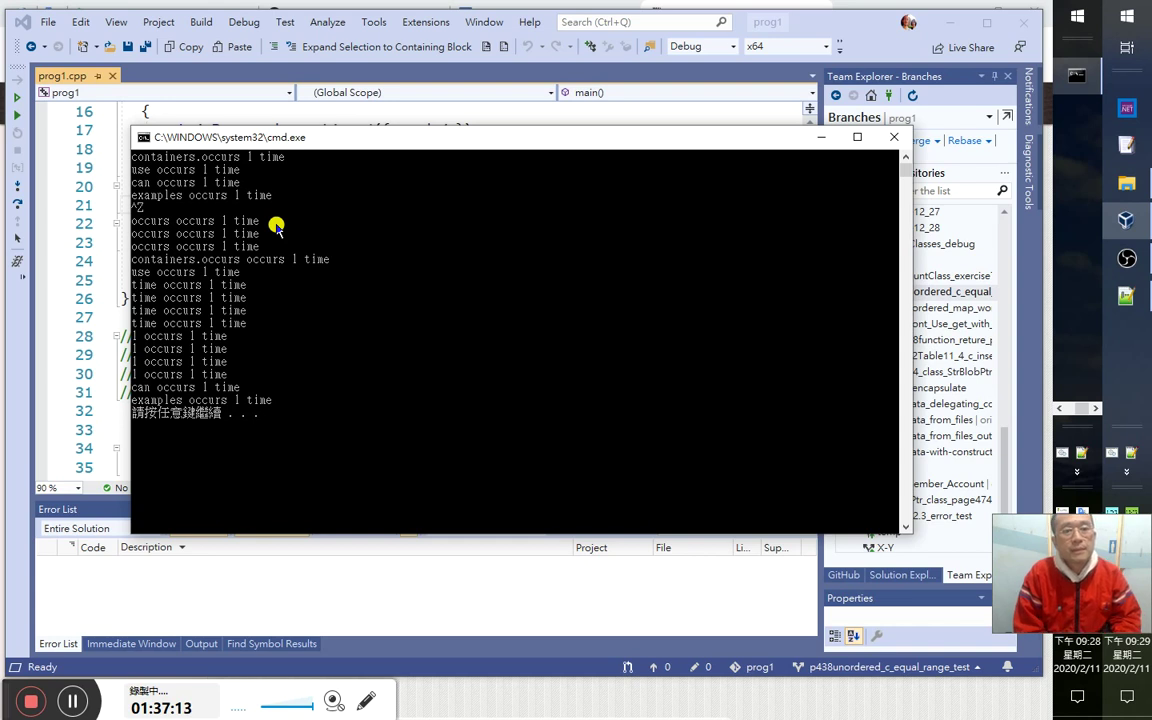
pyautogui.press('Return')
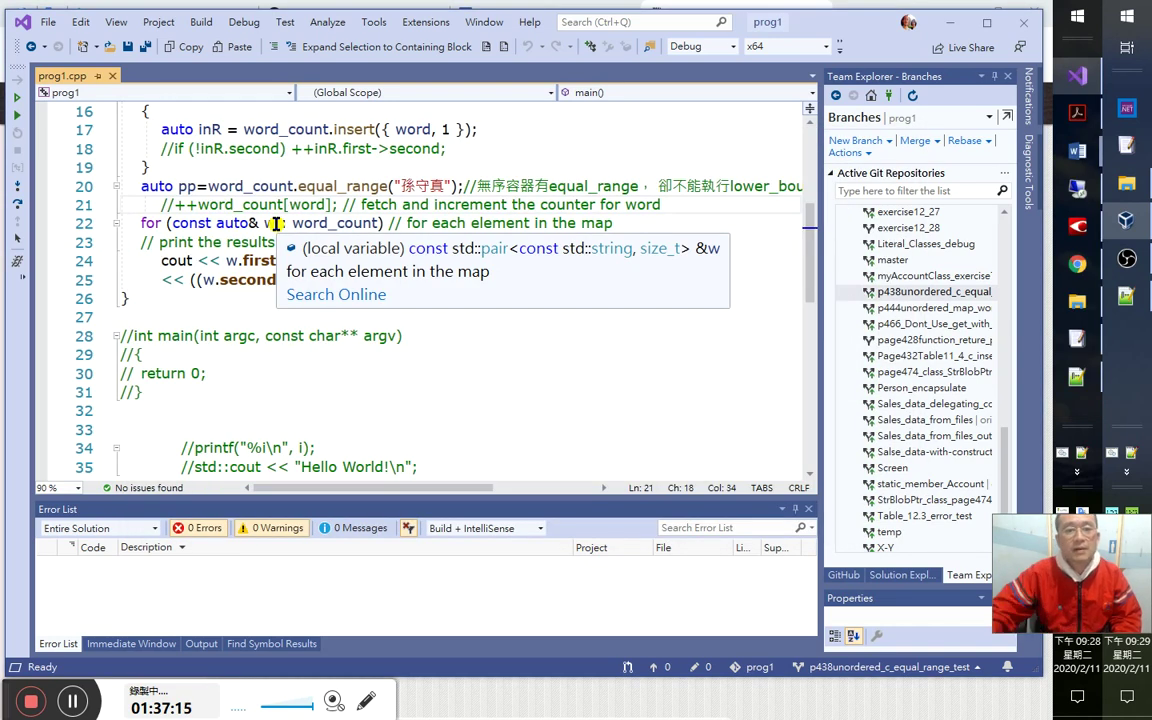
pyautogui.scroll(3, 563, 320)
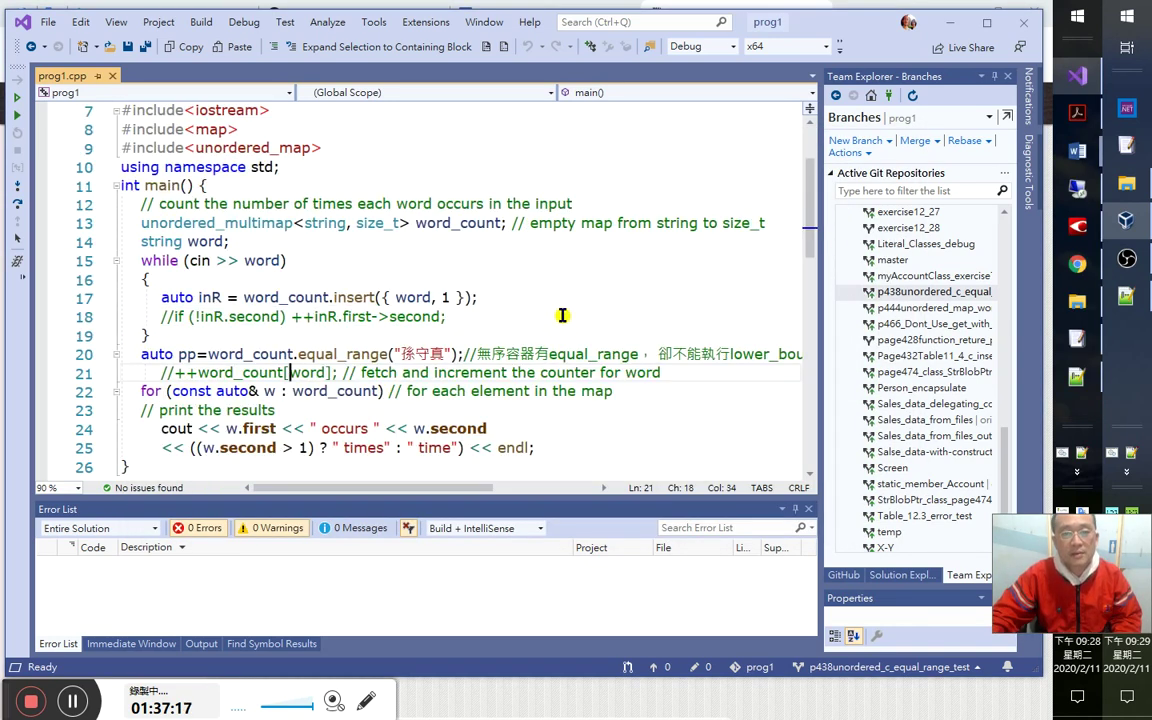
pyautogui.scroll(1, 527, 393)
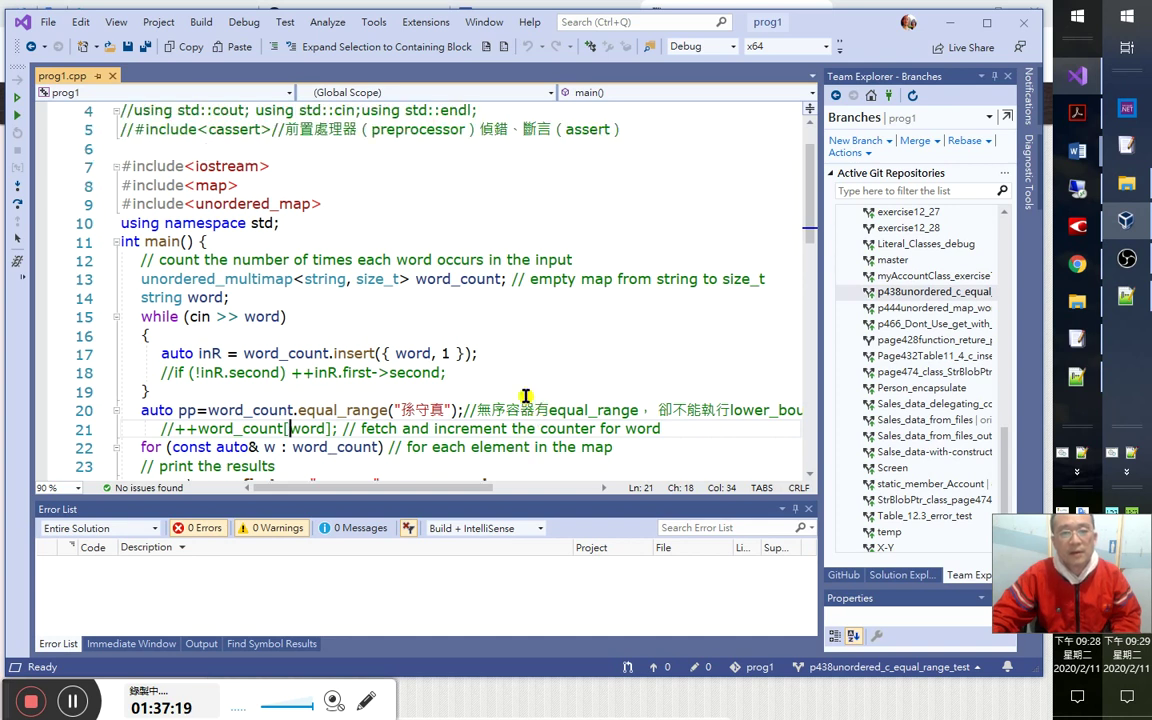
pyautogui.hotkey('alt', 'Tab')
pyautogui.press('Tab')
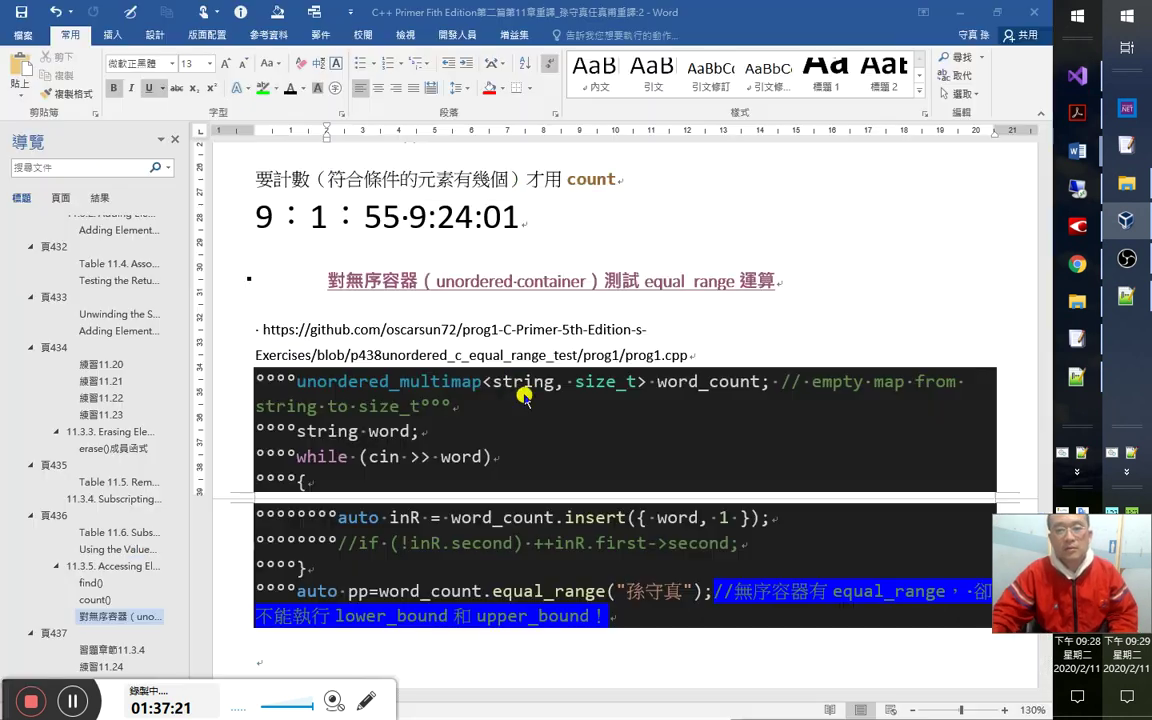
pyautogui.doubleClick(386, 381)
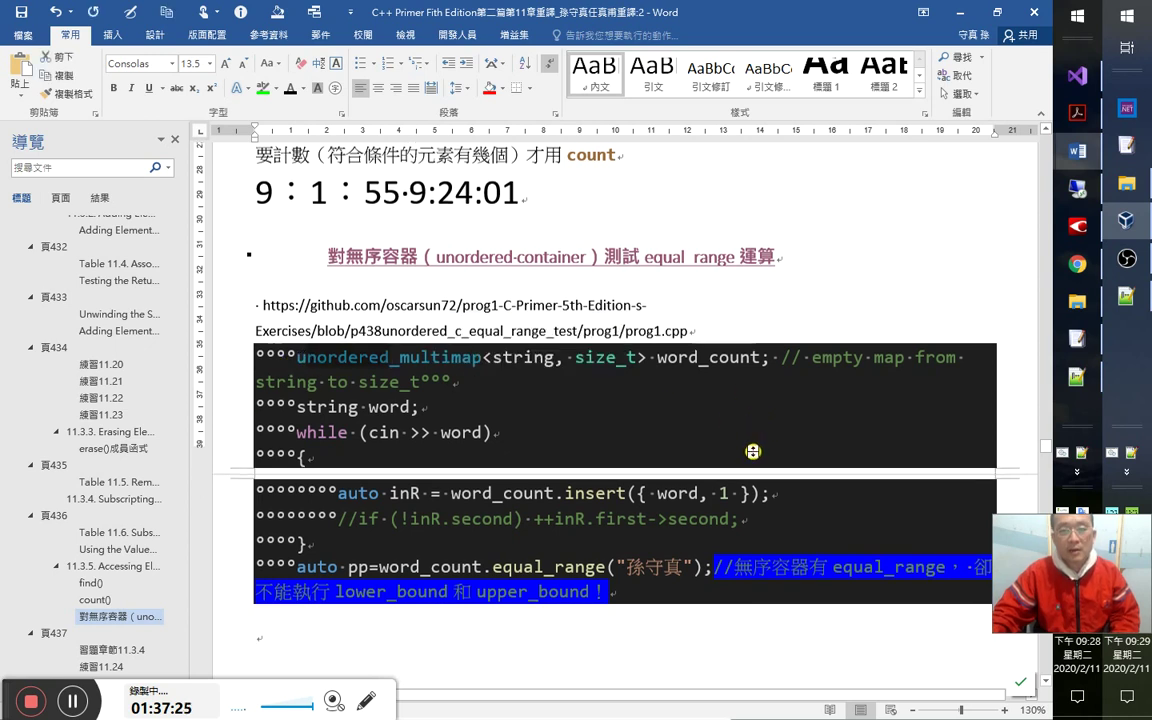
pyautogui.scroll(-1, 700, 410)
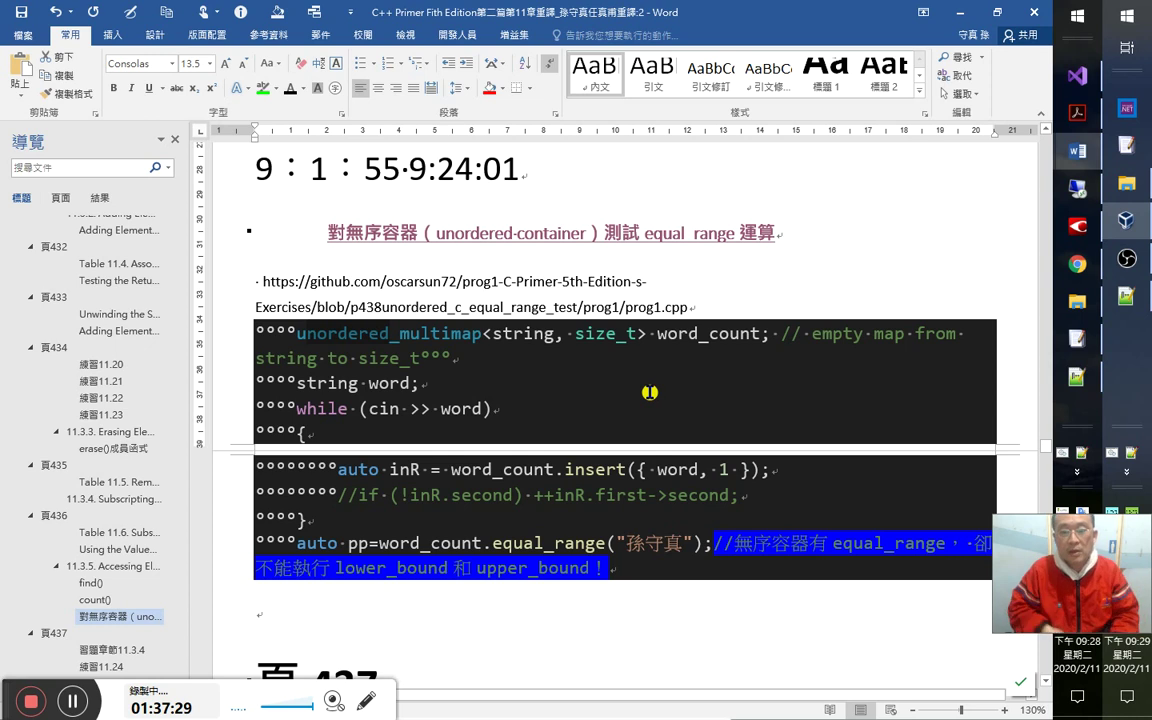
pyautogui.hotkey('alt', 'Tab')
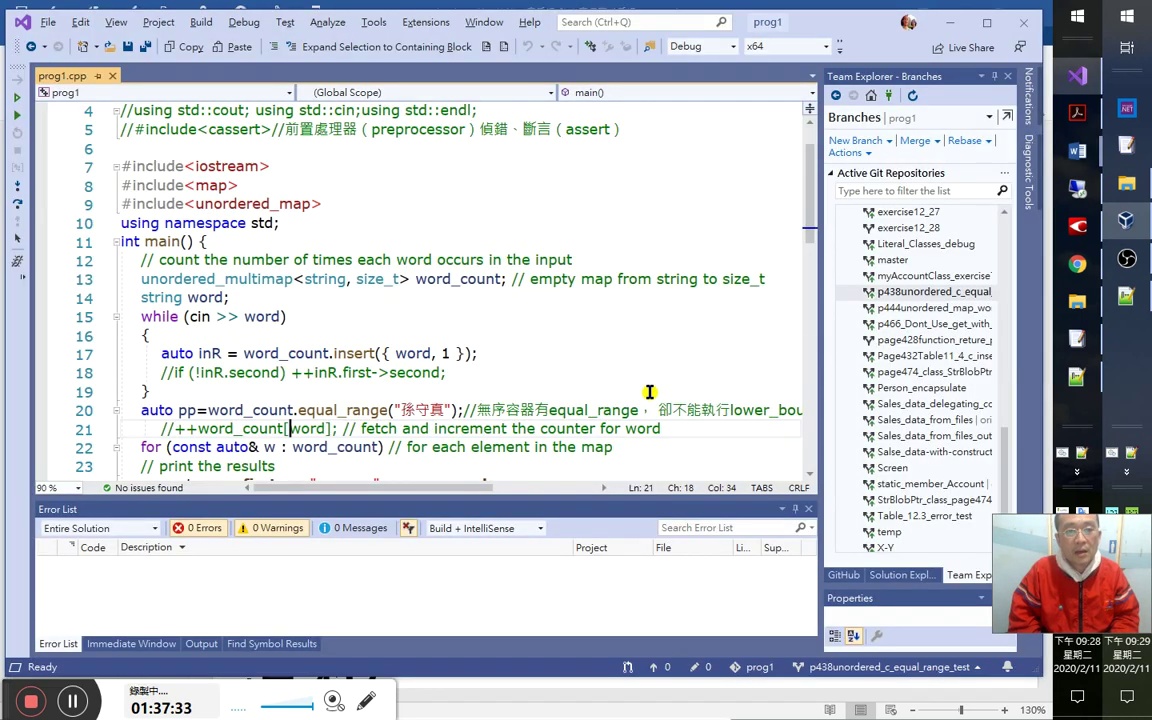
pyautogui.scroll(-1, 460, 350)
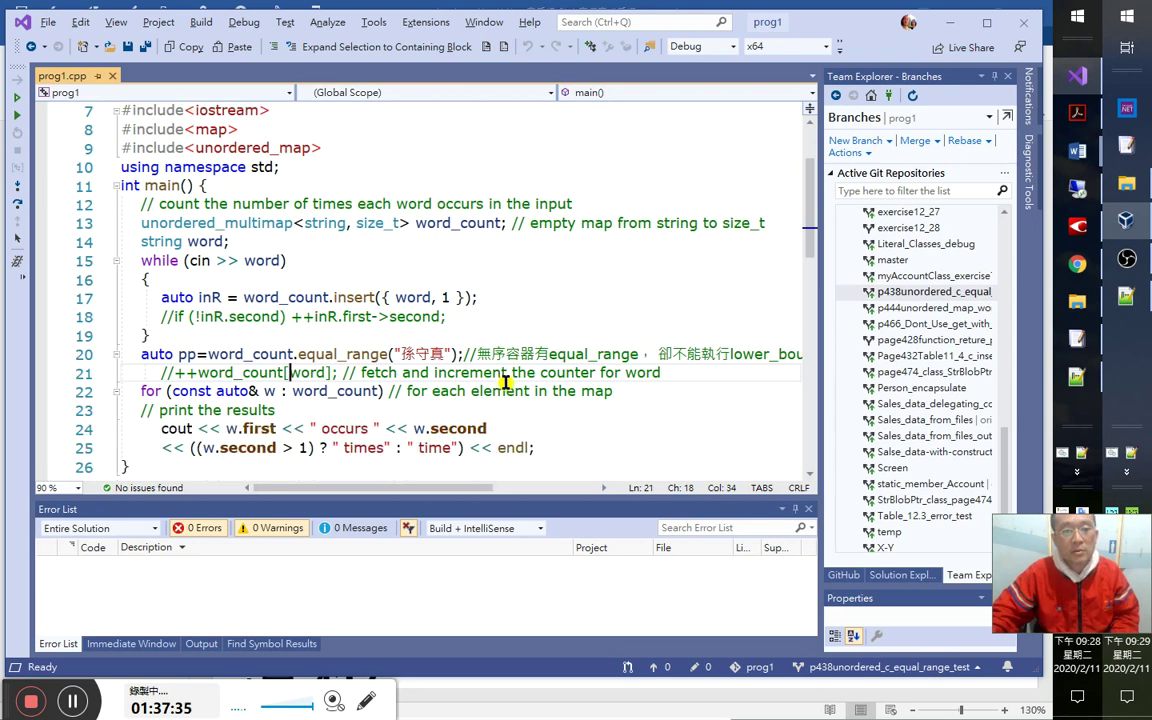
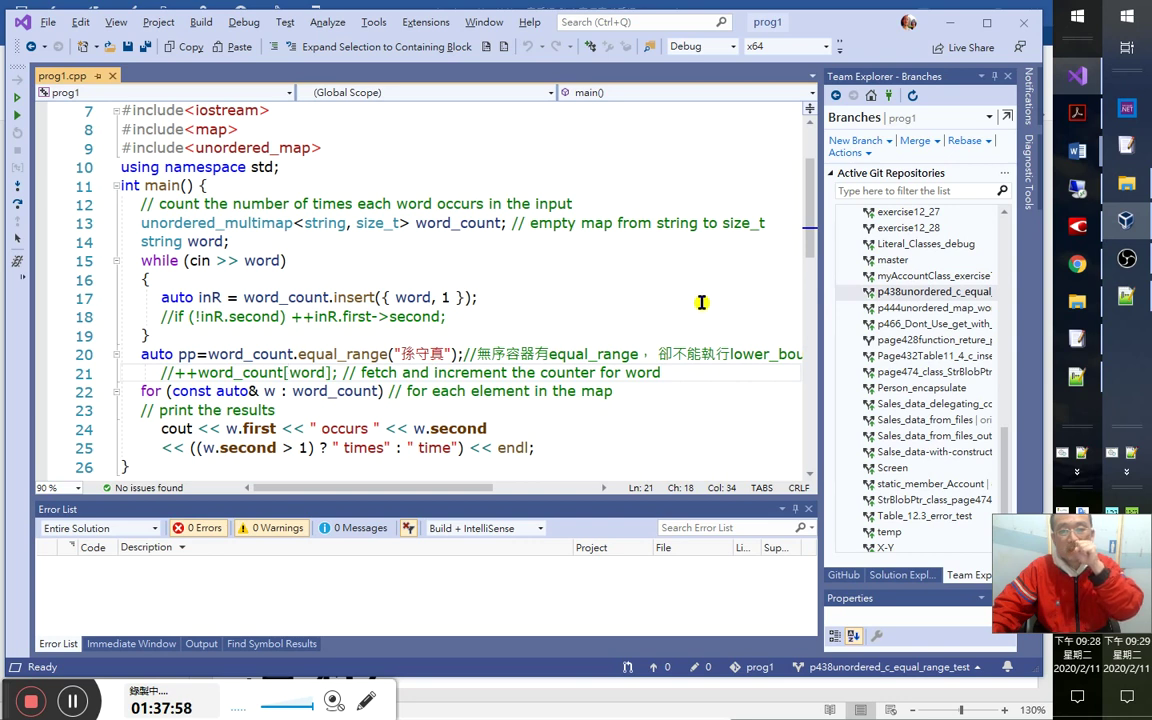
# Place the caret after main's closing brace and start debugging the word-count program with F5.
pyautogui.moveTo(434, 494); pyautogui.dragTo(298, 482)
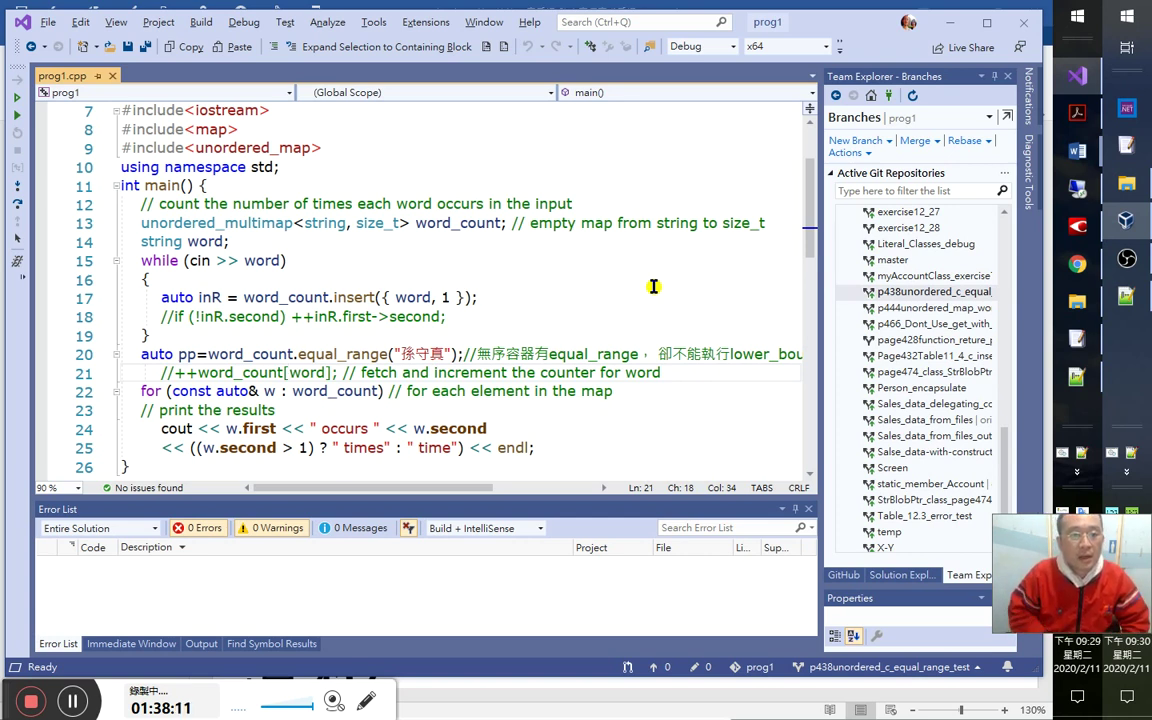
pyautogui.click(123, 448)
pyautogui.click(128, 465)
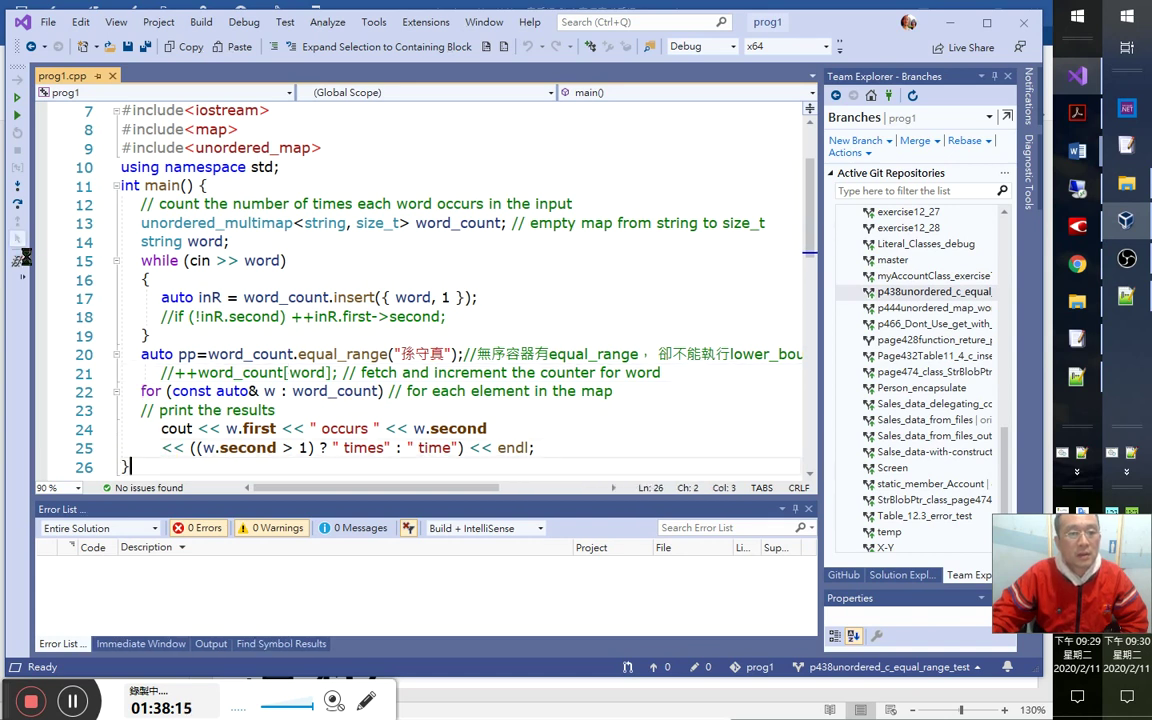
pyautogui.press('F5')
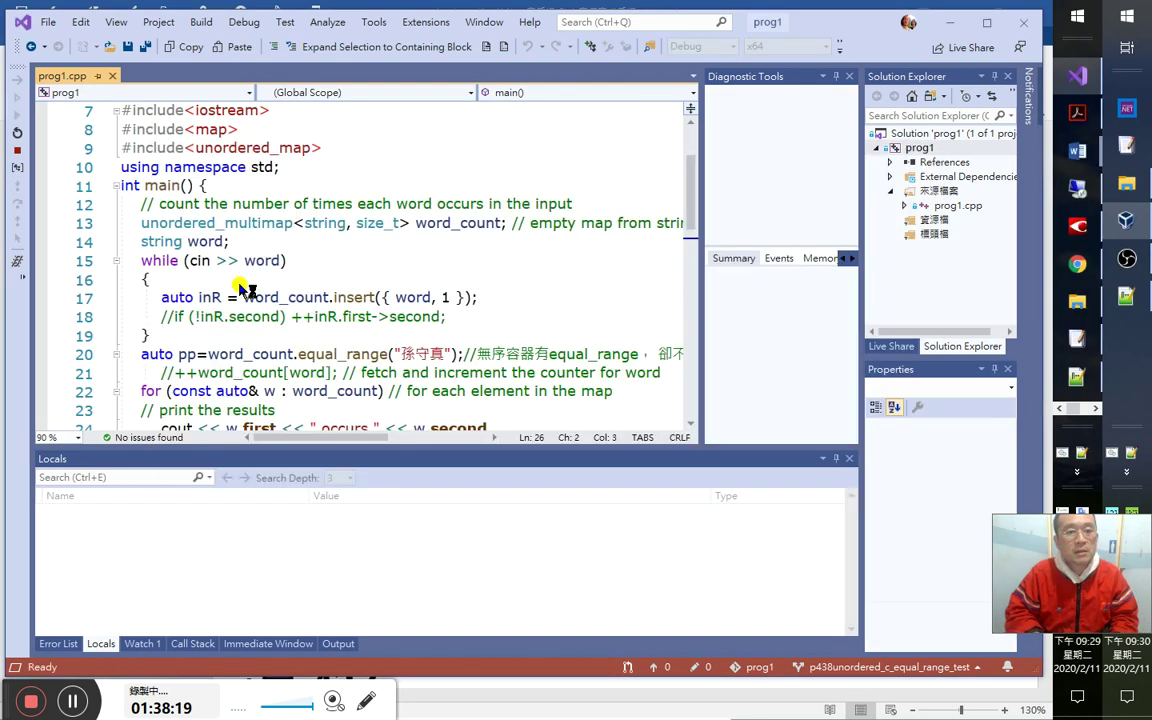
# Expand pp in the Locals window to compare its first and second iterators.
pyautogui.scroll(1, 260, 263)
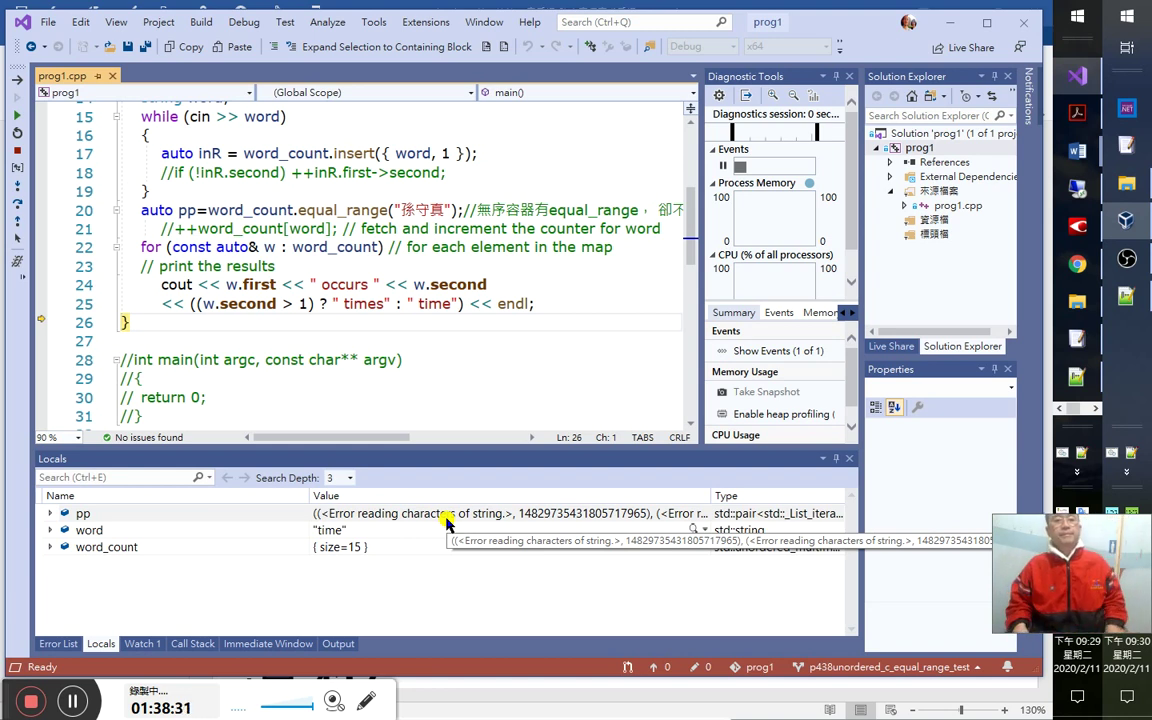
pyautogui.click(51, 513)
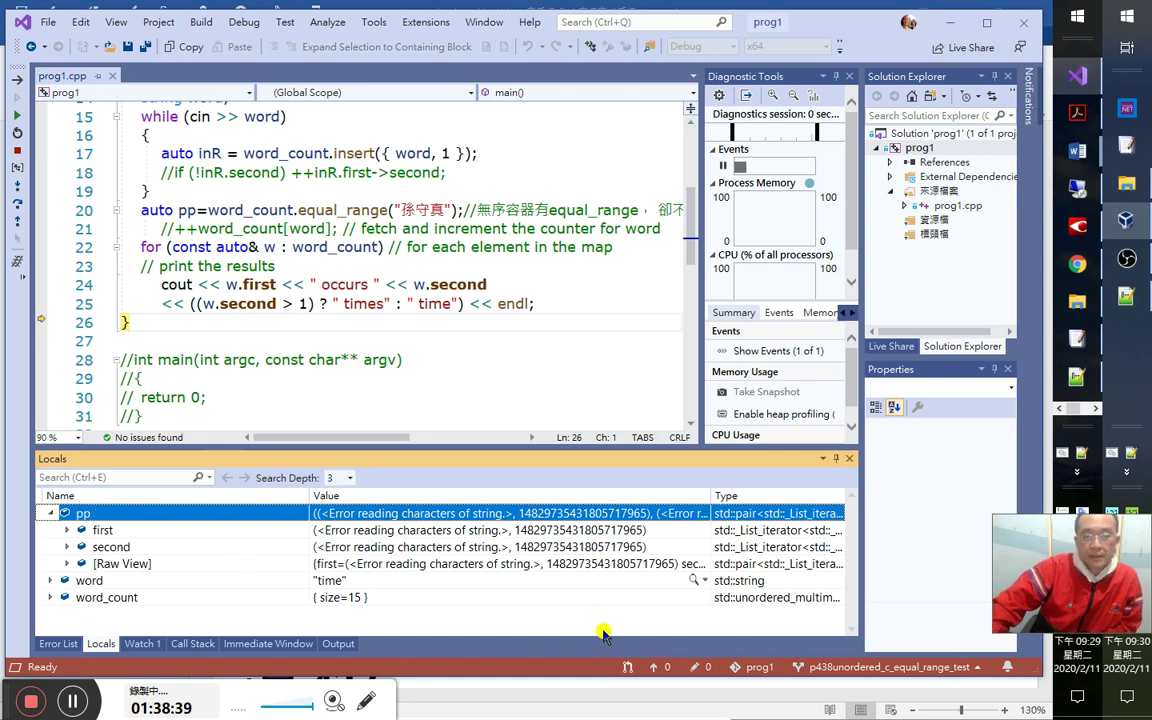
pyautogui.click(448, 342)
pyautogui.scroll(3, 448, 342)
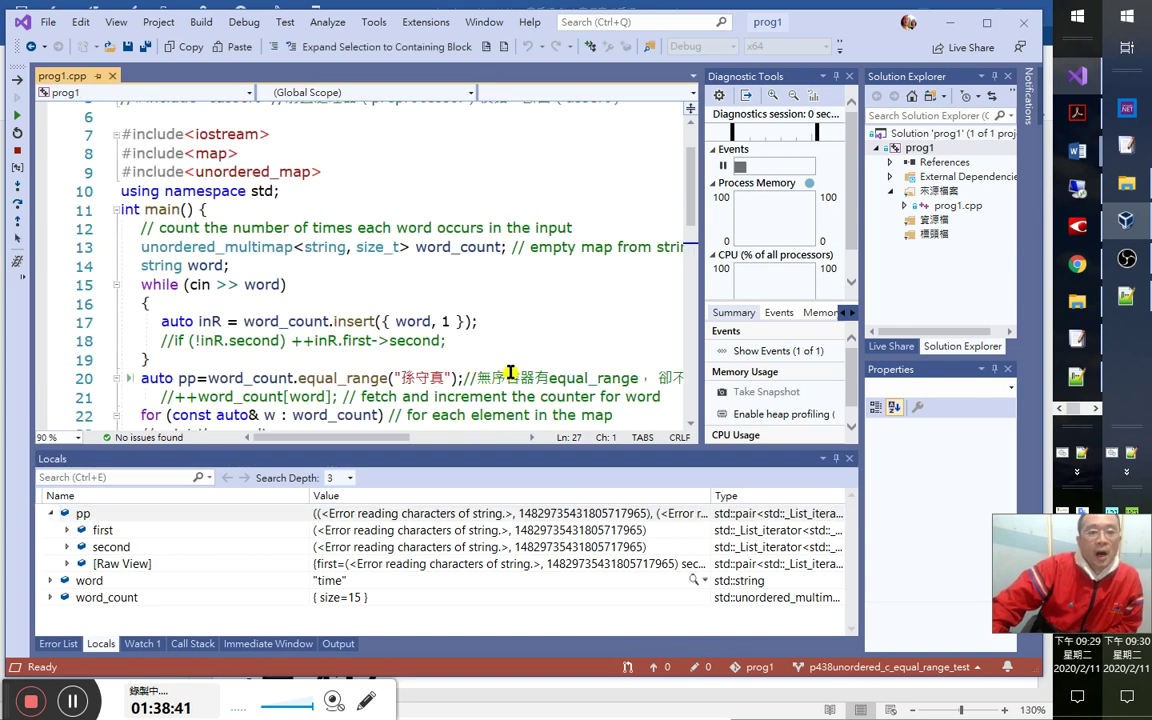
pyautogui.scroll(-2, 519, 375)
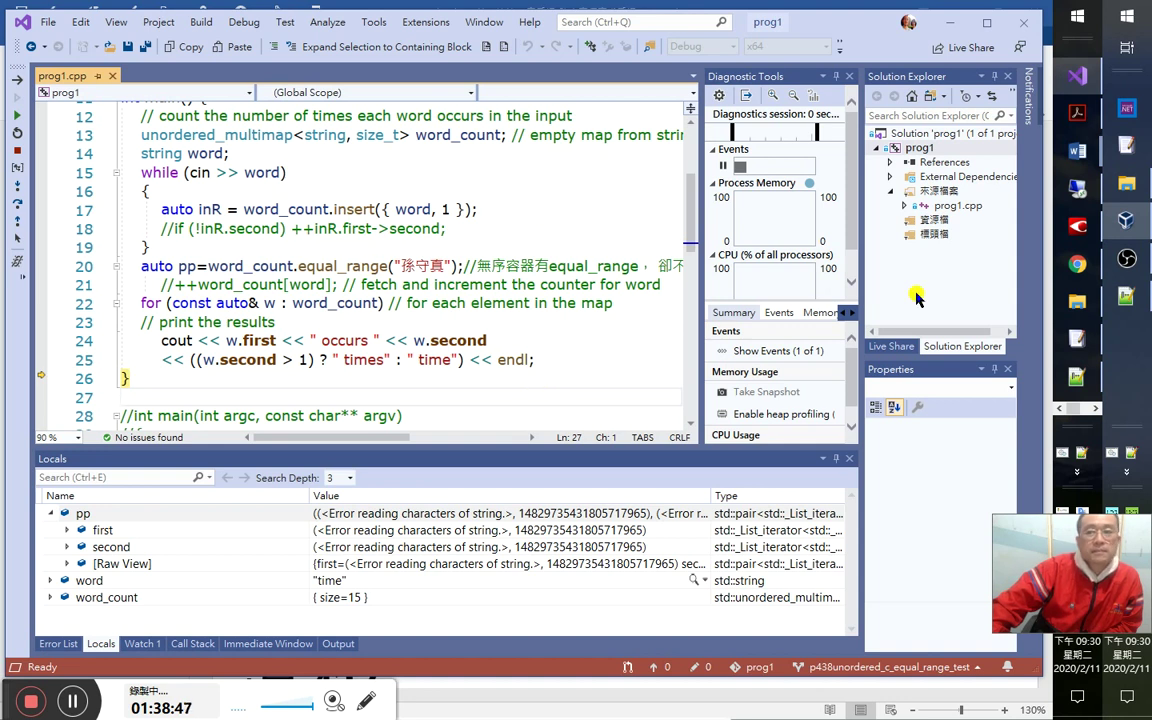
# Select and copy the first line of names in Notepad++'s 3.txt tab.
pyautogui.click(1076, 310)
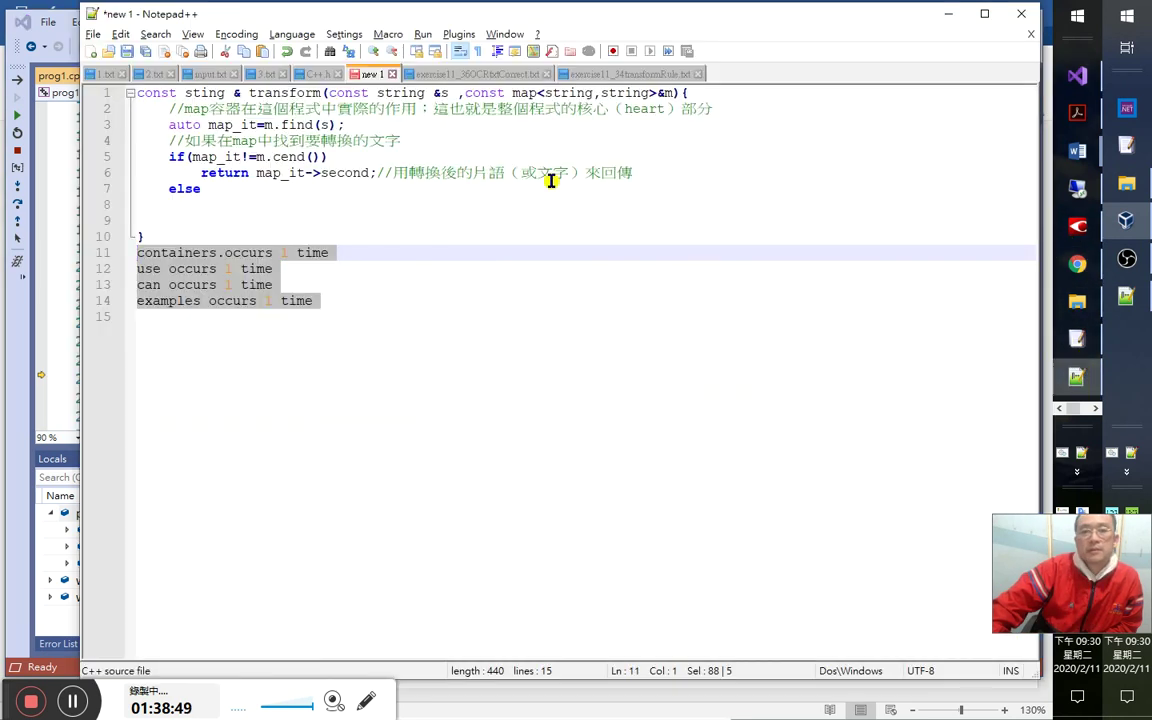
pyautogui.click(245, 72)
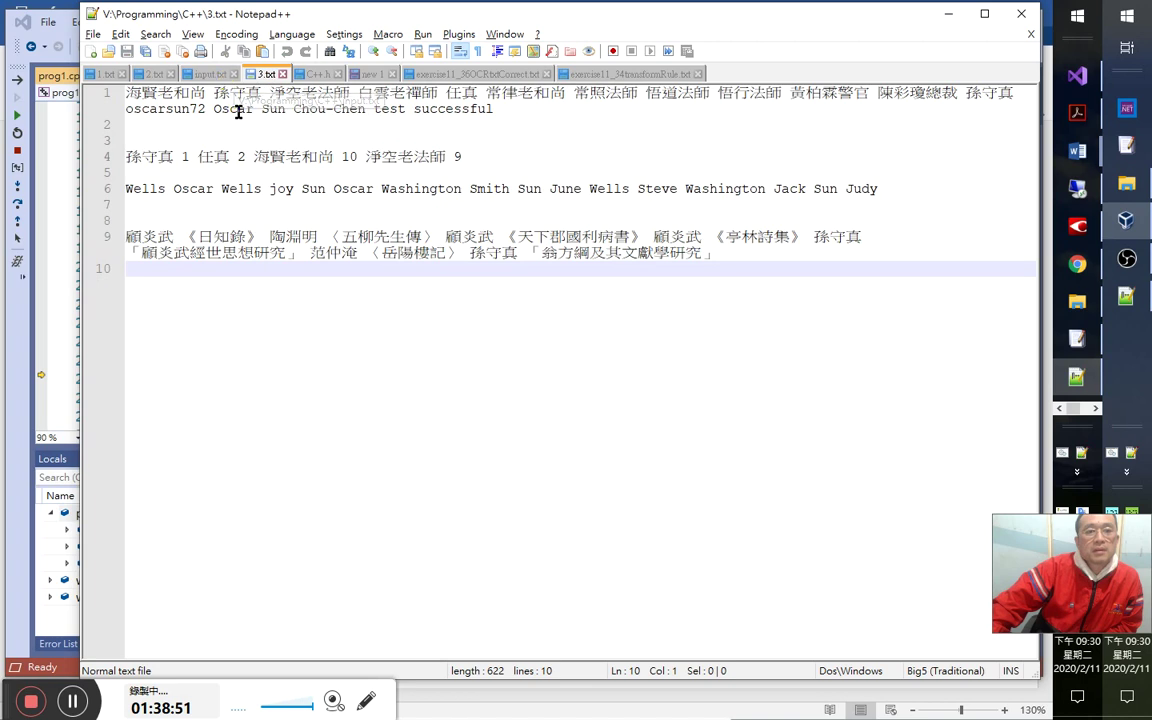
pyautogui.click(237, 110)
pyautogui.moveTo(450, 123); pyautogui.dragTo(114, 92)
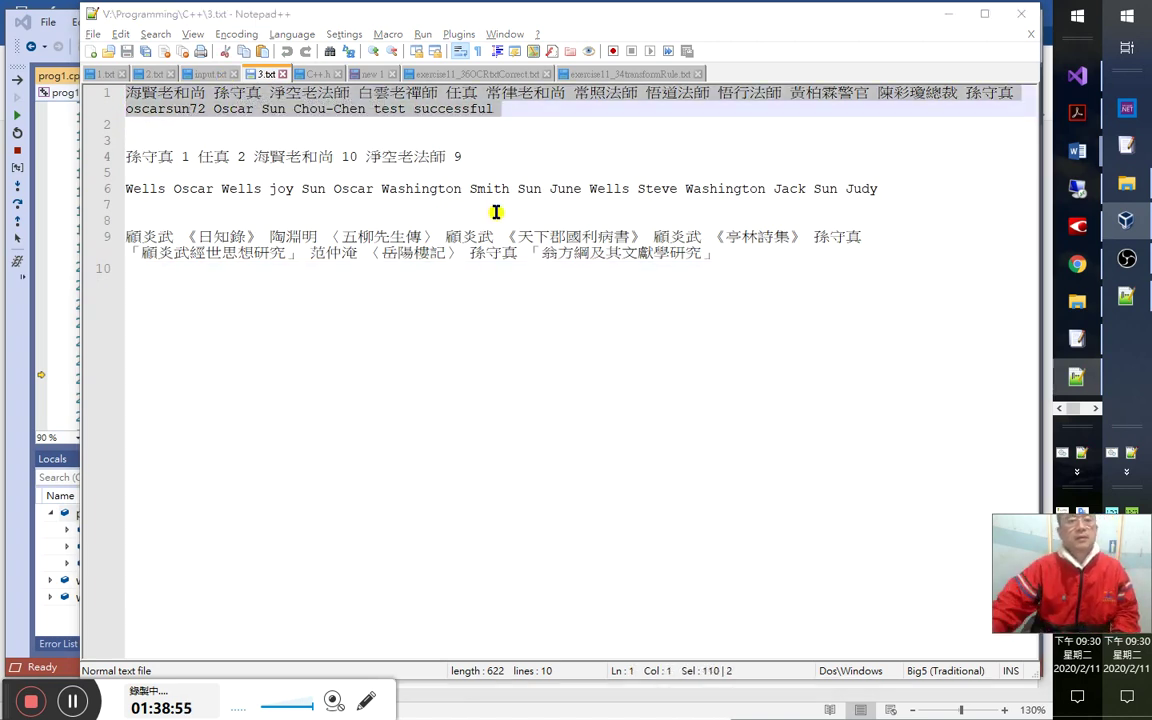
# Back in Visual Studio, stop debugging and run the program without debugging.
pyautogui.hotkey('alt', 'Tab')
pyautogui.click(16, 117)
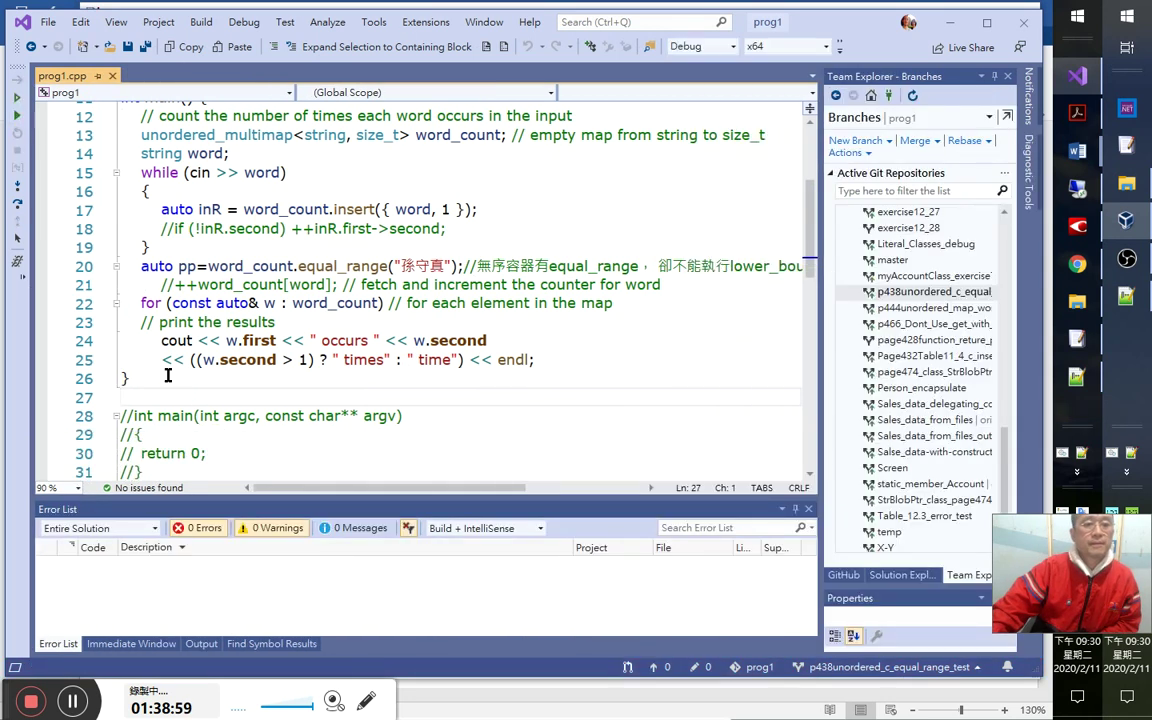
pyautogui.click(16, 97)
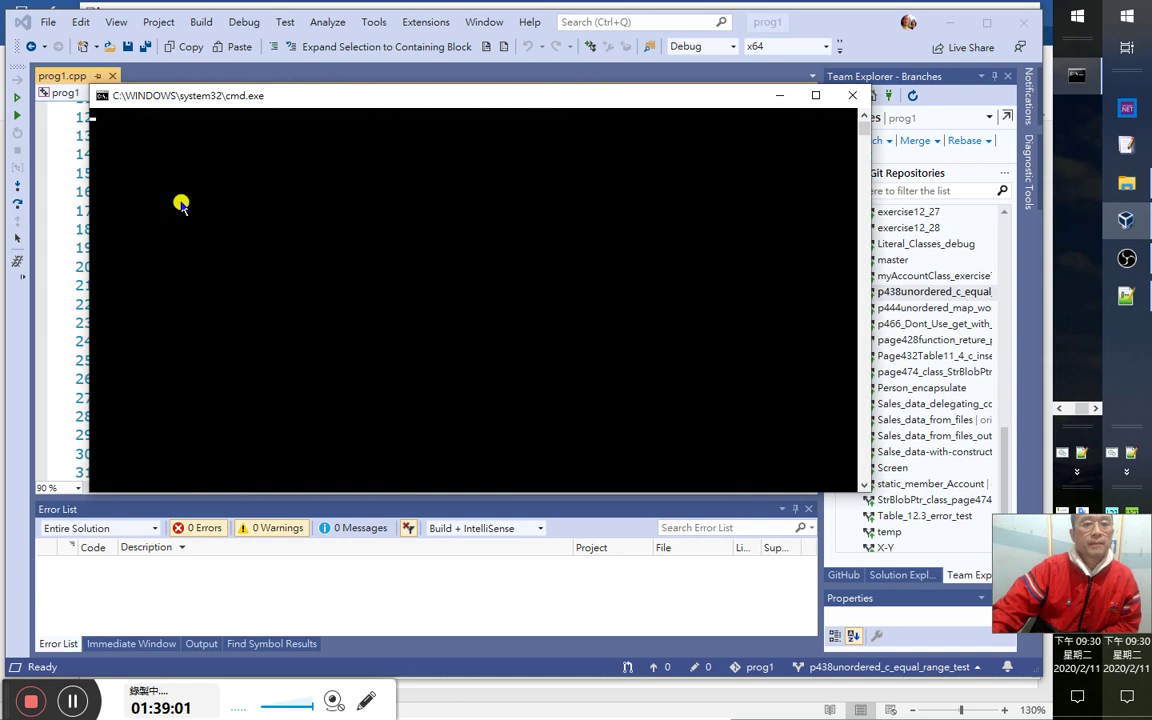
# Feed the pasted names to the console, check each word occurs 1 time, then close it.
pyautogui.press('Return')
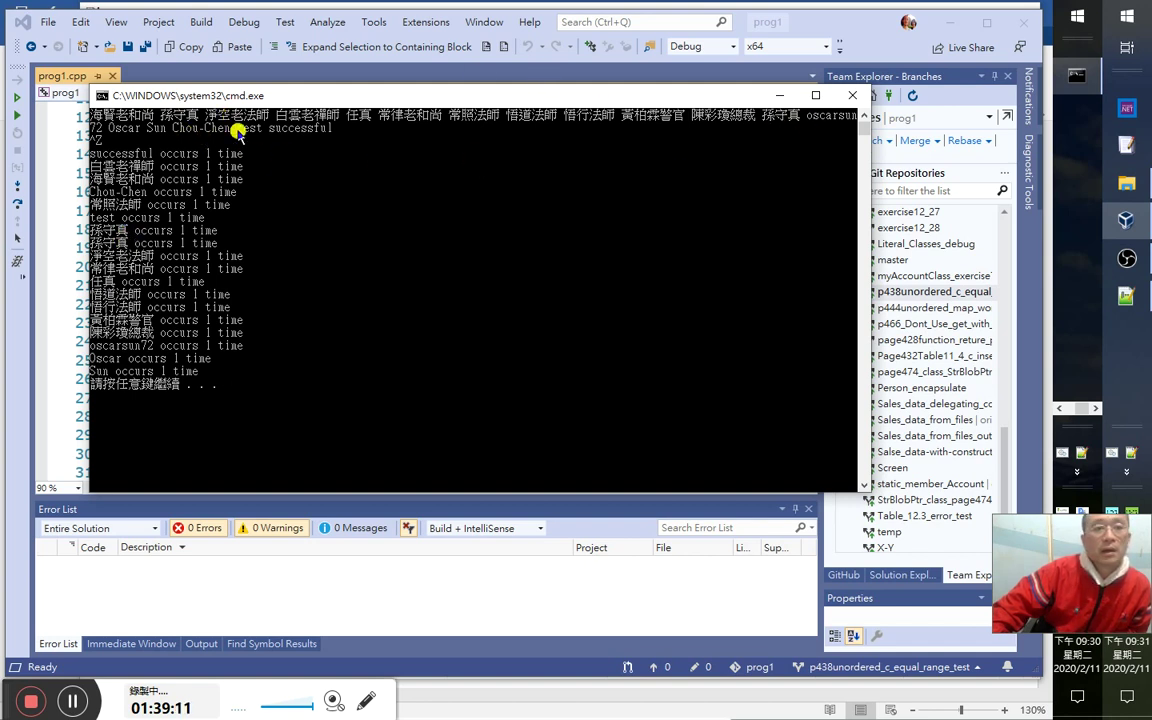
pyautogui.press('Return')
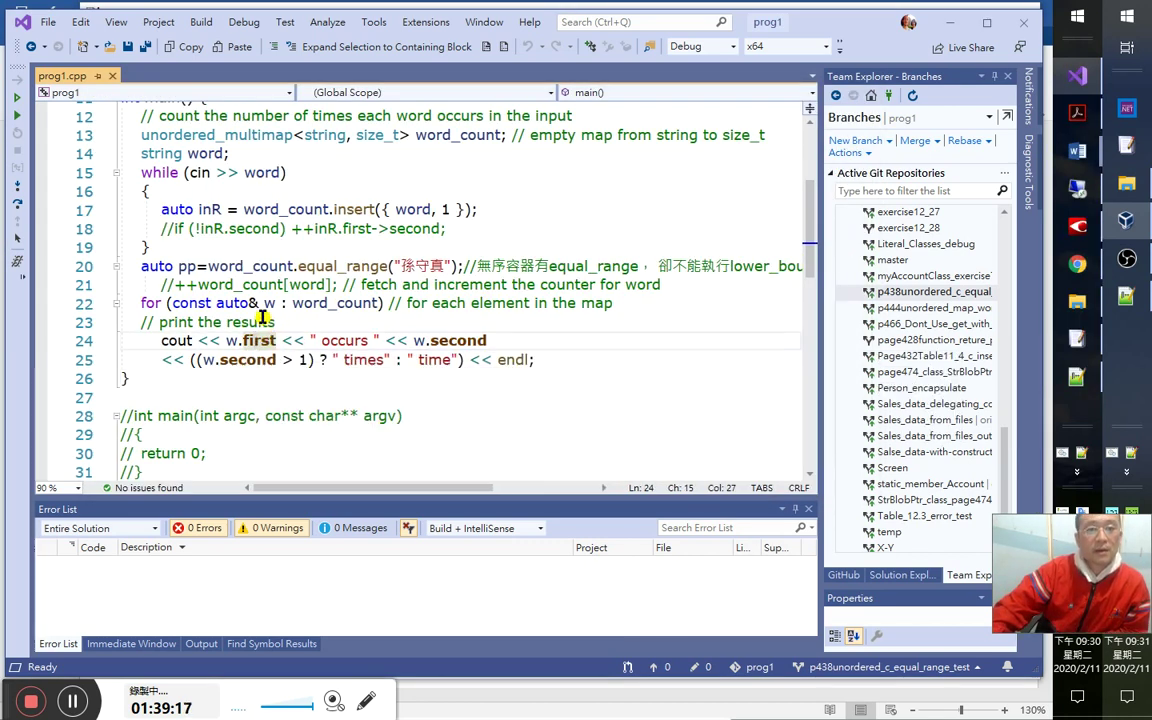
pyautogui.click(217, 304)
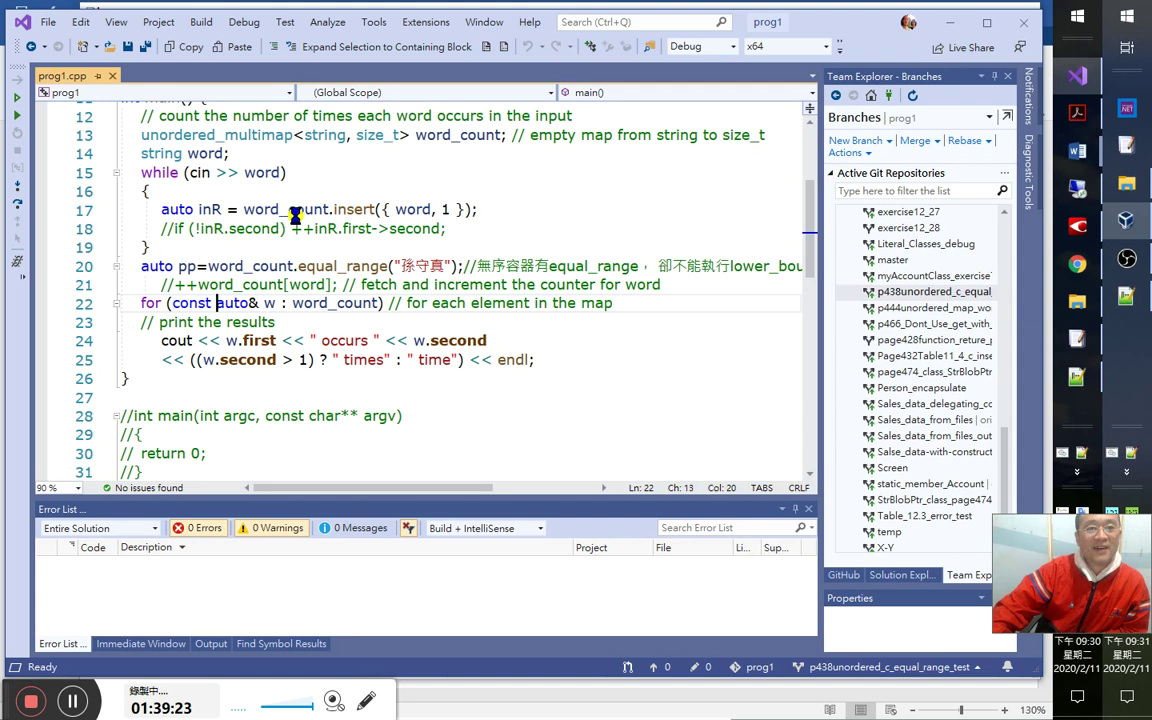
pyautogui.press('F5')
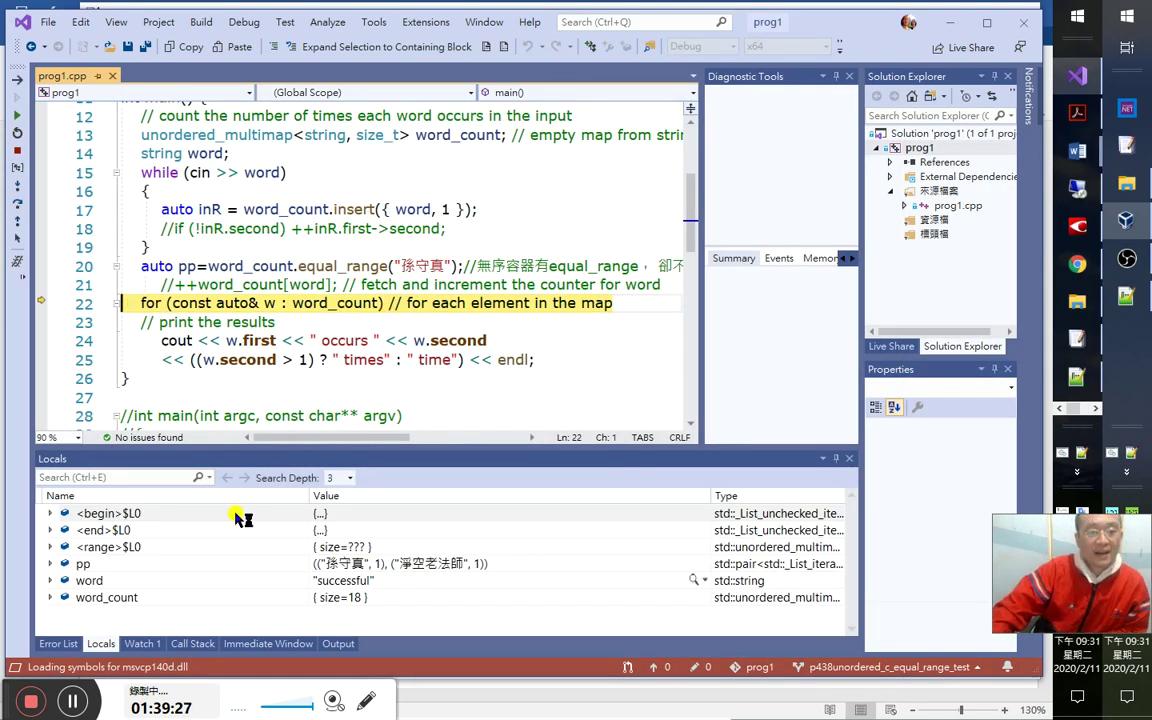
pyautogui.click(53, 598)
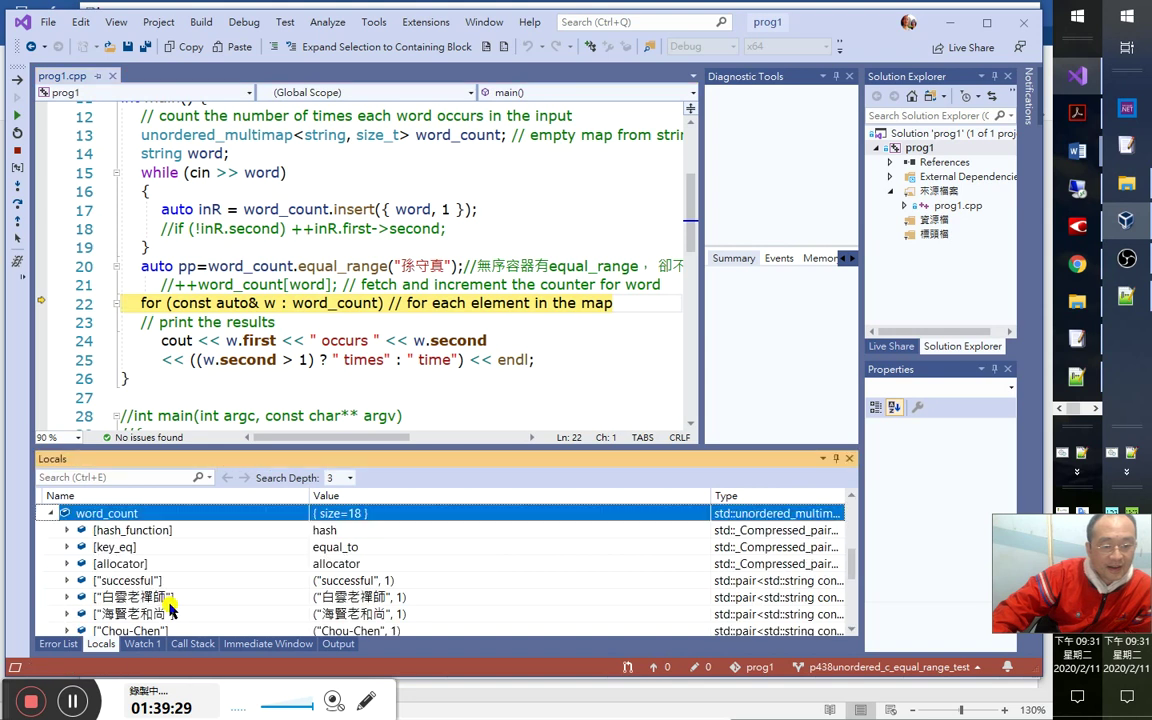
pyautogui.scroll(-3, 140, 565)
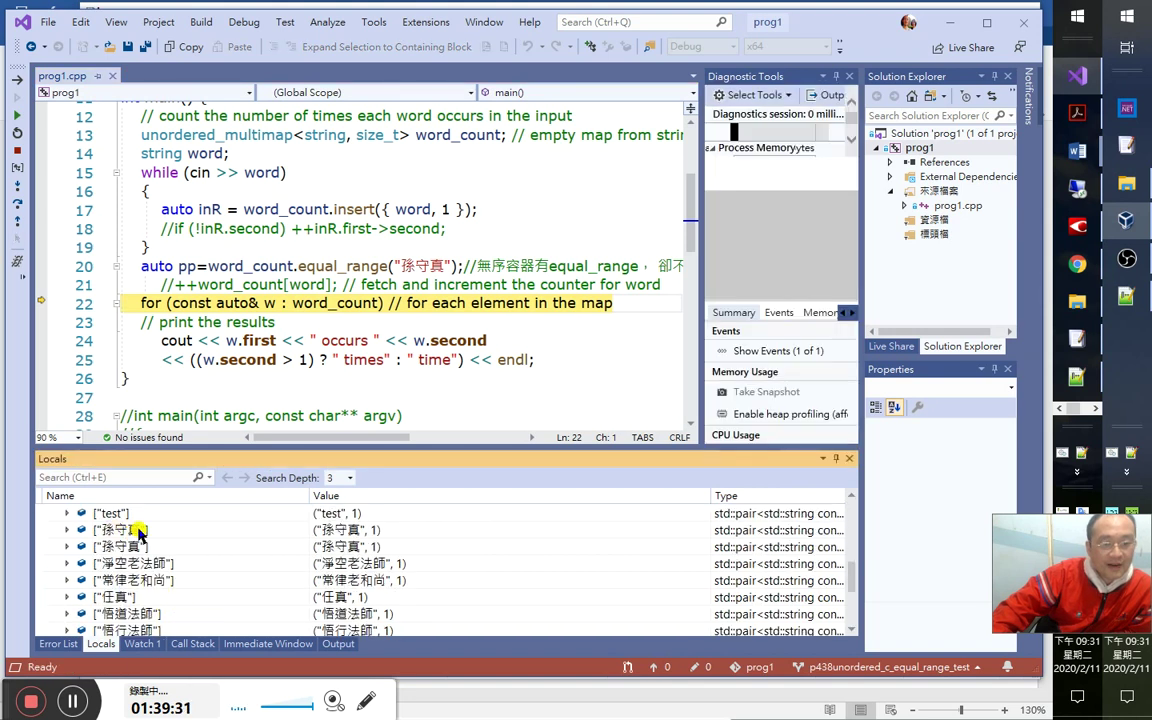
pyautogui.scroll(2, 135, 540)
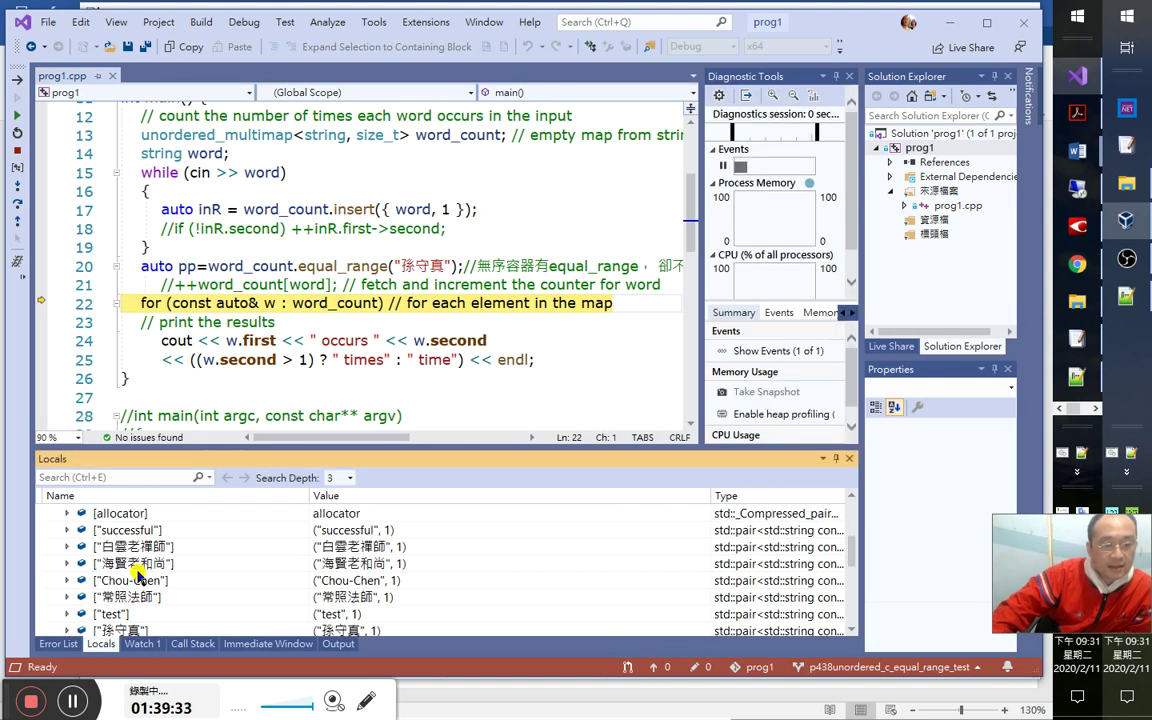
pyautogui.scroll(1, 138, 574)
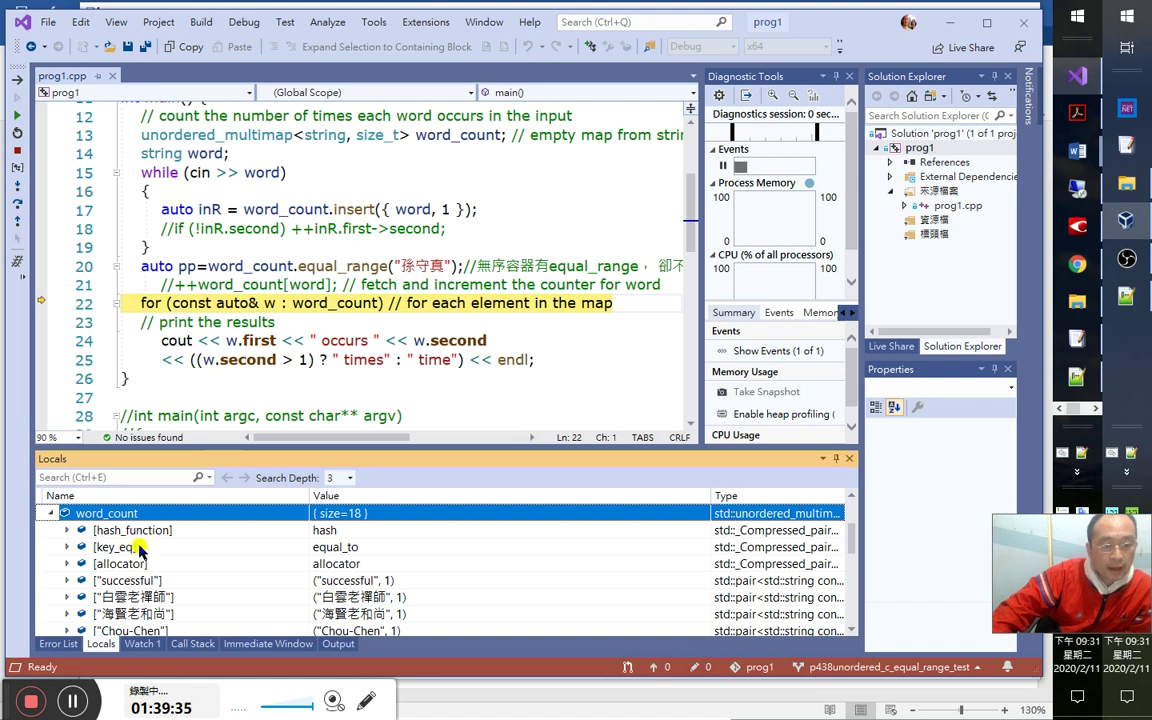
pyautogui.scroll(-1, 160, 585)
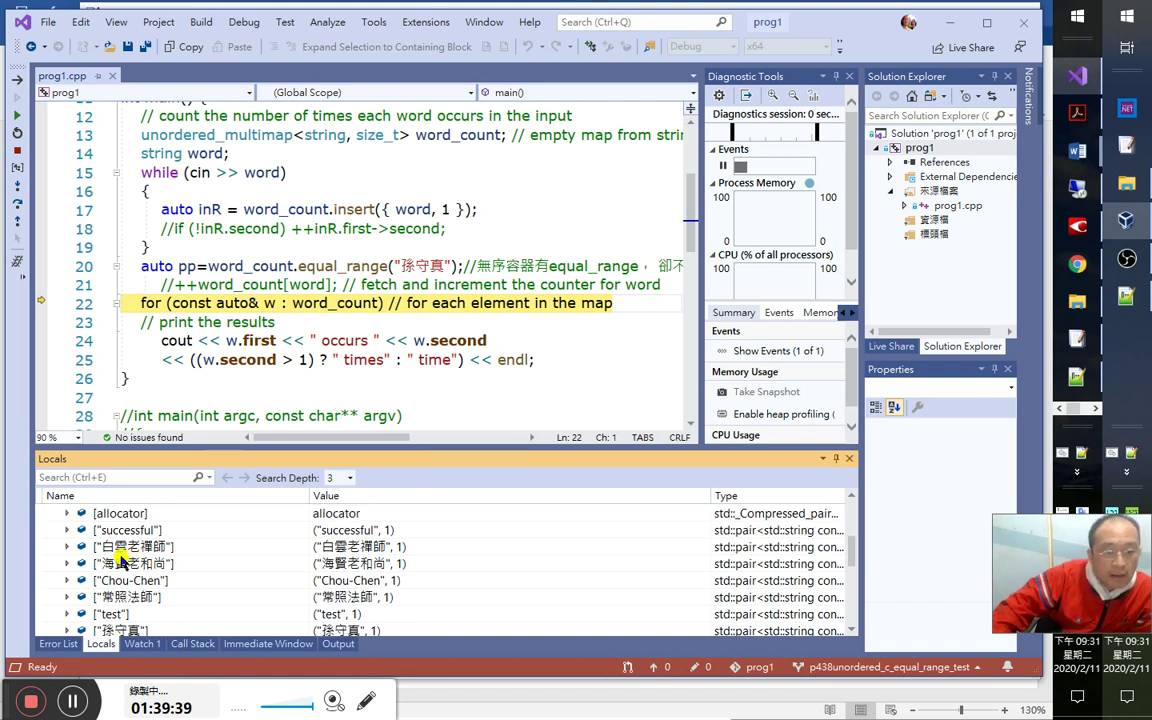
pyautogui.scroll(-1, 130, 575)
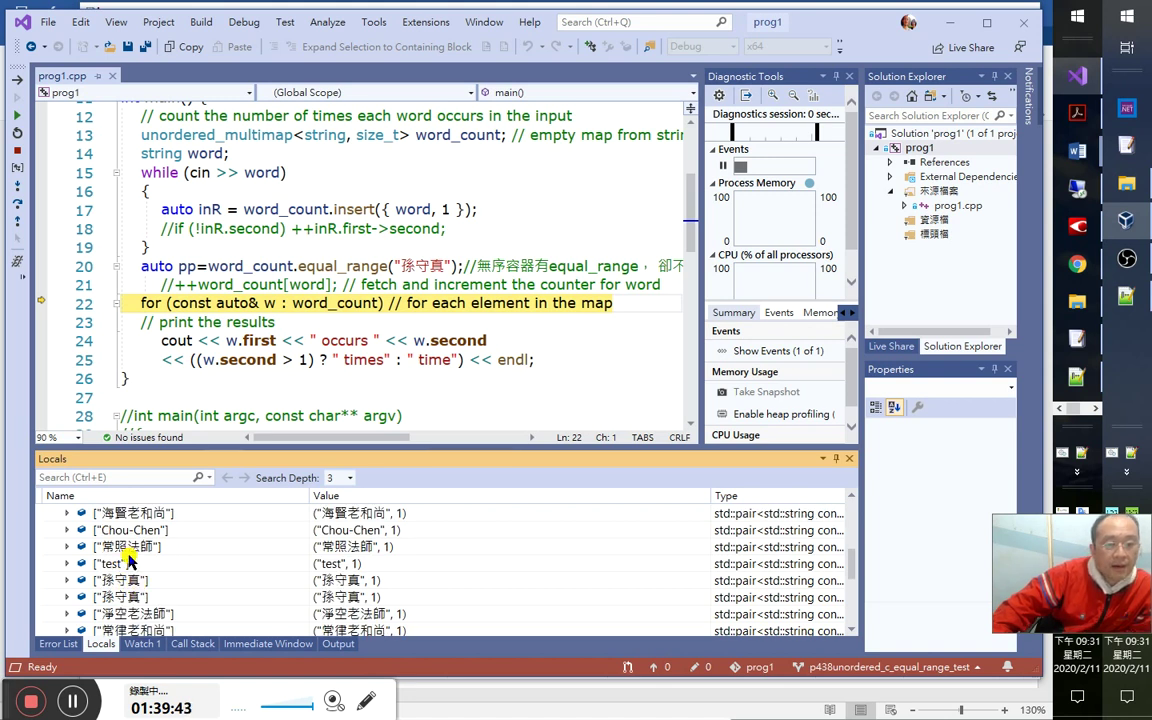
pyautogui.click(1080, 384)
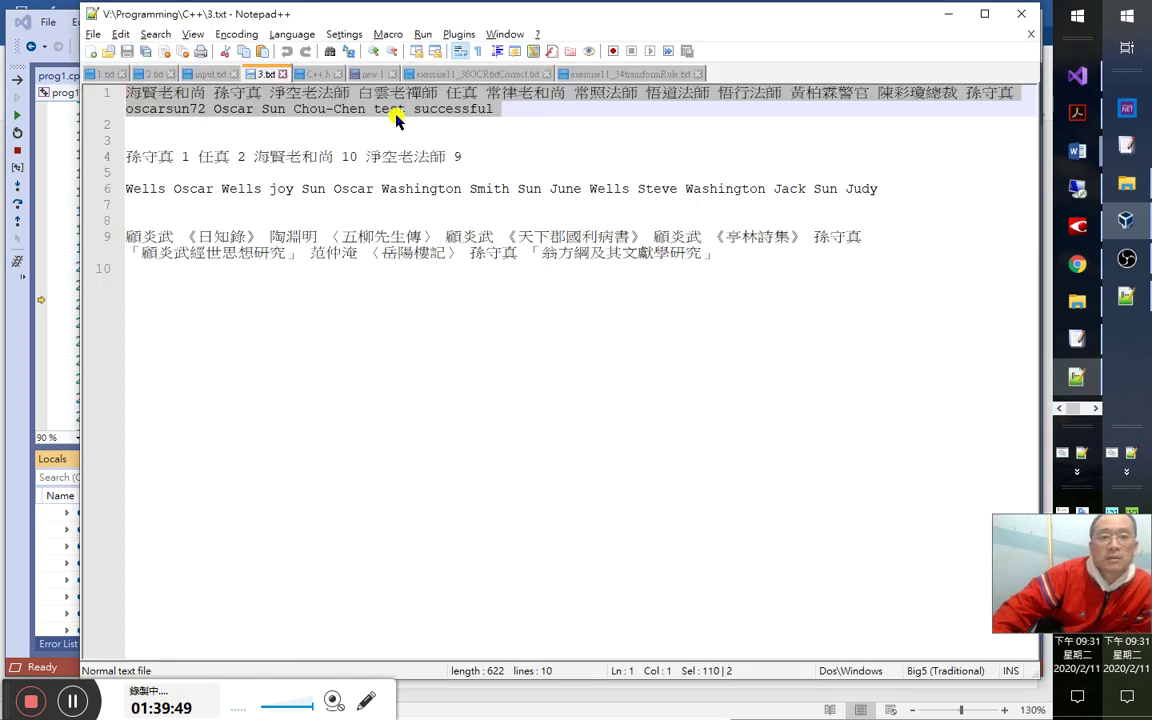
pyautogui.click(25, 593)
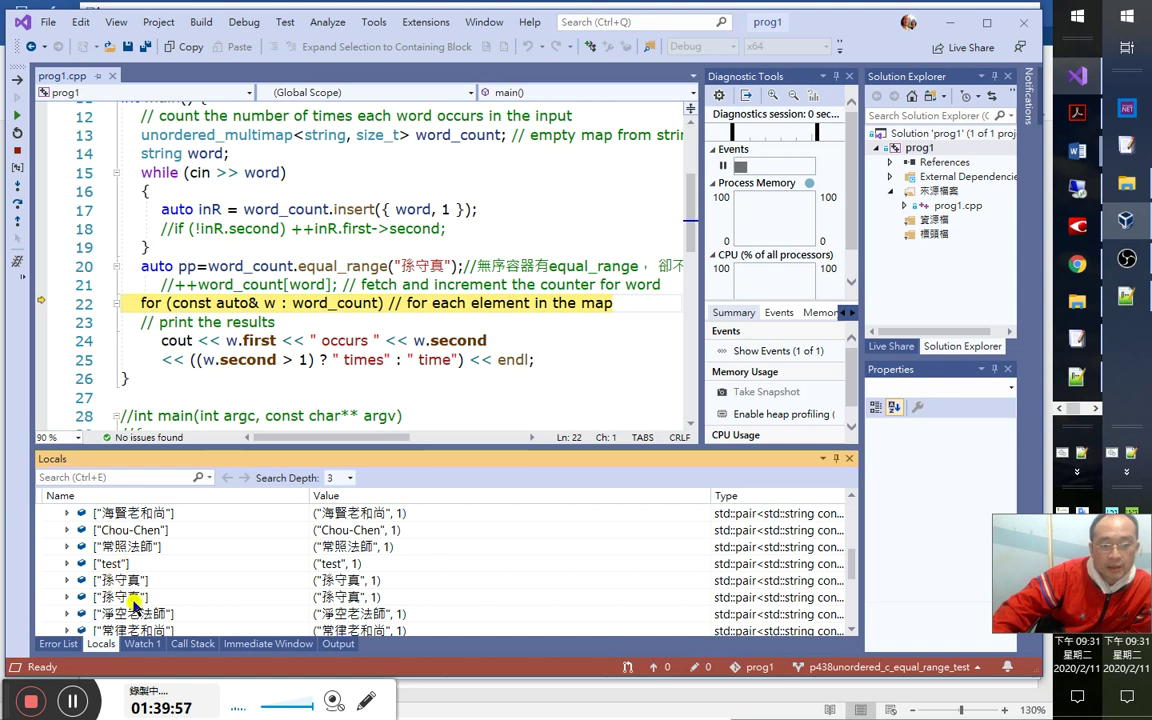
pyautogui.scroll(-1, 201, 598)
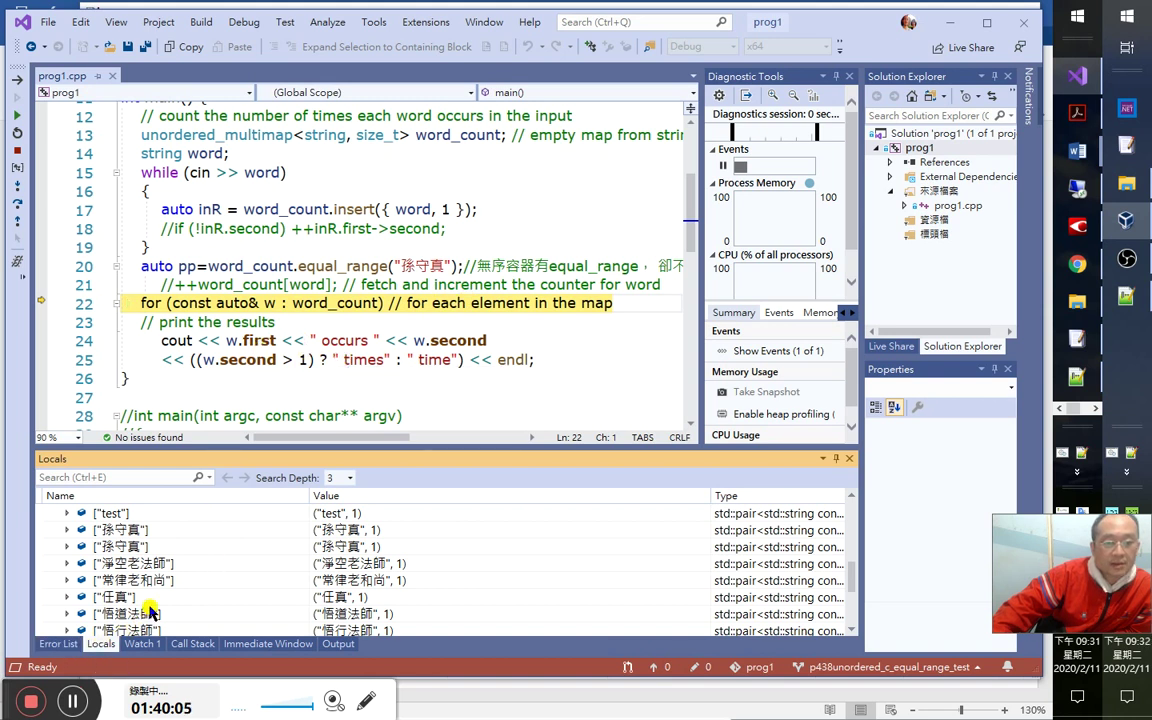
pyautogui.scroll(4, 140, 580)
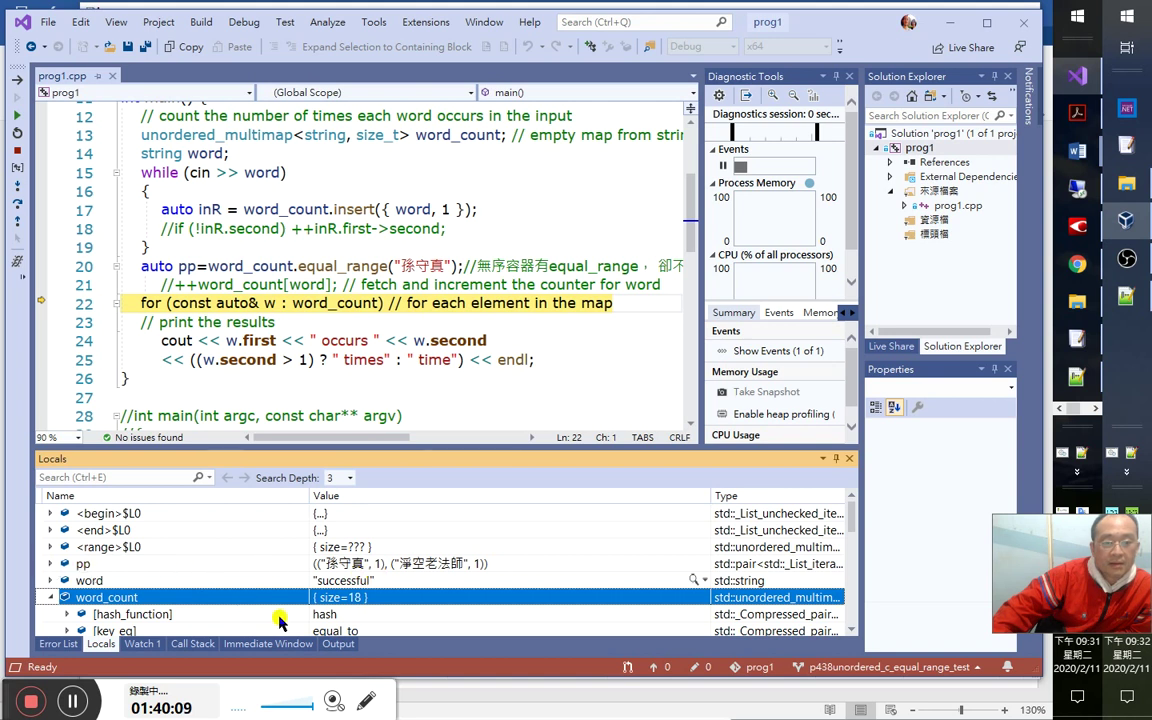
pyautogui.scroll(-4, 255, 580)
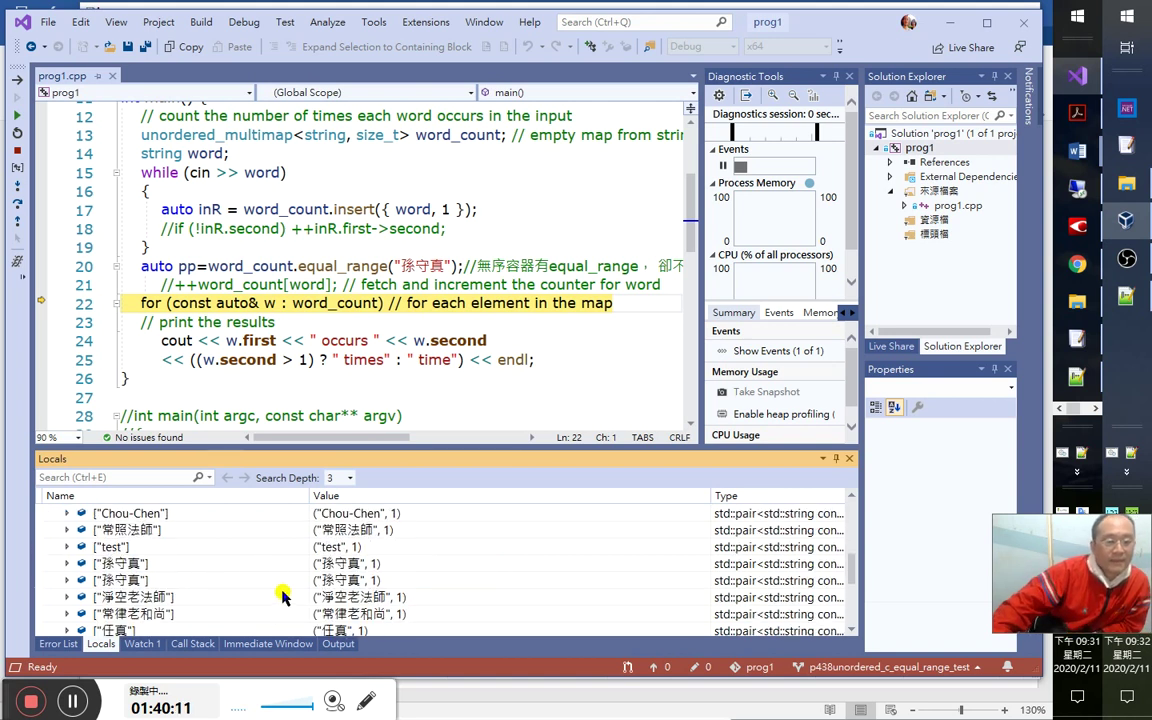
pyautogui.scroll(-1, 285, 566)
pyautogui.scroll(-1, 180, 607)
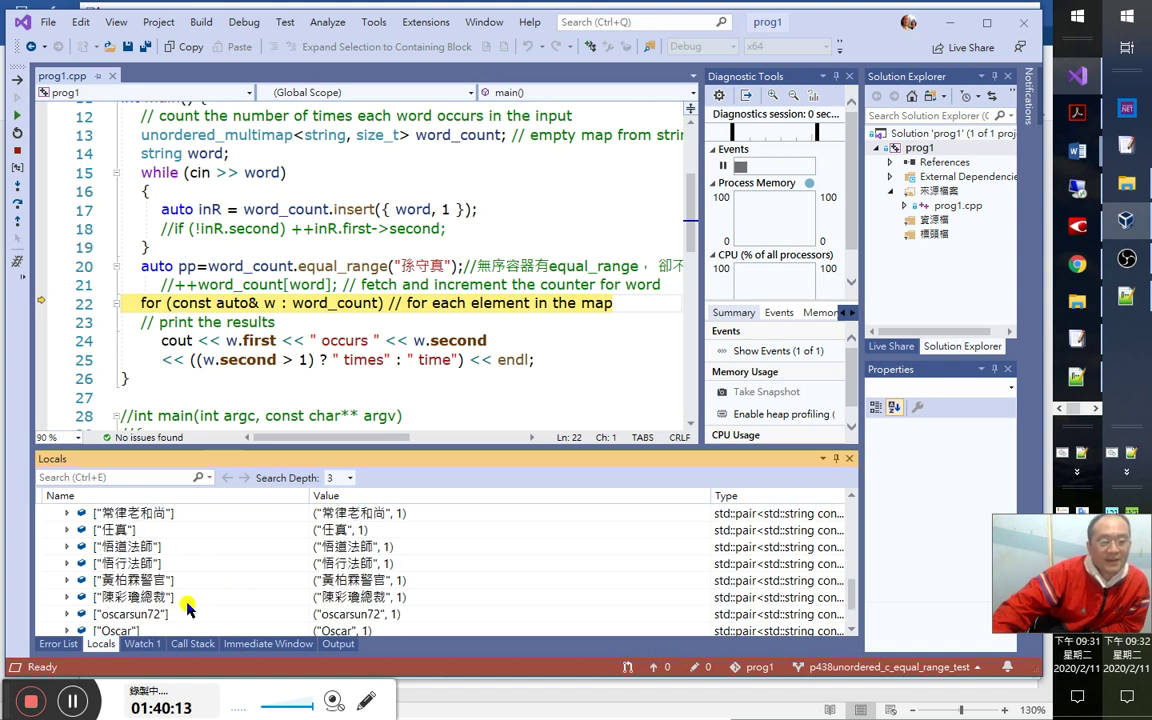
pyautogui.scroll(-1, 197, 597)
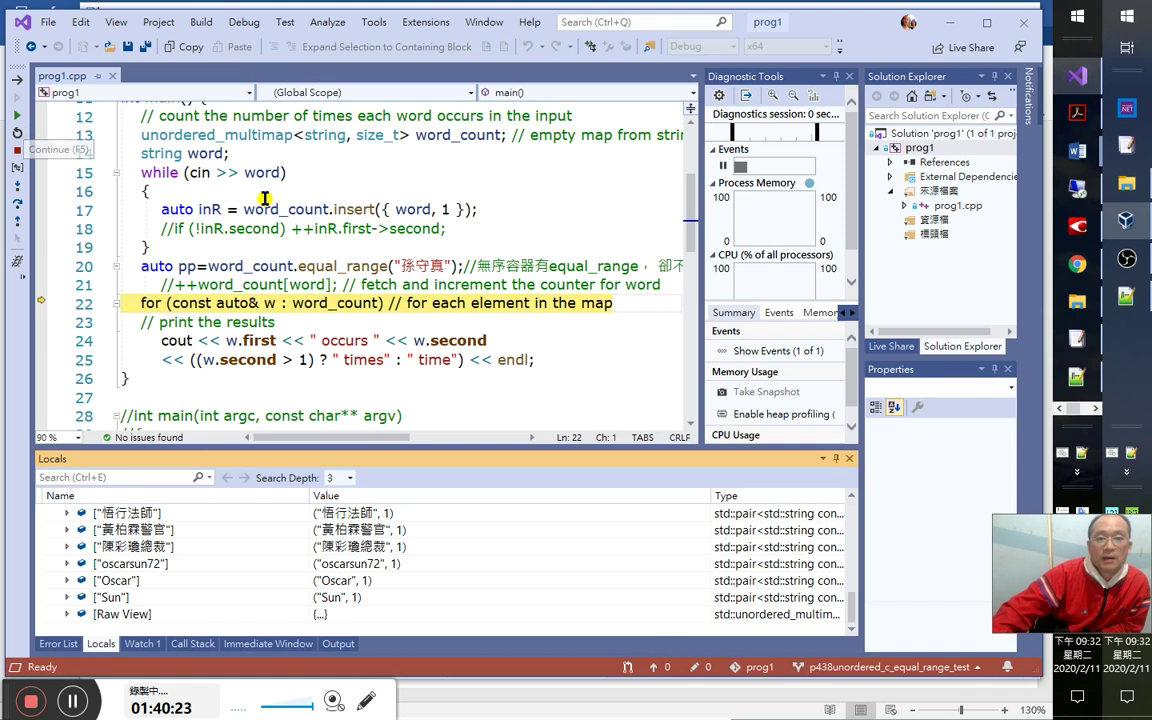
pyautogui.scroll(1, 341, 264)
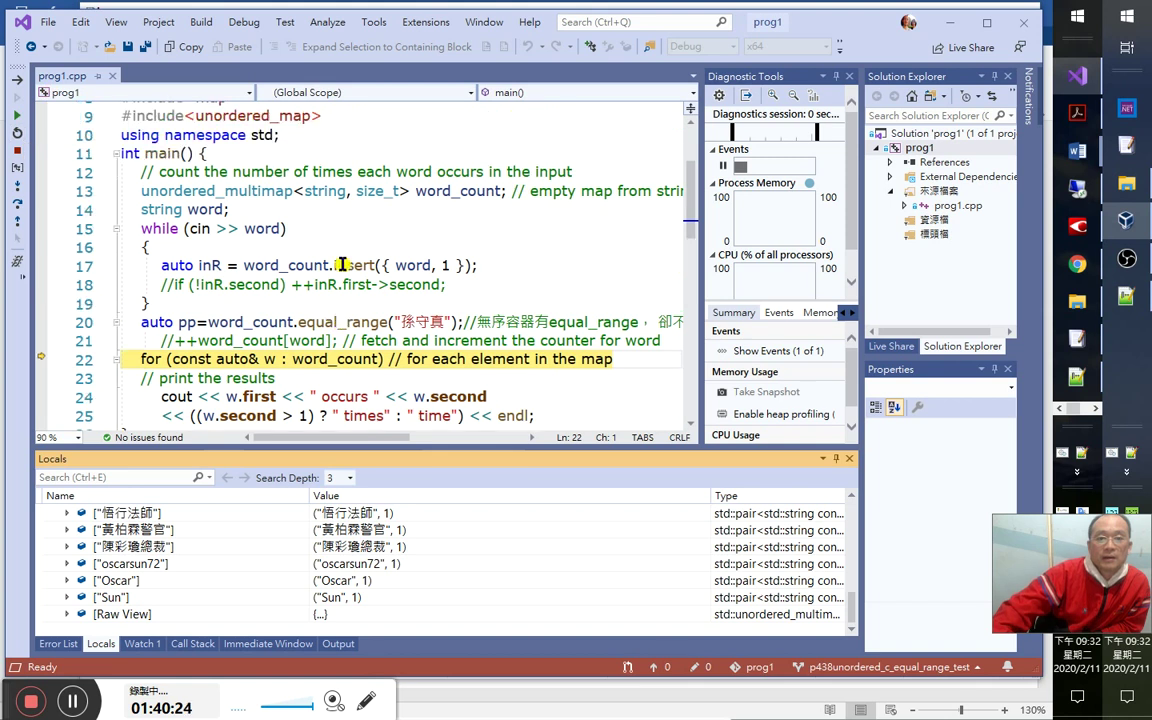
pyautogui.click(265, 190)
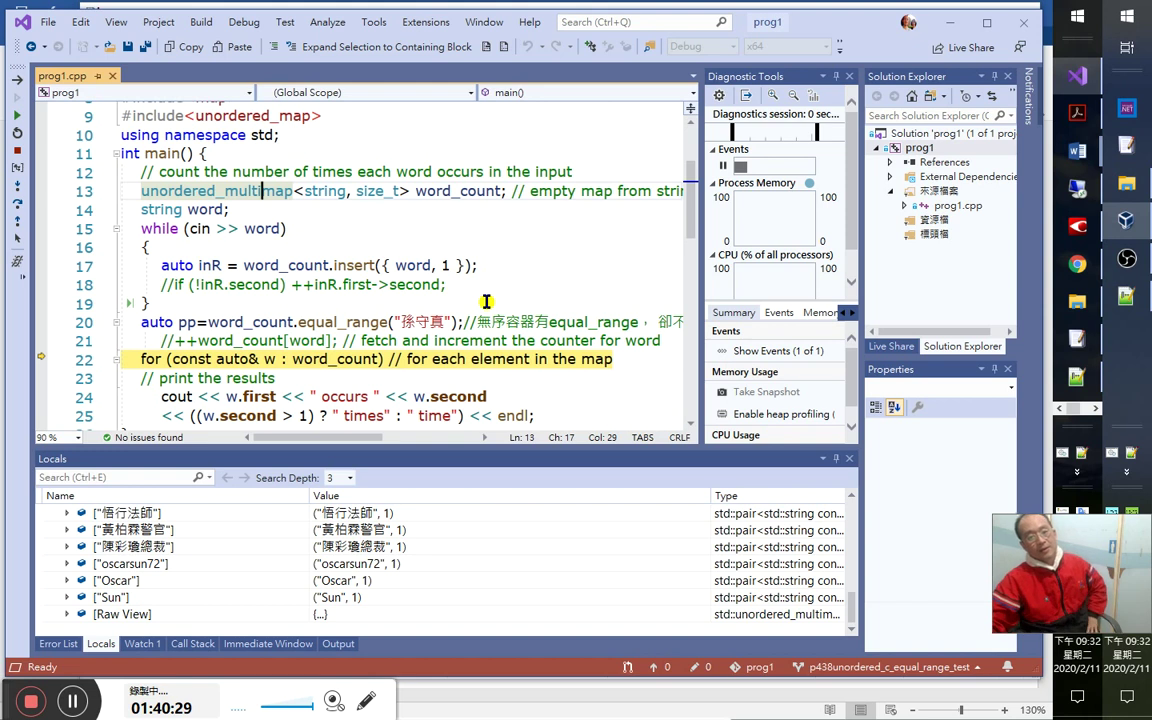
pyautogui.scroll(1, 465, 312)
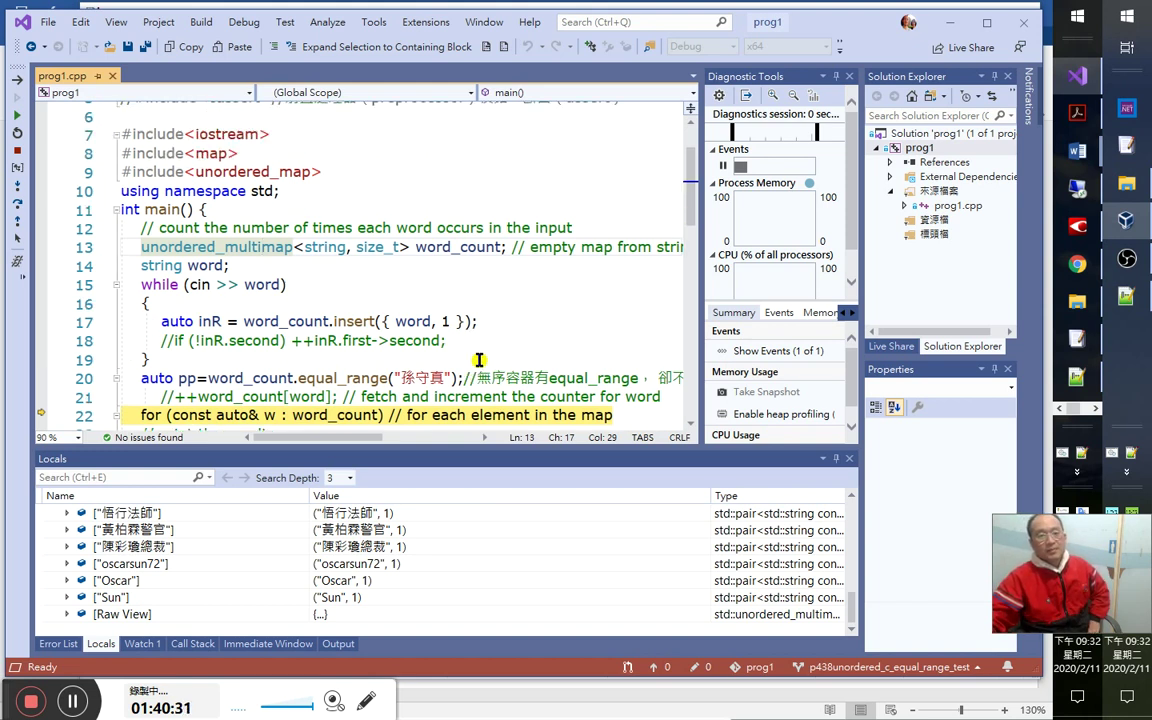
pyautogui.scroll(-2, 479, 360)
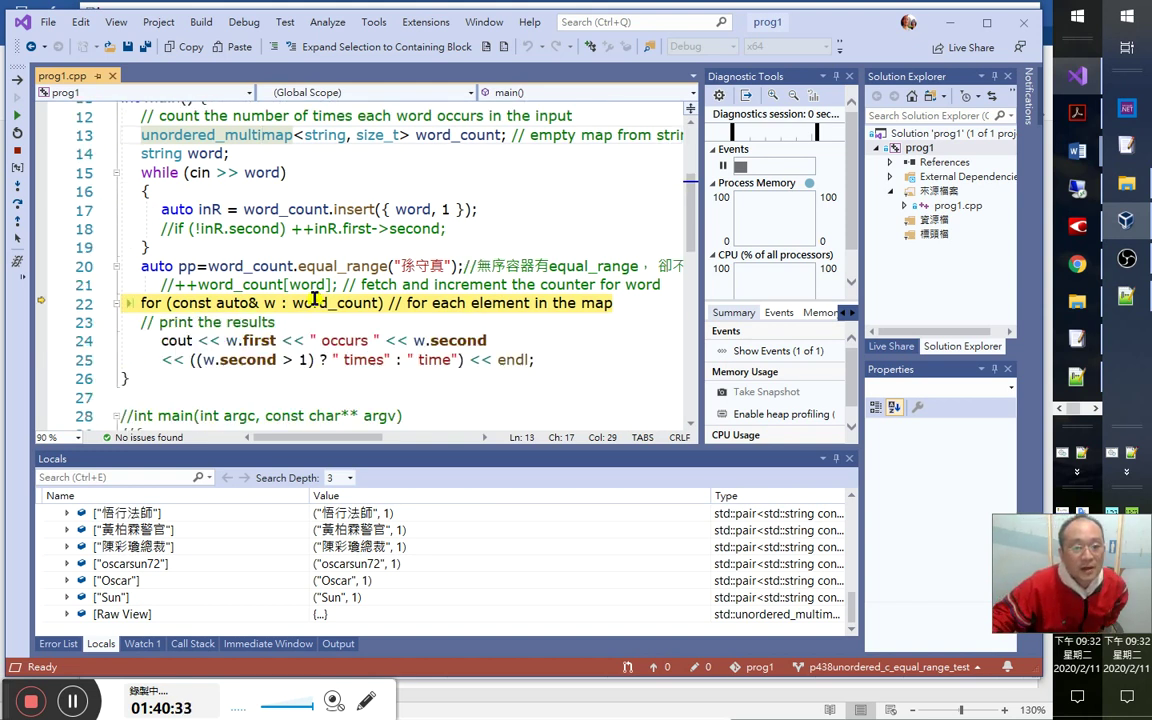
pyautogui.moveTo(315, 300)
pyautogui.click(335, 209)
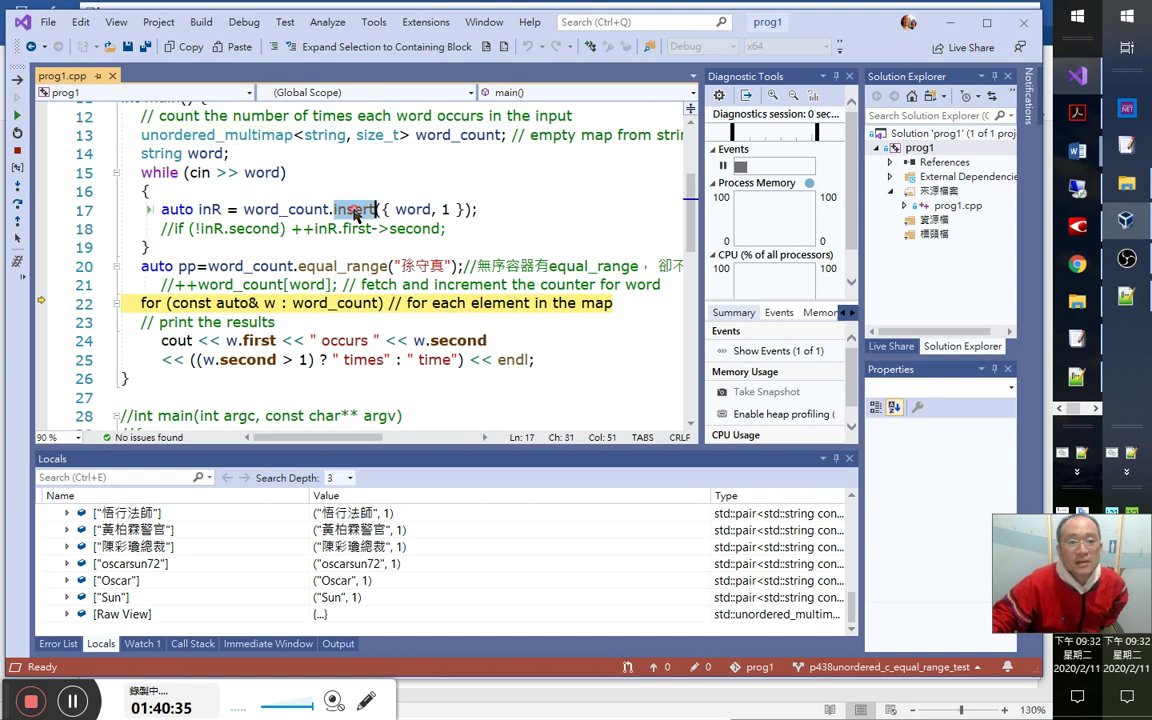
# Stop debugging so Team Explorer - Branches and an empty Error List return.
pyautogui.moveTo(406, 264)
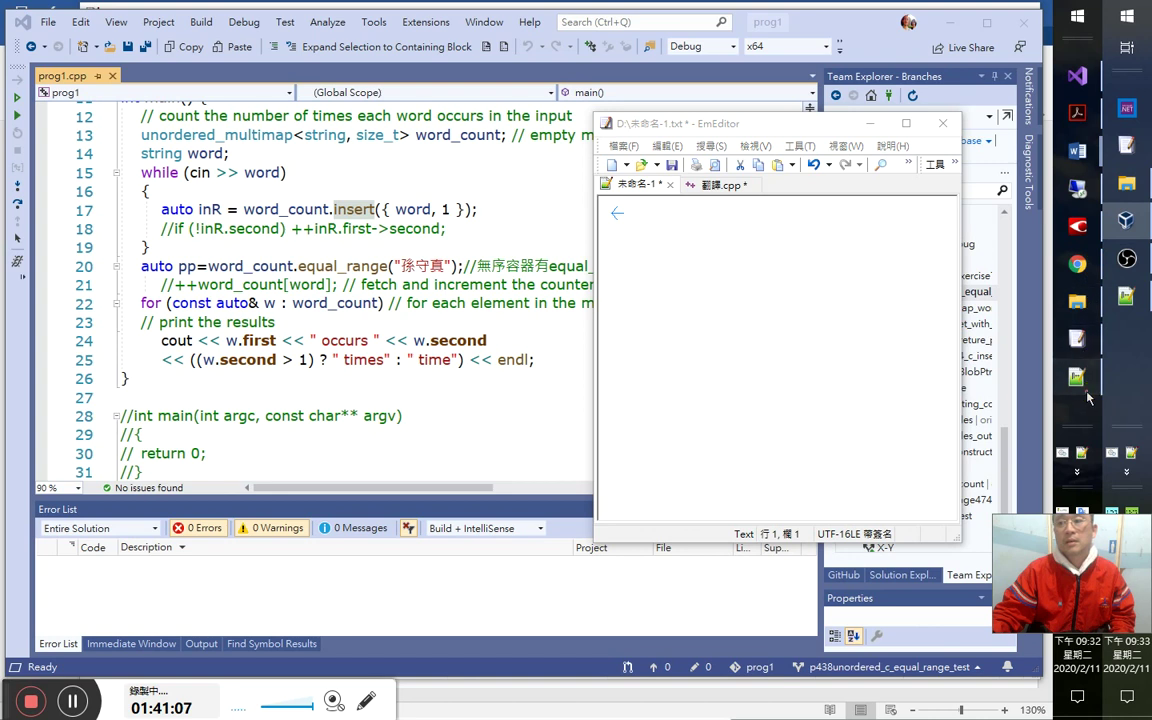
# Copy lines 11–14 from Notepad++'s new 1 tab and return to Visual Studio.
pyautogui.hotkey('alt', 'Tab')
pyautogui.click(600, 75)
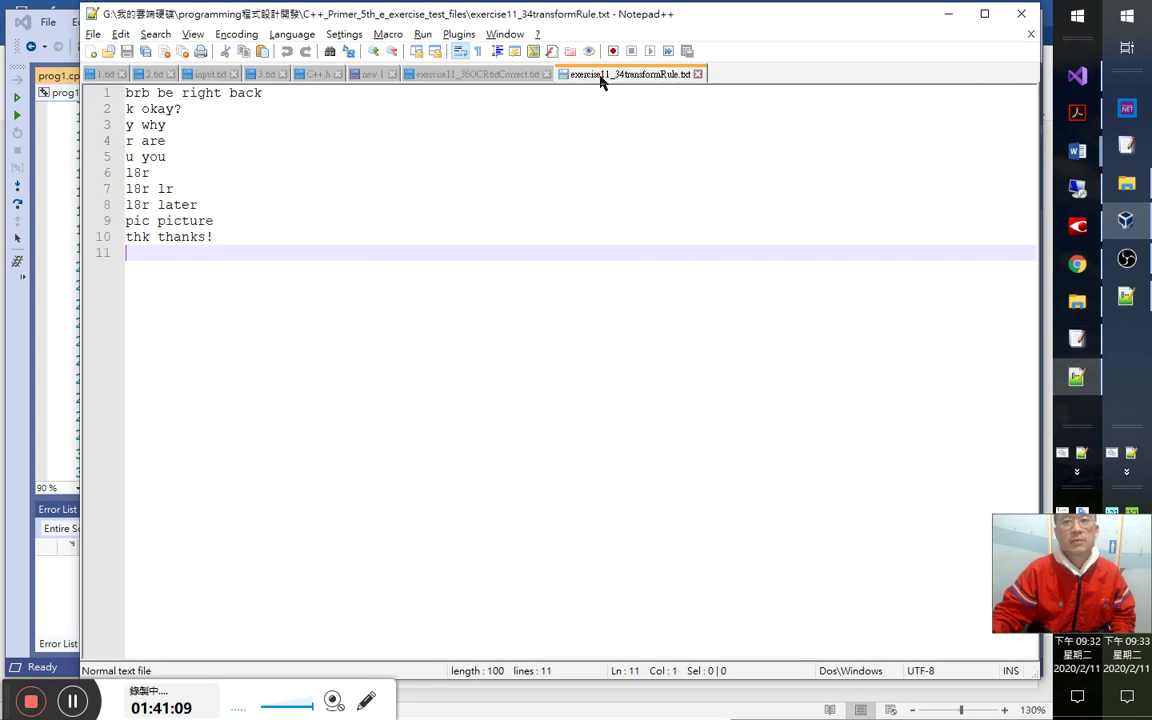
pyautogui.click(376, 75)
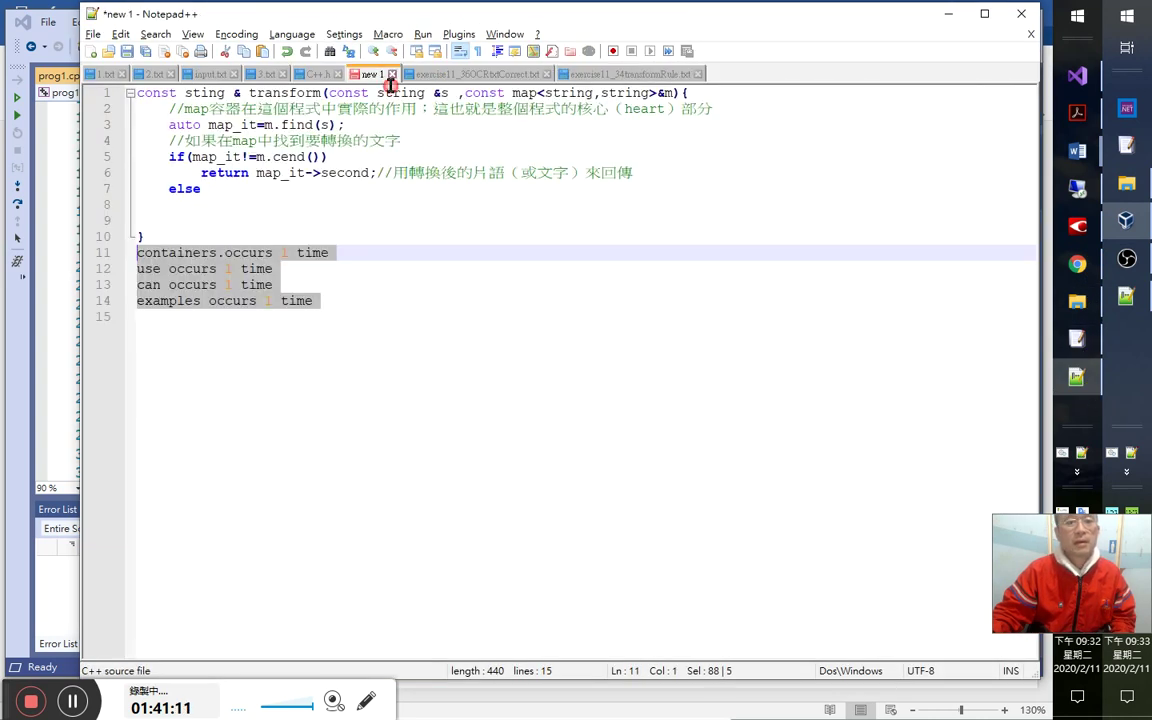
pyautogui.click(303, 300)
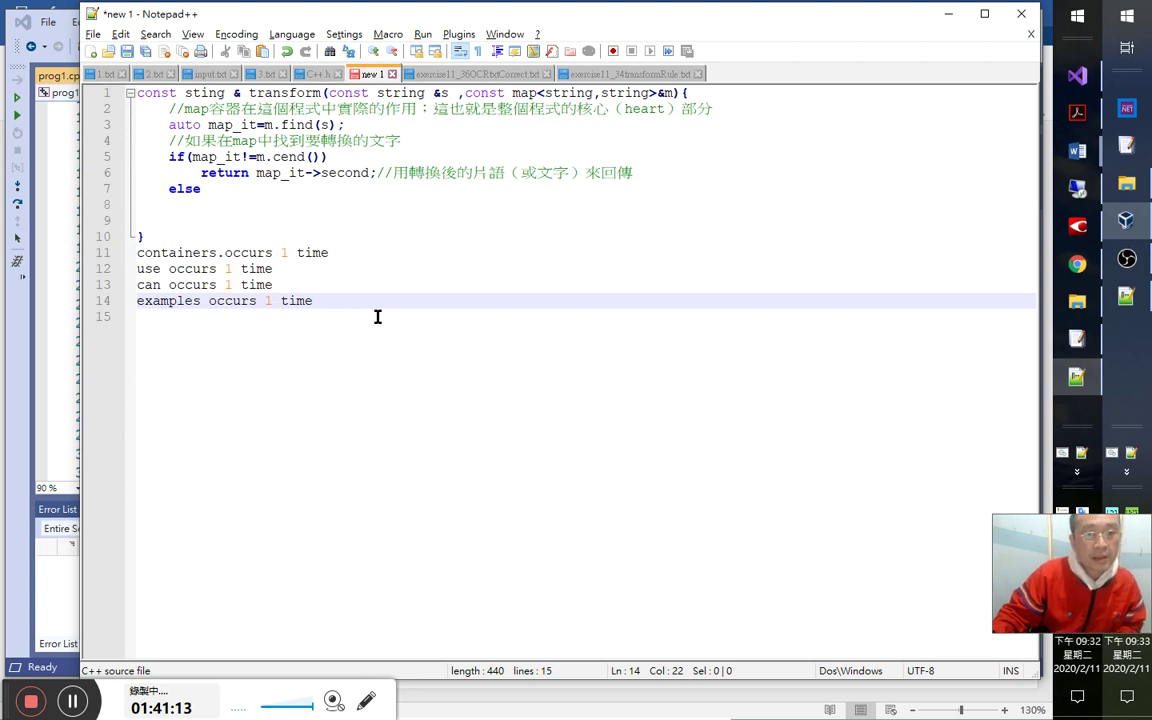
pyautogui.moveTo(383, 316); pyautogui.dragTo(102, 254)
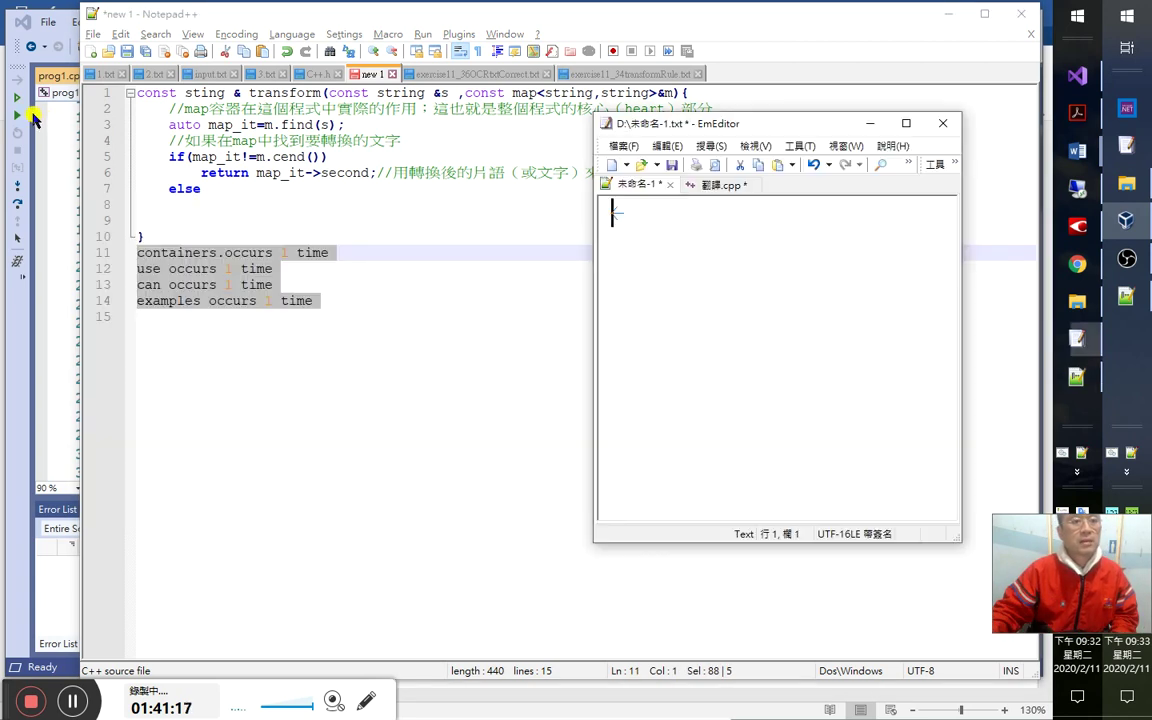
pyautogui.click(16, 101)
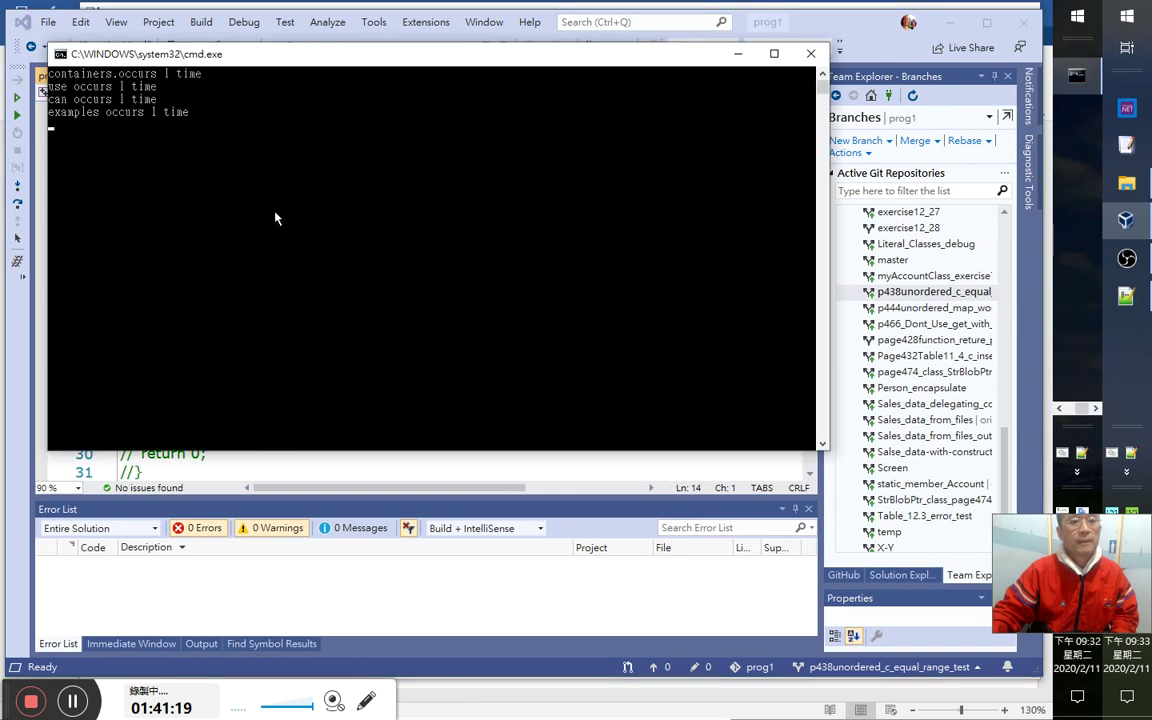
# End the pasted sample input, read the per-word counts, and close the console.
pyautogui.press('Return')
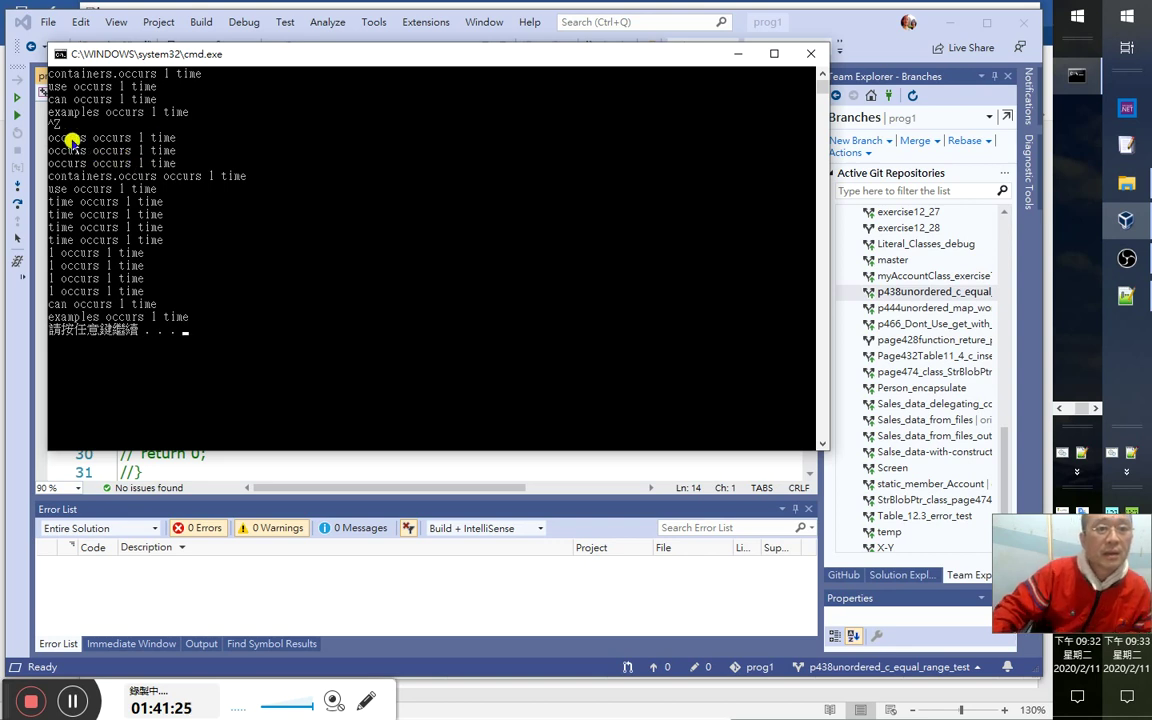
pyautogui.press('Return')
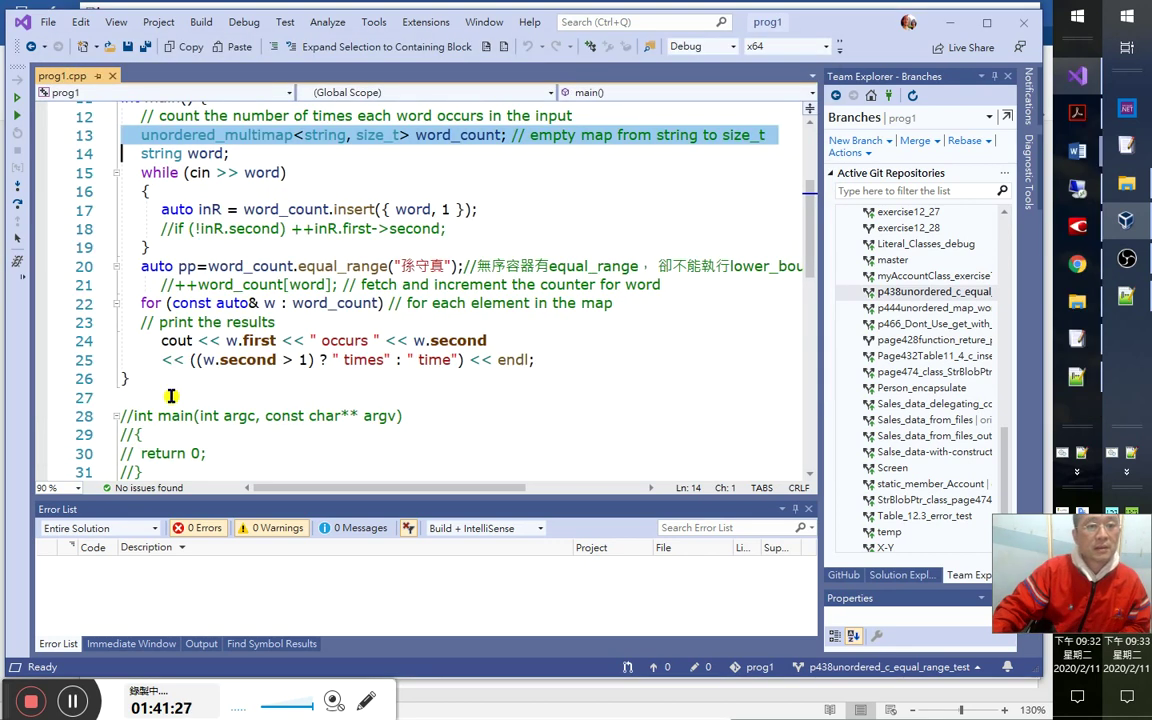
pyautogui.click(131, 378)
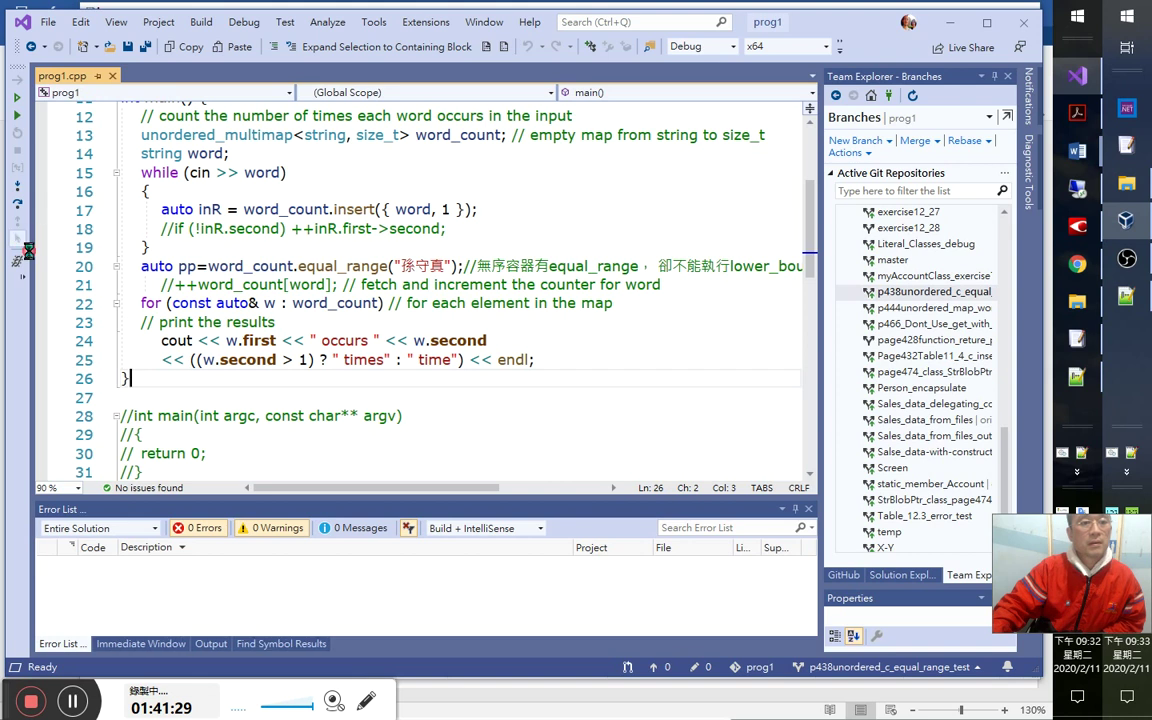
# Debug to main's end with Ctrl+Z input, then browse word_count's 30 entries, including repeated occurs.
pyautogui.press('F5')
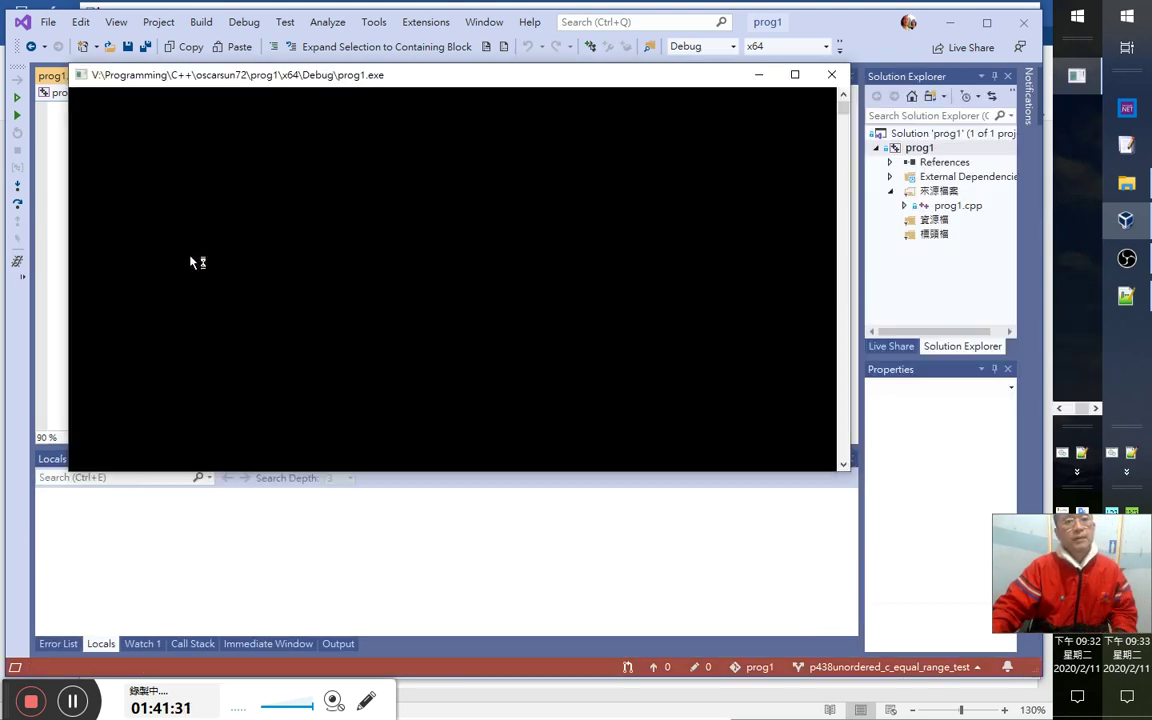
pyautogui.hotkey('ctrl', 'z')
pyautogui.press('Return')
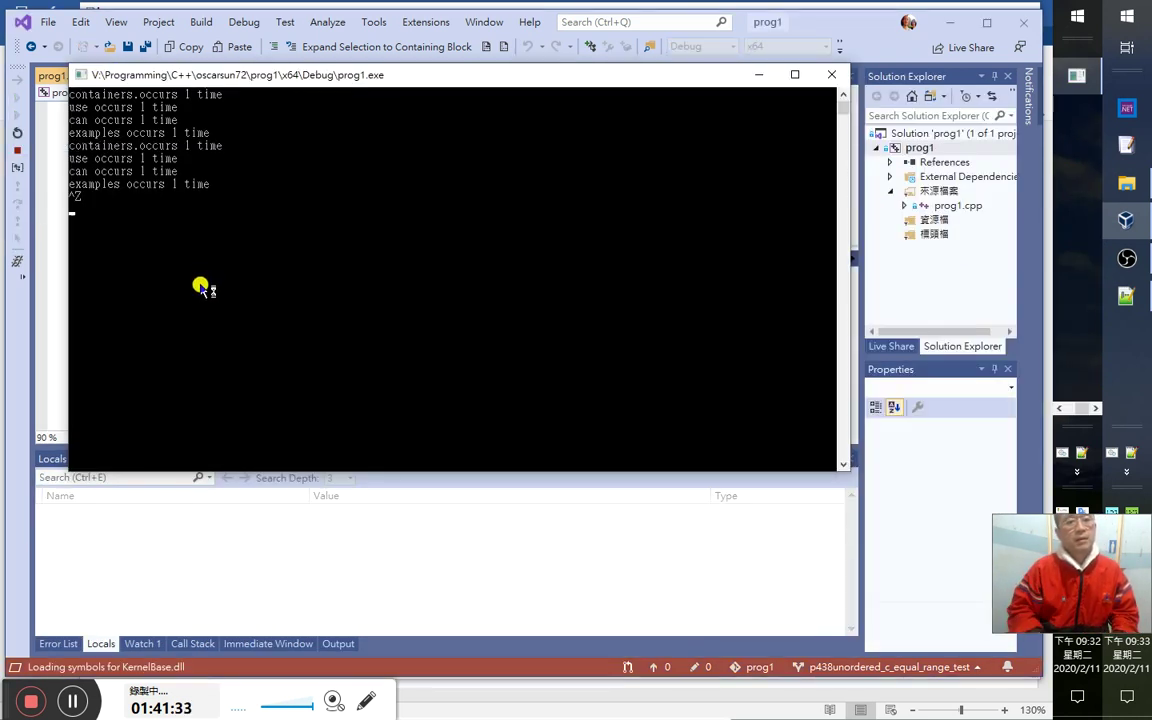
pyautogui.click(51, 548)
pyautogui.scroll(-1, 222, 592)
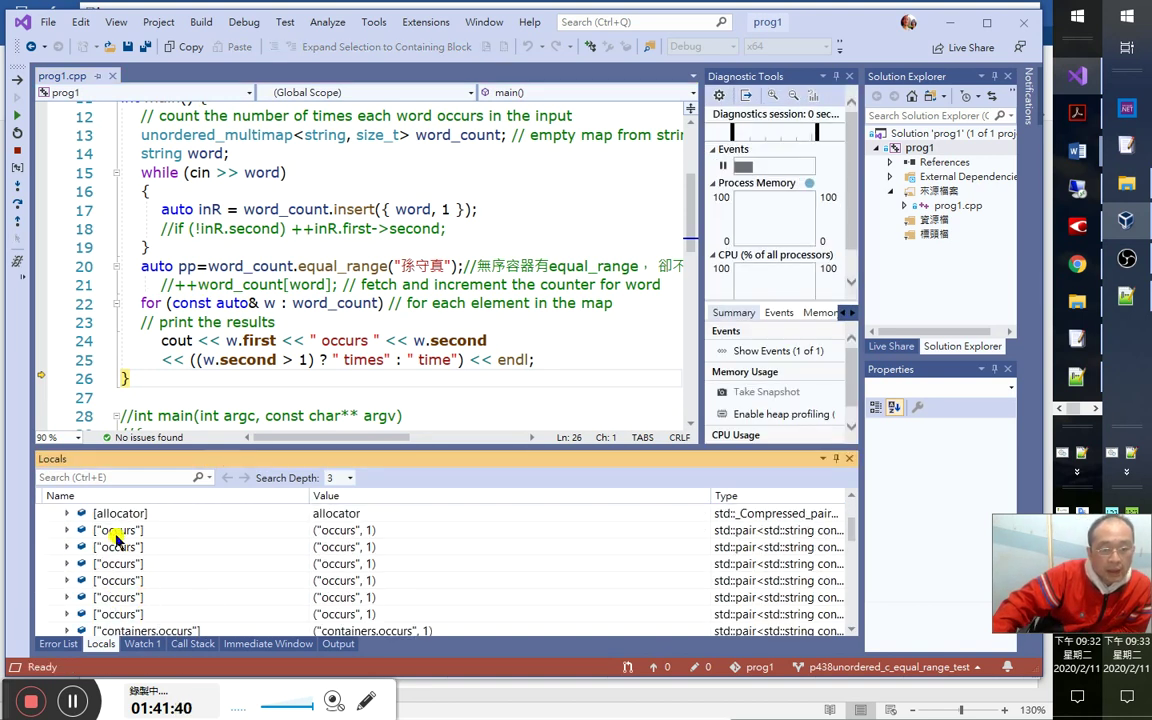
pyautogui.scroll(-2, 128, 588)
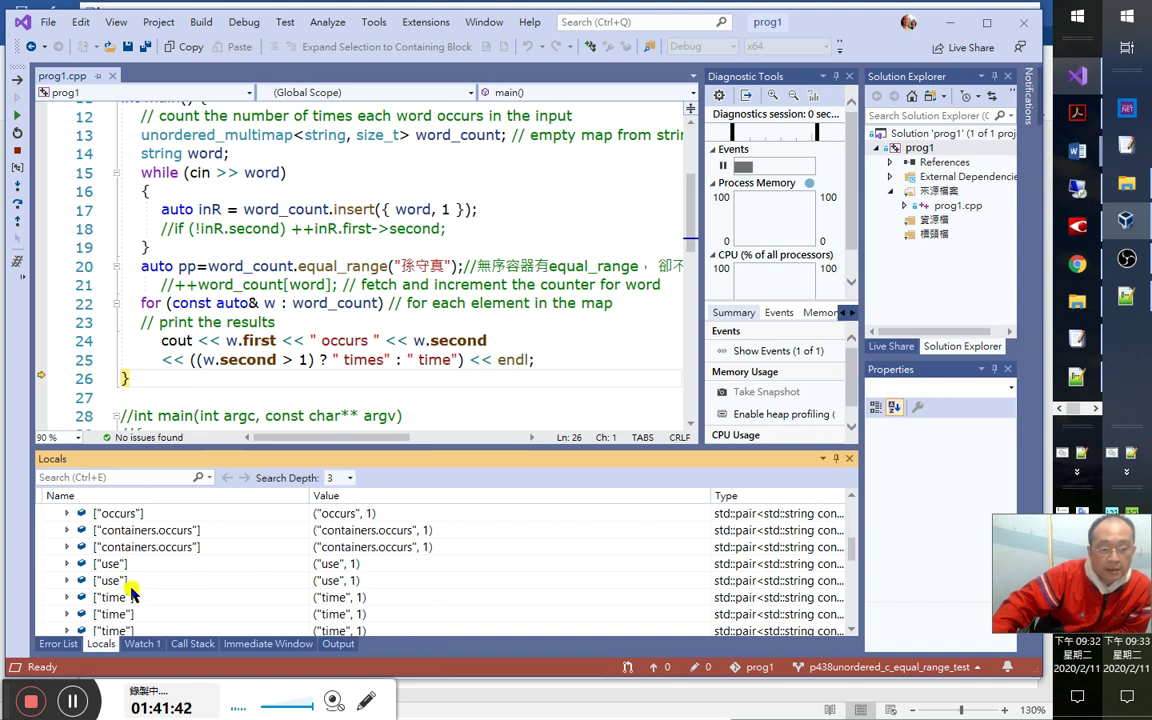
pyautogui.scroll(1, 118, 520)
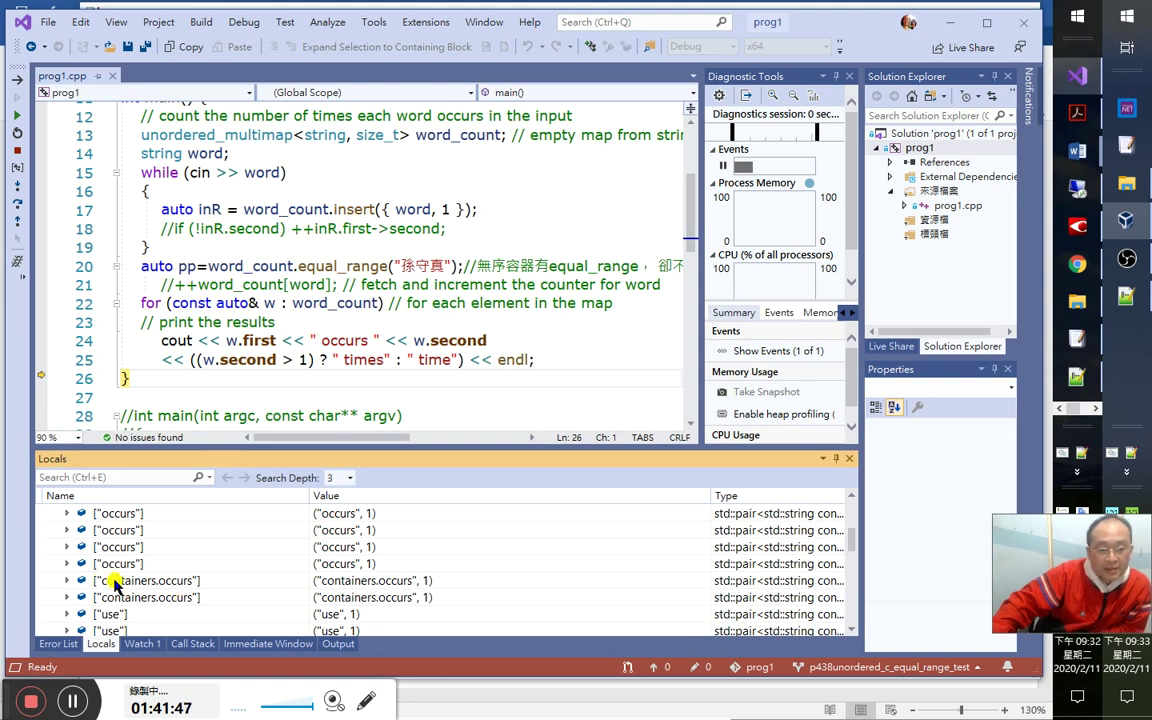
pyautogui.click(228, 322)
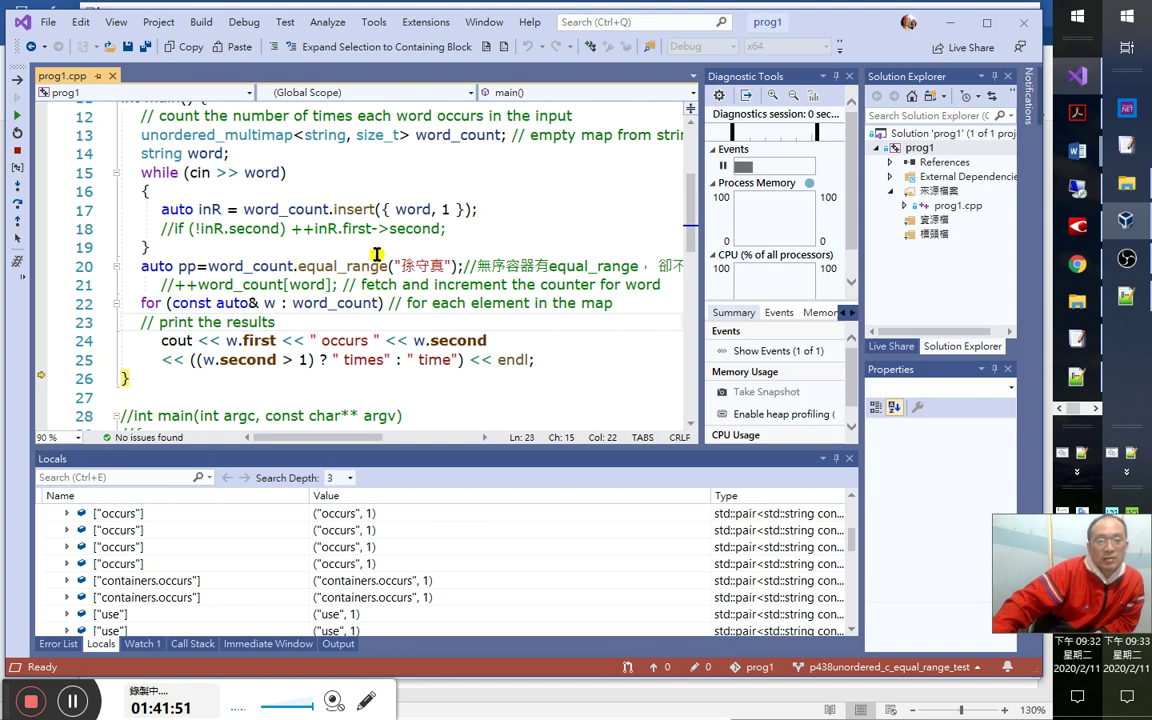
pyautogui.moveTo(376, 335)
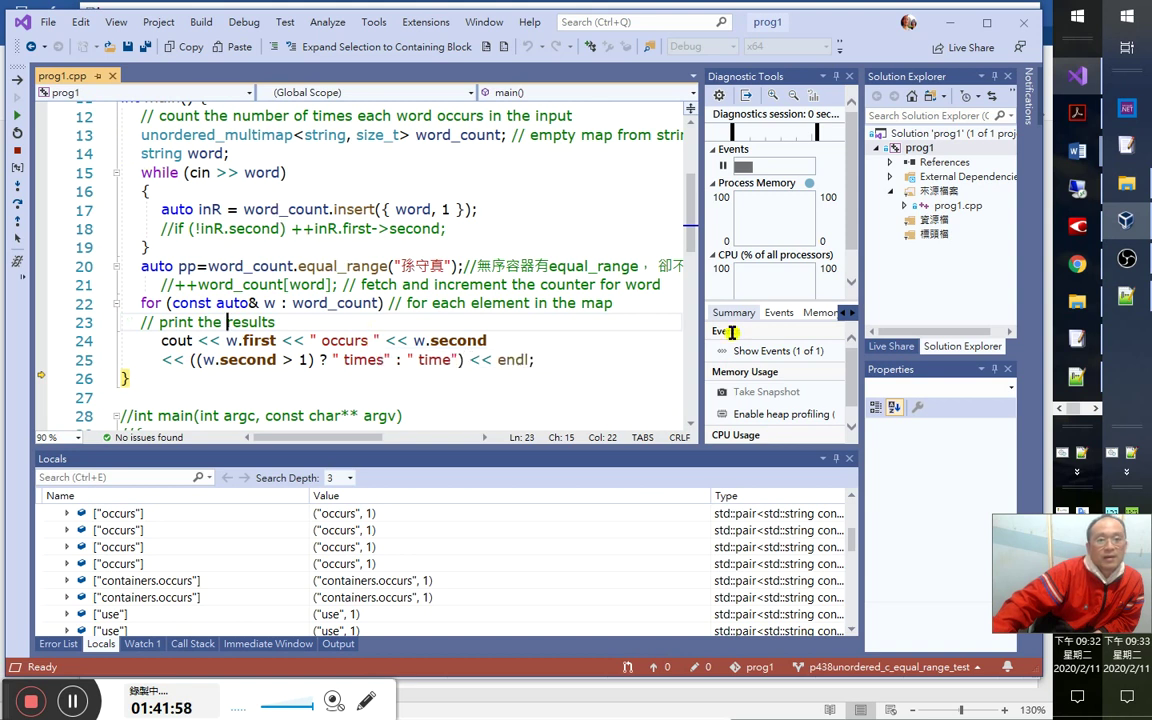
# Look at the Git branch list from the status bar, then close it.
pyautogui.click(918, 668)
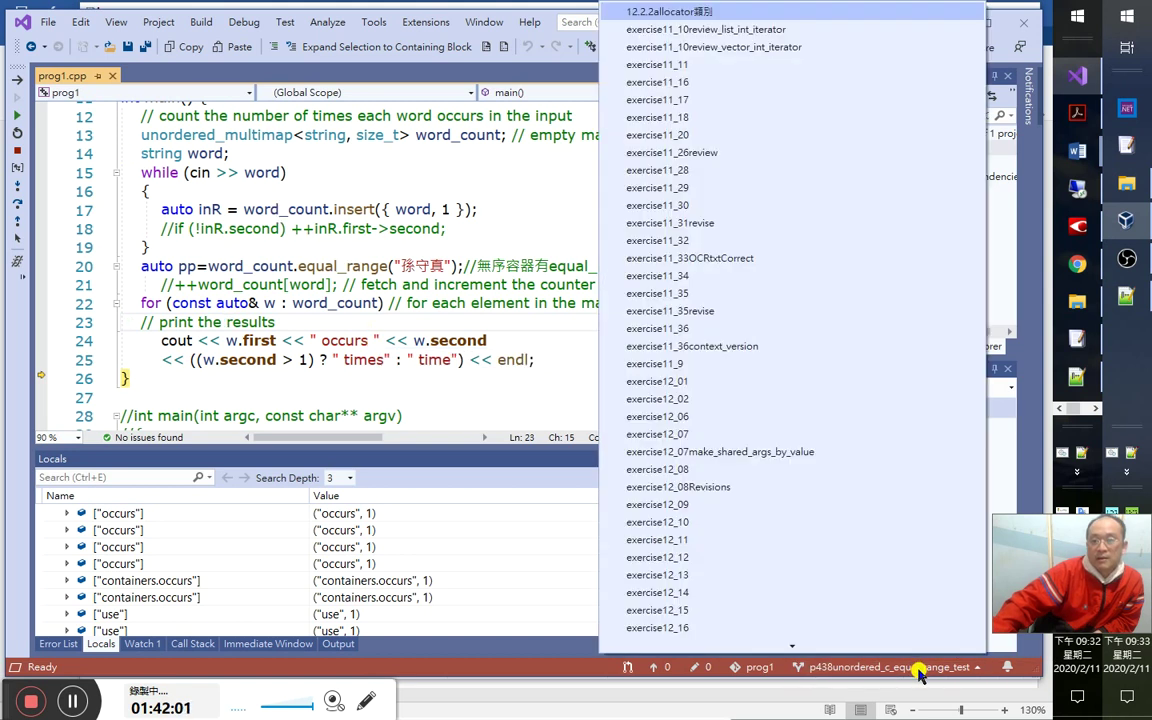
pyautogui.scroll(-1, 850, 600)
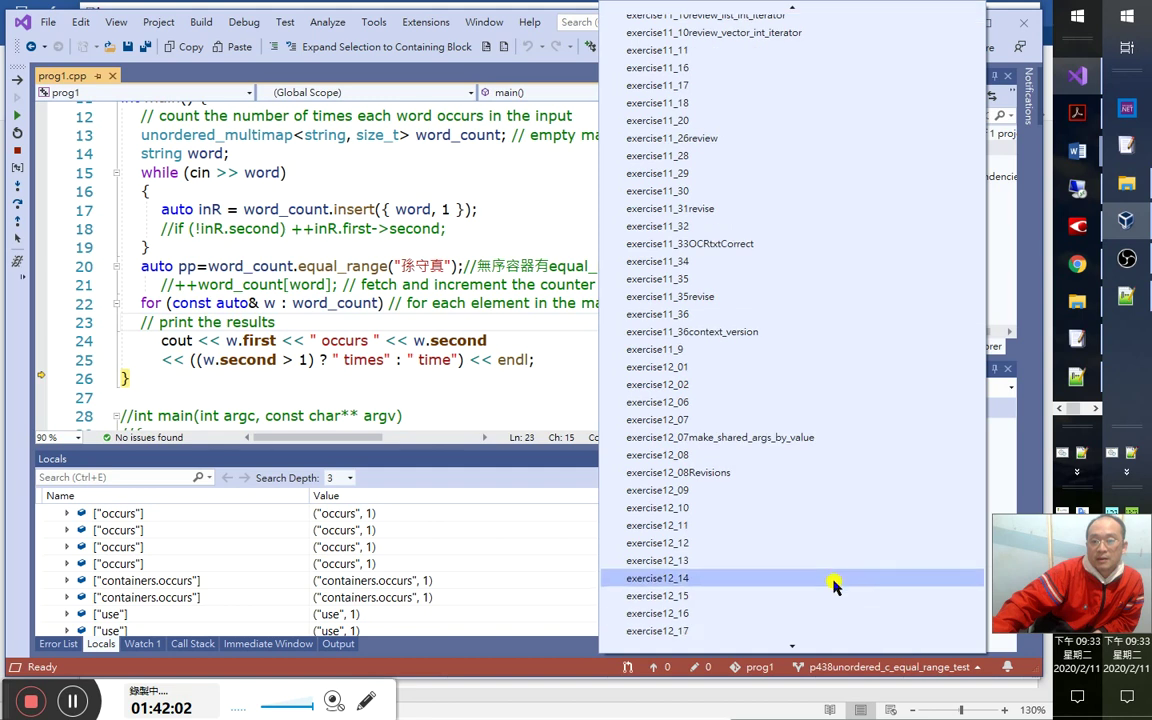
pyautogui.click(356, 330)
# Switch to the other Word notes document at the unordered_map word-count example.
pyautogui.hotkey('alt', 'Tab')
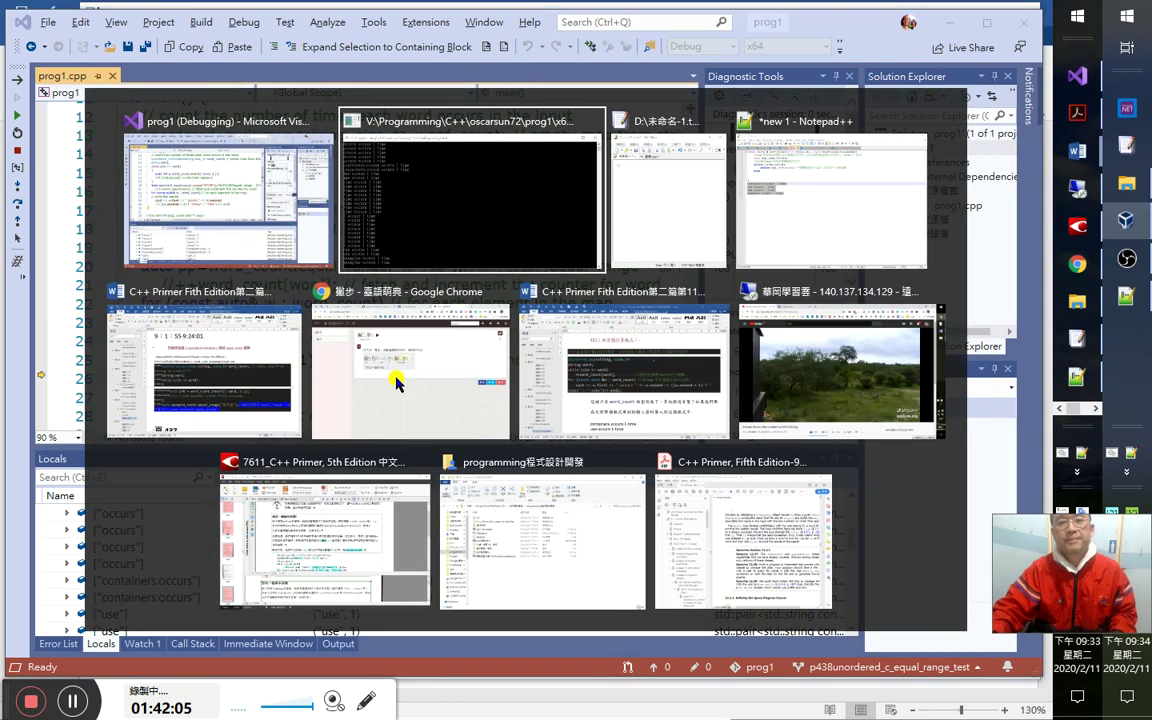
pyautogui.hotkey('alt', 'Tab')
pyautogui.hotkey('alt', 'Tab')
pyautogui.hotkey('alt', 'Tab')
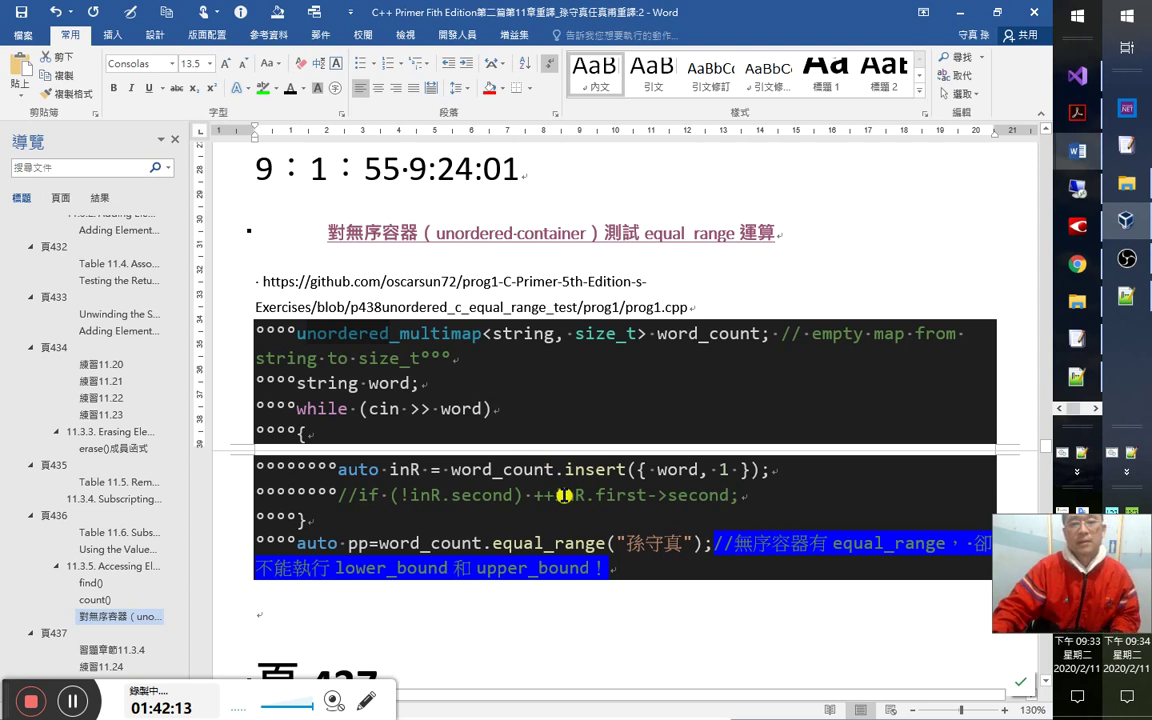
pyautogui.hotkey('alt', 'Tab')
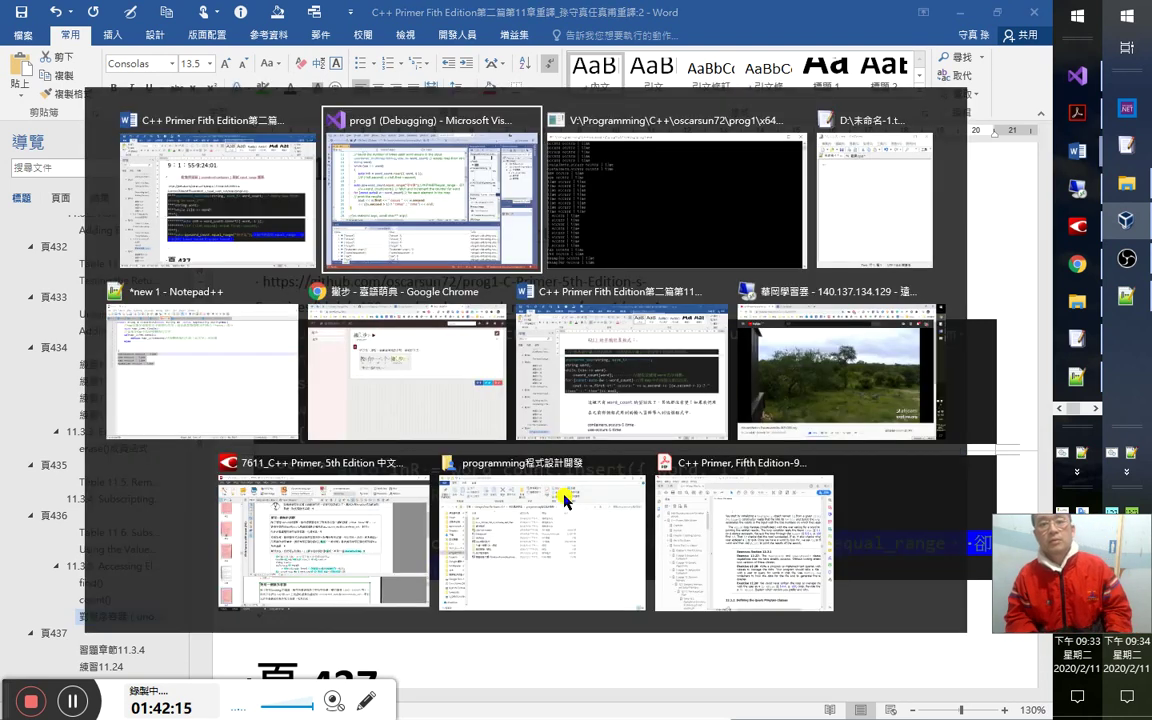
pyautogui.press('Escape')
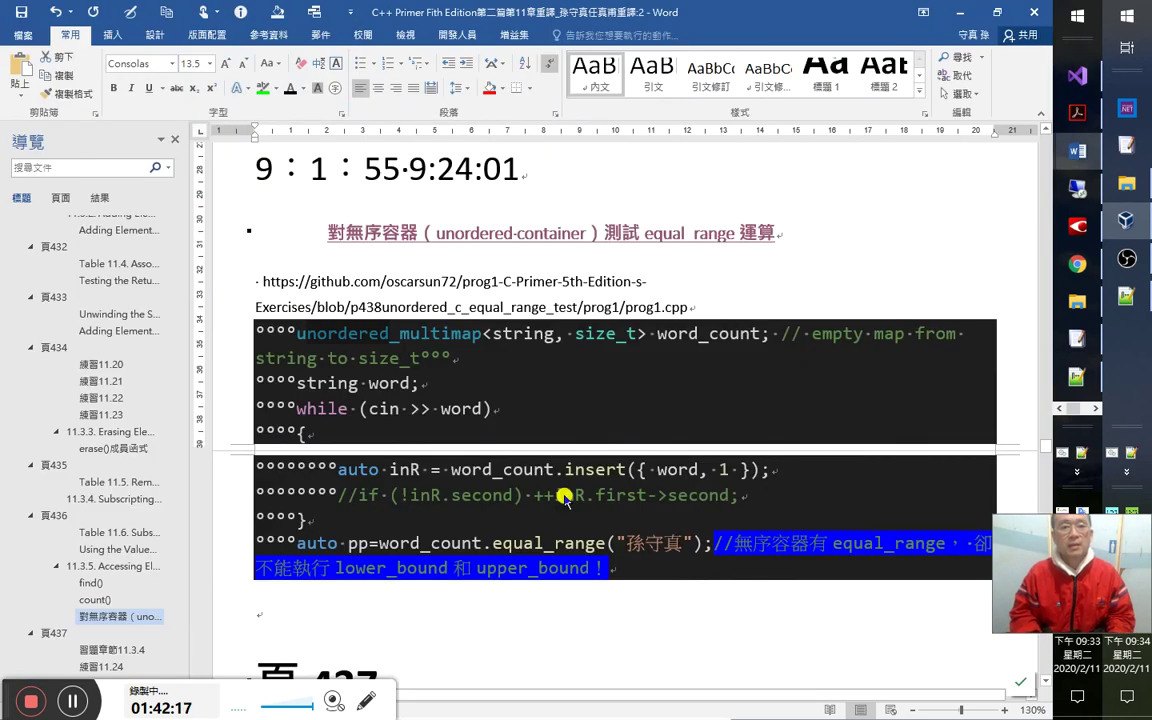
pyautogui.hotkey('alt', 'Tab')
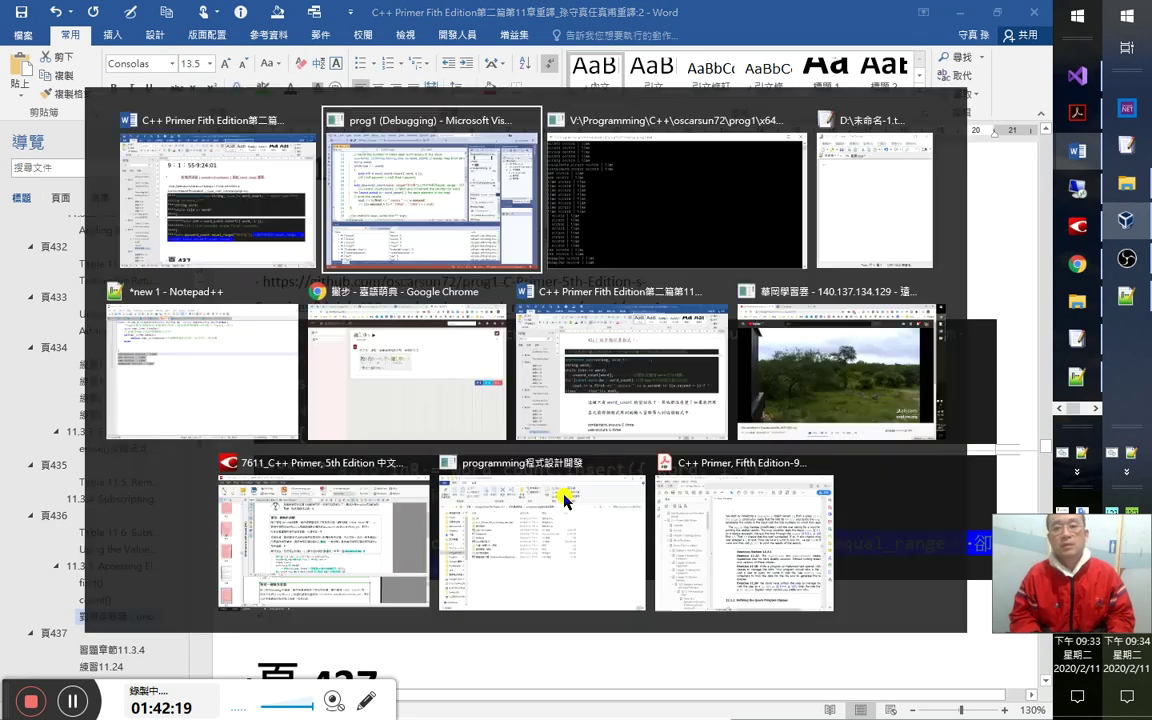
pyautogui.press('Tab')
pyautogui.press('Tab')
pyautogui.press('Tab')
pyautogui.press('Tab')
pyautogui.press('Tab')
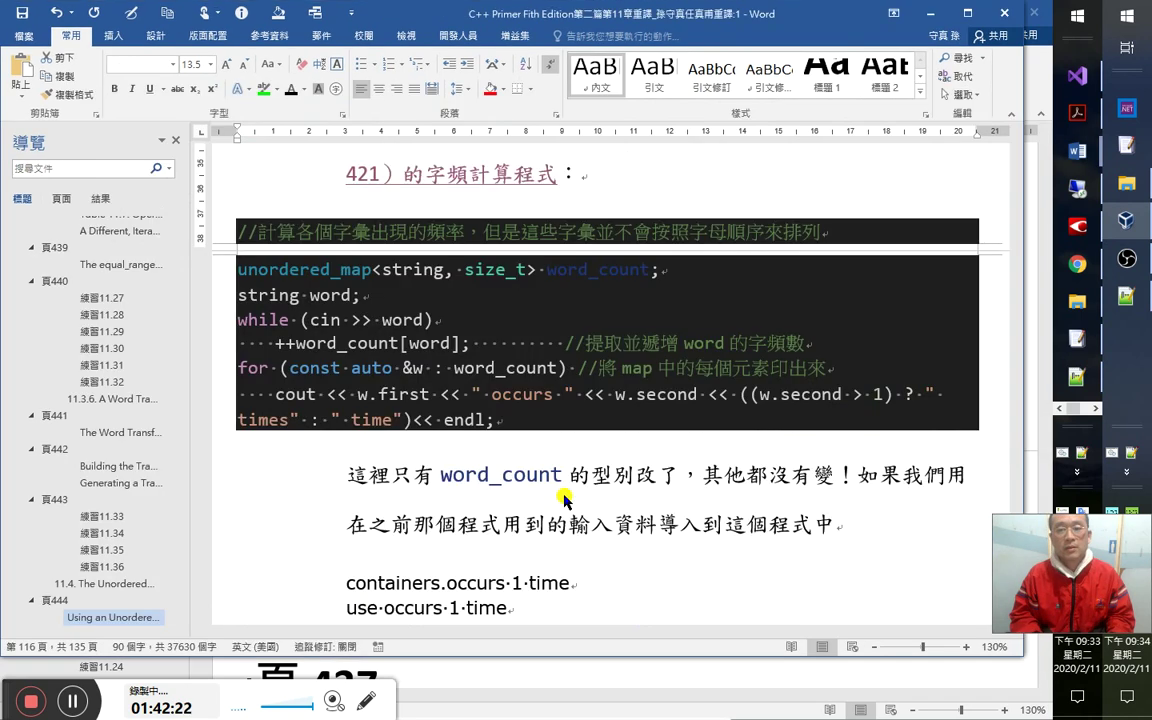
pyautogui.scroll(10, 705, 400)
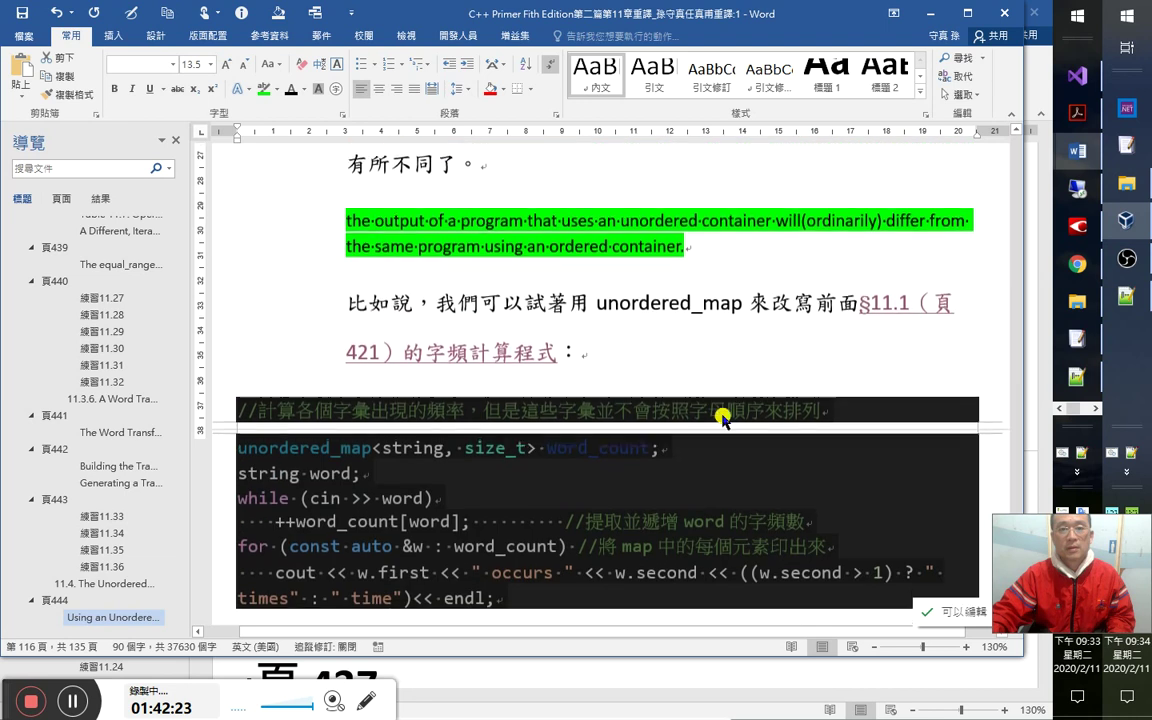
# Set the highlighted passage to No Color, then select the phrase 前面我有測試無序版本的.
pyautogui.click(879, 313)
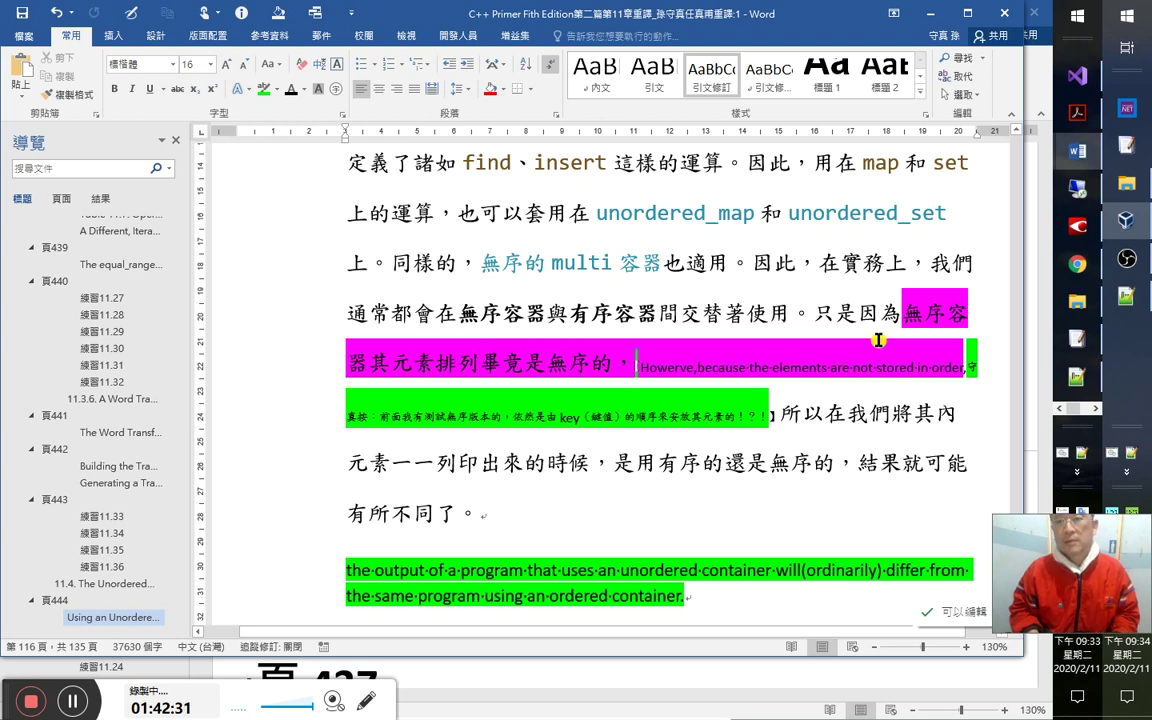
pyautogui.press('Up')
pyautogui.press('Right')
pyautogui.press('Right')
pyautogui.press('Right')
pyautogui.press('Right')
pyautogui.press('Right')
pyautogui.press('Right')
pyautogui.press('Right')
pyautogui.press('Right')
pyautogui.press('Right')
pyautogui.press('Right')
pyautogui.press('Right')
pyautogui.press('Right')
pyautogui.press('Right')
pyautogui.press('Right')
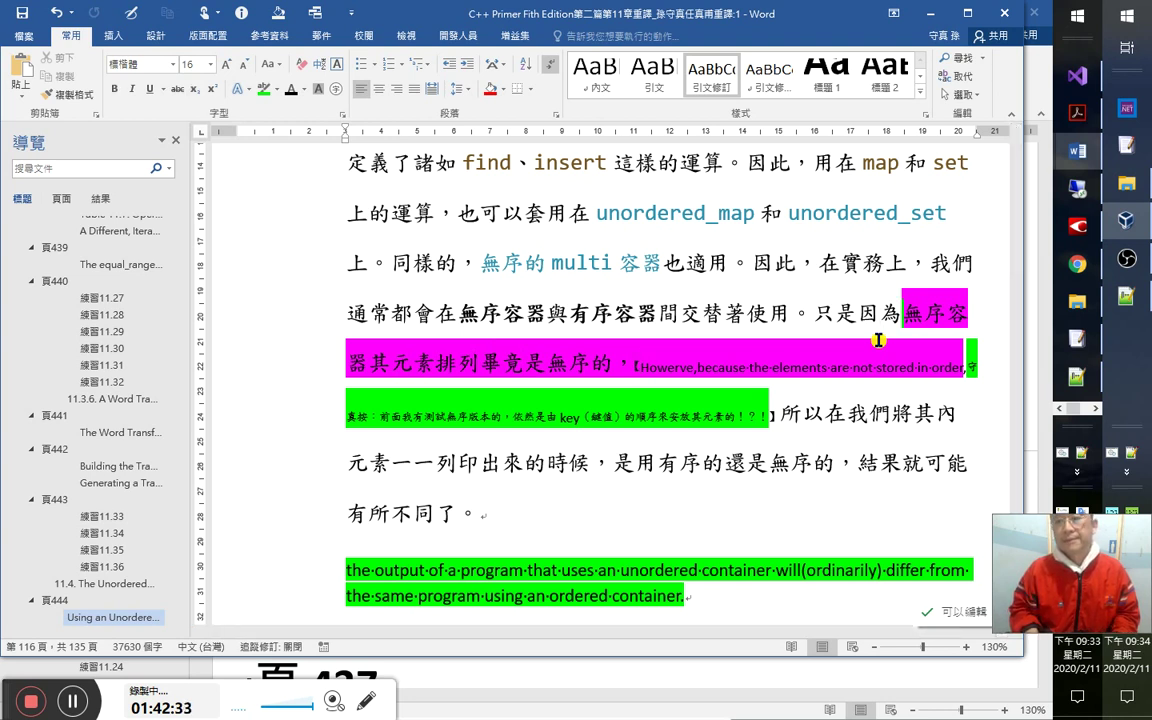
pyautogui.hotkey('shift', 'Down')
pyautogui.hotkey('shift', 'Down')
pyautogui.hotkey('shift', 'Down')
pyautogui.hotkey('shift', 'Down')
pyautogui.hotkey('shift', 'Down')
pyautogui.hotkey('shift', 'Down')
pyautogui.hotkey('shift', 'Down')
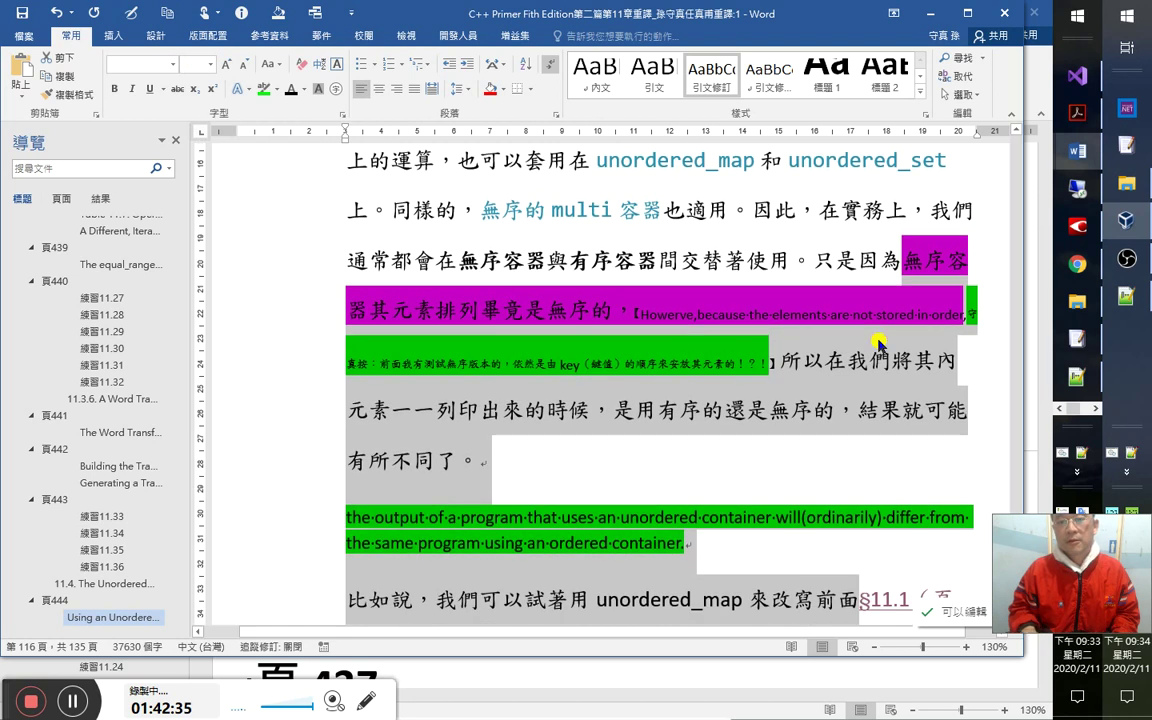
pyautogui.click(278, 90)
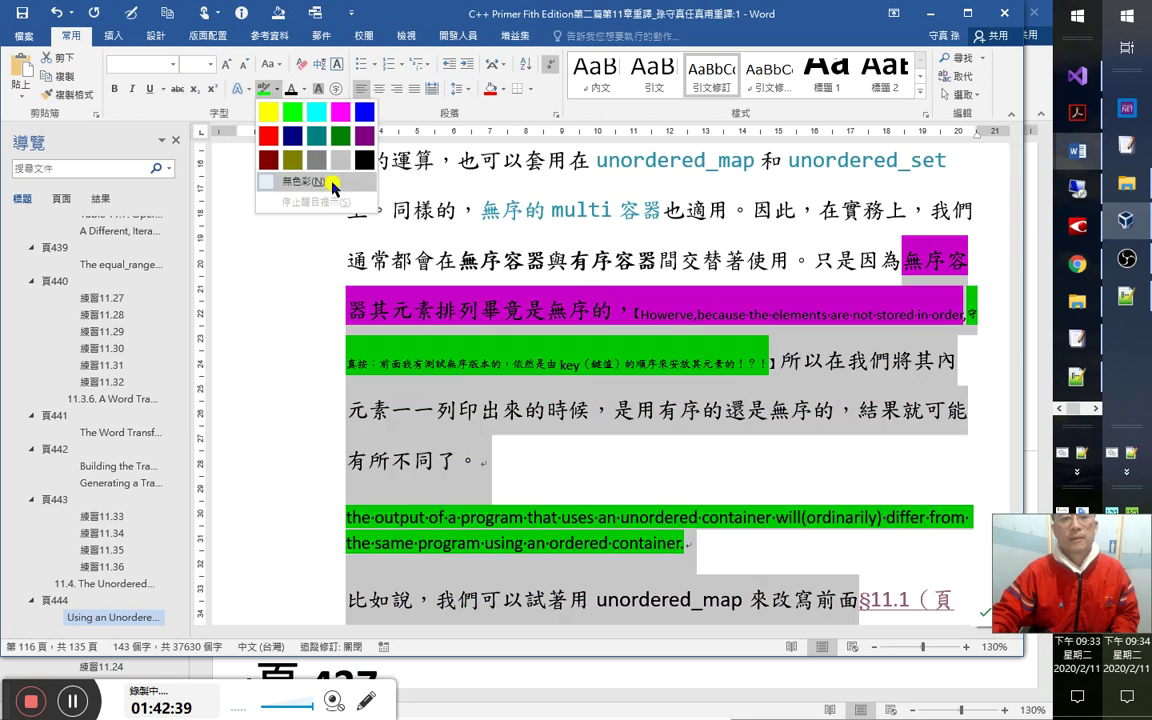
pyautogui.click(332, 186)
pyautogui.moveTo(380, 362); pyautogui.dragTo(443, 363)
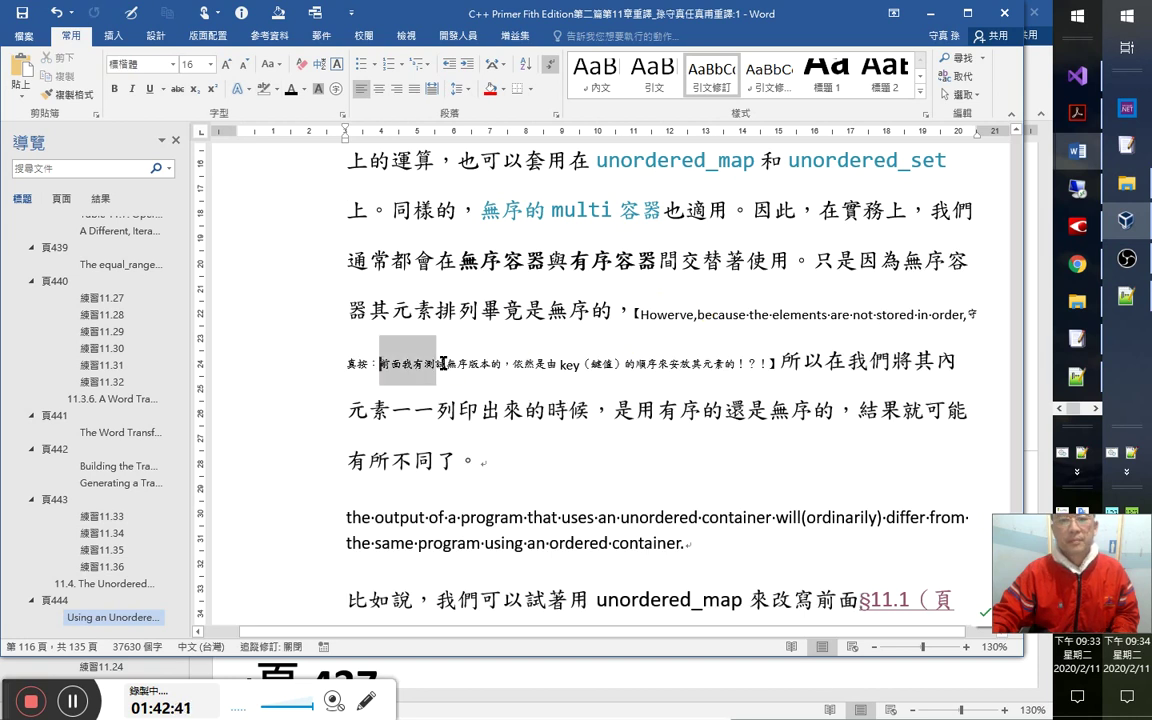
pyautogui.hotkey('shift', 'Right')
pyautogui.hotkey('shift', 'Right')
pyautogui.hotkey('shift', 'Right')
pyautogui.hotkey('shift', 'Right')
pyautogui.hotkey('shift', 'Right')
pyautogui.hotkey('shift', 'Right')
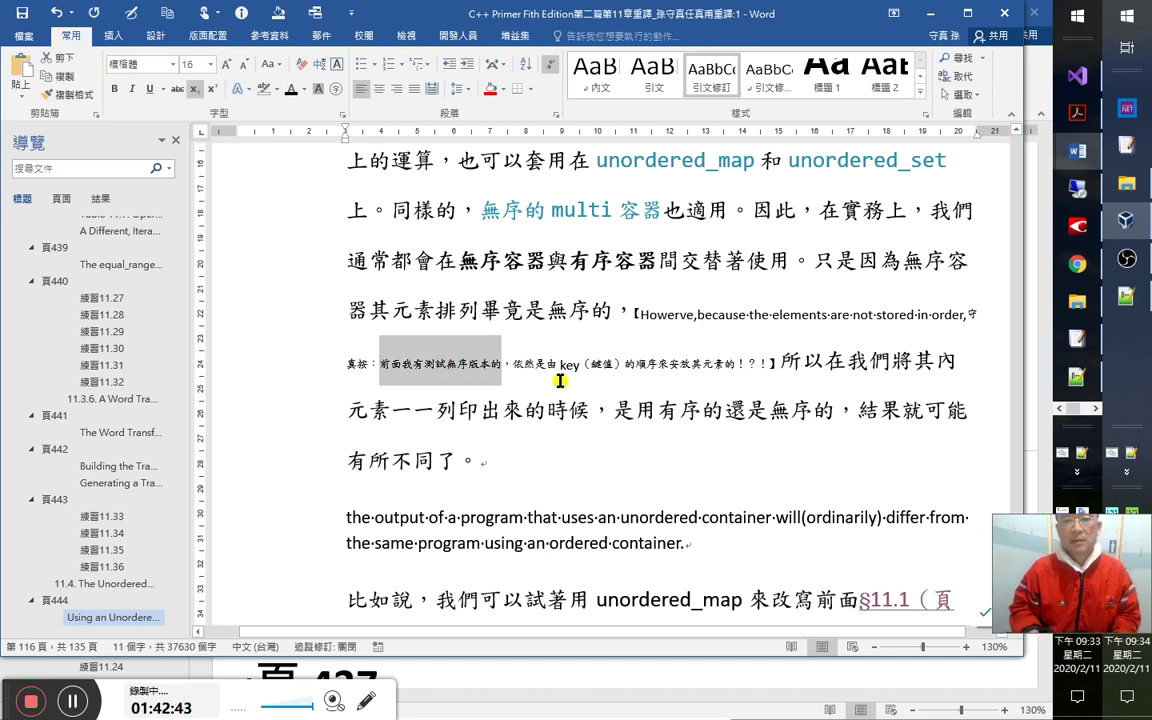
# Browse in-document hyperlink targets for the phrase, cancelling twice without linking.
pyautogui.hotkey('ctrl', 'k')
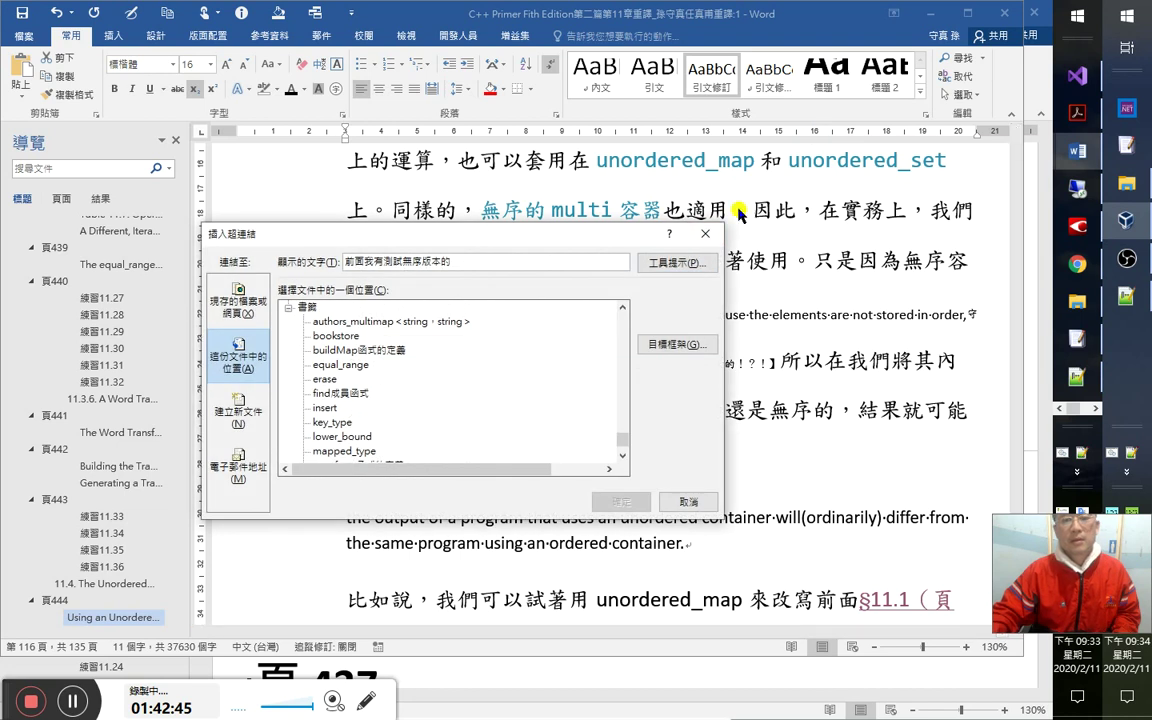
pyautogui.scroll(2, 453, 354)
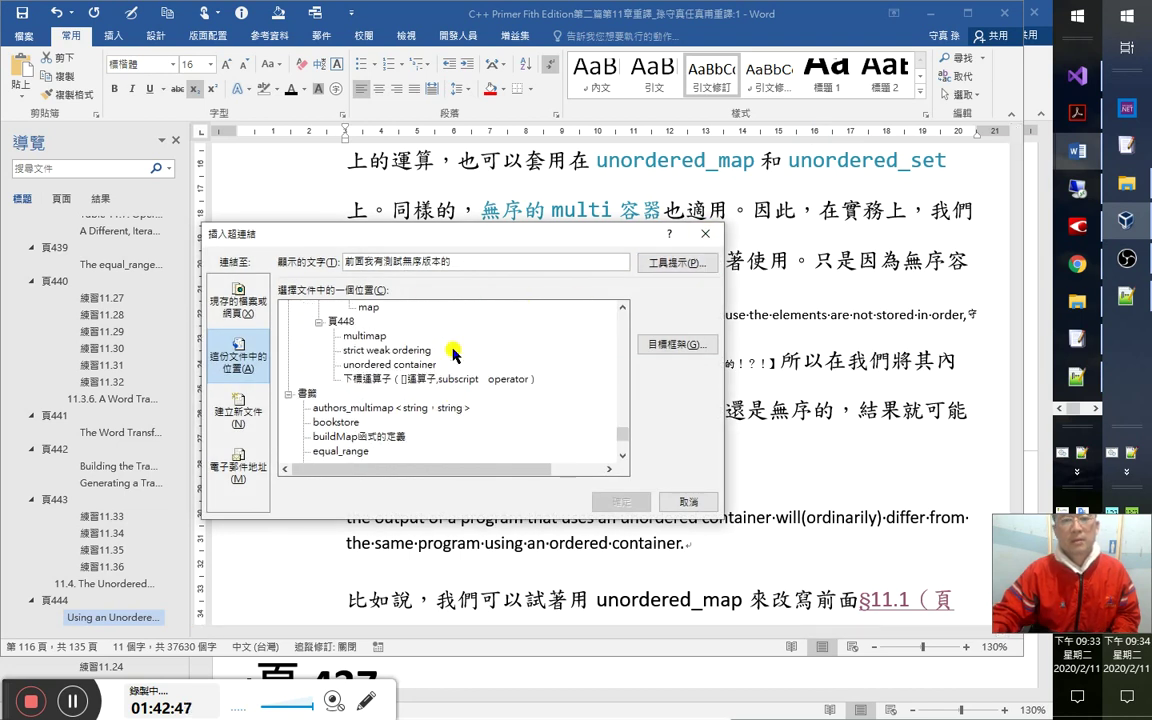
pyautogui.click(705, 233)
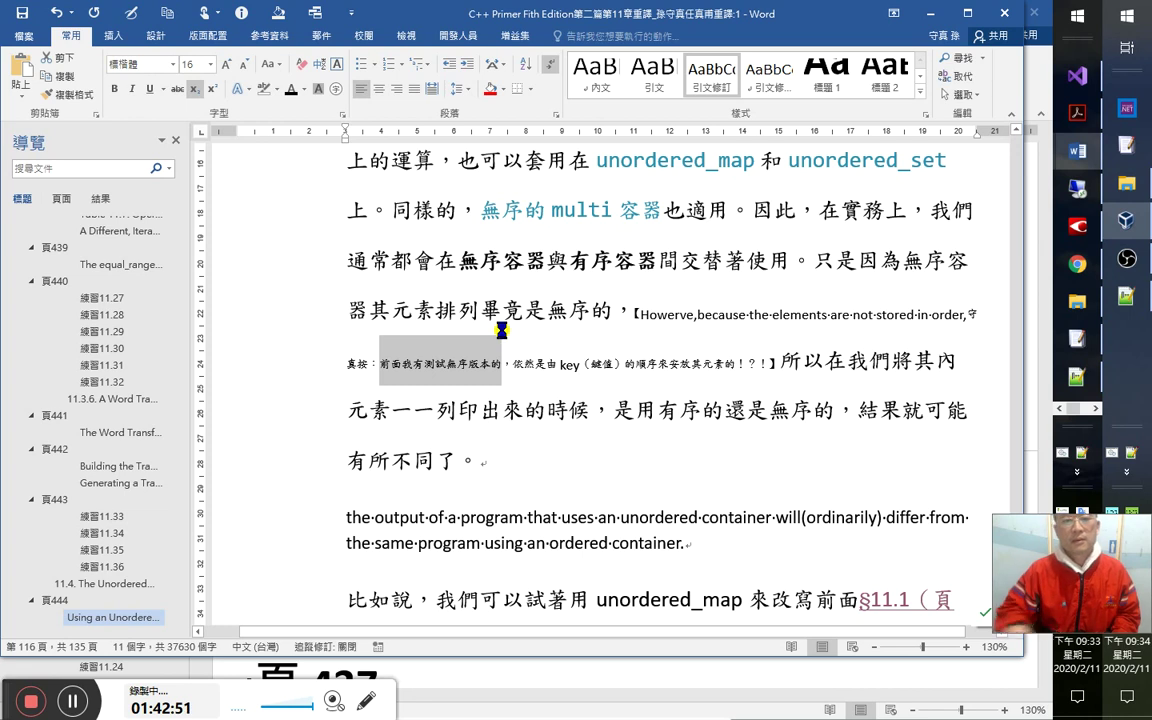
pyautogui.hotkey('ctrl', 'k')
pyautogui.scroll(6, 555, 393)
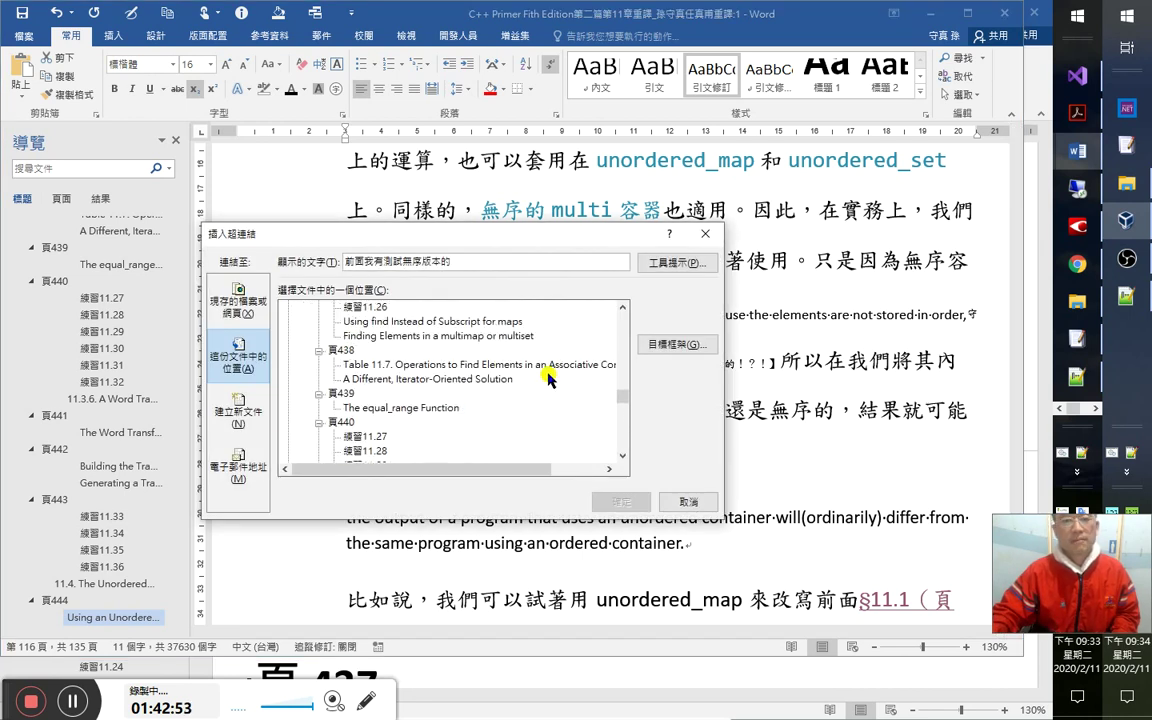
pyautogui.scroll(-3, 540, 370)
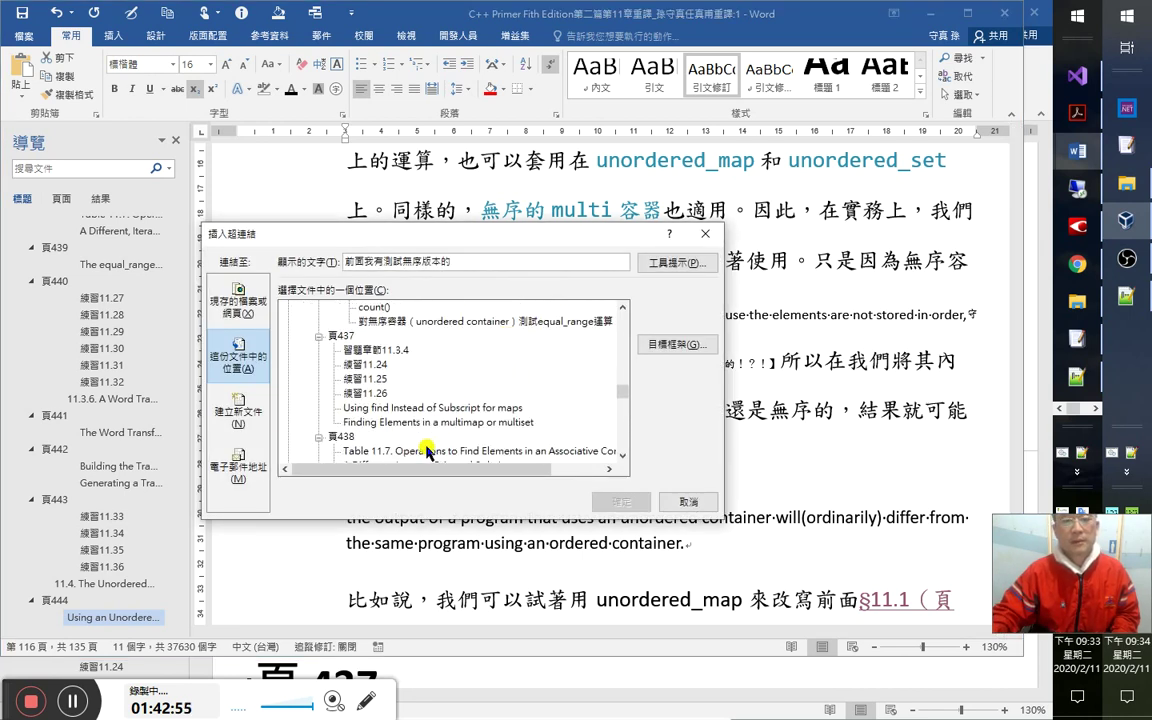
pyautogui.click(412, 380)
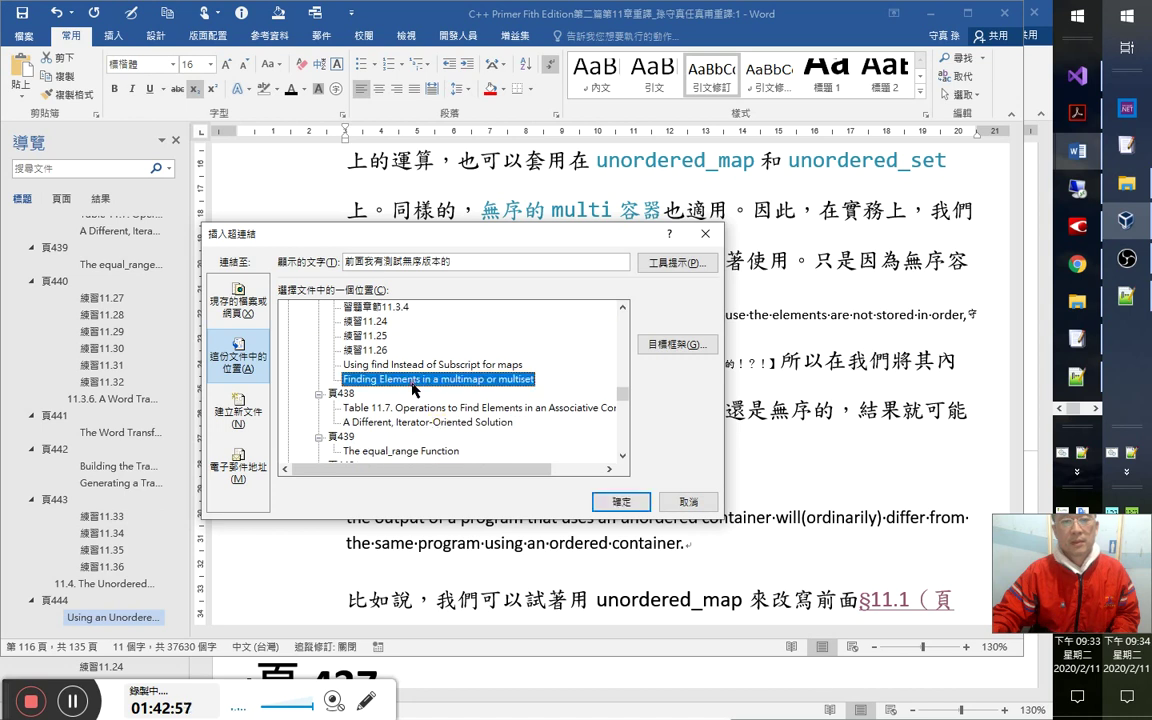
pyautogui.click(429, 423)
pyautogui.scroll(-1, 437, 430)
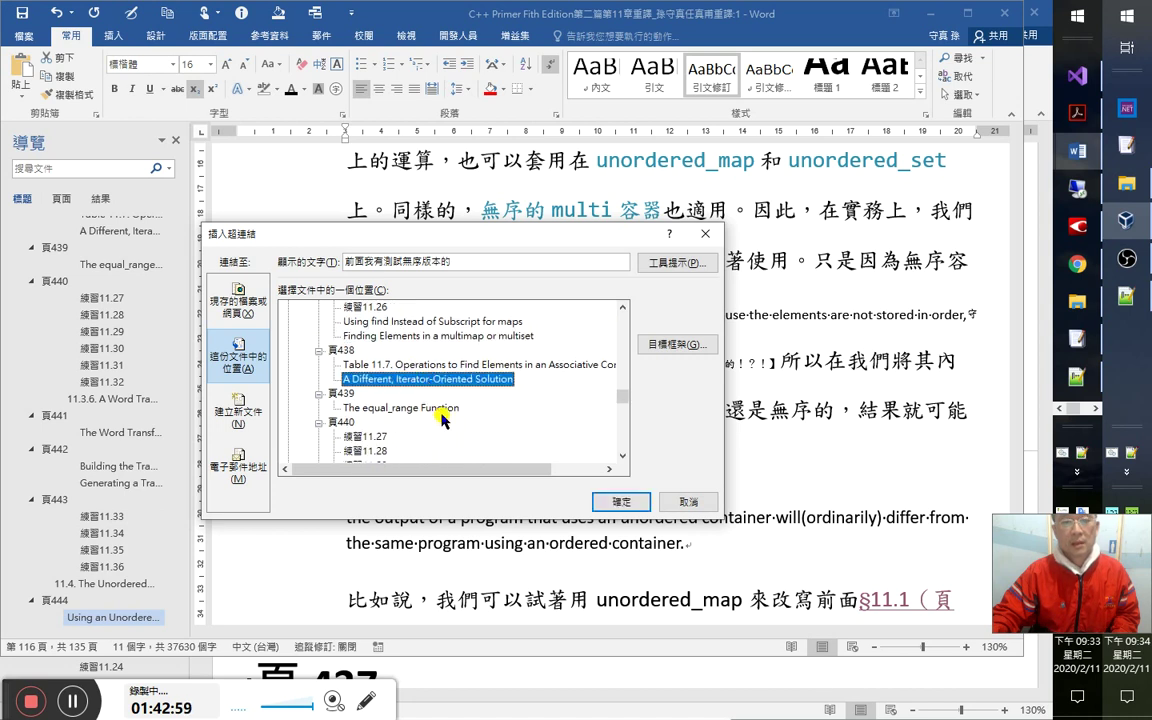
pyautogui.scroll(2, 445, 415)
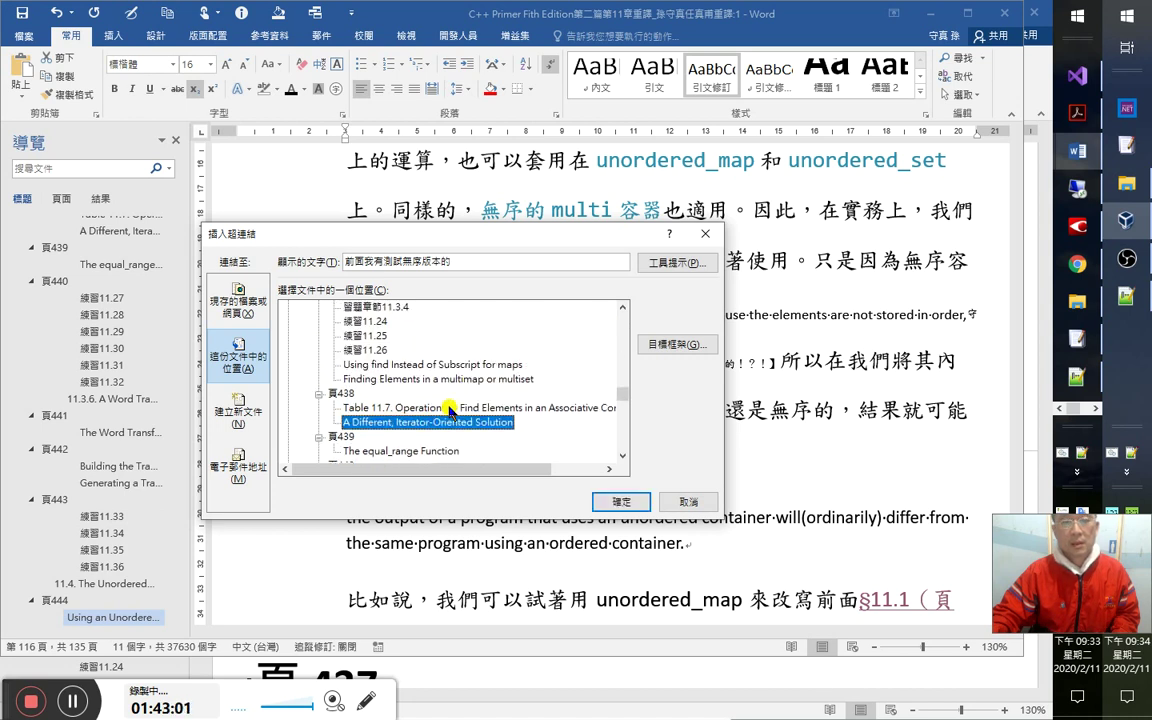
pyautogui.scroll(1, 490, 416)
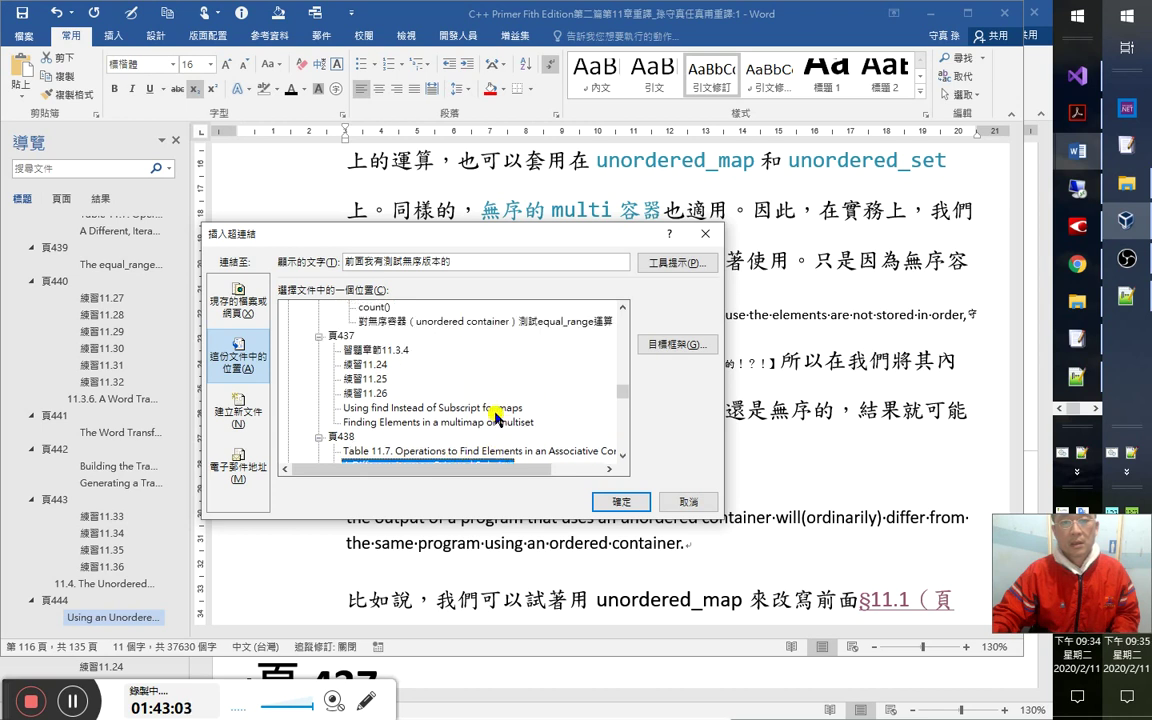
pyautogui.press('Escape')
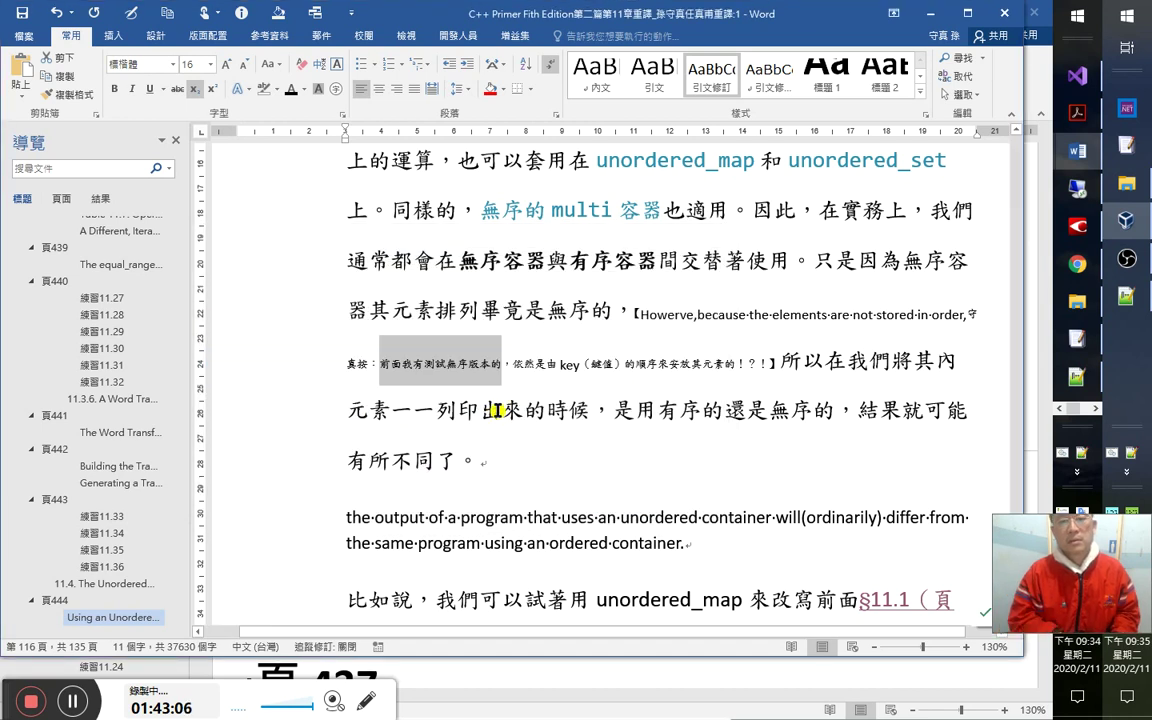
# Link the phrase to the 對無序容器…測試equal_range運算 heading and follow the link.
pyautogui.hotkey('ctrl', 'k')
pyautogui.scroll(1, 530, 370)
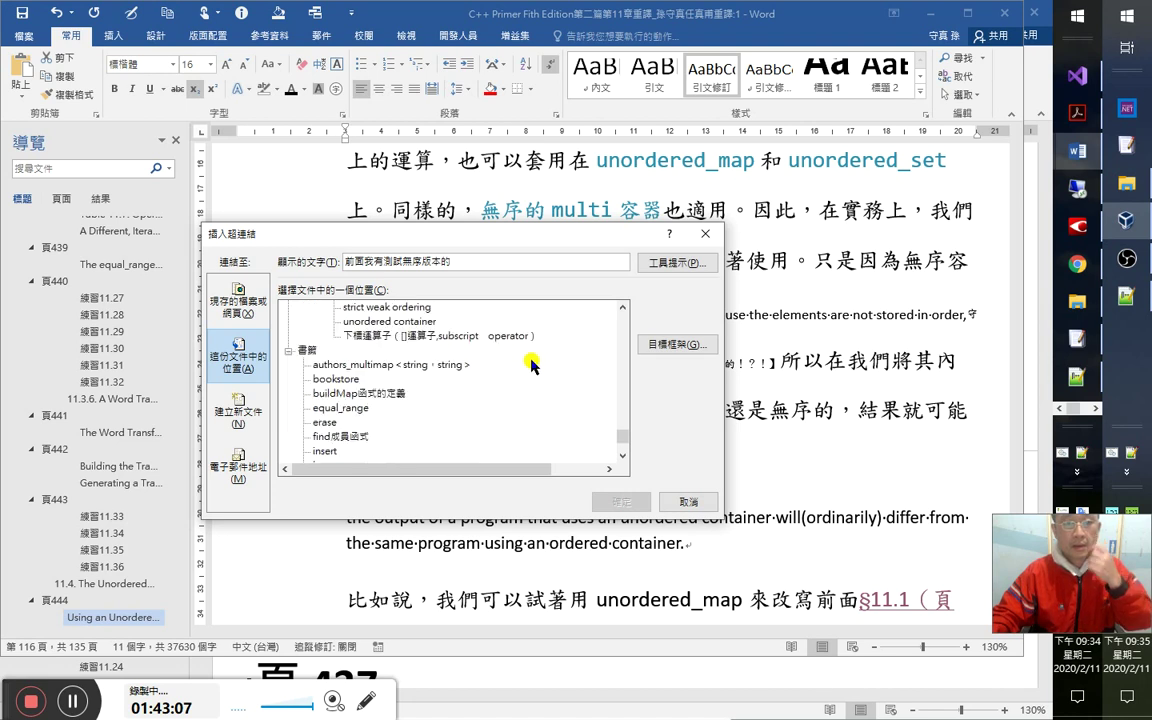
pyautogui.scroll(-2, 532, 360)
pyautogui.scroll(3, 542, 360)
pyautogui.scroll(8, 553, 357)
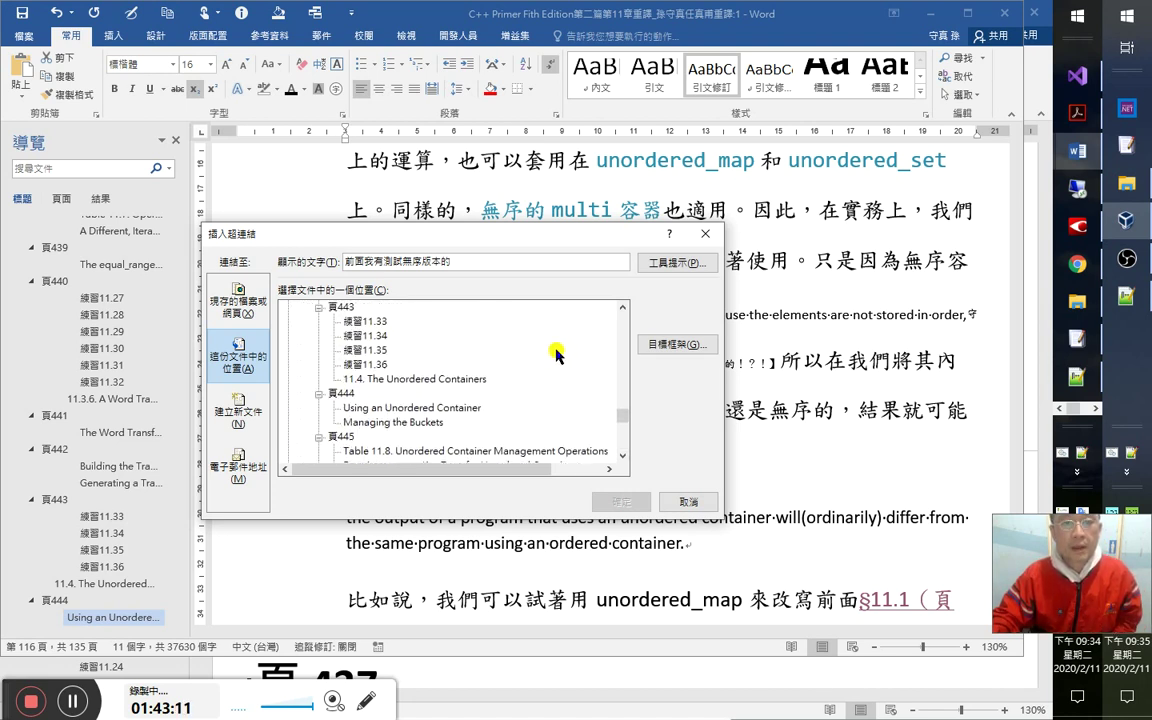
pyautogui.scroll(7, 556, 354)
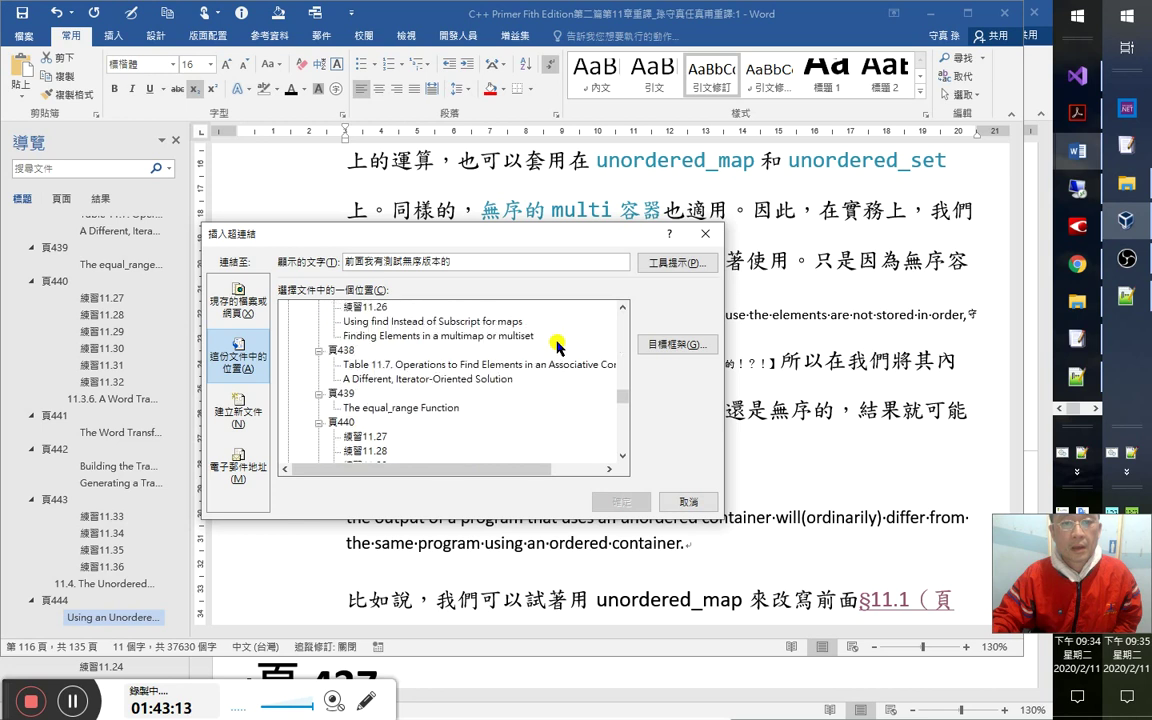
pyautogui.scroll(1, 490, 365)
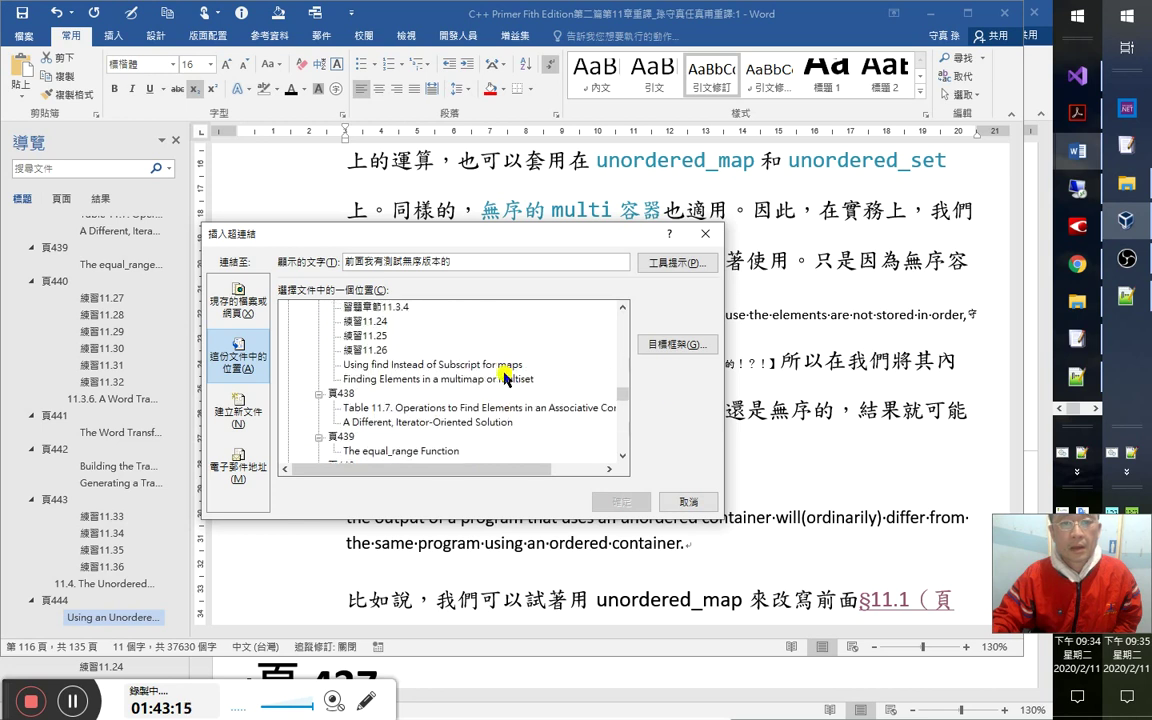
pyautogui.scroll(2, 475, 371)
pyautogui.doubleClick(466, 366)
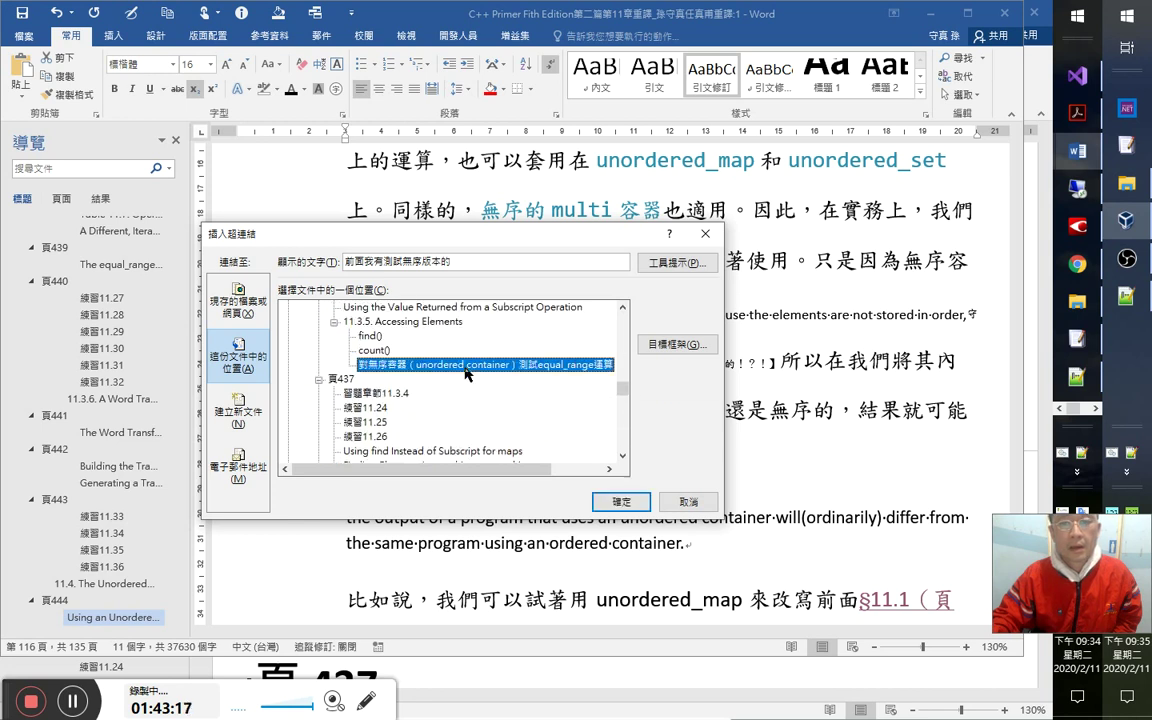
pyautogui.keyDown('ctrl'); pyautogui.click(470, 372); pyautogui.keyUp('ctrl')
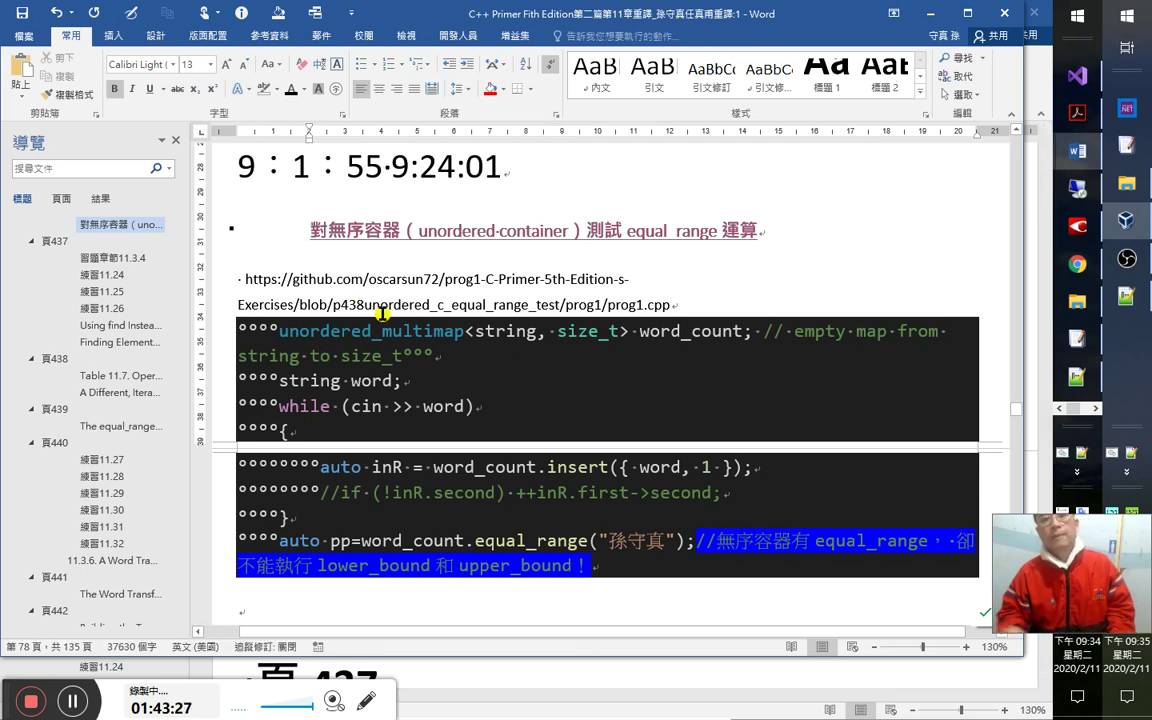
# Reword the annotation: elements are unsorted, but equal keys stay together in multi-type containers.
pyautogui.hotkey('alt', 'Left')
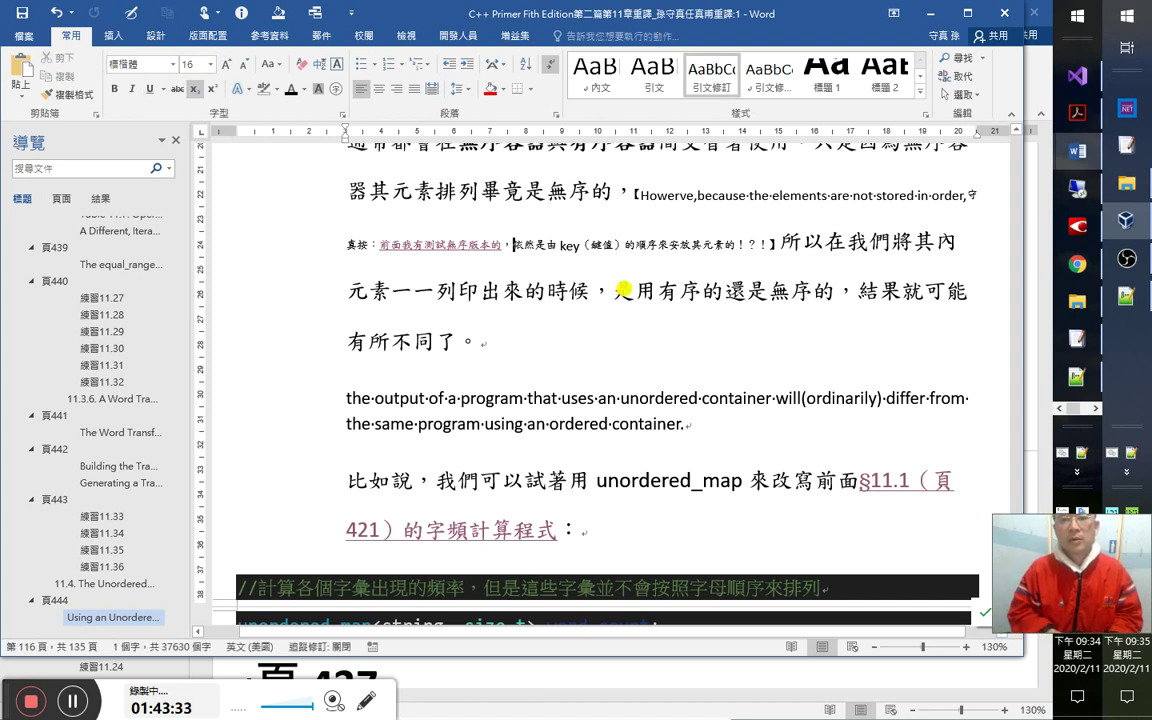
pyautogui.write('雖元素')
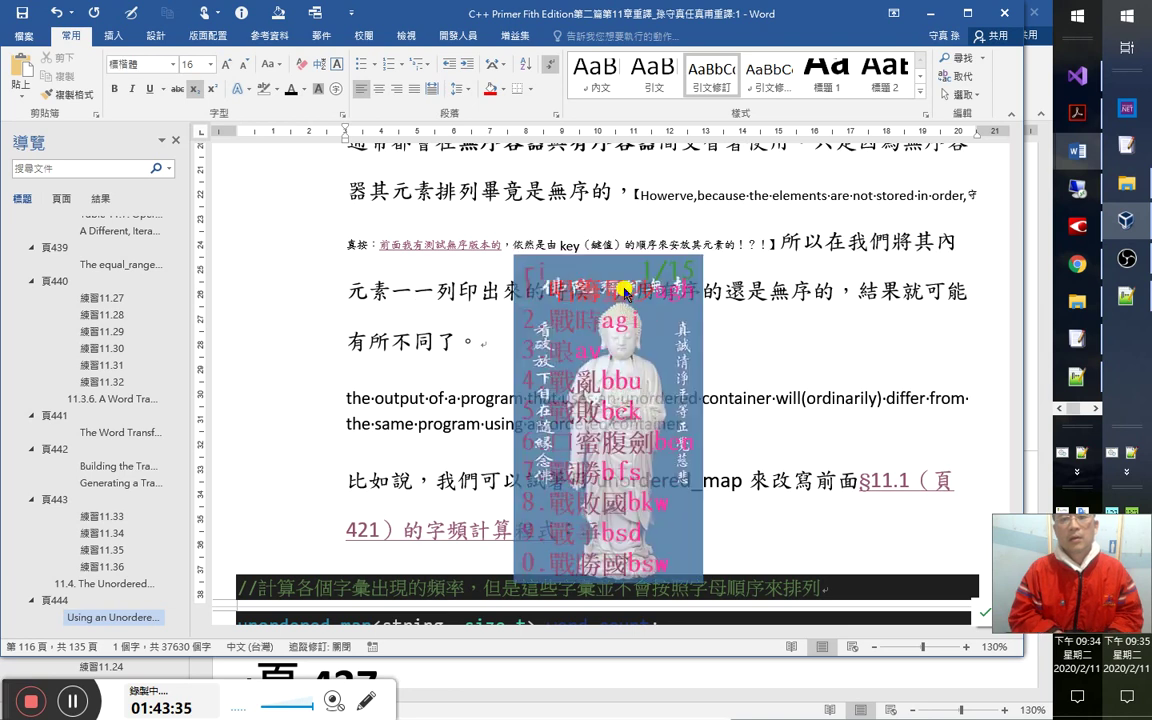
pyautogui.write('間不')
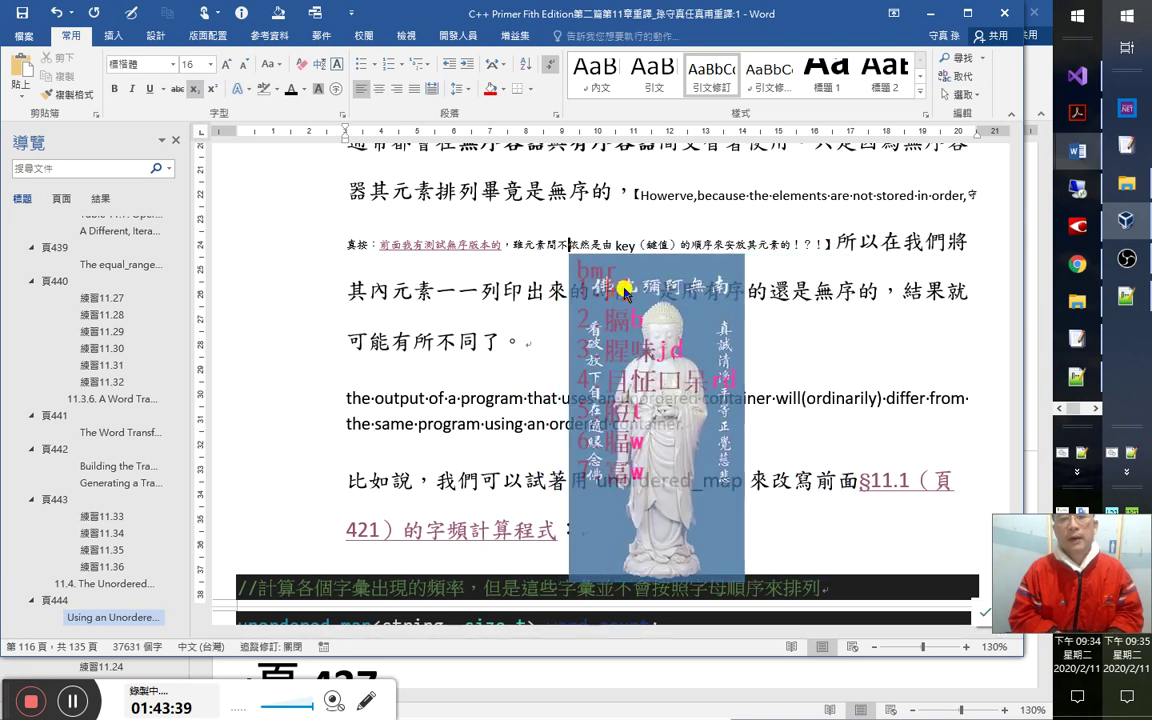
pyautogui.write('排')
pyautogui.write('序，但同一')
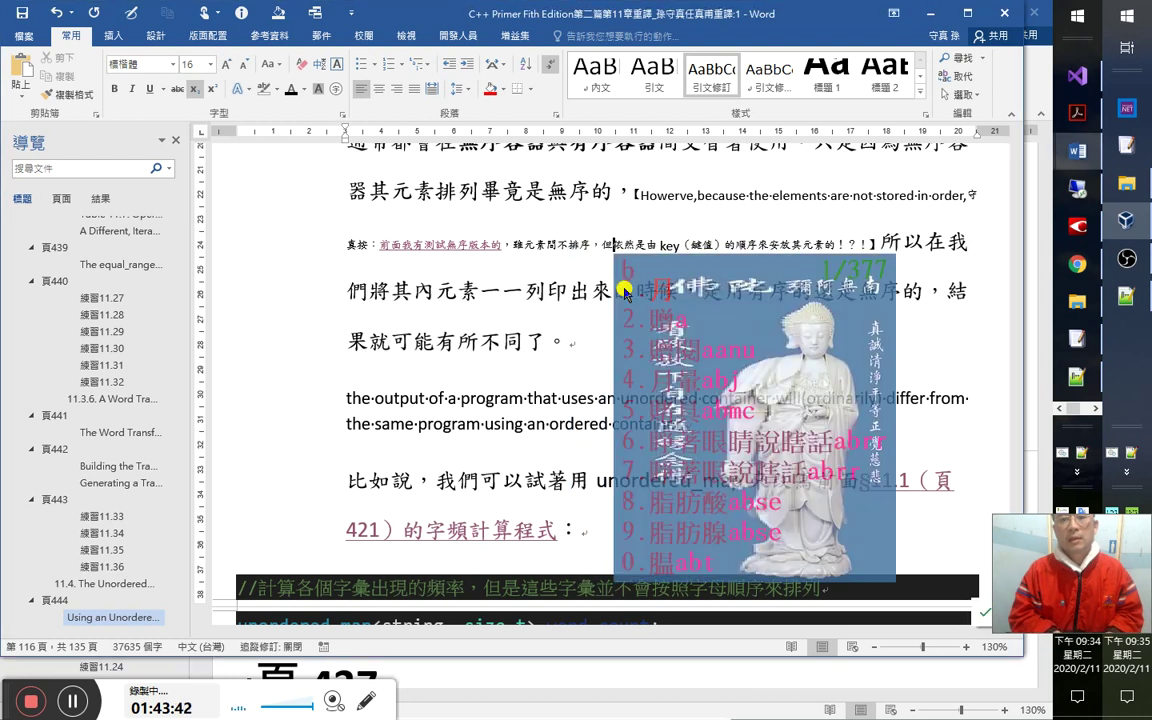
pyautogui.press('BackSpace')
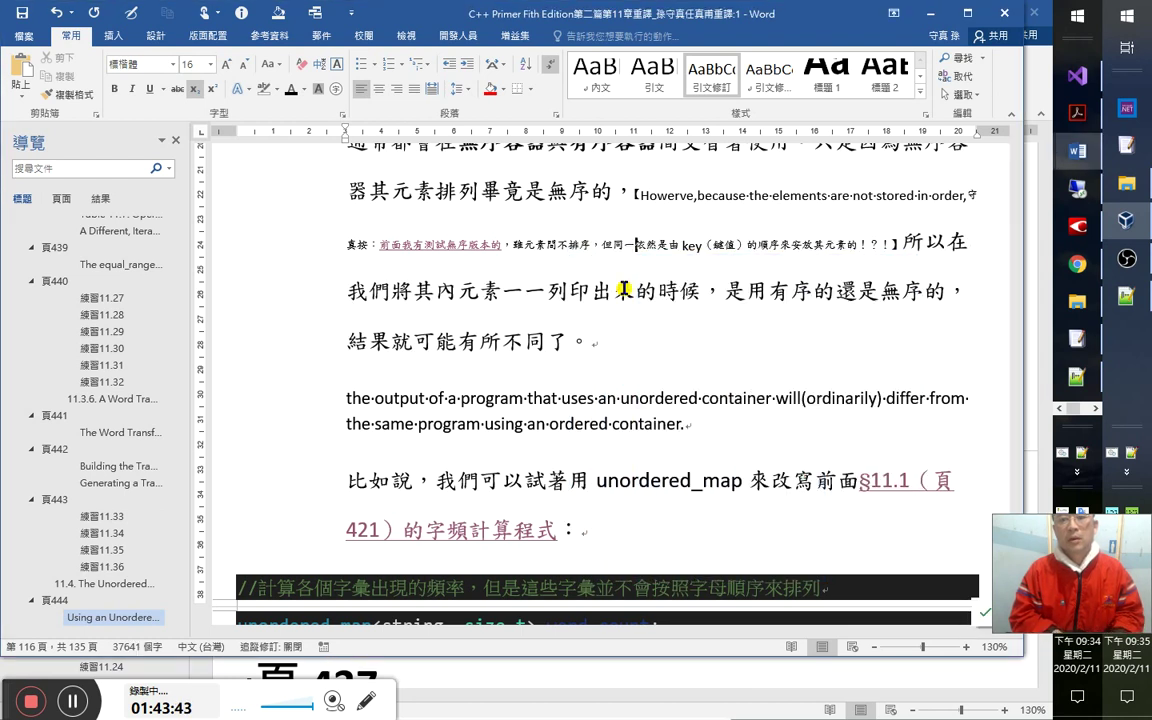
pyautogui.write('k')
pyautogui.press('shift')
pyautogui.write('eys')
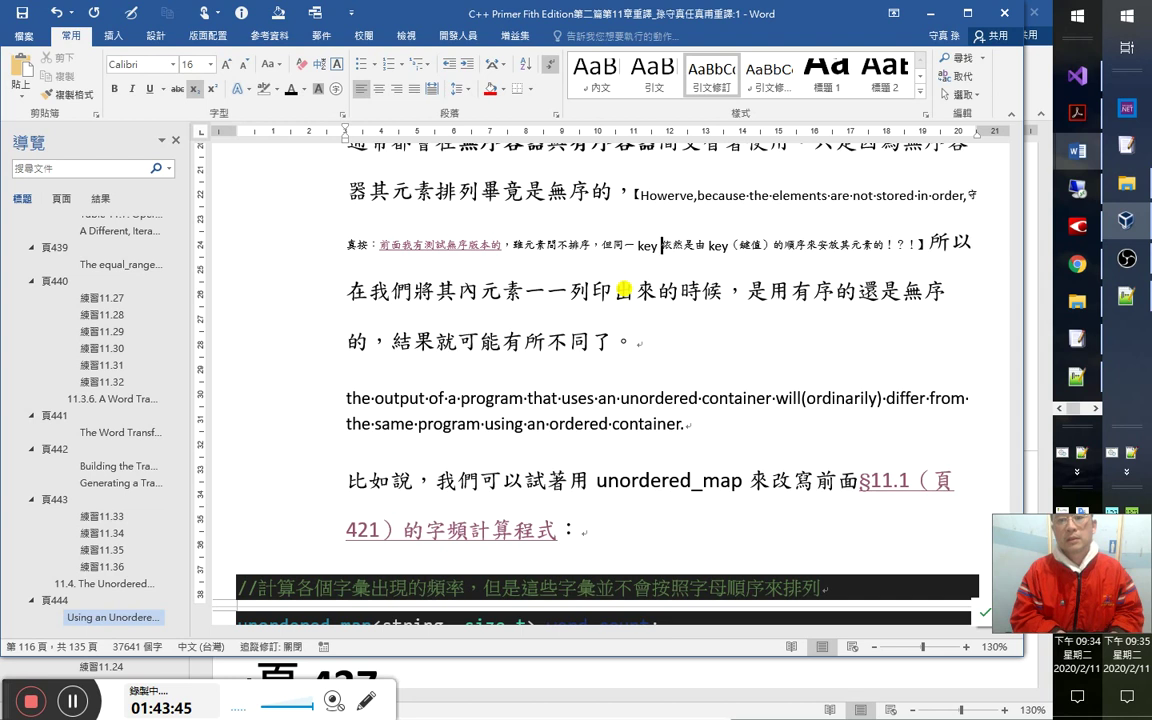
pyautogui.press('BackSpace')
pyautogui.press('BackSpace')
pyautogui.press('BackSpace')
pyautogui.press('BackSpace')
pyautogui.write('a')
pyautogui.press('BackSpace')
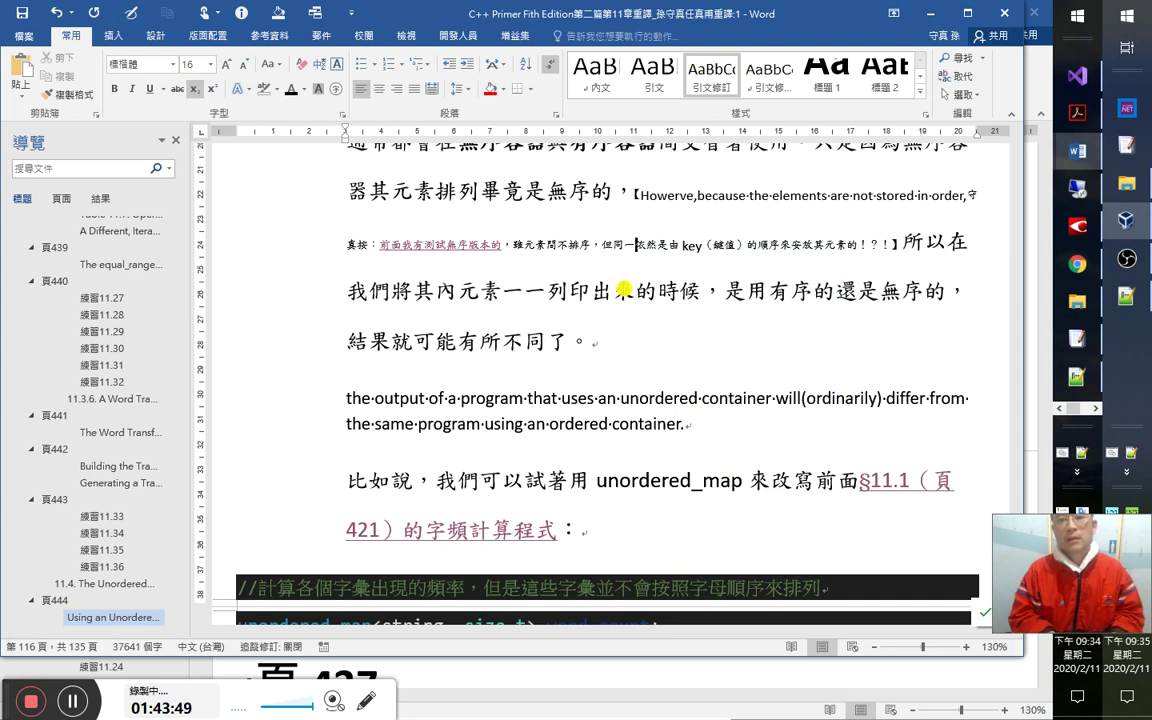
pyautogui.press('BackSpace')
pyautogui.write('cq')
pyautogui.press('space')
pyautogui.write('值，每節')
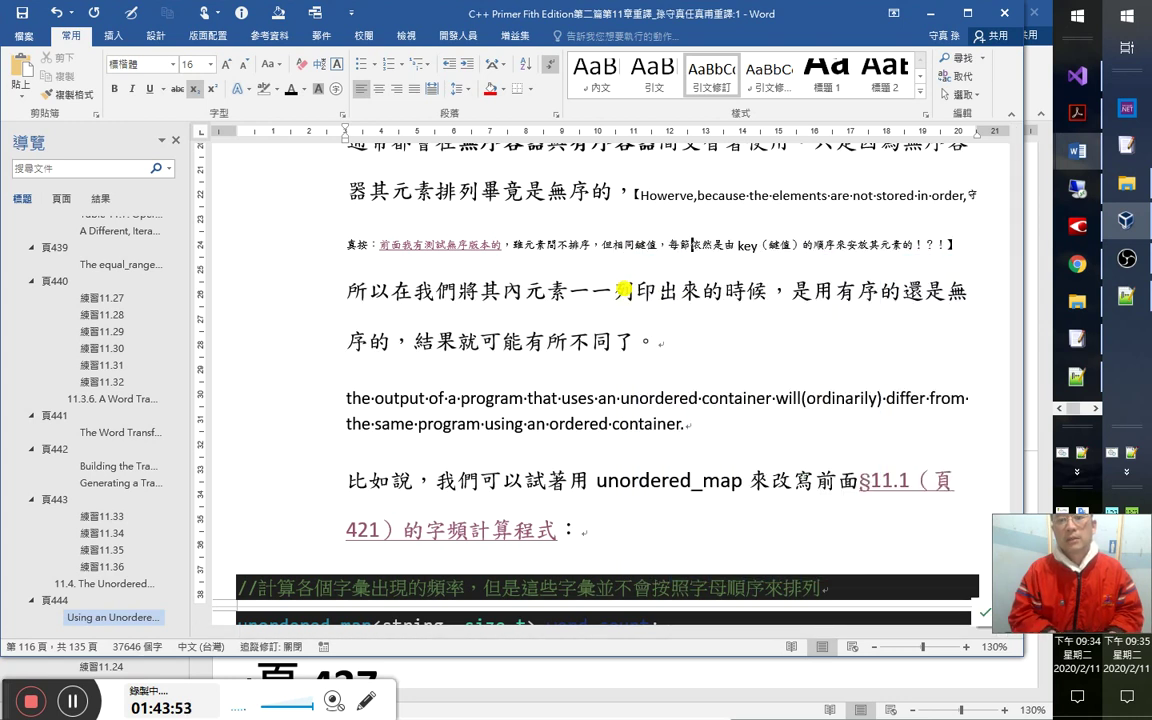
pyautogui.press('BackSpace')
pyautogui.press('BackSpace')
pyautogui.write('在 mult ')
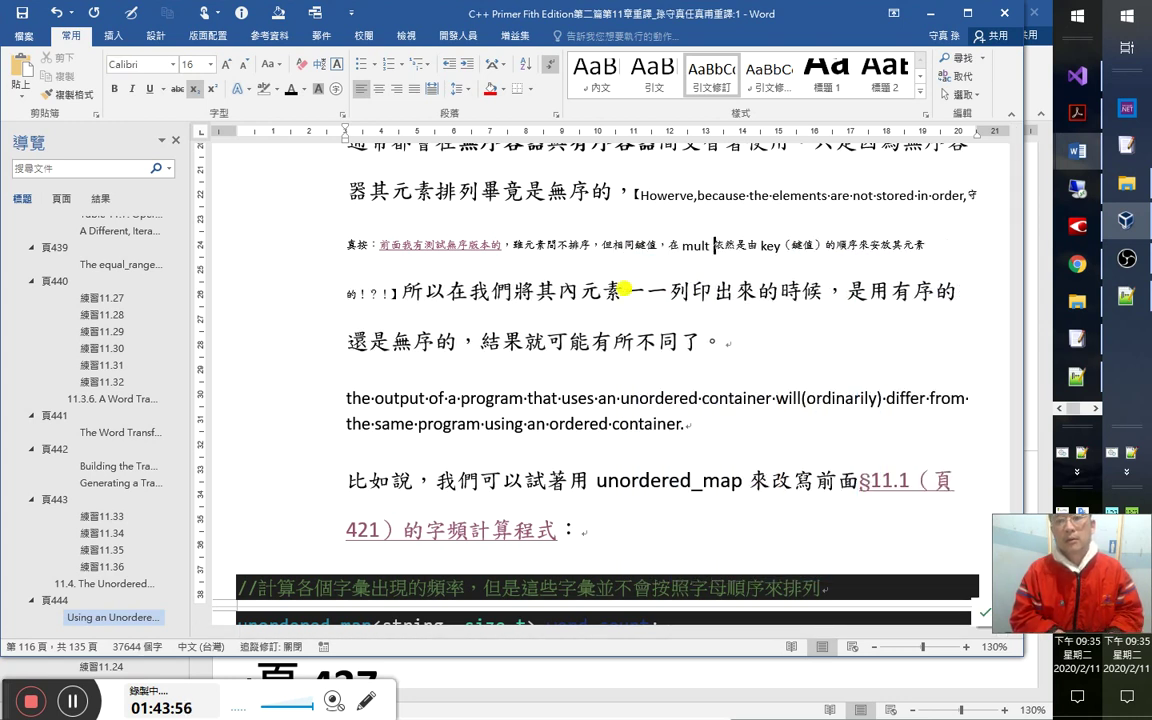
pyautogui.write('i')
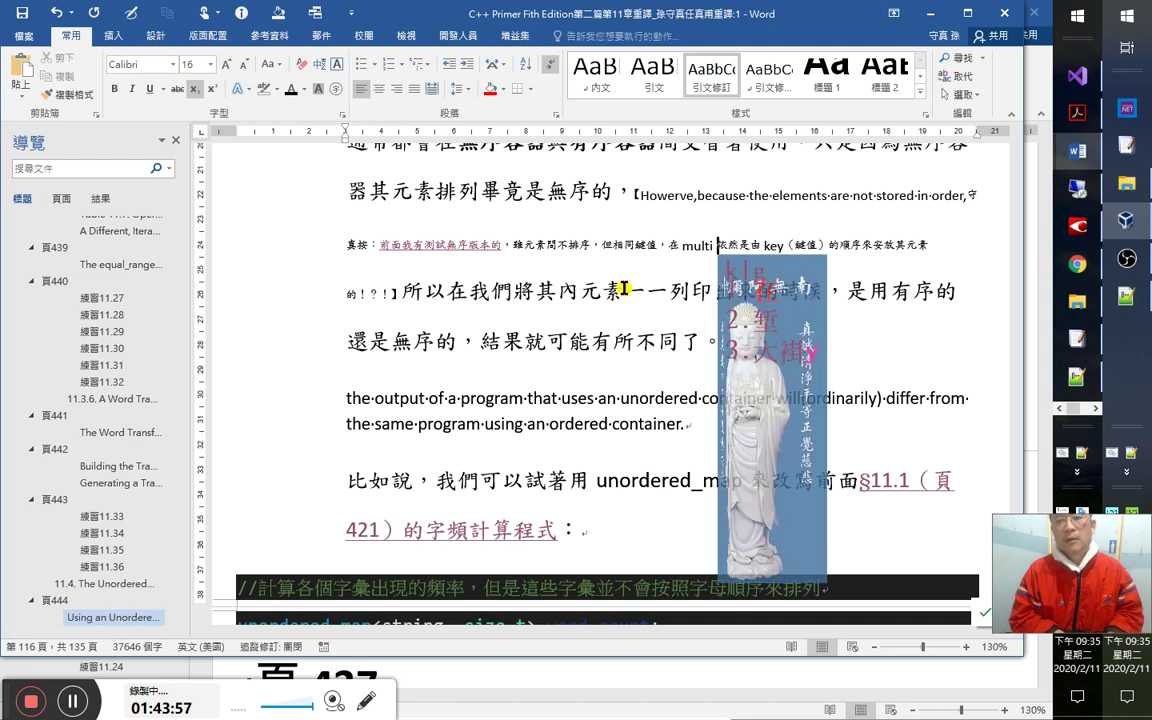
pyautogui.write('頻')
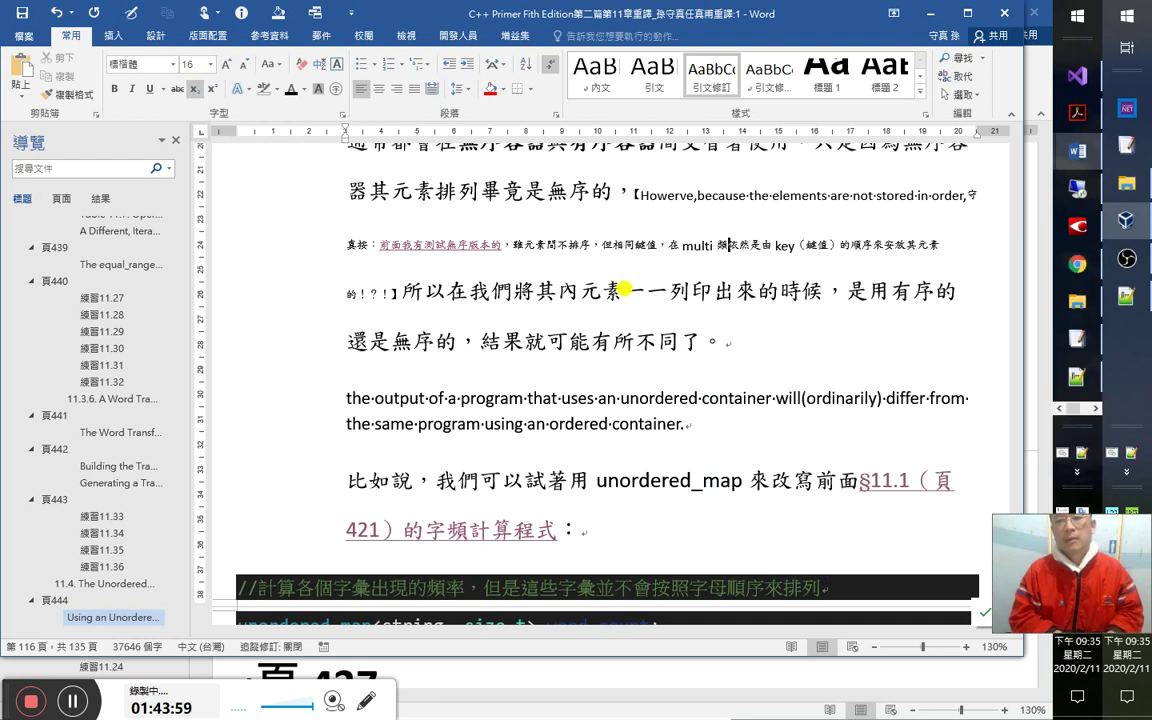
pyautogui.write('類型的容器')
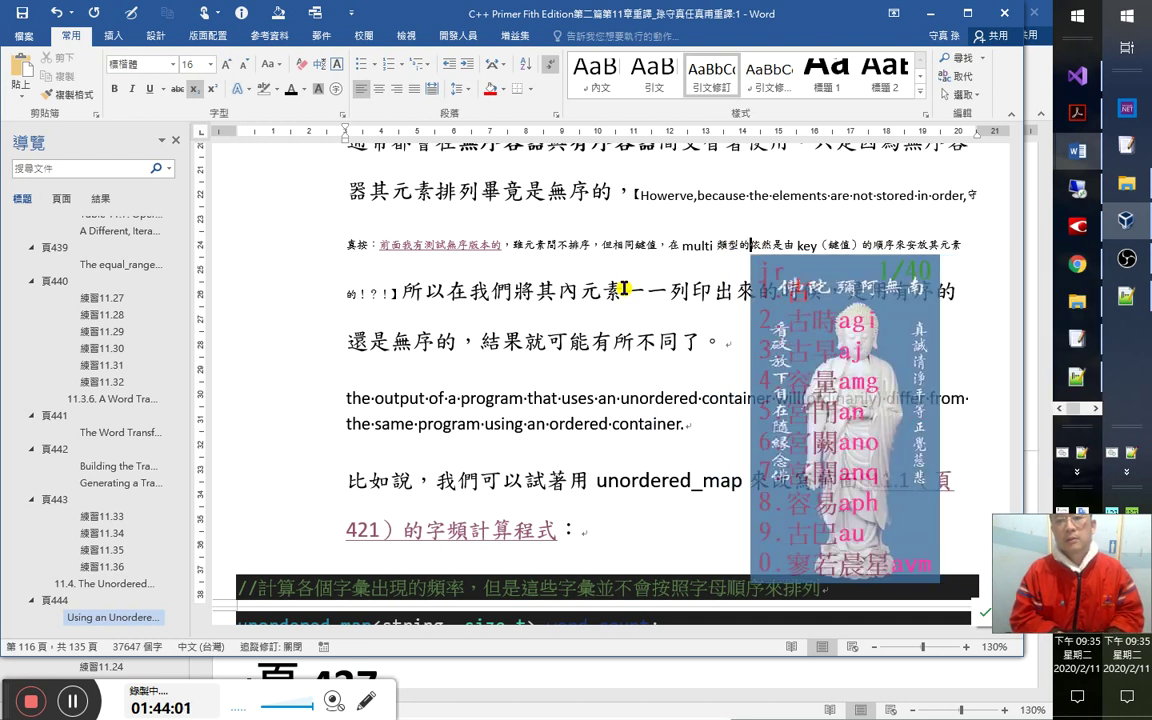
pyautogui.write('，')
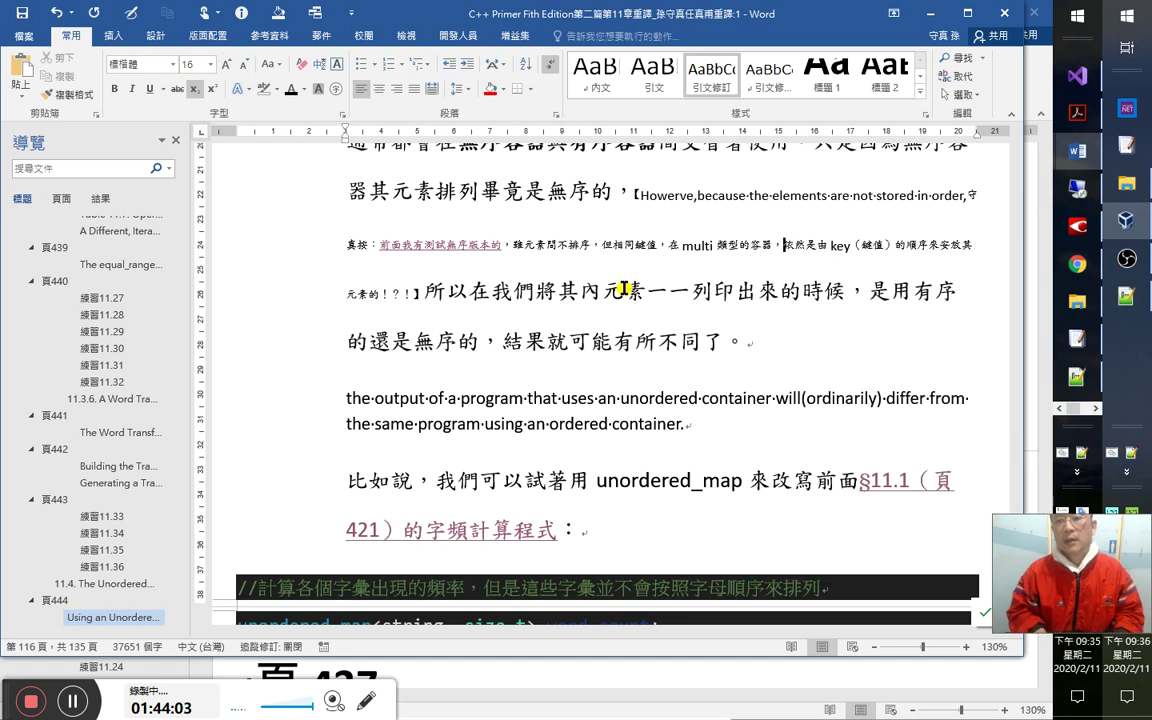
pyautogui.write('會放')
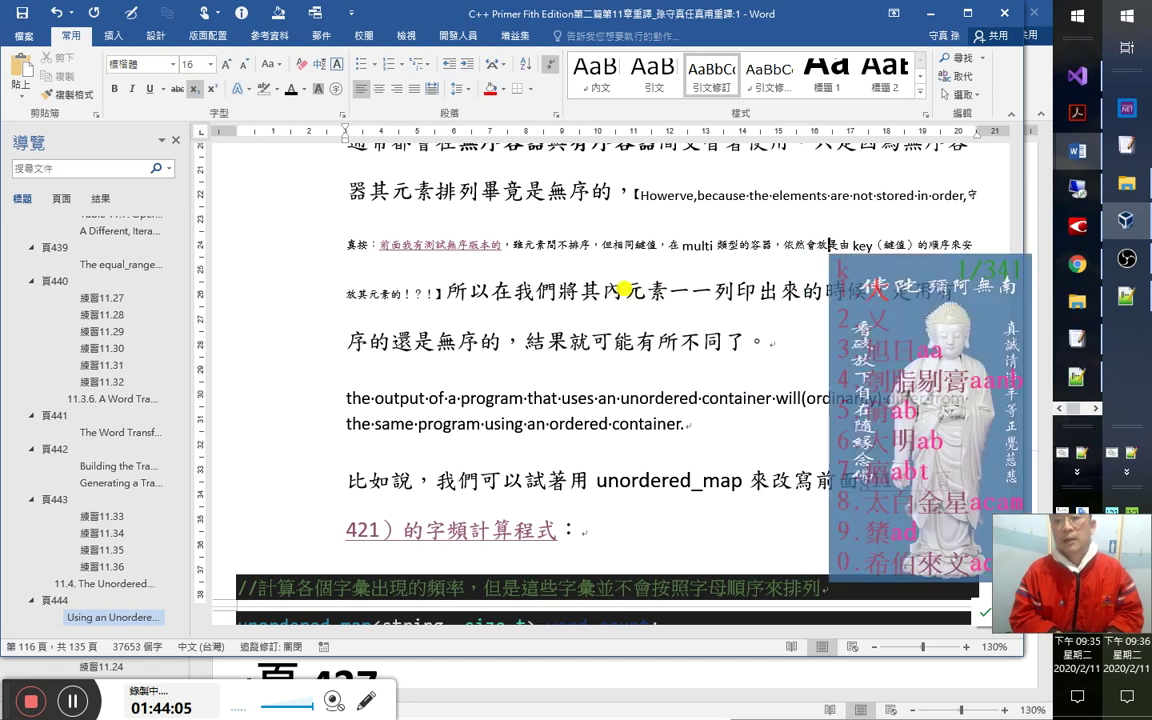
pyautogui.write('在一起')
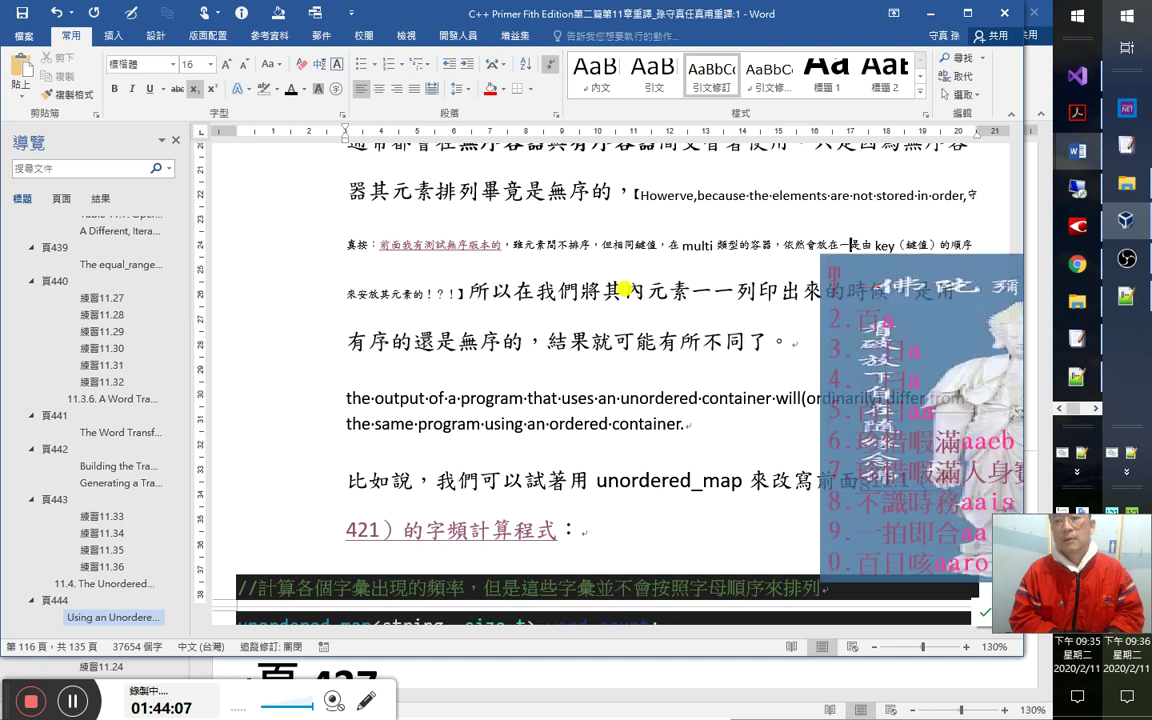
# Delete the outdated rest of the annotation and add the timestamp 1：44：00.
pyautogui.hotkey('shift', 'Down')
pyautogui.hotkey('shift', 'Home')
pyautogui.hotkey('shift', 'Right')
pyautogui.hotkey('shift', 'Right')
pyautogui.hotkey('shift', 'Right')
pyautogui.hotkey('shift', 'Right')
pyautogui.hotkey('shift', 'Right')
pyautogui.hotkey('shift', 'Right')
pyautogui.hotkey('shift', 'Right')
pyautogui.hotkey('shift', 'Right')
pyautogui.hotkey('shift', 'Right')
pyautogui.hotkey('shift', 'Right')
pyautogui.hotkey('shift', 'Right')
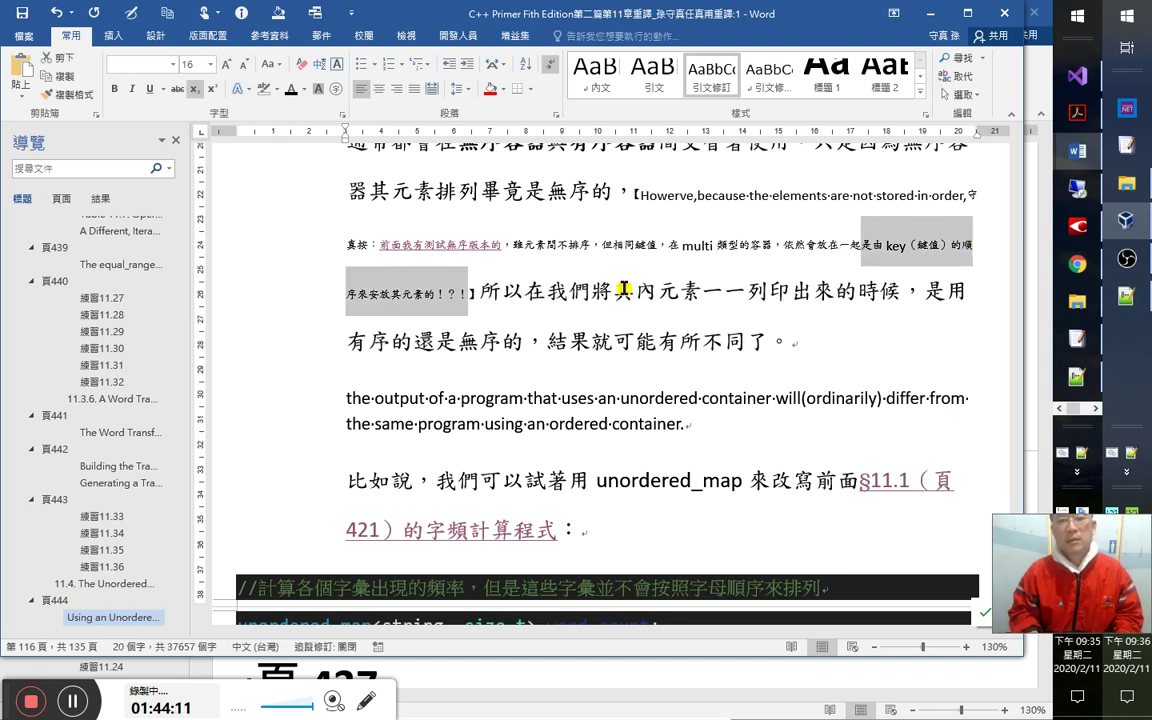
pyautogui.press('Delete')
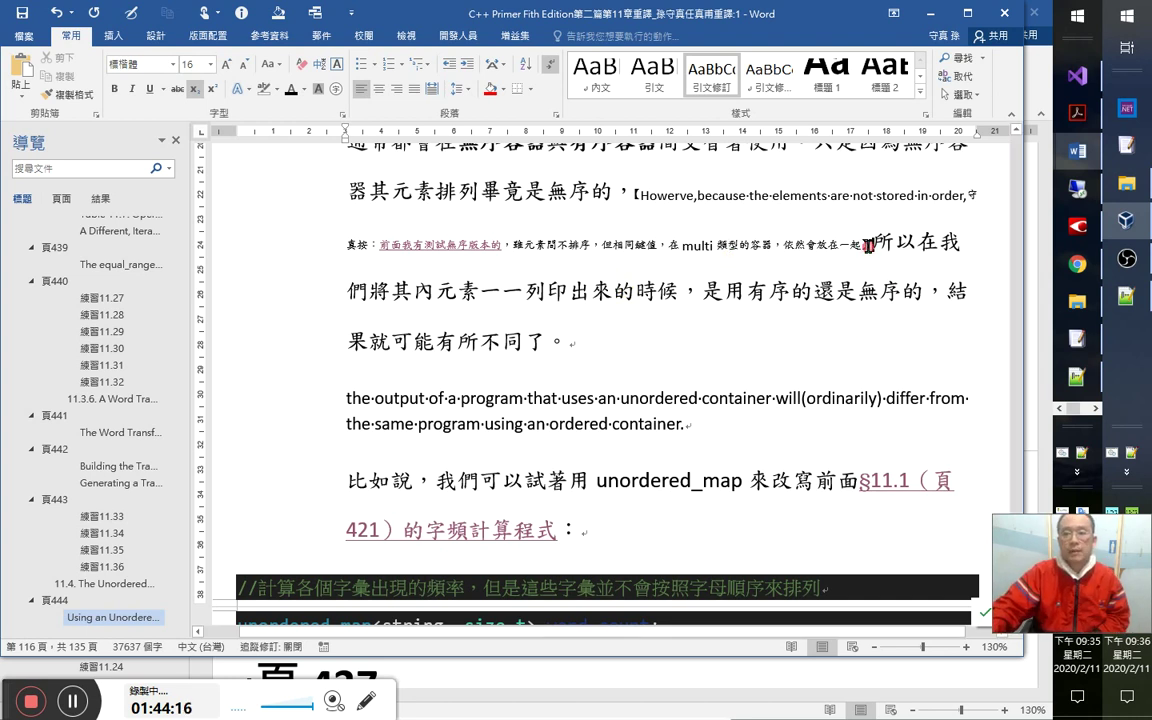
pyautogui.write('1：44：')
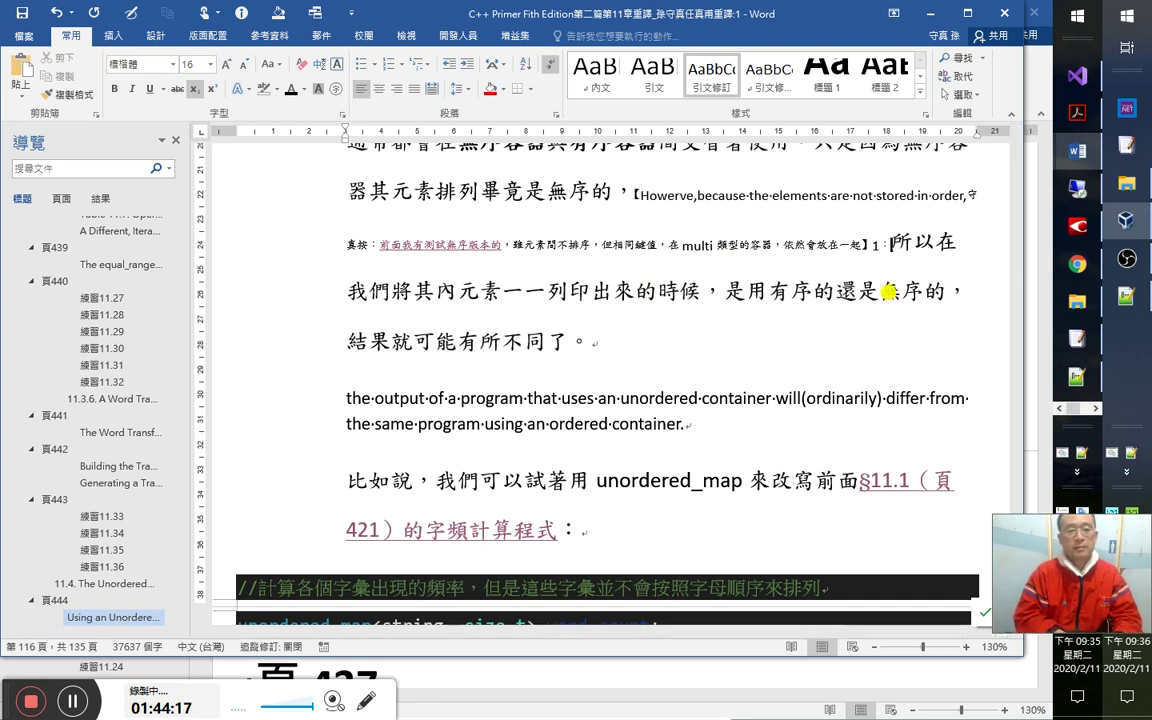
pyautogui.write('00')
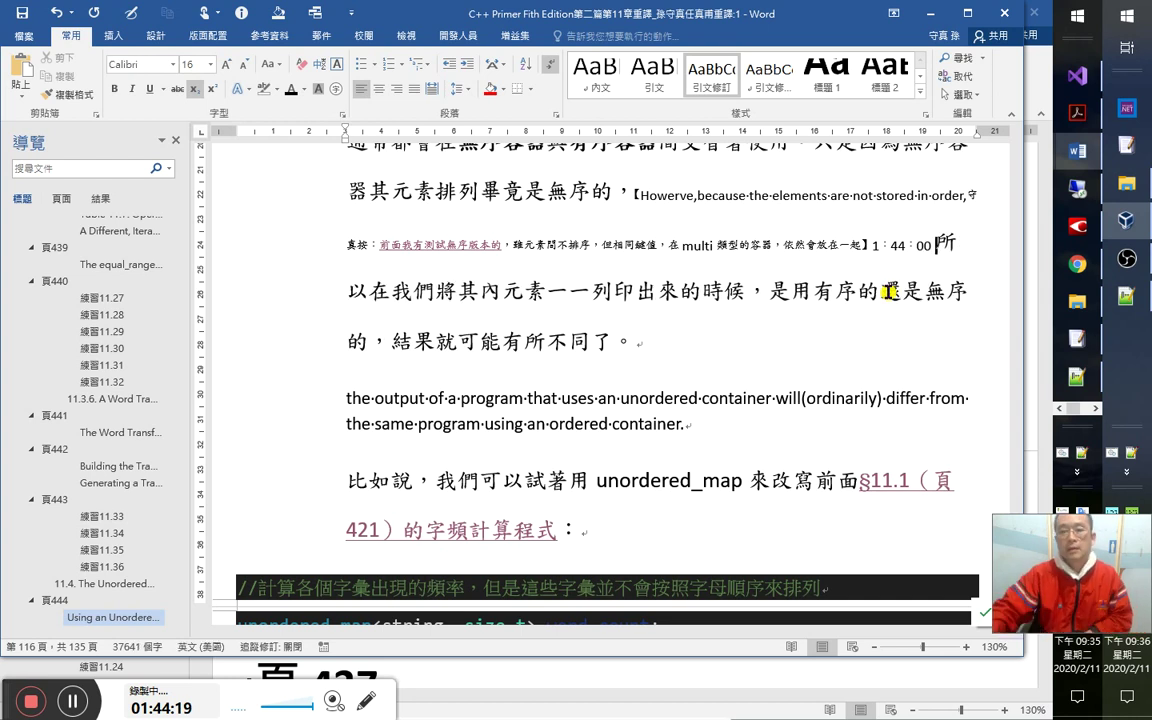
pyautogui.click(606, 292)
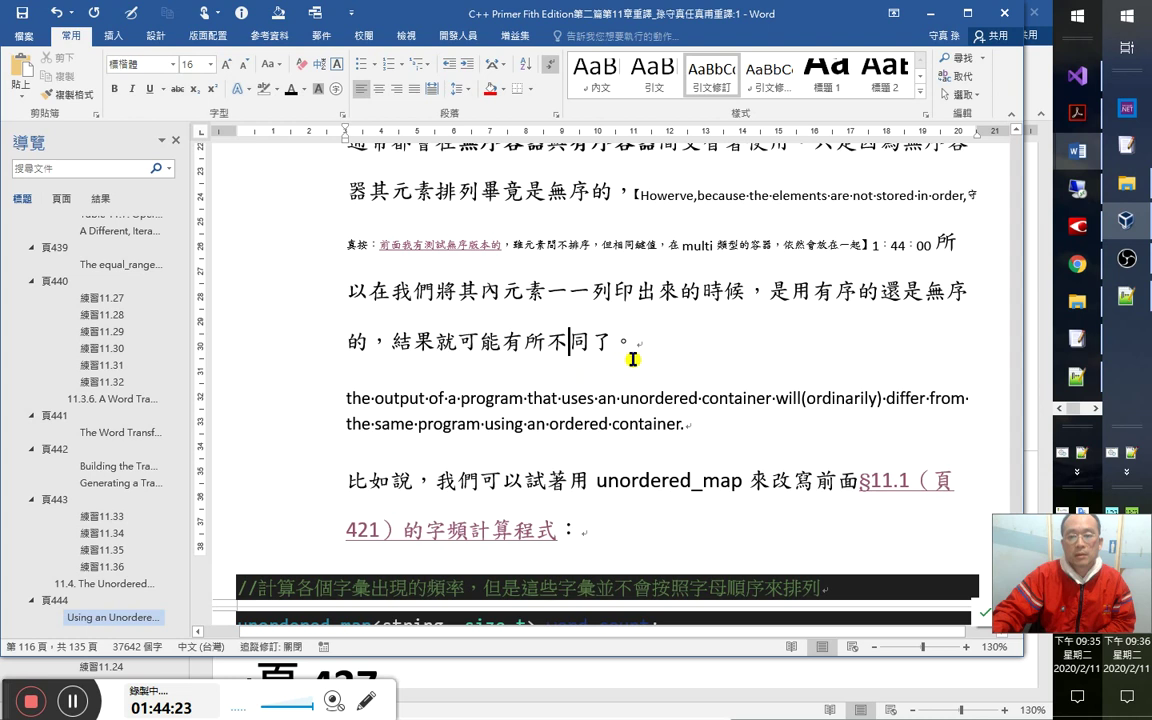
# Scroll to the unordered_map word-count code and select the 1 in the 'occurs 1 time' output.
pyautogui.scroll(-2, 640, 365)
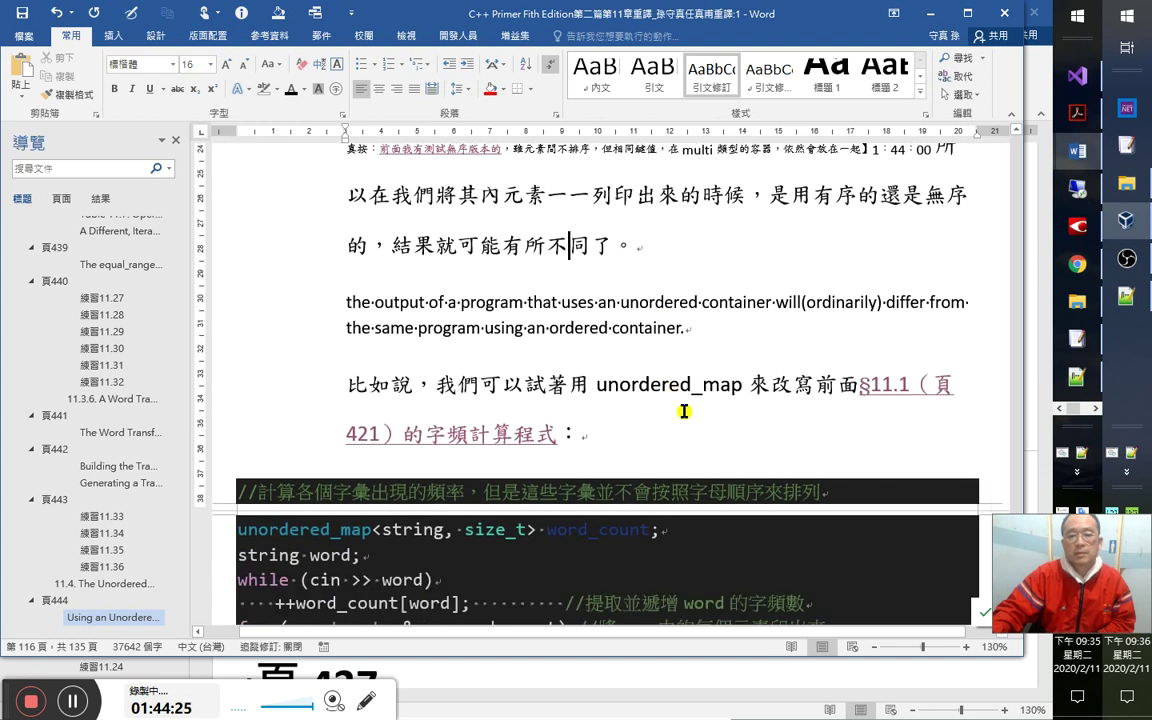
pyautogui.scroll(-3, 722, 396)
pyautogui.scroll(-7, 719, 403)
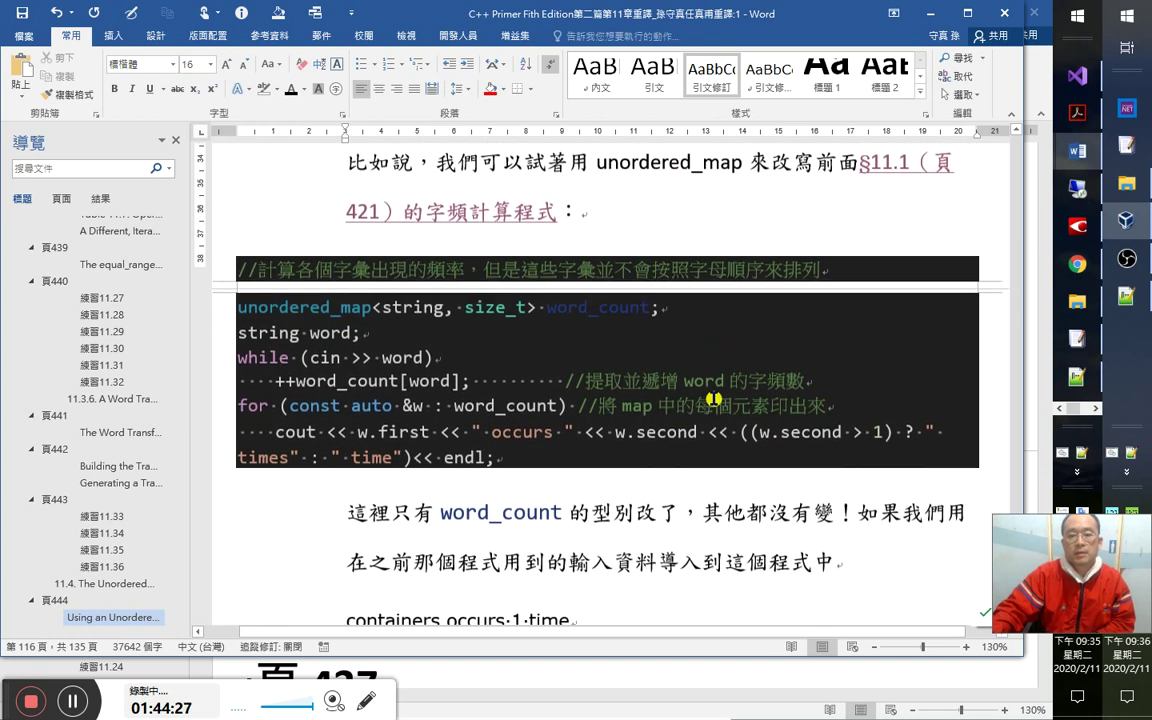
pyautogui.scroll(-1, 387, 376)
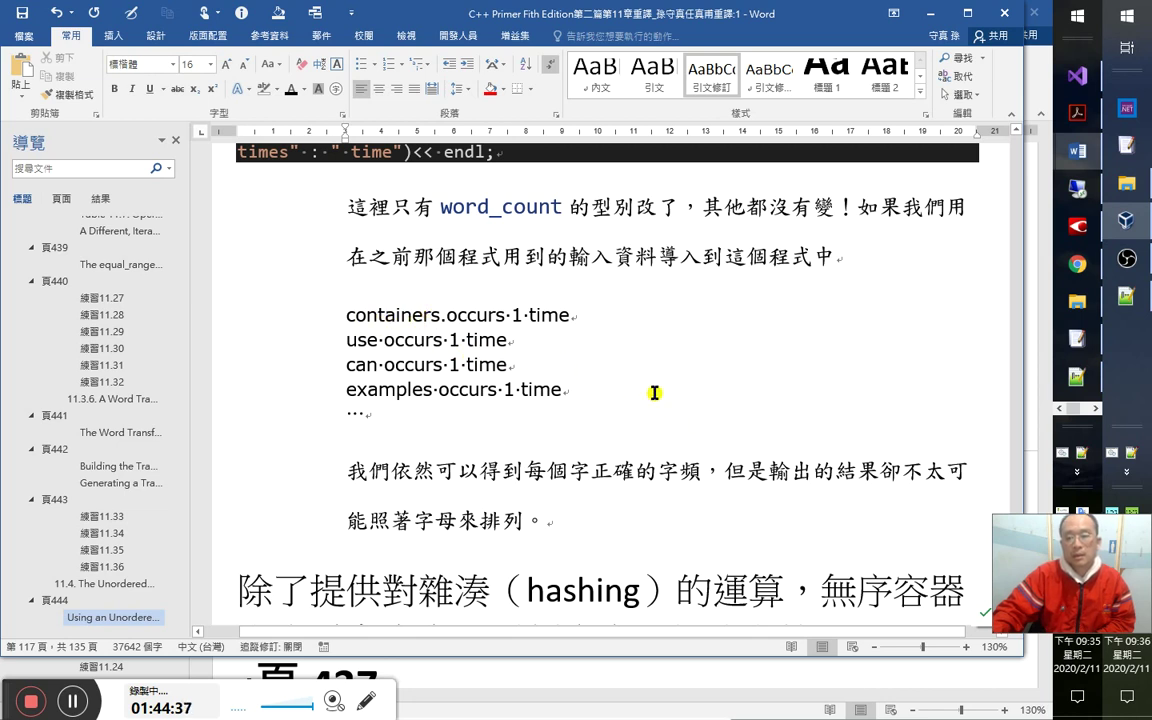
pyautogui.scroll(3, 513, 290)
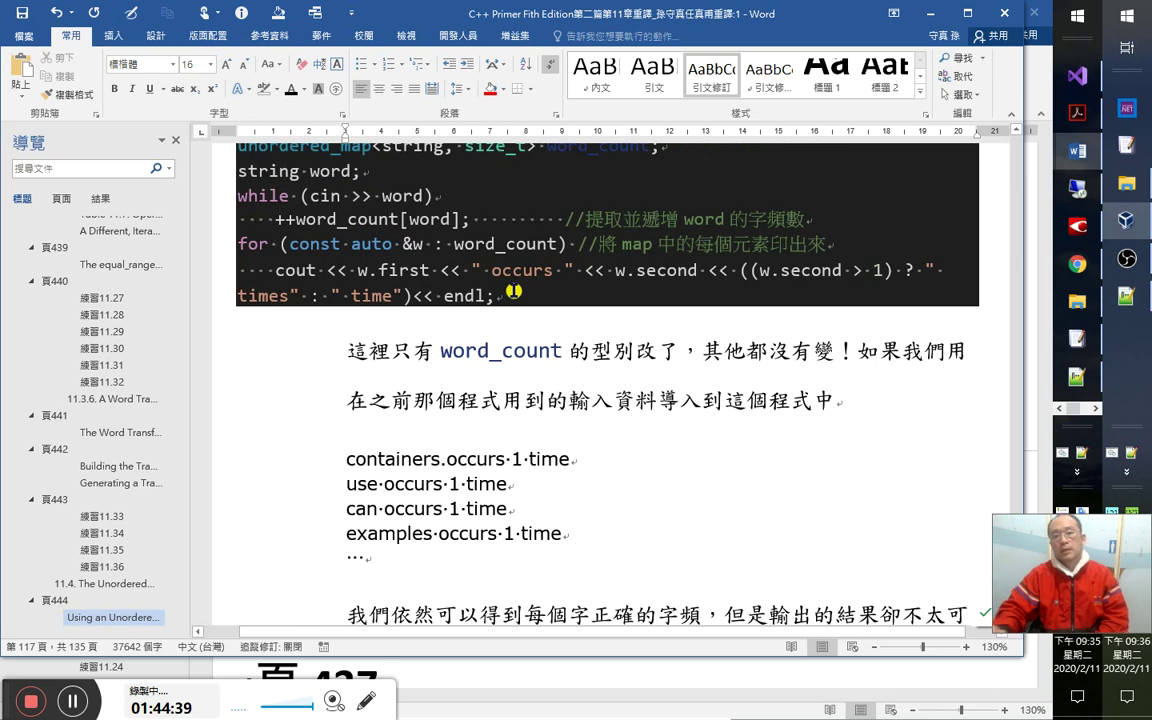
pyautogui.scroll(1, 490, 258)
pyautogui.scroll(1, 326, 276)
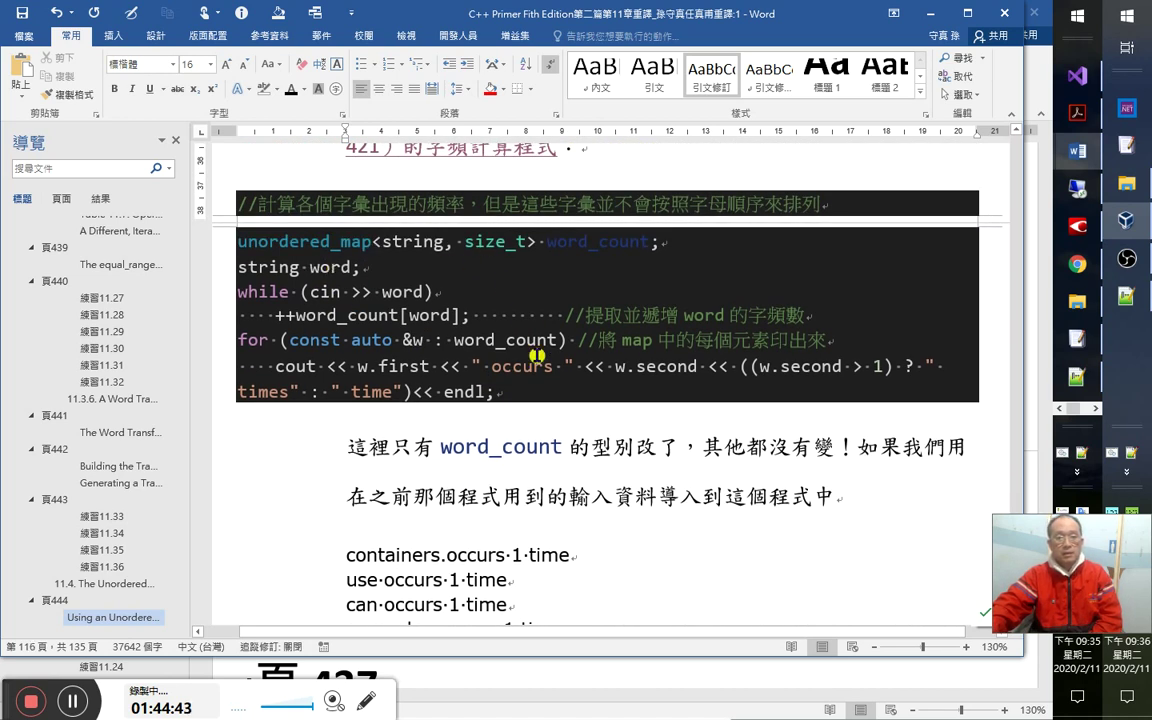
pyautogui.doubleClick(519, 556)
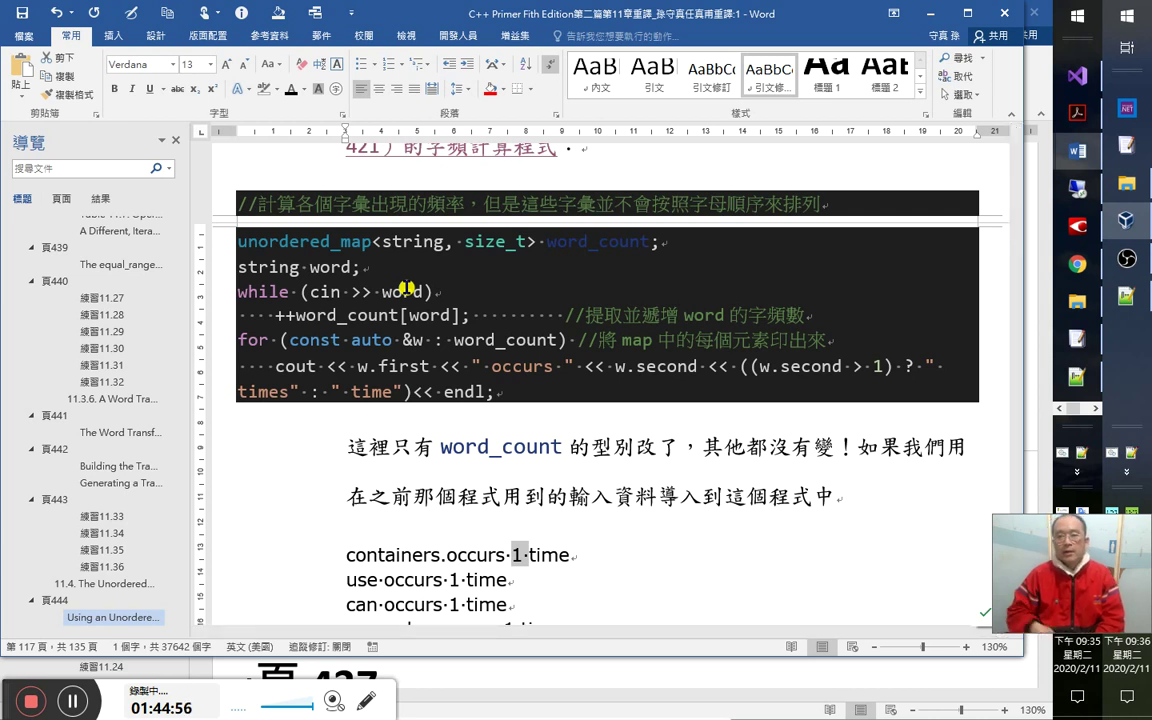
# Back in Visual Studio, review the equal_range test's word entries in the Locals window.
pyautogui.hotkey('alt', 'Tab')
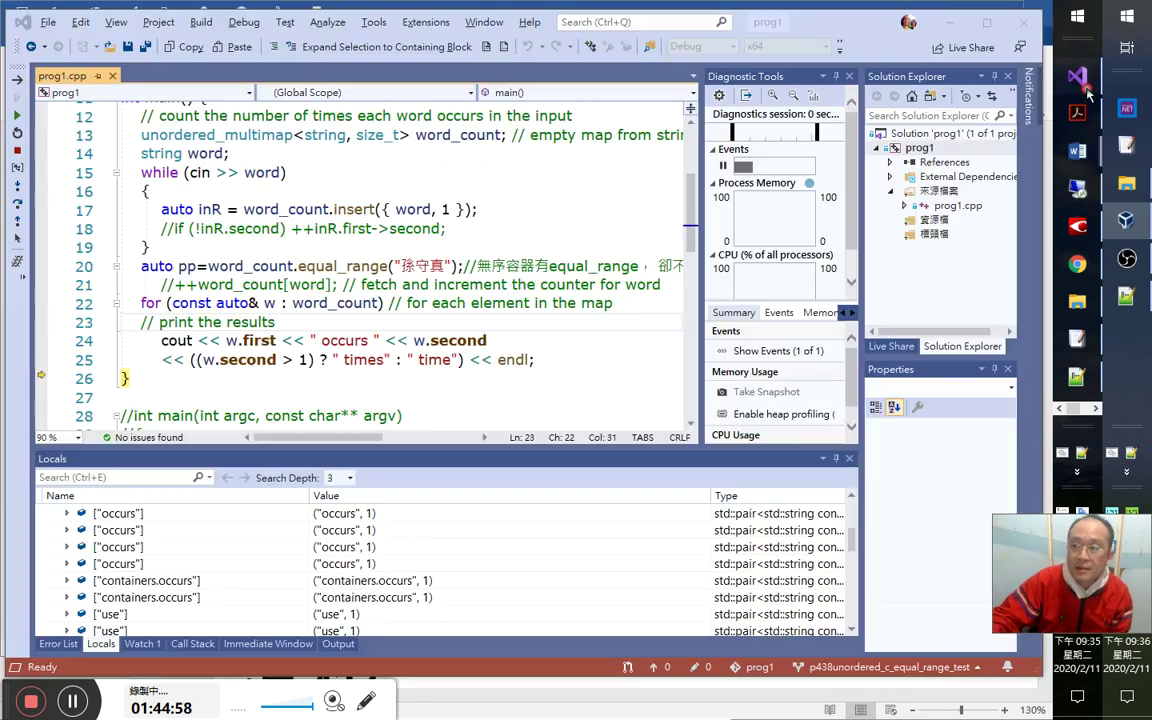
pyautogui.scroll(1, 146, 565)
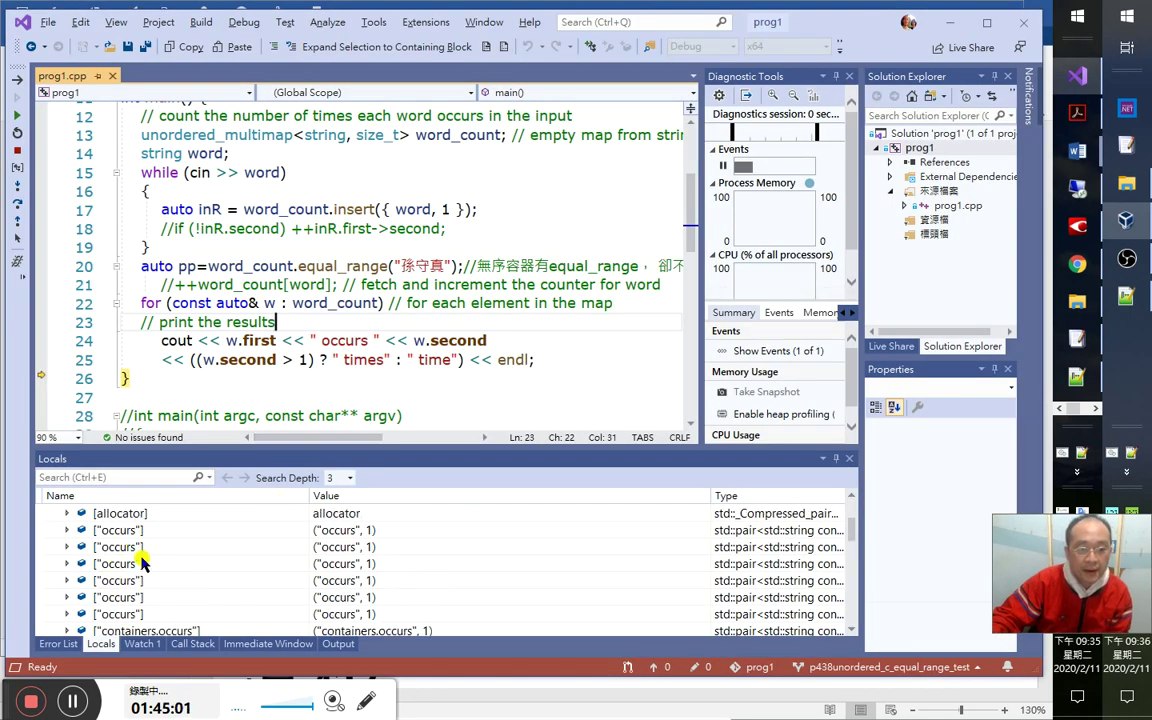
pyautogui.scroll(-1, 148, 585)
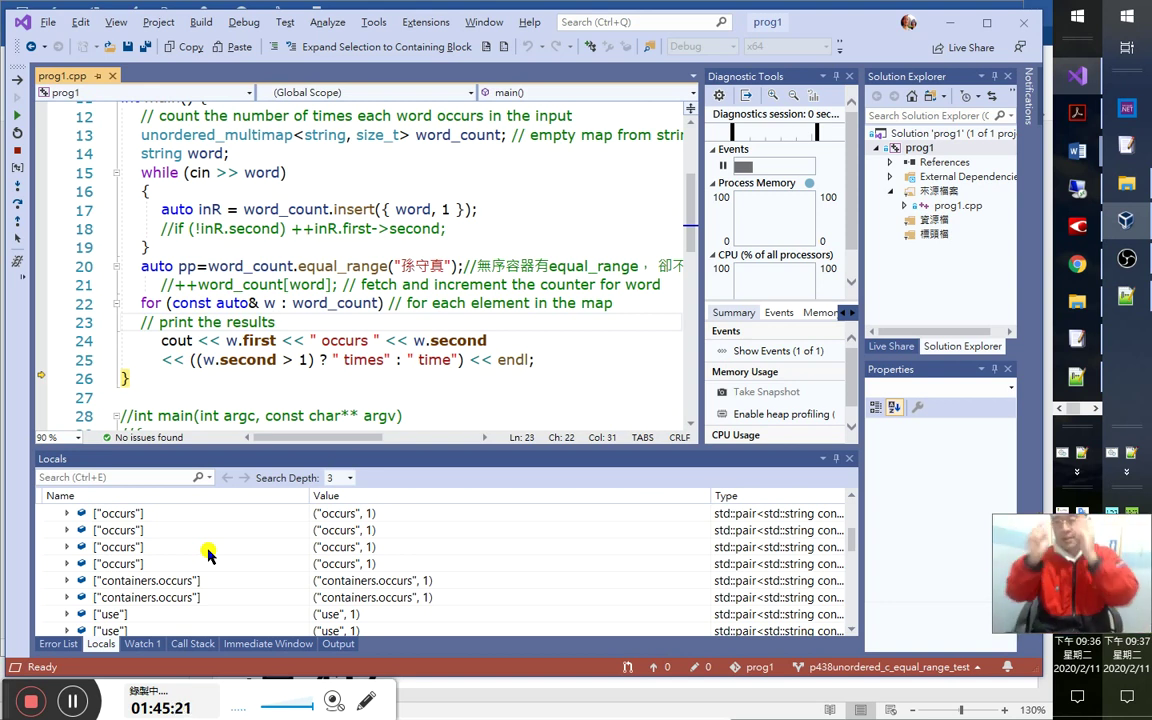
pyautogui.moveTo(1078, 567); pyautogui.dragTo(1078, 535)
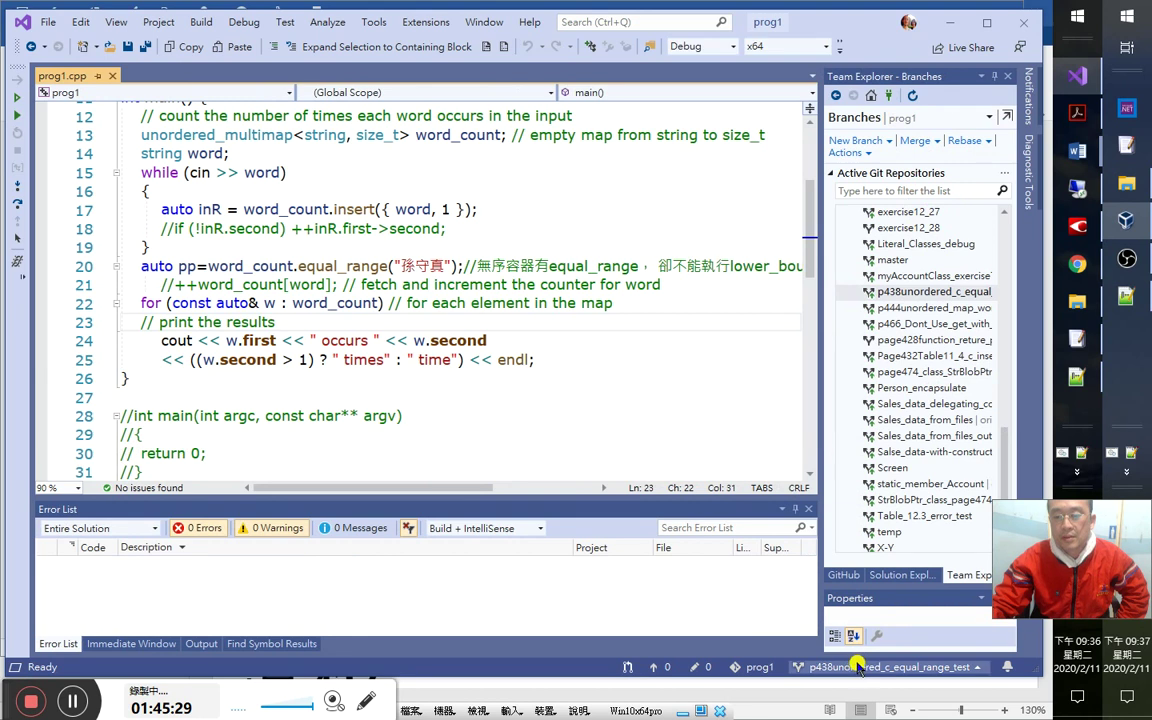
# Find p444unordered_map_word_count in the Team Explorer branch list and check it out.
pyautogui.moveTo(1003, 465); pyautogui.dragTo(1010, 222)
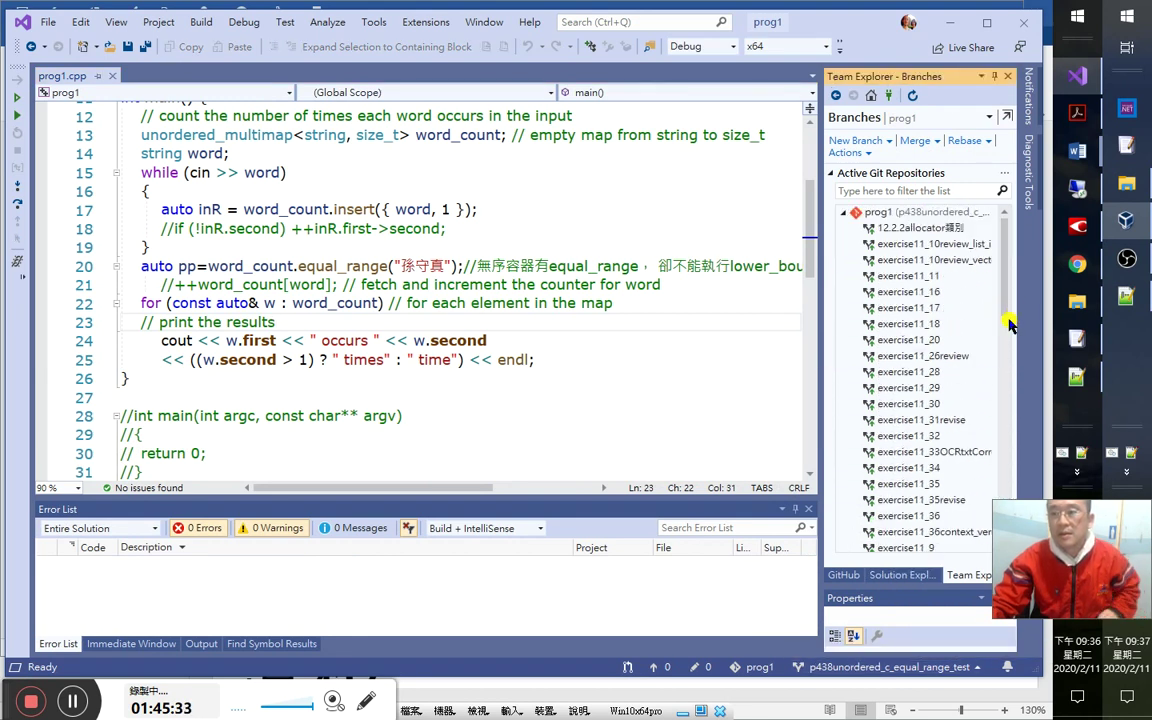
pyautogui.hotkey('alt', 'Tab')
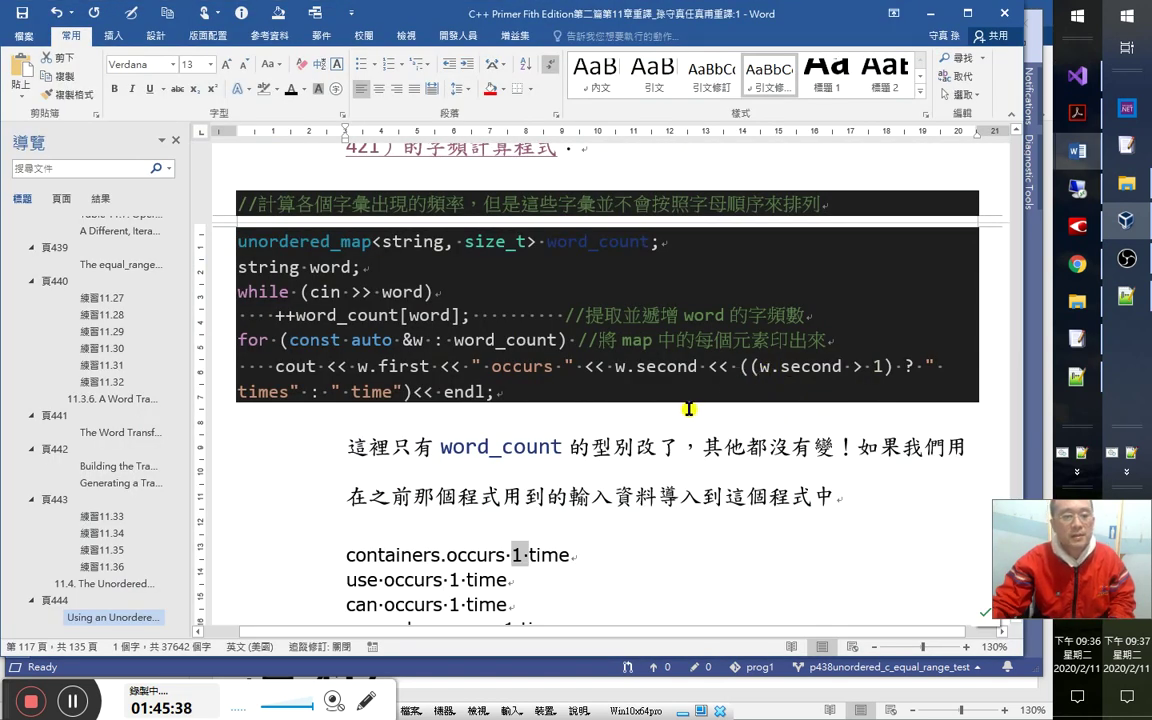
pyautogui.hotkey('alt', 'Tab')
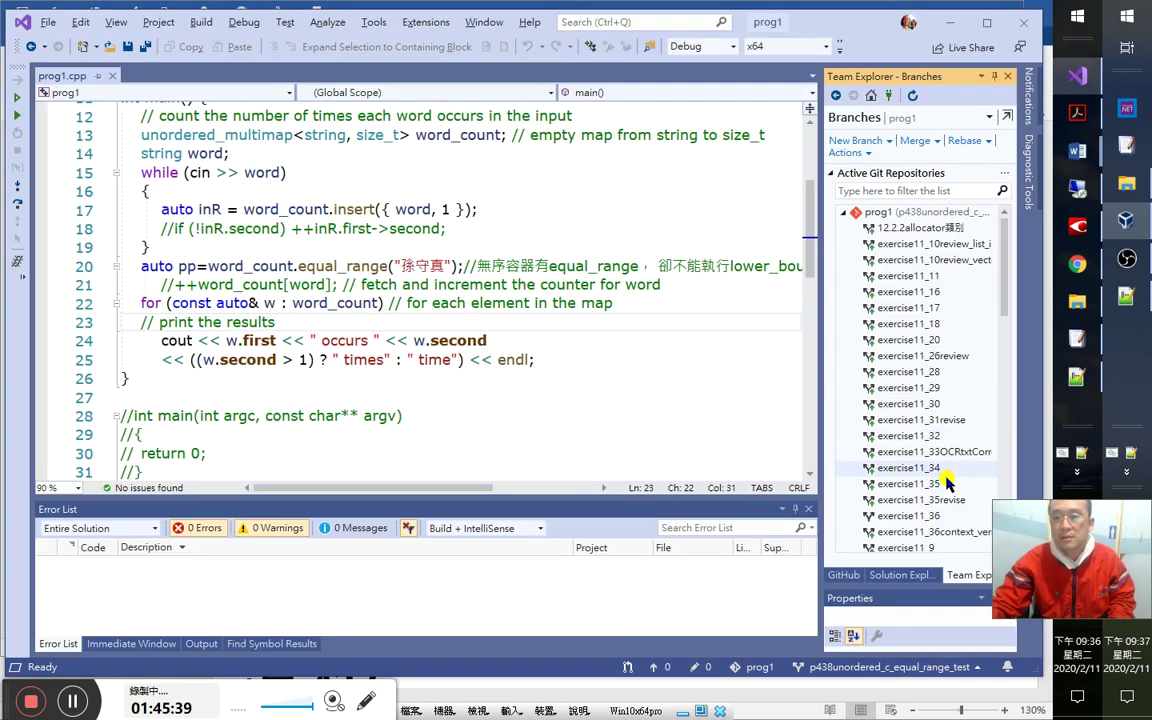
pyautogui.scroll(-6, 1011, 440)
pyautogui.moveTo(1011, 400); pyautogui.dragTo(1005, 514)
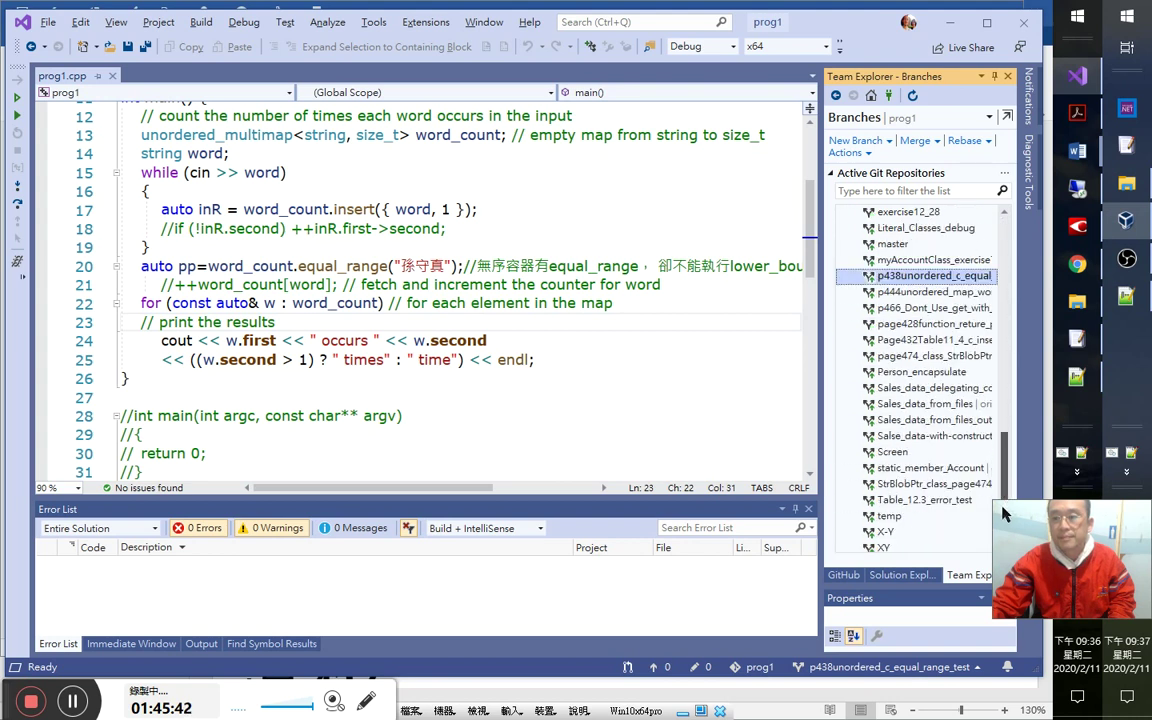
pyautogui.click(907, 356)
pyautogui.doubleClick(915, 291)
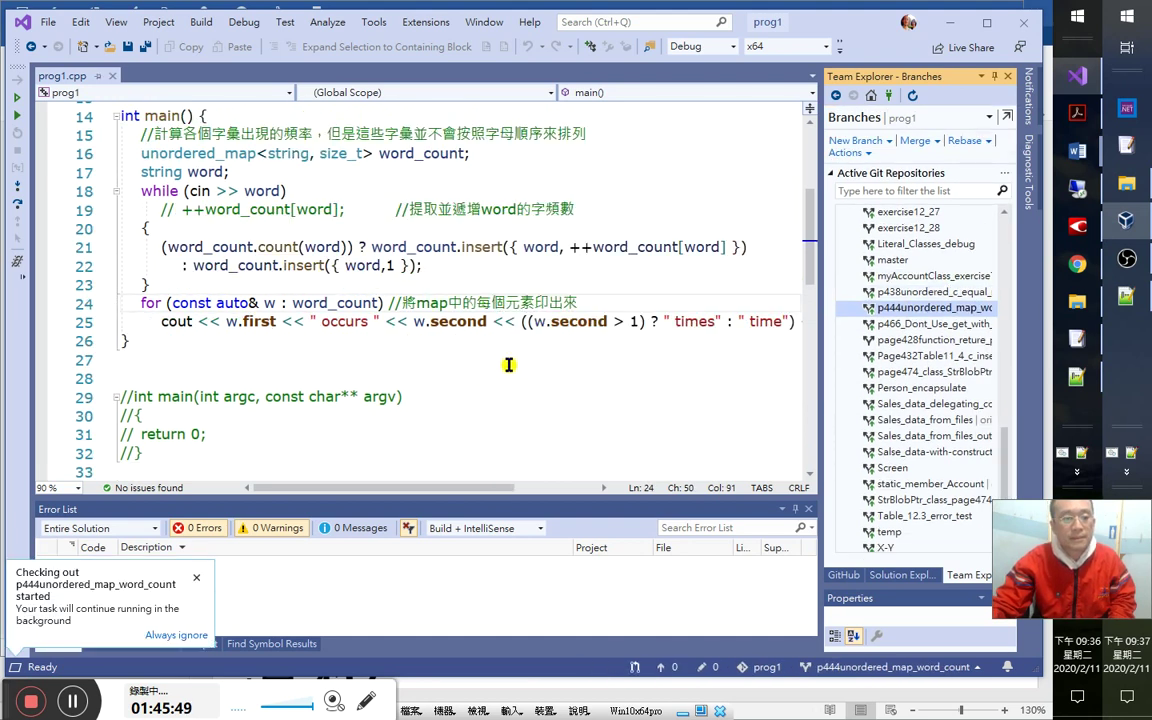
# Select the unordered_map type name on line 16 of prog1.cpp, then return to Word.
pyautogui.click(440, 360)
pyautogui.scroll(1, 474, 401)
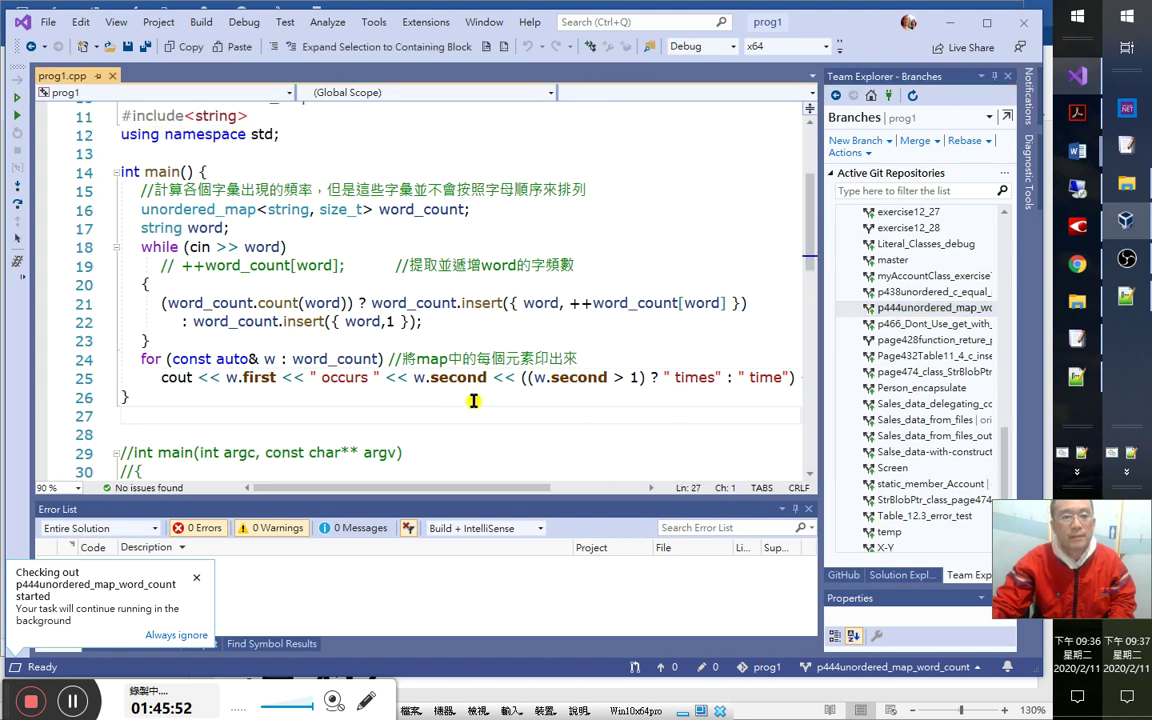
pyautogui.doubleClick(220, 209)
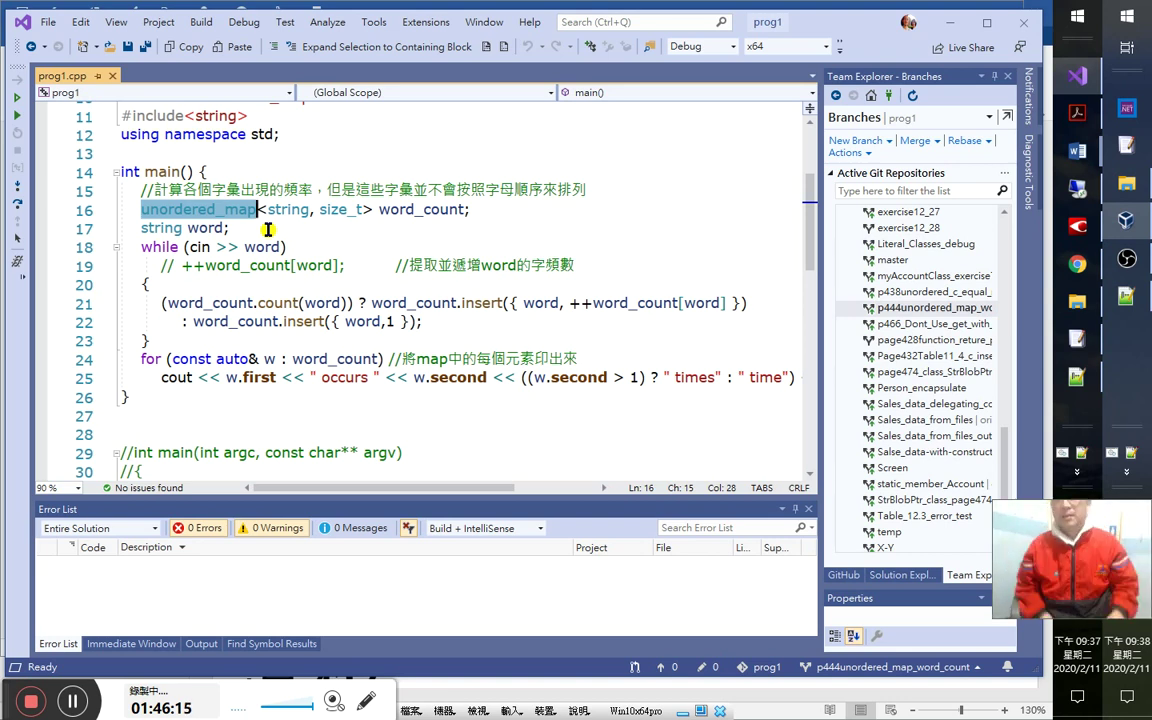
pyautogui.hotkey('alt', 'Tab')
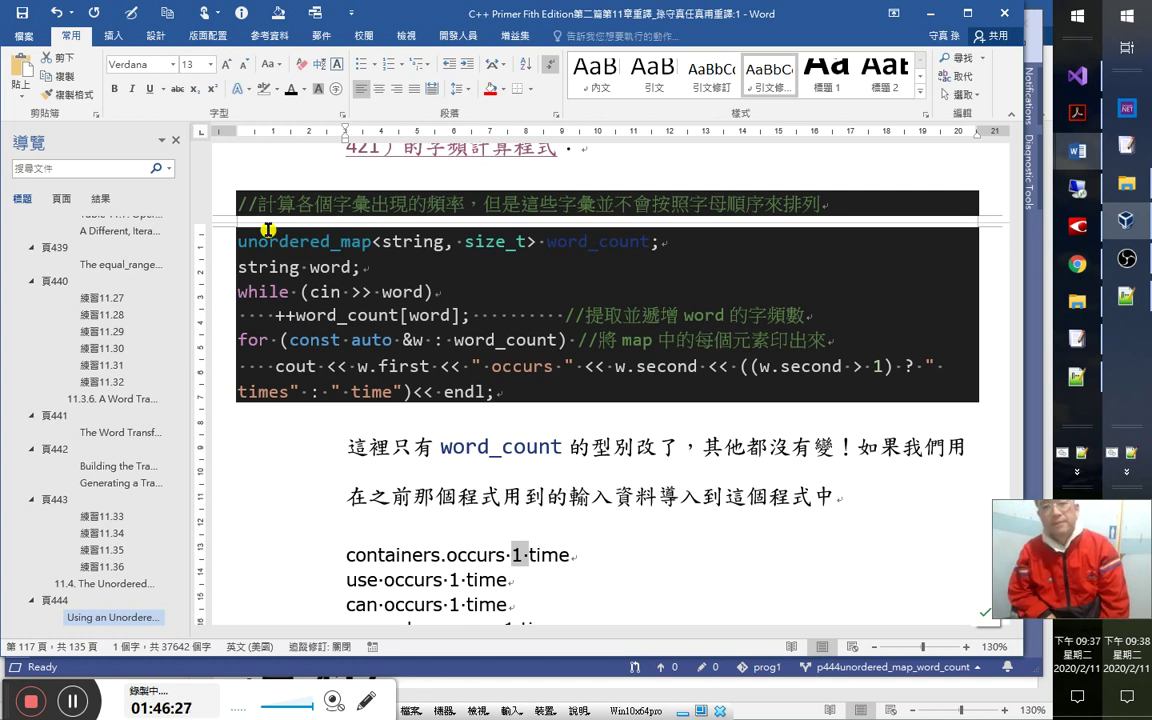
# Review the Word notes on unordered-container equal_range and place the cursor below the code.
pyautogui.hotkey('alt', 'Tab')
pyautogui.press('Tab')
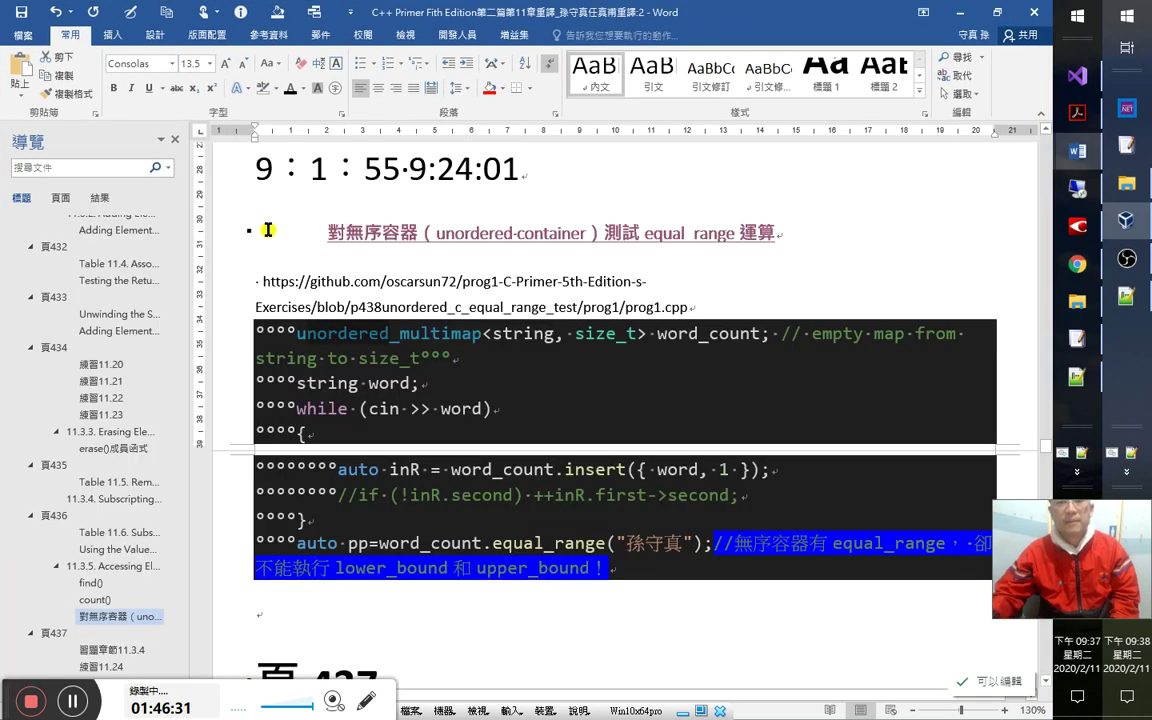
pyautogui.scroll(-2, 521, 388)
pyautogui.scroll(-9, 521, 388)
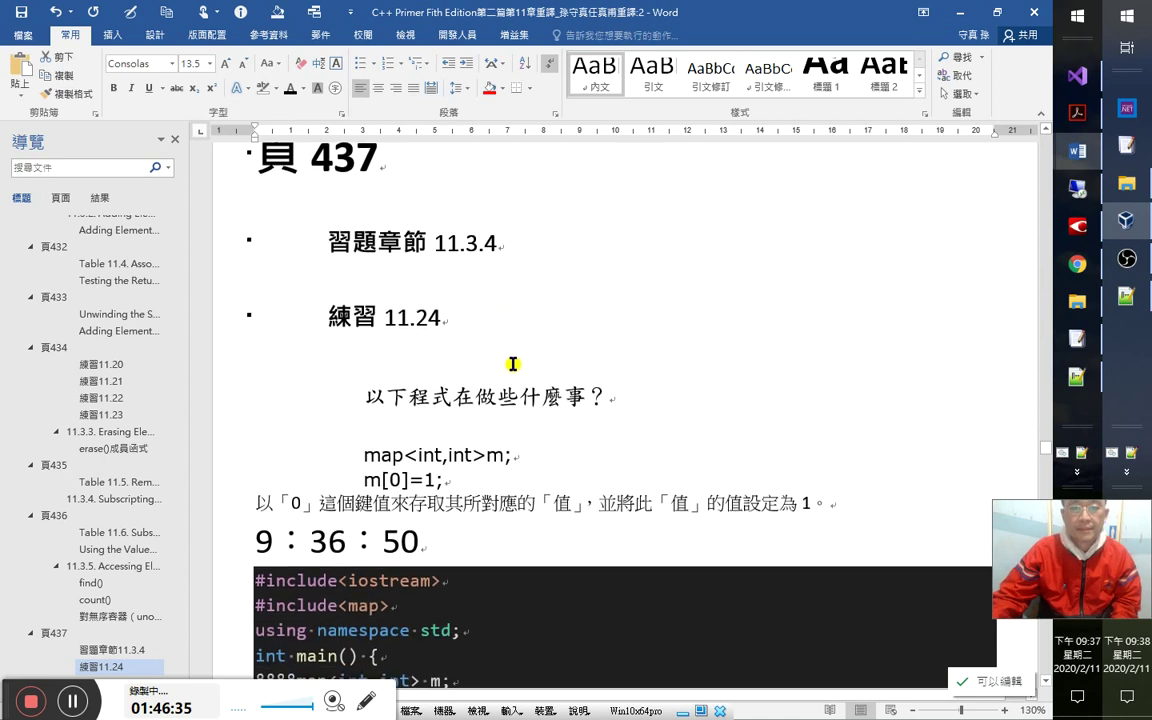
pyautogui.scroll(-9, 514, 365)
pyautogui.scroll(11, 504, 211)
pyautogui.scroll(11, 498, 352)
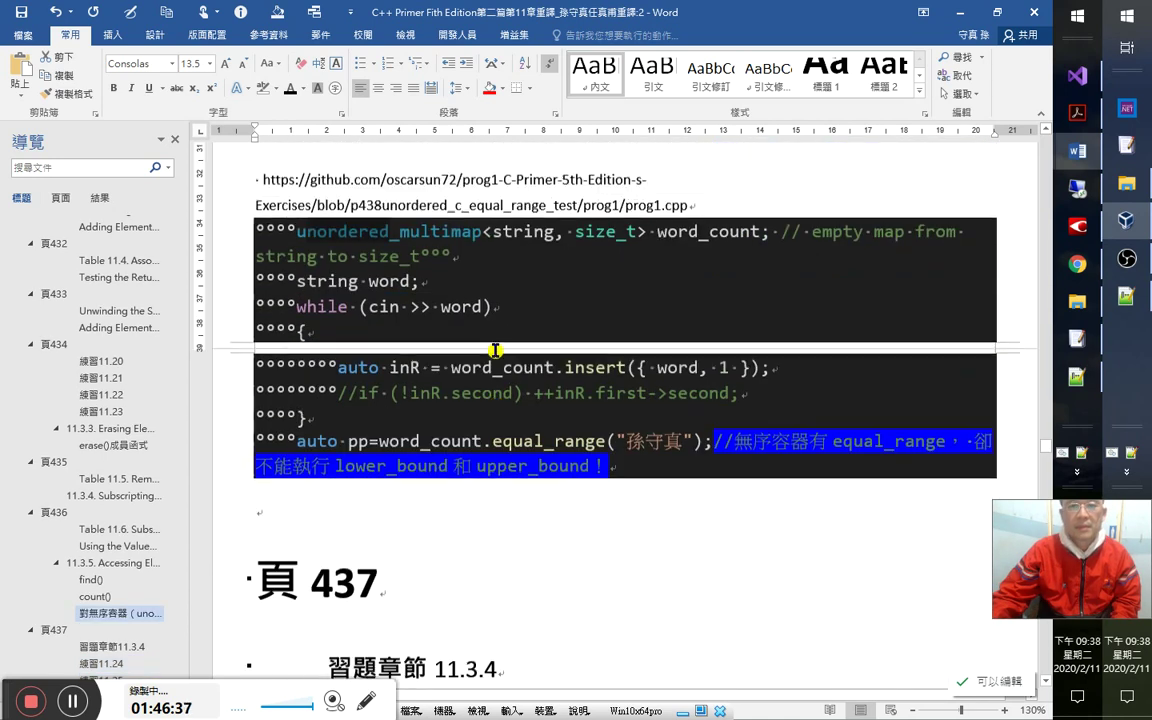
pyautogui.scroll(2, 575, 458)
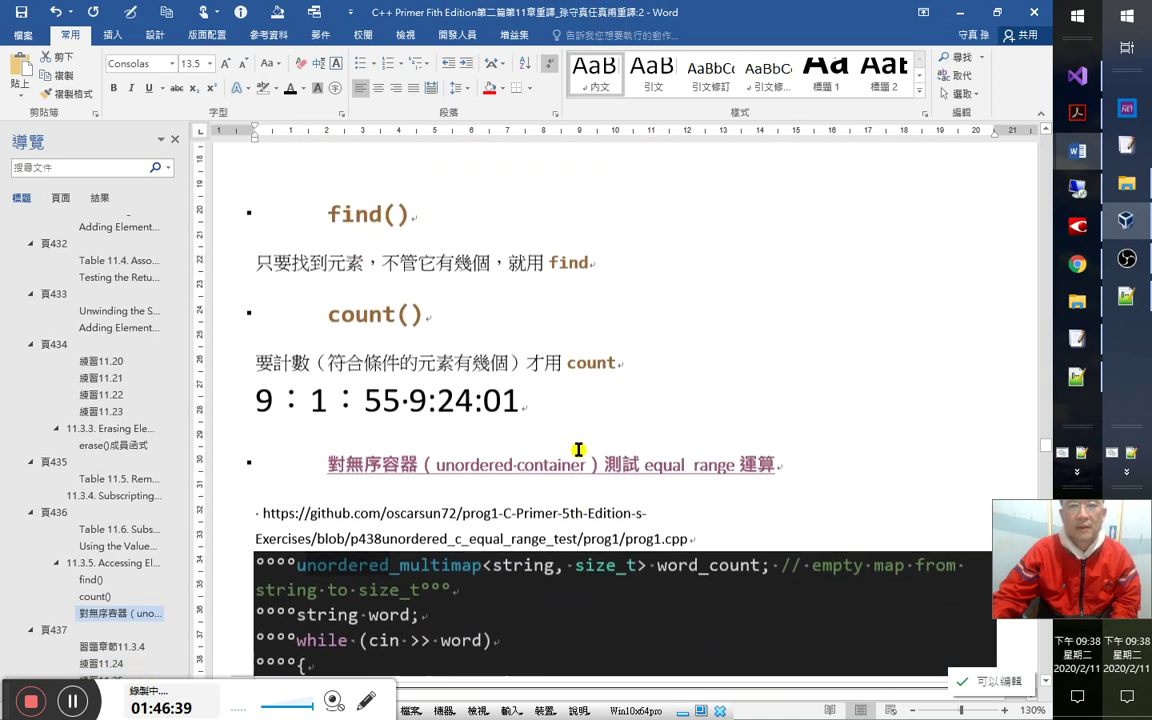
pyautogui.scroll(-7, 518, 535)
pyautogui.click(515, 512)
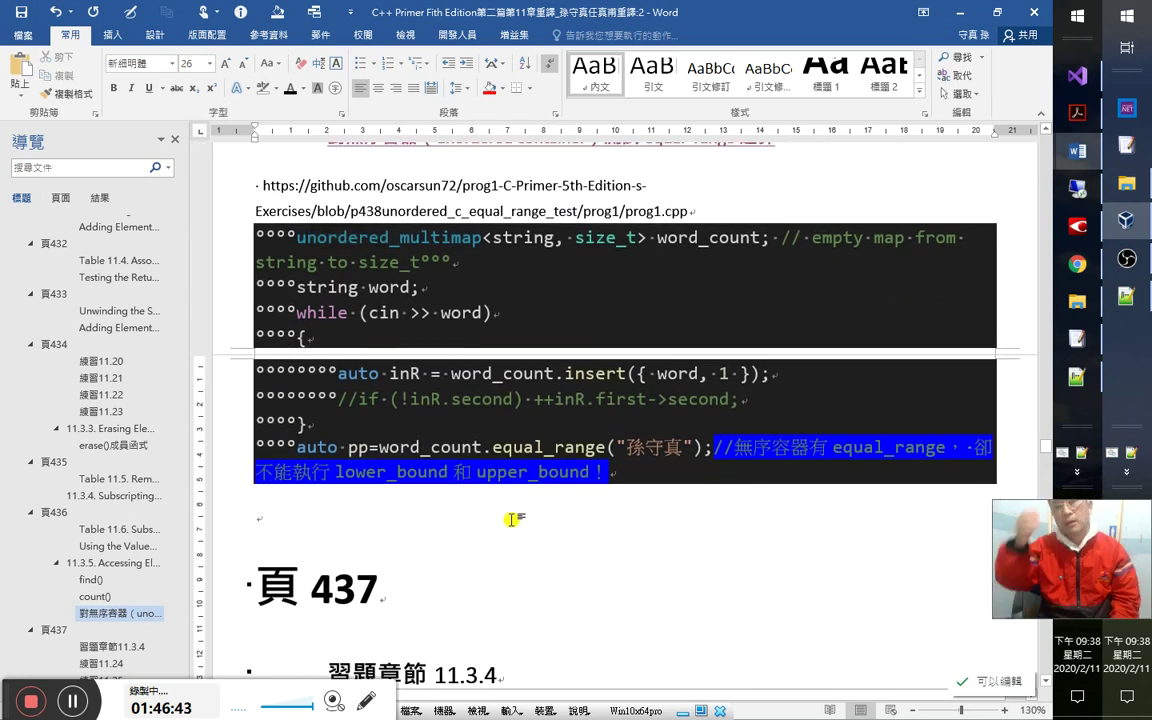
# Return to prog1.cpp in Visual Studio and look through the branches for the p438 one.
pyautogui.hotkey('alt', 'Tab')
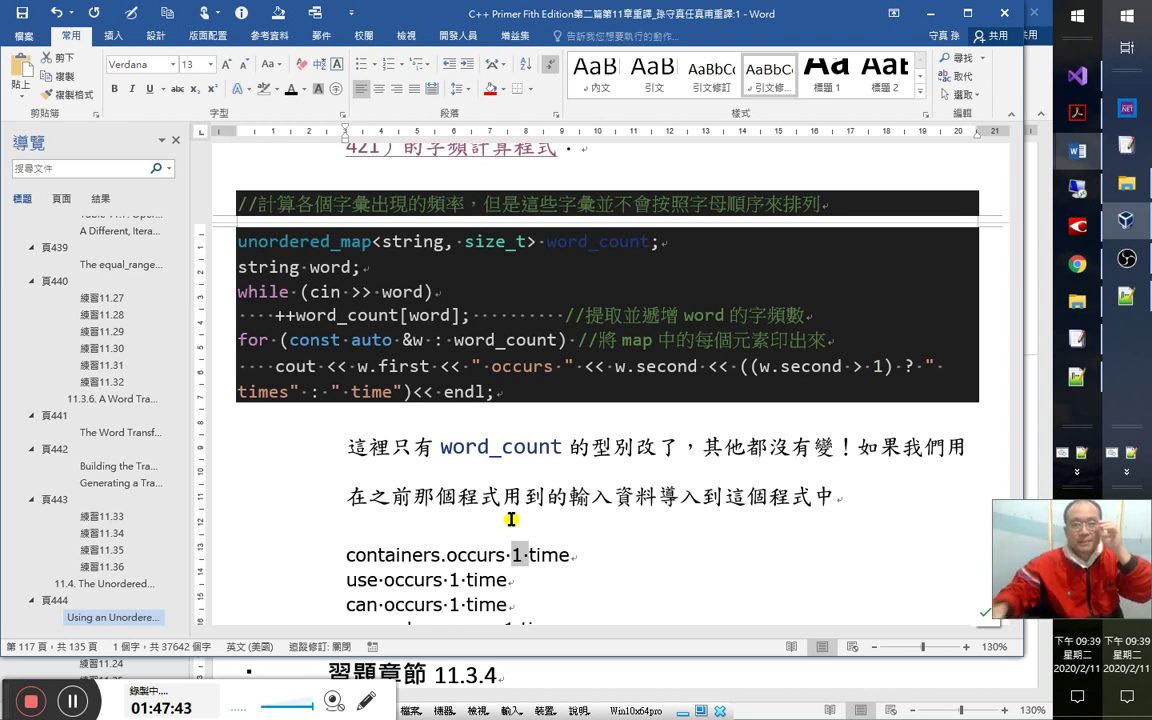
pyautogui.scroll(3, 510, 519)
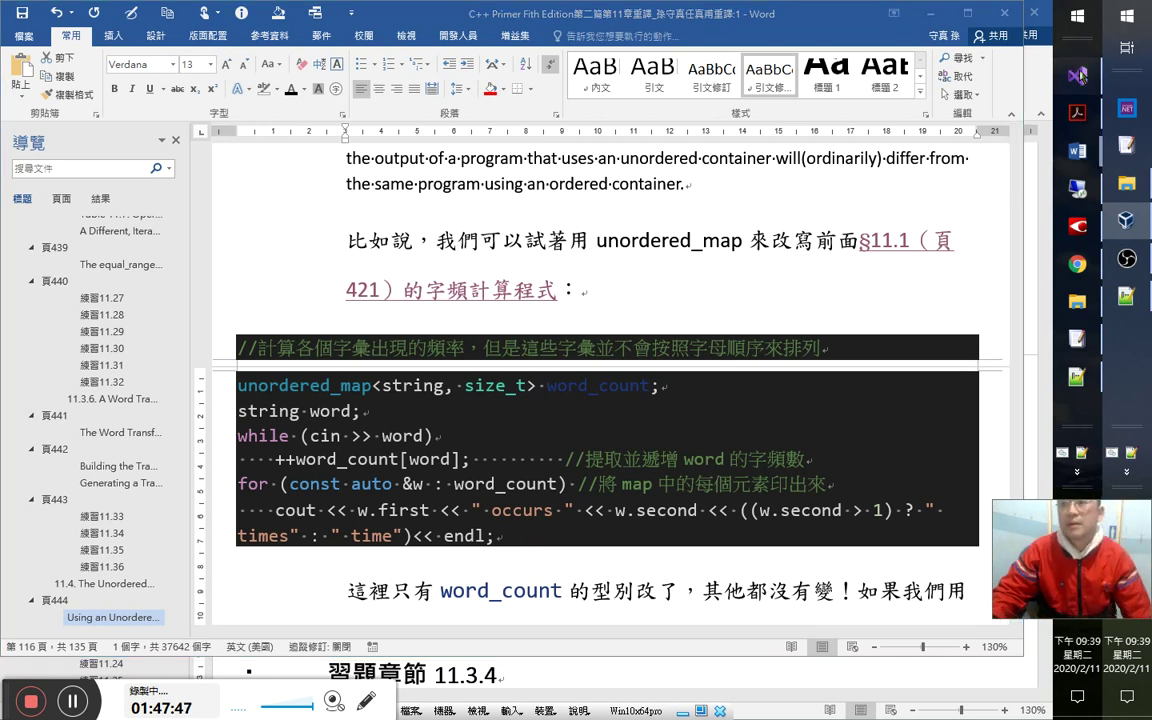
pyautogui.hotkey('alt', 'Tab')
pyautogui.click(885, 667)
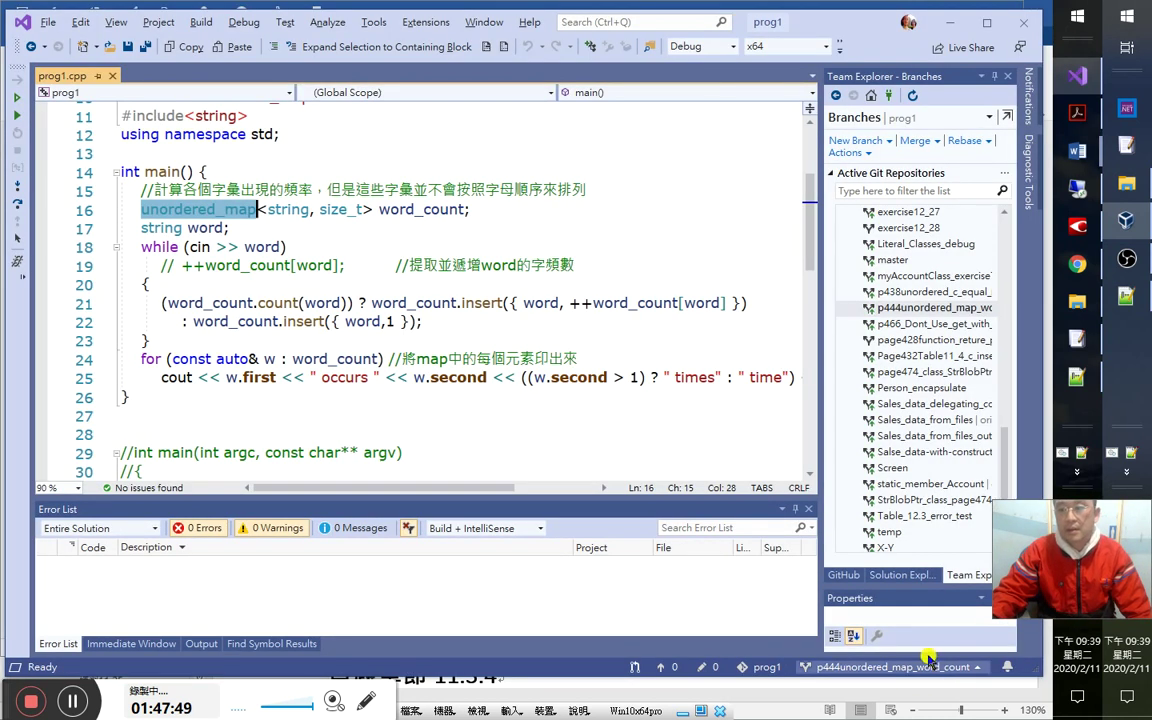
pyautogui.press('Escape')
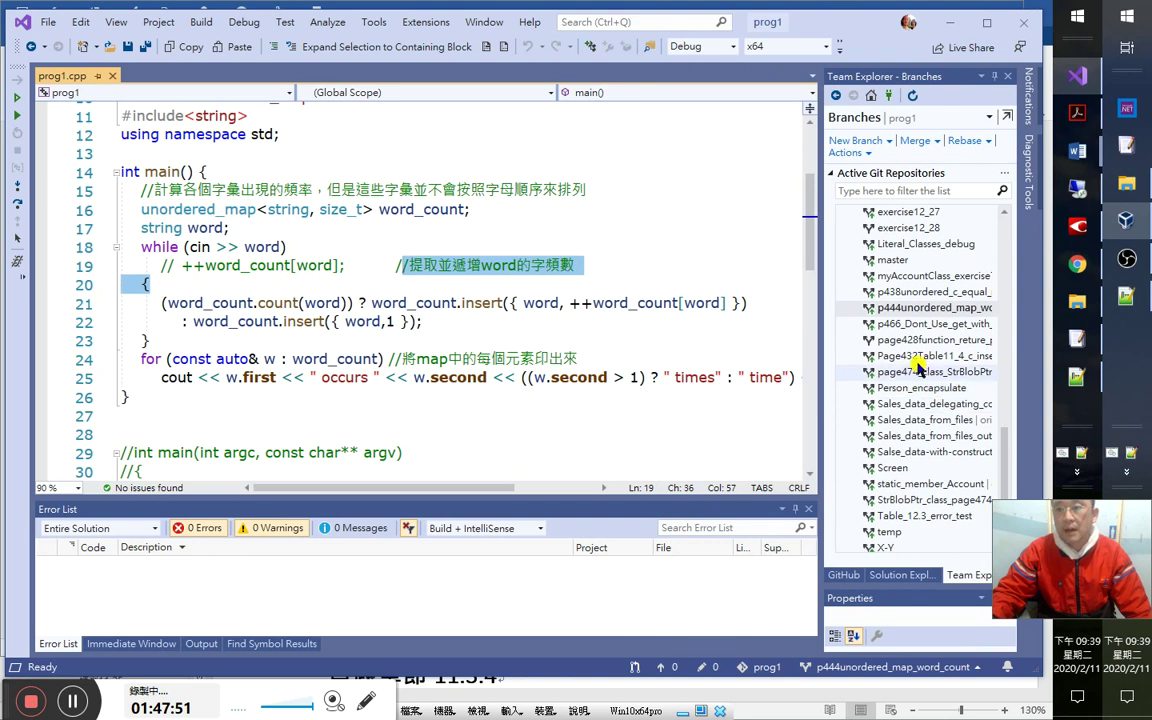
pyautogui.click(918, 357)
pyautogui.click(925, 340)
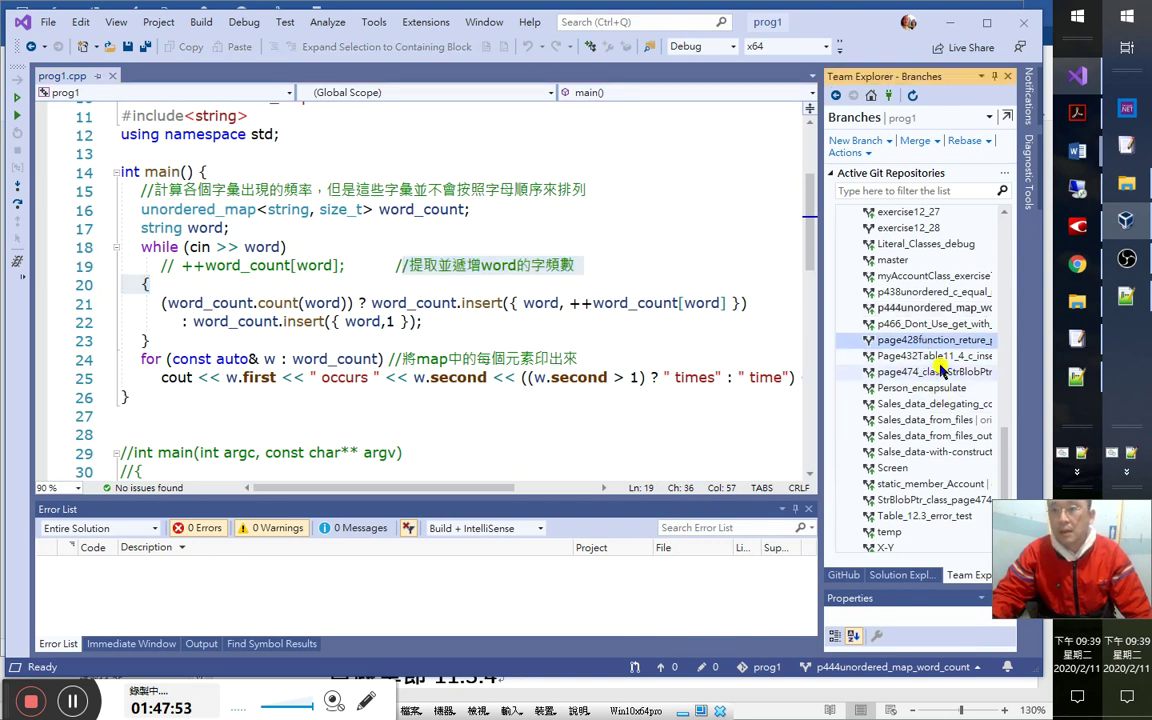
# Check out p438unordered_c_equal_range_test and open a new line after the equal_range line.
pyautogui.doubleClick(933, 292)
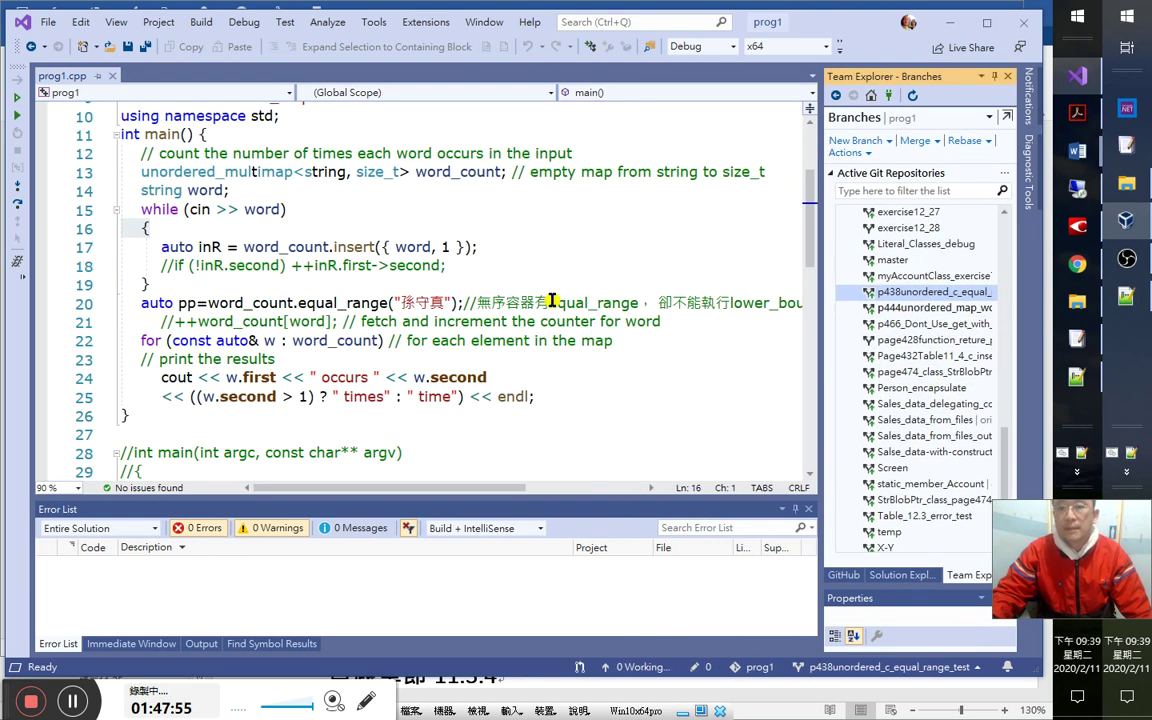
pyautogui.click(725, 316)
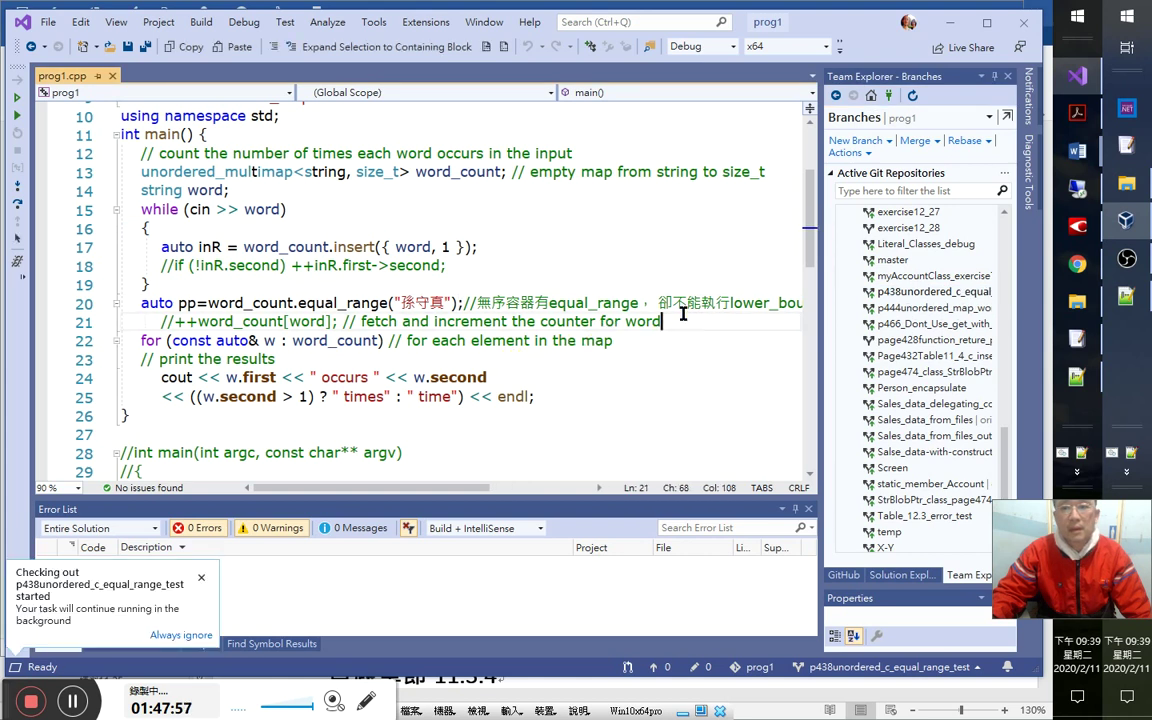
pyautogui.press('Up')
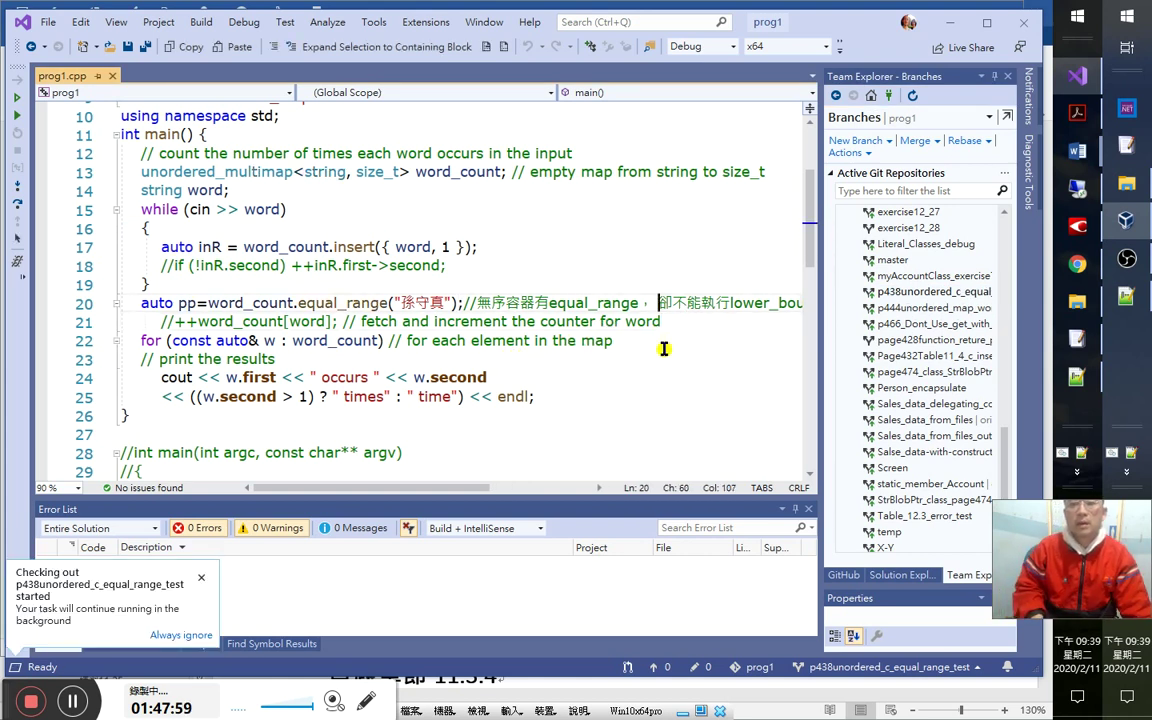
pyautogui.press('End')
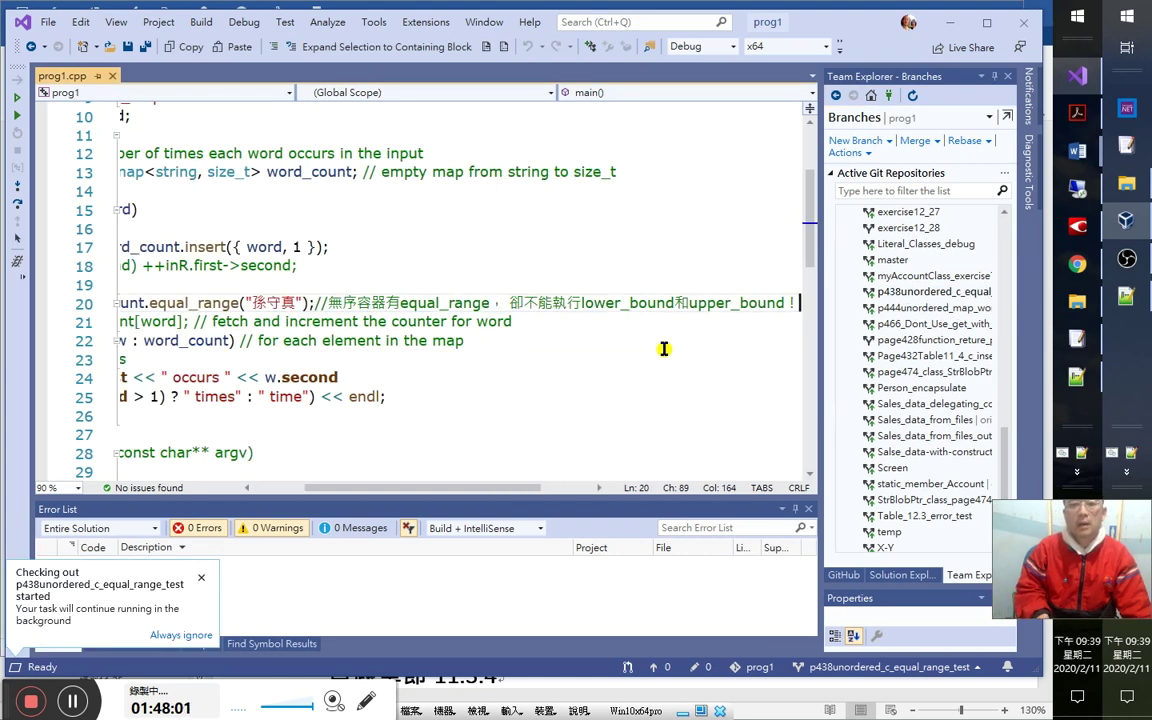
pyautogui.press('Return')
# Write a // comment: unordered containers' keys aren't alphabetically sorted, but equal keys stay together.
pyautogui.write('//')
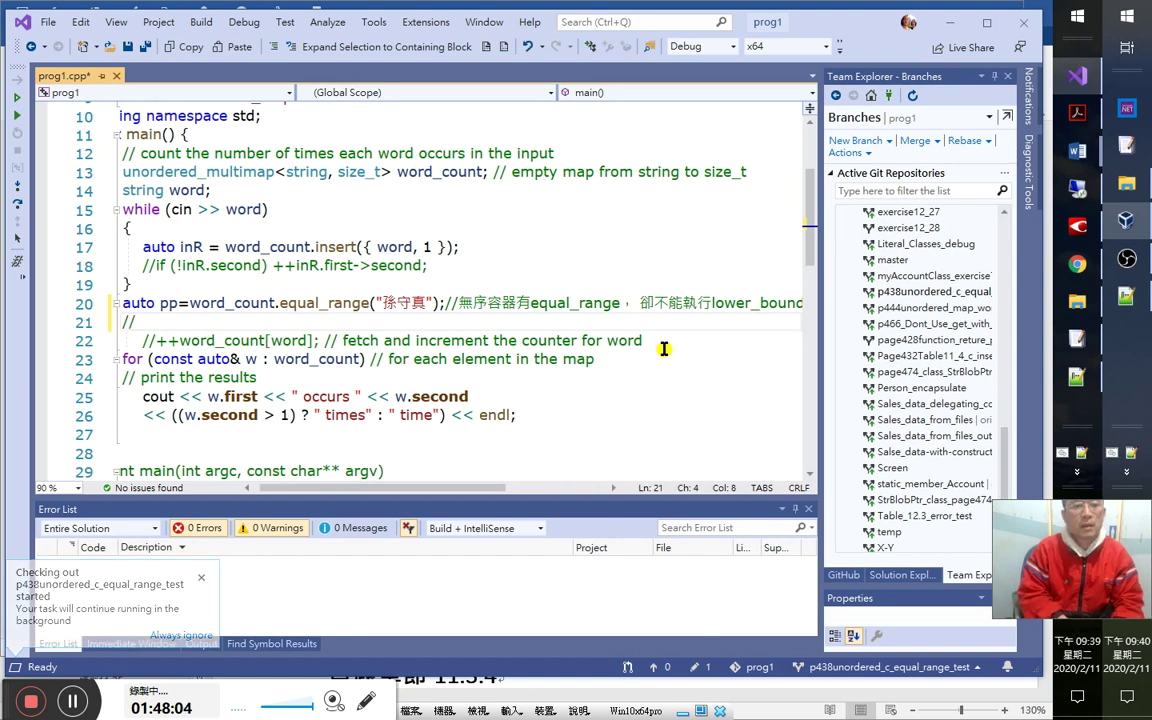
pyautogui.write('因為無序容器的欽定')
pyautogui.press('BackSpace')
pyautogui.press('BackSpace')
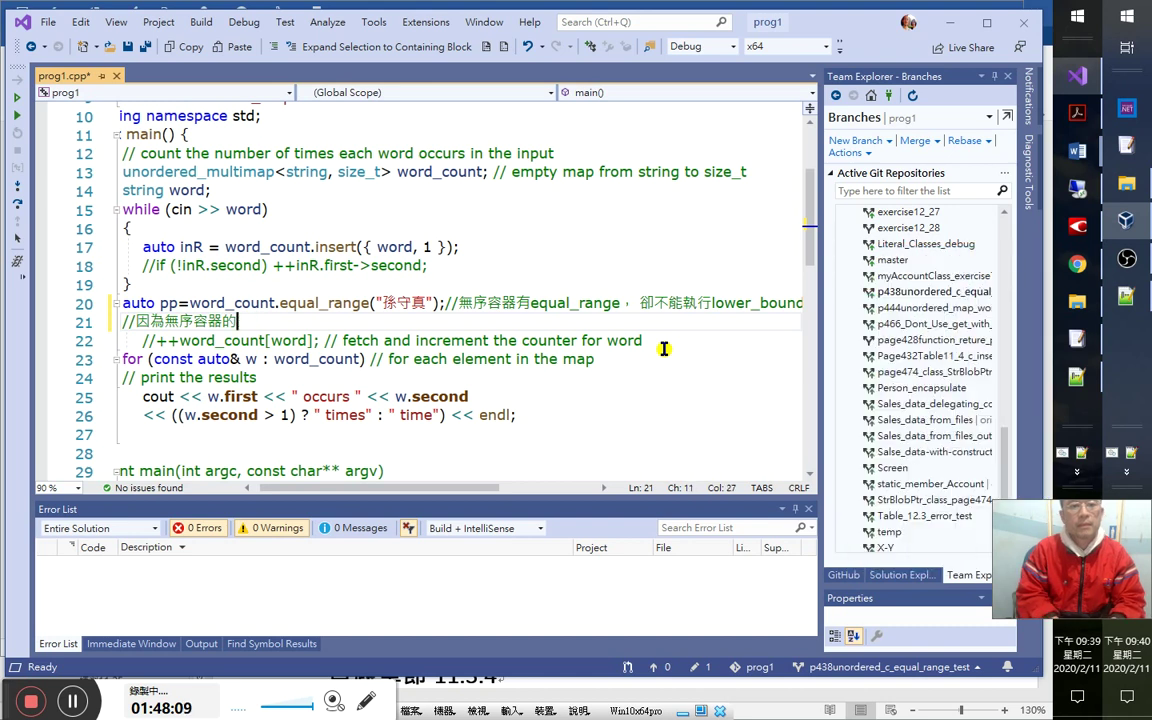
pyautogui.write('cfcuh')
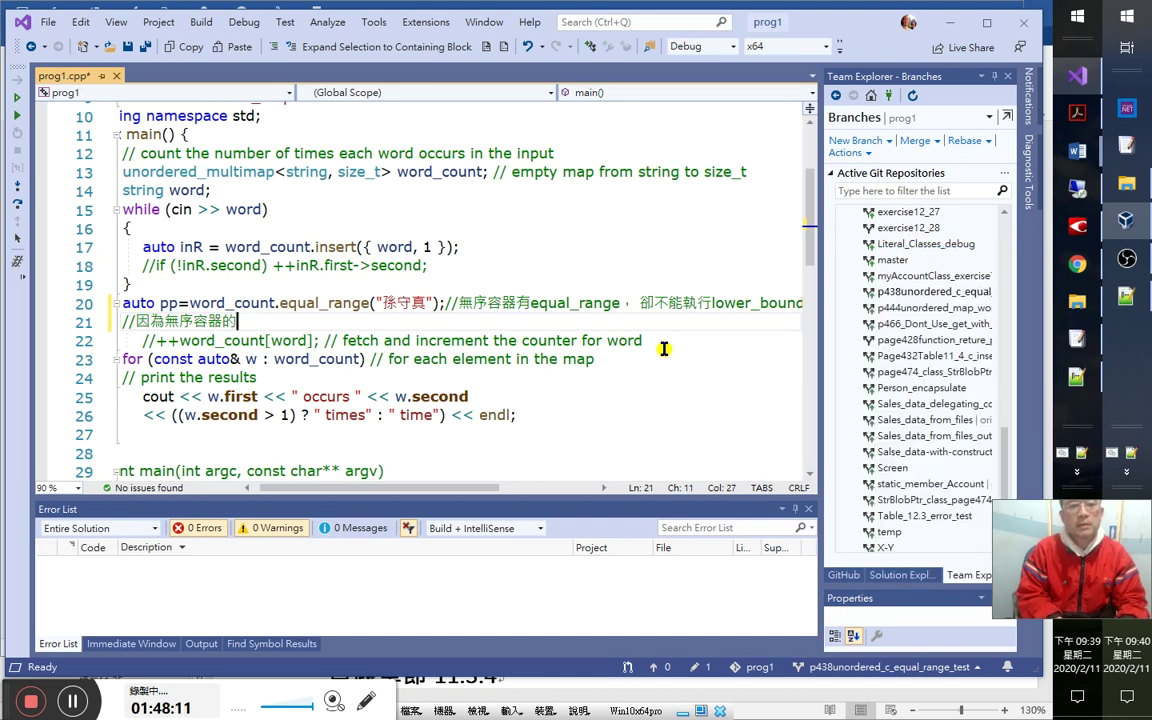
pyautogui.write('鍵值雖未')
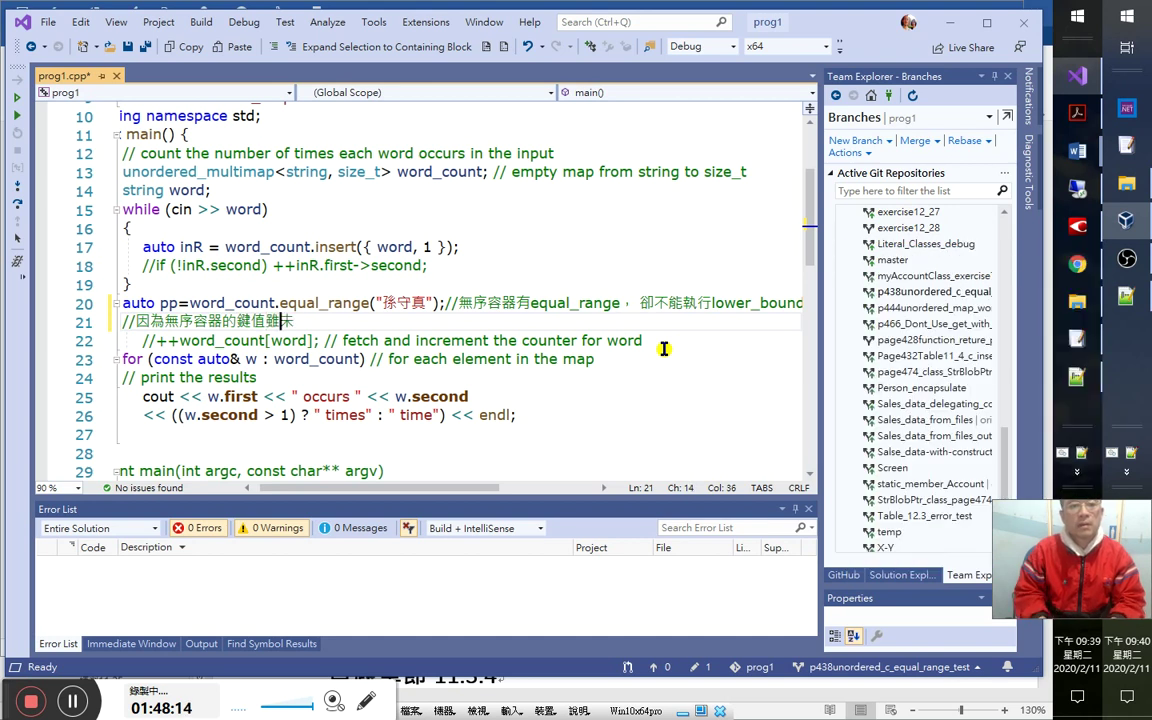
pyautogui.press('Return')
pyautogui.write('照')
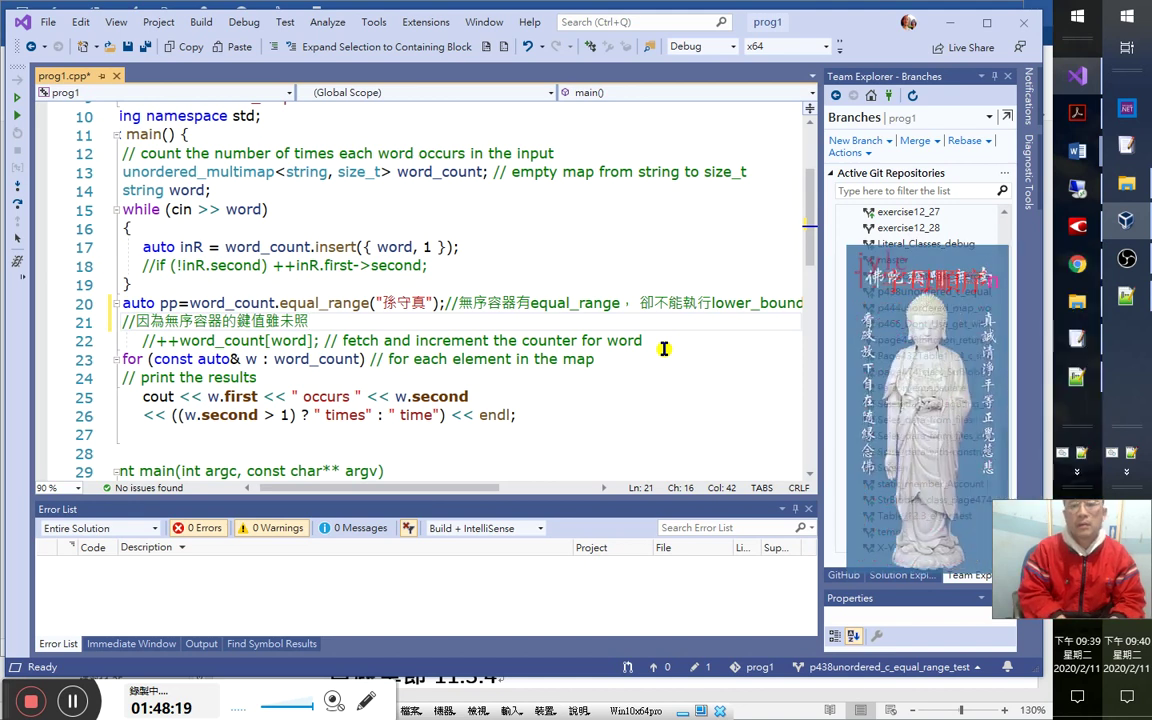
pyautogui.write('字母順序排名，')
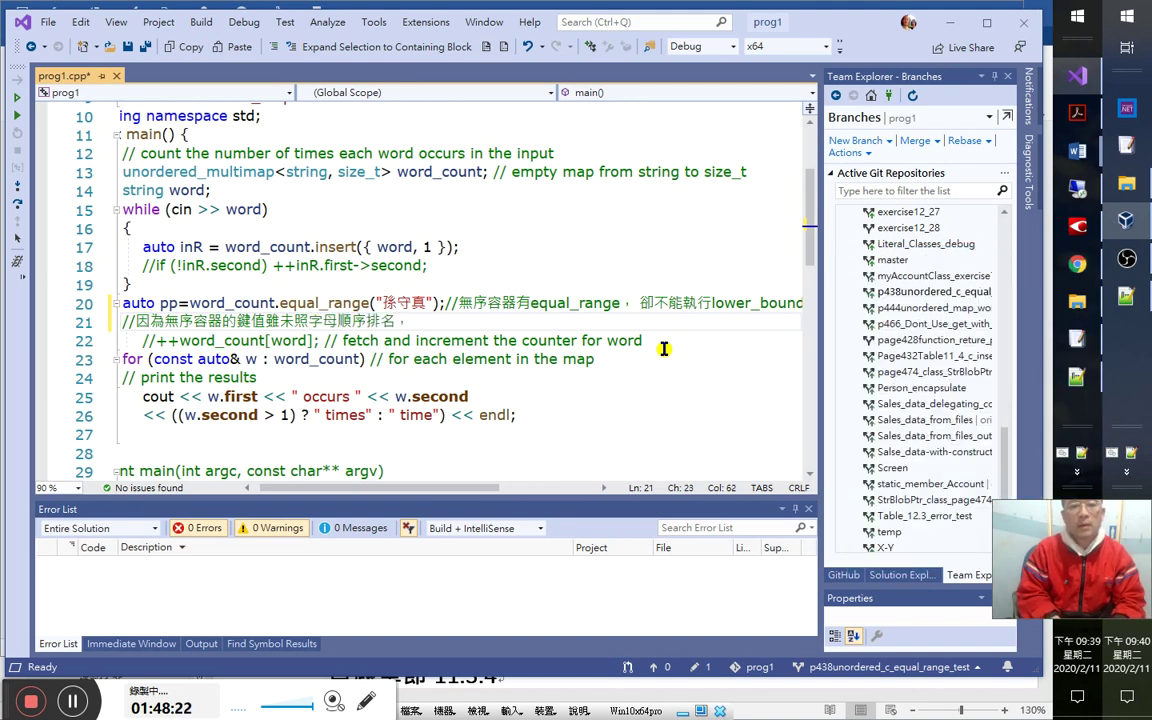
pyautogui.press('BackSpace')
pyautogui.write('序，但其同值的鍵值，')
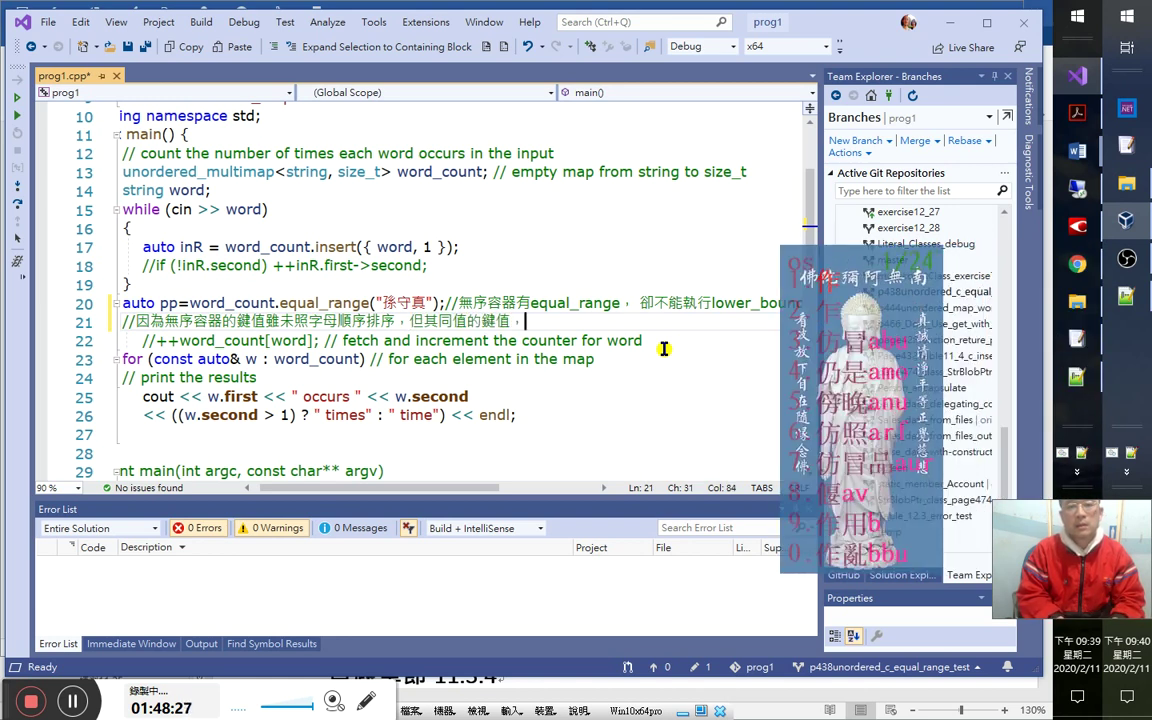
pyautogui.write('但')
pyautogui.write('會')
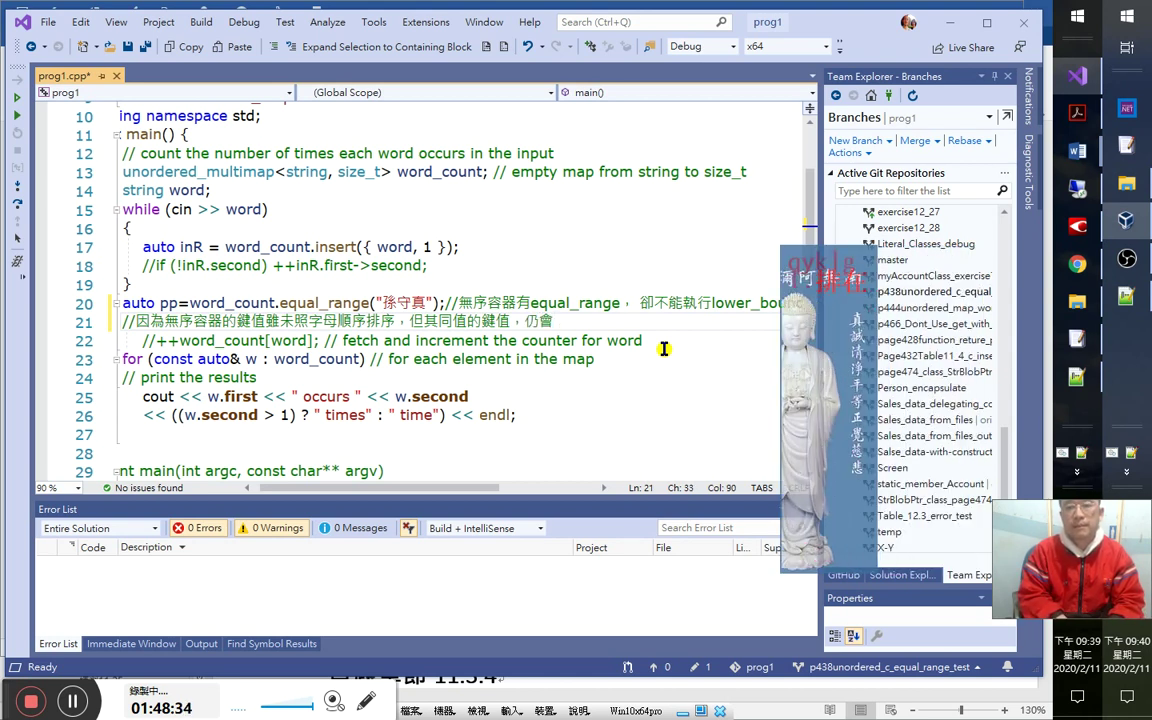
pyautogui.write('排在一起。')
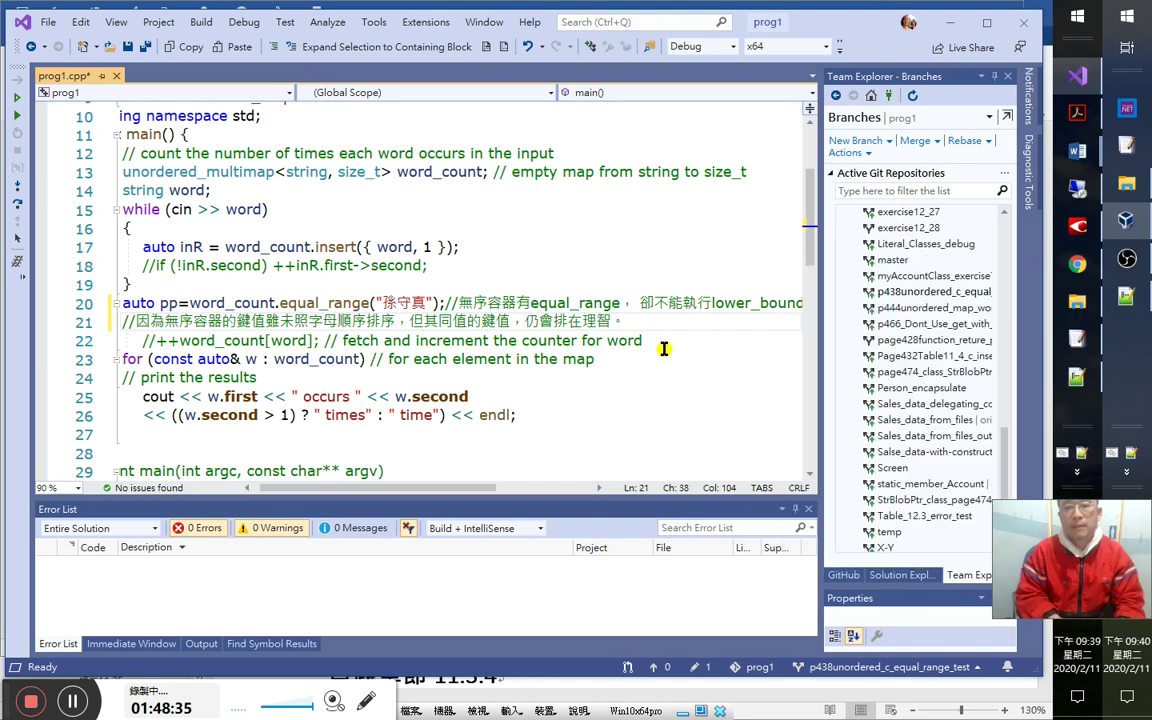
pyautogui.write('一起')
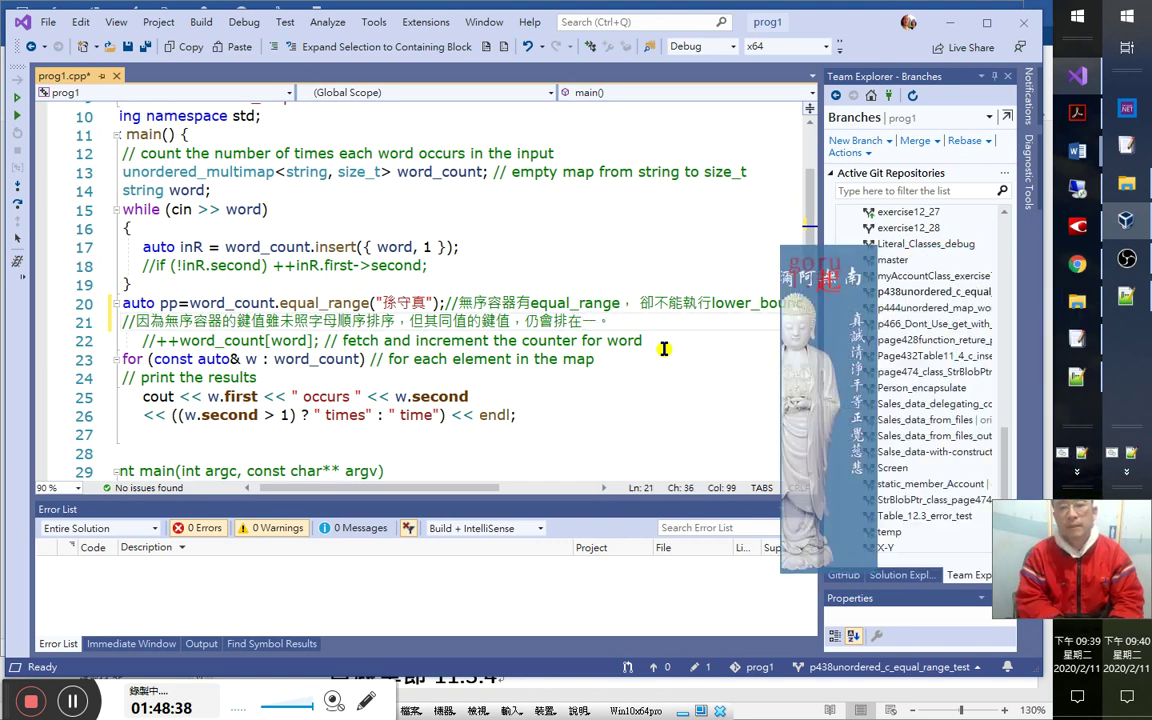
# End the comment with '！' and add the line 所以可以找到某個鍵值的range.
pyautogui.hotkey('shift', 'Left')
pyautogui.hotkey('shift', 'Left')
pyautogui.hotkey('shift', 'Left')
pyautogui.hotkey('shift', 'Left')
pyautogui.press('End')
pyautogui.press('BackSpace')
pyautogui.write('！所以可')
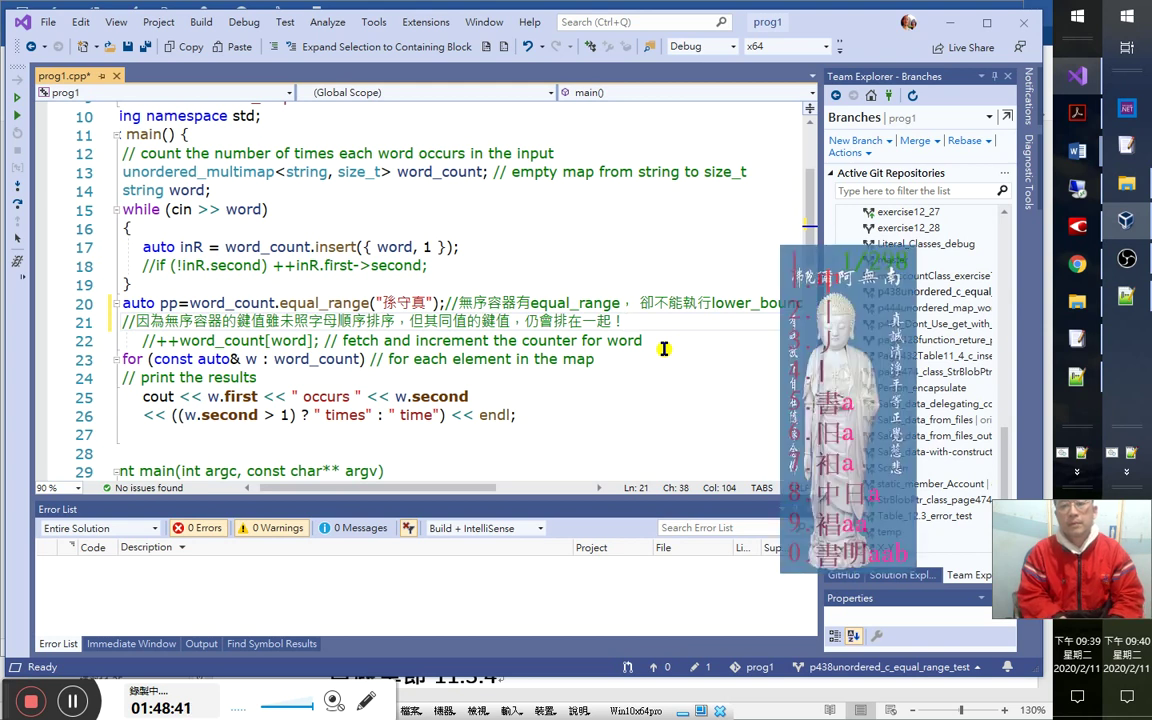
pyautogui.write('以找到')
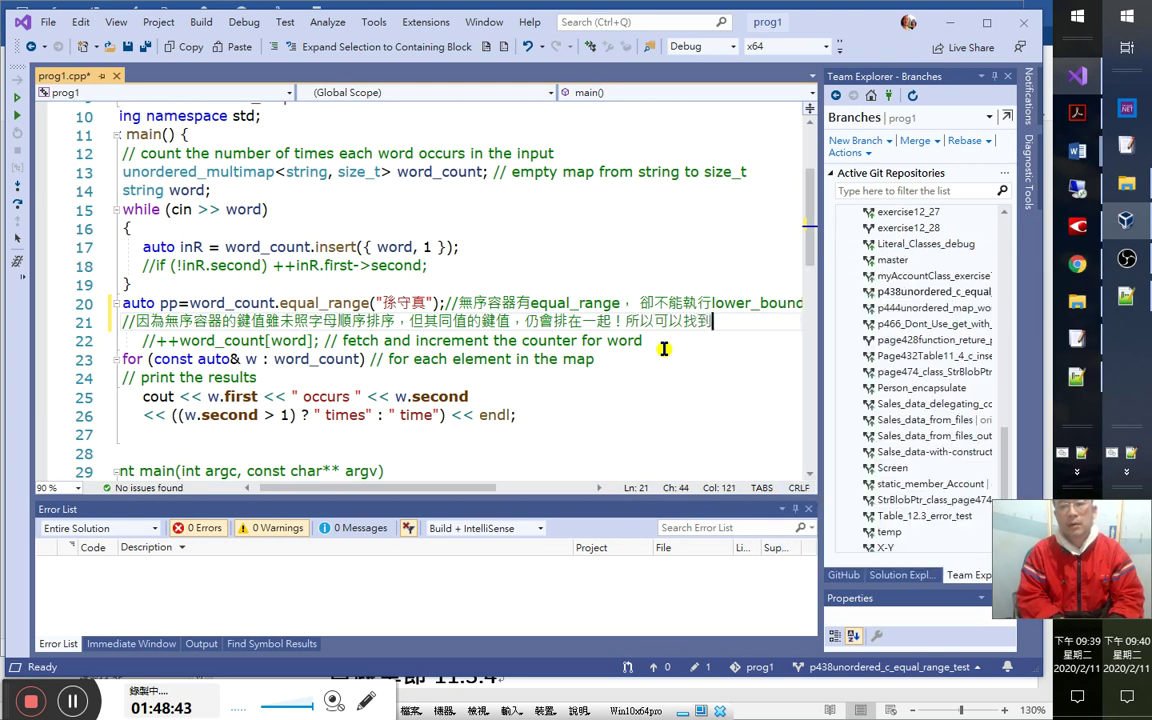
pyautogui.write('某個鍵值的')
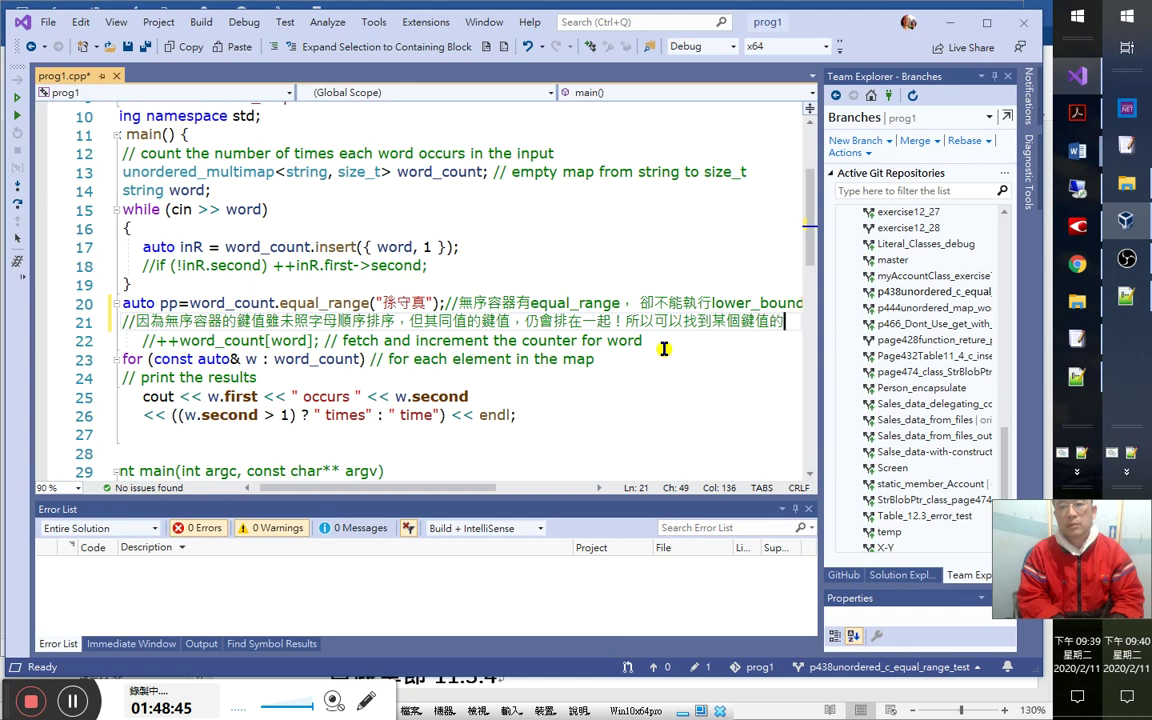
pyautogui.write('range')
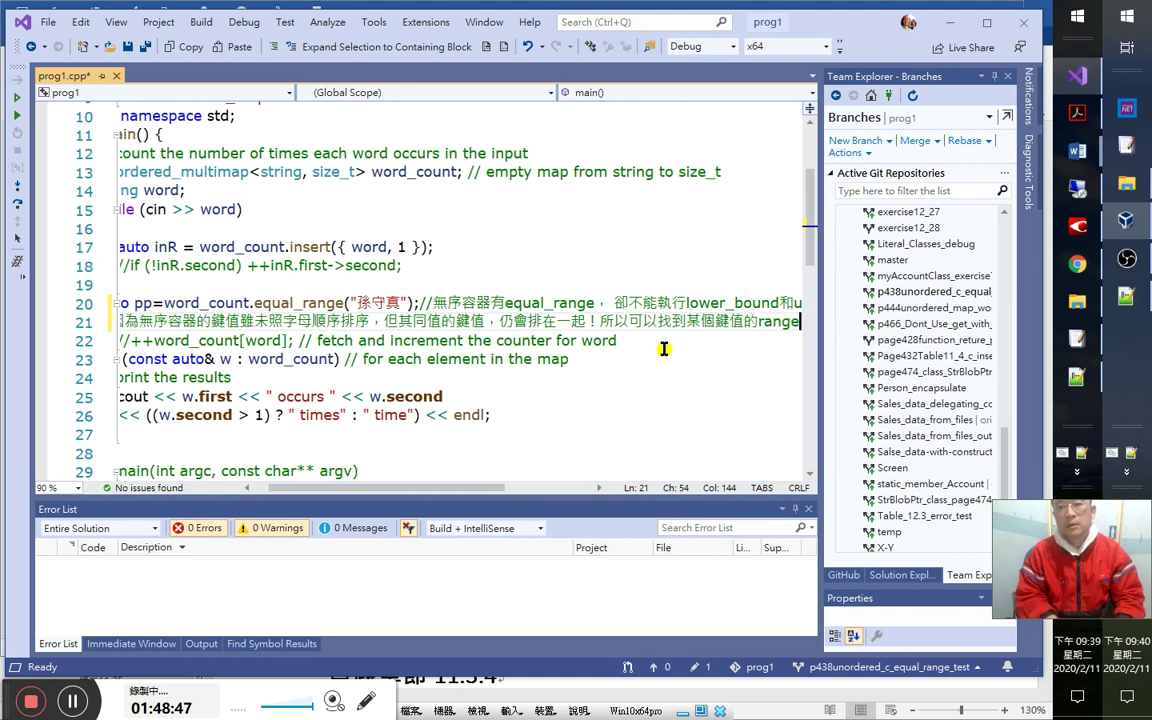
pyautogui.press('Left')
pyautogui.press('Left')
pyautogui.press('Left')
pyautogui.press('Left')
pyautogui.press('Left')
pyautogui.press('Left')
pyautogui.press('Left')
pyautogui.press('Left')
pyautogui.press('Left')
pyautogui.press('Left')
pyautogui.press('Left')
pyautogui.press('Left')
pyautogui.press('Left')
pyautogui.press('Left')
pyautogui.press('Left')
pyautogui.press('Left')
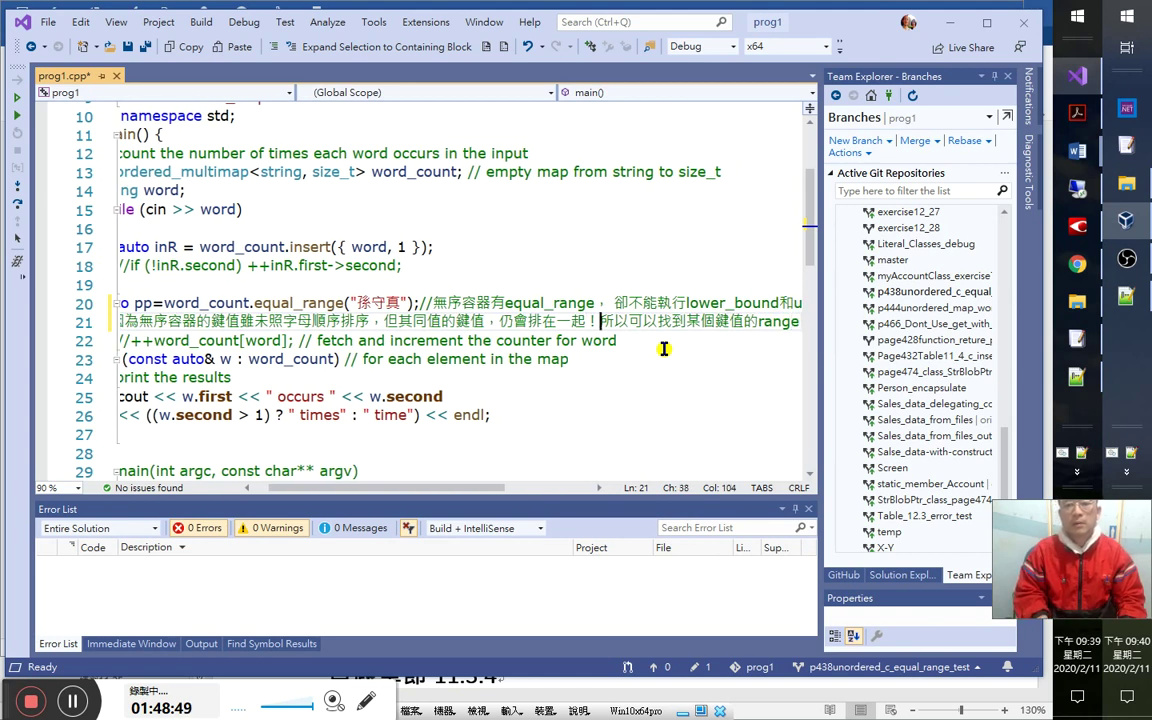
pyautogui.press('Return')
# Start a new // comment saying the lower and upper bounds can't be found.
pyautogui.write('//')
pyautogui.press('BackSpace')
pyautogui.press('BackSpace')
pyautogui.write('//')
pyautogui.press('End')
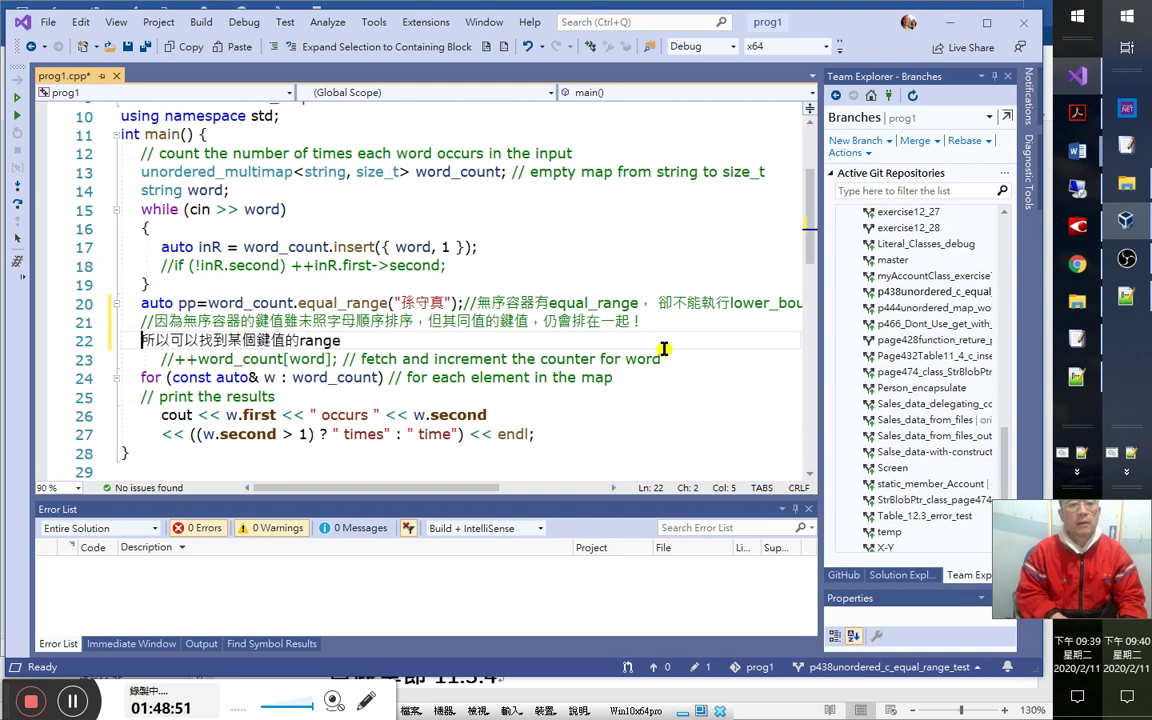
pyautogui.write('卻不能排')
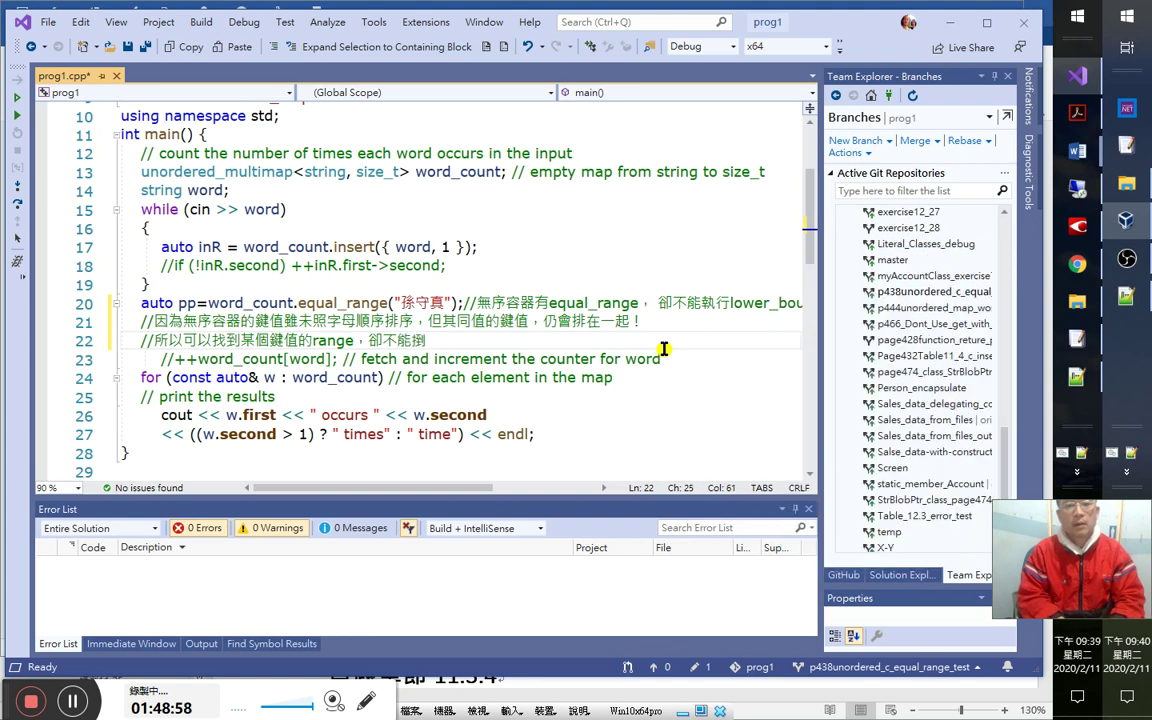
pyautogui.press('BackSpace')
pyautogui.write('aa')
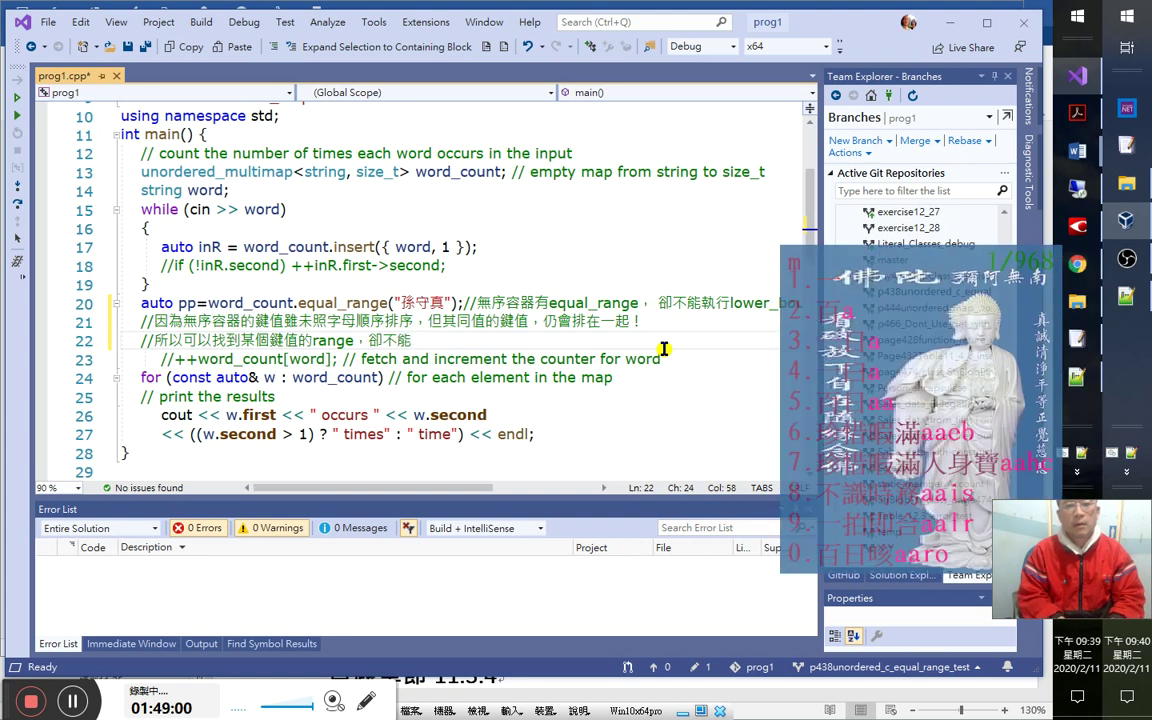
pyautogui.write('到')
pyautogui.write('他')
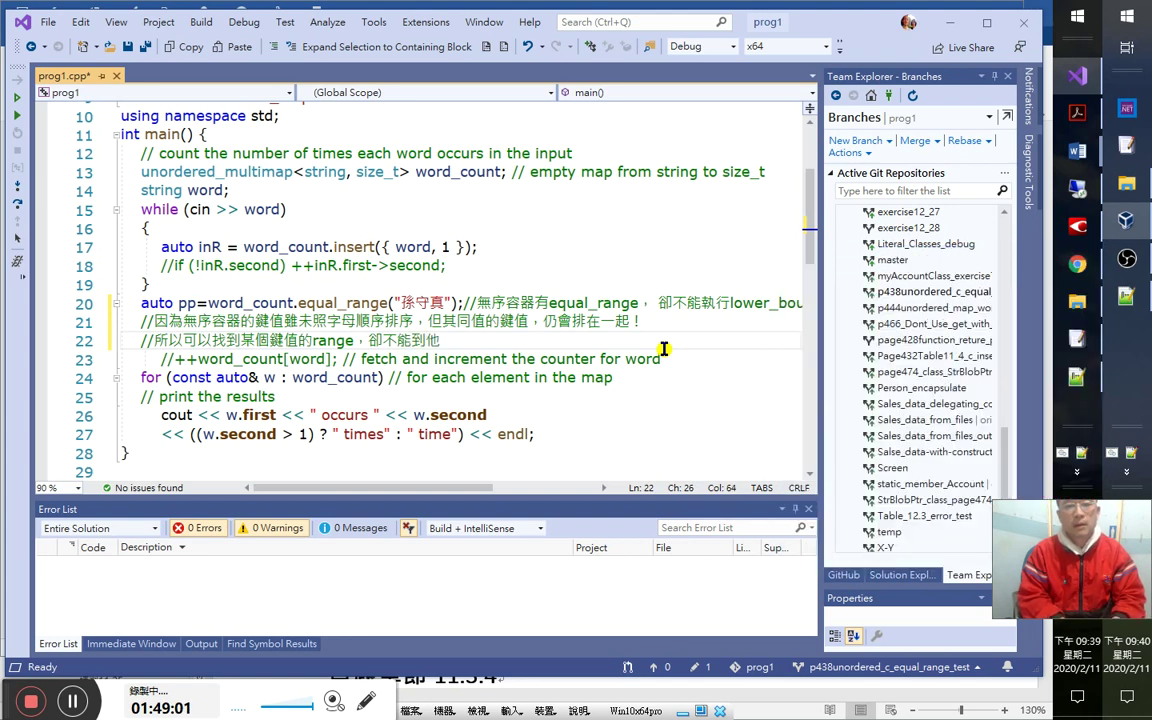
pyautogui.write('的myd下限')
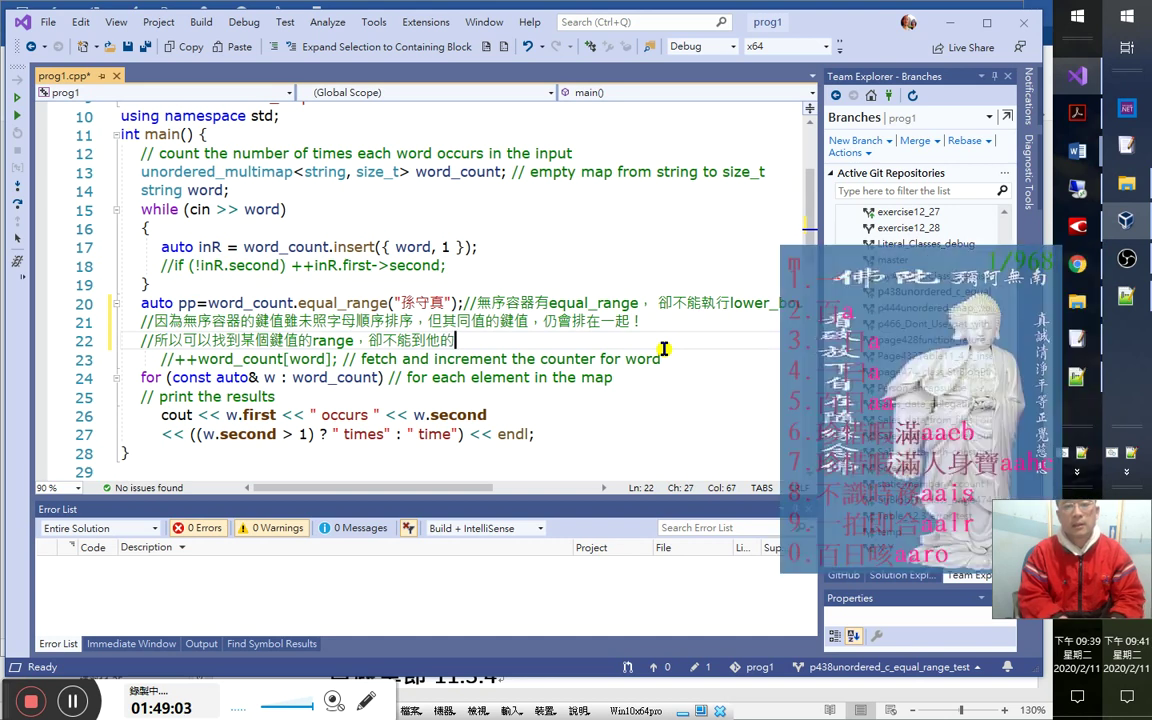
pyautogui.write('與上')
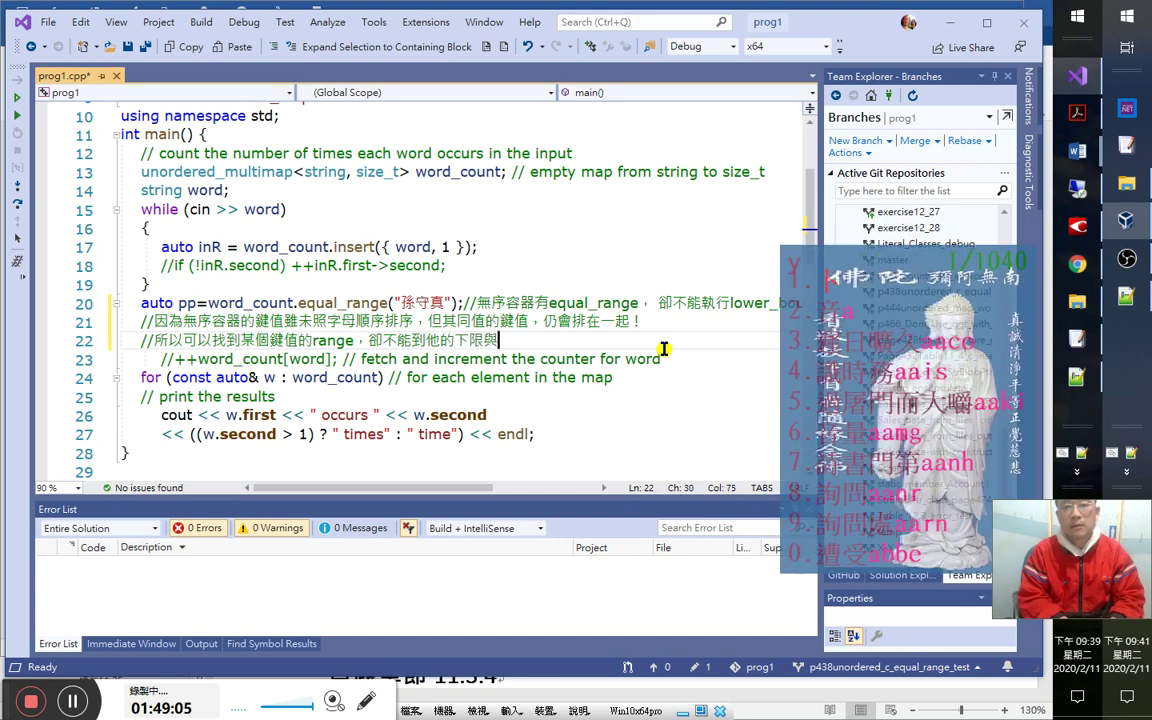
pyautogui.hotkey('shift', 'Left')
pyautogui.hotkey('shift', 'Left')
pyautogui.write('小於大')
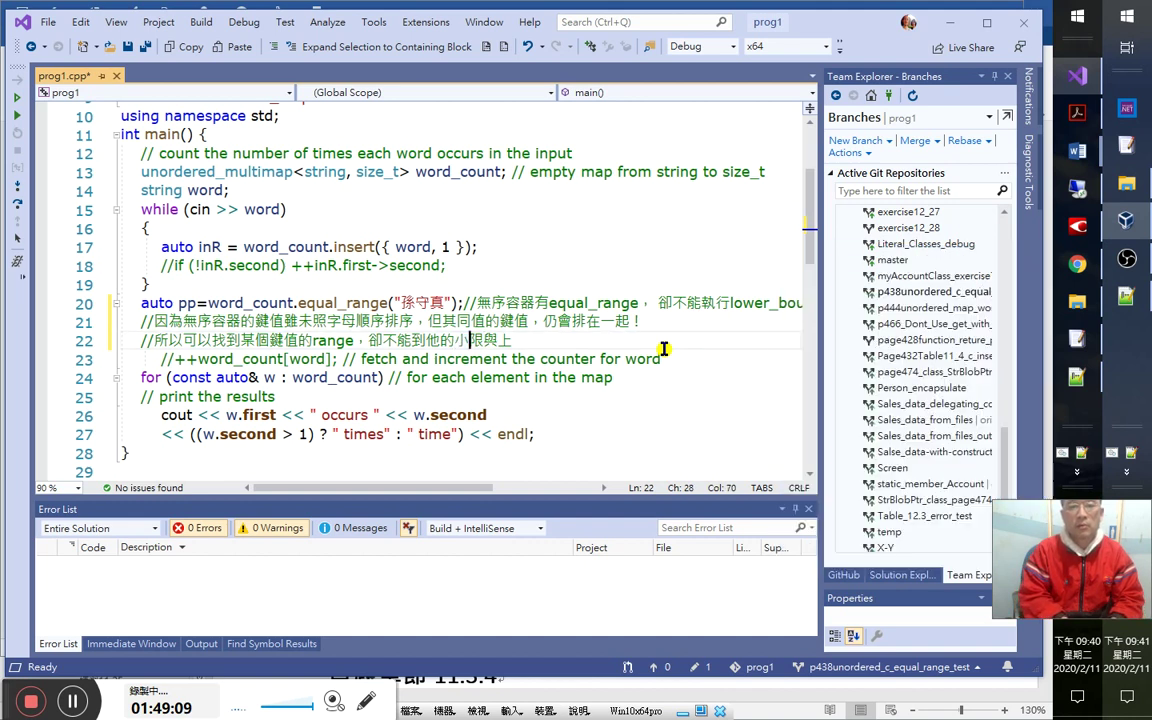
pyautogui.press('BackSpace')
pyautogui.write('它或')
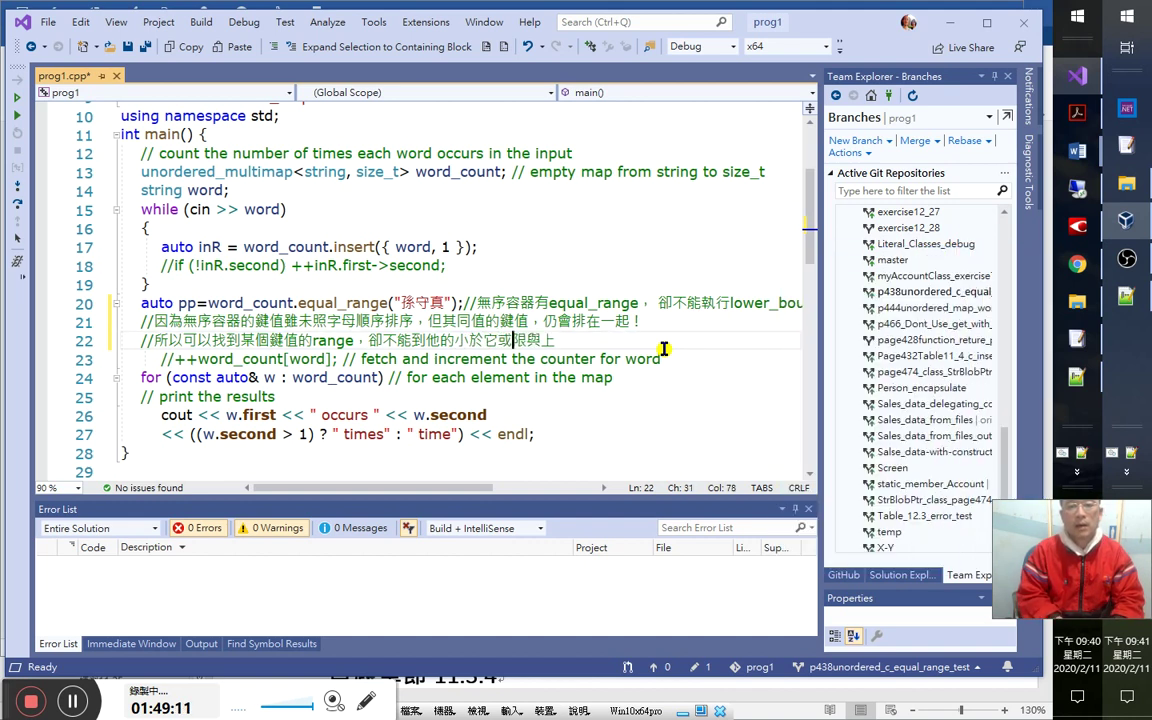
pyautogui.press('Left')
pyautogui.press('Left')
pyautogui.press('Left')
pyautogui.press('Left')
pyautogui.press('Delete')
pyautogui.press('Delete')
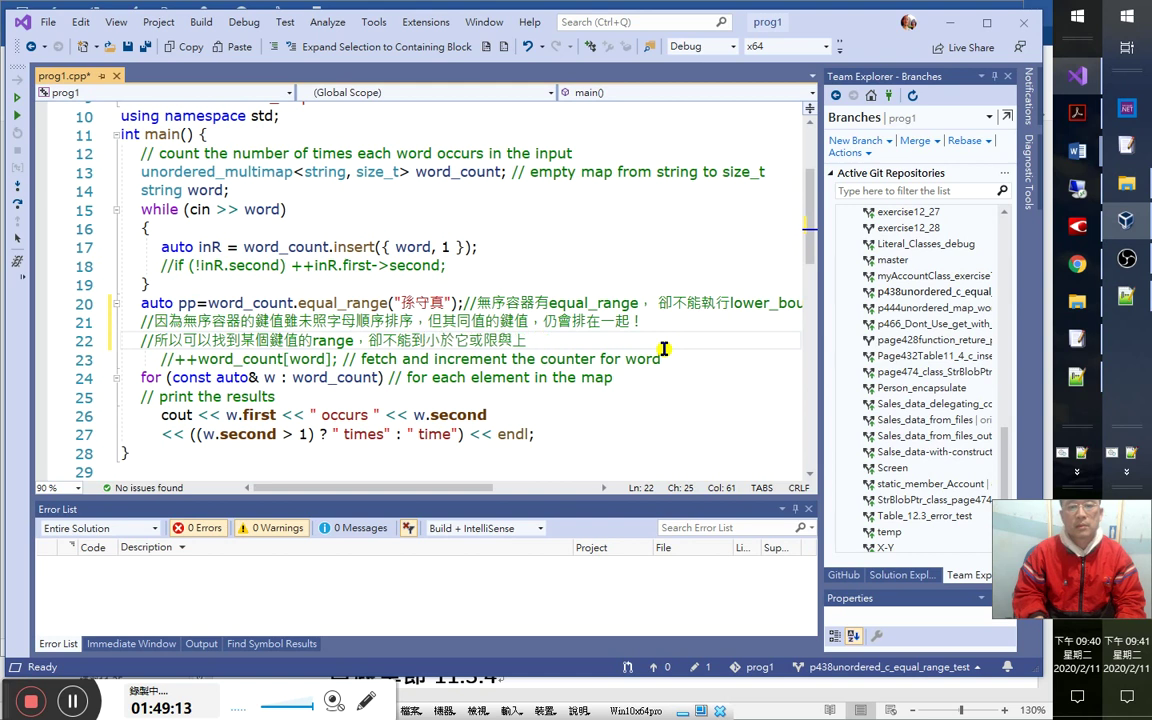
pyautogui.press('Right')
pyautogui.press('Right')
# Explain the bounds as the adjacent elements smaller or larger than the key (毗鄰的元素).
pyautogui.write('大放下屬刀')
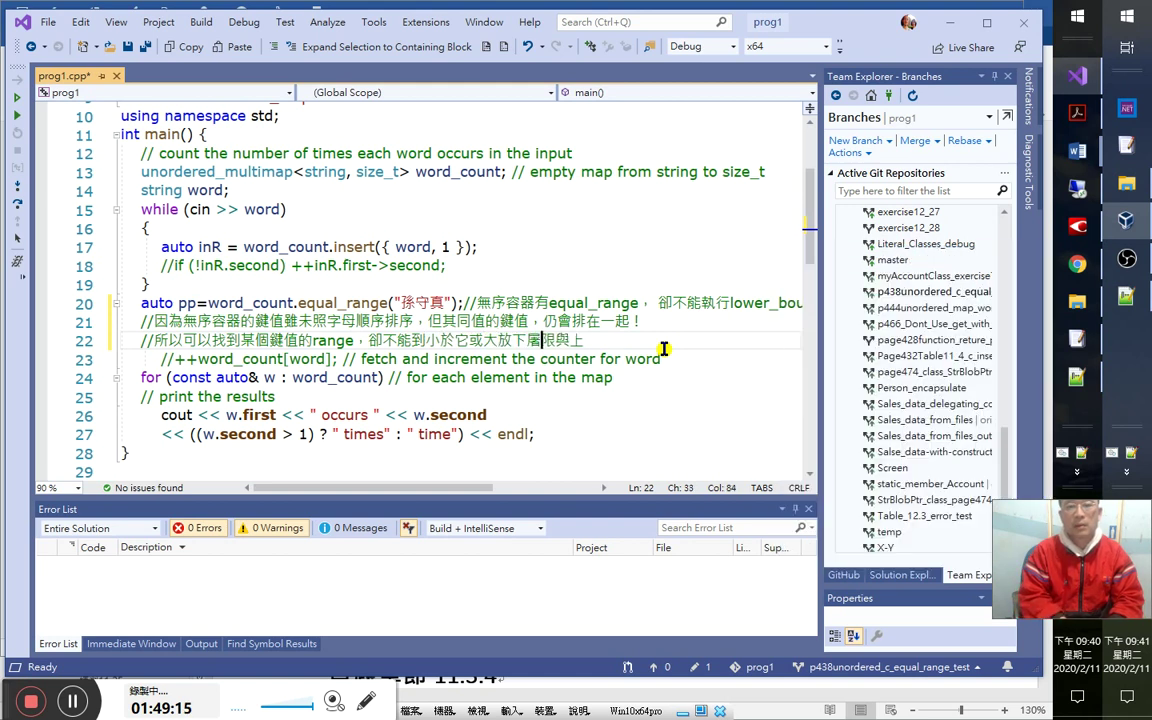
pyautogui.press('Left')
pyautogui.press('Left')
pyautogui.press('Left')
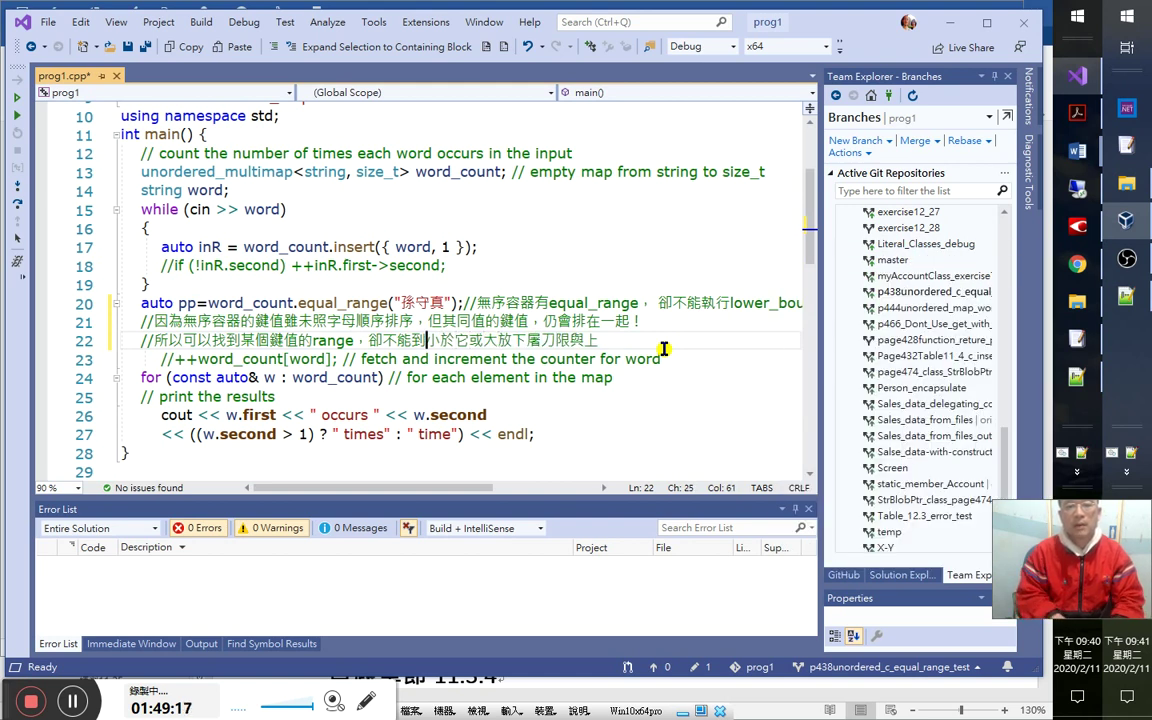
pyautogui.write('不')
pyautogui.press('Right')
pyautogui.press('Right')
pyautogui.write('它的')
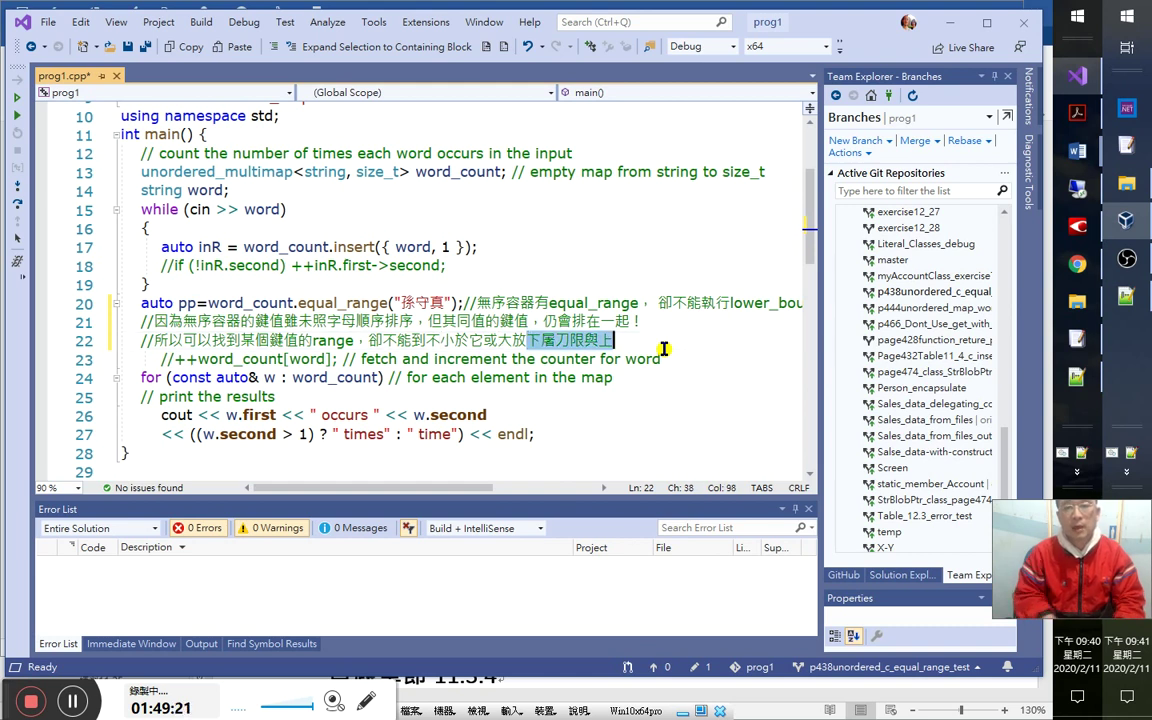
pyautogui.write('那個')
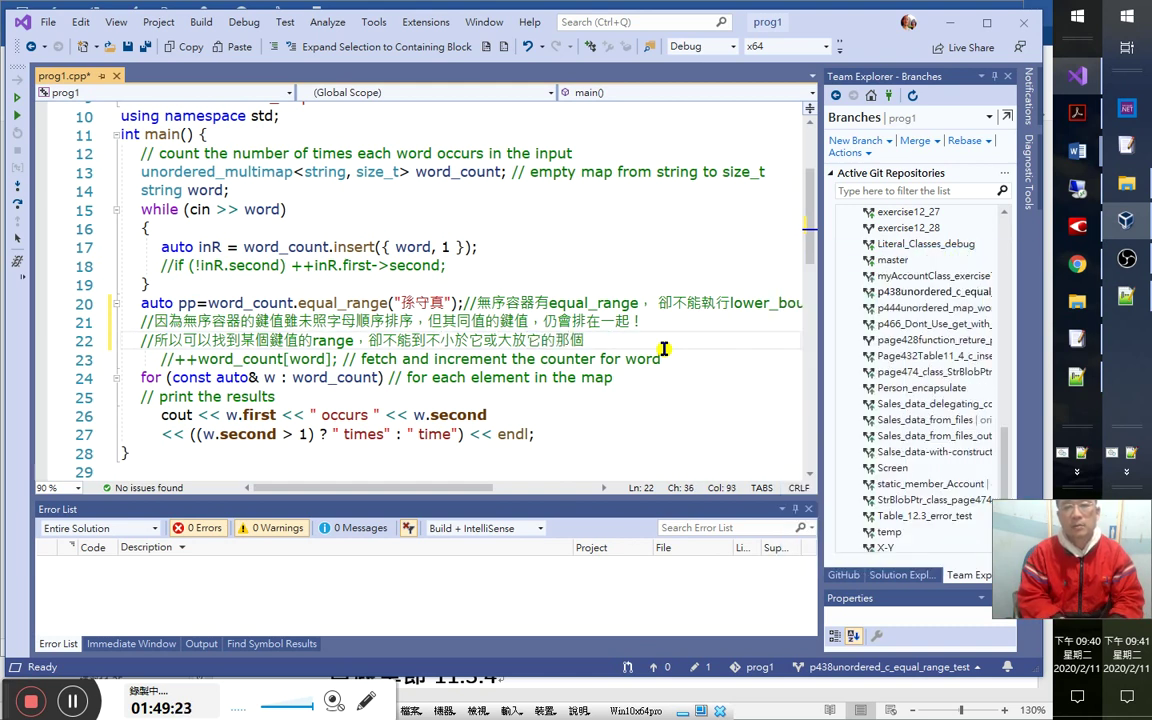
pyautogui.press('Escape')
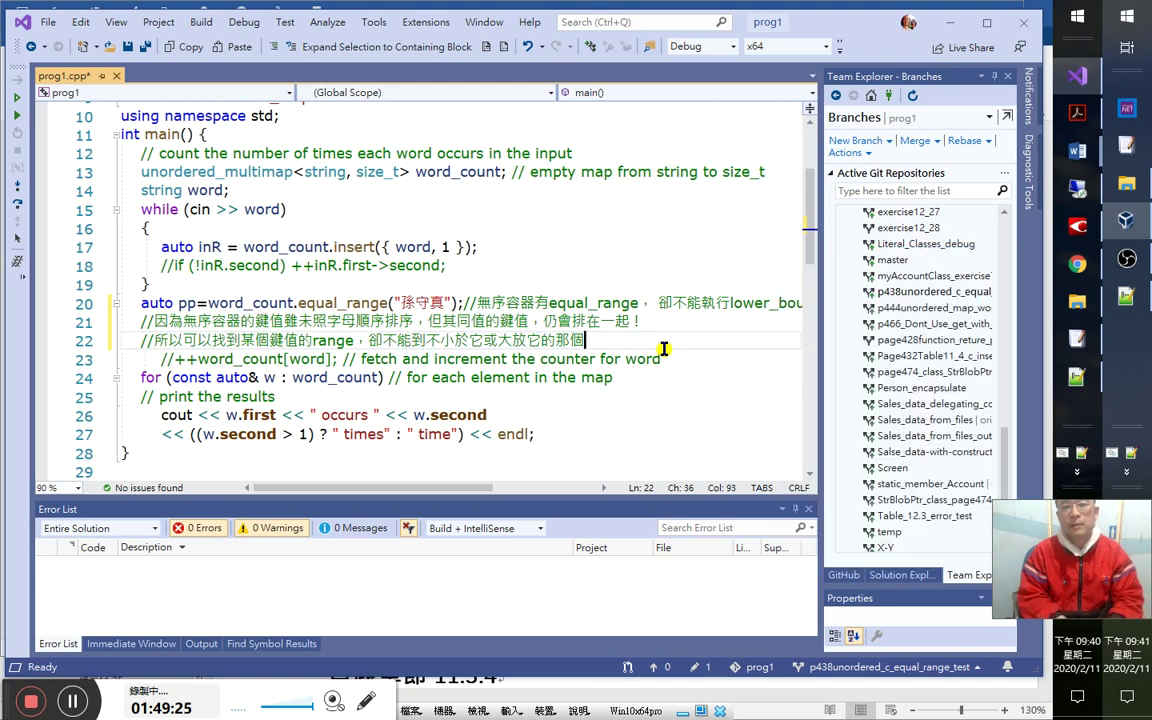
pyautogui.press('w')
pyautogui.press('p')
pyautogui.press('Escape')
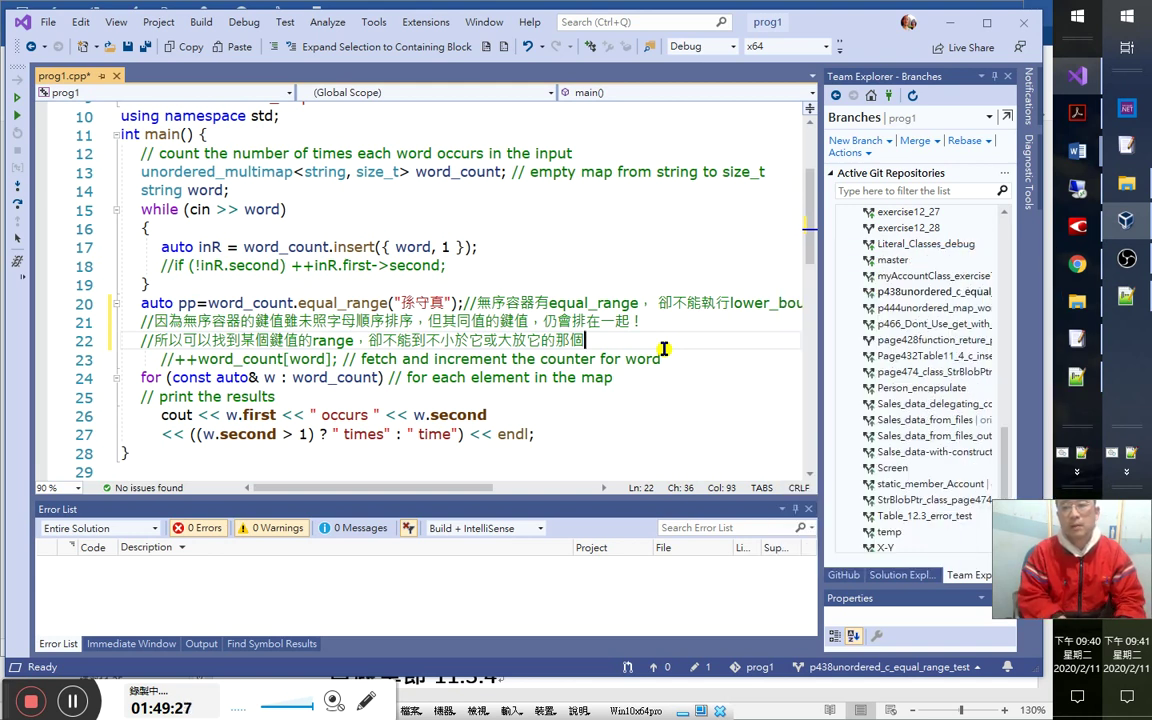
pyautogui.press('w')
pyautogui.press('p')
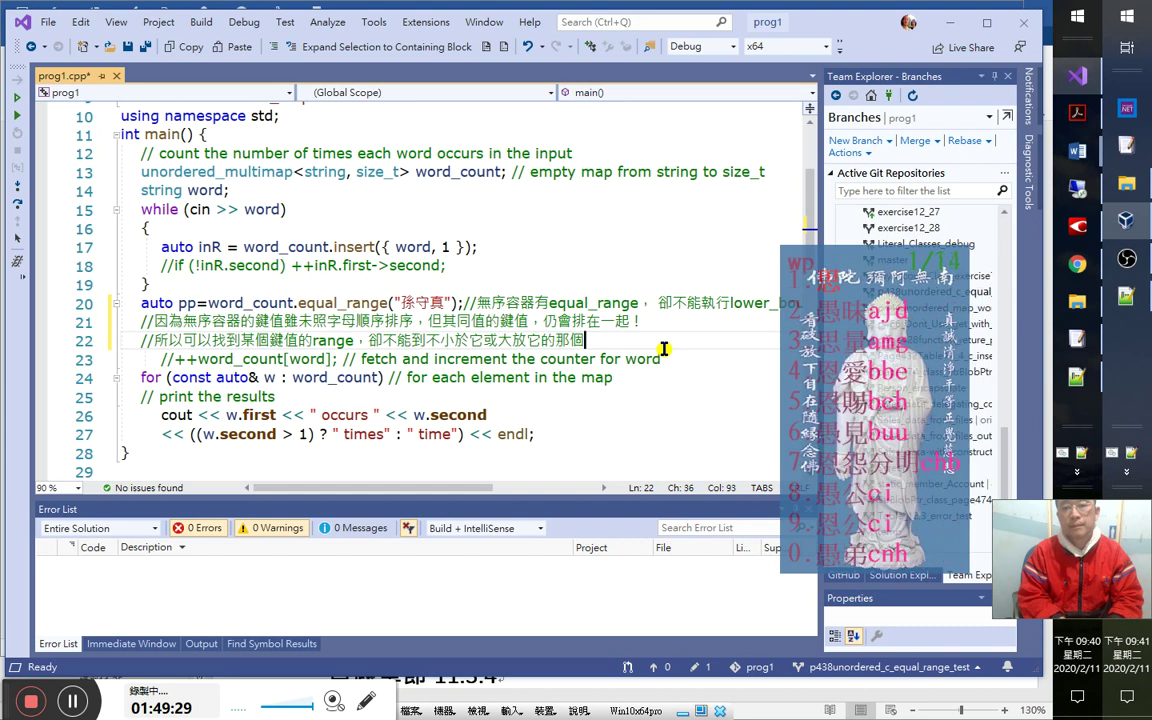
pyautogui.press('Escape')
pyautogui.write('毗鄰的')
pyautogui.write('兀')
pyautogui.write('素')
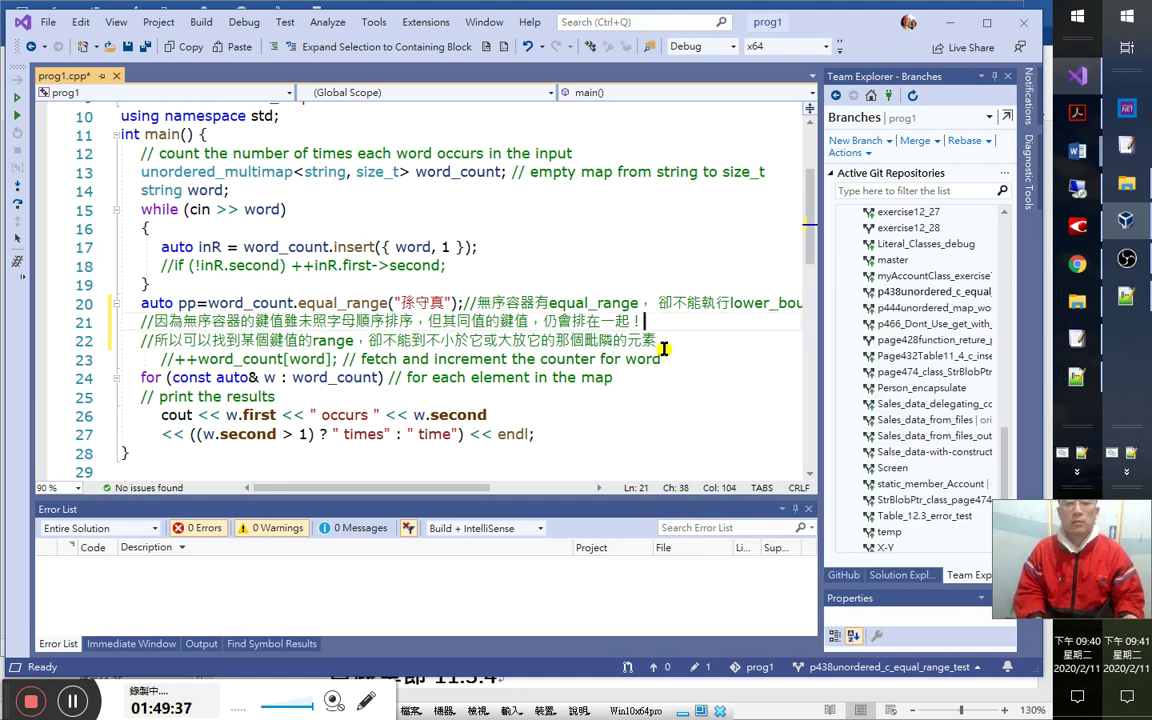
pyautogui.press('Left')
pyautogui.press('Left')
pyautogui.press('Left')
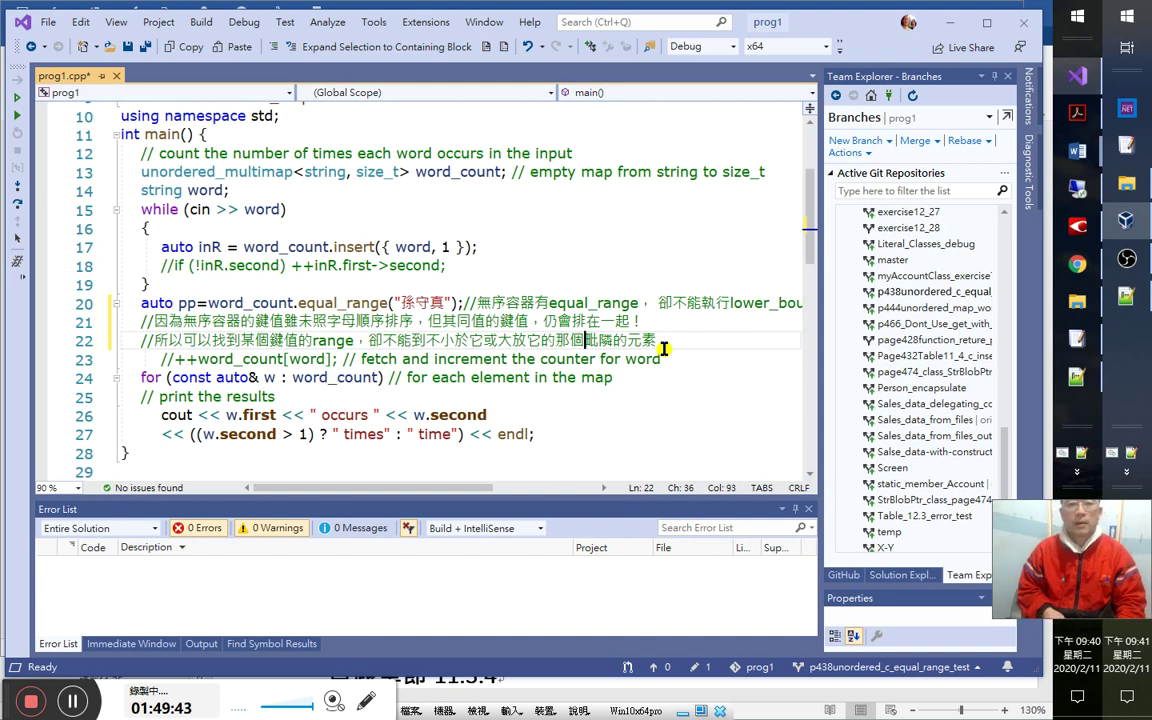
pyautogui.press('End')
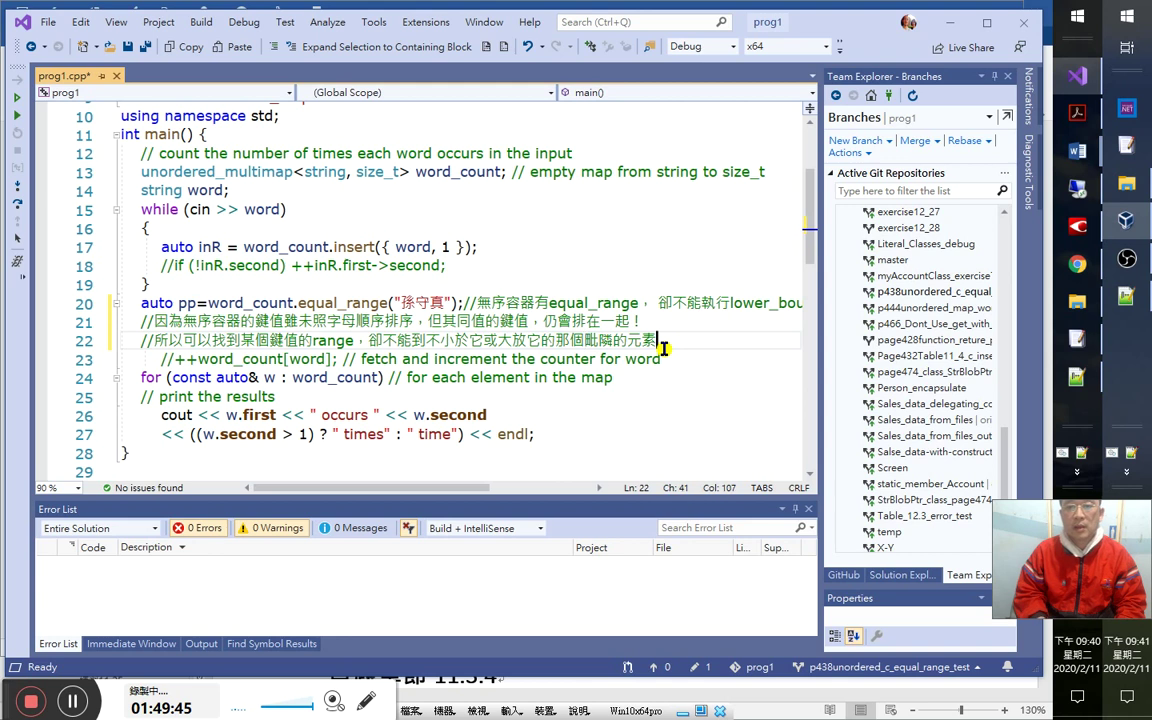
# Add that lowerbound and upperbound need a strict weak ordering, on a new line-23 comment.
pyautogui.write('lower')
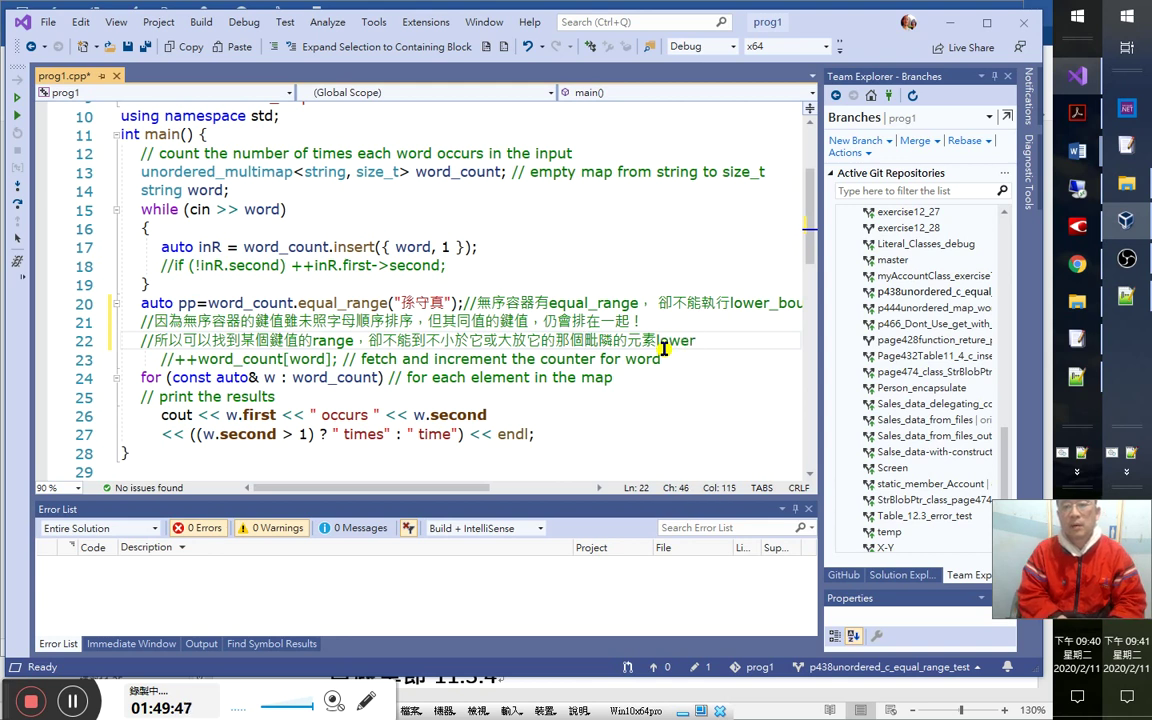
pyautogui.write('hd')
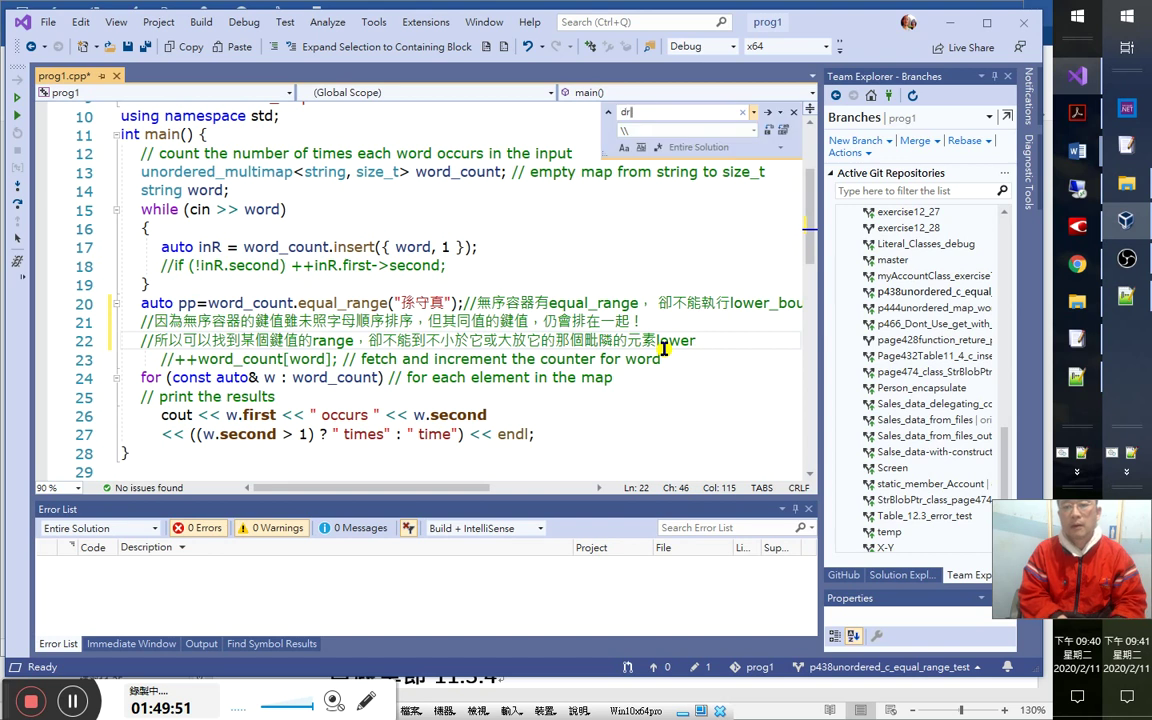
pyautogui.write('和upp')
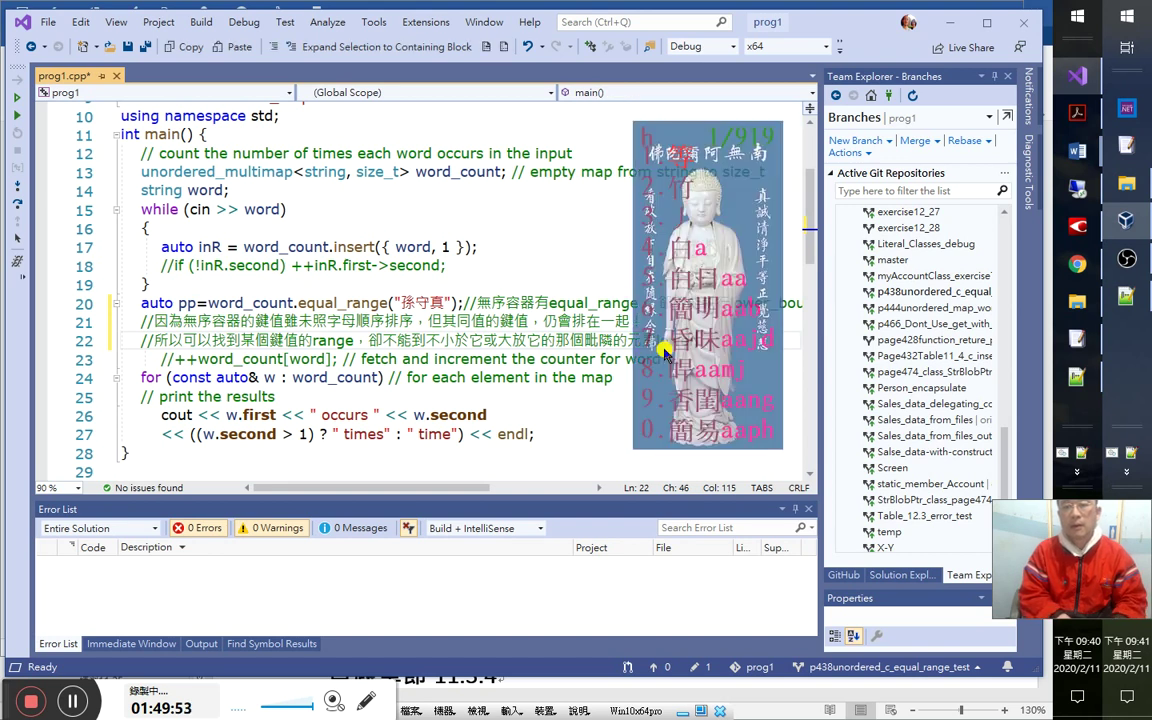
pyautogui.write('er一定是')
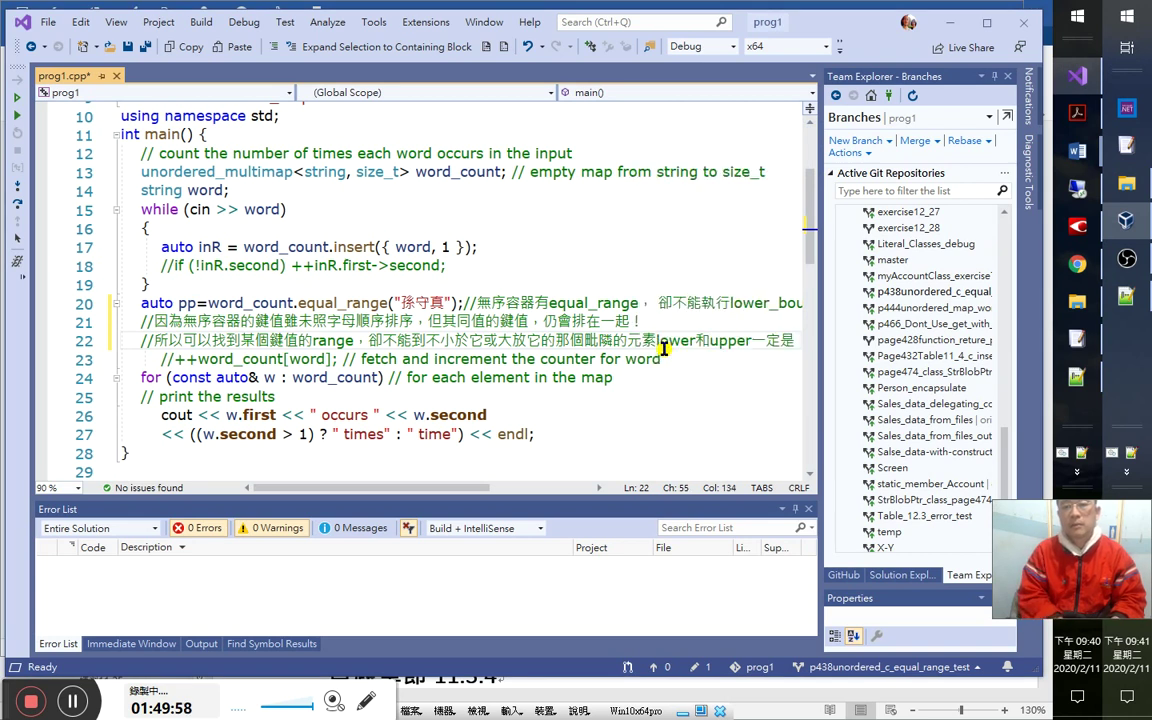
pyautogui.press('Return')
pyautogui.write('要')
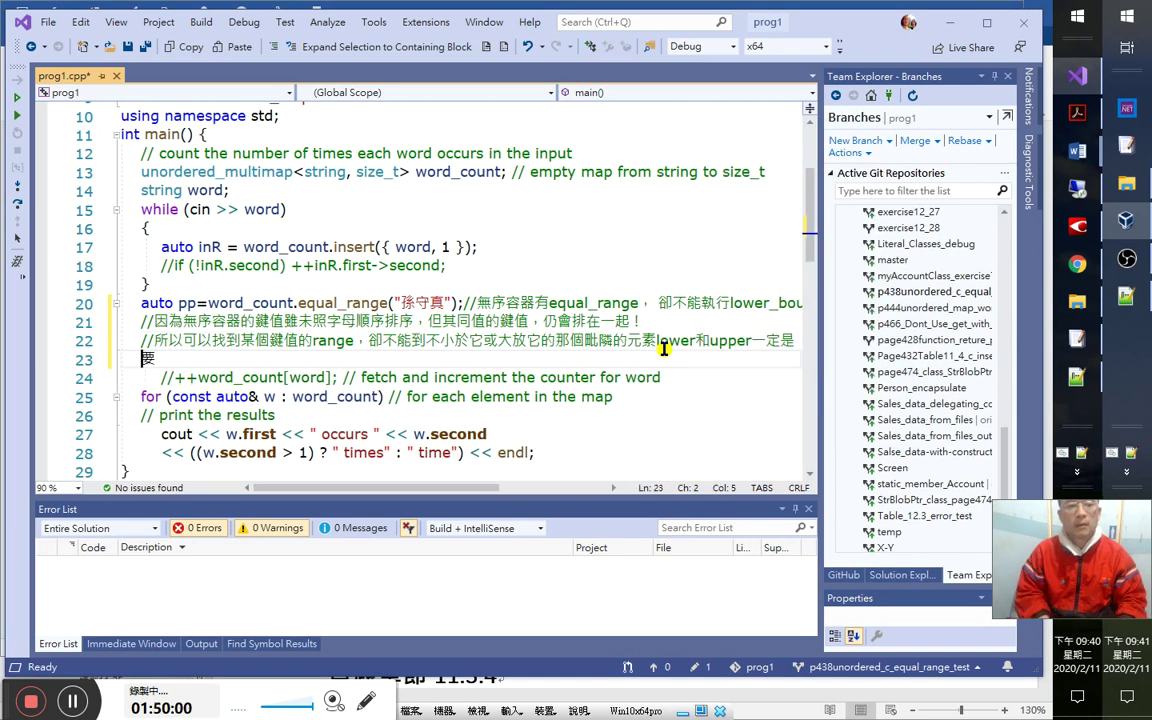
pyautogui.press('Home')
pyautogui.write('//')
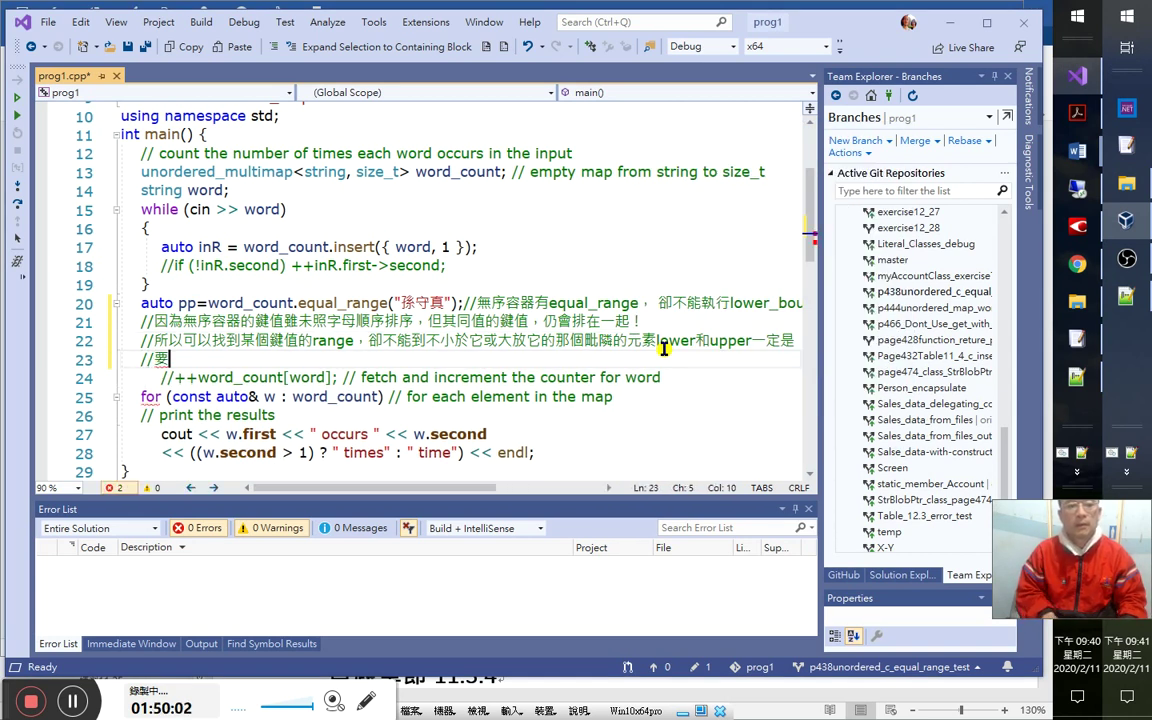
pyautogui.press('End')
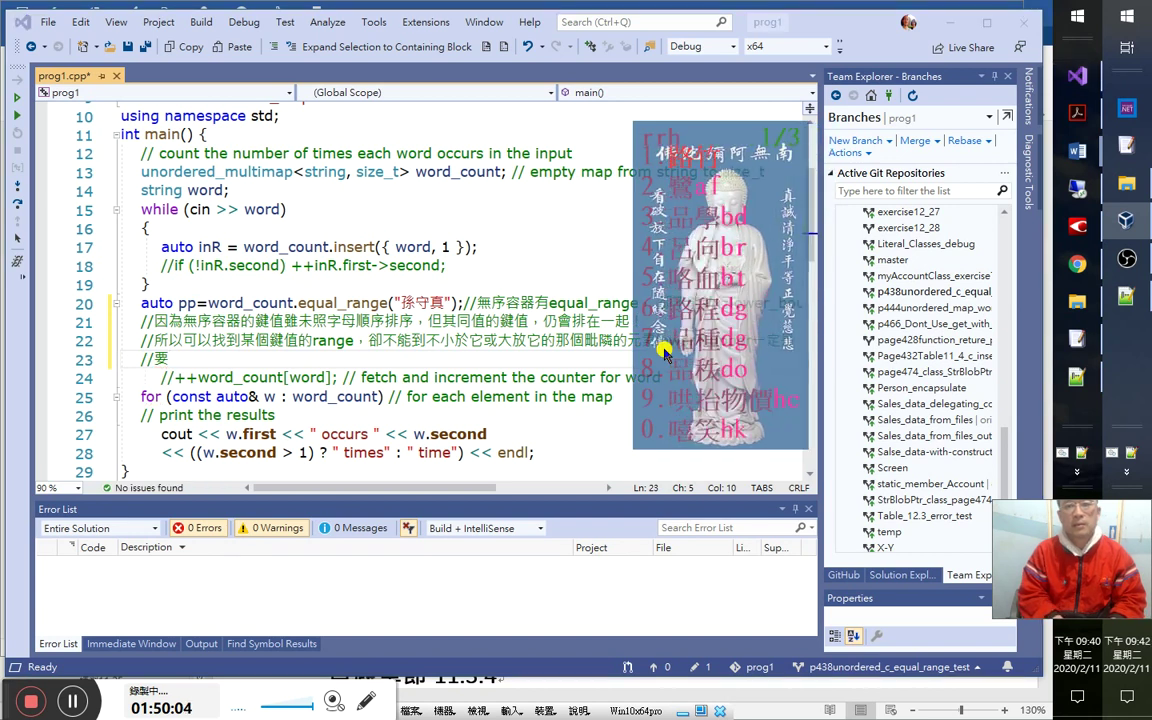
pyautogui.press('o')
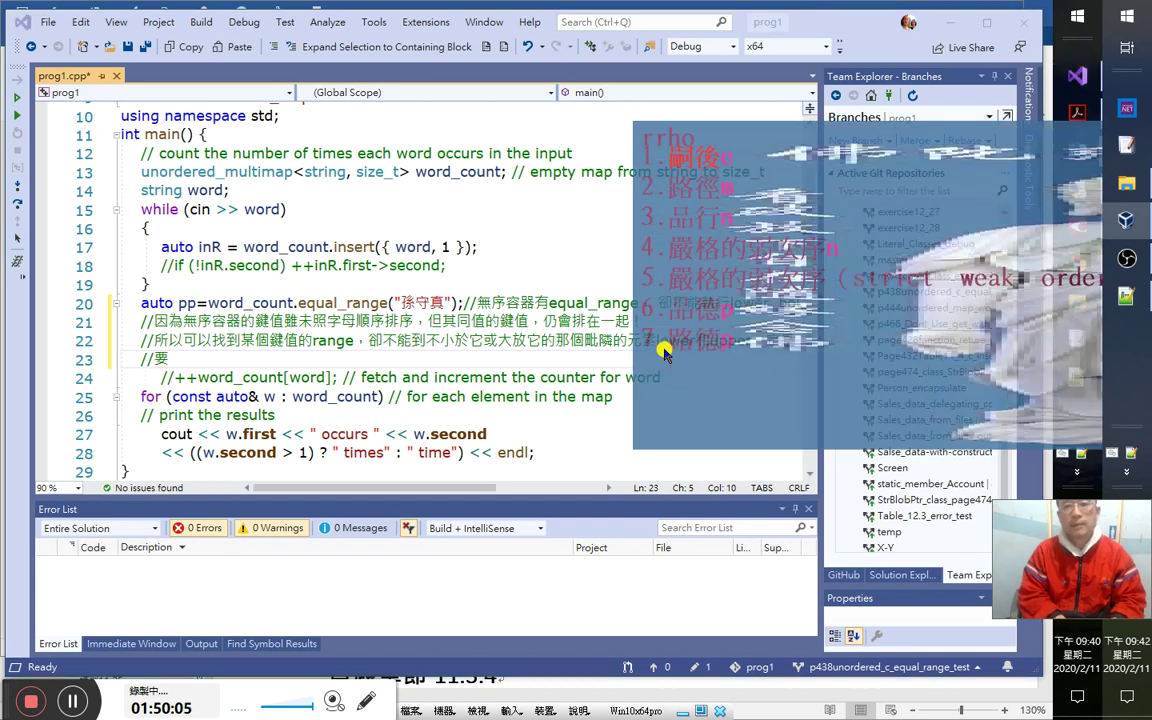
pyautogui.press('5')
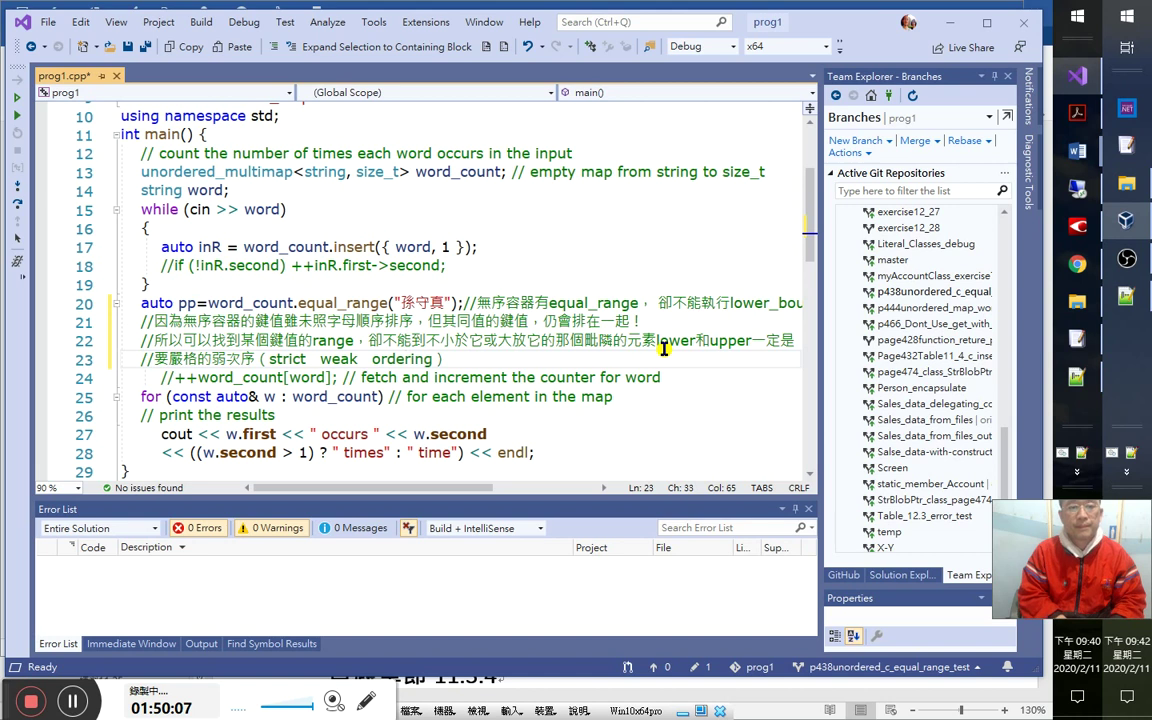
# Complete line 23 with 按照…來排列，才能用上, removing the duplicate 要 and the double space in 'strict weak ordering'.
pyautogui.press('Home')
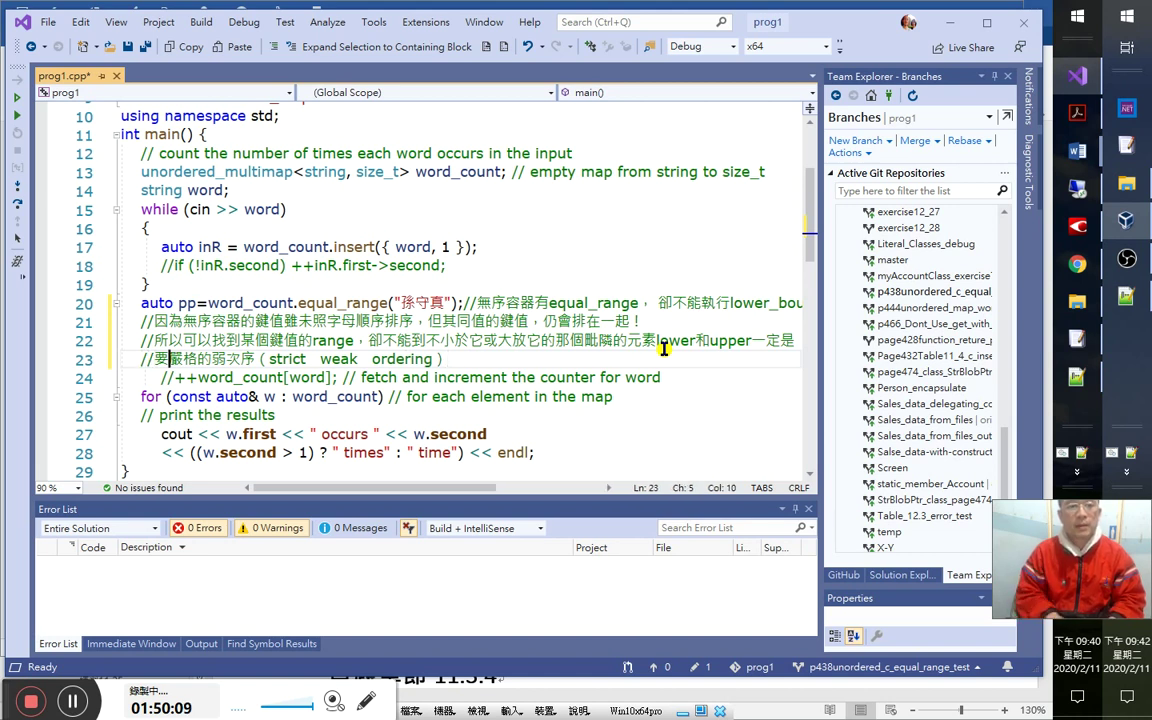
pyautogui.press('space')
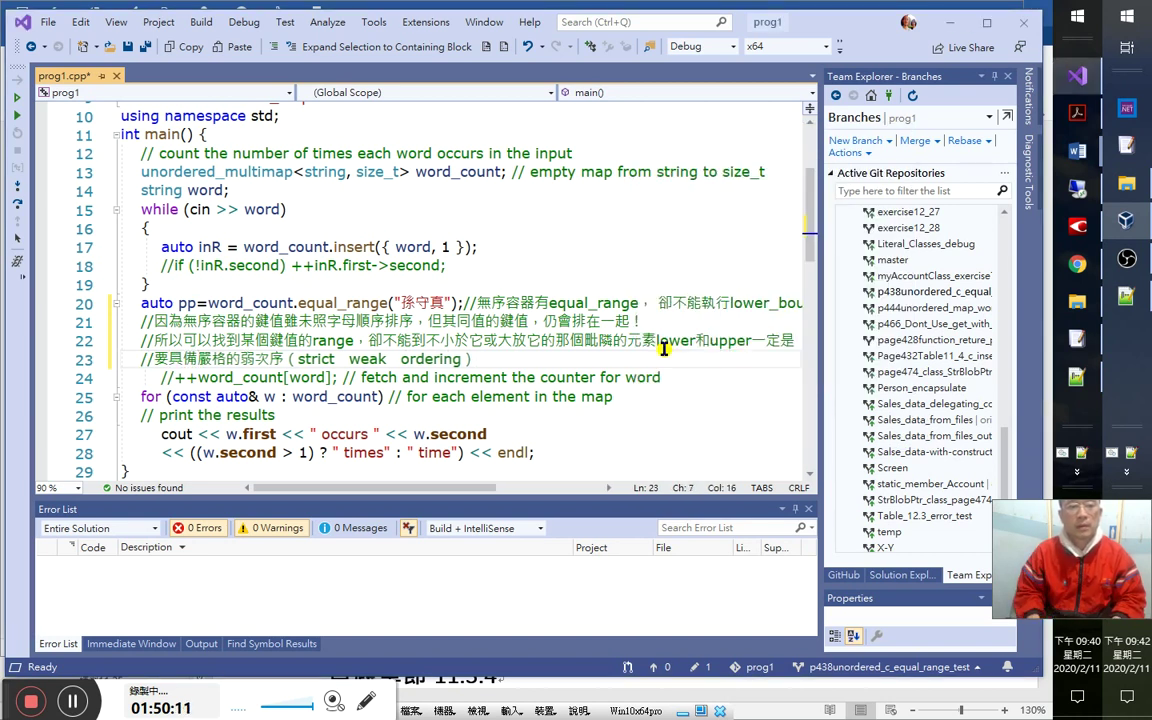
pyautogui.press('Home')
pyautogui.press('Right')
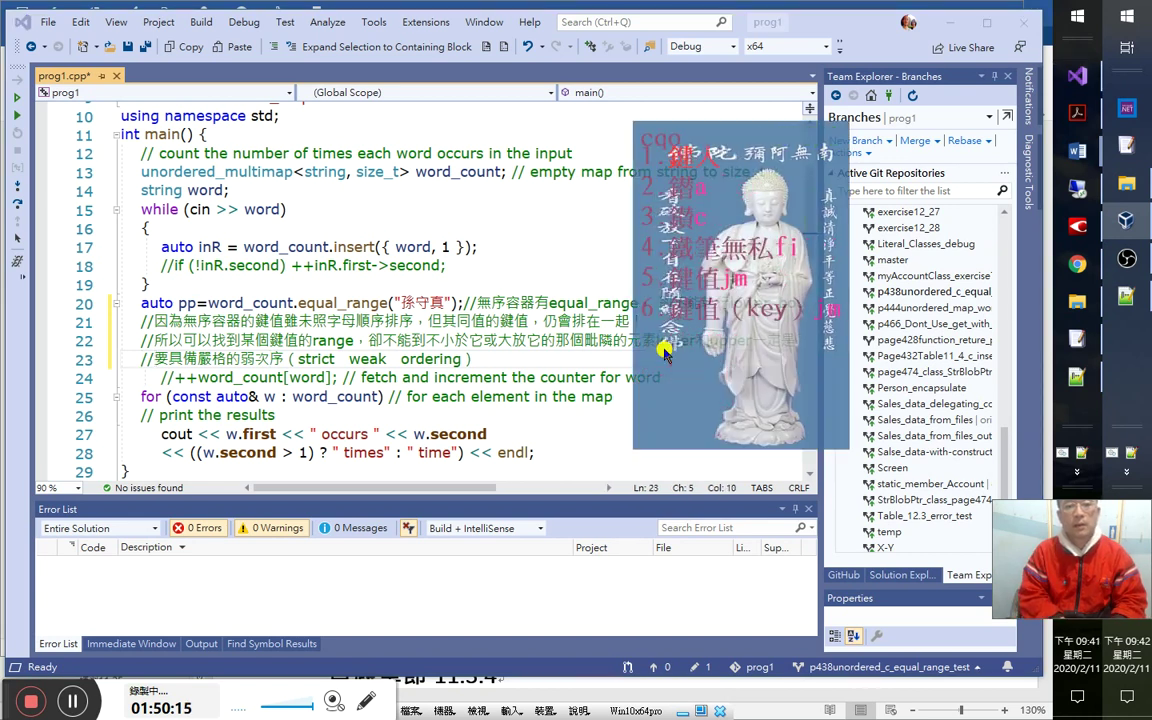
pyautogui.press('5')
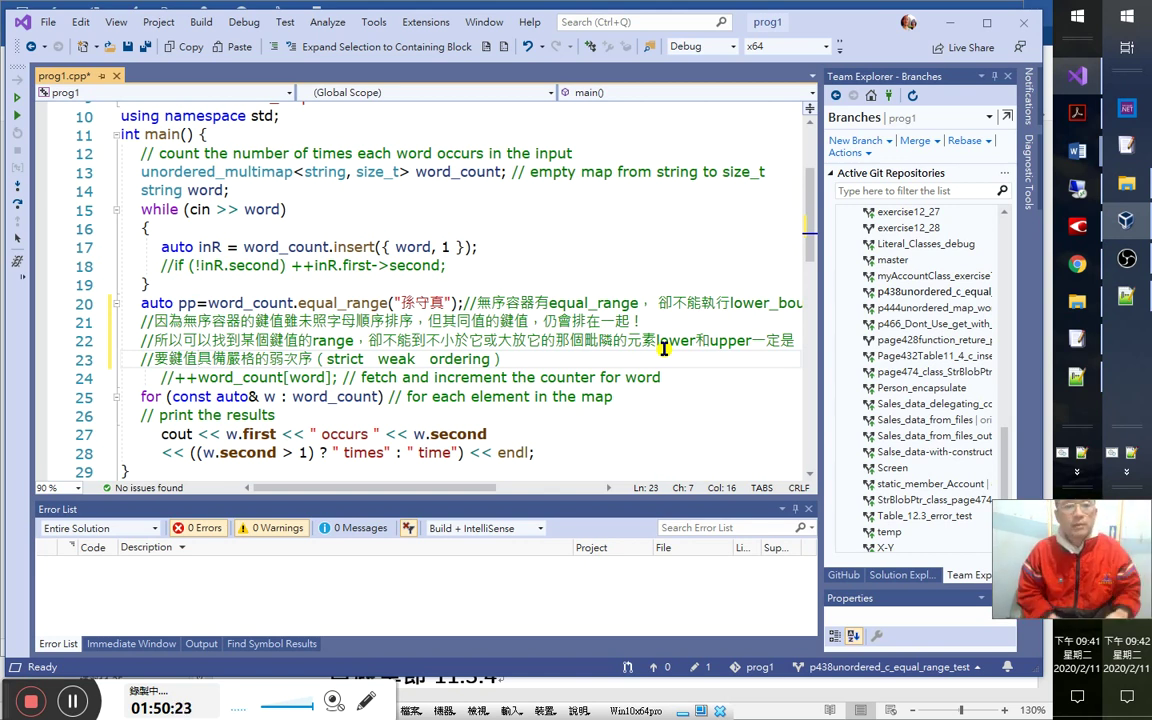
pyautogui.write('要')
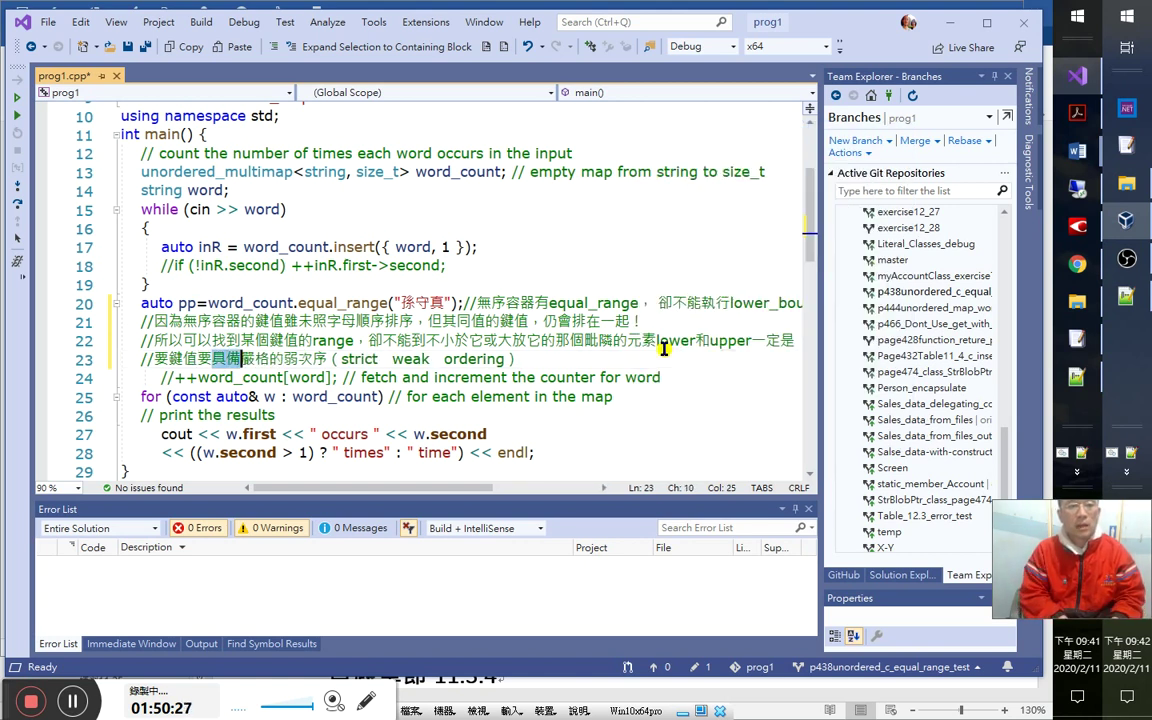
pyautogui.write('按照')
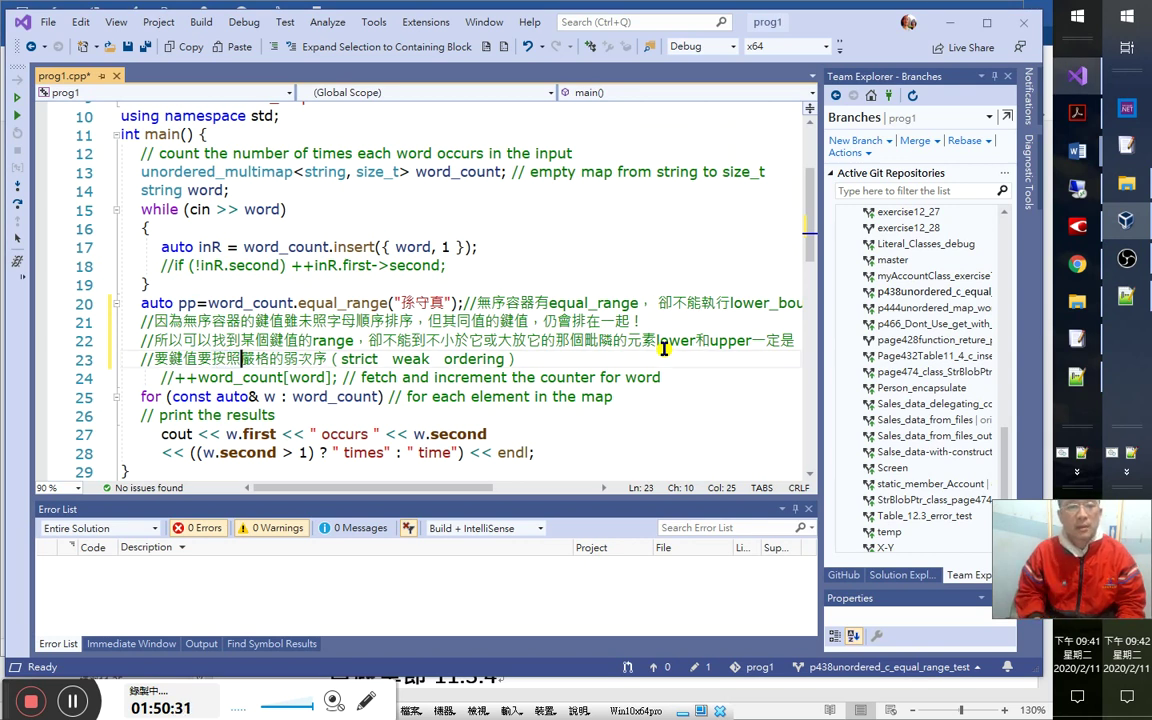
pyautogui.press('Left')
pyautogui.press('Left')
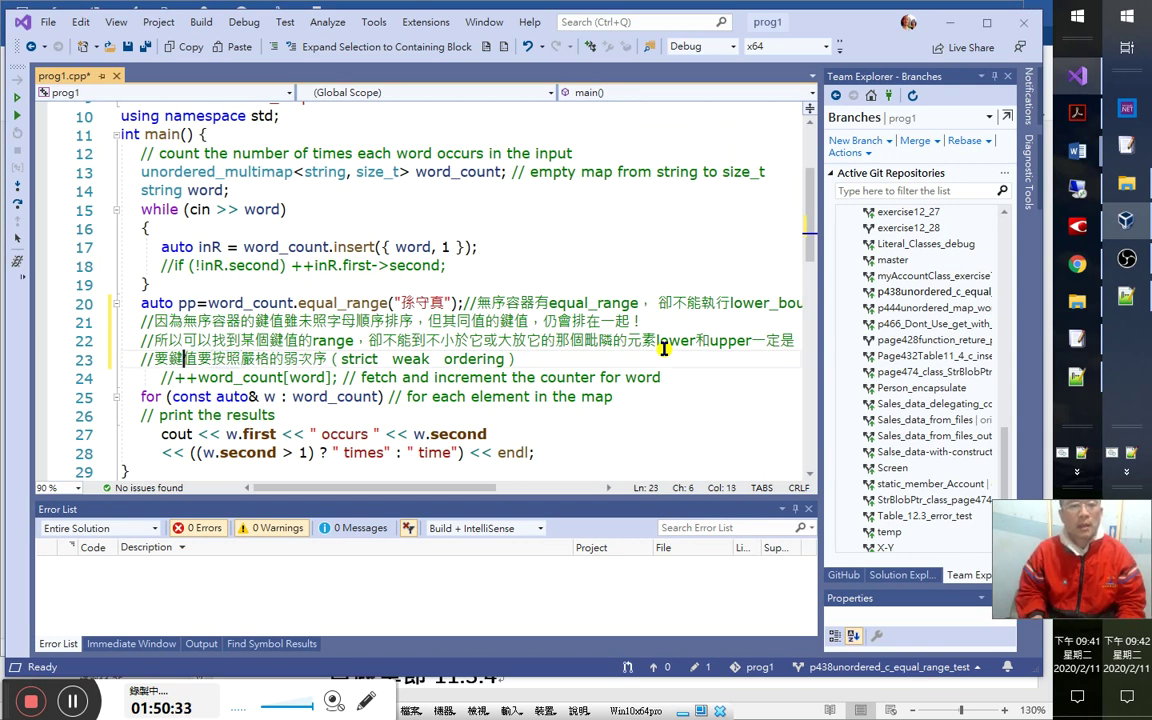
pyautogui.press('Delete')
pyautogui.press('Right')
pyautogui.press('Right')
pyautogui.press('Right')
pyautogui.press('Right')
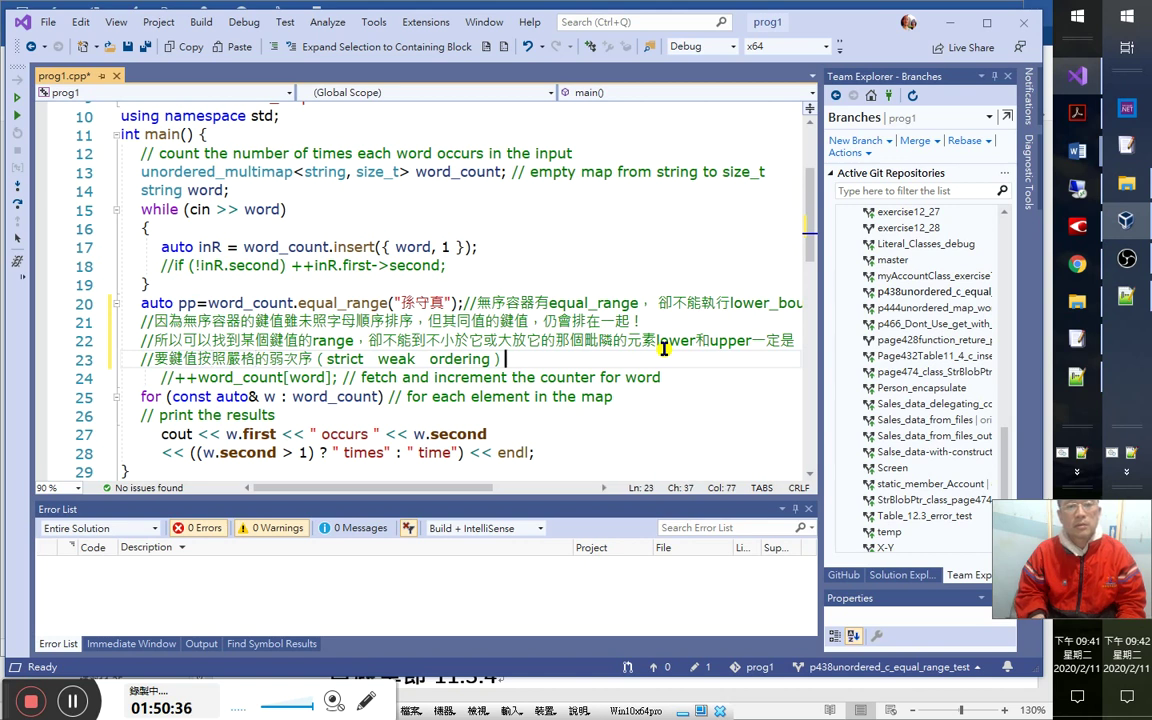
pyautogui.write('來')
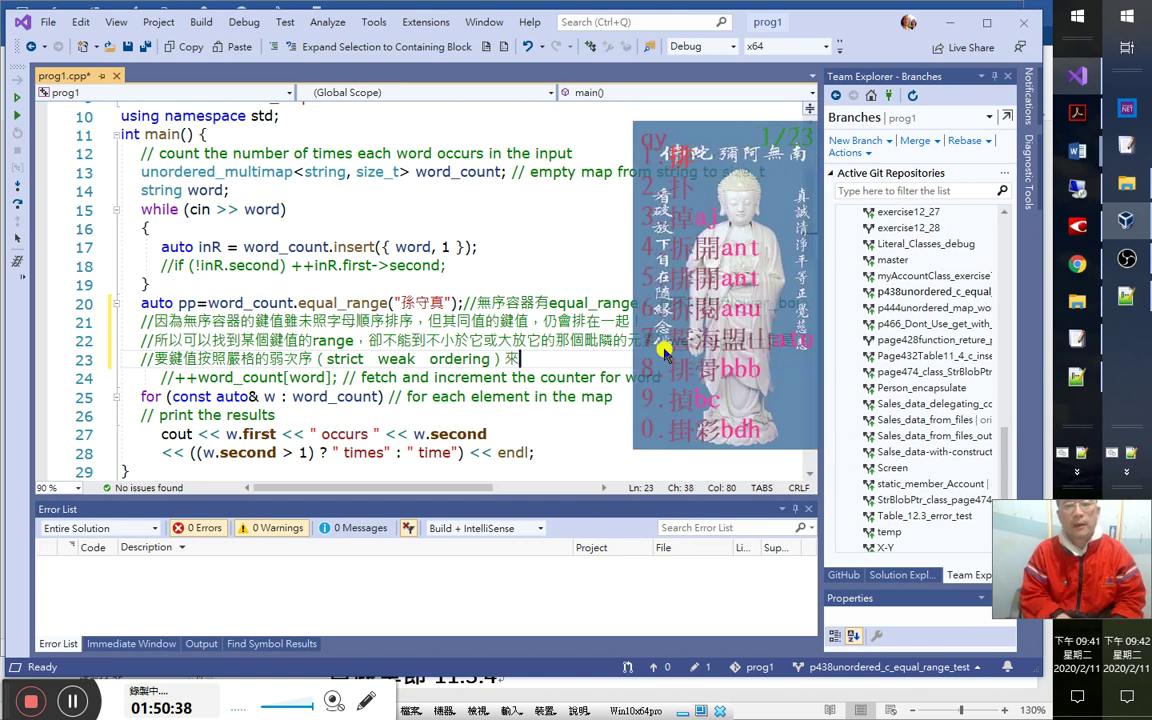
pyautogui.write('排列，才能用上')
pyautogui.press('Left')
pyautogui.press('Left')
pyautogui.press('Left')
pyautogui.press('Left')
pyautogui.press('Left')
pyautogui.press('Left')
pyautogui.press('Left')
pyautogui.press('Left')
pyautogui.press('Left')
pyautogui.press('Left')
pyautogui.press('Left')
pyautogui.press('Left')
pyautogui.press('Left')
pyautogui.press('Left')
pyautogui.press('Left')
pyautogui.press('Left')
pyautogui.press('Left')
pyautogui.press('BackSpace')
pyautogui.press('Left')
pyautogui.press('Left')
pyautogui.press('Left')
pyautogui.press('Left')
pyautogui.press('Left')
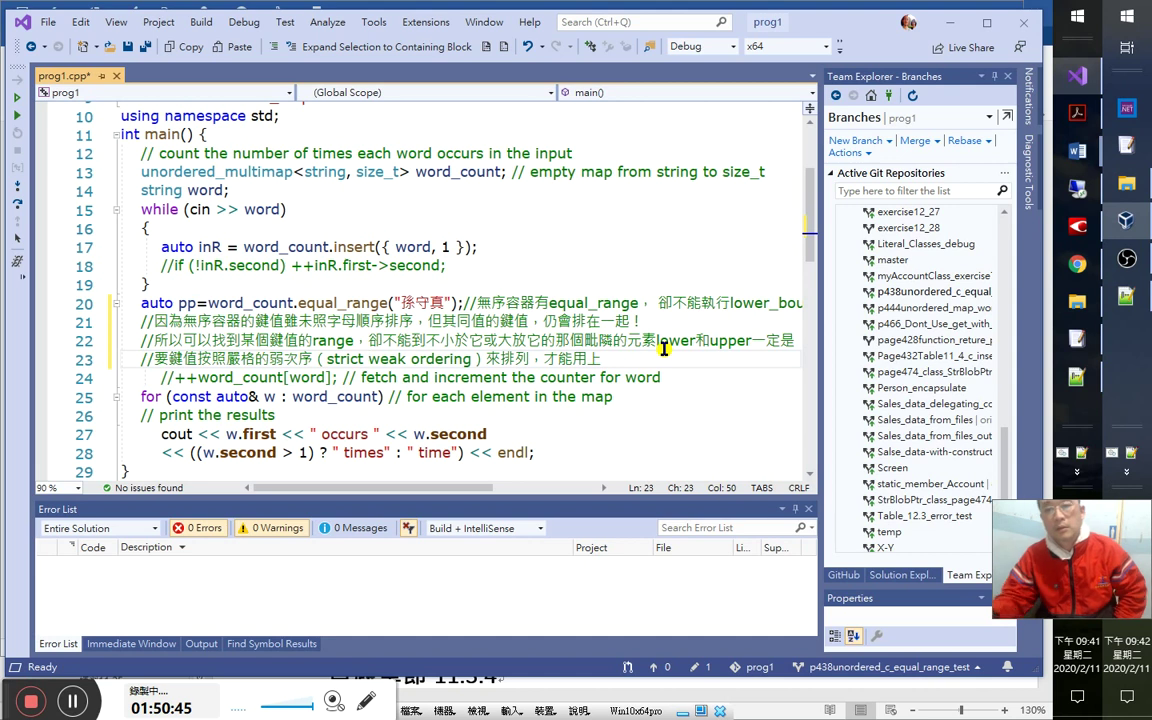
pyautogui.click(695, 340)
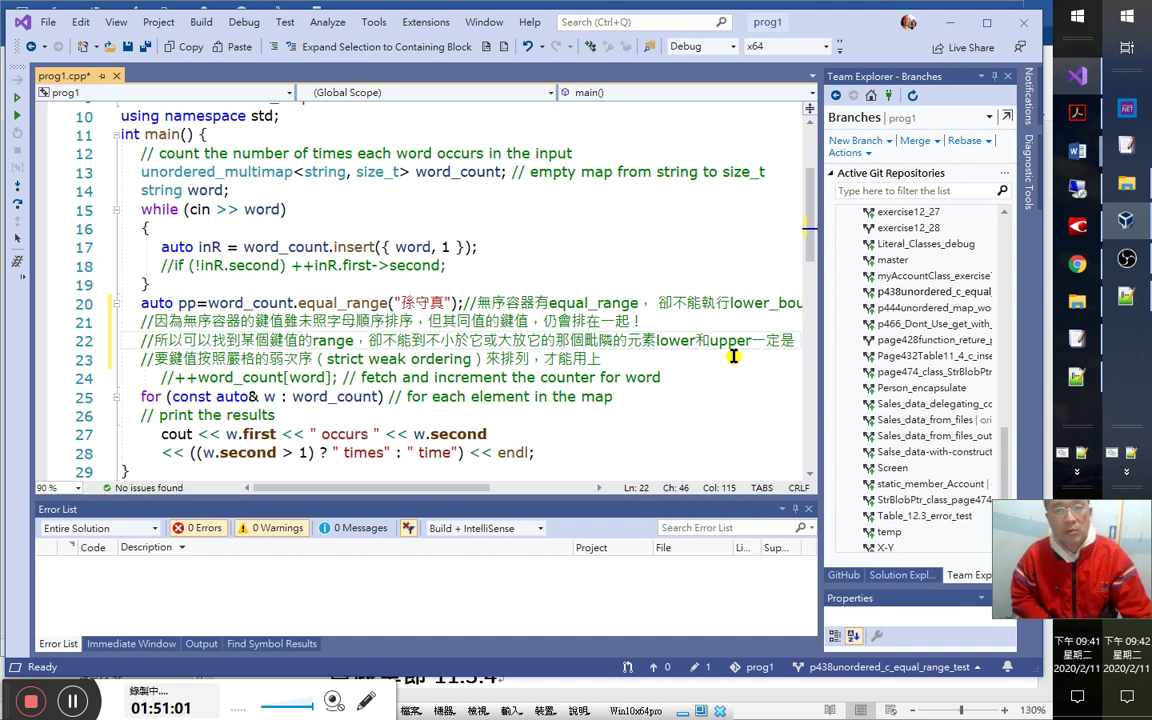
# Save prog1.cpp and cut the phrase 排在一起 from the EmEditor scratch file.
pyautogui.hotkey('ctrl', 's')
pyautogui.hotkey('alt', 'Tab')
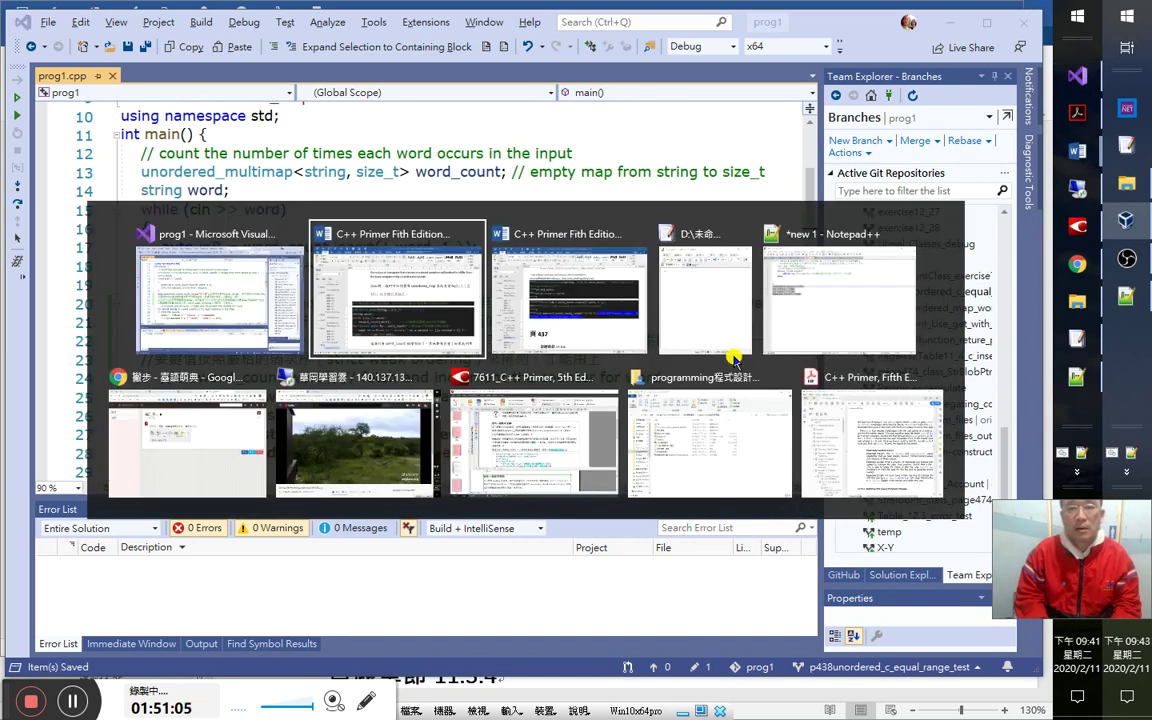
pyautogui.click(735, 352)
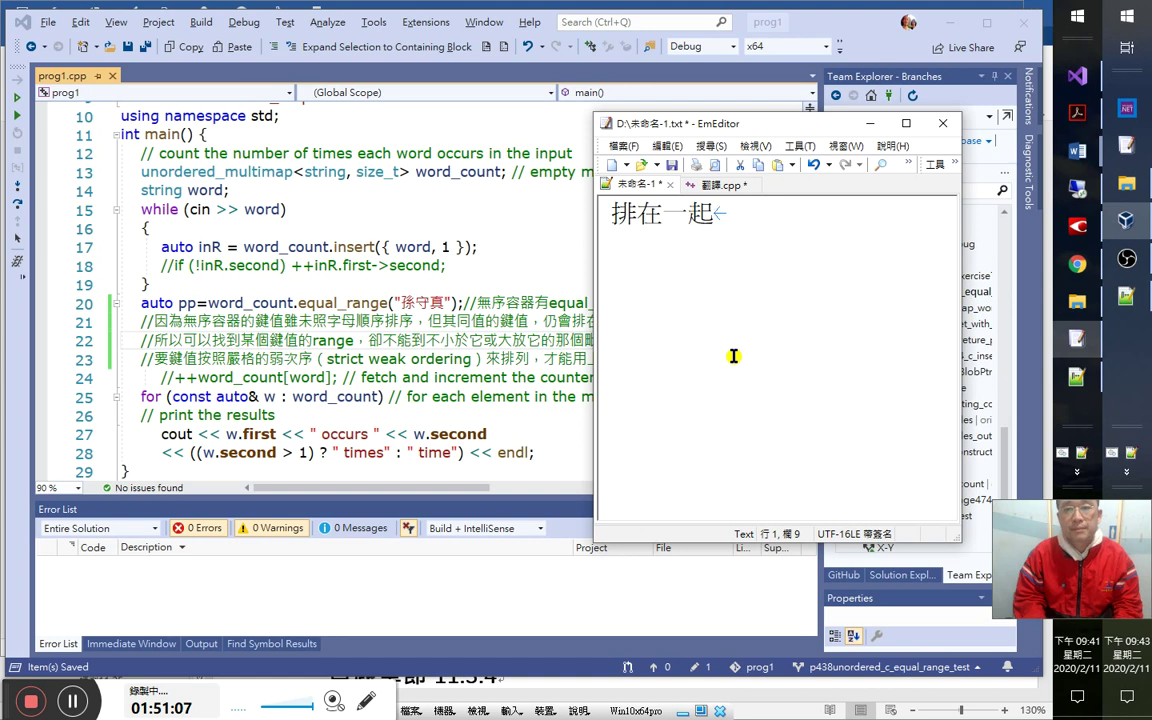
pyautogui.hotkey('ctrl', 'a')
pyautogui.hotkey('ctrl', 'x')
# Search cj5-ftzk.txt in Notepad++ to check whether 排在一起 is already listed.
pyautogui.hotkey('alt', 'Tab')
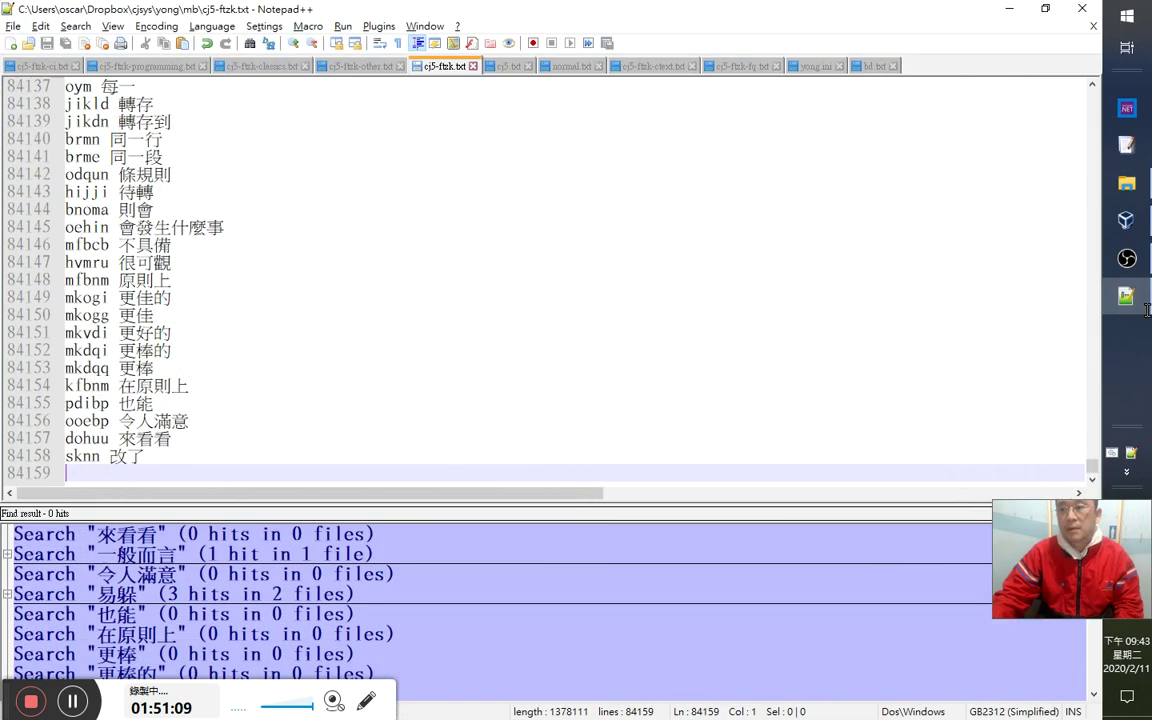
pyautogui.hotkey('ctrl', 'f')
pyautogui.hotkey('ctrl', 'v')
pyautogui.hotkey('alt', 'o')
# Add 'qgmu 排在一起' as the last line, save, and return to Visual Studio.
pyautogui.hotkey('ctrl', 'v')
pyautogui.press('Return')
pyautogui.press('Up')
pyautogui.press('Home')
pyautogui.write('qgm')
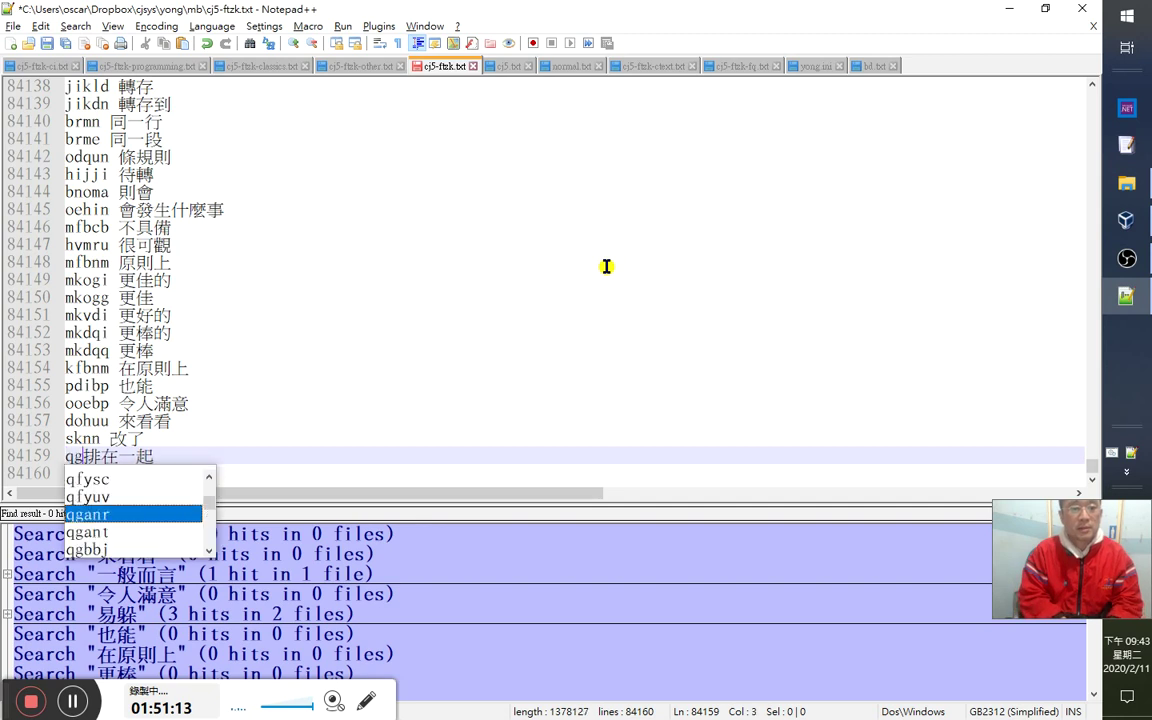
pyautogui.write('u')
pyautogui.hotkey('ctrl', 's')
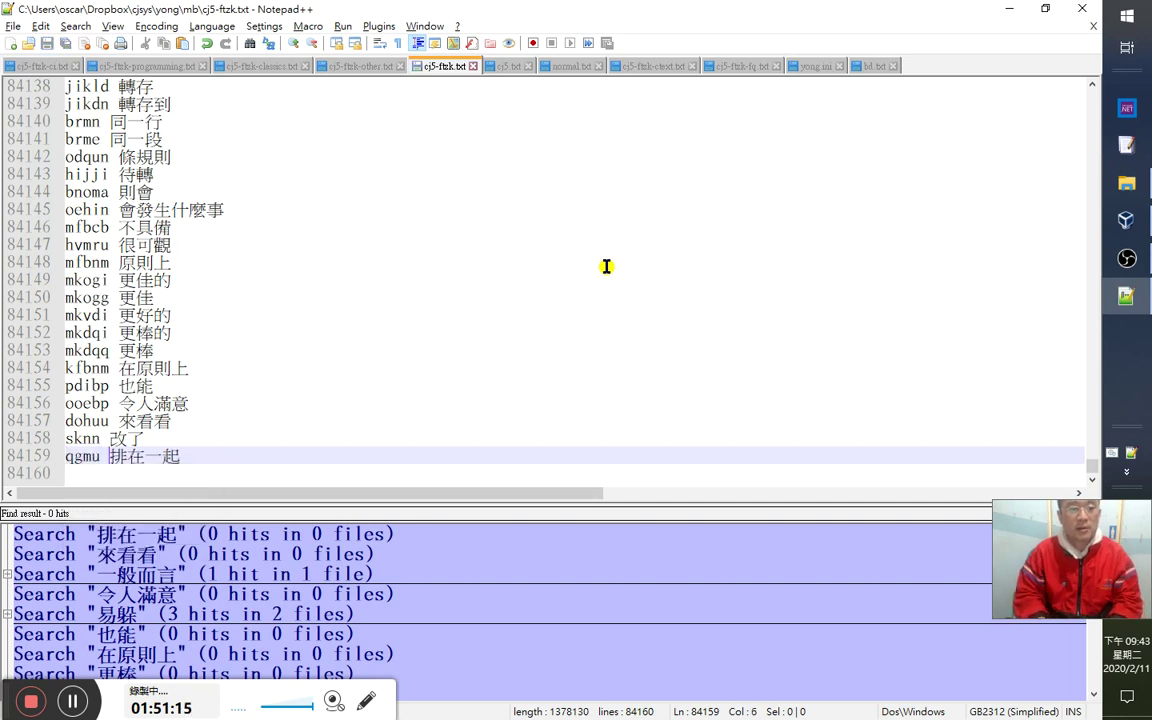
pyautogui.click(1010, 8)
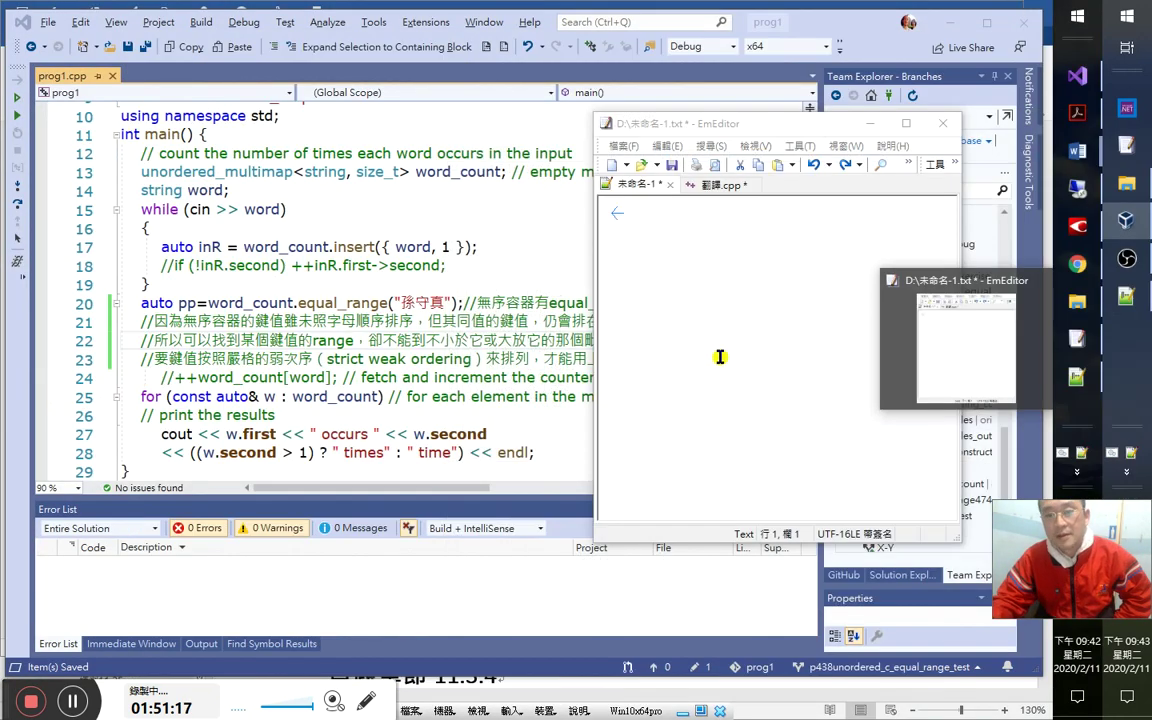
pyautogui.click(478, 355)
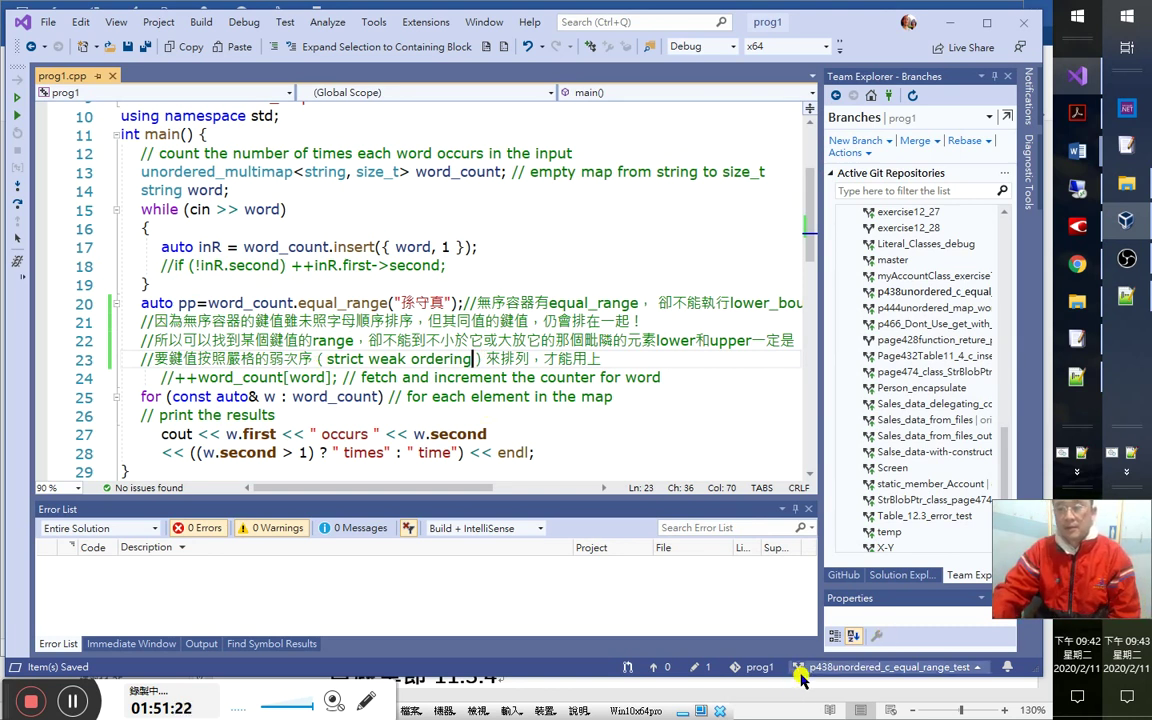
# In the Word chapter 11 notes, select the 對無序容器（unordered container）測試 equal_range 運算 heading.
pyautogui.hotkey('alt', 'Tab')
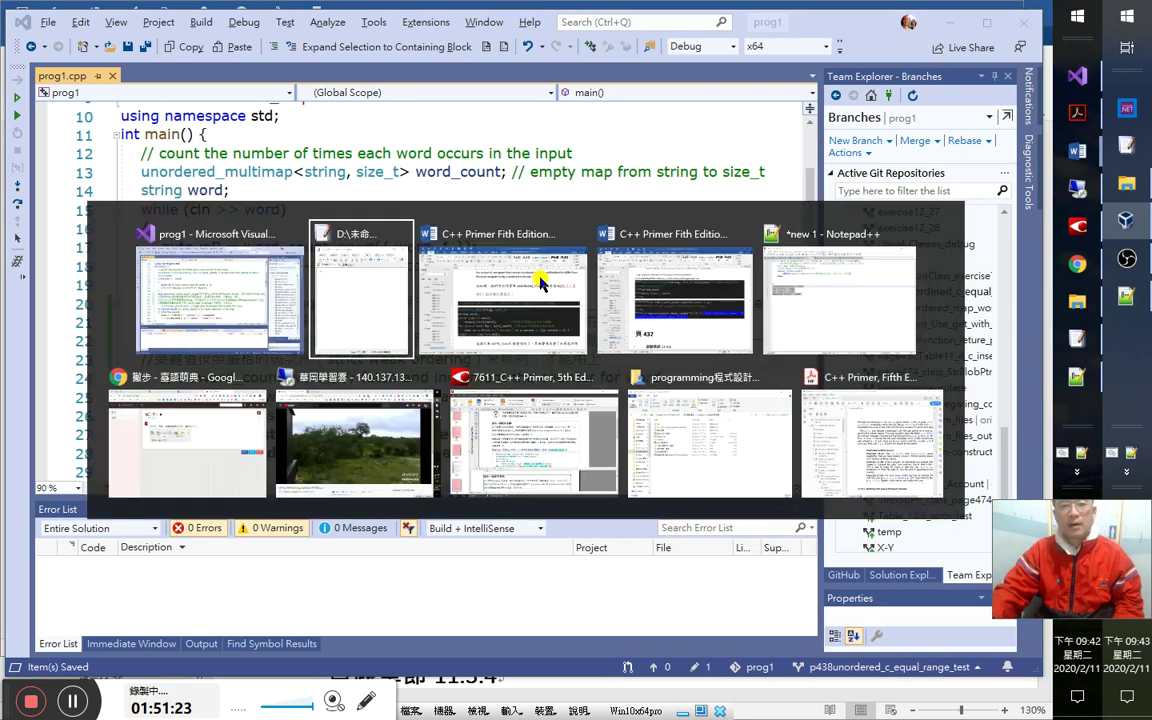
pyautogui.click(540, 283)
pyautogui.hotkey('alt', 'Tab')
pyautogui.press('Tab')
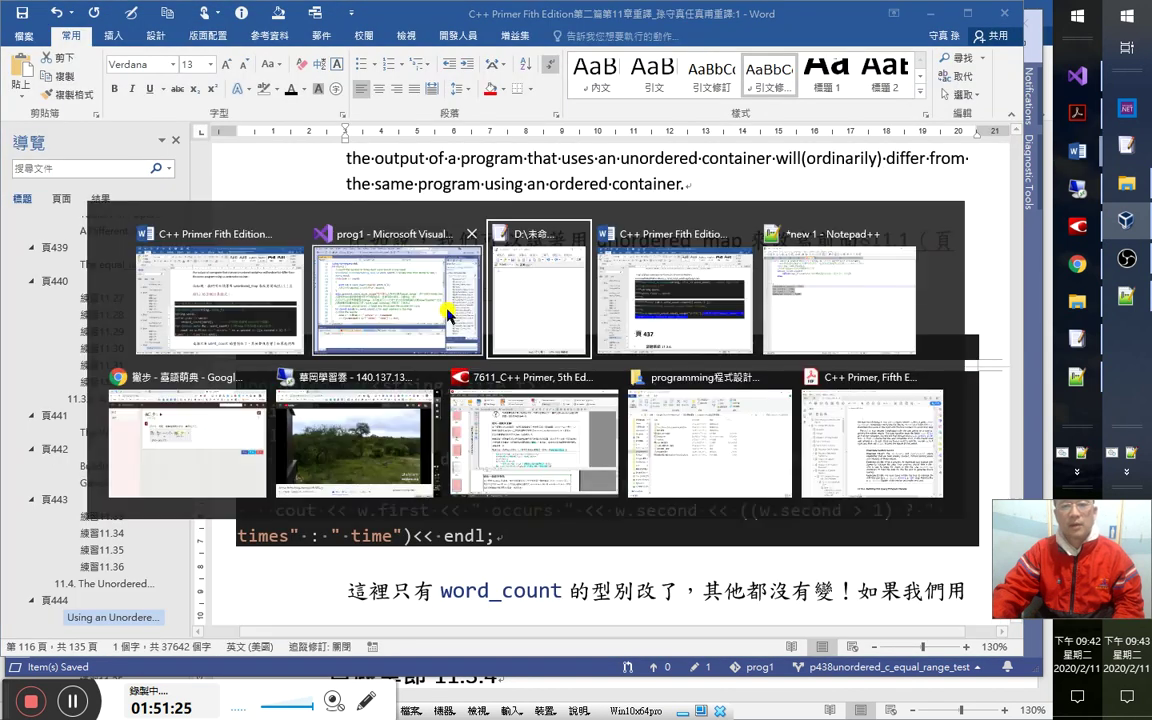
pyautogui.hotkey('alt', 'Tab')
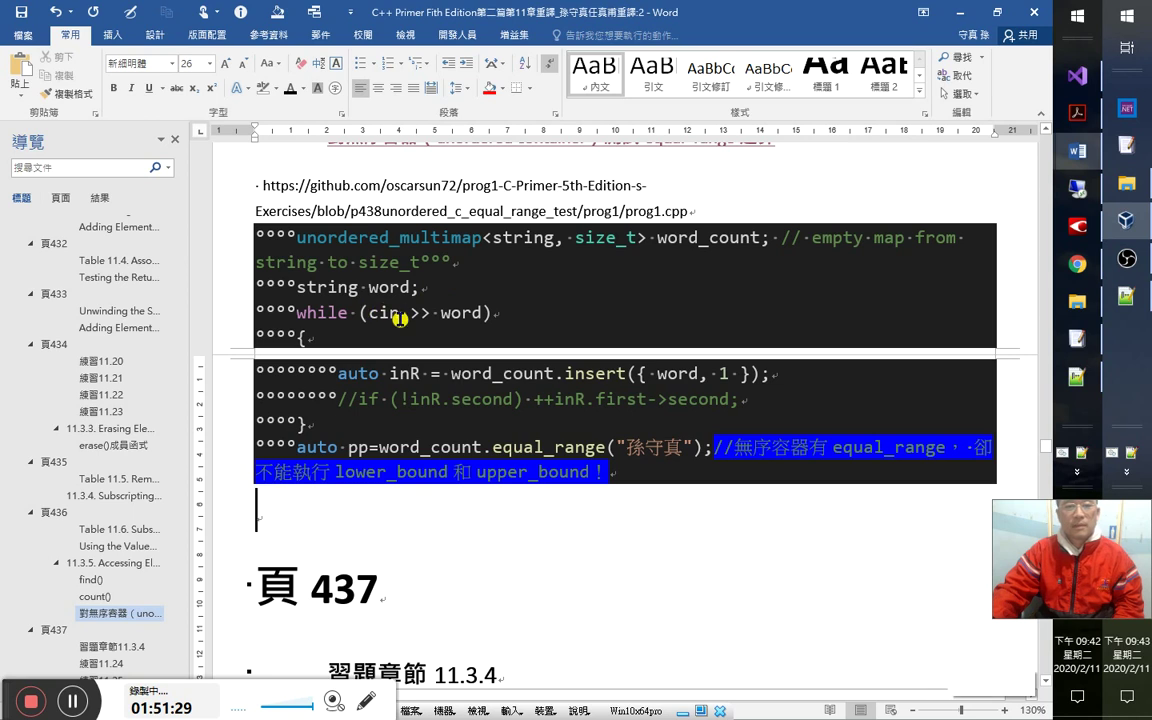
pyautogui.scroll(3, 340, 290)
pyautogui.click(300, 255)
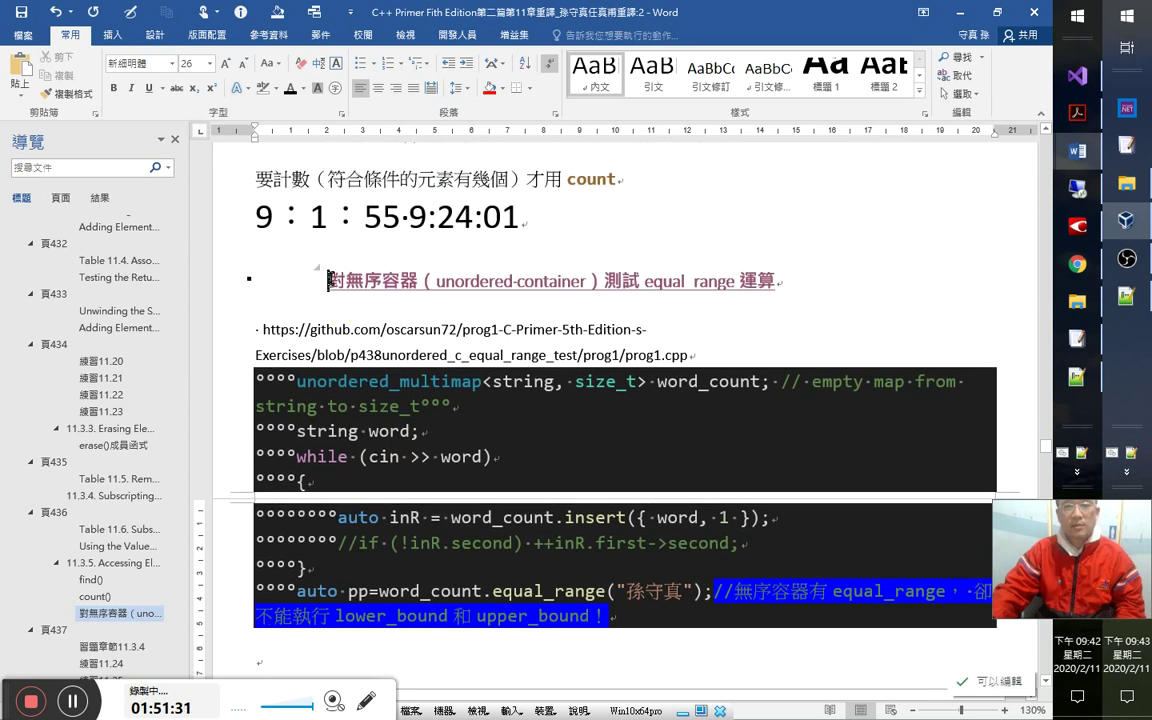
pyautogui.keyDown('shift'); pyautogui.click(774, 308); pyautogui.keyUp('shift')
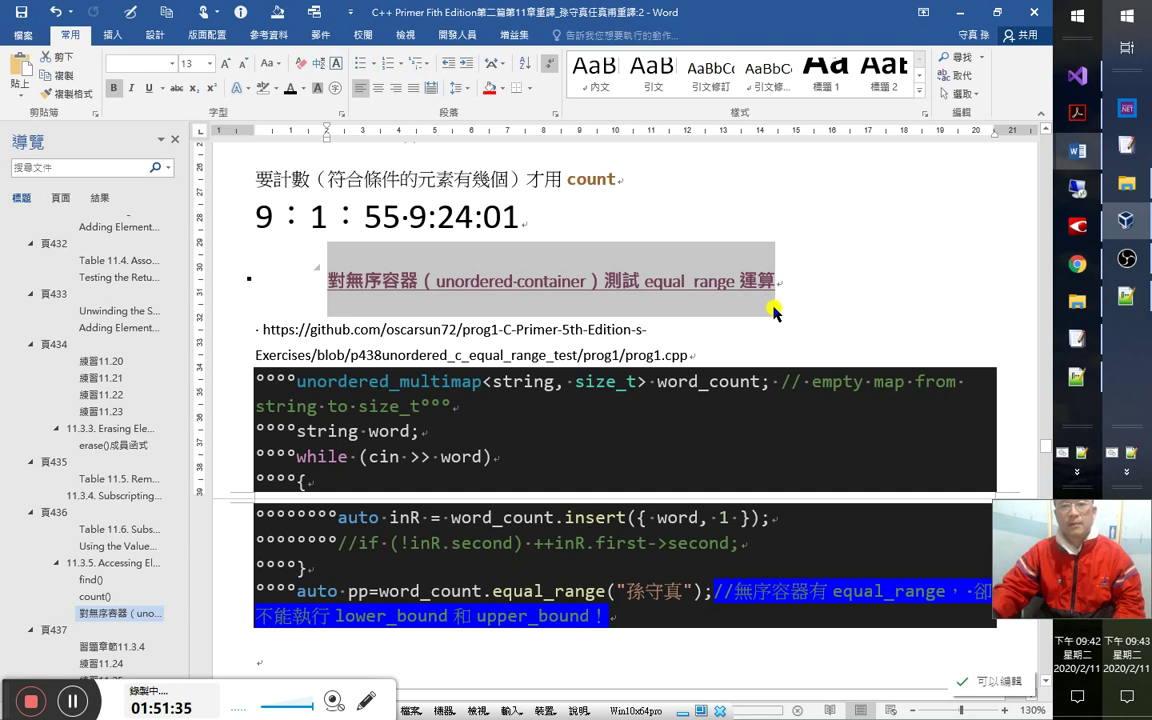
# Google the quoted heading 對無序容器（unordered container）測試equal_range運算, getting one Facebook post.
pyautogui.click(1082, 276)
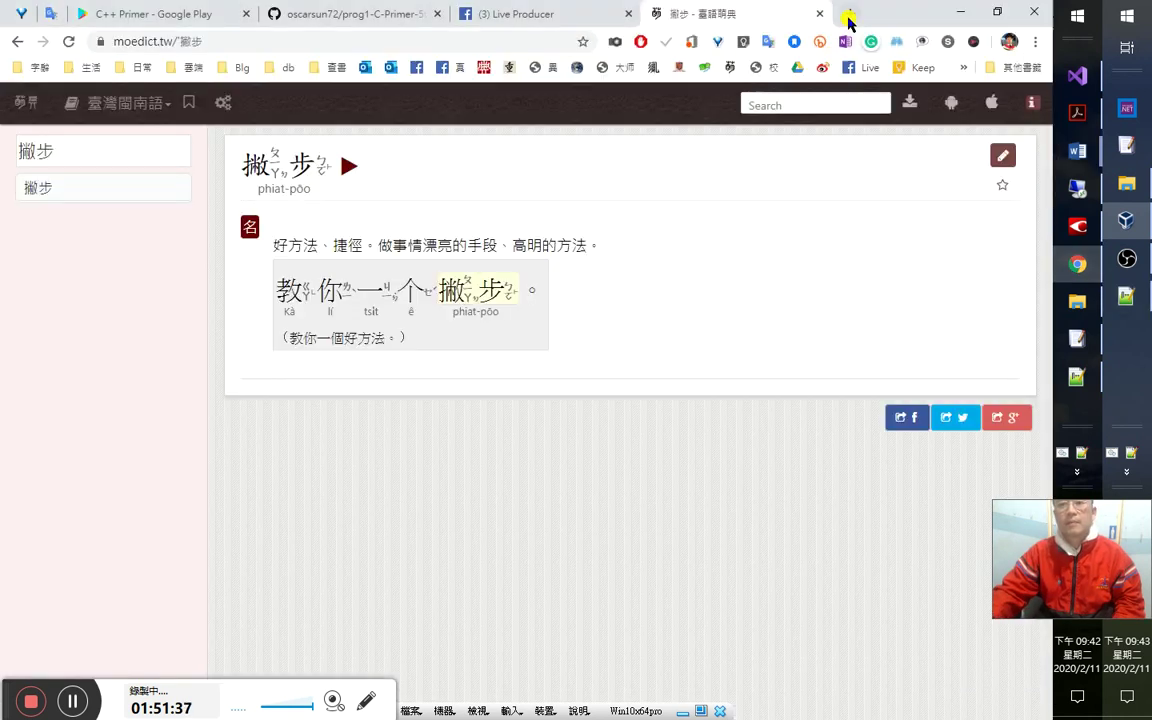
pyautogui.click(472, 33)
pyautogui.hotkey('ctrl', 'v')
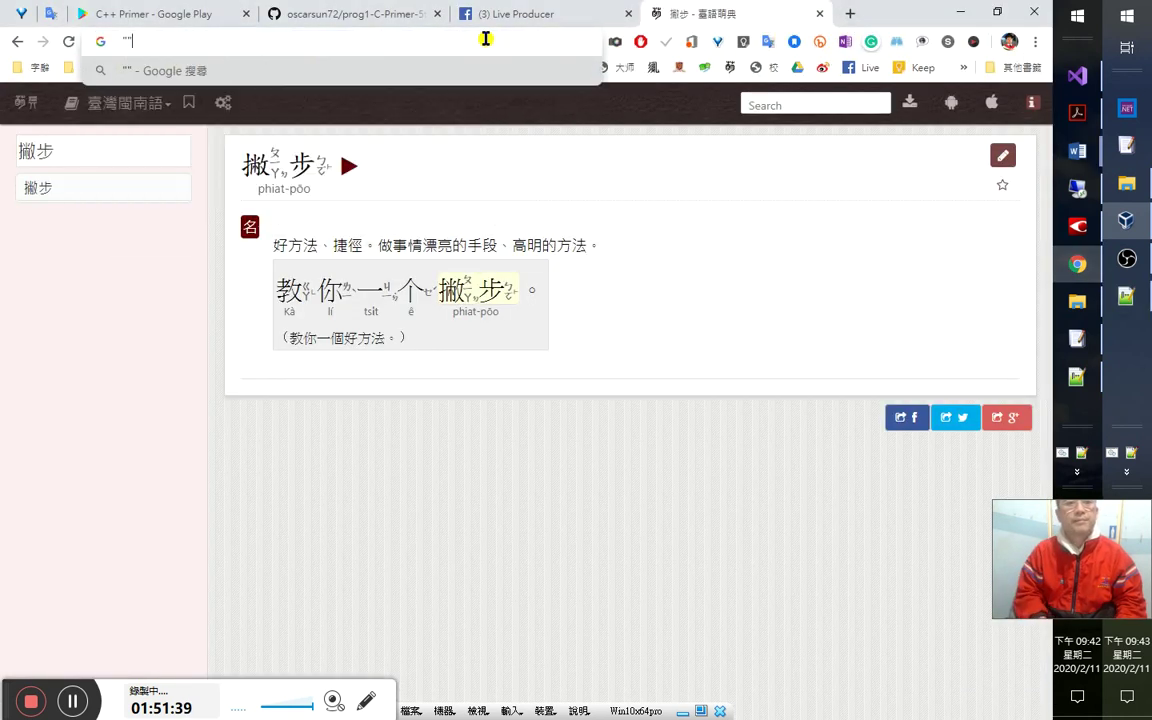
pyautogui.press('Return')
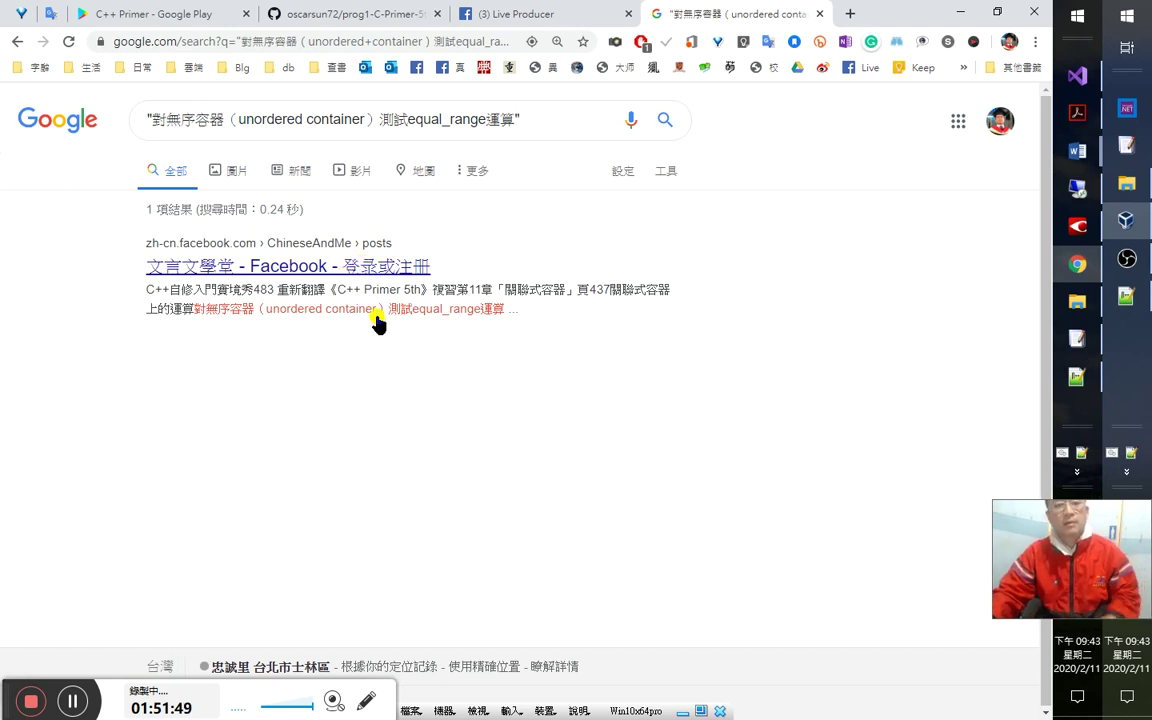
pyautogui.hotkey('alt', 'Tab')
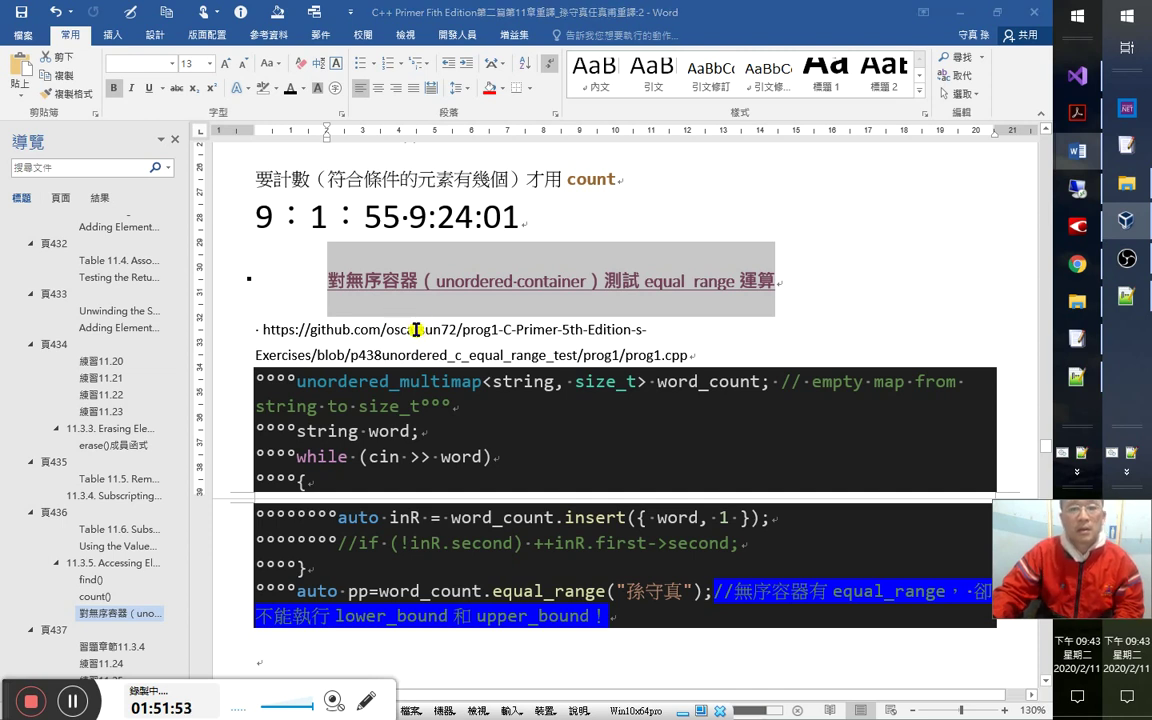
pyautogui.hotkey('alt', 'Tab')
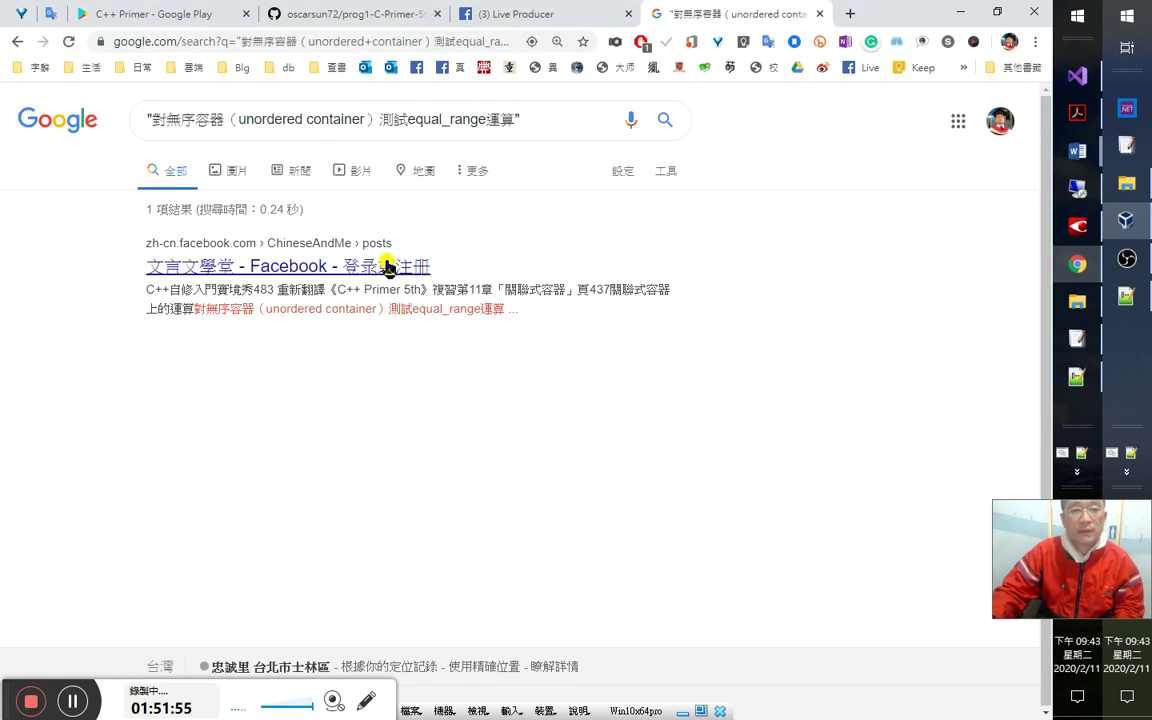
# Open the Facebook post, find the heading in it, and open its livestream video.
pyautogui.click(390, 268)
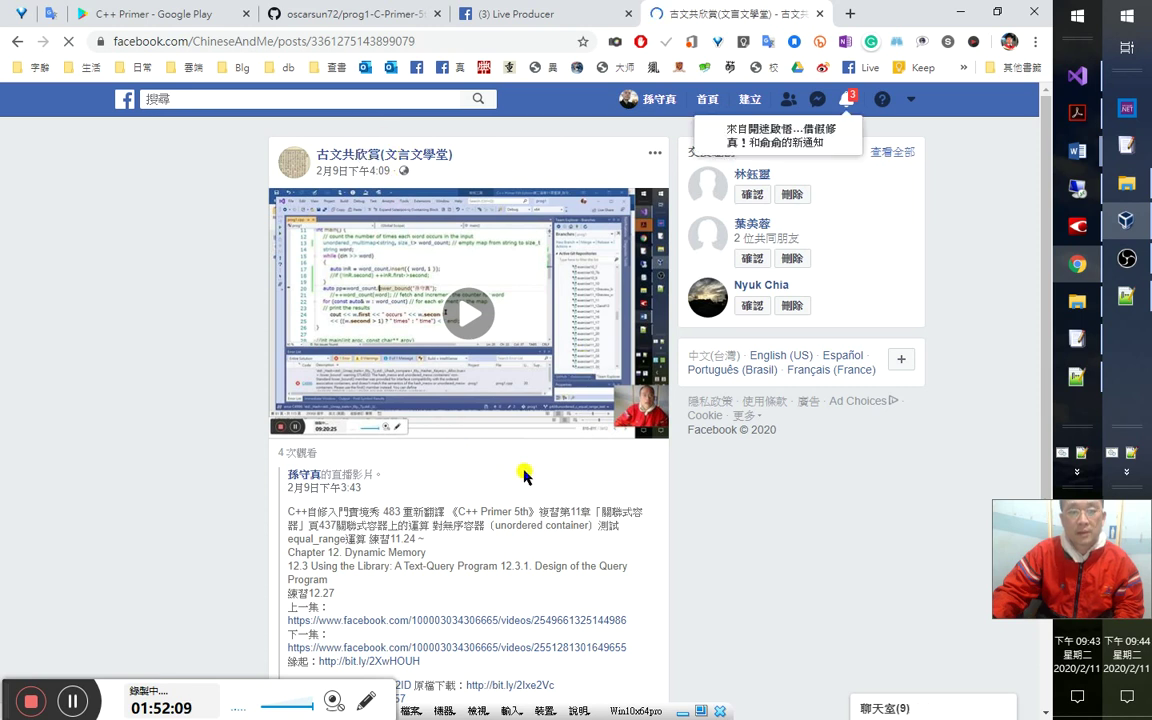
pyautogui.scroll(-3, 525, 476)
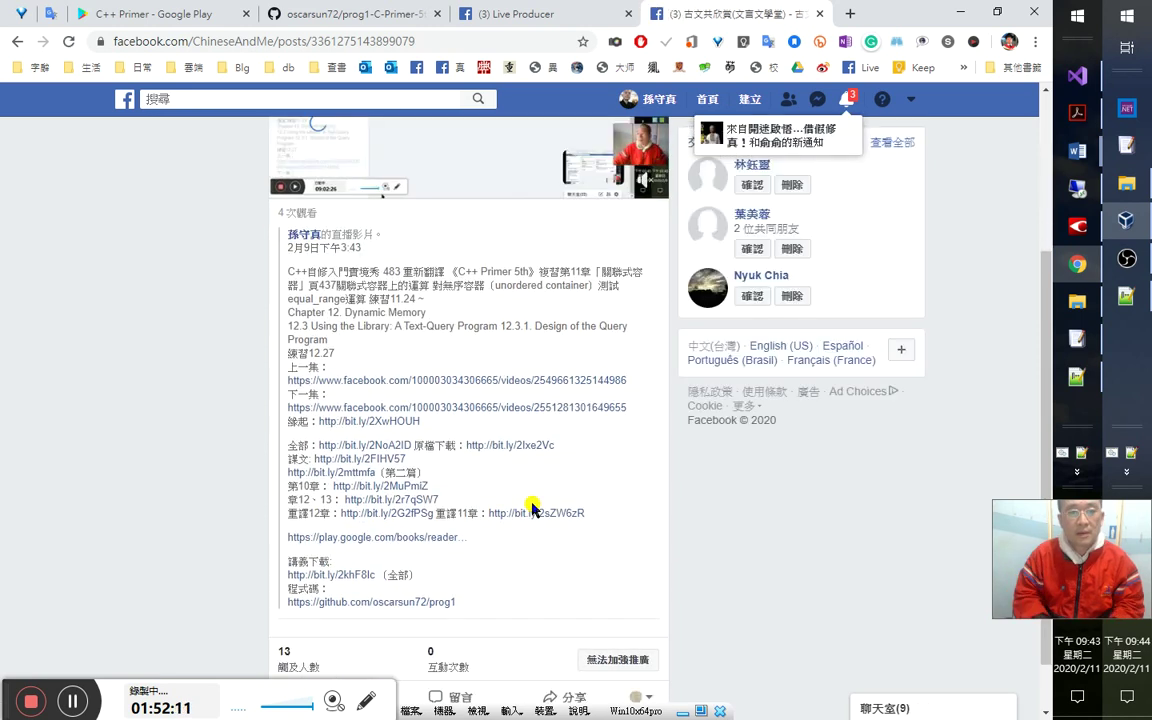
pyautogui.hotkey('ctrl', 'f')
pyautogui.write('對無序容器（unordered container）測試equal_range運算')
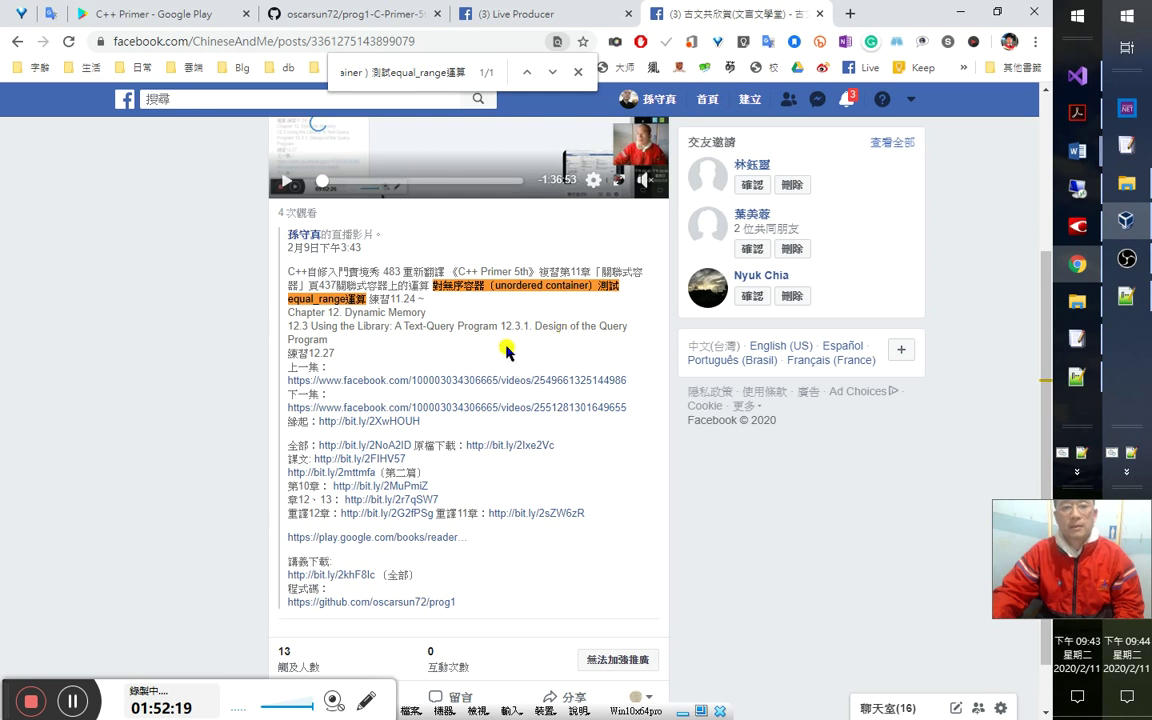
pyautogui.scroll(2, 507, 350)
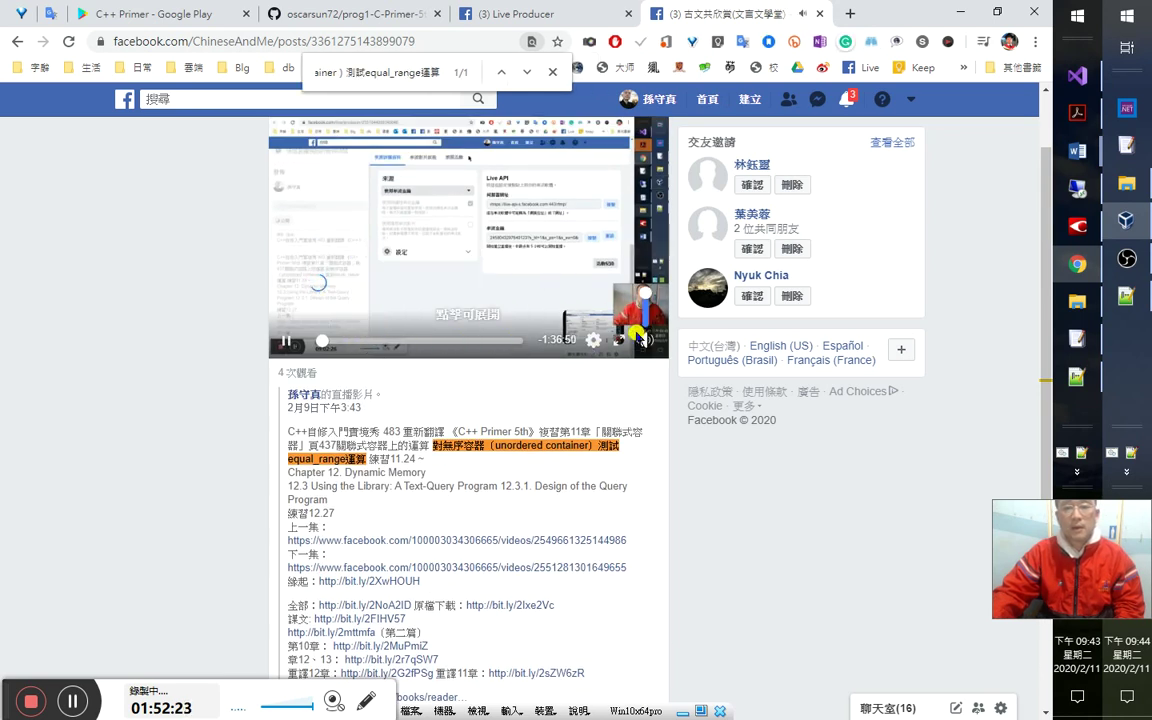
pyautogui.click(620, 341)
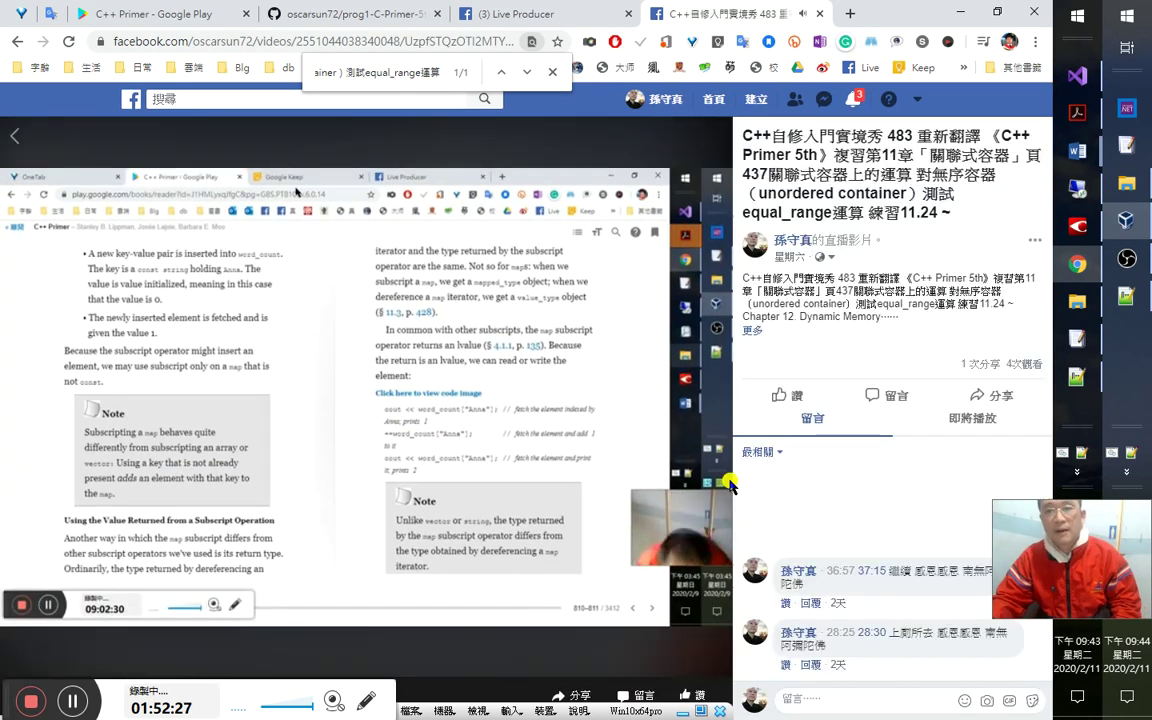
# Seek the recording to the Visual Studio code part, pause it, and return to Word.
pyautogui.moveTo(1091, 576); pyautogui.dragTo(1091, 460)
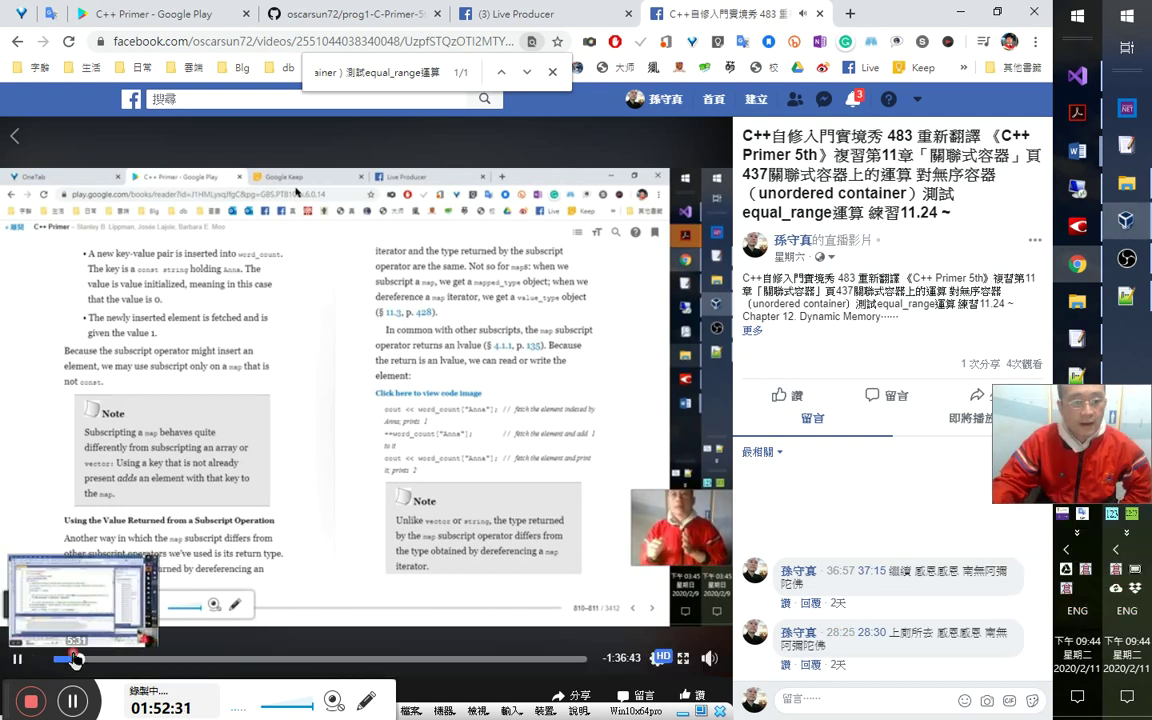
pyautogui.click(115, 660)
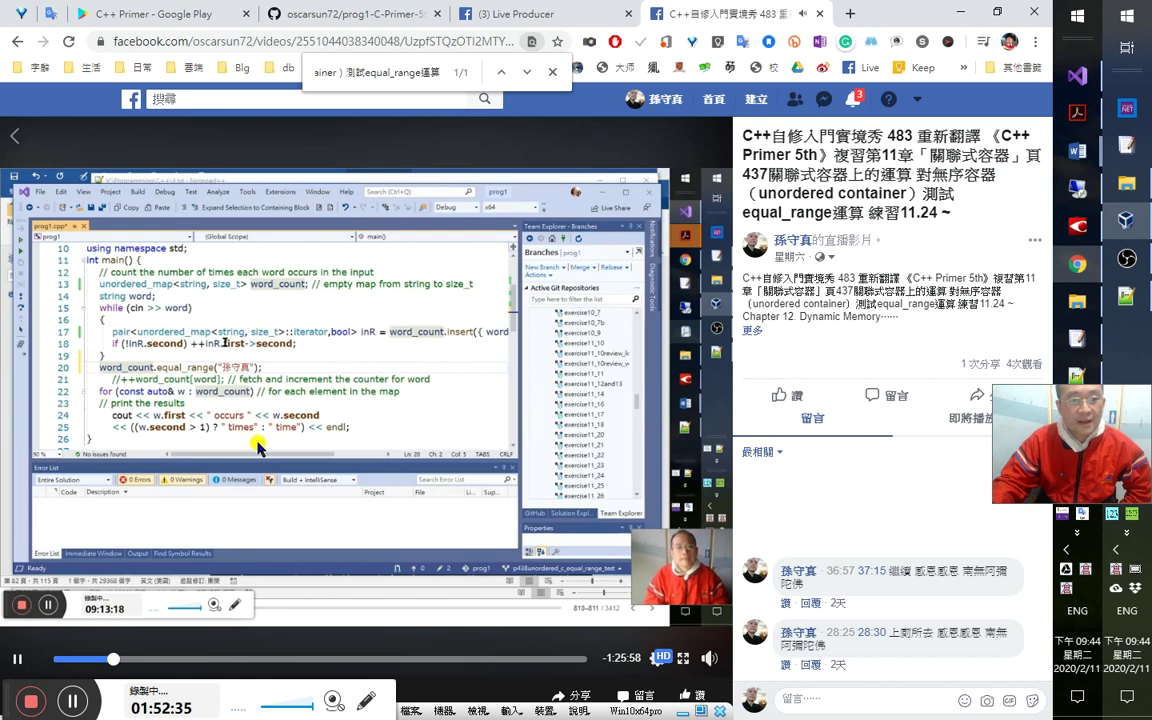
pyautogui.click(333, 395)
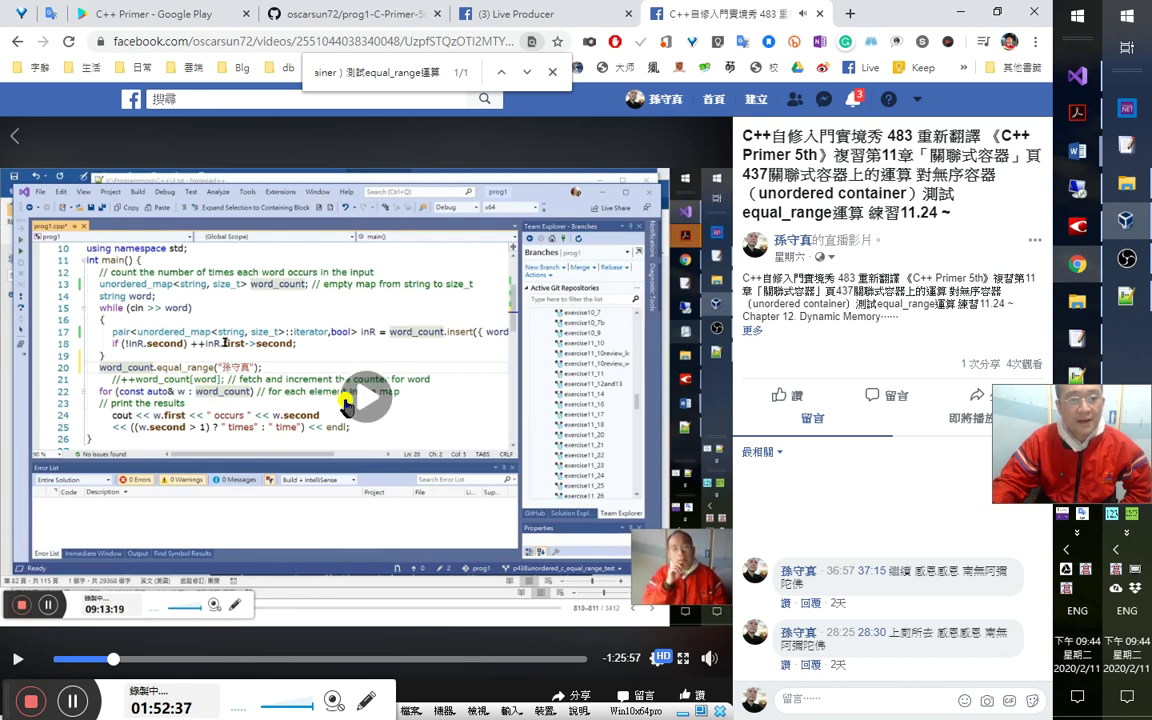
pyautogui.click(960, 11)
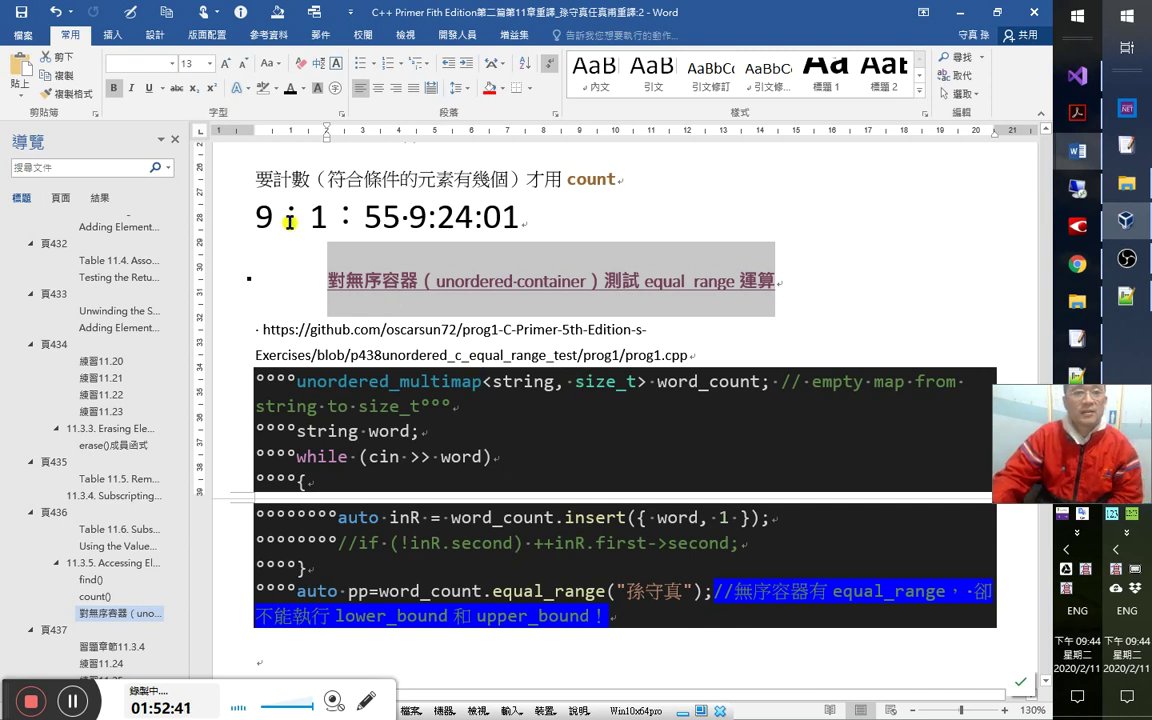
pyautogui.hotkey('ctrl', 'o')
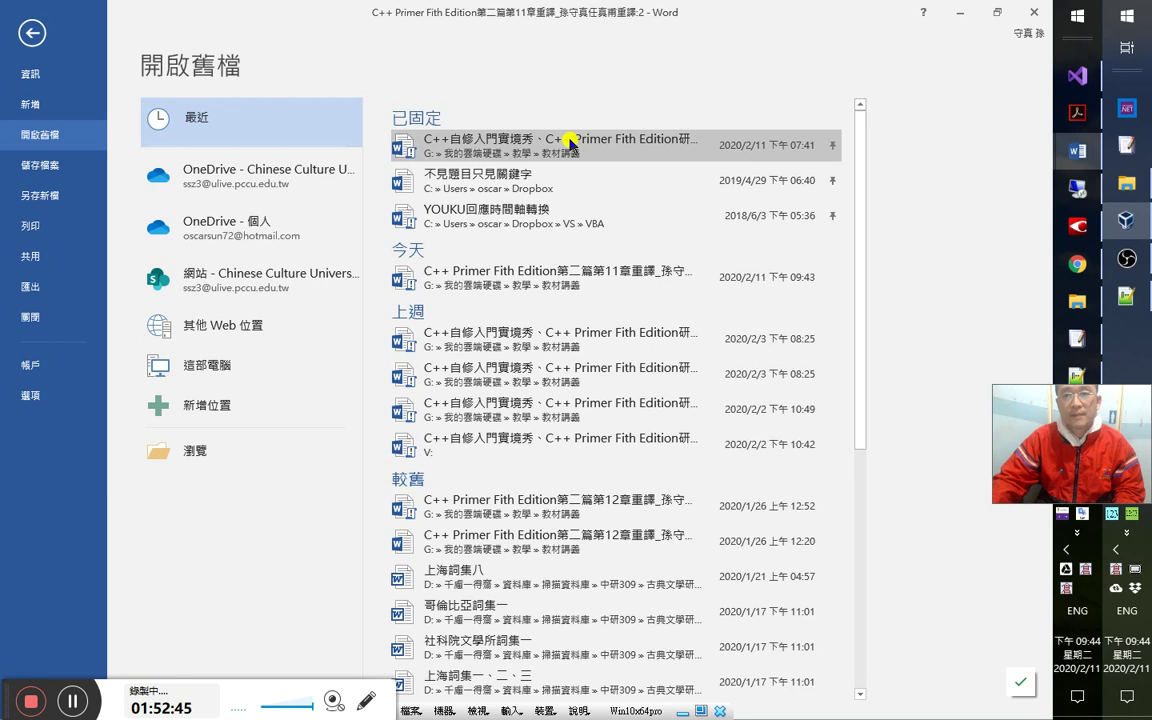
pyautogui.press('Escape')
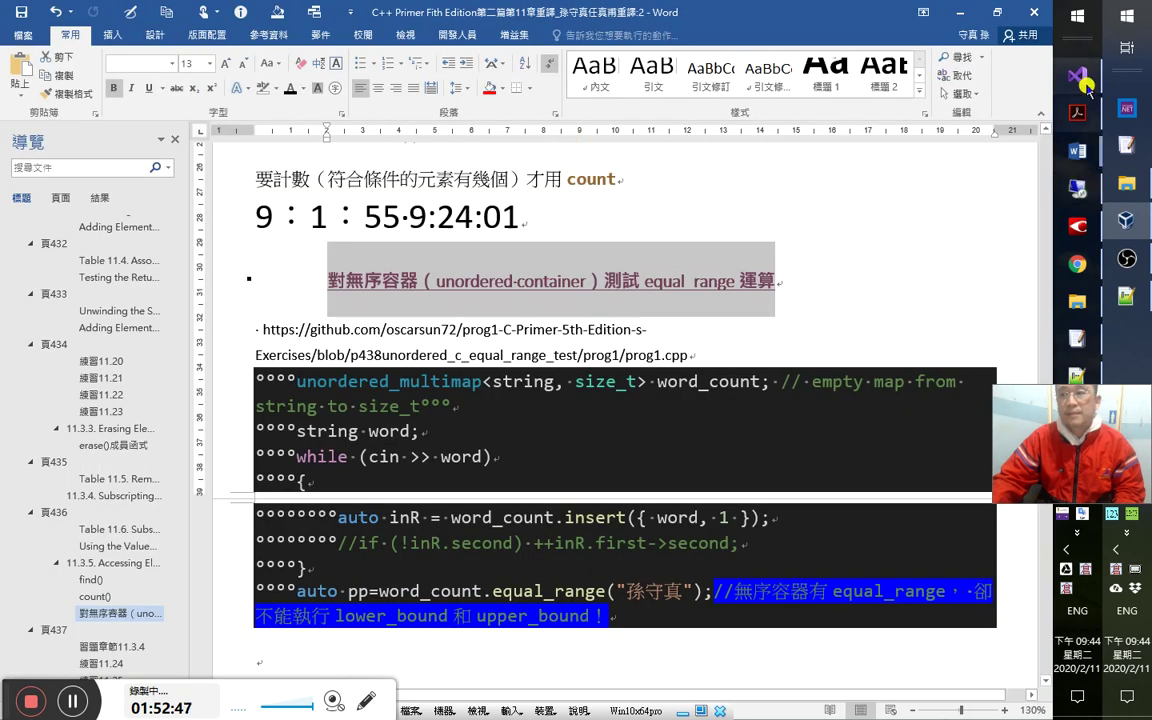
# Commit prog1.cpp using the equal_range comments from lines 20–25 as the commit message.
pyautogui.hotkey('alt', 'Tab')
pyautogui.press('Up')
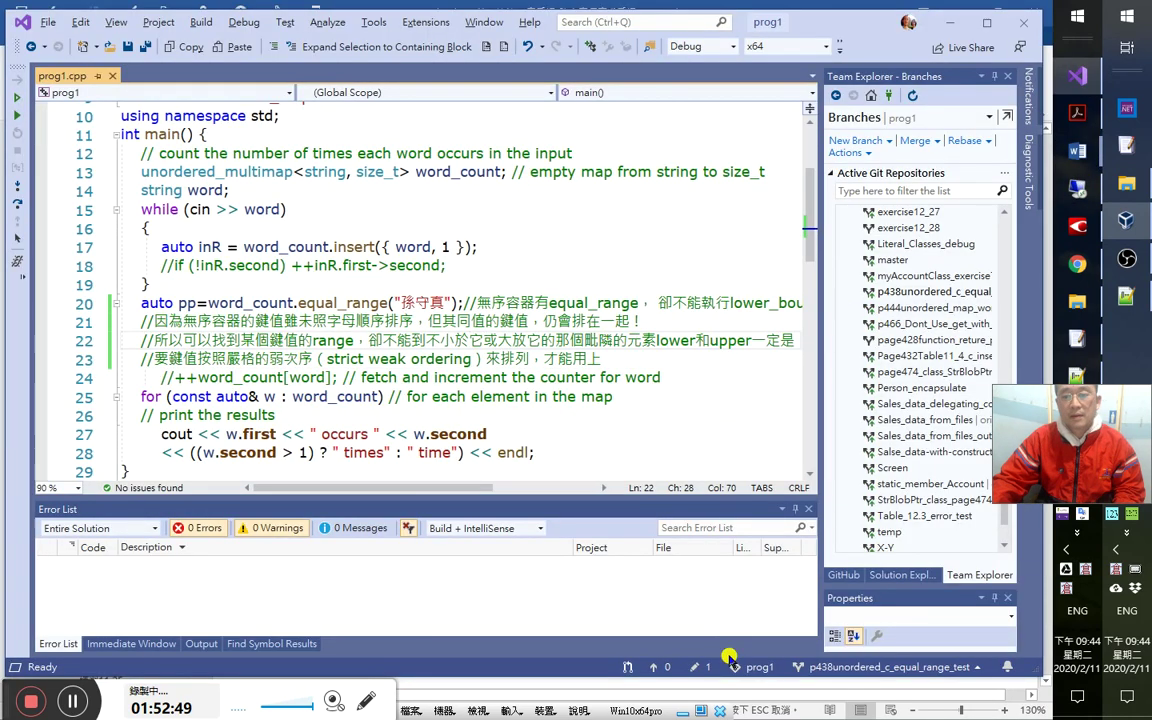
pyautogui.click(476, 302)
pyautogui.keyDown('shift'); pyautogui.click(660, 396); pyautogui.keyUp('shift')
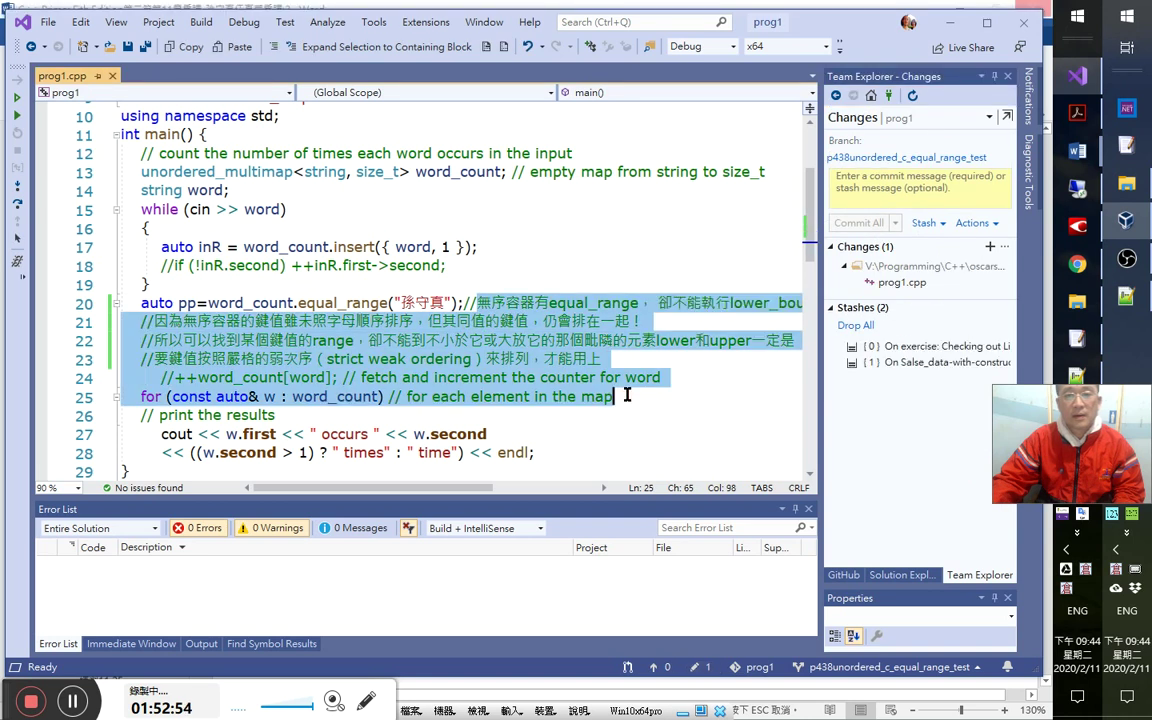
pyautogui.click(921, 185)
pyautogui.hotkey('ctrl', 'v')
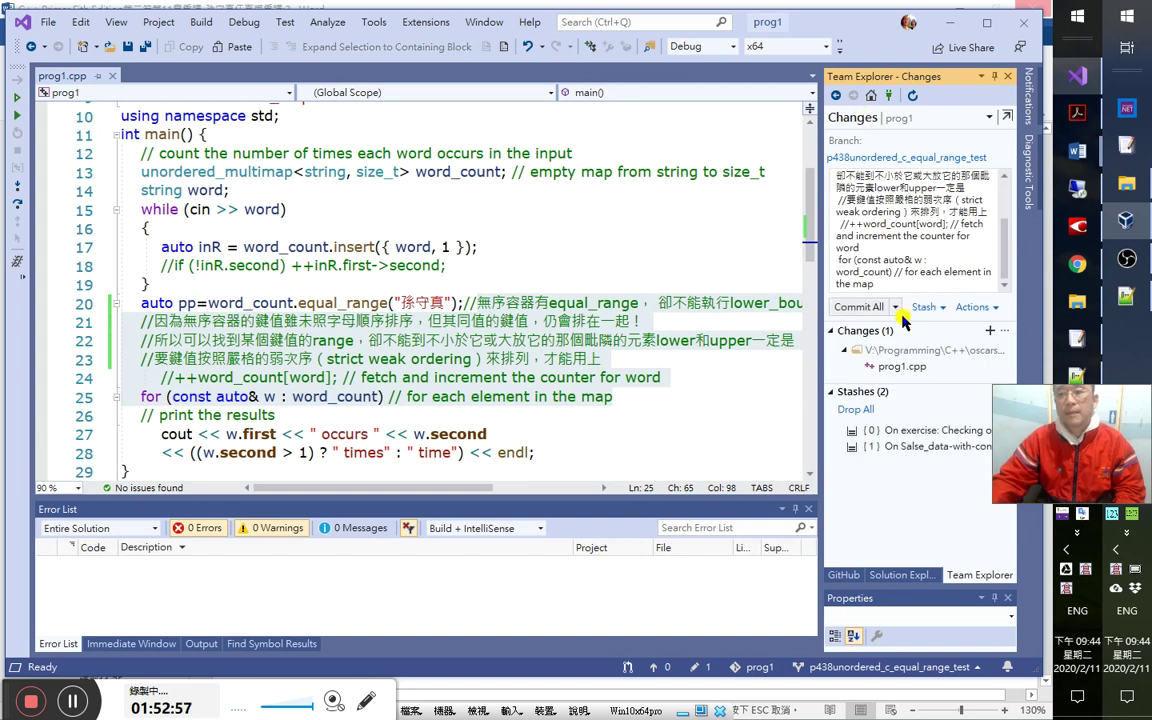
pyautogui.click(888, 310)
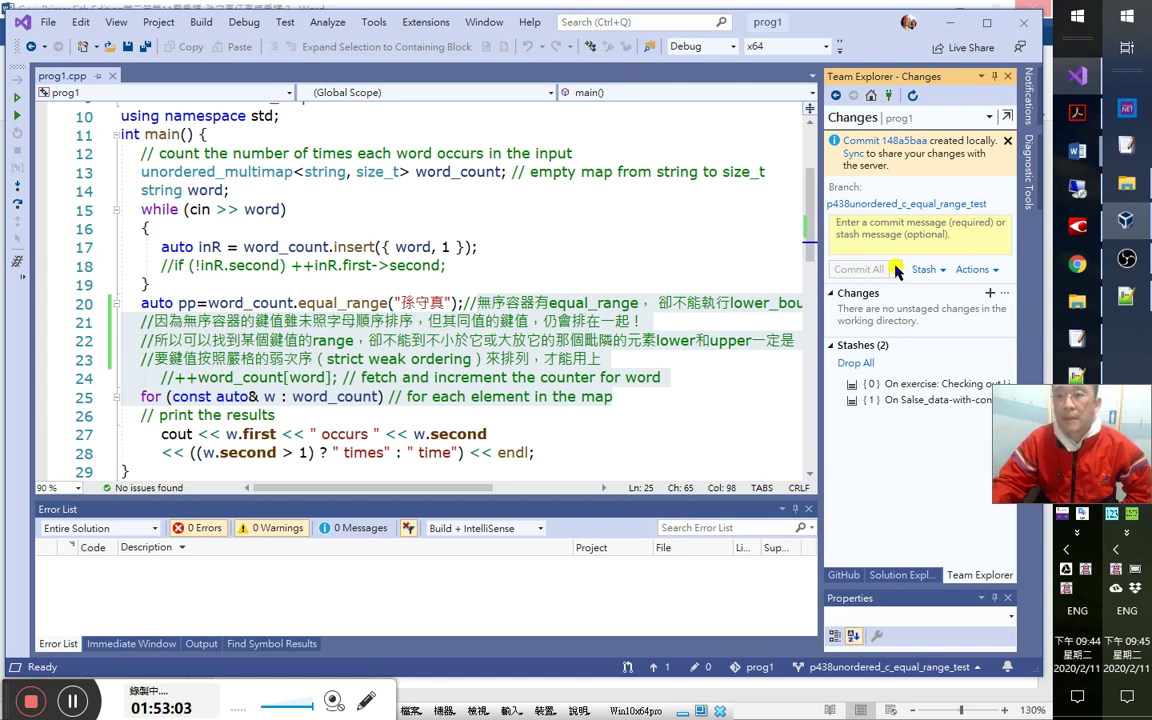
# Sync and push the commit to origin/p438unordered_c_equal_range_test.
pyautogui.click(655, 264)
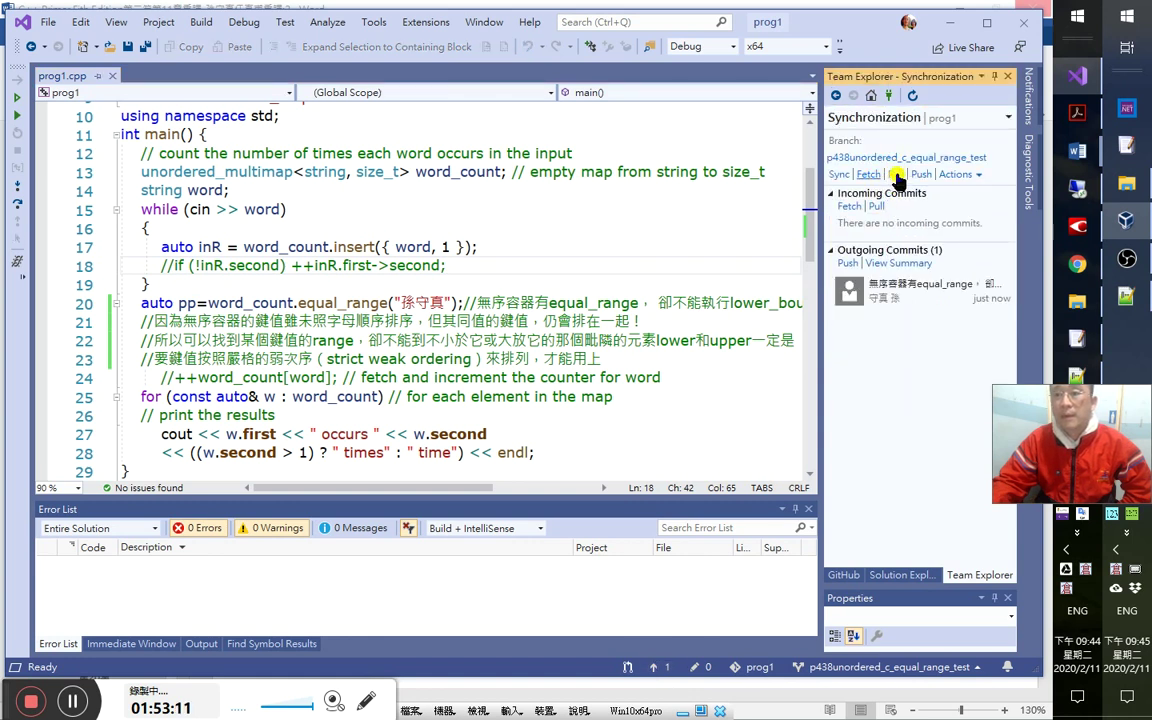
pyautogui.click(921, 176)
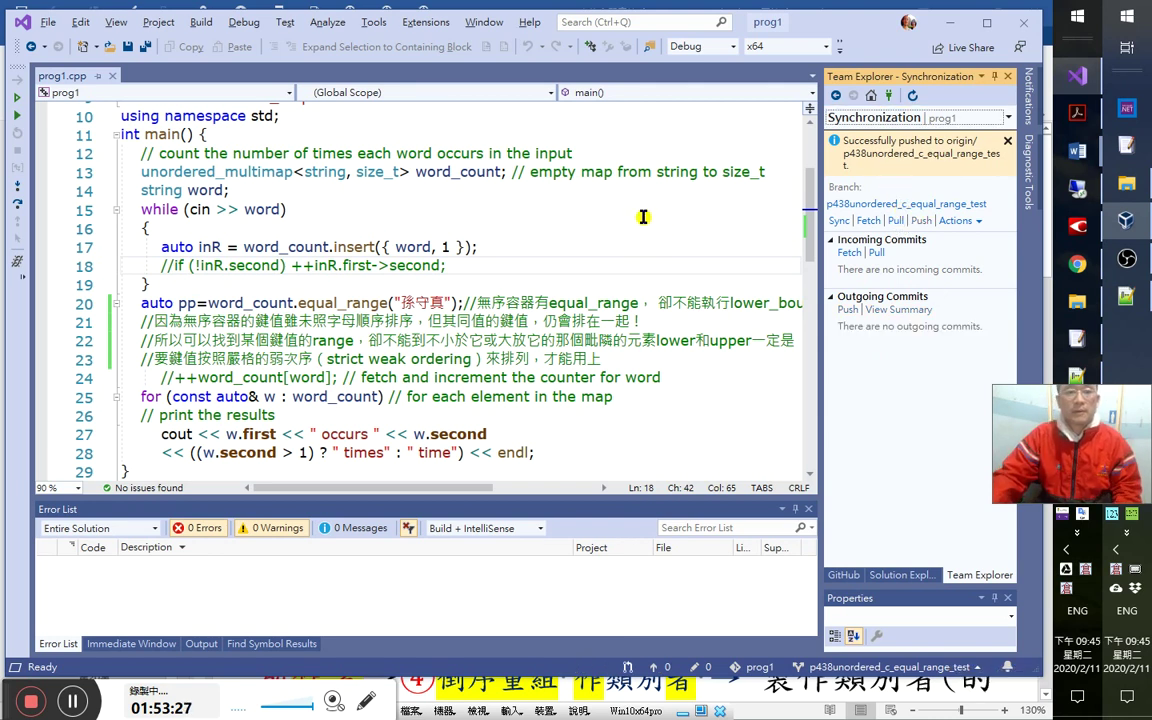
pyautogui.hotkey('alt', 'Tab')
pyautogui.hotkey('alt', 'Tab')
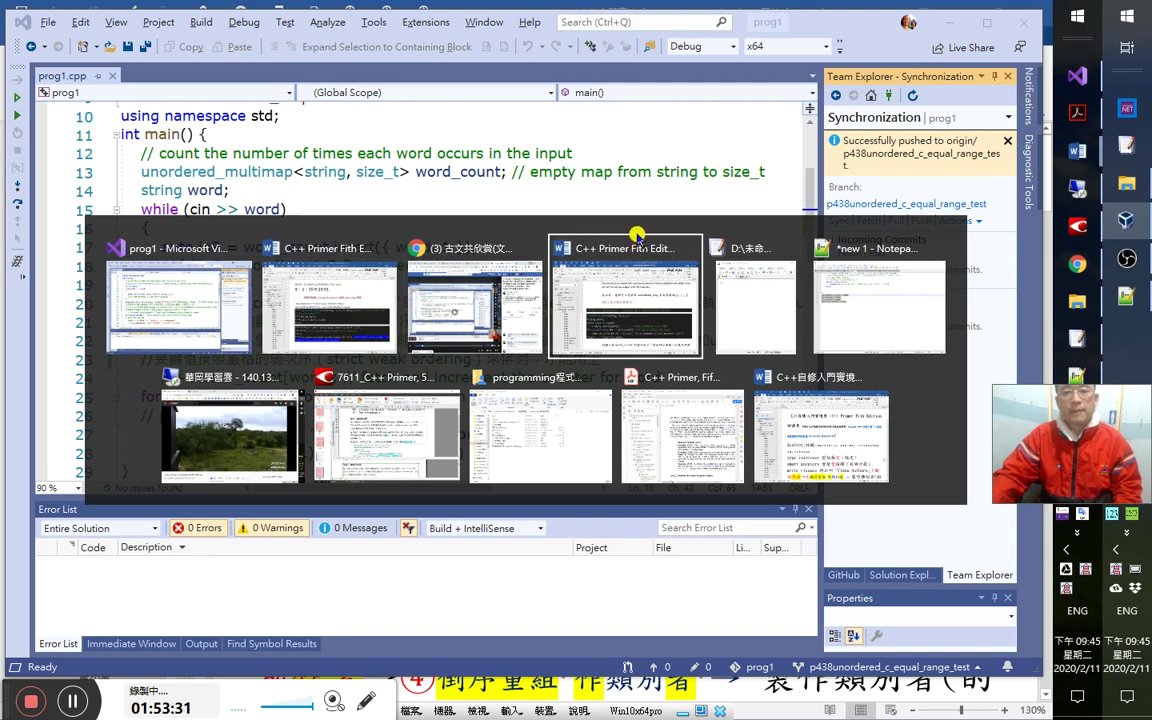
# Look through the chapter 11 documents, then open the pinned C++自修入門實境秀 study notes.
pyautogui.click(637, 245)
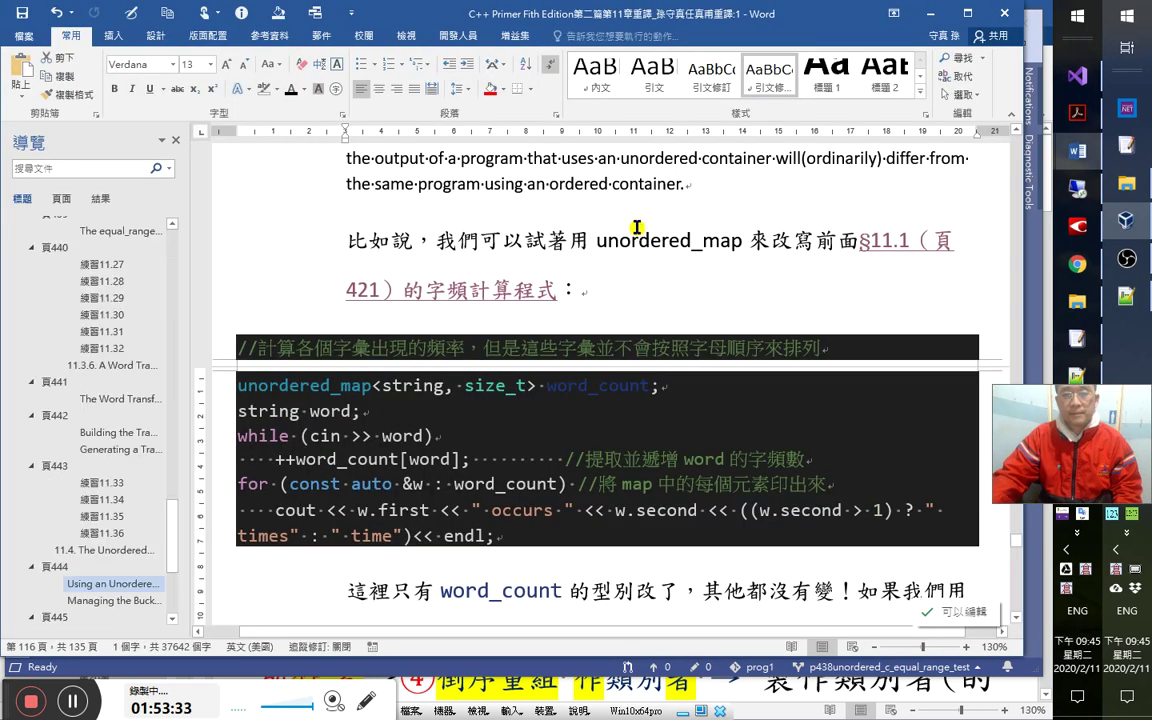
pyautogui.scroll(-3, 695, 243)
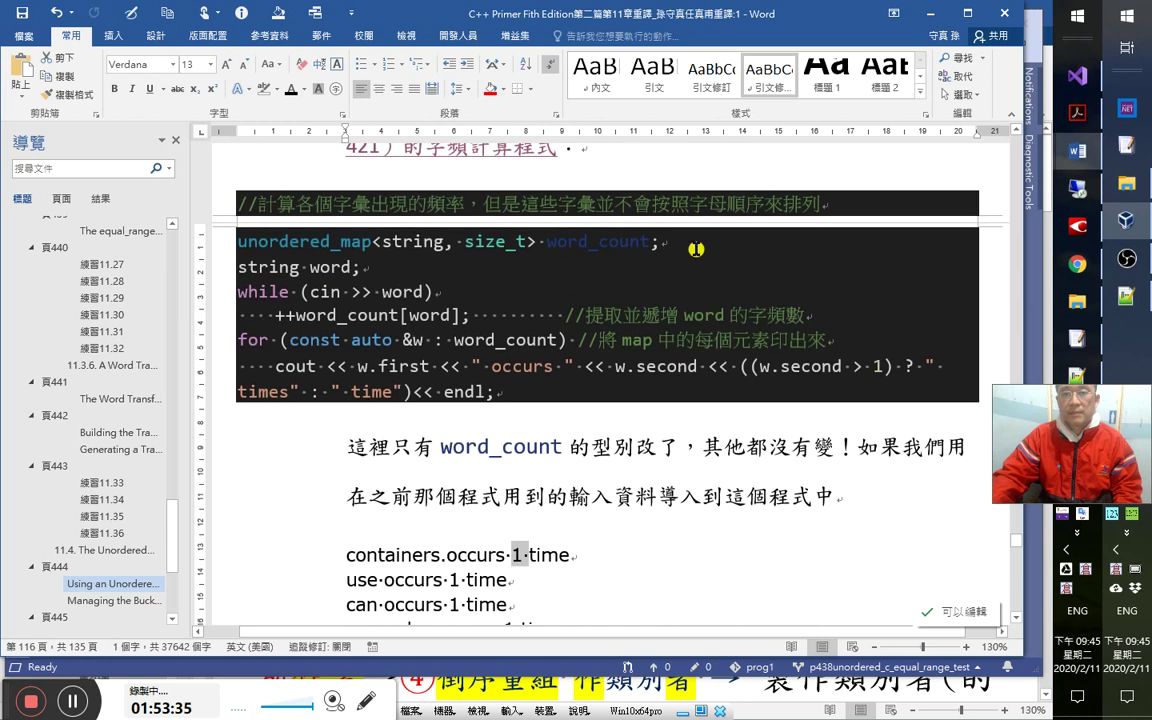
pyautogui.scroll(1, 695, 249)
pyautogui.hotkey('alt', 'Tab')
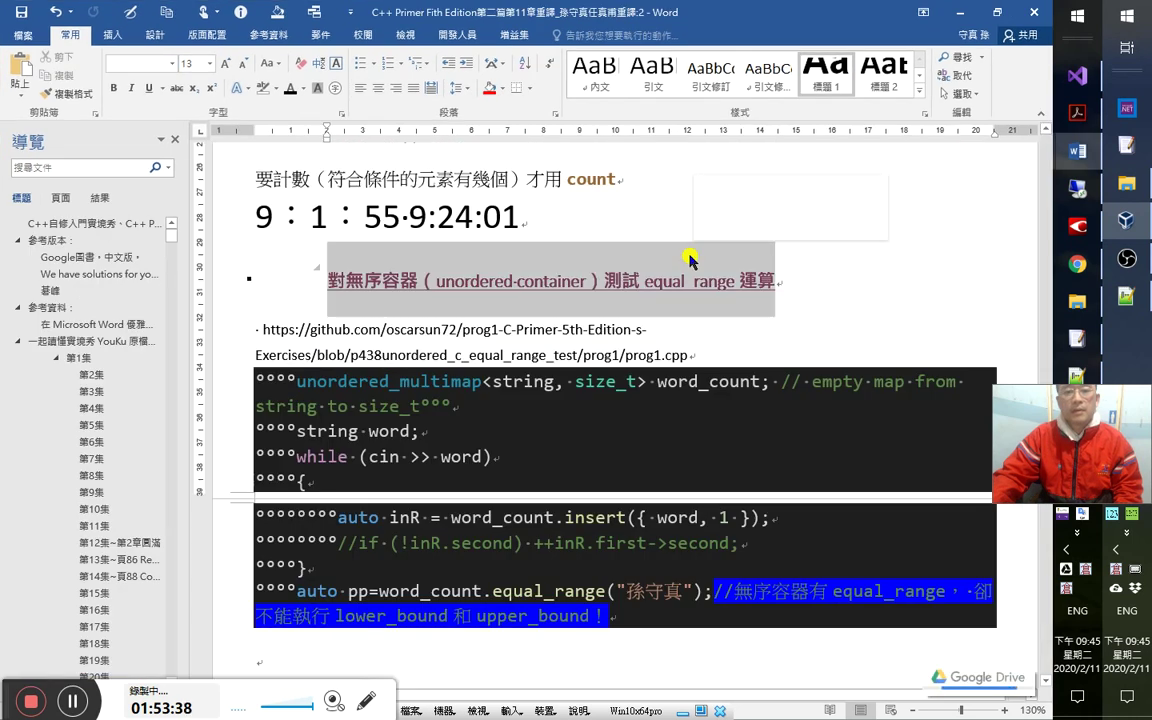
pyautogui.hotkey('alt', 'Tab')
pyautogui.hotkey('alt', 'Tab')
pyautogui.hotkey('alt', 'Tab')
pyautogui.hotkey('alt', 'Tab')
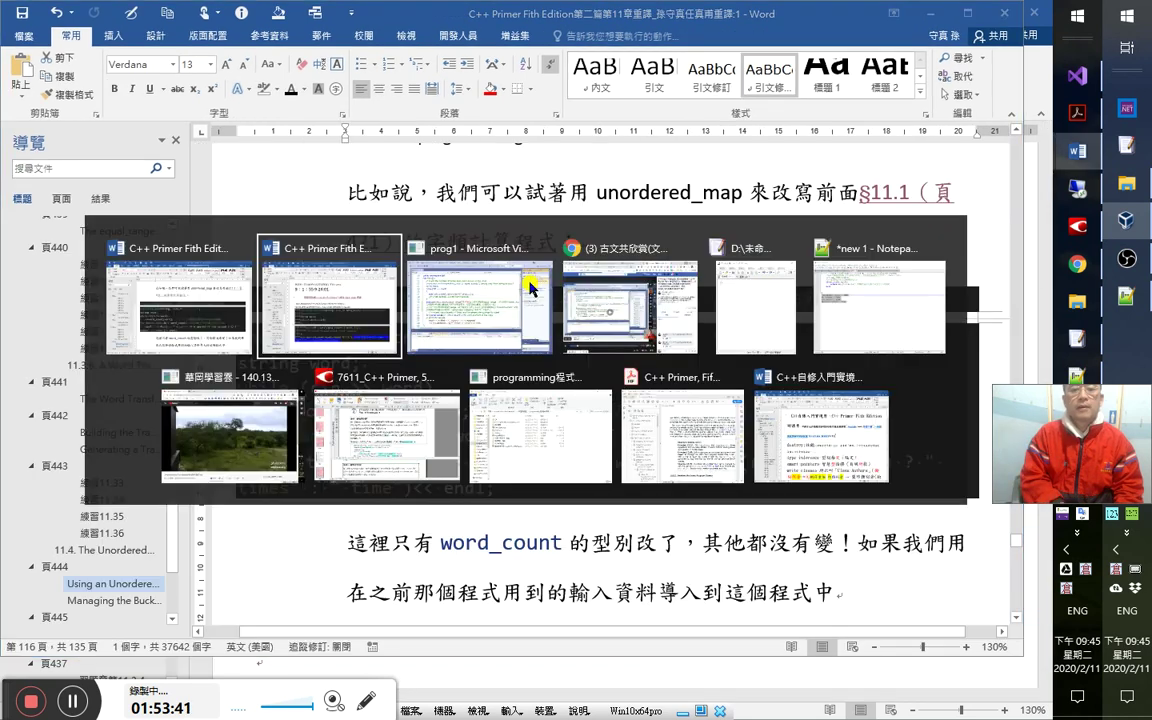
pyautogui.hotkey('ctrl', 'o')
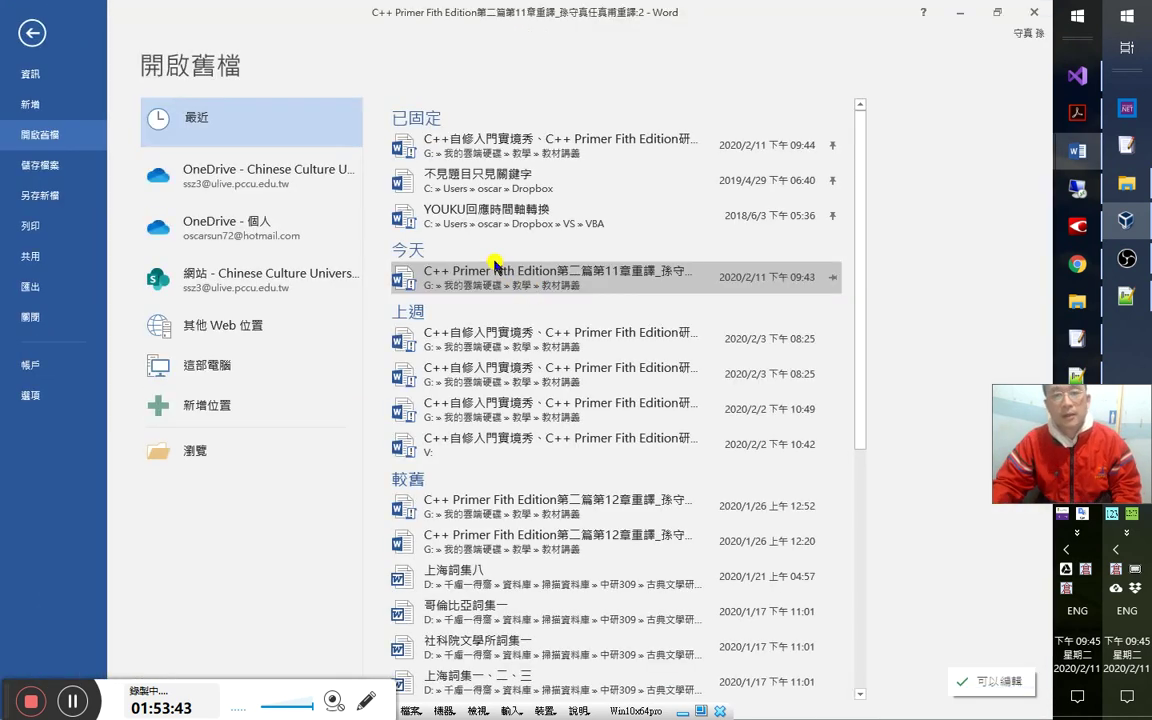
pyautogui.click(555, 152)
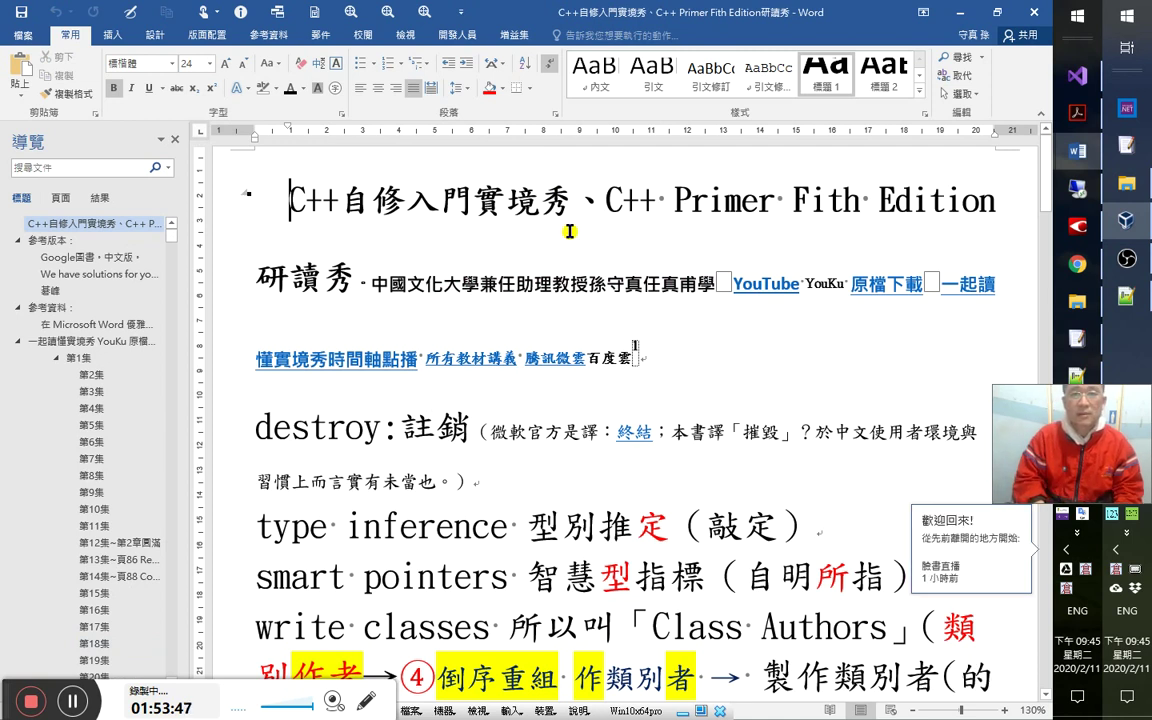
# Find the equal_range note in the Navigation pane and follow its 9:24:01 timestamp link.
pyautogui.click(103, 167)
pyautogui.write('lower_bound和upper_bound')
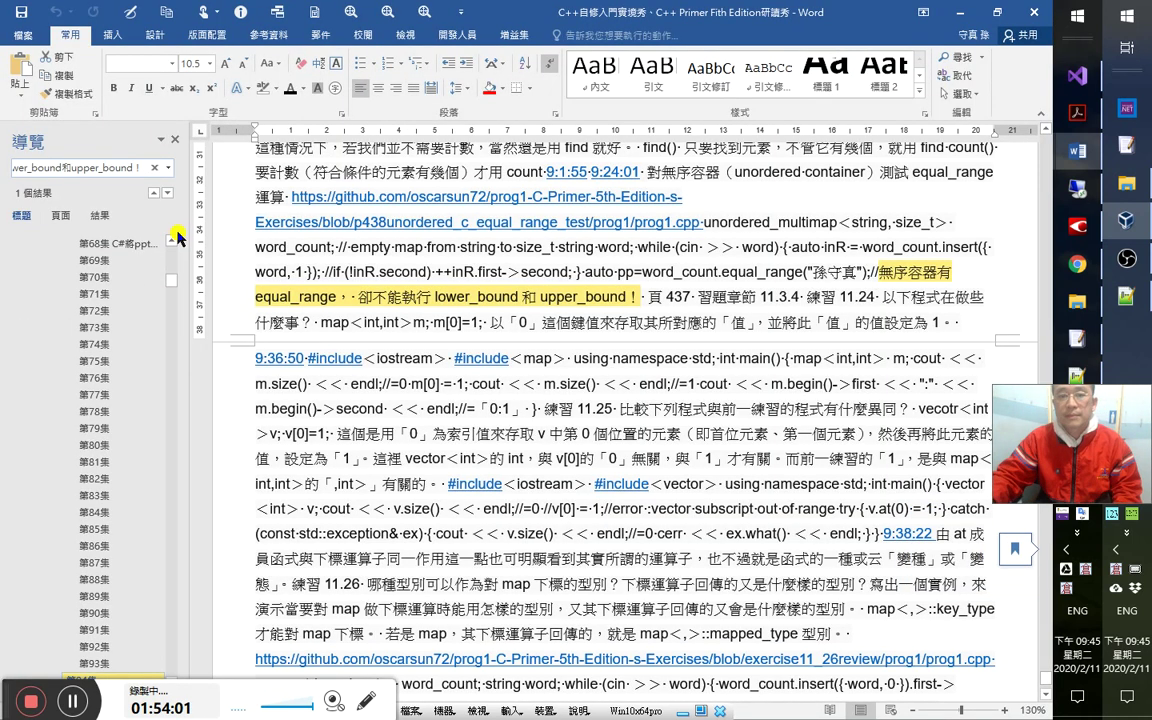
pyautogui.click(537, 272)
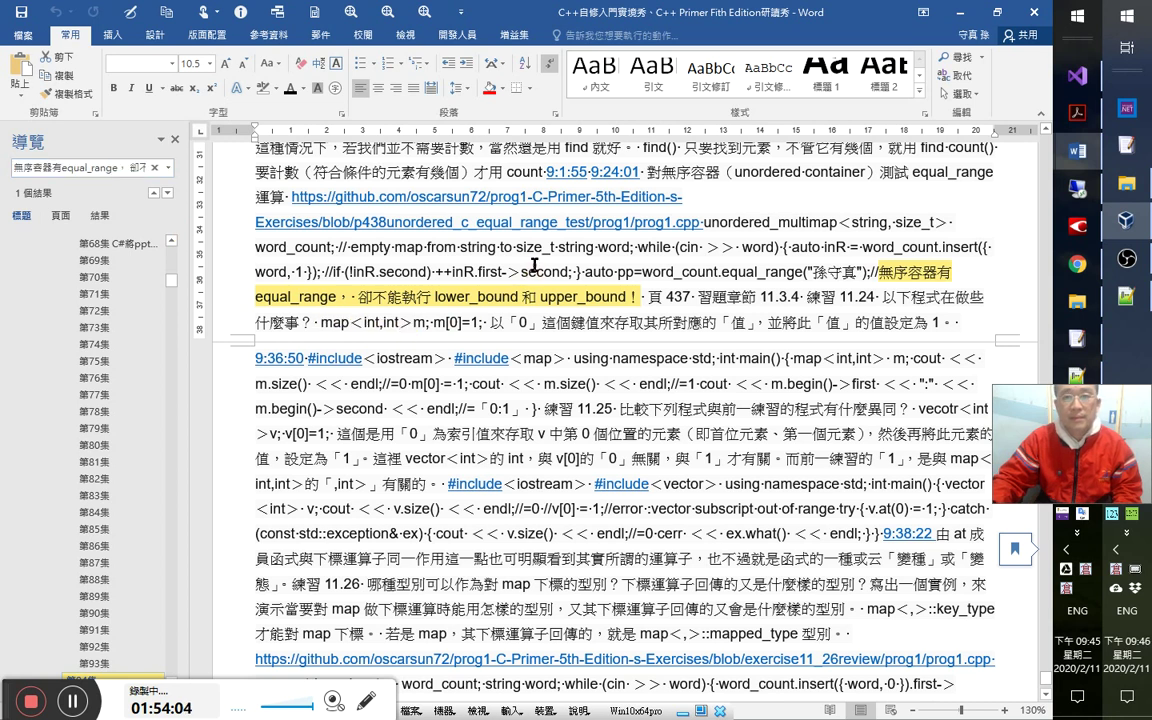
pyautogui.scroll(1, 614, 302)
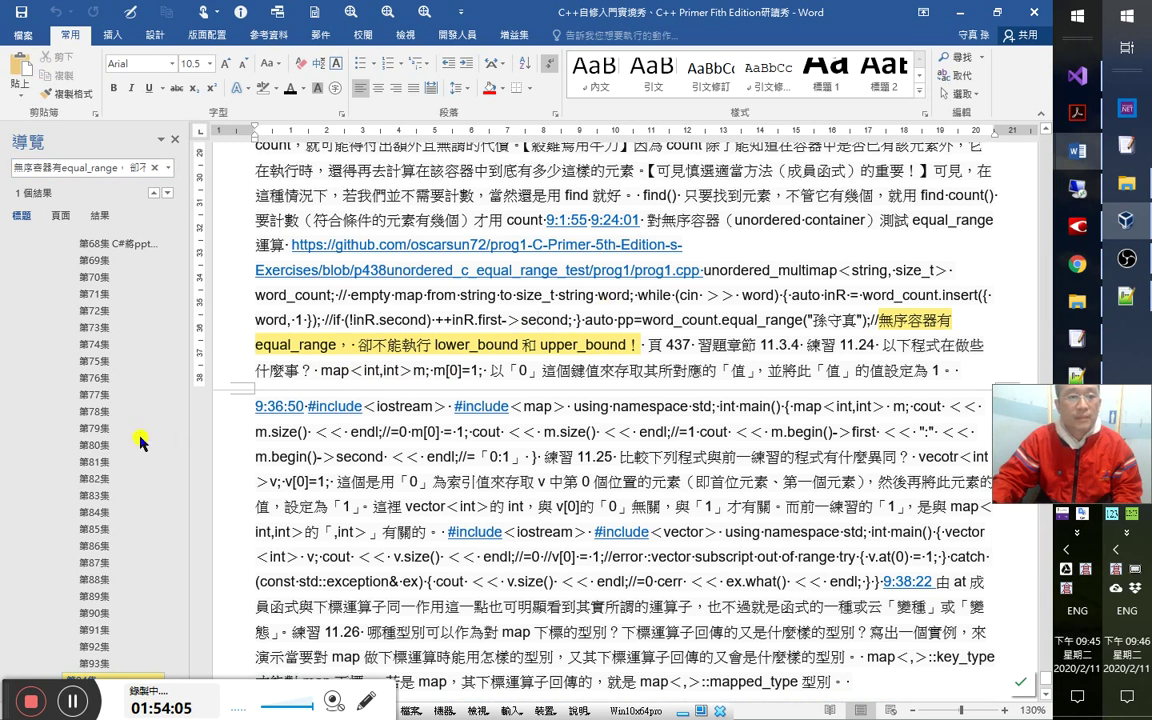
pyautogui.scroll(-3, 140, 441)
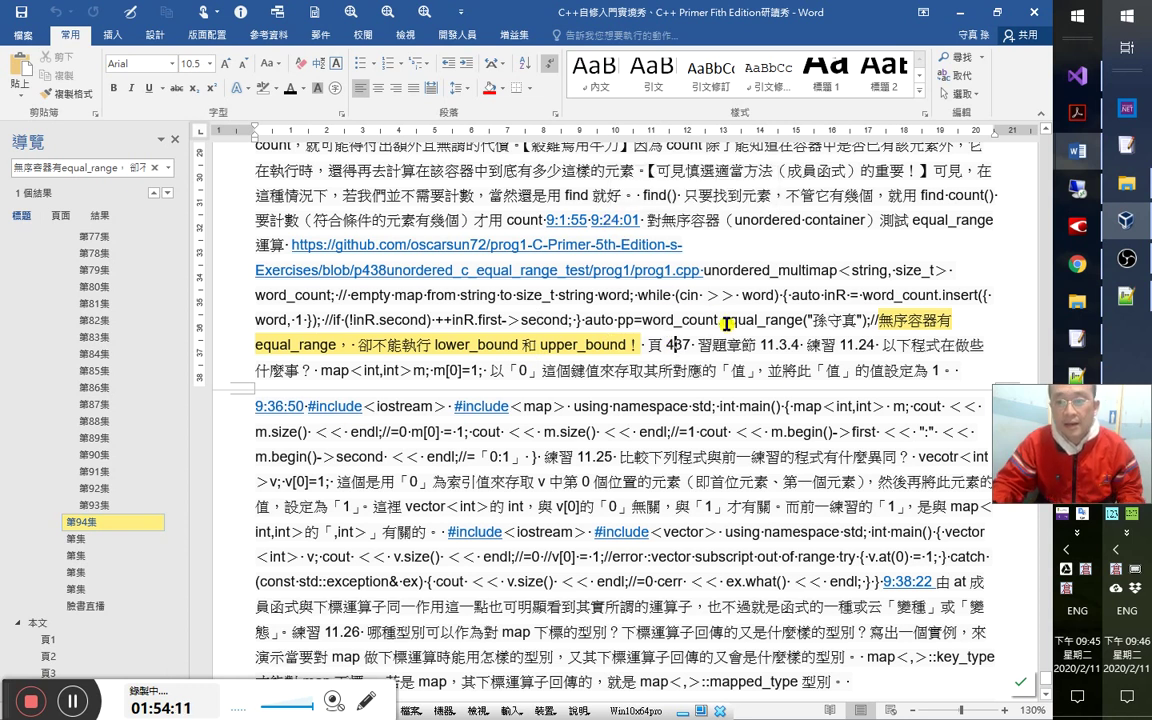
pyautogui.moveTo(612, 222); pyautogui.dragTo(619, 220)
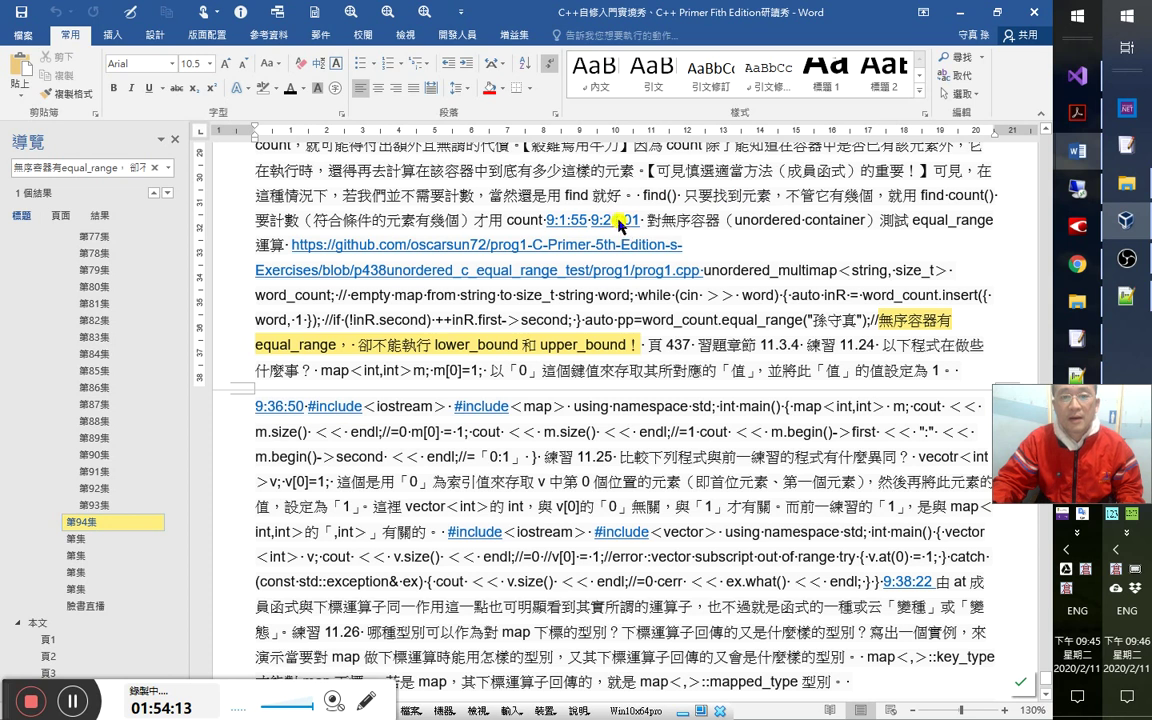
pyautogui.keyDown('ctrl'); pyautogui.click(618, 221); pyautogui.keyUp('ctrl')
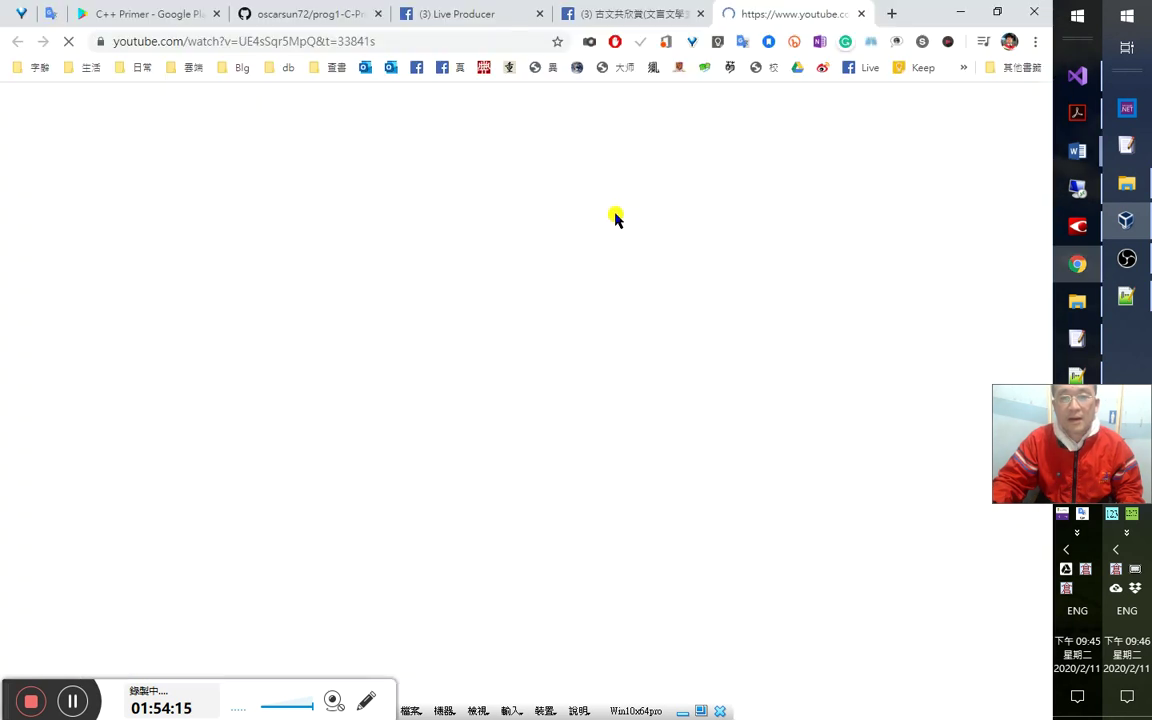
# Let the livestream play from 9:24:01, pause at 9:24:16, and return to the study notes.
pyautogui.hotkey('alt', 'Tab')
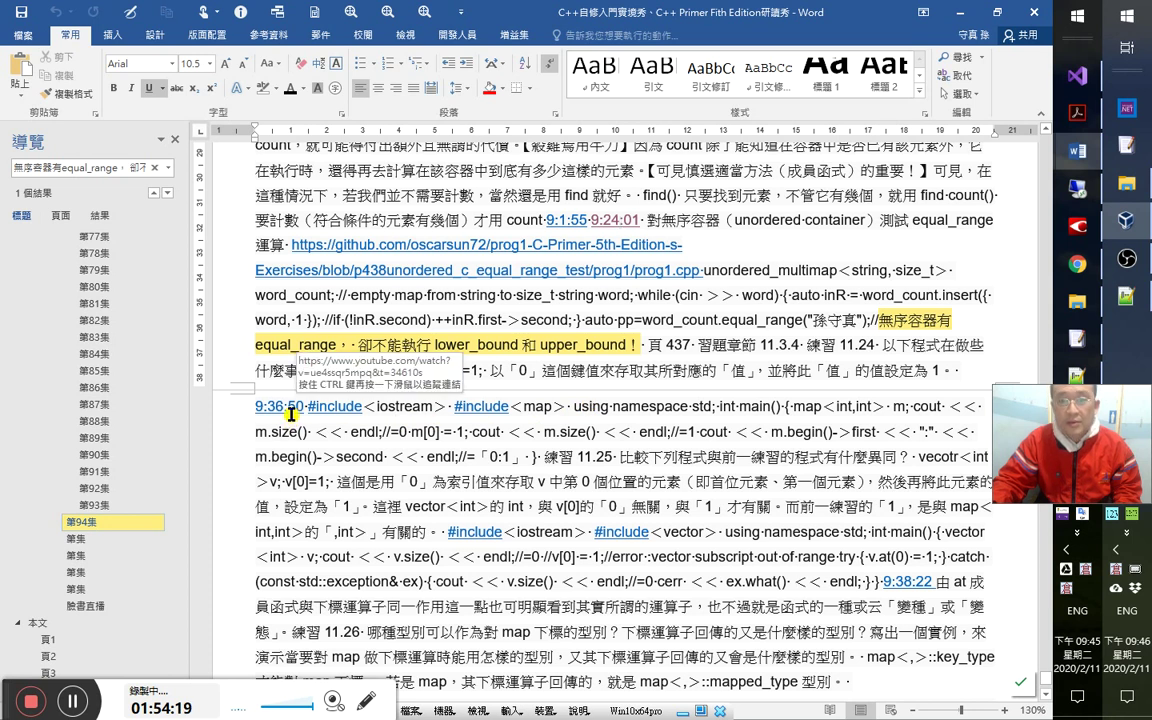
pyautogui.hotkey('alt', 'Tab')
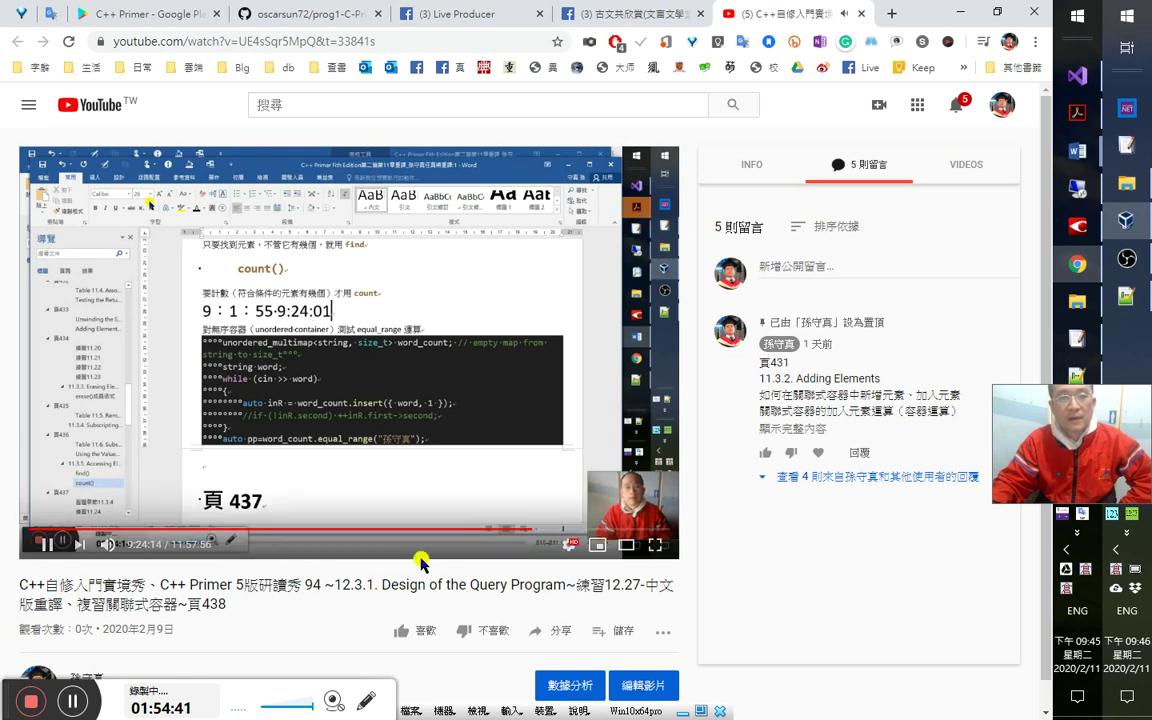
pyautogui.press('space')
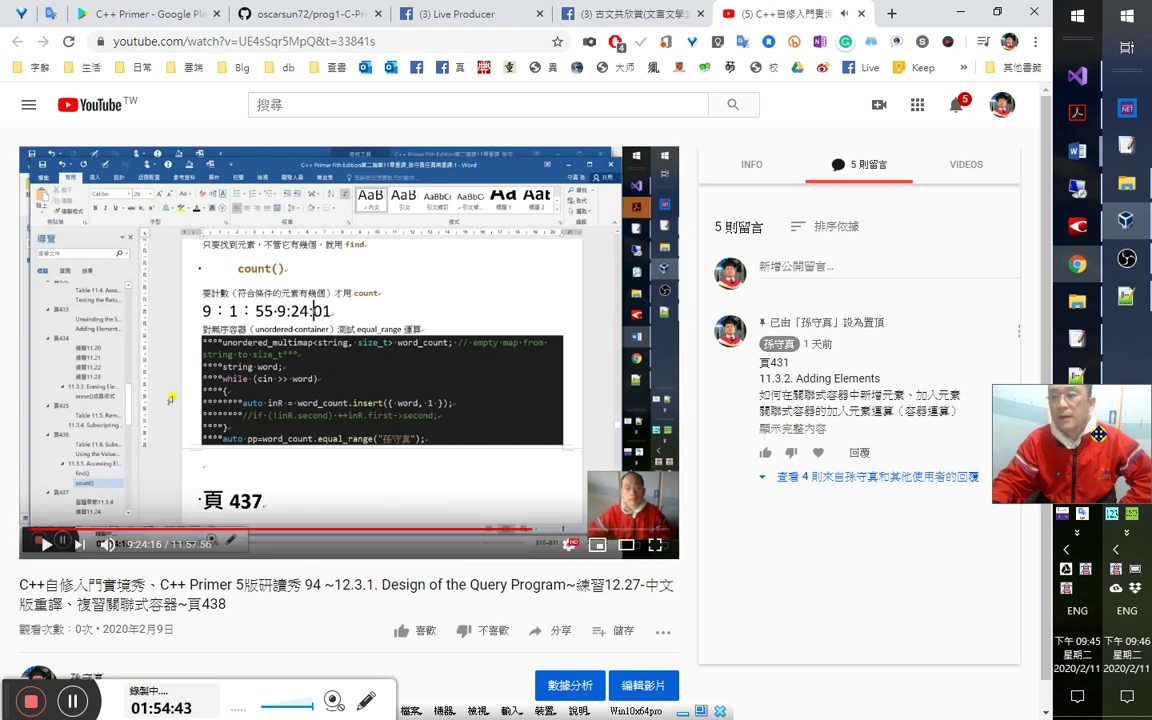
pyautogui.moveTo(1080, 160)
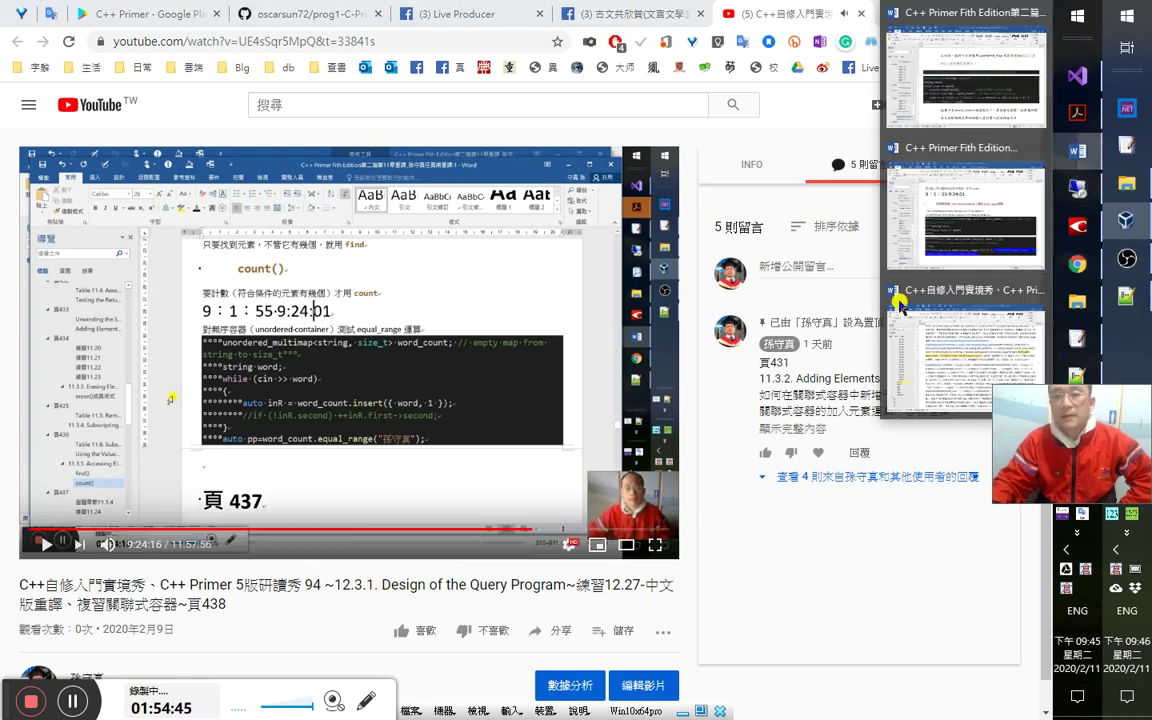
pyautogui.click(932, 363)
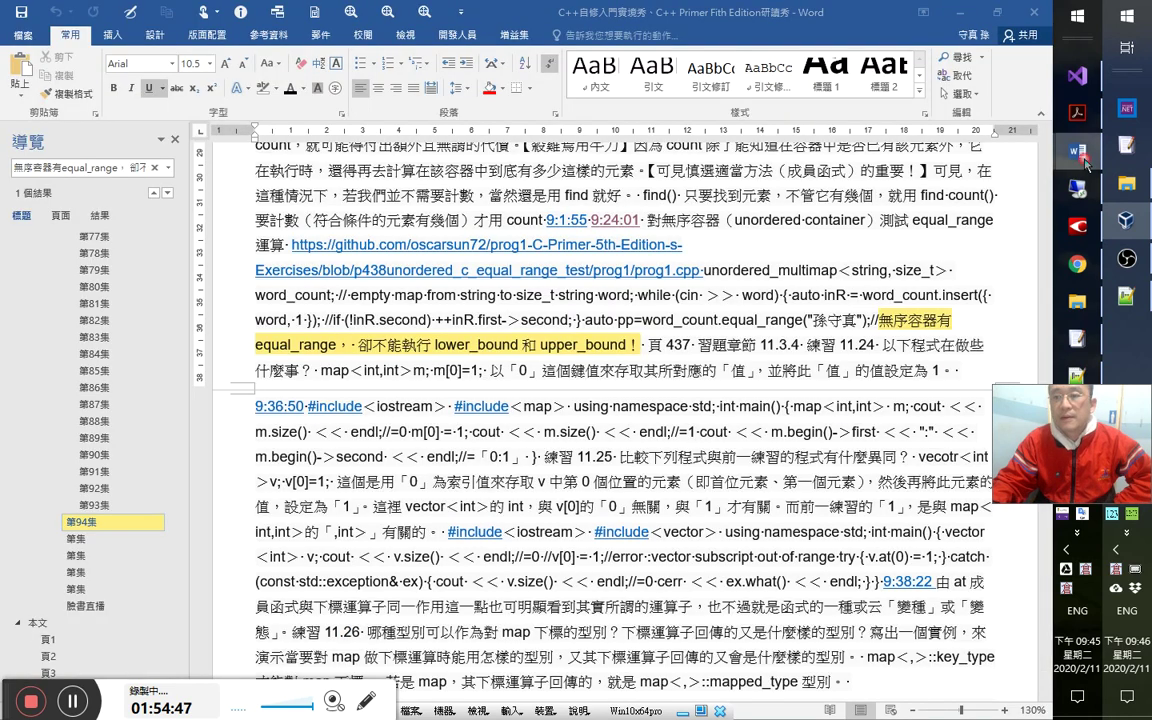
# Show the other Chapter 11 translation at its unordered_map word-count passage, then go back to YouTube.
pyautogui.moveTo(1077, 152)
pyautogui.click(877, 208)
pyautogui.scroll(-3, 587, 481)
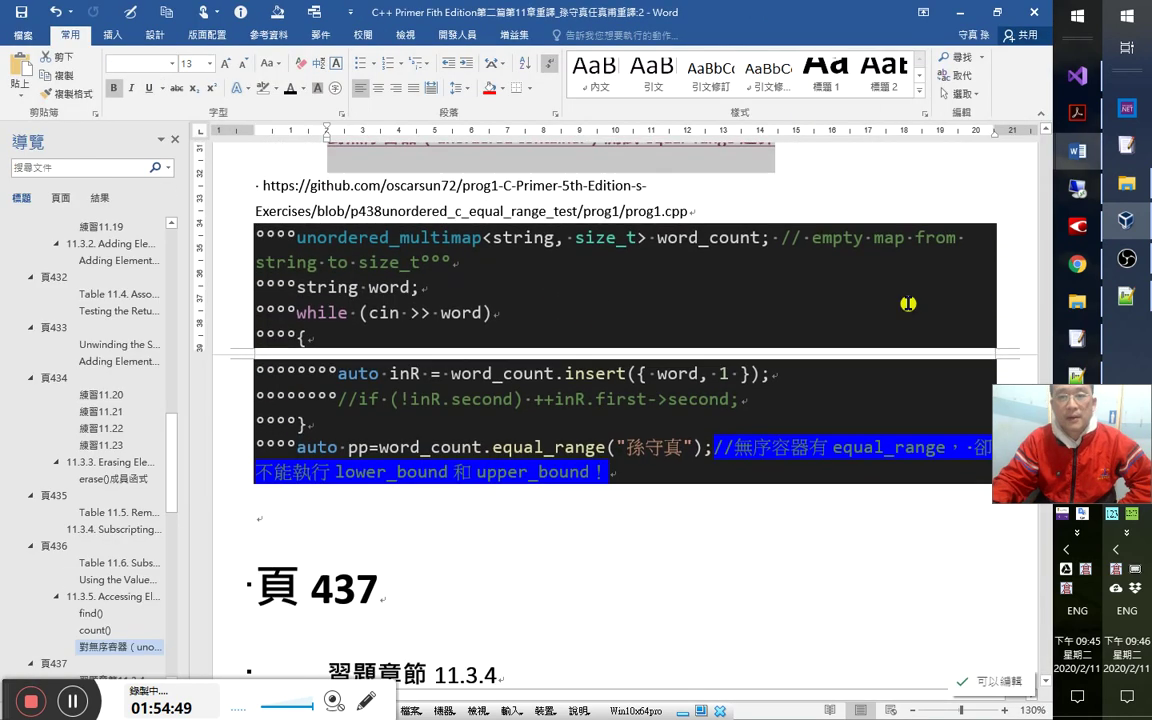
pyautogui.moveTo(1077, 152)
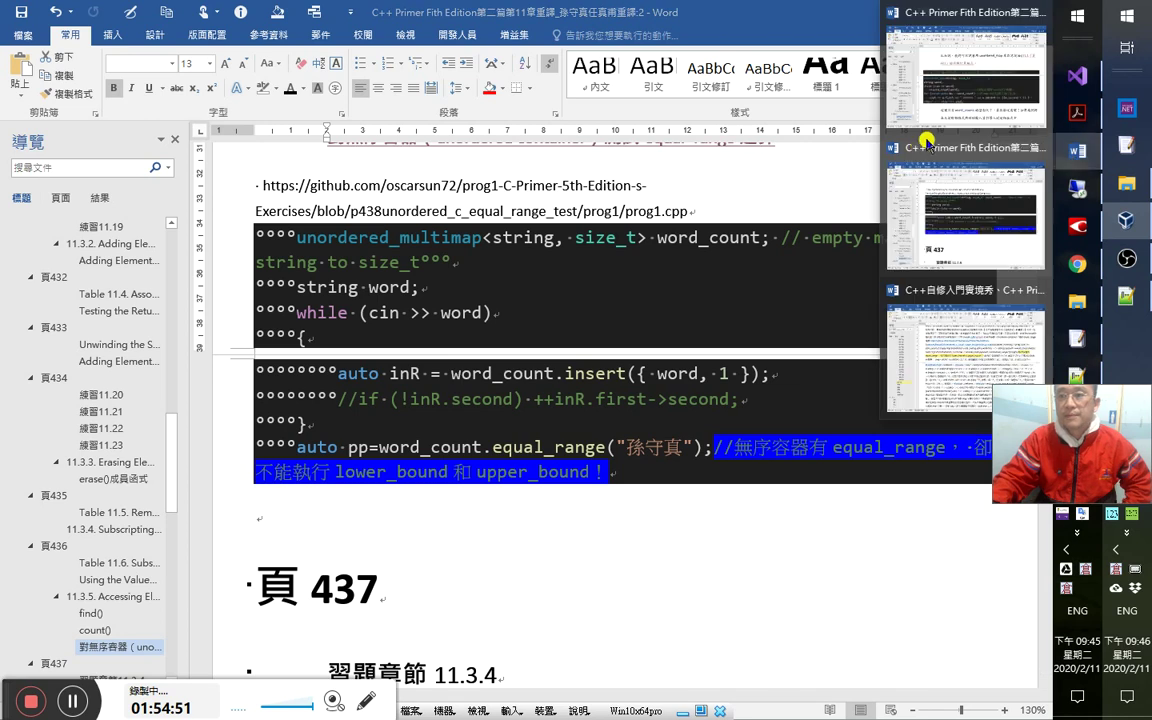
pyautogui.click(944, 103)
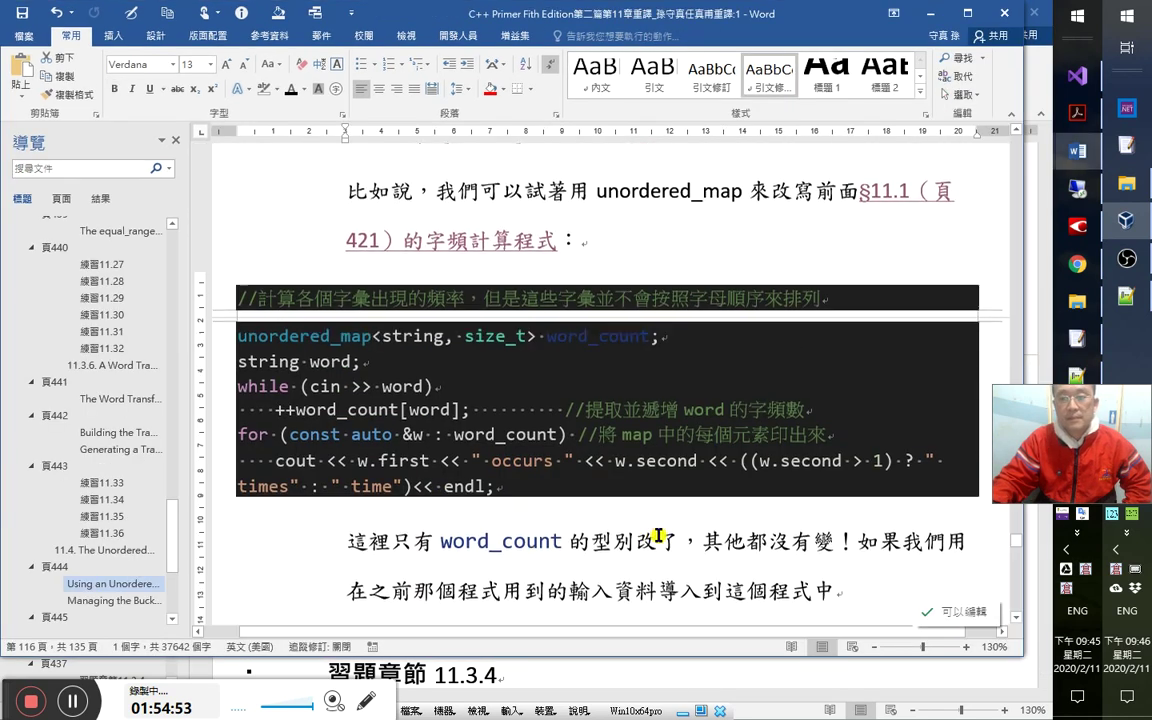
pyautogui.scroll(-6, 667, 532)
pyautogui.scroll(-6, 678, 537)
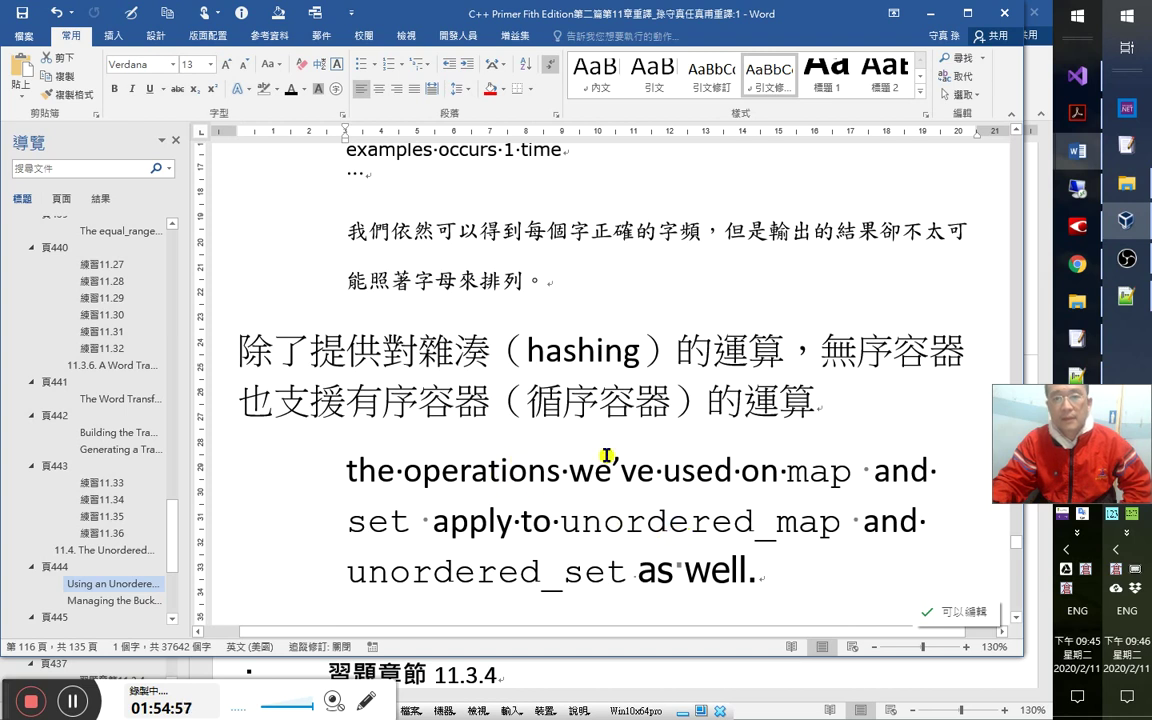
pyautogui.scroll(3, 606, 456)
pyautogui.click(627, 441)
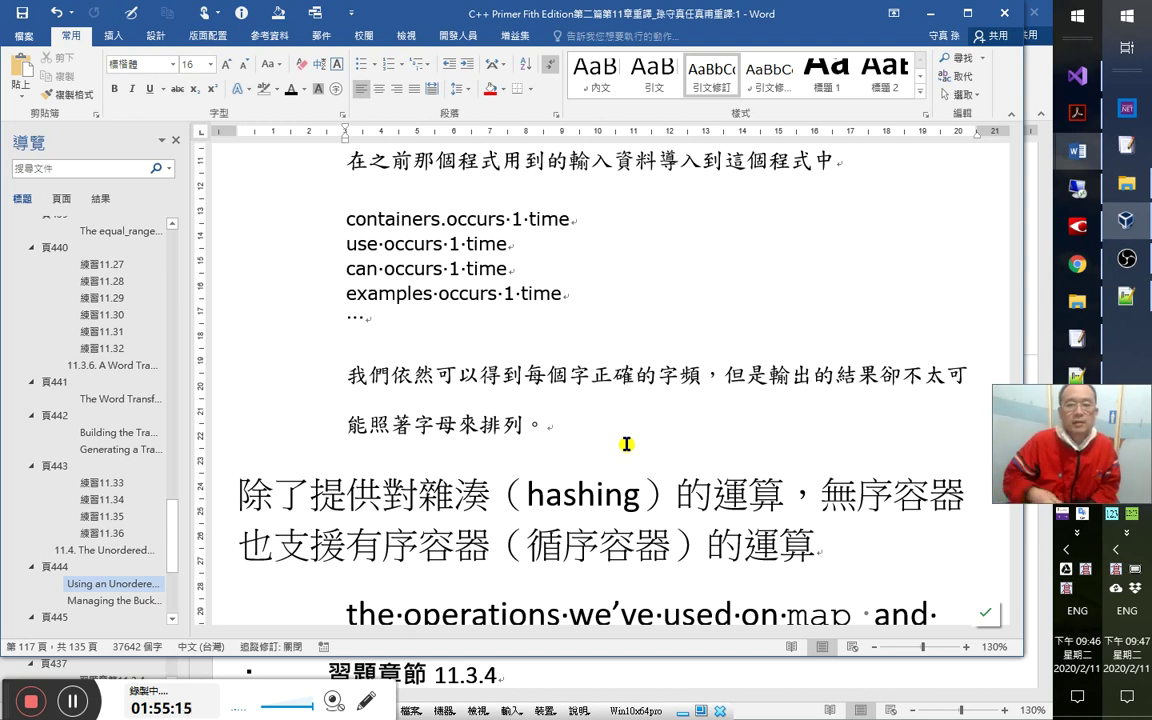
pyautogui.hotkey('alt', 'Tab')
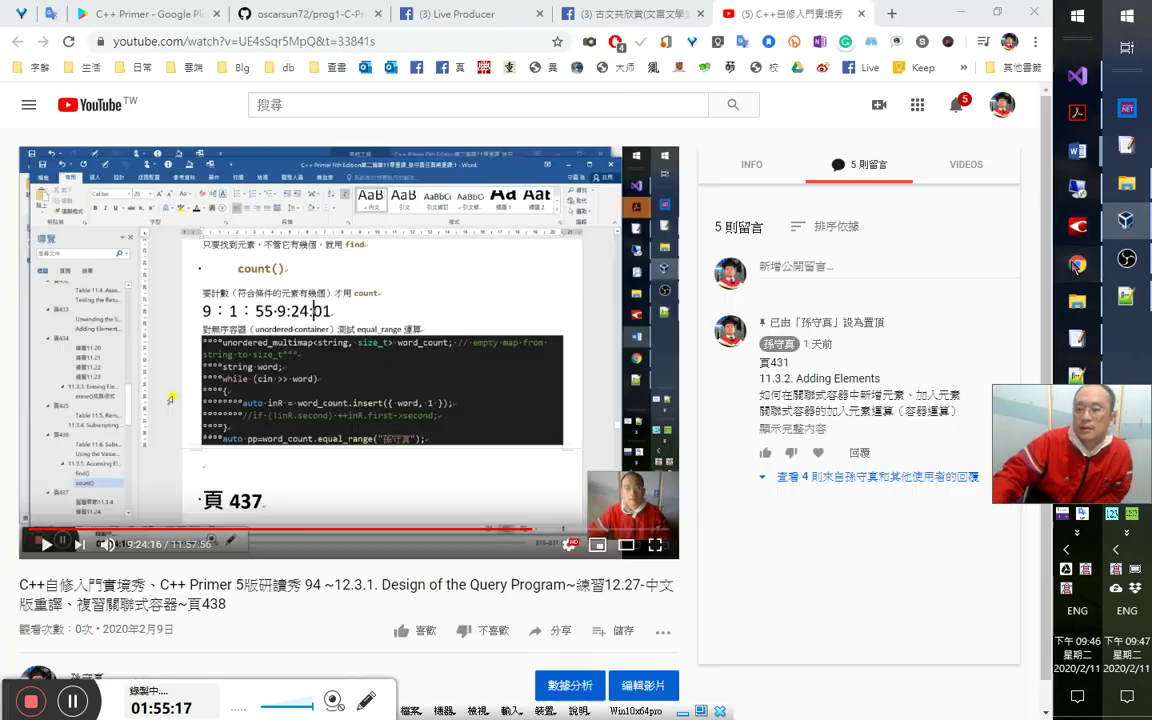
# Resume playback, expand the pinned comment and its replies, including the multimap reply.
pyautogui.click(466, 377)
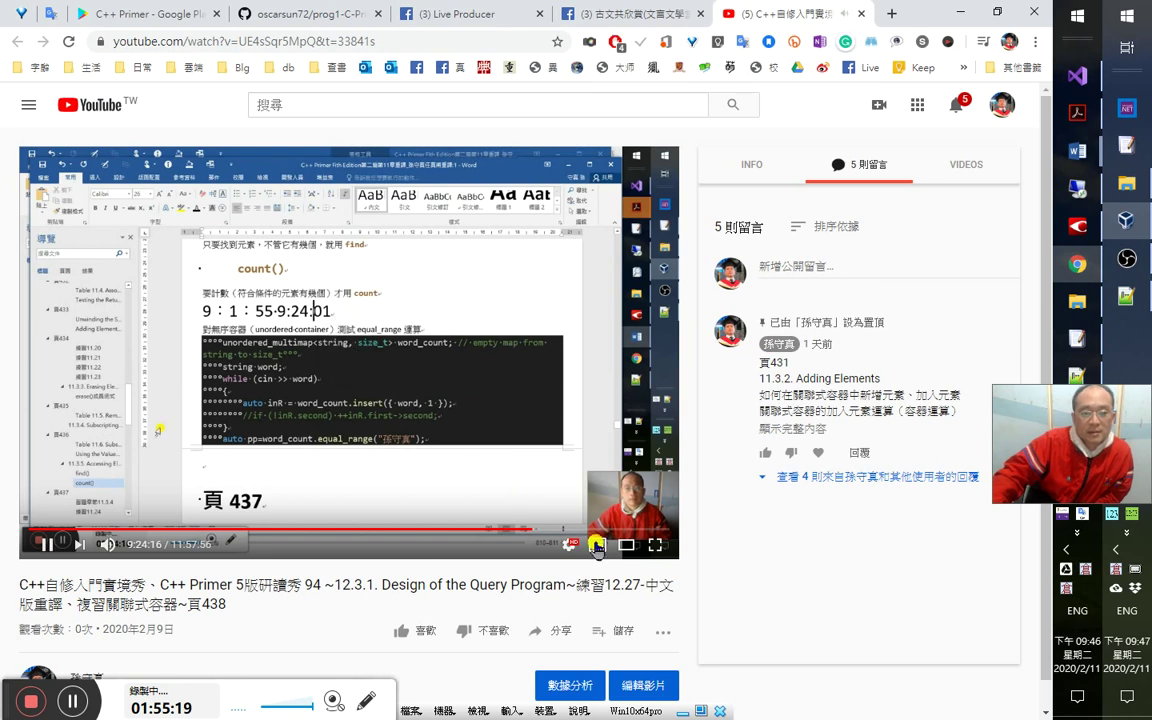
pyautogui.click(797, 429)
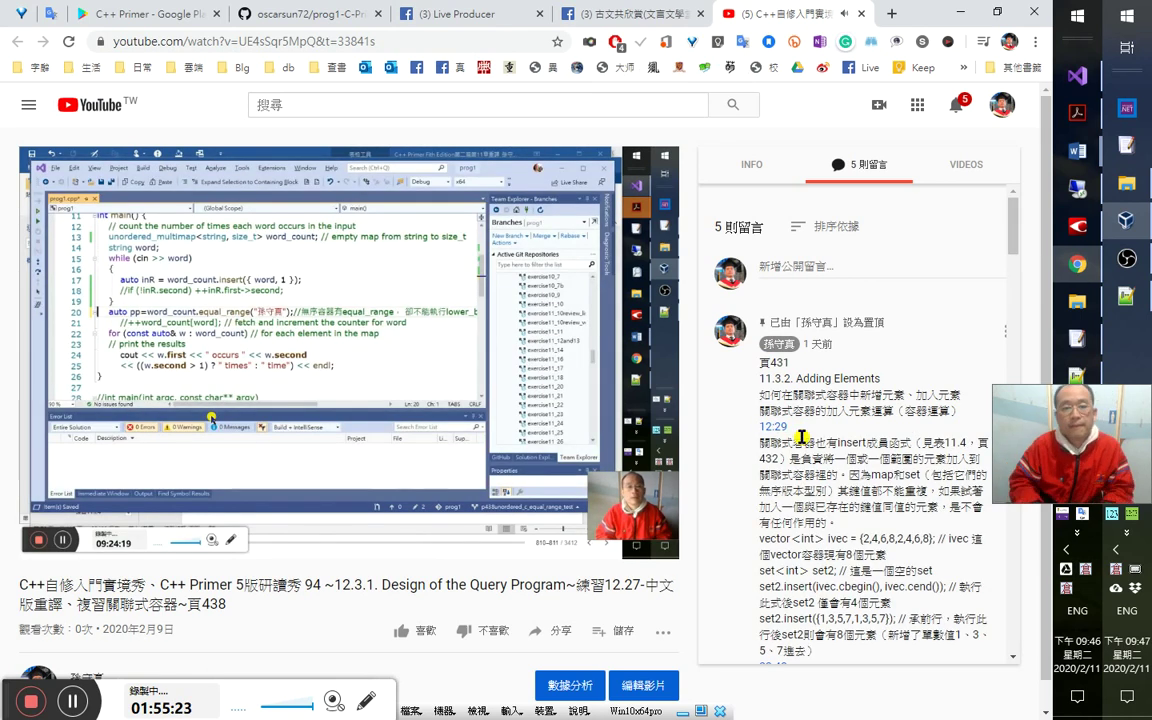
pyautogui.hotkey('ctrl', 'f')
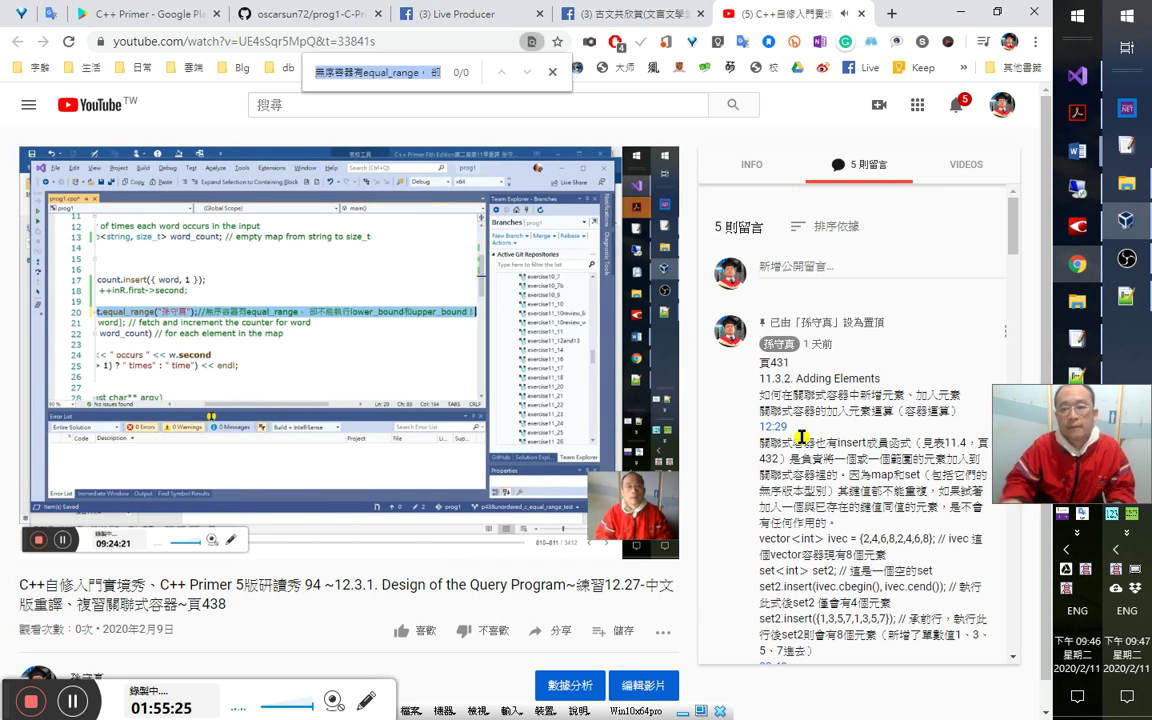
pyautogui.moveTo(1013, 232); pyautogui.dragTo(1013, 645)
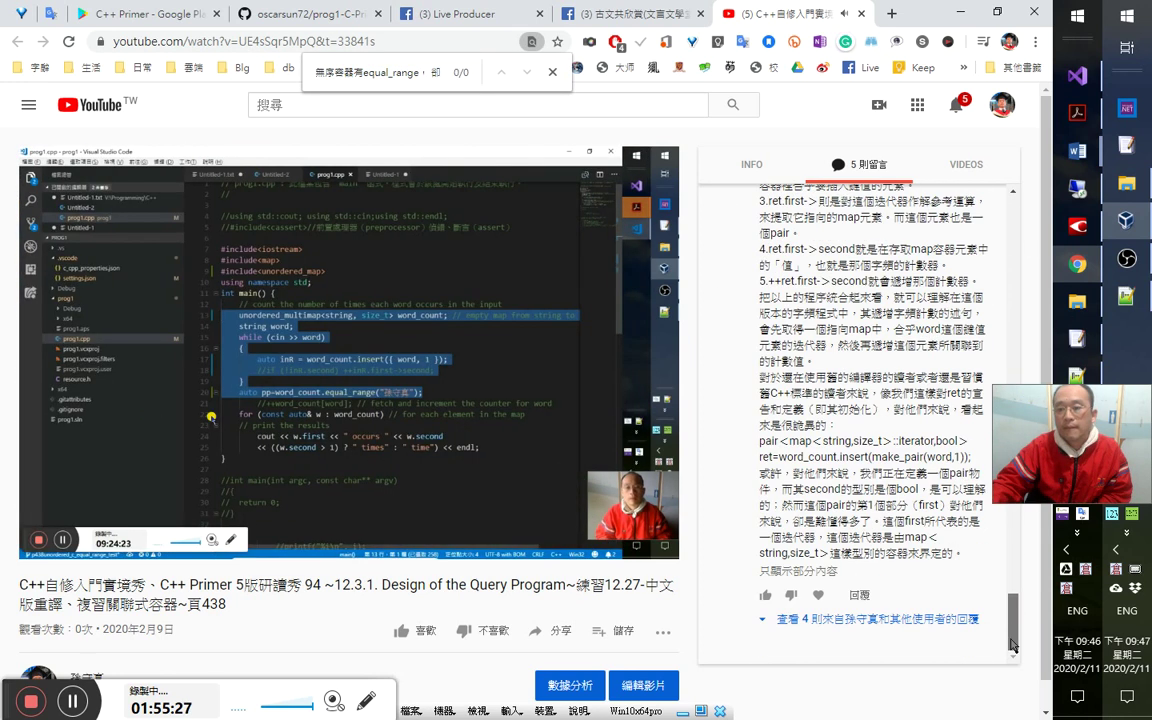
pyautogui.click(874, 622)
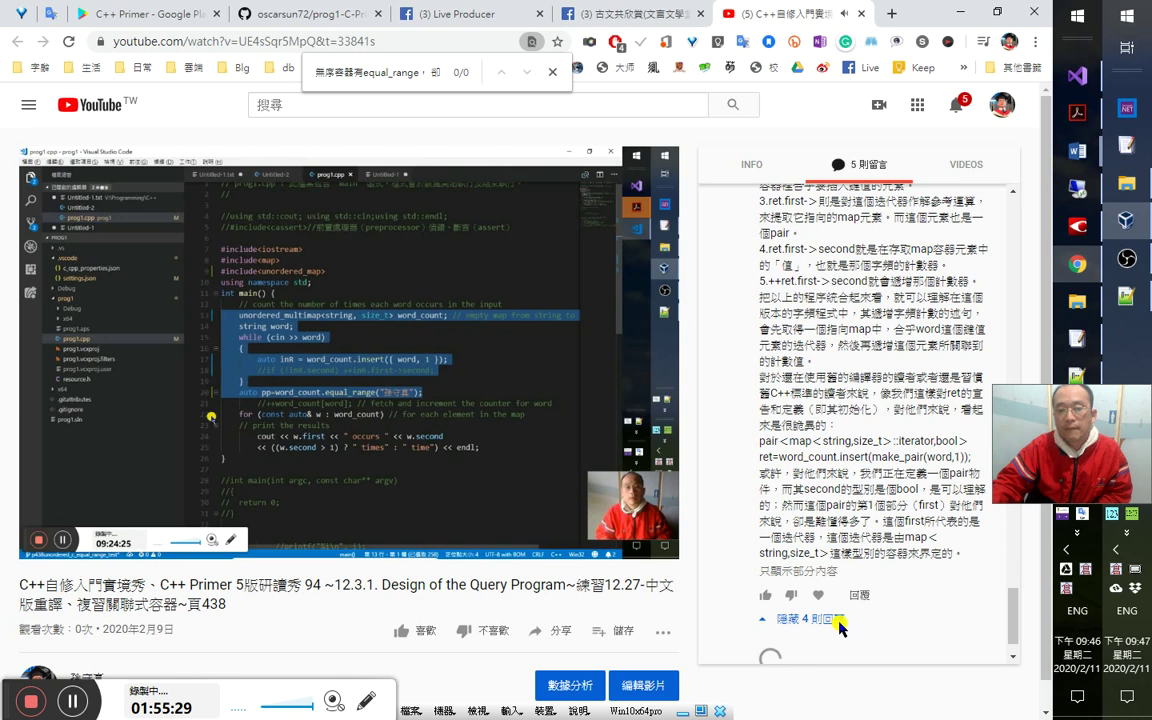
pyautogui.scroll(-3, 866, 608)
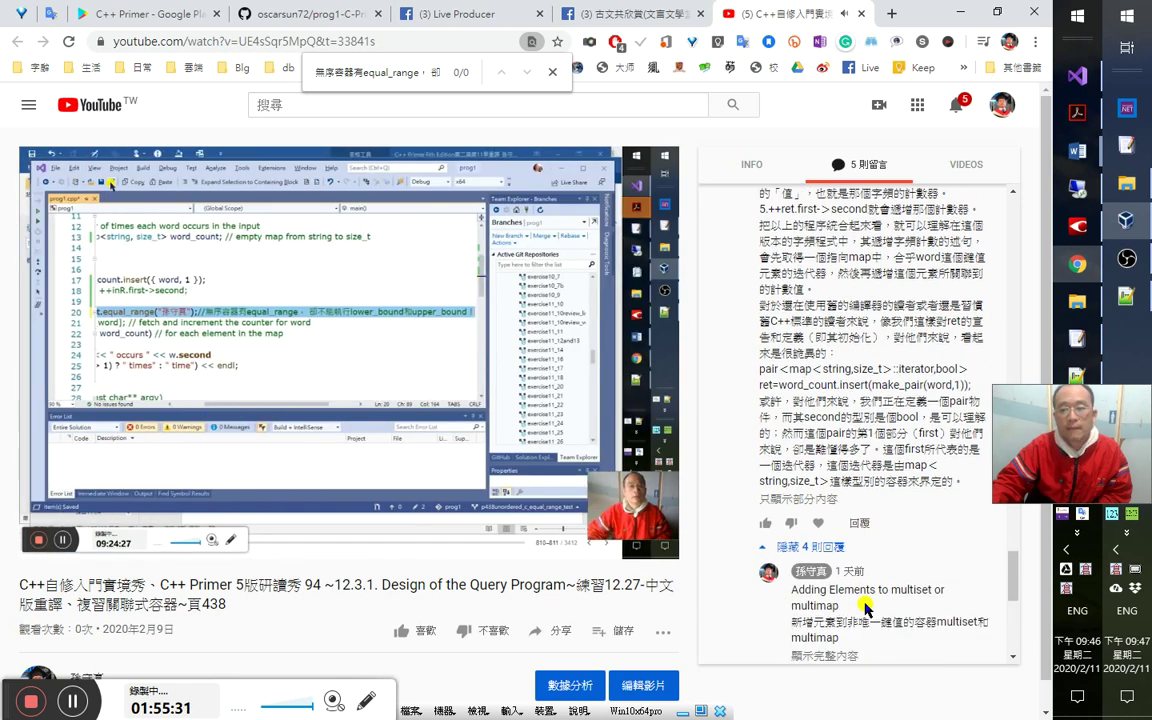
pyautogui.click(845, 567)
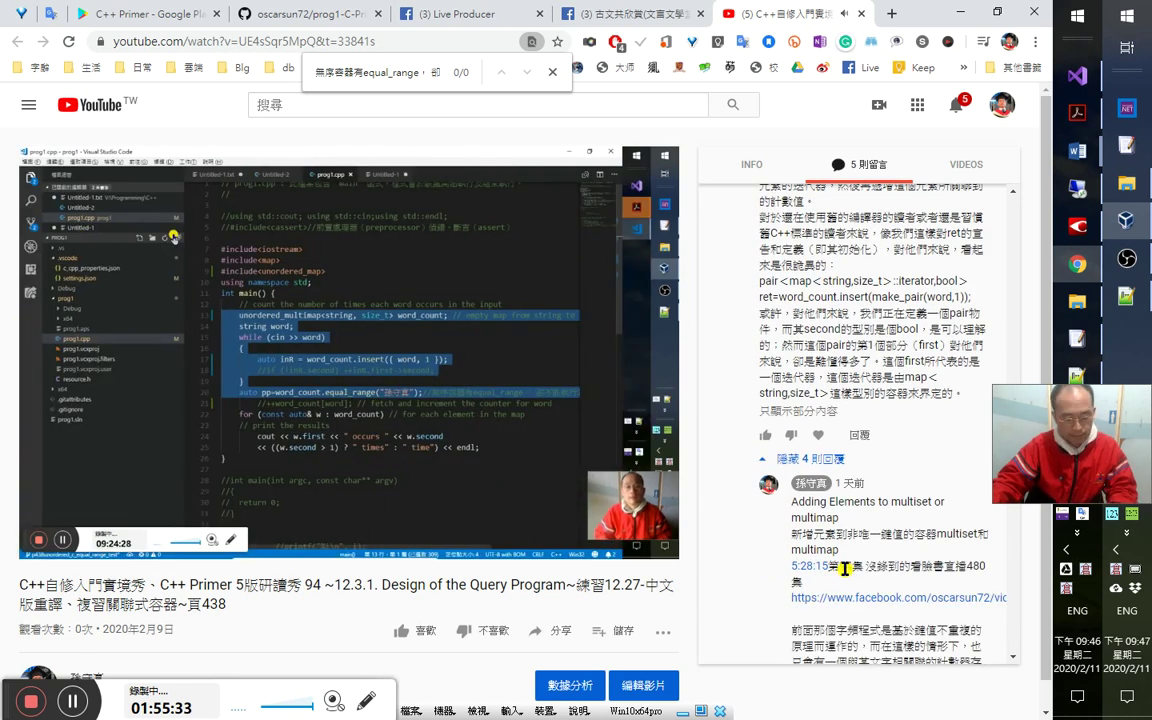
# Expand the 練習11.22 and 練習11.26 comments to their full text.
pyautogui.hotkey('ctrl', 'f')
pyautogui.moveTo(1013, 619); pyautogui.dragTo(1010, 622)
pyautogui.click(845, 509)
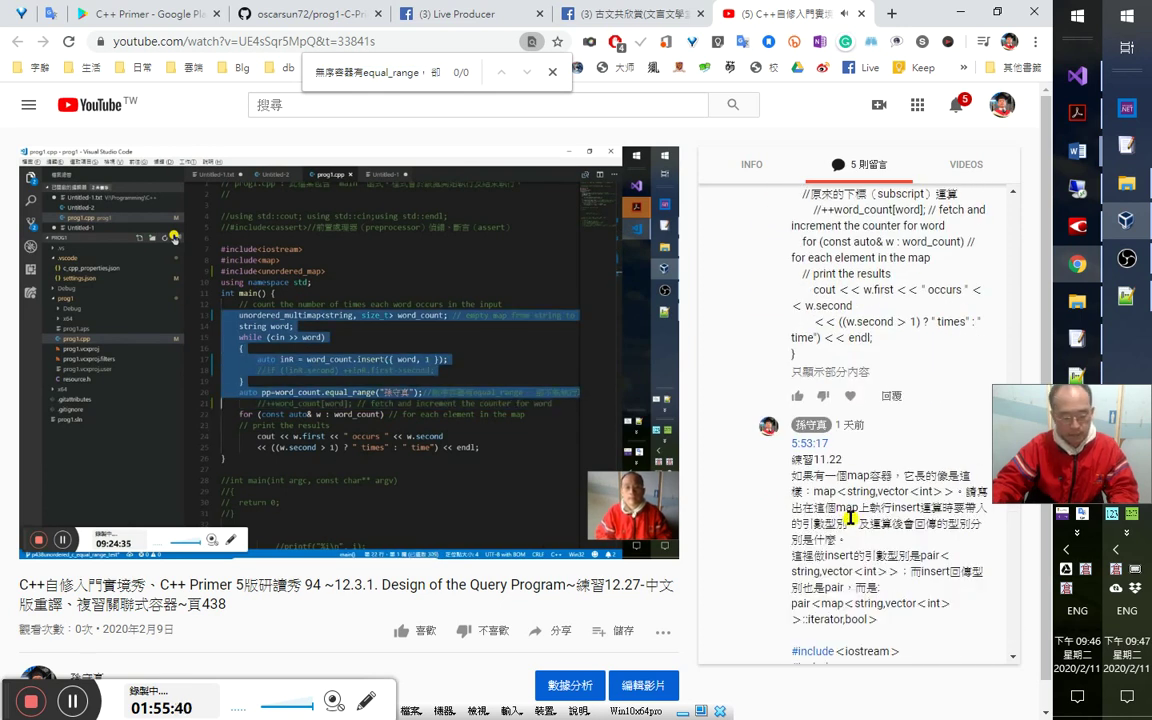
pyautogui.hotkey('ctrl', 'f')
pyautogui.moveTo(1019, 617); pyautogui.dragTo(1008, 635)
pyautogui.click(1013, 636)
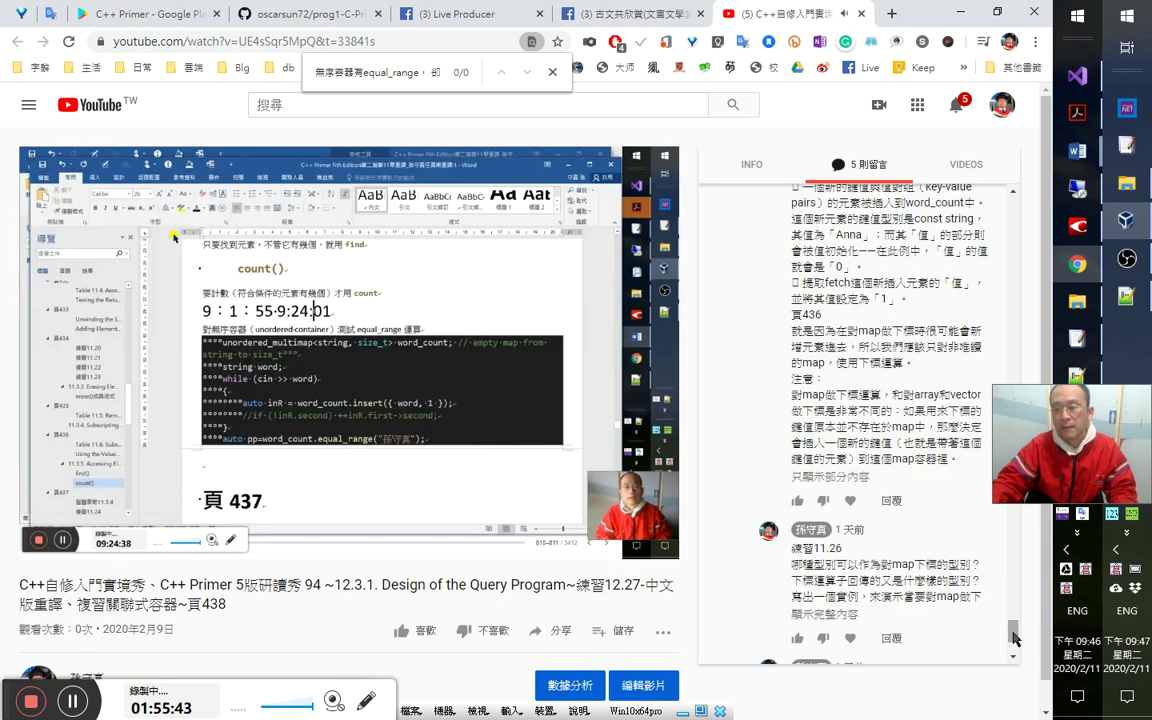
pyautogui.click(850, 614)
# Shorten the page search query to the broader phrase 無序容器有.
pyautogui.hotkey('ctrl', 'f')
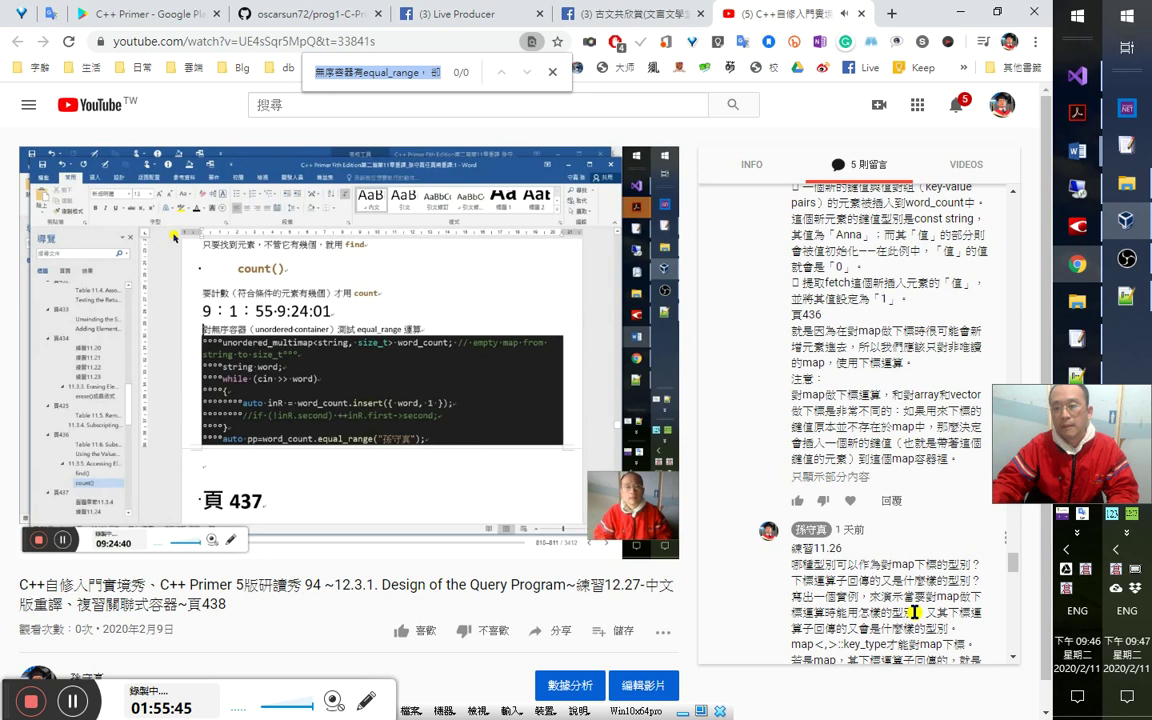
pyautogui.press('Home')
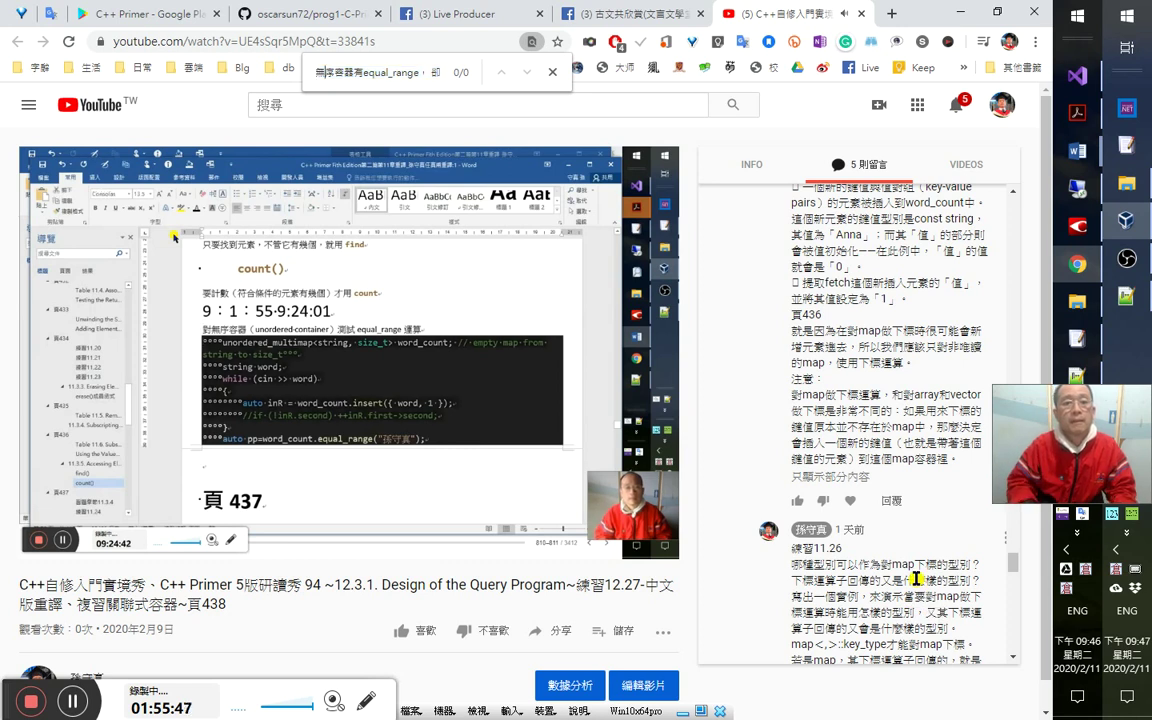
pyautogui.hotkey('ctrl', 'shift', 'Left')
pyautogui.hotkey('ctrl', 'shift', 'Left')
pyautogui.hotkey('ctrl', 'shift', 'Left')
pyautogui.hotkey('ctrl', 'shift', 'Left')
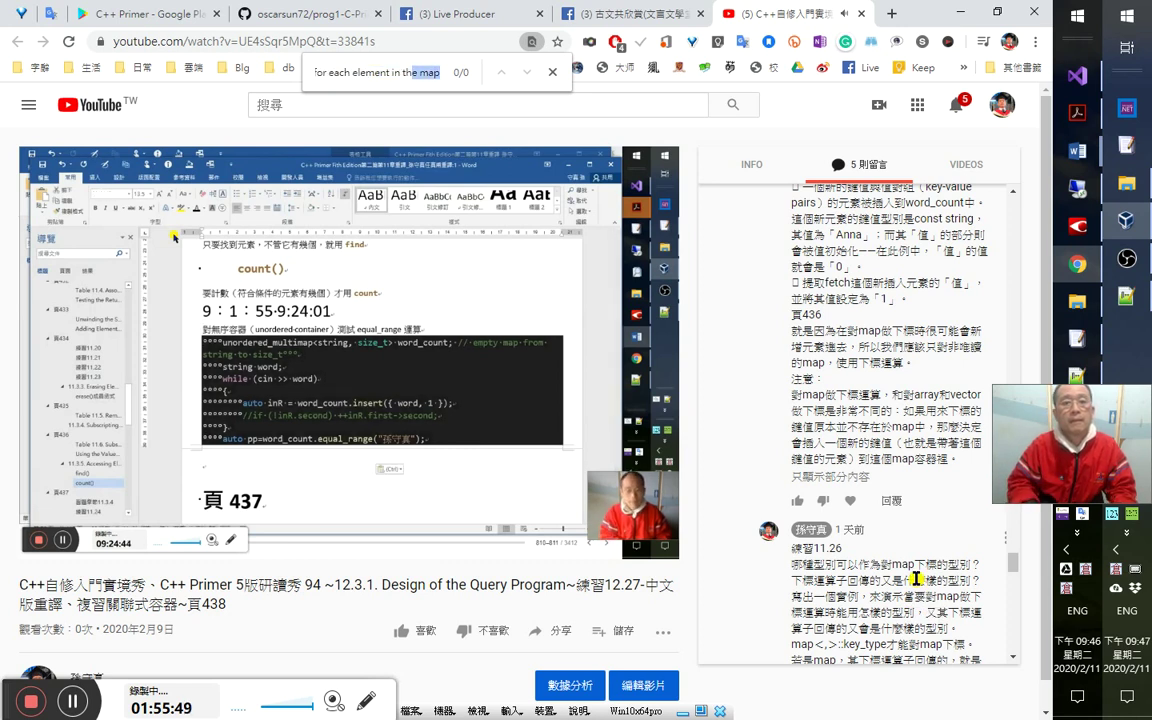
pyautogui.press('Home')
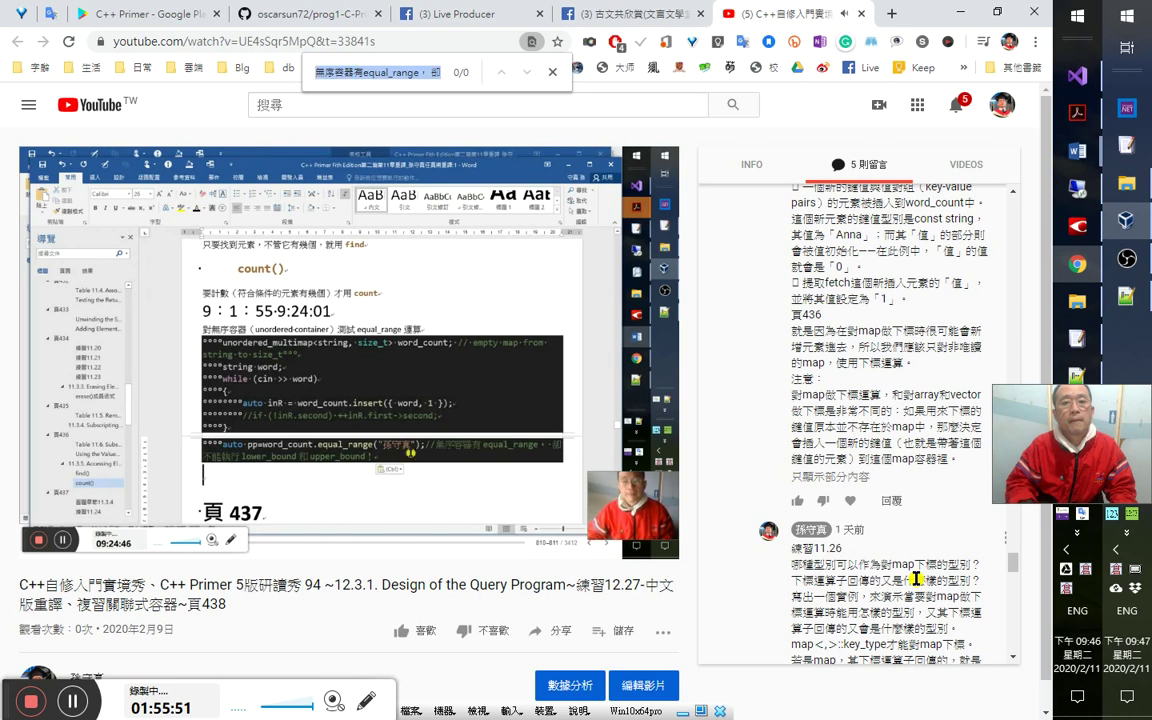
pyautogui.press('BackSpace')
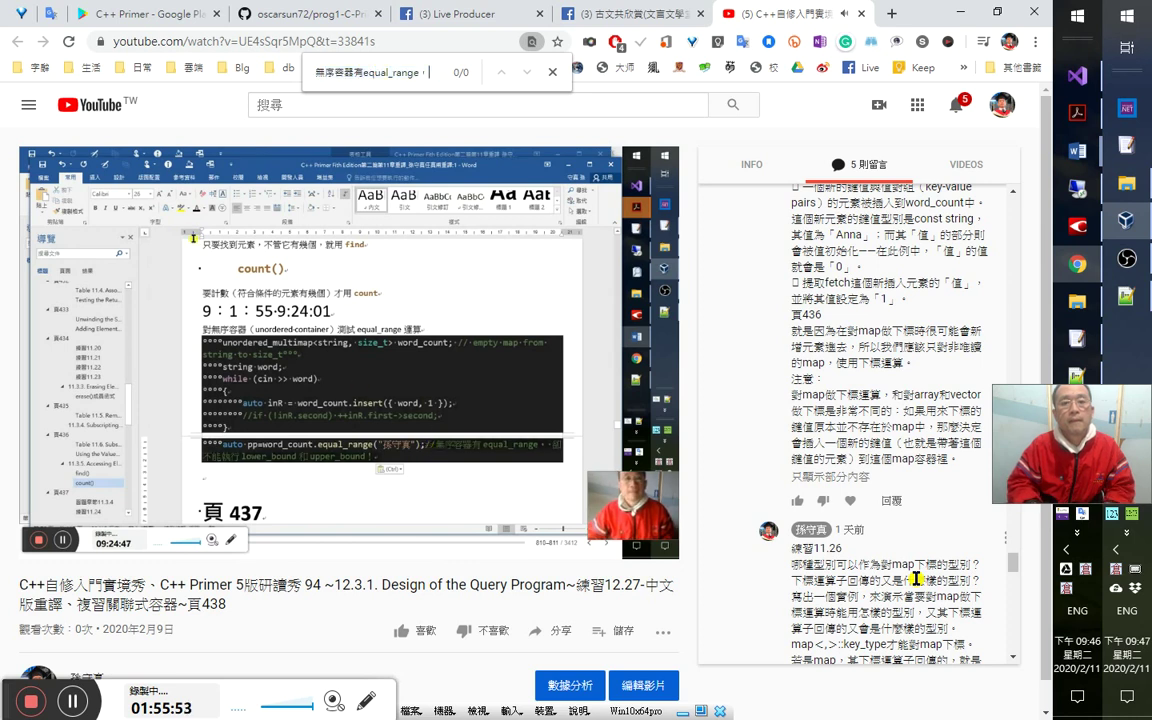
pyautogui.press('BackSpace')
pyautogui.press('BackSpace')
pyautogui.press('BackSpace')
pyautogui.press('BackSpace')
pyautogui.press('BackSpace')
pyautogui.press('BackSpace')
pyautogui.press('BackSpace')
pyautogui.press('BackSpace')
pyautogui.press('BackSpace')
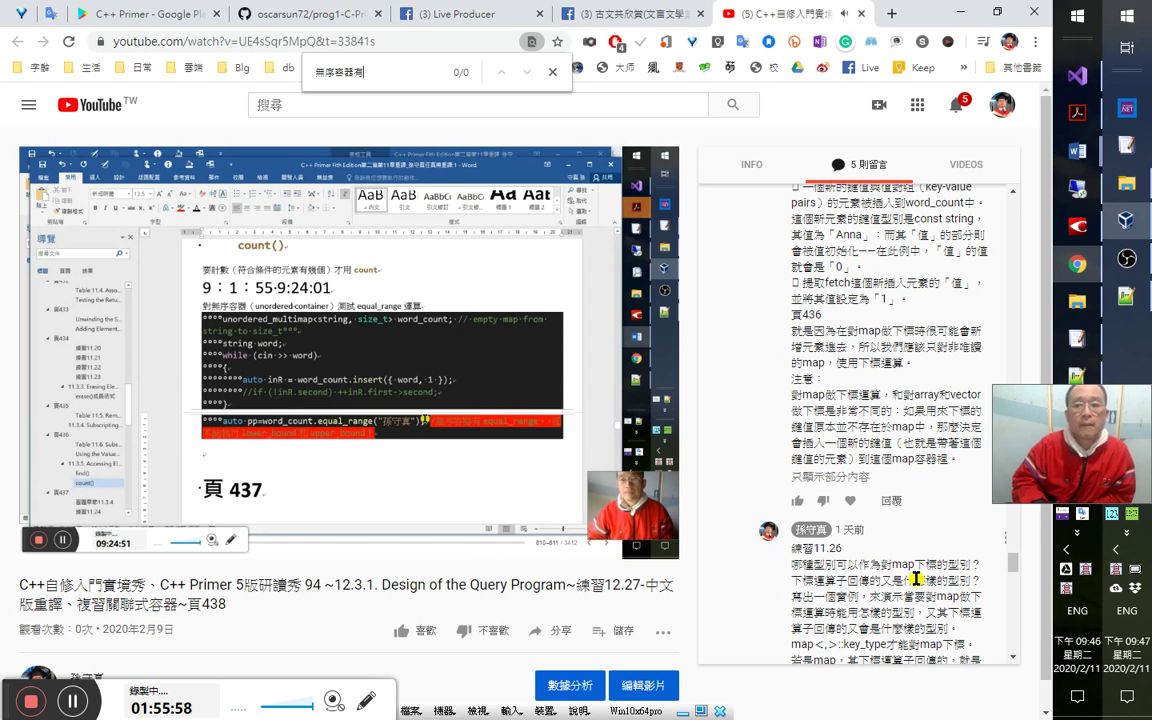
# Expand the Table 11.7 comment and scroll through the remaining comments.
pyautogui.scroll(-10, 955, 580)
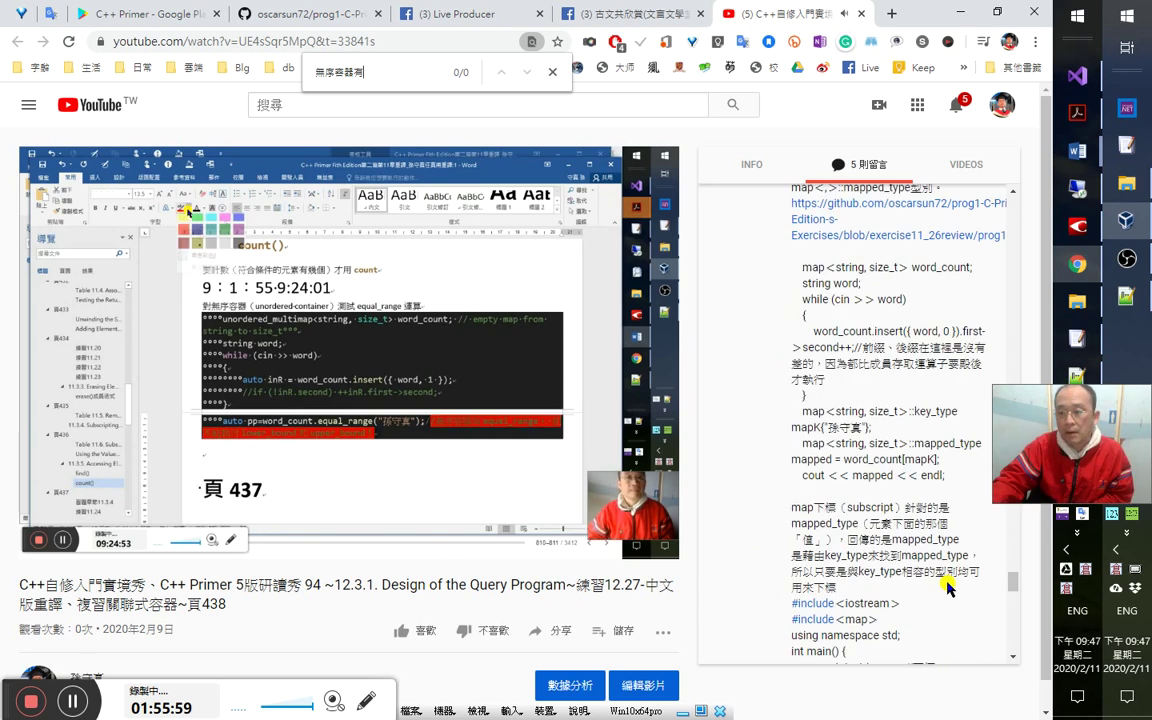
pyautogui.scroll(-10, 955, 580)
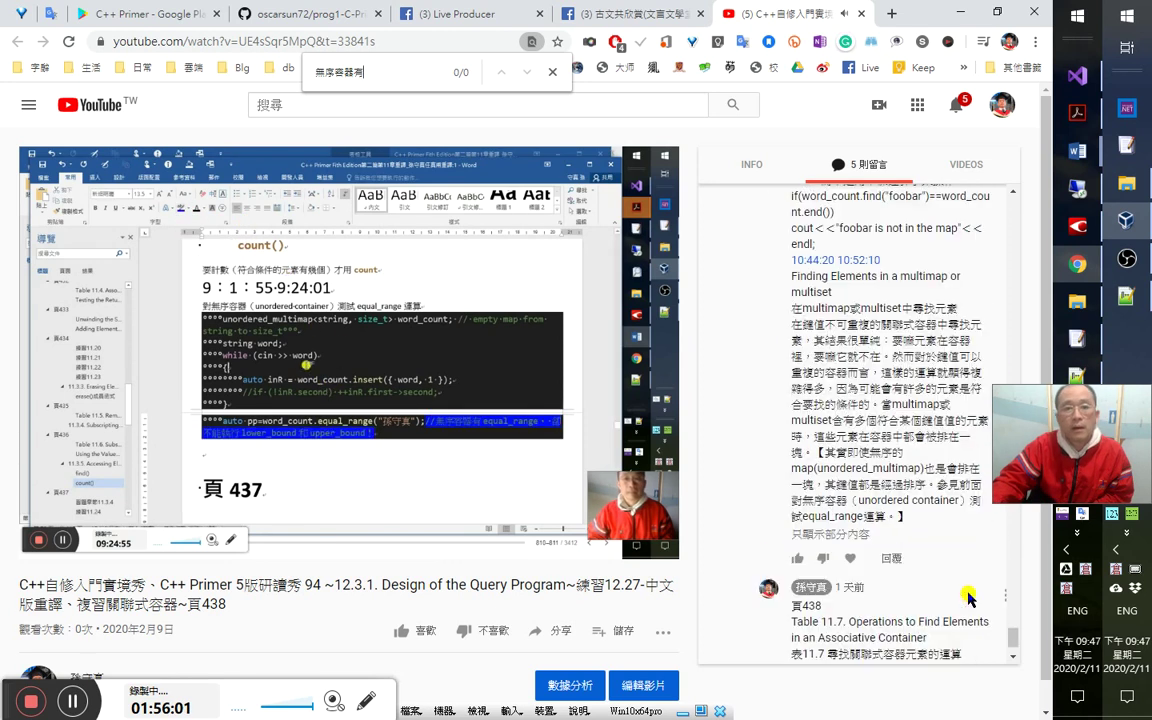
pyautogui.click(842, 570)
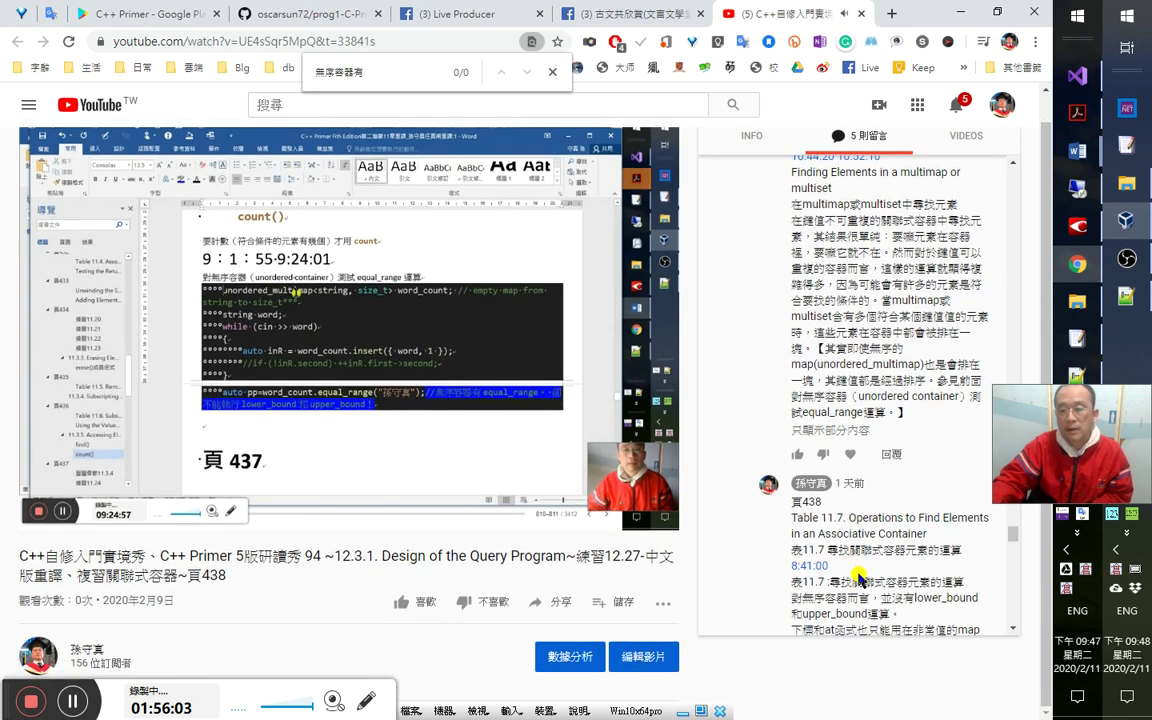
pyautogui.hotkey('ctrl', 'f')
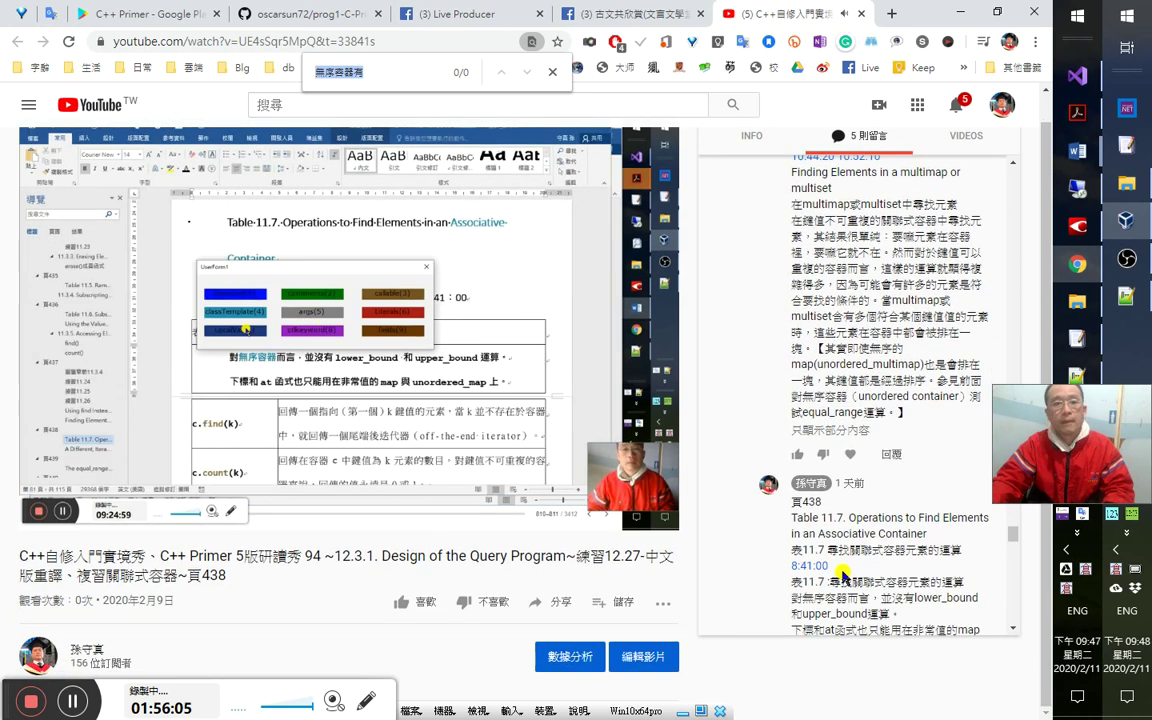
pyautogui.moveTo(1013, 532); pyautogui.dragTo(1020, 638)
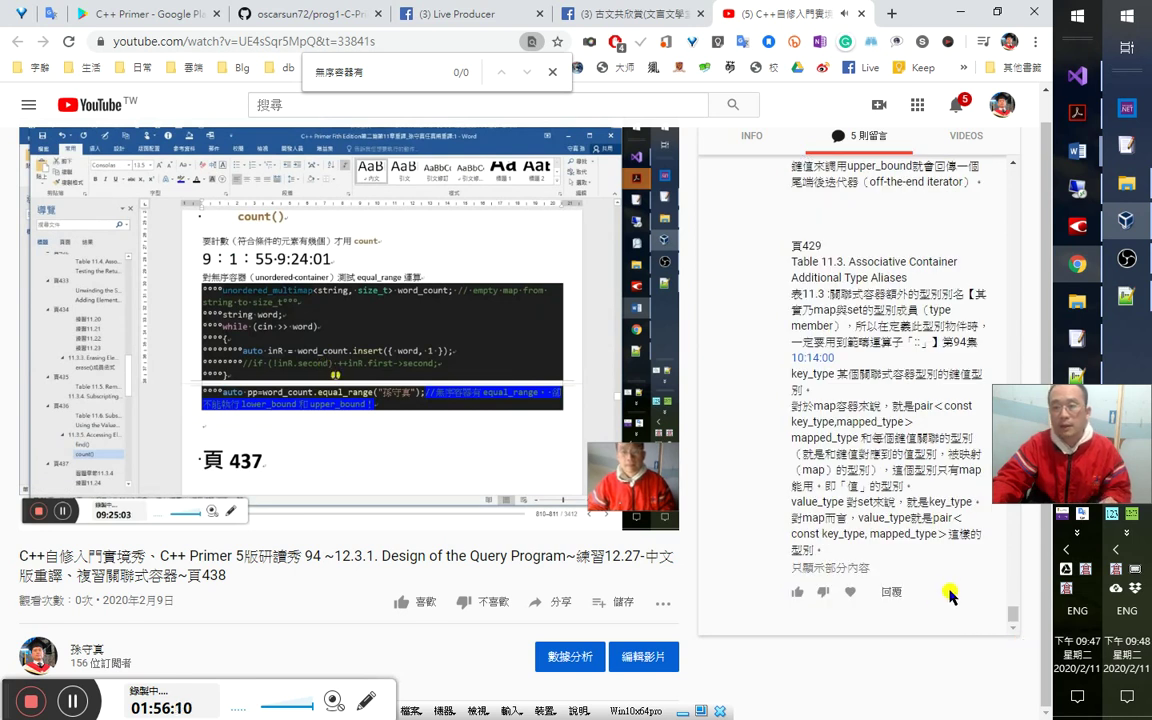
pyautogui.scroll(3, 993, 595)
pyautogui.moveTo(1020, 612); pyautogui.dragTo(1013, 176)
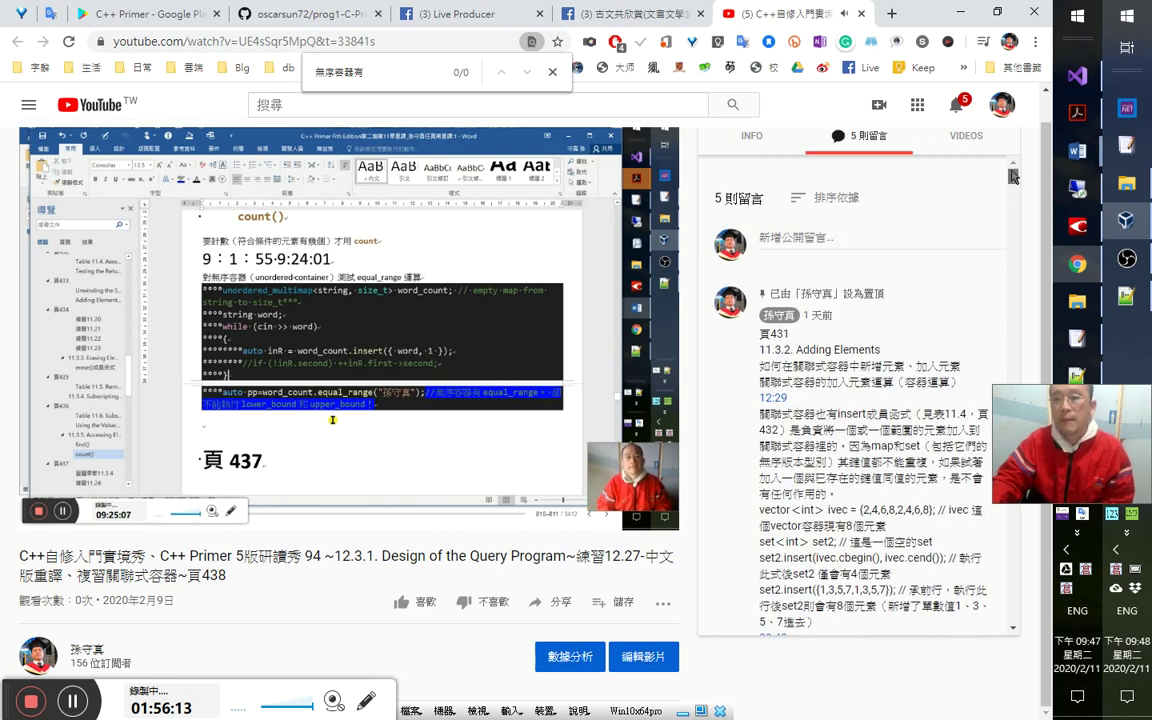
pyautogui.scroll(-10, 898, 412)
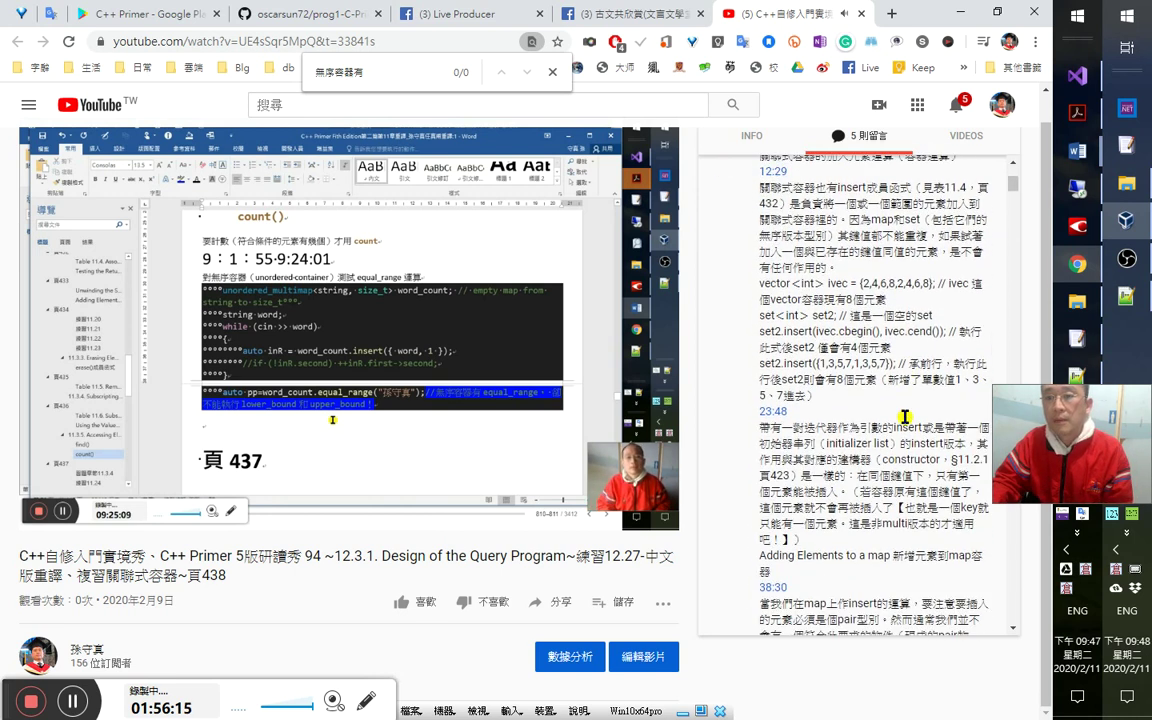
pyautogui.scroll(-10, 910, 448)
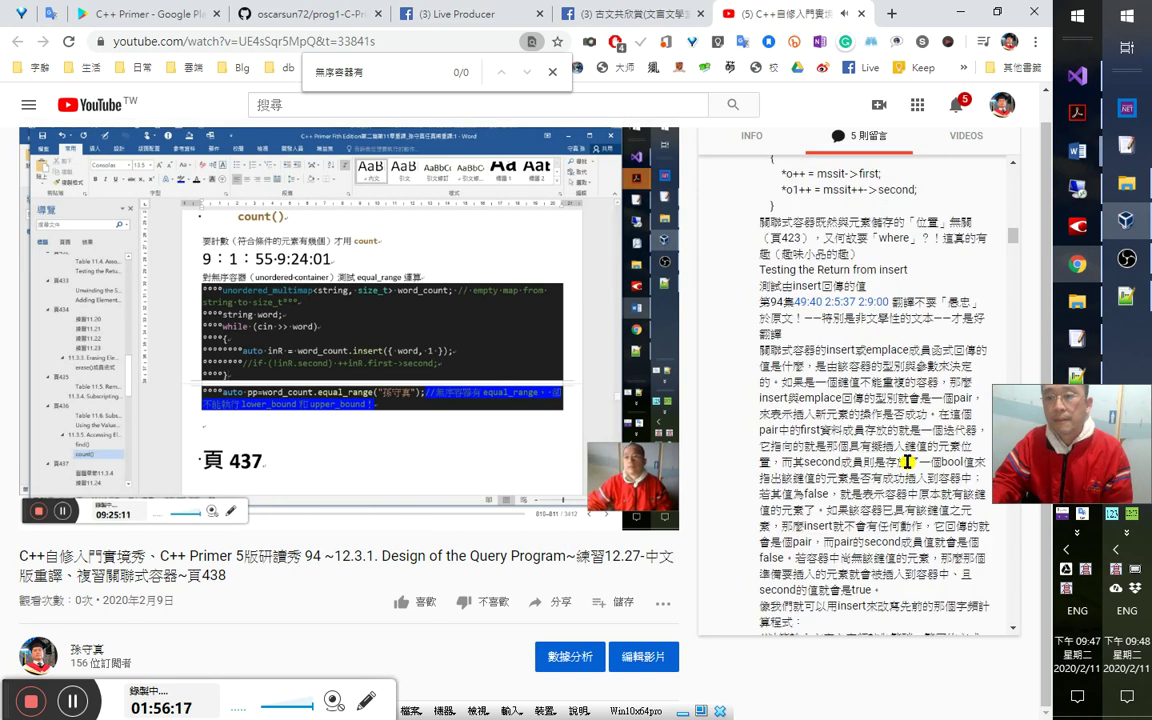
pyautogui.scroll(-5, 875, 487)
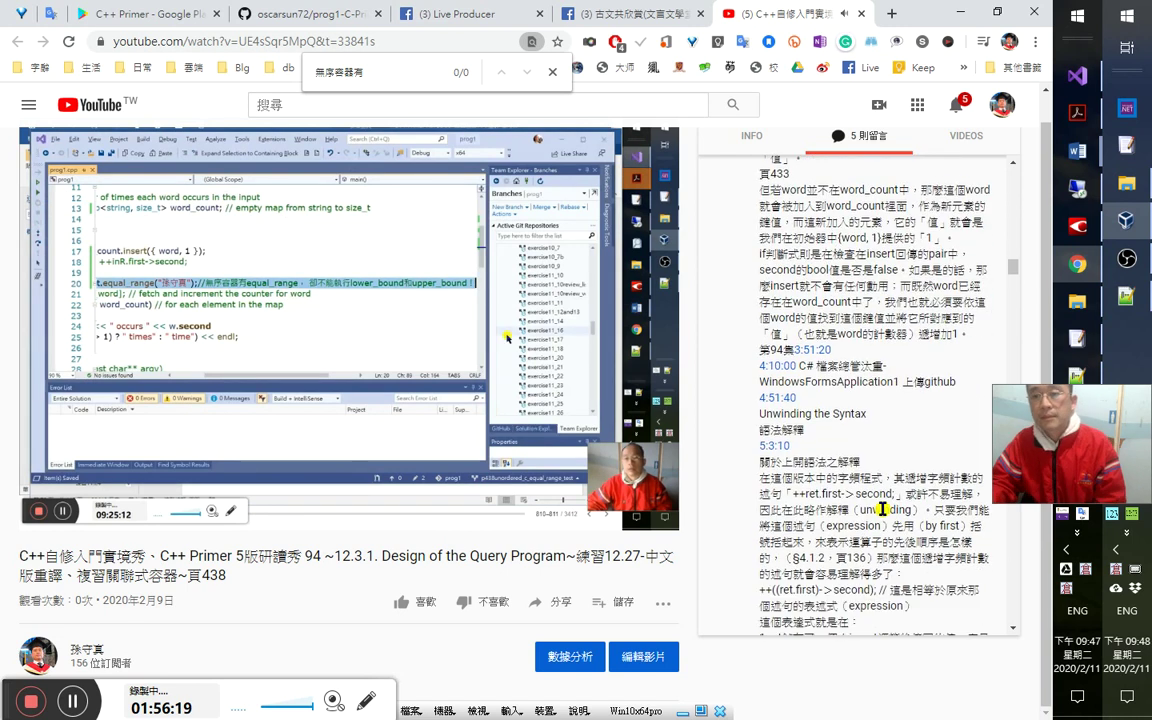
# Scroll down the livestream comments and select the 回傳void phrase about erase returning void.
pyautogui.scroll(-10, 890, 498)
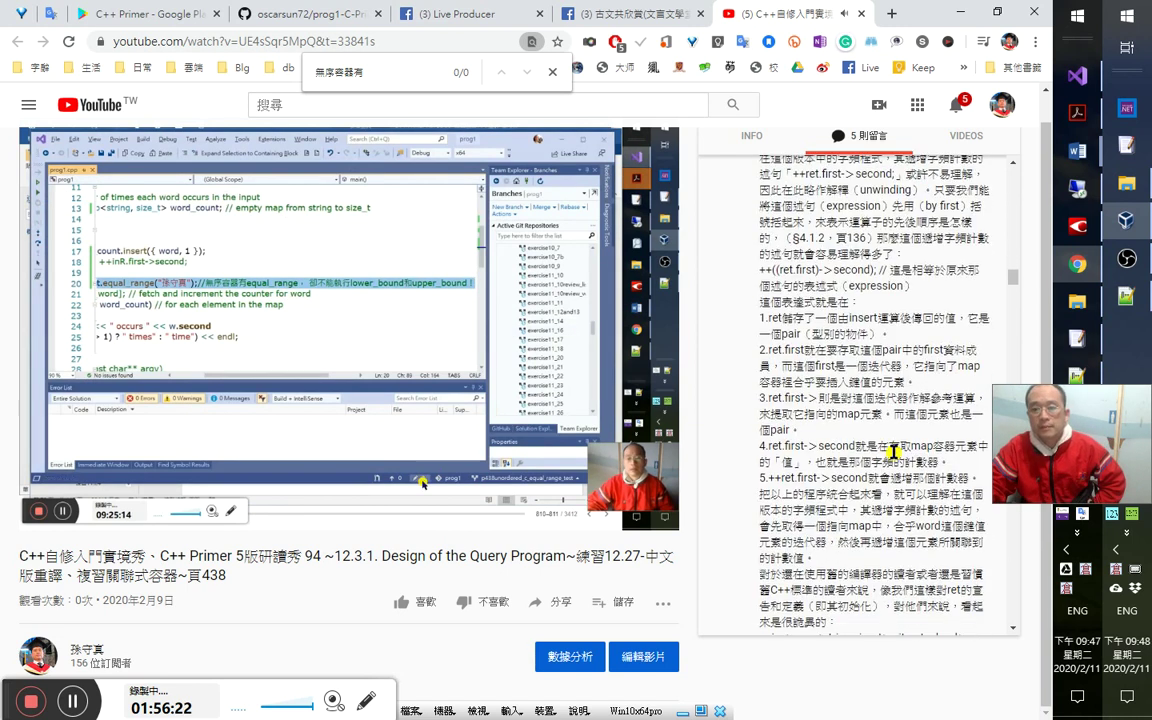
pyautogui.scroll(-3, 895, 460)
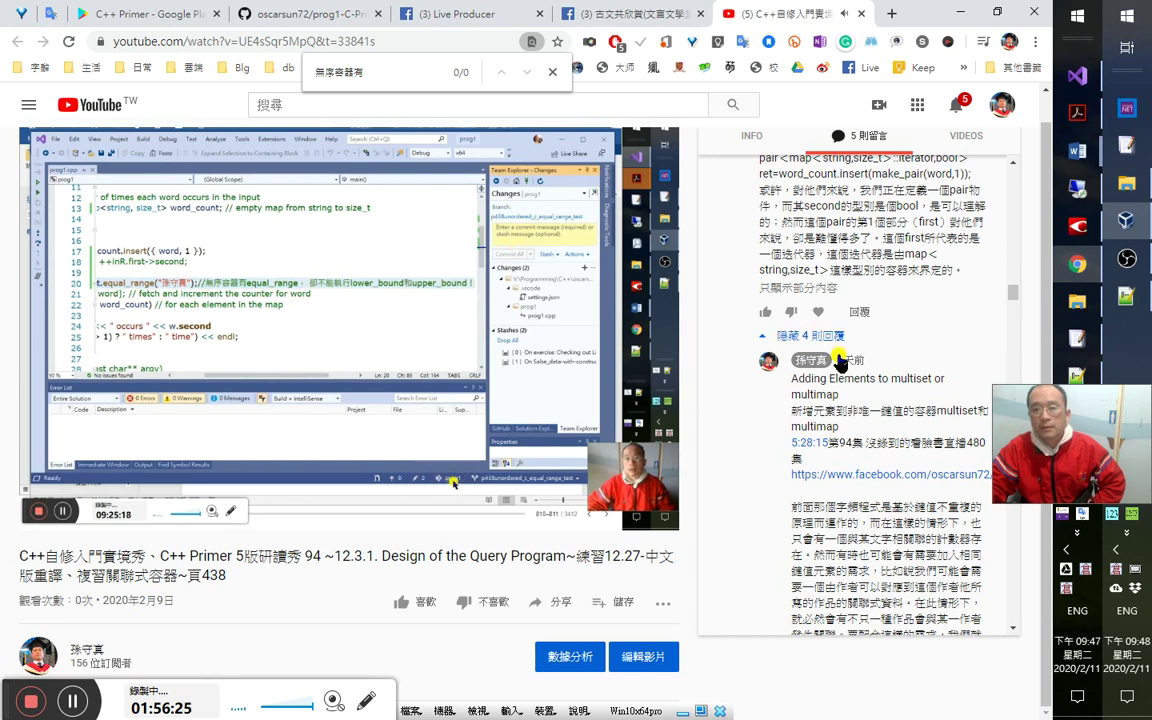
pyautogui.scroll(-2, 866, 418)
pyautogui.scroll(-2, 872, 404)
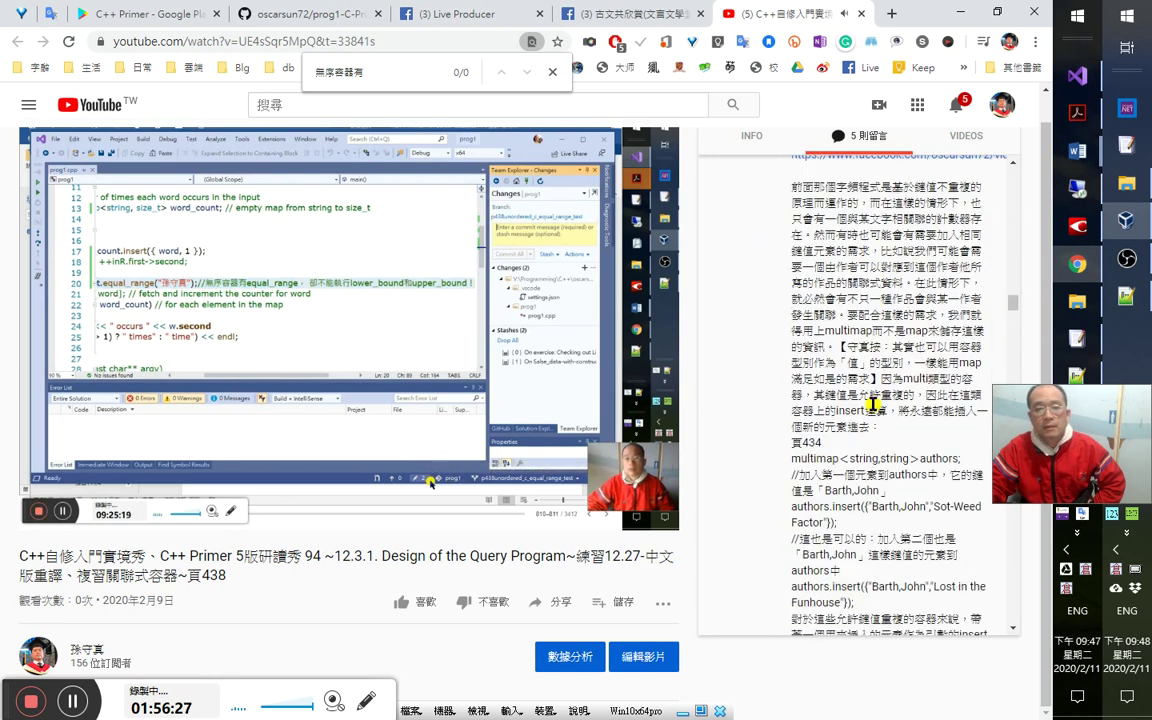
pyautogui.scroll(-10, 873, 405)
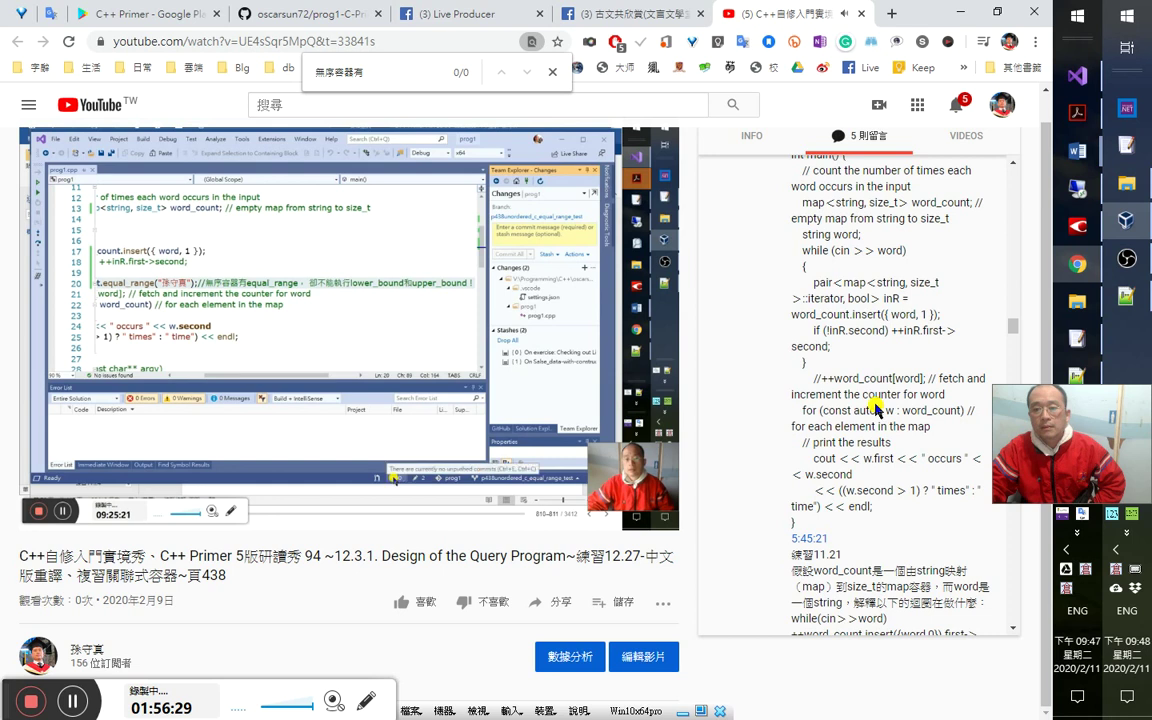
pyautogui.scroll(-6, 873, 405)
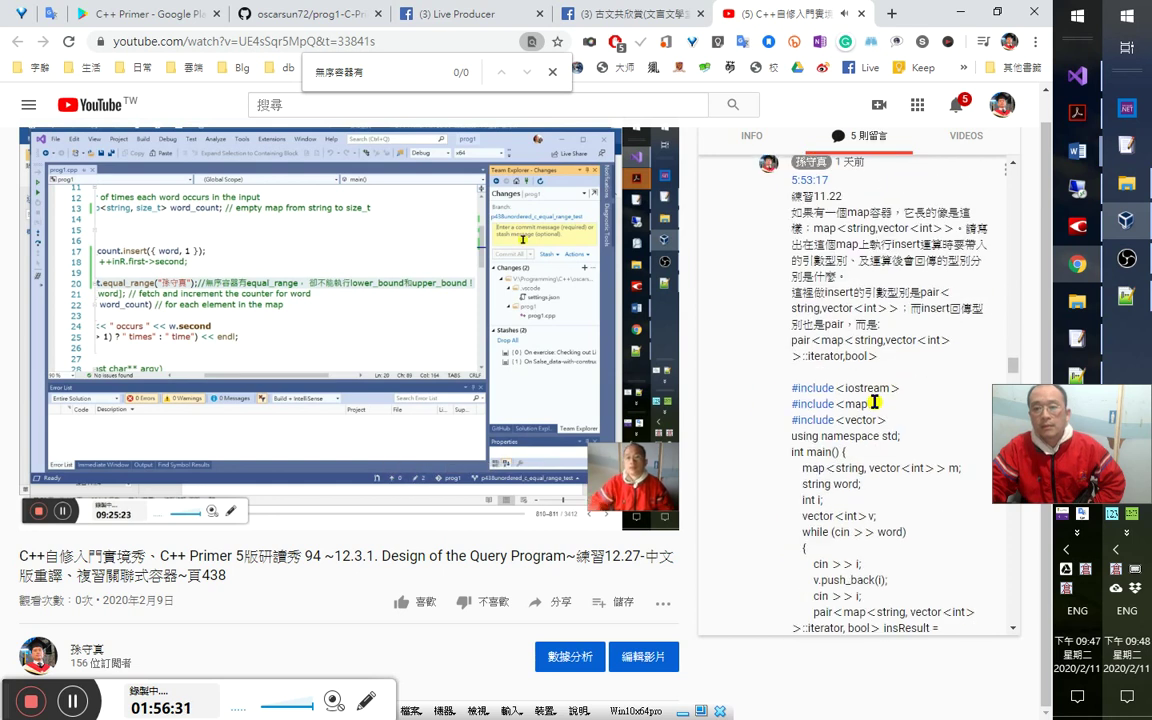
pyautogui.scroll(-13, 900, 405)
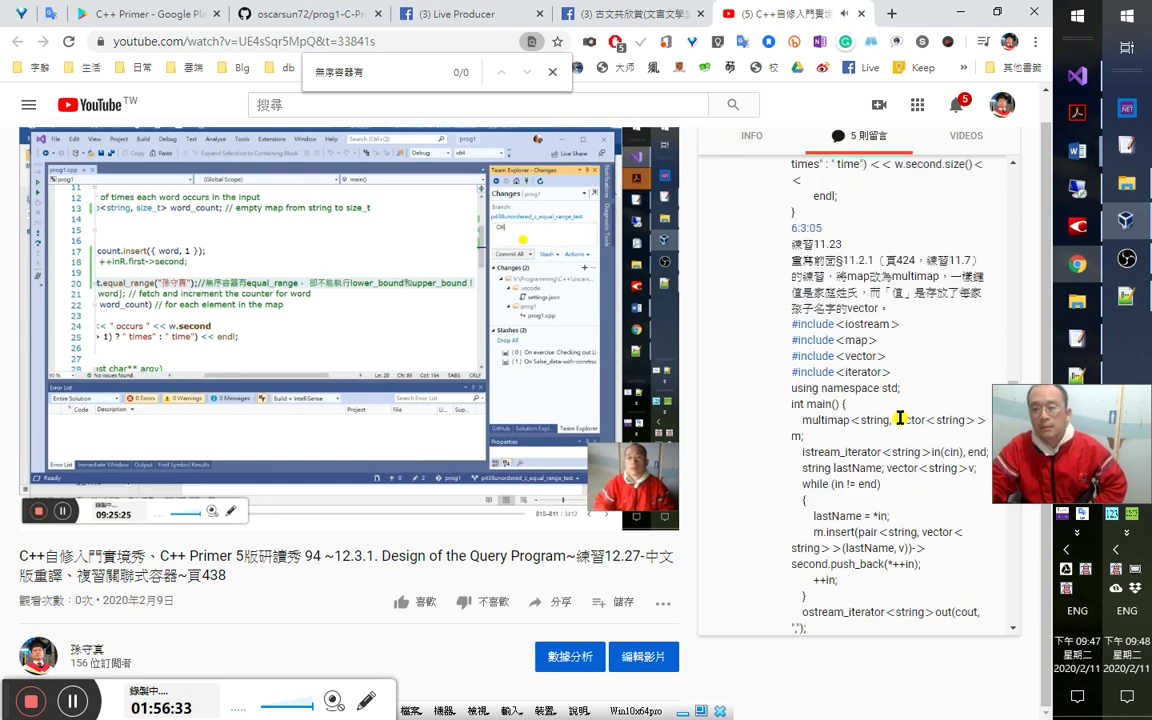
pyautogui.scroll(-3, 900, 425)
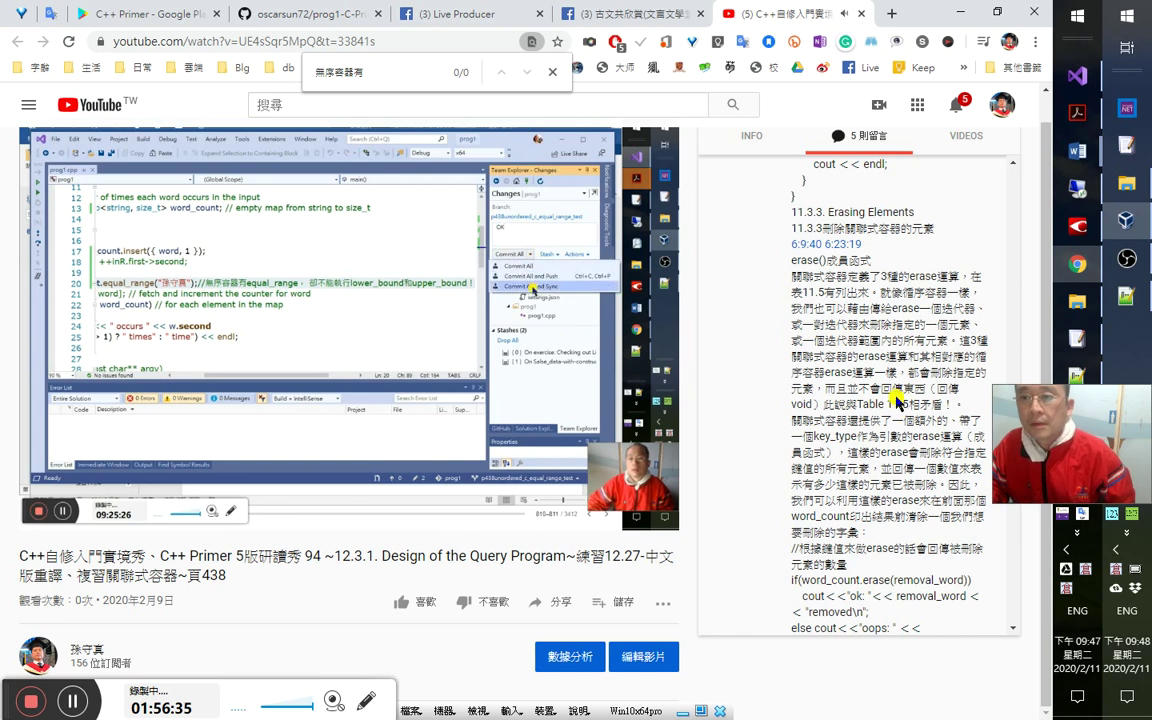
pyautogui.moveTo(890, 395); pyautogui.dragTo(849, 407)
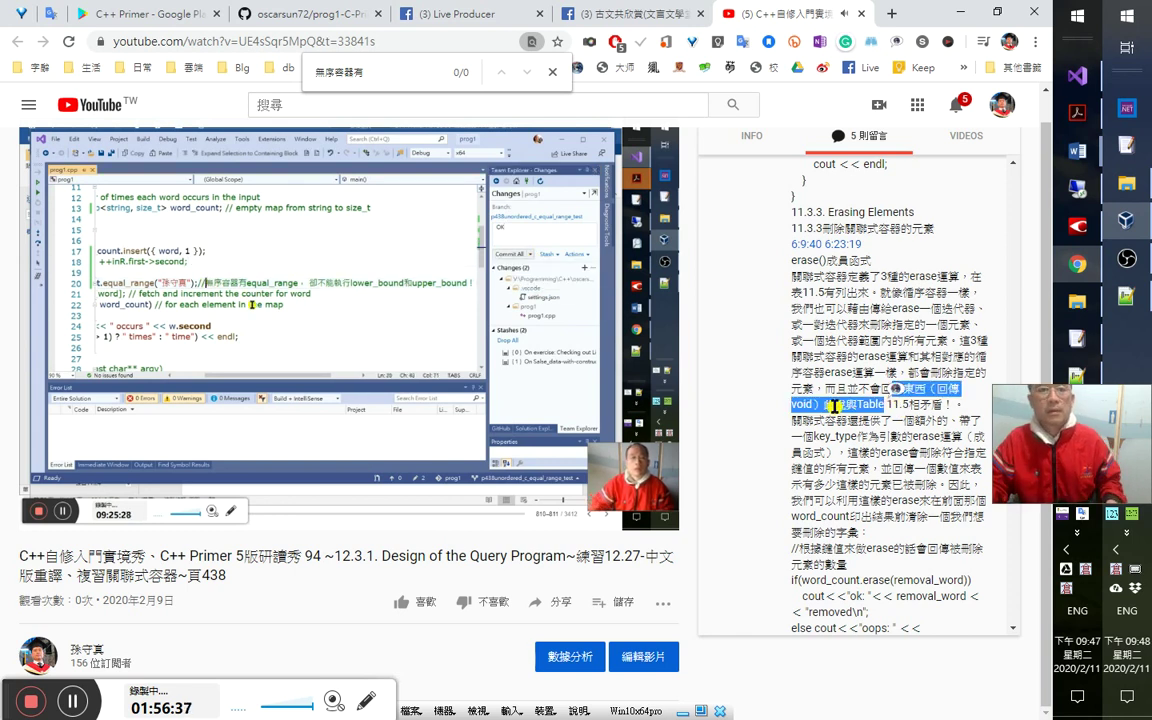
pyautogui.hotkey('ctrl', 'f')
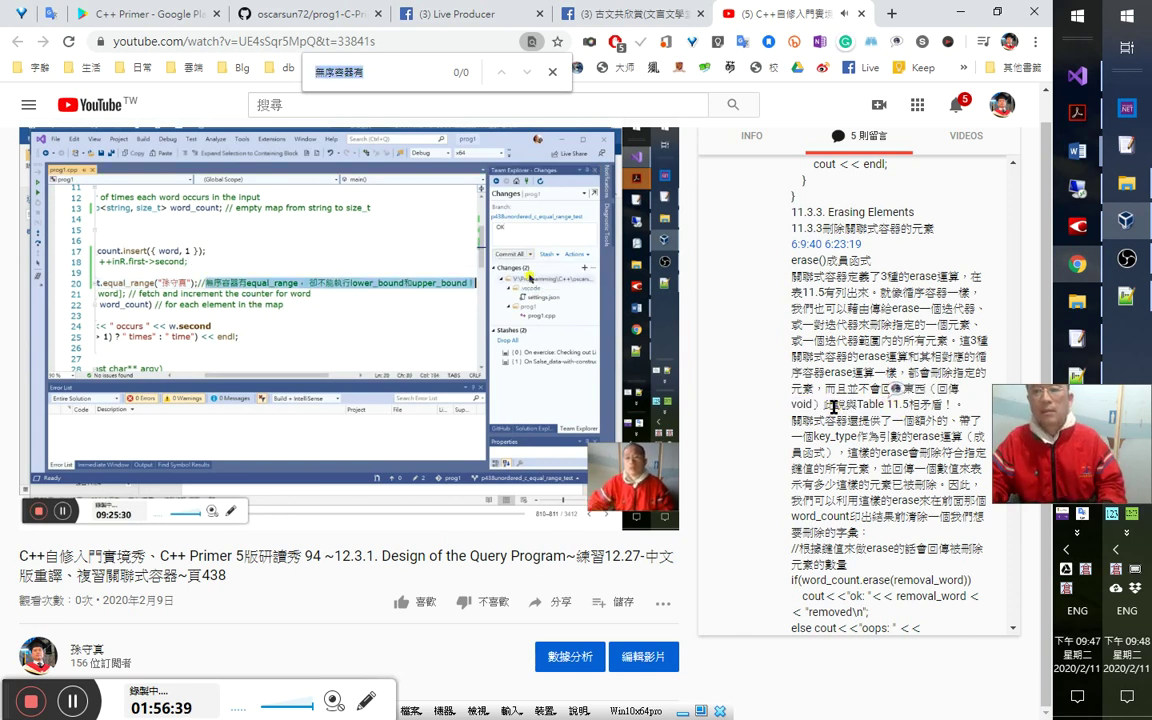
pyautogui.click(833, 407)
# Glance at the Word notes, then return to YouTube where the translation popup is showing.
pyautogui.scroll(-10, 840, 410)
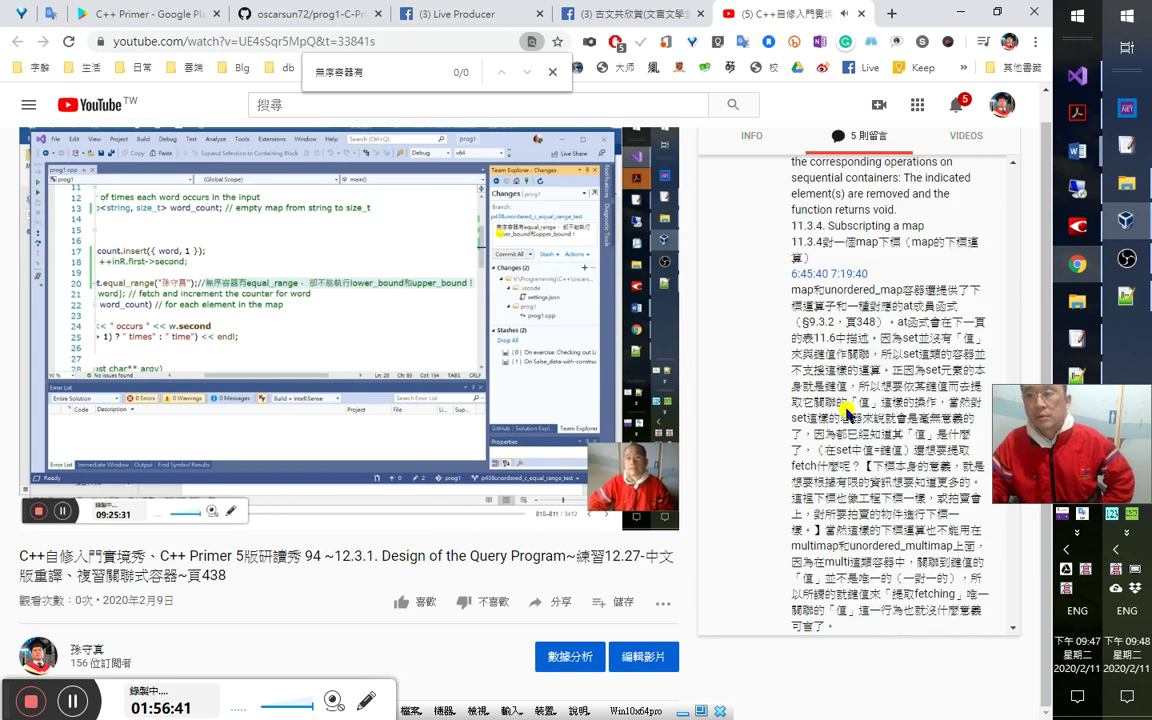
pyautogui.scroll(-5, 848, 411)
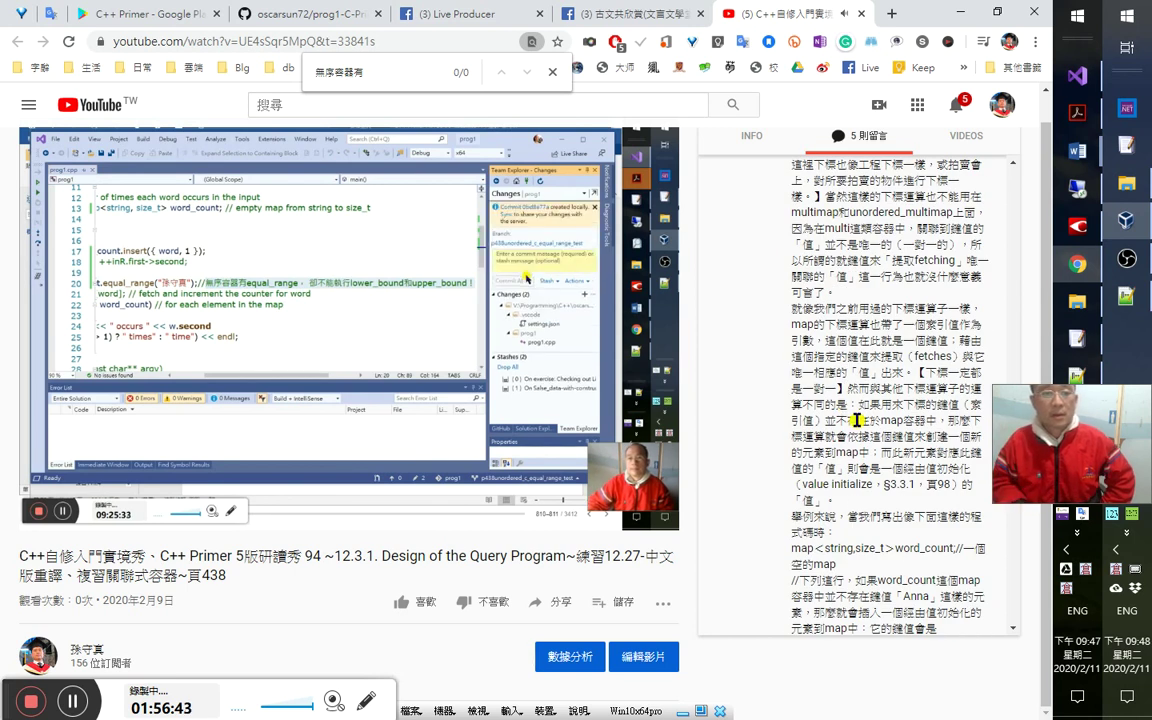
pyautogui.scroll(-5, 857, 420)
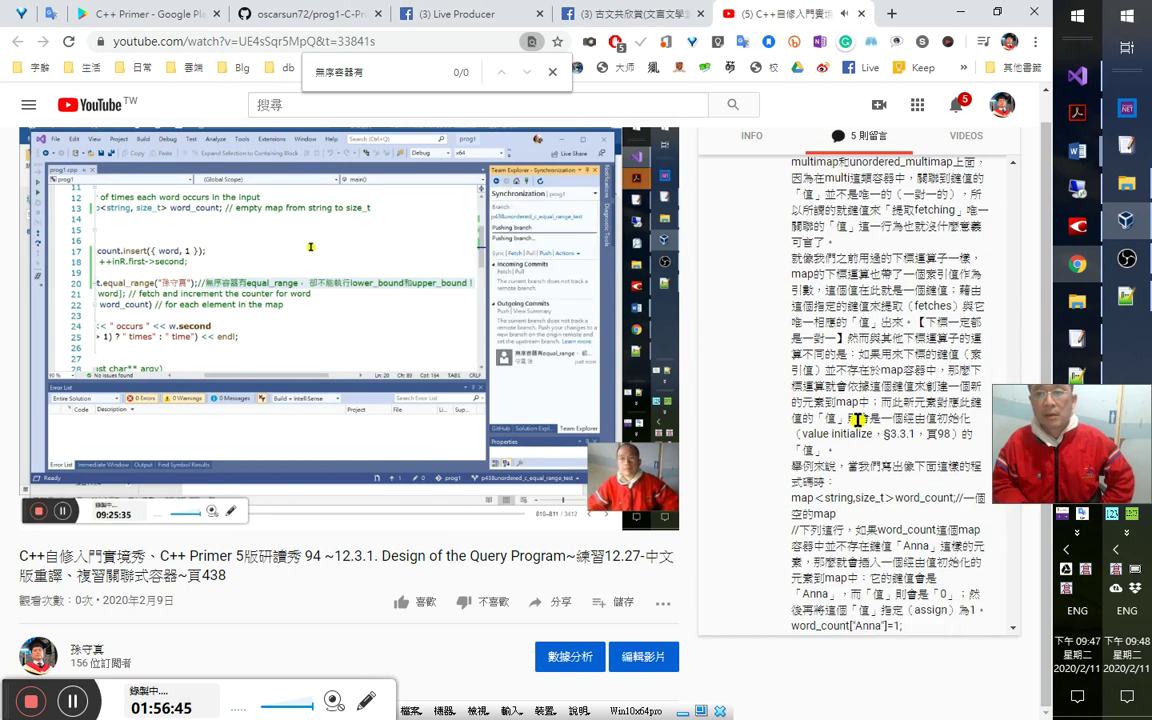
pyautogui.hotkey('alt', 'Tab')
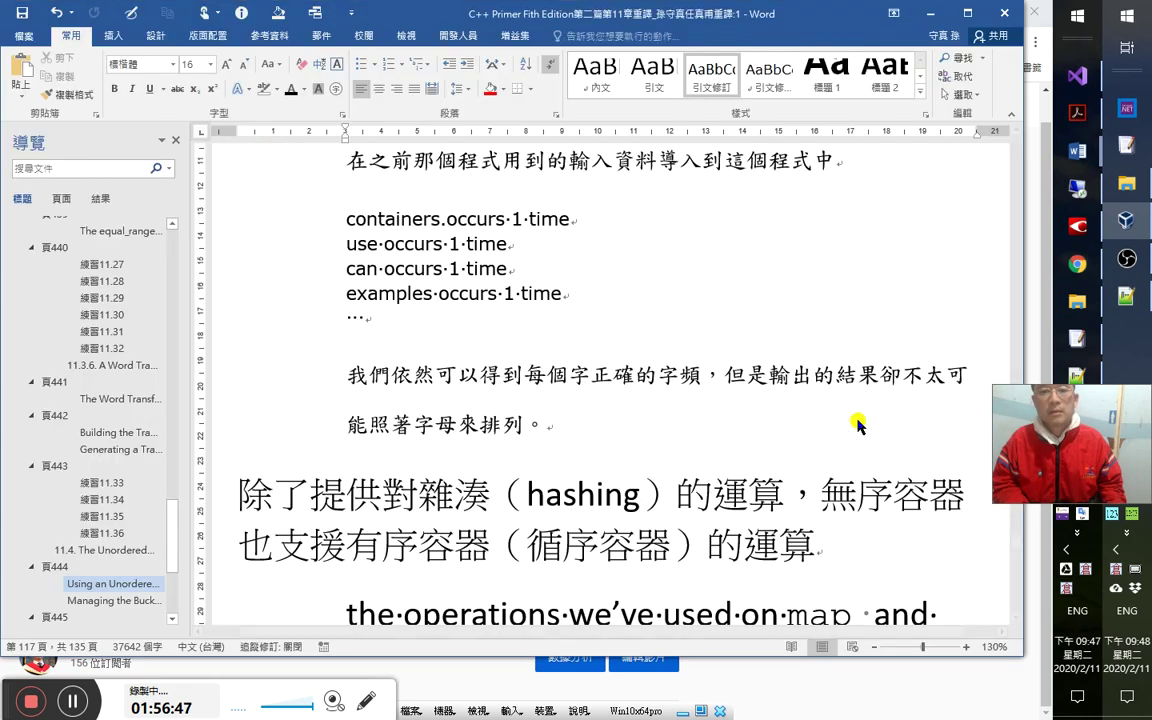
pyautogui.hotkey('alt', 'Tab')
pyautogui.hotkey('alt', 'Tab')
pyautogui.hotkey('alt', 'Tab')
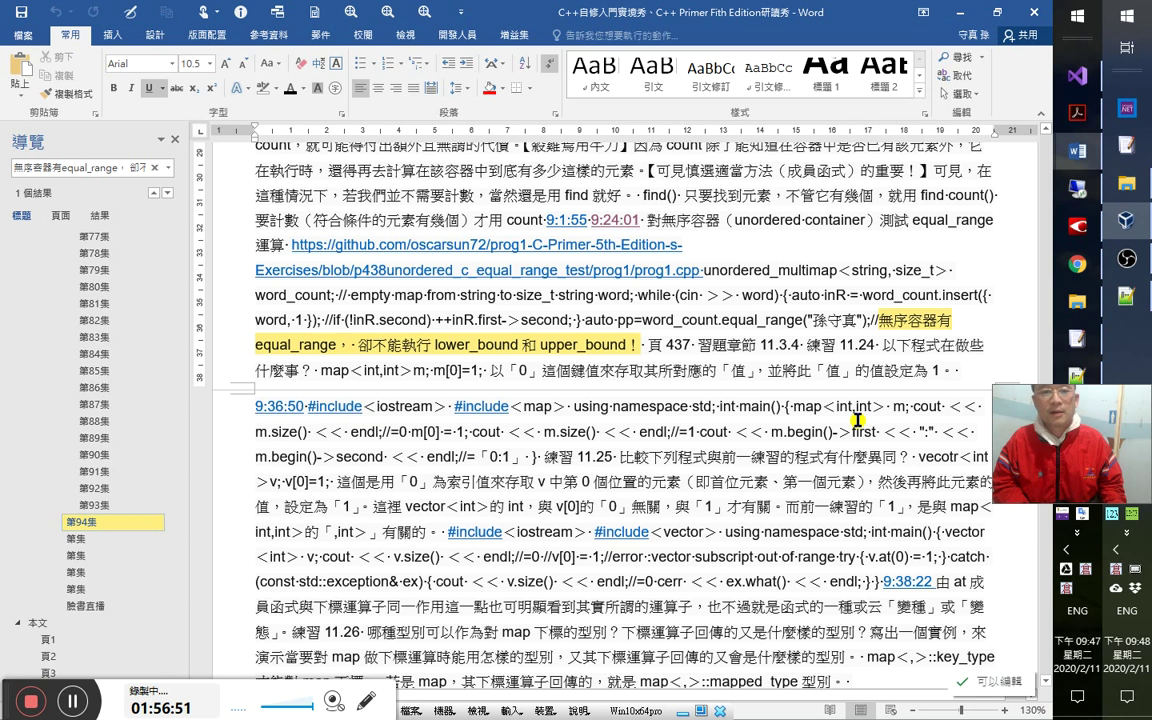
pyautogui.hotkey('alt', 'Tab')
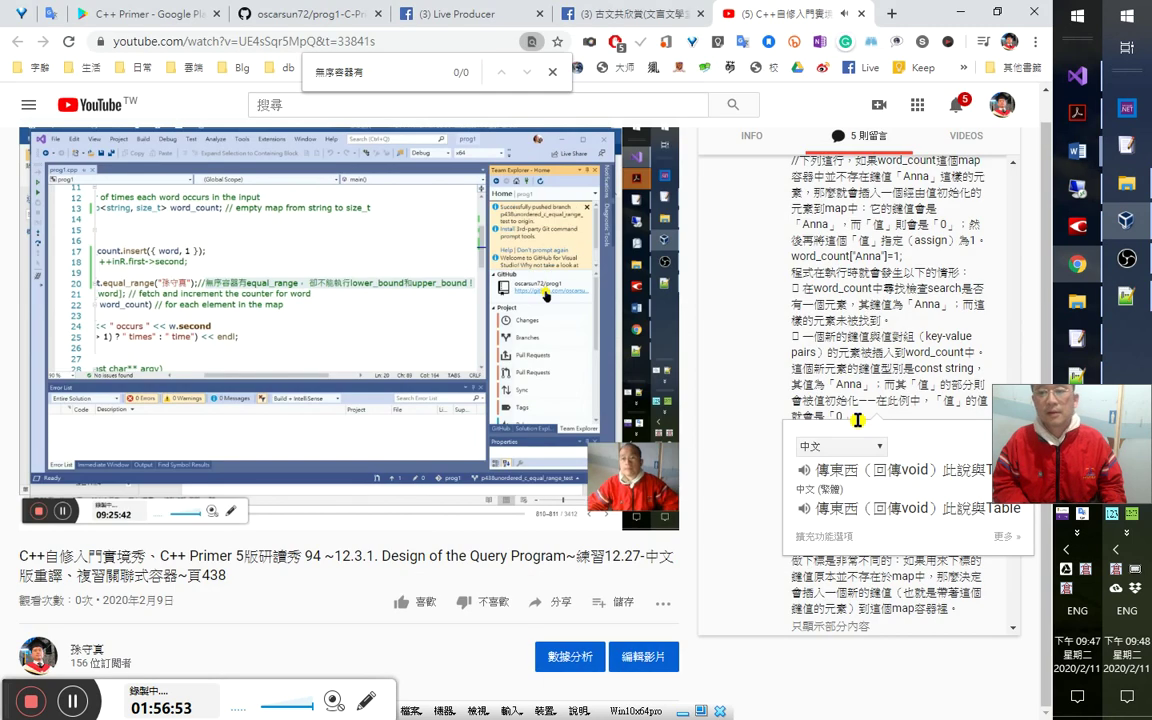
# Close the translation popup over the livestream comments.
pyautogui.scroll(-10, 857, 420)
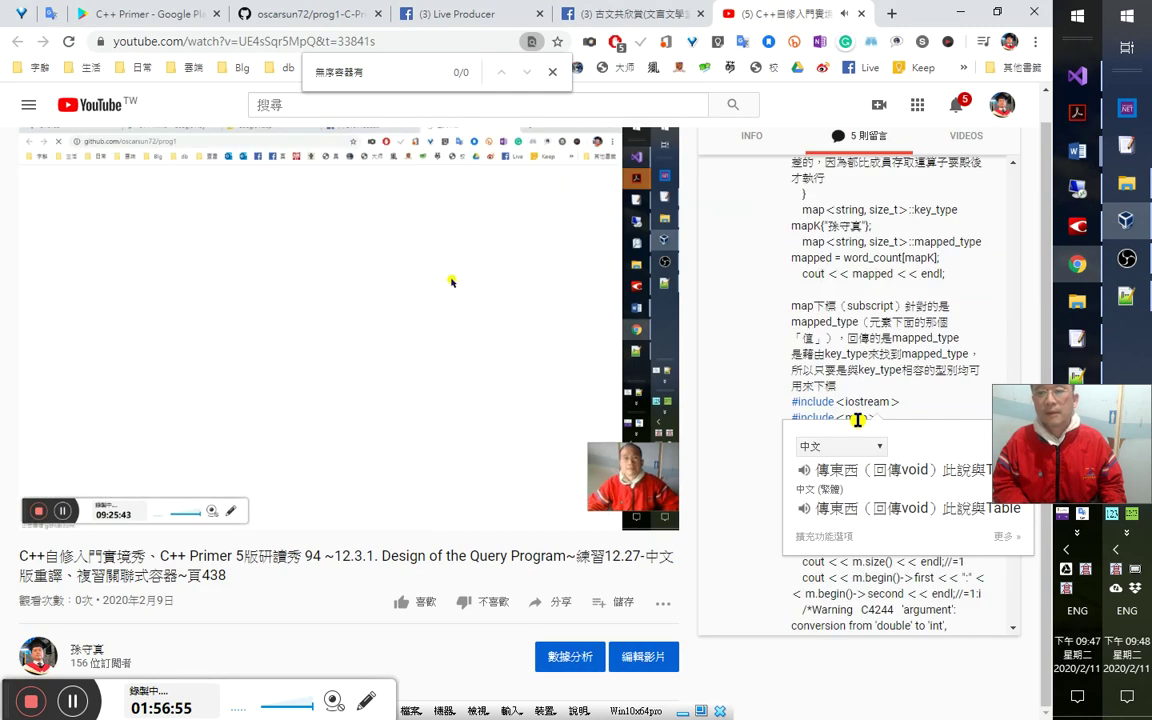
pyautogui.scroll(8, 905, 282)
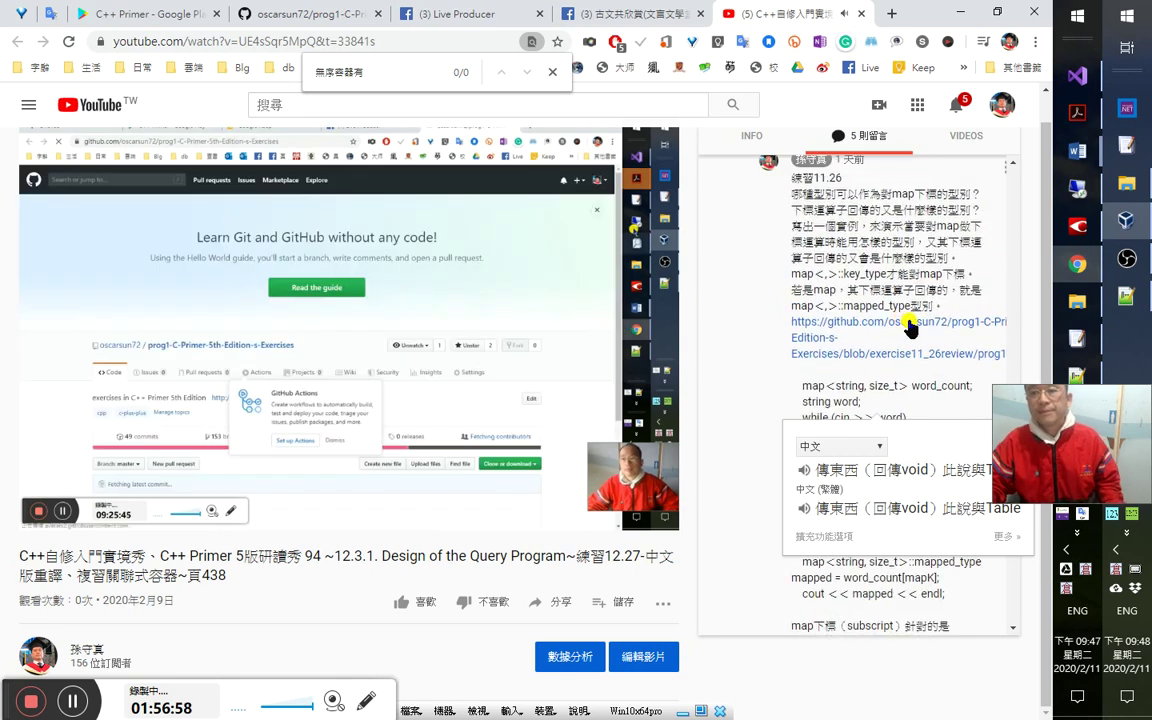
pyautogui.scroll(-10, 905, 360)
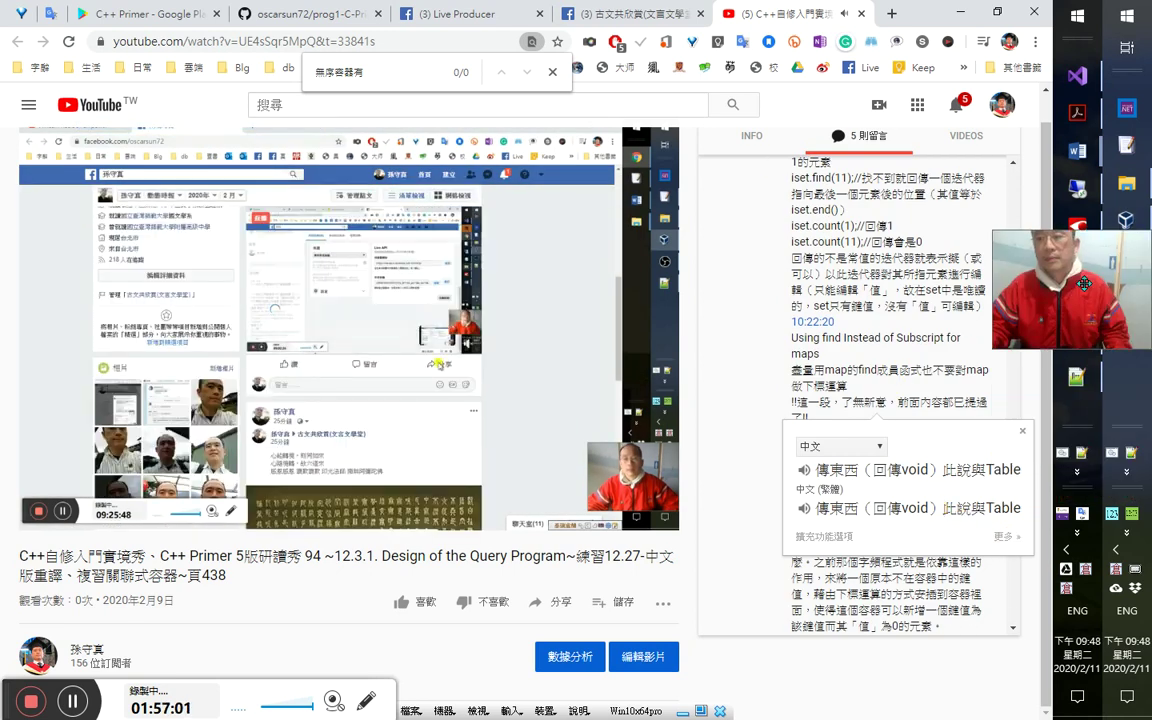
pyautogui.click(1022, 436)
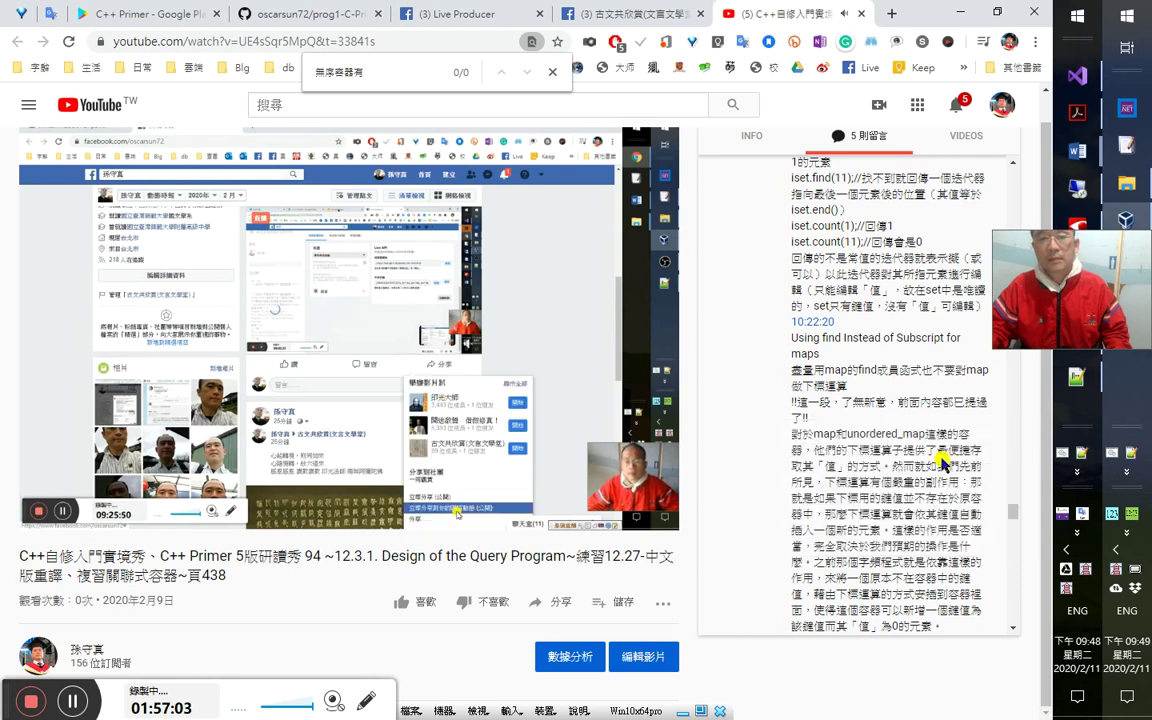
# Read down the comments to the 頁429 Table 11.3 notes, then bring Word's study notes forward.
pyautogui.scroll(-3, 946, 444)
pyautogui.scroll(-5, 946, 444)
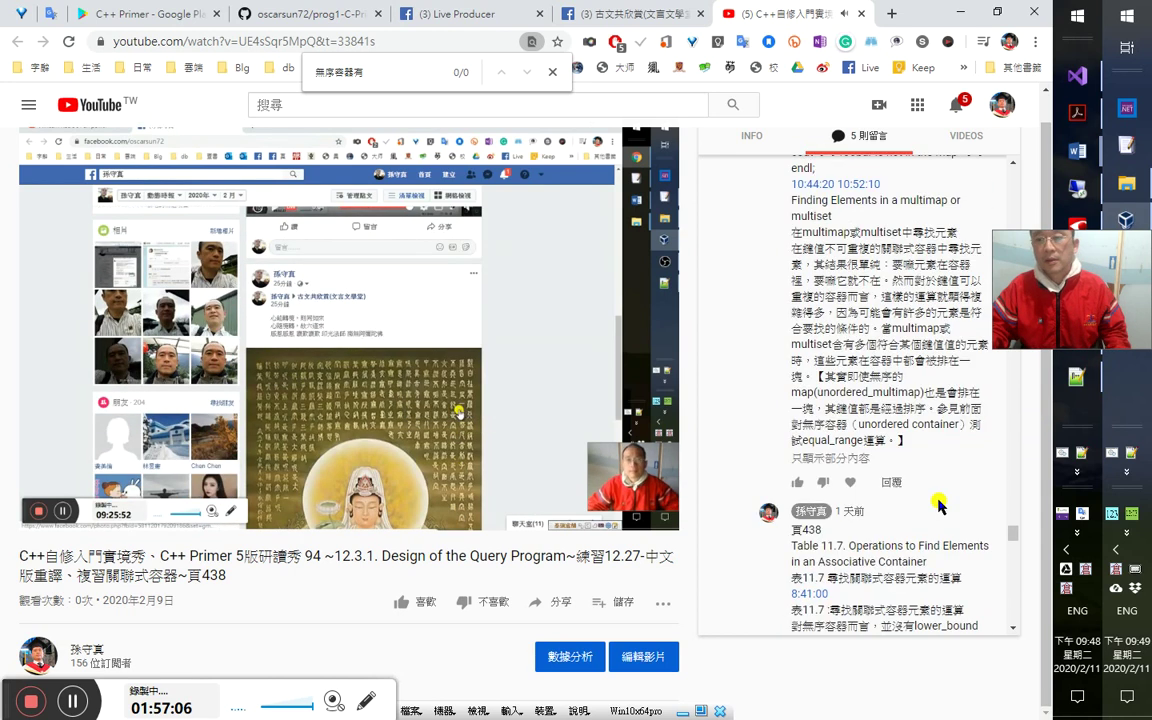
pyautogui.scroll(-5, 940, 530)
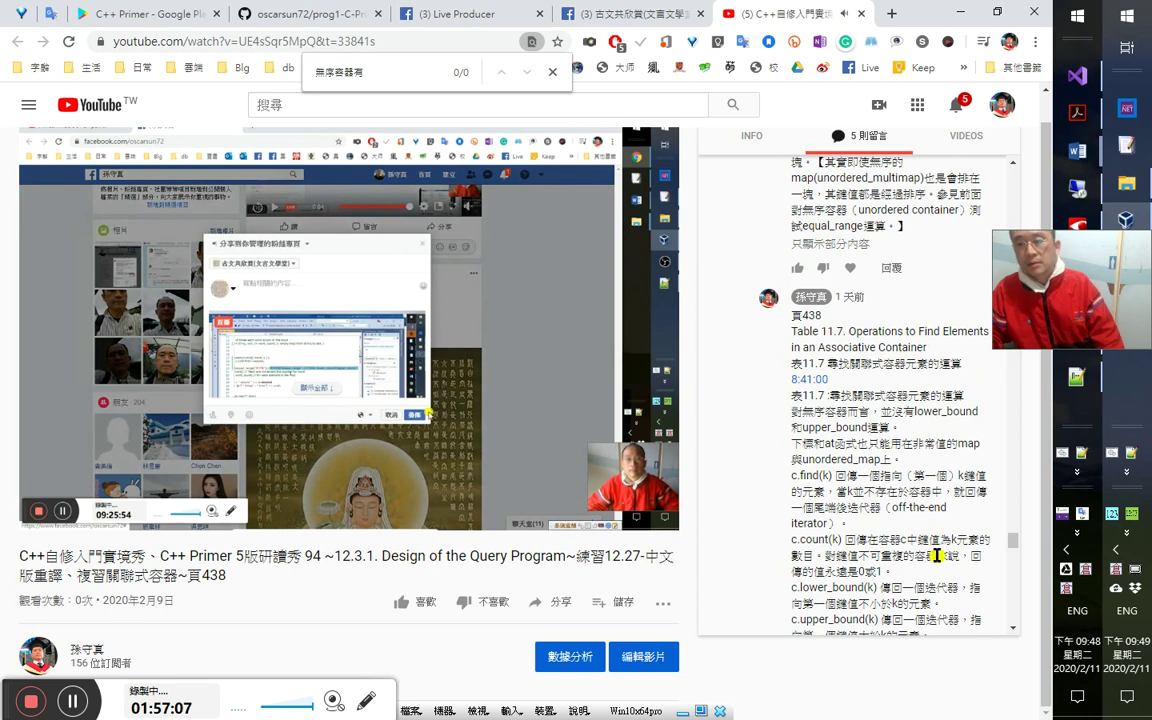
pyautogui.scroll(-10, 891, 600)
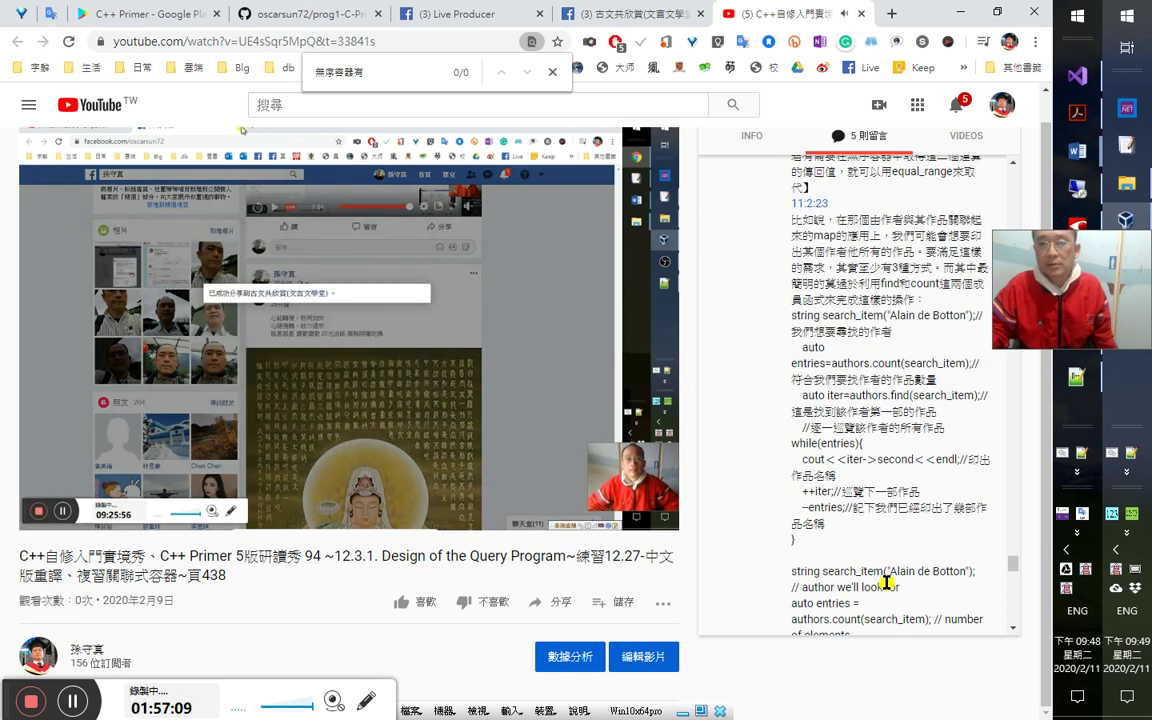
pyautogui.scroll(-8, 891, 580)
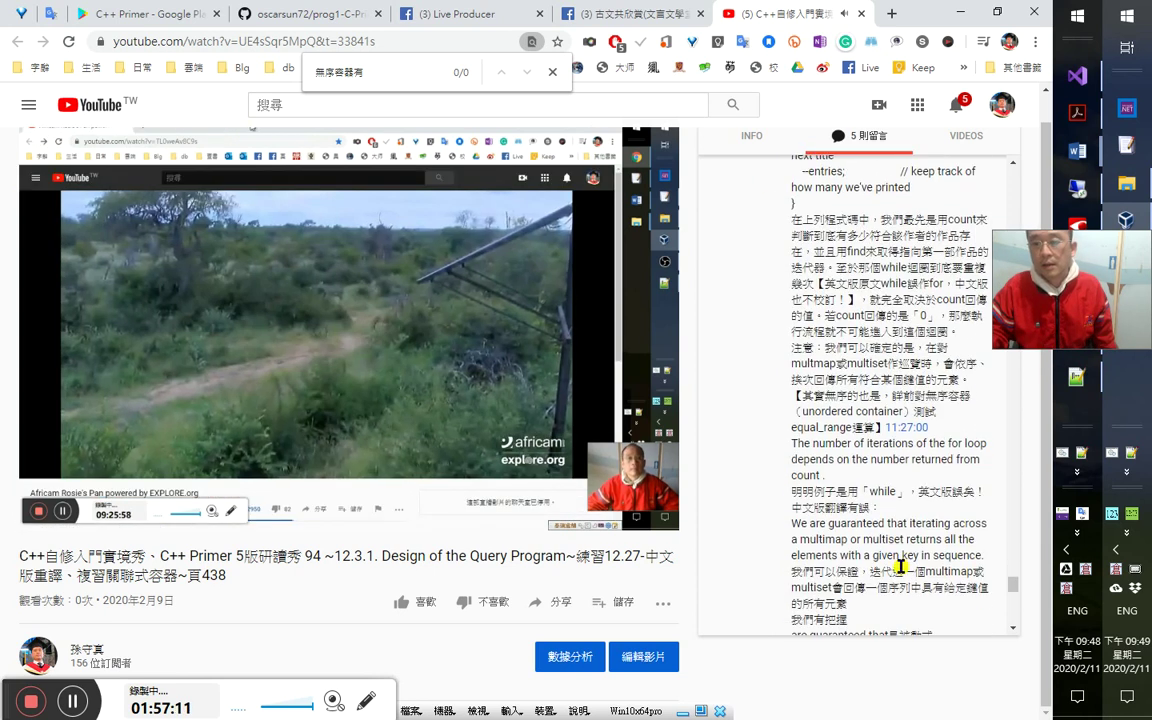
pyautogui.scroll(-10, 903, 563)
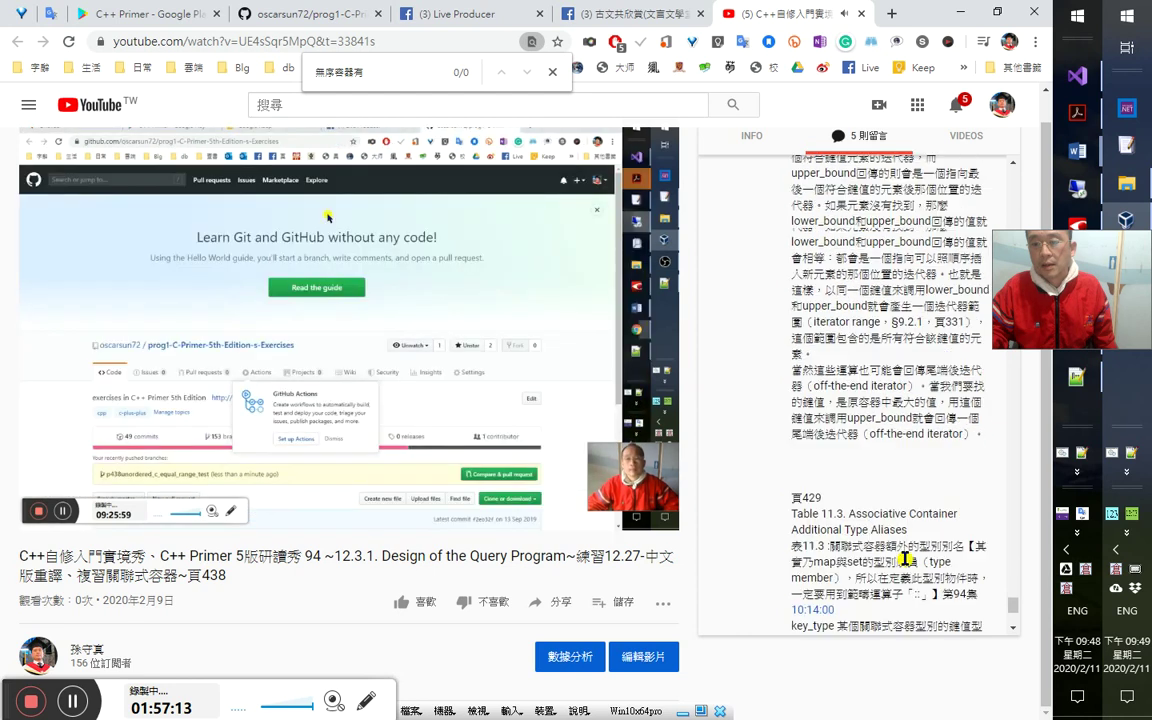
pyautogui.scroll(-3, 903, 558)
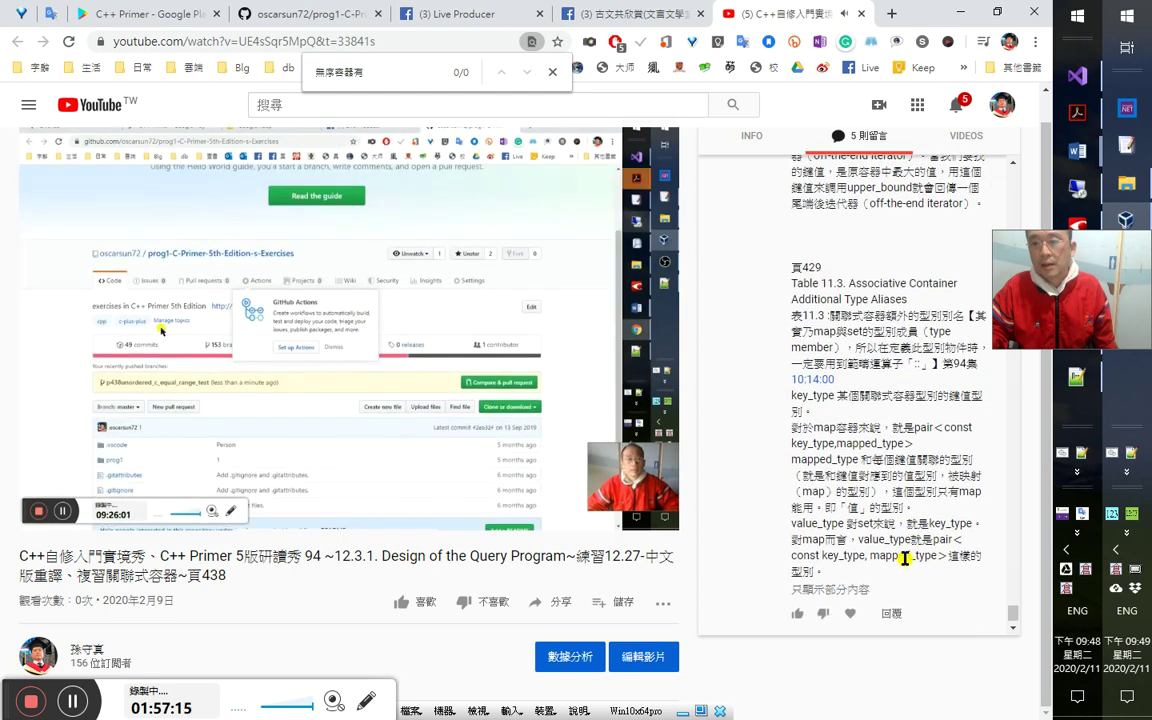
pyautogui.scroll(-1, 903, 558)
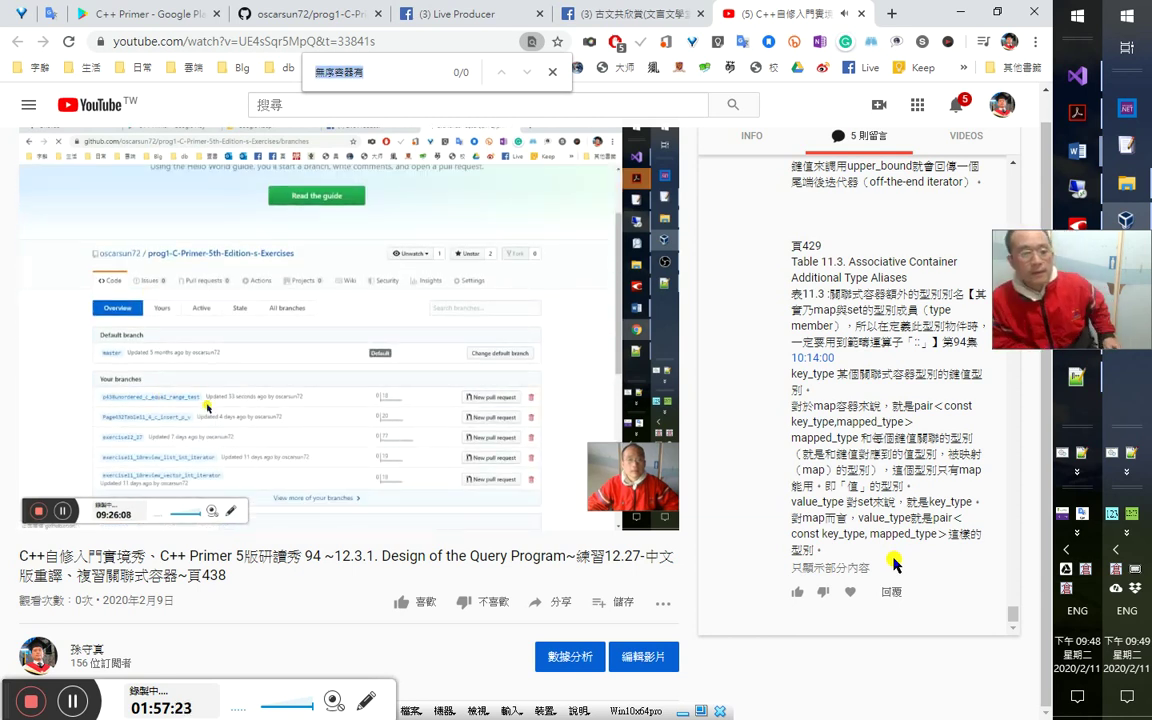
pyautogui.hotkey('alt', 'Tab')
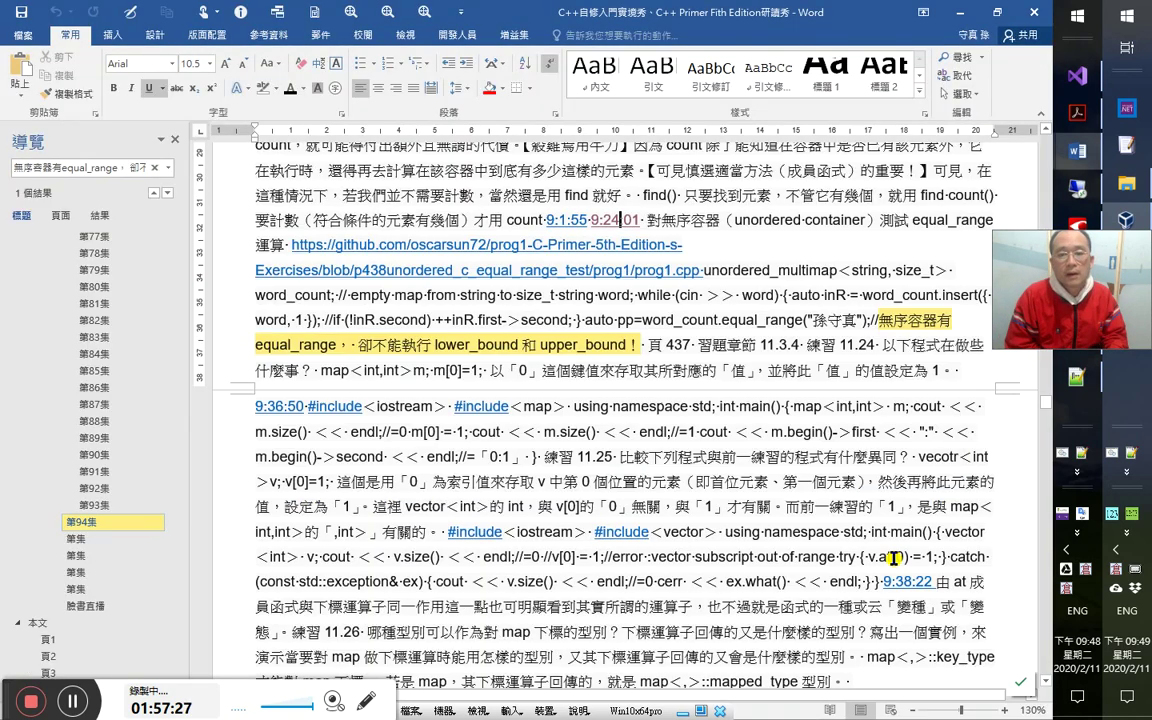
# Go back from the Word equal_range note to YouTube and close the in-page find bar.
pyautogui.hotkey('alt', 'Tab')
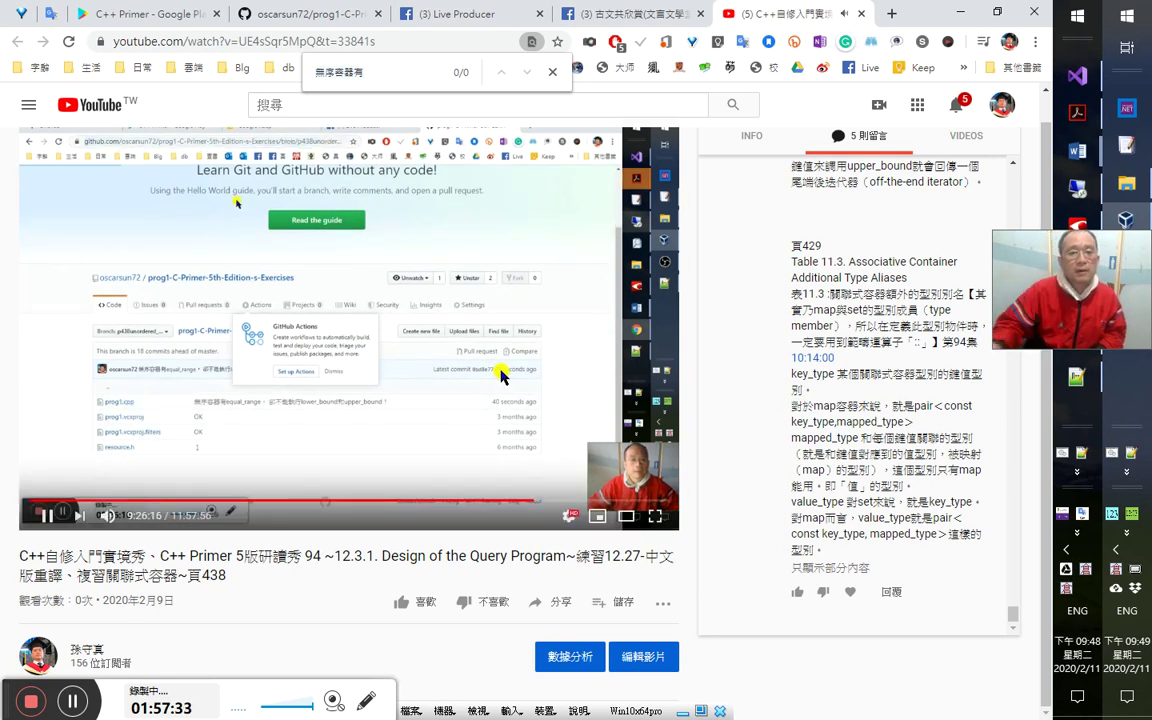
pyautogui.click(553, 75)
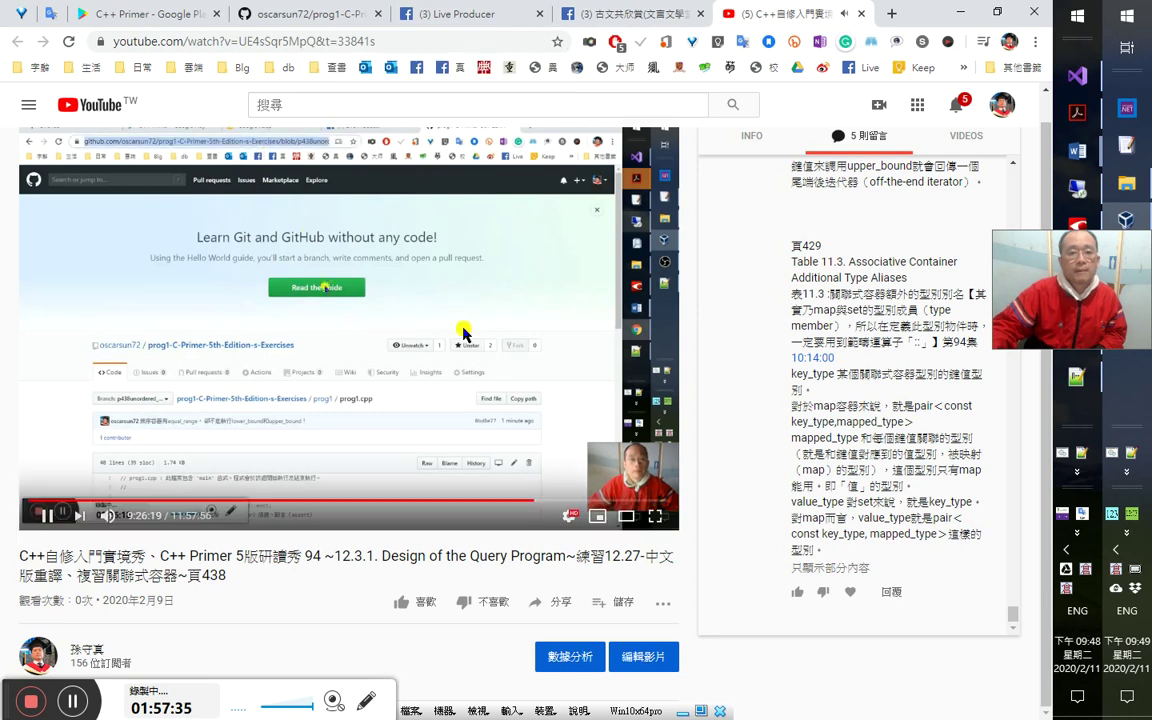
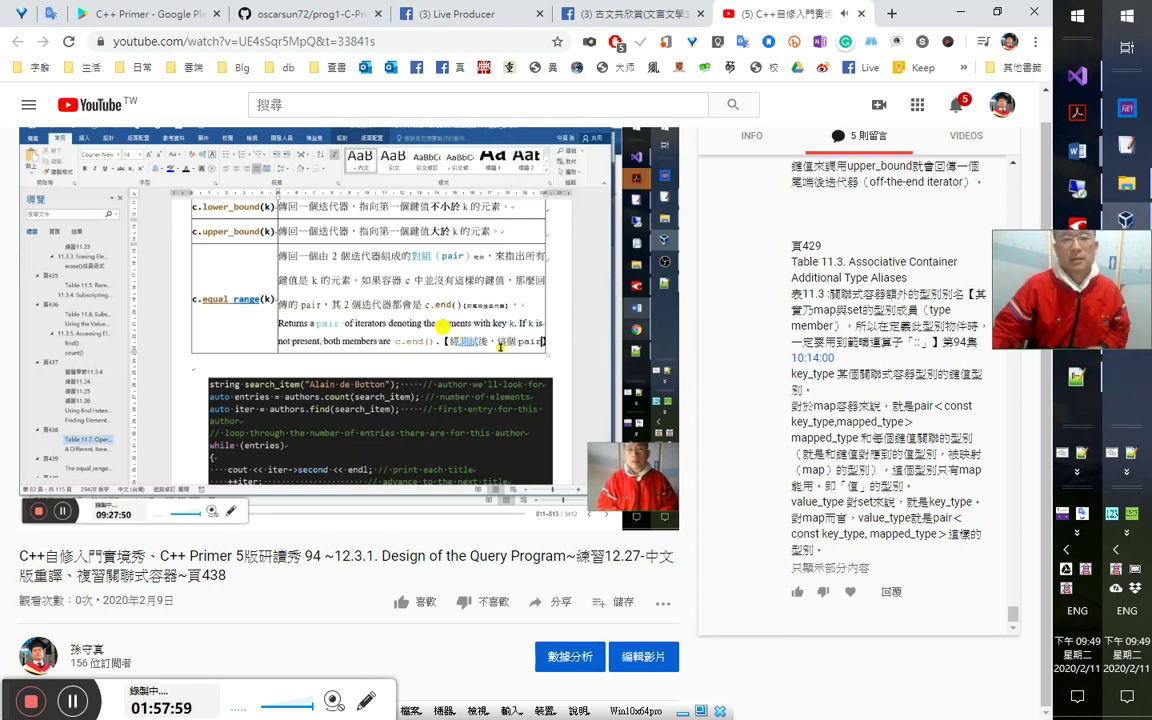
# Switch from the paused YouTube recording to the C++ Primer Fith Edition Word document.
pyautogui.hotkey('alt', 'Tab')
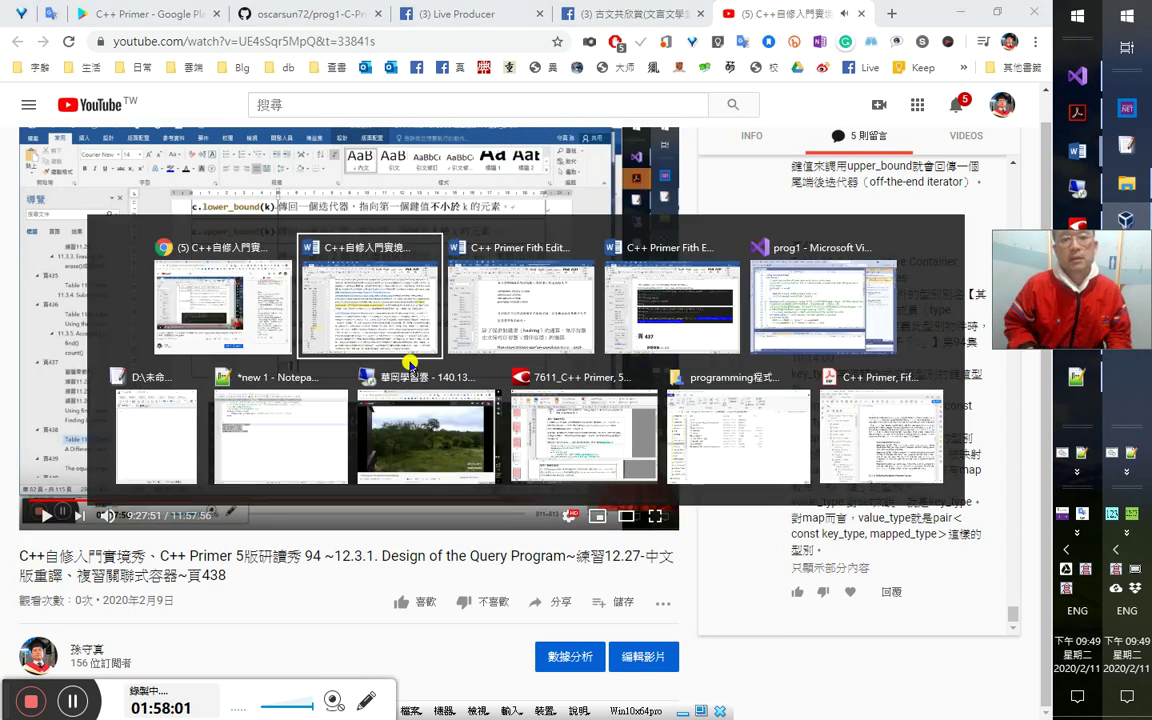
pyautogui.hotkey('alt', 'Tab')
pyautogui.press('Tab')
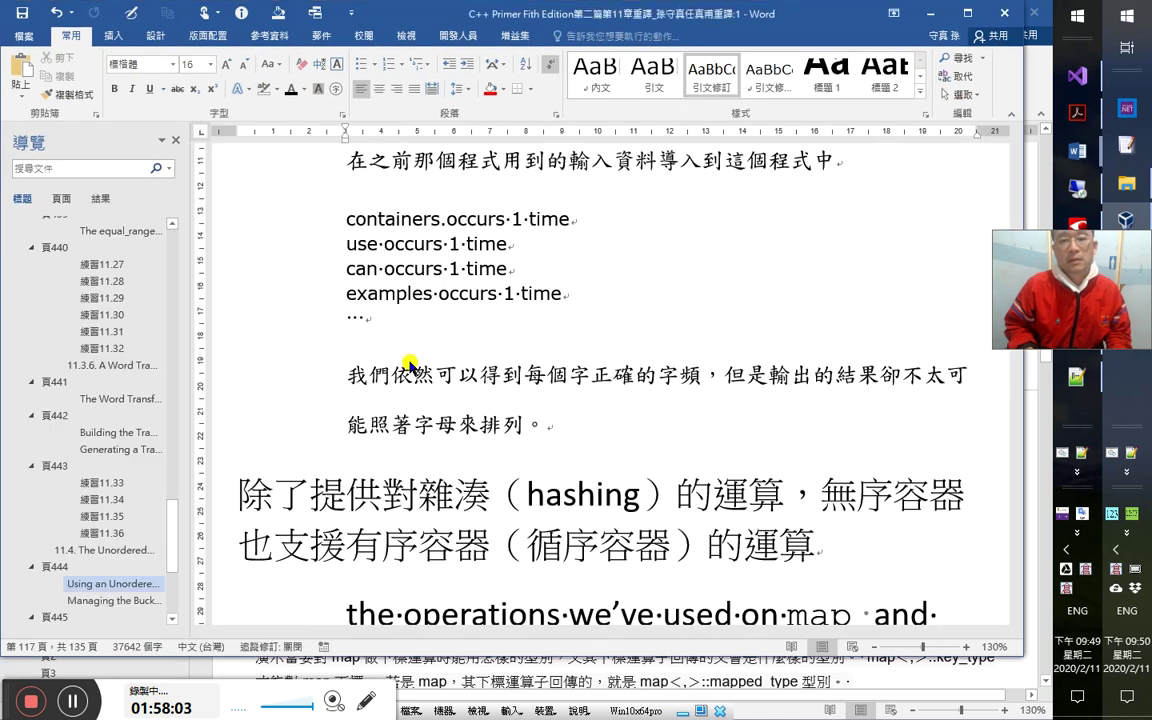
# In the document's other window, find the 經測試後 note in the equal_range table row.
pyautogui.hotkey('alt', 'Tab')
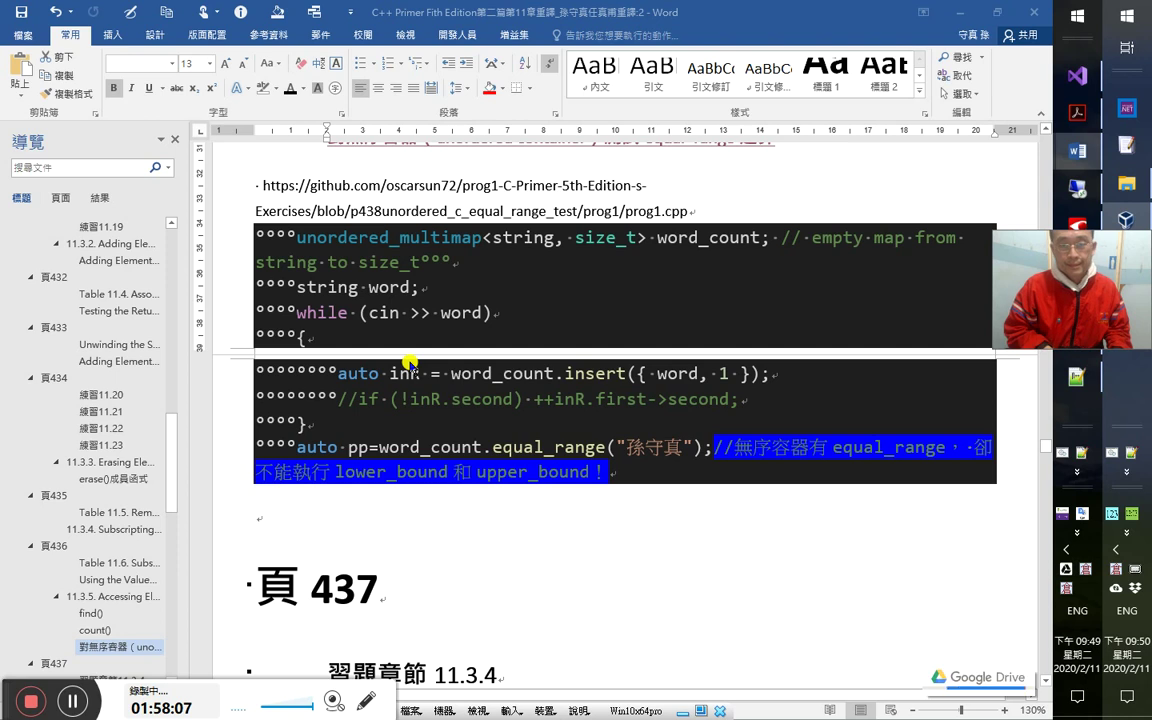
pyautogui.hotkey('alt', 'Tab')
pyautogui.hotkey('ctrl', 'h')
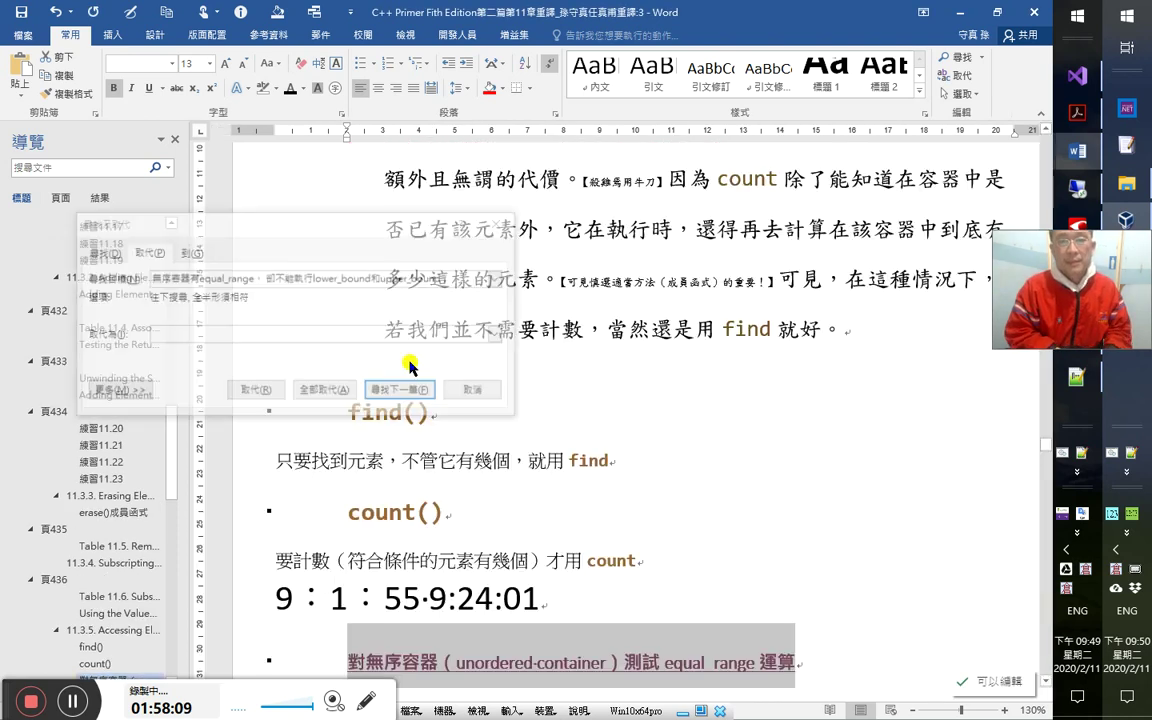
pyautogui.write('vm')
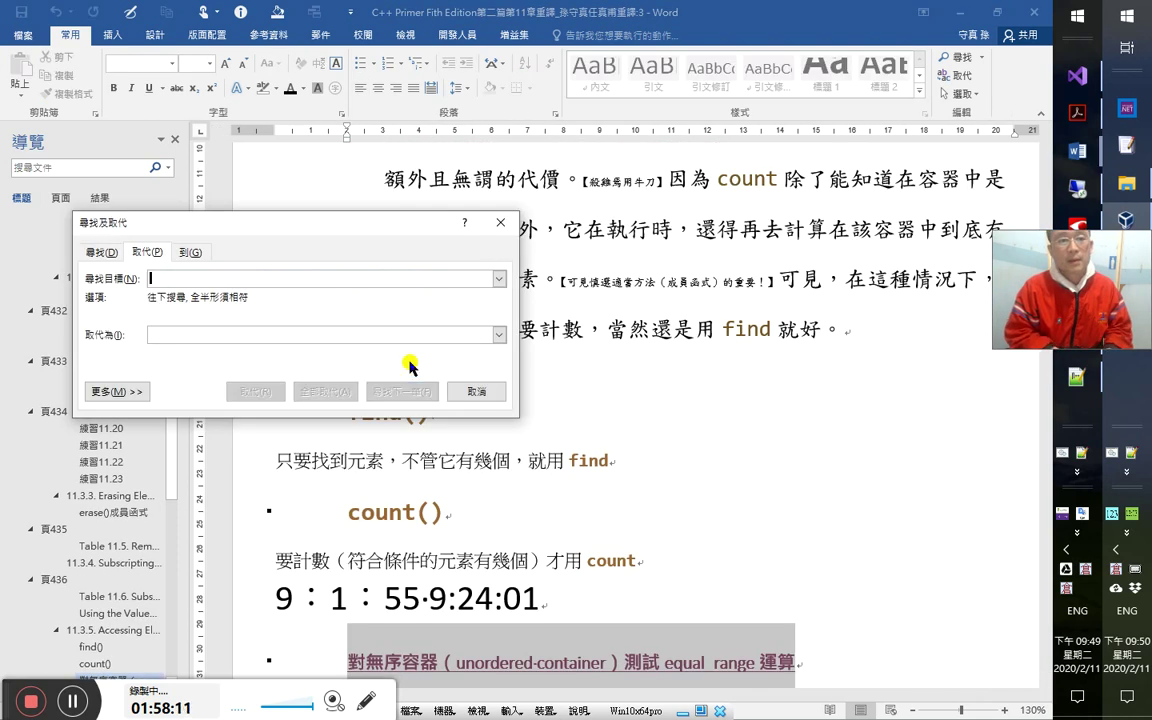
pyautogui.write('經測試後')
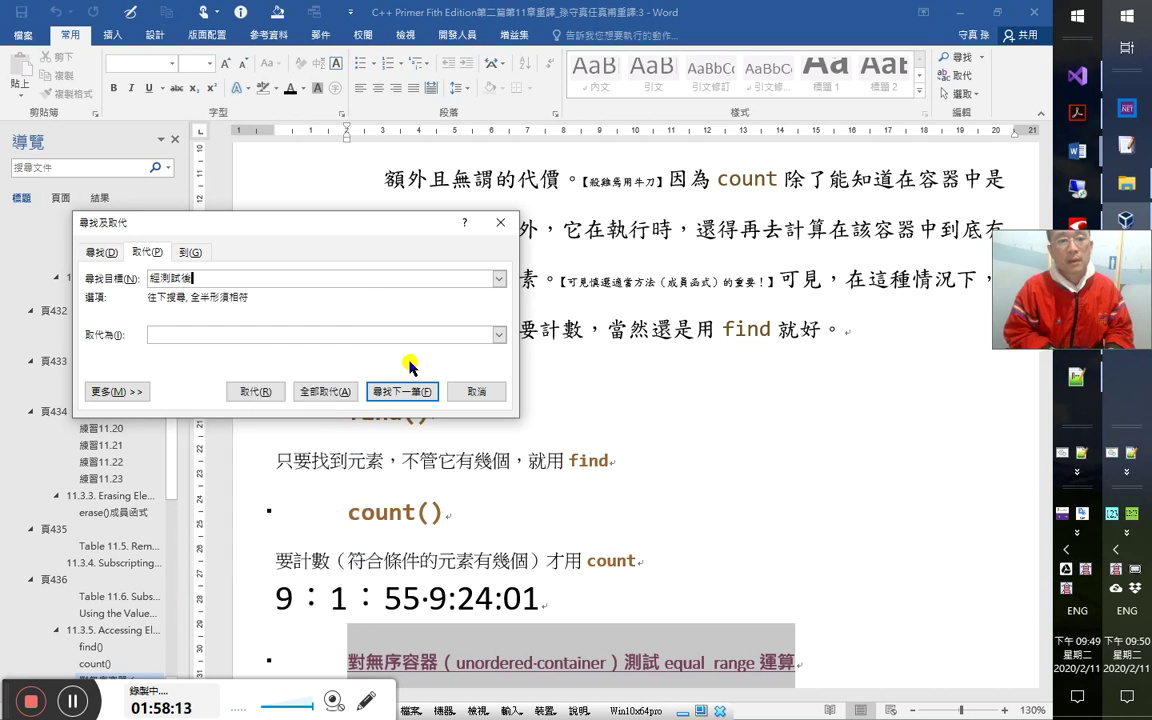
pyautogui.press('Return')
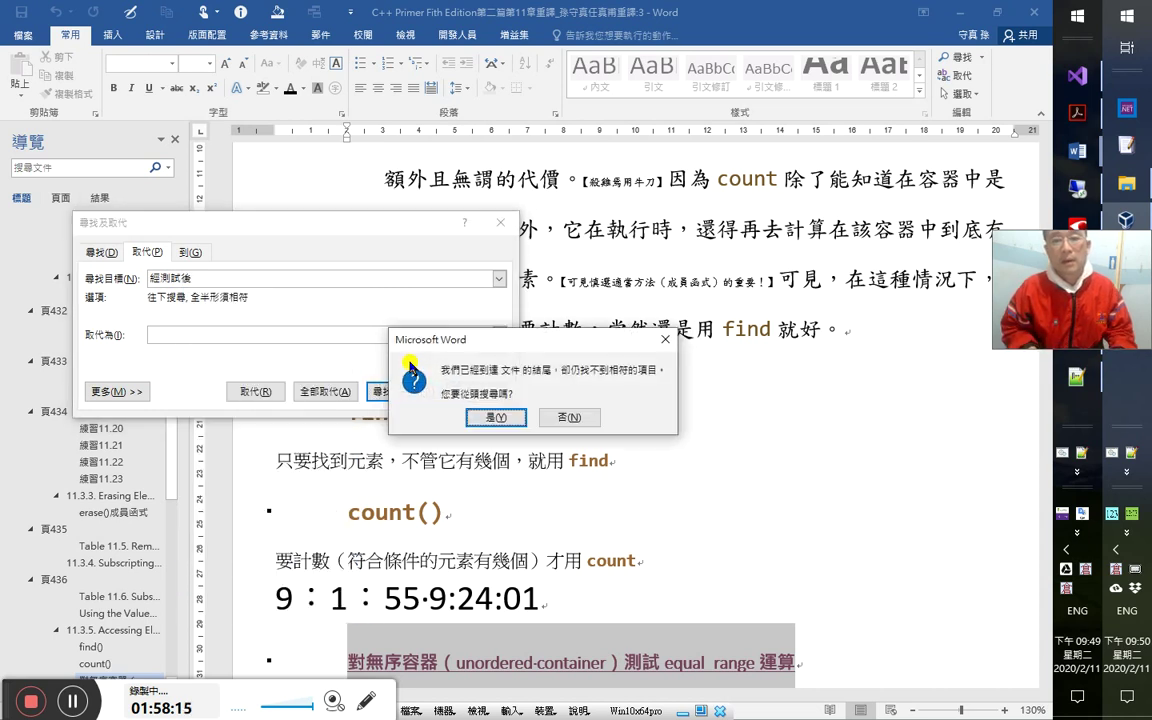
pyautogui.press('Return')
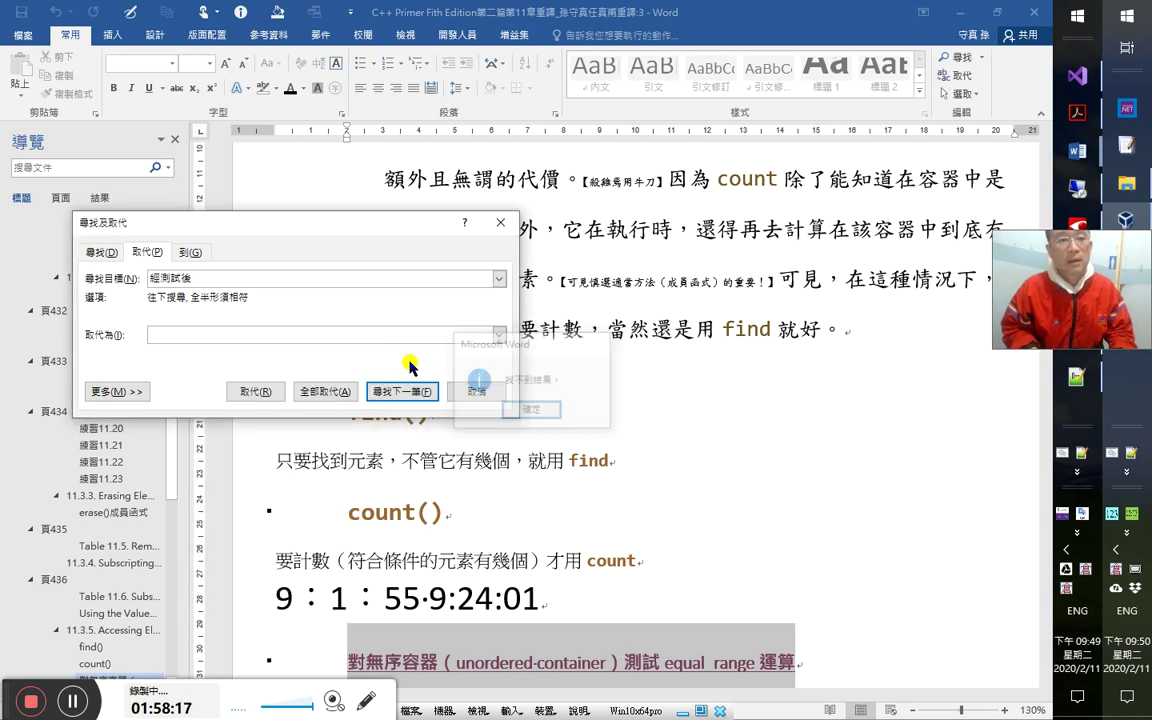
pyautogui.press('Return')
pyautogui.press('Escape')
pyautogui.hotkey('shift', 'F4')
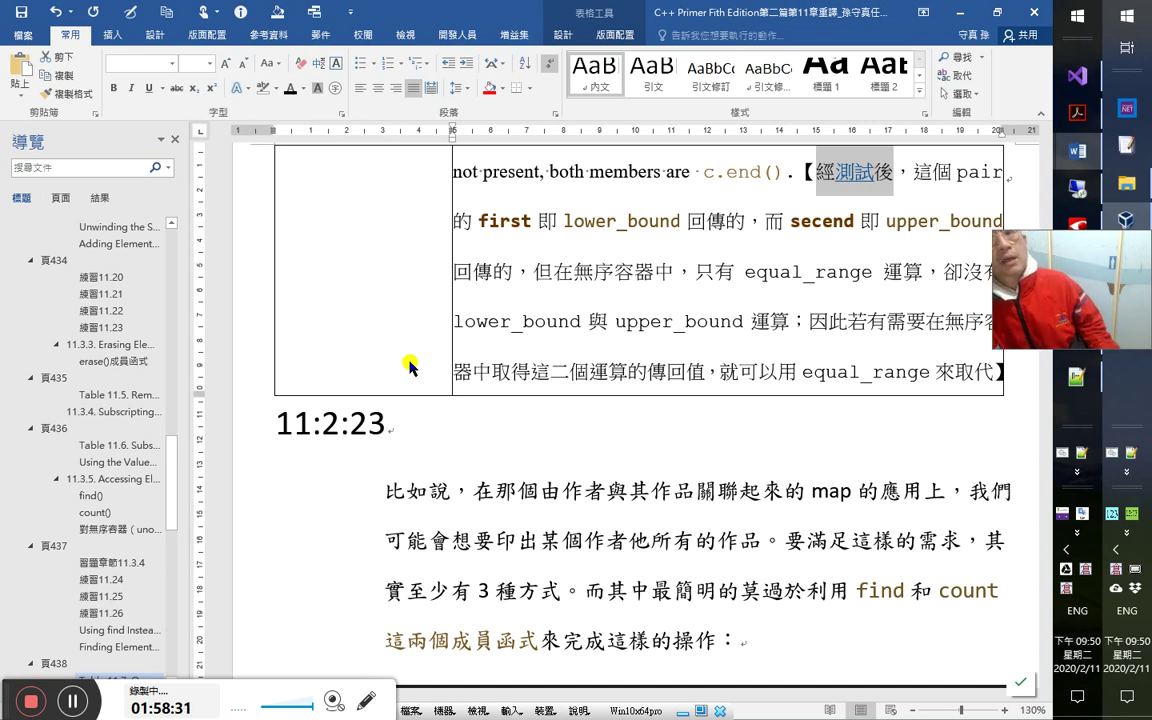
# Return to the YouTube lesson 94 recording and resume playback.
pyautogui.hotkey('alt', 'Tab')
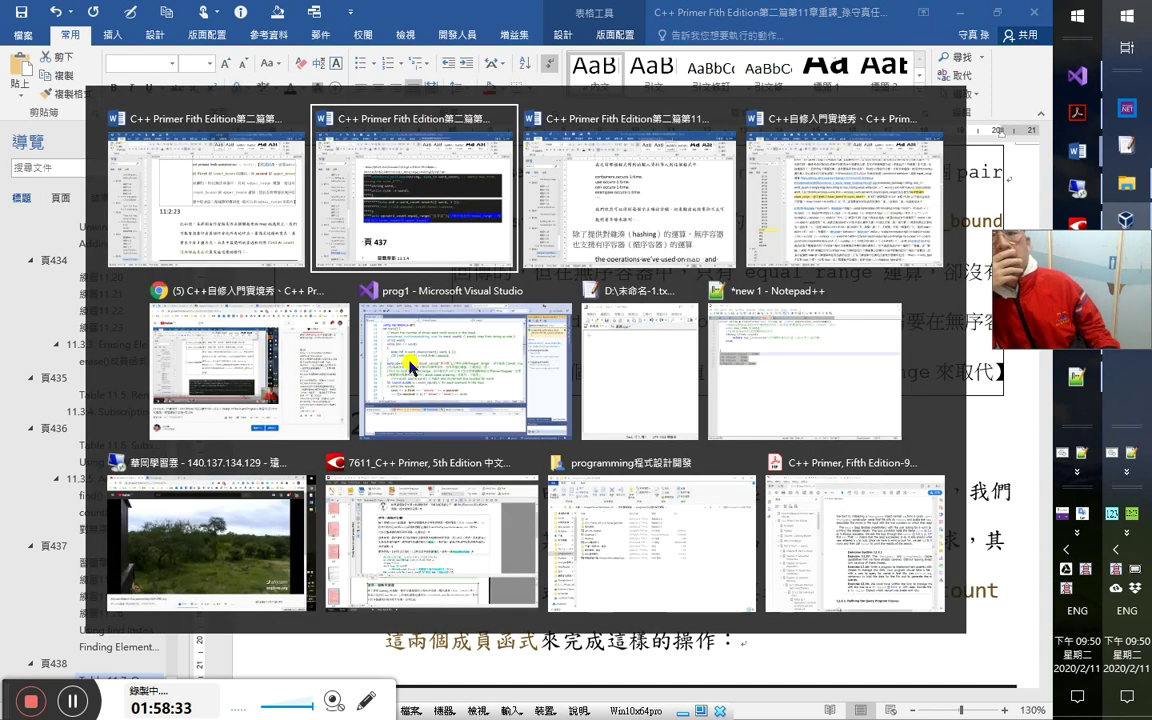
pyautogui.hotkey('alt', 'Tab')
pyautogui.hotkey('alt', 'Tab')
pyautogui.hotkey('alt', 'Tab')
pyautogui.click(410, 367)
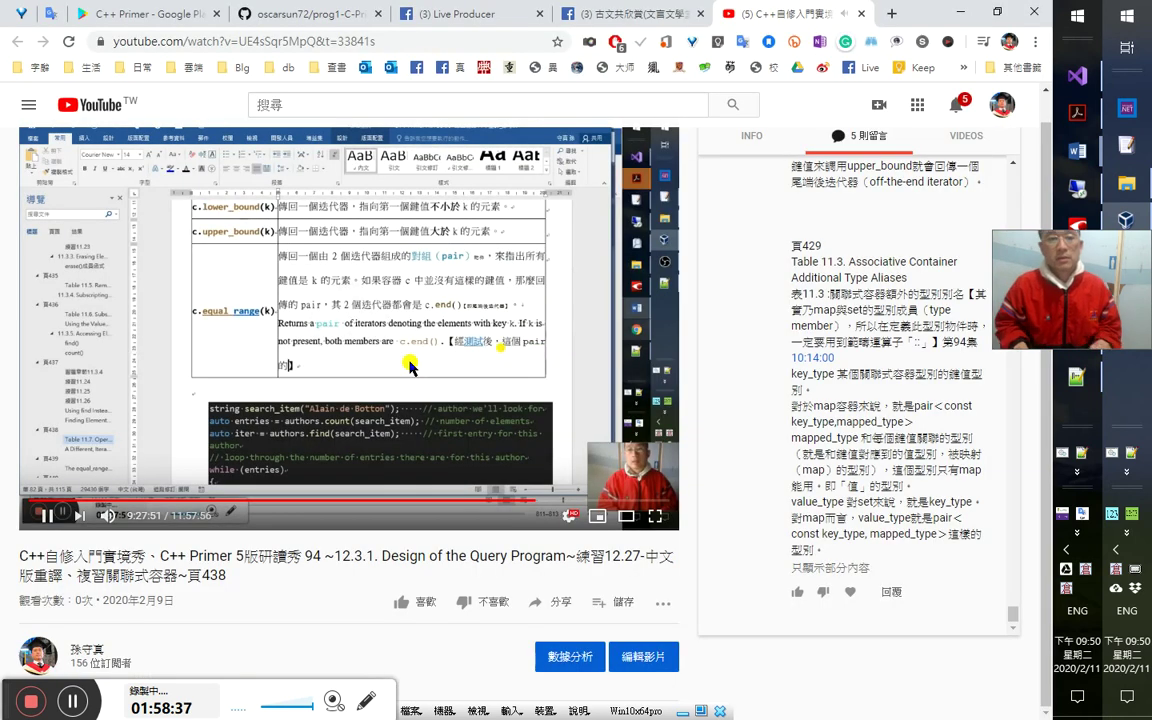
# Skip the recording forward from about 9:27 to 9:32, then switch to the Word notes.
pyautogui.press('l')
pyautogui.press('l')
pyautogui.press('l')
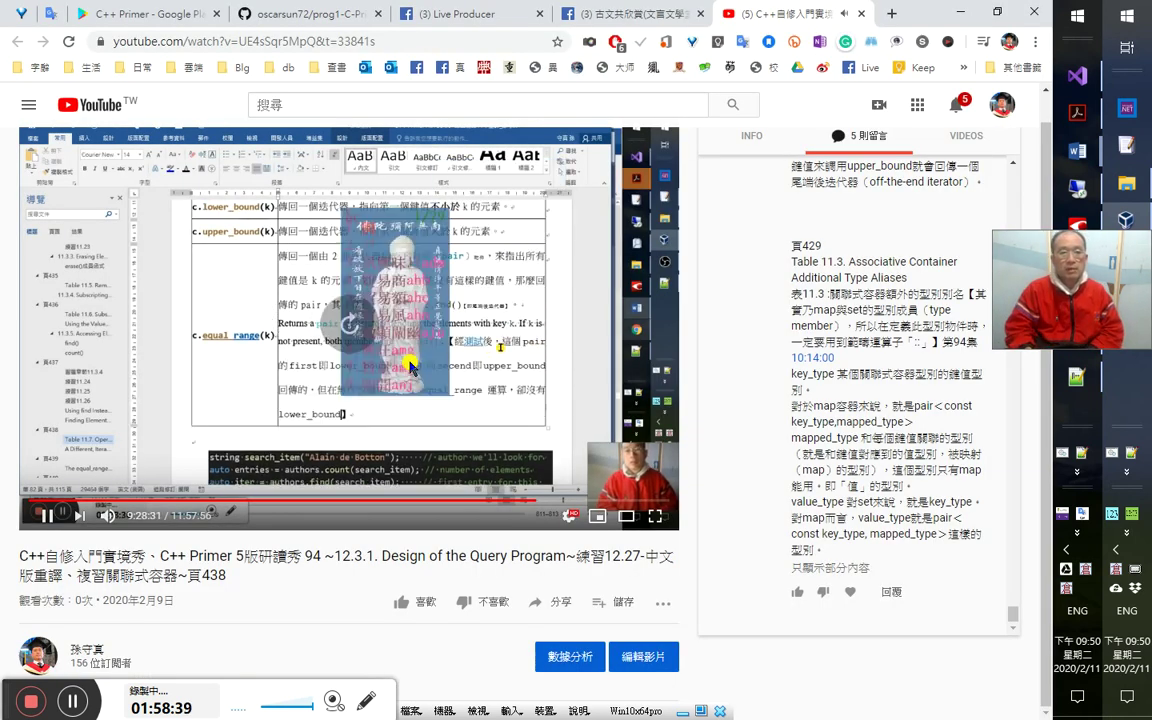
pyautogui.press('l')
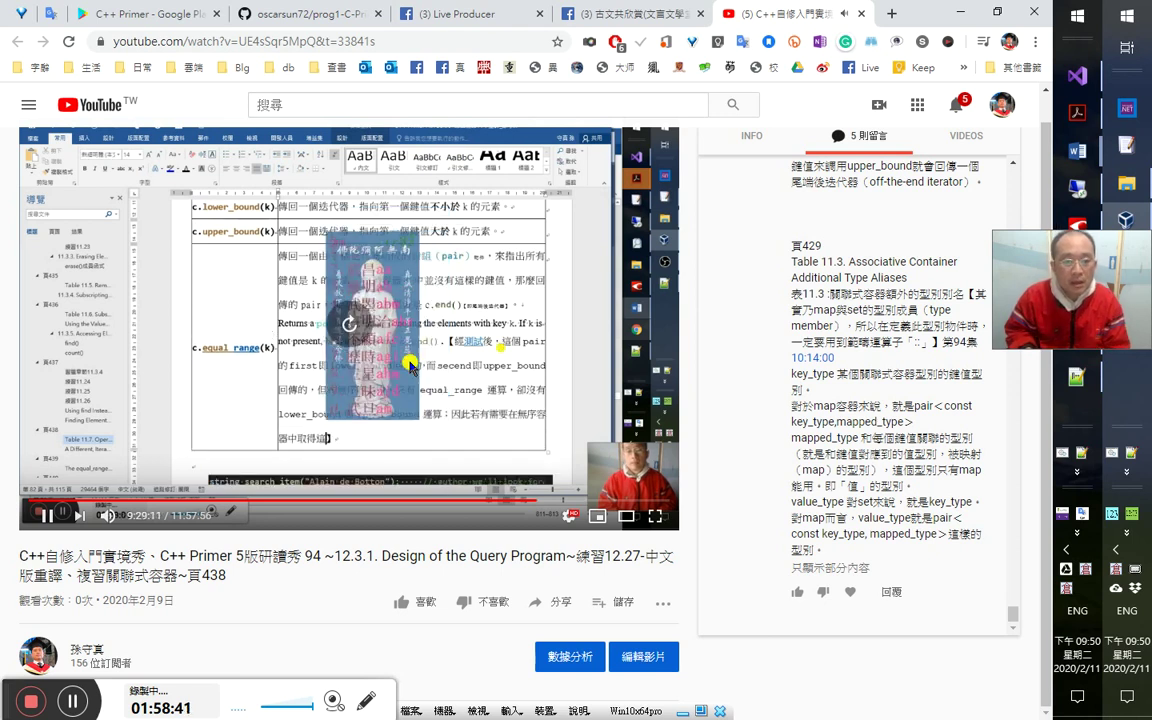
pyautogui.press('l')
pyautogui.press('l')
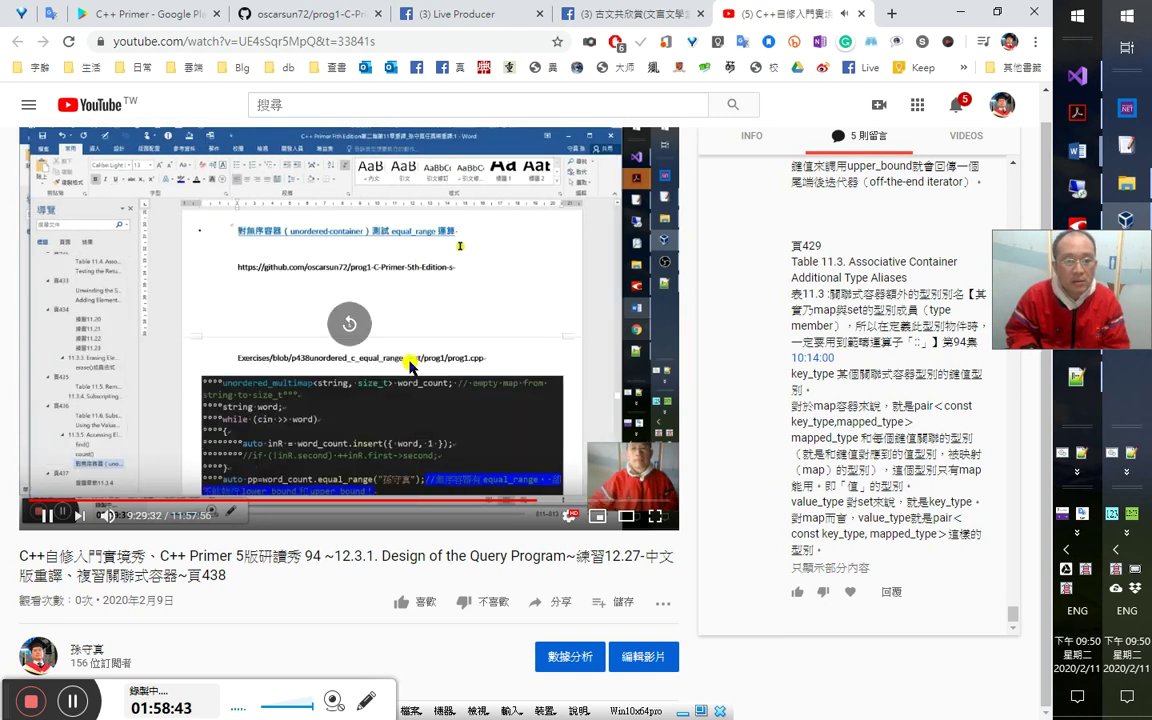
pyautogui.press('l')
pyautogui.press('l')
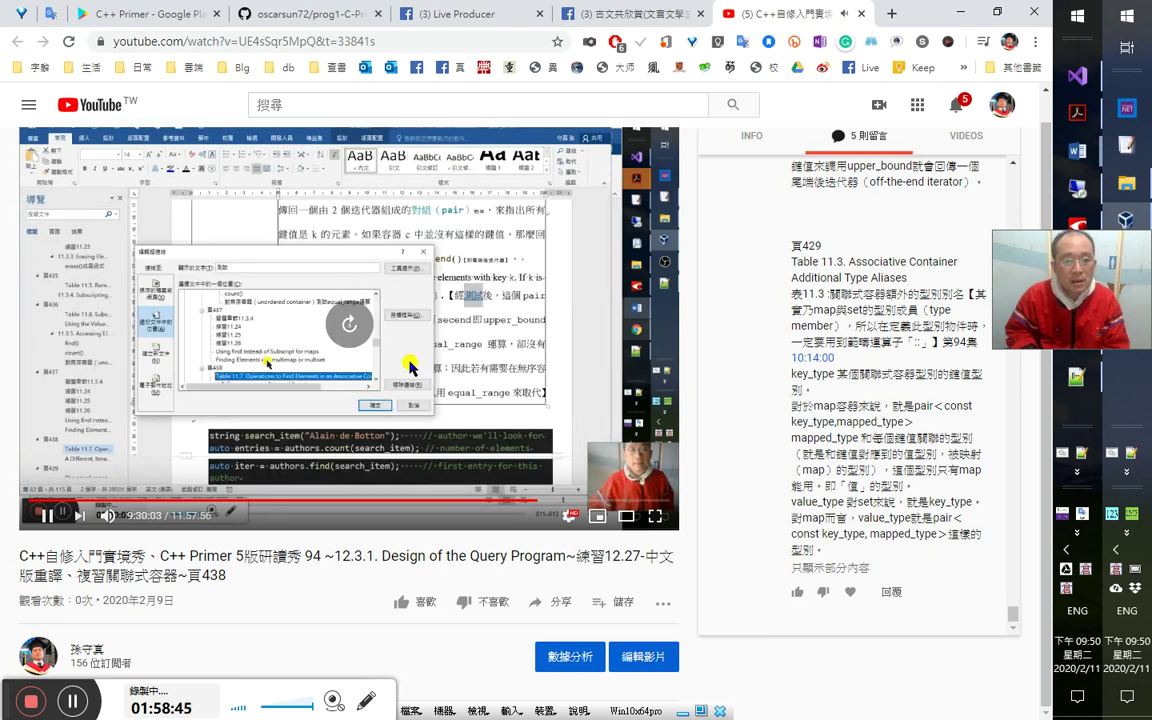
pyautogui.press('l')
pyautogui.press('l')
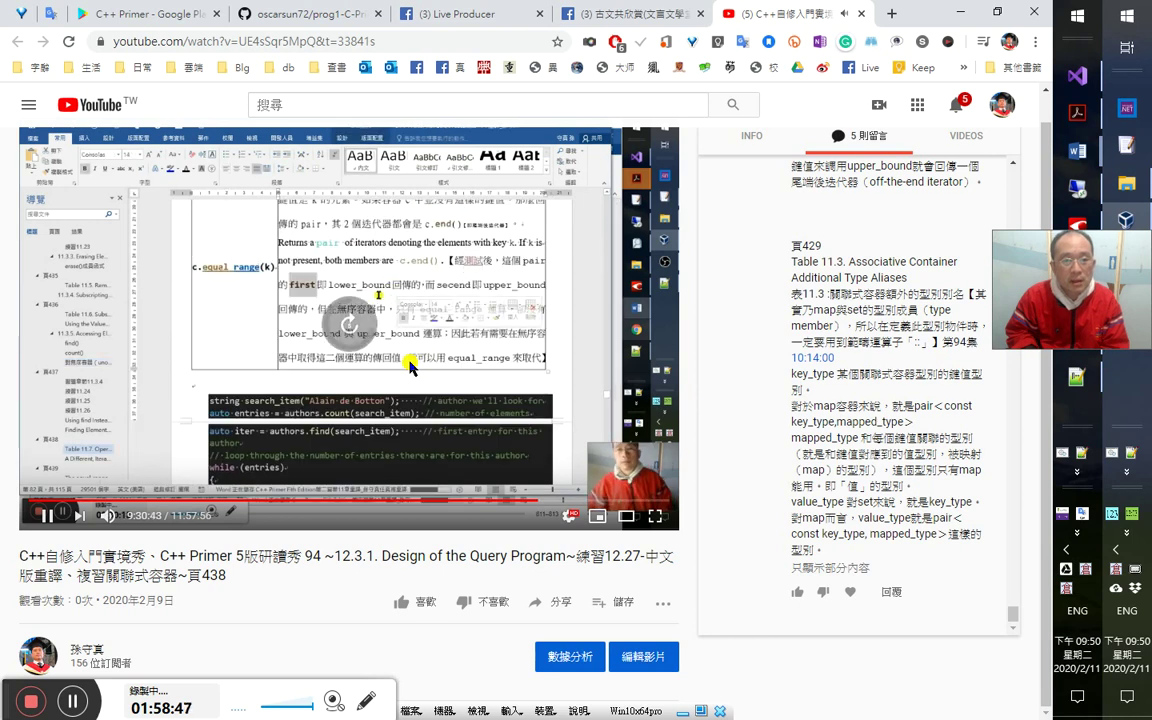
pyautogui.press('l')
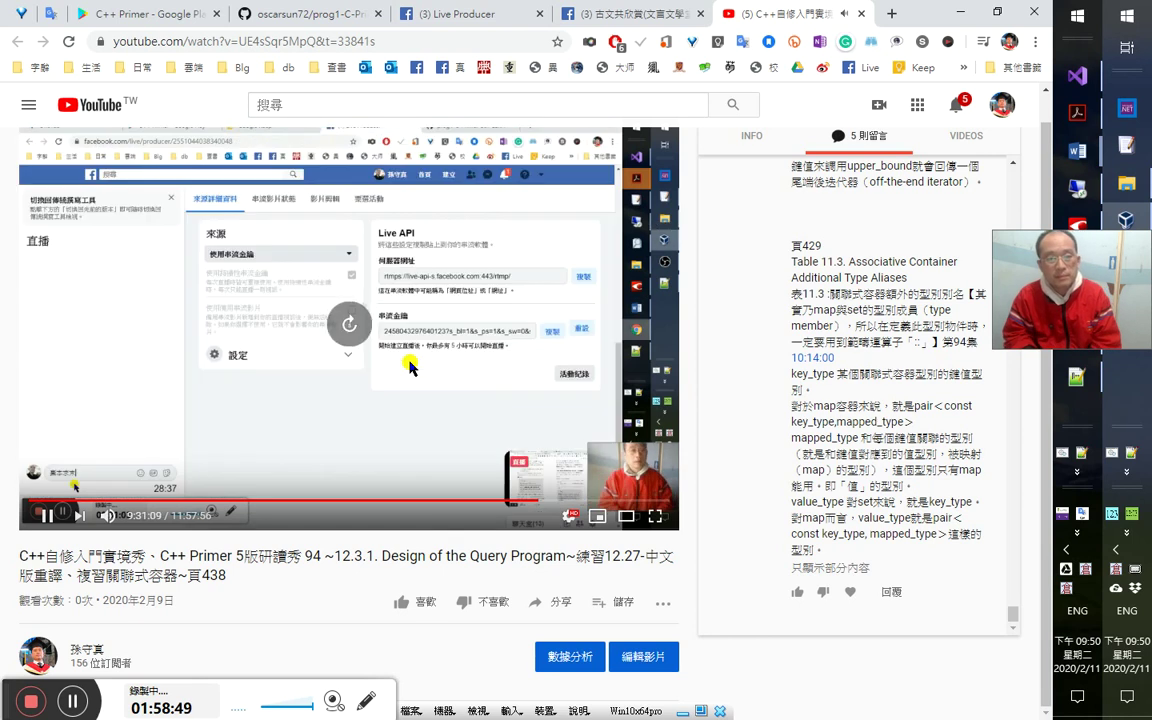
pyautogui.press('l')
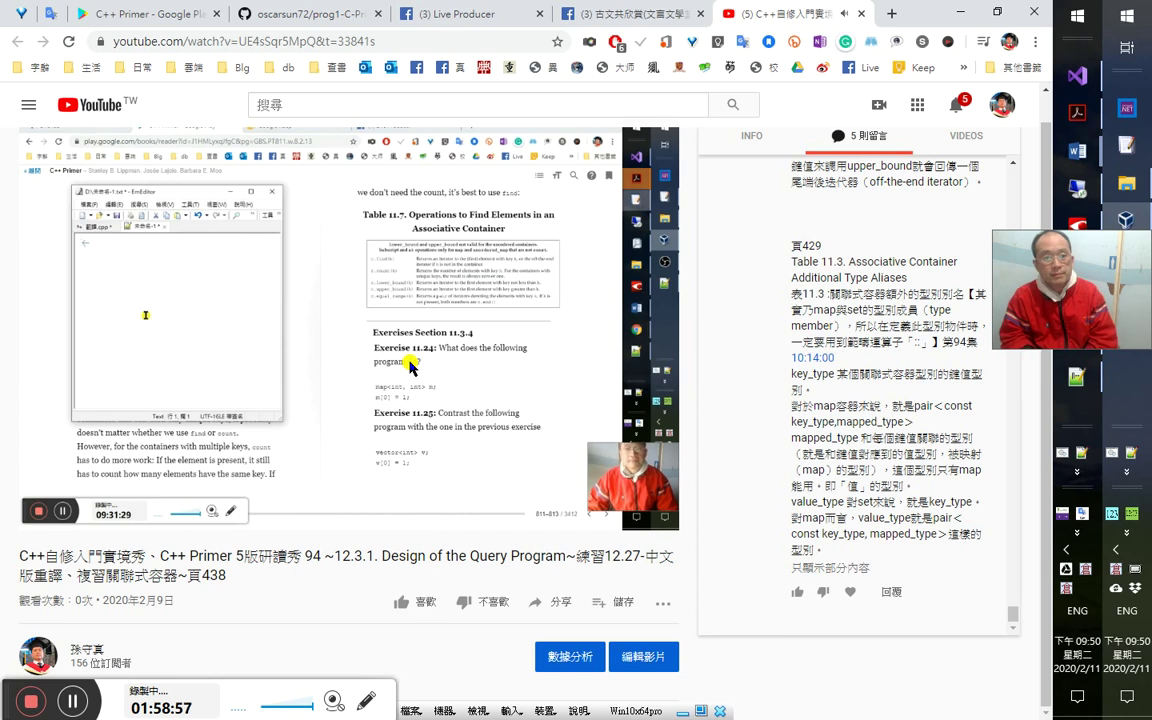
pyautogui.press('l')
pyautogui.press('l')
pyautogui.press('l')
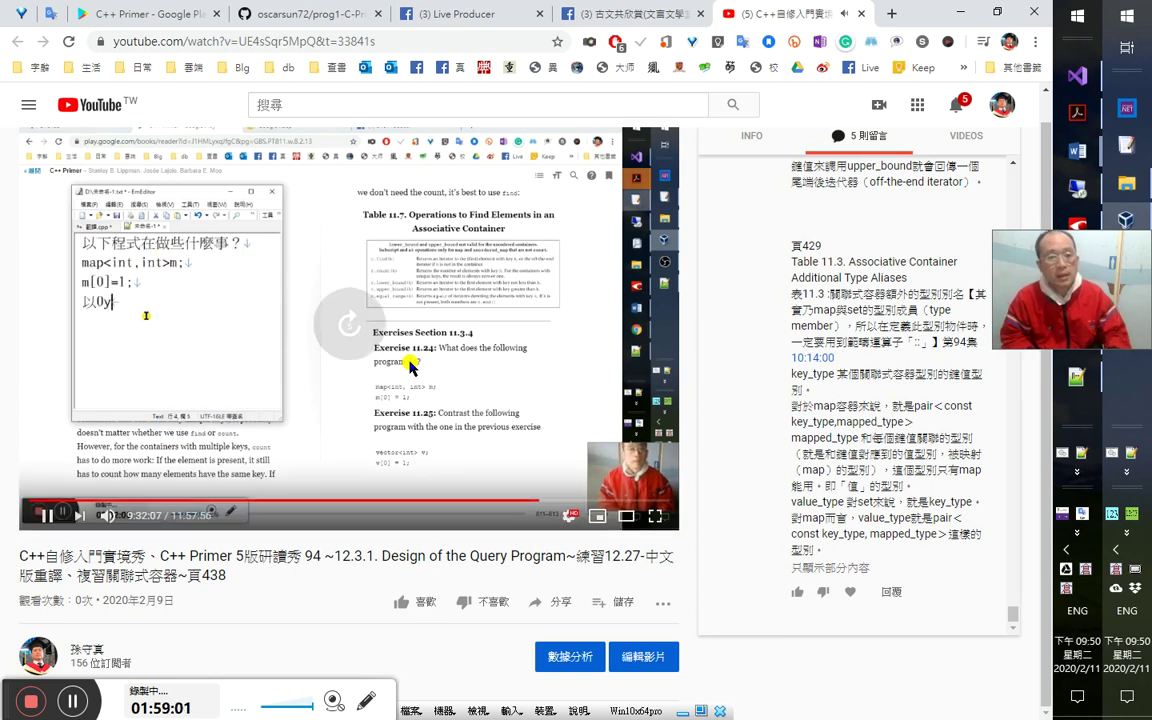
pyautogui.hotkey('alt', 'Tab')
pyautogui.hotkey('alt', 'Tab')
pyautogui.hotkey('alt', 'Tab')
pyautogui.hotkey('alt', 'Tab')
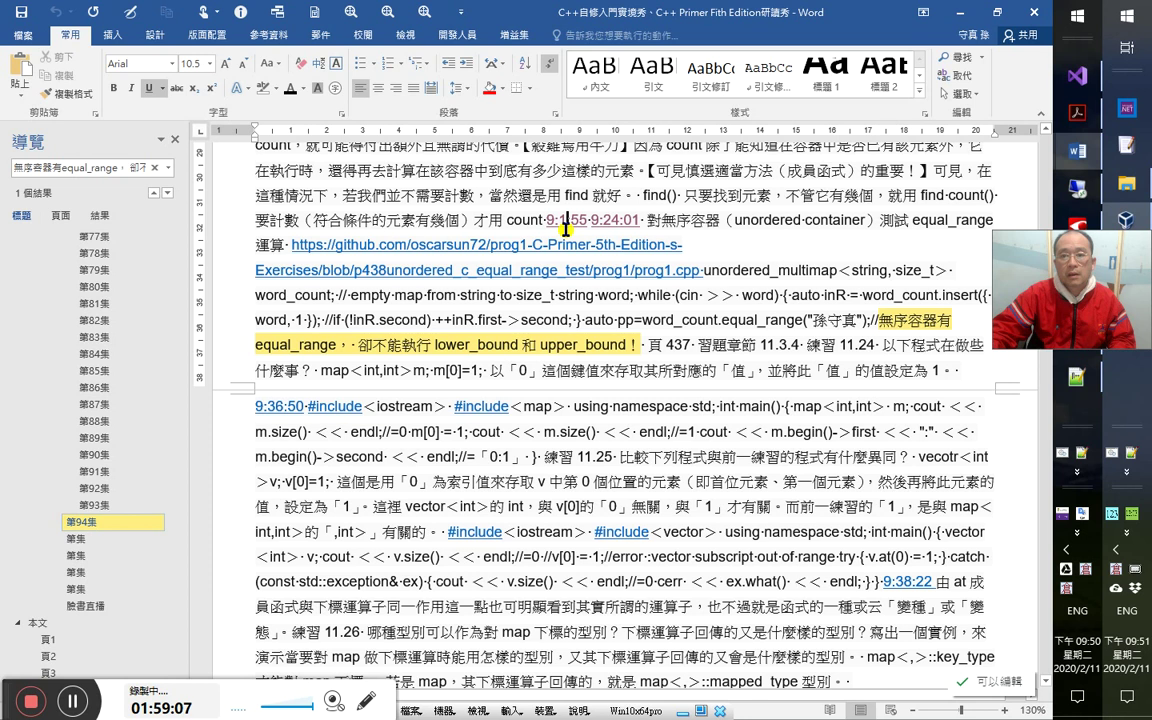
# Open the recording at 9:1:55 through the timestamp hyperlink in the Word notes.
pyautogui.keyDown('ctrl'); pyautogui.click(565, 229); pyautogui.keyUp('ctrl')
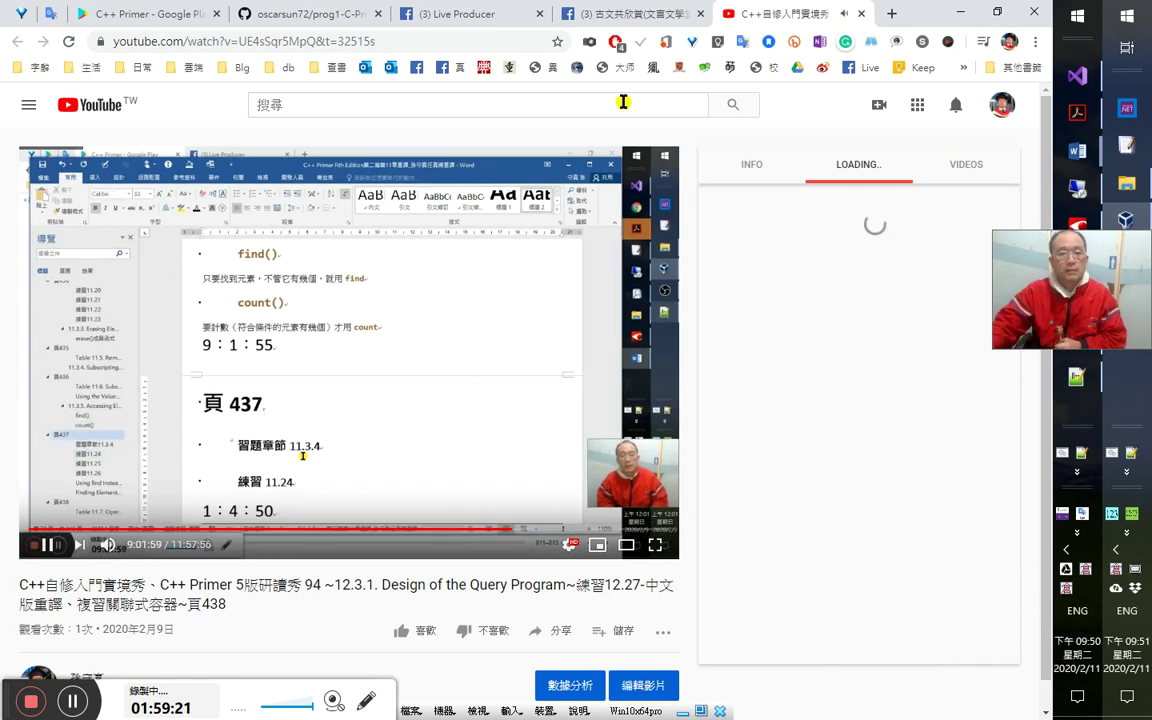
# Skip the newly opened recording forward to about 9:02:37.
pyautogui.press('Right')
pyautogui.press('Right')
pyautogui.press('Right')
pyautogui.press('Right')
pyautogui.press('Right')
pyautogui.press('Right')
pyautogui.press('Right')
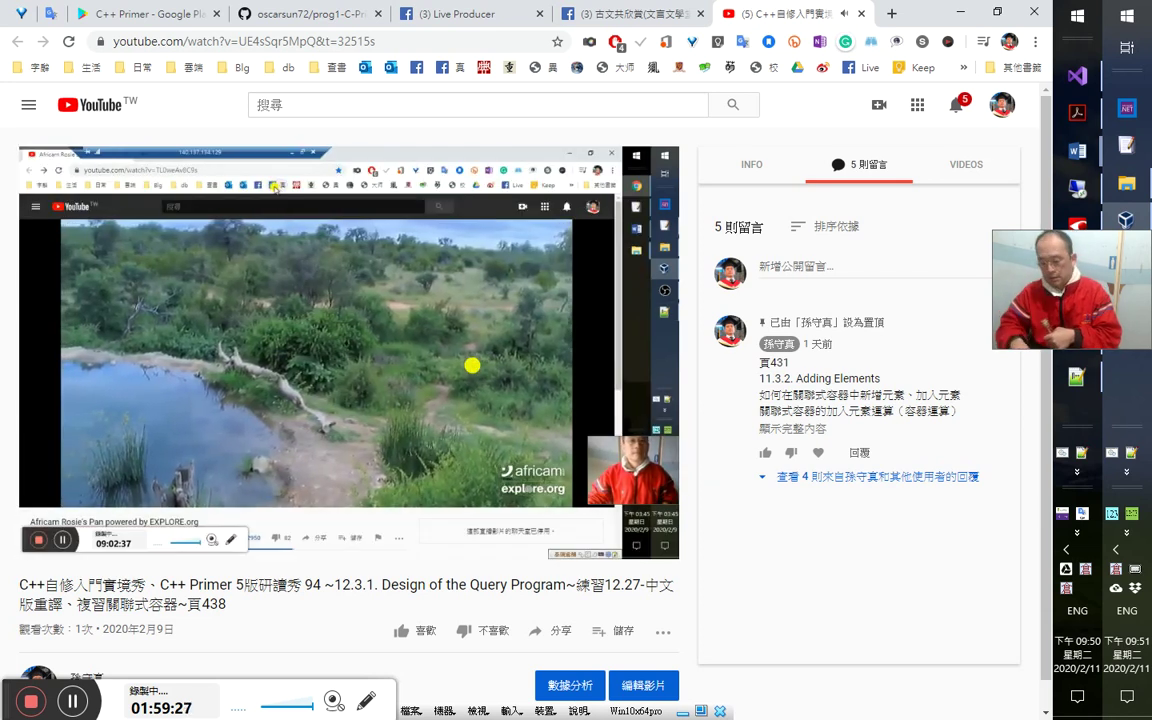
pyautogui.press('Right')
pyautogui.press('Right')
pyautogui.press('Right')
pyautogui.press('Right')
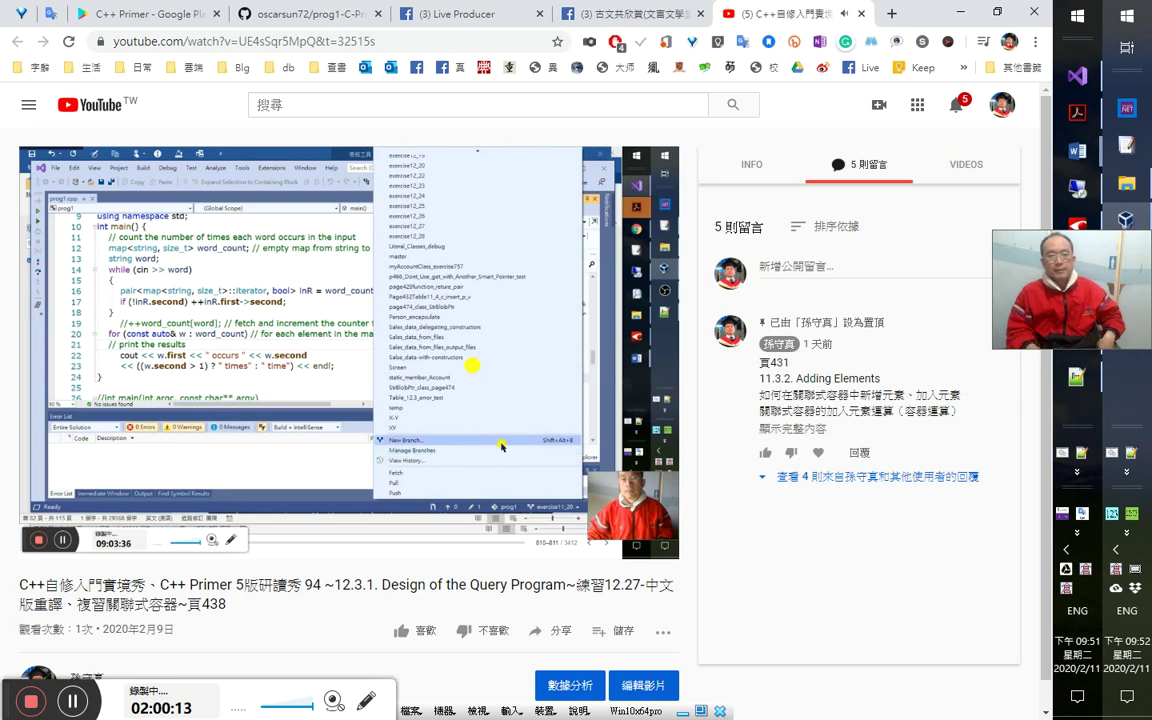
# Skip the livestream from 9:02 to about 9:09:06, where the code uses word_count.insert.
pyautogui.press('l')
pyautogui.press('l')
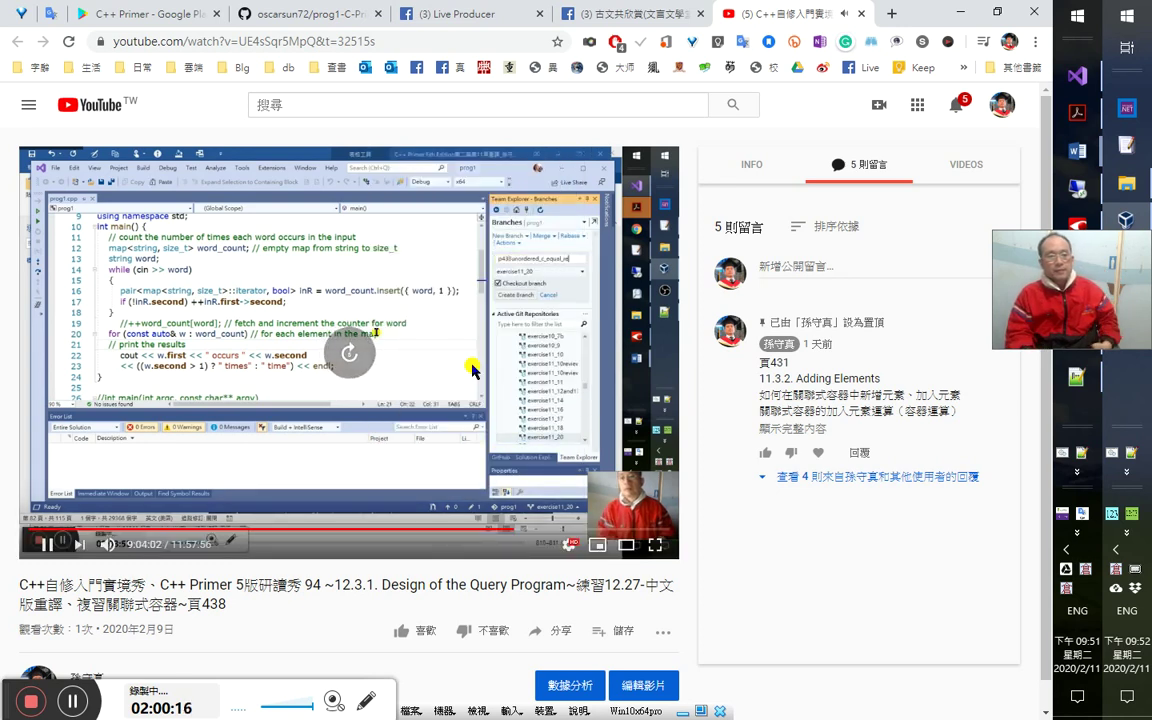
pyautogui.press('Right')
pyautogui.press('l')
pyautogui.press('l')
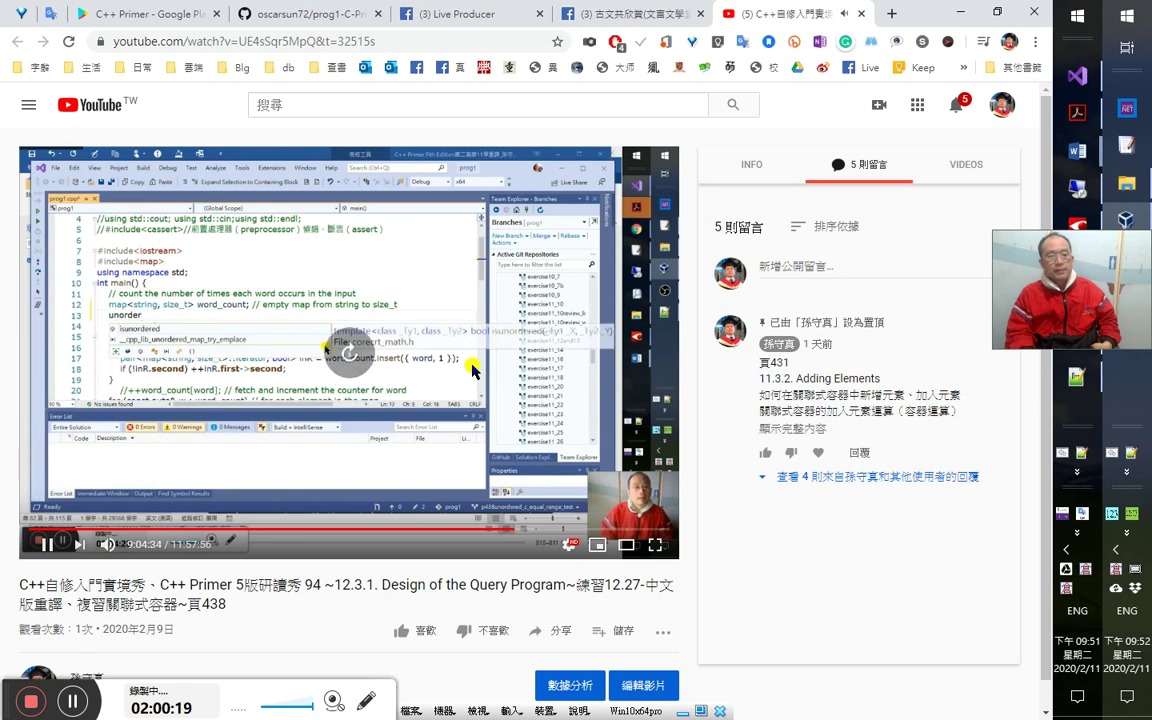
pyautogui.press('Right')
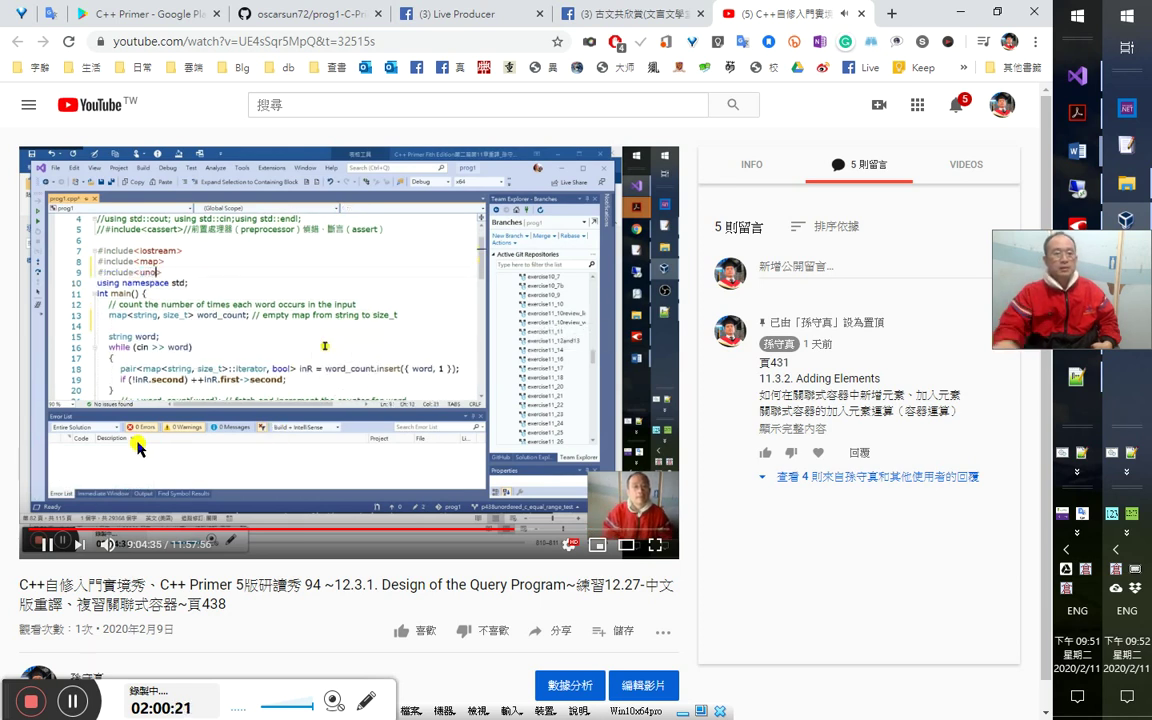
pyautogui.press('l')
pyautogui.press('l')
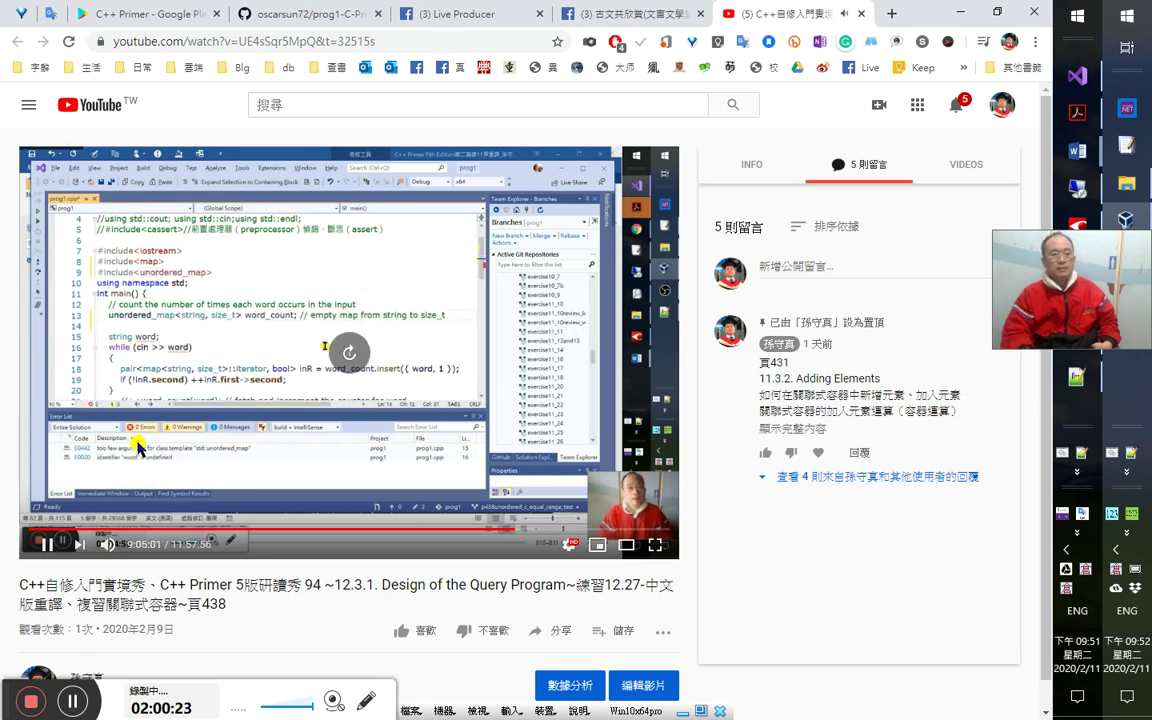
pyautogui.press('Right')
pyautogui.press('l')
pyautogui.press('l')
pyautogui.press('Right')
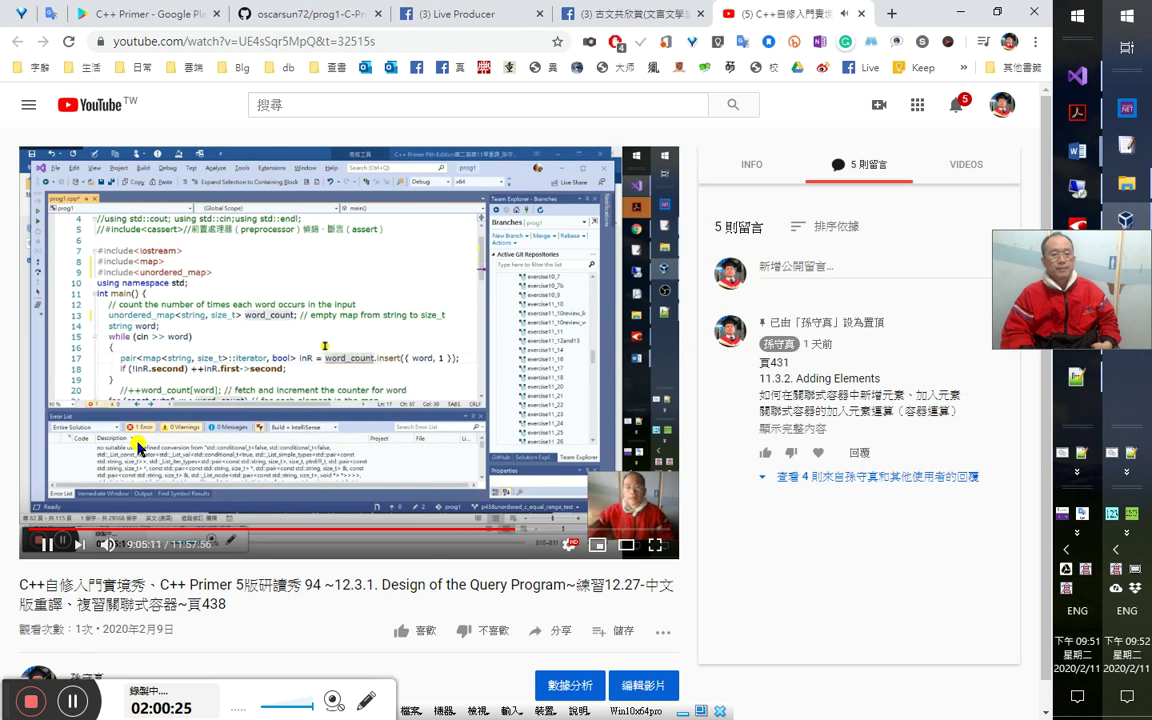
pyautogui.press('l')
pyautogui.press('l')
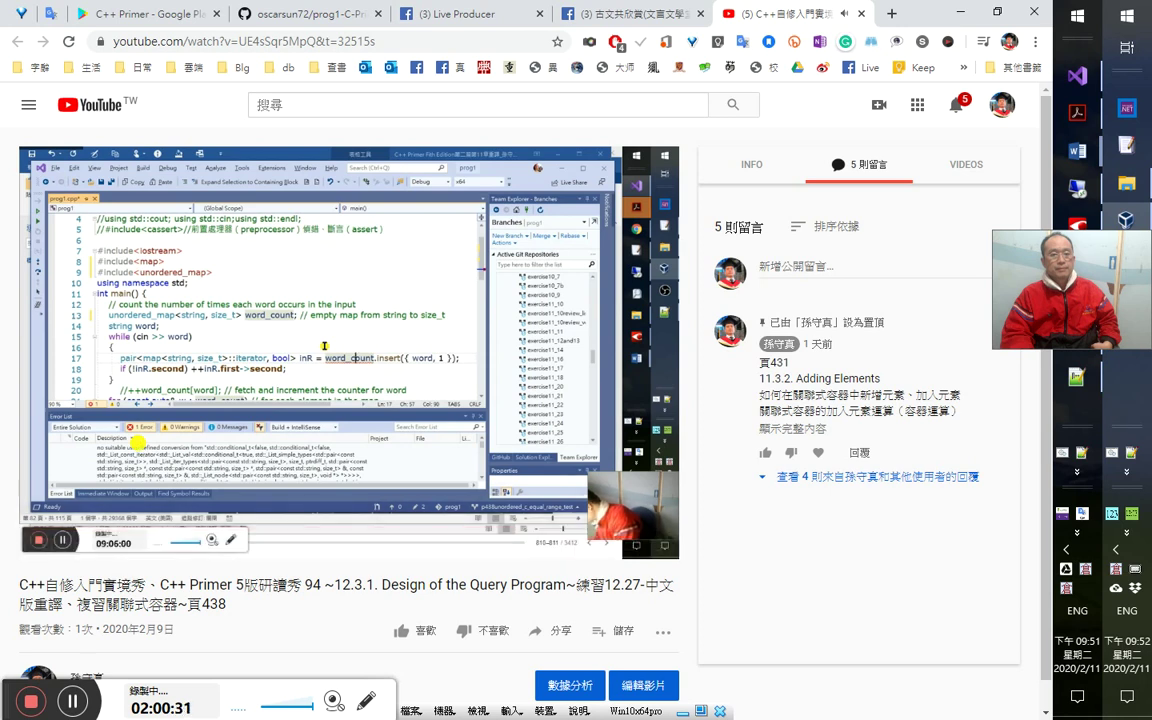
pyautogui.press('l')
pyautogui.press('l')
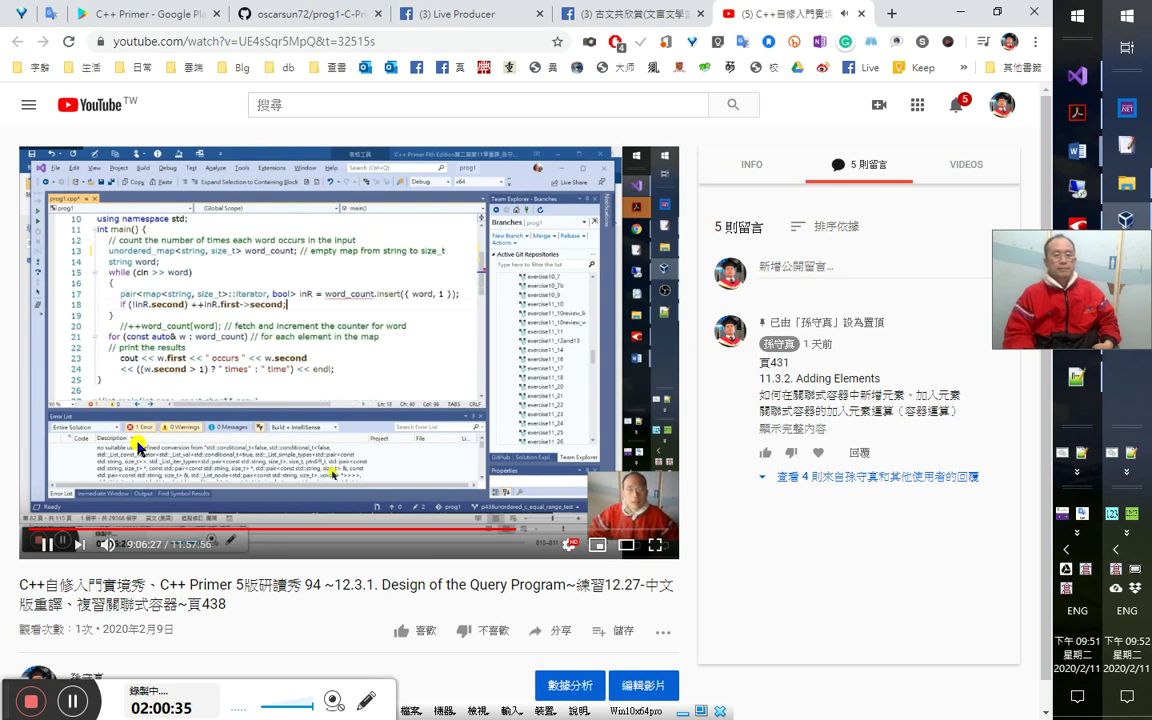
pyautogui.press('l')
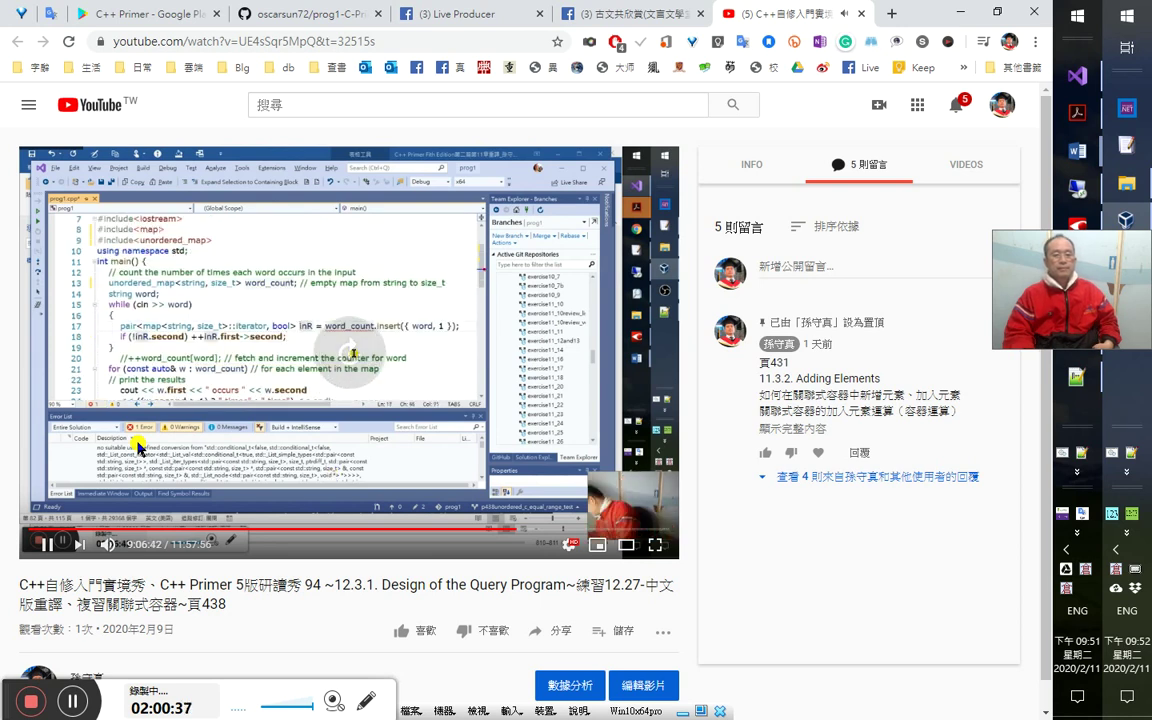
pyautogui.press('Right')
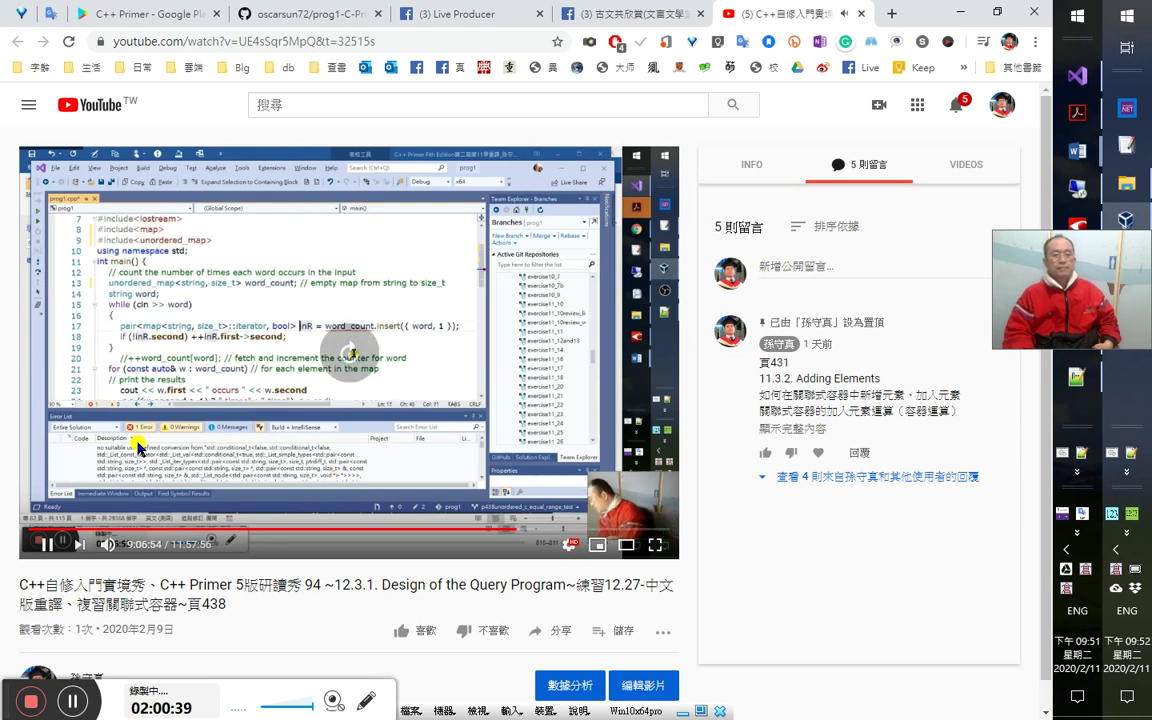
pyautogui.press('Right')
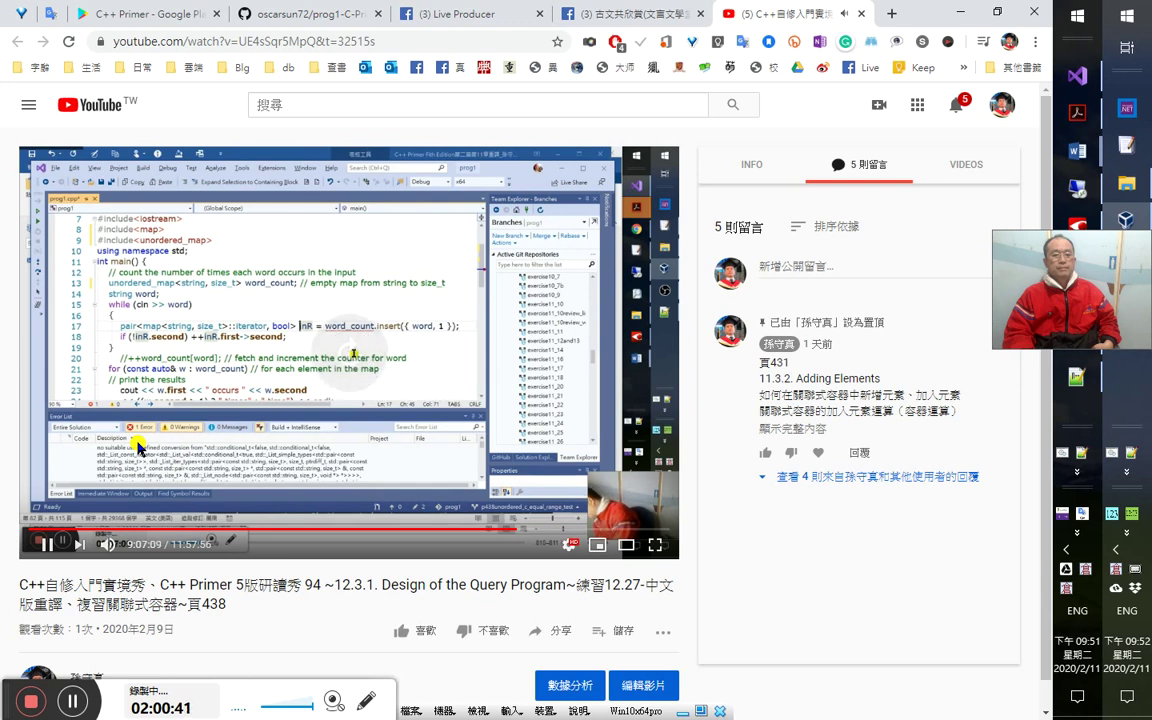
pyautogui.press('Right')
pyautogui.press('Right')
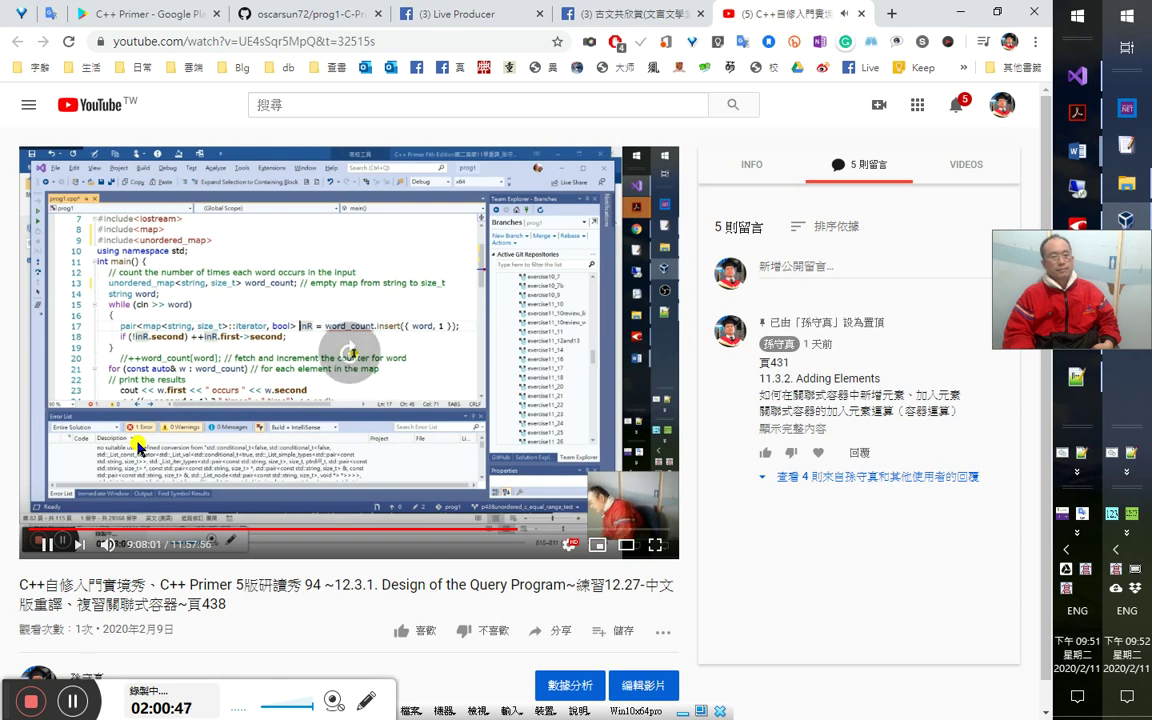
pyautogui.press('Right')
pyautogui.press('Right')
pyautogui.press('Right')
pyautogui.press('Right')
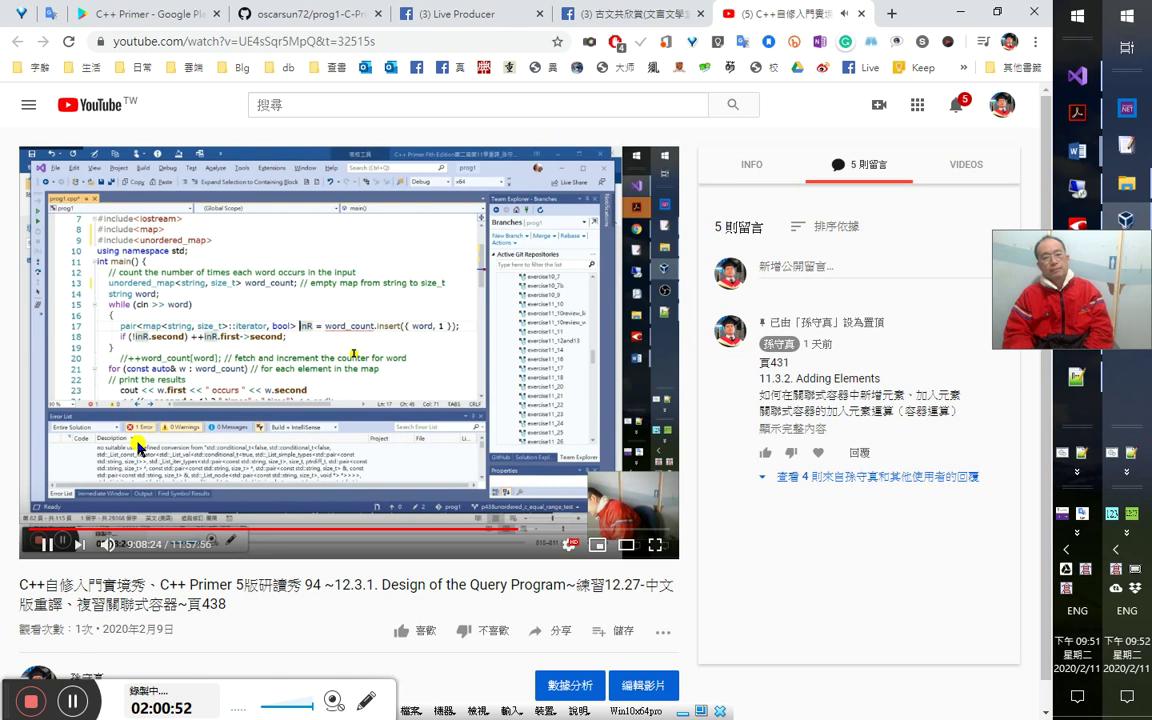
pyautogui.press('Right')
pyautogui.press('Right')
pyautogui.press('Right')
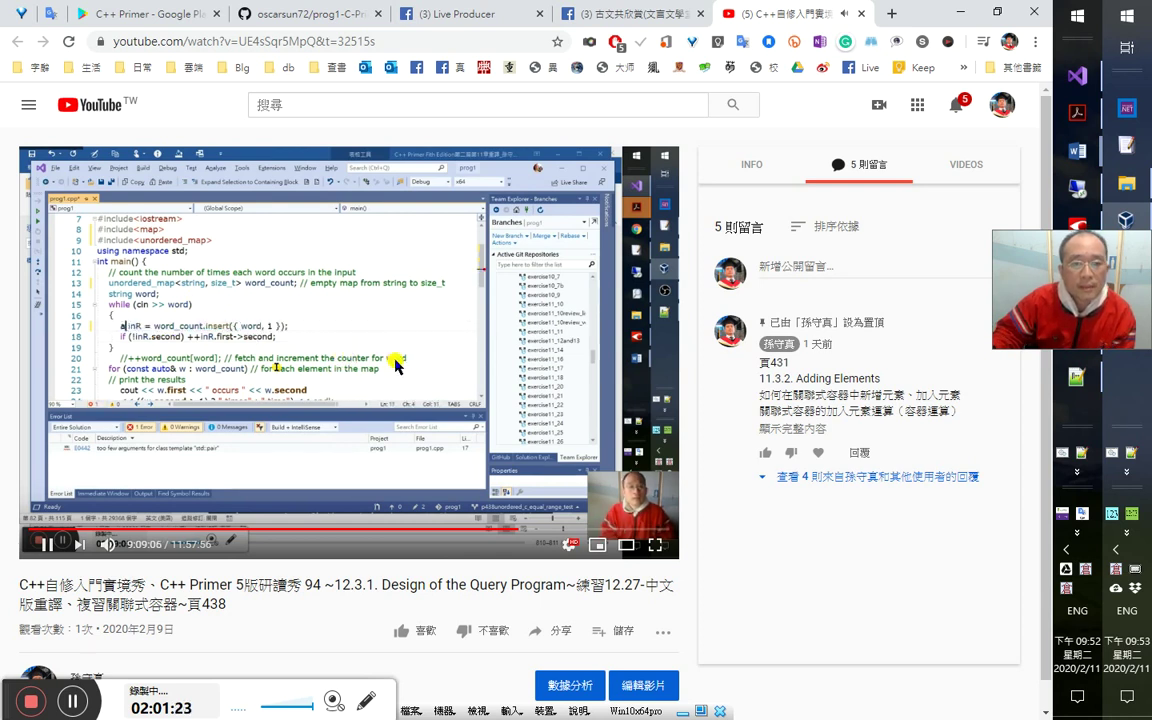
# Rewatch the word-count run by seeking back and forth, pausing at 9:08:48.
pyautogui.press('Right')
pyautogui.press('Right')
pyautogui.press('Right')
pyautogui.press('Right')
pyautogui.press('Right')
pyautogui.press('Right')
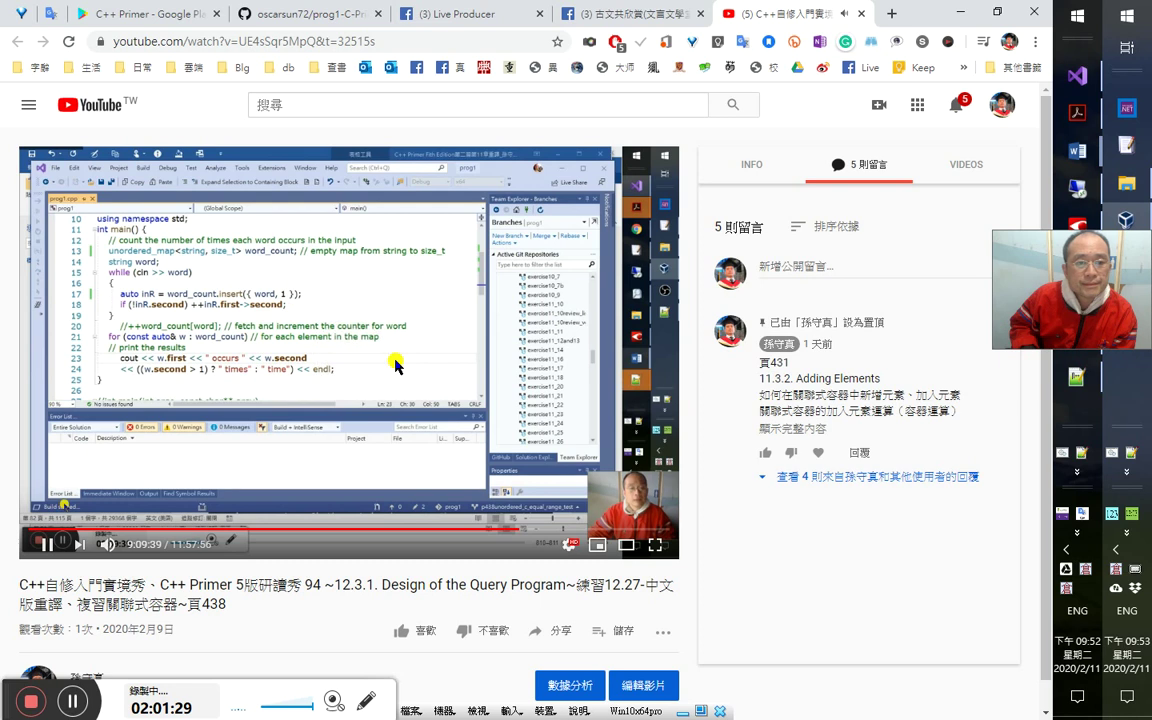
pyautogui.press('Right')
pyautogui.press('Right')
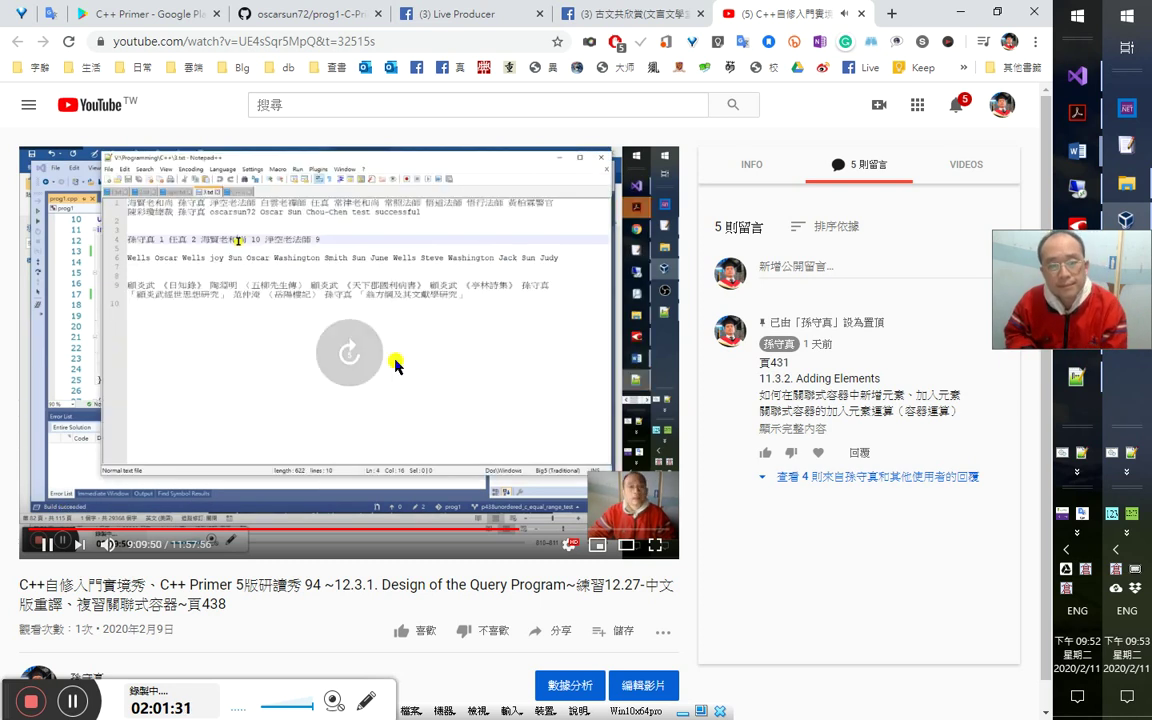
pyautogui.press('Right')
pyautogui.press('Right')
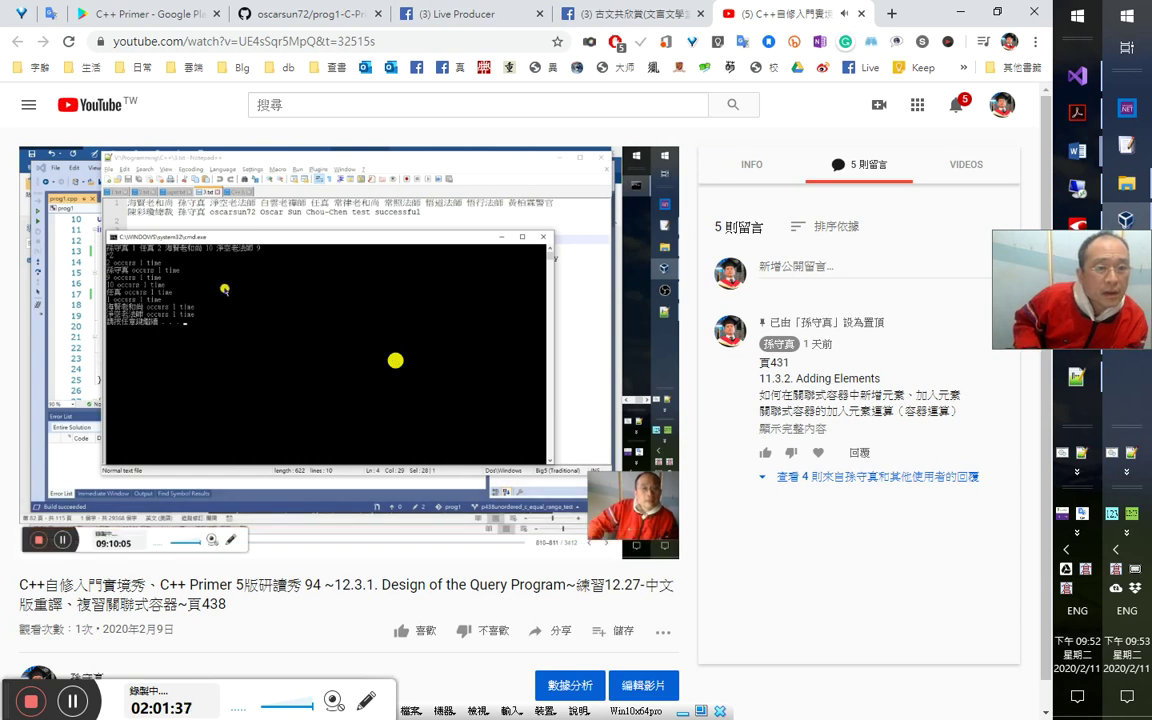
pyautogui.press('Right')
pyautogui.press('Right')
pyautogui.press('Right')
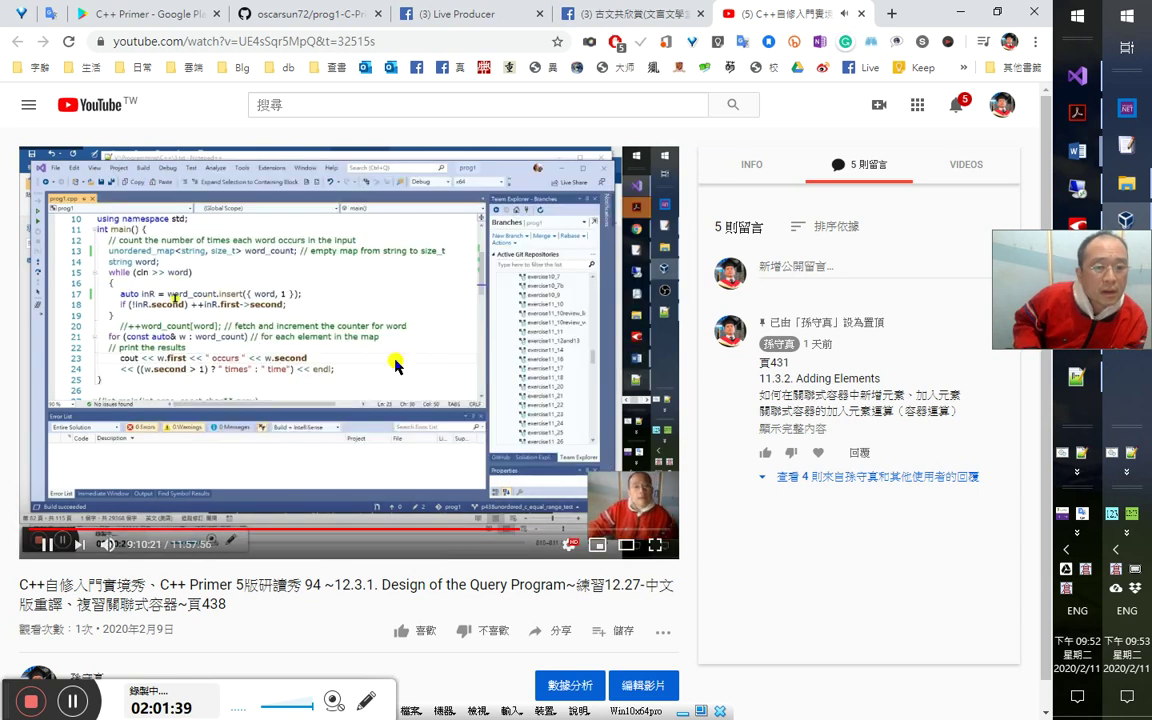
pyautogui.press('Right')
pyautogui.press('Right')
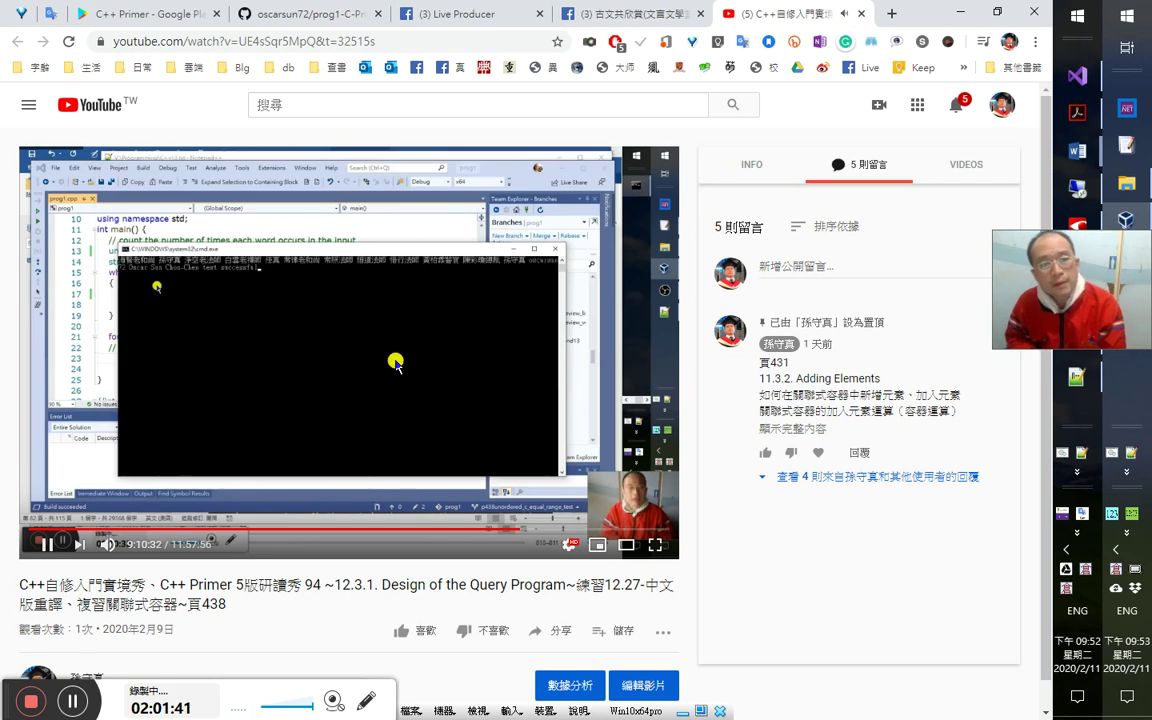
pyautogui.press('Right')
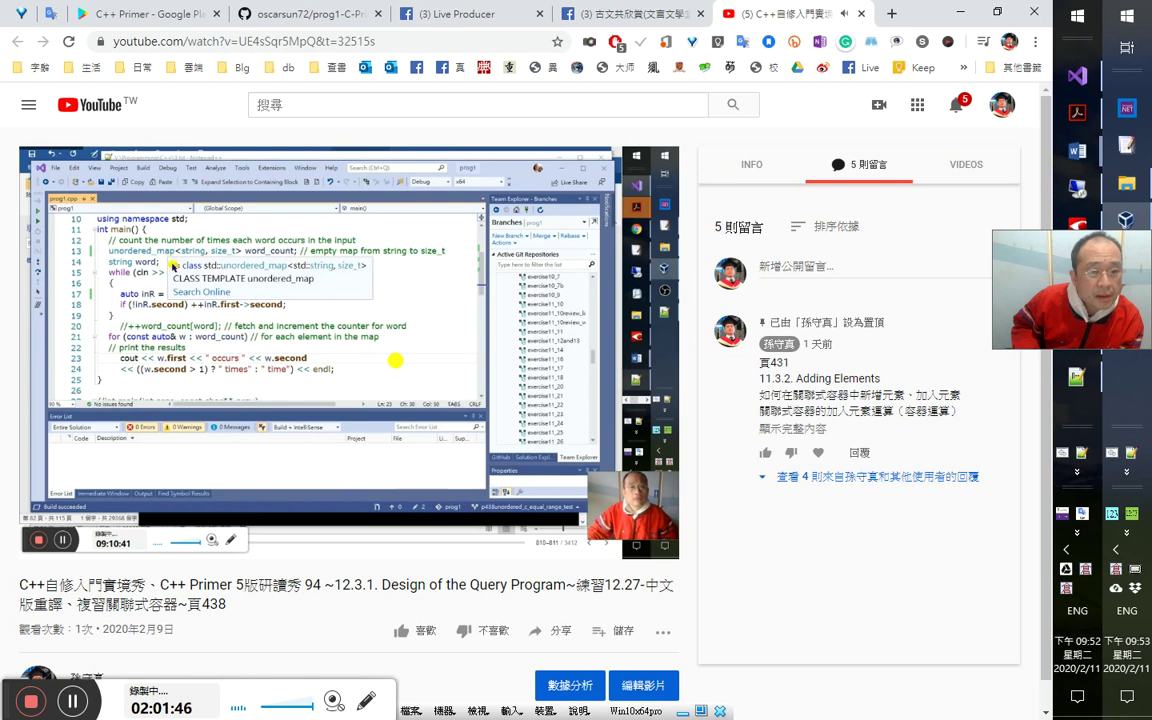
pyautogui.press('Left')
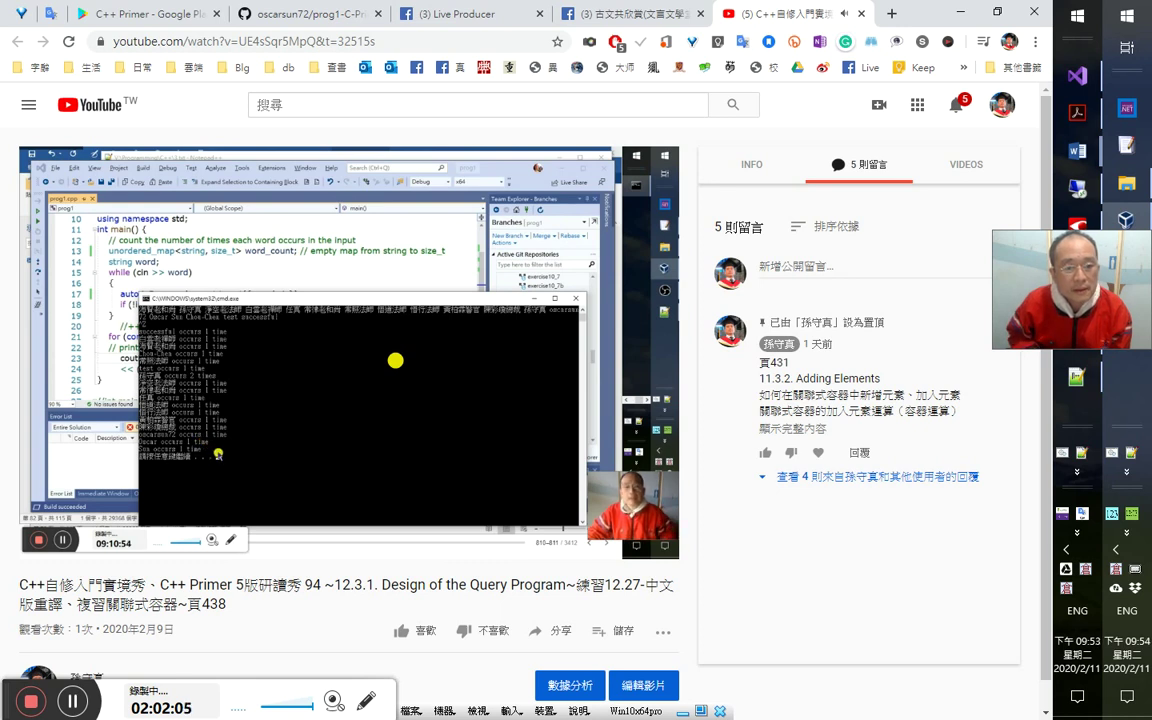
pyautogui.click(396, 364)
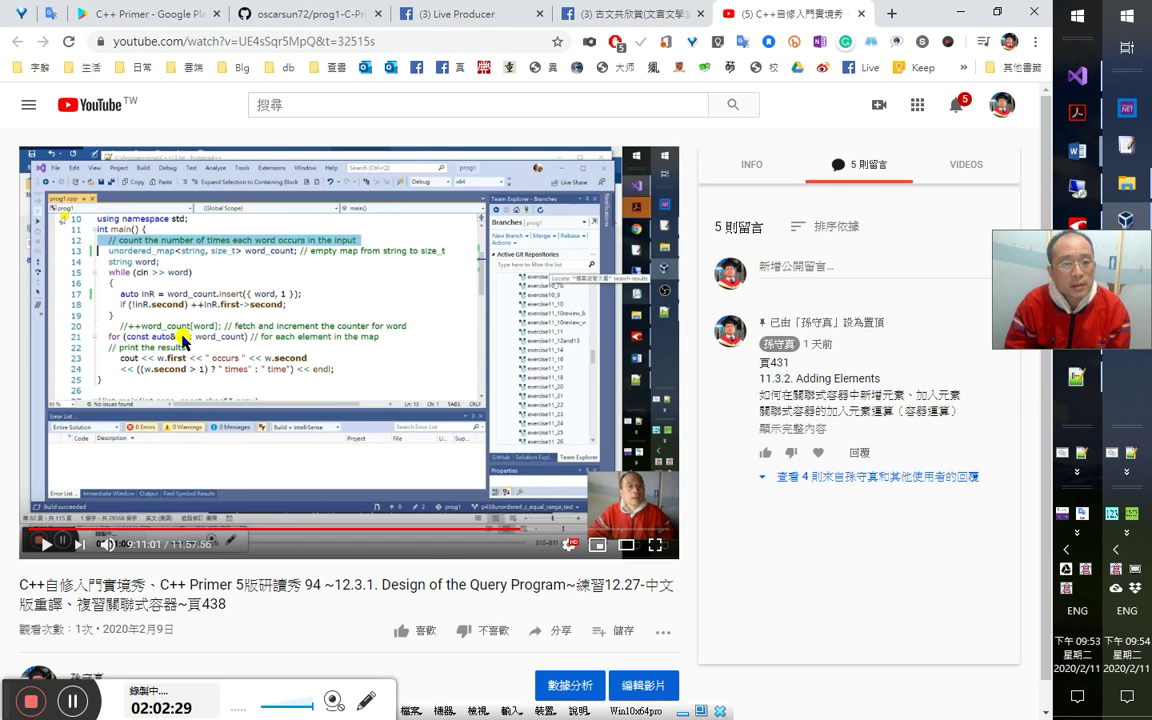
pyautogui.press('Right')
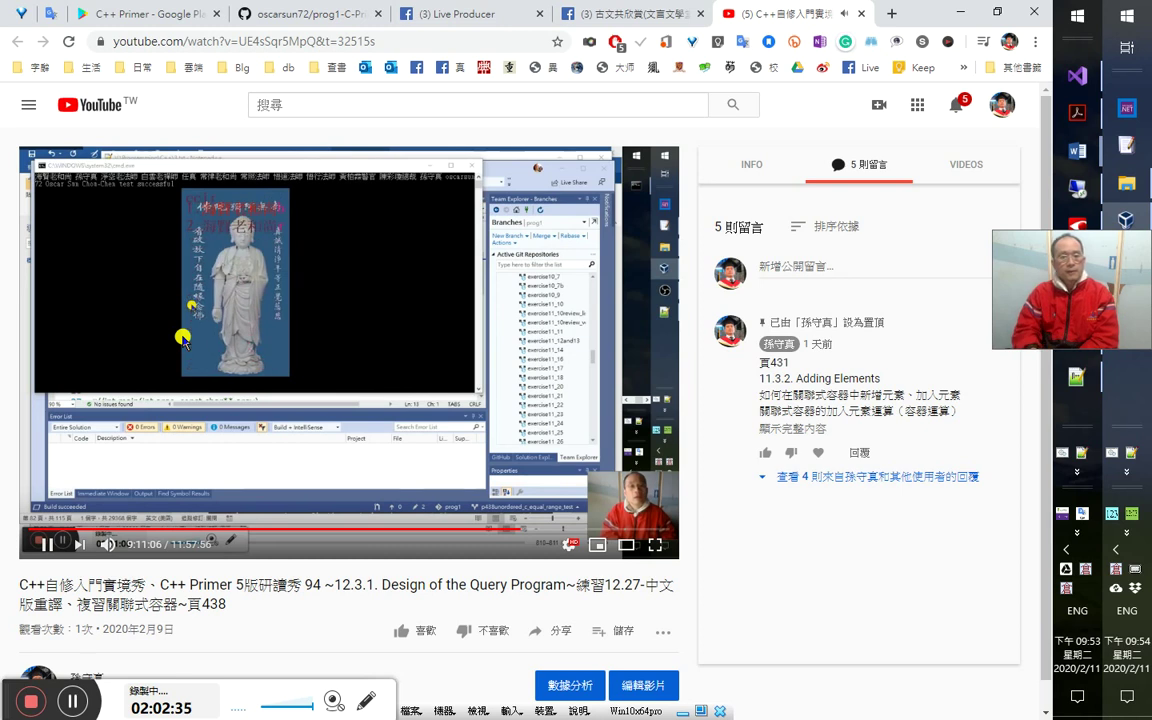
pyautogui.press('Right')
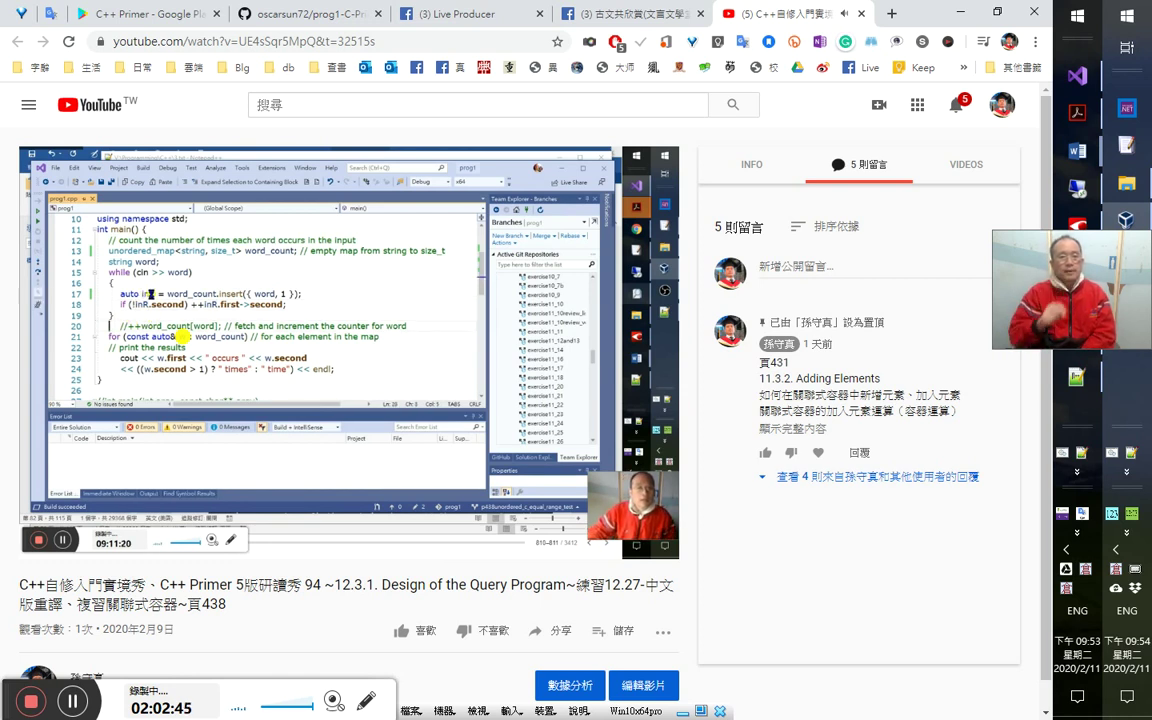
pyautogui.press('Left')
pyautogui.press('Left')
pyautogui.press('Left')
pyautogui.press('Left')
pyautogui.press('Left')
pyautogui.press('Left')
pyautogui.press('Left')
pyautogui.press('Left')
pyautogui.press('Left')
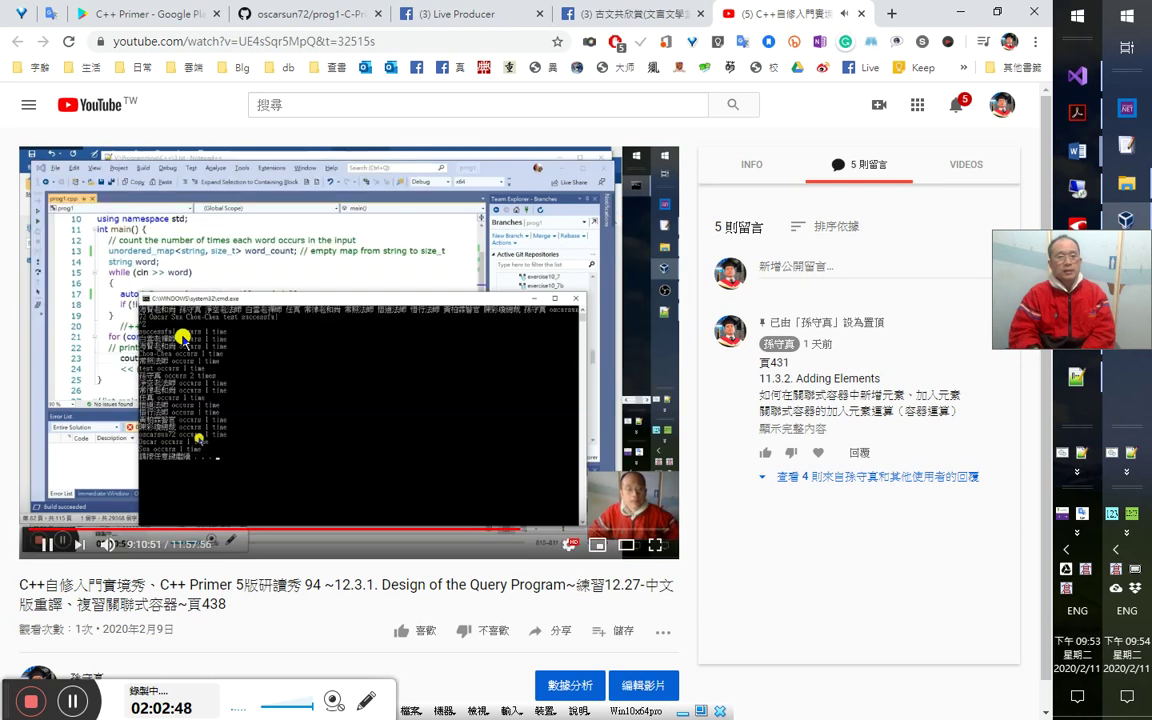
pyautogui.press('Left')
pyautogui.press('Left')
pyautogui.press('Left')
pyautogui.press('Left')
pyautogui.press('Left')
pyautogui.press('Left')
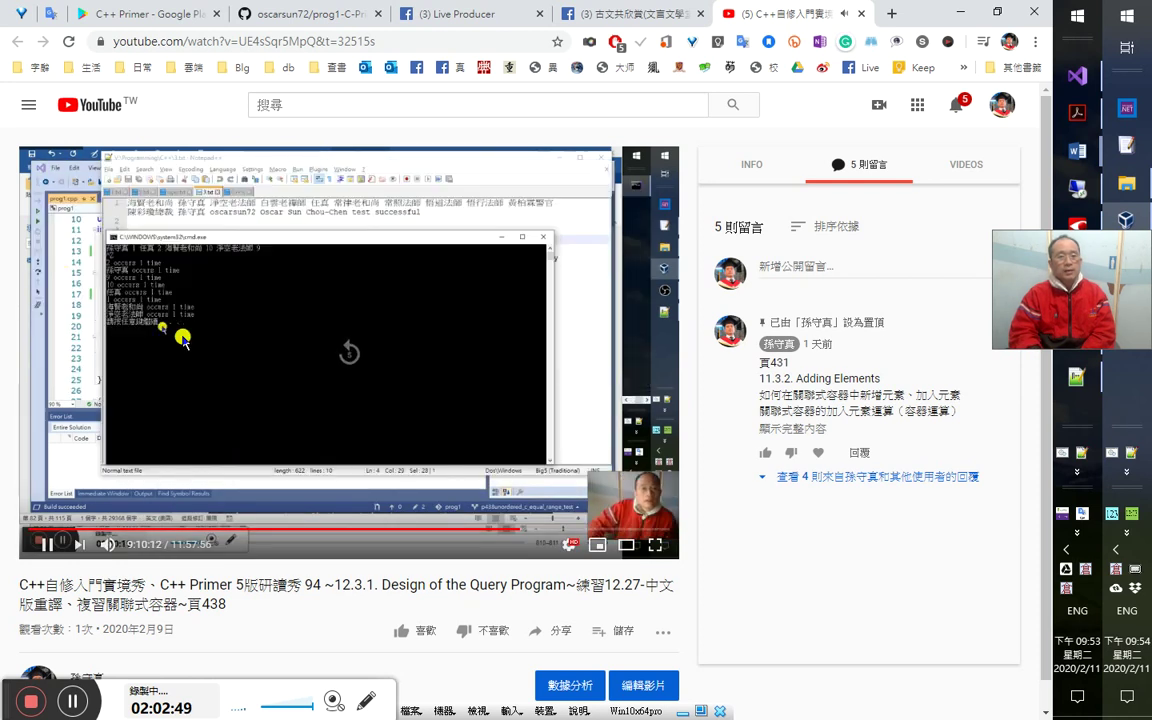
pyautogui.press('Left')
pyautogui.press('Left')
pyautogui.press('Left')
pyautogui.press('Left')
pyautogui.press('Left')
pyautogui.press('Left')
pyautogui.press('Left')
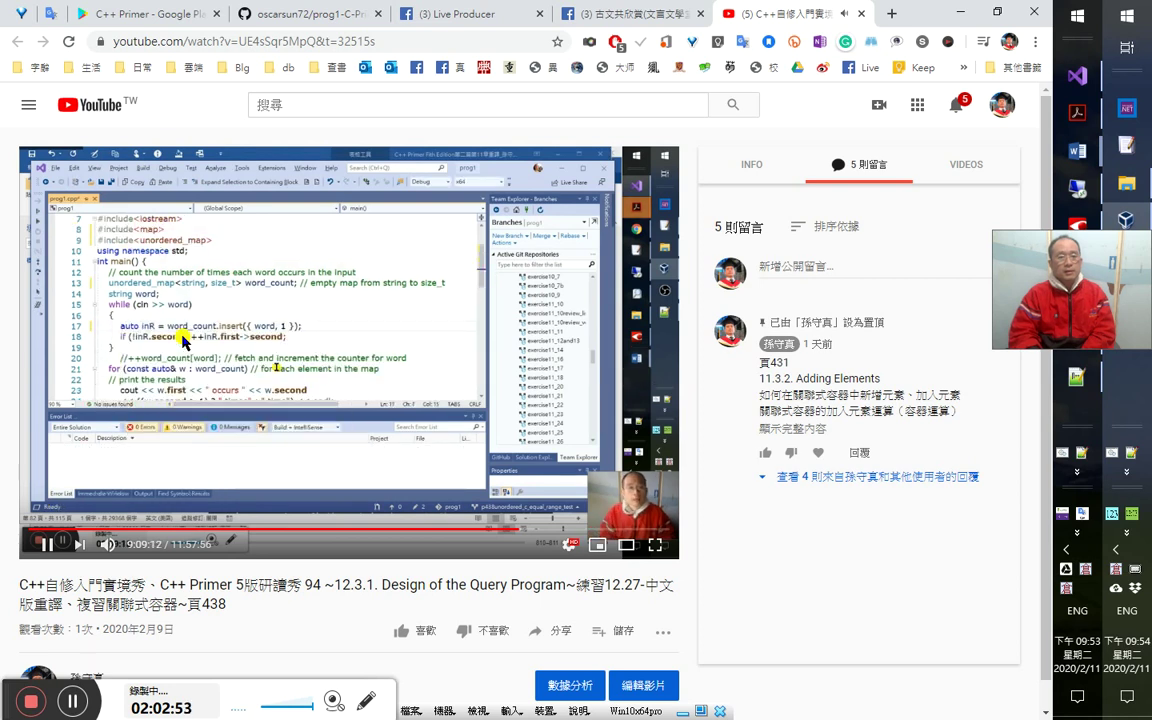
pyautogui.press('Left')
pyautogui.press('Left')
pyautogui.press('Left')
pyautogui.press('Left')
pyautogui.press('Left')
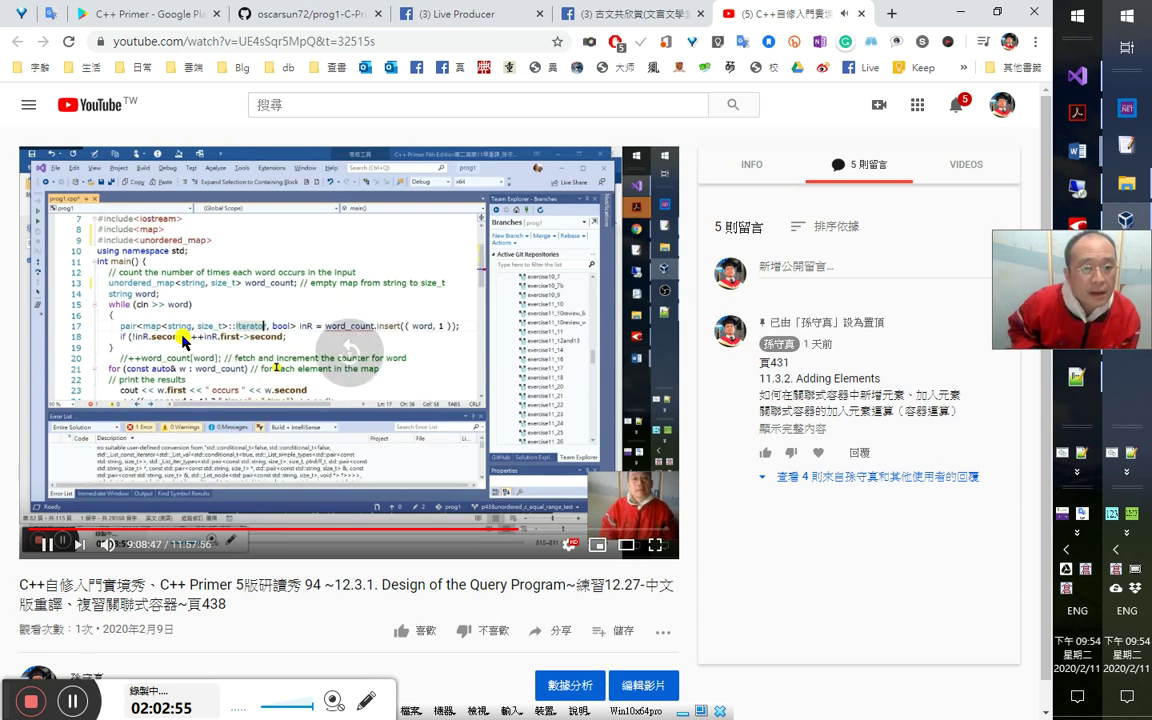
pyautogui.press('space')
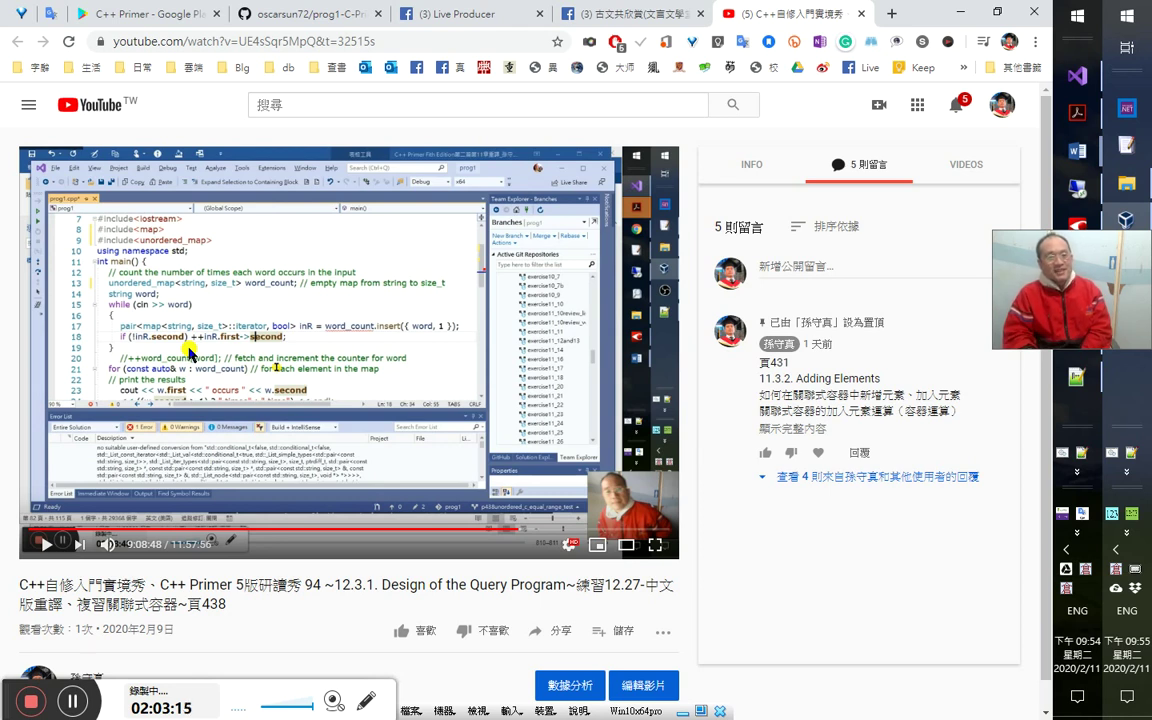
# Seek forward to 9:10:58 on the Notepad++ test text and resume playback.
pyautogui.press('l')
pyautogui.press('l')
pyautogui.press('l')
pyautogui.press('l')
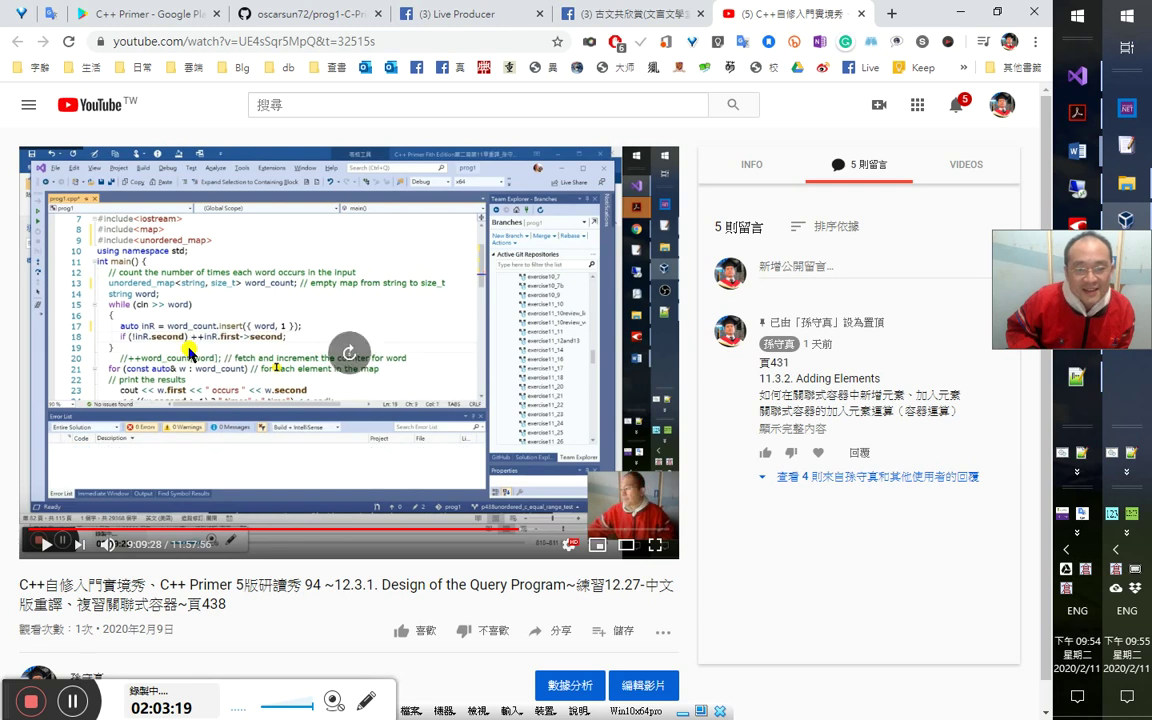
pyautogui.press('l')
pyautogui.press('l')
pyautogui.press('l')
pyautogui.press('l')
pyautogui.press('l')
pyautogui.press('l')
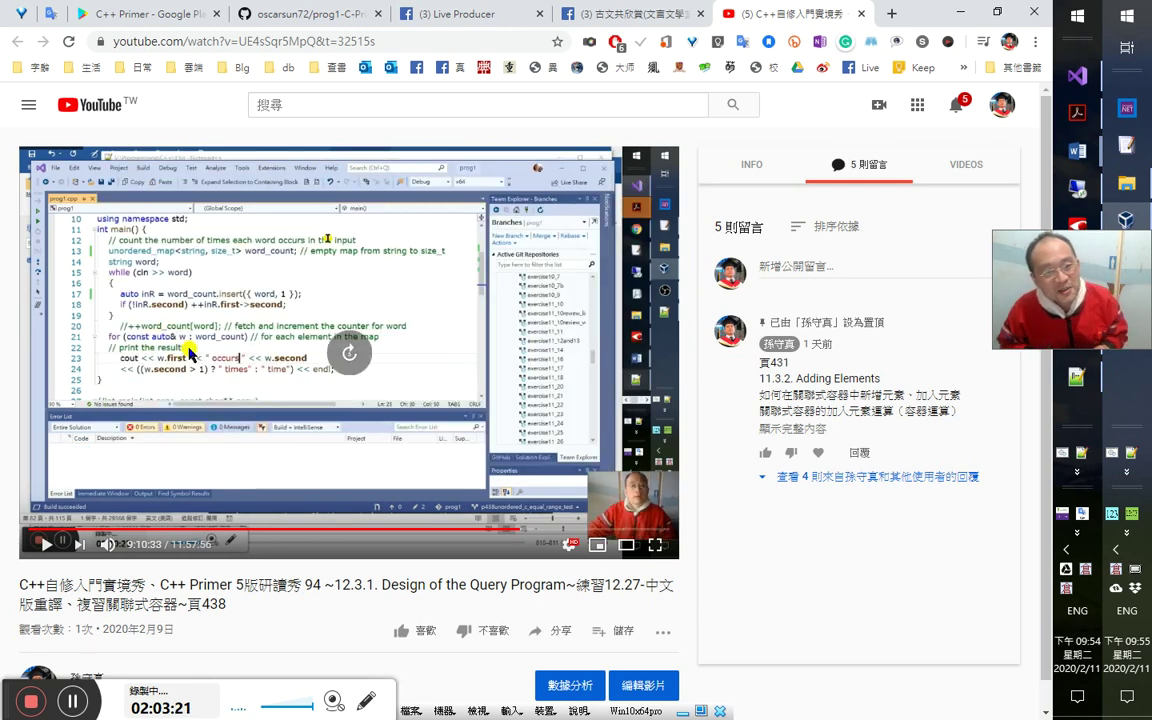
pyautogui.press('l')
pyautogui.press('l')
pyautogui.press('l')
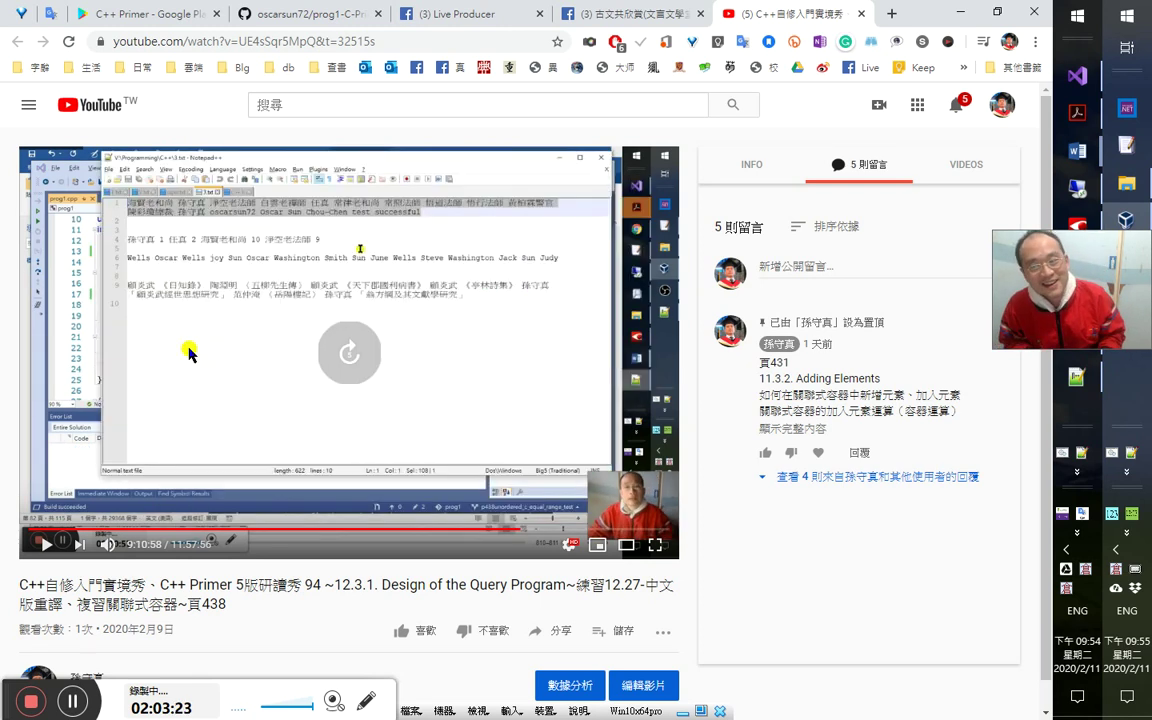
pyautogui.press('Right')
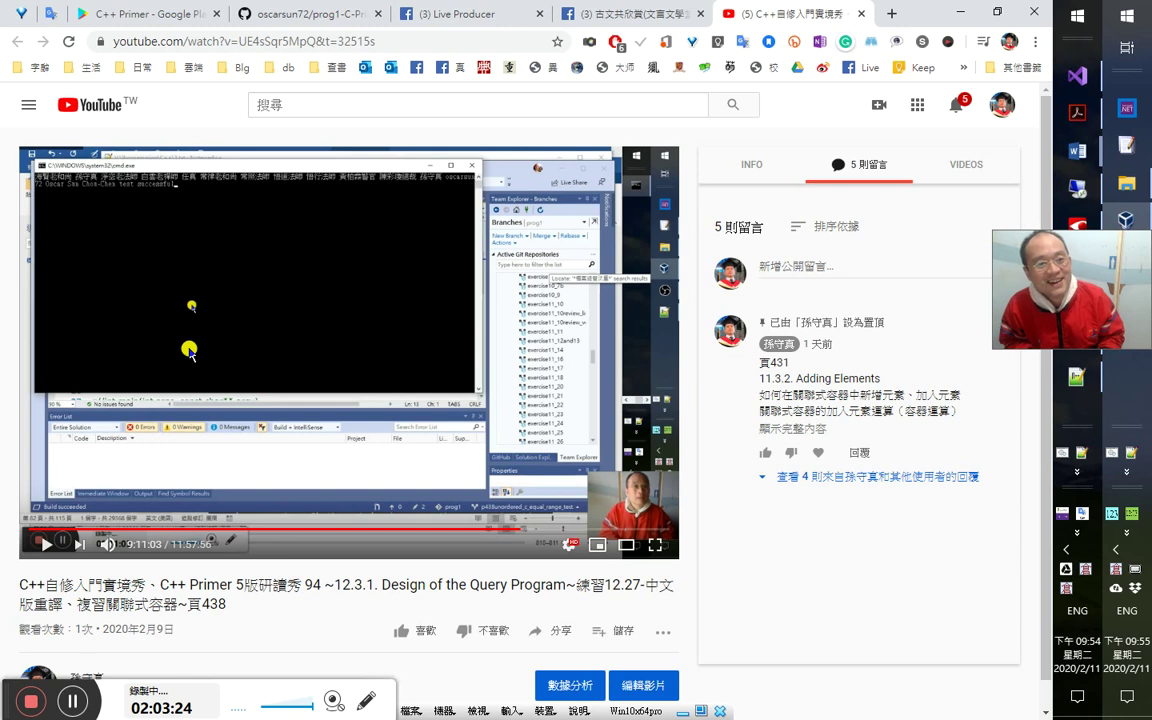
pyautogui.press('Left')
pyautogui.press('k')
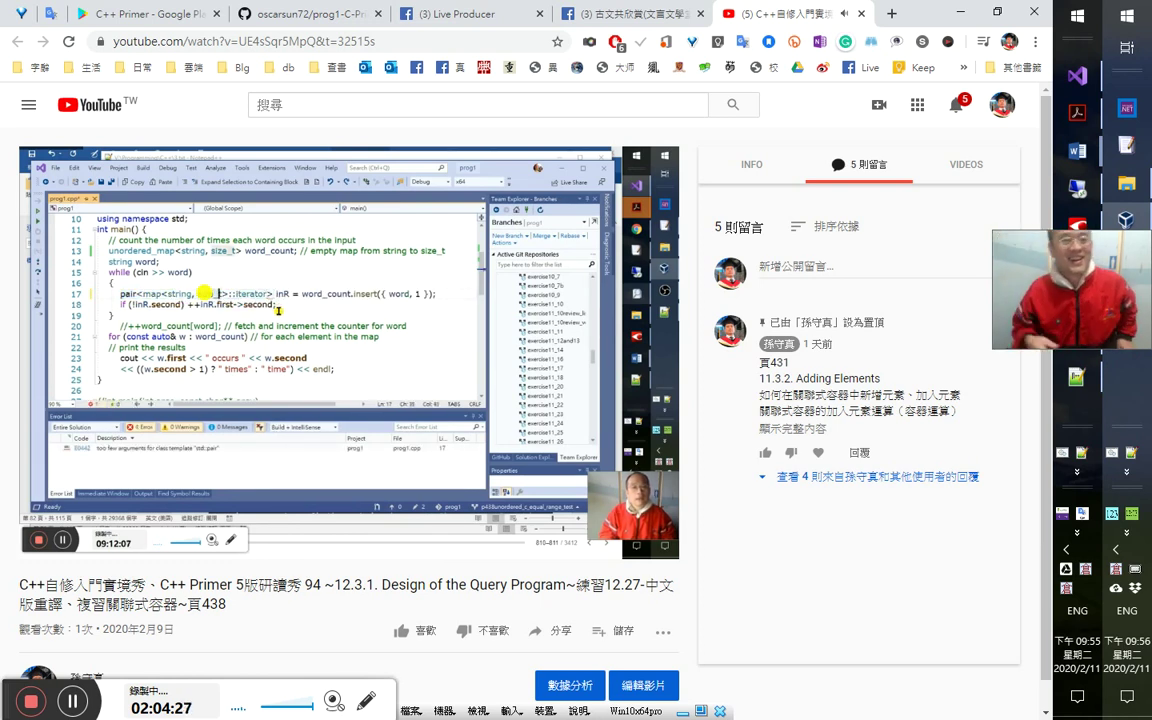
# Skip ahead past 9:12:40 to the edited code at about 9:13:36.
pyautogui.moveTo(150, 243)
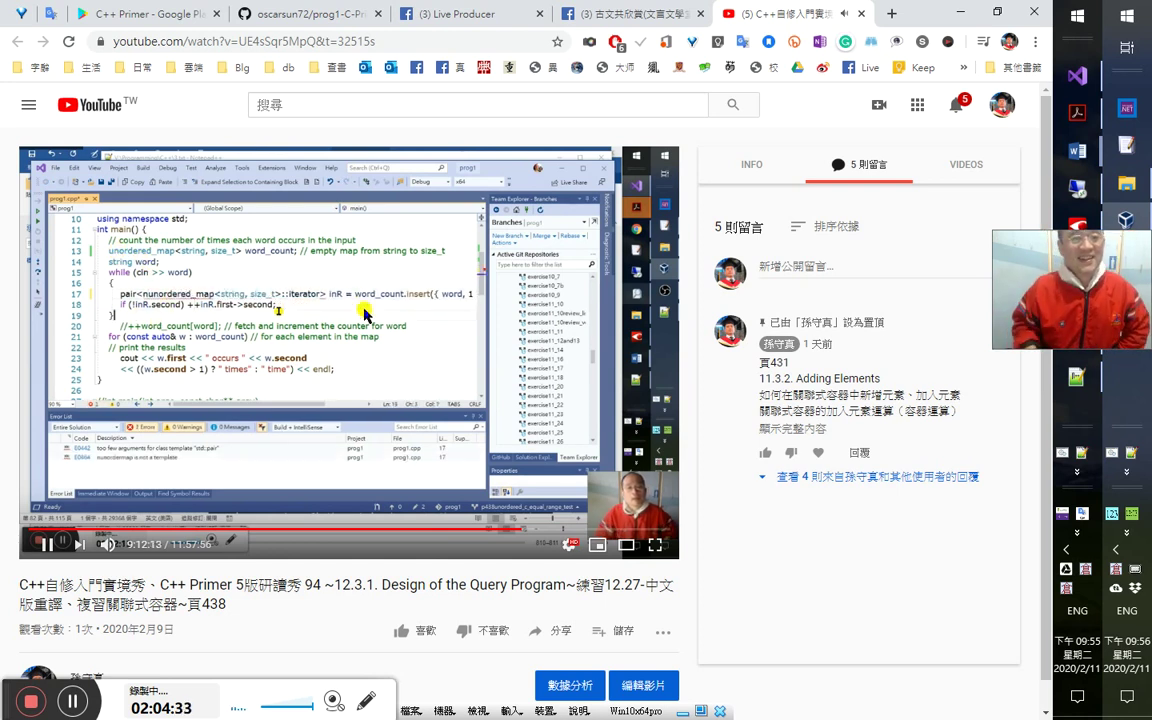
pyautogui.press('Right')
pyautogui.press('Right')
pyautogui.press('Right')
pyautogui.press('Right')
pyautogui.press('Right')
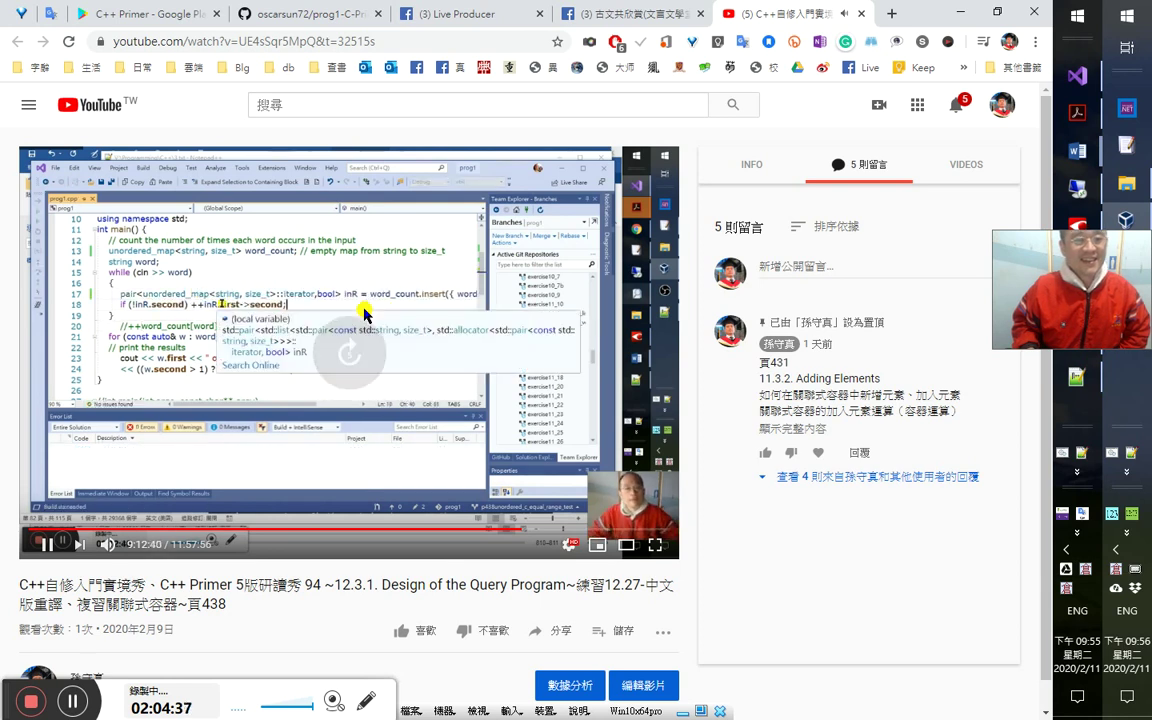
pyautogui.press('Right')
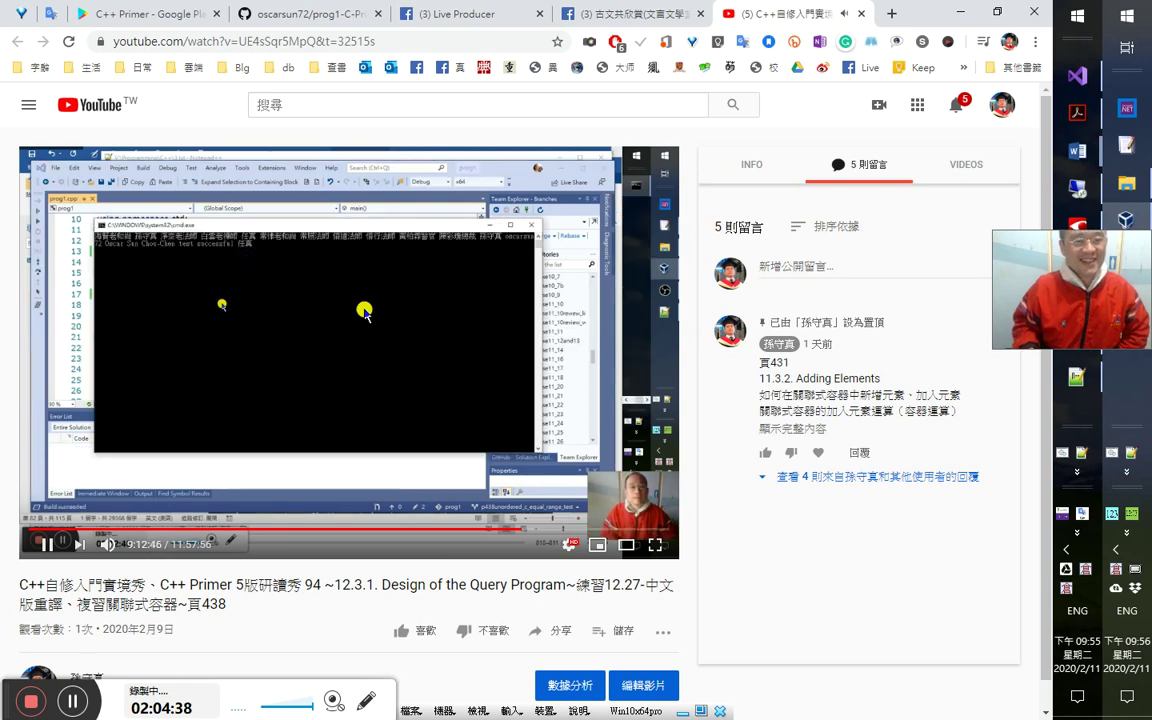
pyautogui.press('Right')
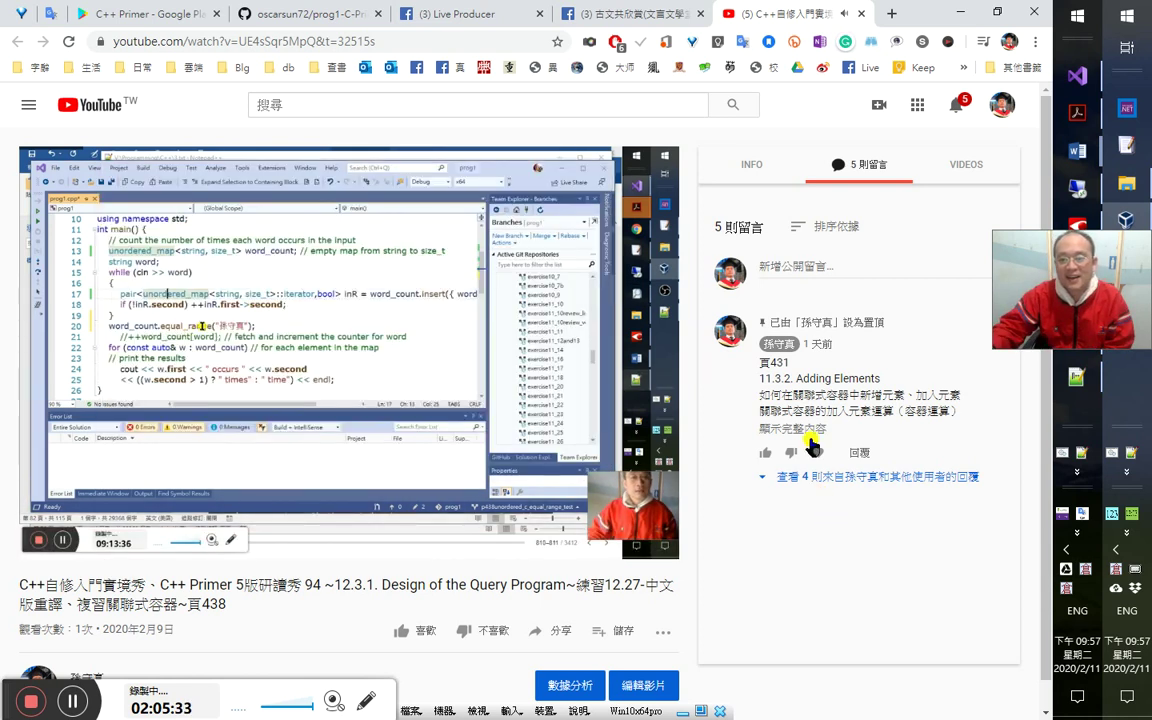
# Start a comment with 無序容器, pausing and rewinding the stream to reread the error.
pyautogui.click(785, 265)
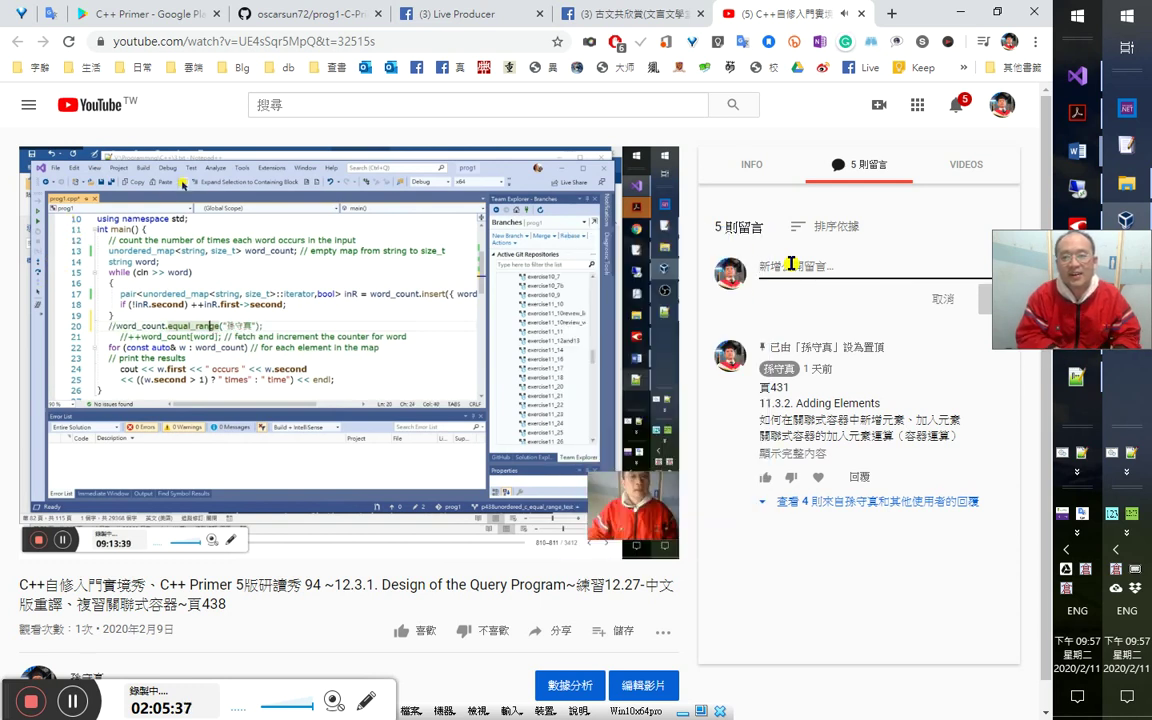
pyautogui.write('無序容器')
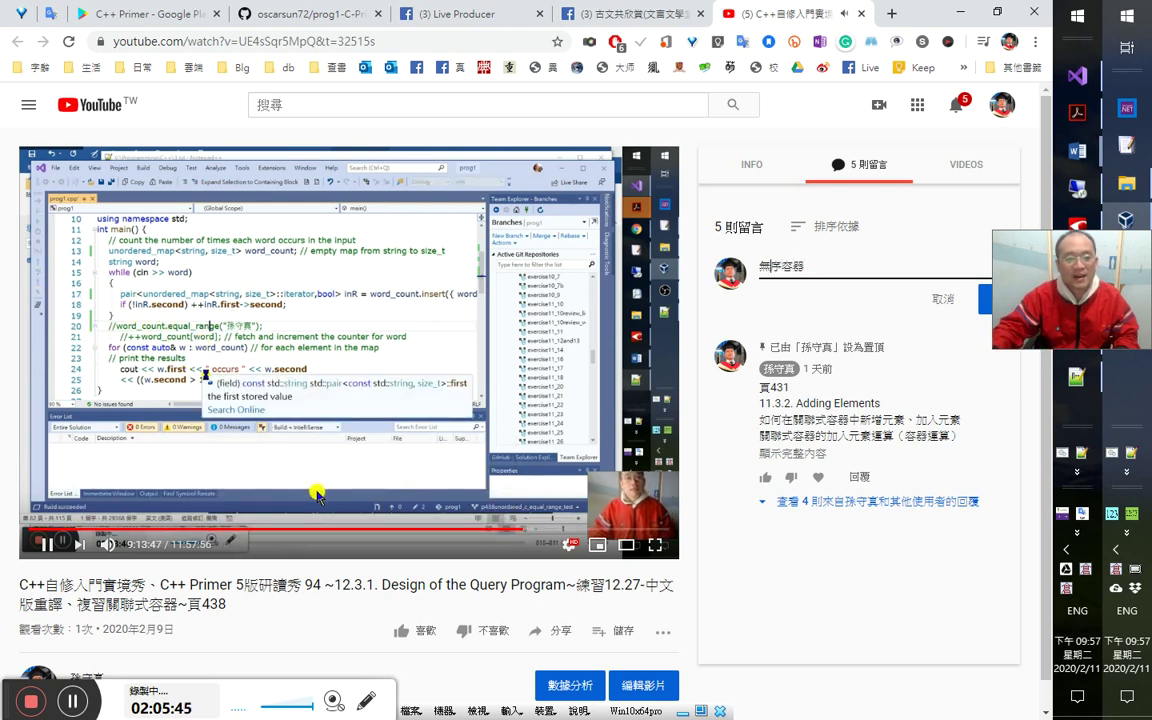
pyautogui.click(279, 497)
pyautogui.click(386, 424)
pyautogui.press('Left')
pyautogui.press('Left')
pyautogui.press('Left')
pyautogui.press('Left')
pyautogui.press('Left')
pyautogui.press('Left')
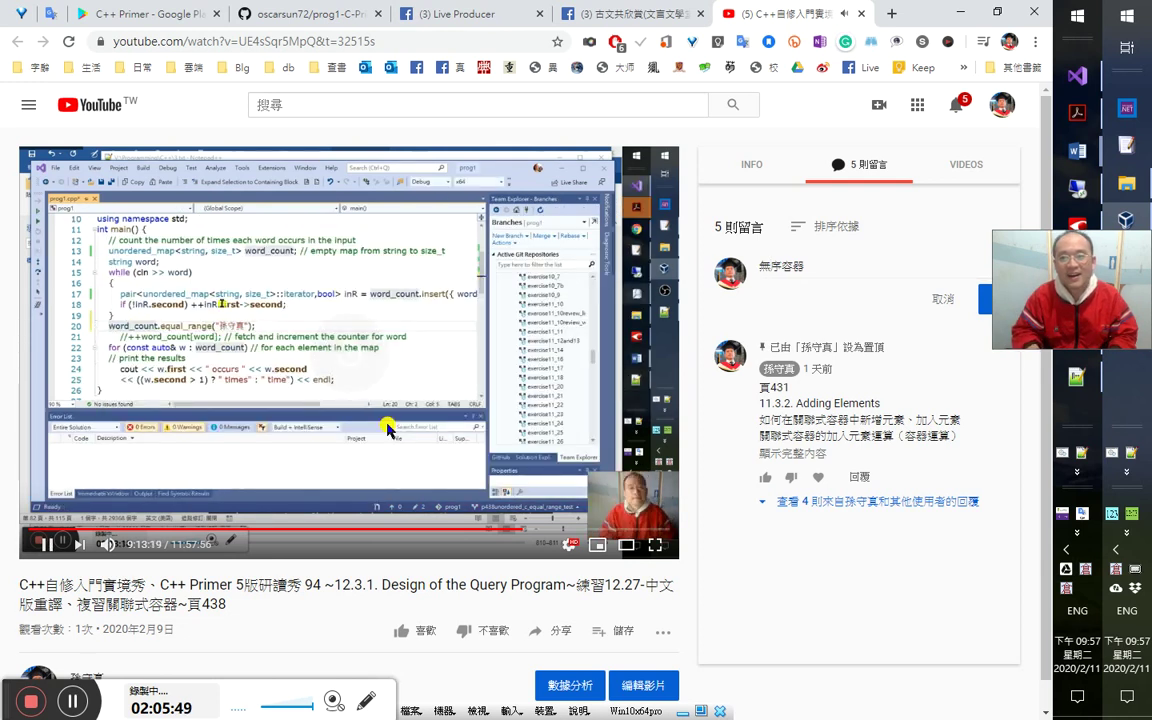
pyautogui.click(386, 424)
pyautogui.press('Left')
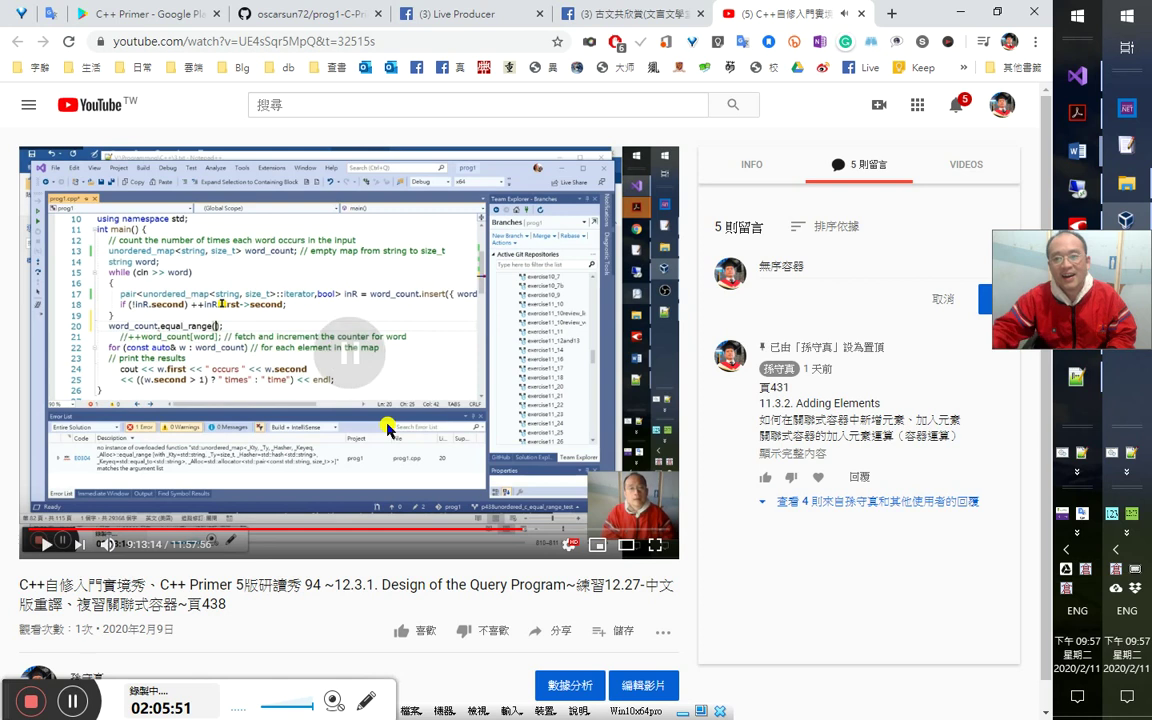
pyautogui.click(811, 261)
pyautogui.click(396, 292)
# Edit the comment to read 誤以為無序容器有排序, followed by 哈哈.
pyautogui.click(816, 273)
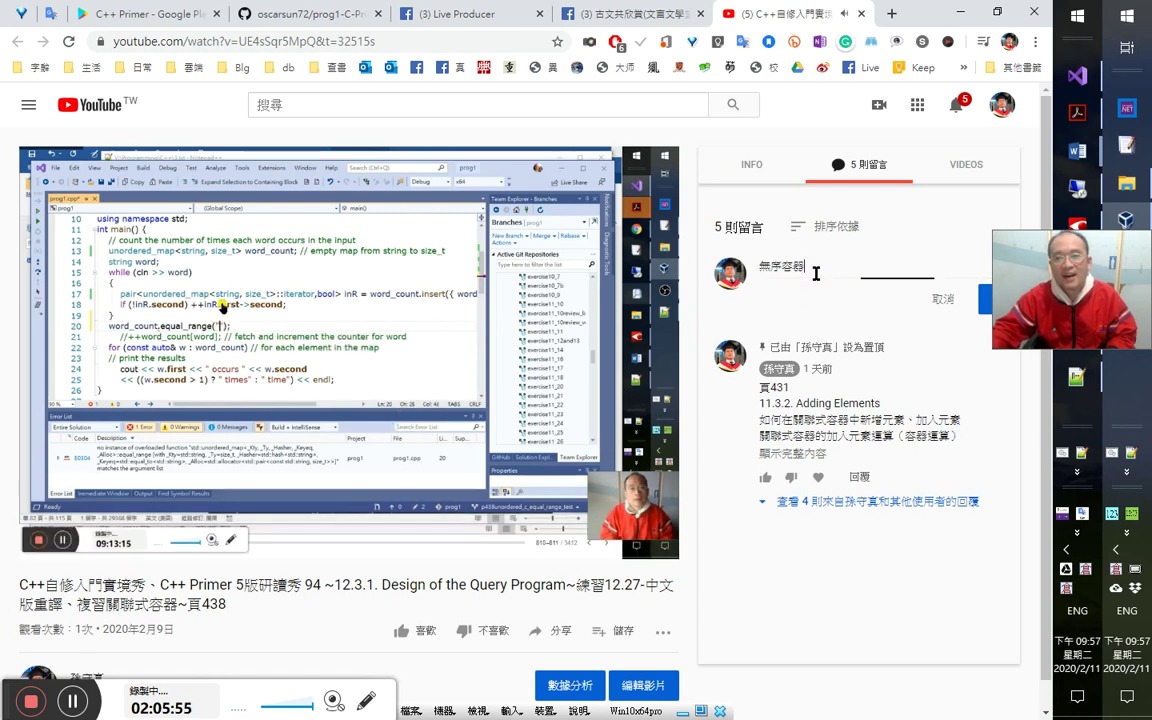
pyautogui.press('Home')
pyautogui.write('關')
pyautogui.press('BackSpace')
pyautogui.write('鍋線禍')
pyautogui.press('BackSpace')
pyautogui.press('BackSpace')
pyautogui.write('以為')
pyautogui.write('有排序')
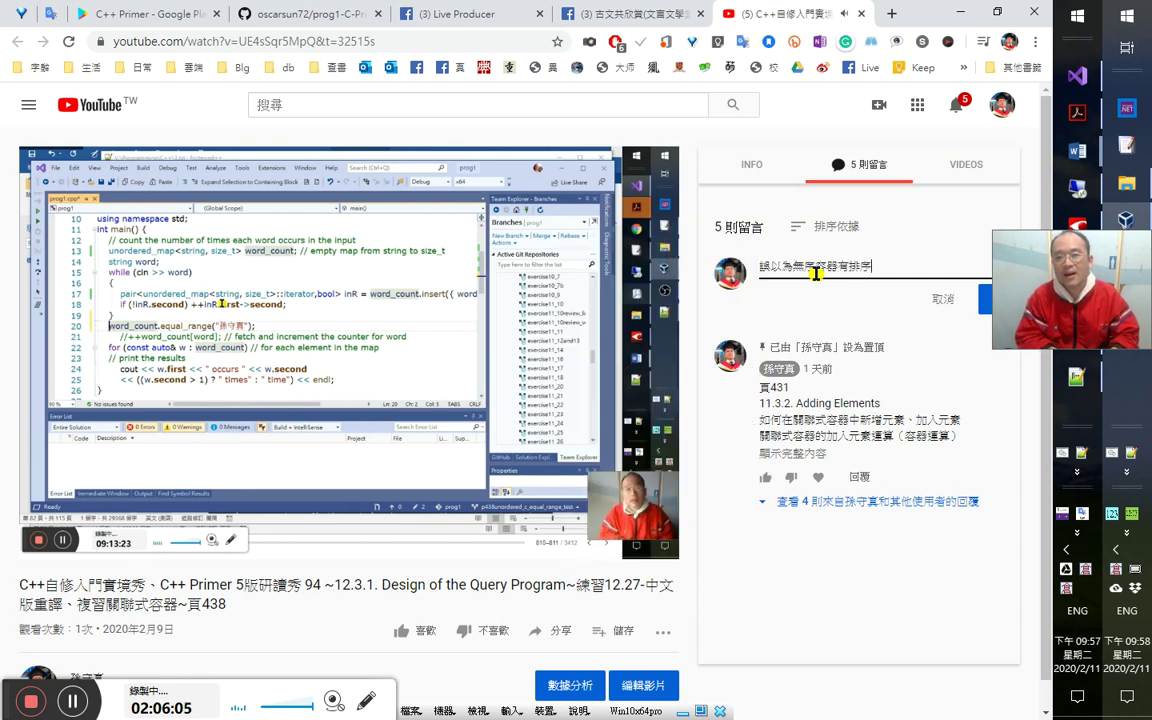
pyautogui.write('a')
pyautogui.press('BackSpace')
pyautogui.write('a 路人')
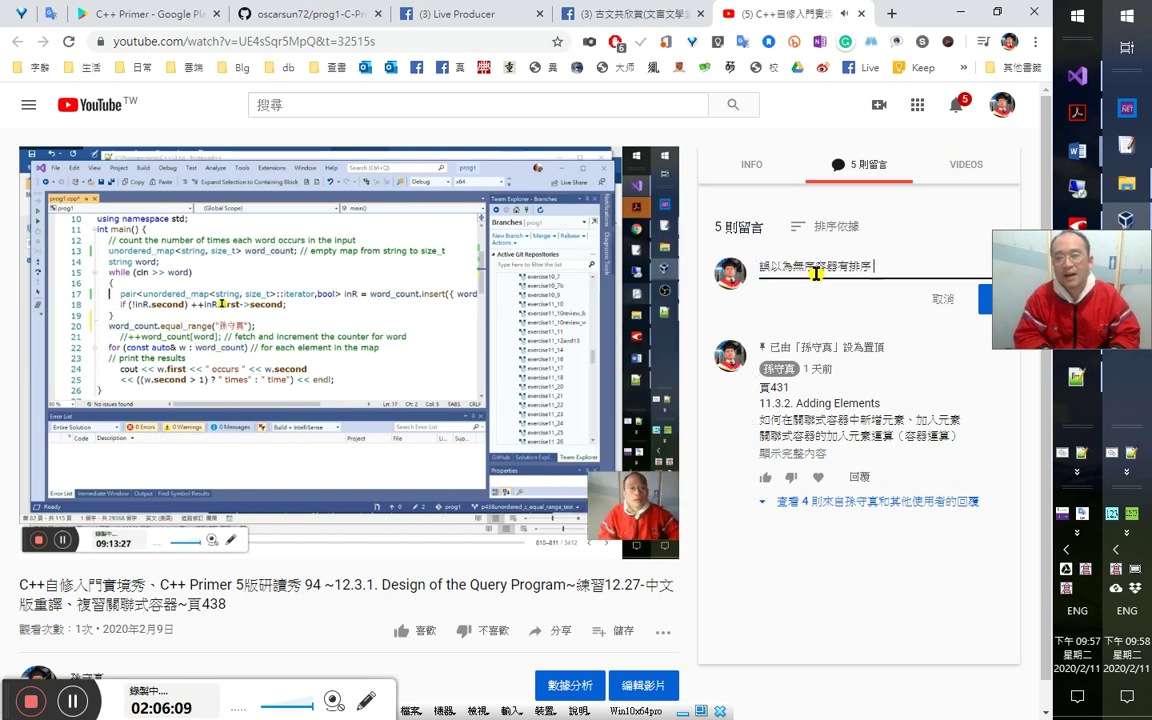
pyautogui.press('BackSpace')
pyautogui.write('哈哈')
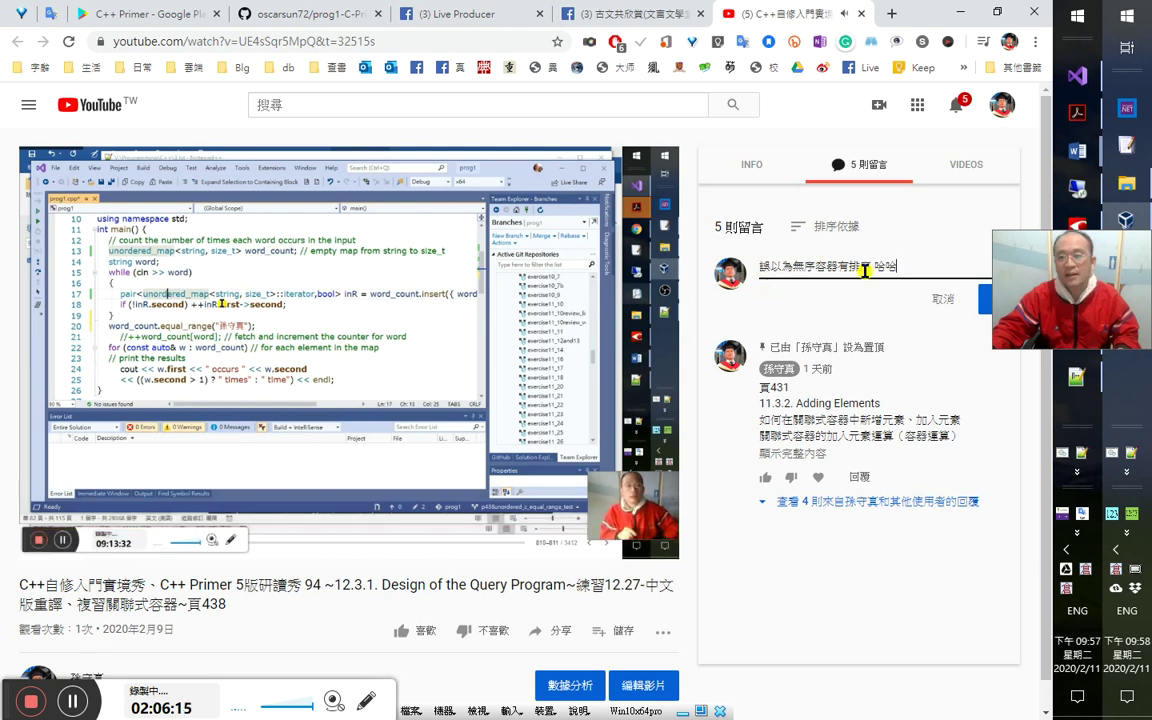
# Add the 9:13:18 stamp and 其實是同鍵值會放在一塊，, then rewind the video 15 seconds.
pyautogui.write('9:13')
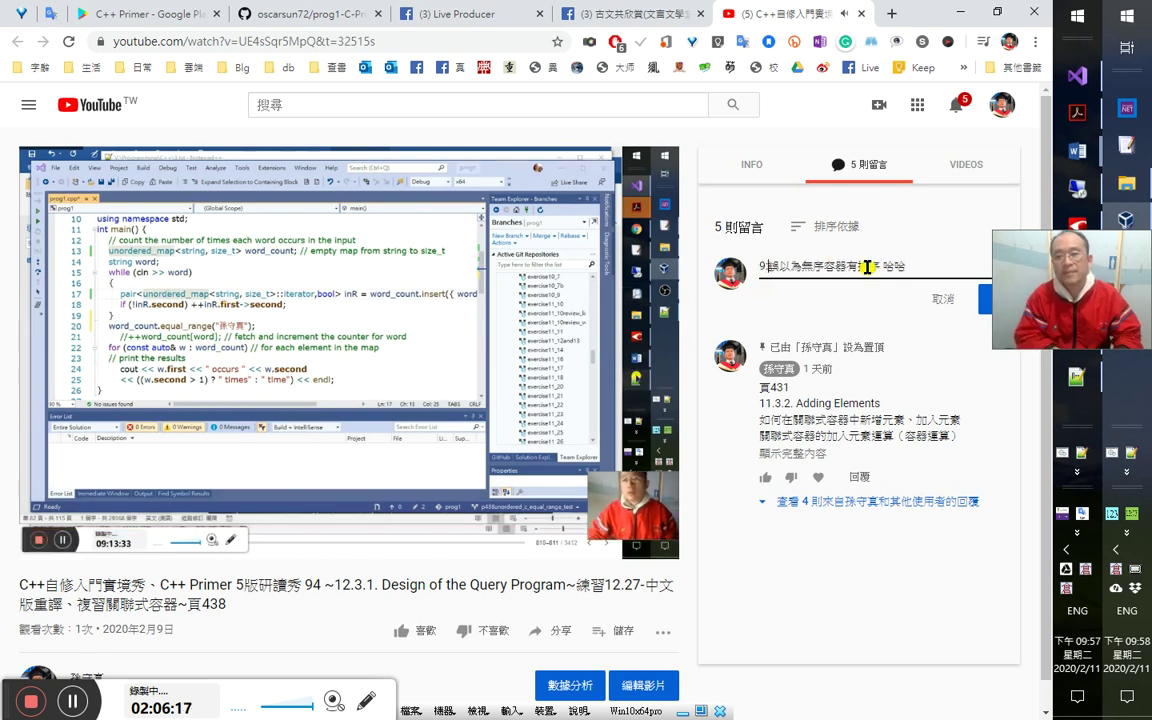
pyautogui.write(':18 ')
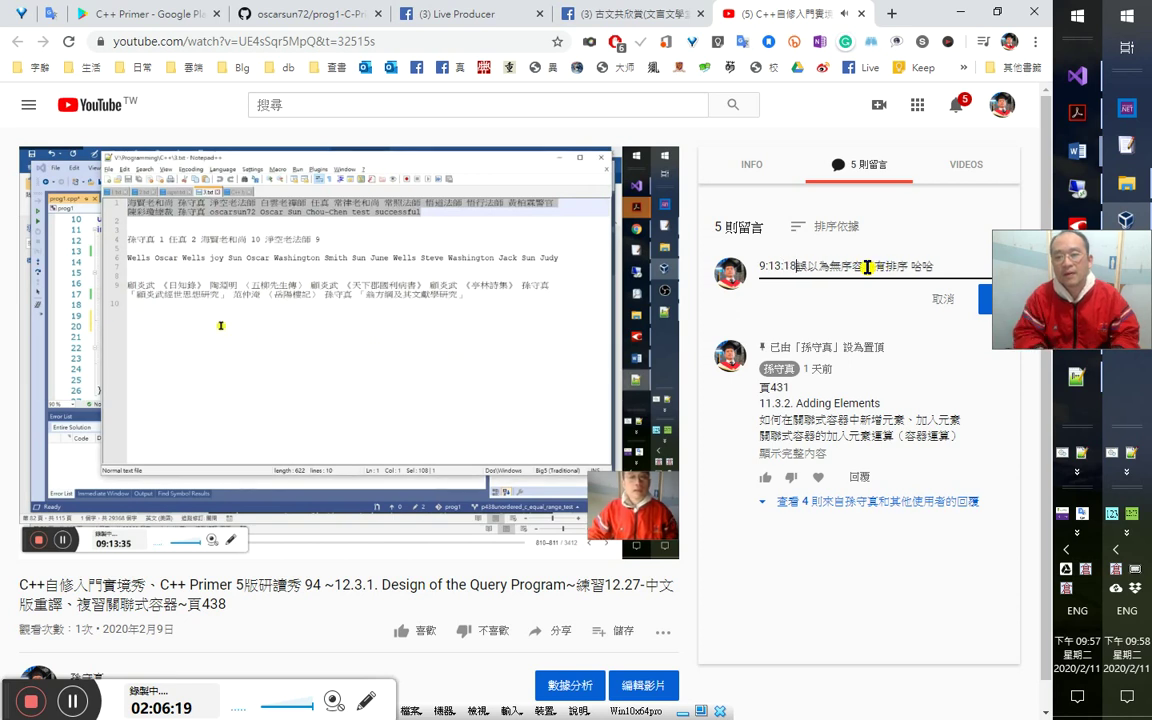
pyautogui.write(' 慈 南無阿彌')
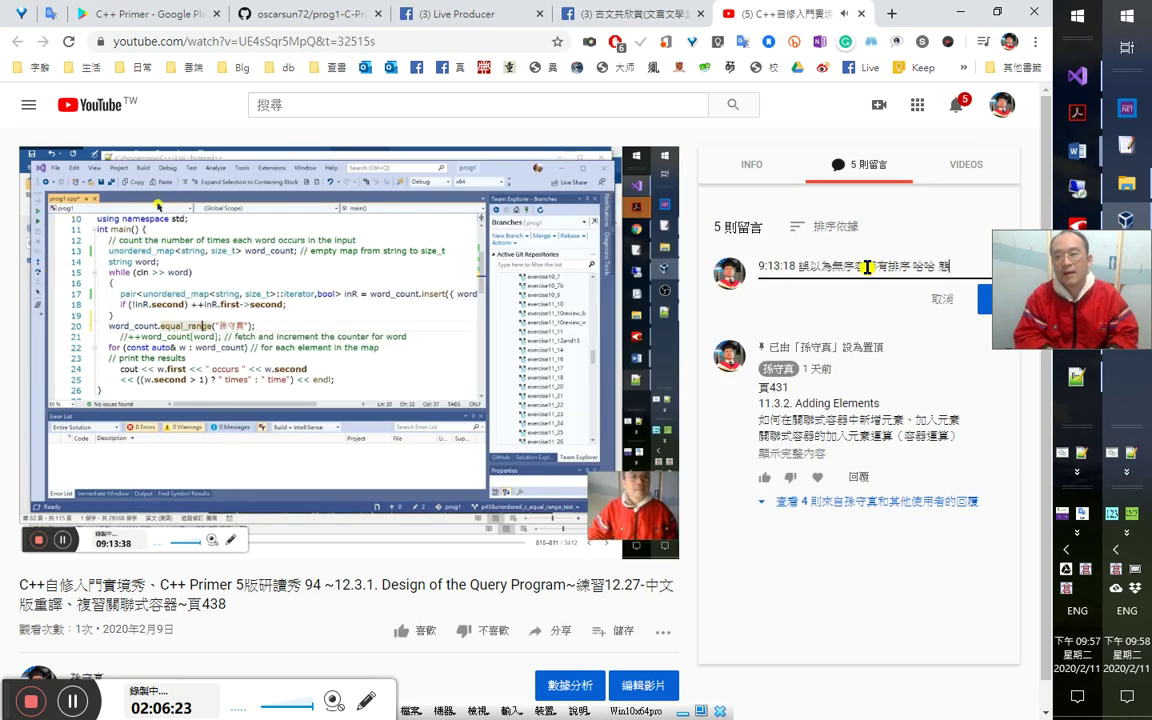
pyautogui.write('悲喜捨')
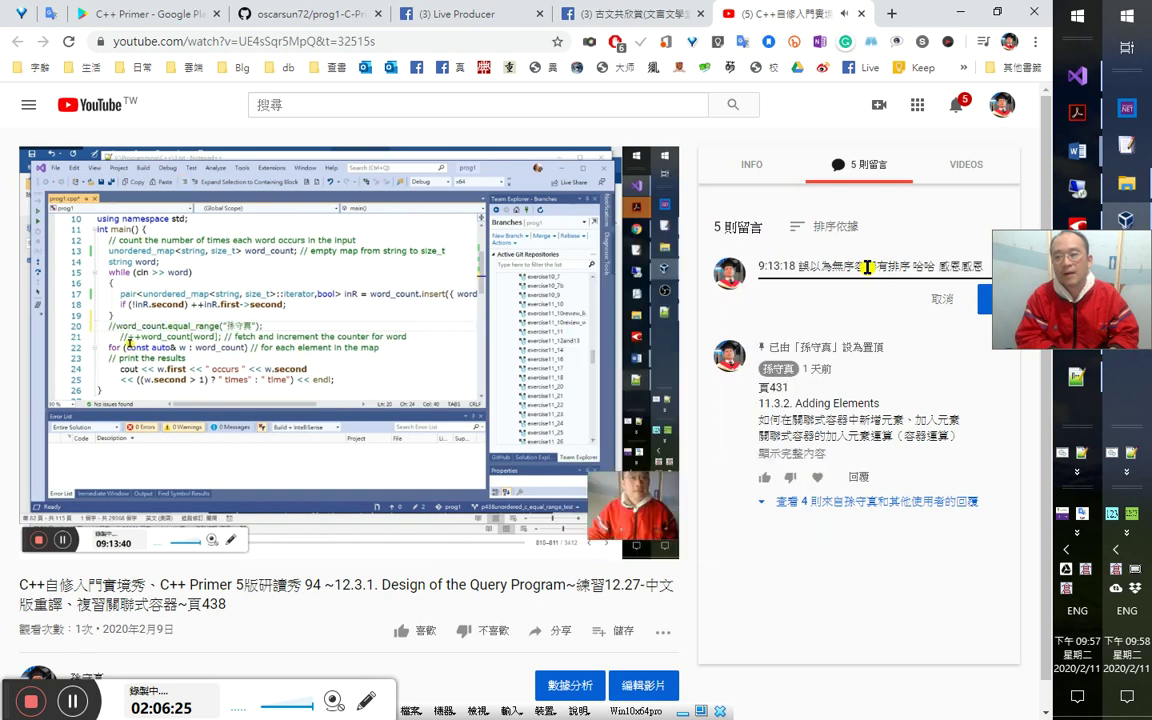
pyautogui.write('陀')
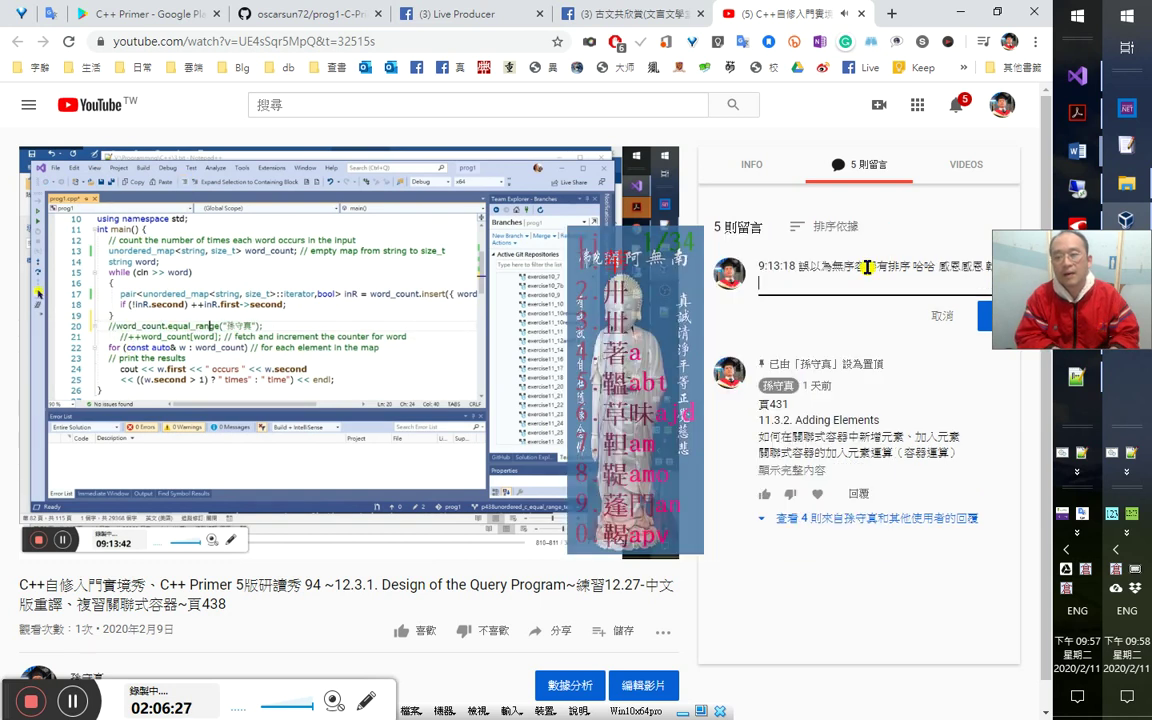
pyautogui.write('其實是同鍾值會')
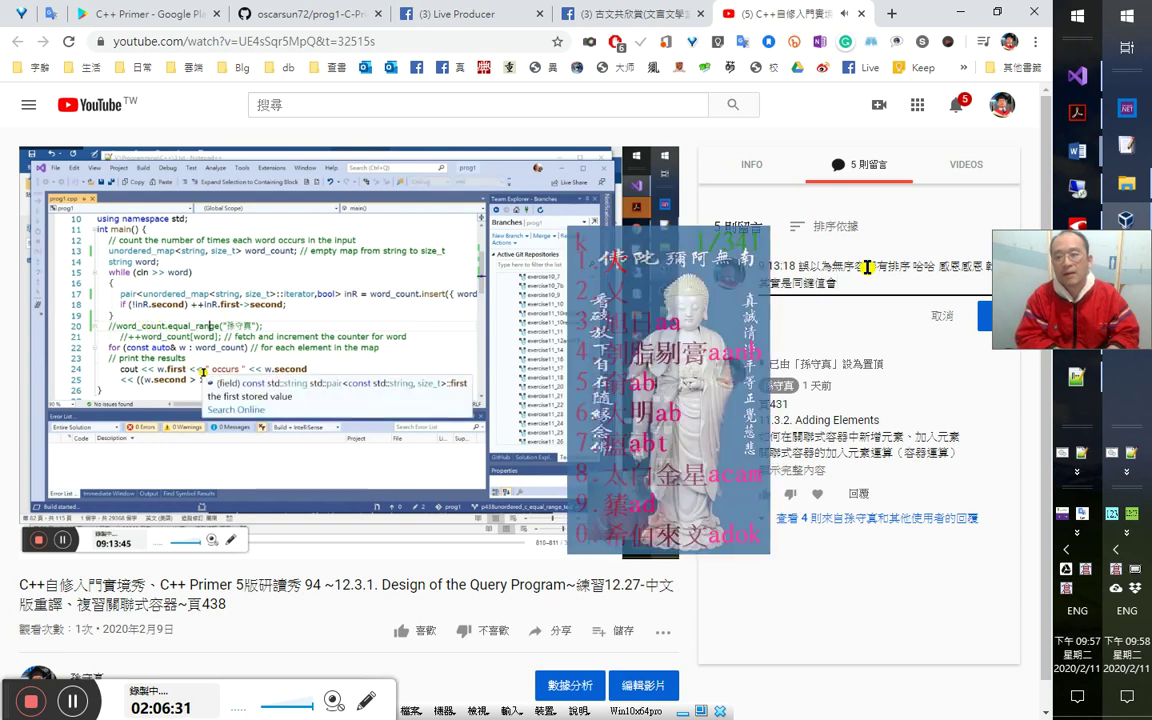
pyautogui.write('文書一')
pyautogui.press('Escape')
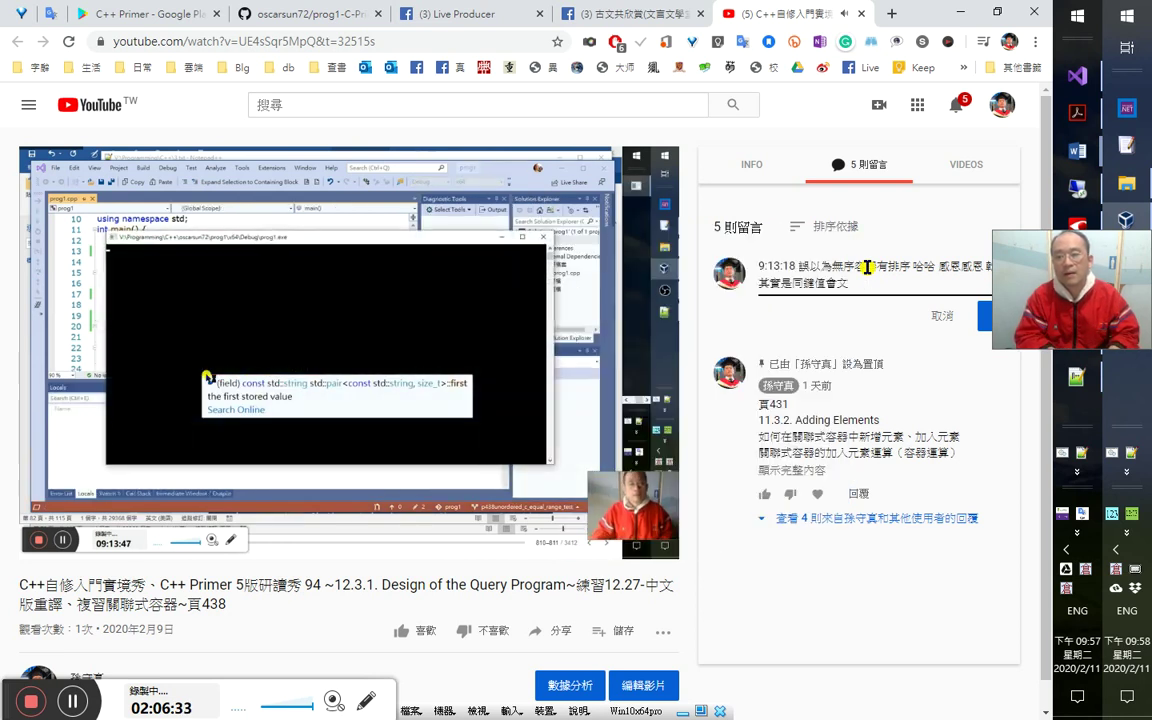
pyautogui.write('數據學給')
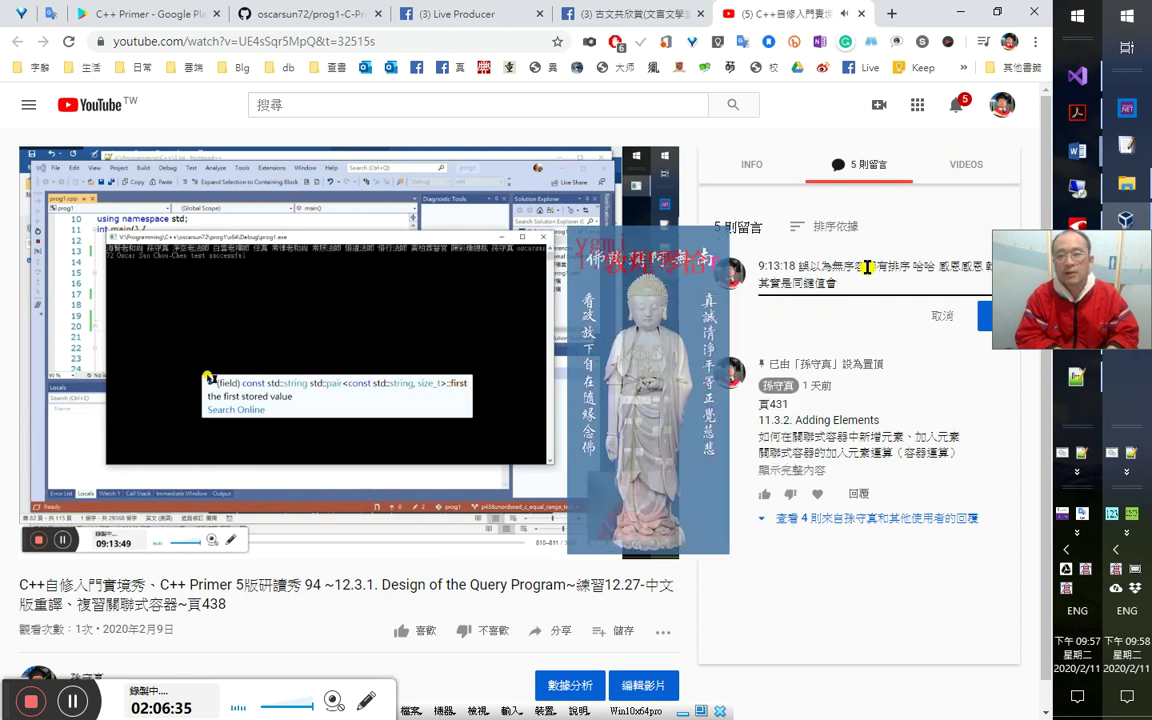
pyautogui.press('Down')
pyautogui.press('Down')
pyautogui.press('Down')
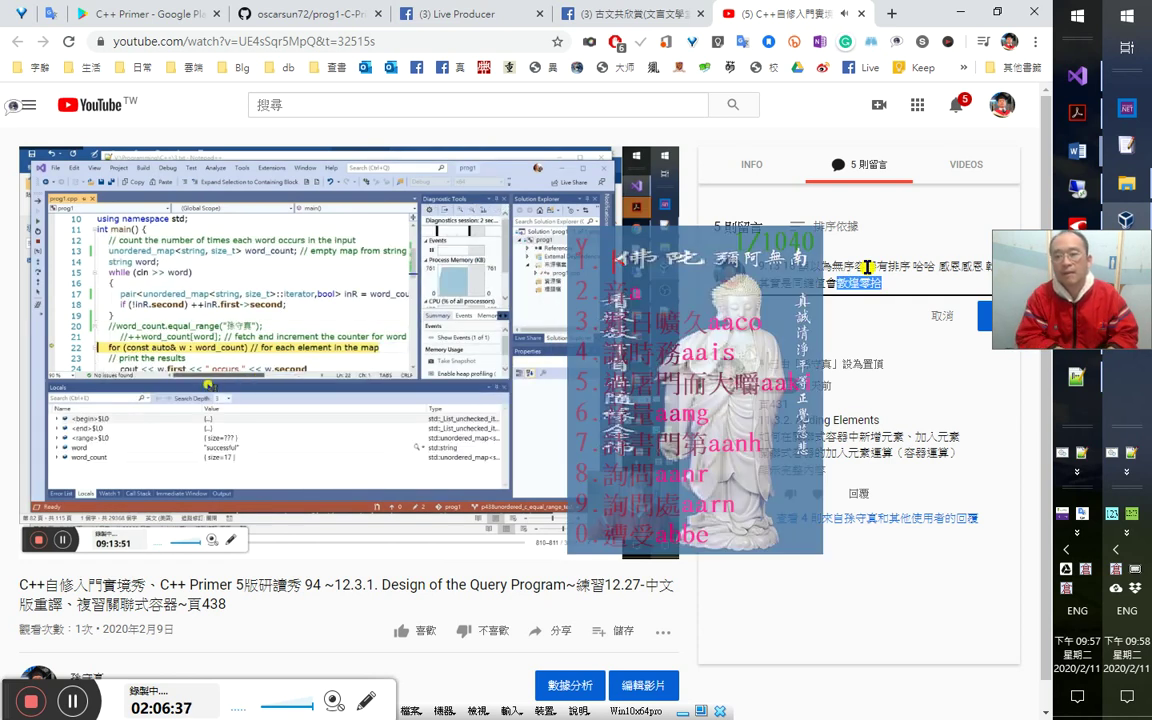
pyautogui.write('放在一塊，但')
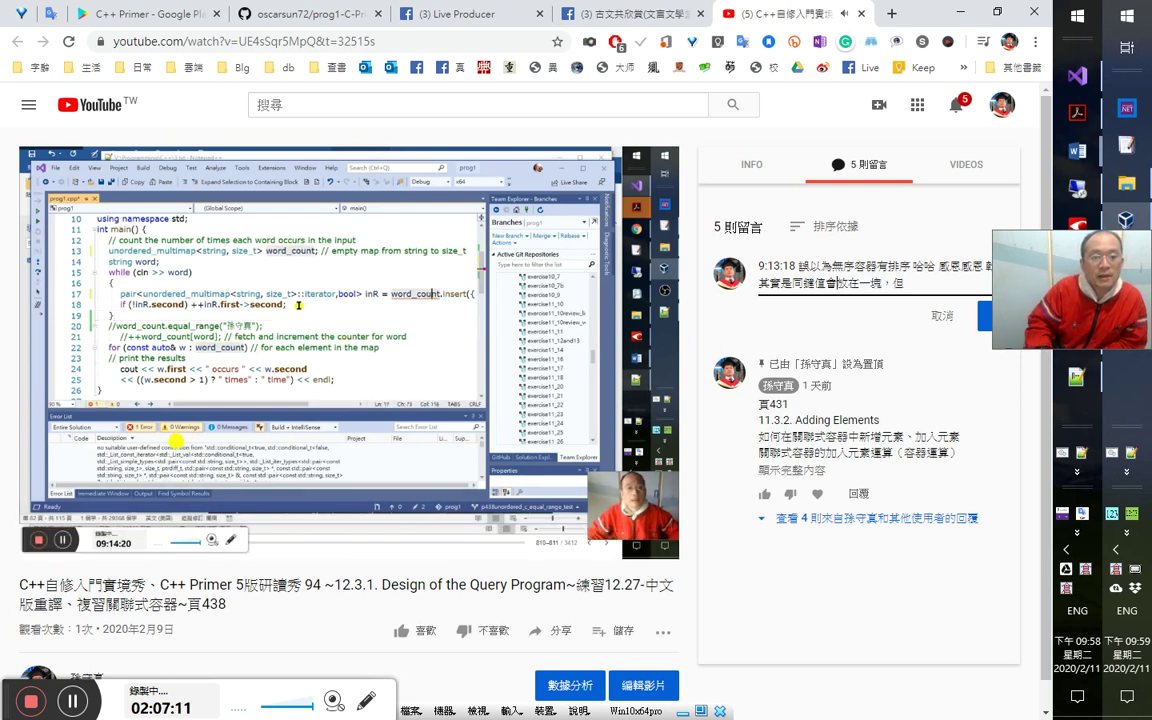
pyautogui.moveTo(113, 359)
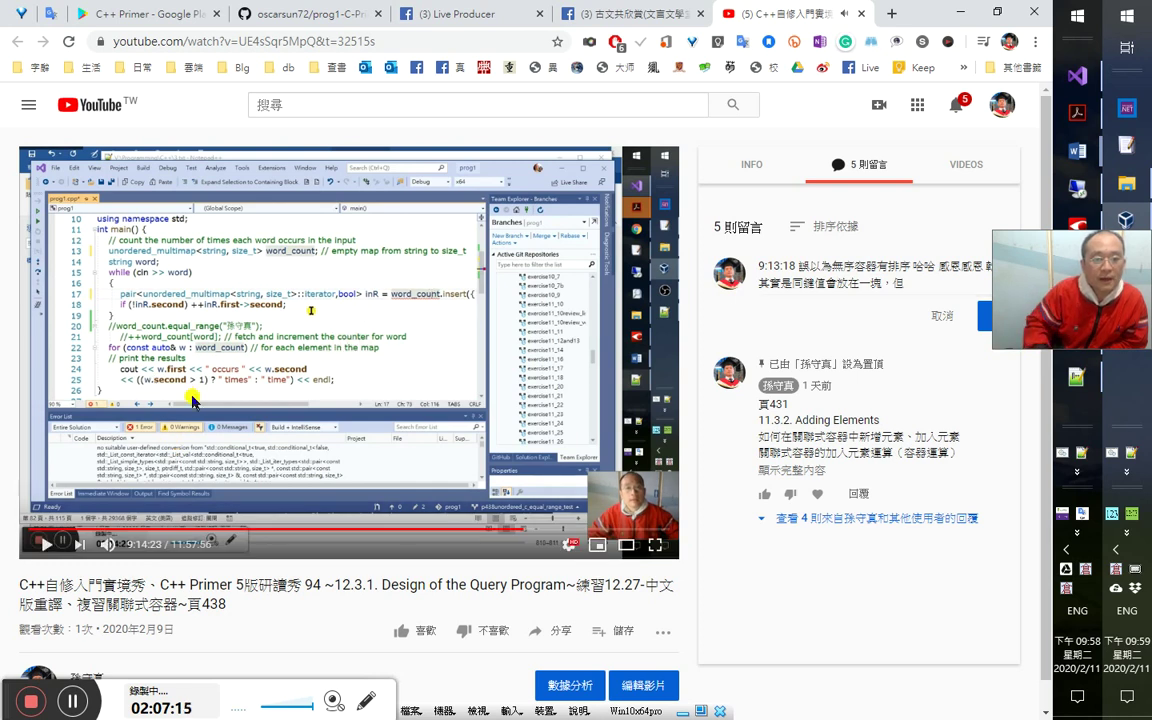
pyautogui.press('Left')
pyautogui.press('Left')
pyautogui.press('Left')
pyautogui.press('Left')
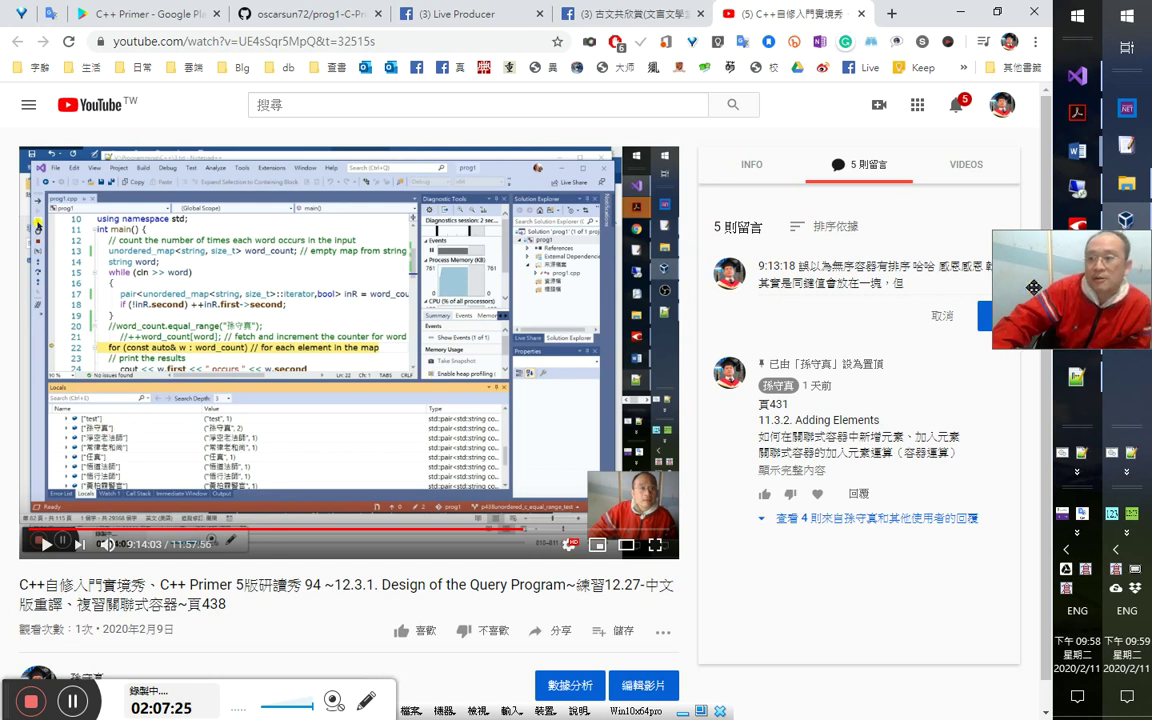
pyautogui.moveTo(1030, 288); pyautogui.dragTo(1030, 458)
# Look over the 3.txt names file in Notepad++, then return to the YouTube comment draft.
pyautogui.hotkey('alt', 'Tab')
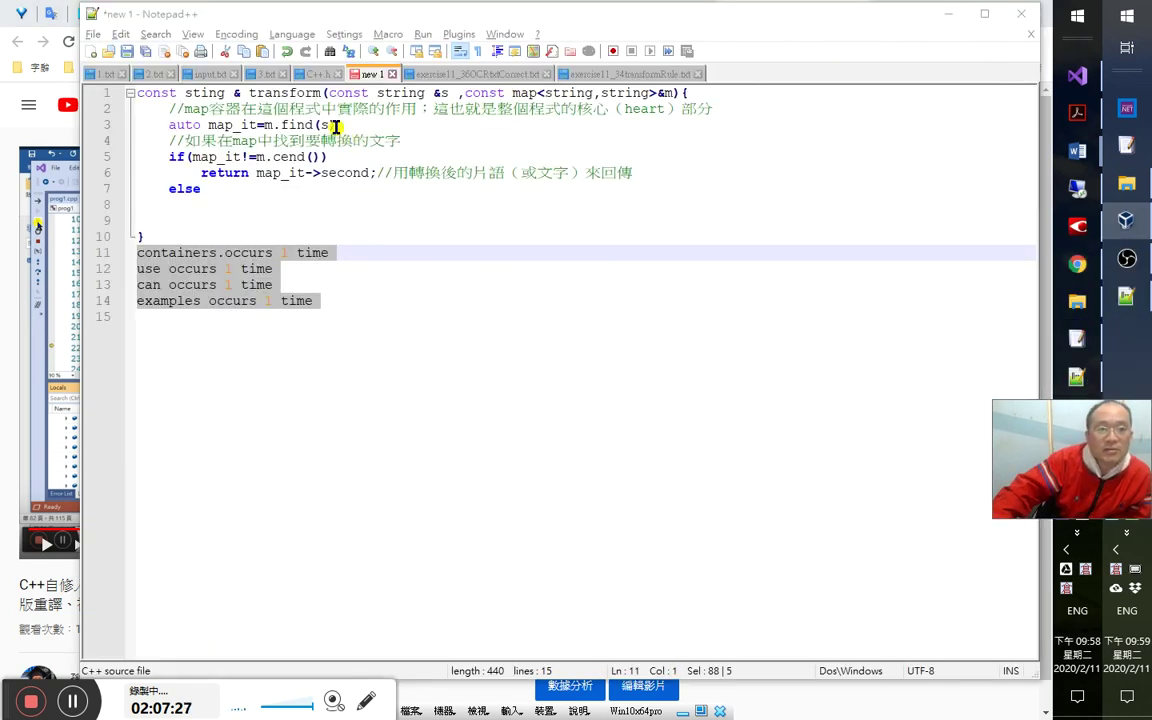
pyautogui.click(263, 74)
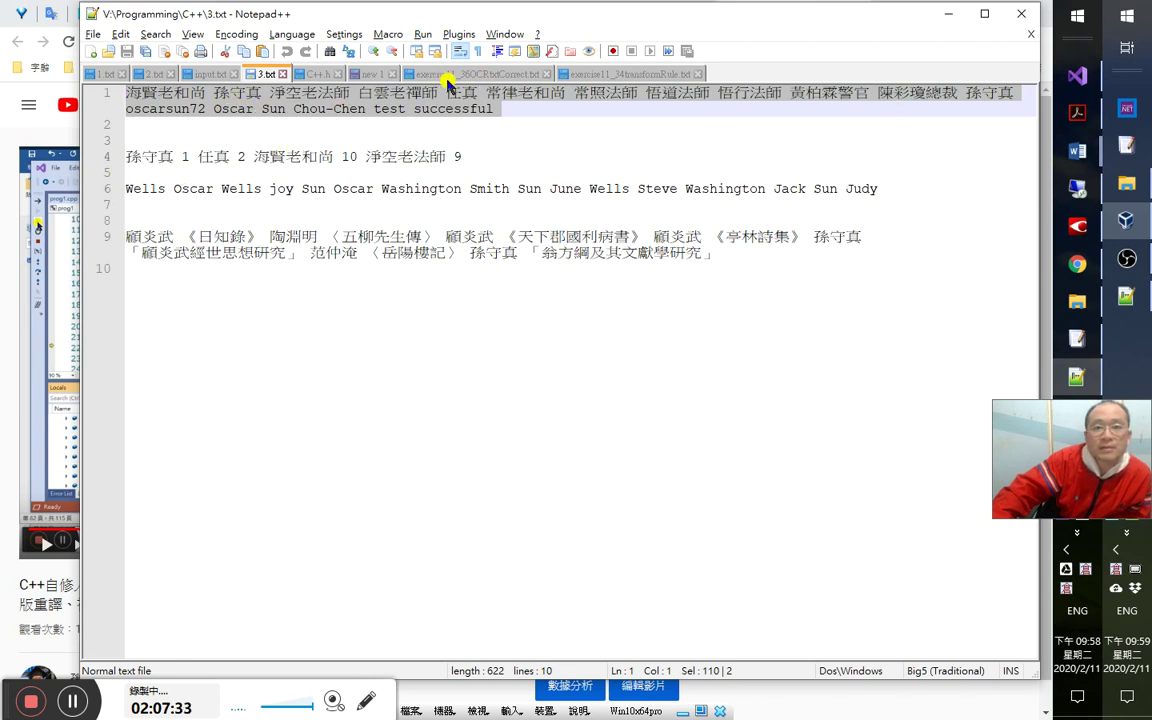
pyautogui.click(54, 388)
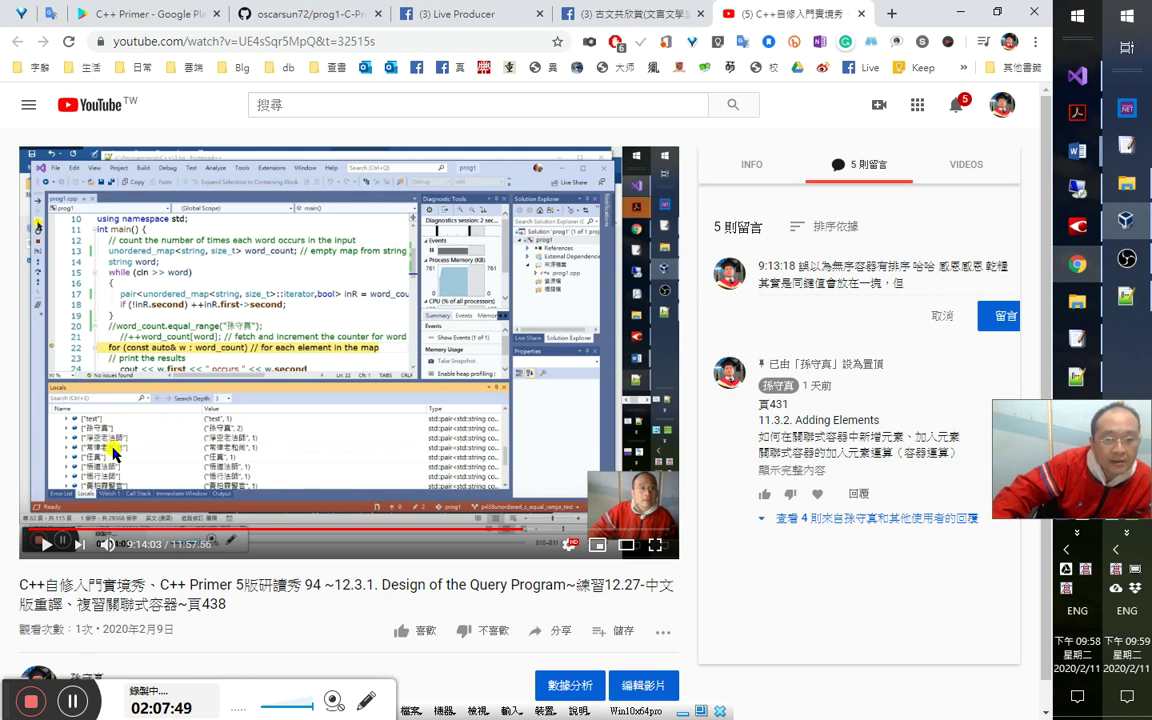
# Finish the 9:13:18 note that unordered_multi keeps equal keys together yet unsorted, and post it.
pyautogui.click(900, 272)
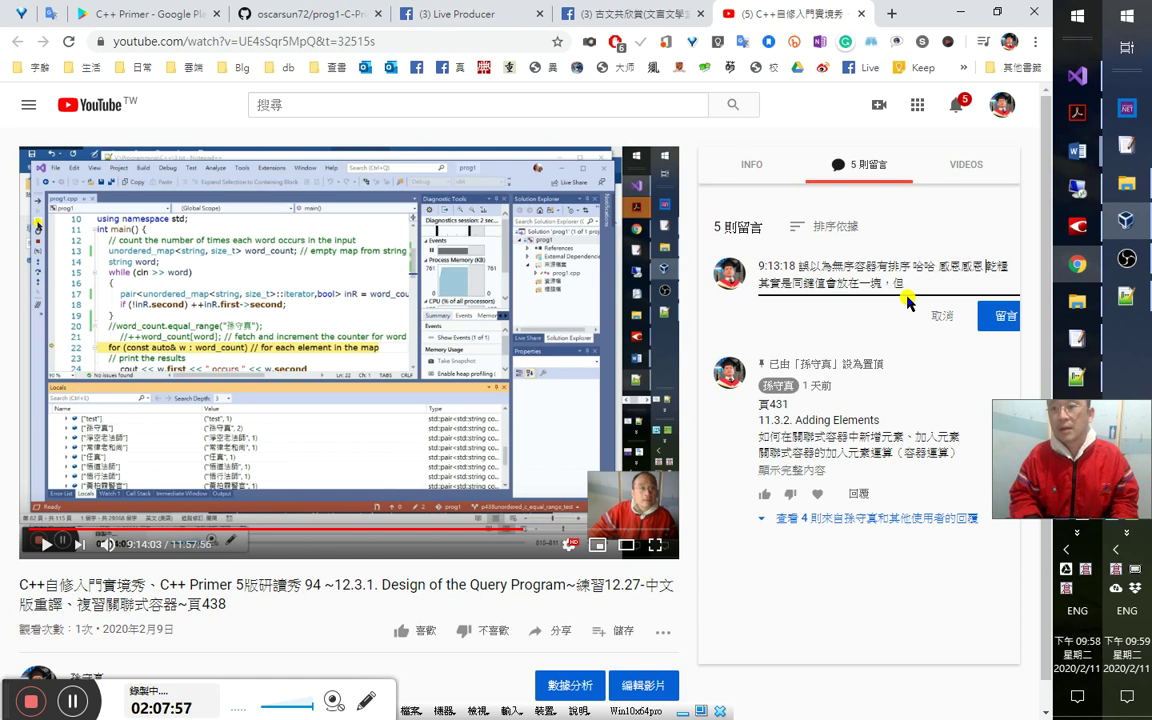
pyautogui.write('南無阿彌陀佛')
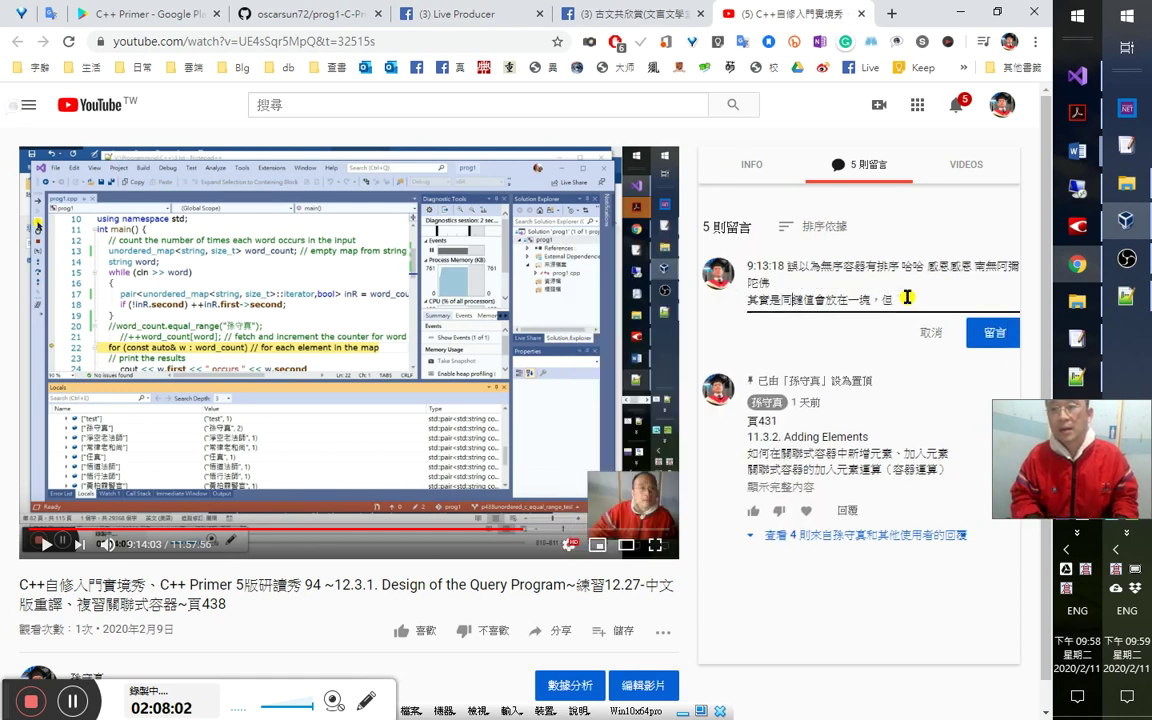
pyautogui.write('aa')
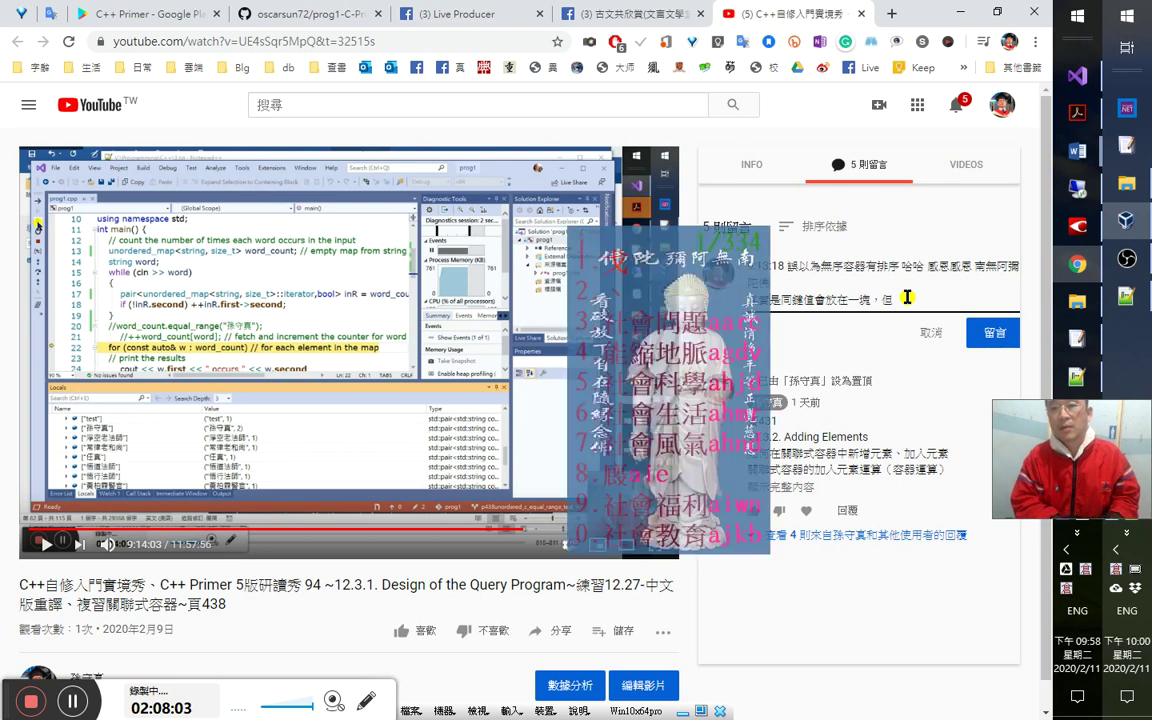
pyautogui.press('Escape')
pyautogui.write('uno')
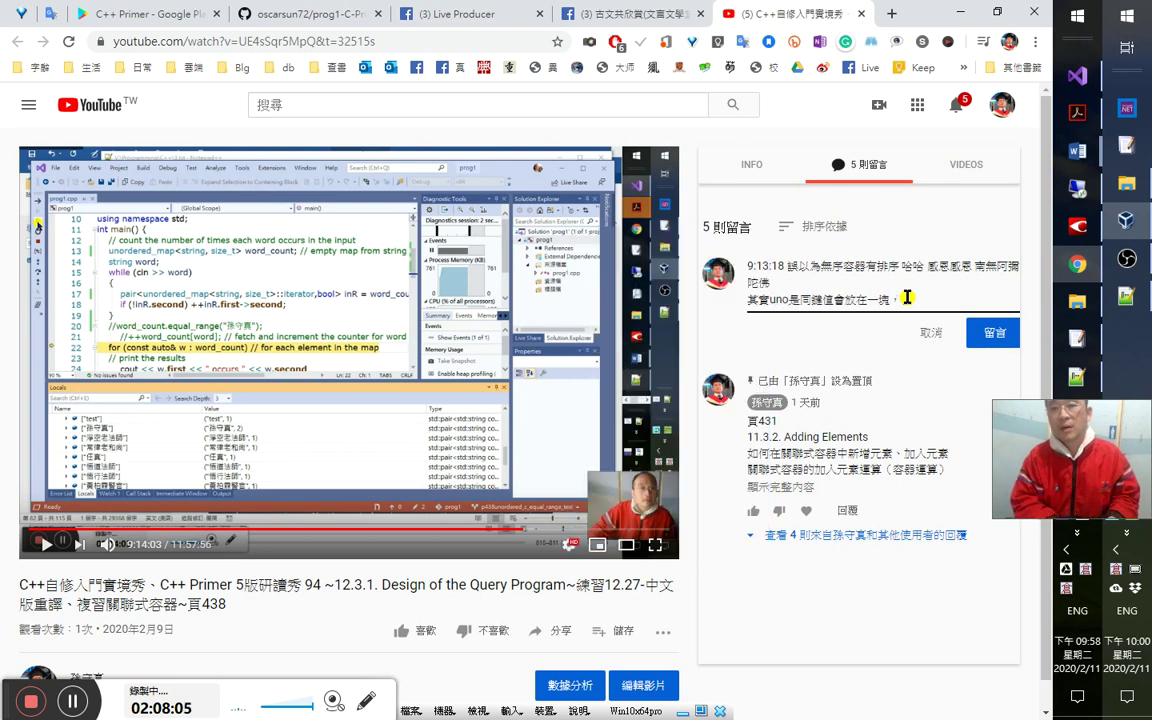
pyautogui.write('rdered')
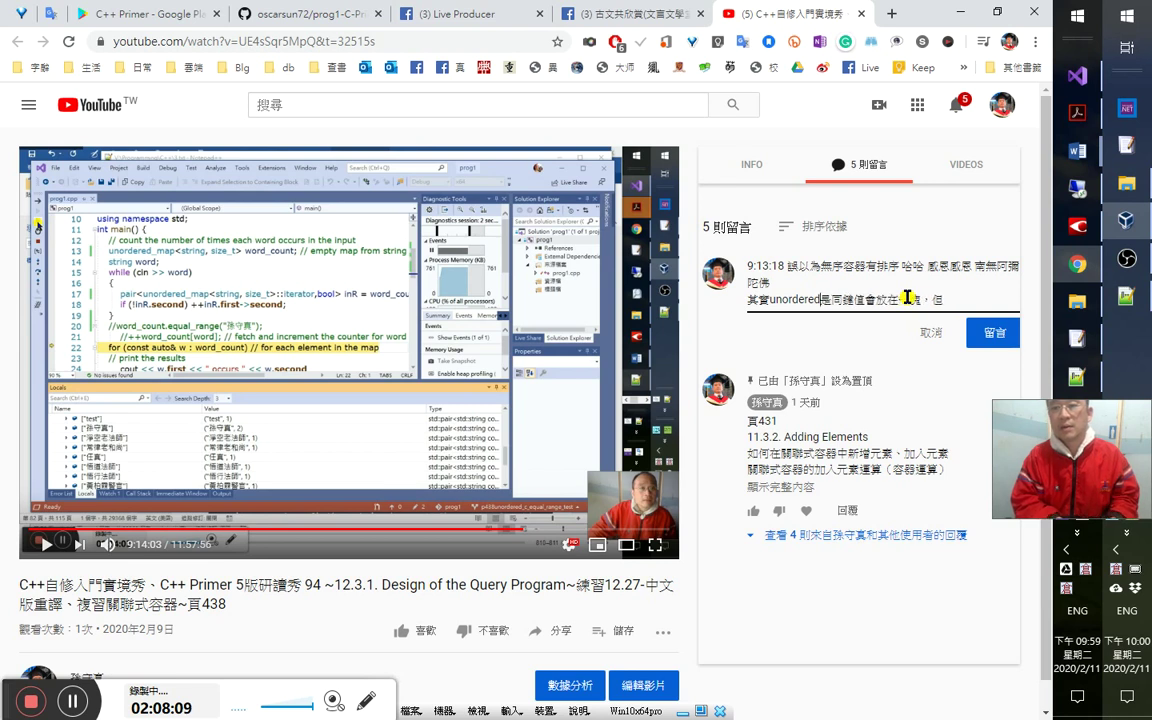
pyautogui.write('_multi')
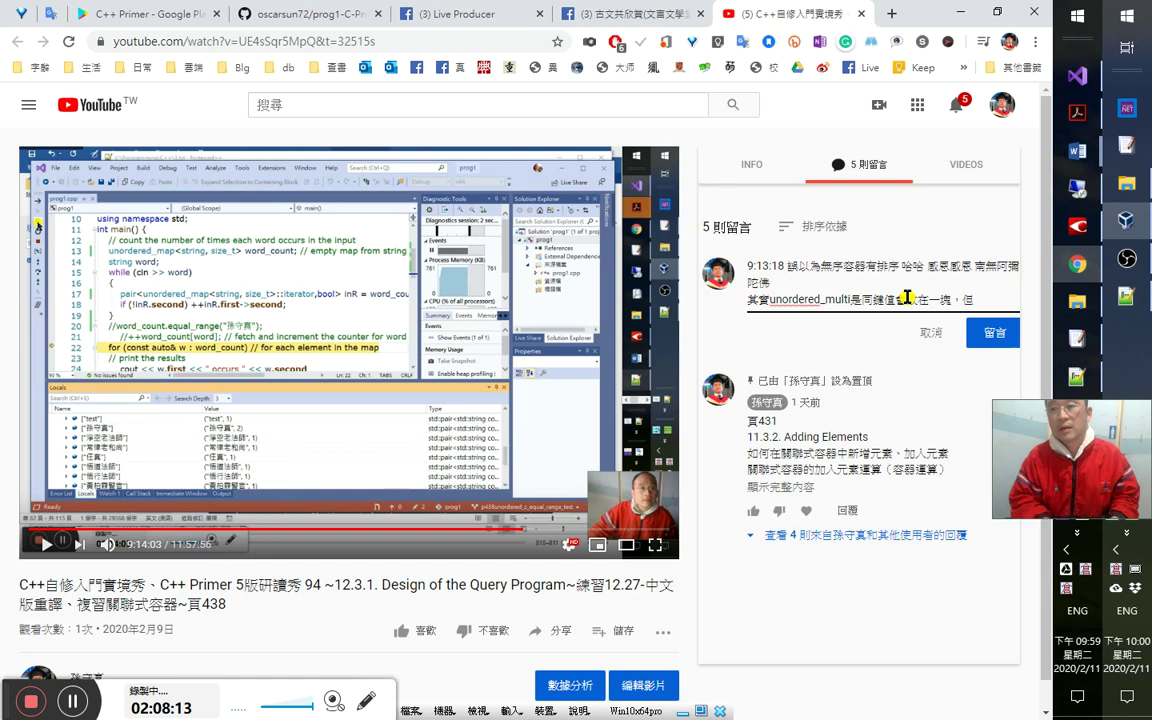
pyautogui.write('的')
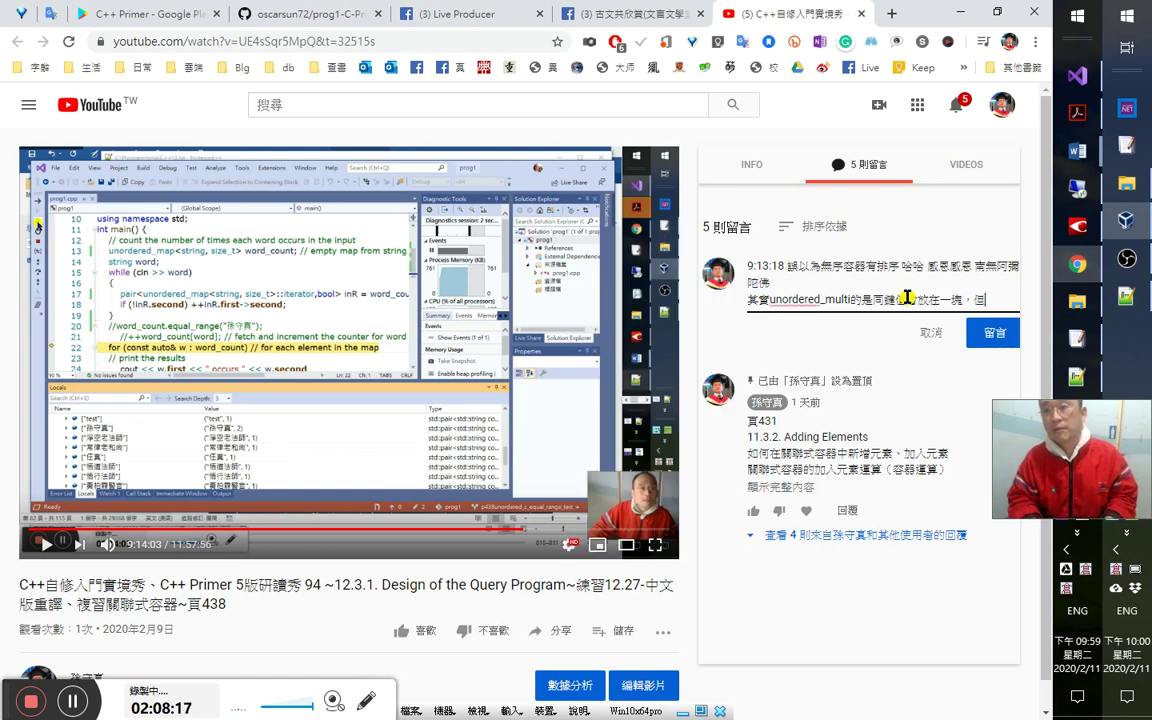
pyautogui.write('及各個')
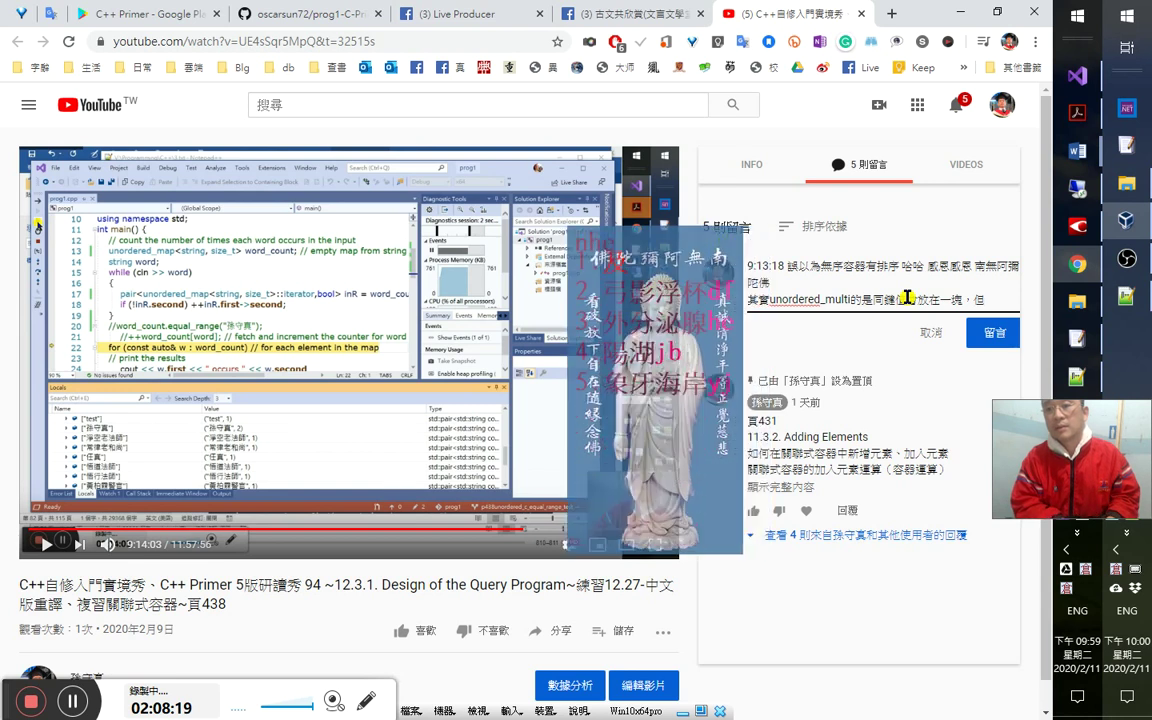
pyautogui.write('cq')
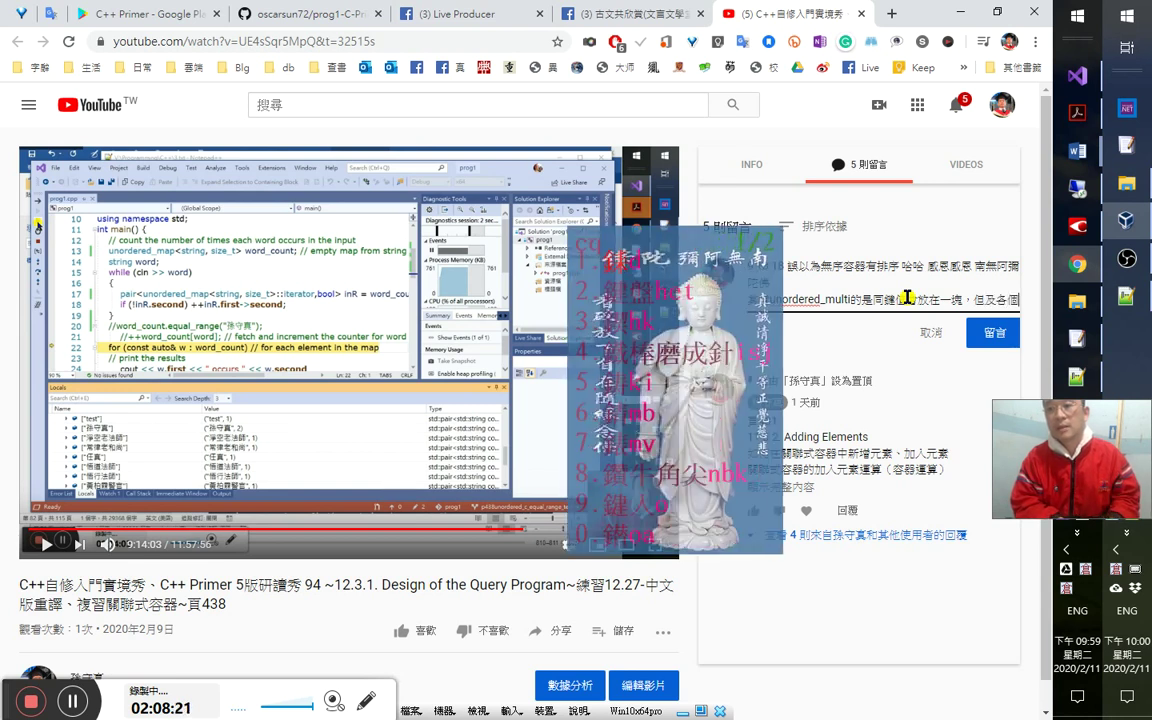
pyautogui.write('鍵值')
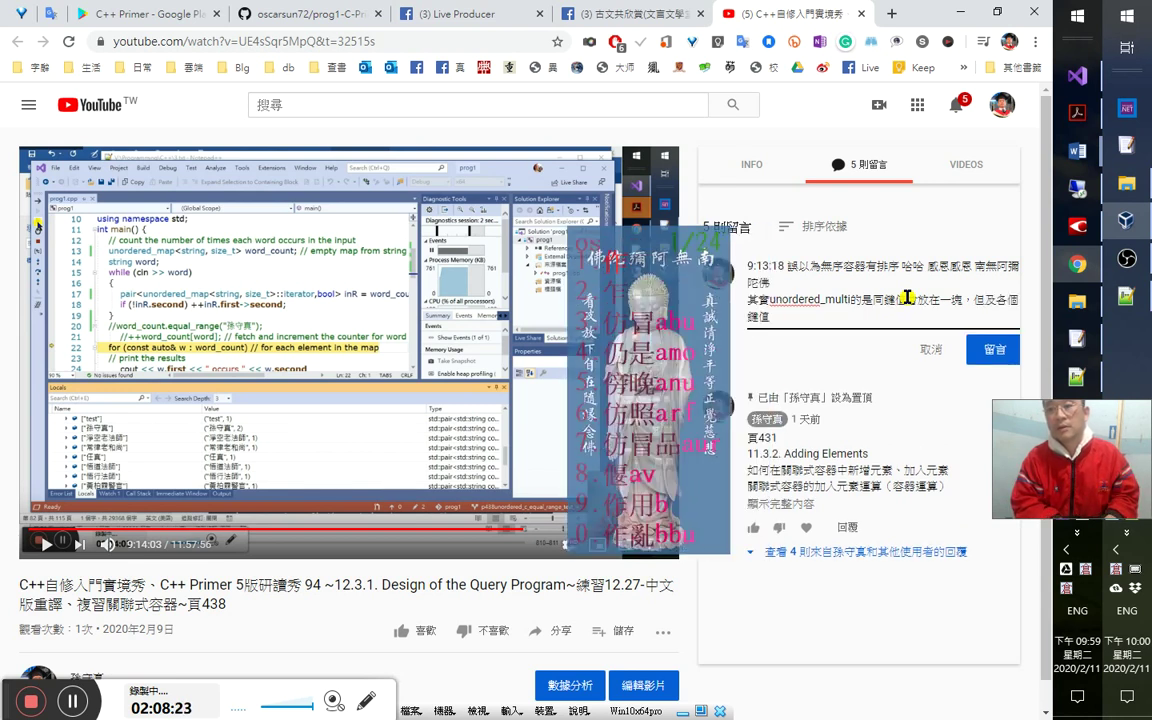
pyautogui.write('os無邊落木蕭蕭下不會')
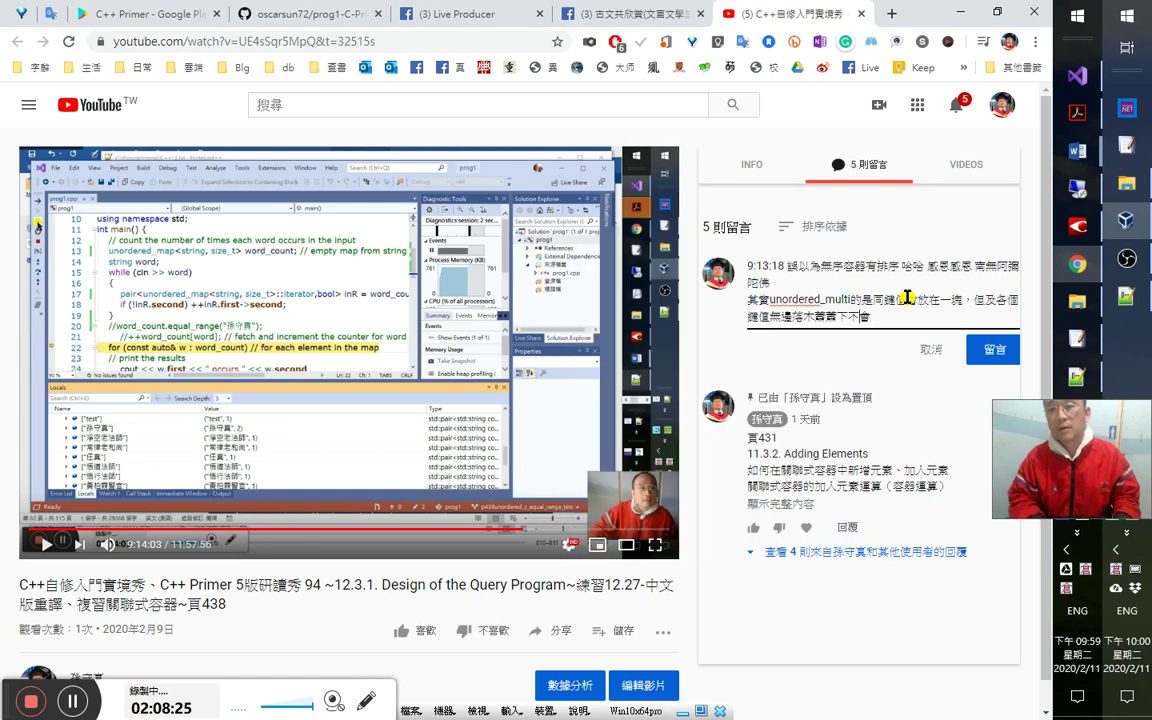
pyautogui.hotkey('shift', 'Left')
pyautogui.hotkey('shift', 'Left')
pyautogui.hotkey('shift', 'Left')
pyautogui.hotkey('shift', 'Left')
pyautogui.hotkey('shift', 'Left')
pyautogui.hotkey('shift', 'Left')
pyautogui.hotkey('shift', 'Left')
pyautogui.hotkey('shift', 'Left')
pyautogui.write('o')
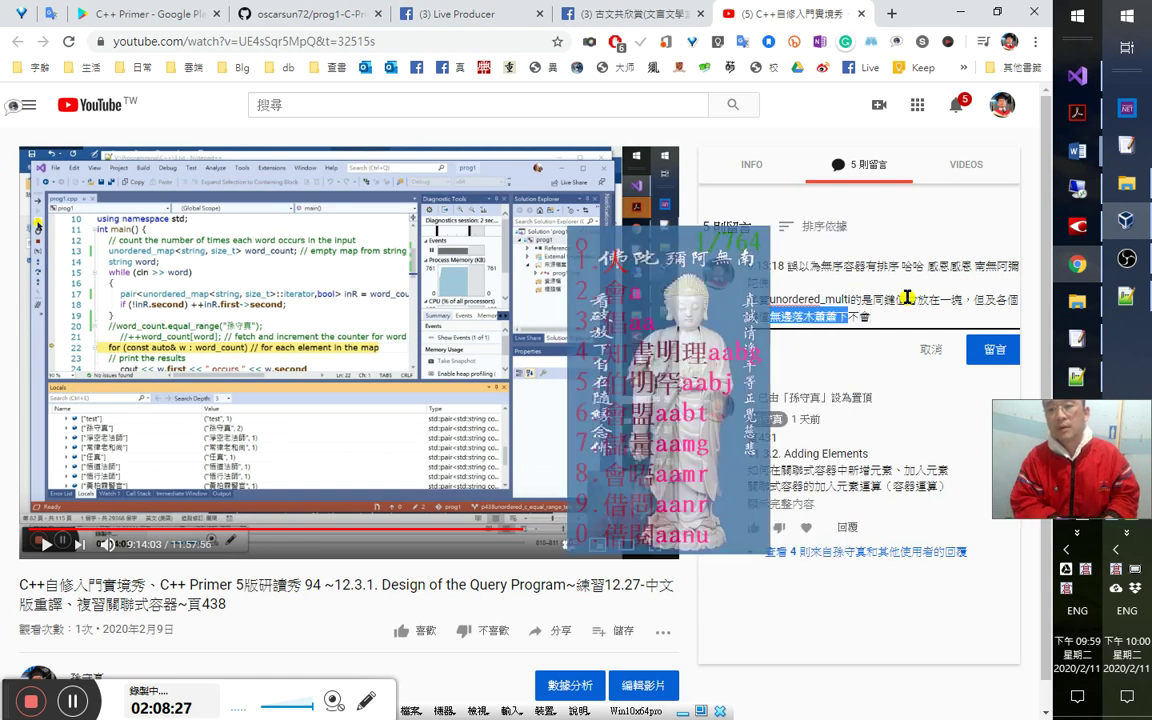
pyautogui.write('仍舊')
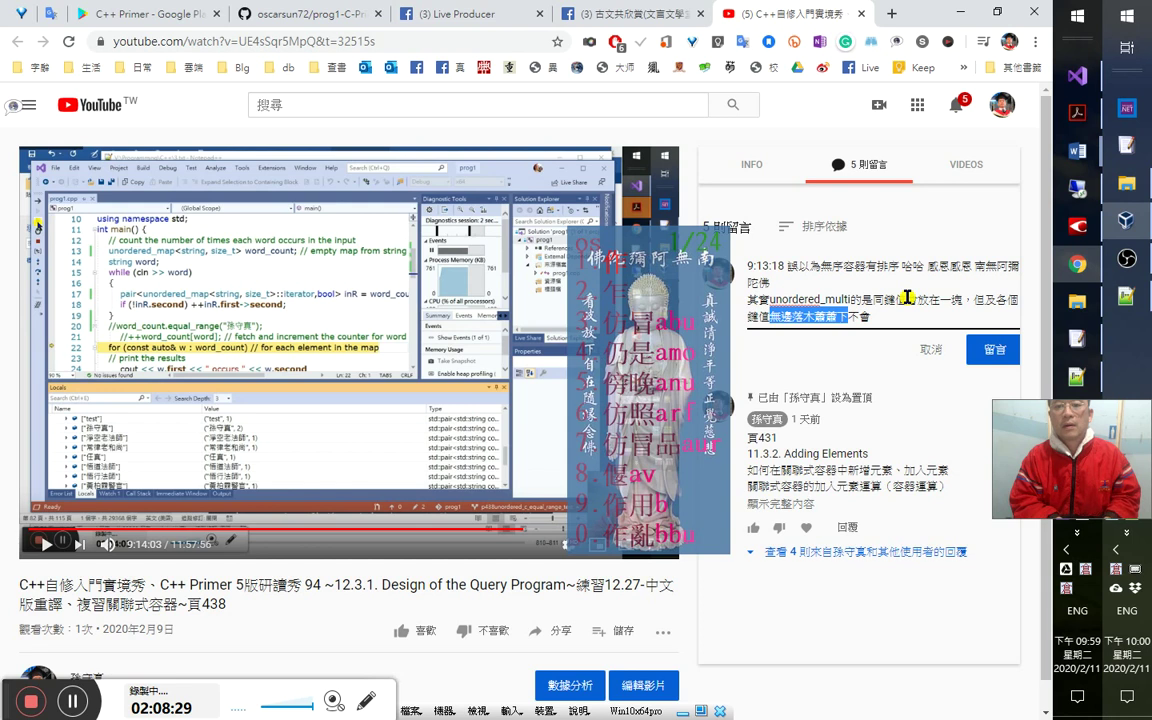
pyautogui.write('排序')
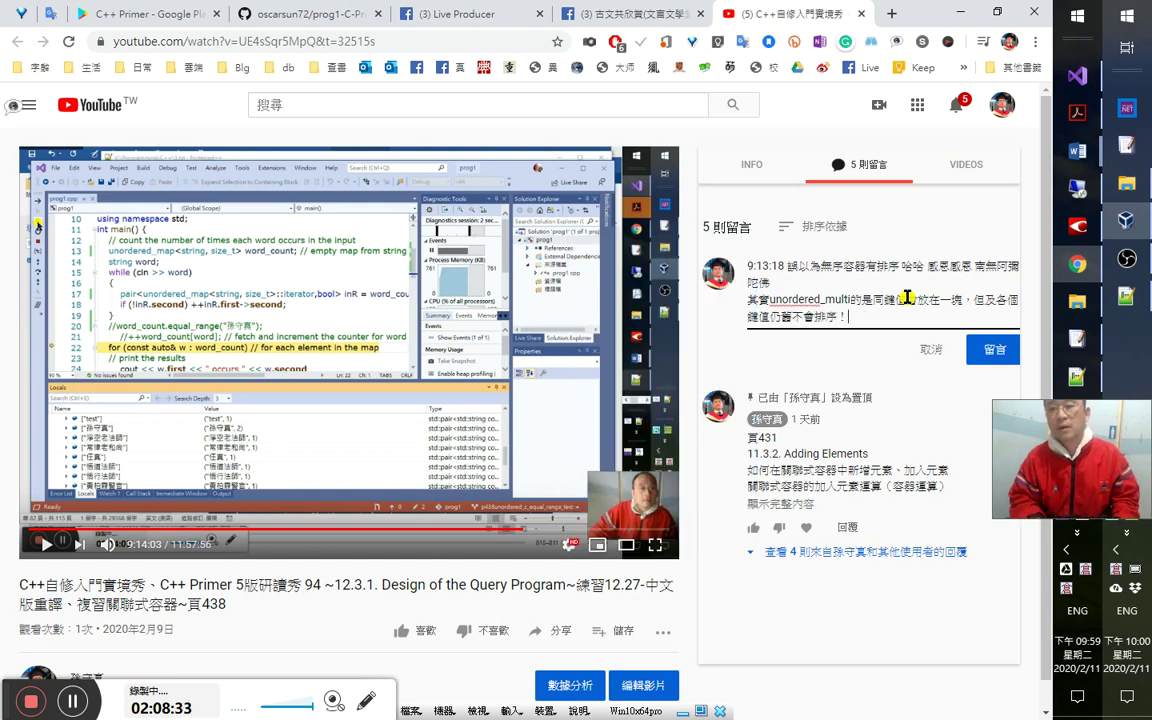
pyautogui.write('！')
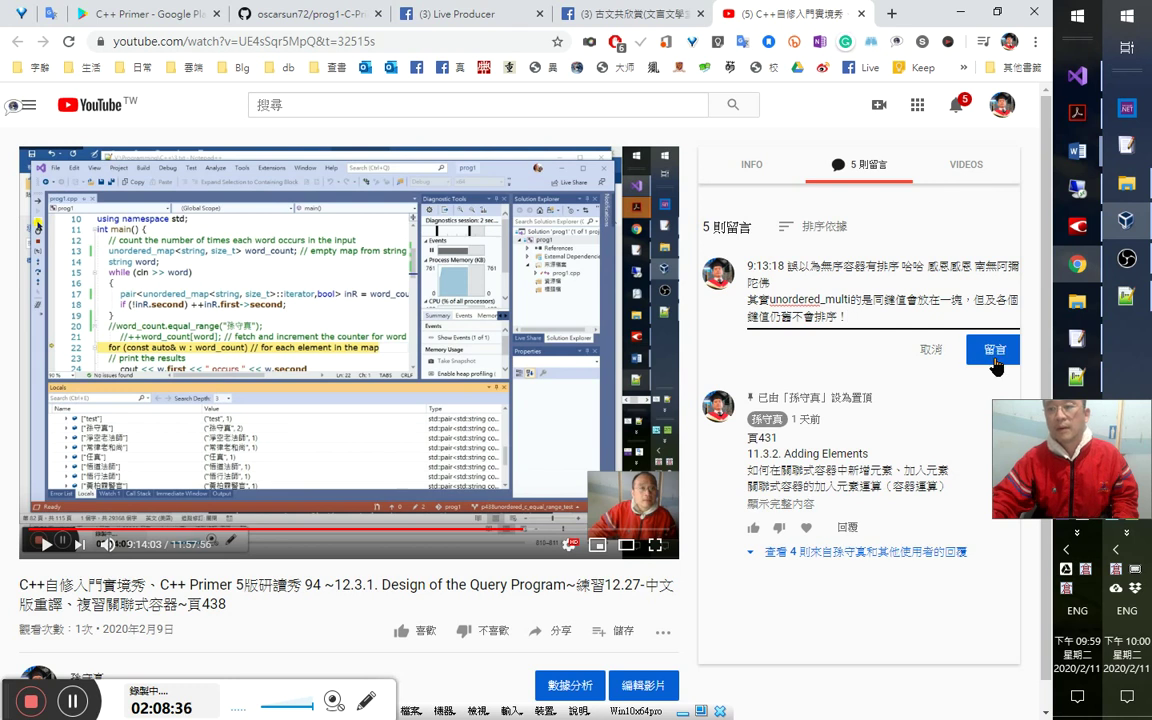
pyautogui.click(993, 349)
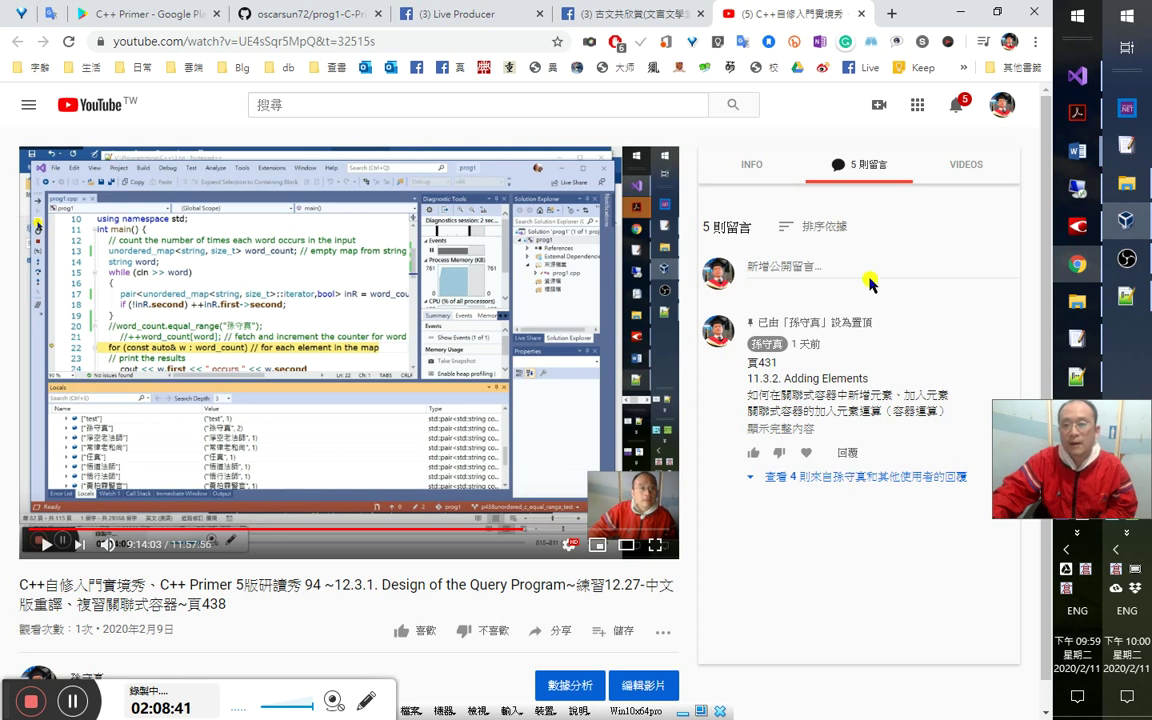
# Check the comment box has cleared, then reload the video page.
pyautogui.click(805, 267)
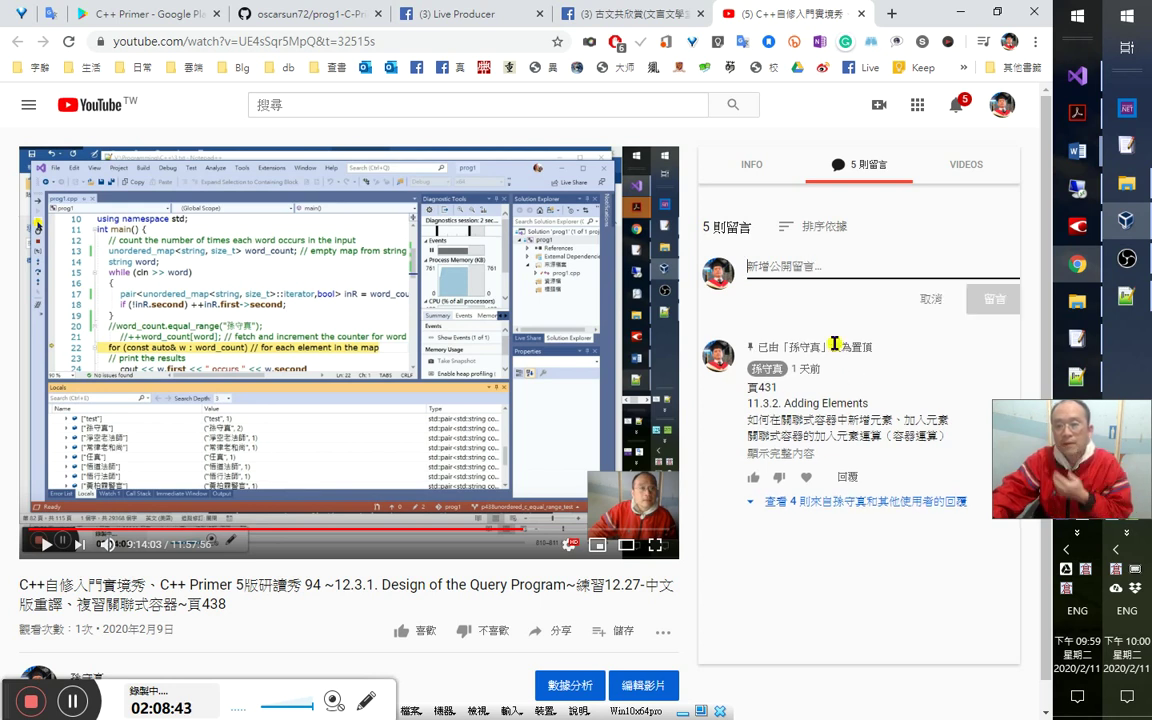
pyautogui.scroll(-1, 860, 355)
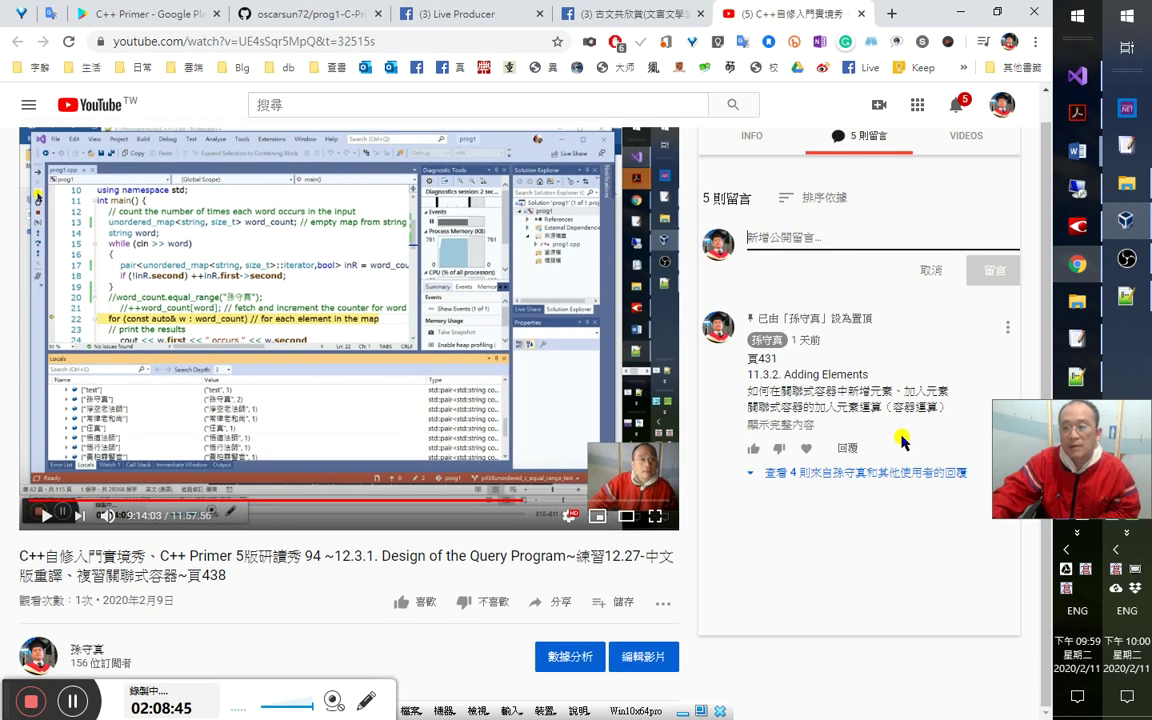
pyautogui.scroll(1, 808, 320)
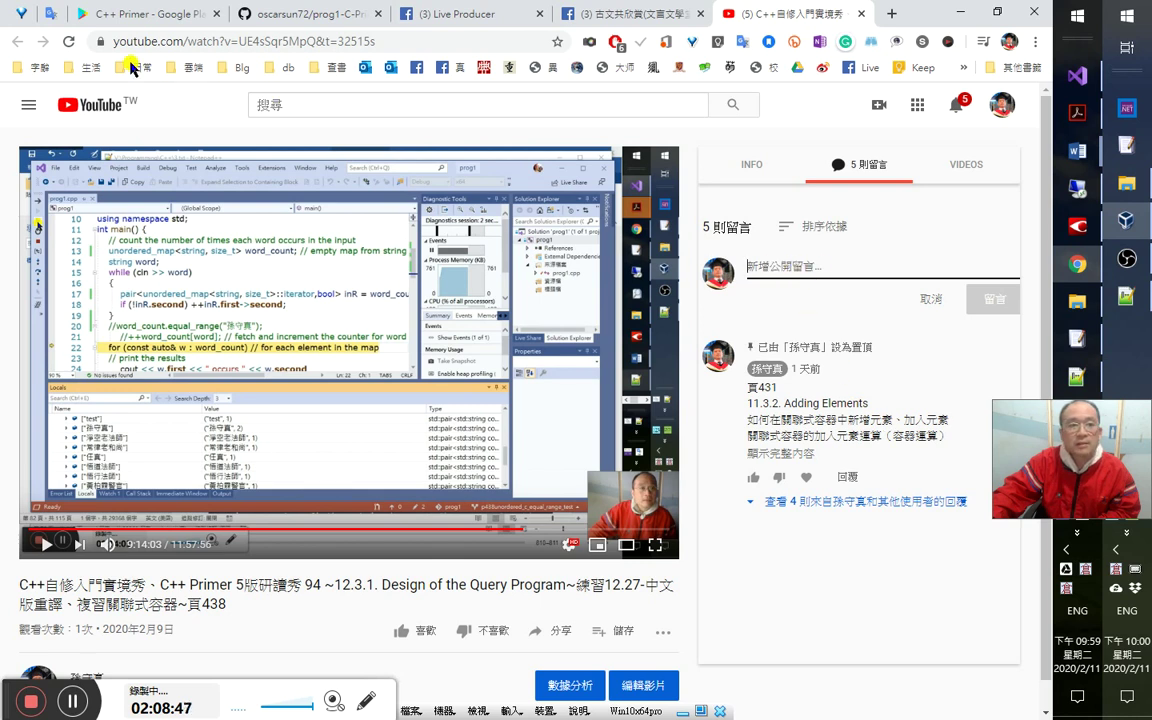
pyautogui.click(69, 43)
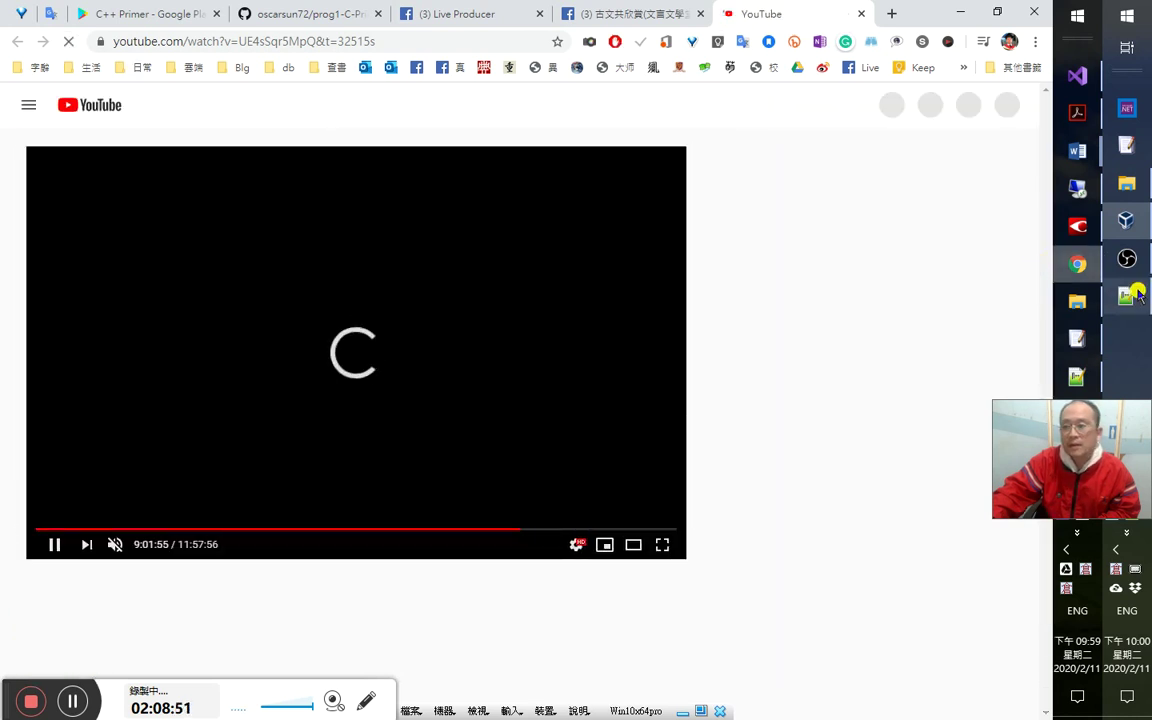
# Search the cj5-ftzk.txt word list in Notepad++ for 放在一塊, finding no match.
pyautogui.click(1133, 293)
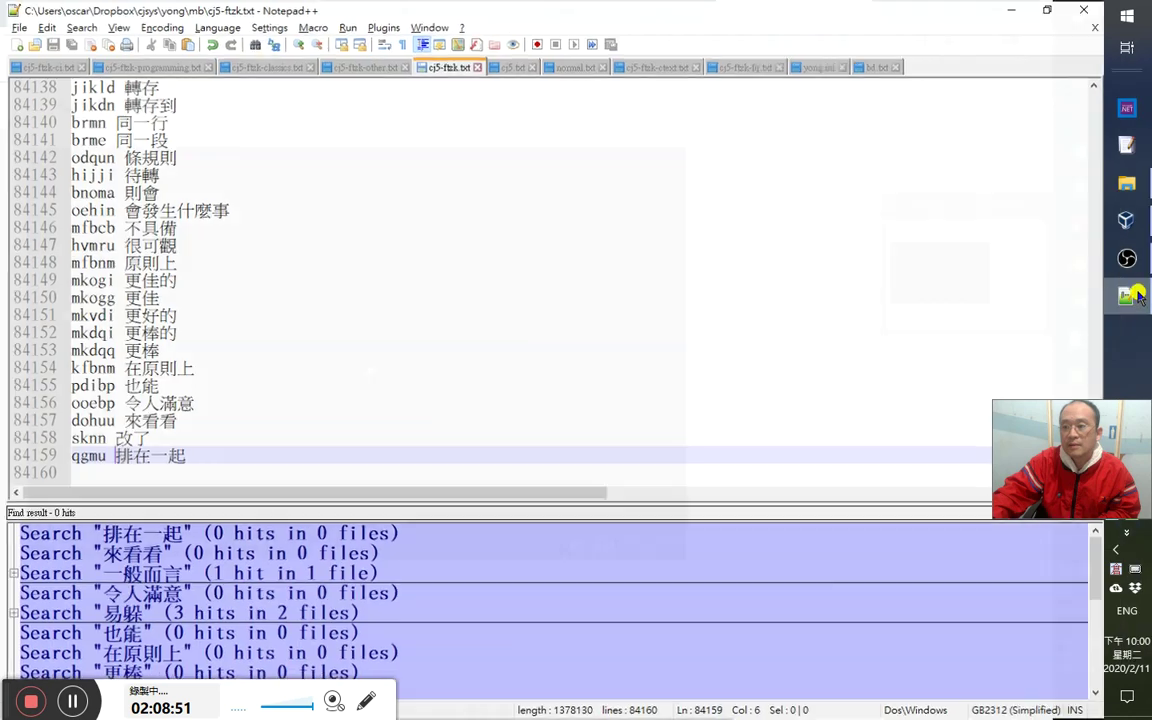
pyautogui.hotkey('ctrl', 'f')
pyautogui.write('放在一塊')
pyautogui.press('Return')
pyautogui.press('Escape')
pyautogui.press('Down')
# Add 'ygmi 放在一塊' as the new last line 84160 and save the word list.
pyautogui.write('放在一塊')
pyautogui.press('Return')
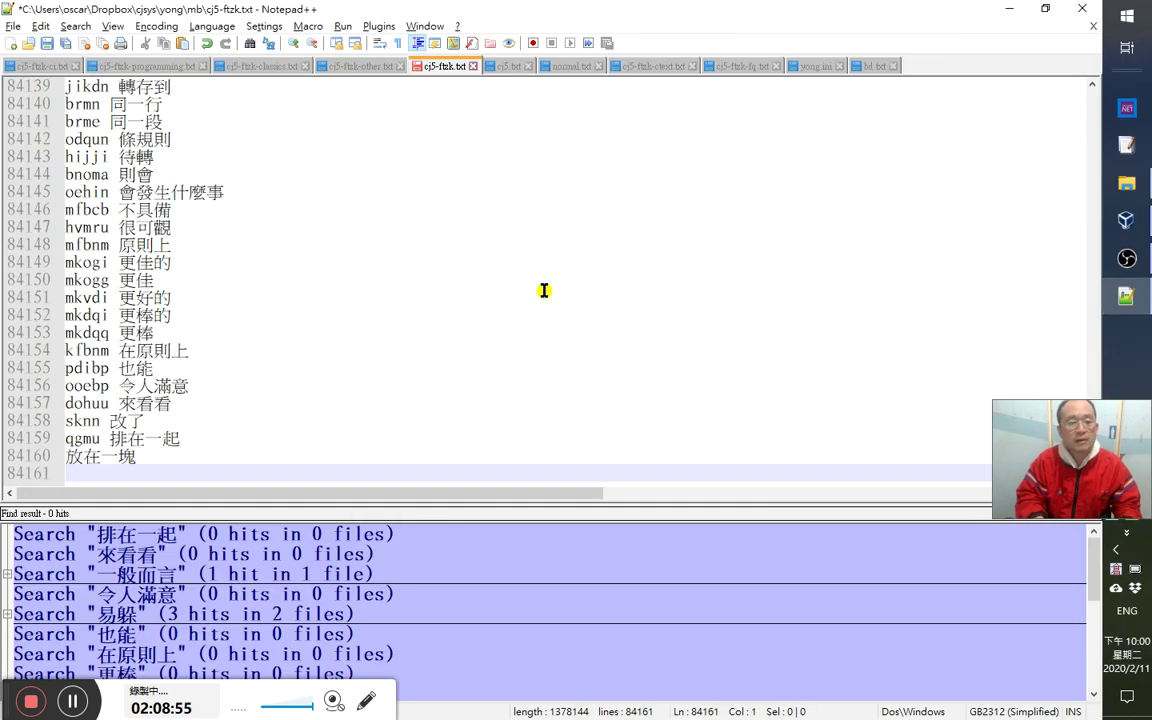
pyautogui.press('Up')
pyautogui.write('a')
pyautogui.press('Escape')
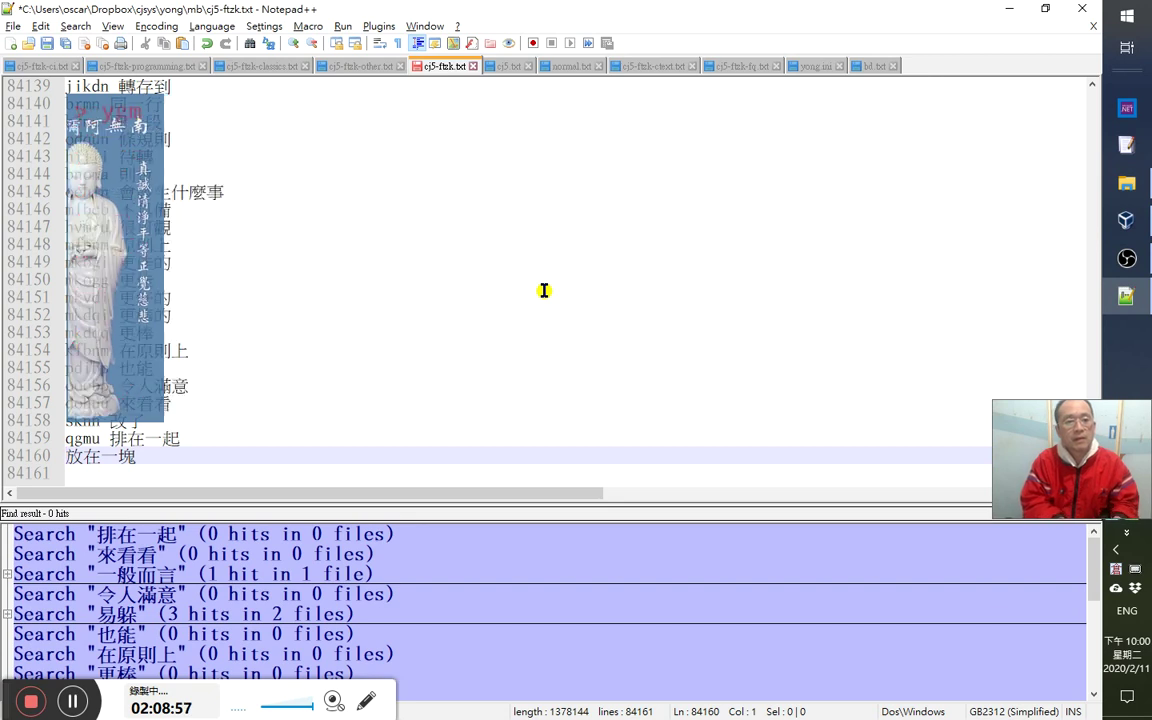
pyautogui.write('ygmi')
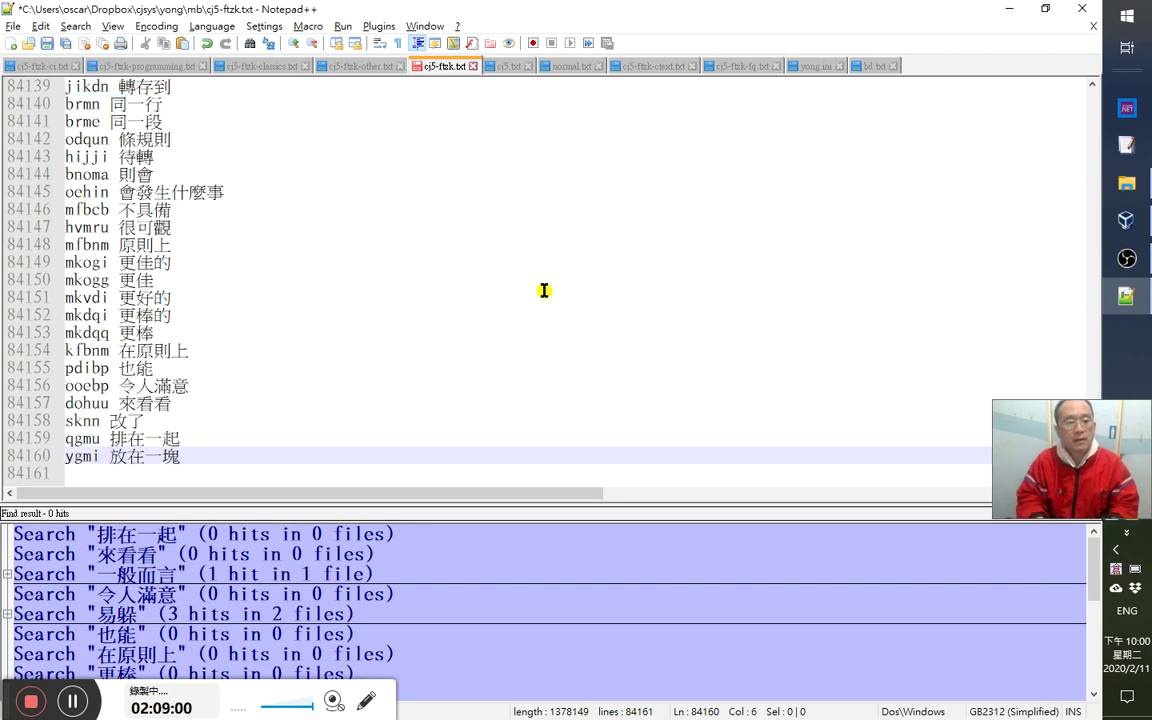
pyautogui.hotkey('ctrl', 's')
# Search again to confirm the new entry, then minimize Notepad++ back to YouTube.
pyautogui.hotkey('shift', 'End')
pyautogui.hotkey('ctrl', 'f')
pyautogui.hotkey('alt', 'd')
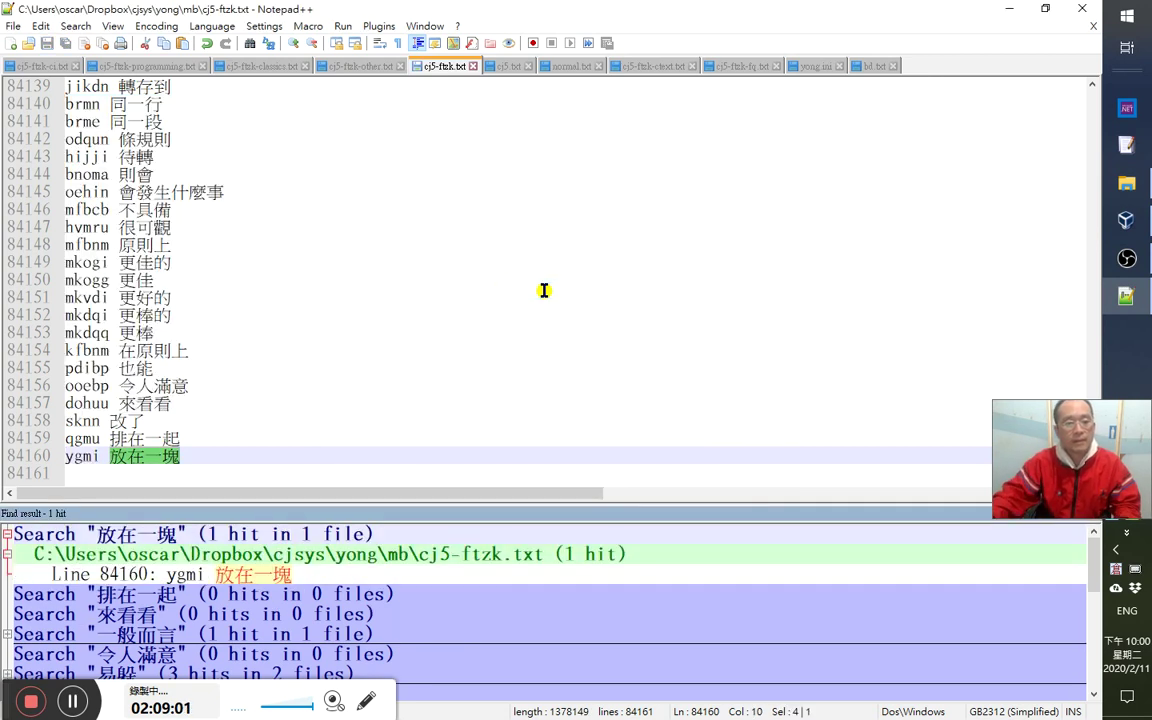
pyautogui.click(1010, 10)
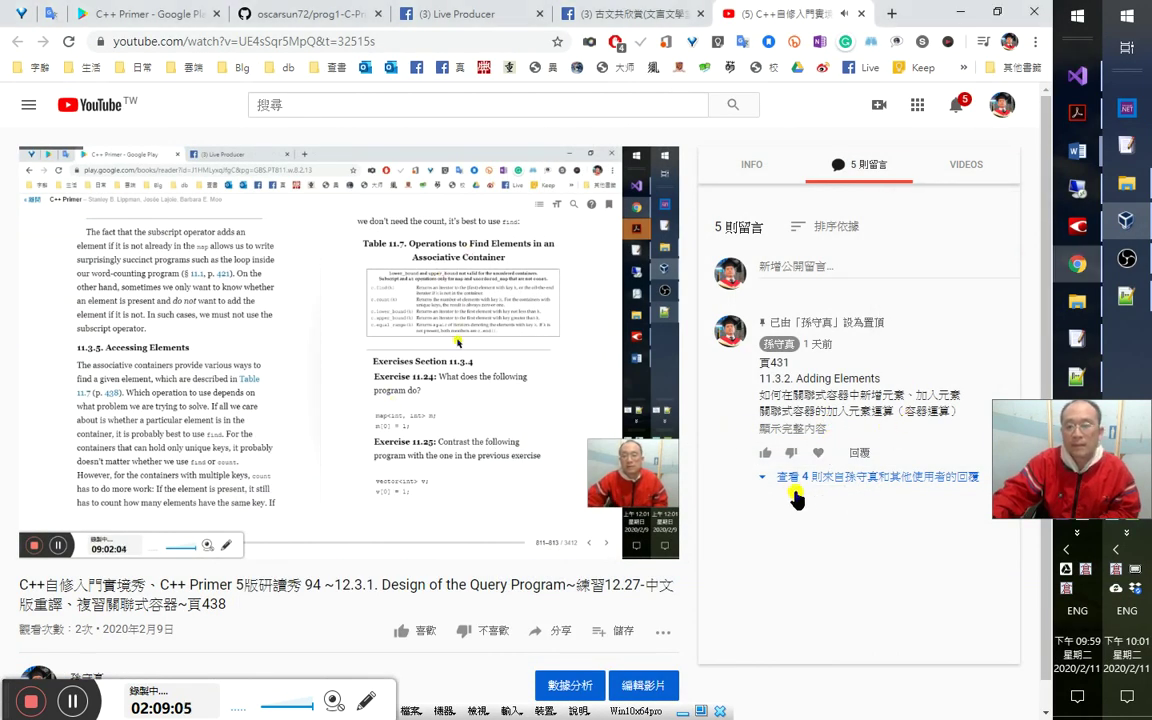
# Expand the 4 replies under the pinned page 431 comment.
pyautogui.click(813, 480)
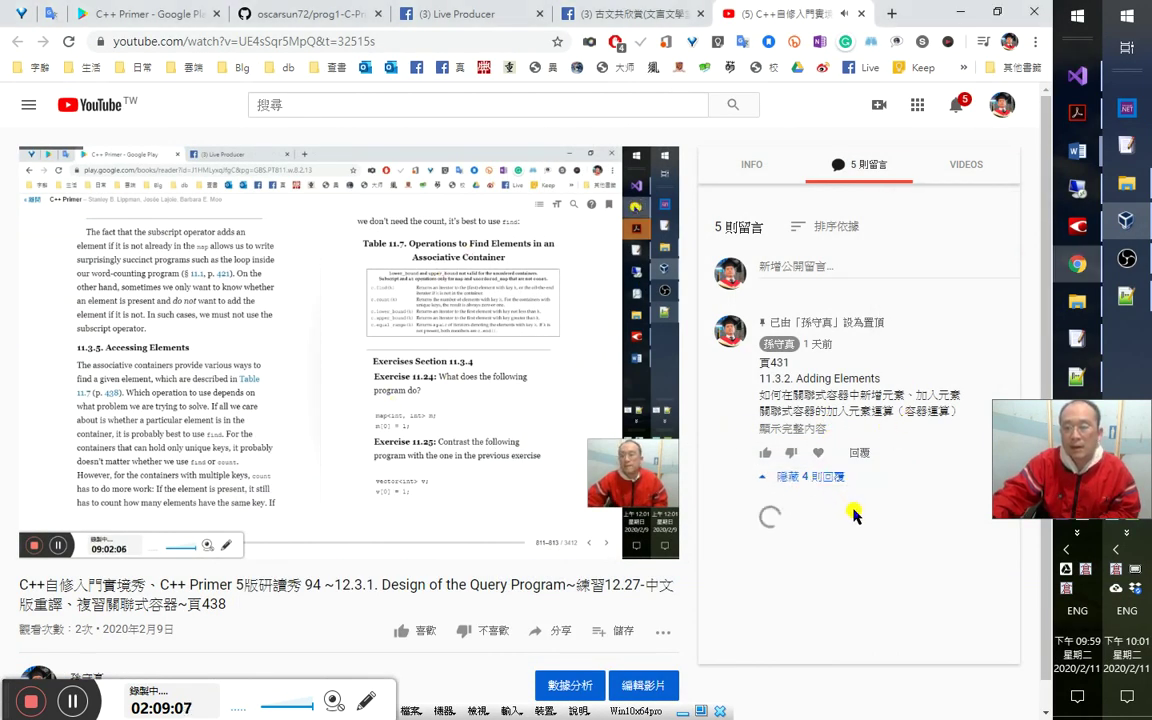
pyautogui.scroll(-5, 872, 500)
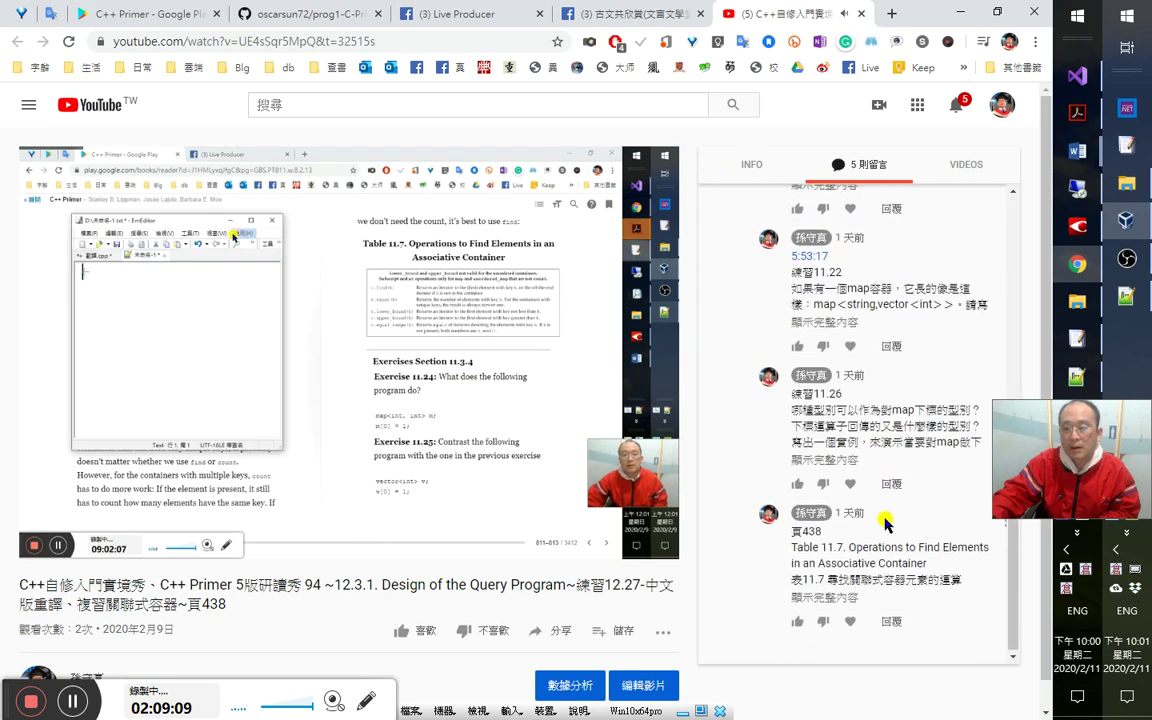
pyautogui.scroll(3, 858, 465)
pyautogui.scroll(3, 857, 465)
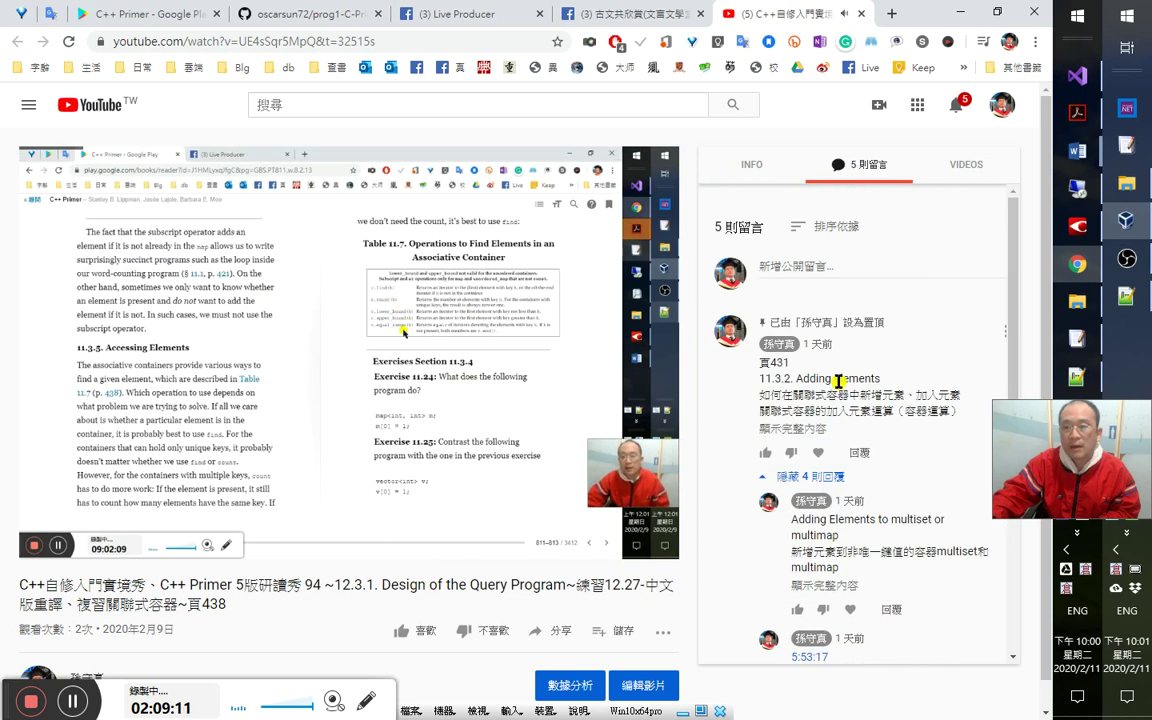
# Test-type 放在一起 in a new comment box, then delete it.
pyautogui.click(802, 264)
pyautogui.write('放在一起')
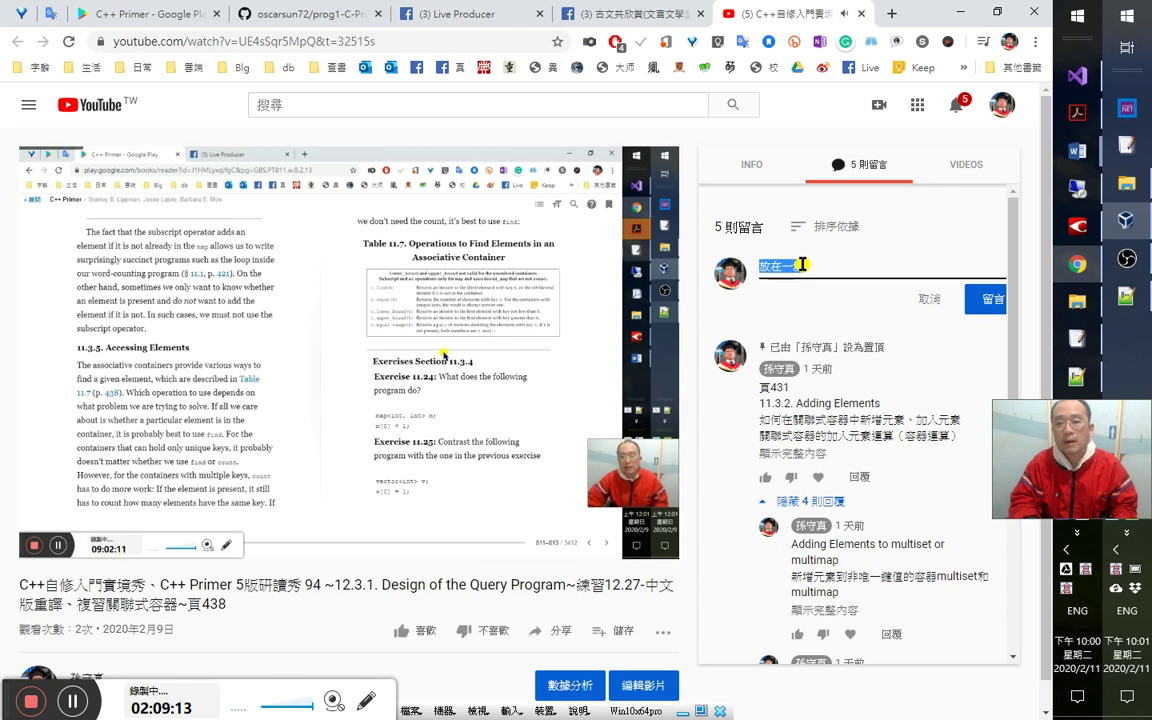
pyautogui.press('BackSpace')
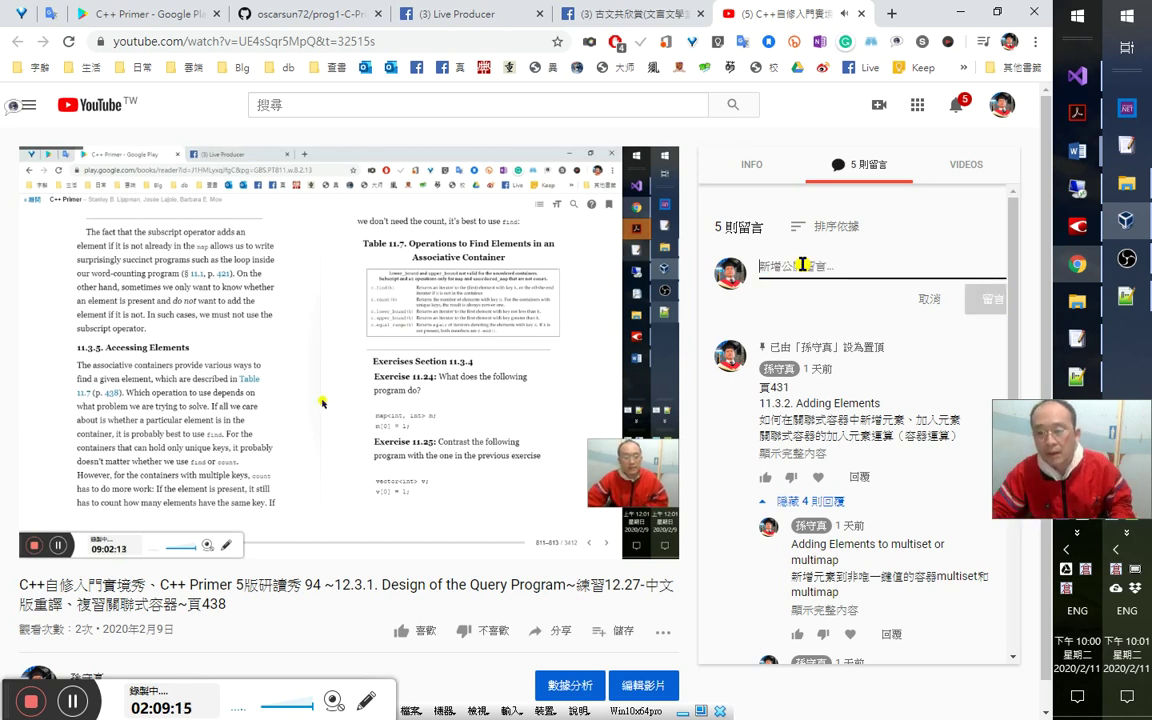
pyautogui.scroll(-8, 828, 257)
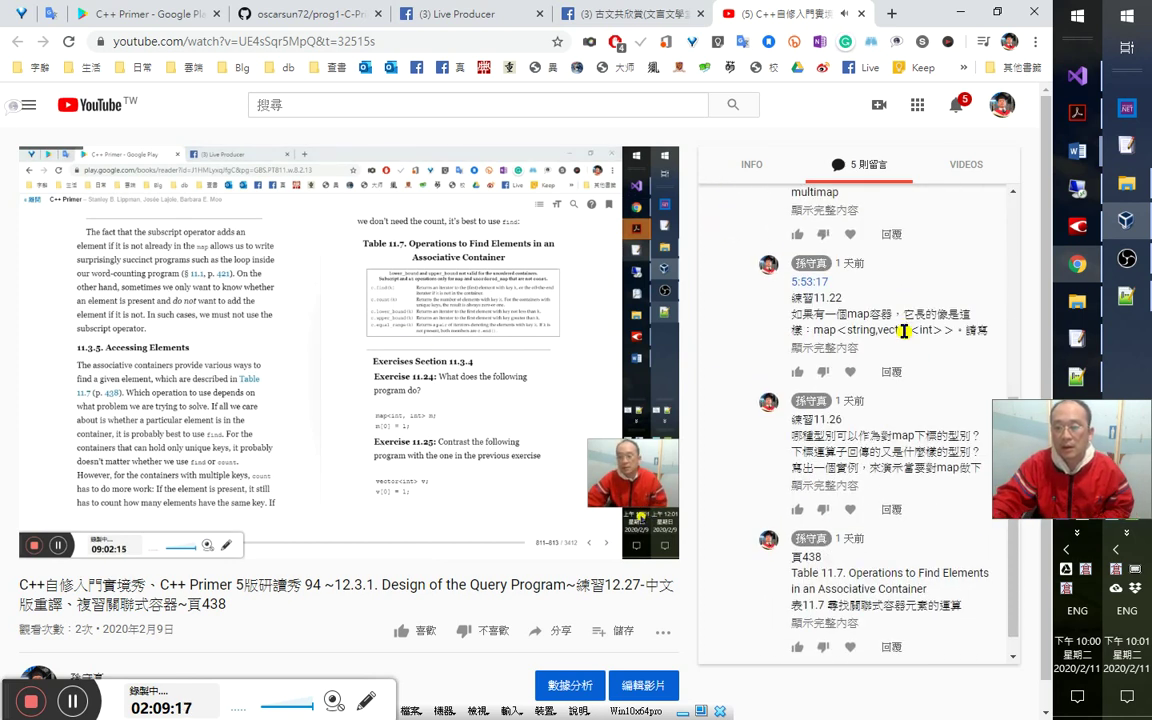
pyautogui.scroll(-1, 903, 325)
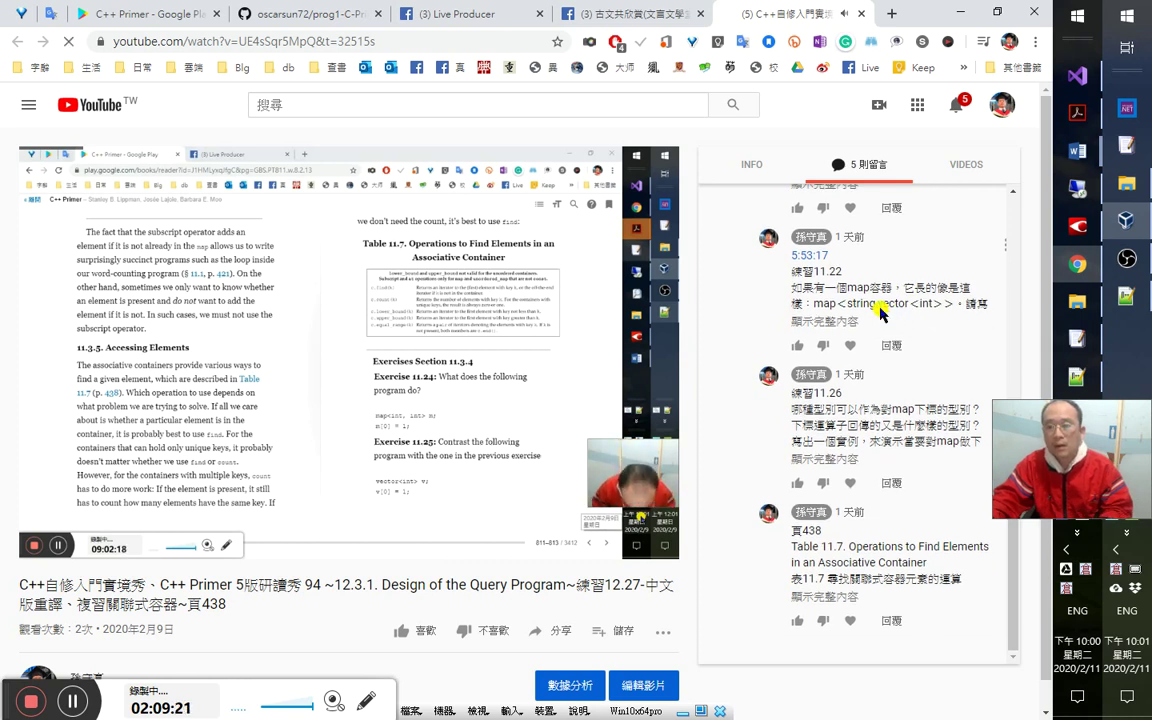
# Reload the page and expand the pinned comment's 4 replies again.
pyautogui.press('F5')
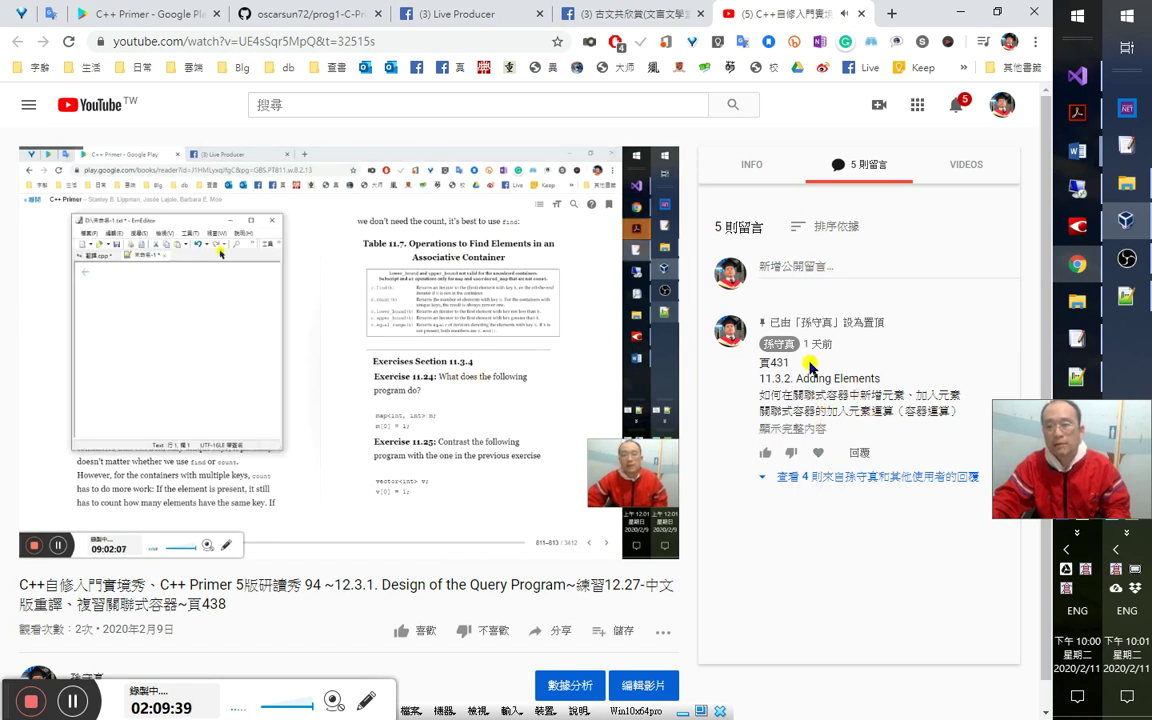
pyautogui.click(846, 482)
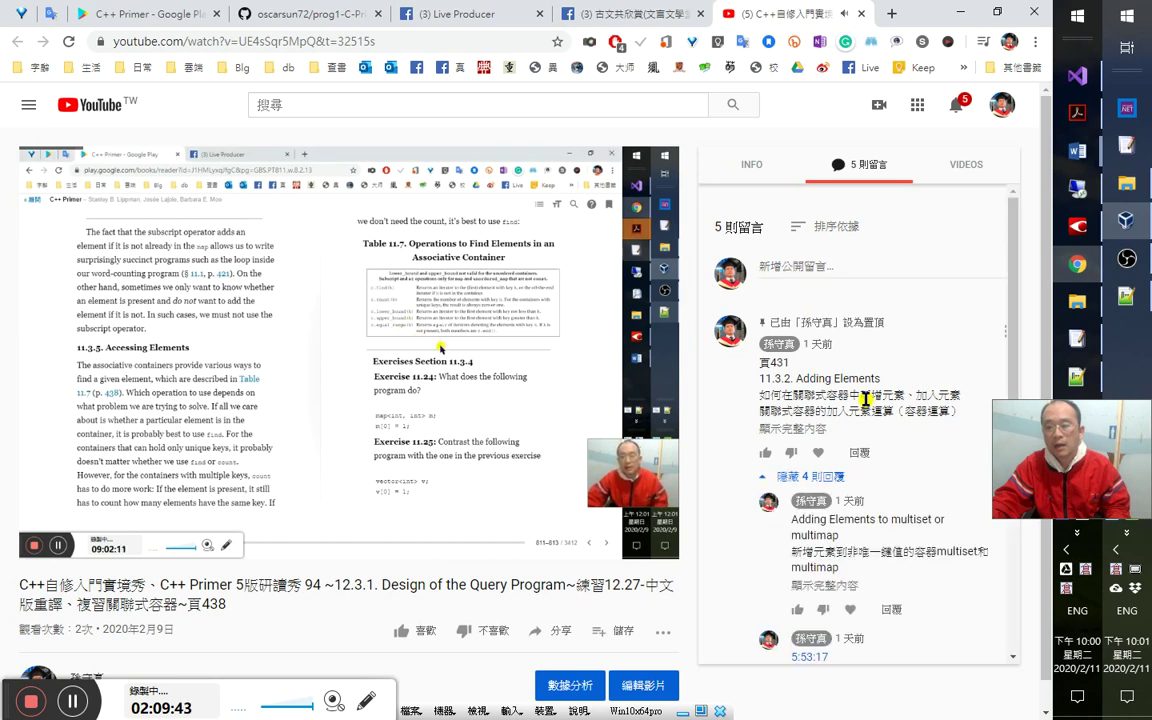
pyautogui.scroll(-6, 866, 400)
pyautogui.scroll(5, 800, 343)
pyautogui.scroll(2, 800, 343)
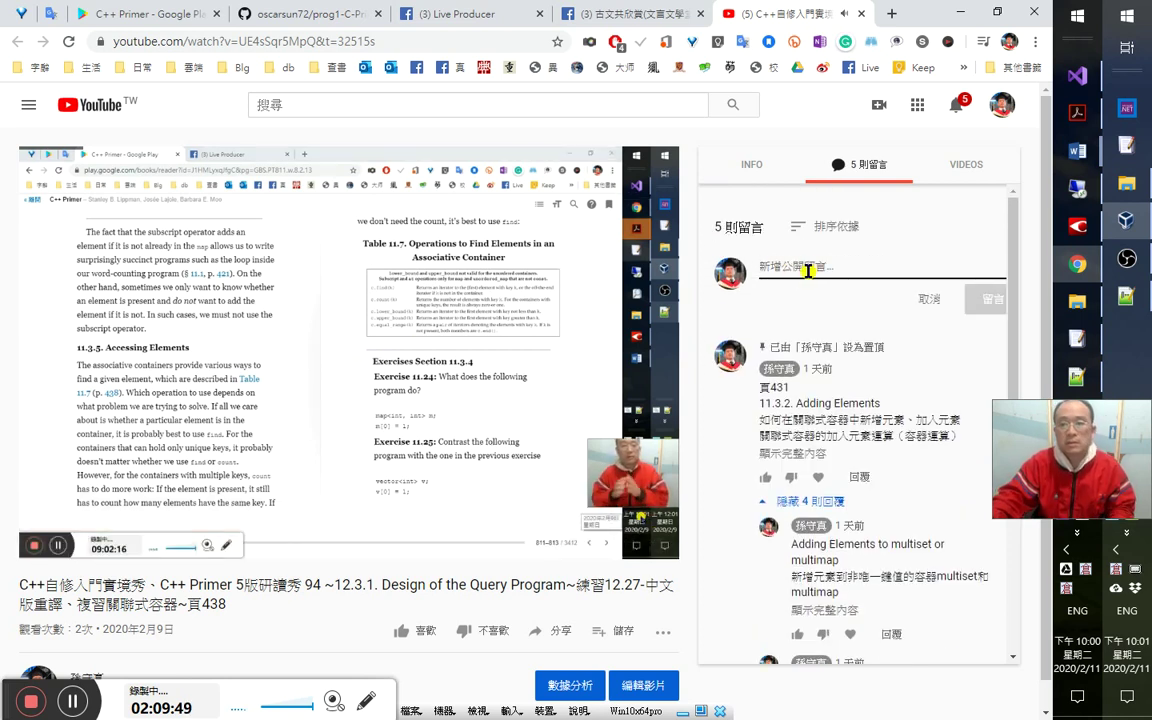
# Write the 9:14:20 note: unordered containers only put equal keys together, values stay unordered.
pyautogui.write('9:14:20')
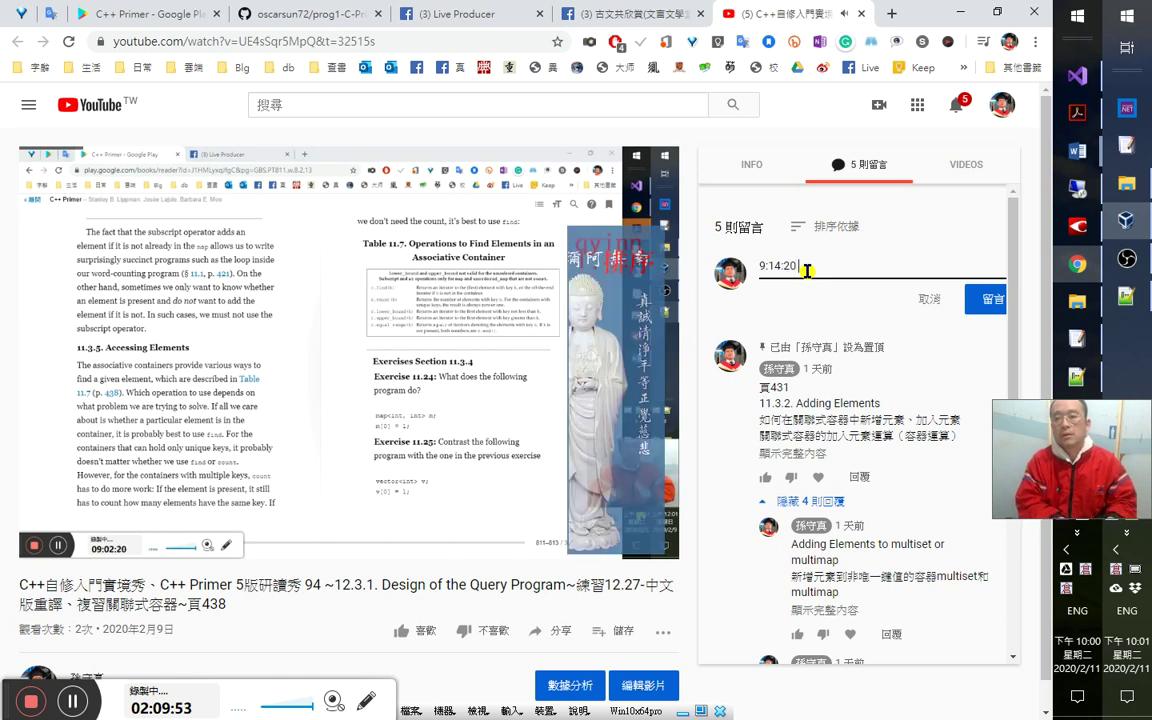
pyautogui.write(' 可以為今古')
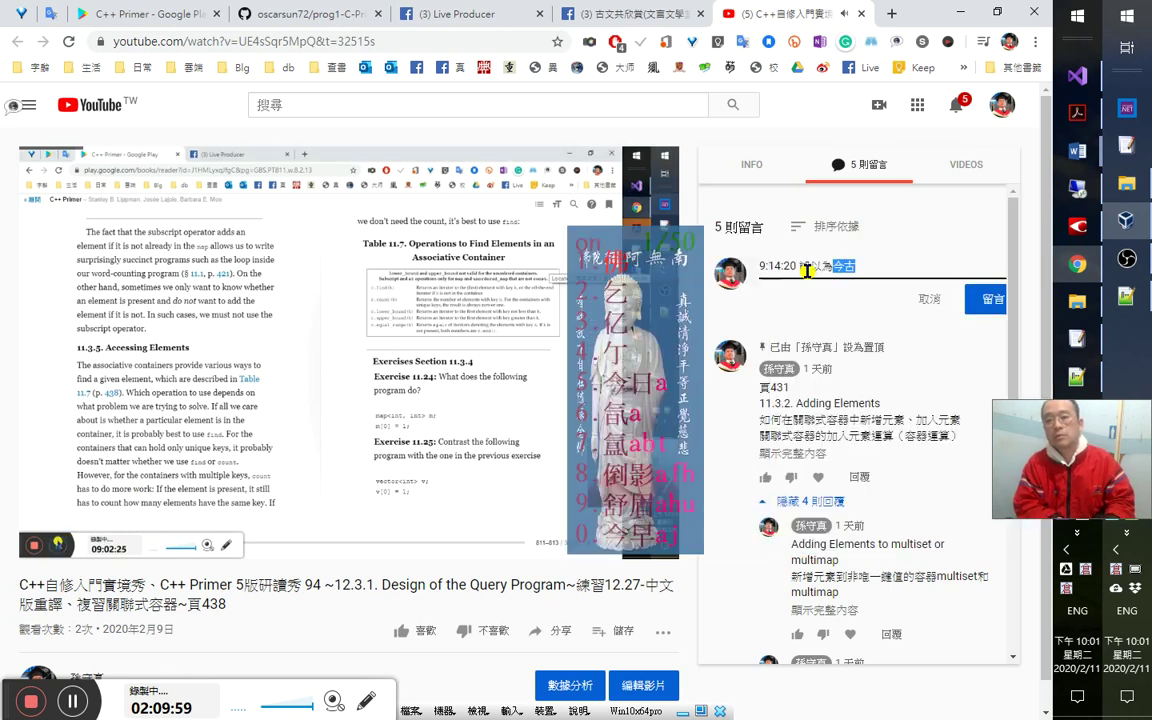
pyautogui.write('無序容器有')
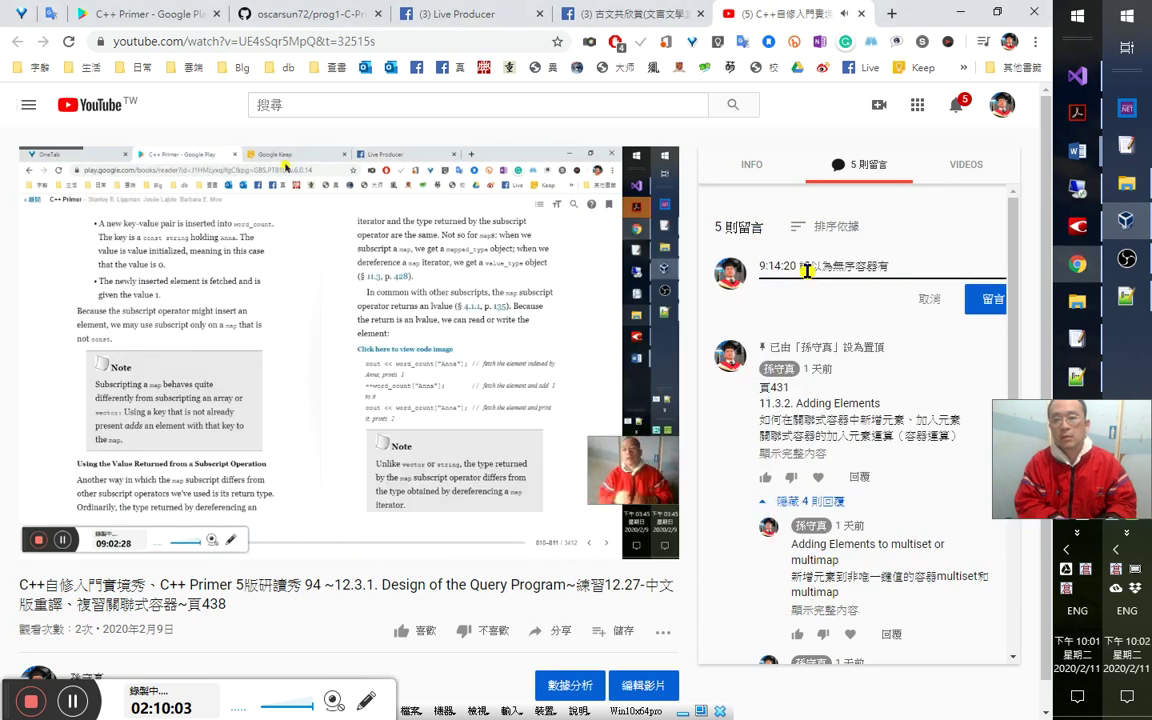
pyautogui.press('BackSpace')
pyautogui.write('仍有')
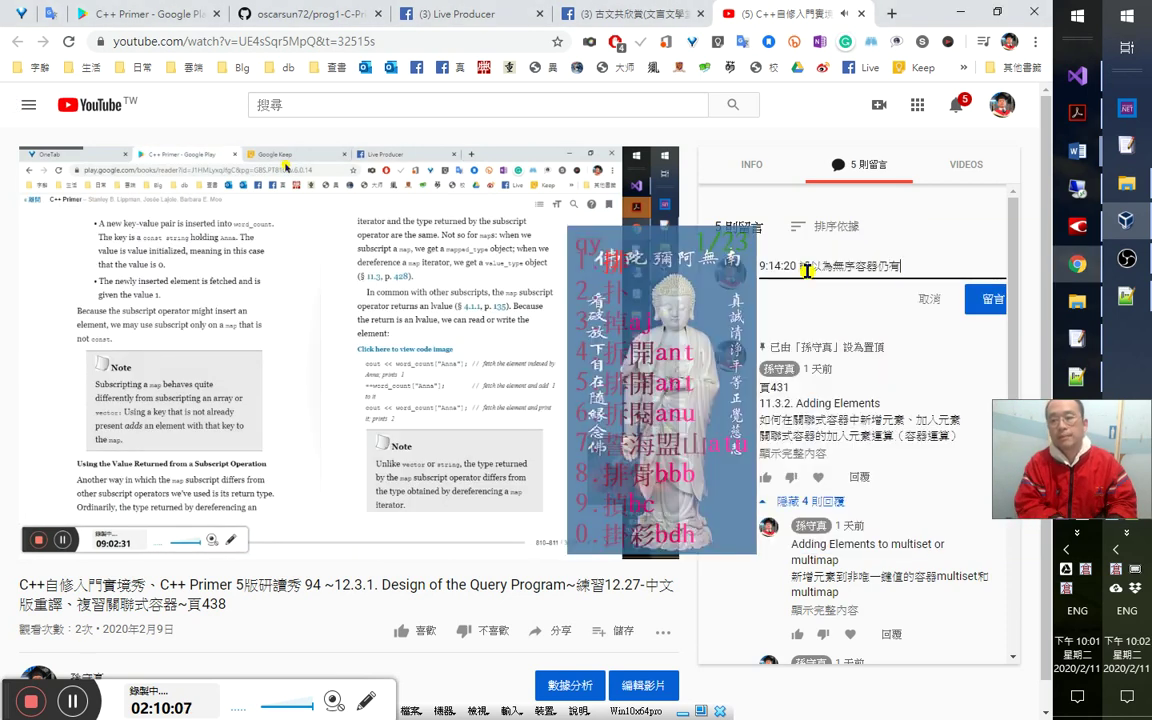
pyautogui.write('排序。')
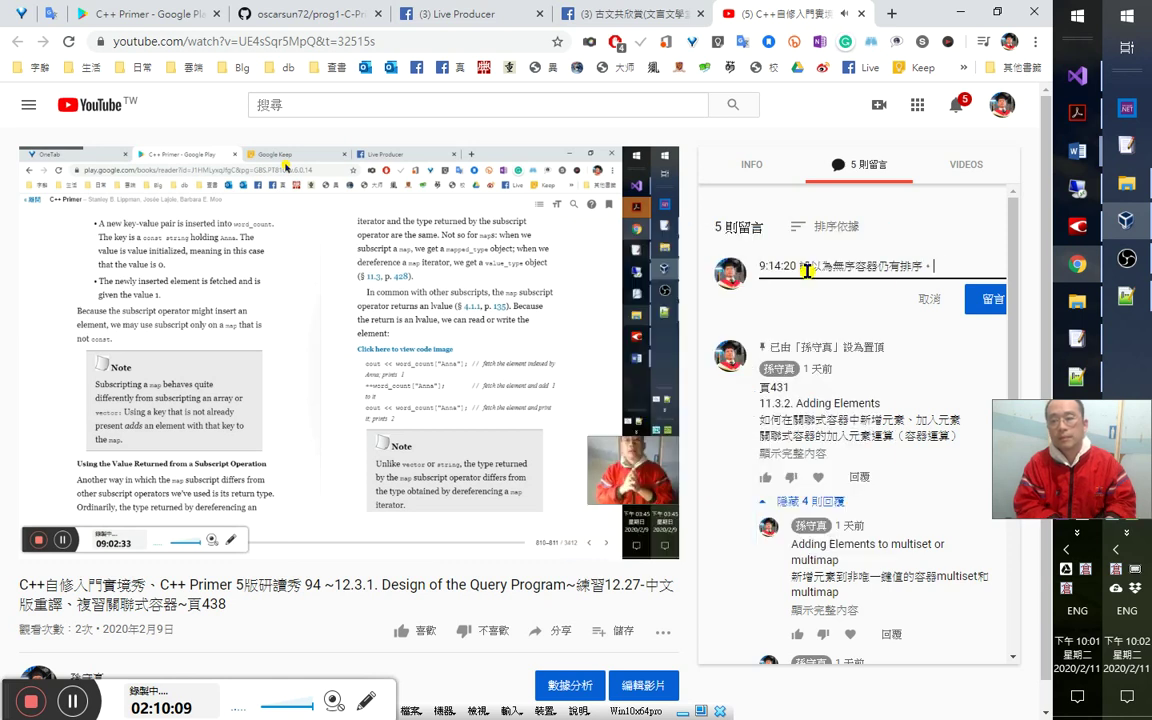
pyautogui.write('其實只')
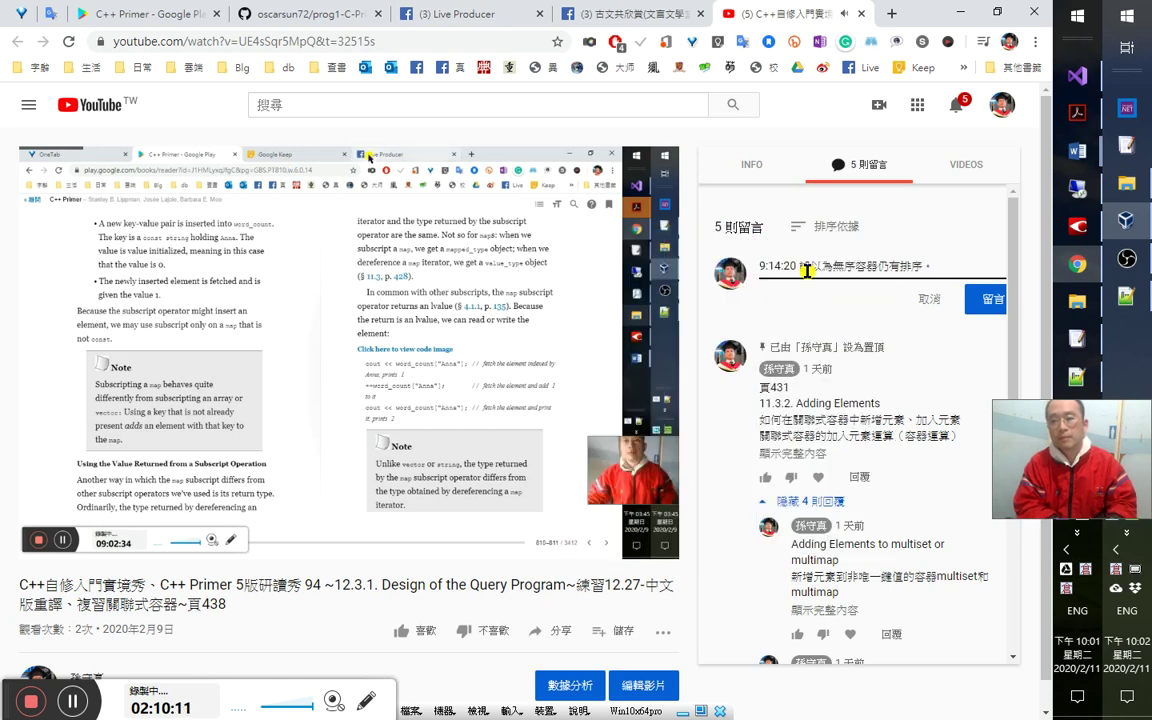
pyautogui.write('是同')
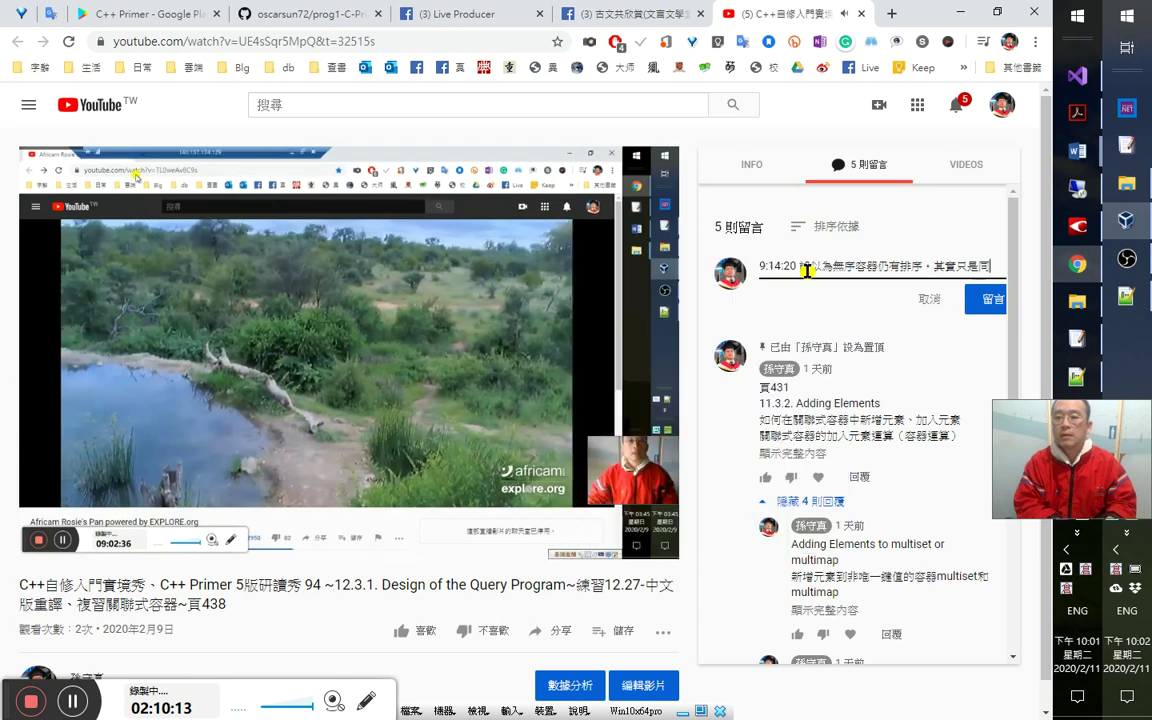
pyautogui.write('鍵值的會')
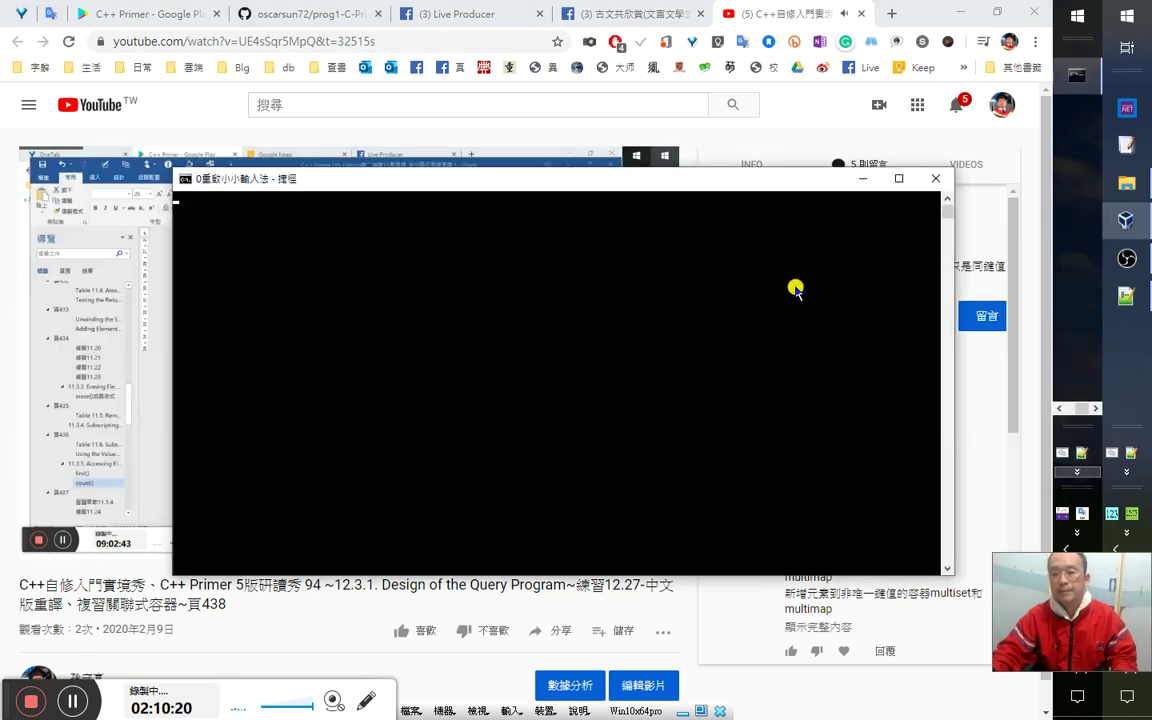
pyautogui.click(868, 282)
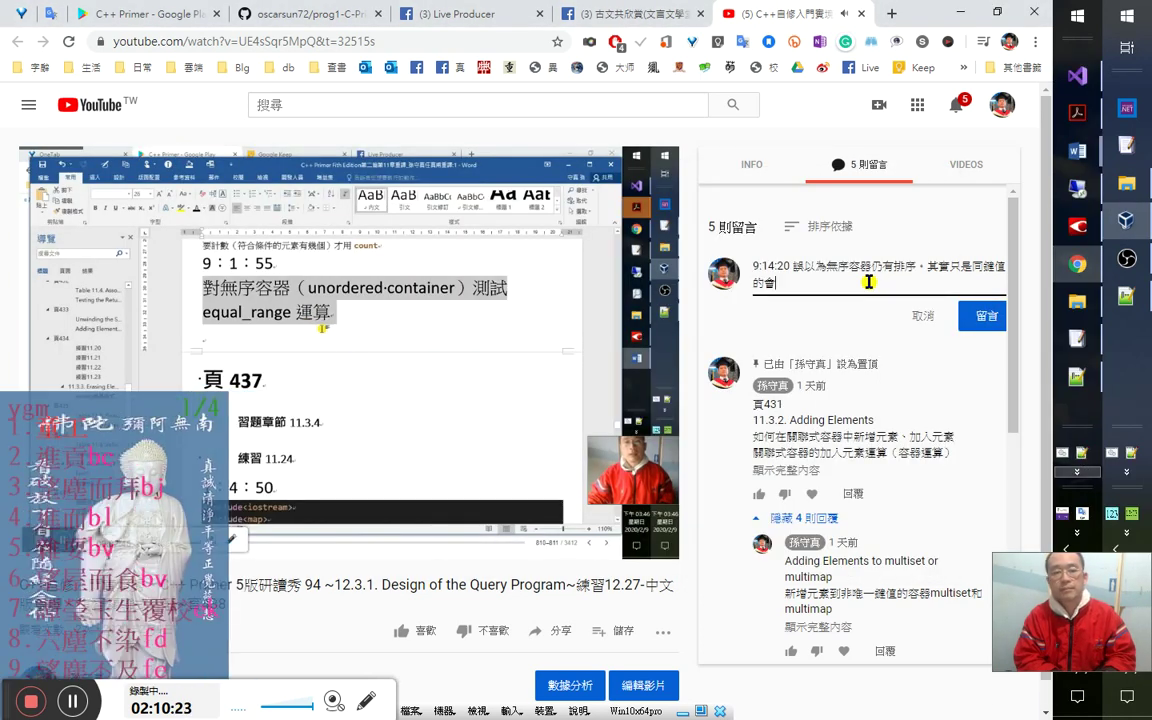
pyautogui.write('放在一塊，而')
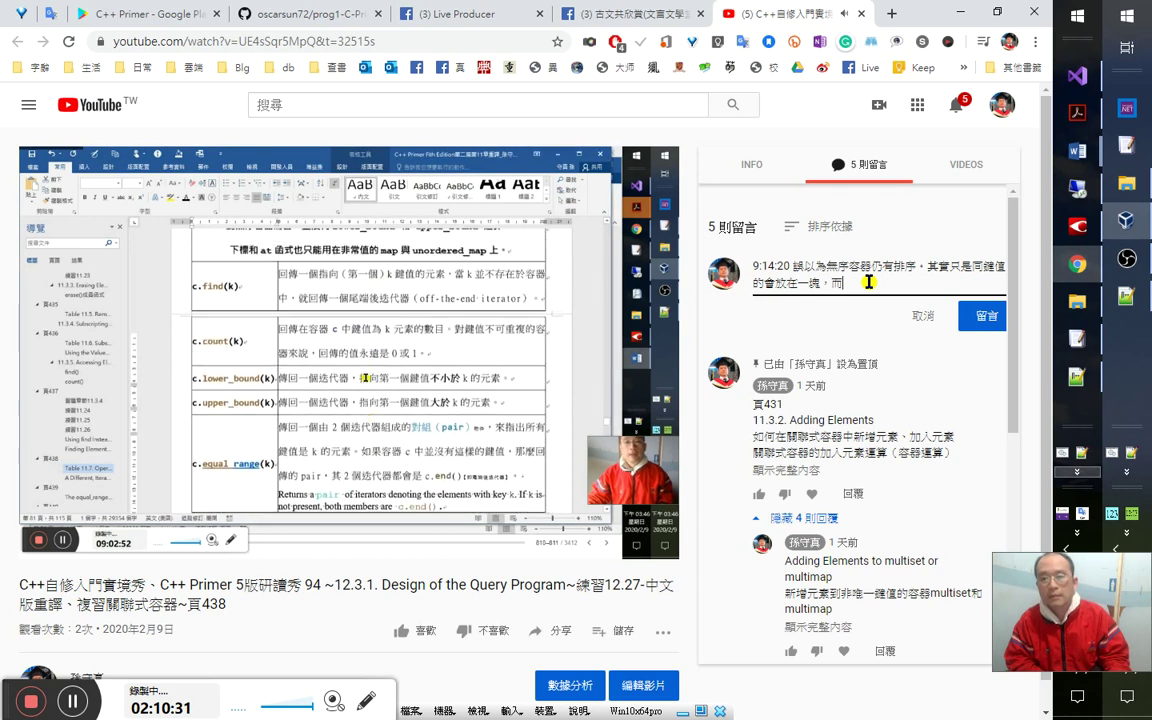
pyautogui.press('BackSpace')
pyautogui.write('但各值')
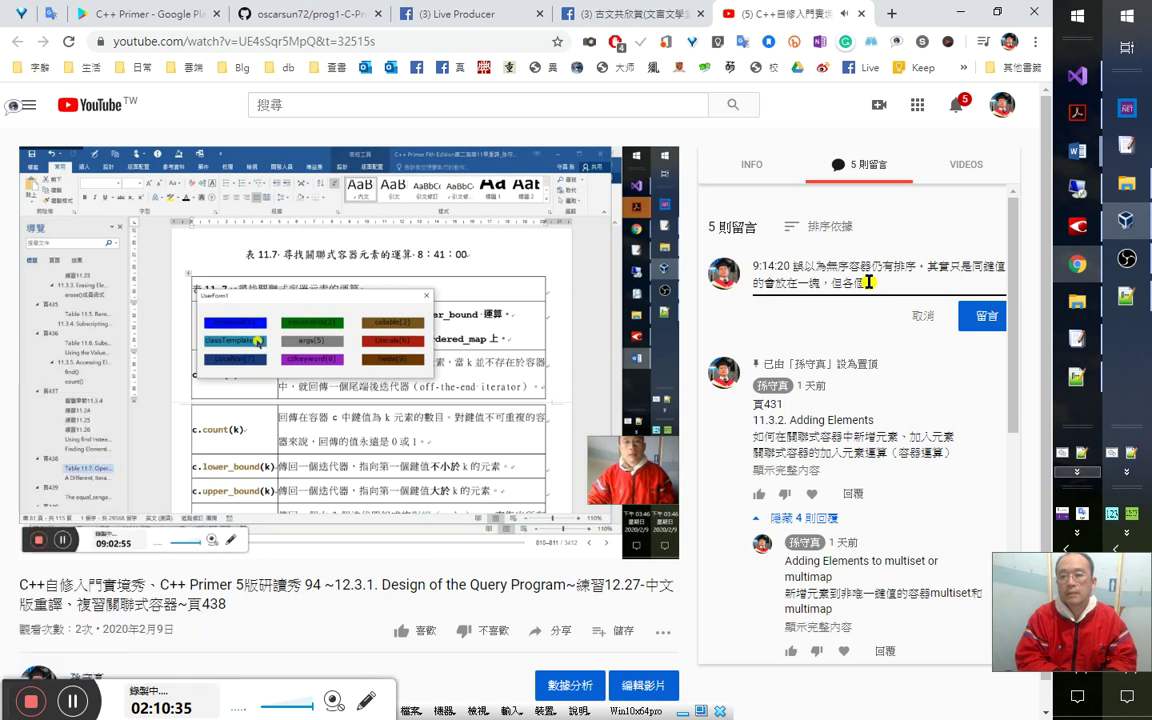
pyautogui.write('值間')
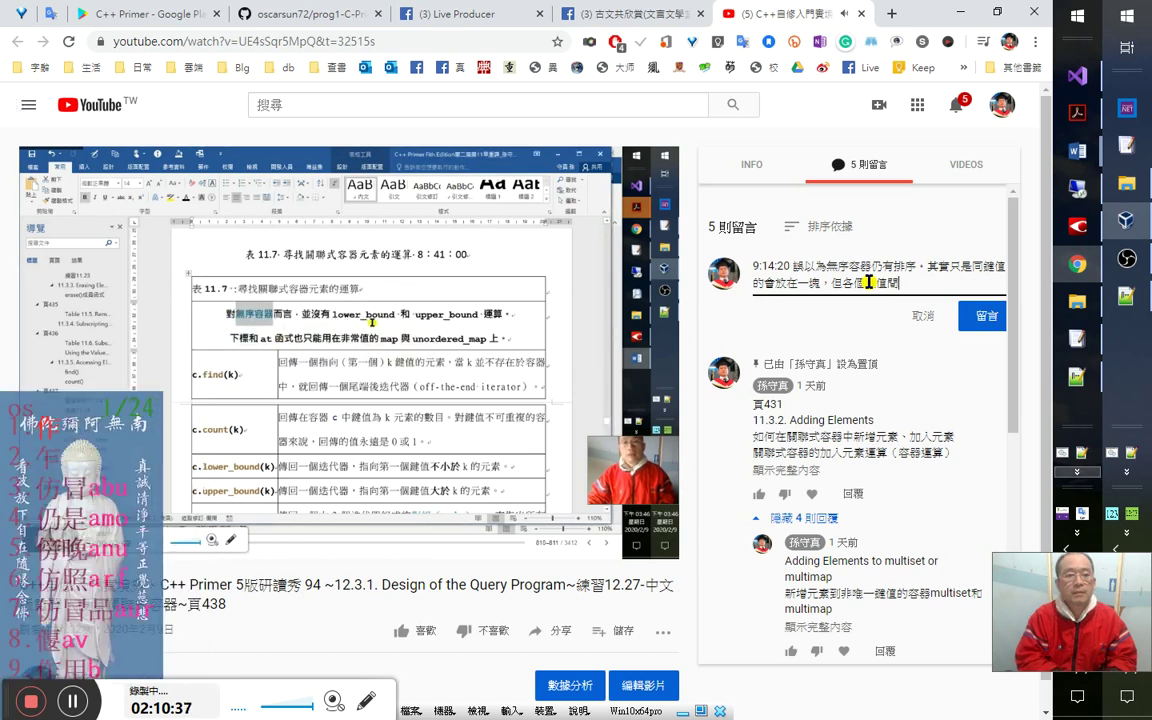
pyautogui.write('仍無排序關係')
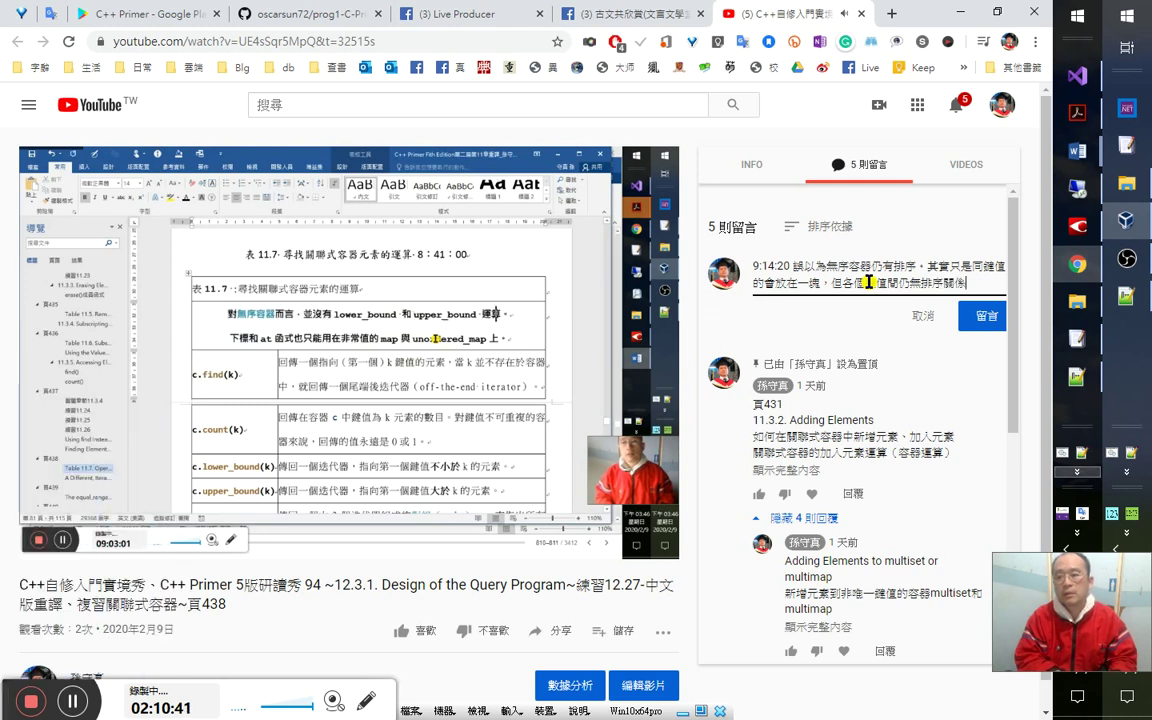
# Add the closing line 感恩感恩 南無阿彌陀佛 and select the whole draft.
pyautogui.press('Left')
pyautogui.press('Left')
pyautogui.press('Left')
pyautogui.press('Left')
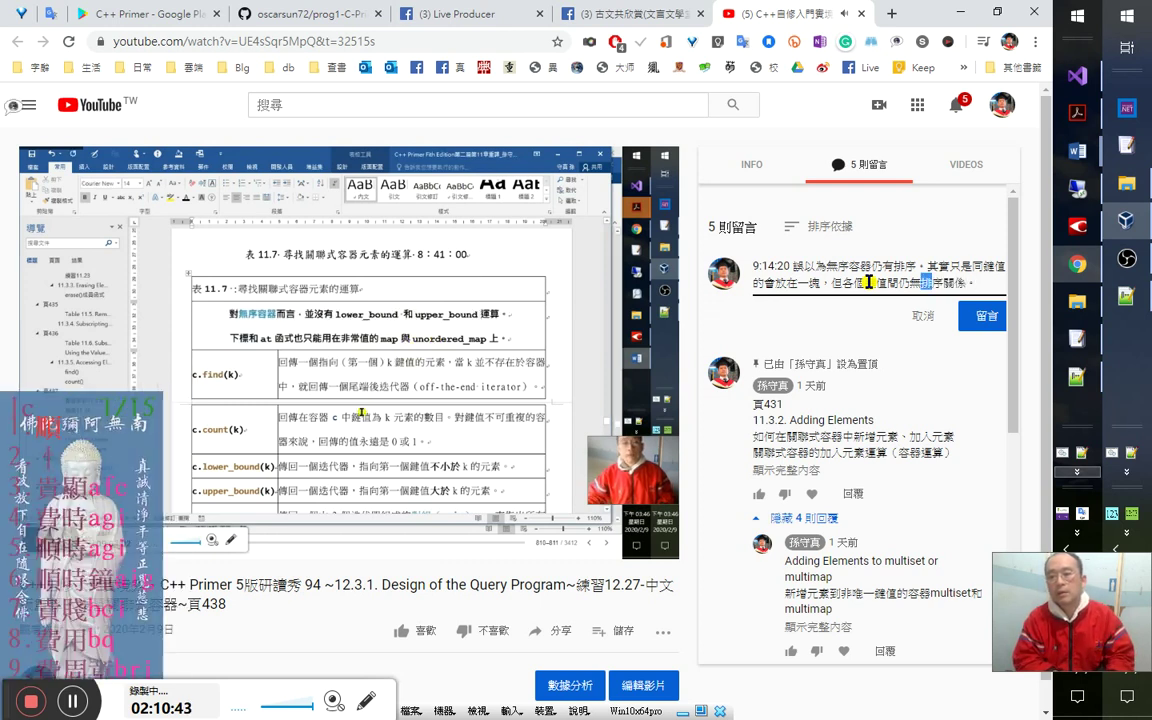
pyautogui.press('Return')
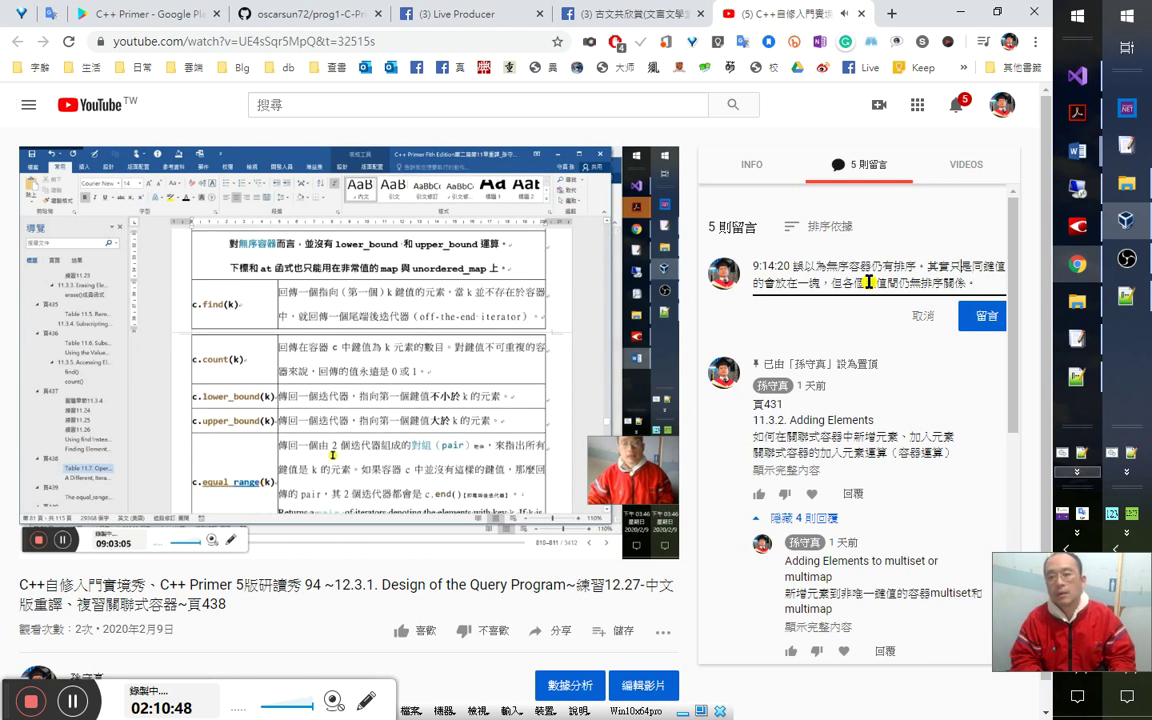
pyautogui.press('Return')
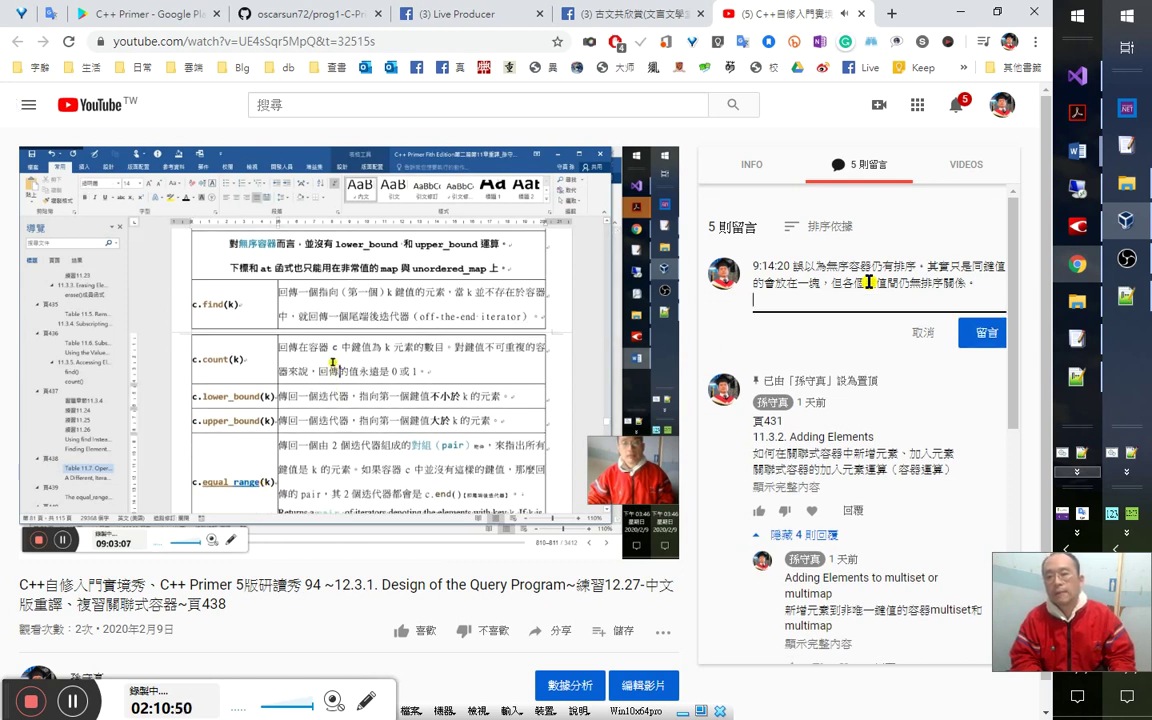
pyautogui.write('感恩感恩 ')
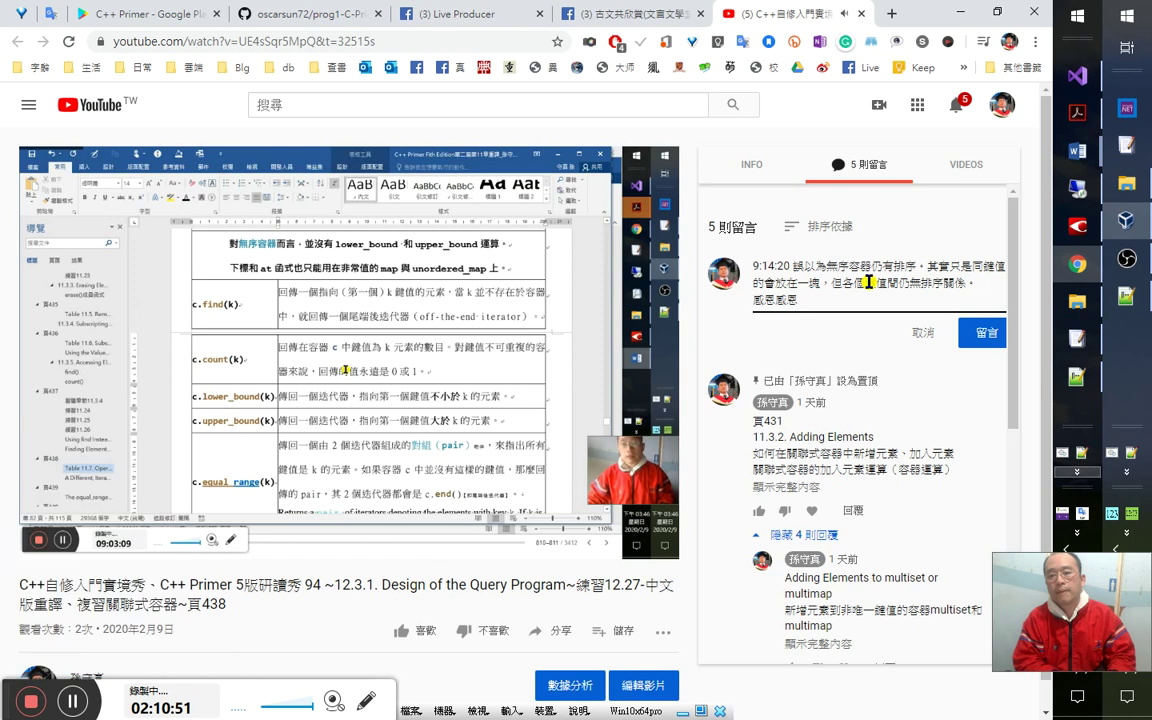
pyautogui.write('南無阿彌陀佛')
pyautogui.press('Return')
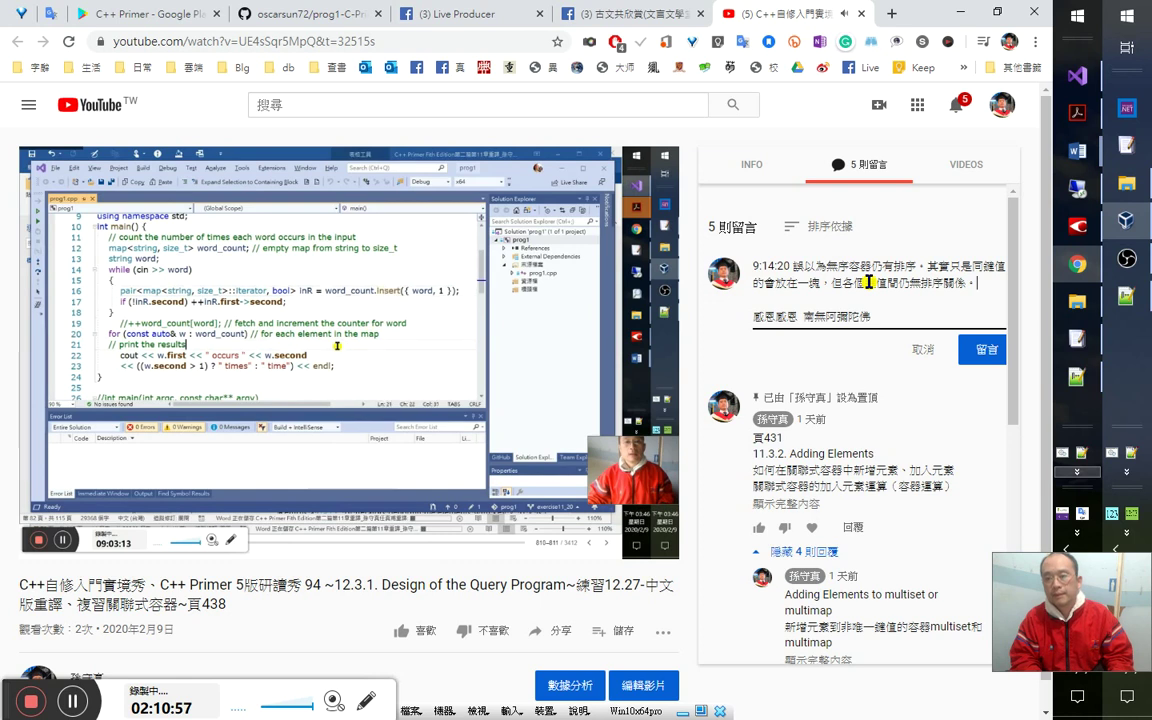
pyautogui.hotkey('ctrl', 'a')
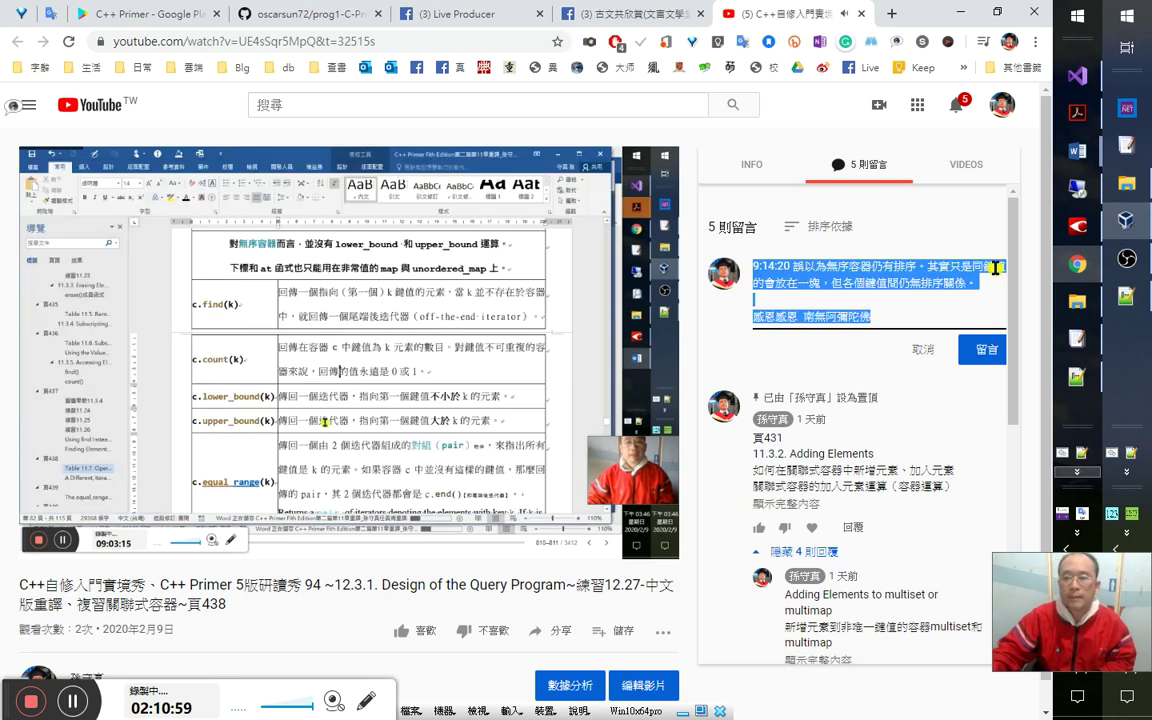
# Post the 9:14:20 comment, reload the episode 94 page, and close the YouTube tab.
pyautogui.click(985, 347)
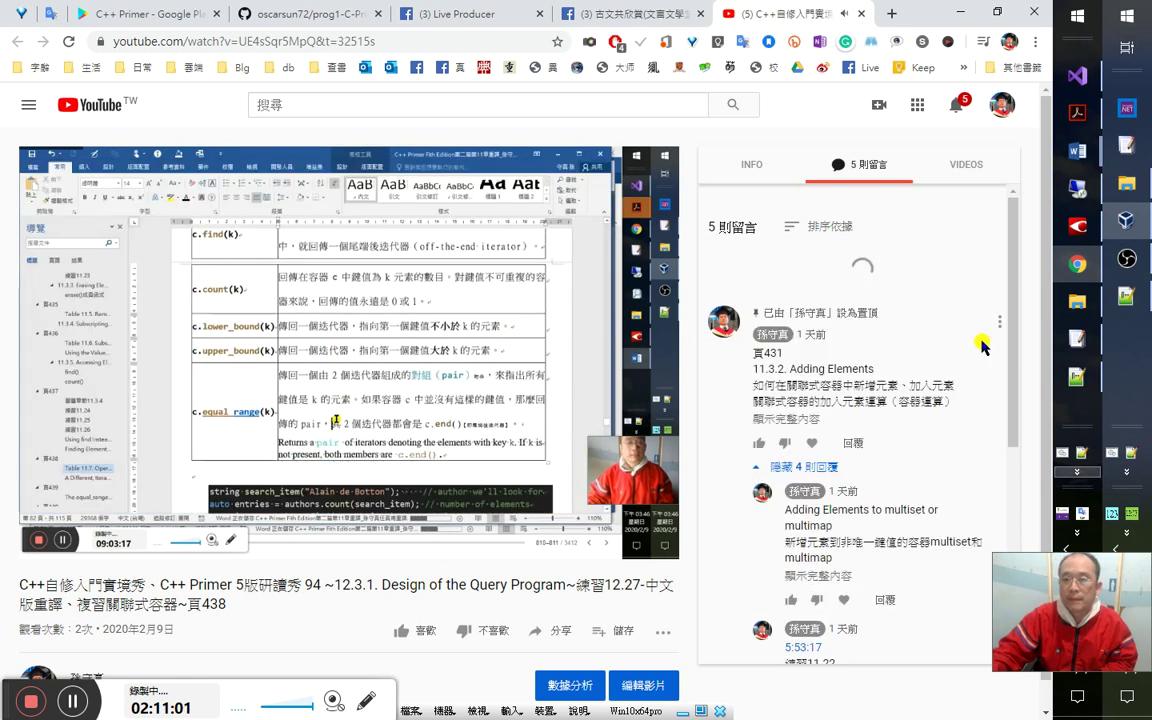
pyautogui.scroll(-3, 910, 340)
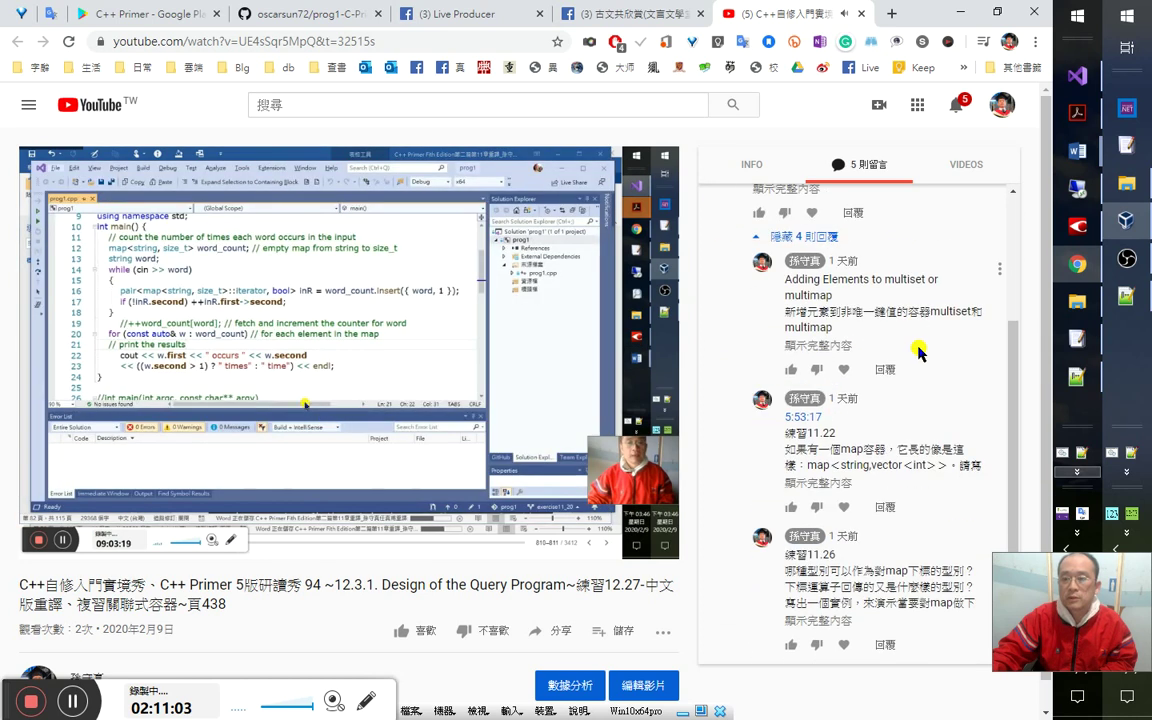
pyautogui.scroll(-2, 920, 352)
pyautogui.scroll(3, 880, 357)
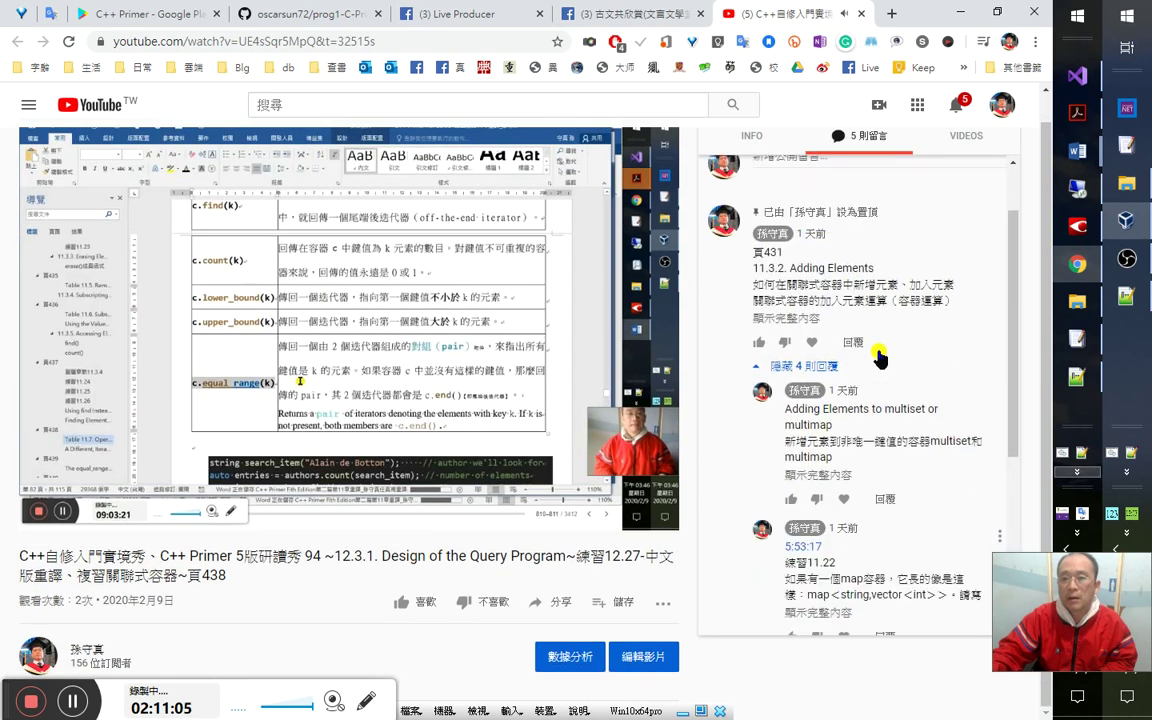
pyautogui.scroll(1, 880, 357)
pyautogui.click(69, 43)
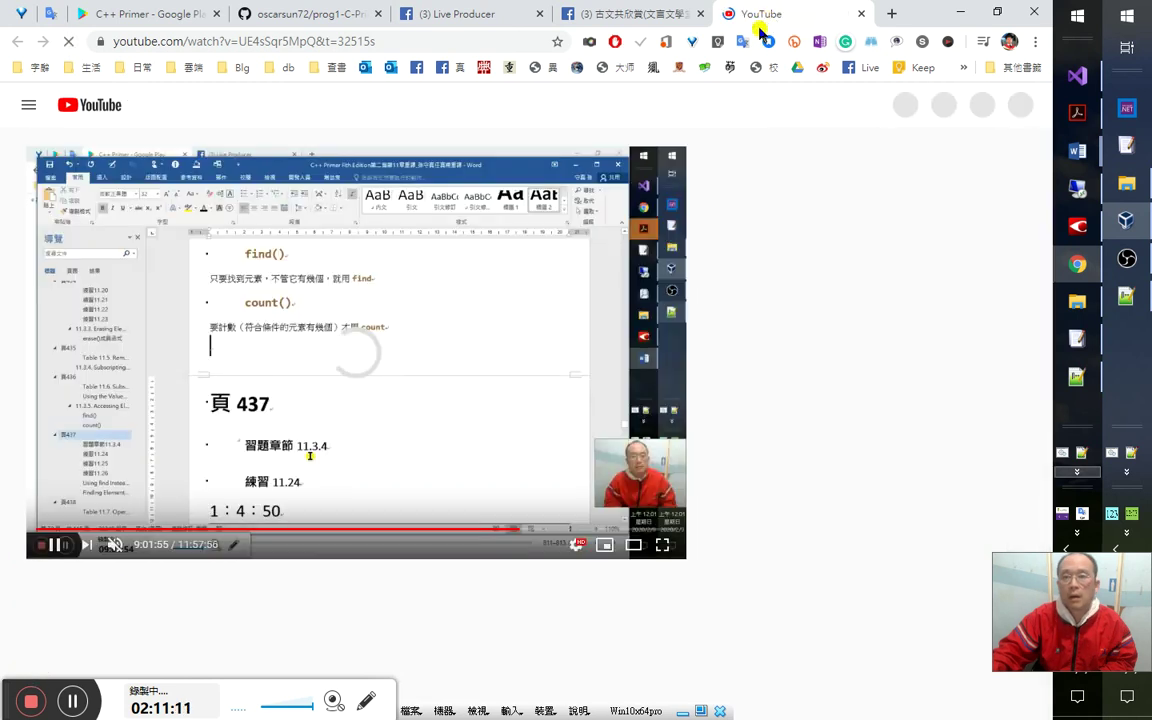
pyautogui.middleClick(768, 22)
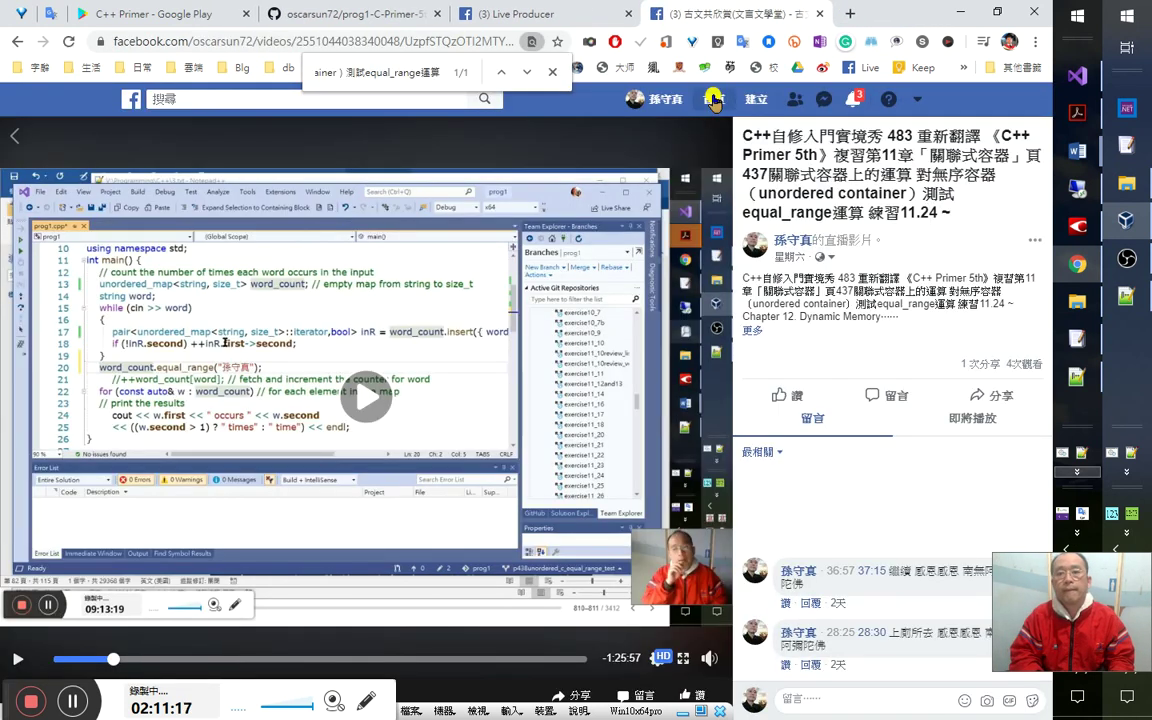
# Return to the YouTube video page showing 5 comments, including the new 9:14:20 note.
pyautogui.hotkey('alt', 'Tab')
pyautogui.click(713, 100)
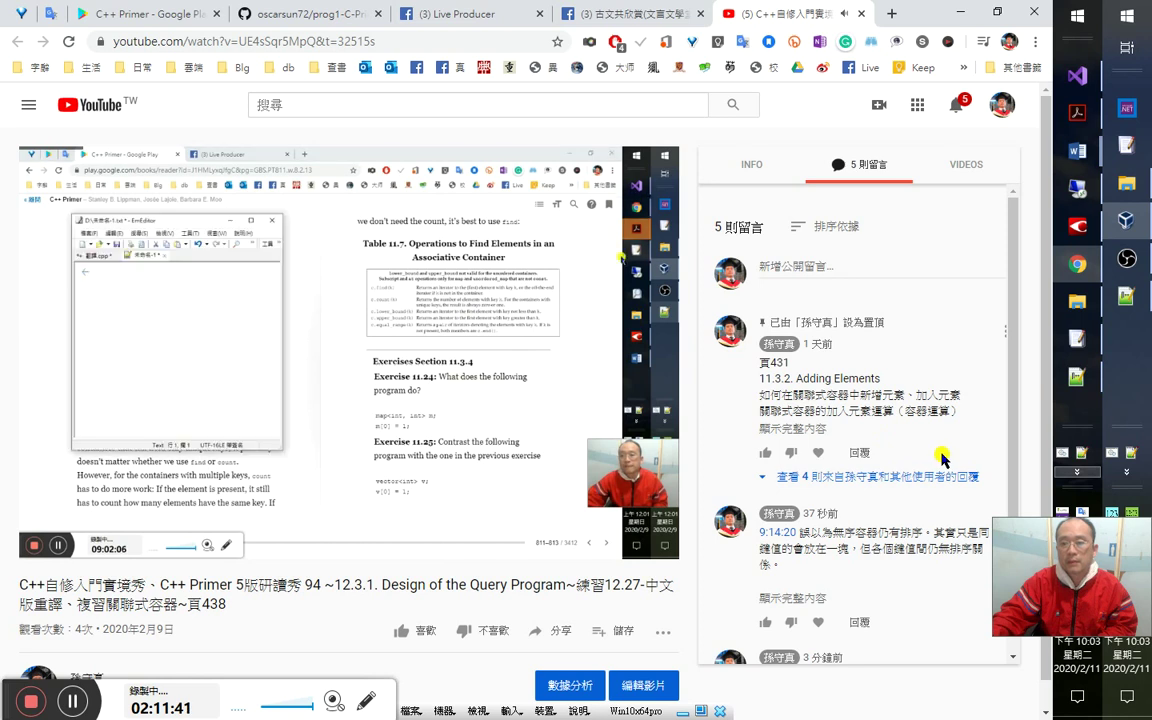
# Like both the 9:14:20 and 9:13:18 comments and jump playback to 9:14:20.
pyautogui.scroll(-2, 940, 458)
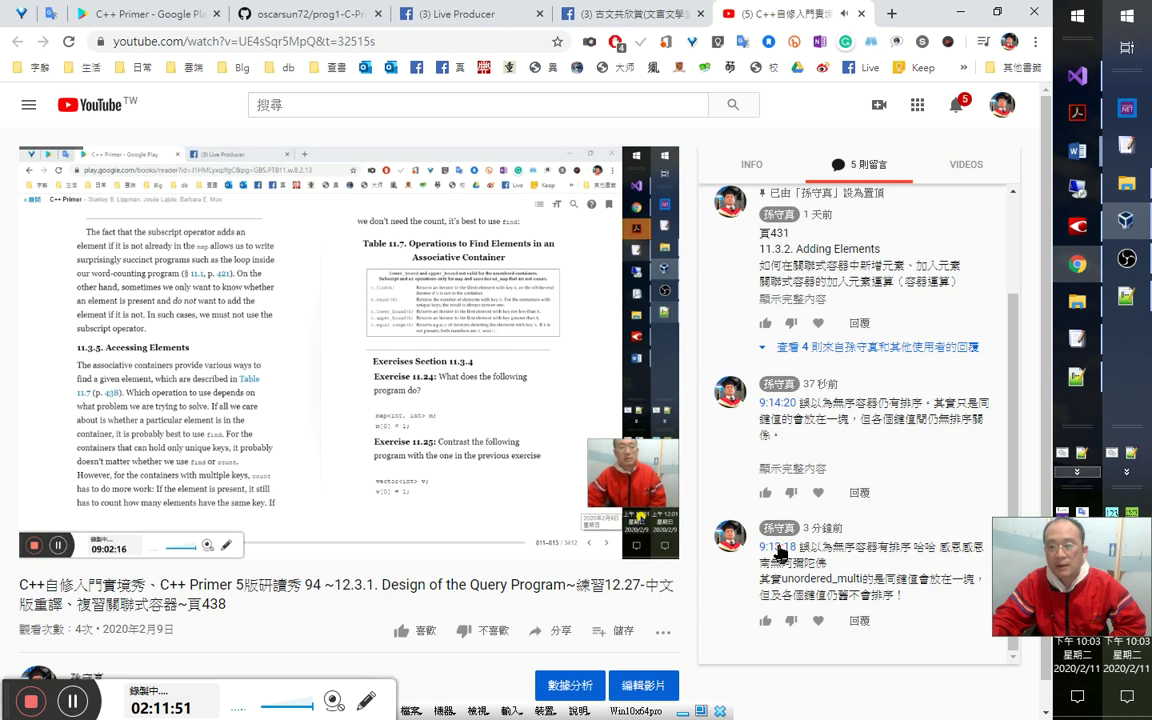
pyautogui.click(866, 541)
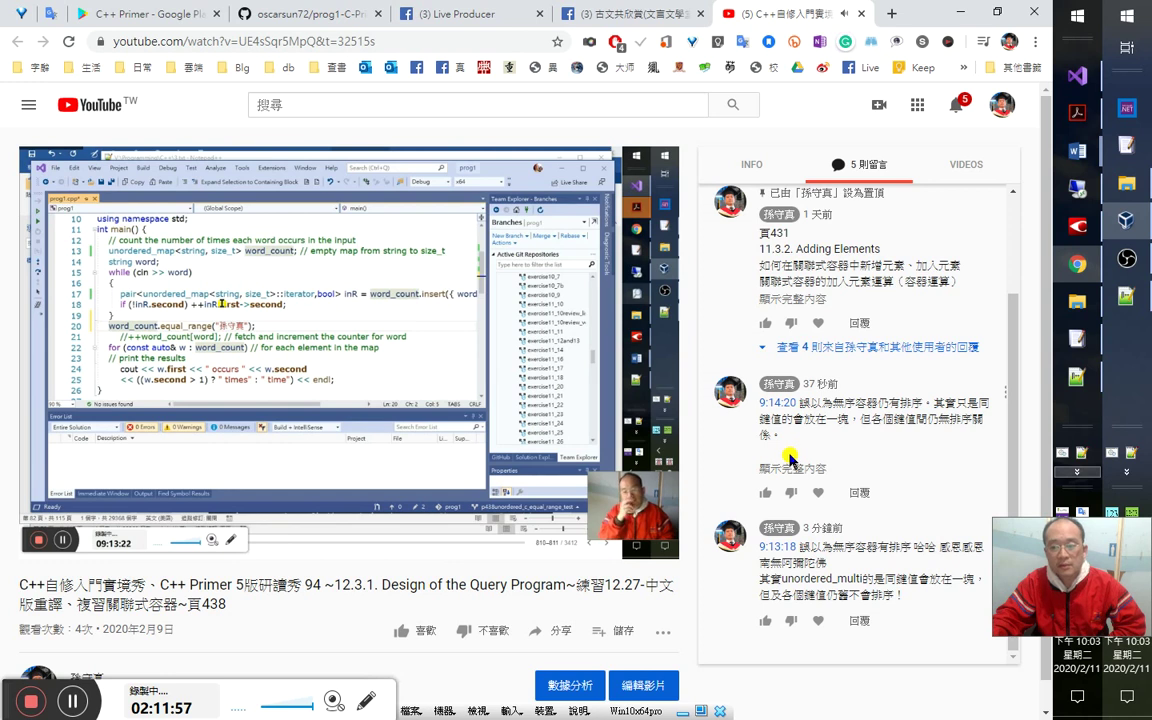
pyautogui.click(765, 492)
pyautogui.click(765, 620)
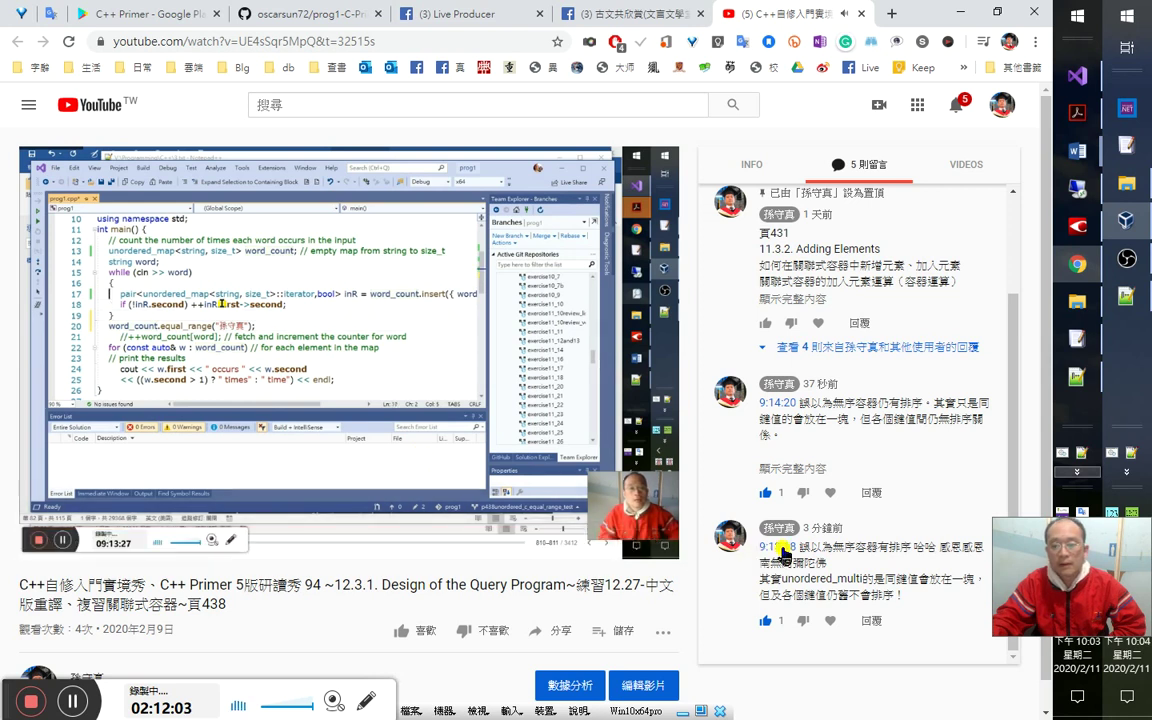
pyautogui.click(787, 404)
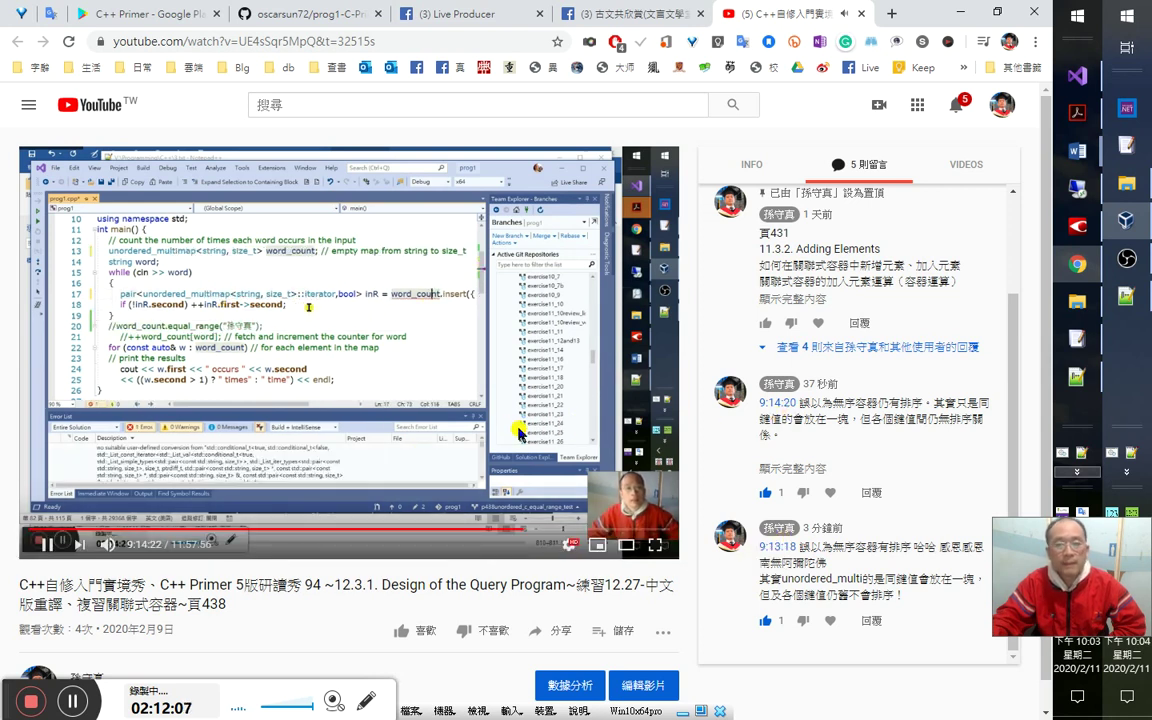
# Skip back and forth through the replay and pause at 9:15:27 on the debugger's word_count Locals.
pyautogui.press('Right')
pyautogui.press('Right')
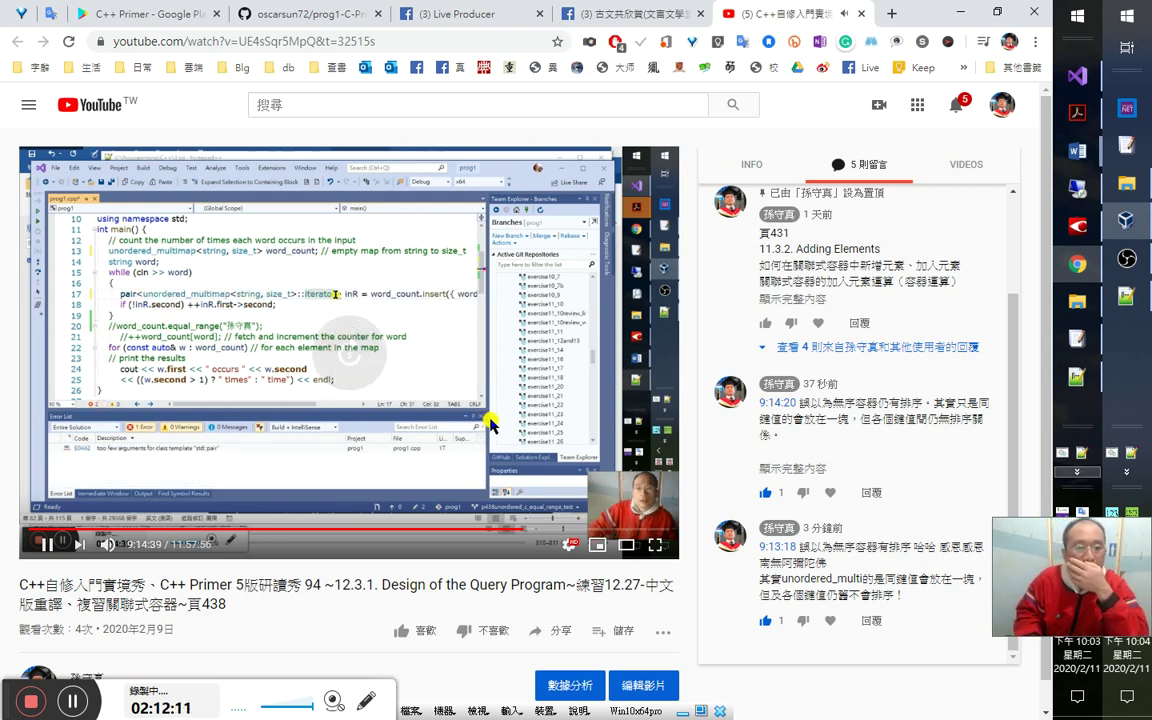
pyautogui.press('l')
pyautogui.press('l')
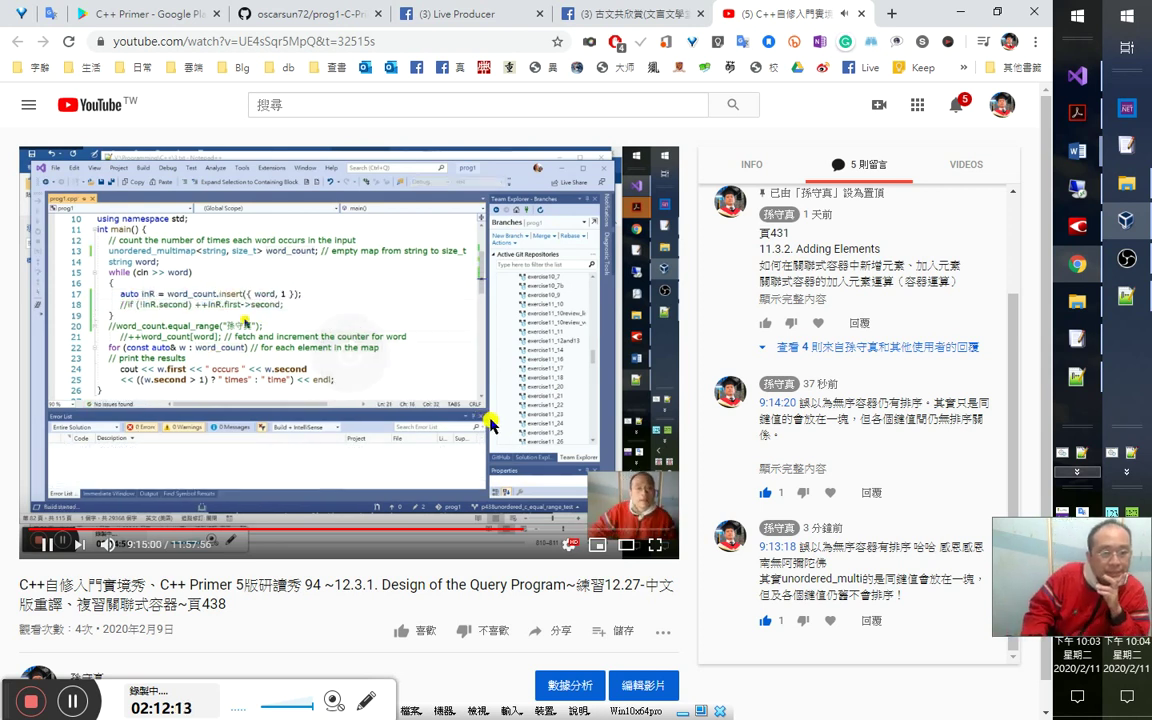
pyautogui.press('l')
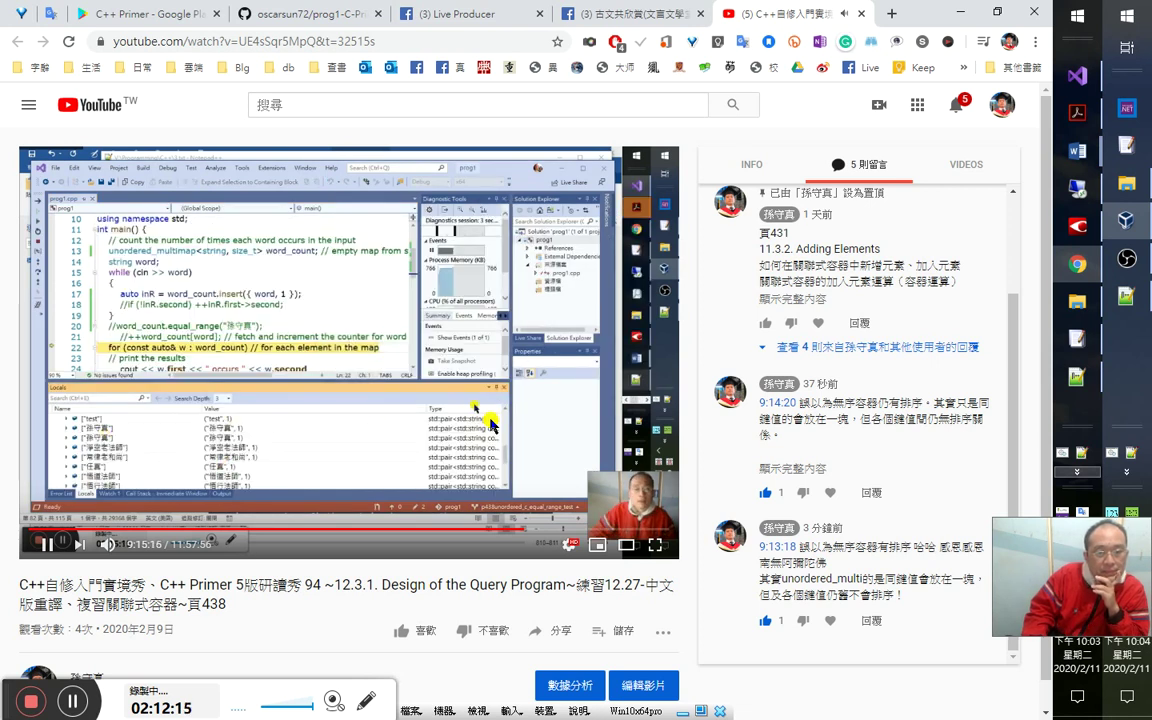
pyautogui.press('j')
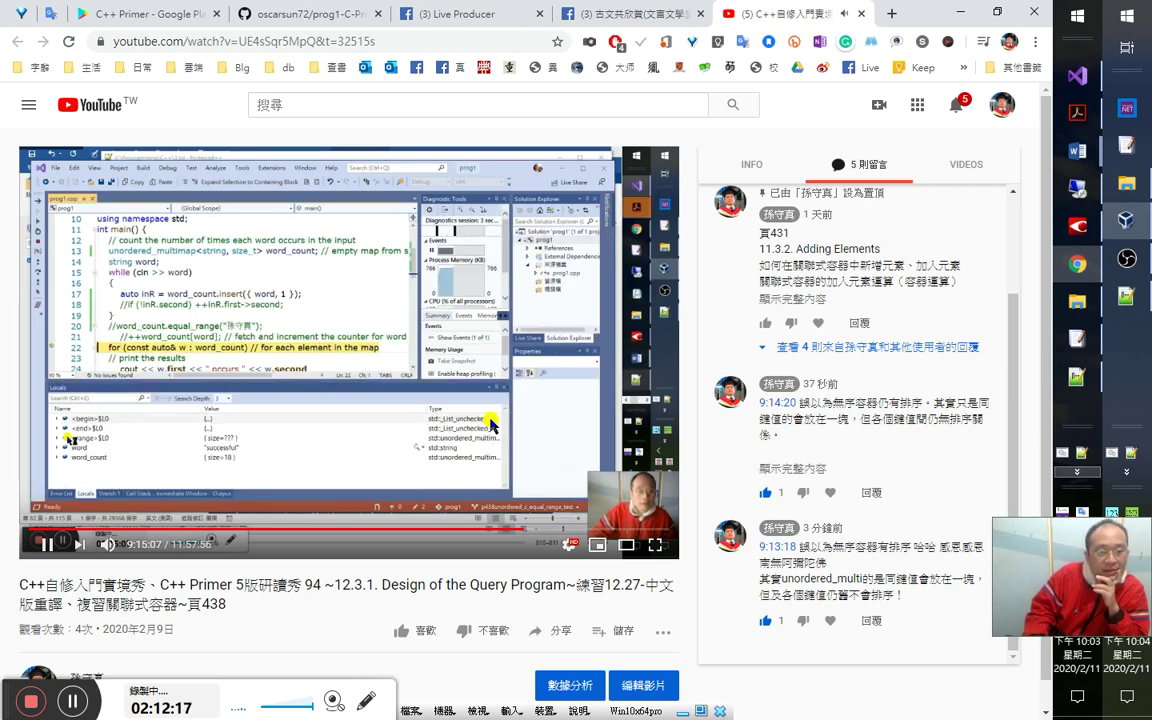
pyautogui.press('Left')
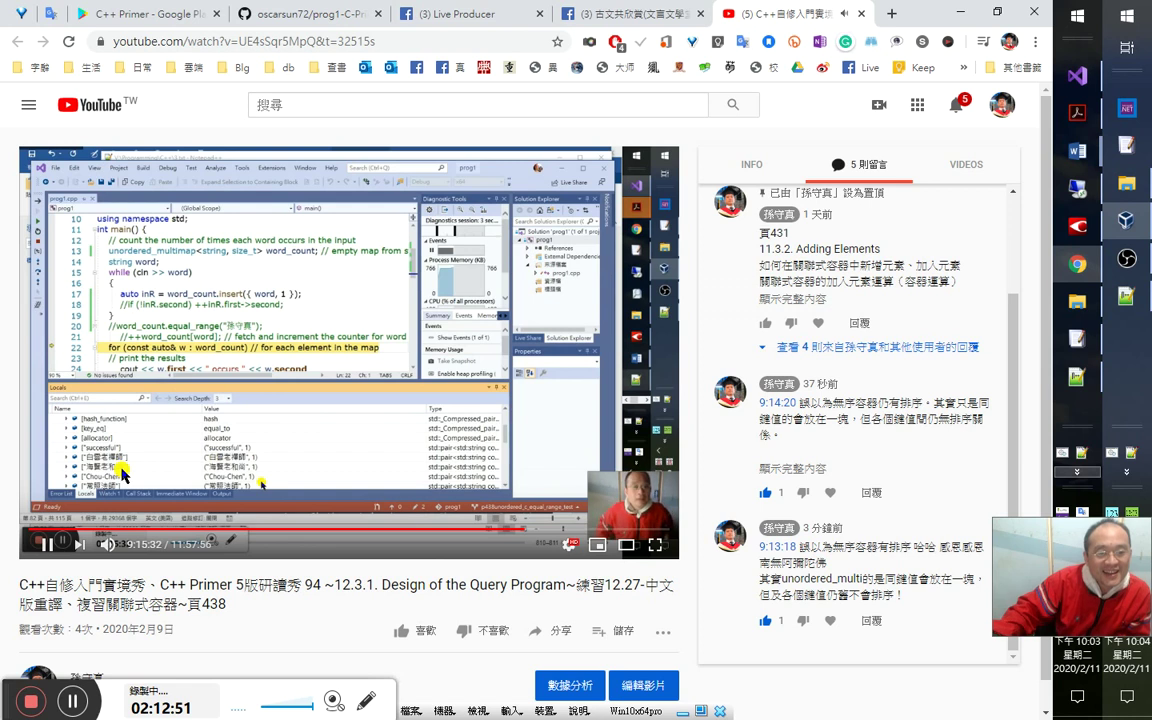
pyautogui.press('Left')
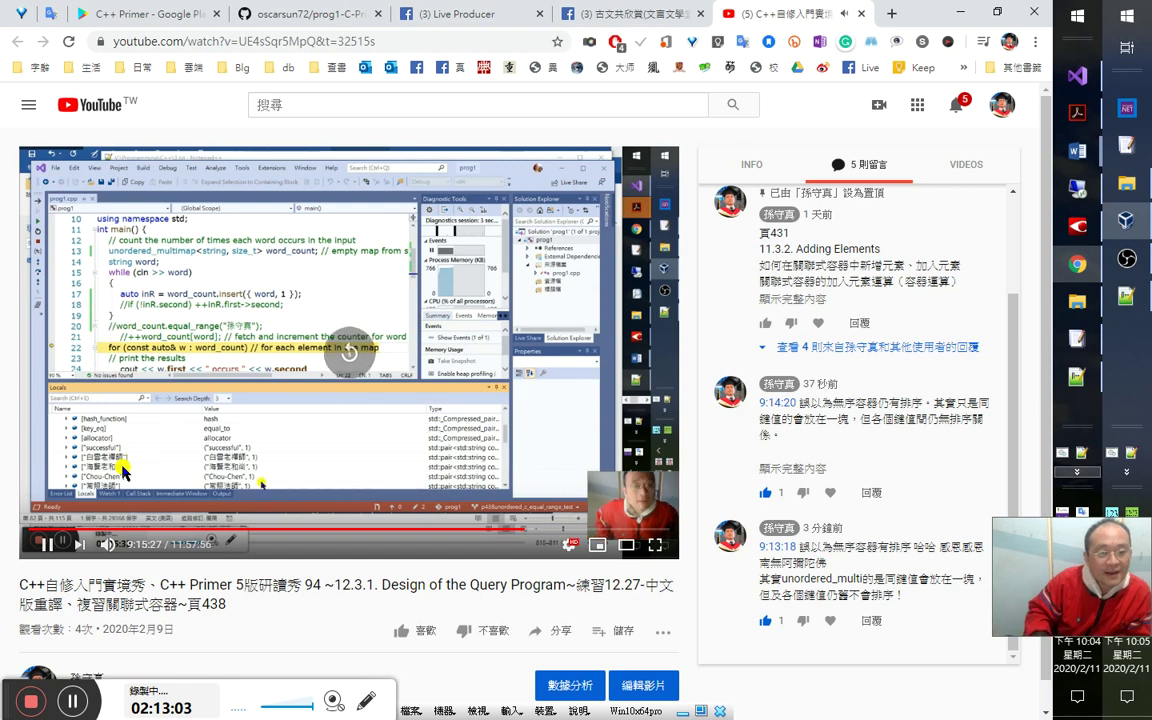
pyautogui.press('j')
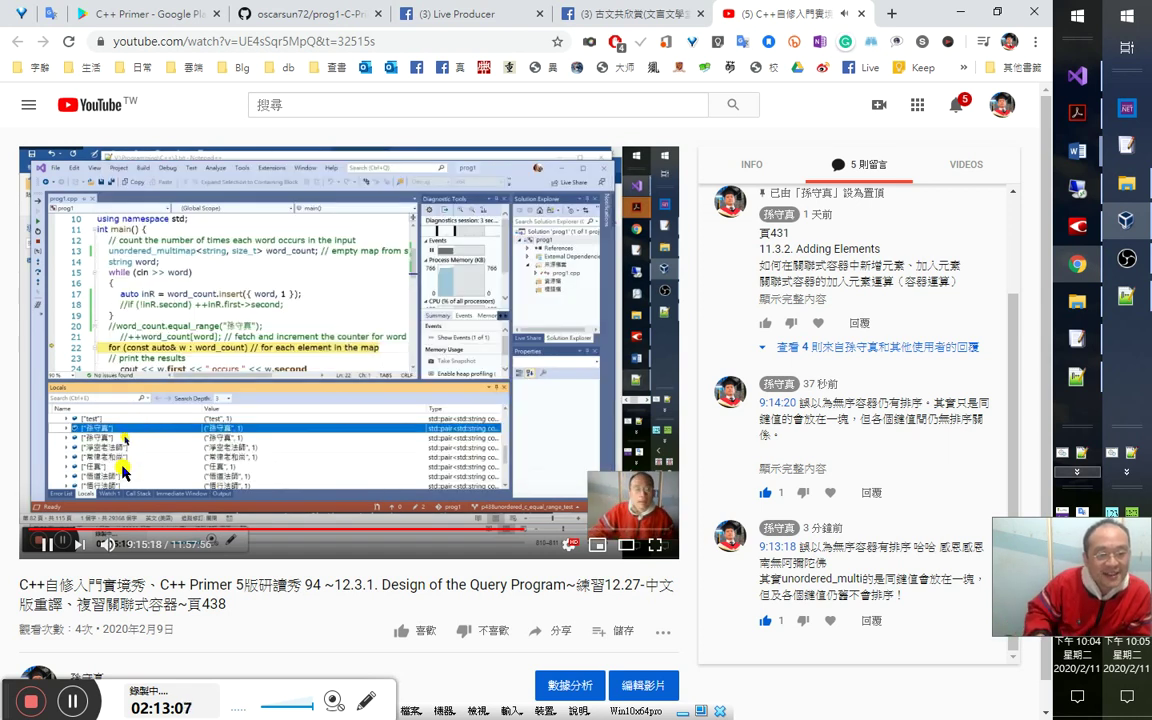
pyautogui.press('Left')
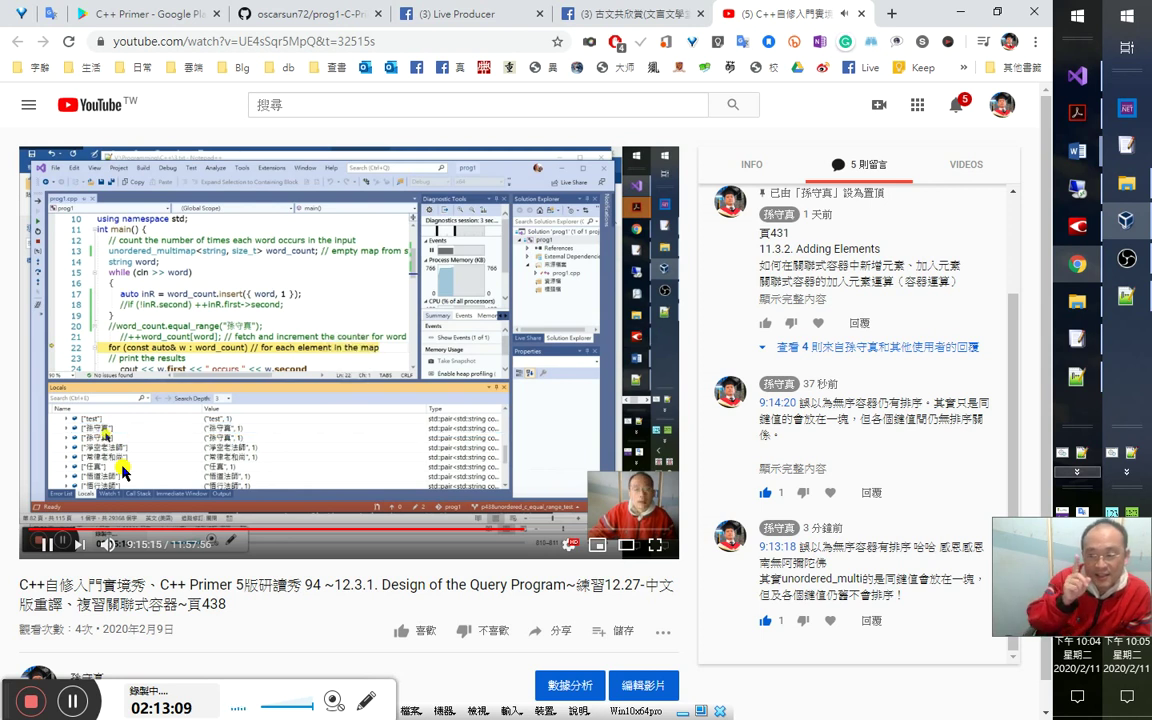
pyautogui.press('k')
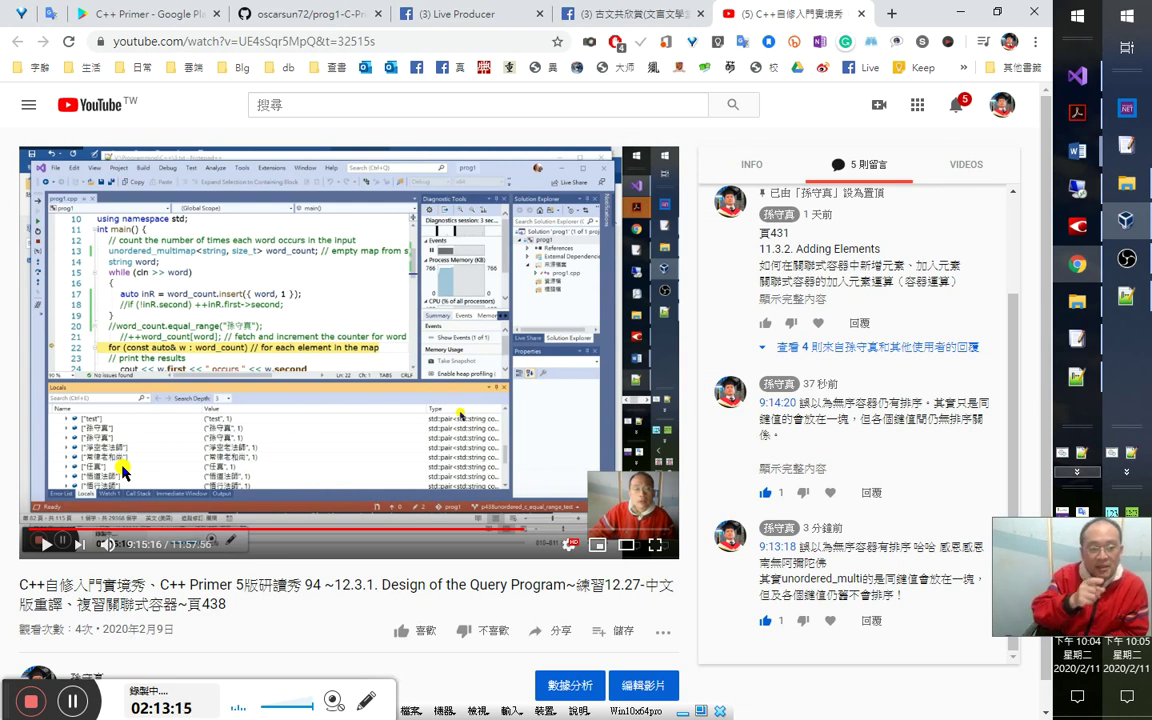
pyautogui.press('k')
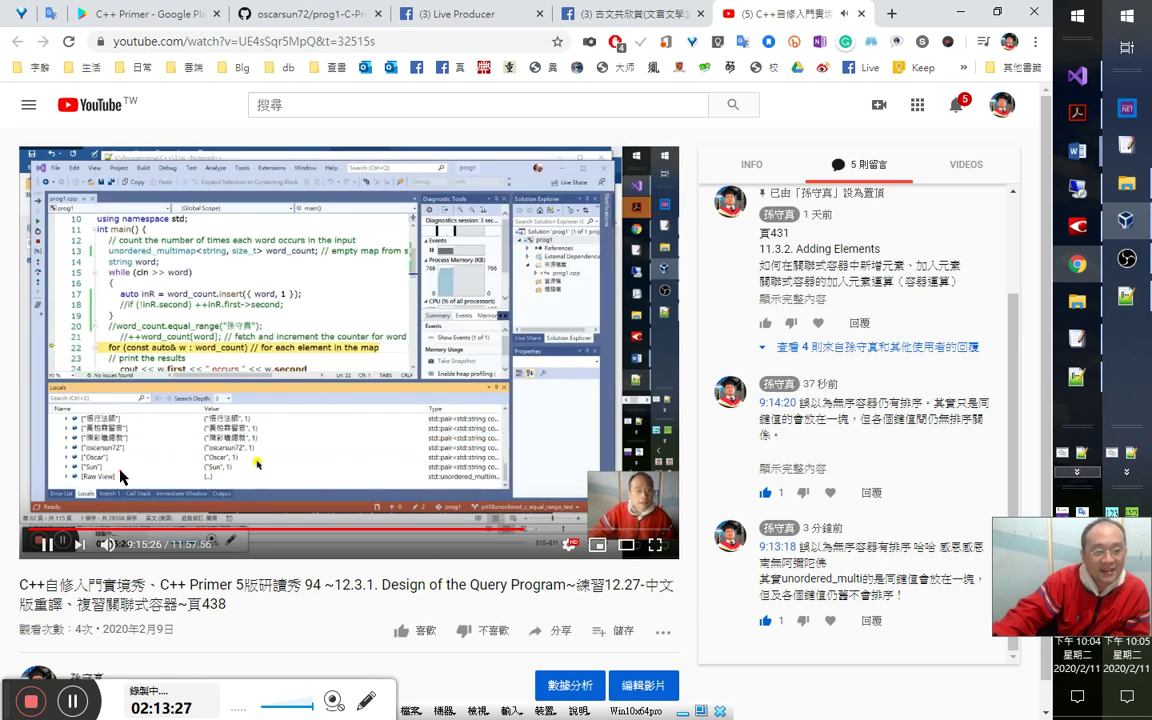
pyautogui.click(145, 475)
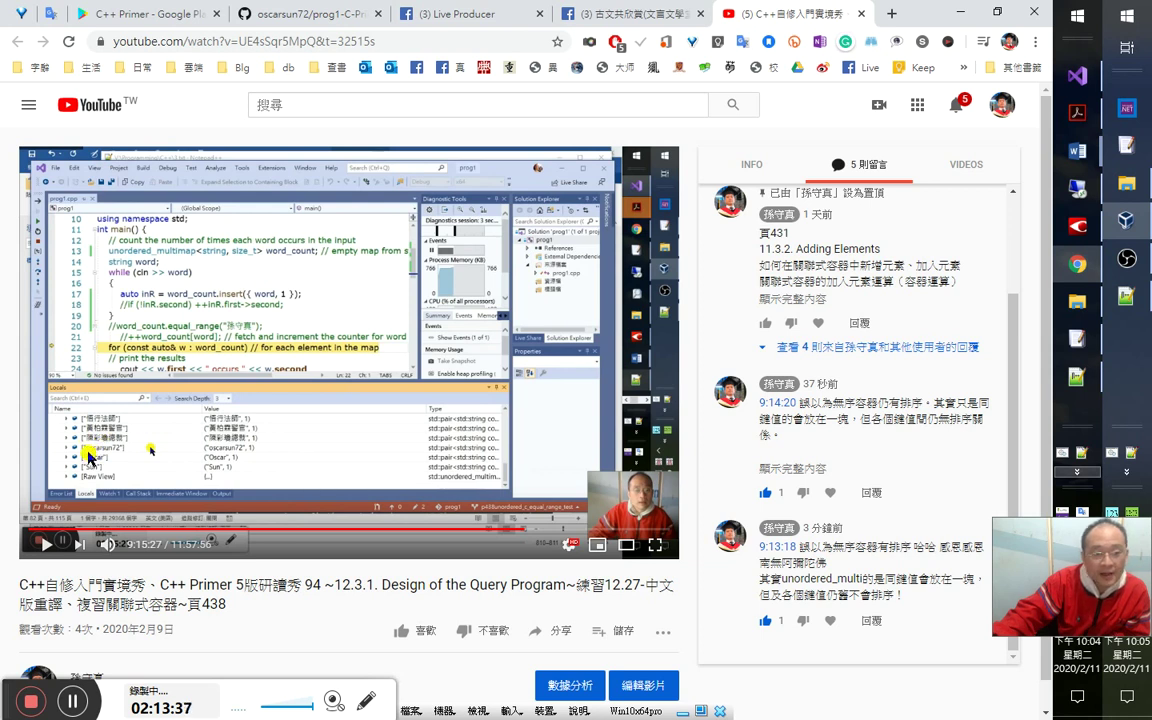
# Switch to 3.txt and select the English words at the end of line 1 to compare with the video.
pyautogui.click(1088, 357)
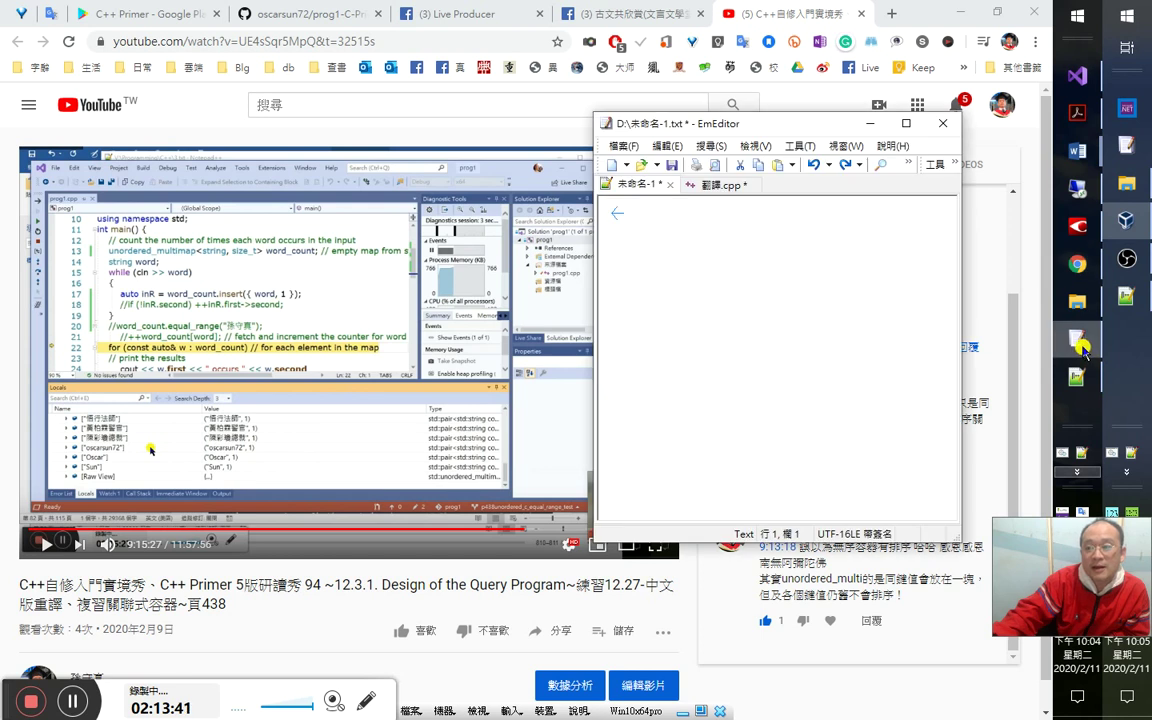
pyautogui.click(85, 438)
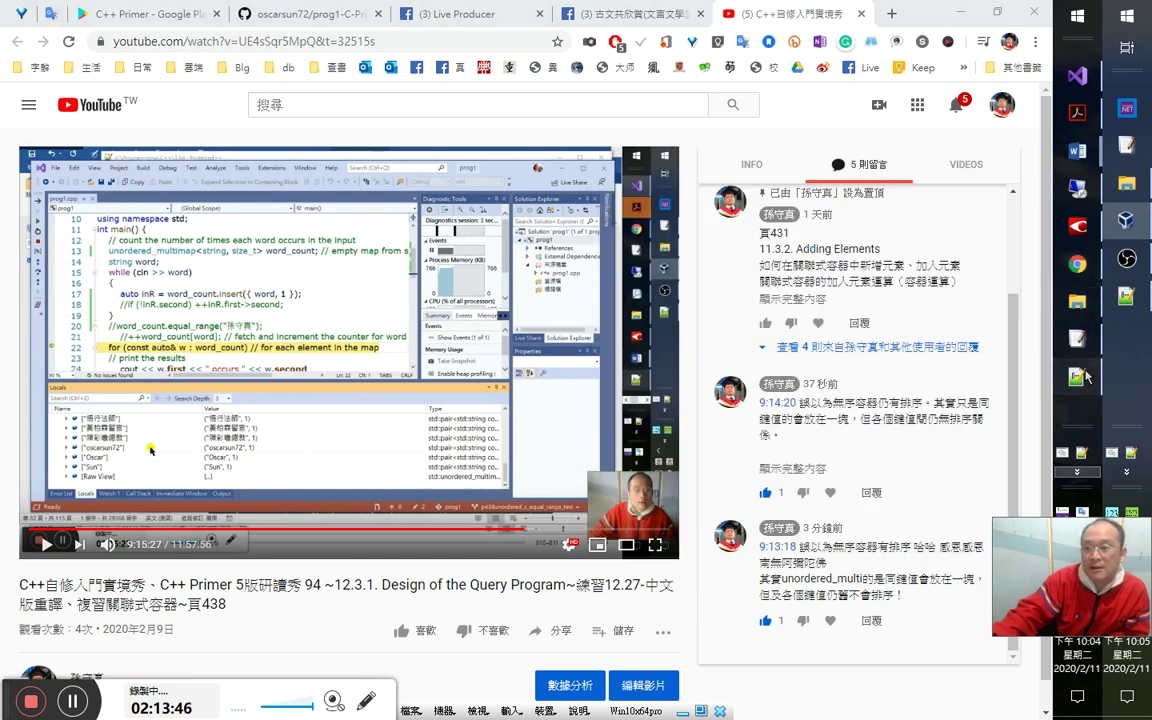
pyautogui.hotkey('alt', 'Tab')
pyautogui.click(370, 108)
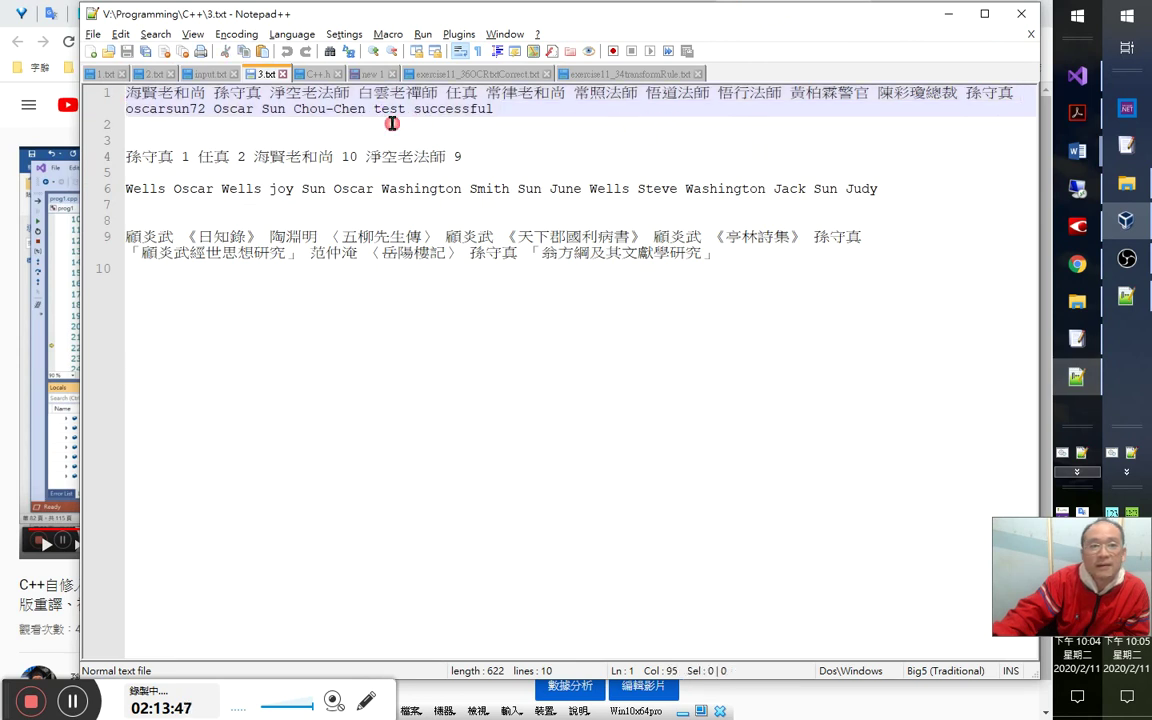
pyautogui.moveTo(212, 110); pyautogui.dragTo(338, 121)
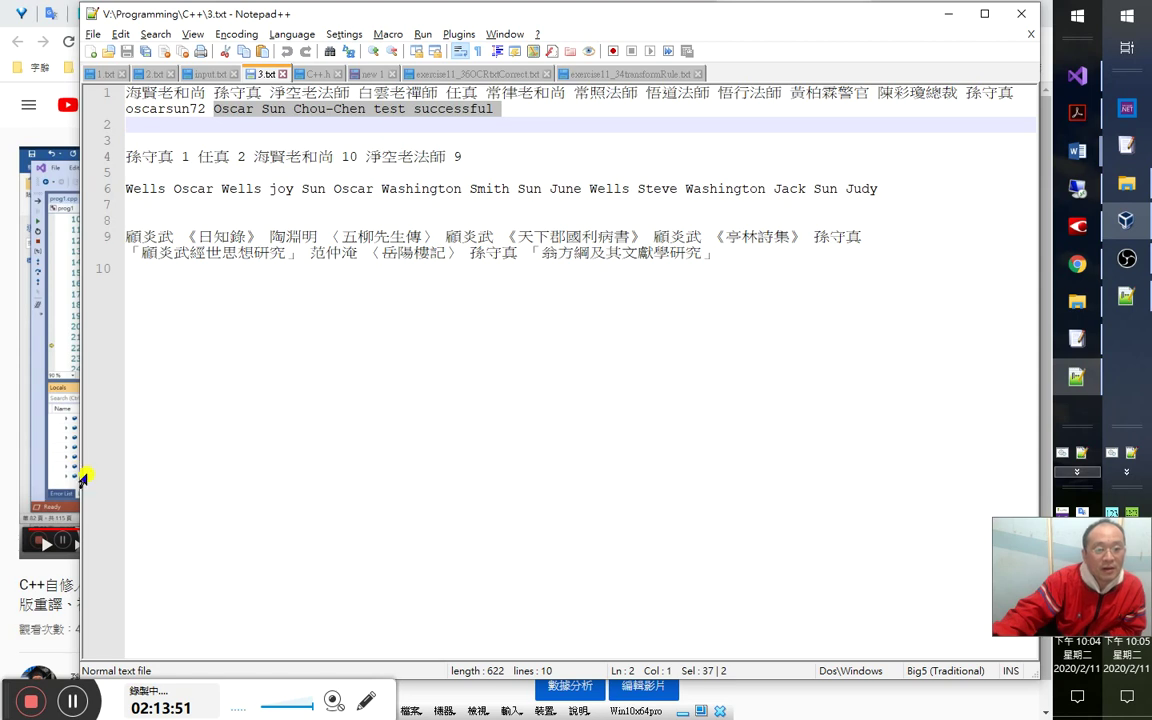
pyautogui.click(423, 124)
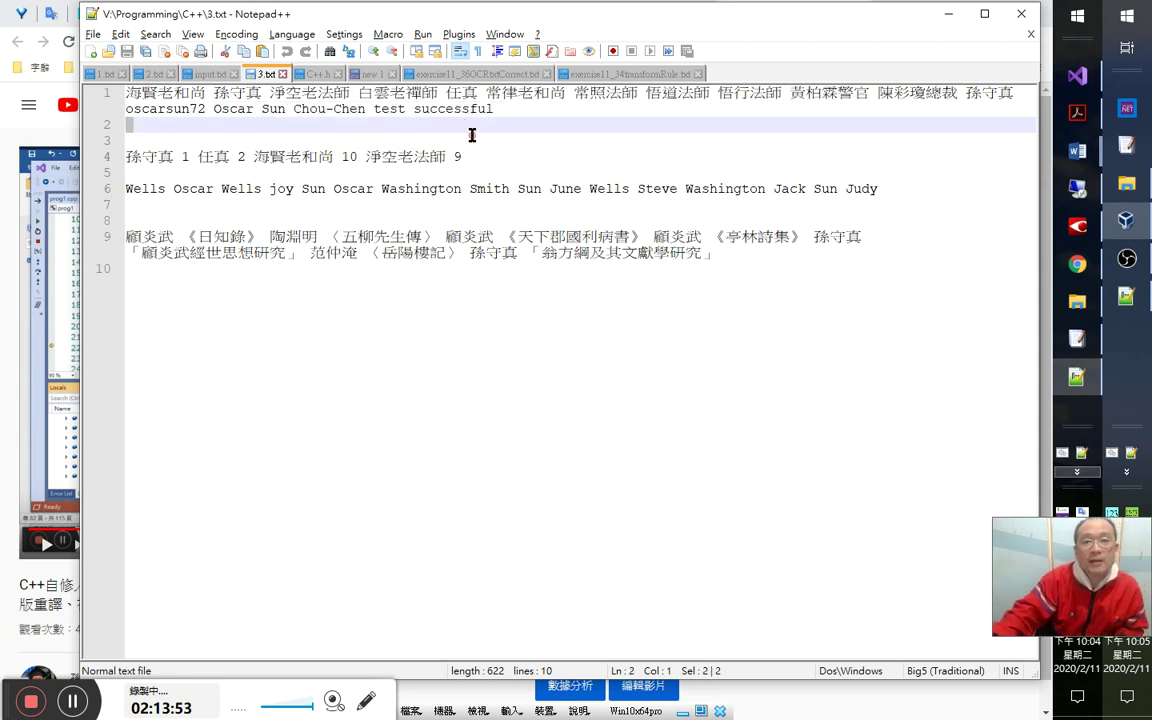
pyautogui.hotkey('alt', 'Tab')
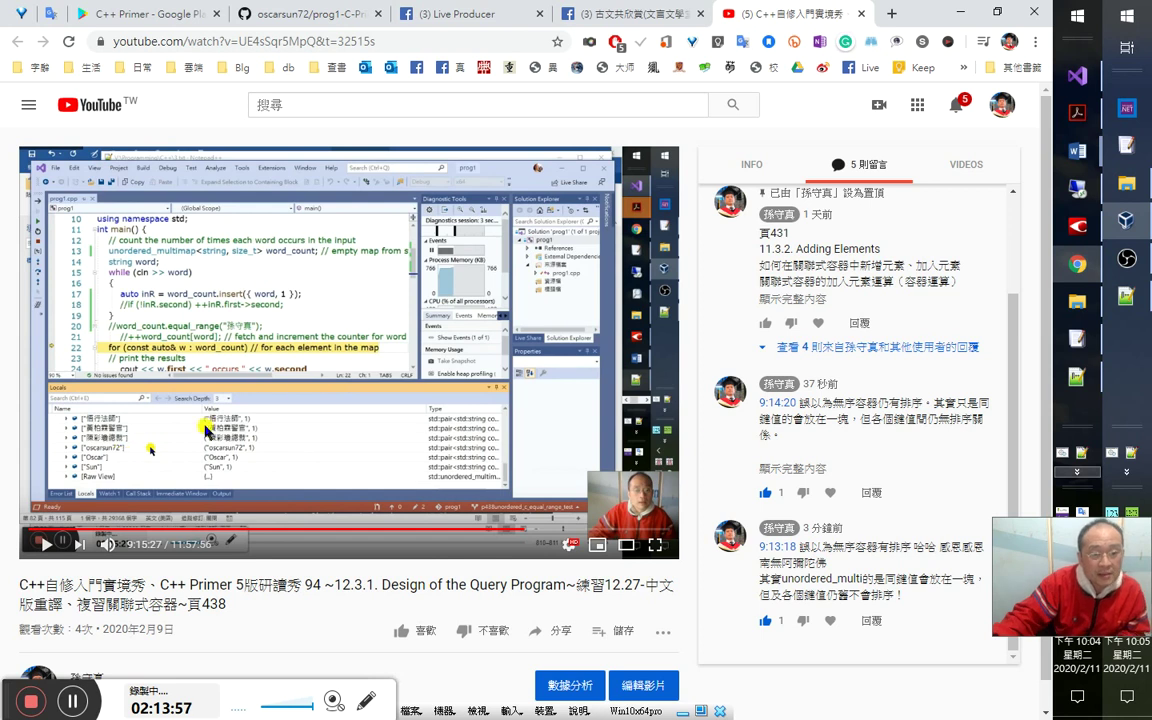
pyautogui.hotkey('alt', 'Tab')
pyautogui.click(388, 130)
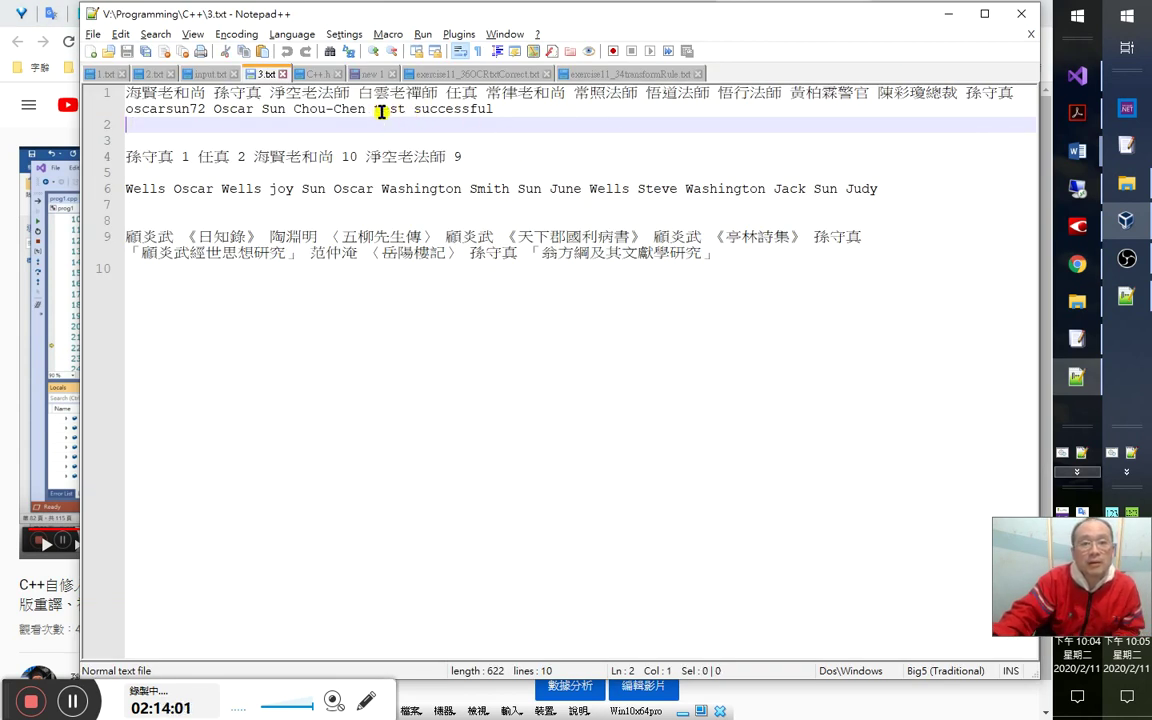
pyautogui.hotkey('alt', 'Tab')
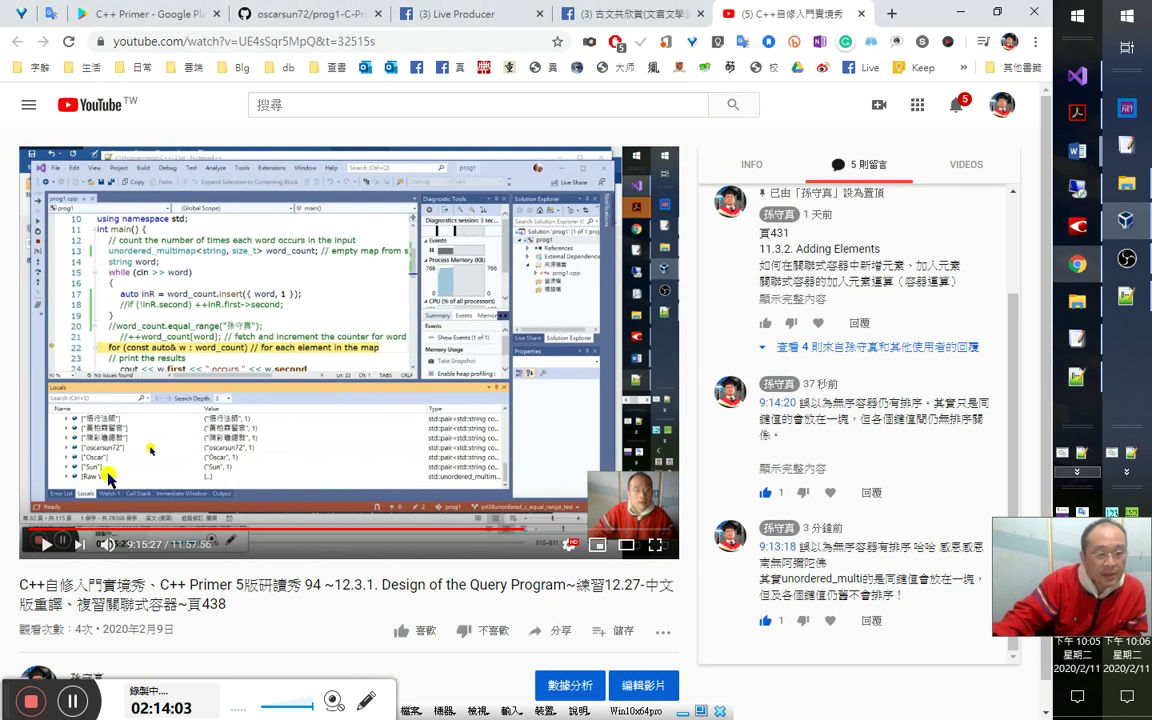
pyautogui.hotkey('alt', 'Tab')
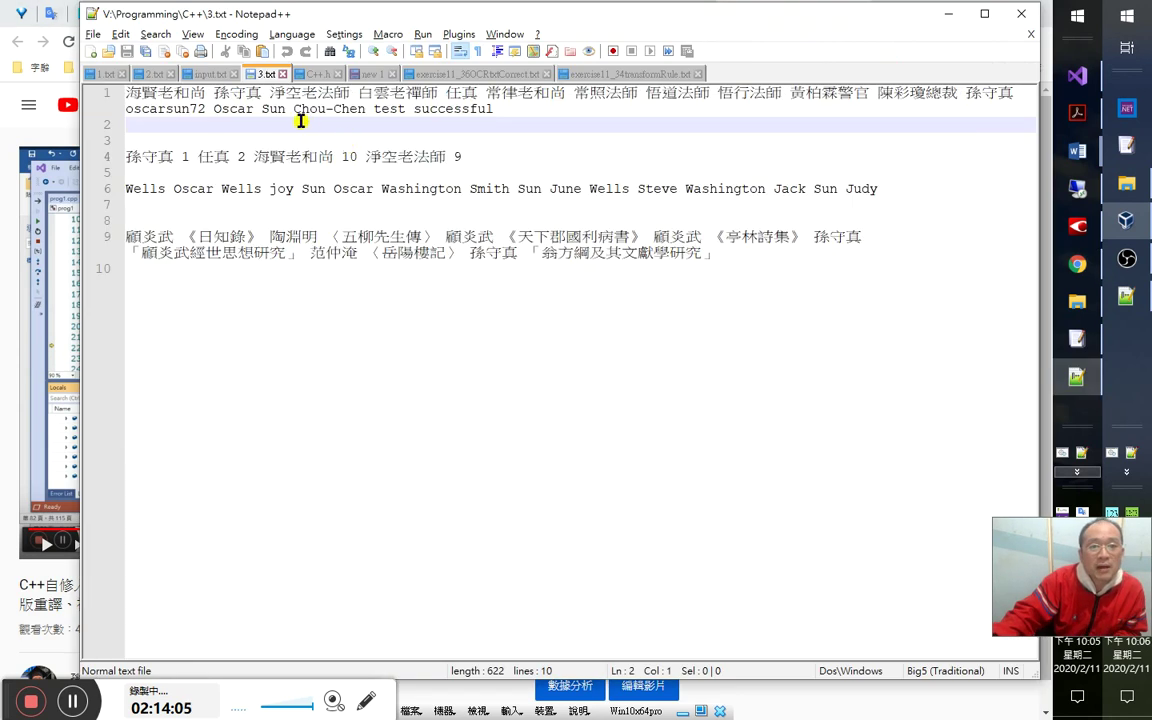
# Select the names on line 1 of 3.txt and compare them with the debugger's word list.
pyautogui.moveTo(212, 108); pyautogui.dragTo(287, 110)
pyautogui.hotkey('alt', 'Tab')
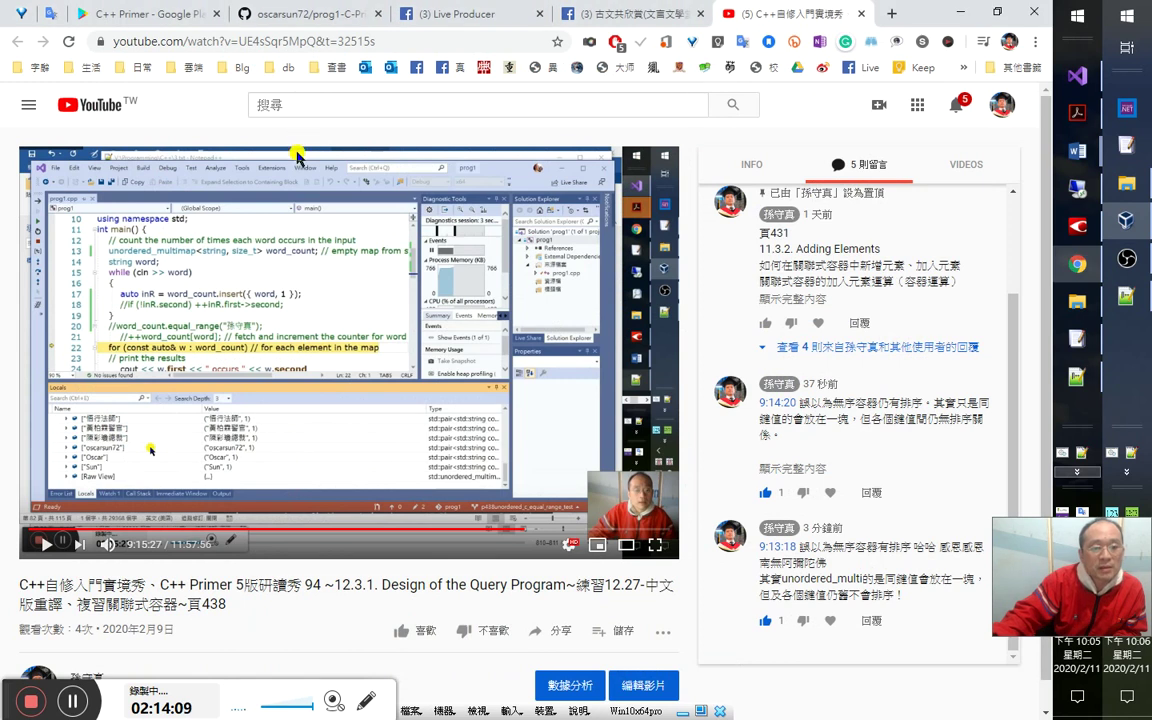
pyautogui.hotkey('alt', 'Tab')
pyautogui.click(303, 108)
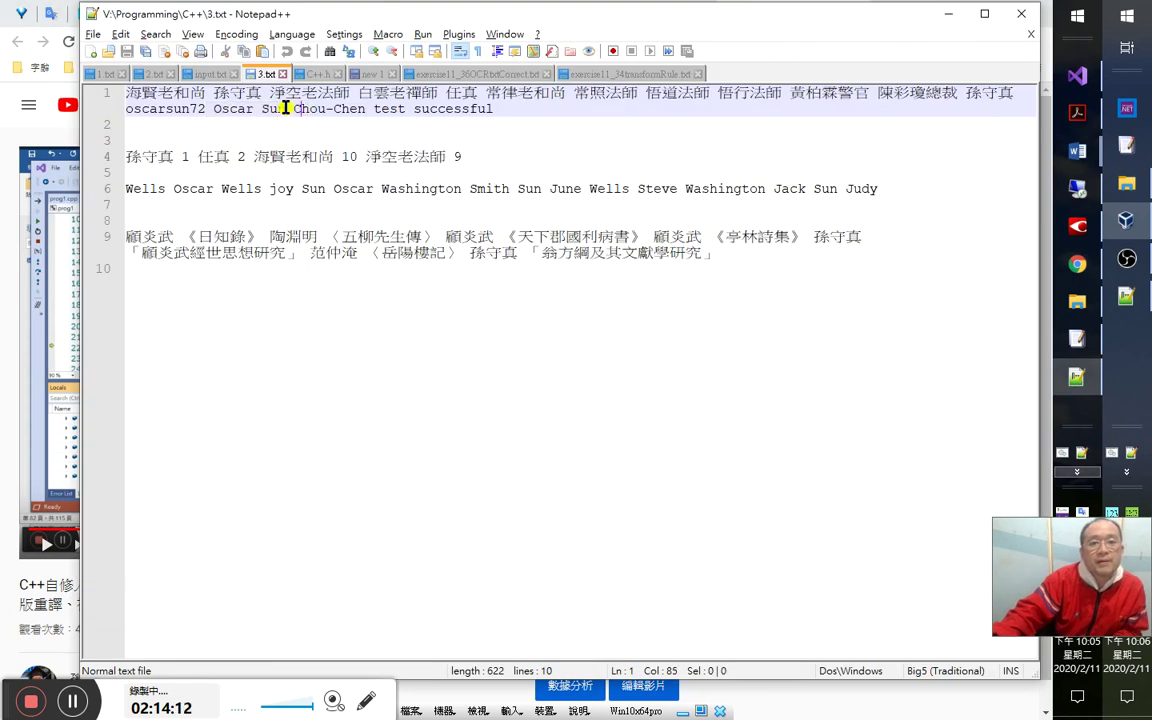
pyautogui.moveTo(285, 108); pyautogui.dragTo(165, 93)
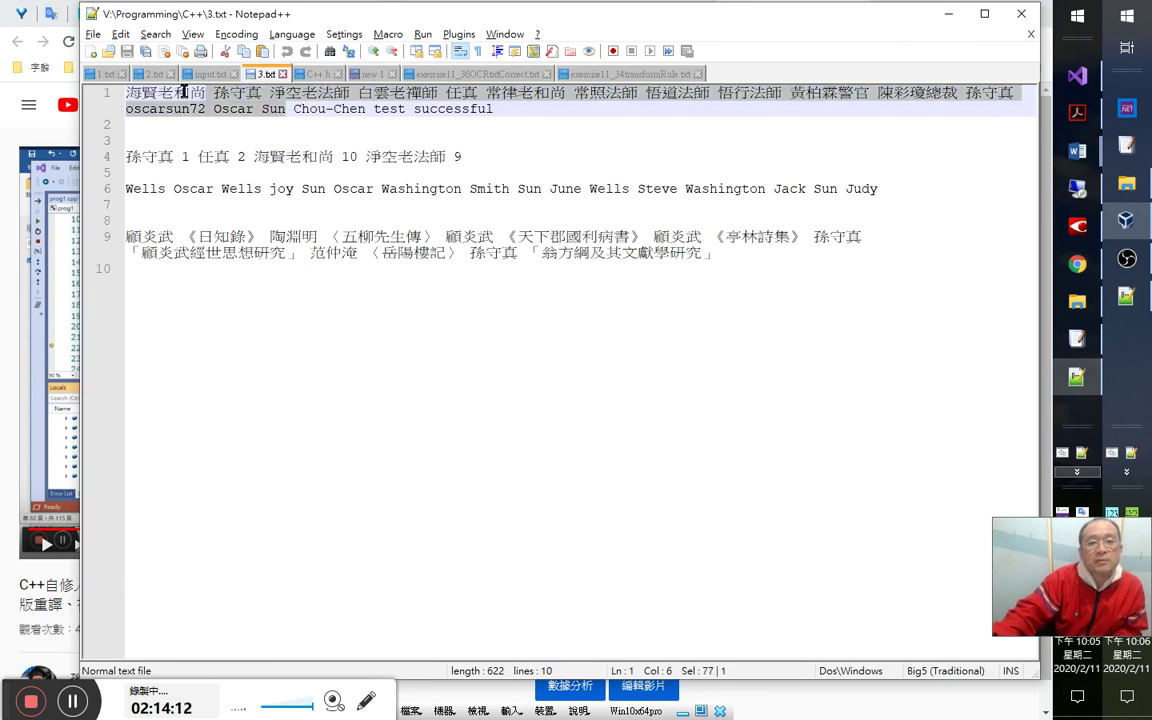
pyautogui.click(412, 125)
pyautogui.moveTo(255, 108); pyautogui.dragTo(124, 97)
pyautogui.hotkey('alt', 'Tab')
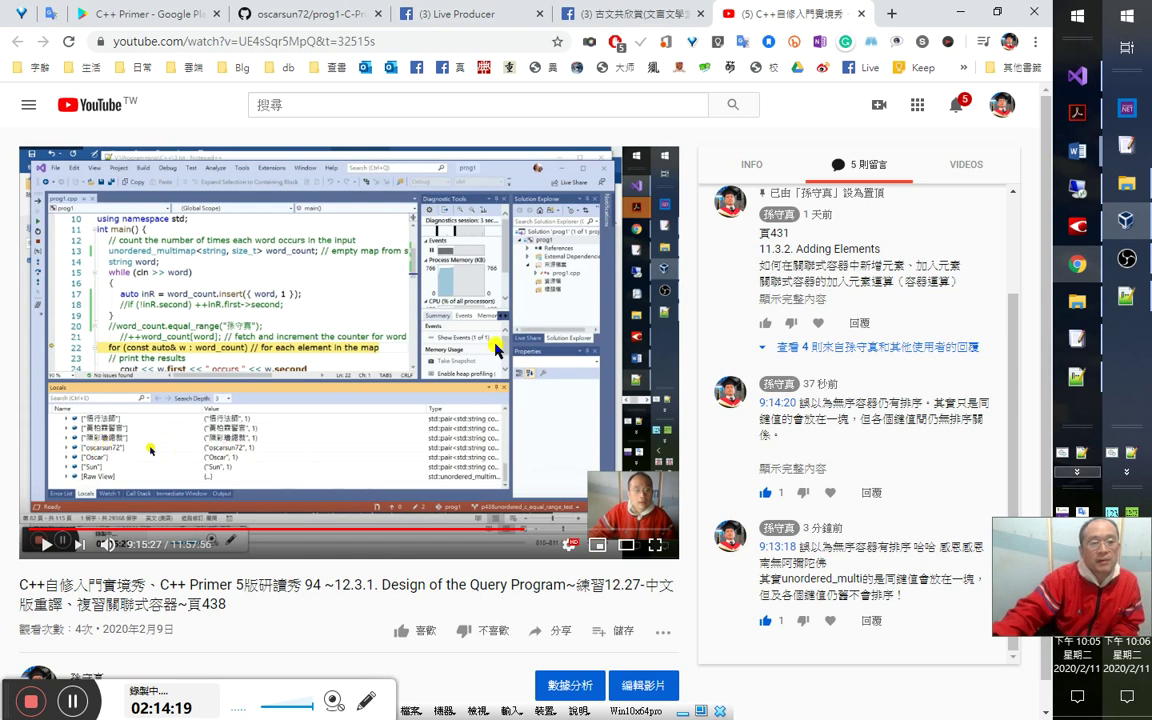
pyautogui.hotkey('alt', 'Tab')
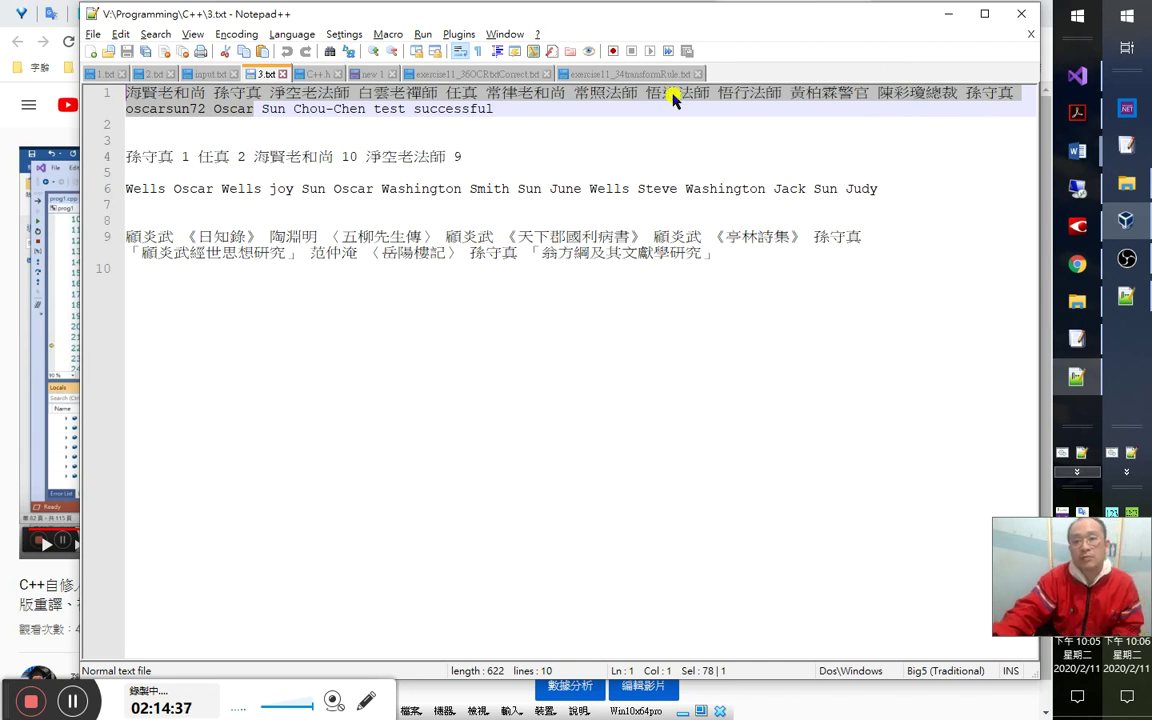
# Finish checking line 1's names against the video, then resume the livestream at 9:15:45.
pyautogui.hotkey('alt', 'Tab')
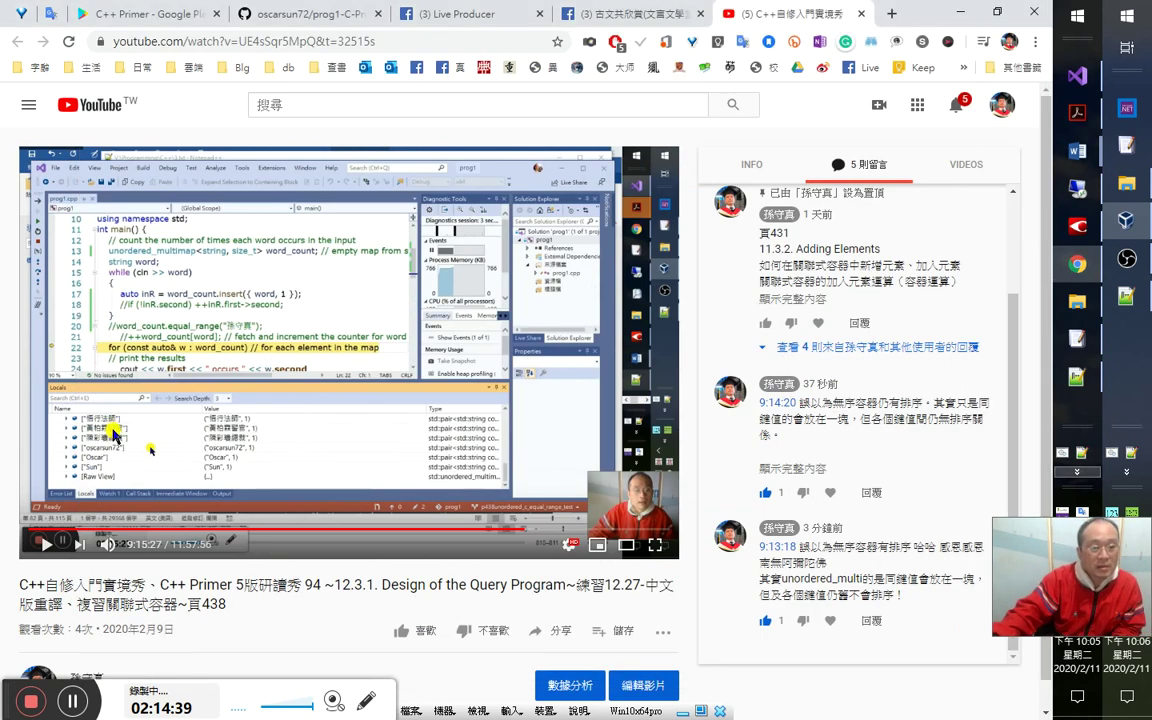
pyautogui.hotkey('alt', 'Tab')
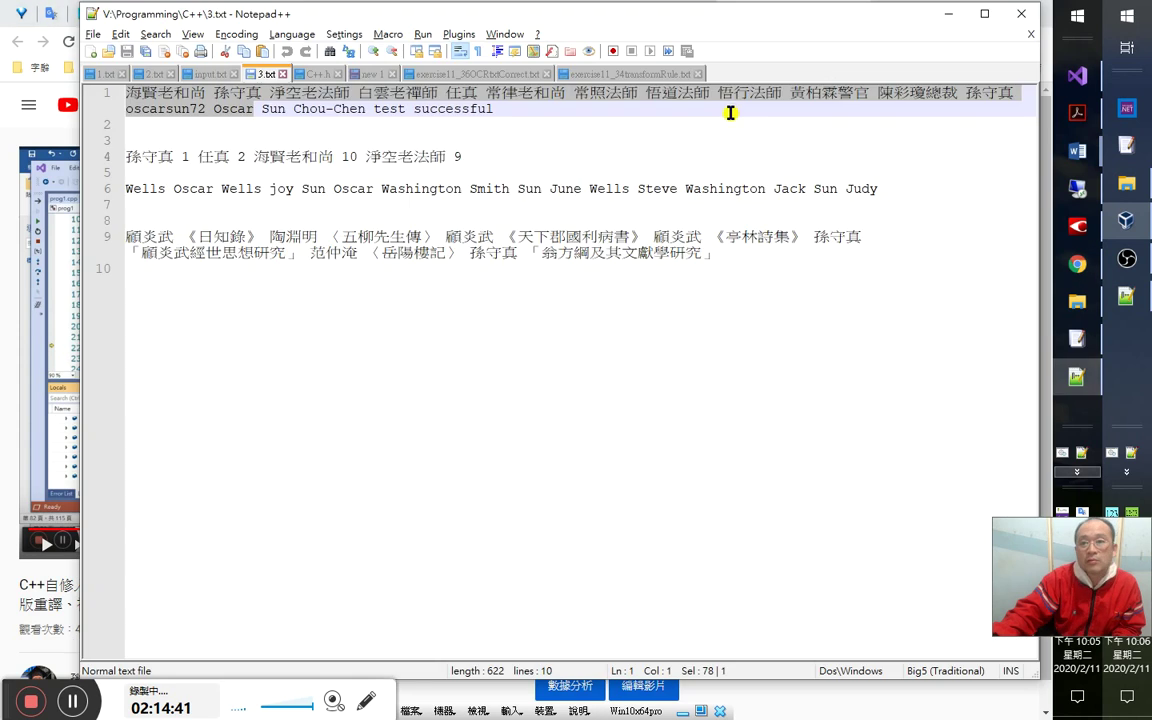
pyautogui.click(670, 98)
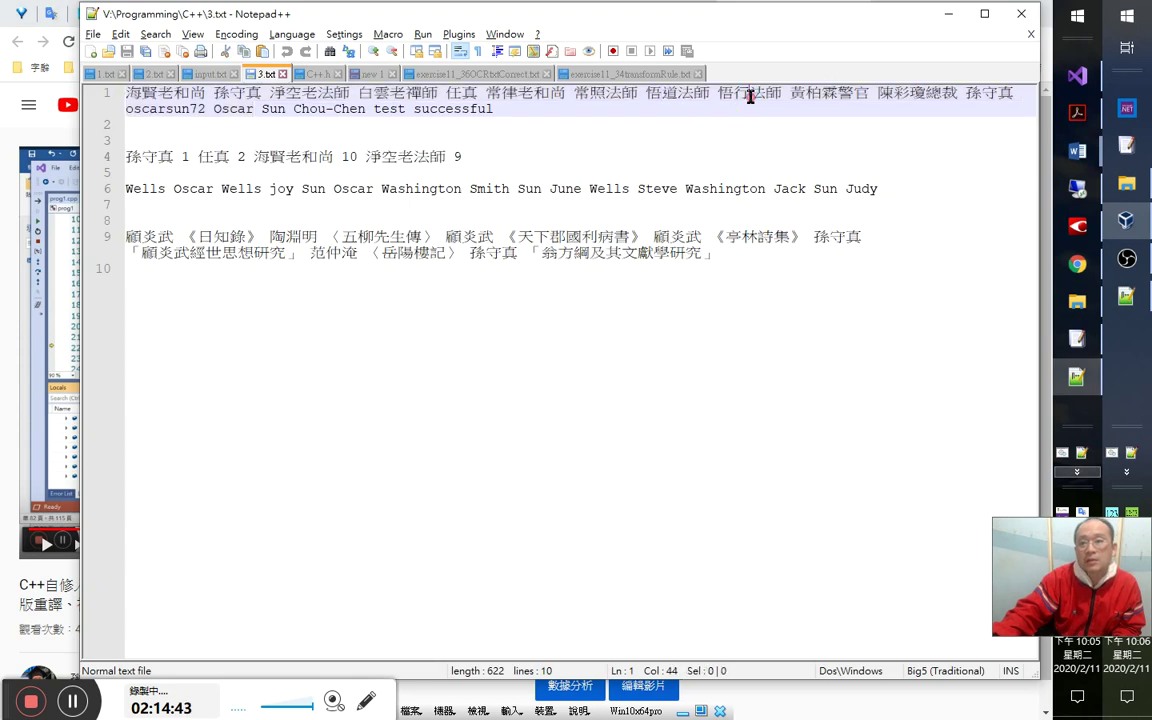
pyautogui.hotkey('alt', 'Tab')
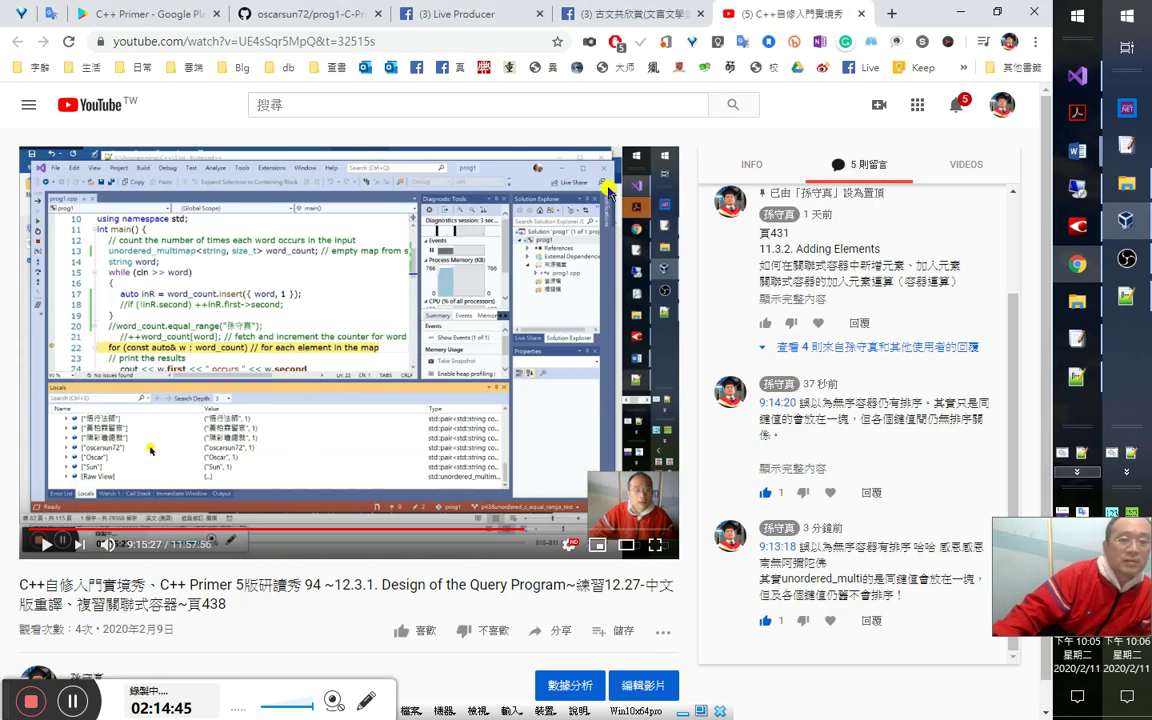
pyautogui.hotkey('alt', 'Tab')
pyautogui.moveTo(462, 92); pyautogui.dragTo(445, 92)
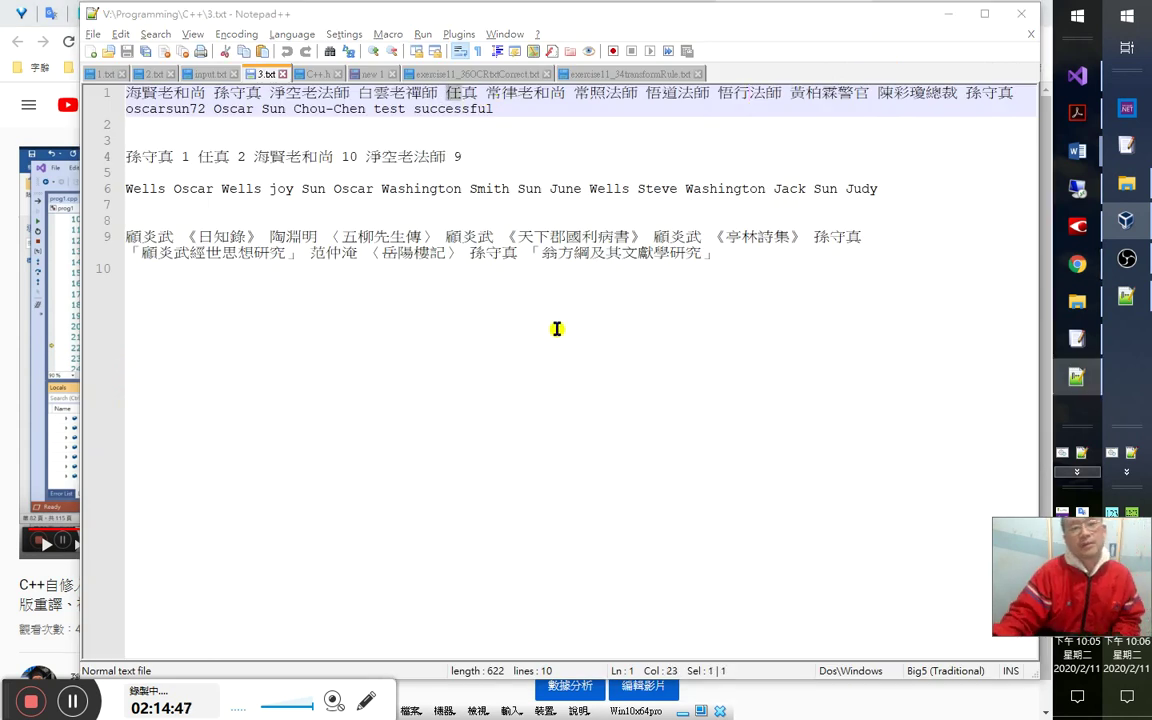
pyautogui.hotkey('alt', 'Tab')
pyautogui.press('space')
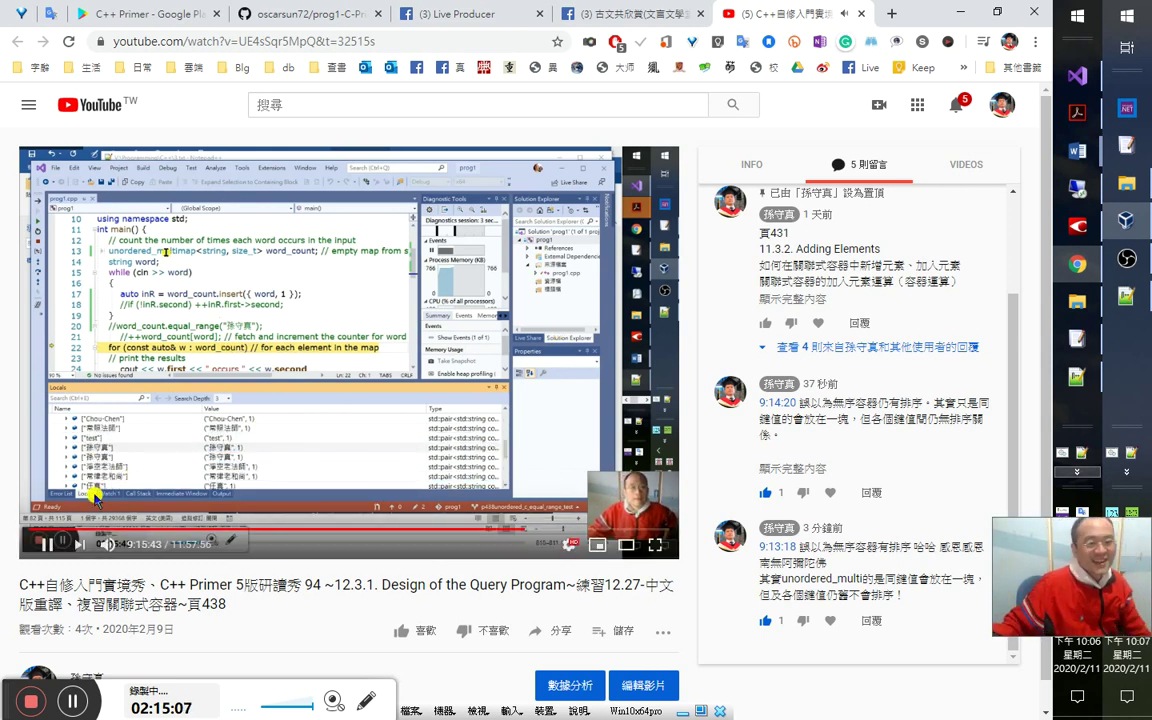
pyautogui.click(133, 461)
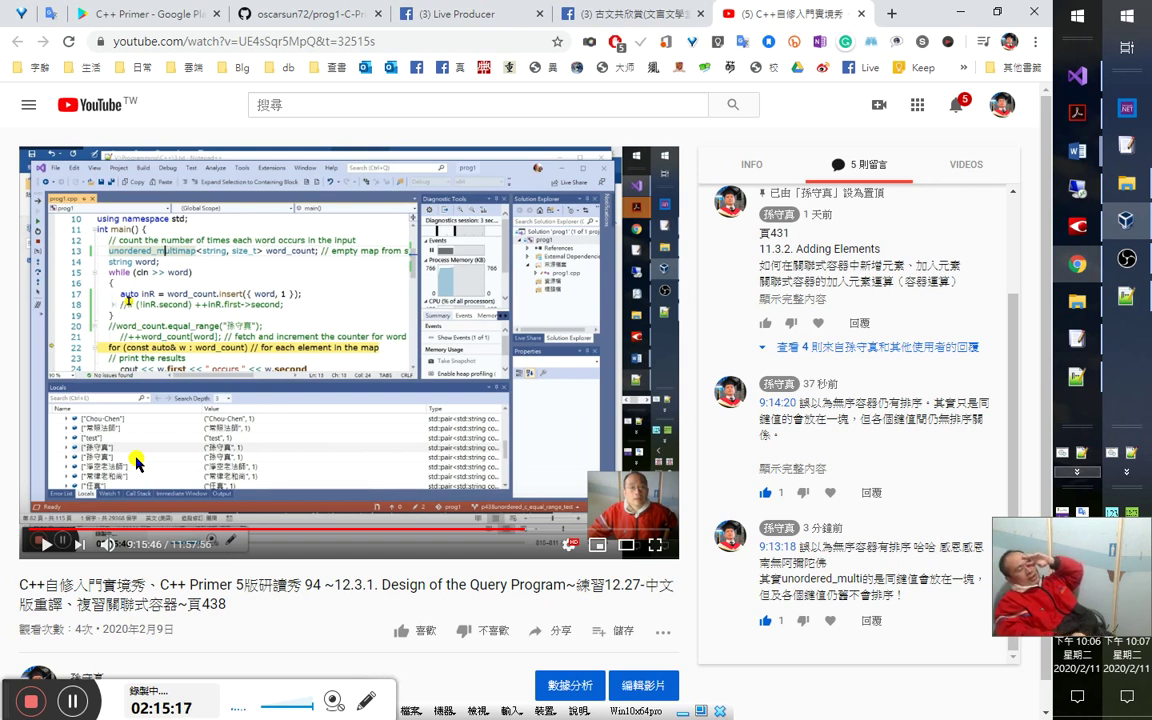
pyautogui.click(137, 462)
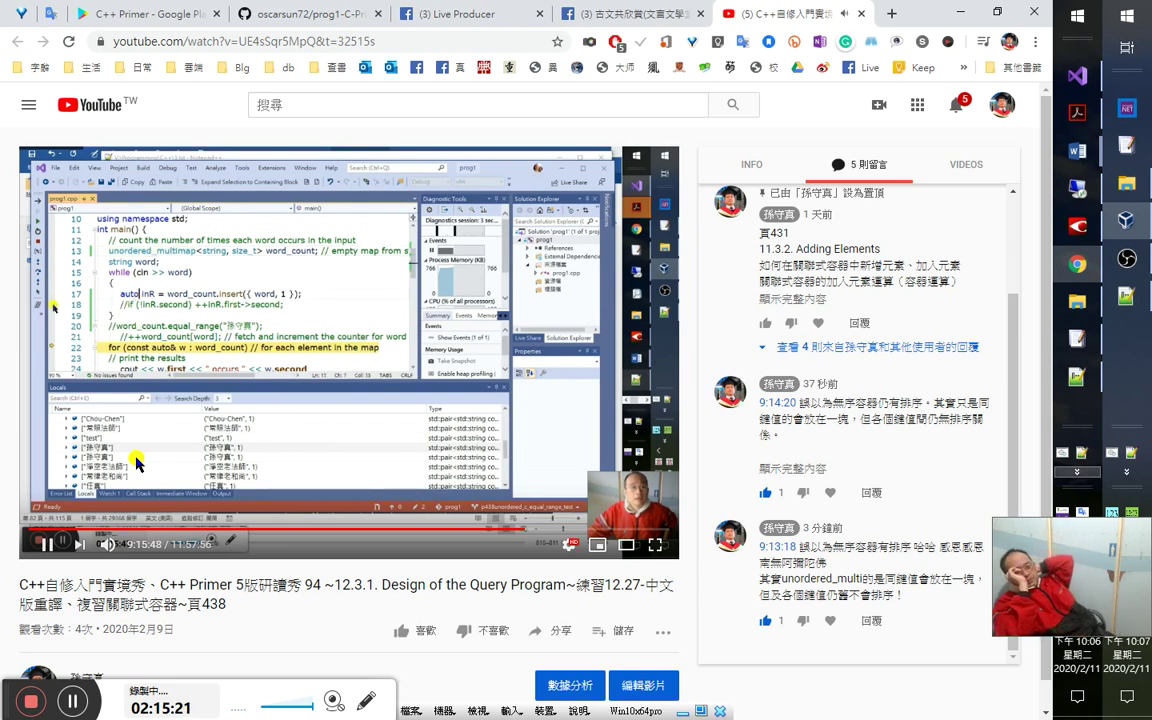
pyautogui.click(137, 462)
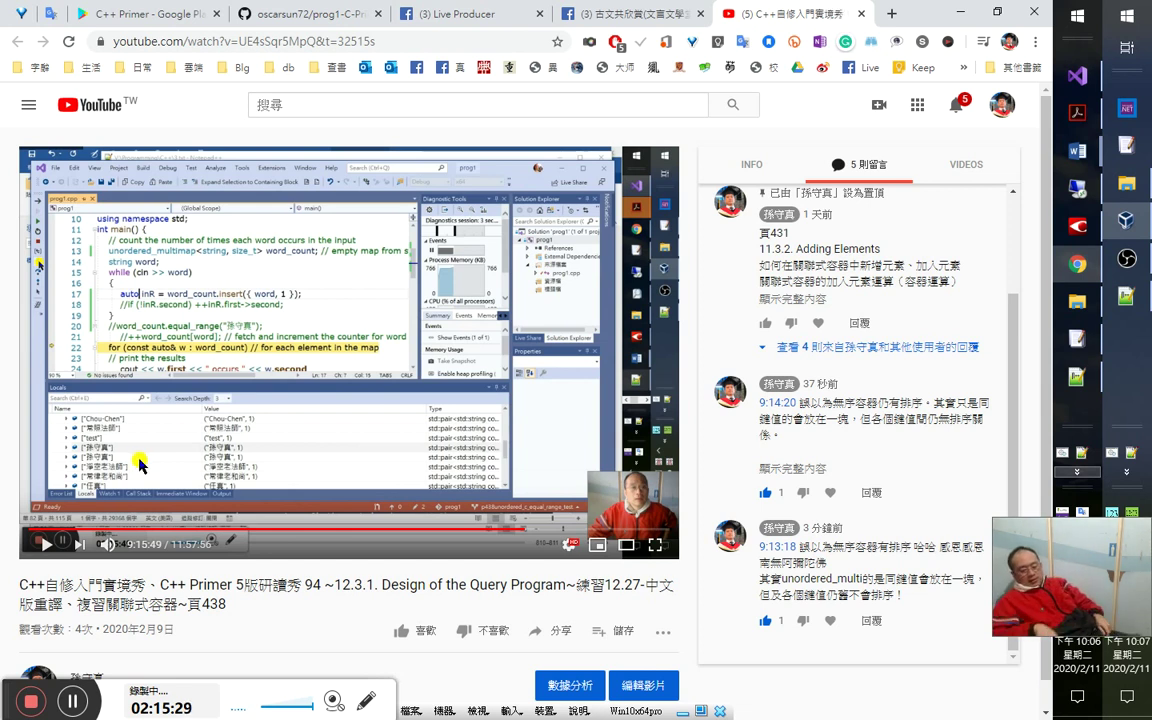
pyautogui.click(140, 463)
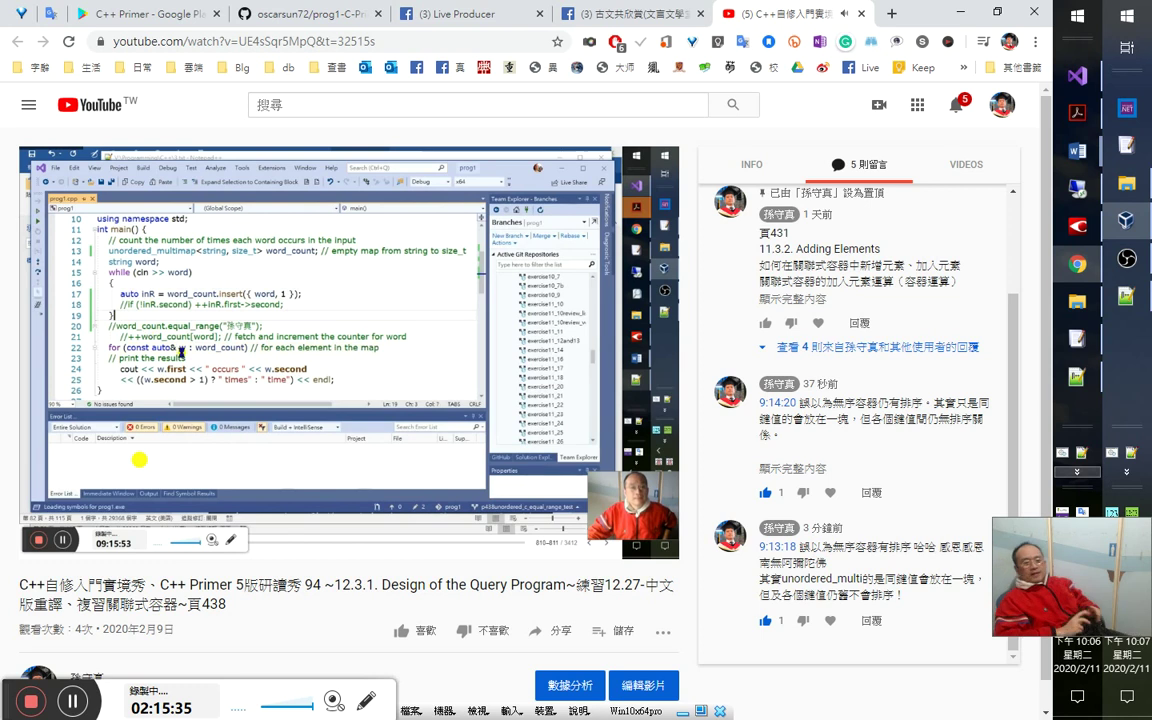
pyautogui.hotkey('alt', 'Tab')
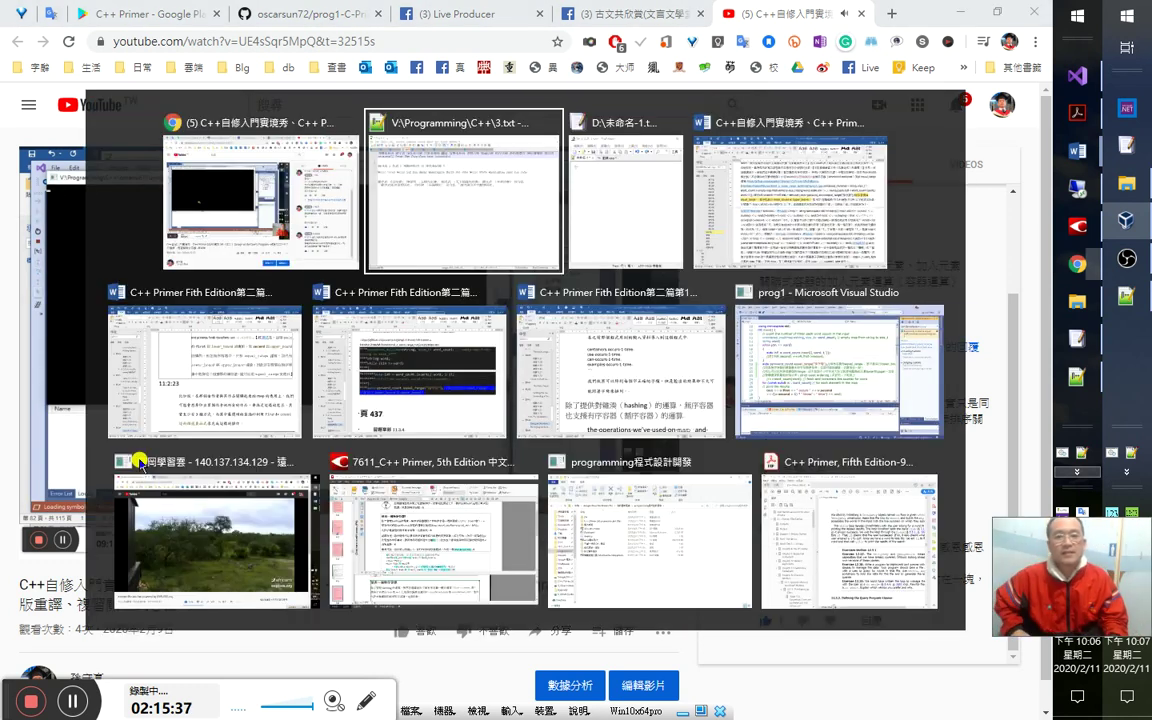
pyautogui.press('Tab')
pyautogui.press('Tab')
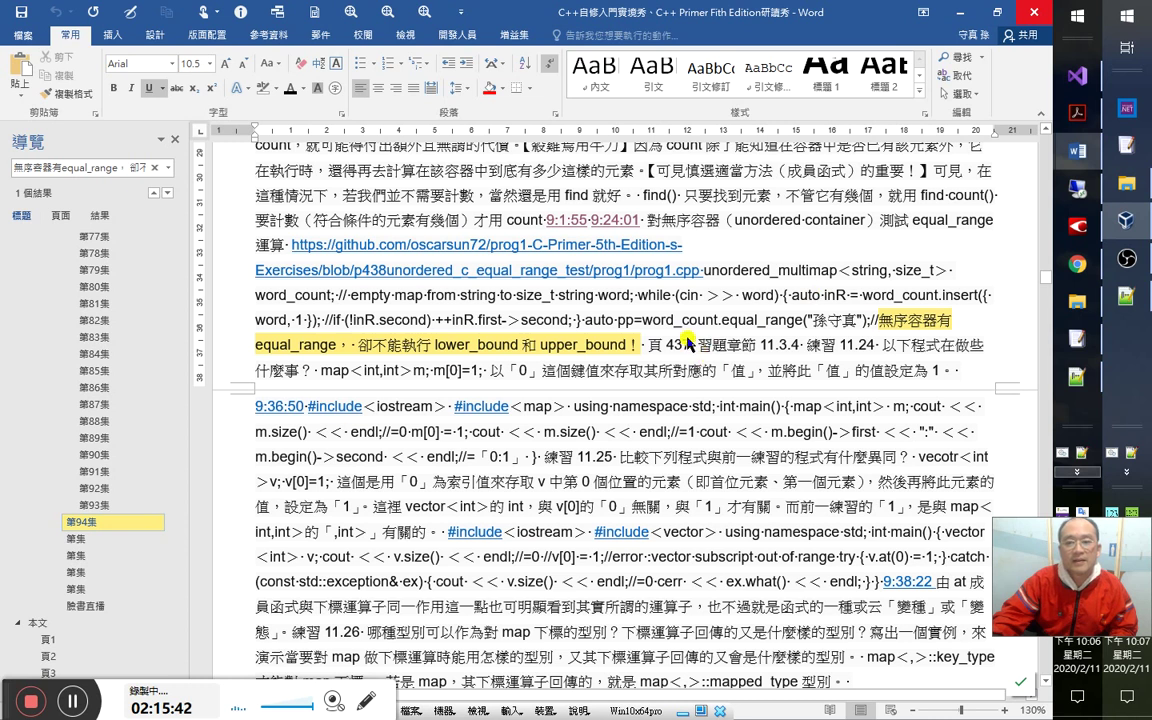
pyautogui.hotkey('alt', 'Tab')
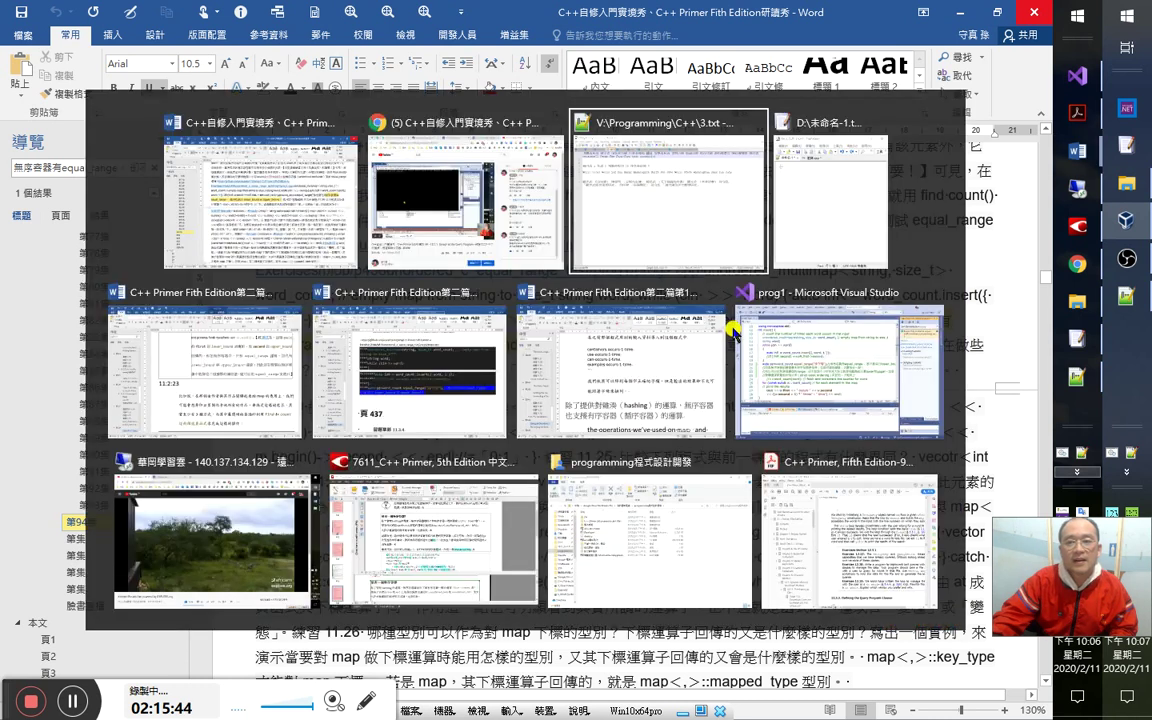
pyautogui.press('Tab')
pyautogui.press('Tab')
pyautogui.press('Tab')
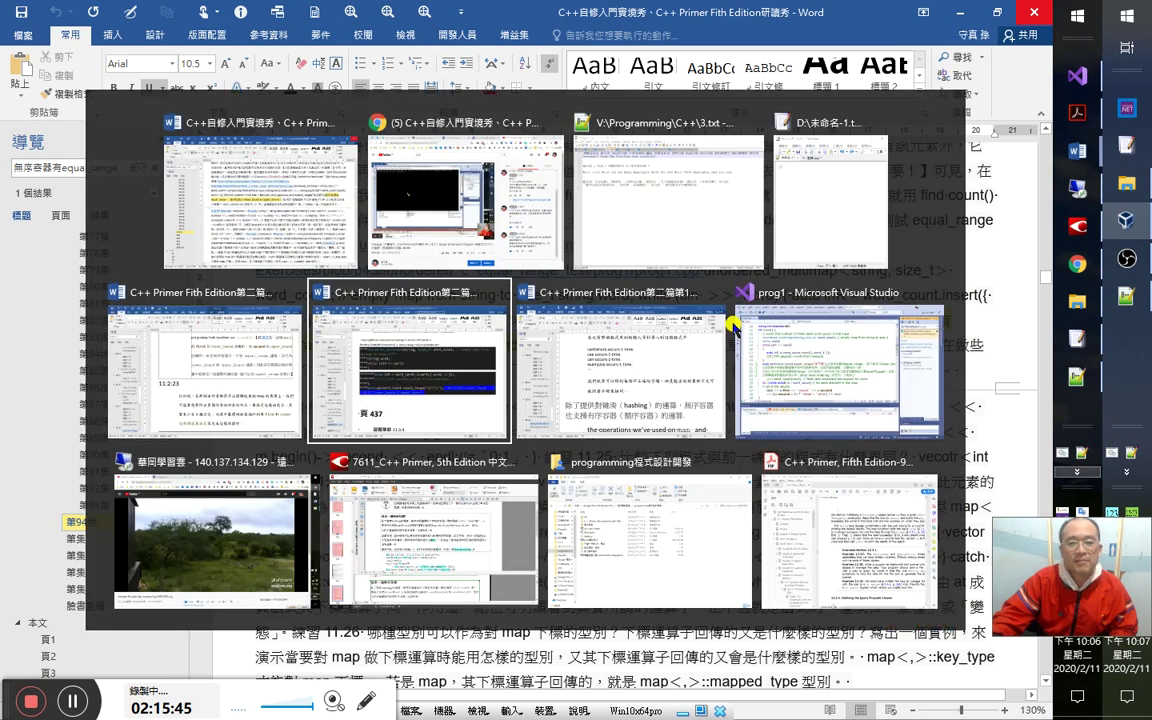
pyautogui.hotkey('alt', 'Tab')
pyautogui.press('Tab')
pyautogui.press('Tab')
pyautogui.press('Tab')
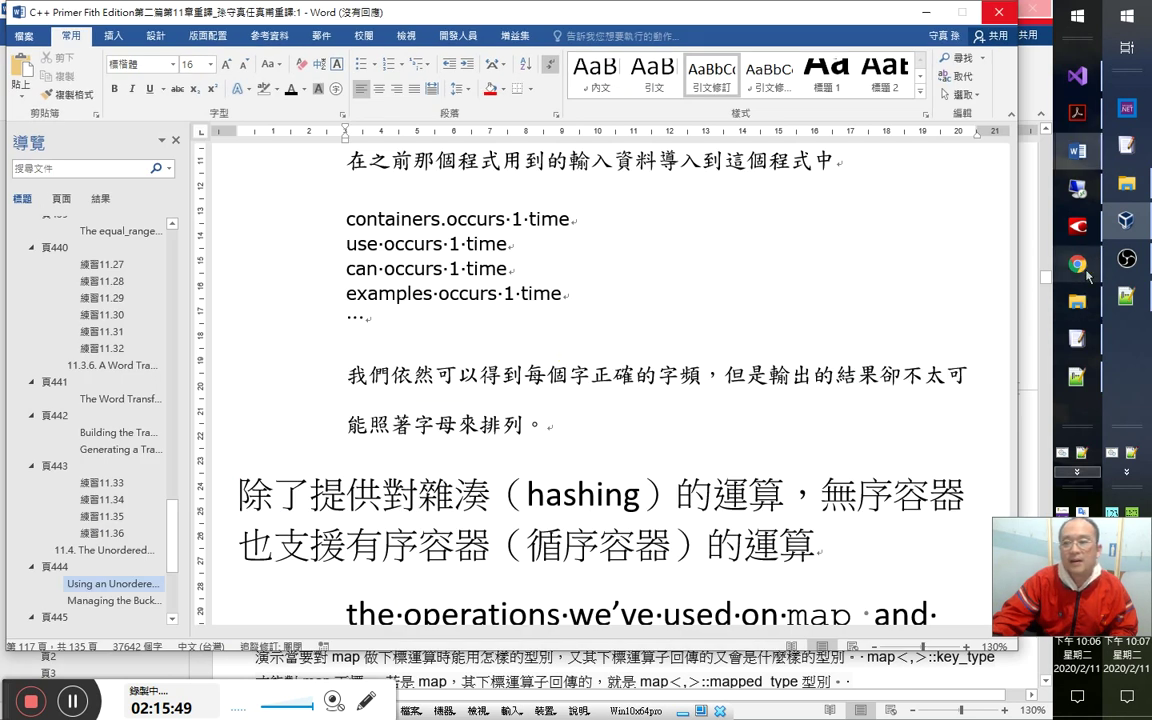
pyautogui.hotkey('alt', 'Tab')
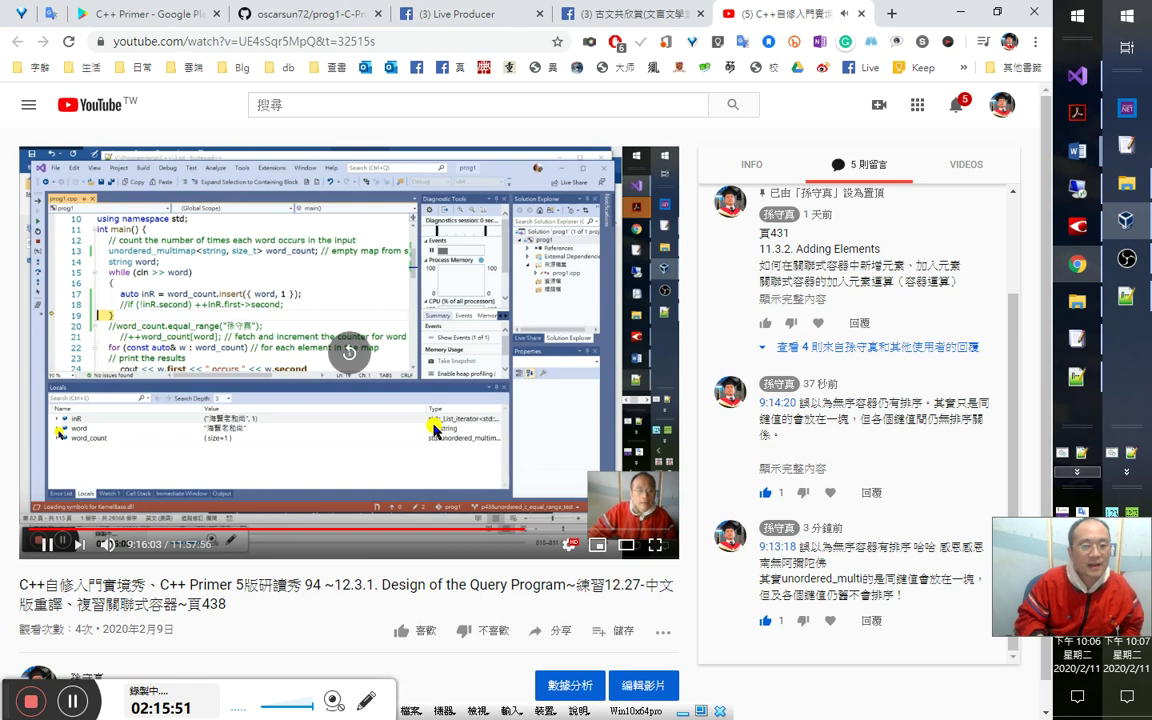
# Jump the replay back about ten, then five more seconds, to the 9:17:00 console output.
pyautogui.press('j')
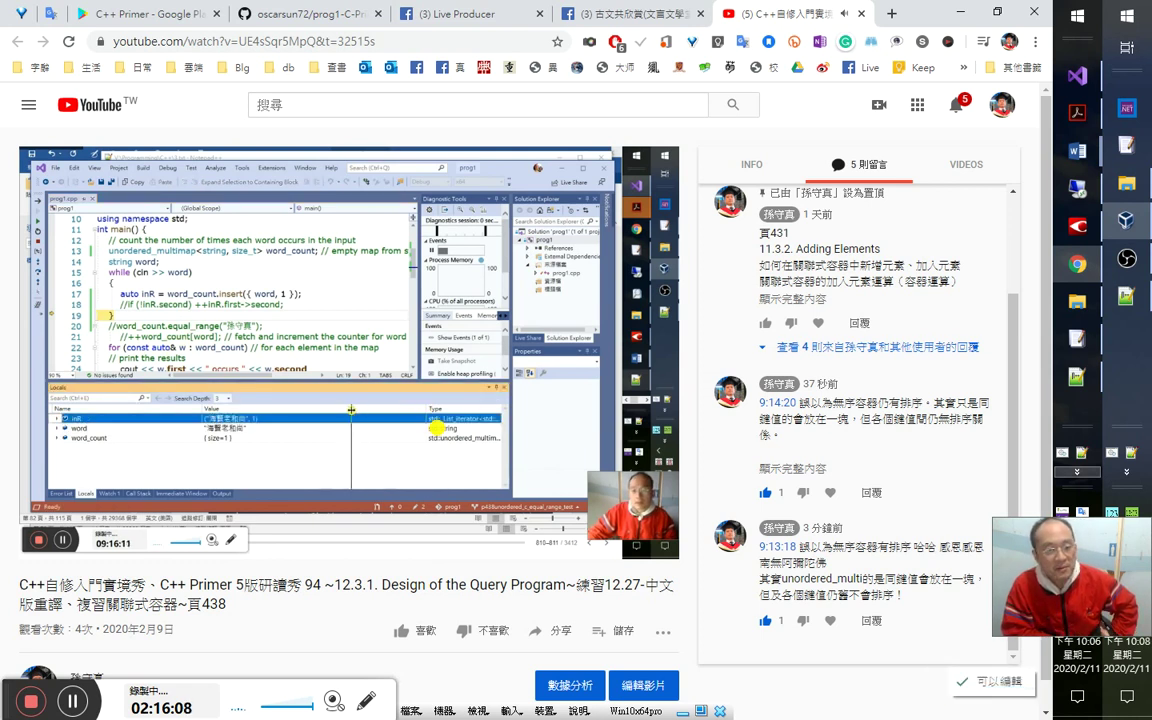
pyautogui.moveTo(441, 433)
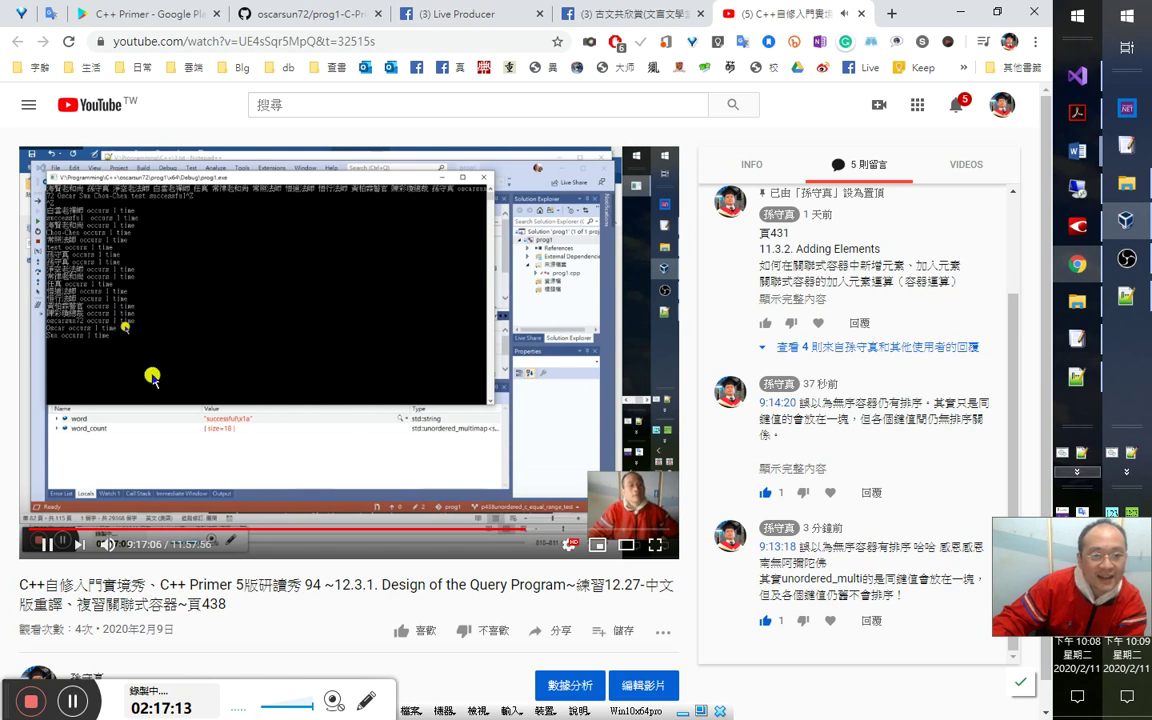
pyautogui.press('Left')
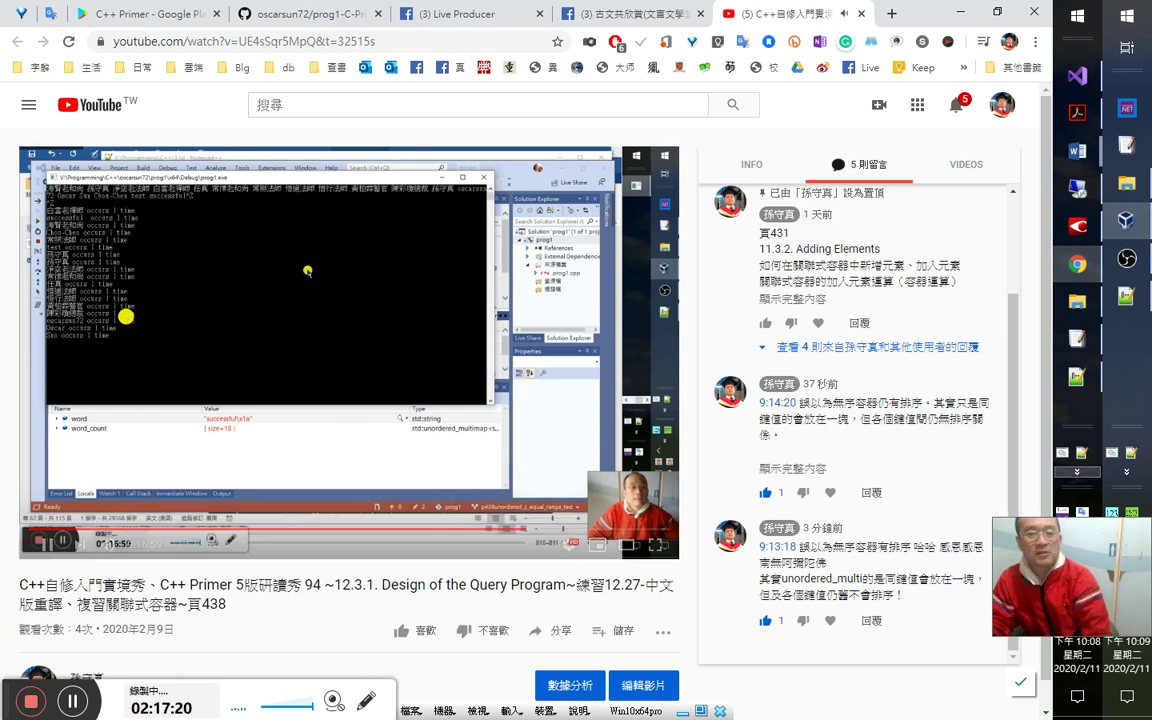
pyautogui.click(627, 546)
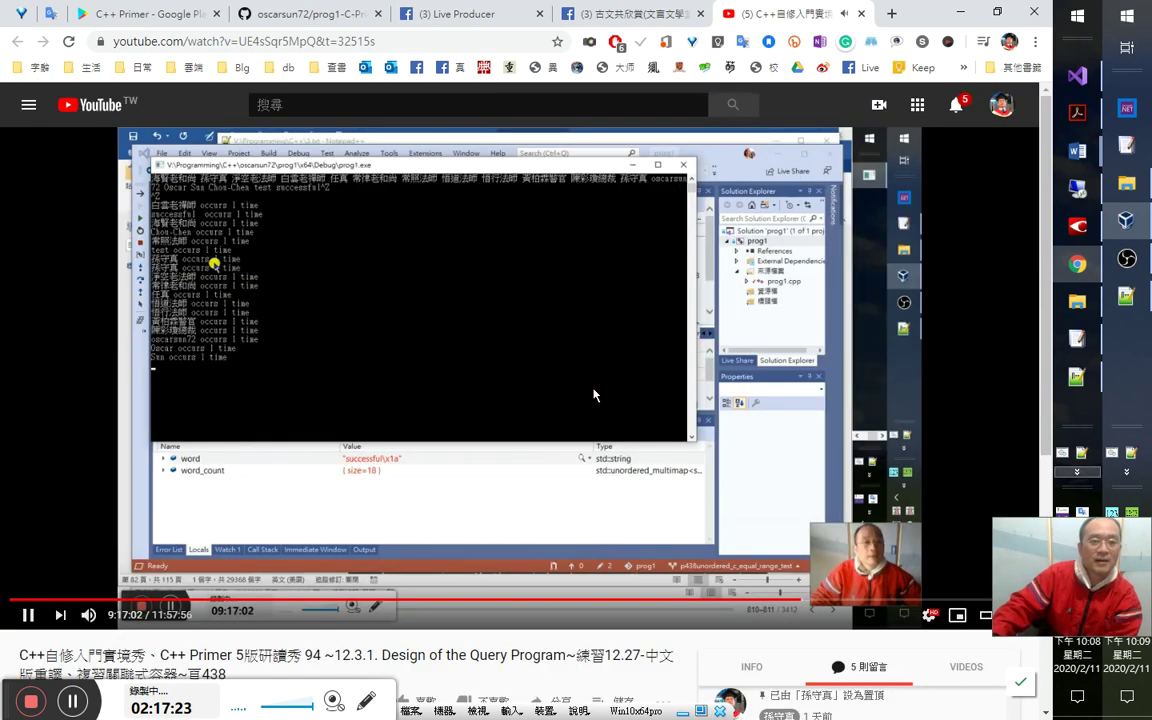
pyautogui.click(985, 612)
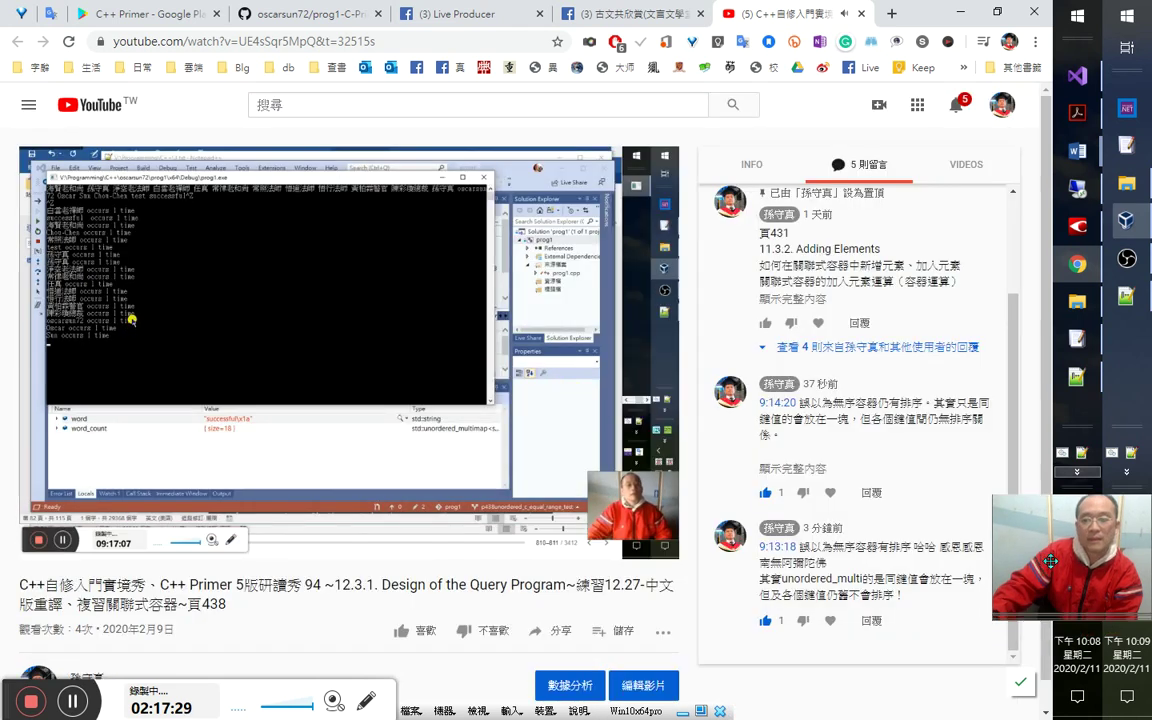
pyautogui.click(652, 545)
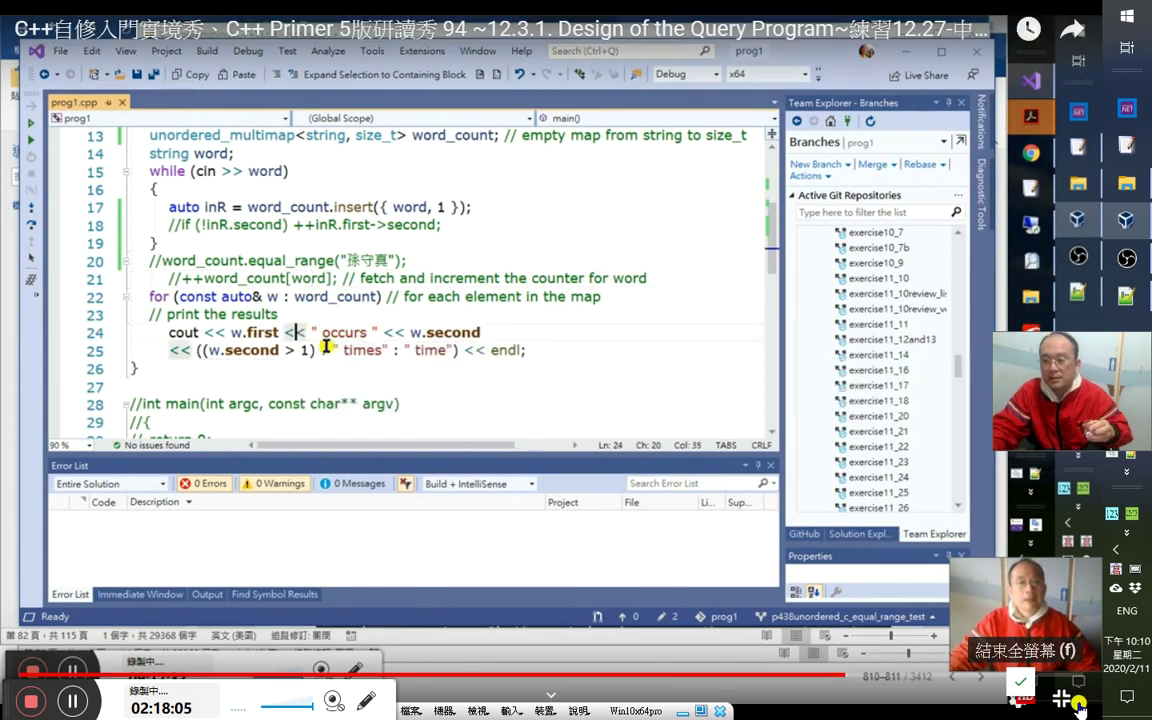
pyautogui.click(1066, 703)
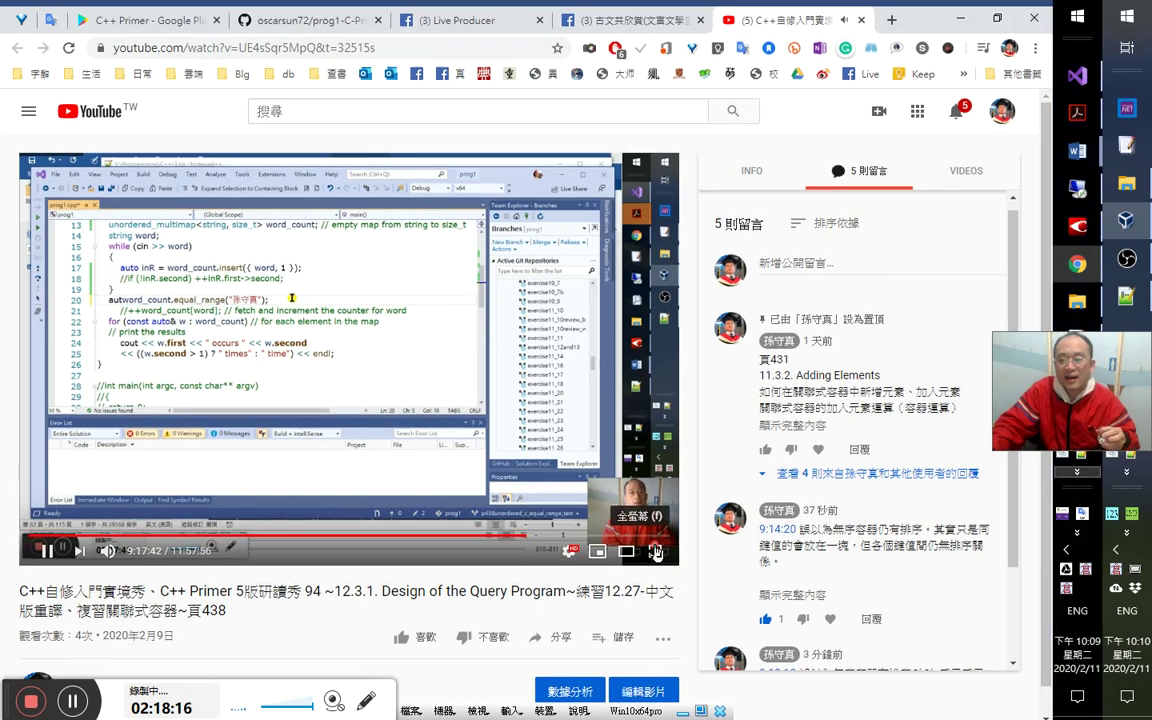
# Switch the livestream replay to full screen to read the equal_range debugging code.
pyautogui.click(655, 544)
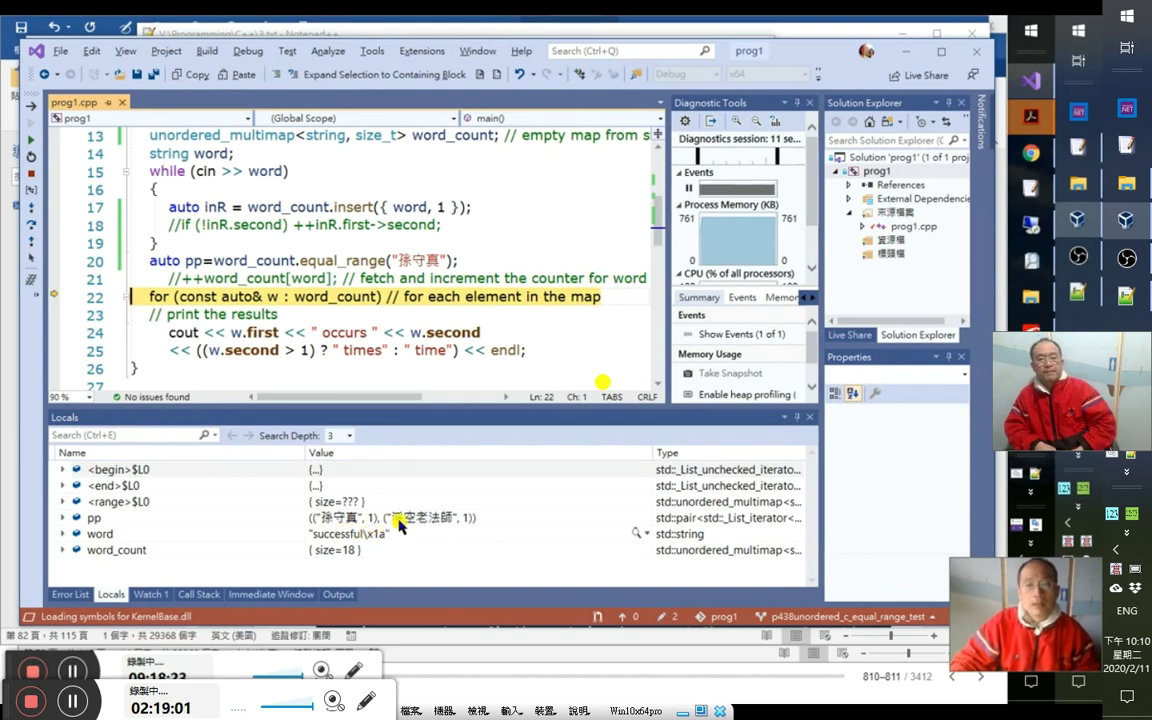
pyautogui.hotkey('alt', 'Tab')
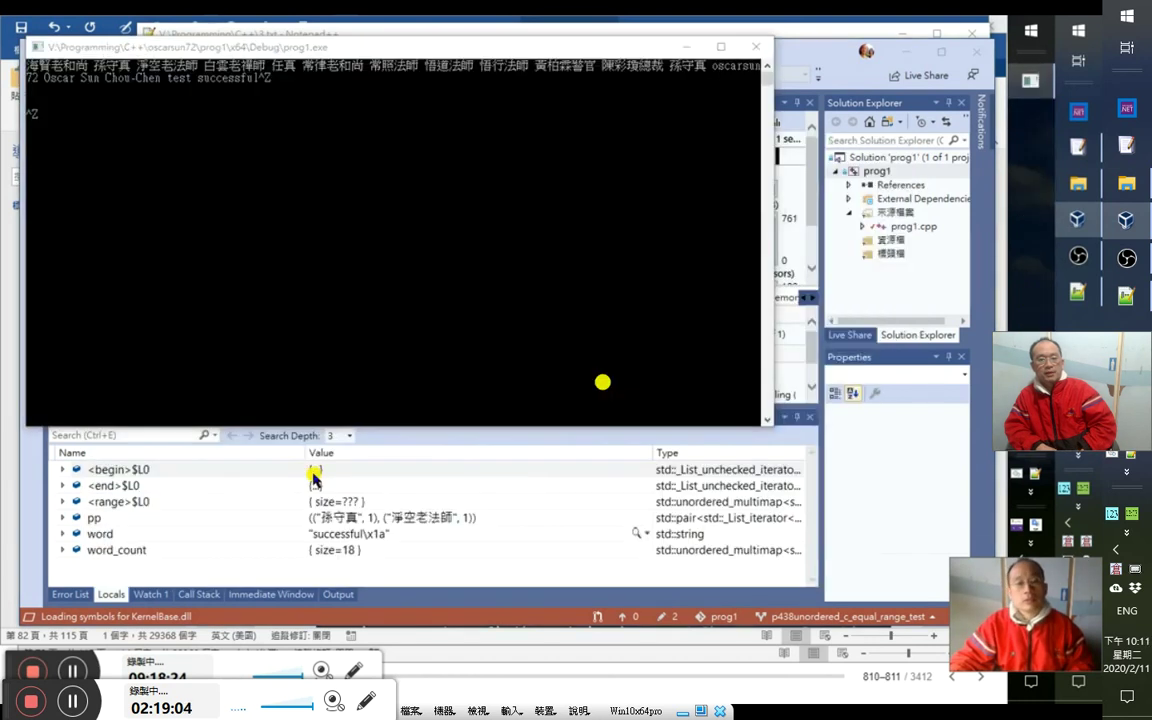
pyautogui.hotkey('alt', 'Tab')
pyautogui.click(65, 550)
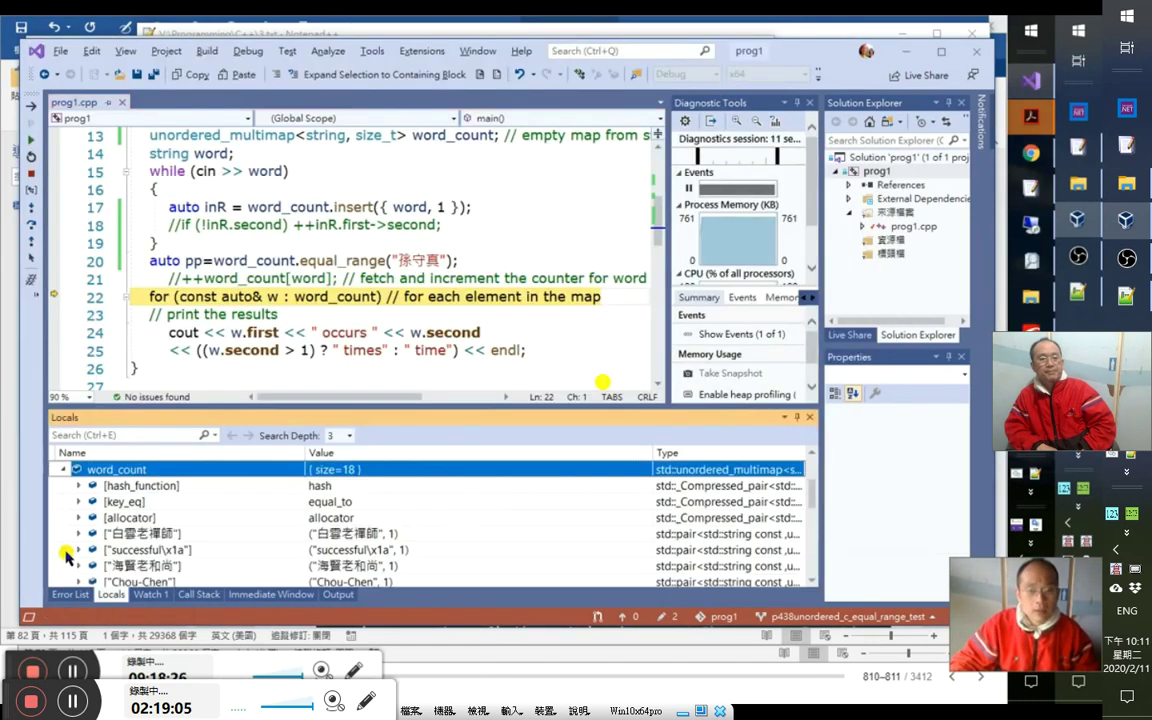
pyautogui.scroll(-5, 284, 556)
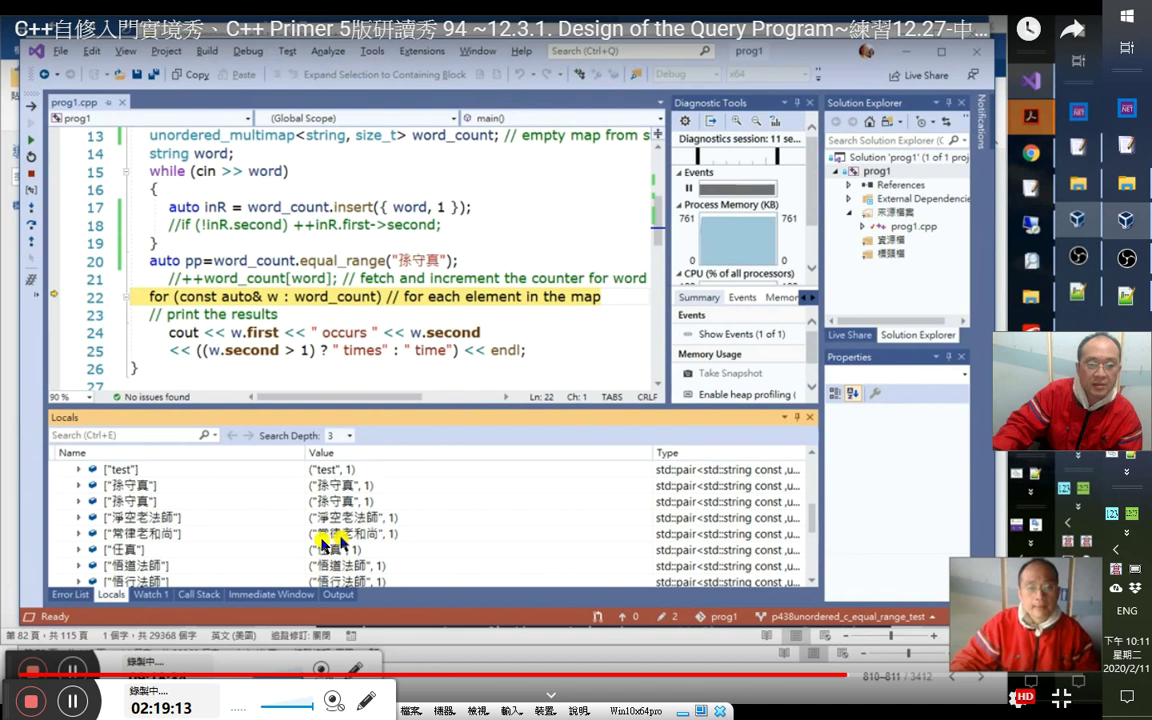
pyautogui.scroll(5, 325, 540)
pyautogui.click(62, 469)
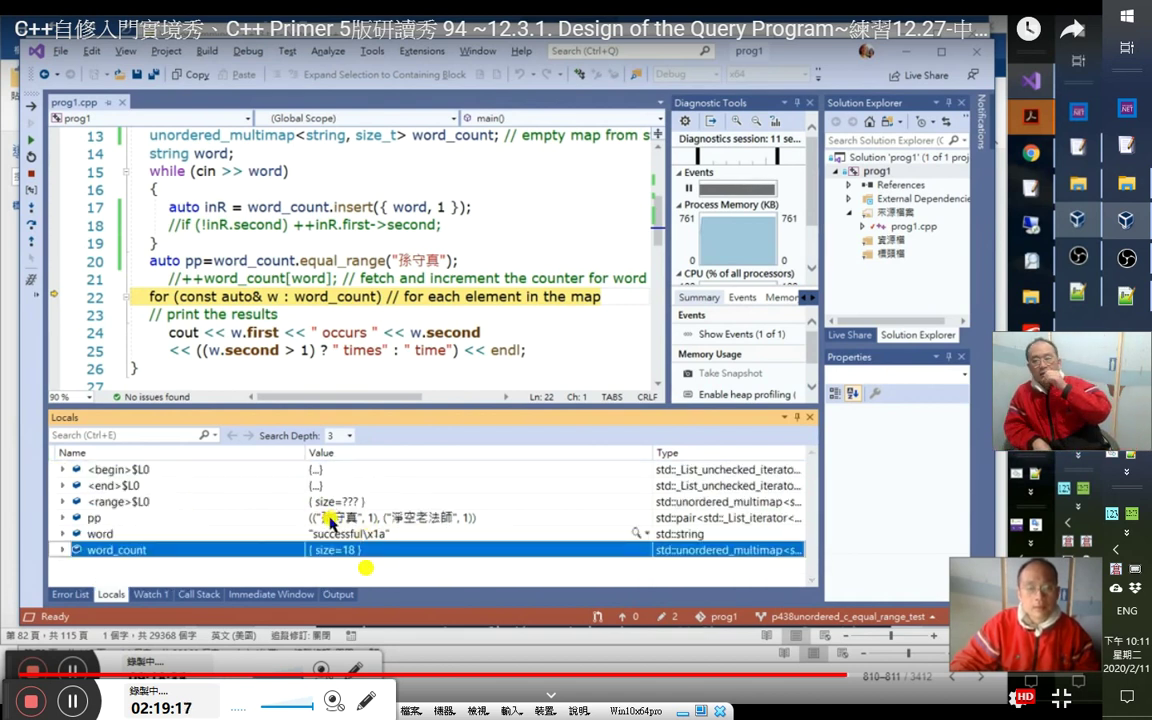
pyautogui.click(62, 518)
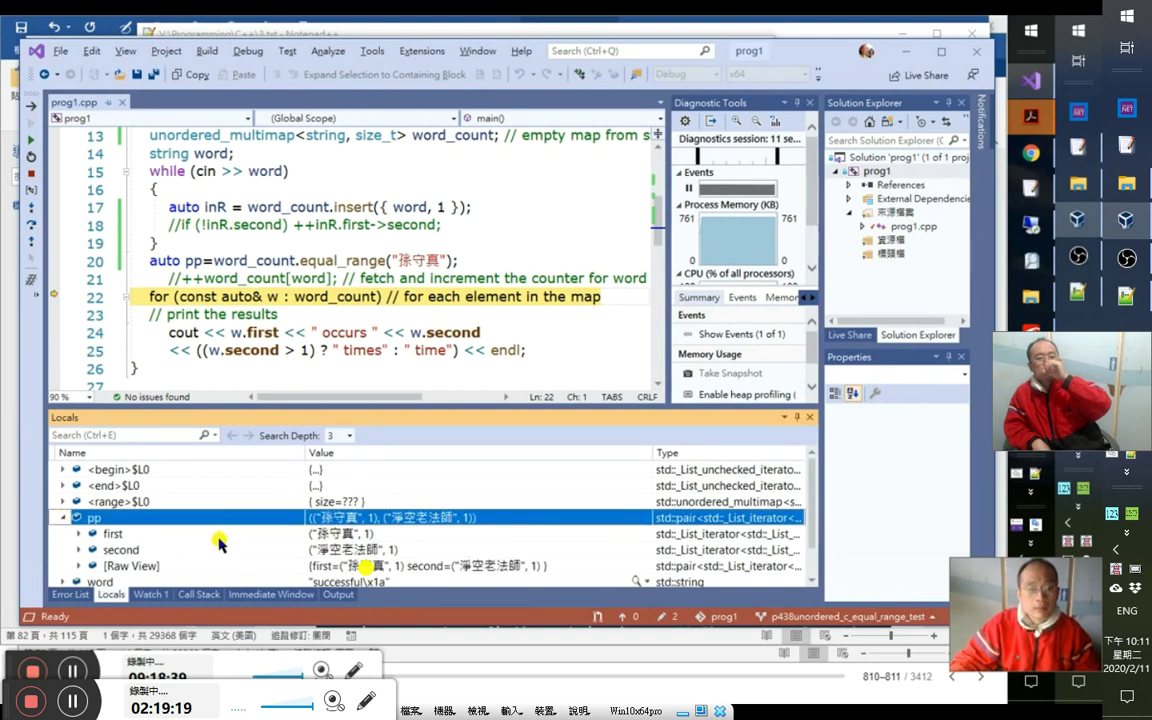
pyautogui.click(135, 533)
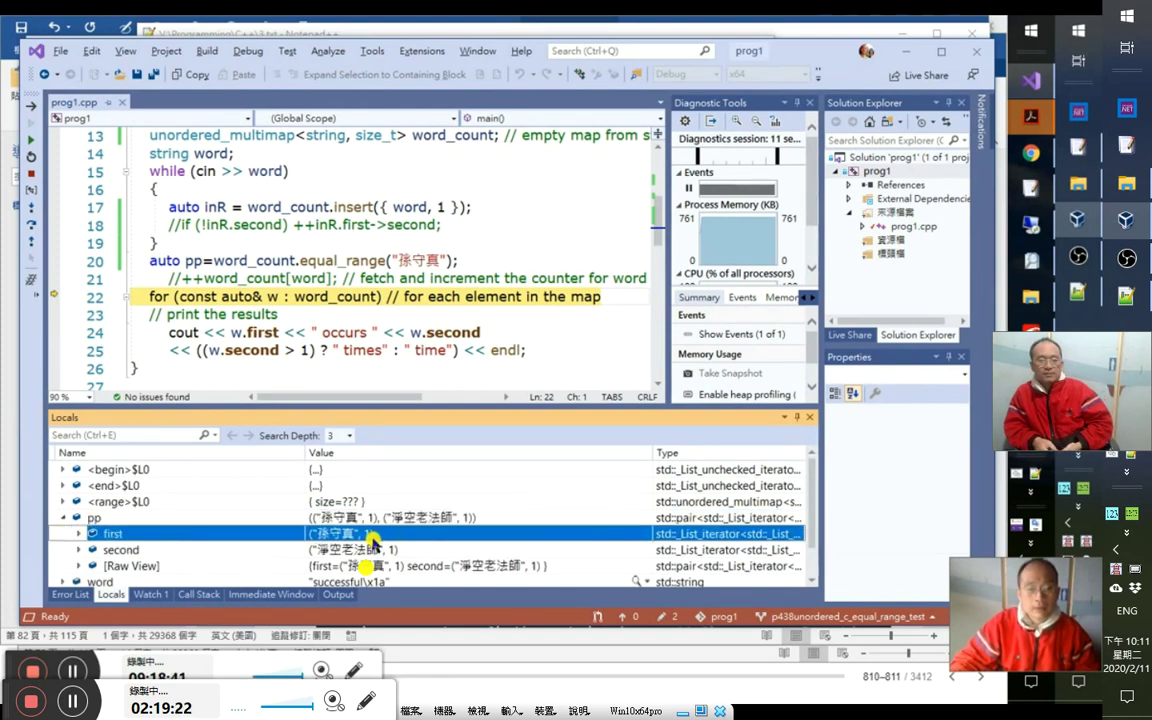
pyautogui.click(381, 565)
pyautogui.click(145, 549)
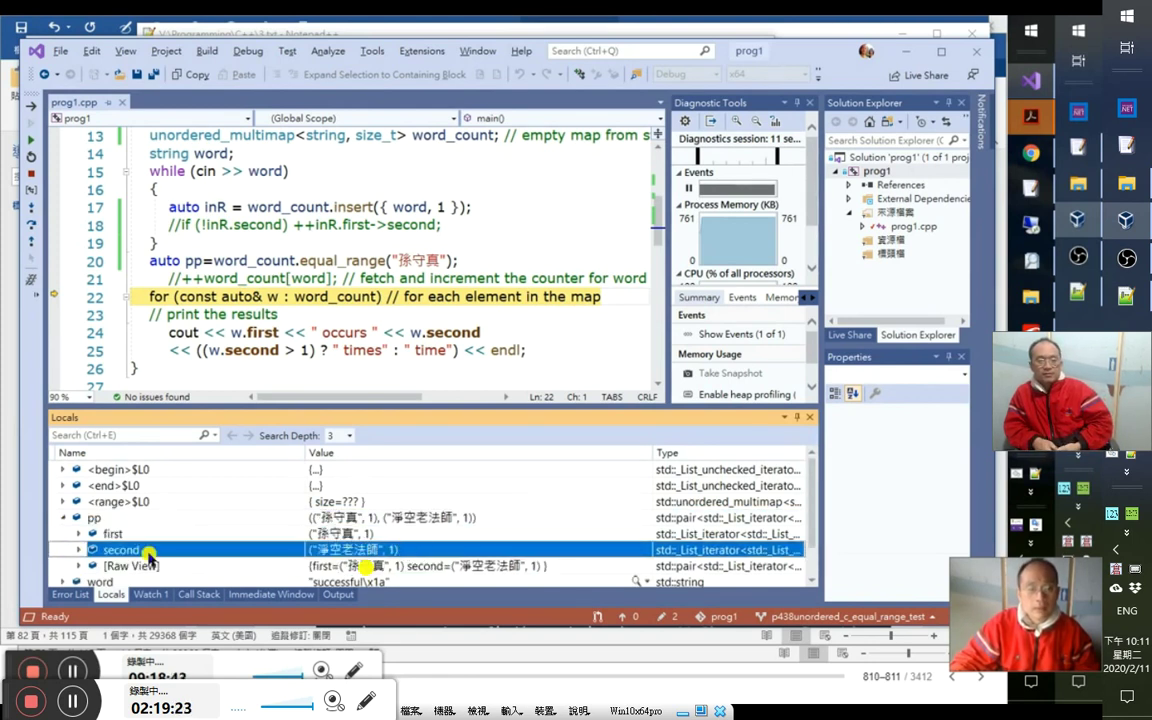
pyautogui.click(80, 533)
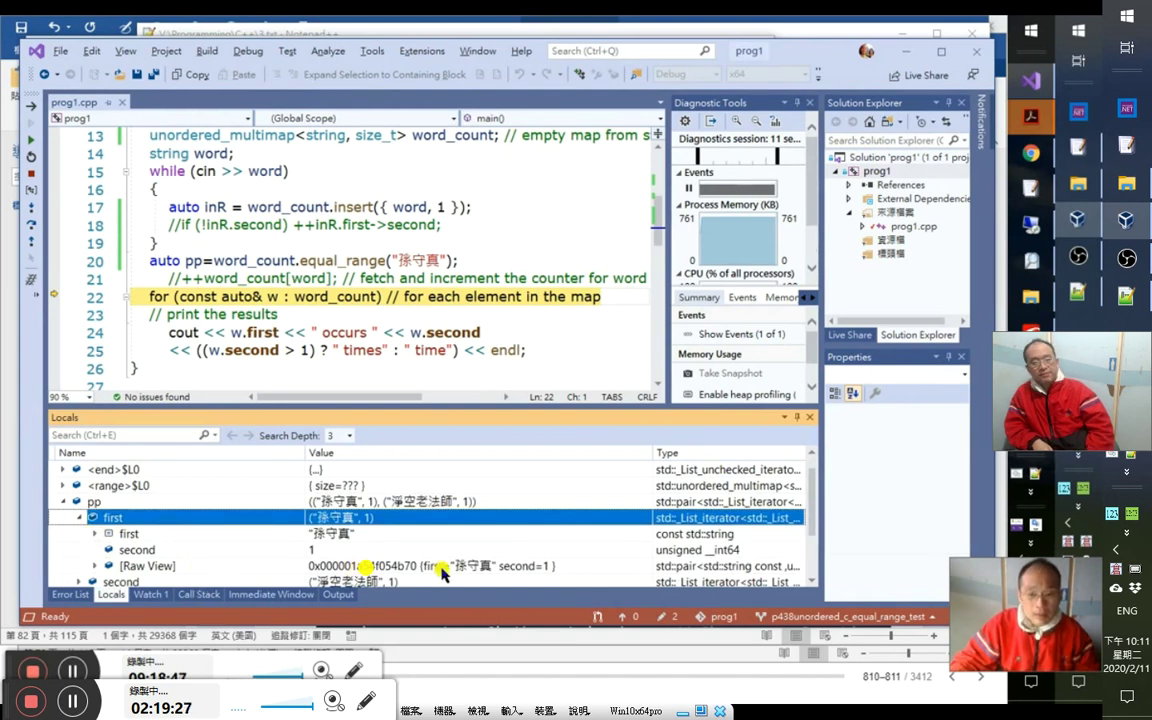
pyautogui.scroll(-1, 233, 565)
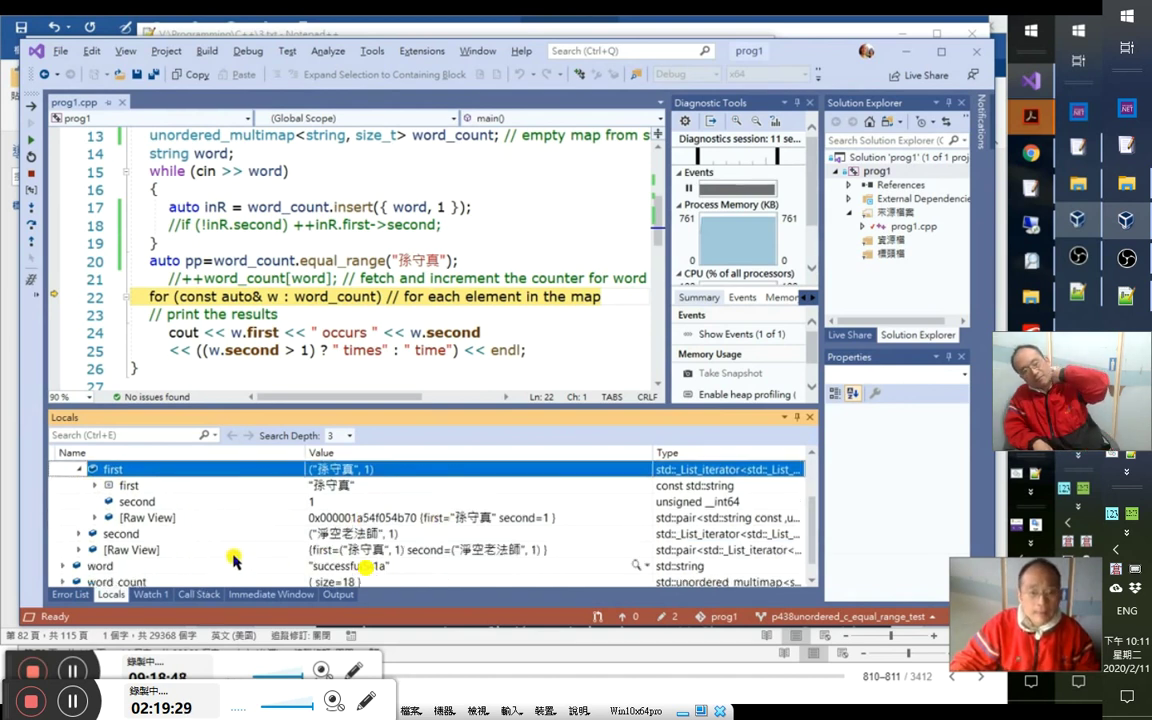
pyautogui.click(80, 470)
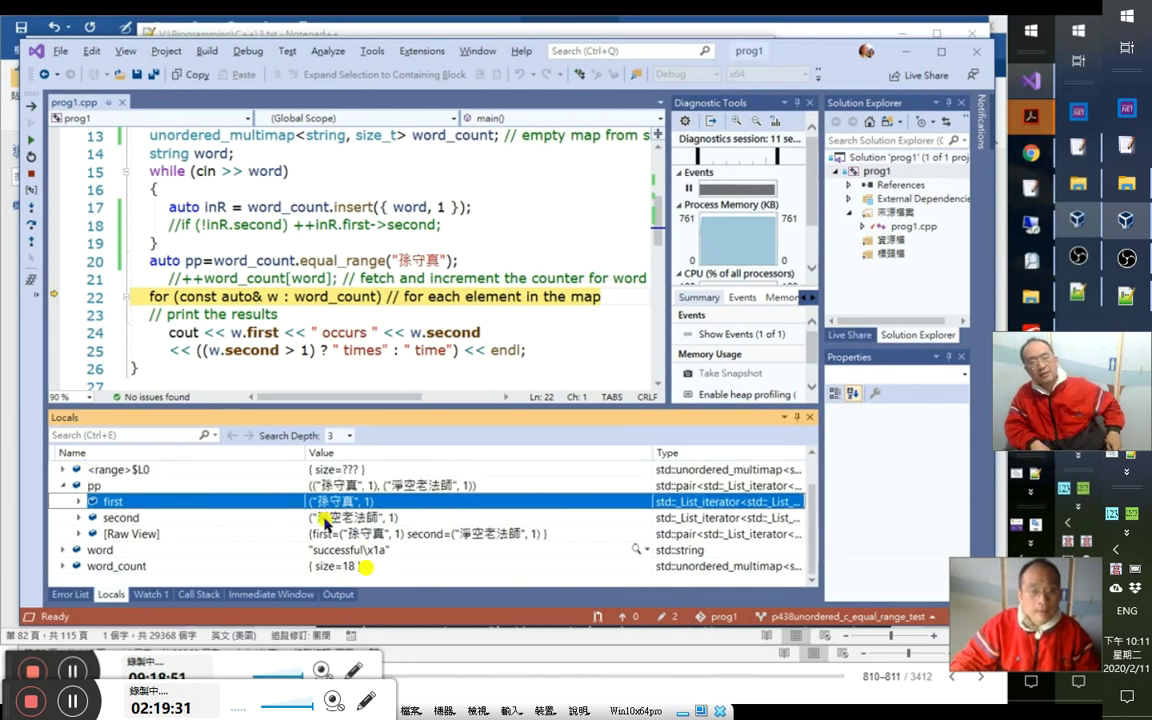
pyautogui.click(79, 518)
pyautogui.click(77, 531)
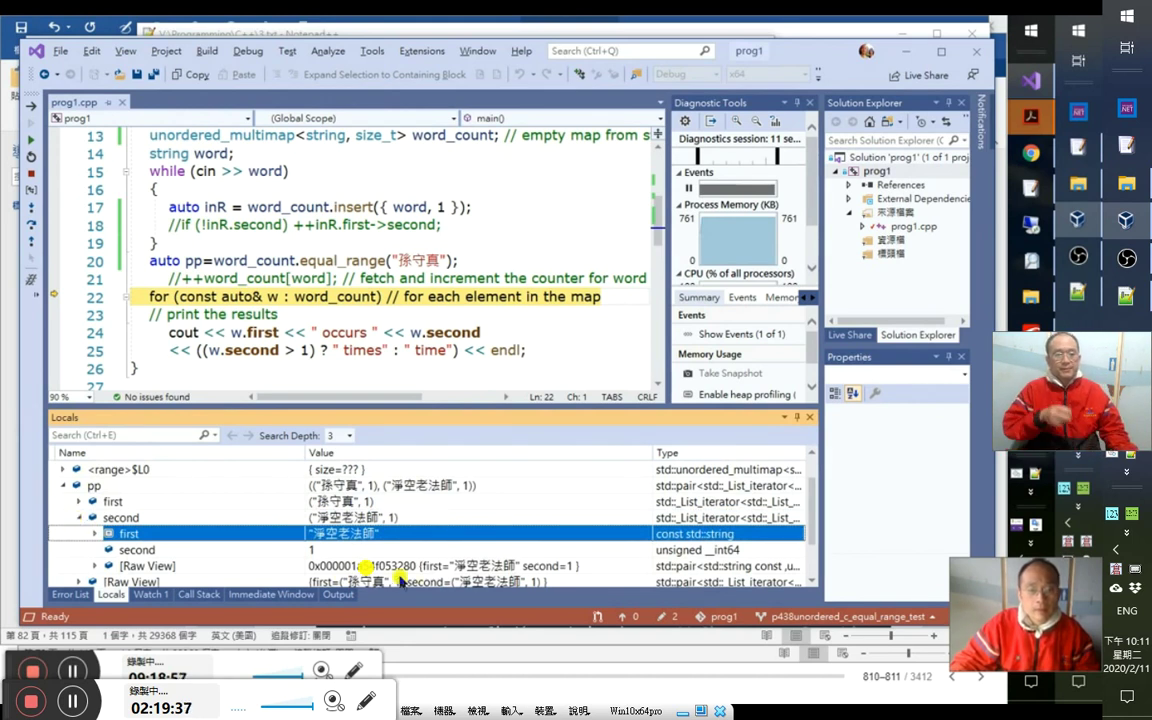
pyautogui.click(82, 518)
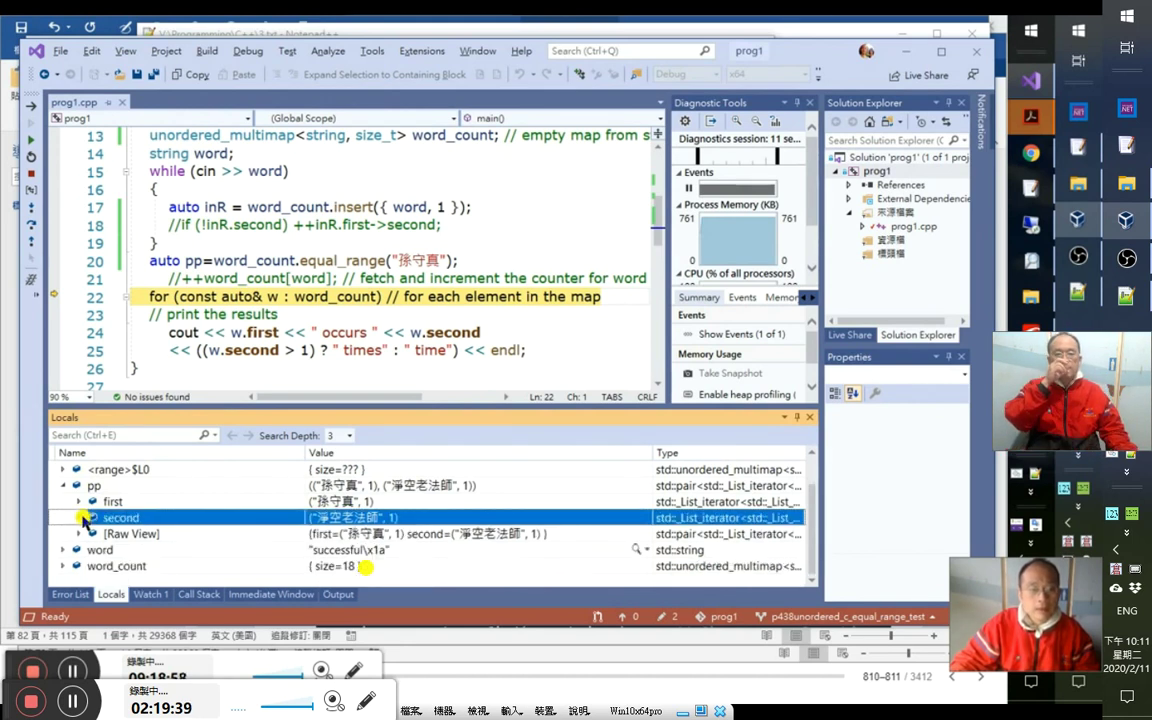
pyautogui.click(177, 486)
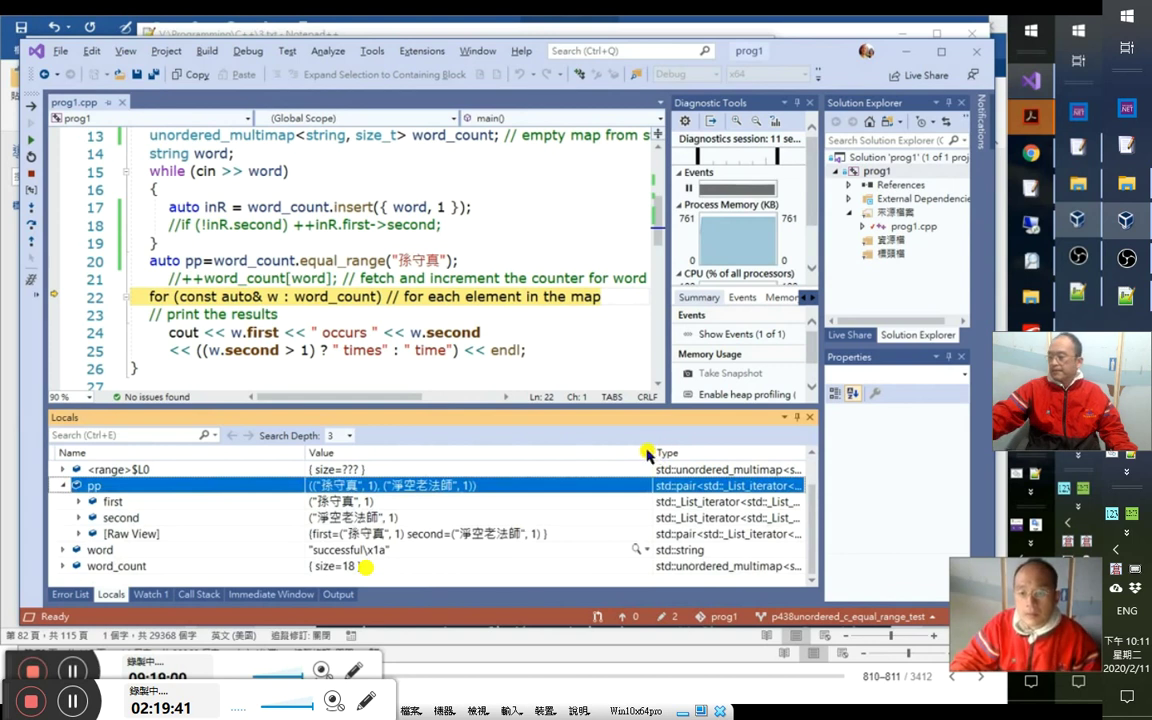
pyautogui.moveTo(600, 454); pyautogui.dragTo(395, 454)
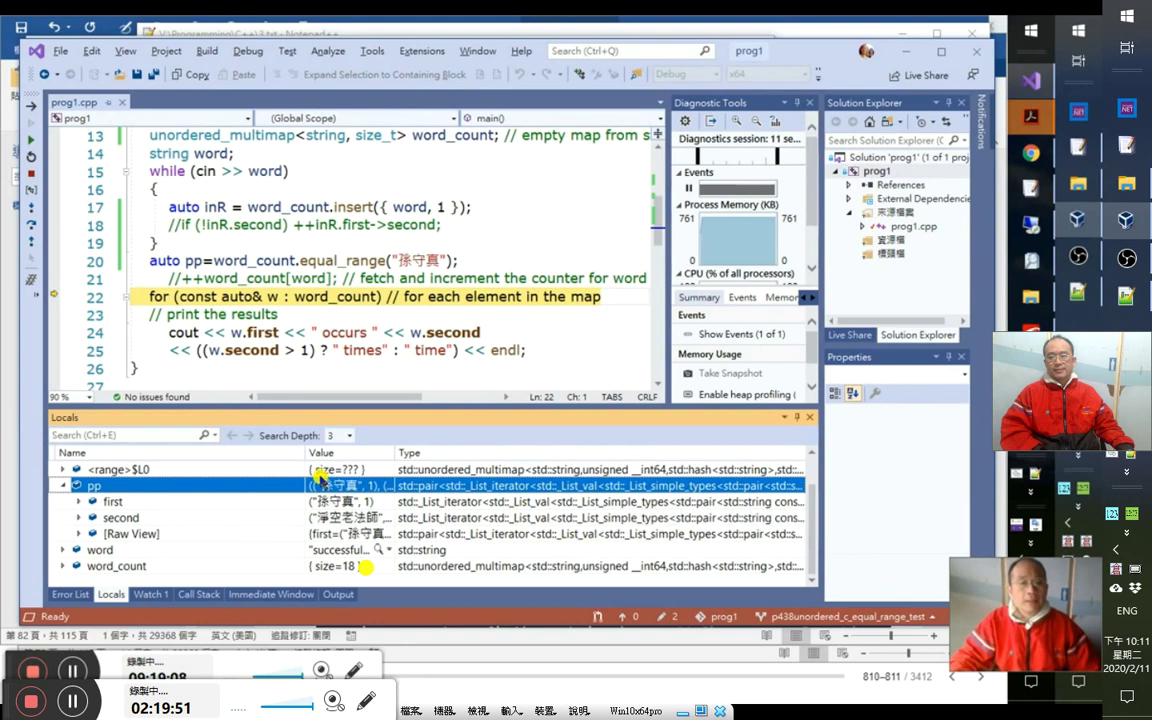
pyautogui.click(293, 255)
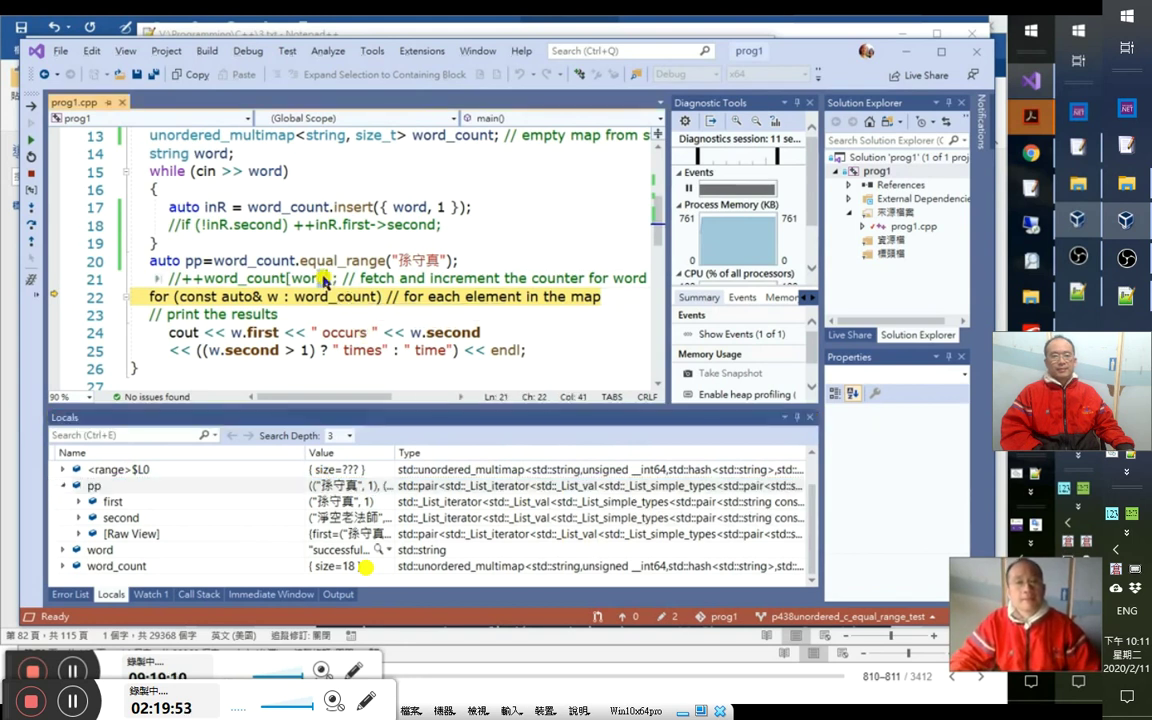
pyautogui.click(397, 261)
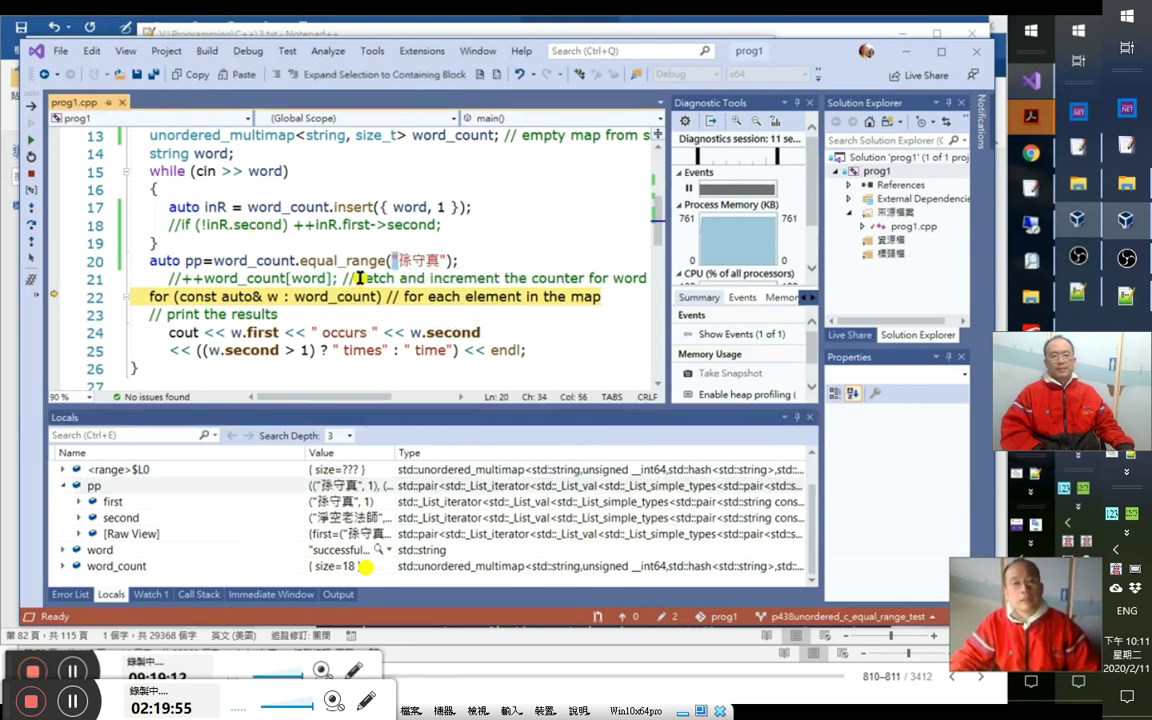
pyautogui.scroll(2, 320, 258)
pyautogui.click(232, 242)
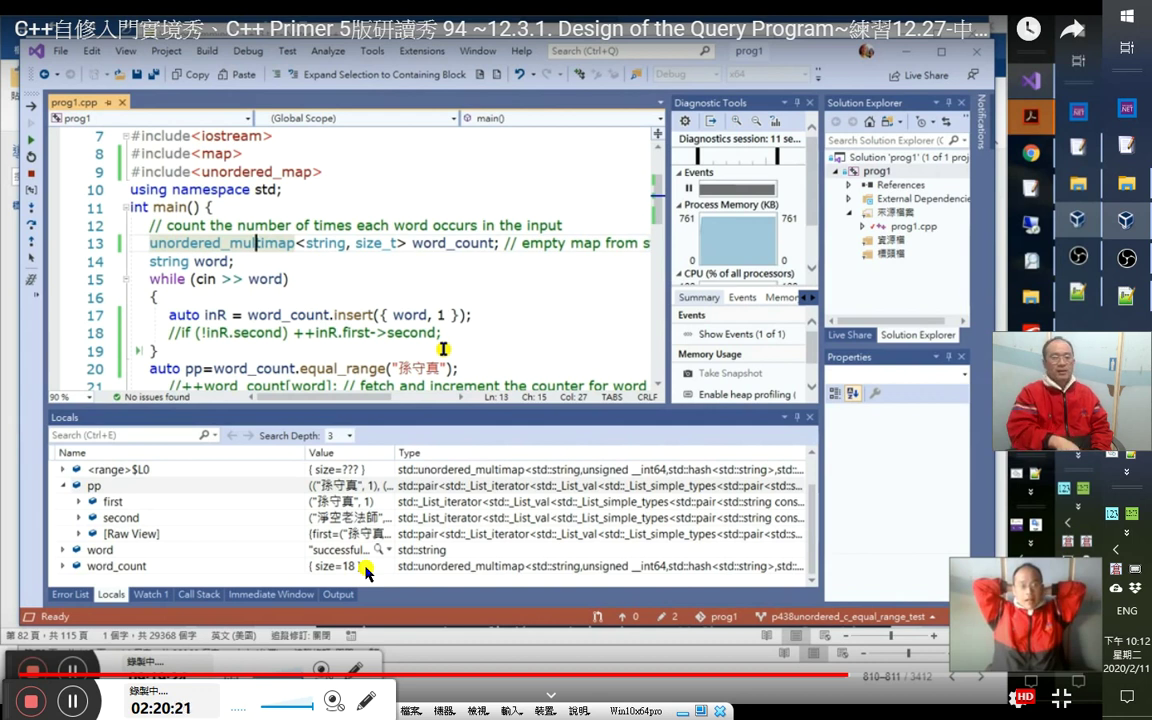
# Pause the replay on the word-count code showing 0 errors.
pyautogui.press('space')
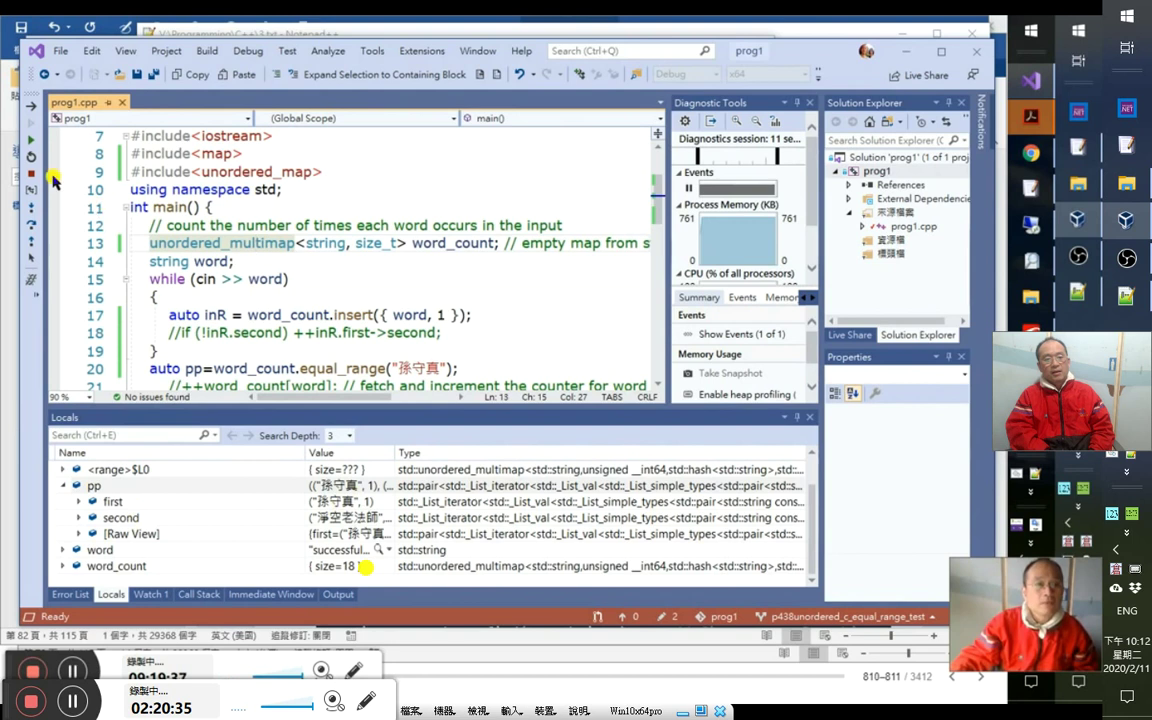
pyautogui.click(366, 567)
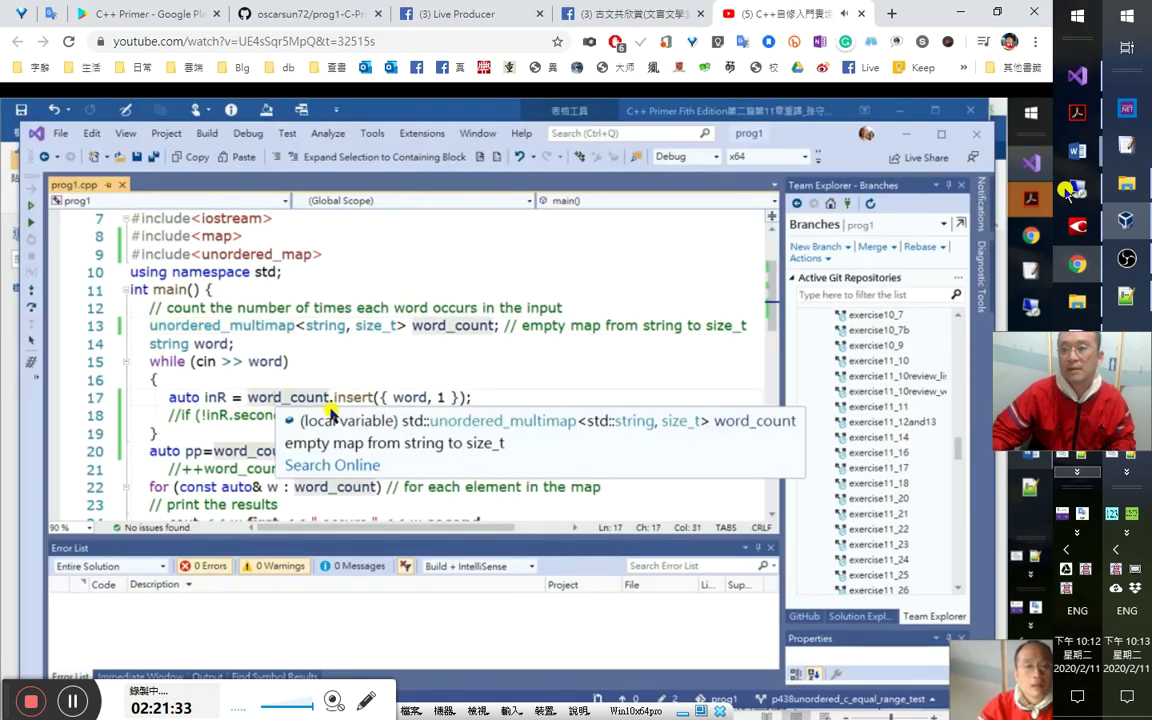
# Add a 20:00 timestamp beside 1:44:00 in the Word note, fixing the mistyped 21.
pyautogui.moveTo(1077, 150)
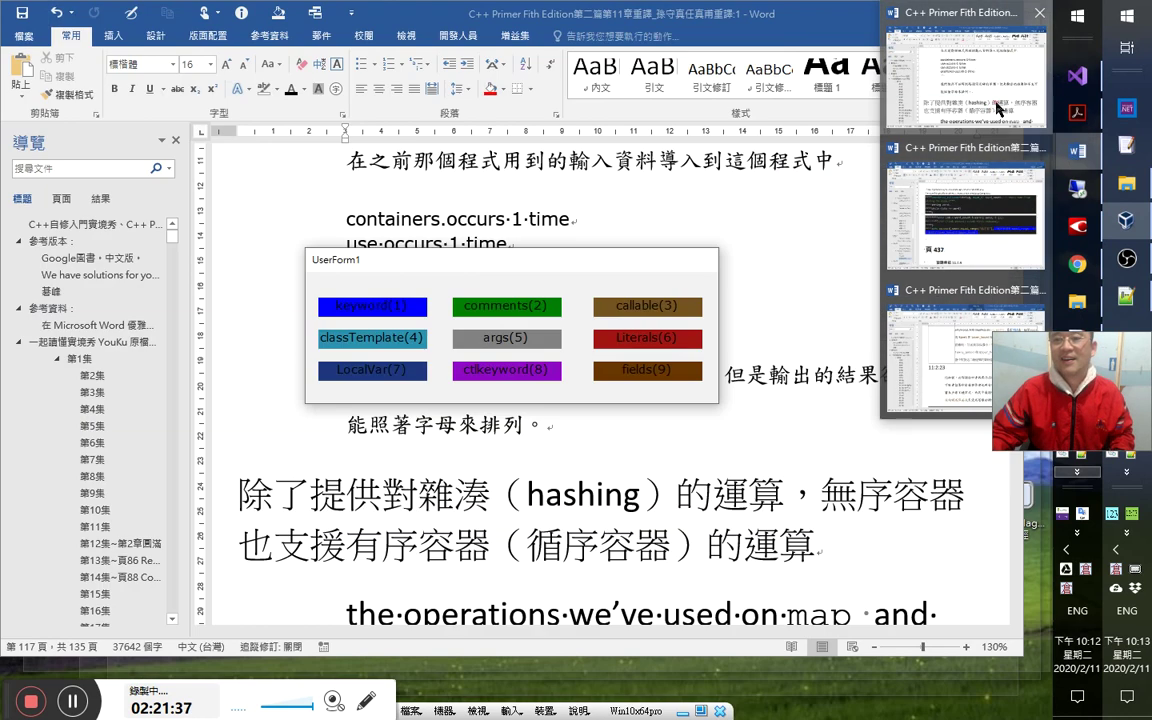
pyautogui.click(985, 100)
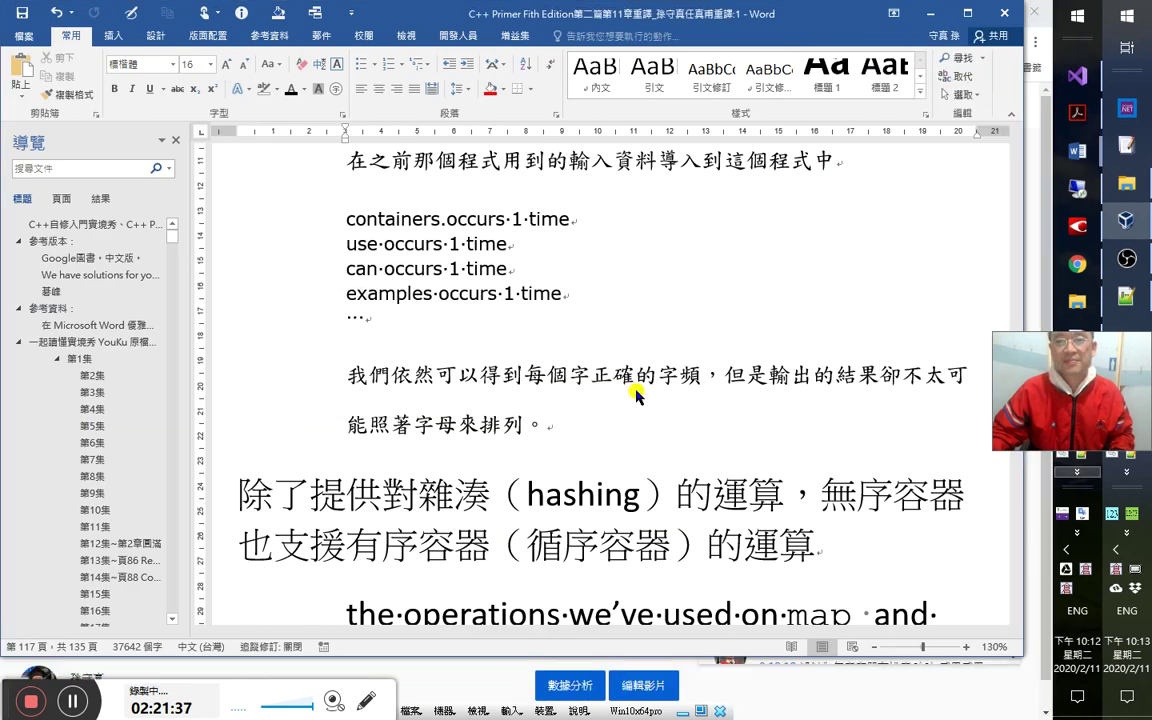
pyautogui.scroll(3, 695, 455)
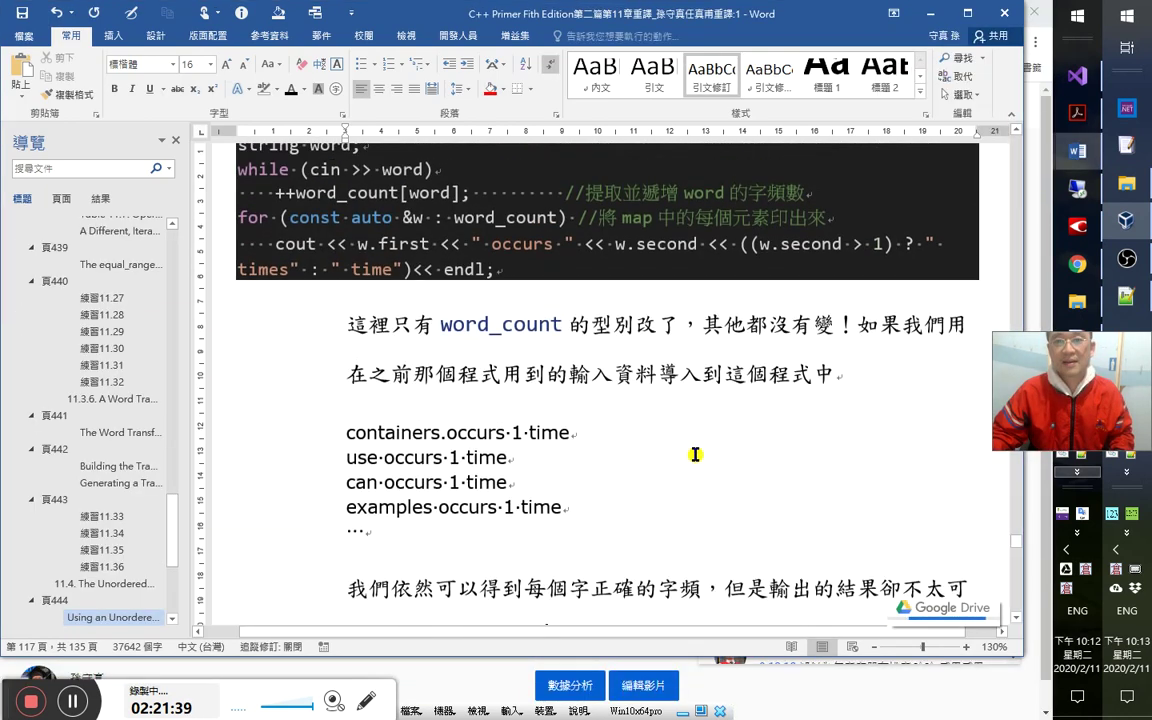
pyautogui.scroll(7, 695, 455)
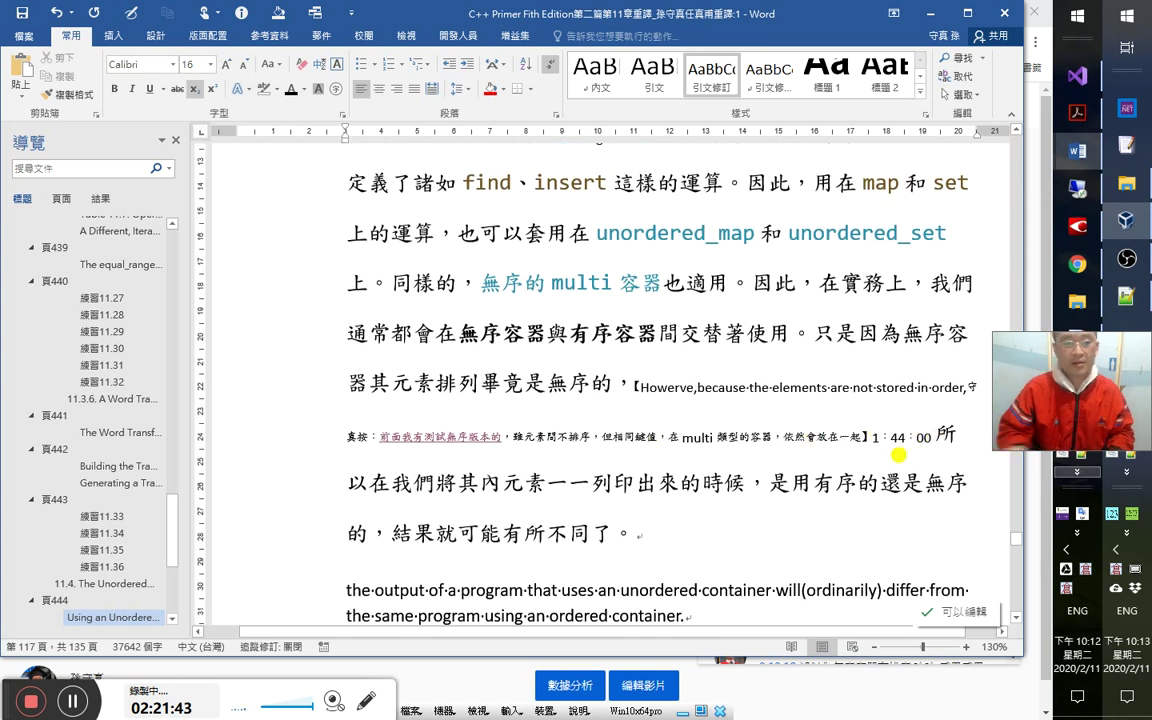
pyautogui.click(938, 437)
pyautogui.write('21：所')
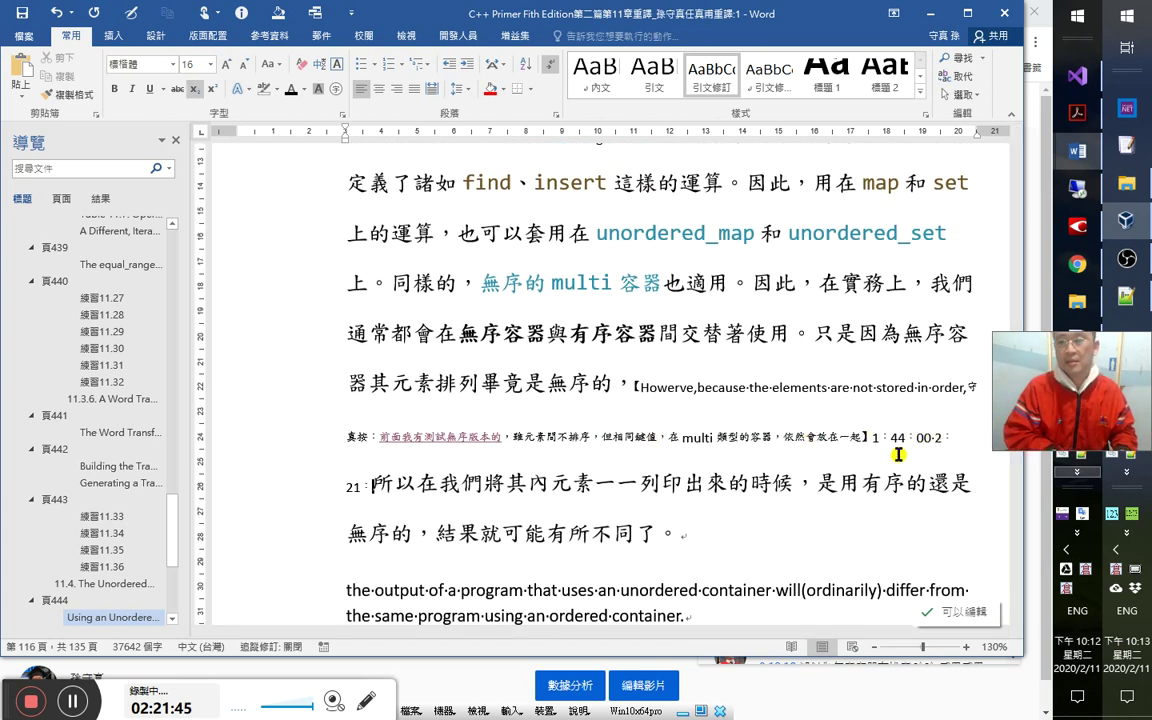
pyautogui.press('Home')
pyautogui.press('Delete')
pyautogui.press('Delete')
pyautogui.write('20')
pyautogui.press('Right')
pyautogui.write('00')
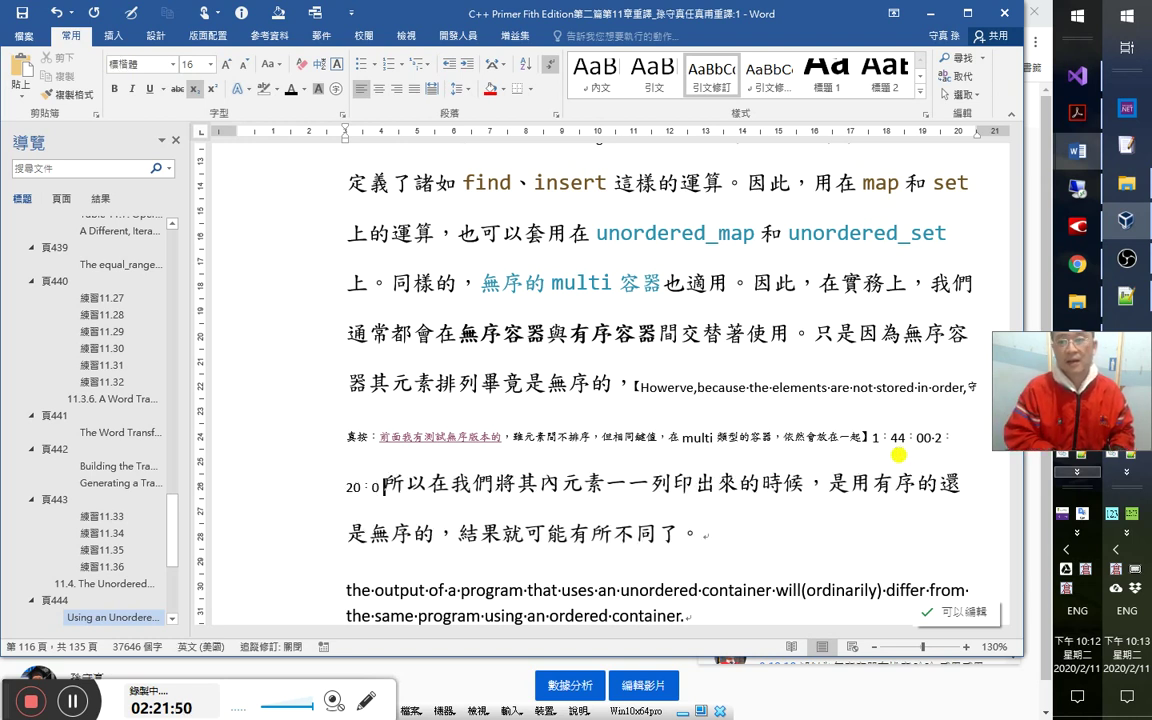
pyautogui.hotkey('alt', 'Tab')
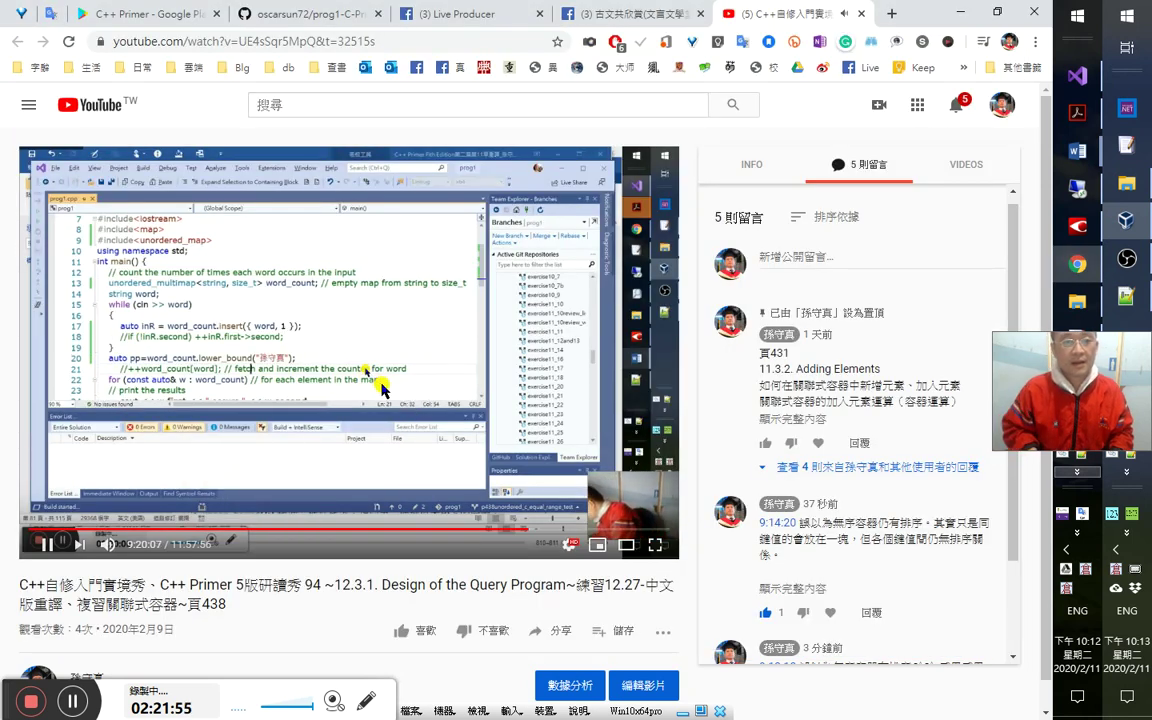
# Jump back ten seconds and watch the lower_bound section full screen.
pyautogui.press('j')
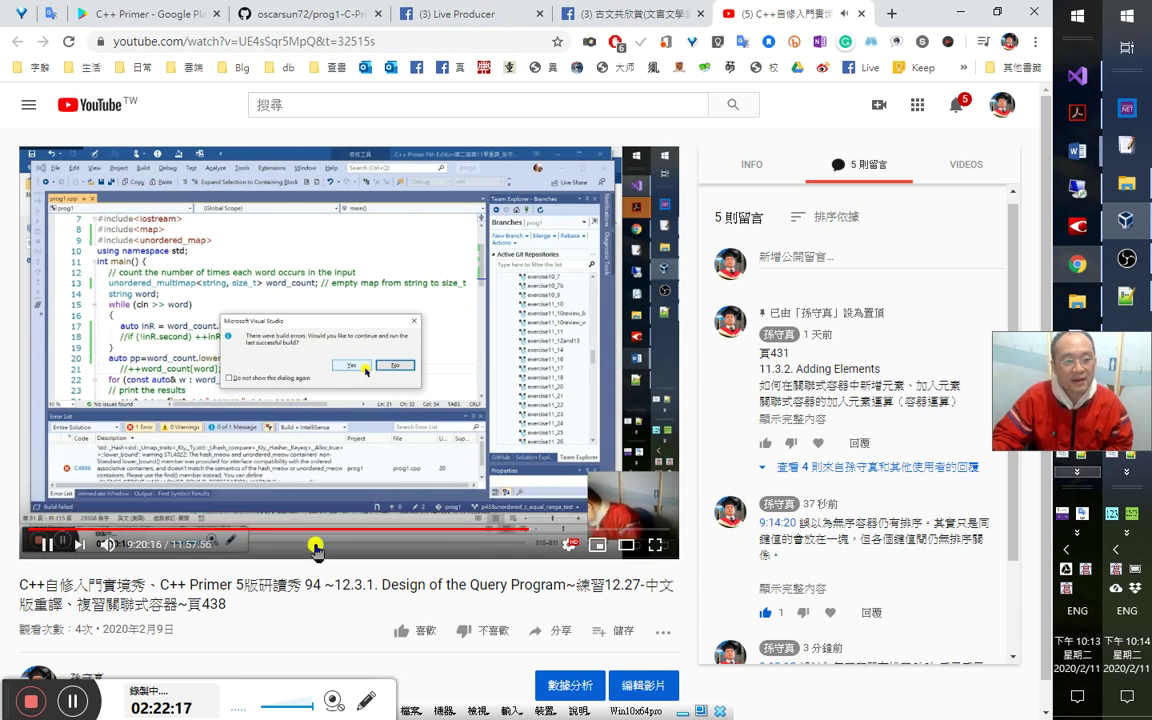
pyautogui.click(655, 544)
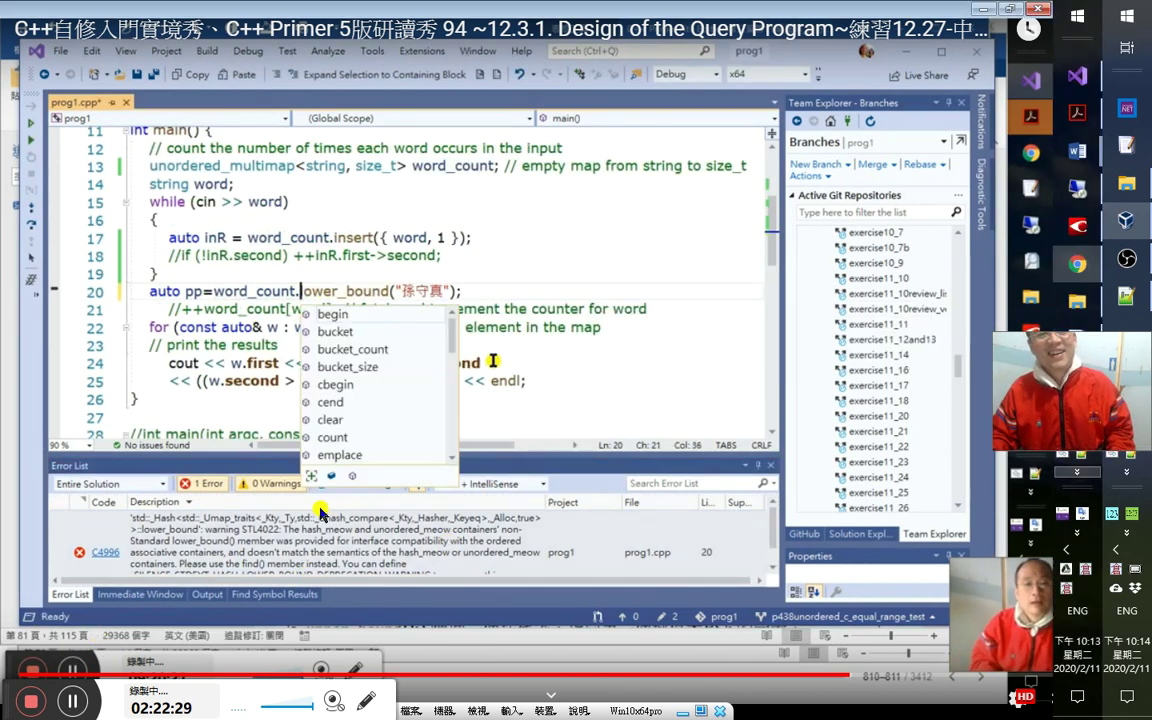
# Exit full screen and glance at the Word notes before returning to YouTube.
pyautogui.press('Escape')
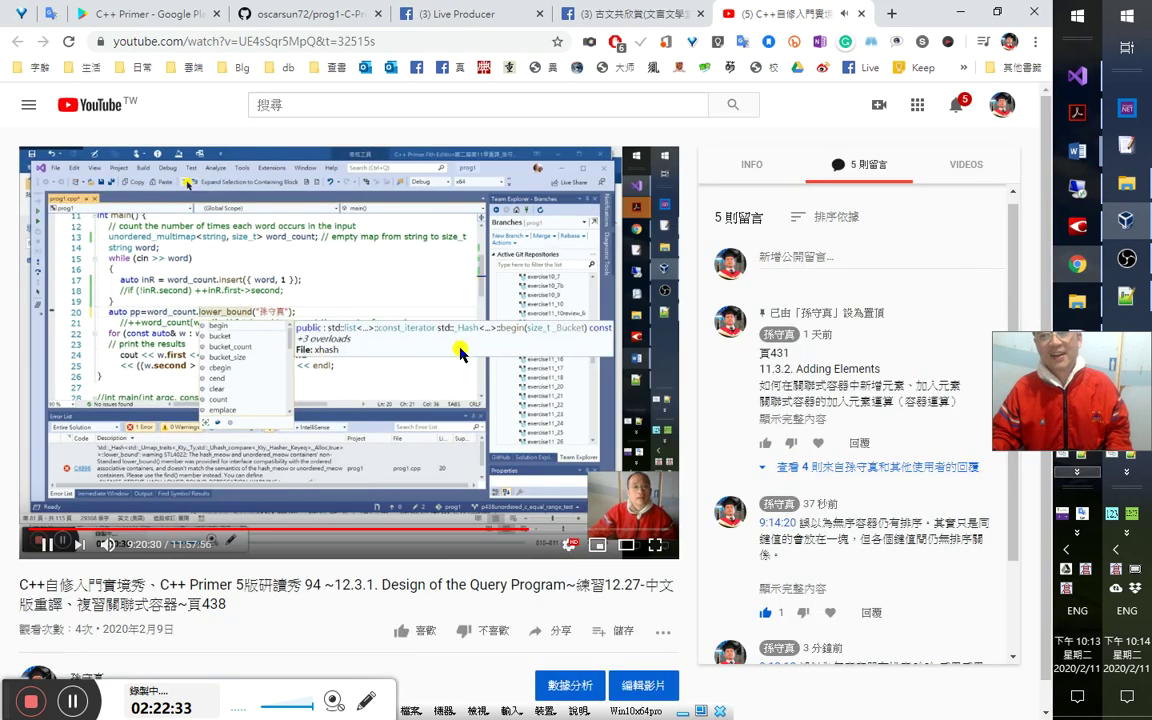
pyautogui.hotkey('alt', 'Tab')
pyautogui.hotkey('alt', 'Tab')
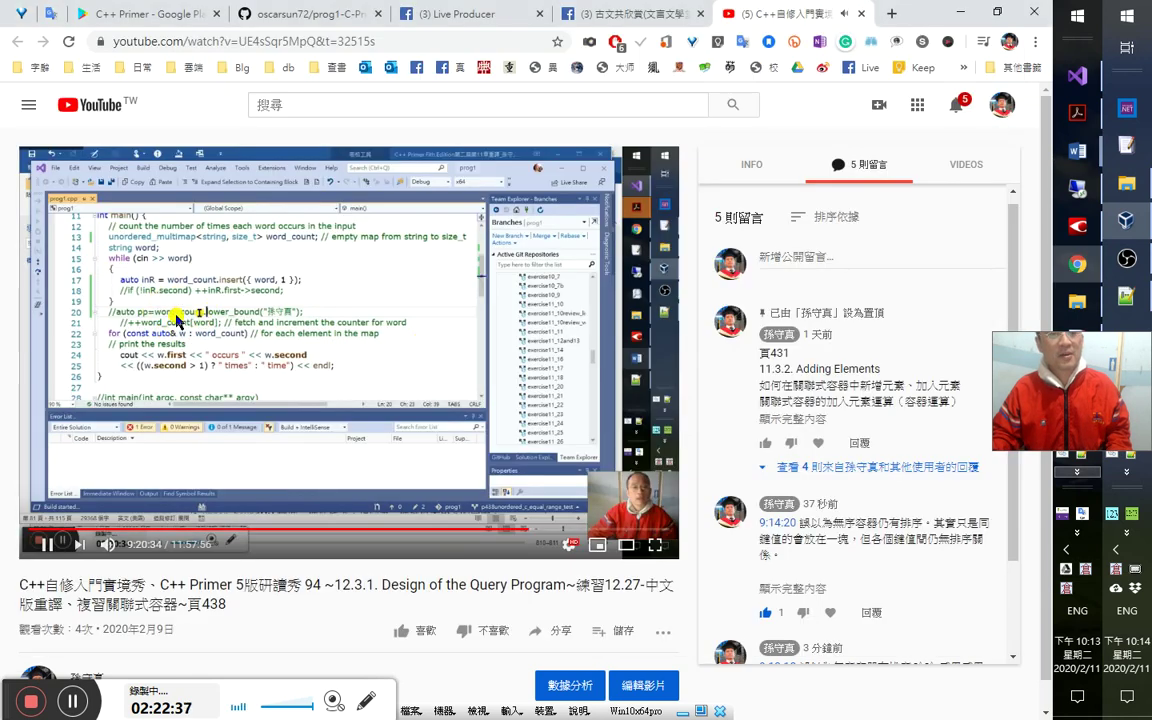
pyautogui.hotkey('alt', 'Tab')
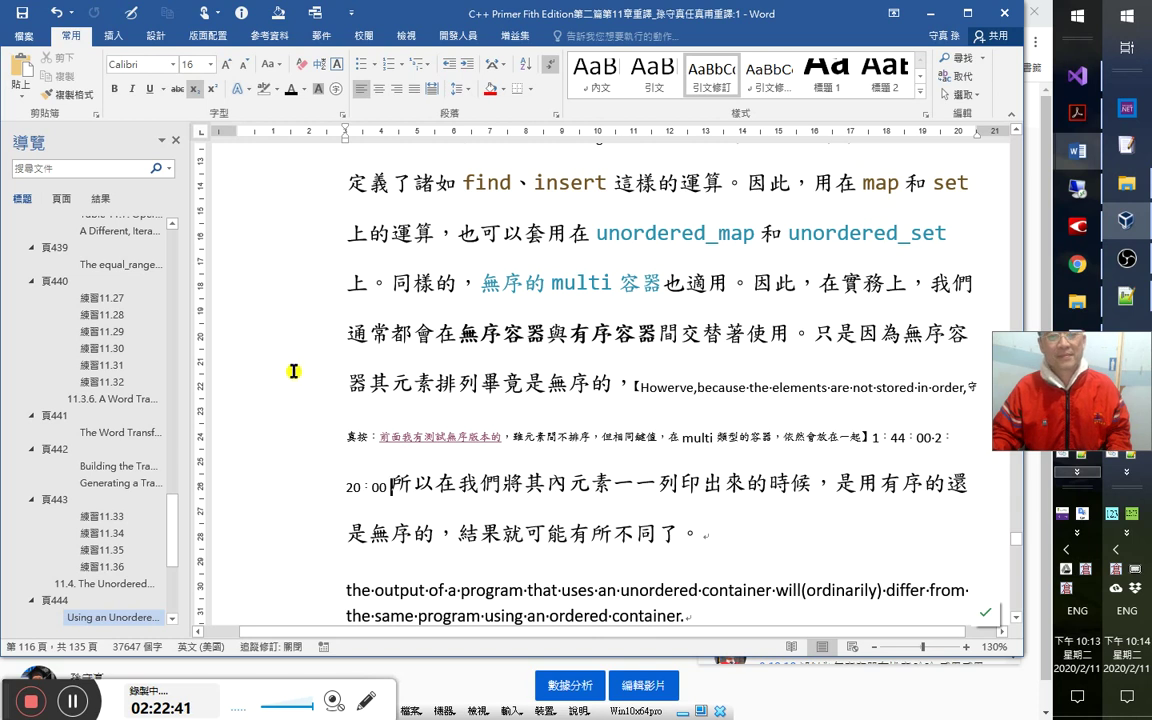
pyautogui.hotkey('alt', 'Tab')
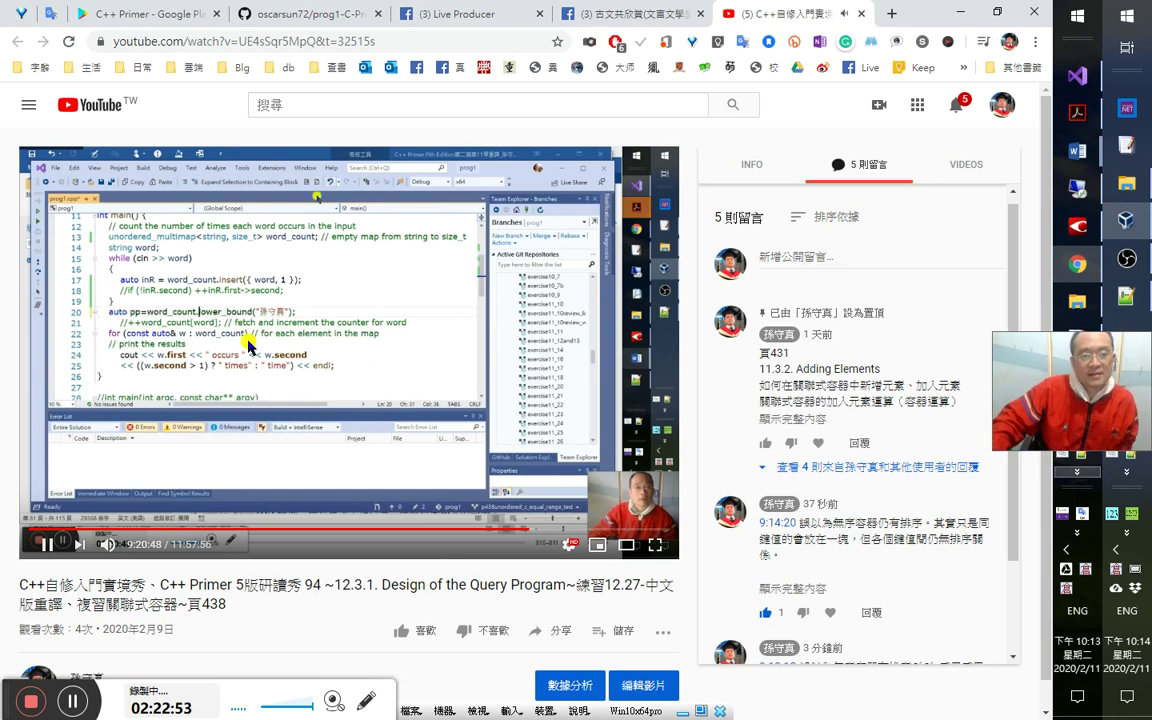
# Pause at 9:20:53 to study the lower_bound call, then resume playback.
pyautogui.click(390, 350)
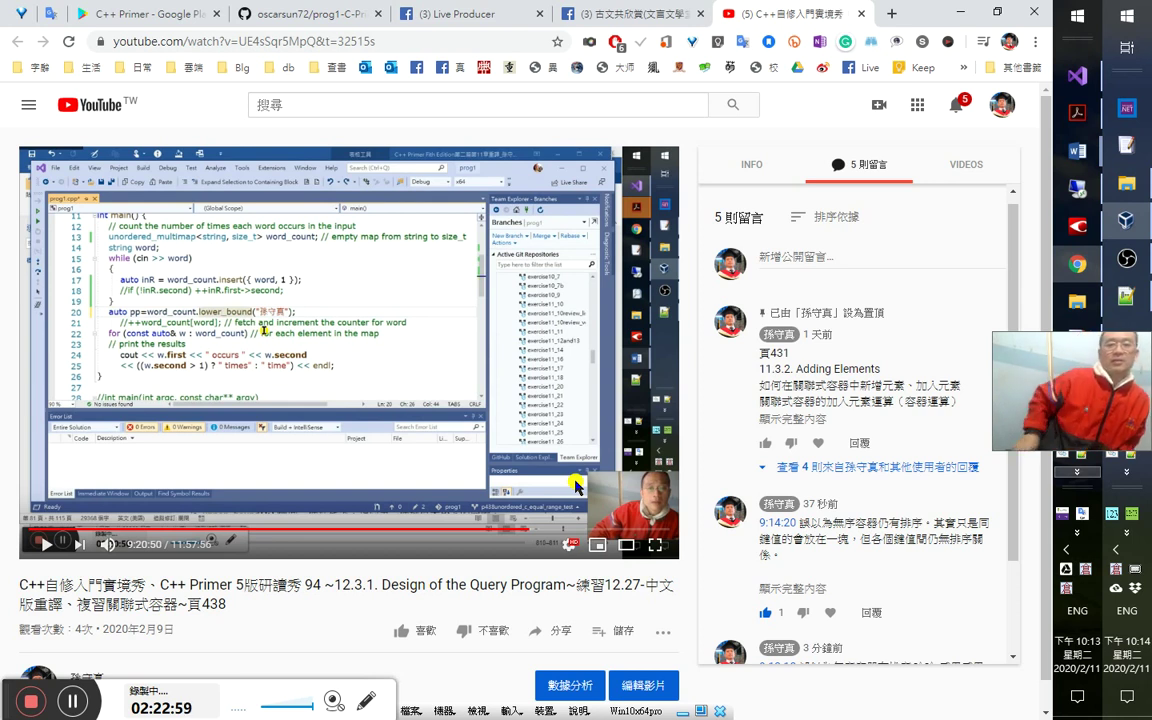
pyautogui.press('space')
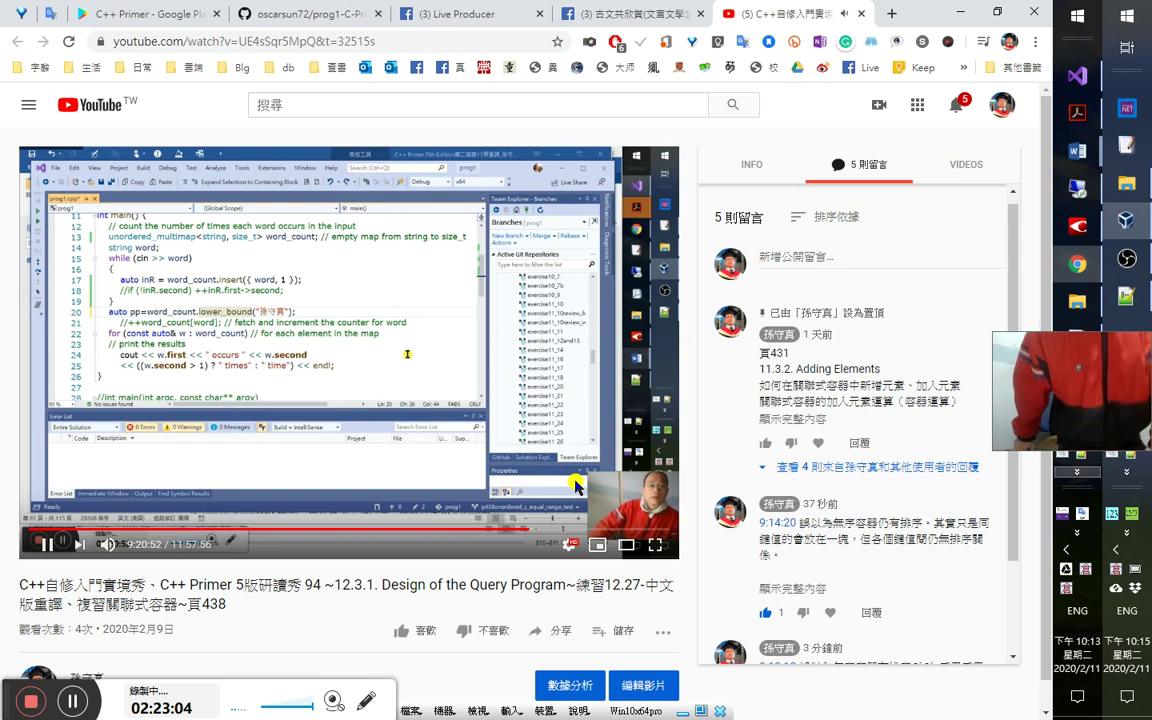
pyautogui.press('space')
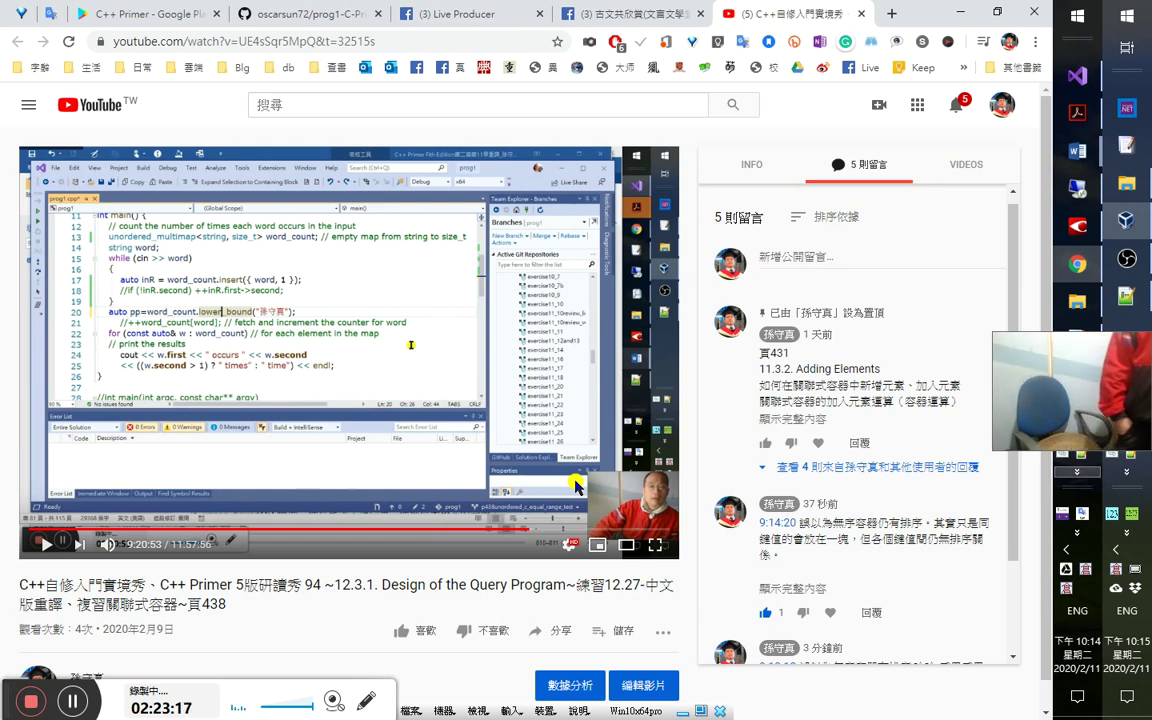
pyautogui.press('space')
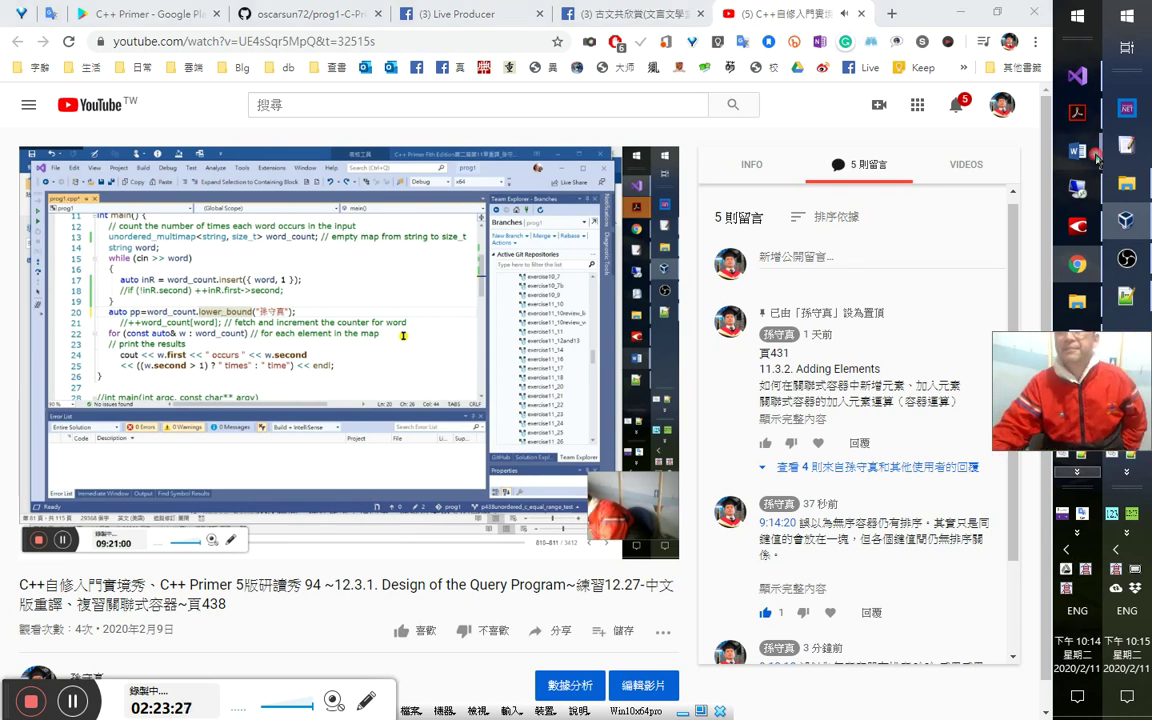
# After 20:00, note that grouped elements aren't sorted (放在一起不表示有排序), fixing IME typos.
pyautogui.moveTo(1077, 150)
pyautogui.click(965, 80)
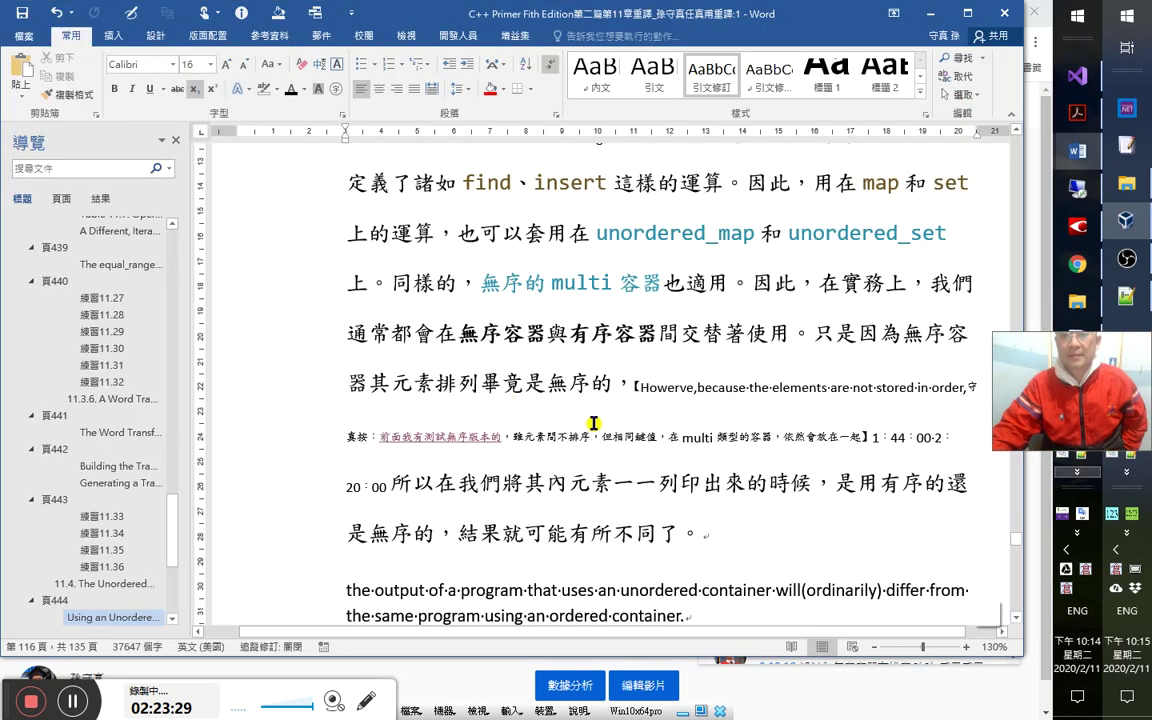
pyautogui.click(856, 445)
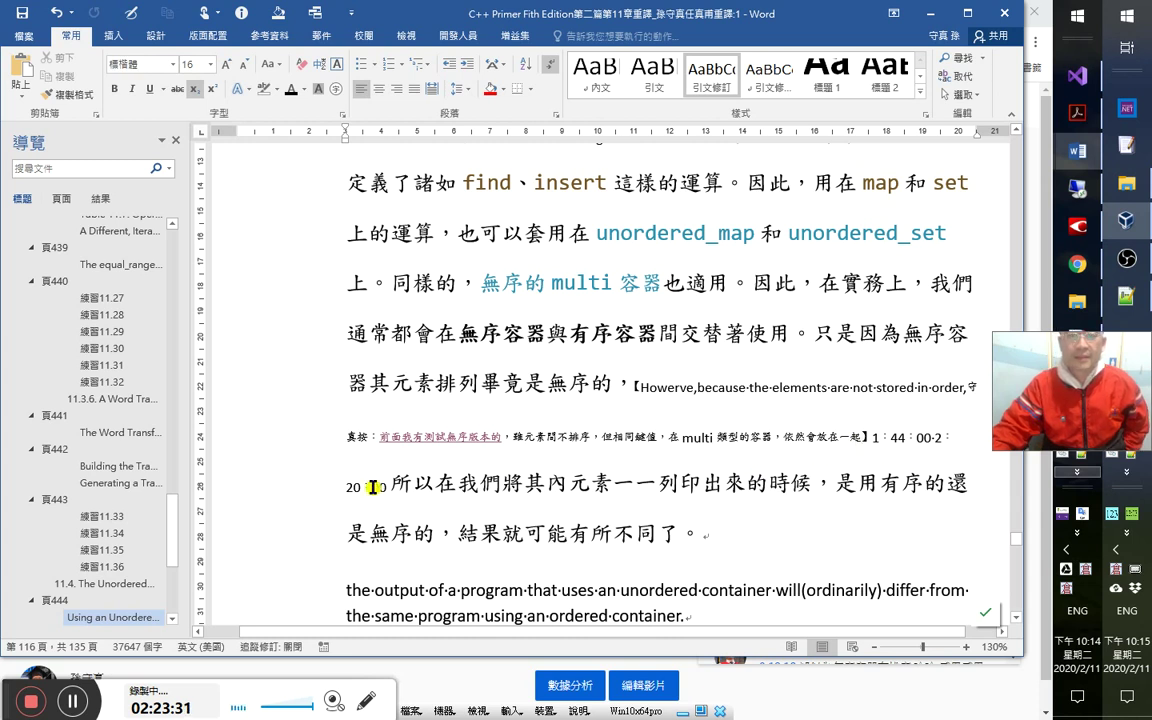
pyautogui.click(394, 484)
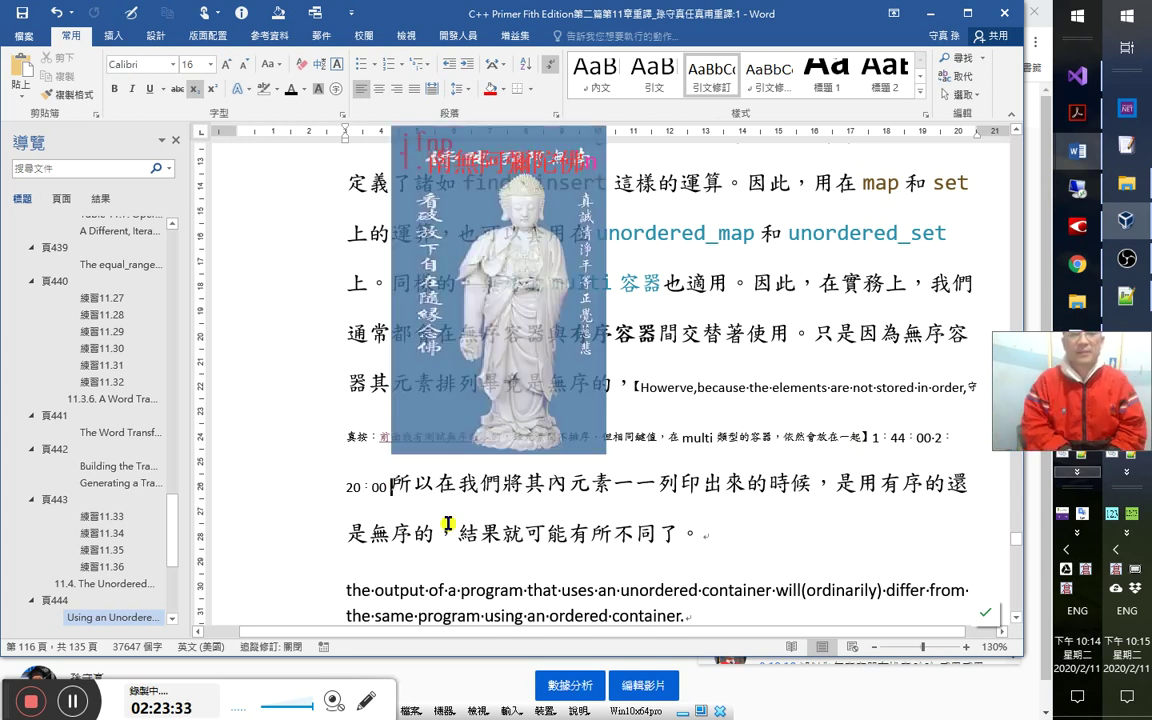
pyautogui.write('放在一起不表示有')
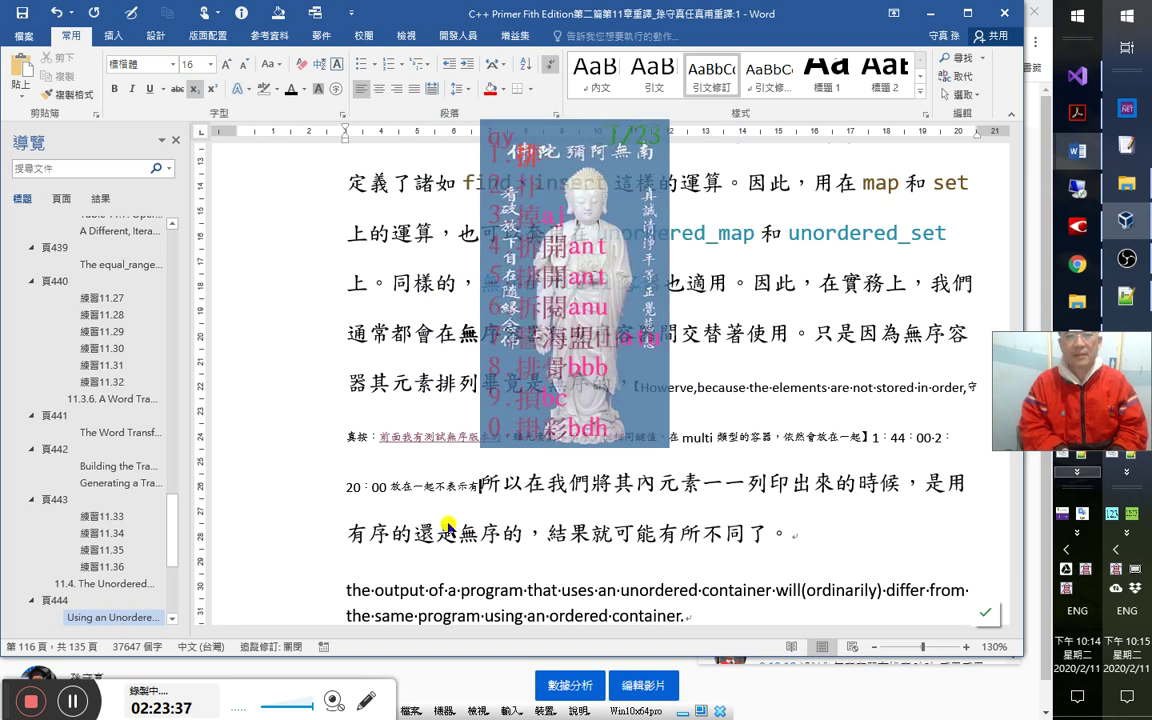
pyautogui.write('排序!看診')
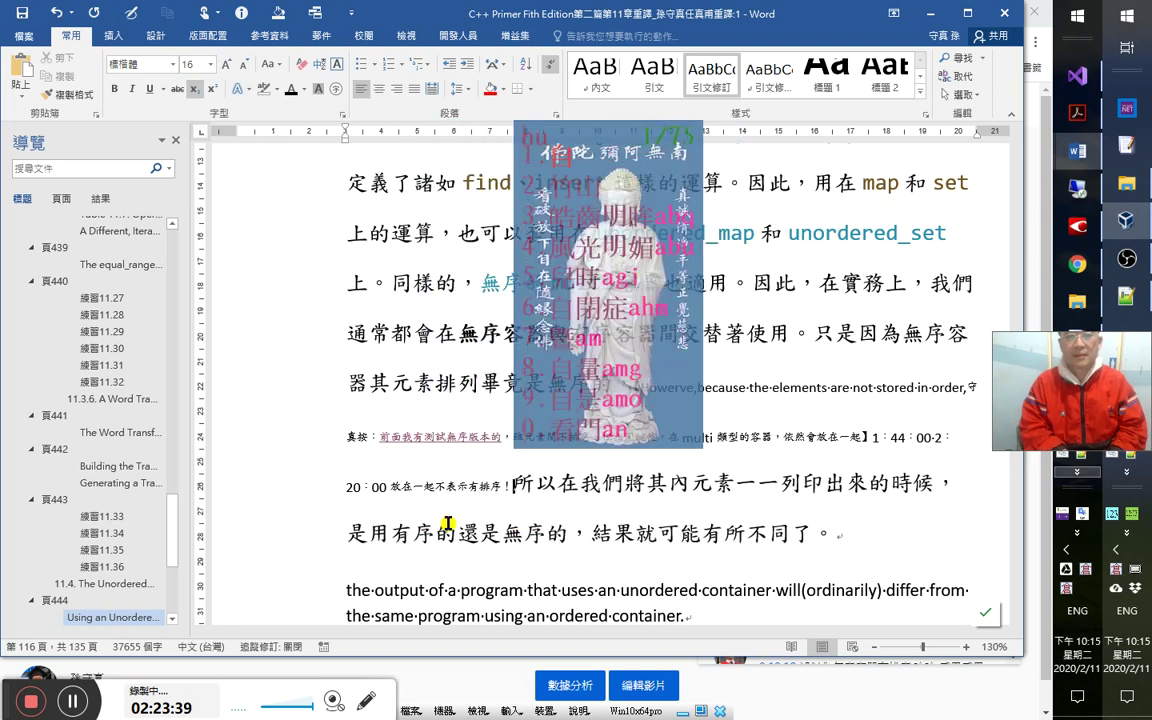
pyautogui.press('BackSpace')
pyautogui.press('BackSpace')
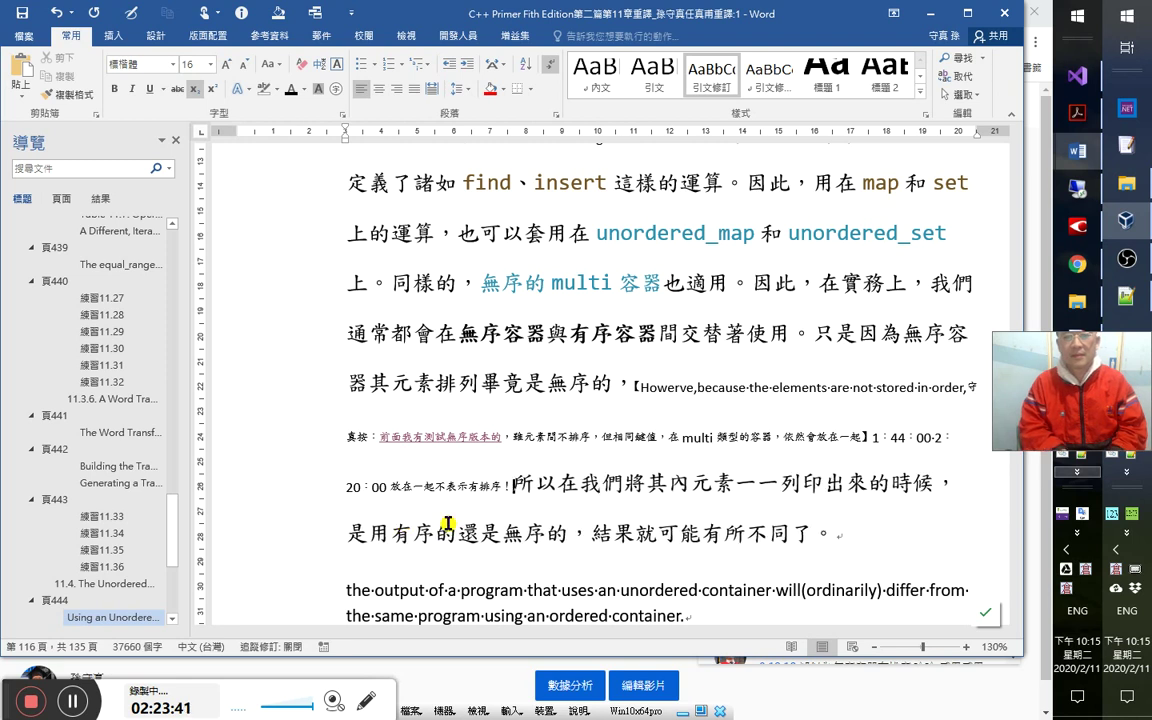
pyautogui.write('拜託')
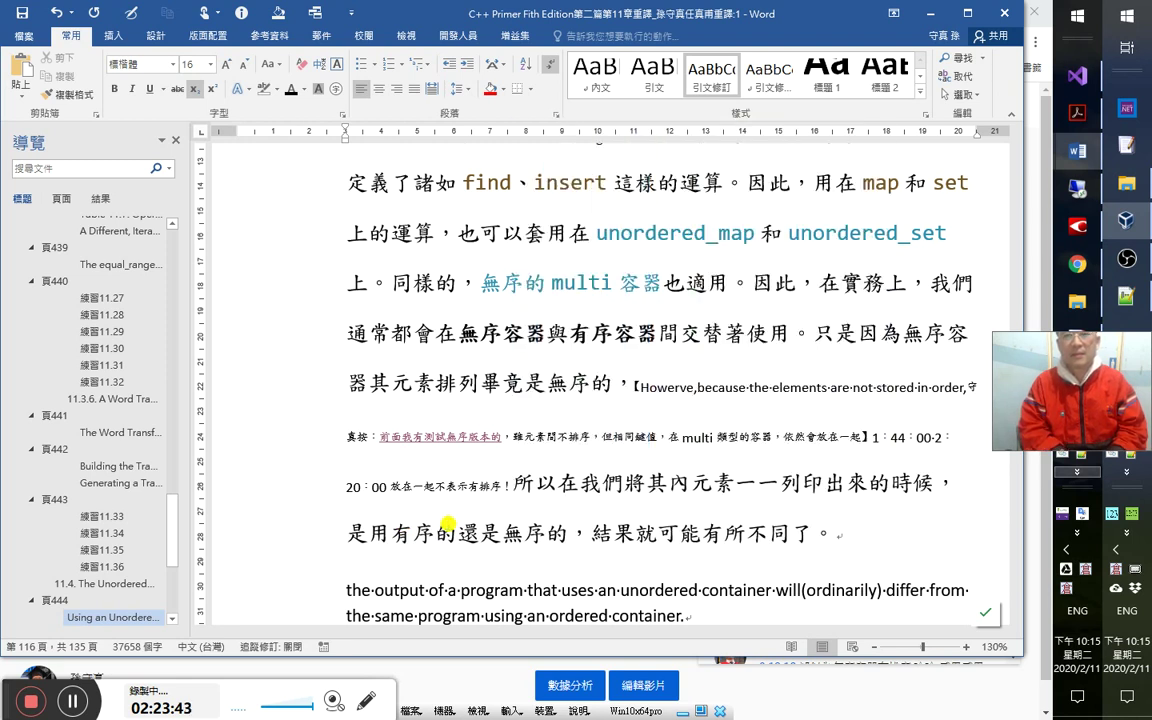
pyautogui.write('！邏輯另外')
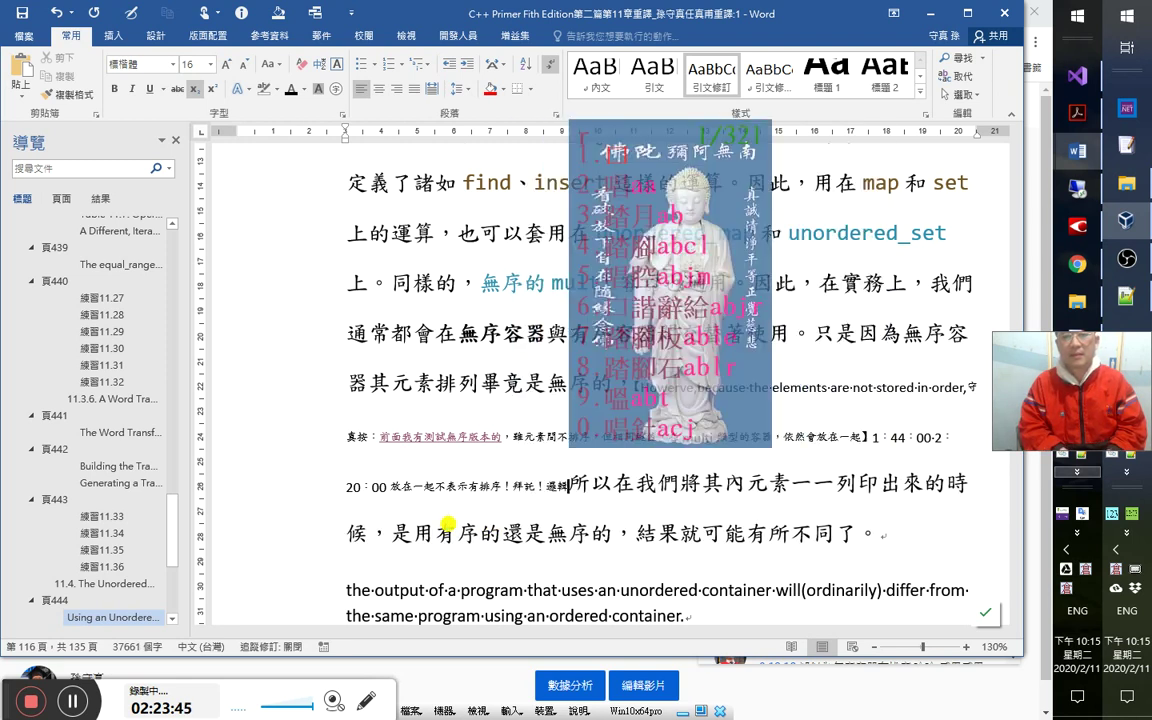
pyautogui.press('BackSpace')
pyautogui.press('BackSpace')
pyautogui.write('別')
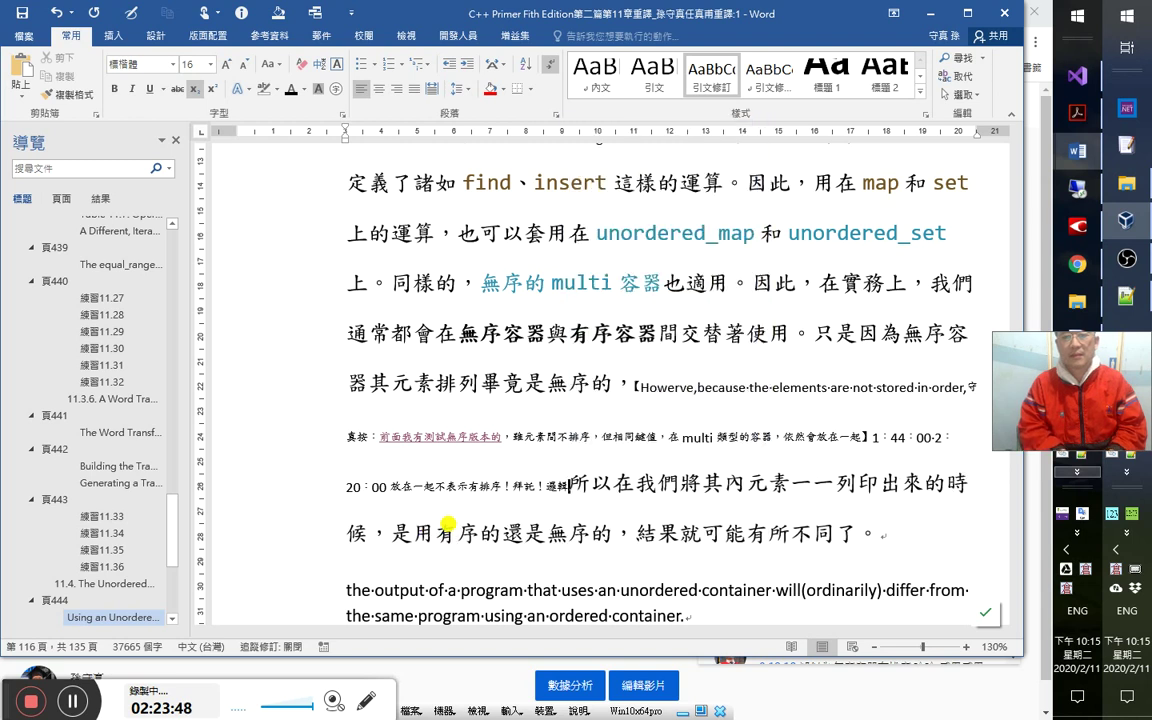
pyautogui.write('混亂了。·')
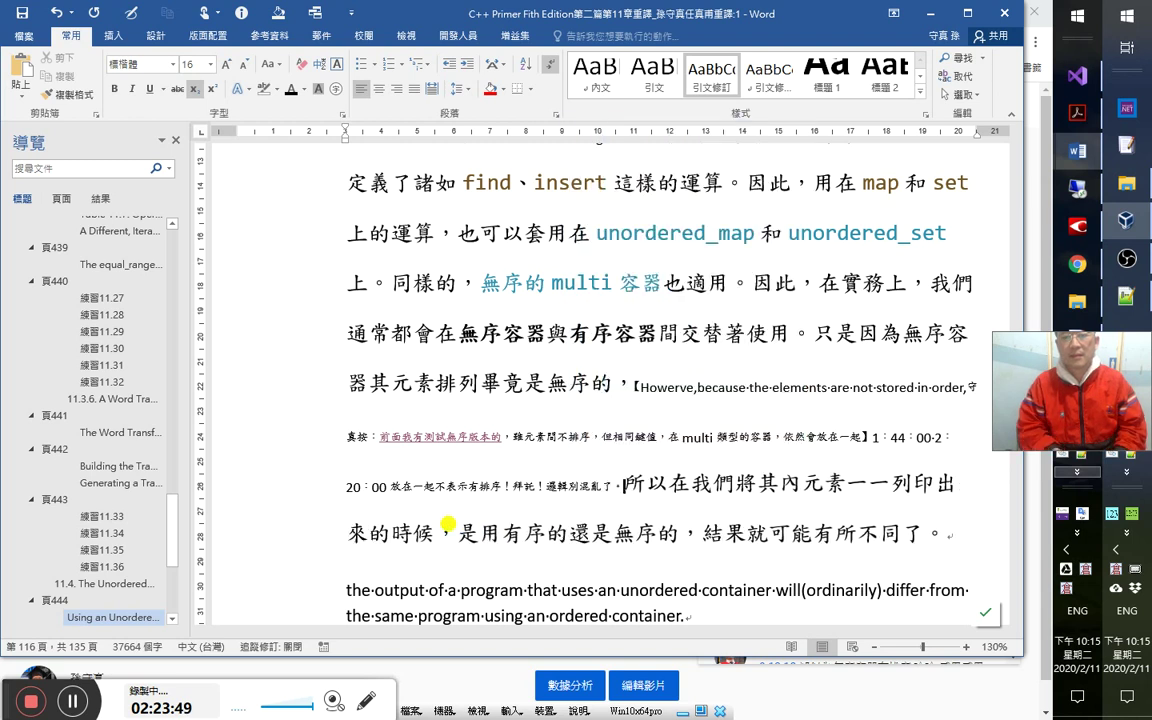
# Save the C++ Primer notes document and return to the YouTube livestream.
pyautogui.hotkey('ctrl', 's')
pyautogui.hotkey('alt', 'Tab')
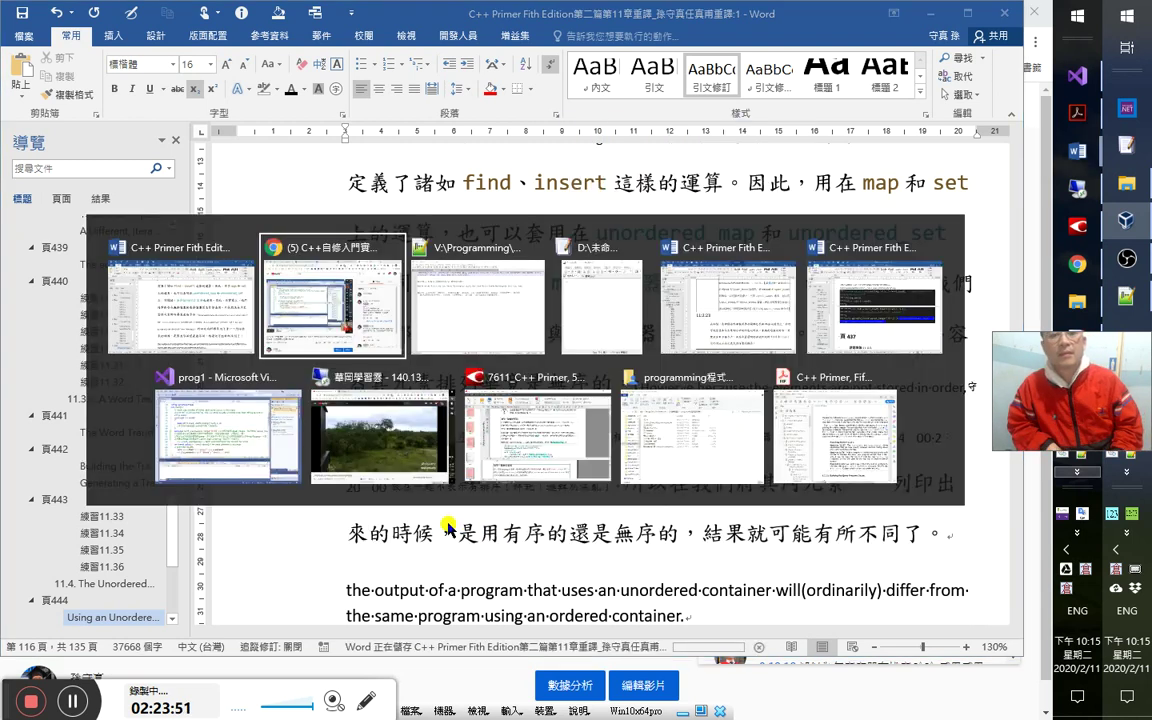
pyautogui.press('Left')
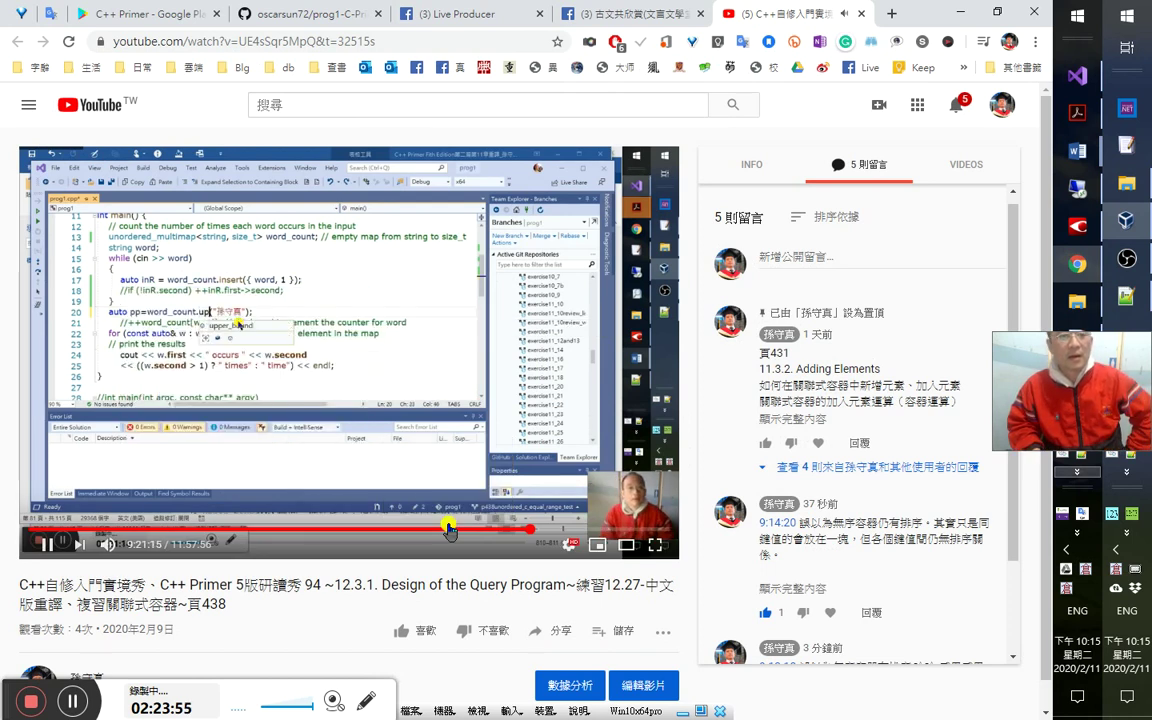
# Switch the player to theater mode to read upper_bound's const_iterator signature hint.
pyautogui.click(627, 547)
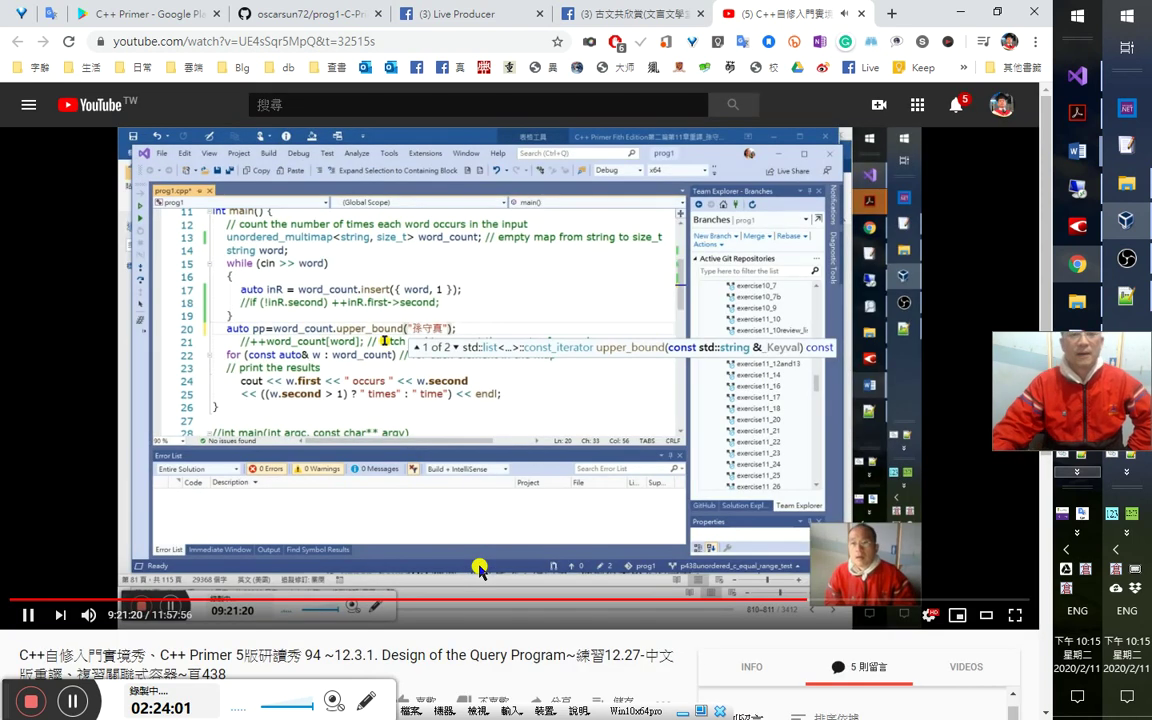
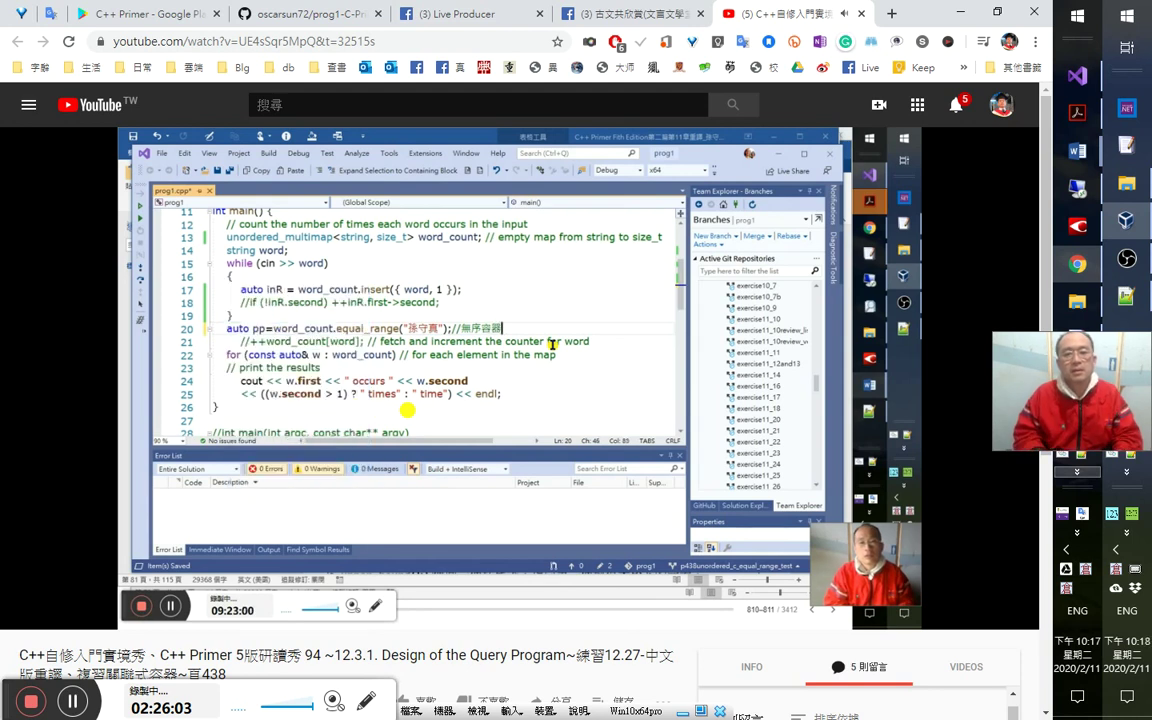
# Pause the lesson and type '總結：應該說，無序容器有群組化的功能，無排序的性質，' into the Word note.
pyautogui.click(407, 409)
pyautogui.hotkey('alt', 'Tab')
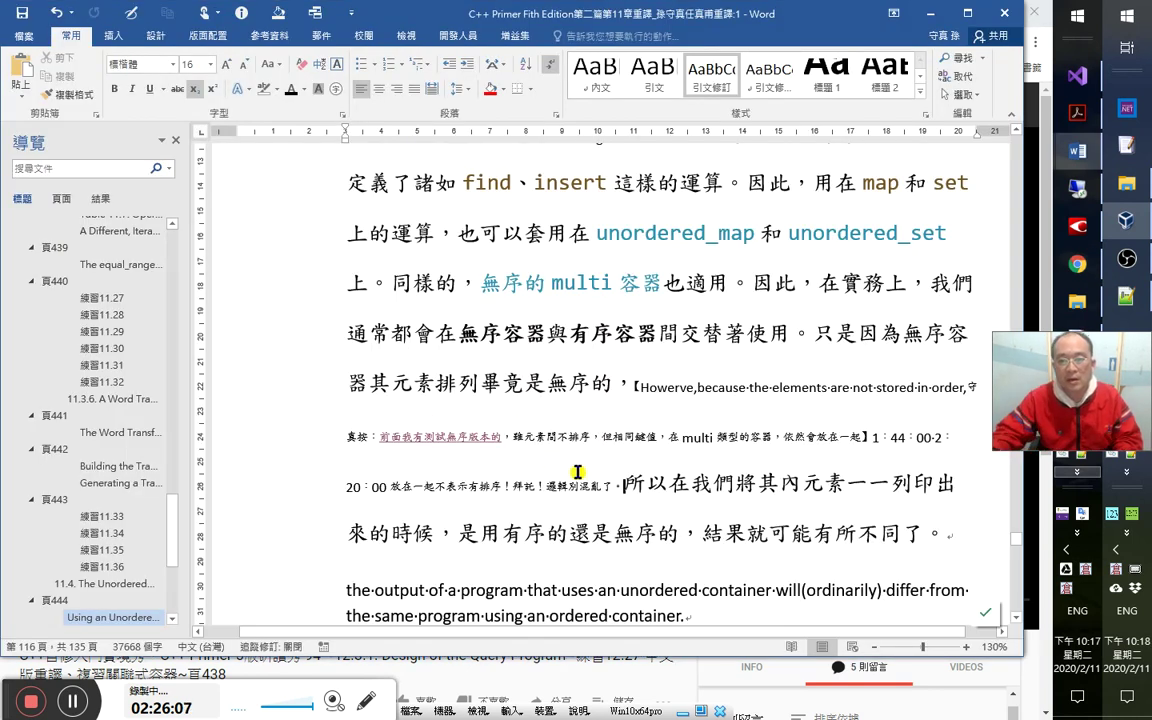
pyautogui.write('總結：')
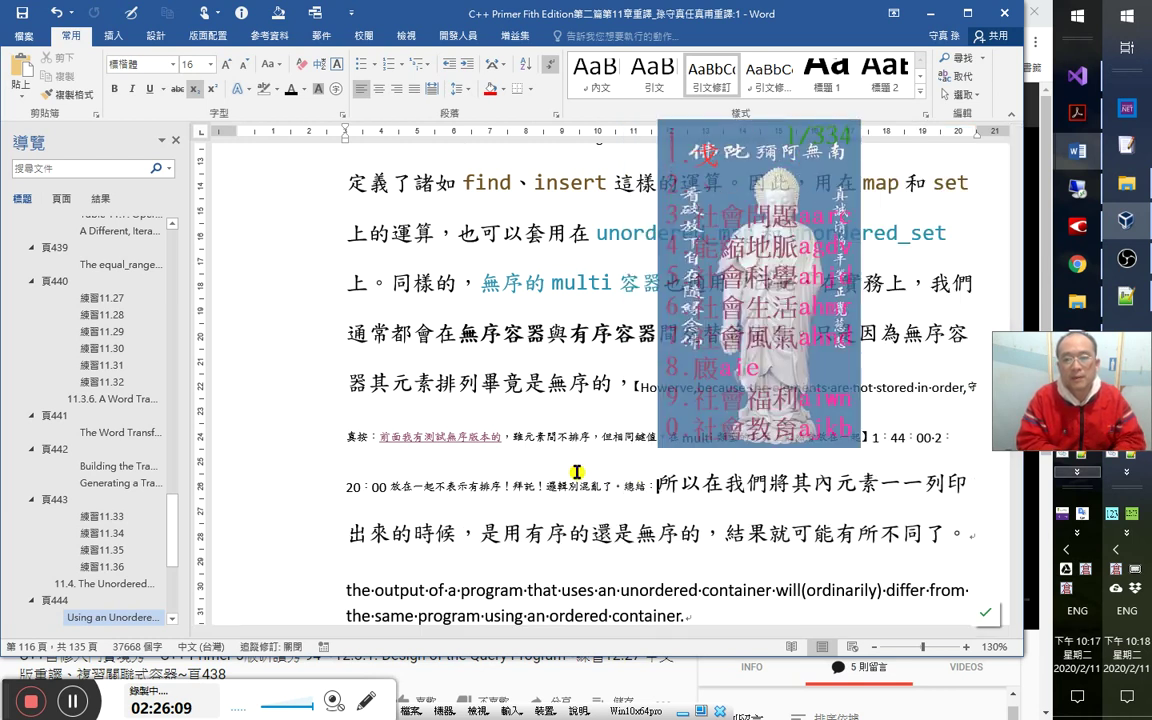
pyautogui.write('應該說，')
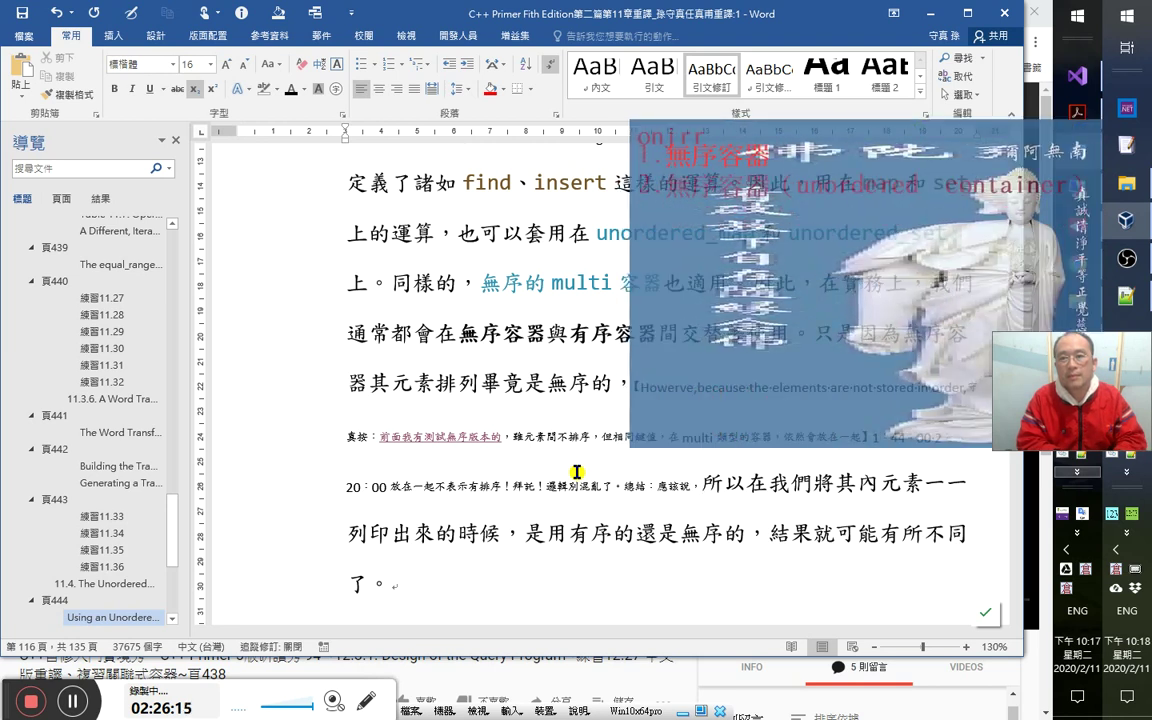
pyautogui.write('無序容器有')
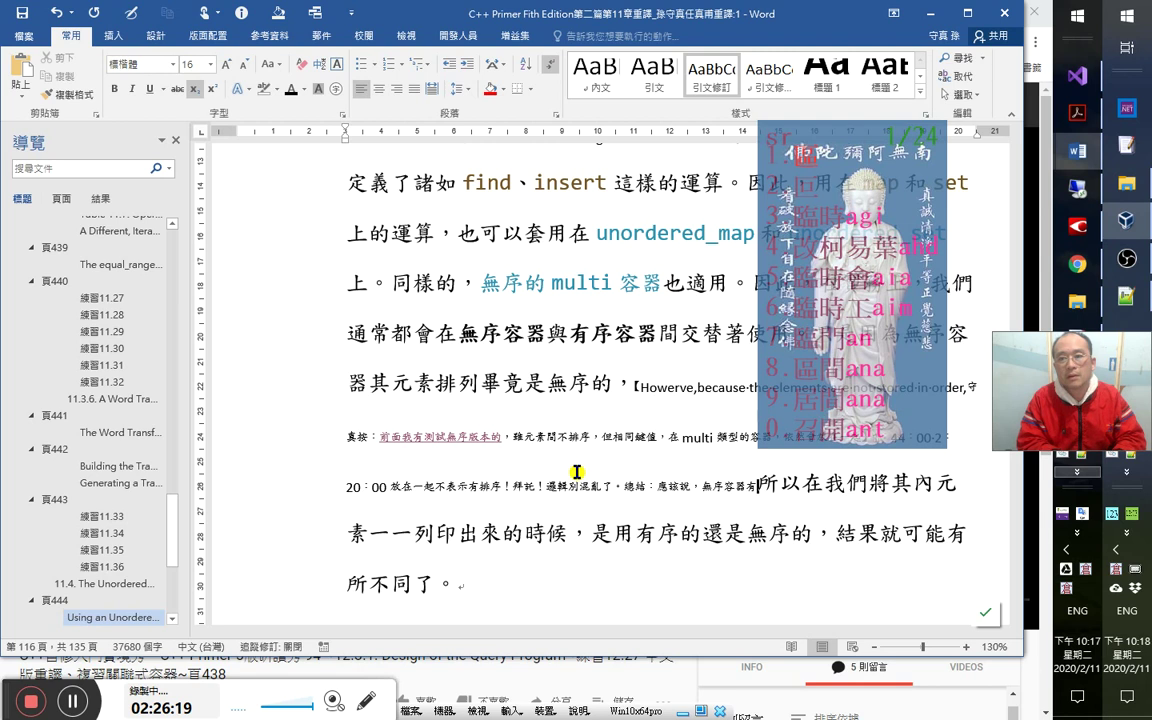
pyautogui.write('群組化的')
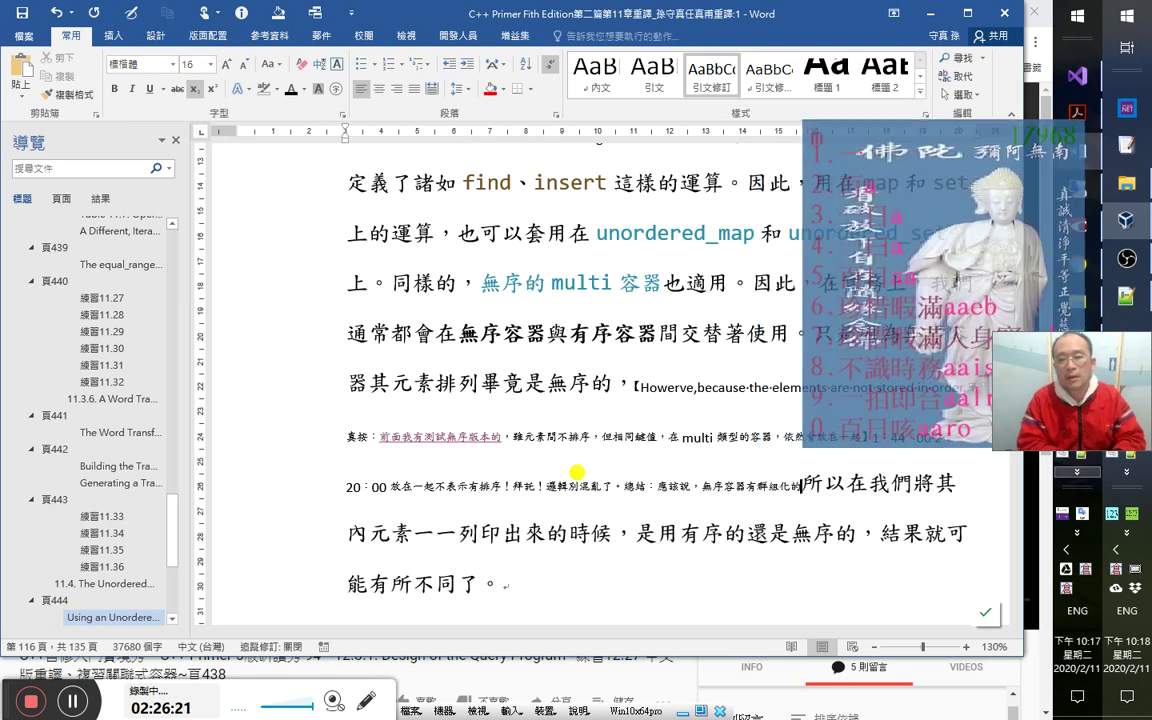
pyautogui.write('功能，')
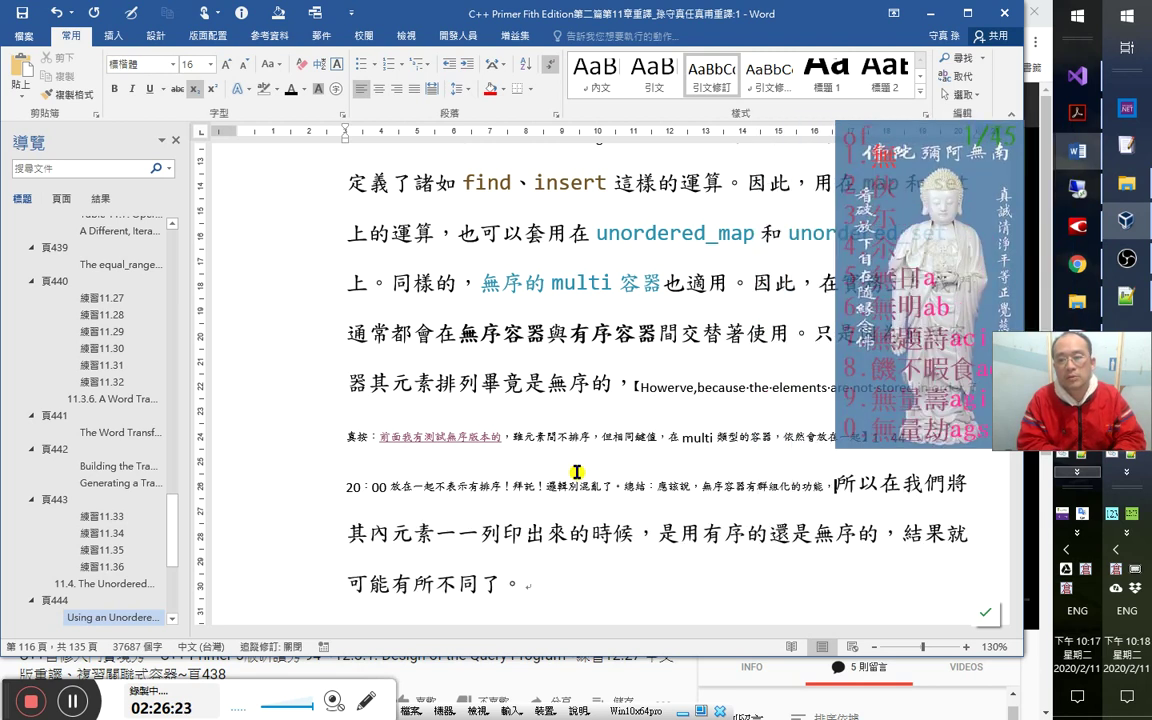
pyautogui.write('無')
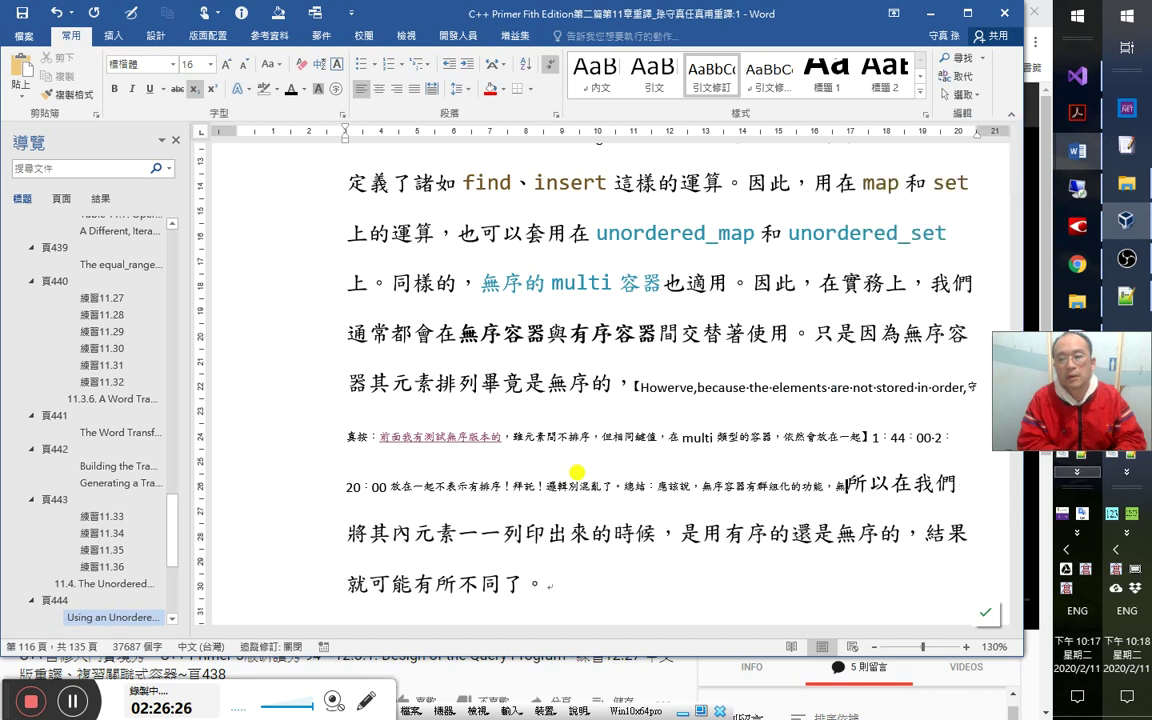
pyautogui.write('排序的')
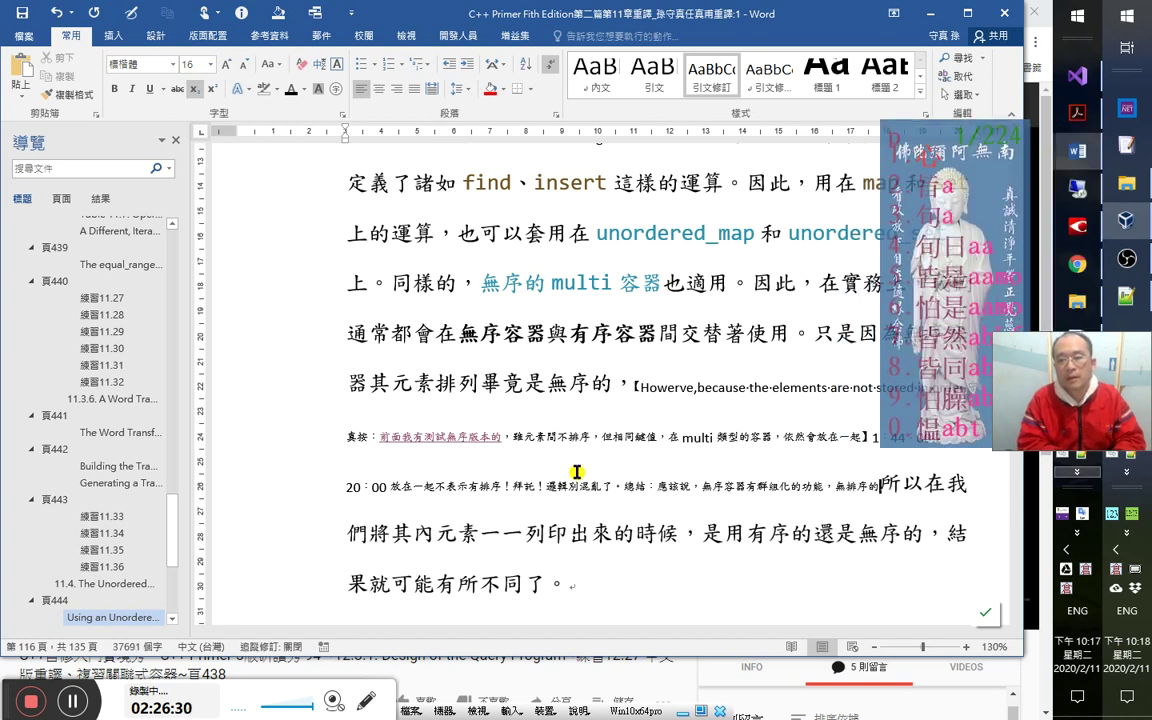
pyautogui.write('性質，')
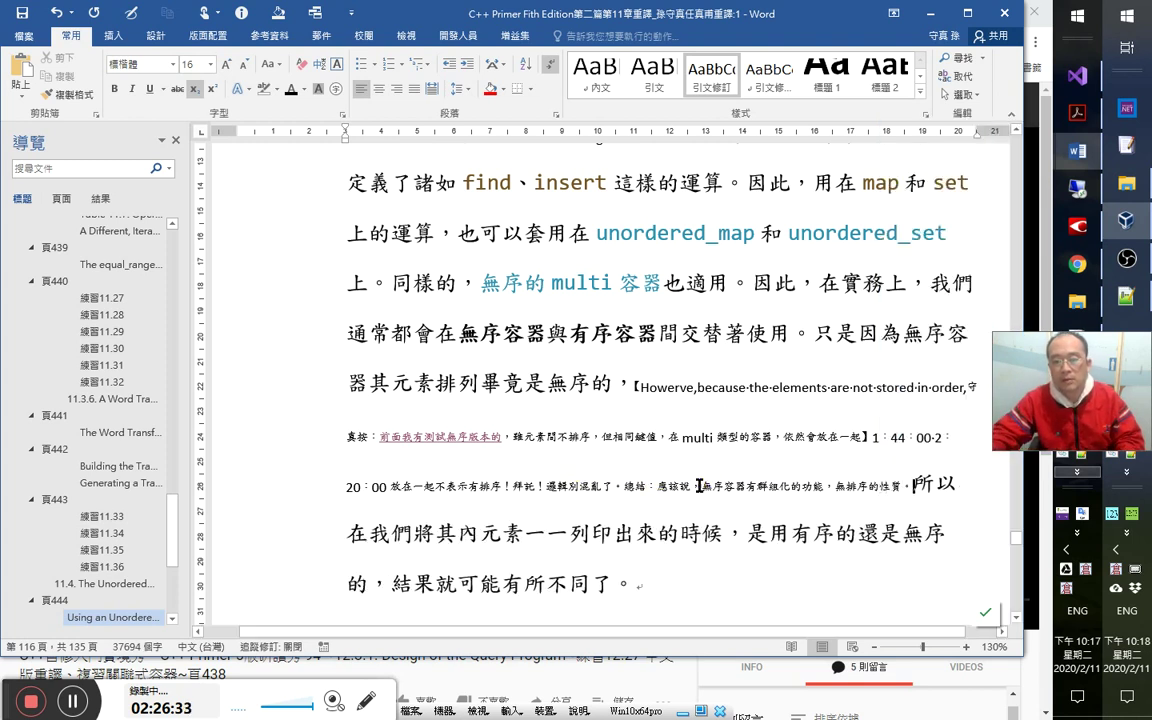
# Highlight the newly written summary clause in yellow.
pyautogui.moveTo(698, 485); pyautogui.dragTo(912, 487)
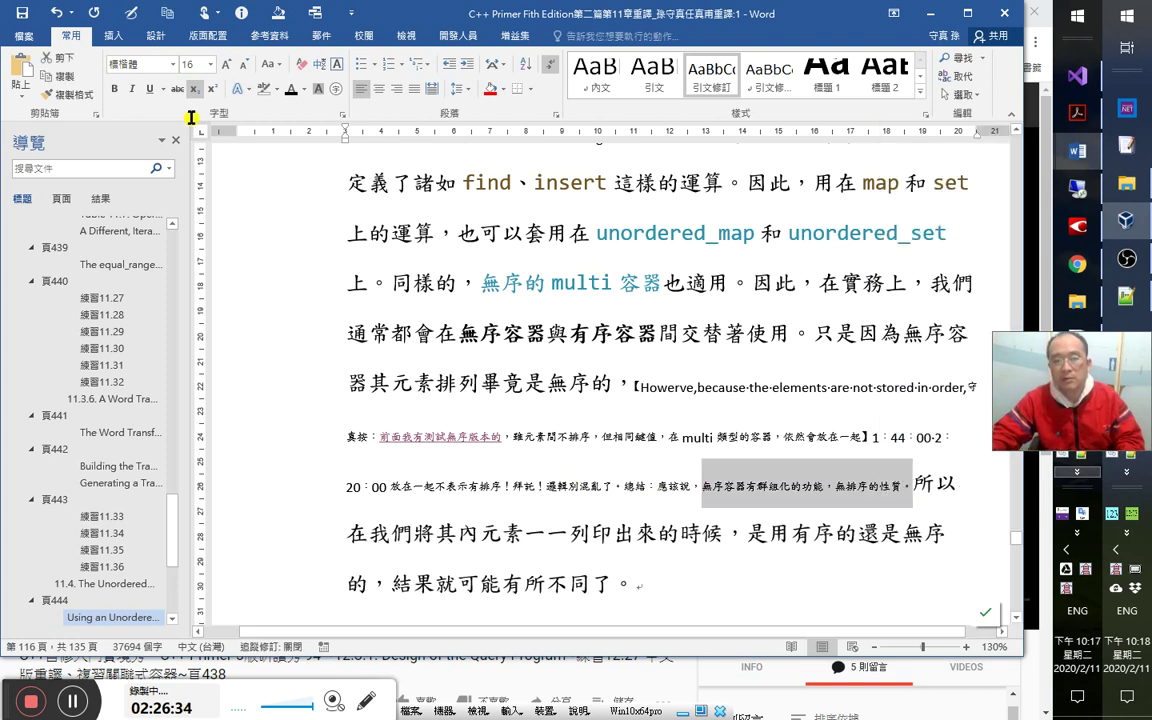
pyautogui.click(277, 90)
pyautogui.press('Escape')
pyautogui.click(263, 89)
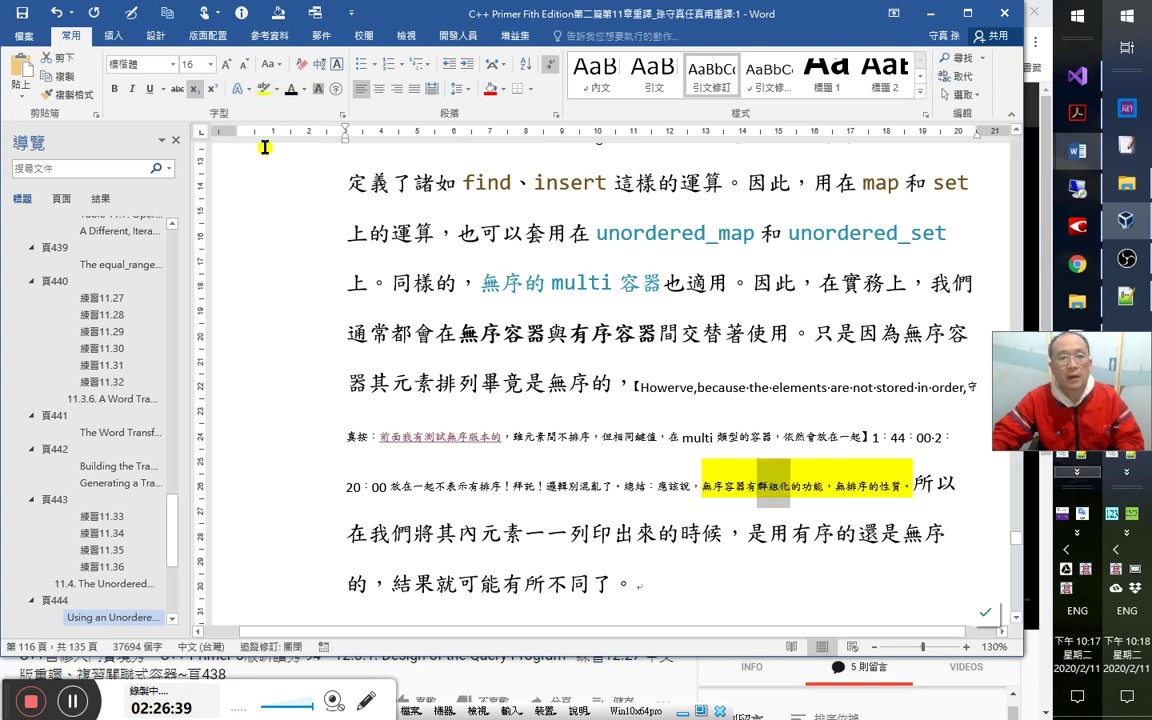
# Recolour and enlarge the word 群組化, save the document, and reselect 群組化.
pyautogui.click(303, 89)
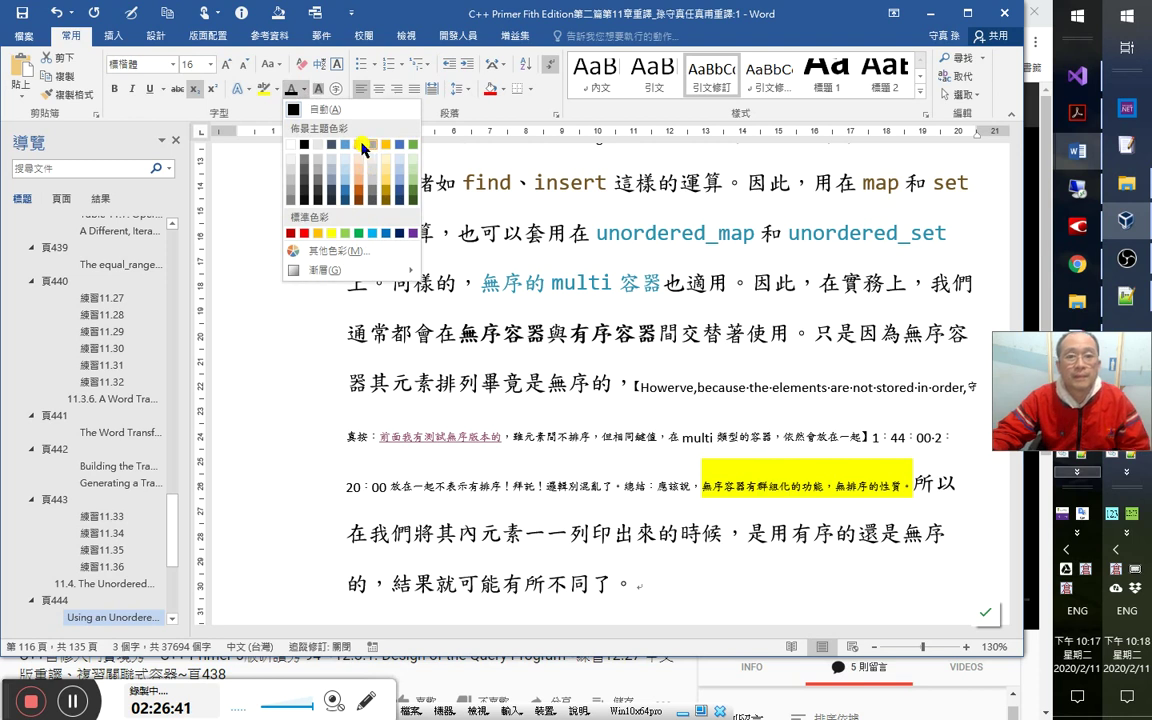
pyautogui.click(343, 198)
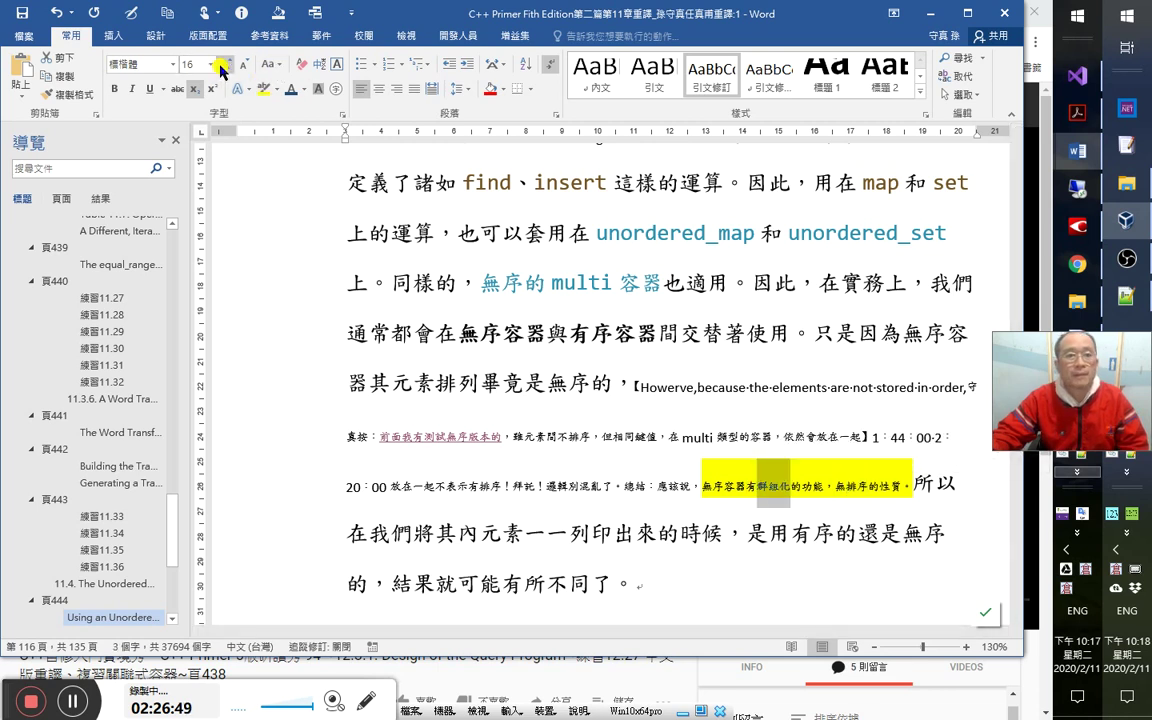
pyautogui.click(195, 89)
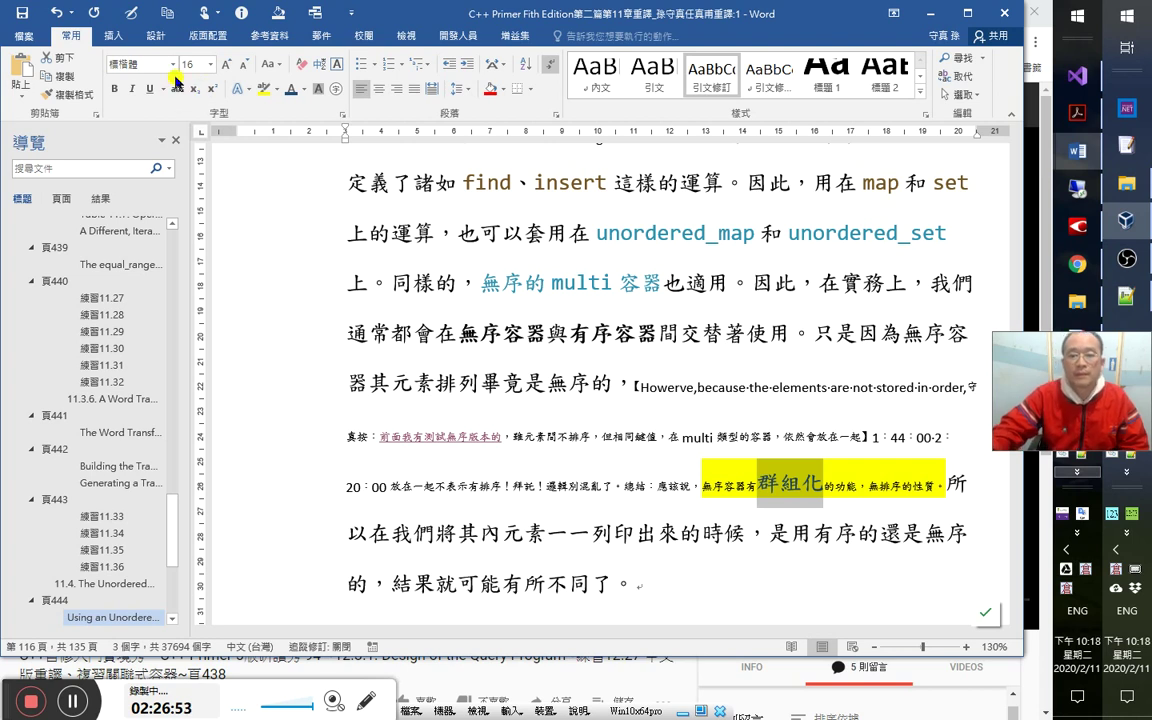
pyautogui.hotkey('ctrl', 's')
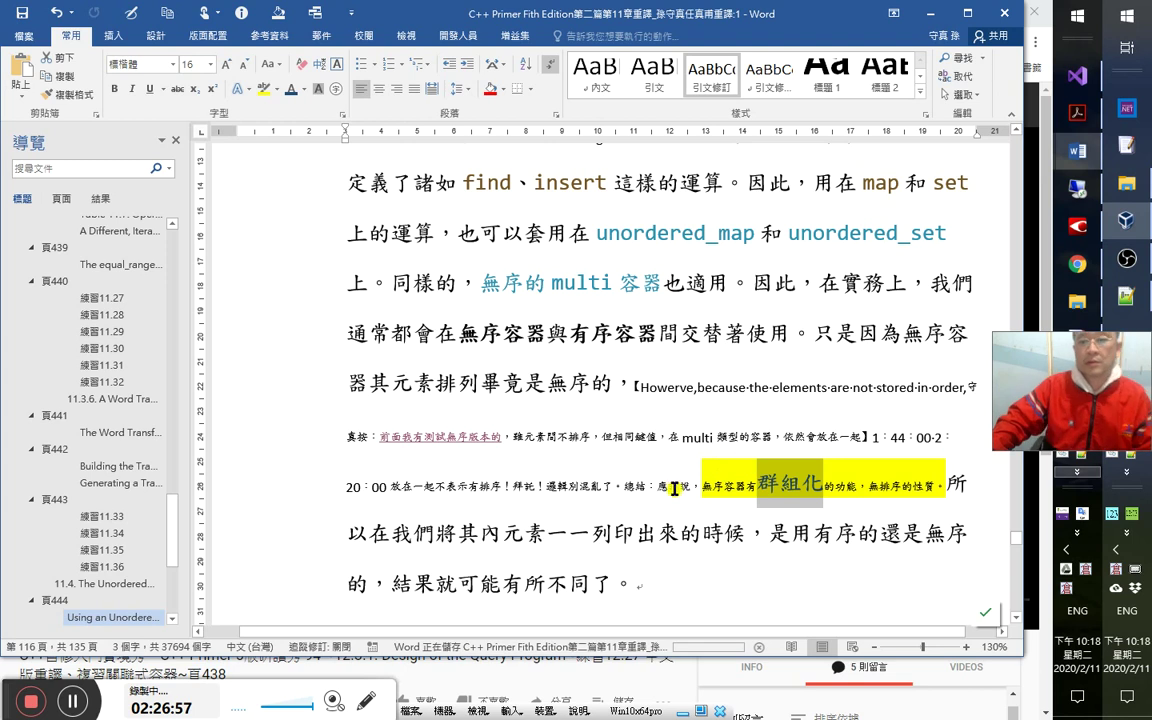
pyautogui.click(702, 487)
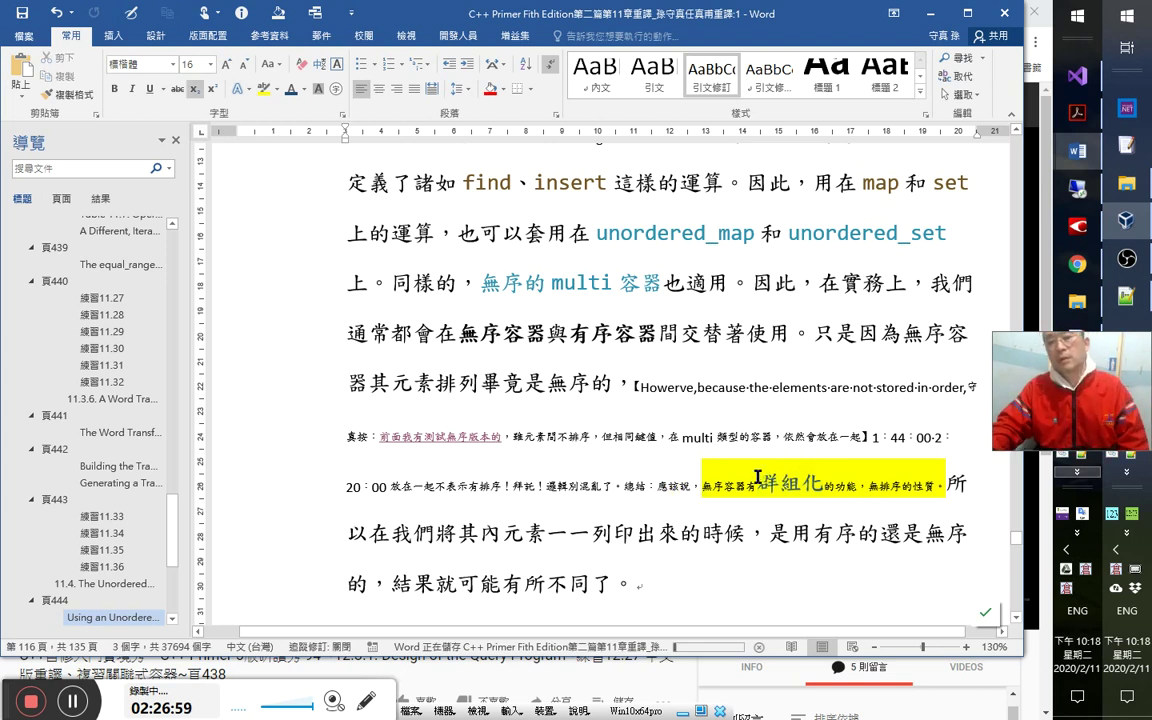
pyautogui.doubleClick(795, 488)
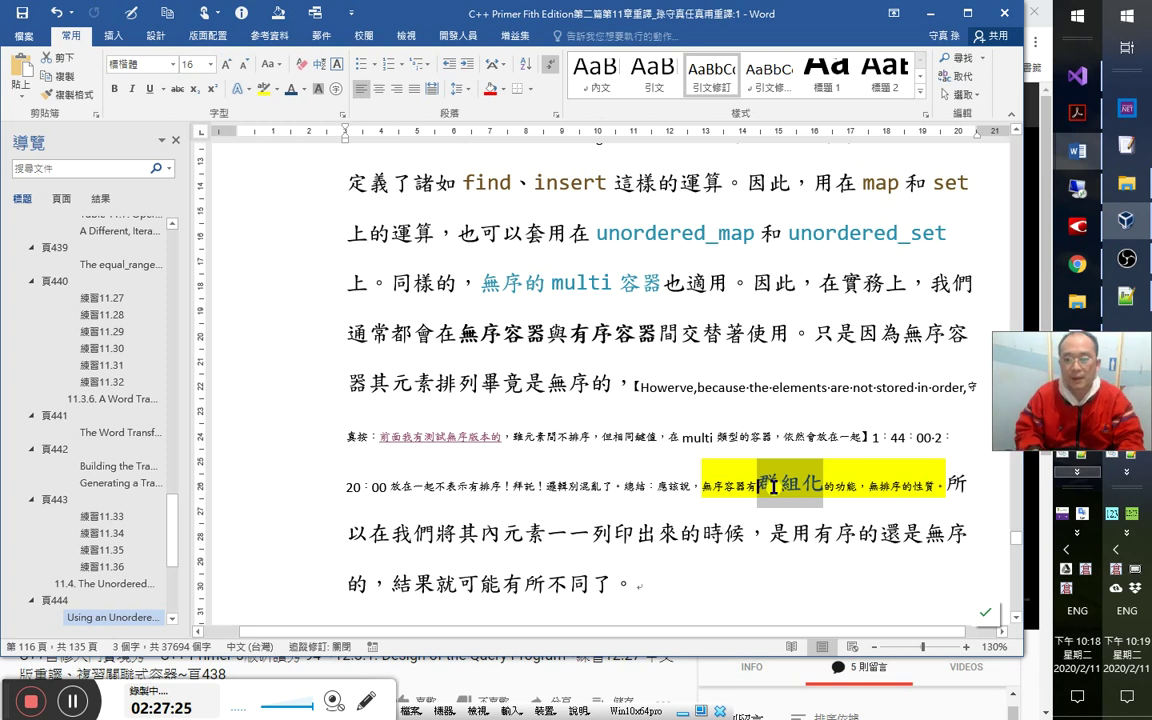
# Append timestamp 2:27:00 after the summary, save, and resume the lesson video.
pyautogui.click(775, 489)
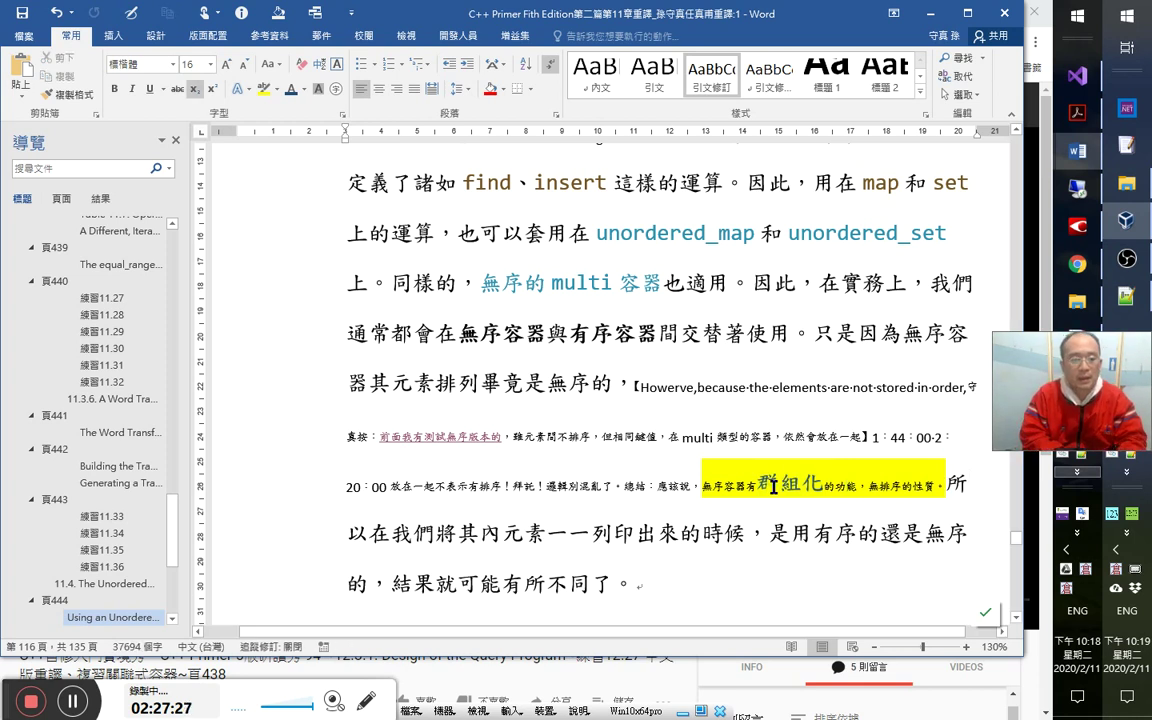
pyautogui.write('2:27:00')
pyautogui.hotkey('ctrl', 's')
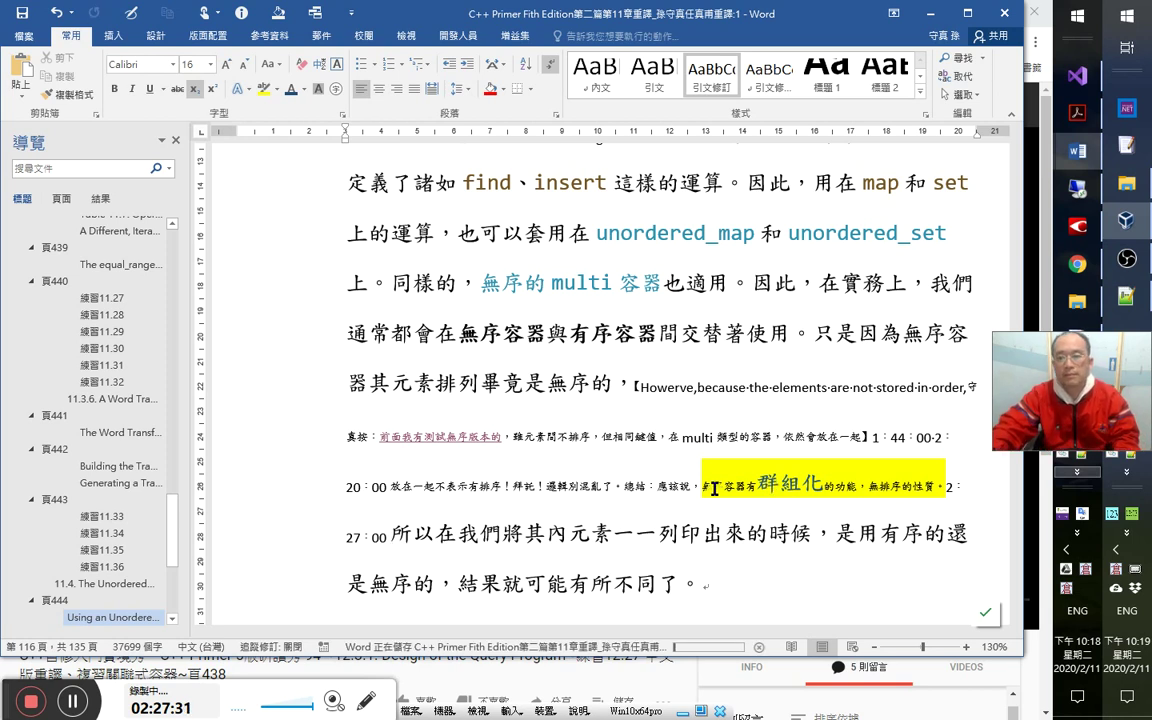
pyautogui.hotkey('alt', 'Tab')
pyautogui.click(427, 305)
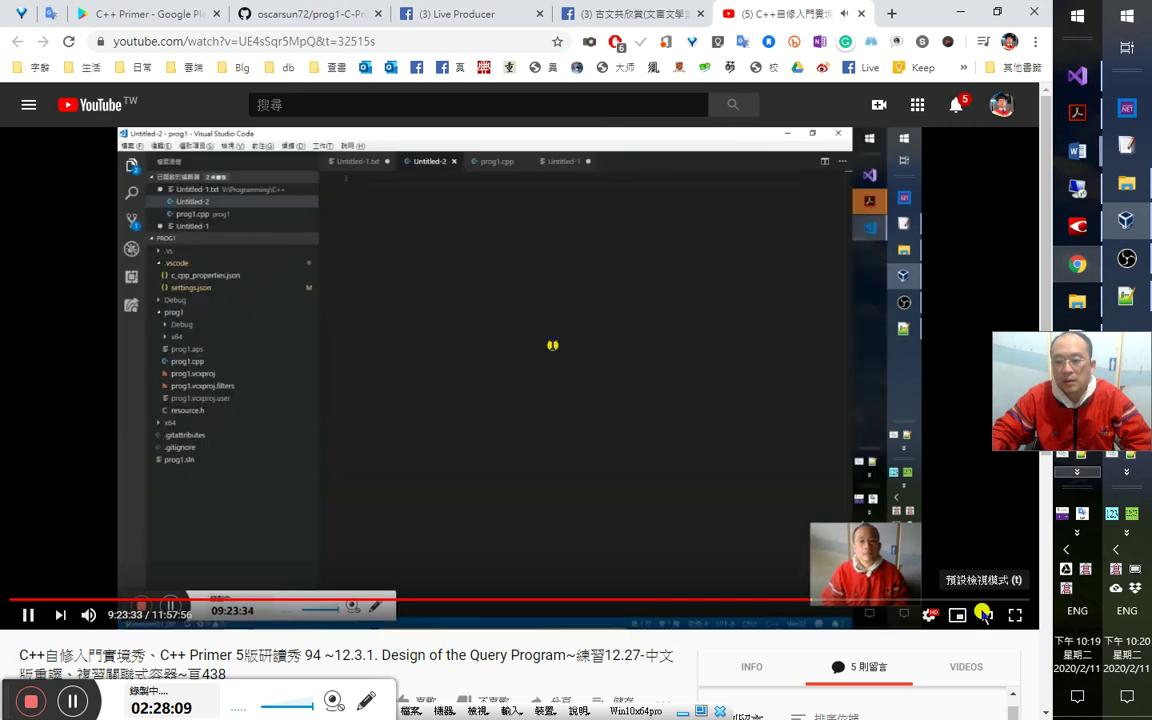
# Show comments beside the video and expand the pinned comment, its replies and second reply.
pyautogui.click(985, 617)
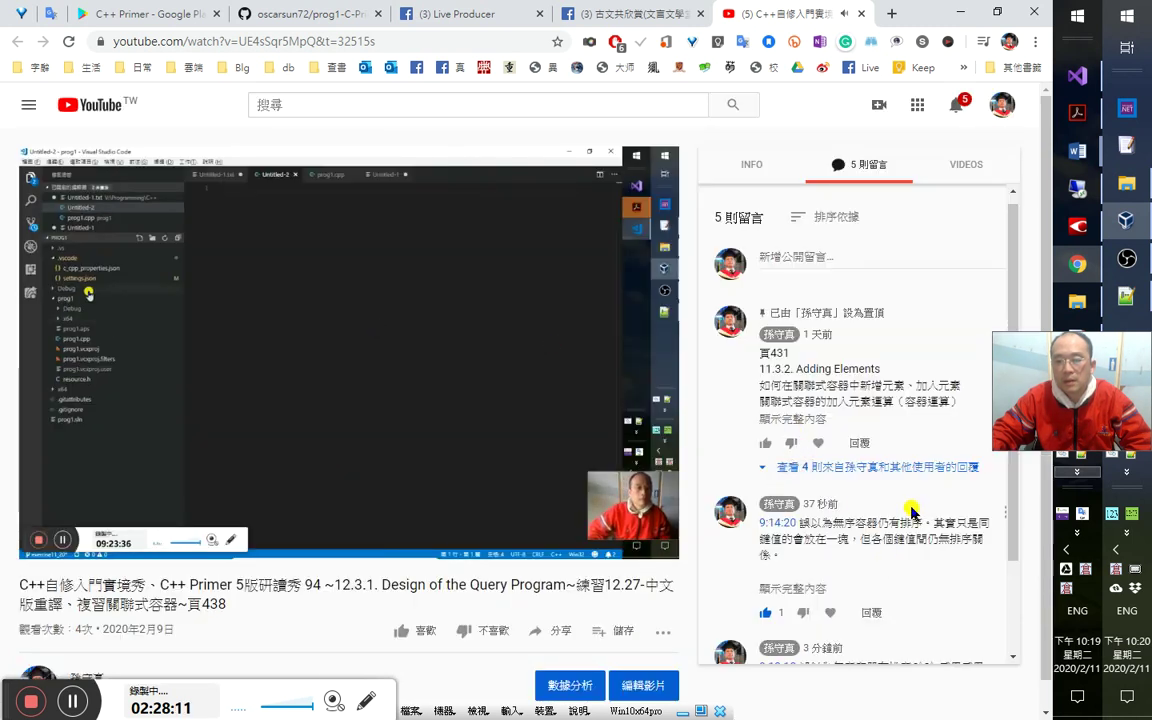
pyautogui.scroll(-1, 900, 500)
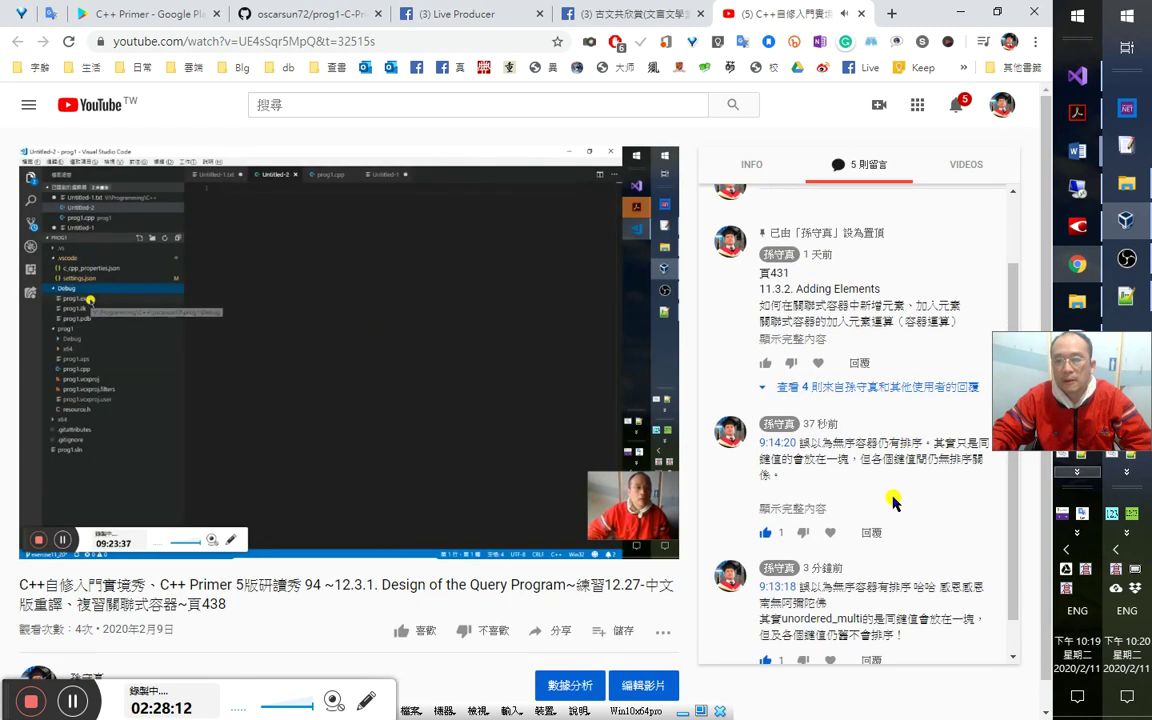
pyautogui.click(818, 391)
pyautogui.click(790, 339)
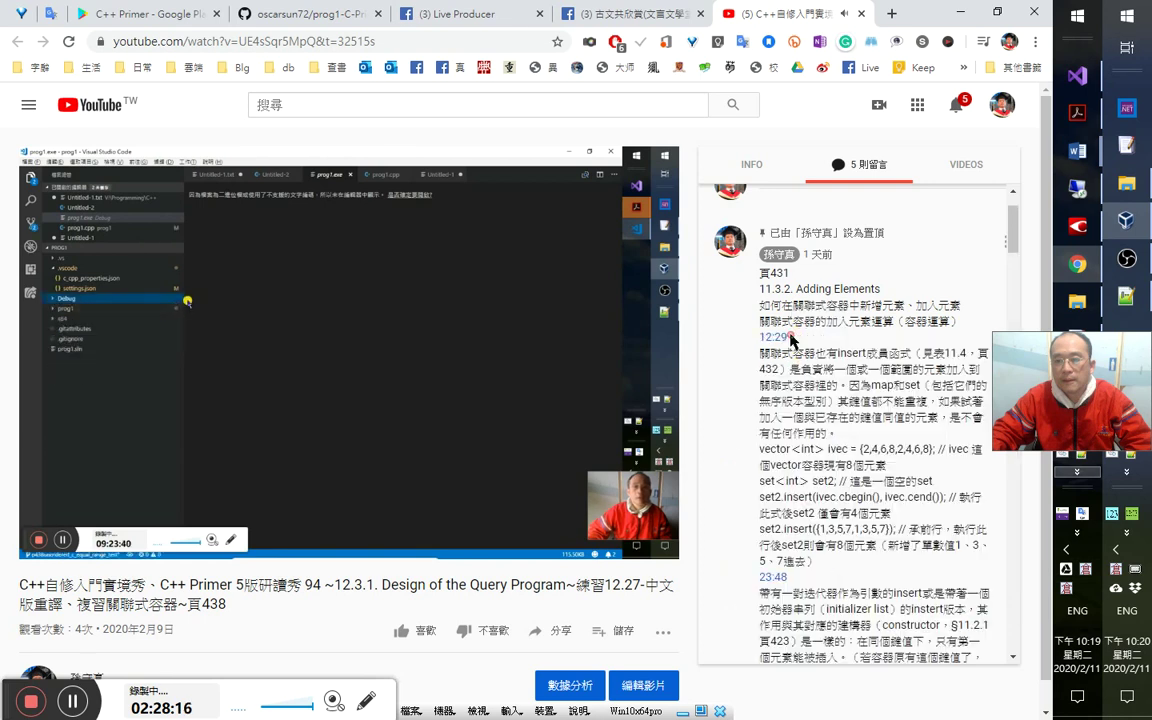
pyautogui.scroll(-5, 1015, 555)
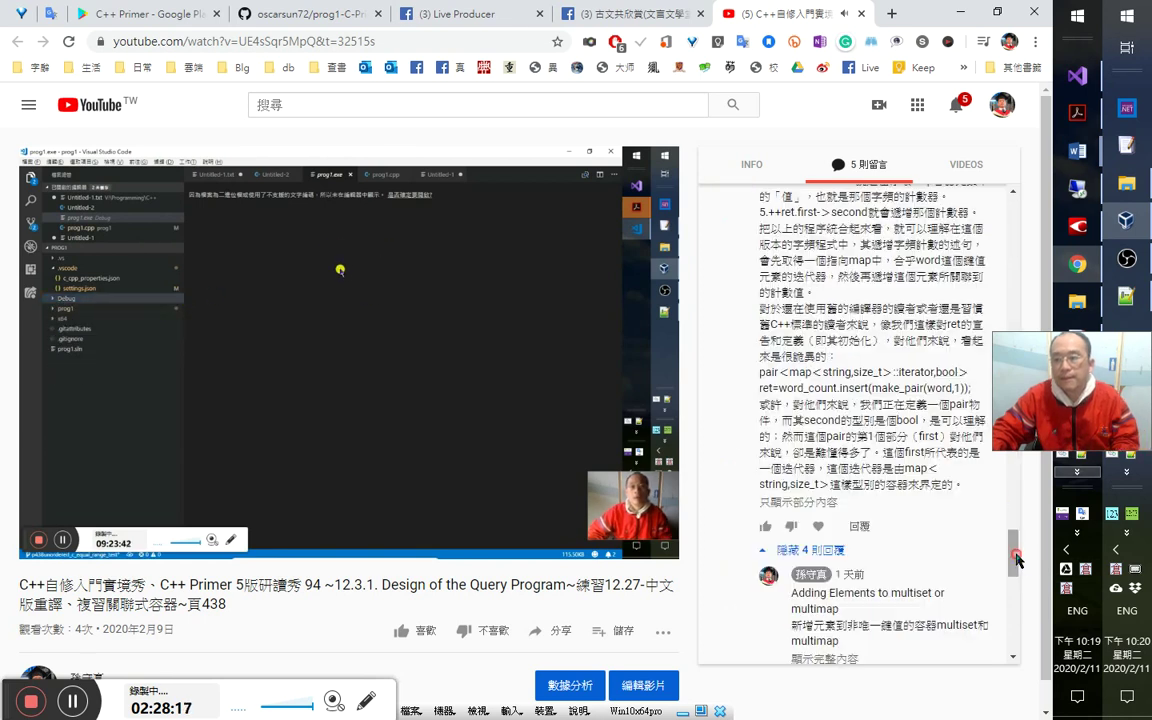
pyautogui.click(840, 499)
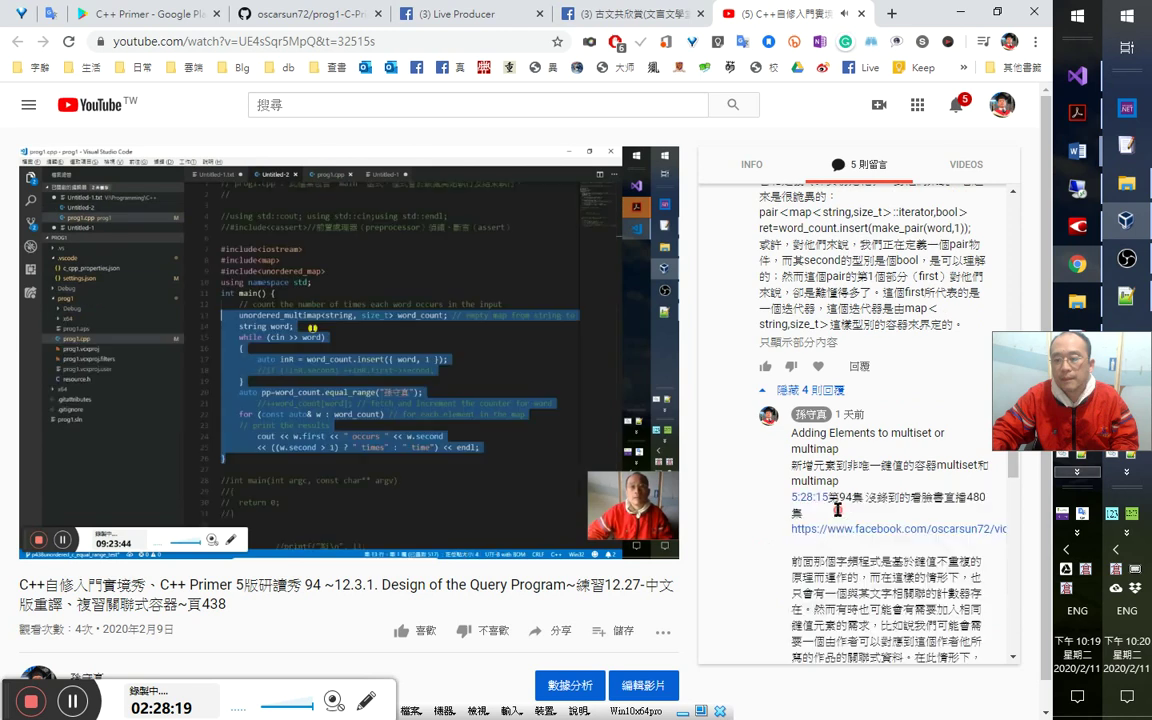
pyautogui.scroll(-3, 840, 460)
pyautogui.scroll(-3, 838, 456)
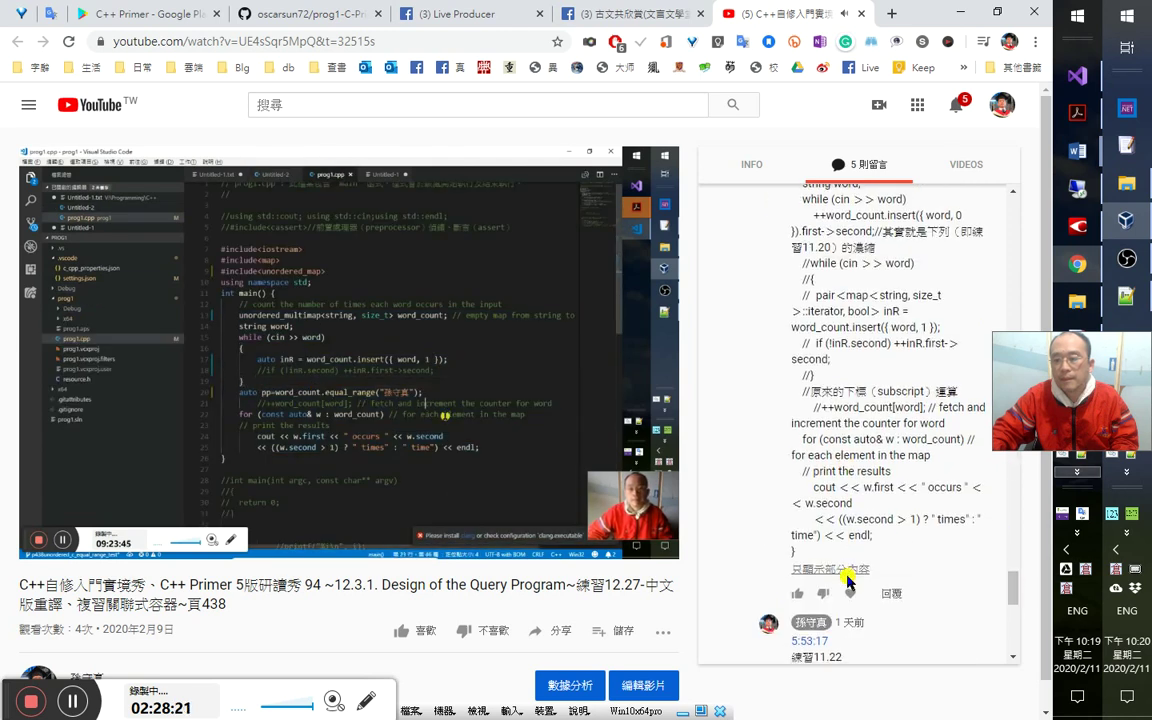
# Expand the full 練習11.22, 練習11.26 and 頁438 replies and reach the latest comments.
pyautogui.click(830, 483)
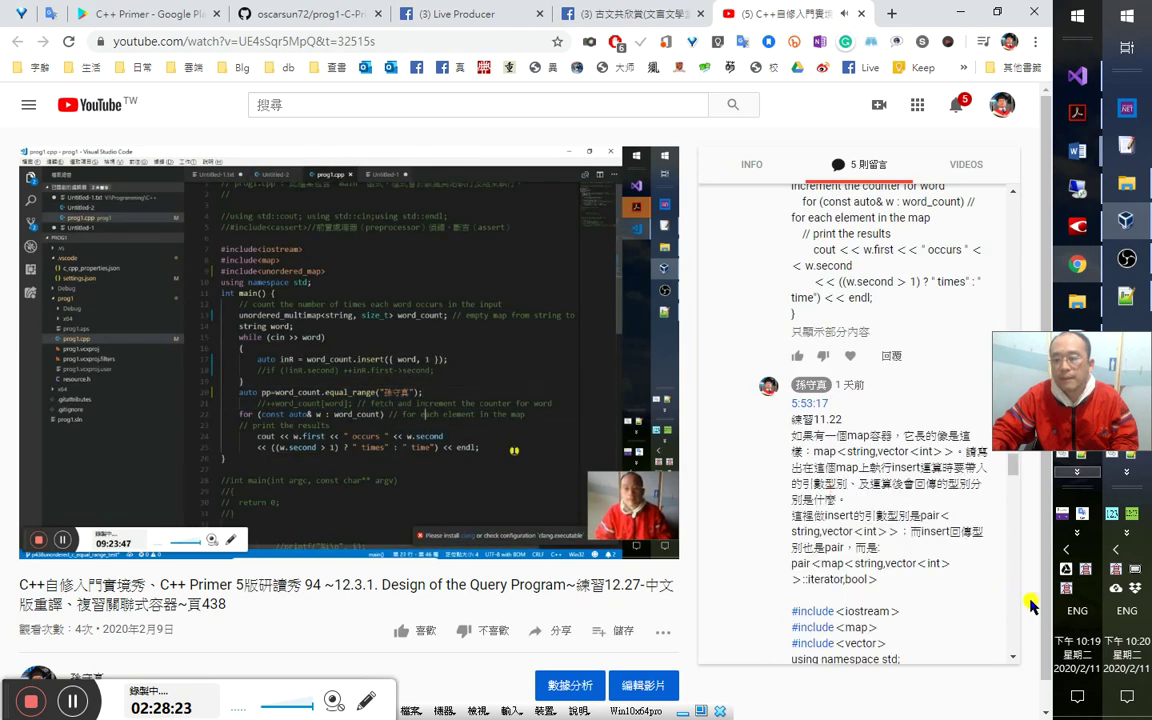
pyautogui.scroll(-3, 918, 540)
pyautogui.scroll(-3, 914, 538)
pyautogui.scroll(-5, 912, 537)
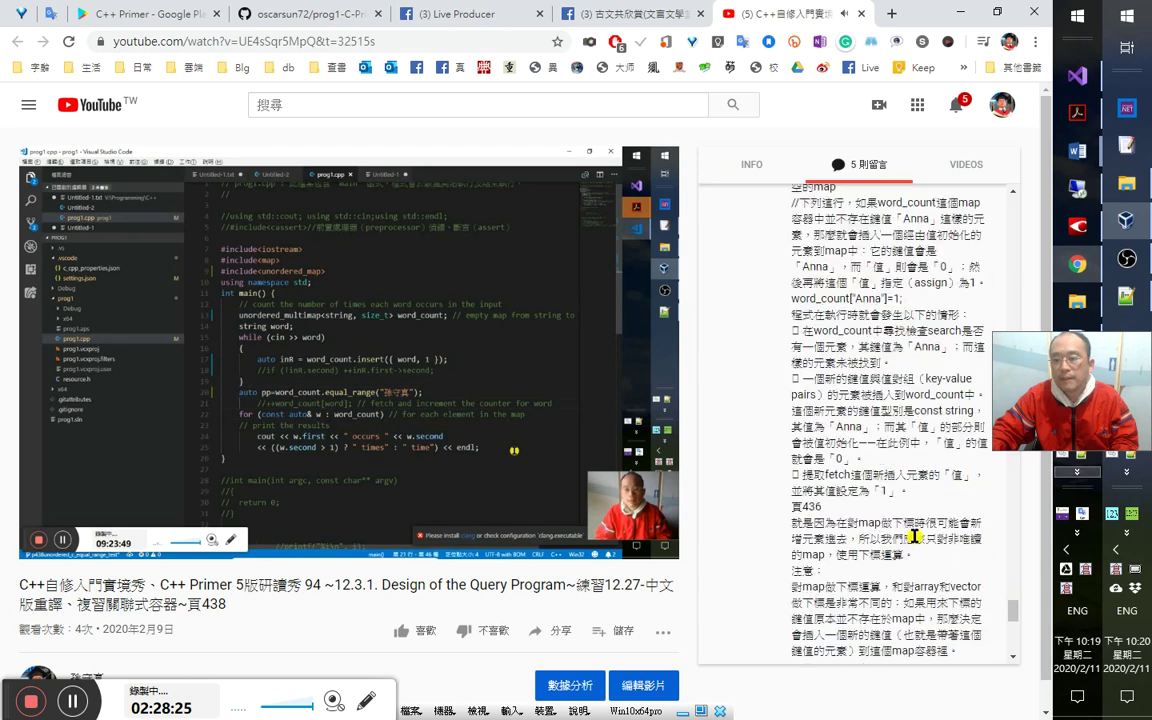
pyautogui.scroll(-3, 912, 537)
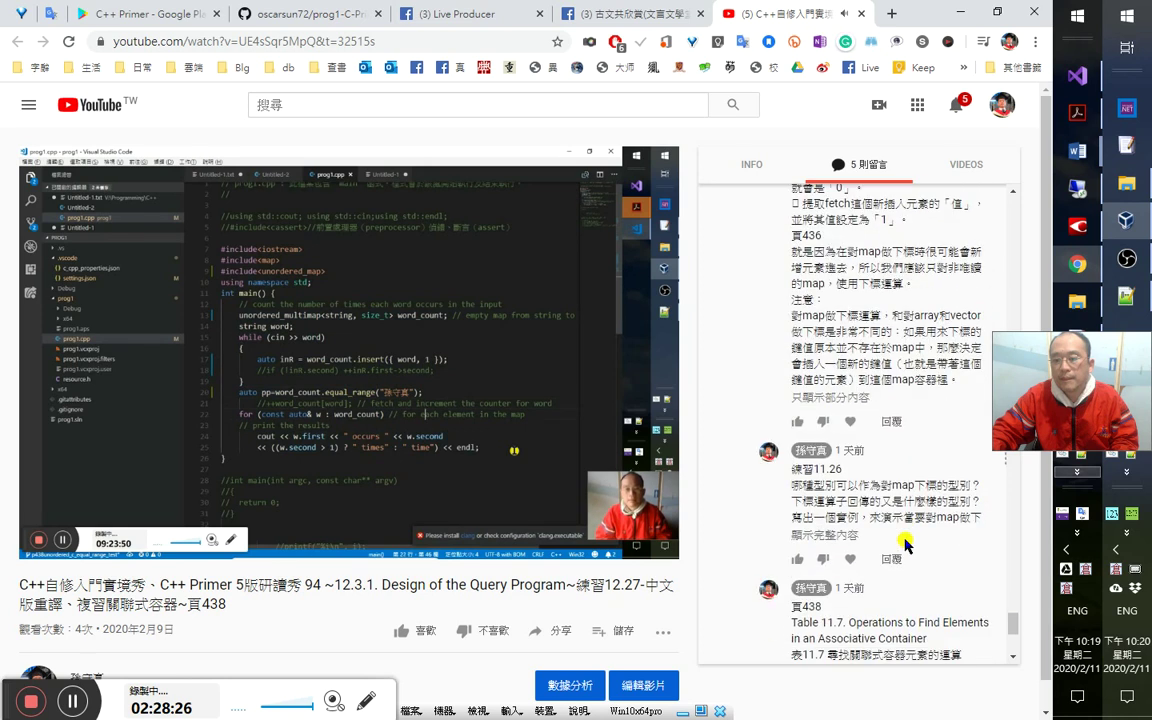
pyautogui.click(845, 533)
pyautogui.scroll(-3, 1004, 605)
pyautogui.scroll(-10, 847, 512)
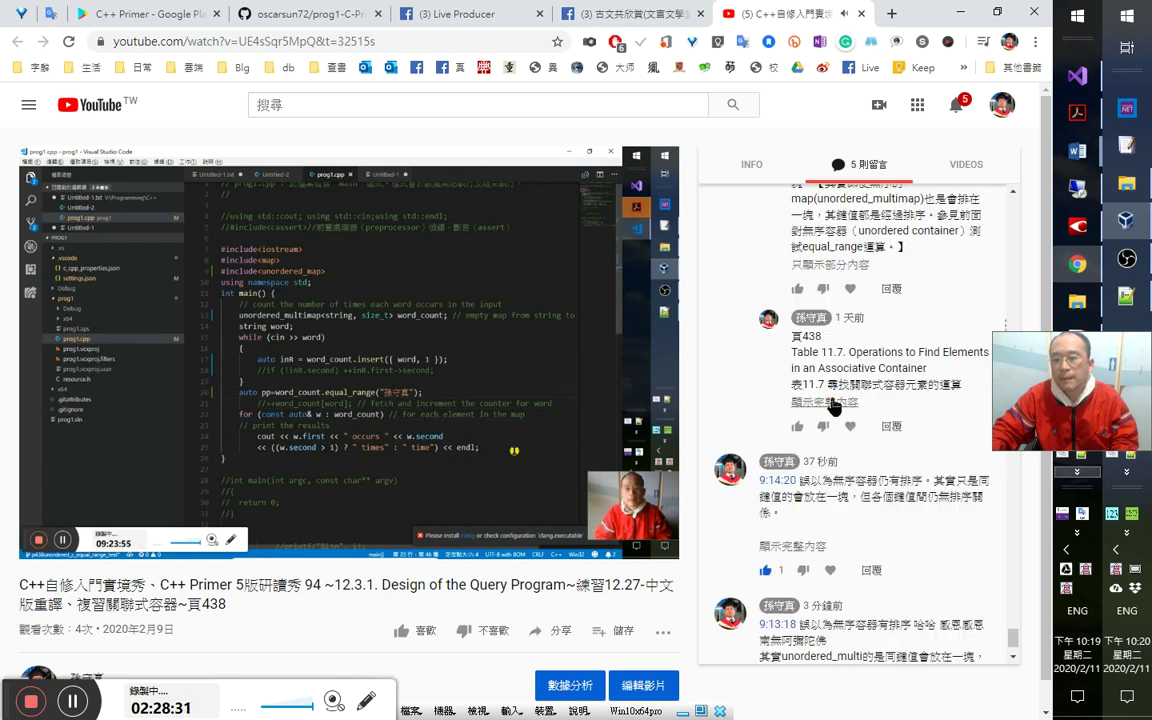
pyautogui.click(832, 403)
pyautogui.scroll(-10, 1008, 618)
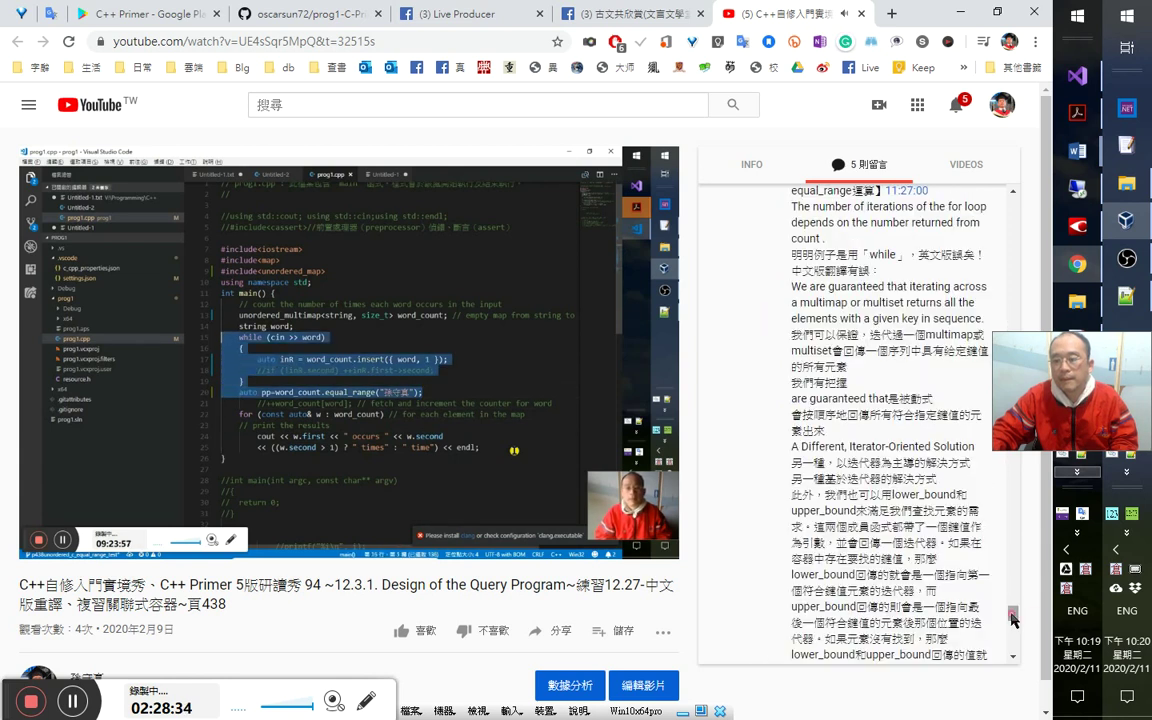
pyautogui.scroll(-5, 946, 574)
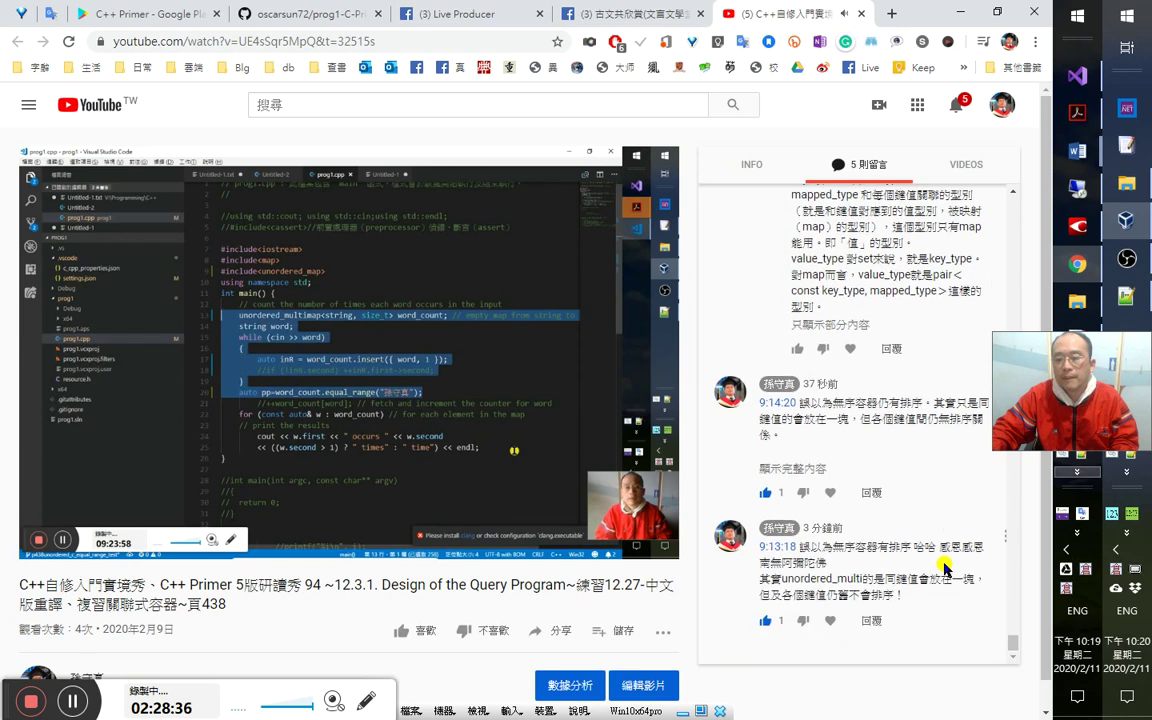
# Find the phrase 序容器有 in the page's comments.
pyautogui.hotkey('ctrl', 'f')
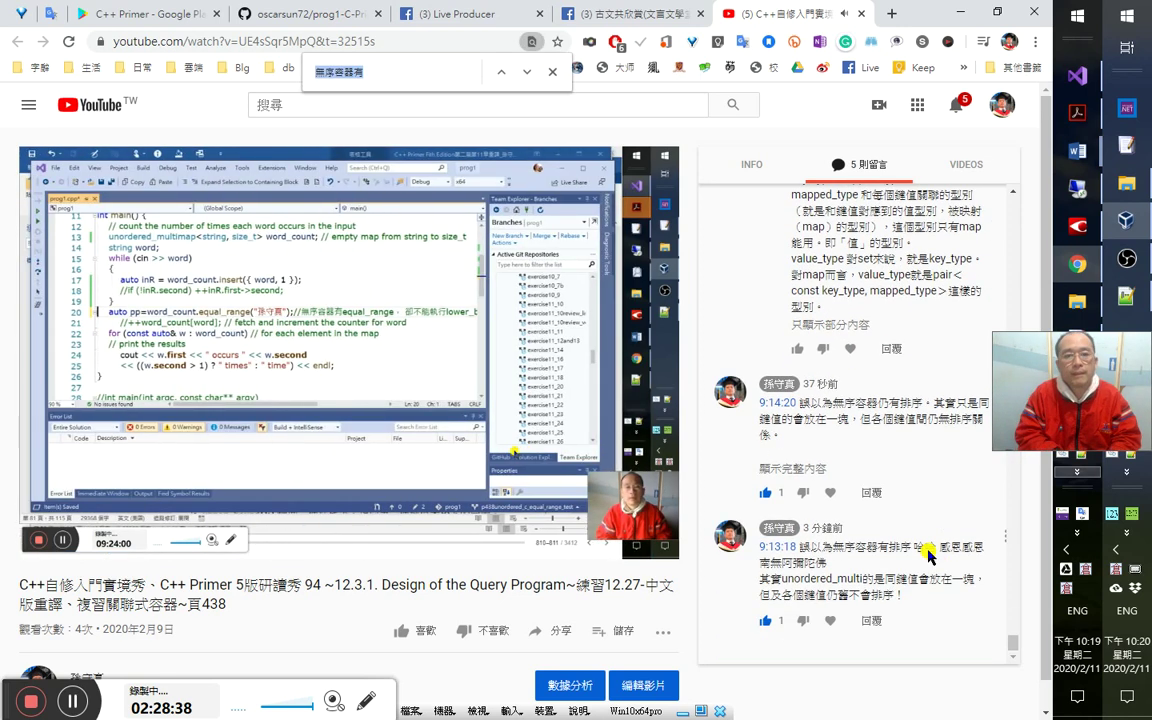
pyautogui.write('有')
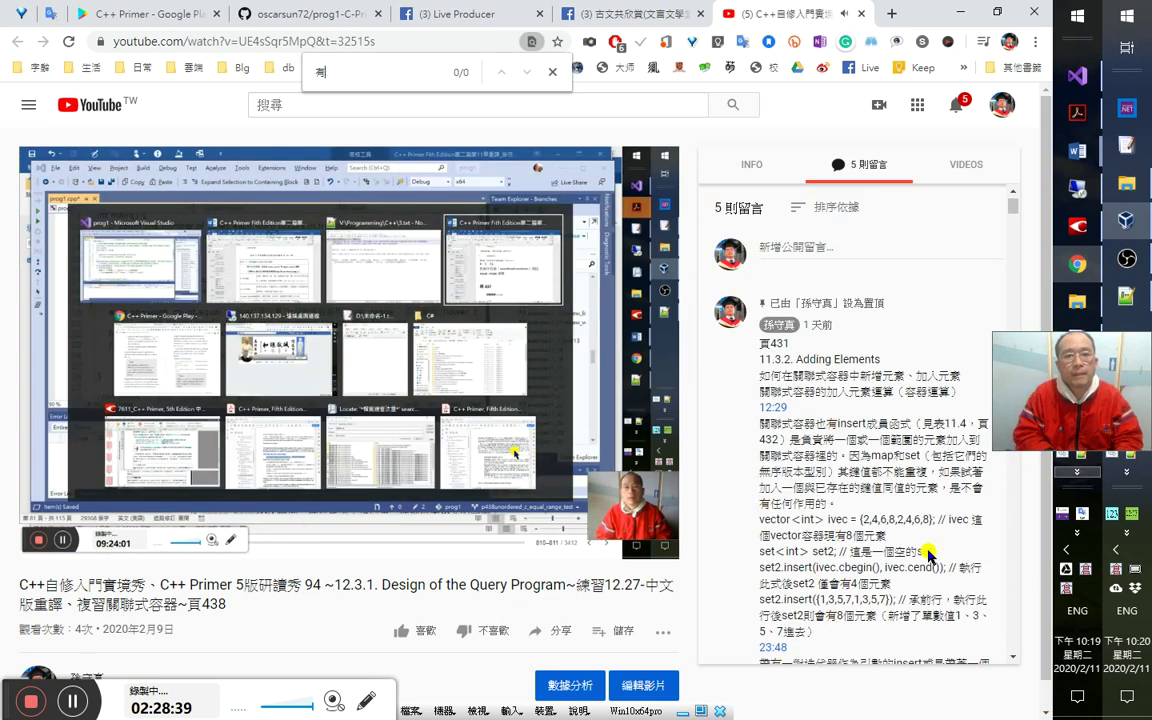
pyautogui.write('e')
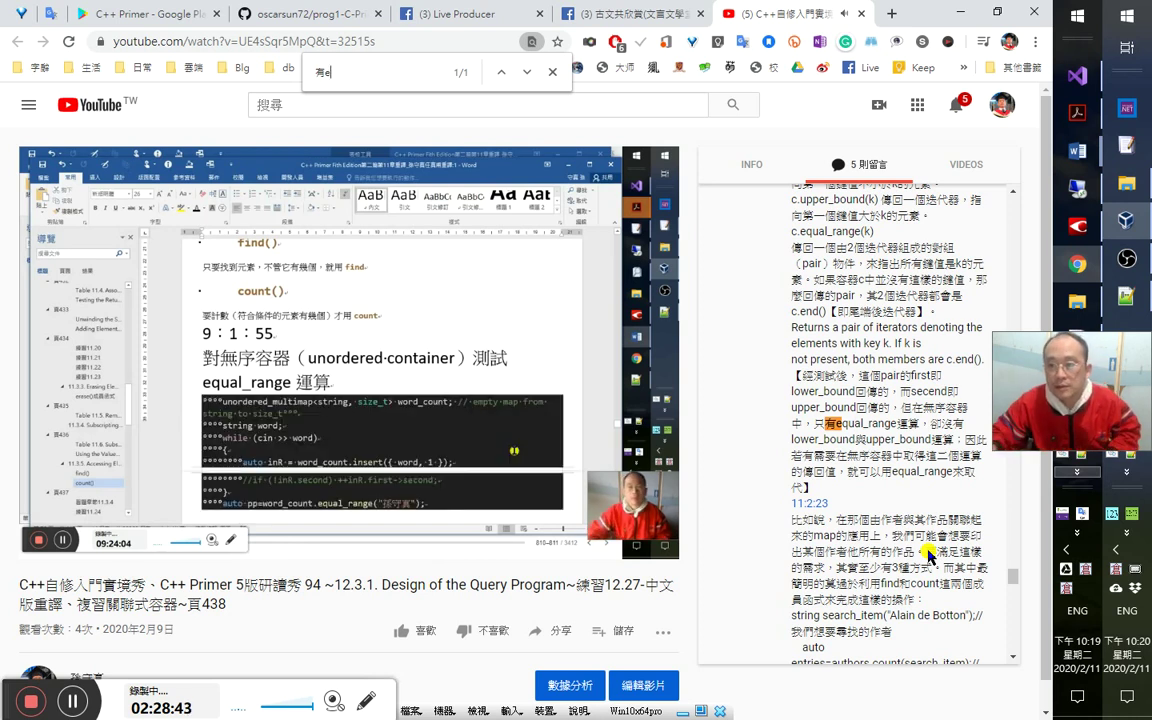
pyautogui.scroll(2, 928, 513)
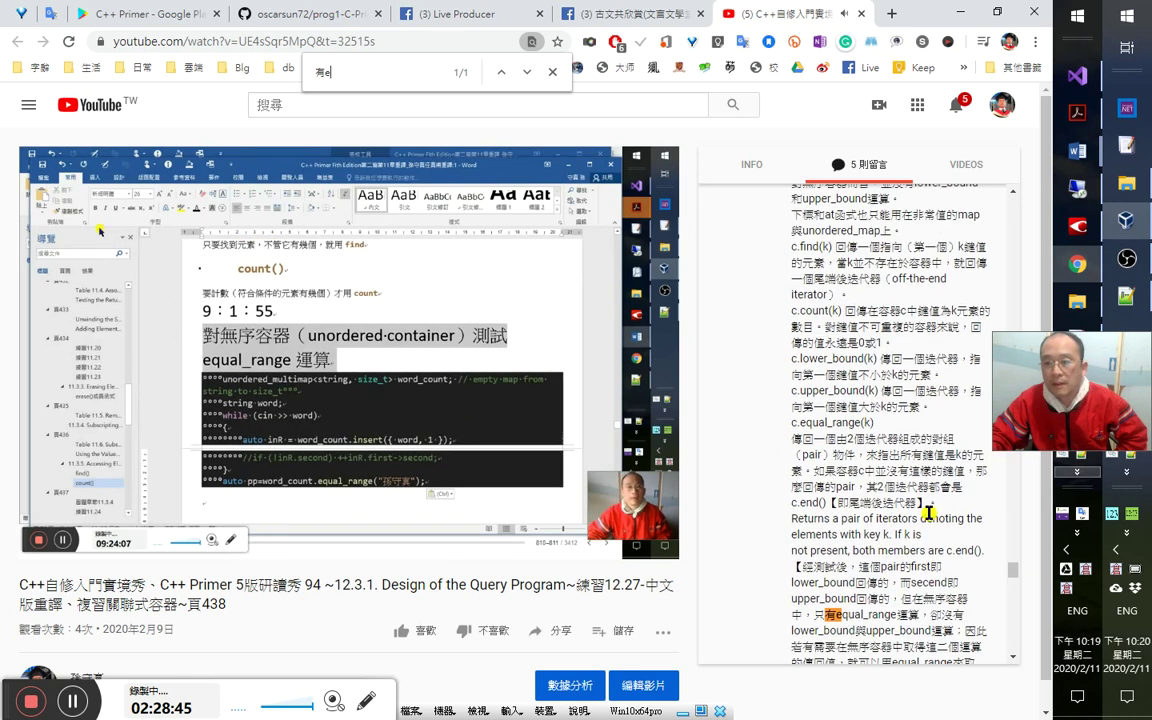
pyautogui.scroll(-2, 832, 462)
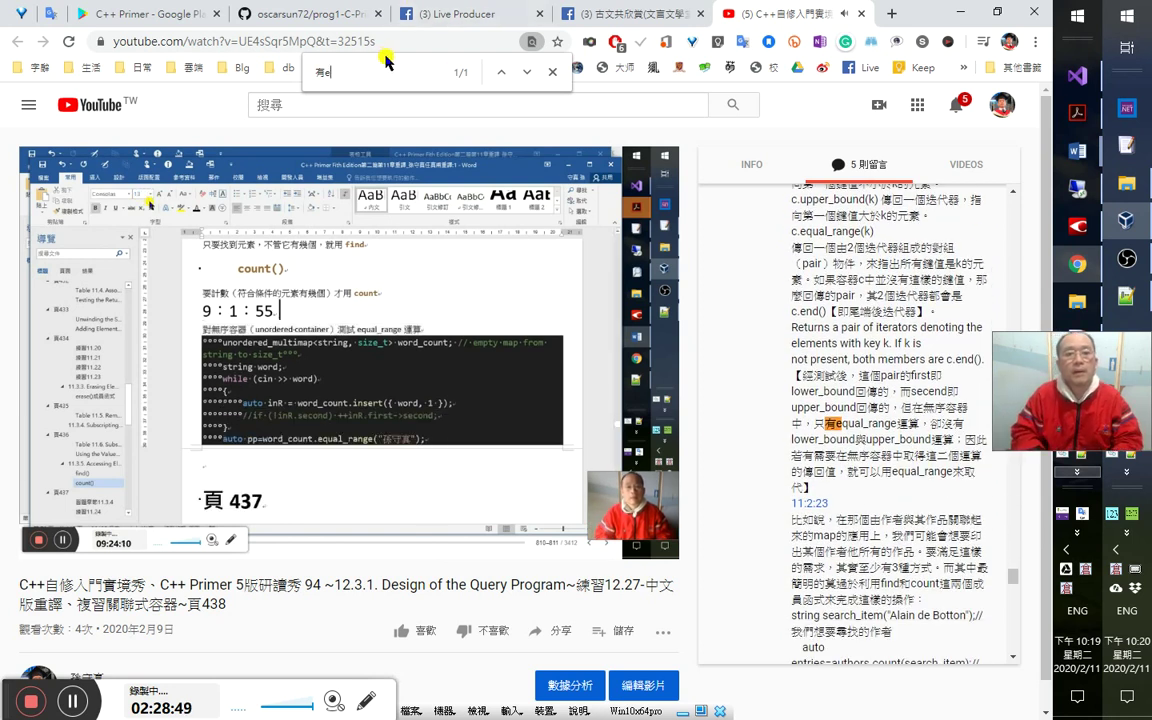
pyautogui.write('l')
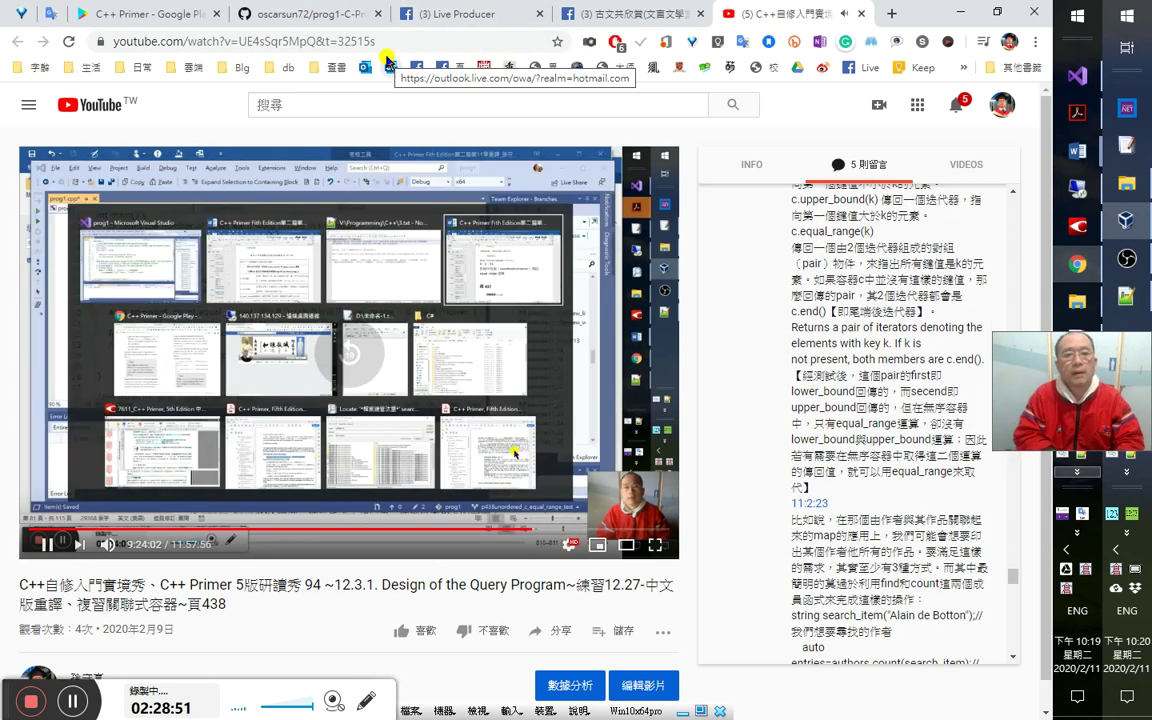
pyautogui.hotkey('ctrl', 'f')
pyautogui.write('j')
pyautogui.press('BackSpace')
pyautogui.press('BackSpace')
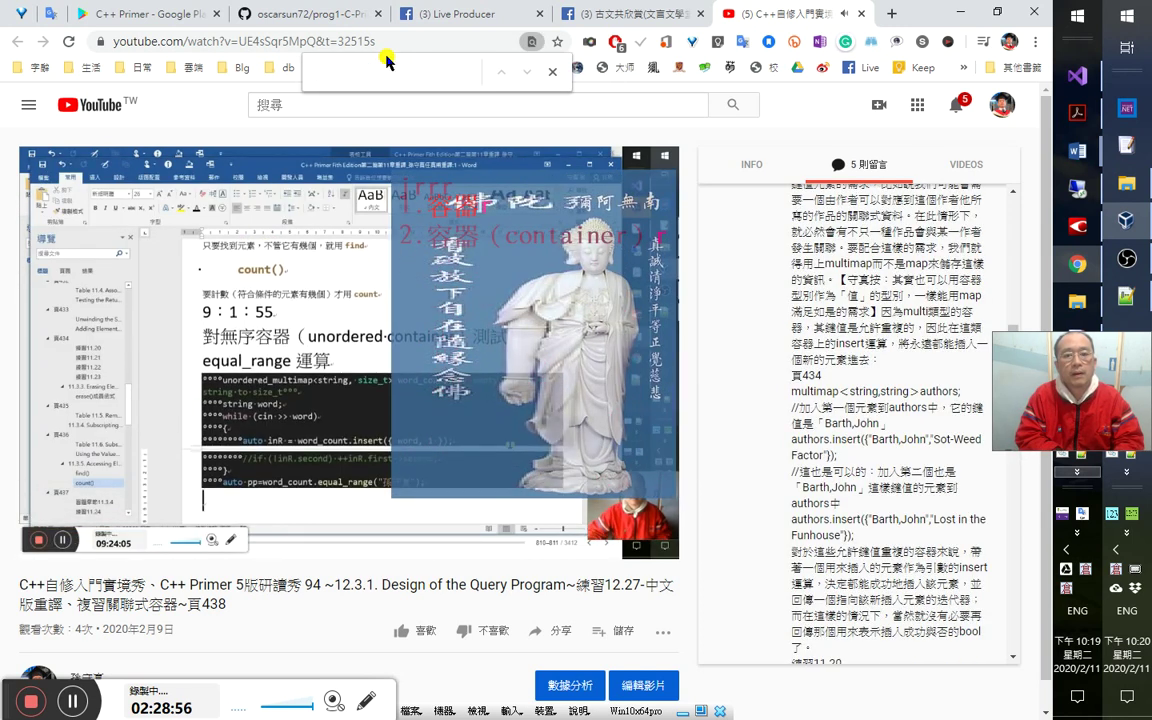
pyautogui.write('容器局')
pyautogui.press('BackSpace')
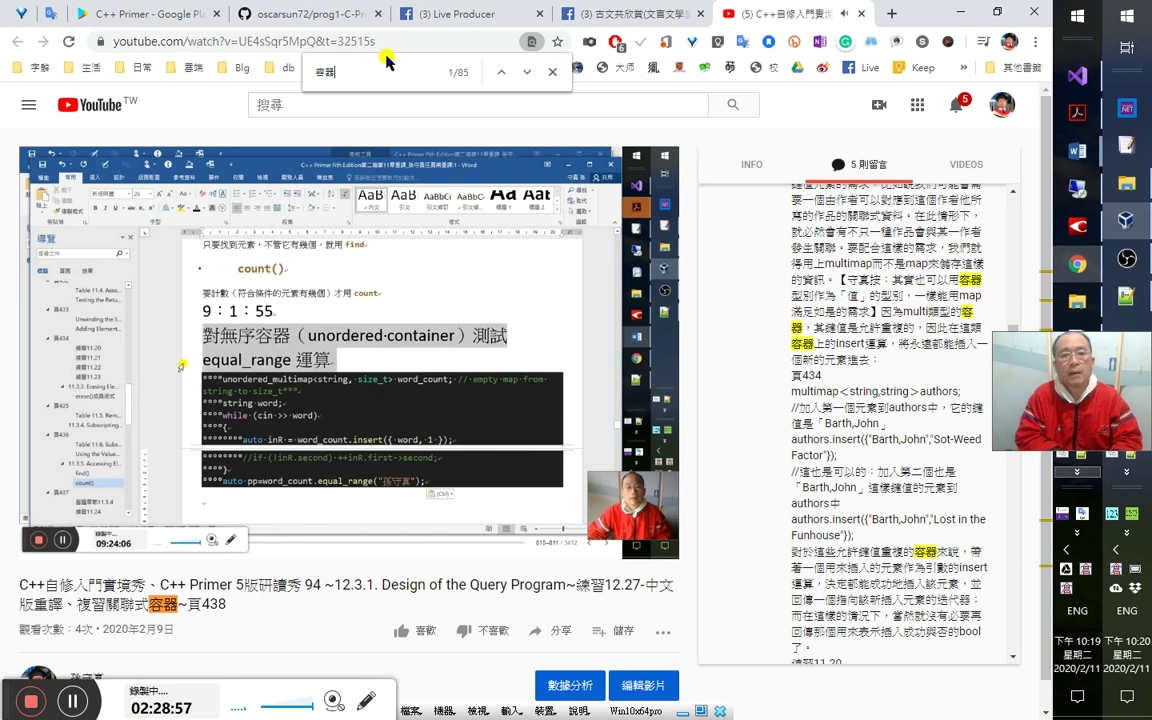
pyautogui.write('有e')
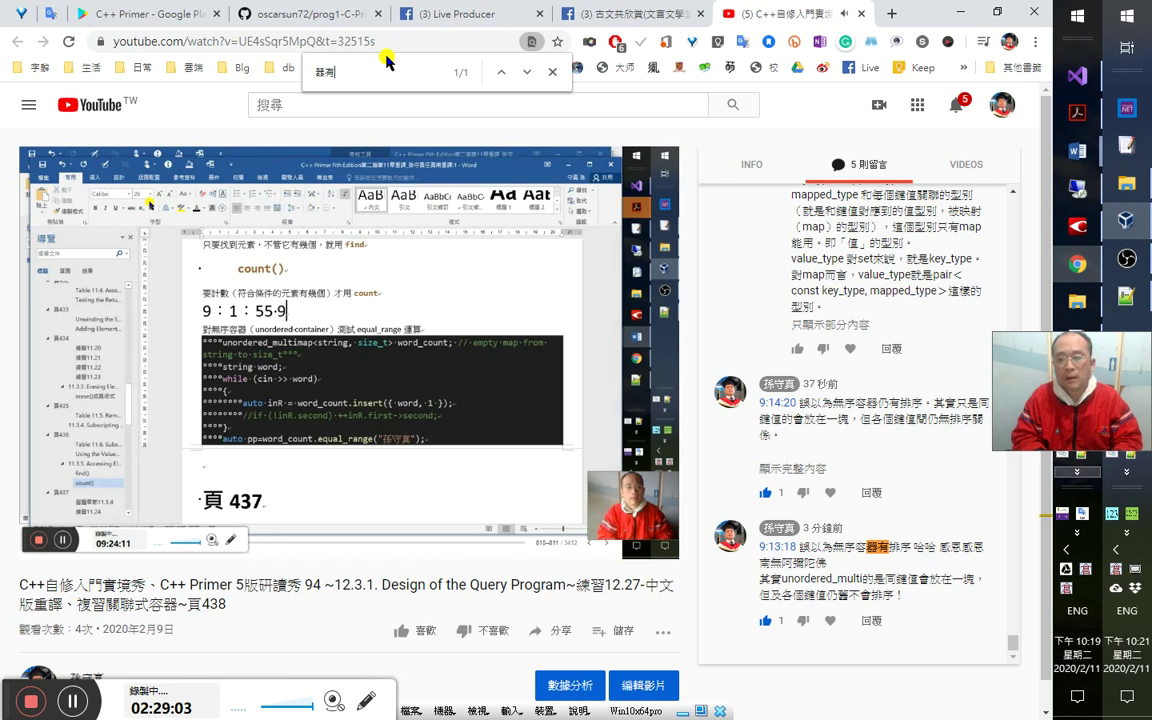
pyautogui.write('ic')
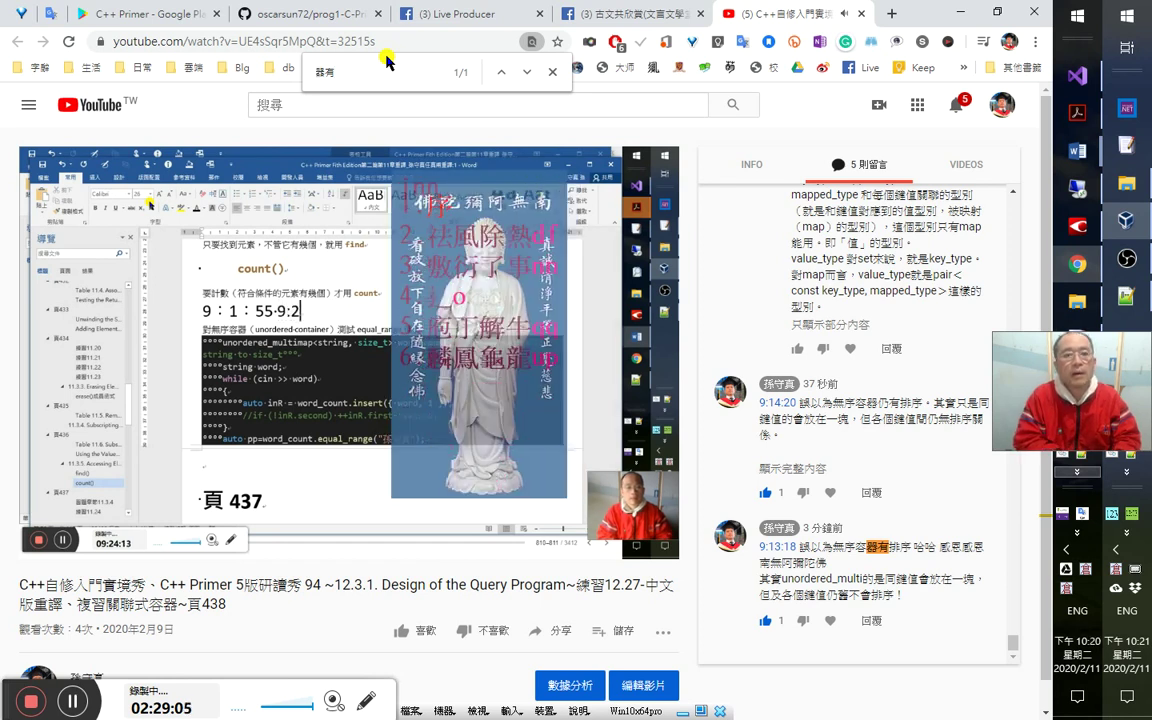
pyautogui.press('space')
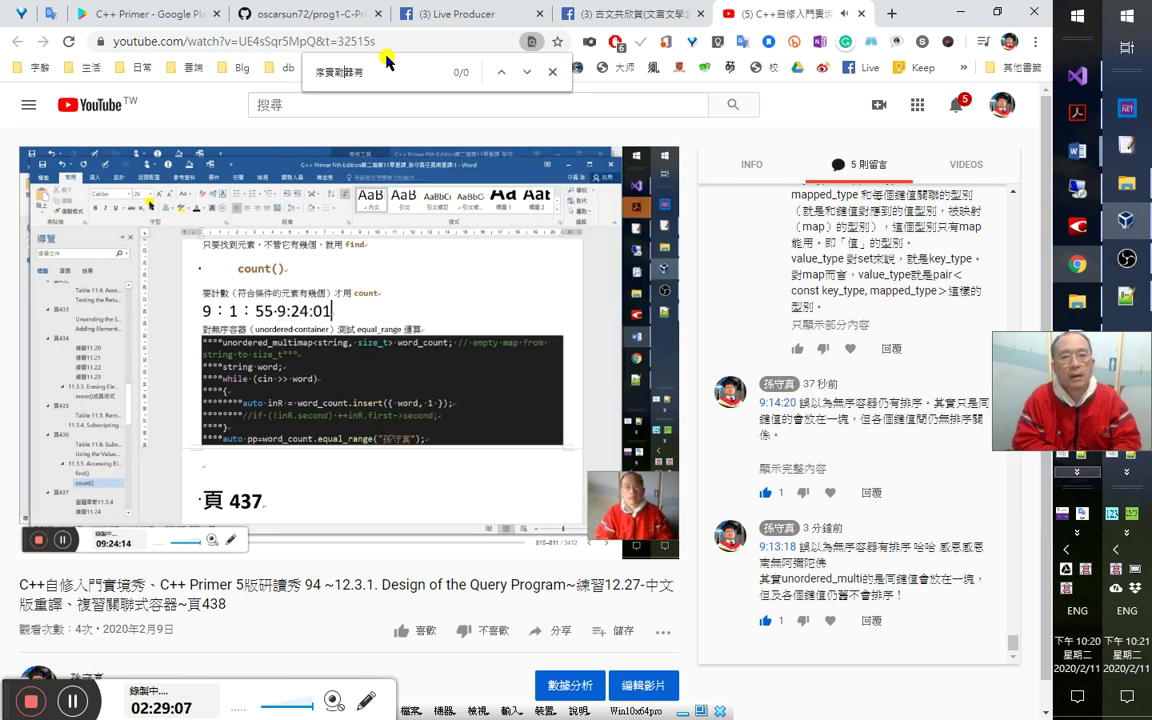
pyautogui.press('Down')
pyautogui.press('Return')
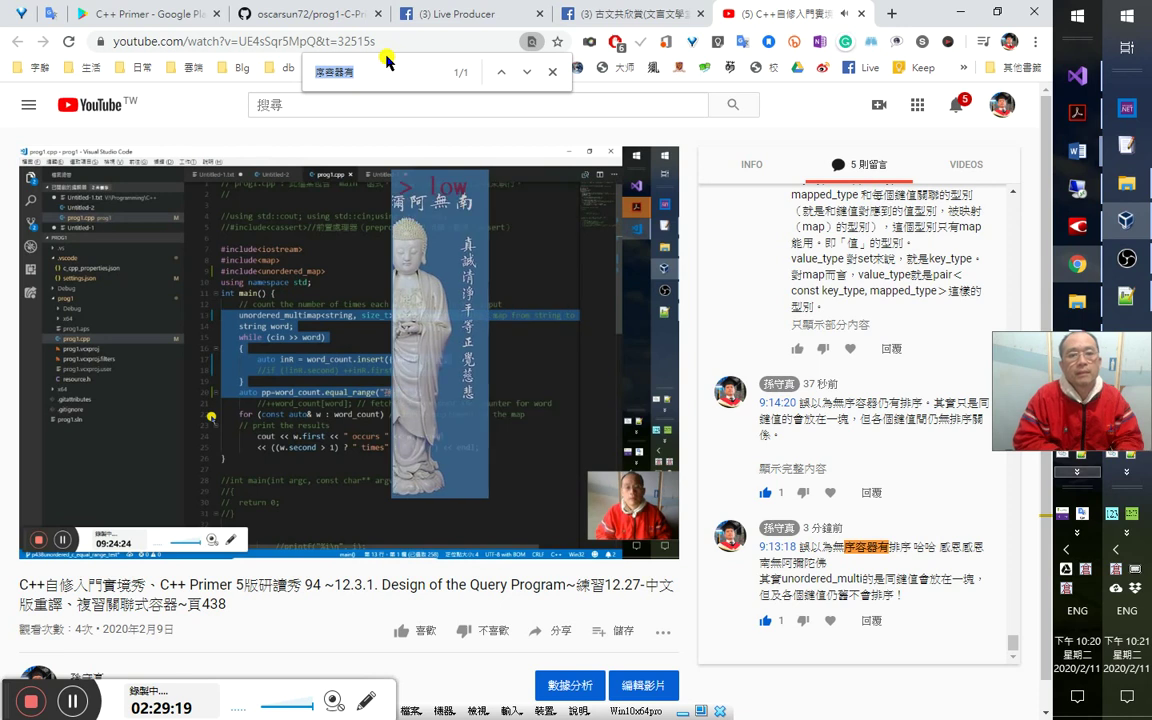
# Search the page for 'lower' and step through its matches.
pyautogui.write('lower')
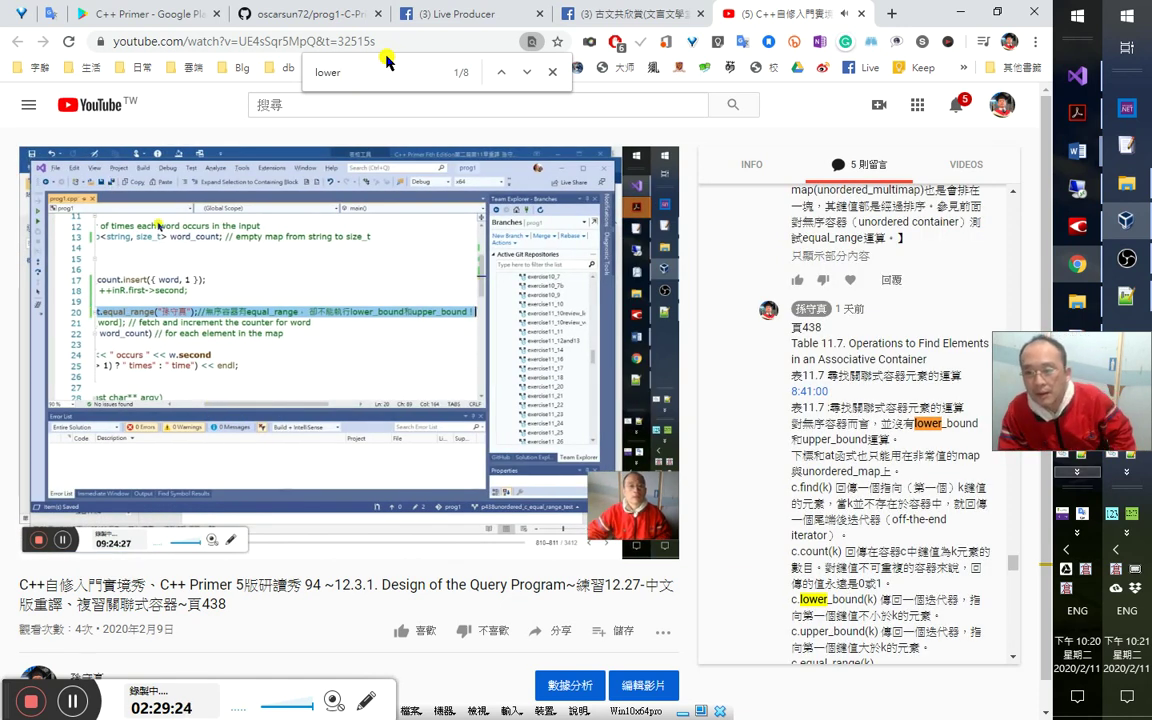
pyautogui.press('Return')
pyautogui.press('Return')
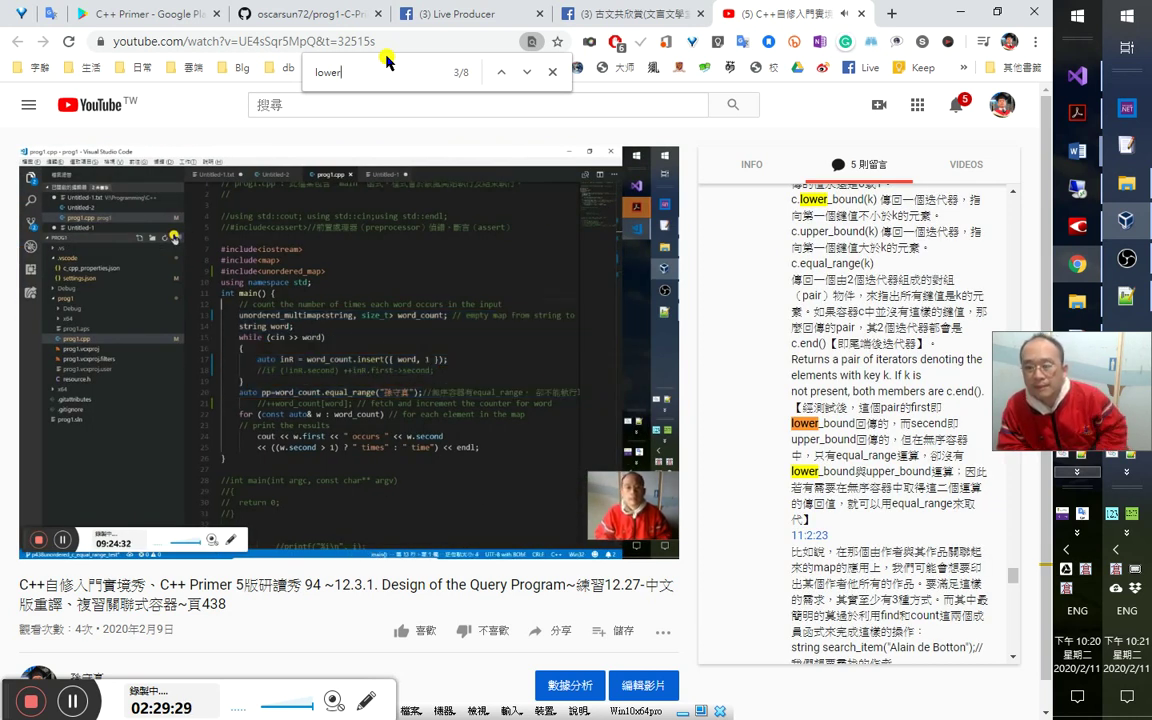
pyautogui.press('Return')
pyautogui.press('Return')
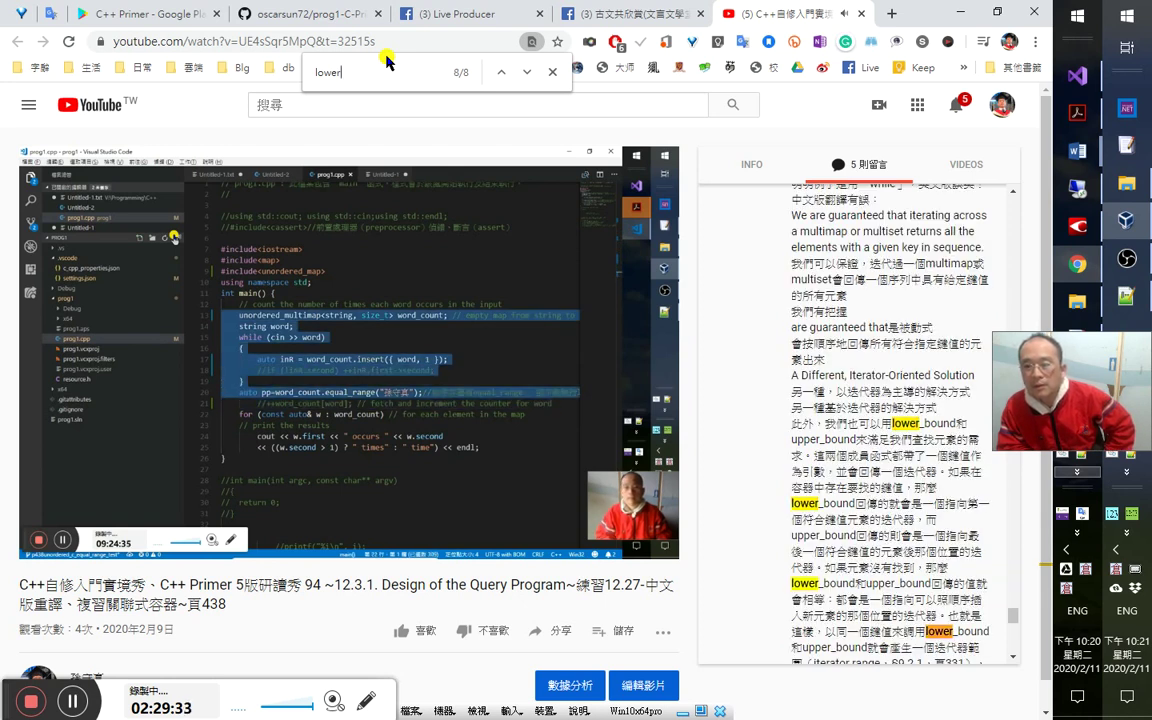
pyautogui.press('Return')
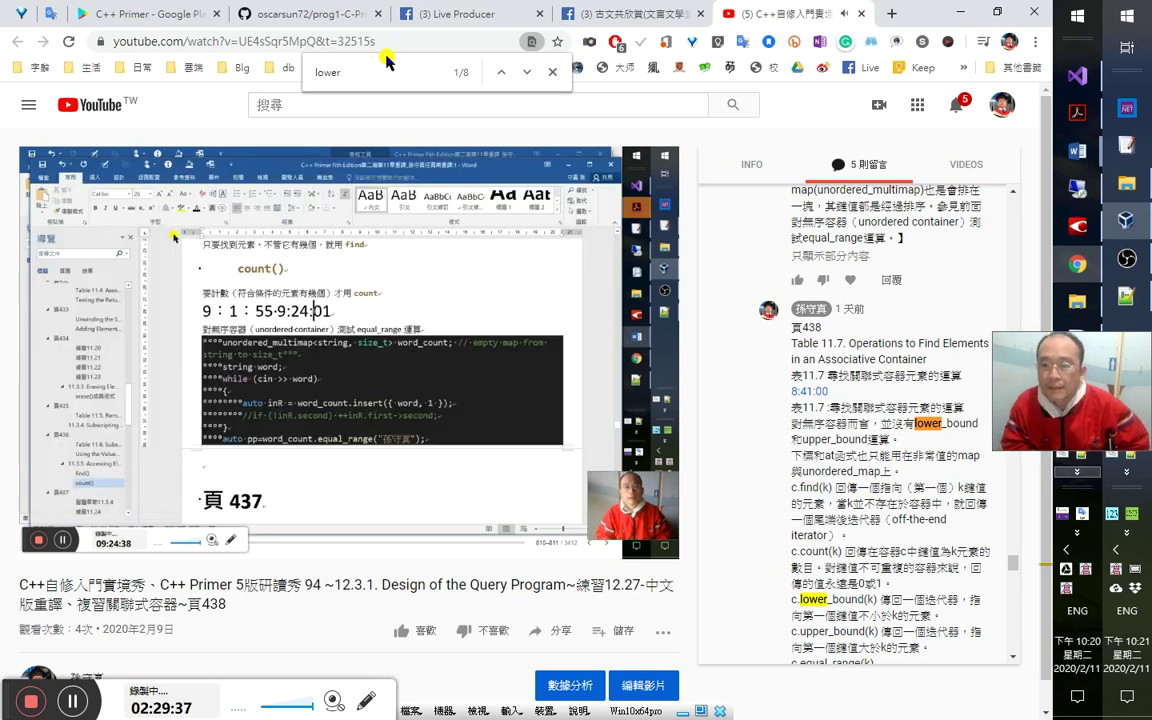
pyautogui.press('Return')
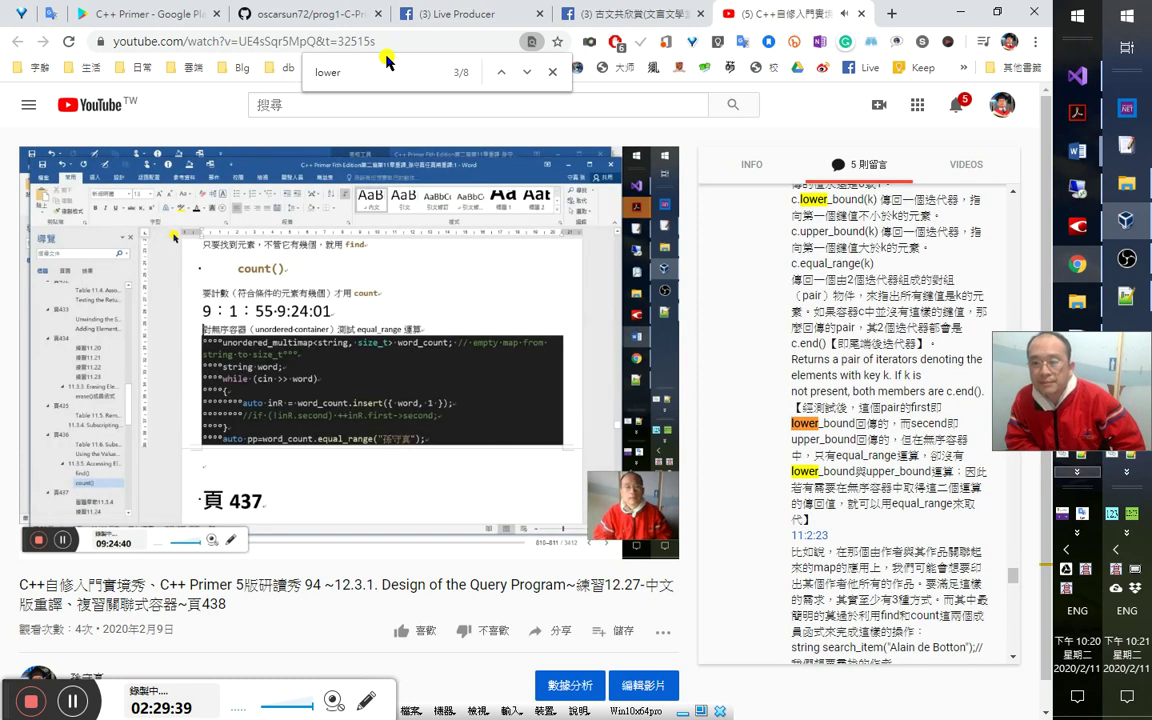
pyautogui.press('Return')
pyautogui.press('Return')
pyautogui.press('Return')
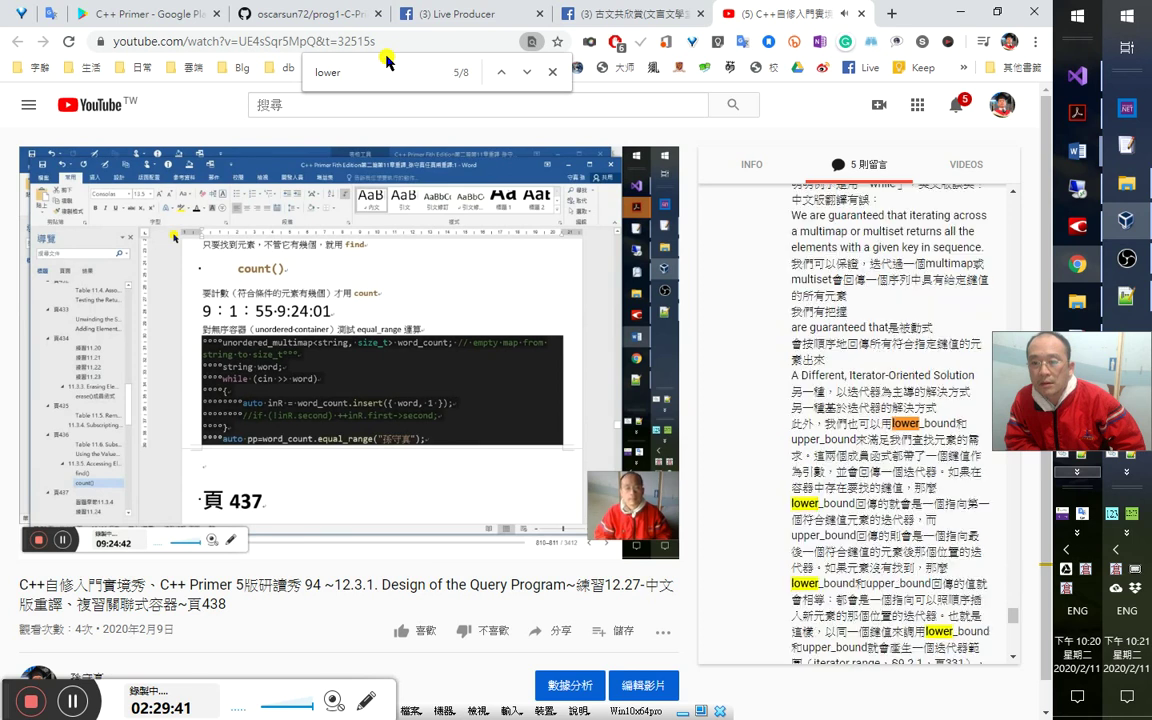
pyautogui.press('Return')
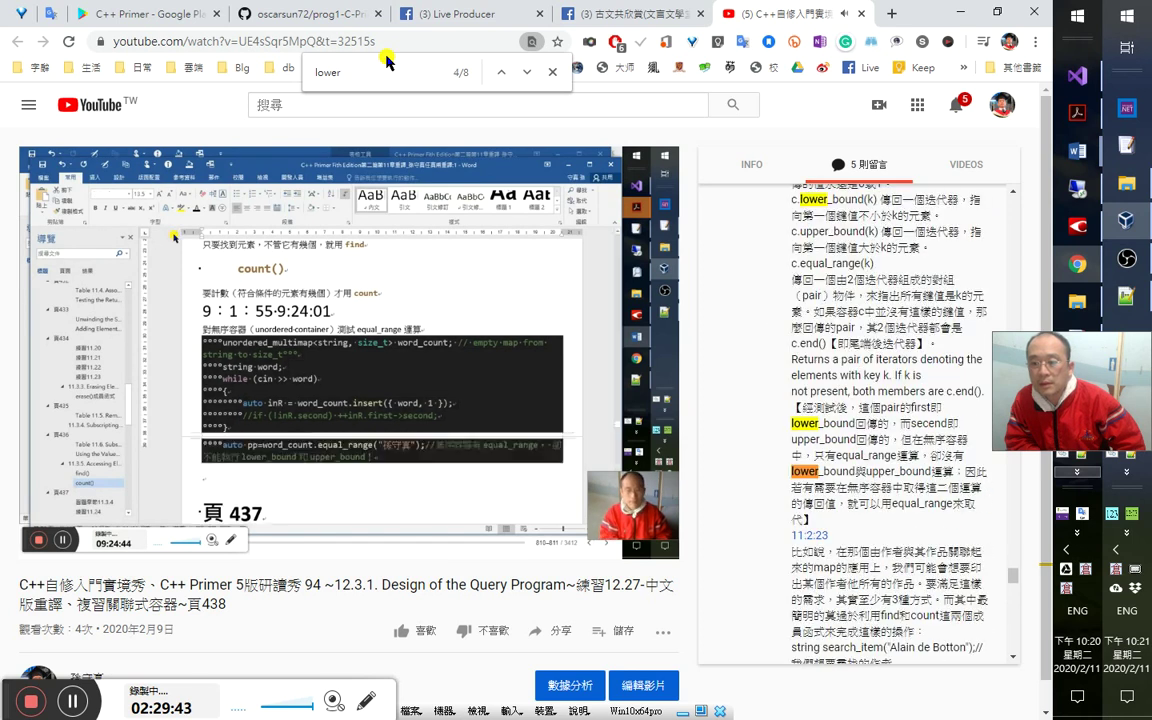
pyautogui.hotkey('shift', 'Return')
pyautogui.hotkey('shift', 'Return')
pyautogui.hotkey('shift', 'Return')
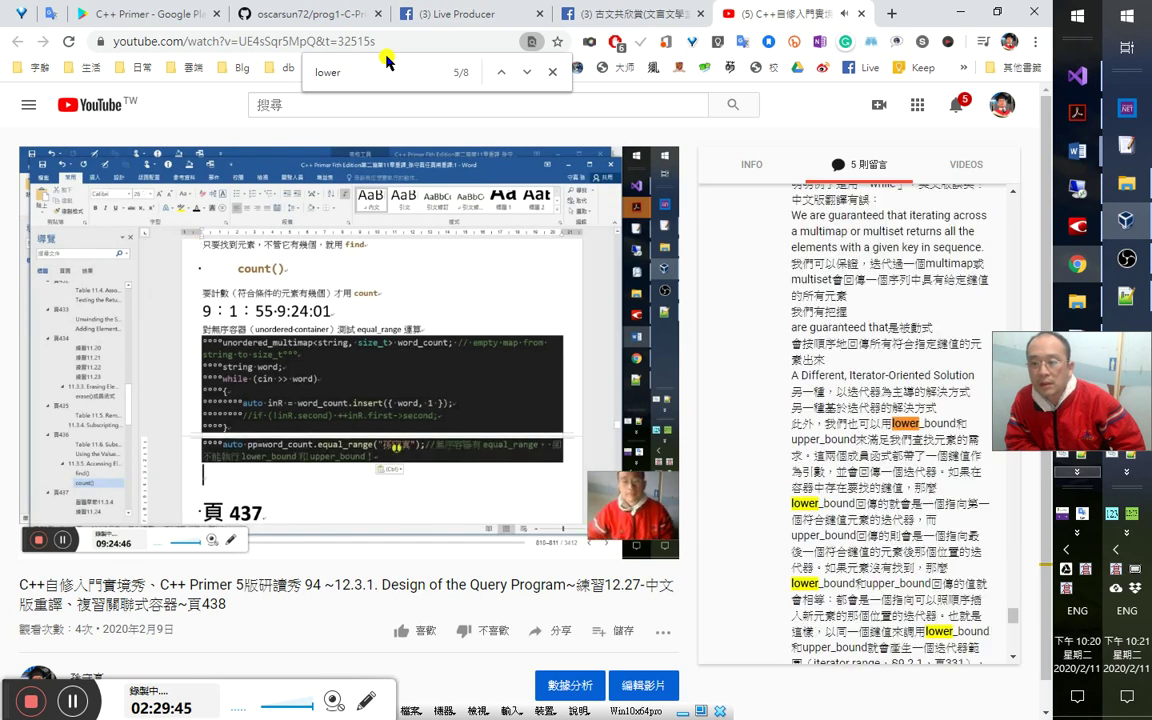
pyautogui.press('Return')
pyautogui.press('Return')
pyautogui.press('Return')
pyautogui.press('Return')
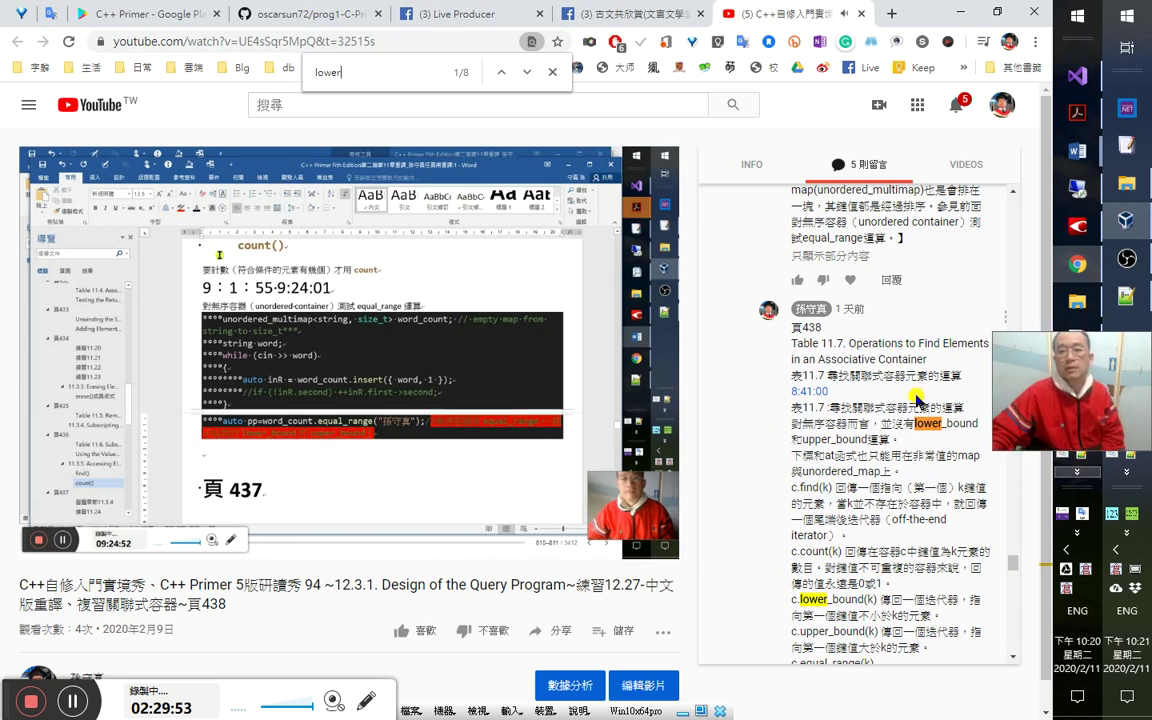
# Scroll back up, show the video's description, and close the find bar.
pyautogui.scroll(1, 946, 410)
pyautogui.scroll(15, 946, 410)
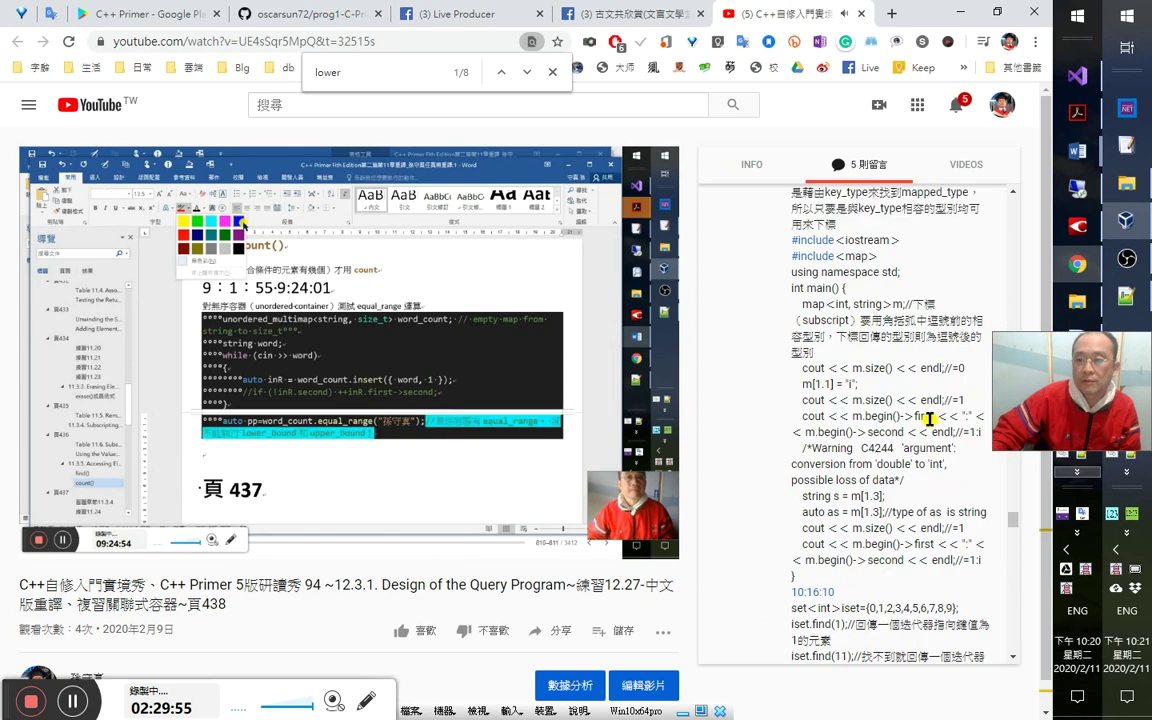
pyautogui.scroll(15, 943, 430)
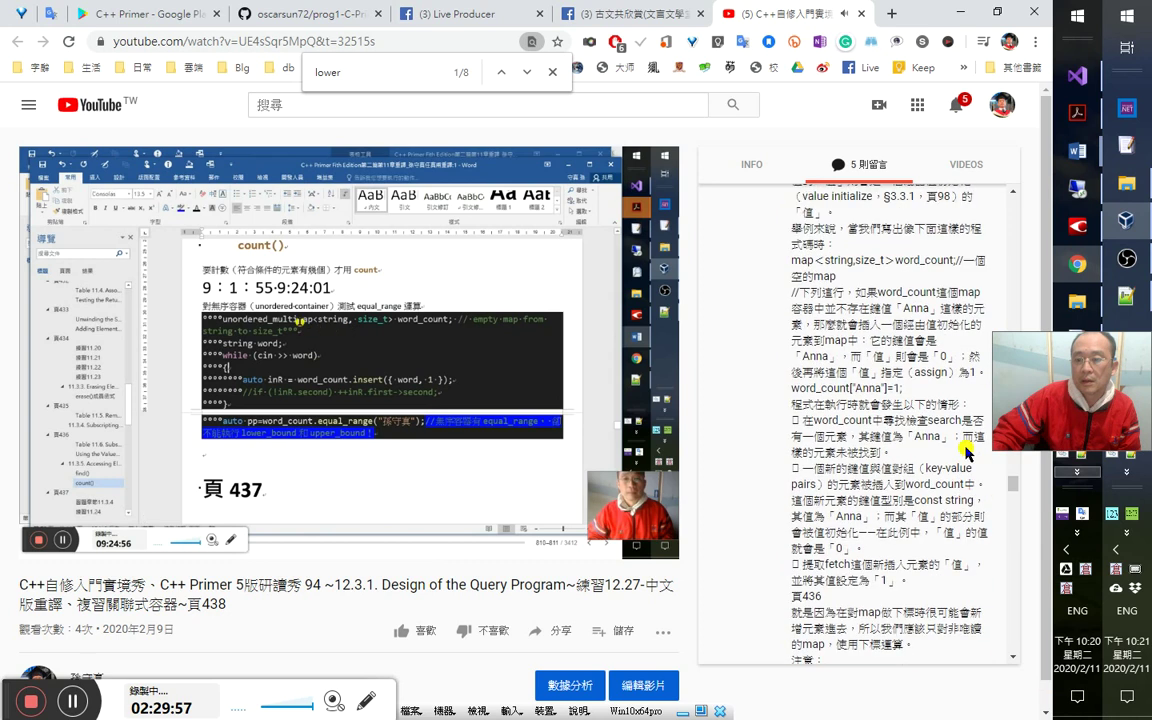
pyautogui.moveTo(1020, 487)
pyautogui.mouseDown()
pyautogui.moveTo(1035, 380)
pyautogui.moveTo(1020, 195)
pyautogui.mouseUp()
pyautogui.moveTo(667, 482)
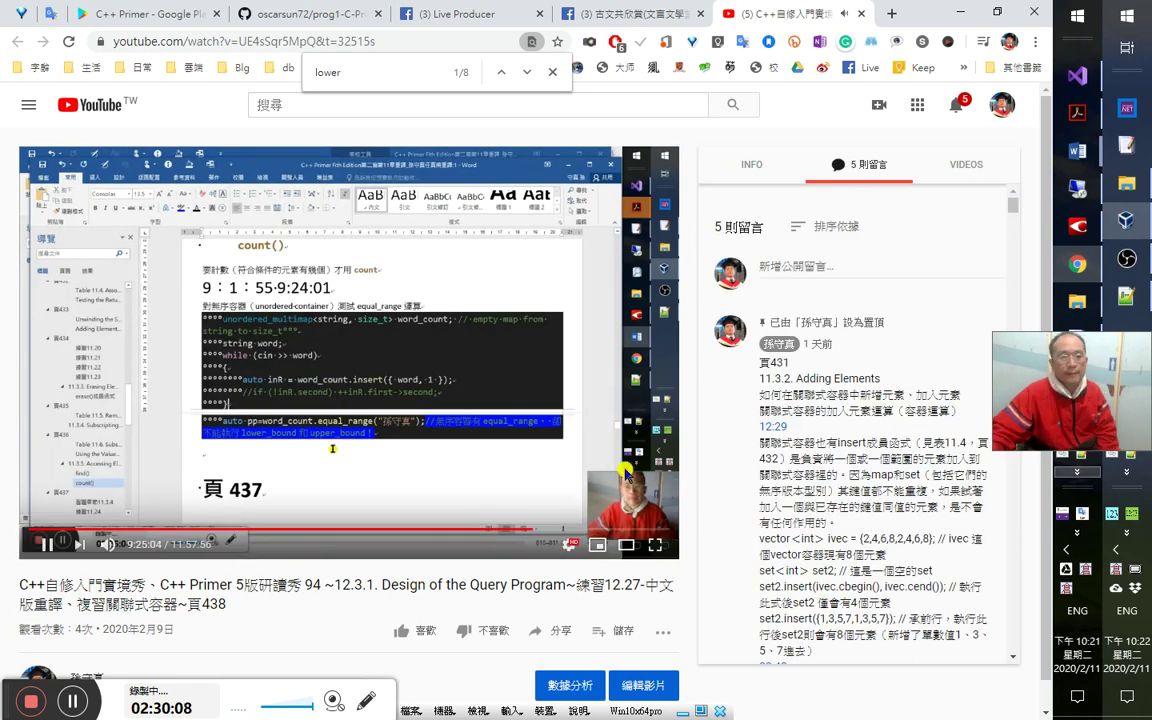
pyautogui.scroll(-1, 450, 380)
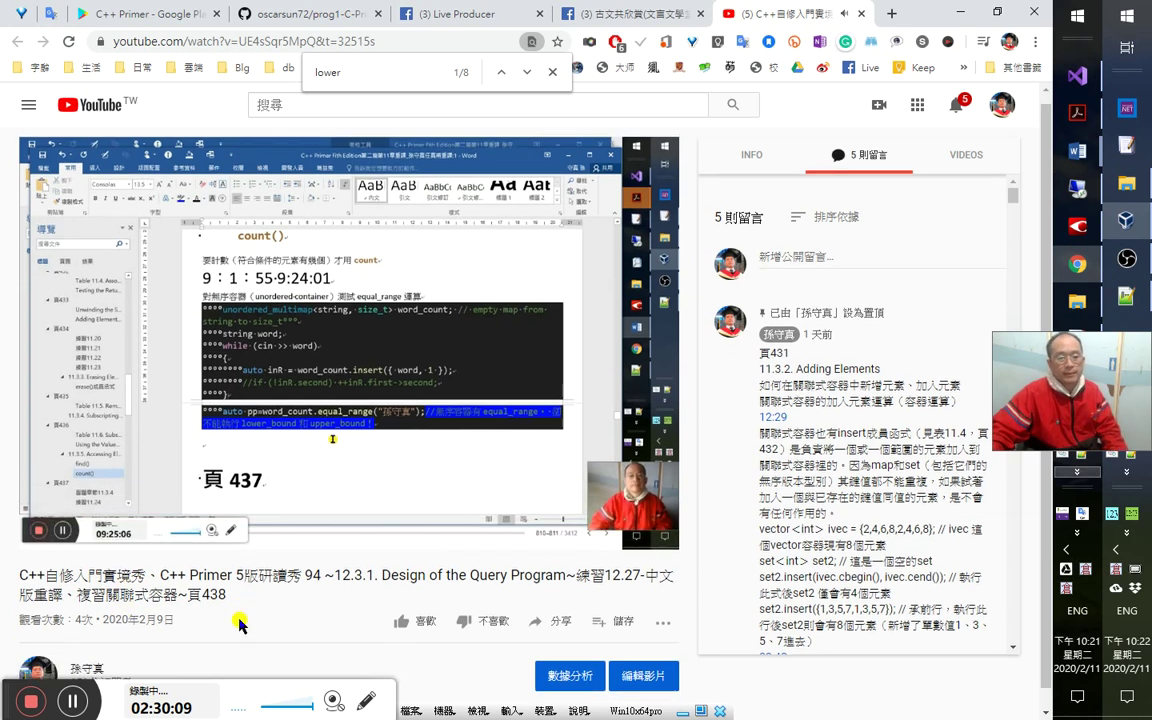
pyautogui.click(751, 136)
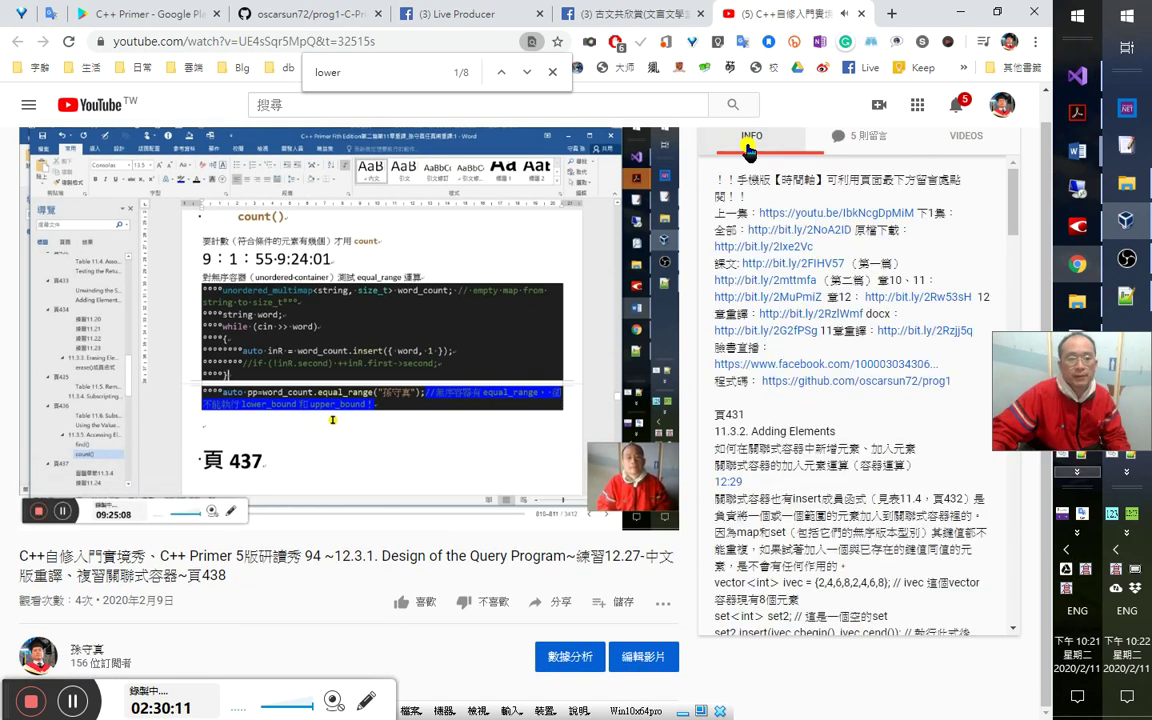
pyautogui.hotkey('ctrl', 'f')
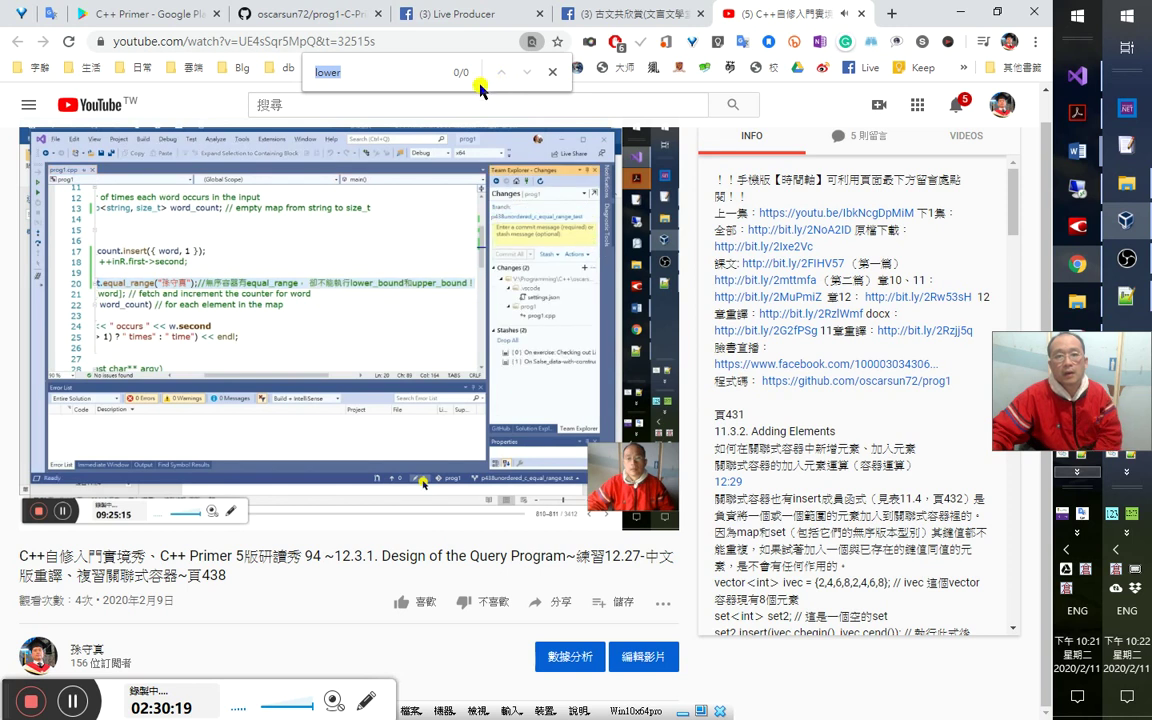
pyautogui.click(552, 72)
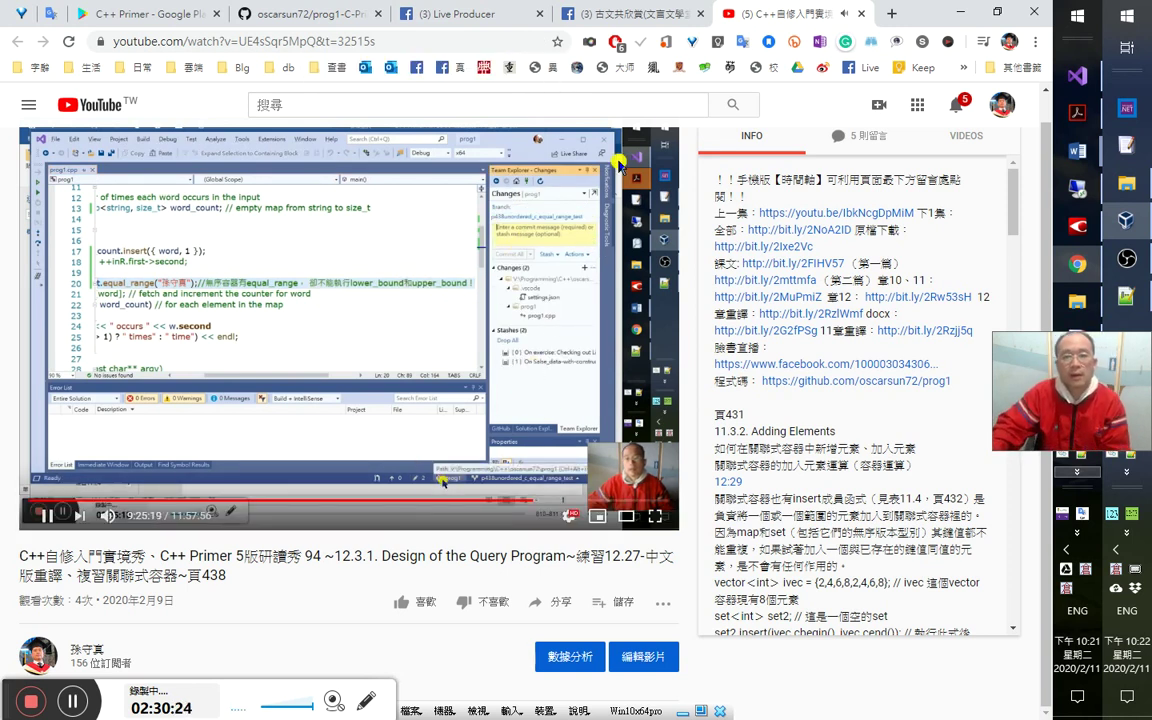
# Close the YouTube tab and go to the C++ Primer book page.
pyautogui.hotkey('ctrl', 'w')
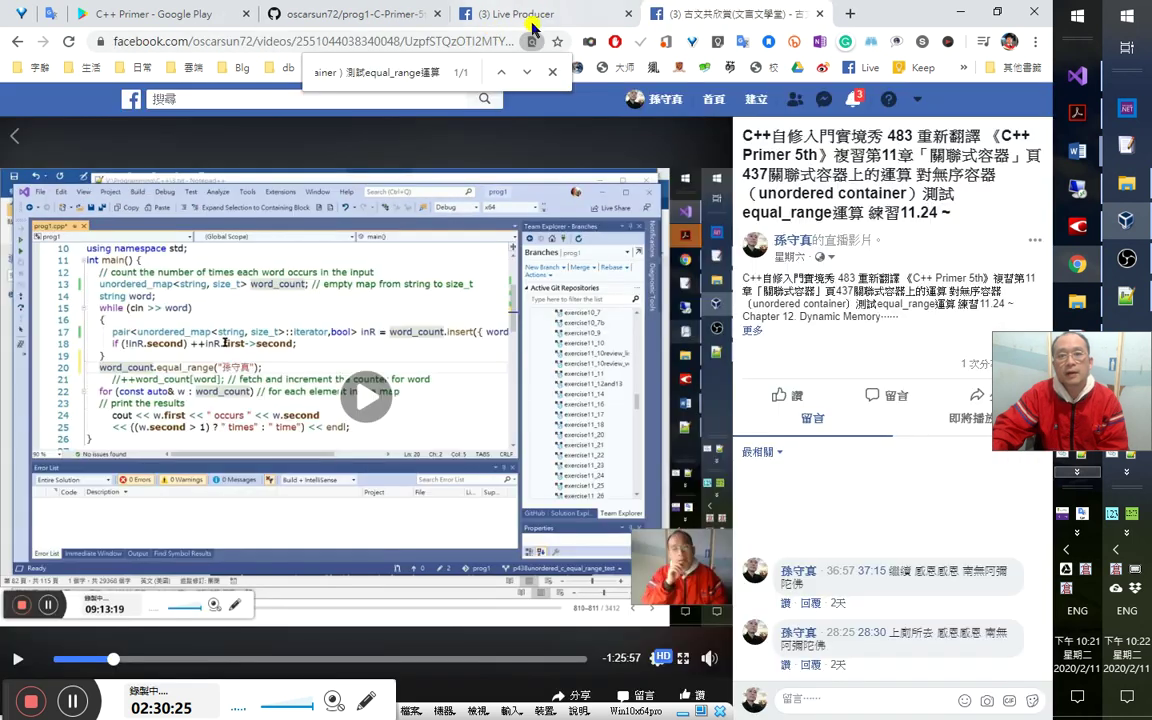
pyautogui.click(545, 20)
pyautogui.click(682, 30)
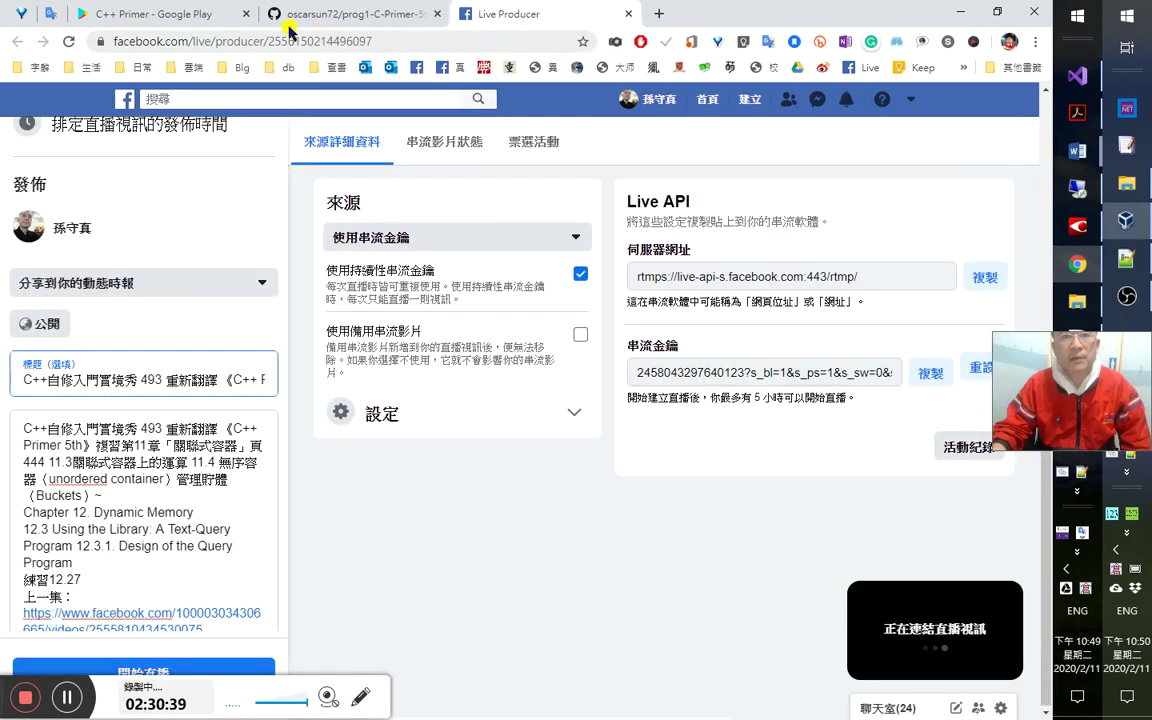
pyautogui.click(190, 20)
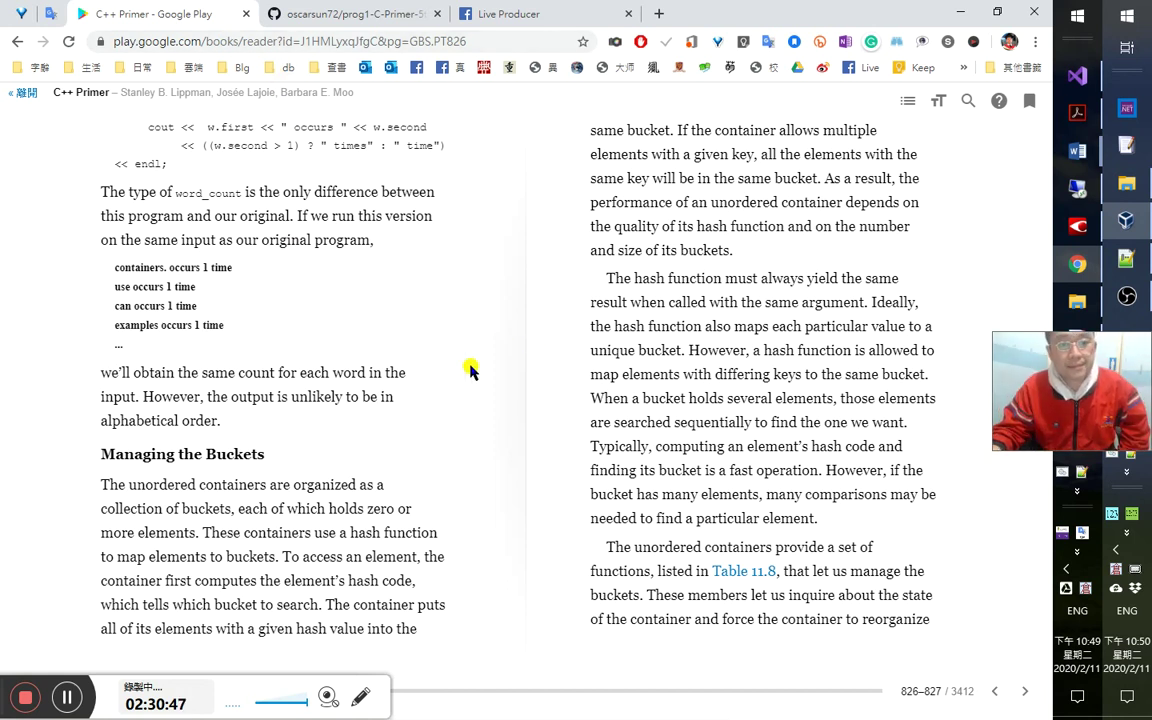
# Bring the Word translation document back to the front.
pyautogui.click(1077, 151)
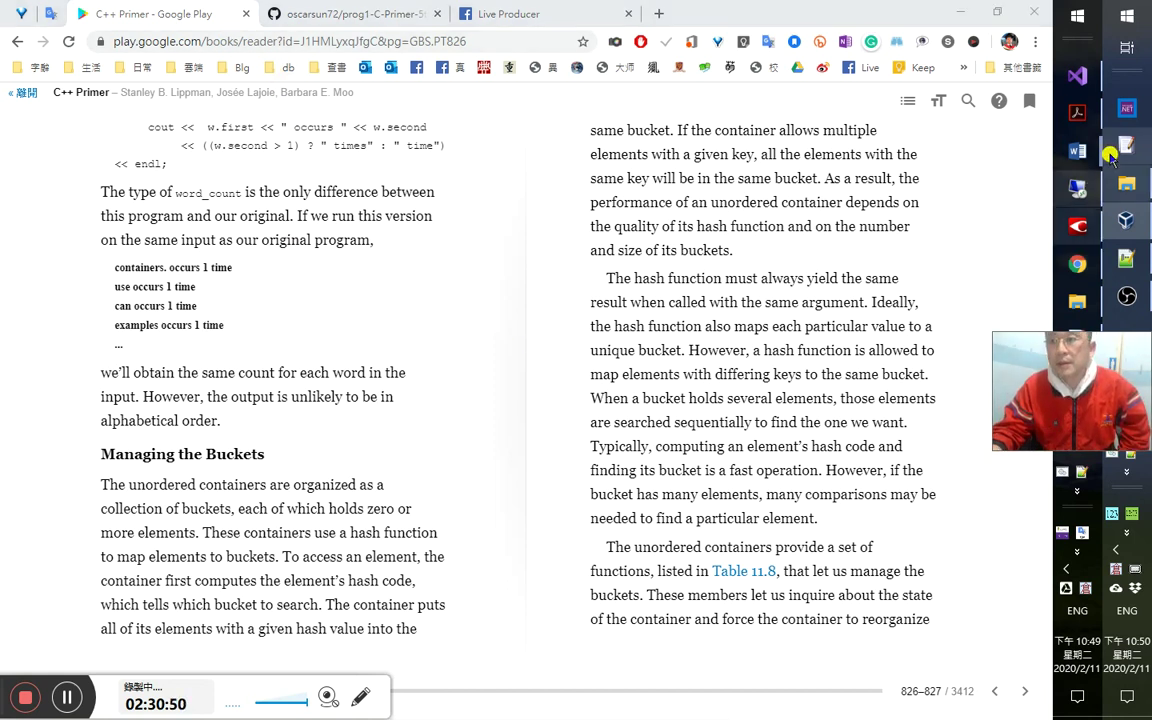
pyautogui.click(1078, 155)
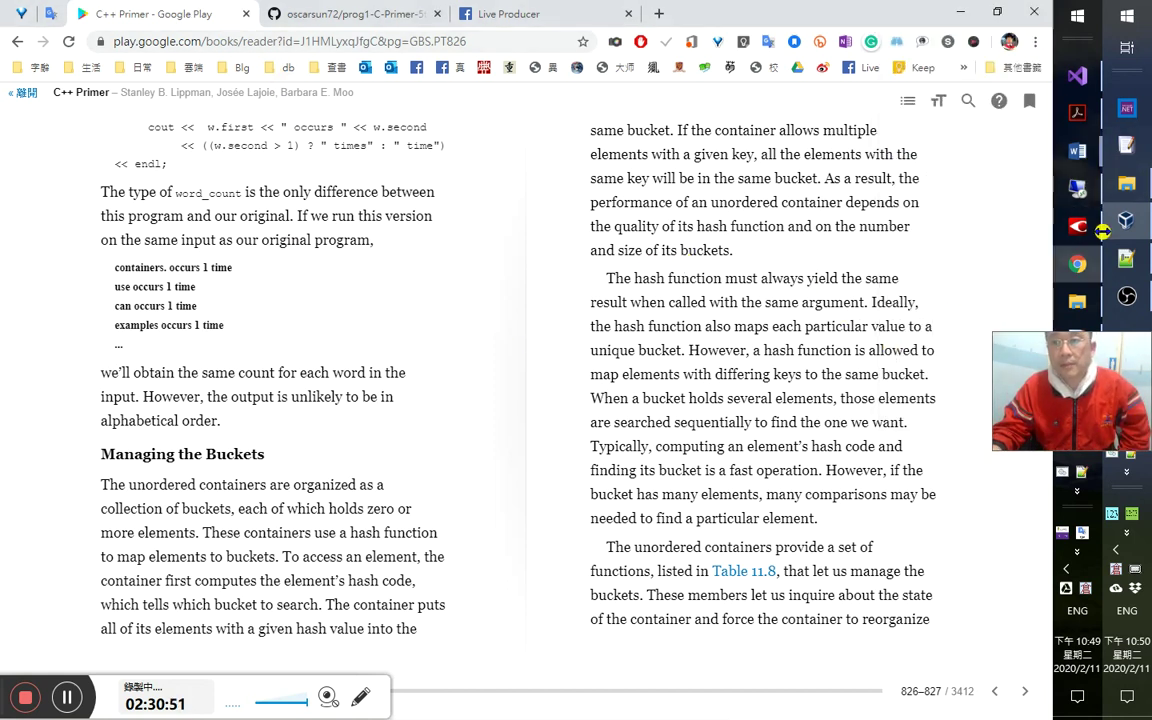
pyautogui.click(946, 327)
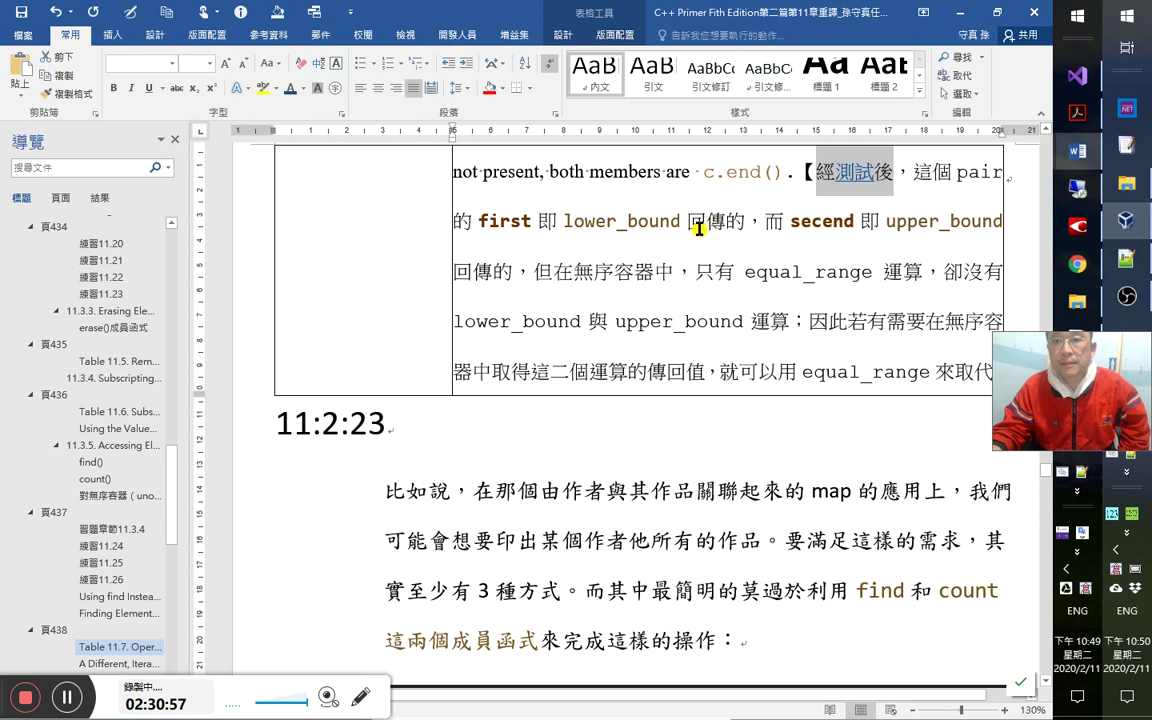
# Add a lower_bound note: '這個運算應該來只能在有嚴格的弱次序上才能，是利用此次序來定位的'.
pyautogui.click(789, 343)
pyautogui.scroll(3, 740, 300)
pyautogui.scroll(5, 819, 319)
pyautogui.click(722, 355)
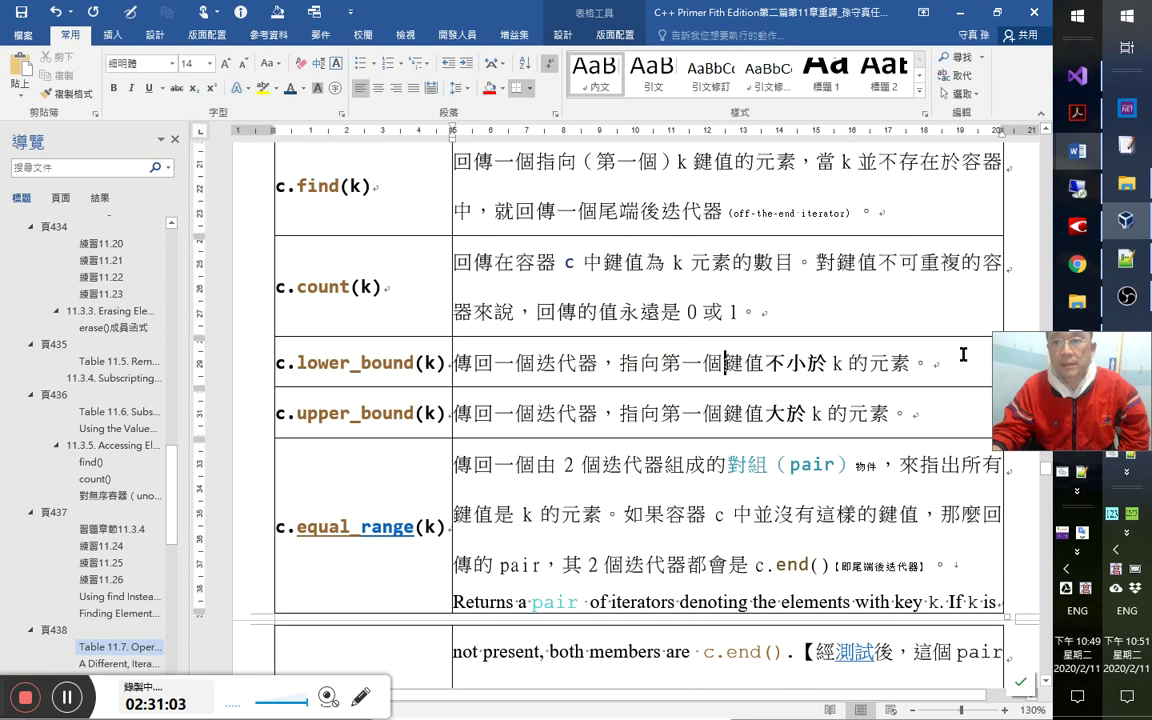
pyautogui.press('Return')
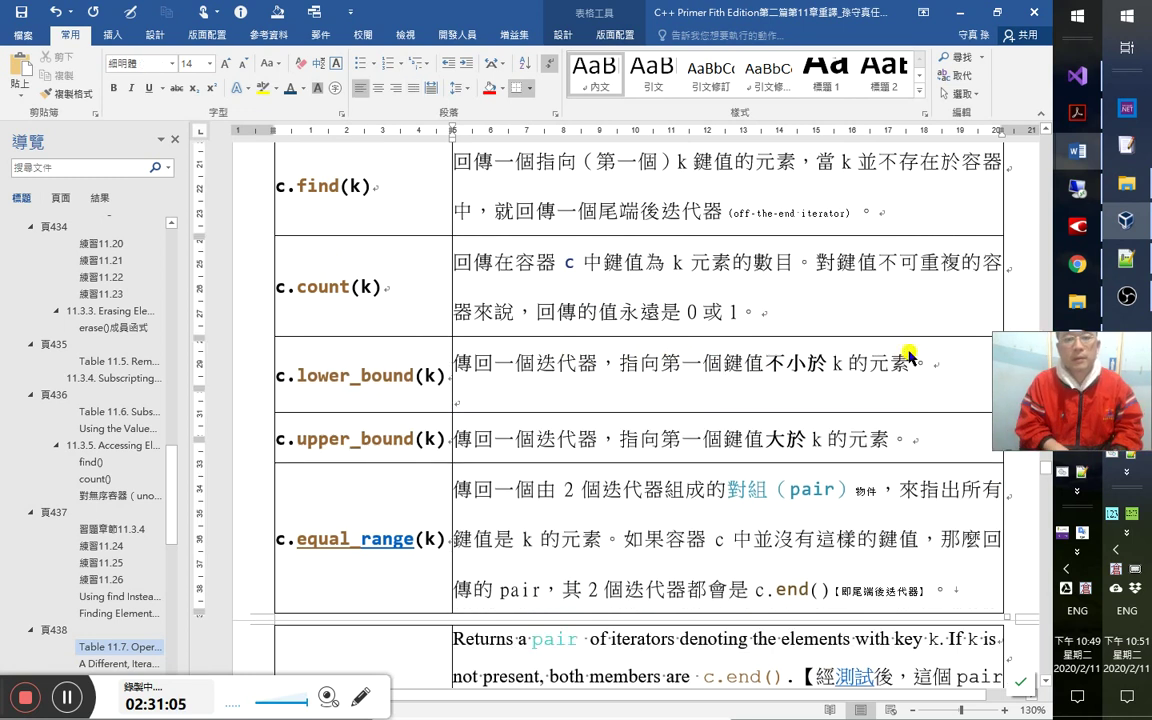
pyautogui.write('這')
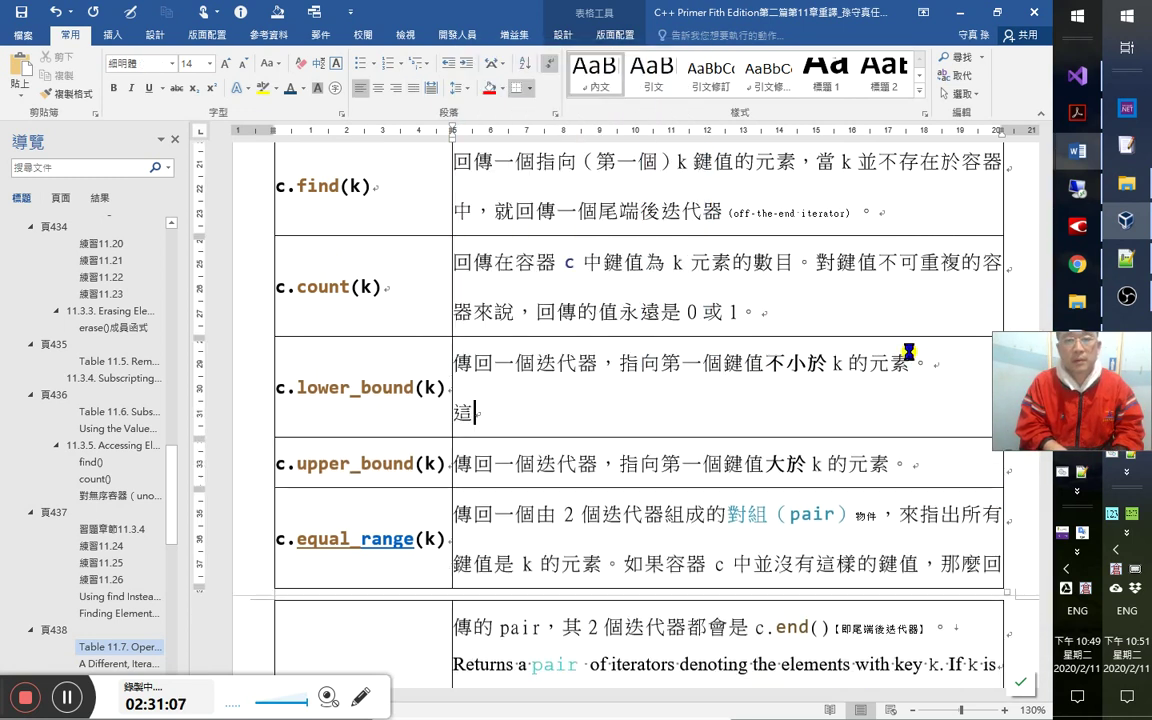
pyautogui.write('個運算應該來只能在有')
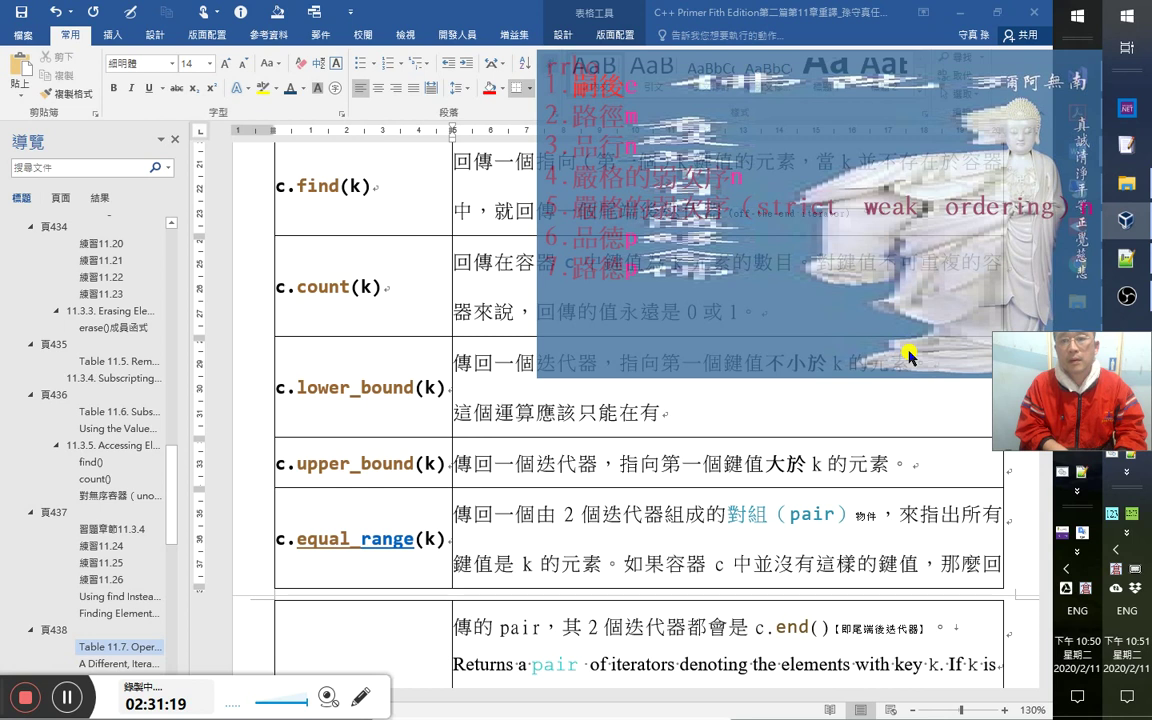
pyautogui.write('嚴格的弱次序')
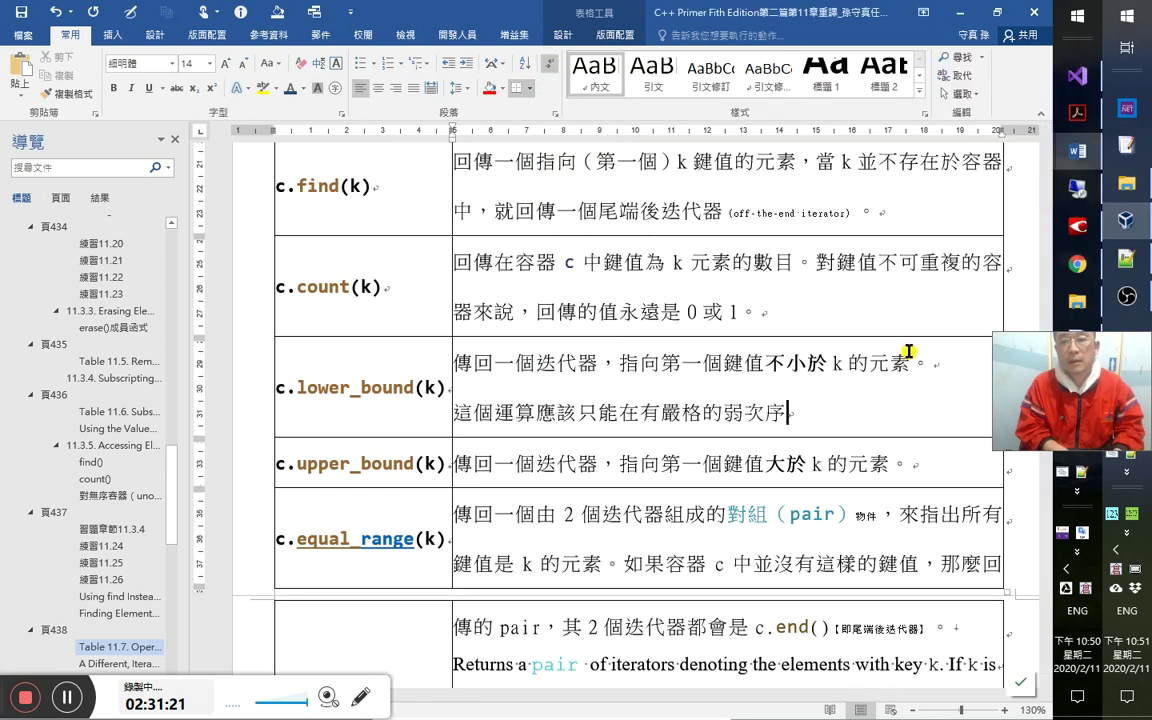
pyautogui.write('上才能用')
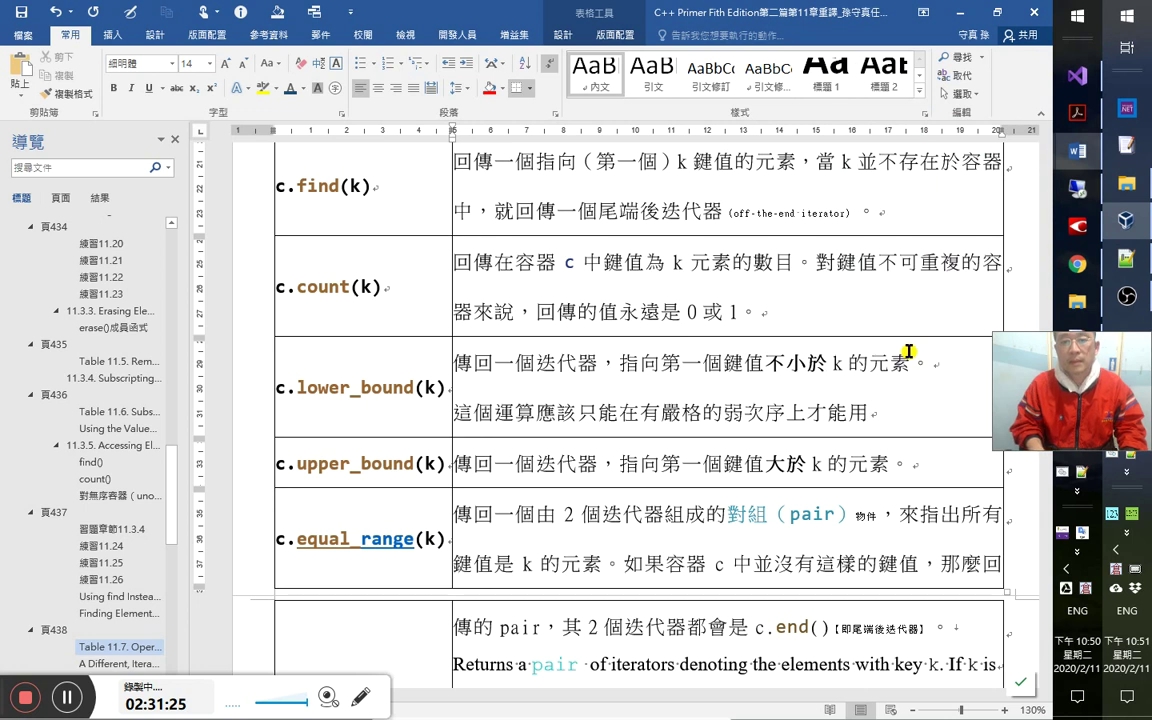
pyautogui.hotkey('shift', 'Home')
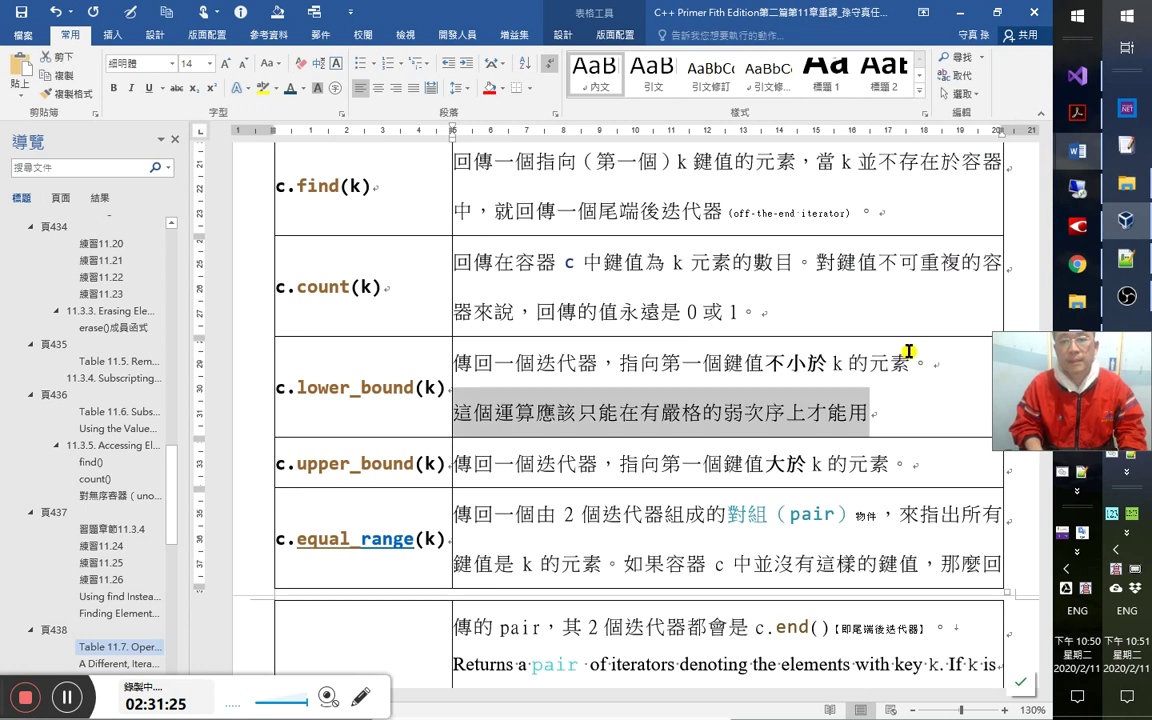
pyautogui.press('End')
pyautogui.write('，是')
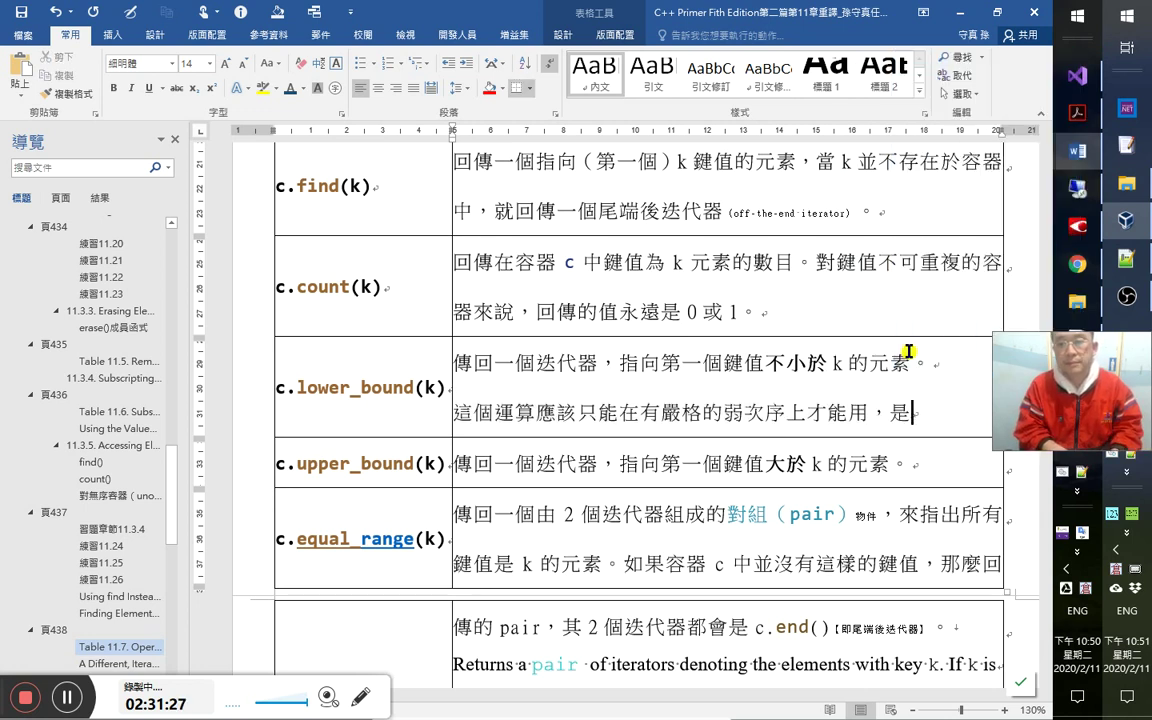
pyautogui.write('利用此順序')
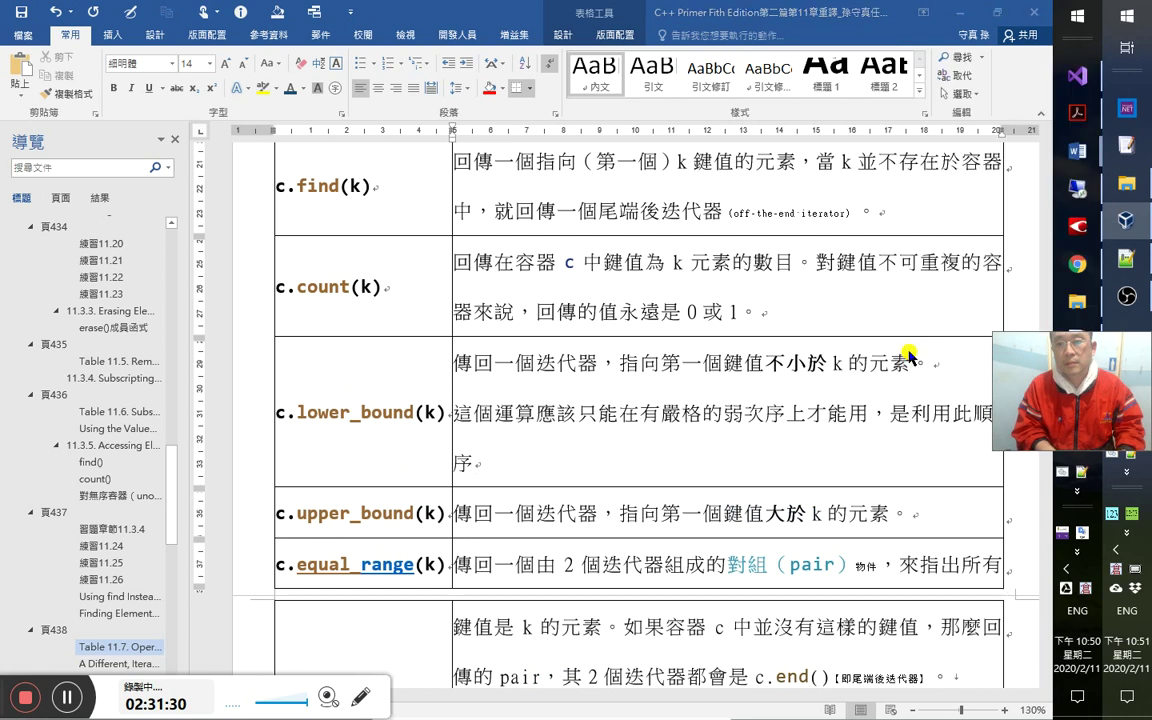
pyautogui.press('BackSpace')
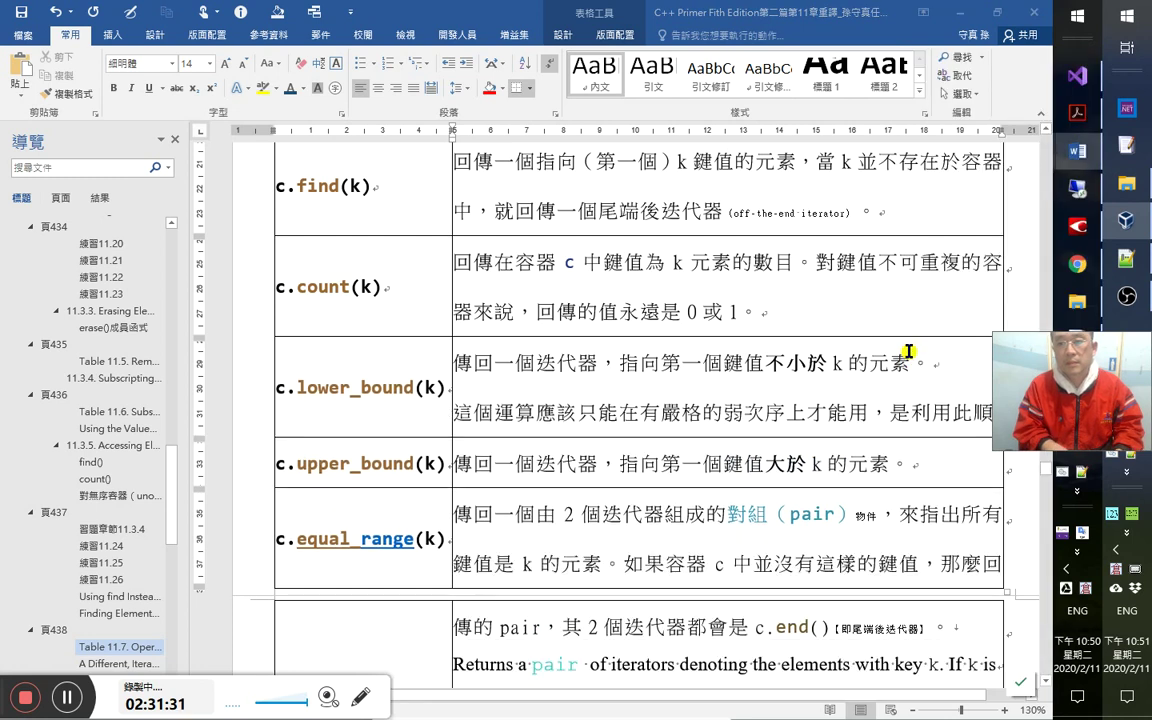
pyautogui.press('BackSpace')
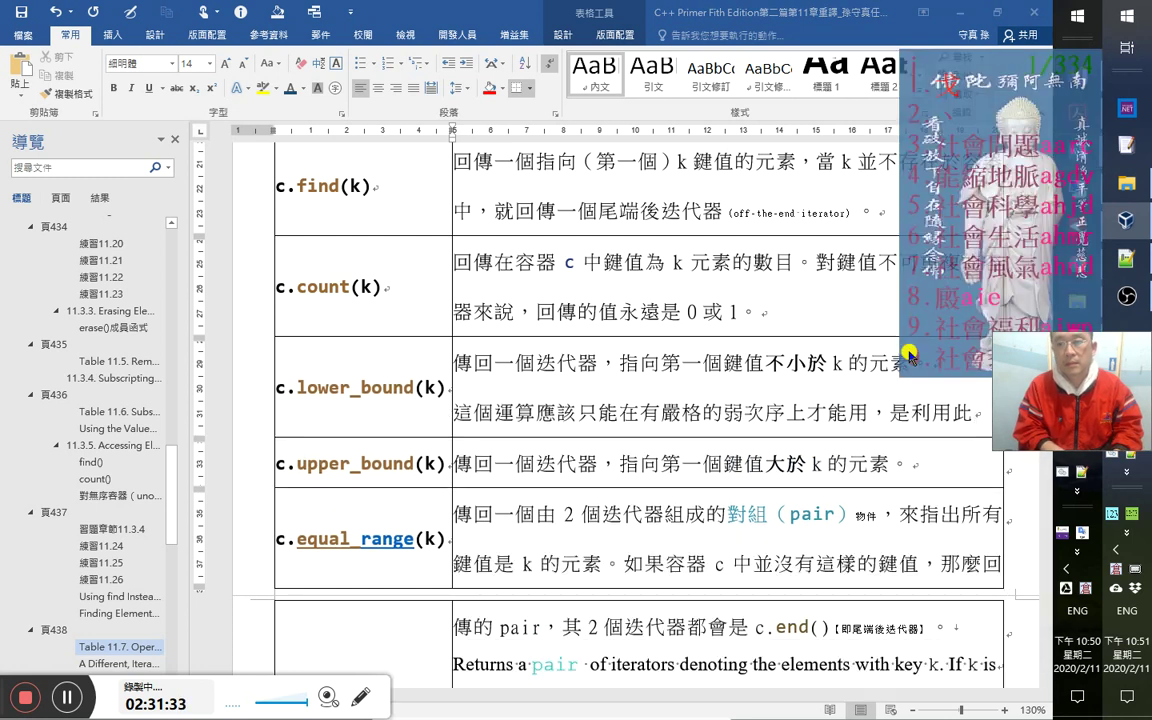
pyautogui.write('次序來')
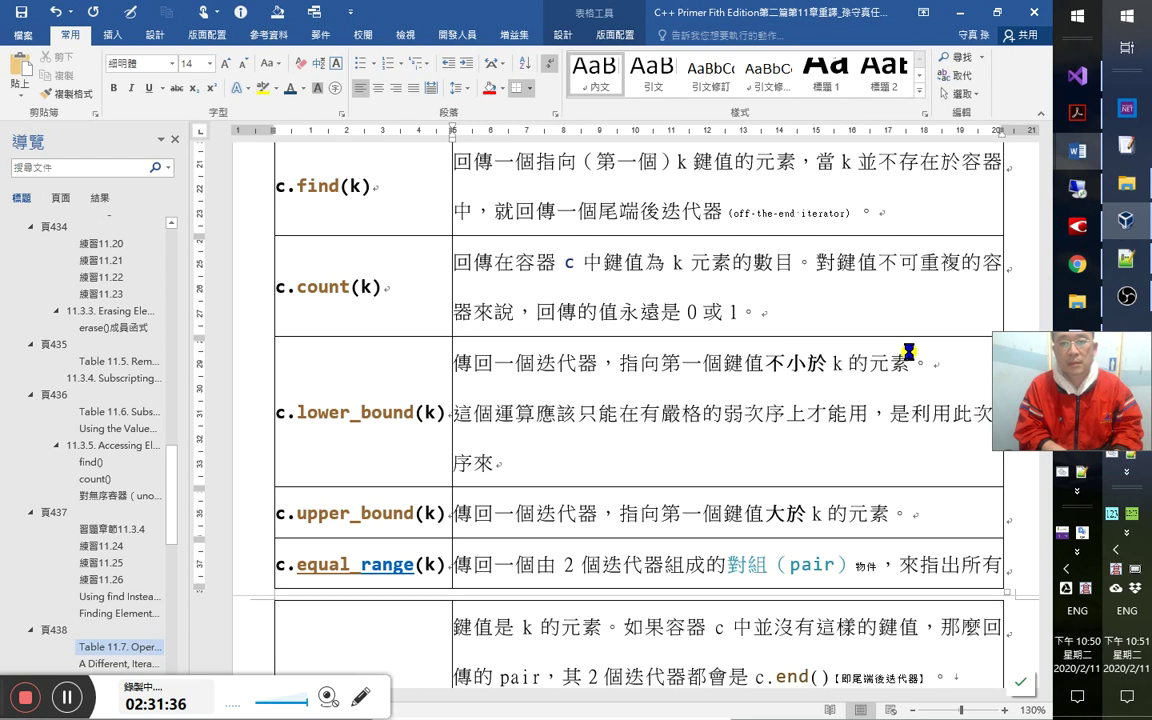
pyautogui.write('定位的。')
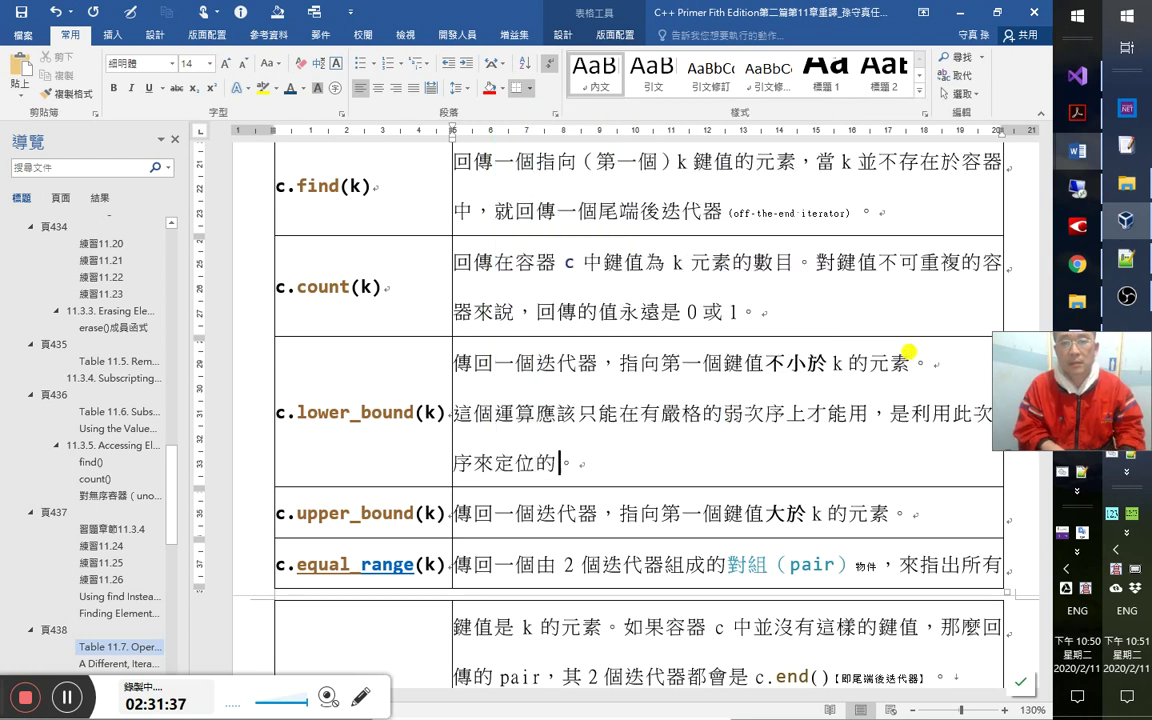
pyautogui.hotkey('shift', 'Up')
pyautogui.hotkey('shift', 'Up')
pyautogui.hotkey('shift', 'Down')
pyautogui.press('Down')
pyautogui.press('Down')
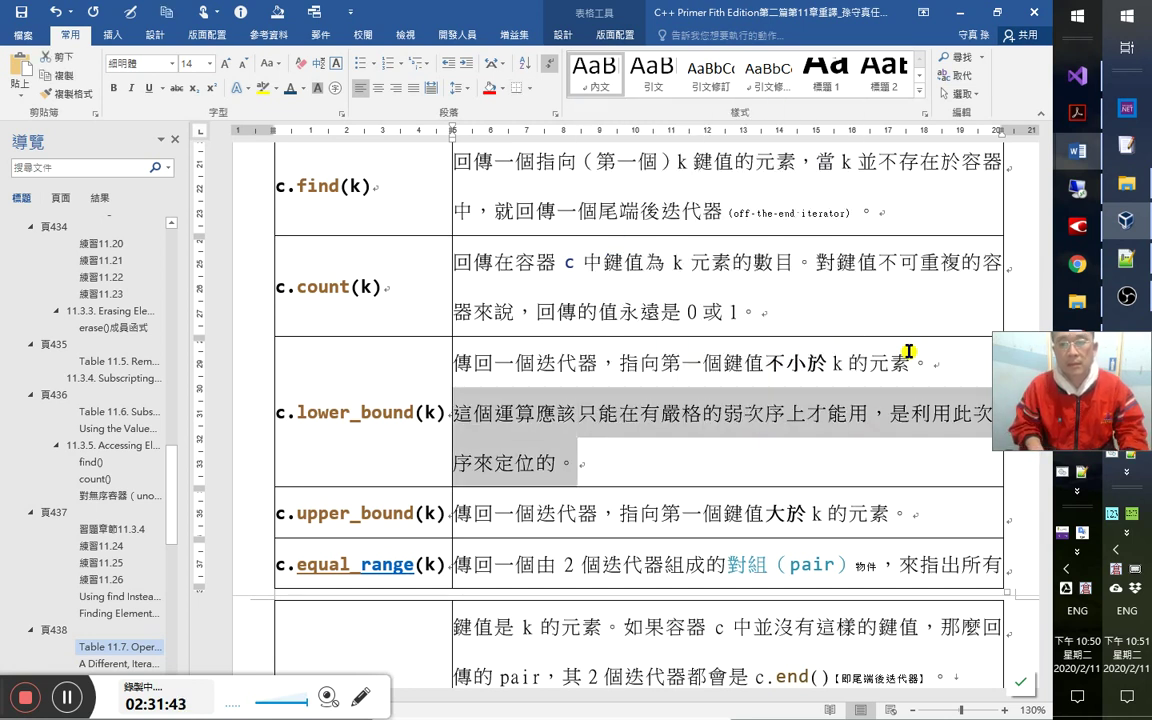
pyautogui.click(908, 351)
# Extend the note: upper_bound same, unusable in unordered containers, no sorting; tag it 第95集.
pyautogui.write('下')
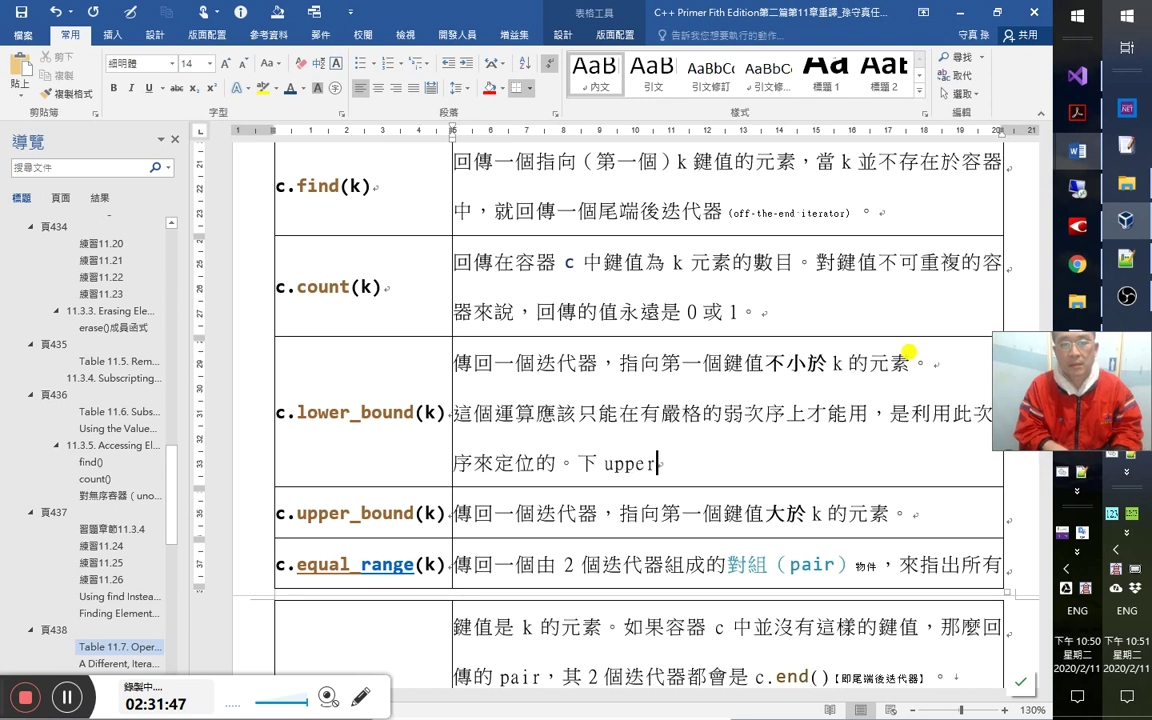
pyautogui.write('upper_bound')
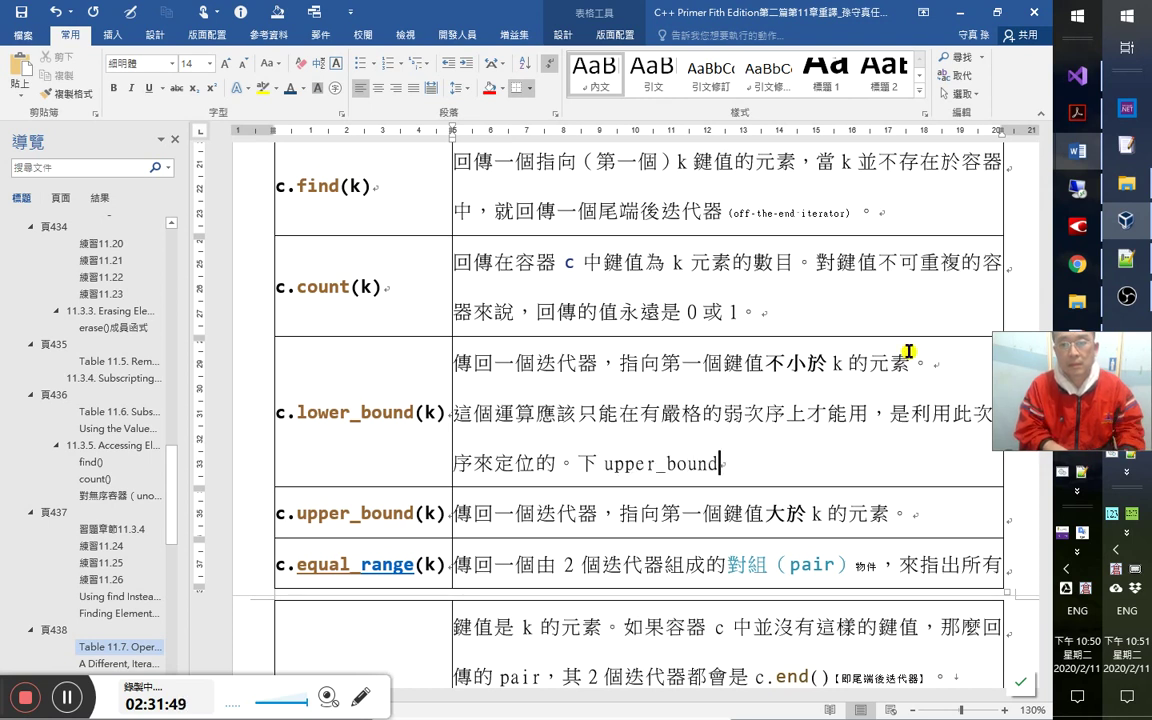
pyautogui.write('同，所以')
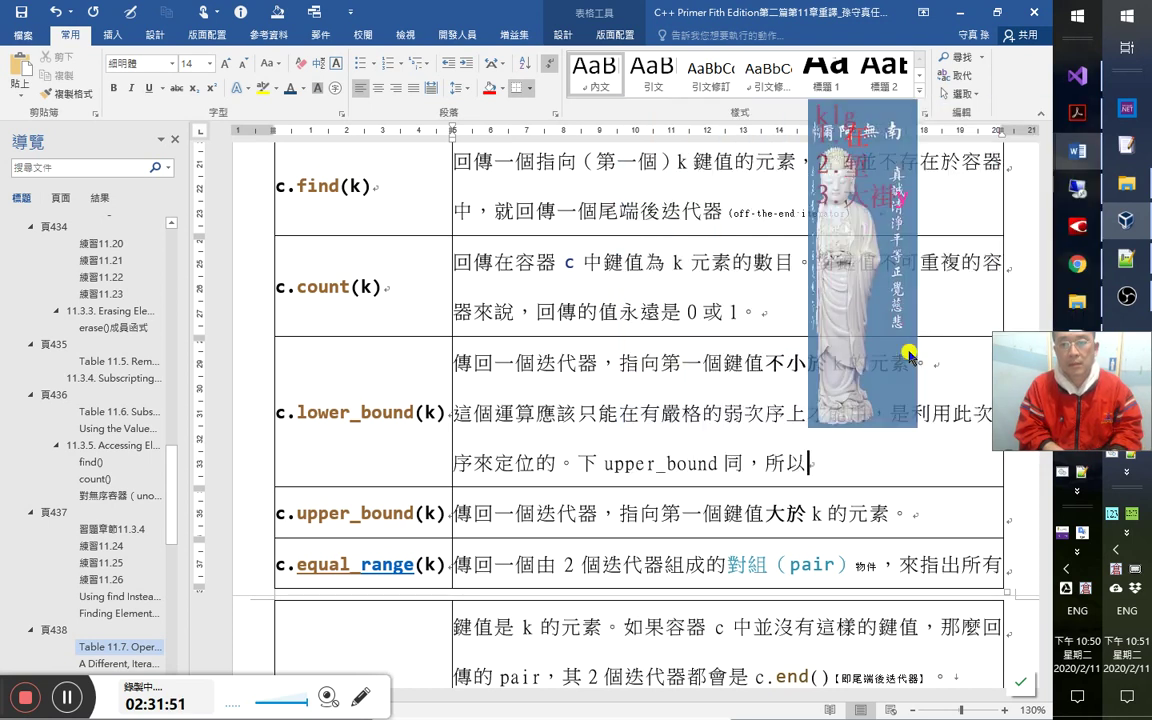
pyautogui.write('在')
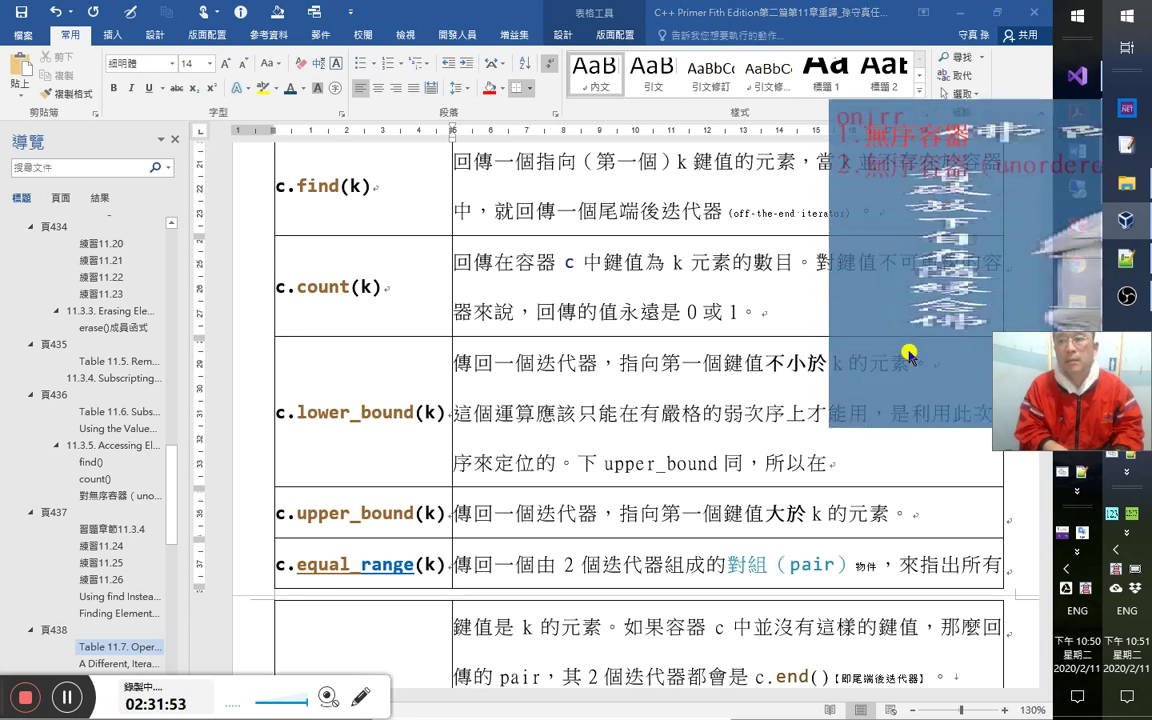
pyautogui.write('無序容器中是')
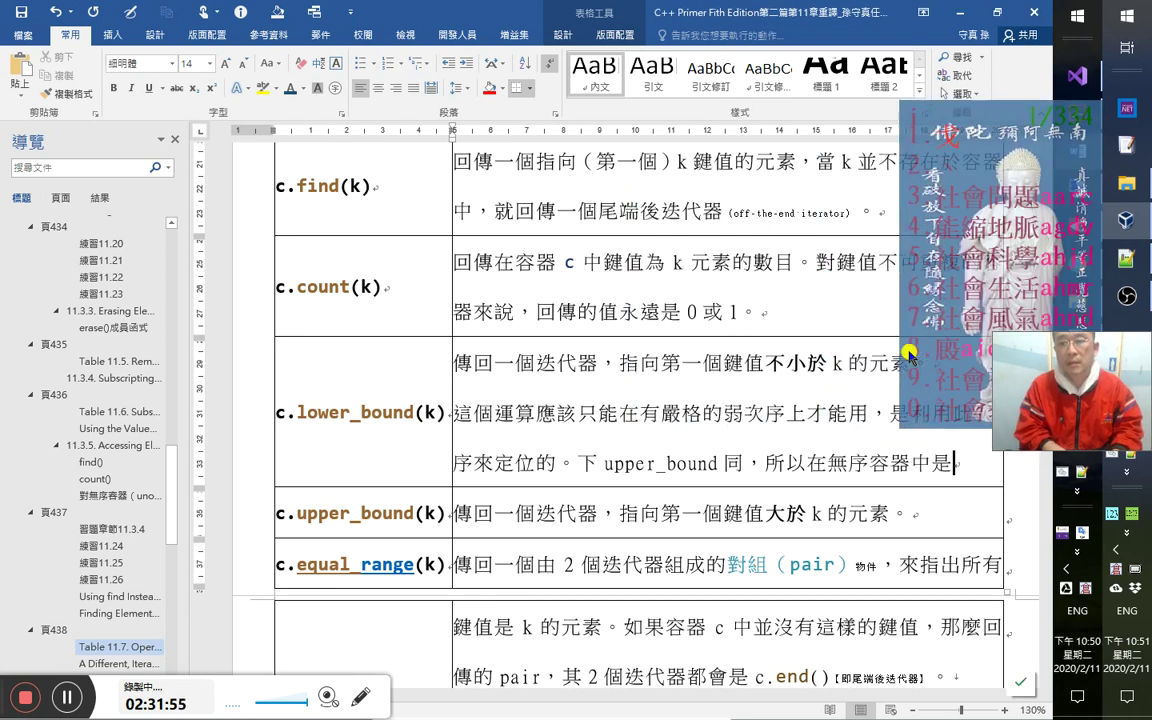
pyautogui.write('不能用的。')
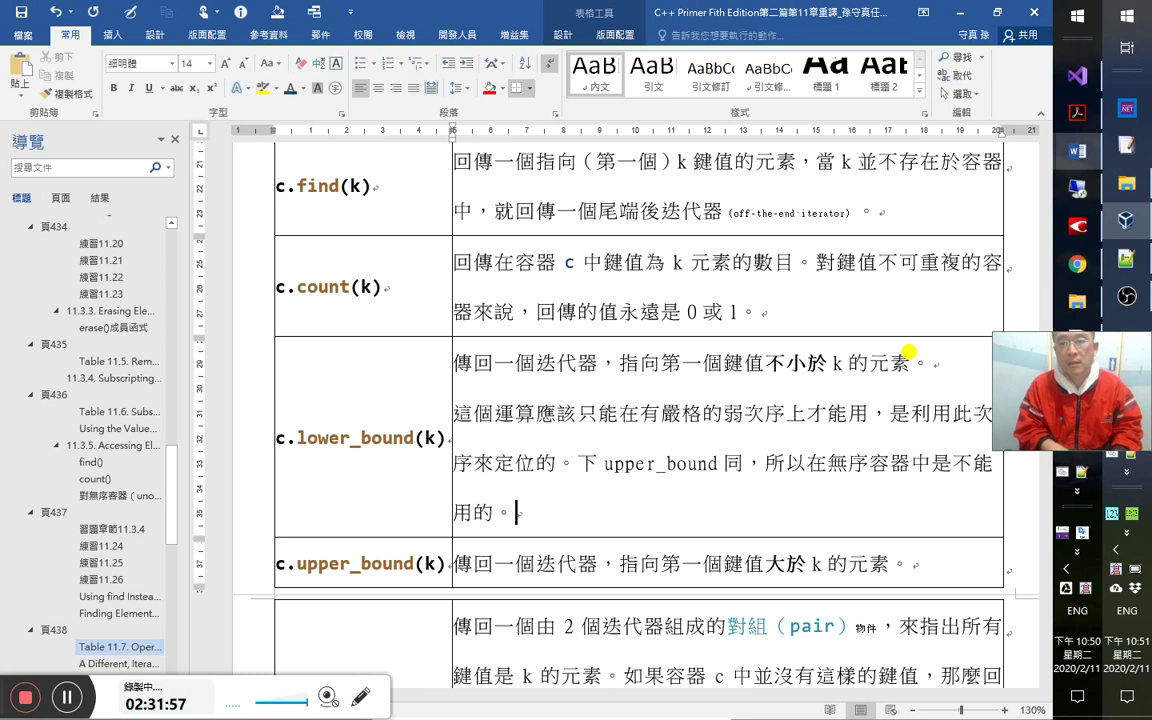
pyautogui.write('無序容器只有')
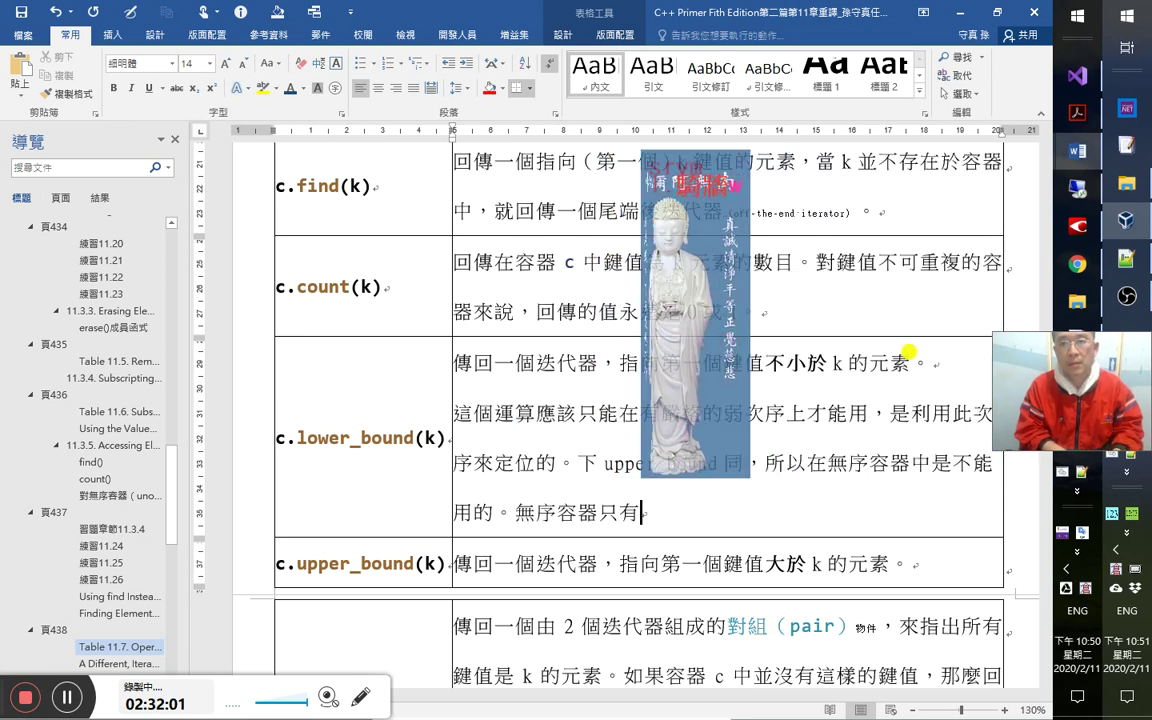
pyautogui.write('a')
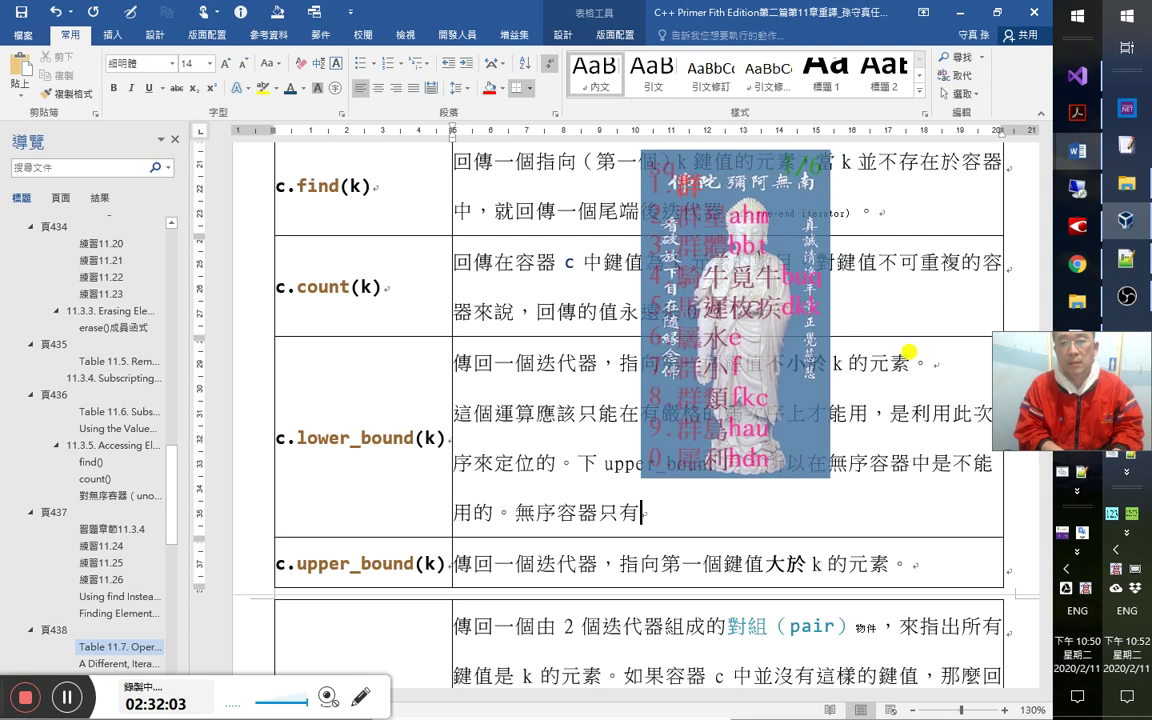
pyautogui.write('a群組化')
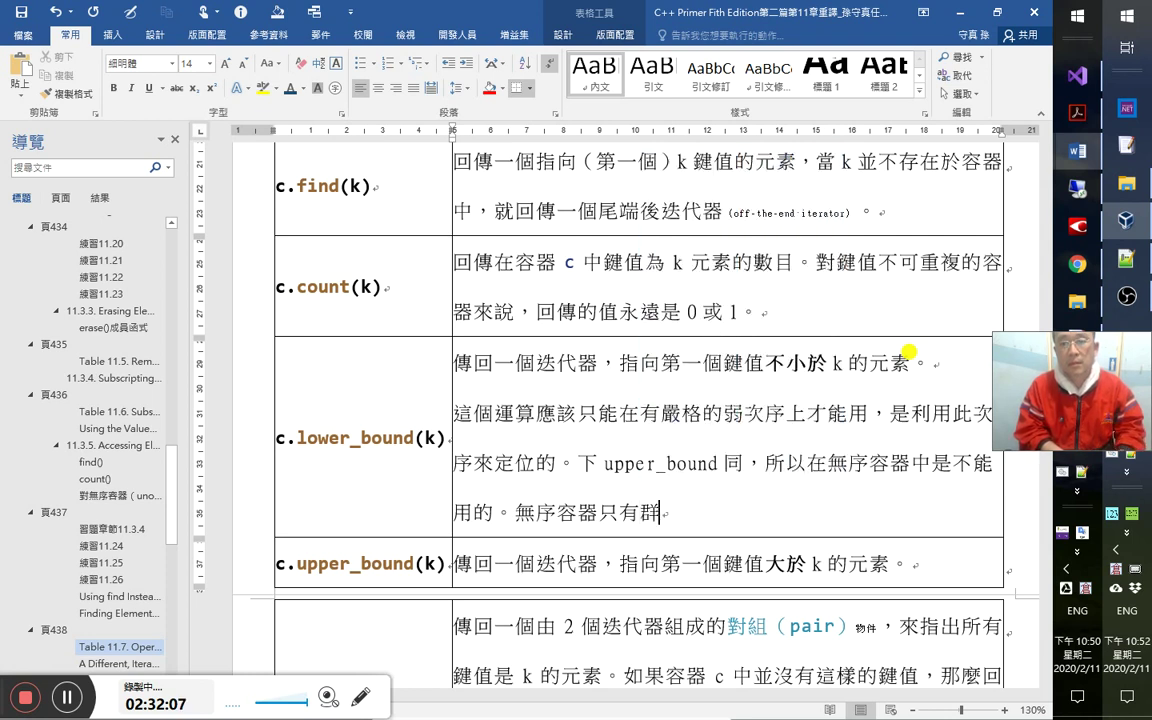
pyautogui.write('能力，沒有')
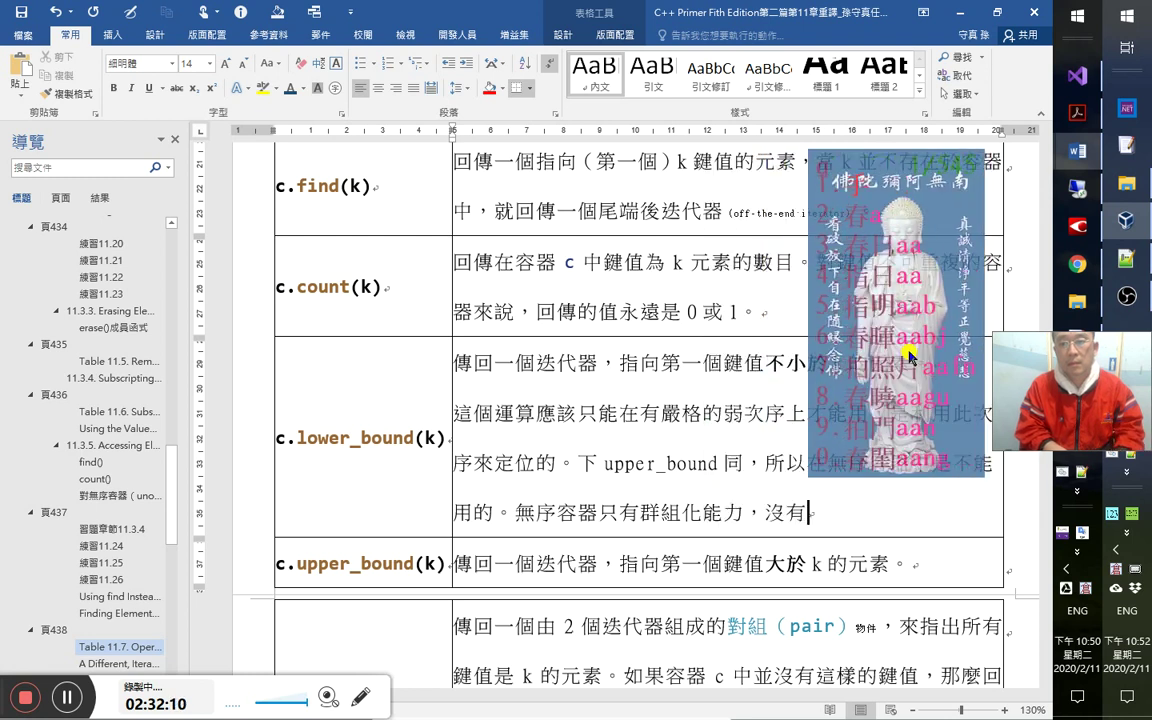
pyautogui.press('pagedown')
pyautogui.write('排序的功能。')
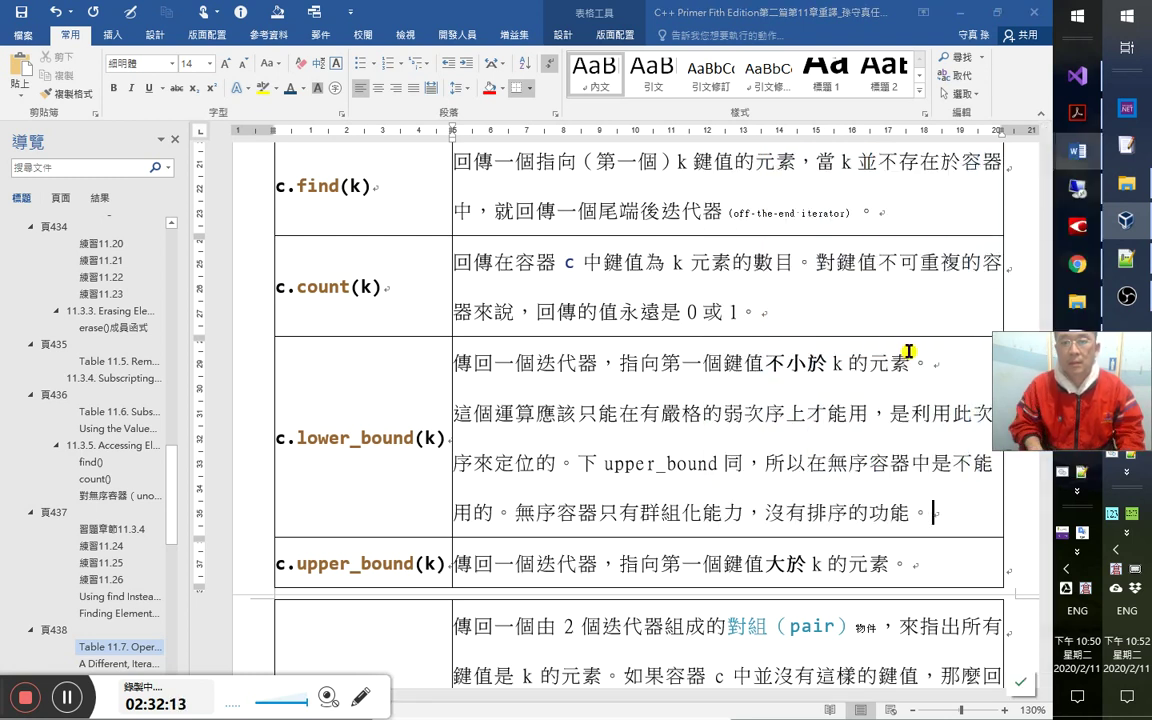
pyautogui.press('Down')
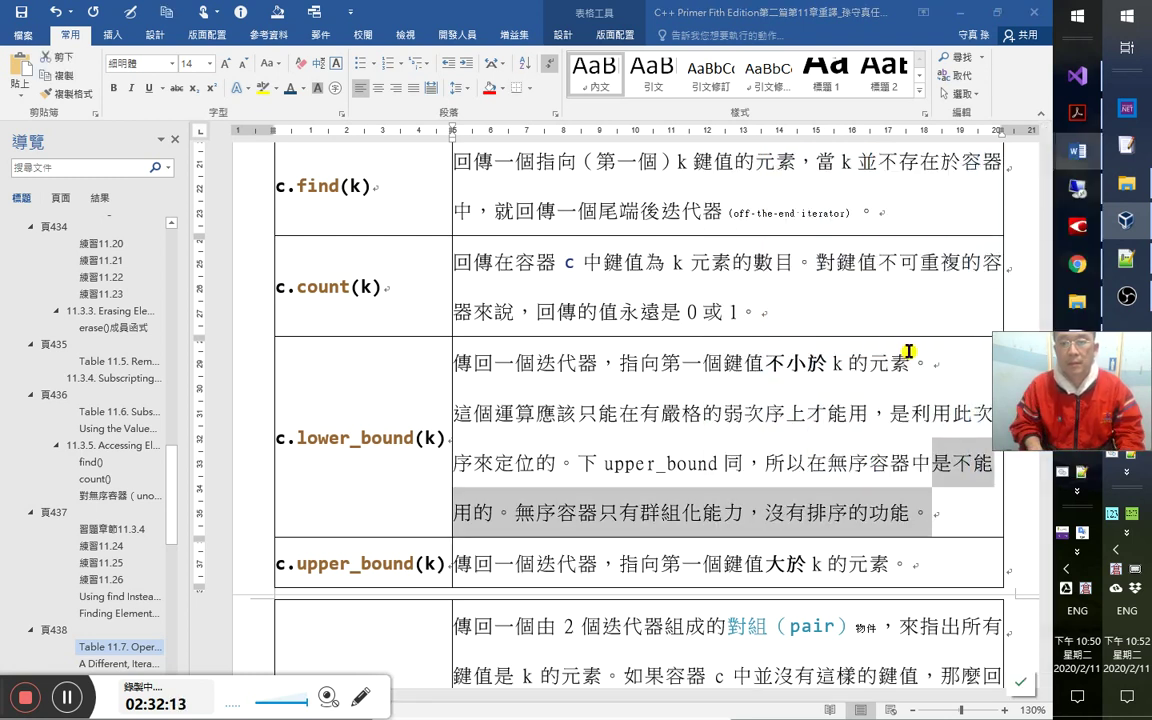
pyautogui.write('第95集')
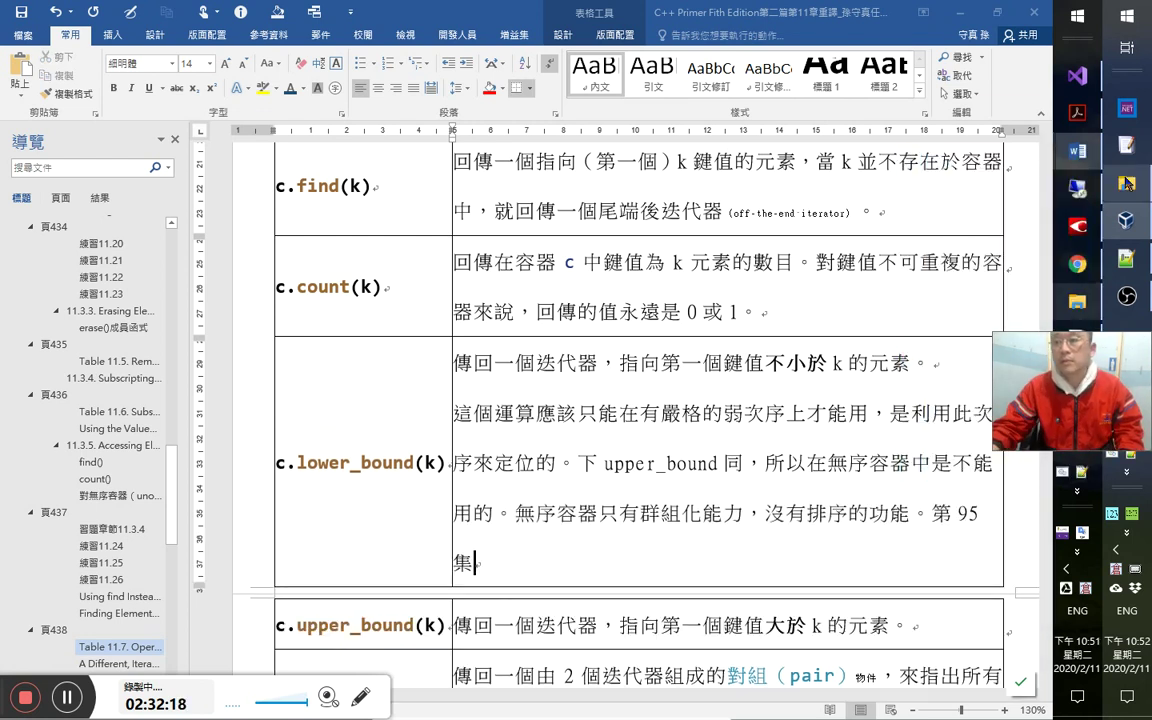
# Check the Apowersoft recordings folder in File Explorer, then minimize it.
pyautogui.click(1127, 183)
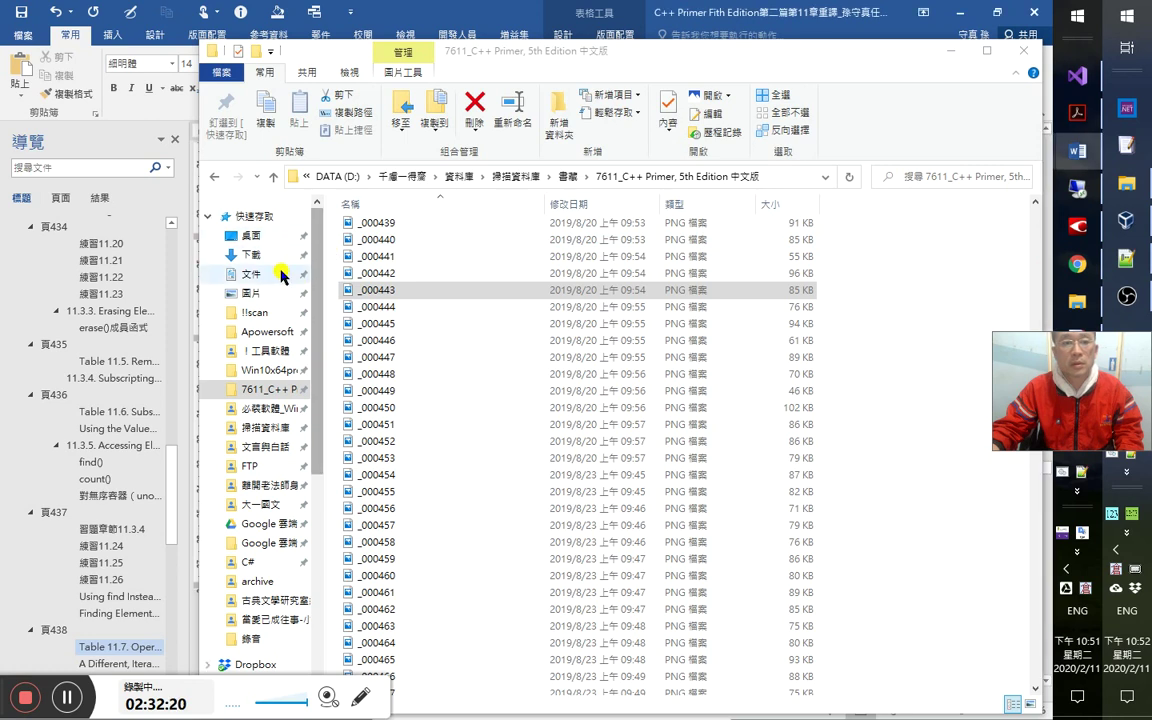
pyautogui.click(280, 331)
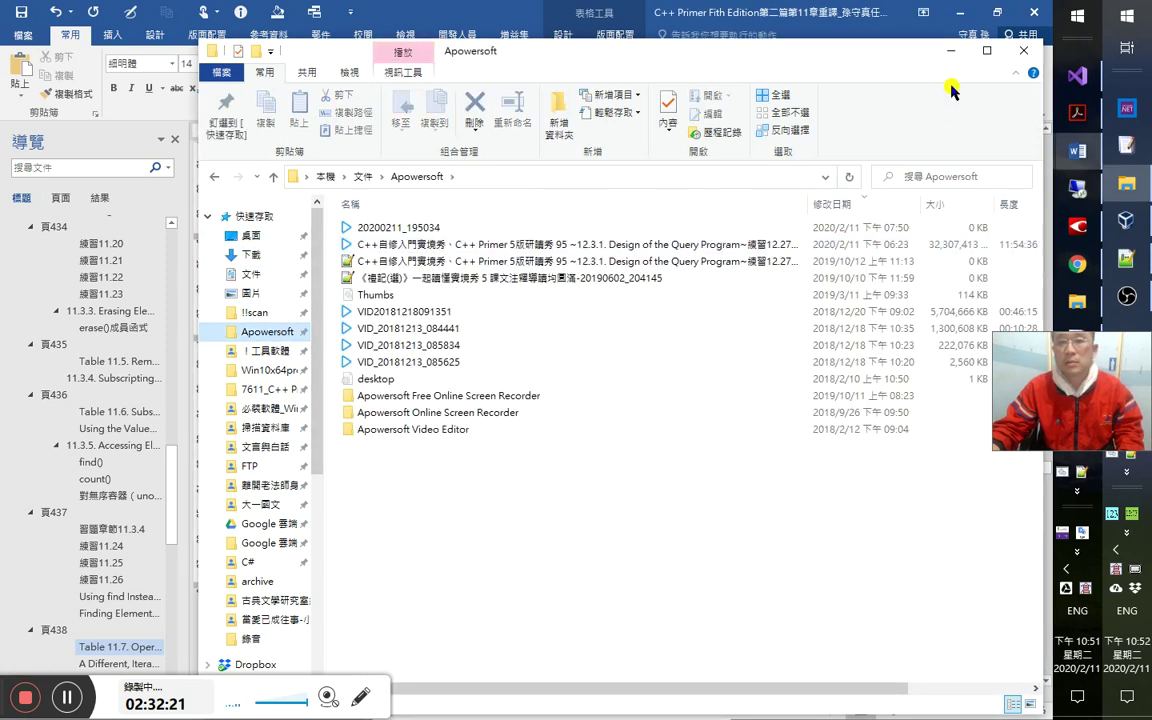
pyautogui.click(958, 50)
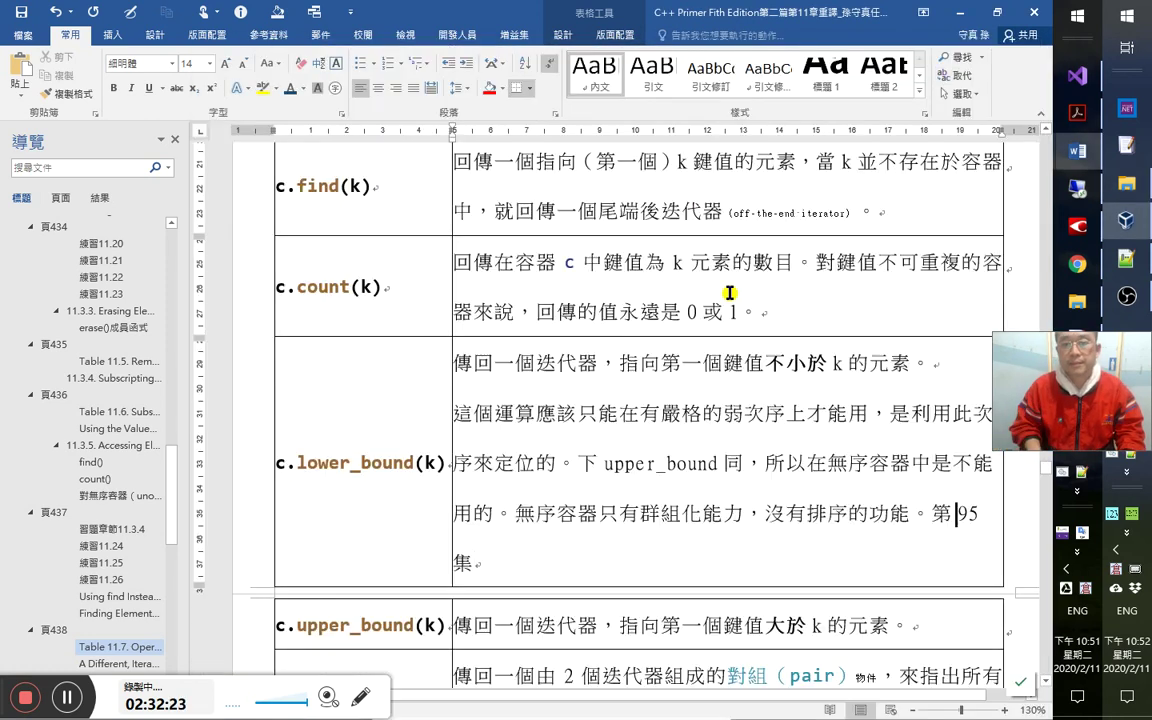
# Relabel the note '第96集 2：32：00' and save.
pyautogui.press('Delete')
pyautogui.write('6 集 ')
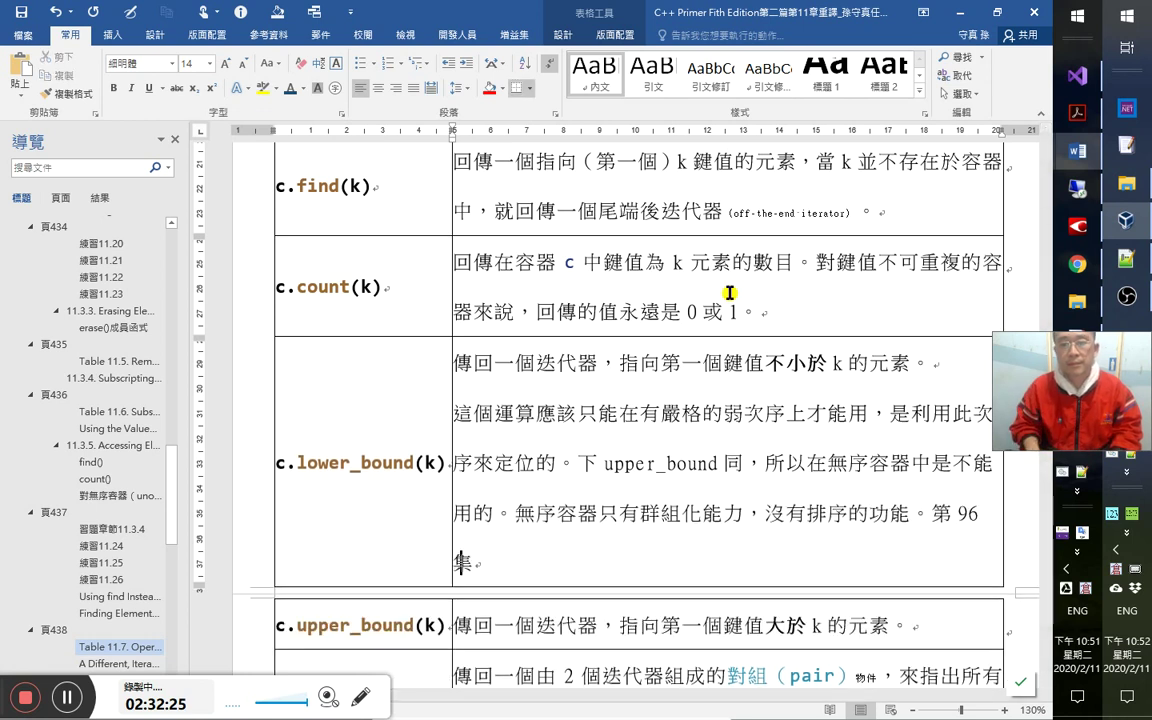
pyautogui.write('2：')
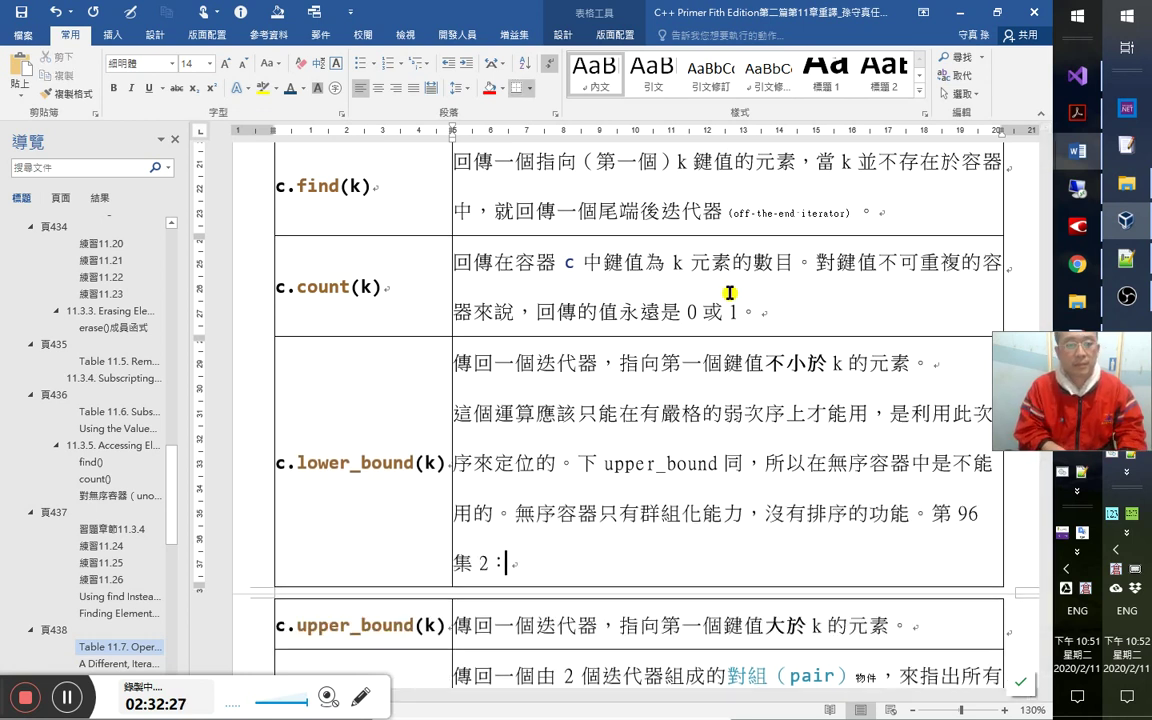
pyautogui.write('32：00')
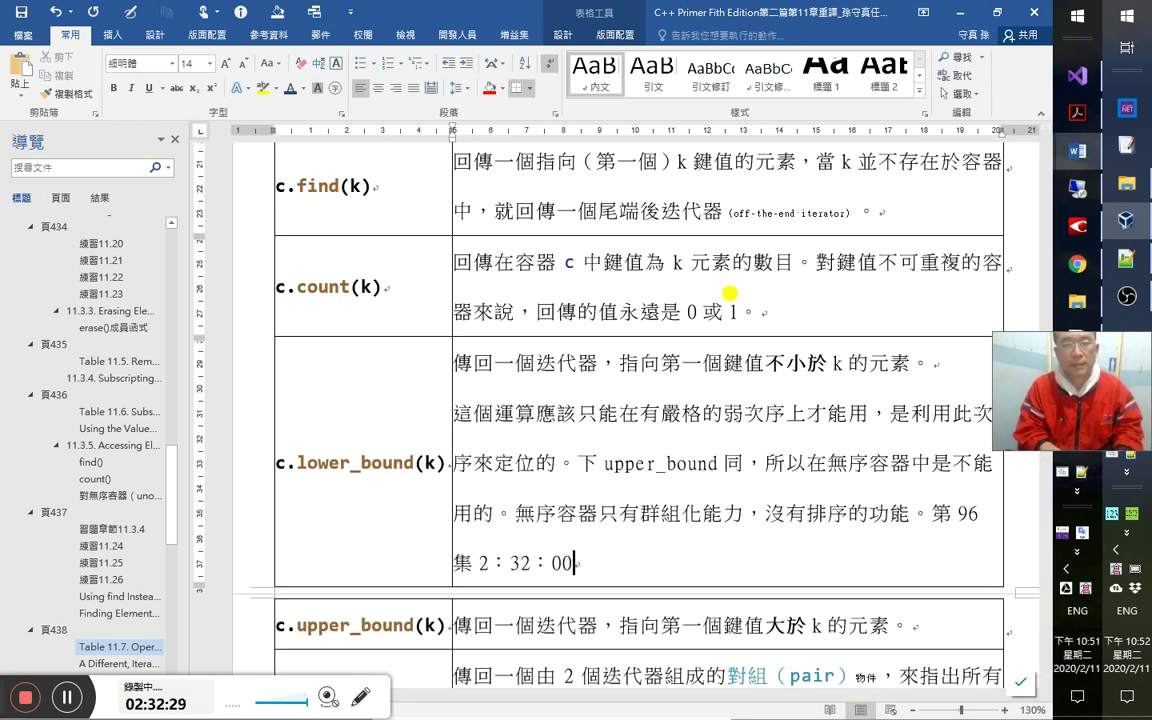
pyautogui.hotkey('ctrl', 's')
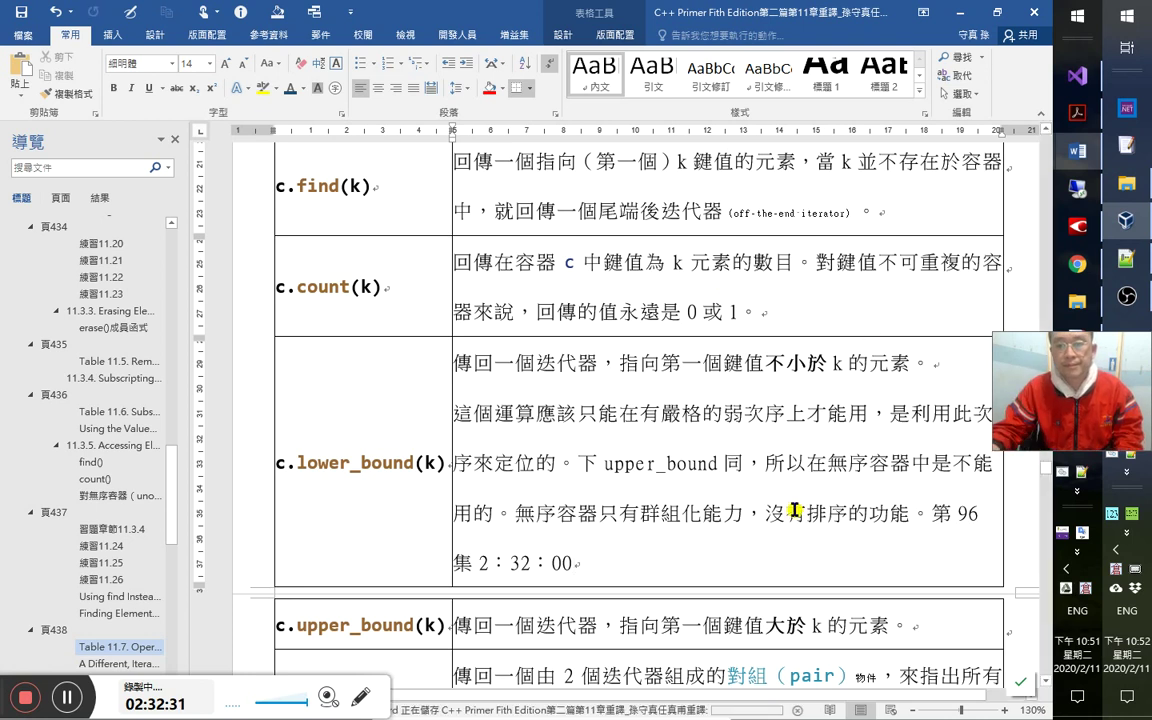
# Format upper_bound as code text with the custom macro.
pyautogui.scroll(-1, 730, 292)
pyautogui.moveTo(604, 415); pyautogui.dragTo(730, 415)
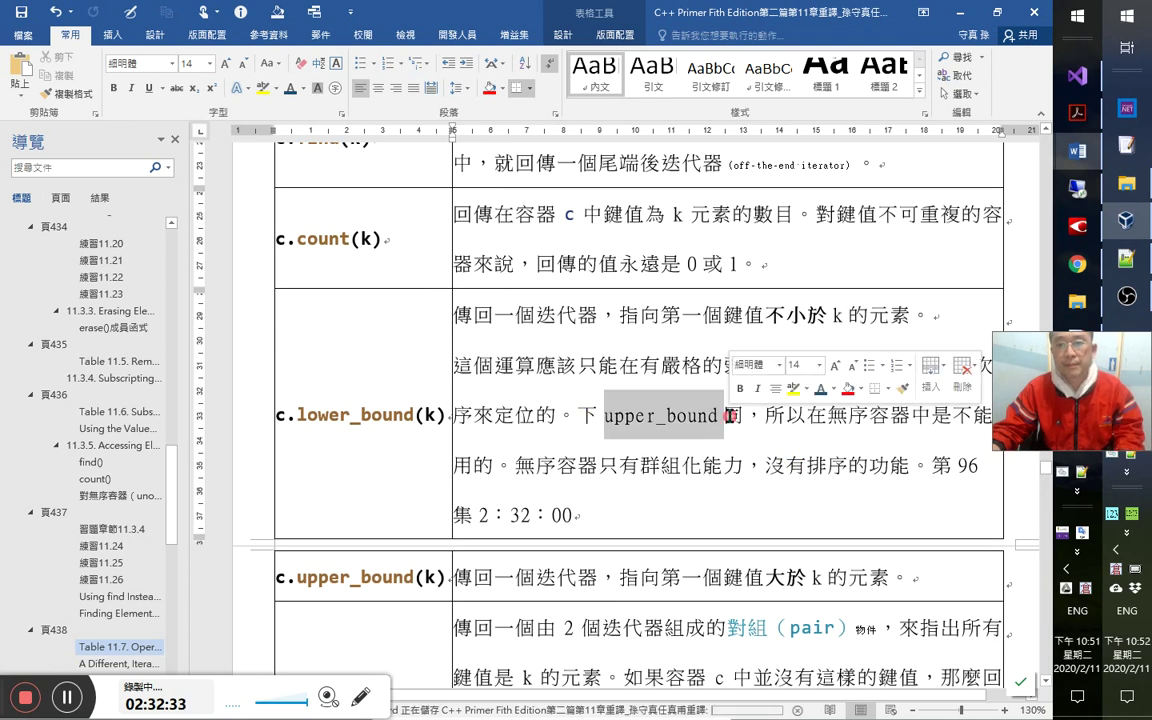
pyautogui.hotkey('alt', 'F8')
pyautogui.click(691, 340)
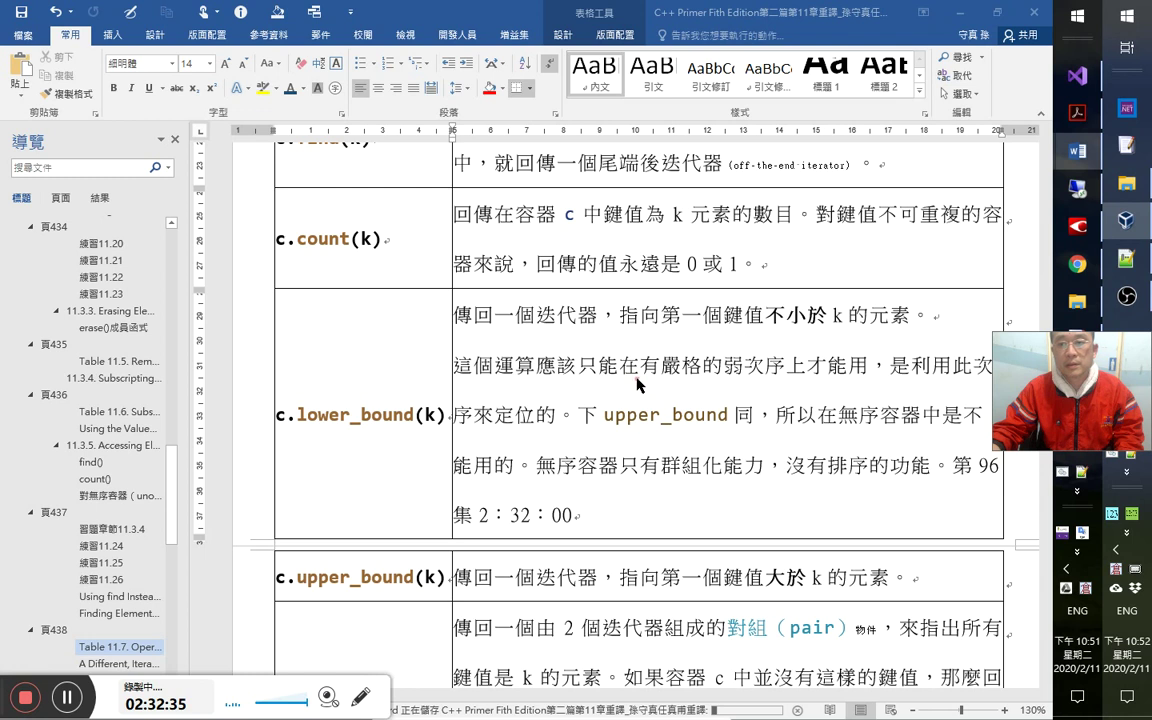
# Insert 應 before 是 and make 嚴格的弱次序 bold.
pyautogui.click(893, 368)
pyautogui.write('應')
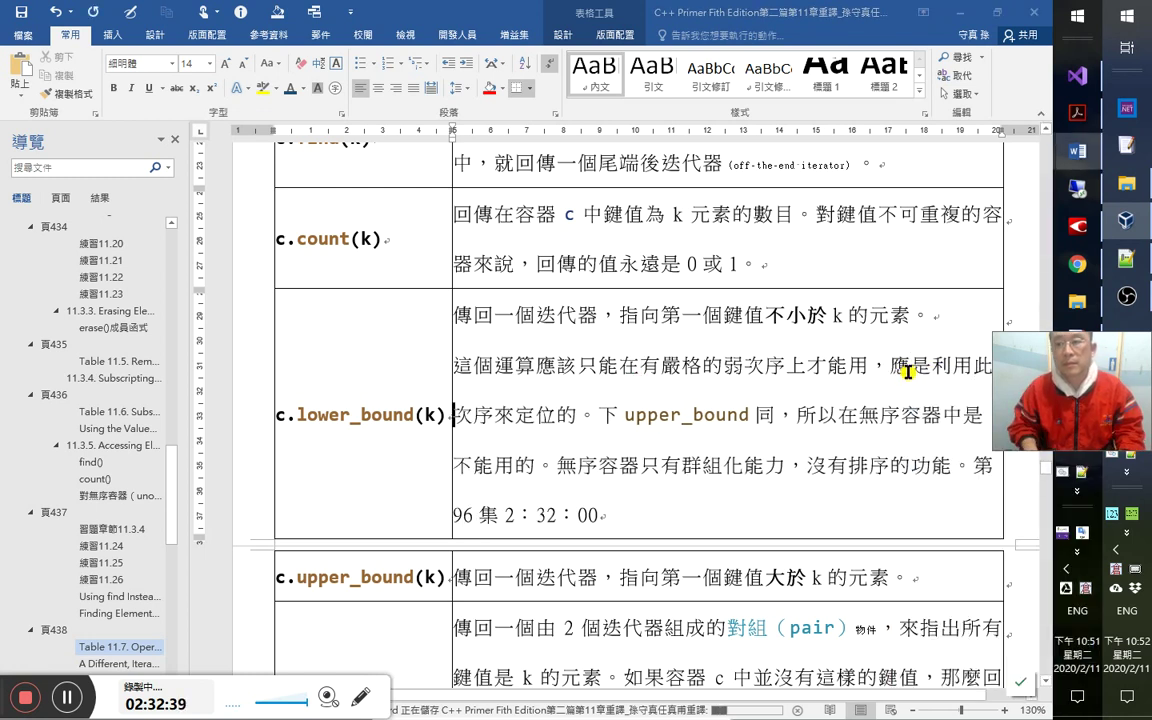
pyautogui.press('Right')
pyautogui.press('Right')
pyautogui.press('Right')
pyautogui.press('Right')
pyautogui.press('Right')
pyautogui.press('Right')
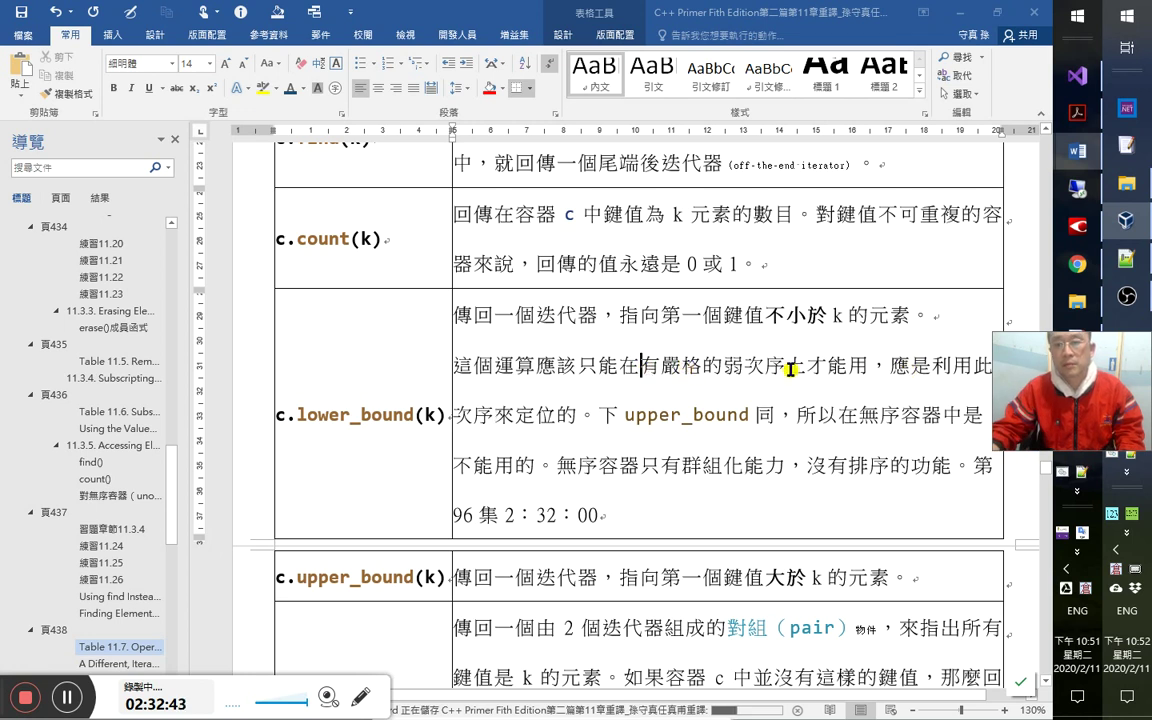
pyautogui.keyDown('shift'); pyautogui.click(661, 368); pyautogui.keyUp('shift')
pyautogui.hotkey('ctrl', 'b')
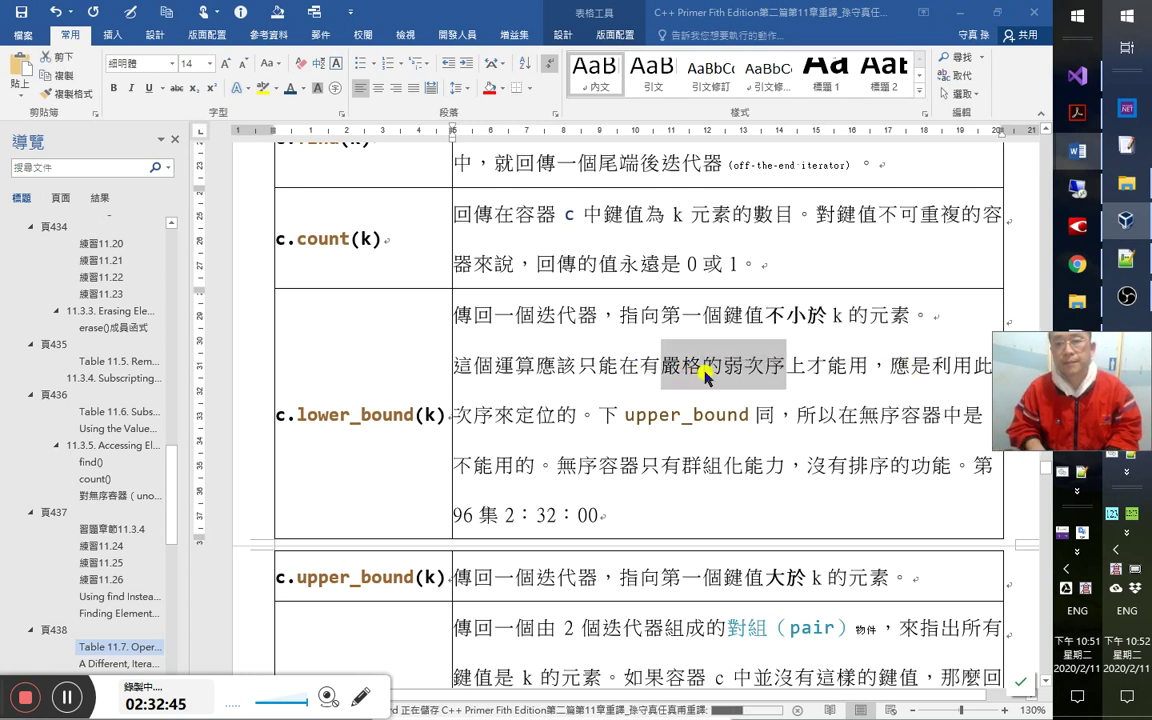
pyautogui.click(682, 414)
pyautogui.scroll(-2, 689, 440)
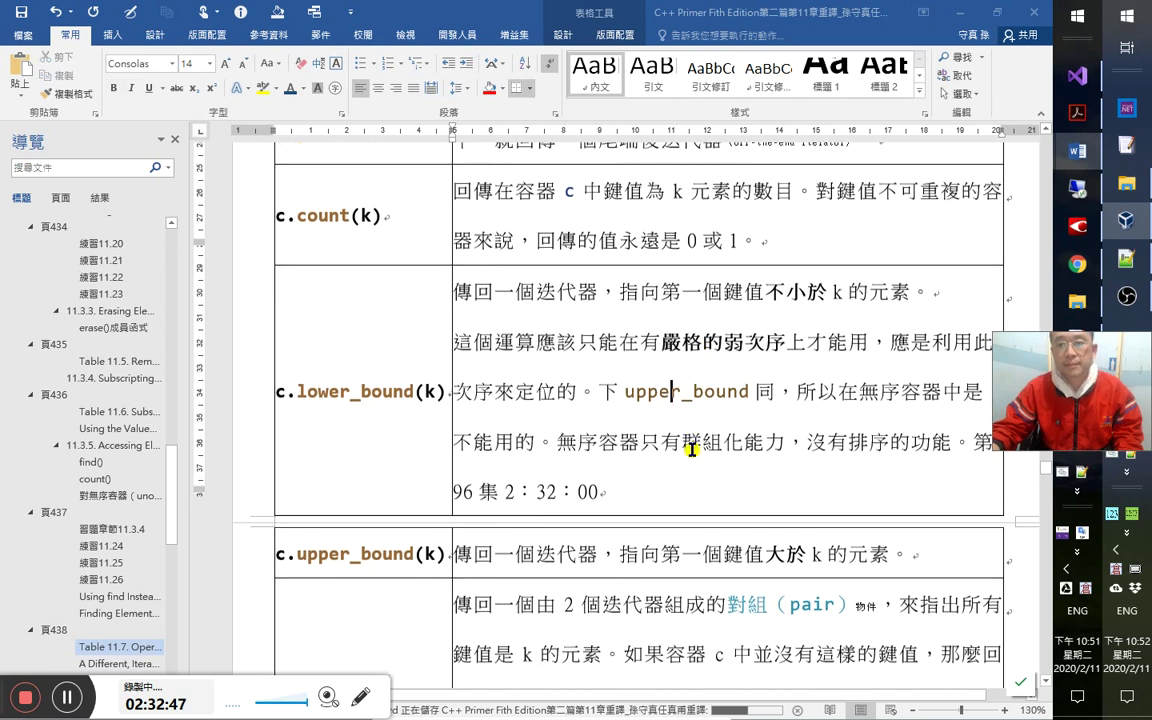
# Switch to the other Word lecture-notes document.
pyautogui.click(1077, 152)
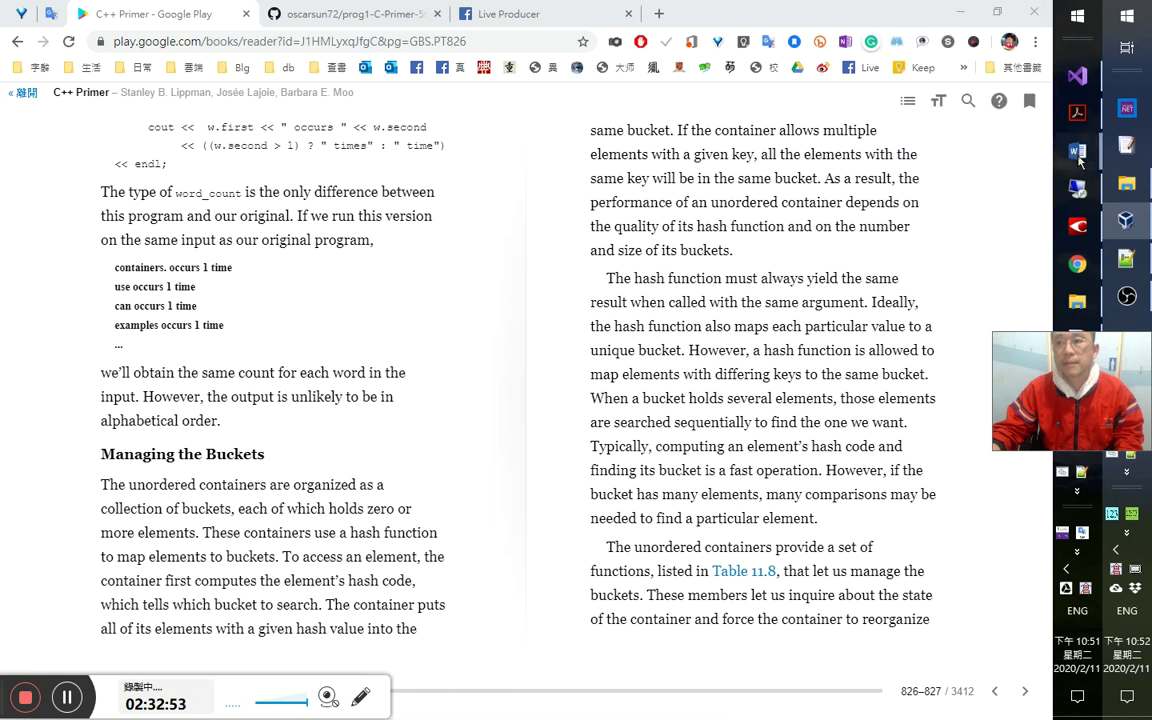
pyautogui.moveTo(1079, 158)
pyautogui.click(993, 136)
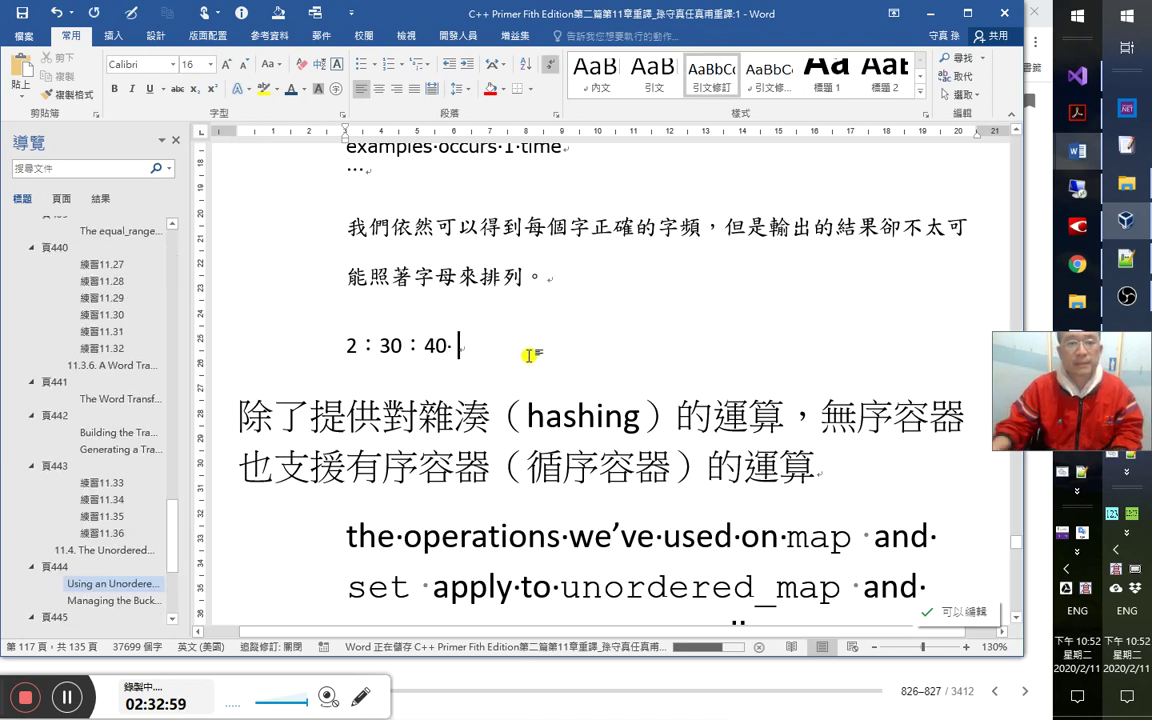
# Delete the two-line hashing paragraph.
pyautogui.write('2:33:00')
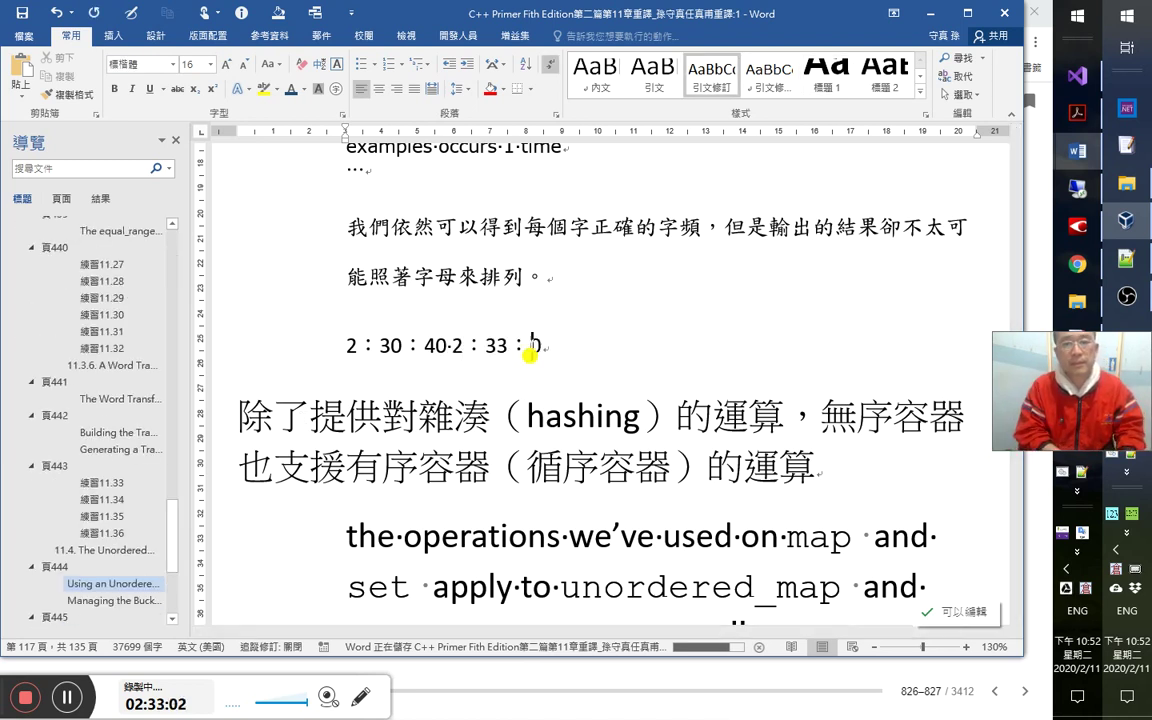
pyautogui.press('Down')
pyautogui.press('Down')
pyautogui.press('Up')
pyautogui.press('Home')
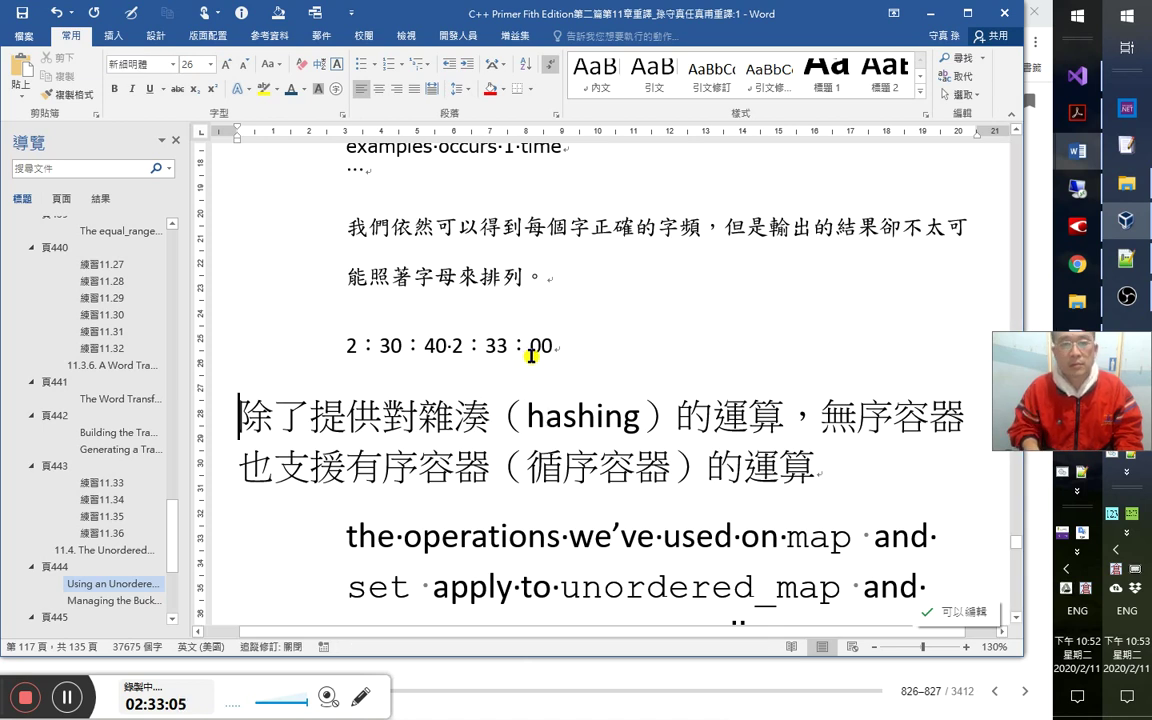
pyautogui.hotkey('shift', 'Down')
pyautogui.hotkey('shift', 'Down')
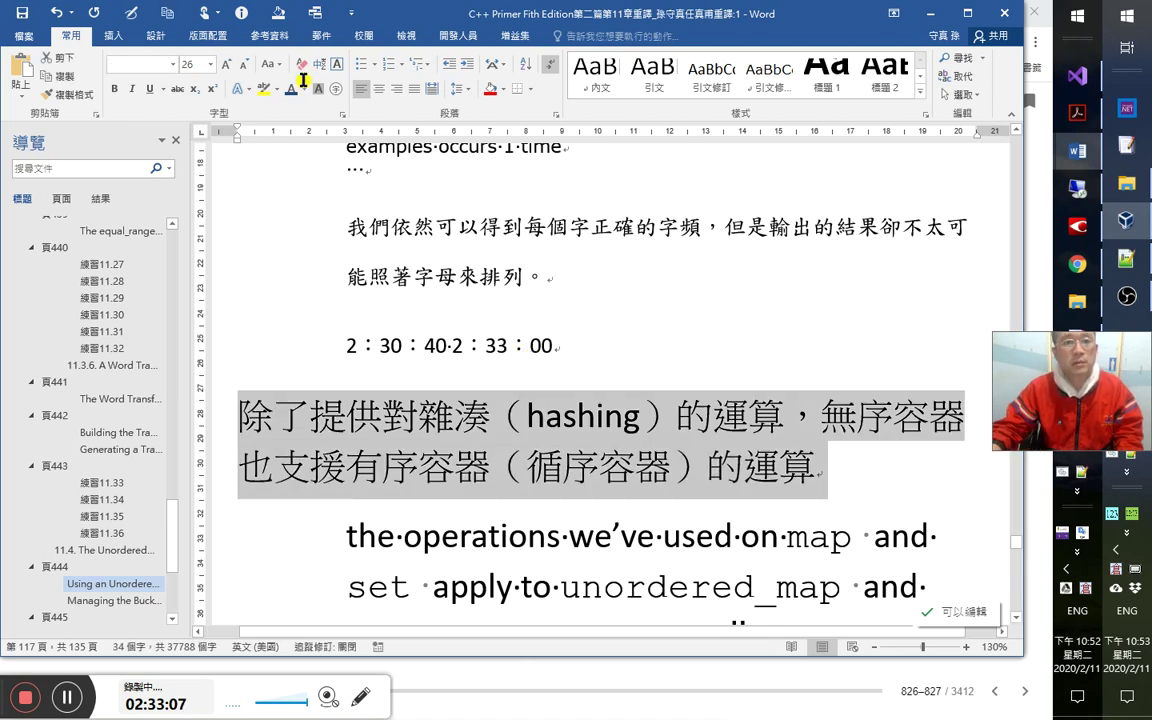
pyautogui.press('Delete')
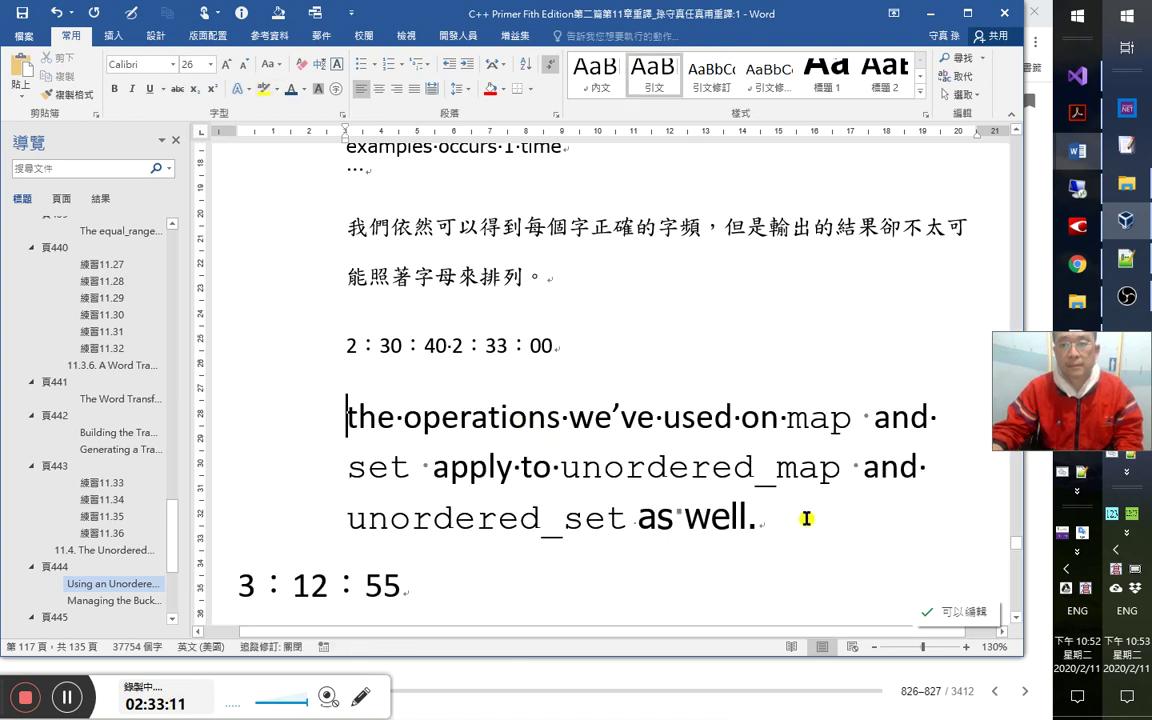
# Delete the English map and set paragraph, the 3：12：55 timestamp line and the multi line.
pyautogui.hotkey('shift', 'Down')
pyautogui.hotkey('shift', 'Down')
pyautogui.hotkey('shift', 'Down')
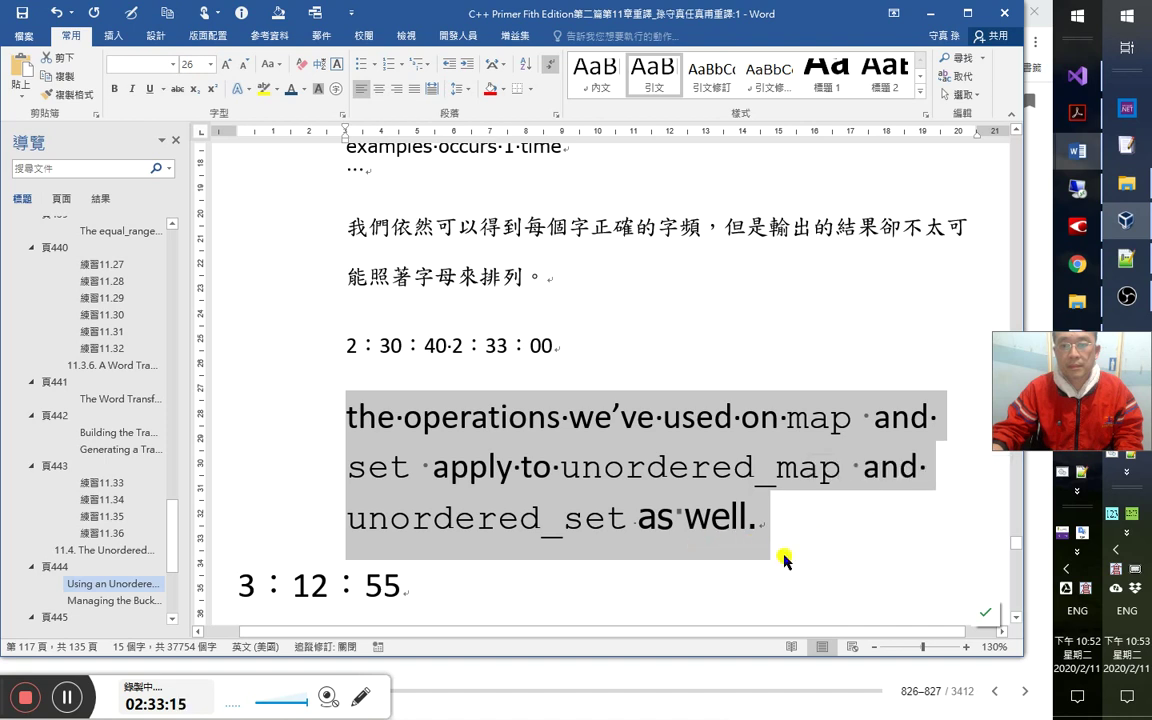
pyautogui.press('Delete')
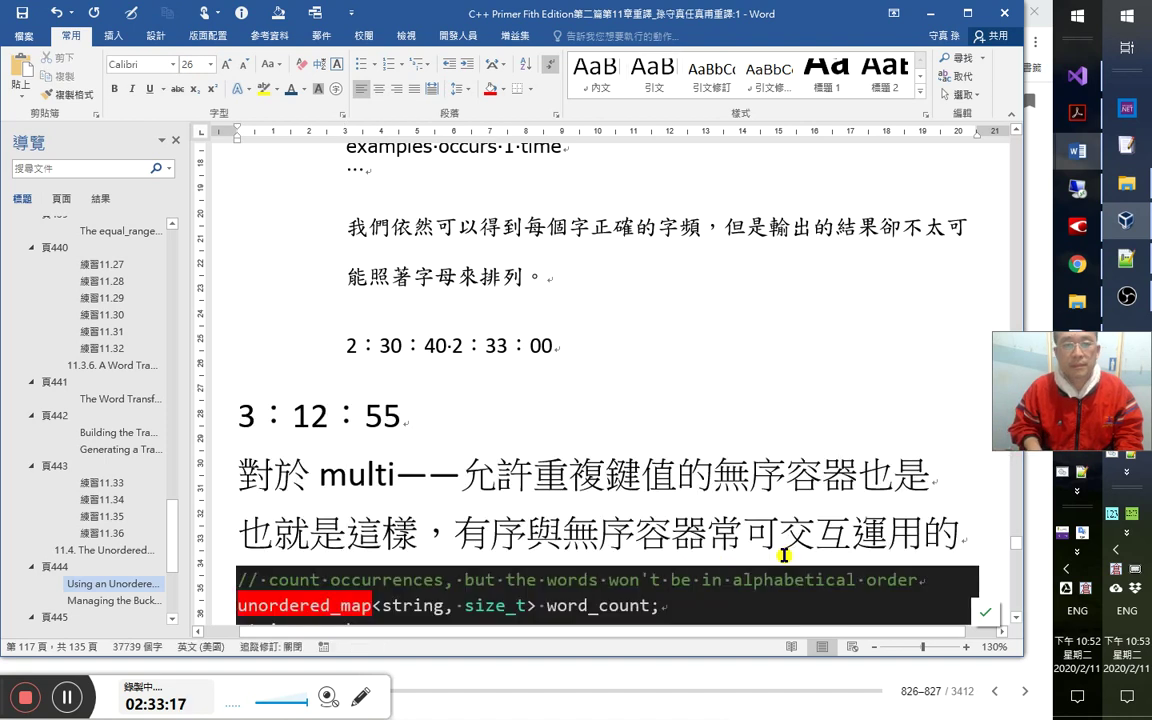
pyautogui.hotkey('shift', 'Down')
pyautogui.hotkey('shift', 'Down')
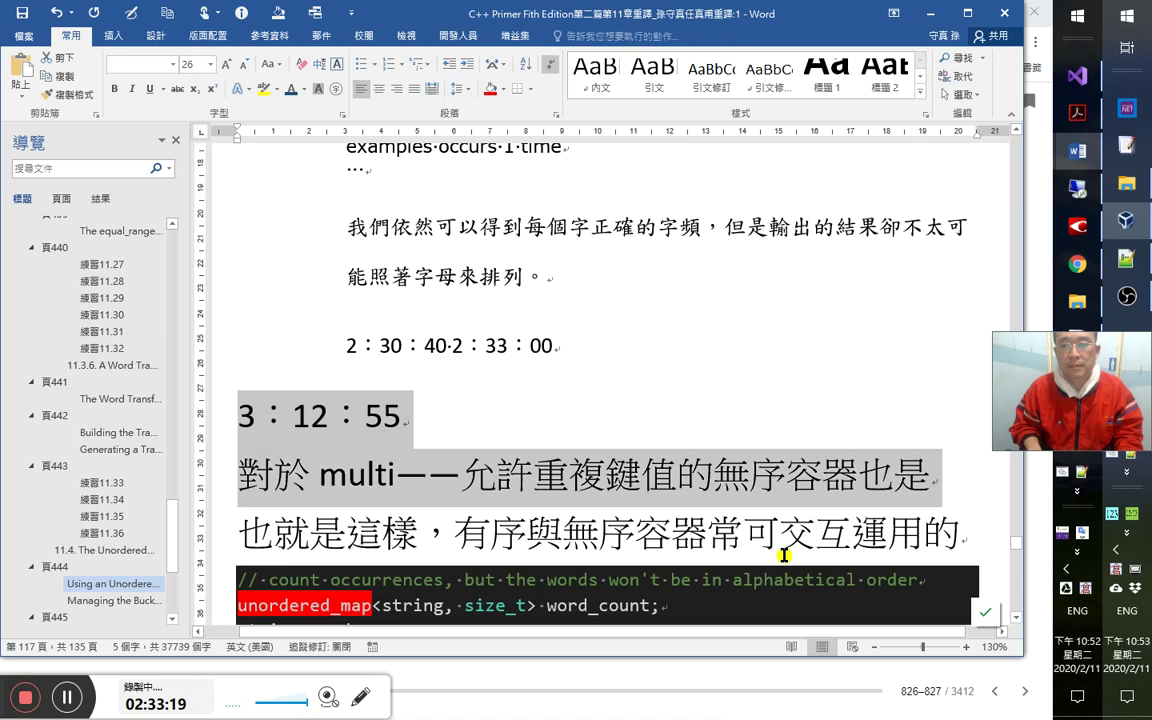
pyautogui.hotkey('shift', 'Right')
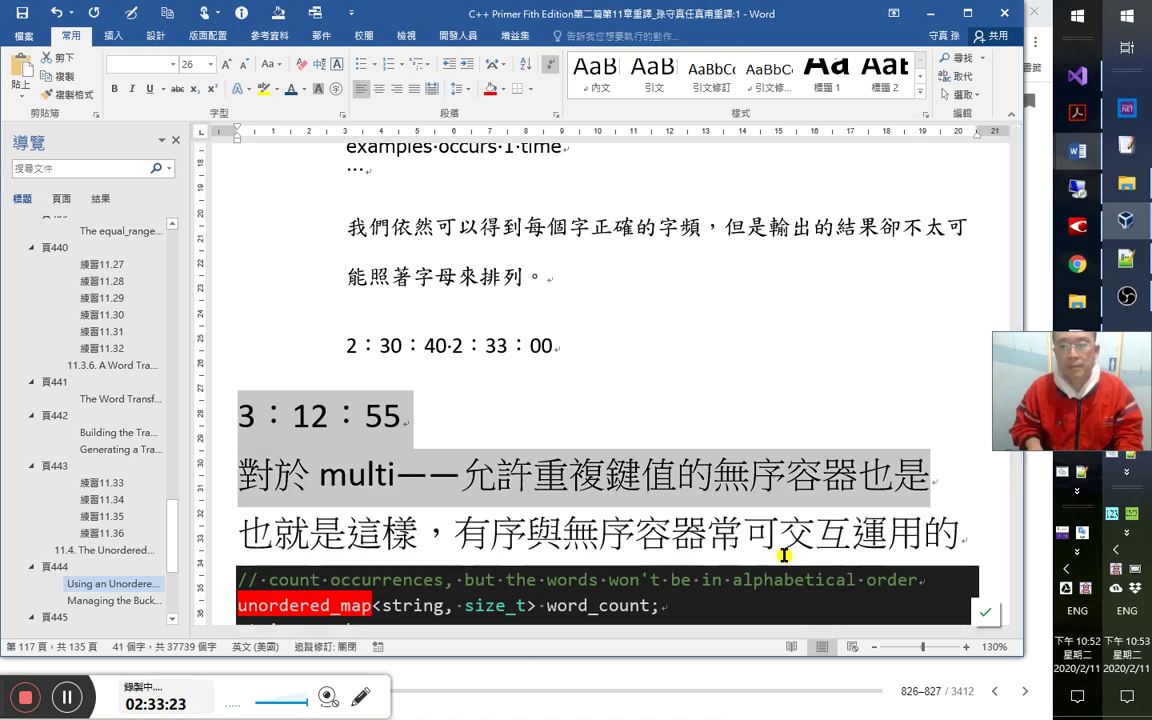
pyautogui.press('Delete')
# Keep the 也就是這樣 line at font size 13 and delete its leading words 也就是這樣，.
pyautogui.press('Delete')
pyautogui.hotkey('shift', 'Down')
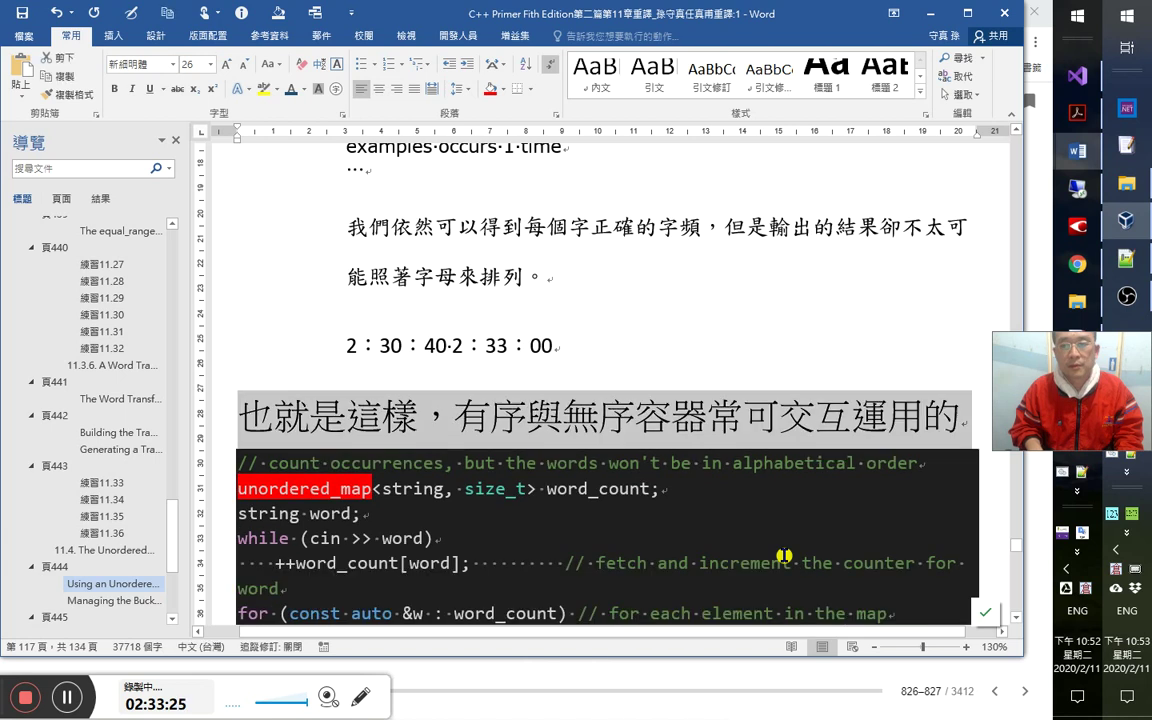
pyautogui.press('Delete')
pyautogui.hotkey('ctrl', 'z')
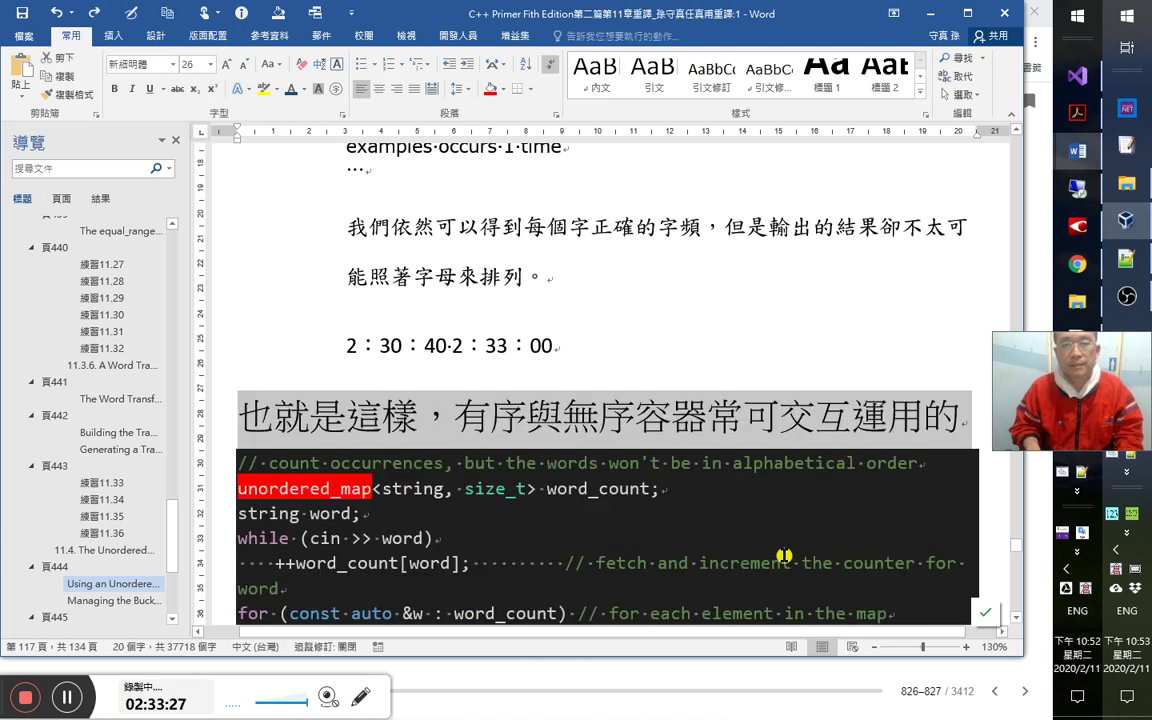
pyautogui.click(190, 64)
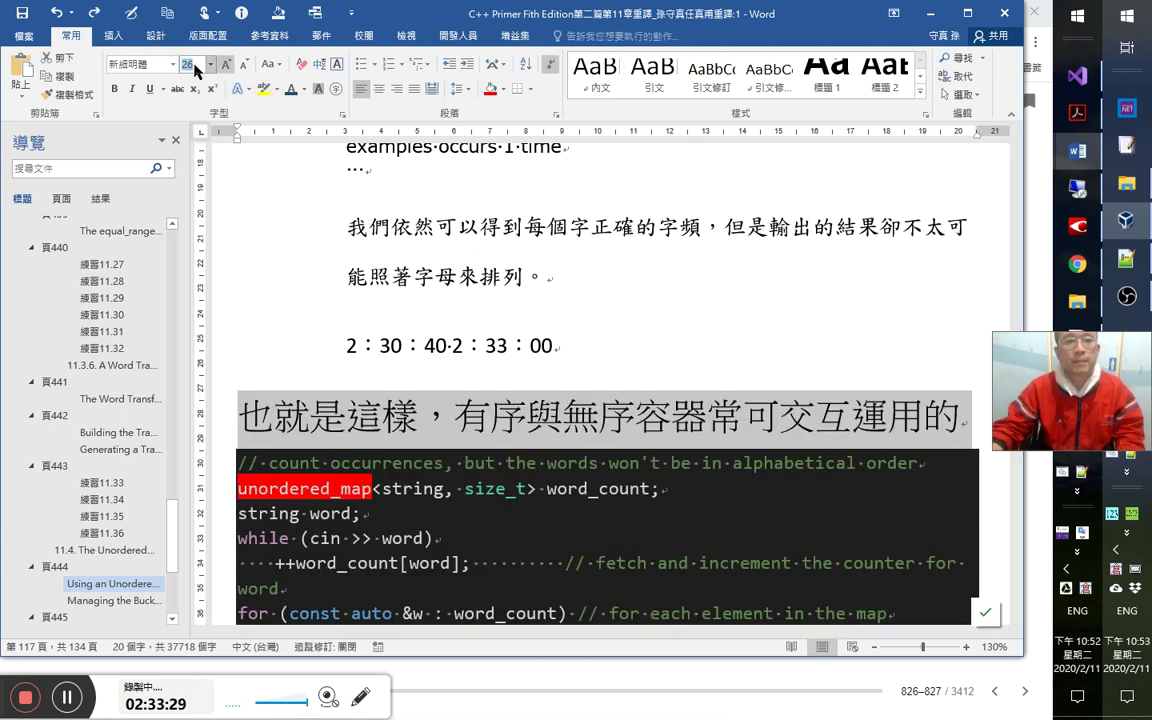
pyautogui.write('13')
pyautogui.press('Return')
pyautogui.press('Left')
pyautogui.hotkey('shift', 'Right')
pyautogui.hotkey('shift', 'Right')
pyautogui.hotkey('shift', 'Right')
pyautogui.hotkey('shift', 'Right')
pyautogui.hotkey('shift', 'Right')
pyautogui.hotkey('shift', 'Right')
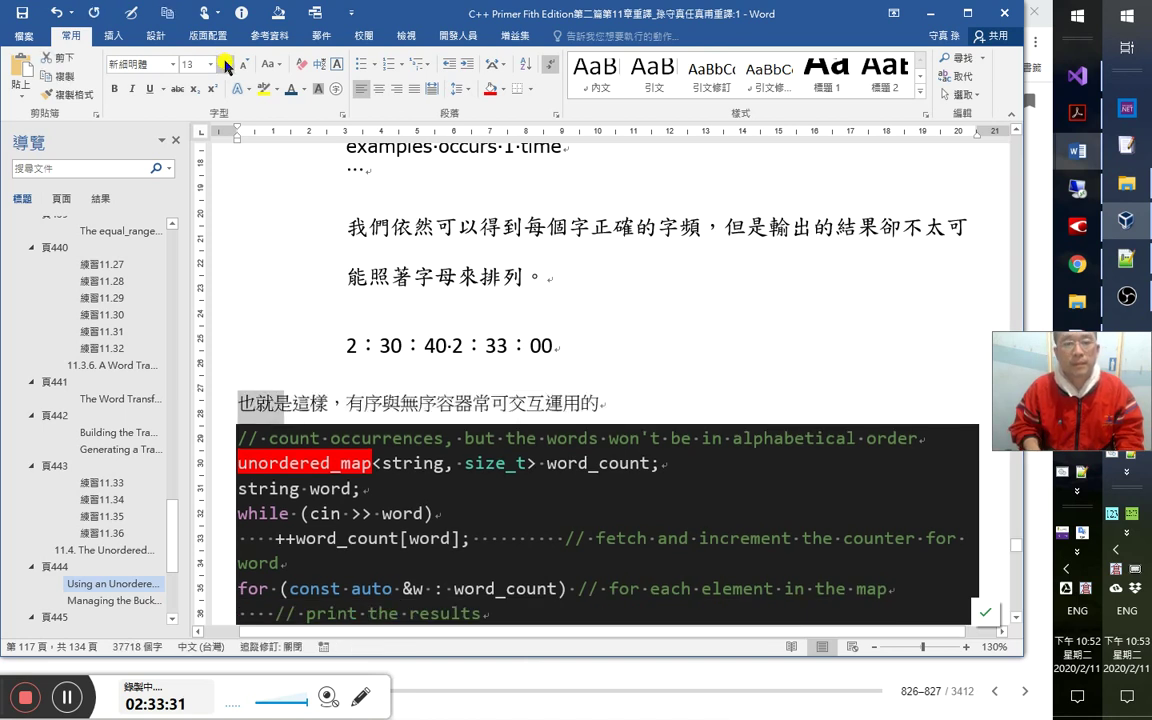
pyautogui.press('Delete')
# Remove the English unordered_map word-count code block below the sentence.
pyautogui.press('Down')
pyautogui.scroll(-1, 521, 344)
pyautogui.scroll(-1, 521, 344)
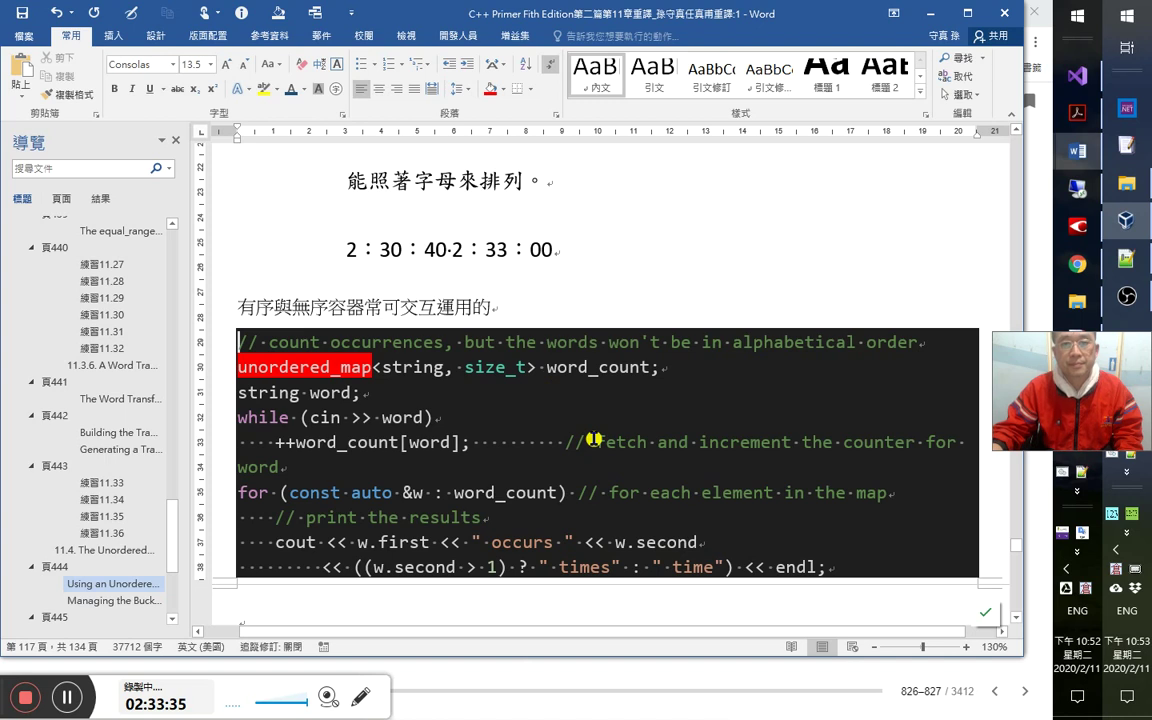
pyautogui.scroll(-1, 591, 444)
pyautogui.scroll(15, 590, 451)
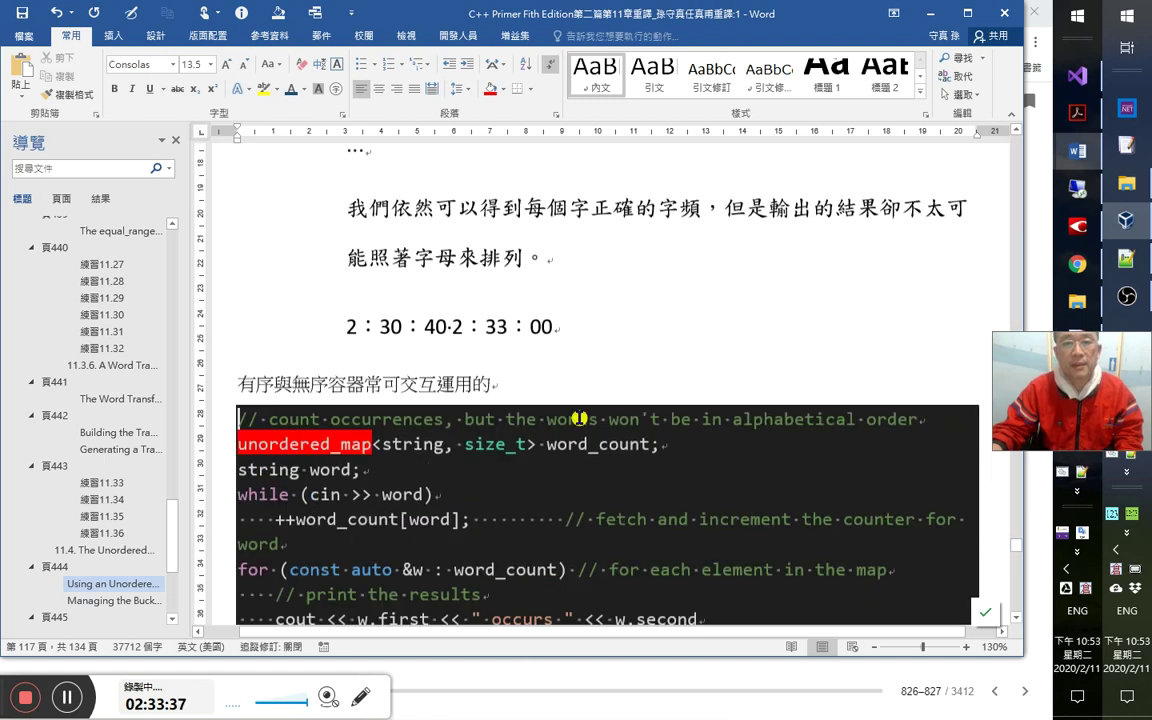
pyautogui.scroll(-5, 562, 399)
pyautogui.scroll(2, 560, 386)
pyautogui.scroll(-8, 553, 411)
pyautogui.scroll(-4, 391, 397)
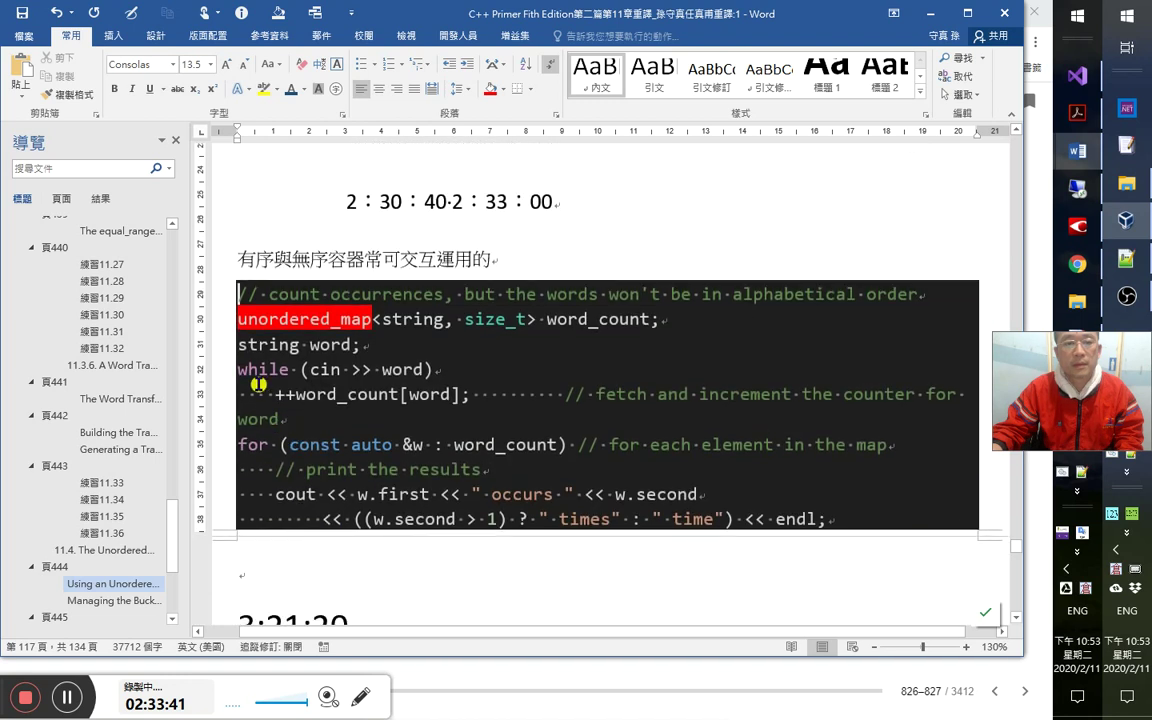
pyautogui.tripleClick(840, 520)
pyautogui.hotkey('ctrl', 'c')
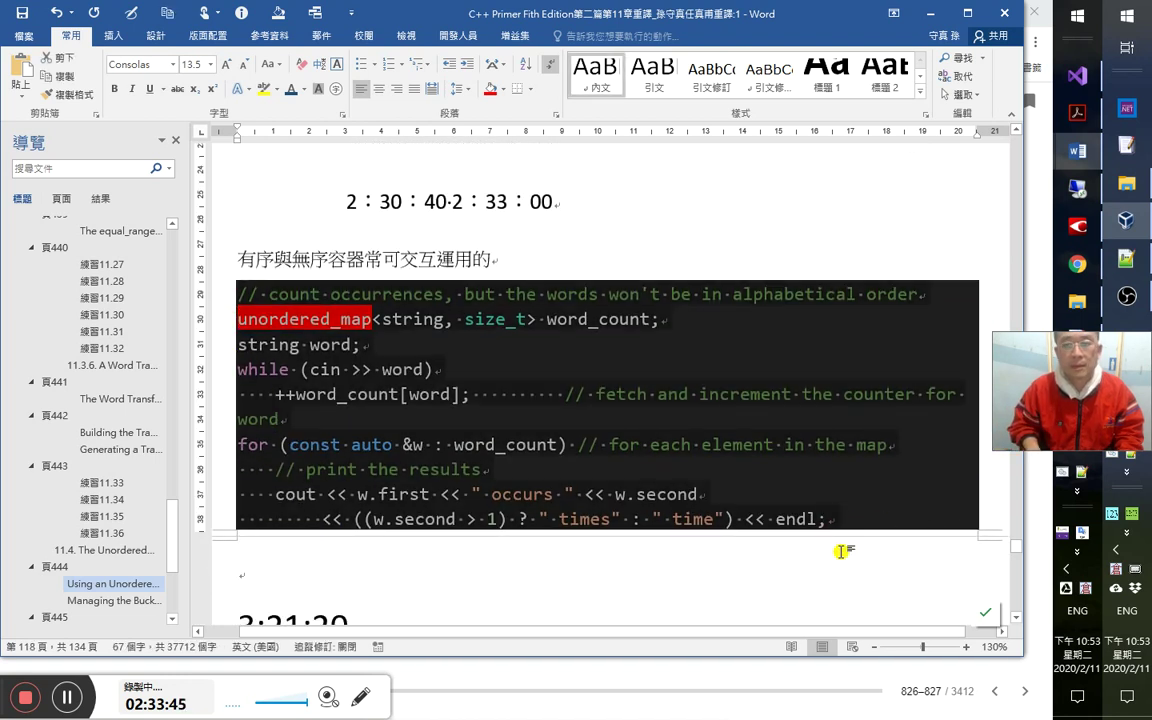
pyautogui.press('Delete')
pyautogui.scroll(6, 578, 470)
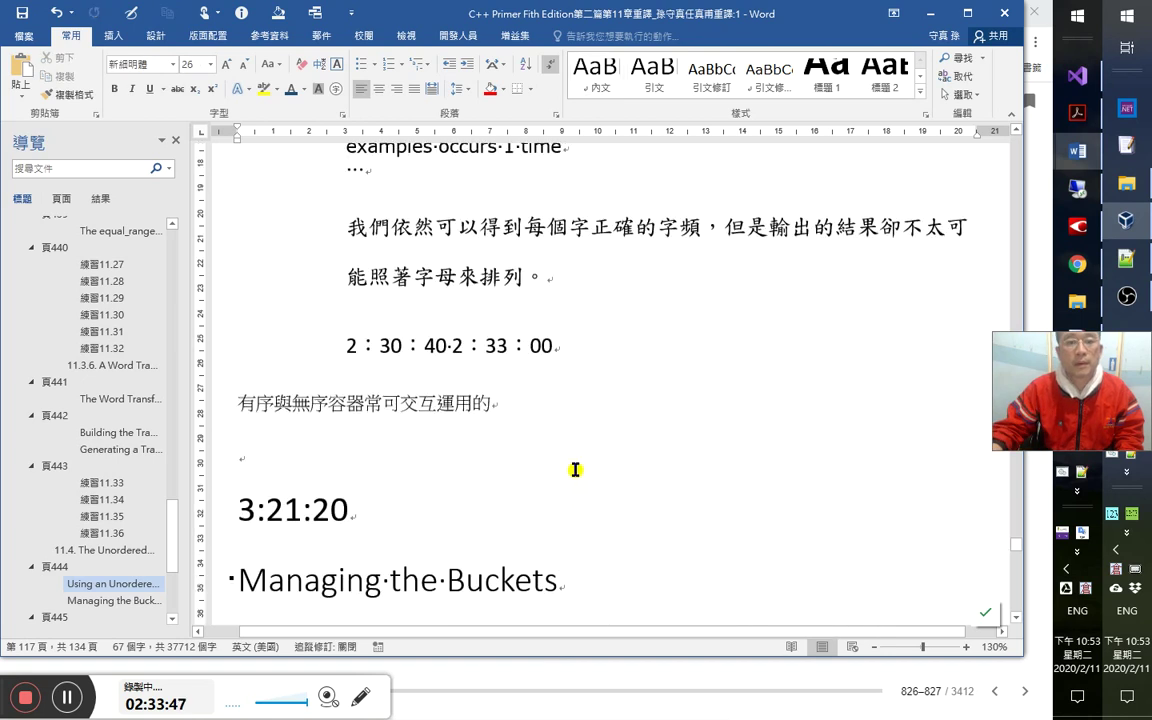
# Paste the cut code block on a new line just above the 這裡只有 paragraph.
pyautogui.scroll(4, 469, 384)
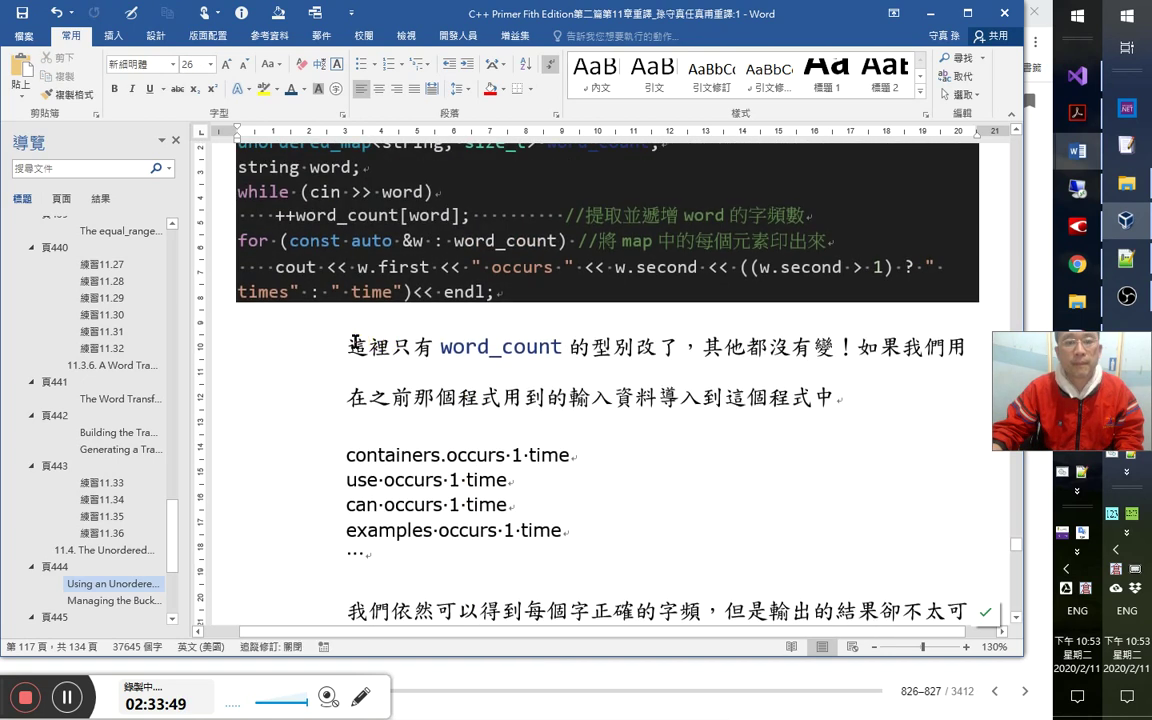
pyautogui.click(347, 345)
pyautogui.press('Return')
pyautogui.press('Up')
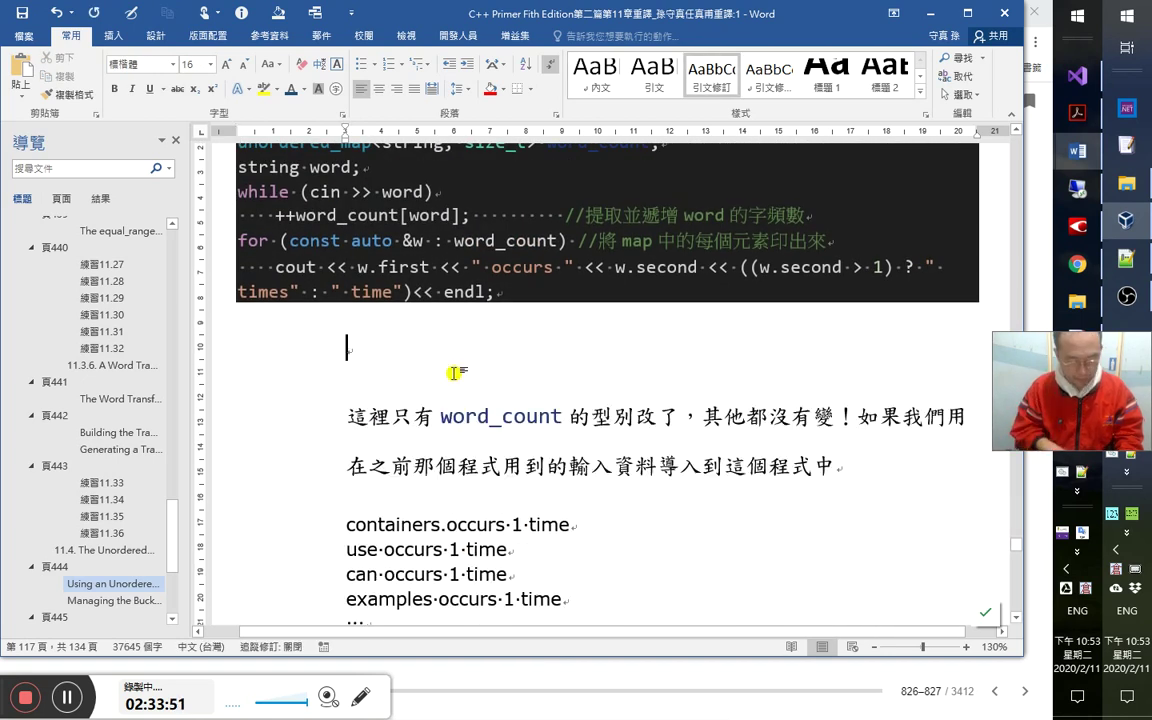
pyautogui.write('//count occurrences, but the words won\'t be in alphabetical order unordered_map<string, size_t> word_count; string word; while (cin >> word)     ++word_count[word];          // fetch and increment the counter for word for (const auto &w : word_count) // for each element in the map     // print the results     cout << w.first << " occurs " << w.second         << ((w.second > 1) ? " times" : " time") << endl;')
pyautogui.click(456, 374)
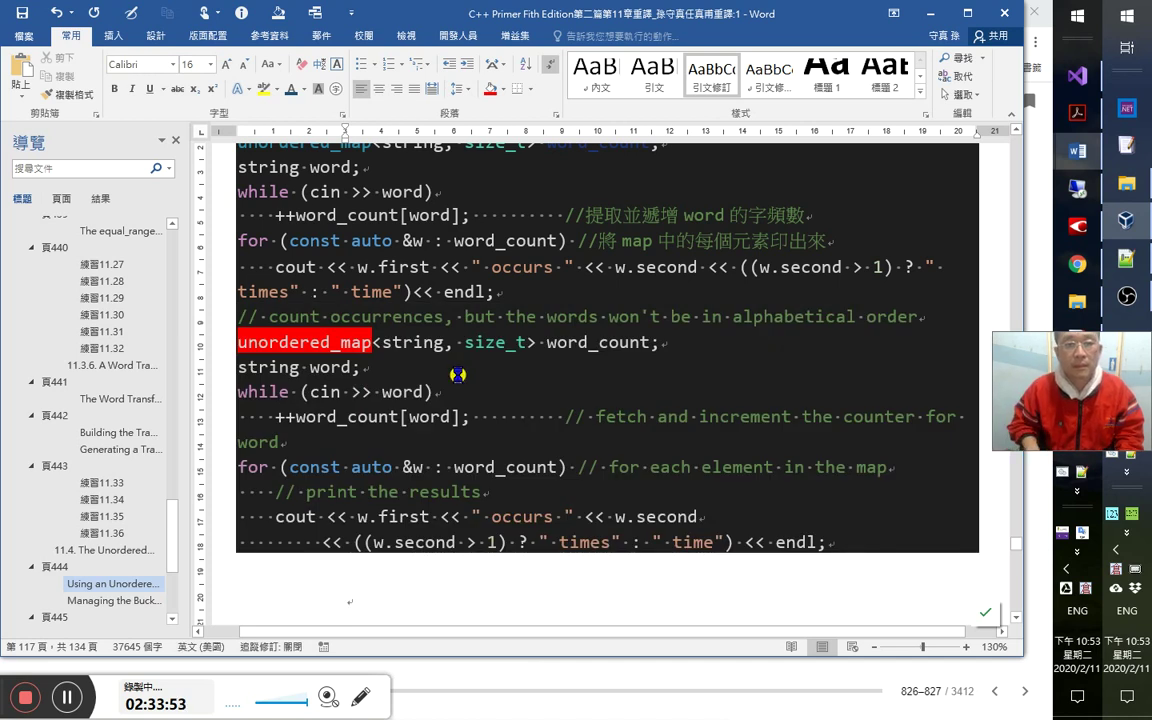
pyautogui.hotkey('ctrl', 'z')
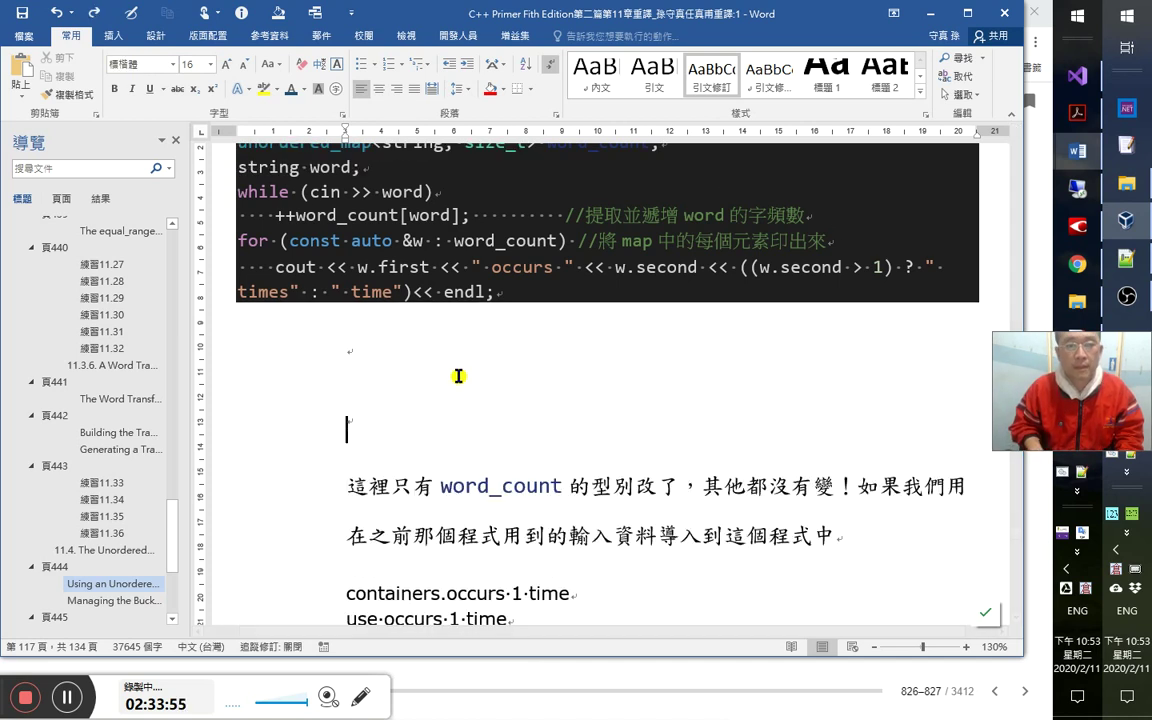
pyautogui.hotkey('ctrl', 'v')
# Remove the empty line below the pasted block and set the spacer line above it to size 9.
pyautogui.click(495, 238)
pyautogui.click(470, 570)
pyautogui.press('Delete')
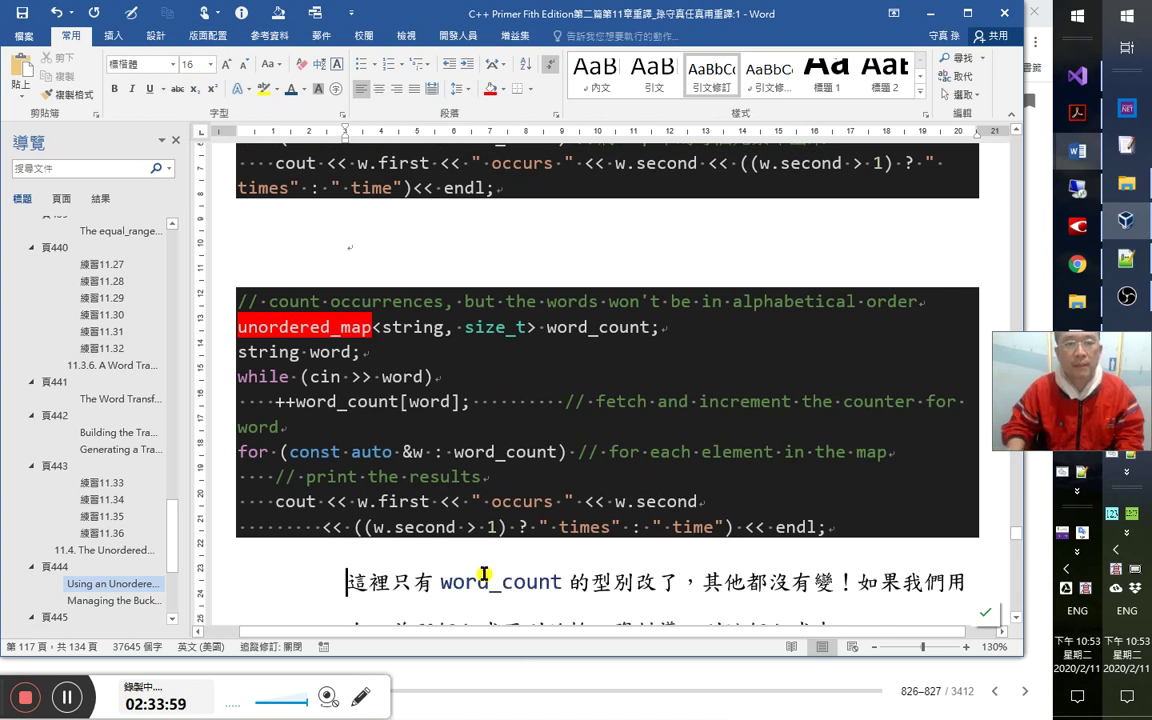
pyautogui.click(358, 244)
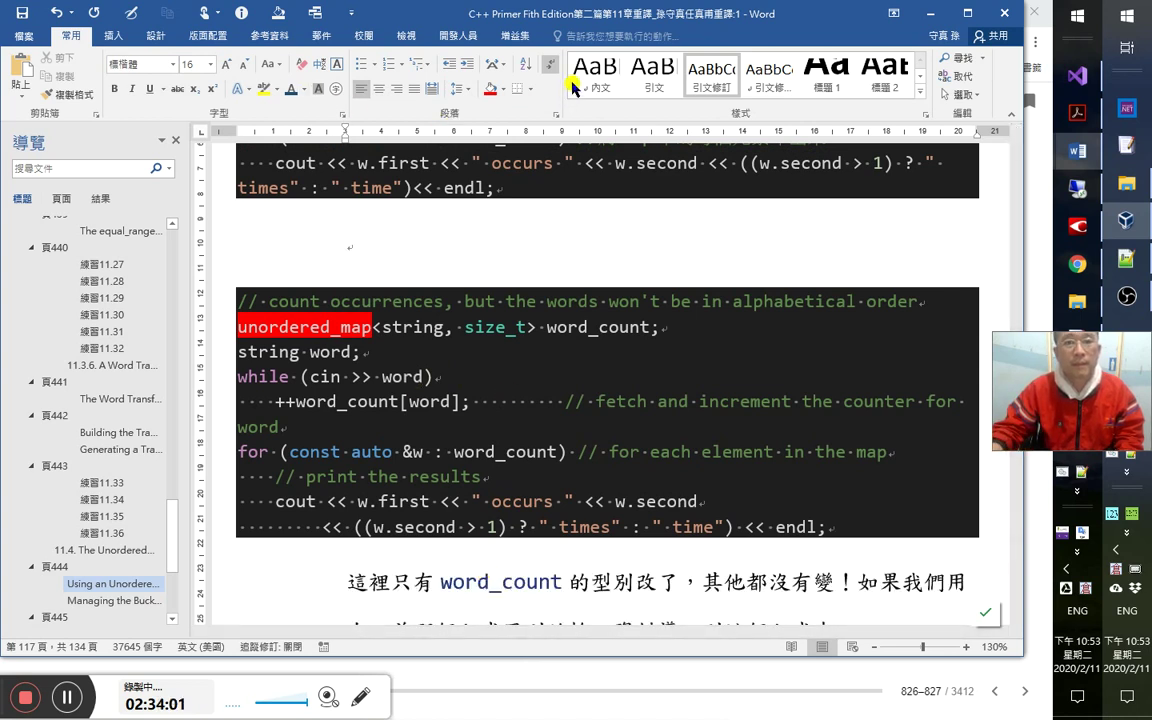
pyautogui.click(189, 64)
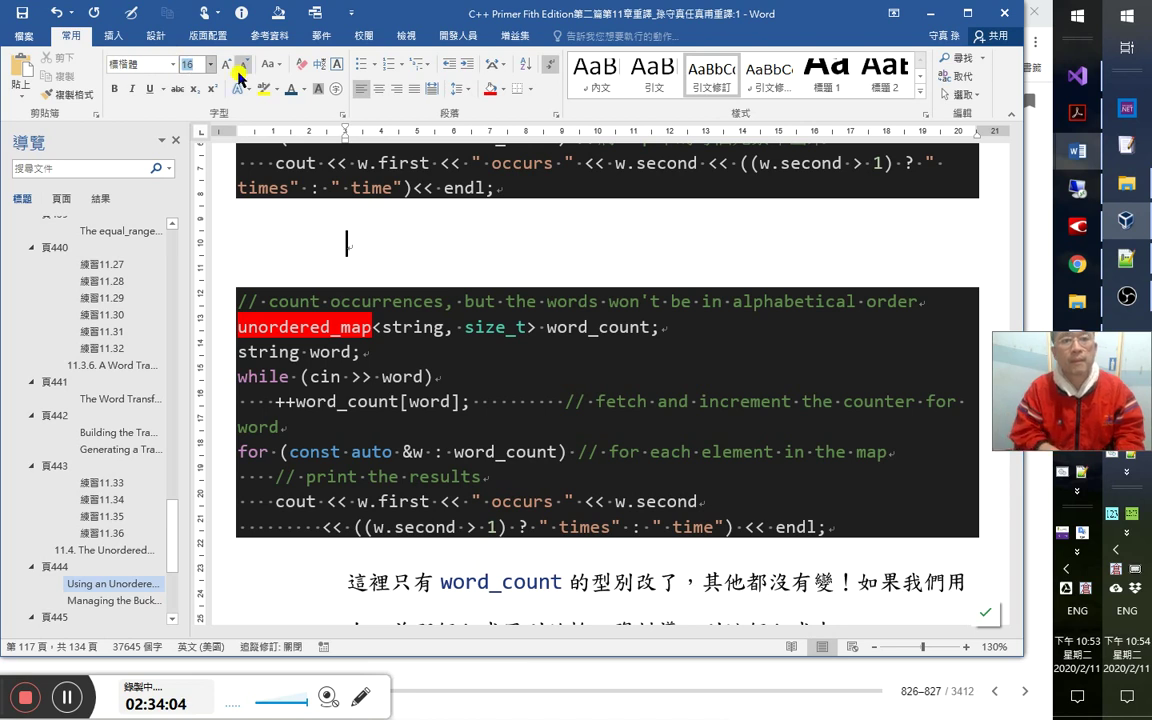
pyautogui.write('9')
pyautogui.press('Return')
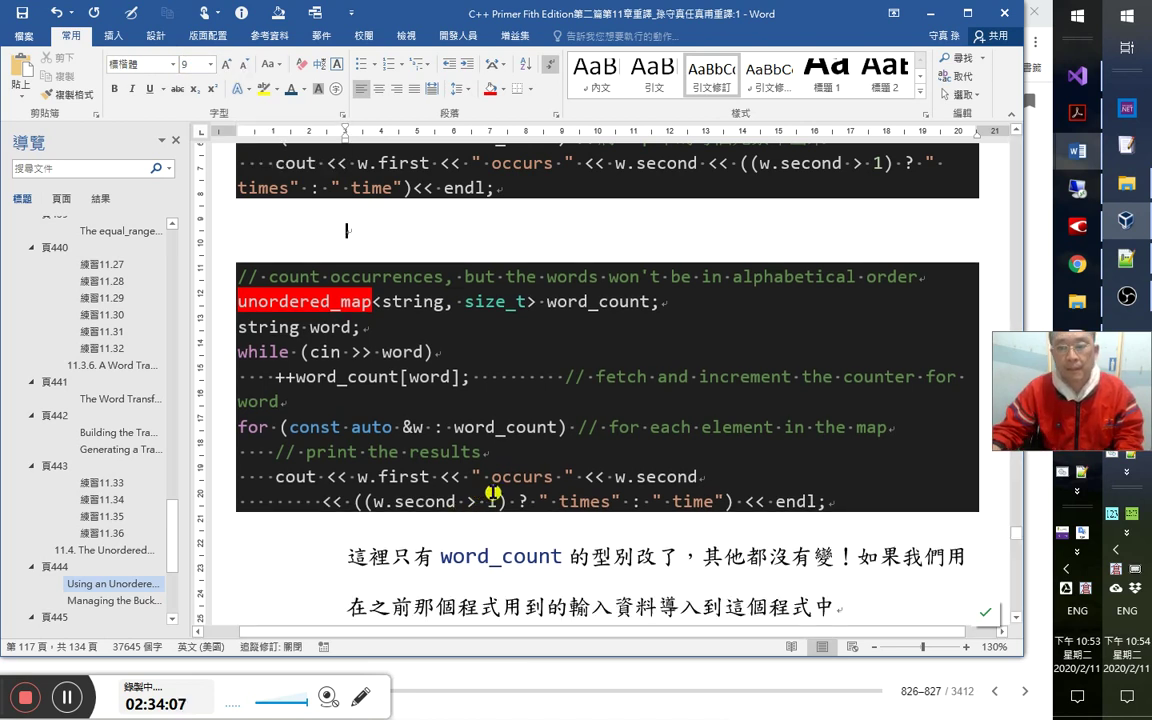
pyautogui.scroll(3, 496, 483)
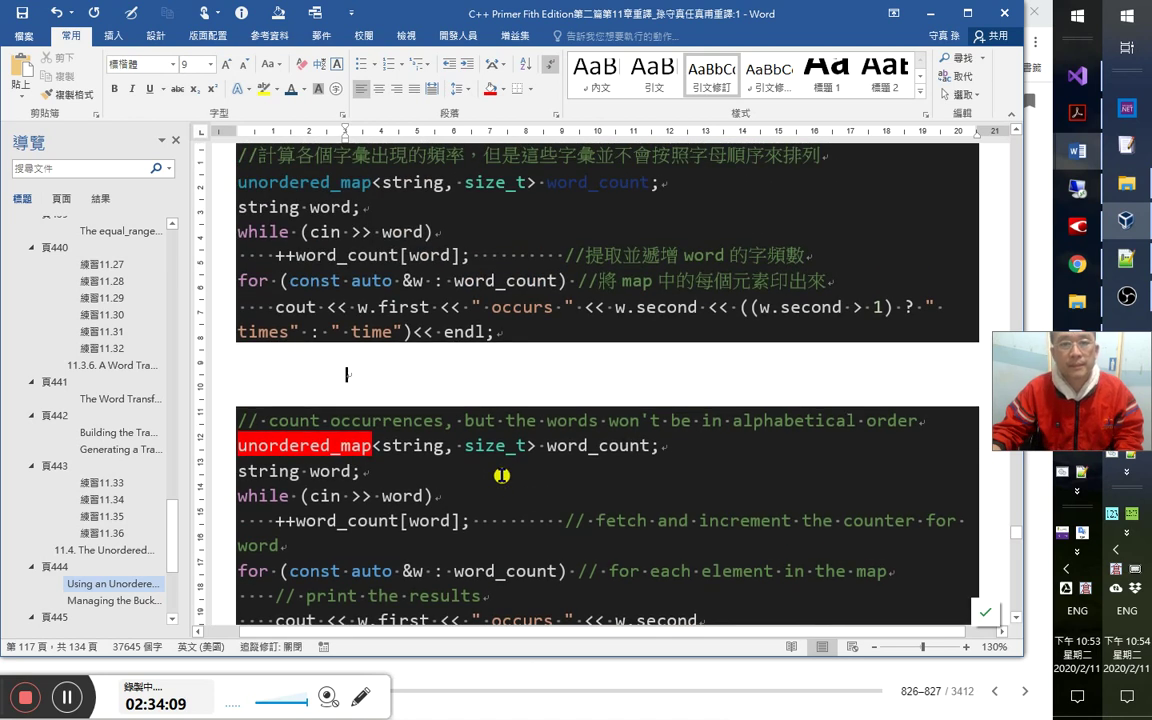
# Delete the blank line above the timestamp and change 3:21:20 to 2:34:20.
pyautogui.scroll(2, 517, 494)
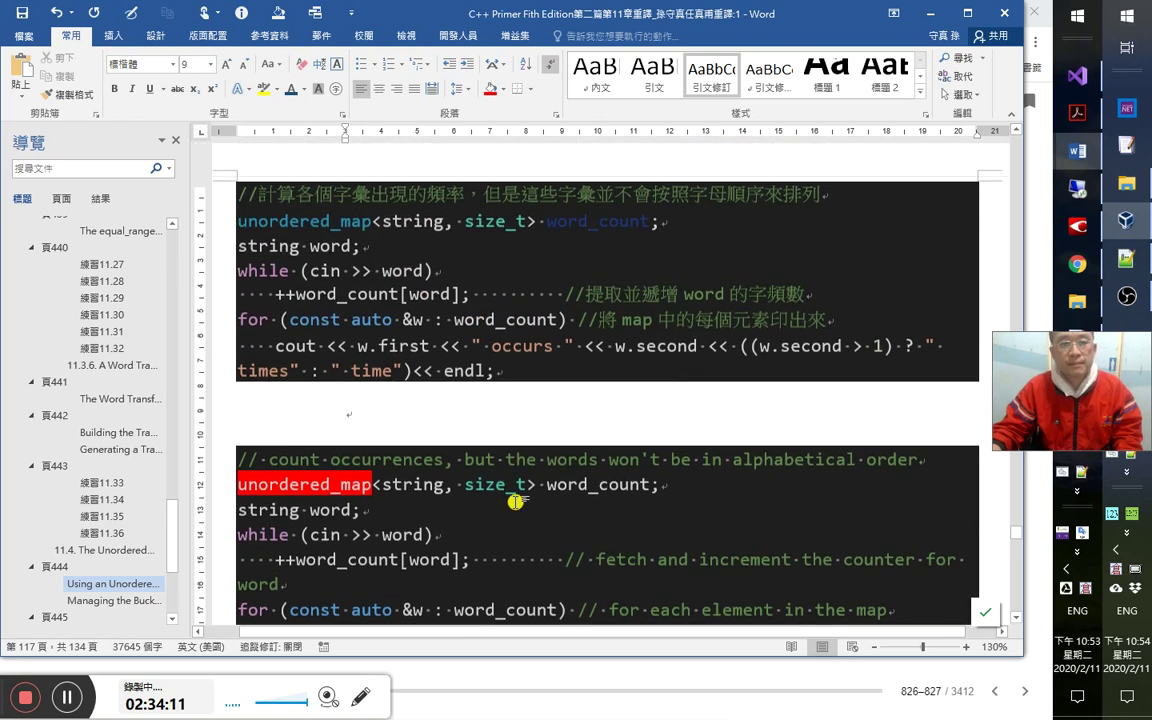
pyautogui.scroll(-6, 520, 490)
pyautogui.scroll(-8, 522, 484)
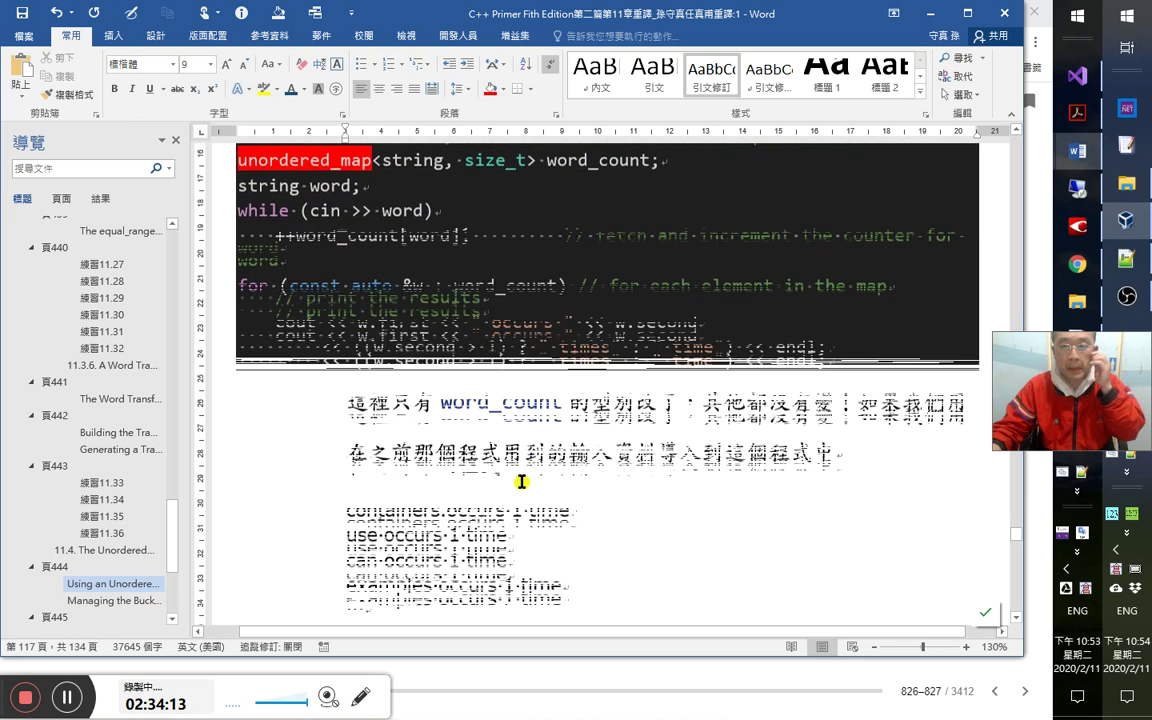
pyautogui.scroll(-5, 525, 479)
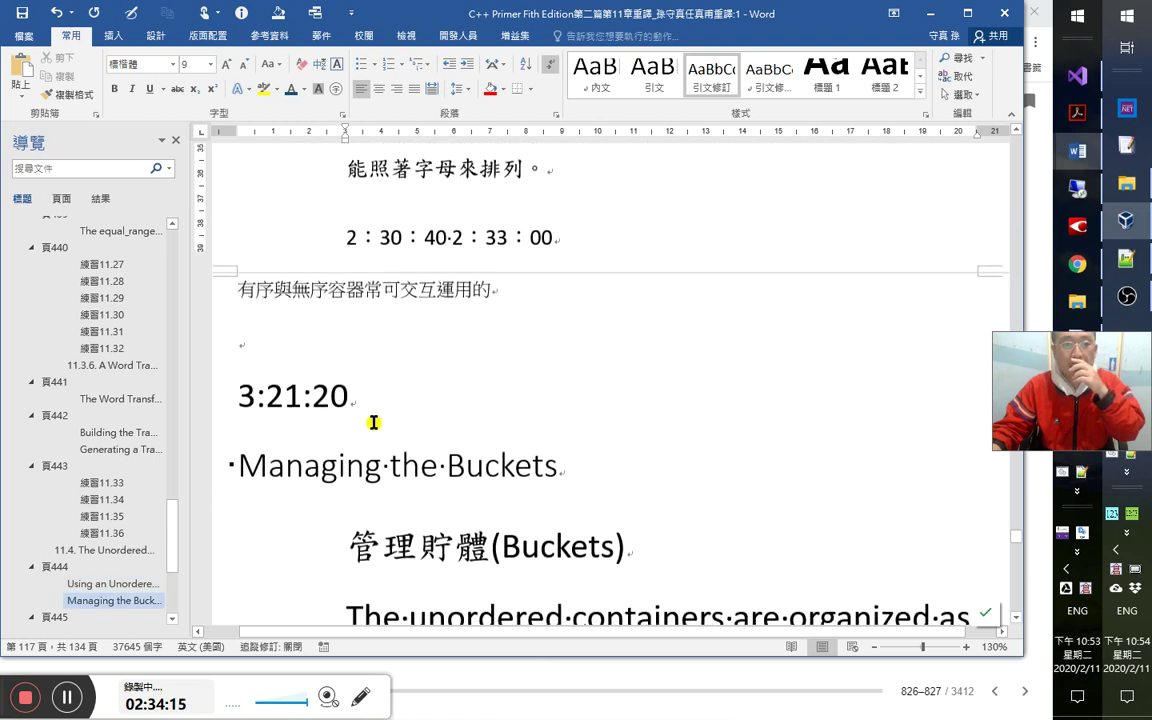
pyautogui.click(413, 340)
pyautogui.press('Delete')
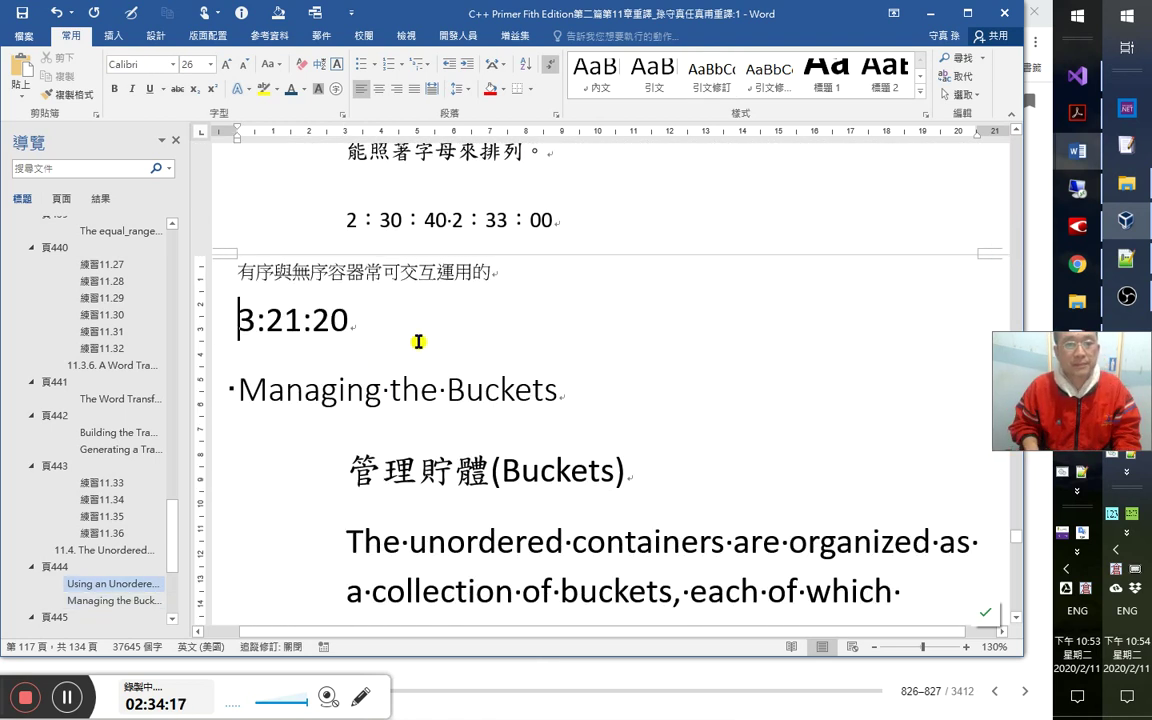
pyautogui.hotkey('shift', 'Right')
pyautogui.write('2')
pyautogui.press('Right')
pyautogui.write('34')
pyautogui.press('Delete')
pyautogui.press('Delete')
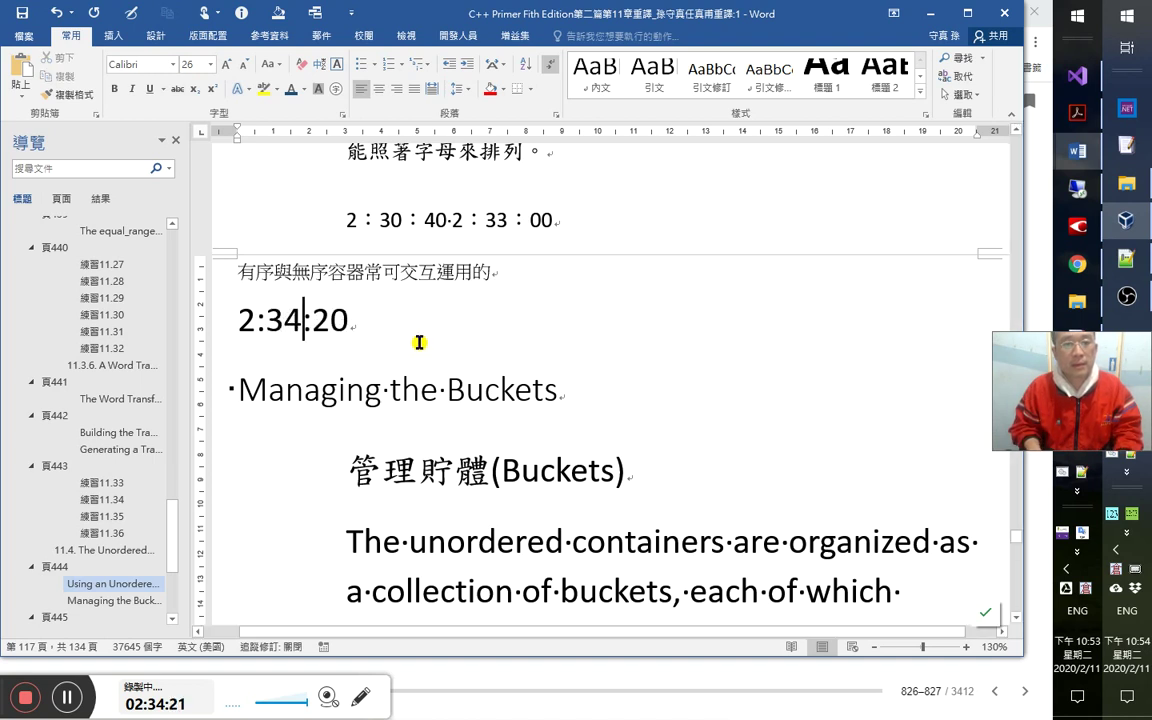
# Highlight the word Buckets in the Managing the Buckets heading yellow.
pyautogui.press('Down')
pyautogui.press('Right')
pyautogui.press('Right')
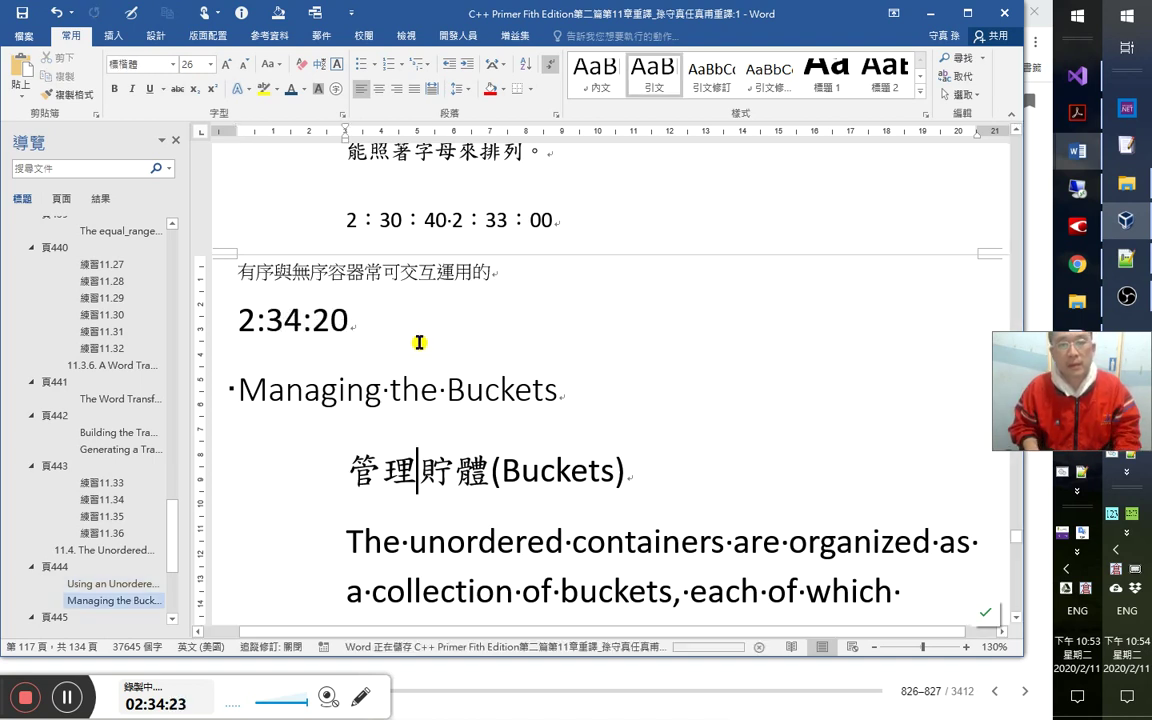
pyautogui.press('Up')
pyautogui.hotkey('shift', 'End')
pyautogui.hotkey('alt', 'F8')
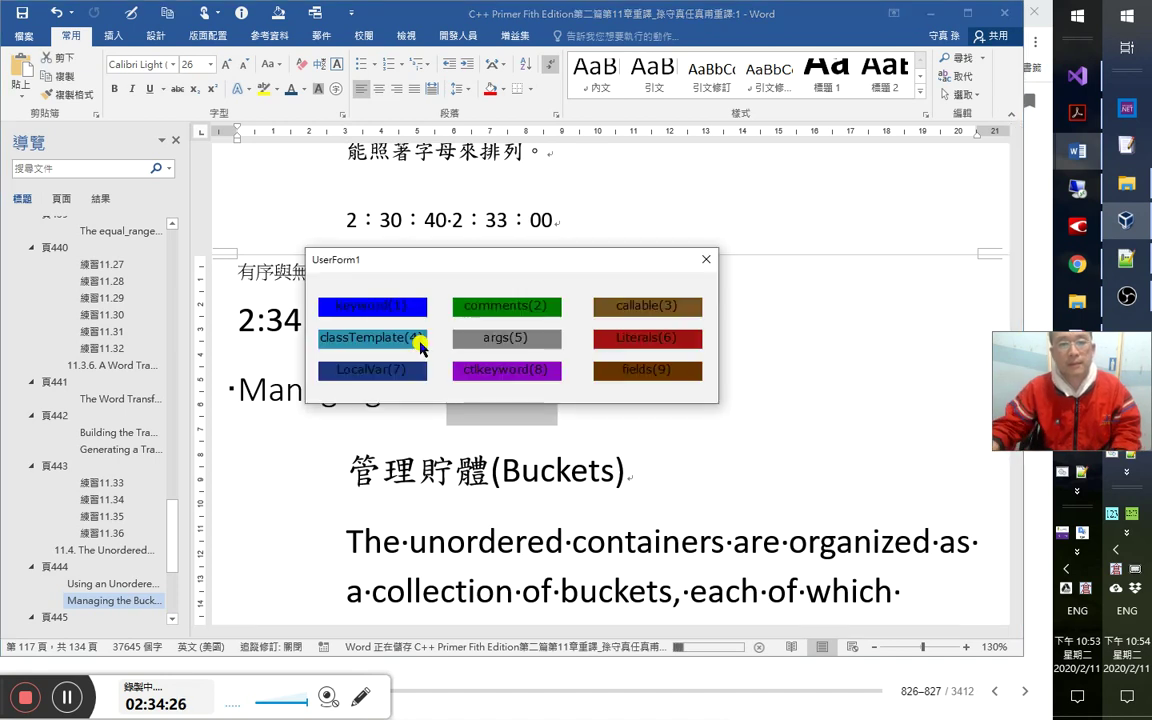
pyautogui.click(504, 305)
pyautogui.click(264, 89)
pyautogui.scroll(-2, 566, 448)
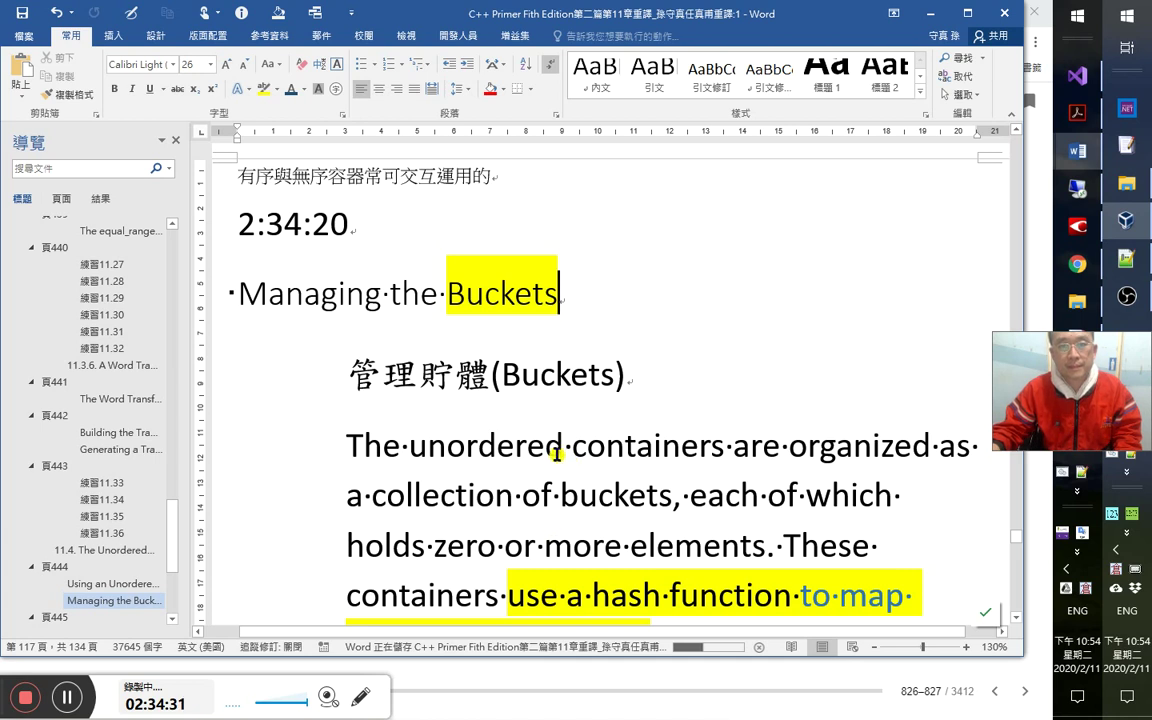
pyautogui.scroll(-3, 600, 480)
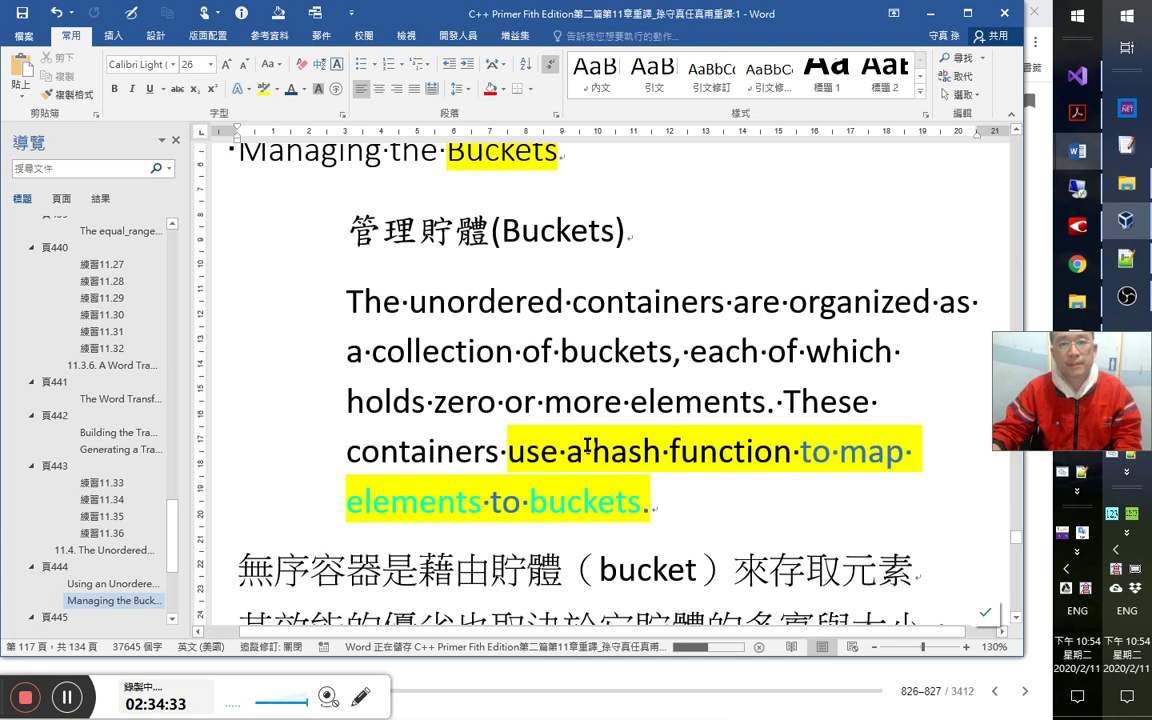
pyautogui.hotkey('alt', 'Tab')
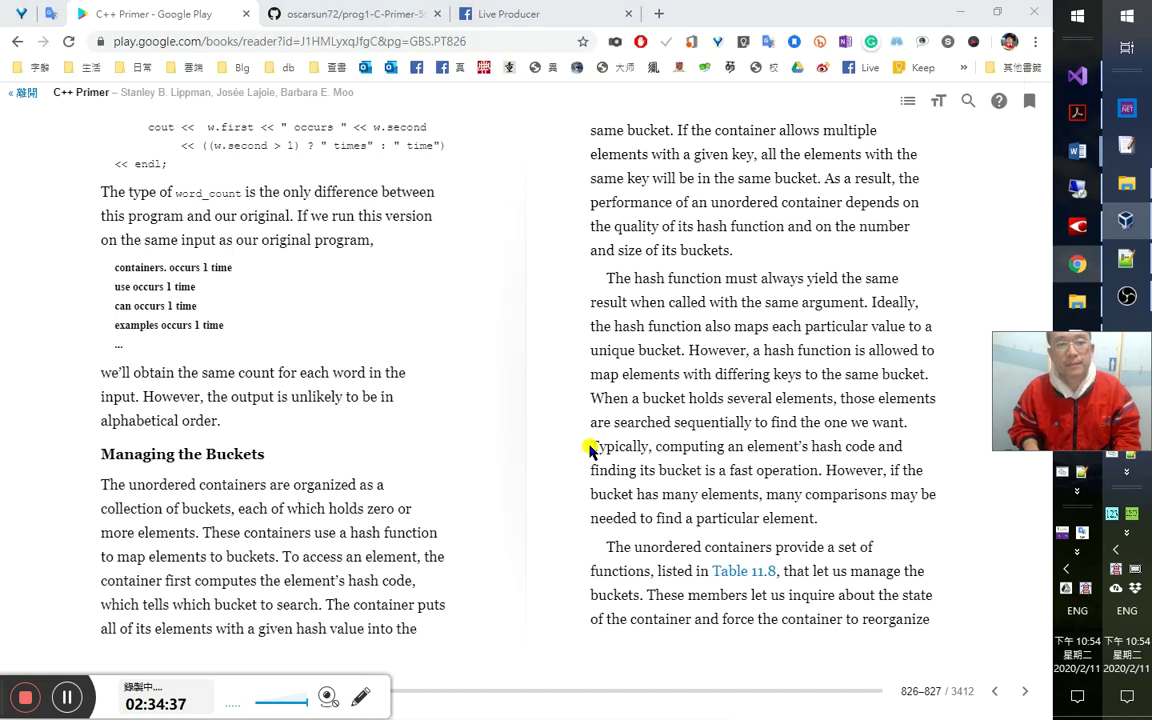
# In EmEditor, enter 無序容器是由 and delete the stray 'bucket' and 這 characters.
pyautogui.hotkey('alt', 'Tab')
pyautogui.press('Tab')
pyautogui.press('Tab')
pyautogui.press('Tab')
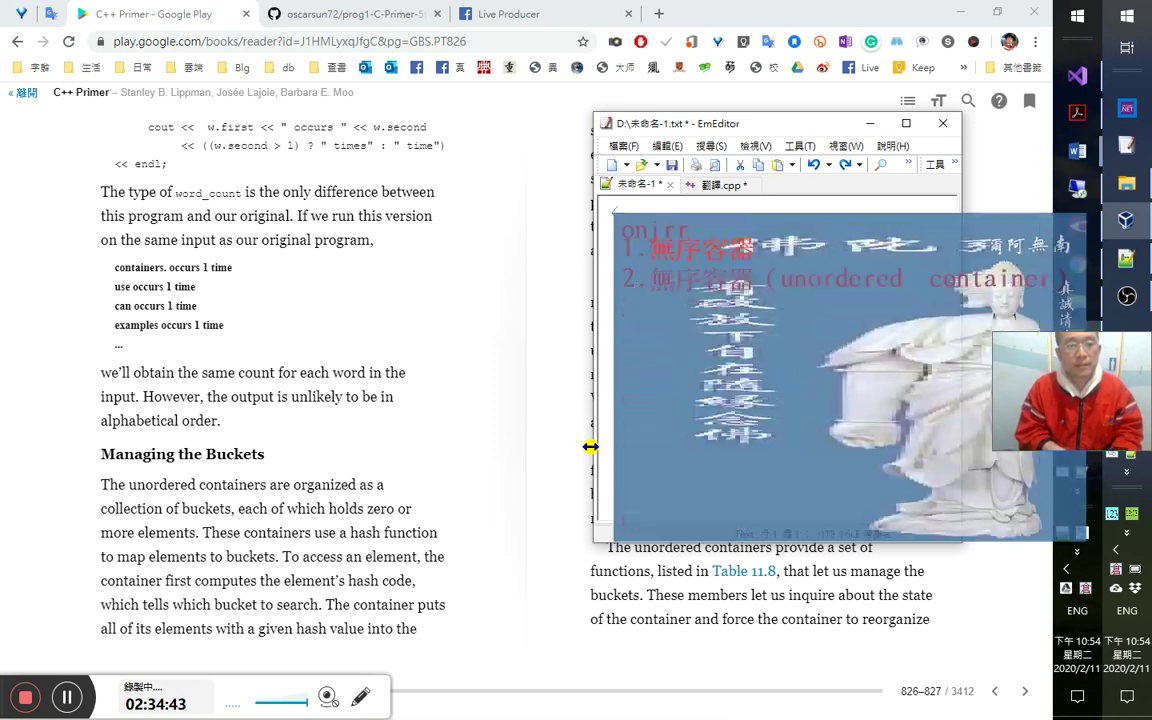
pyautogui.write('無序容器')
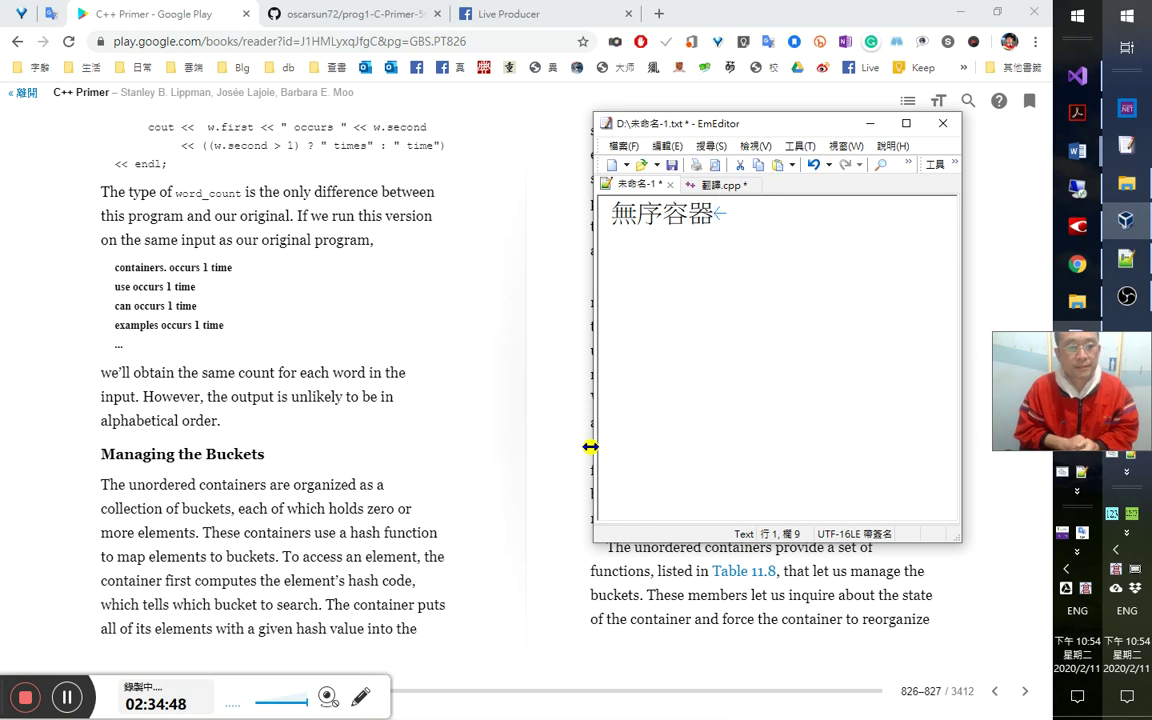
pyautogui.write('是由')
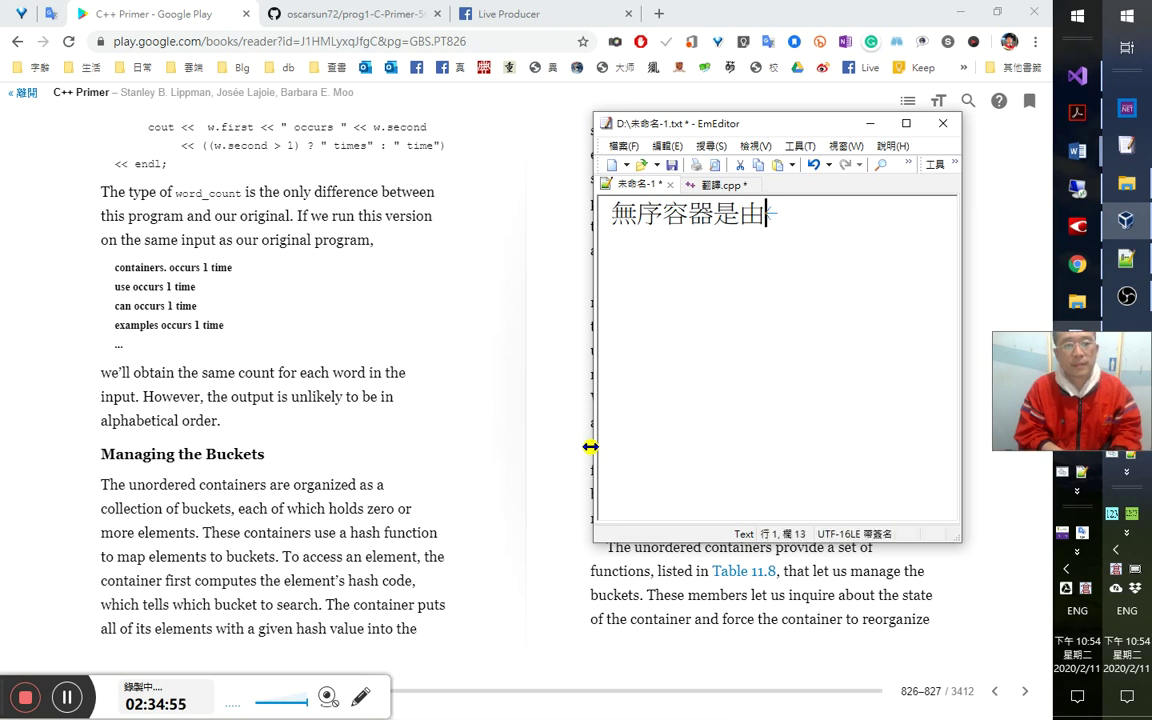
pyautogui.write('bucket這')
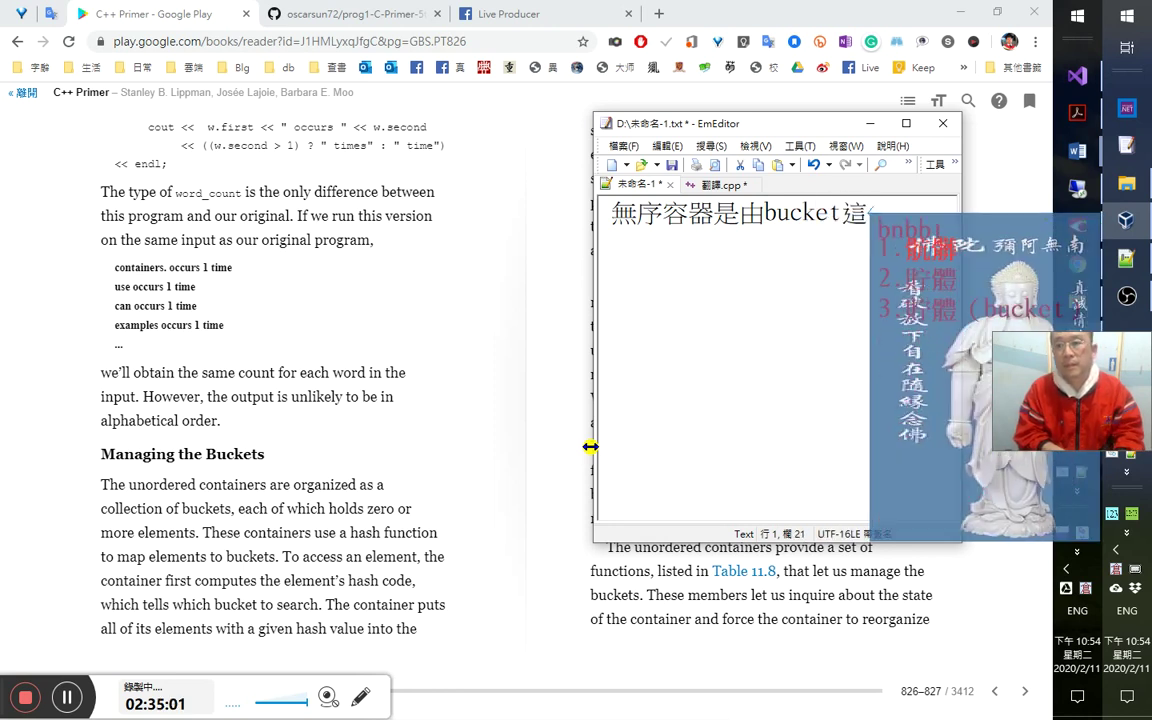
pyautogui.write('3')
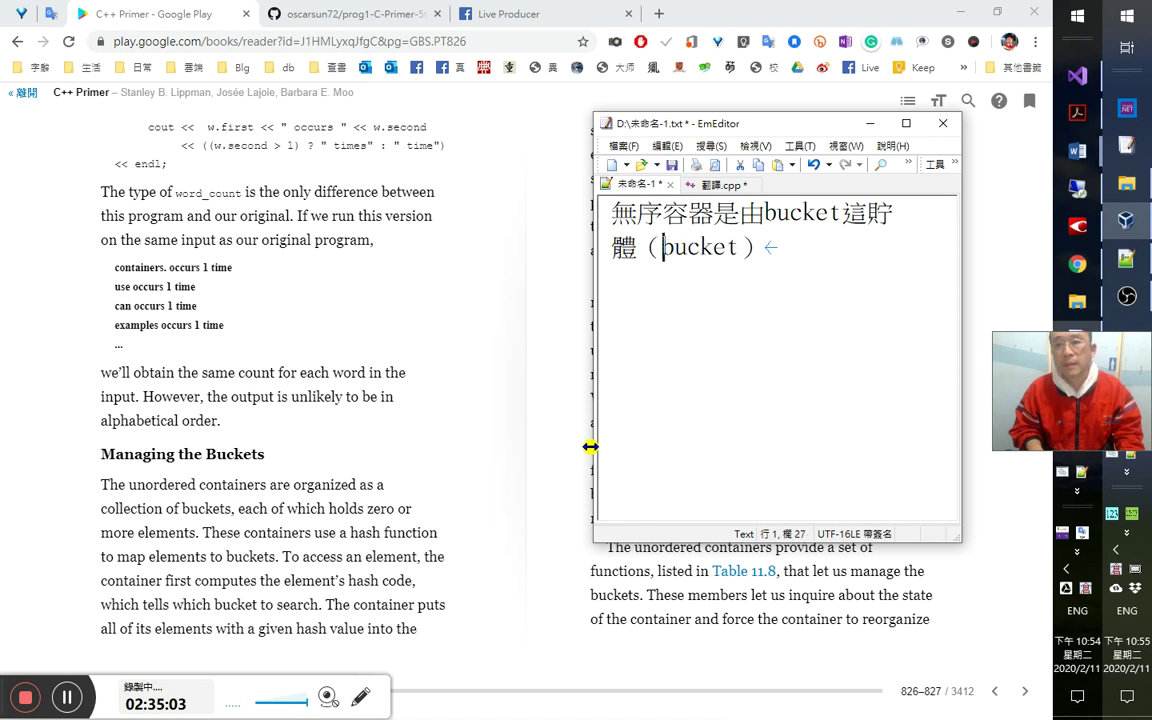
pyautogui.hotkey('shift', 'Left')
pyautogui.hotkey('shift', 'Left')
pyautogui.hotkey('shift', 'Left')
pyautogui.hotkey('shift', 'Left')
pyautogui.hotkey('shift', 'Left')
pyautogui.hotkey('shift', 'Left')
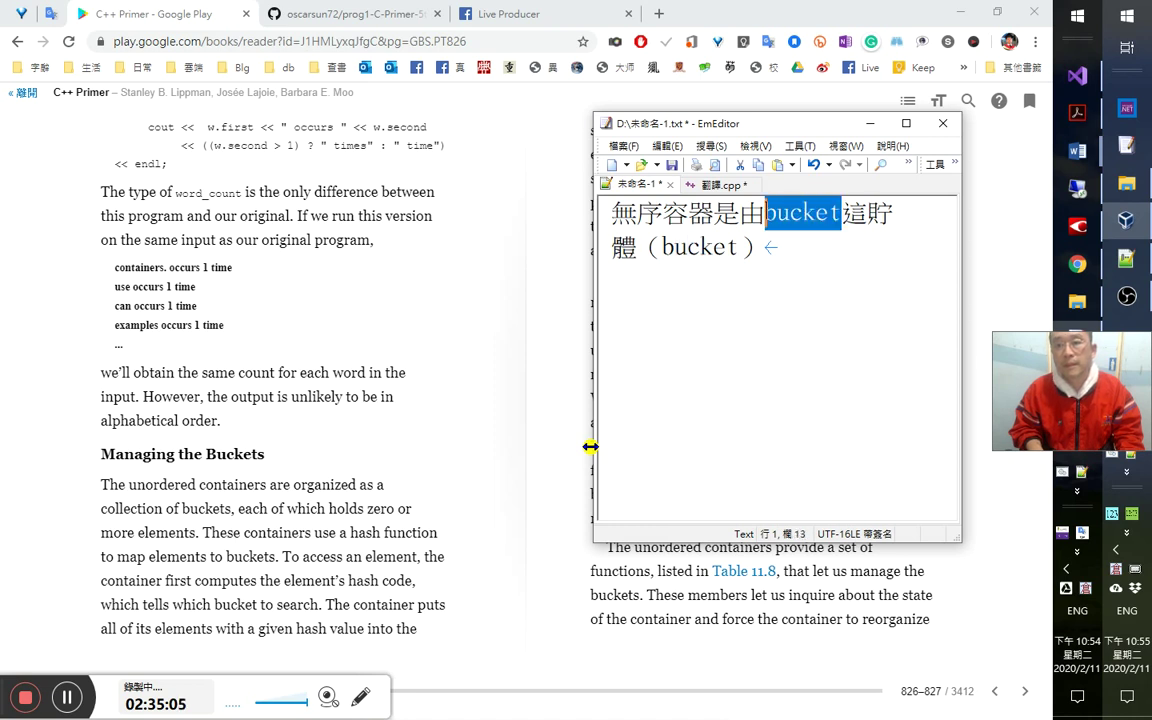
pyautogui.press('BackSpace')
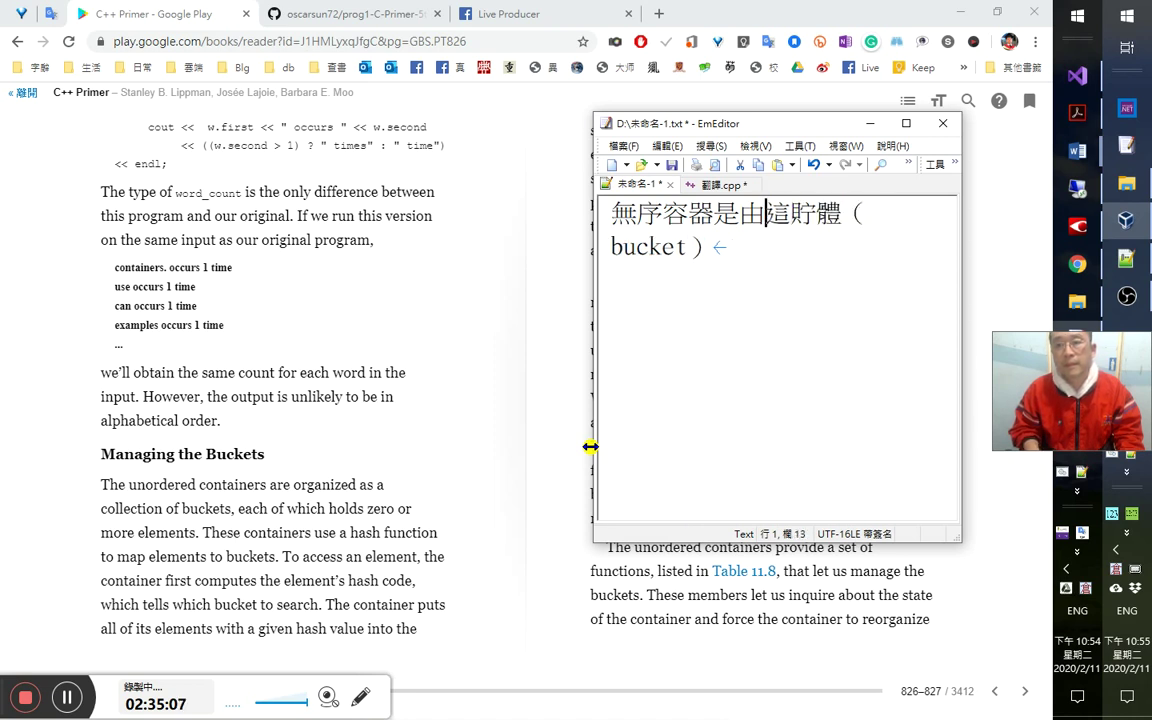
pyautogui.hotkey('shift', 'Right')
pyautogui.press('BackSpace')
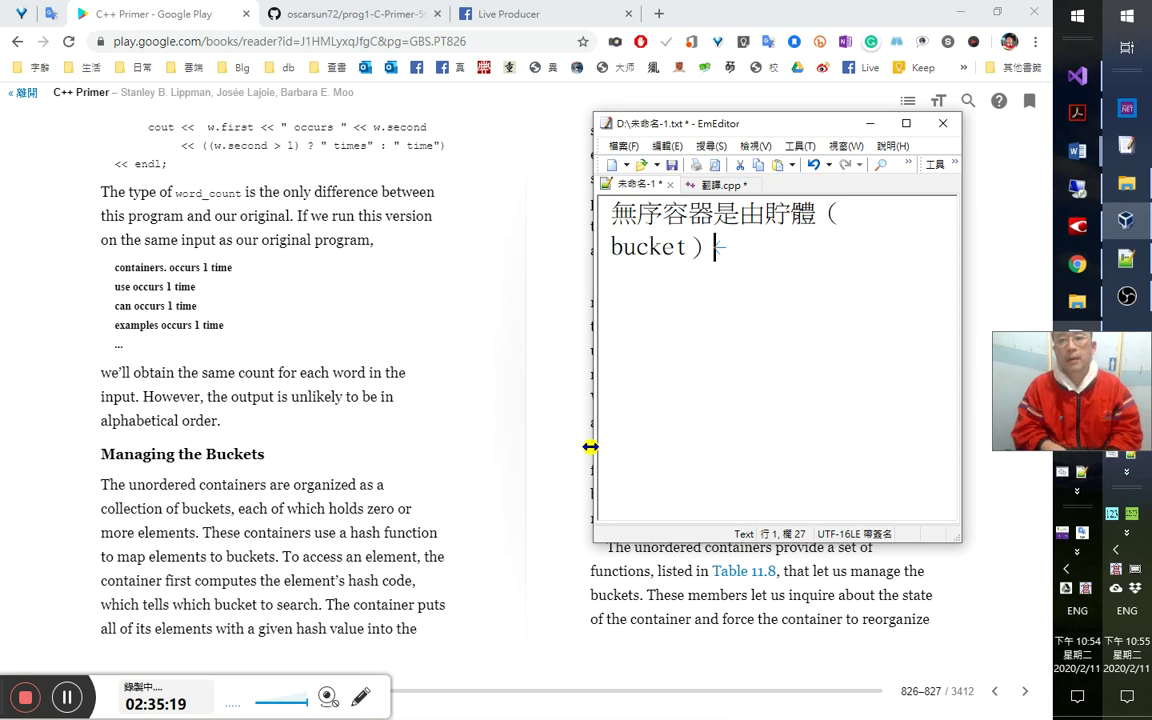
# Continue with 的群集（collection of buckets）來組織它的元素的。.
pyautogui.write('的')
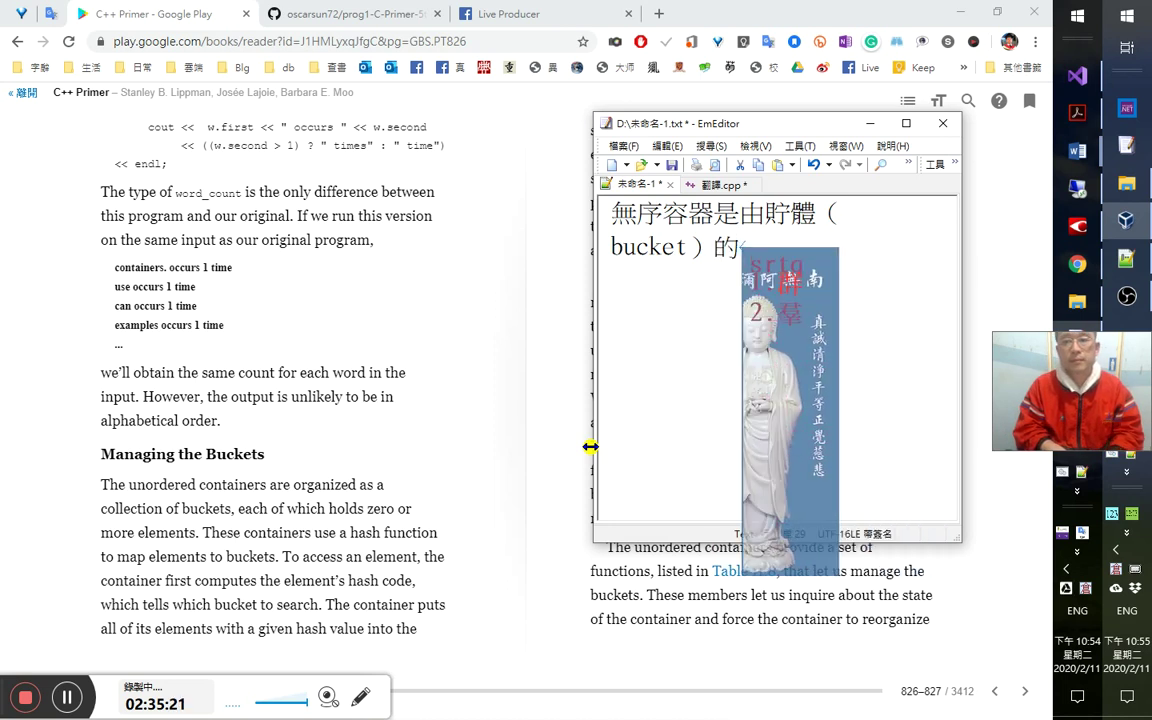
pyautogui.write('群集來')
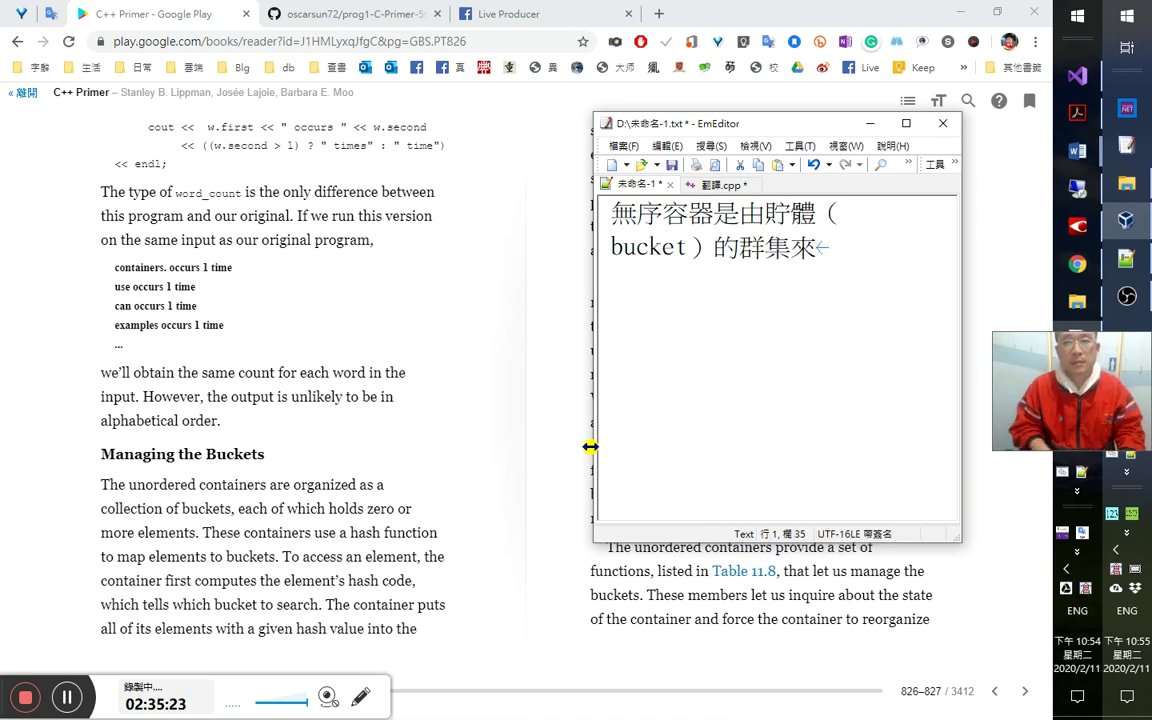
pyautogui.write('）')
pyautogui.press('BackSpace')
pyautogui.write('（')
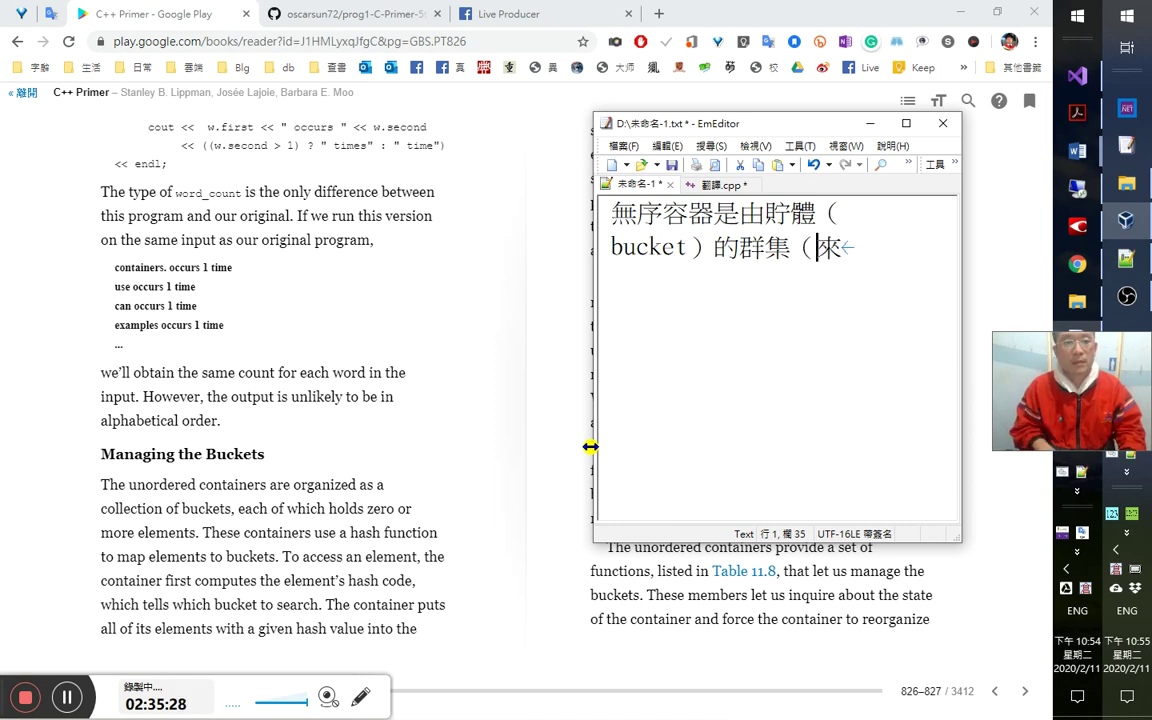
pyautogui.write('collecti')
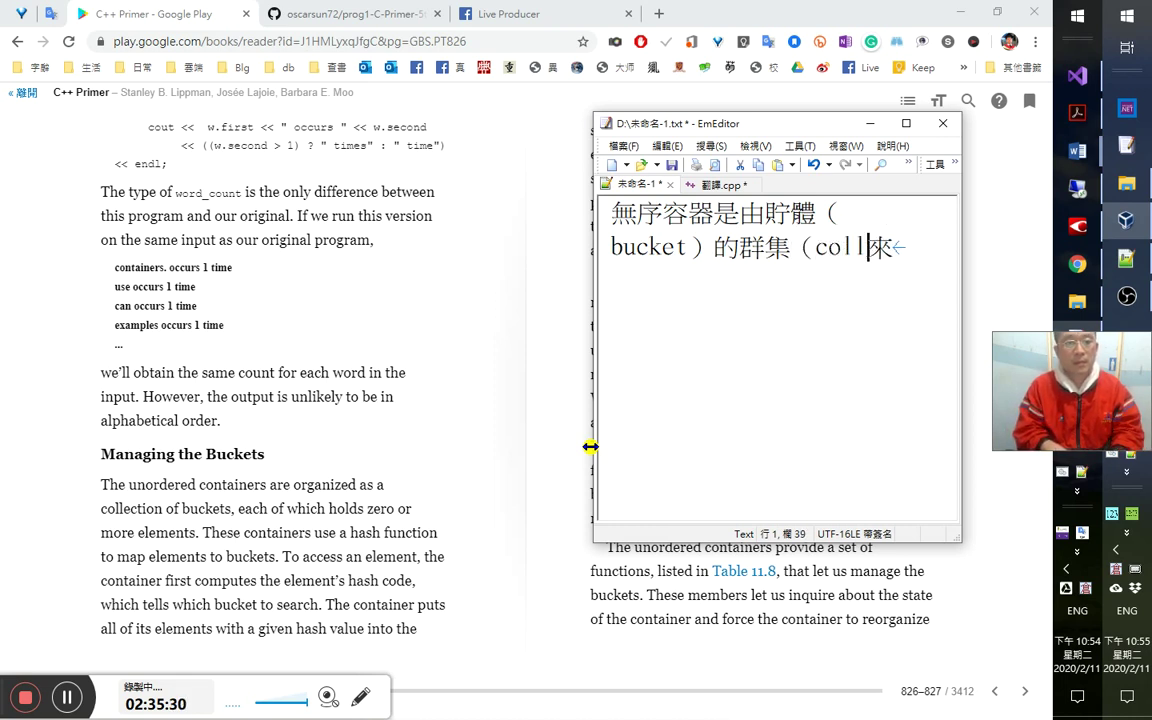
pyautogui.write('of b')
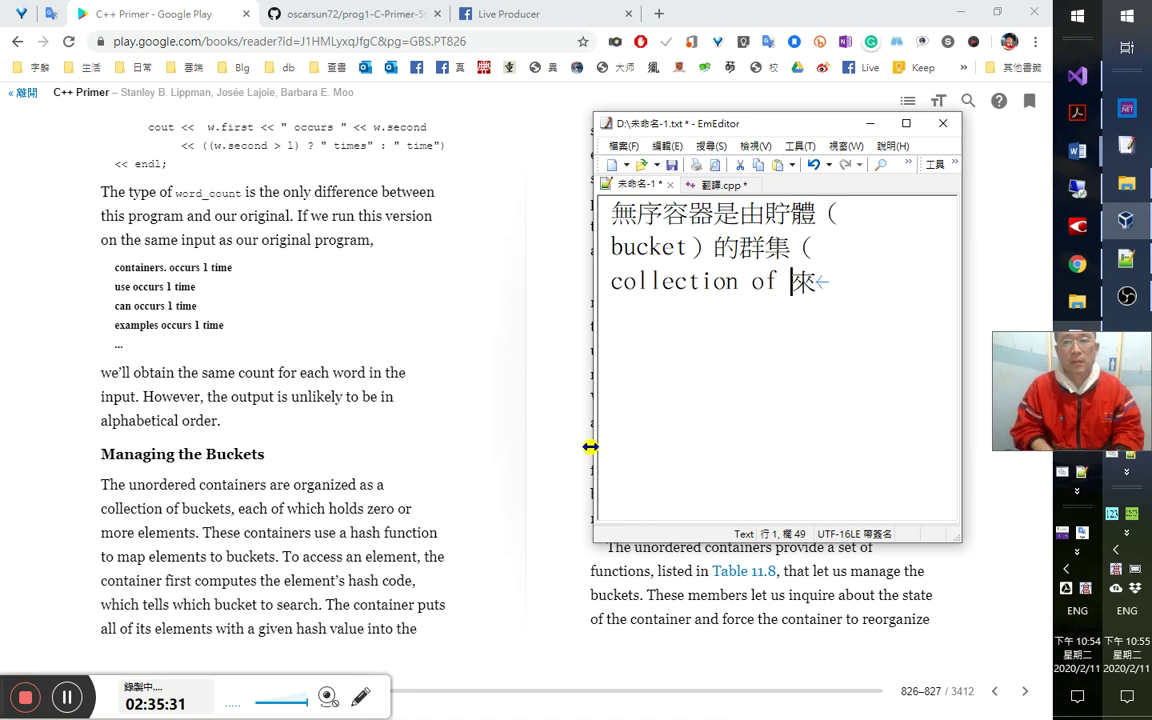
pyautogui.write('uckets')
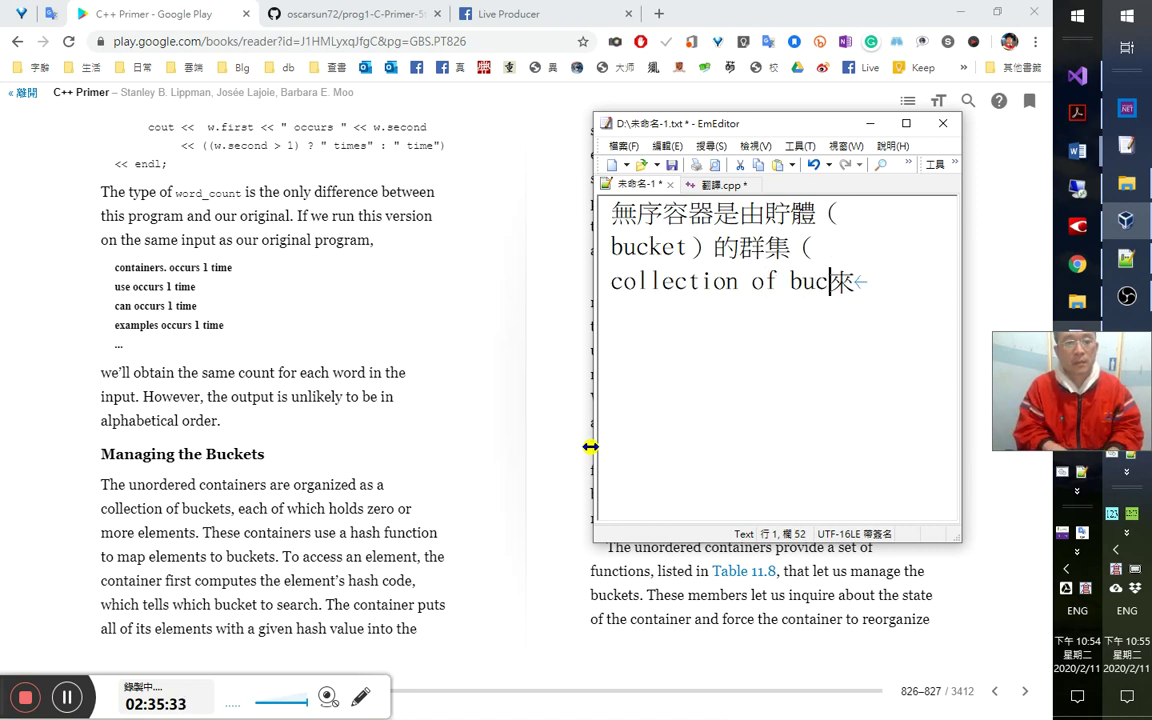
pyautogui.write(')')
pyautogui.press('Up')
pyautogui.press('Up')
pyautogui.press('End')
pyautogui.write('a')
pyautogui.press('Return')
pyautogui.hotkey('ctrl', 'End')
pyautogui.write('ym')
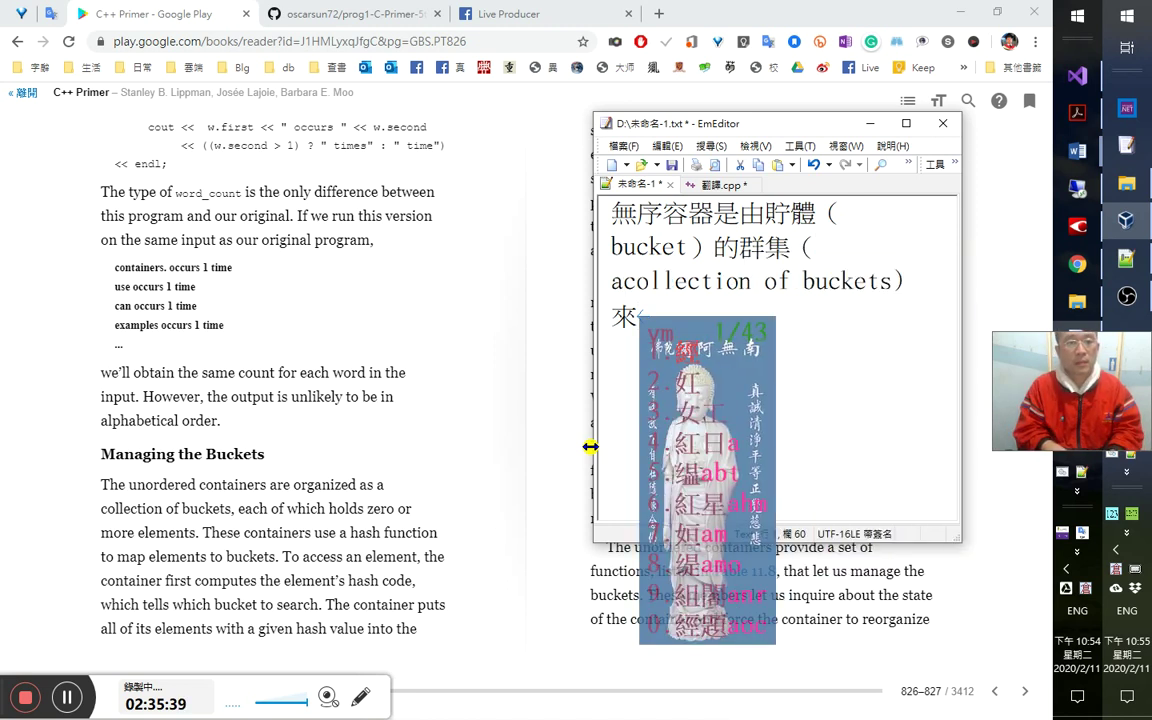
pyautogui.write('y')
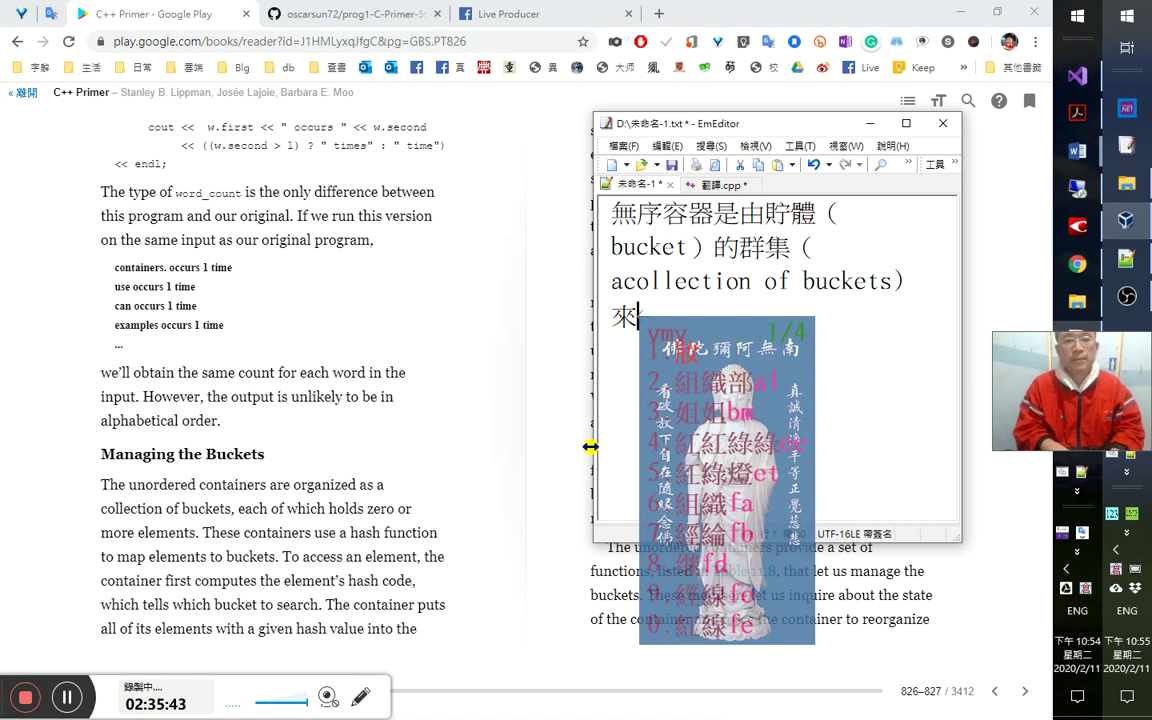
pyautogui.write('組織它的muf')
pyautogui.write('1')
pyautogui.write('的。')
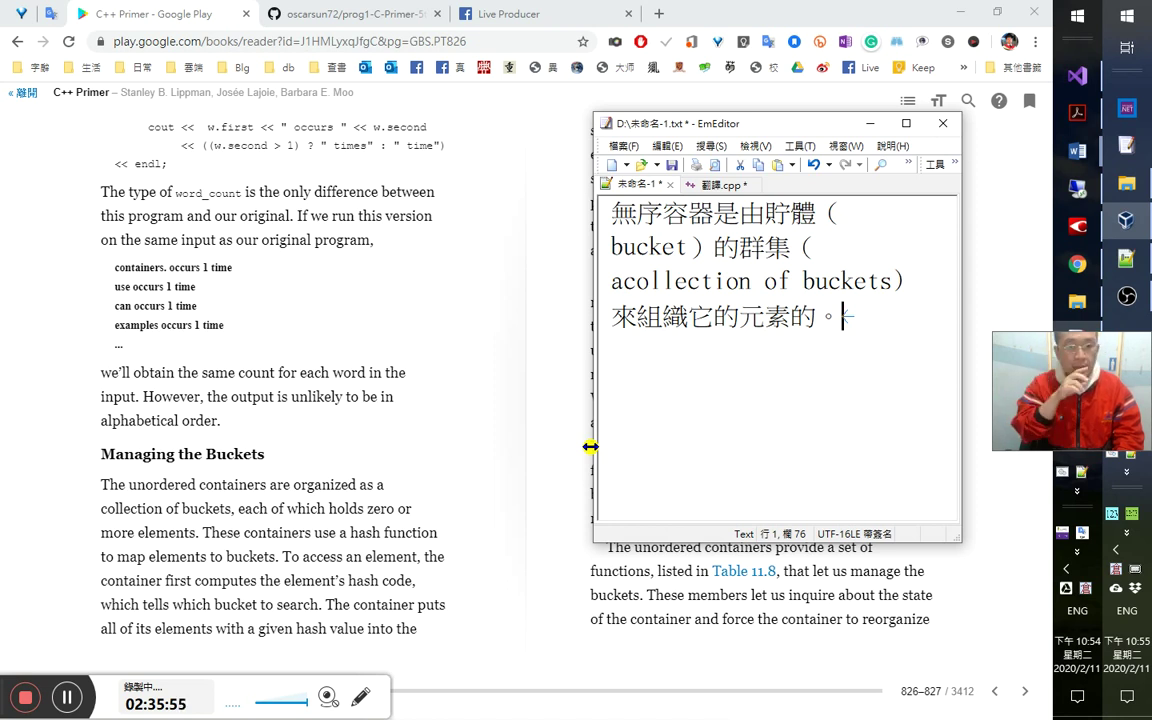
# Type the sentence about each bucket, fixing 骯髒 to 貯體, as 貯體都有一個或.
pyautogui.write('每個')
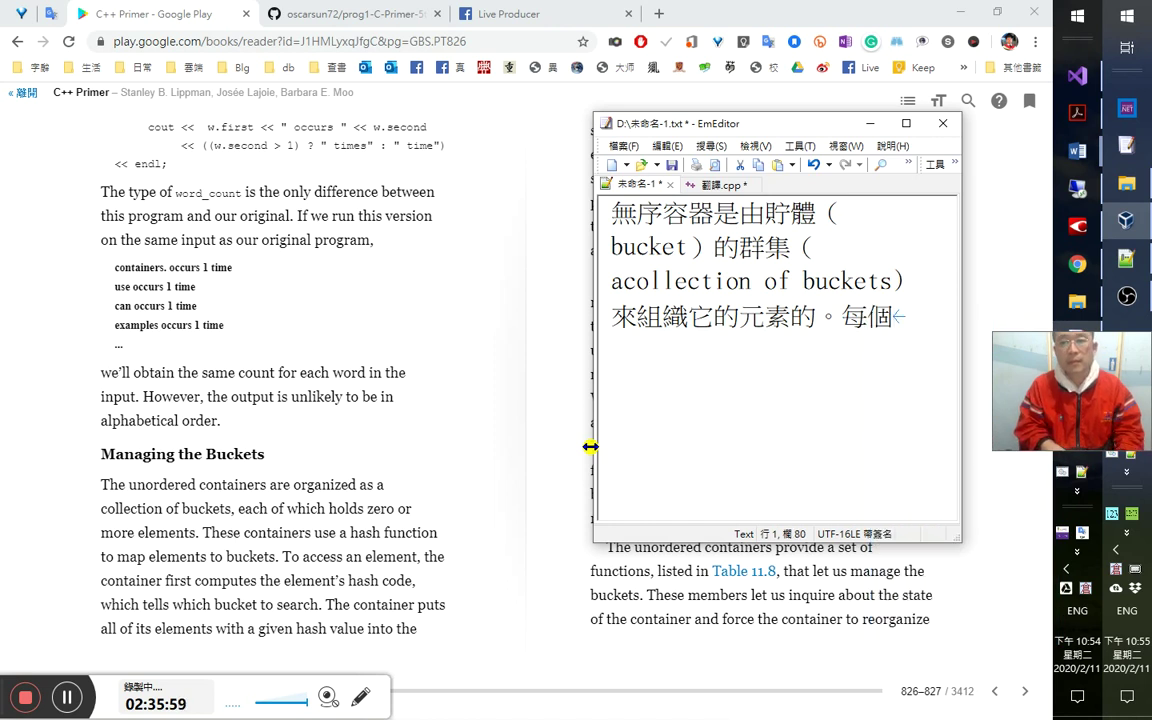
pyautogui.write('b')
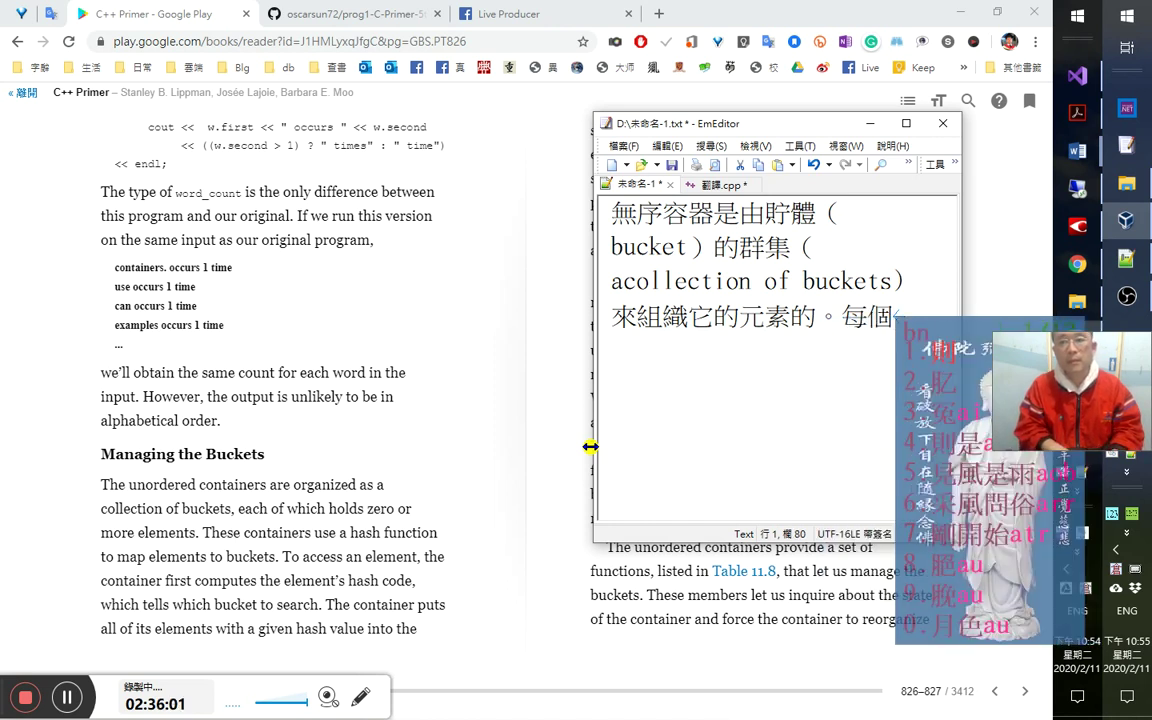
pyautogui.write('骯髒a都')
pyautogui.press('Left')
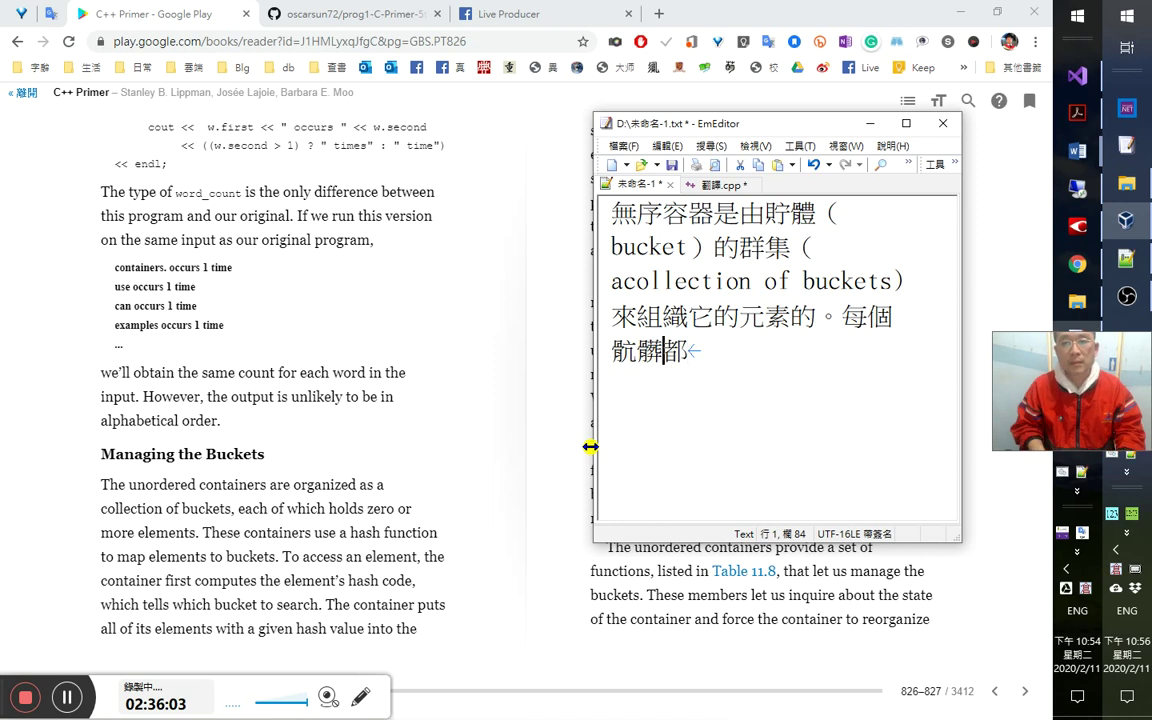
pyautogui.hotkey('shift', 'Left')
pyautogui.hotkey('shift', 'Left')
pyautogui.write('bn')
pyautogui.press('BackSpace')
pyautogui.press('BackSpace')
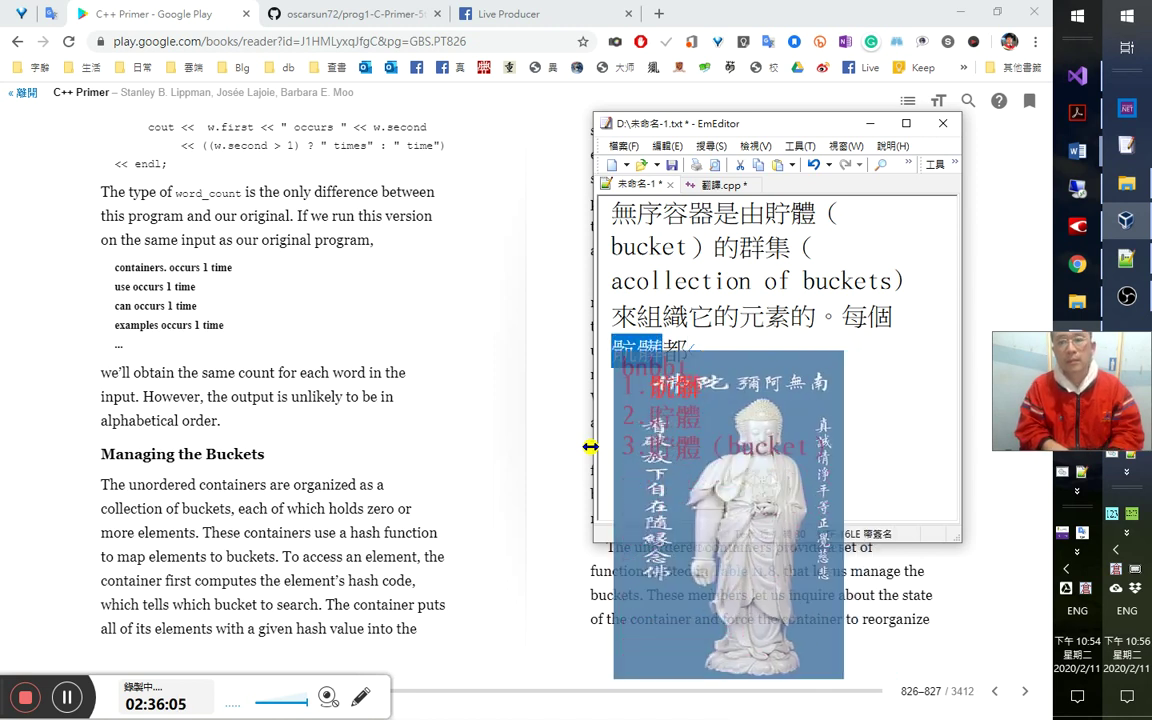
pyautogui.hotkey('shift', 'Left')
pyautogui.hotkey('shift', 'Left')
pyautogui.write('bnbb')
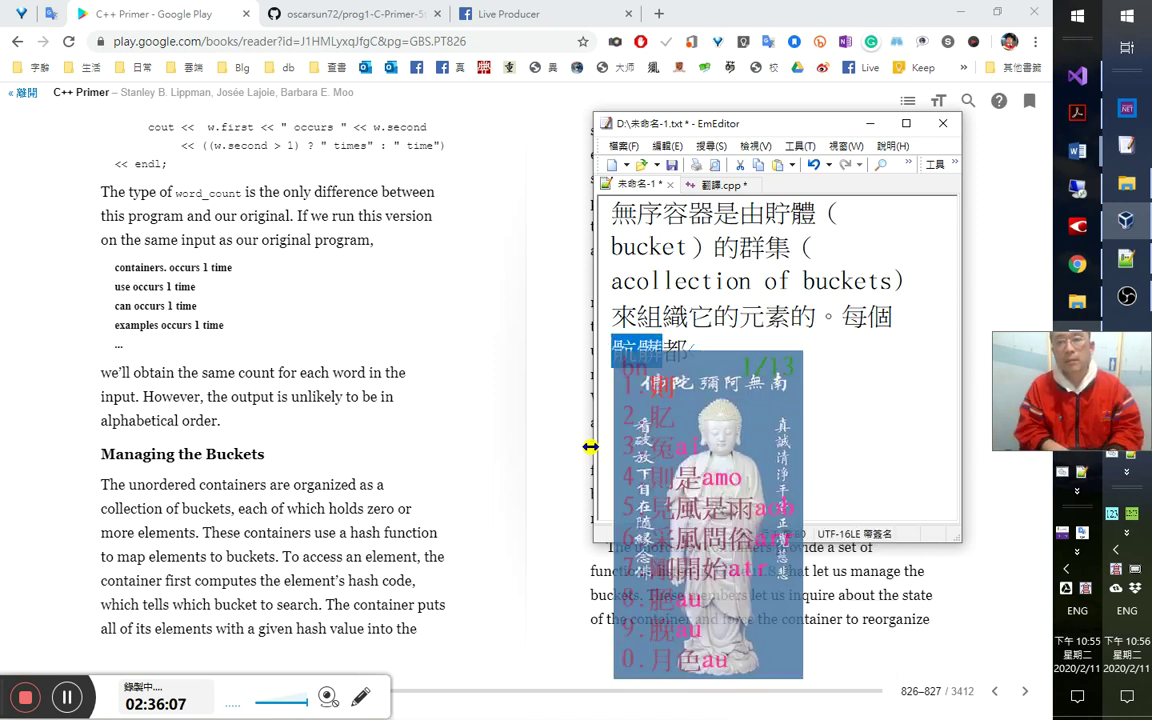
pyautogui.write('2')
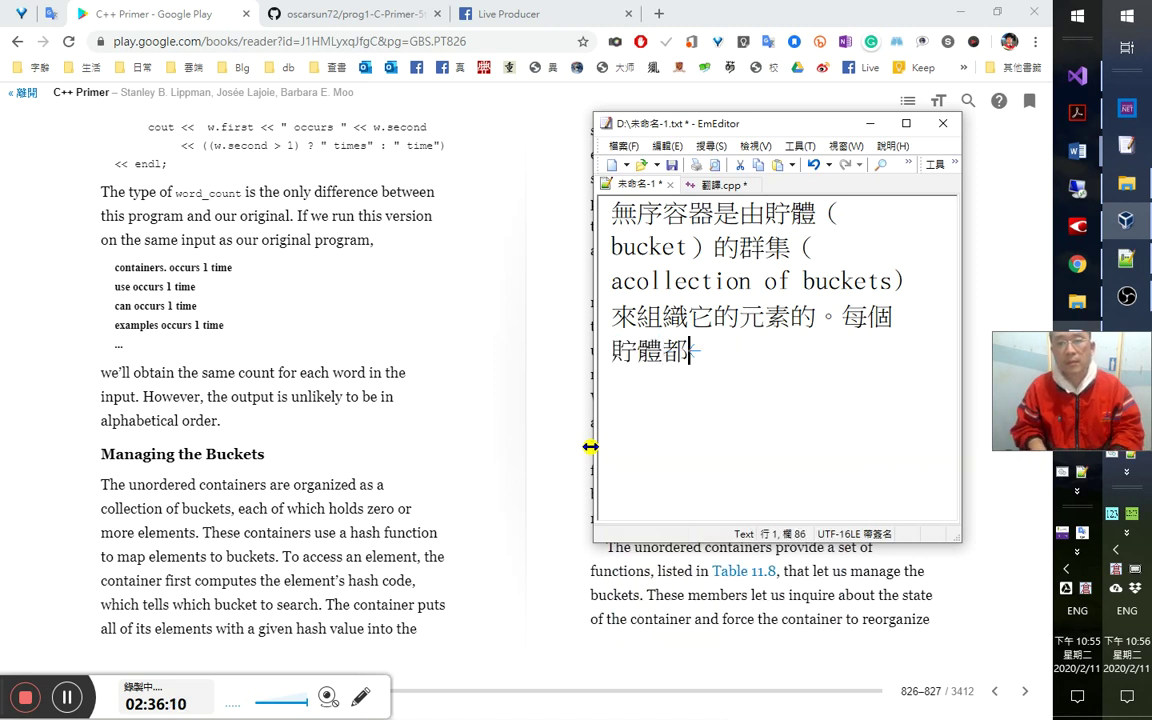
pyautogui.write('bci')
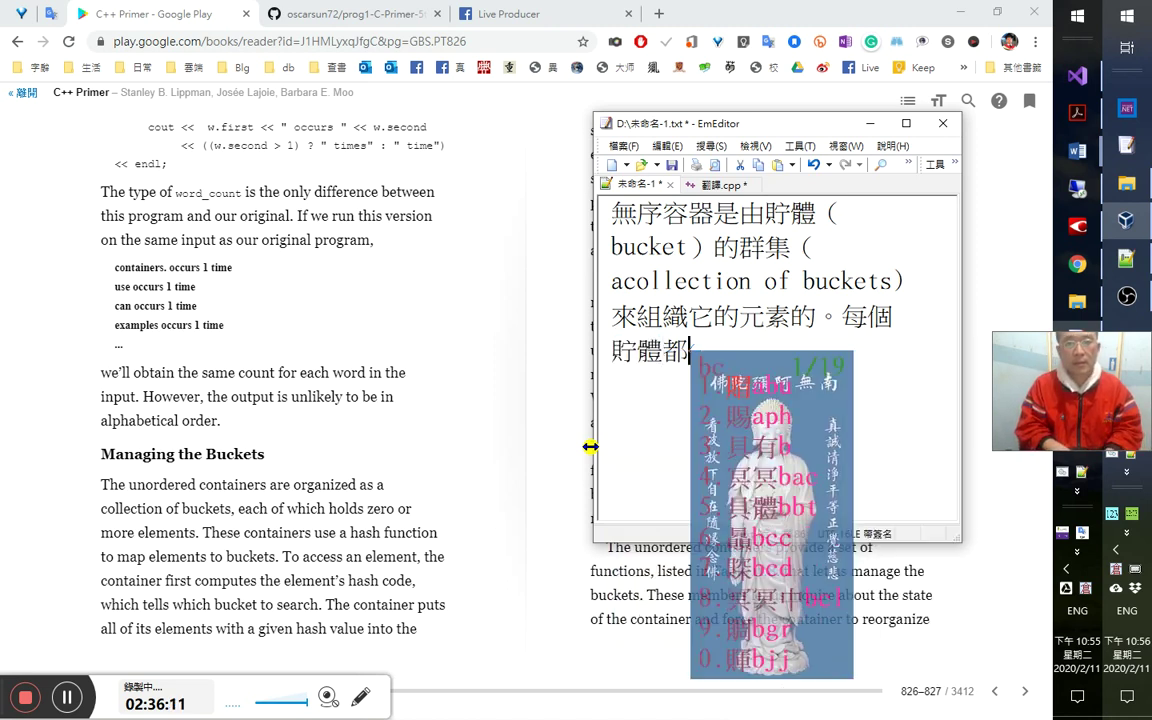
pyautogui.press('space')
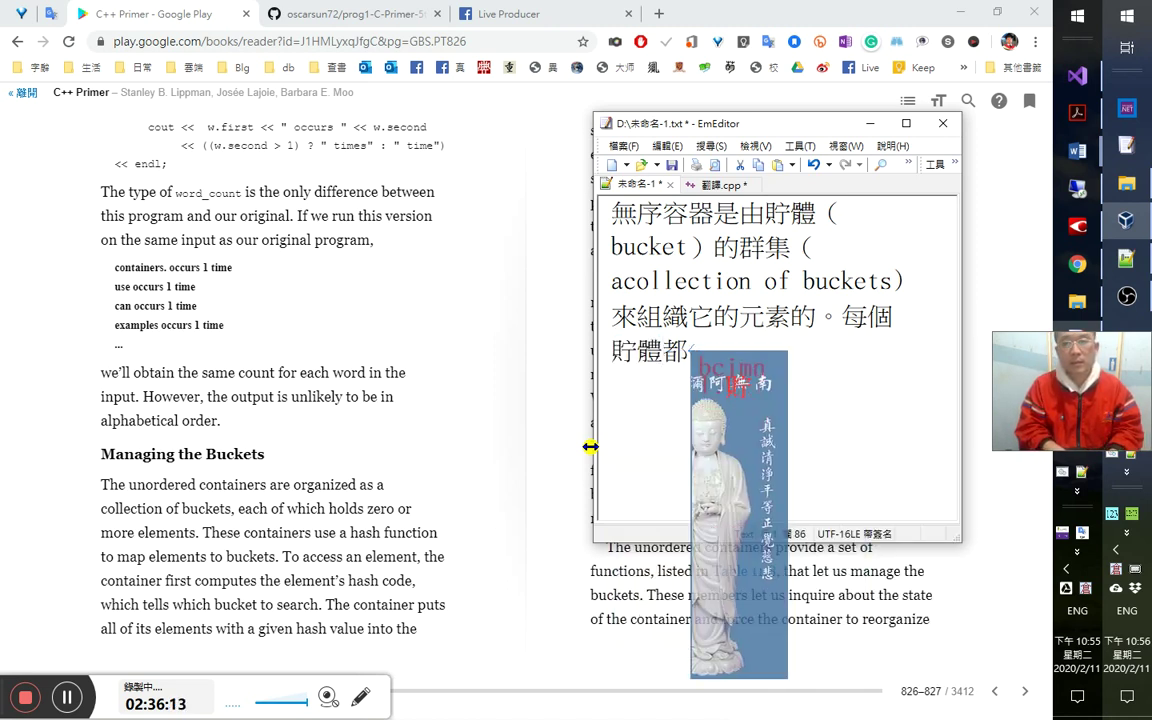
pyautogui.write('db ow')
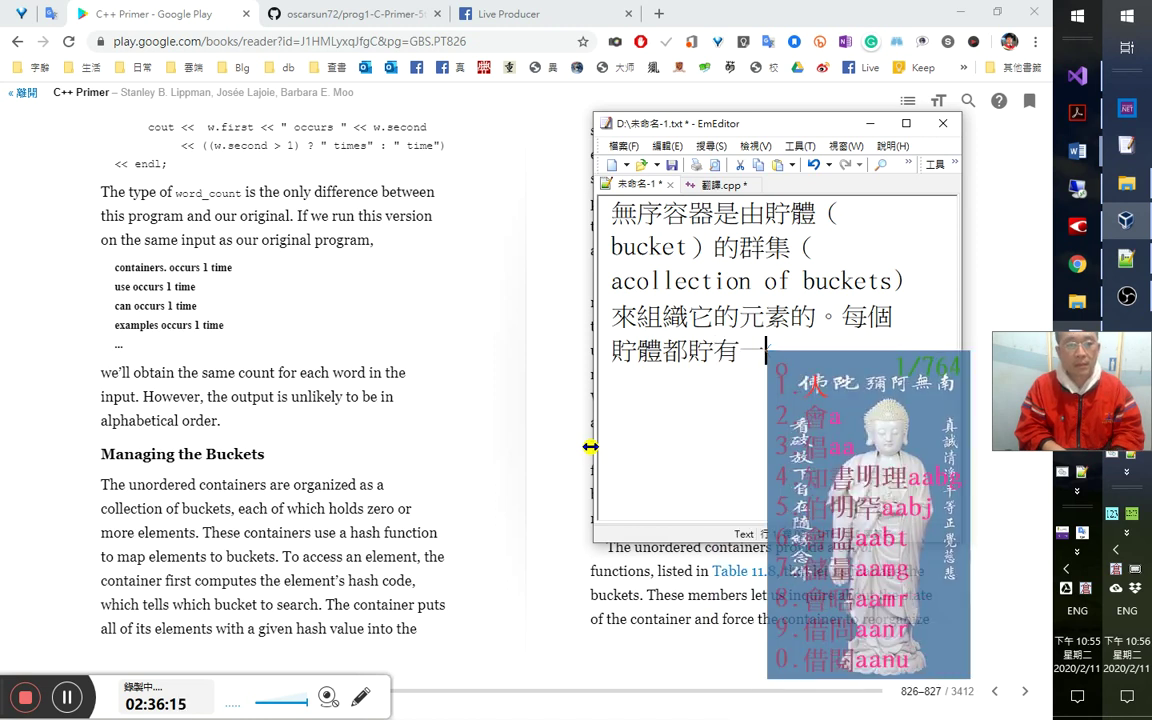
pyautogui.press('space')
pyautogui.write('ci')
pyautogui.press('space')
# Reword it so buckets hold zero or more elements, ending 有元素，或無。.
pyautogui.press('Left')
pyautogui.press('Left')
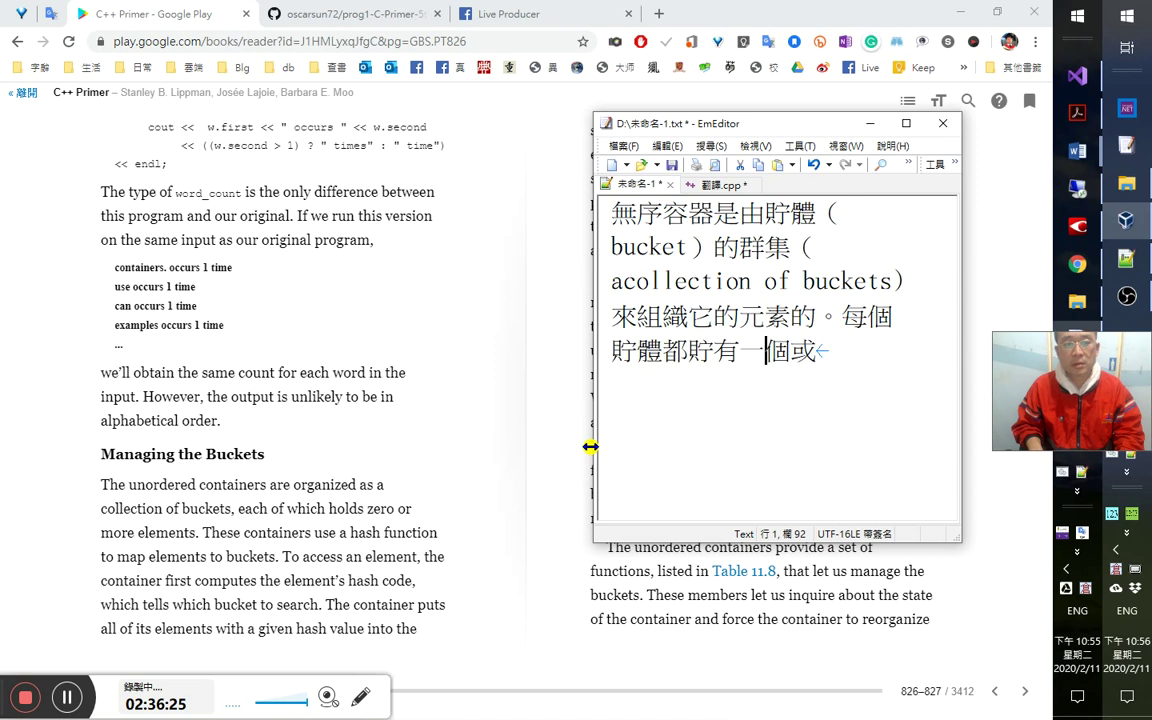
pyautogui.press('Left')
pyautogui.press('Left')
pyautogui.press('Left')
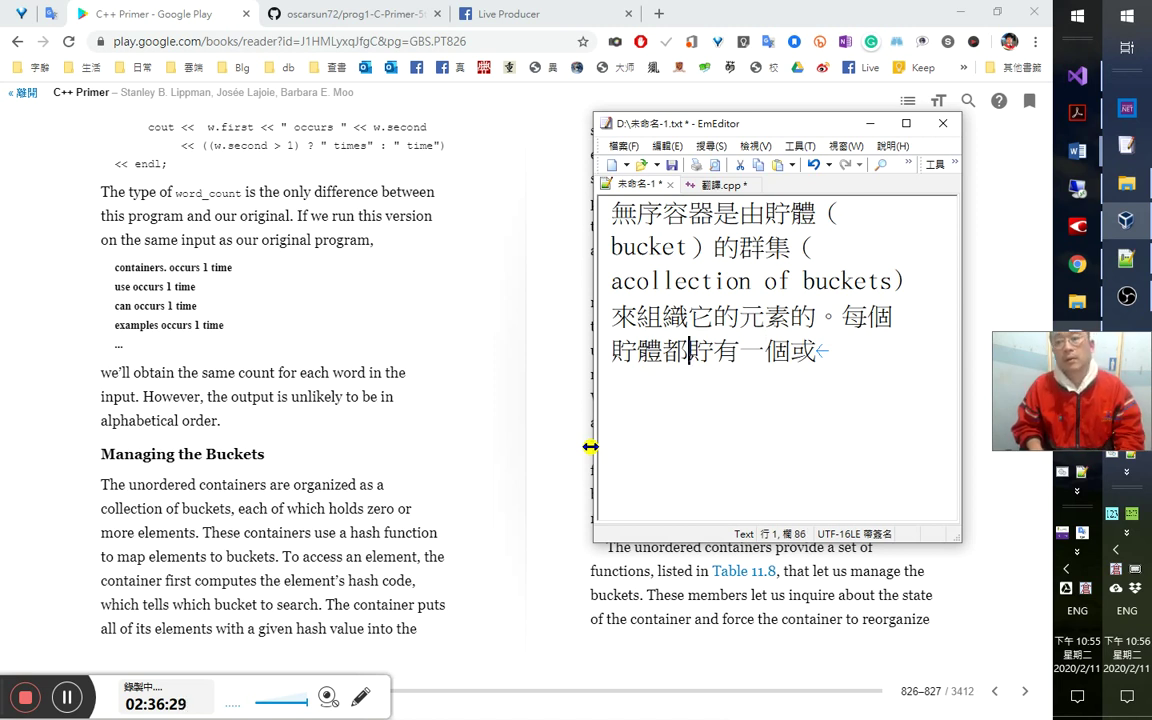
pyautogui.press('Left')
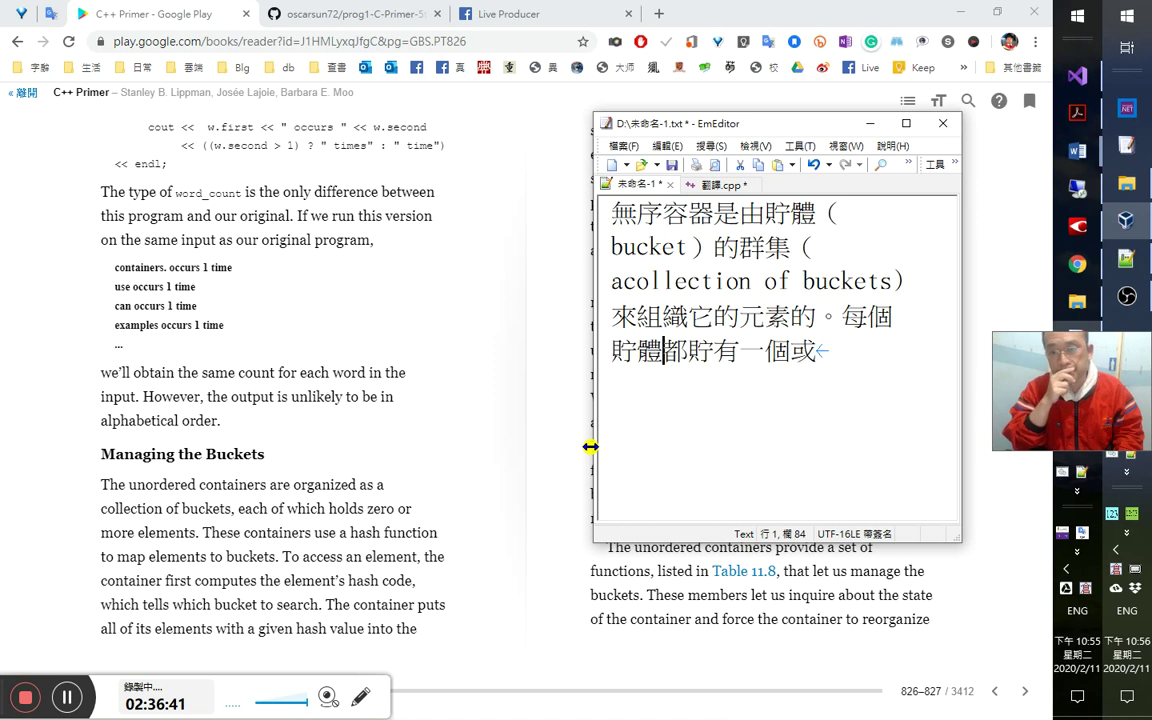
pyautogui.press('Right')
pyautogui.press('Left')
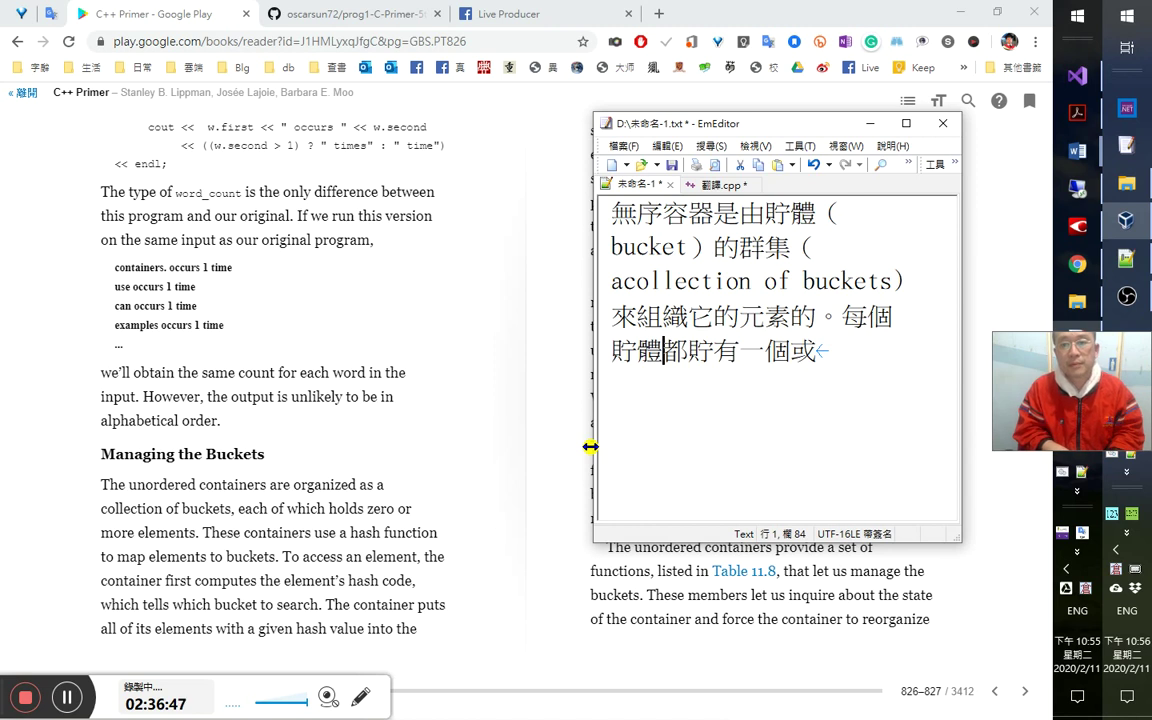
pyautogui.press('Up')
pyautogui.press('Right')
pyautogui.press('Right')
pyautogui.press('Right')
pyautogui.press('Right')
pyautogui.press('Right')
pyautogui.press('Right')
pyautogui.hotkey('shift', 'Right')
pyautogui.hotkey('shift', 'Right')
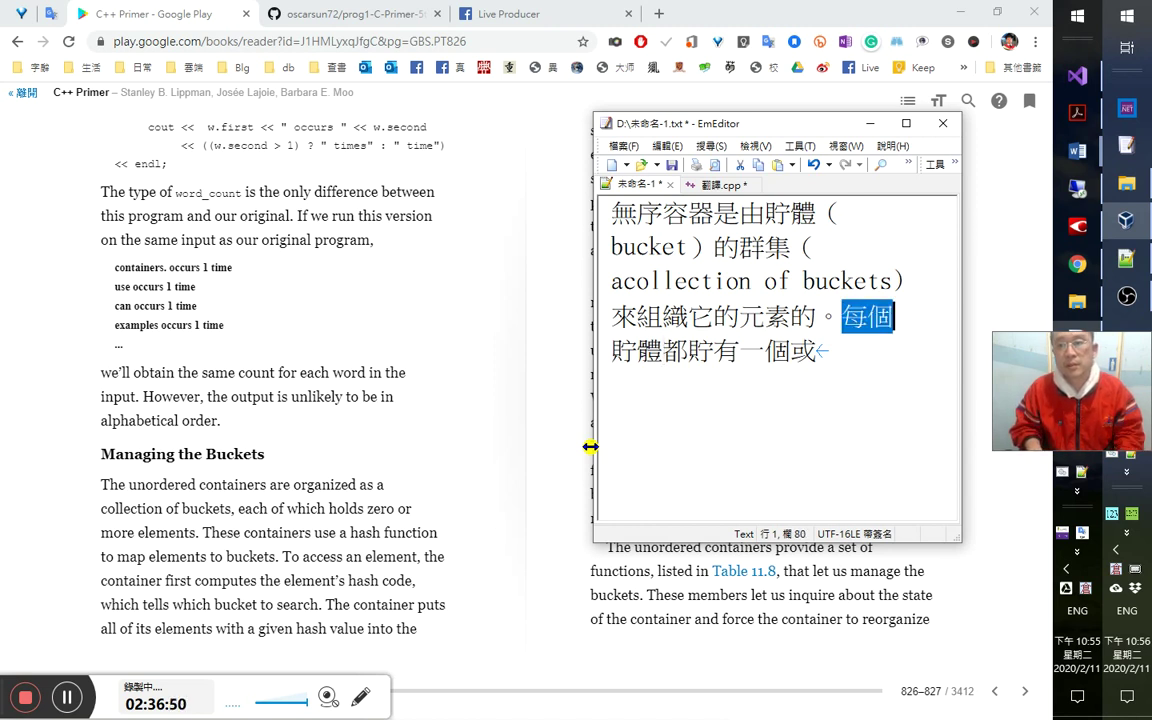
pyautogui.press('BackSpace')
pyautogui.write('k有元素，或')
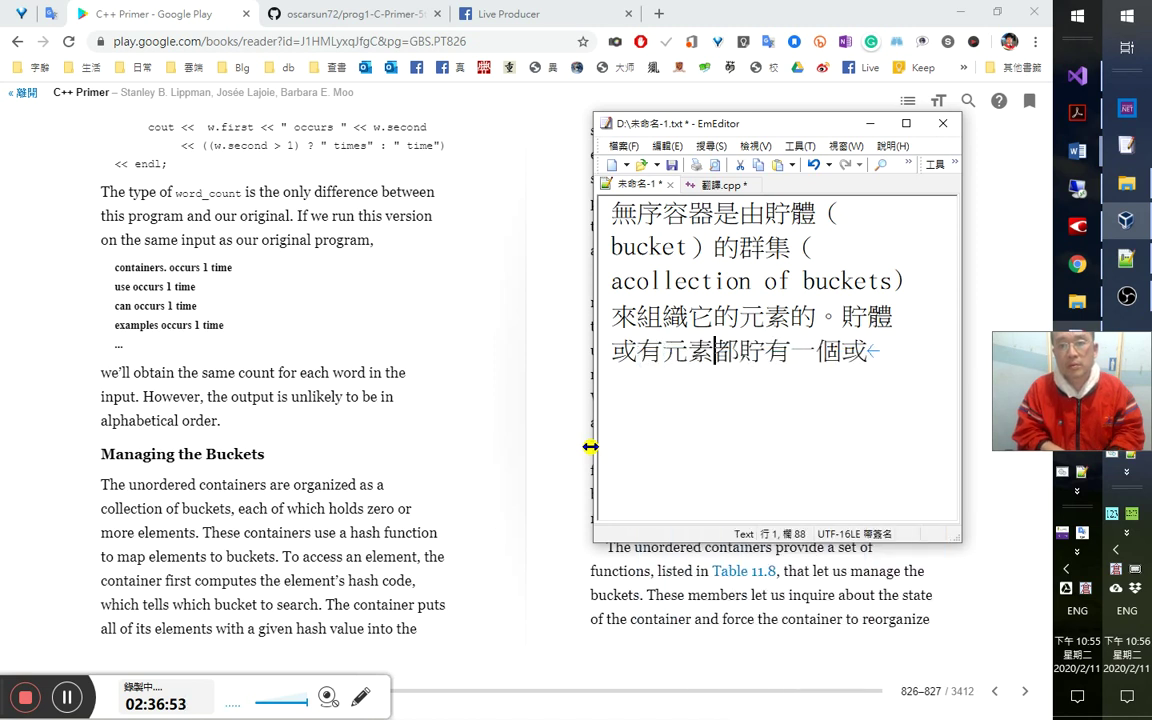
pyautogui.write('無')
pyautogui.hotkey('ctrl', 'shift', 'End')
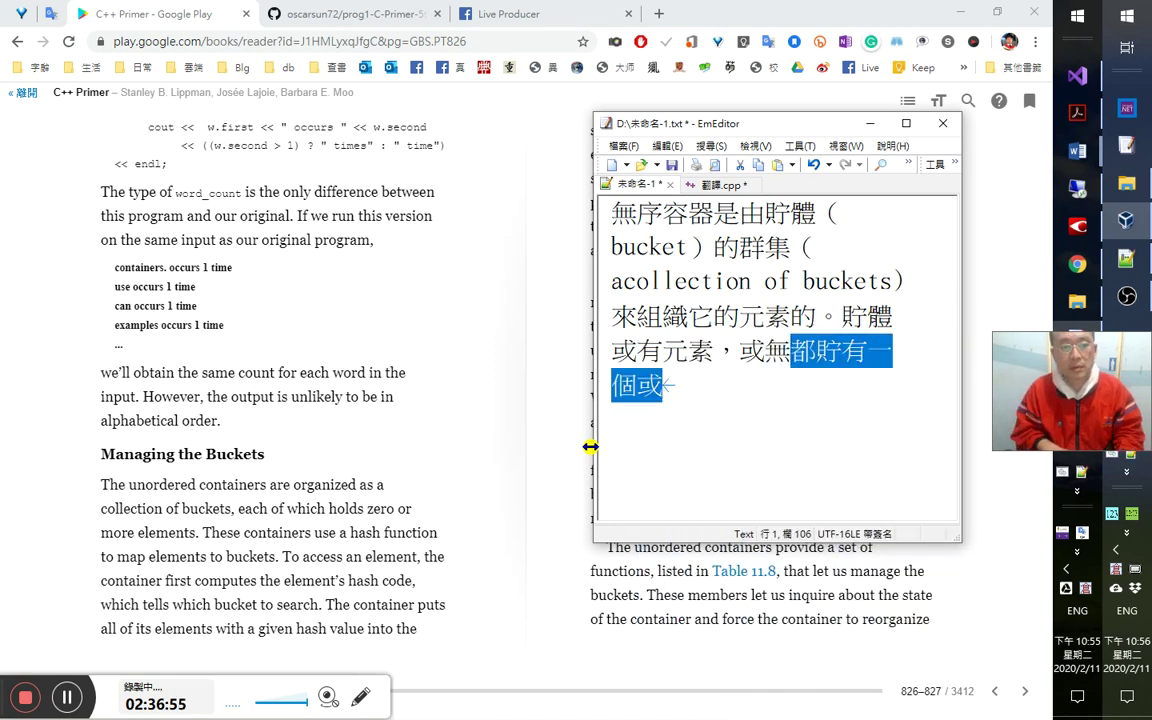
pyautogui.write('。')
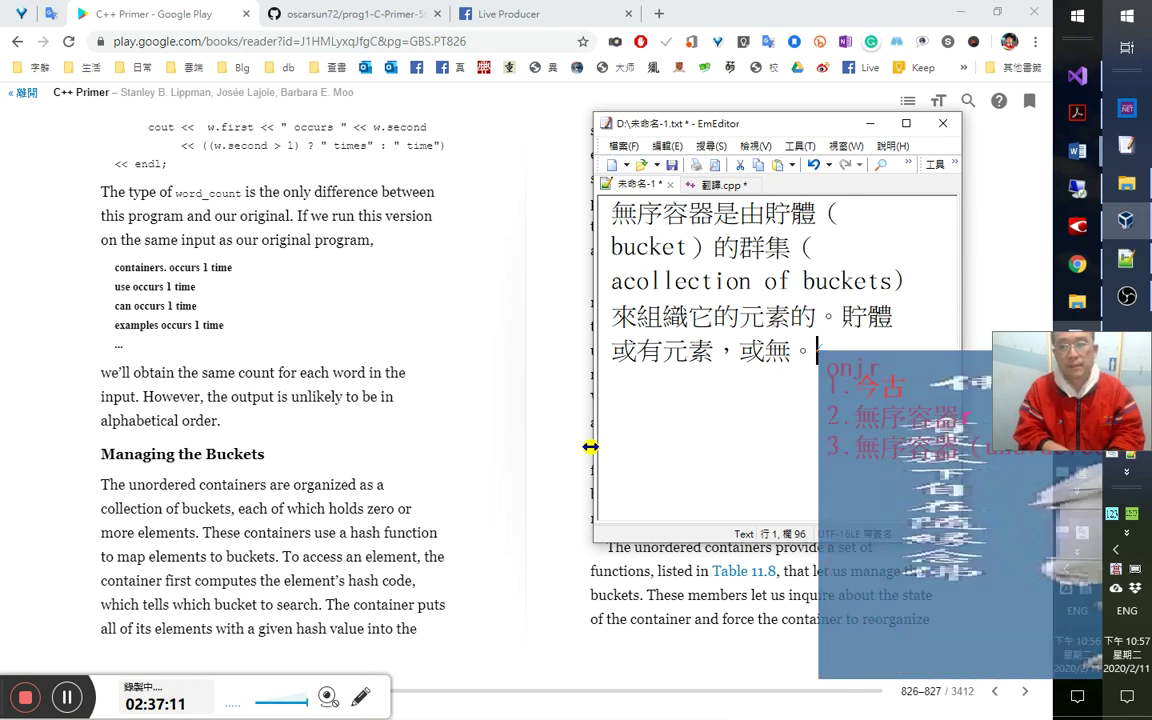
# Type 無序容器是用…來將元素映射（map）到, describing the hash-function mapping.
pyautogui.write('無序容器是用')
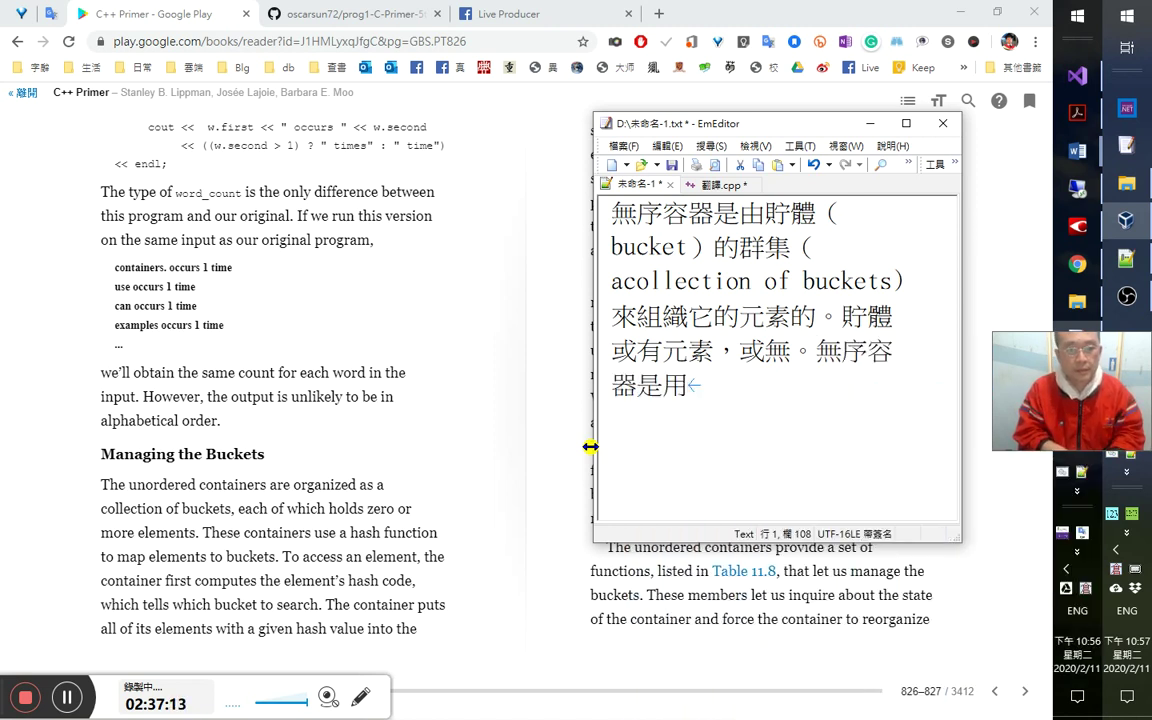
pyautogui.write('yknu')
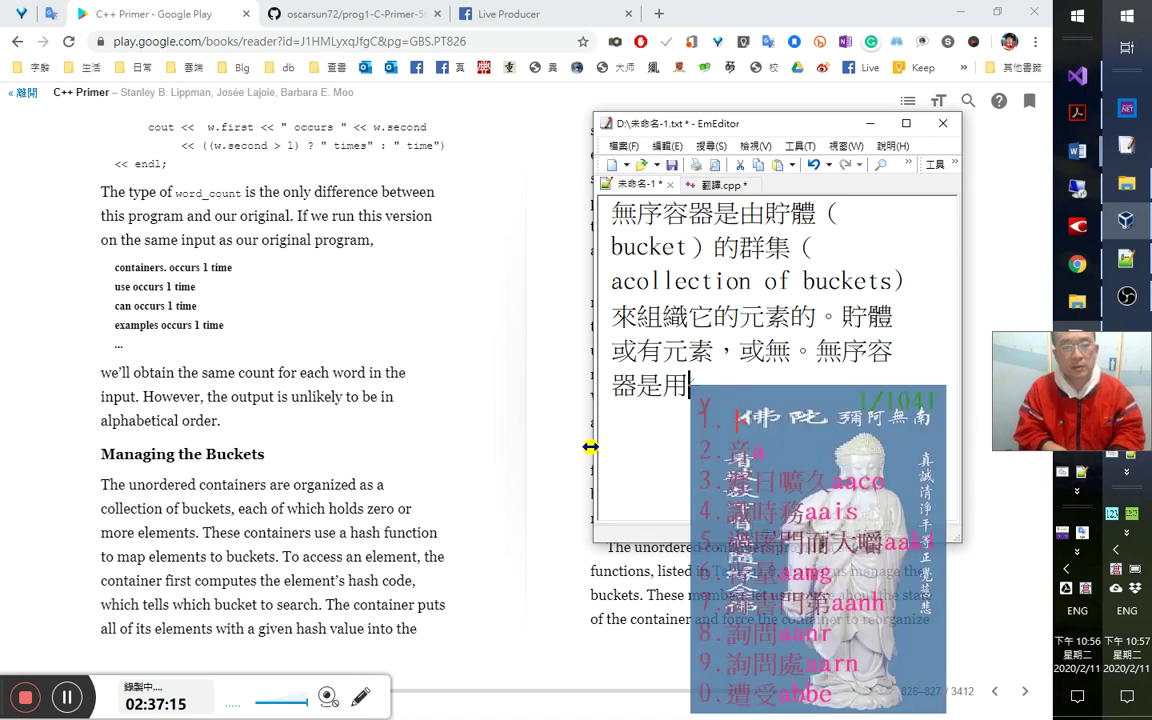
pyautogui.write('1來')
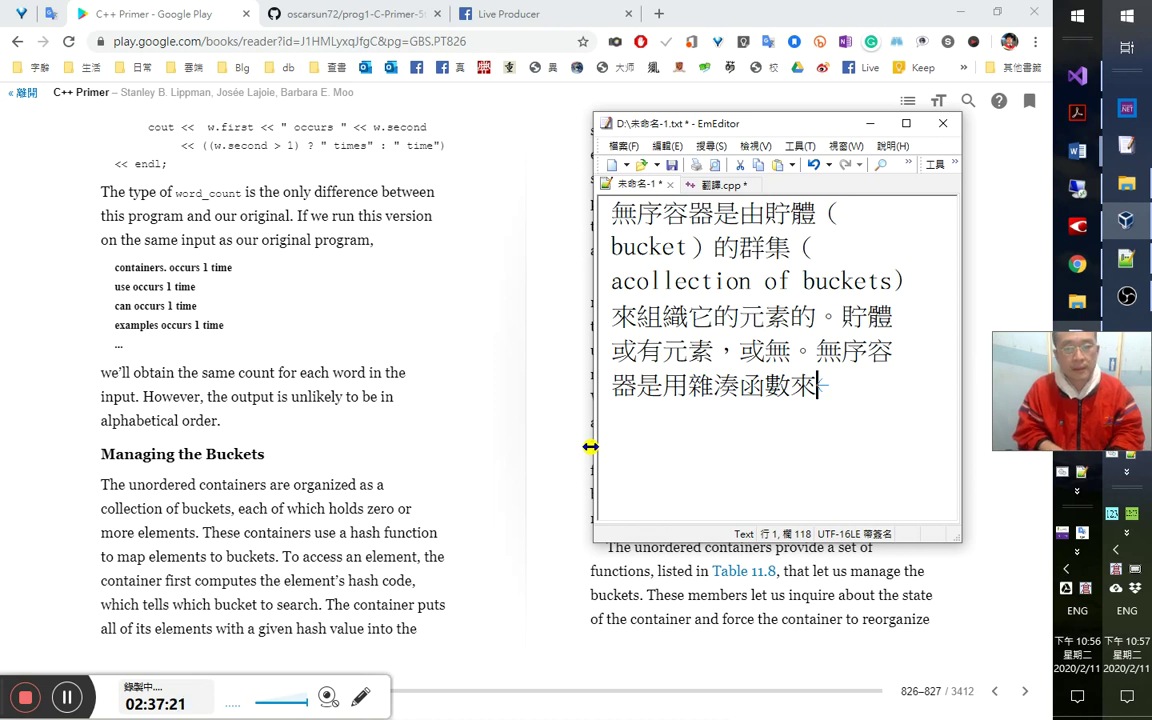
pyautogui.write('將')
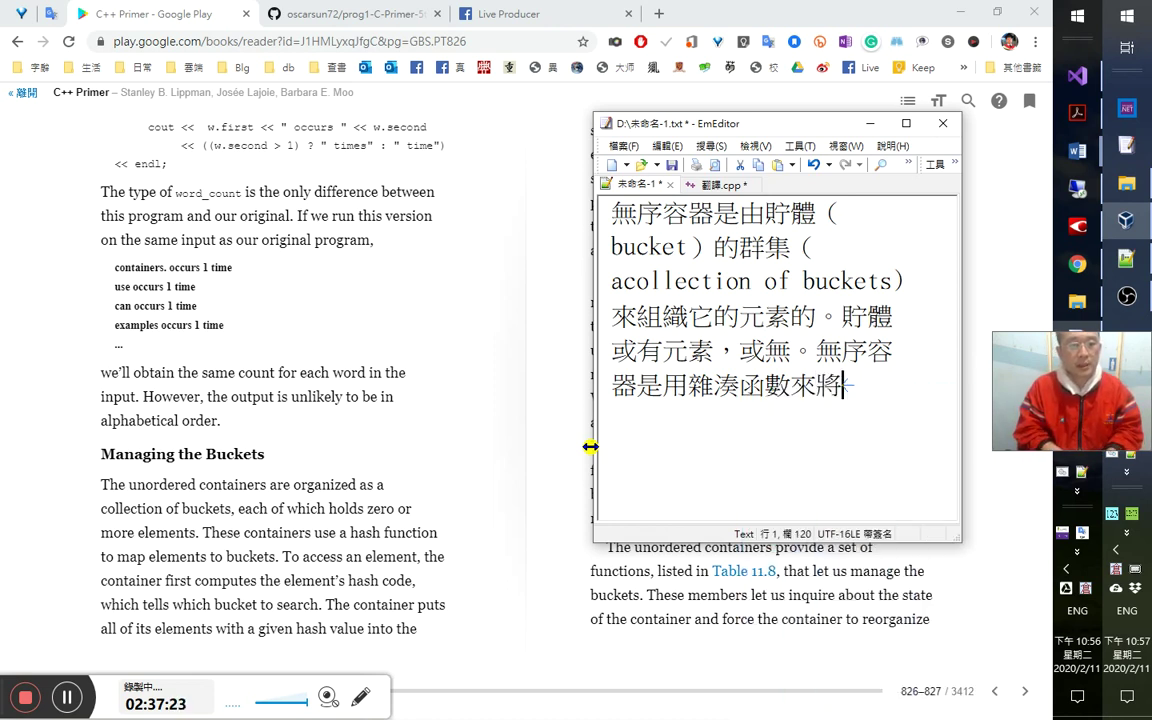
pyautogui.write('元素')
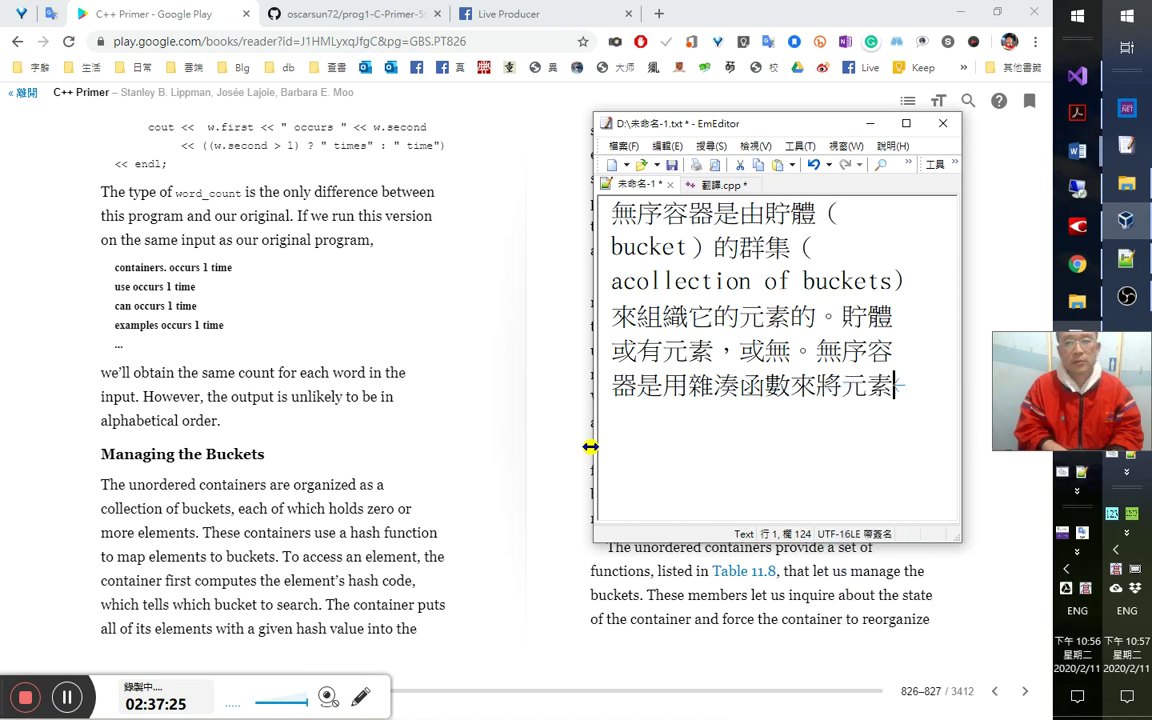
pyautogui.write('映射')
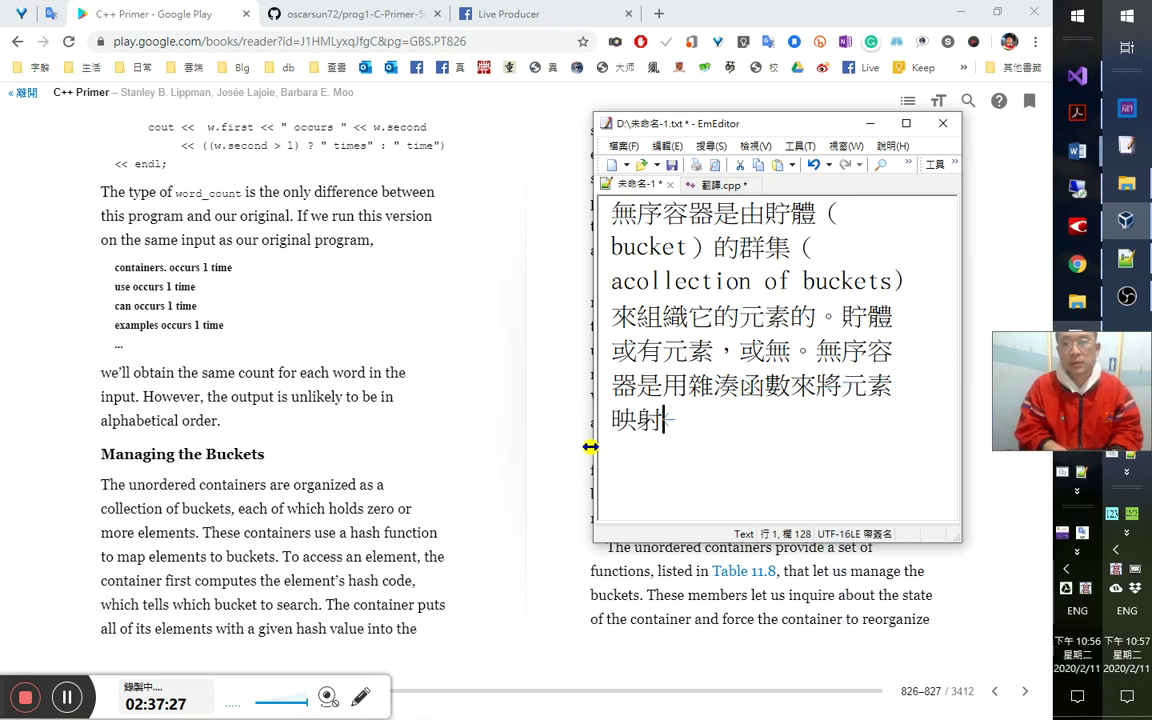
pyautogui.write('（')
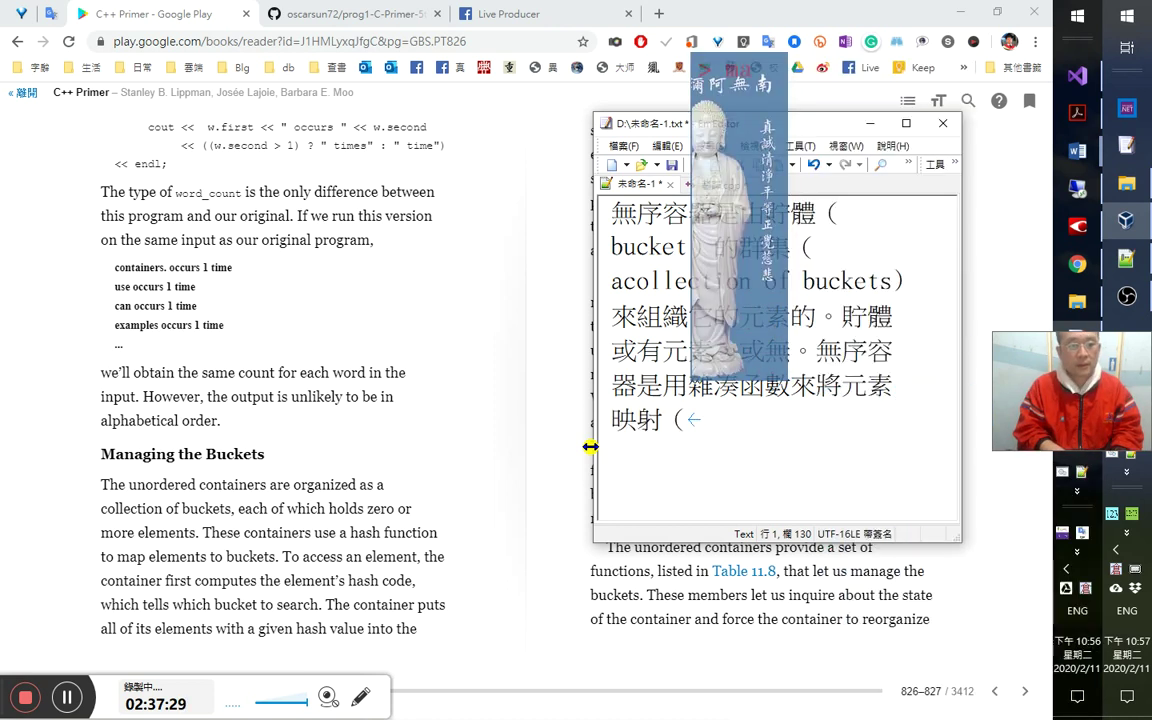
pyautogui.write('map)v(')
pyautogui.press('BackSpace')
pyautogui.press('BackSpace')
pyautogui.press('BackSpace')
pyautogui.write('）到')
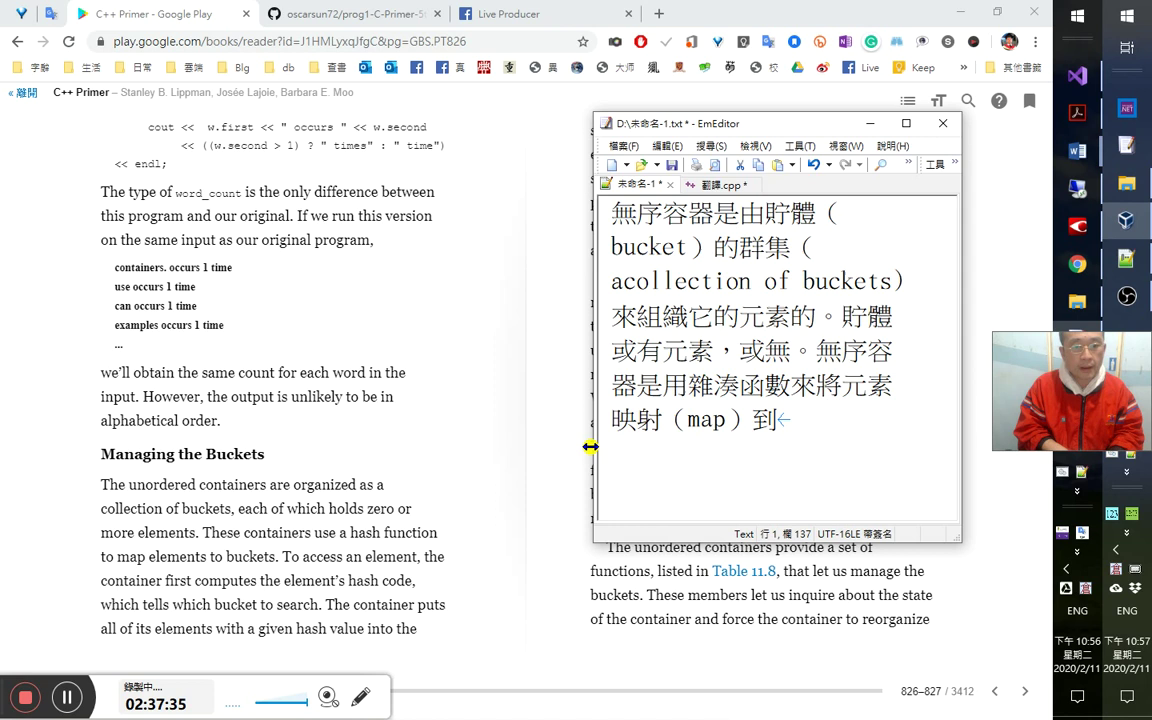
pyautogui.write('bck')
pyautogui.press('BackSpace')
pyautogui.press('BackSpace')
pyautogui.press('BackSpace')
# Finish with 貯體（bucket）的。 and start 要存取一個元素，容器會先計算該元素的.
pyautogui.write('b貯體（bucket）')
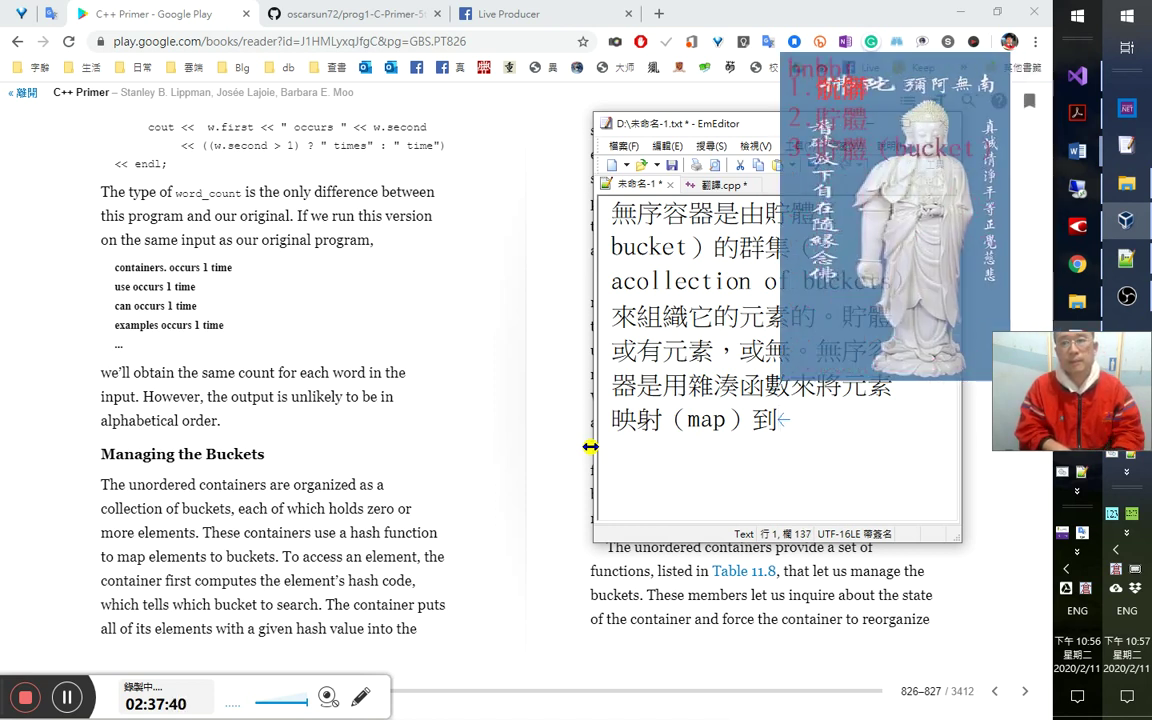
pyautogui.write('的。')
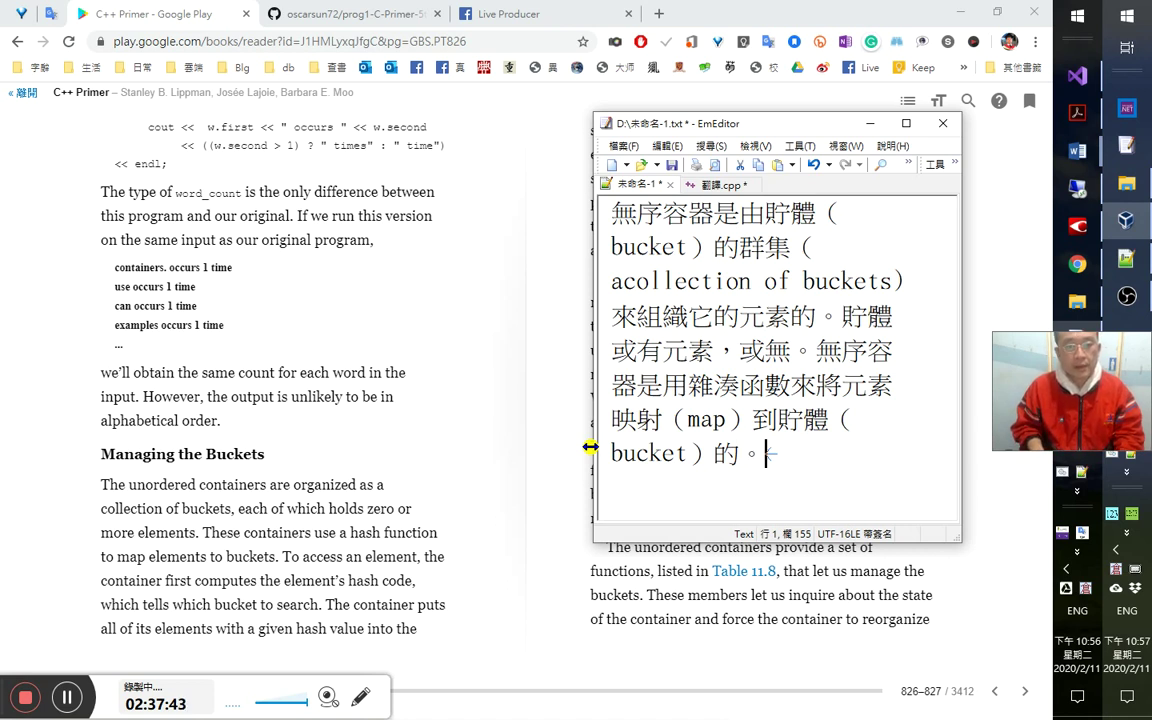
pyautogui.write('要')
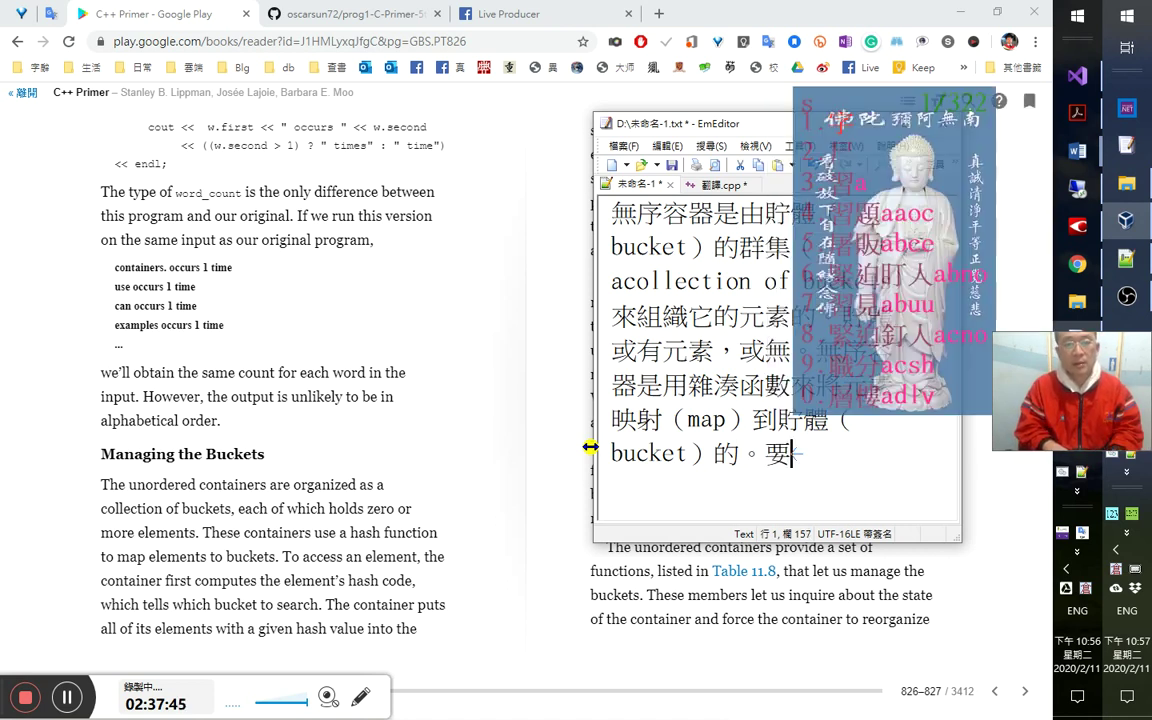
pyautogui.write('存取')
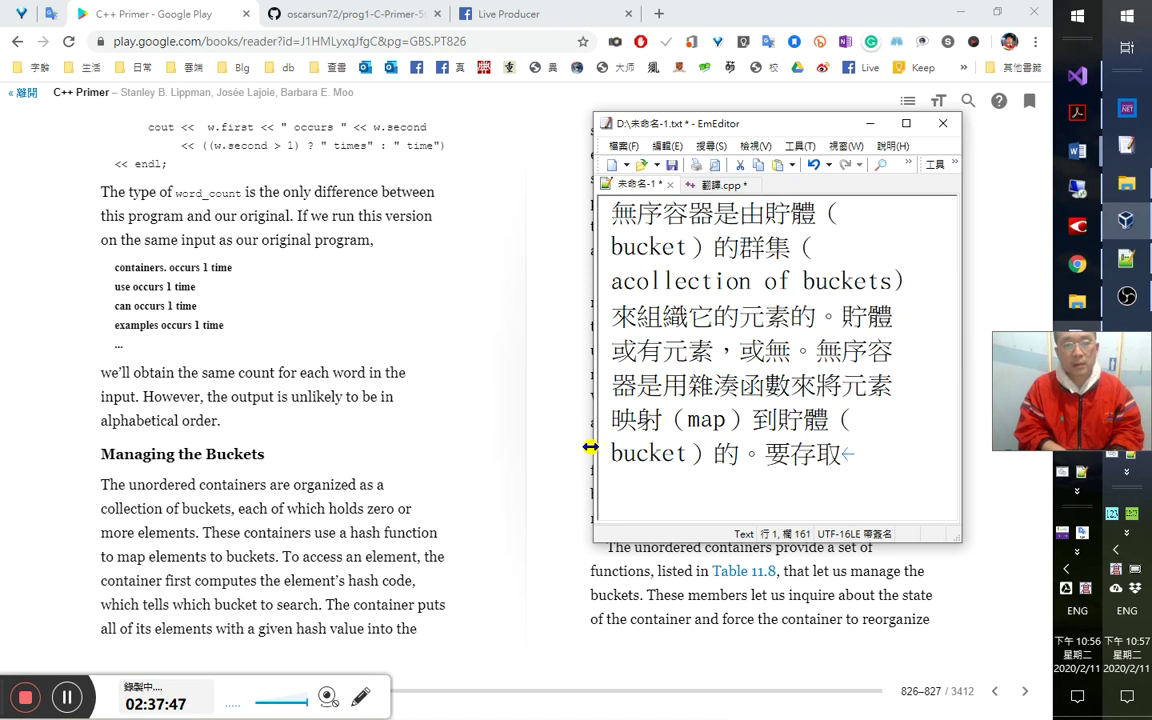
pyautogui.write('一個元素，')
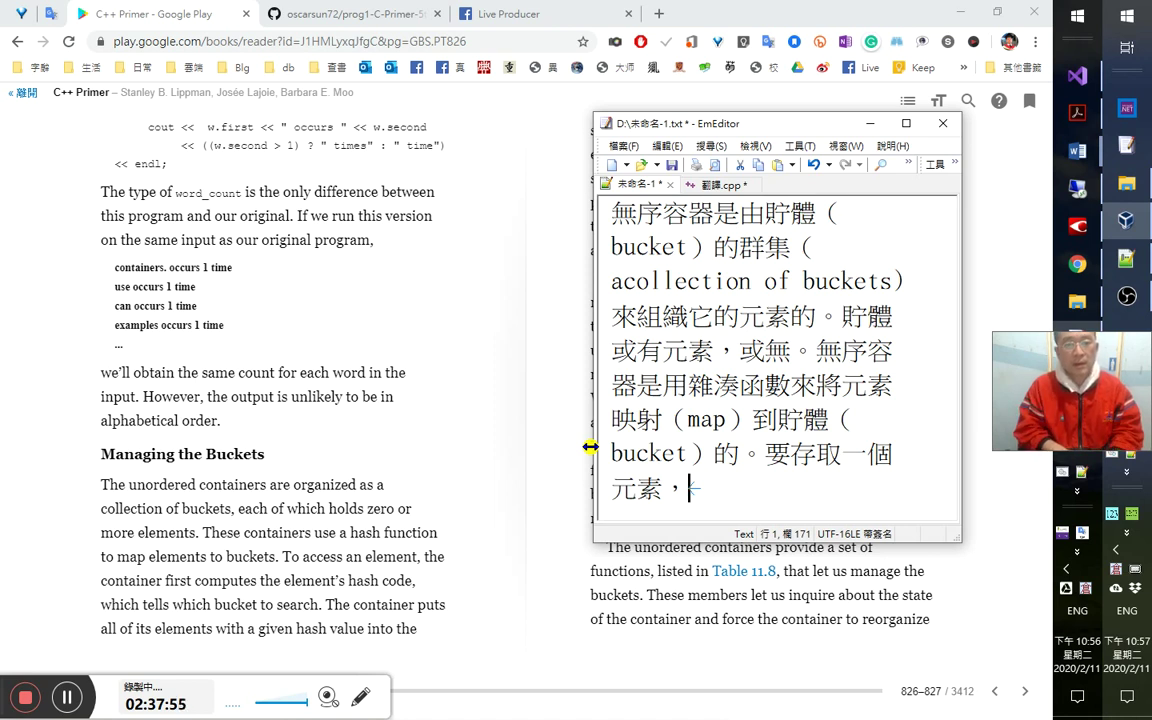
pyautogui.write('容器')
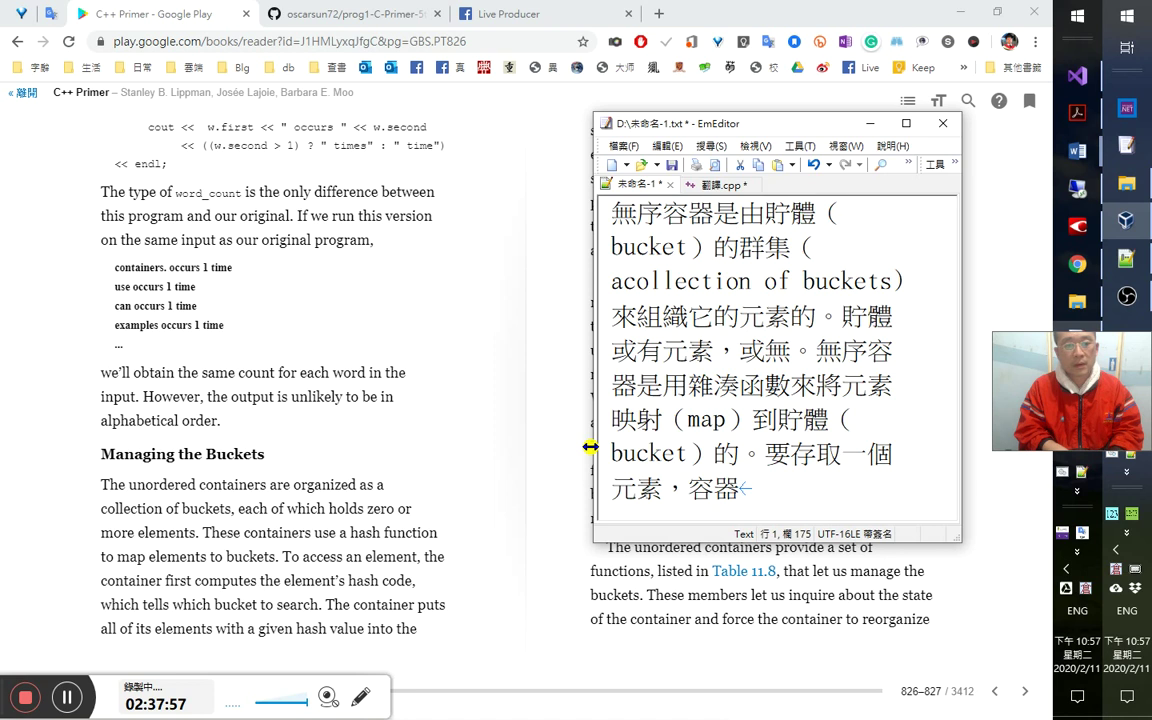
pyautogui.write('會先hu')
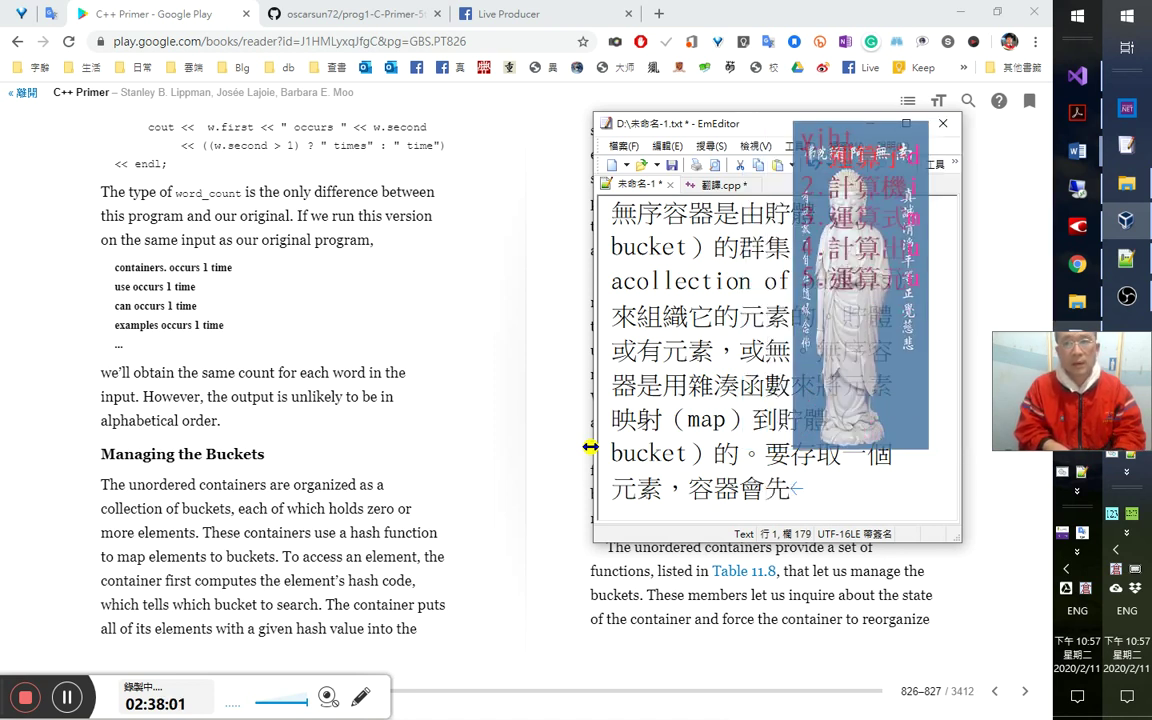
pyautogui.write('計算')
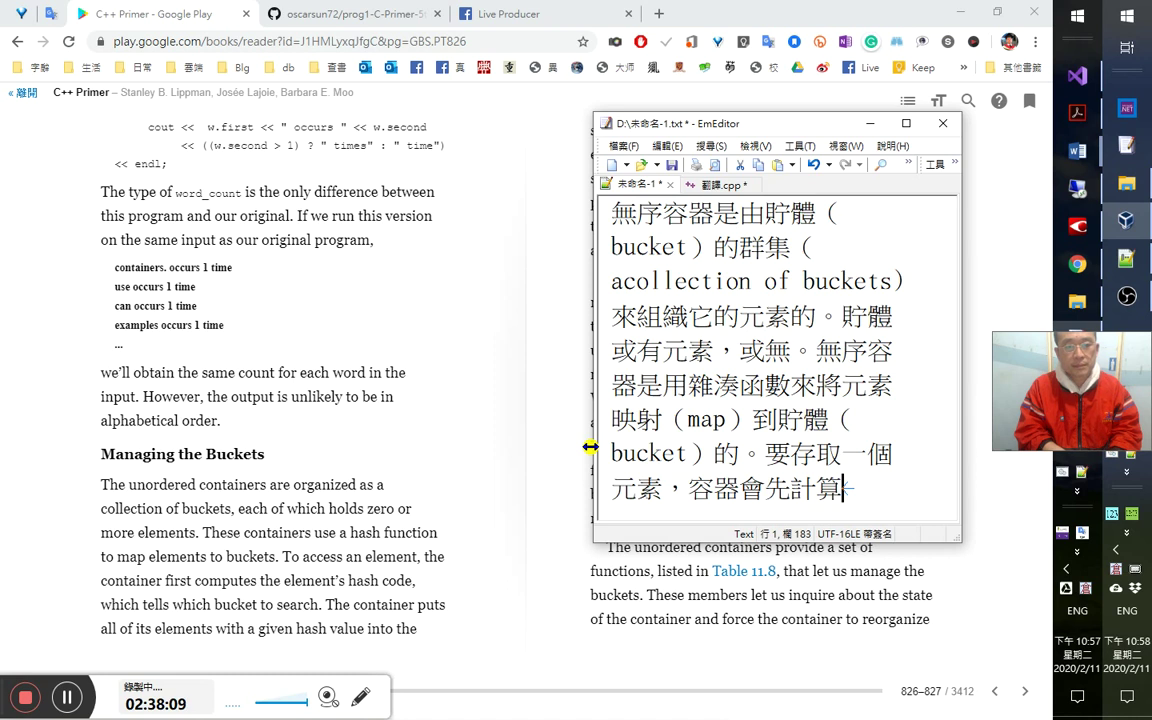
pyautogui.write('該元素的')
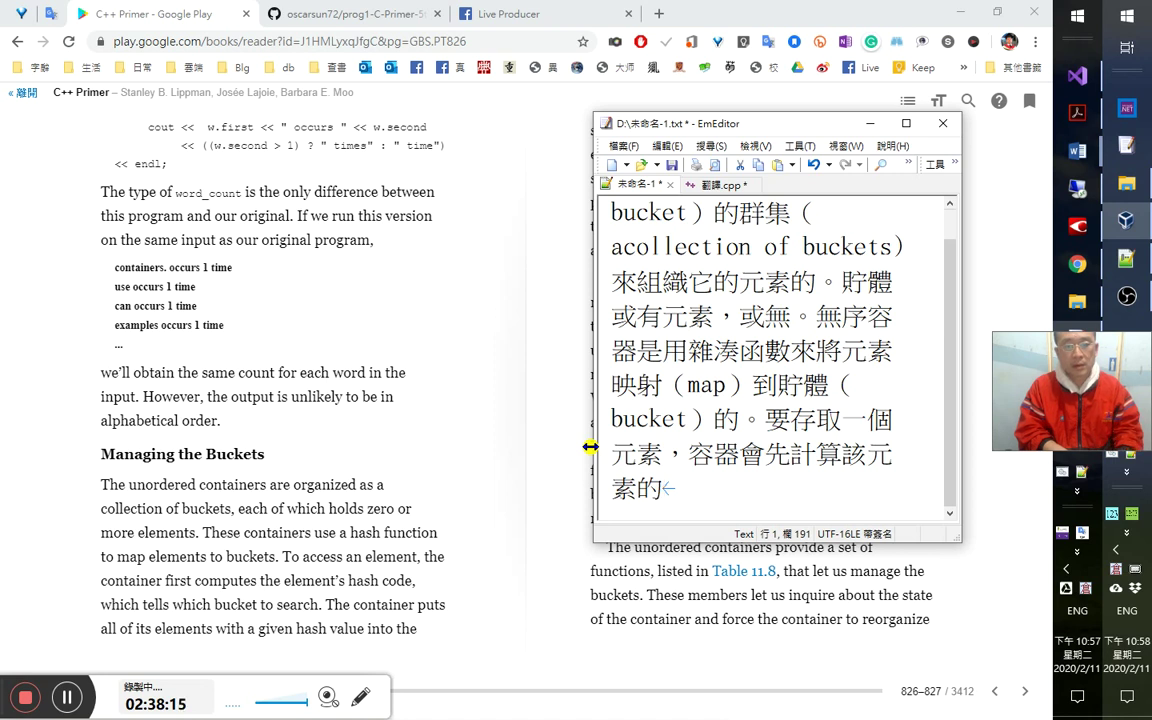
pyautogui.write('yk')
pyautogui.press('BackSpace')
# Type 雜湊值（hash code），這個值表示那個貯體要被搜尋。.
pyautogui.write('de')
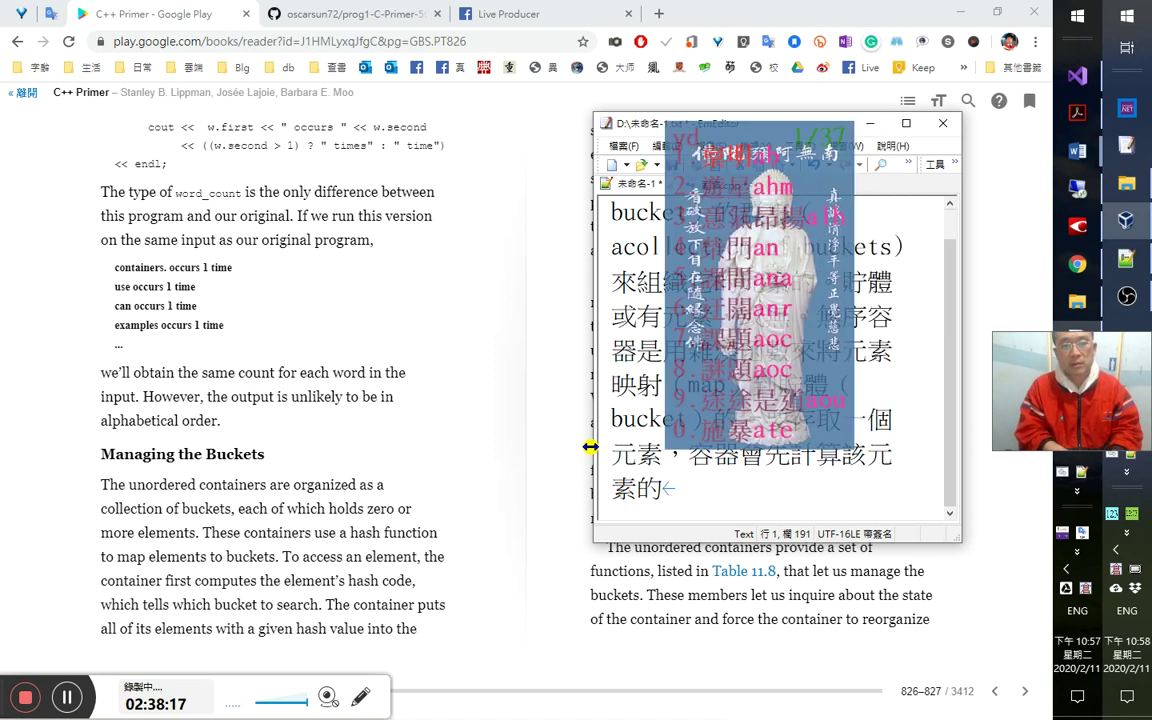
pyautogui.press('BackSpace')
pyautogui.press('BackSpace')
pyautogui.press('BackSpace')
pyautogui.write('ygcok')
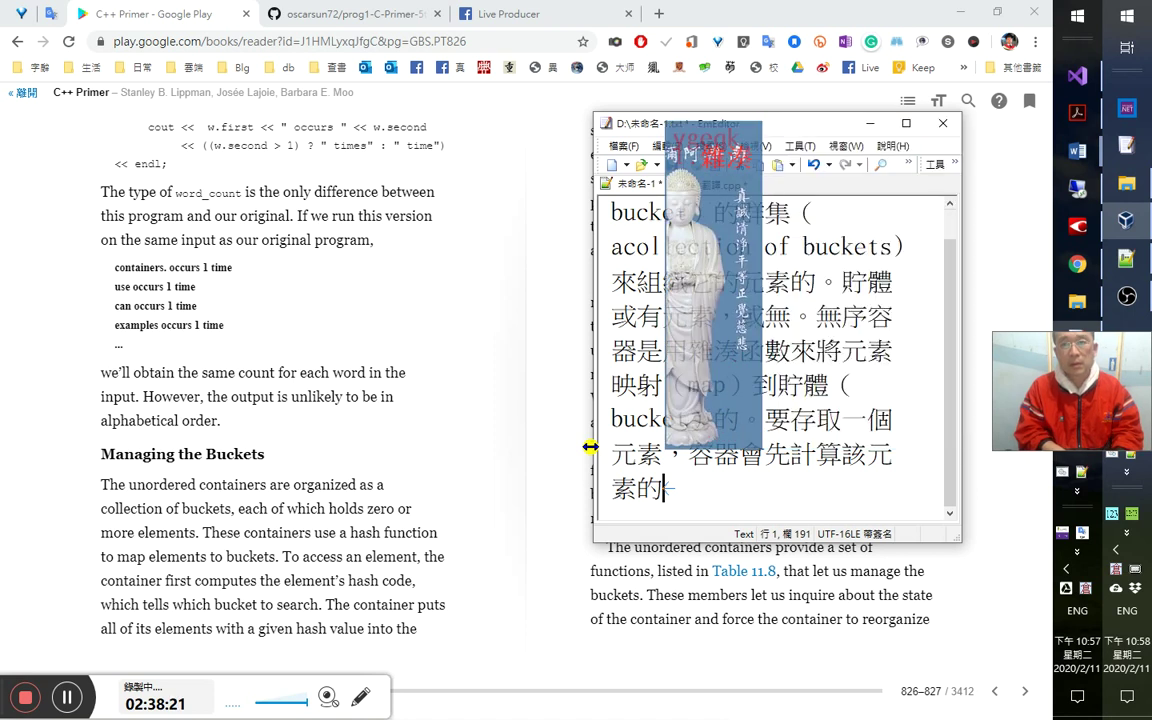
pyautogui.press('space')
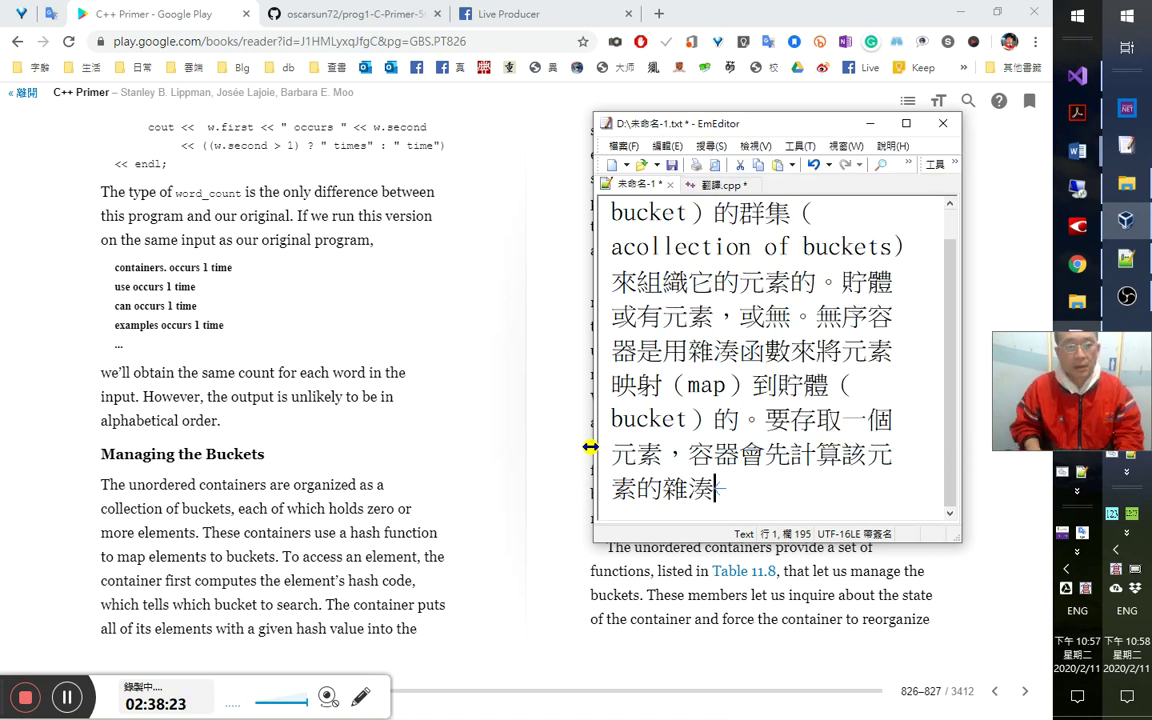
pyautogui.write('值（')
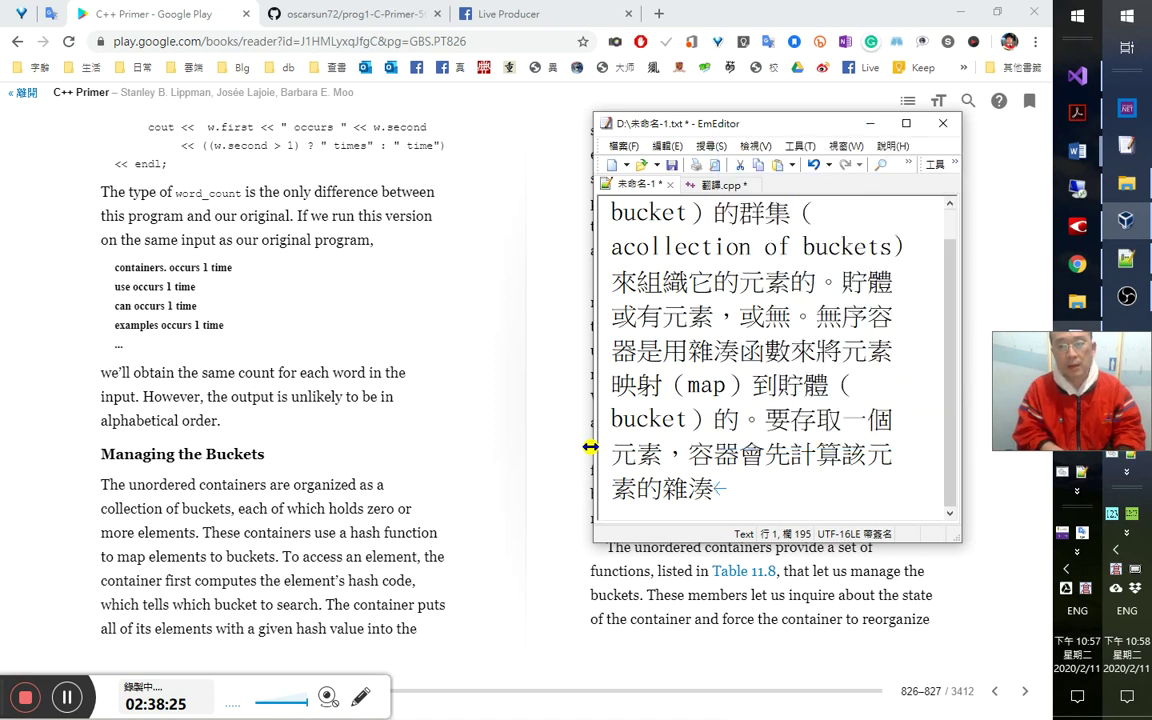
pyautogui.write('hash ')
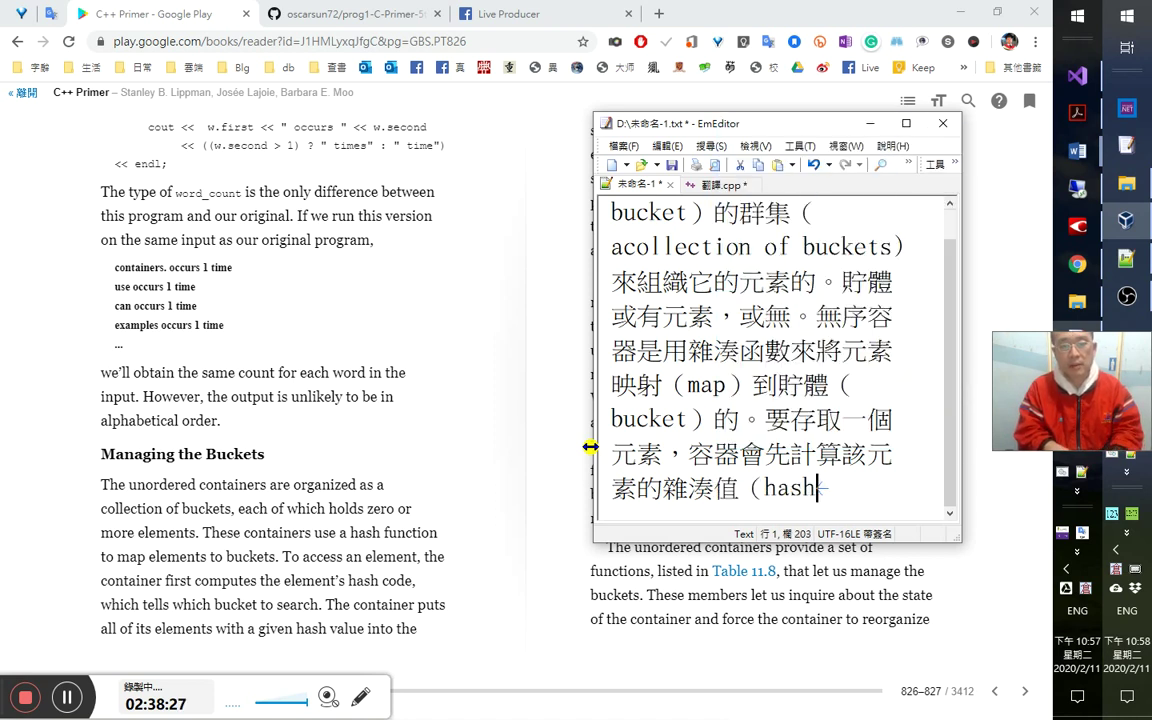
pyautogui.write('code')
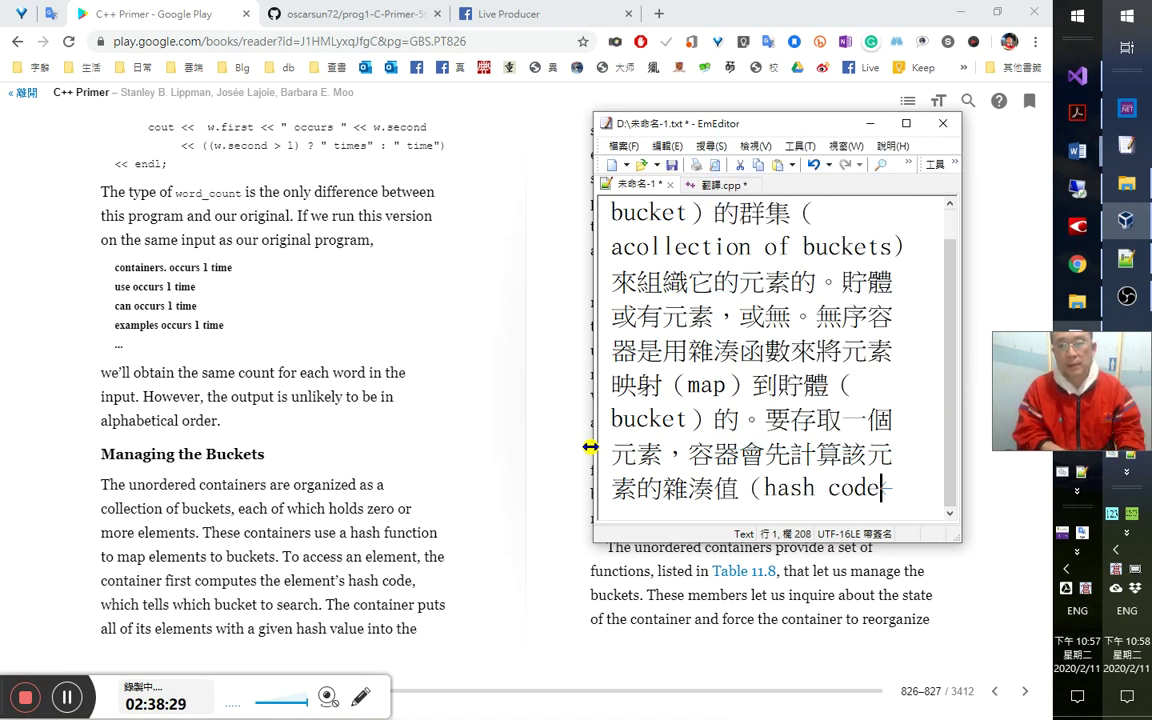
pyautogui.write('），')
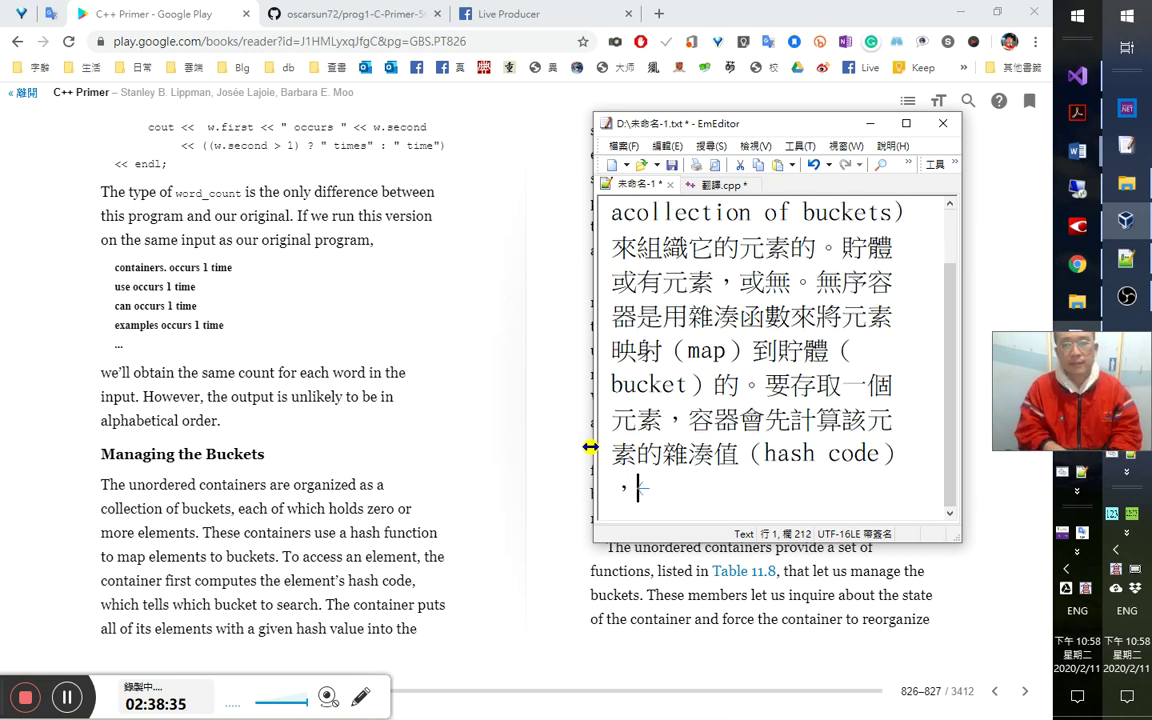
pyautogui.write('這')
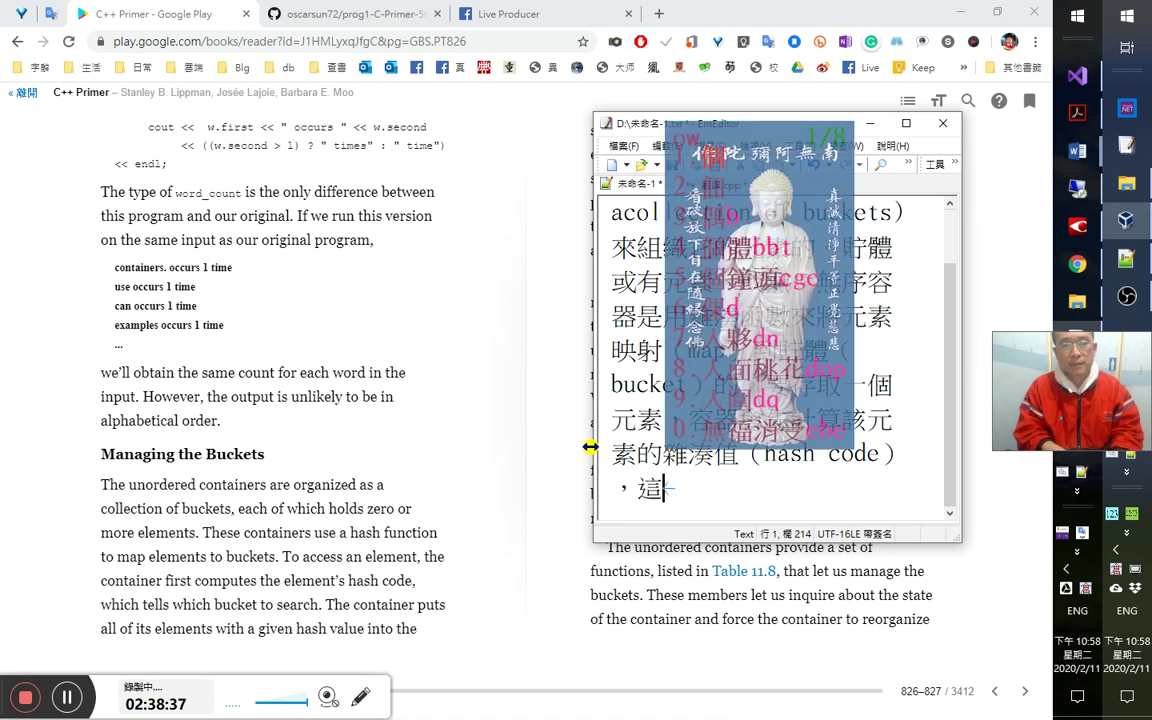
pyautogui.write('個值表示')
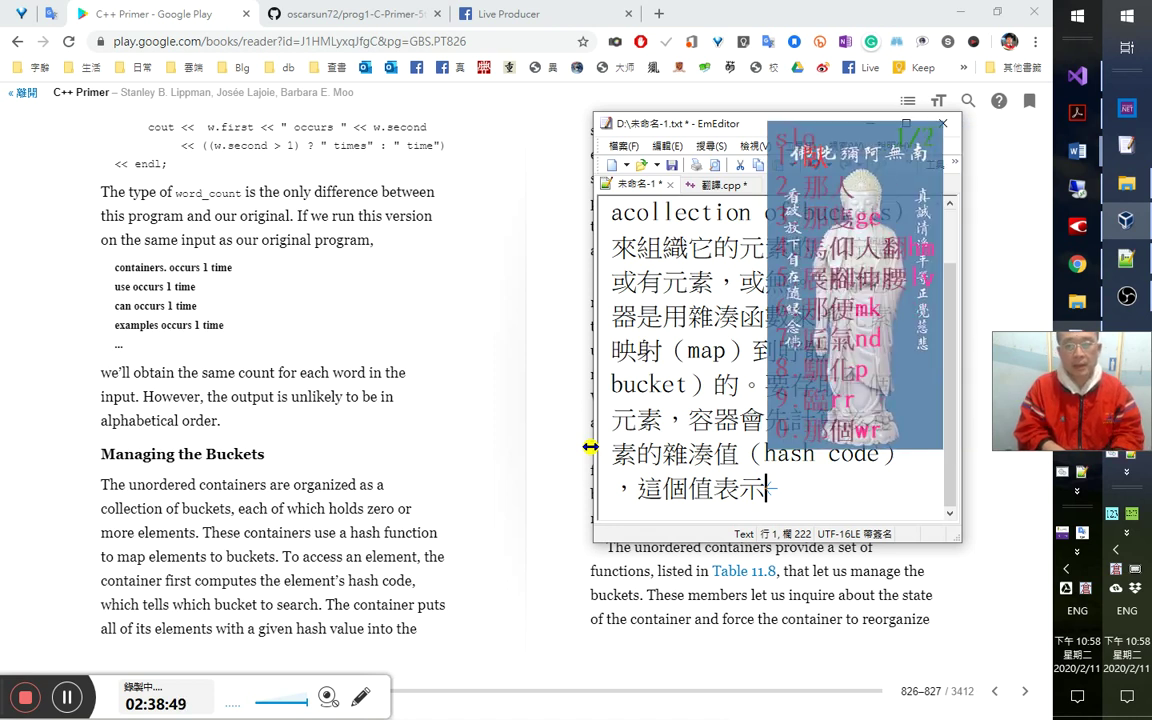
pyautogui.write('那個')
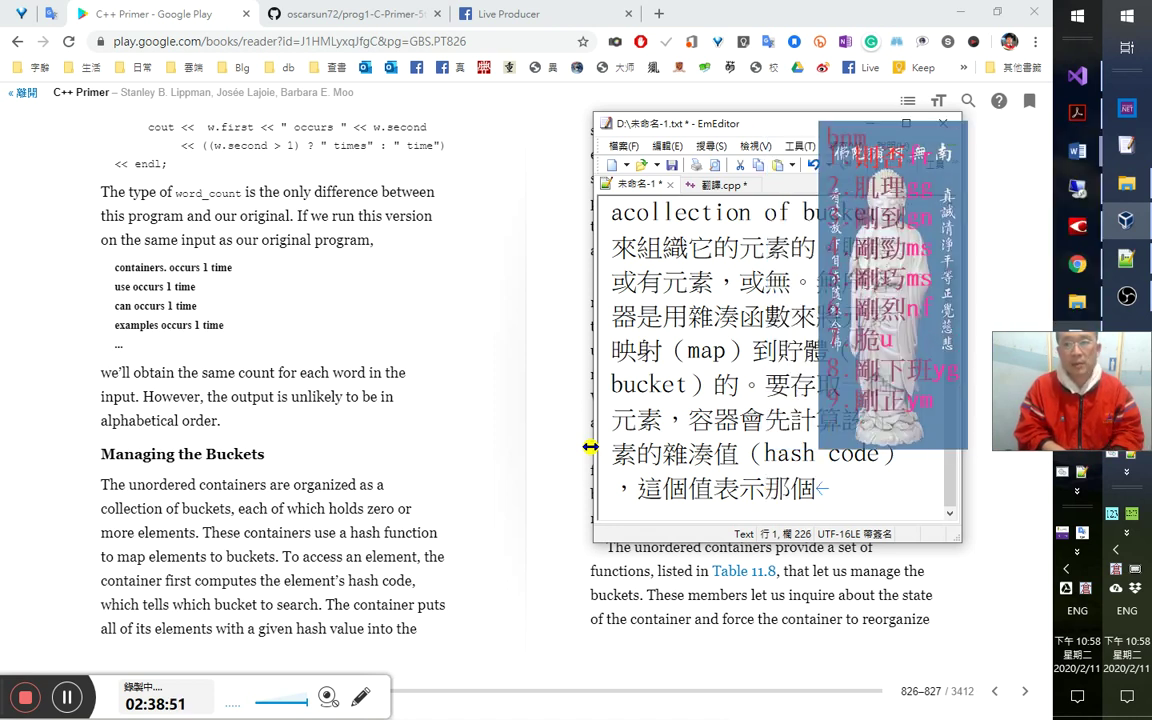
pyautogui.write('bbt')
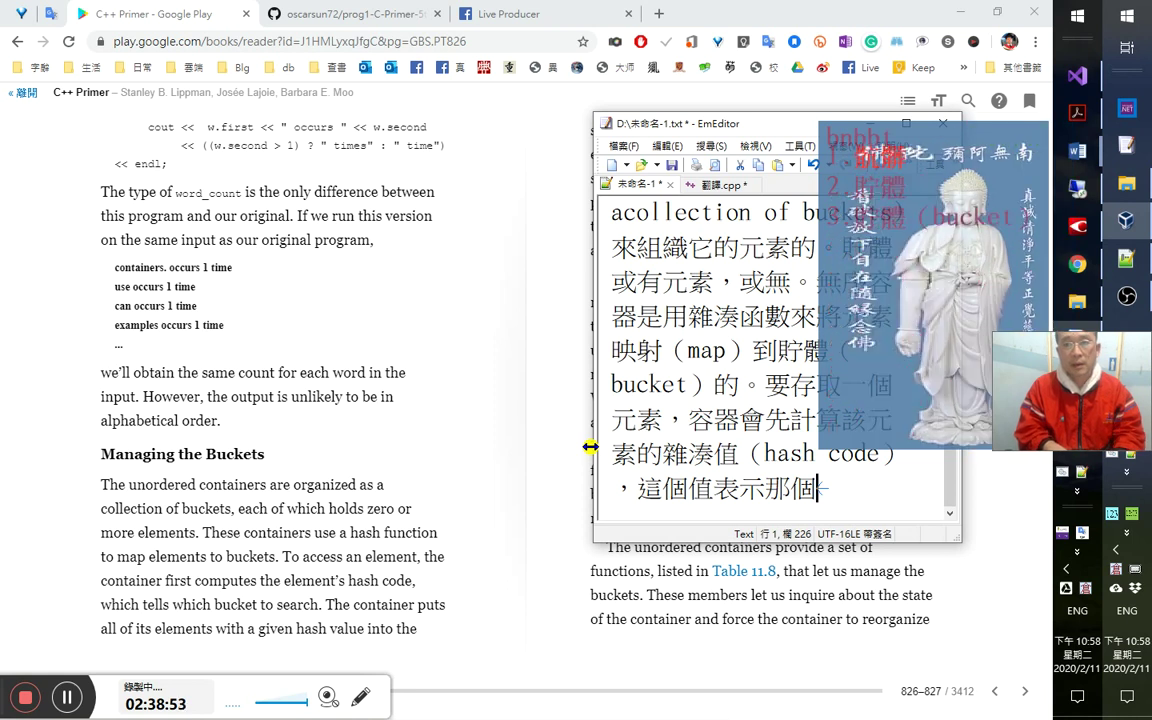
pyautogui.write('貯體要被')
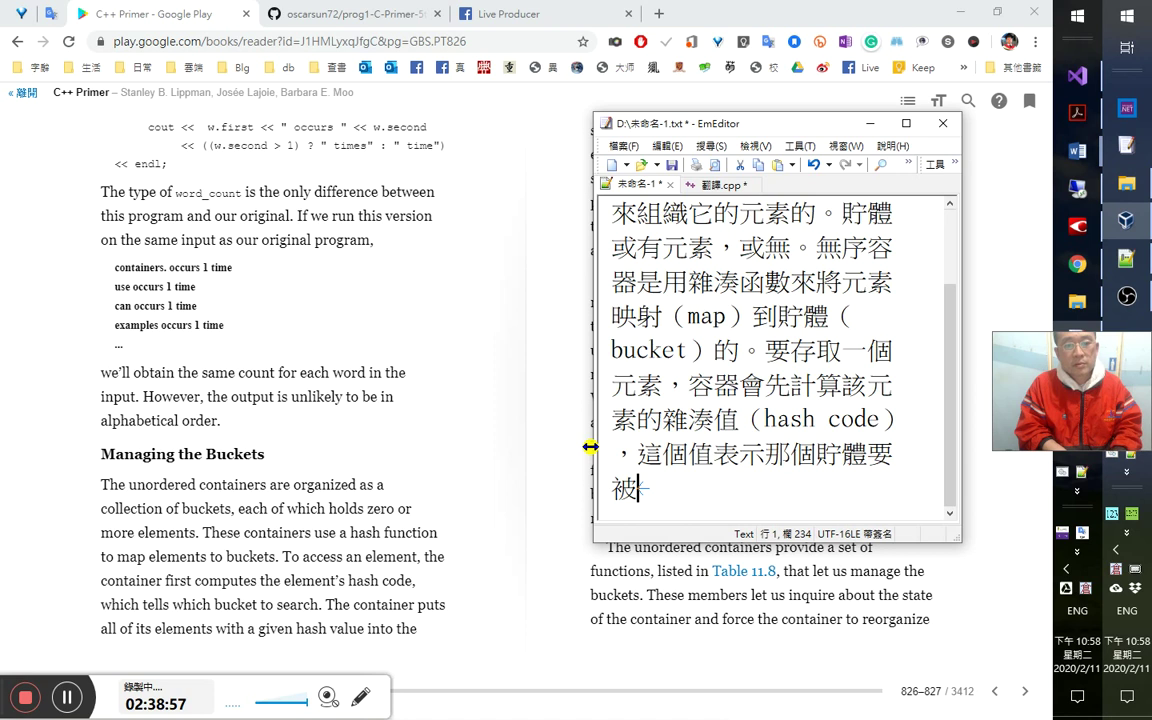
pyautogui.write('a')
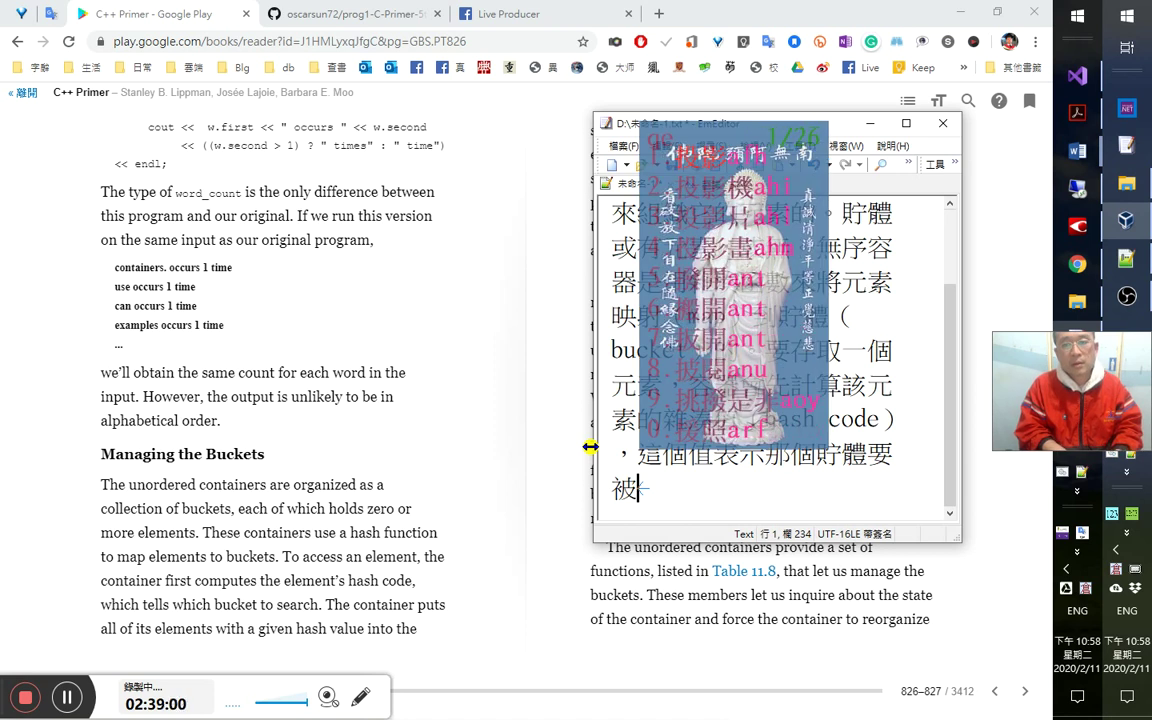
pyautogui.write('搜尋。')
# Add the gloss （search） before the full stop and move EmEditor to the screen's left side.
pyautogui.press('Left')
pyautogui.write('（s')
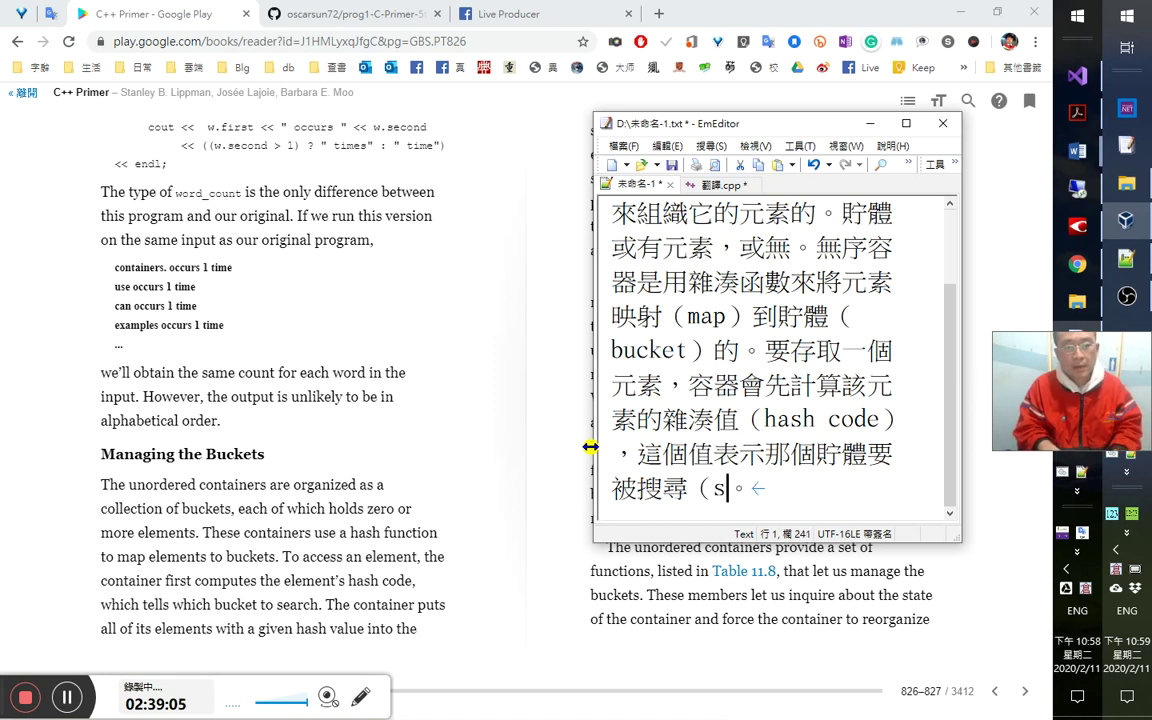
pyautogui.write('earch')
pyautogui.press('End')
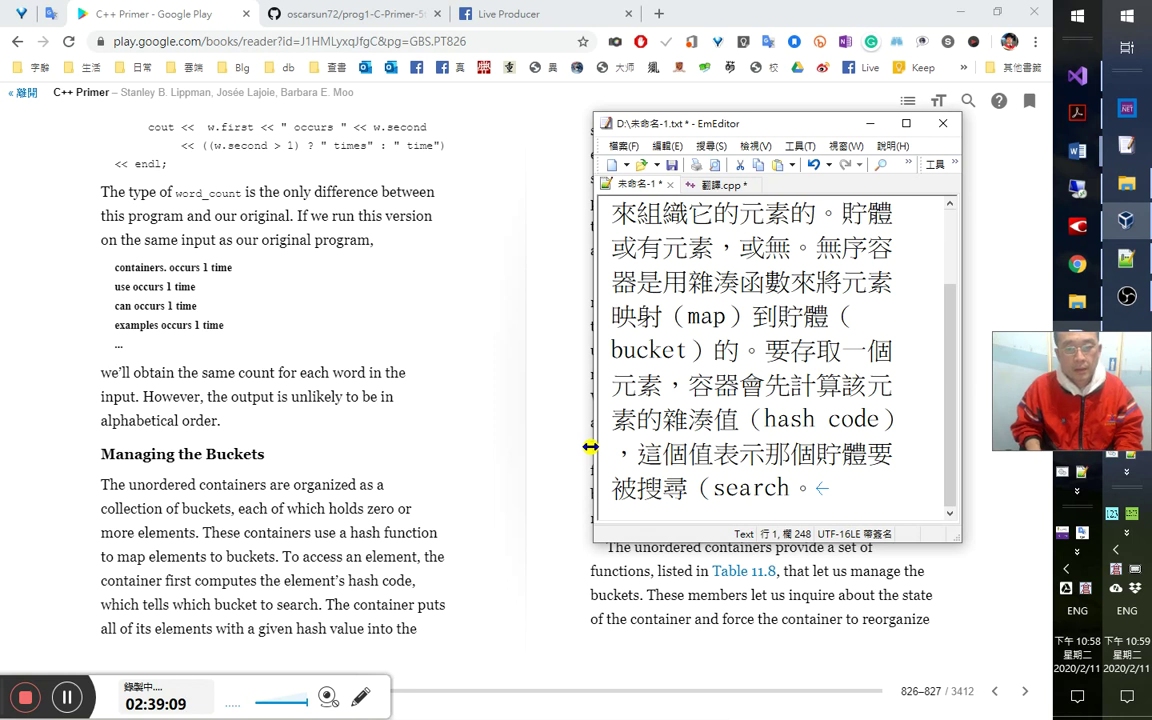
pyautogui.press('Left')
pyautogui.write('）')
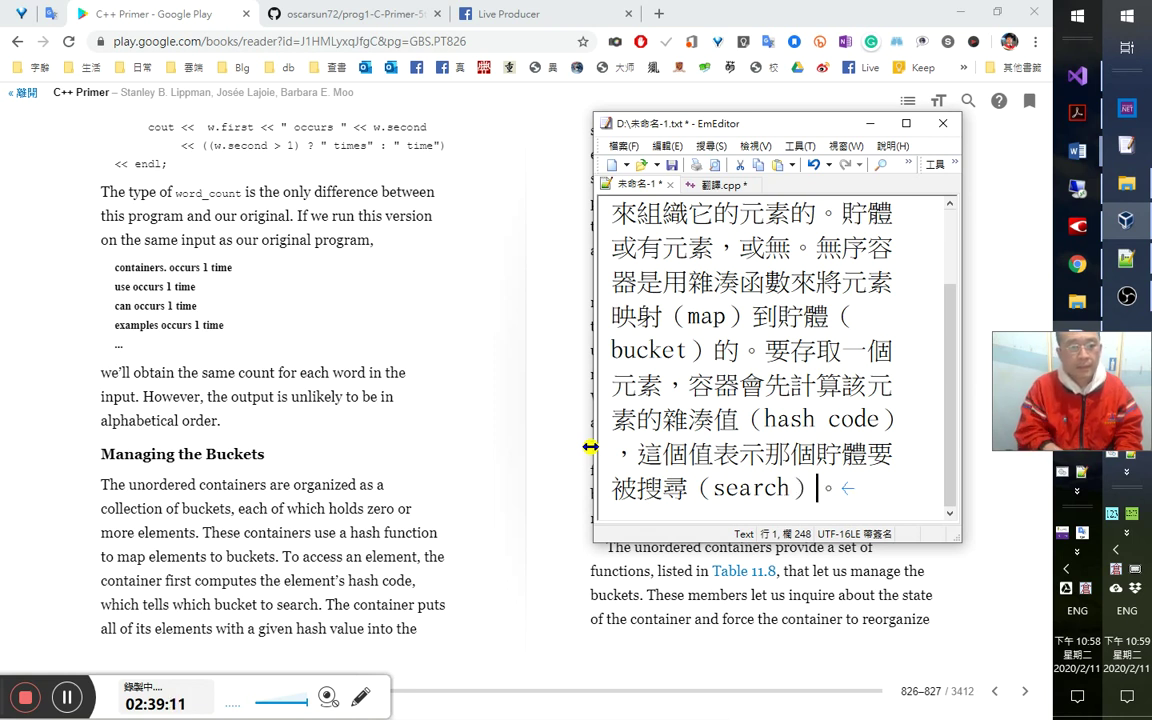
pyautogui.press('End')
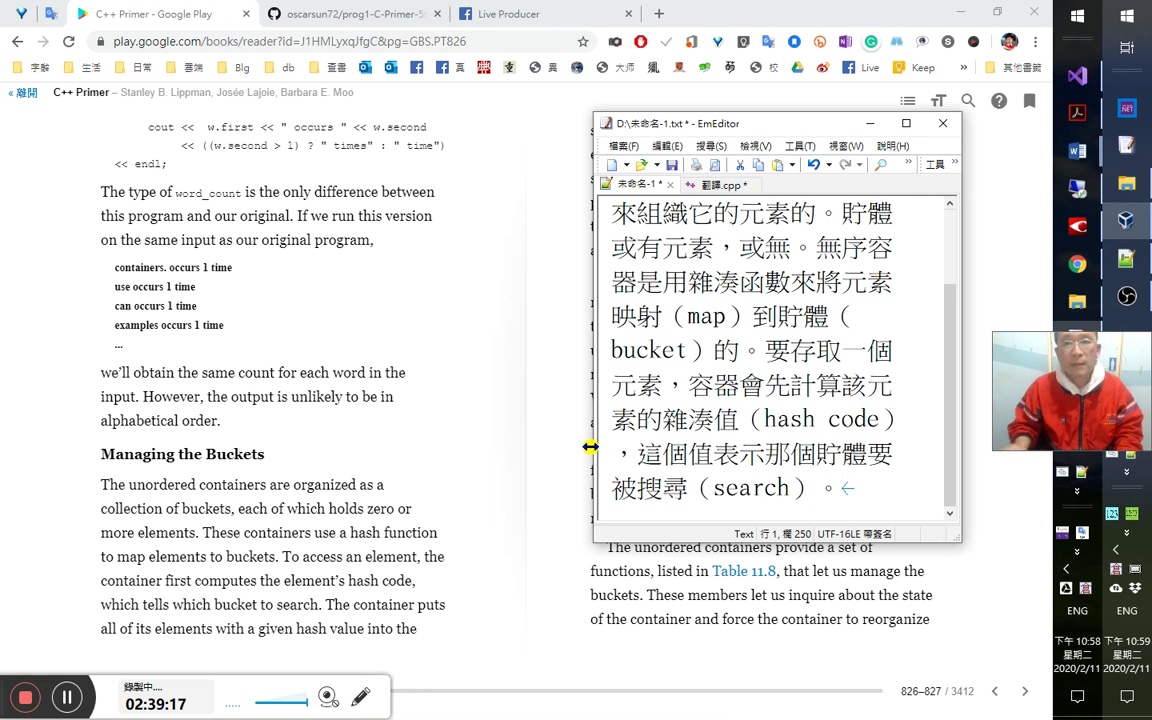
pyautogui.moveTo(784, 126); pyautogui.dragTo(316, 102)
# Type 在同一個貯體中的元素 into the EmEditor draft.
pyautogui.write('在同一個bnbbt')
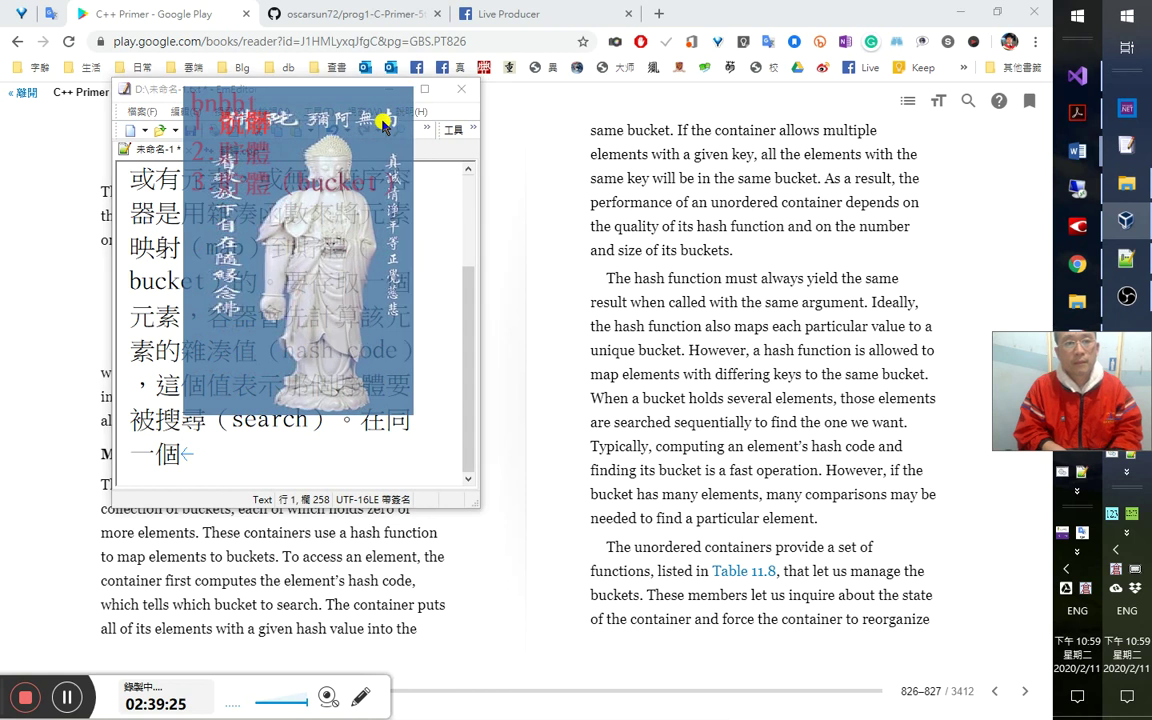
pyautogui.press('space')
pyautogui.write('中的')
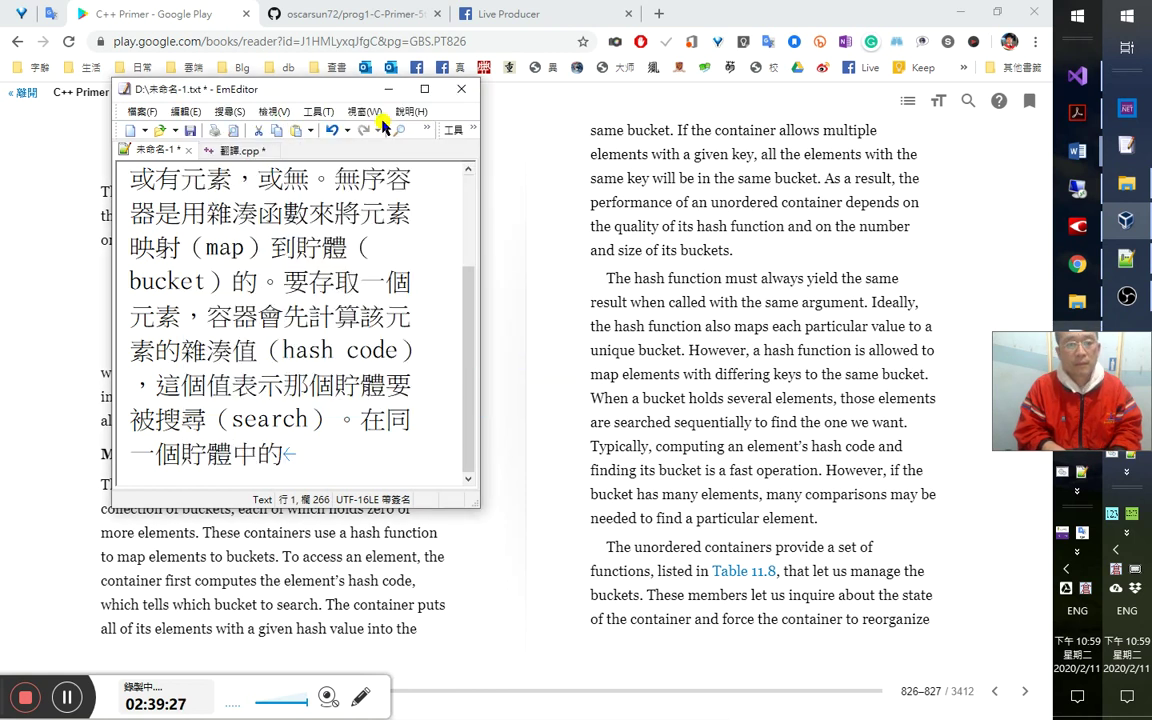
pyautogui.write('元素')
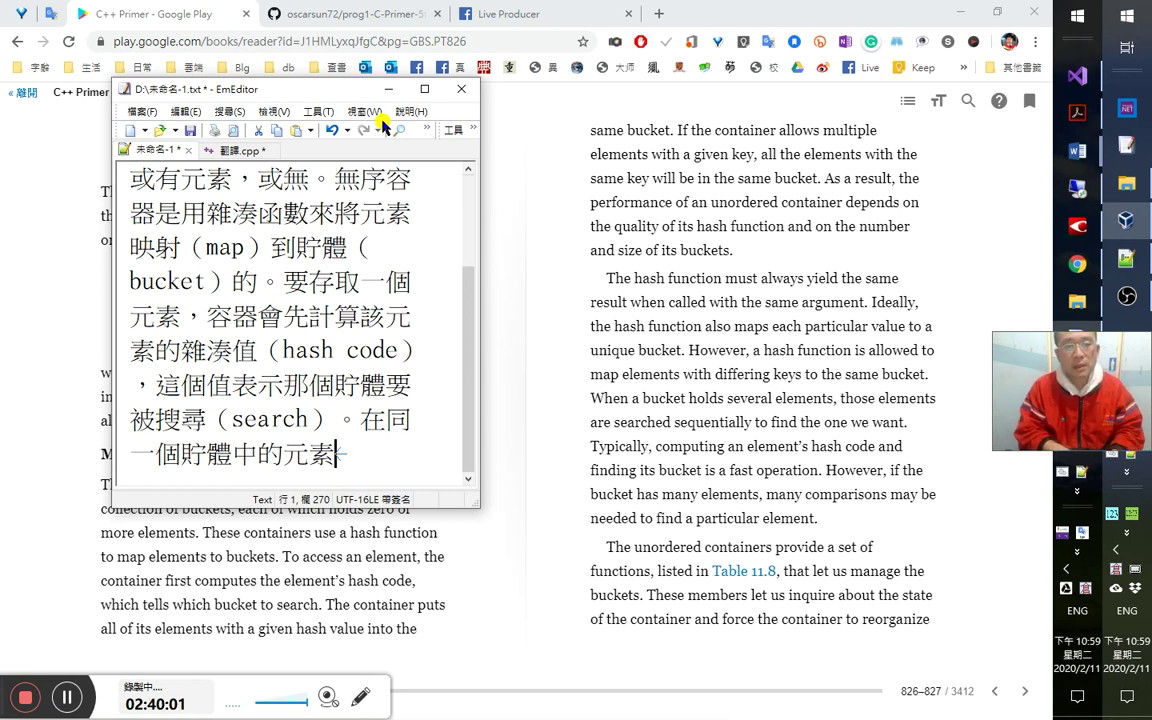
# Insert 容器會把它所有的元素 right after the search sentence.
pyautogui.hotkey('ctrl', 'Left')
pyautogui.hotkey('ctrl', 'Left')
pyautogui.press('Right')
pyautogui.write('容器會把')
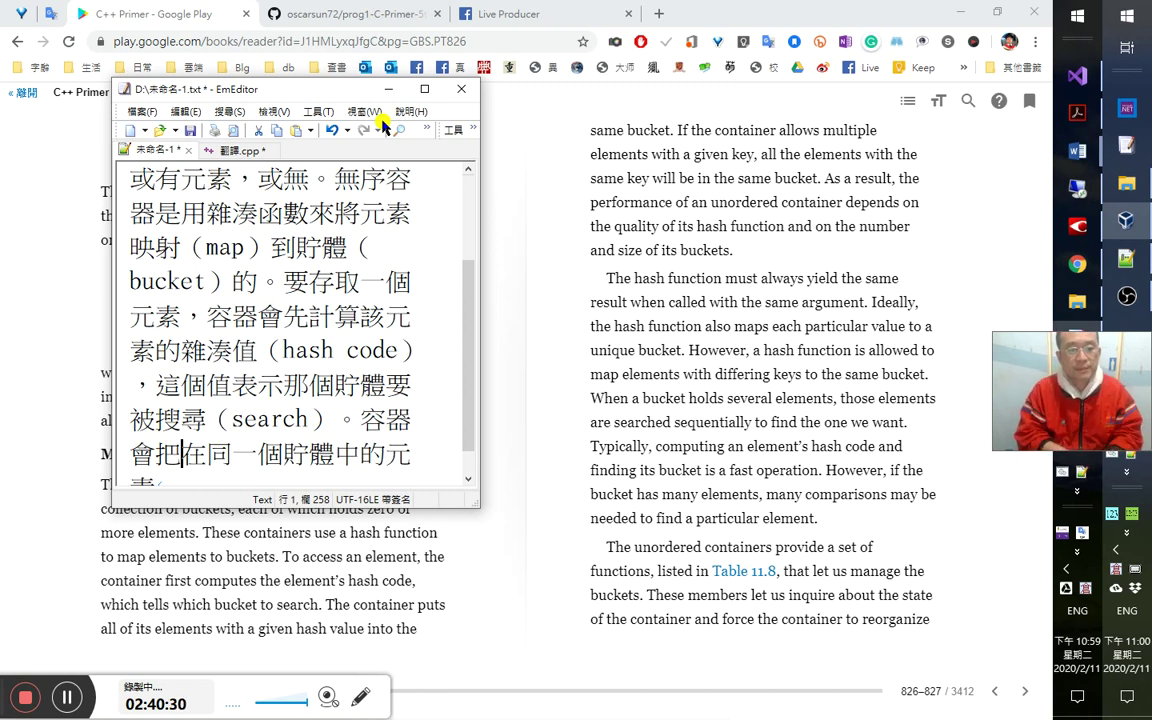
pyautogui.write('它')
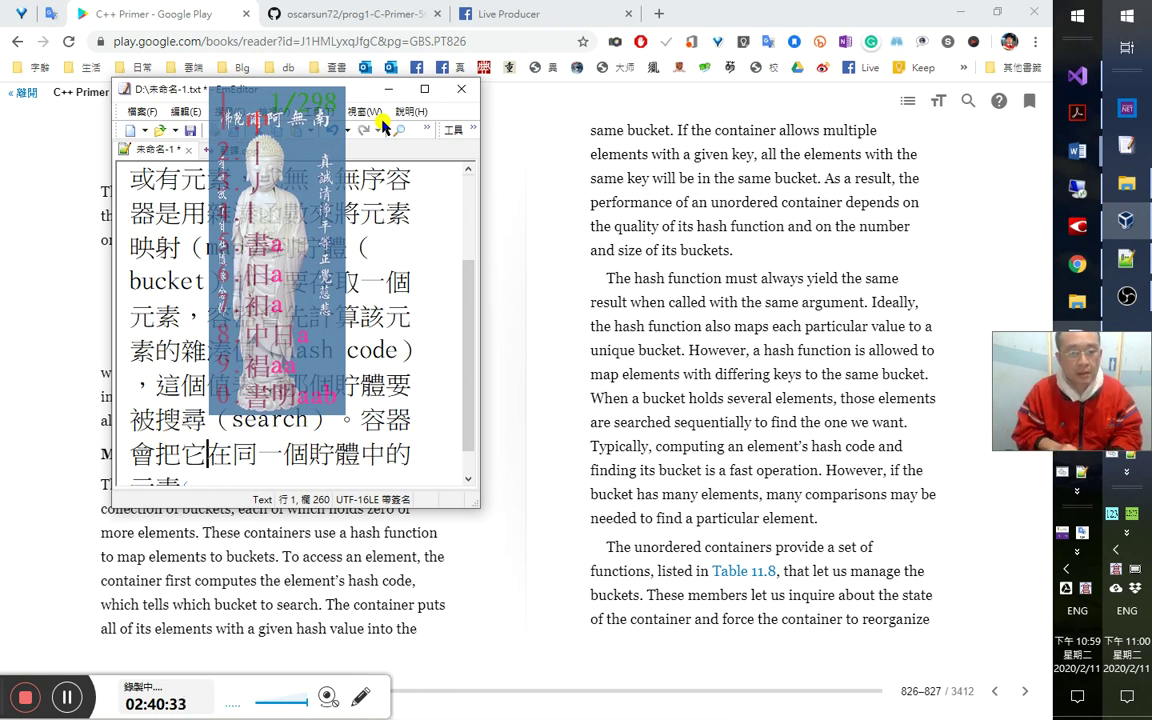
pyautogui.write('a所有的元素')
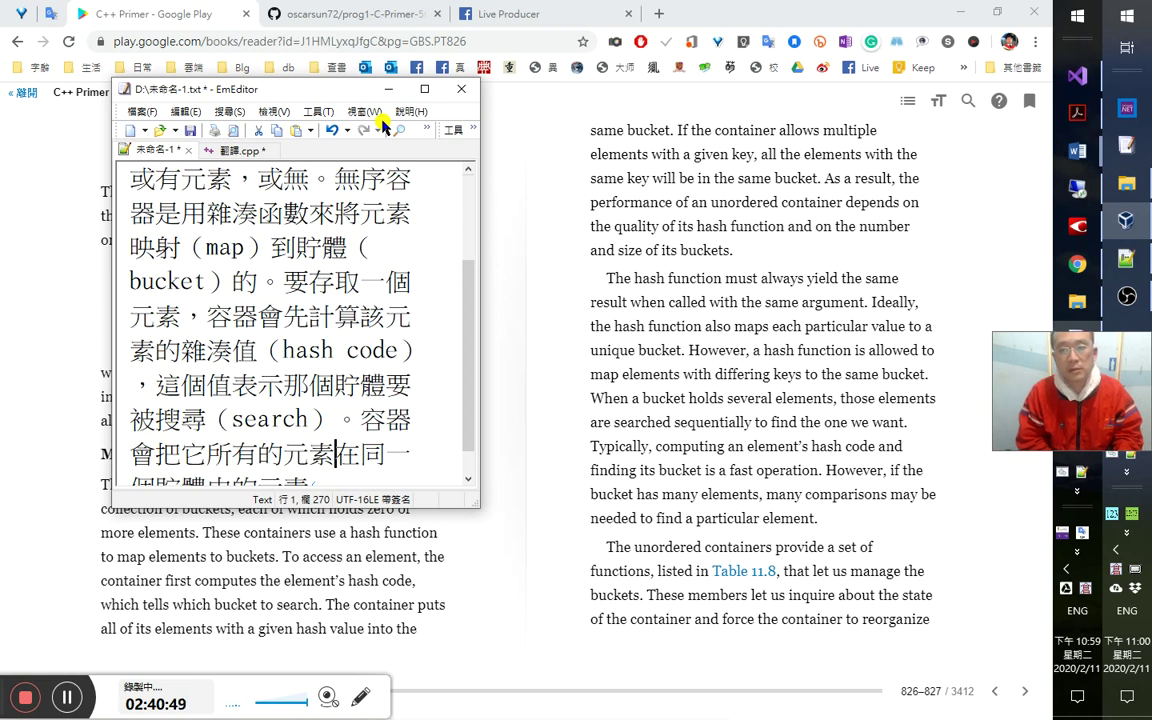
pyautogui.hotkey('alt', 'Tab')
pyautogui.hotkey('alt', 'Tab')
pyautogui.hotkey('alt', 'Tab')
pyautogui.hotkey('alt', 'Tab')
pyautogui.hotkey('alt', 'Tab')
pyautogui.hotkey('alt', 'Tab')
pyautogui.hotkey('alt', 'Tab')
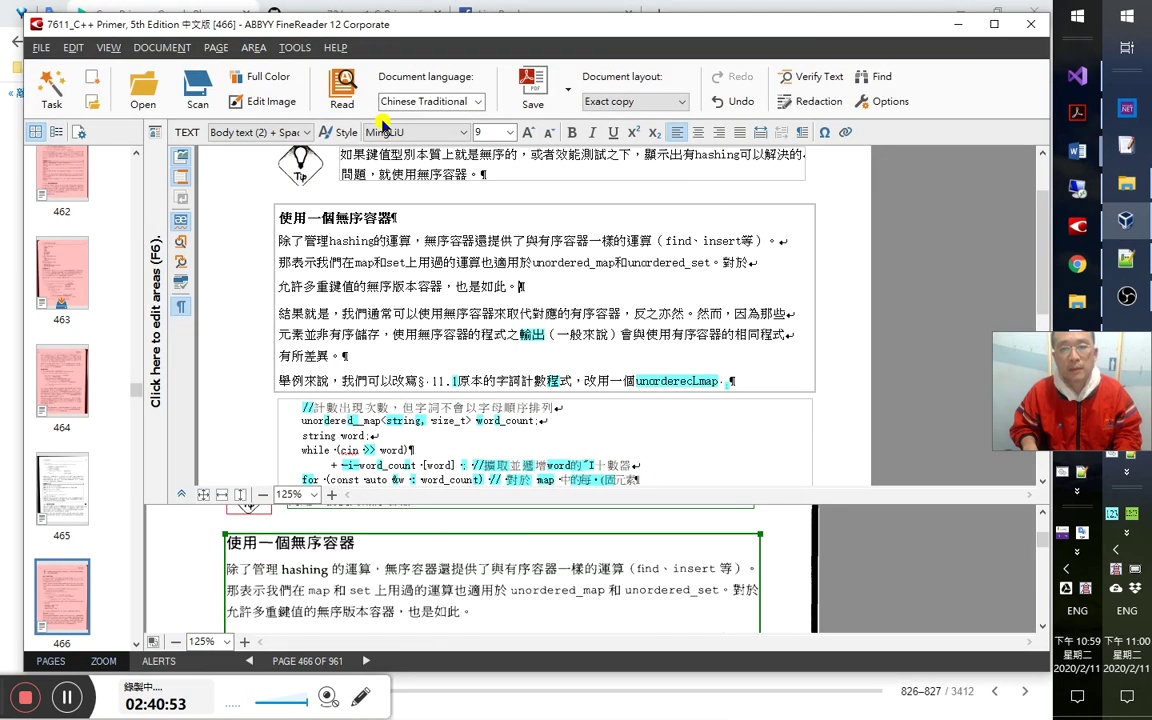
# Move down in FineReader to the 管理貯體 Buckets paragraph translation.
pyautogui.press('Down')
pyautogui.press('Down')
pyautogui.press('Down')
pyautogui.press('Down')
pyautogui.press('Down')
pyautogui.press('Down')
pyautogui.press('Down')
pyautogui.press('Down')
pyautogui.press('Down')
pyautogui.press('Down')
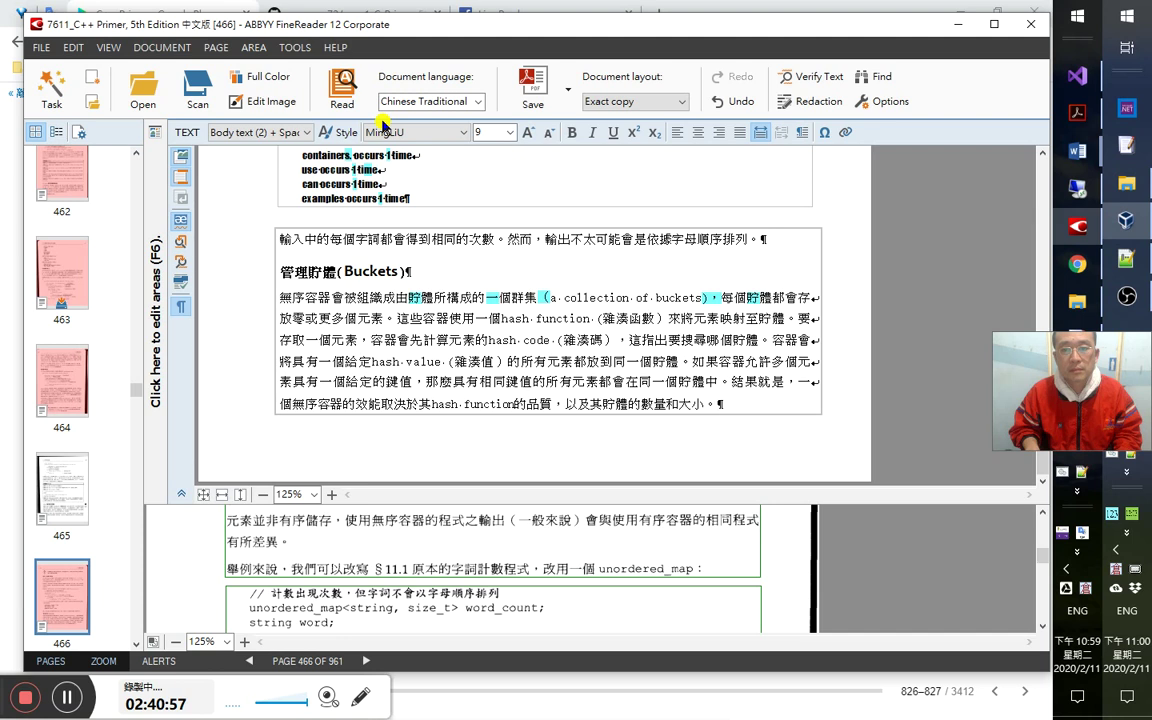
pyautogui.press('Down')
pyautogui.press('Down')
pyautogui.press('Down')
pyautogui.press('Right')
pyautogui.press('Right')
pyautogui.press('Right')
pyautogui.press('Right')
pyautogui.press('Right')
pyautogui.press('Right')
pyautogui.press('Right')
pyautogui.press('Right')
pyautogui.press('Right')
pyautogui.press('Right')
pyautogui.press('Right')
pyautogui.press('Right')
pyautogui.press('Right')
pyautogui.press('Right')
pyautogui.press('Right')
pyautogui.press('Right')
pyautogui.press('Right')
pyautogui.press('Right')
pyautogui.press('Right')
pyautogui.press('Right')
pyautogui.press('Right')
pyautogui.press('Right')
pyautogui.press('Right')
pyautogui.press('Right')
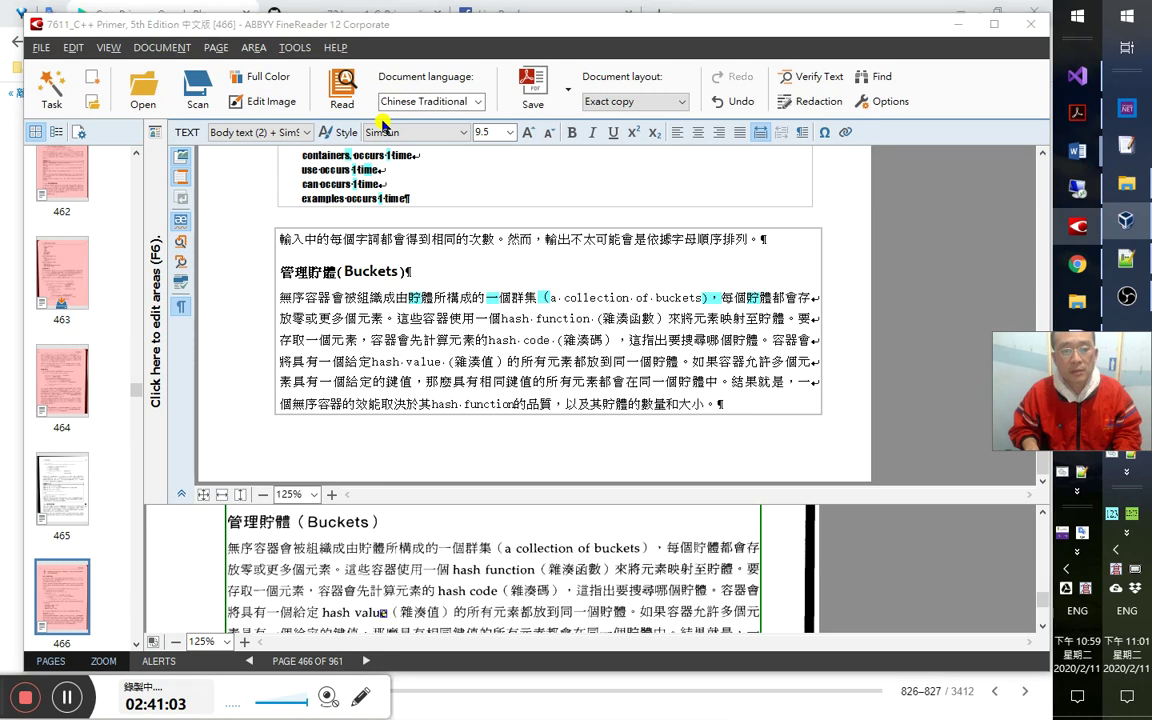
pyautogui.hotkey('alt', 'Tab')
pyautogui.hotkey('alt', 'Tab')
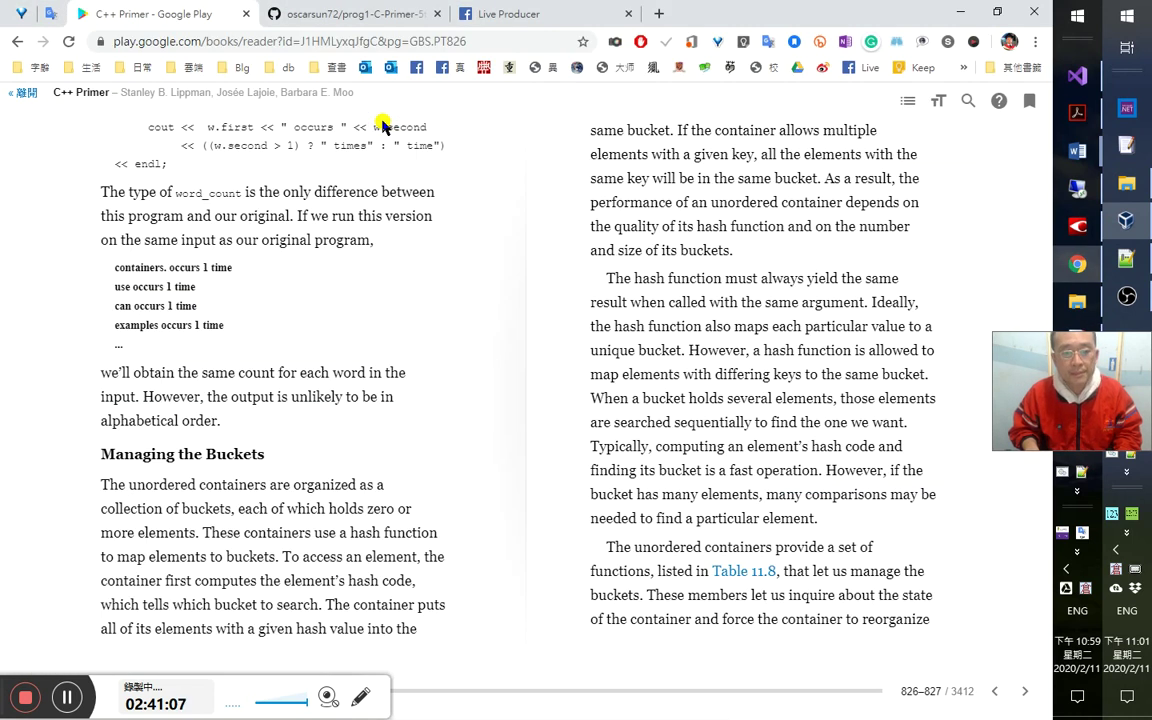
pyautogui.hotkey('alt', 'Tab')
pyautogui.hotkey('alt', 'Tab')
pyautogui.press('Tab')
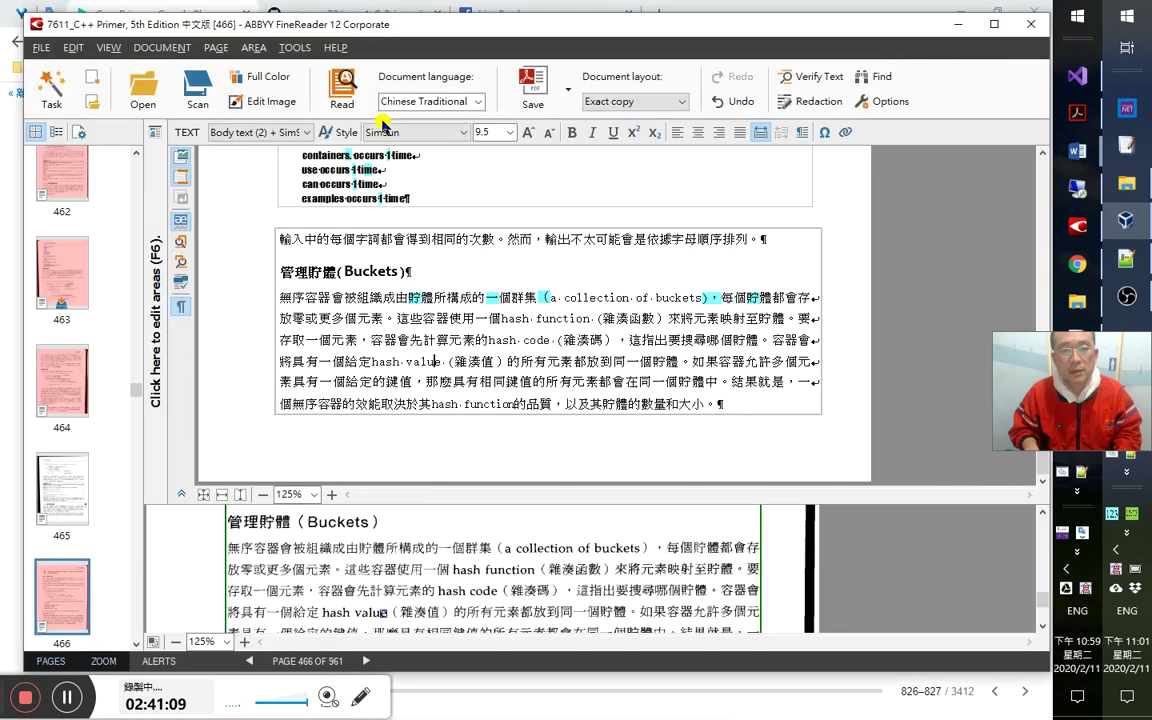
# Select 所有元素 in FineReader's translation to compare against the draft.
pyautogui.press('Up')
pyautogui.press('Up')
pyautogui.press('Down')
pyautogui.press('Down')
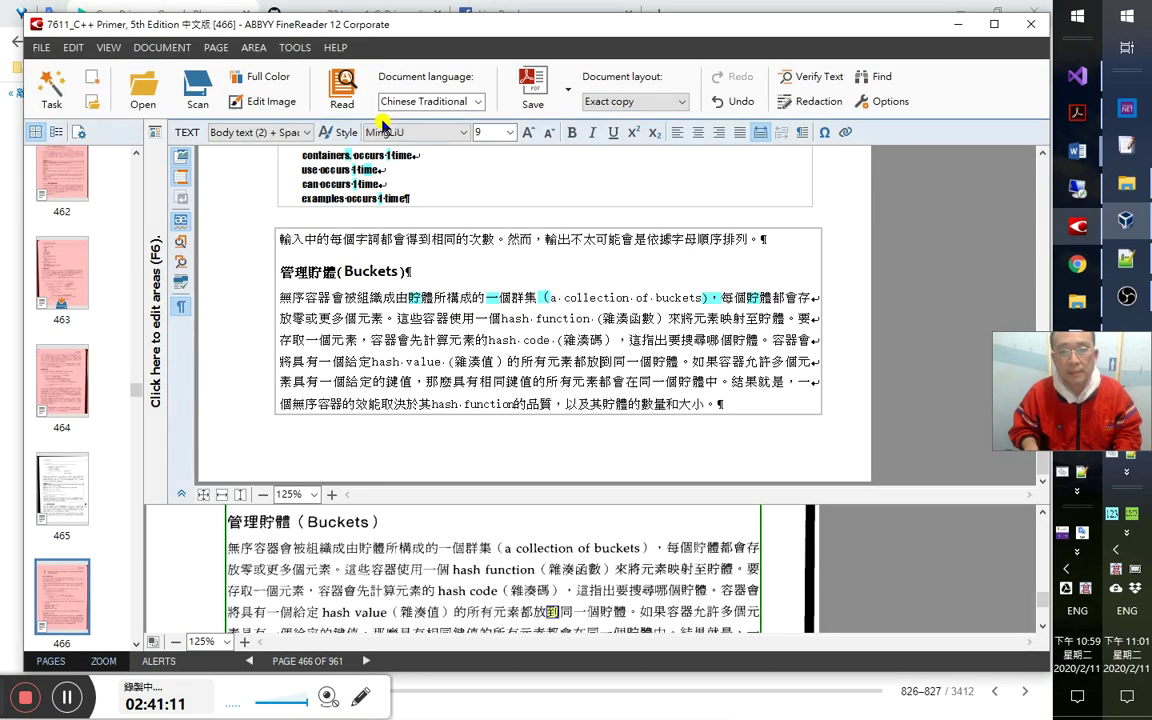
pyautogui.press('Left')
pyautogui.press('Left')
pyautogui.hotkey('shift', 'Left')
pyautogui.hotkey('shift', 'Left')
pyautogui.hotkey('shift', 'Left')
pyautogui.hotkey('shift', 'Left')
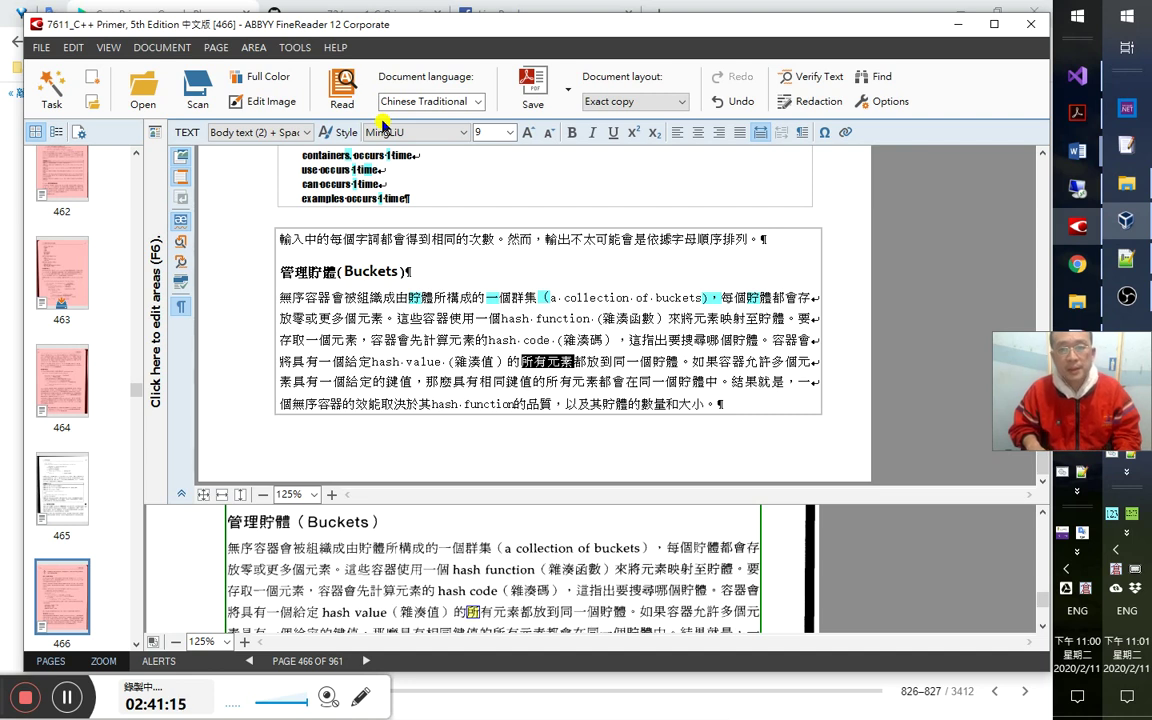
pyautogui.hotkey('alt', 'Tab')
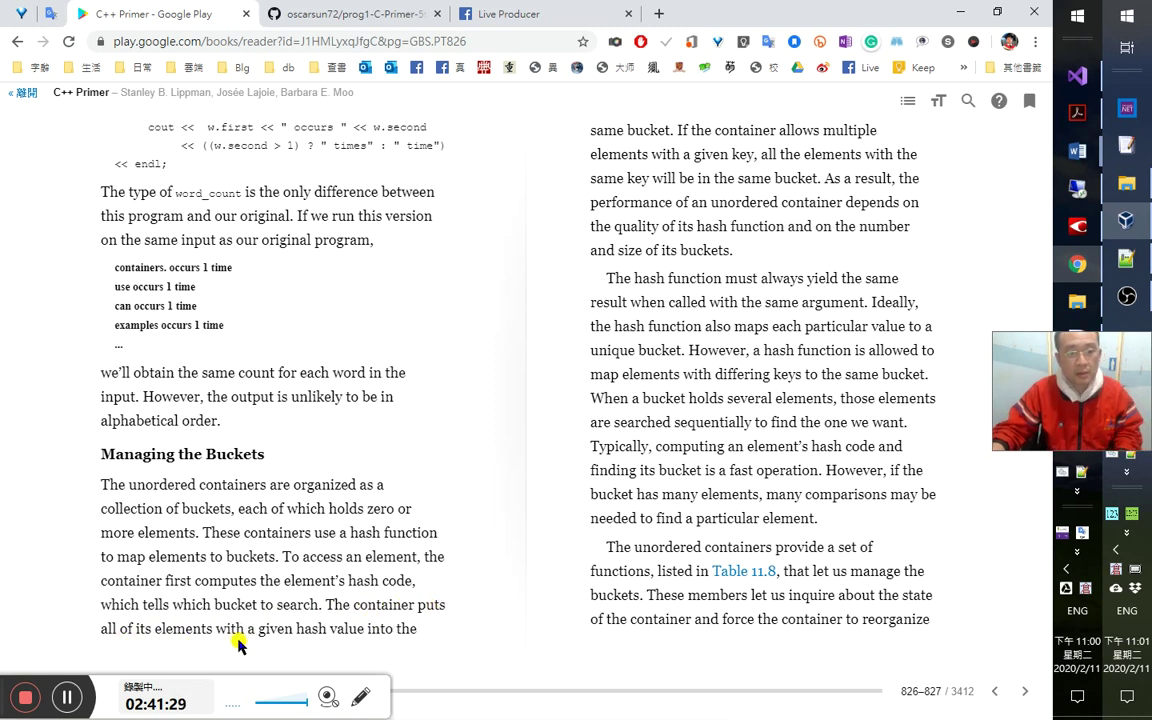
# Bring the EmEditor translation window back in front of the book page.
pyautogui.hotkey('alt', 'Tab')
pyautogui.hotkey('alt', 'Tab')
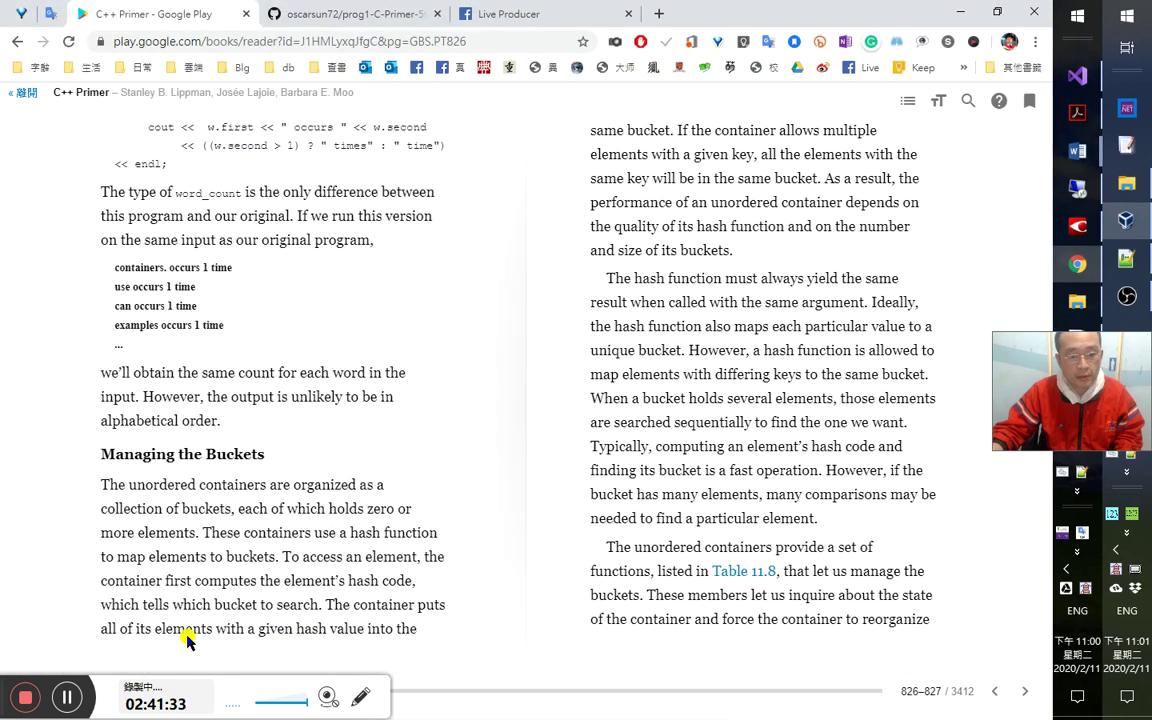
pyautogui.hotkey('alt', 'Tab')
pyautogui.hotkey('alt', 'Tab')
pyautogui.hotkey('alt', 'Tab')
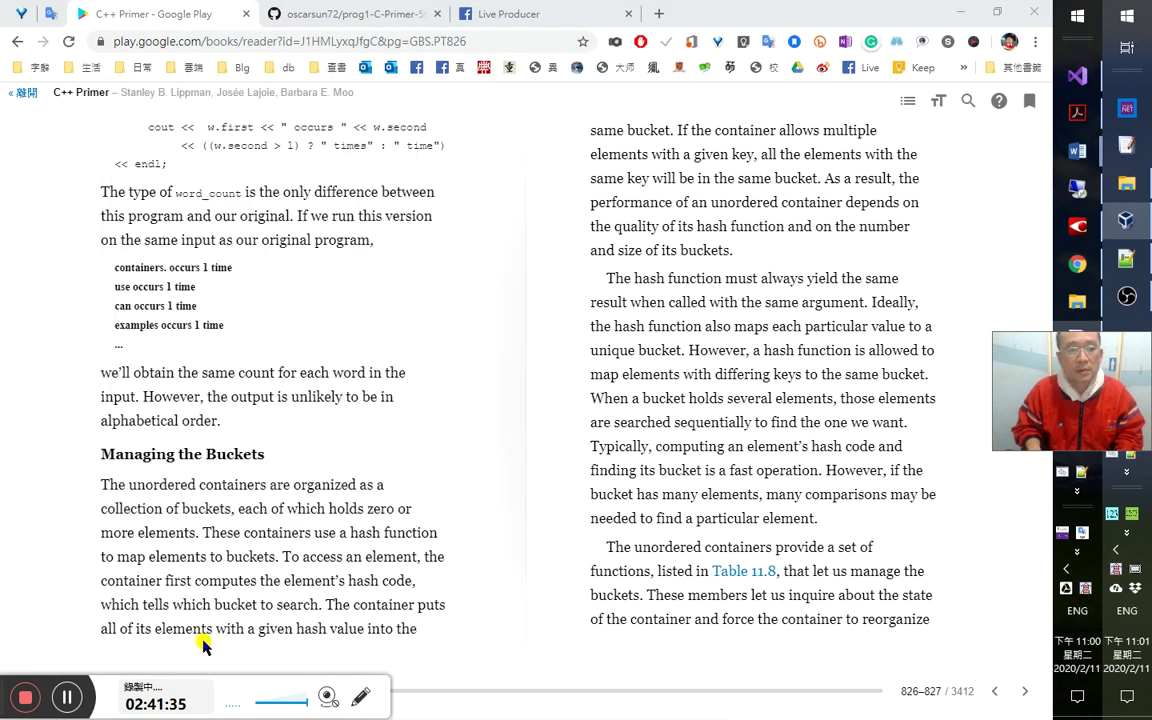
pyautogui.hotkey('alt', 'Tab')
pyautogui.hotkey('alt', 'Tab')
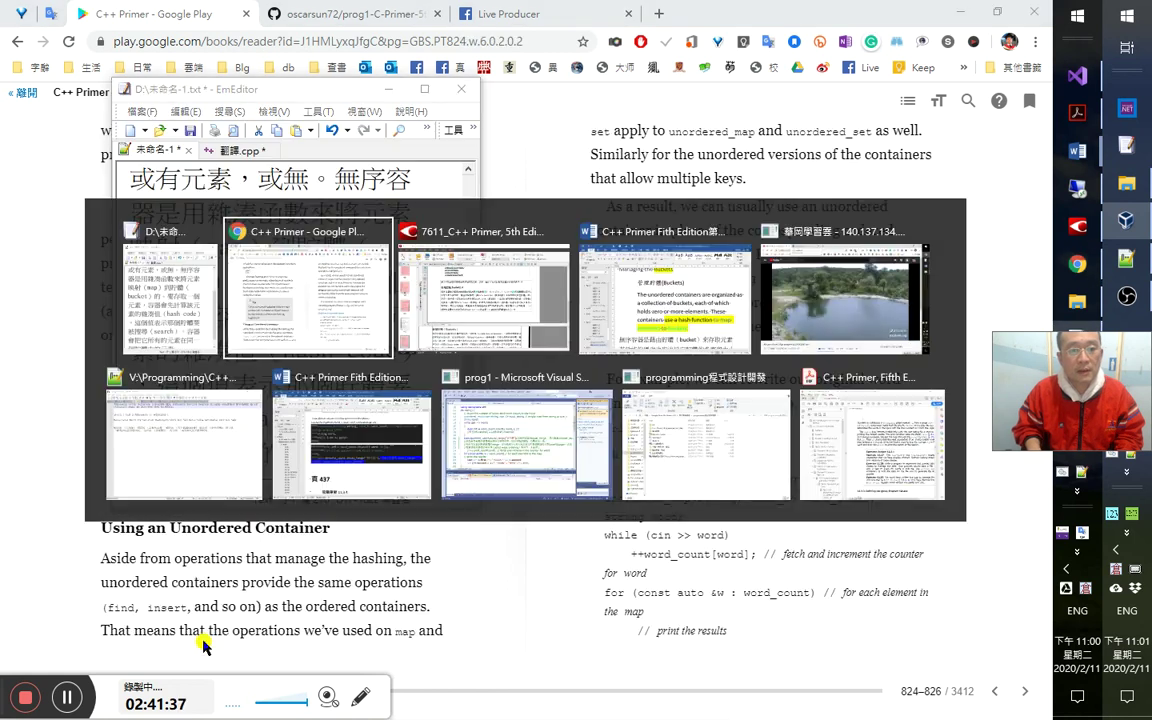
pyautogui.press('Right')
pyautogui.hotkey('alt', 'Tab')
# Place the caret right after 所有 in the EmEditor draft.
pyautogui.press('Left')
pyautogui.press('Down')
pyautogui.press('Up')
pyautogui.press('Up')
pyautogui.press('Left')
pyautogui.press('Left')
pyautogui.press('Down')
pyautogui.press('Left')
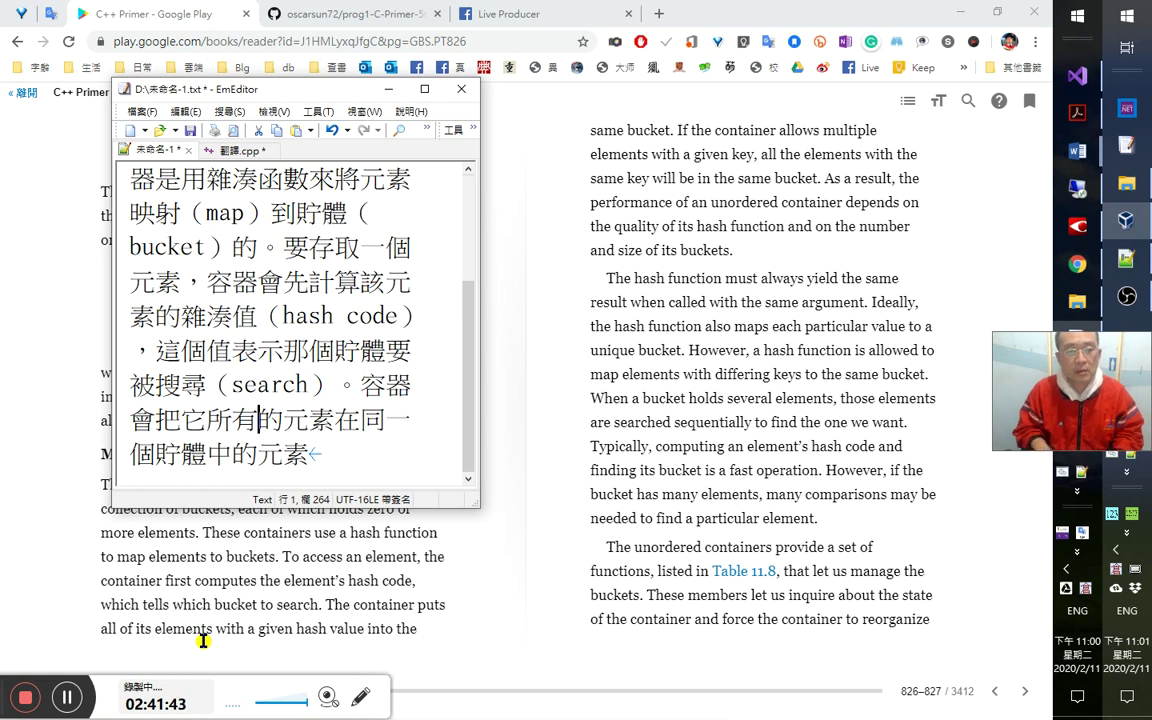
# Insert 相同雜湊值（hash value） after 所有 in the sentence.
pyautogui.write('dm')
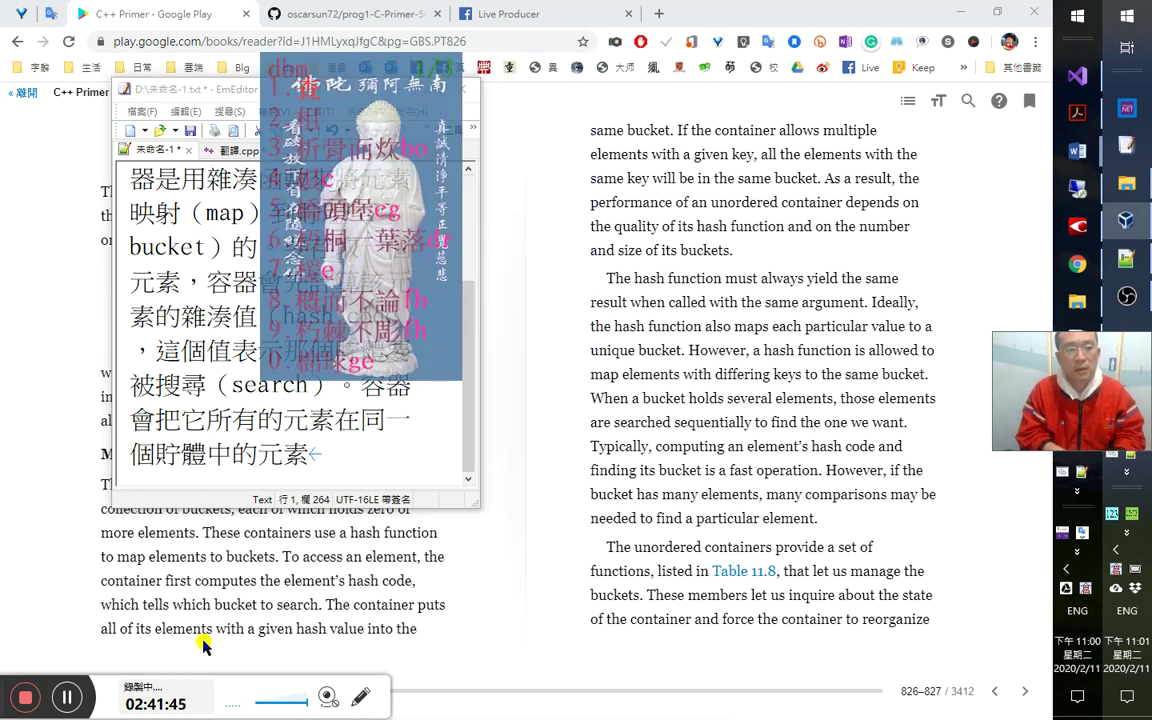
pyautogui.press('Escape')
pyautogui.write('dm')
pyautogui.press('Escape')
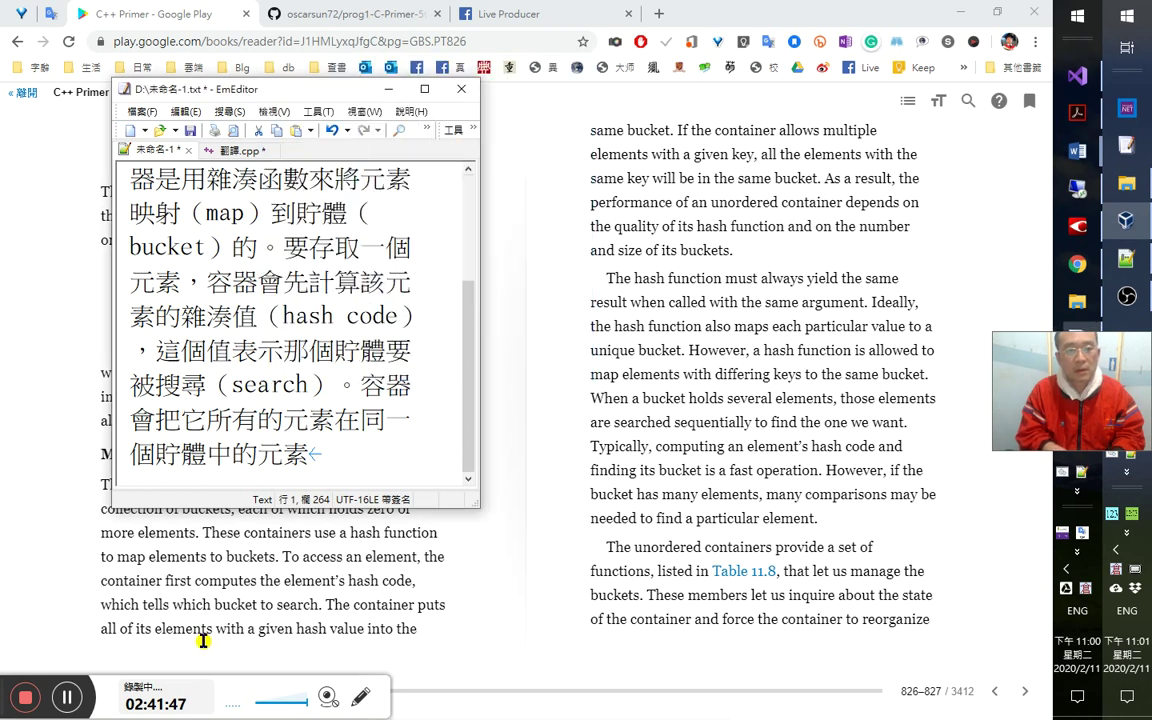
pyautogui.write('dm')
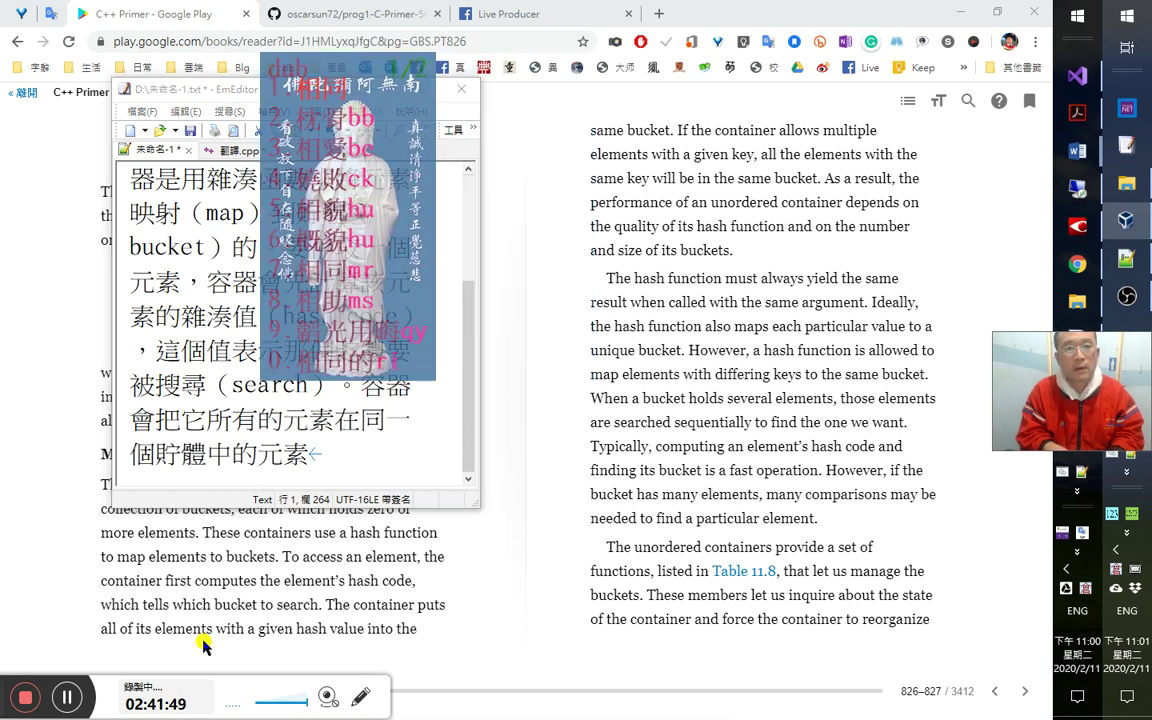
pyautogui.write('7ygc')
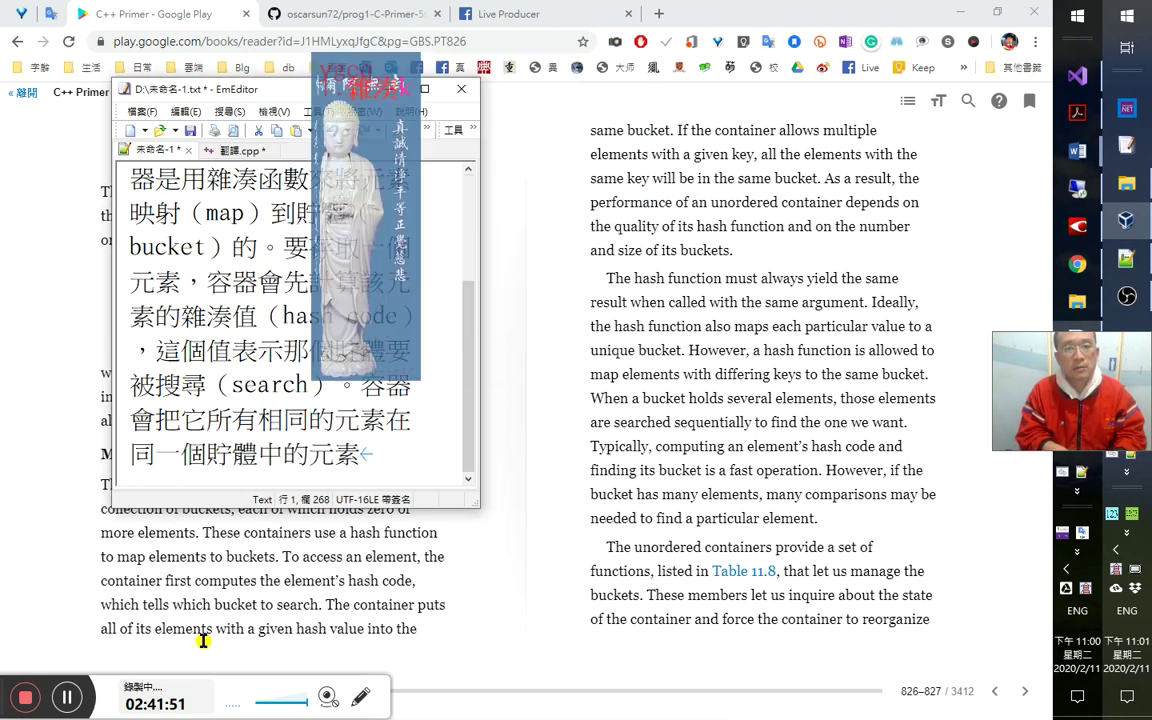
pyautogui.write('2d')
pyautogui.press('space')
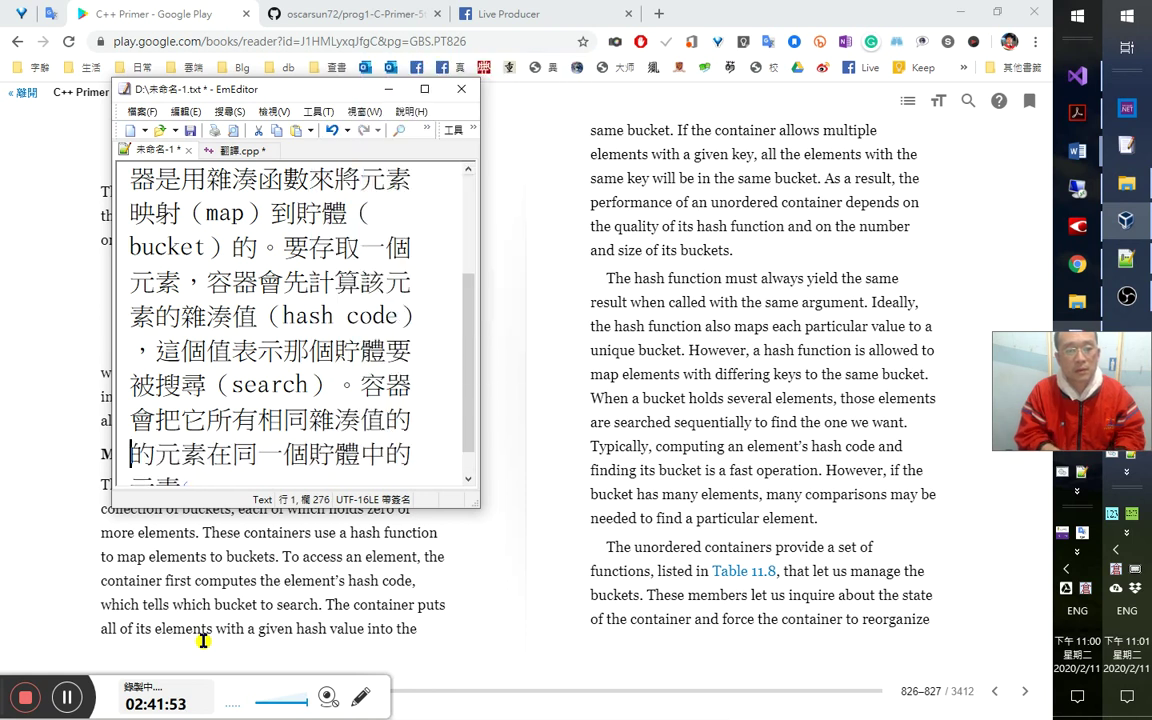
pyautogui.press('Right')
pyautogui.press('Left')
pyautogui.press('Left')
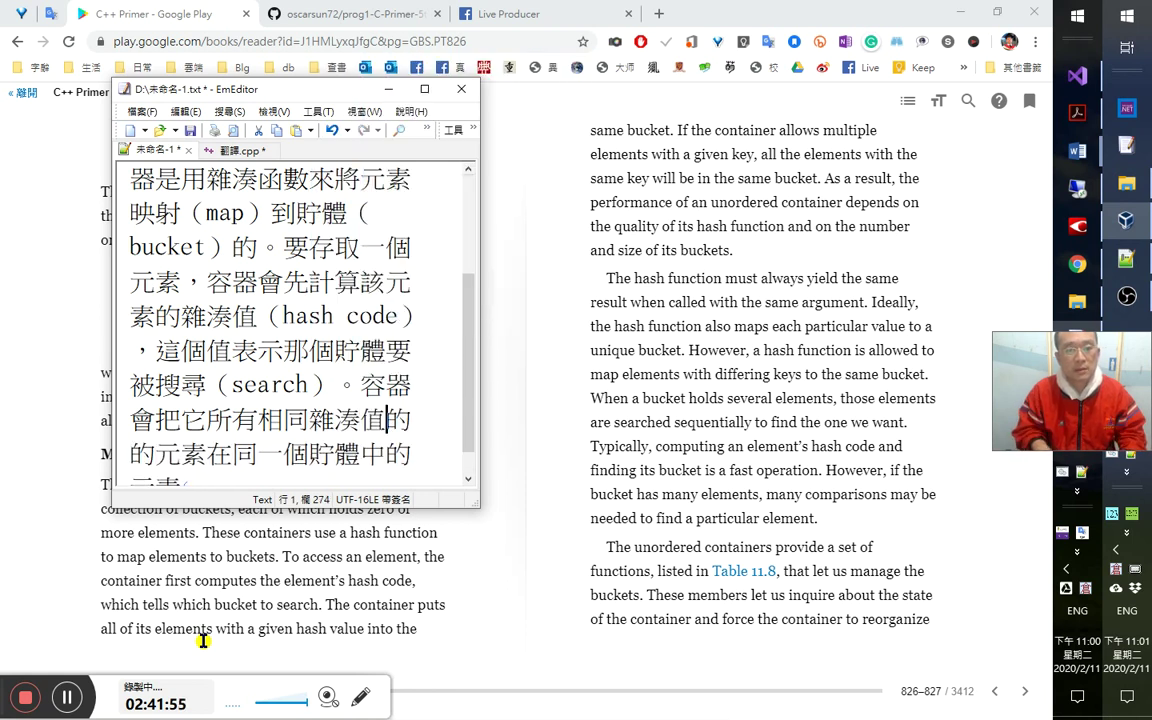
pyautogui.write('（hash value）')
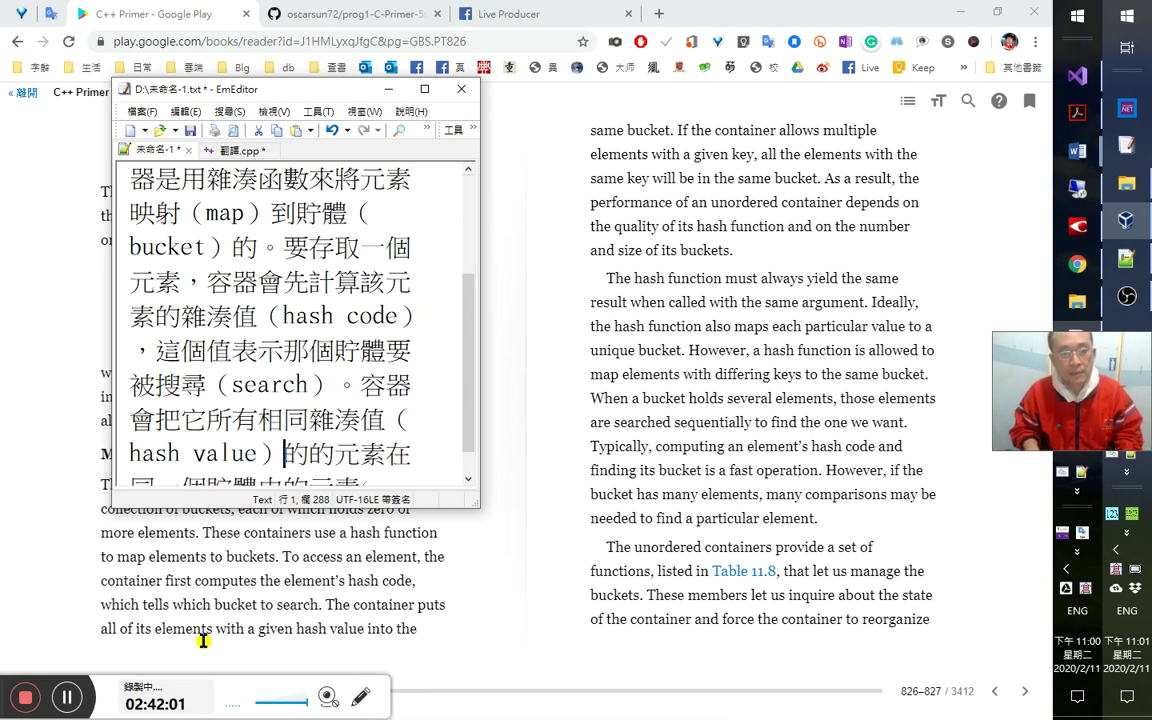
# Remove the duplicate 的, add 放 before 在, and replace trailing 的元素 with 。.
pyautogui.press('Delete')
pyautogui.press('Right')
pyautogui.press('Right')
pyautogui.press('Right')
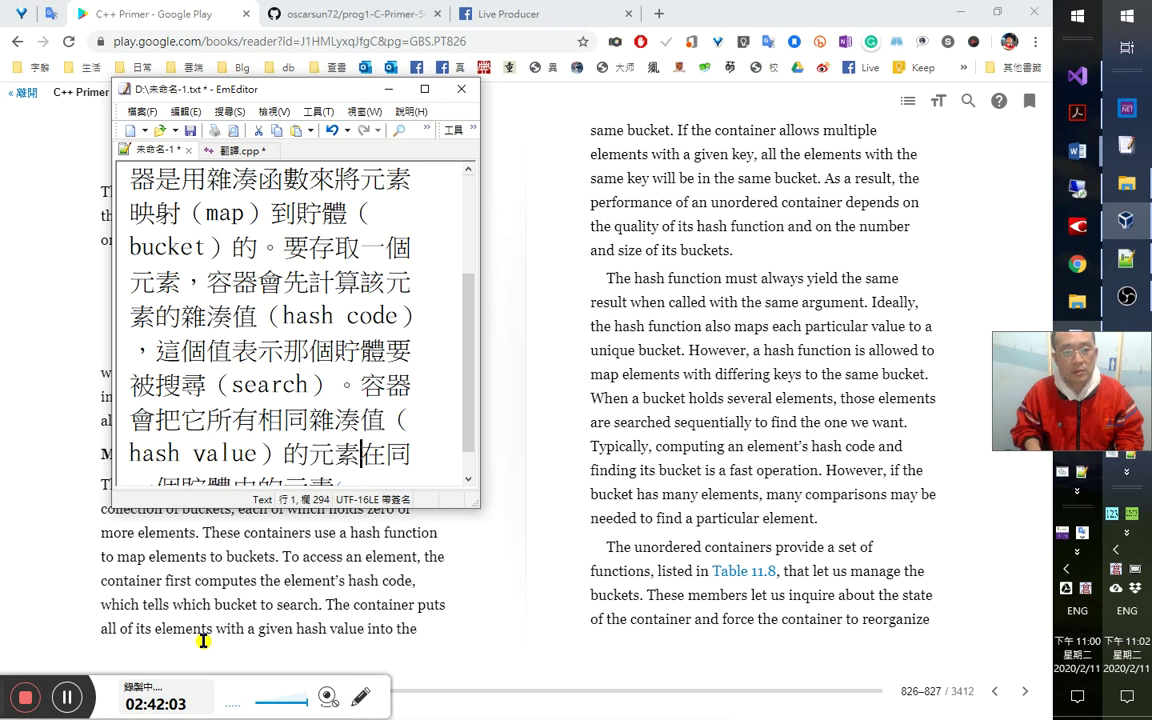
pyautogui.write('放')
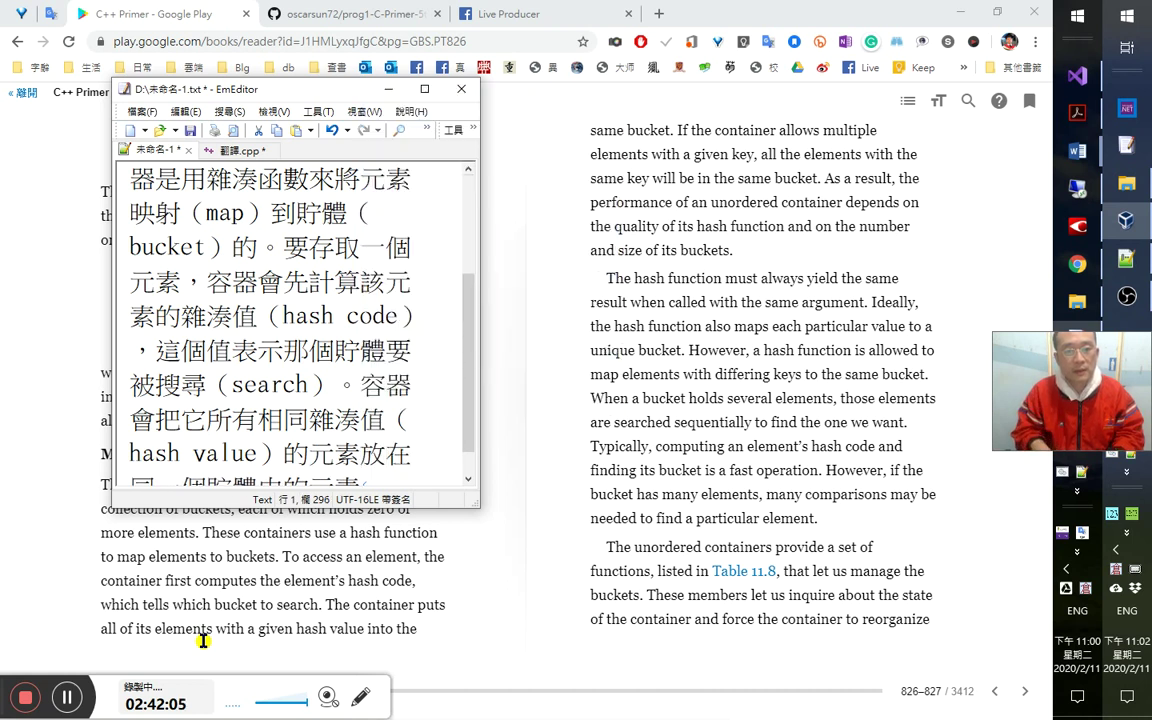
pyautogui.press('Right')
pyautogui.press('Right')
pyautogui.press('Right')
pyautogui.press('Right')
pyautogui.press('Right')
pyautogui.press('Right')
pyautogui.press('Right')
pyautogui.hotkey('shift', 'End')
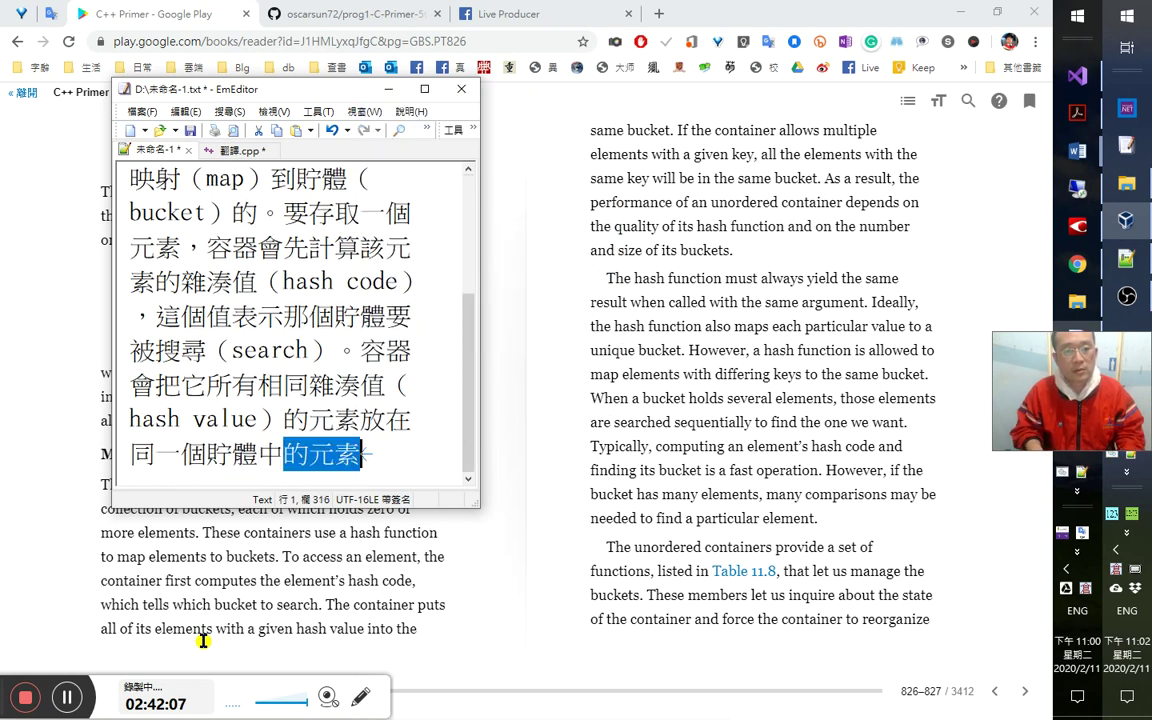
pyautogui.write('。')
pyautogui.press('Up')
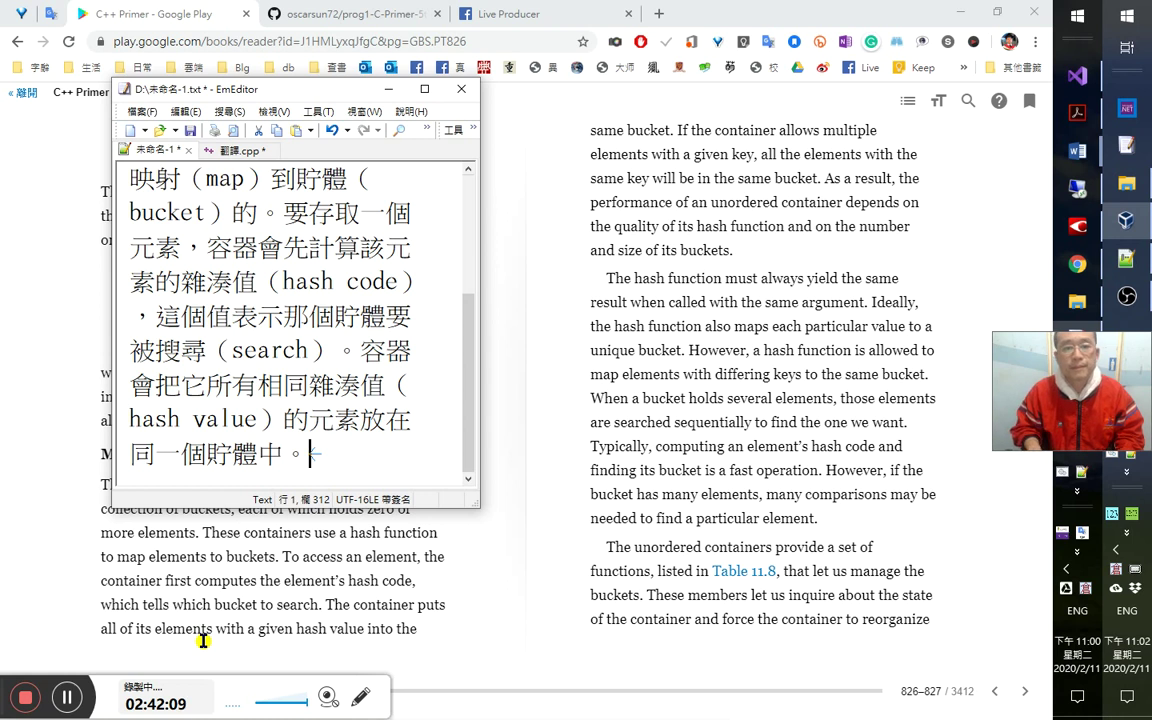
pyautogui.press('Down')
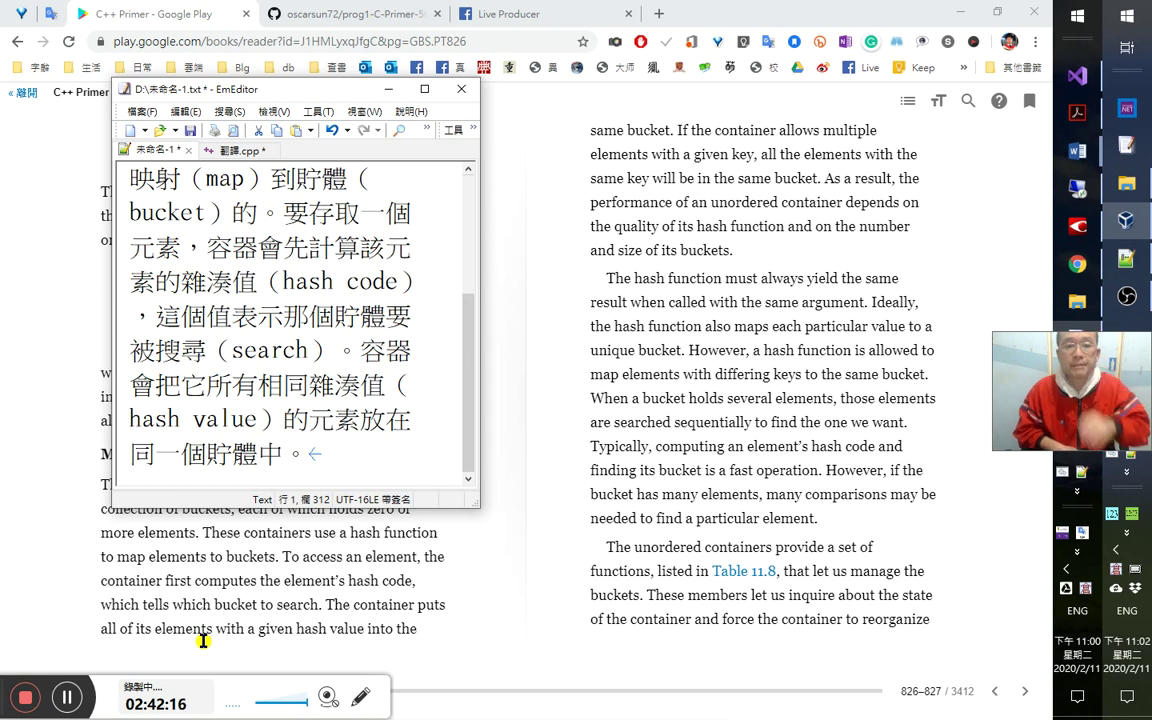
# Type 如果這個容器的鍵值是可以重複的，所有相同的鍵值元素都會被放在同一個貯體中。因此，.
pyautogui.write('如果')
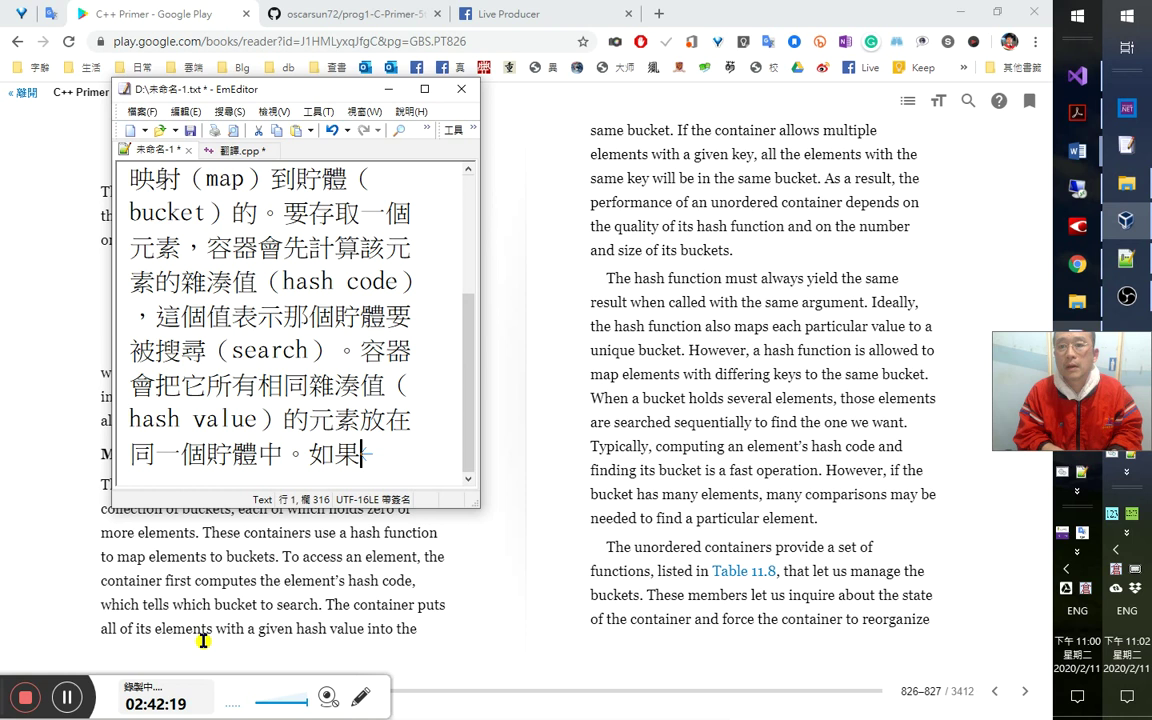
pyautogui.write('這個')
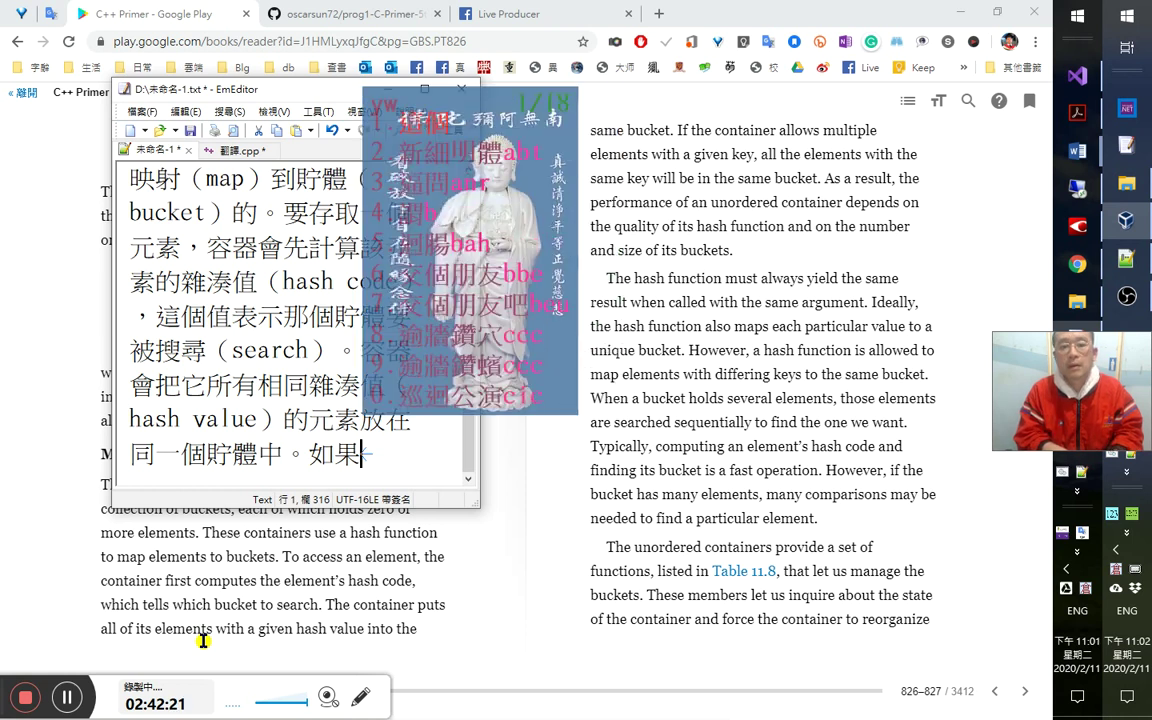
pyautogui.write('容器的')
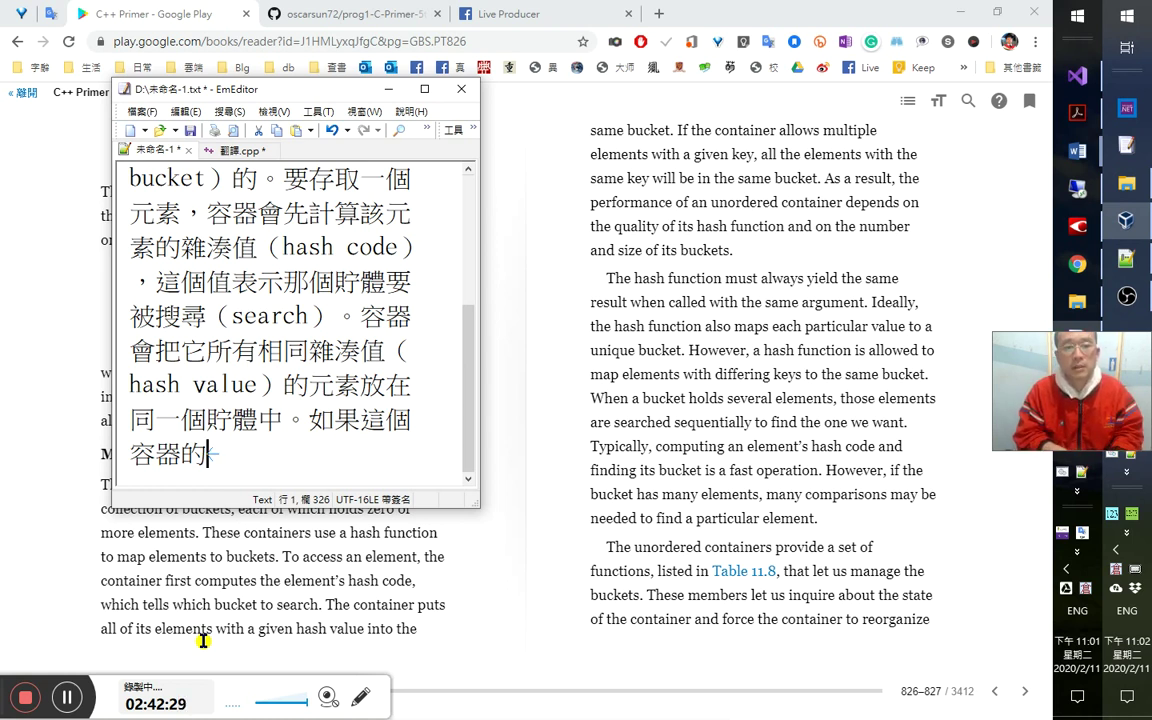
pyautogui.write('鍵值')
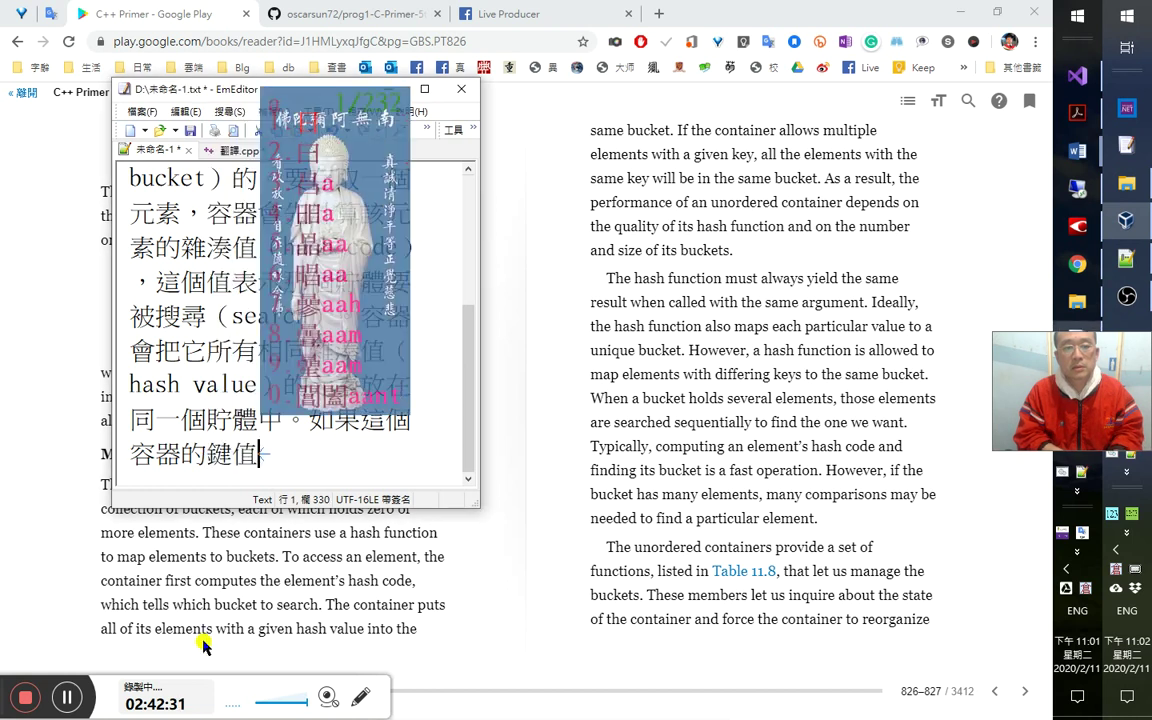
pyautogui.write('是')
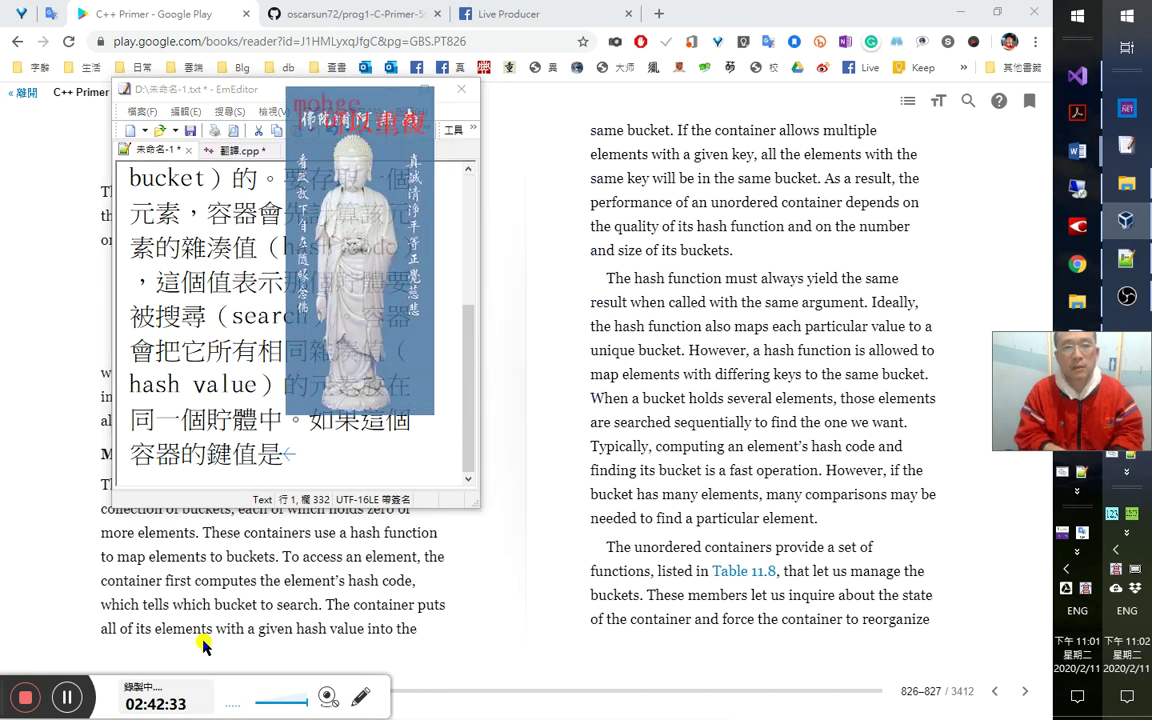
pyautogui.write('可以重複的，')
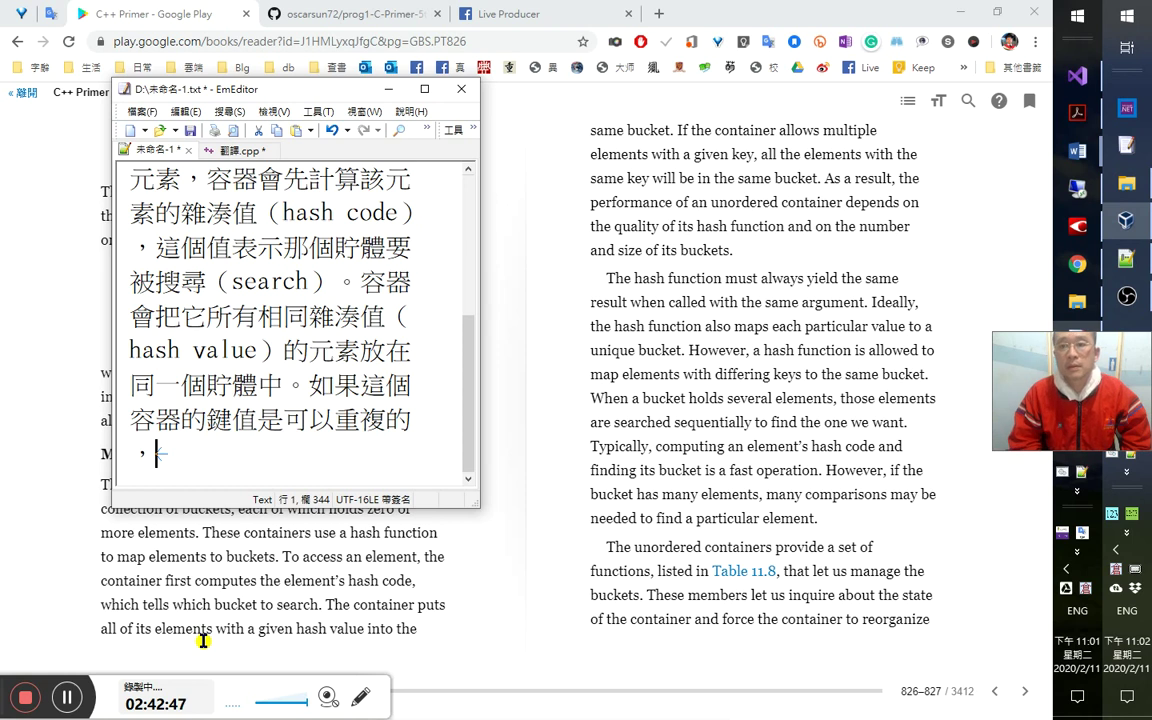
pyautogui.write('所有')
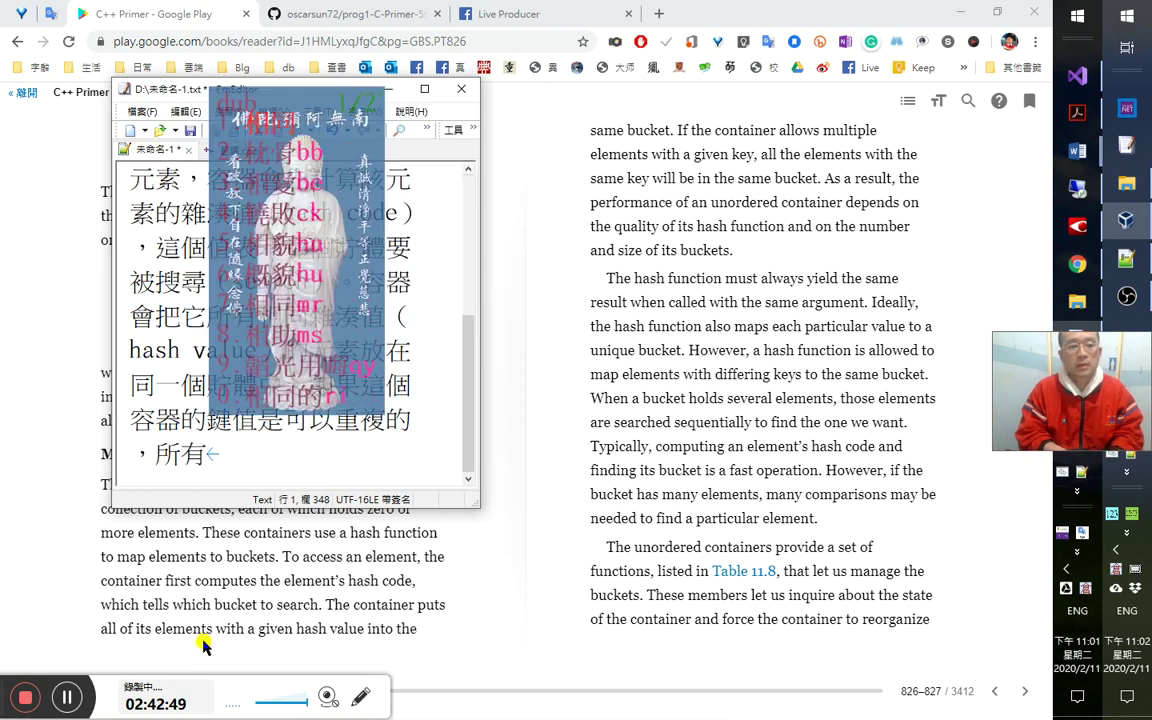
pyautogui.write('相同的')
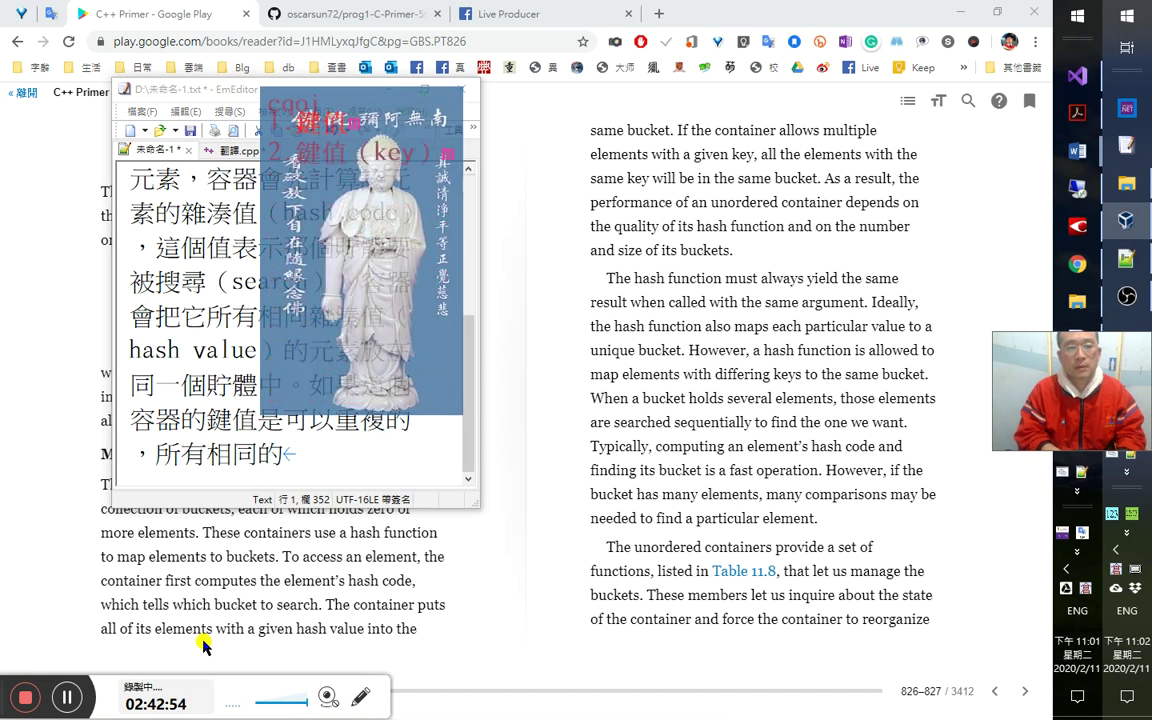
pyautogui.write('鍵值')
pyautogui.write('元素都')
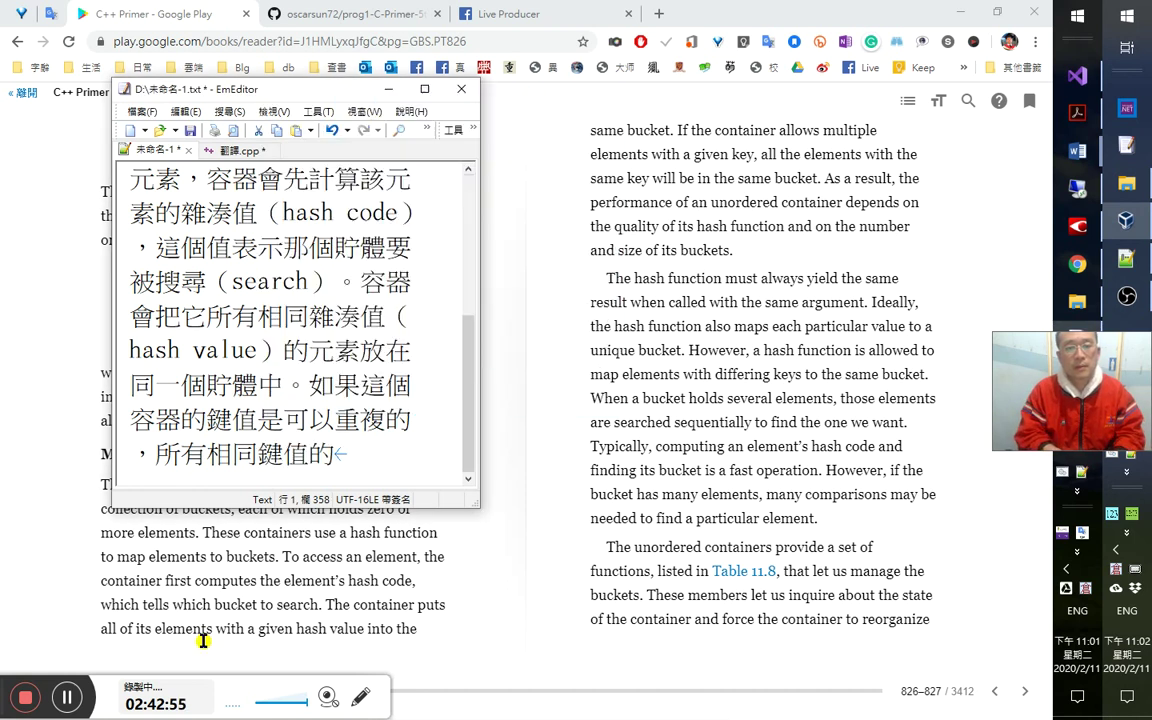
pyautogui.write('會被放在')
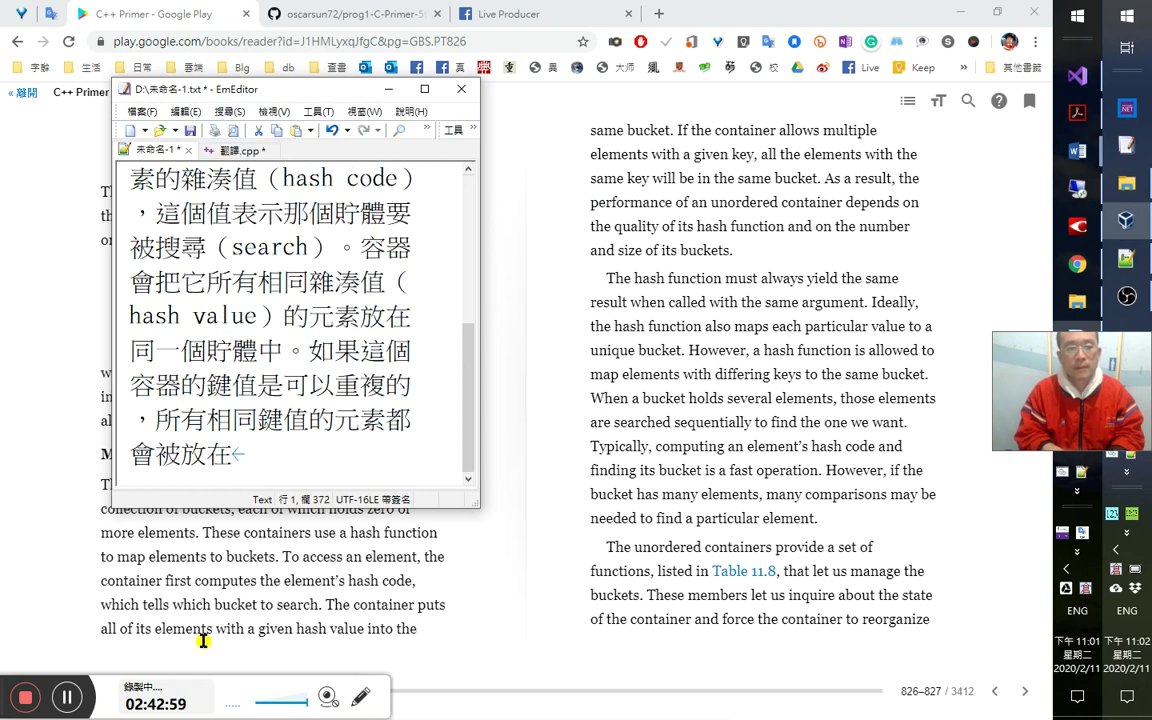
pyautogui.write('同一個bbt')
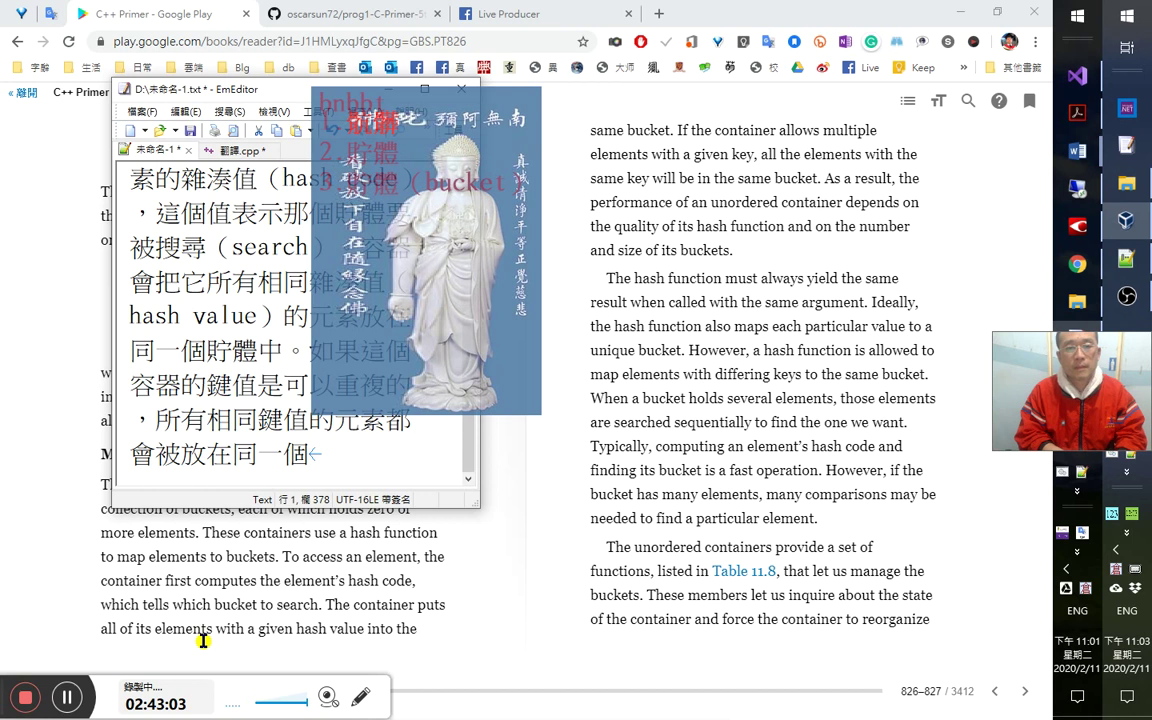
pyautogui.write('貯體中。')
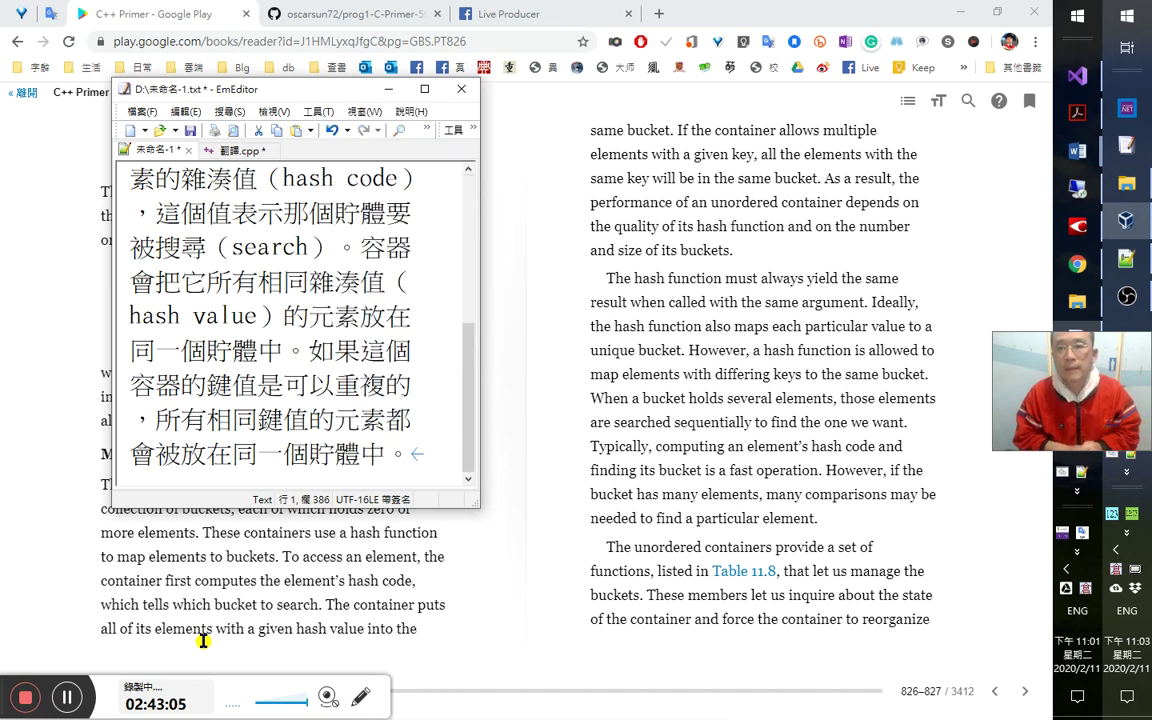
pyautogui.write('因此，')
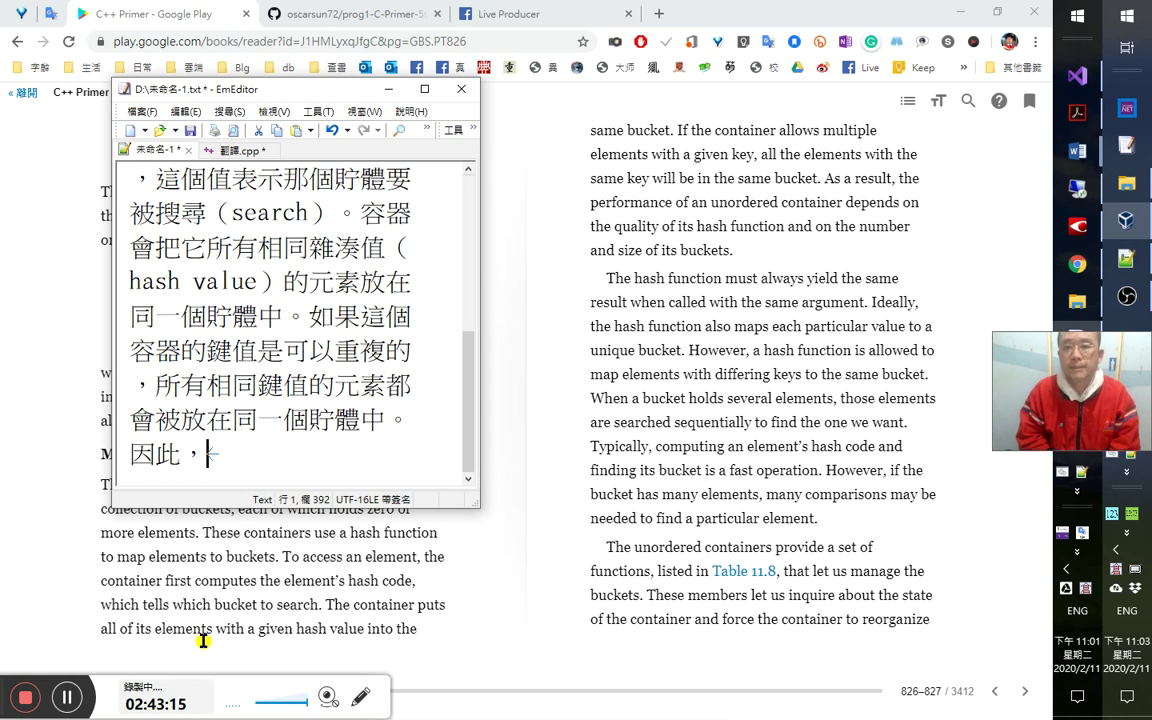
# Type 無序容器的性能就取決於它的雜湊函數（hash function）的品質, correcting input-code slips.
pyautogui.write('無序容器的')
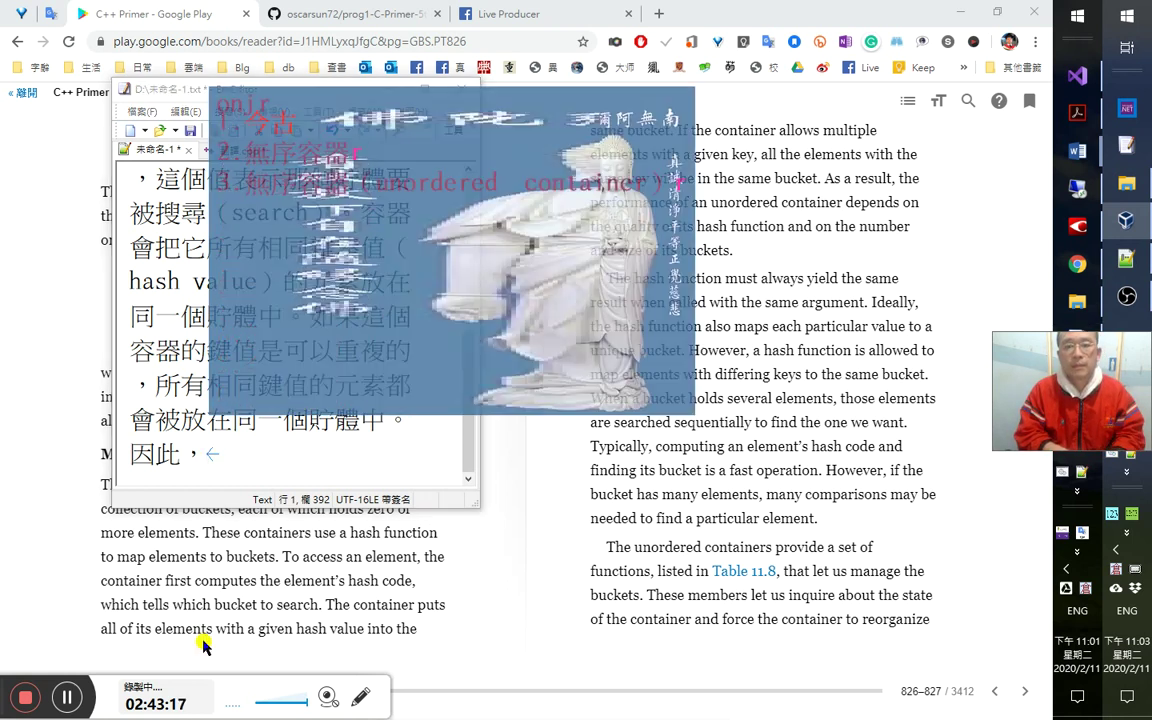
pyautogui.write('性能就')
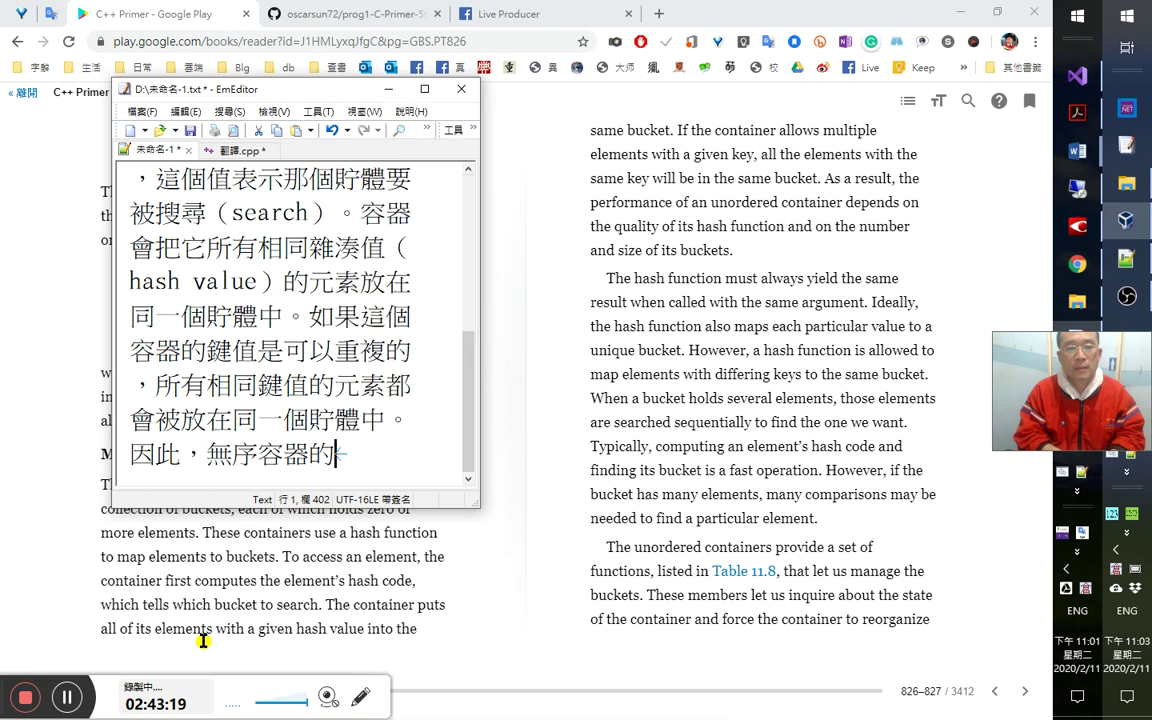
pyautogui.write('e')
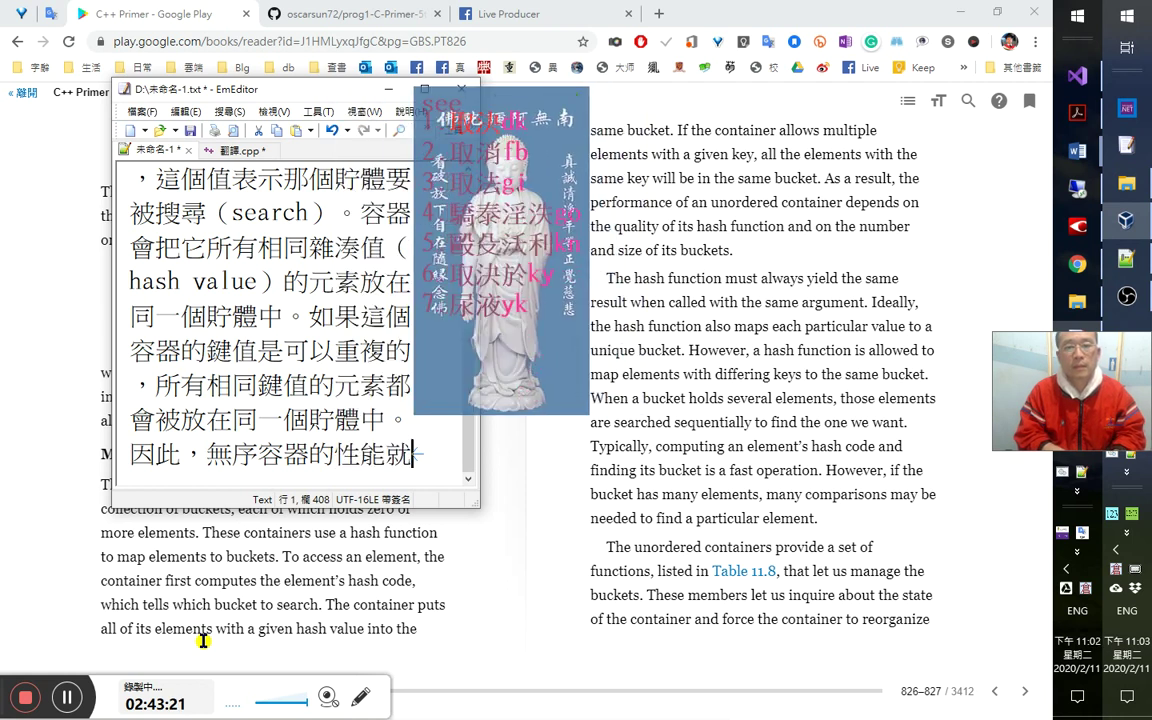
pyautogui.write('取決於')
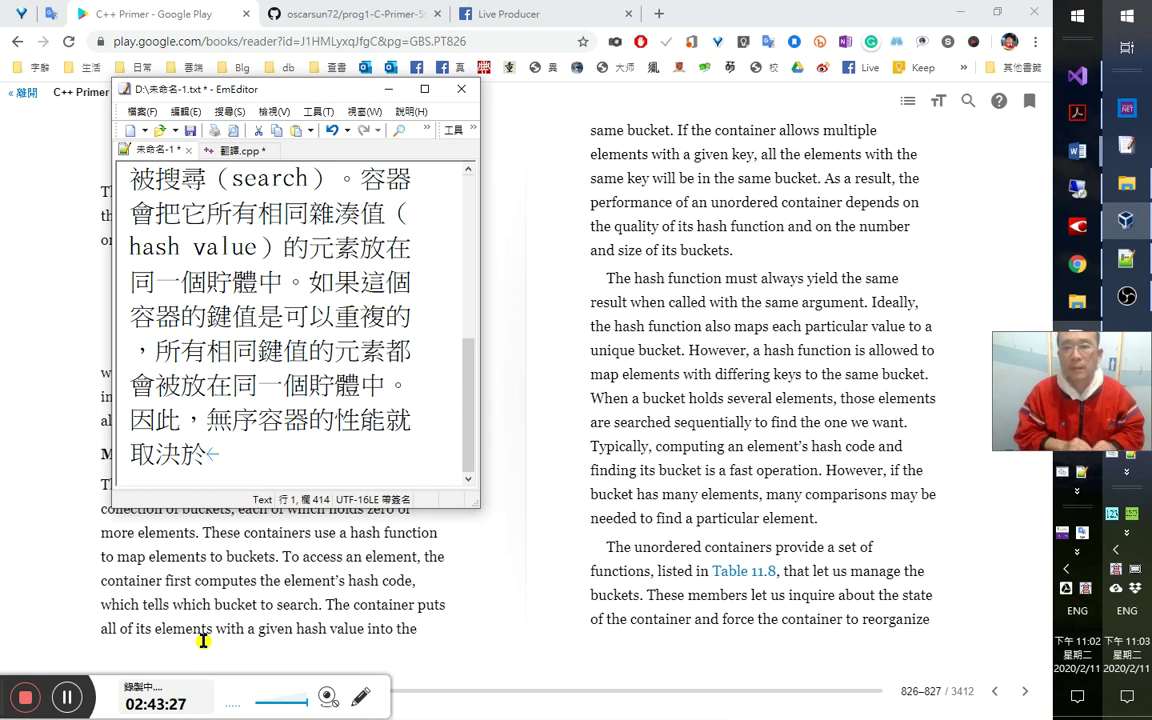
pyautogui.write('它的')
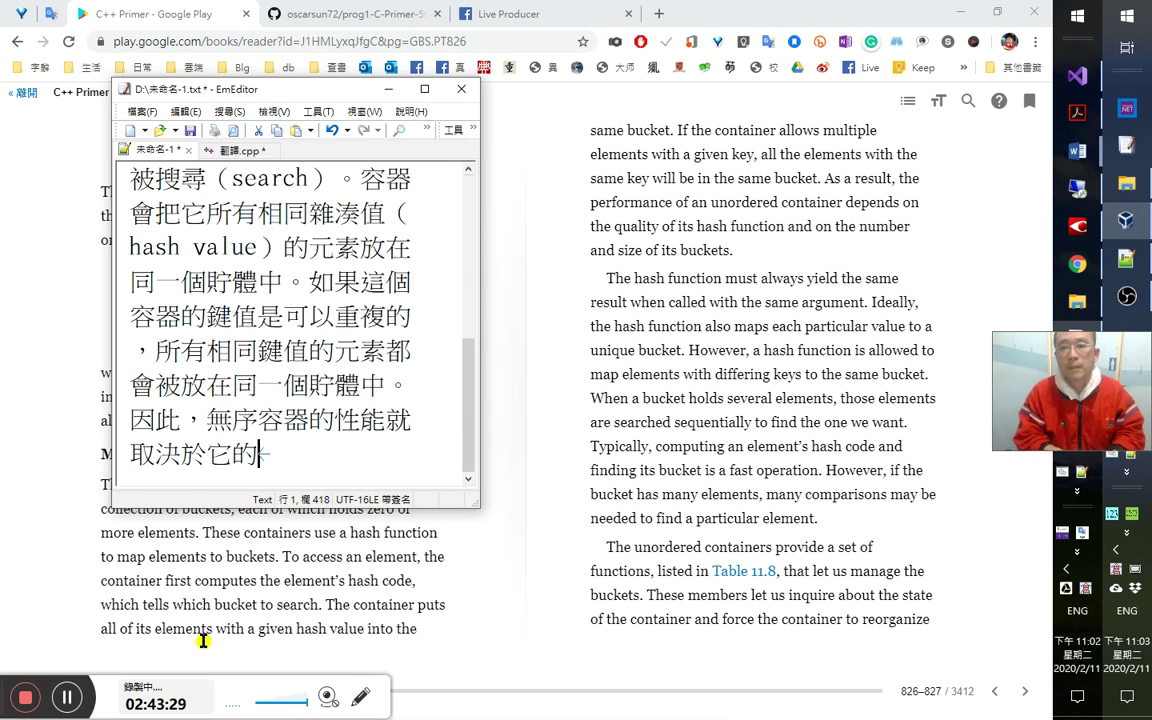
pyautogui.write('e')
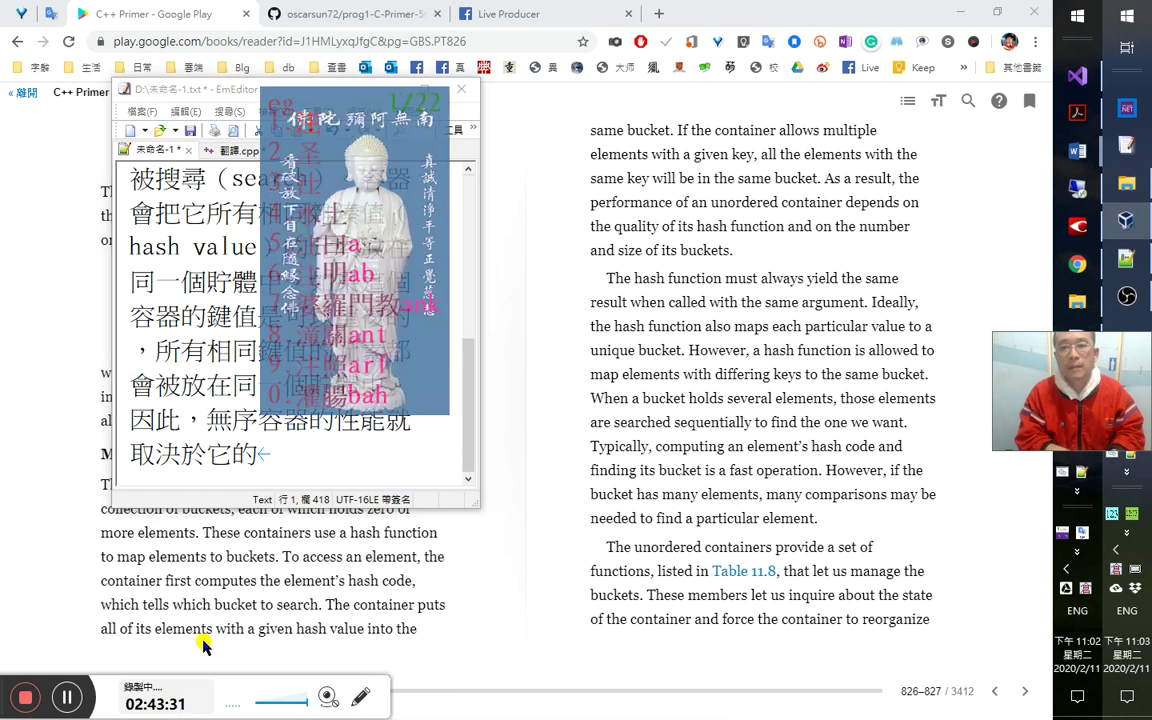
pyautogui.write('e')
pyautogui.press('BackSpace')
pyautogui.press('BackSpace')
pyautogui.write('kn')
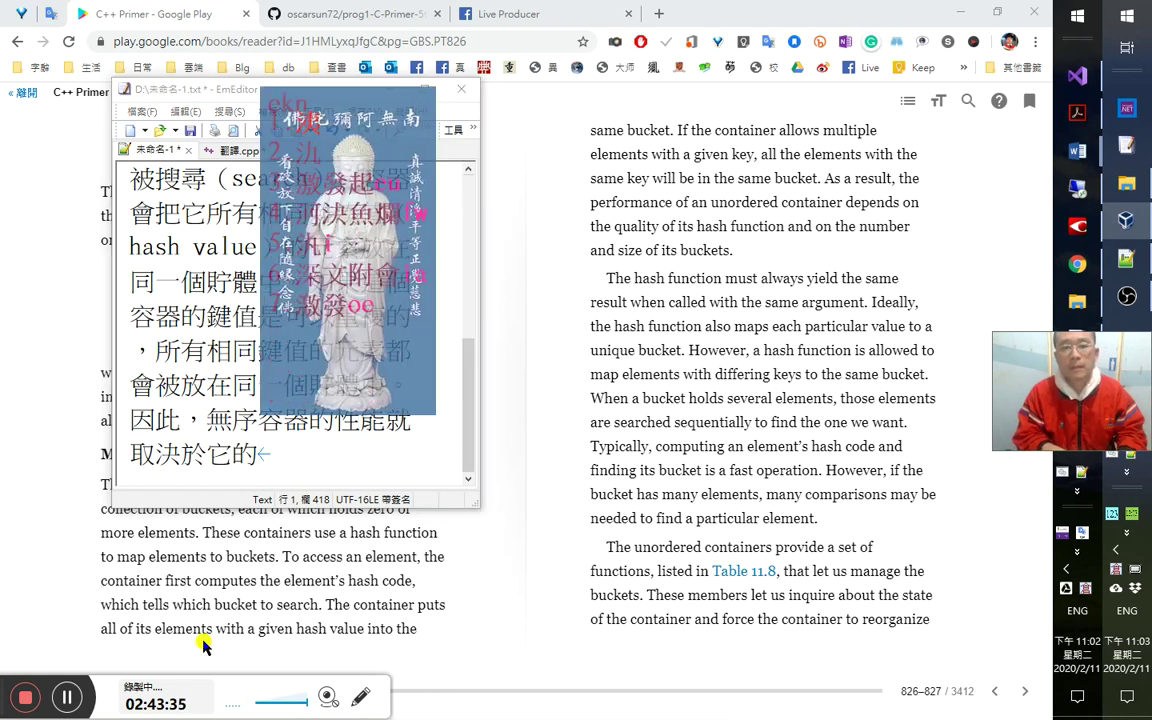
pyautogui.press('BackSpace')
pyautogui.press('BackSpace')
pyautogui.press('BackSpace')
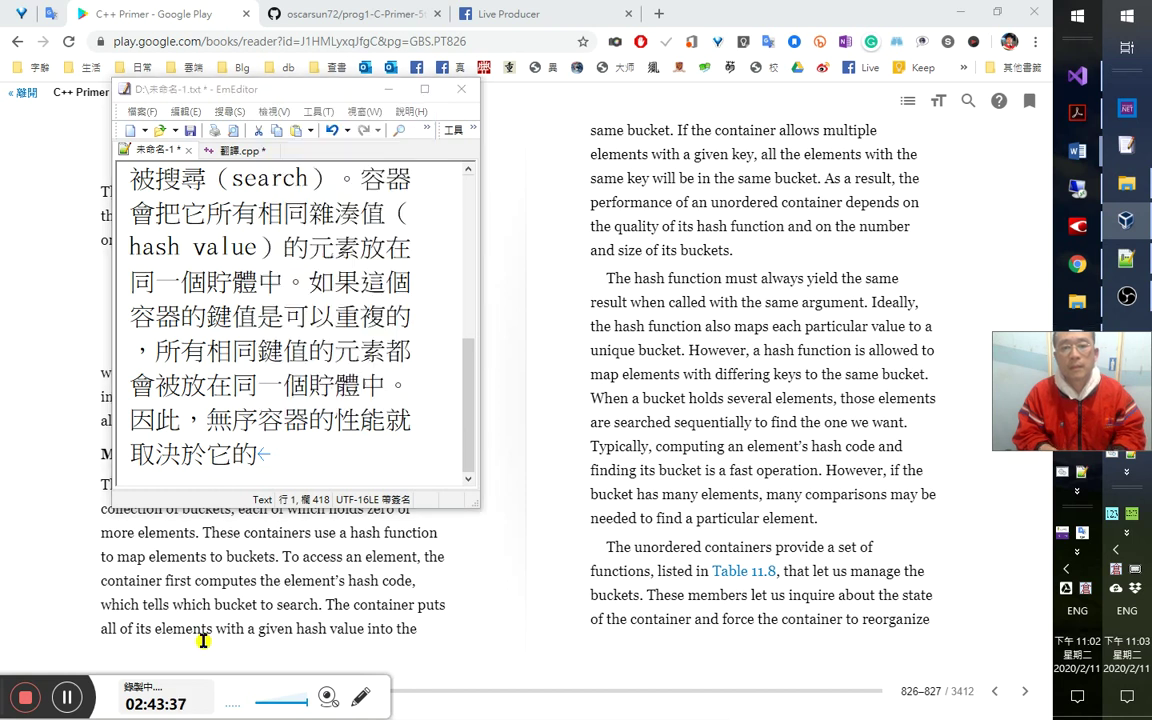
pyautogui.write('a')
pyautogui.press('BackSpace')
pyautogui.write('yknu')
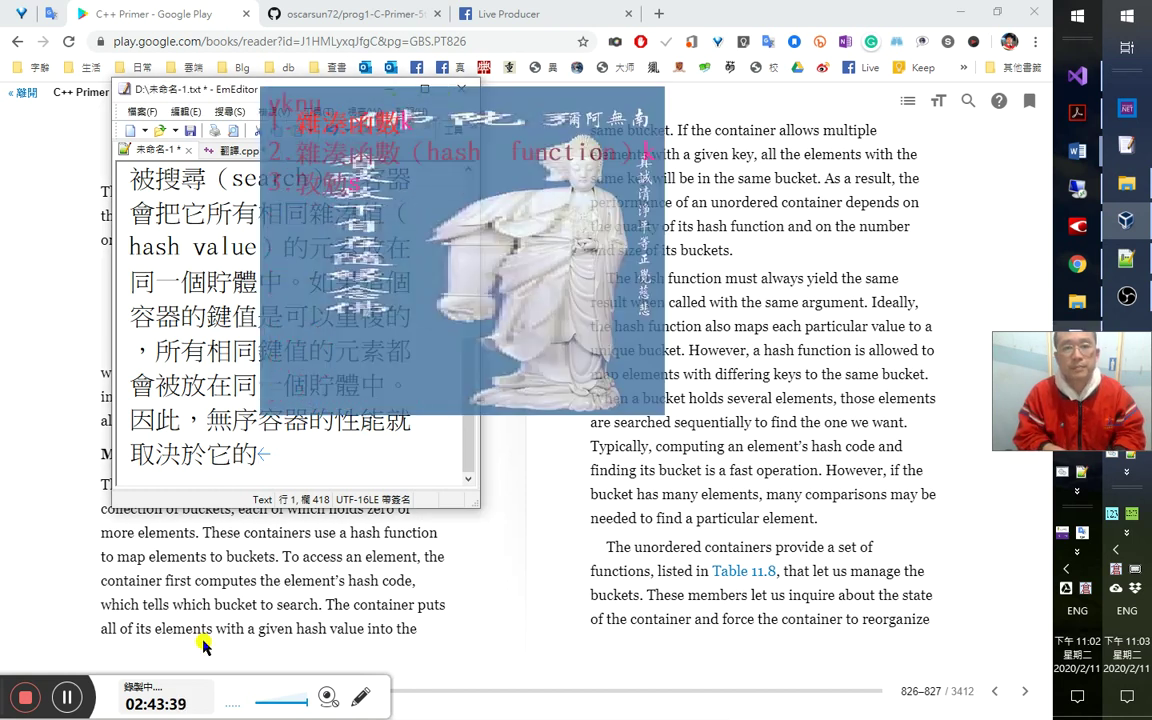
pyautogui.write('2')
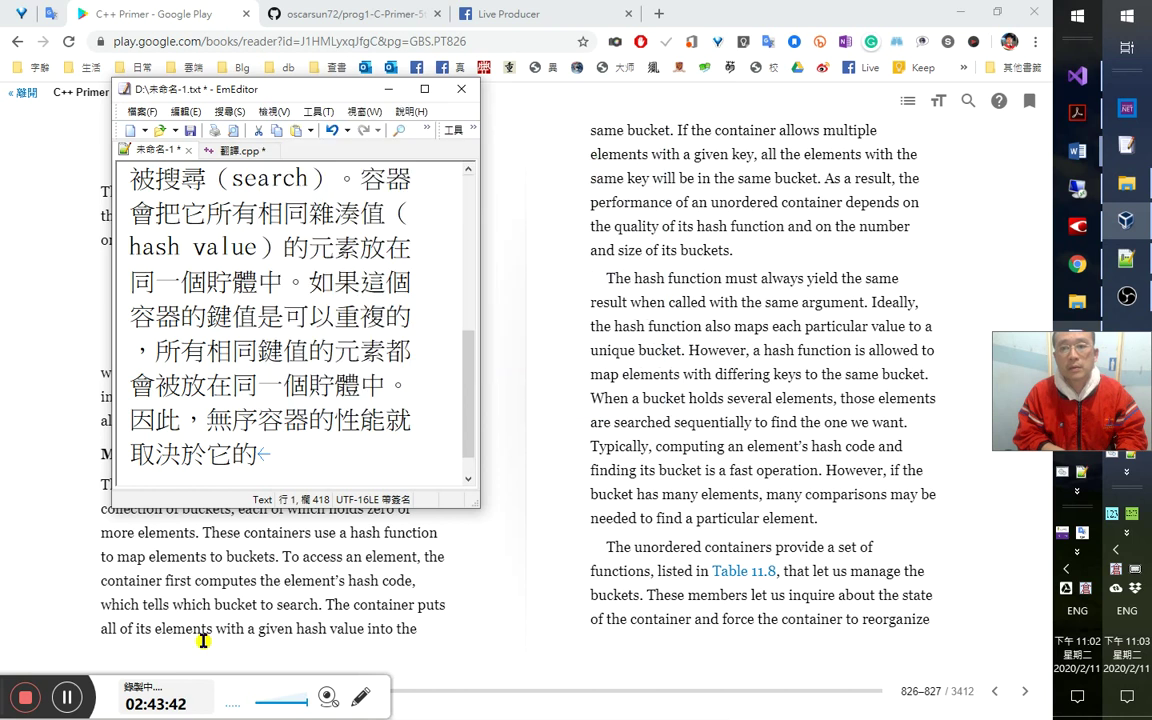
pyautogui.write('的')
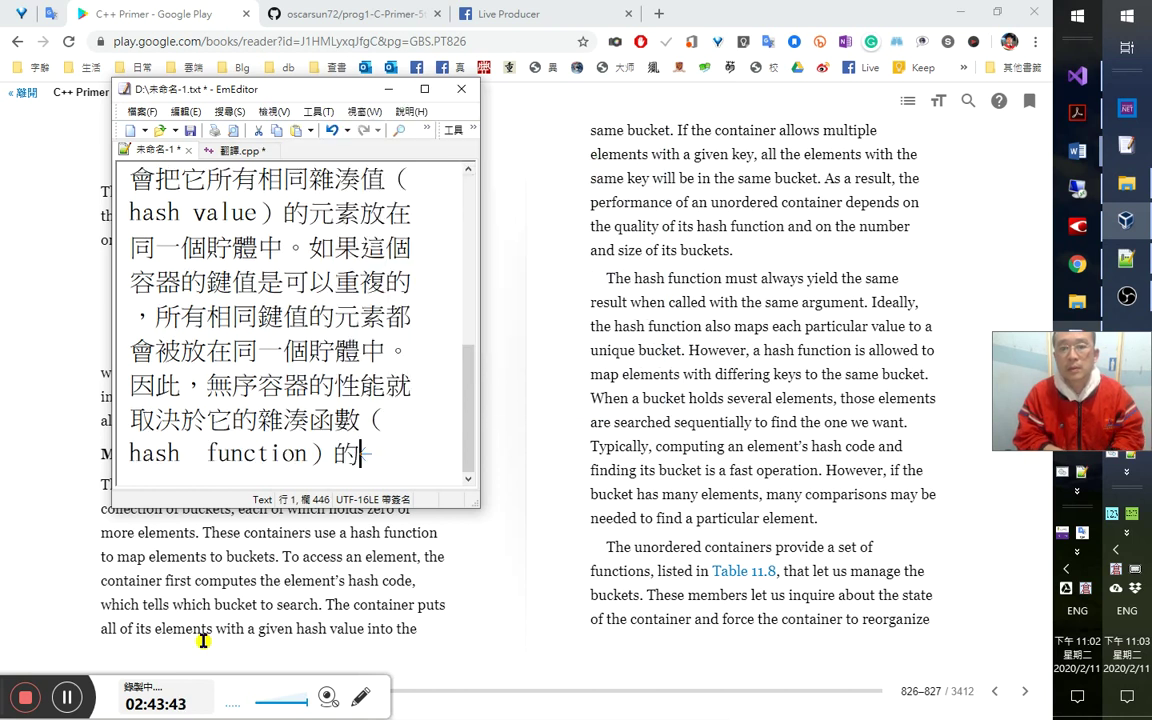
pyautogui.write('ch')
pyautogui.press('BackSpace')
pyautogui.press('BackSpace')
pyautogui.write('chc')
pyautogui.press('space')
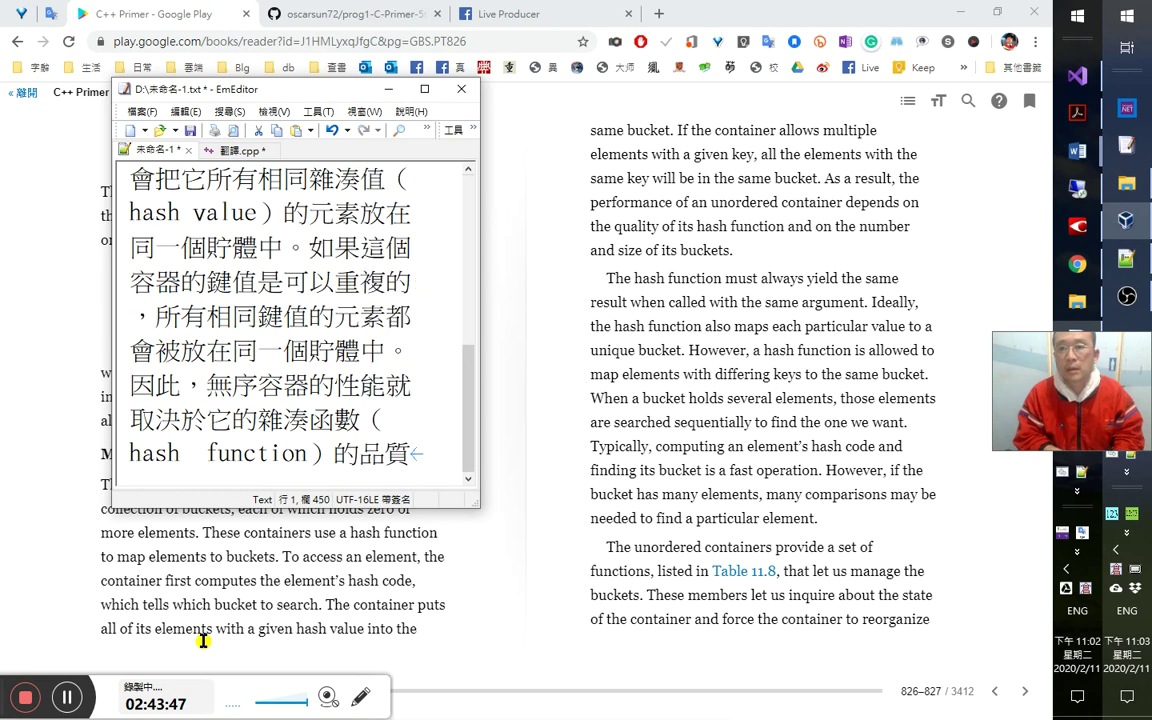
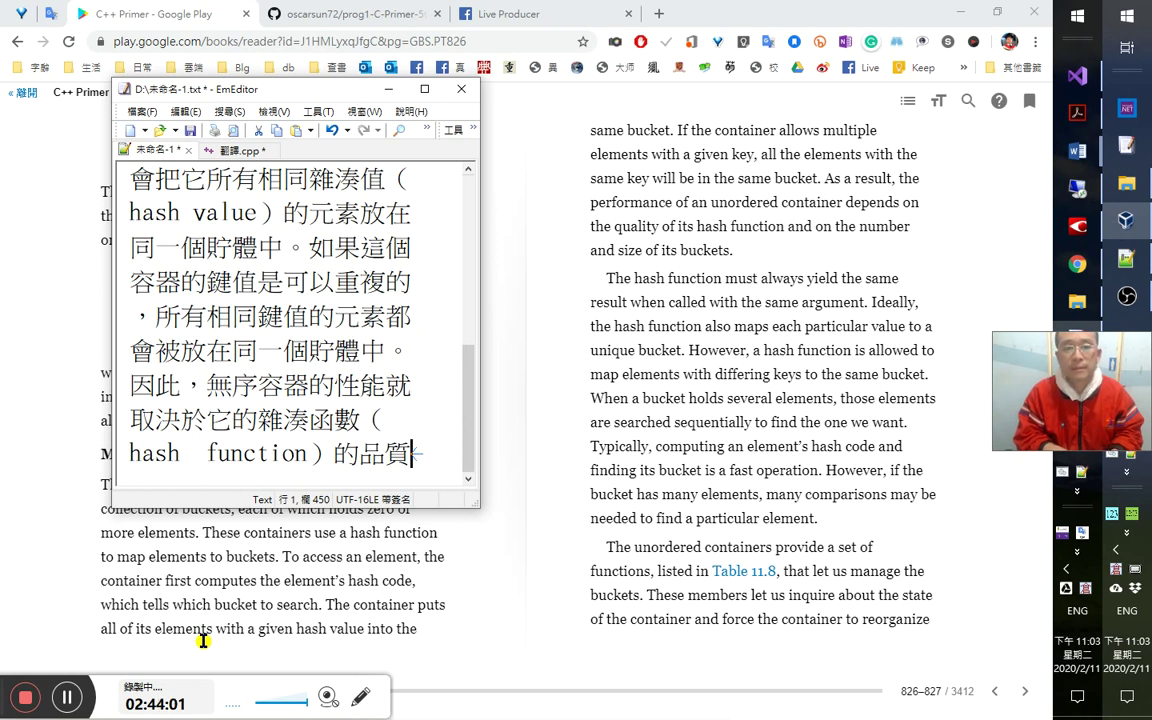
# Type the sentence ending 、且也要看它所含貯體的多少和各個… in the EmEditor draft.
pyautogui.write('、')
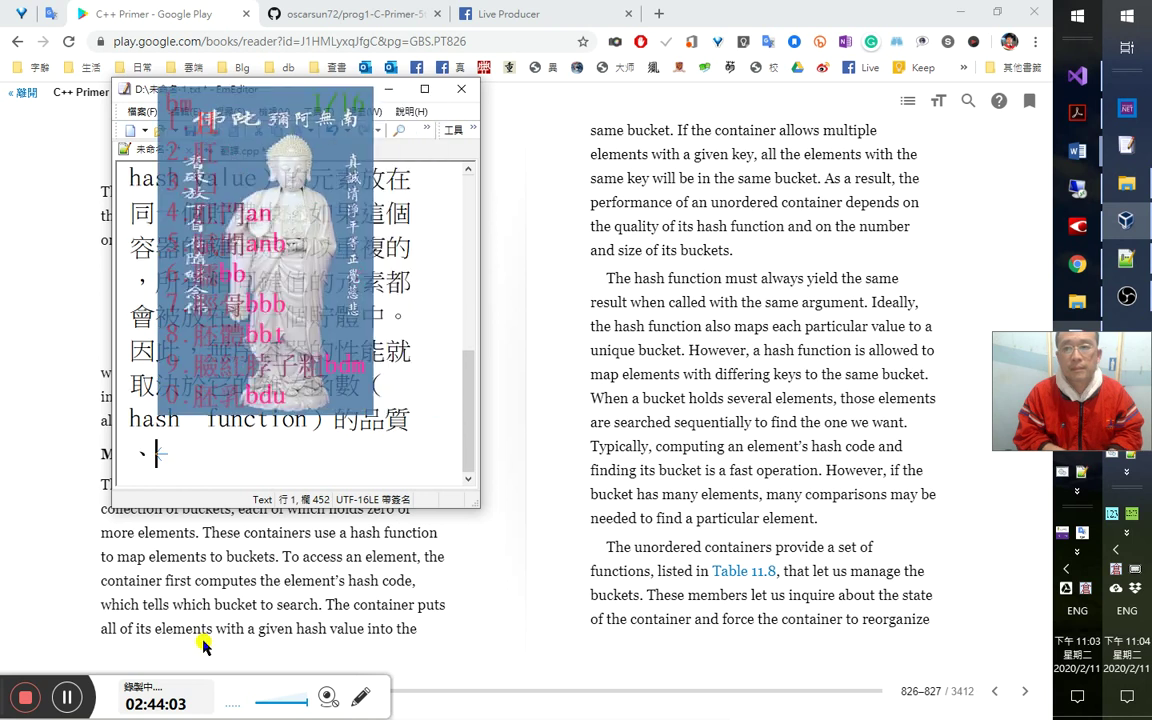
pyautogui.write('且也要')
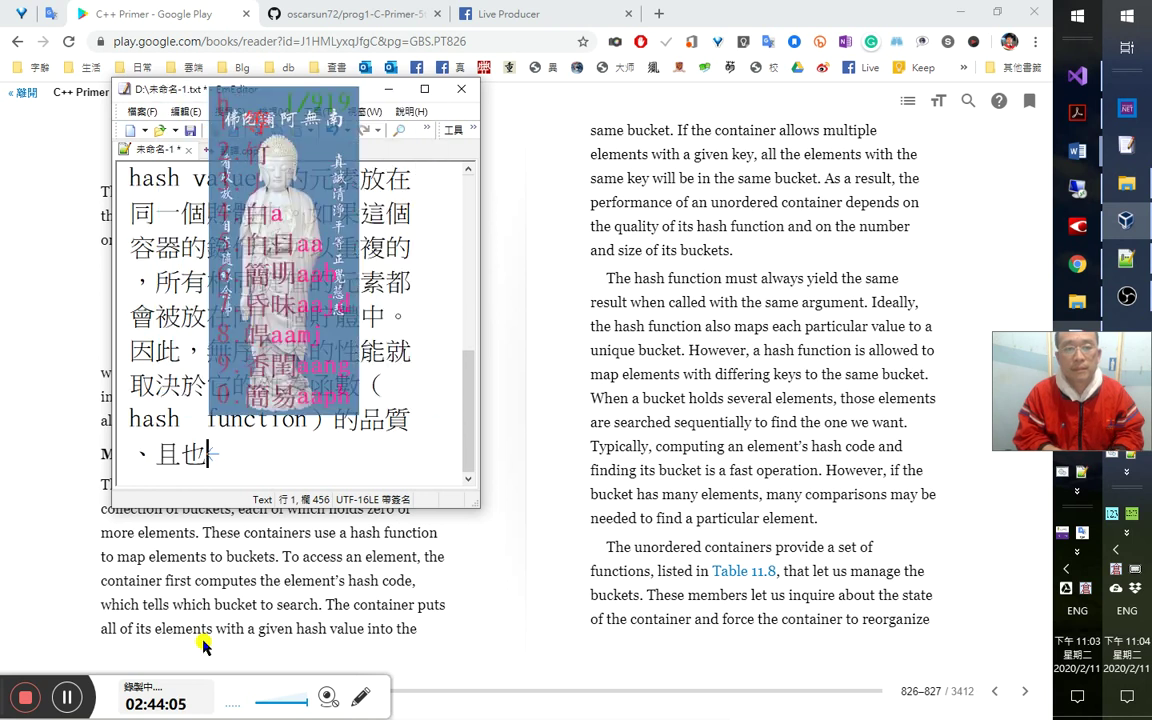
pyautogui.click(203, 647)
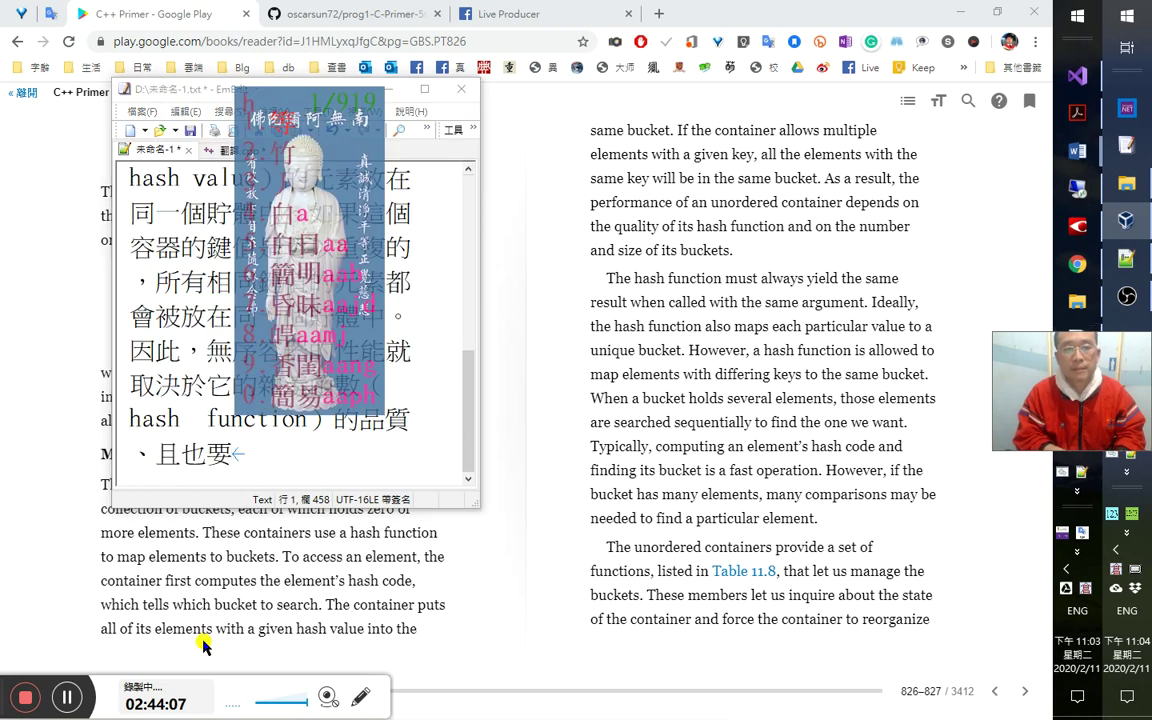
pyautogui.write('看')
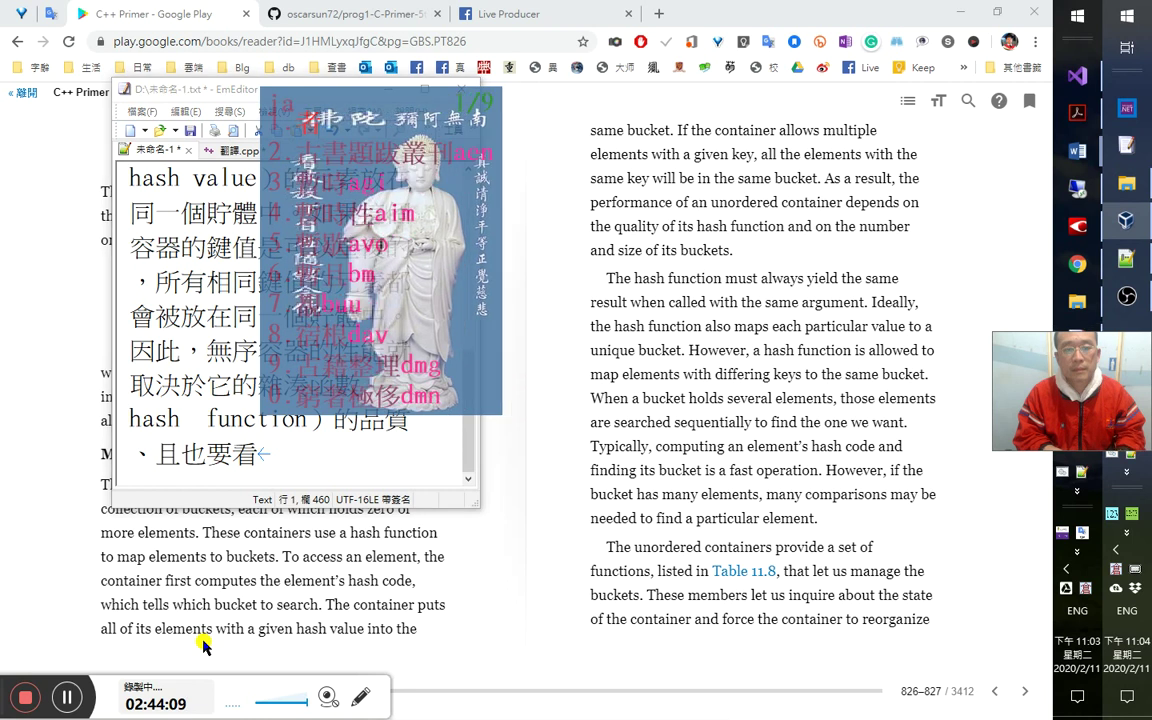
pyautogui.write('它')
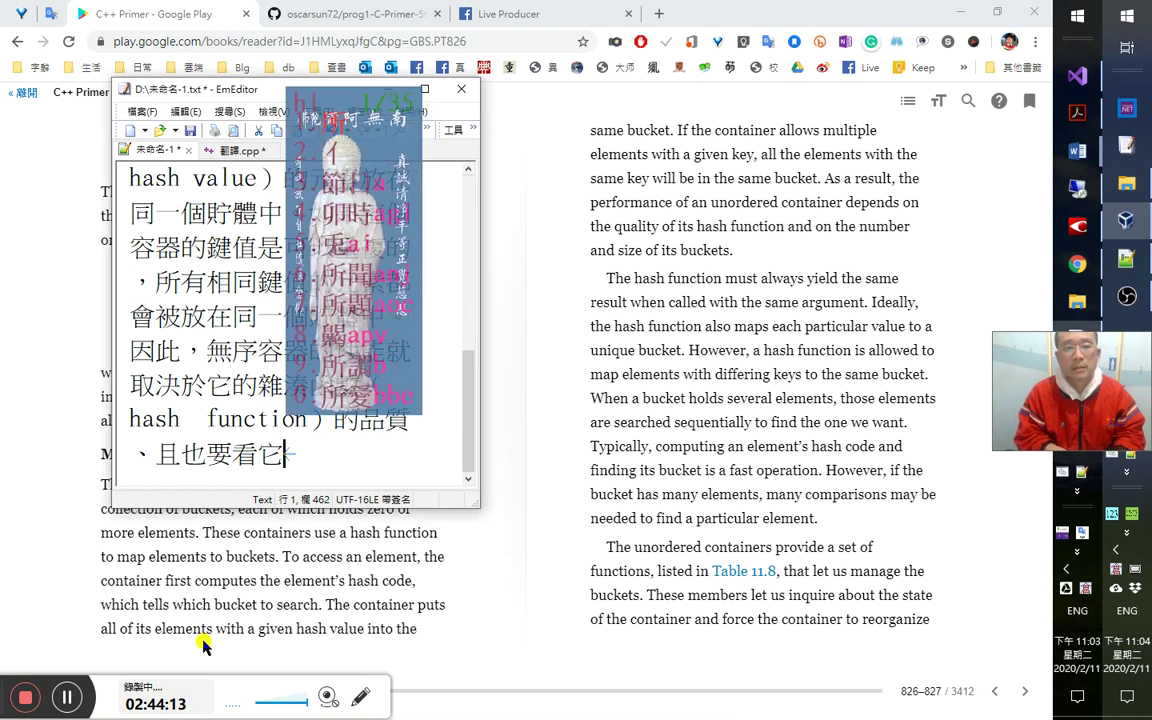
pyautogui.write('所含')
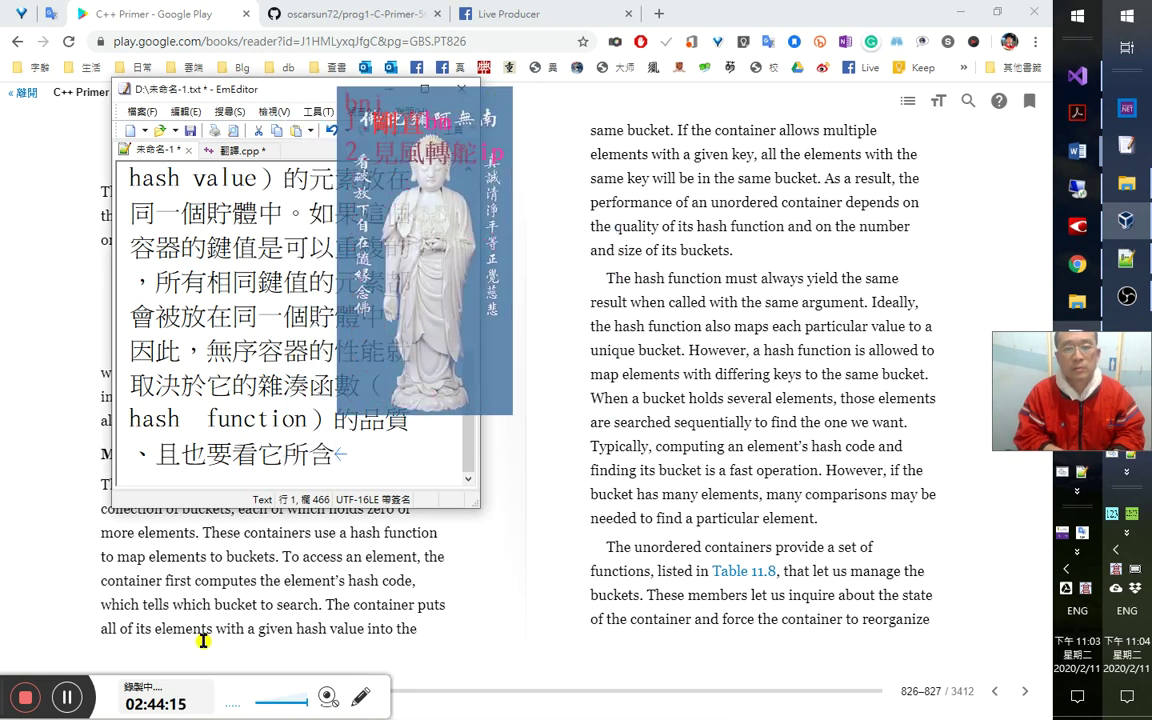
pyautogui.write('bcn')
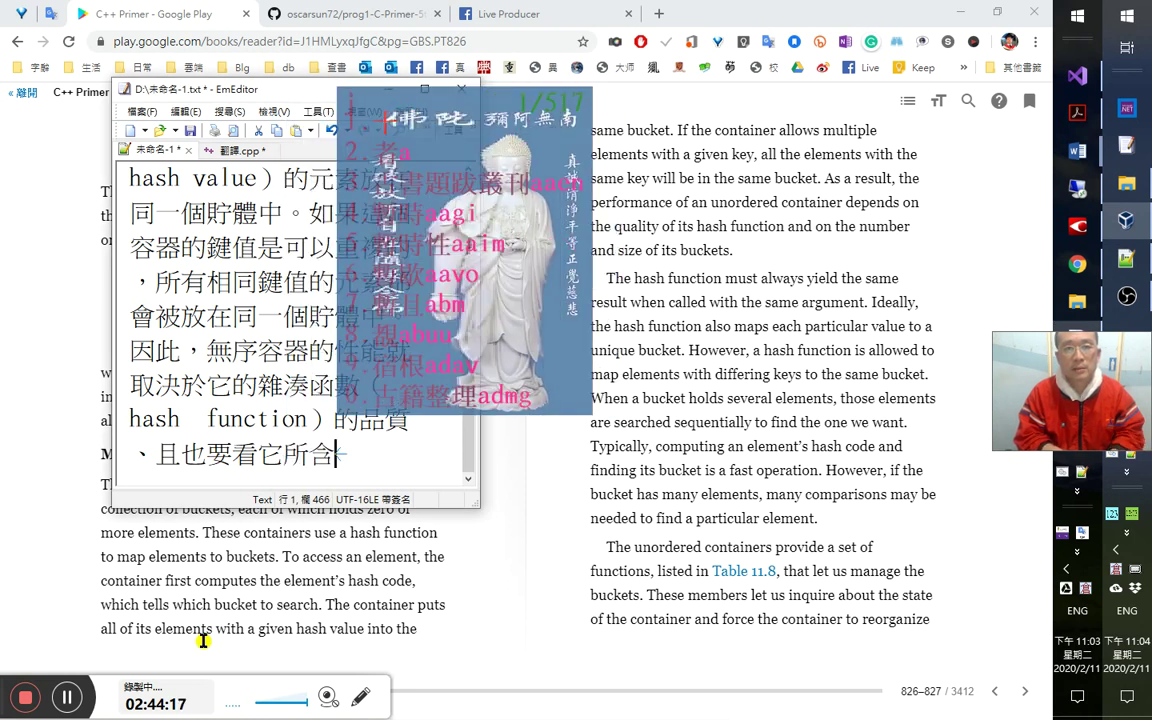
pyautogui.press('BackSpace')
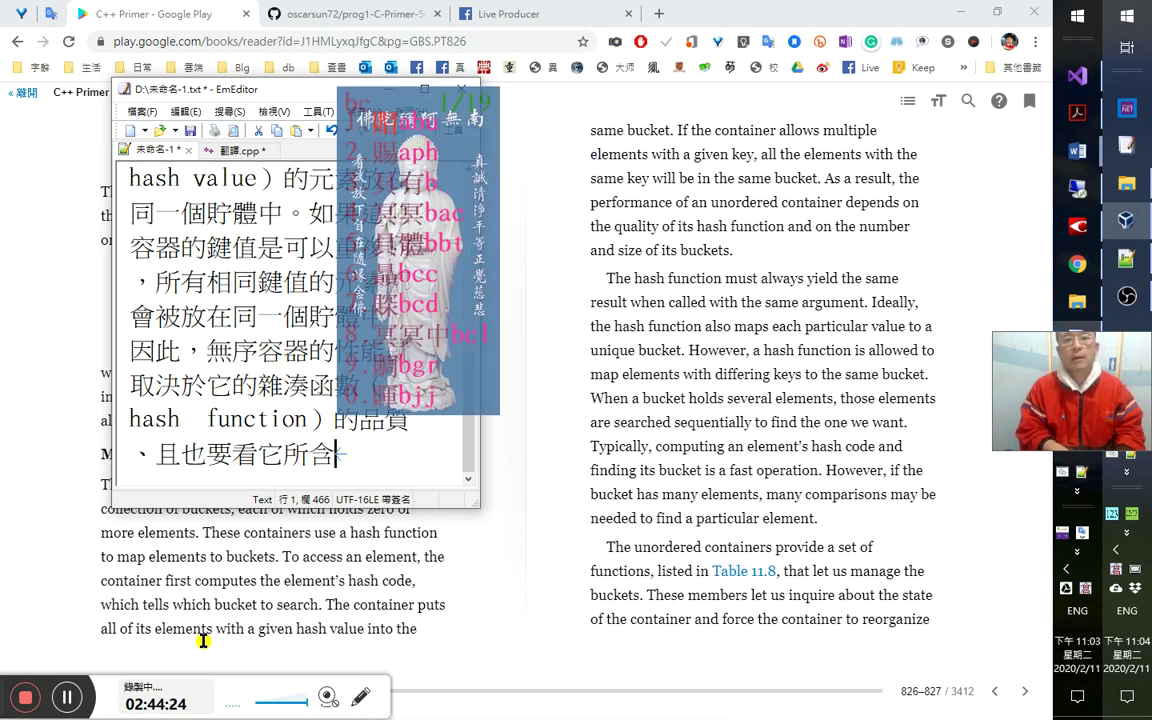
pyautogui.press('BackSpace')
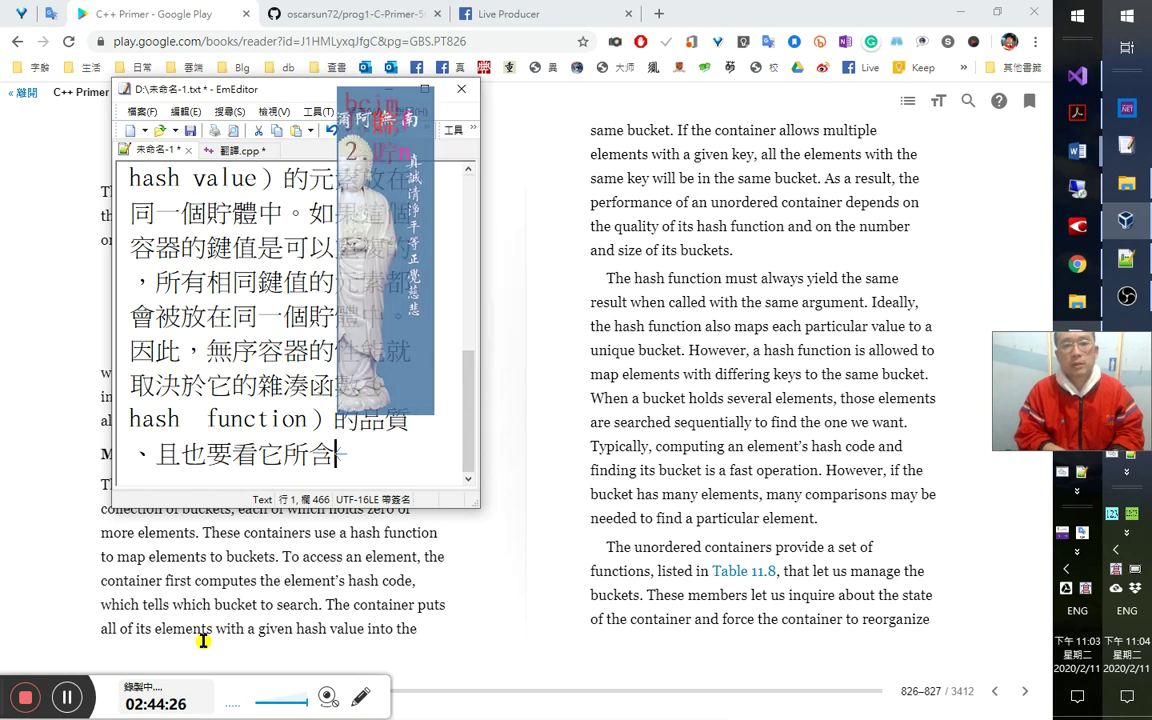
pyautogui.write('n貯體的')
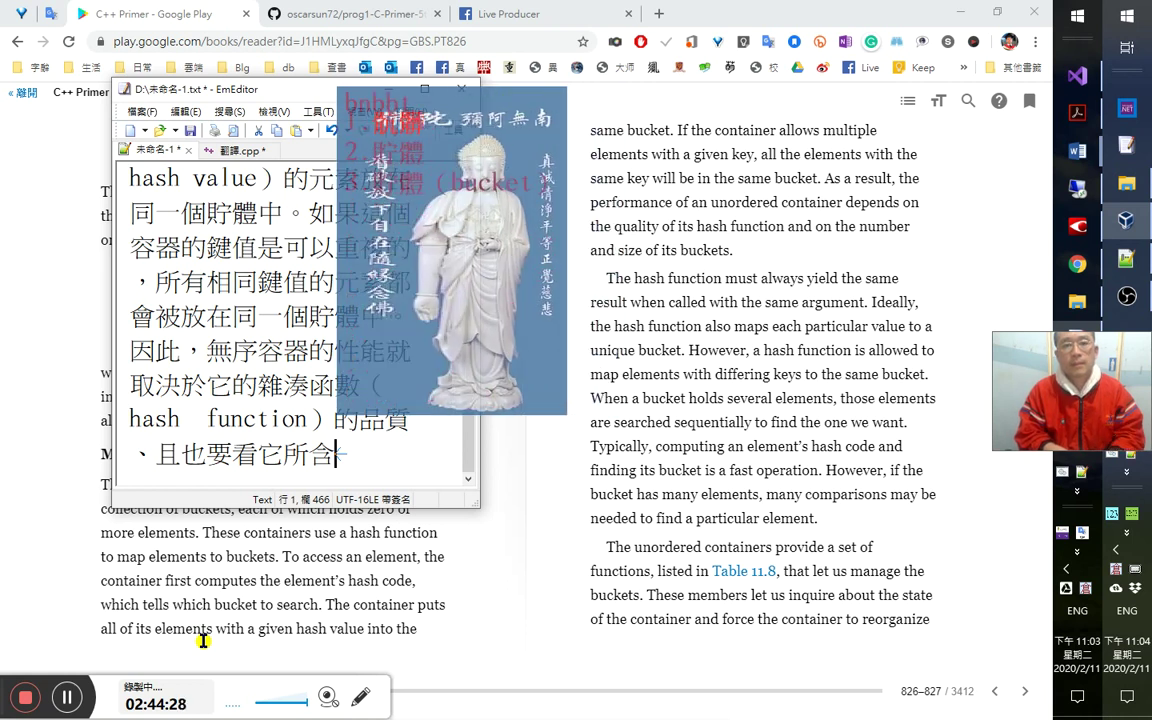
pyautogui.write('多少和')
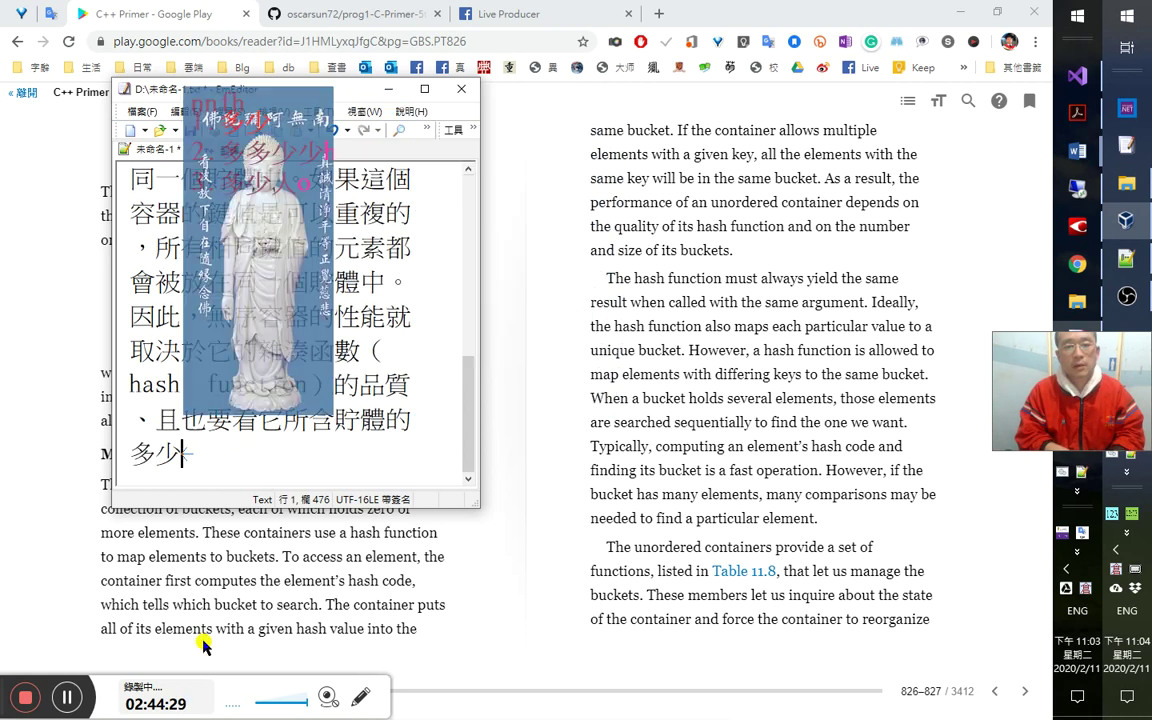
pyautogui.write('hw')
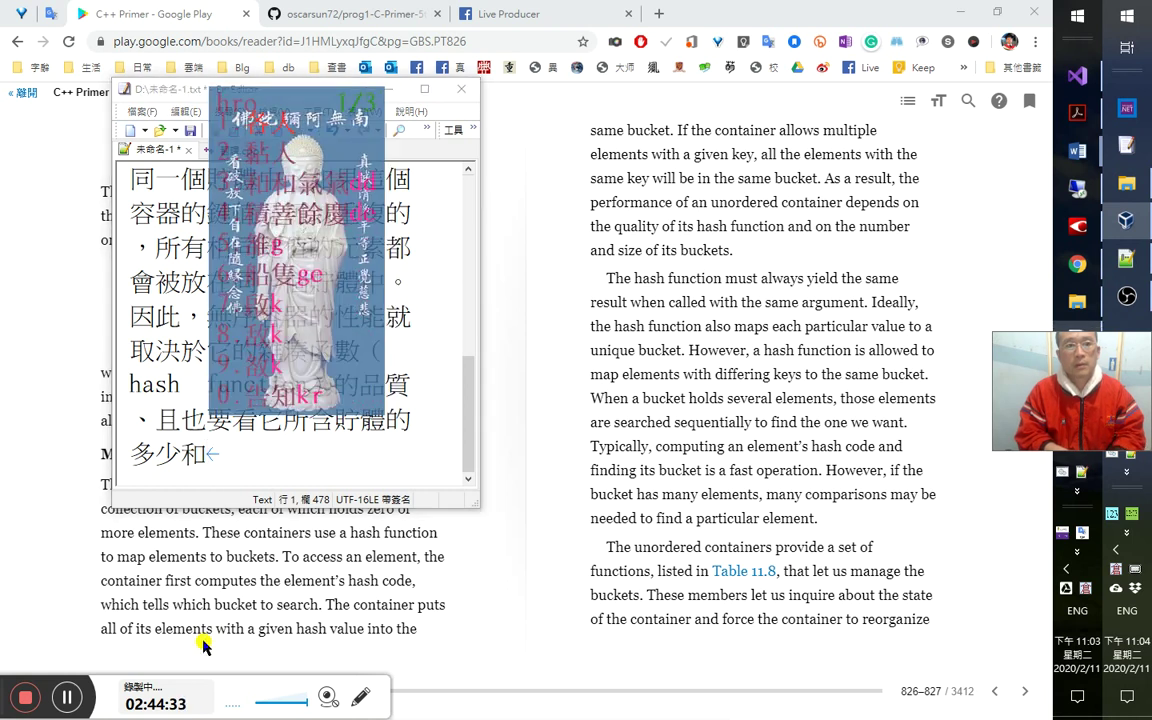
pyautogui.write('各個')
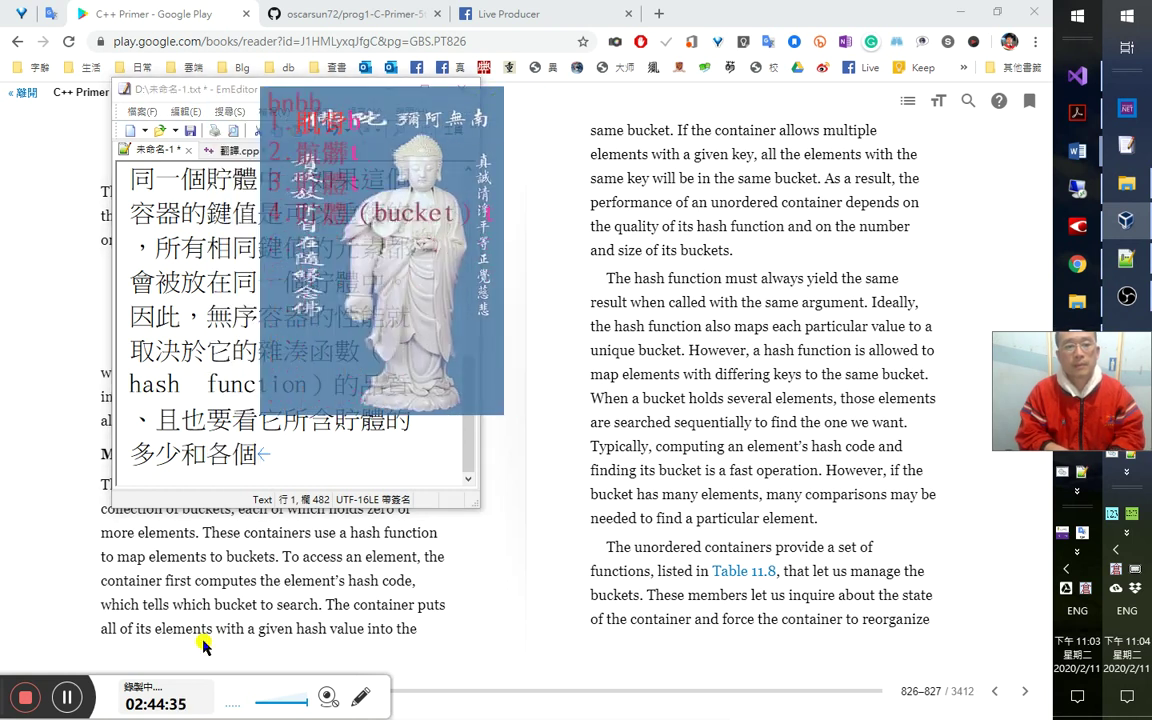
pyautogui.write('骯髒的灰色')
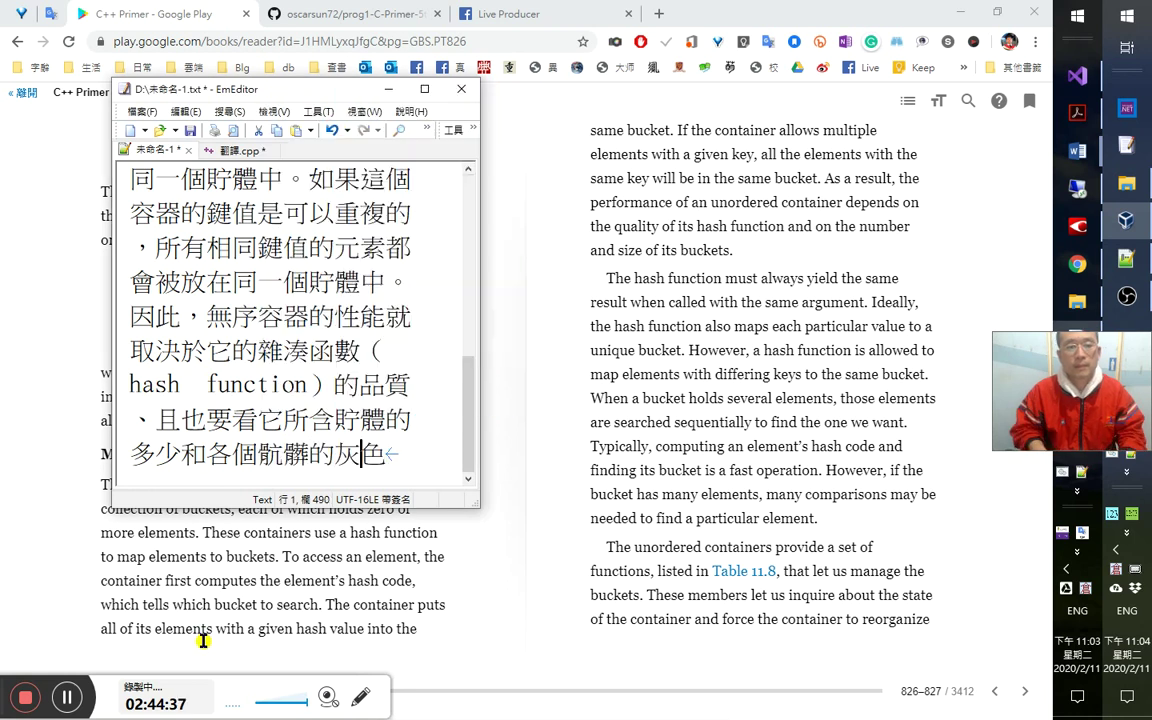
# Correct 骯髒 to 貯體 and 灰色 to 大小。, then start a new line.
pyautogui.hotkey('shift', 'Left')
pyautogui.hotkey('shift', 'Left')
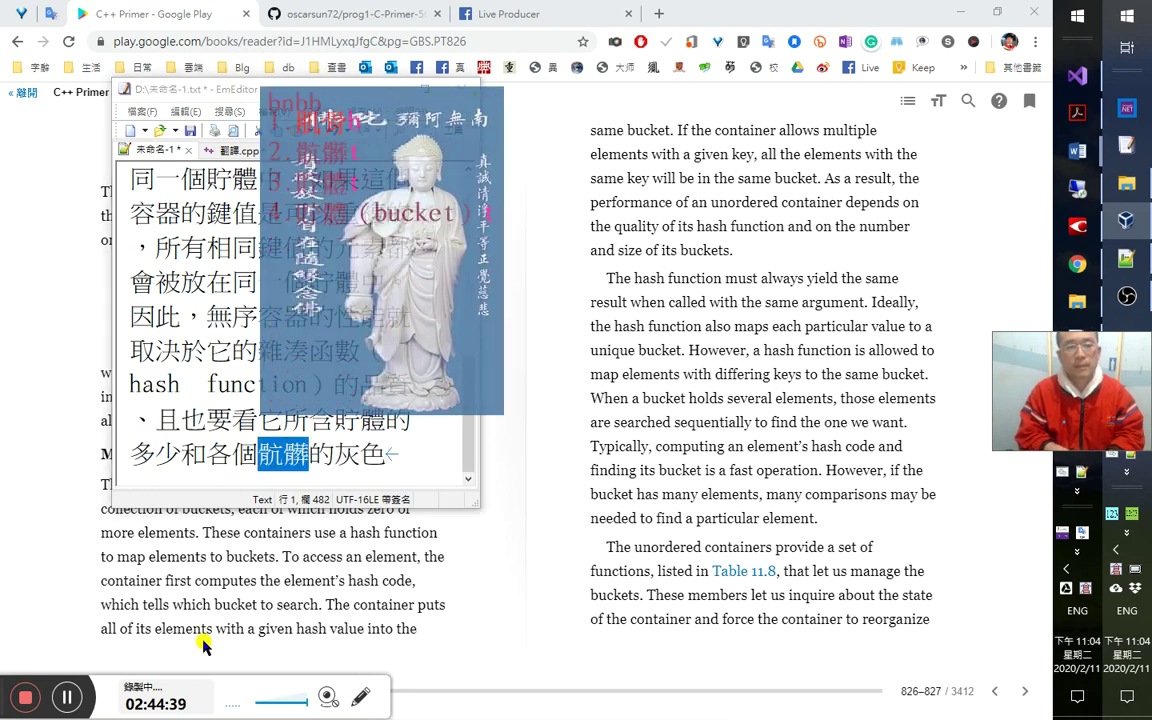
pyautogui.write('貯體')
pyautogui.press('Right')
pyautogui.hotkey('shift', 'Right')
pyautogui.hotkey('shift', 'Right')
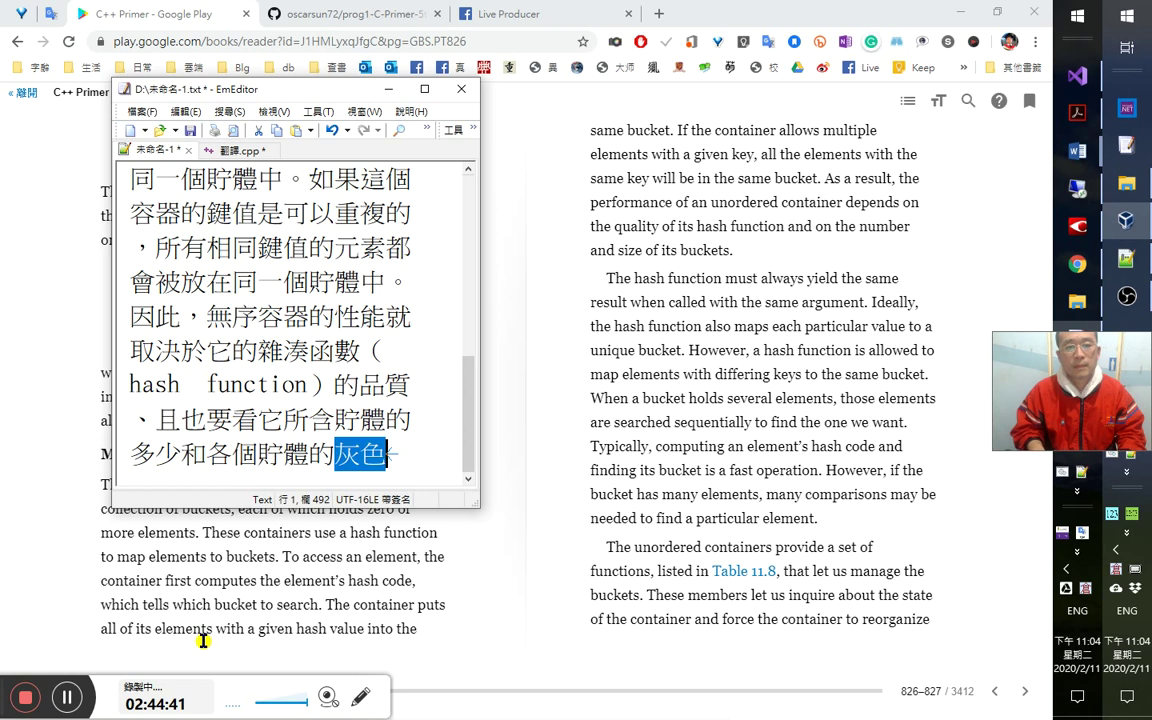
pyautogui.write('大小。')
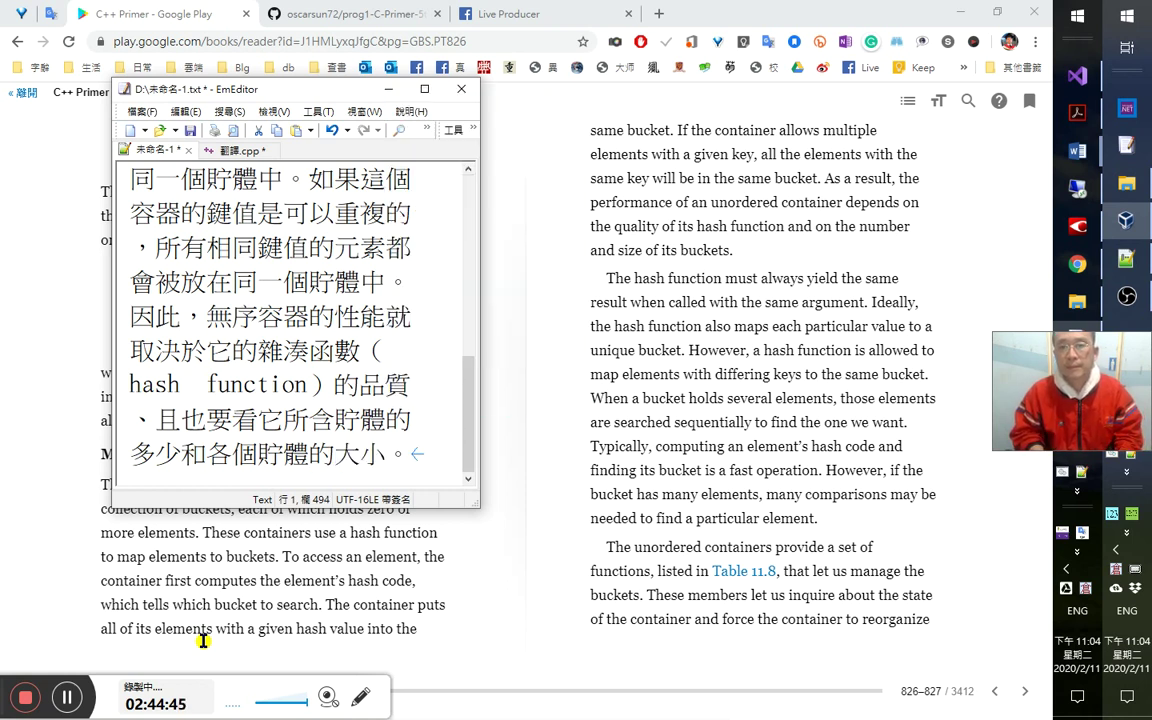
pyautogui.press('Return')
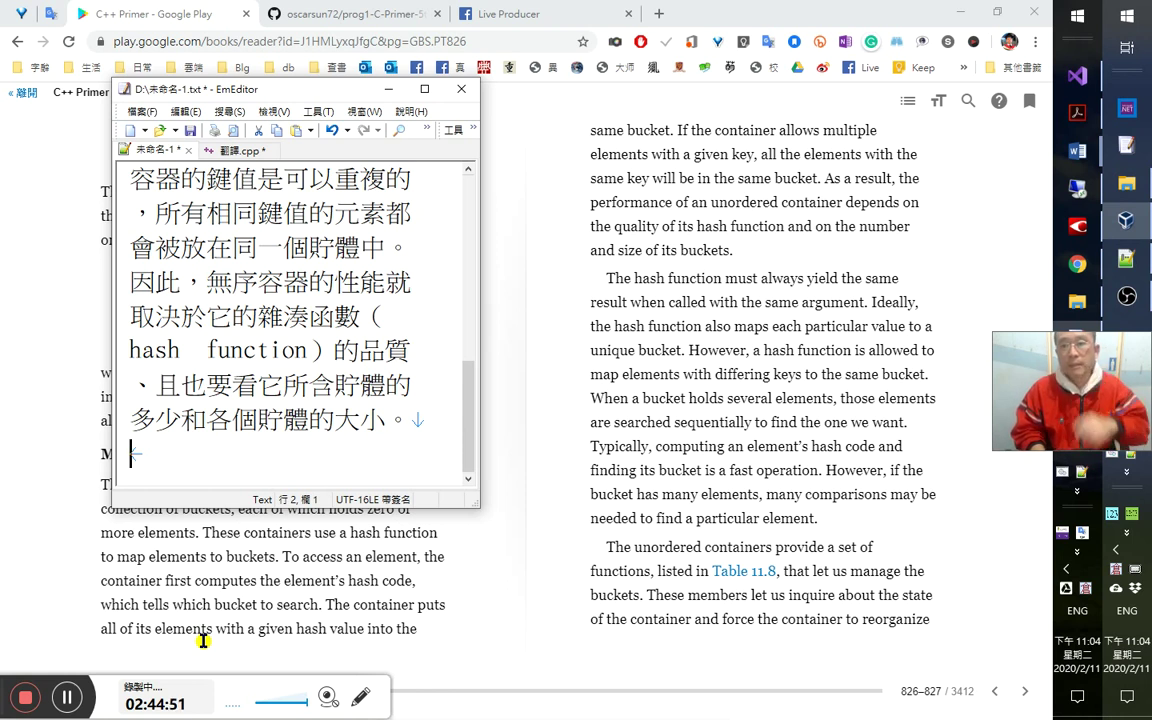
# Draft the new line as 只要是同值的引數來呼叫雜湊函數，它所, fixing 呆帳 to 呼叫.
pyautogui.write('這個')
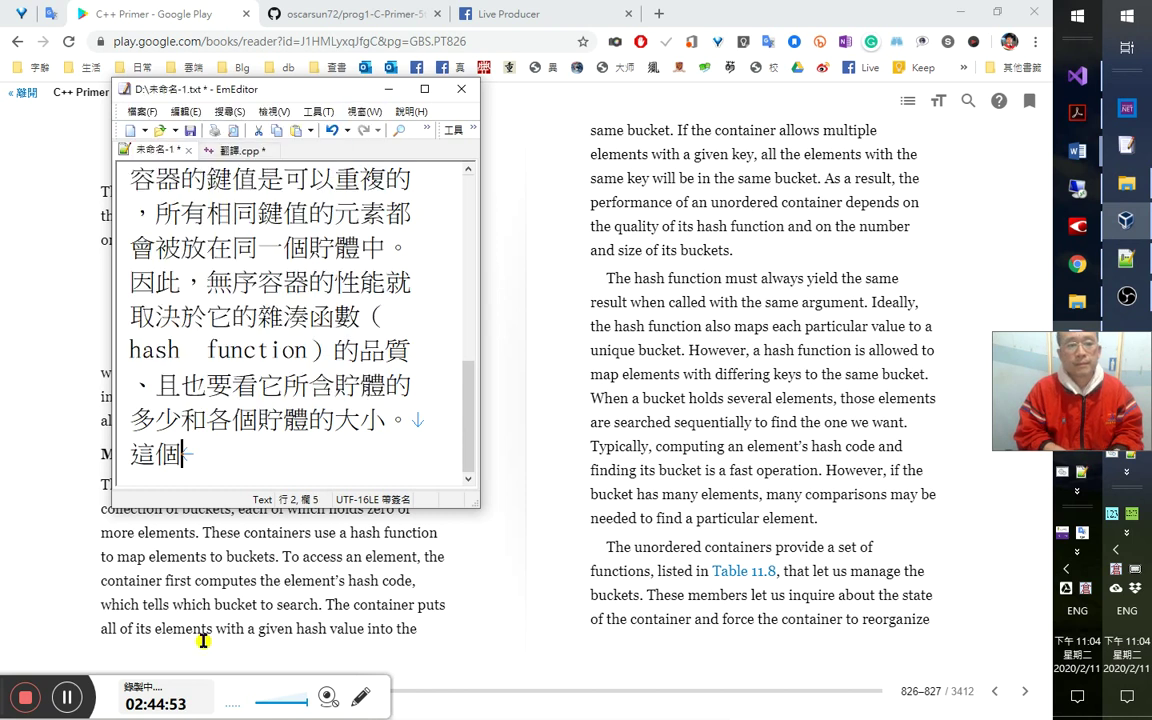
pyautogui.write('yknu')
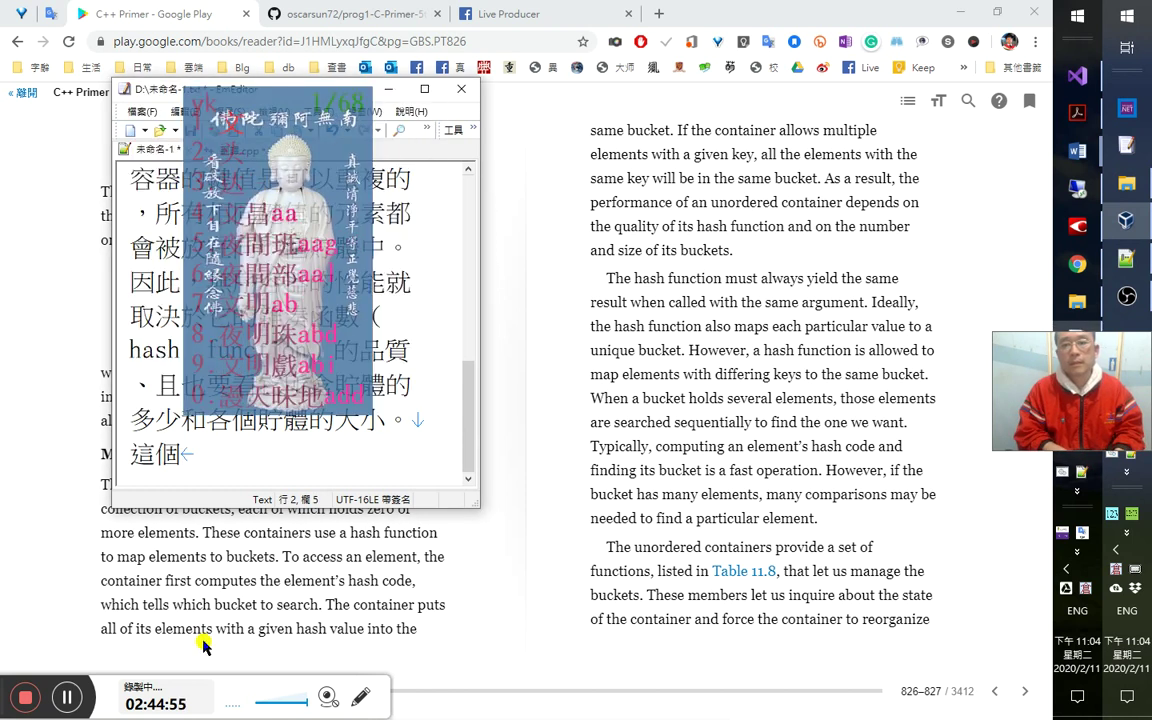
pyautogui.write('1')
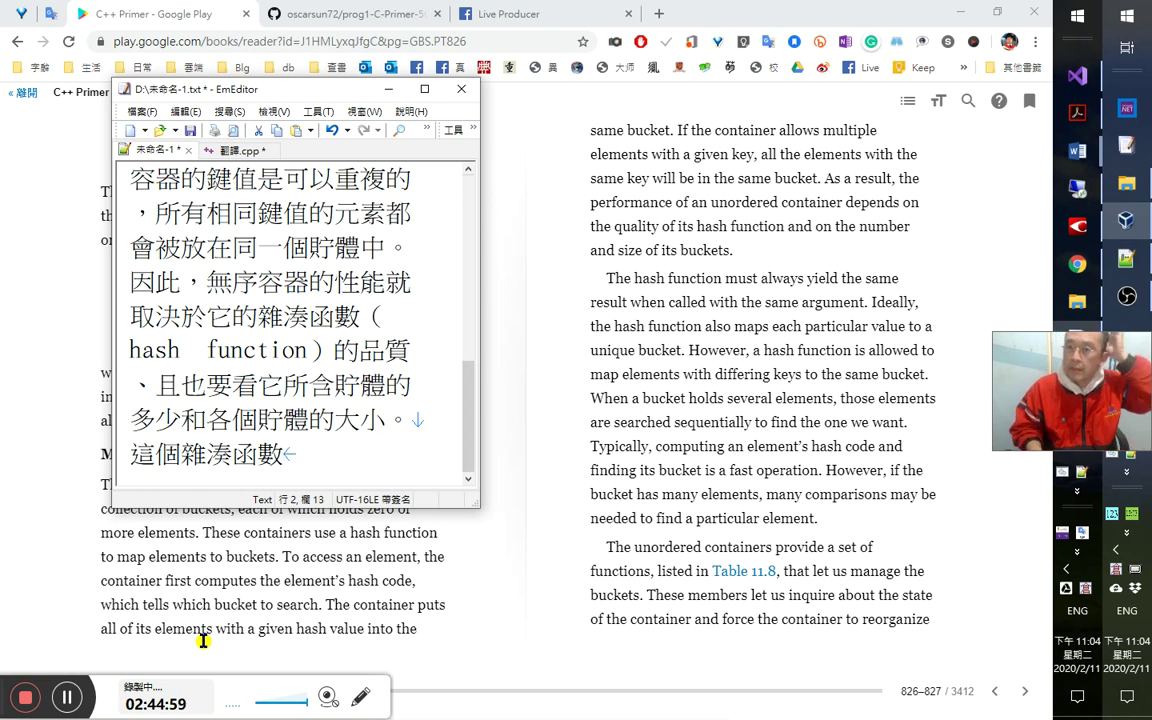
pyautogui.press('Home')
pyautogui.write('只要是')
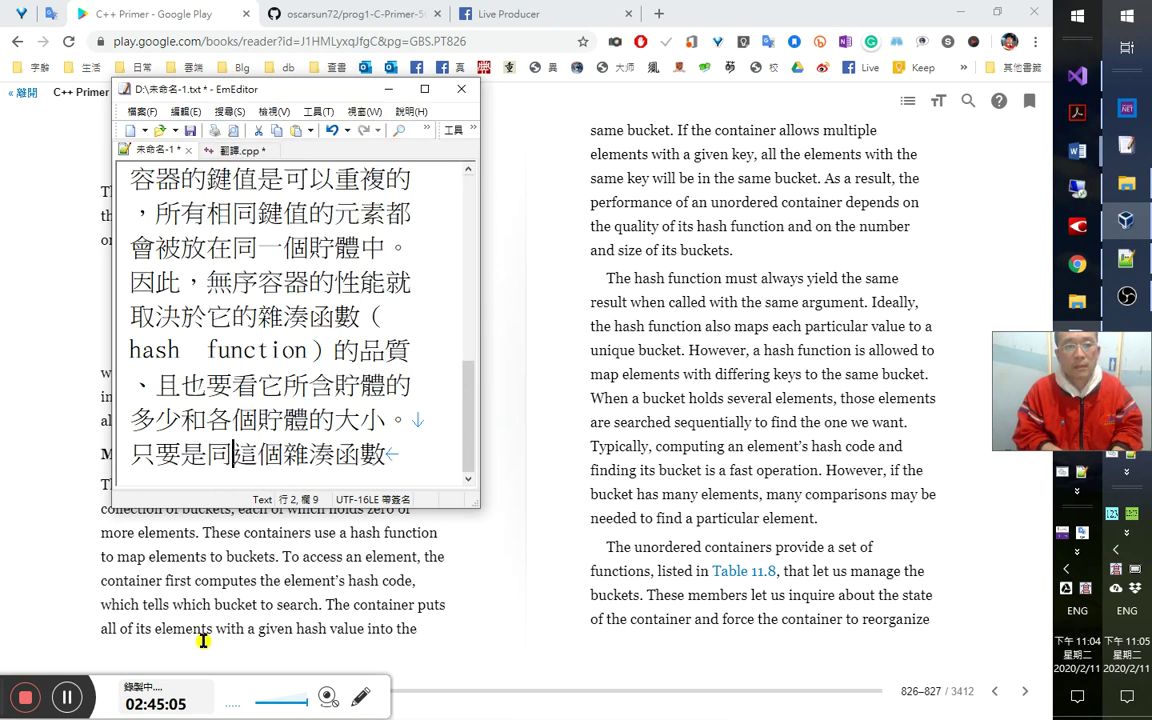
pyautogui.write('同值的')
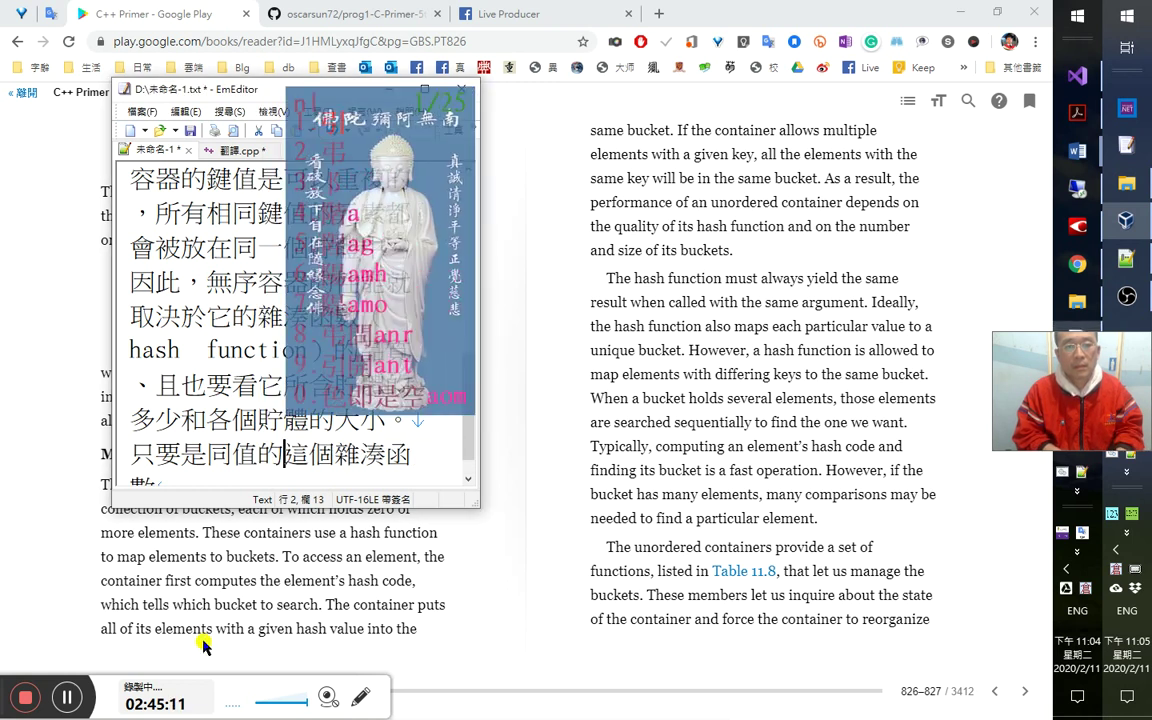
pyautogui.write('引數來')
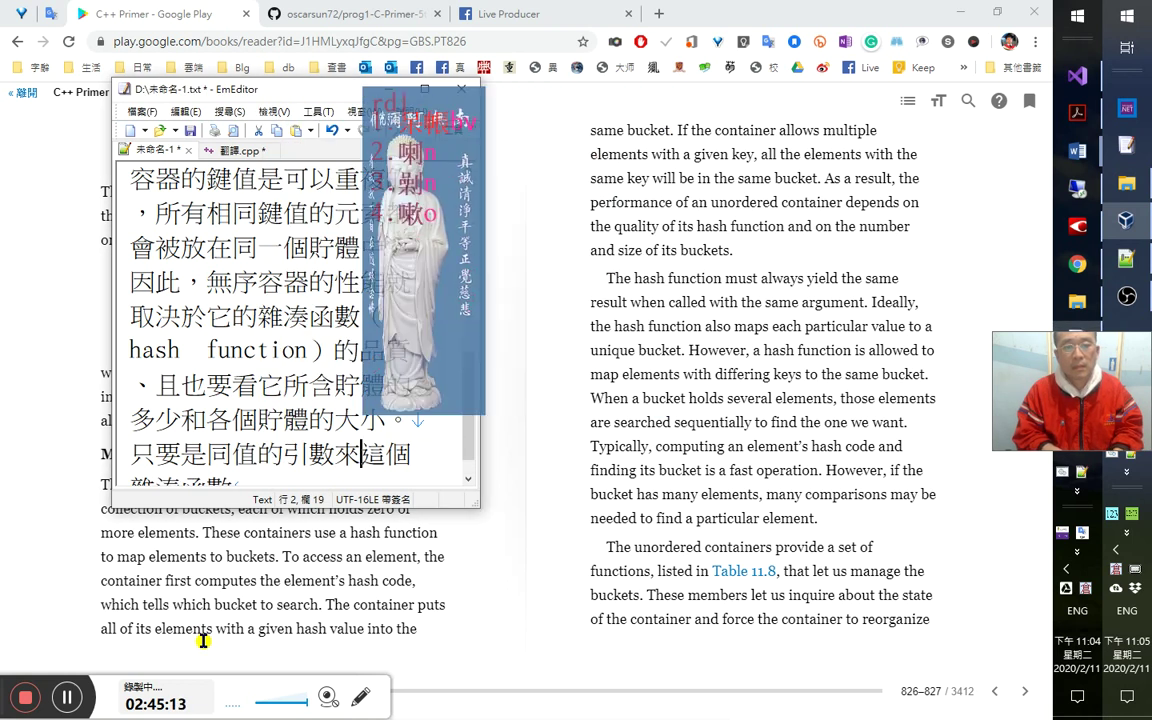
pyautogui.write('呆帳')
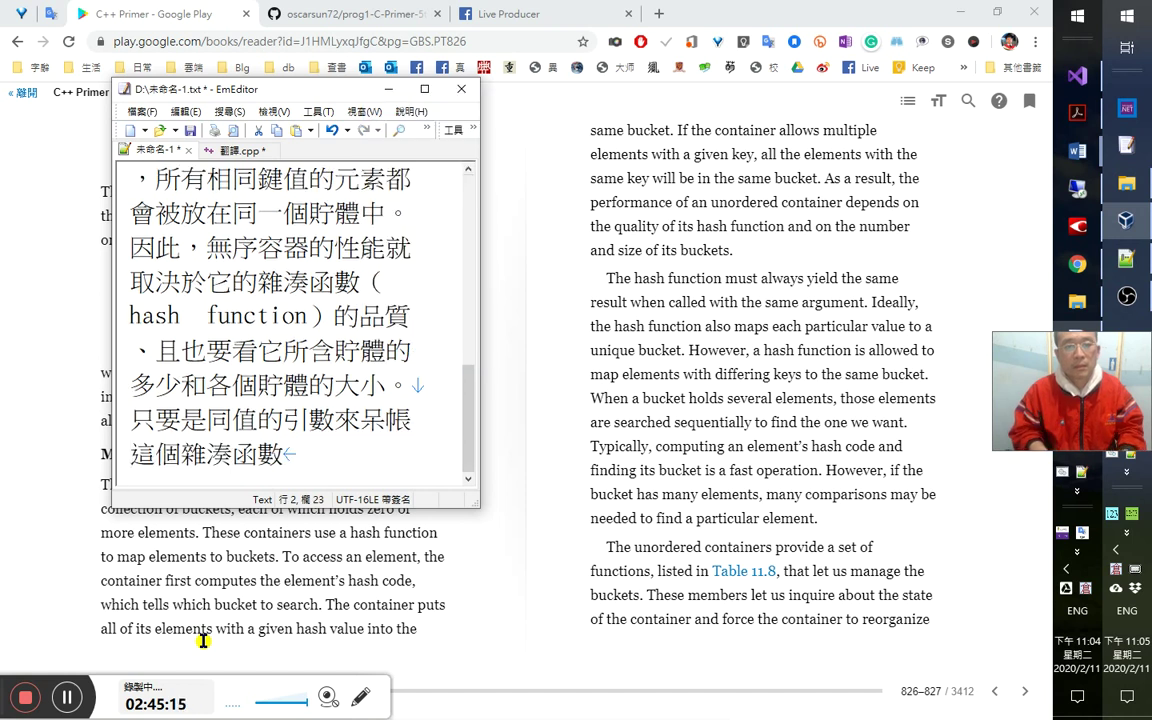
pyautogui.hotkey('shift', 'Left')
pyautogui.hotkey('shift', 'Left')
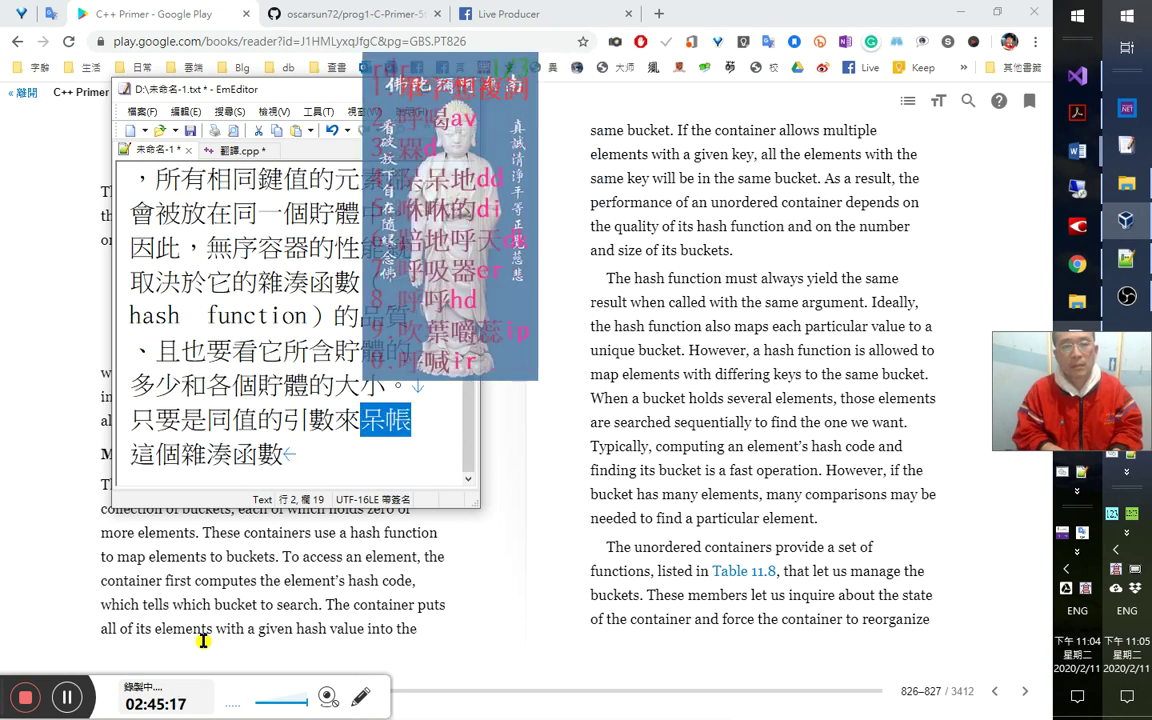
pyautogui.write('呼叫')
pyautogui.press('Delete')
pyautogui.press('Delete')
pyautogui.press('End')
pyautogui.write('，它')
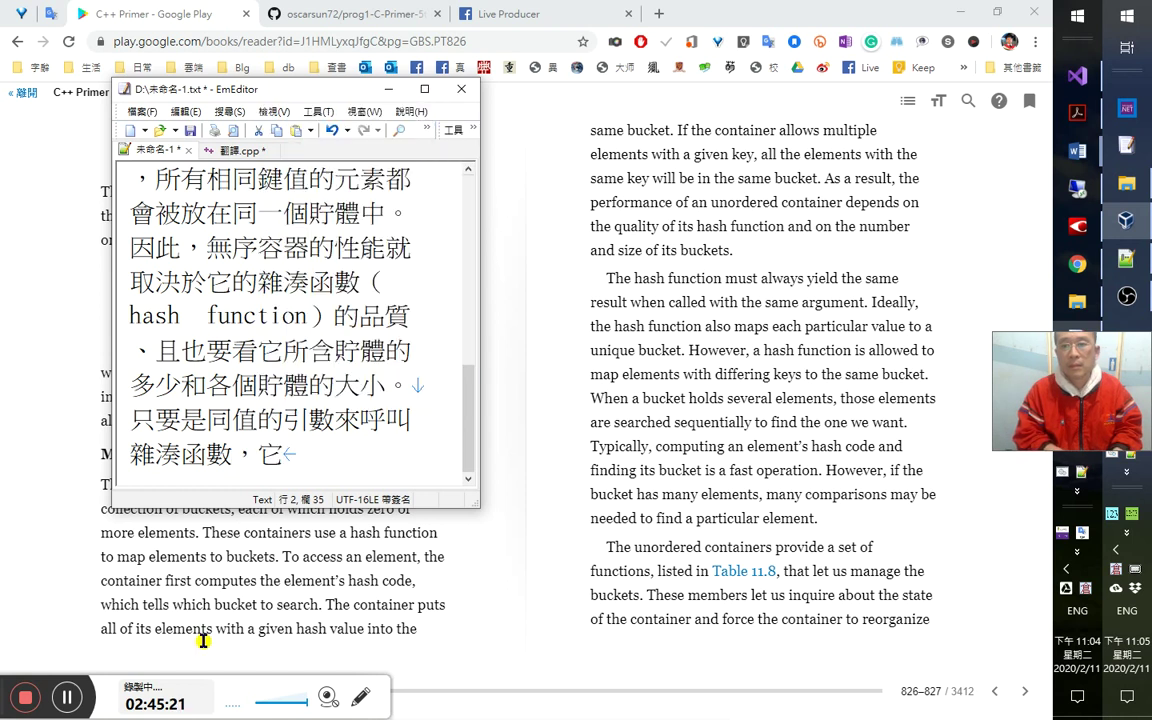
pyautogui.write('所')
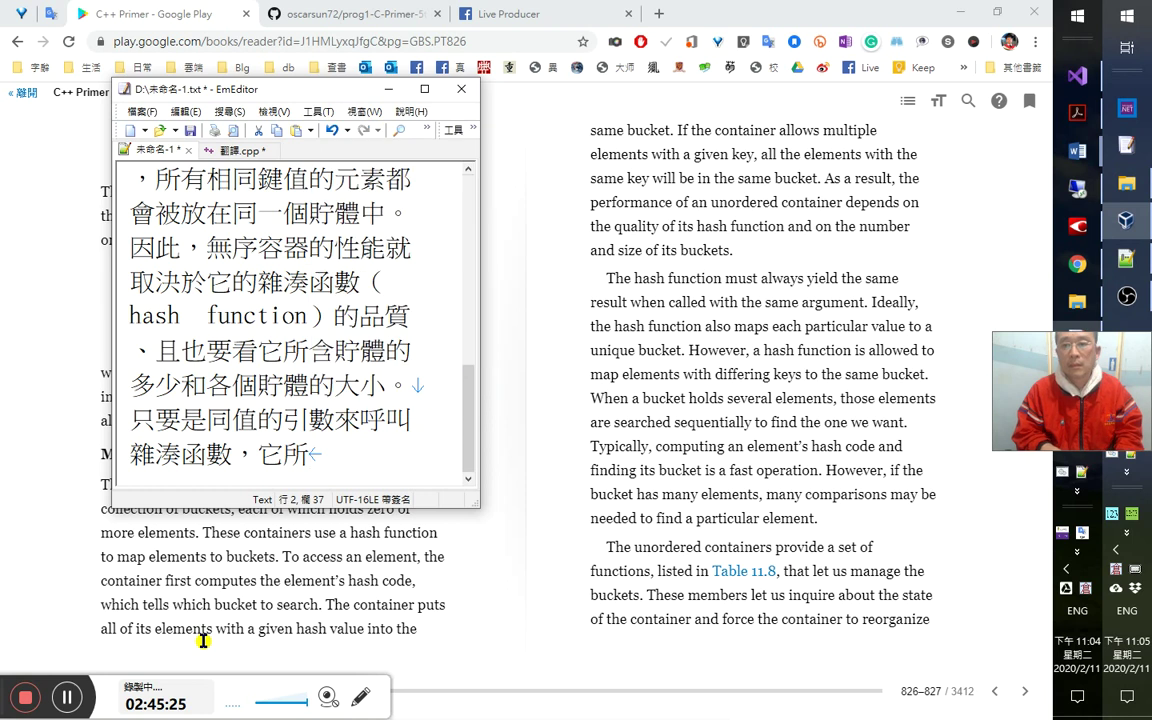
# Reword the opening to 只要是引數相同，呼叫雜湊函數, replacing 同值 and dropping 來.
pyautogui.press('Up')
pyautogui.press('Left')
pyautogui.press('Left')
pyautogui.press('Left')
pyautogui.press('Left')
pyautogui.hotkey('shift', 'Right')
pyautogui.hotkey('shift', 'Right')
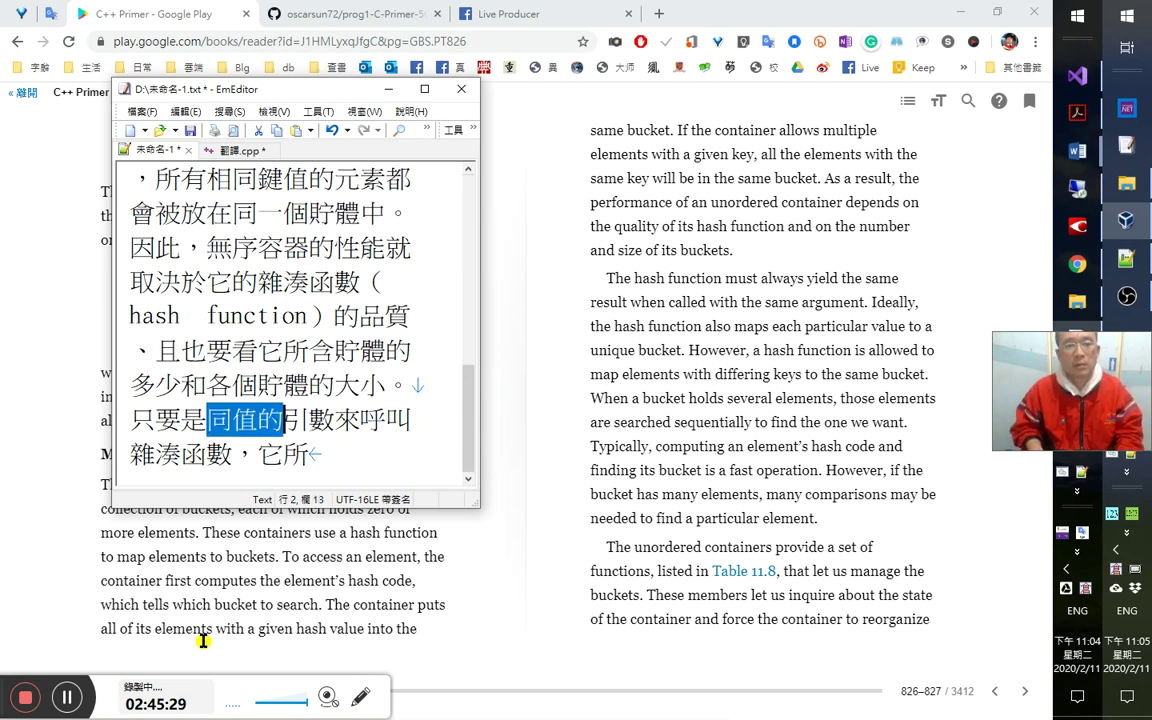
pyautogui.press('Delete')
pyautogui.write('同，')
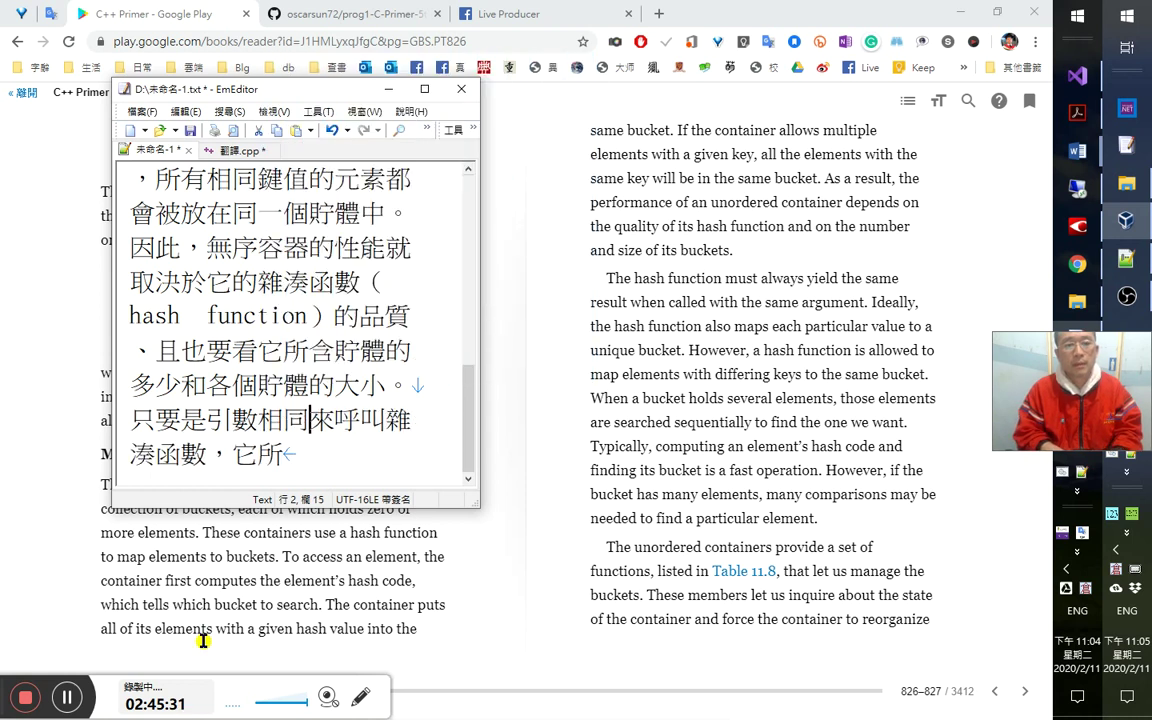
pyautogui.press('Delete')
# Finish the sentence with 產生的結果也要一樣。 and delete the leftover ，它所.
pyautogui.press('Down')
pyautogui.press('Left')
pyautogui.press('Left')
pyautogui.press('Left')
pyautogui.write('a產生的')
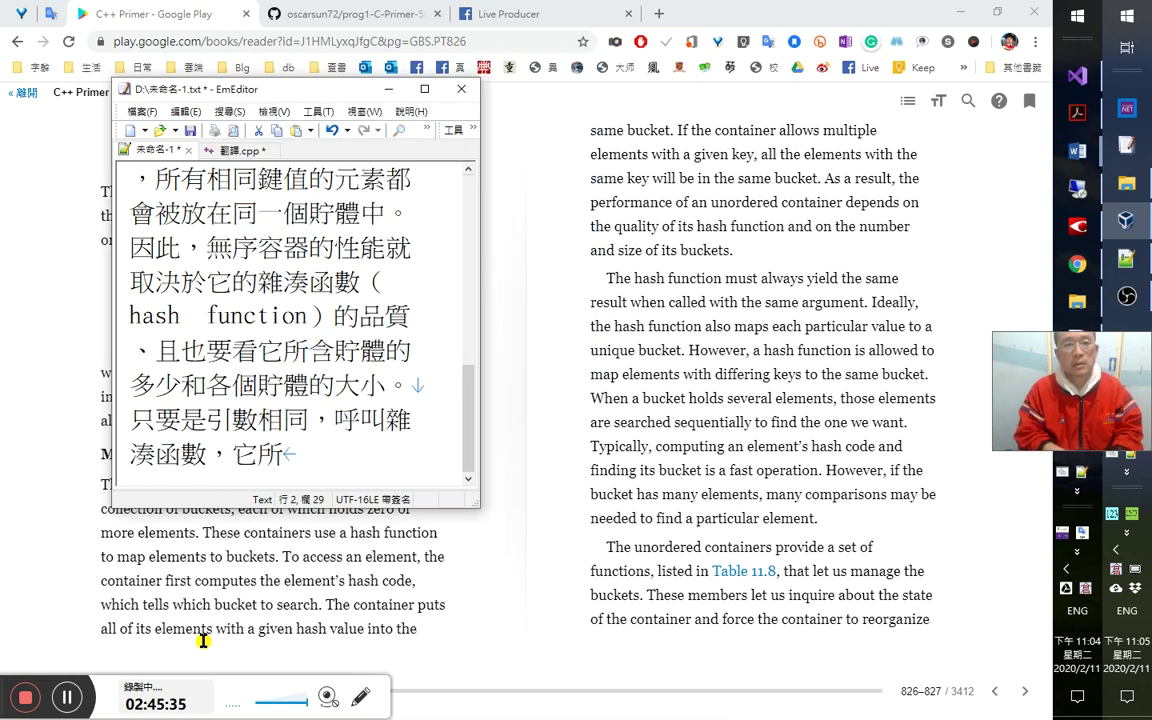
pyautogui.write('如')
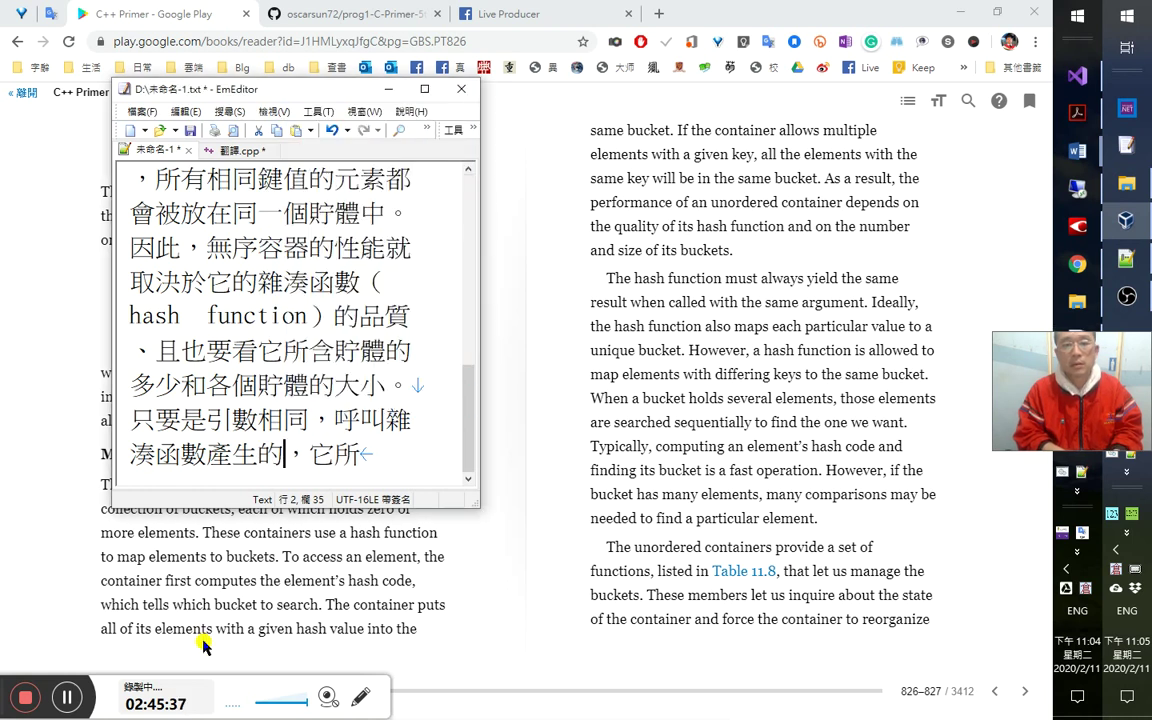
pyautogui.press('BackSpace')
pyautogui.write('結果也')
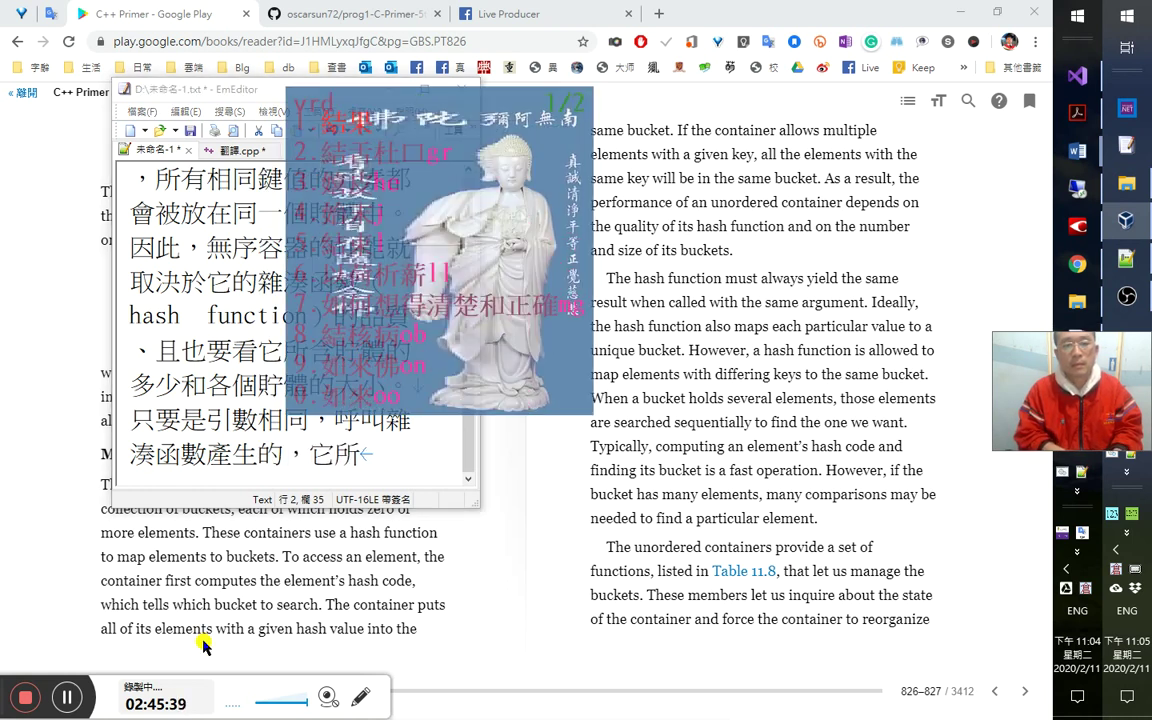
pyautogui.write('要')
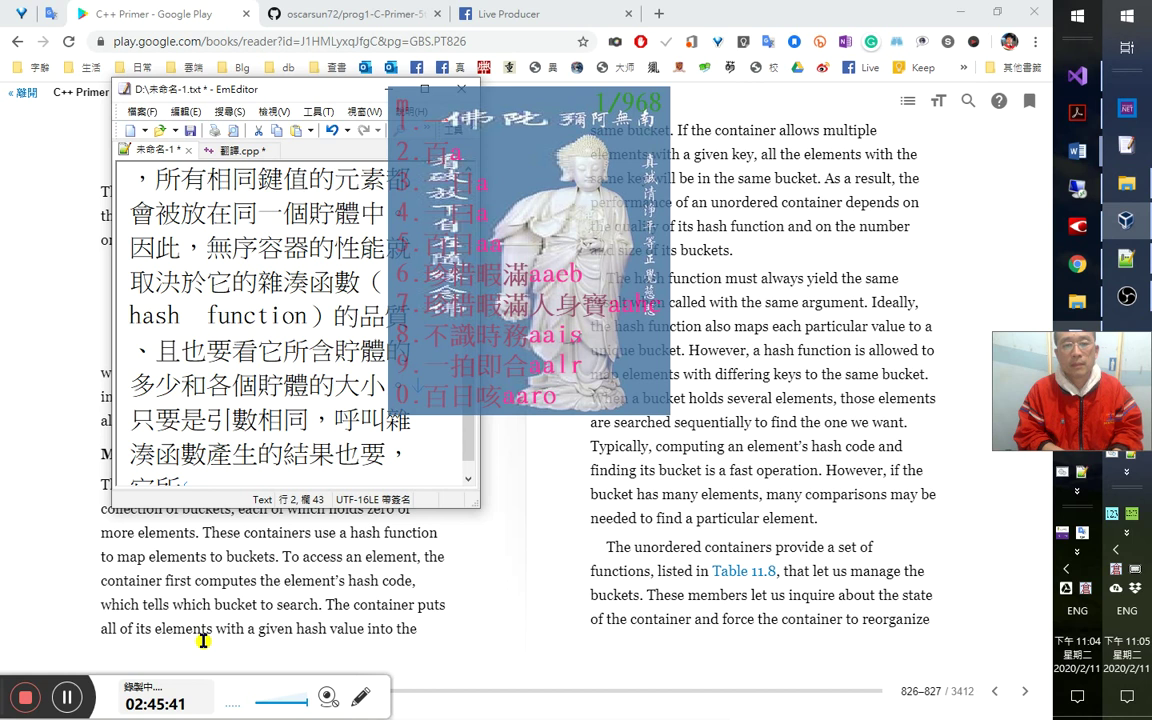
pyautogui.write('一樣。')
pyautogui.hotkey('shift', 'End')
pyautogui.press('Delete')
pyautogui.press('Up')
pyautogui.press('Up')
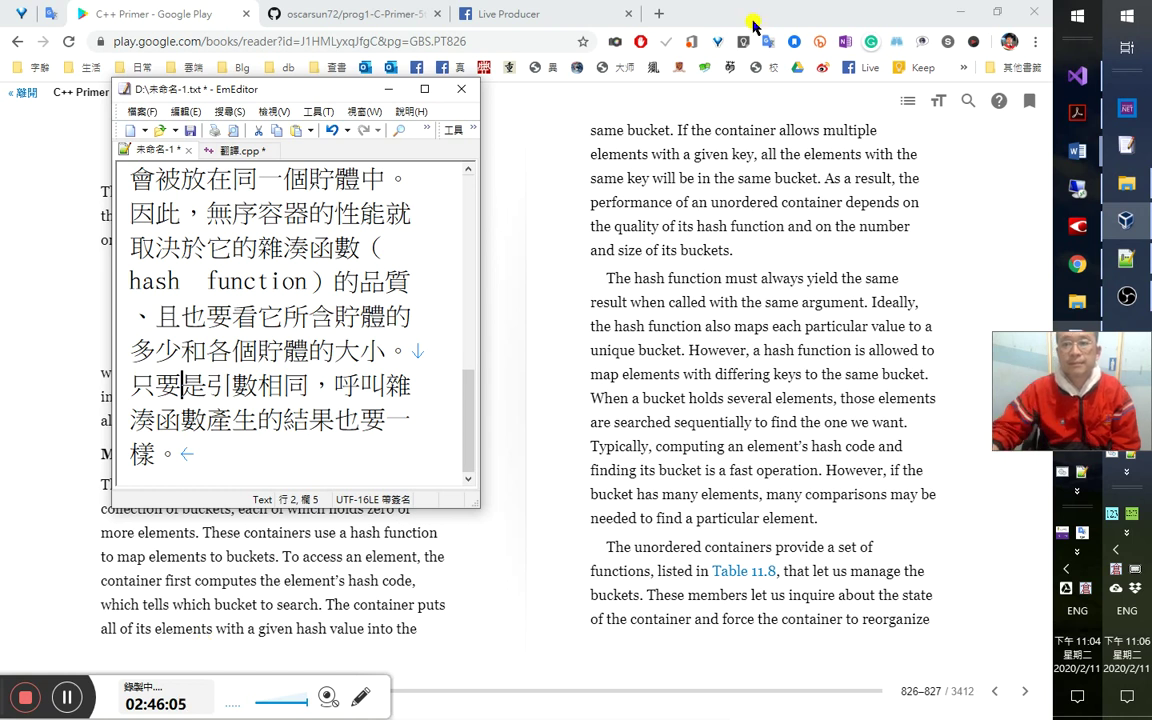
# Look up and translate 'Ideally' in Google Play Books (理想情況下，), then return to EmEditor.
pyautogui.doubleClick(893, 300)
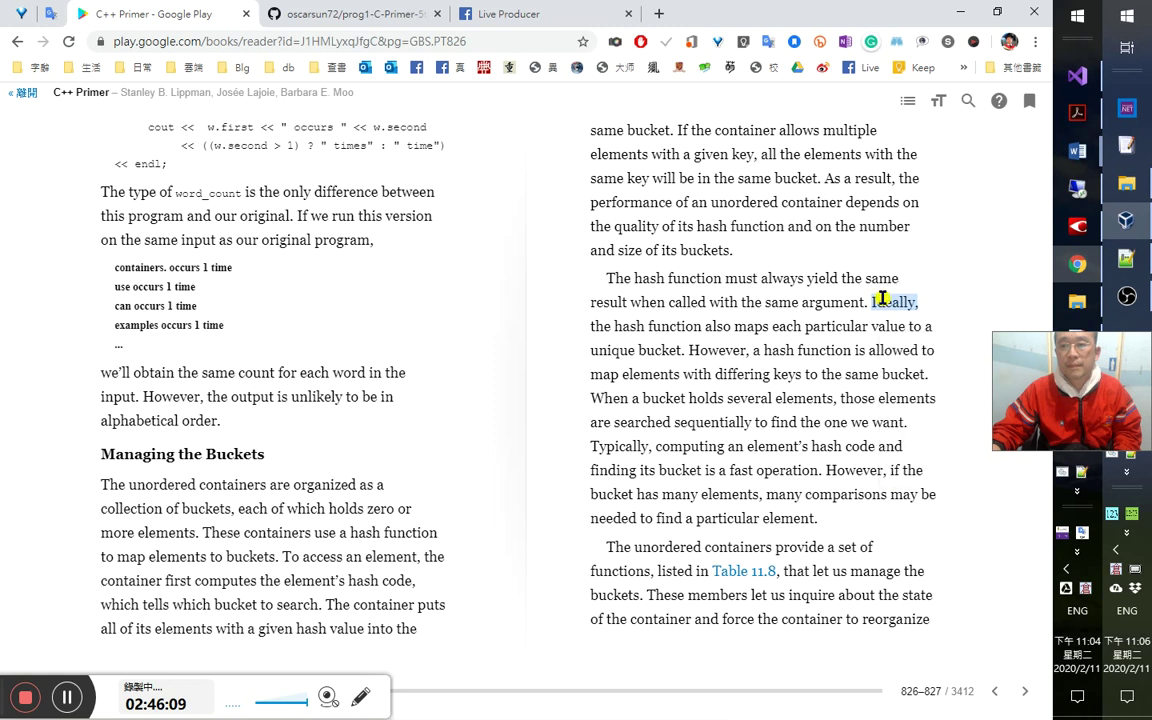
pyautogui.doubleClick(886, 302)
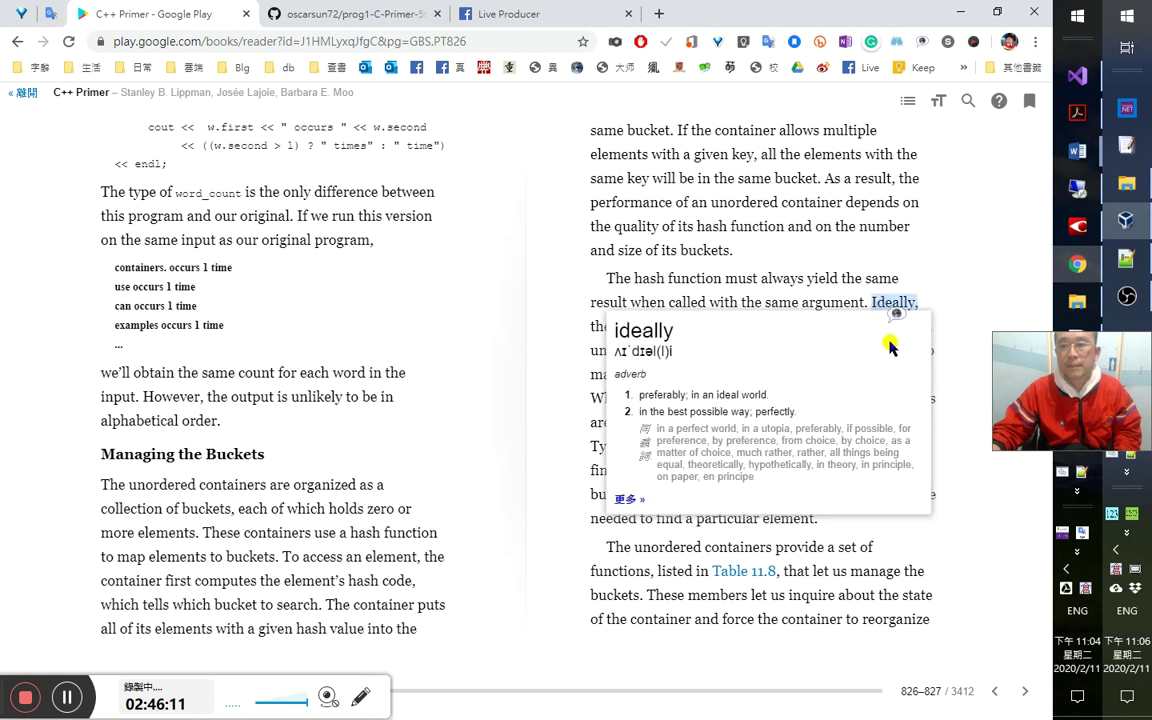
pyautogui.click(900, 316)
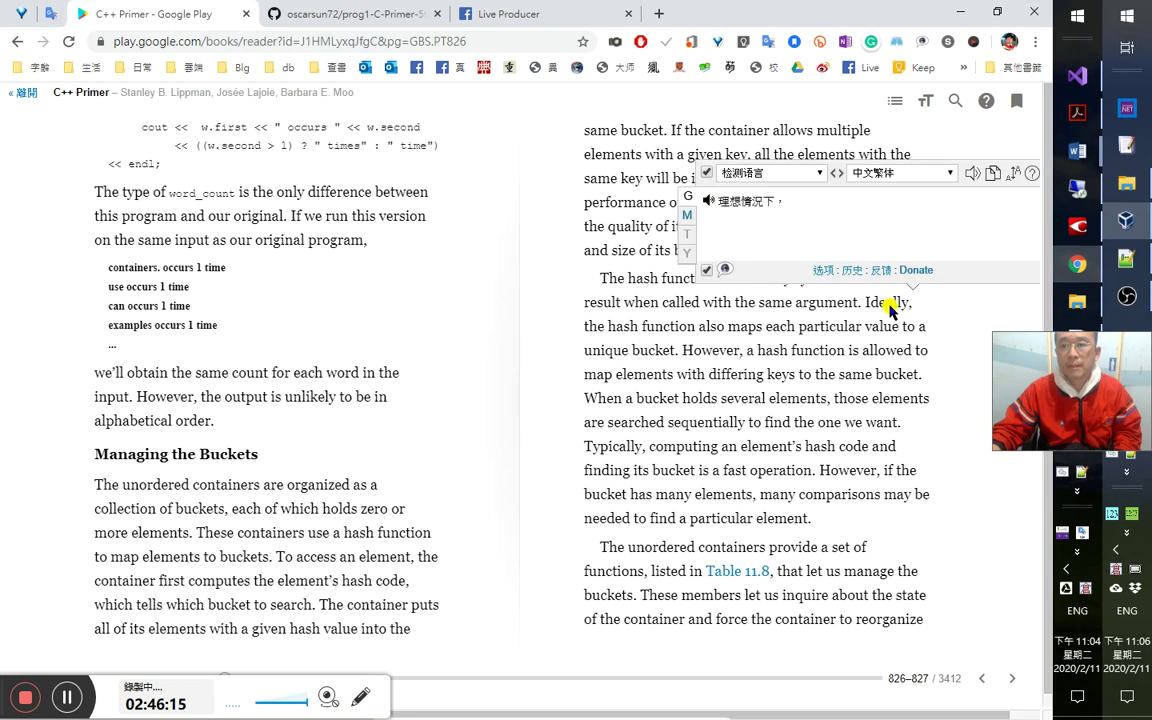
pyautogui.hotkey('alt', 'Tab')
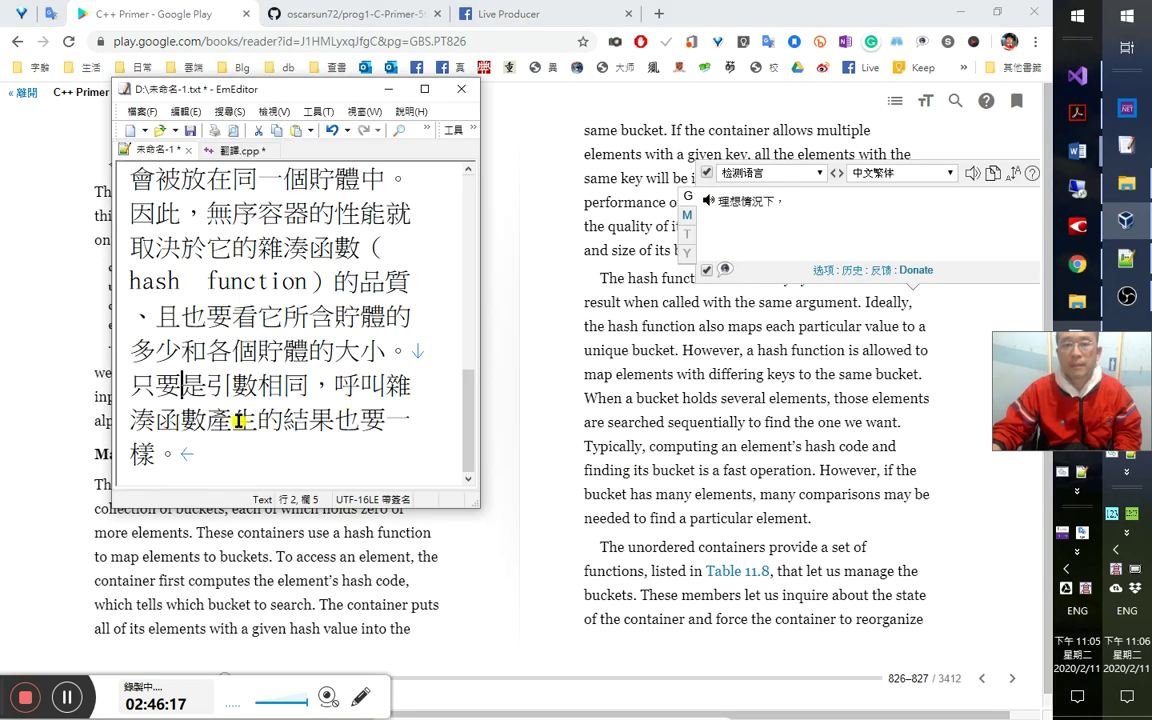
# After 一樣。, type 最理想的是，雜湊函數也會將每個貯體賦與一個特定的值。.
pyautogui.click(283, 446)
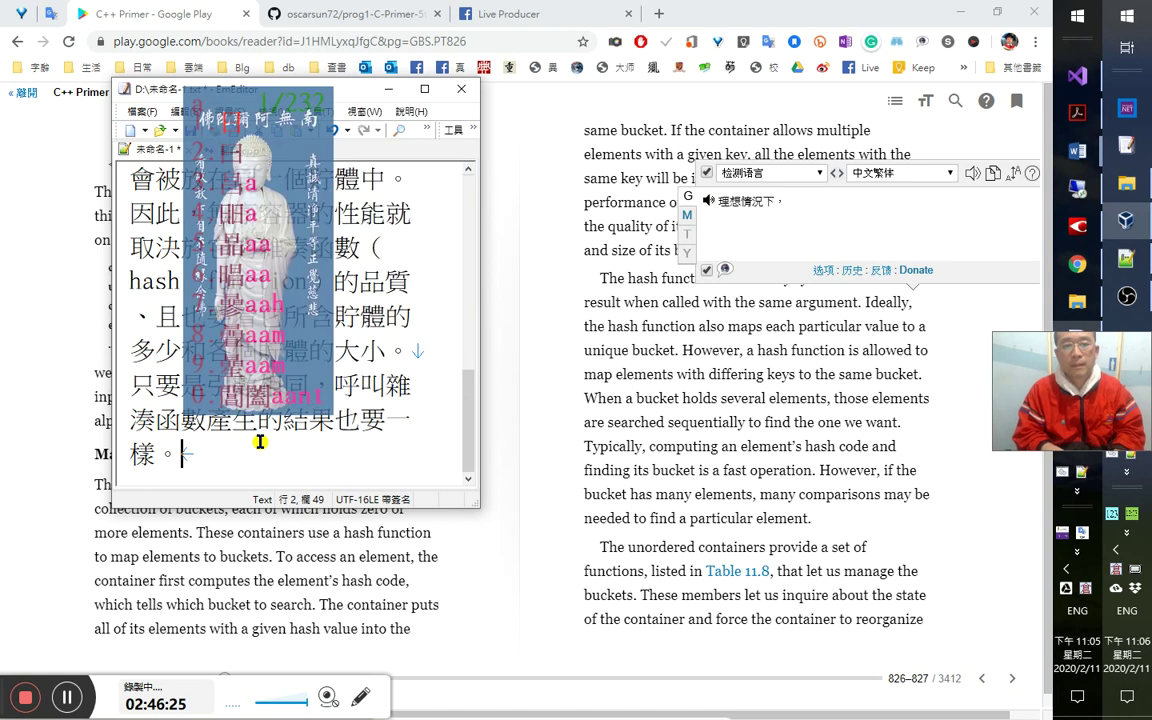
pyautogui.write('最')
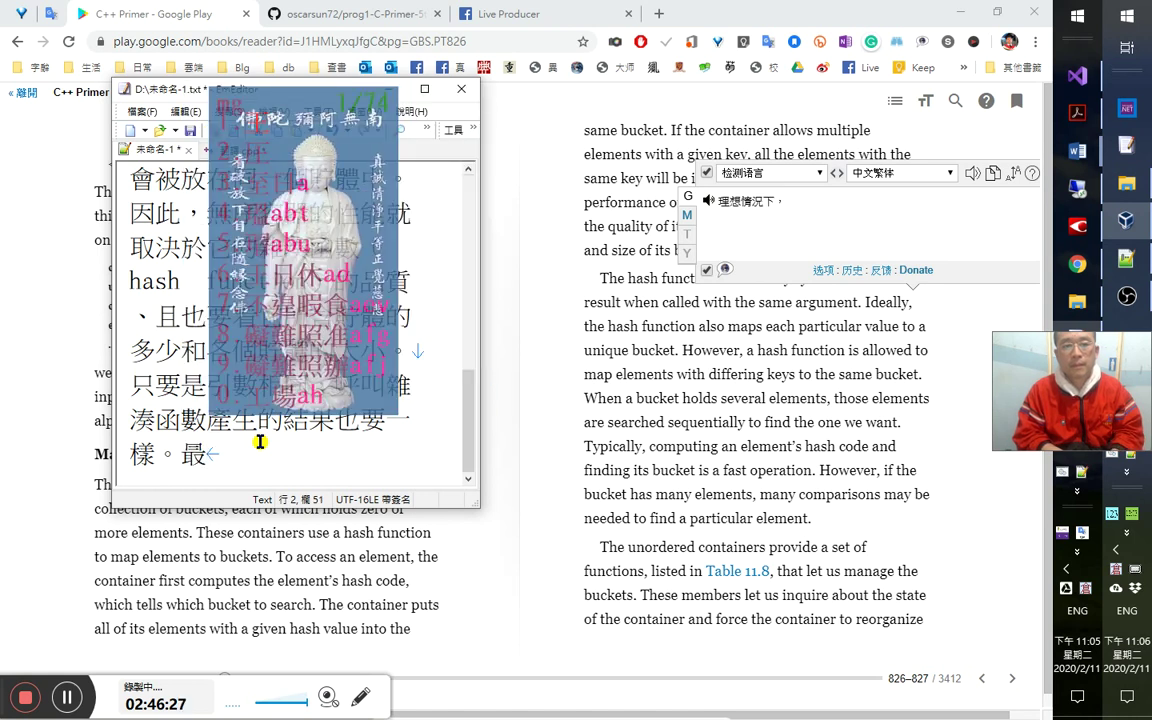
pyautogui.write('理想的是，')
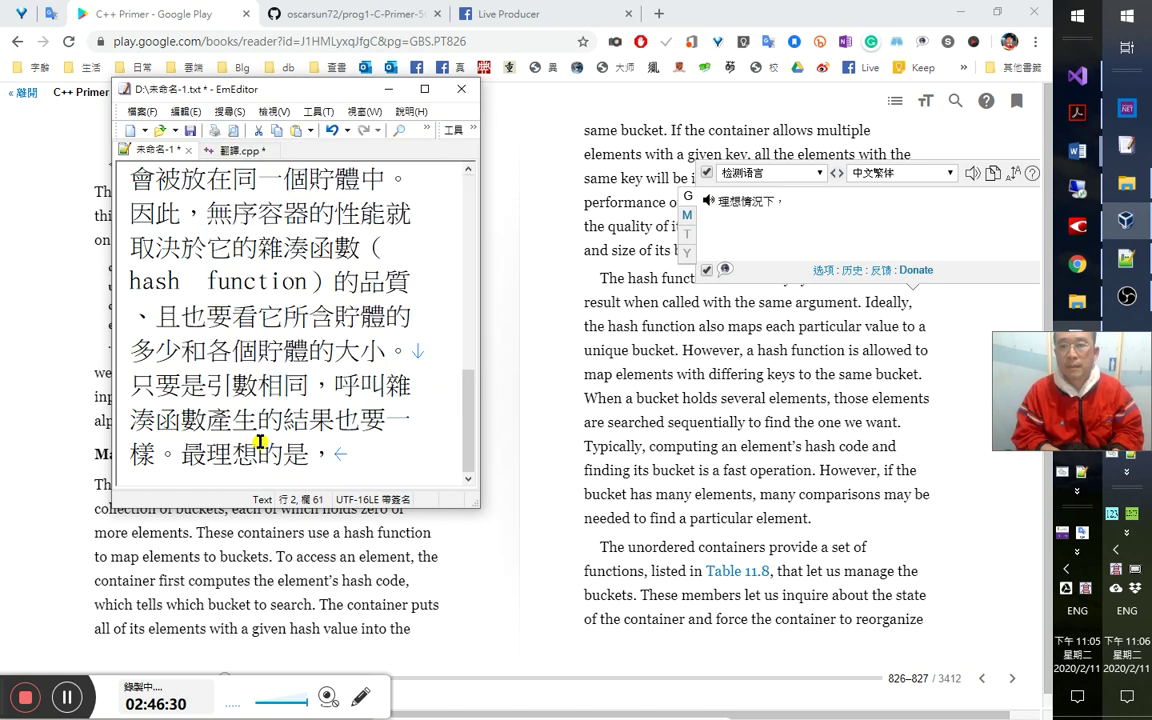
pyautogui.write('yhou')
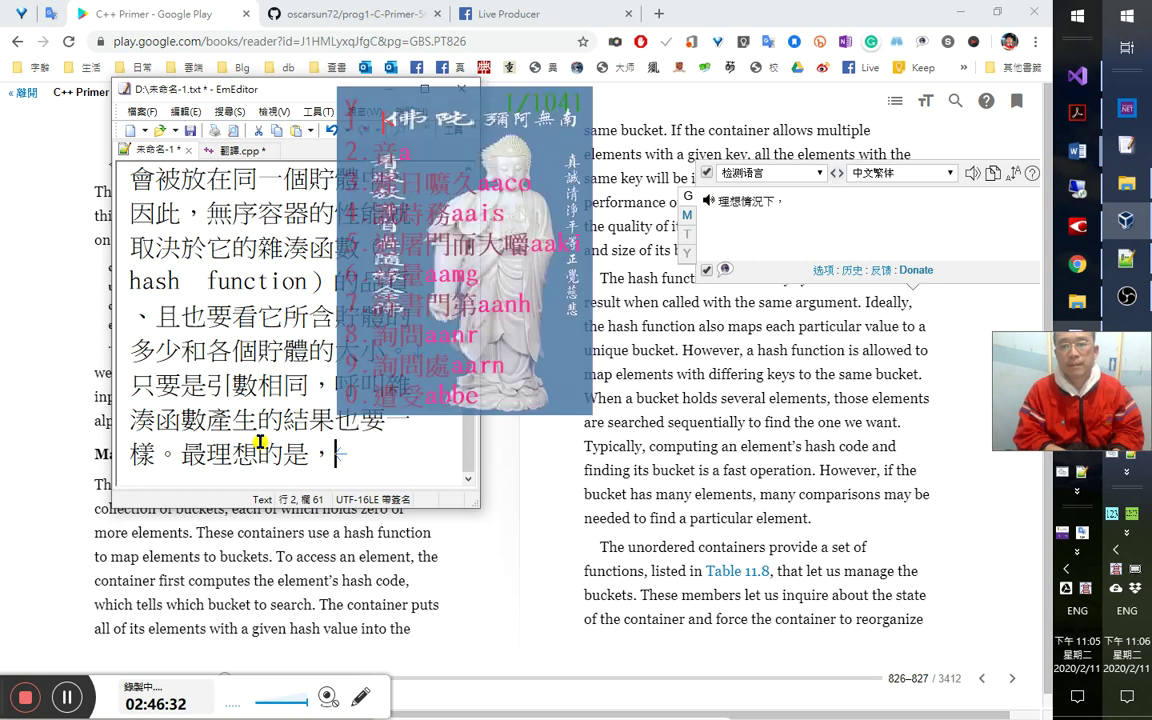
pyautogui.press('space')
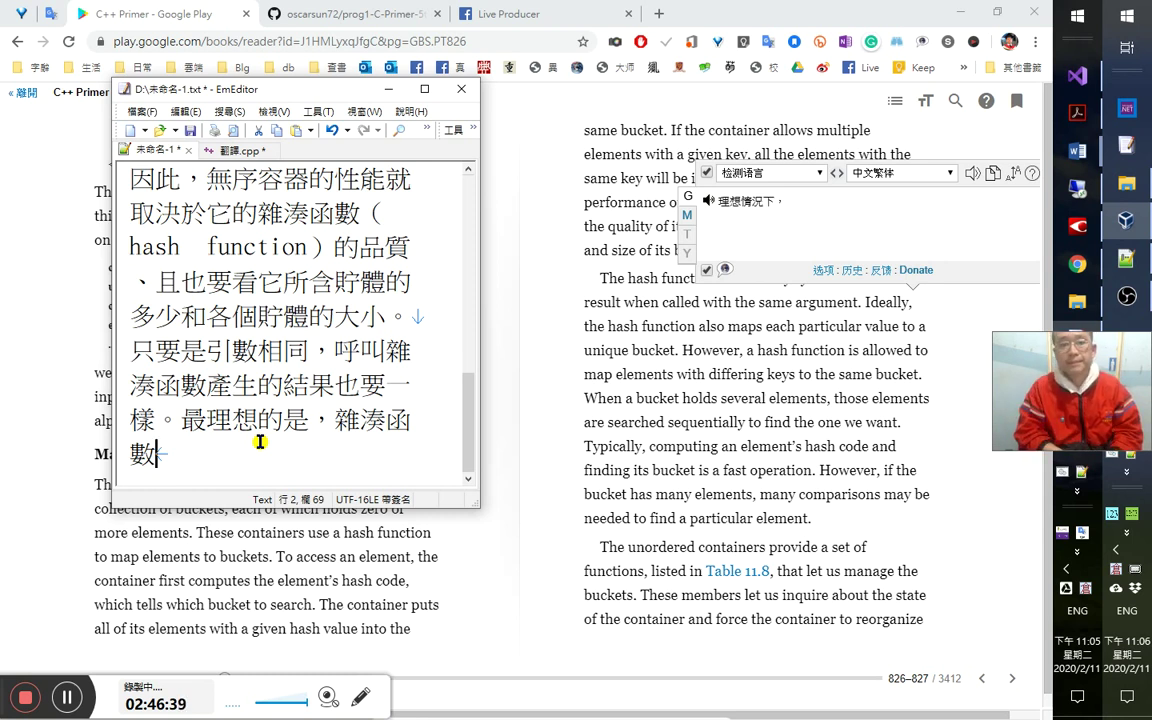
pyautogui.write('也')
pyautogui.write('會')
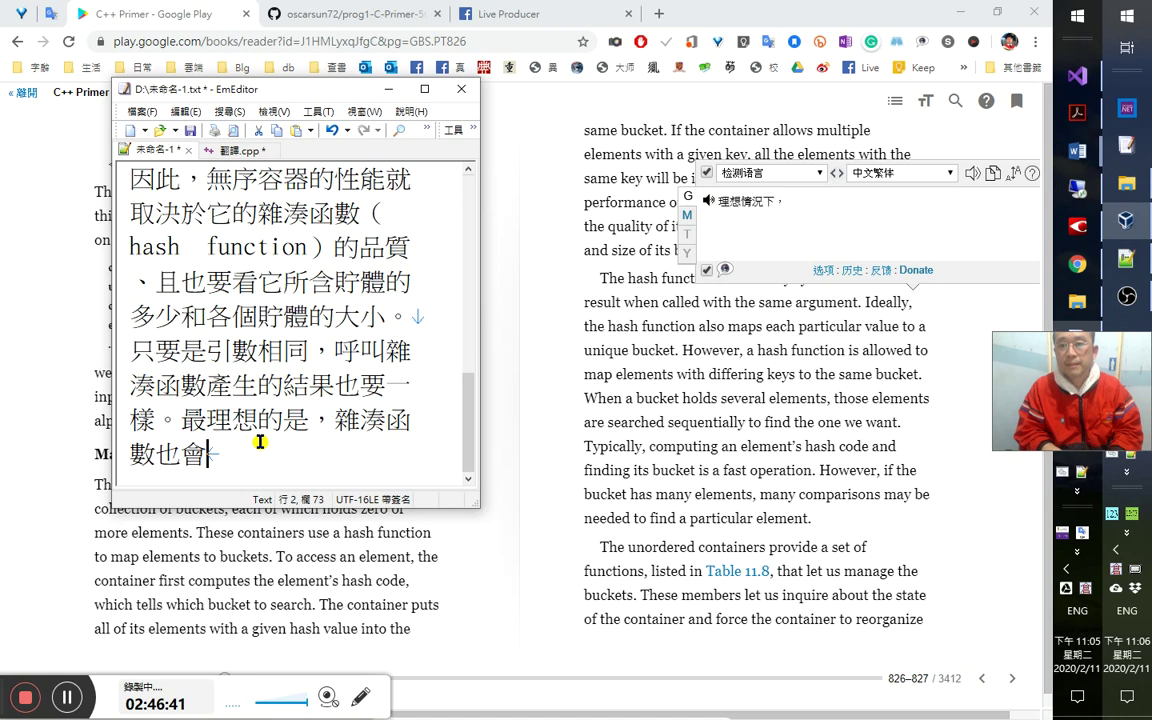
pyautogui.write('將每')
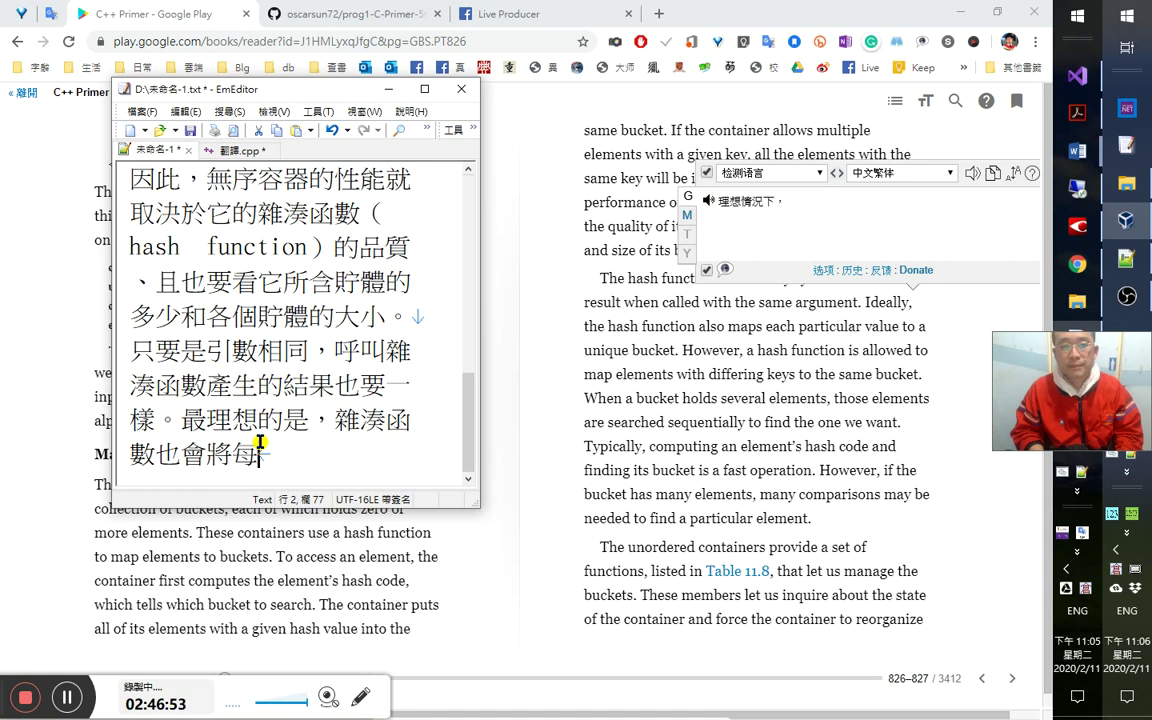
pyautogui.write('個')
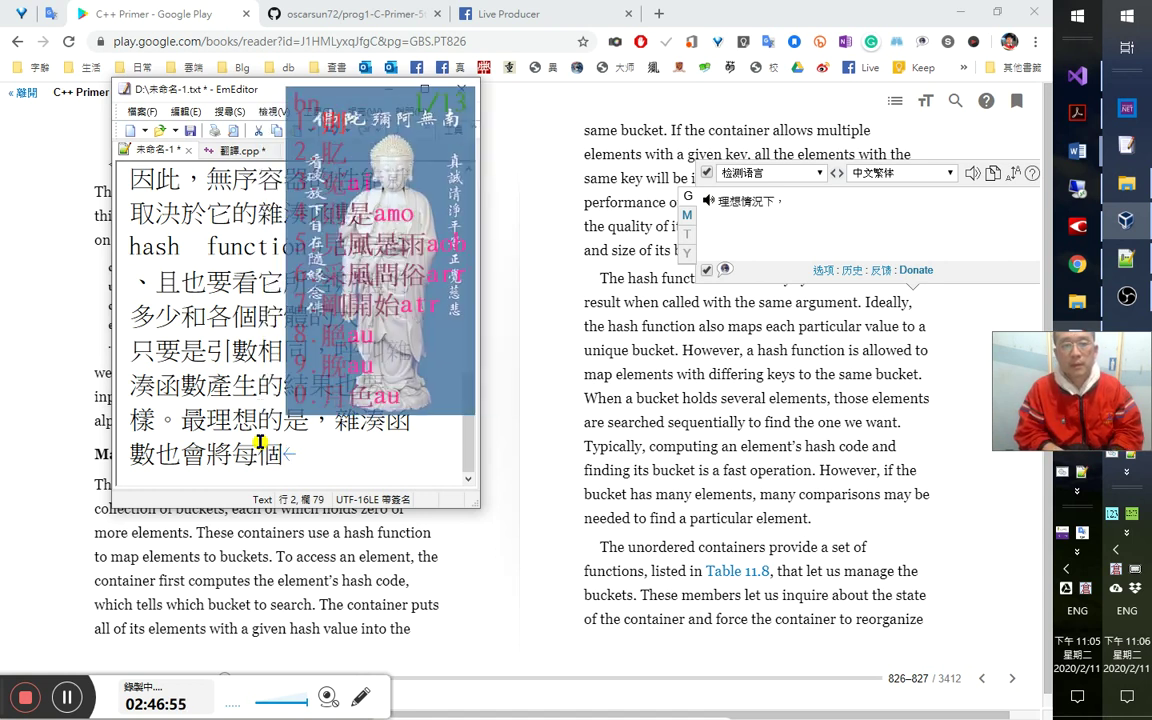
pyautogui.write('貯體')
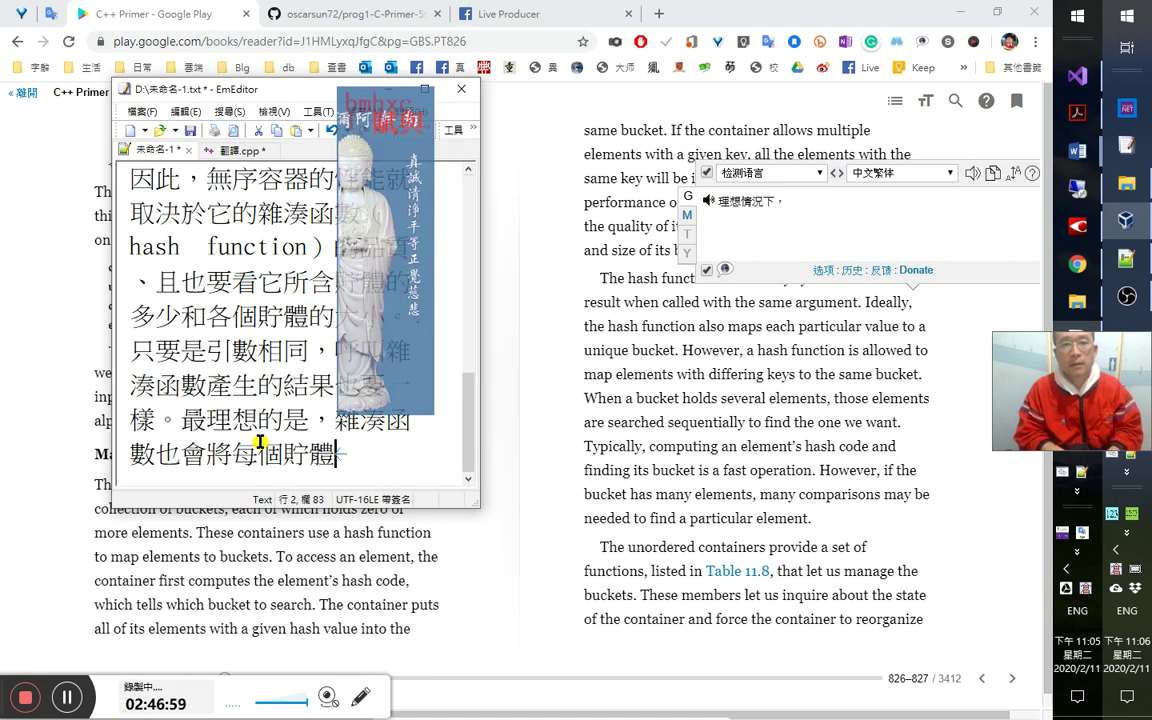
pyautogui.write('賦與一個')
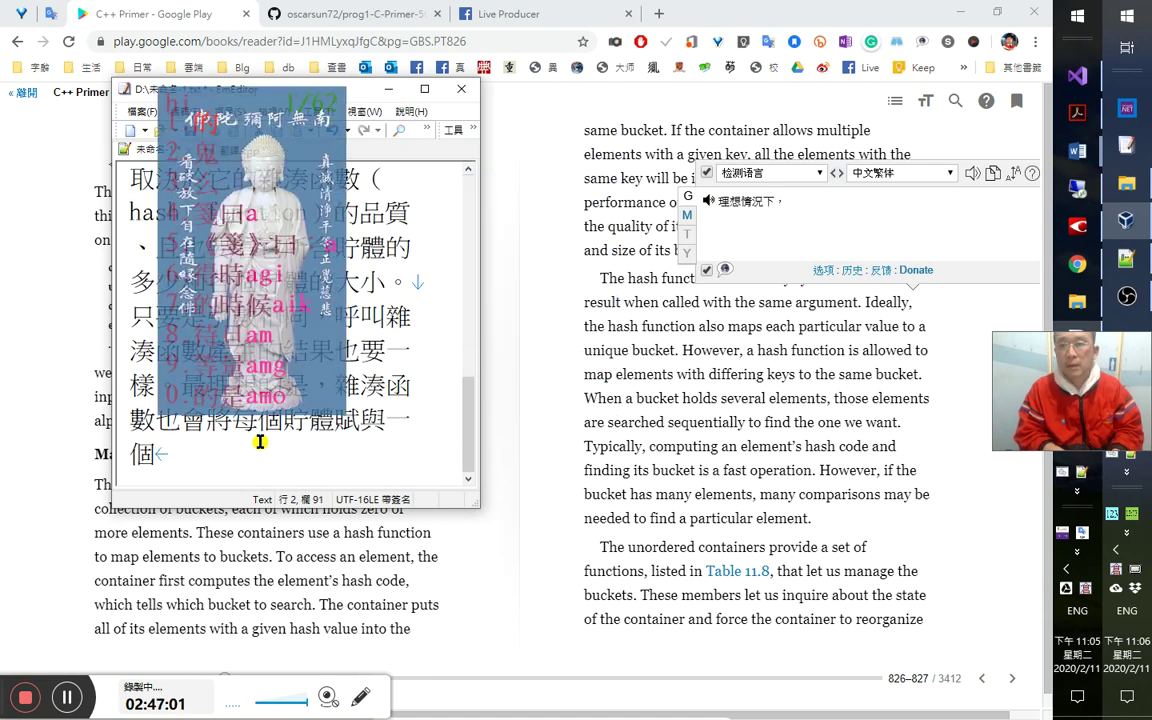
pyautogui.write('特定的')
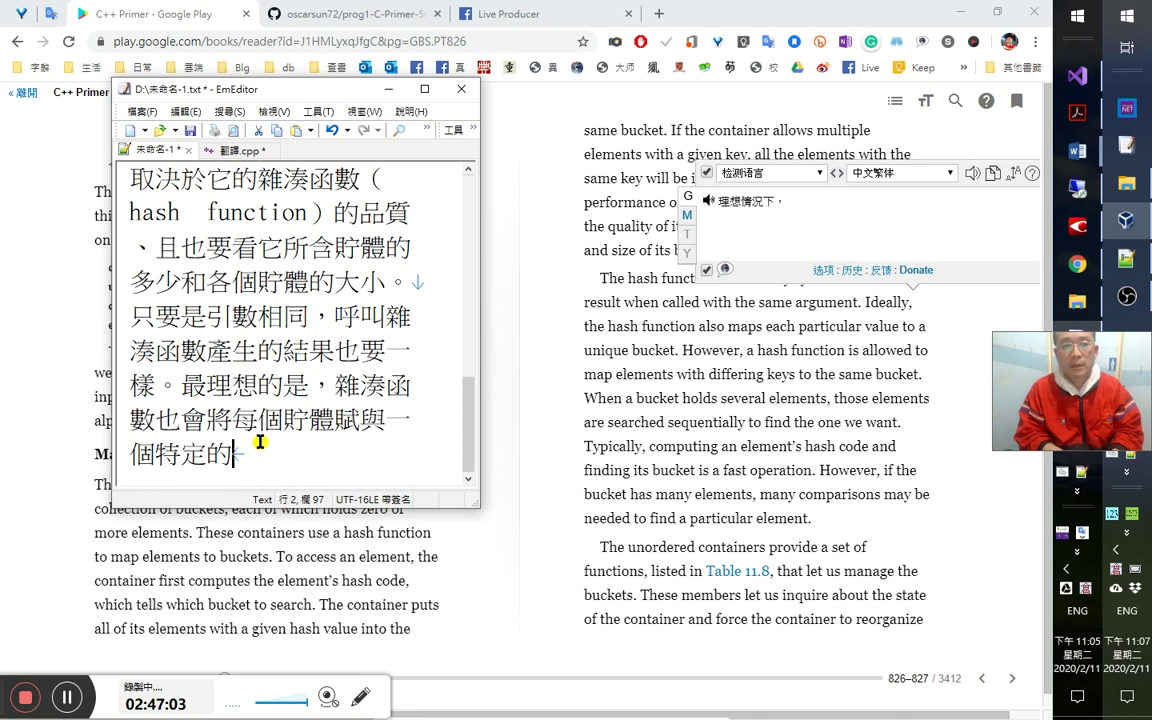
pyautogui.write('值。')
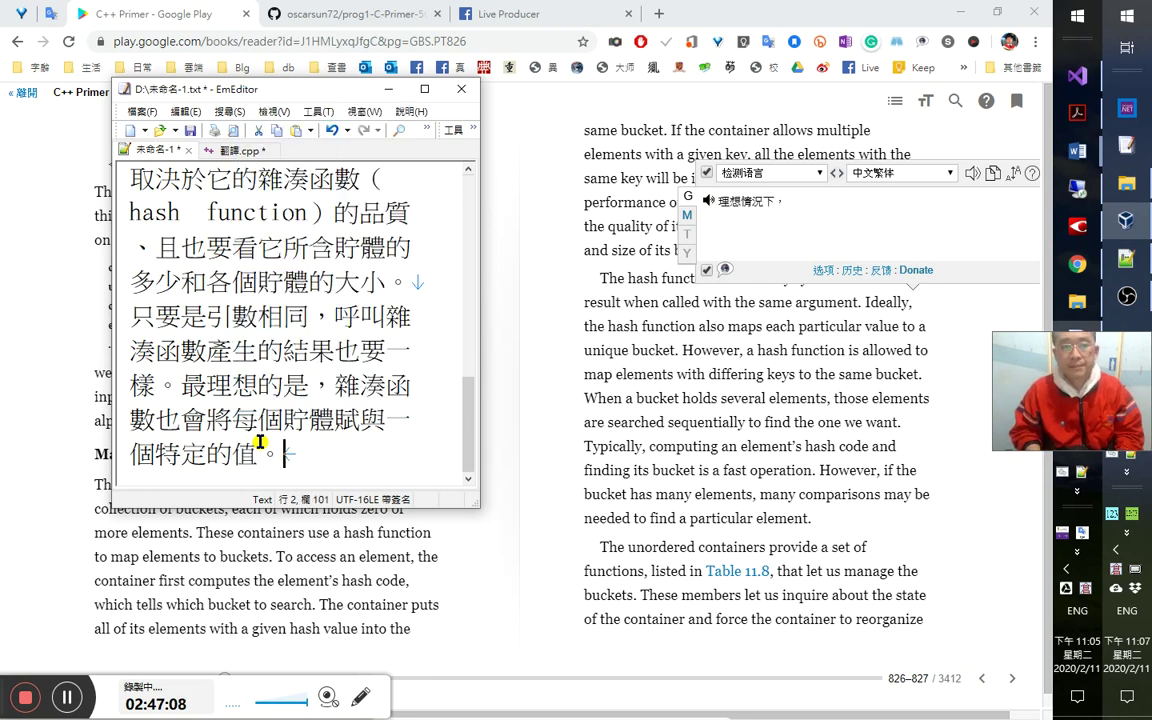
# Insert 對映（map to） before 值 in that sentence.
pyautogui.click(259, 441)
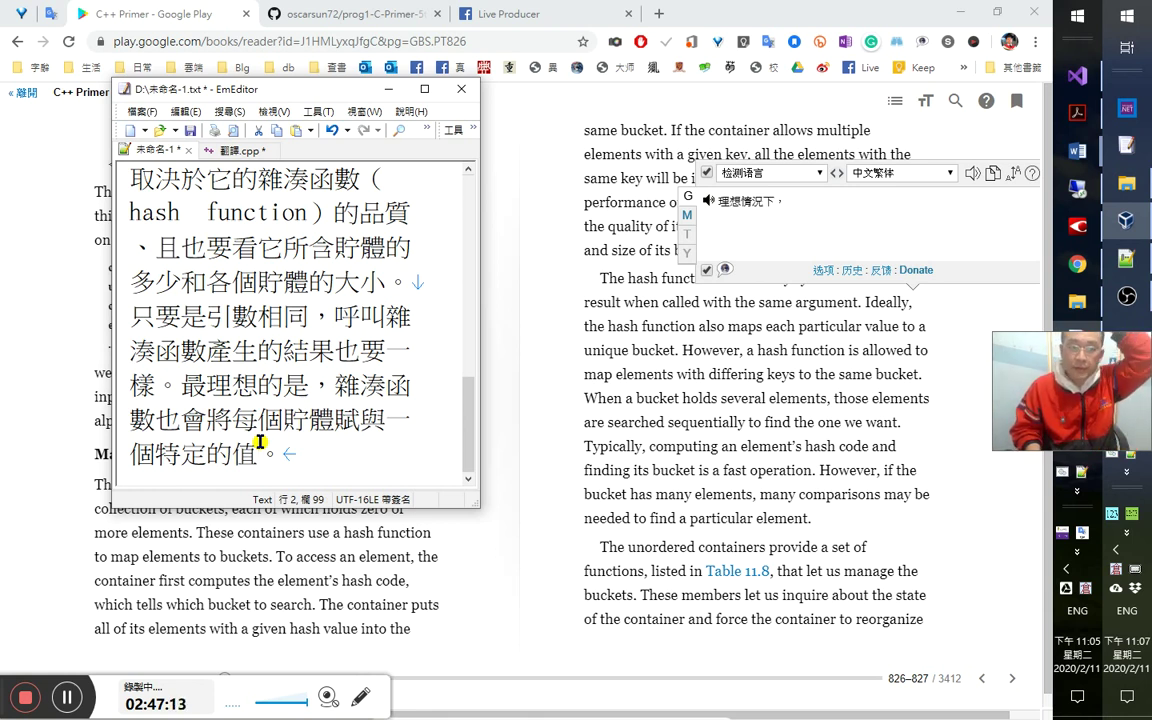
pyautogui.press('Left')
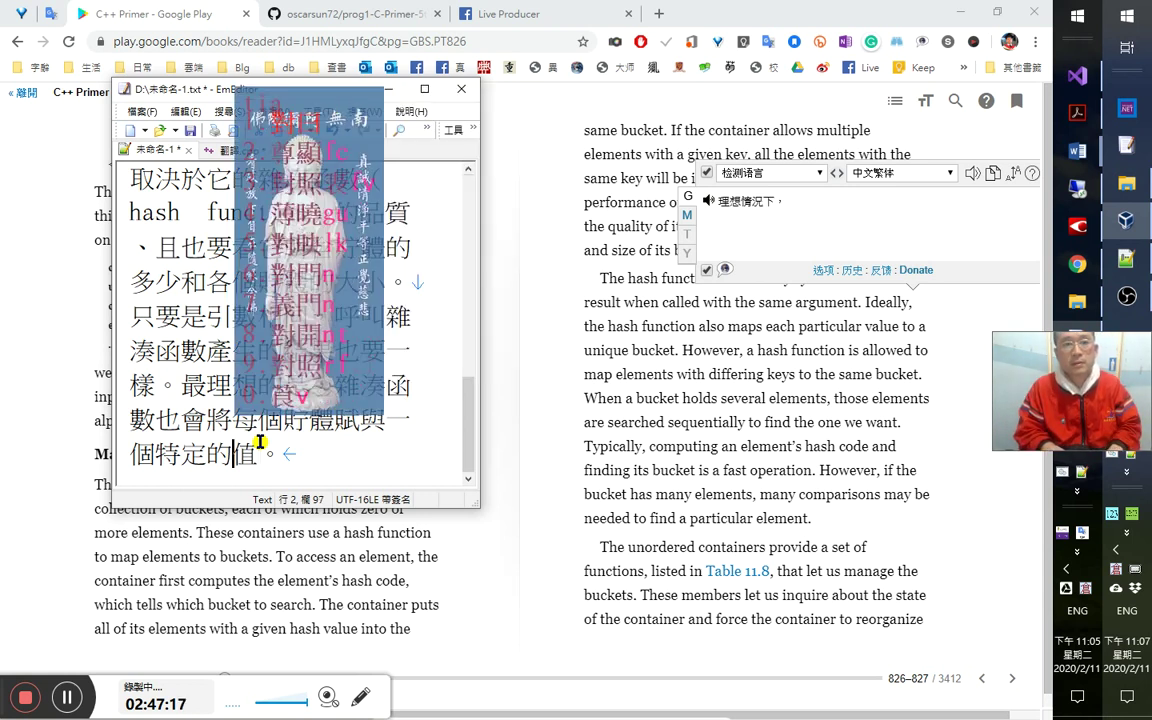
pyautogui.write('對映')
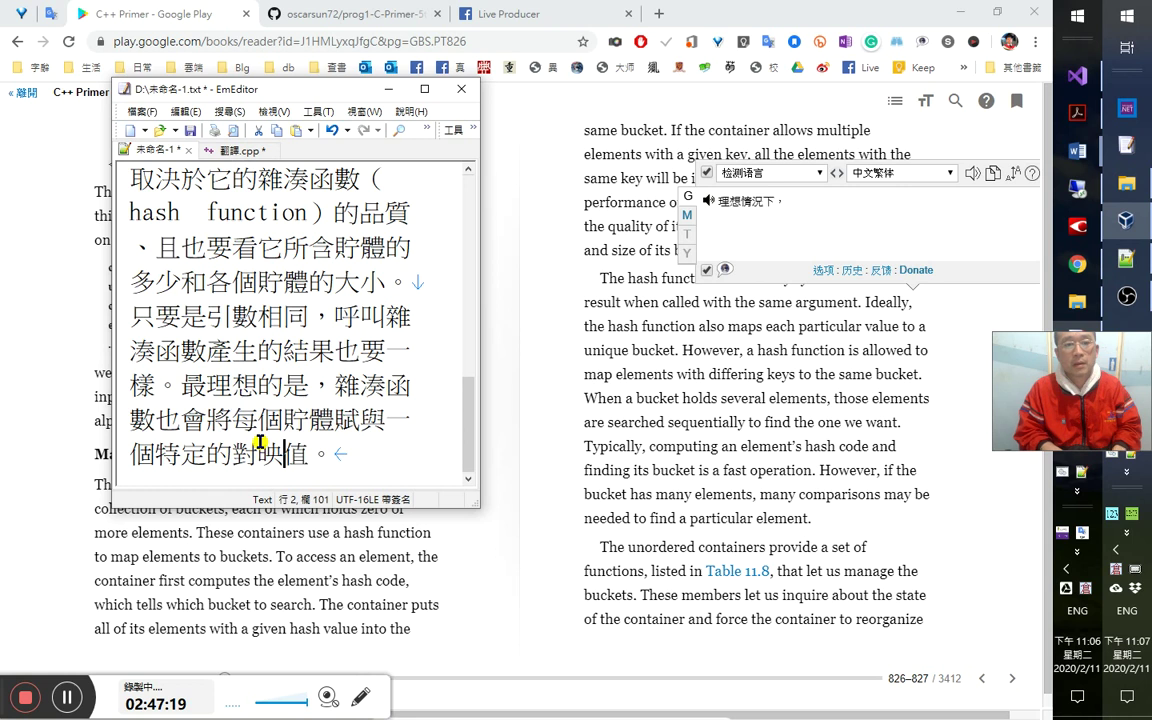
pyautogui.write('（map')
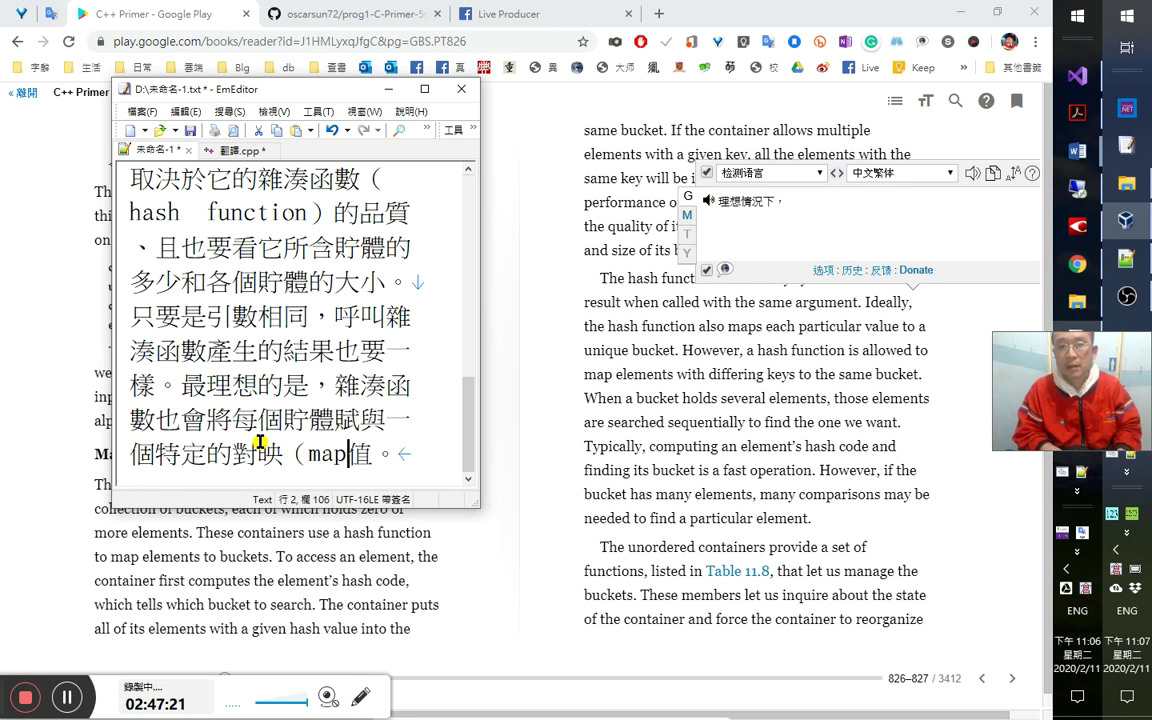
pyautogui.write(' to）')
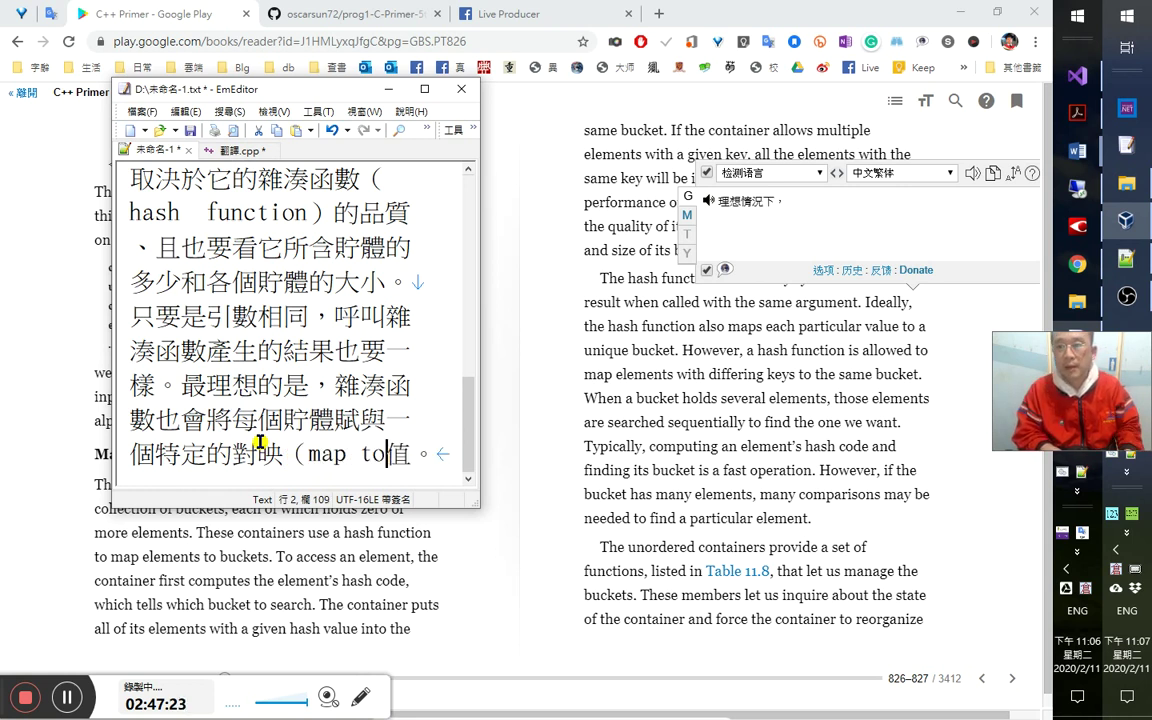
# Move the （map to） note so it follows 值.
pyautogui.press('Left')
pyautogui.press('Left')
pyautogui.press('Left')
pyautogui.press('Left')
pyautogui.press('Left')
pyautogui.press('Left')
pyautogui.press('Left')
pyautogui.press('Left')
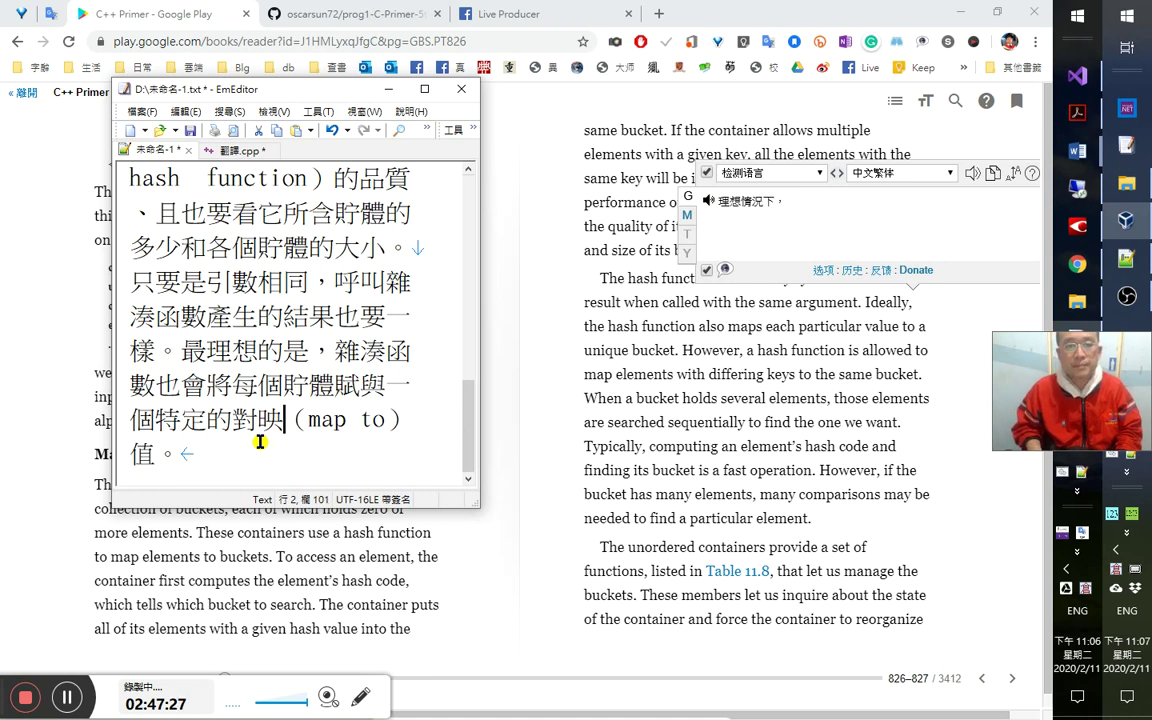
pyautogui.hotkey('shift', 'Right')
pyautogui.hotkey('shift', 'Right')
pyautogui.hotkey('shift', 'Right')
pyautogui.hotkey('shift', 'Right')
pyautogui.hotkey('shift', 'Right')
pyautogui.hotkey('shift', 'Right')
pyautogui.hotkey('shift', 'Right')
pyautogui.hotkey('shift', 'Right')
pyautogui.hotkey('ctrl', 'x')
pyautogui.press('Right')
pyautogui.hotkey('ctrl', 'v')
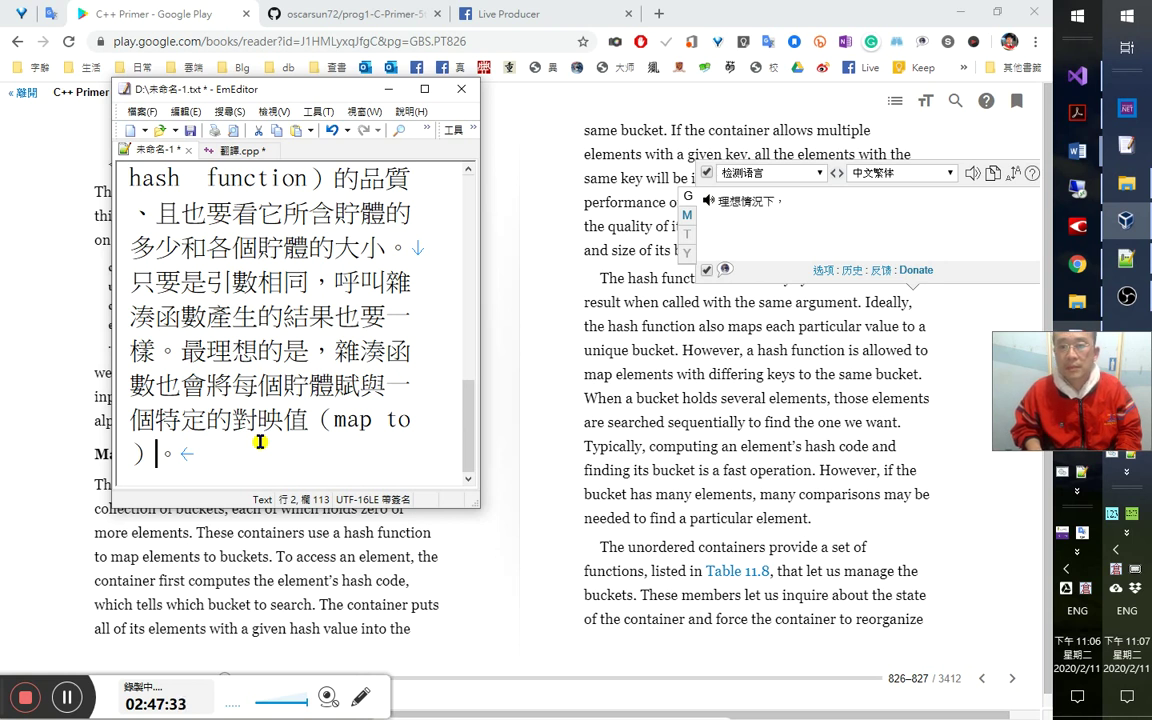
# Expand the gloss to （map each particular value to a unique bucket）.
pyautogui.press('Left')
pyautogui.press('Left')
pyautogui.press('Left')
pyautogui.press('Left')
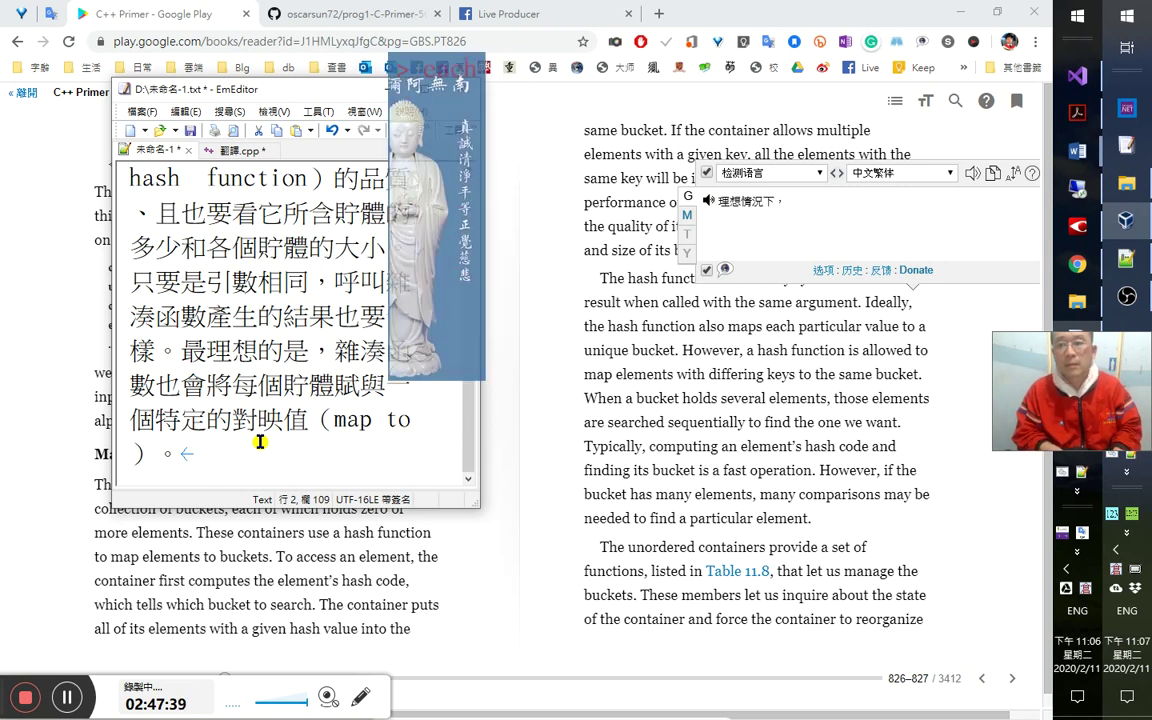
pyautogui.write('each ')
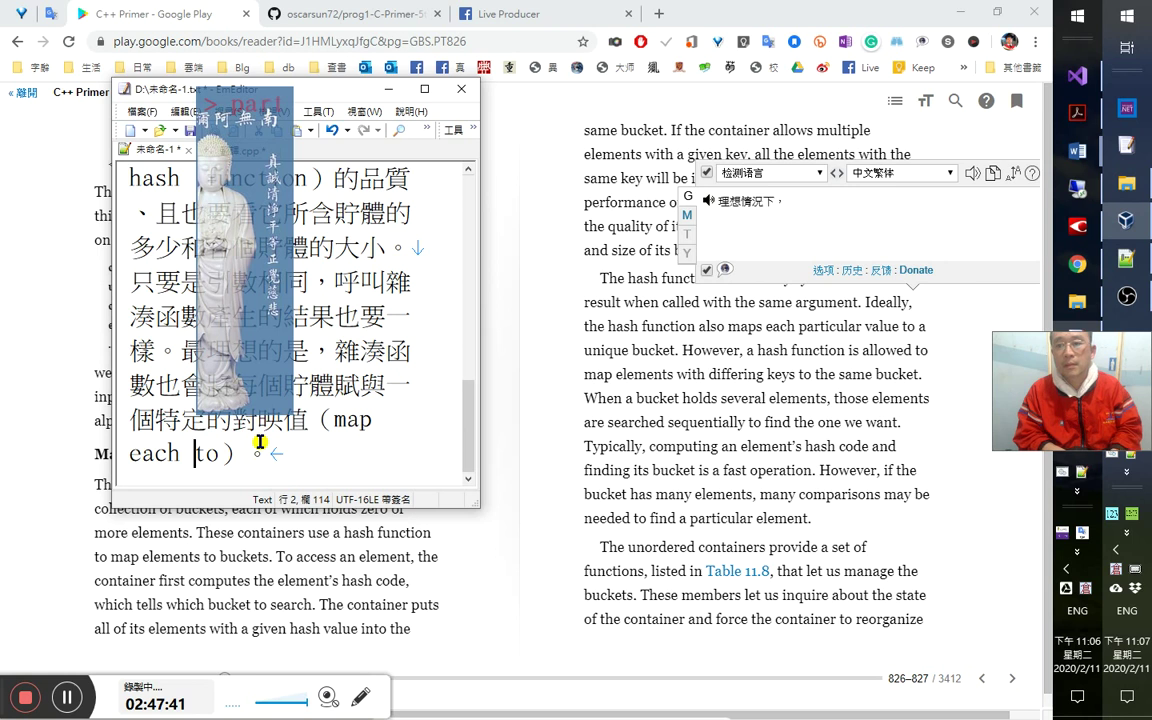
pyautogui.write('particular value')
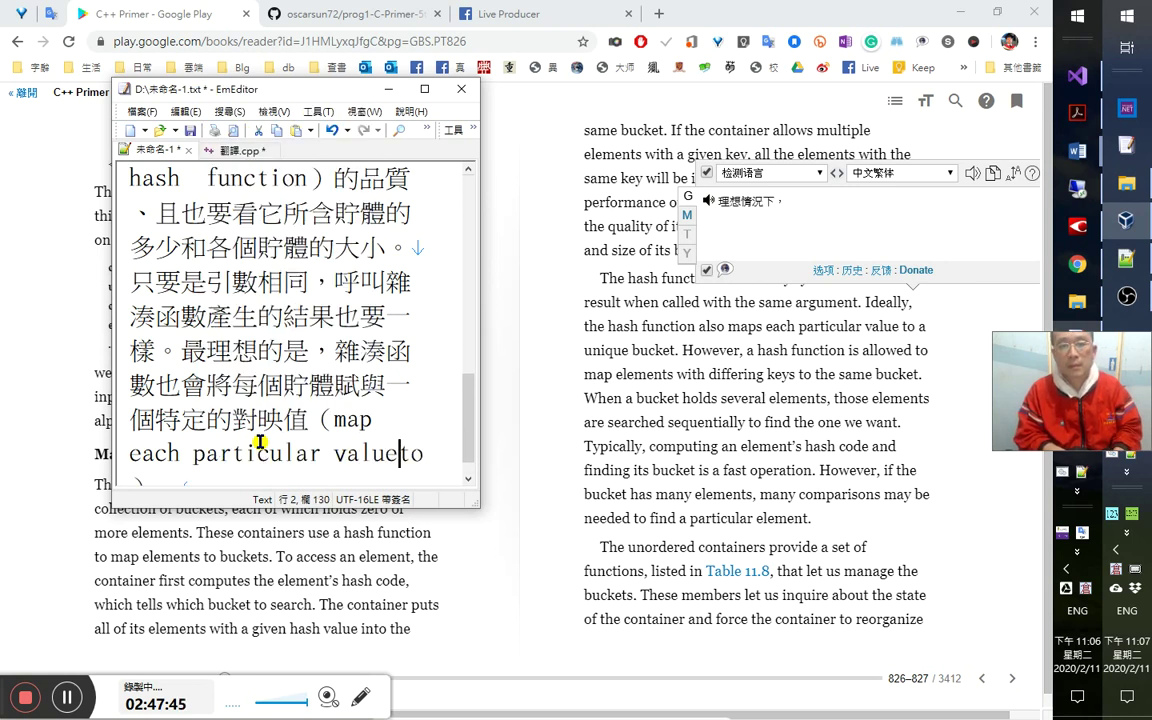
pyautogui.press('Right')
pyautogui.press('Right')
pyautogui.write('a unique')
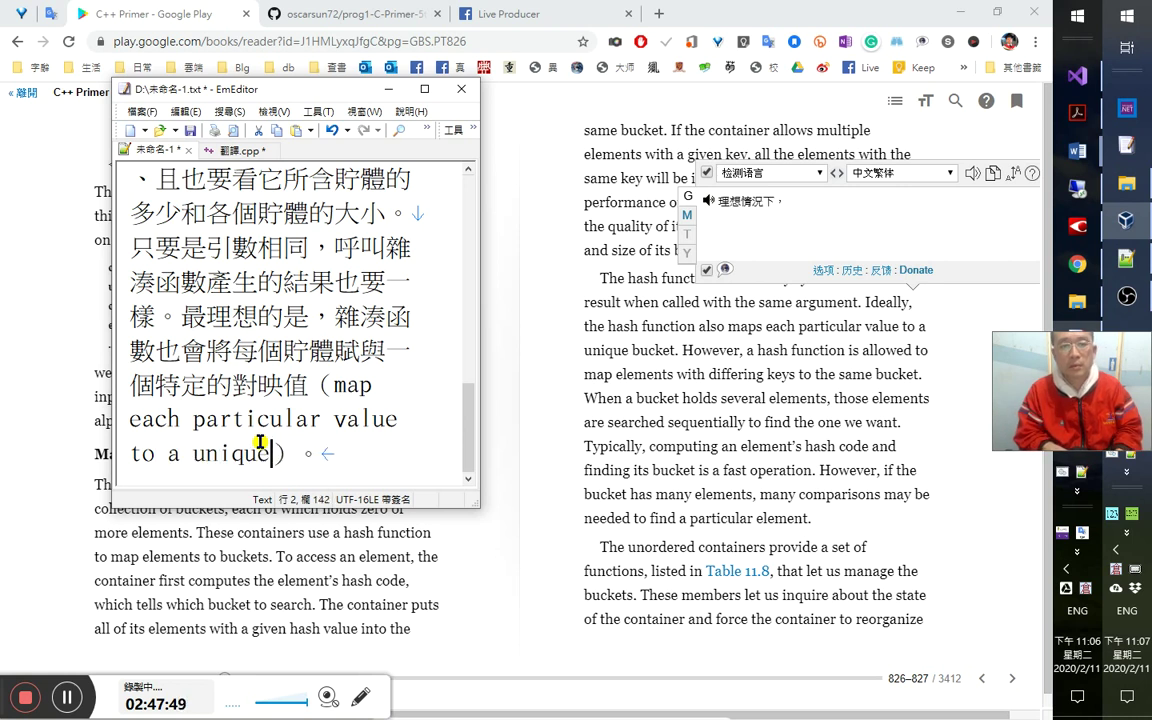
pyautogui.write(' bucket')
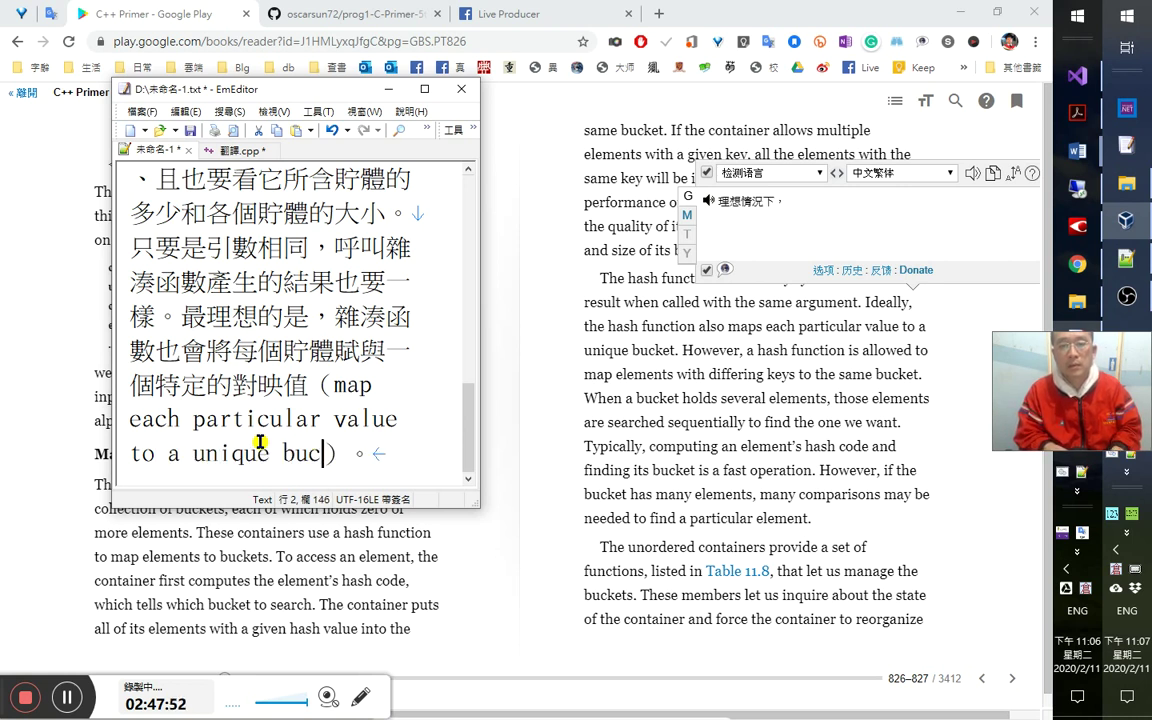
pyautogui.press('Right')
pyautogui.press('Right')
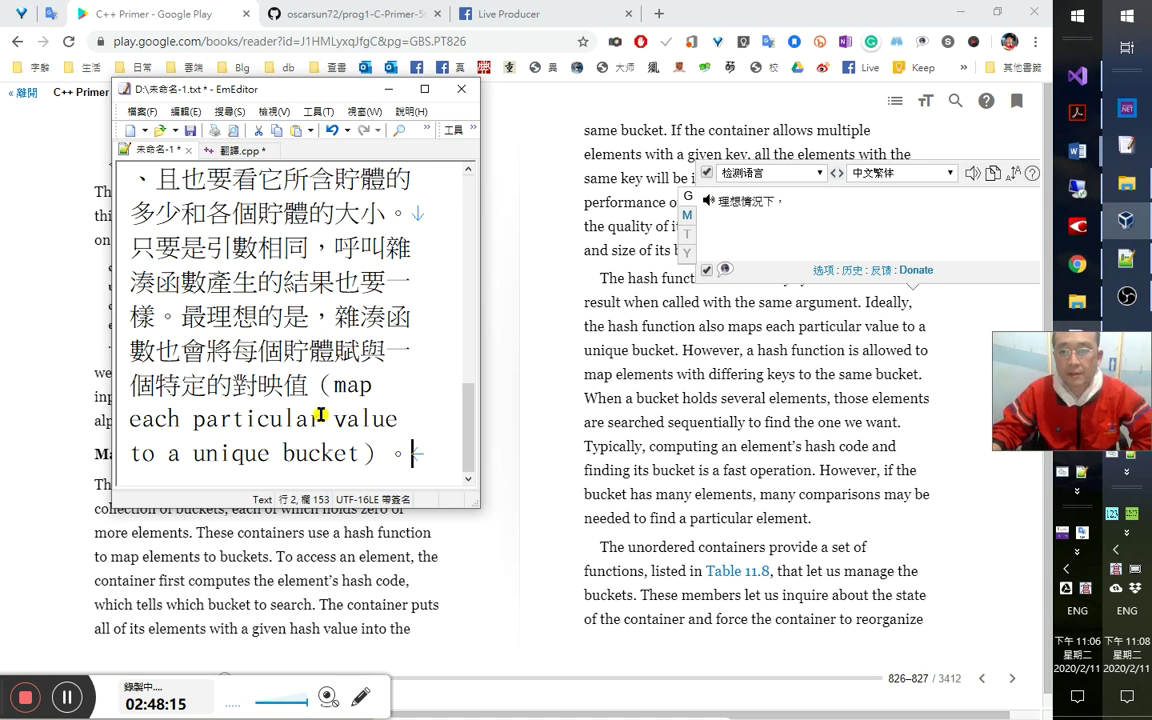
pyautogui.doubleClick(320, 385)
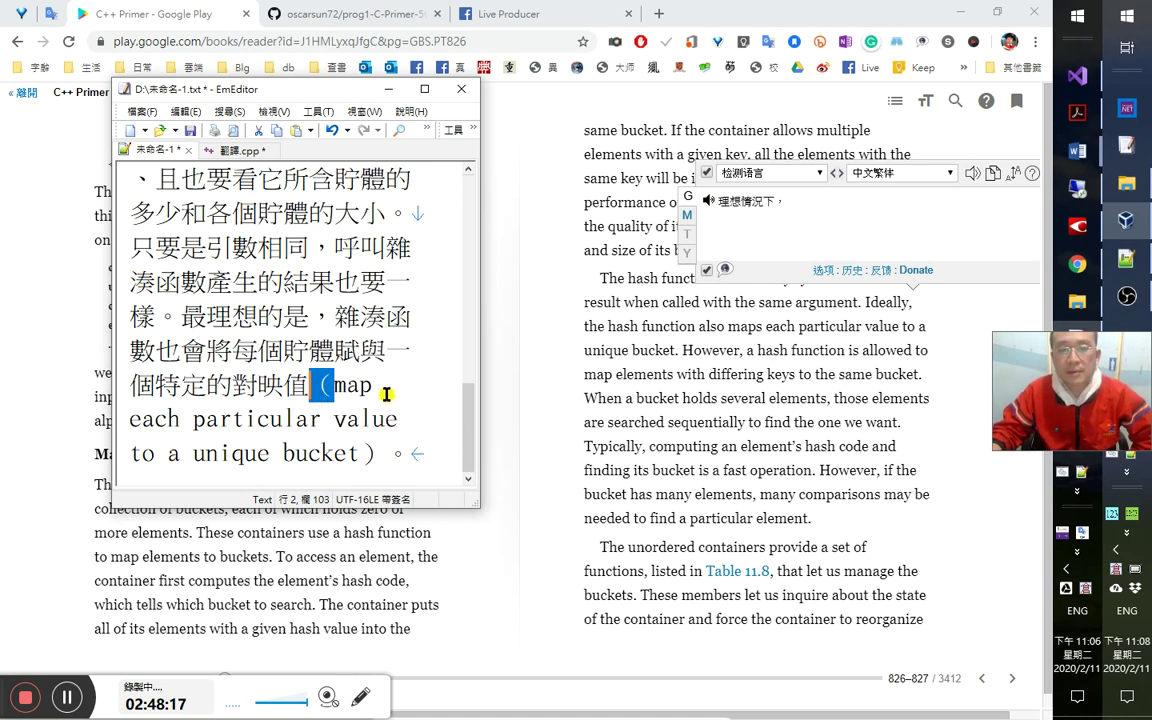
pyautogui.click(408, 453)
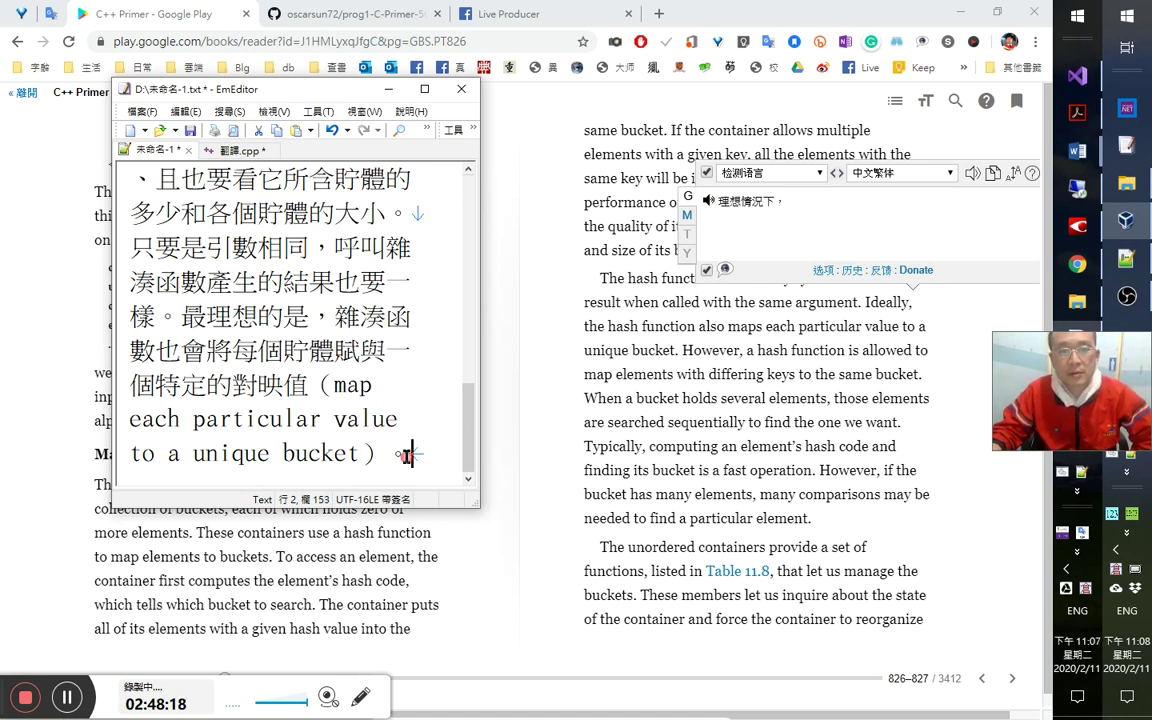
# Save the note and delete all its text.
pyautogui.click(190, 130)
pyautogui.click(319, 316)
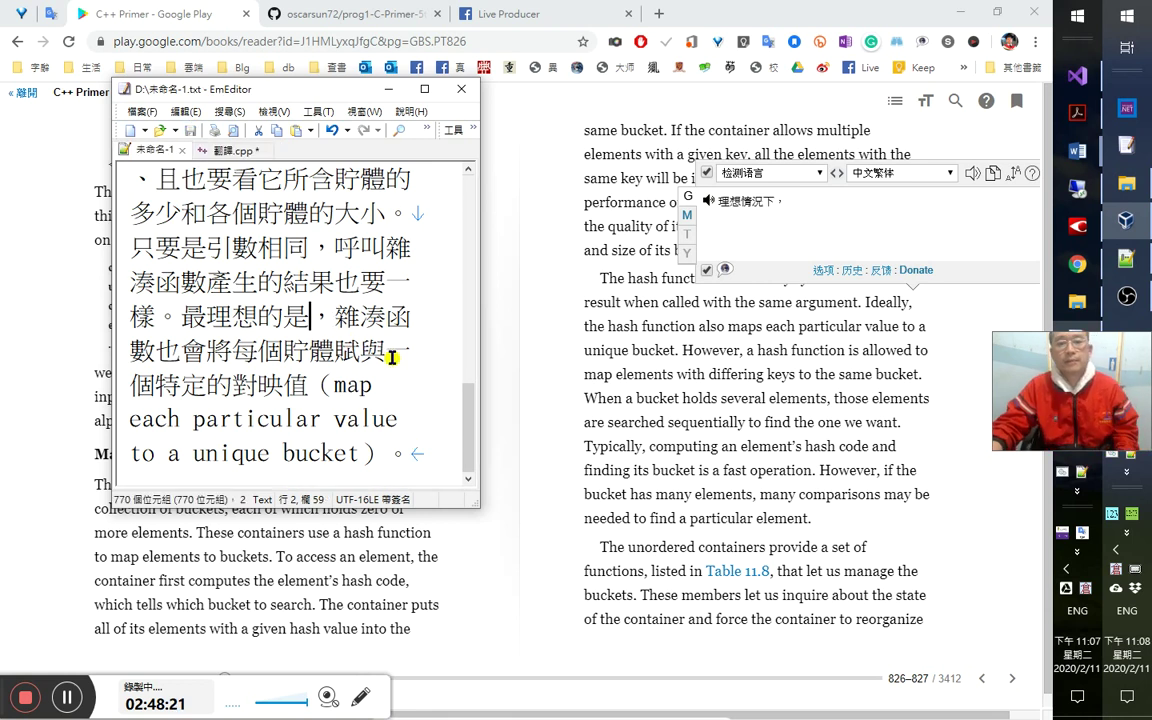
pyautogui.hotkey('ctrl', 'a')
pyautogui.press('Delete')
# In Word, apply the 引文修訂 style and paste the translation below the heading.
pyautogui.hotkey('alt', 'Tab')
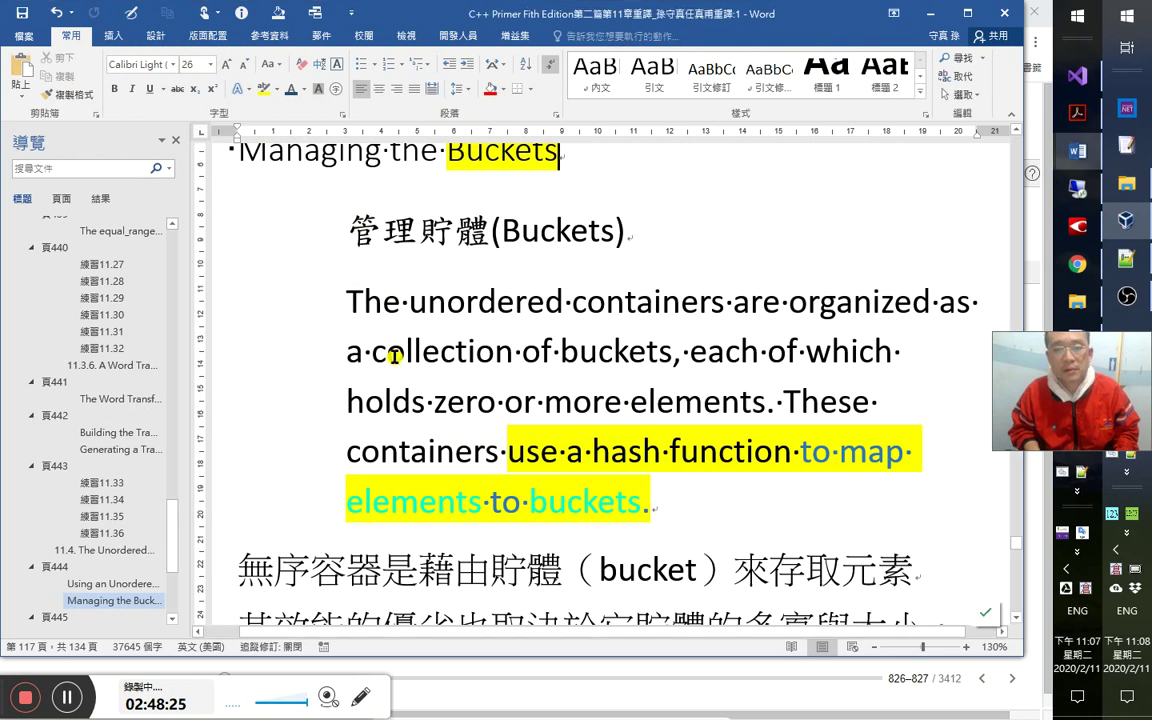
pyautogui.press('Down')
pyautogui.press('End')
pyautogui.press('Return')
pyautogui.click(502, 230)
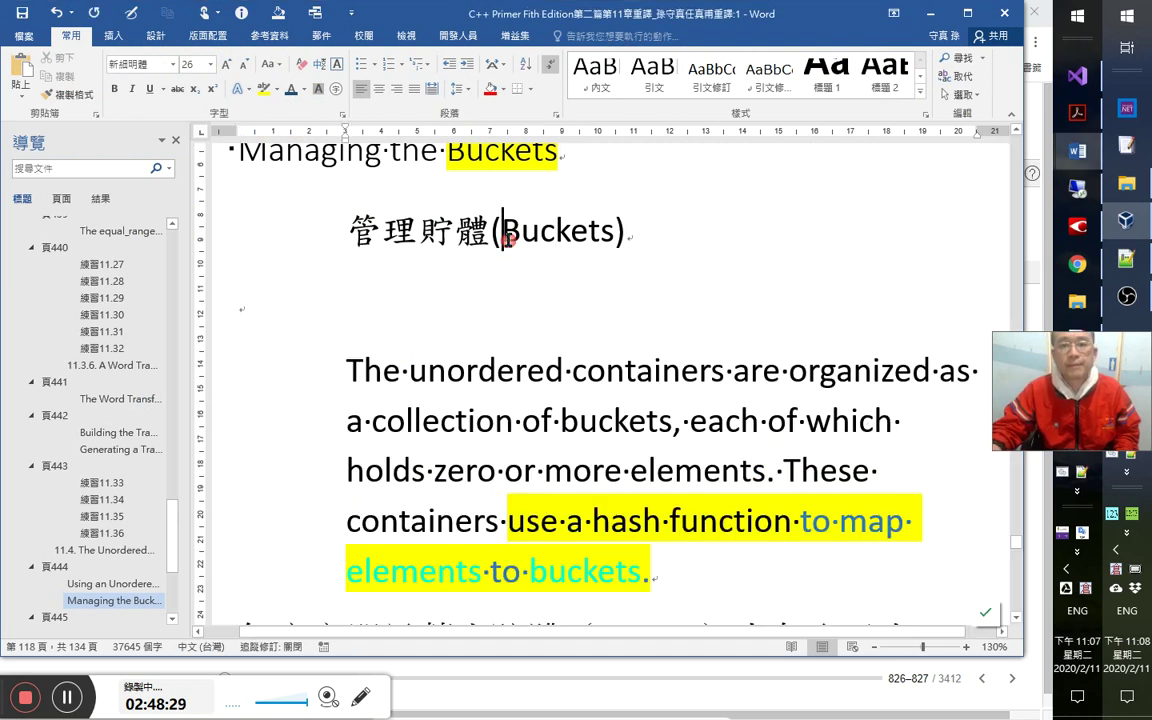
pyautogui.scroll(2, 617, 234)
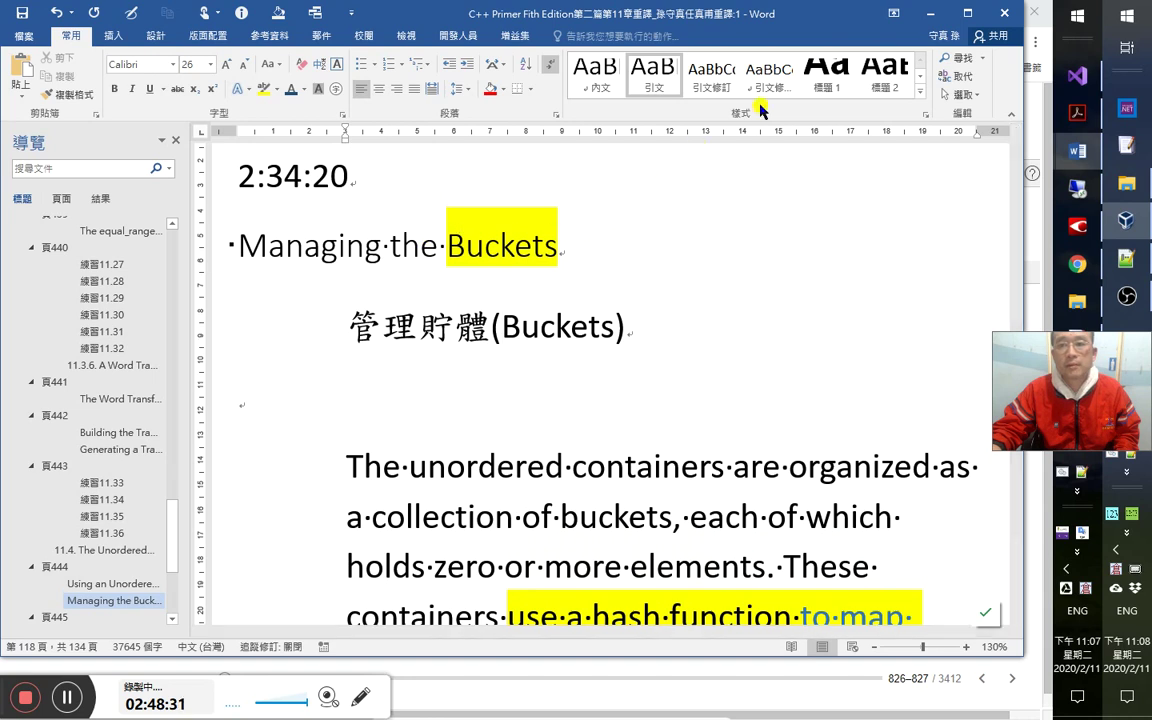
pyautogui.click(712, 86)
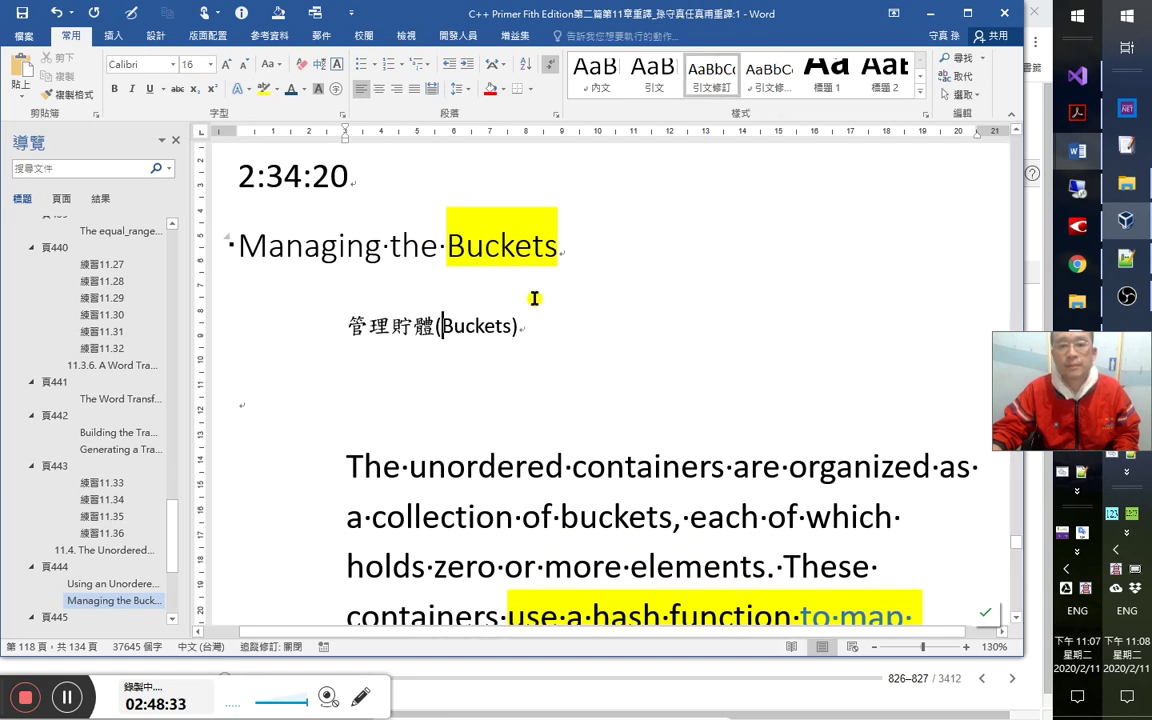
pyautogui.click(480, 392)
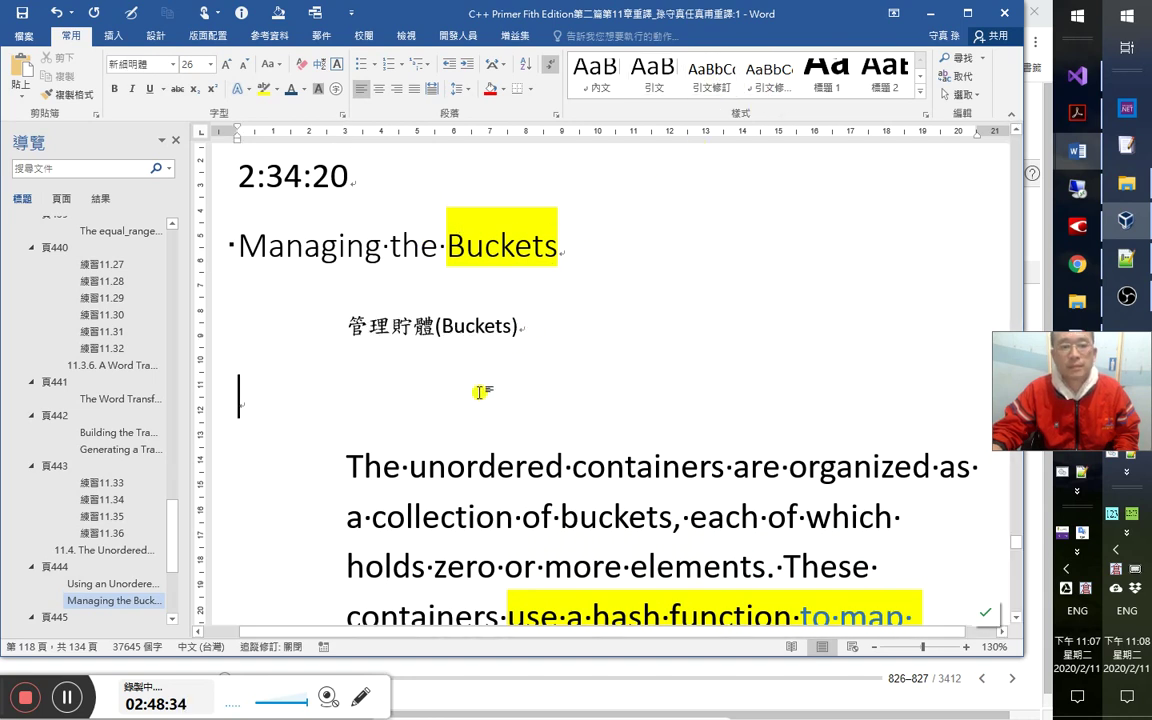
pyautogui.click(712, 80)
pyautogui.hotkey('ctrl', 'v')
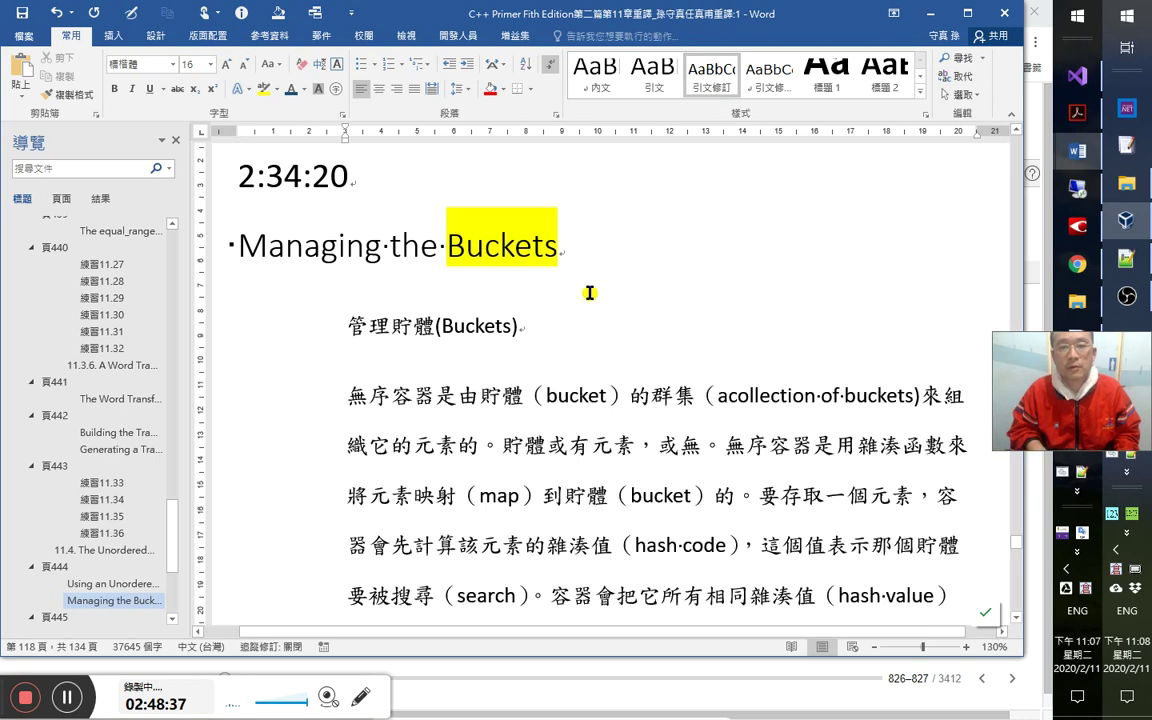
# Reword the heading from 管理貯體(Buckets) to 貯體(Buckets)的管理, removing extra spaces.
pyautogui.scroll(4, 609, 326)
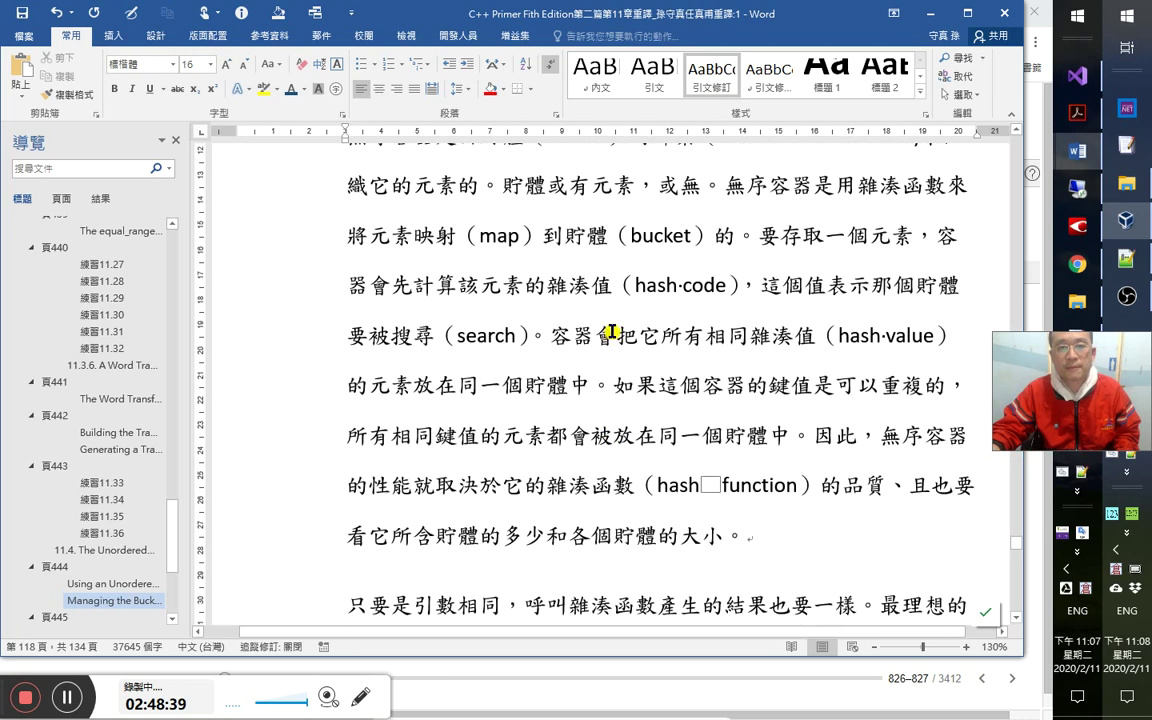
pyautogui.scroll(6, 609, 326)
pyautogui.click(412, 354)
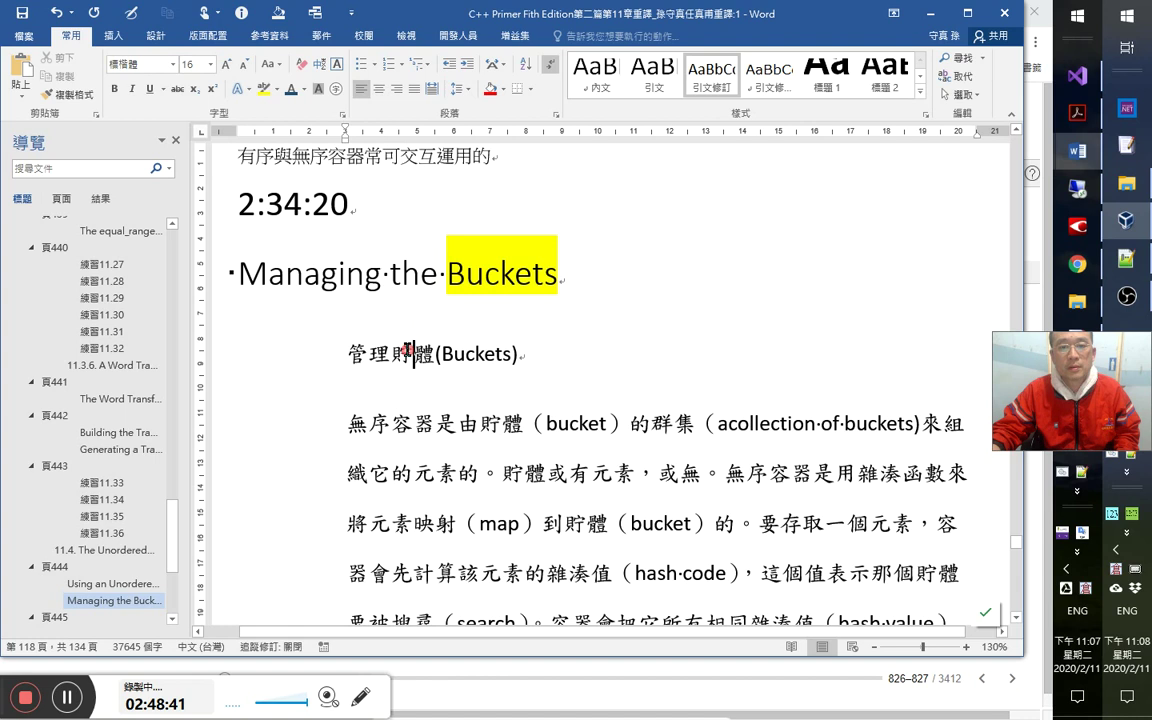
pyautogui.doubleClick(357, 354)
pyautogui.moveTo(357, 362); pyautogui.dragTo(524, 356)
pyautogui.click(492, 358)
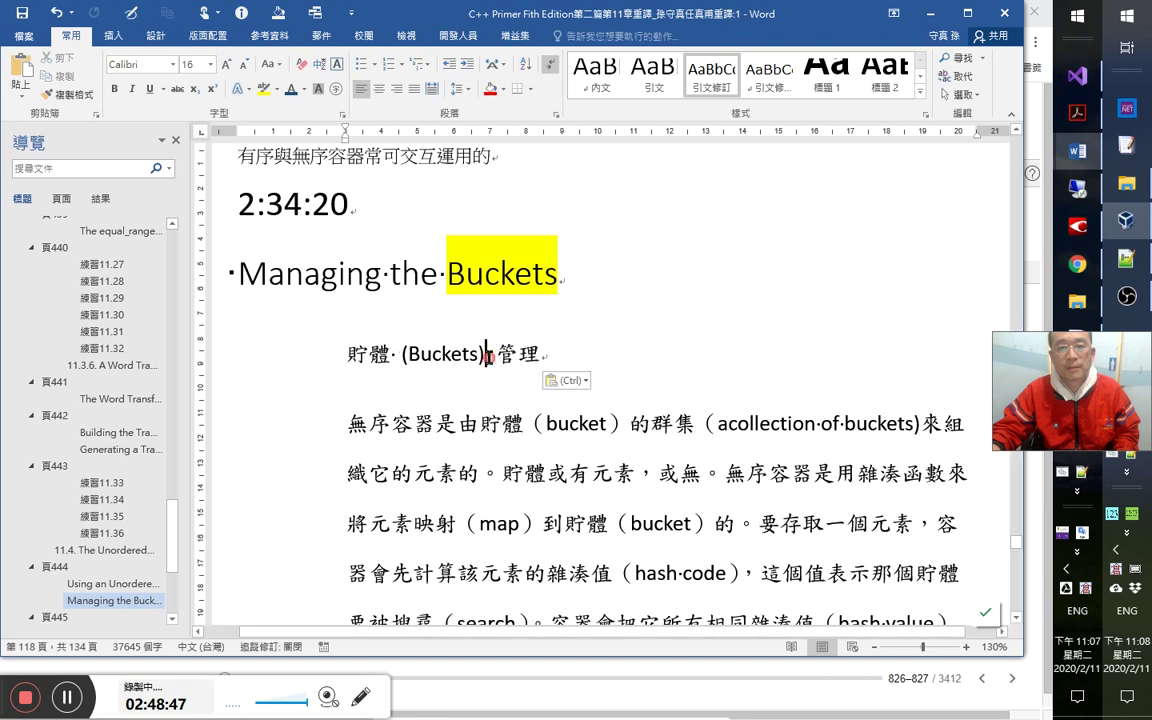
pyautogui.press('Delete')
pyautogui.write('的')
pyautogui.press('Home')
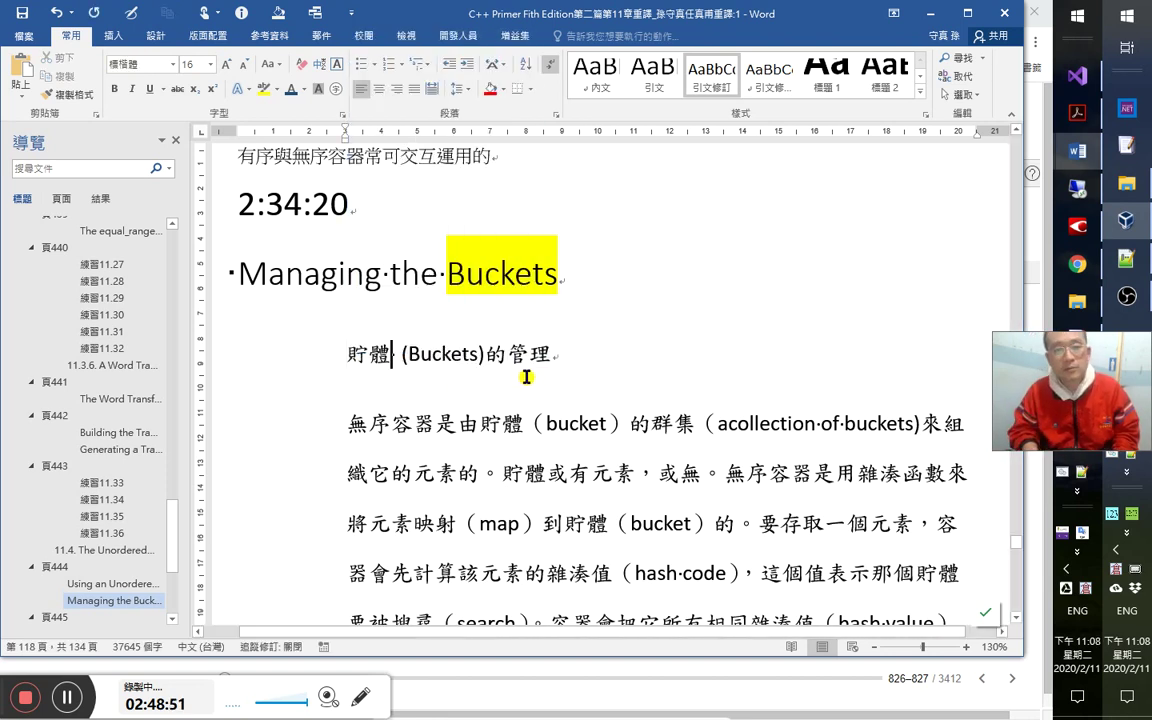
pyautogui.press('Delete')
pyautogui.press('Down')
# Restyle the word bucket in the paragraph.
pyautogui.scroll(-3, 530, 390)
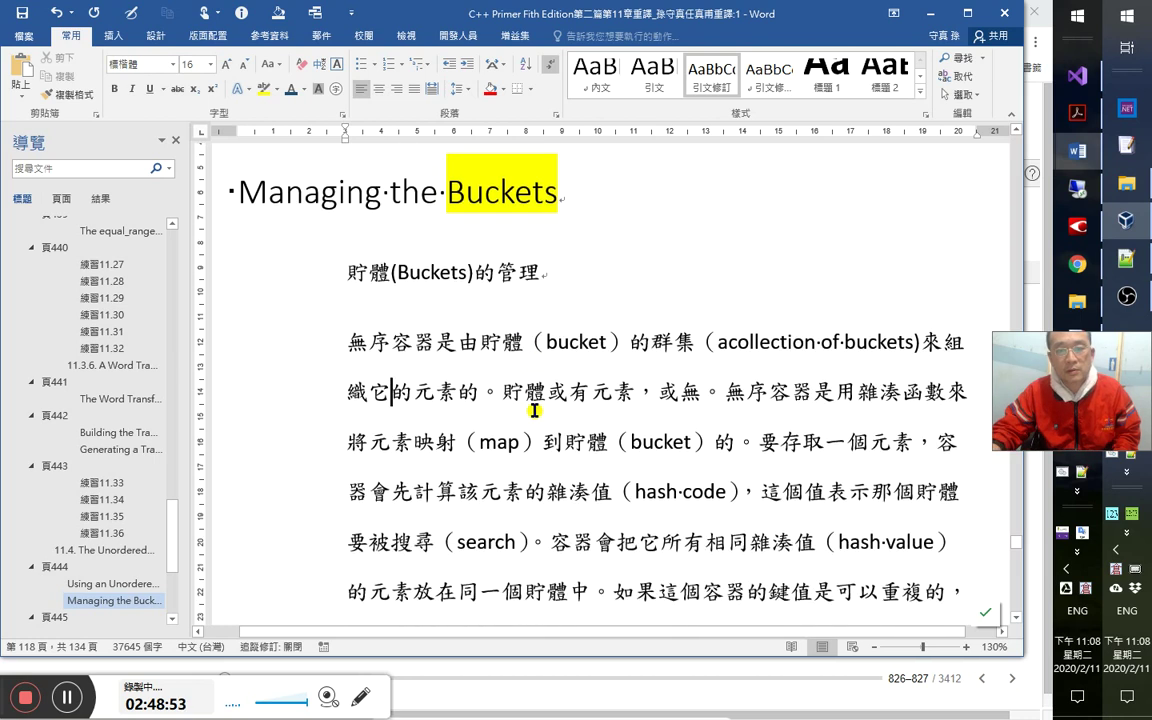
pyautogui.doubleClick(566, 278)
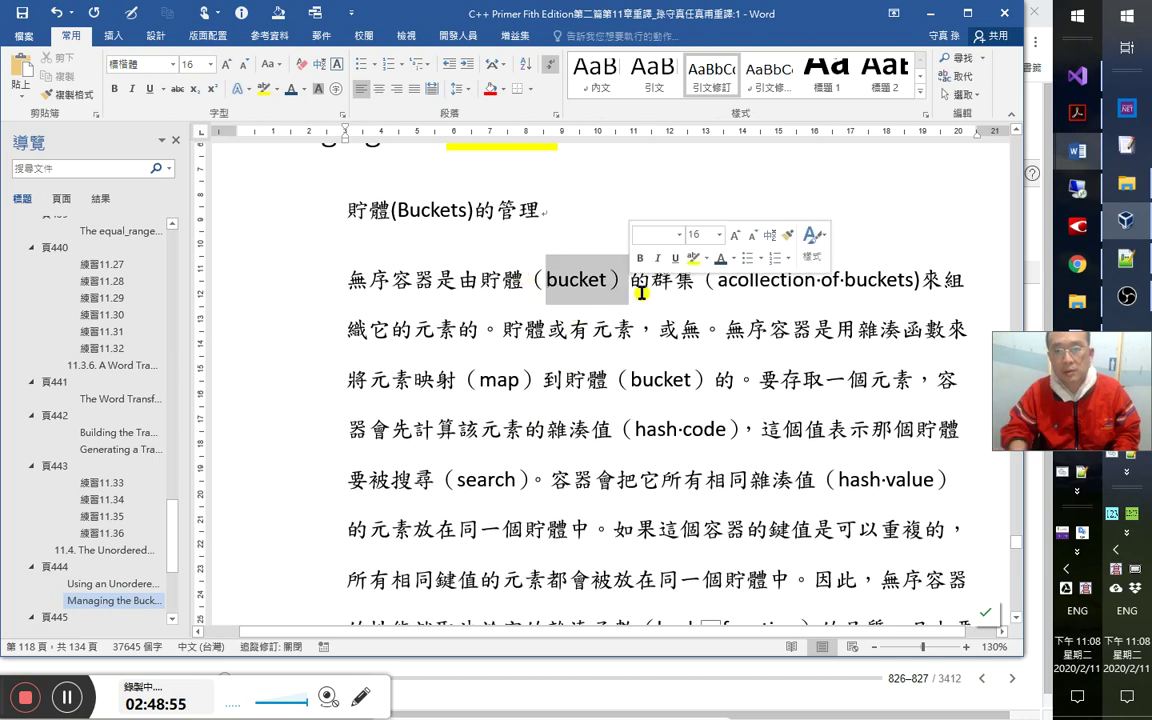
pyautogui.hotkey('ctrl', 'space')
pyautogui.click(404, 328)
# Replace 組織 with 管理 and change the half-width closing parenthesis to a full-width ）.
pyautogui.scroll(-1, 579, 354)
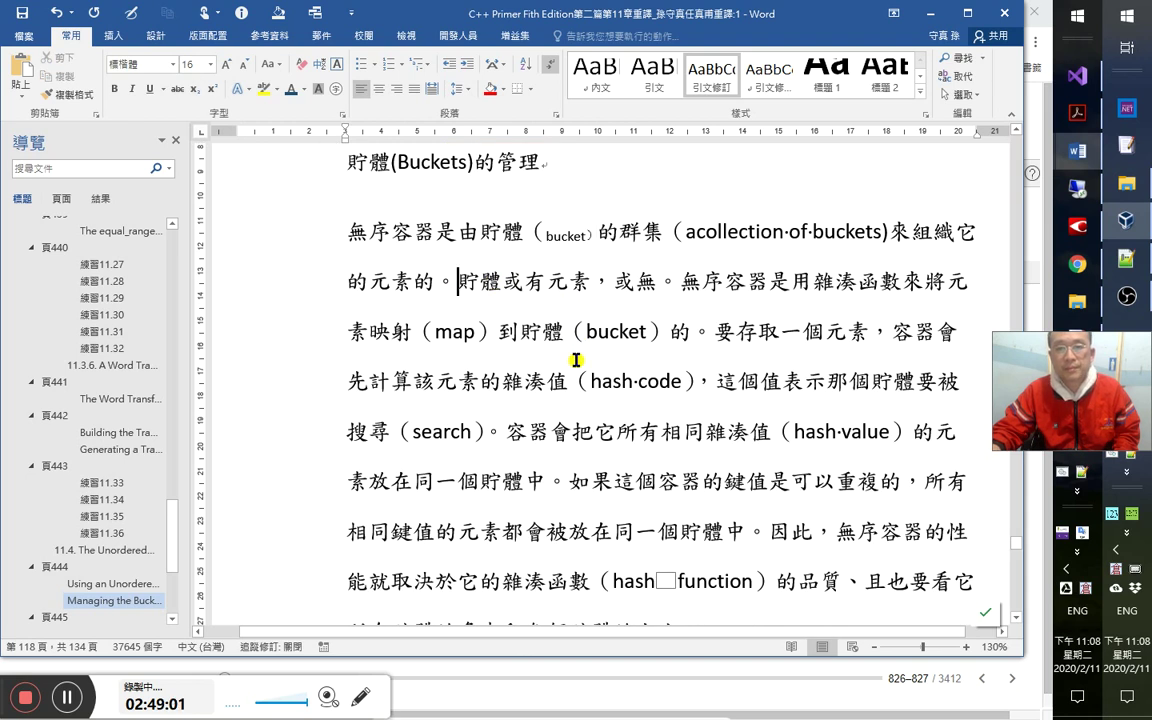
pyautogui.doubleClick(945, 232)
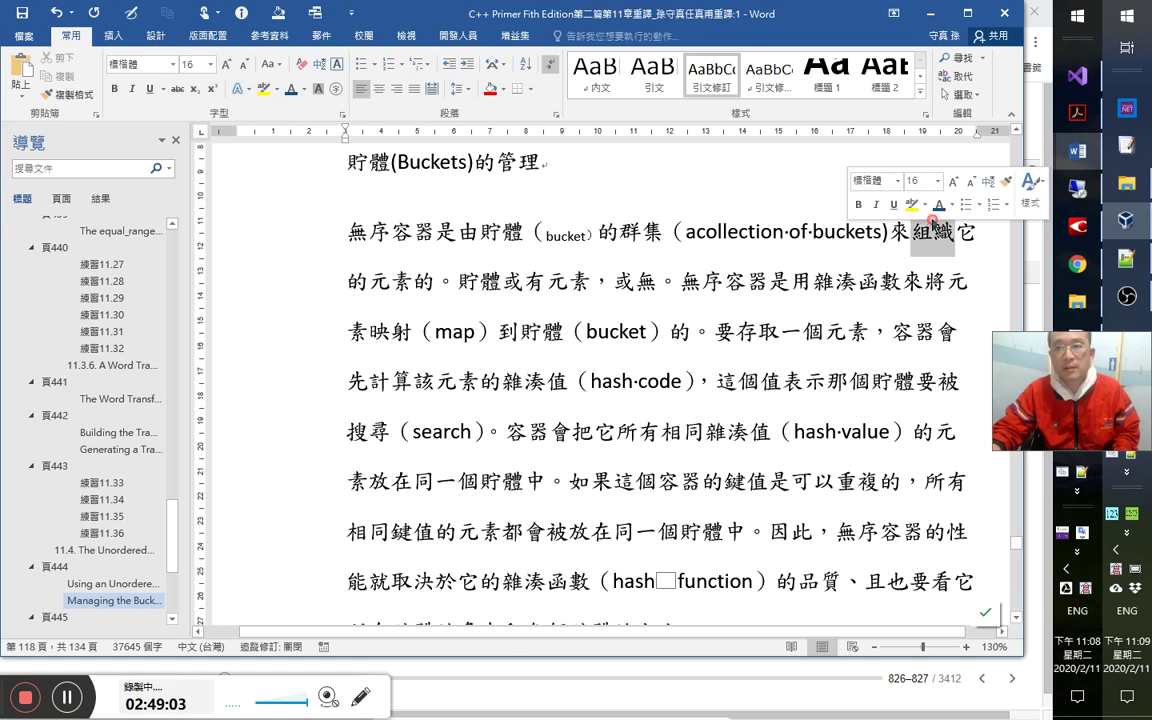
pyautogui.write('管理')
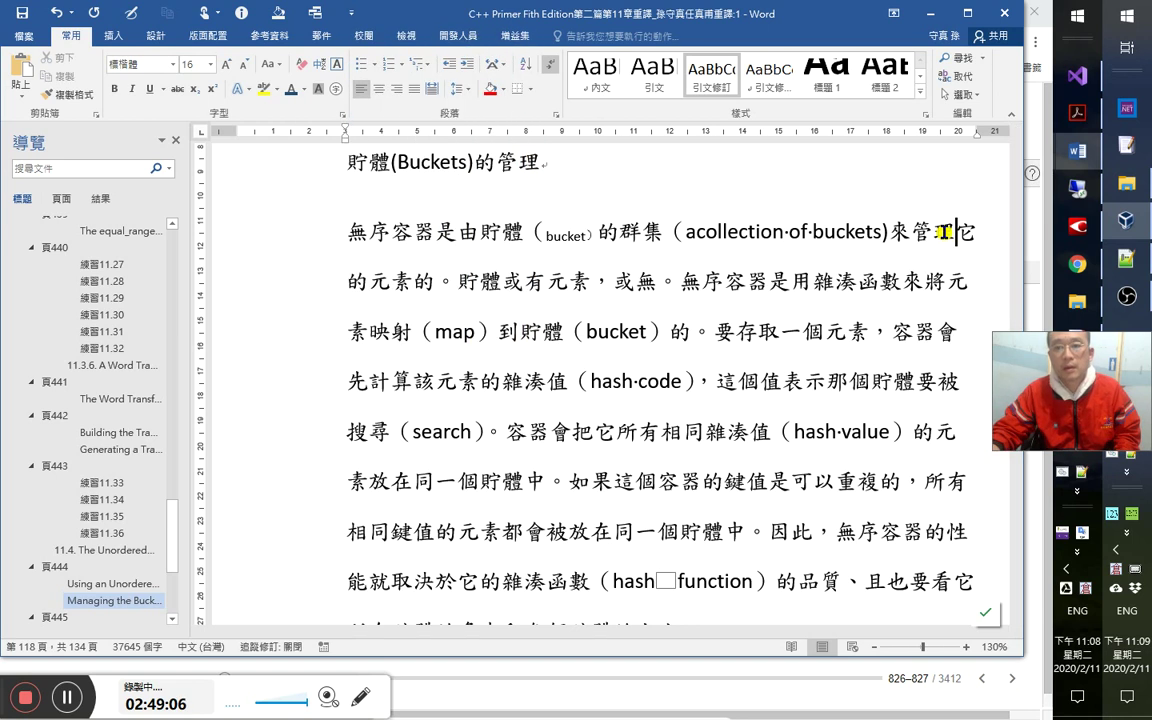
pyautogui.click(875, 232)
pyautogui.click(888, 236)
pyautogui.press('BackSpace')
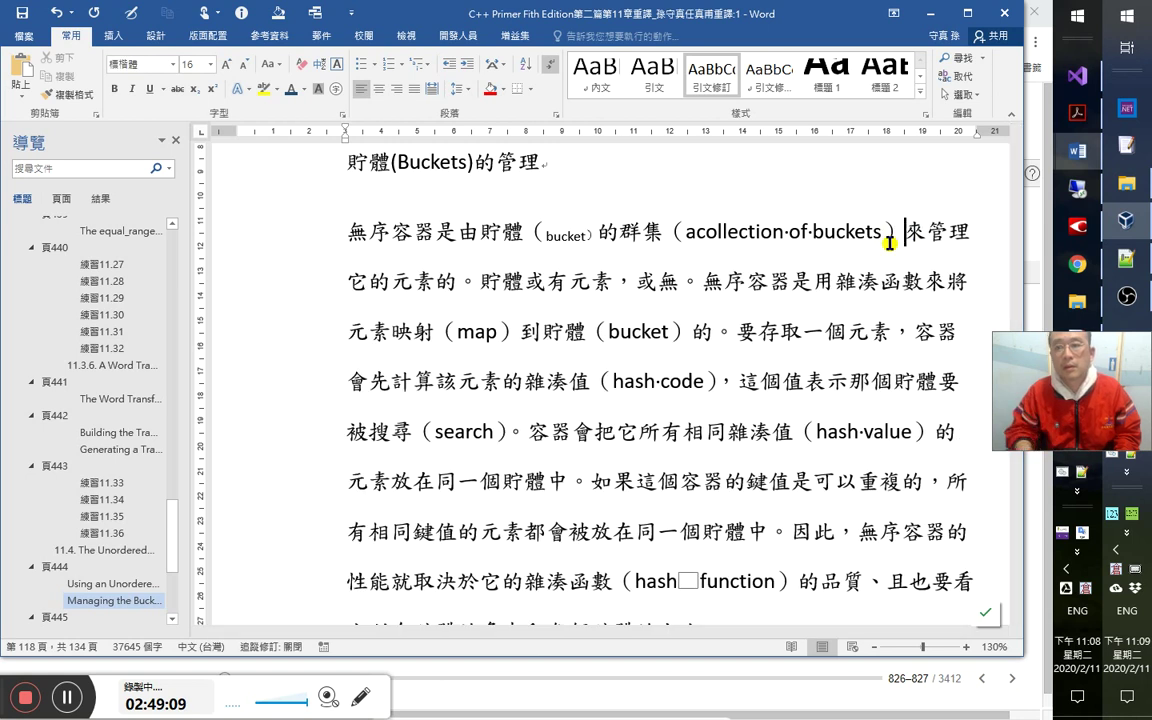
pyautogui.write('）')
# Insert 每個 before 貯體 on the next line.
pyautogui.moveTo(528, 222); pyautogui.dragTo(540, 230)
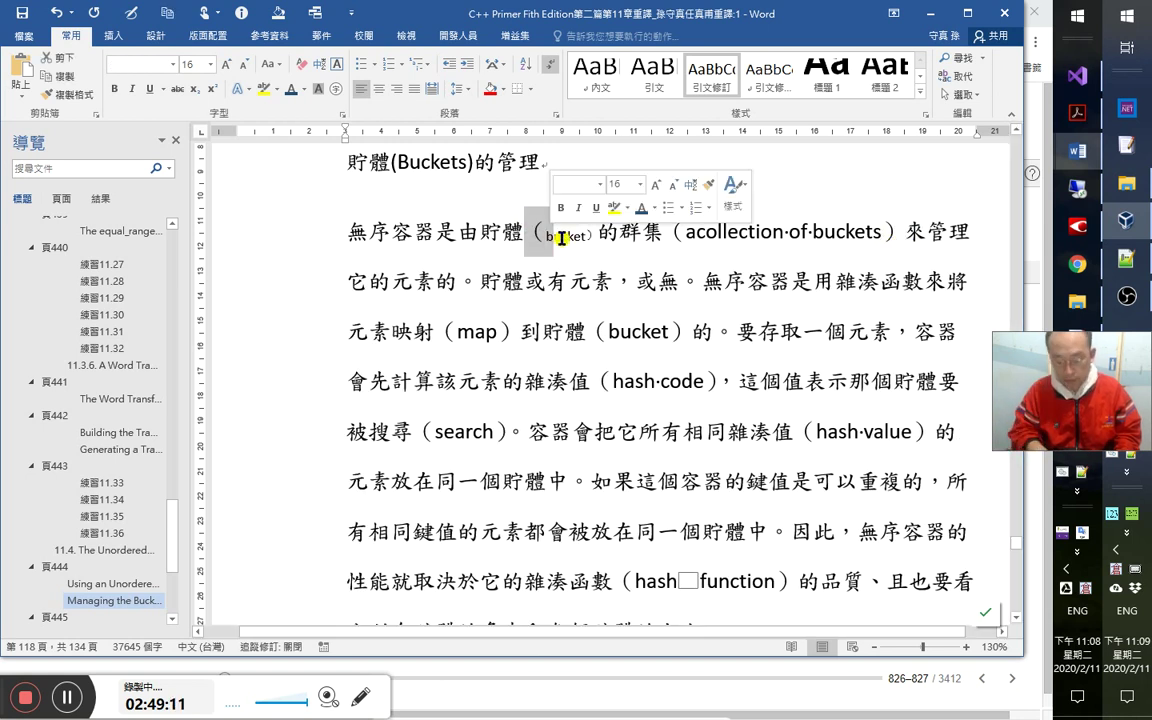
pyautogui.press('Down')
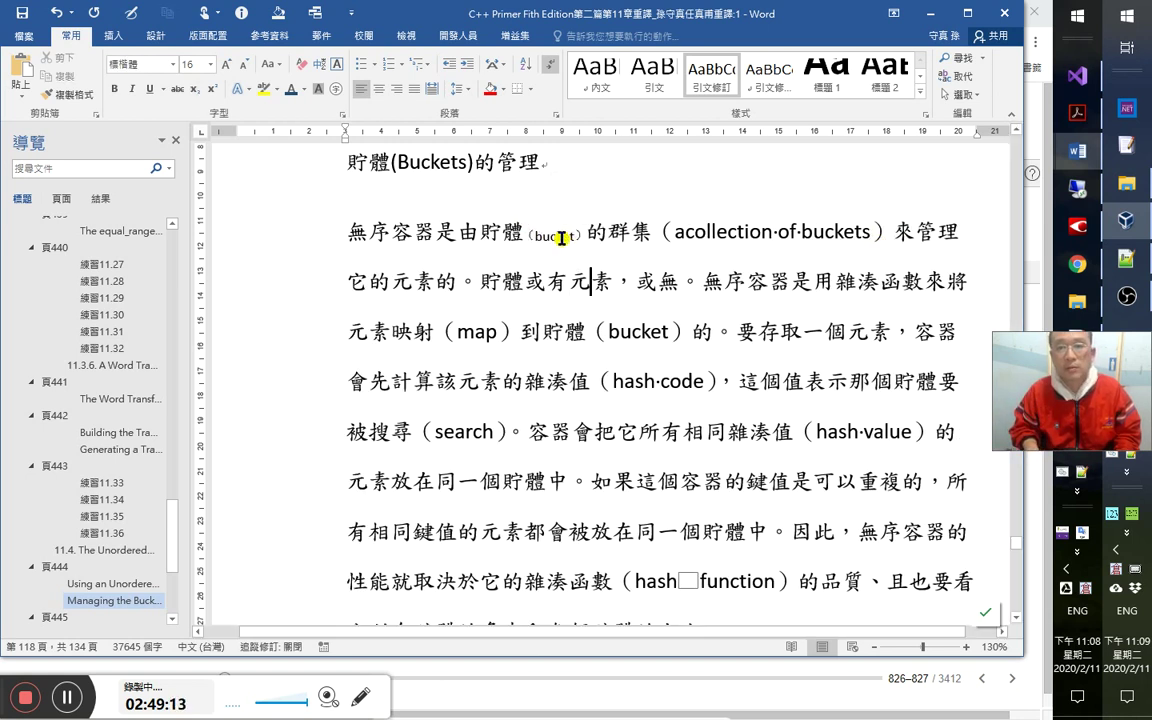
pyautogui.press('Left')
pyautogui.press('Left')
pyautogui.press('Left')
pyautogui.press('Left')
pyautogui.press('Left')
pyautogui.press('Left')
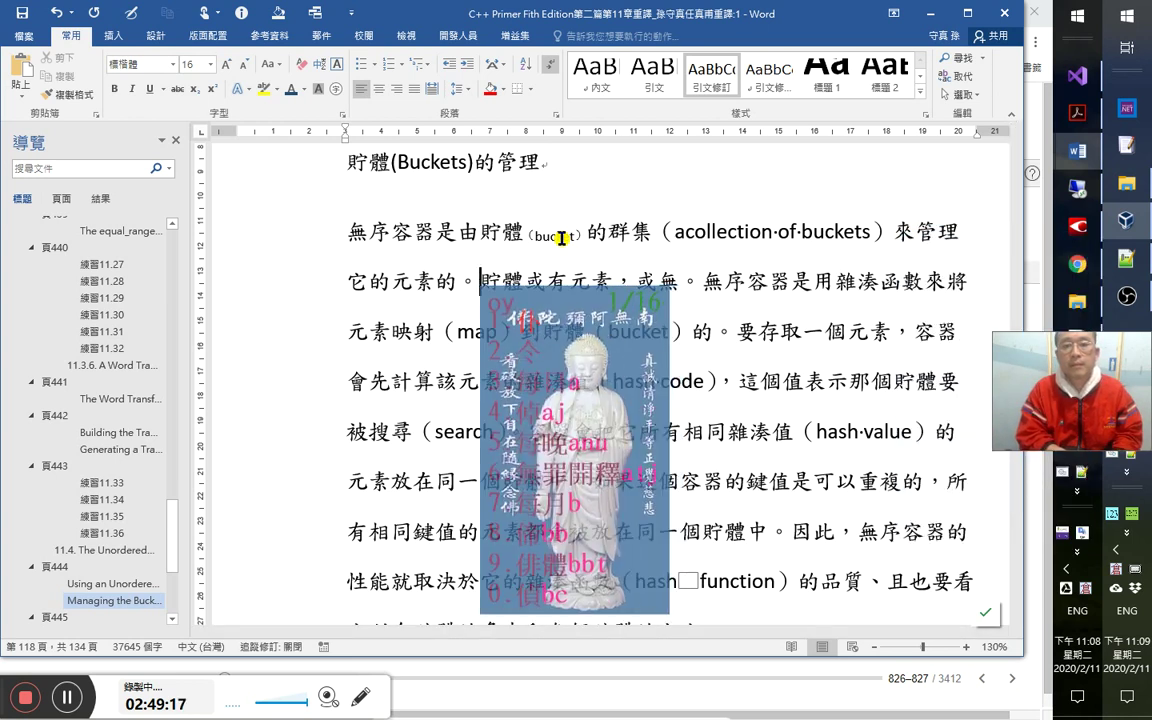
pyautogui.write('每個')
pyautogui.press('Right')
pyautogui.press('Right')
pyautogui.press('Right')
pyautogui.press('Right')
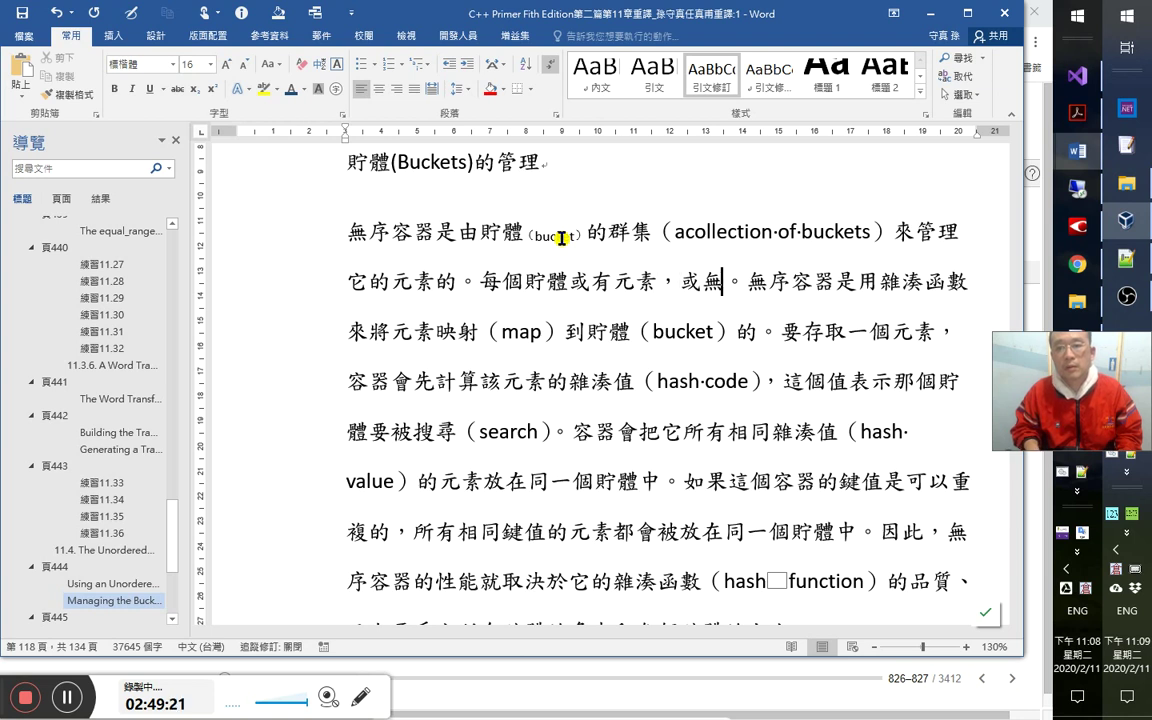
pyautogui.press('Right')
# Shrink the (map) and (bucket) glosses to the small gloss formatting.
pyautogui.press('Home')
pyautogui.press('Right')
pyautogui.press('Right')
pyautogui.press('Right')
pyautogui.press('Right')
pyautogui.press('Right')
pyautogui.hotkey('shift', 'Right')
pyautogui.hotkey('shift', 'Right')
pyautogui.hotkey('shift', 'Right')
pyautogui.hotkey('shift', 'Right')
pyautogui.hotkey('shift', 'Right')
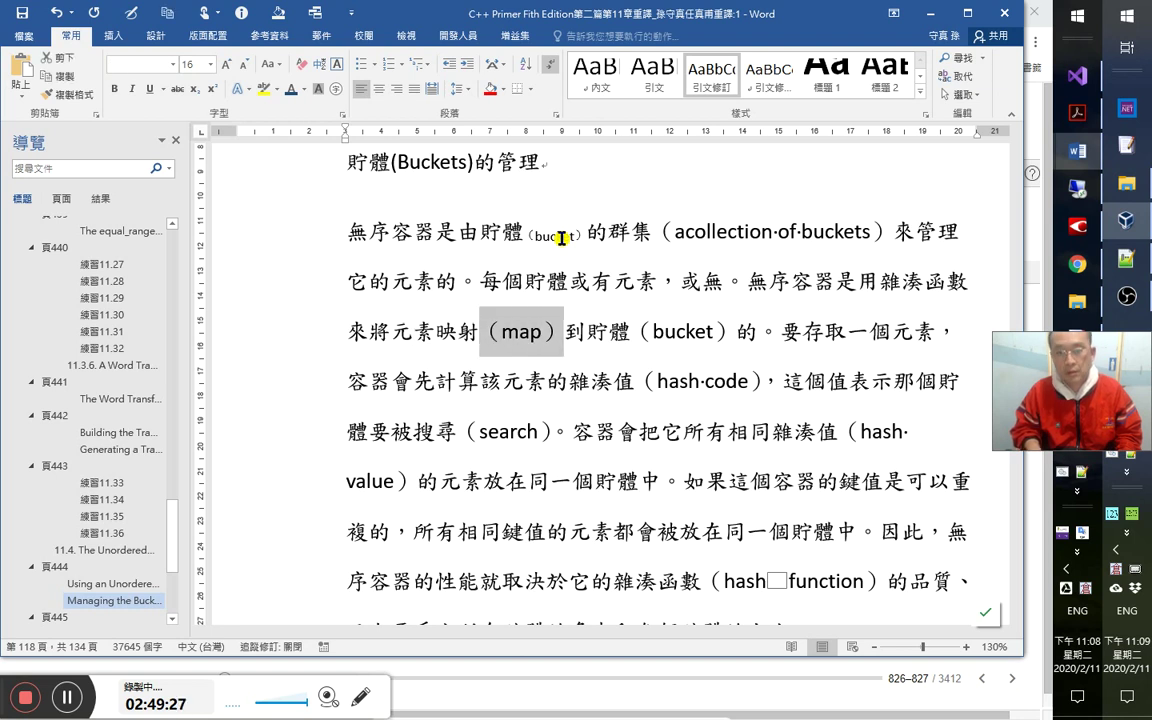
pyautogui.hotkey('ctrl', 'shift', 'v')
pyautogui.press('Right')
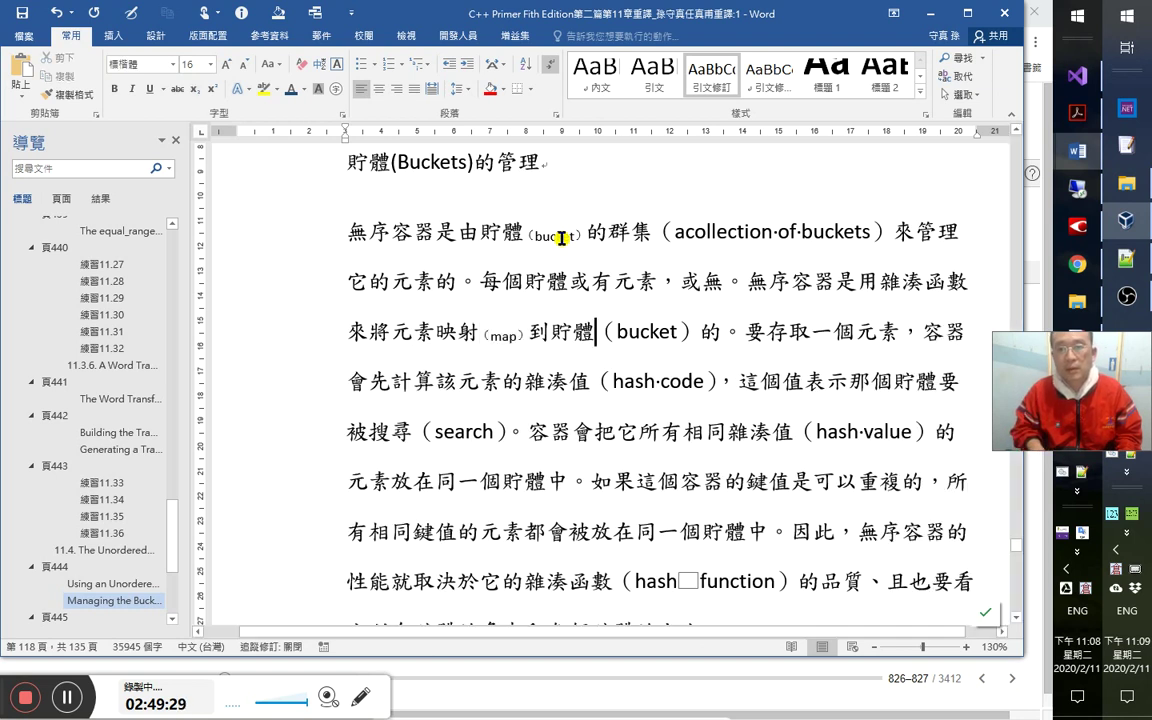
pyautogui.hotkey('shift', 'Right')
pyautogui.hotkey('shift', 'Right')
pyautogui.hotkey('shift', 'Right')
pyautogui.hotkey('shift', 'Right')
pyautogui.hotkey('shift', 'Right')
pyautogui.hotkey('shift', 'Right')
pyautogui.hotkey('shift', 'Right')
pyautogui.hotkey('shift', 'Right')
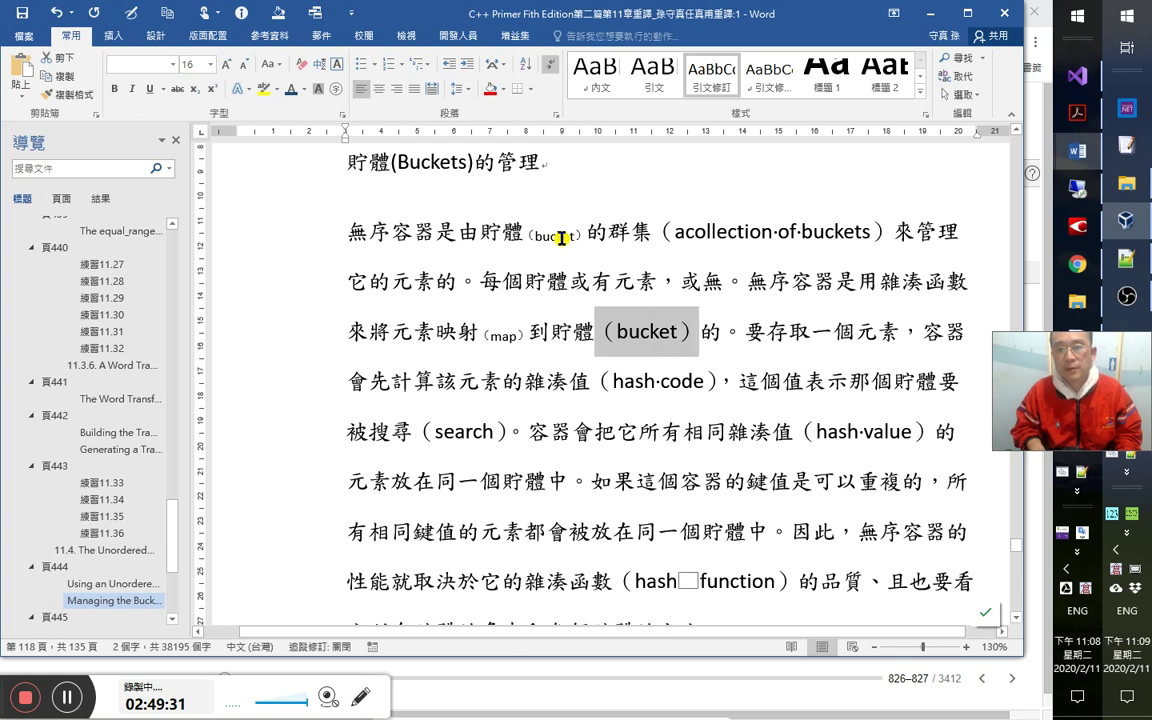
pyautogui.hotkey('ctrl', 'shift', 'v')
pyautogui.press('Right')
pyautogui.press('End')
# Shrink the (hash code) and (search) glosses, keeping the comma after (hash code) full size.
pyautogui.press('Right')
pyautogui.press('Right')
pyautogui.press('Right')
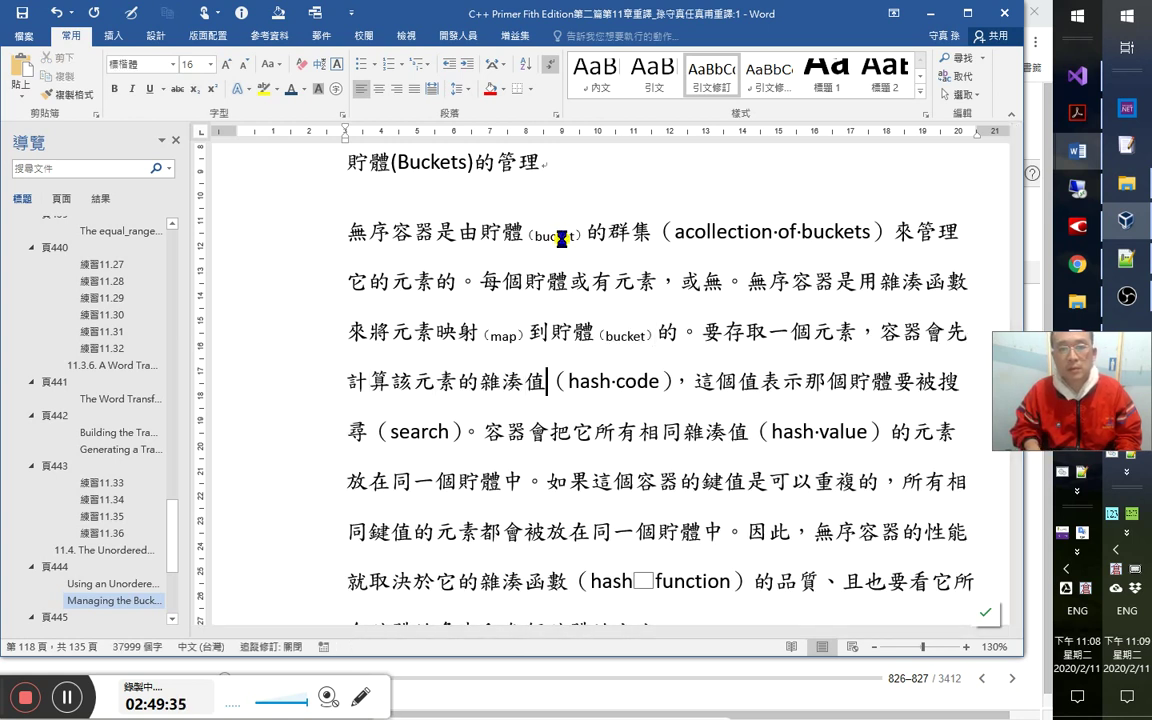
pyautogui.press('Right')
pyautogui.hotkey('shift', 'Right')
pyautogui.hotkey('shift', 'Right')
pyautogui.hotkey('shift', 'Right')
pyautogui.hotkey('shift', 'Right')
pyautogui.hotkey('shift', 'Right')
pyautogui.hotkey('shift', 'Right')
pyautogui.hotkey('shift', 'Right')
pyautogui.hotkey('shift', 'Right')
pyautogui.hotkey('shift', 'Right')
pyautogui.hotkey('shift', 'Right')
pyautogui.hotkey('shift', 'Right')
pyautogui.hotkey('shift', 'Right')
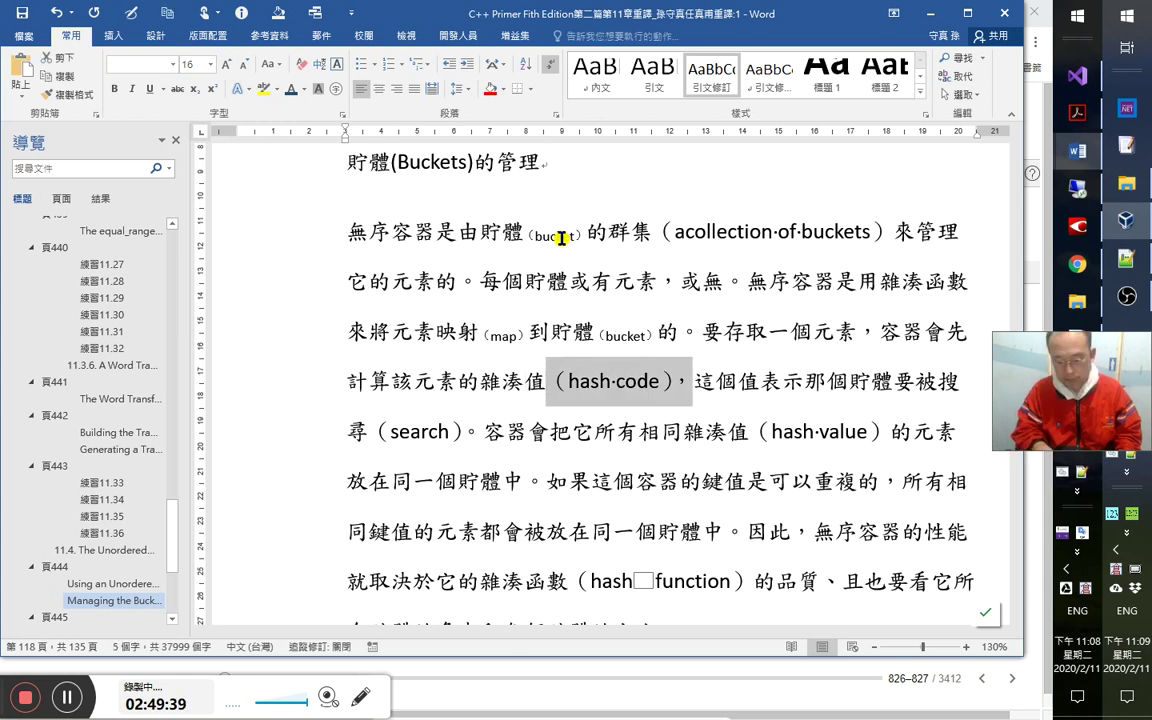
pyautogui.hotkey('ctrl', 'shift', 'v')
pyautogui.press('Right')
pyautogui.hotkey('shift', 'Left')
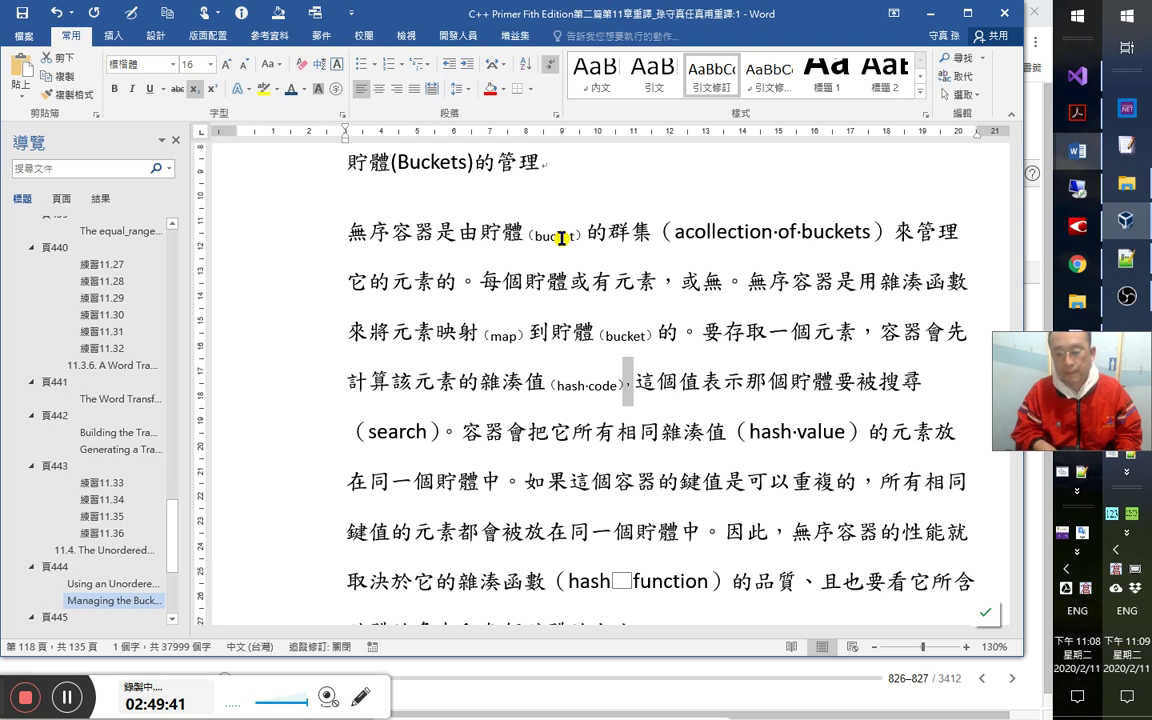
pyautogui.hotkey('ctrl', 'space')
pyautogui.press('Right')
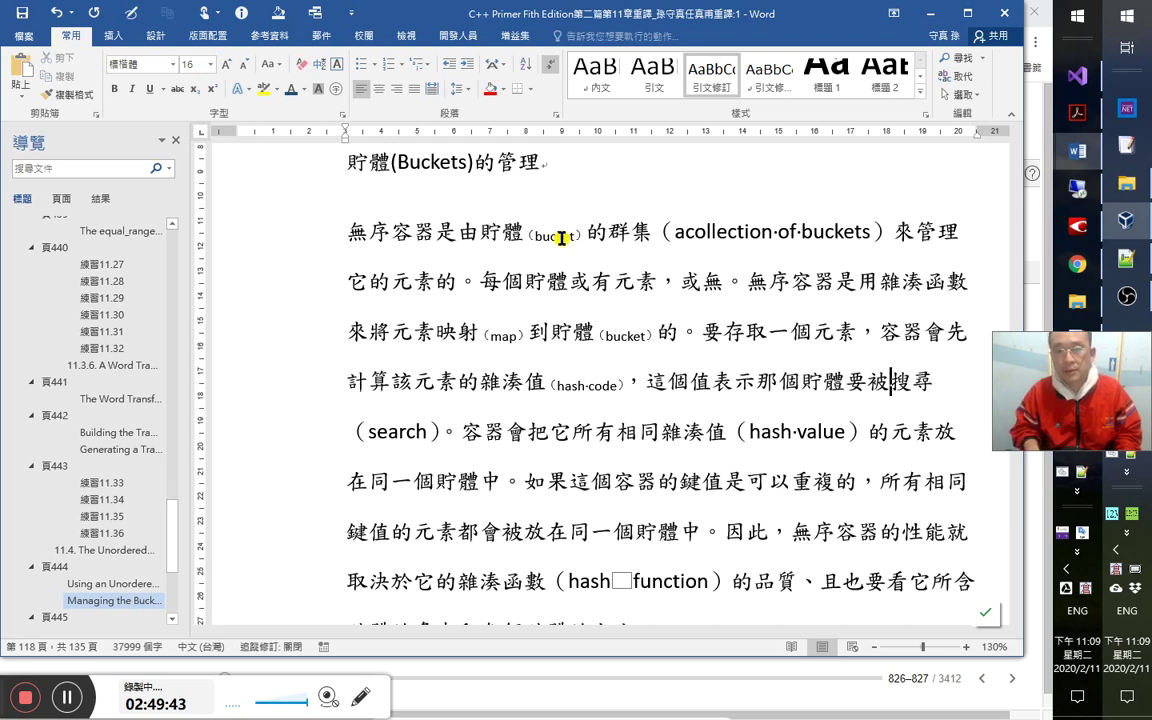
pyautogui.press('Home')
pyautogui.hotkey('shift', 'Right')
pyautogui.hotkey('shift', 'Right')
pyautogui.hotkey('shift', 'Right')
pyautogui.hotkey('shift', 'Right')
pyautogui.hotkey('shift', 'Right')
pyautogui.hotkey('shift', 'Right')
pyautogui.hotkey('shift', 'Right')
pyautogui.hotkey('shift', 'Right')
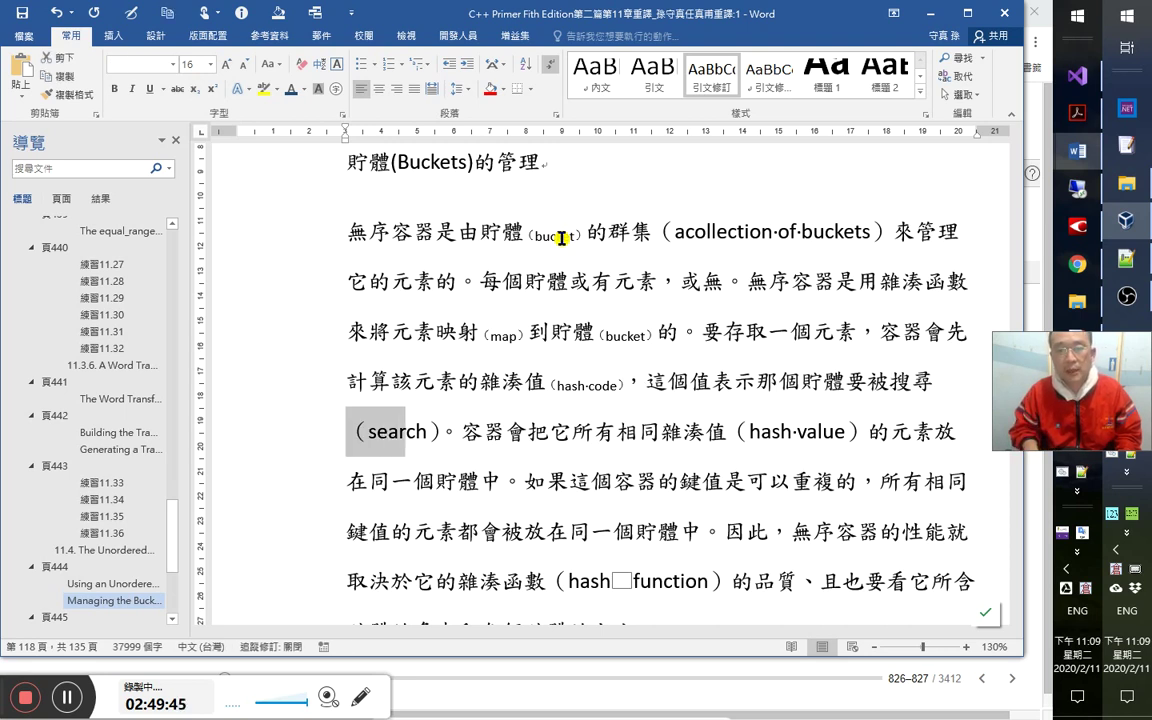
pyautogui.hotkey('ctrl', '[')
pyautogui.press('Up')
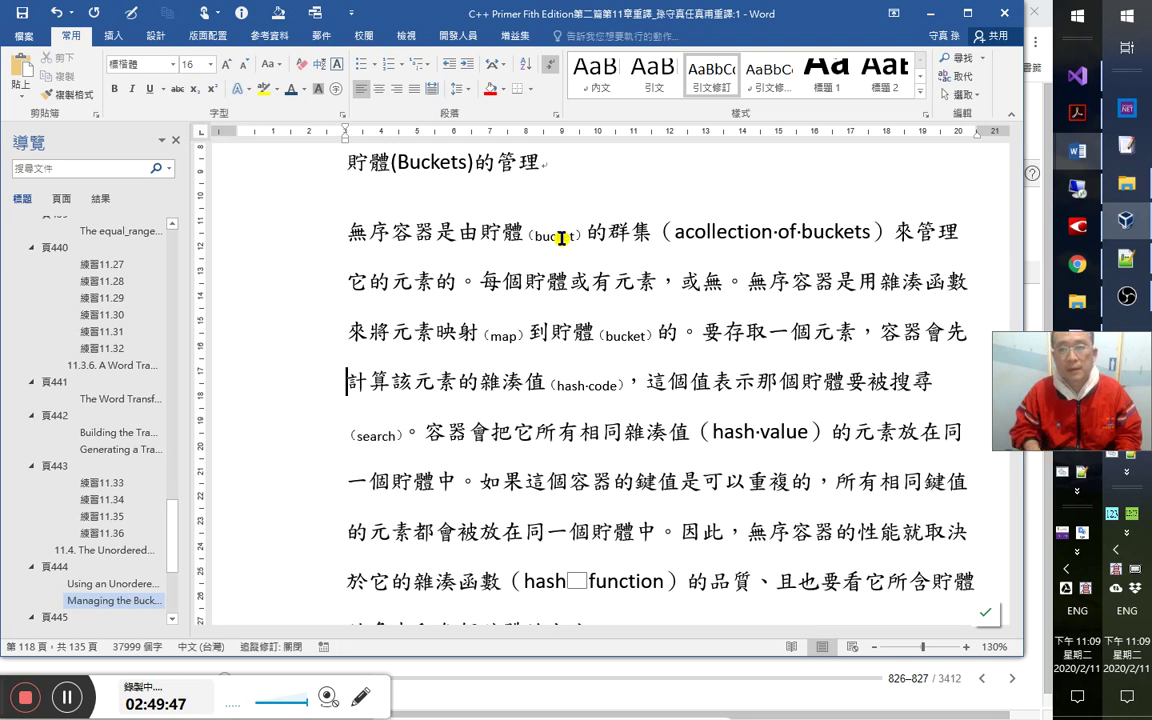
# Correct the character 那 to 哪.
pyautogui.press('Left')
pyautogui.press('Left')
pyautogui.hotkey('shift', 'Left')
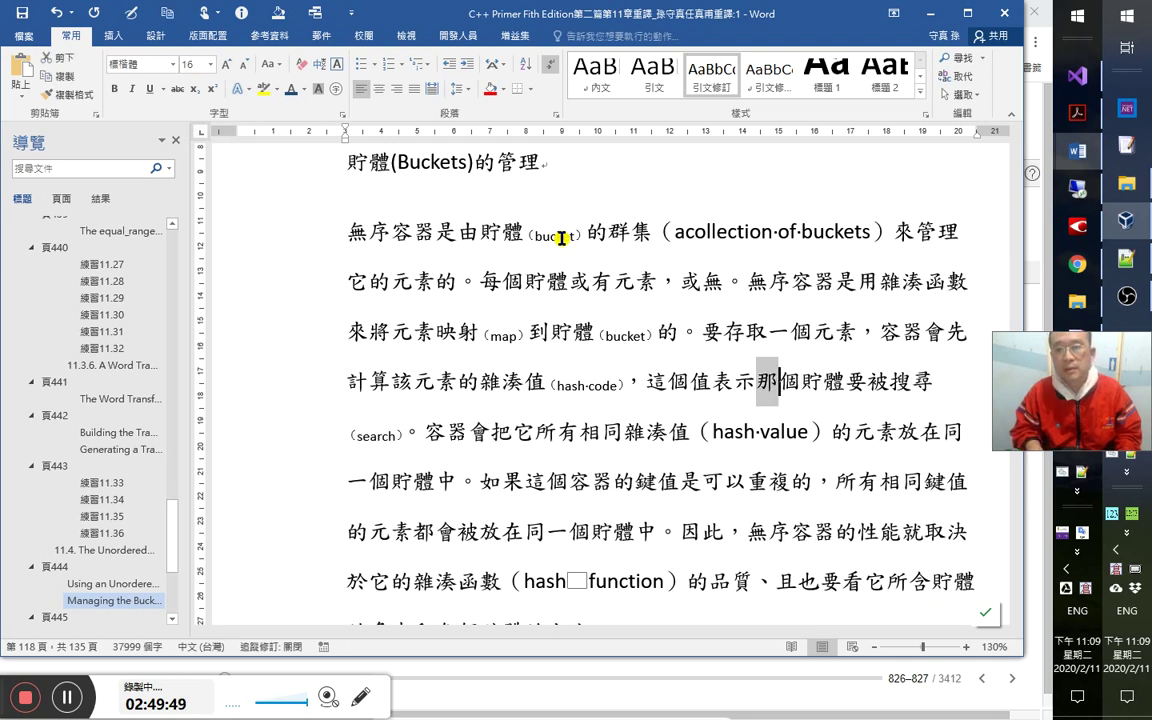
pyautogui.write('vu8')
pyautogui.press('Down')
pyautogui.press('Return')
pyautogui.press('Down')
pyautogui.press('Down')
pyautogui.press('Down')
pyautogui.press('Return')
pyautogui.press('Down')
pyautogui.press('Right')
pyautogui.press('Right')
pyautogui.press('Right')
pyautogui.press('Right')
pyautogui.press('Right')
pyautogui.press('Right')
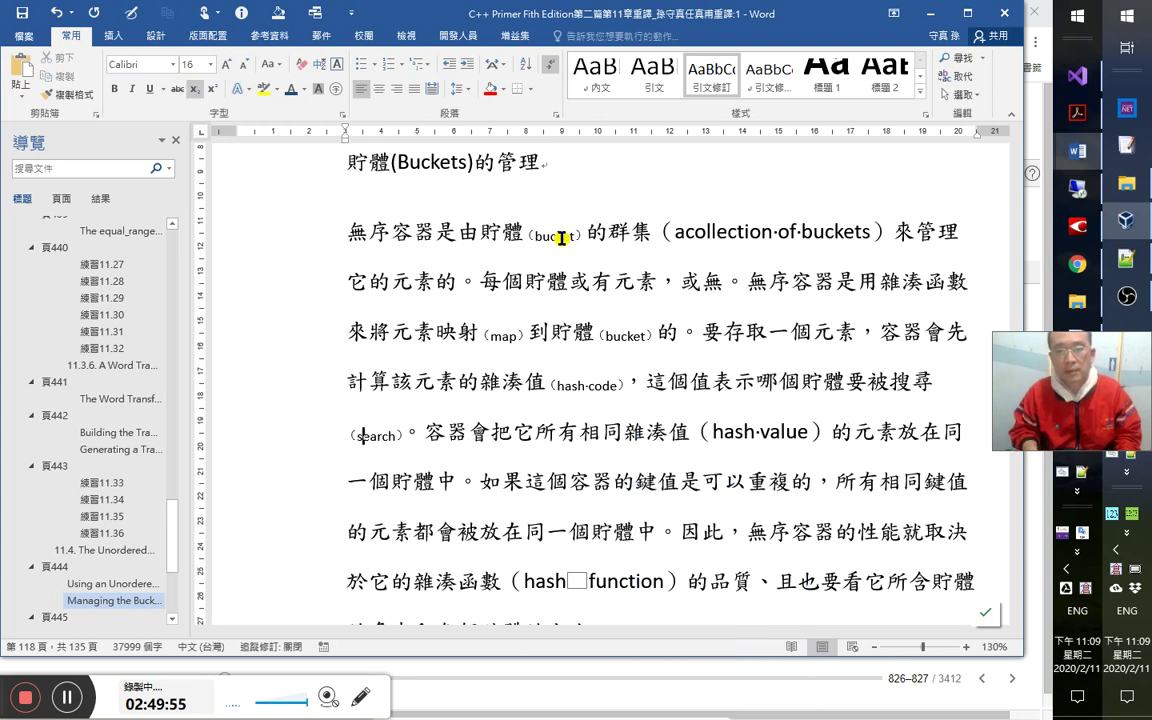
pyautogui.press('Right')
pyautogui.press('Right')
pyautogui.press('Right')
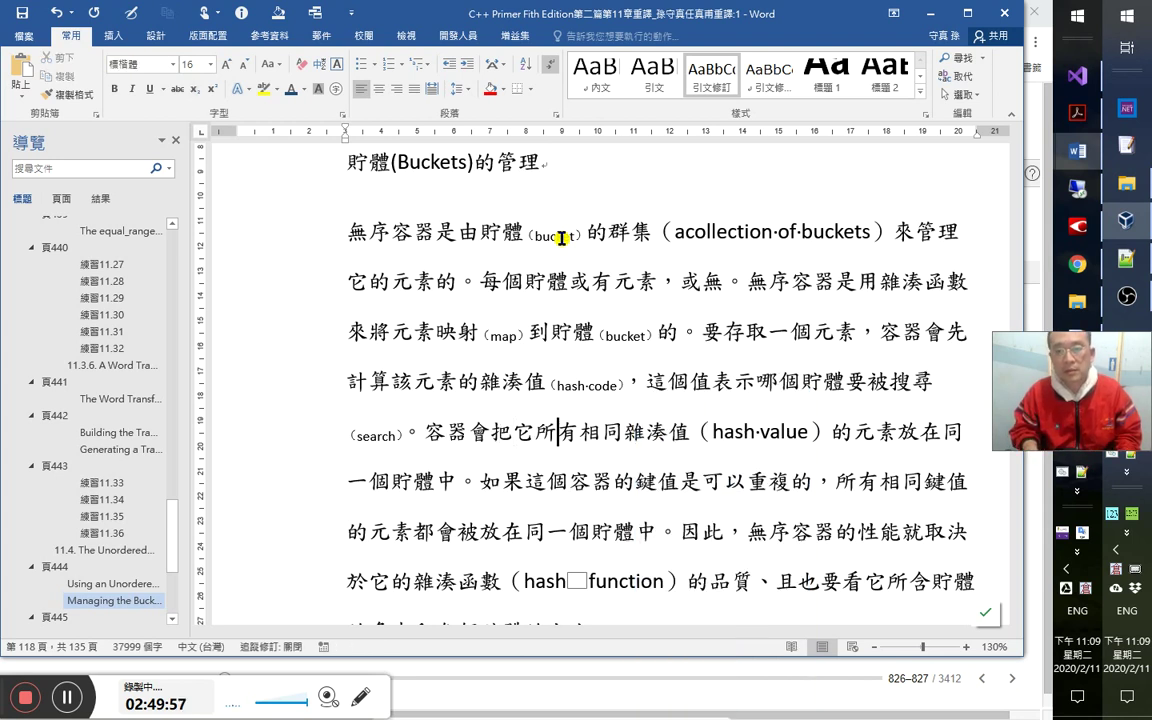
# Shrink the (hash value) gloss and insert 都 after 元素, with 也 before it.
pyautogui.hotkey('shift', 'Right')
pyautogui.hotkey('shift', 'Right')
pyautogui.hotkey('shift', 'Right')
pyautogui.hotkey('shift', 'Right')
pyautogui.hotkey('shift', 'Right')
pyautogui.hotkey('shift', 'Right')
pyautogui.hotkey('shift', 'Right')
pyautogui.hotkey('shift', 'Right')
pyautogui.hotkey('shift', 'Right')
pyautogui.hotkey('shift', 'Right')
pyautogui.hotkey('shift', 'Right')
pyautogui.hotkey('shift', 'Right')
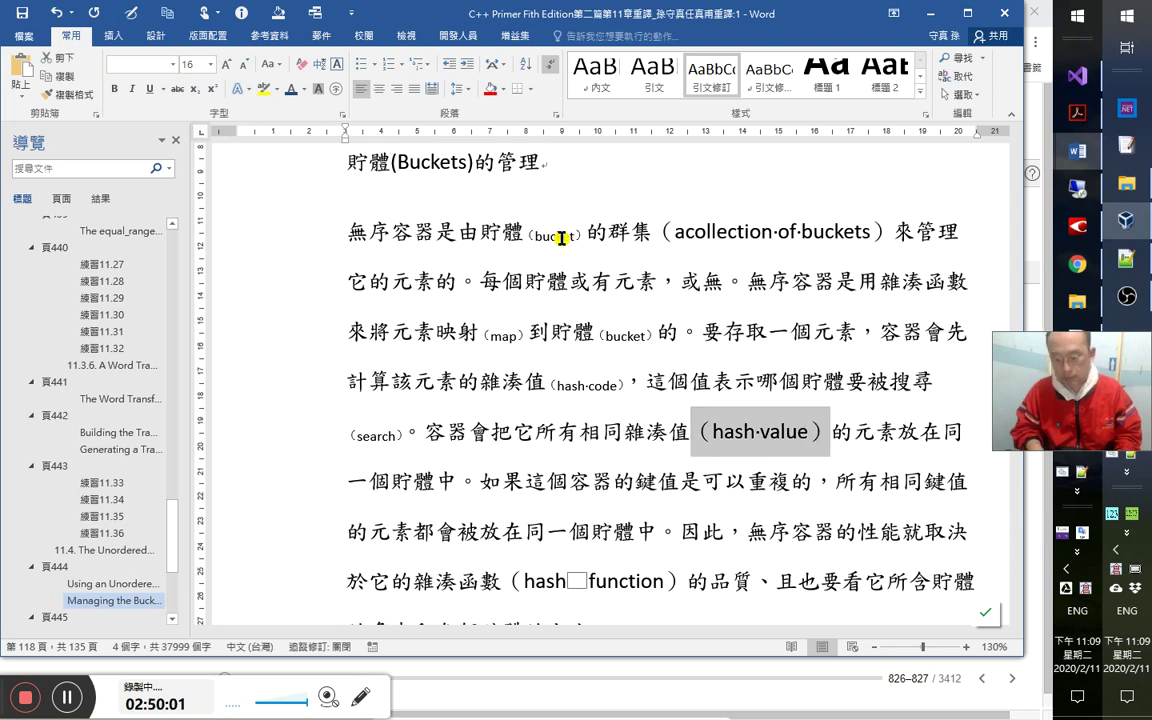
pyautogui.hotkey('ctrl', 'shift', 'v')
pyautogui.press('Right')
pyautogui.press('Right')
pyautogui.press('Right')
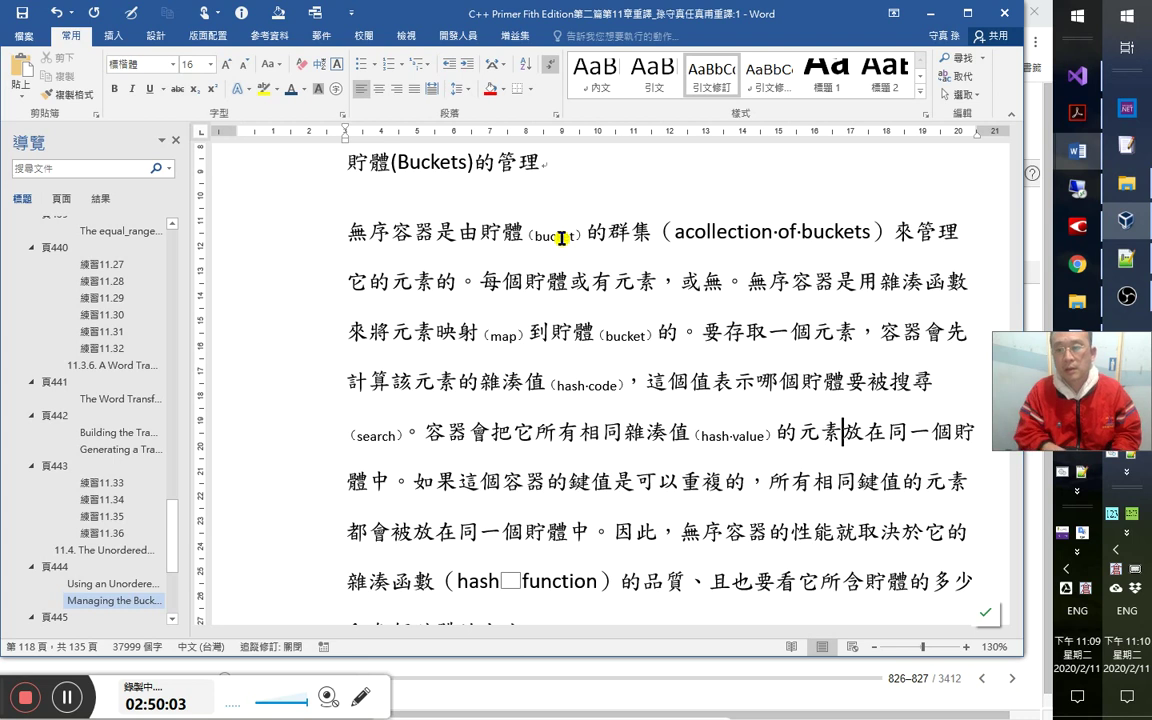
pyautogui.write('都')
pyautogui.press('Right')
pyautogui.press('Right')
pyautogui.press('Right')
pyautogui.press('Right')
pyautogui.press('Right')
pyautogui.press('Right')
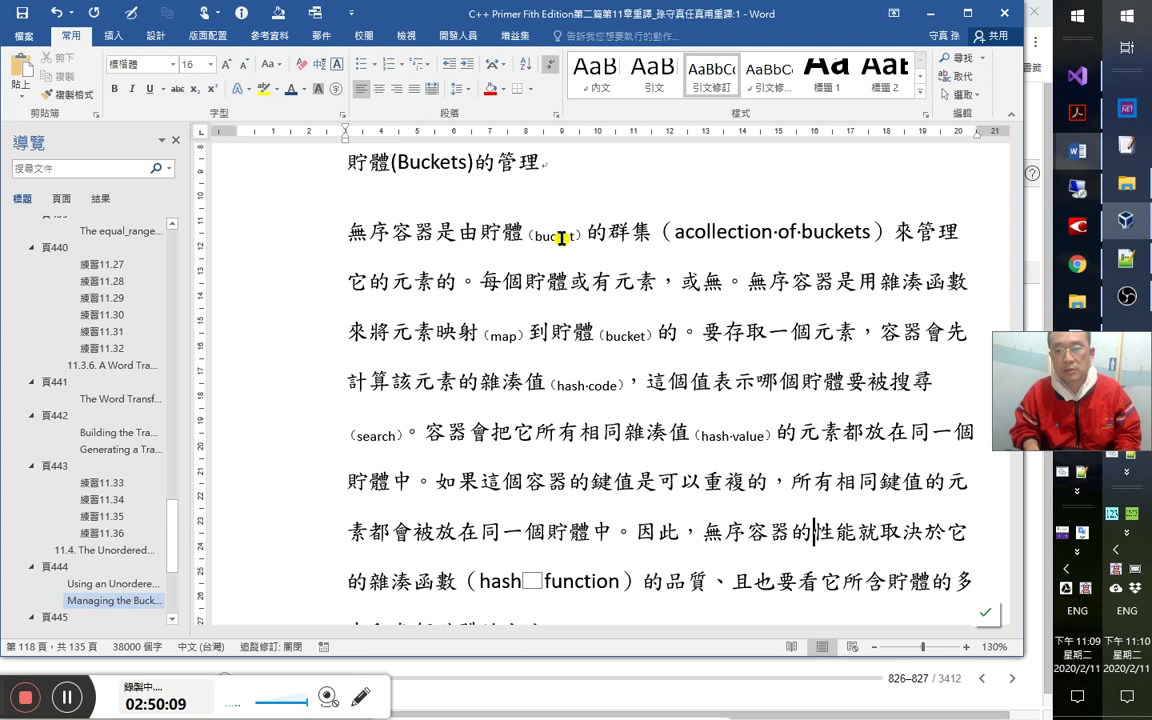
pyautogui.press('Left')
pyautogui.write('也')
pyautogui.press('Right')
pyautogui.press('Right')
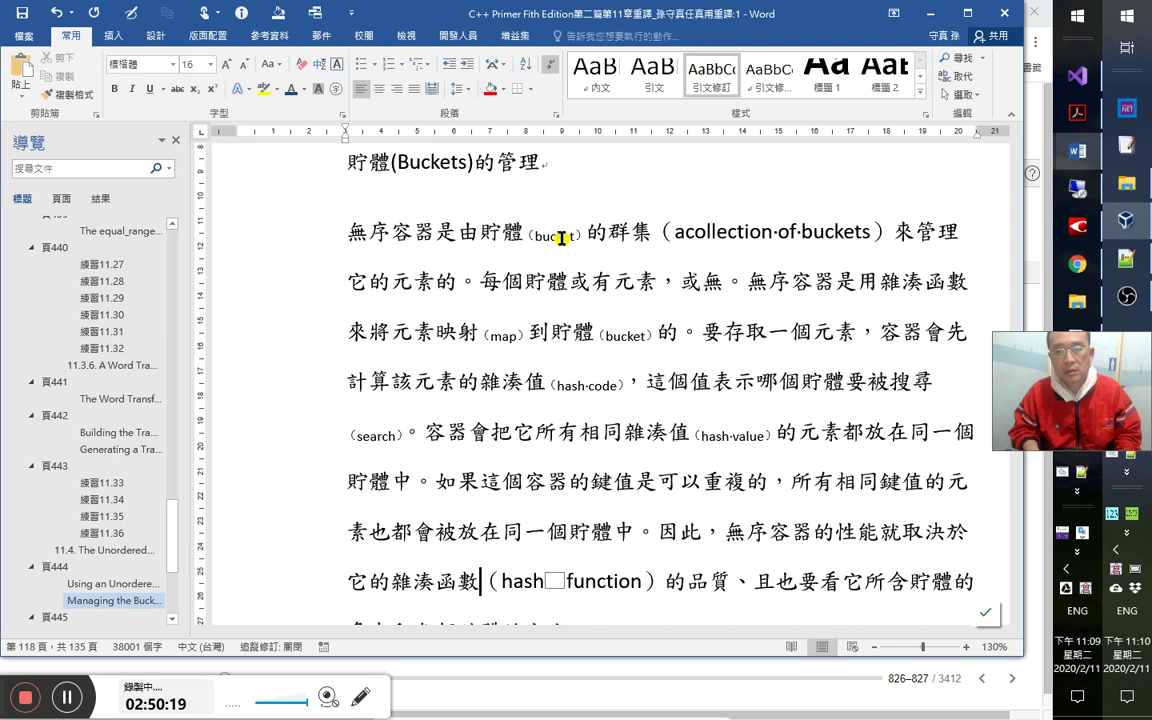
# Replace the broken character in (hash function) with a normal space.
pyautogui.hotkey('shift', 'Right')
pyautogui.hotkey('shift', 'Right')
pyautogui.hotkey('shift', 'Right')
pyautogui.hotkey('shift', 'Right')
pyautogui.hotkey('shift', 'Right')
pyautogui.hotkey('shift', 'Right')
pyautogui.hotkey('shift', 'Right')
pyautogui.hotkey('shift', 'Right')
pyautogui.hotkey('shift', 'Right')
pyautogui.hotkey('shift', 'Right')
pyautogui.hotkey('shift', 'Right')
pyautogui.hotkey('shift', 'Right')
pyautogui.hotkey('shift', 'Right')
pyautogui.hotkey('shift', 'Right')
pyautogui.hotkey('shift', 'Right')
pyautogui.hotkey('shift', 'Right')
pyautogui.hotkey('shift', 'Left')
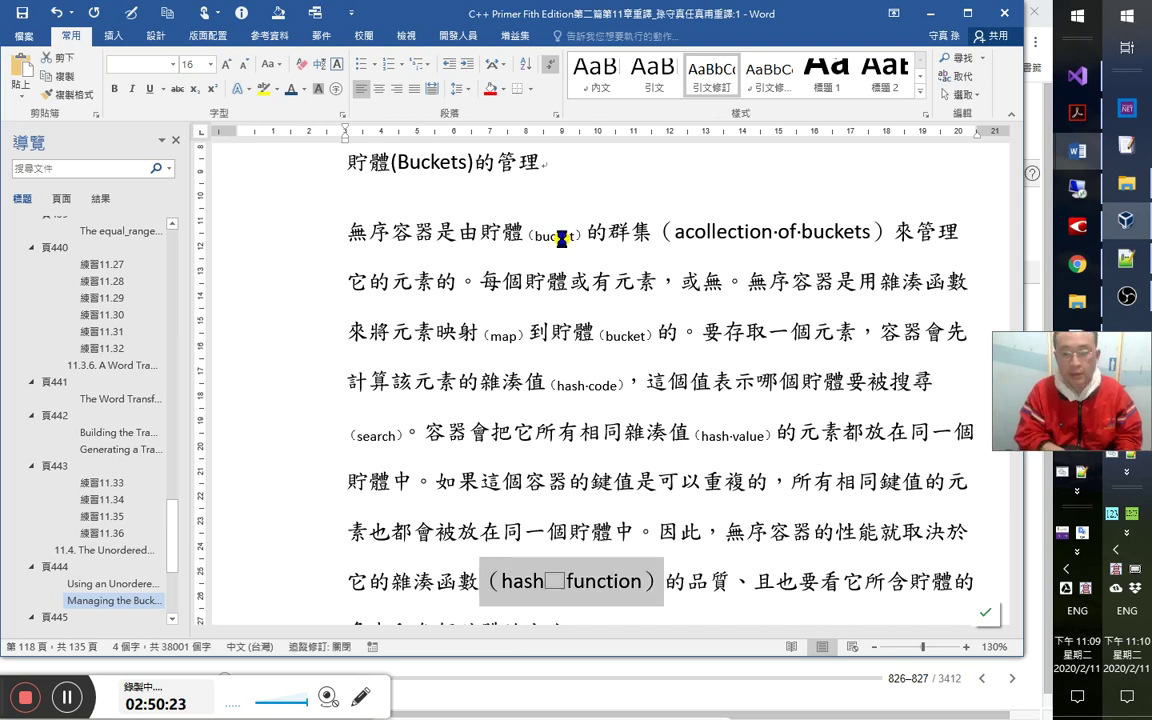
pyautogui.hotkey('ctrl', 'space')
pyautogui.press('Right')
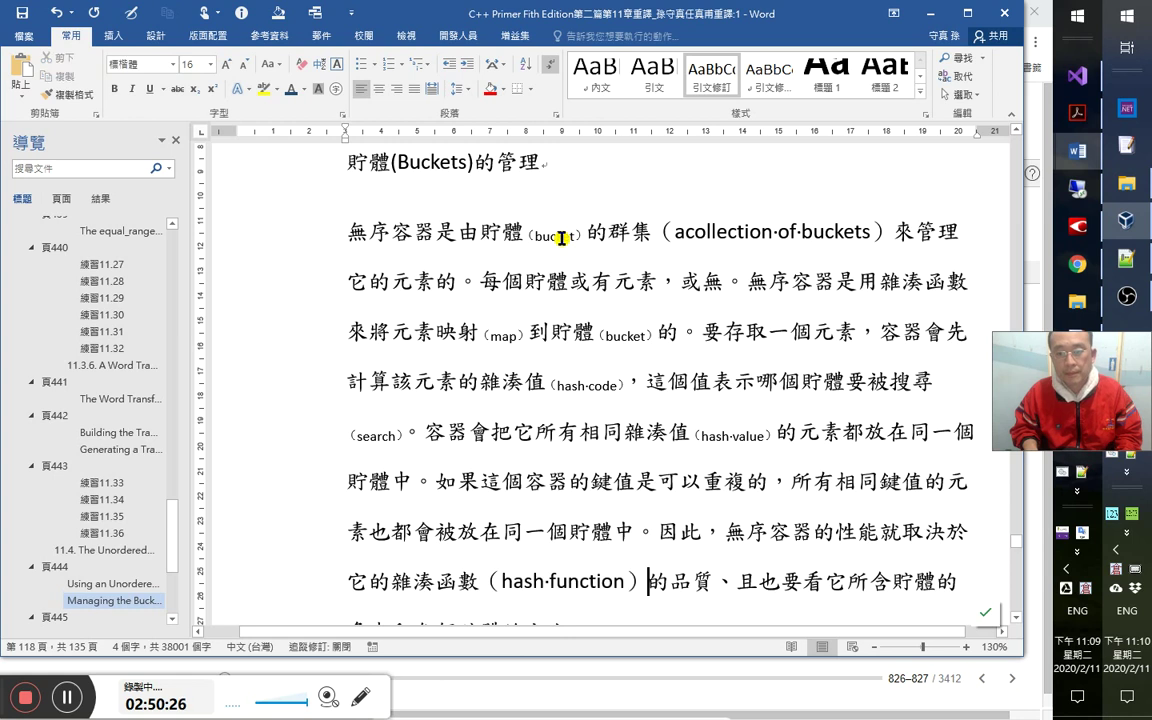
pyautogui.hotkey('shift', 'Right')
pyautogui.hotkey('shift', 'Right')
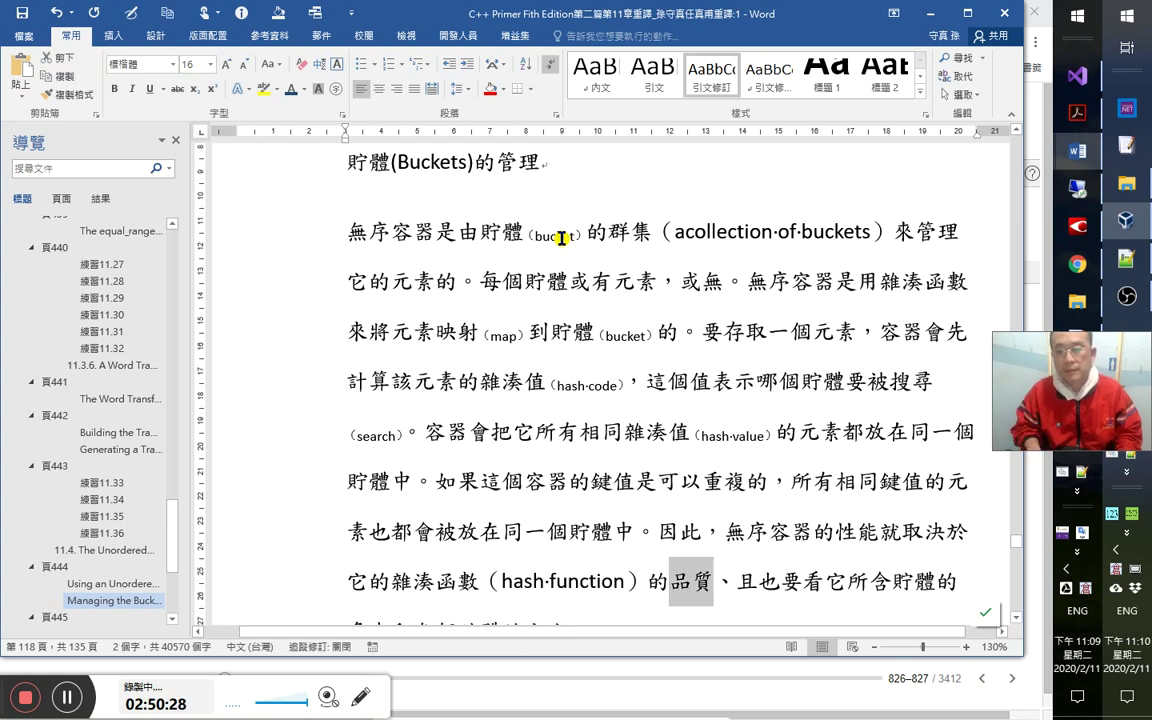
# Replace 品質 with 能力 and save the document.
pyautogui.press('Down')
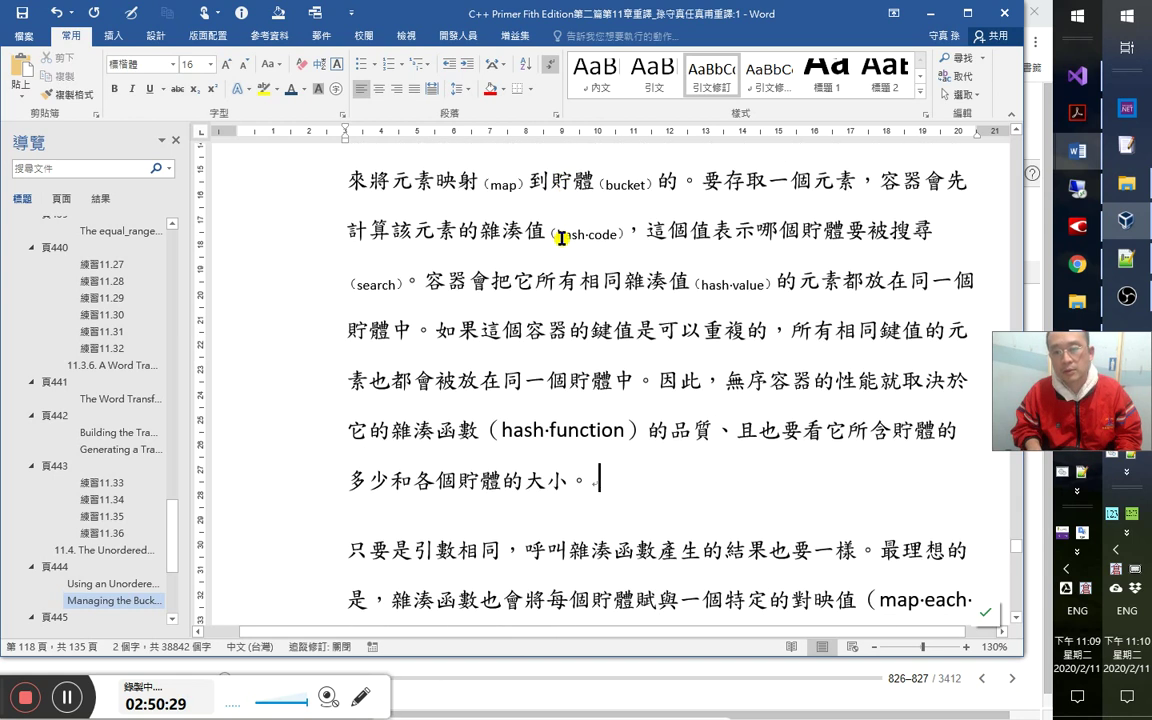
pyautogui.hotkey('shift', 'Left')
pyautogui.hotkey('shift', 'Left')
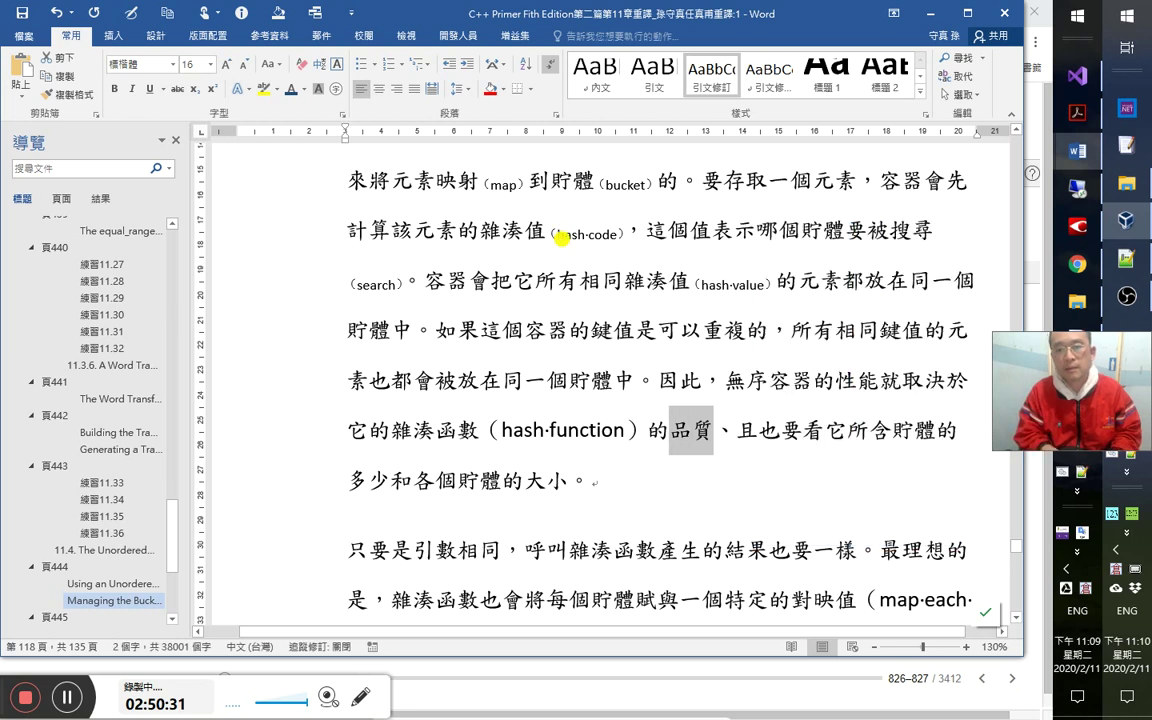
pyautogui.write('能力')
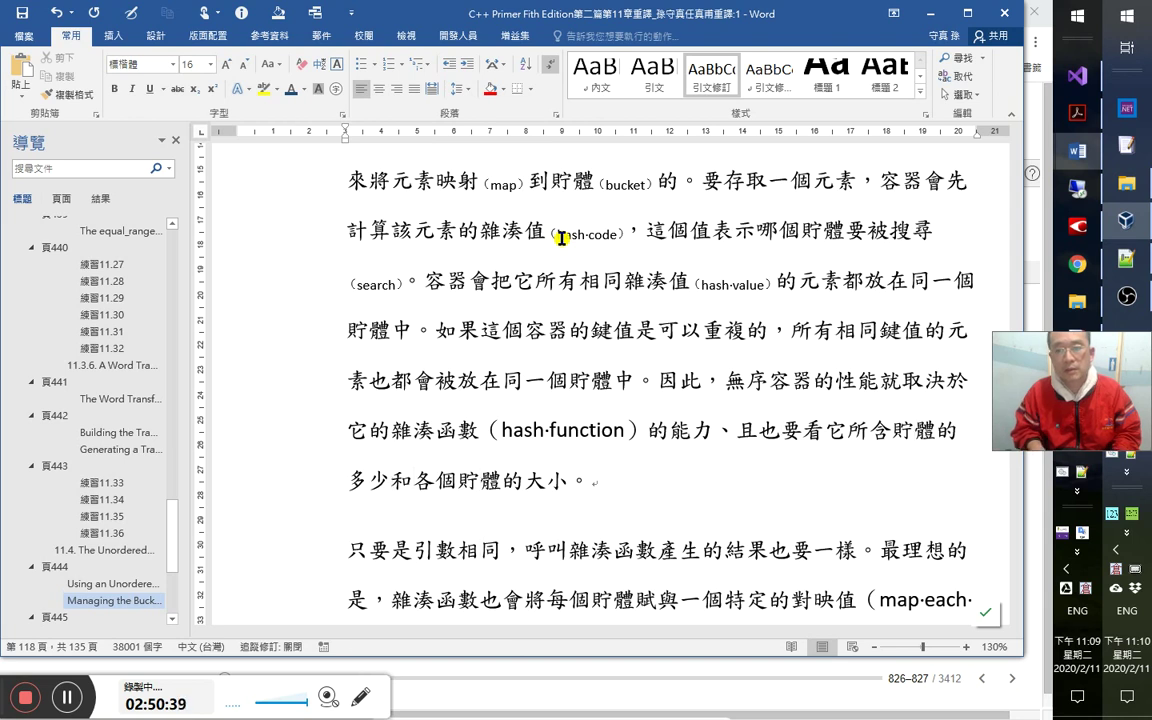
pyautogui.hotkey('ctrl', 's')
# Reword 能力 to 性能 in the hash-function sentence.
pyautogui.scroll(-3, 604, 303)
pyautogui.click(665, 292)
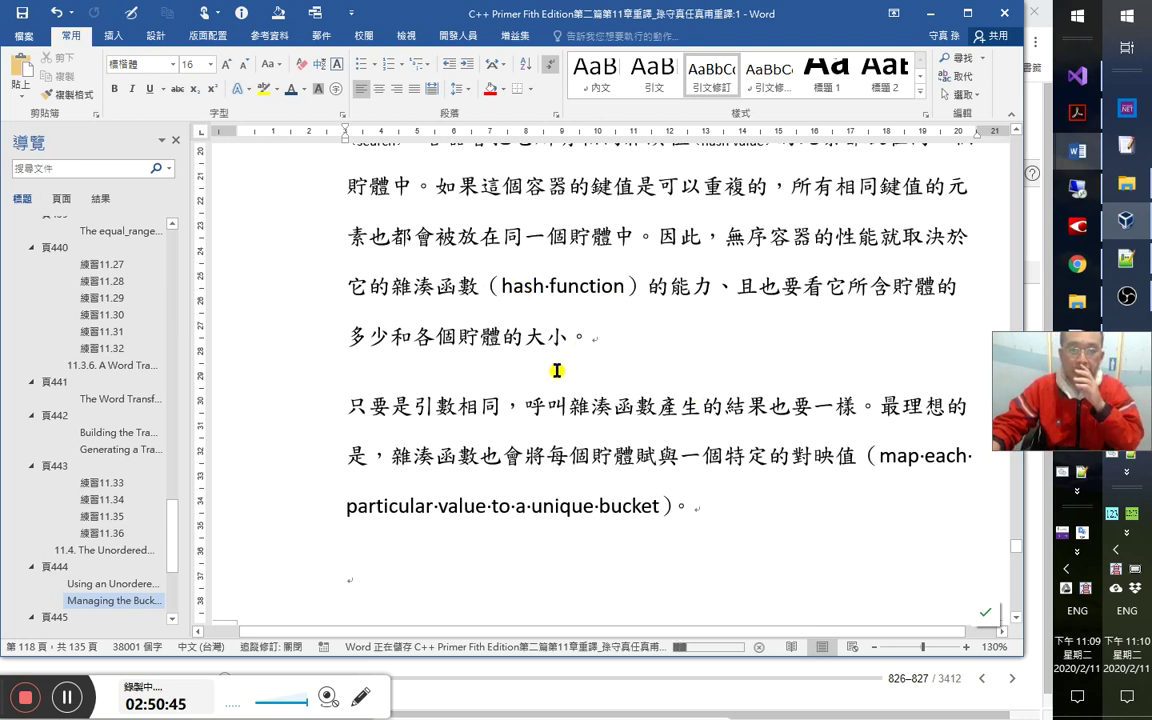
pyautogui.click(665, 287)
pyautogui.write('性')
pyautogui.press('Right')
pyautogui.press('Delete')
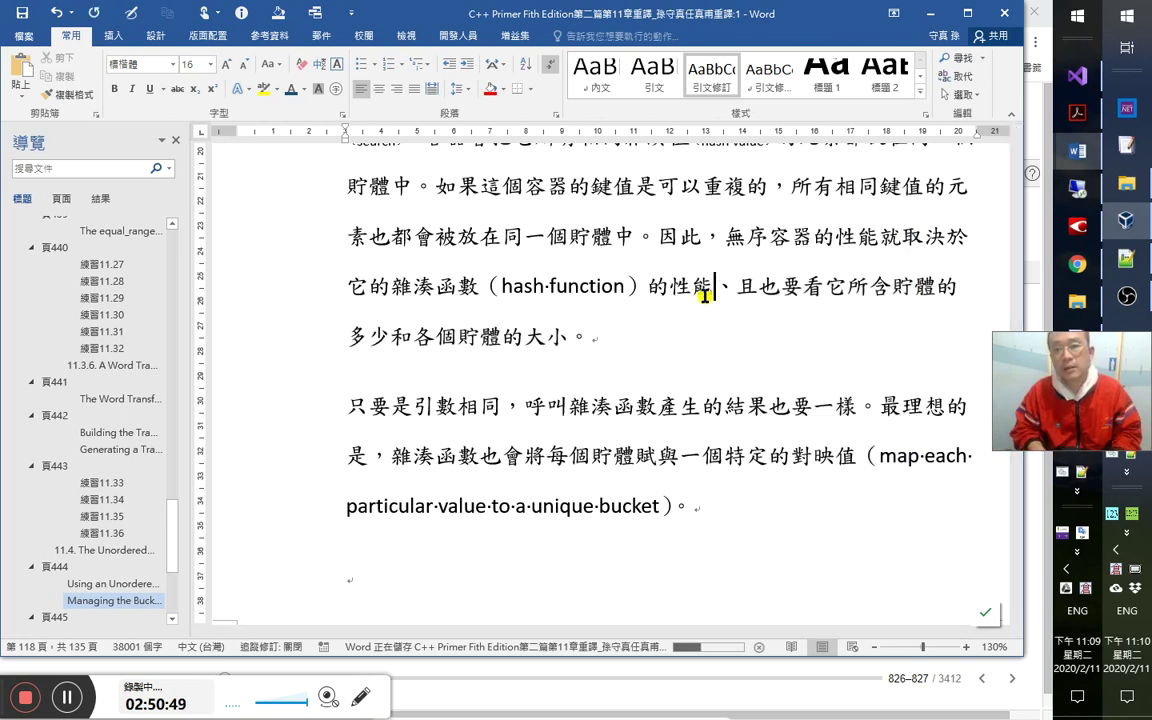
# Give the 只要是引數相同 paragraph a first-line indent using the ruler.
pyautogui.click(595, 408)
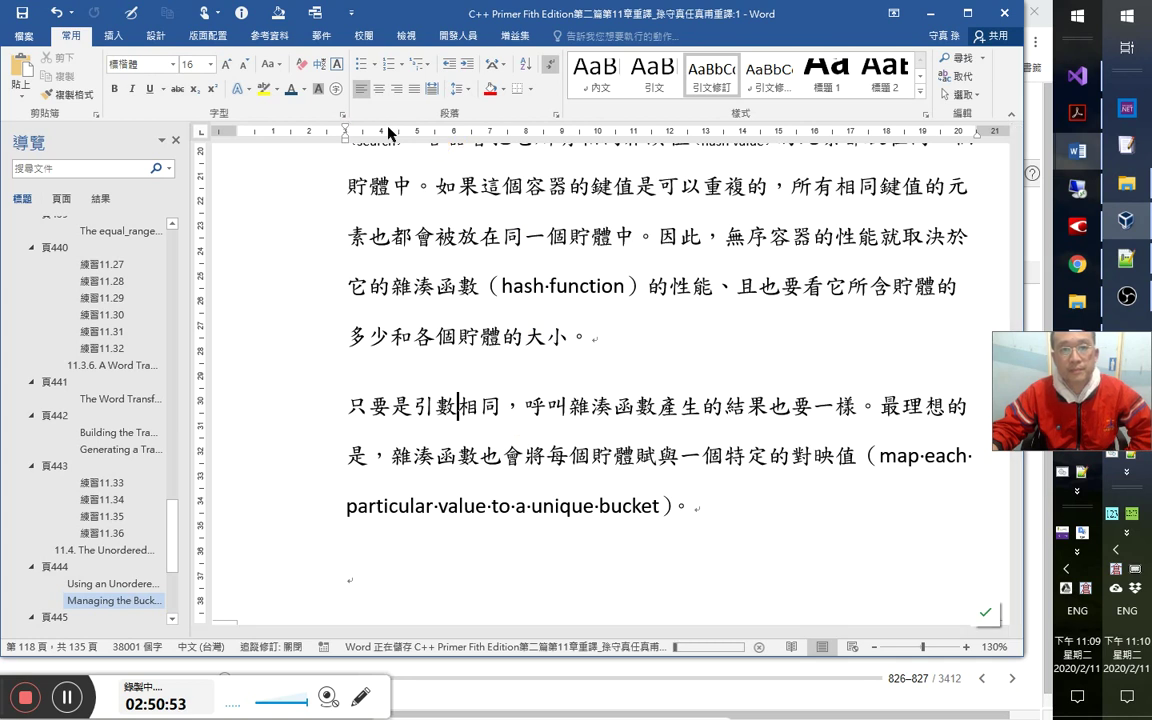
pyautogui.moveTo(347, 131); pyautogui.dragTo(395, 130)
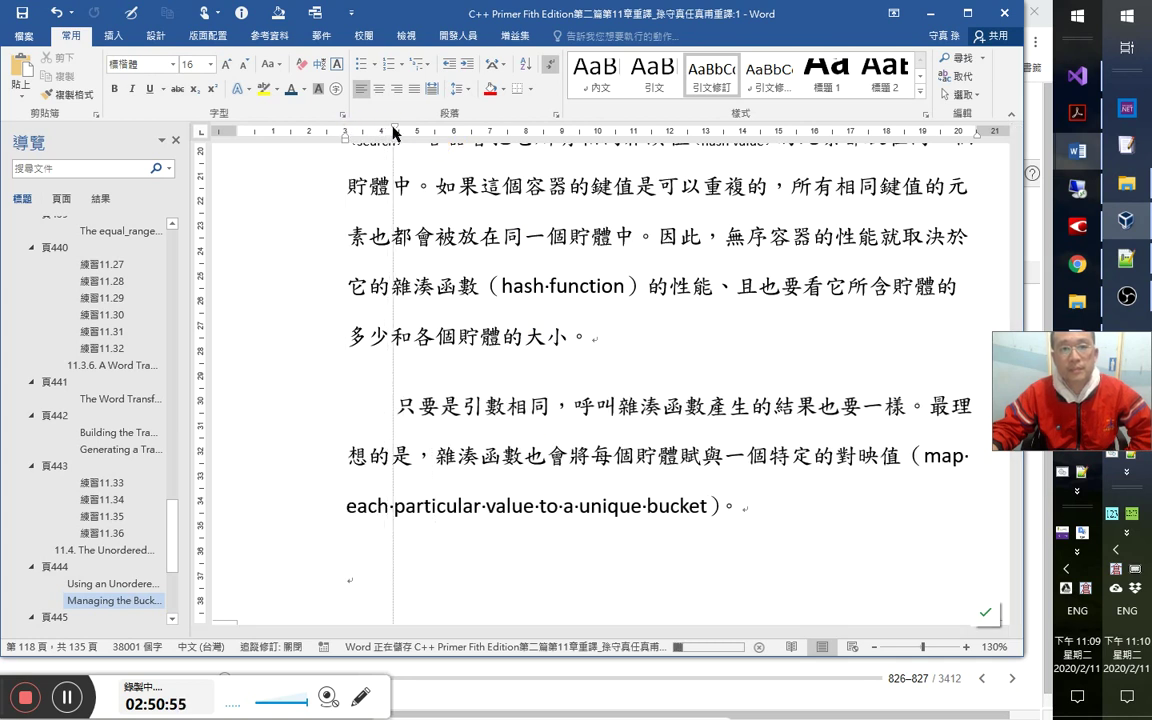
pyautogui.scroll(-1, 625, 400)
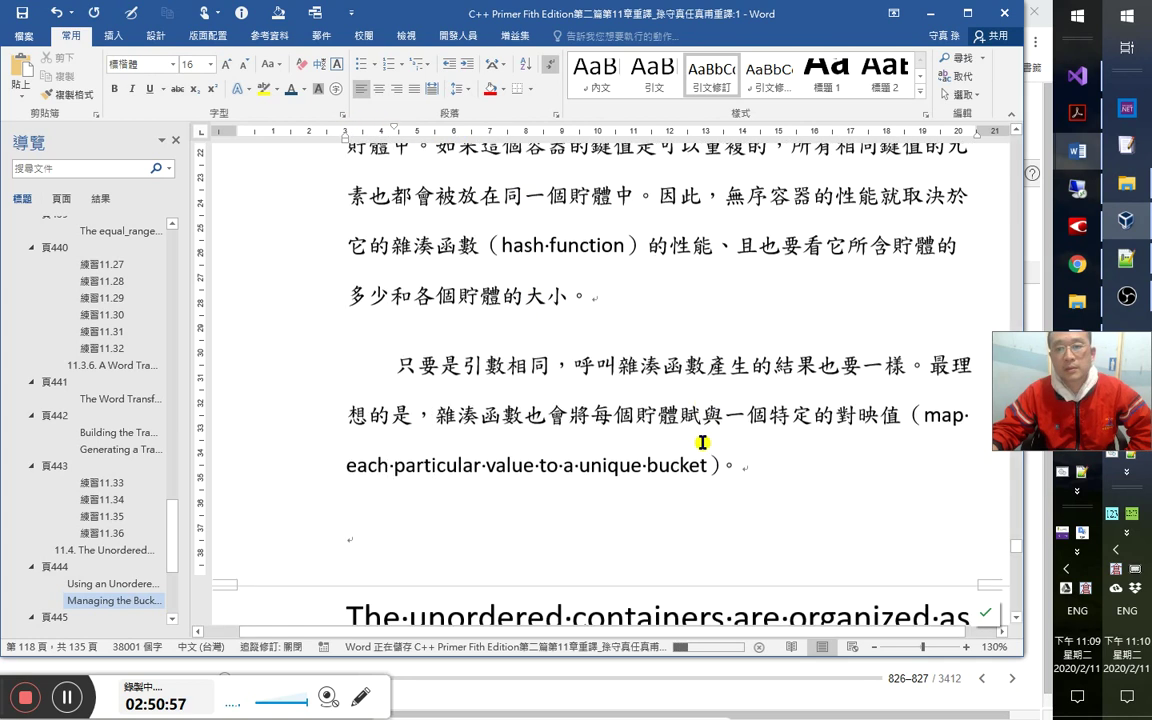
# Delete 是 from 只要是引數相同 and insert 所 before 產生.
pyautogui.click(567, 363)
pyautogui.press('Left')
pyautogui.press('Left')
pyautogui.press('Left')
pyautogui.press('BackSpace')
pyautogui.press('Right')
pyautogui.press('Right')
pyautogui.press('Right')
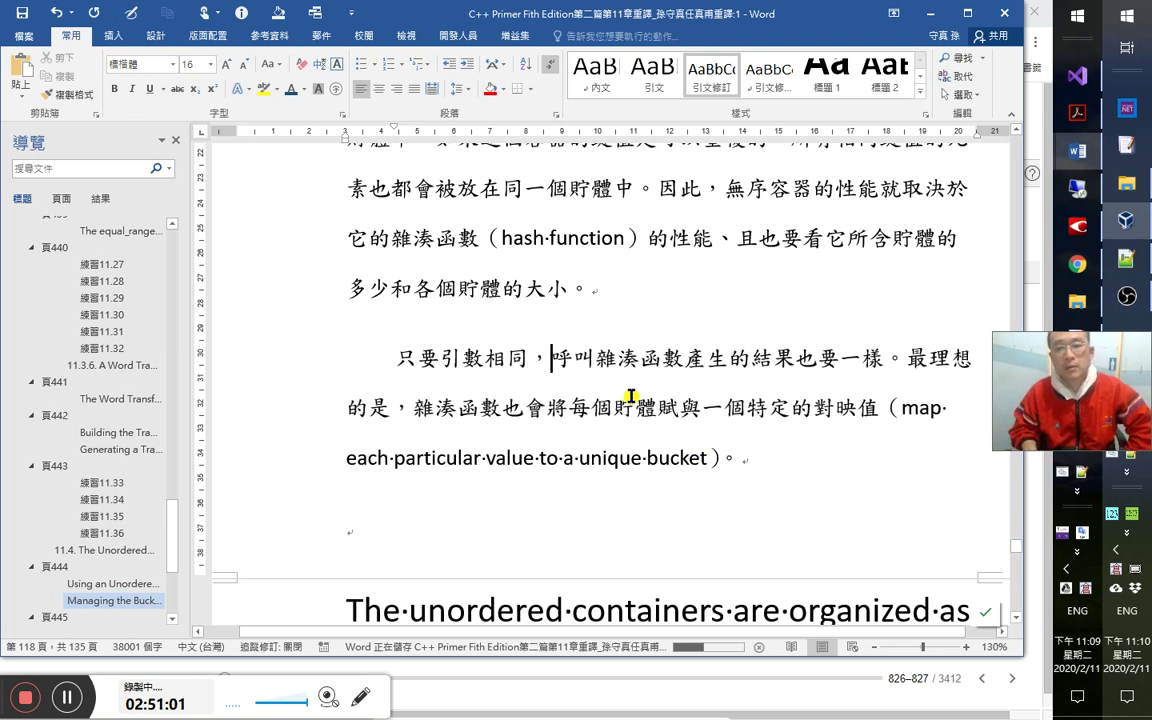
pyautogui.press('Right')
pyautogui.write('所')
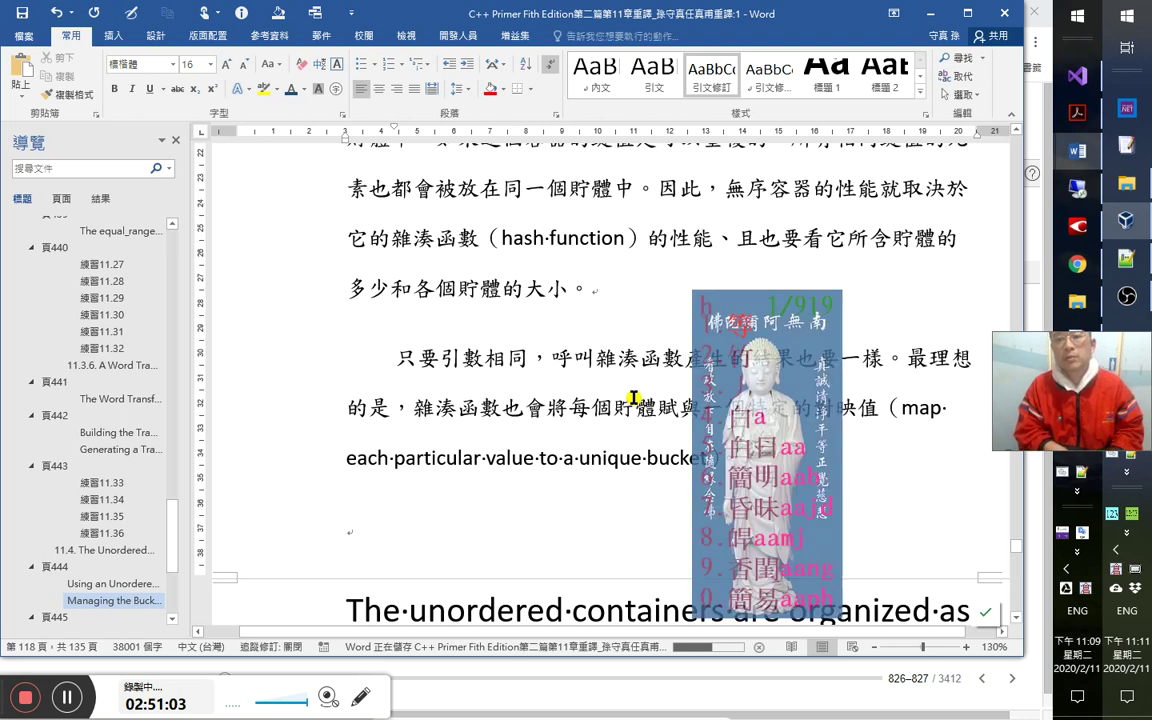
pyautogui.press('Right')
pyautogui.press('Right')
pyautogui.press('Right')
pyautogui.press('Right')
pyautogui.press('Right')
pyautogui.press('Right')
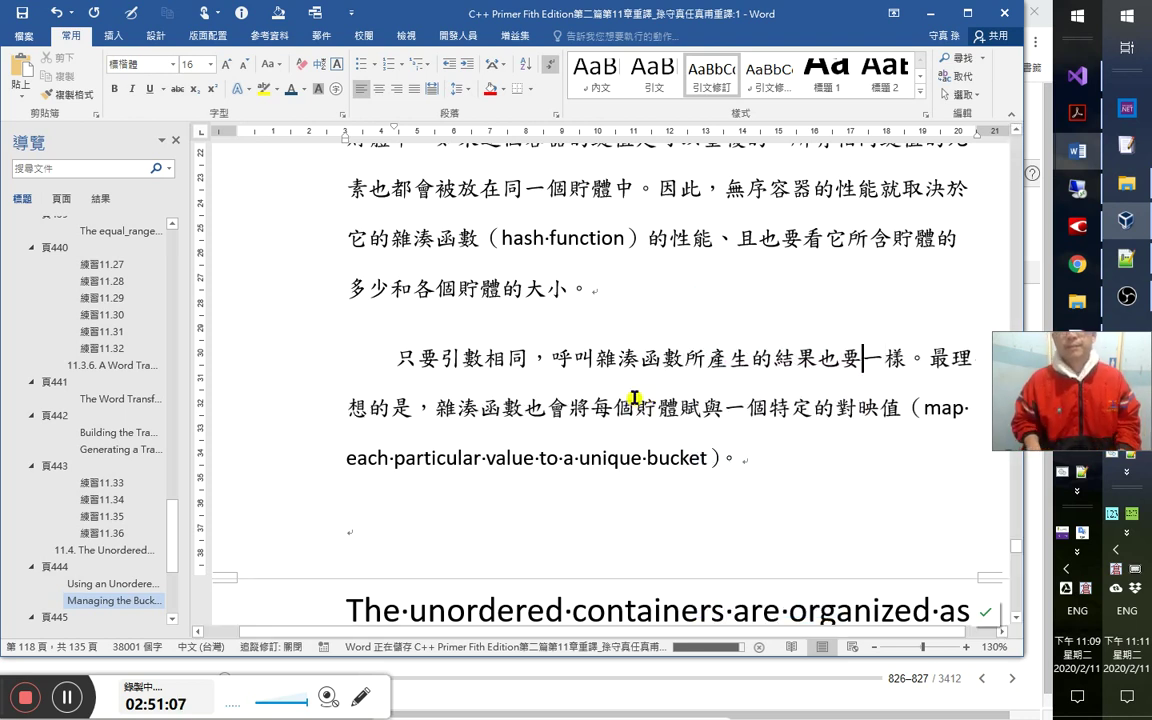
pyautogui.press('Right')
pyautogui.press('Right')
pyautogui.press('Right')
pyautogui.press('Right')
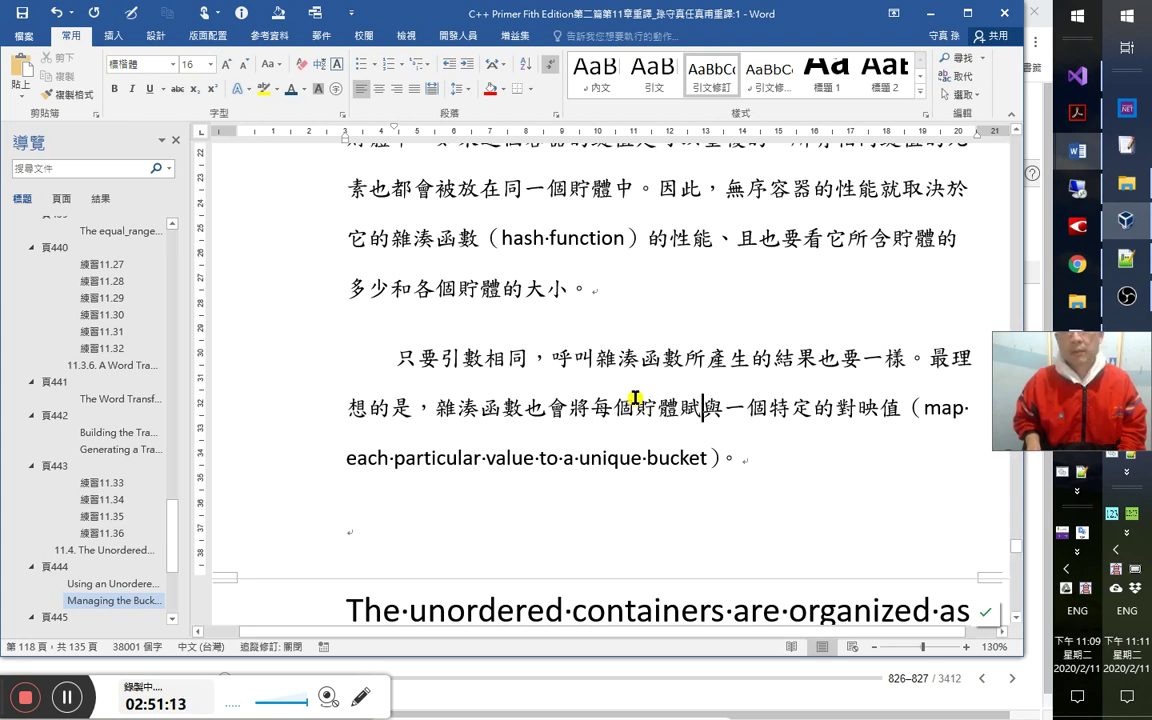
pyautogui.press('Right')
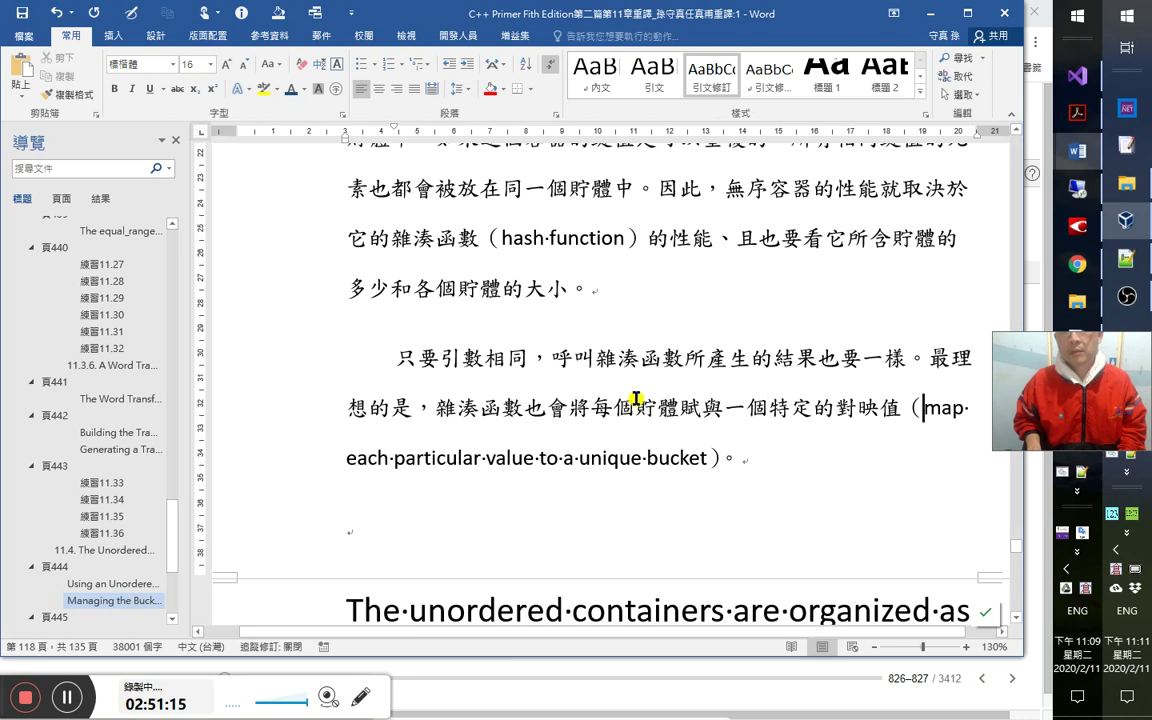
# Set the English parenthetical through bucket） to 標楷體, save, and append 2：51：25.
pyautogui.hotkey('shift', 'Down')
pyautogui.hotkey('shift', 'Left')
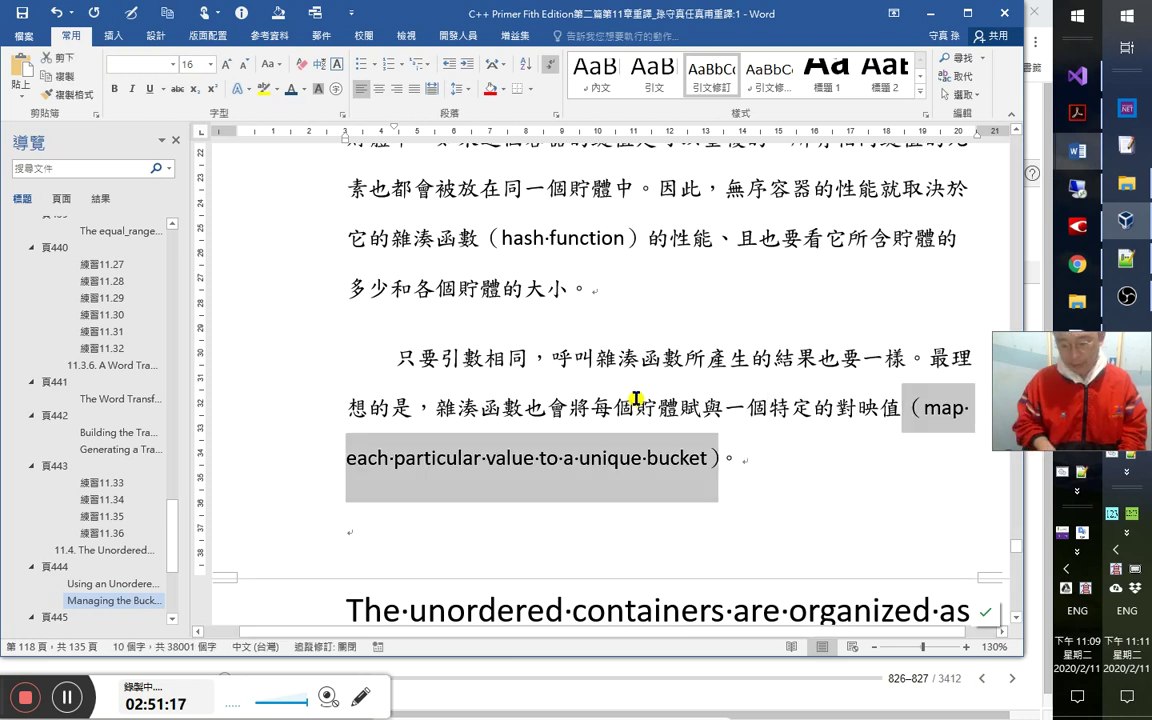
pyautogui.hotkey('ctrl', 'space')
pyautogui.press('Right')
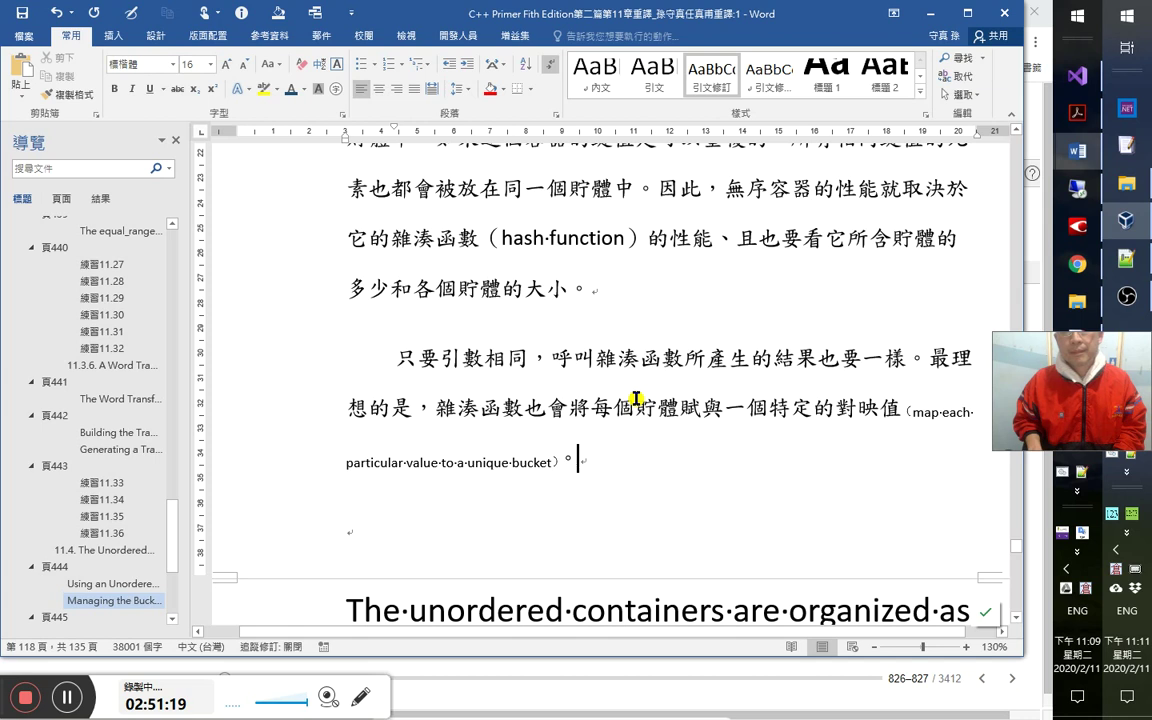
pyautogui.hotkey('ctrl', 's')
pyautogui.write('2：51：25')
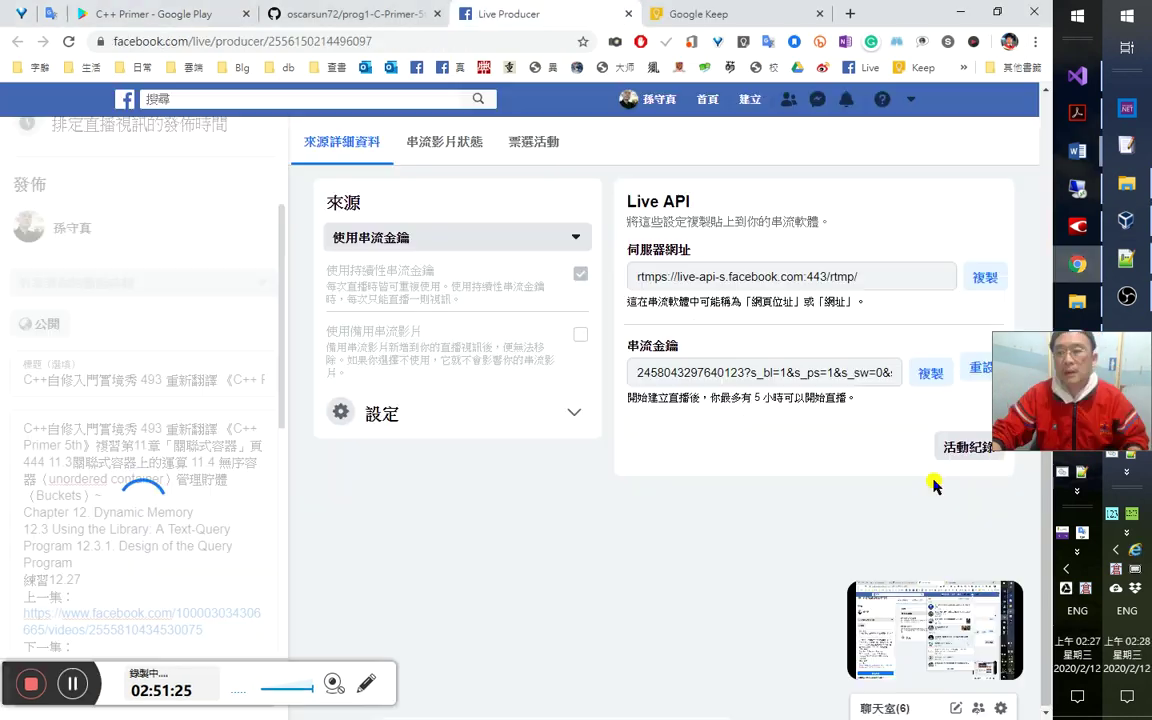
# Switch to the C++ Primer Google Play tab and glance at the calendar and app launcher.
pyautogui.click(200, 20)
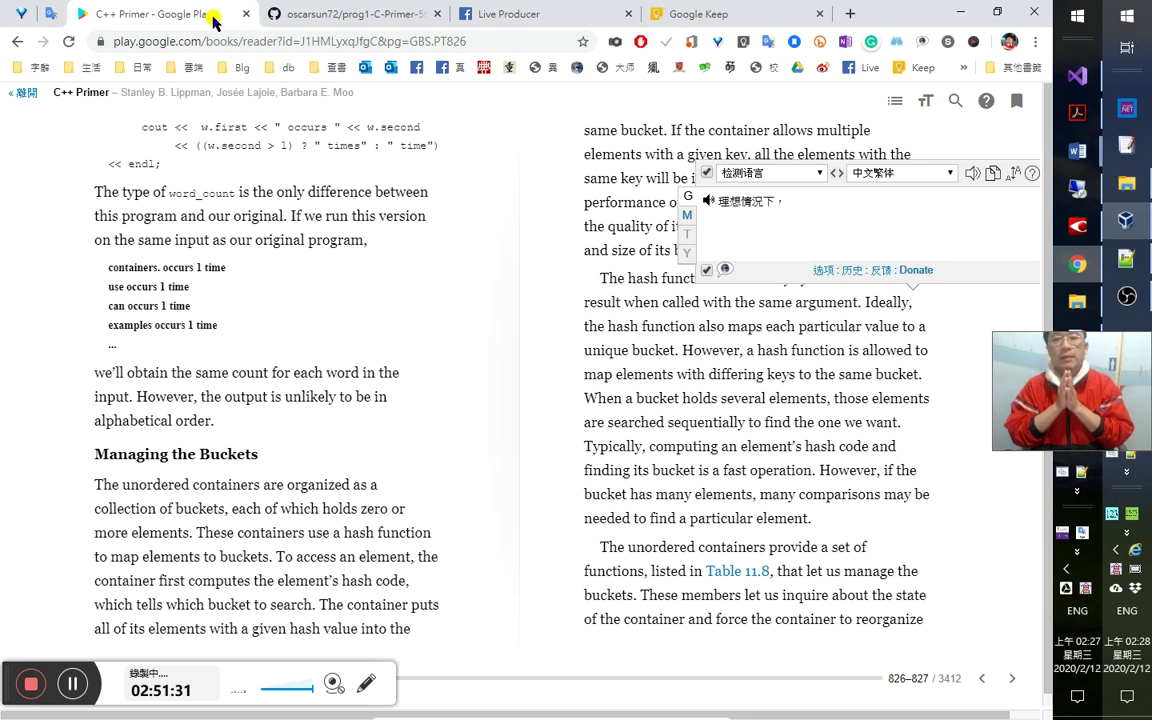
pyautogui.click(1130, 650)
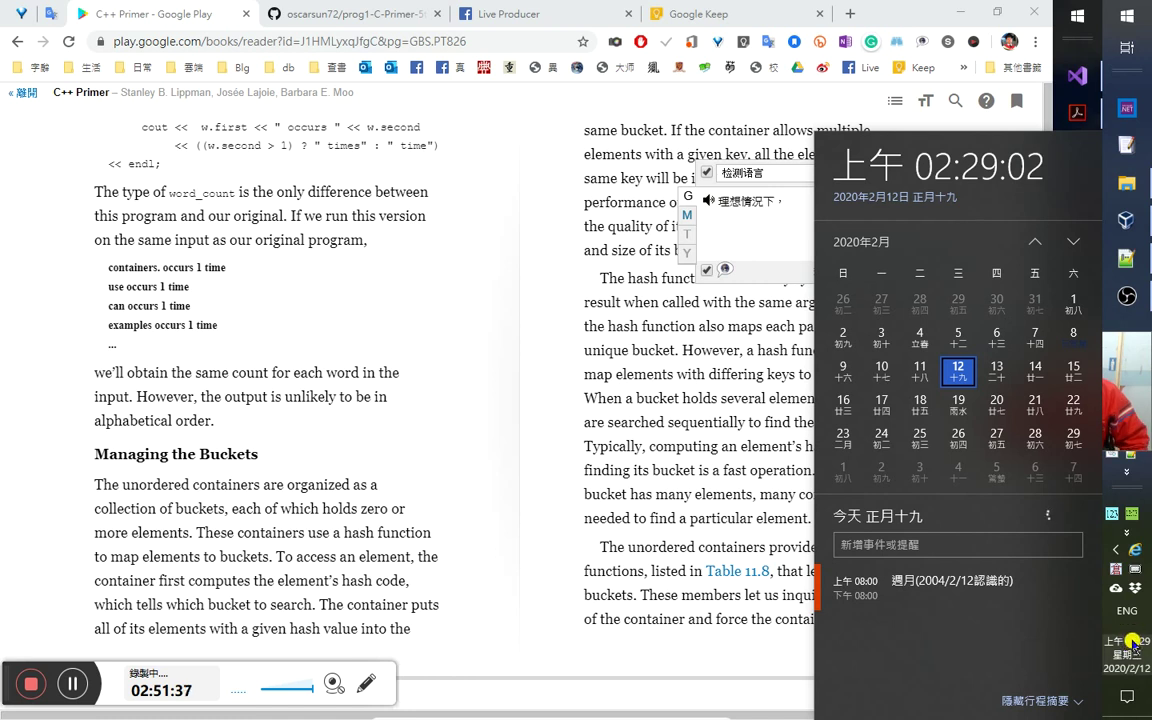
pyautogui.click(1135, 645)
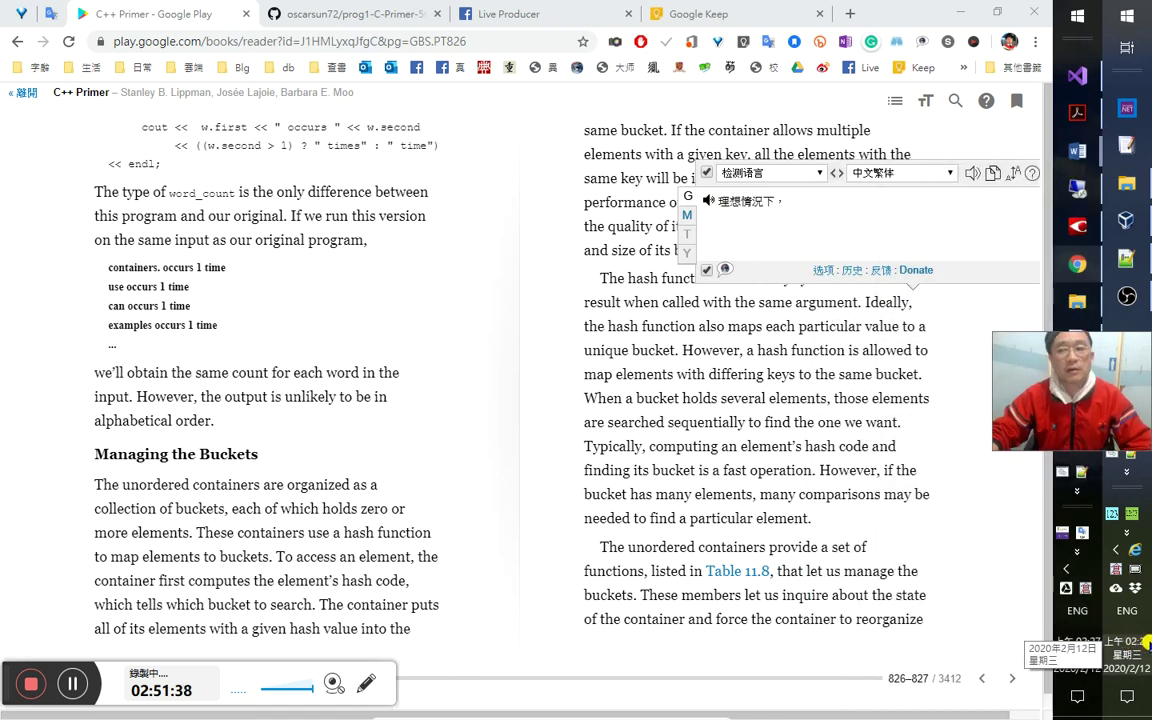
pyautogui.click(1127, 16)
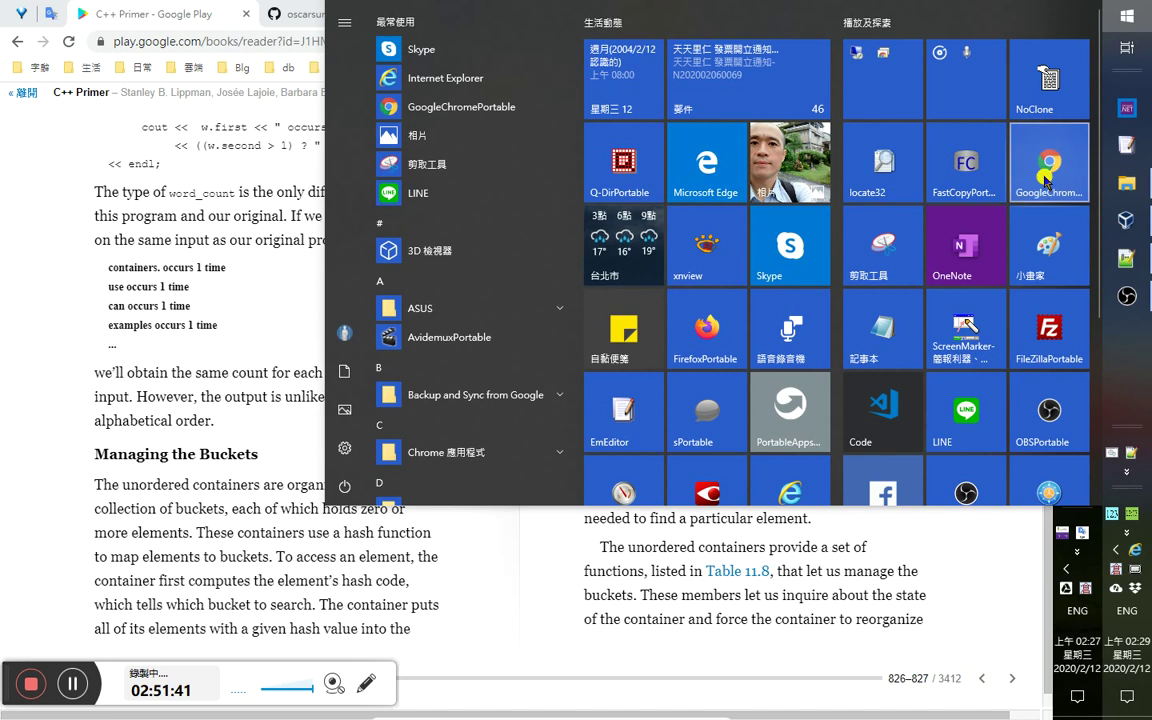
pyautogui.press('Escape')
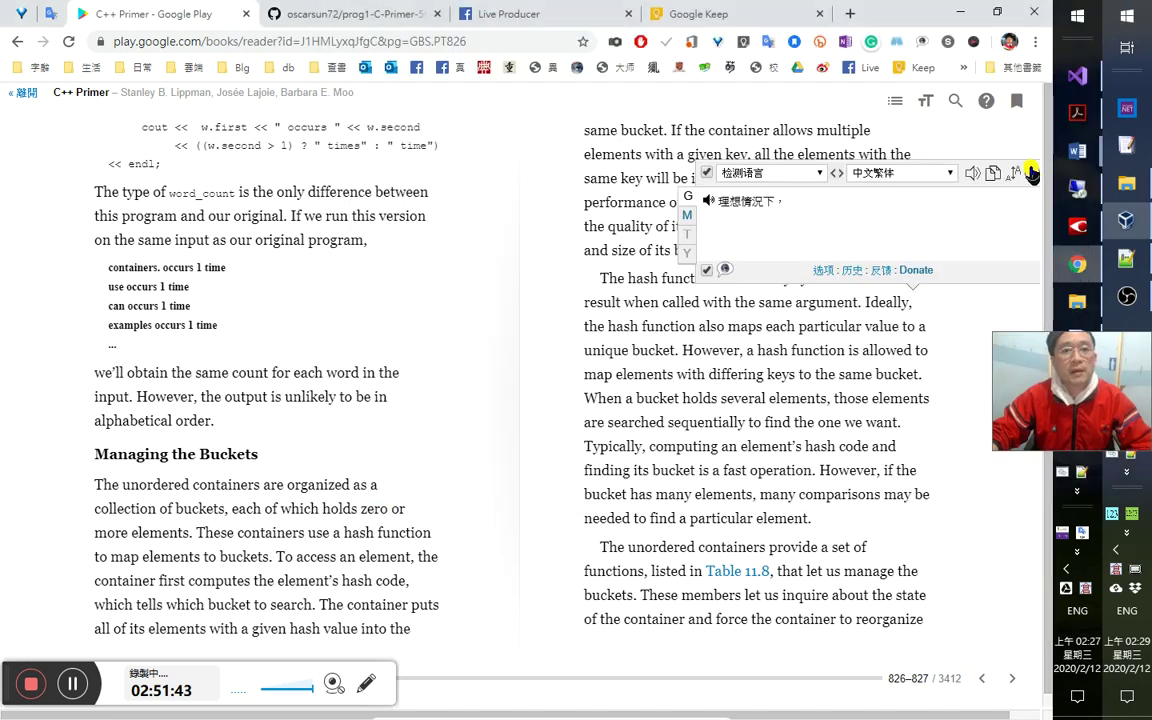
pyautogui.moveTo(1143, 407); pyautogui.dragTo(1114, 474)
# Open the announced Terminator: Dark Fate page and add the movie to favourites.
pyautogui.click(1127, 334)
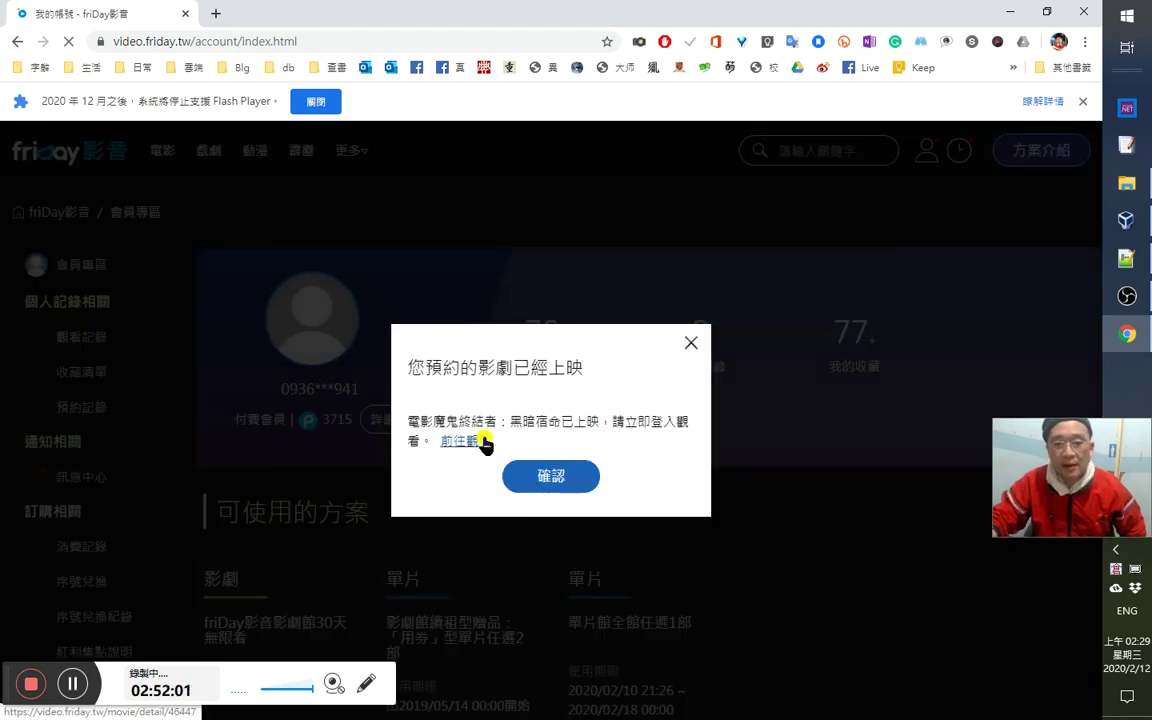
pyautogui.click(480, 441)
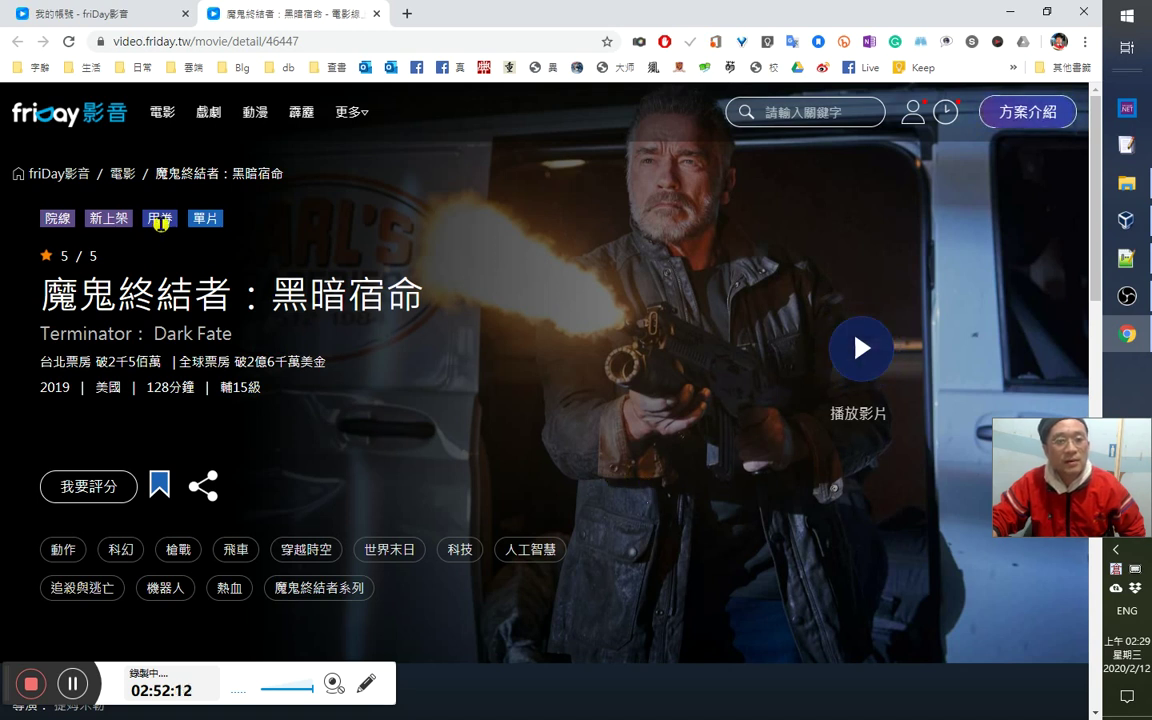
pyautogui.click(862, 350)
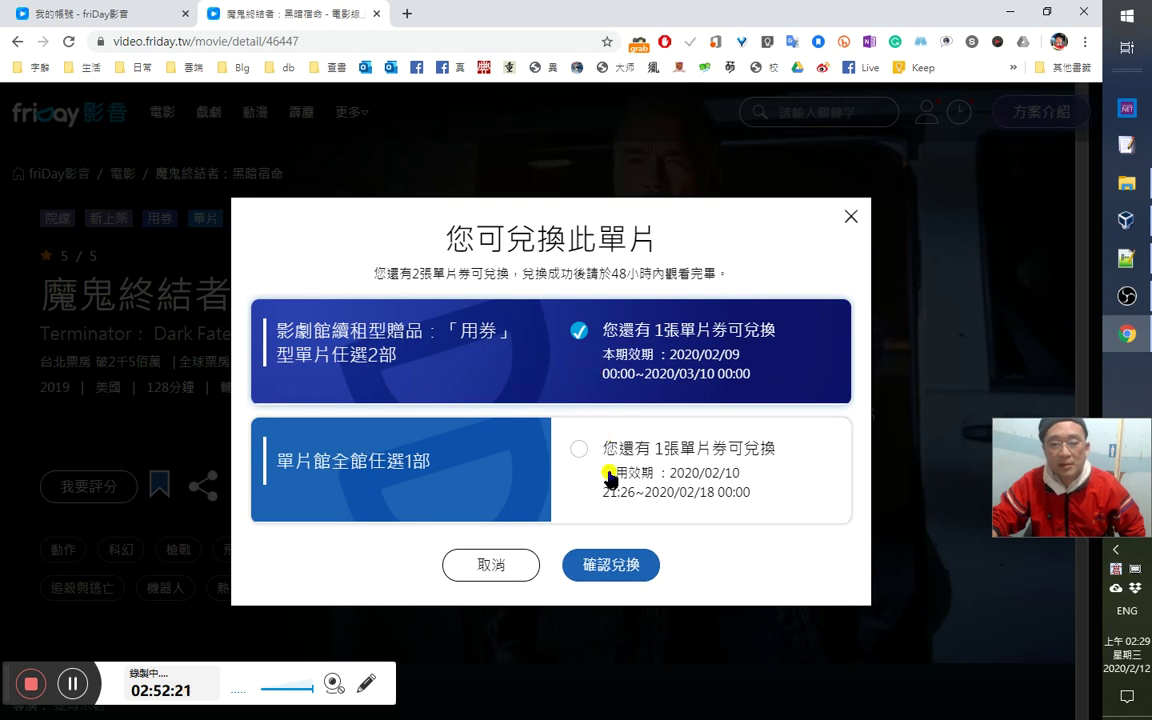
pyautogui.click(850, 218)
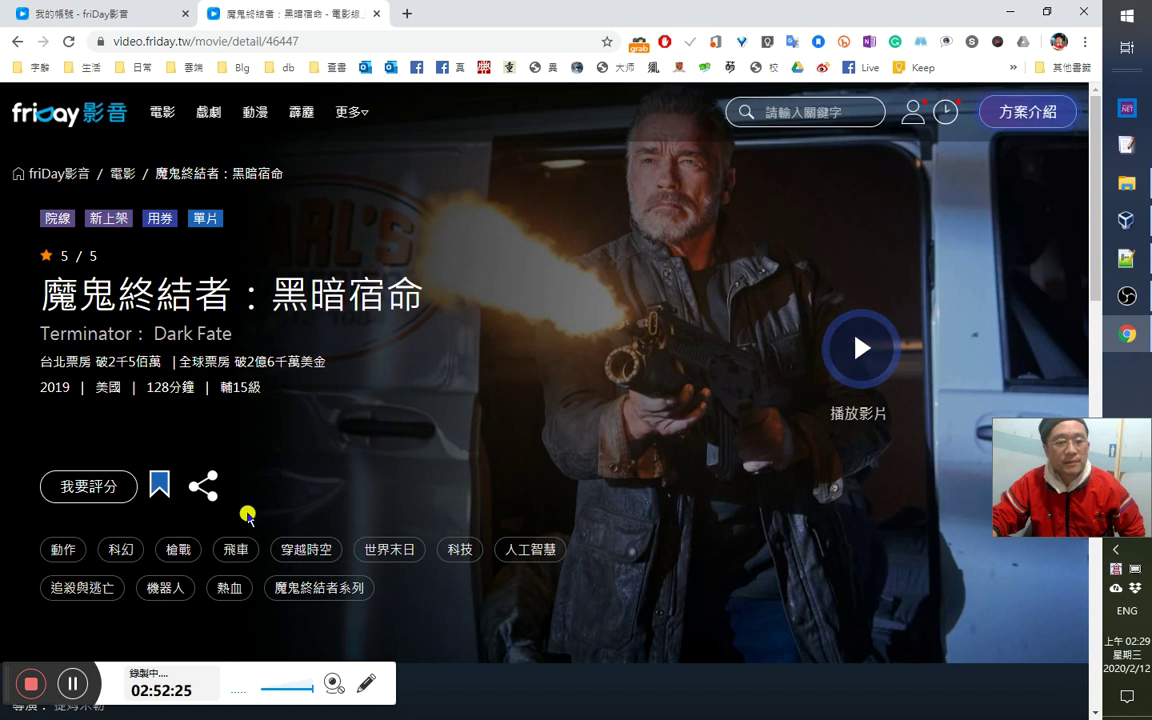
pyautogui.click(159, 484)
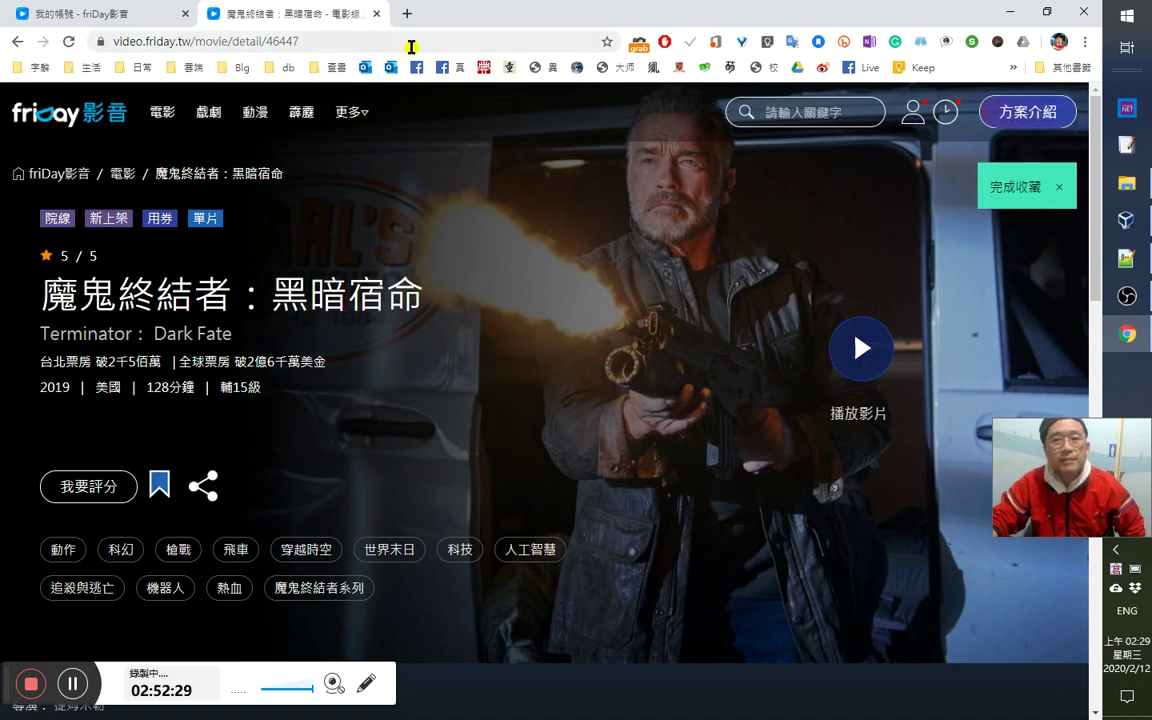
# Check the watch history, close the movie page and release notice, then close friDay.
pyautogui.click(947, 110)
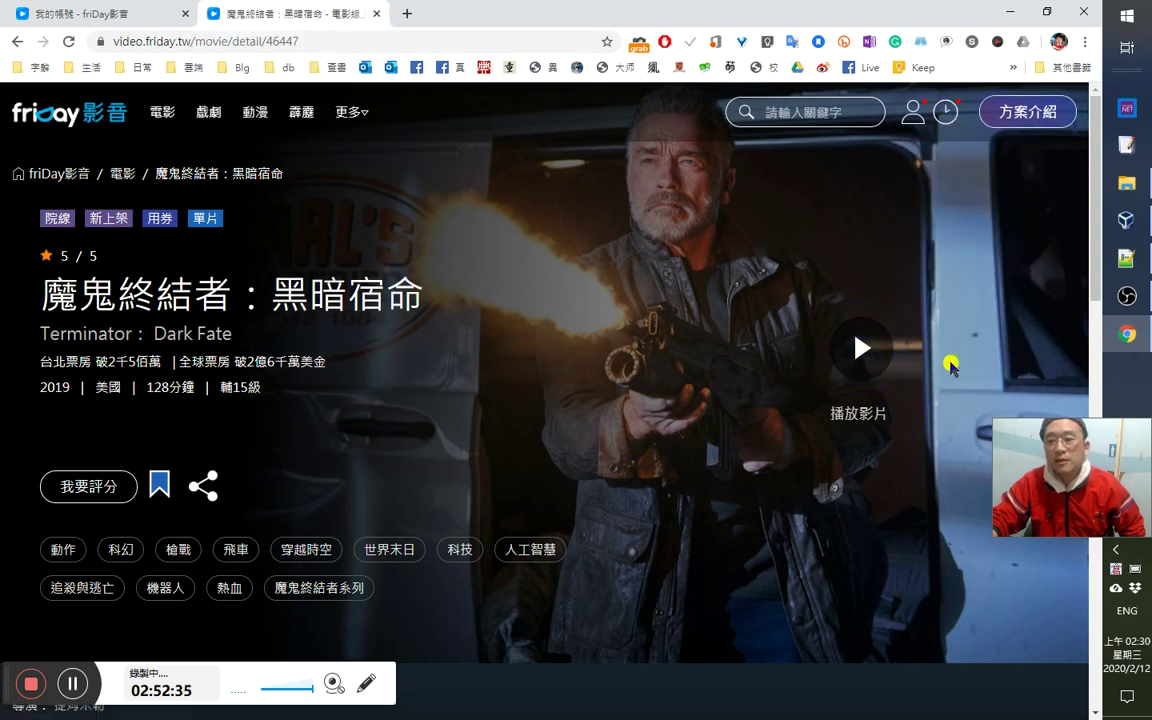
pyautogui.moveTo(944, 110)
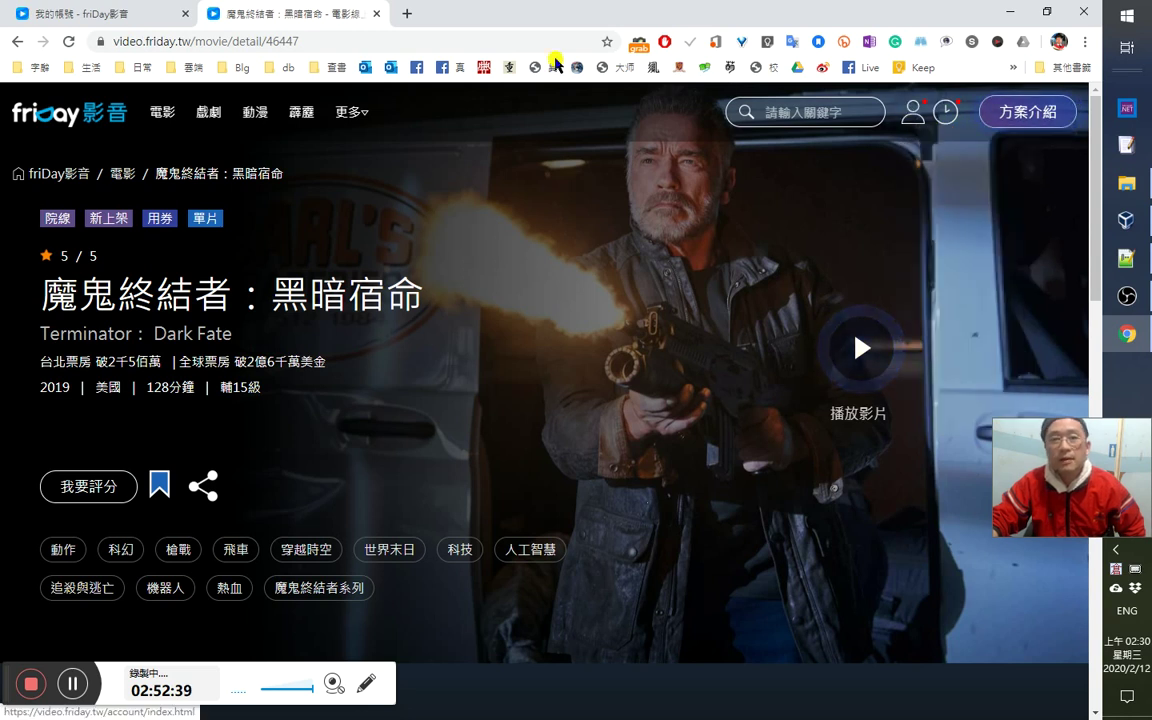
pyautogui.click(377, 14)
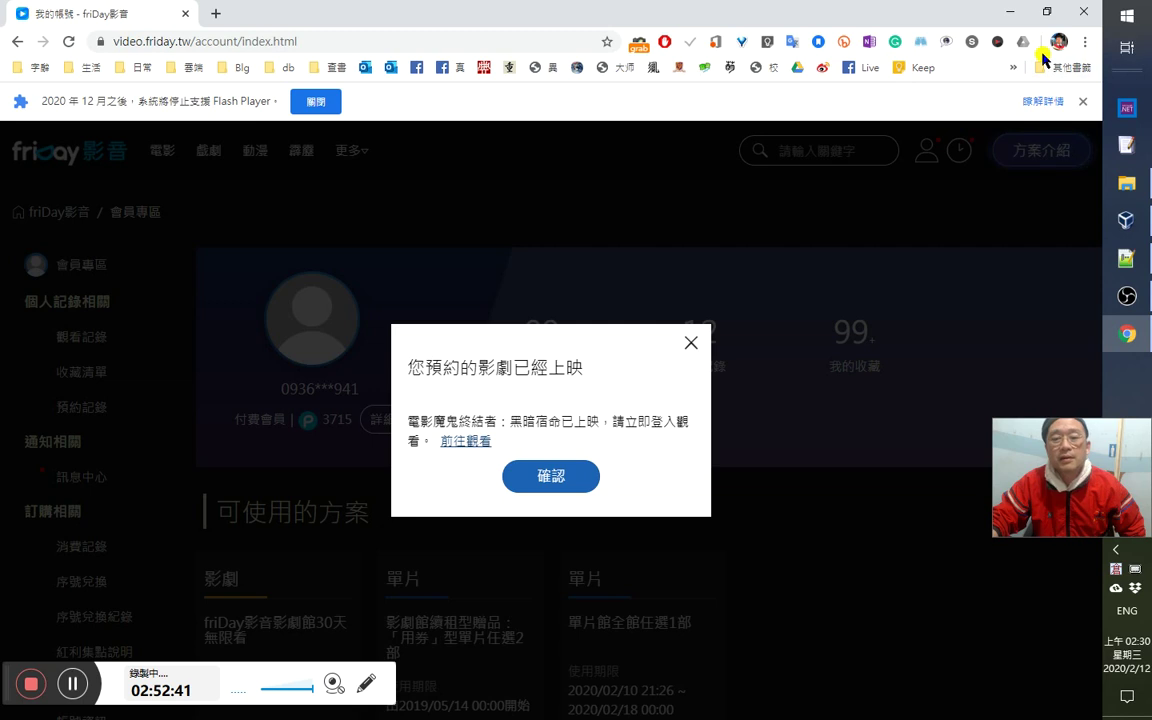
pyautogui.click(548, 481)
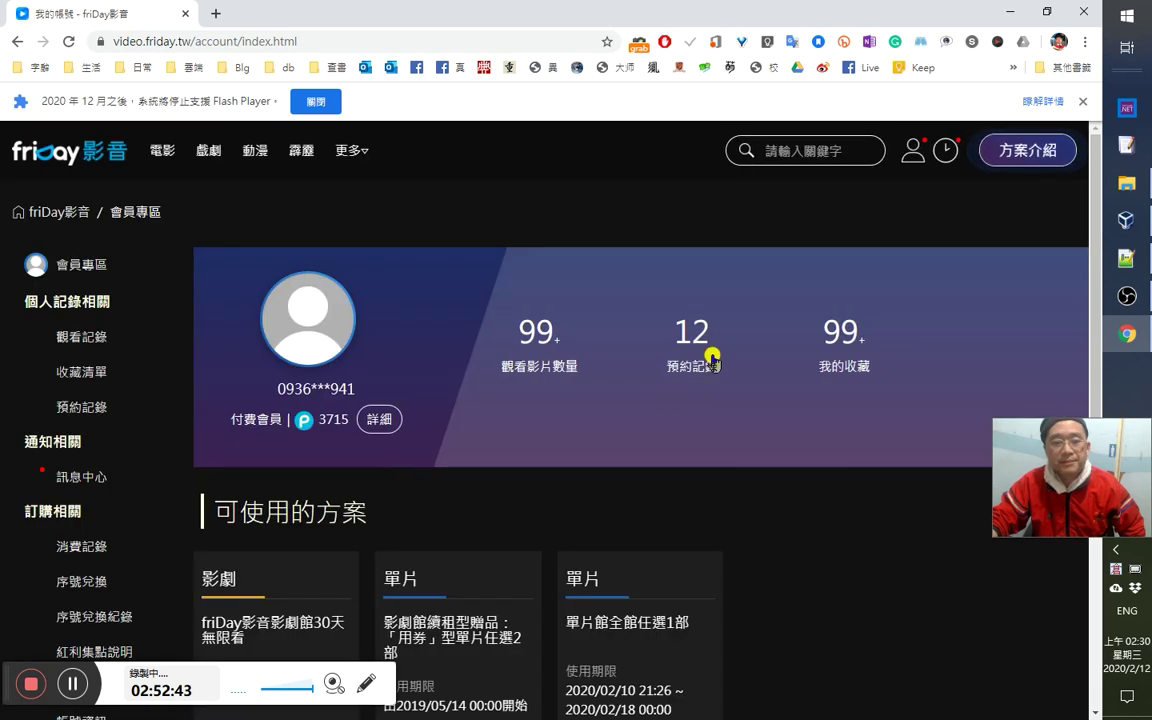
pyautogui.click(1076, 10)
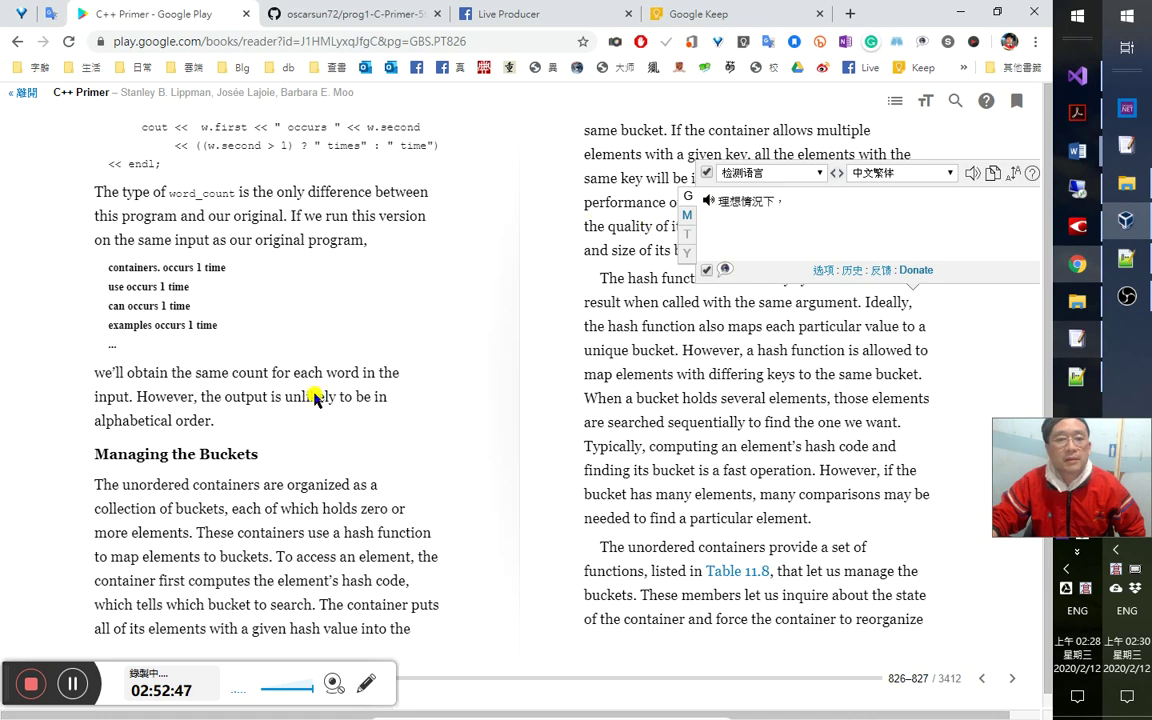
pyautogui.click(1081, 155)
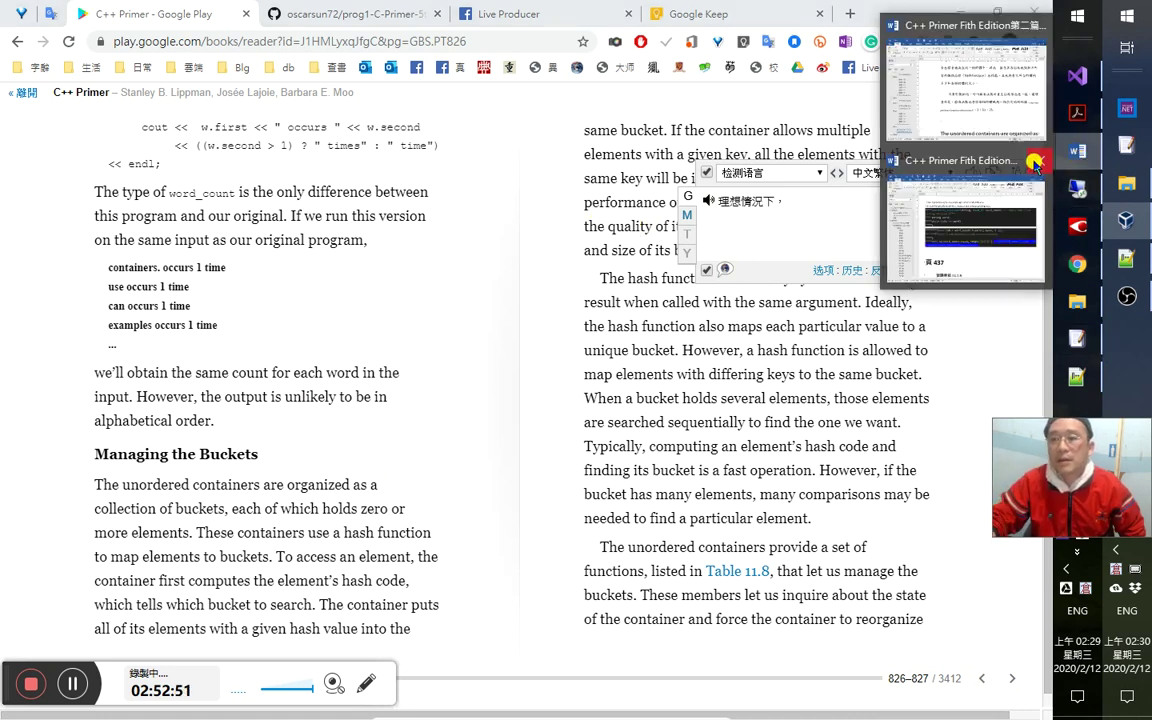
pyautogui.click(1033, 220)
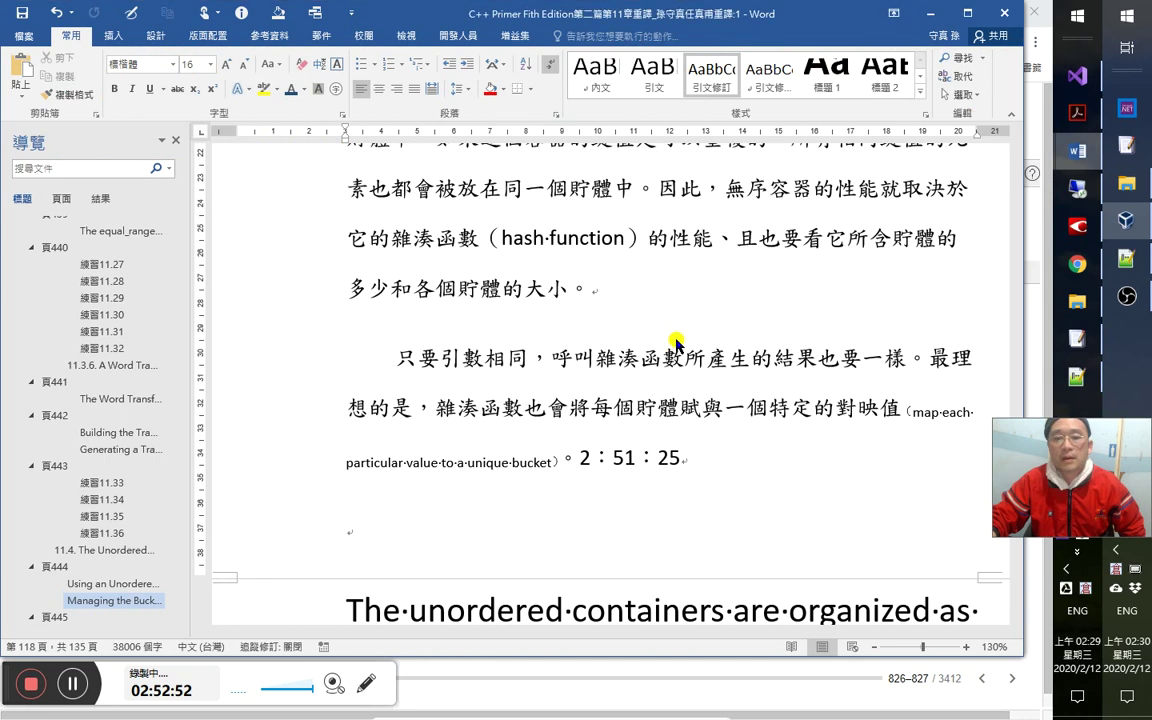
pyautogui.click(1035, 289)
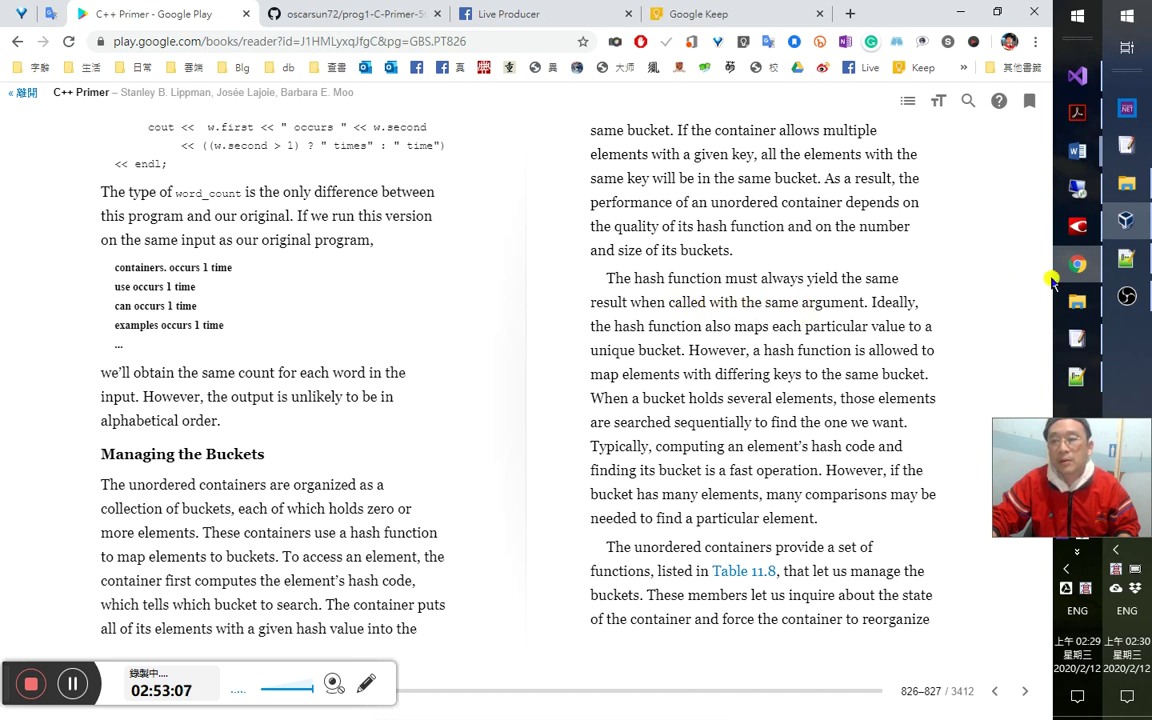
pyautogui.moveTo(1077, 151)
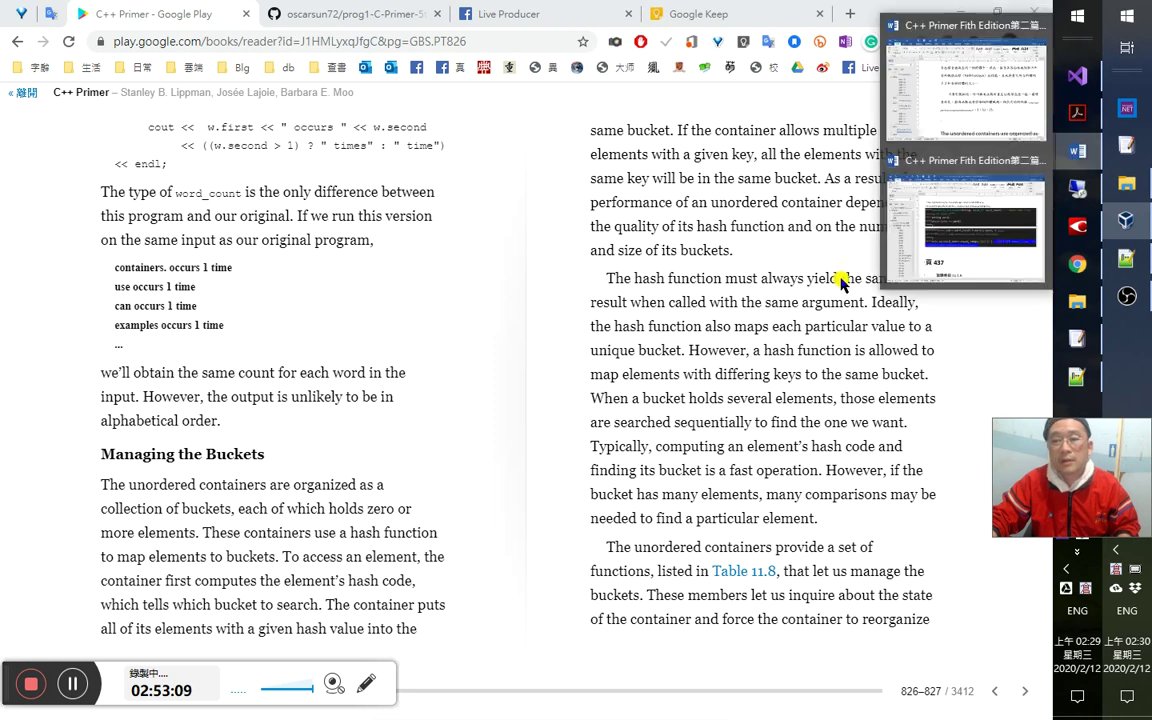
# Return to Word and insert a pair of parentheses after the hash-function sentence.
pyautogui.click(954, 121)
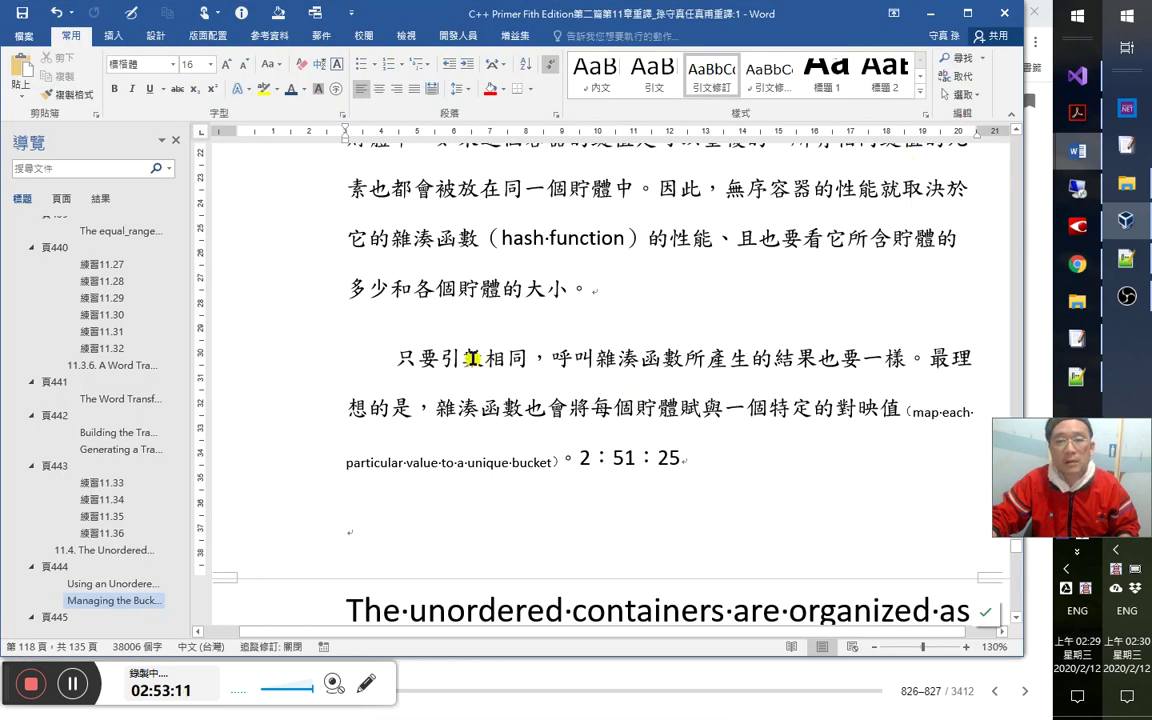
pyautogui.write('fwb')
pyautogui.press('BackSpace')
pyautogui.press('BackSpace')
pyautogui.press('BackSpace')
pyautogui.write('fbq')
pyautogui.press('Escape')
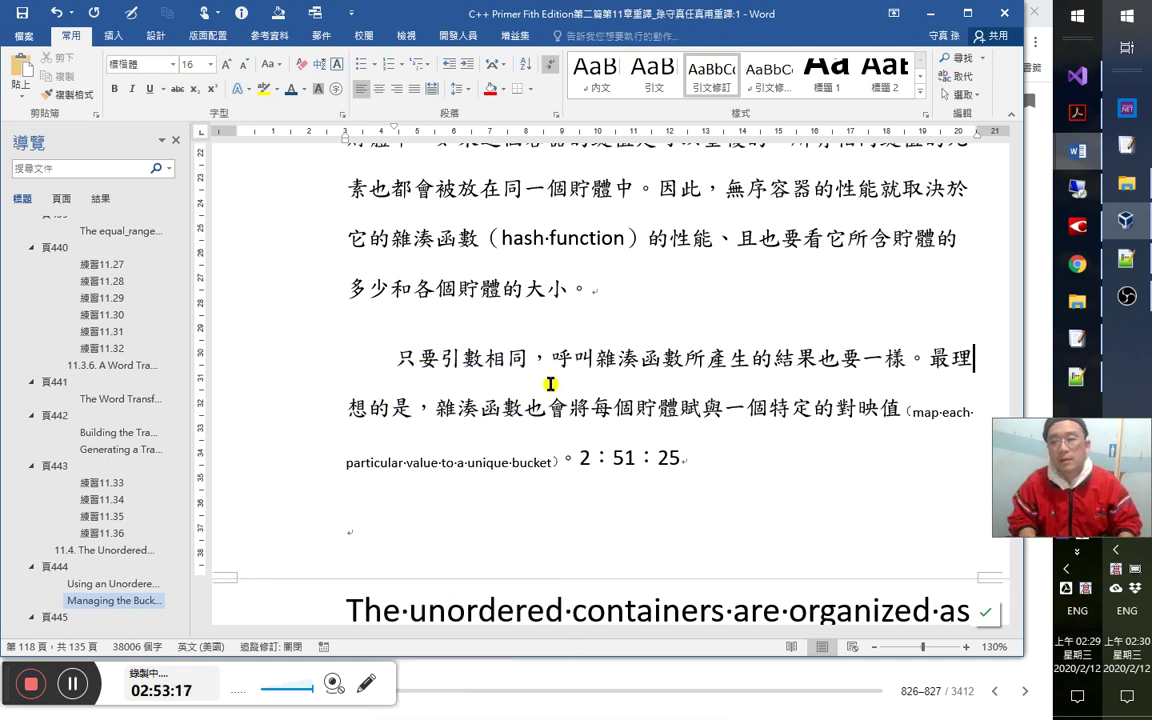
pyautogui.write('()')
pyautogui.press('Left')
# Fill the parentheses with 當用同值引數呼叫雜湊函數時，其所產生的結果也當一樣。 and select 產生.
pyautogui.write('fw')
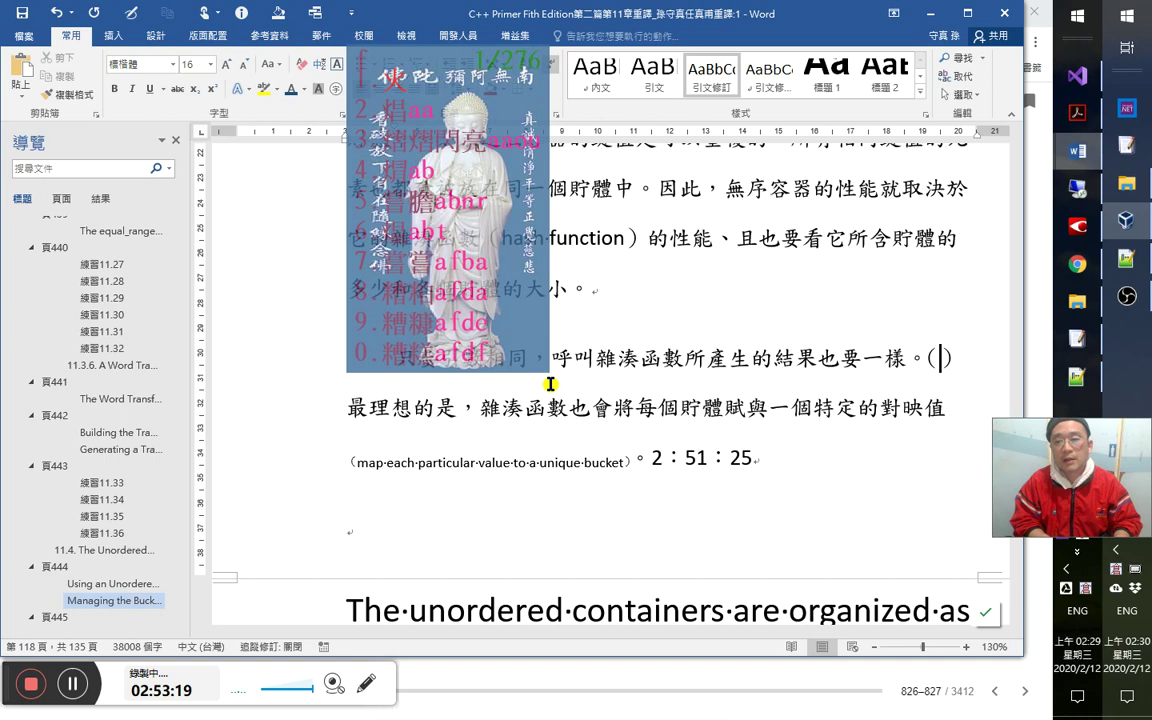
pyautogui.write('當用')
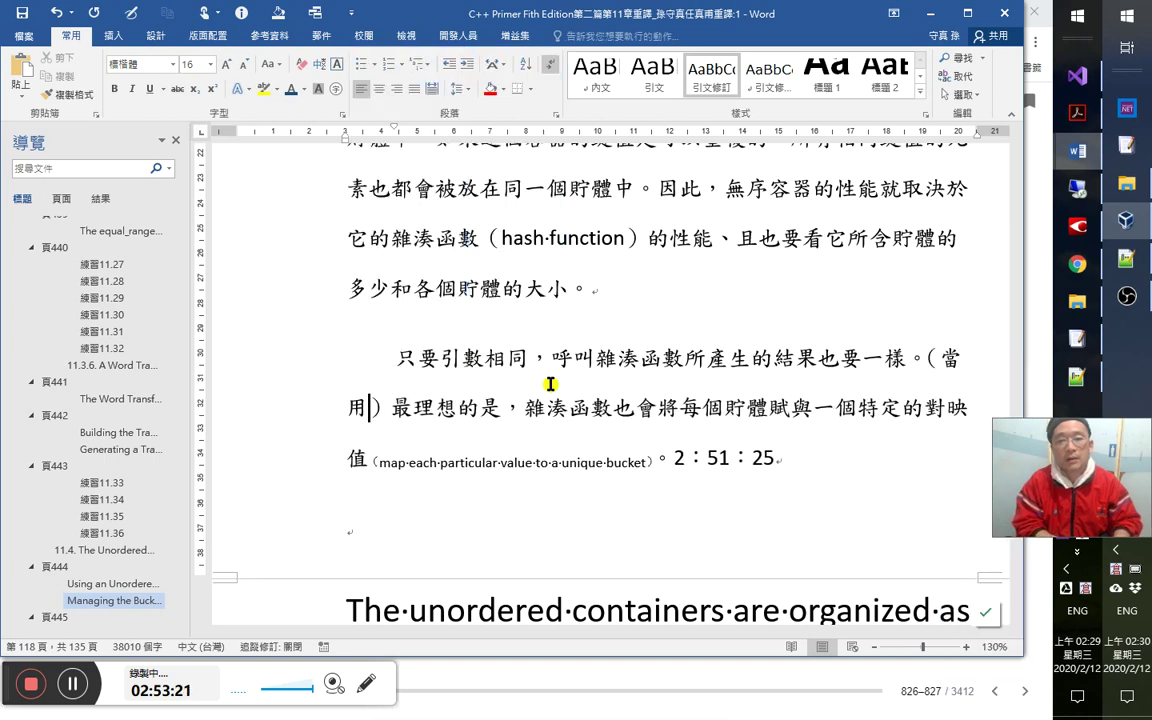
pyautogui.write('同一個')
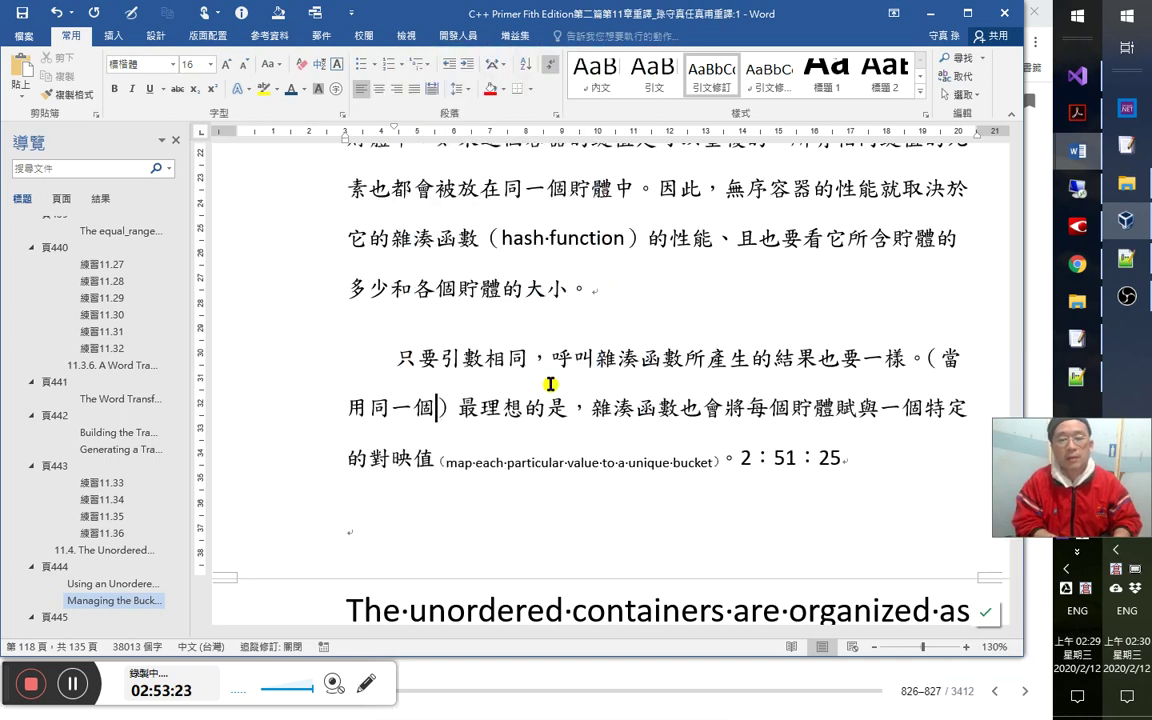
pyautogui.write('a')
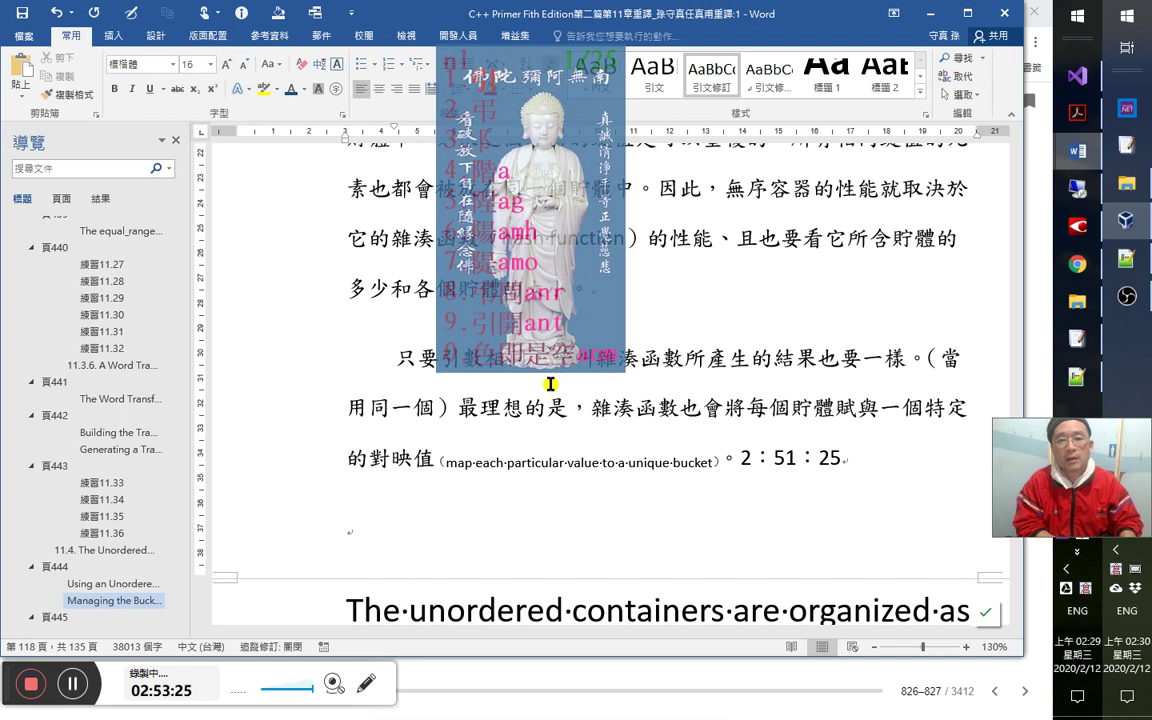
pyautogui.press('Escape')
pyautogui.hotkey('shift', 'Left')
pyautogui.hotkey('shift', 'Left')
pyautogui.write('值引數呼叫')
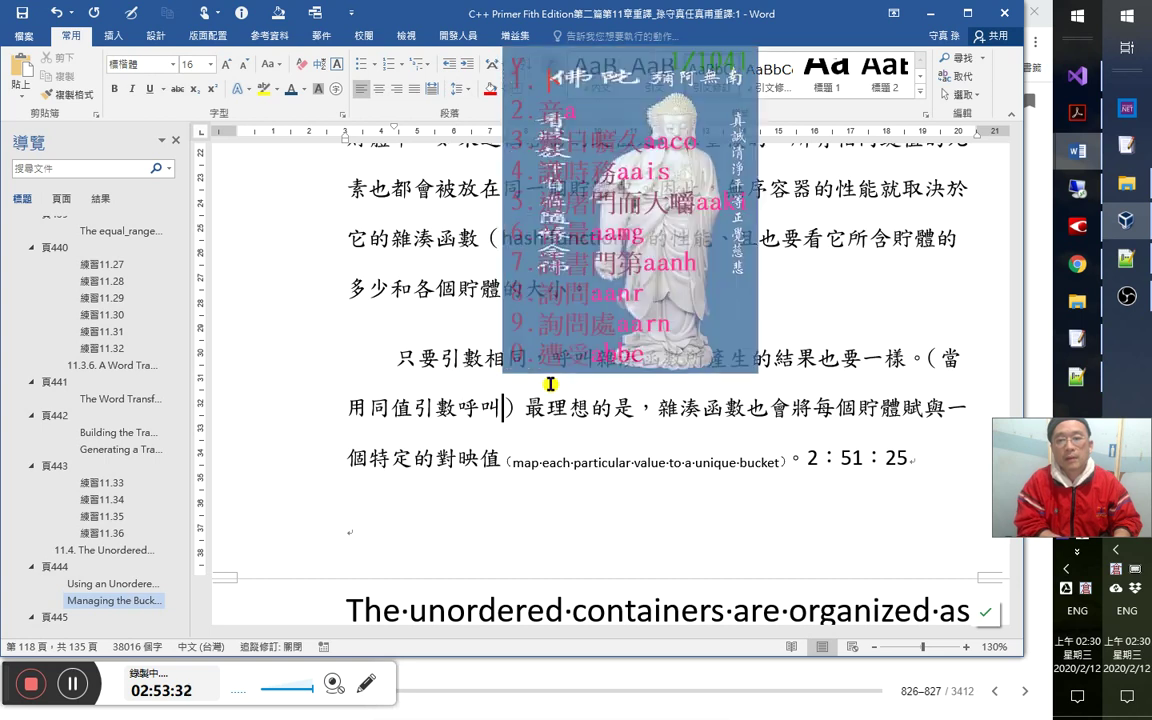
pyautogui.write('雜湊函數時，其所')
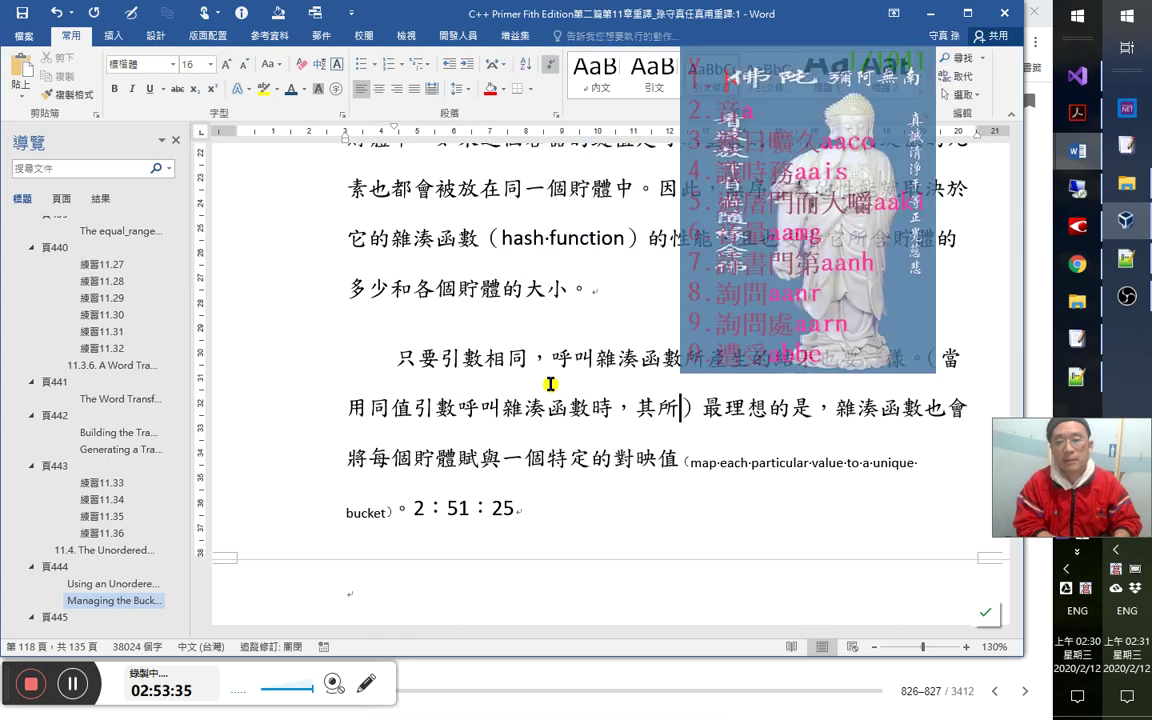
pyautogui.write('產生的')
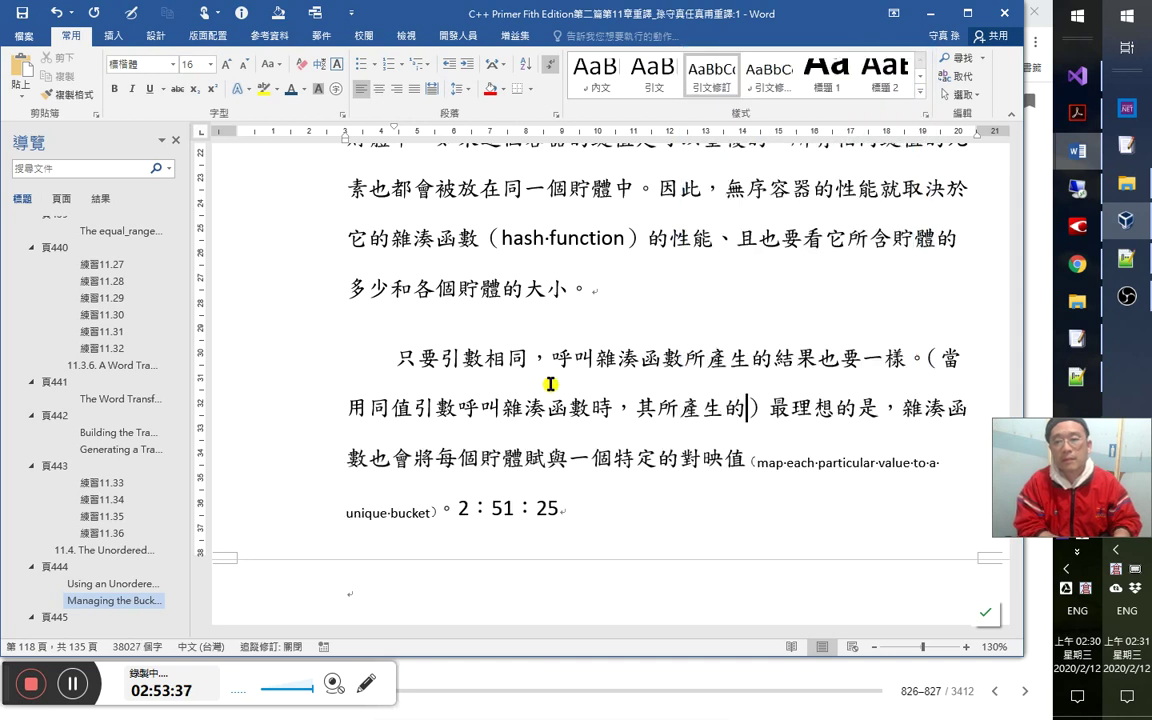
pyautogui.write('結果也當')
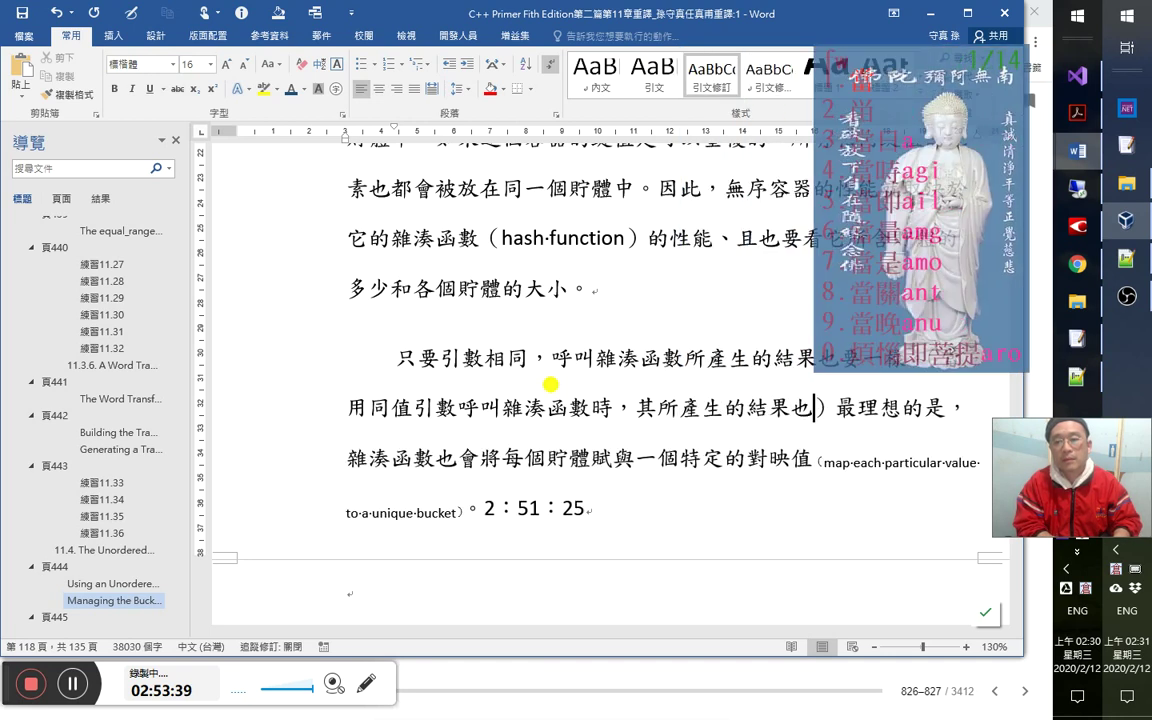
pyautogui.write('一水')
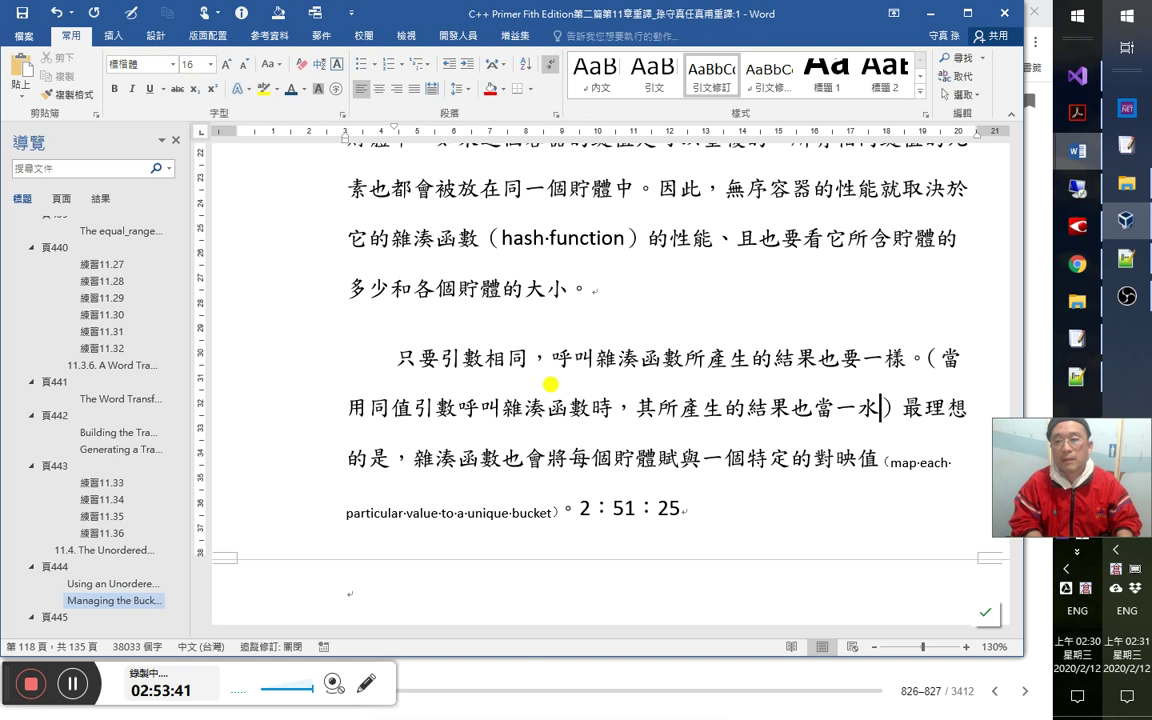
pyautogui.write('樣。')
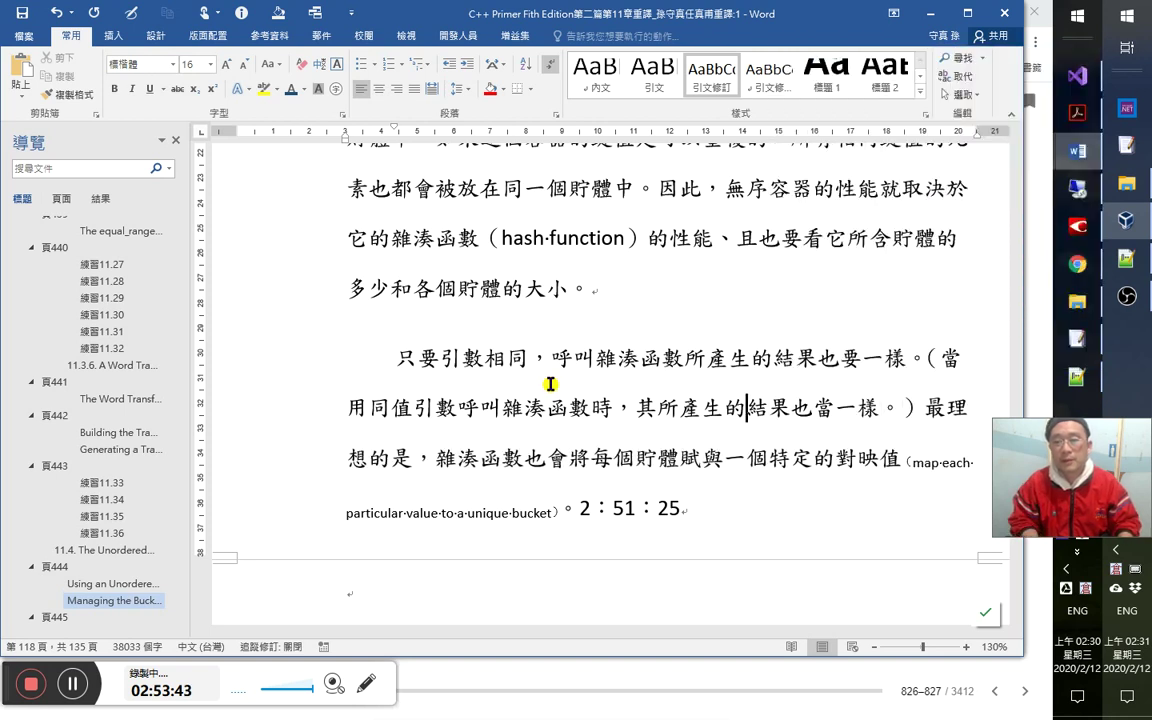
pyautogui.press('Left')
pyautogui.hotkey('shift', 'Left')
pyautogui.hotkey('shift', 'Left')
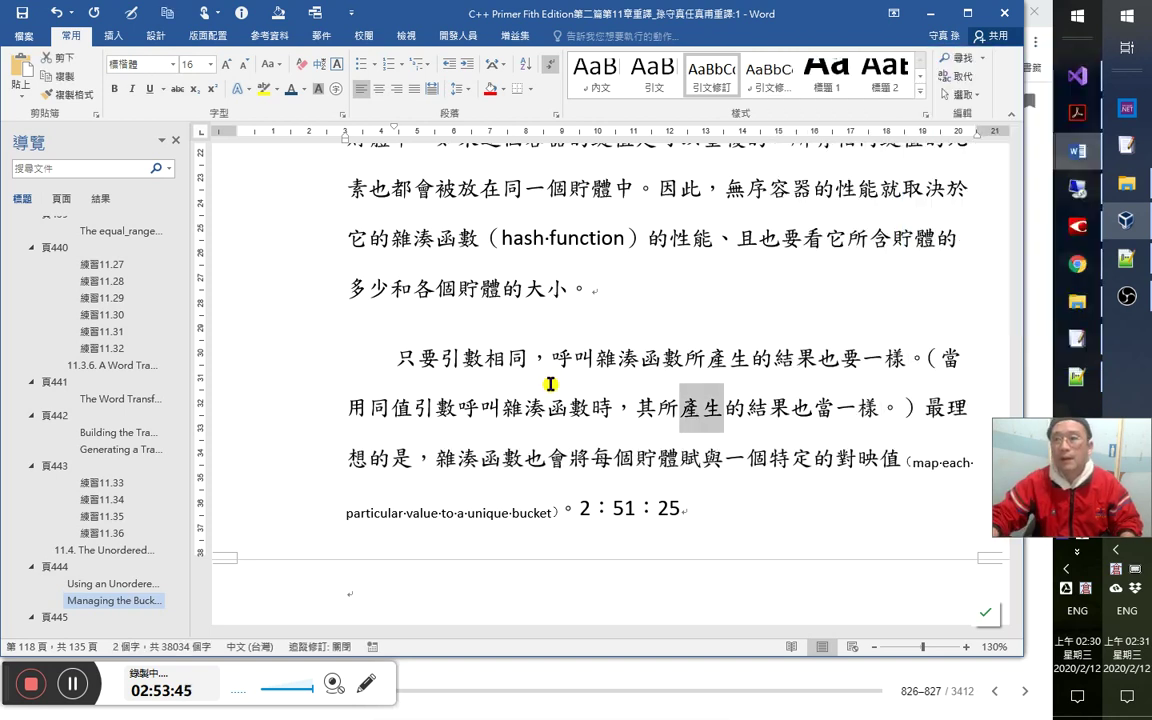
# Find 產生 across open files in Notepad++ and duplicate its line 72555 entry.
pyautogui.click(1126, 258)
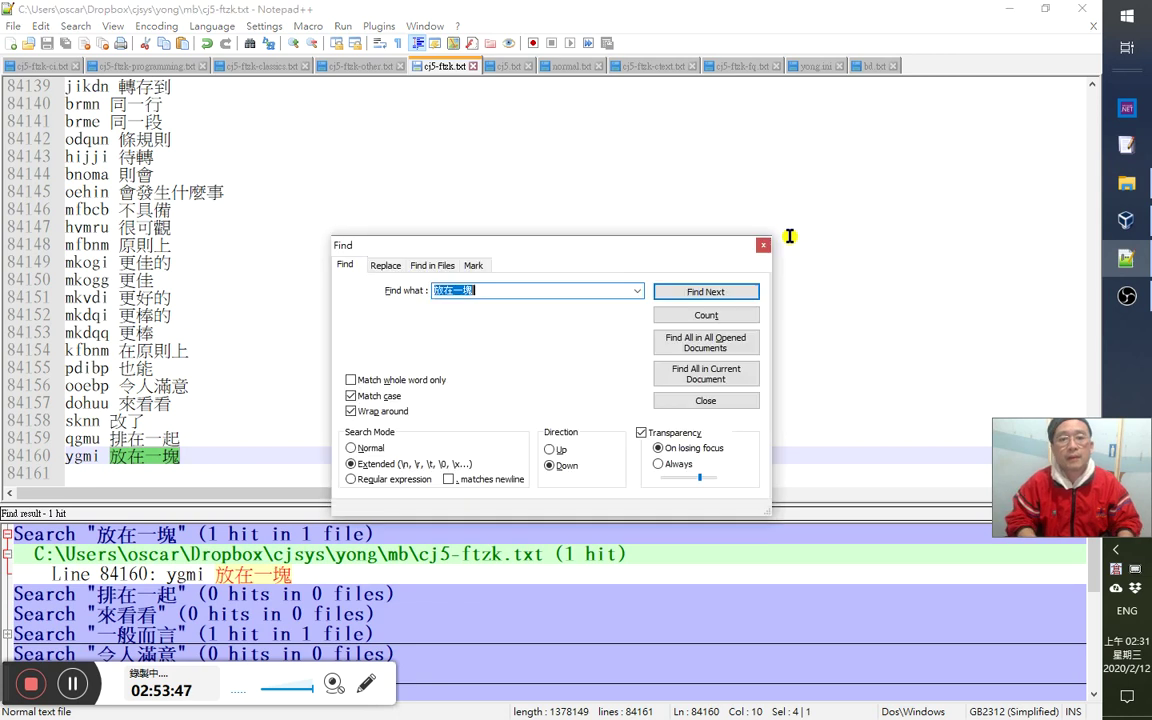
pyautogui.hotkey('alt', 'o')
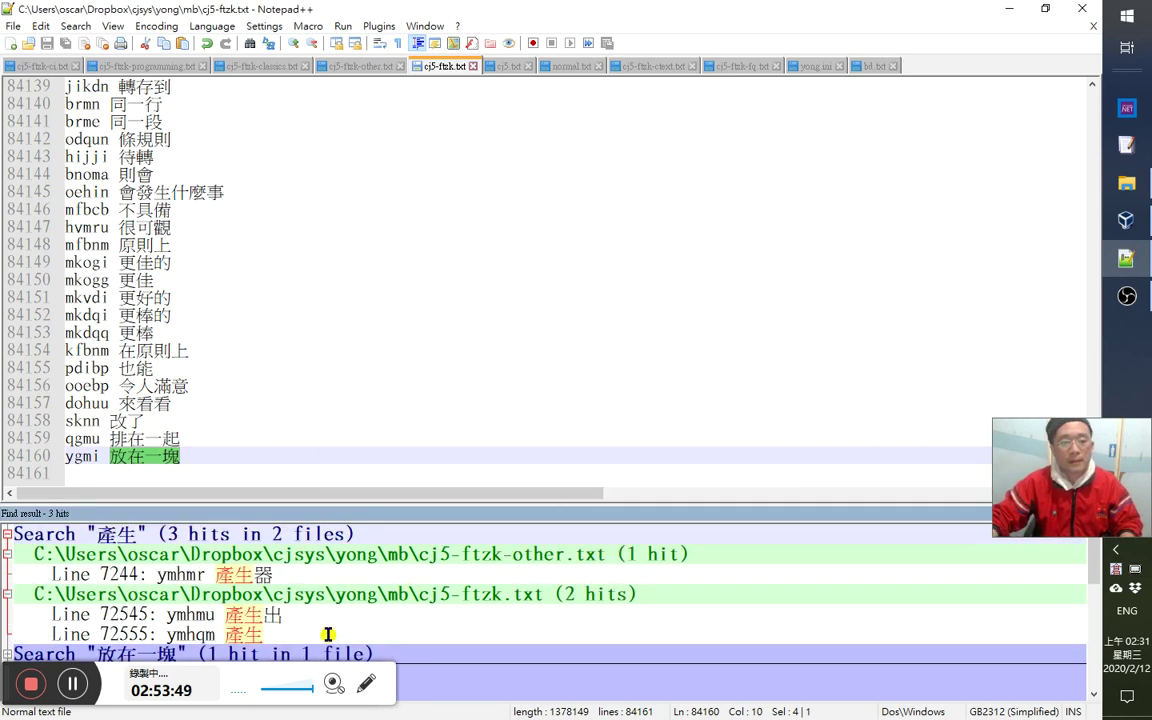
pyautogui.scroll(-1, 340, 637)
pyautogui.doubleClick(296, 572)
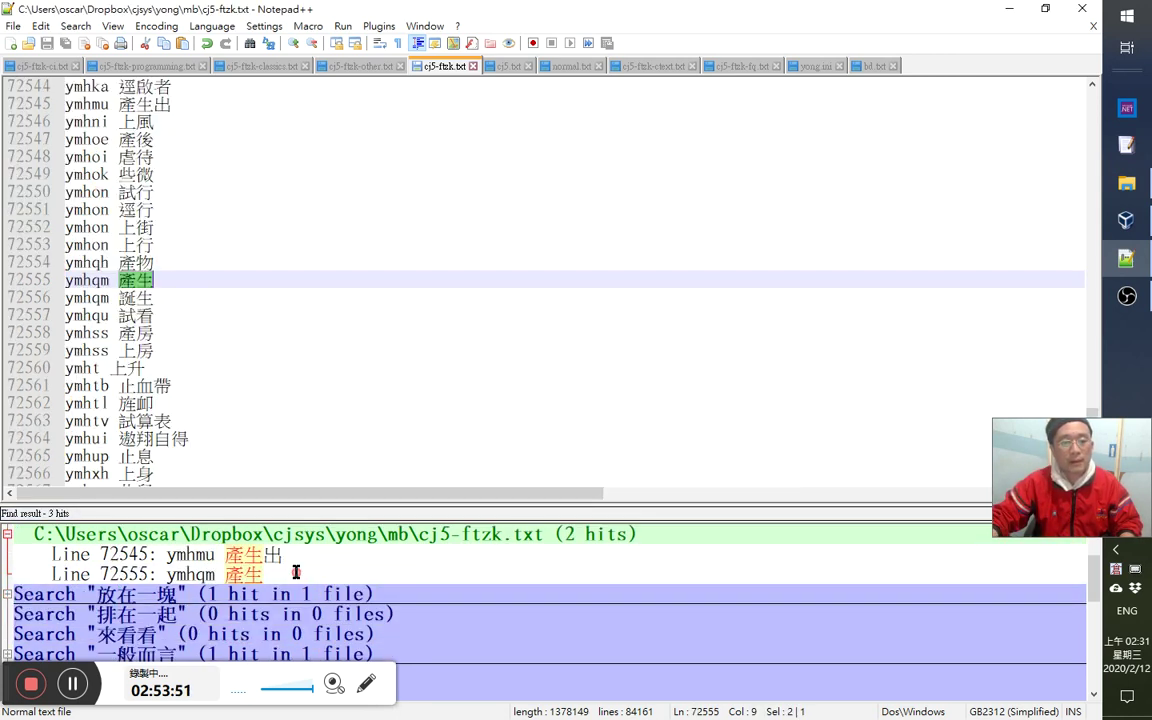
pyautogui.press('Left')
pyautogui.hotkey('ctrl', 'd')
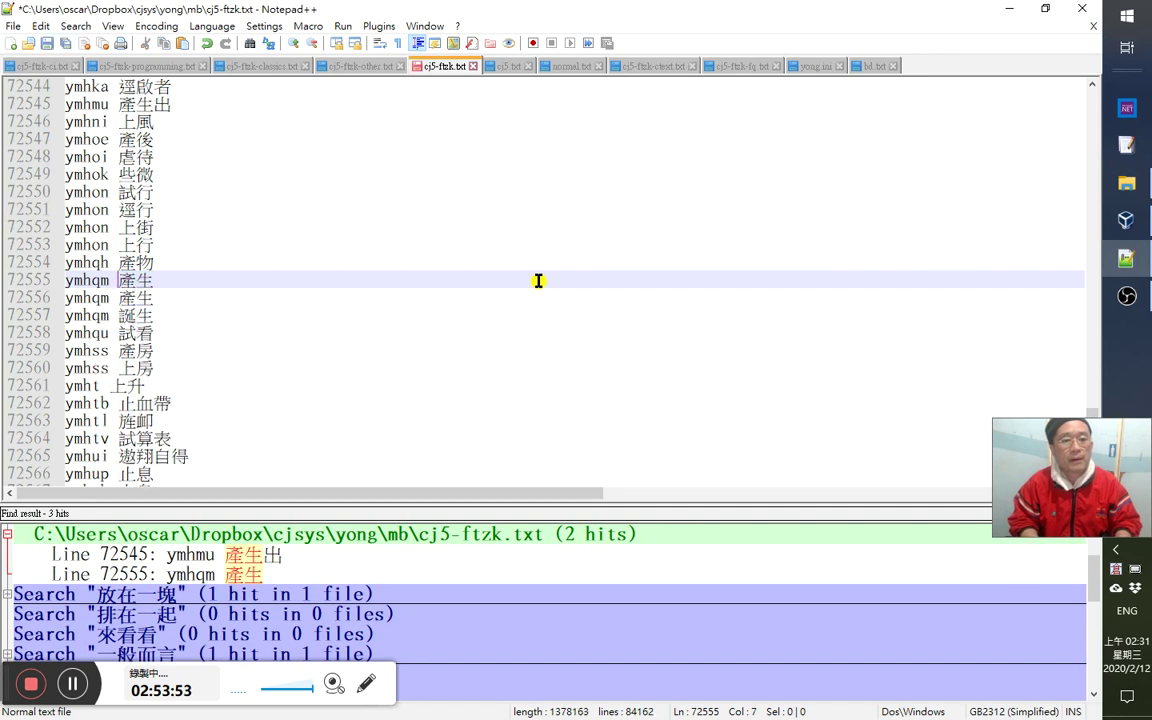
pyautogui.press('Delete')
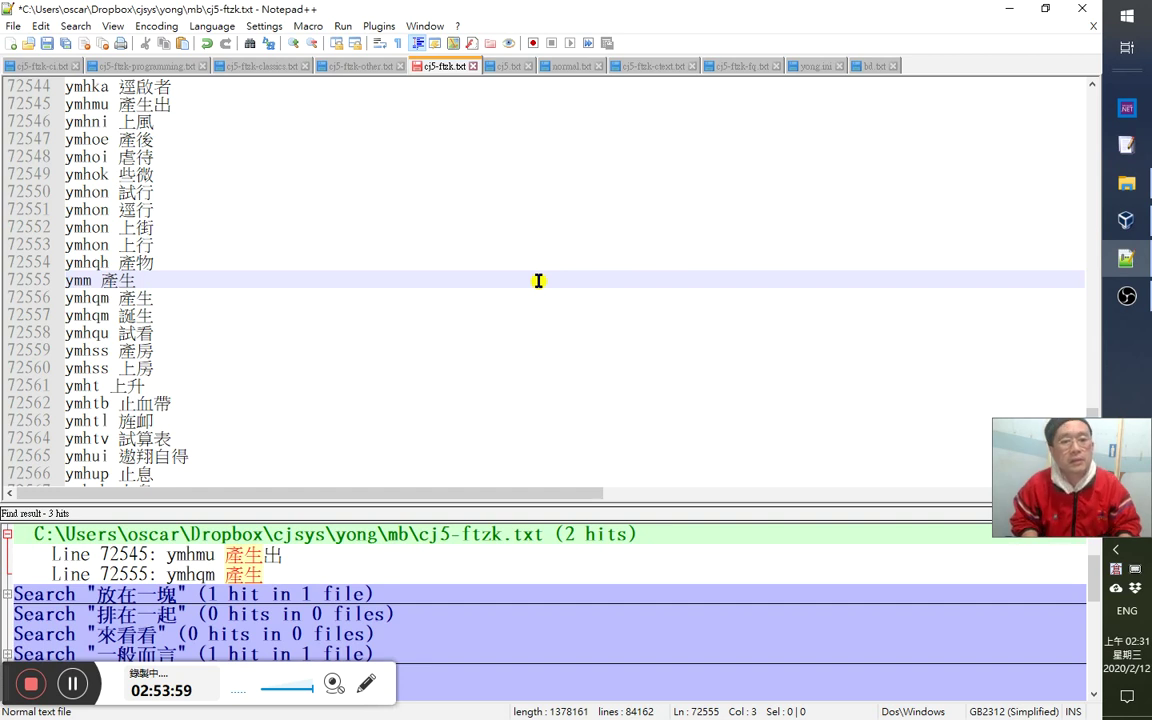
# Edit the duplicated line's code to yhm for 產生.
pyautogui.tripleClick(538, 281)
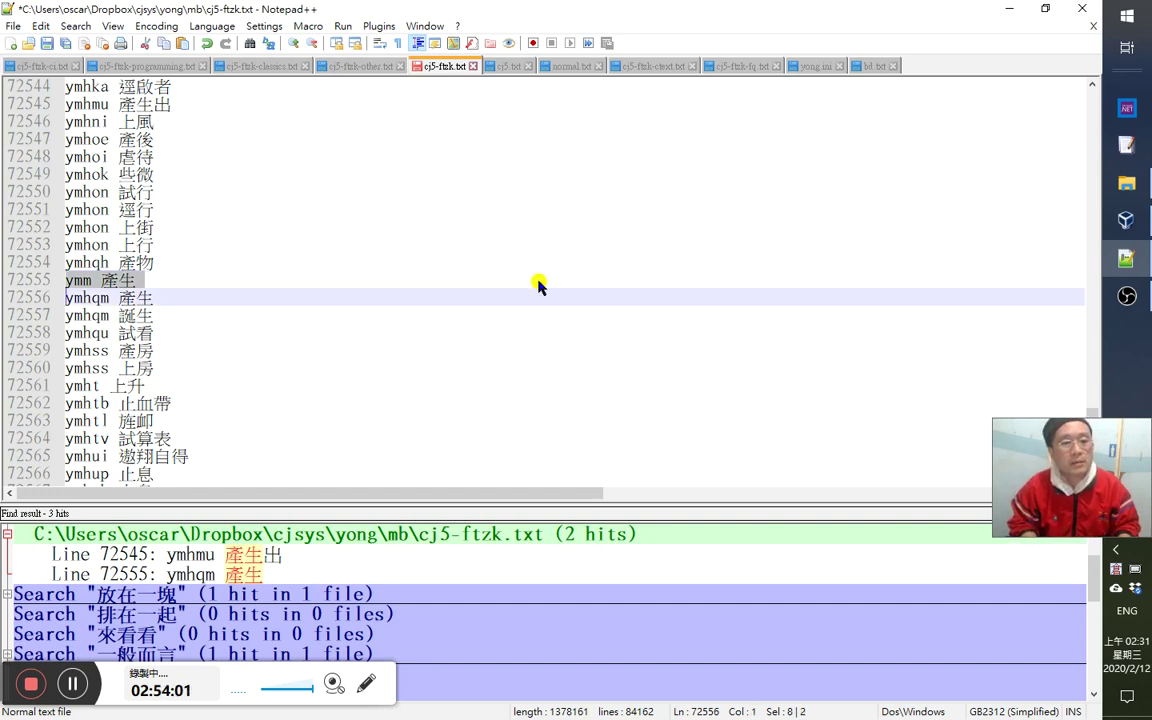
pyautogui.press('Delete')
pyautogui.hotkey('ctrl', 'f')
pyautogui.press('Escape')
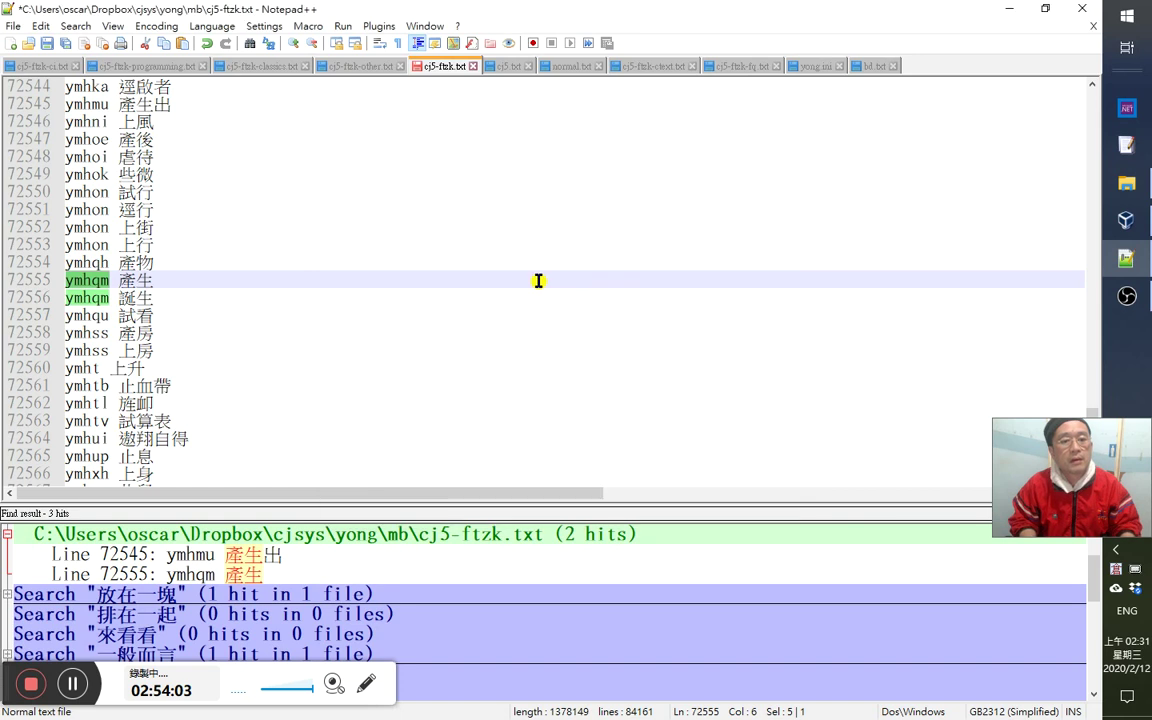
pyautogui.hotkey('ctrl', 'z')
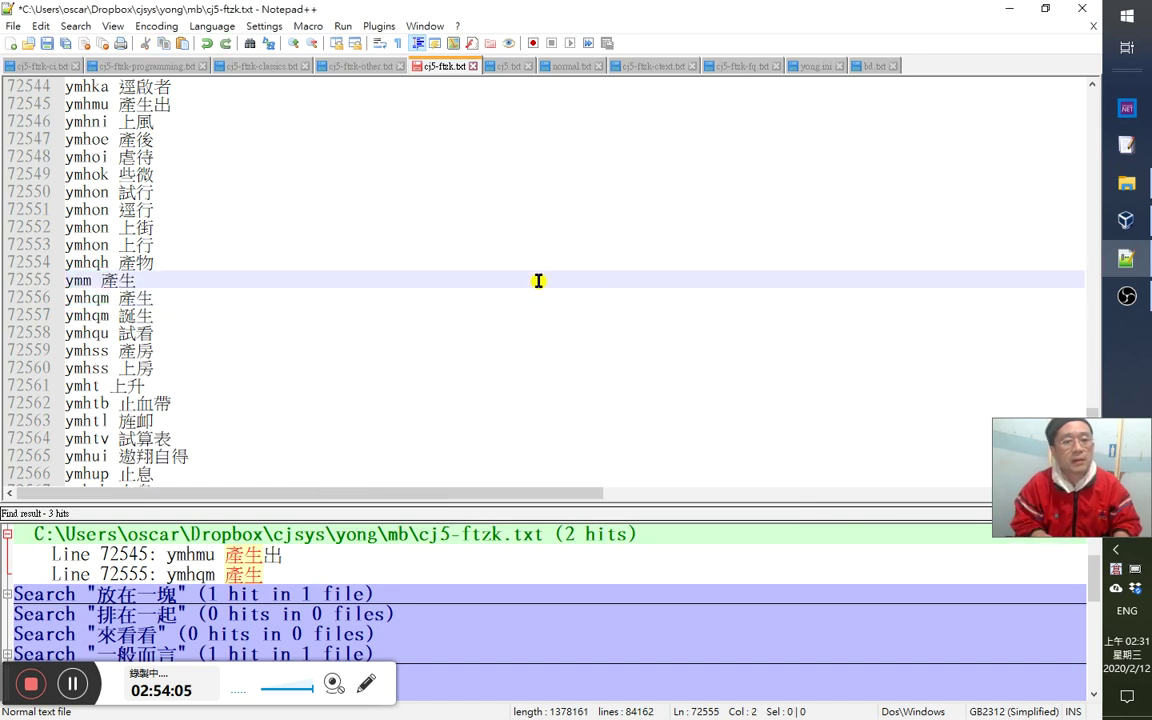
pyautogui.write('yk')
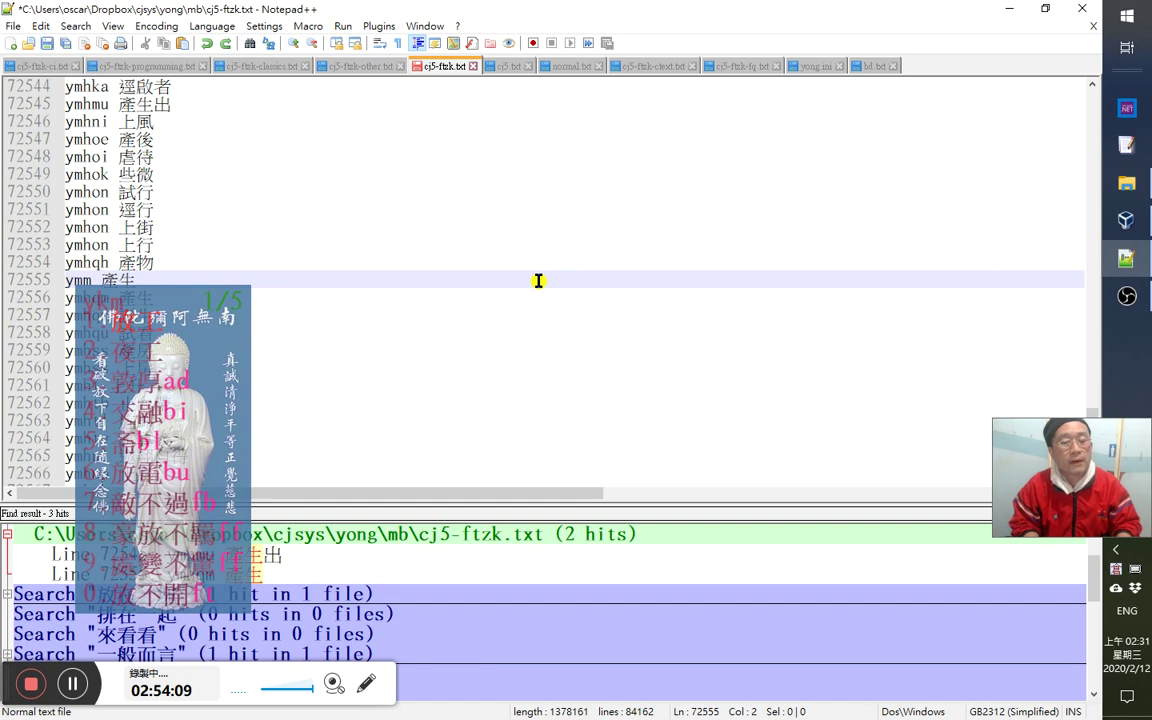
pyautogui.press('Escape')
pyautogui.write('a')
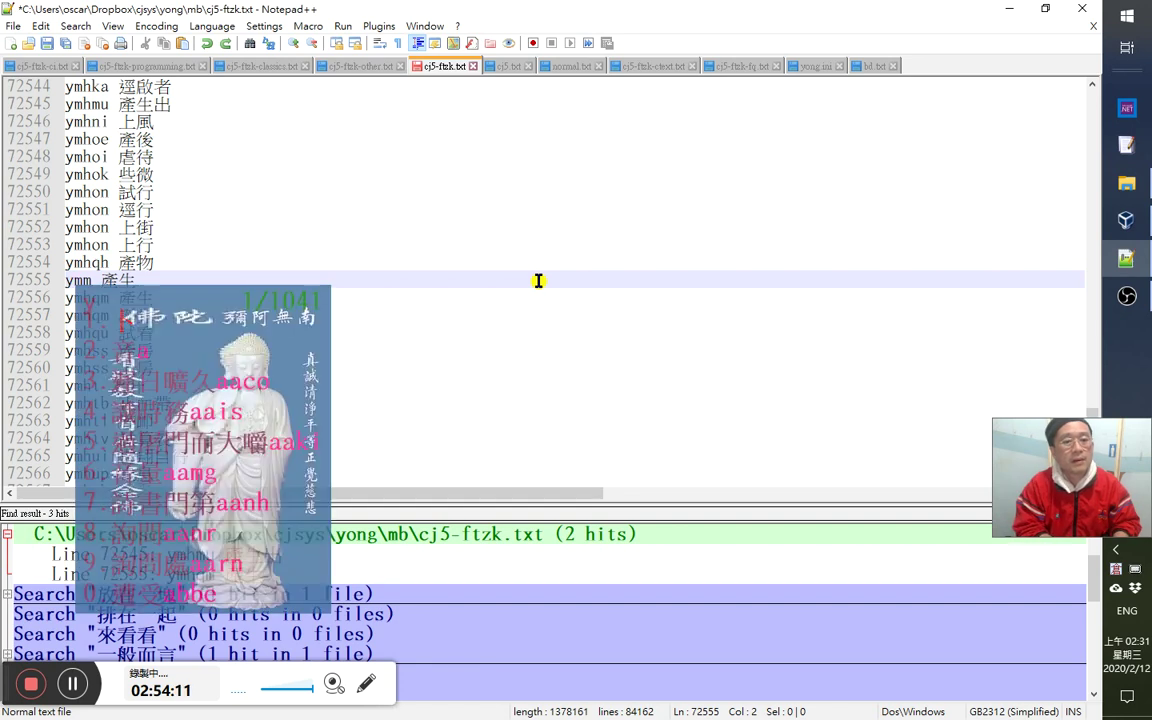
pyautogui.write('a')
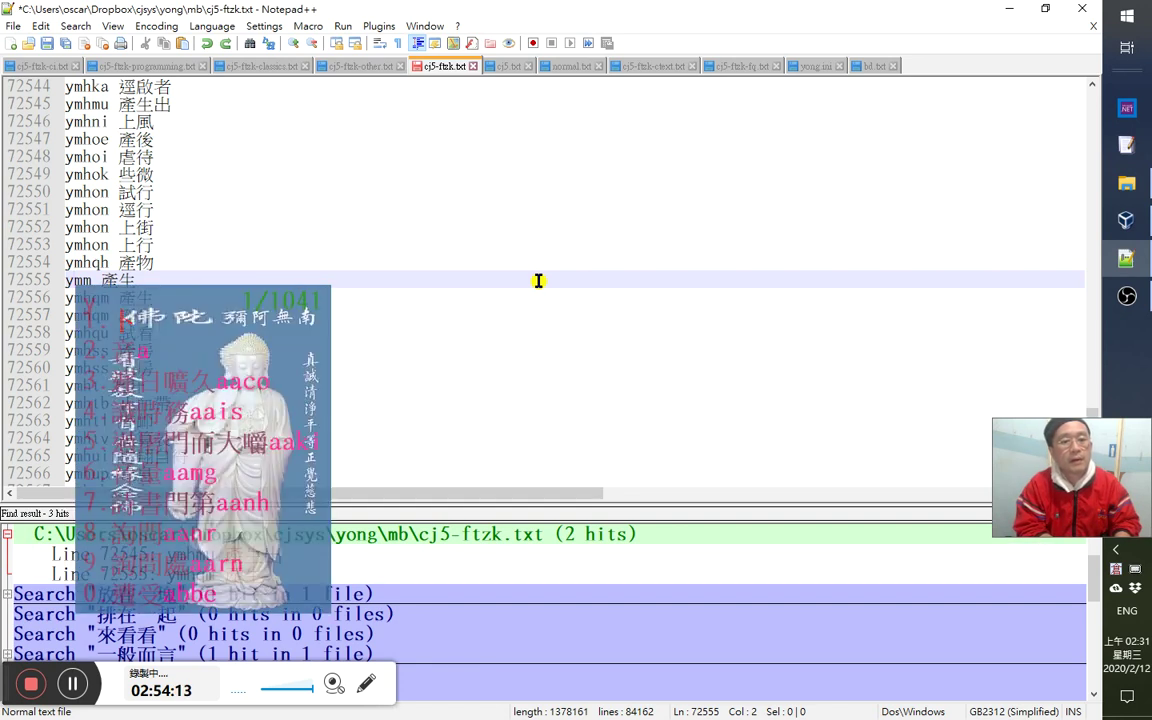
pyautogui.press('Escape')
pyautogui.write('h')
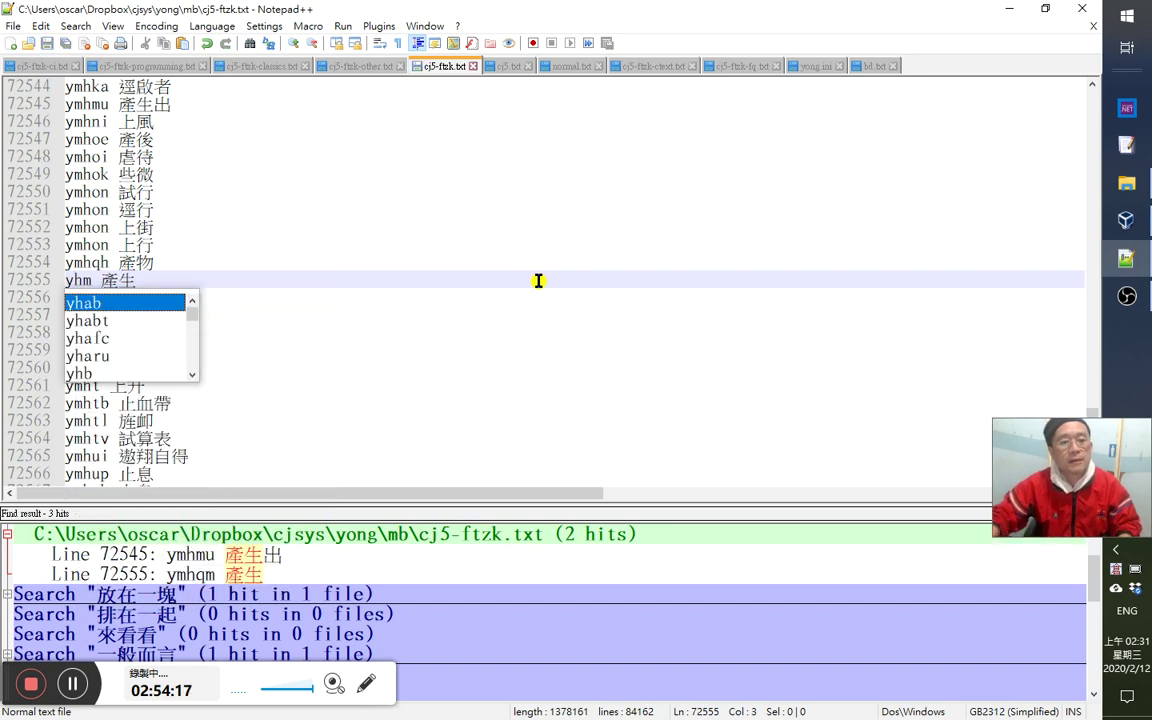
# Minimize Notepad++ to bring Word forward and restart the Chinese input method.
pyautogui.click(1009, 8)
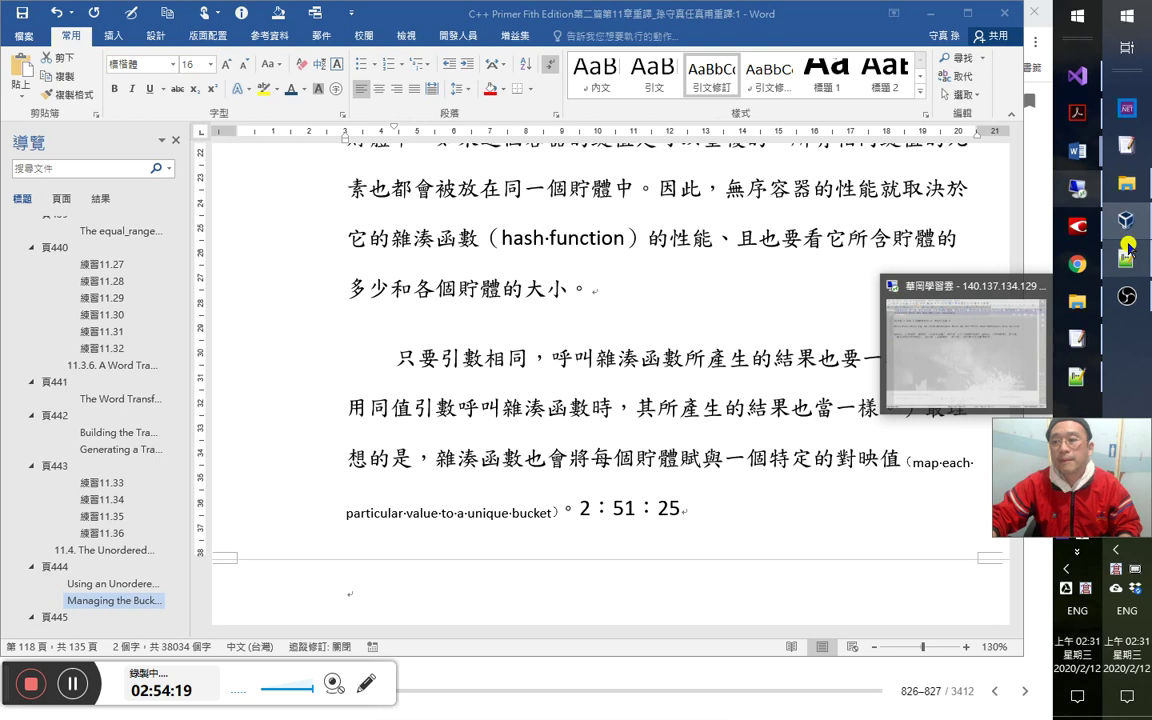
pyautogui.moveTo(1139, 469); pyautogui.dragTo(1139, 378)
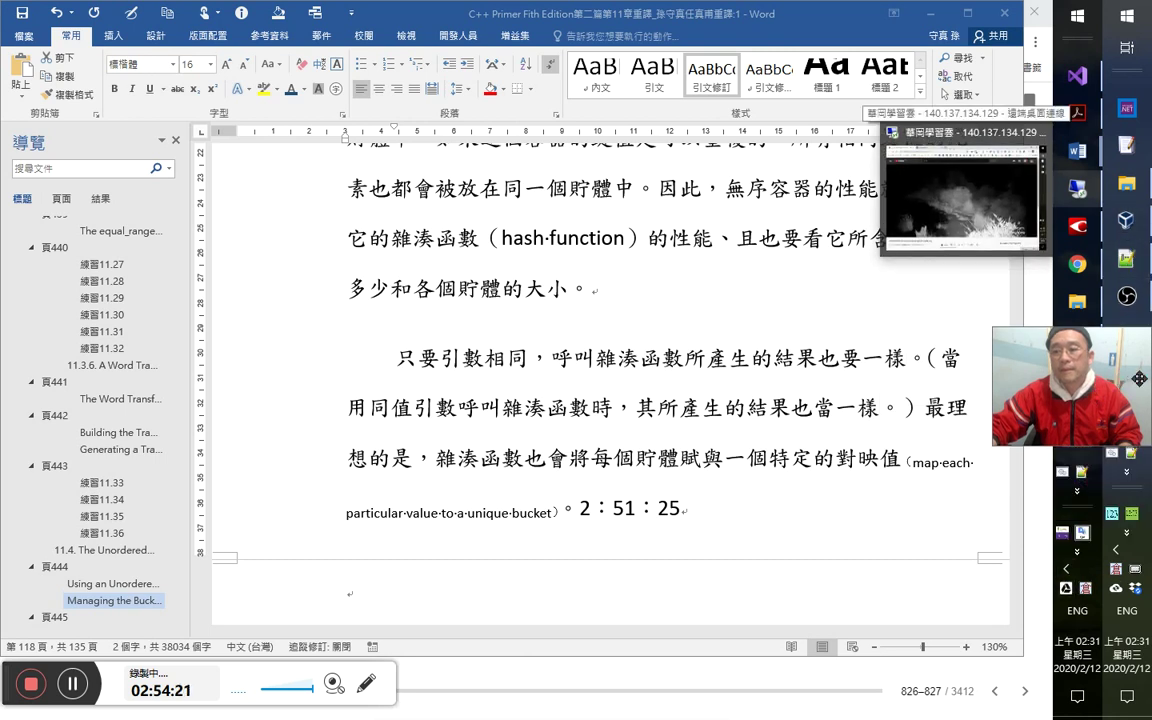
pyautogui.click(1065, 477)
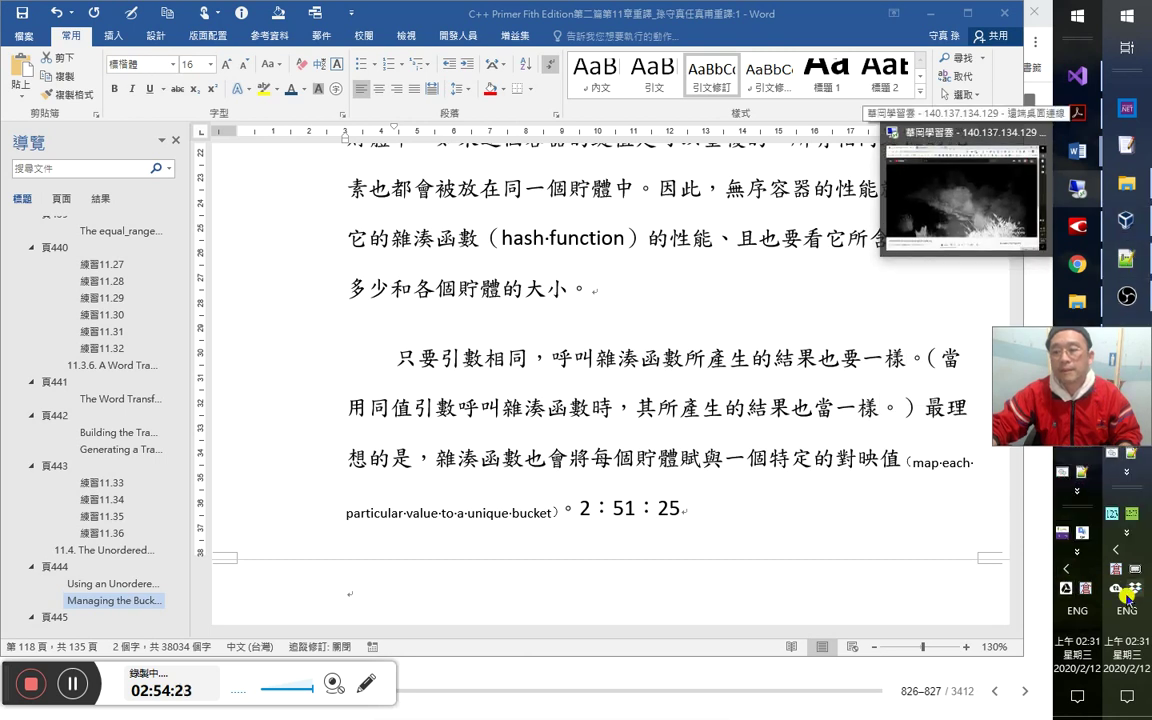
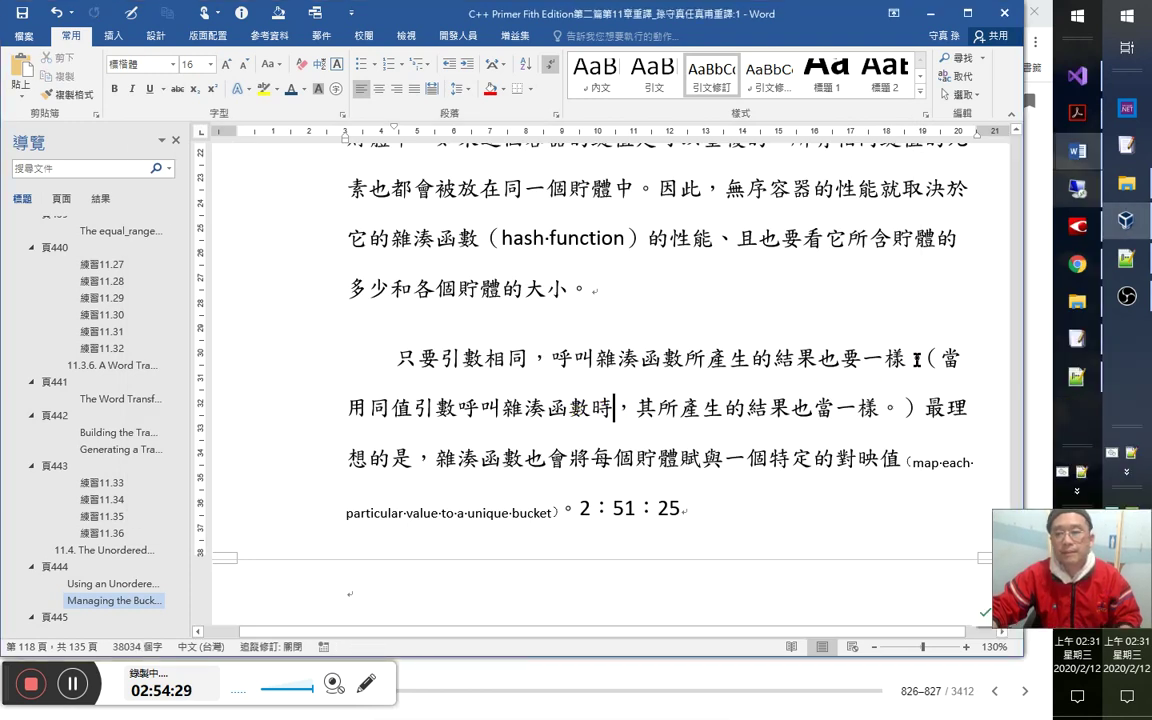
# Shrink the bracketed alternative translation, prefix it with 也可翻成：, and change its ending to 也當一致.
pyautogui.moveTo(912, 358); pyautogui.dragTo(920, 410)
pyautogui.moveTo(928, 357); pyautogui.dragTo(920, 405)
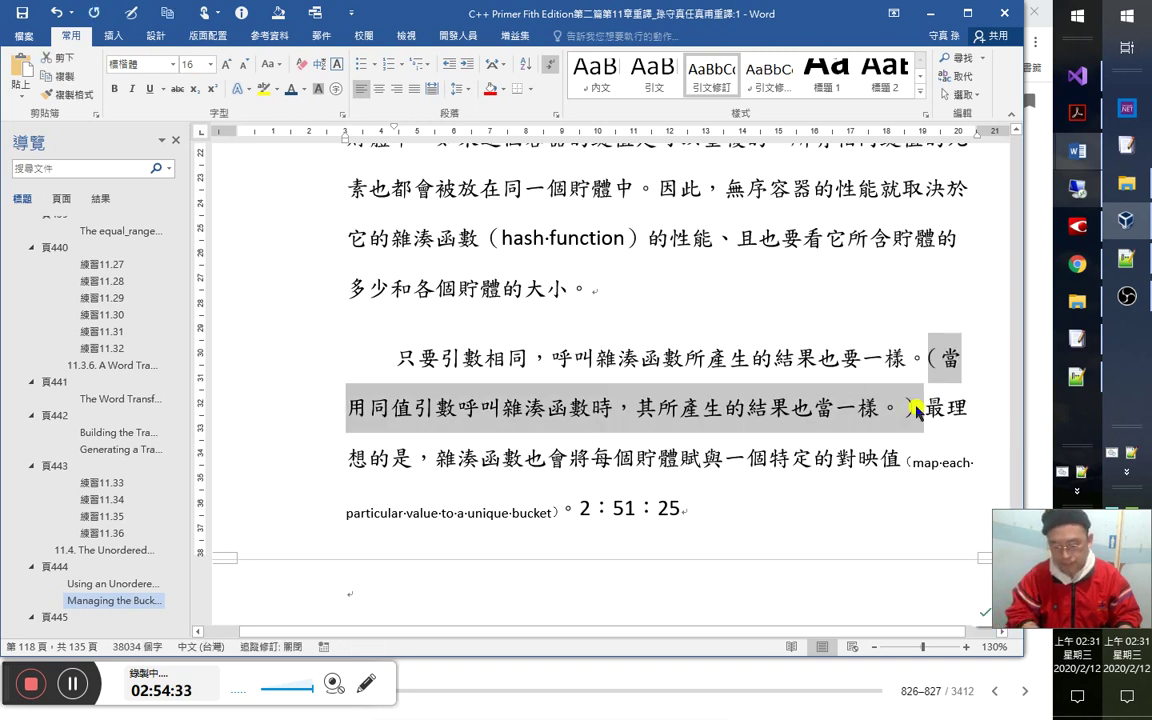
pyautogui.hotkey('ctrl', 'shift', ',')
pyautogui.hotkey('ctrl', 'shift', ',')
pyautogui.hotkey('ctrl', 'shift', ',')
pyautogui.press('Left')
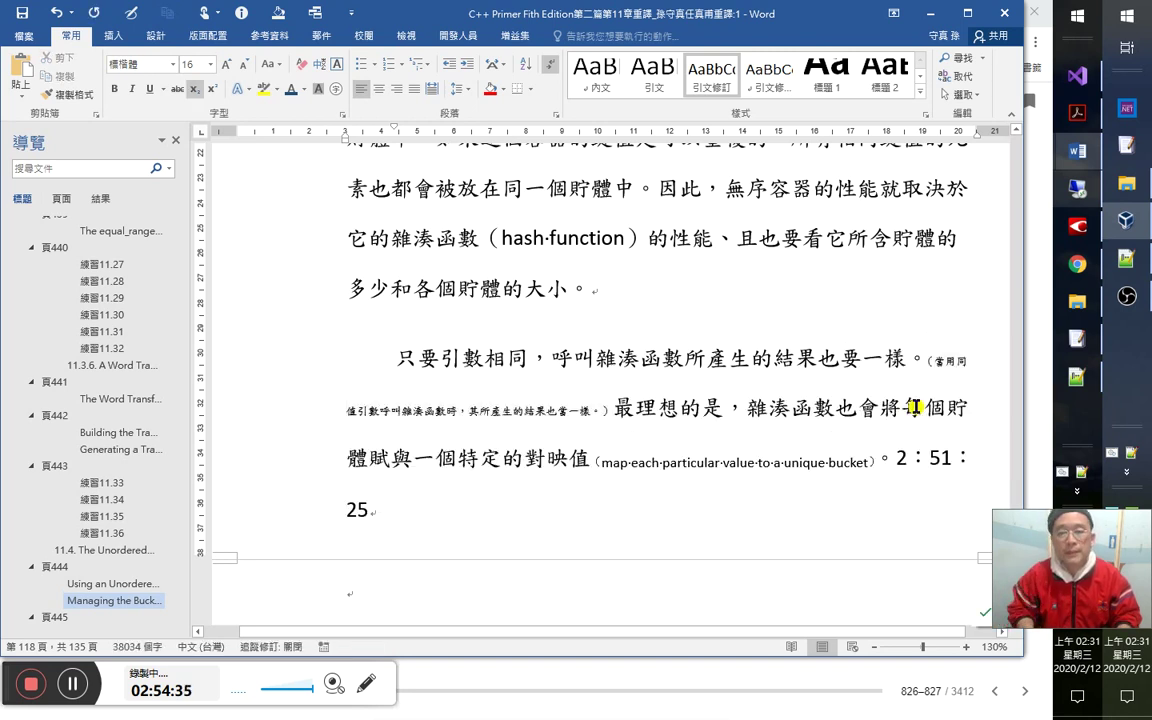
pyautogui.write('也可')
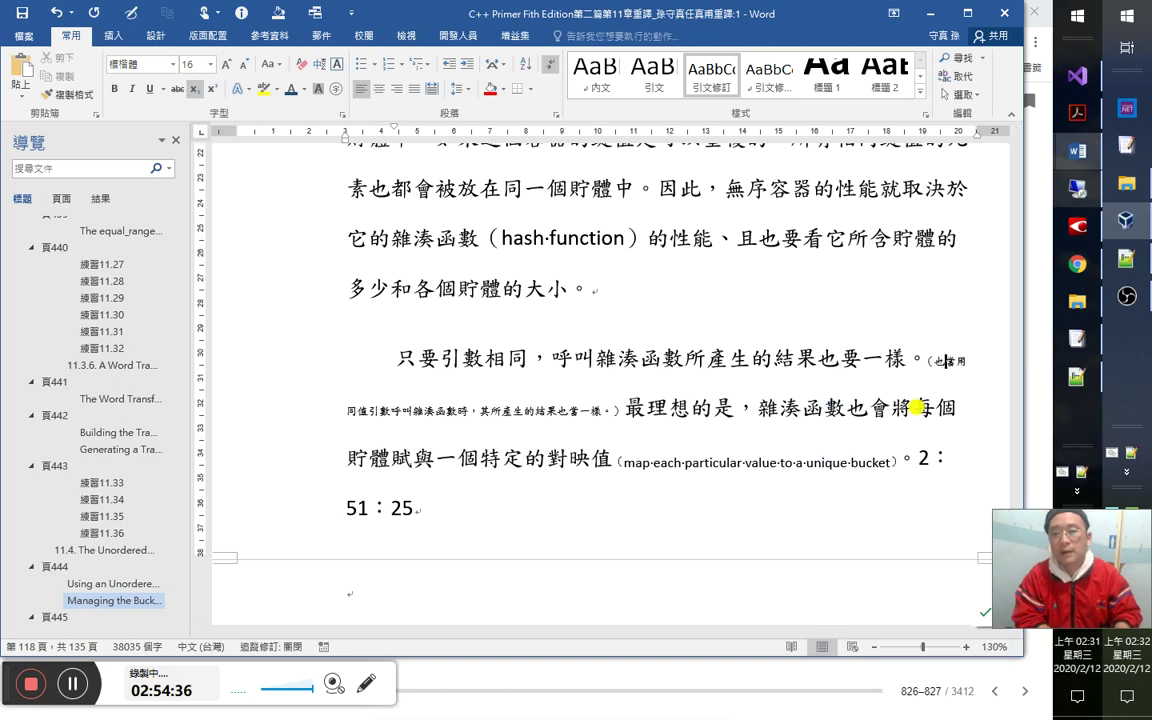
pyautogui.write('翻成')
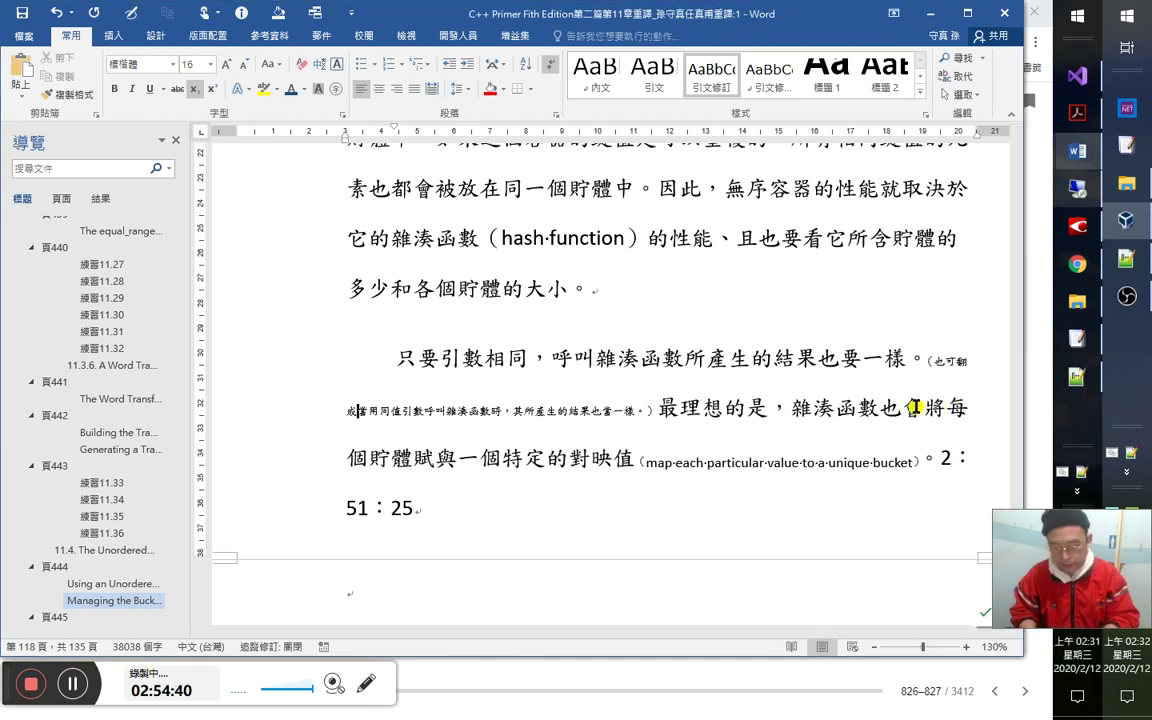
pyautogui.write('：')
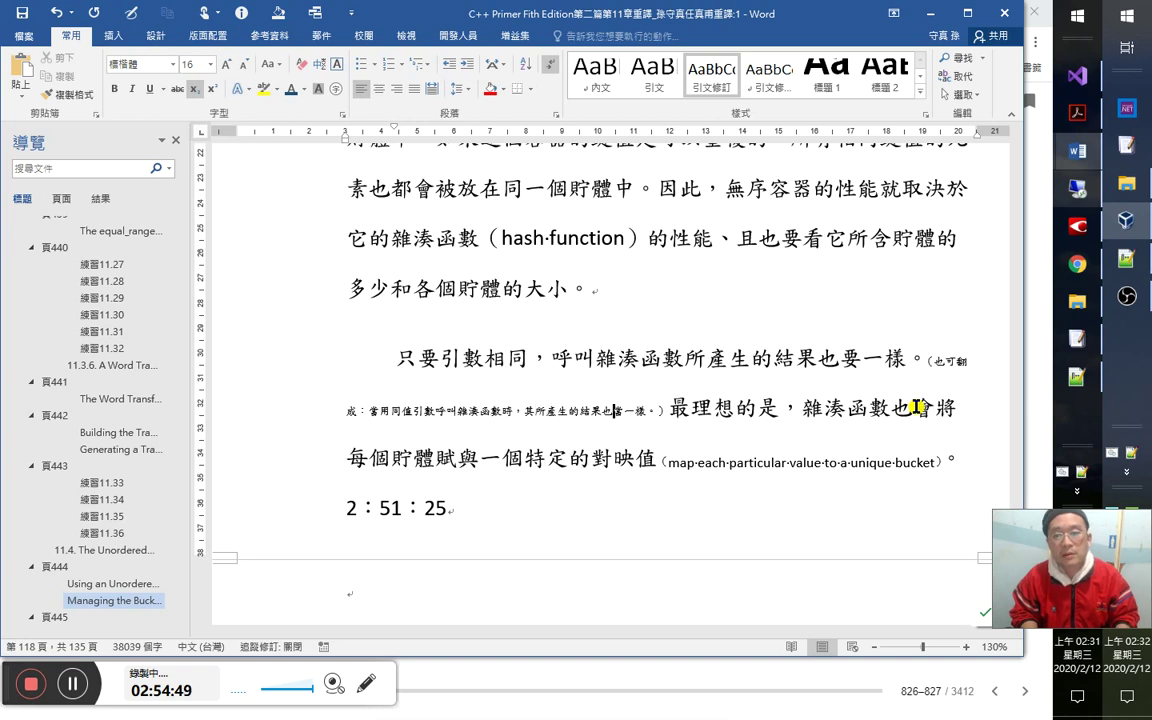
pyautogui.write('致')
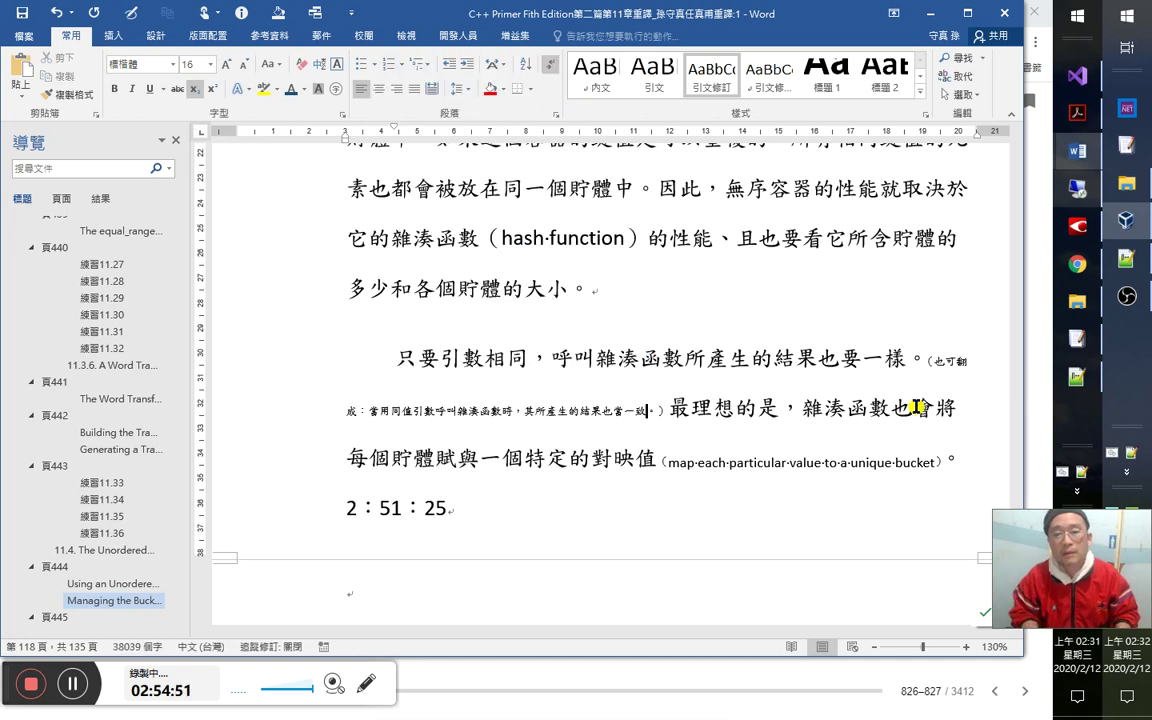
# Save the document and switch over to the English book.
pyautogui.press('Right')
pyautogui.press('Right')
pyautogui.press('Right')
pyautogui.press('Right')
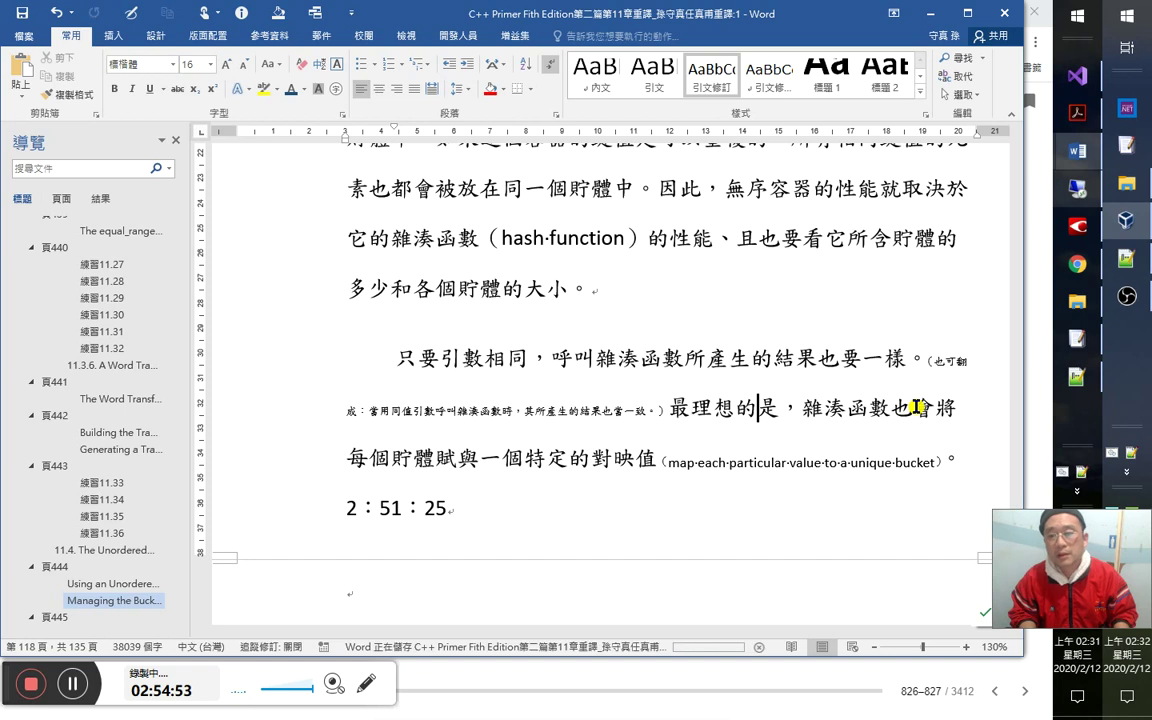
pyautogui.press('Down')
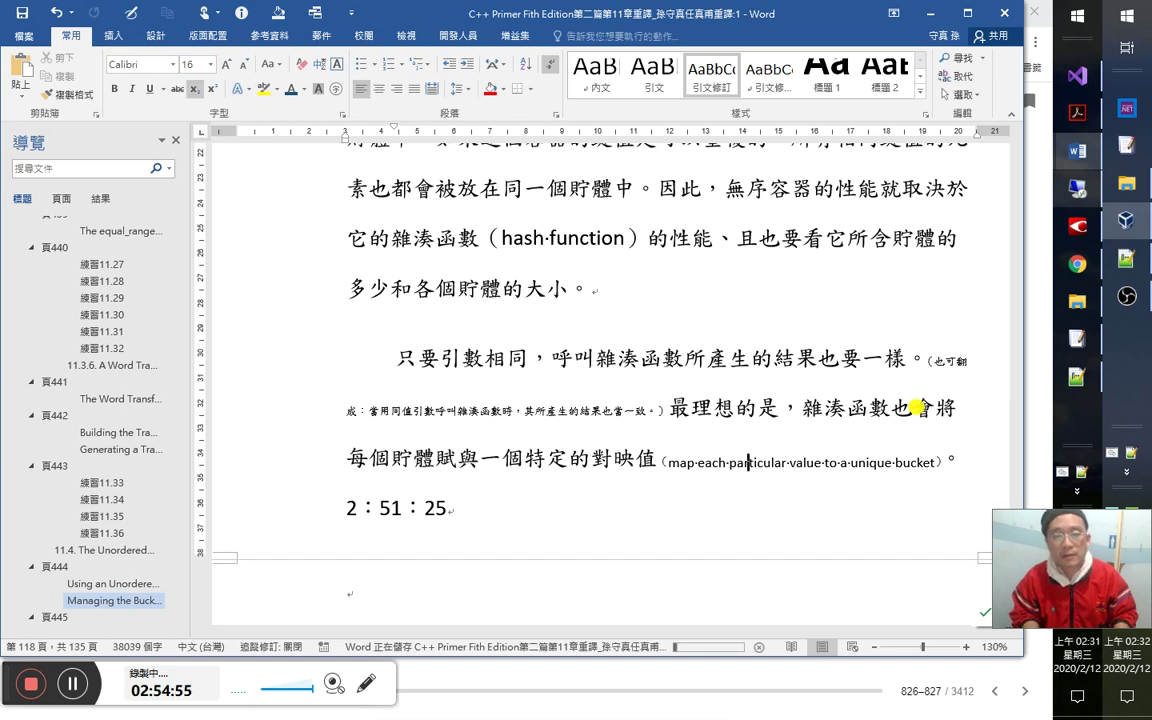
pyautogui.hotkey('alt', 'Tab')
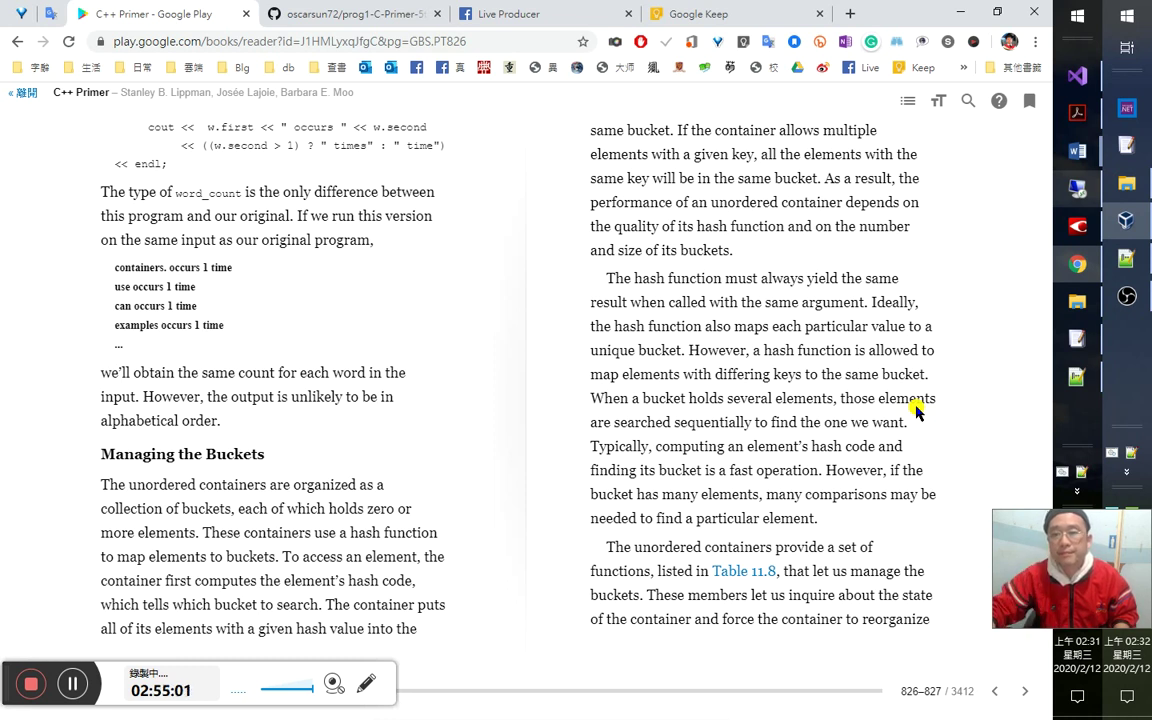
# Compare the hash-function paragraph against page 467 of the Chinese edition, then go back to Word.
pyautogui.click(1077, 226)
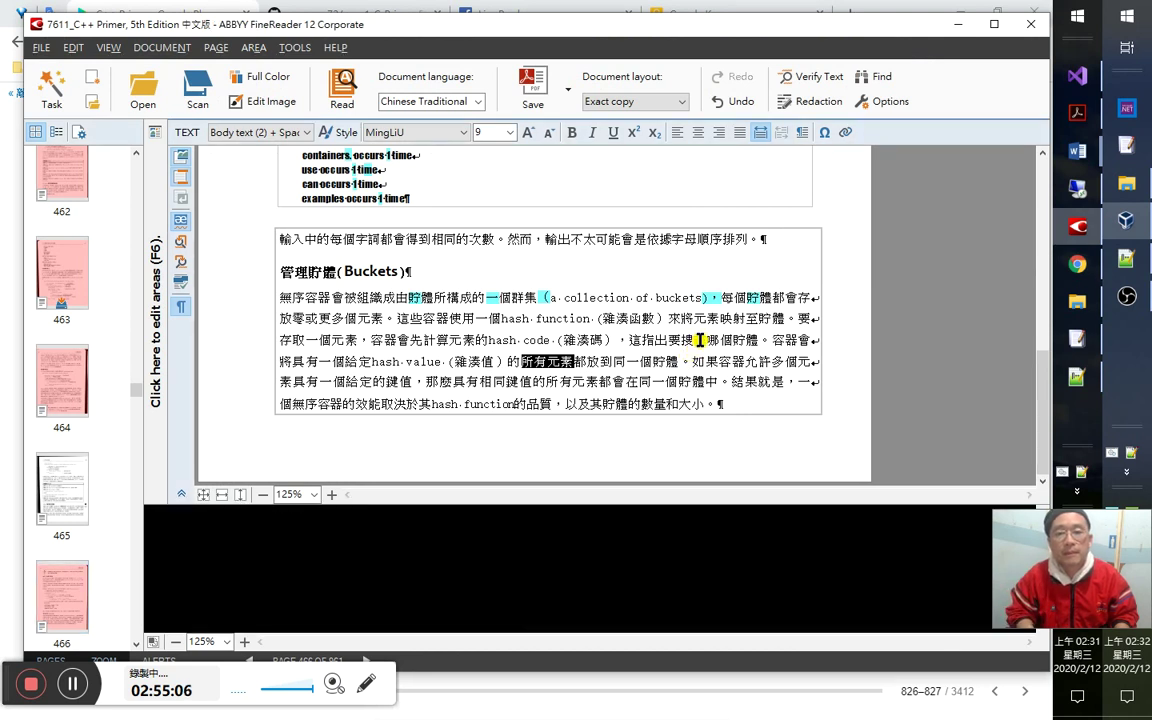
pyautogui.scroll(-3, 700, 340)
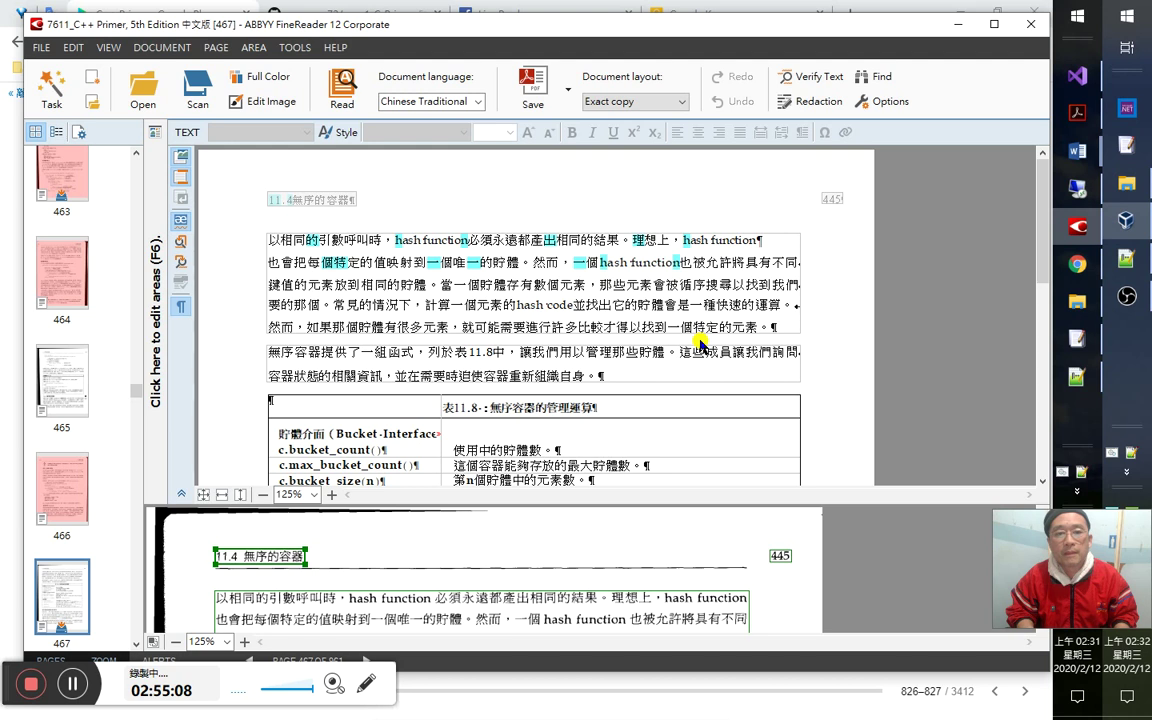
pyautogui.hotkey('alt', 'Tab')
pyautogui.hotkey('alt', 'Tab')
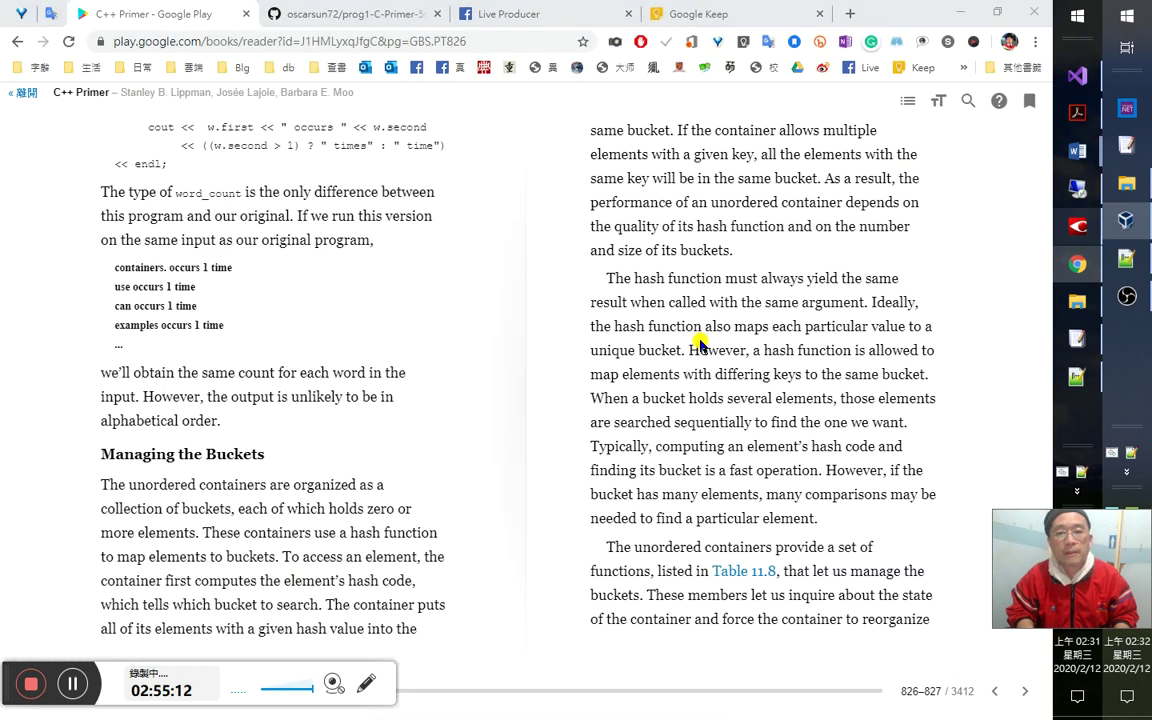
pyautogui.hotkey('alt', 'Tab')
pyautogui.hotkey('alt', 'Tab')
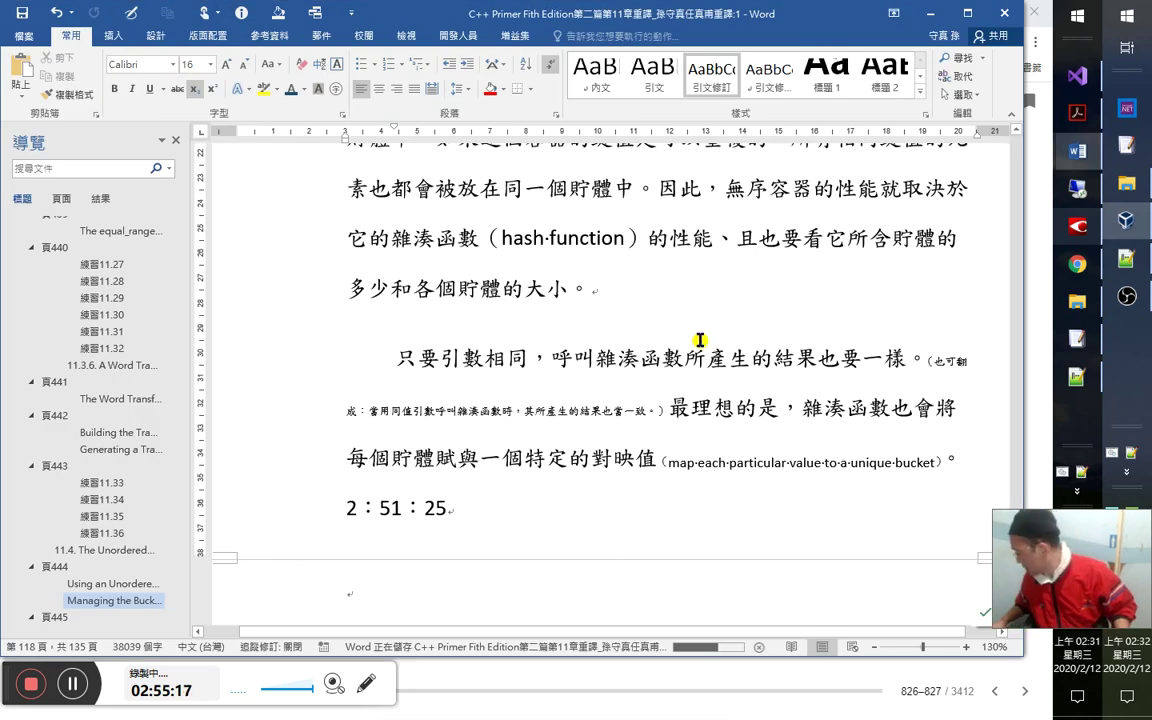
# Move the Chinese paragraph and its 2：51：25 timestamp under the 頁445 heading, above 3：35：55.
pyautogui.click(700, 340)
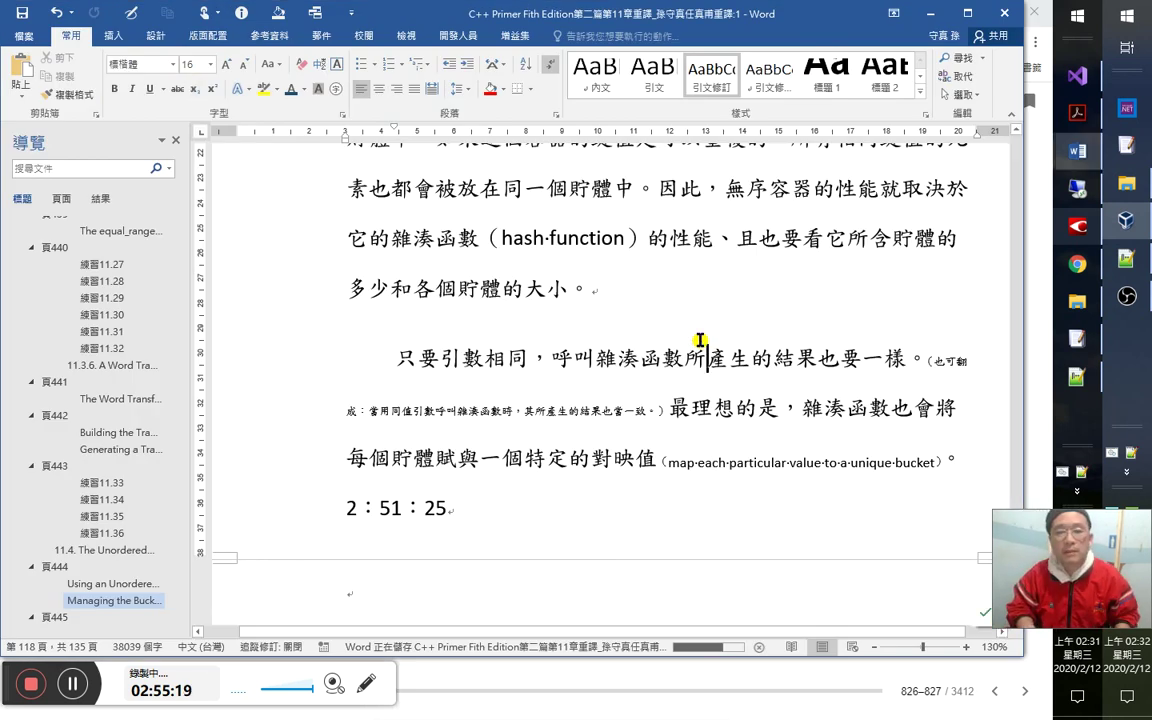
pyautogui.press('Down')
pyautogui.press('Home')
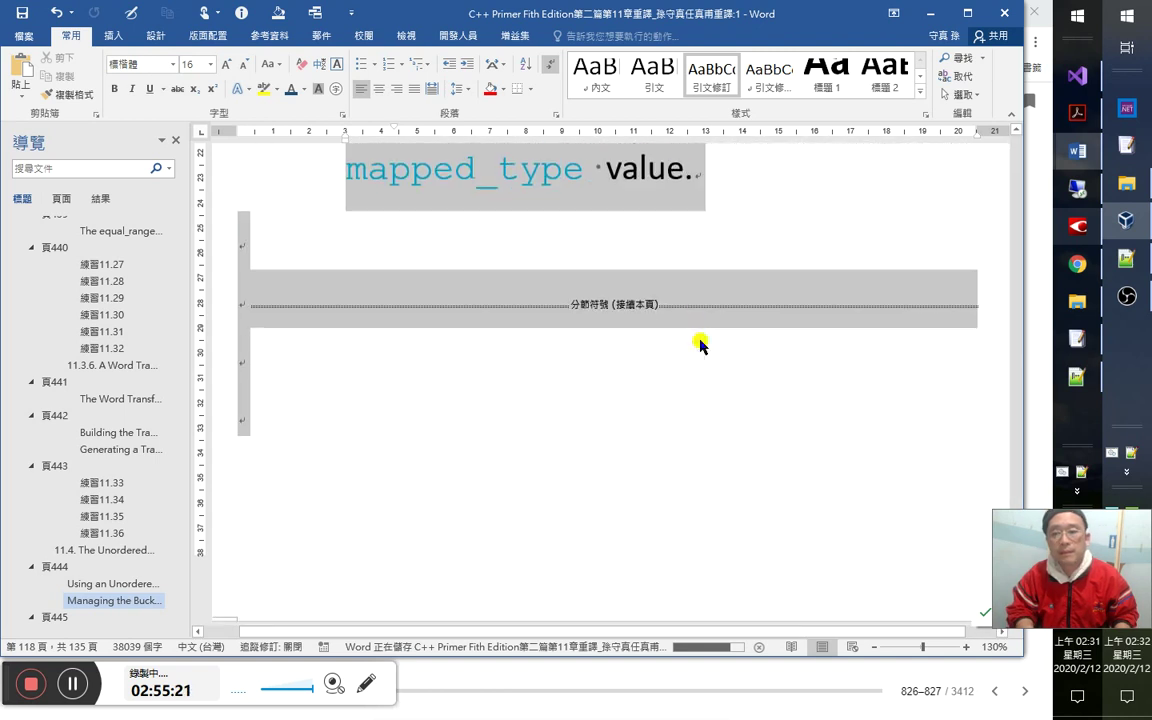
pyautogui.hotkey('ctrl', 'End')
pyautogui.hotkey('shift', 'F5')
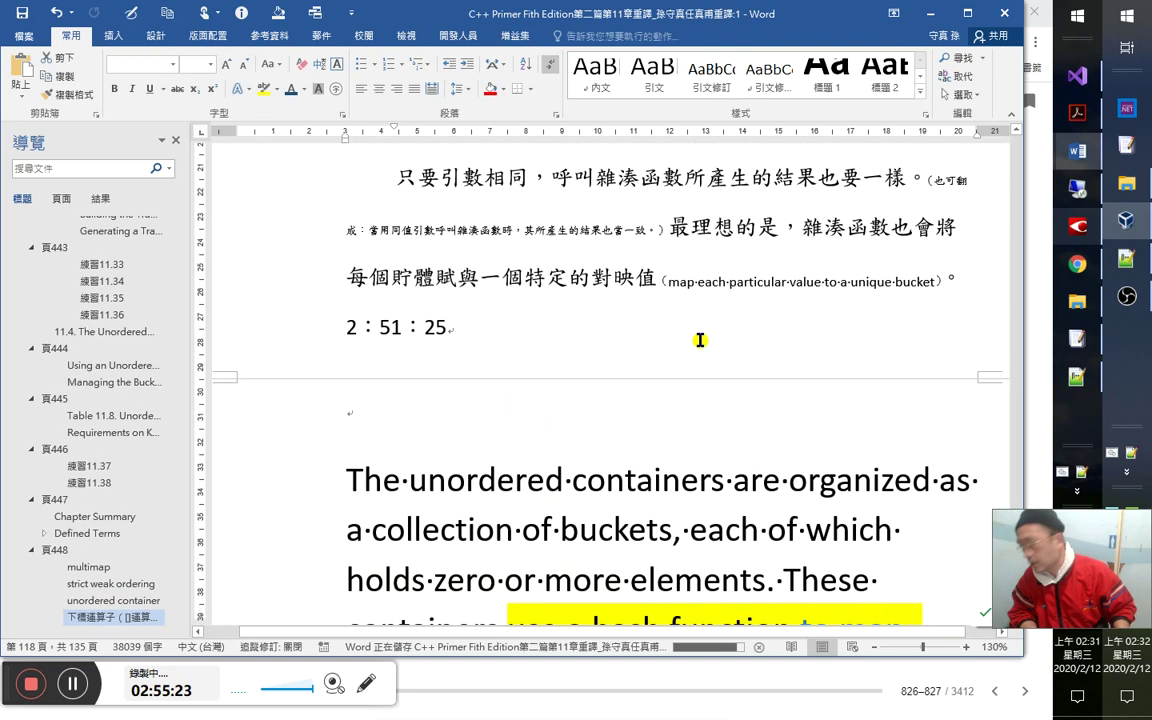
pyautogui.hotkey('shift', 'Down')
pyautogui.hotkey('shift', 'Down')
pyautogui.hotkey('shift', 'Down')
pyautogui.hotkey('shift', 'Down')
pyautogui.hotkey('shift', 'Down')
pyautogui.hotkey('shift', 'Down')
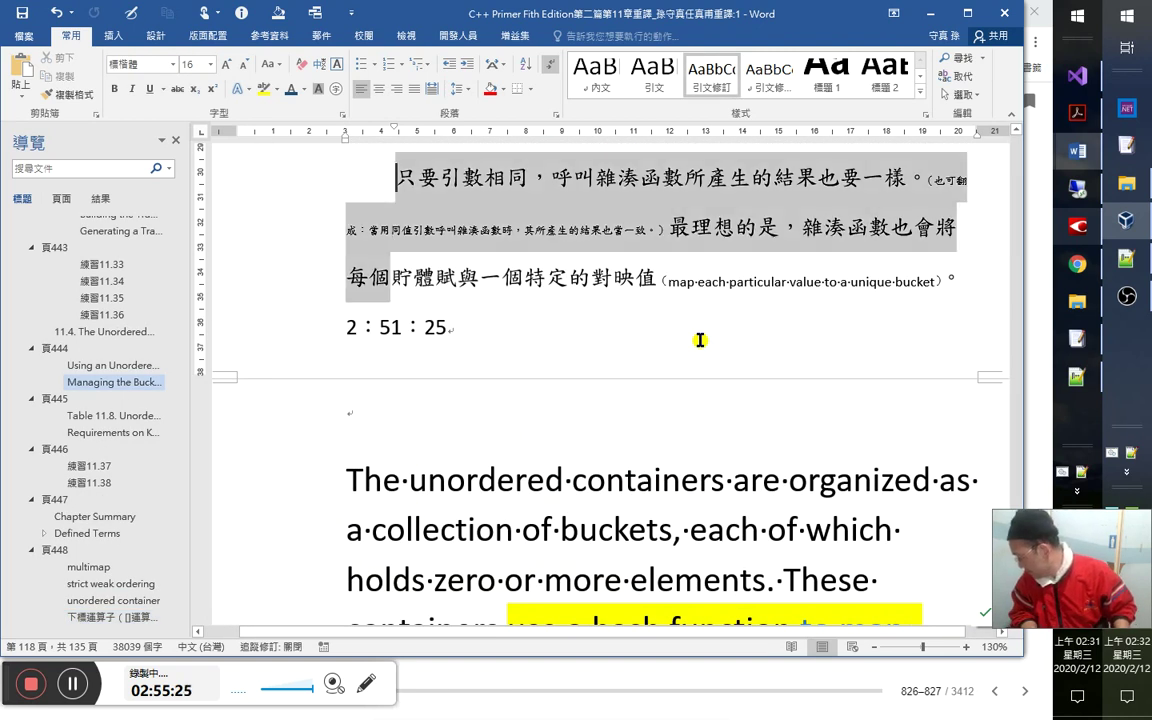
pyautogui.hotkey('shift', 'Up')
pyautogui.hotkey('shift', 'Up')
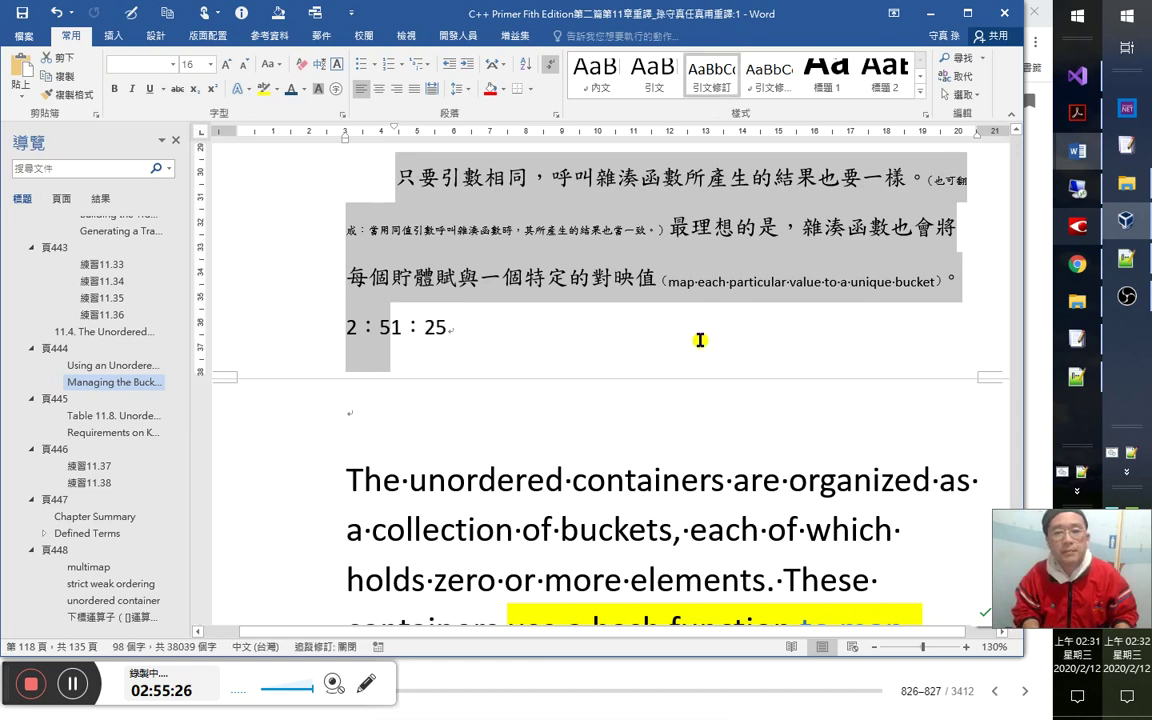
pyautogui.hotkey('shift', 'Right')
pyautogui.hotkey('shift', 'Right')
pyautogui.hotkey('shift', 'Right')
pyautogui.hotkey('shift', 'Right')
pyautogui.hotkey('shift', 'Right')
pyautogui.hotkey('shift', 'Right')
pyautogui.hotkey('shift', 'Right')
pyautogui.hotkey('shift', 'Right')
pyautogui.hotkey('ctrl', 'c')
pyautogui.press('Right')
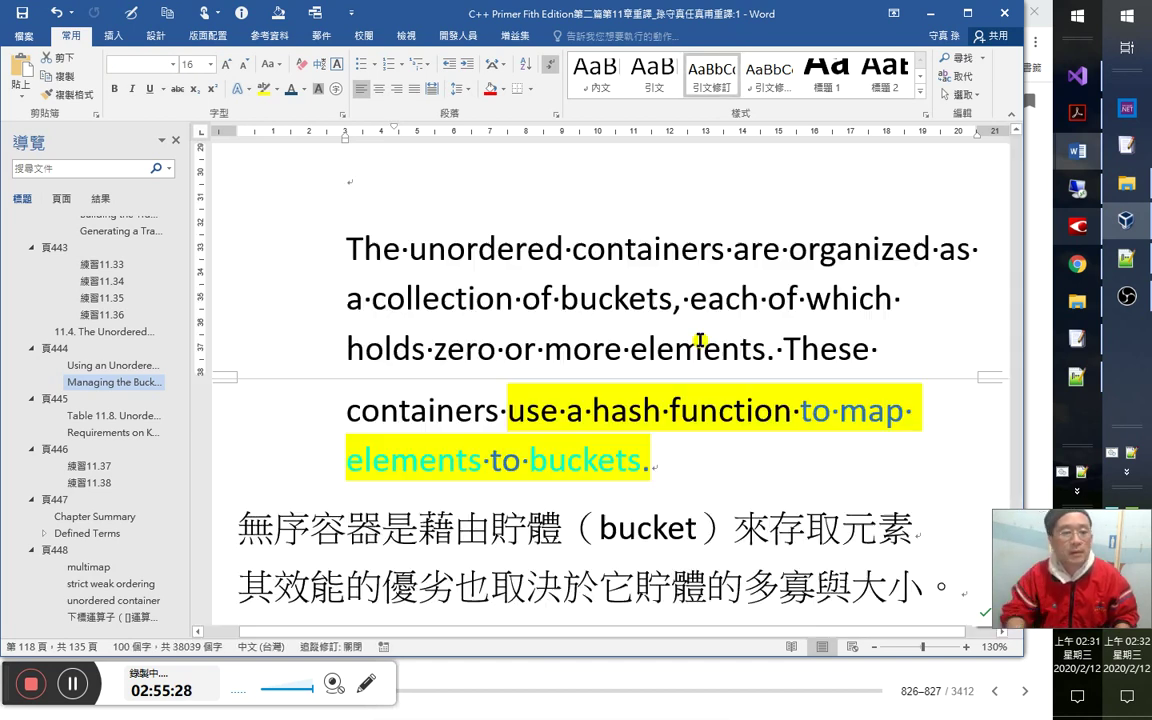
pyautogui.click(64, 406)
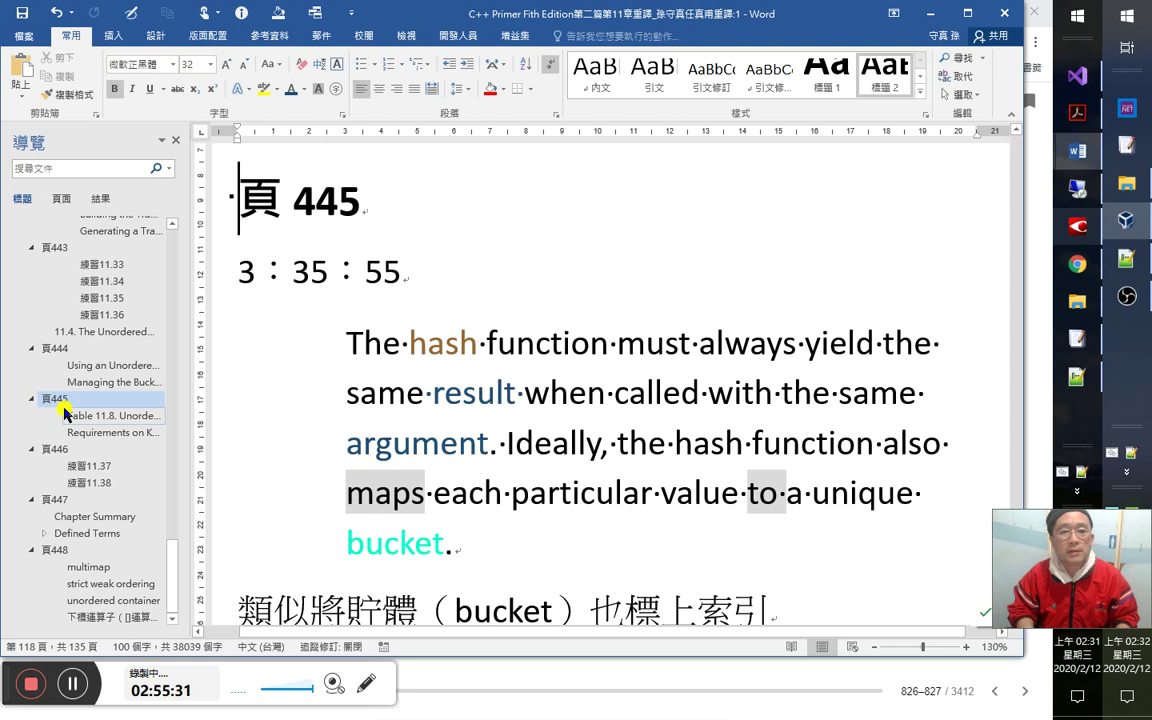
pyautogui.press('Down')
pyautogui.hotkey('ctrl', 'v')
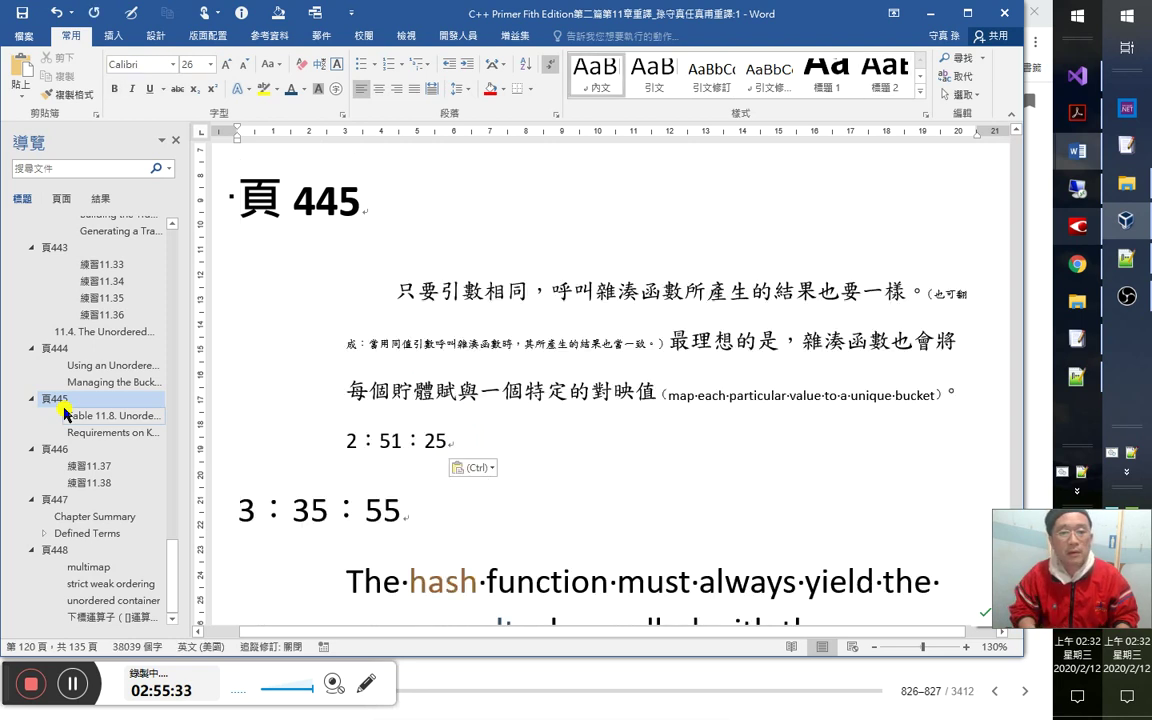
# Change the following 3：35：55 timestamp to 2：59：00.
pyautogui.hotkey('shift', 'Down')
pyautogui.press('Delete')
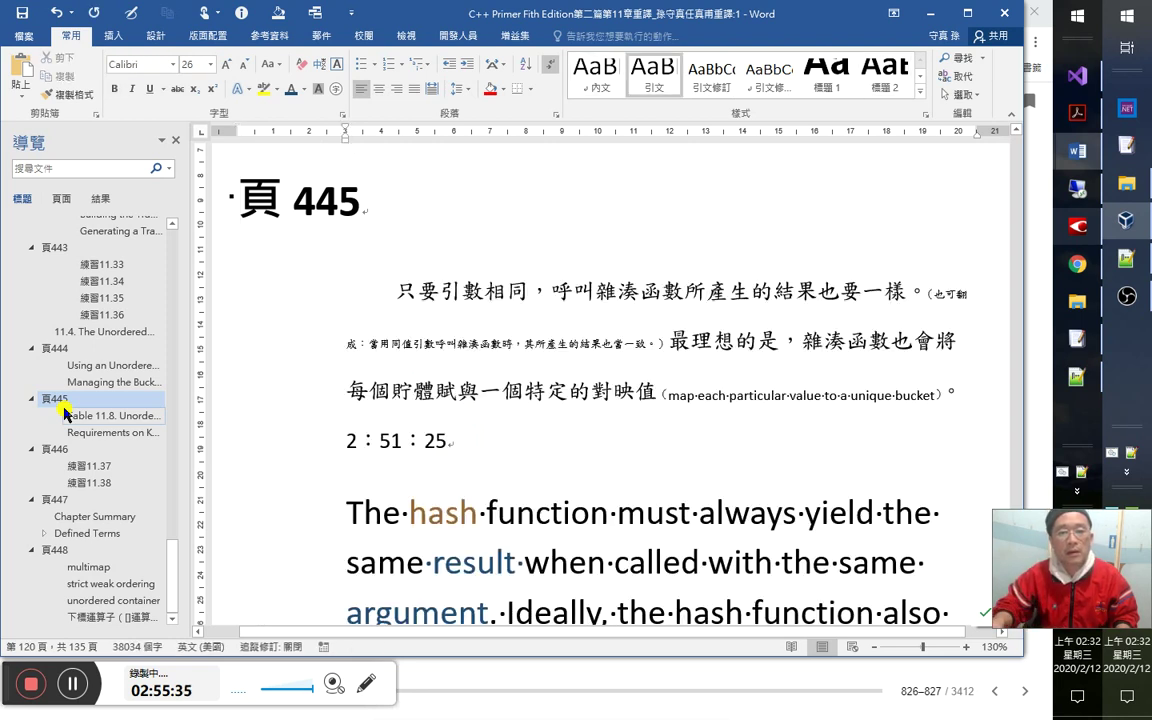
pyautogui.hotkey('ctrl', 'z')
pyautogui.press('Left')
pyautogui.hotkey('shift', 'Right')
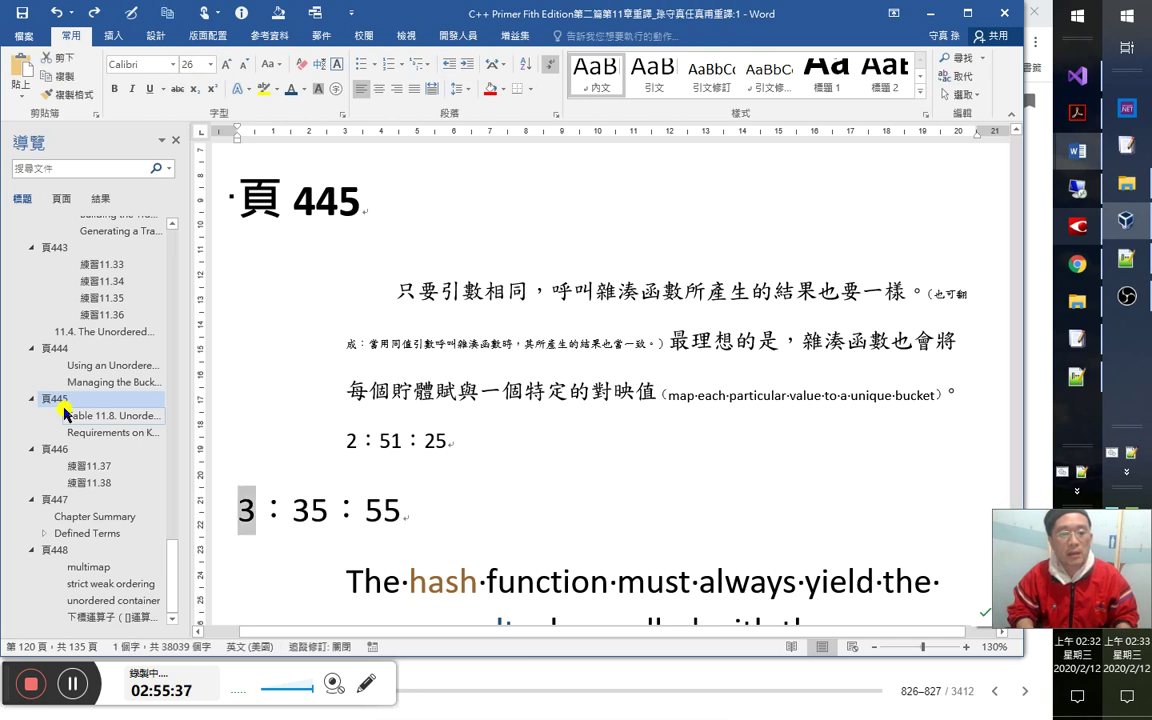
pyautogui.write('2')
pyautogui.press('Right')
pyautogui.hotkey('shift', 'Right')
pyautogui.hotkey('shift', 'Right')
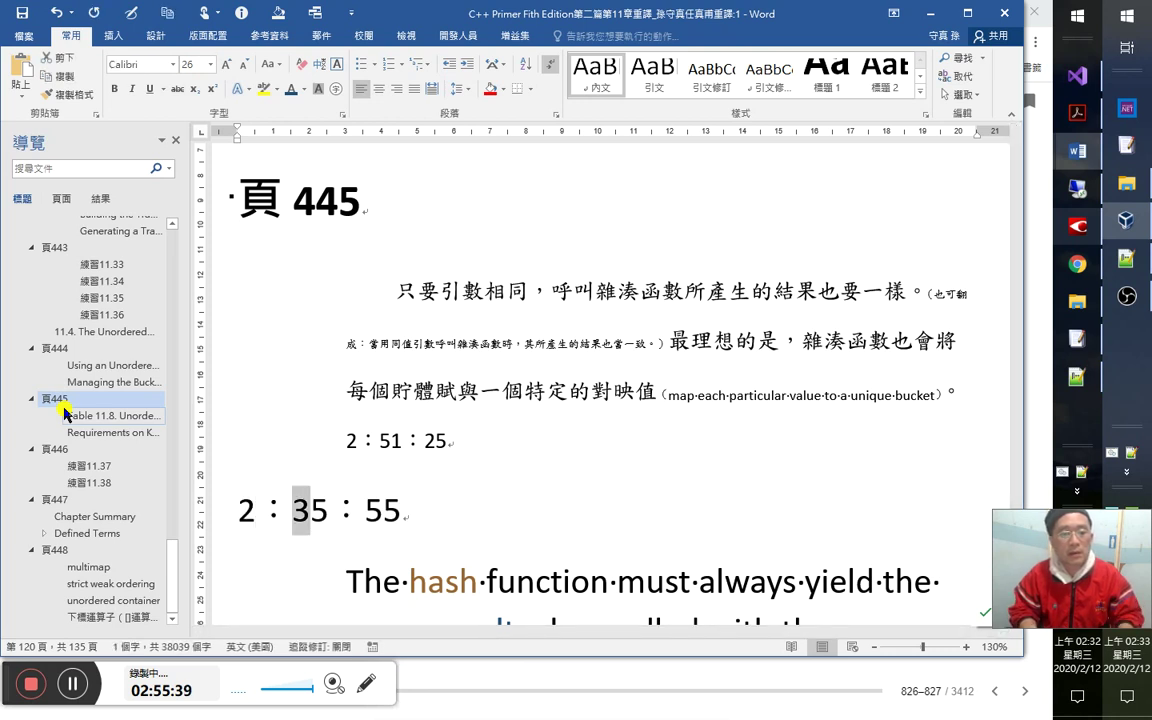
pyautogui.write('59')
pyautogui.press('Right')
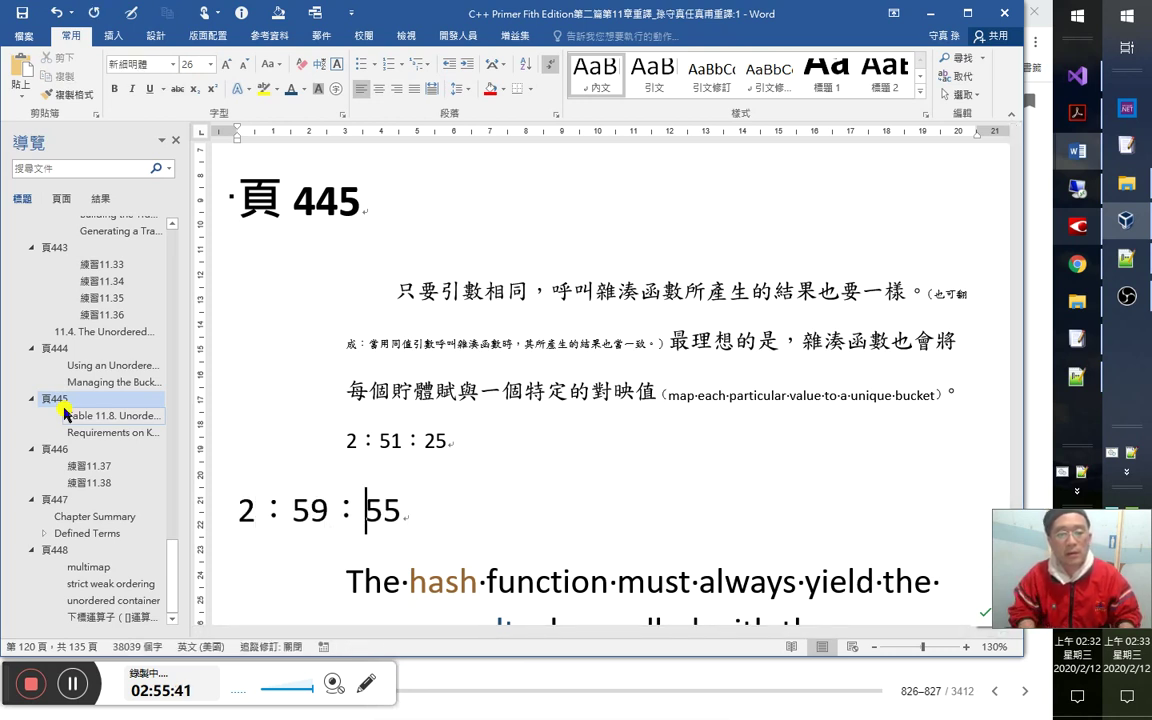
pyautogui.press('Delete')
pyautogui.press('Delete')
pyautogui.write('0')
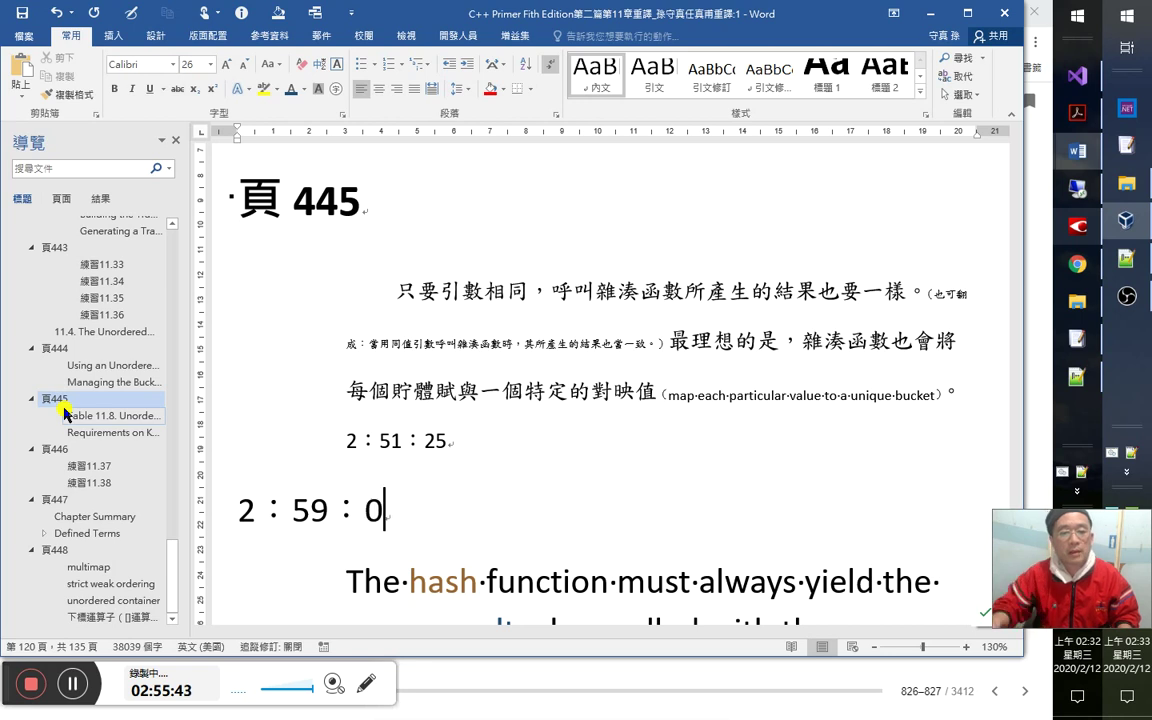
pyautogui.write('0')
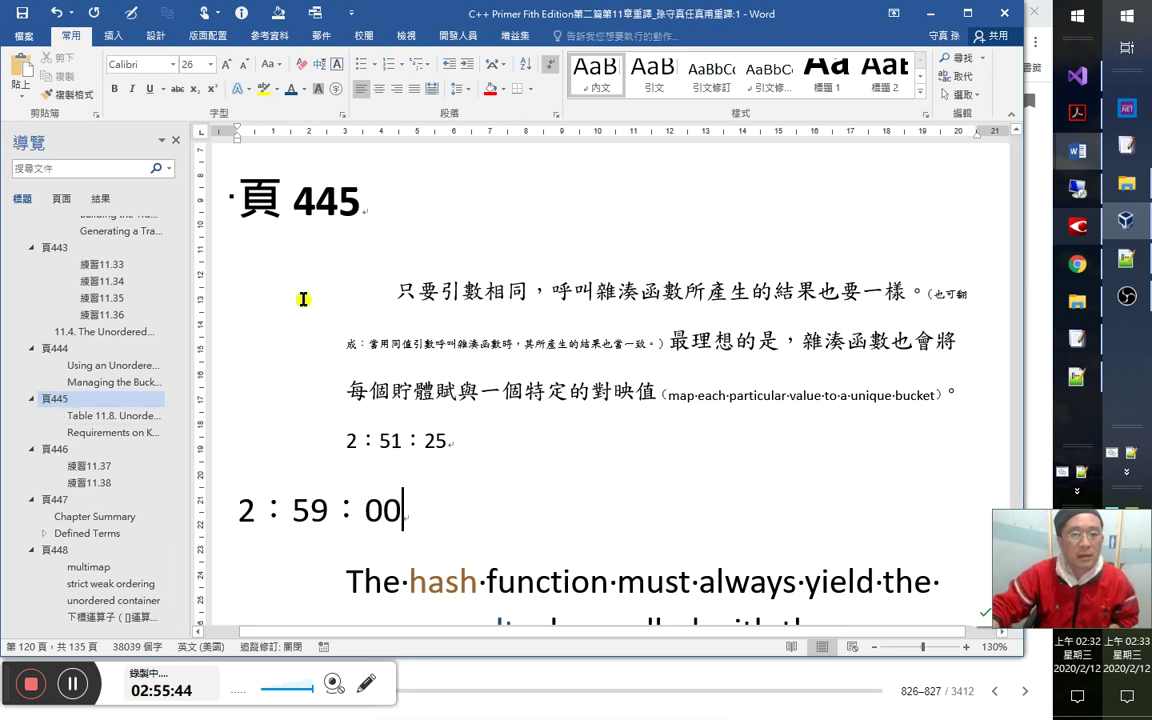
# Set the English 'The unordered containers…' buckets paragraph to 13 pt font size.
pyautogui.scroll(10, 432, 262)
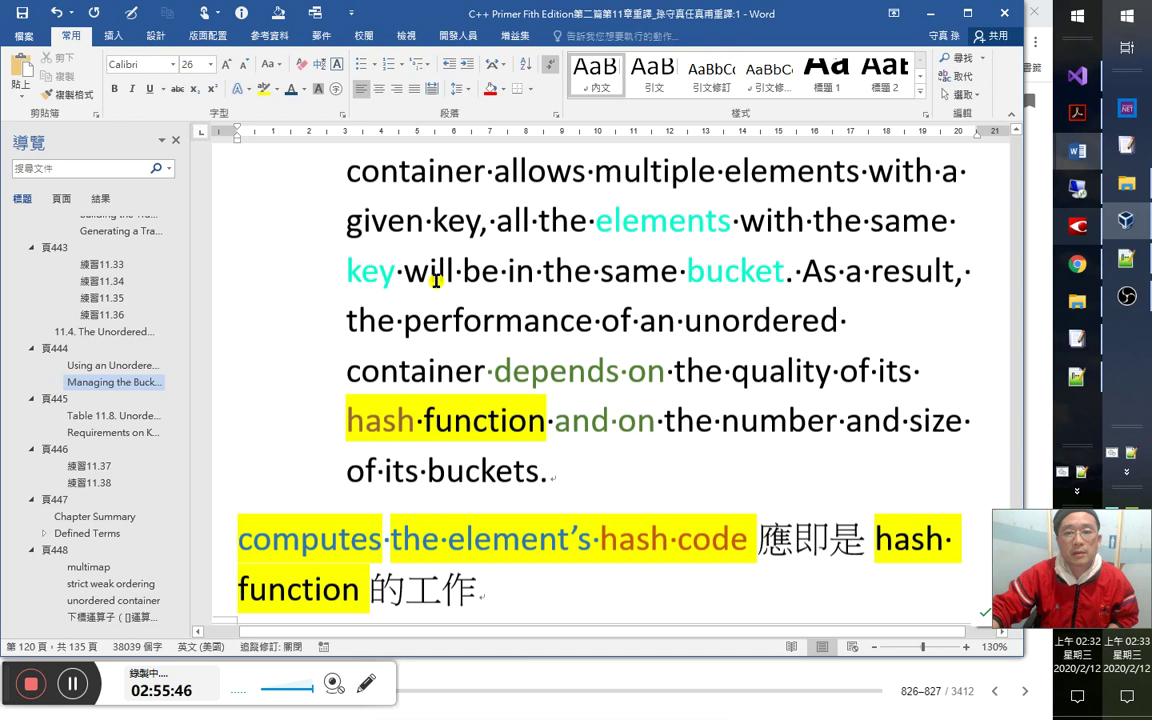
pyautogui.scroll(10, 437, 283)
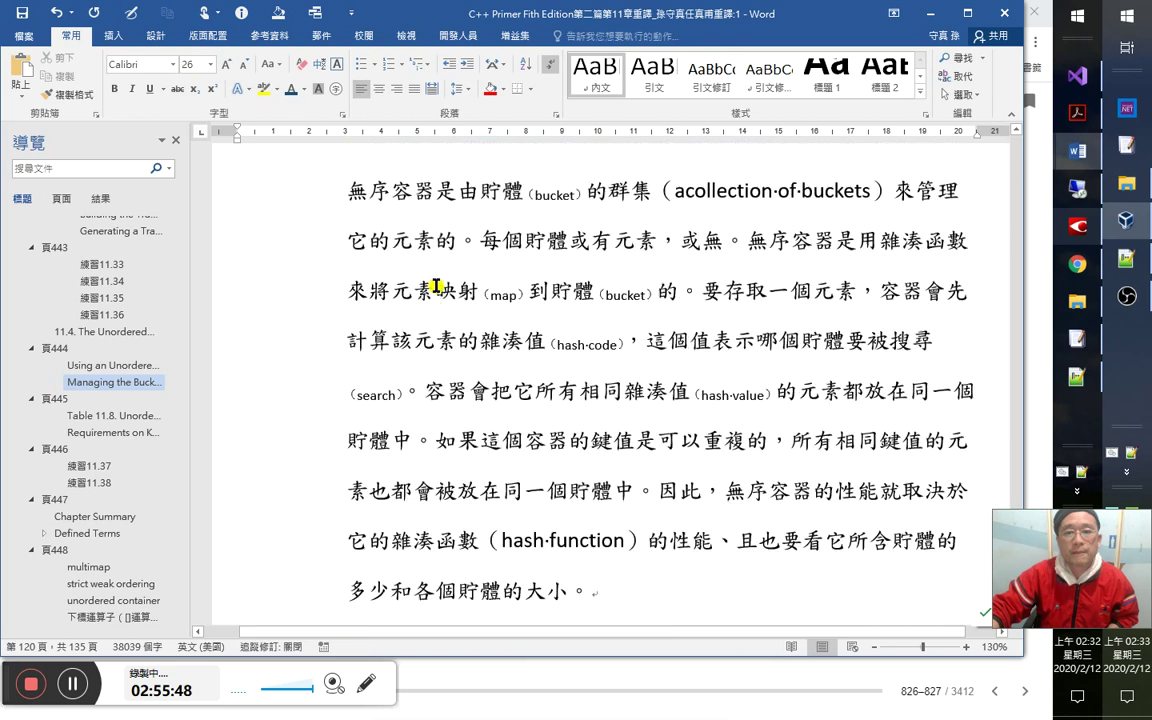
pyautogui.scroll(-4, 510, 408)
pyautogui.click(598, 306)
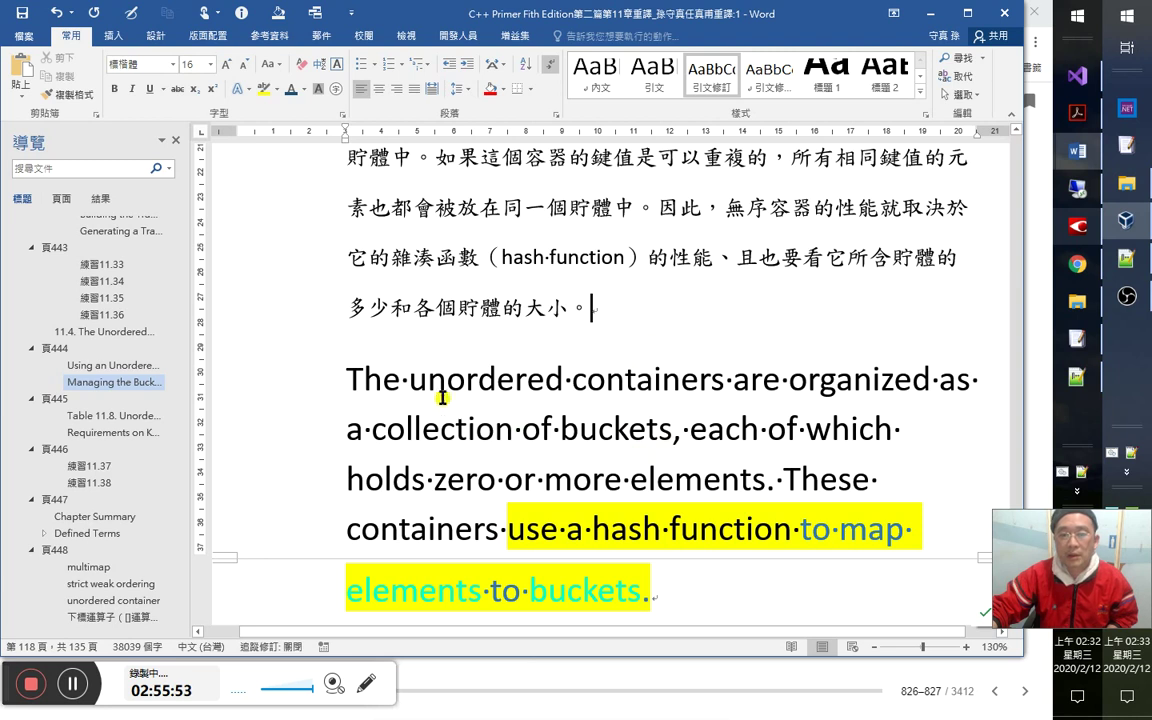
pyautogui.click(347, 380)
pyautogui.scroll(-2, 657, 494)
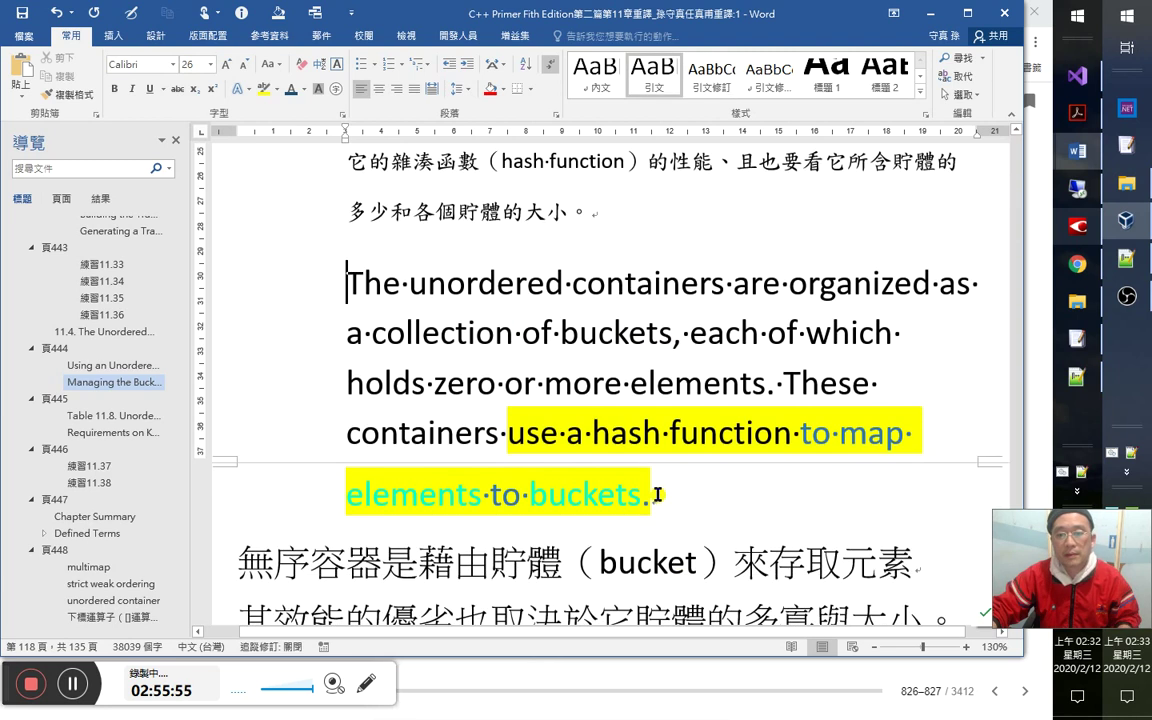
pyautogui.keyDown('shift'); pyautogui.click(657, 494); pyautogui.keyUp('shift')
pyautogui.click(188, 64)
pyautogui.write('13')
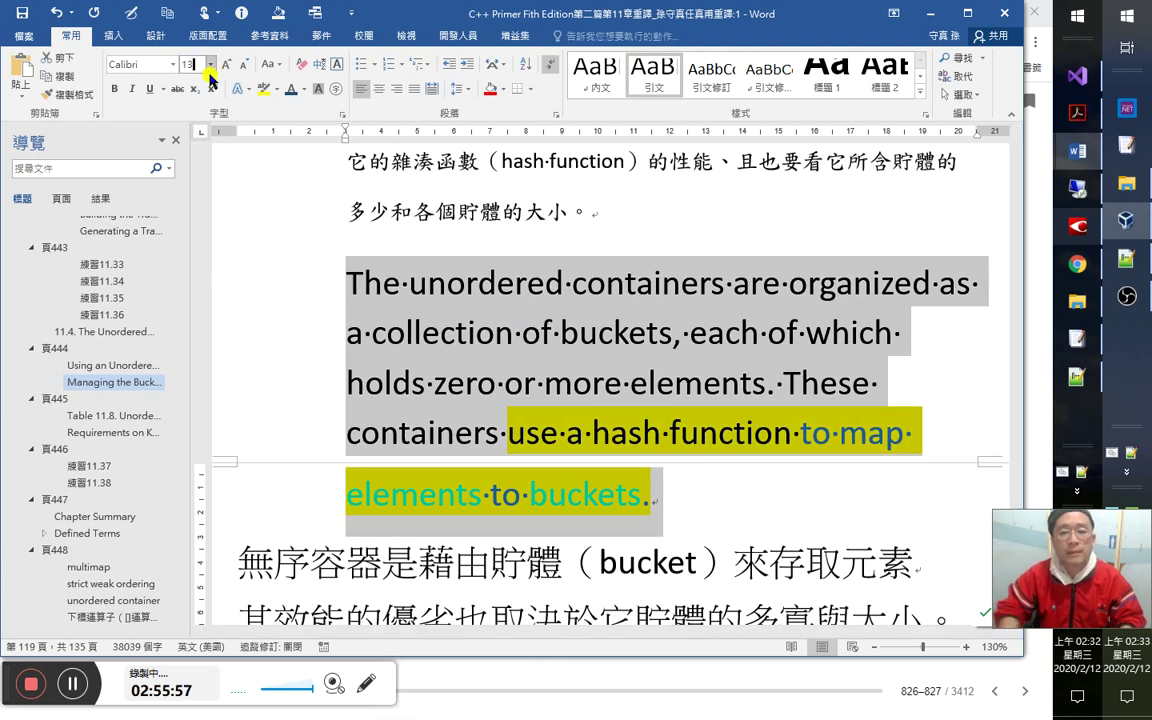
pyautogui.press('Return')
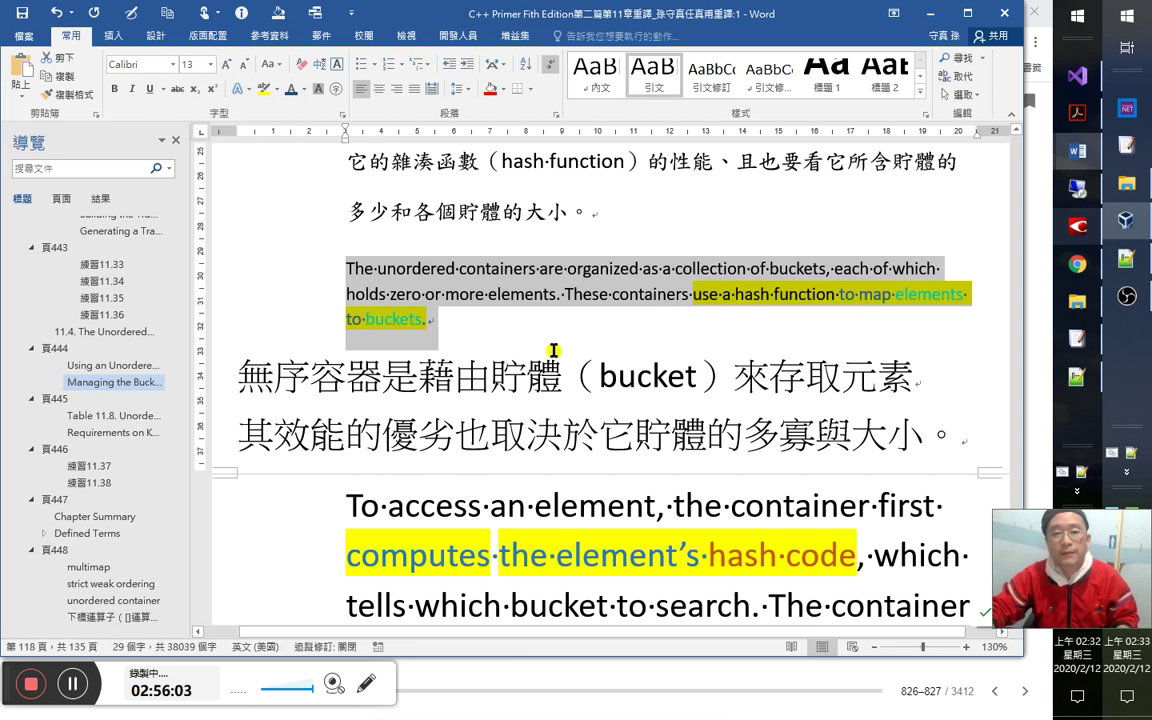
pyautogui.scroll(5, 496, 318)
pyautogui.scroll(1, 532, 505)
pyautogui.scroll(-3, 540, 502)
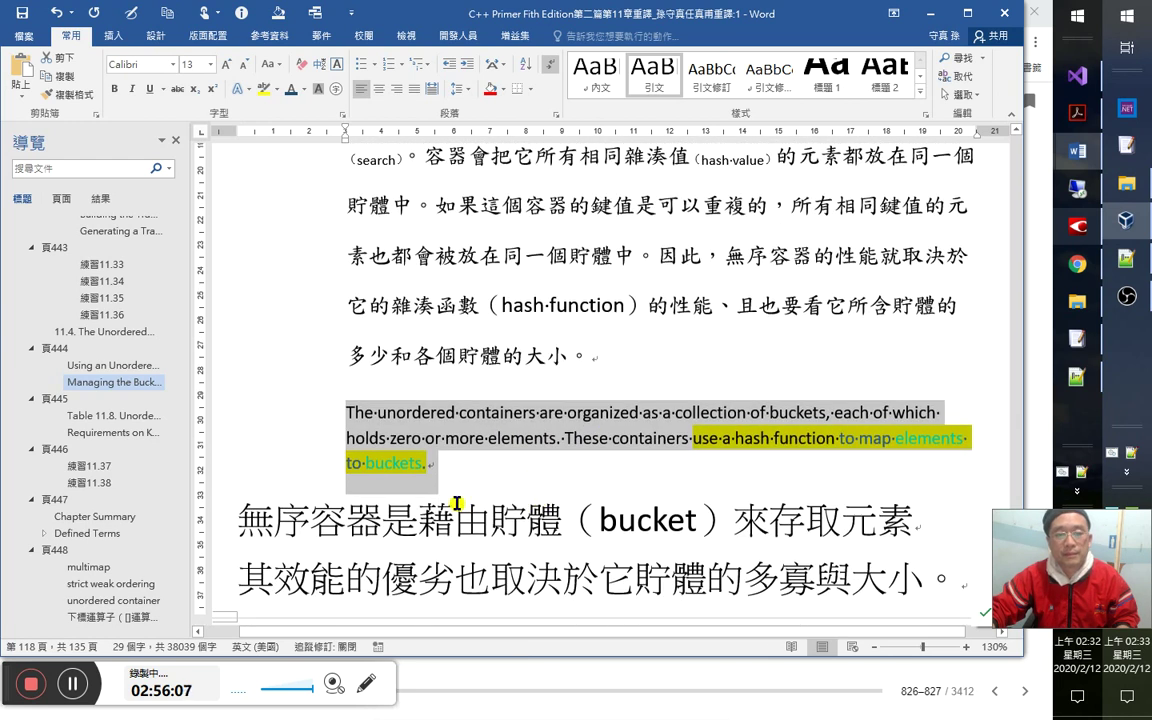
pyautogui.scroll(1, 504, 478)
pyautogui.scroll(-4, 514, 465)
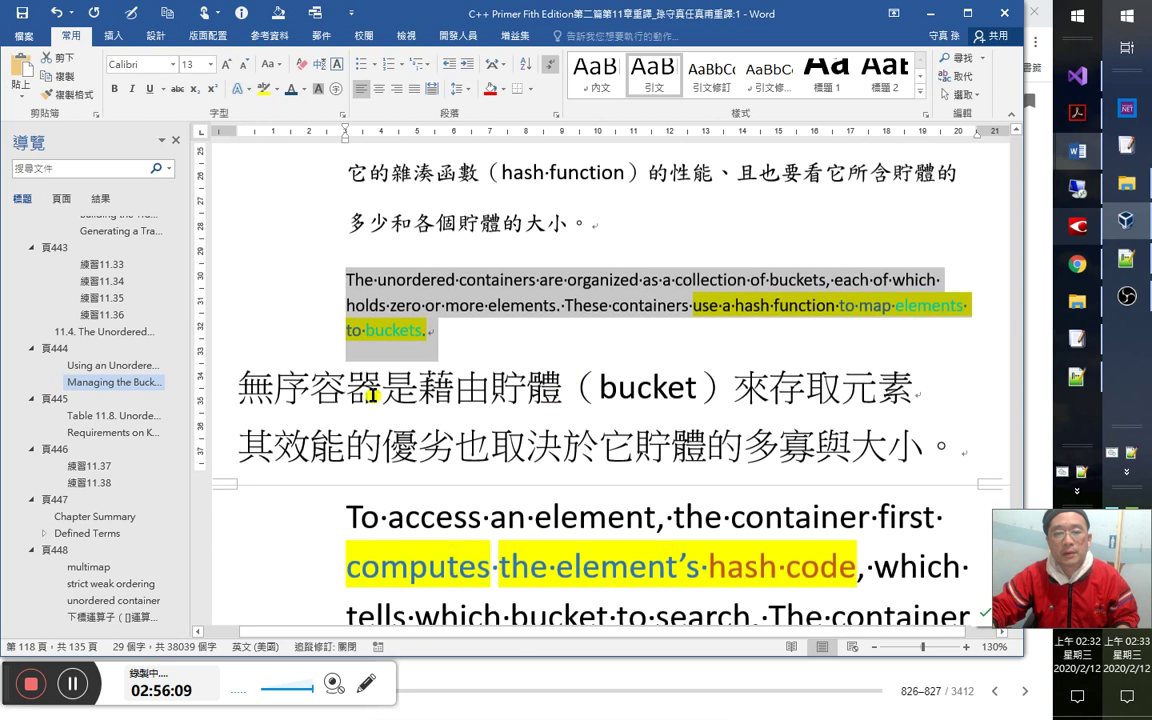
# Set the two-line Chinese buckets paragraph to 12 pt.
pyautogui.click(240, 374)
pyautogui.keyDown('shift'); pyautogui.click(944, 431); pyautogui.keyUp('shift')
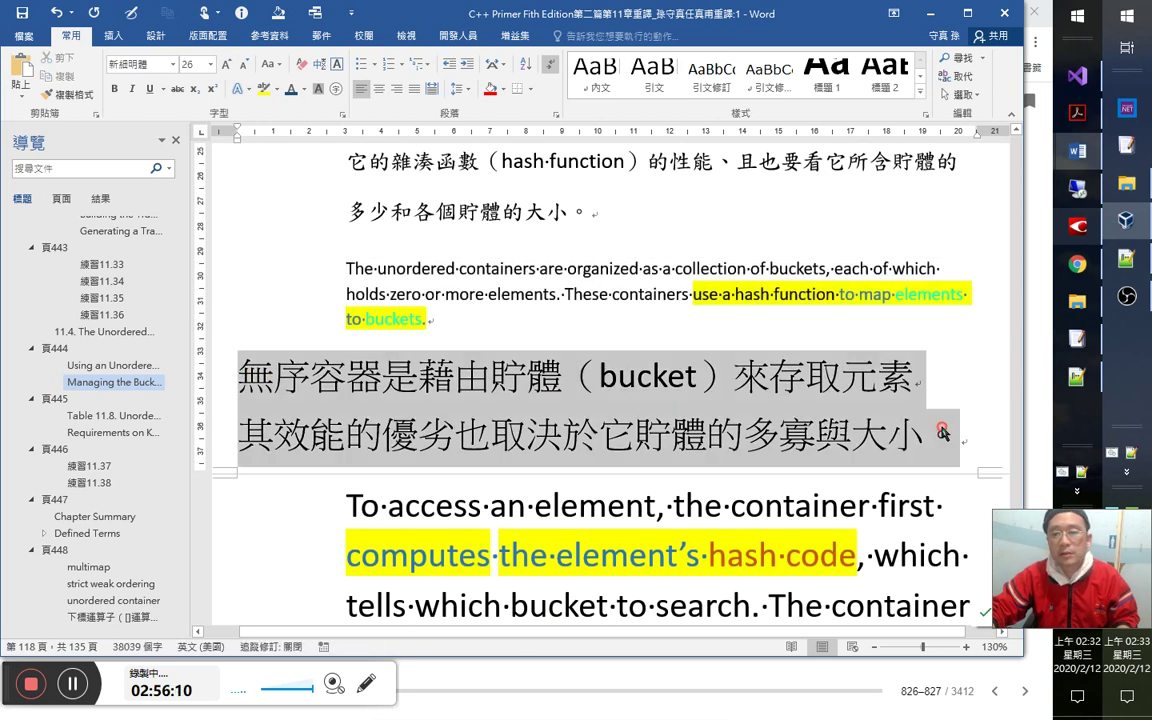
pyautogui.click(195, 66)
pyautogui.write('12')
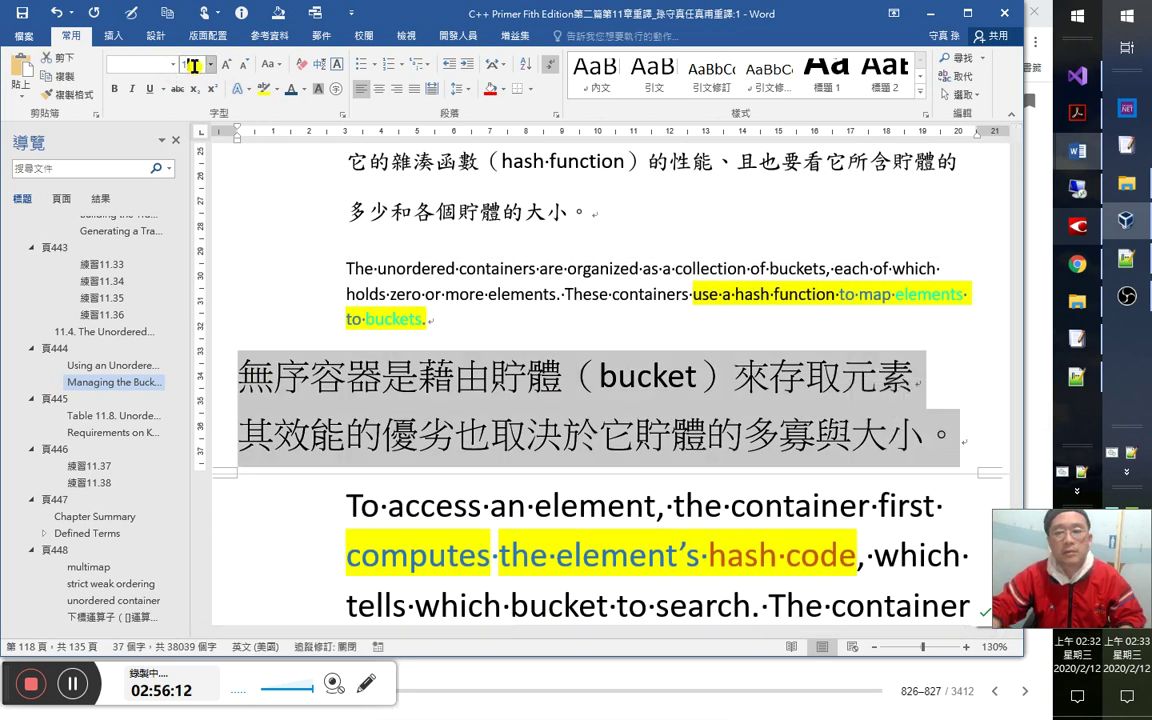
pyautogui.press('Return')
# Insert 的 after 元素 at the end of the first Chinese line.
pyautogui.press('Left')
pyautogui.press('End')
pyautogui.write('hi')
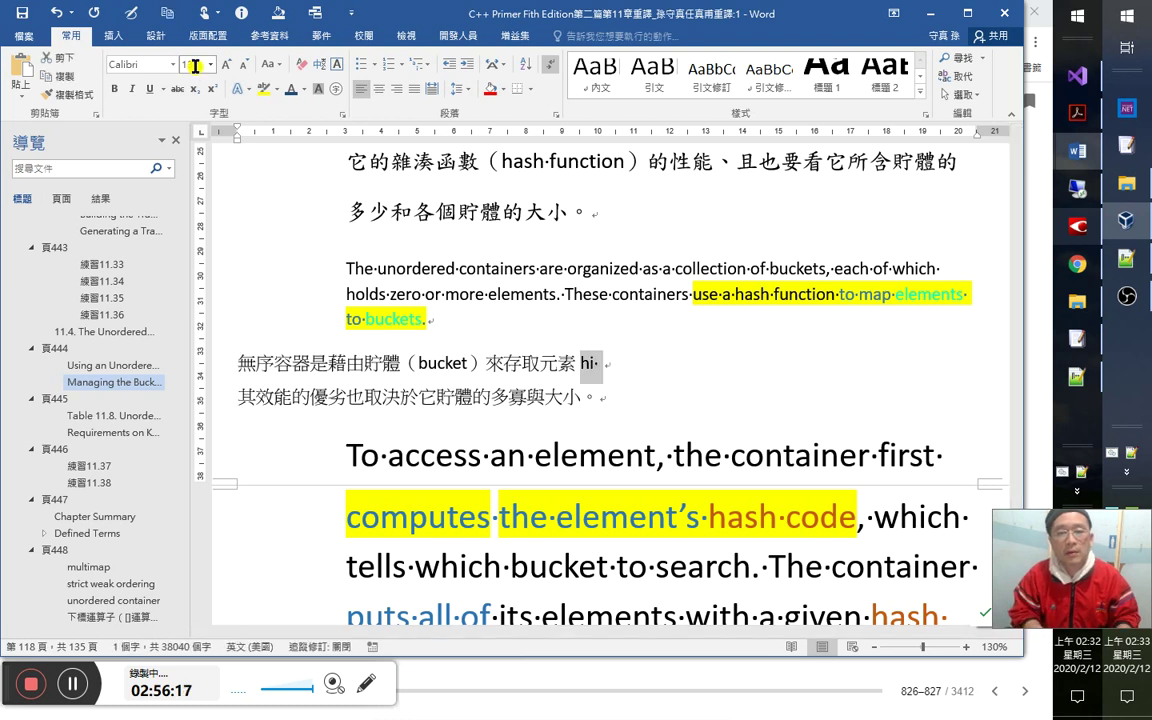
pyautogui.press('space')
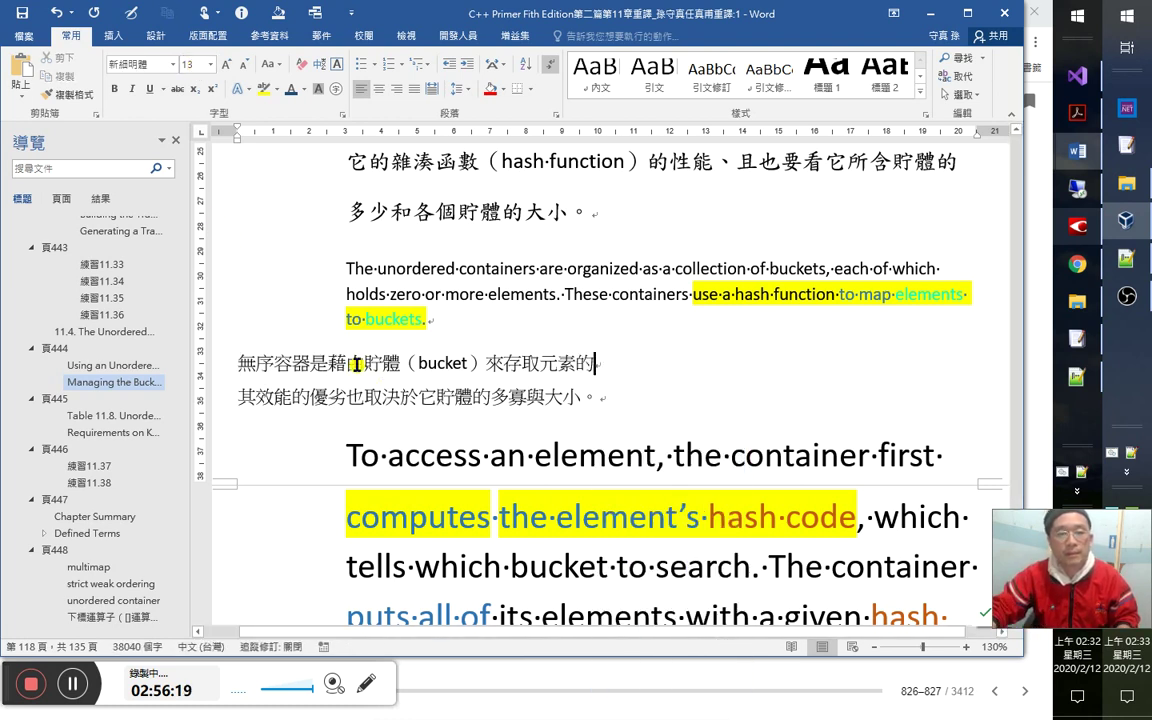
# Highlight 貯體（bucket） in turquoise.
pyautogui.moveTo(364, 363); pyautogui.dragTo(486, 363)
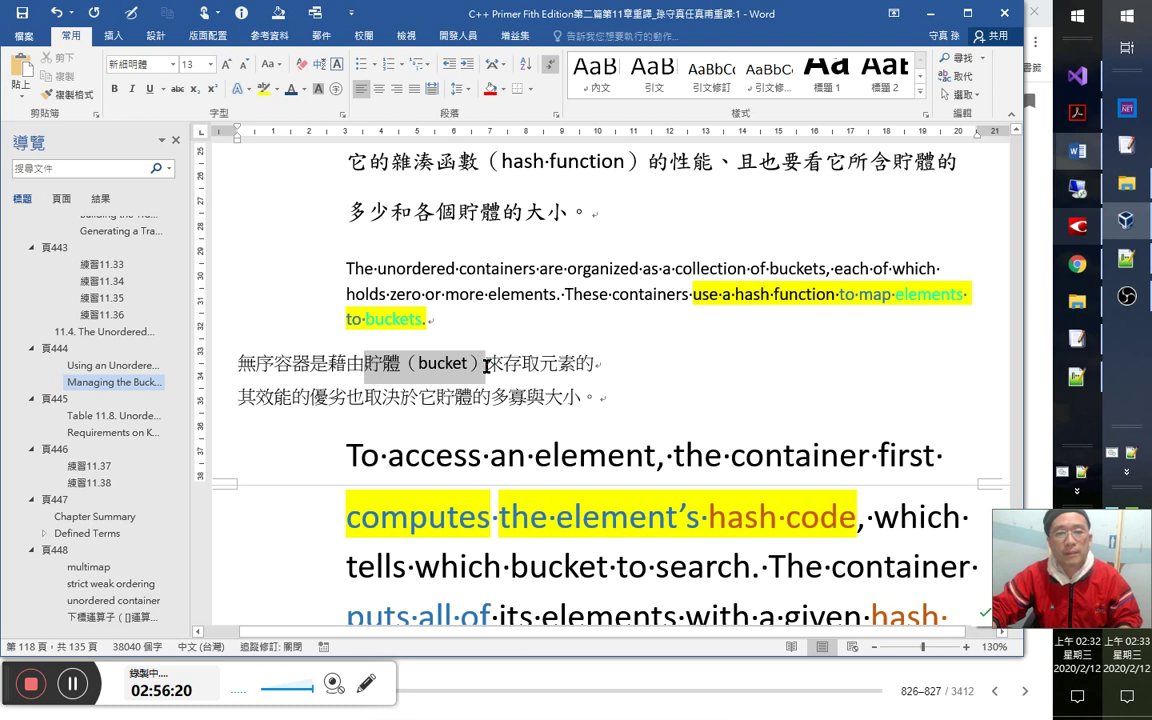
pyautogui.click(264, 89)
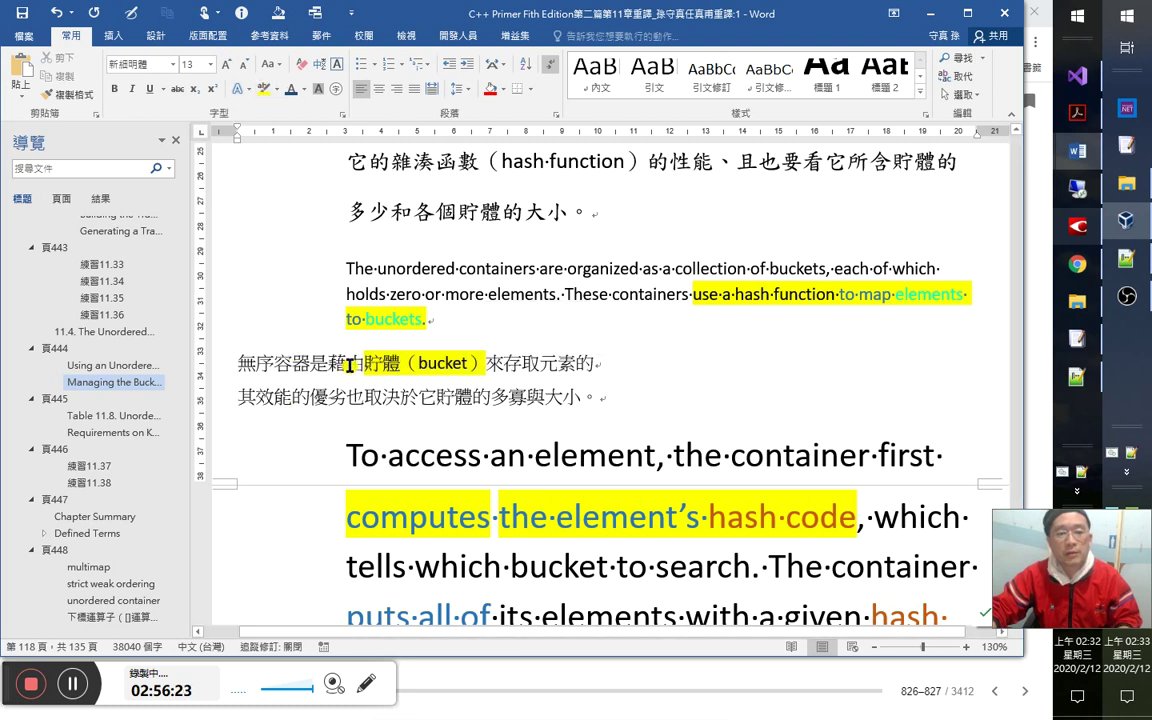
pyautogui.moveTo(484, 362); pyautogui.dragTo(365, 363)
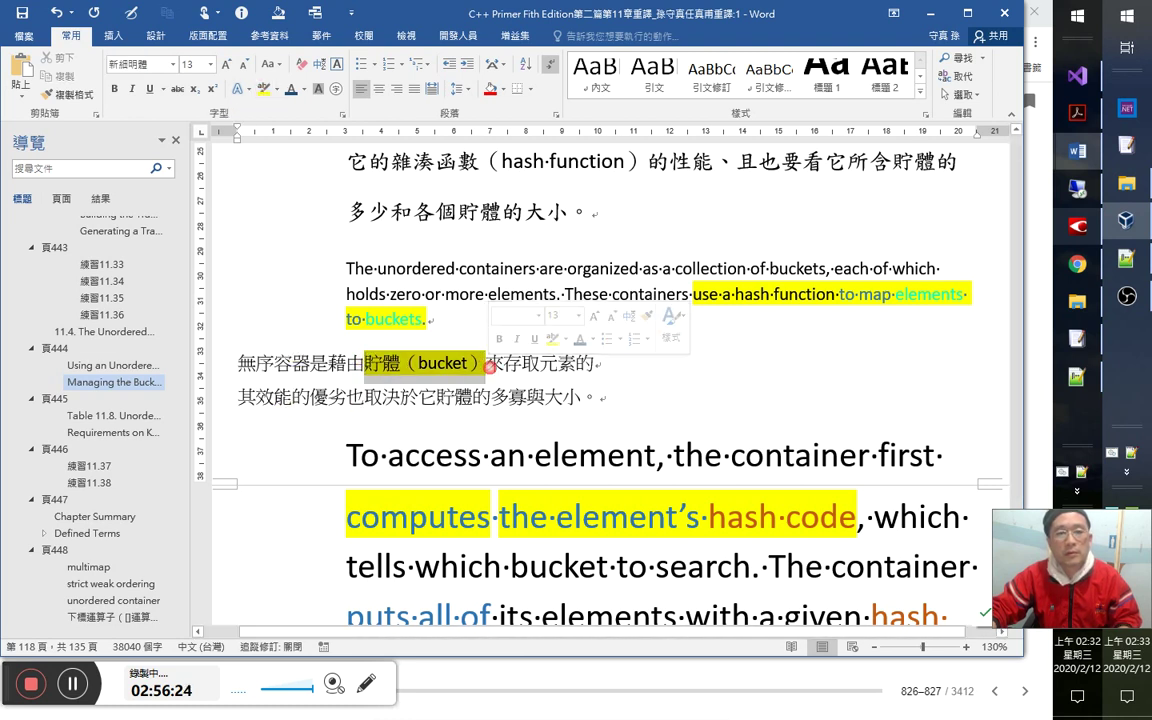
pyautogui.click(281, 91)
pyautogui.click(316, 111)
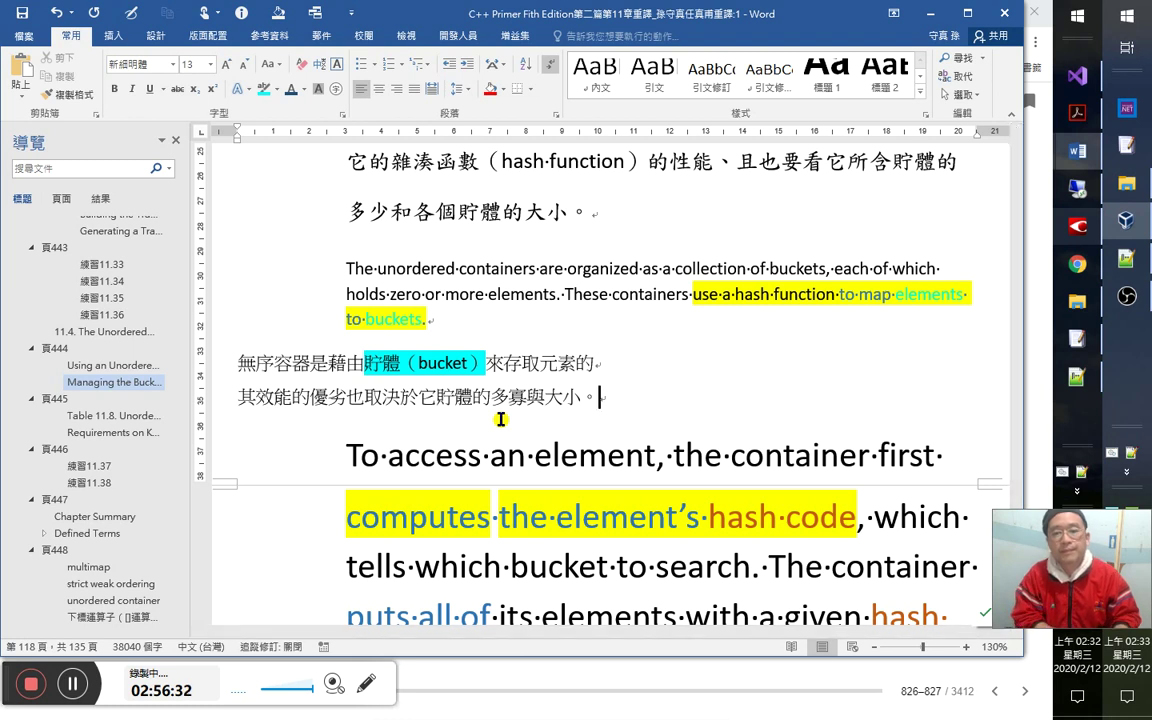
# Add （及雜湊函數的性能） after 多寡與大小 in the second Chinese line.
pyautogui.write('（及')
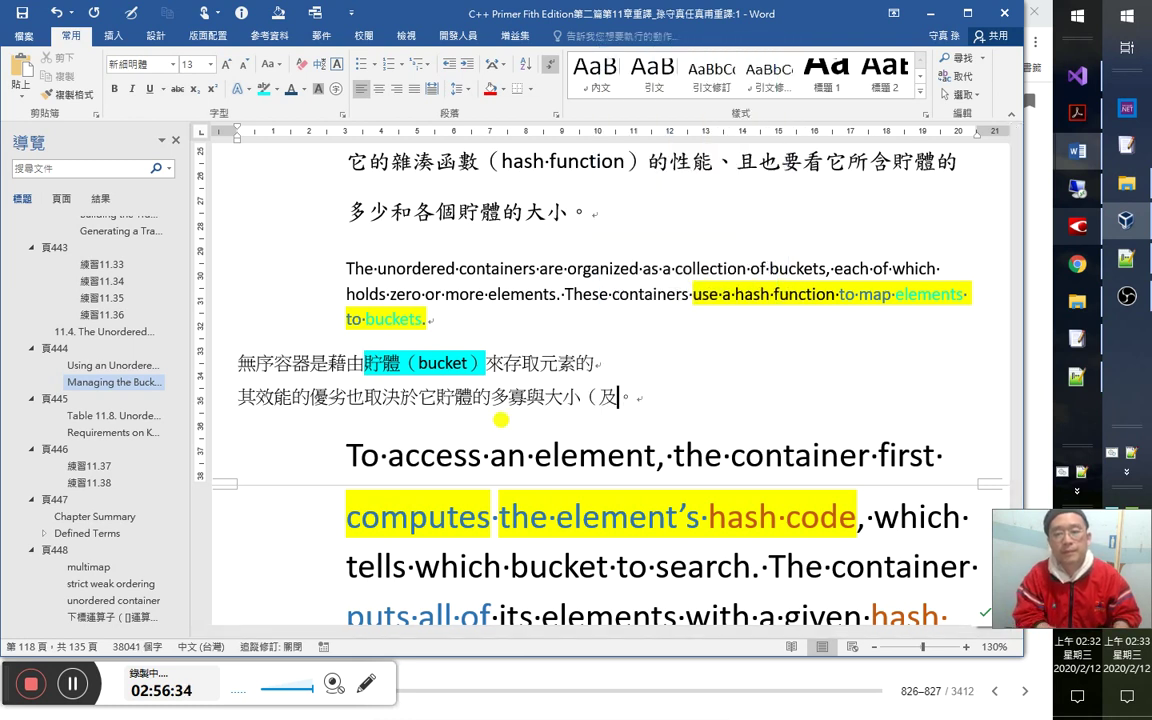
pyautogui.write('wk')
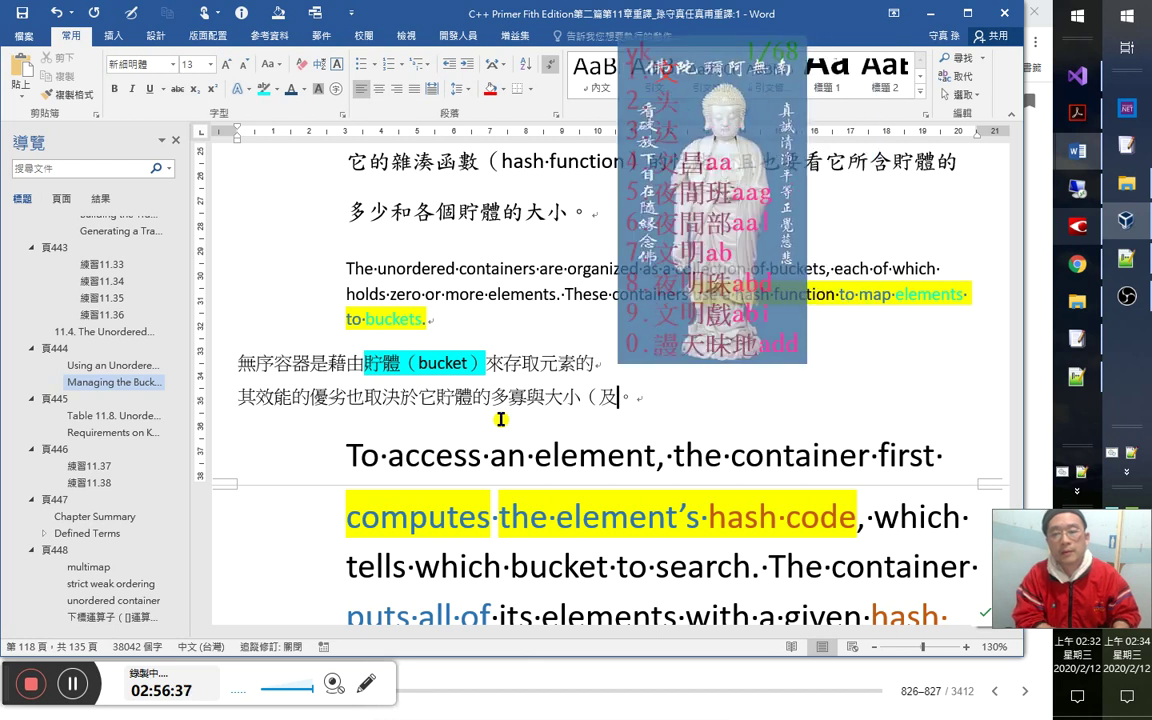
pyautogui.press('BackSpace')
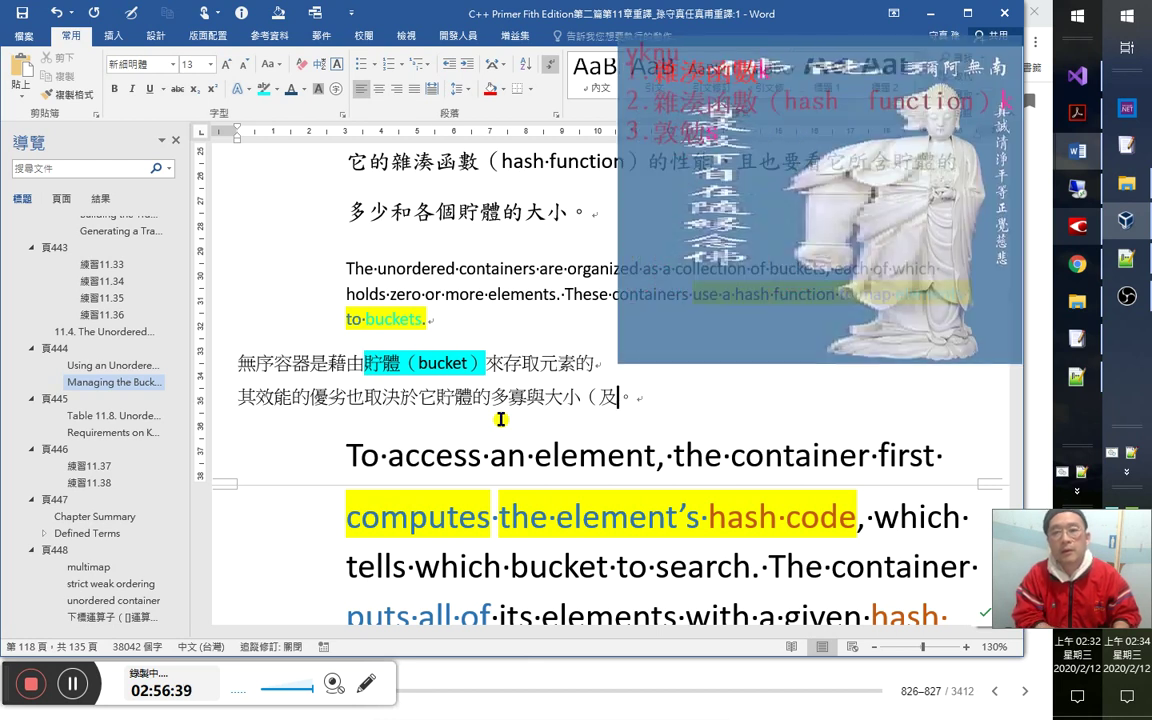
pyautogui.click(500, 420)
pyautogui.write('雜湊函數的）')
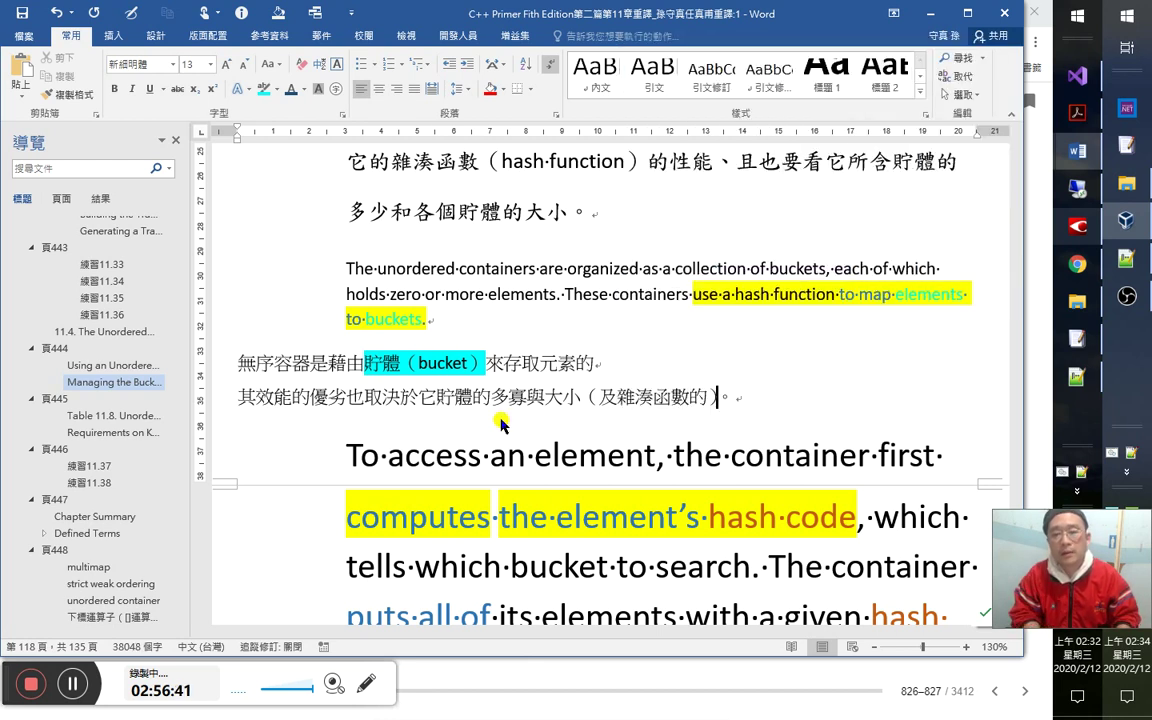
pyautogui.press('Left')
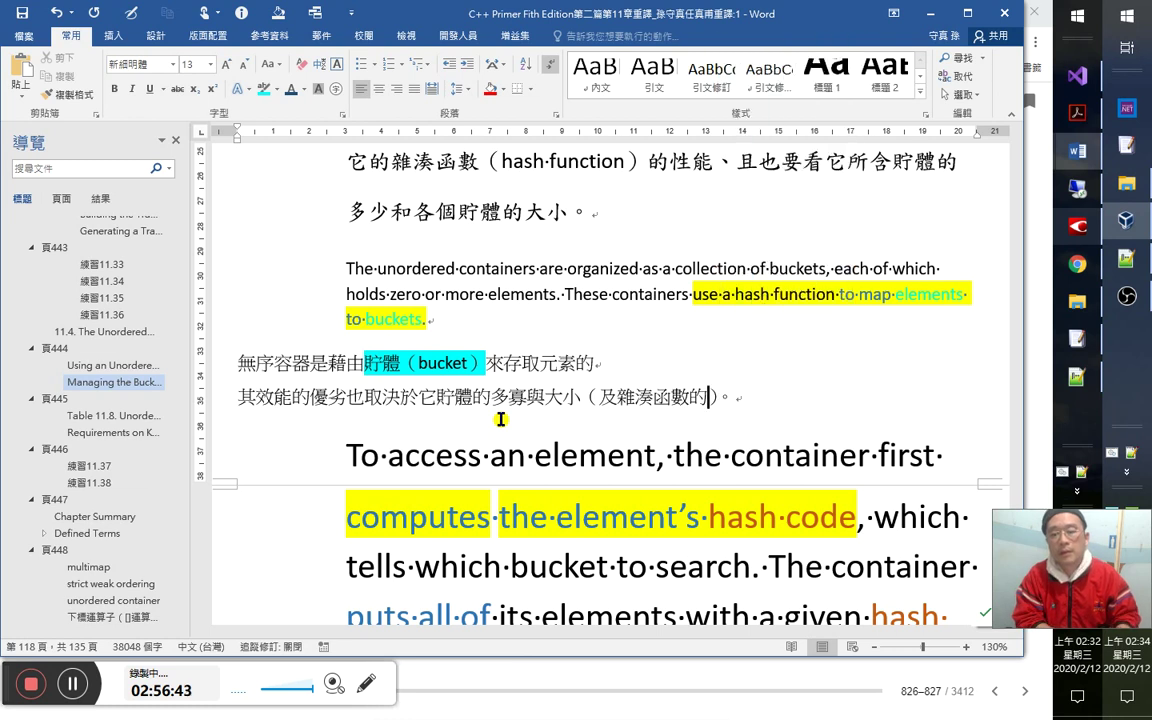
pyautogui.press('Down')
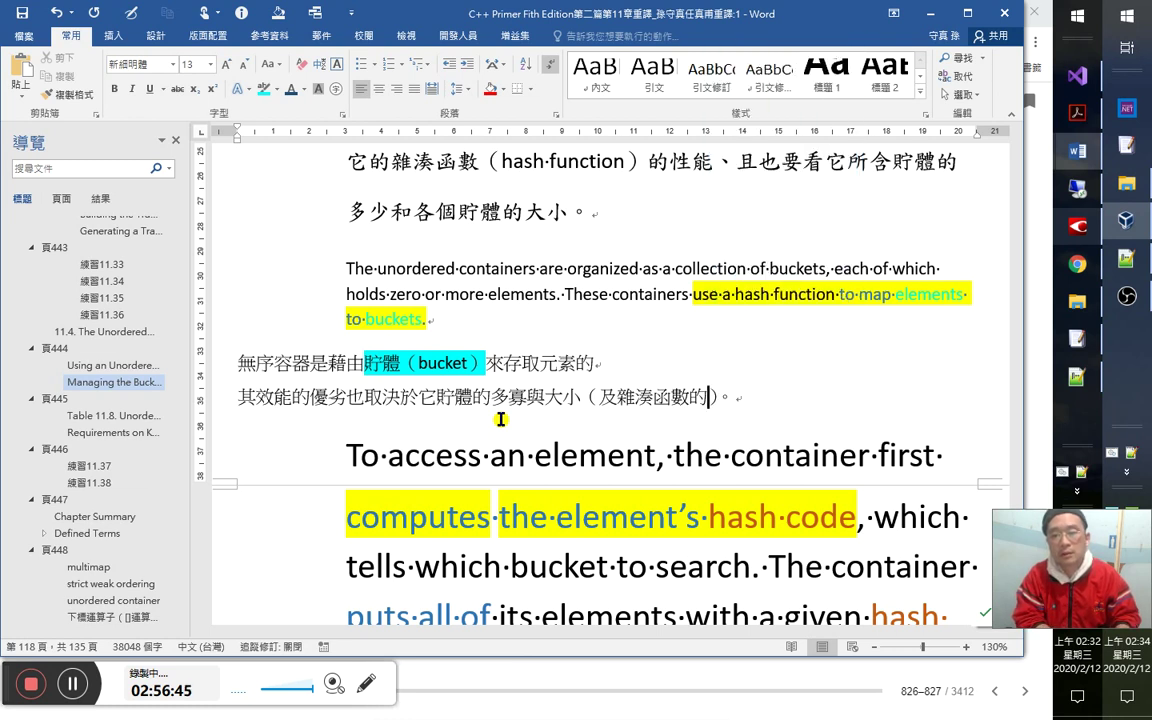
pyautogui.press('Escape')
pyautogui.press('Down')
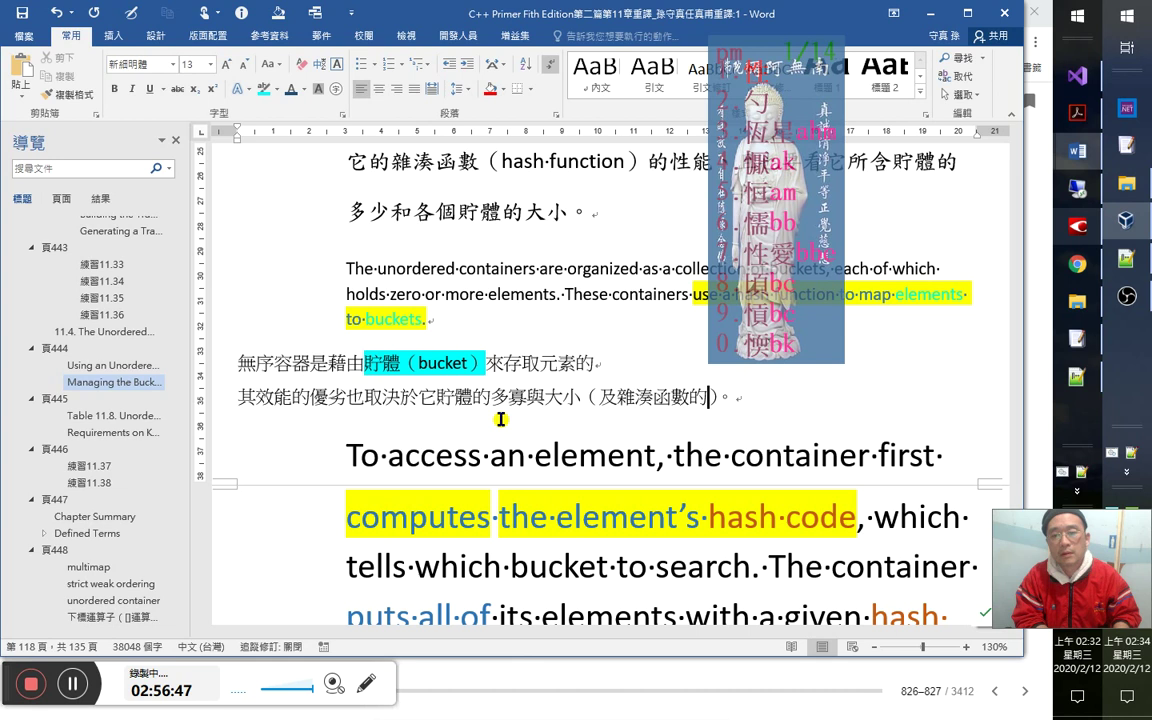
pyautogui.press('Return')
pyautogui.press('Down')
pyautogui.scroll(-2, 501, 419)
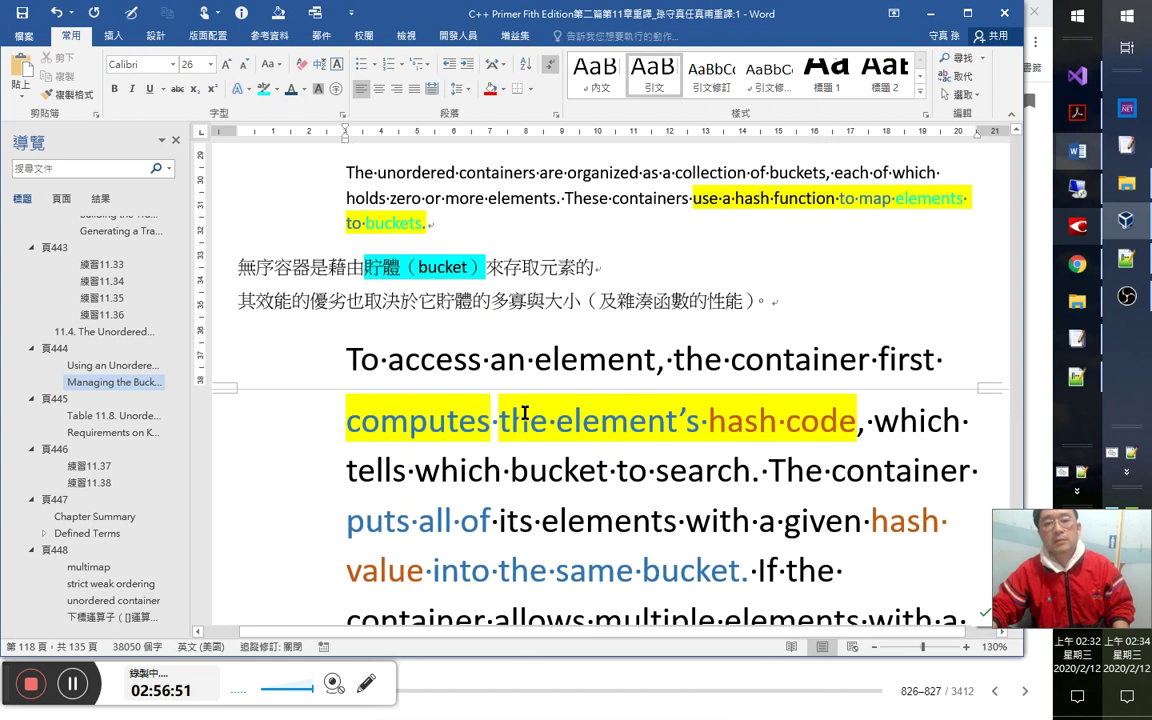
pyautogui.scroll(-6, 540, 463)
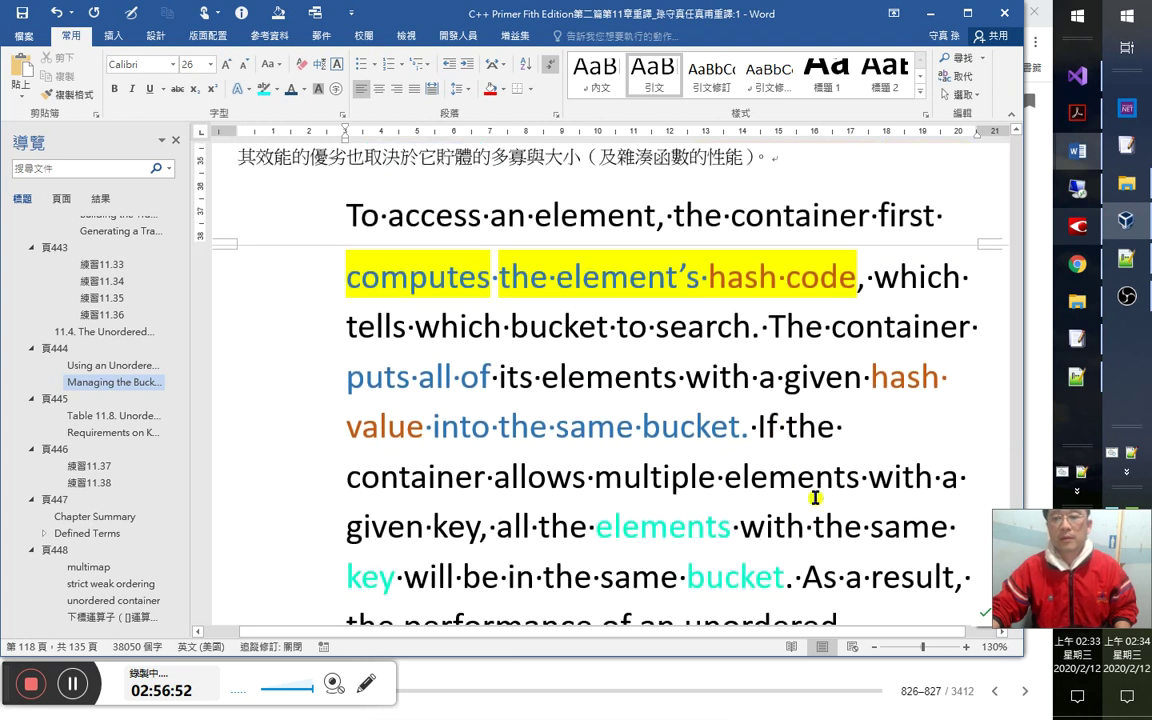
pyautogui.scroll(-6, 813, 548)
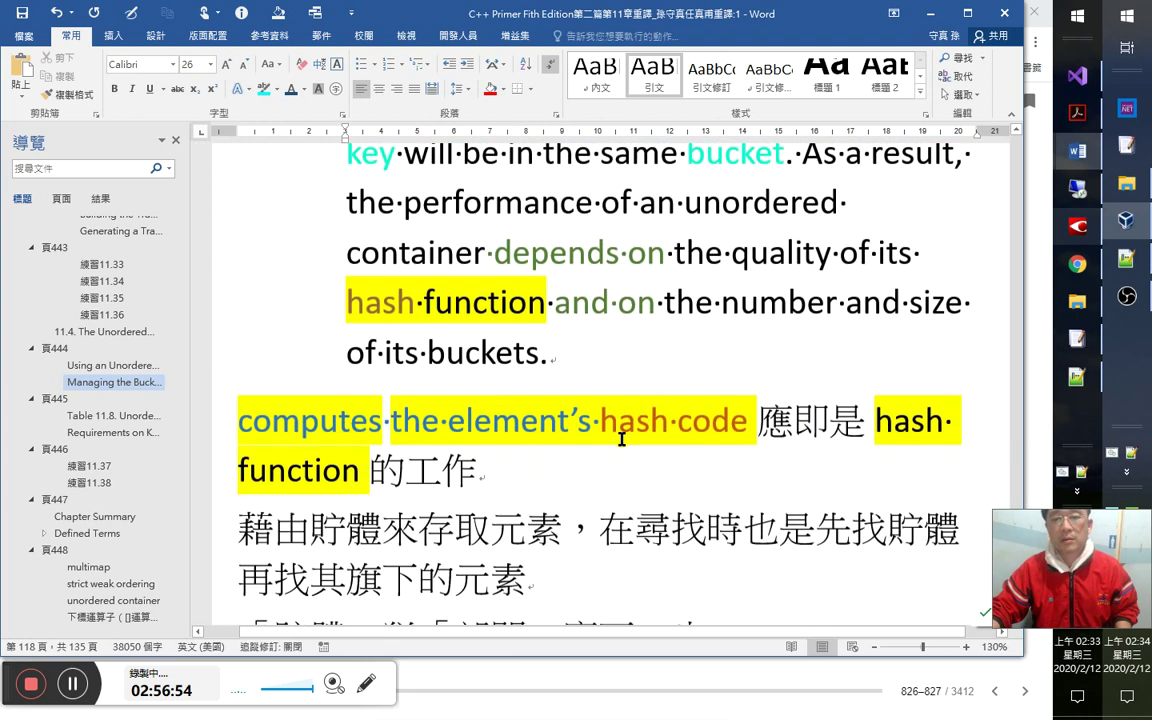
# Set the English 'To access an element…' hash-code paragraph to 13 pt.
pyautogui.moveTo(586, 352); pyautogui.dragTo(265, 62)
pyautogui.click(195, 63)
pyautogui.write('13')
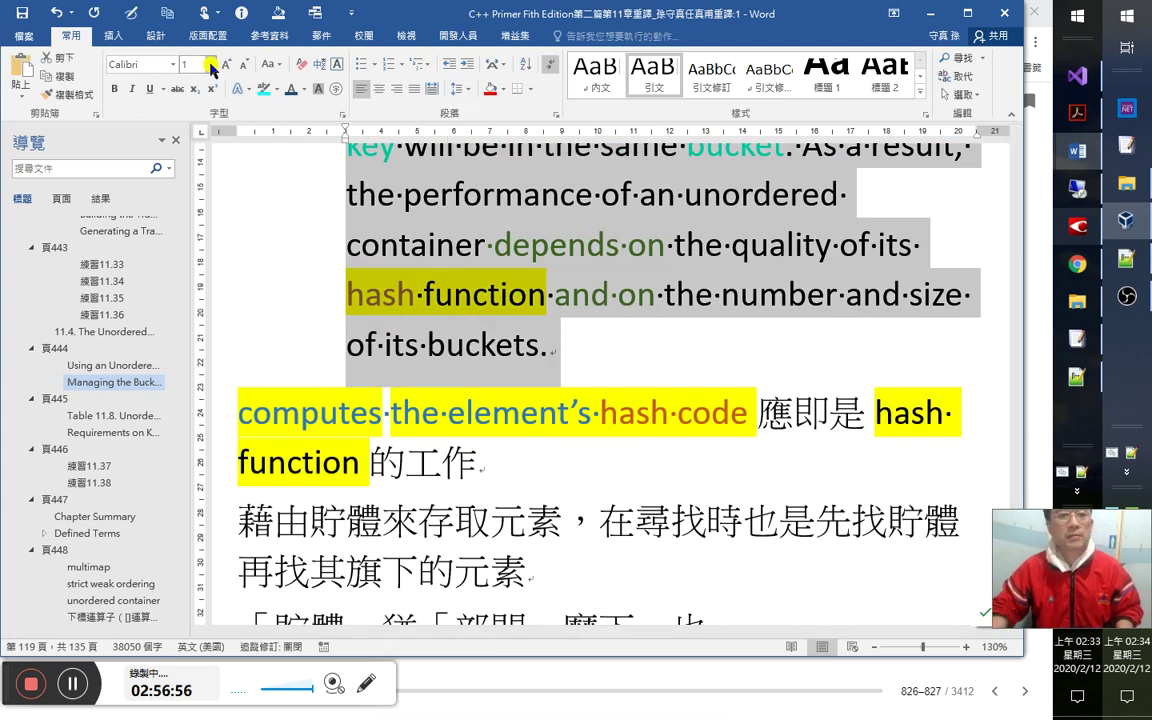
pyautogui.press('Return')
# Check the resized paragraph, then switch to the chapter document's second window.
pyautogui.scroll(6, 231, 270)
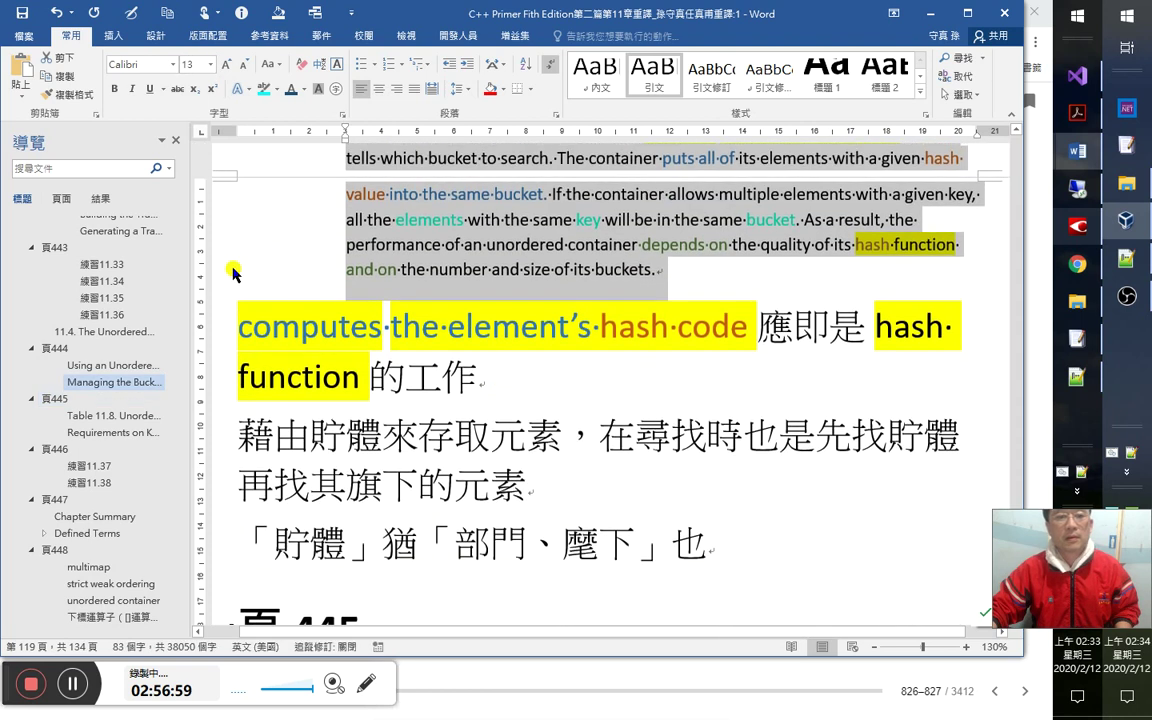
pyautogui.click(419, 331)
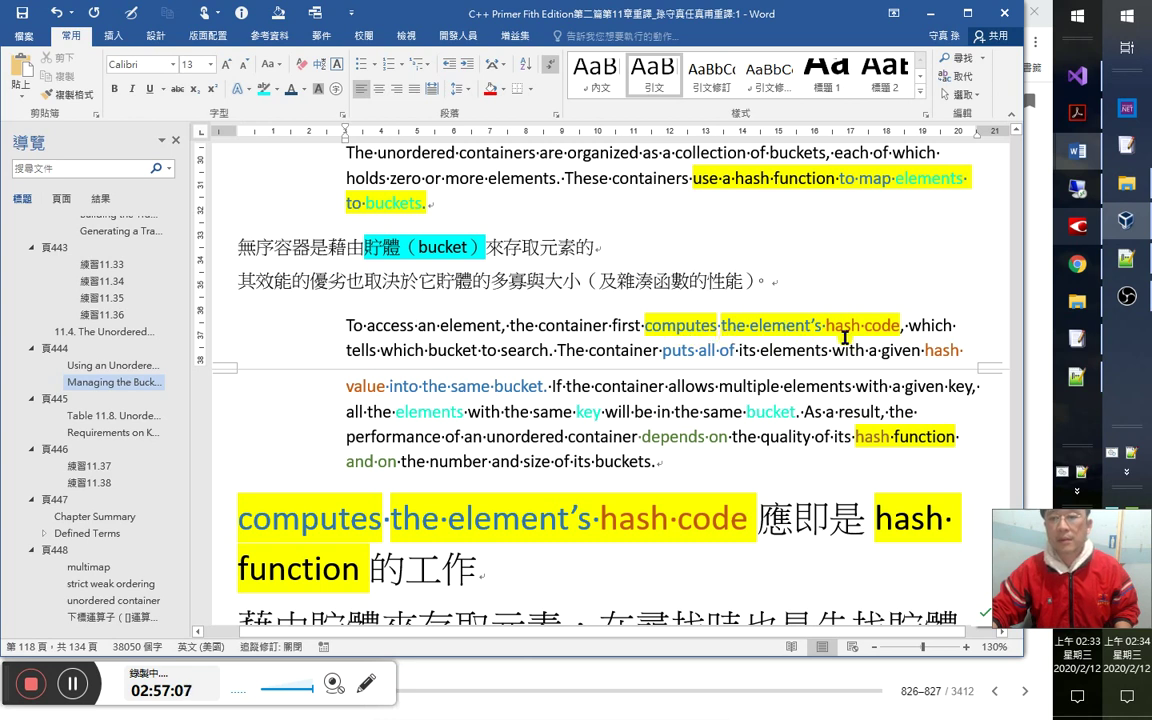
pyautogui.moveTo(899, 325); pyautogui.dragTo(609, 323)
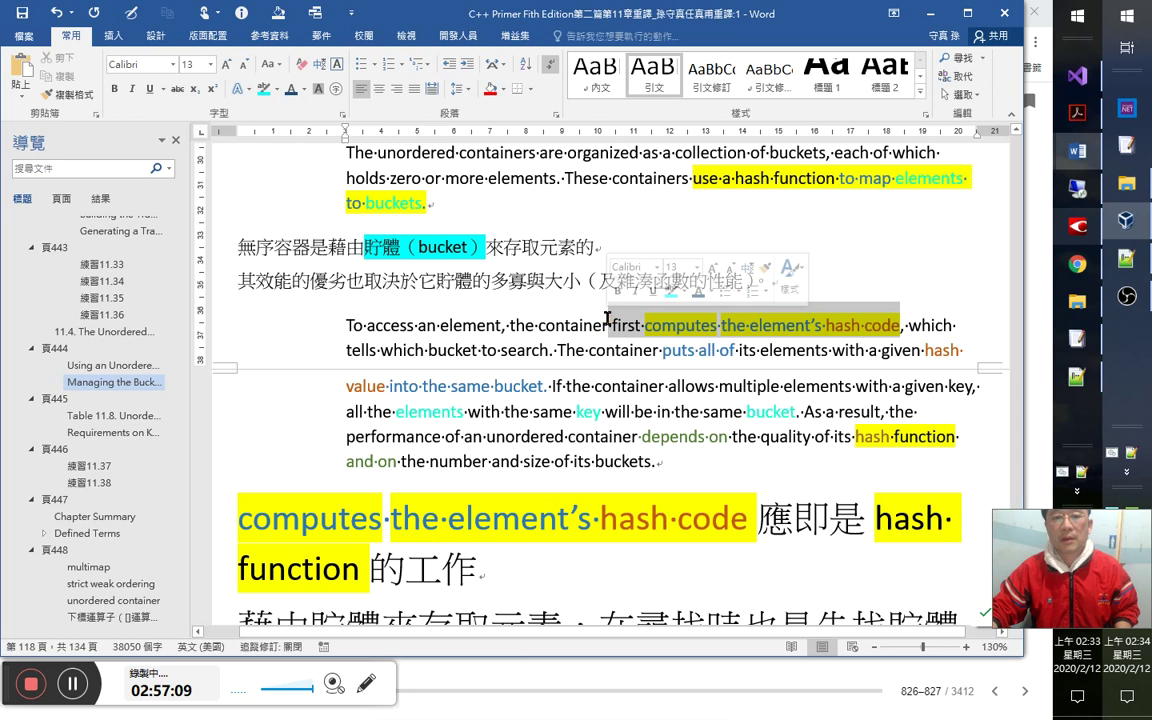
pyautogui.scroll(4, 745, 380)
pyautogui.scroll(3, 740, 378)
pyautogui.scroll(-8, 745, 372)
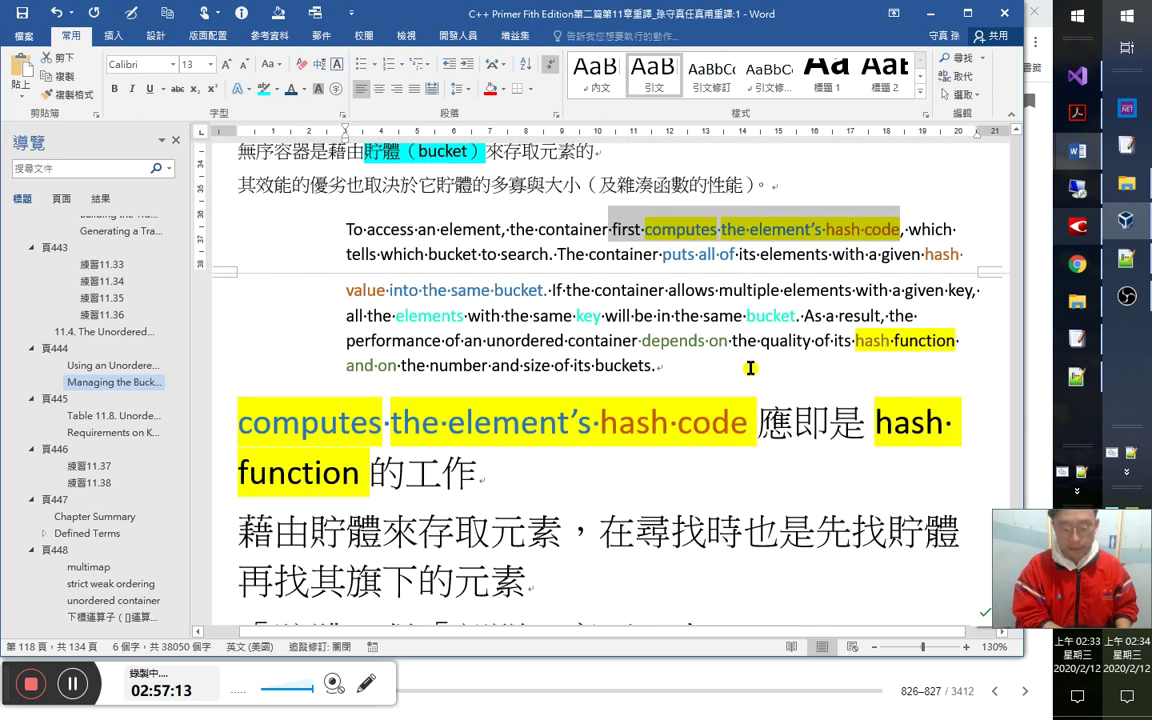
pyautogui.hotkey('alt', 'Tab')
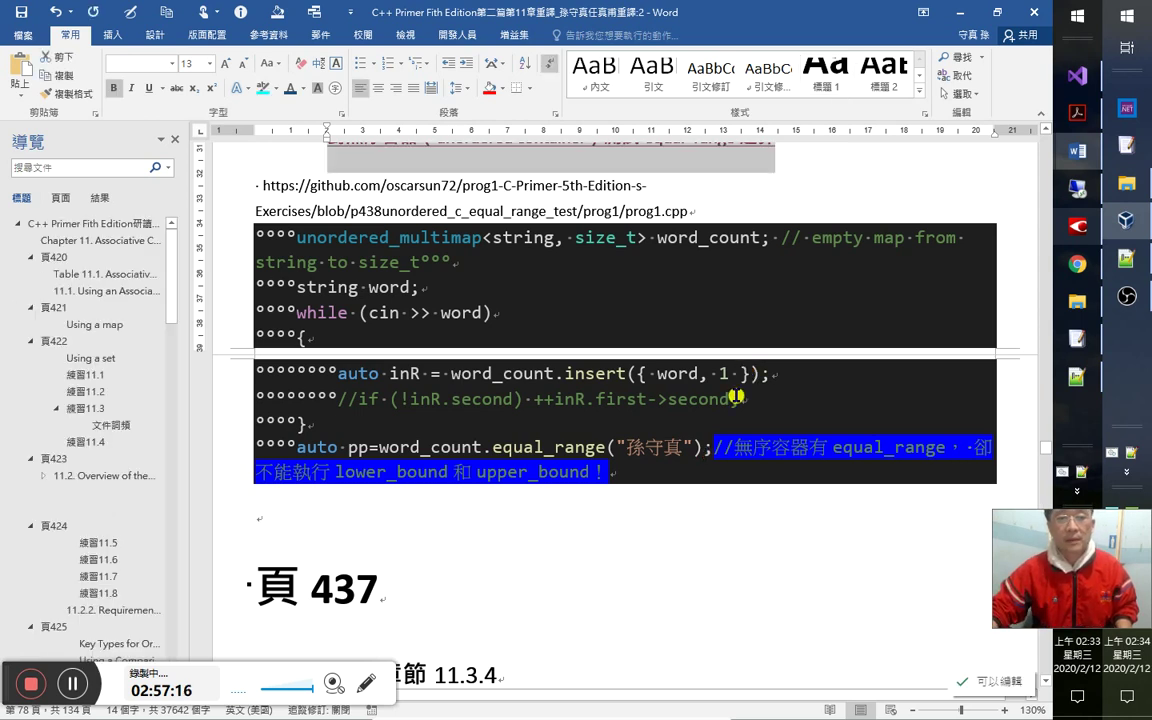
# Jump through the Navigation pane to 'Managing the Buckets' and place the cursor in its 貯體(Buckets)的管理 paragraph.
pyautogui.moveTo(175, 470); pyautogui.dragTo(176, 545)
pyautogui.scroll(-6, 103, 560)
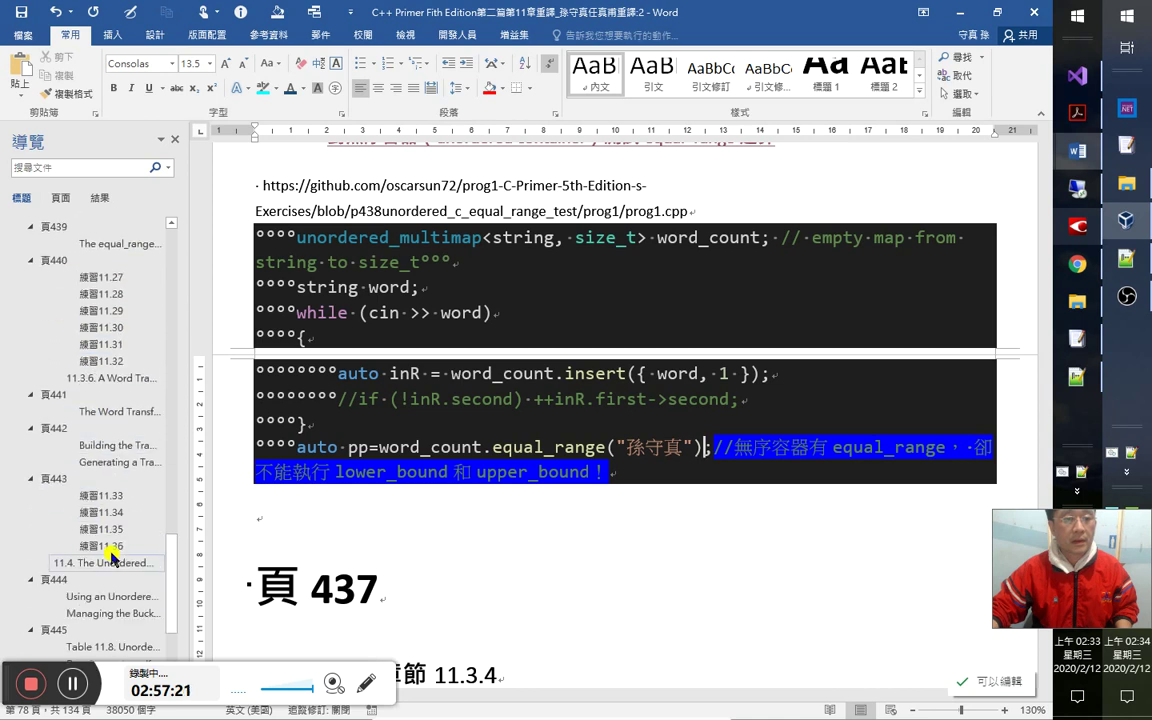
pyautogui.scroll(-3, 117, 549)
pyautogui.click(87, 420)
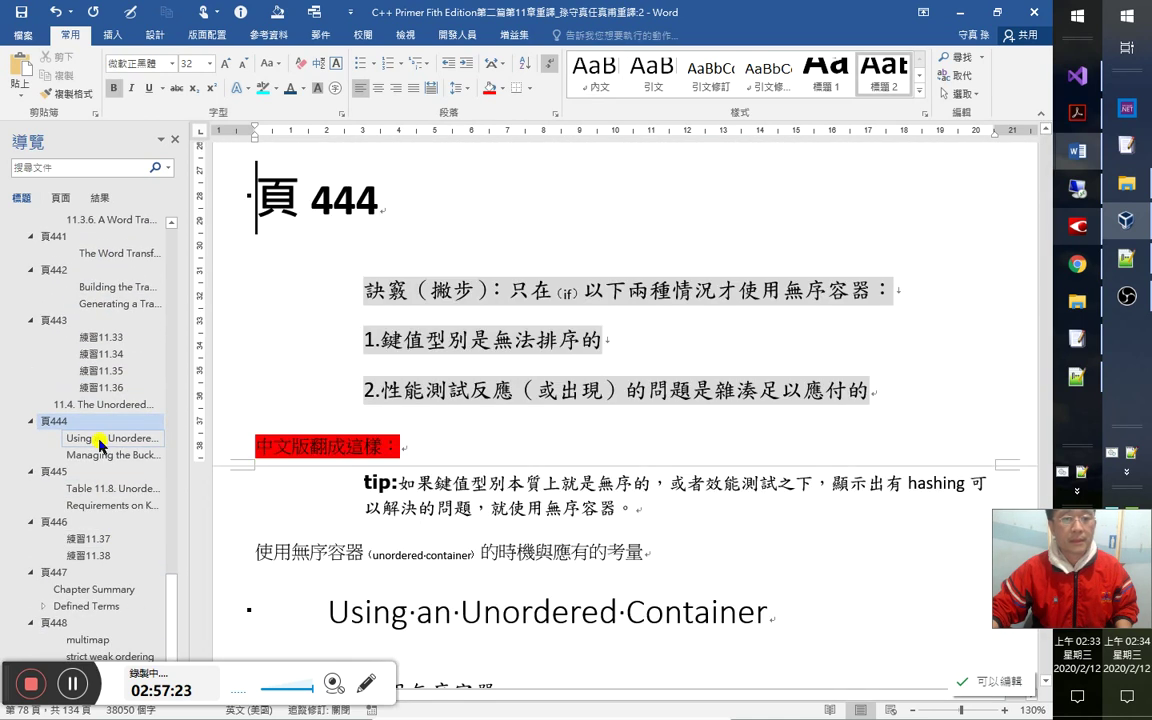
pyautogui.click(100, 440)
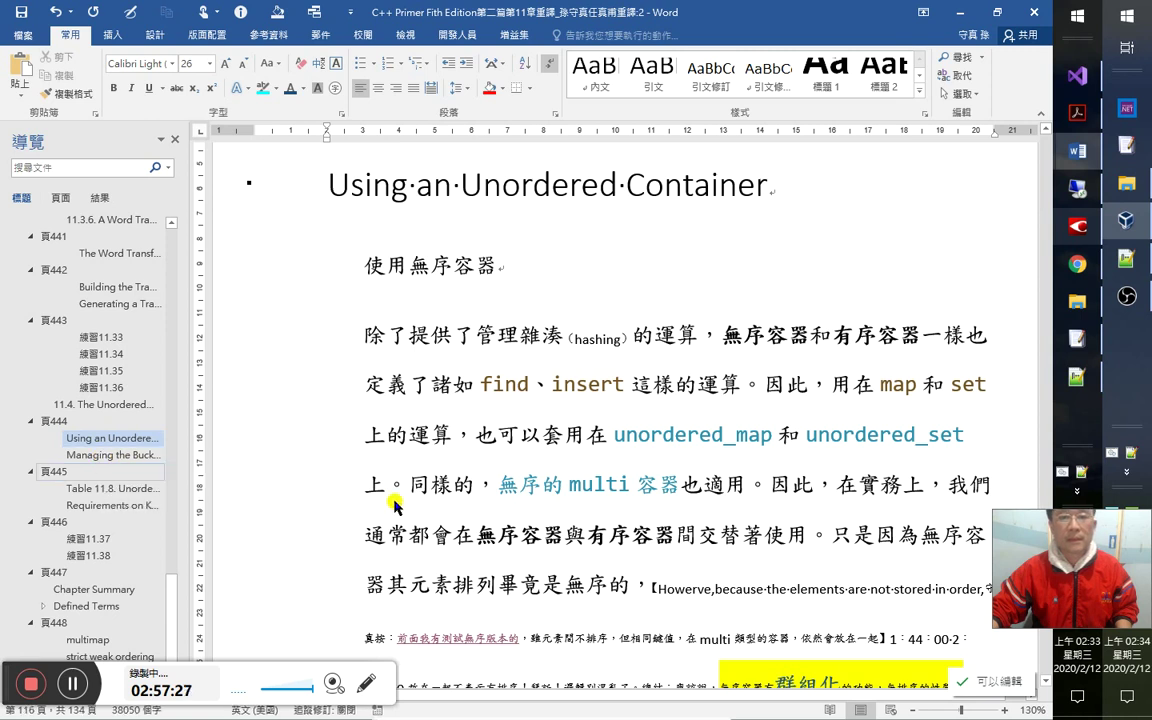
pyautogui.scroll(-5, 437, 509)
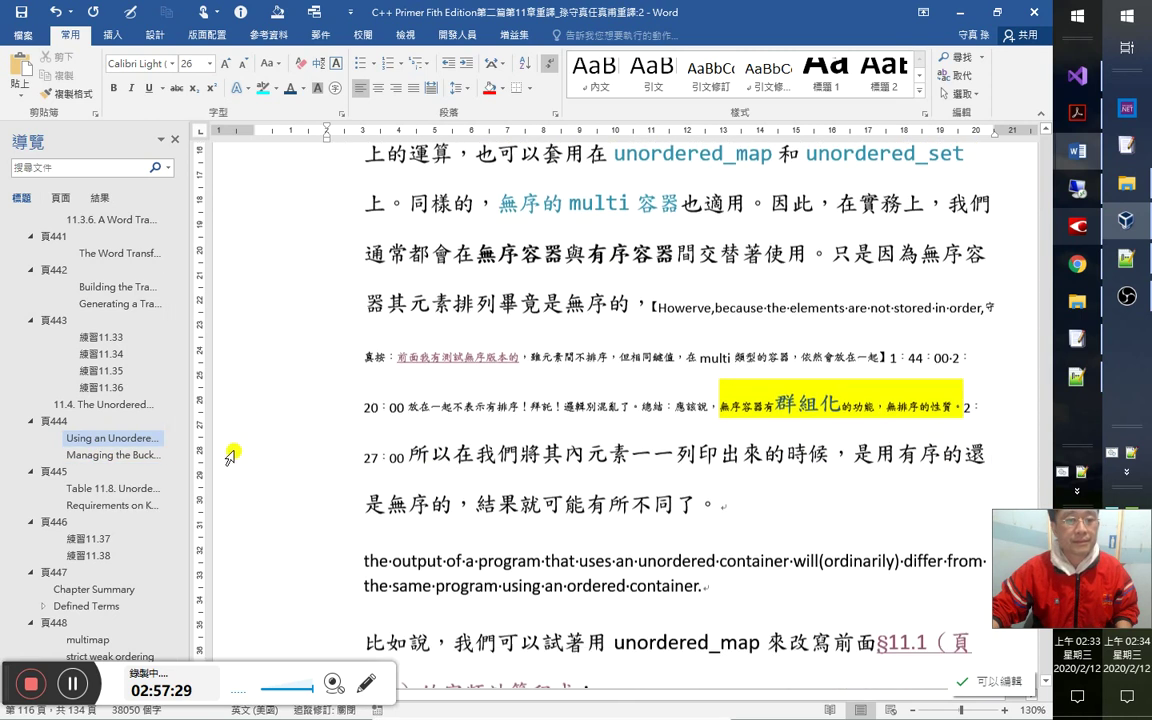
pyautogui.click(121, 456)
pyautogui.click(121, 456)
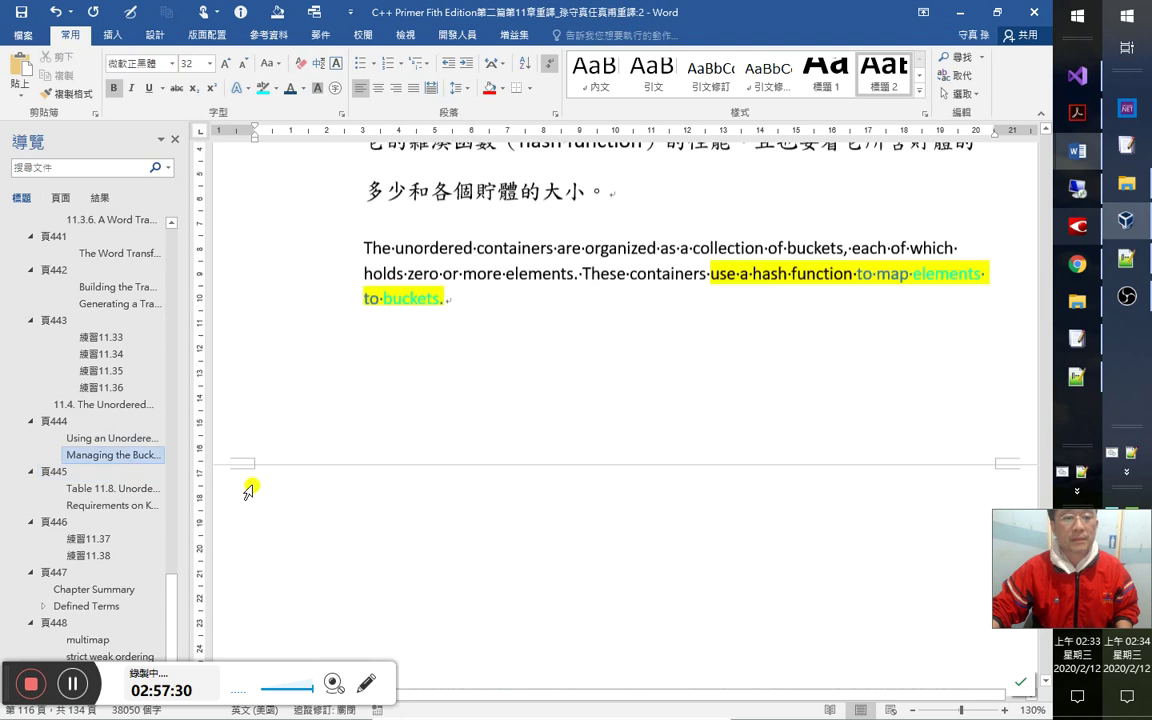
pyautogui.click(749, 342)
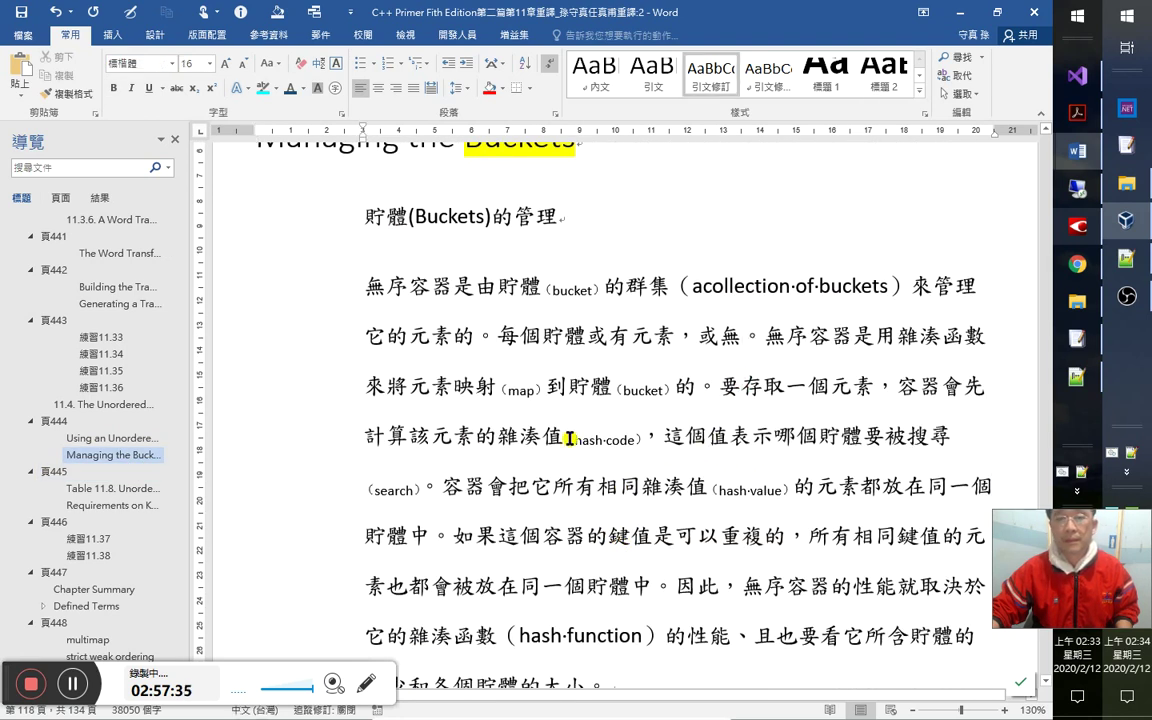
# Check the English original, then replace 計 before 算 with 出.
pyautogui.hotkey('alt', 'Tab')
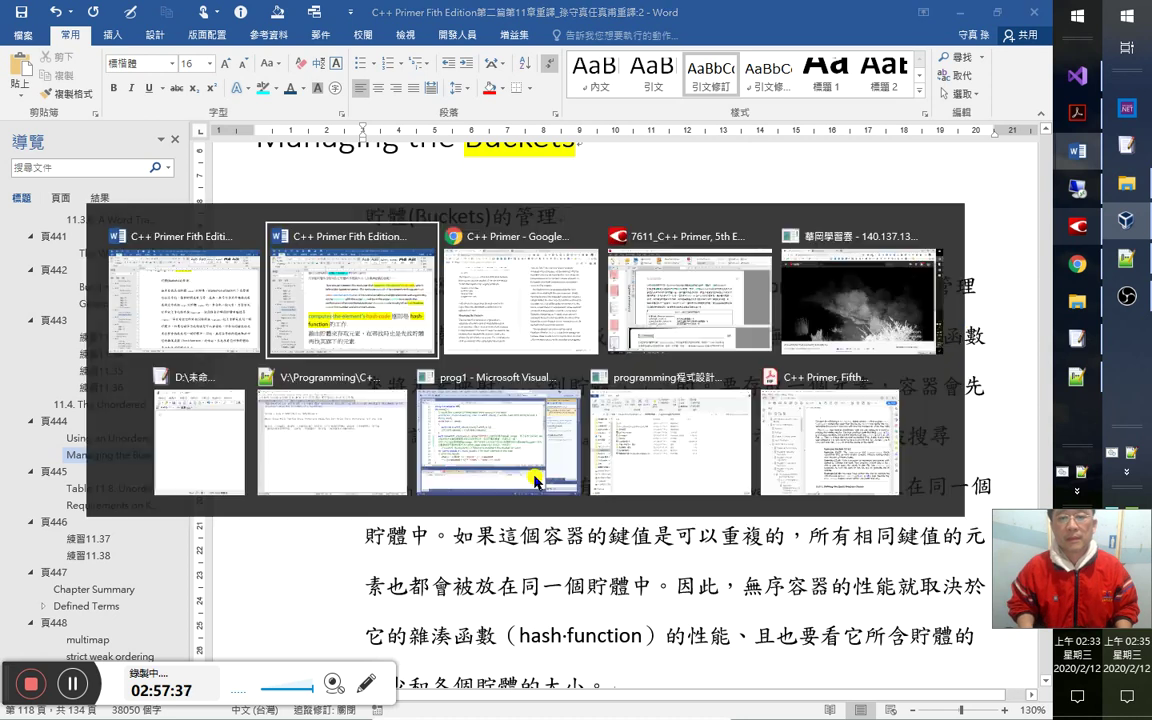
pyautogui.hotkey('alt', 'Tab')
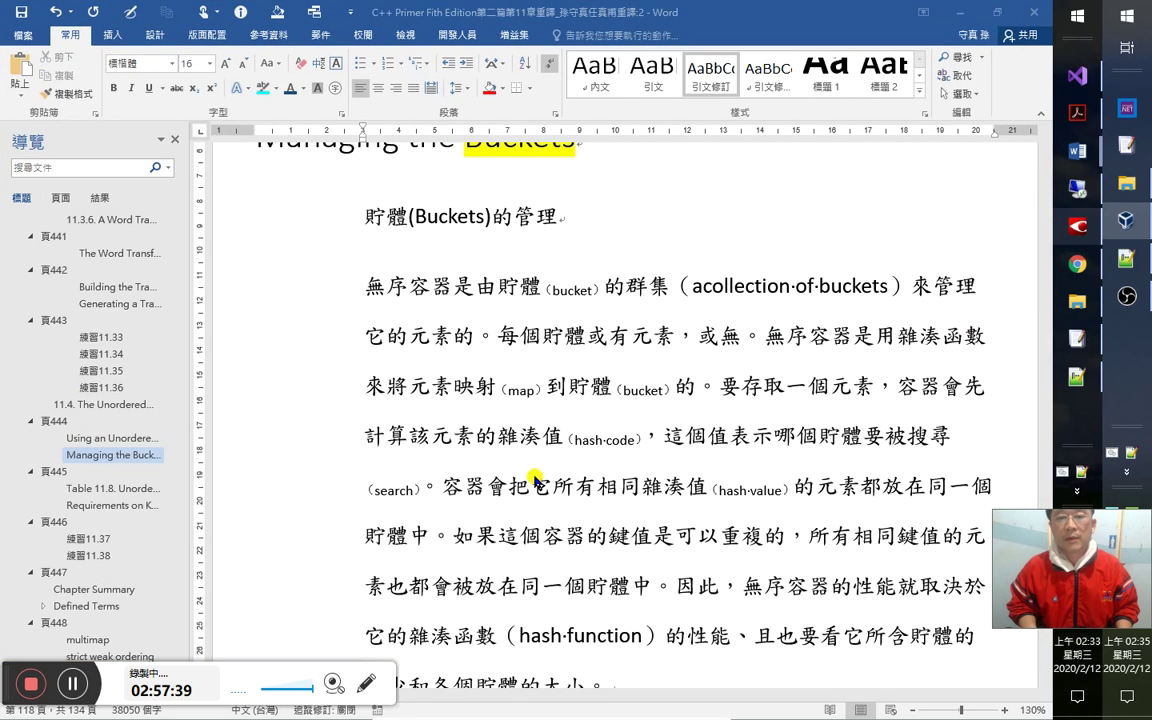
pyautogui.press('Left')
pyautogui.press('Left')
pyautogui.press('BackSpace')
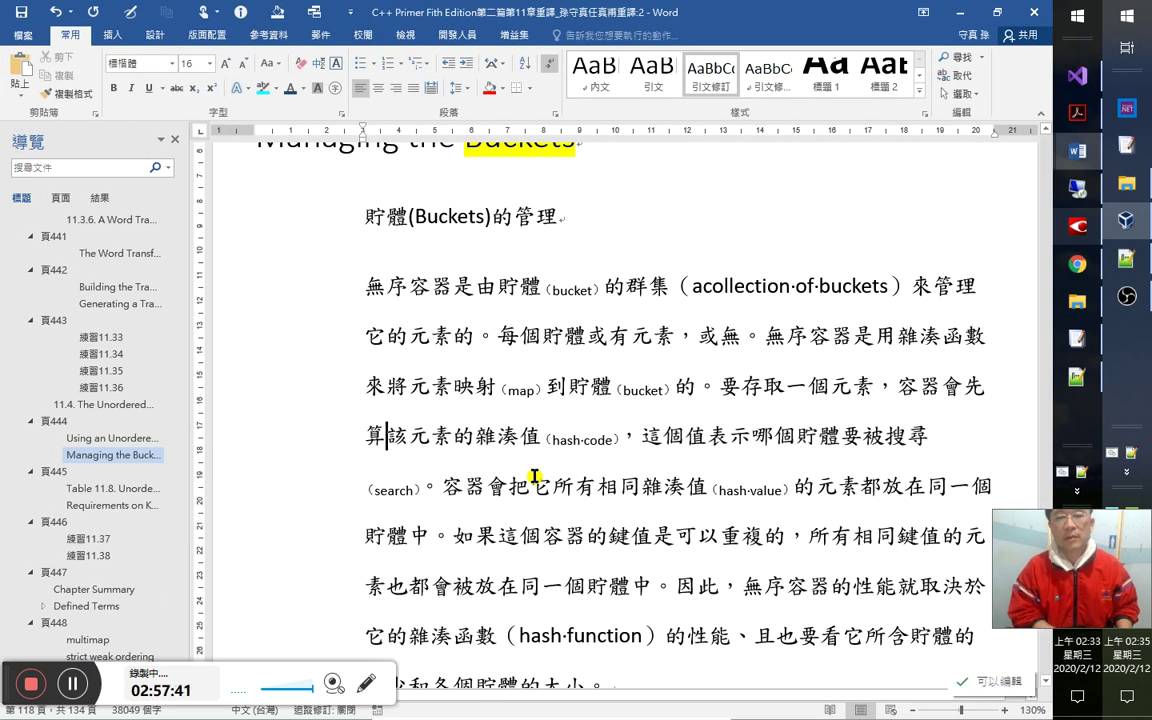
pyautogui.write('出')
# Reword 這個值 to 以知道 and remove the following 表示.
pyautogui.hotkey('alt', 'Tab')
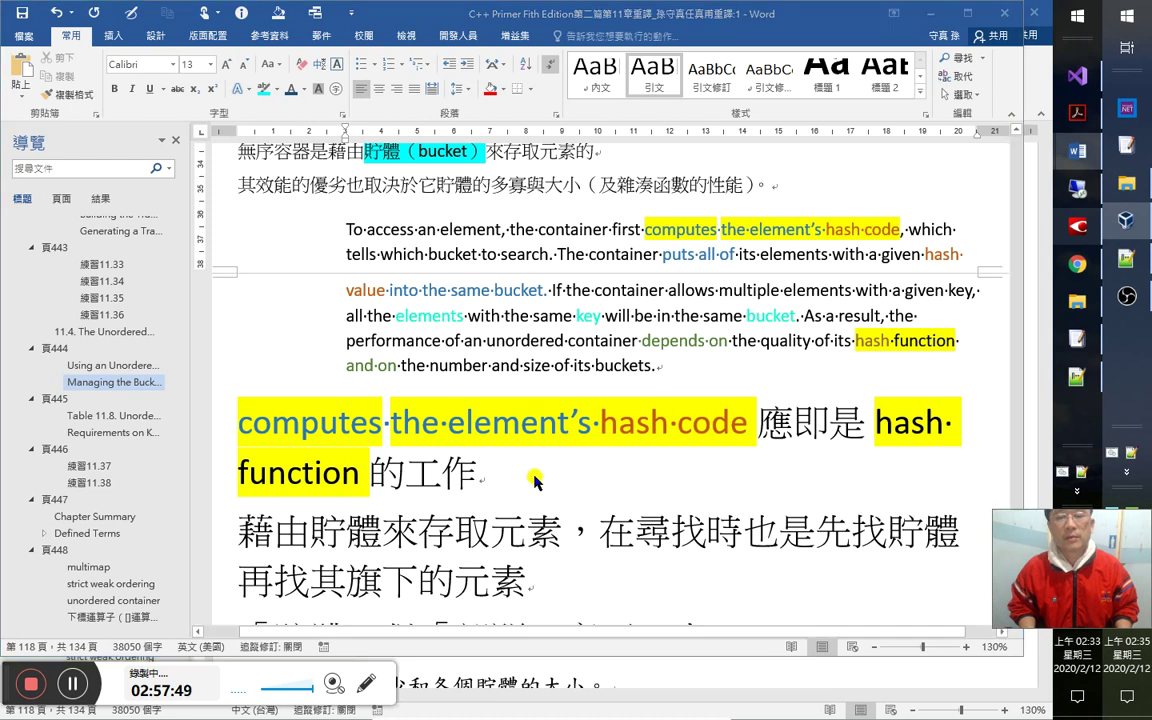
pyautogui.hotkey('alt', 'Tab')
pyautogui.press('Right')
pyautogui.press('Right')
pyautogui.press('Right')
pyautogui.press('Right')
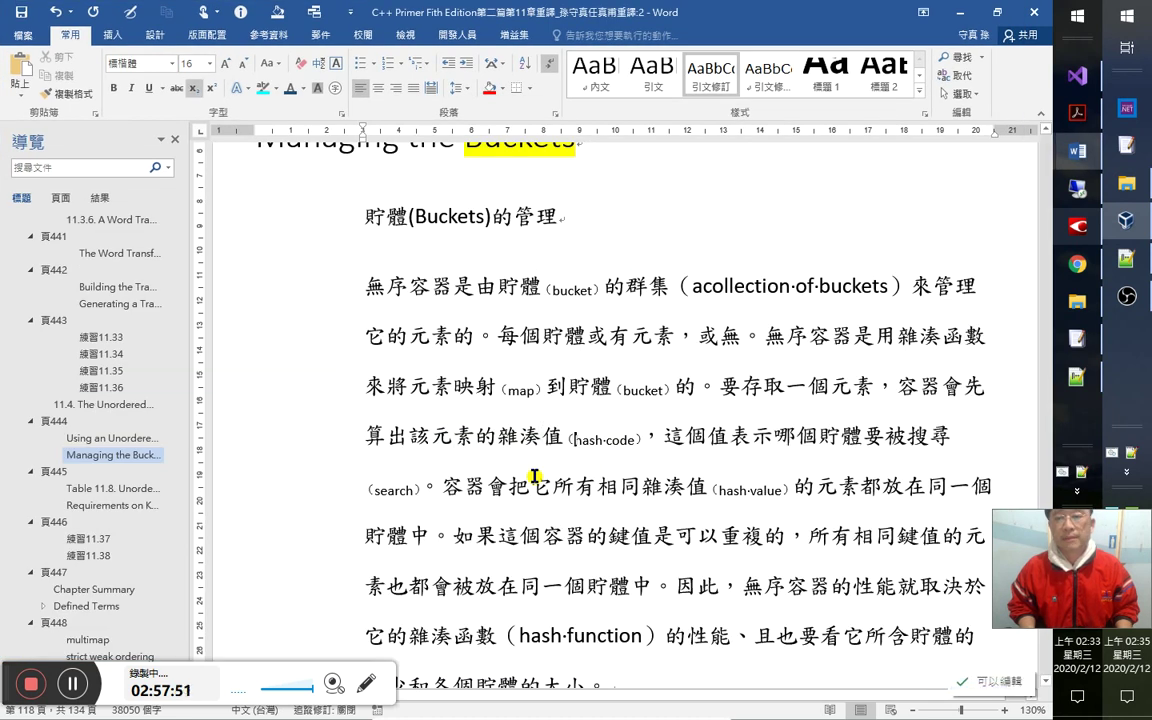
pyautogui.press('Right')
pyautogui.press('Home')
pyautogui.press('Up')
pyautogui.press('End')
pyautogui.press('Left')
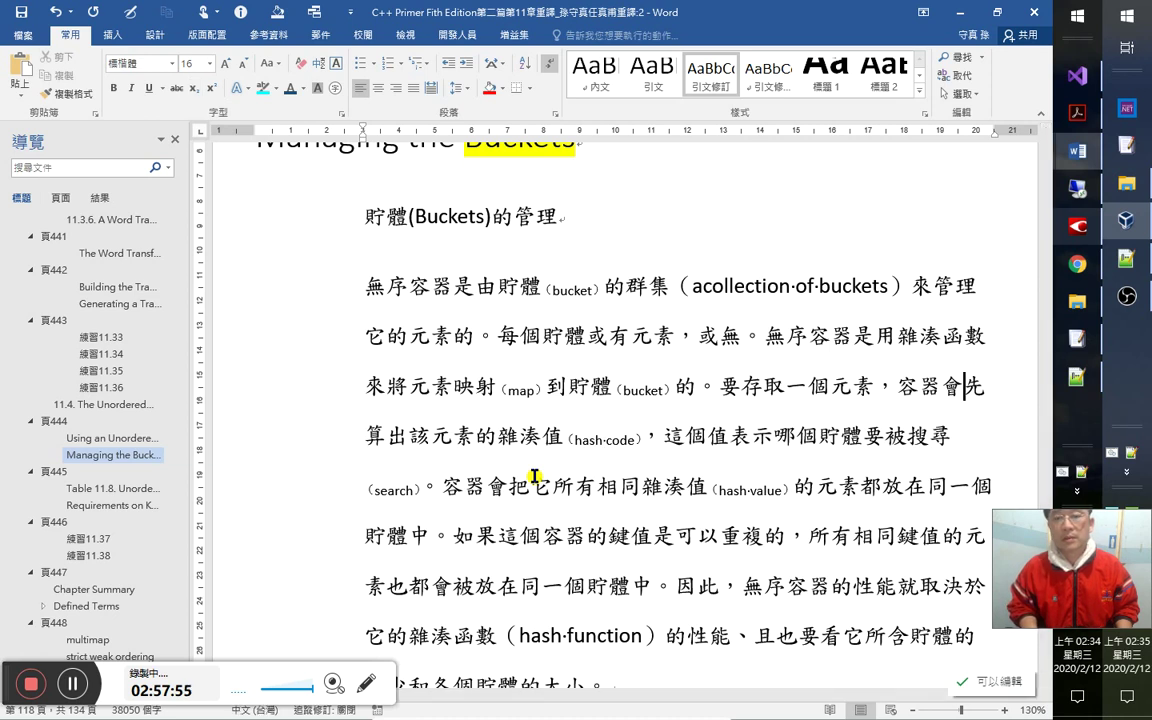
pyautogui.press('Right')
pyautogui.press('Right')
pyautogui.press('Right')
pyautogui.press('Right')
pyautogui.press('Right')
pyautogui.press('Right')
pyautogui.press('Right')
pyautogui.press('Right')
pyautogui.press('Right')
pyautogui.press('Right')
pyautogui.press('Right')
pyautogui.press('Right')
pyautogui.press('Right')
pyautogui.press('Right')
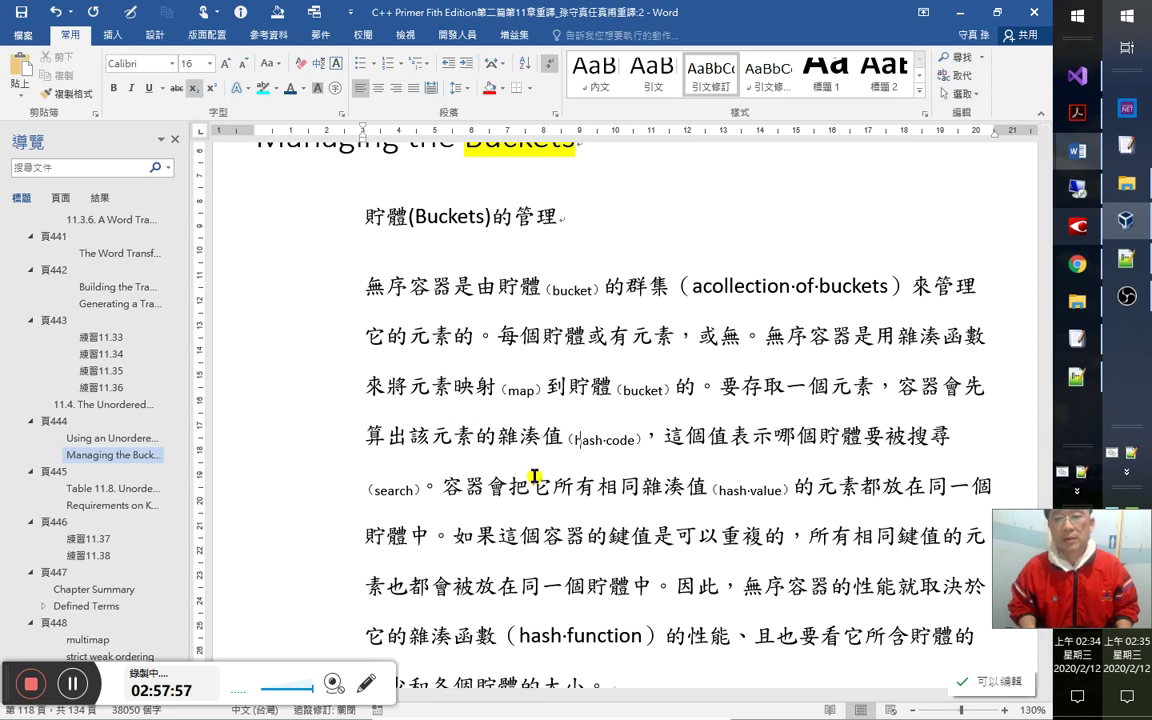
pyautogui.press('Right')
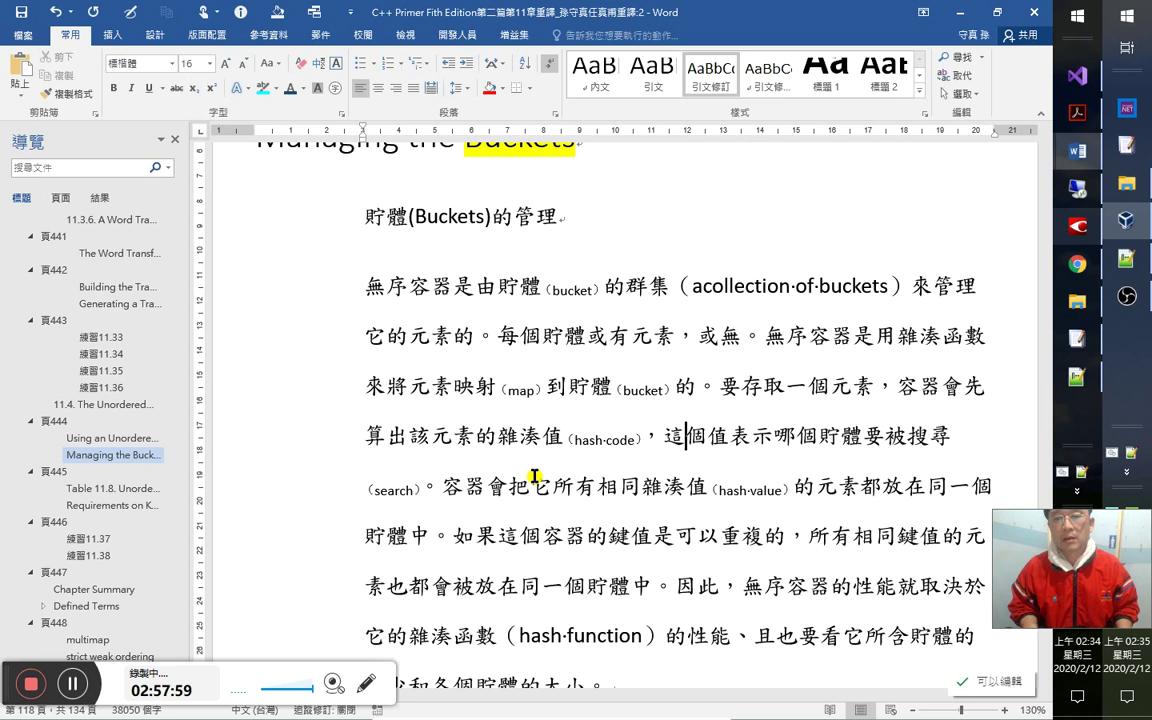
pyautogui.hotkey('shift', 'Right')
pyautogui.hotkey('shift', 'Right')
pyautogui.hotkey('shift', 'Right')
pyautogui.press('Delete')
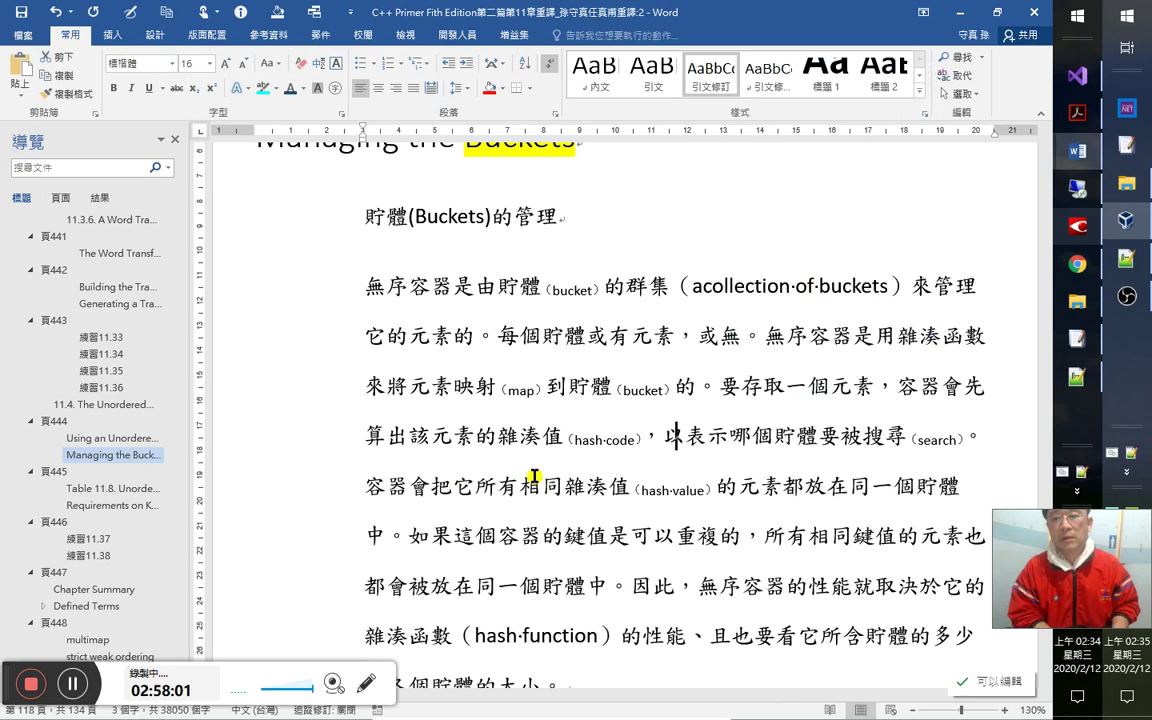
pyautogui.write('以知道')
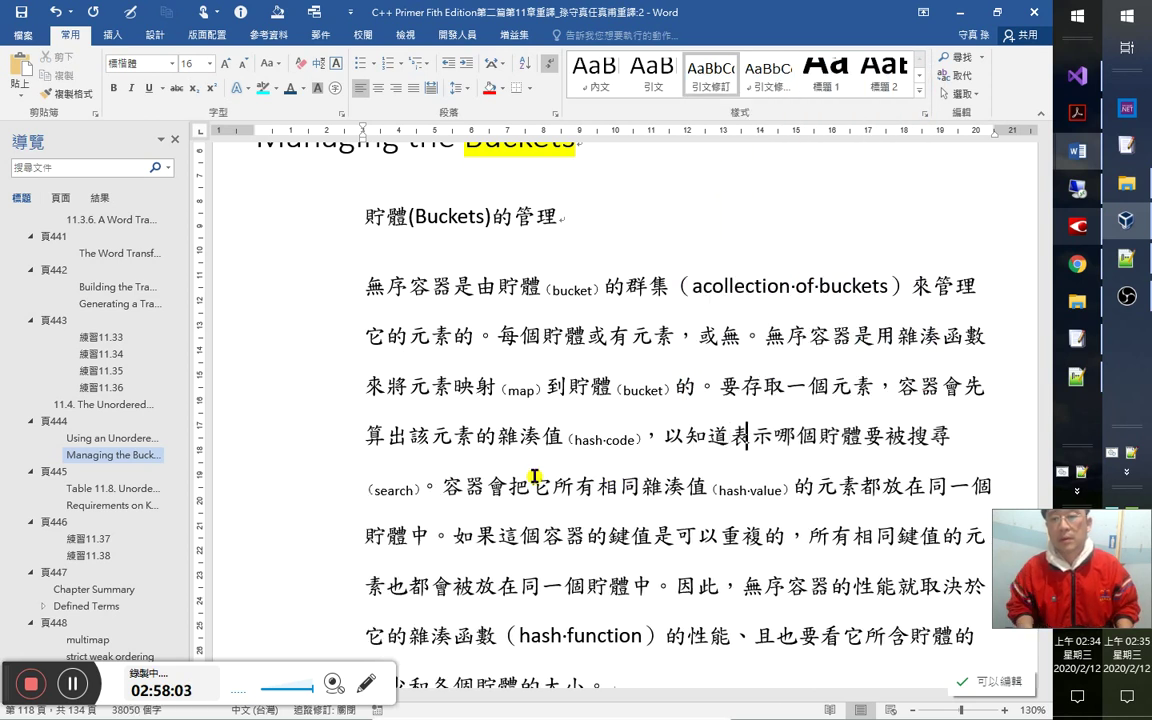
pyautogui.hotkey('shift', 'Right')
pyautogui.hotkey('shift', 'Right')
pyautogui.press('Delete')
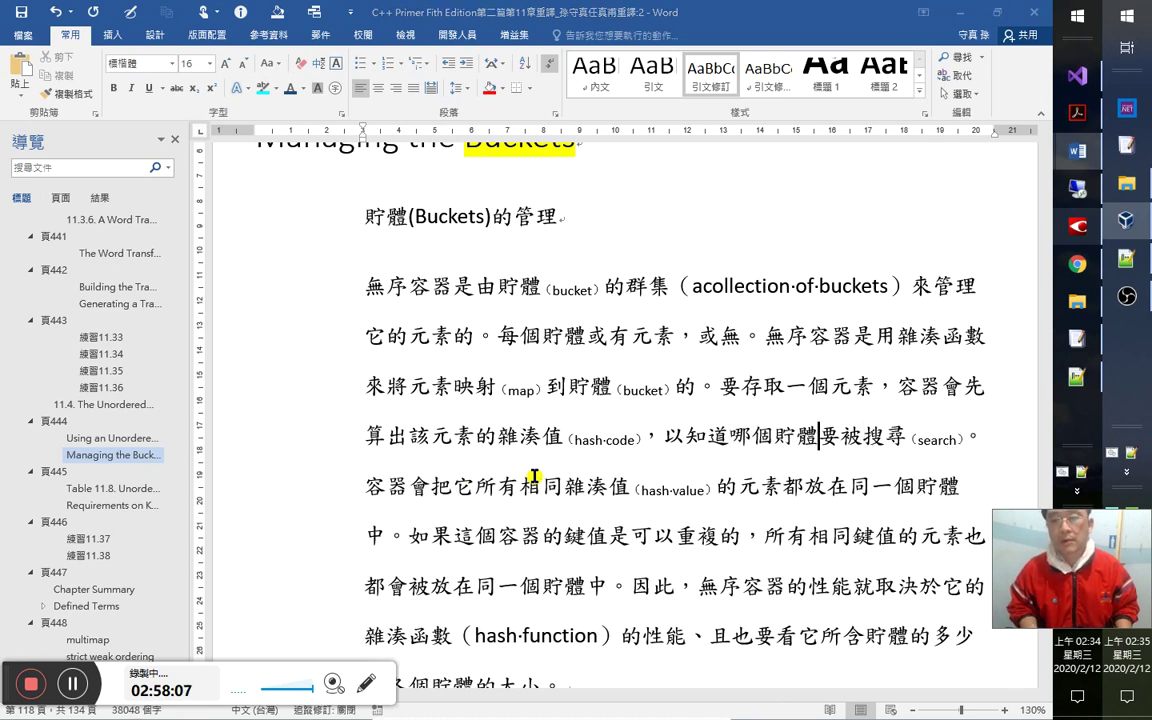
# Reword the bucket clause with 要在 and 裡去, and change 搜尋 to 找.
pyautogui.hotkey('alt', 'Tab')
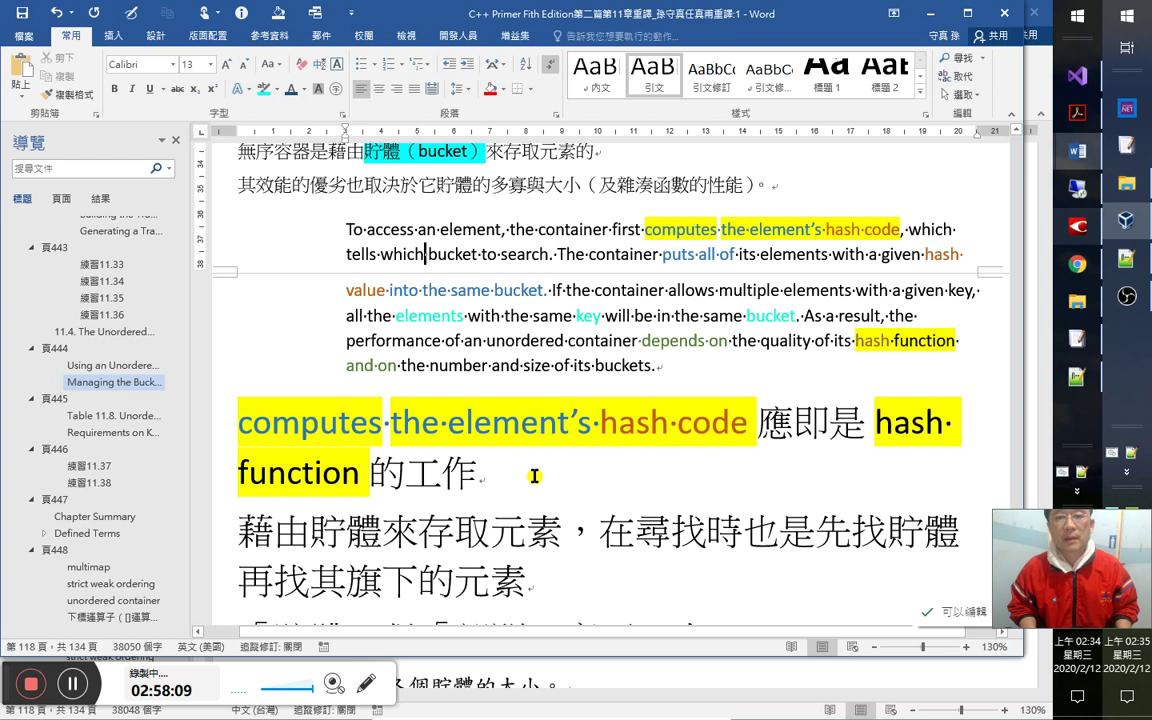
pyautogui.hotkey('alt', 'Tab')
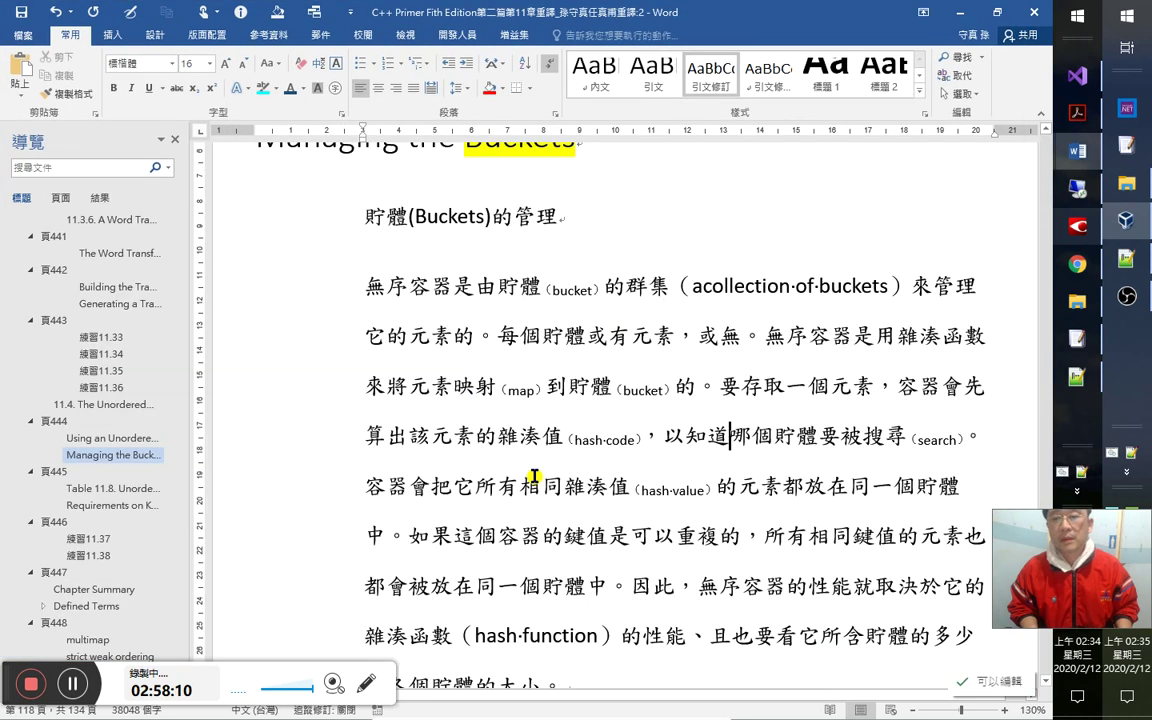
pyautogui.write('要在')
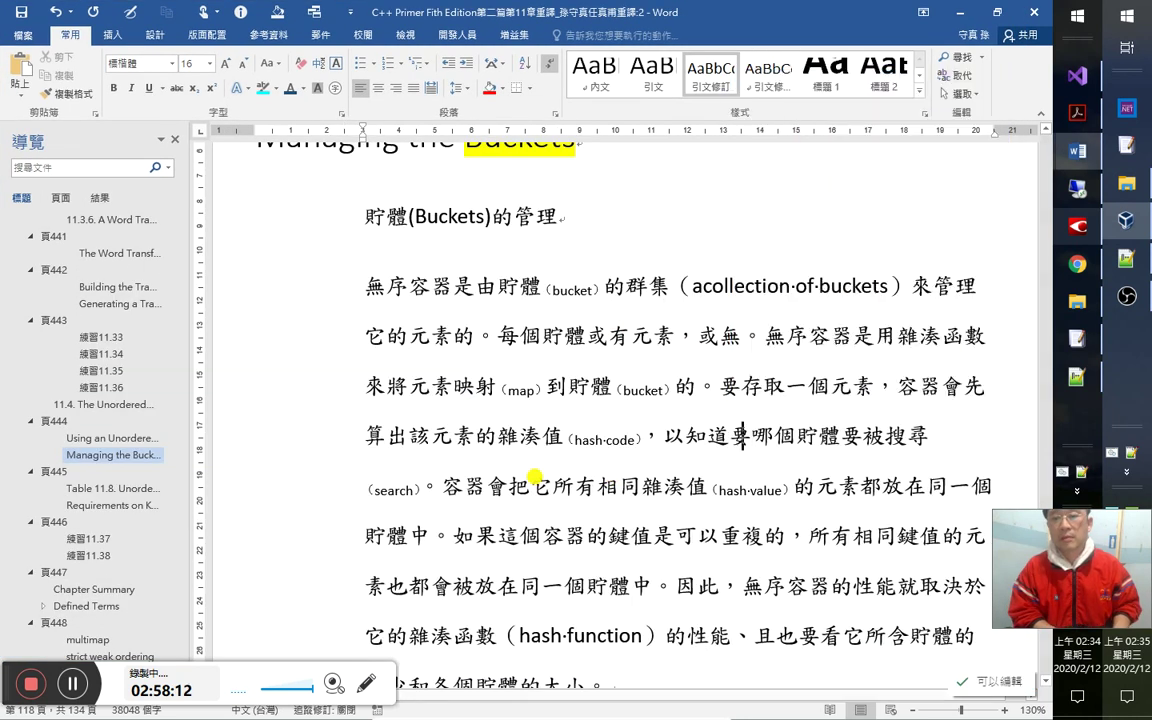
pyautogui.press('Right')
pyautogui.press('Right')
pyautogui.press('Right')
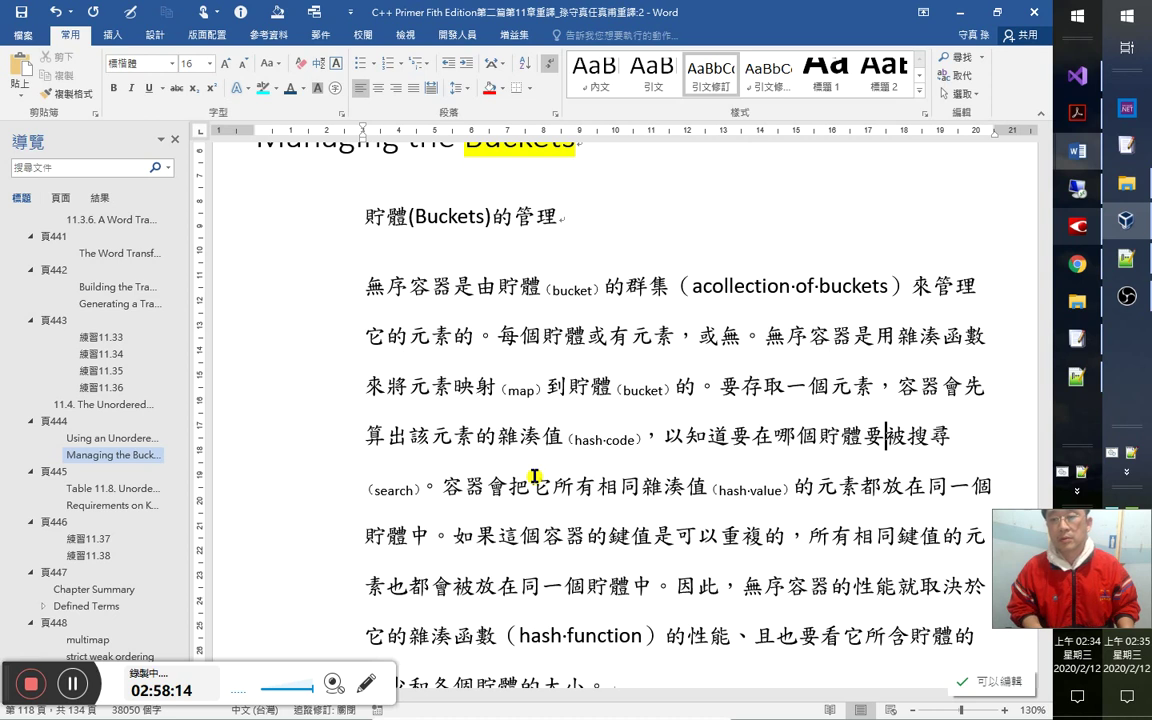
pyautogui.press('Left')
pyautogui.hotkey('shift', 'Right')
pyautogui.hotkey('shift', 'Right')
pyautogui.write('裡去')
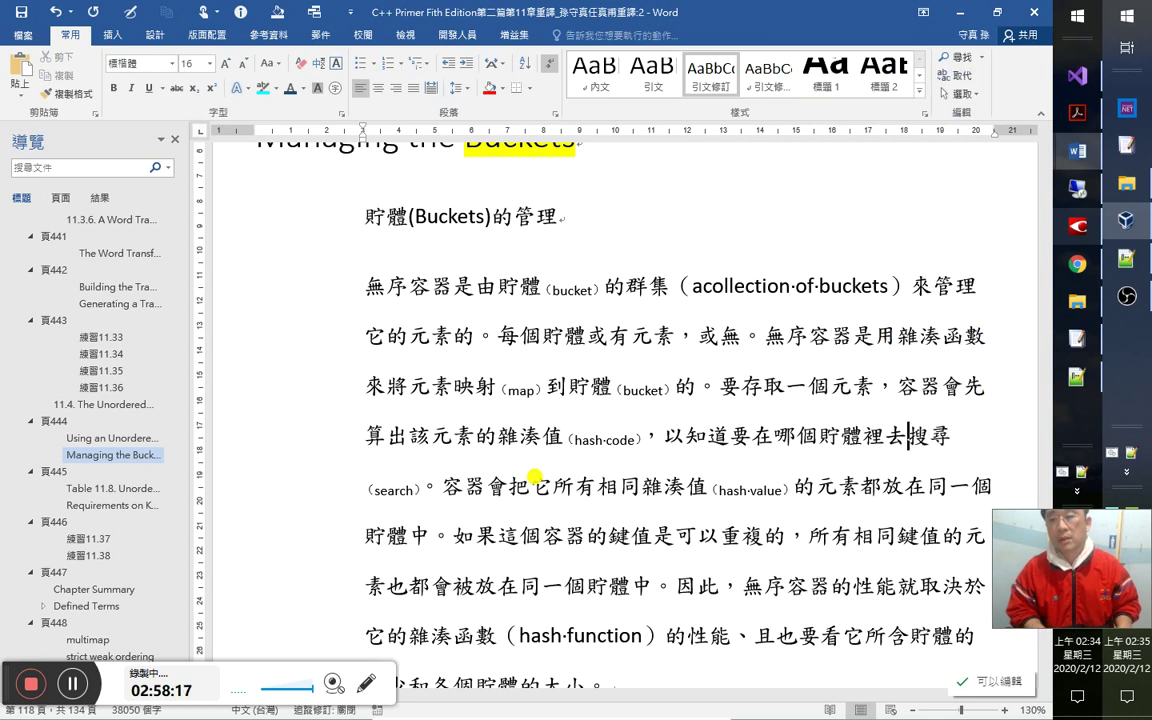
pyautogui.press('Delete')
pyautogui.press('Delete')
pyautogui.write('找')
# Change 以 to 以便, then compare with the English sentence on searching buckets.
pyautogui.press('Right')
pyautogui.press('Right')
pyautogui.press('Right')
pyautogui.press('Left')
pyautogui.press('Left')
pyautogui.press('Left')
pyautogui.press('Left')
pyautogui.press('Left')
pyautogui.press('Left')
pyautogui.press('Left')
pyautogui.press('Left')
pyautogui.press('Left')
pyautogui.press('Left')
pyautogui.press('Left')
pyautogui.press('Left')
pyautogui.press('Left')
pyautogui.press('Left')
pyautogui.press('Left')
pyautogui.press('Left')
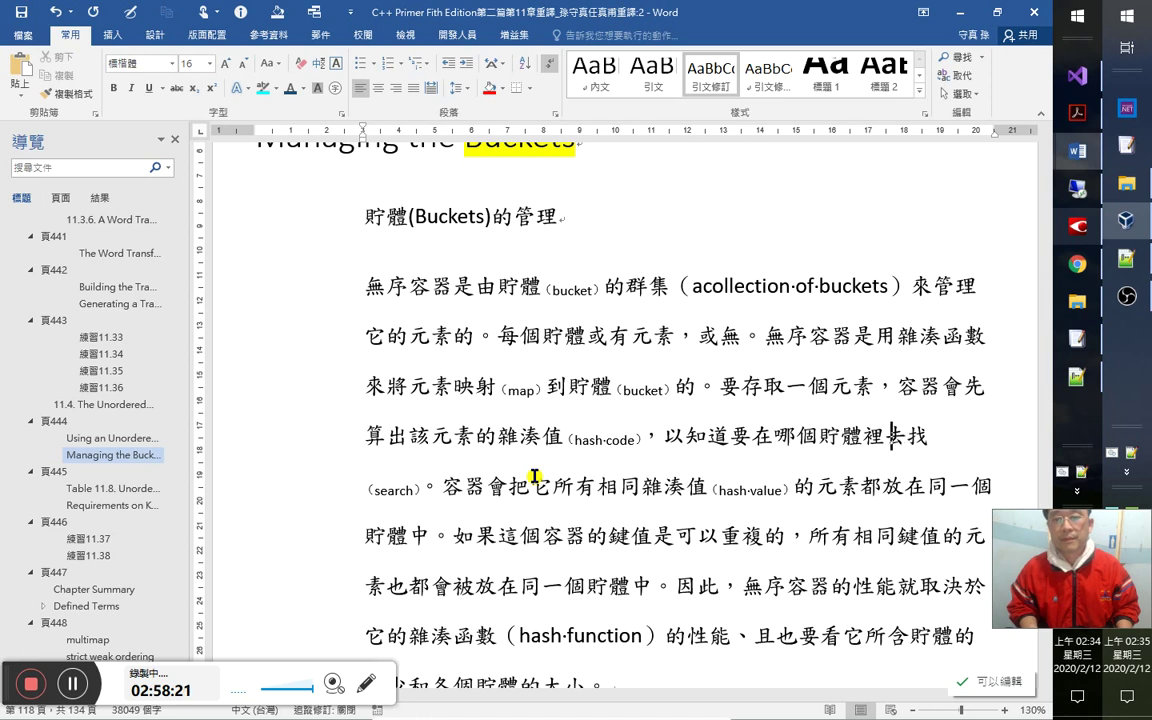
pyautogui.hotkey('shift', 'Right')
pyautogui.write('a')
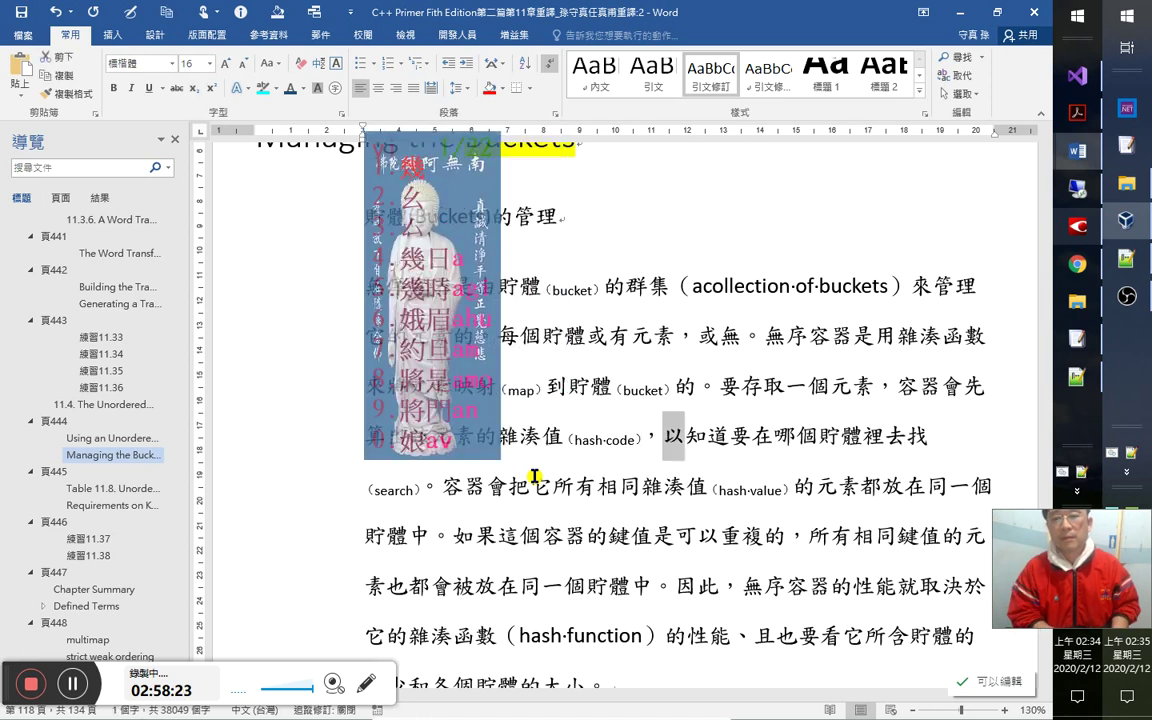
pyautogui.write('以便')
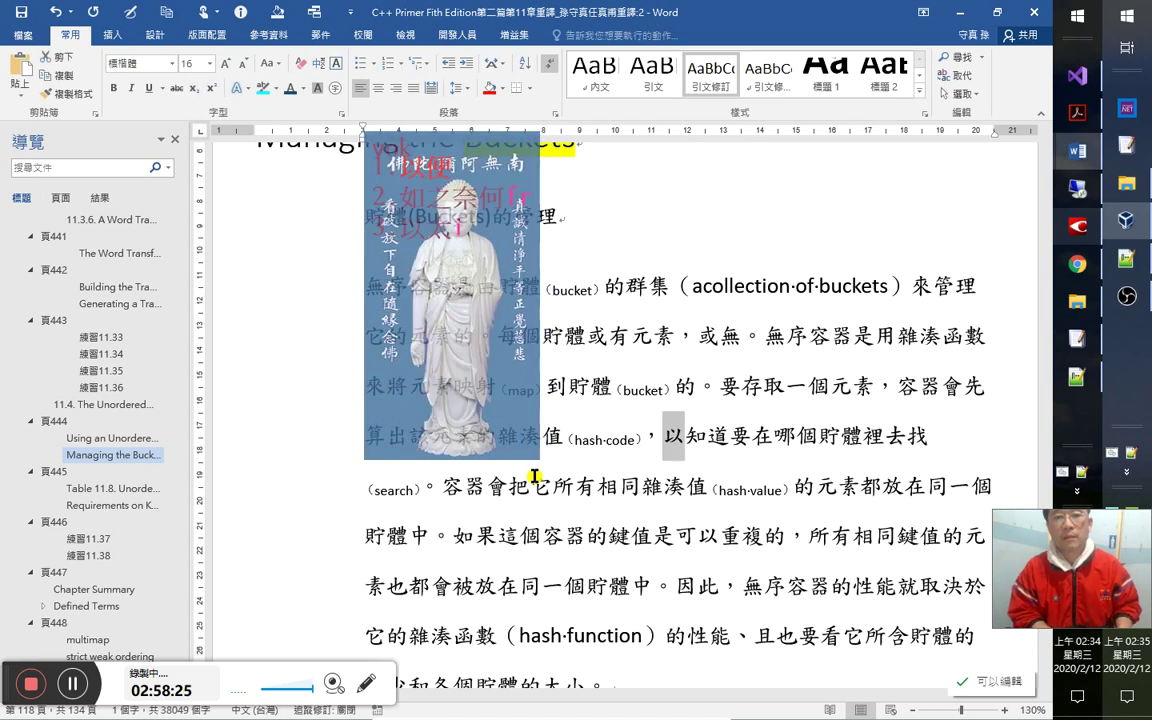
pyautogui.press('Down')
pyautogui.press('Home')
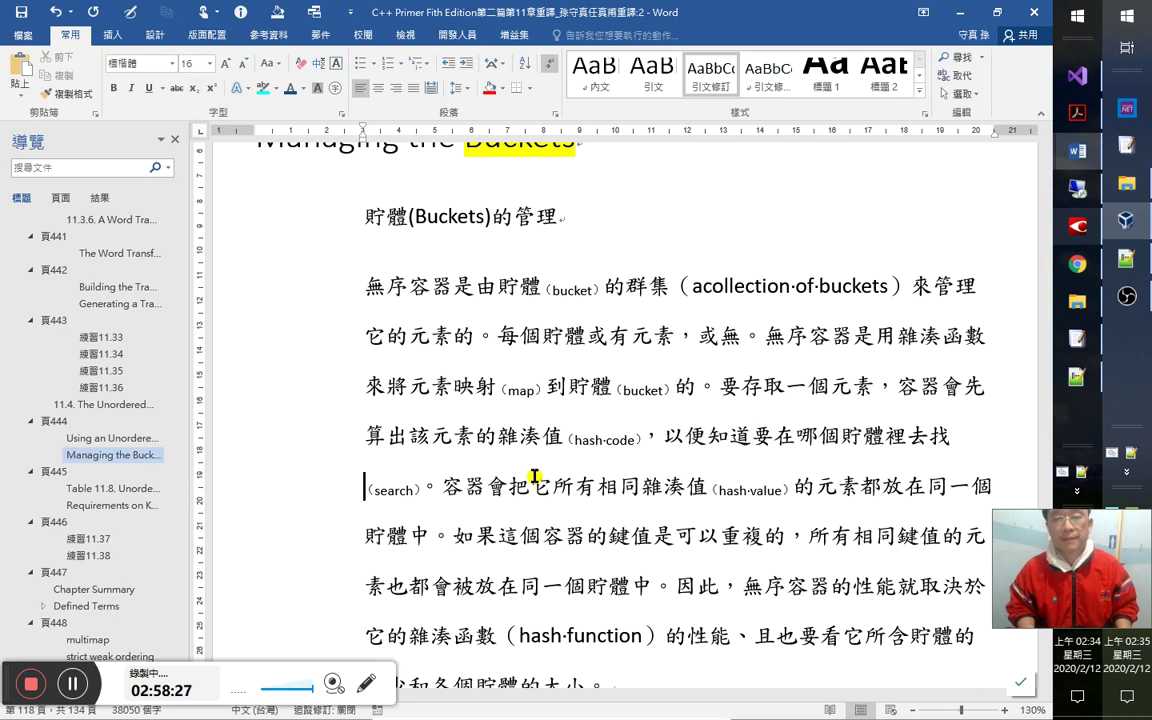
pyautogui.hotkey('alt', 'Tab')
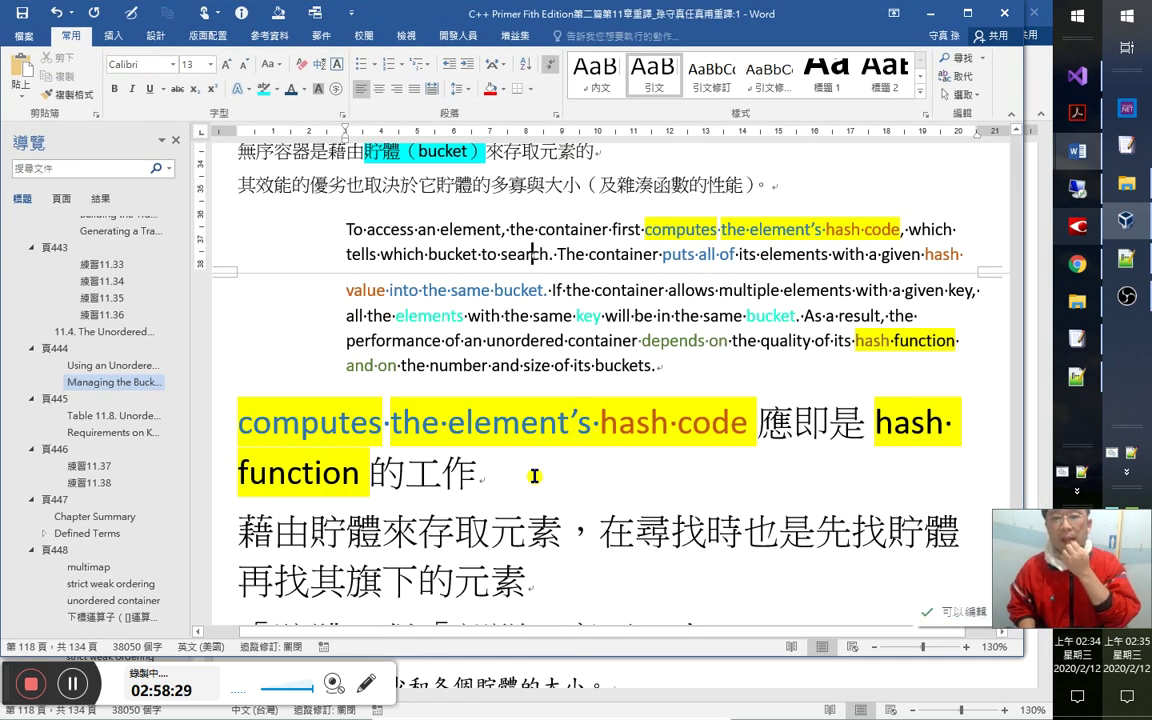
pyautogui.press('Right')
pyautogui.press('Right')
pyautogui.press('Right')
pyautogui.press('Right')
pyautogui.press('Right')
pyautogui.press('Right')
pyautogui.press('Right')
pyautogui.press('Right')
pyautogui.press('Right')
pyautogui.press('Right')
pyautogui.press('Right')
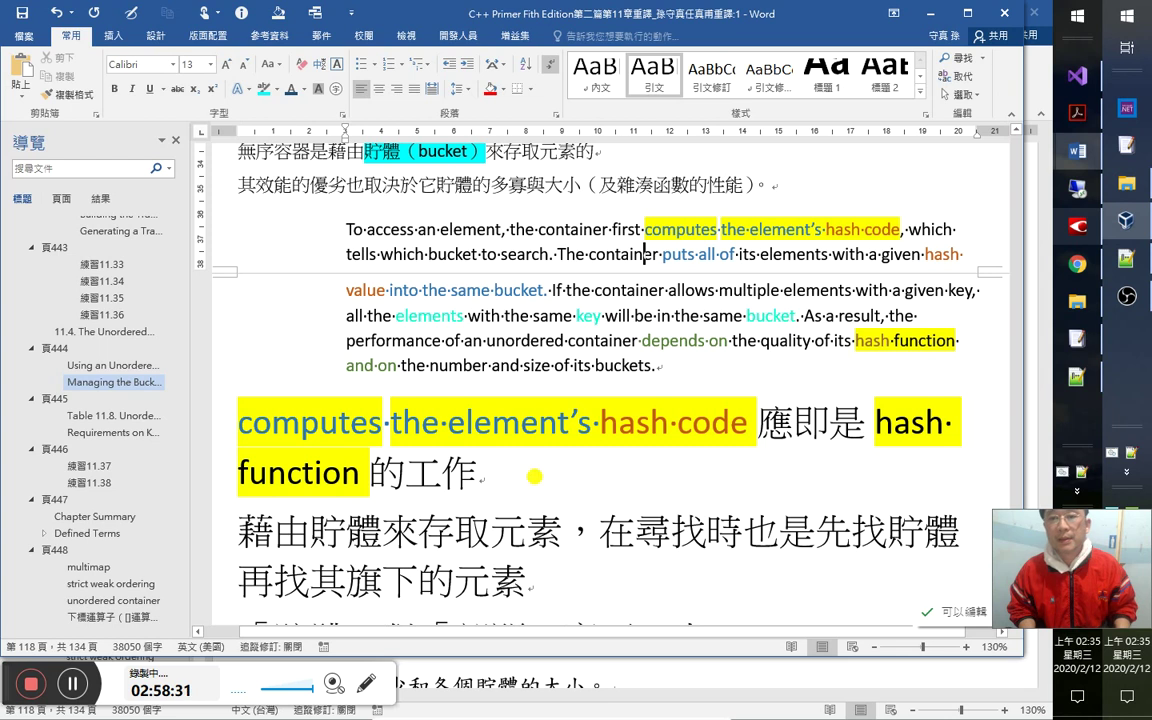
pyautogui.press('Right')
pyautogui.press('Right')
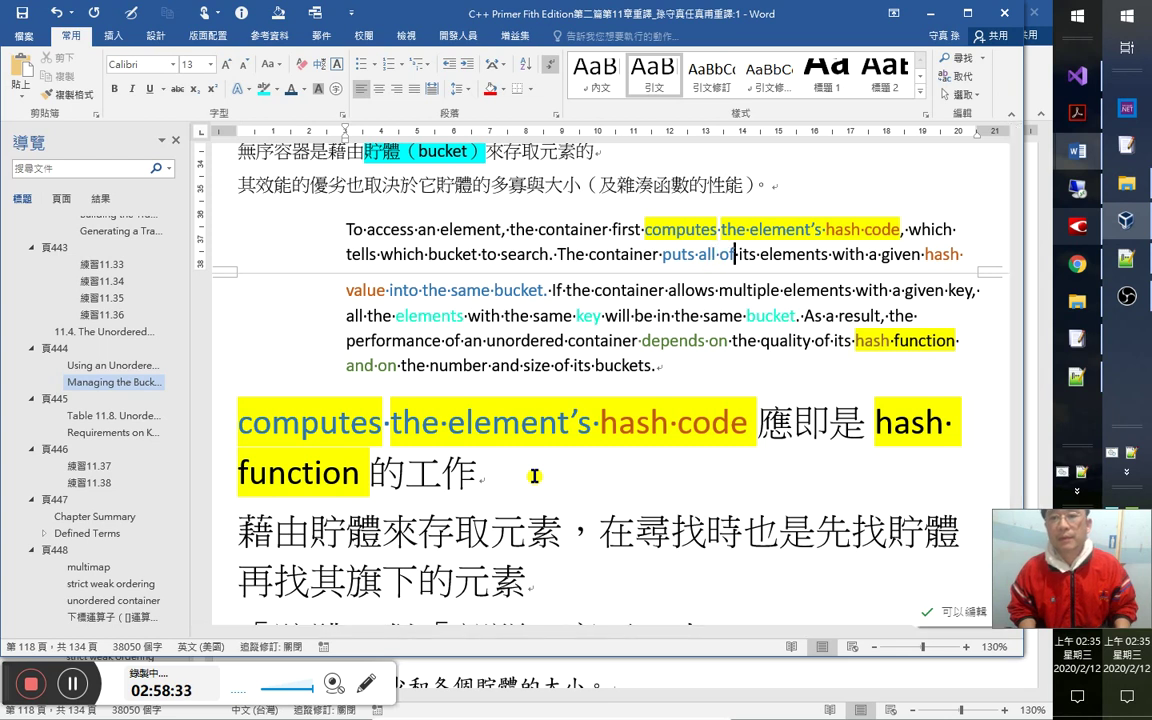
pyautogui.hotkey('alt', 'Tab')
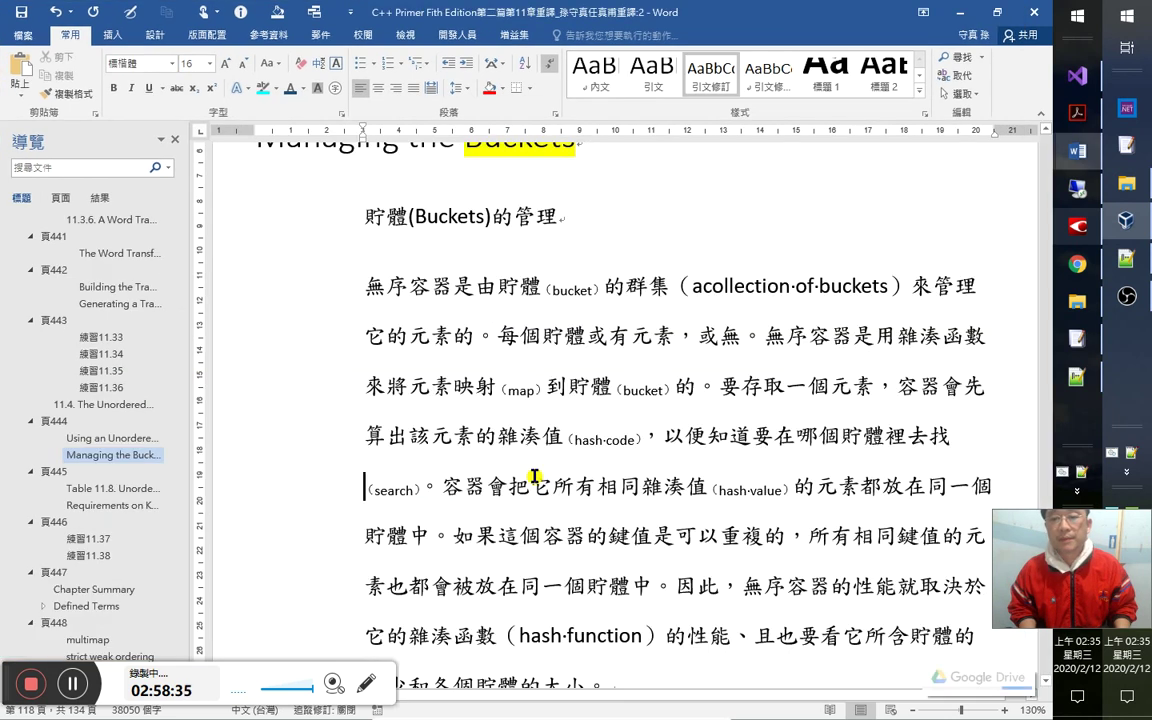
# Insert 那麼 before 所 and add the 容器安排 wording on the next line.
pyautogui.press('Right')
pyautogui.press('Right')
pyautogui.press('Right')
pyautogui.press('Right')
pyautogui.press('Right')
pyautogui.press('Right')
pyautogui.press('Right')
pyautogui.press('Right')
pyautogui.press('Right')
pyautogui.press('Right')
pyautogui.press('Right')
pyautogui.press('Right')
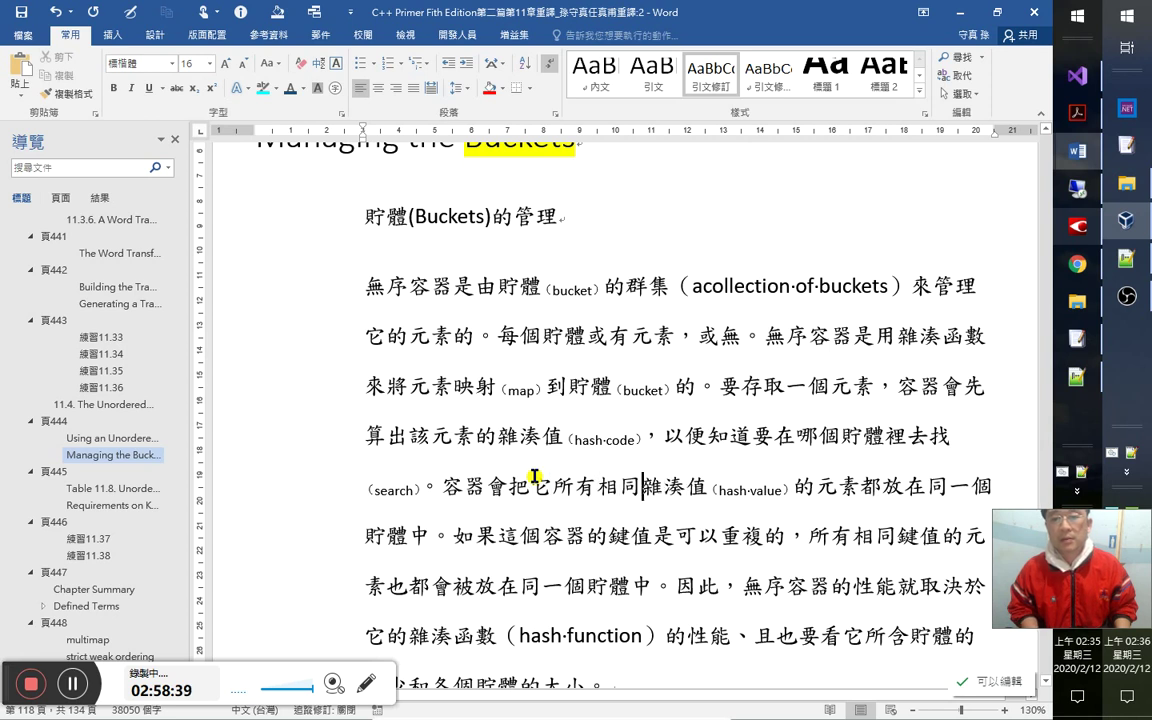
pyautogui.keyDown('shift'); pyautogui.click(535, 478); pyautogui.keyUp('shift')
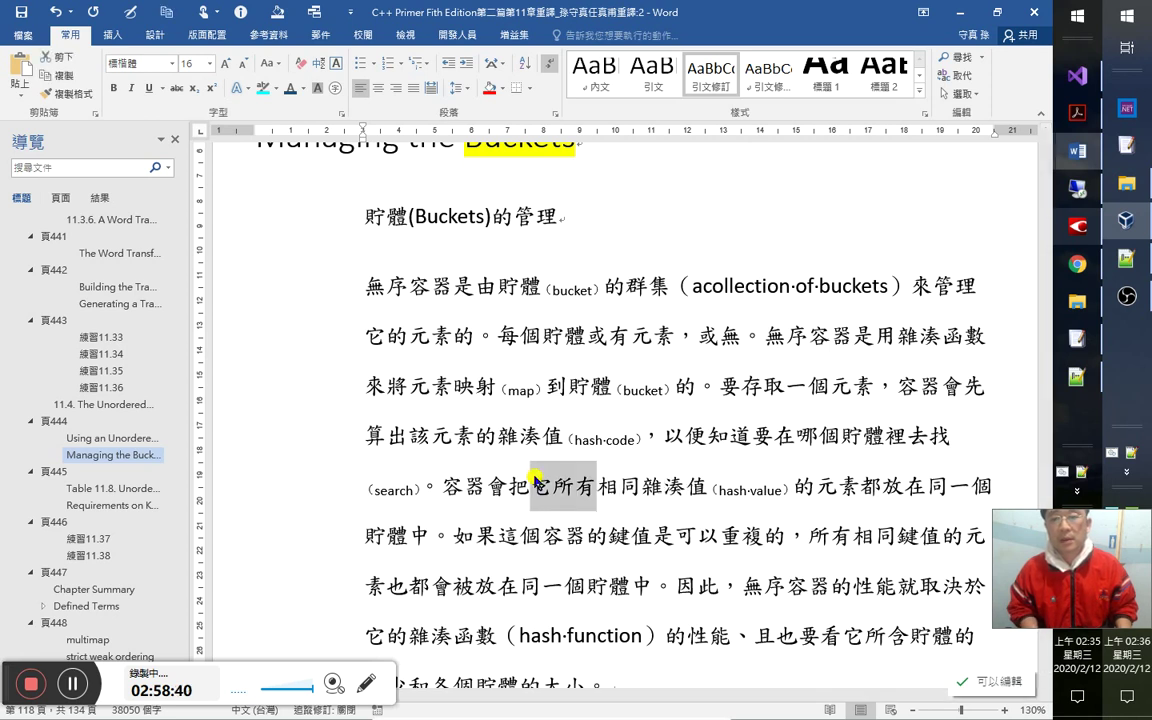
pyautogui.press('Right')
pyautogui.press('Right')
pyautogui.press('Right')
pyautogui.press('Right')
pyautogui.press('Right')
pyautogui.press('Right')
pyautogui.press('Right')
pyautogui.press('Right')
pyautogui.press('Right')
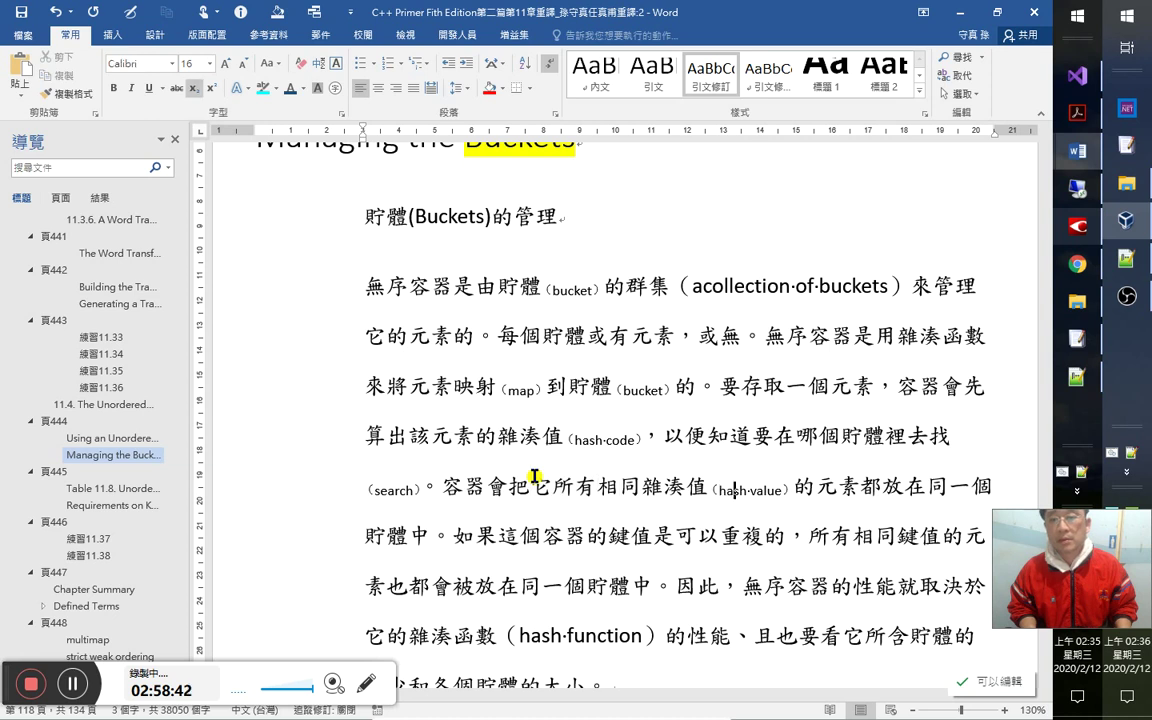
pyautogui.press('Right')
pyautogui.press('Right')
pyautogui.press('Right')
pyautogui.press('Right')
pyautogui.press('Right')
pyautogui.press('Right')
pyautogui.press('Right')
pyautogui.press('Right')
pyautogui.press('Right')
pyautogui.press('Right')
pyautogui.press('Right')
pyautogui.press('Right')
pyautogui.press('Right')
pyautogui.press('Right')
pyautogui.press('Right')
pyautogui.press('Right')
pyautogui.press('Right')
pyautogui.press('Right')
pyautogui.press('Right')
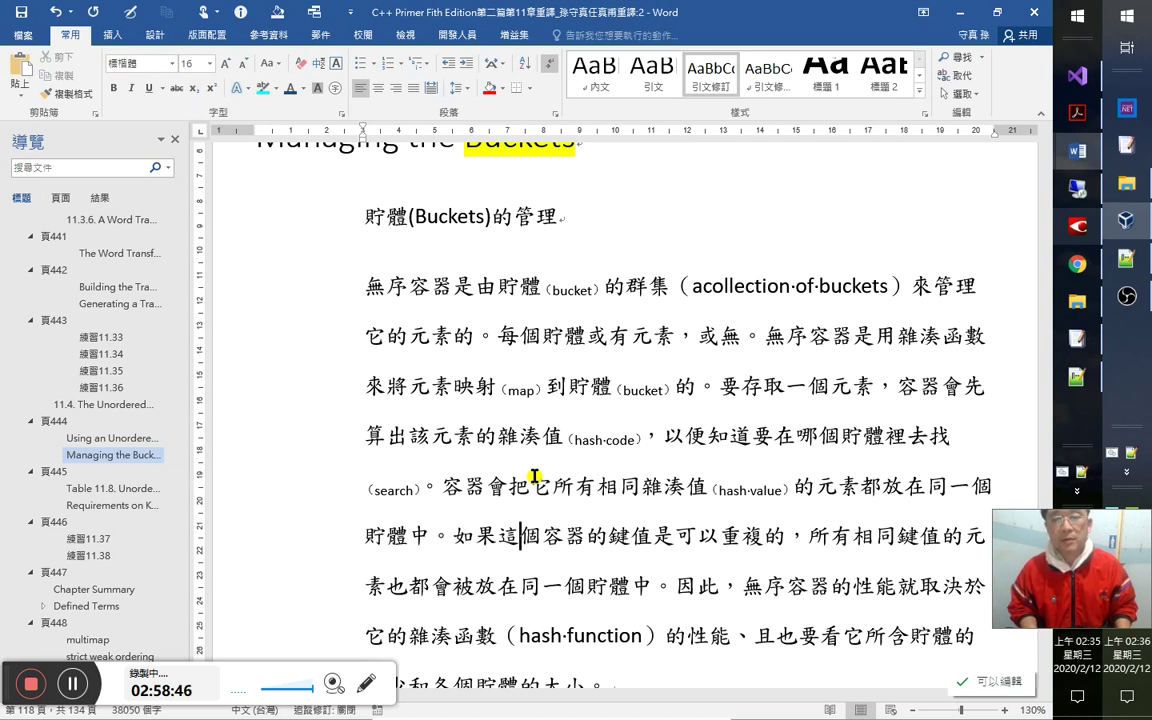
pyautogui.press('Right')
pyautogui.press('Right')
pyautogui.press('Right')
pyautogui.press('Left')
pyautogui.write('那麼')
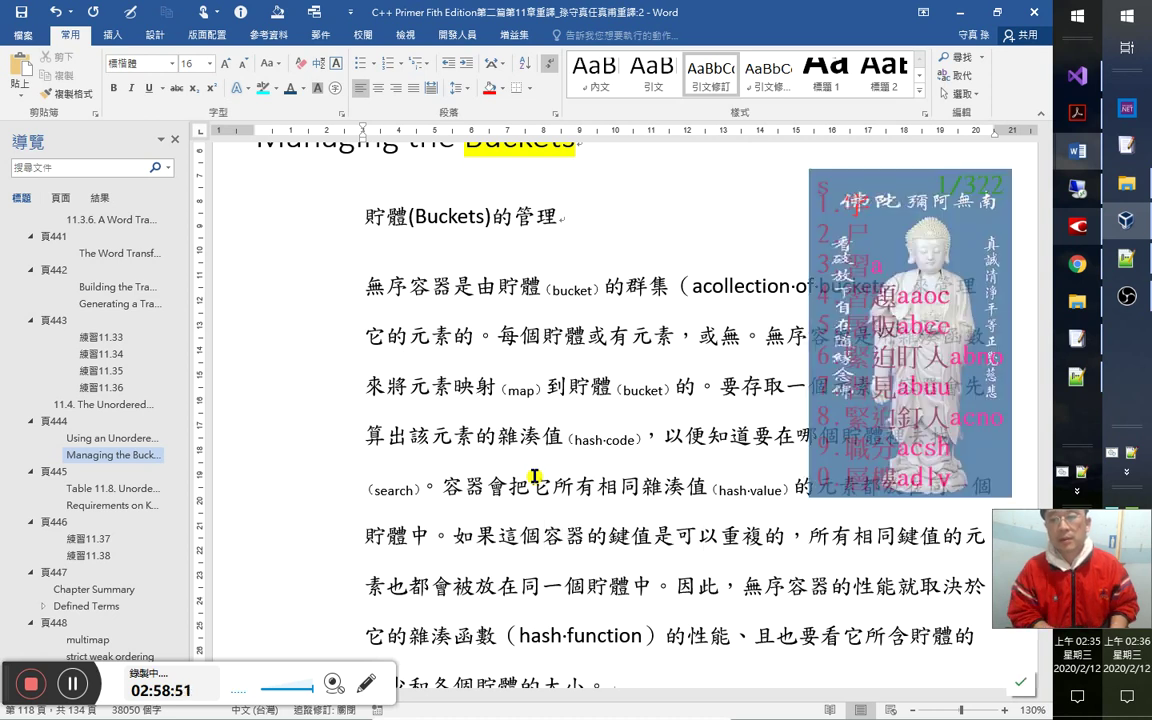
pyautogui.press('Right')
pyautogui.press('Right')
pyautogui.press('Right')
pyautogui.press('Right')
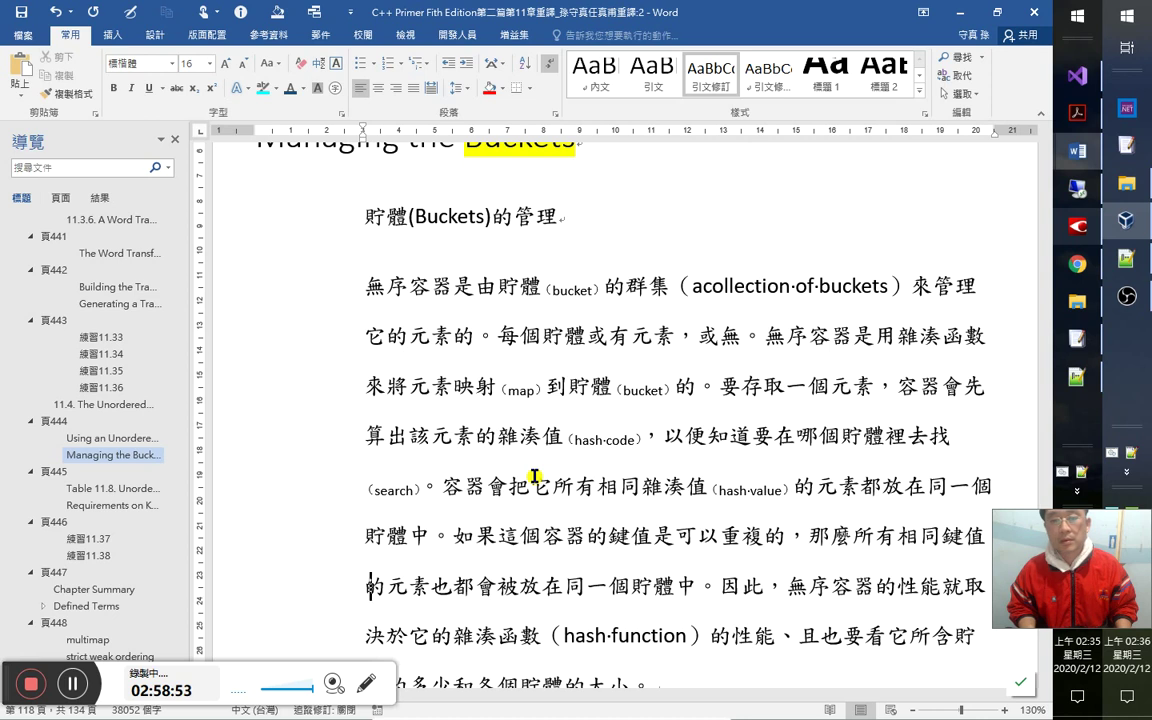
pyautogui.press('Right')
pyautogui.write('容器')
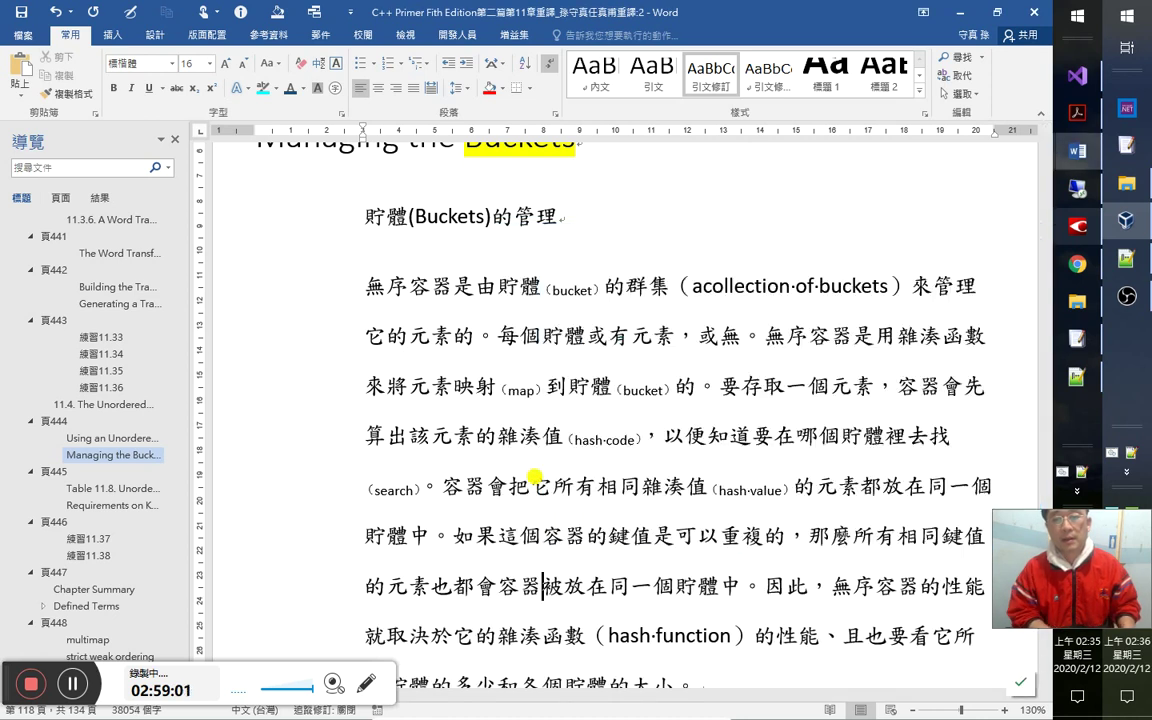
pyautogui.write('被')
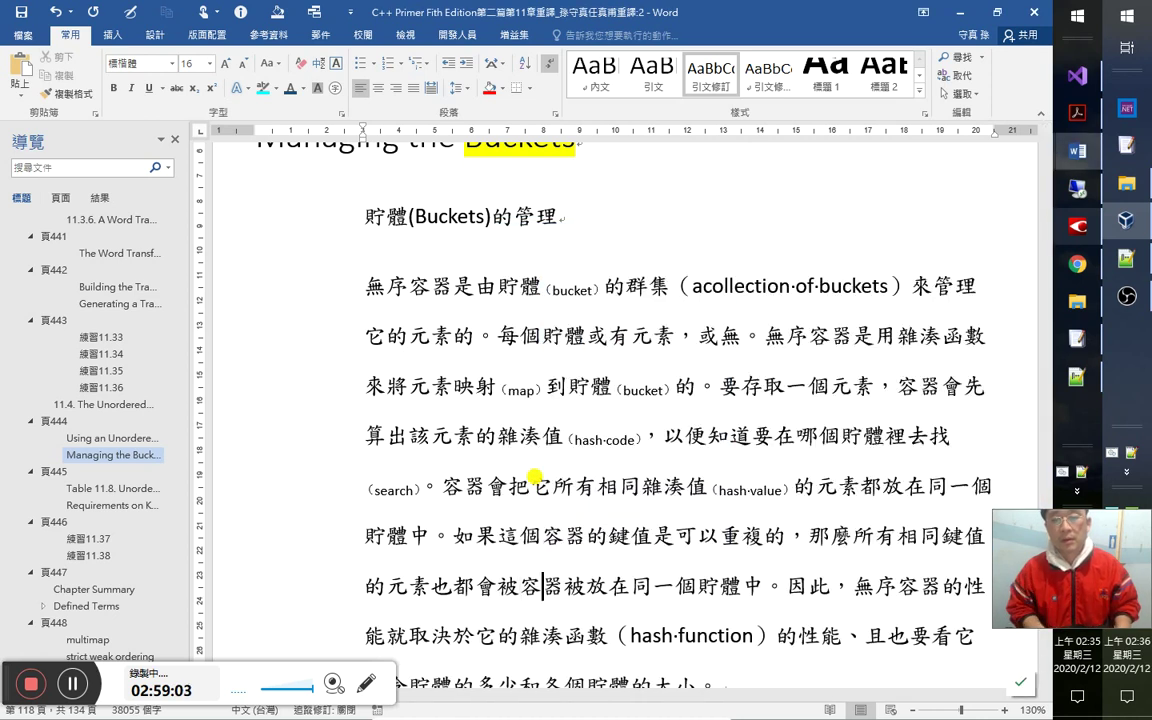
pyautogui.write('安排')
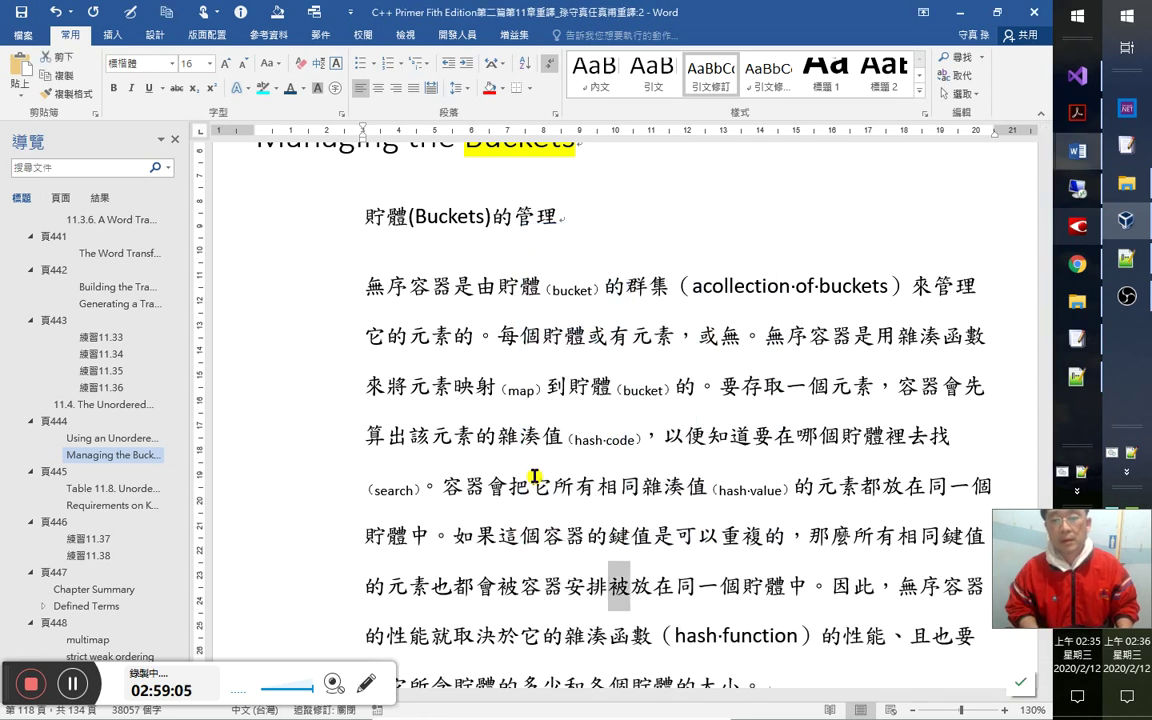
pyautogui.press('BackSpace')
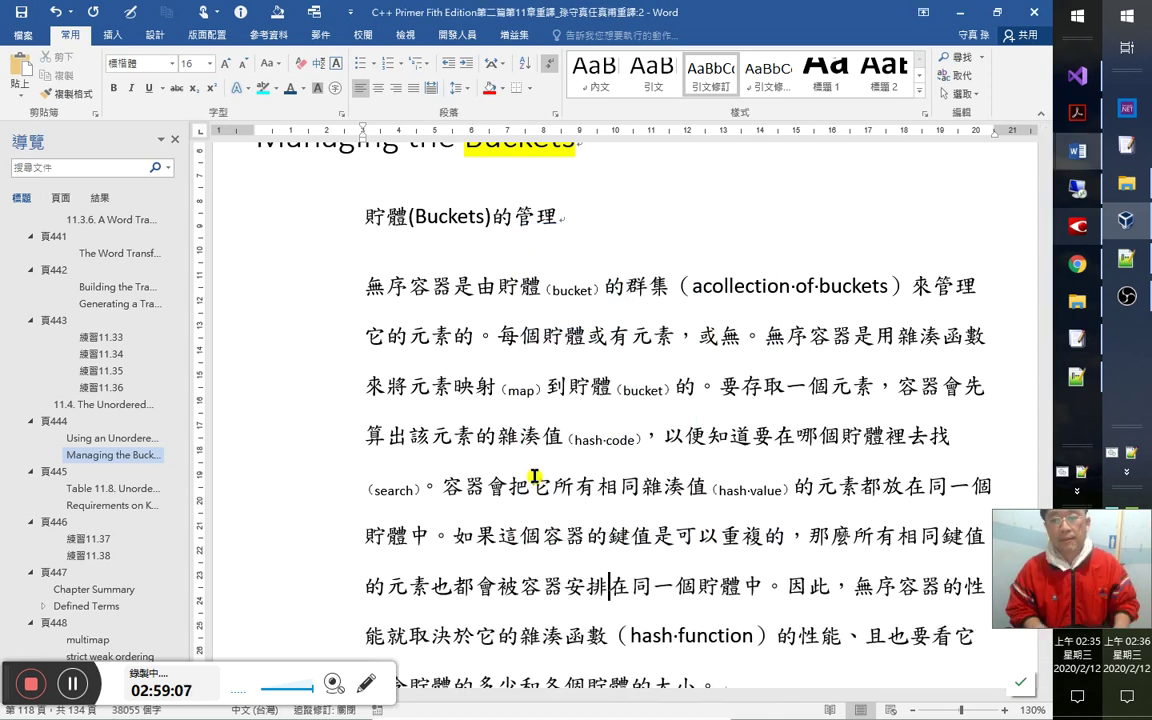
pyautogui.write('放')
# Add a small （bucket） annotation after 同一個貯體 and save.
pyautogui.press('Right')
pyautogui.press('Right')
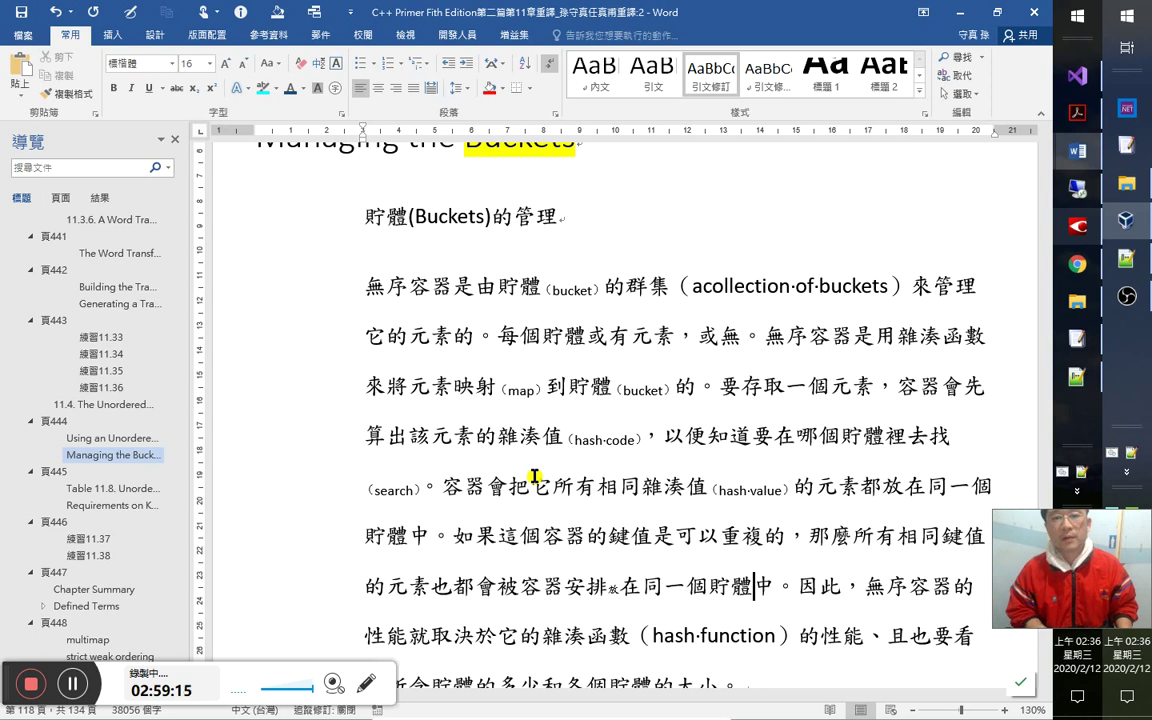
pyautogui.write('（）bucke')
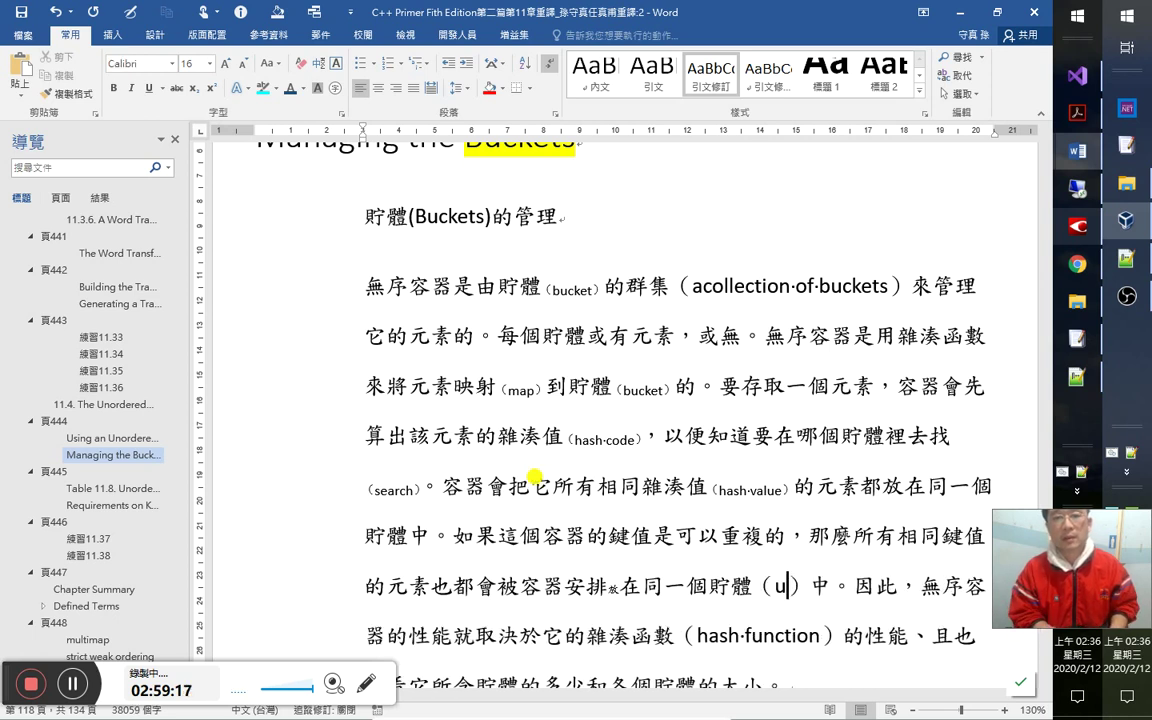
pyautogui.write('t')
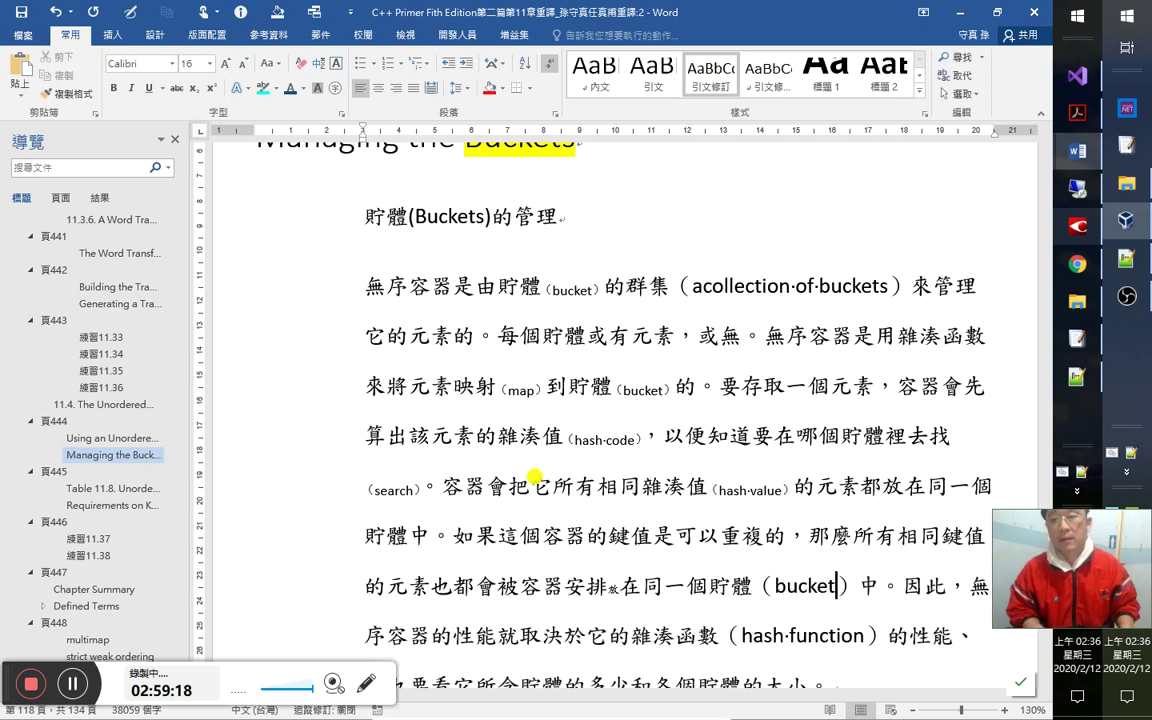
pyautogui.press('Right')
pyautogui.hotkey('shift', 'Left')
pyautogui.hotkey('shift', 'Left')
pyautogui.hotkey('shift', 'Left')
pyautogui.hotkey('shift', 'Left')
pyautogui.hotkey('shift', 'Left')
pyautogui.hotkey('shift', 'Left')
pyautogui.hotkey('shift', 'Left')
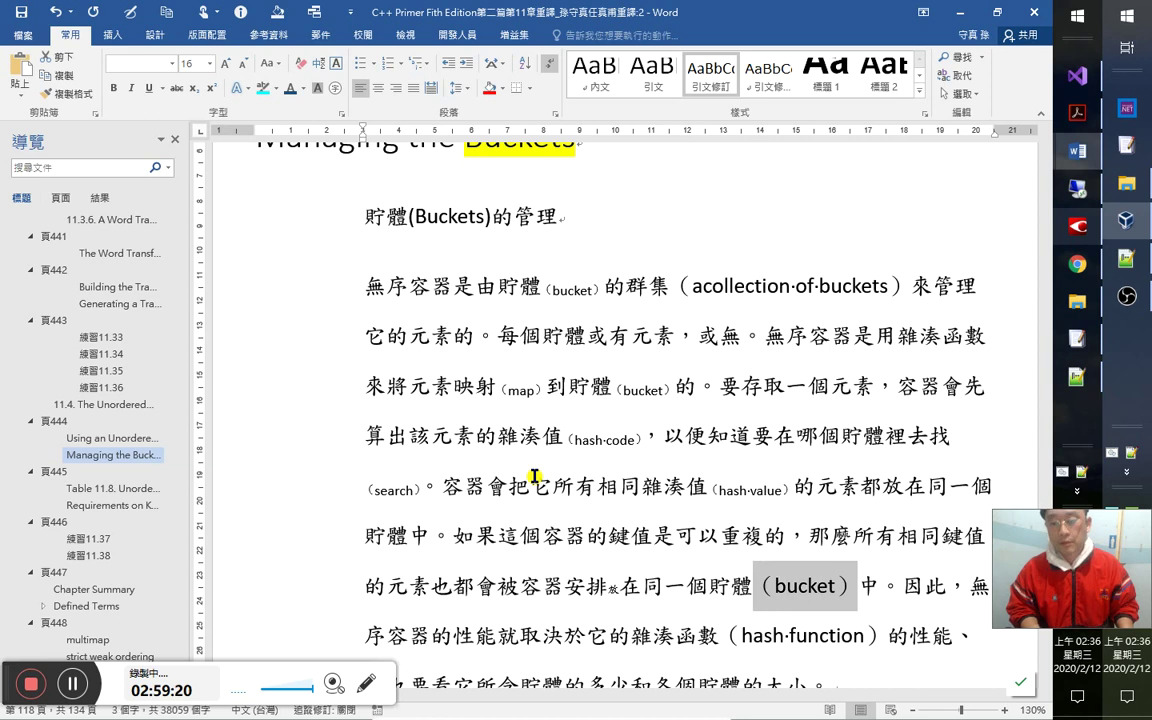
pyautogui.hotkey('ctrl', 'shift', 'v')
pyautogui.press('Right')
pyautogui.press('Right')
pyautogui.press('Right')
pyautogui.hotkey('ctrl', 's')
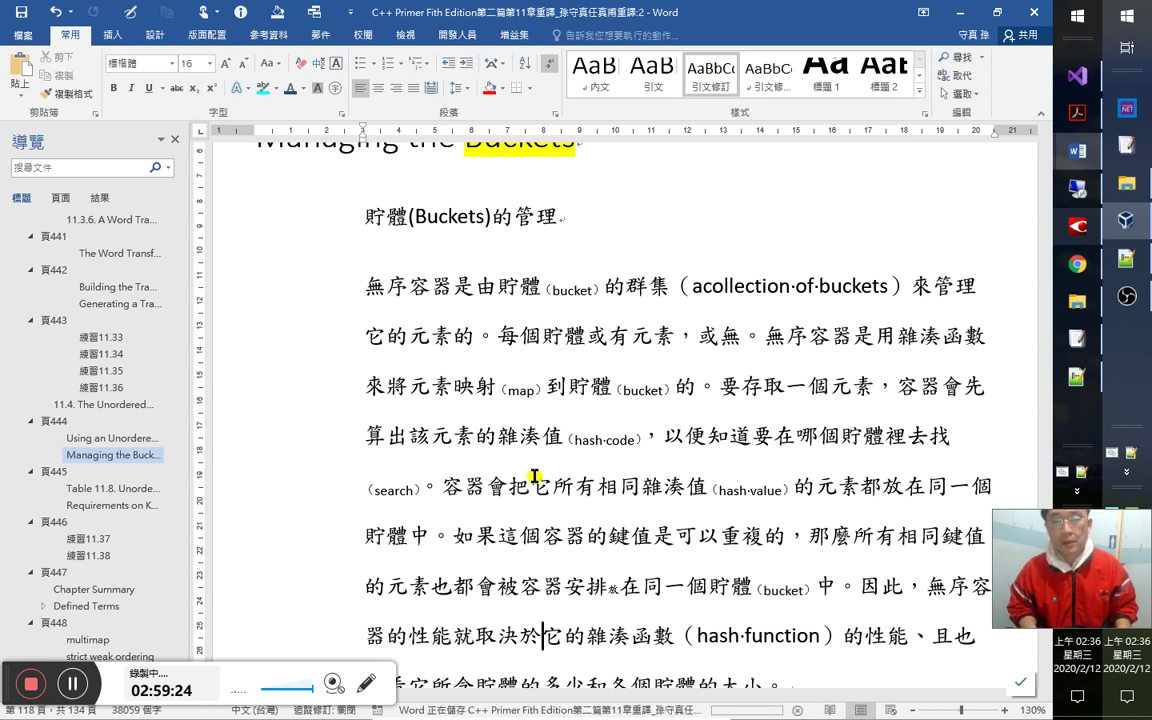
# Shrink （hash·function） to the small annotation style.
pyautogui.hotkey('shift', 'Right')
pyautogui.hotkey('shift', 'Right')
pyautogui.hotkey('shift', 'Right')
pyautogui.hotkey('shift', 'Right')
pyautogui.hotkey('shift', 'Right')
pyautogui.hotkey('shift', 'Right')
pyautogui.hotkey('shift', 'Right')
pyautogui.hotkey('shift', 'Right')
pyautogui.hotkey('shift', 'Right')
pyautogui.hotkey('shift', 'Right')
pyautogui.hotkey('shift', 'Right')
pyautogui.hotkey('shift', 'Right')
pyautogui.hotkey('shift', 'Right')
pyautogui.hotkey('shift', 'Right')
pyautogui.hotkey('shift', 'Right')
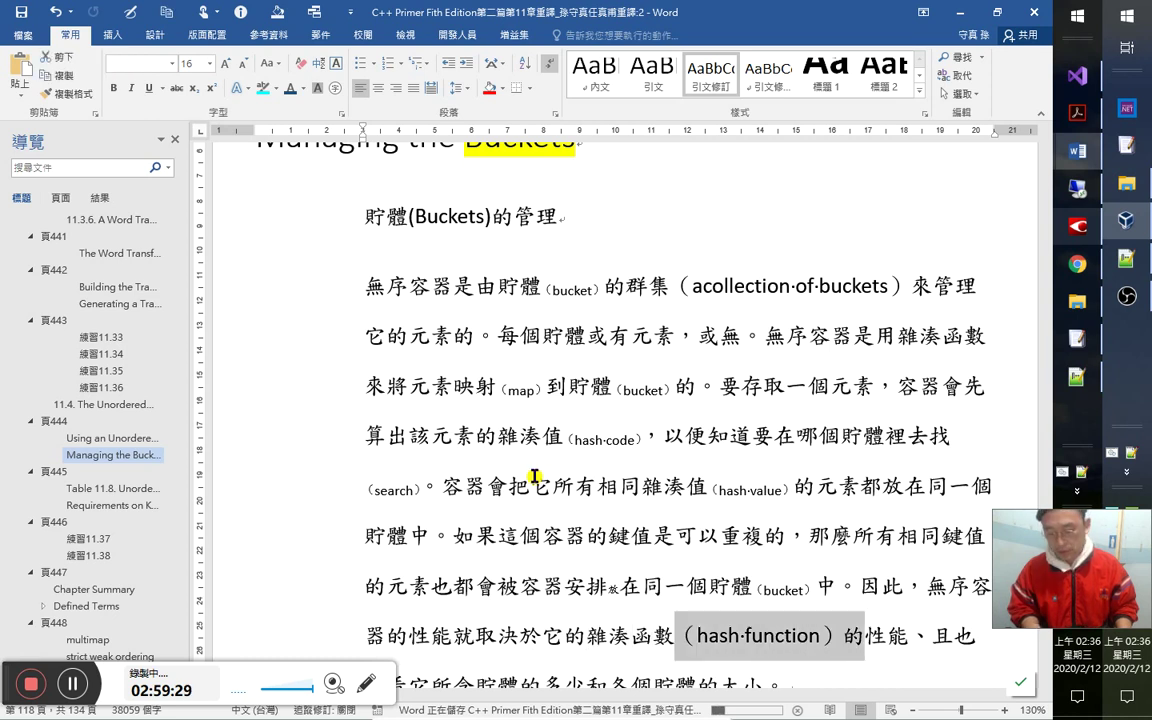
pyautogui.hotkey('shift', 'Left')
pyautogui.hotkey('ctrl', 'y')
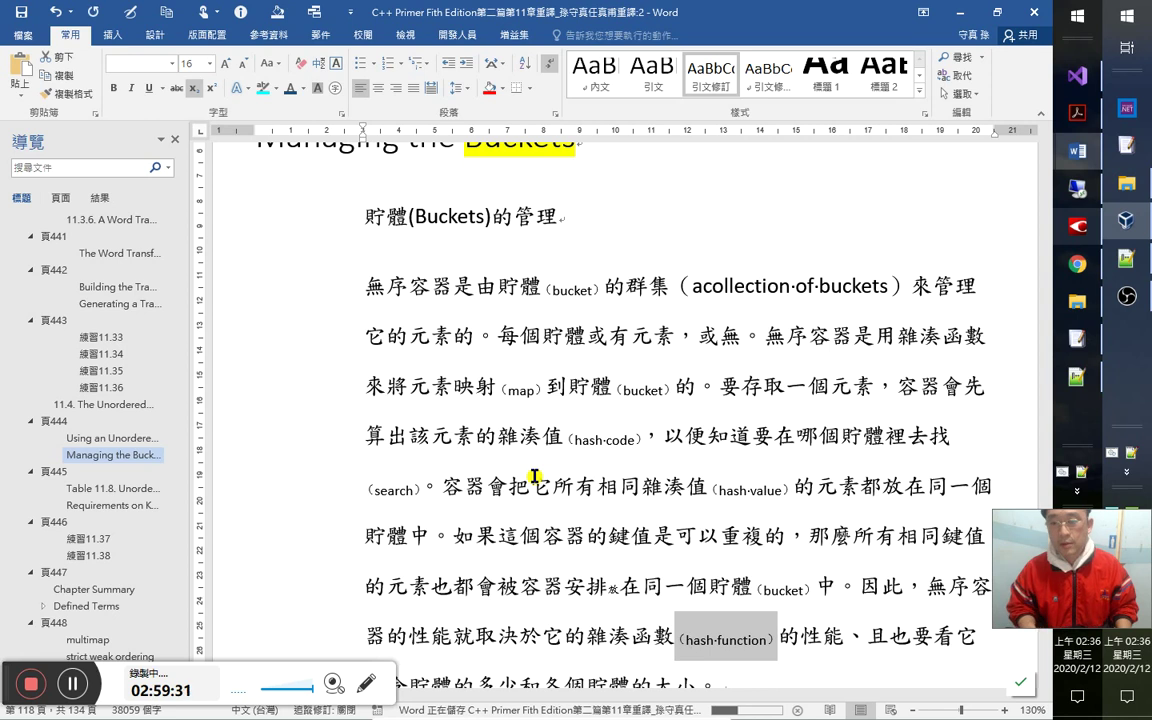
pyautogui.press('Right')
# Change 性能 to 效能.
pyautogui.press('BackSpace')
pyautogui.write('yk')
pyautogui.press('BackSpace')
pyautogui.press('BackSpace')
pyautogui.write('效')
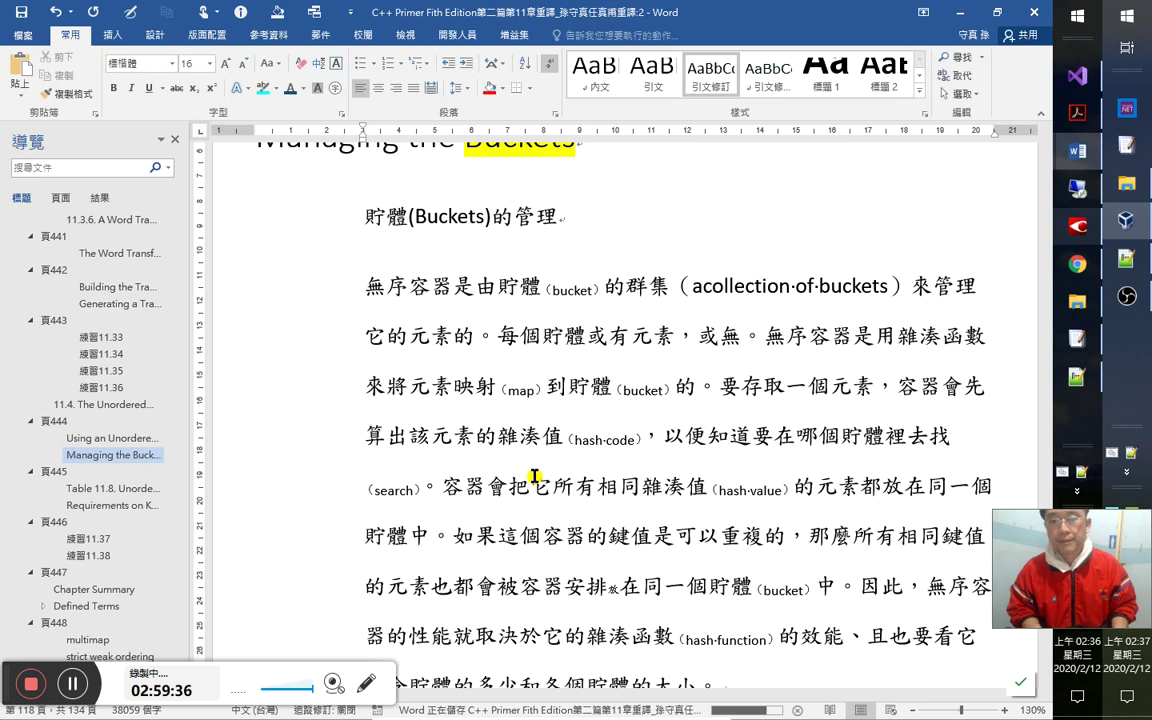
pyautogui.hotkey('alt', 'Tab')
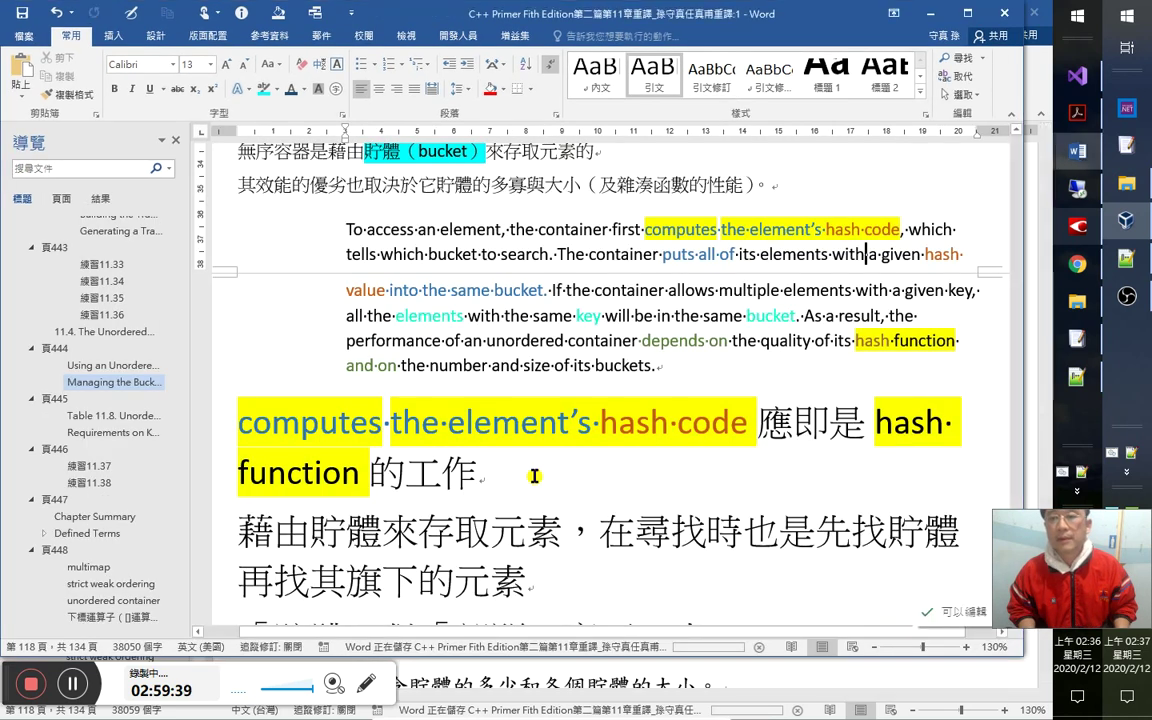
# Read the English passage from the hash value line through 'As a result' and 'depends on'.
pyautogui.press('Down')
pyautogui.press('Down')
pyautogui.press('Up')
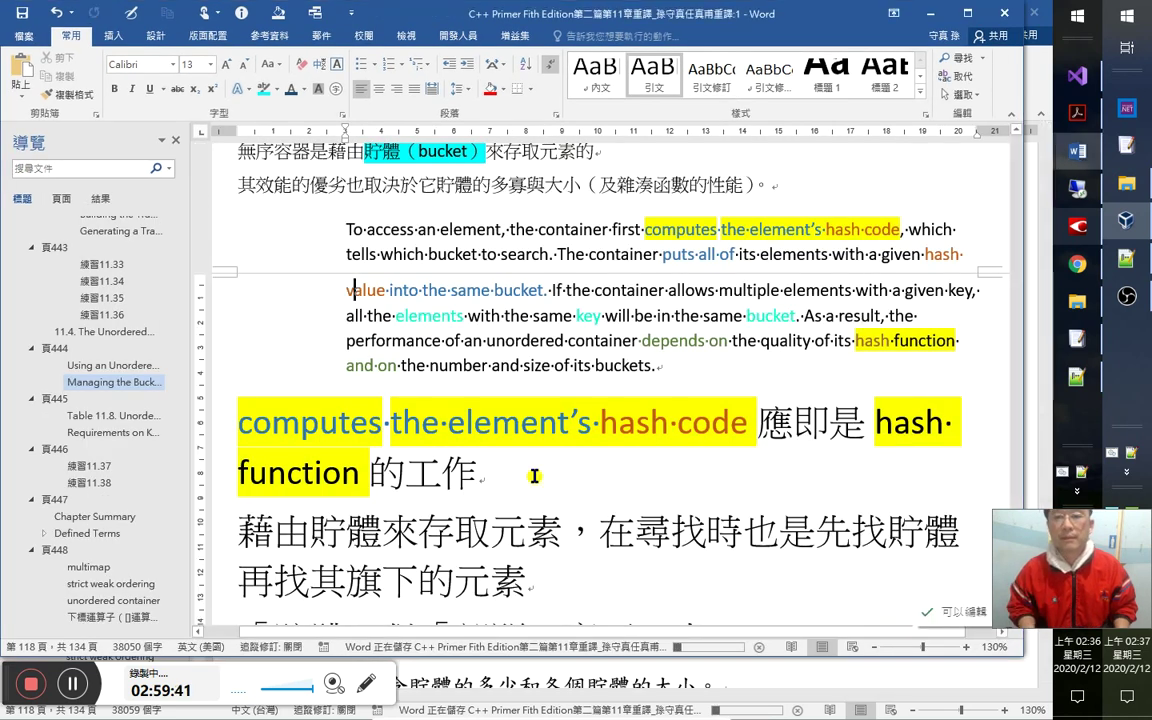
pyautogui.press('Right')
pyautogui.press('Right')
pyautogui.press('Right')
pyautogui.press('Right')
pyautogui.press('Right')
pyautogui.press('Right')
pyautogui.press('Right')
pyautogui.press('Right')
pyautogui.press('Right')
pyautogui.press('Right')
pyautogui.press('Right')
pyautogui.press('Right')
pyautogui.press('Right')
pyautogui.press('Right')
pyautogui.press('Right')
pyautogui.press('Right')
pyautogui.press('Right')
pyautogui.press('Right')
pyautogui.press('Right')
pyautogui.press('Right')
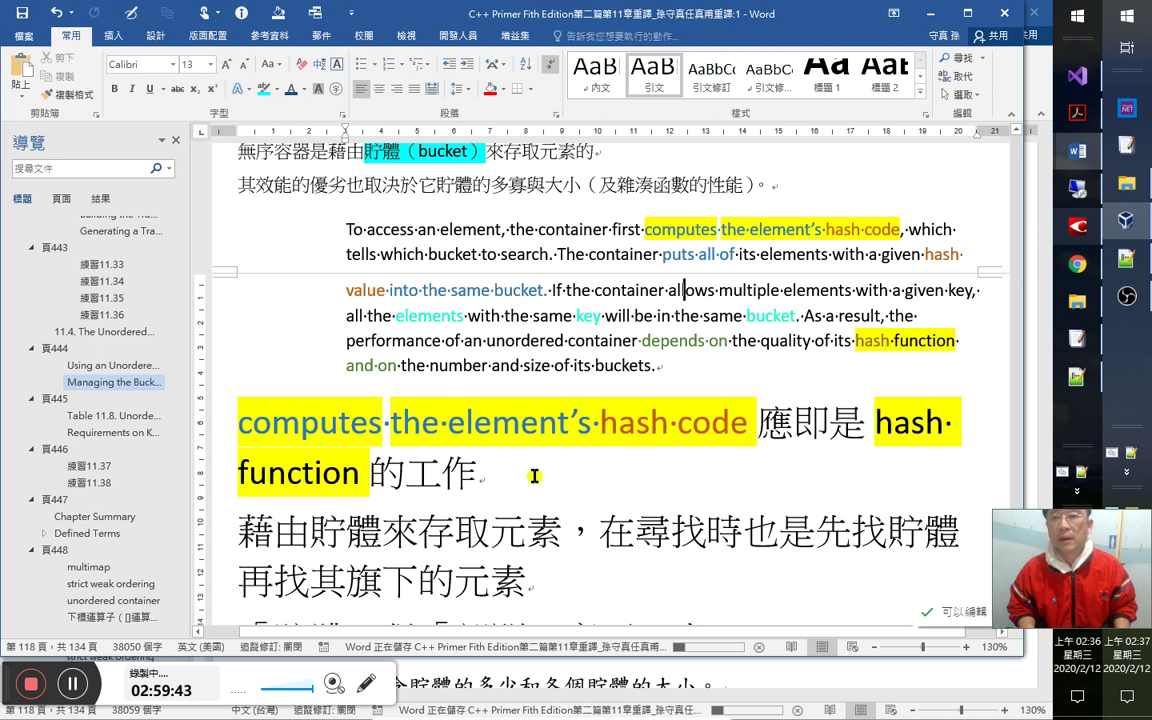
pyautogui.press('Down')
pyautogui.hotkey('ctrl', 'Left')
pyautogui.hotkey('ctrl', 'Left')
pyautogui.hotkey('ctrl', 'Left')
pyautogui.hotkey('ctrl', 'Left')
pyautogui.hotkey('ctrl', 'Left')
pyautogui.hotkey('ctrl', 'Left')
pyautogui.hotkey('ctrl', 'Left')
pyautogui.hotkey('ctrl', 'Left')
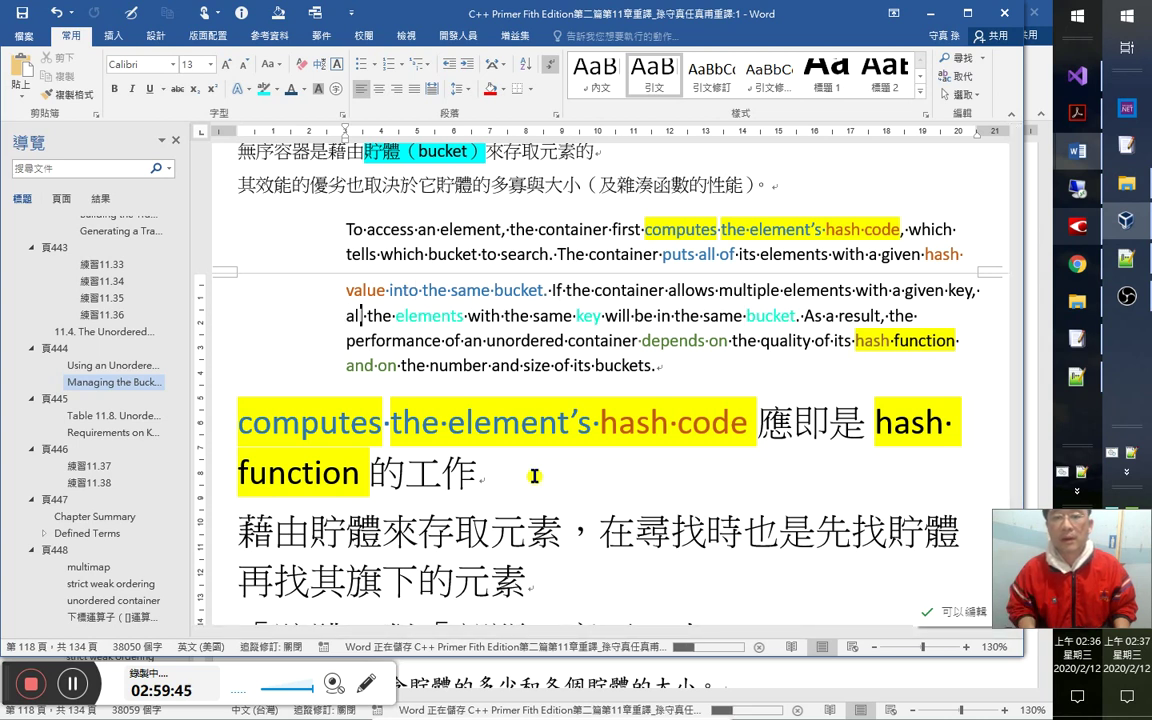
pyautogui.press('Right')
pyautogui.press('Right')
pyautogui.press('Right')
pyautogui.press('Right')
pyautogui.press('Right')
pyautogui.press('Right')
pyautogui.press('Right')
pyautogui.press('Right')
pyautogui.press('Right')
pyautogui.press('Right')
pyautogui.press('Right')
pyautogui.press('Right')
pyautogui.press('Right')
pyautogui.press('Right')
pyautogui.press('Right')
pyautogui.press('Right')
pyautogui.press('Right')
pyautogui.press('Right')
pyautogui.press('Right')
pyautogui.press('Right')
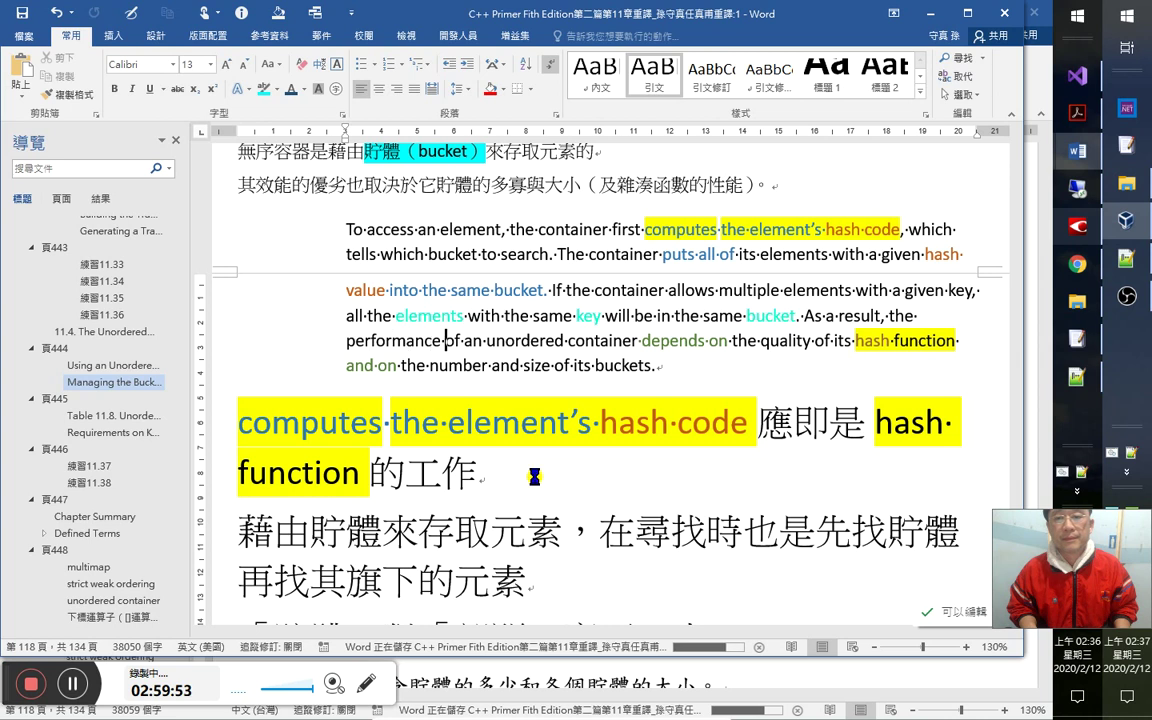
pyautogui.press('Right')
pyautogui.press('Right')
pyautogui.press('Right')
pyautogui.press('Right')
pyautogui.press('Right')
pyautogui.press('Right')
pyautogui.press('Right')
pyautogui.press('Right')
pyautogui.press('Right')
pyautogui.press('Right')
pyautogui.press('Right')
pyautogui.press('Right')
pyautogui.press('Right')
pyautogui.press('Right')
pyautogui.press('Right')
pyautogui.press('Right')
pyautogui.press('Right')
pyautogui.press('Right')
pyautogui.press('Right')
pyautogui.press('Right')
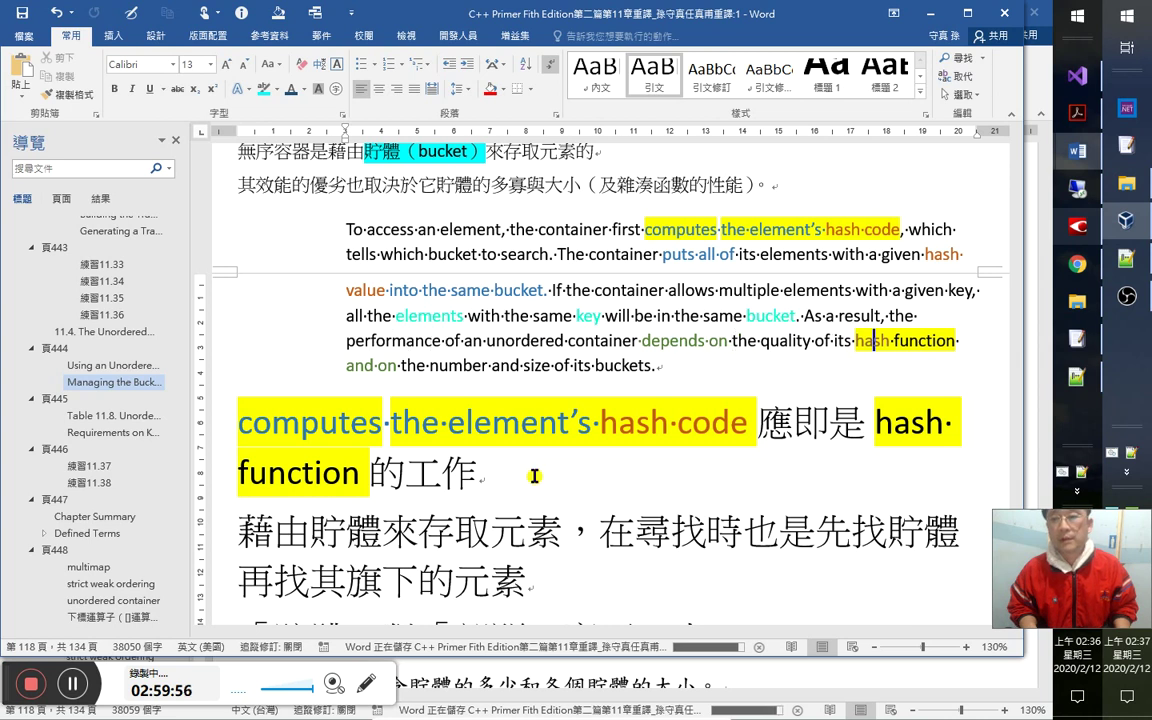
pyautogui.hotkey('alt', 'Tab')
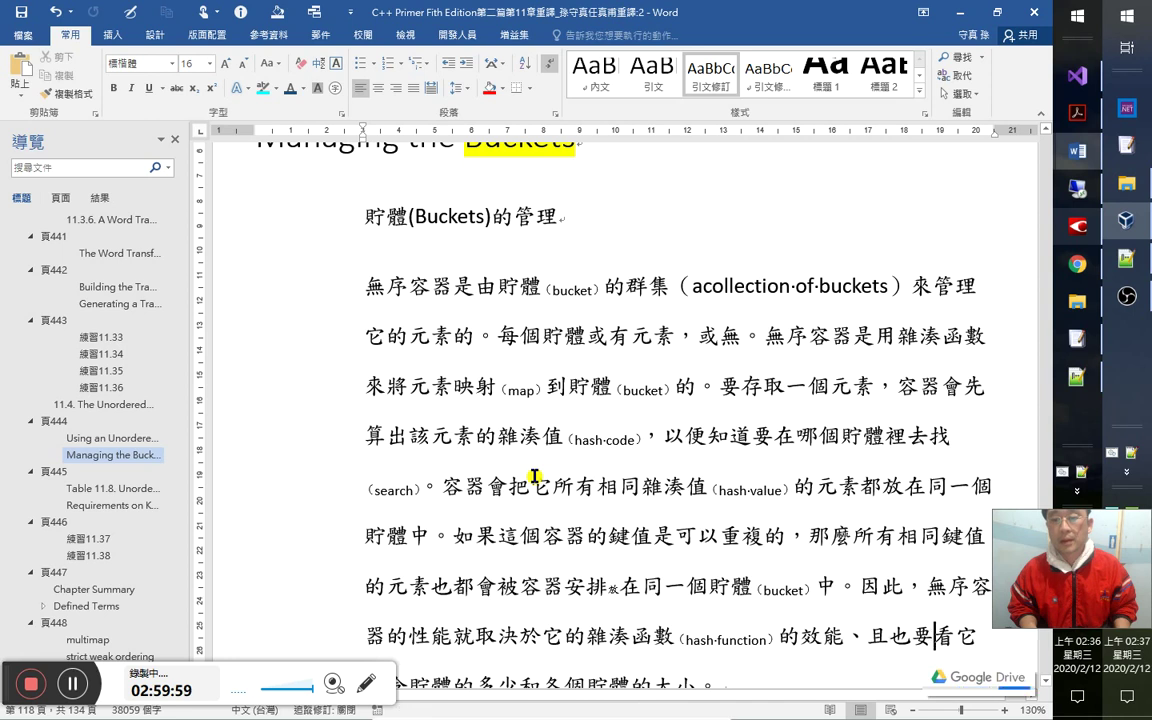
pyautogui.scroll(-1, 535, 478)
# Read the passage's closing phrase on bucket number and size, then return to the translation.
pyautogui.hotkey('alt', 'Tab')
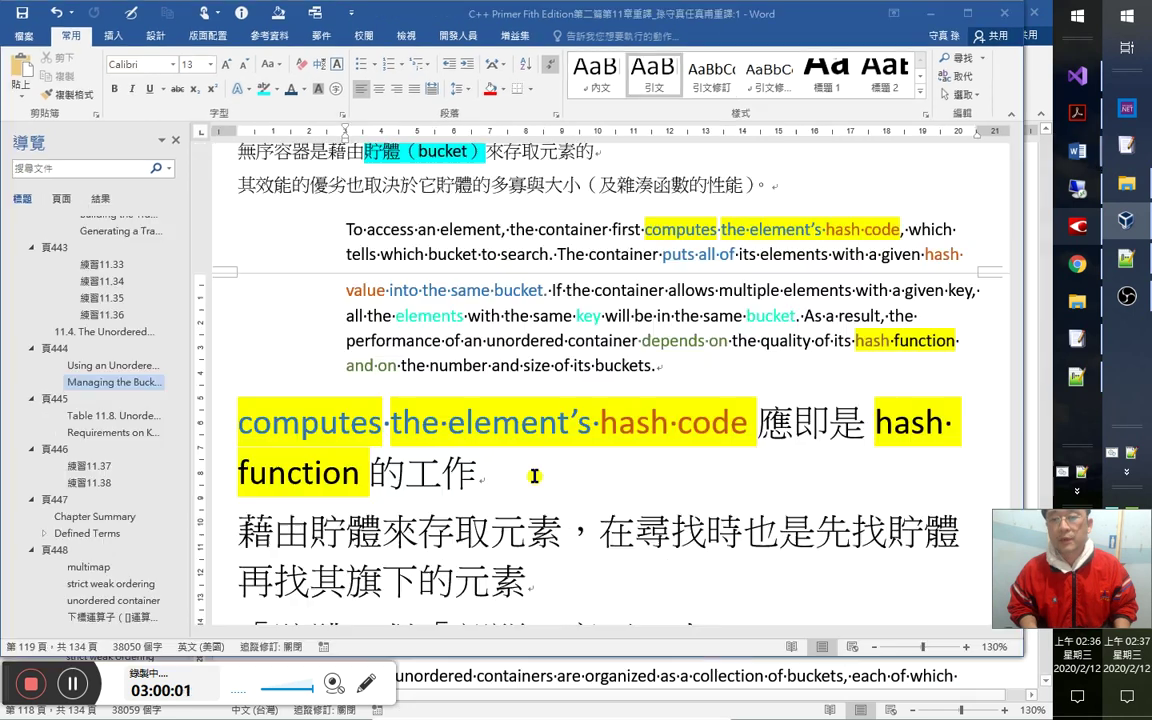
pyautogui.press('Left')
pyautogui.press('Left')
pyautogui.press('Left')
pyautogui.press('Left')
pyautogui.press('Left')
pyautogui.press('Left')
pyautogui.press('Left')
pyautogui.press('Down')
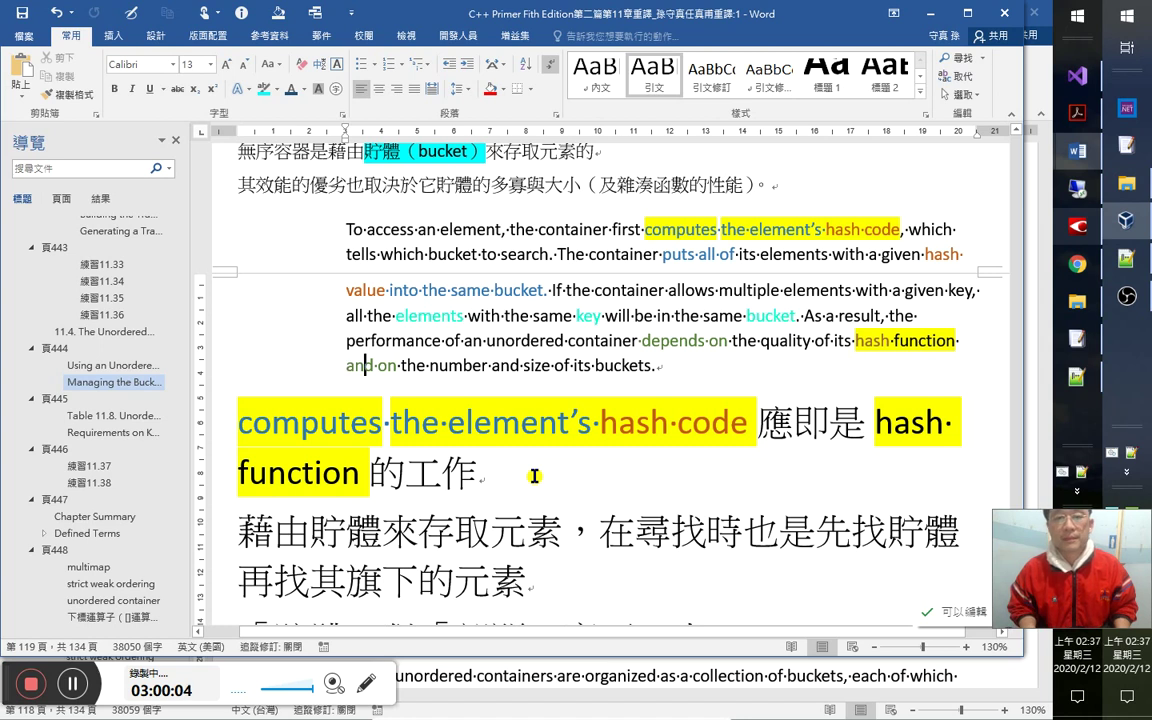
pyautogui.press('Right')
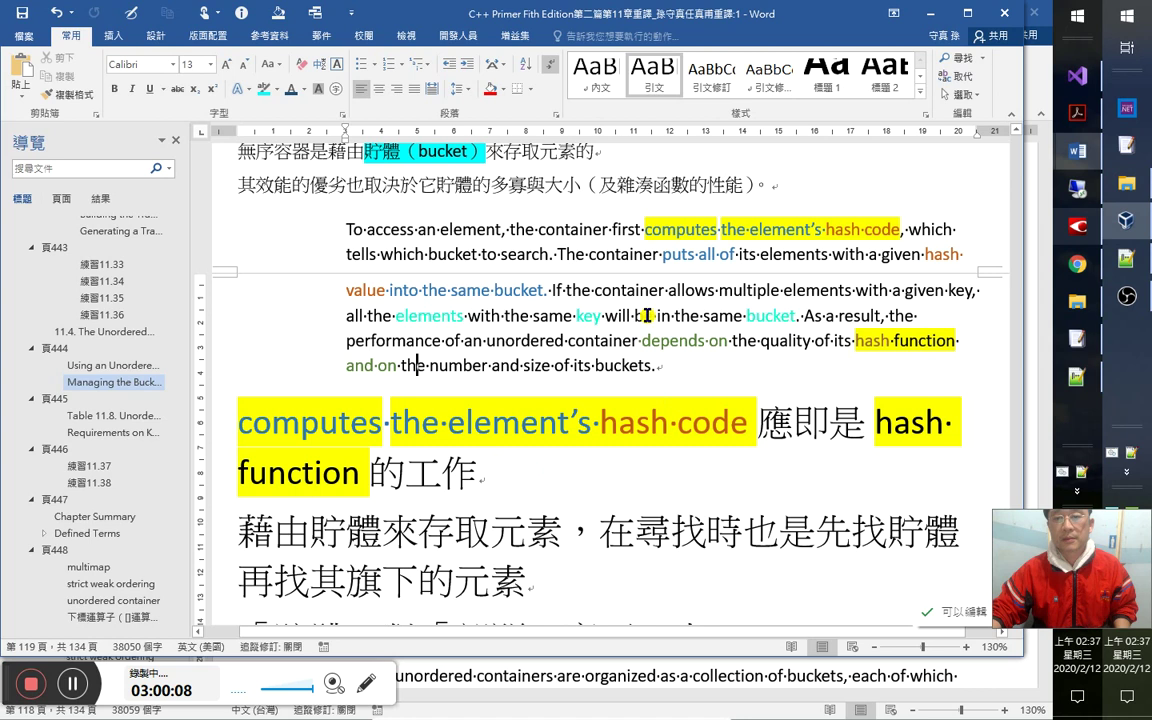
pyautogui.press('Right')
pyautogui.press('Right')
pyautogui.hotkey('alt', 'Tab')
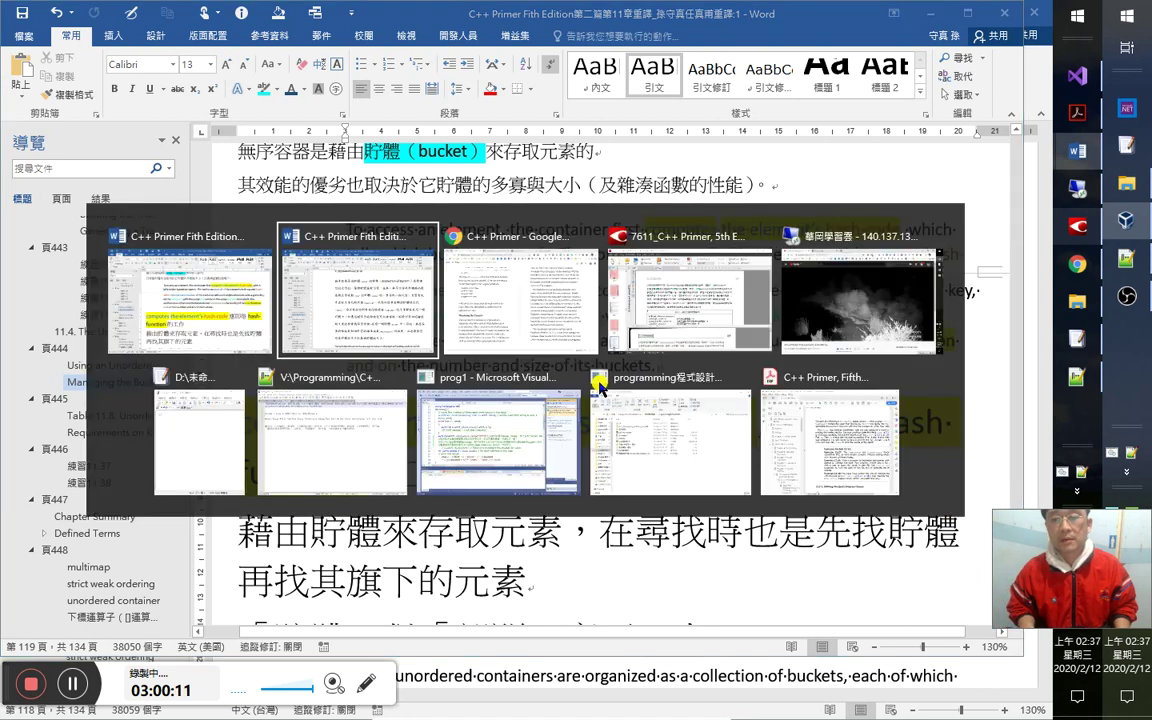
pyautogui.press('Right')
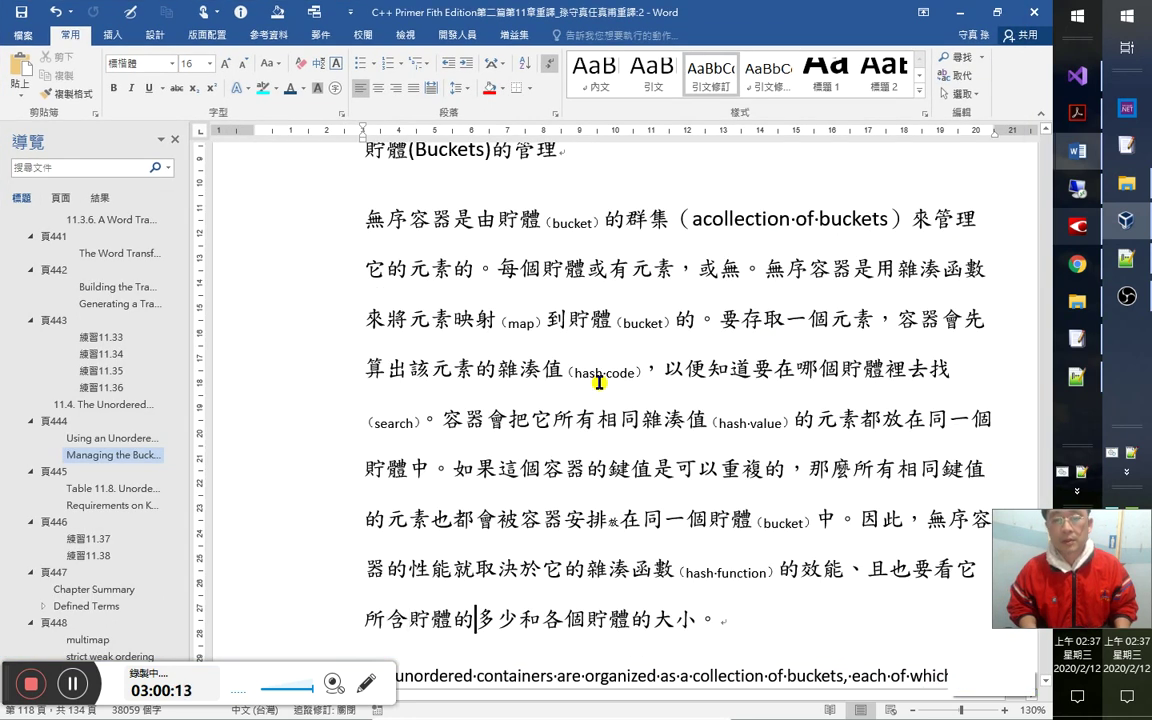
# Type （bucket） after 所含貯體, fix the 'bucet' typo, and shrink it to annotation size.
pyautogui.write('(')
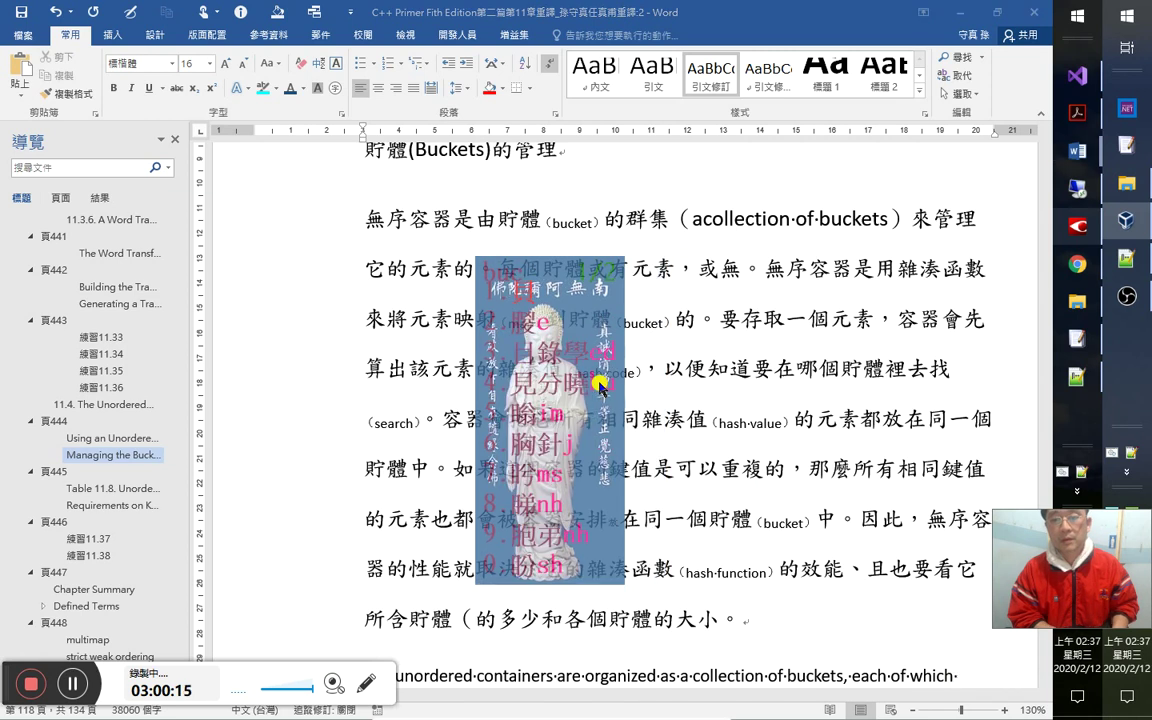
pyautogui.write('bucet )')
pyautogui.press('Left')
pyautogui.press('Left')
pyautogui.press('Left')
pyautogui.write('k')
pyautogui.press('Right')
pyautogui.press('Right')
pyautogui.press('Right')
pyautogui.hotkey('shift', 'Left')
pyautogui.hotkey('shift', 'Left')
pyautogui.hotkey('shift', 'Left')
pyautogui.hotkey('shift', 'Left')
pyautogui.hotkey('shift', 'Left')
pyautogui.hotkey('shift', 'Left')
pyautogui.hotkey('shift', 'Left')
pyautogui.hotkey('shift', 'Left')
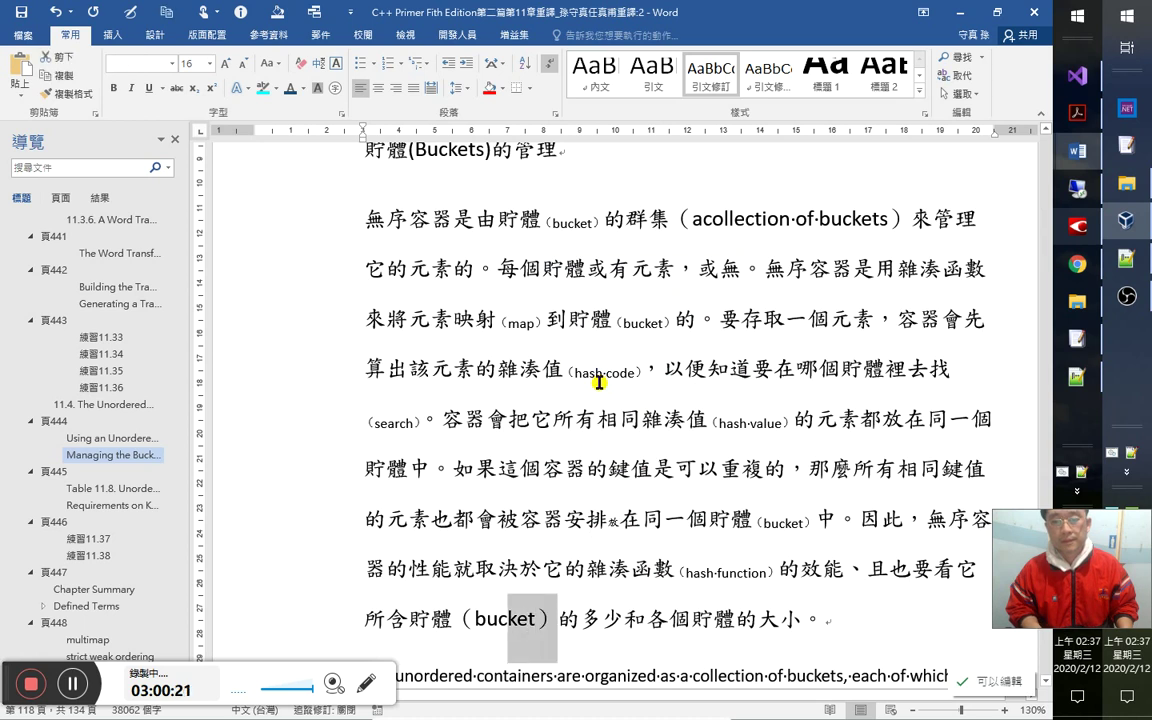
pyautogui.press('F4')
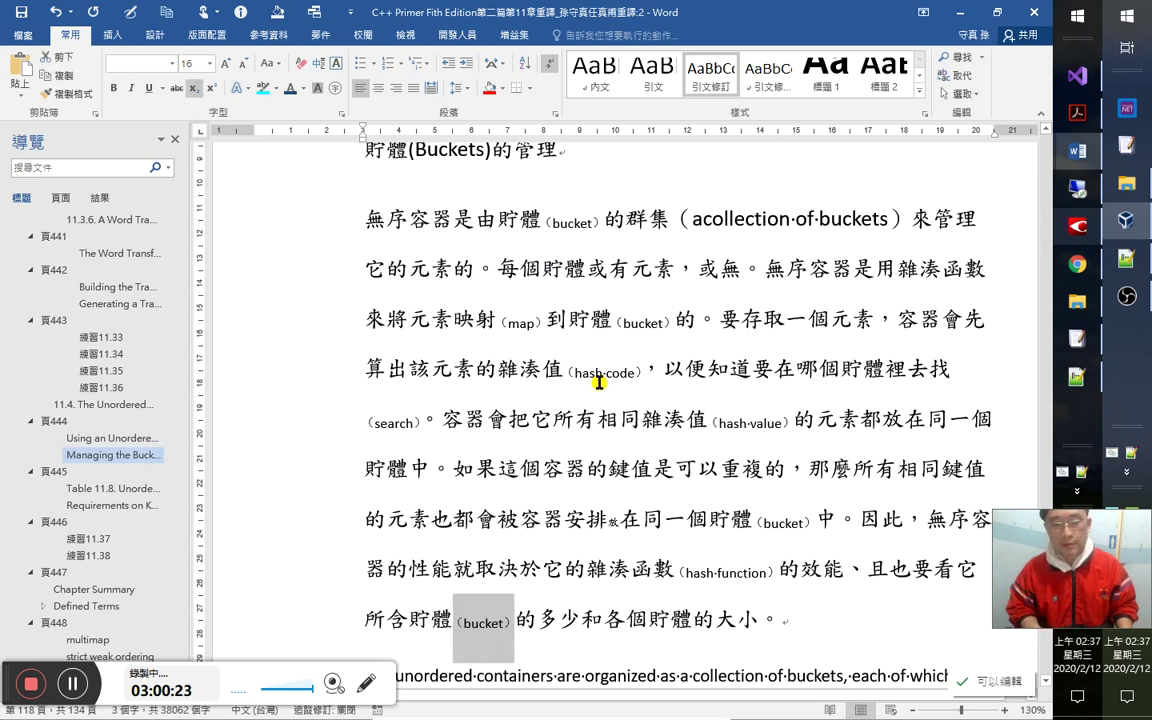
pyautogui.hotkey('shift', 'Right')
pyautogui.hotkey('shift', 'Right')
pyautogui.hotkey('shift', 'Right')
pyautogui.hotkey('shift', 'Right')
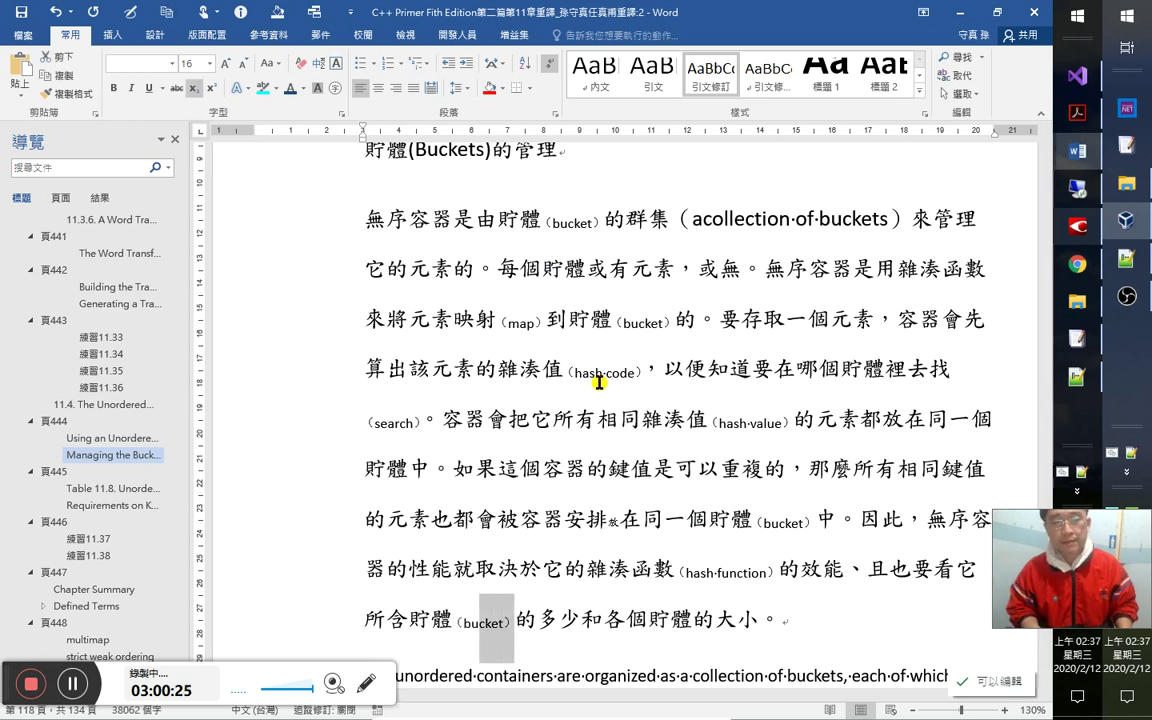
pyautogui.hotkey('alt', 'Tab')
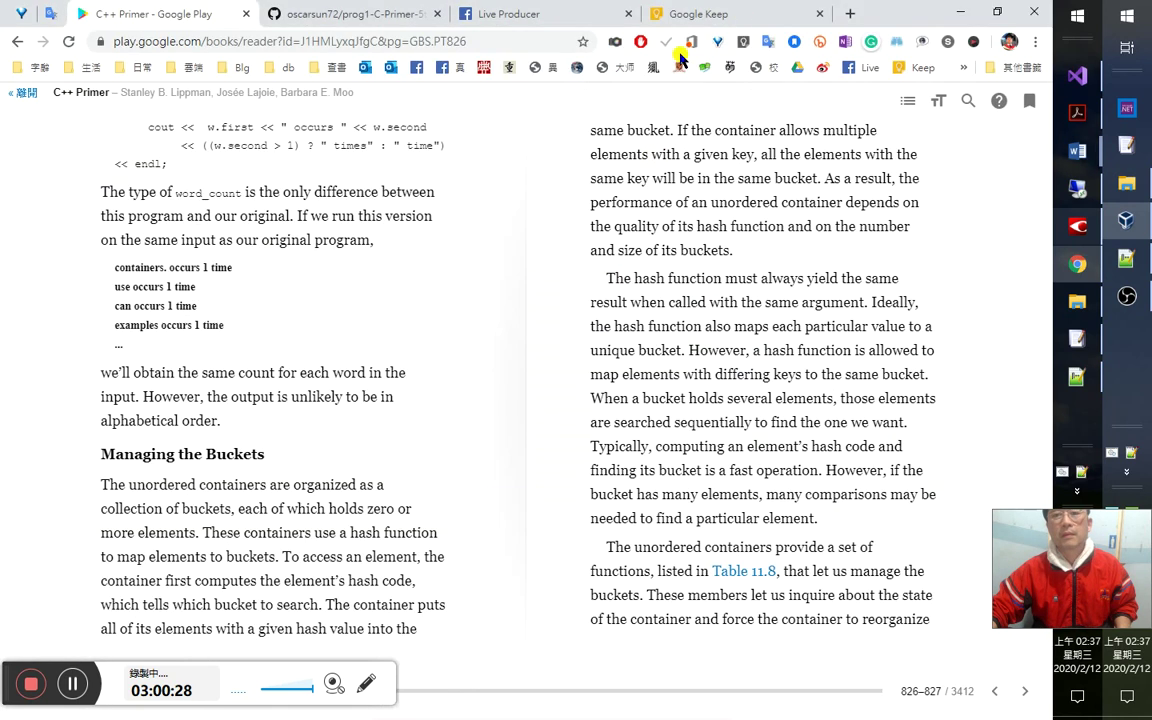
# Search '貯體 ( bucket )' in a new tab and open the 教育百科 result.
pyautogui.click(846, 14)
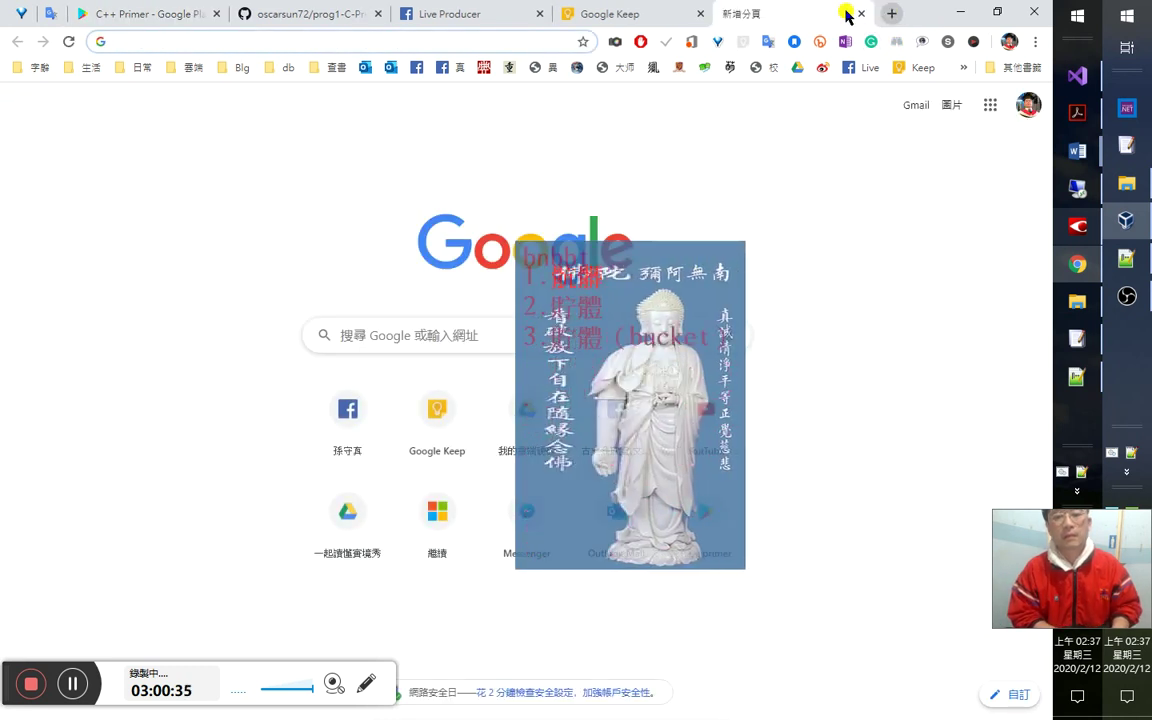
pyautogui.write('貯體')
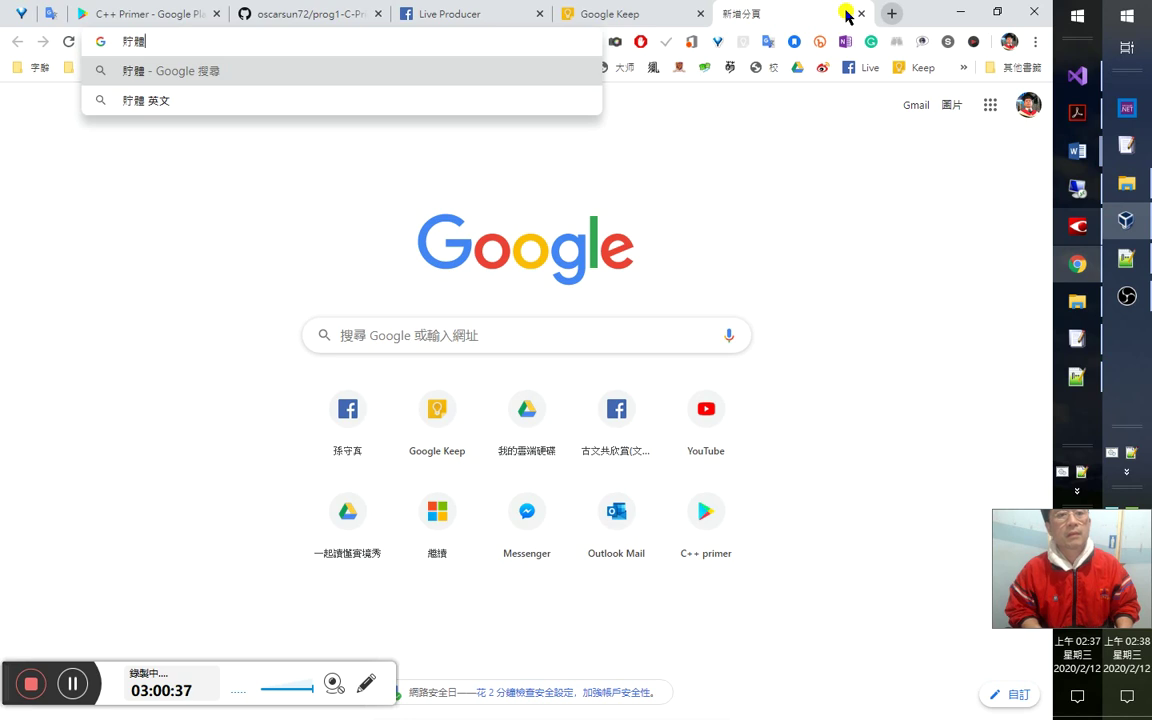
pyautogui.write(' ( bucket )')
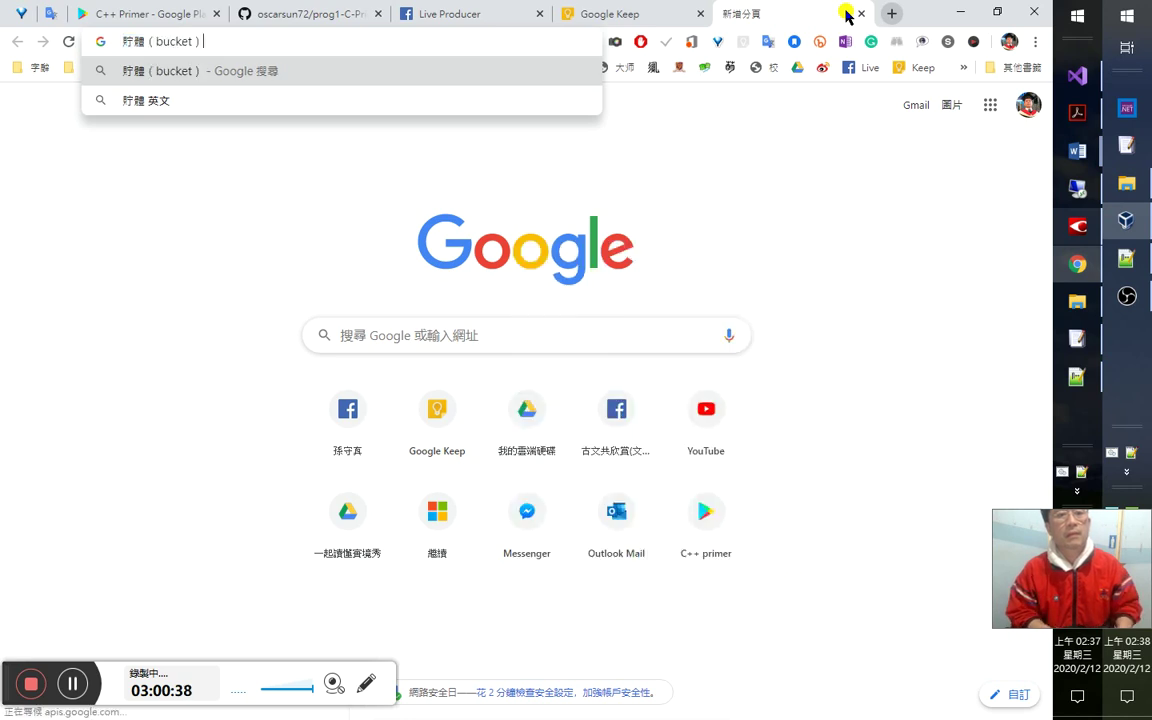
pyautogui.press('Return')
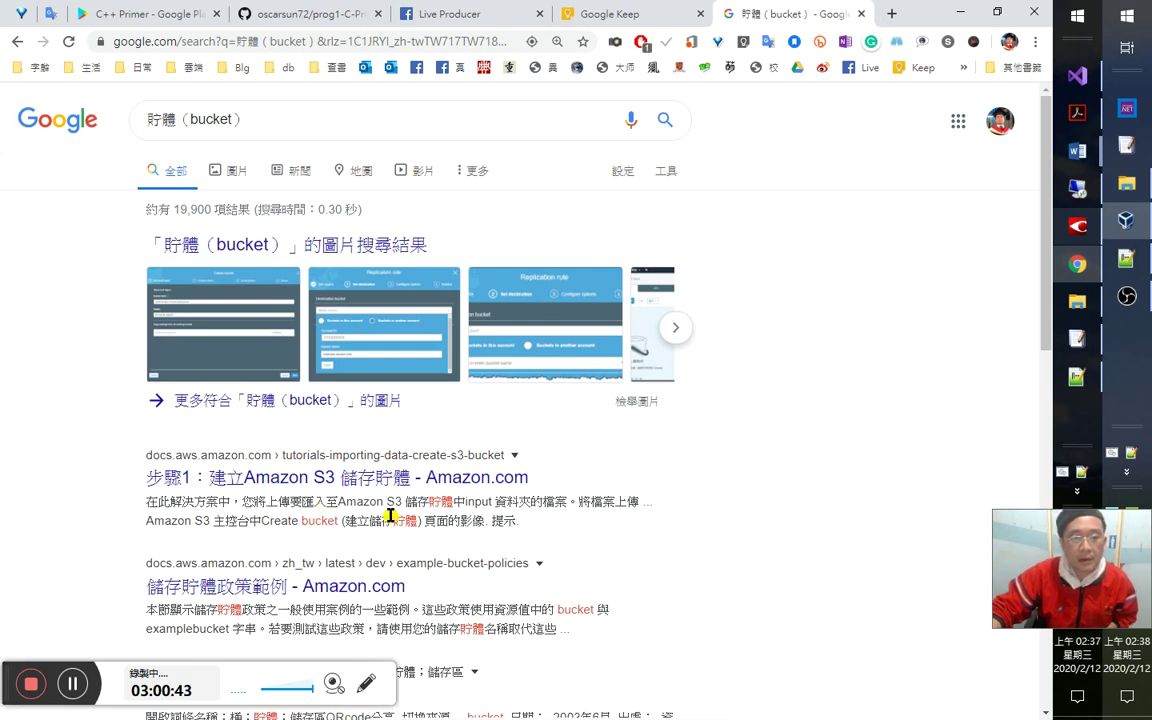
pyautogui.scroll(-2, 594, 508)
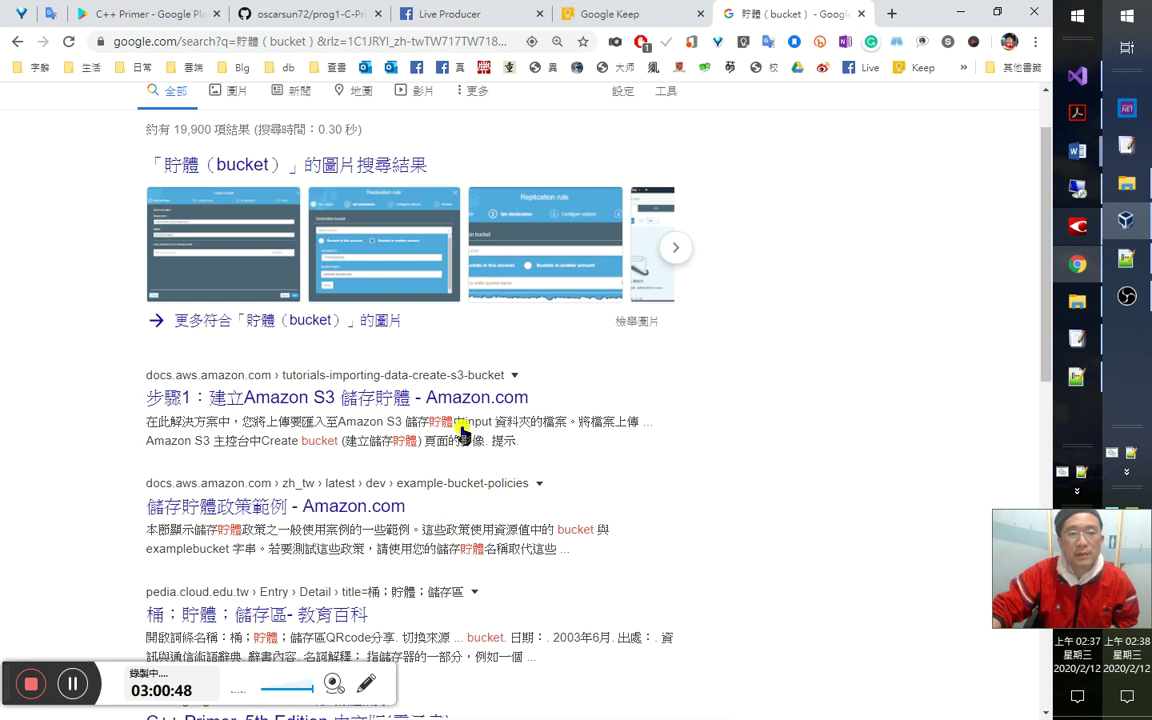
pyautogui.scroll(-3, 507, 585)
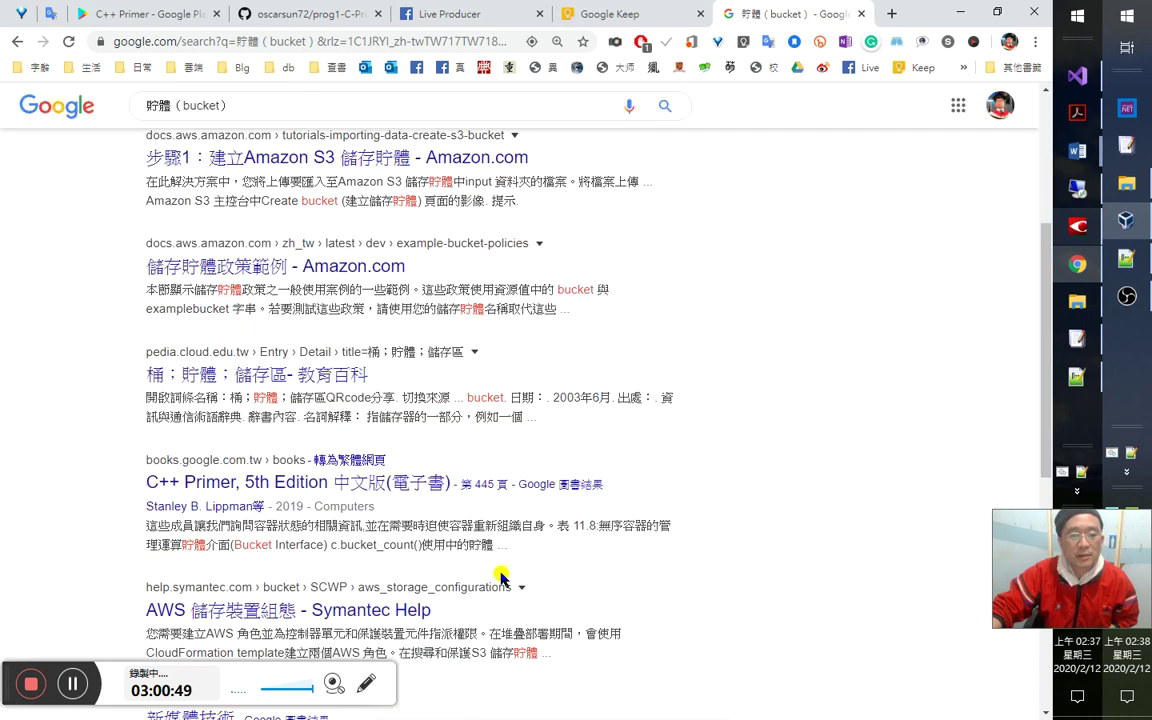
pyautogui.click(208, 378)
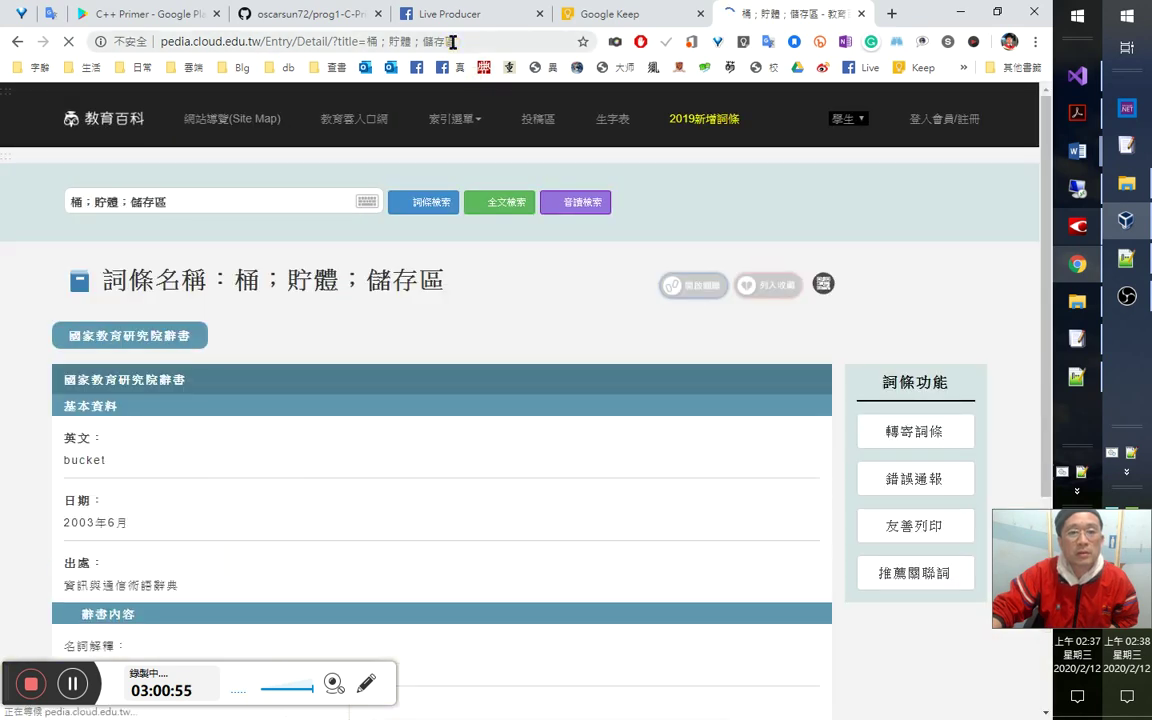
# Select the entry title 桶；貯體；儲存區 and check it in a translation popup.
pyautogui.moveTo(446, 283); pyautogui.dragTo(237, 285)
pyautogui.hotkey('ctrl', 'c')
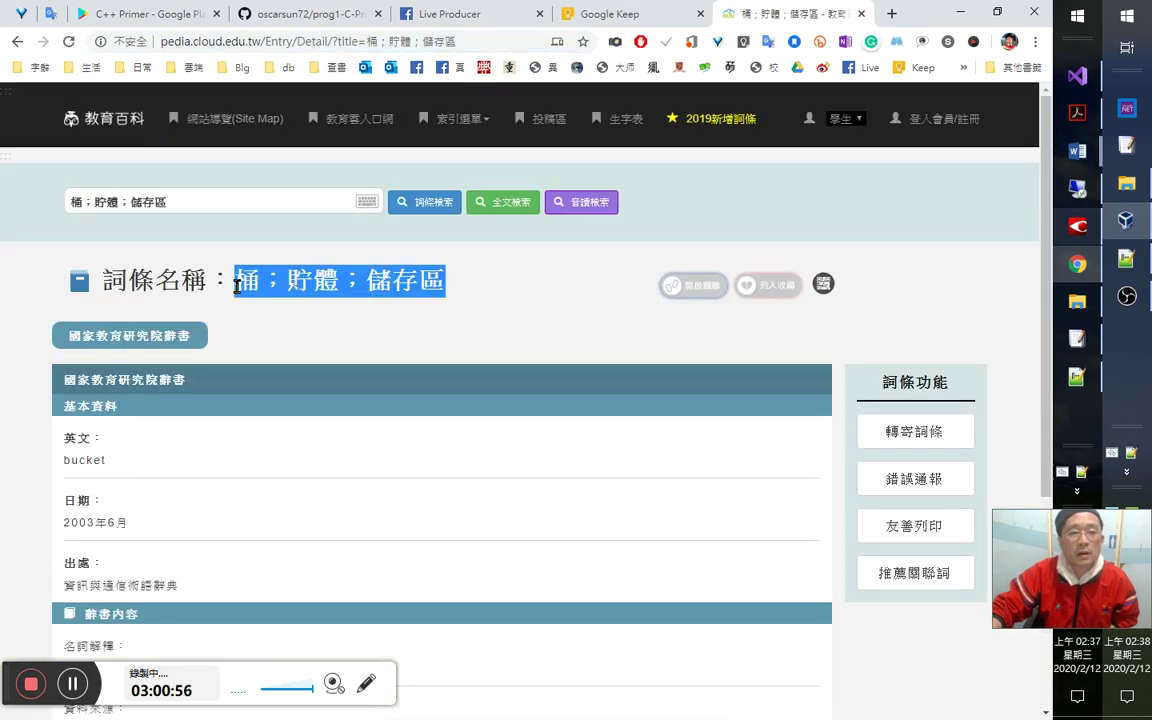
pyautogui.click(249, 277)
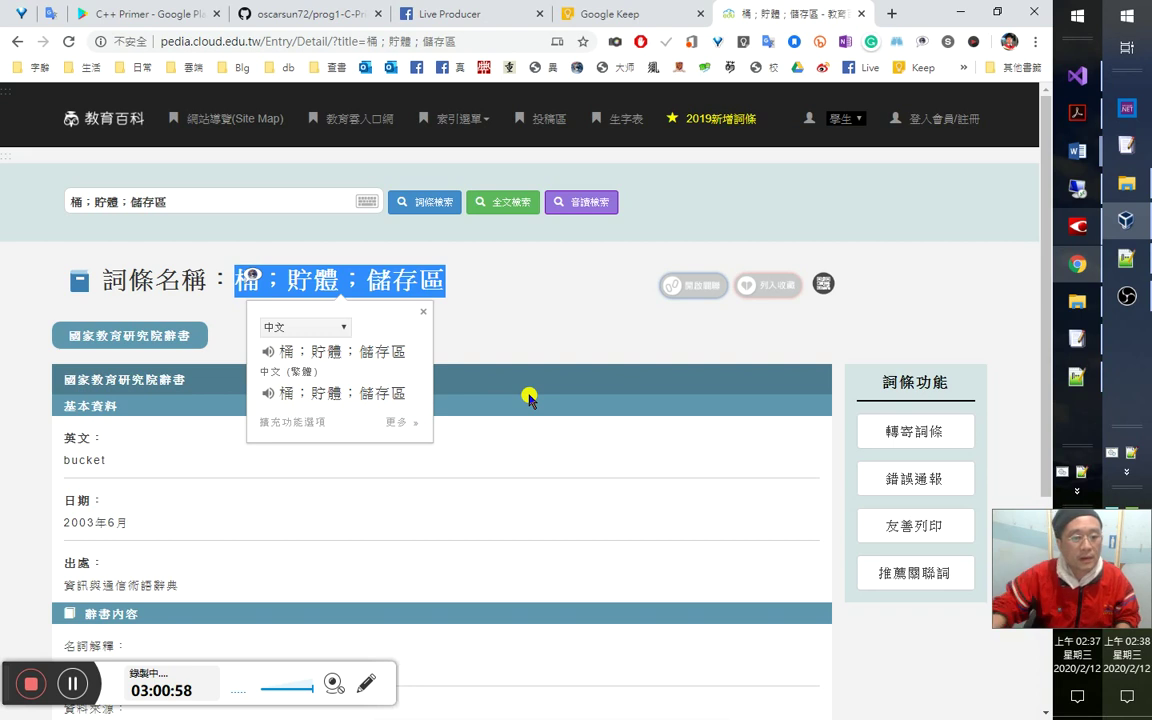
pyautogui.click(620, 438)
pyautogui.scroll(-3, 612, 478)
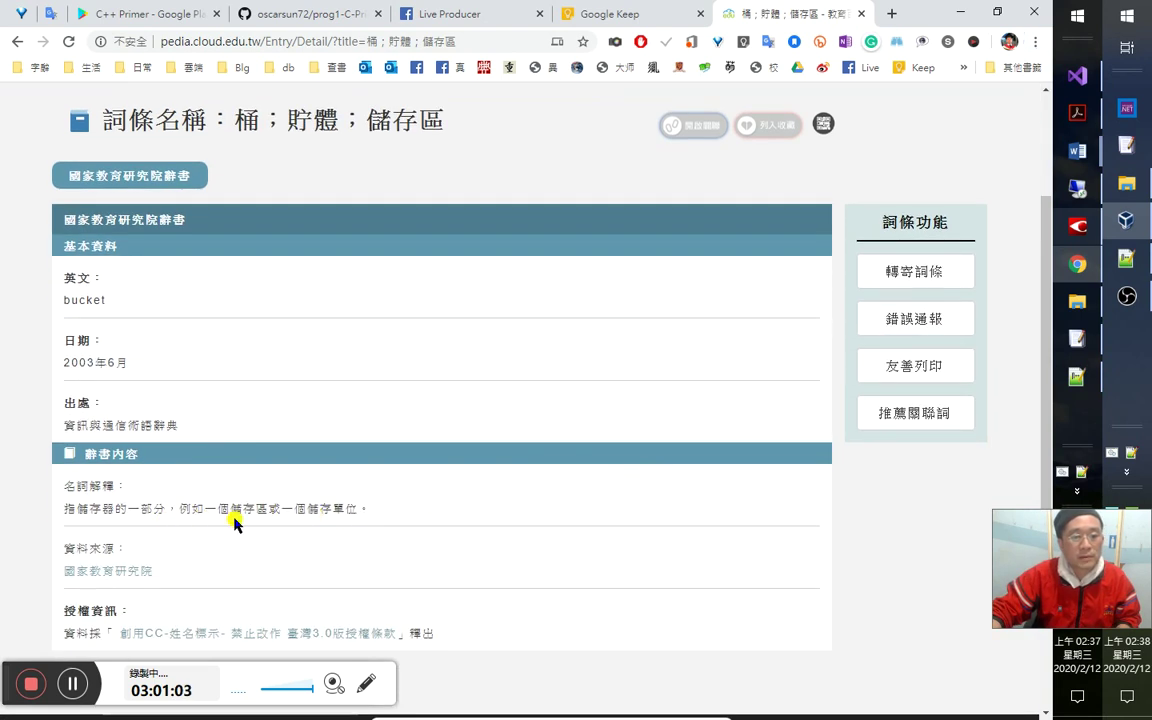
pyautogui.hotkey('alt', 'Tab')
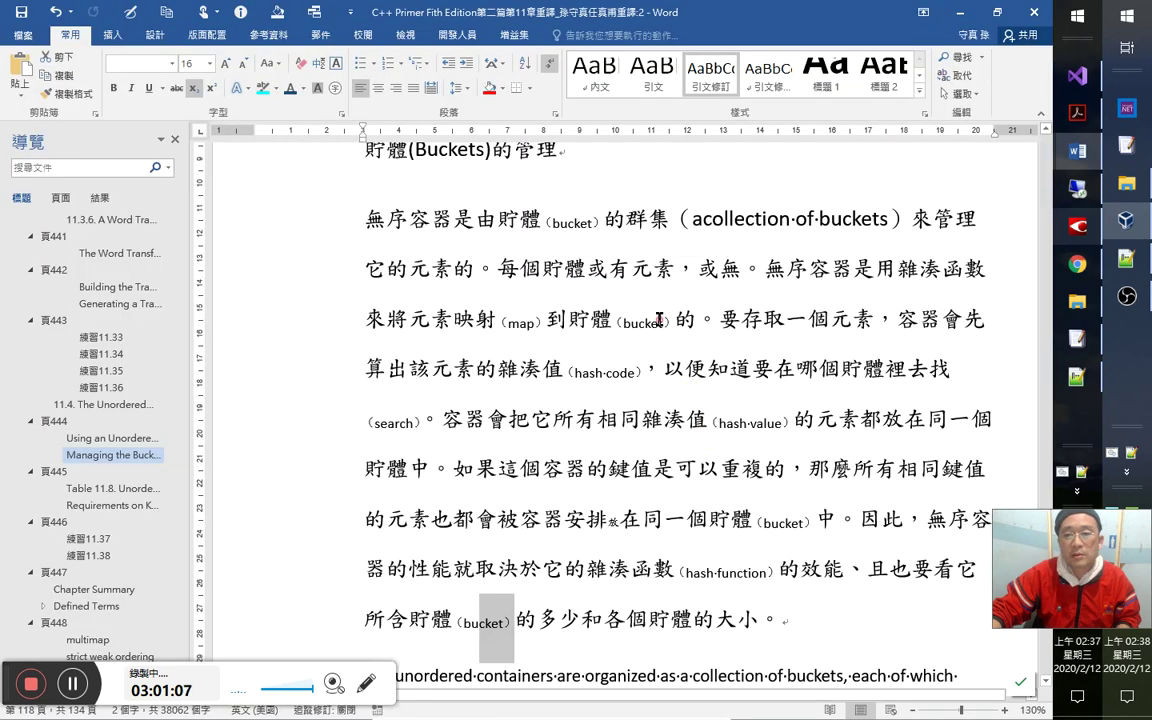
# Place the cursor in the Buckets paragraph and scroll up to the 貯體(Buckets)的管理 heading.
pyautogui.click(659, 320)
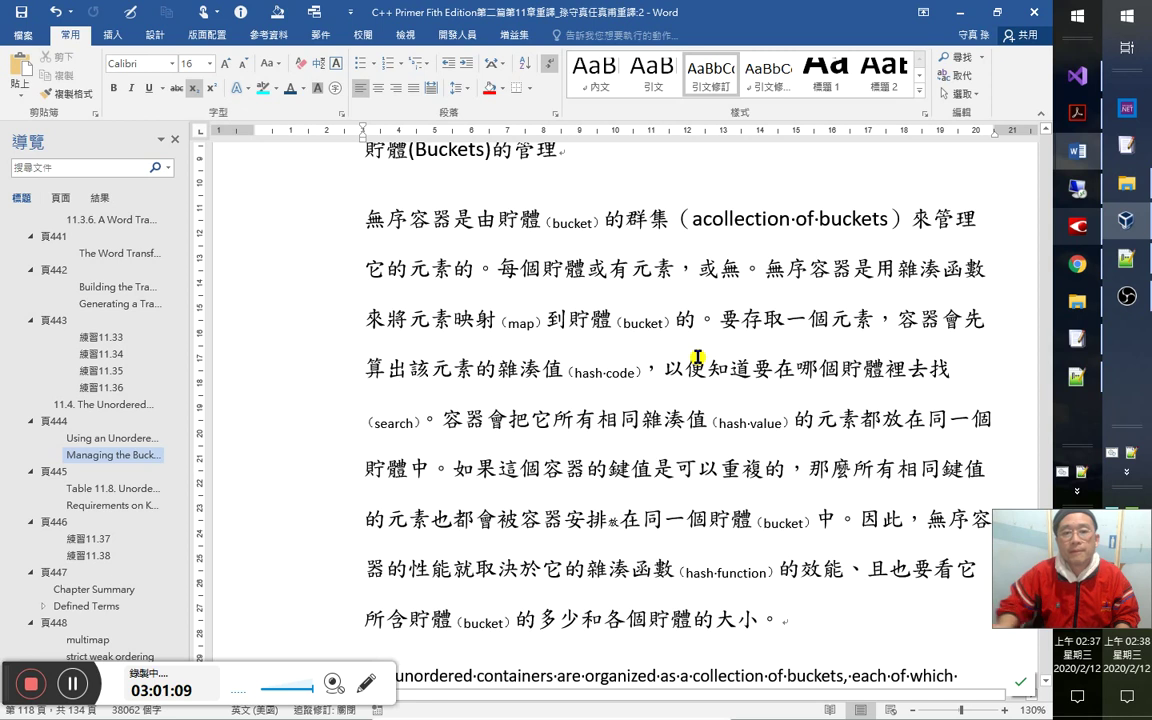
pyautogui.scroll(3, 697, 354)
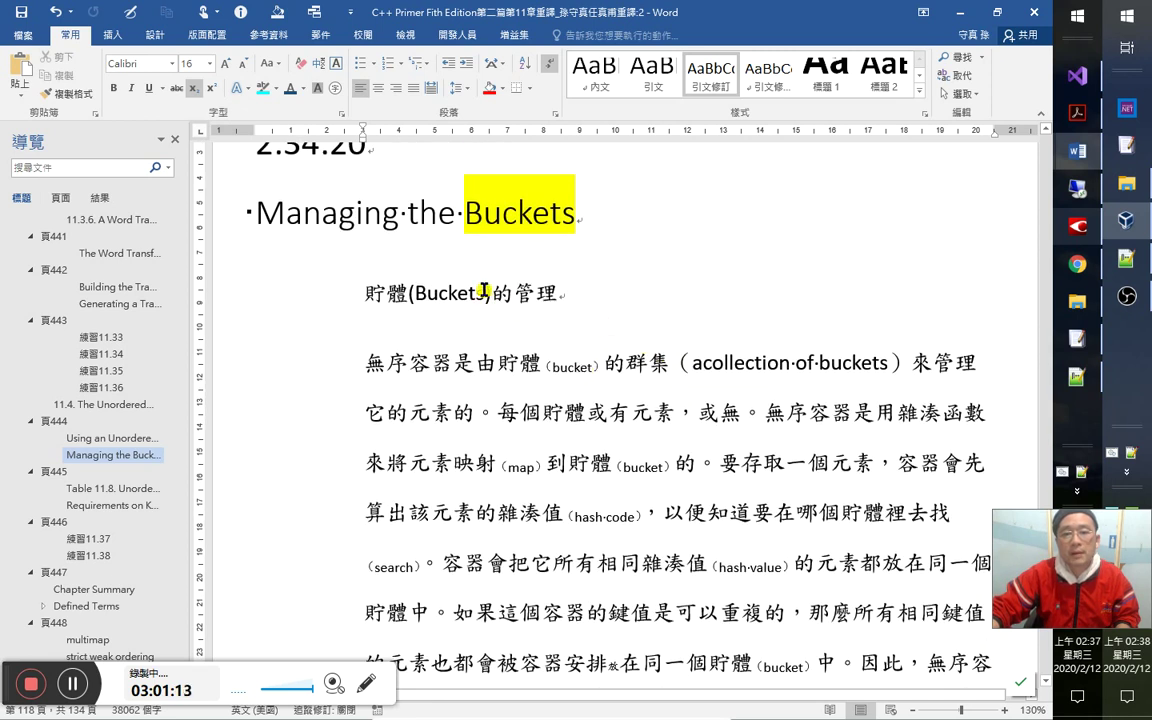
# Add a full-width comma and 桶；貯體；儲存區 after Buckets, linked to the dictionary page URL.
pyautogui.write('，')
pyautogui.hotkey('ctrl', 'v')
pyautogui.hotkey('alt', 'Tab')
pyautogui.click(398, 42)
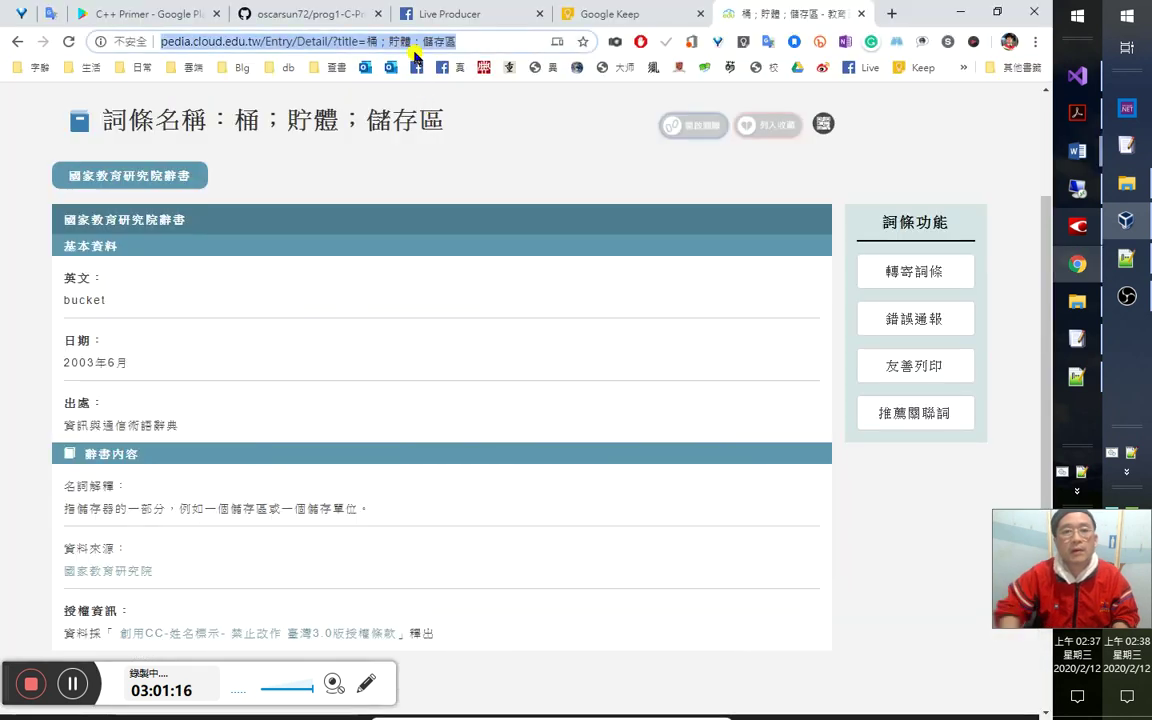
pyautogui.hotkey('alt', 'Tab')
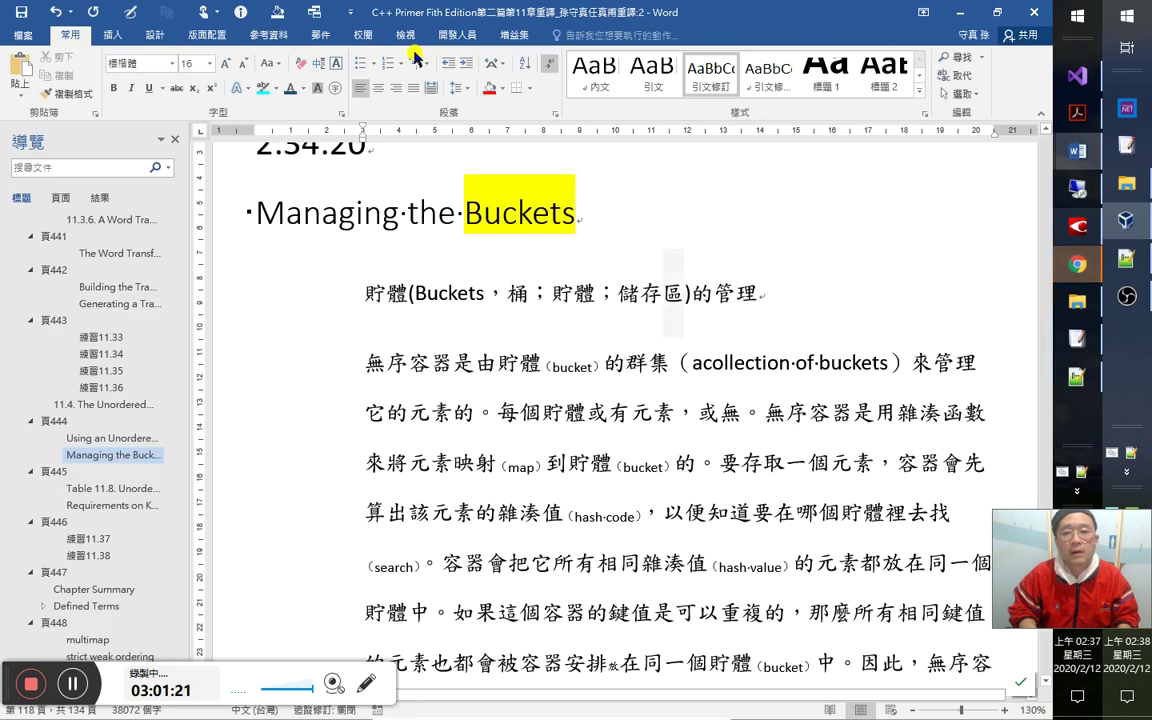
pyautogui.hotkey('shift', 'Left')
pyautogui.hotkey('shift', 'Left')
pyautogui.hotkey('shift', 'Left')
pyautogui.hotkey('shift', 'Left')
pyautogui.hotkey('shift', 'Left')
pyautogui.hotkey('shift', 'Left')
pyautogui.hotkey('shift', 'Left')
pyautogui.hotkey('shift', 'Left')
pyautogui.hotkey('shift', 'Left')
pyautogui.hotkey('ctrl', 'c')
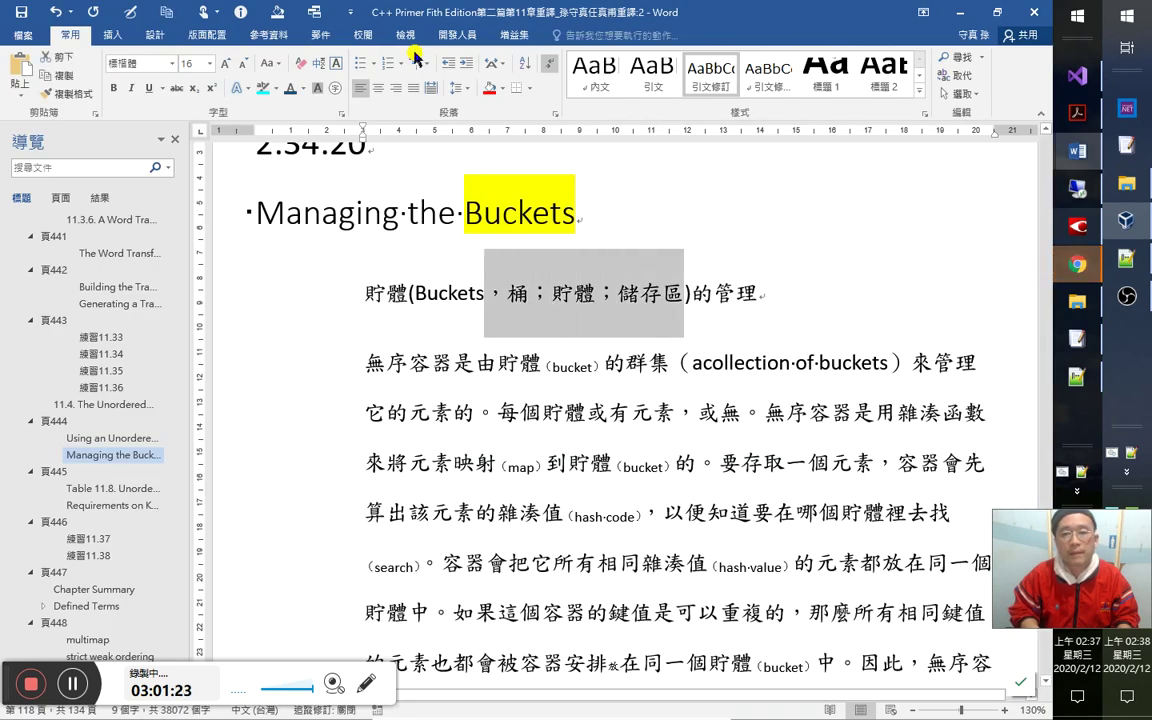
pyautogui.hotkey('shift', 'Right')
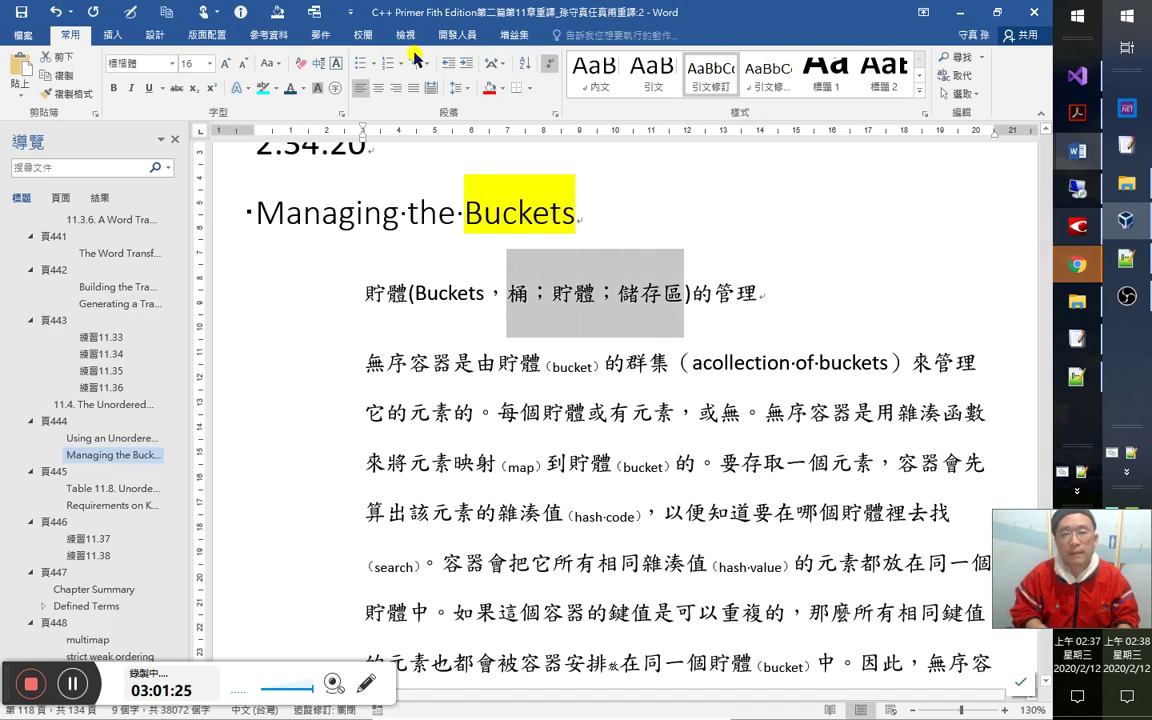
pyautogui.hotkey('ctrl', 'v')
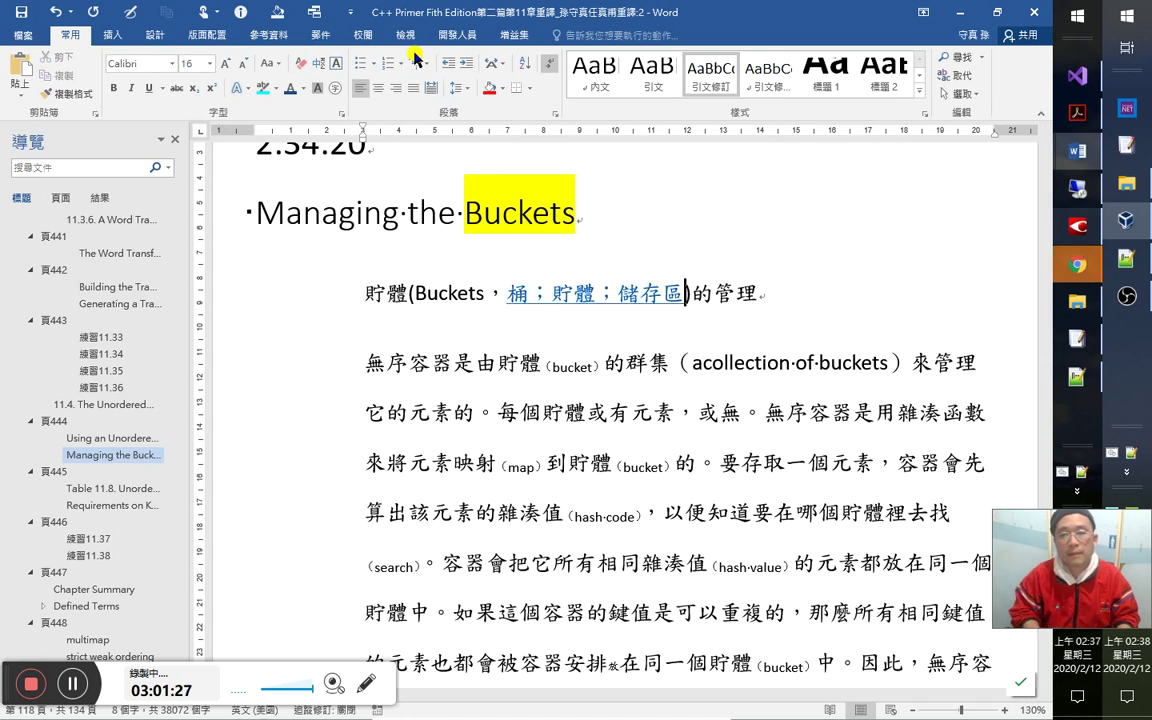
# Make the added terms small and lowered, then save the document.
pyautogui.hotkey('shift', 'Left')
pyautogui.hotkey('shift', 'Left')
pyautogui.hotkey('shift', 'Left')
pyautogui.hotkey('shift', 'Left')
pyautogui.hotkey('shift', 'Left')
pyautogui.hotkey('shift', 'Left')
pyautogui.hotkey('shift', 'Left')
pyautogui.hotkey('shift', 'Left')
pyautogui.hotkey('shift', 'Left')
pyautogui.hotkey('shift', 'Left')
pyautogui.hotkey('shift', 'Left')
pyautogui.hotkey('shift', 'Left')
pyautogui.hotkey('shift', 'Right')
pyautogui.hotkey('shift', 'Right')
pyautogui.hotkey('shift', 'Right')
pyautogui.hotkey('shift', 'Right')
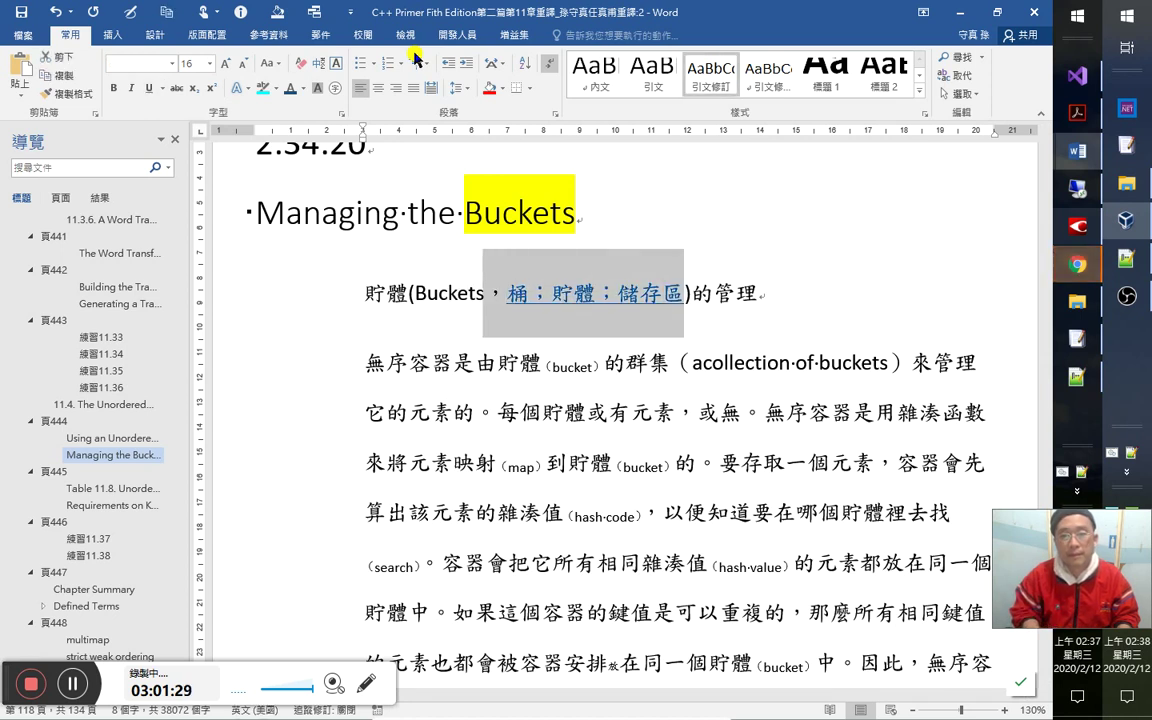
pyautogui.hotkey('ctrl', '=')
pyautogui.press('Down')
pyautogui.press('Down')
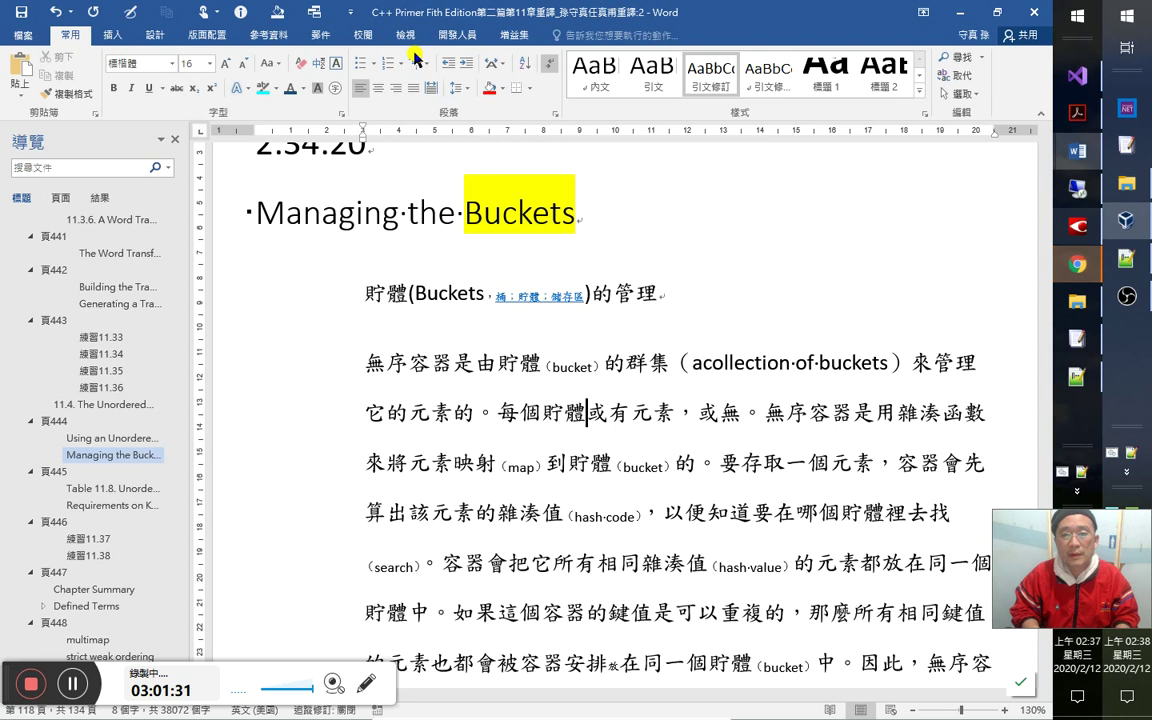
pyautogui.hotkey('ctrl', 's')
pyautogui.click(576, 295)
pyautogui.scroll(-1, 603, 360)
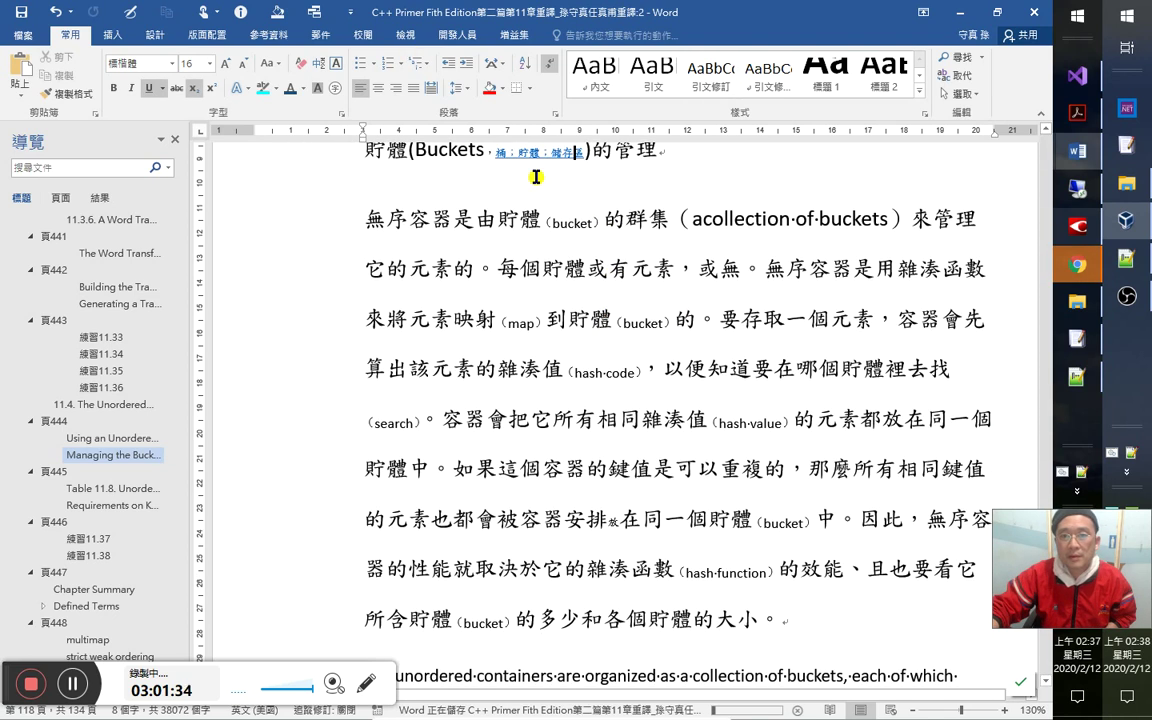
pyautogui.scroll(-3, 663, 442)
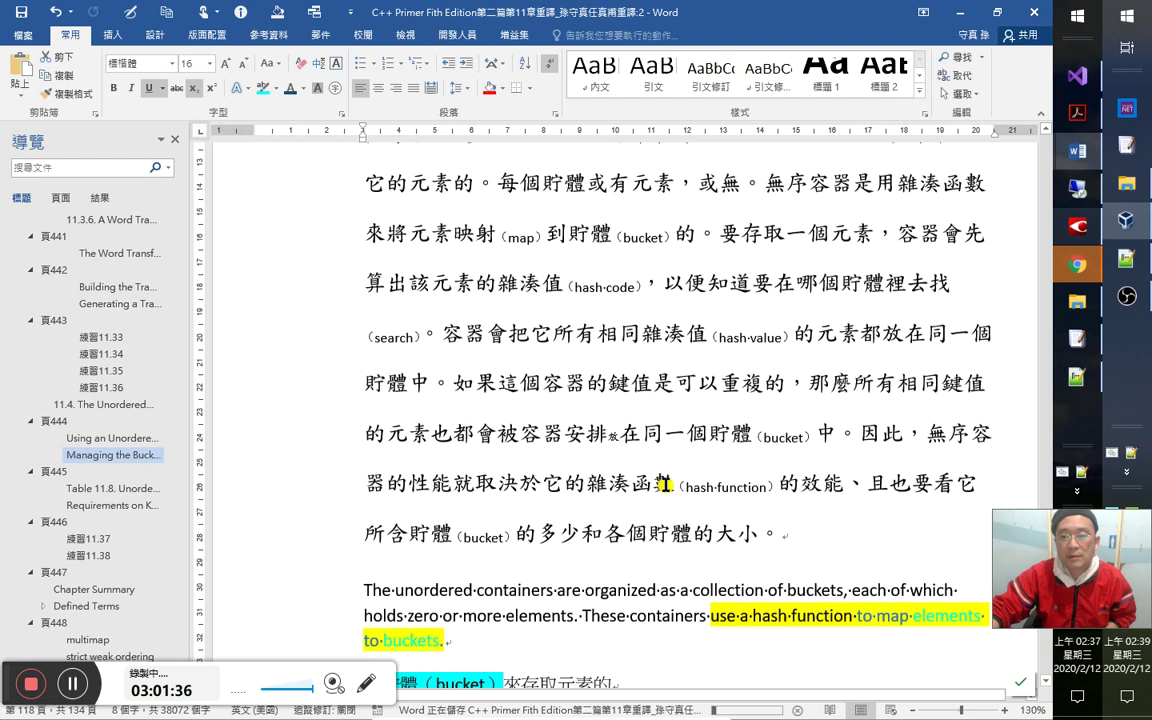
pyautogui.scroll(-3, 668, 485)
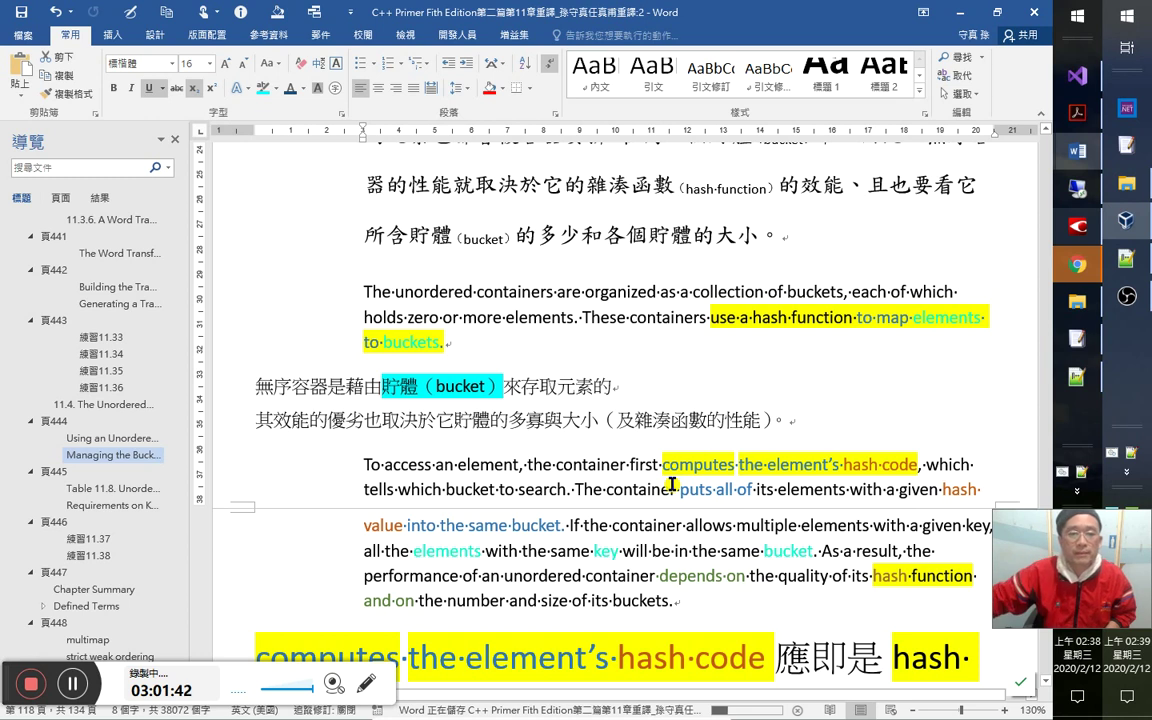
pyautogui.scroll(-3, 750, 495)
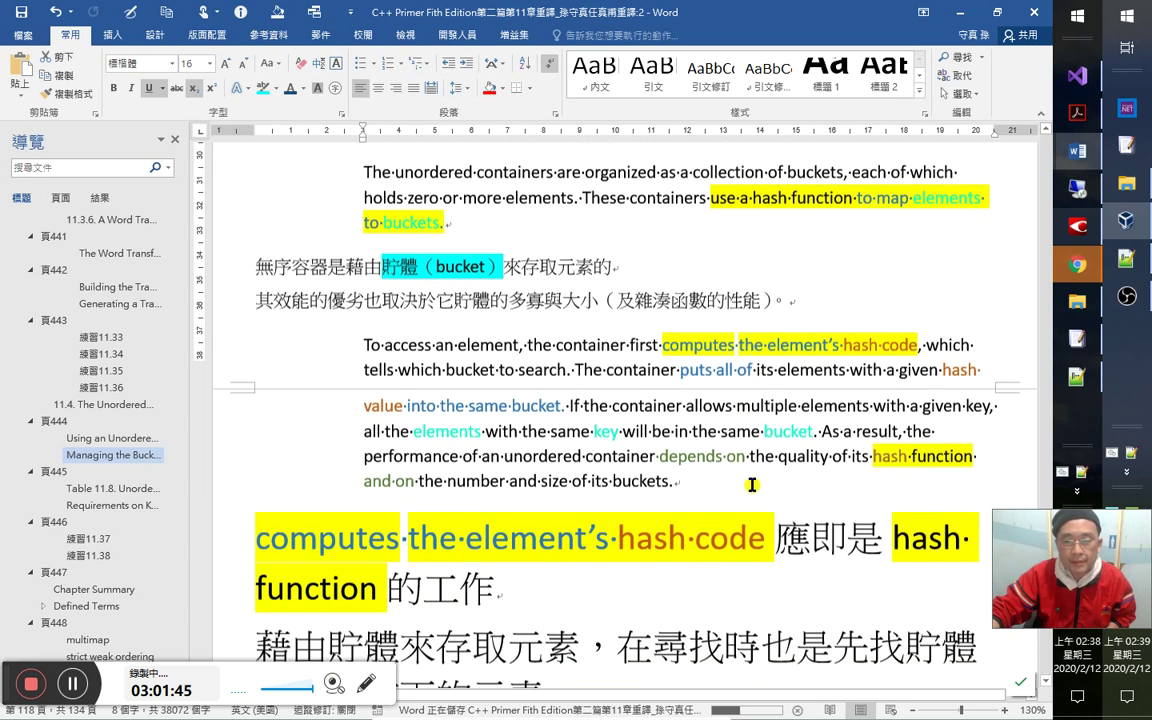
pyautogui.click(732, 455)
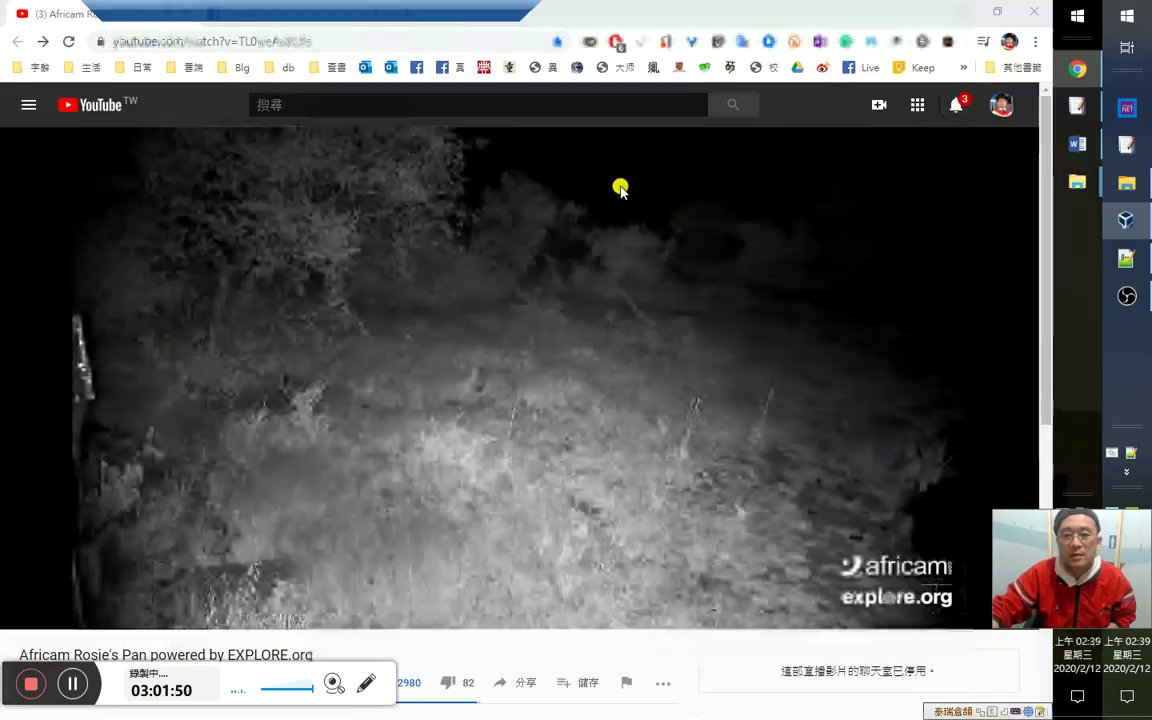
# Go to the Facebook profile page, dismissing the watch-party-ended notice.
pyautogui.click(1070, 338)
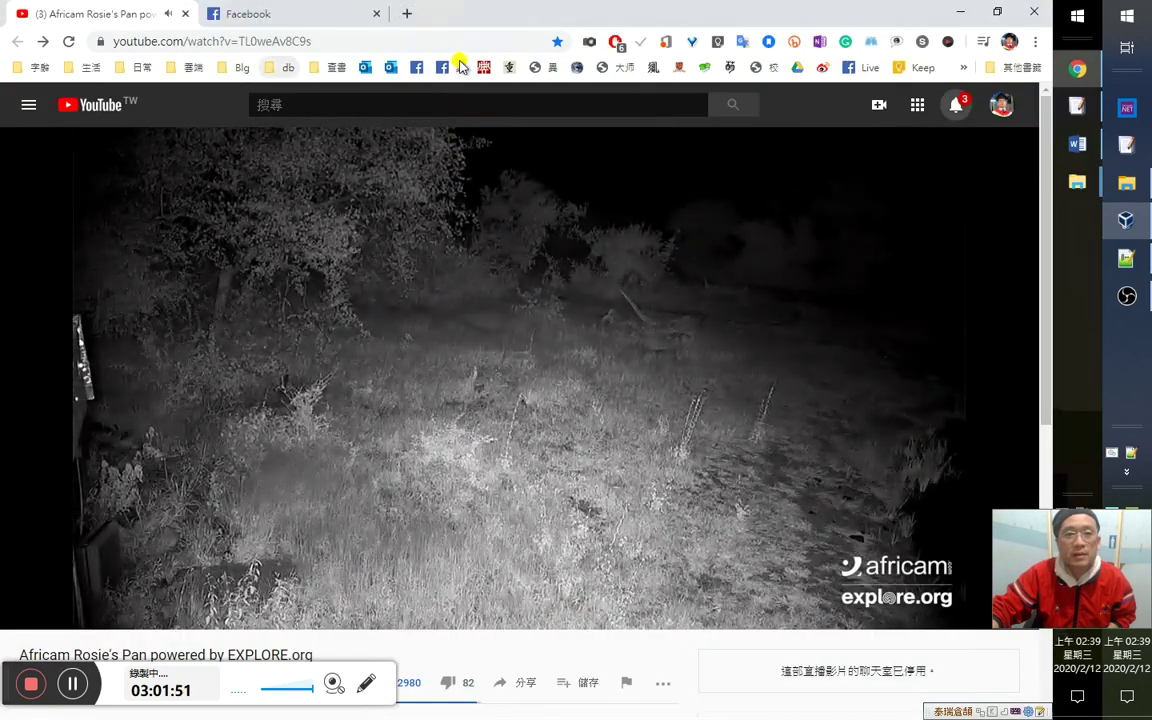
pyautogui.click(321, 21)
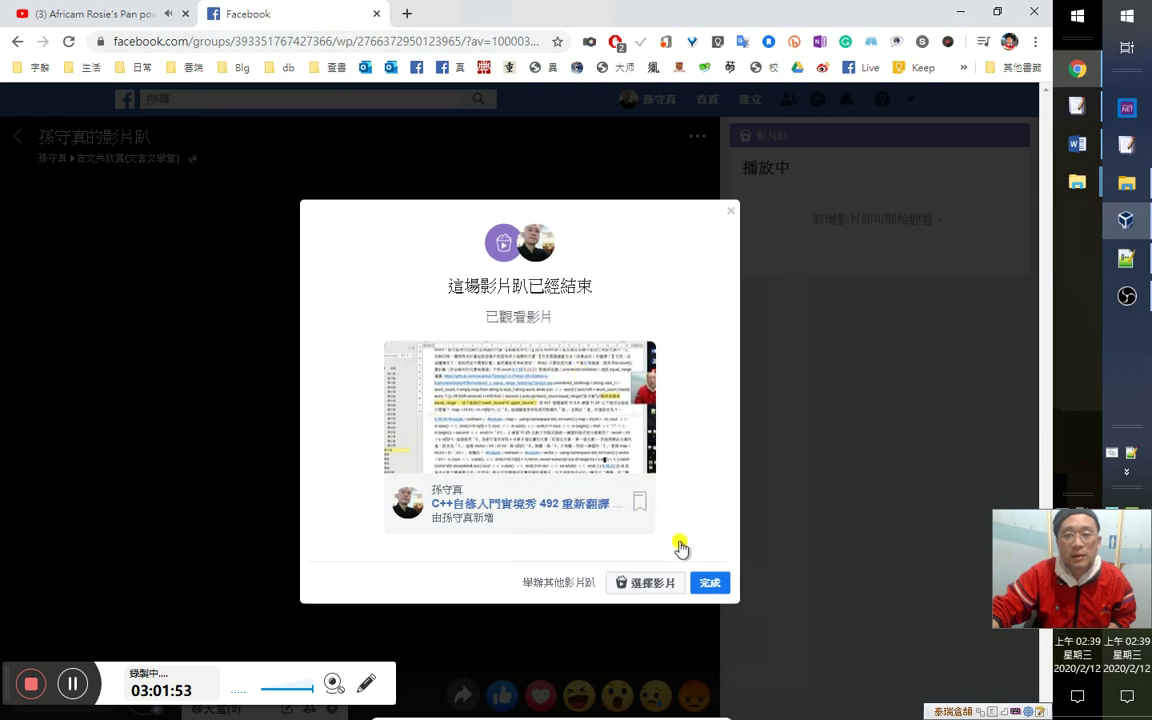
pyautogui.click(710, 582)
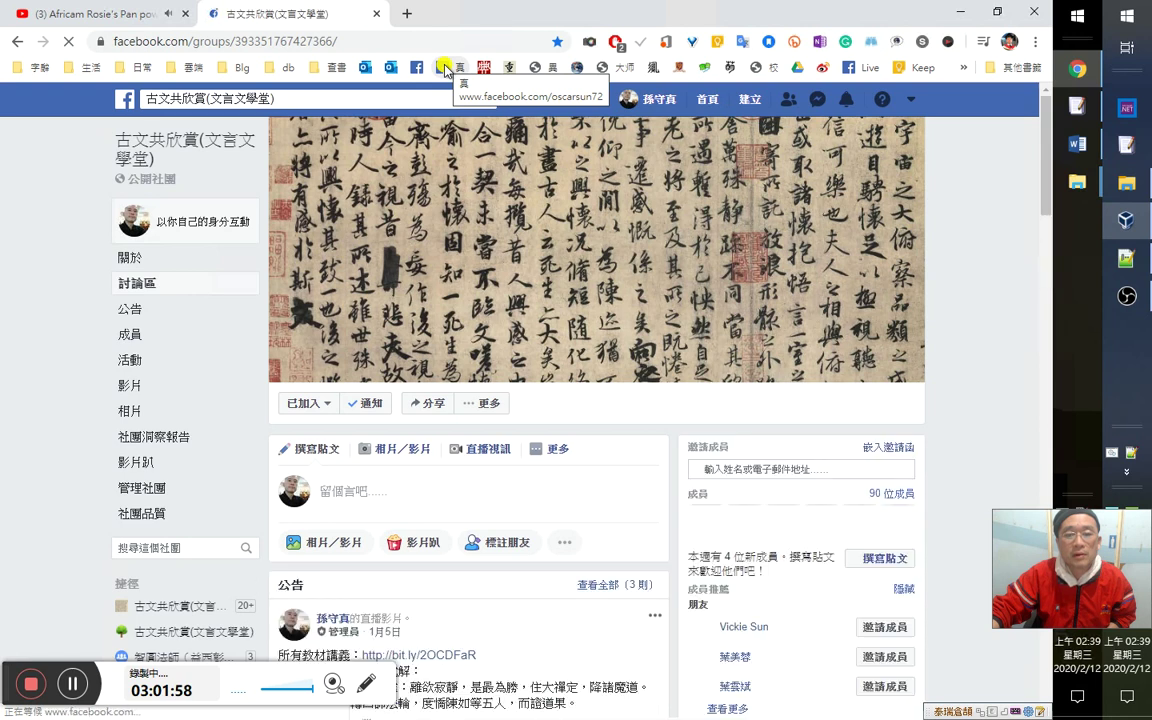
pyautogui.click(445, 68)
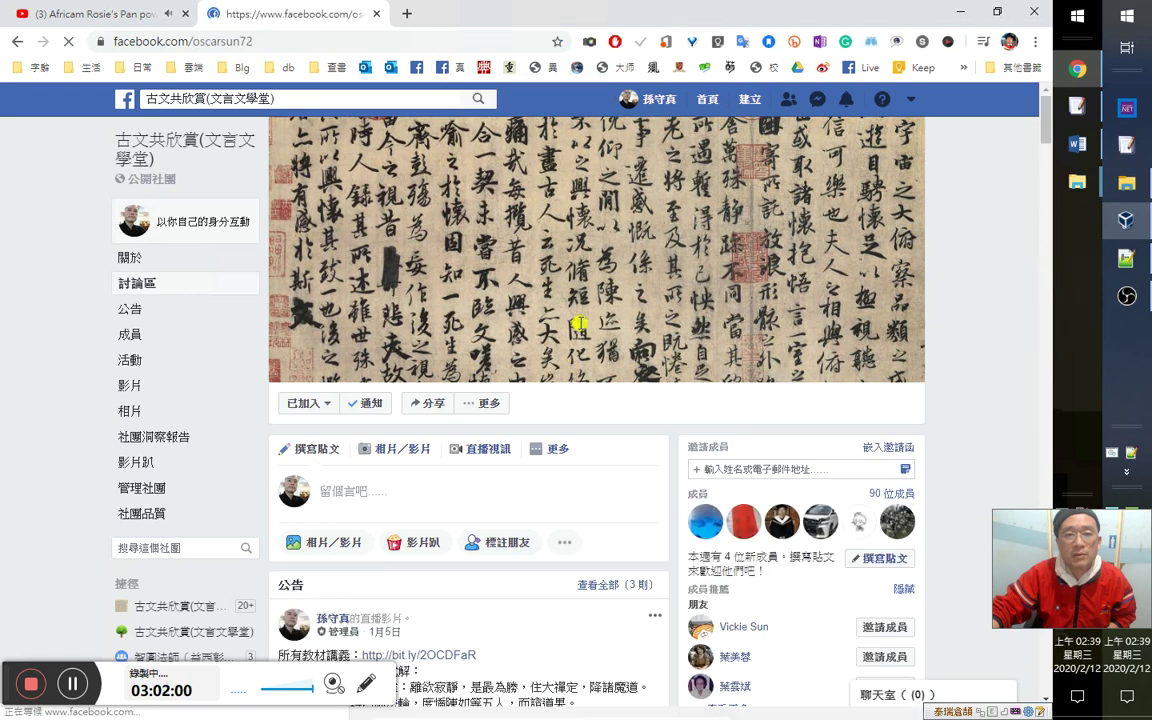
pyautogui.scroll(-10, 652, 311)
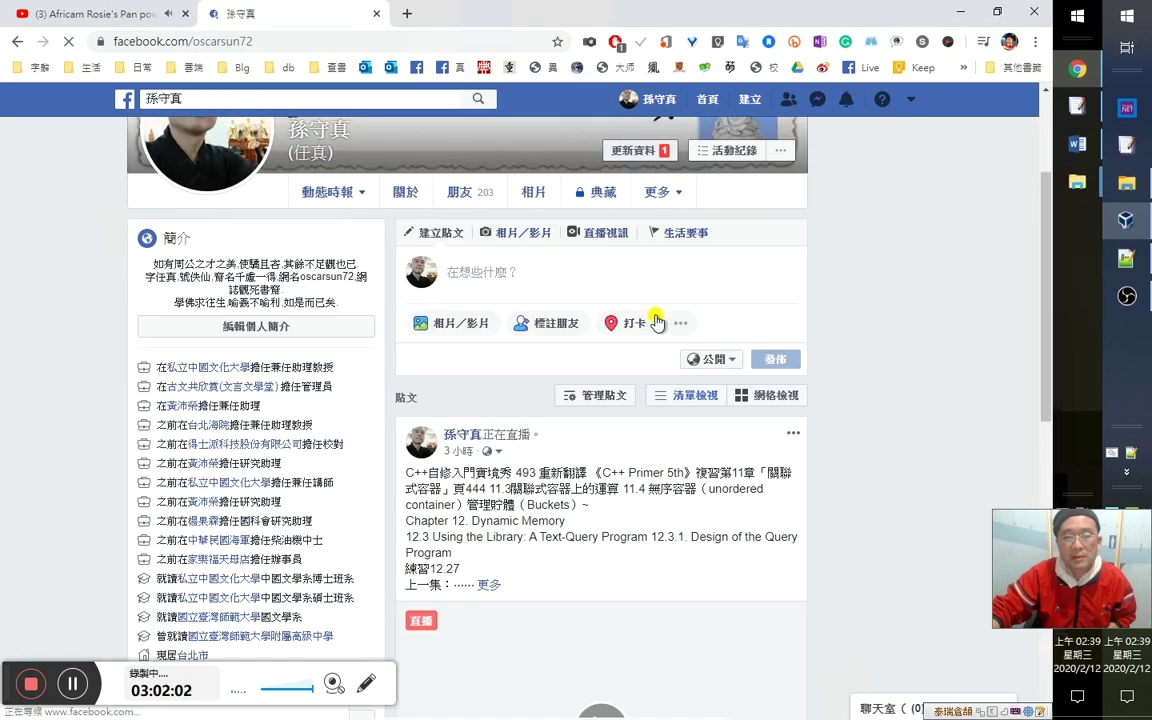
pyautogui.scroll(-1, 703, 494)
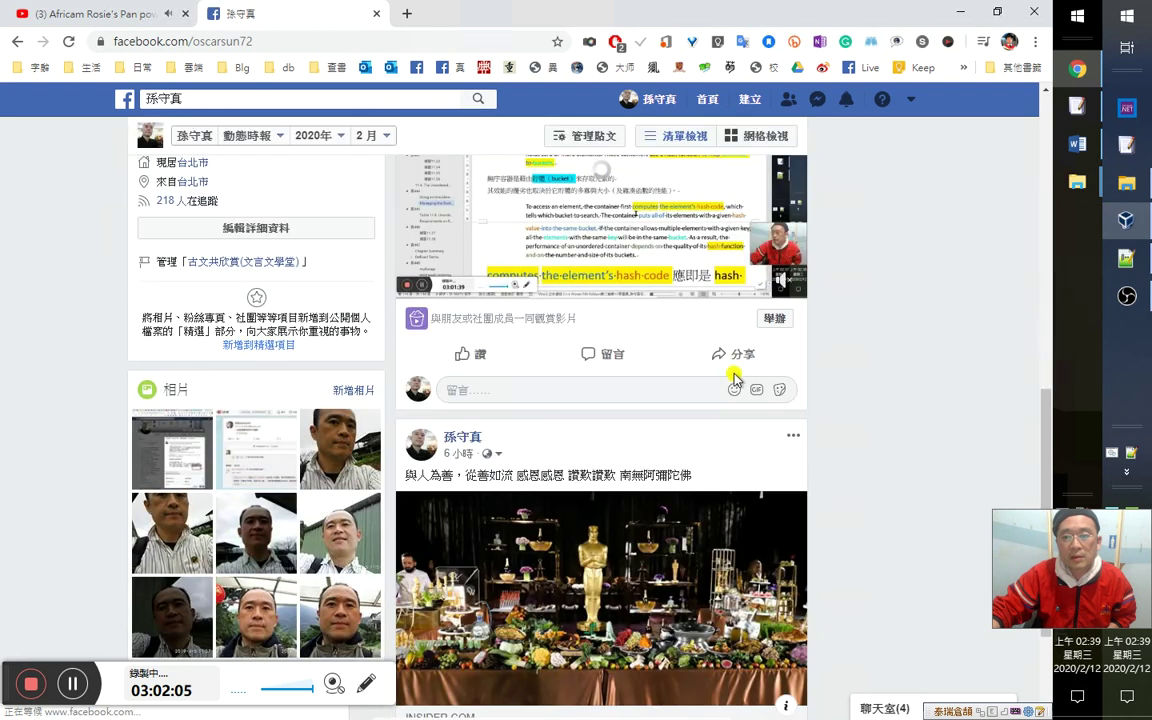
# Share the C++ live video post to the timeline as a hosted watch party.
pyautogui.click(735, 356)
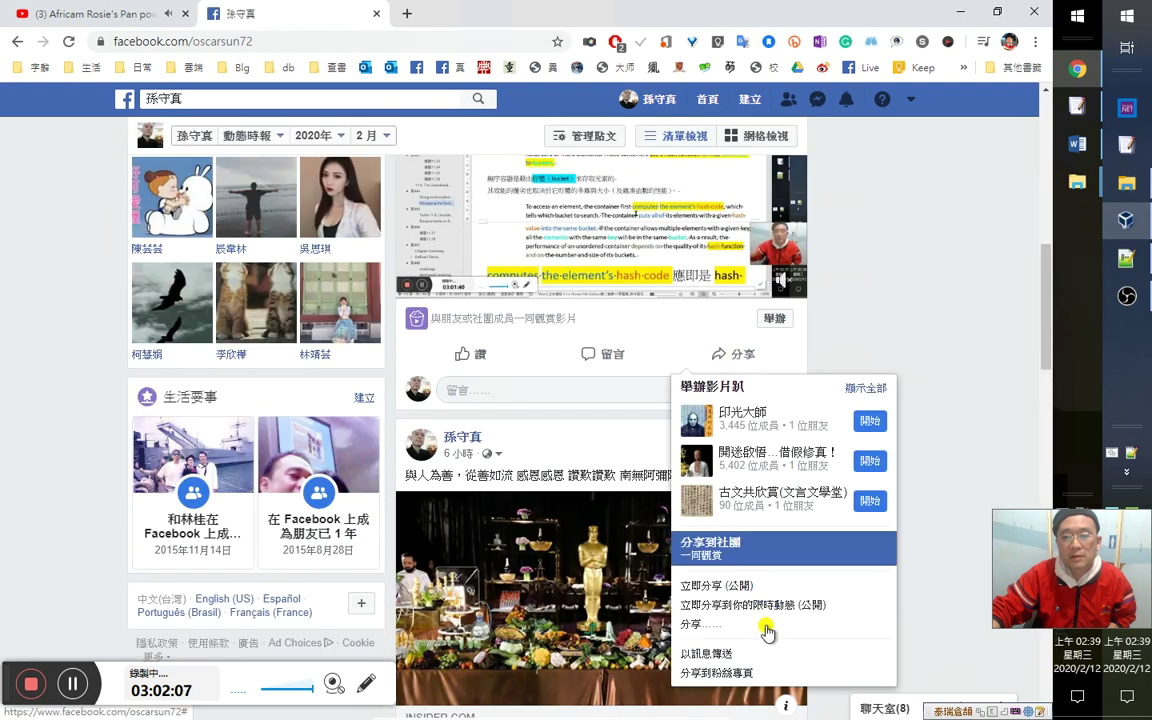
pyautogui.click(772, 672)
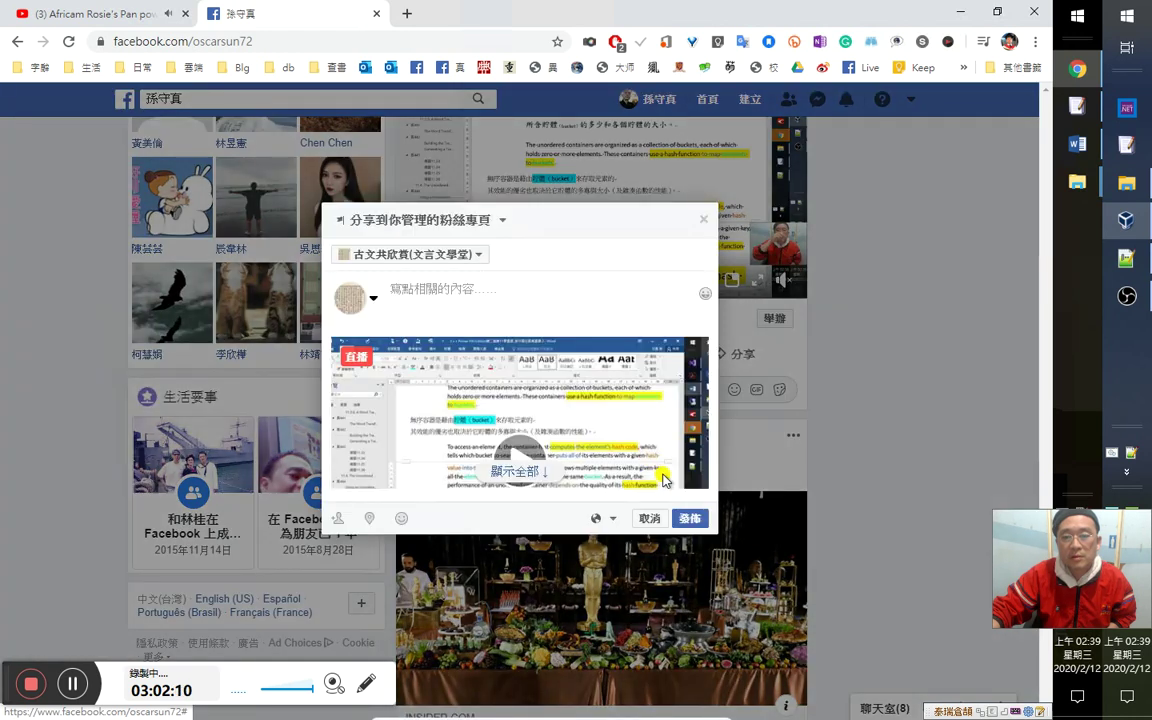
pyautogui.click(690, 518)
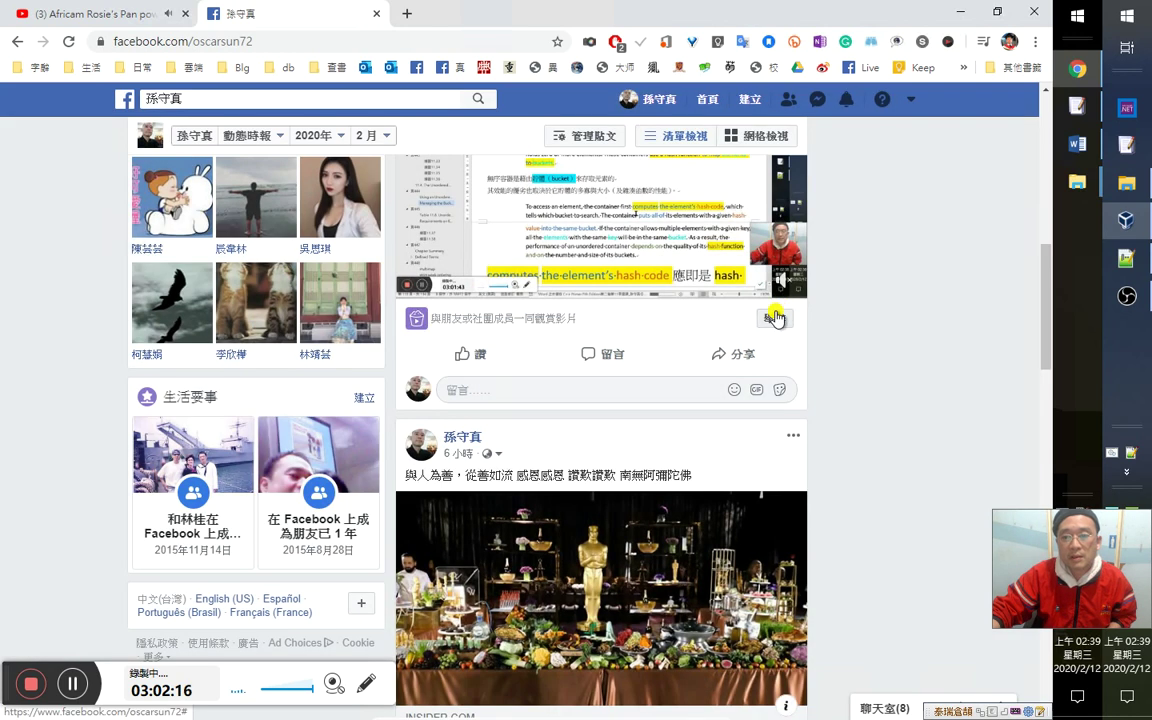
pyautogui.click(686, 352)
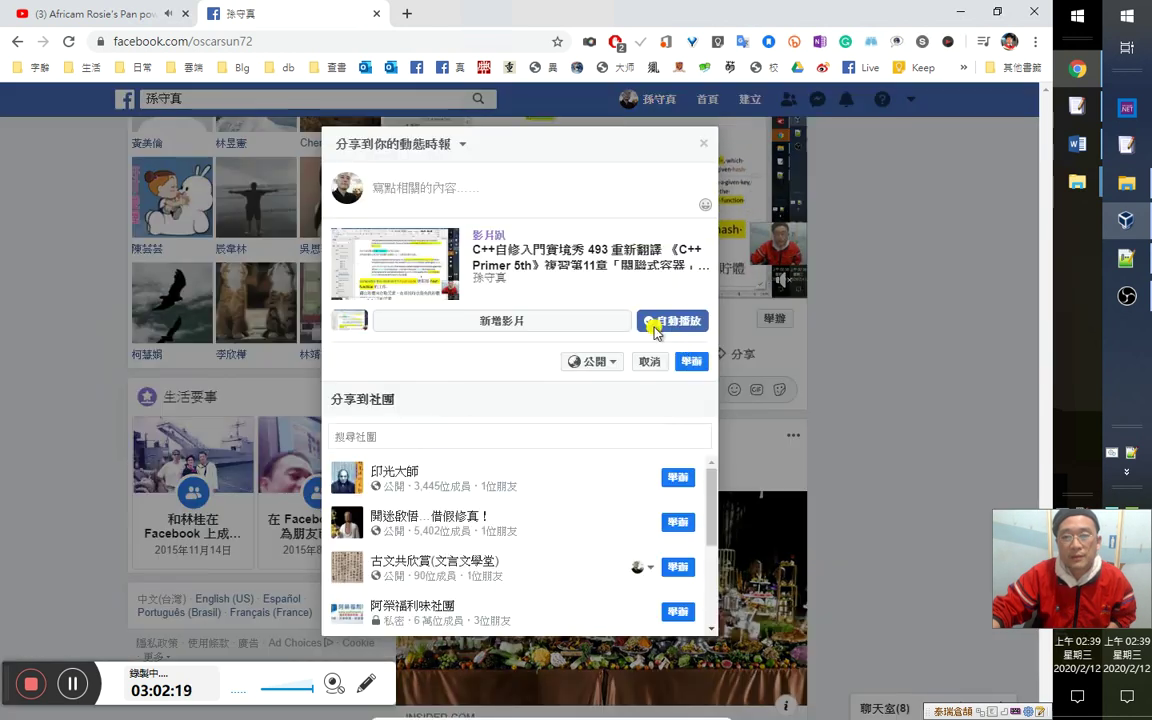
pyautogui.click(692, 362)
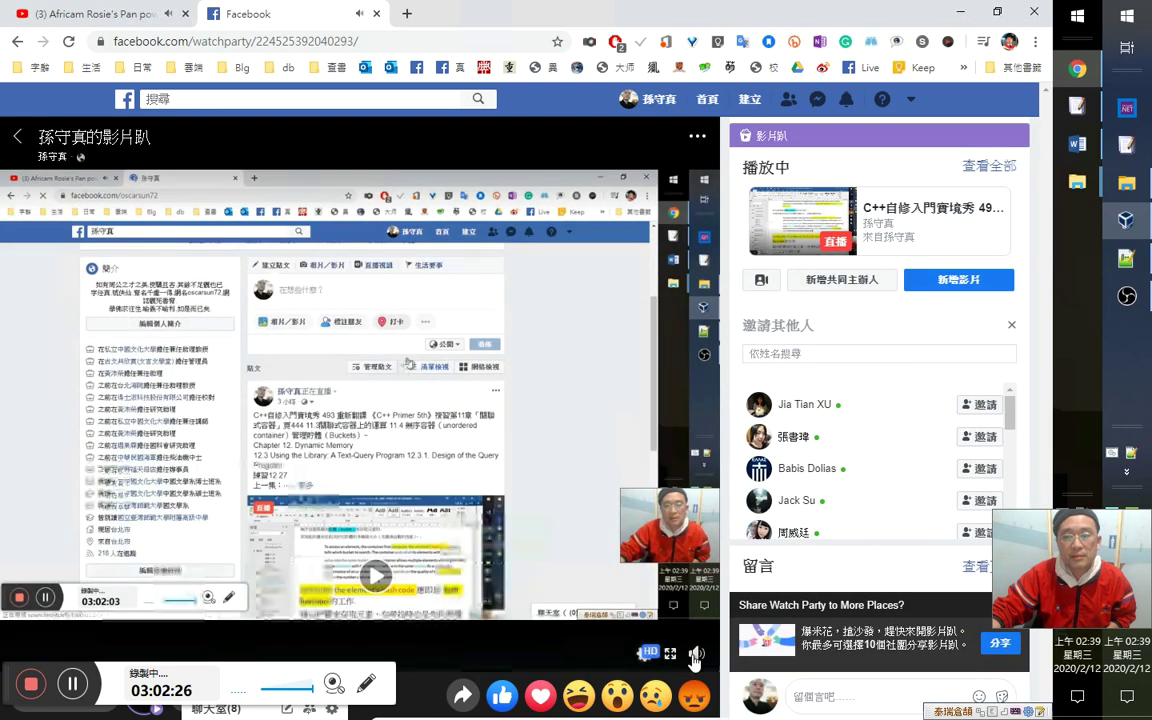
pyautogui.click(134, 14)
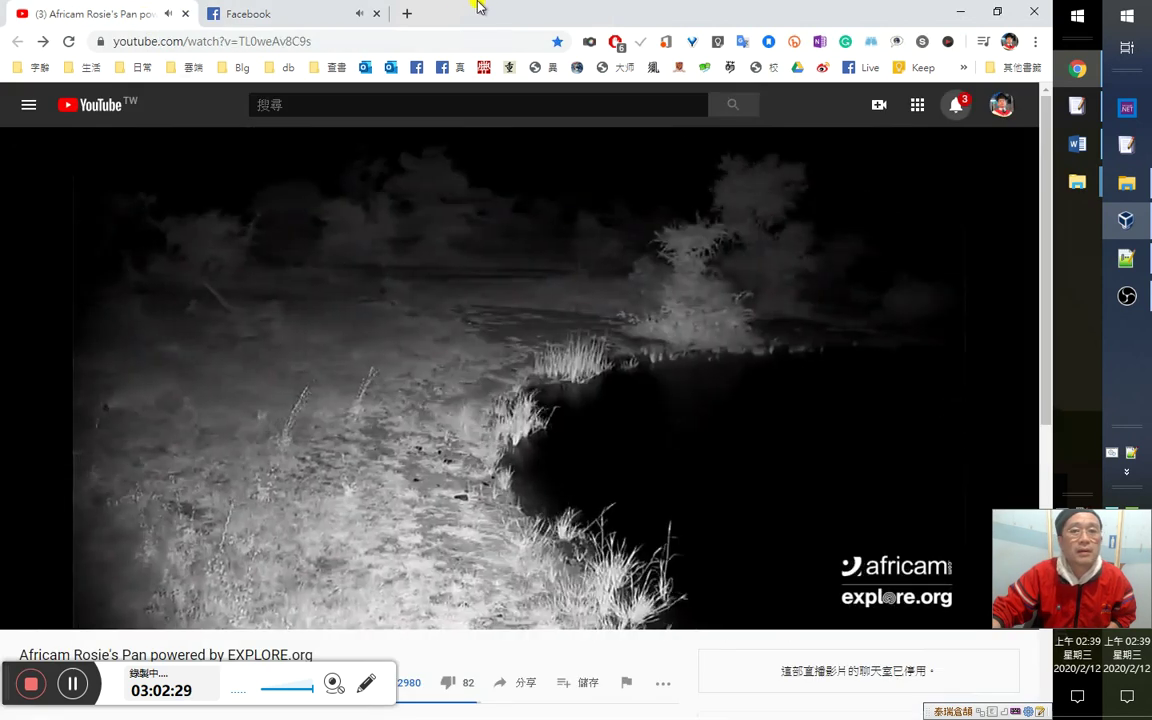
# Check Google Translate's 桶 translation of bucket in Chrome, then hide Chrome to return to Word.
pyautogui.click(472, 9)
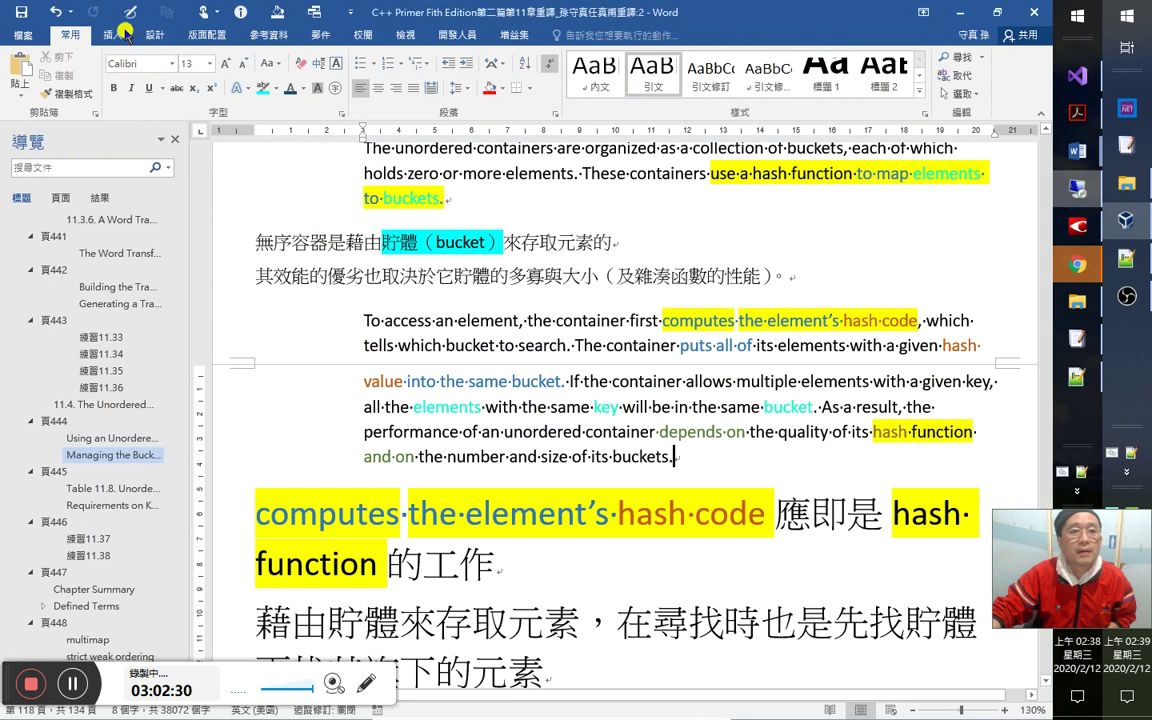
pyautogui.click(1077, 264)
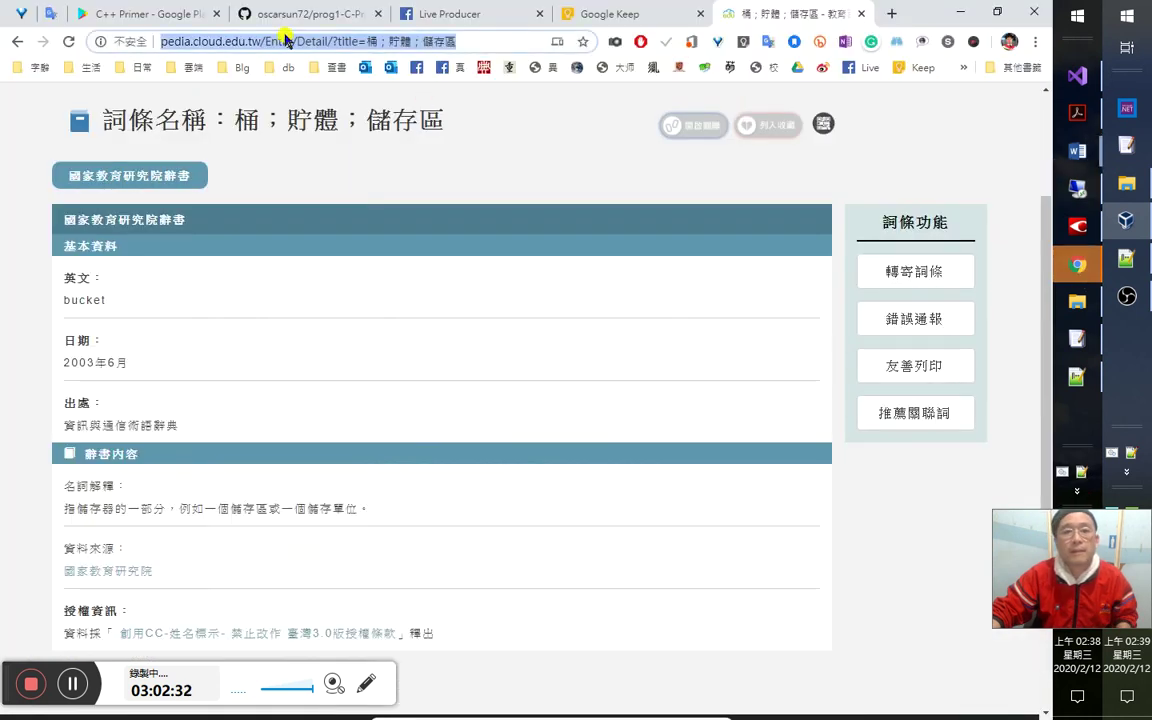
pyautogui.click(50, 14)
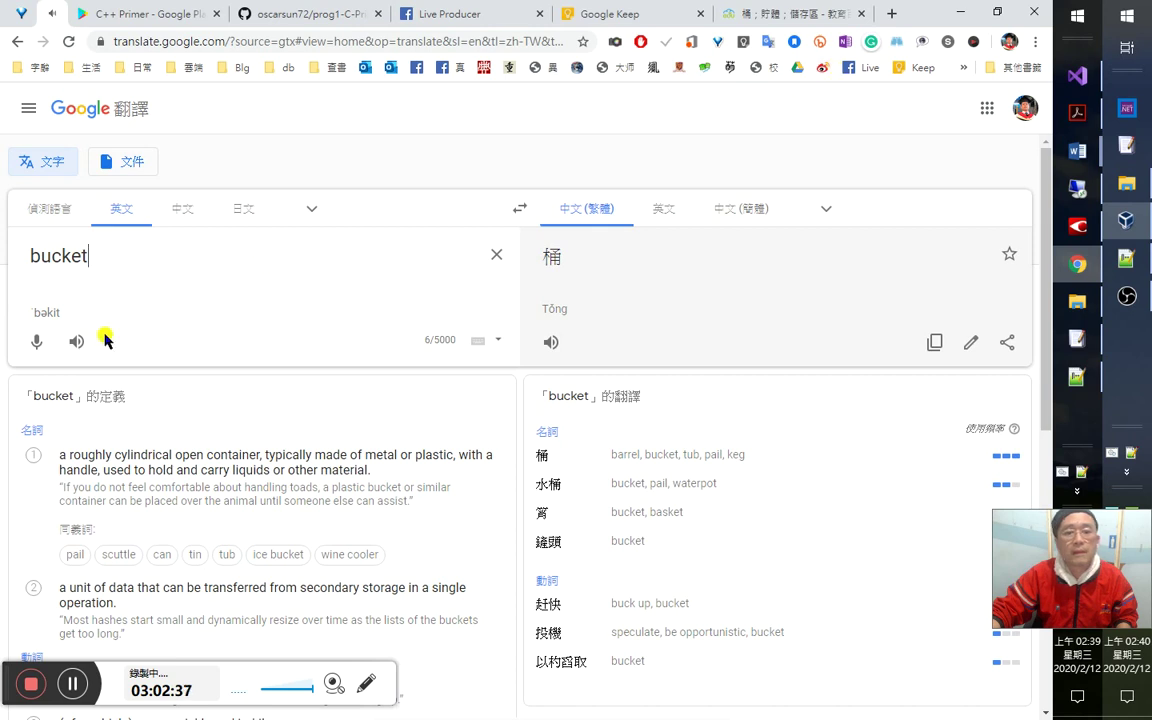
pyautogui.click(1074, 266)
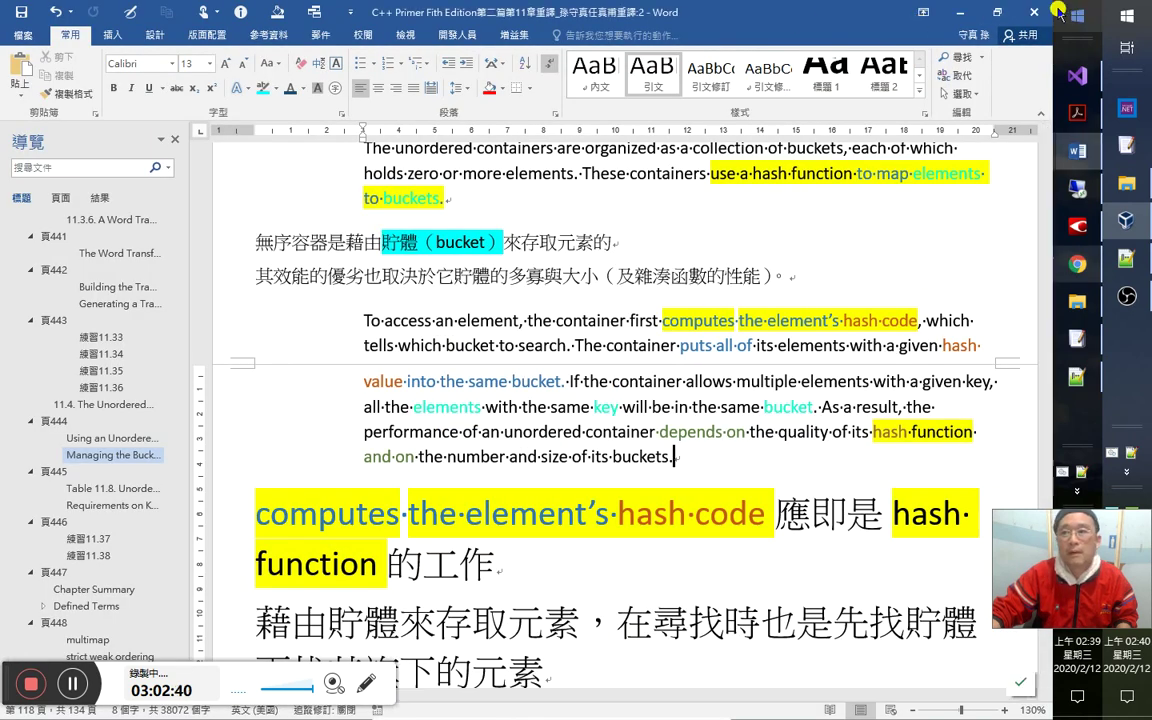
# Set the line 'computes the element's hash code 應即是 hash function 的工作' to font size 13.
pyautogui.doubleClick(898, 12)
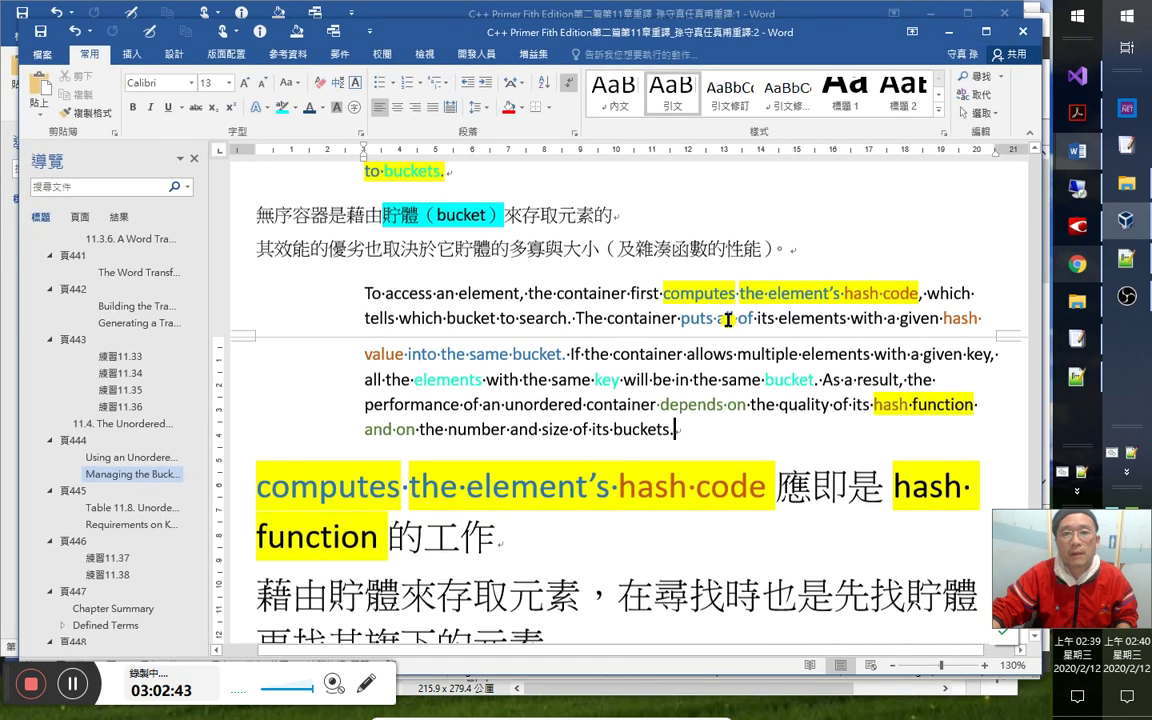
pyautogui.moveTo(703, 28); pyautogui.dragTo(706, 10)
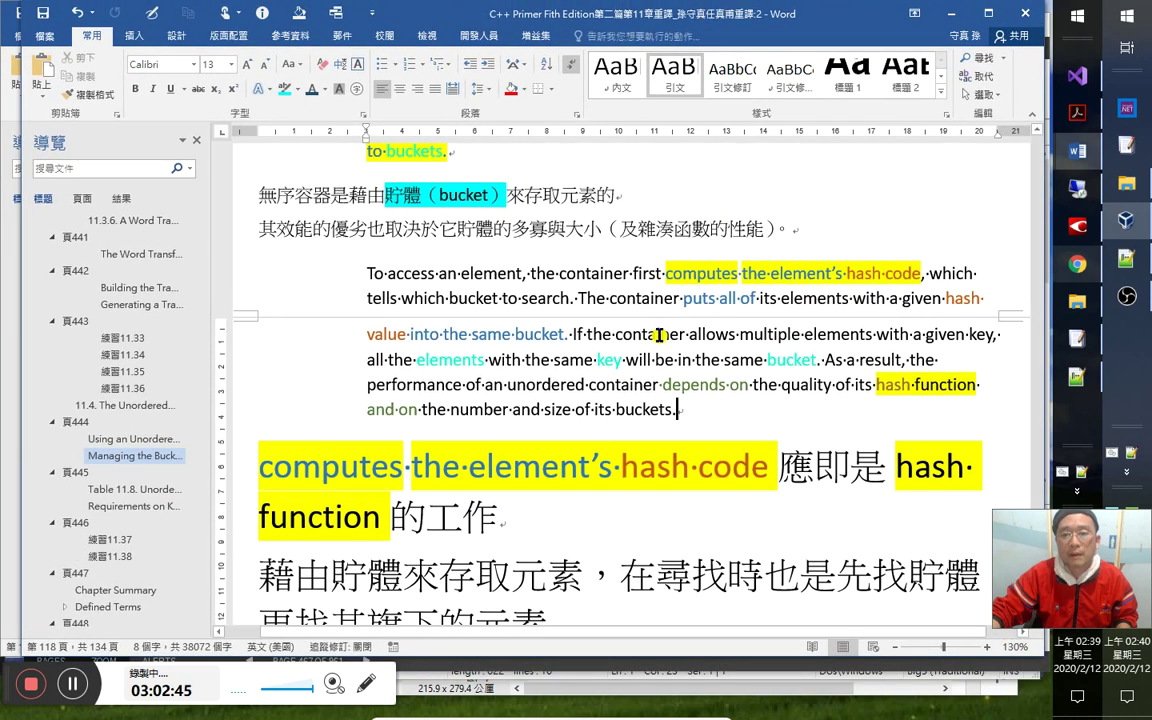
pyautogui.scroll(-1, 663, 334)
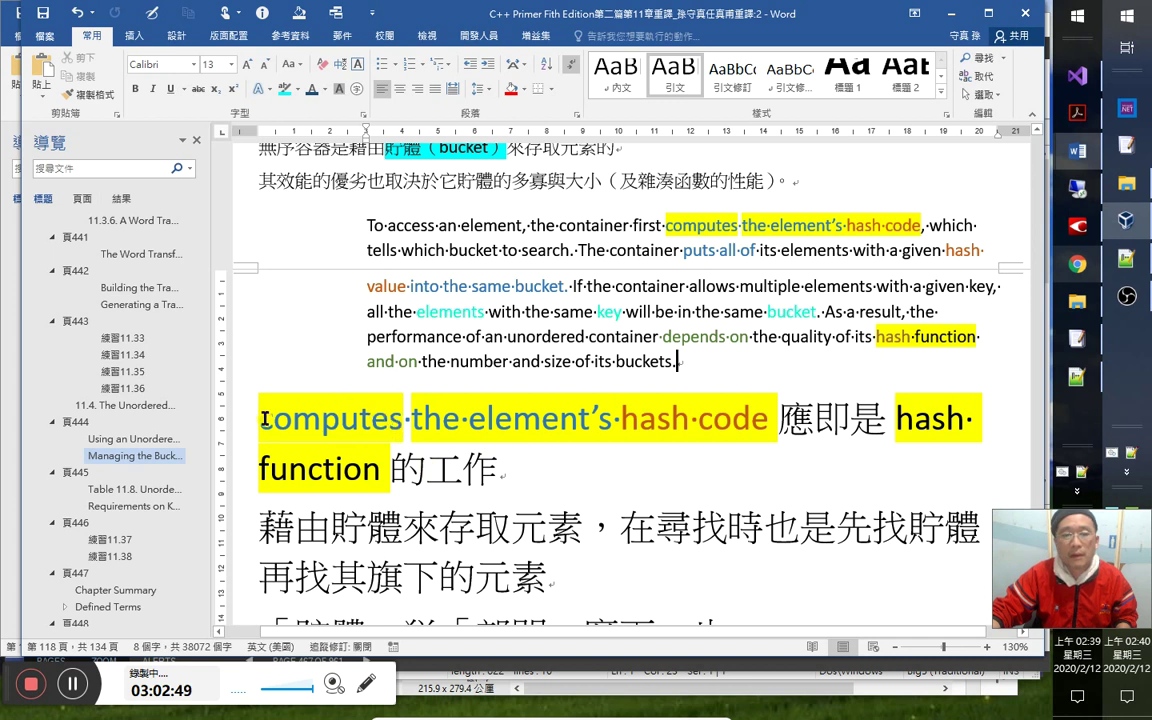
pyautogui.moveTo(258, 417); pyautogui.dragTo(550, 473)
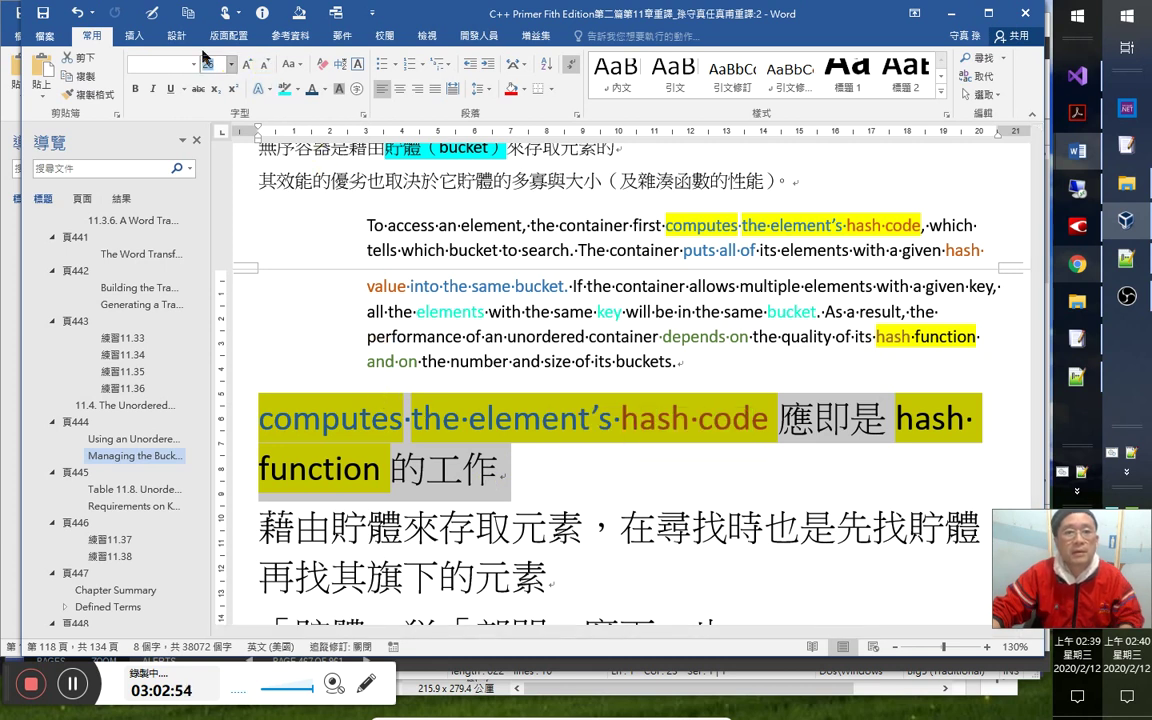
pyautogui.write('13')
pyautogui.press('Return')
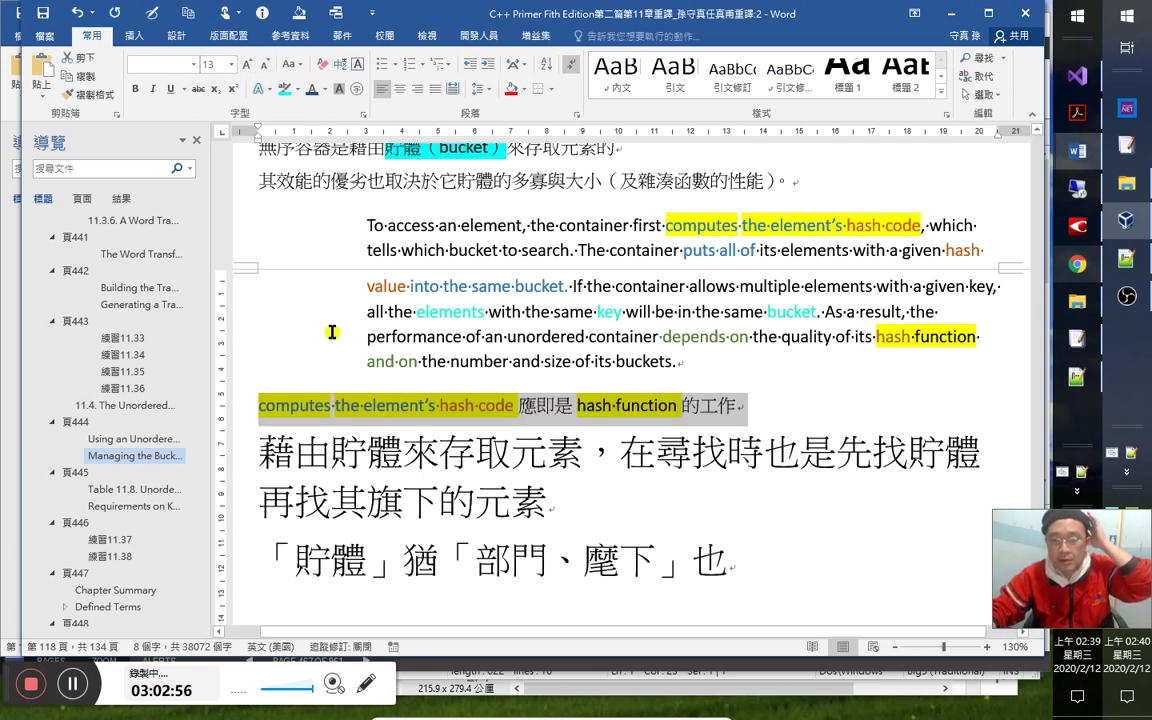
# Restyle 'hash function' in yellow-highlighted monospace with the Ctrl+Shift+H style macro.
pyautogui.moveTo(577, 405); pyautogui.dragTo(683, 405)
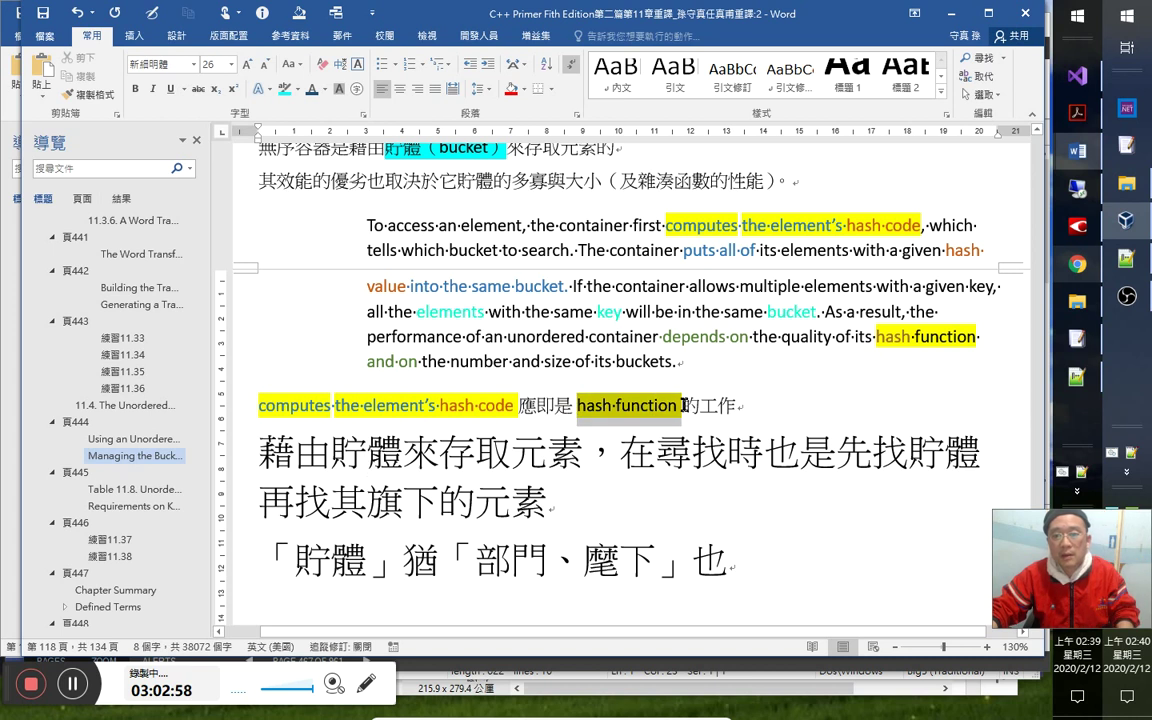
pyautogui.hotkey('ctrl', 'shift', 'h')
pyautogui.click(554, 280)
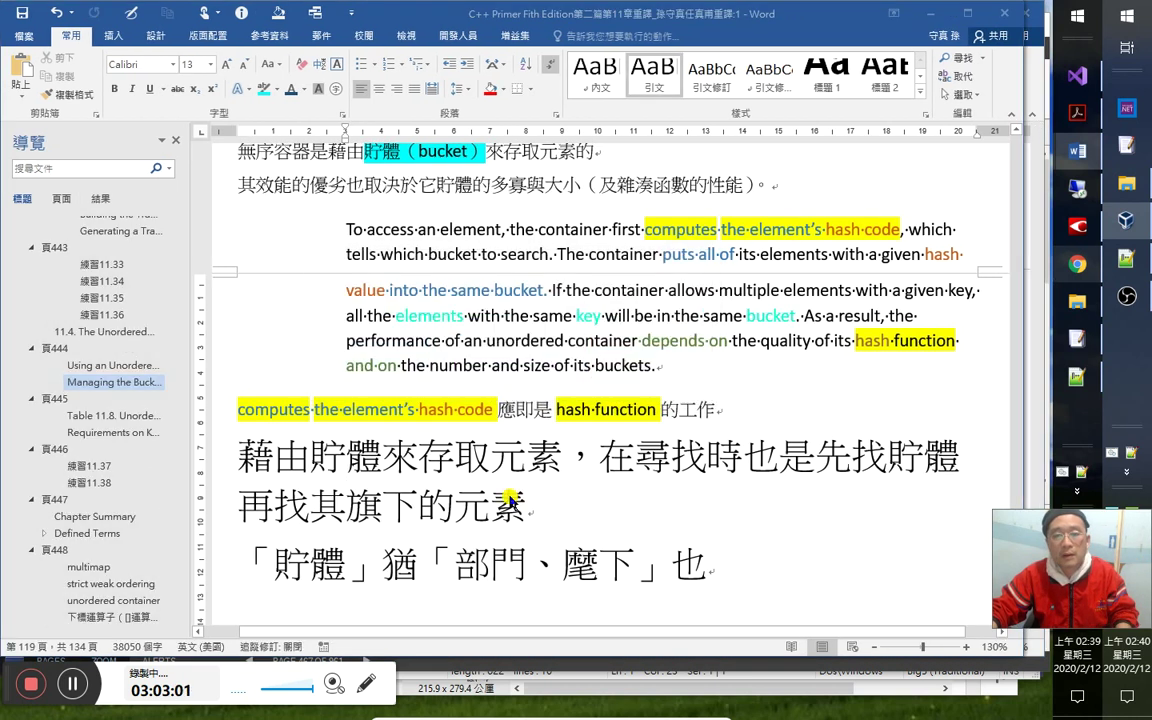
pyautogui.click(406, 452)
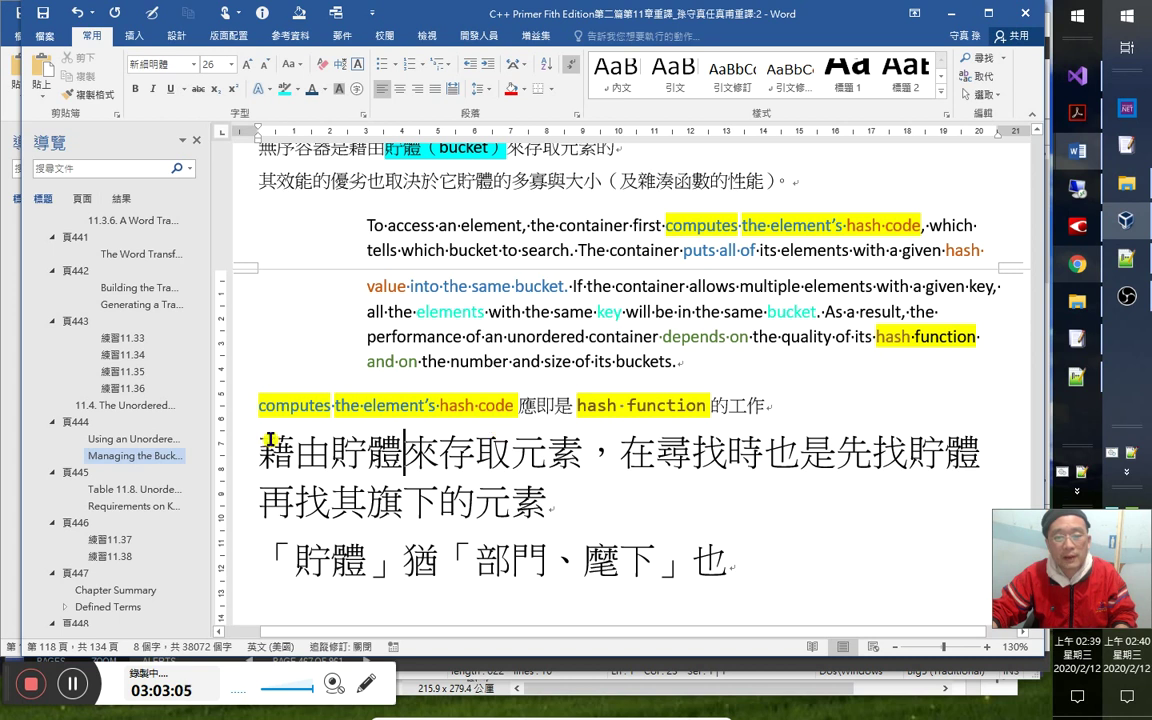
# Make the 藉由貯體來存取元素 paragraph size 13 with a cyan highlight.
pyautogui.moveTo(296, 447); pyautogui.dragTo(566, 497)
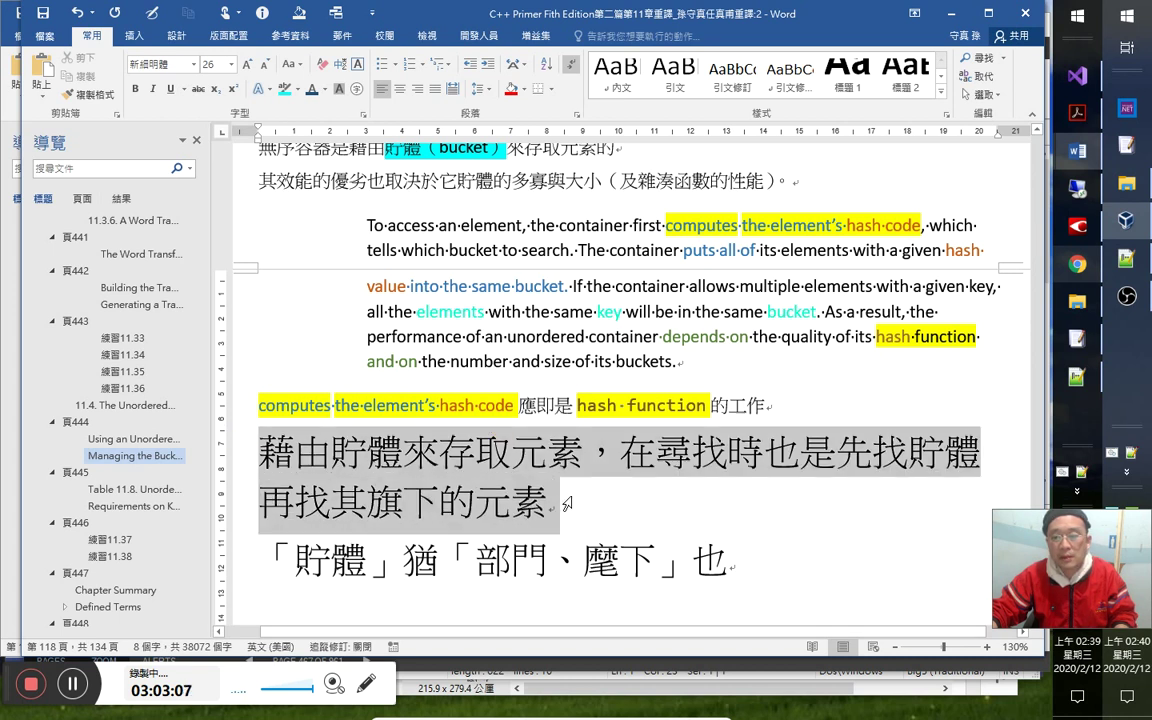
pyautogui.click(218, 65)
pyautogui.write('13')
pyautogui.press('Return')
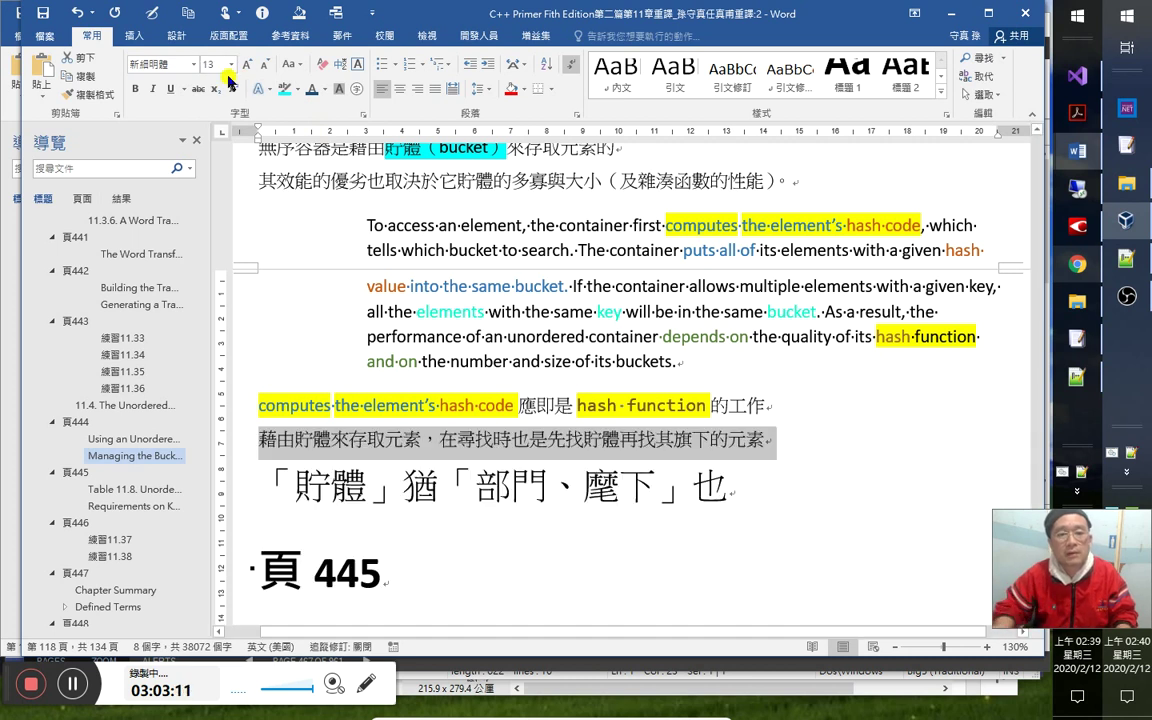
pyautogui.click(280, 88)
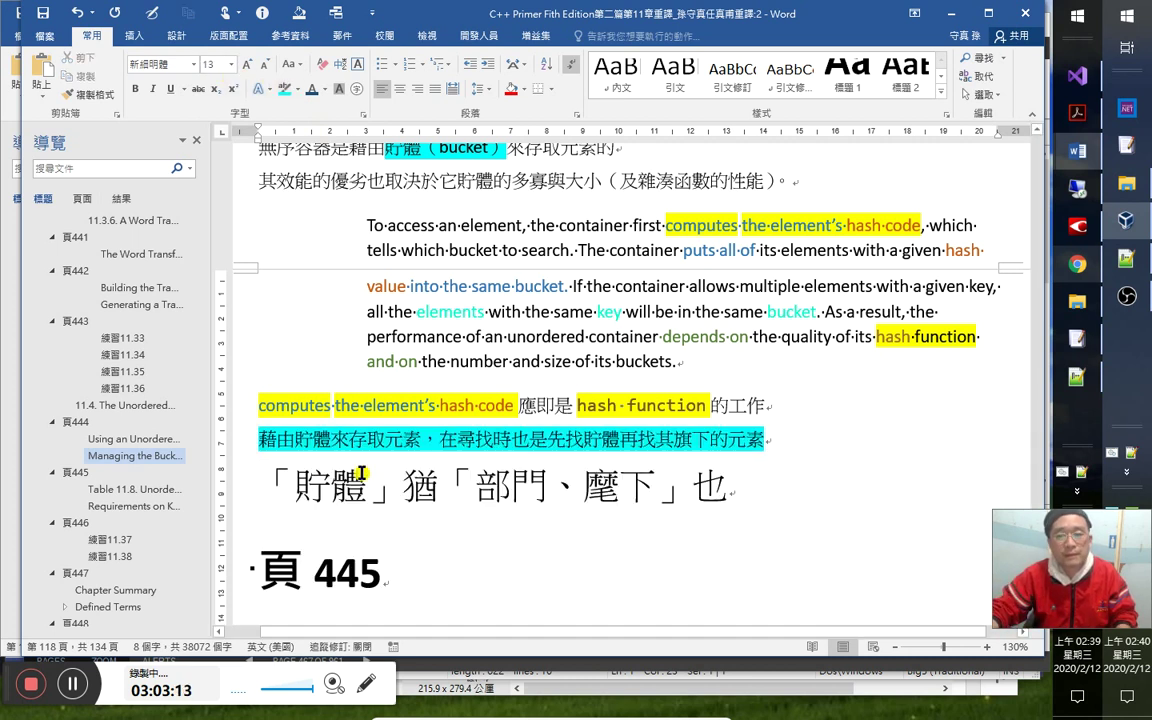
# Shrink the 「貯體」猶「部門、麾下」也 line to size 13.
pyautogui.click(240, 487)
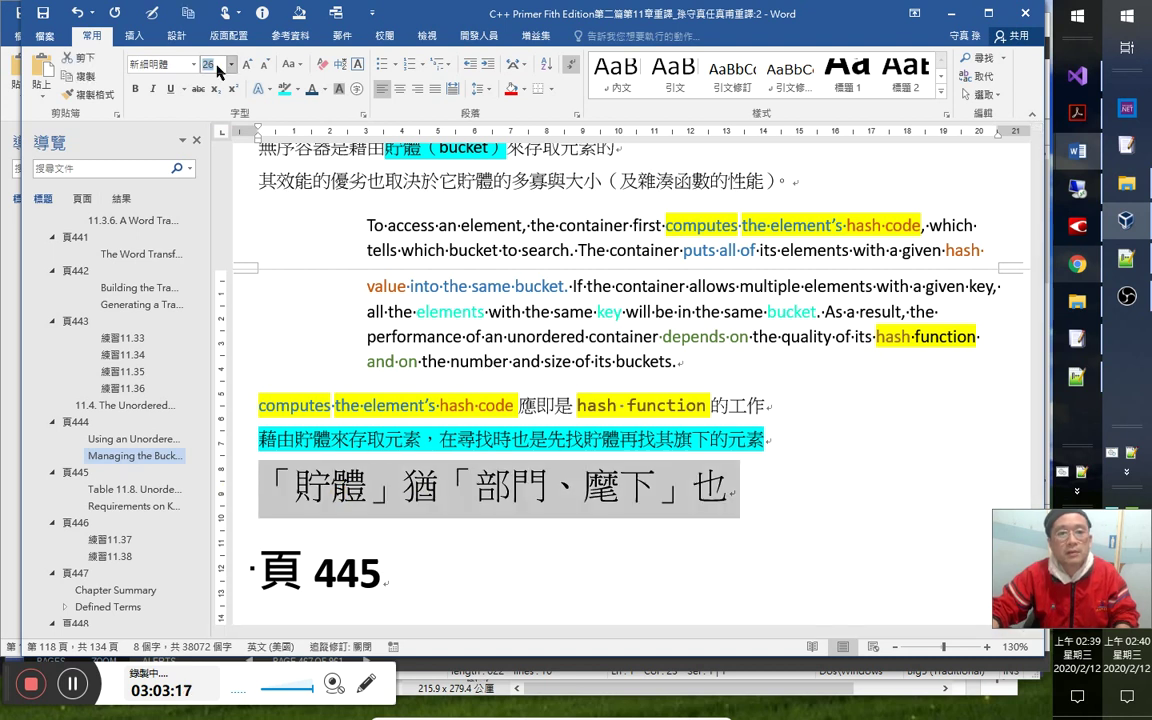
pyautogui.write('1')
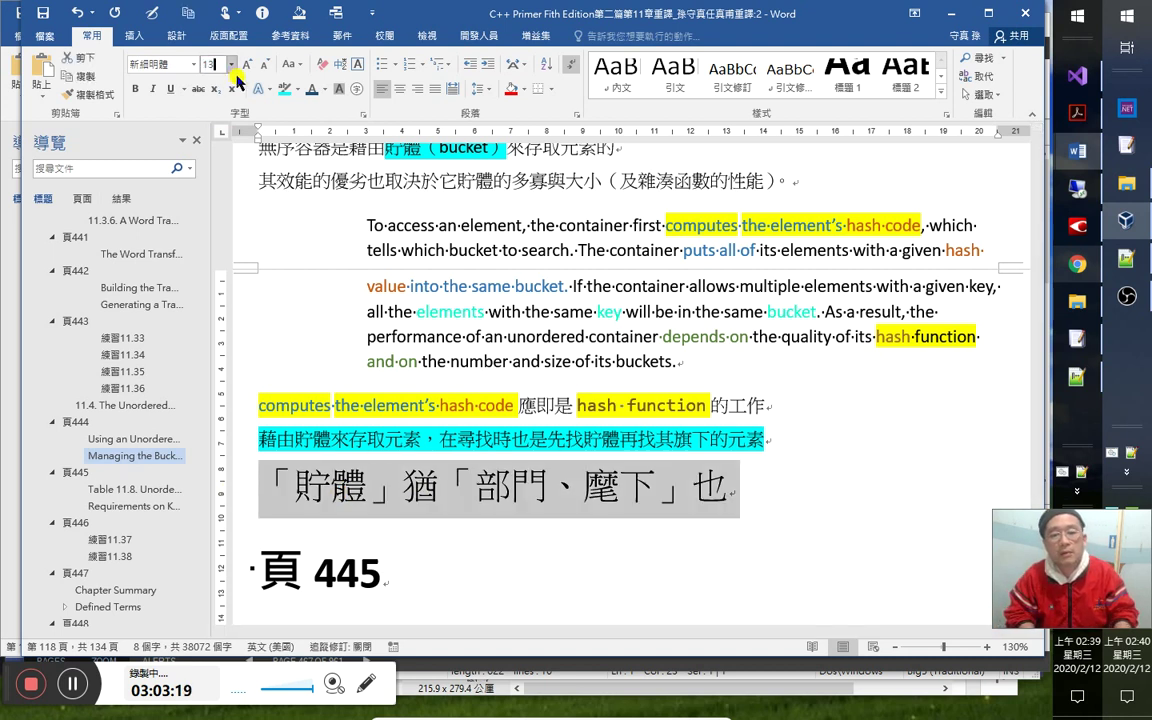
pyautogui.write('3')
pyautogui.press('Return')
pyautogui.click(505, 464)
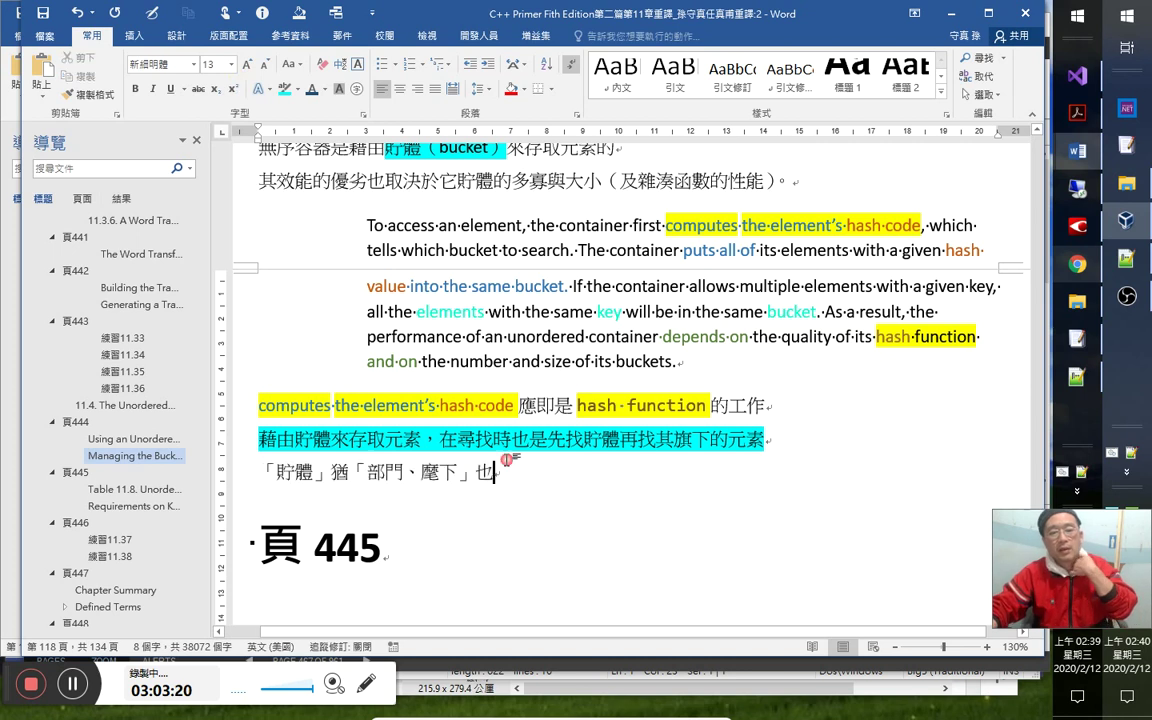
# Select the 「貯體」猶「部門、麾下」也 line and bring up the full Font settings.
pyautogui.moveTo(363, 463); pyautogui.dragTo(537, 488)
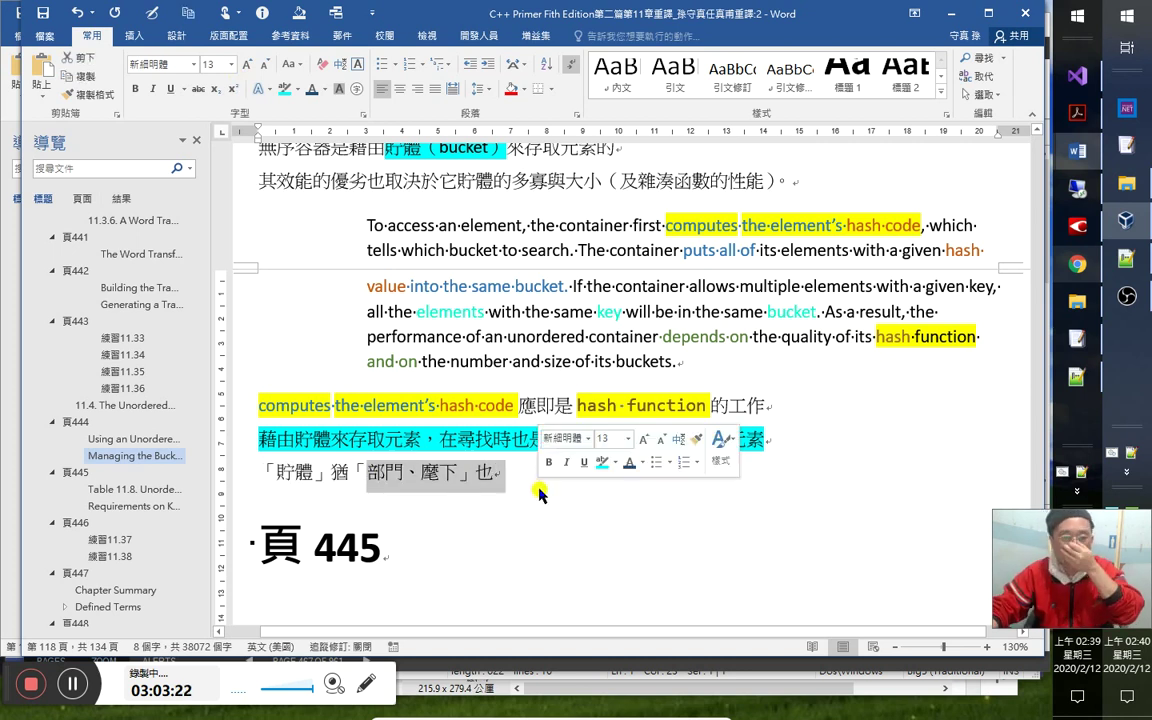
pyautogui.click(229, 483)
pyautogui.click(197, 90)
pyautogui.click(184, 89)
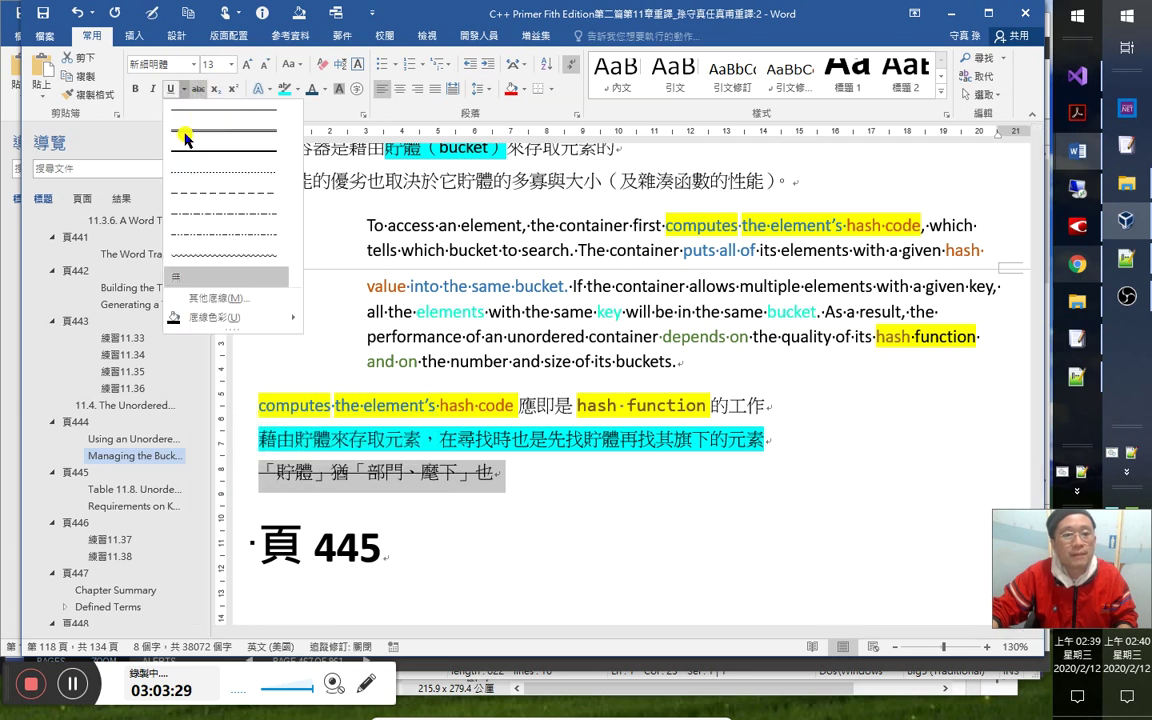
pyautogui.click(247, 299)
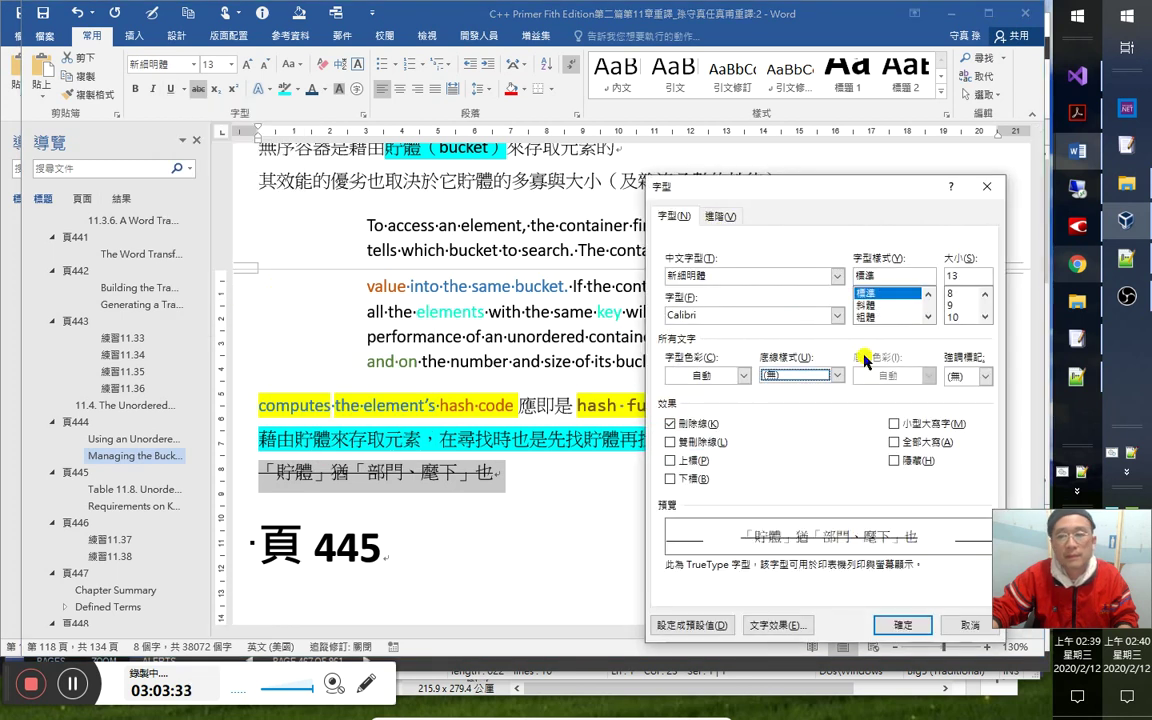
# Replace the line's single strikethrough with a double strikethrough, then deselect it.
pyautogui.click(836, 376)
pyautogui.scroll(-3, 820, 462)
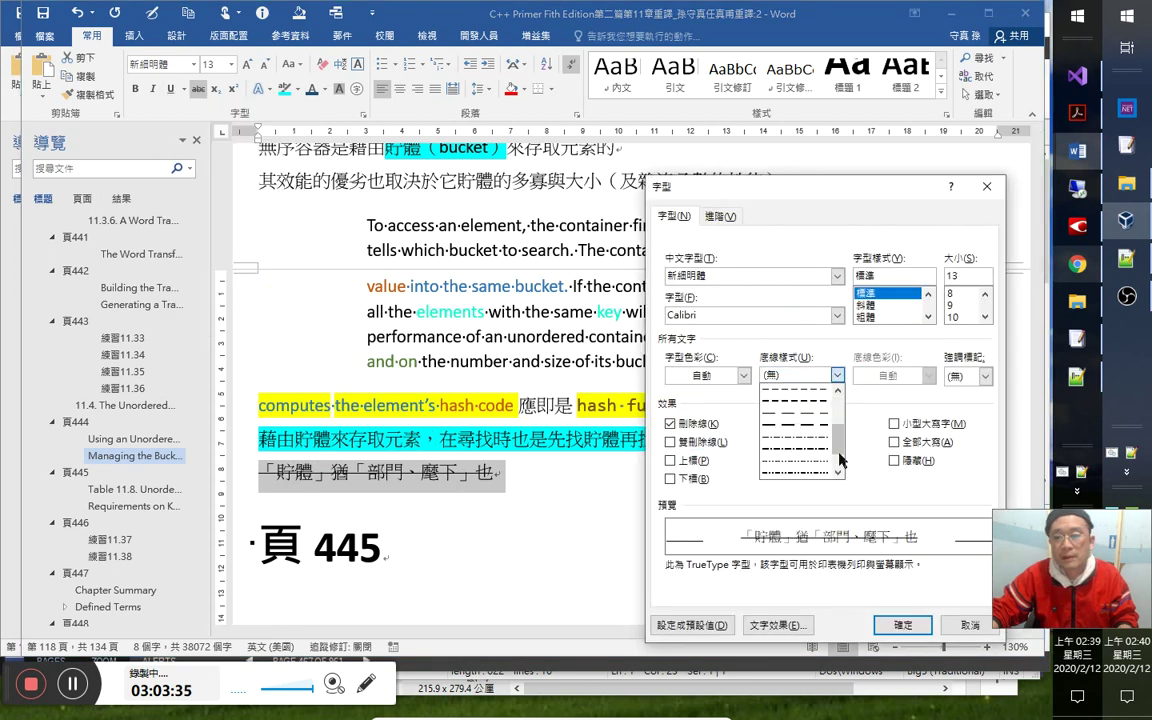
pyautogui.scroll(-3, 840, 450)
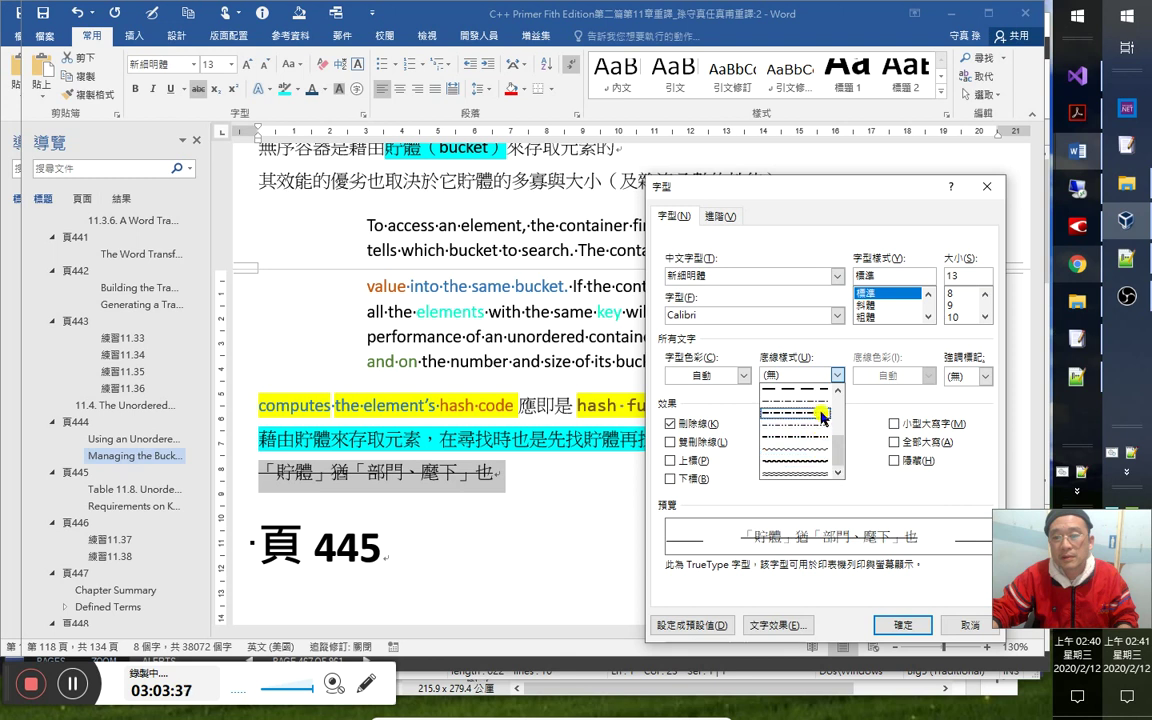
pyautogui.scroll(5, 830, 432)
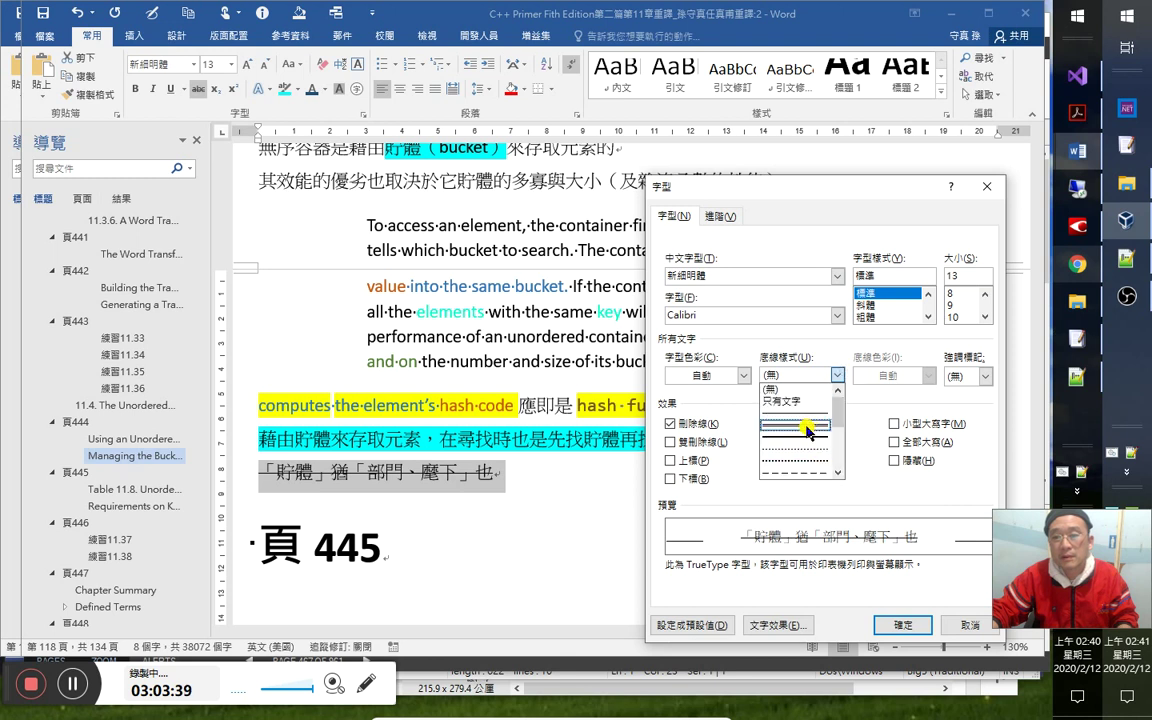
pyautogui.click(743, 375)
pyautogui.click(712, 442)
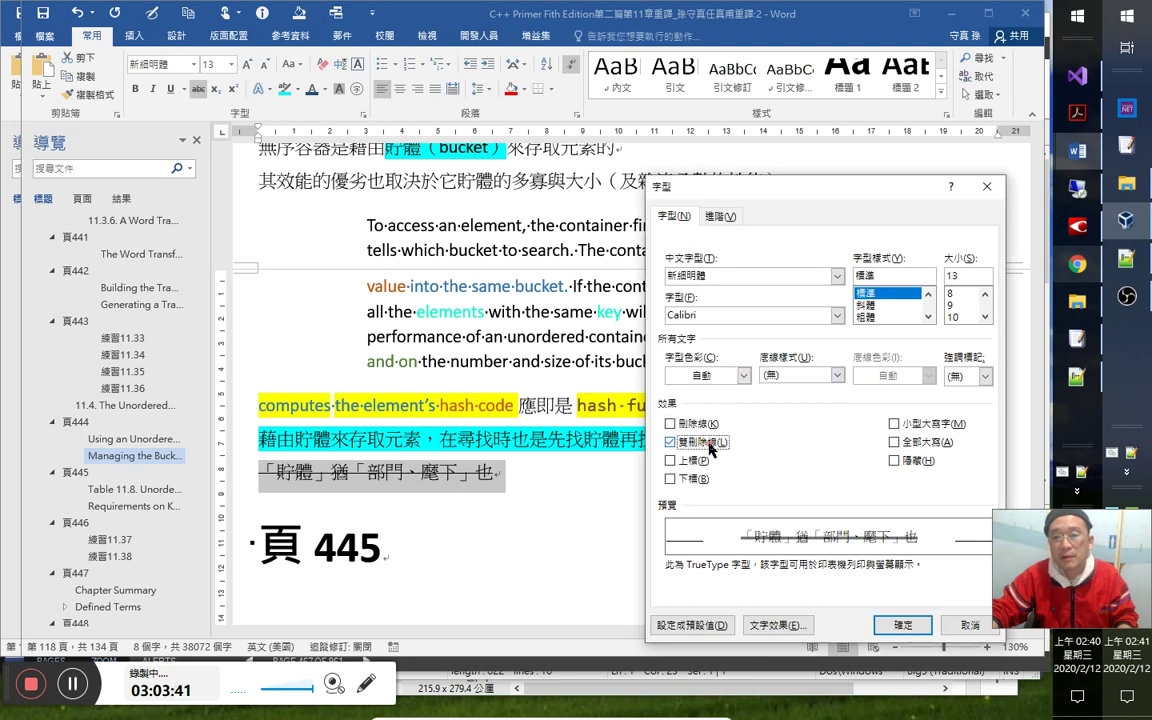
pyautogui.click(892, 622)
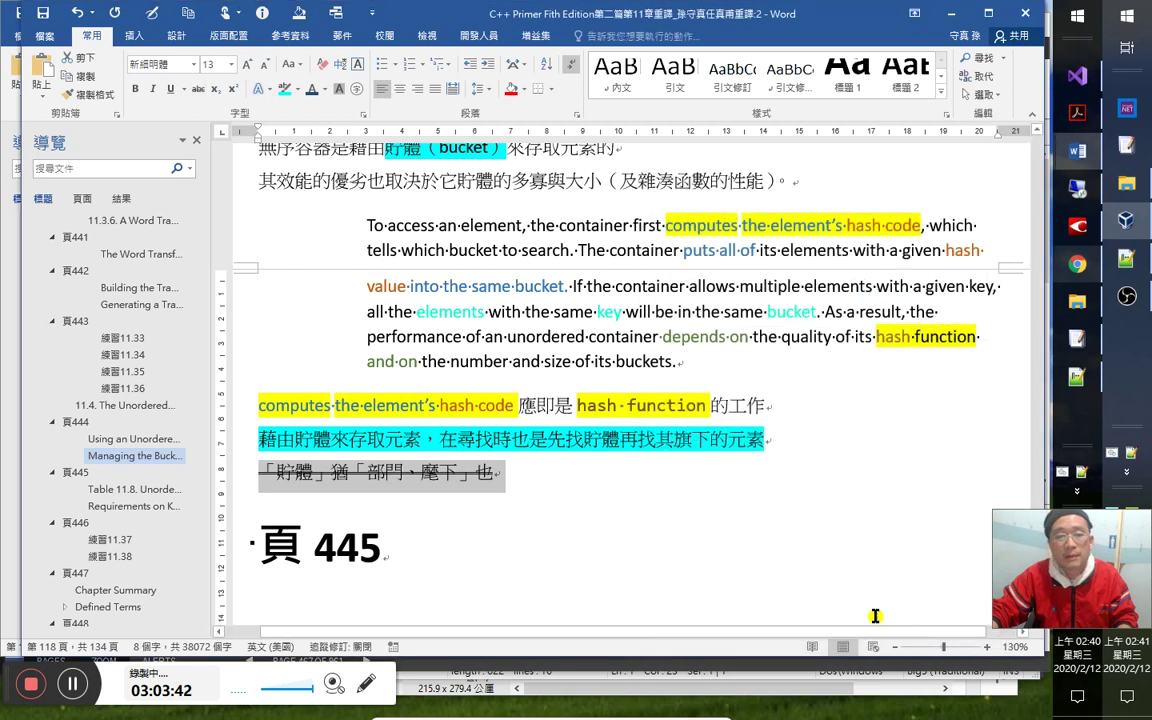
pyautogui.click(571, 492)
pyautogui.scroll(-2, 600, 487)
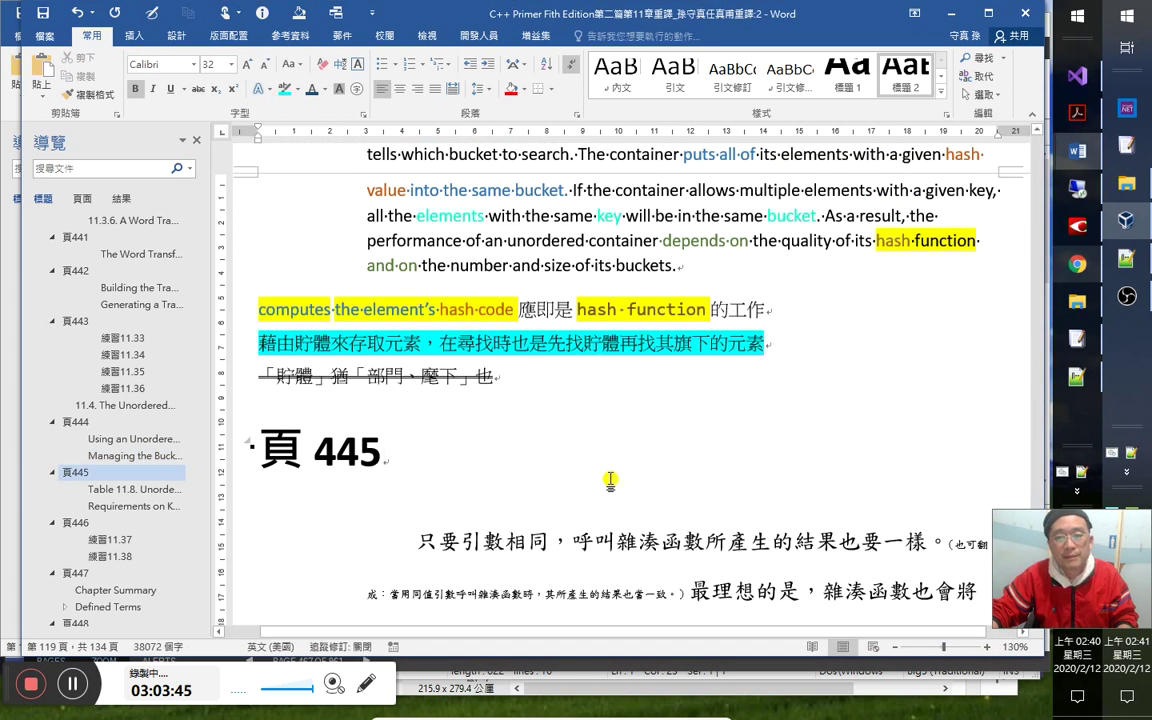
# Edit the timestamp 2：59：00 below 頁 445 so it reads 3：3:55.
pyautogui.scroll(-3, 610, 480)
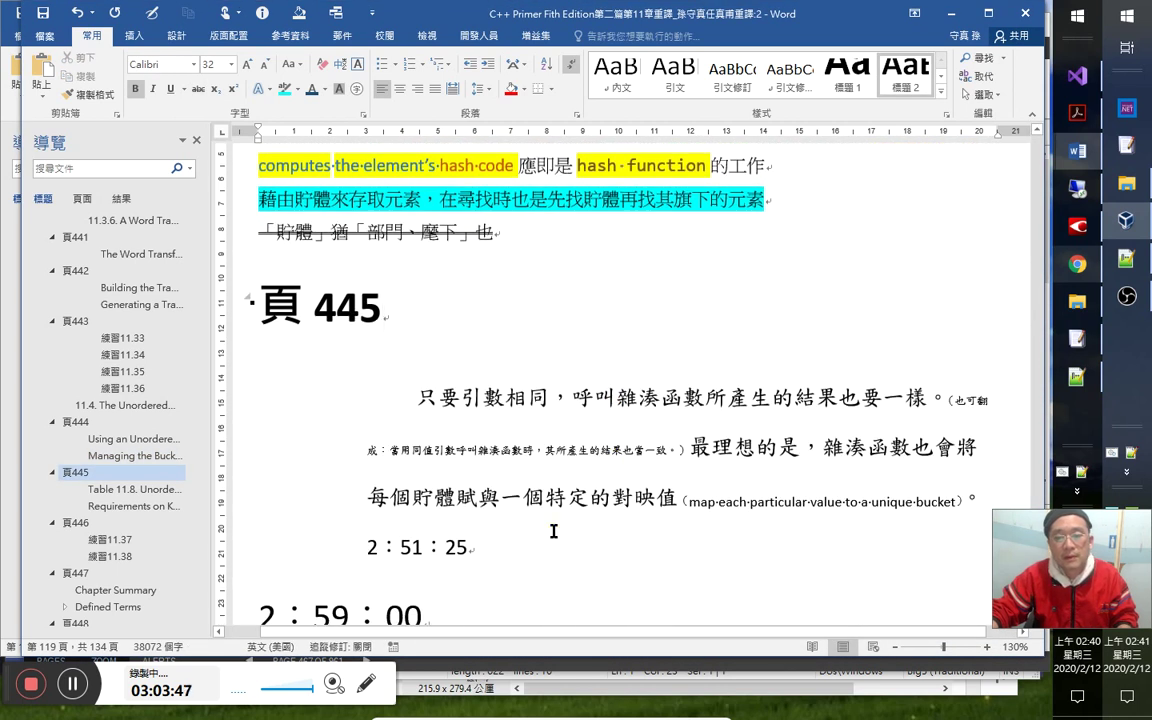
pyautogui.click(470, 548)
pyautogui.scroll(-1, 345, 572)
pyautogui.hotkey('shift', 'Left')
pyautogui.write('3')
pyautogui.press('Delete')
pyautogui.press('Delete')
pyautogui.press('Home')
pyautogui.hotkey('shift', 'Right')
pyautogui.write('3')
pyautogui.press('Right')
pyautogui.press('Right')
pyautogui.press('Right')
pyautogui.write(':55')
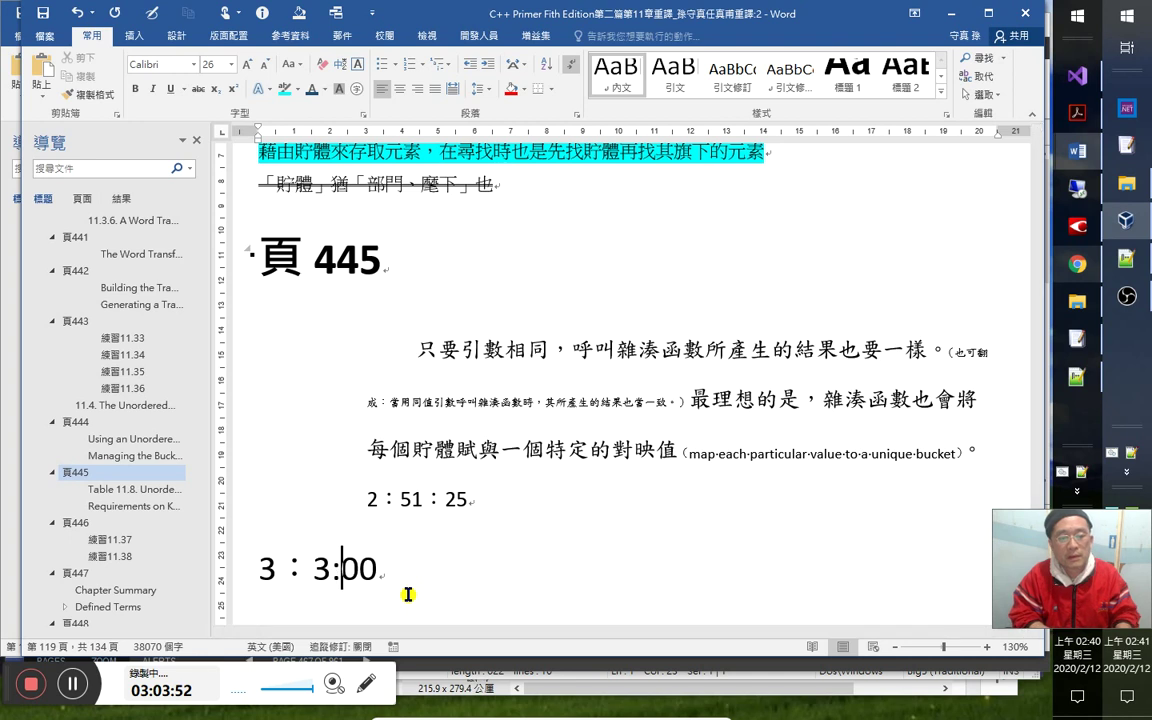
pyautogui.press('Delete')
pyautogui.press('Delete')
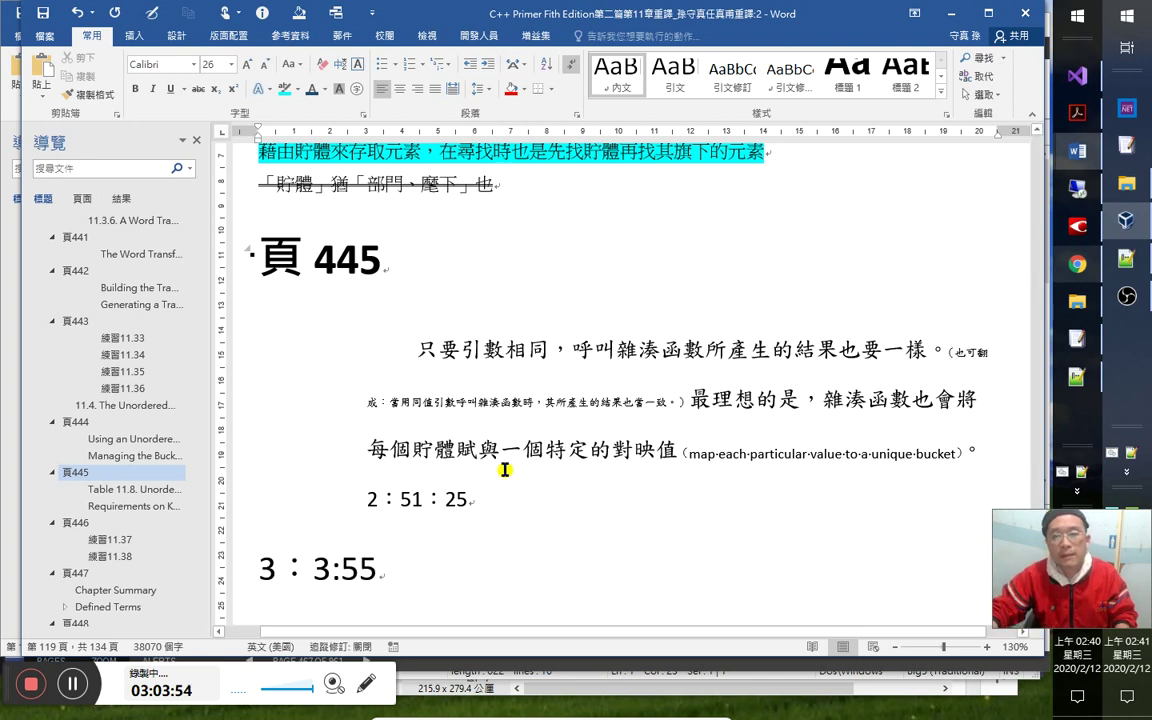
pyautogui.scroll(-2, 514, 463)
pyautogui.click(527, 445)
# Switch to the other Word window and back, then scroll down to the hash-function passage.
pyautogui.scroll(-1, 534, 446)
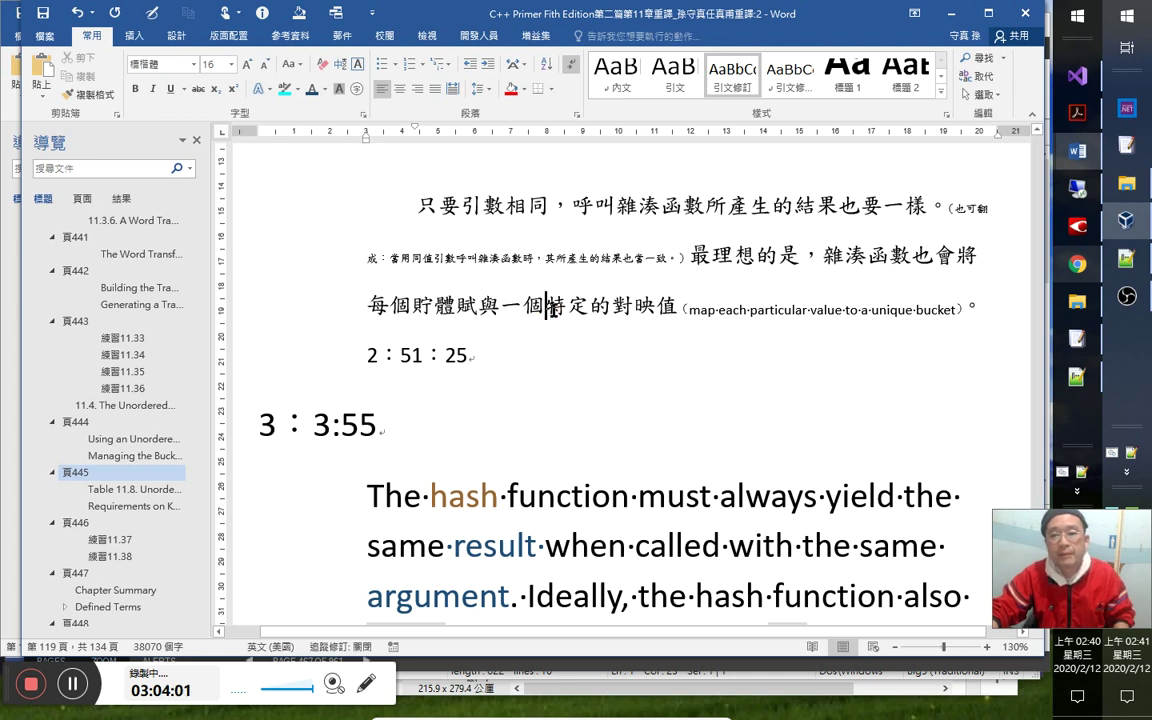
pyautogui.hotkey('alt', 'Tab')
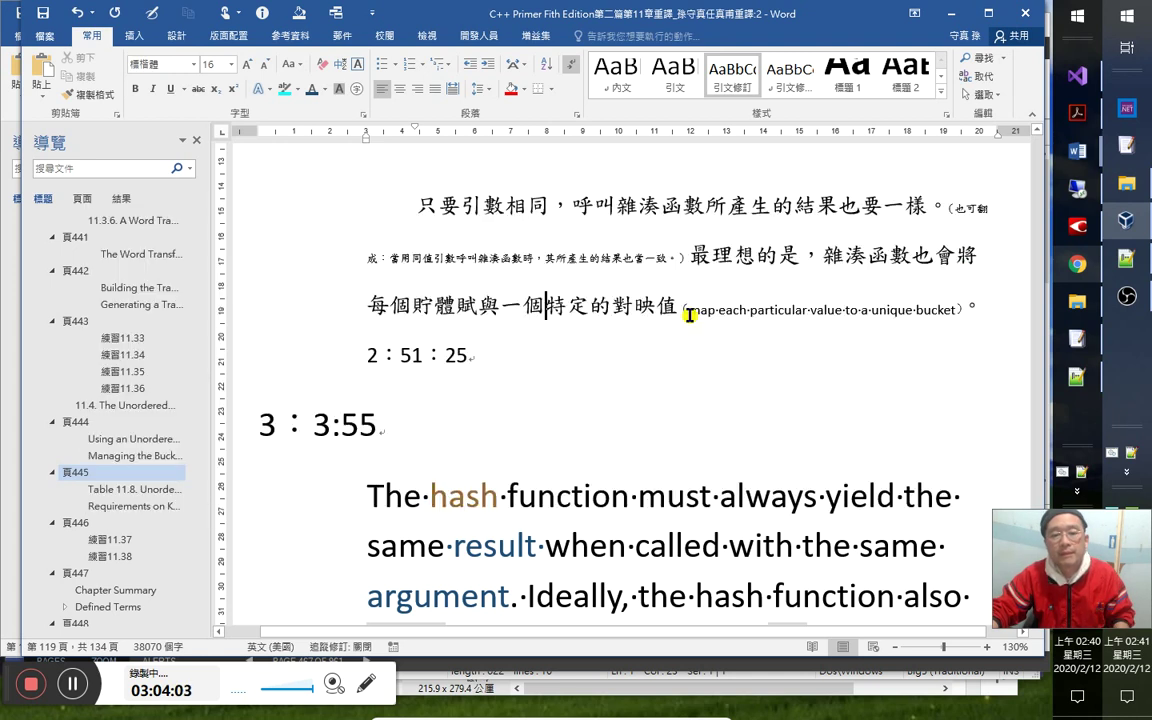
pyautogui.hotkey('alt', 'Tab')
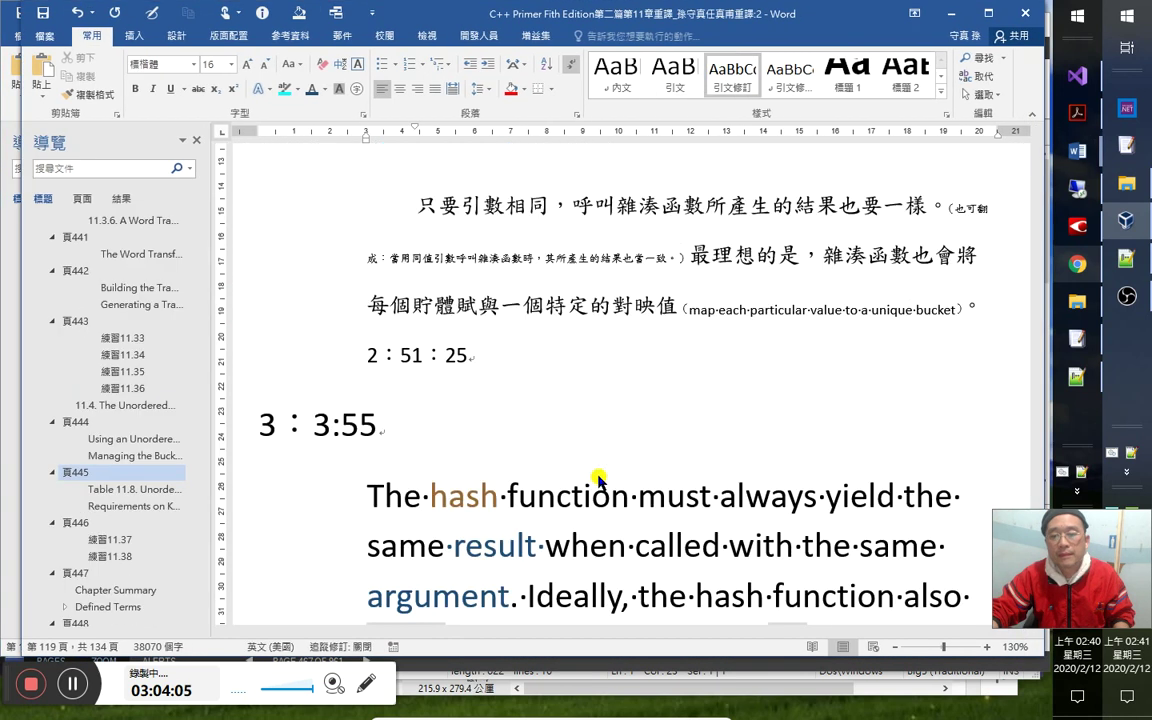
pyautogui.scroll(-5, 458, 499)
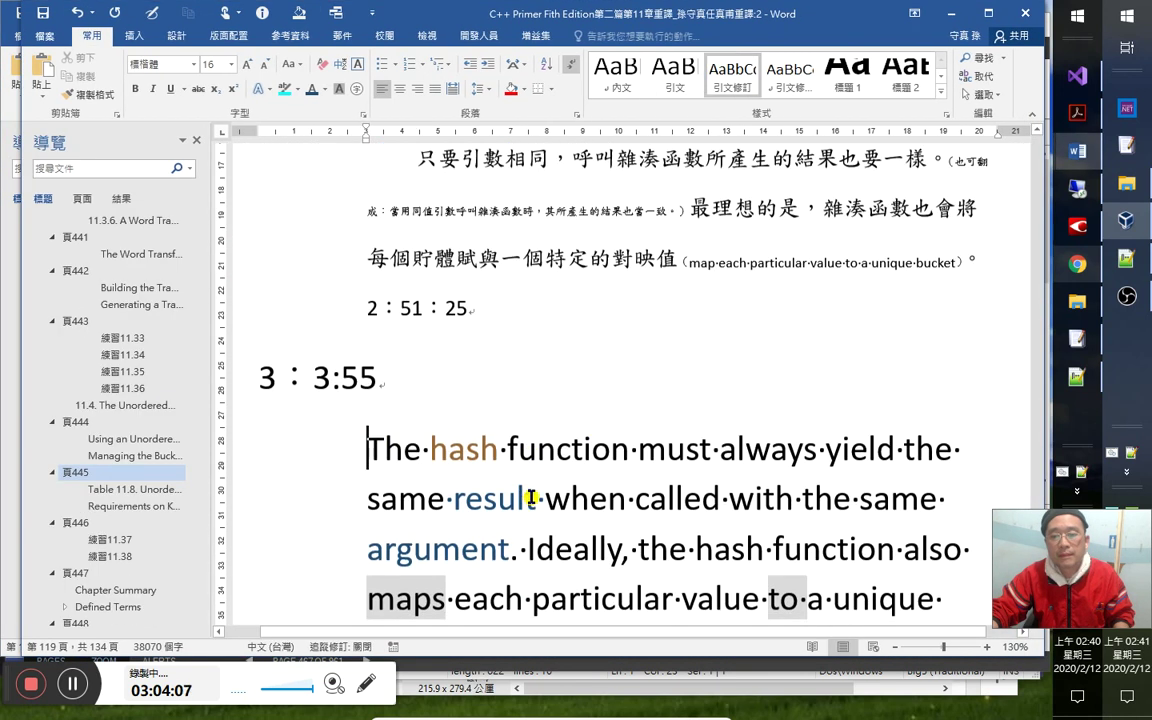
# Set the English hash-function paragraph to size 12 and move it above 3：3:55.
pyautogui.tripleClick(505, 399)
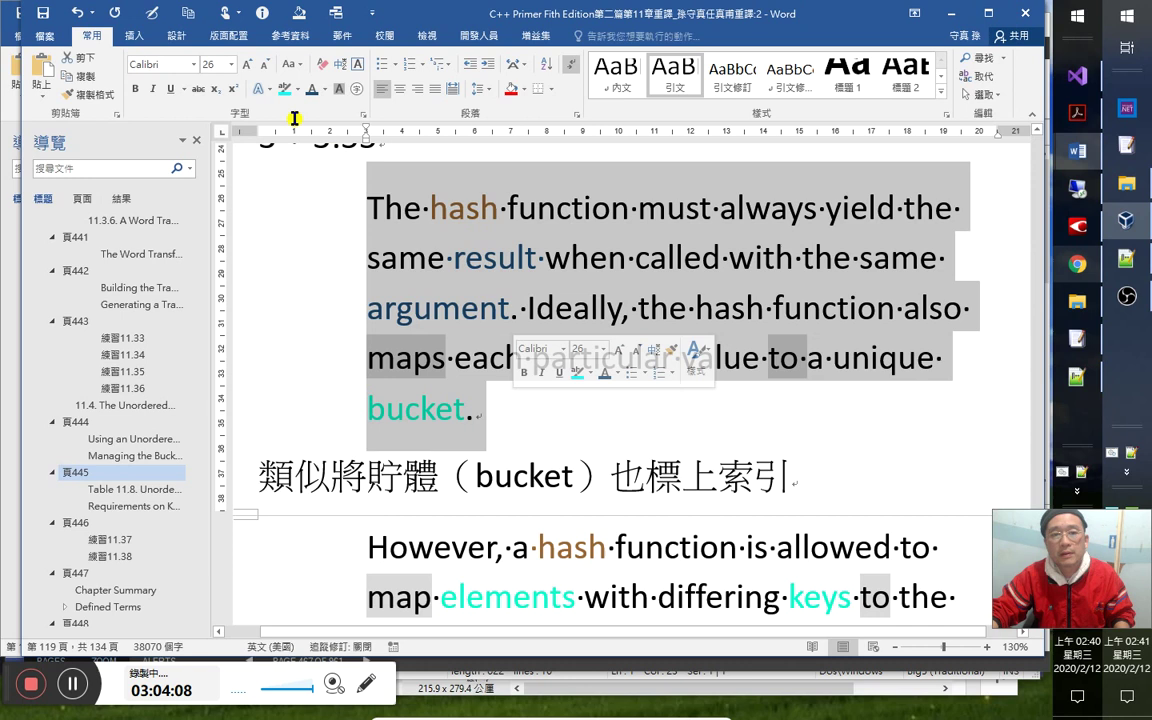
pyautogui.click(215, 64)
pyautogui.write('12')
pyautogui.press('Return')
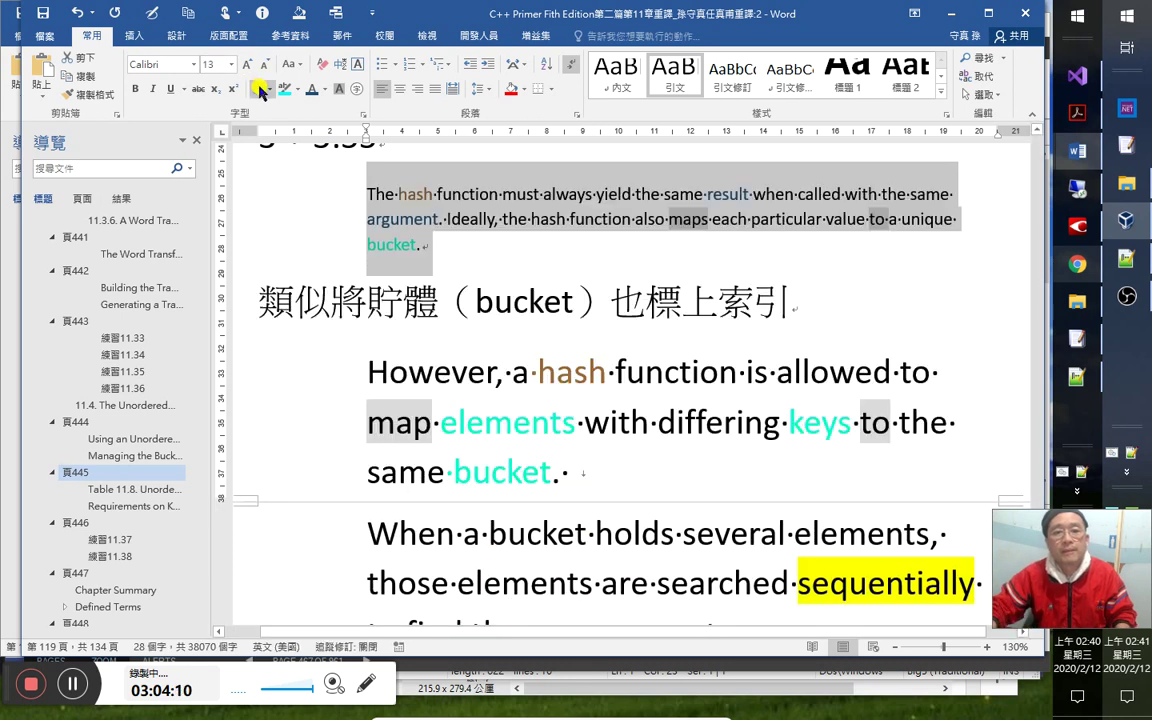
pyautogui.scroll(4, 437, 278)
pyautogui.moveTo(373, 434); pyautogui.dragTo(363, 300)
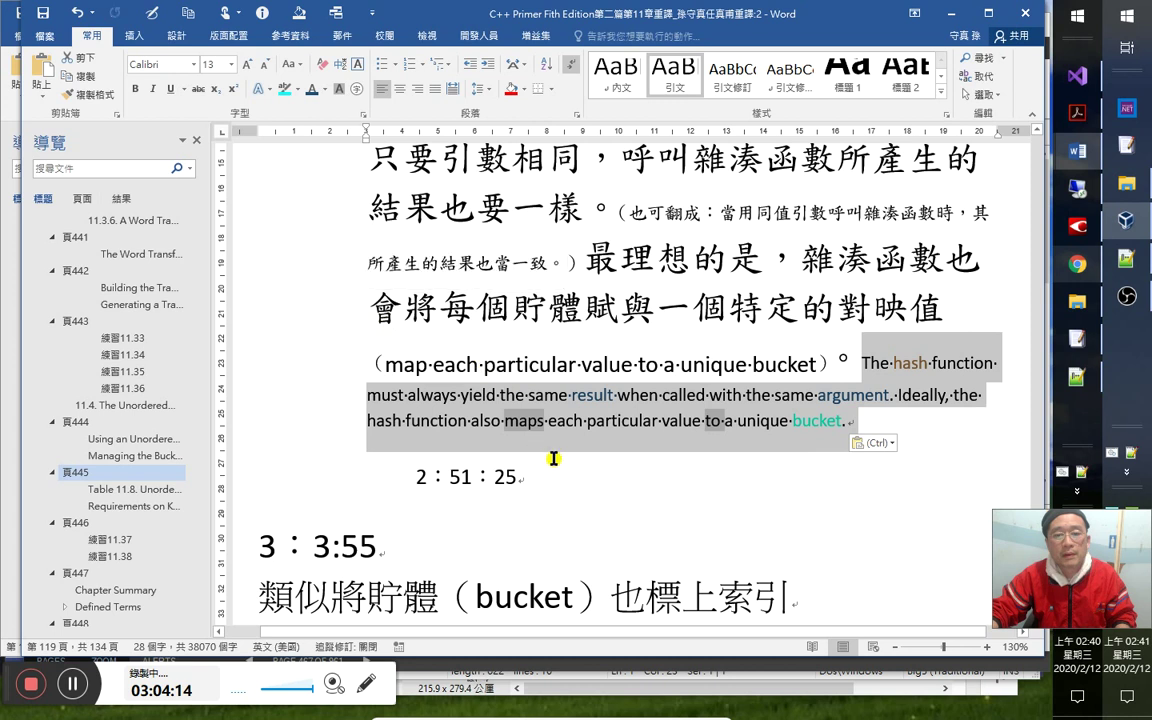
pyautogui.hotkey('ctrl', 'z')
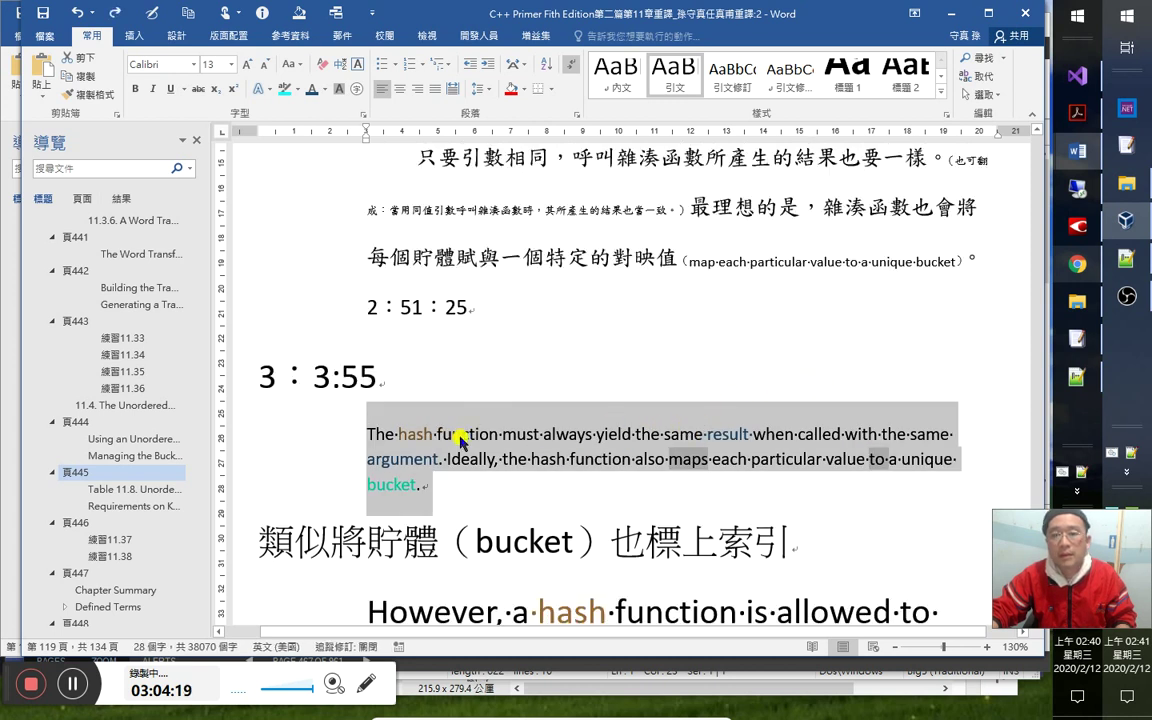
pyautogui.moveTo(459, 437); pyautogui.dragTo(252, 377)
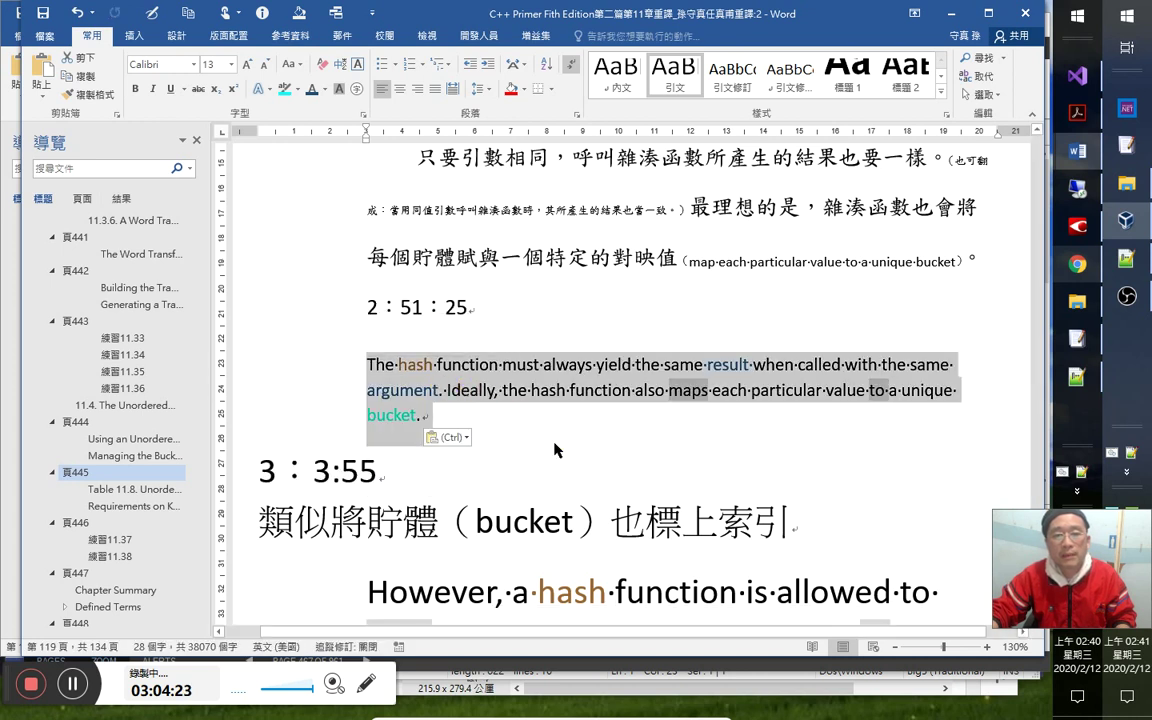
pyautogui.press('Right')
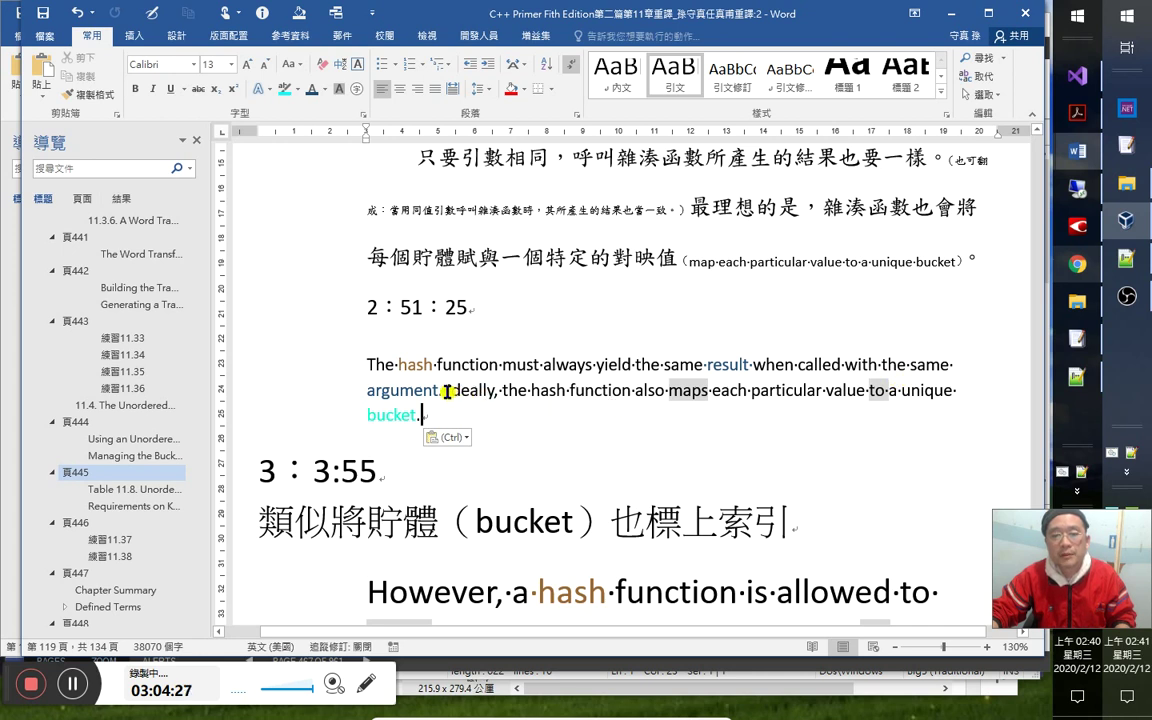
# Colour 'hash function' and the first-line 'hash' brown with the colour macro form.
pyautogui.moveTo(447, 390); pyautogui.dragTo(565, 390)
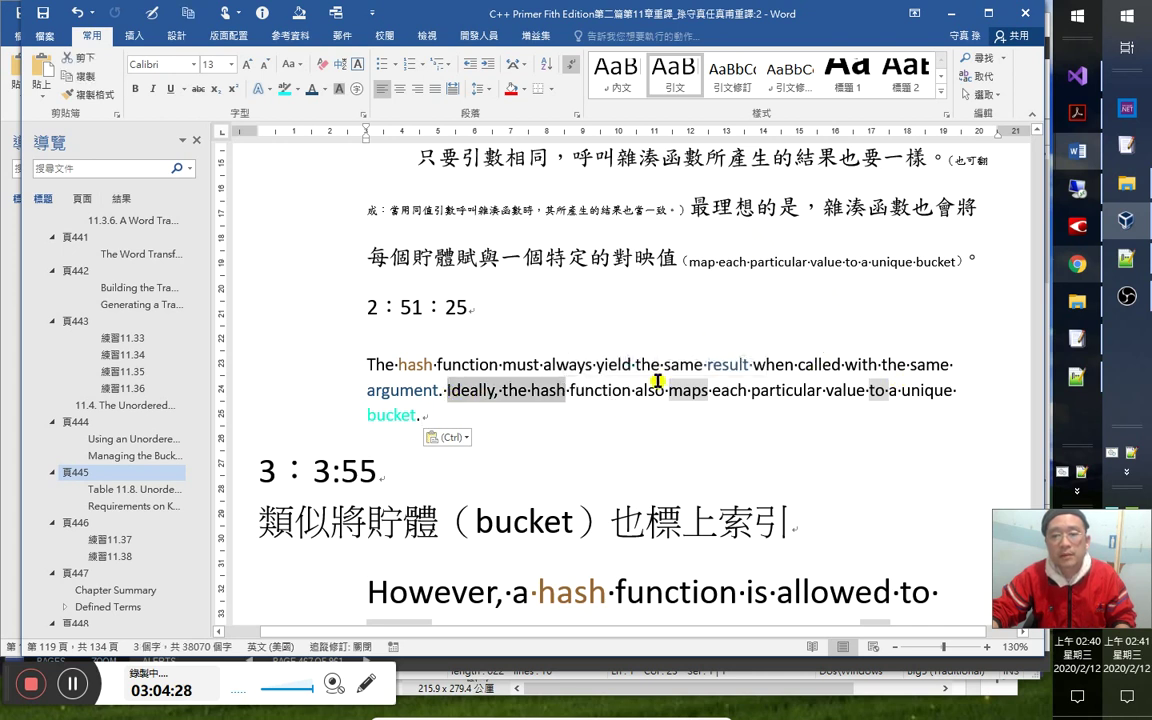
pyautogui.moveTo(530, 390); pyautogui.dragTo(628, 390)
pyautogui.hotkey('ctrl', 'shift', 'h')
pyautogui.click(598, 306)
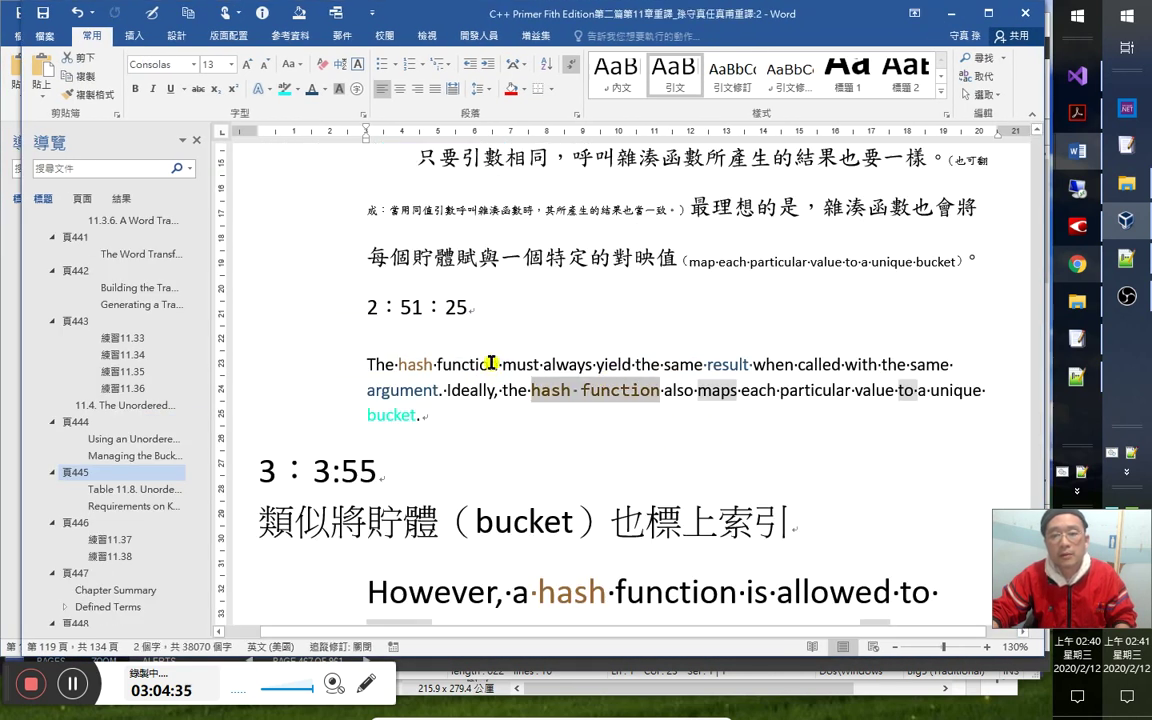
pyautogui.moveTo(432, 365); pyautogui.dragTo(392, 364)
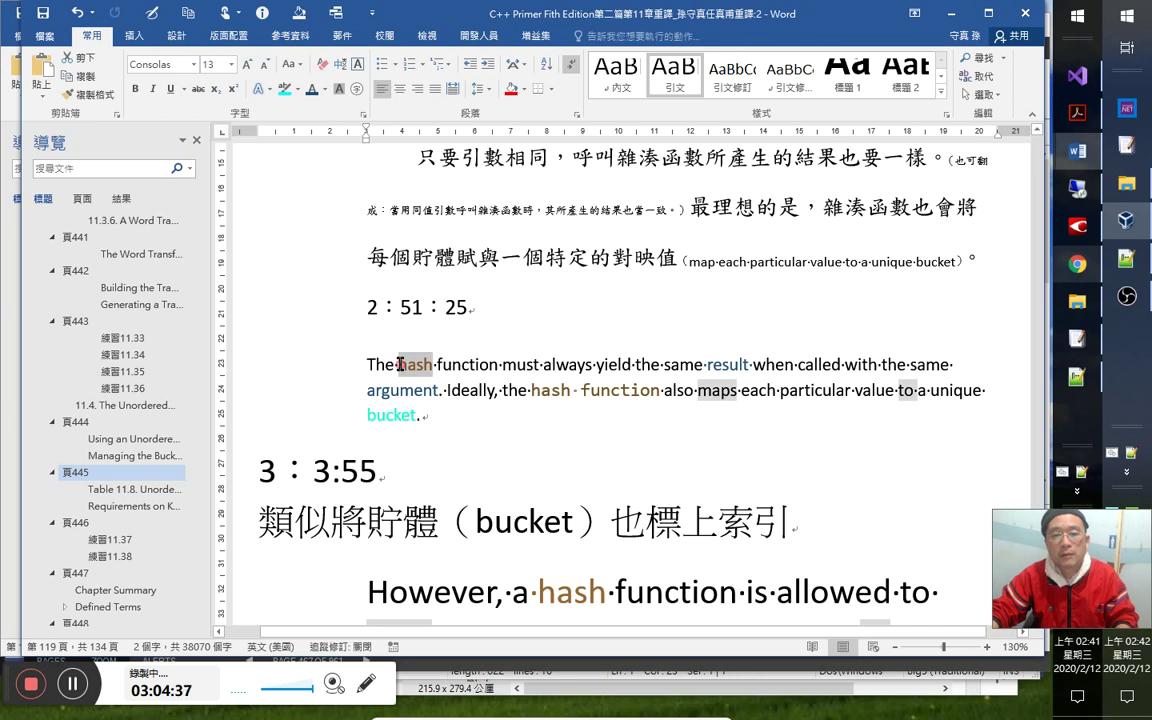
pyautogui.hotkey('ctrl', 'shift', 'h')
pyautogui.click(646, 306)
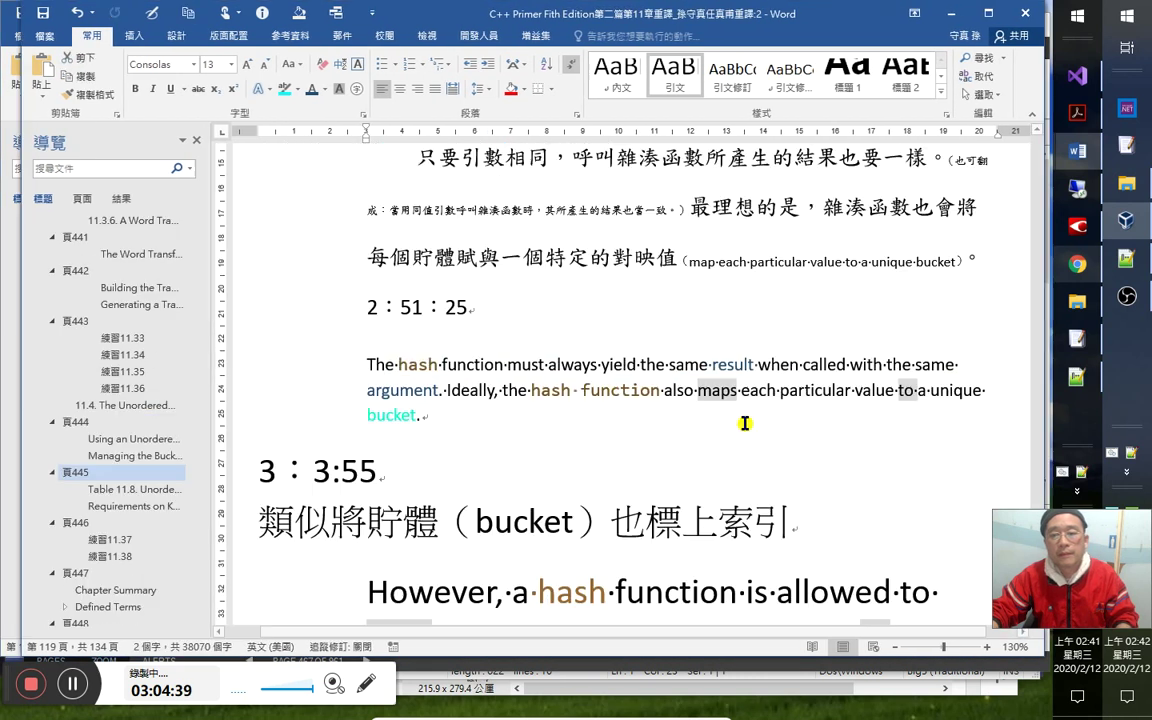
pyautogui.click(752, 406)
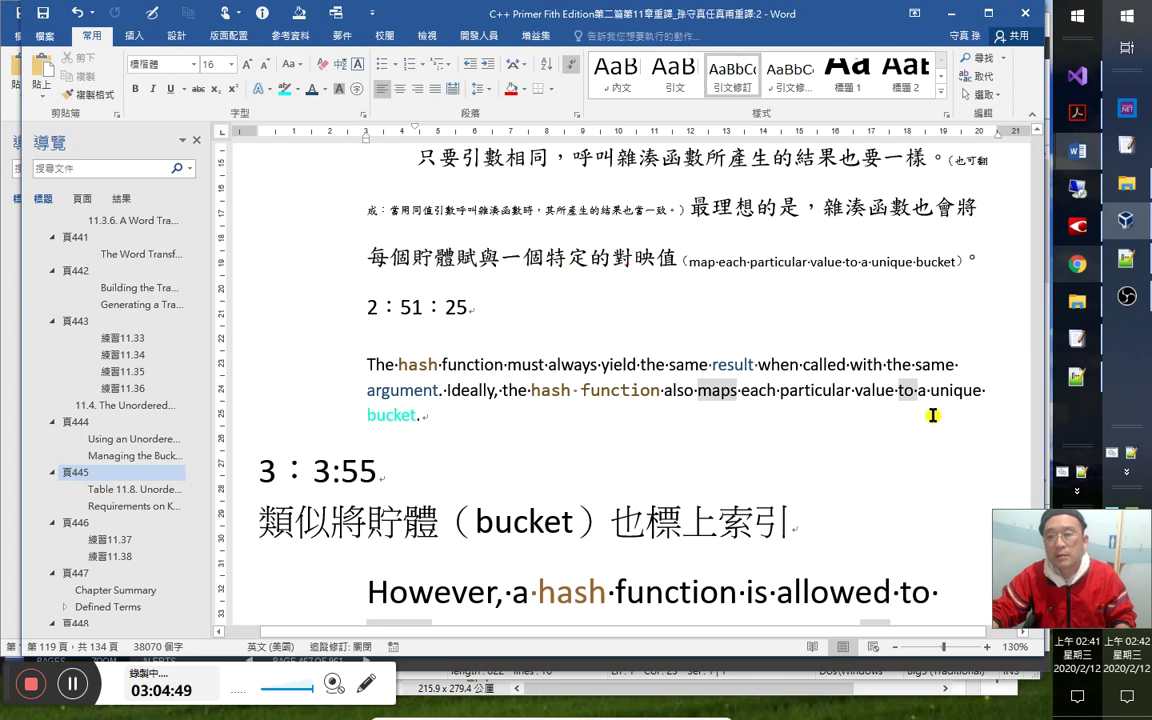
# Shrink the Chinese line 類似將貯體（bucket）也標上索引 to 13 pt.
pyautogui.click(445, 521)
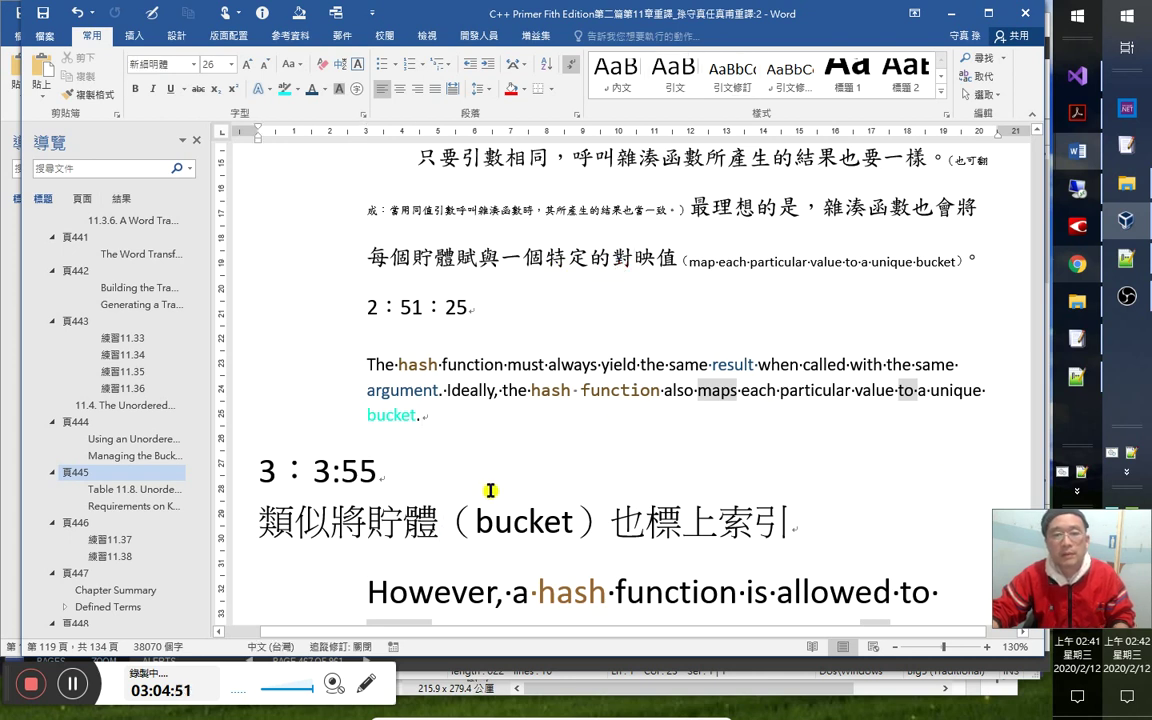
pyautogui.scroll(-1, 488, 488)
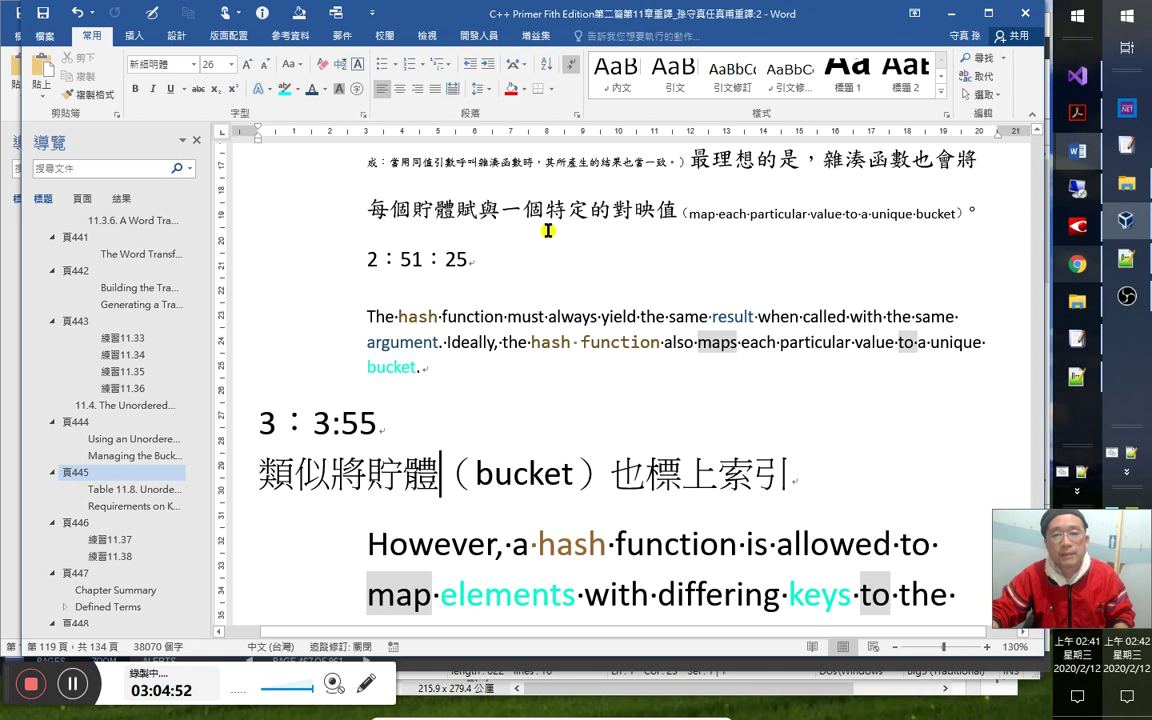
pyautogui.click(486, 192)
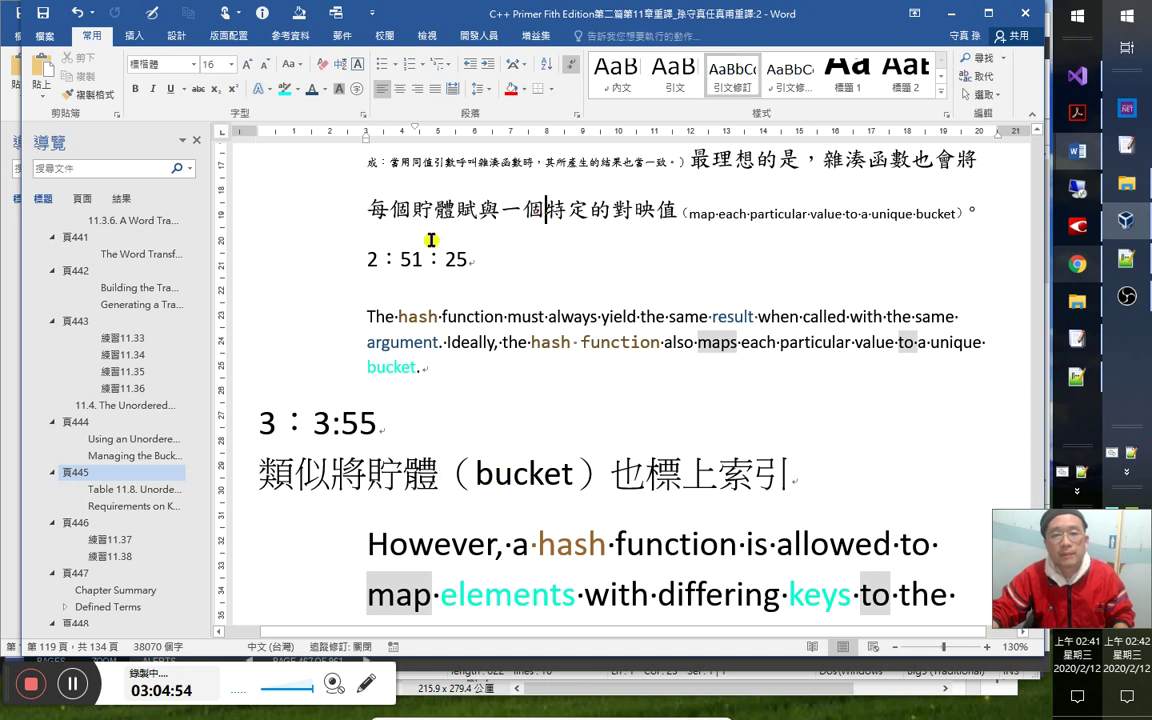
pyautogui.click(364, 428)
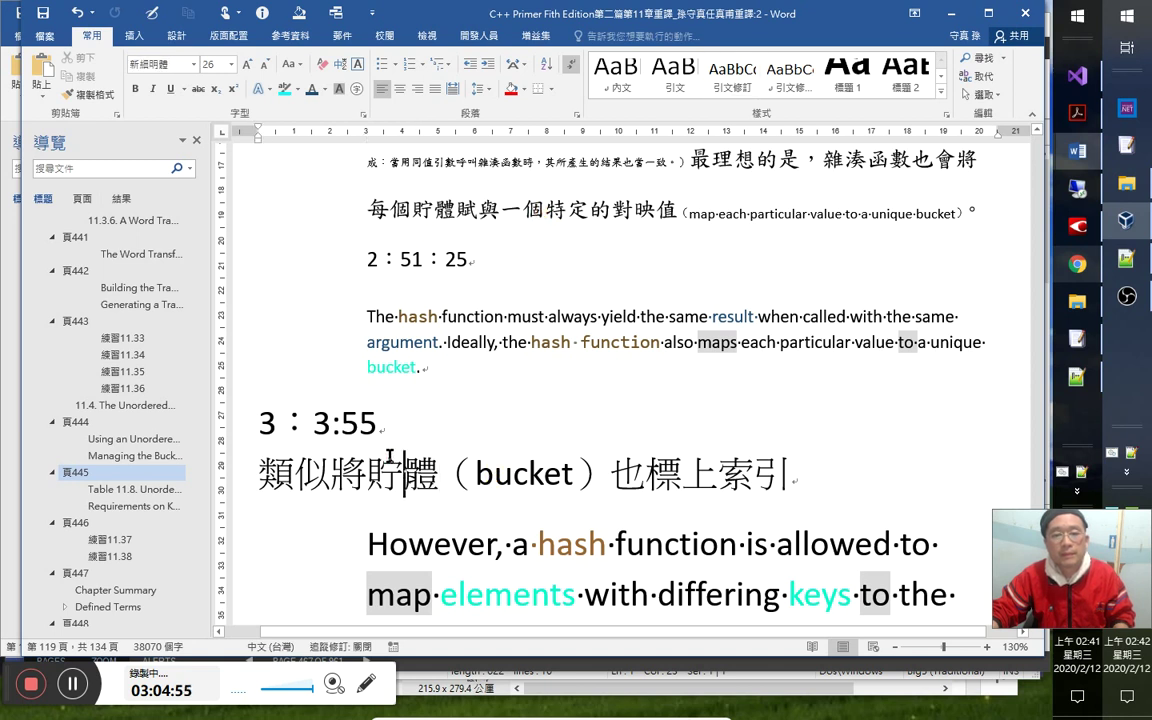
pyautogui.click(235, 471)
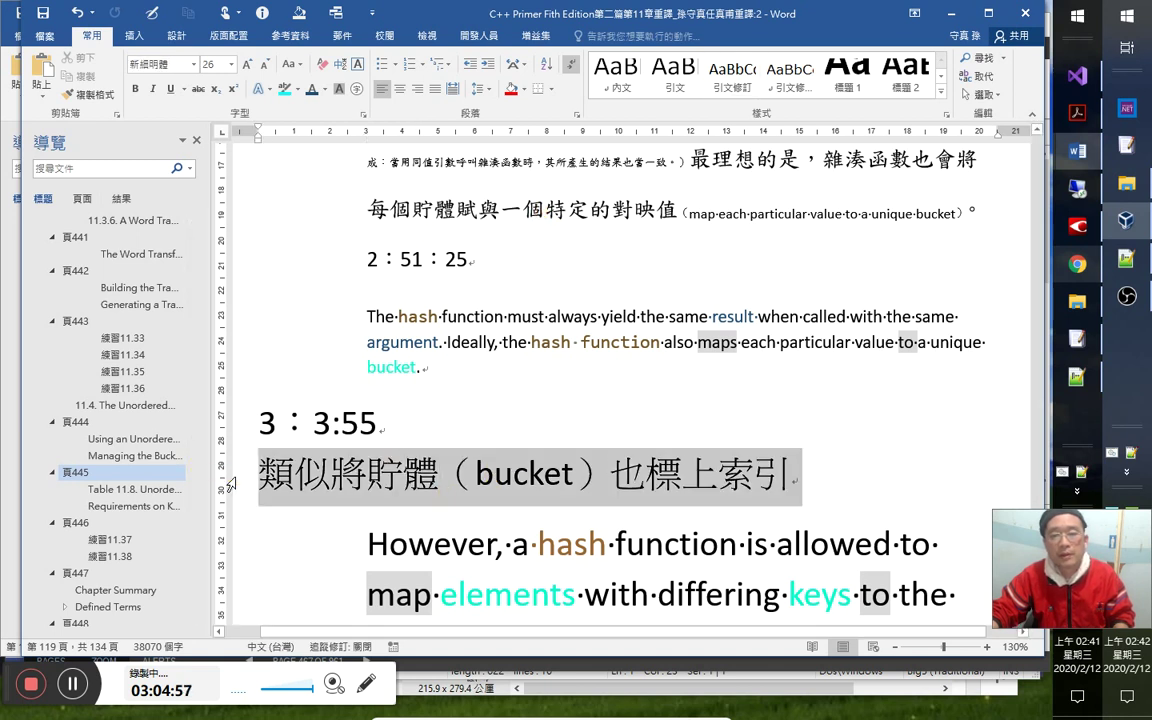
pyautogui.click(233, 87)
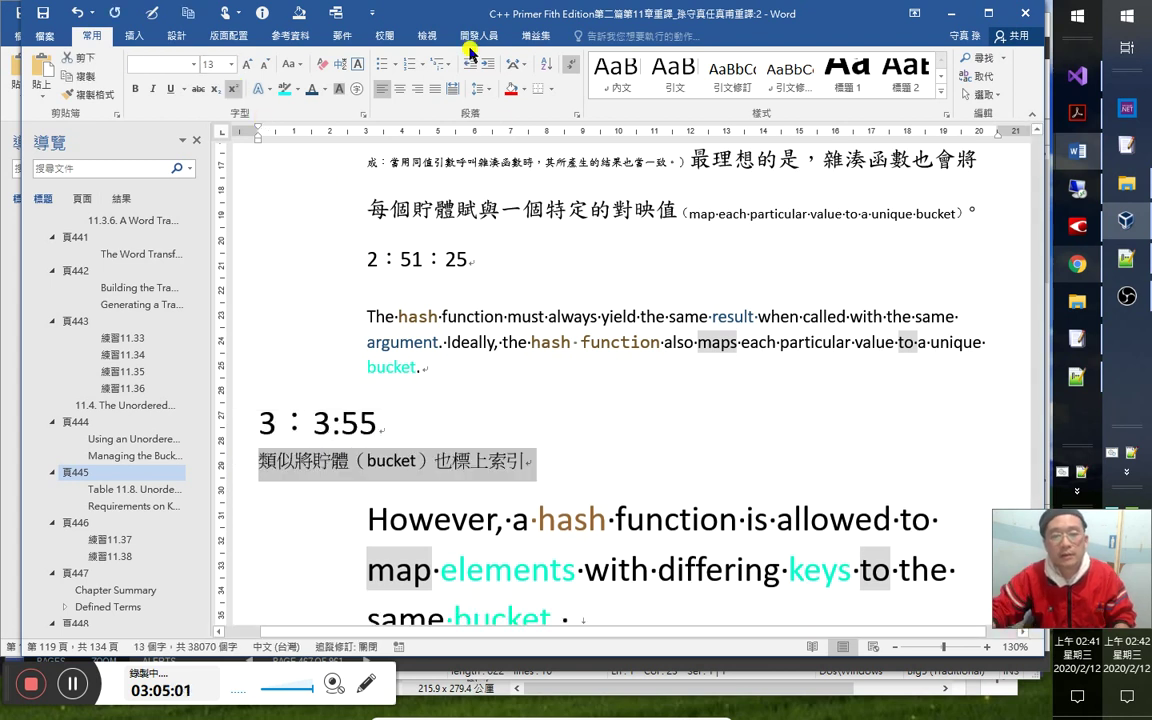
pyautogui.scroll(-3, 570, 395)
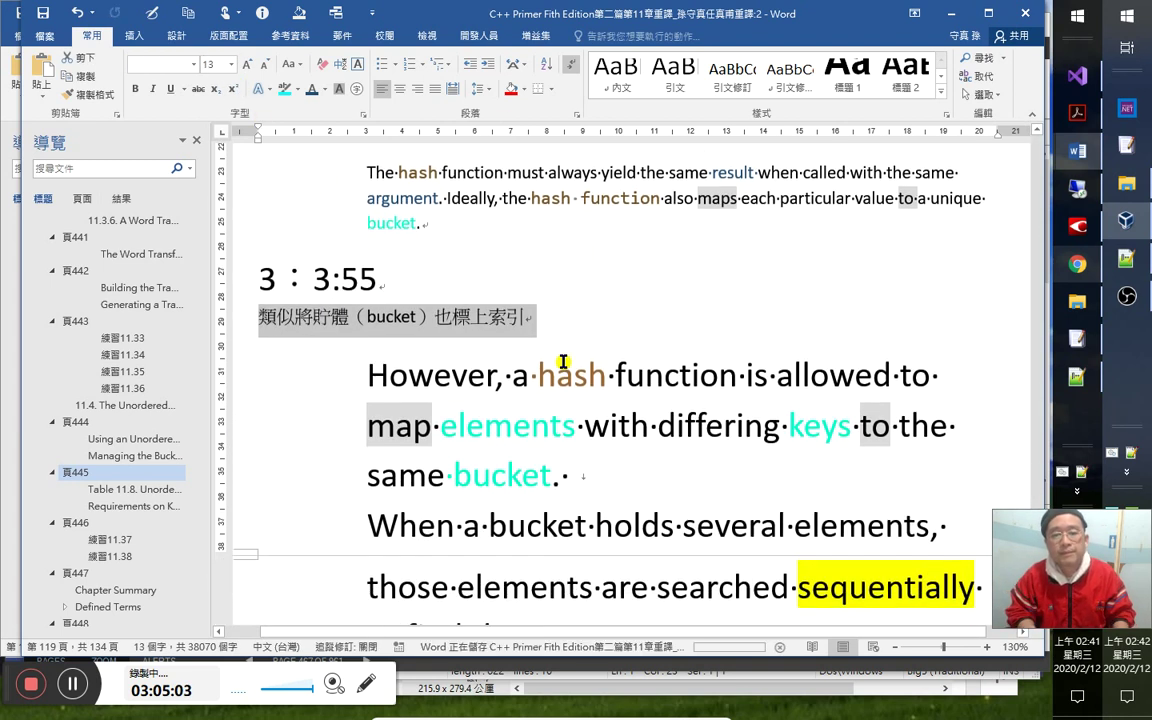
pyautogui.hotkey('alt', 'Tab')
pyautogui.hotkey('alt', 'Tab')
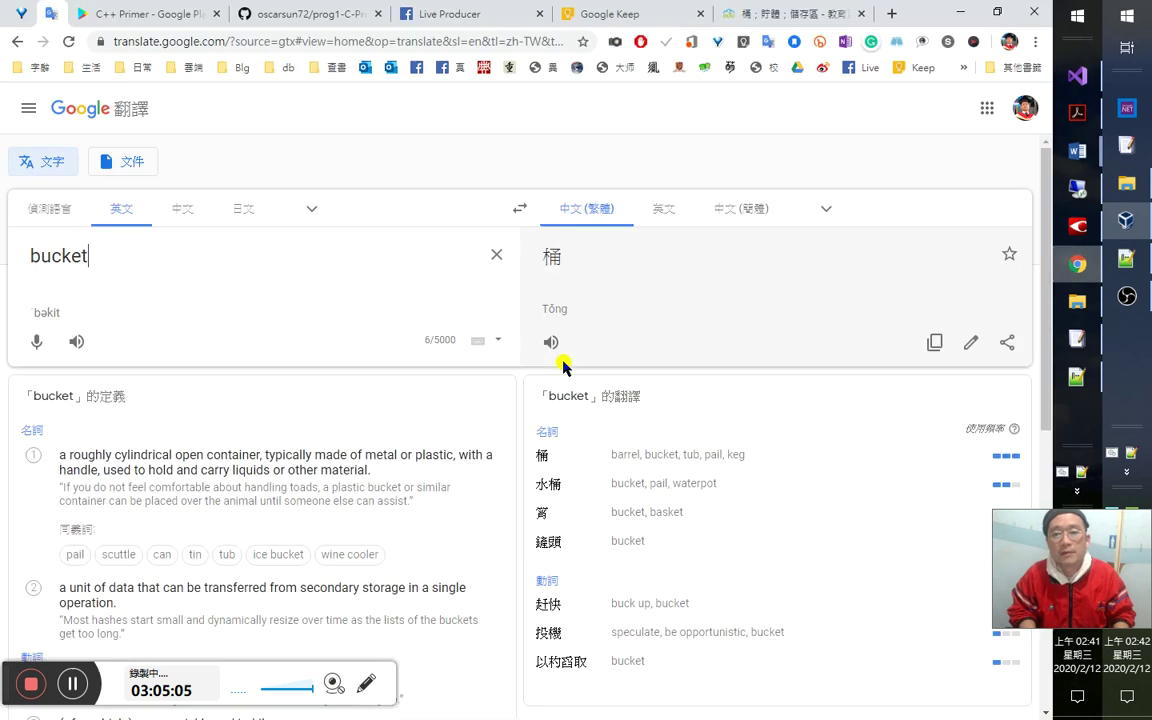
# After the bucket translation check, go to the C++ Primer book tab, then the blank EmEditor note.
pyautogui.hotkey('alt', 'Tab')
pyautogui.hotkey('alt', 'Tab')
pyautogui.hotkey('alt', 'Tab')
pyautogui.hotkey('alt', 'Tab')
pyautogui.hotkey('alt', 'Tab')
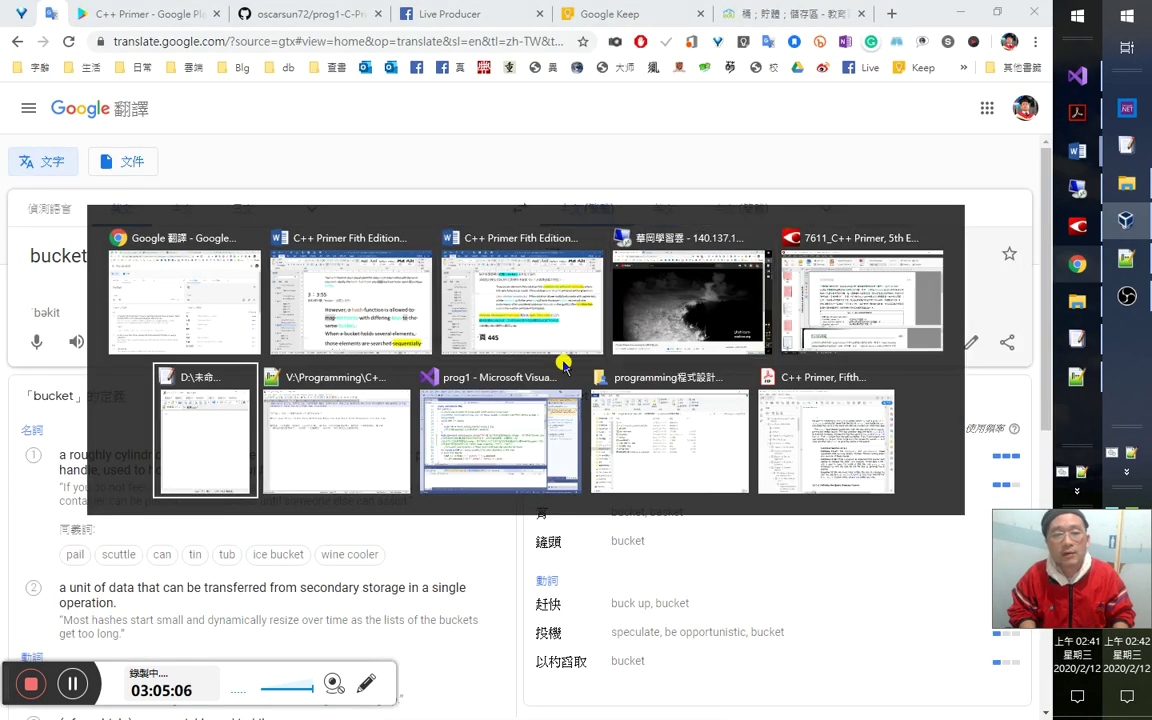
pyautogui.hotkey('alt', 'Tab')
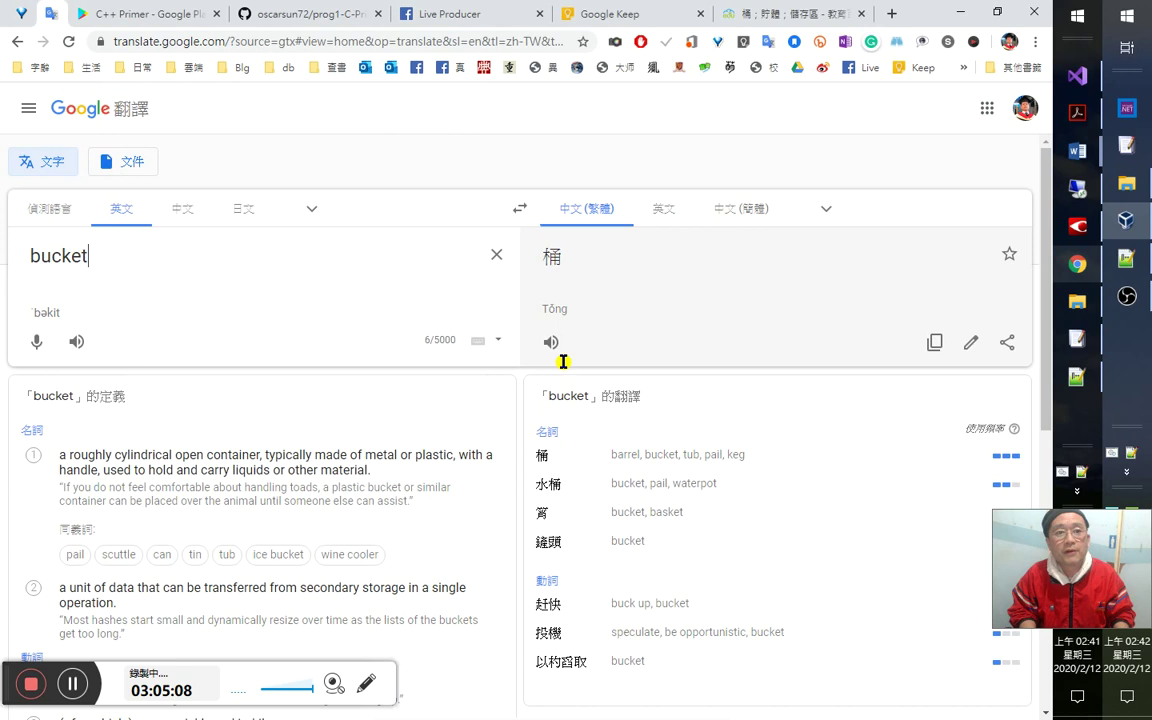
pyautogui.hotkey('ctrl', 'Tab')
pyautogui.hotkey('alt', 'Tab')
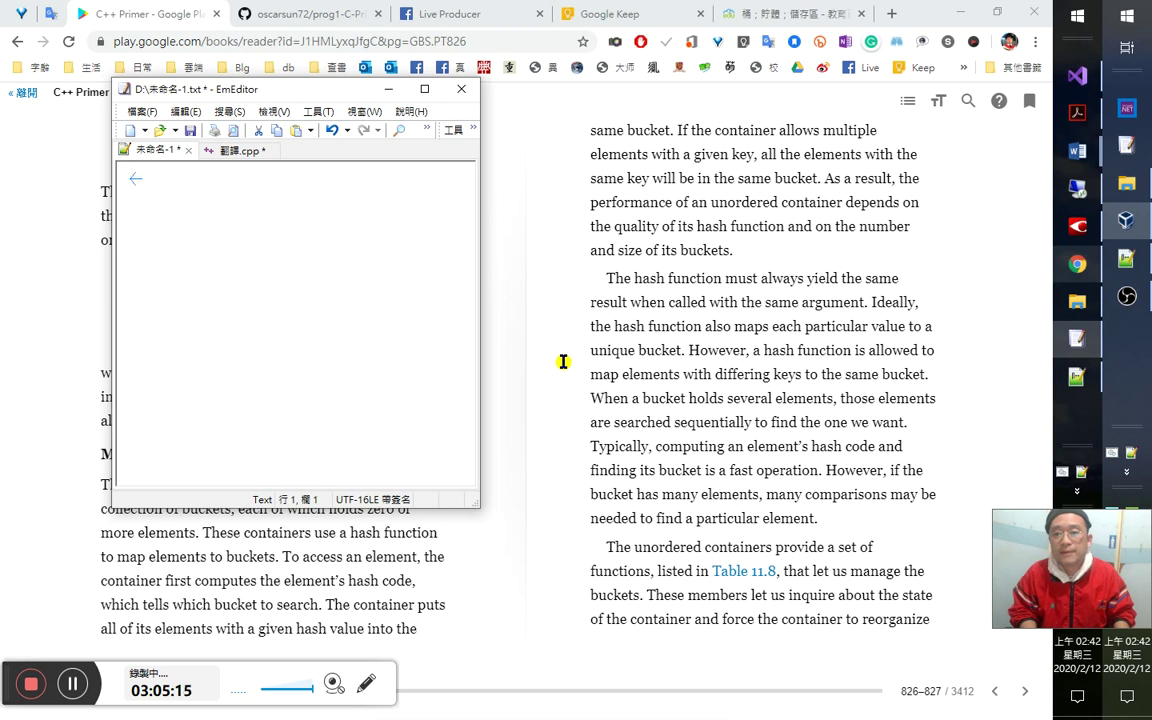
# Type the draft 雖然如此，雜湊函數還是可以將不同鍵值的元素放在同一個 with the Chinese IME.
pyautogui.write('b')
pyautogui.press('BackSpace')
pyautogui.write('b')
pyautogui.press('BackSpace')
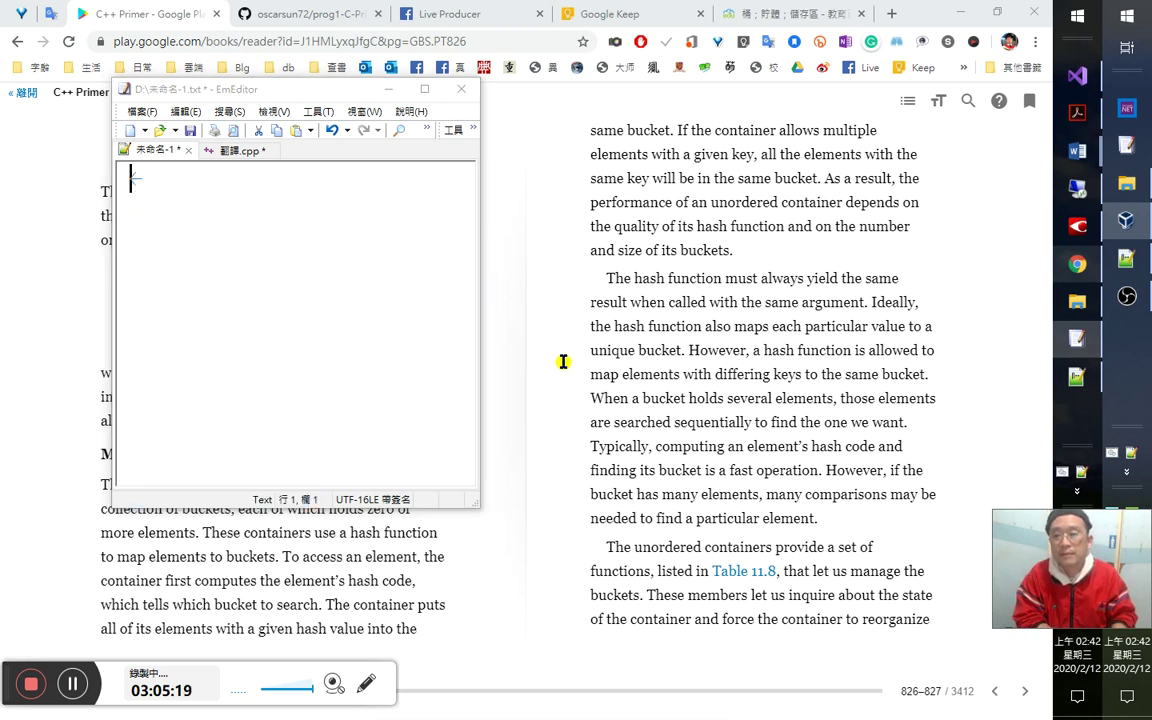
pyautogui.write('網')
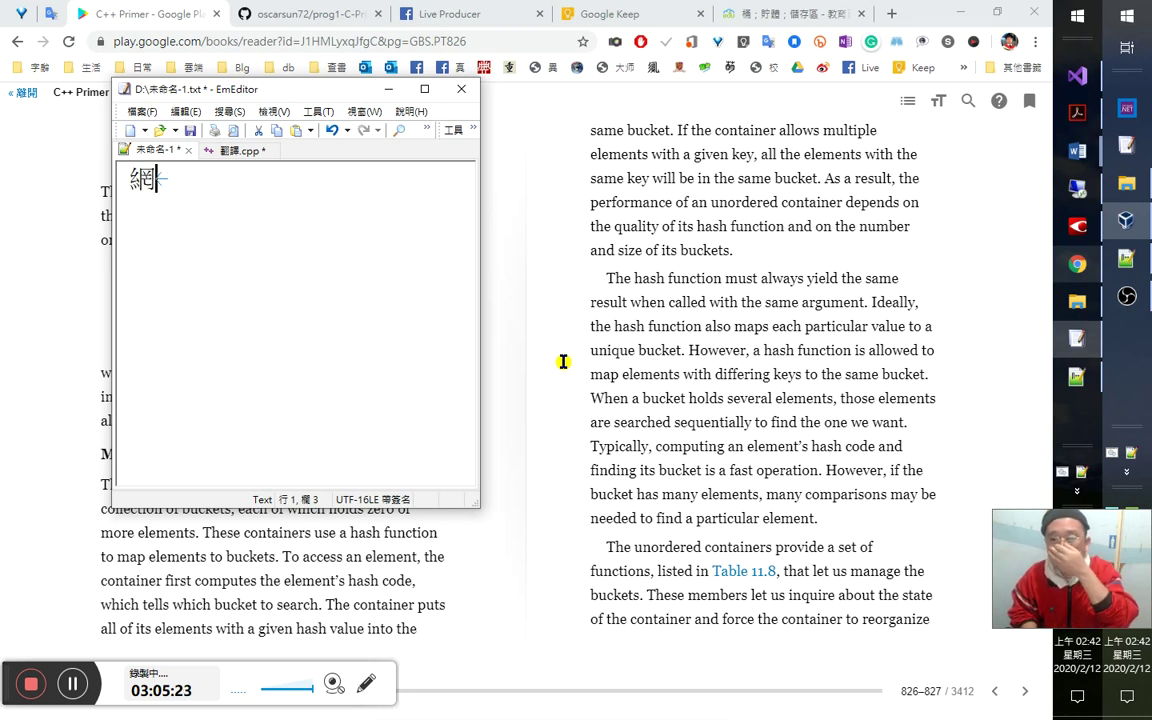
pyautogui.press('BackSpace')
pyautogui.write('rgb')
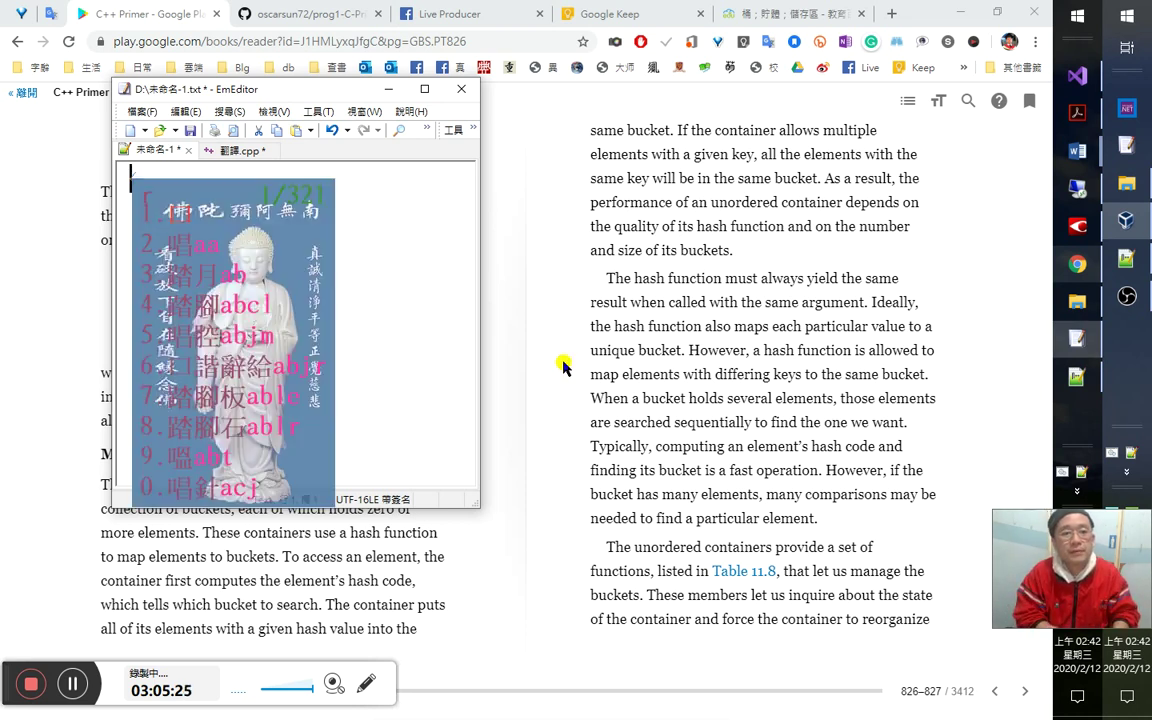
pyautogui.press('BackSpace')
pyautogui.press('BackSpace')
pyautogui.press('BackSpace')
pyautogui.write('rfx')
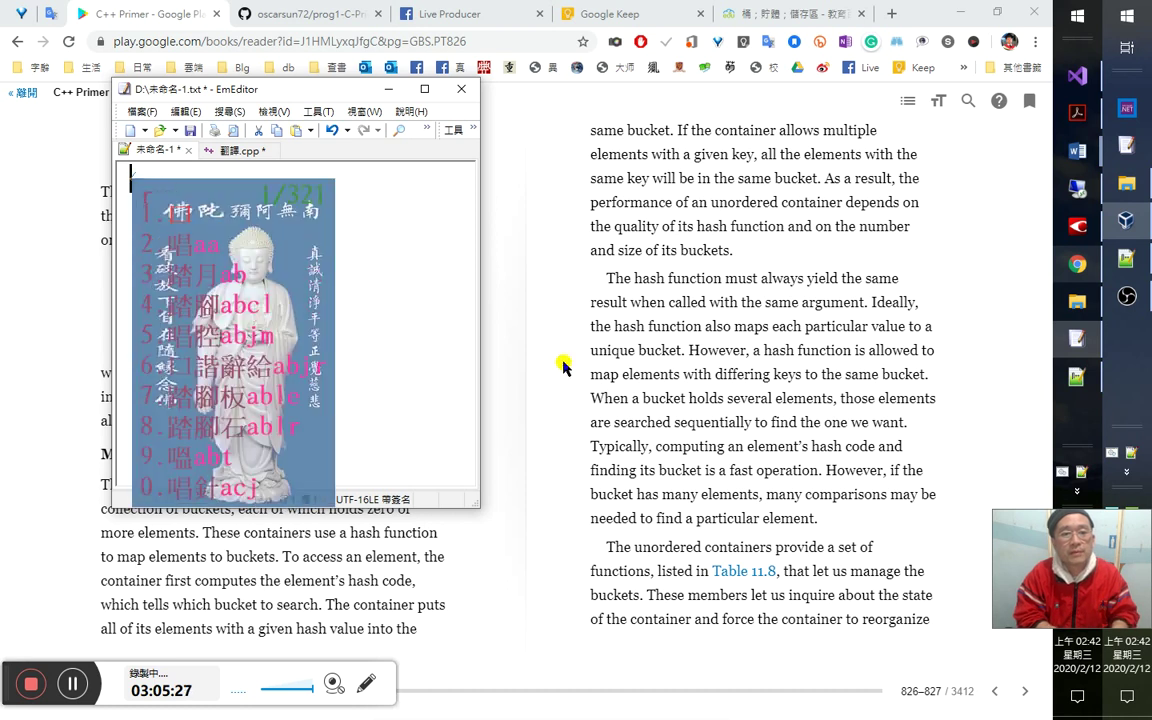
pyautogui.write('雖然如此，')
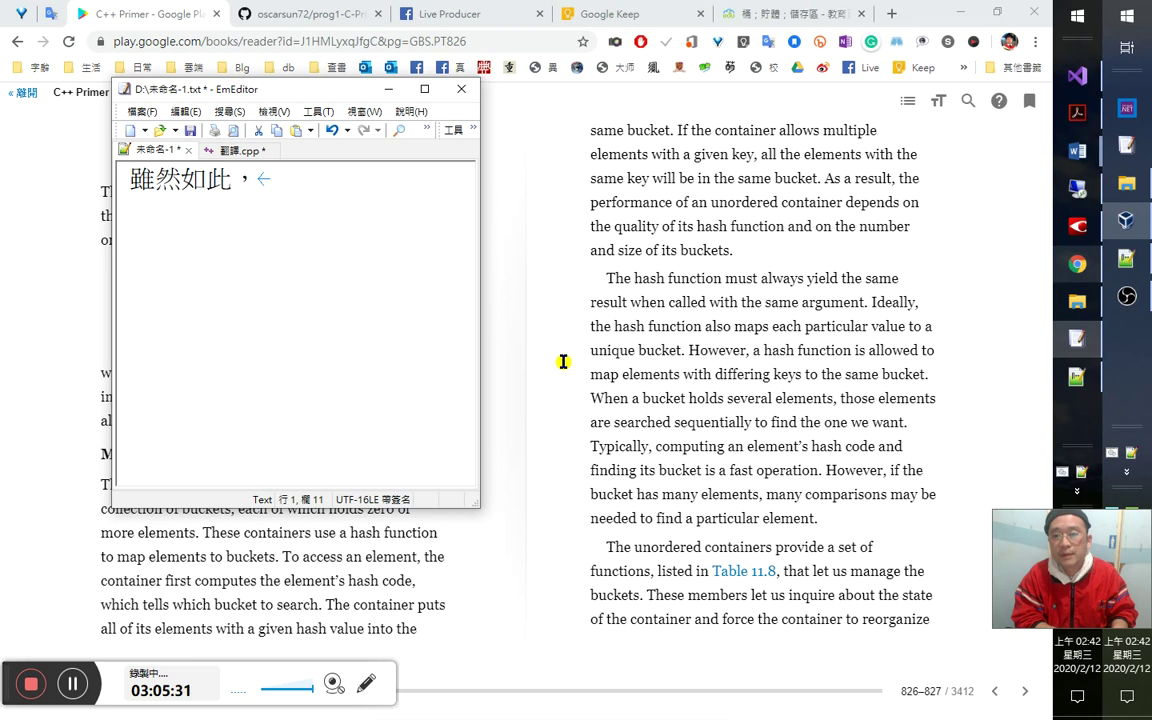
pyautogui.write('yd')
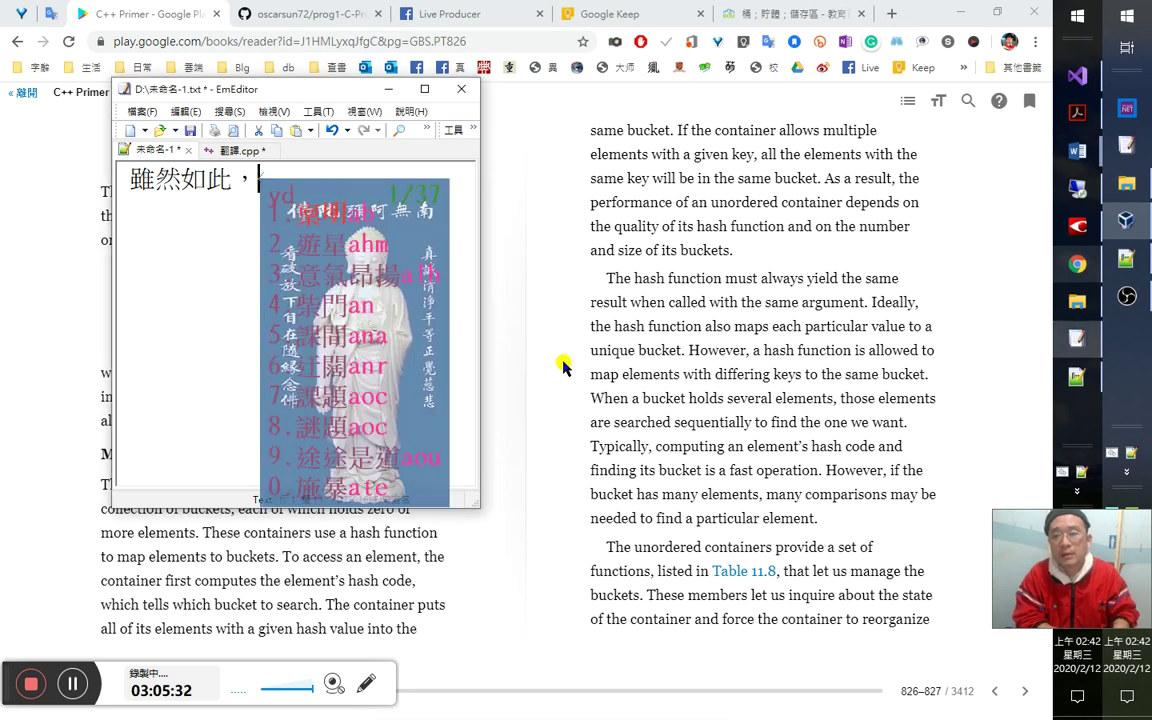
pyautogui.press('BackSpace')
pyautogui.press('BackSpace')
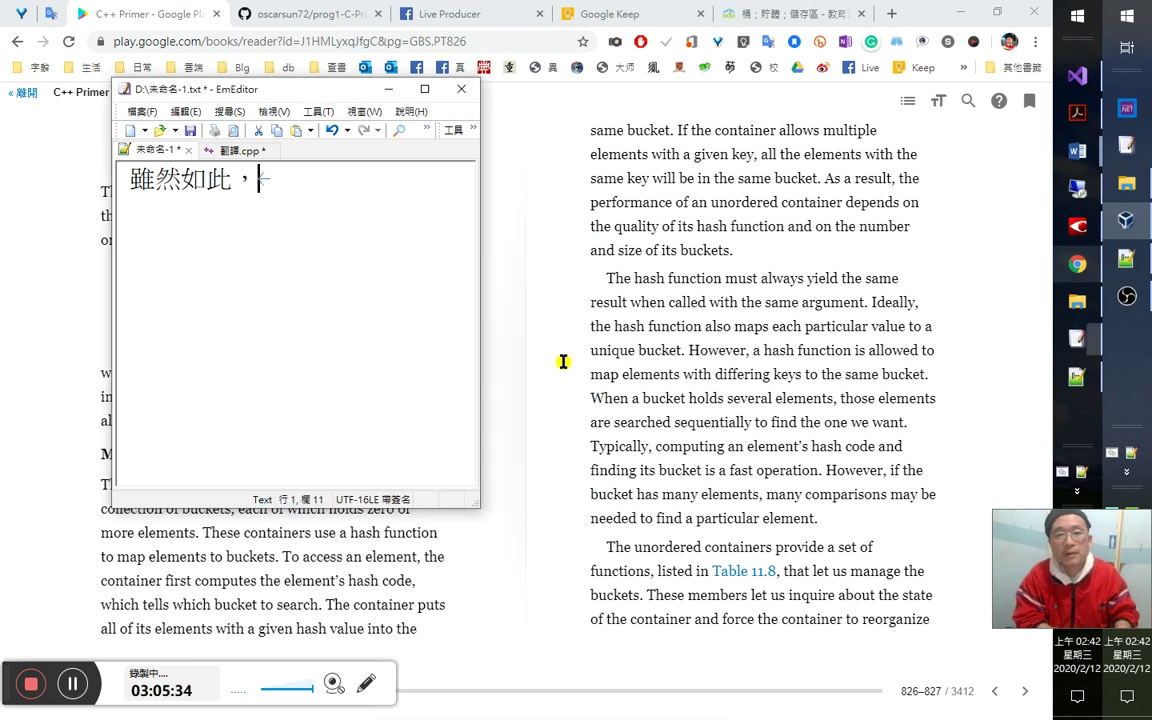
pyautogui.write('ck')
pyautogui.press('BackSpace')
pyautogui.press('BackSpace')
pyautogui.write('yk')
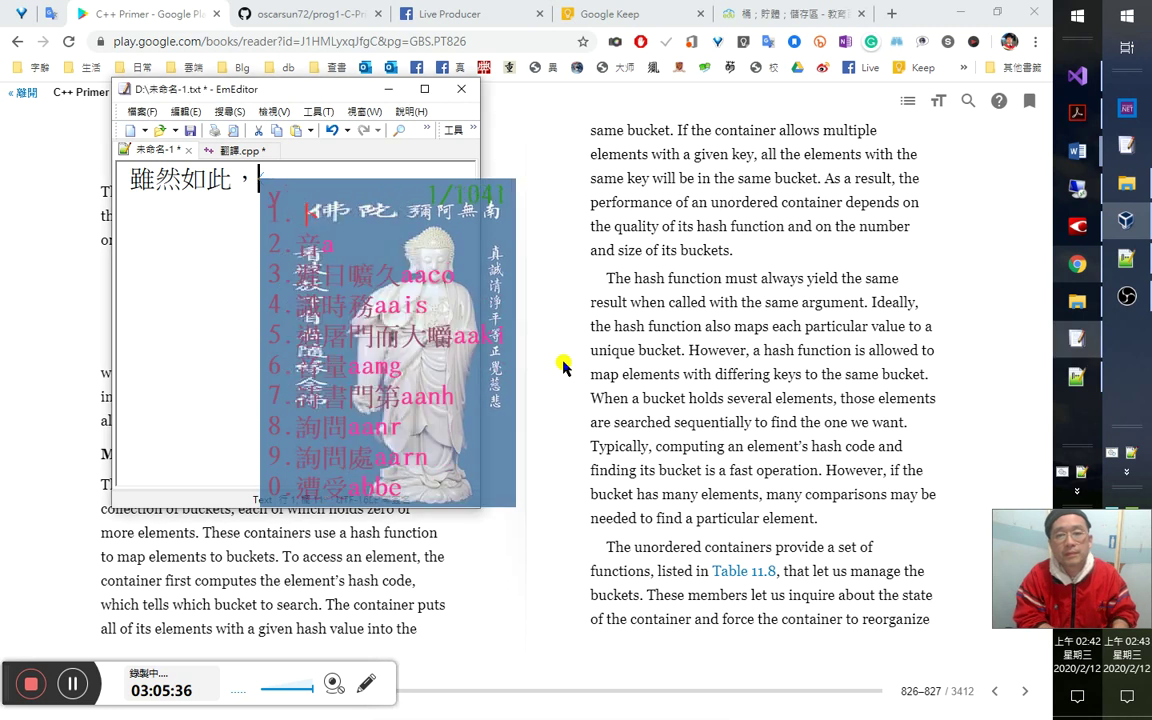
pyautogui.write('雜湊函數')
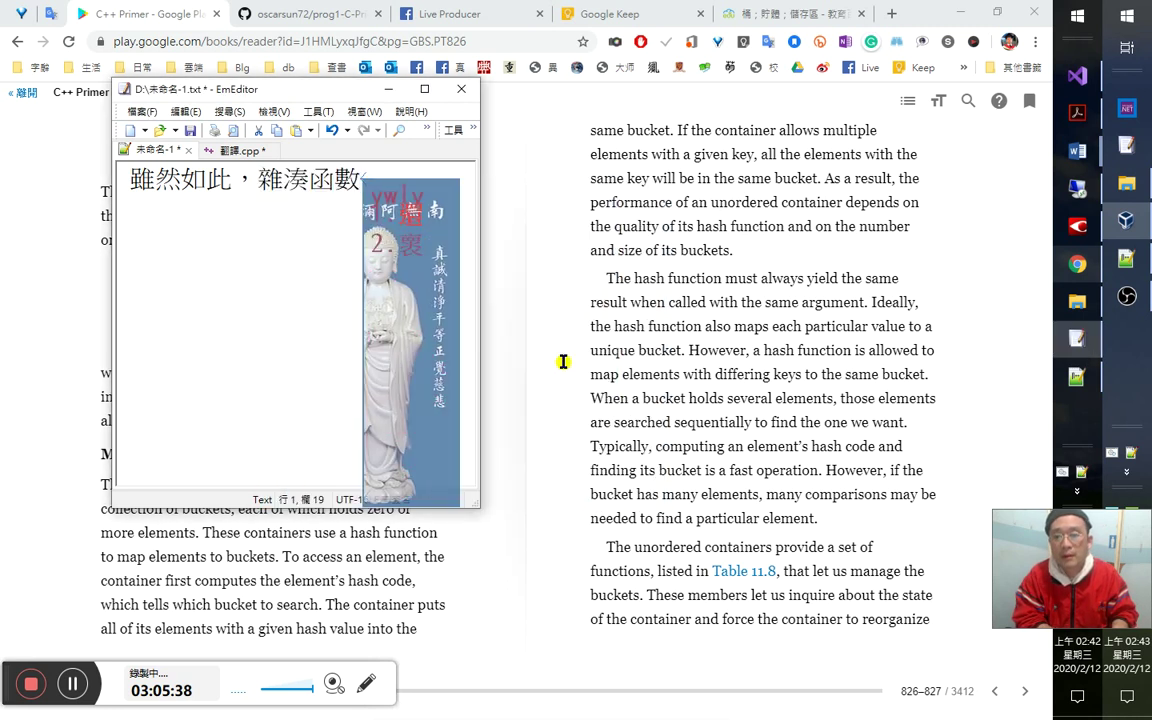
pyautogui.write('還是可以')
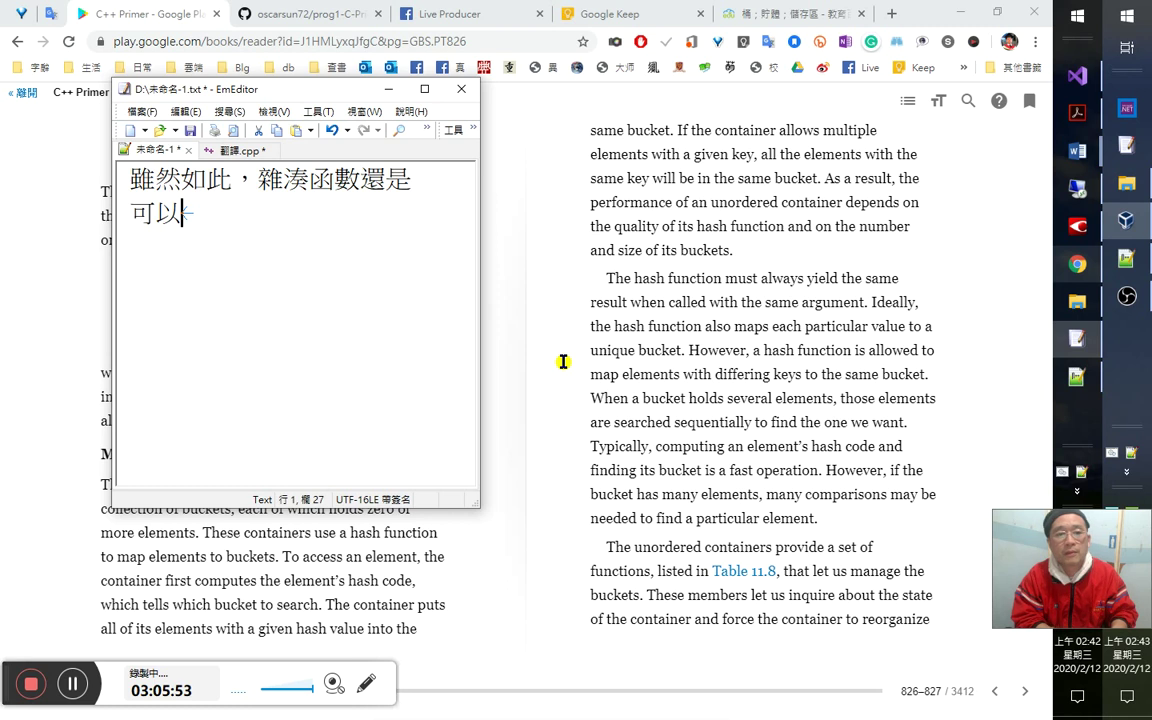
pyautogui.write('將不')
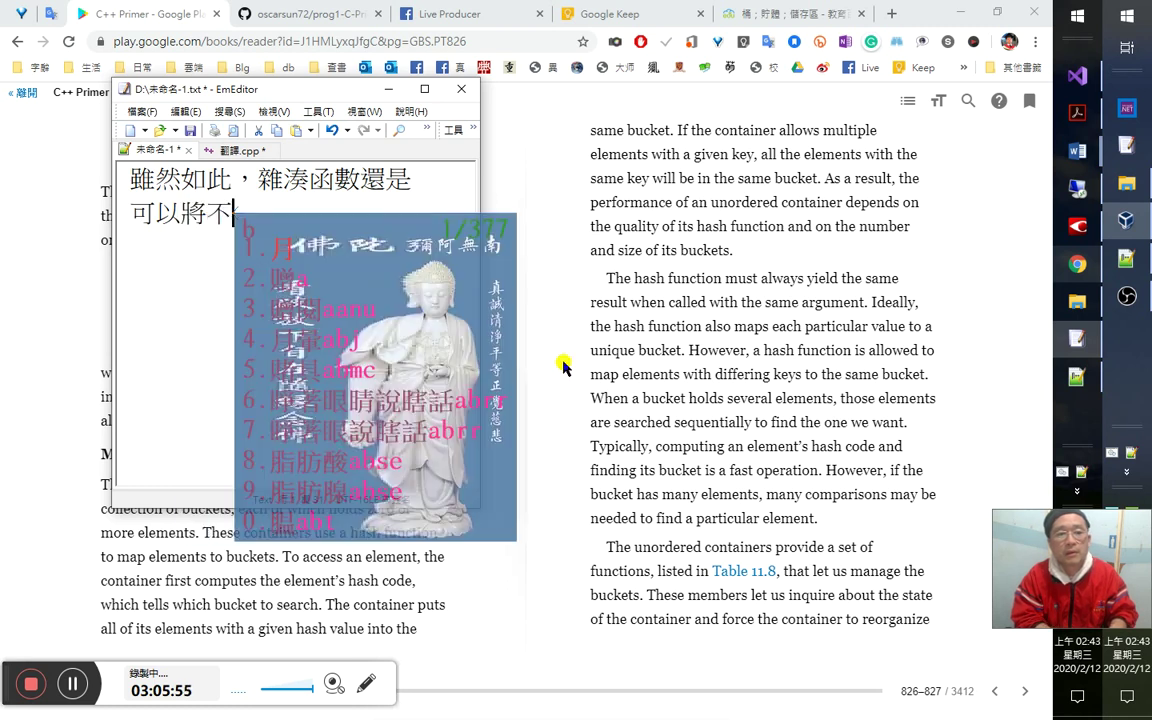
pyautogui.write('同鍵值的')
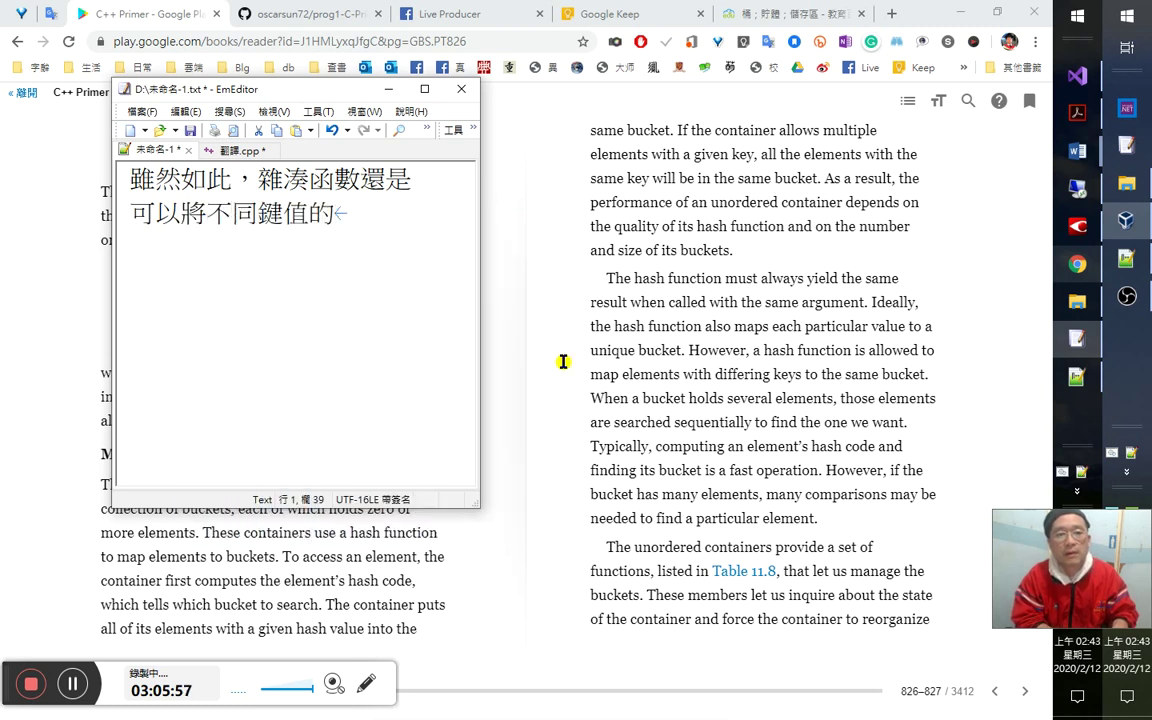
pyautogui.write('兀元素')
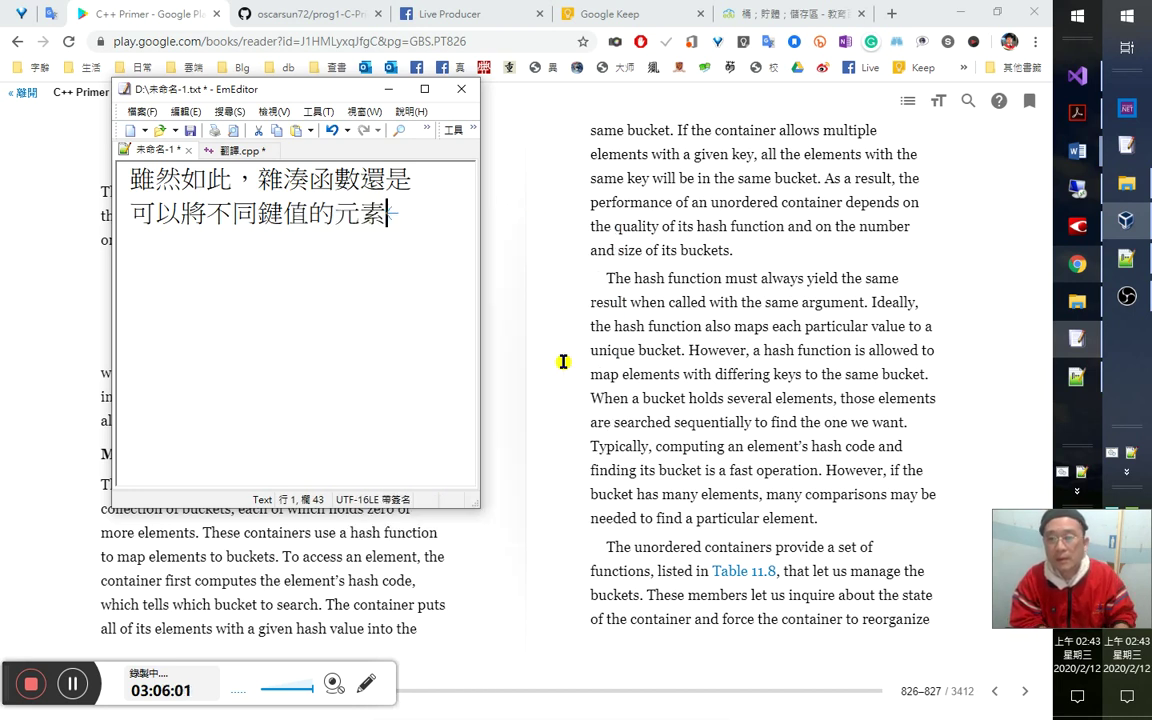
pyautogui.write('放')
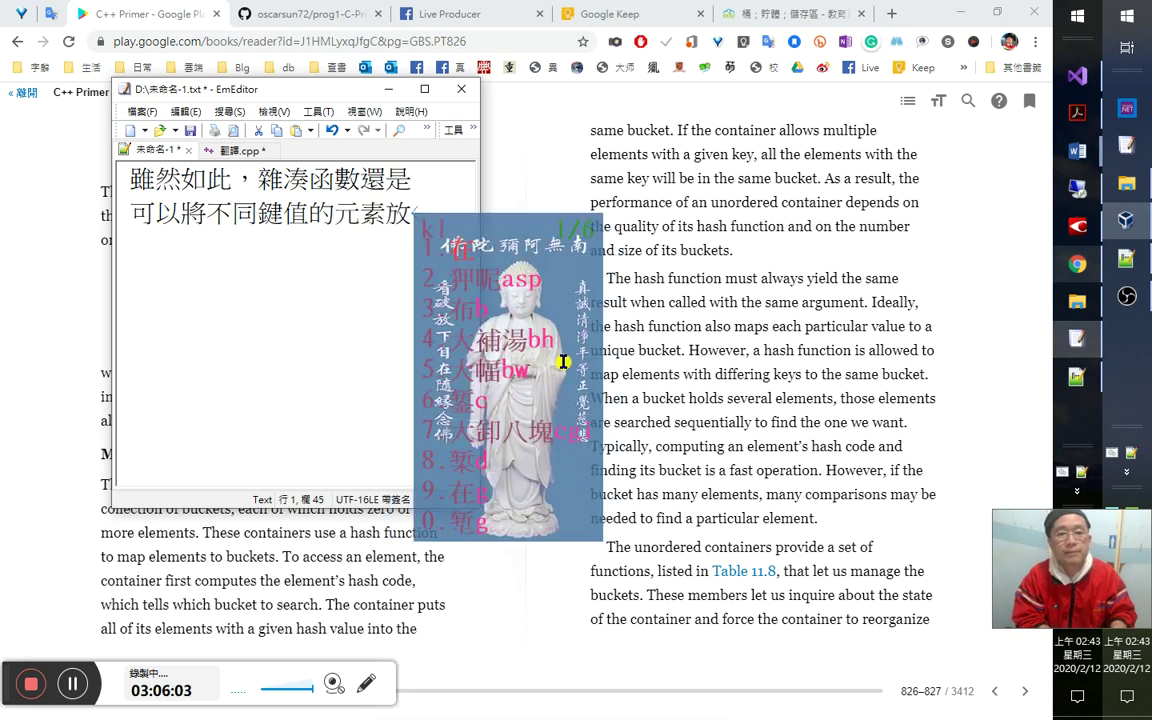
pyautogui.write('在同一')
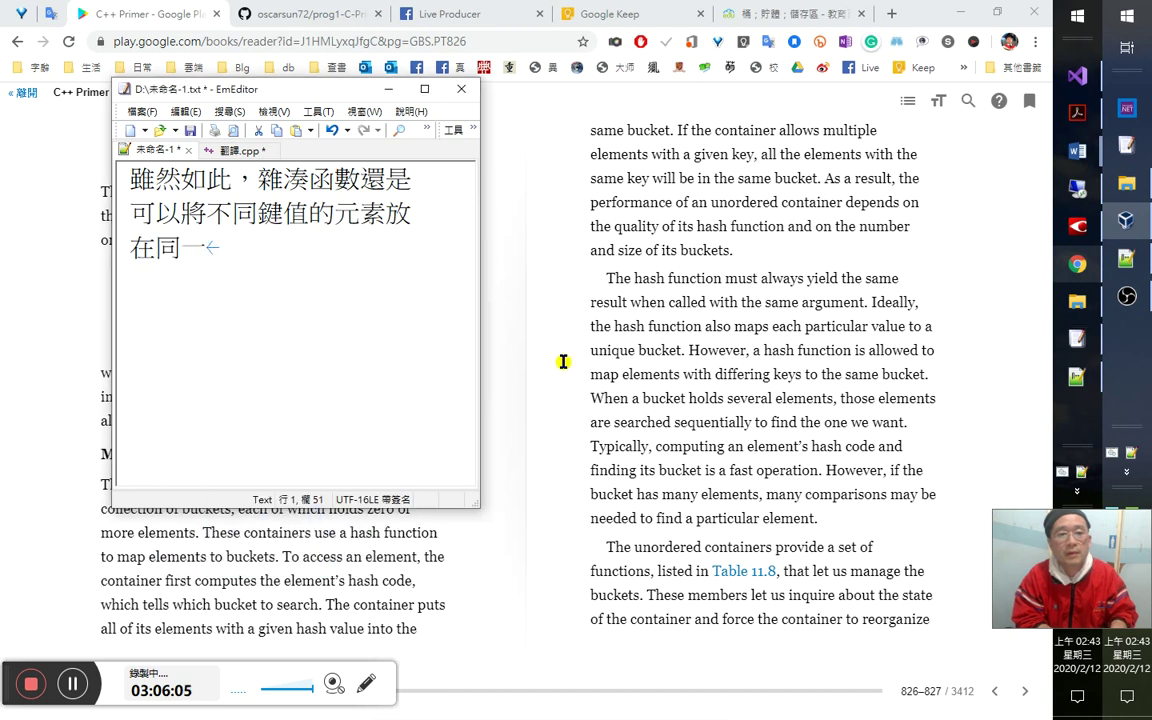
pyautogui.write('個')
# Replace 雖然 with 即便 at the start and select 即便 for copying.
pyautogui.press('Up')
pyautogui.press('Up')
pyautogui.press('Home')
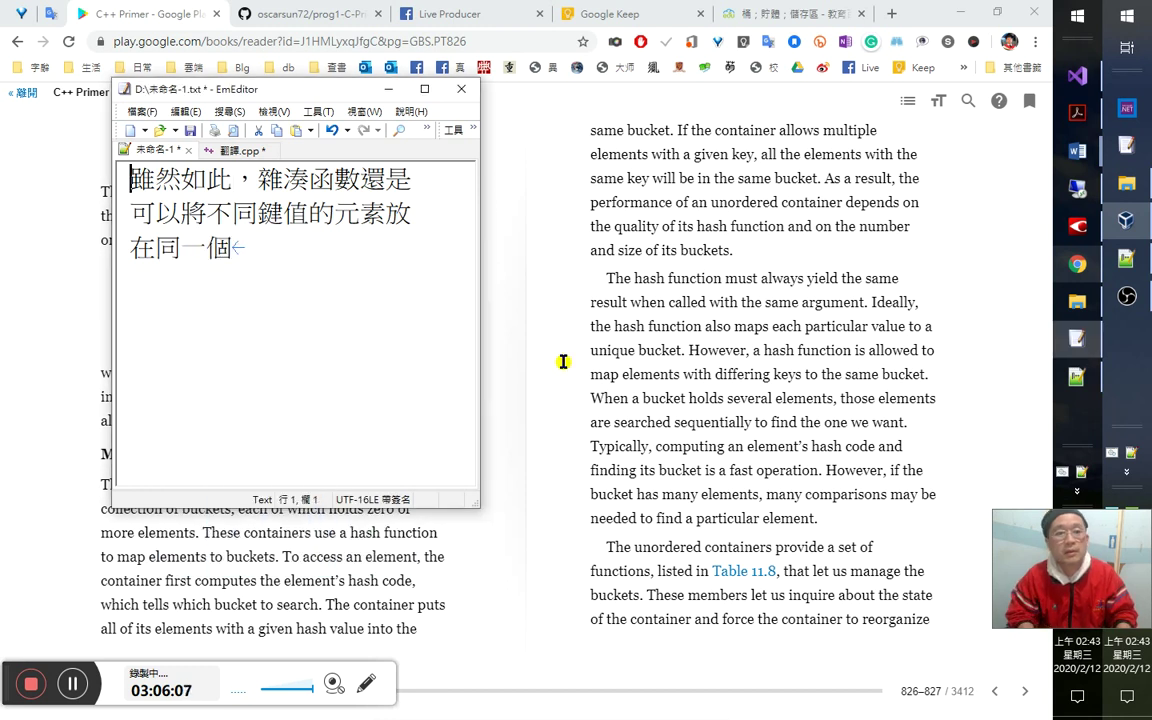
pyautogui.hotkey('shift', 'Right')
pyautogui.hotkey('shift', 'Right')
pyautogui.write('即便')
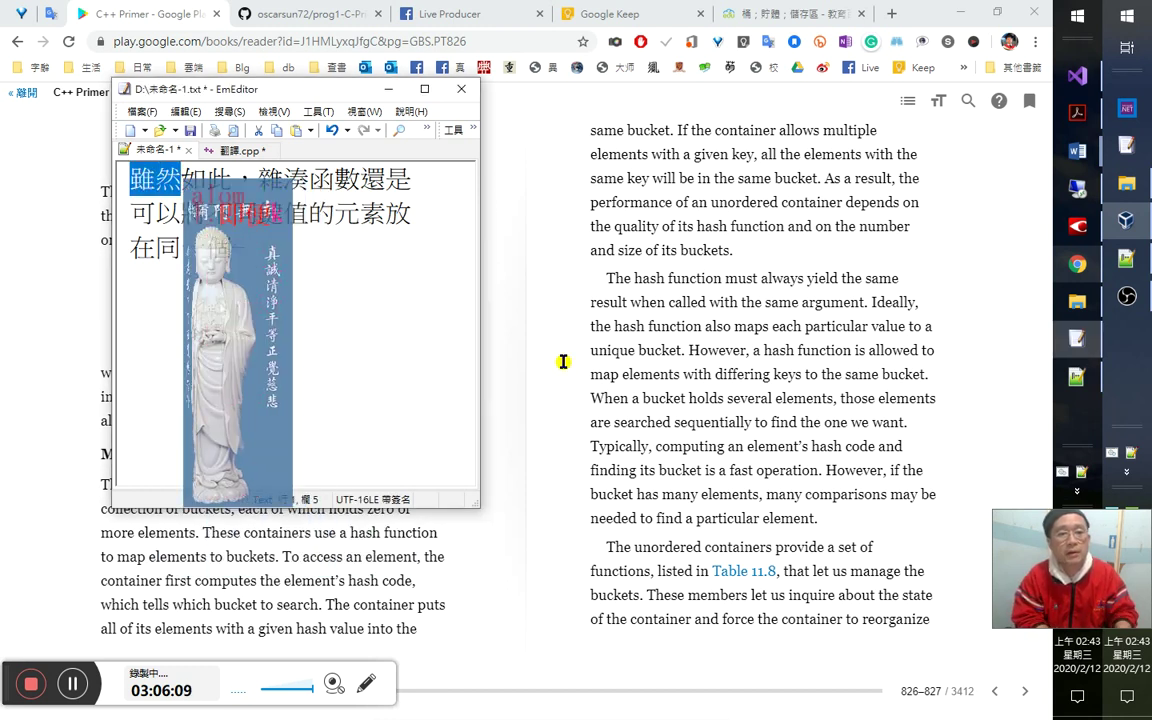
pyautogui.press('Down')
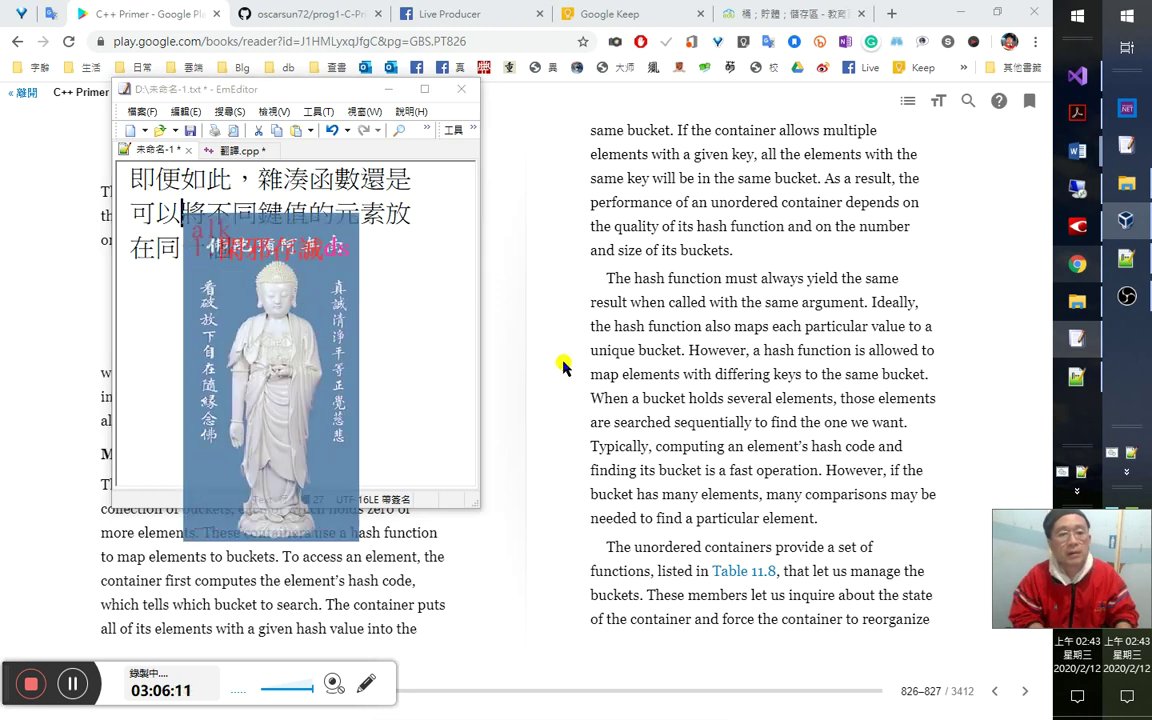
pyautogui.press('Up')
pyautogui.press('Home')
pyautogui.hotkey('shift', 'Right')
pyautogui.hotkey('shift', 'Right')
pyautogui.hotkey('ctrl', 'c')
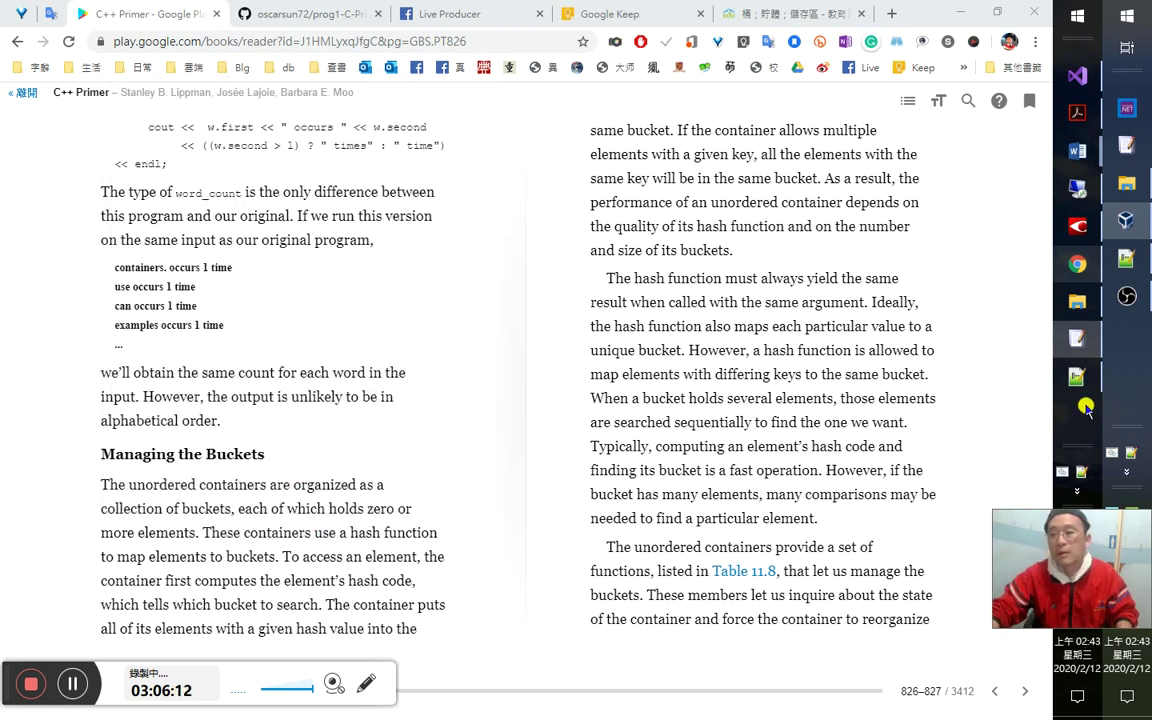
# Find 即便 in cj5-ftzk.txt and duplicate its alomk line as a new alk code.
pyautogui.hotkey('alt', 'Tab')
pyautogui.hotkey('ctrl', 'f')
pyautogui.hotkey('ctrl', 'v')
pyautogui.press('Return')
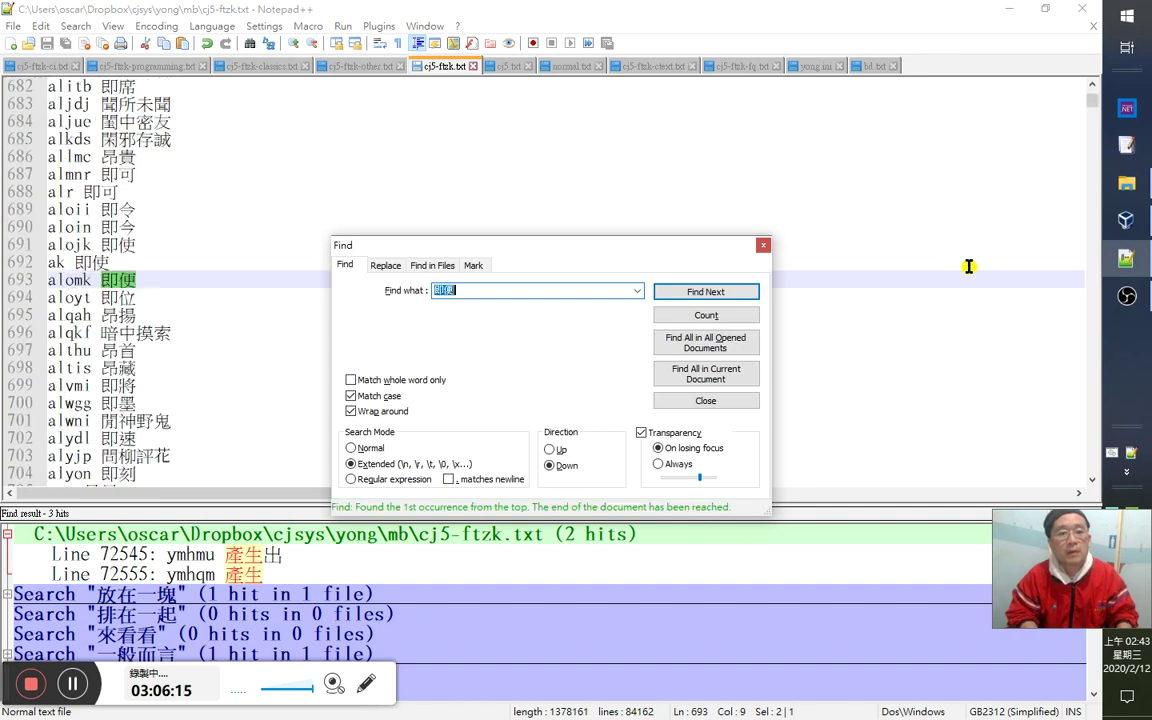
pyautogui.press('Escape')
pyautogui.hotkey('ctrl', 'd')
pyautogui.press('Left')
pyautogui.press('Delete')
pyautogui.press('Delete')
# Move the ak 即使 line up above the alojk 即使 line.
pyautogui.hotkey('alt', 'Tab')
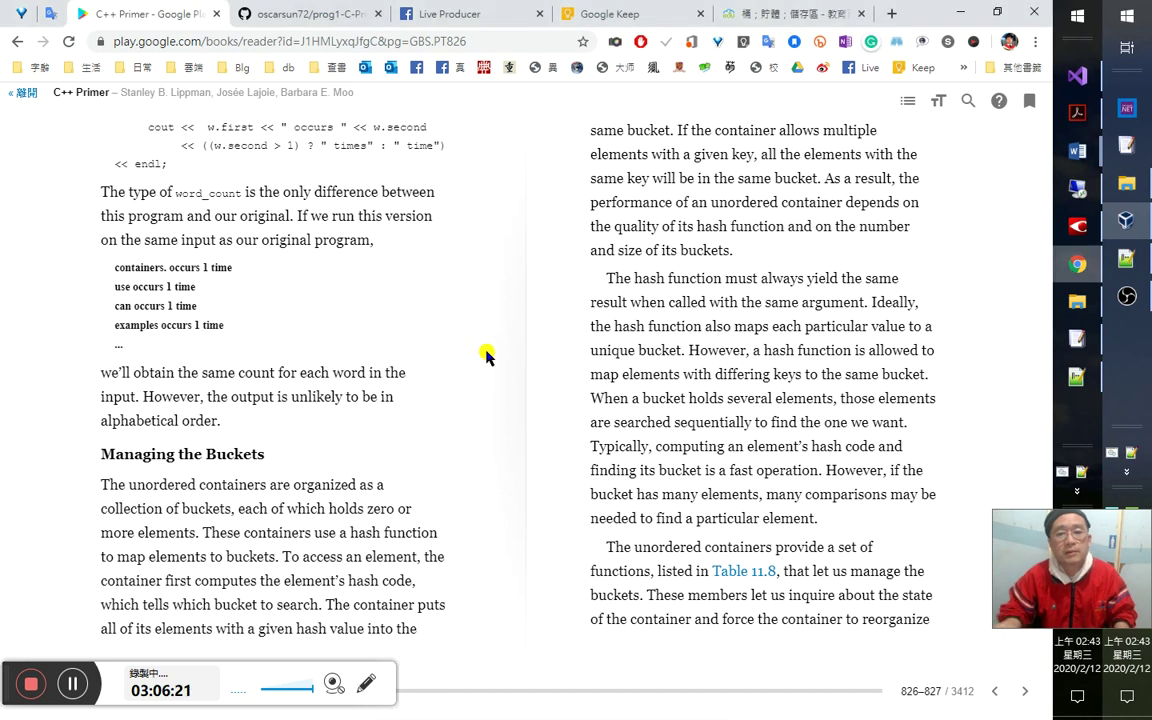
pyautogui.hotkey('alt', 'Tab')
pyautogui.hotkey('alt', 'Tab')
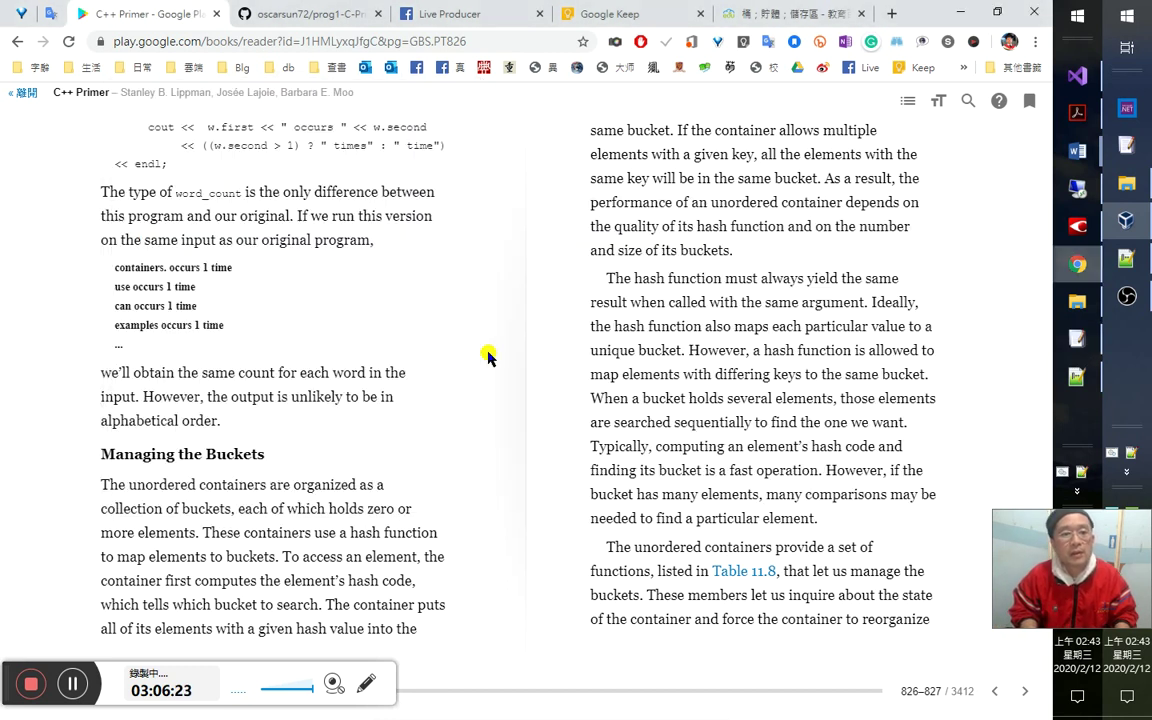
pyautogui.click(1137, 266)
pyautogui.press('Up')
pyautogui.press('Home')
pyautogui.hotkey('shift', 'Down')
pyautogui.hotkey('ctrl', 'c')
pyautogui.press('Delete')
pyautogui.press('Up')
pyautogui.hotkey('ctrl', 'v')
# Select 即使 to check its code, save cj5-ftzk.txt, and minimize Notepad++.
pyautogui.press('Up')
pyautogui.press('End')
pyautogui.hotkey('shift', 'Left')
pyautogui.hotkey('shift', 'Left')
pyautogui.hotkey('ctrl', 'c')
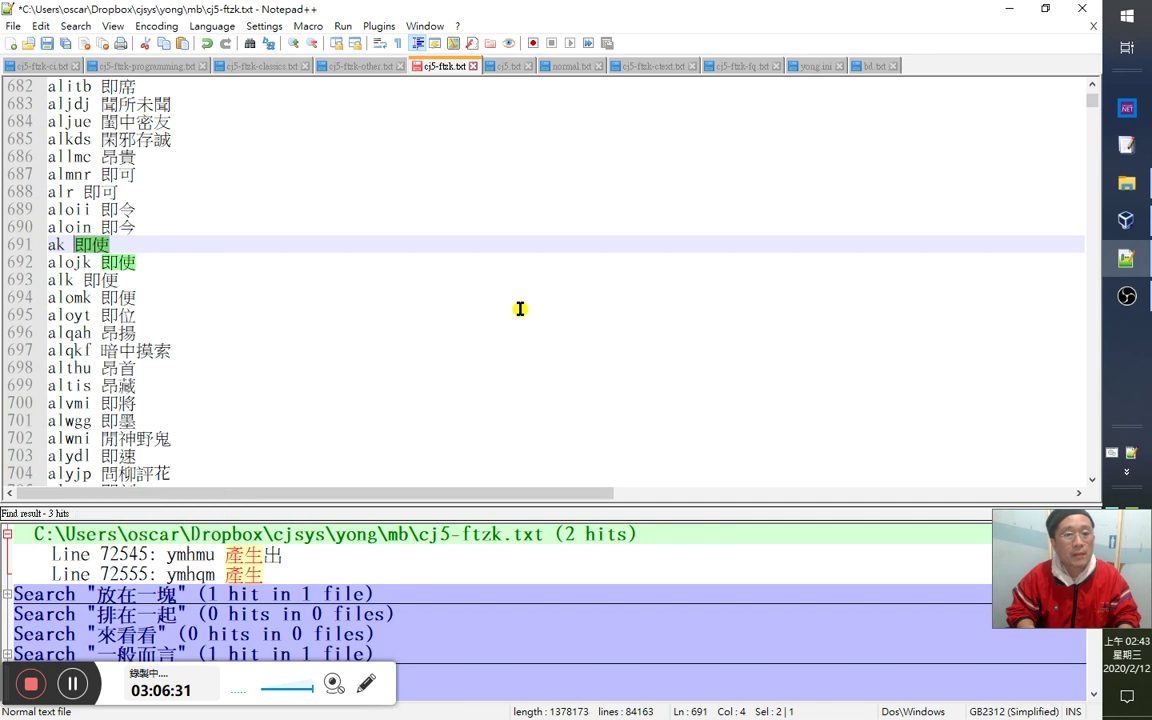
pyautogui.hotkey('ctrl', 's')
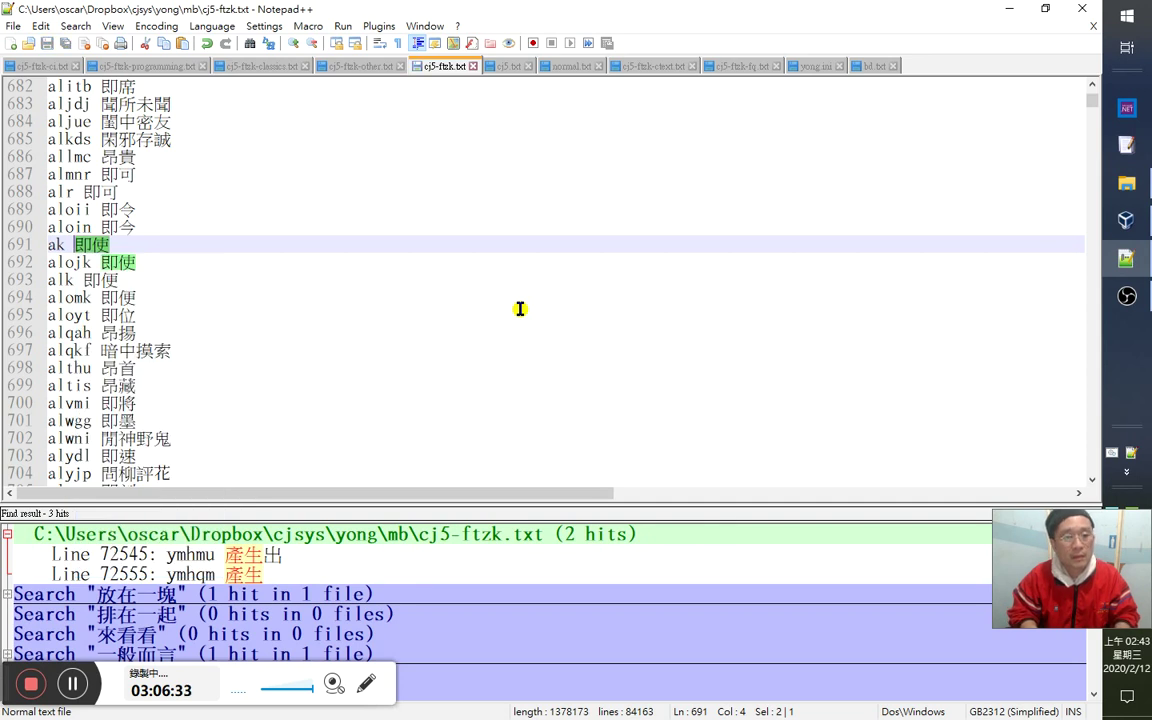
pyautogui.hotkey('ctrl', 'c')
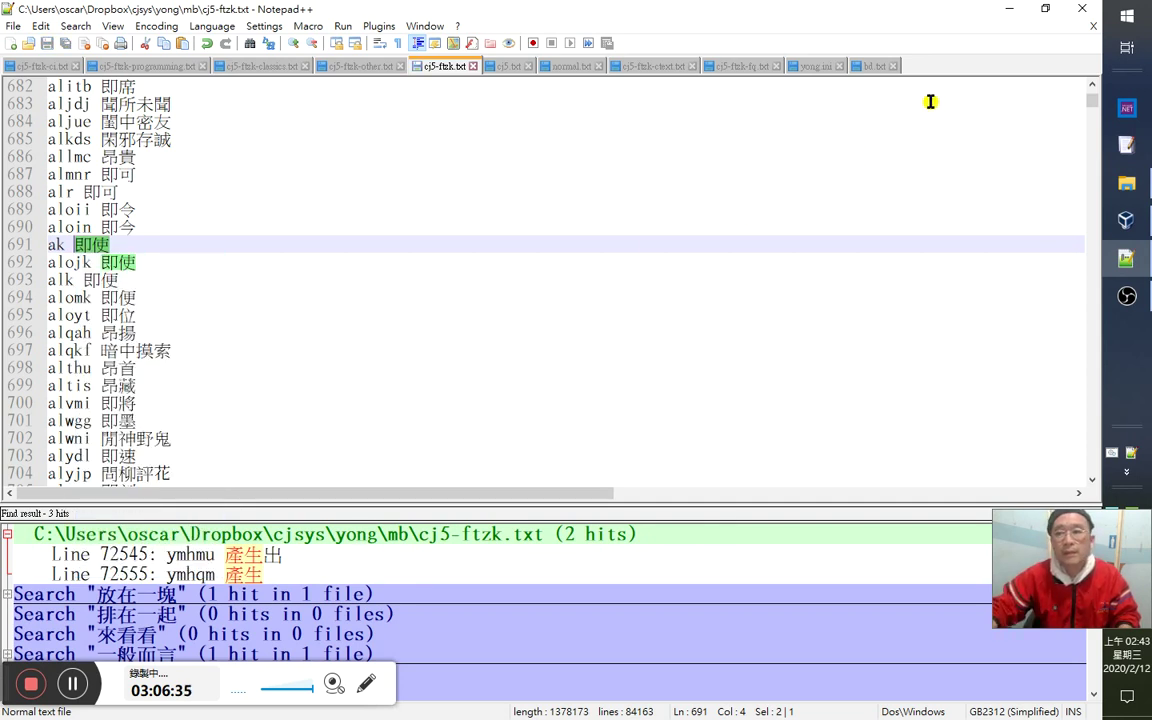
pyautogui.click(1012, 10)
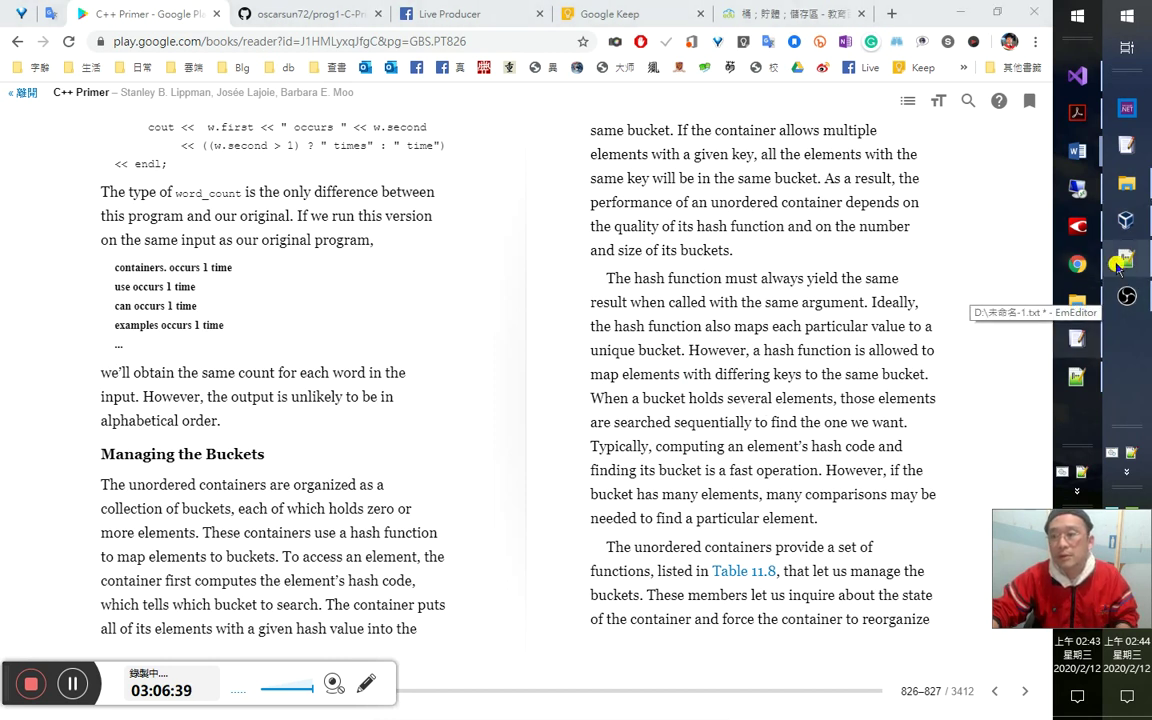
pyautogui.click(1078, 338)
# Finish the first sentence with 中。 and type 當一個貯體存放了一些元素，這些 after it.
pyautogui.click(300, 240)
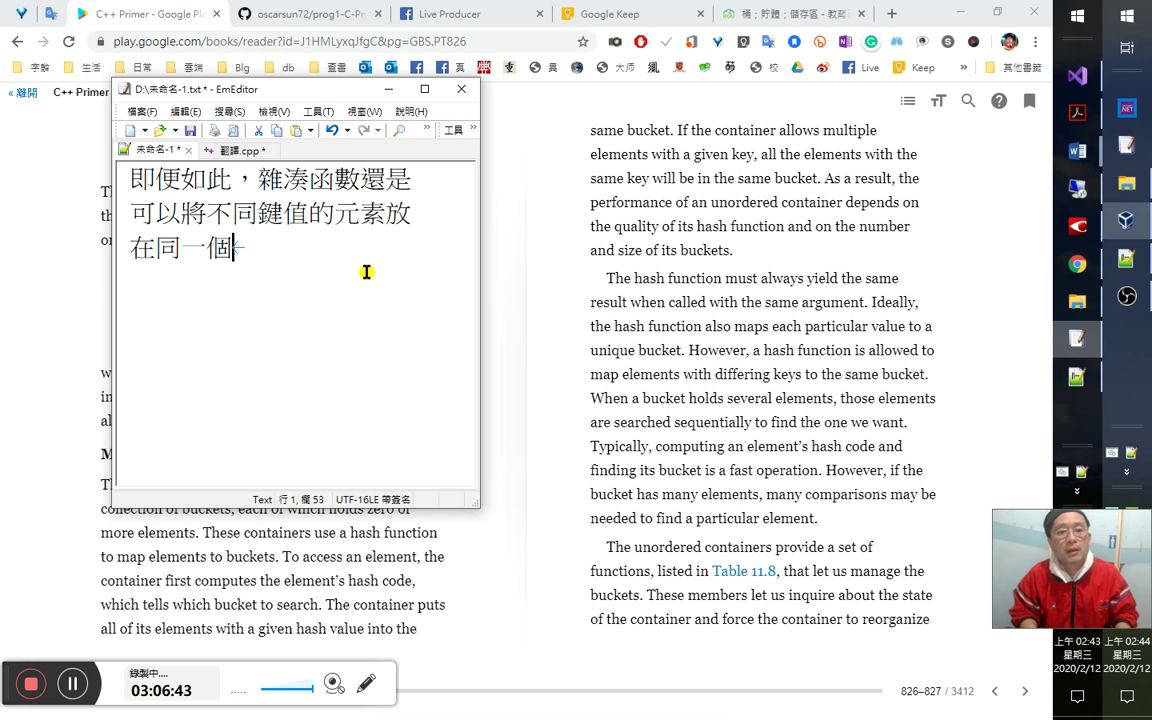
pyautogui.write('。')
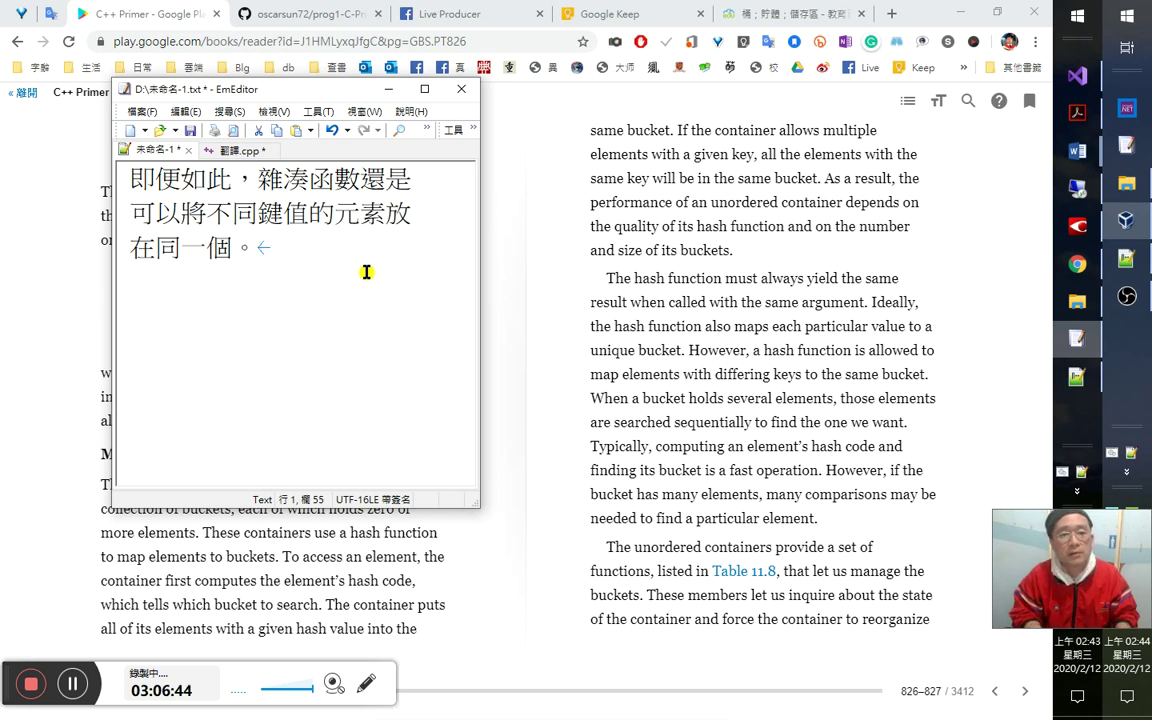
pyautogui.press('Left')
pyautogui.write('bcbbt')
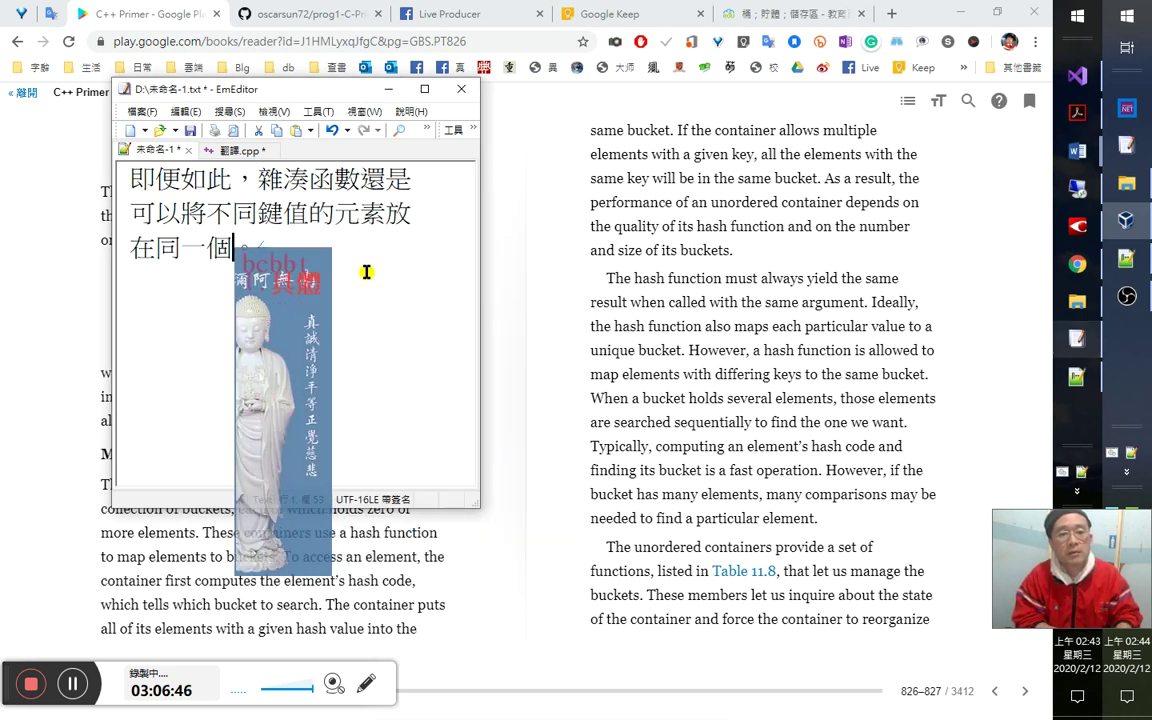
pyautogui.press('Escape')
pyautogui.write('bnbbt')
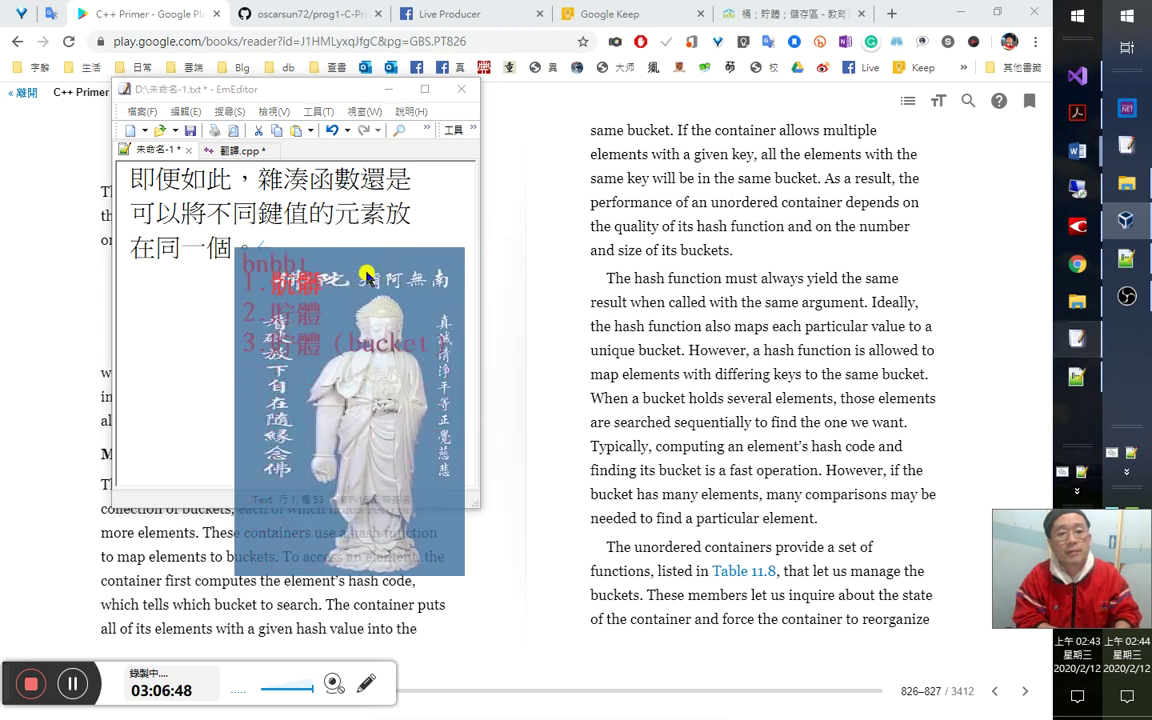
pyautogui.write('3中')
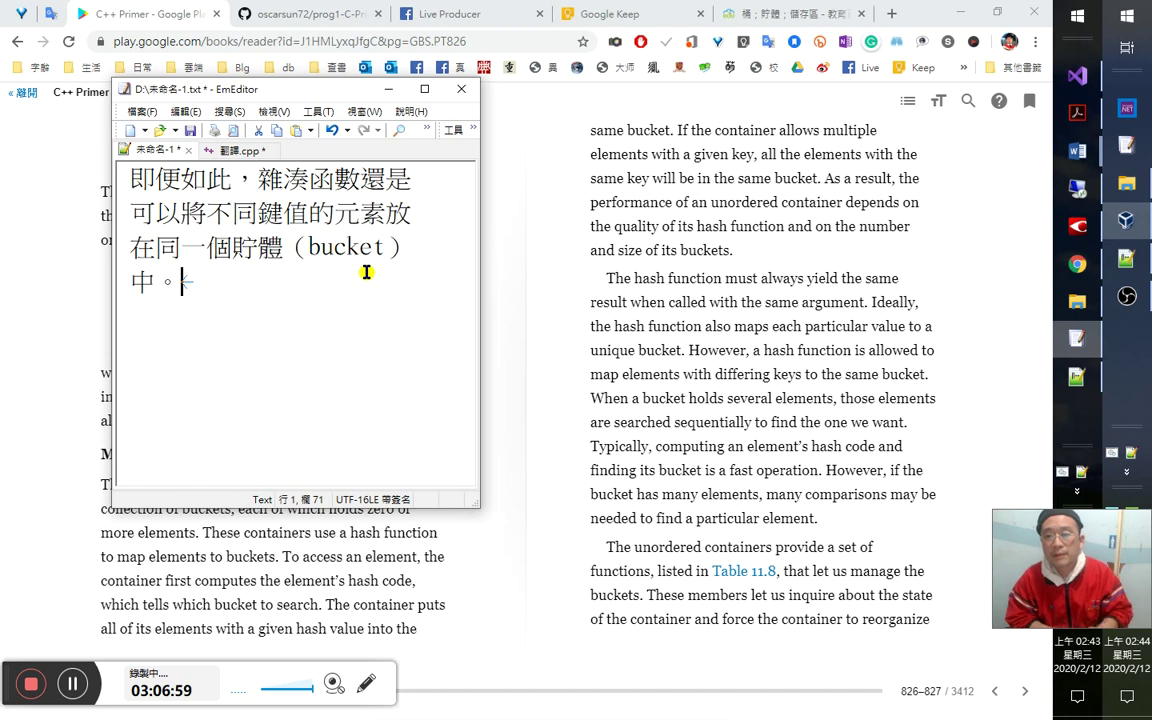
pyautogui.write('當一')
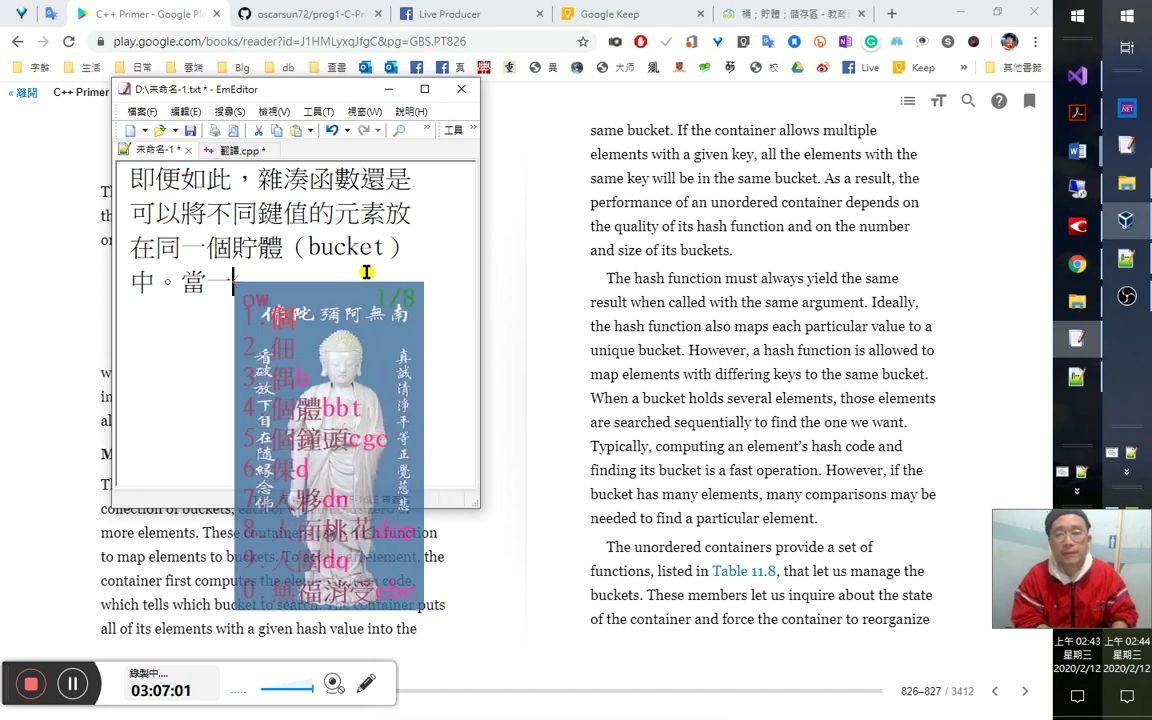
pyautogui.write('個')
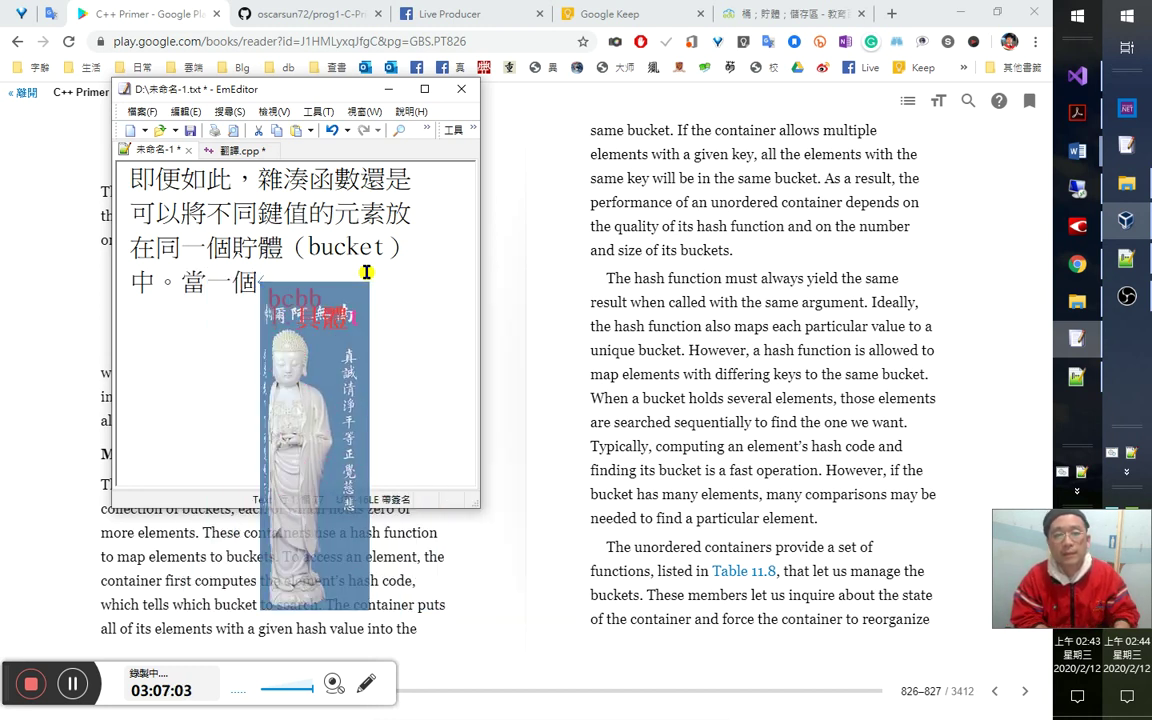
pyautogui.write('bcbb貯體')
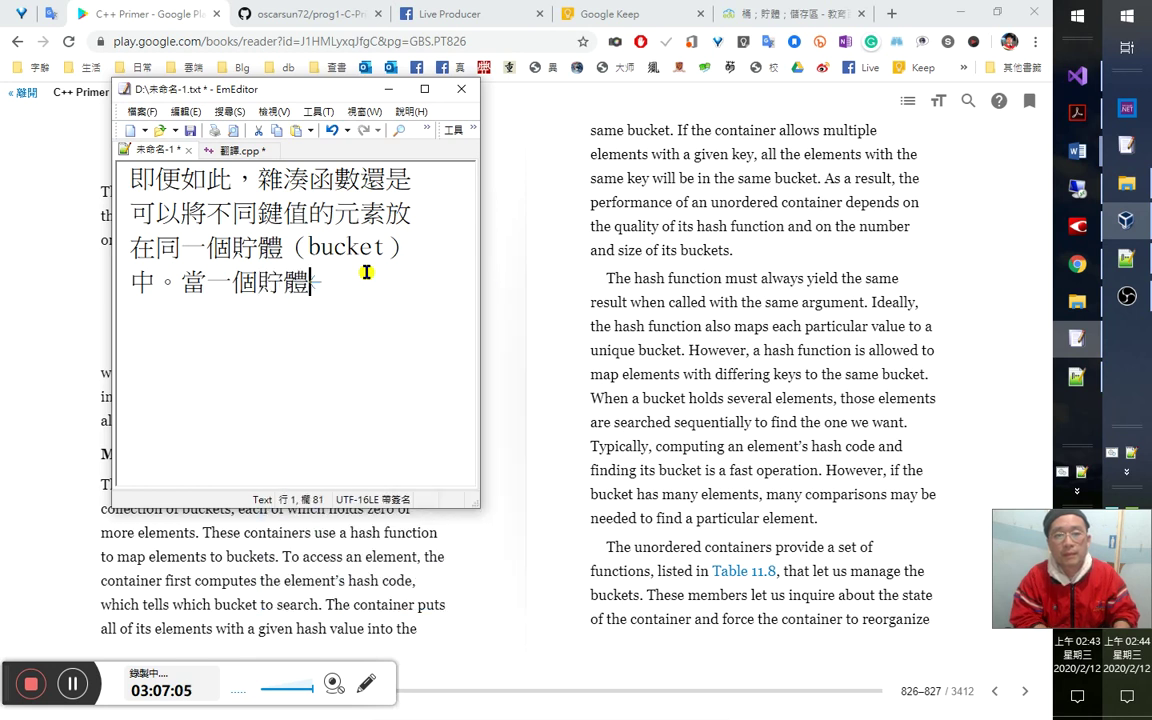
pyautogui.write('大林')
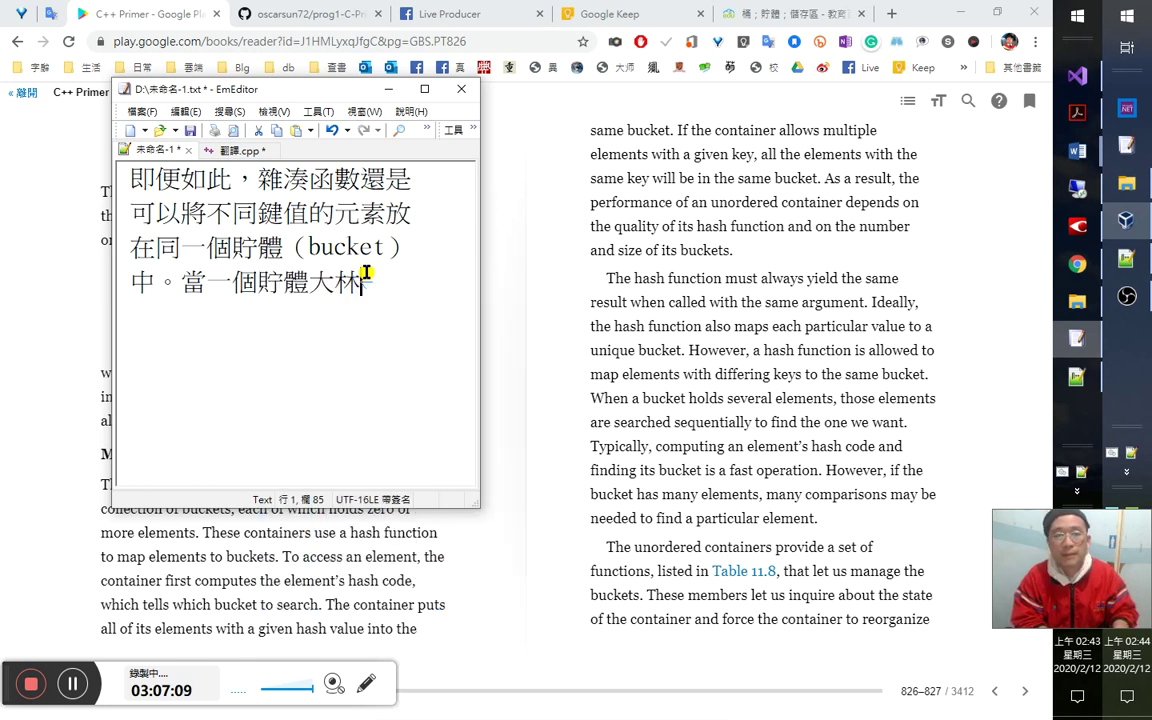
pyautogui.press('BackSpace')
pyautogui.press('BackSpace')
pyautogui.write('kd')
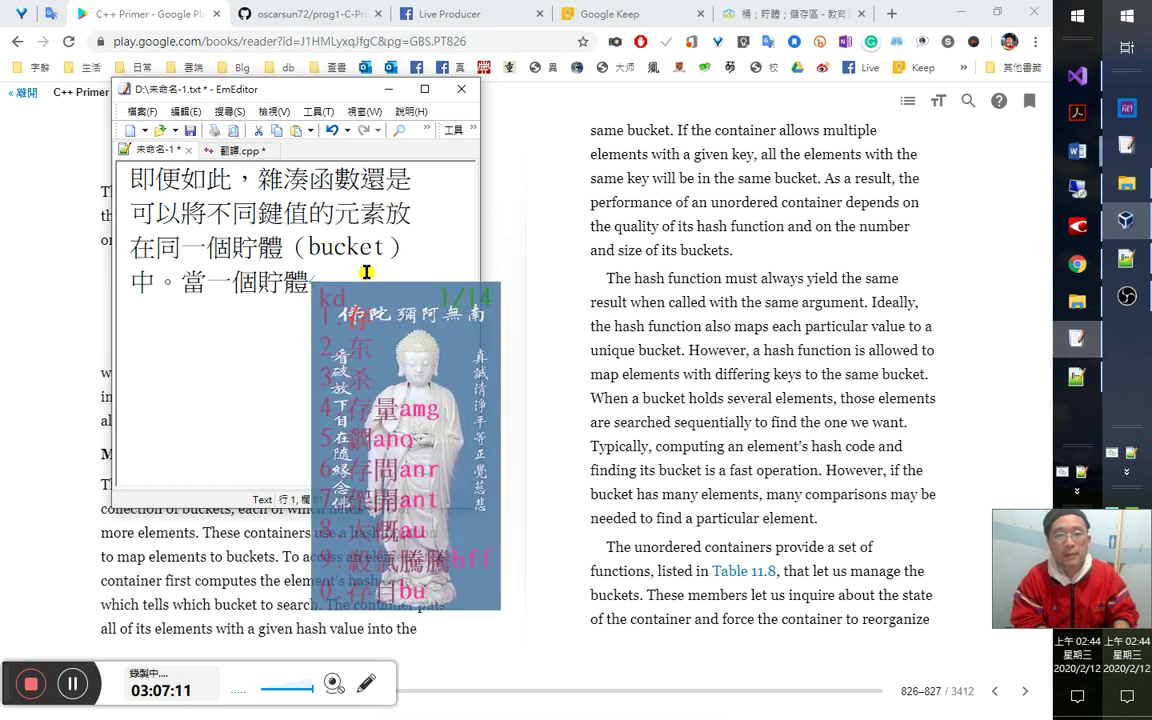
pyautogui.write('存放')
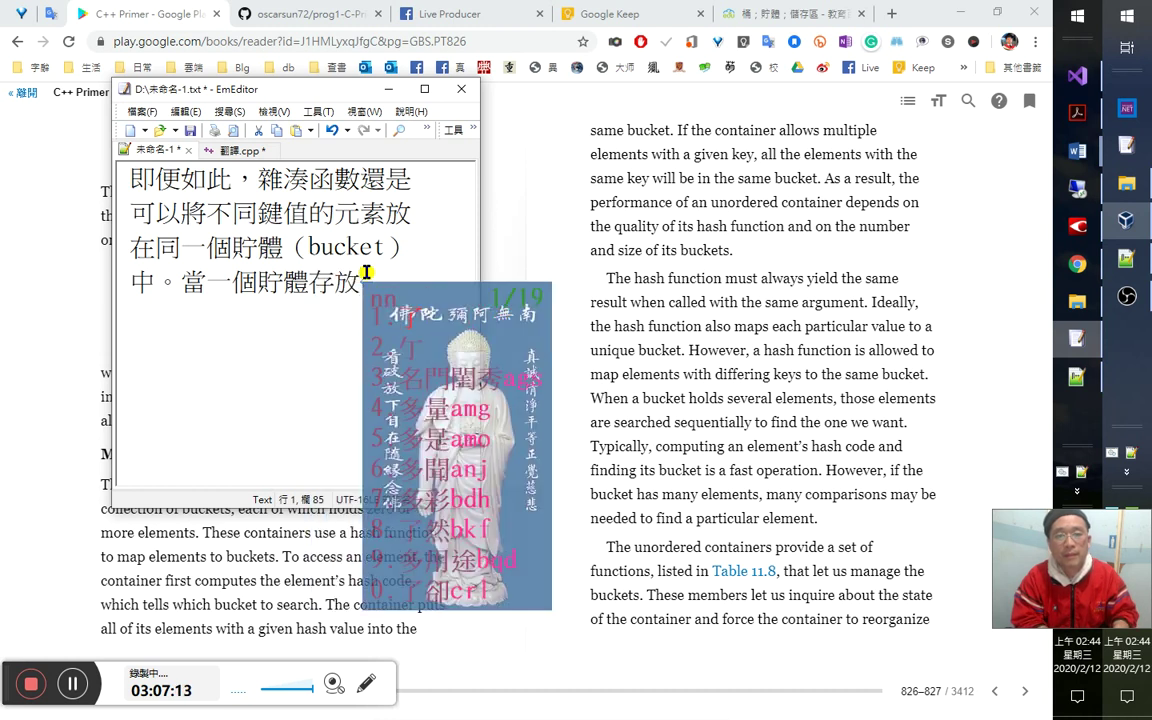
pyautogui.write('了一些元素')
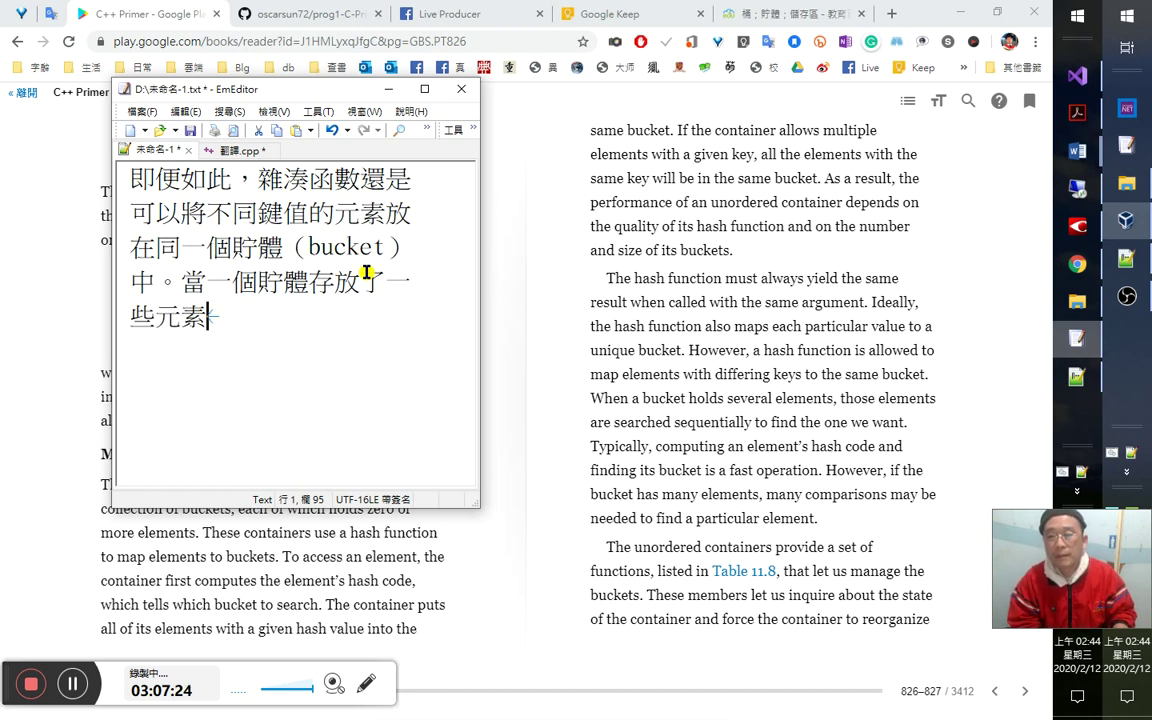
pyautogui.write('，')
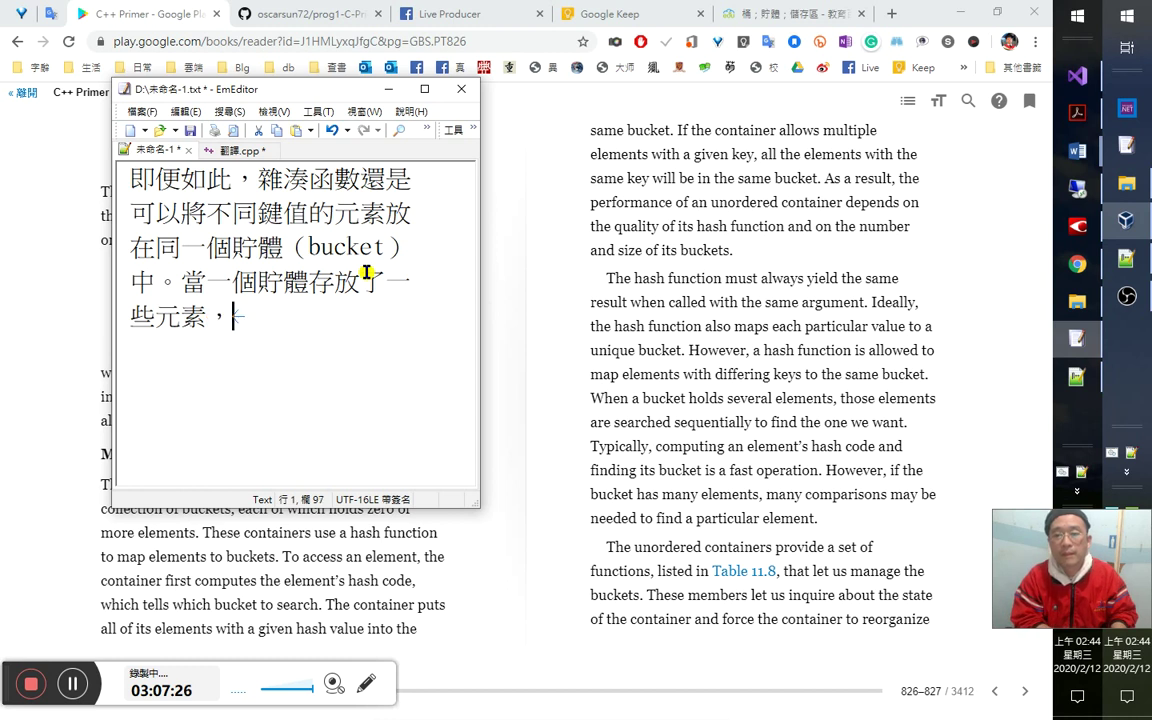
pyautogui.write('這些')
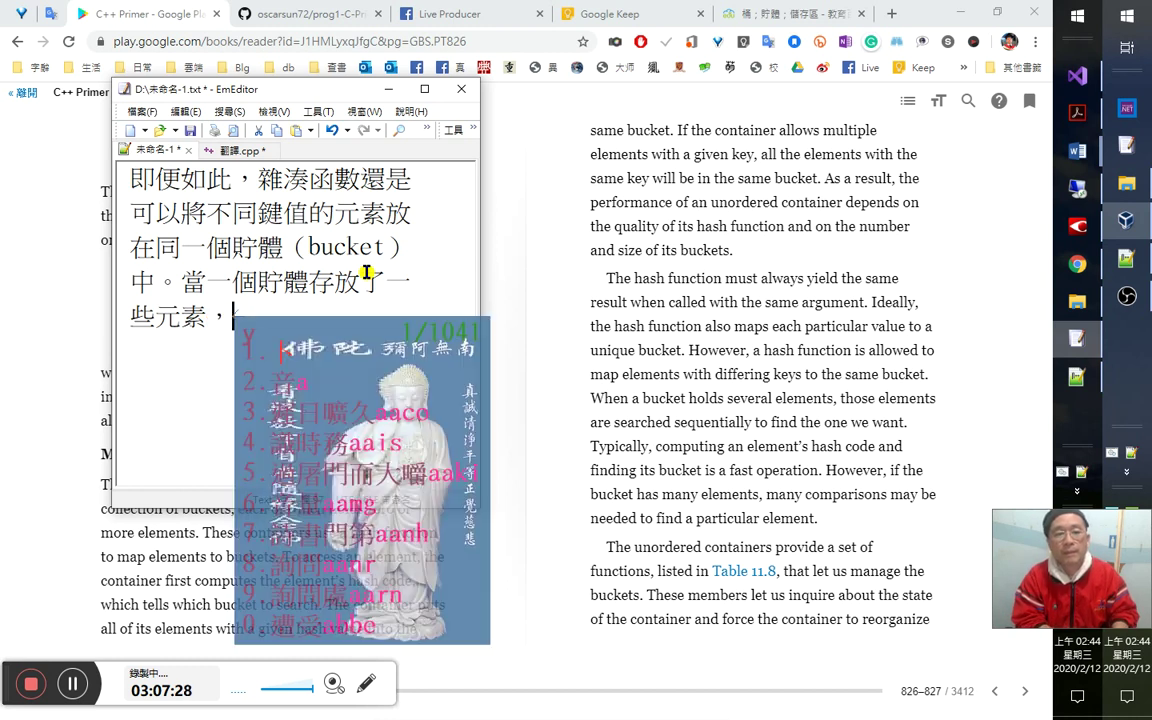
# Before 這些, type 同一貯體（bucket）的元素 to begin the sentence's continuation.
pyautogui.press('Left')
pyautogui.press('Left')
pyautogui.press('Right')
pyautogui.press('Left')
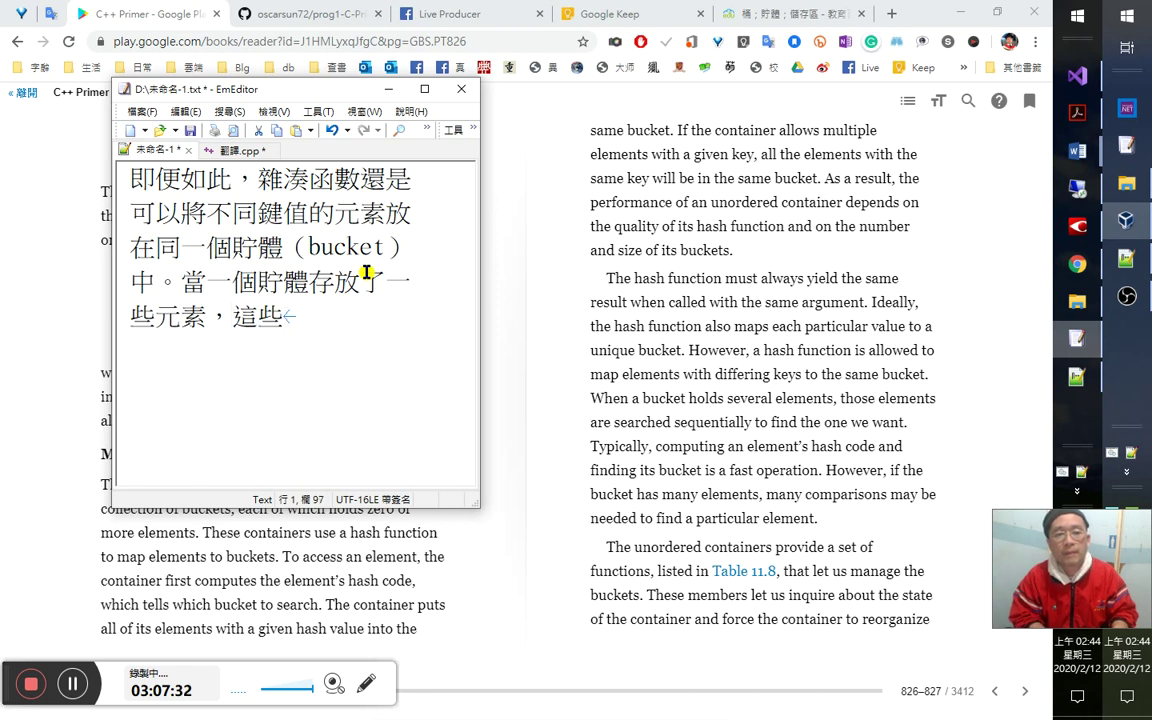
pyautogui.press('Right')
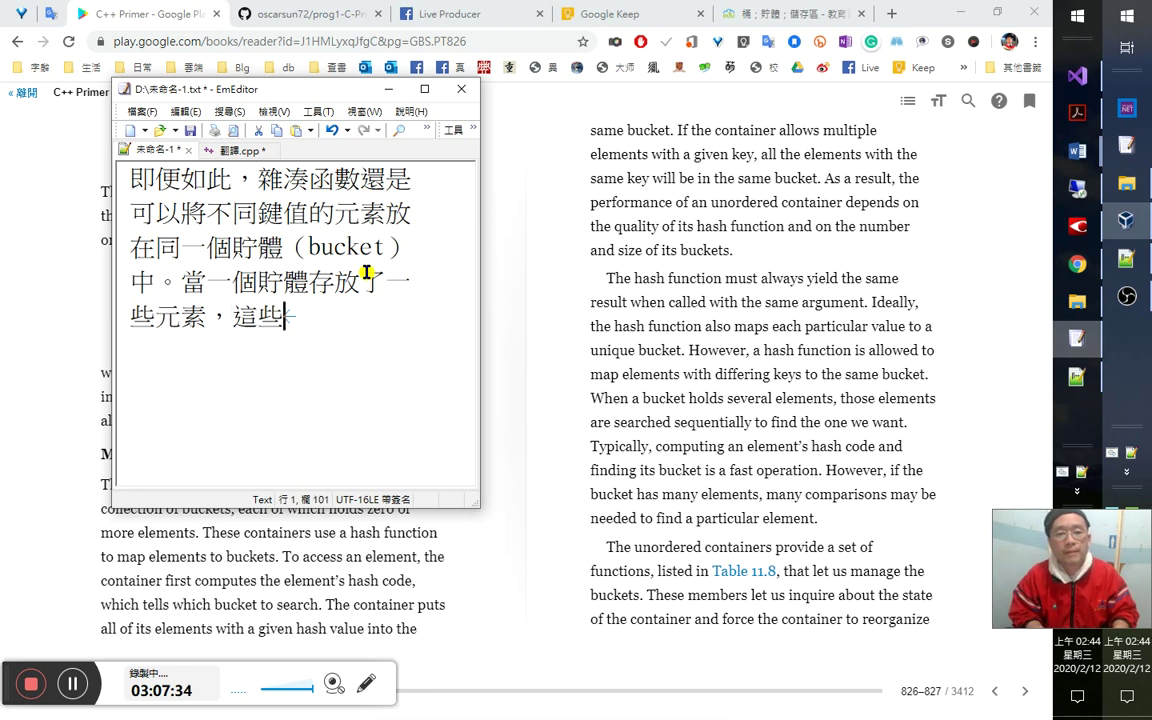
pyautogui.press('Left')
pyautogui.write('同一')
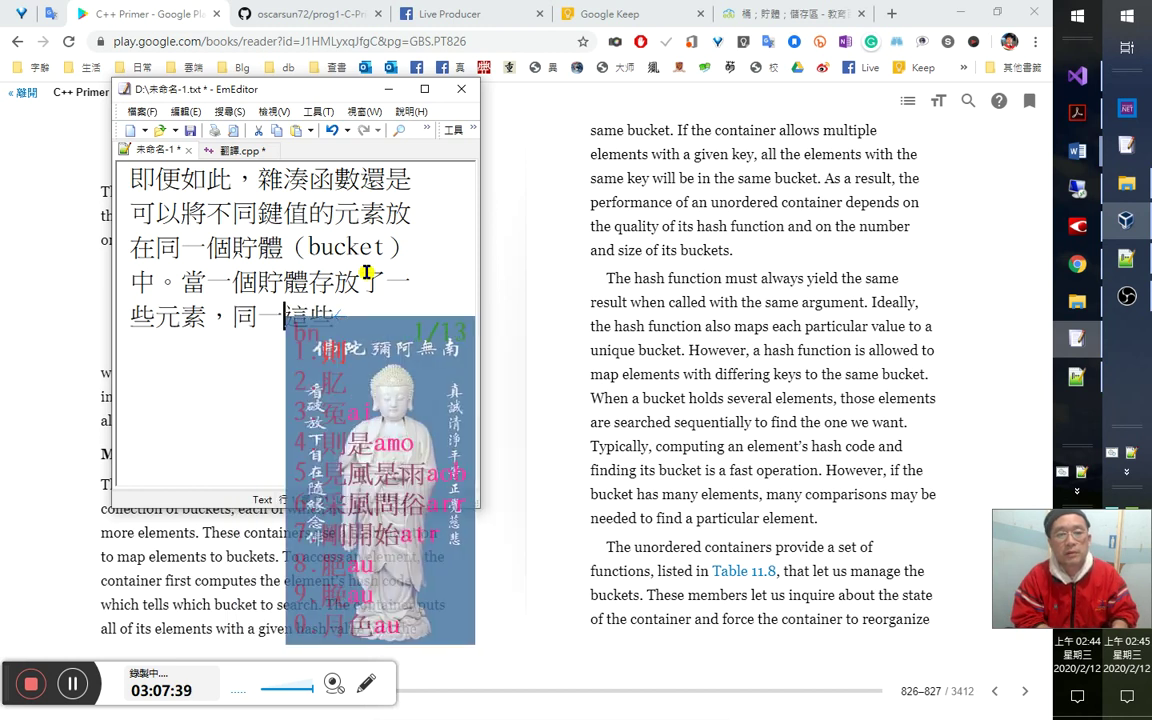
pyautogui.write('貯體（bucket）')
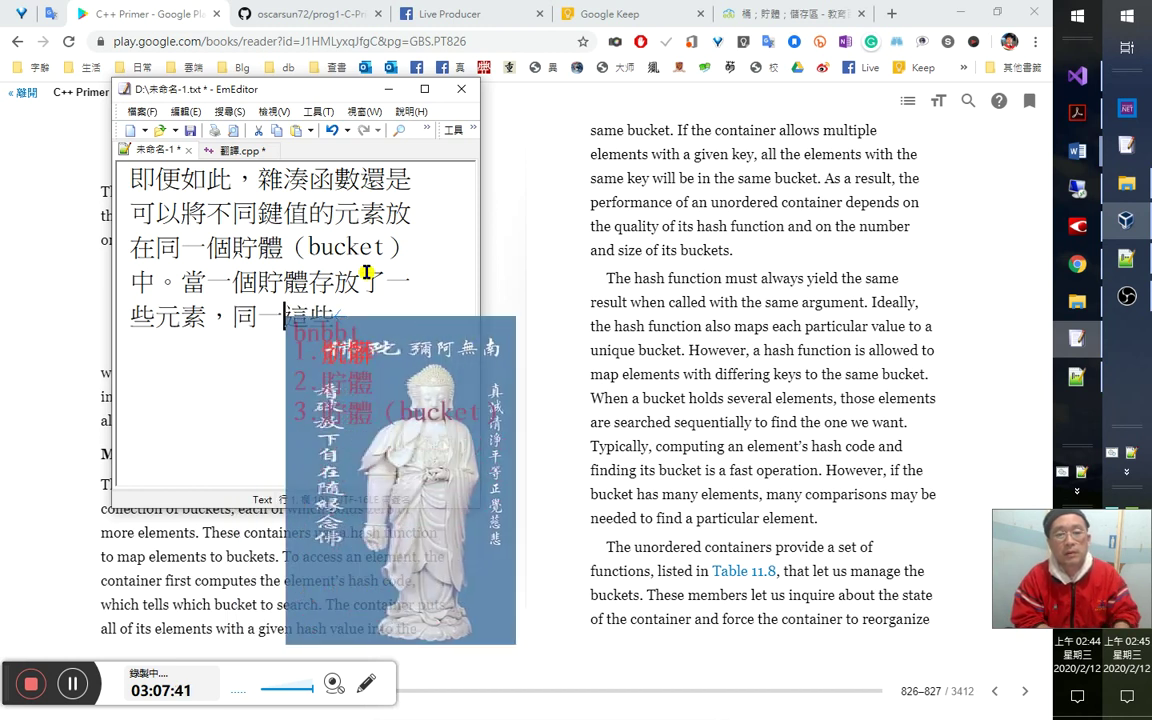
pyautogui.write('的兀')
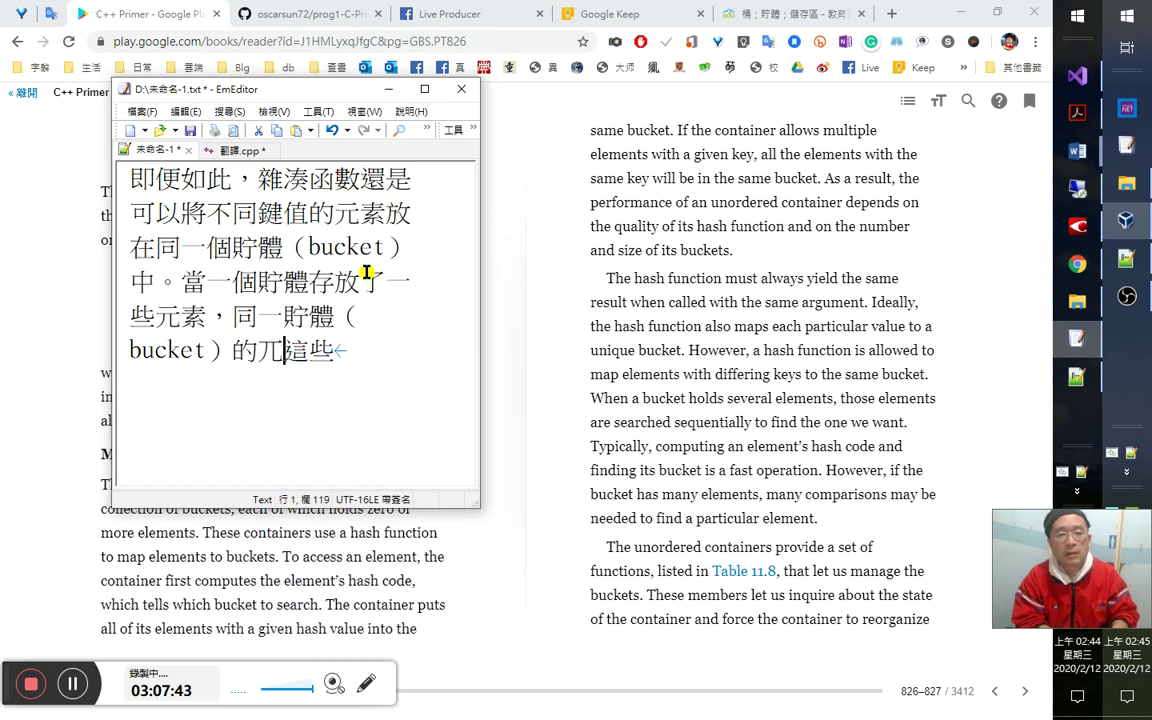
pyautogui.write('素')
pyautogui.write('a')
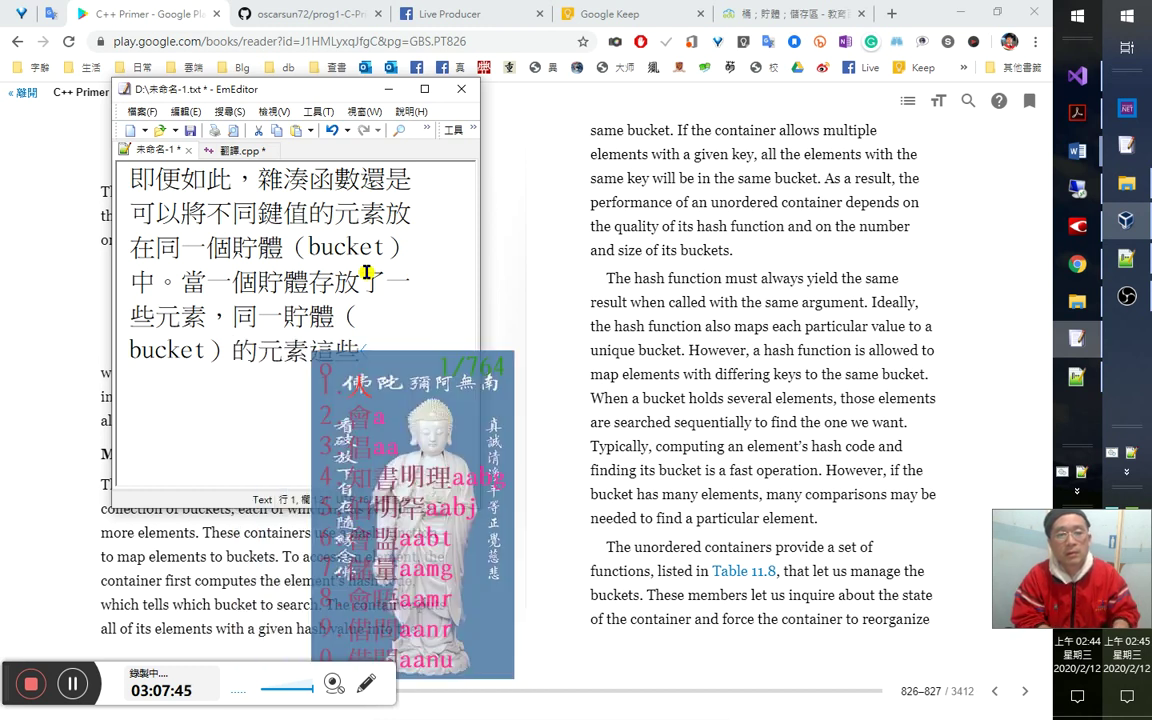
pyautogui.write('使是')
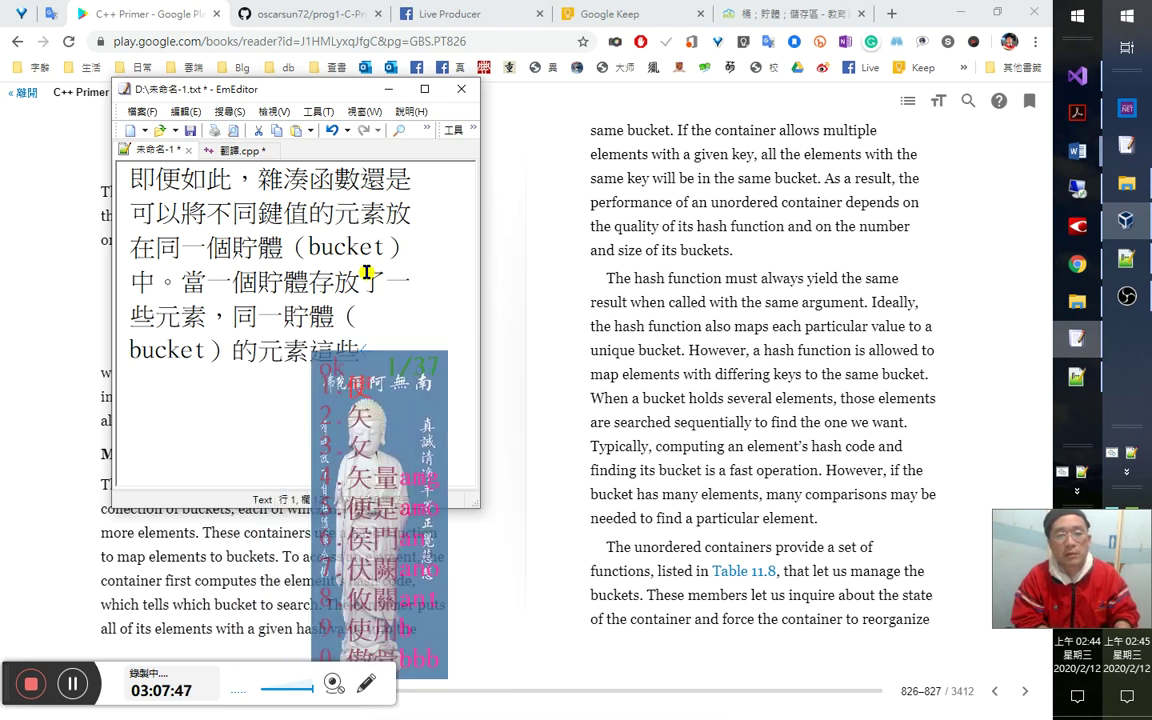
# Add 便是經由循序的方式, correcting 使 to 便 and 自序 to 循序.
pyautogui.press('Left')
pyautogui.hotkey('shift', 'Left')
pyautogui.write('便是')
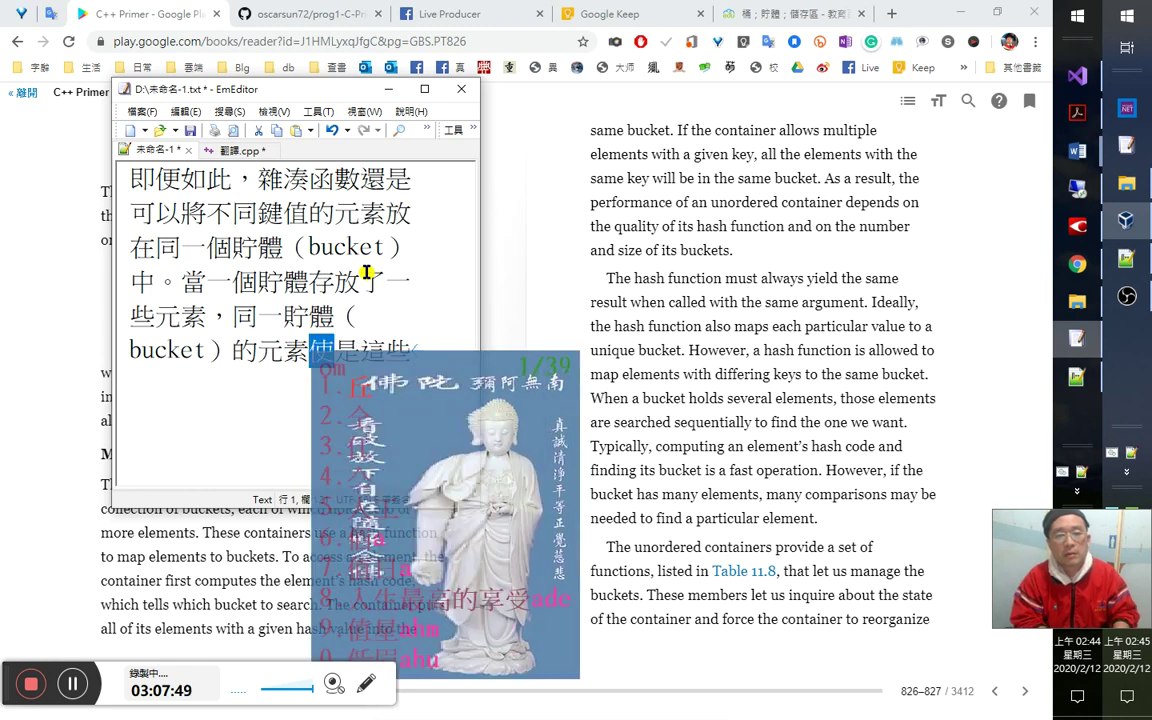
pyautogui.write('經由')
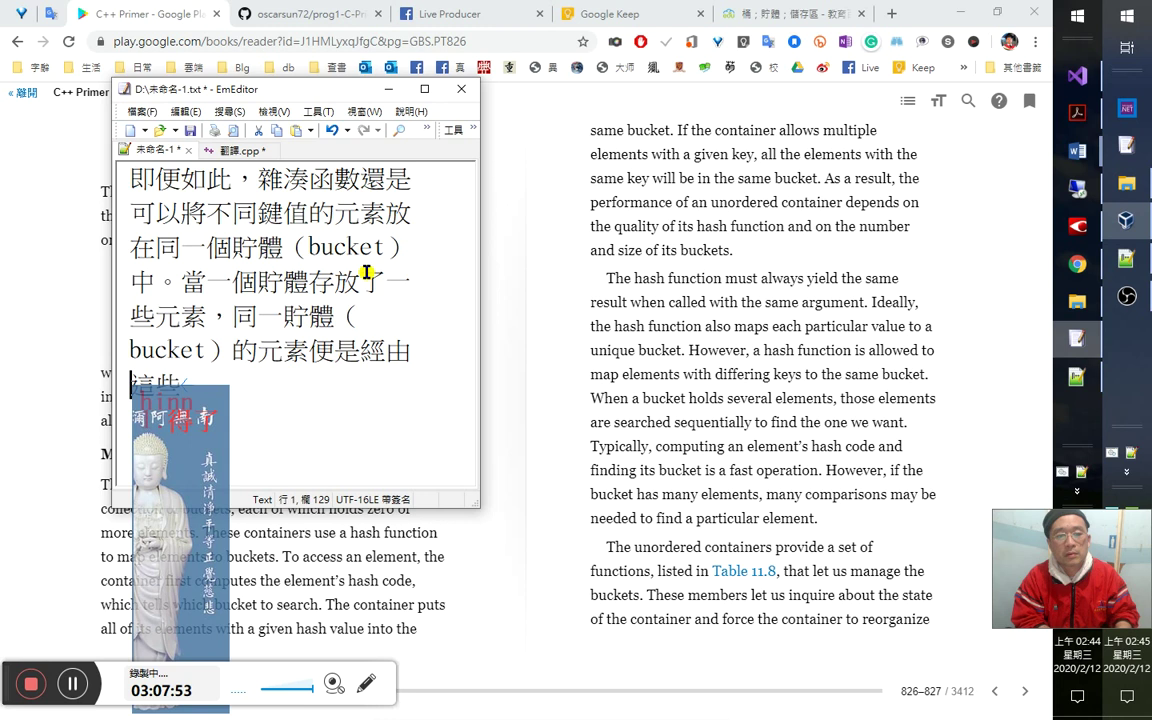
pyautogui.write('自序的')
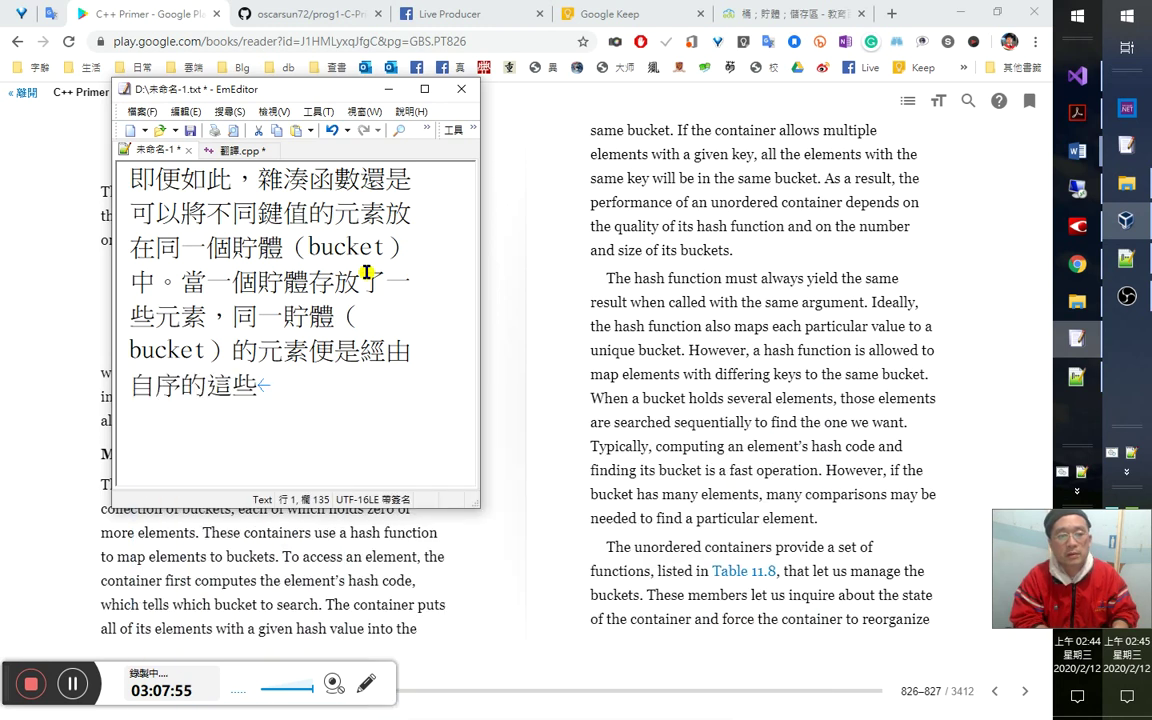
pyautogui.write('方式')
pyautogui.press('Left')
pyautogui.press('Left')
pyautogui.press('Down')
pyautogui.press('Return')
pyautogui.press('Right')
pyautogui.press('Right')
pyautogui.press('Right')
pyautogui.press('Down')
# Continue with 來尋找的。 and delete the leftover 這些 after the sentence.
pyautogui.write('來')
pyautogui.press('Down')
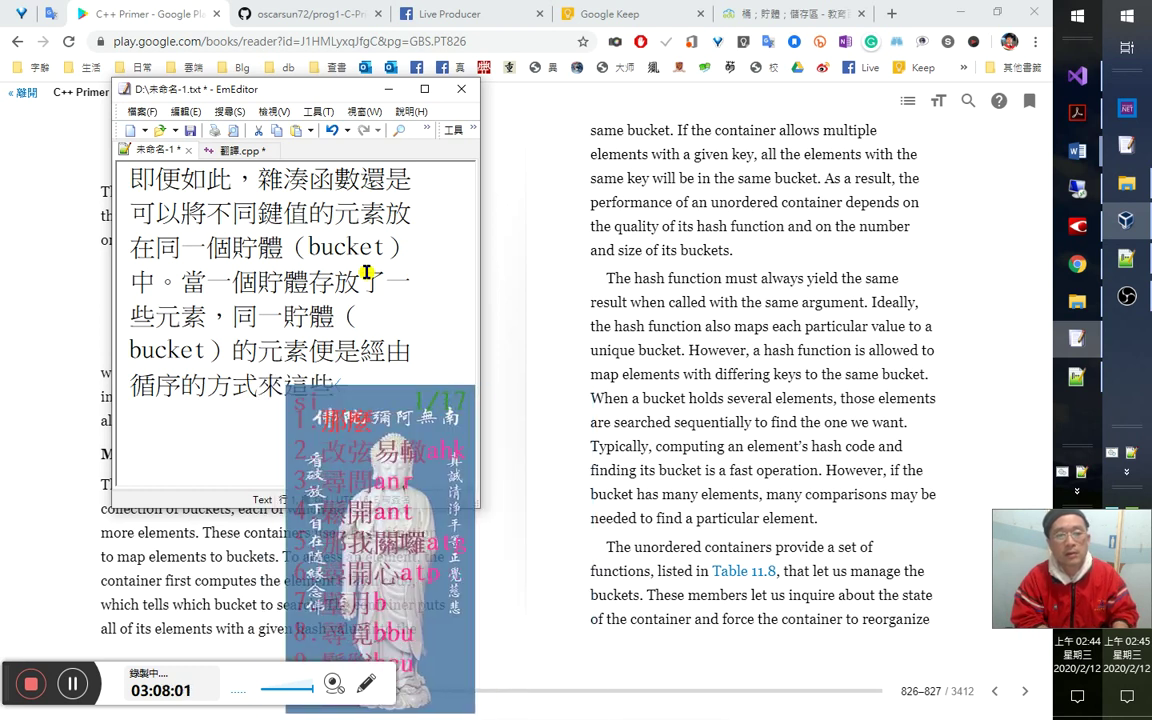
pyautogui.press('Escape')
pyautogui.write('尋找')
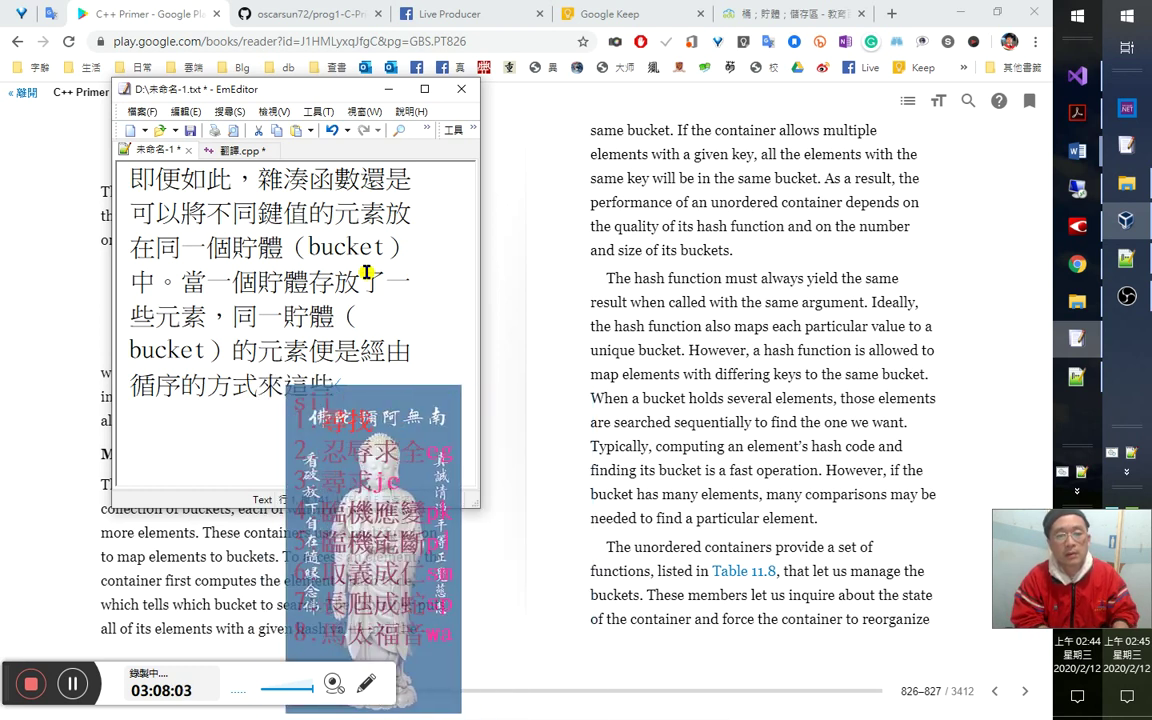
pyautogui.write('的。')
pyautogui.press('Delete')
pyautogui.press('Delete')
# Insert 比對 between 尋找 and 的, leaving the cursor at the sentence end.
pyautogui.press('Left')
pyautogui.press('Left')
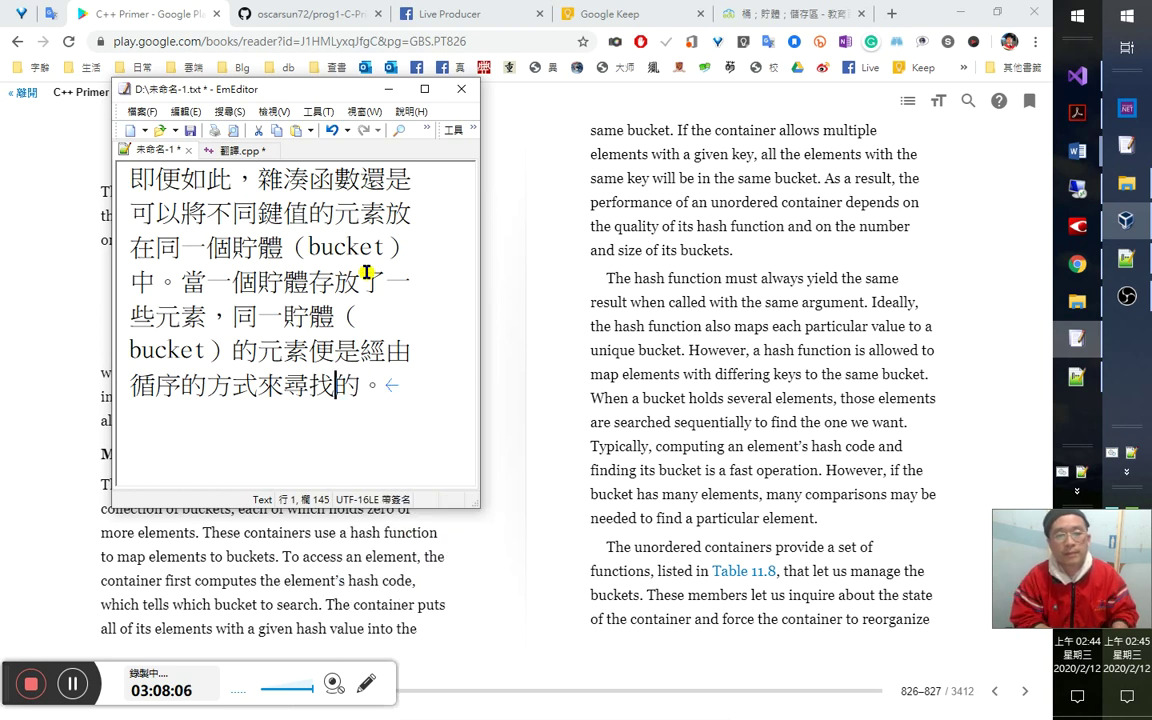
pyautogui.press('p')
pyautogui.press('Escape')
pyautogui.write('p')
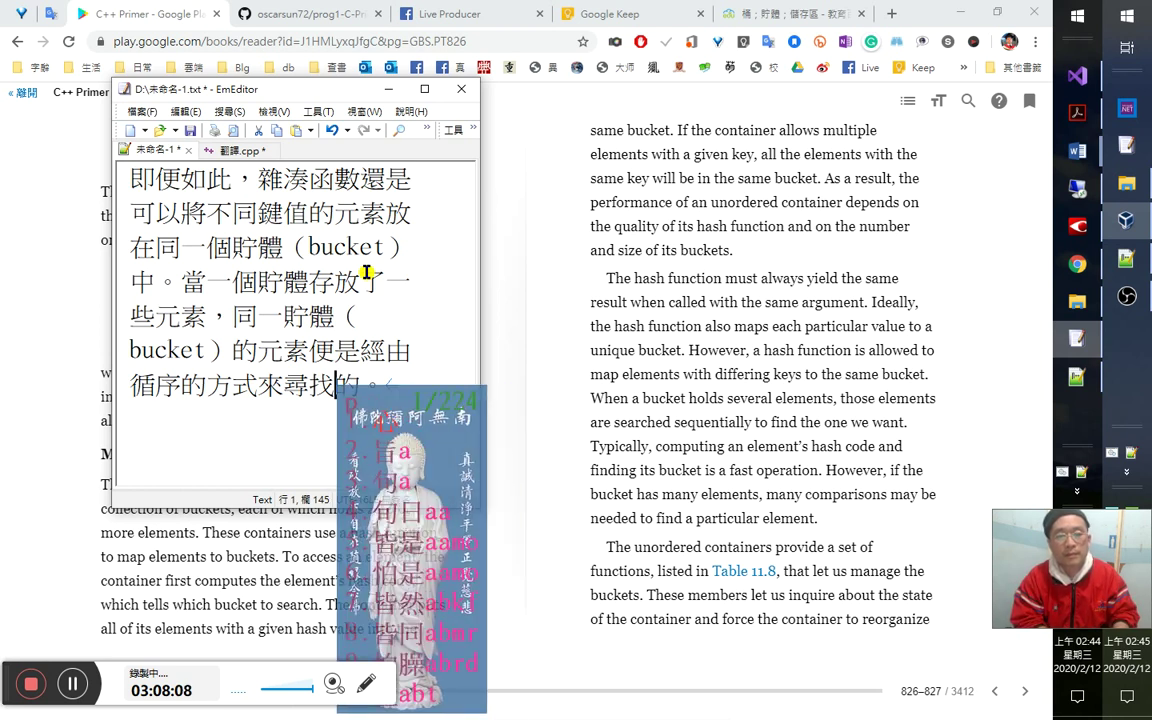
pyautogui.write('p')
pyautogui.press('space')
pyautogui.press('Left')
pyautogui.press('Left')
pyautogui.press('End')
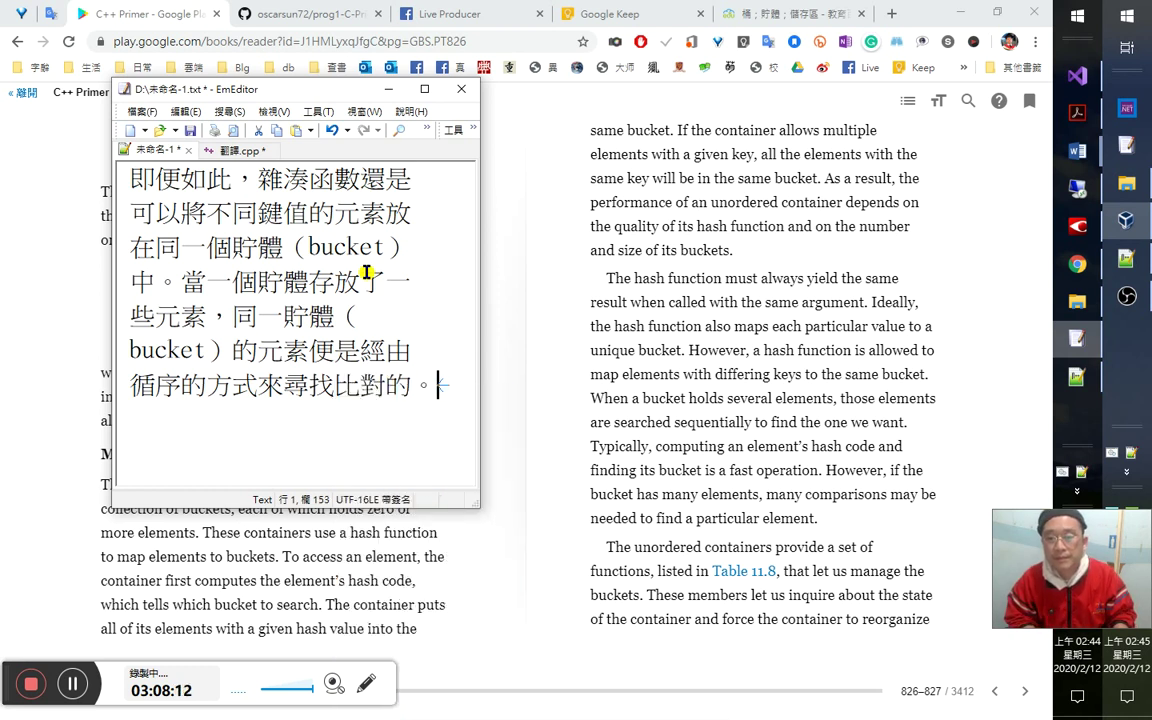
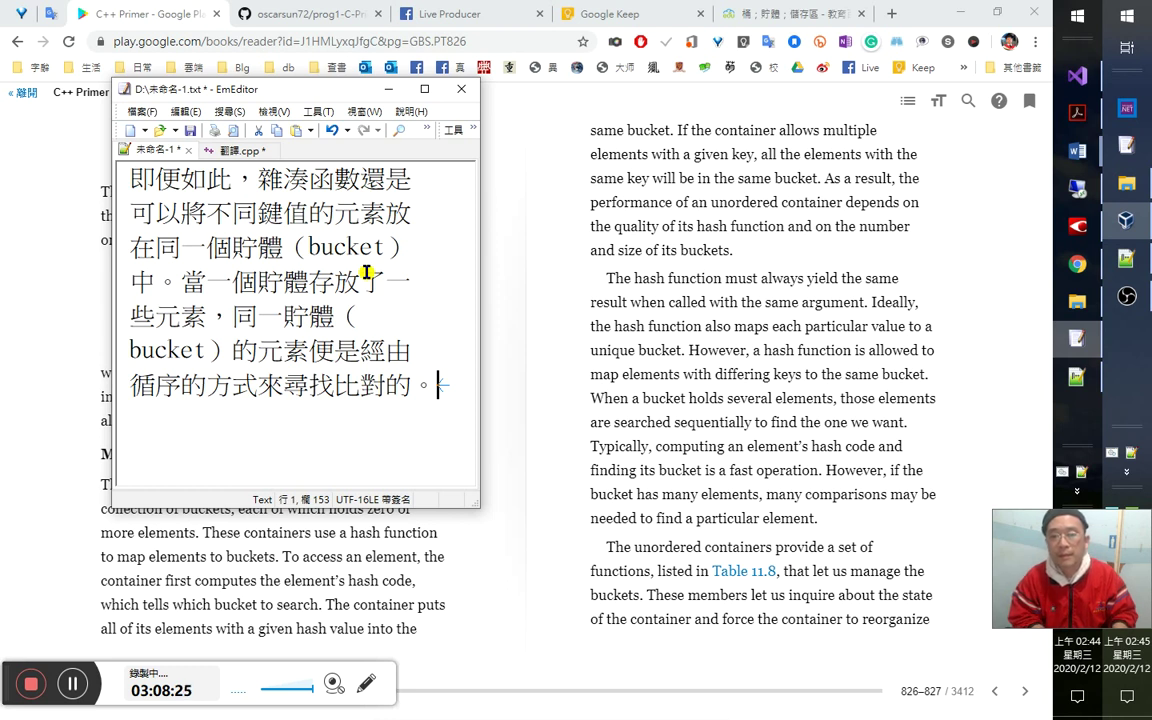
# Type 通常, then look up 'Typically' and 'bucket' in the Play Books translator.
pyautogui.write('通常')
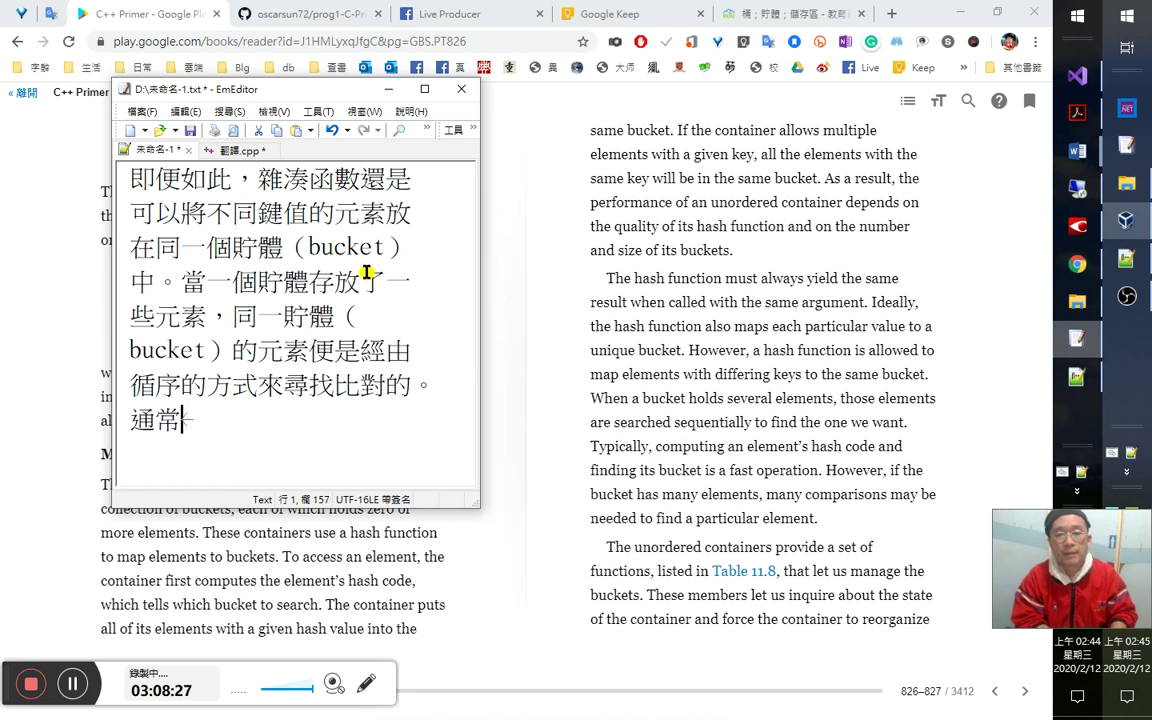
pyautogui.click(610, 451)
pyautogui.doubleClick(618, 447)
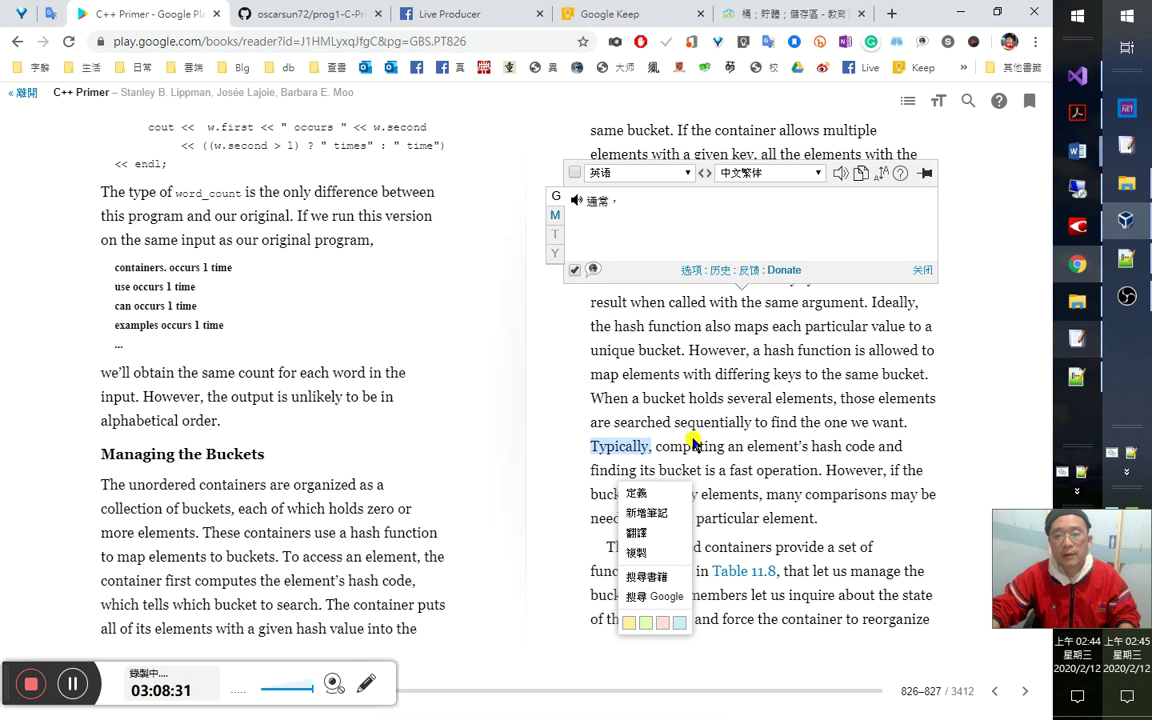
pyautogui.hotkey('alt', 'Tab')
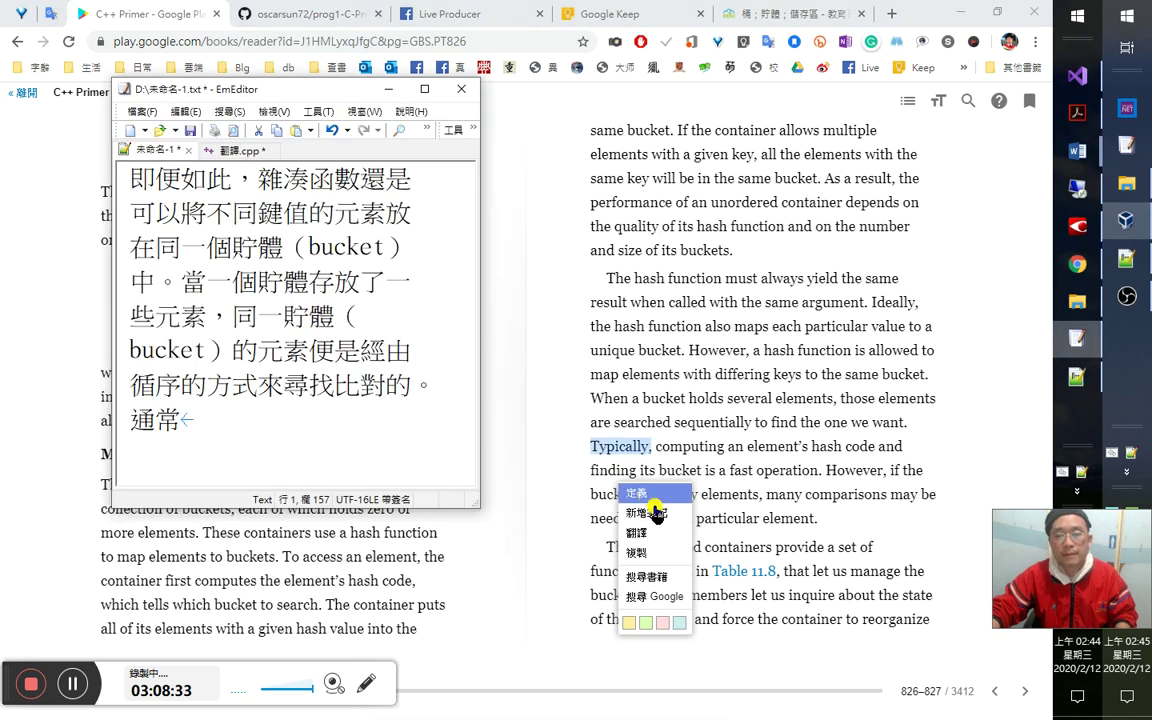
pyautogui.hotkey('alt', 'Tab')
pyautogui.click(654, 535)
pyautogui.hotkey('alt', 'Tab')
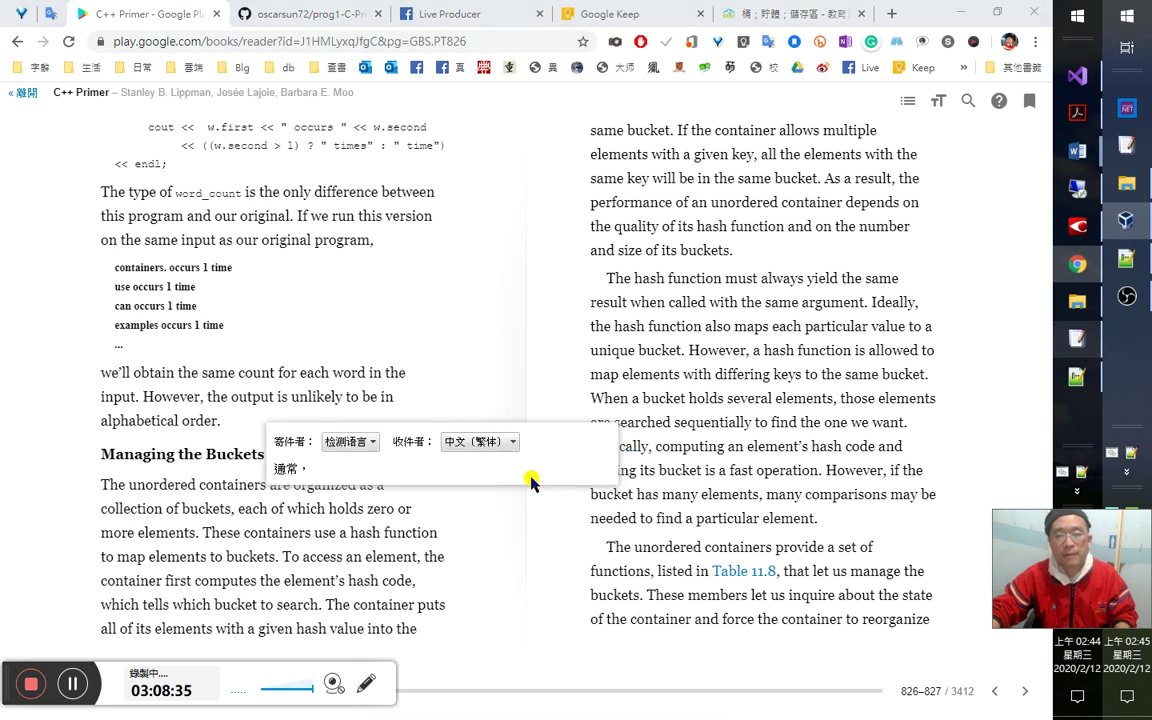
pyautogui.doubleClick(662, 470)
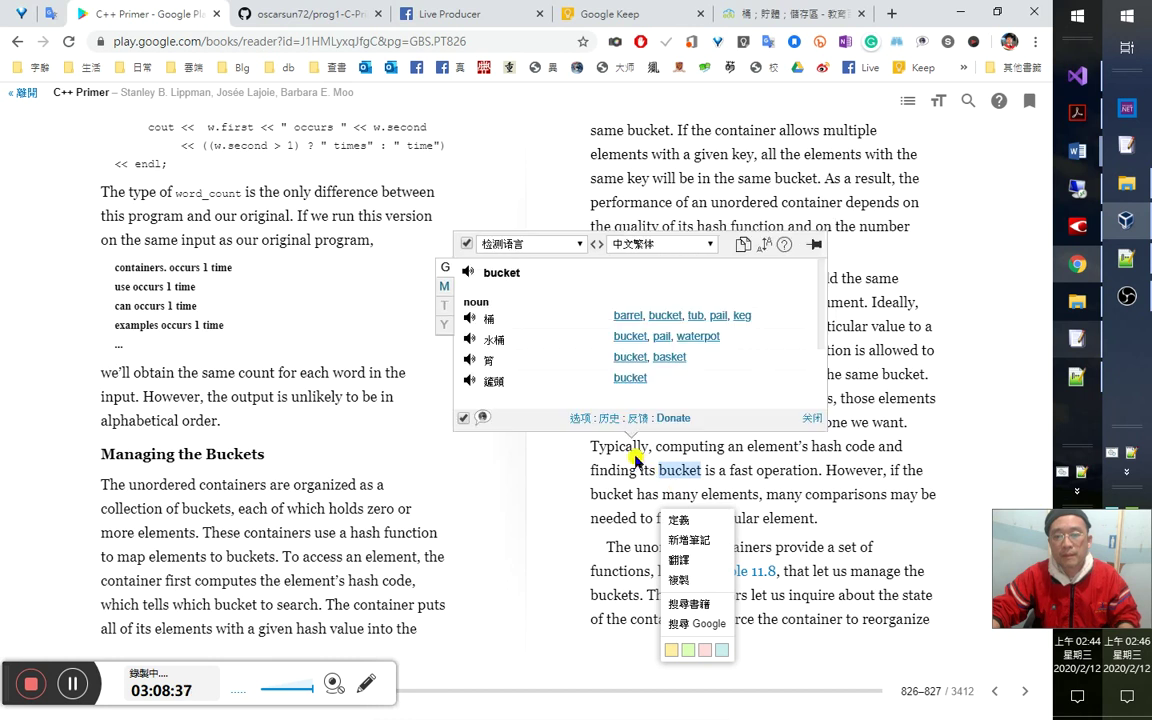
pyautogui.hotkey('alt', 'Tab')
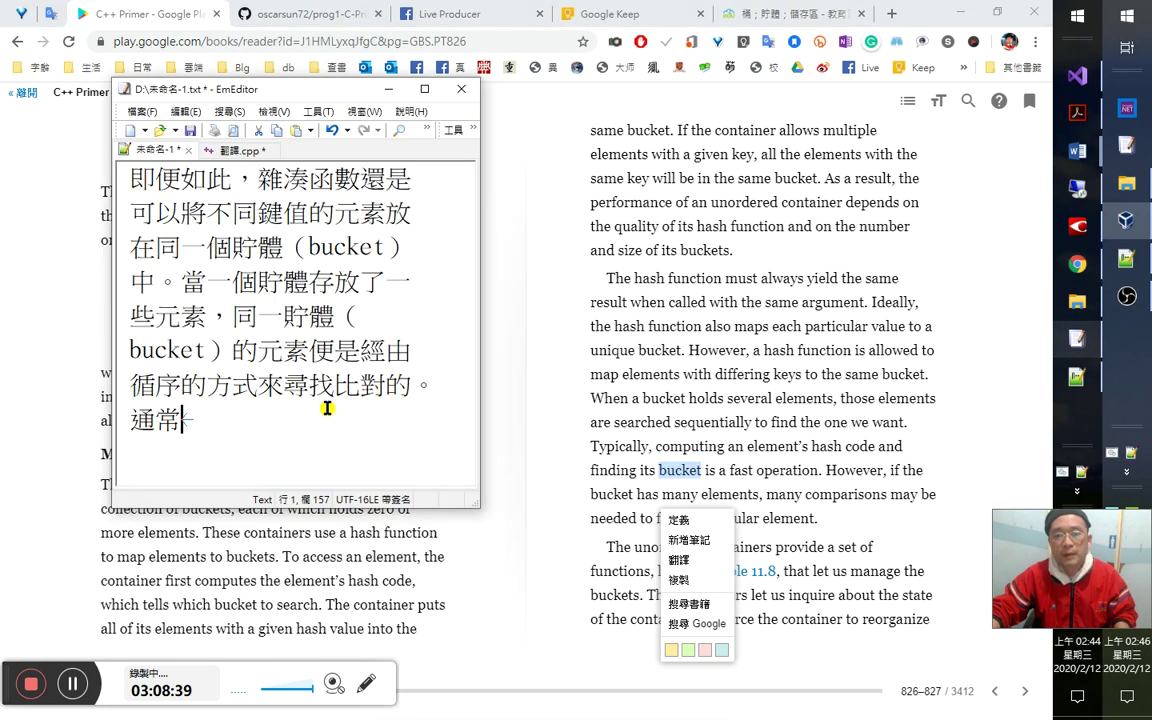
# Replace the mistyped 覺出 with 算出, add 元素的雜湊碼（hash code）, and copy that term.
pyautogui.write('覺出一')
pyautogui.press('Left')
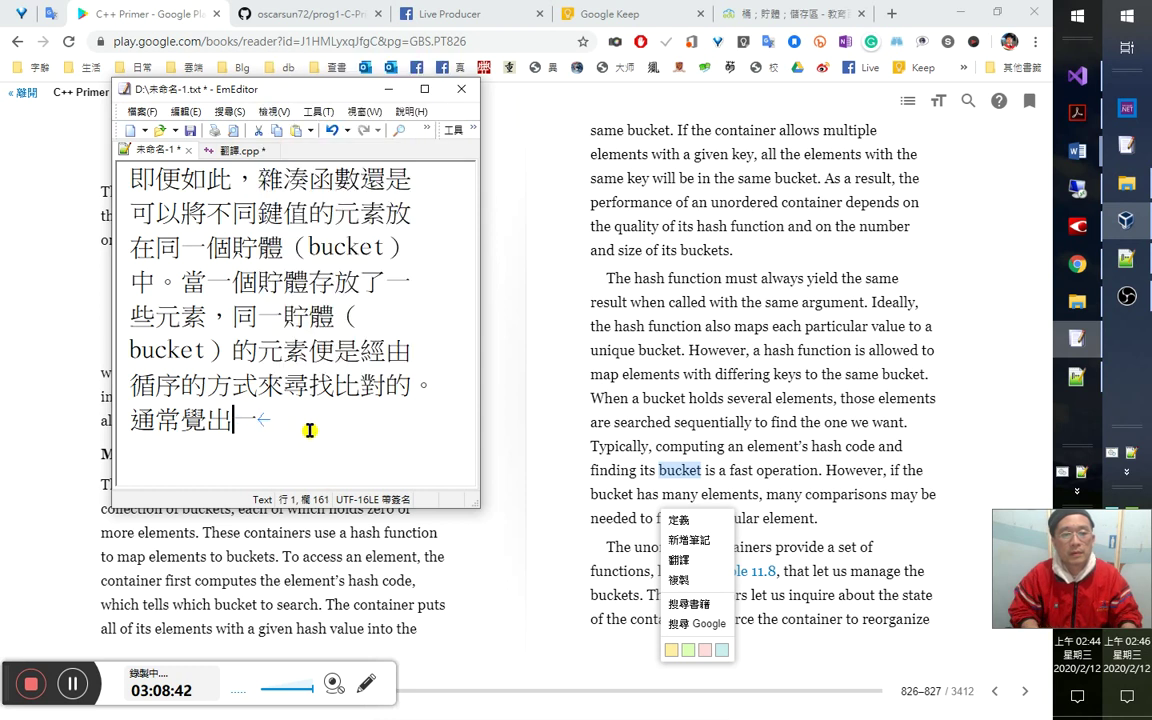
pyautogui.hotkey('shift', 'Left')
pyautogui.hotkey('shift', 'Left')
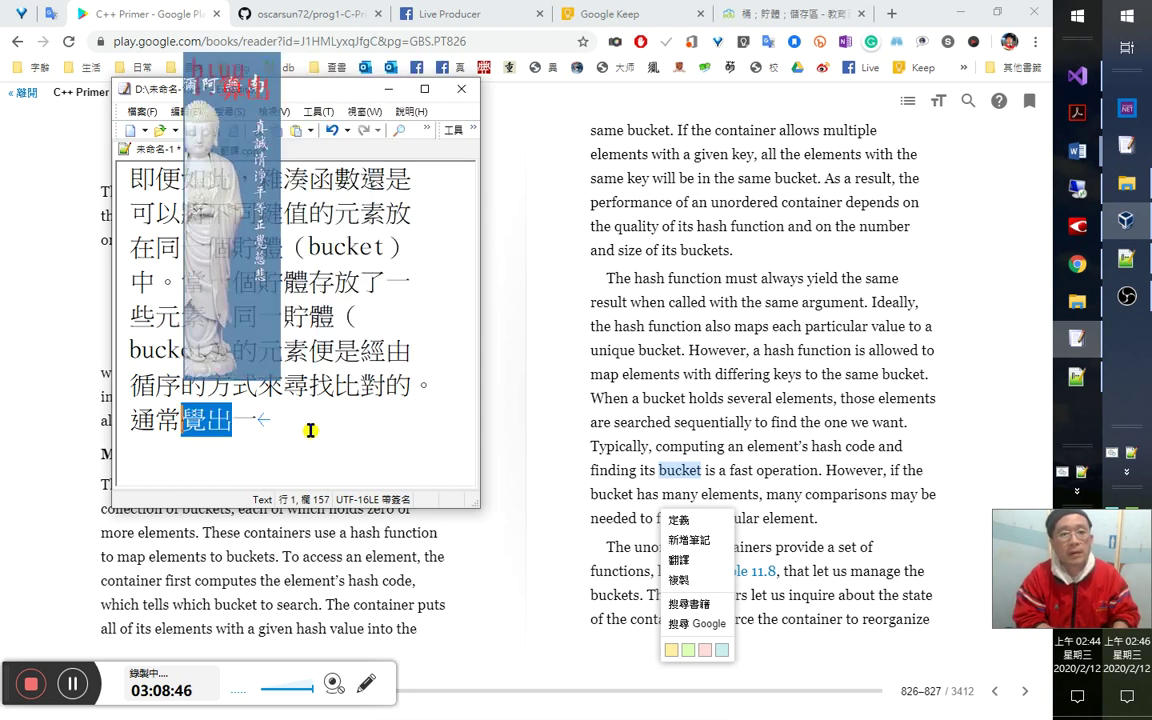
pyautogui.write('算出')
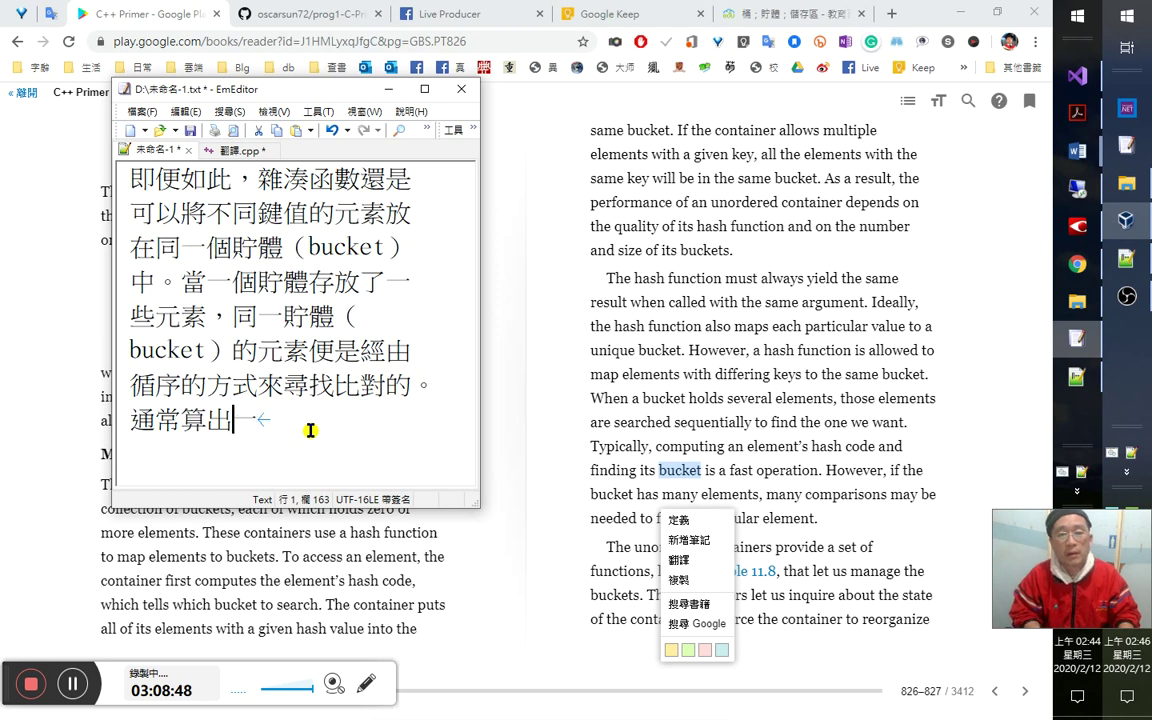
pyautogui.write('元素的')
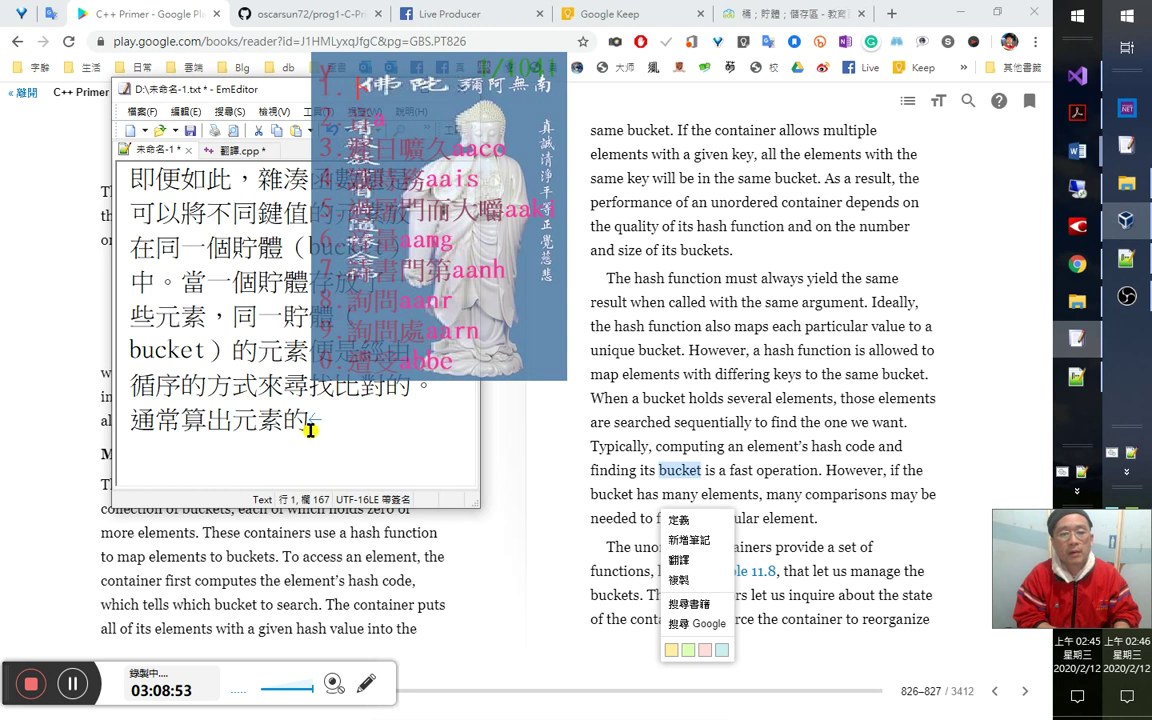
pyautogui.write('c')
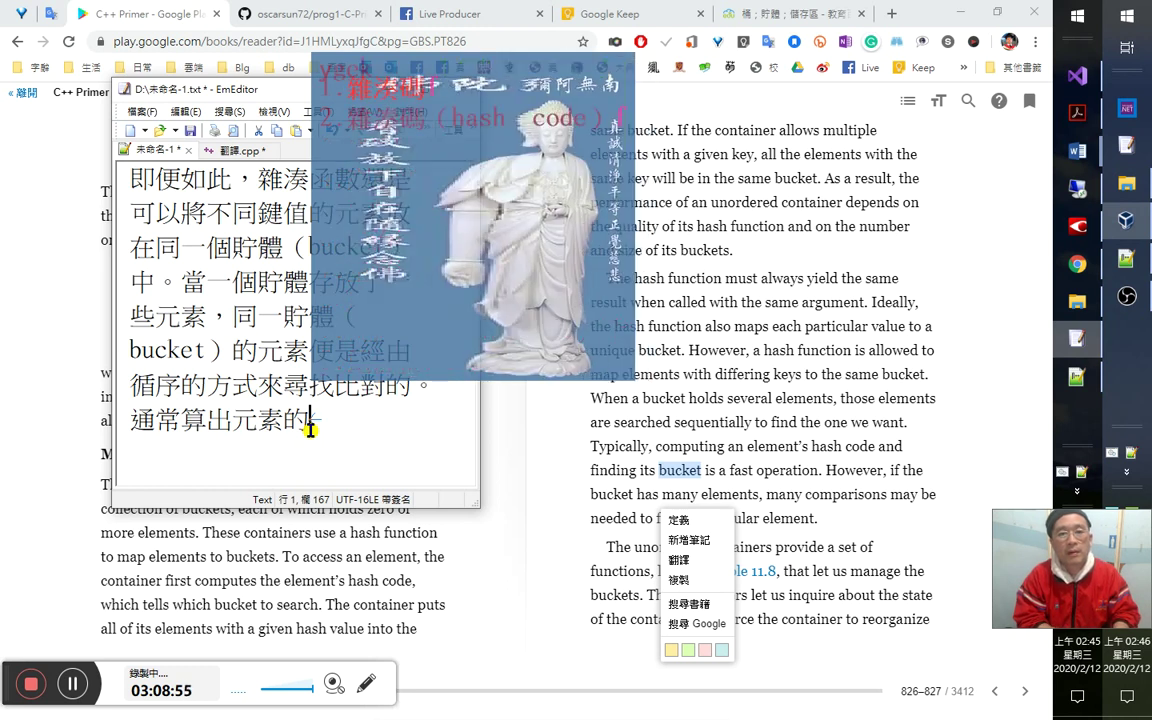
pyautogui.press('Escape')
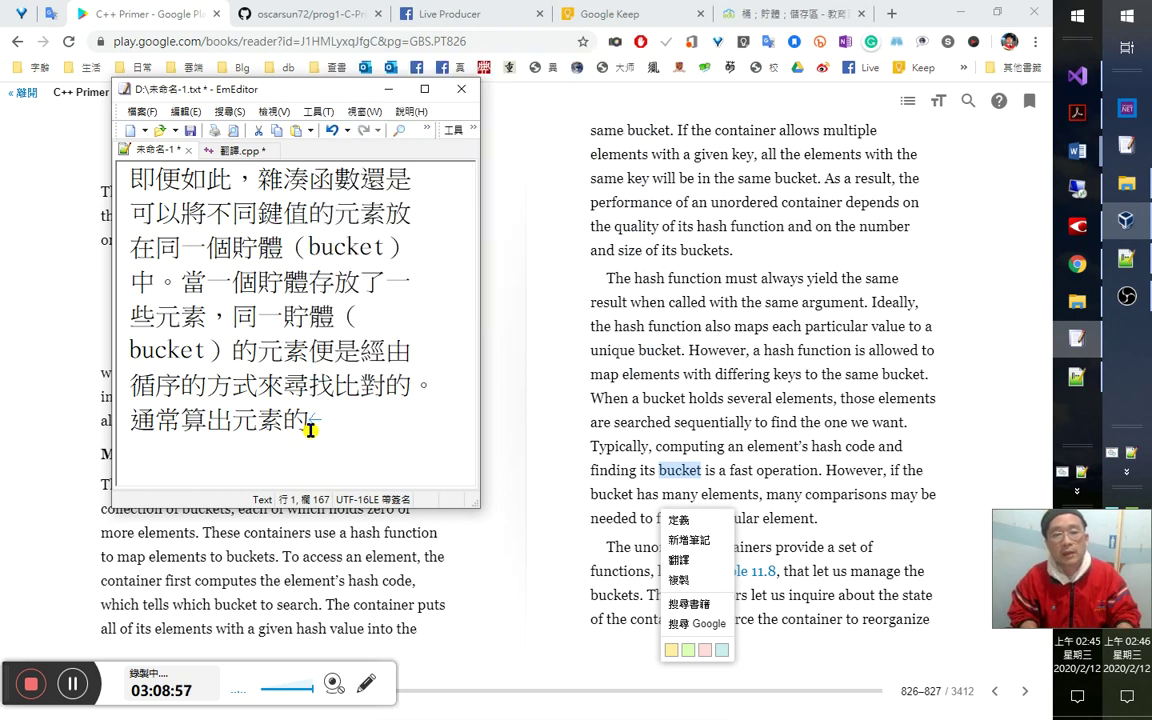
pyautogui.write('雜湊碼（hash code）')
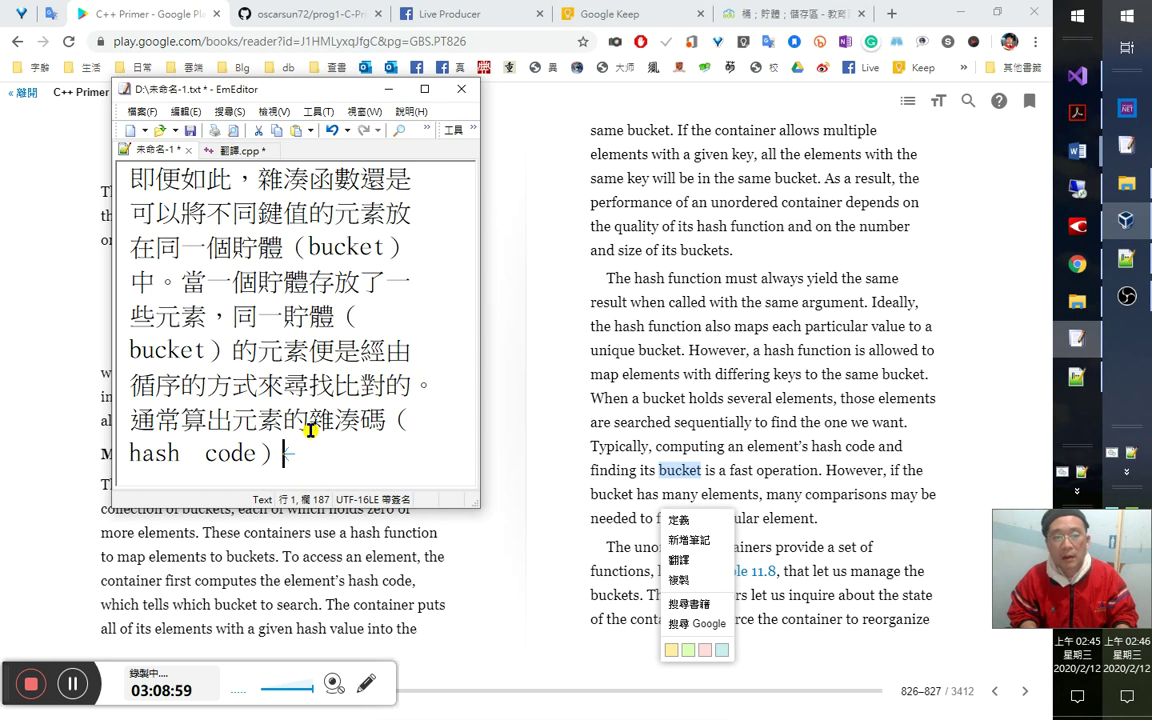
pyautogui.doubleClick(311, 428)
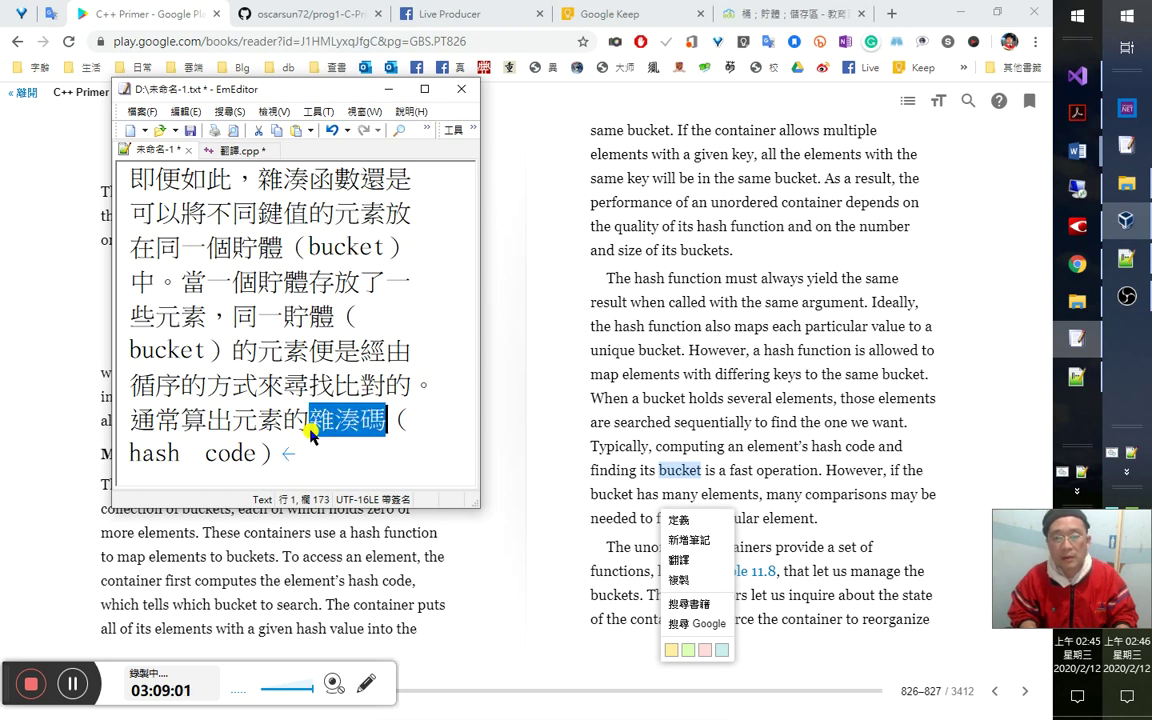
pyautogui.moveTo(311, 432); pyautogui.dragTo(322, 456)
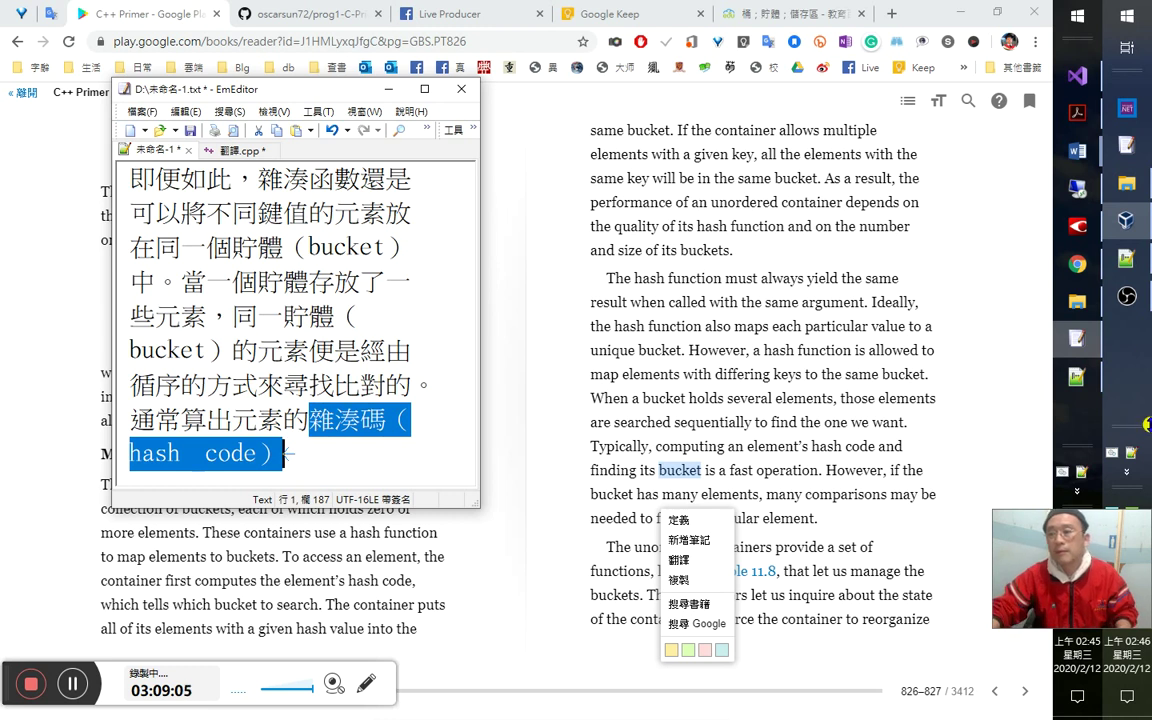
pyautogui.click(1126, 258)
# Search all open term files in Notepad++ for 雜湊值.
pyautogui.hotkey('ctrl', 'Tab')
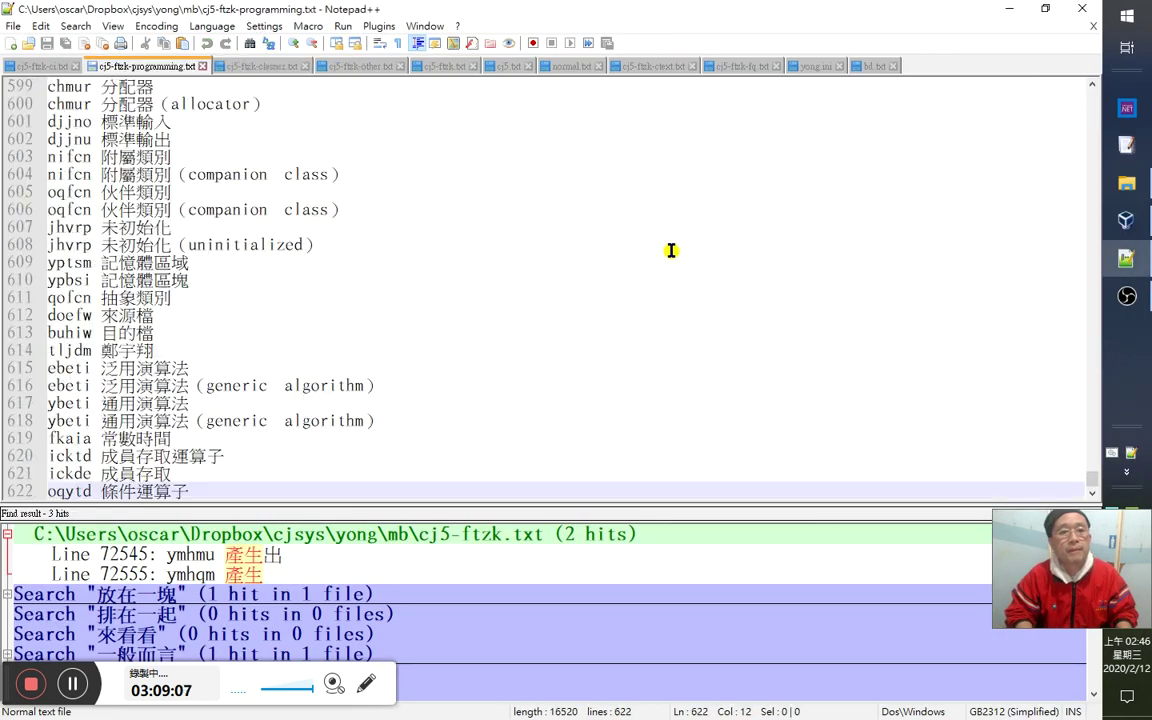
pyautogui.hotkey('ctrl', 'shift', 'Left')
pyautogui.hotkey('ctrl', 'f')
pyautogui.write('雜湊碼（hash code）')
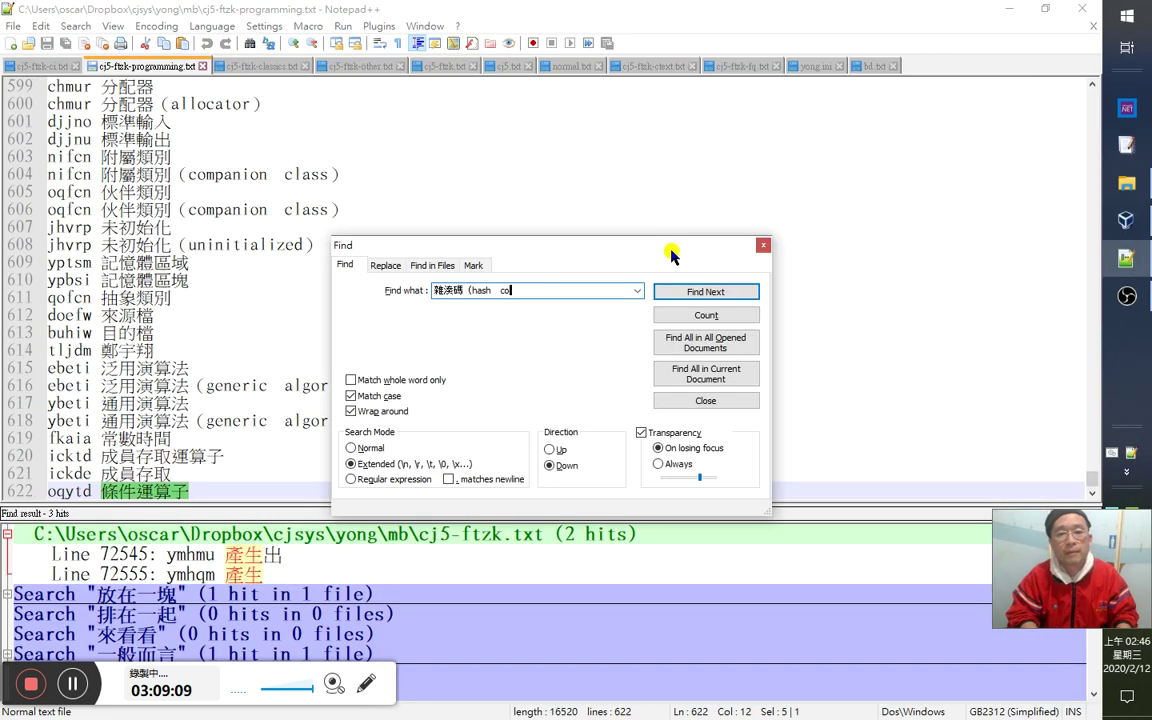
pyautogui.press('BackSpace')
pyautogui.press('BackSpace')
pyautogui.press('BackSpace')
pyautogui.press('BackSpace')
pyautogui.write('值')
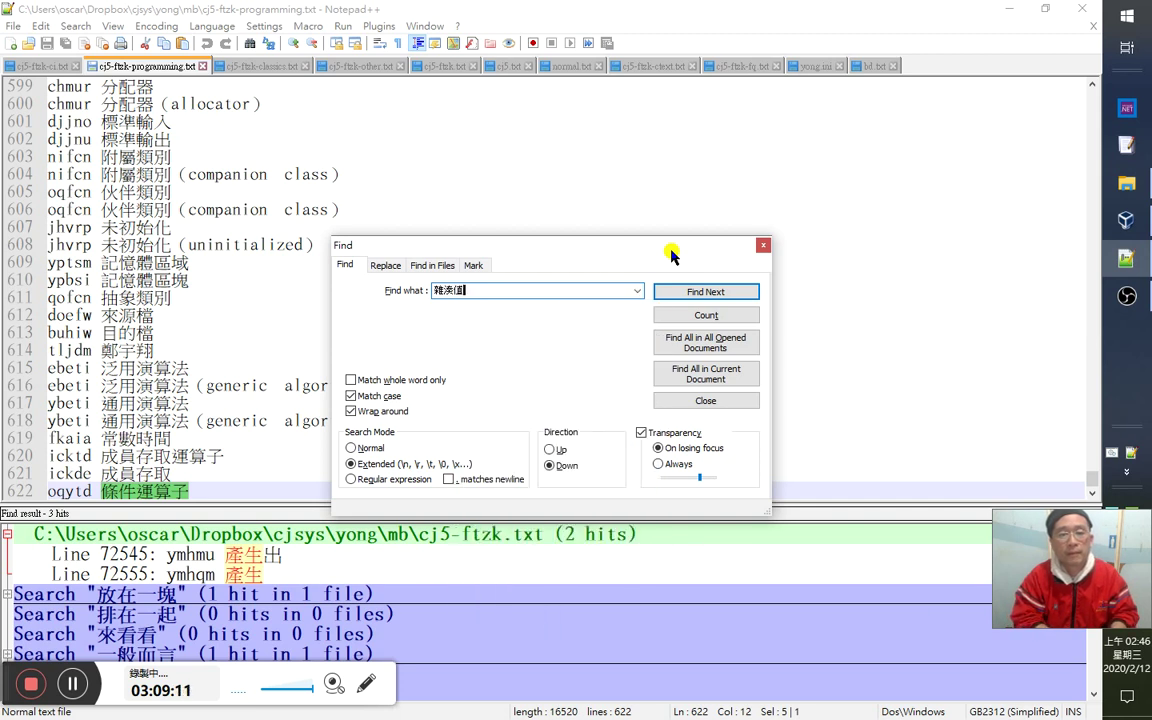
pyautogui.hotkey('alt', 'o')
pyautogui.press('Escape')
# Paste the term on two new lines at the list end, changing 碼 to 值 and trimming the first to 雜湊值.
pyautogui.press('End')
pyautogui.press('Return')
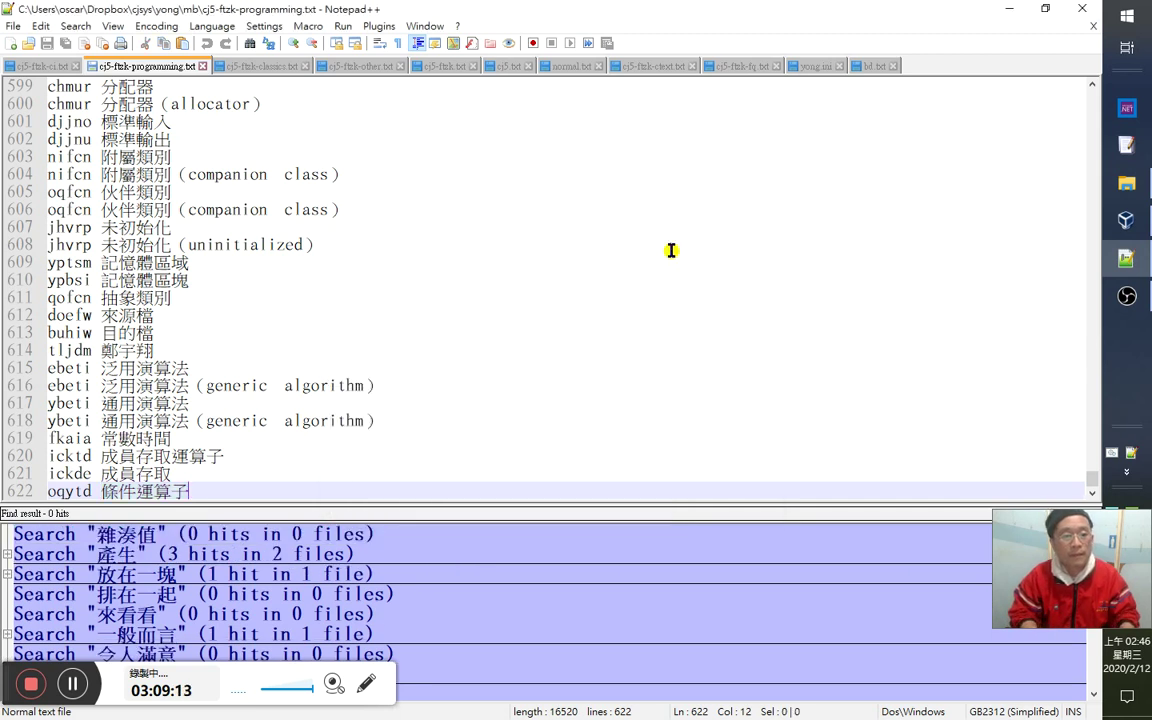
pyautogui.write('雜湊碼（hash\u3000code）')
pyautogui.press('Return')
pyautogui.write('雜湊碼（hash\u3000code）')
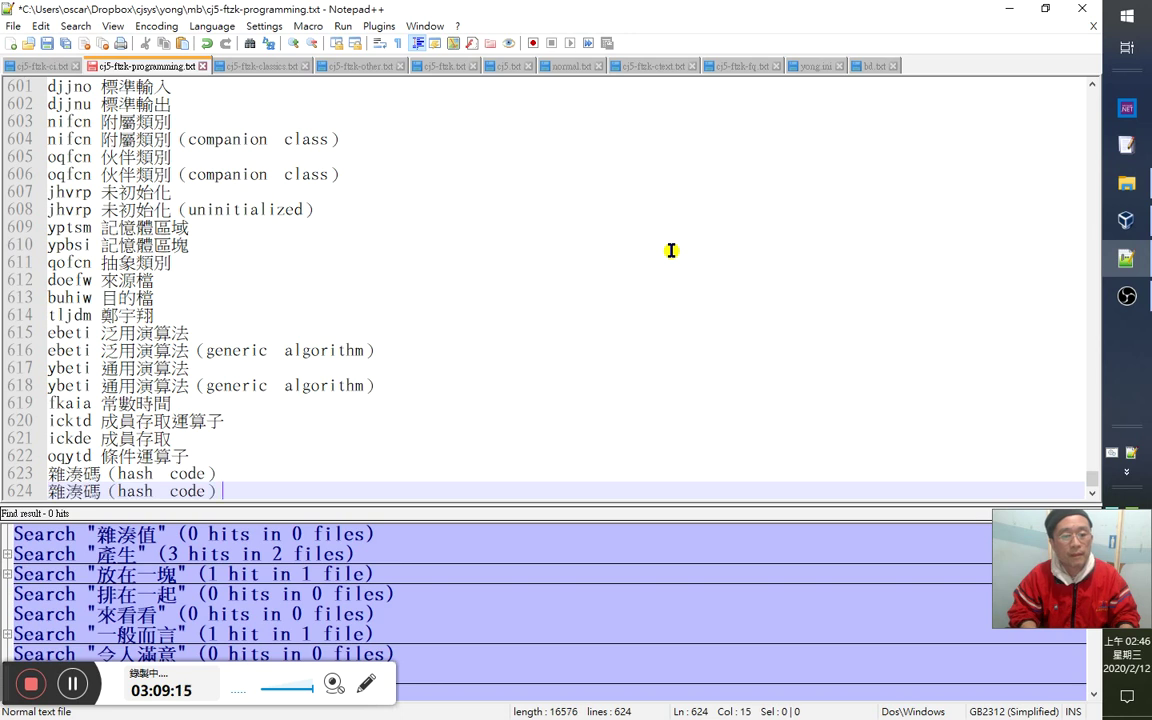
pyautogui.press('Left')
pyautogui.press('Left')
pyautogui.press('Left')
pyautogui.press('Left')
pyautogui.press('Left')
pyautogui.press('Left')
pyautogui.press('Left')
pyautogui.press('Left')
pyautogui.hotkey('shift', 'Left')
pyautogui.write('值')
pyautogui.press('Up')
pyautogui.hotkey('shift', 'Right')
pyautogui.write('值')
pyautogui.hotkey('shift', 'End')
pyautogui.press('Delete')
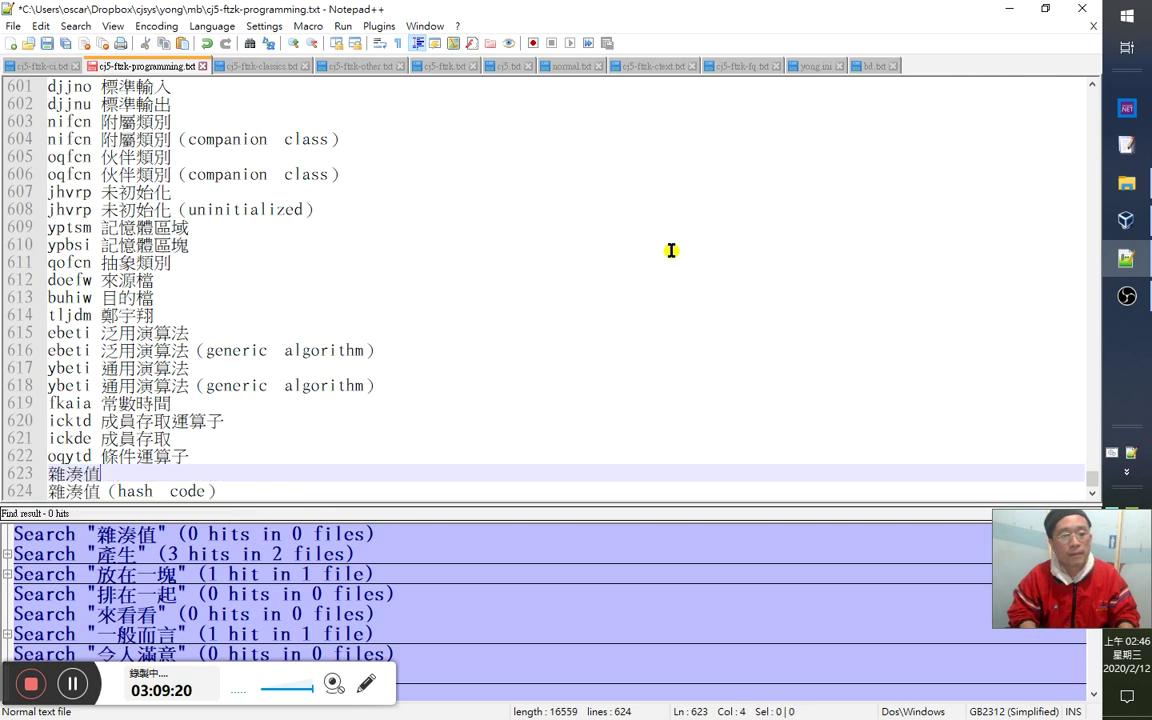
# Change the second entry to 雜湊值（hash value） and prefix both entries with ygckm.
pyautogui.press('Down')
pyautogui.press('End')
pyautogui.hotkey('shift', 'Left')
pyautogui.hotkey('shift', 'Left')
pyautogui.hotkey('shift', 'Left')
pyautogui.hotkey('shift', 'Left')
pyautogui.write('value')
pyautogui.press('End')
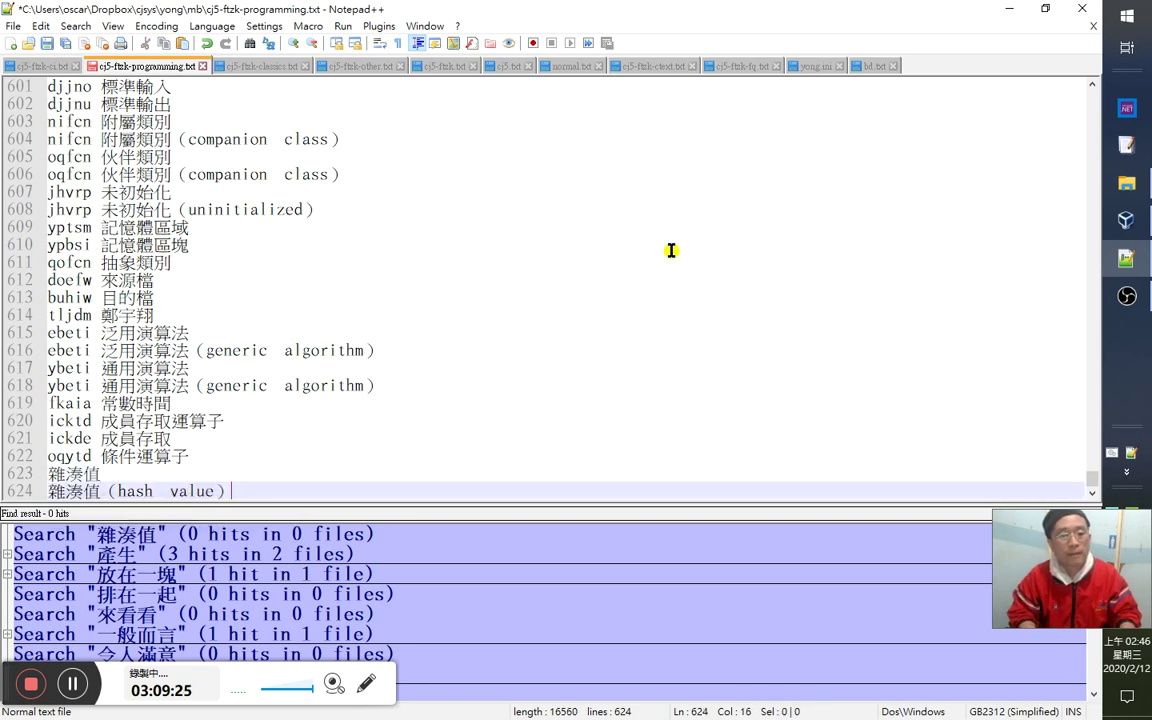
pyautogui.press('Return')
pyautogui.press('Up')
pyautogui.press('Up')
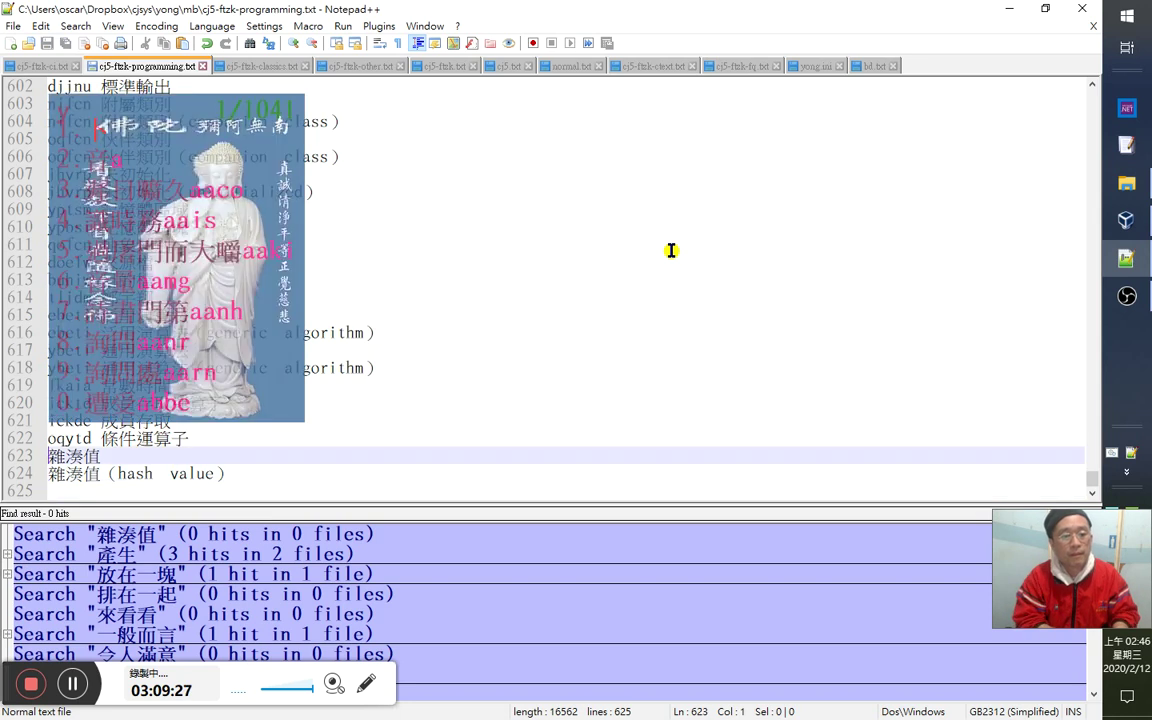
pyautogui.write('ygckm')
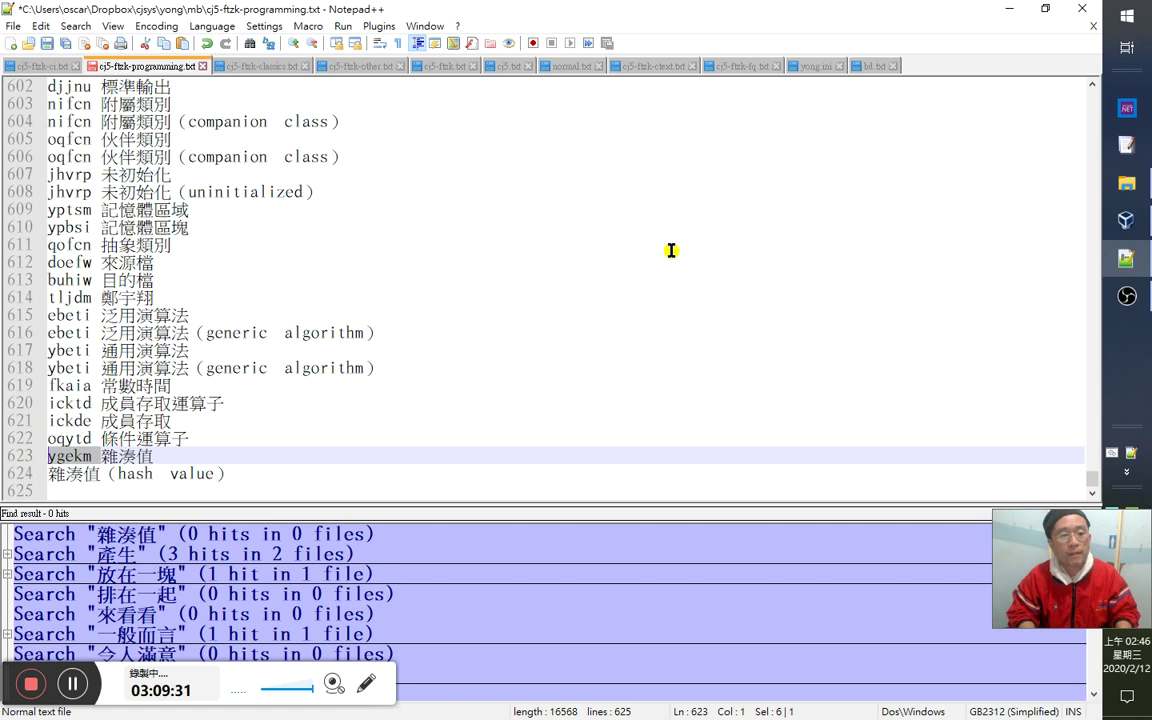
pyautogui.press('Down')
pyautogui.press('Home')
pyautogui.write('ygckm')
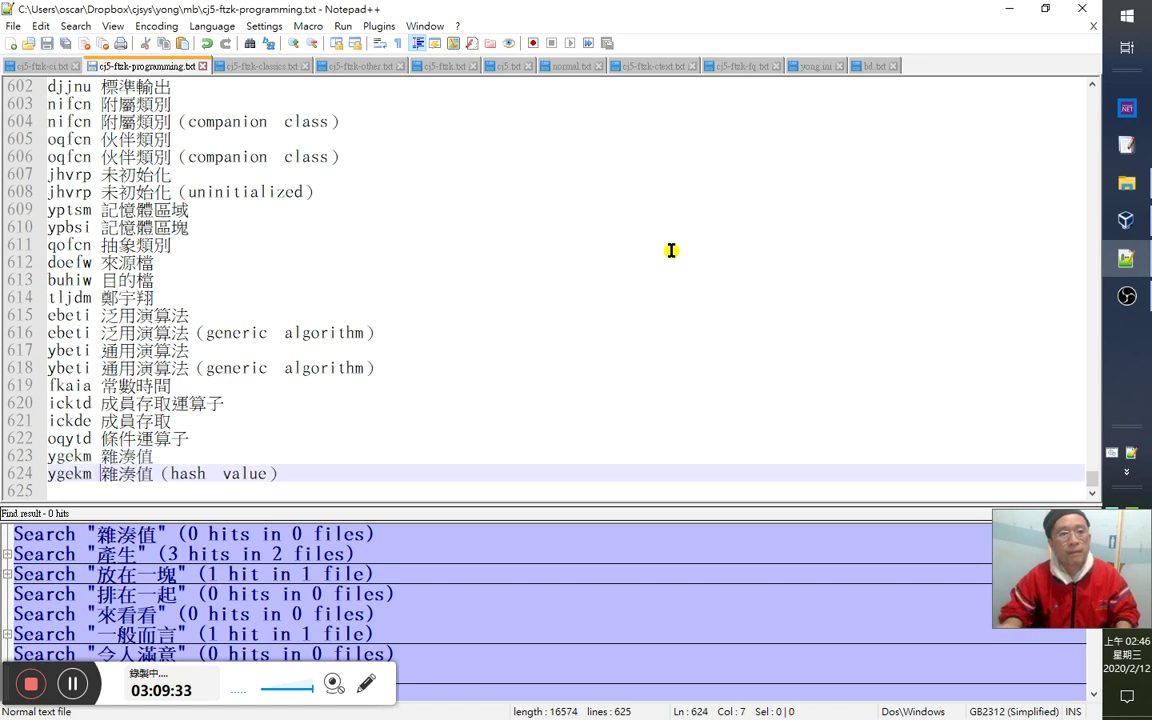
# Return to the EmEditor draft and type 及 after the hash-code term.
pyautogui.click(1010, 8)
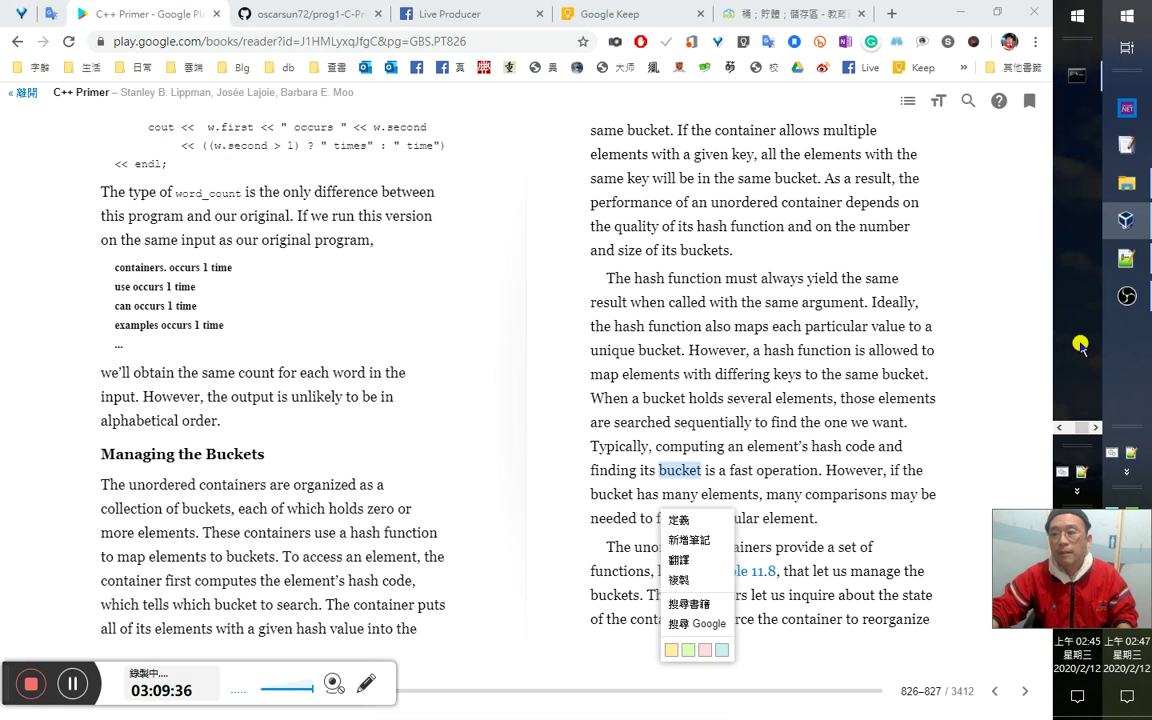
pyautogui.moveTo(1080, 345)
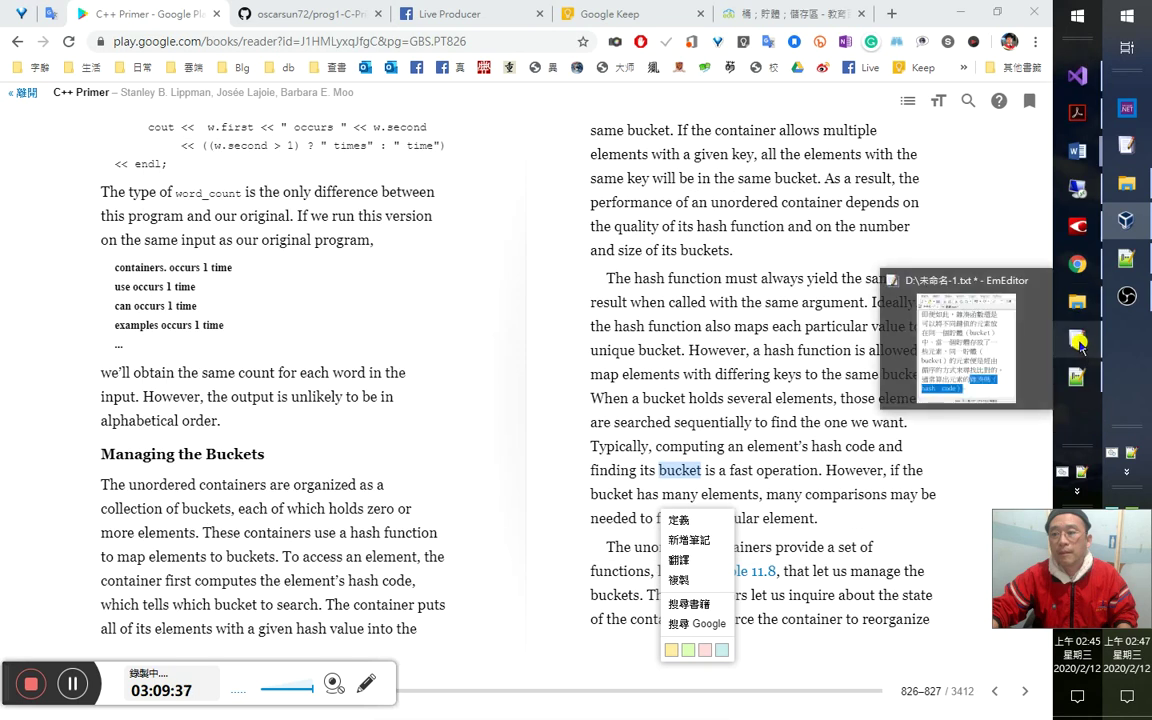
pyautogui.click(969, 305)
pyautogui.click(329, 461)
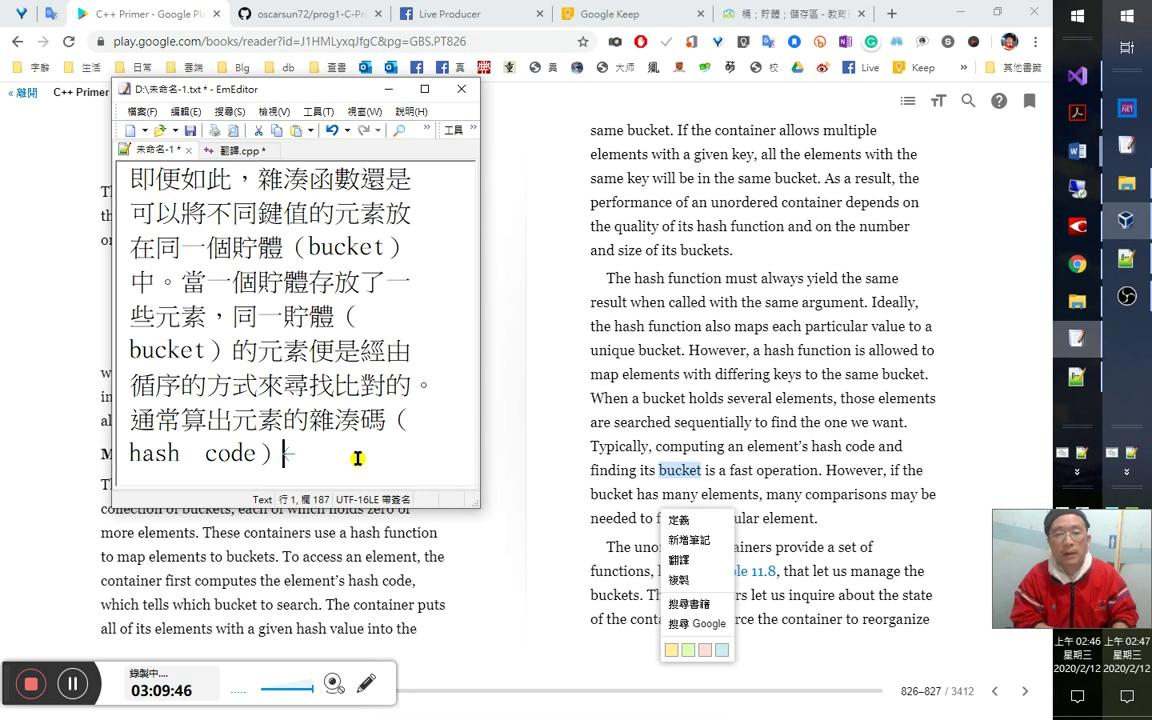
pyautogui.write('vonh')
pyautogui.press('Escape')
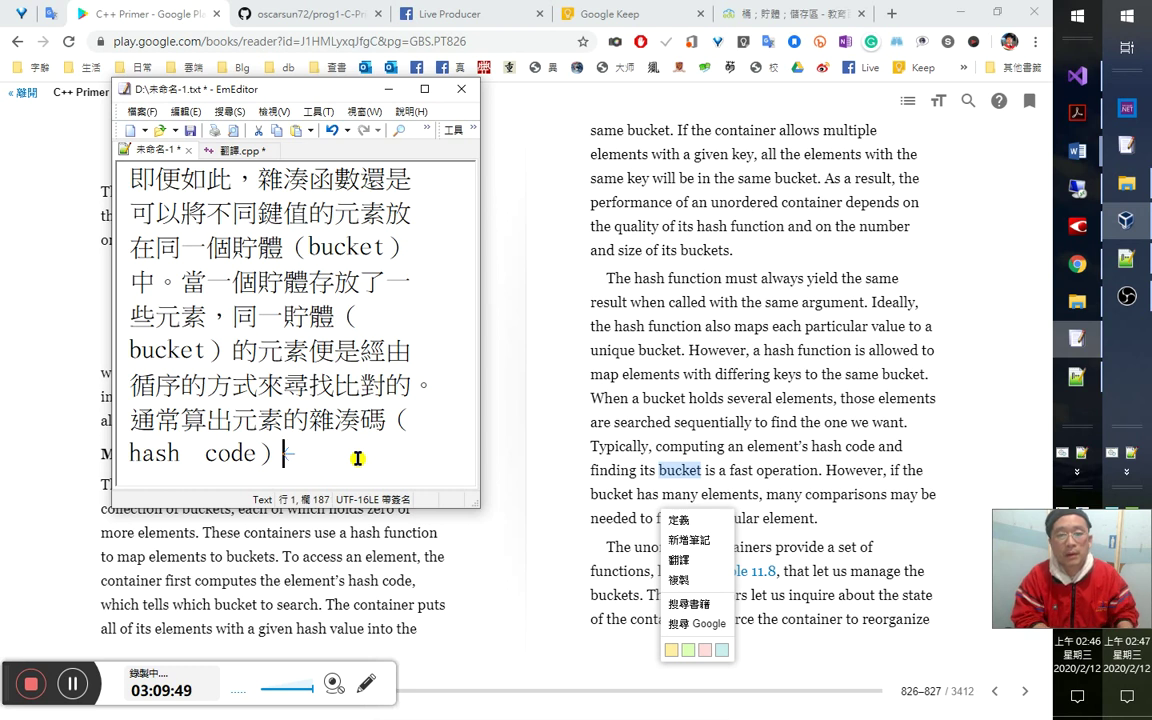
pyautogui.write('及')
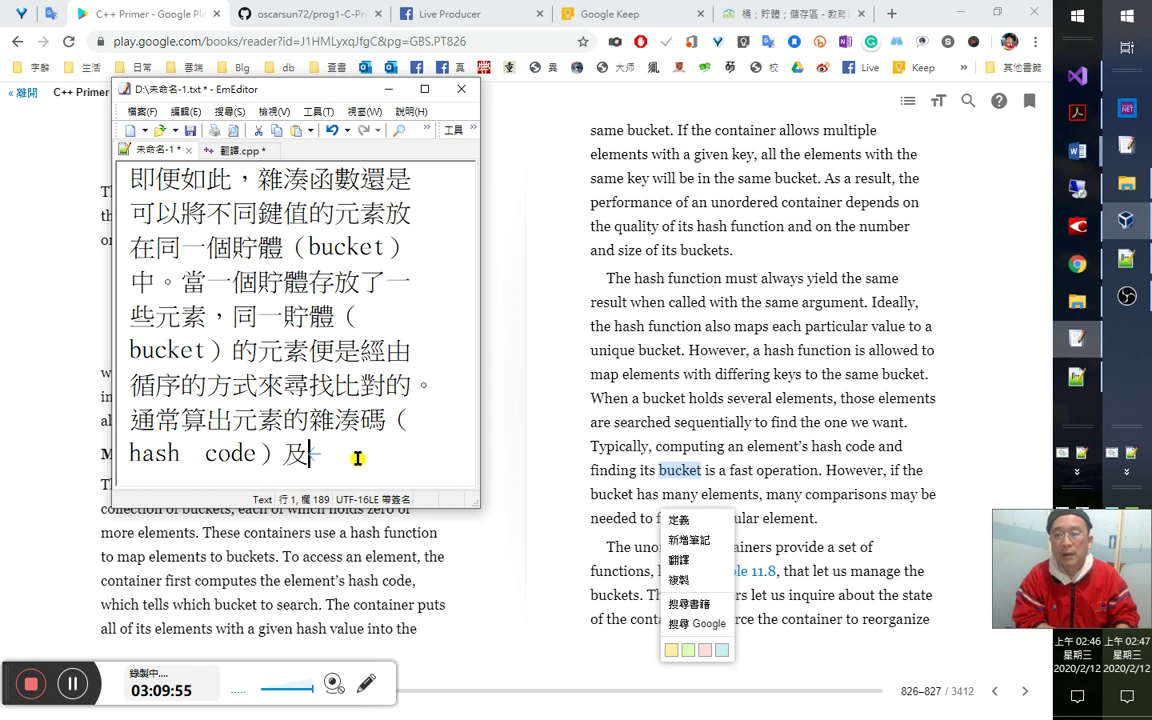
# Continue with 在此雜湊碼對應的貯體（bucket）中找尋是 and select 找尋.
pyautogui.write('在此')
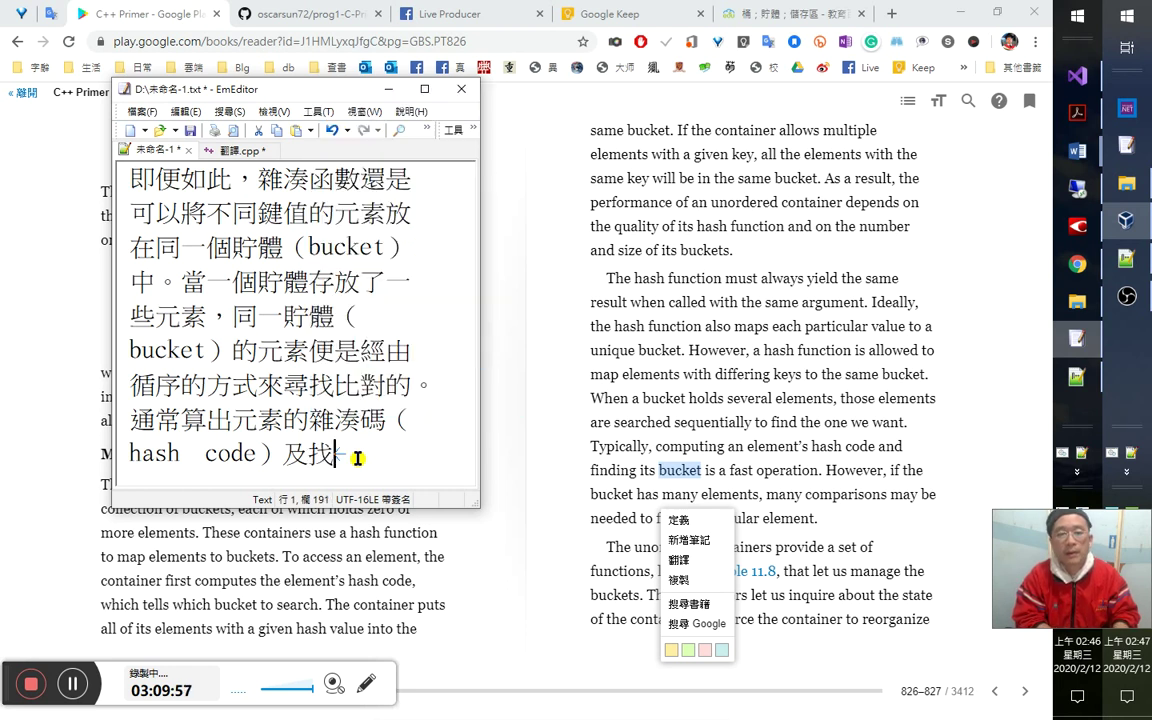
pyautogui.write('a')
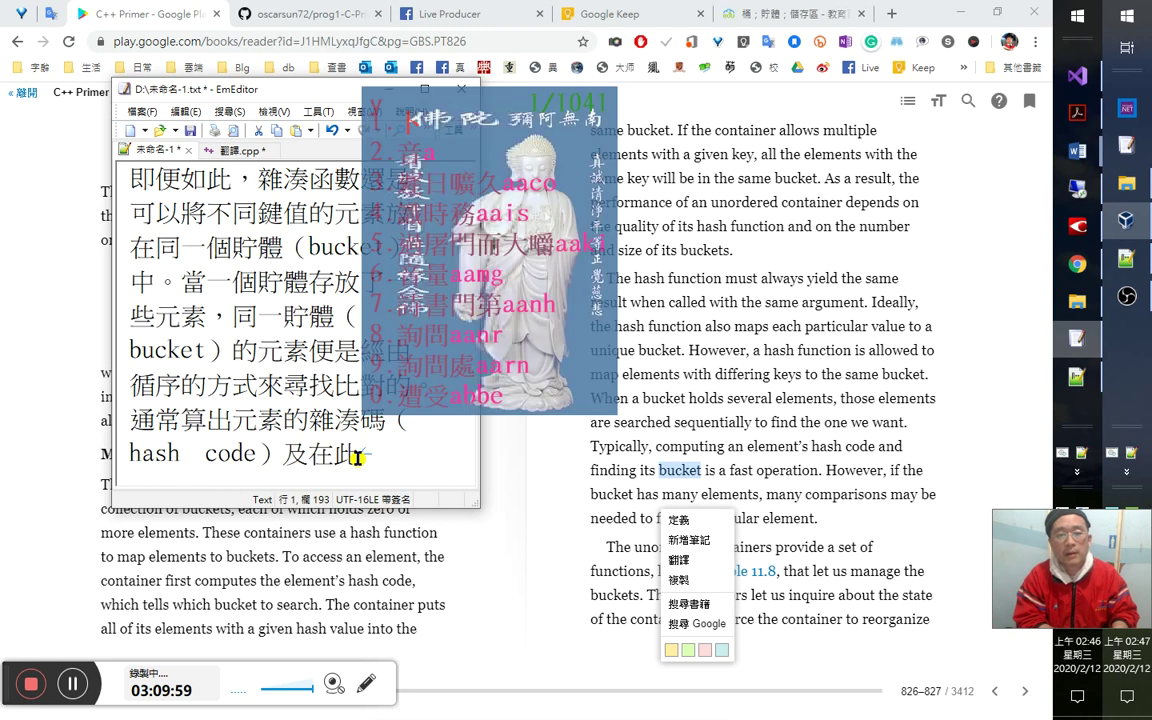
pyautogui.write('g')
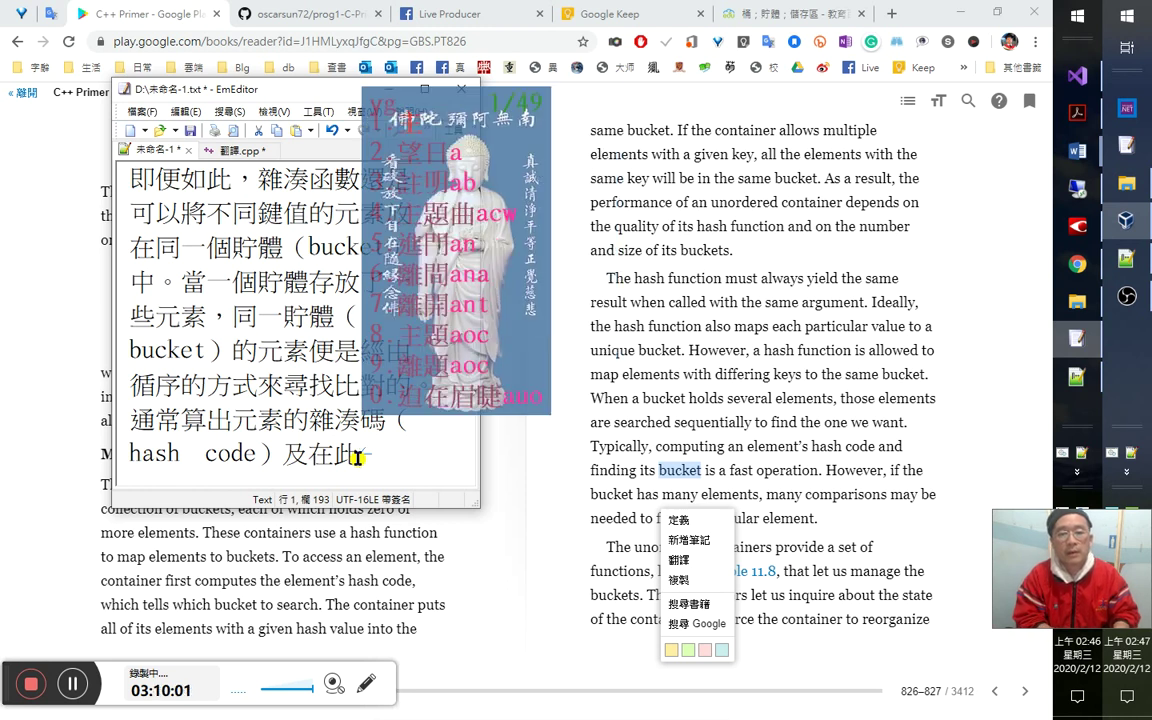
pyautogui.press('pagedown')
pyautogui.press('Escape')
pyautogui.press('y')
pyautogui.press('g')
pyautogui.press('e')
pyautogui.press('k')
pyautogui.write('2')
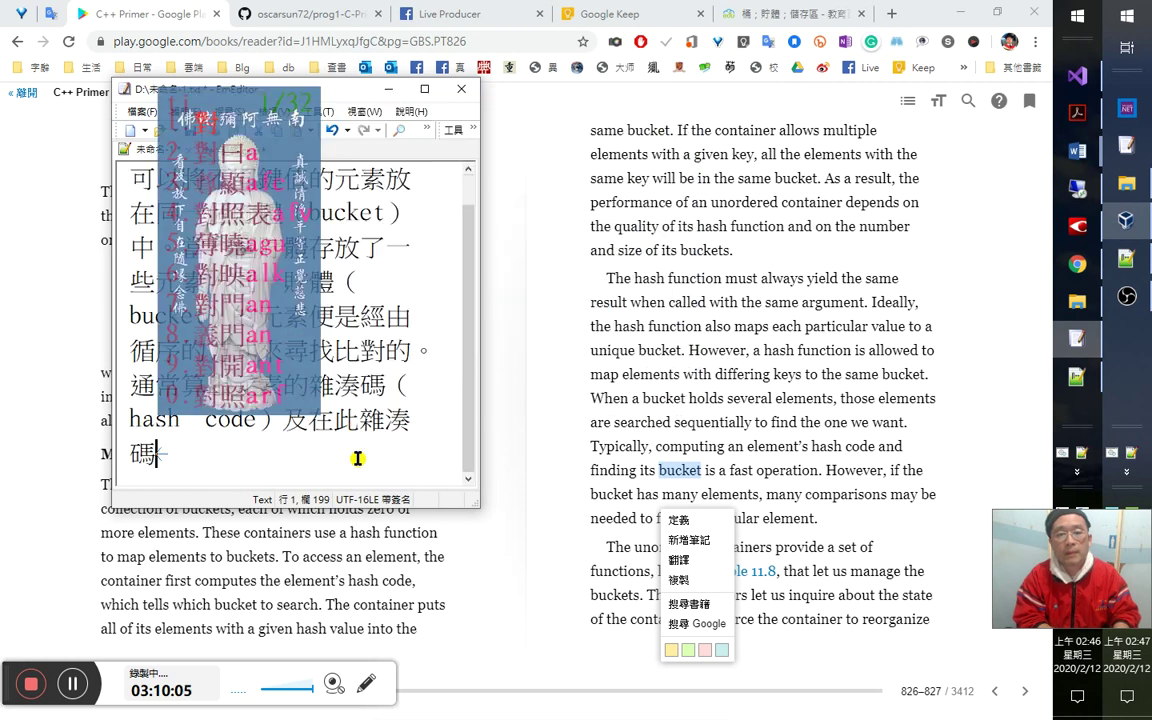
pyautogui.write('對應的')
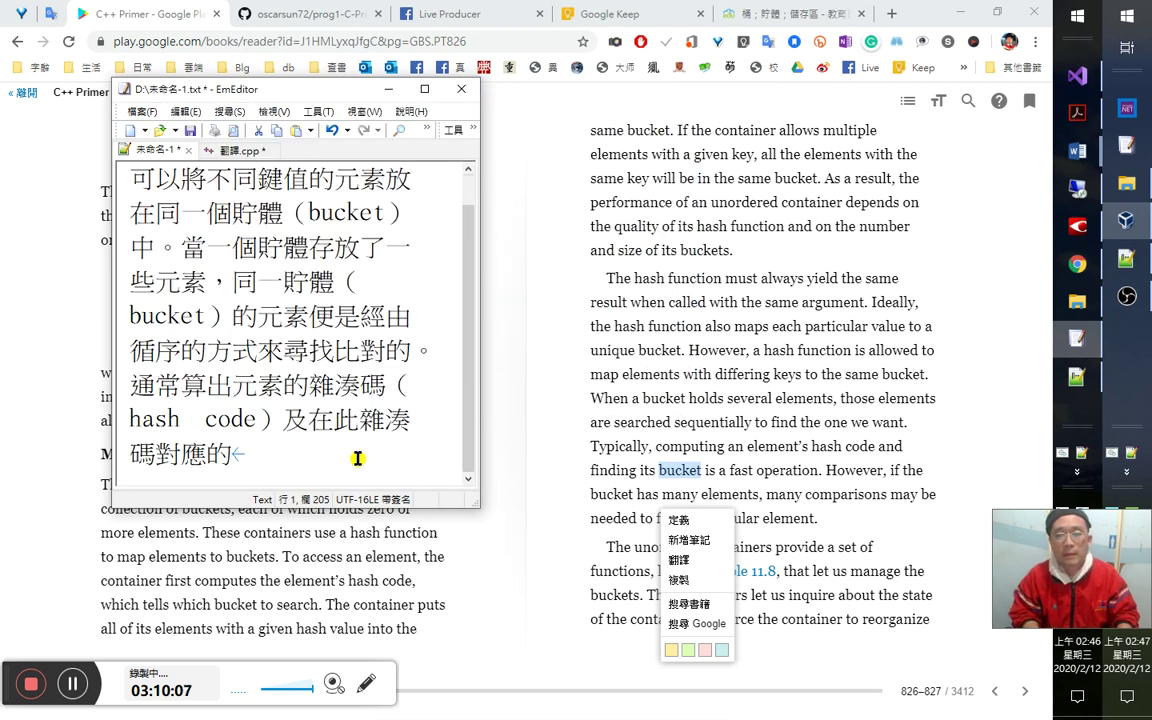
pyautogui.write('bubbl')
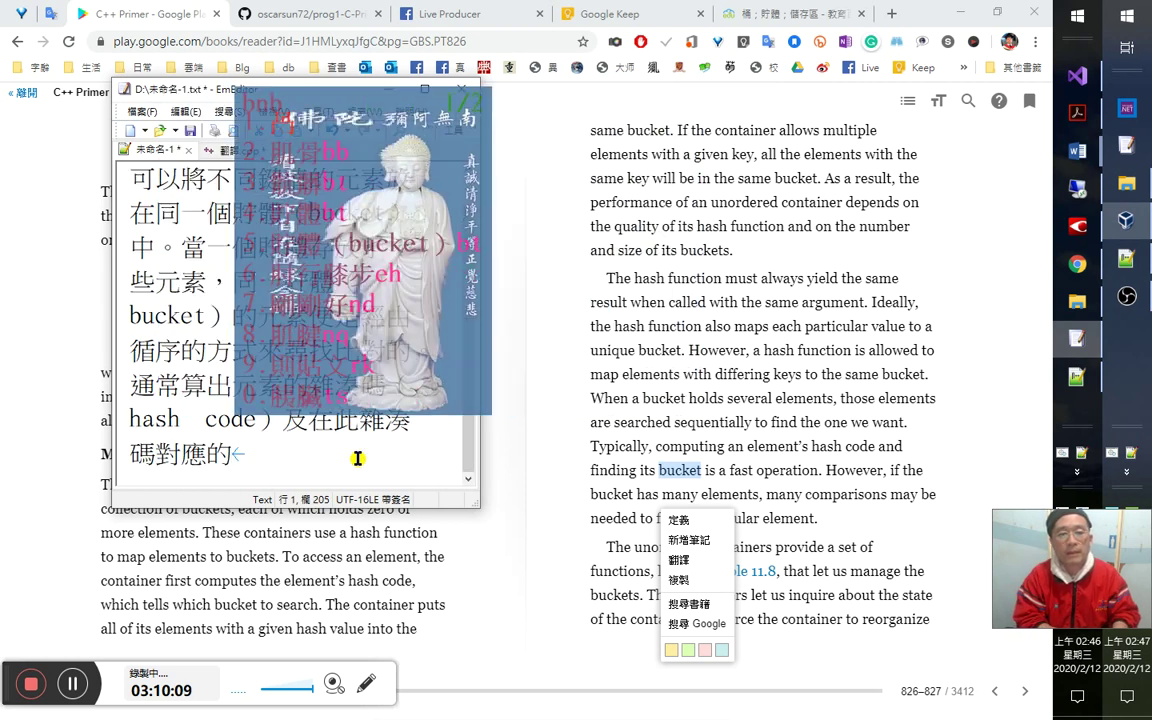
pyautogui.write('3中')
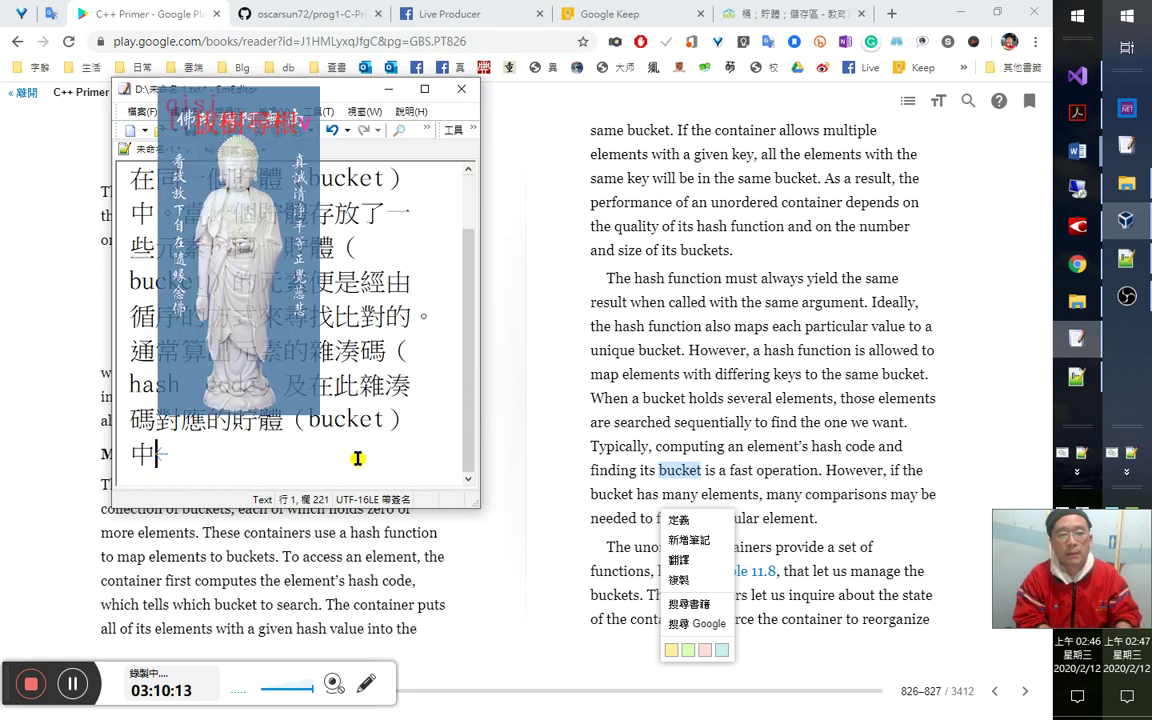
pyautogui.write('找尋是')
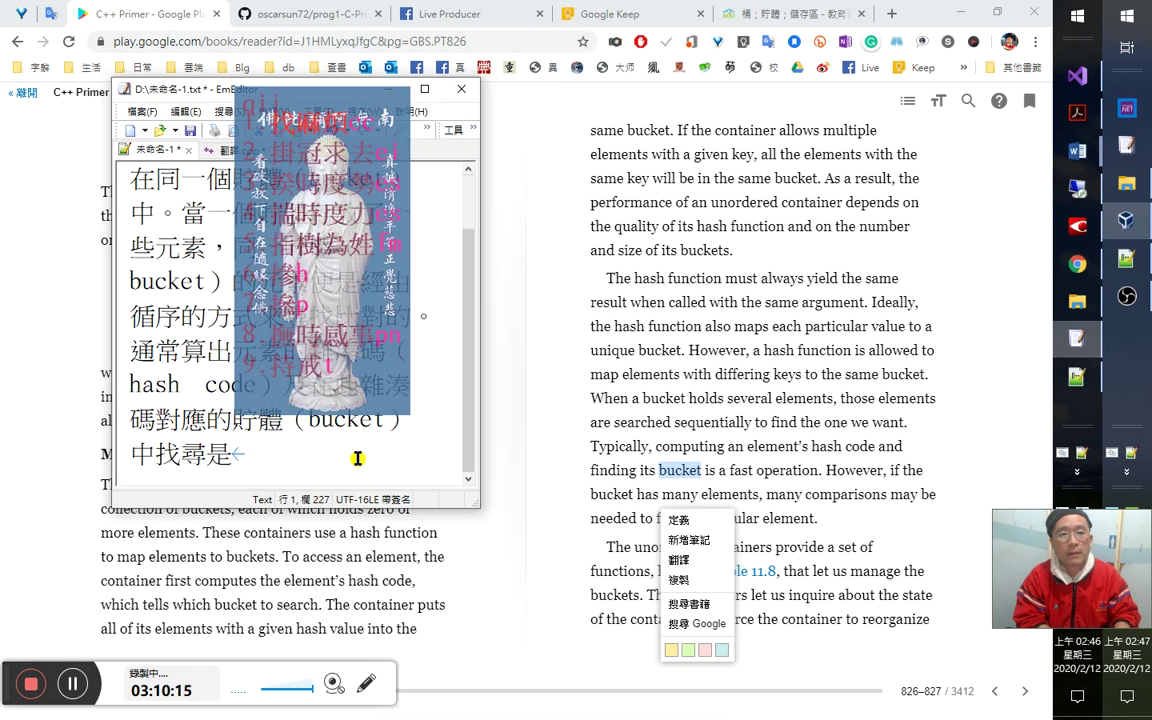
pyautogui.press('Left')
pyautogui.hotkey('shift', 'Left')
pyautogui.hotkey('shift', 'Left')
pyautogui.hotkey('ctrl', 'c')
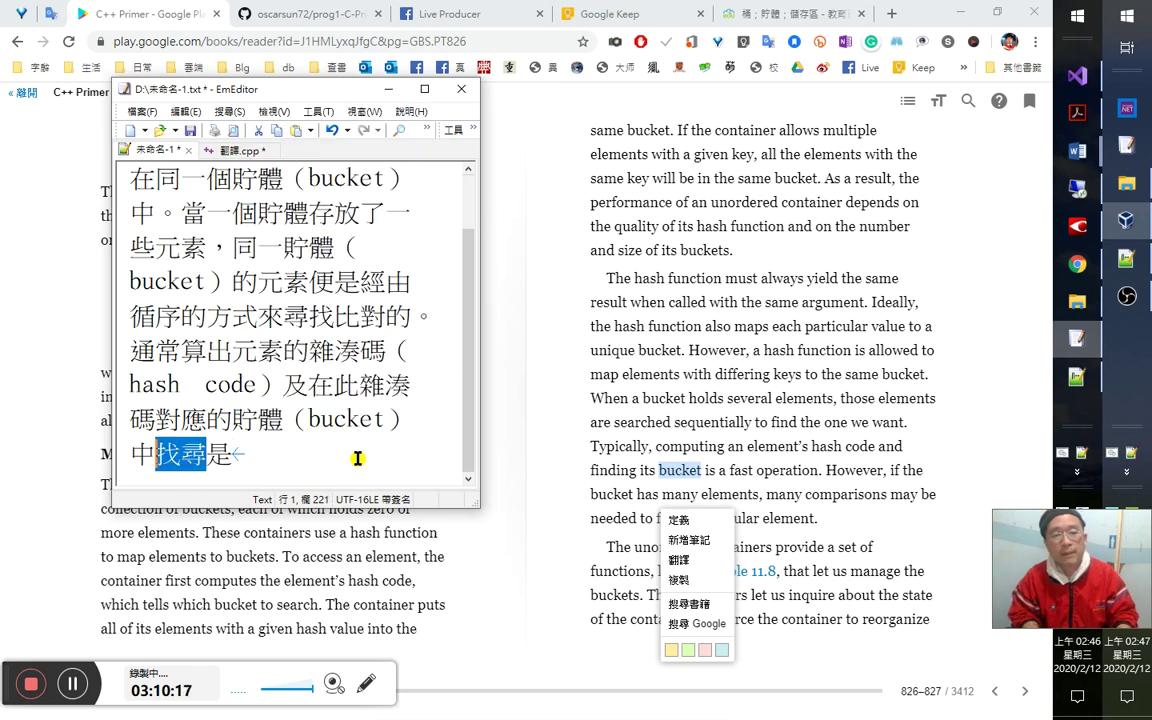
pyautogui.click(1128, 257)
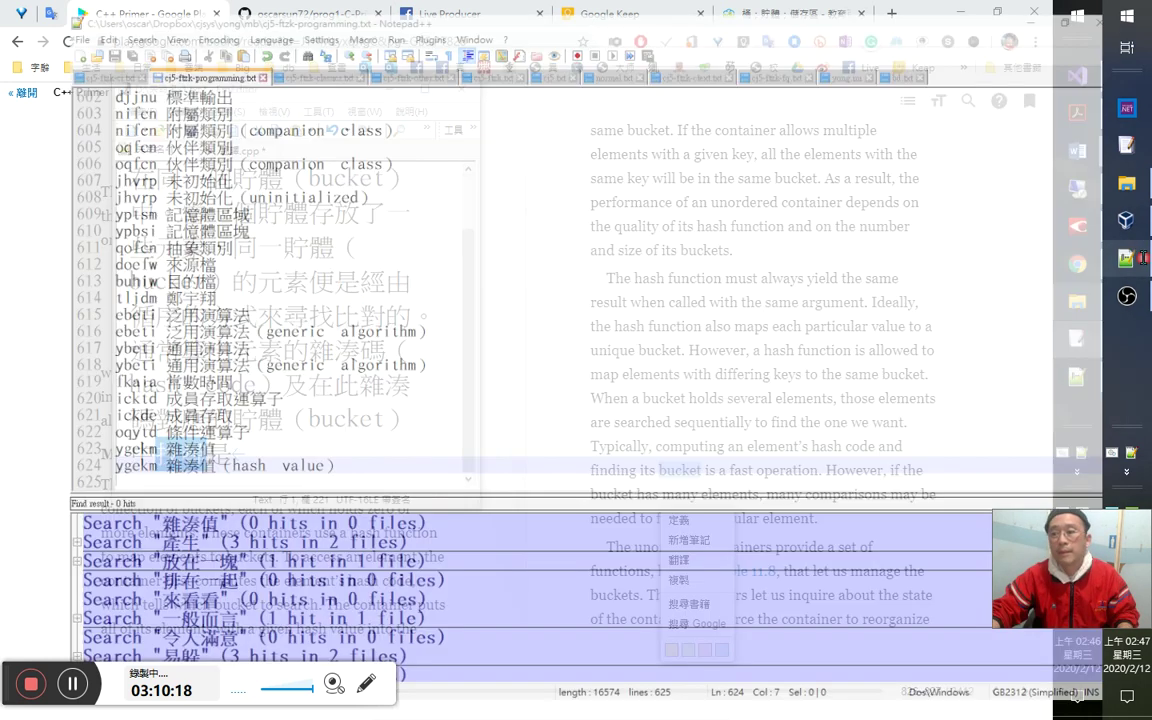
# Duplicate the 找尋 entry in cj5-ftzk.txt with the shorter code qii and save the file.
pyautogui.hotkey('ctrl', 'f')
pyautogui.hotkey('ctrl', 'v')
pyautogui.press('Return')
pyautogui.hotkey('alt', 'o')
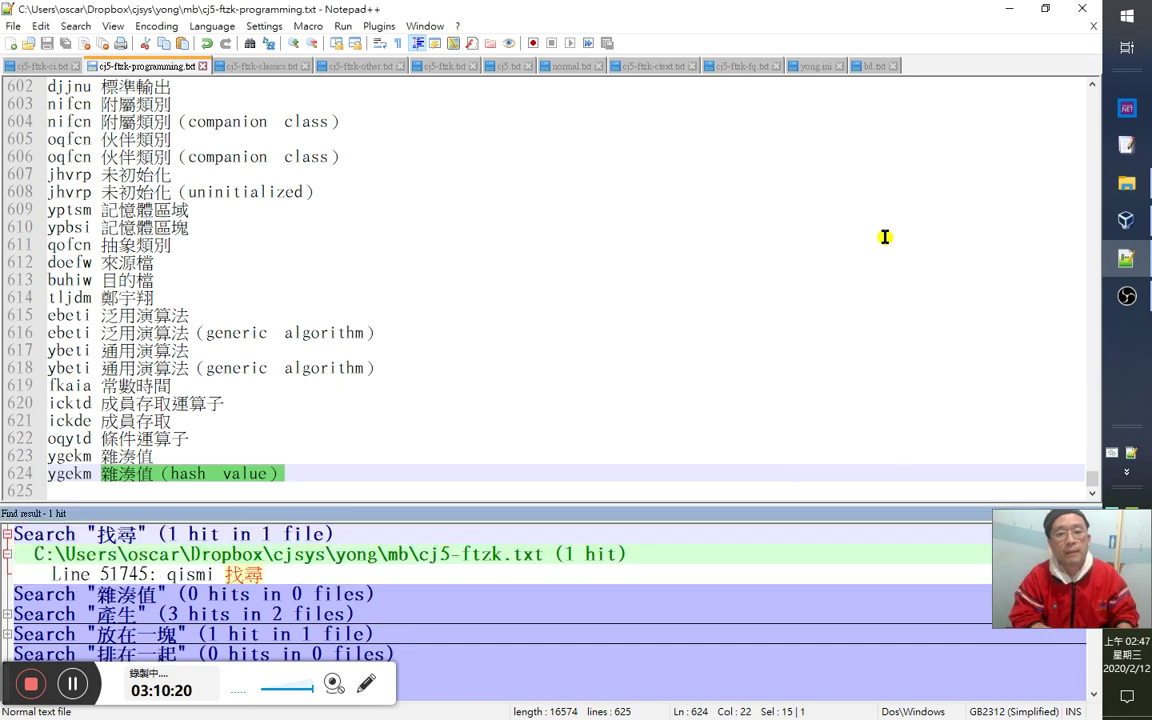
pyautogui.doubleClick(310, 575)
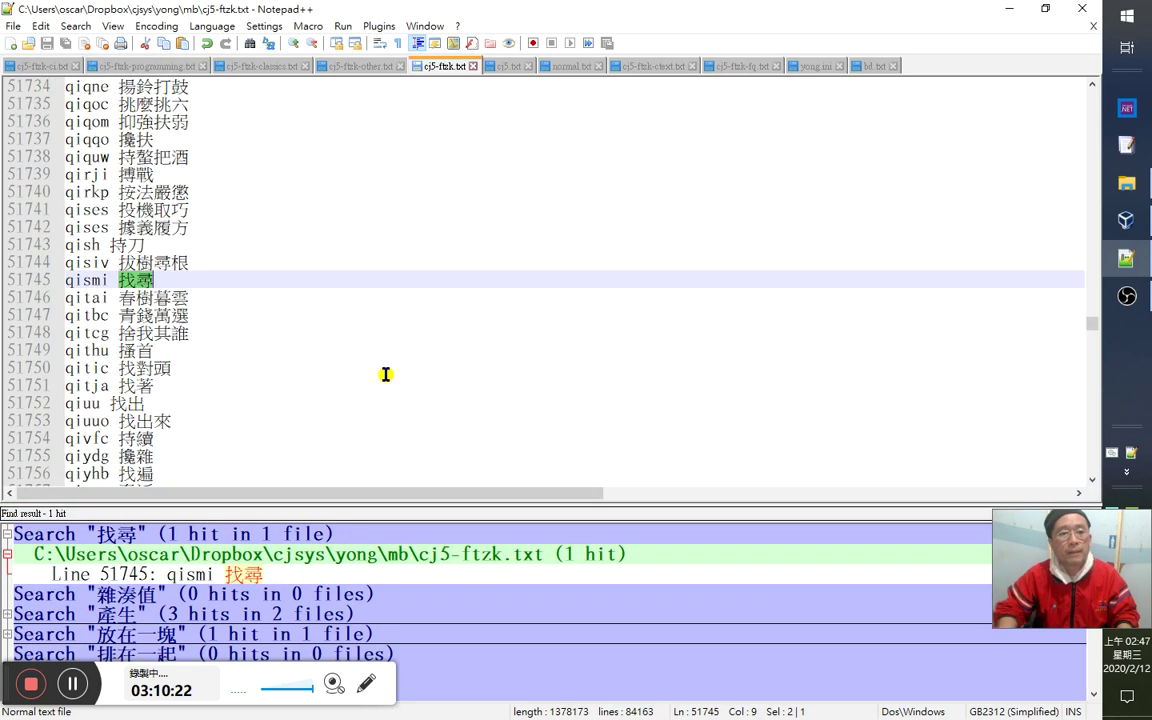
pyautogui.hotkey('ctrl', 'd')
pyautogui.press('BackSpace')
pyautogui.press('Delete')
pyautogui.hotkey('ctrl', 's')
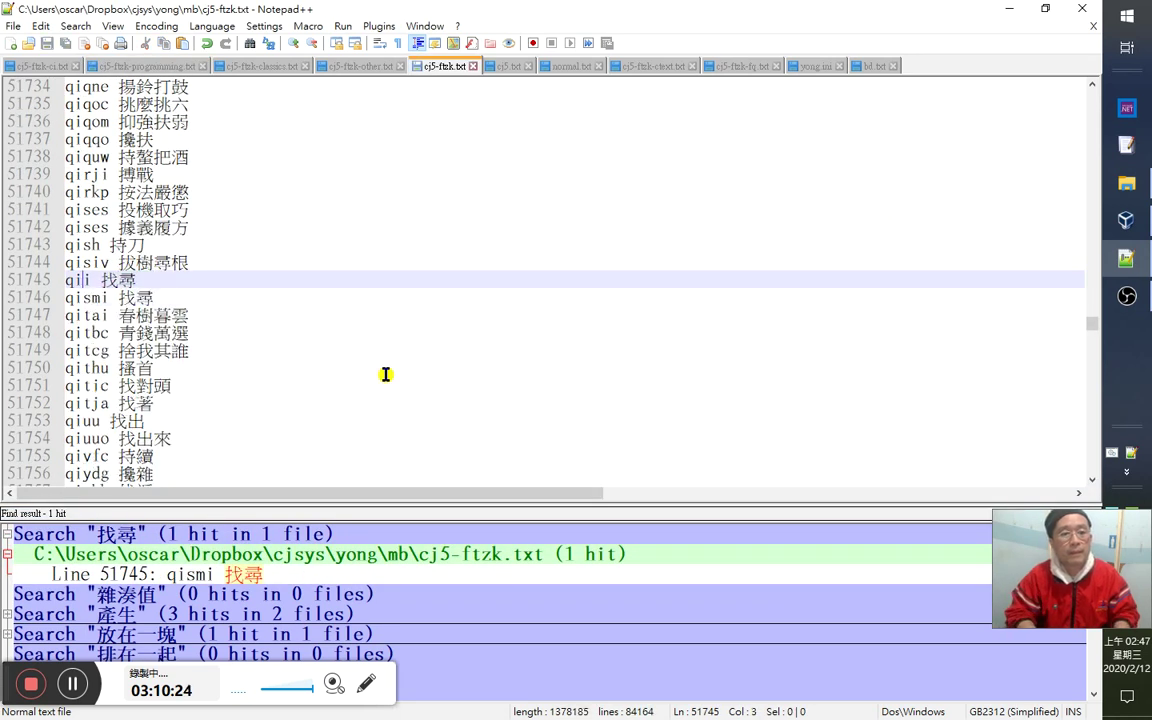
pyautogui.click(1012, 14)
pyautogui.click(275, 458)
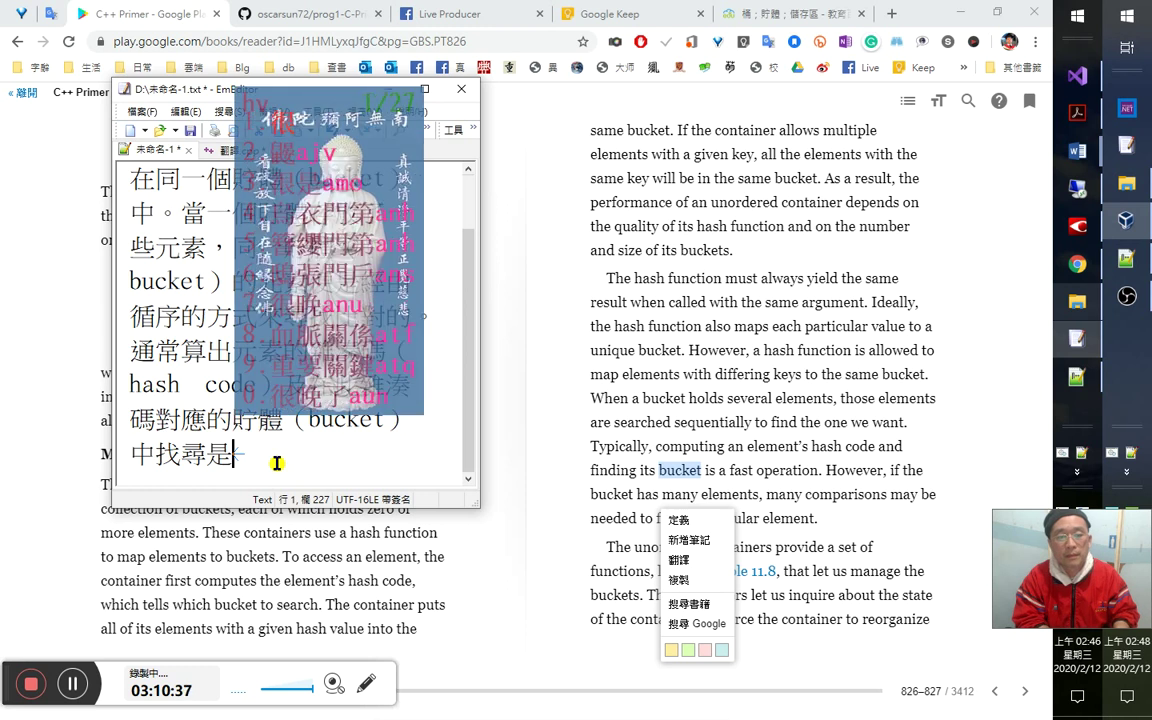
# Type 很快的操作。 after 中找尋是, briefly inserting and removing 並不.
pyautogui.write('很快的操作員。')
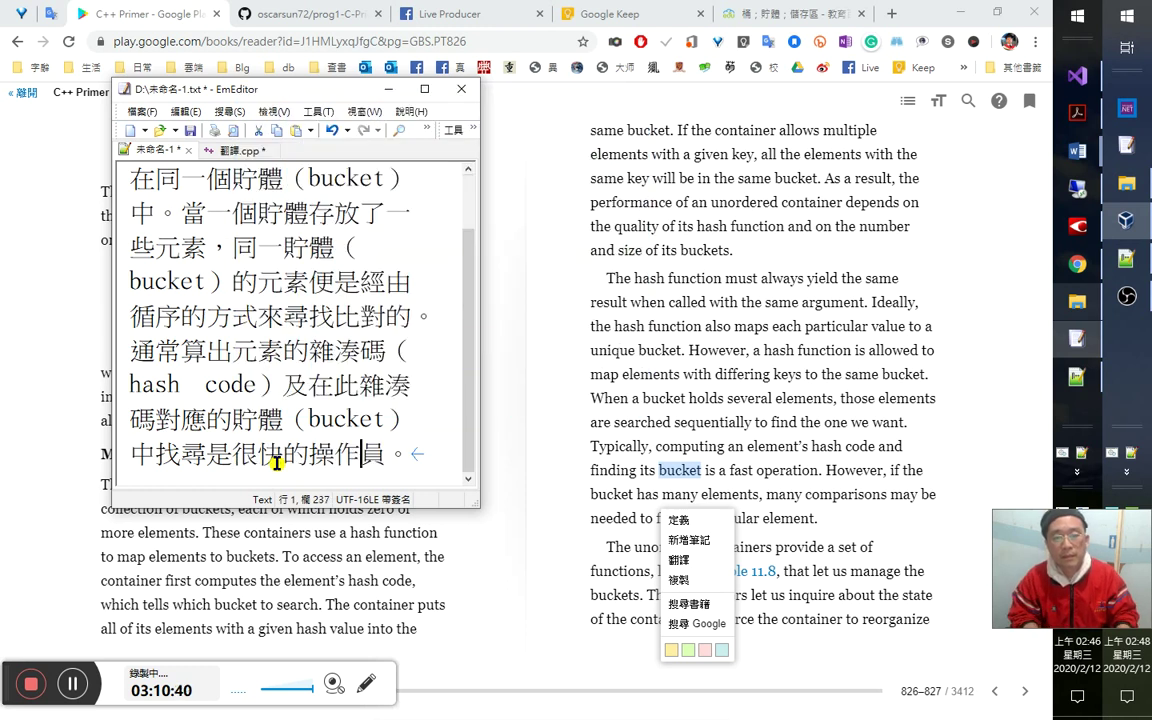
pyautogui.press('BackSpace')
pyautogui.write('。')
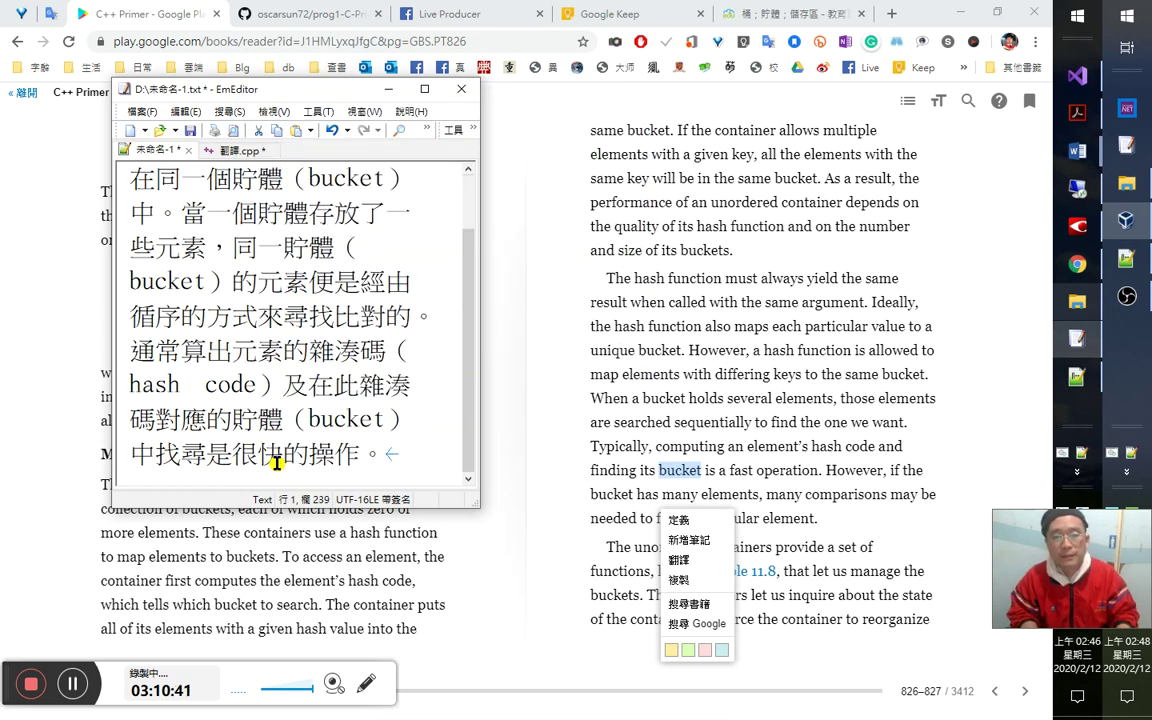
pyautogui.press('Left')
pyautogui.press('Left')
pyautogui.press('Left')
pyautogui.press('Left')
pyautogui.press('Left')
pyautogui.press('Left')
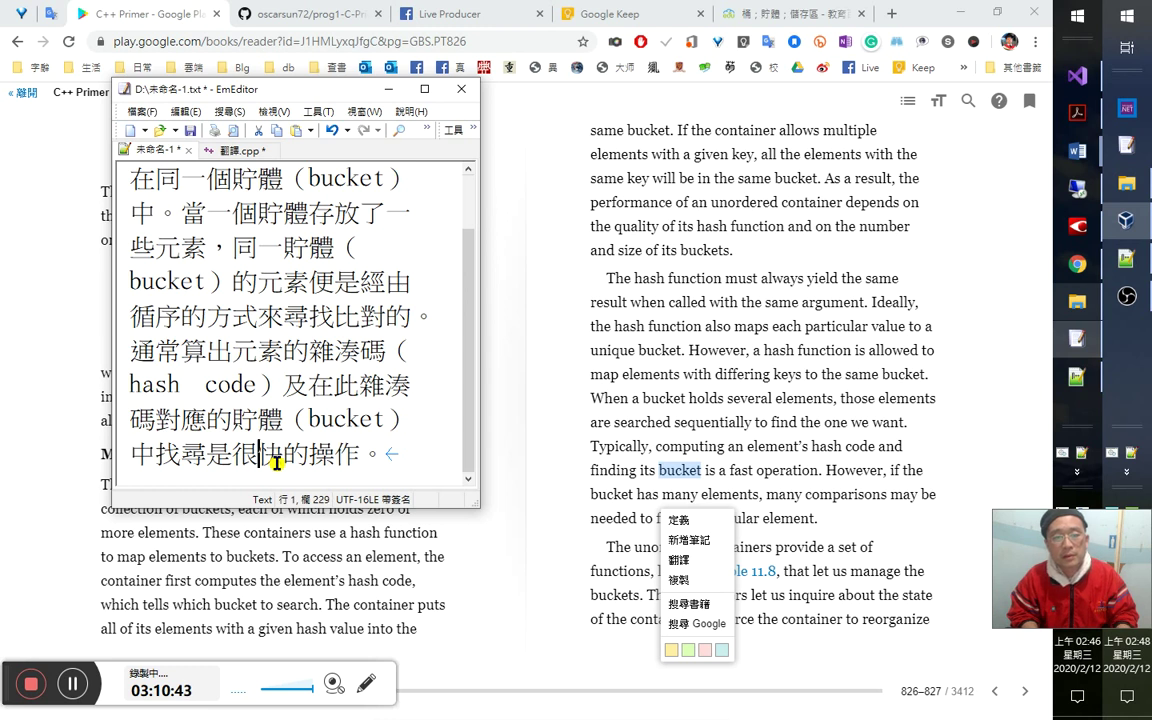
pyautogui.hotkey('shift', 'Right')
pyautogui.hotkey('shift', 'Right')
pyautogui.press('Left')
pyautogui.press('Left')
pyautogui.press('Left')
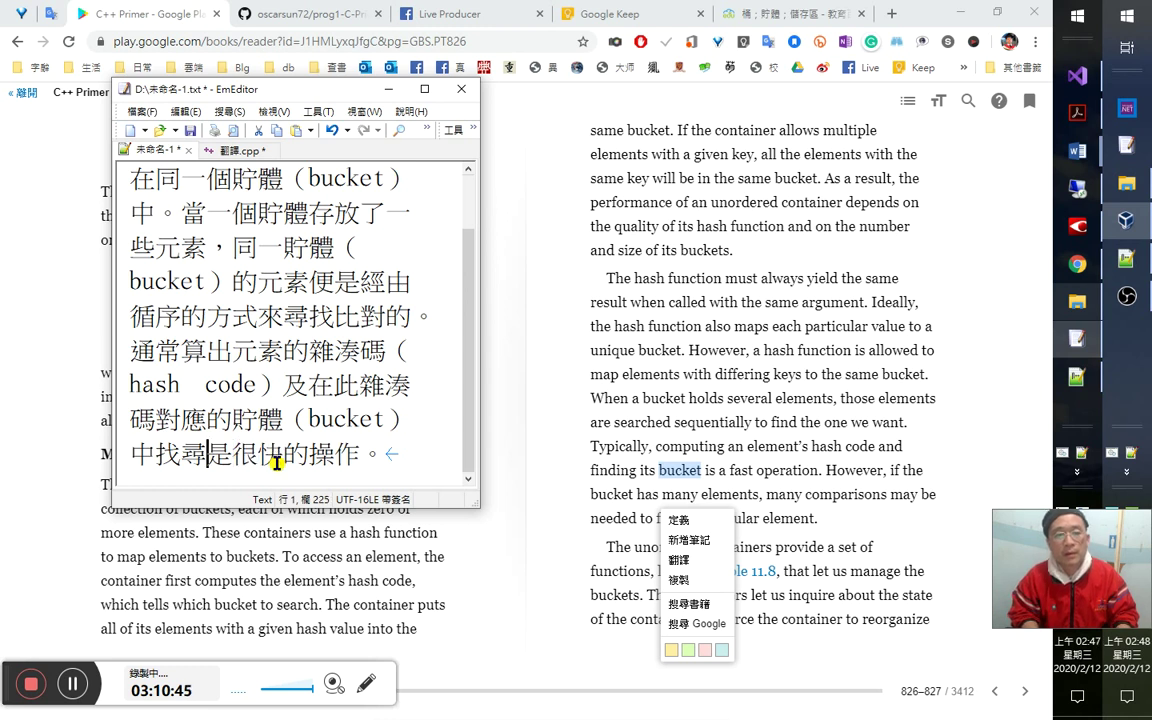
pyautogui.write('並不')
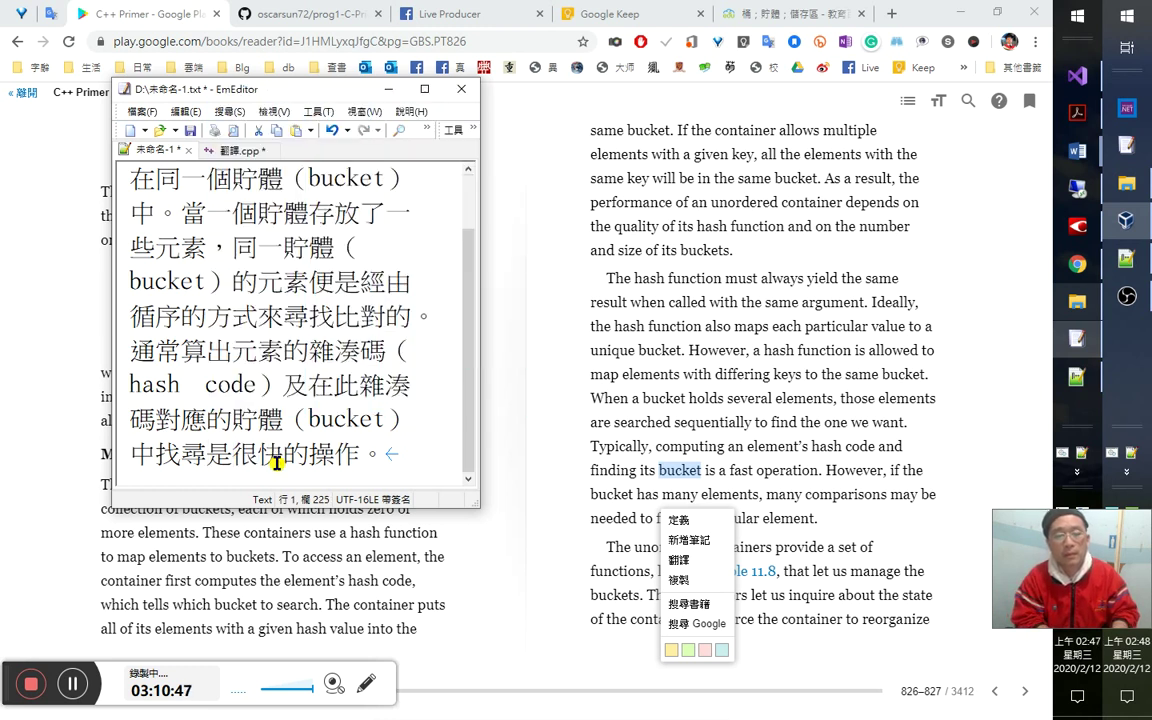
pyautogui.press('BackSpace')
pyautogui.press('BackSpace')
pyautogui.press('Right')
pyautogui.press('Right')
# Change 很 to 算 and delete 操作 so the sentence reads 是算快的。.
pyautogui.hotkey('shift', 'Left')
pyautogui.write('算')
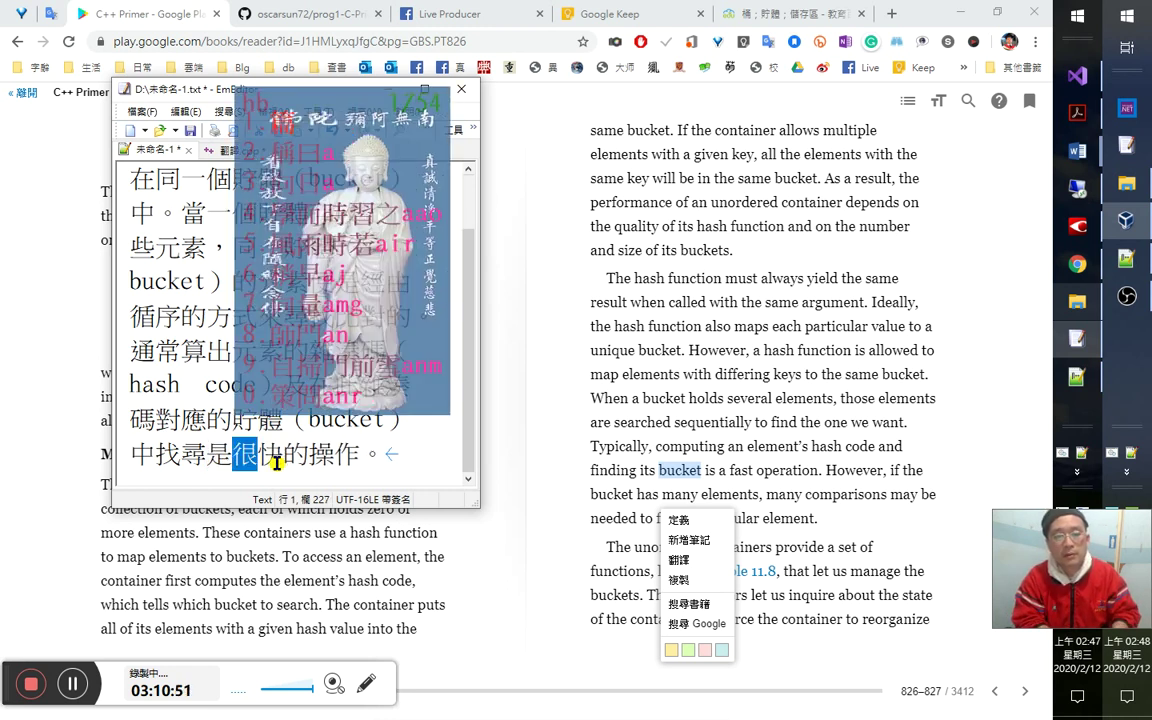
pyautogui.press('Left')
pyautogui.press('Left')
pyautogui.press('Right')
pyautogui.press('Right')
pyautogui.press('Right')
pyautogui.press('Right')
pyautogui.press('Right')
pyautogui.press('Right')
pyautogui.press('Right')
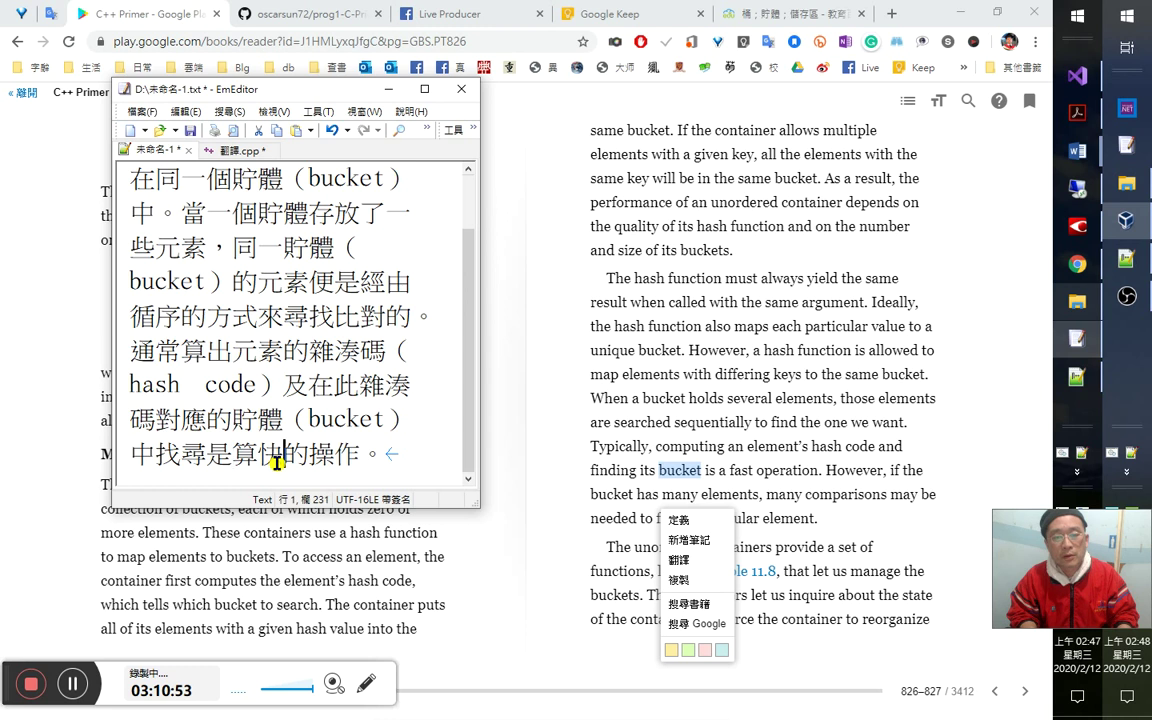
pyautogui.press('Left')
pyautogui.hotkey('shift', 'Left')
pyautogui.press('BackSpace')
pyautogui.press('BackSpace')
pyautogui.press('Right')
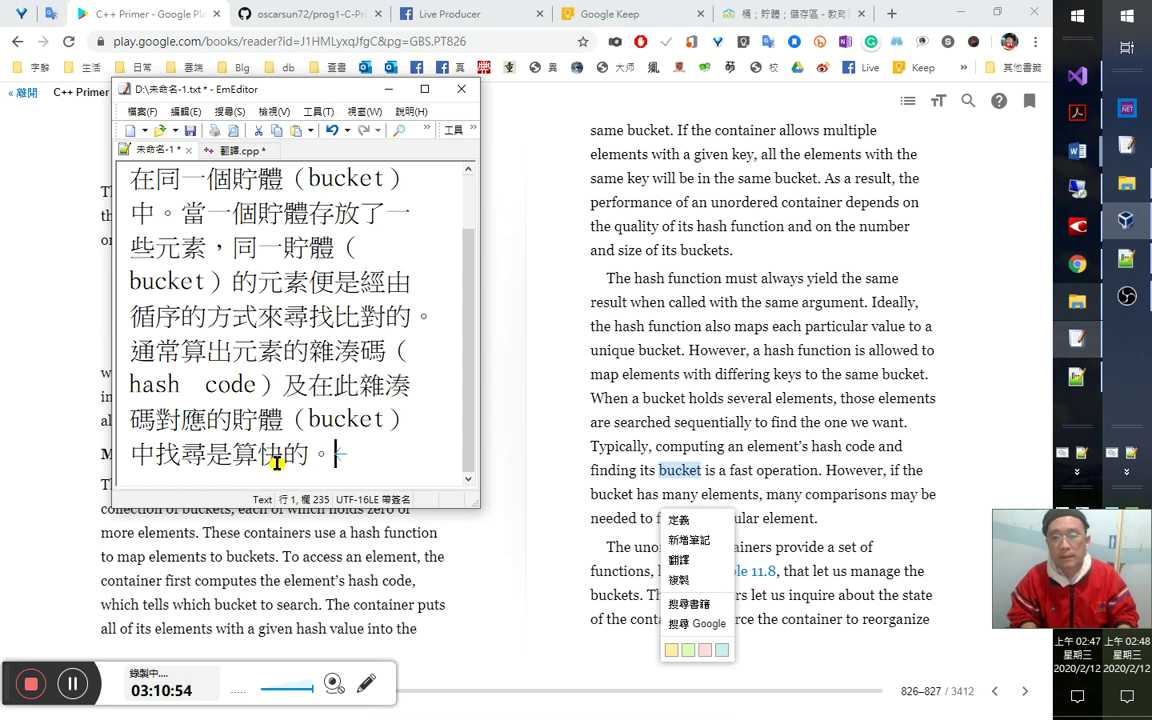
pyautogui.press('Left')
pyautogui.press('Left')
pyautogui.press('Left')
pyautogui.press('Left')
pyautogui.press('Left')
pyautogui.press('Left')
pyautogui.press('Right')
pyautogui.press('End')
# Add 然而若一個貯體（bucket）內含太多的元素， at the end.
pyautogui.write('然而')
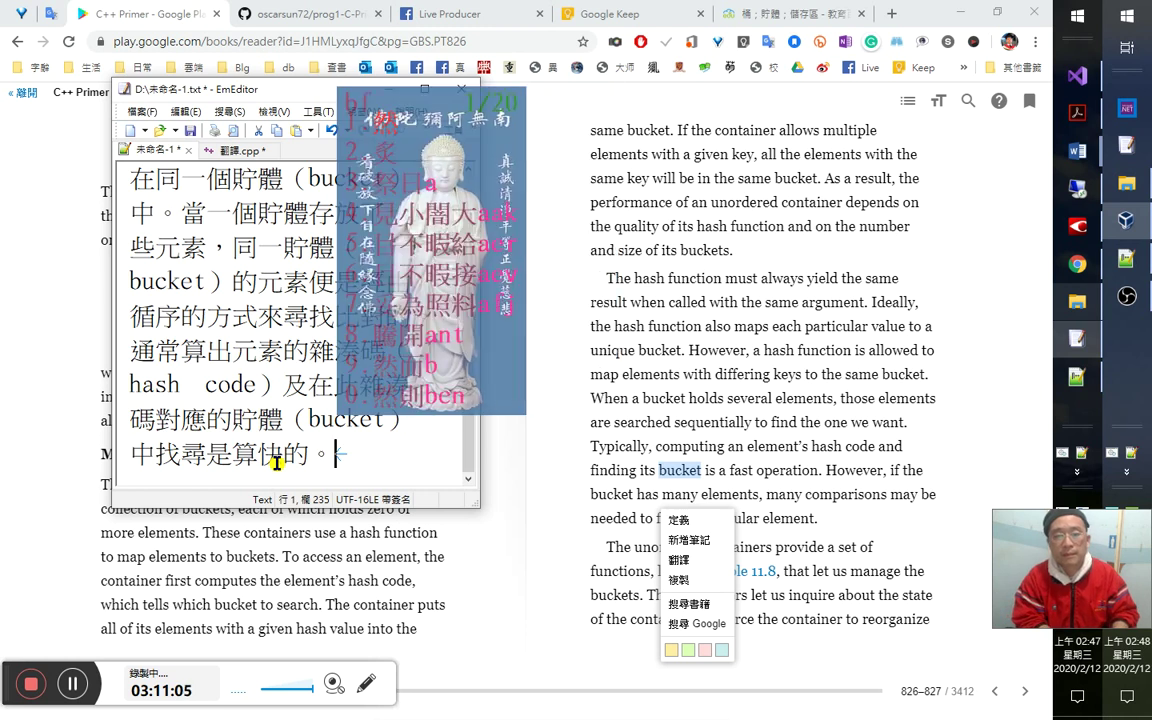
pyautogui.write('若一')
pyautogui.press('space')
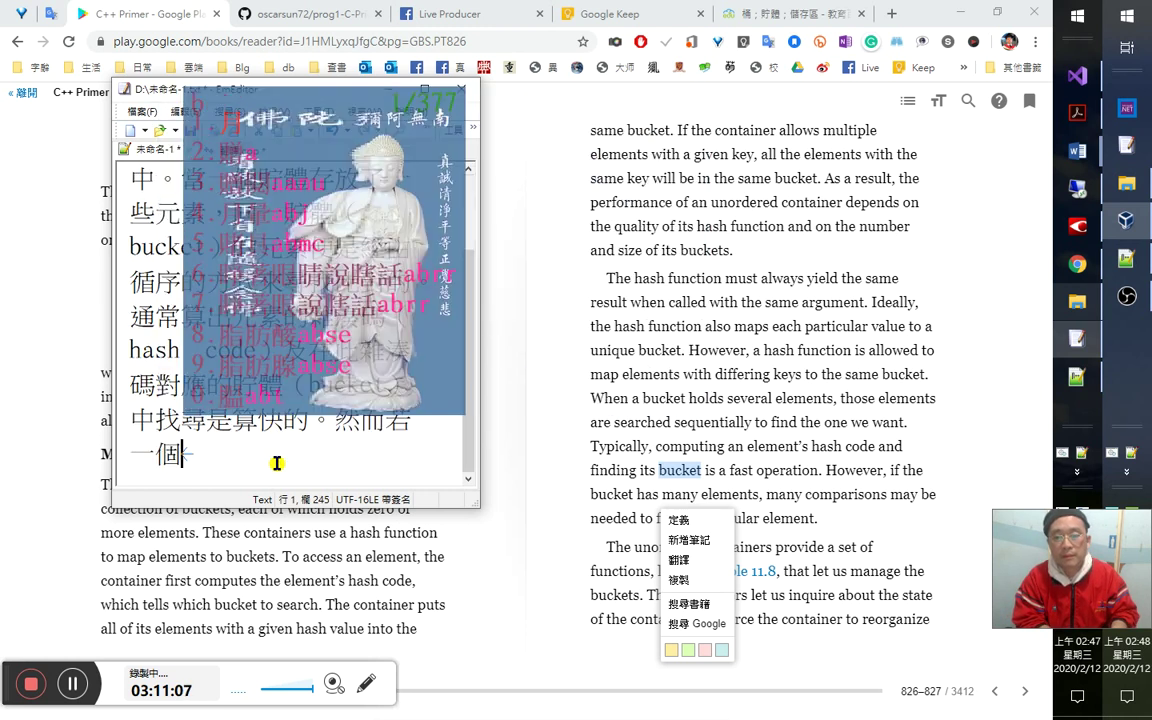
pyautogui.write('3內含太多')
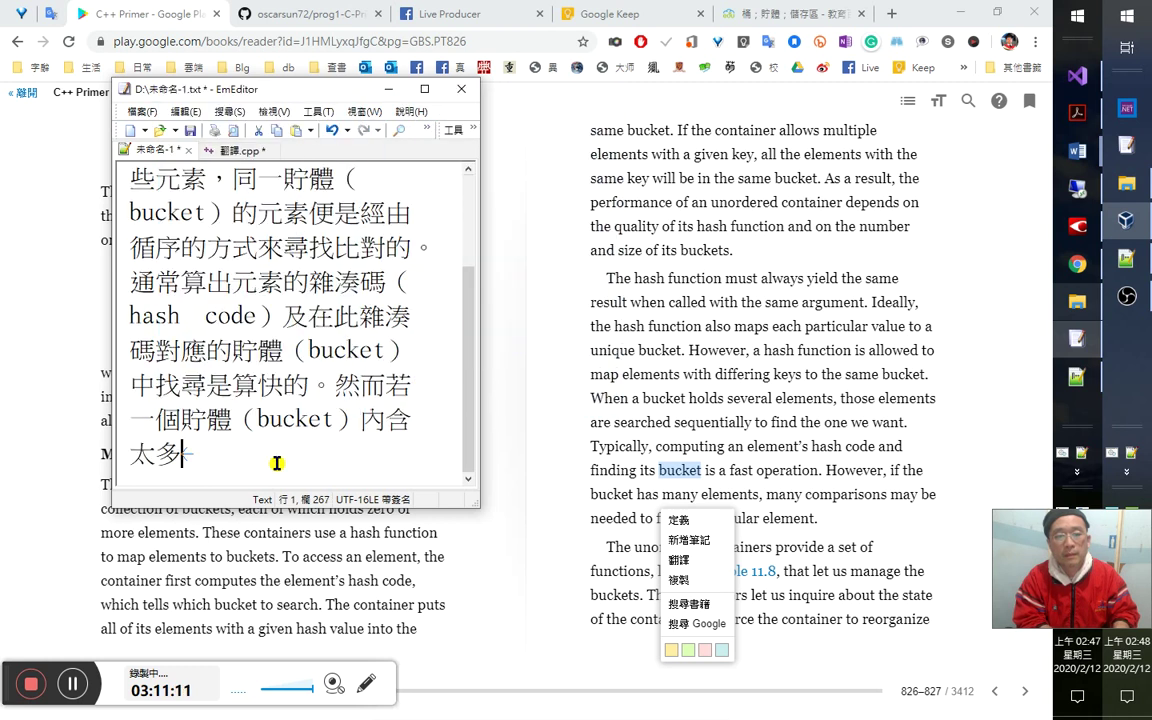
pyautogui.write('的元素，')
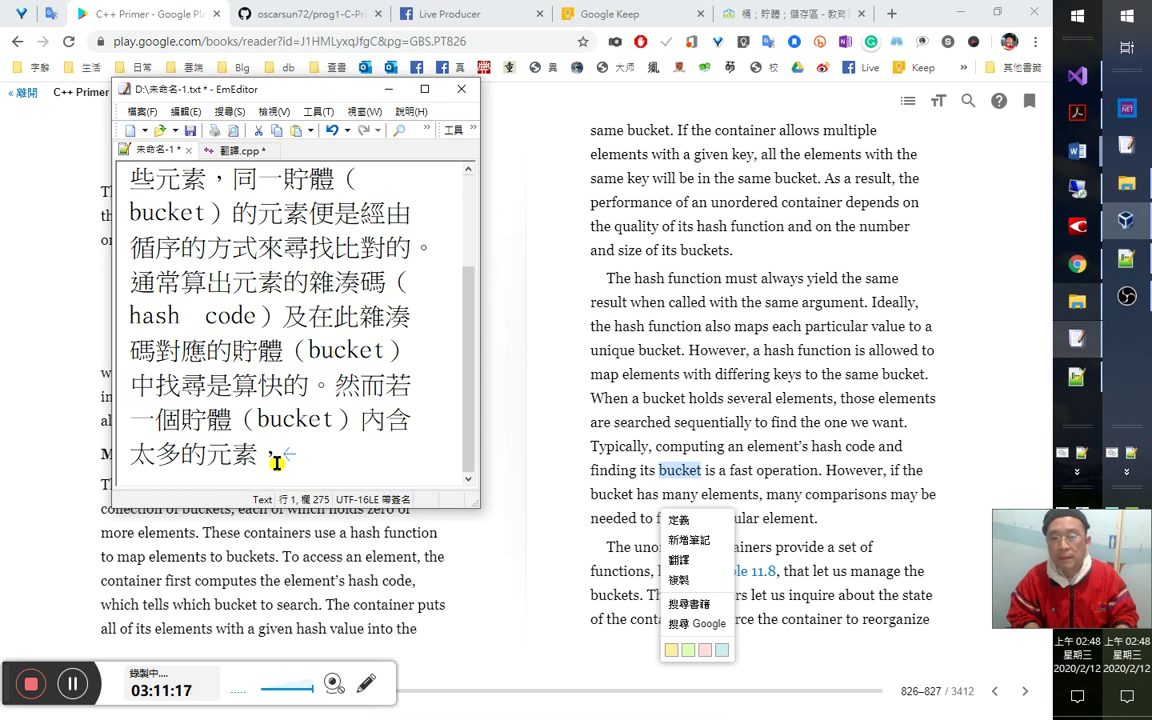
# Check the next book sentence, then type 那麼在這貯體內尋找元素的時間就會拉長，因為需要更多的比較運算.
pyautogui.doubleClick(928, 494)
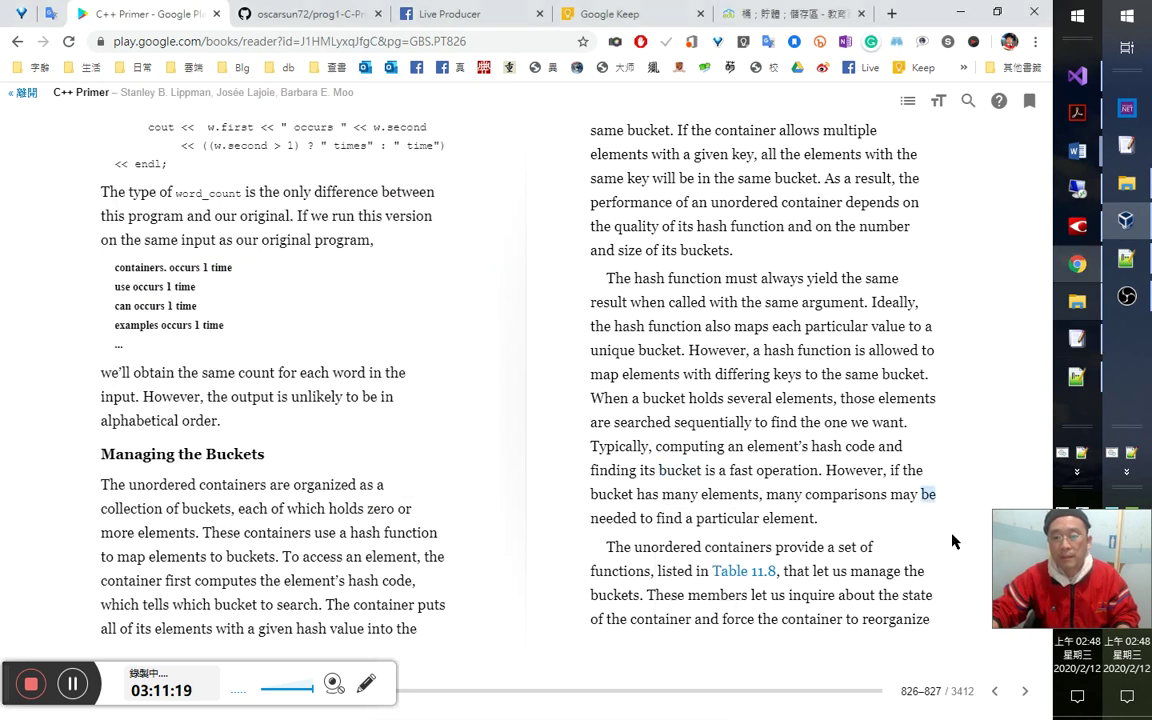
pyautogui.hotkey('alt', 'Tab')
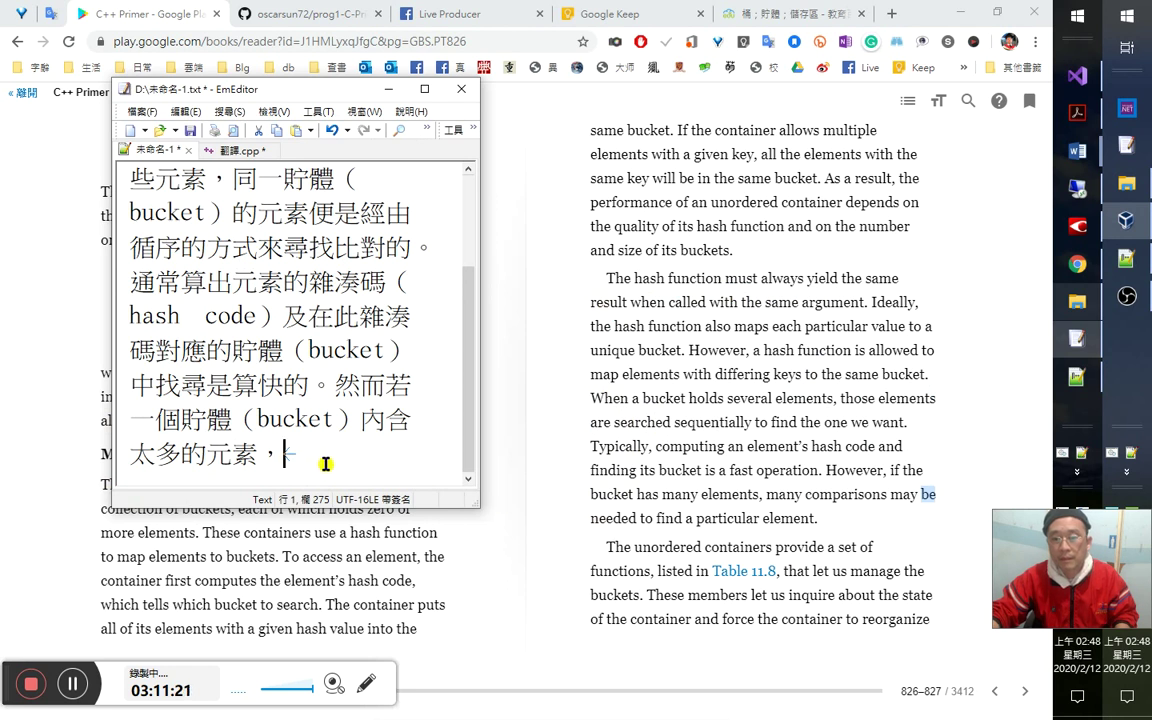
pyautogui.write('那麼')
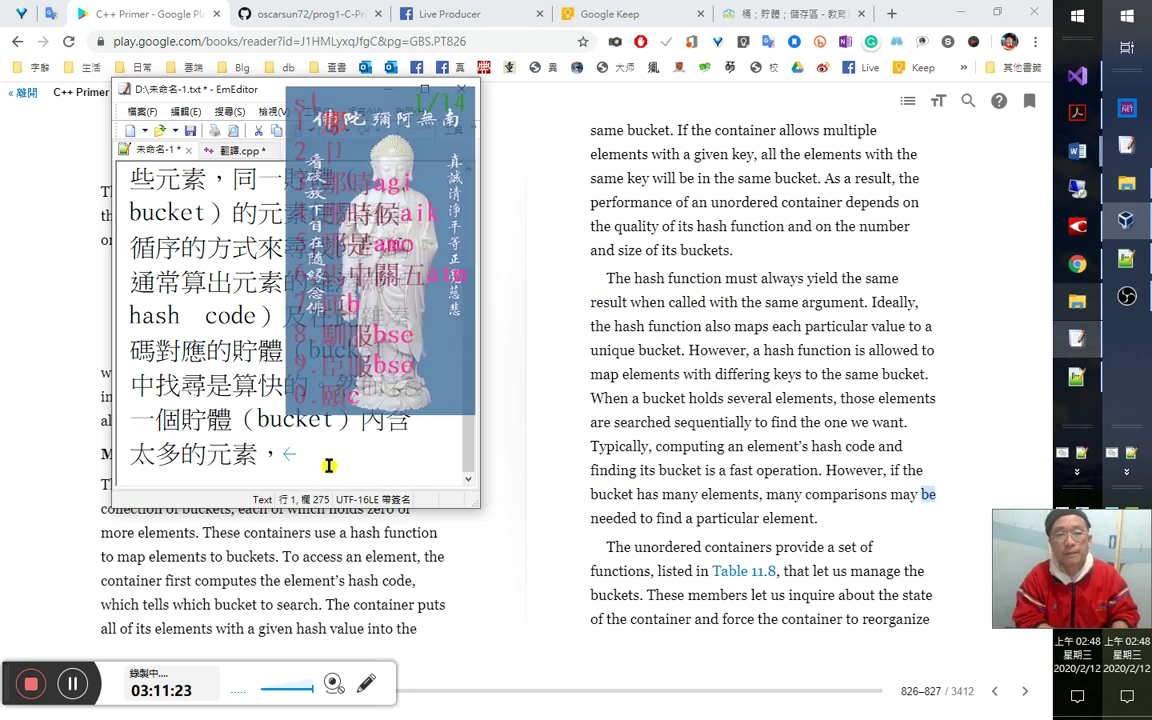
pyautogui.write('在')
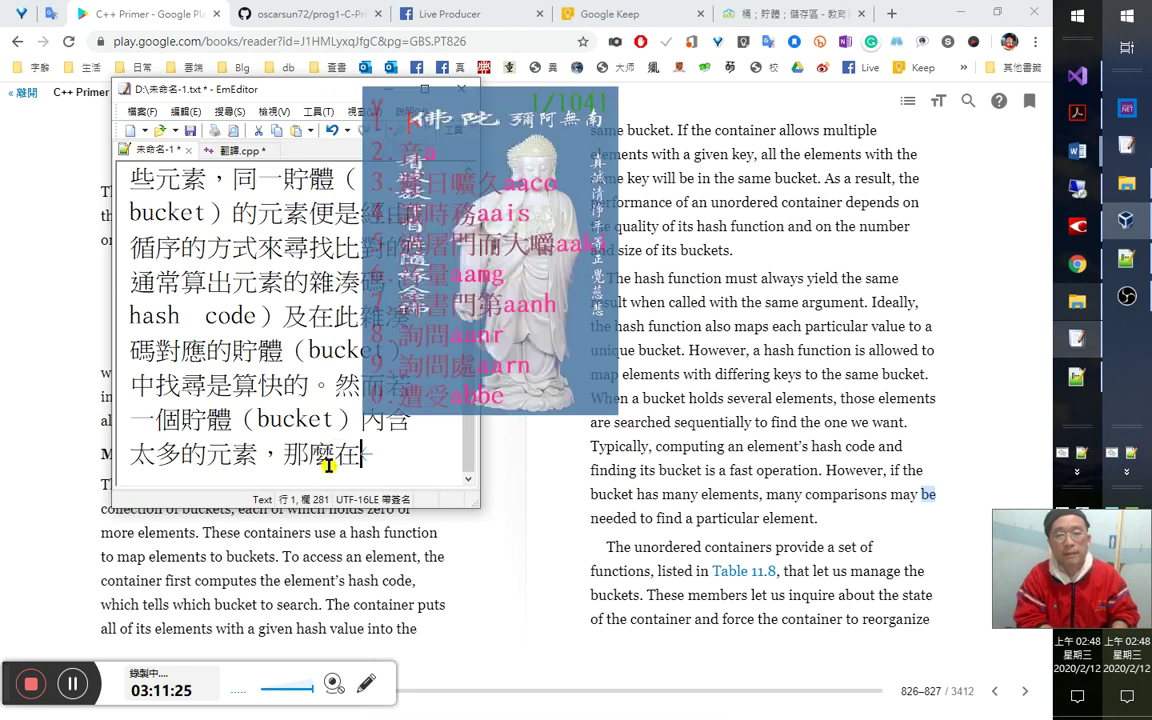
pyautogui.write('這貯體內')
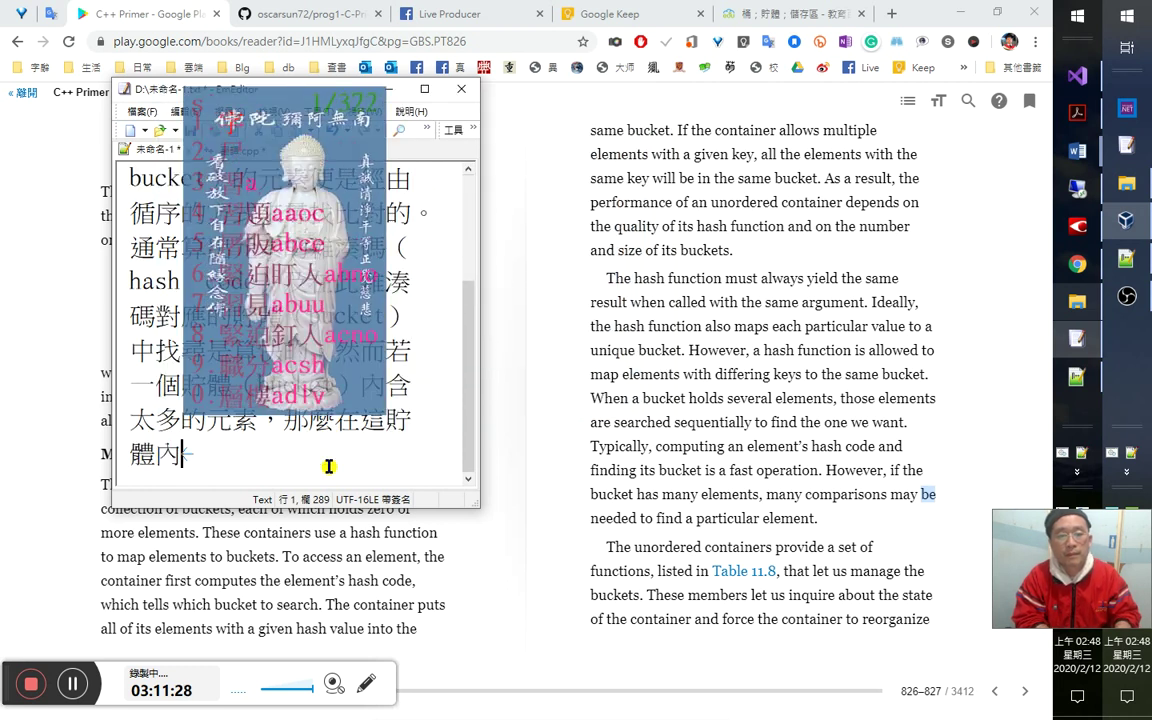
pyautogui.write('丟尋找')
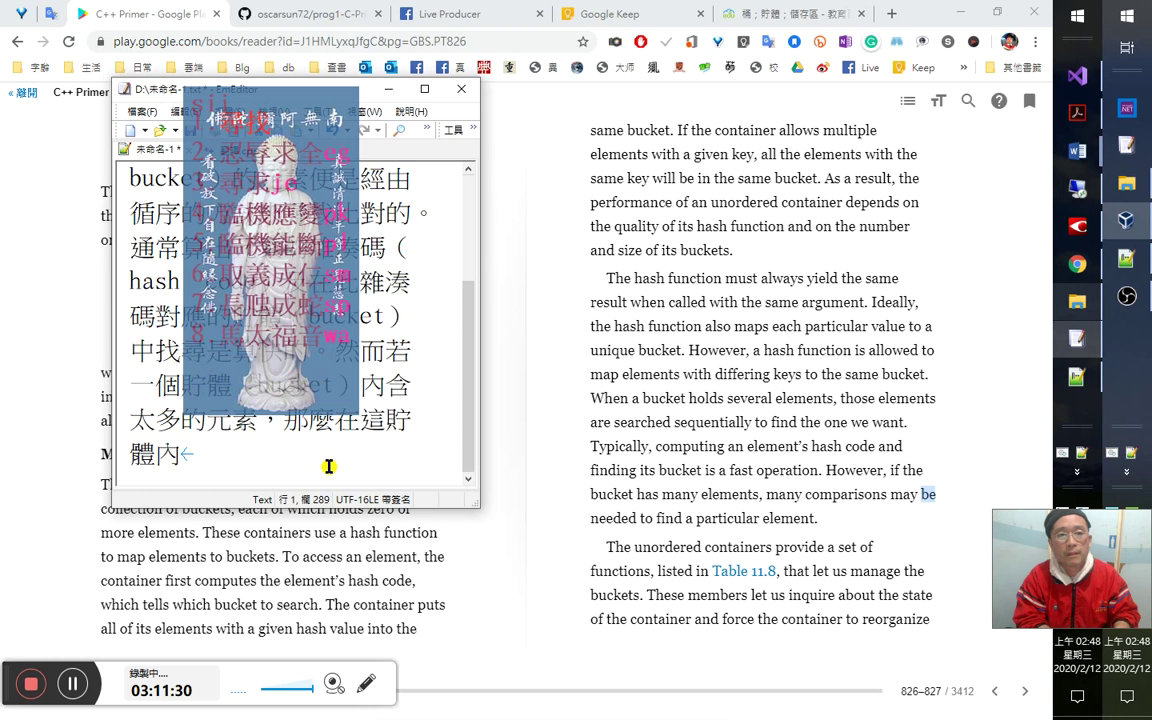
pyautogui.write('元素的')
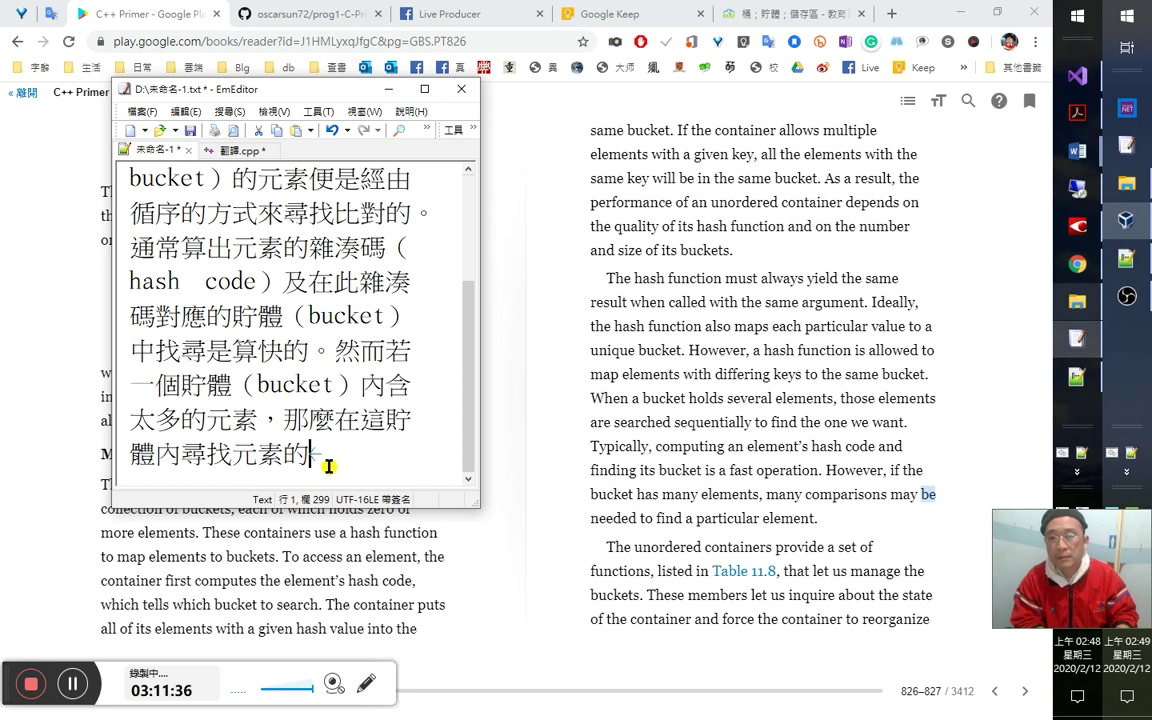
pyautogui.write('時間就')
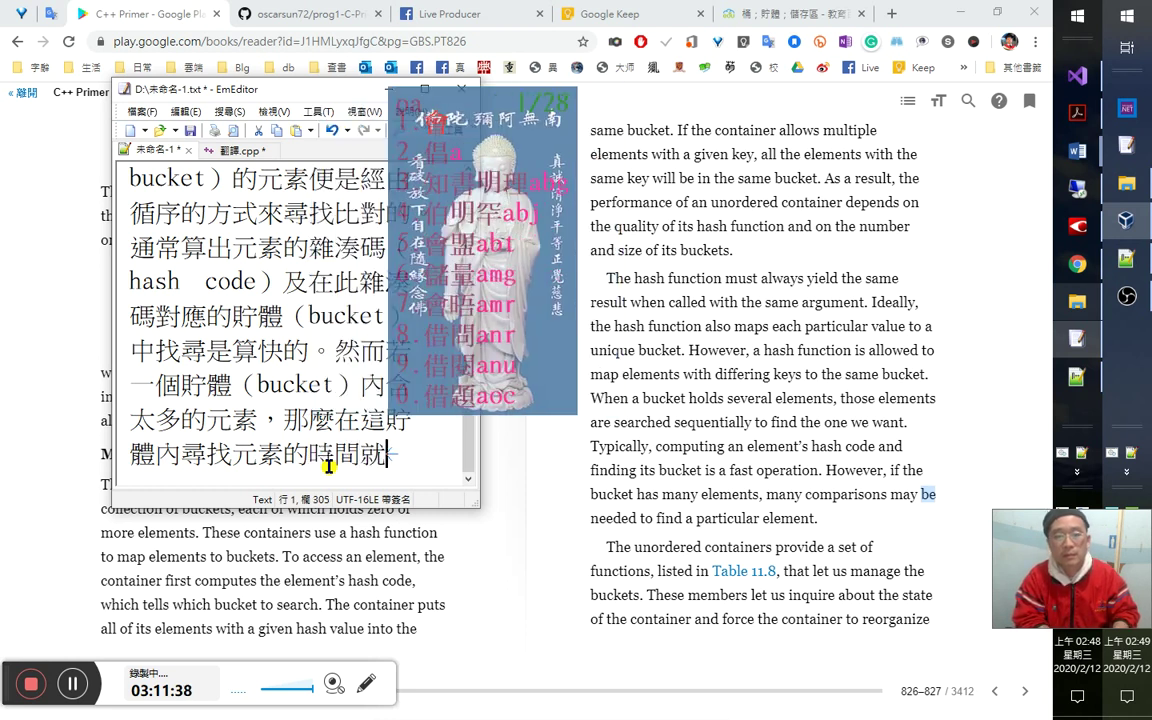
pyautogui.write('會拉長，因為')
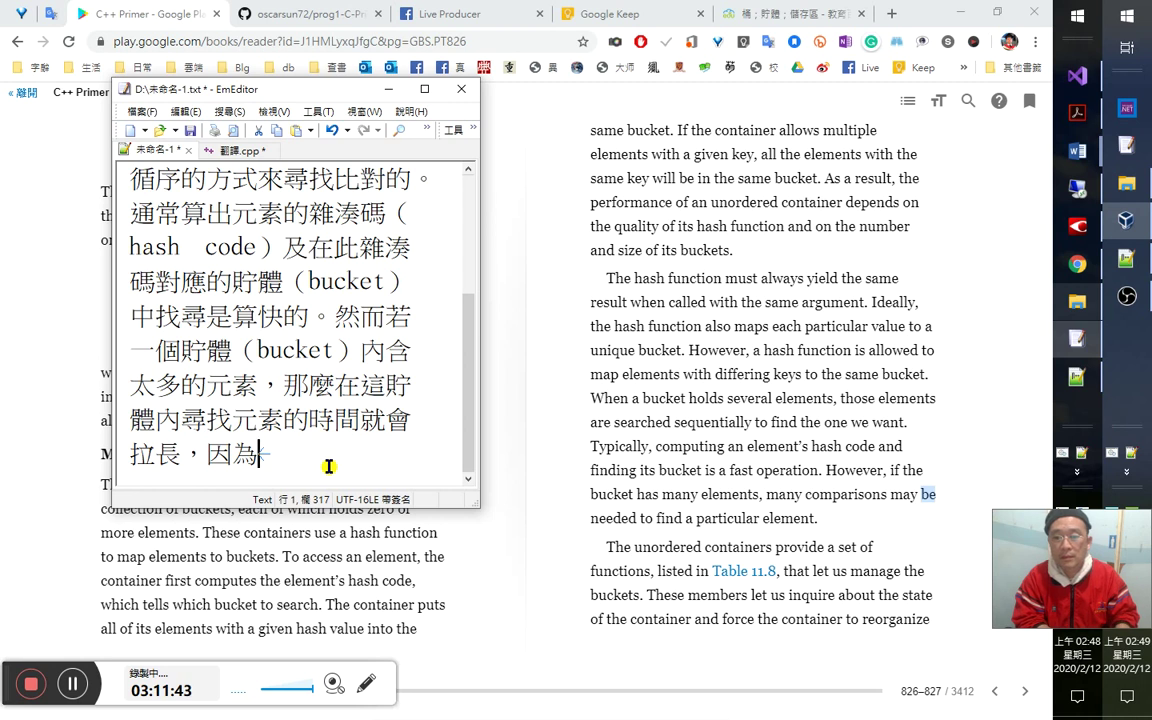
pyautogui.write('需要')
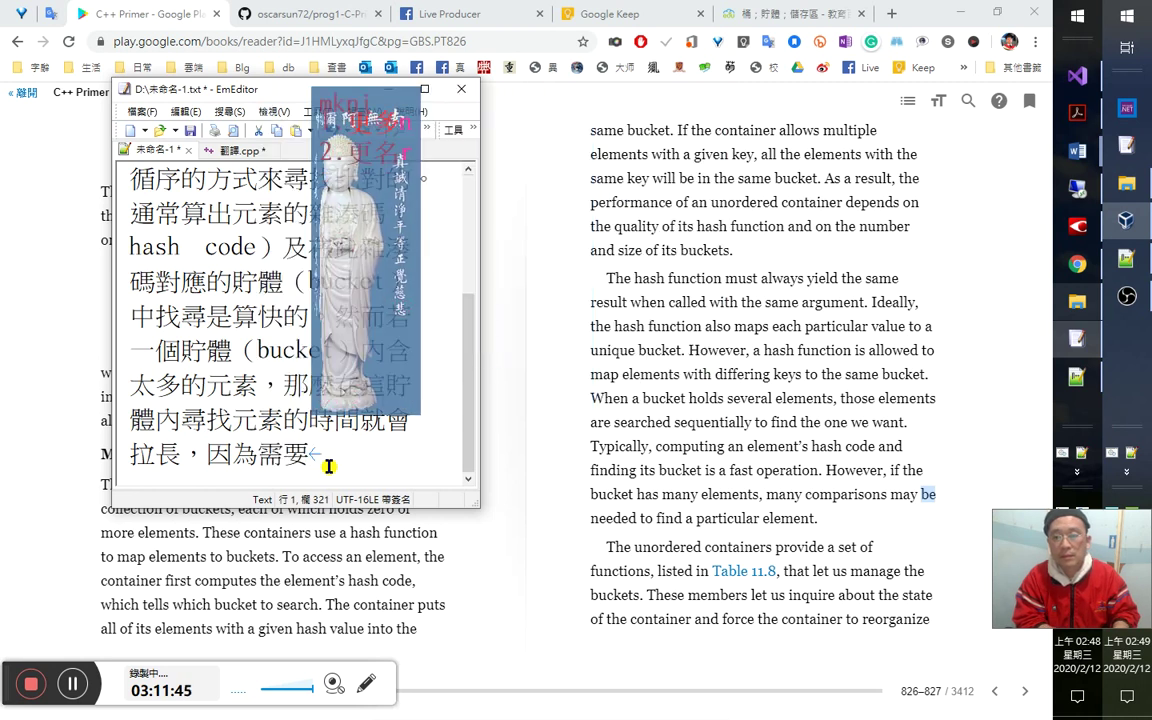
pyautogui.write('更多的')
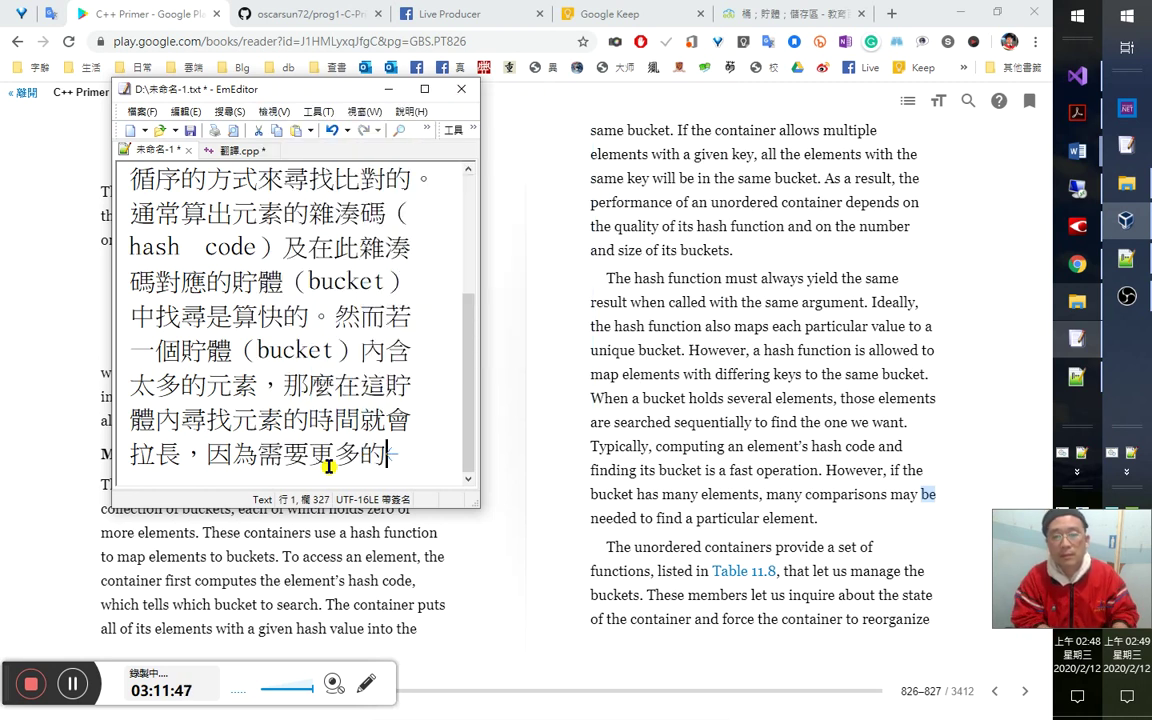
pyautogui.write('a')
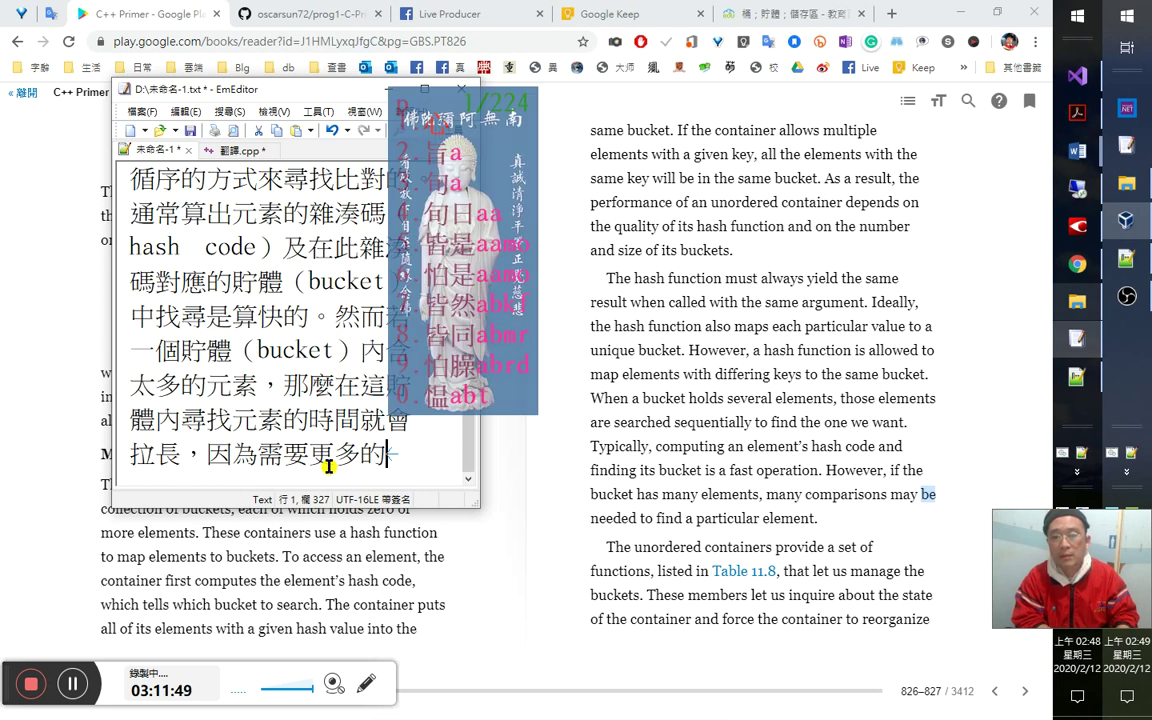
pyautogui.write('比較運算')
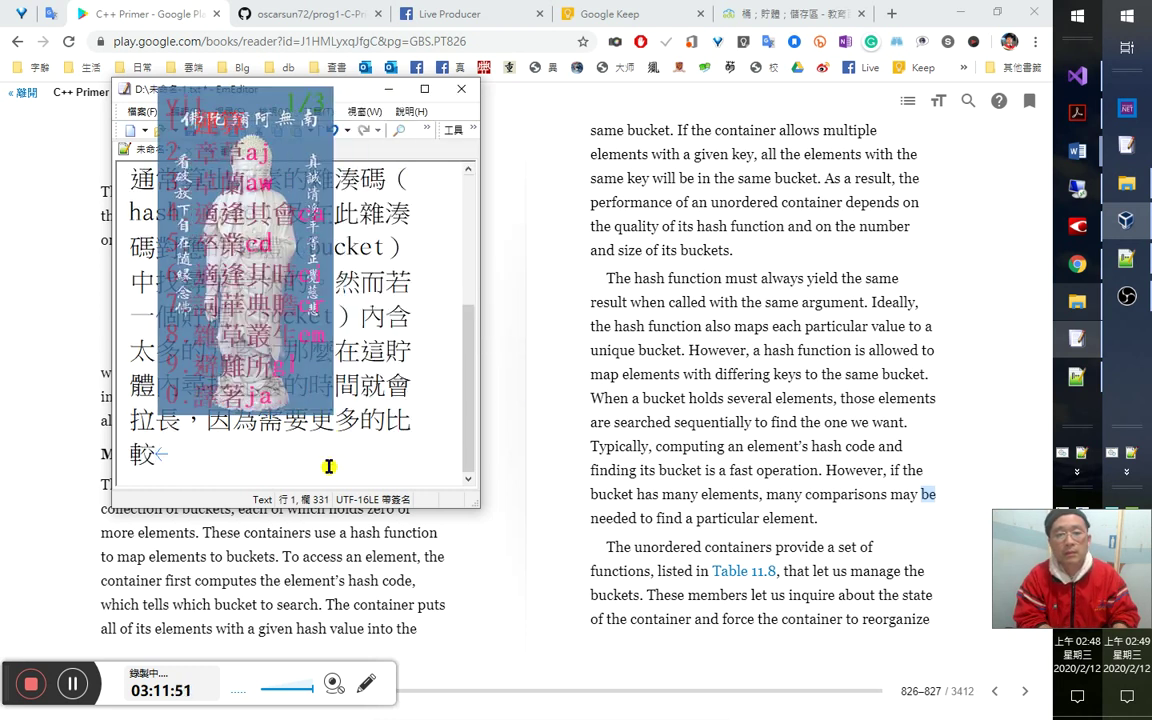
# Look up 'comparisons' in the Play Books dictionary popup.
pyautogui.click(854, 504)
pyautogui.doubleClick(850, 495)
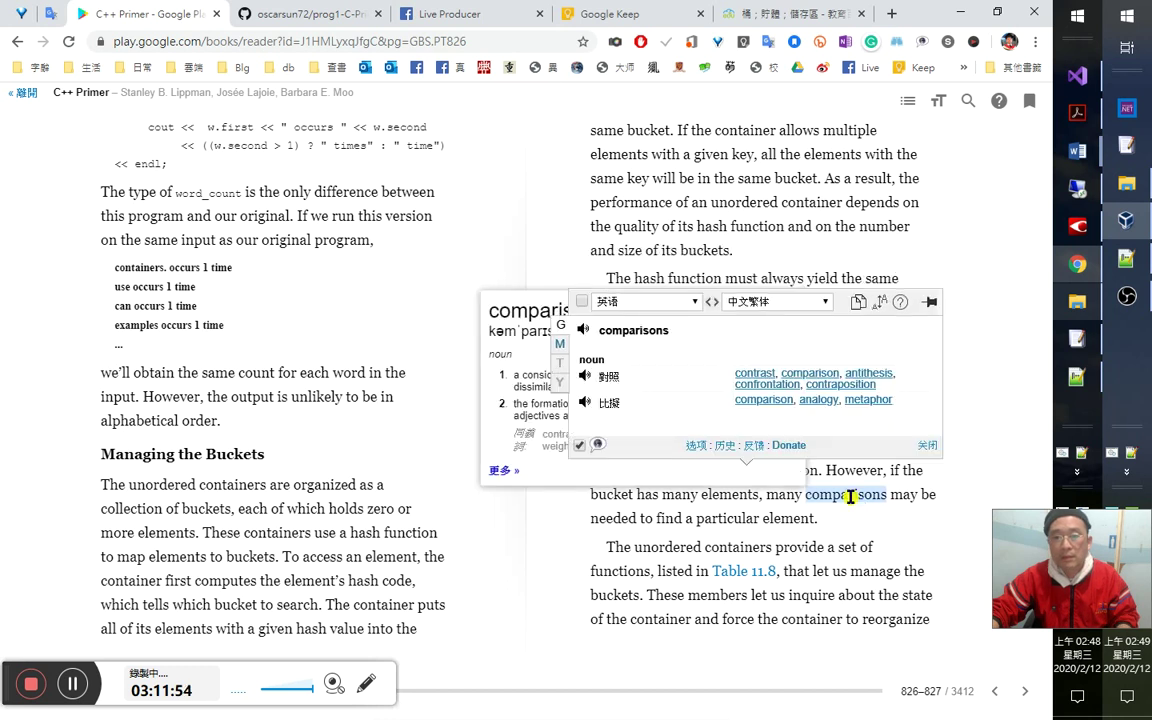
pyautogui.click(933, 452)
pyautogui.hotkey('alt', 'Tab')
# Change 比較 to 比對, end the sentence with 。 and start a new paragraph.
pyautogui.click(155, 452)
pyautogui.hotkey('shift', 'Left')
pyautogui.write('對')
pyautogui.press('End')
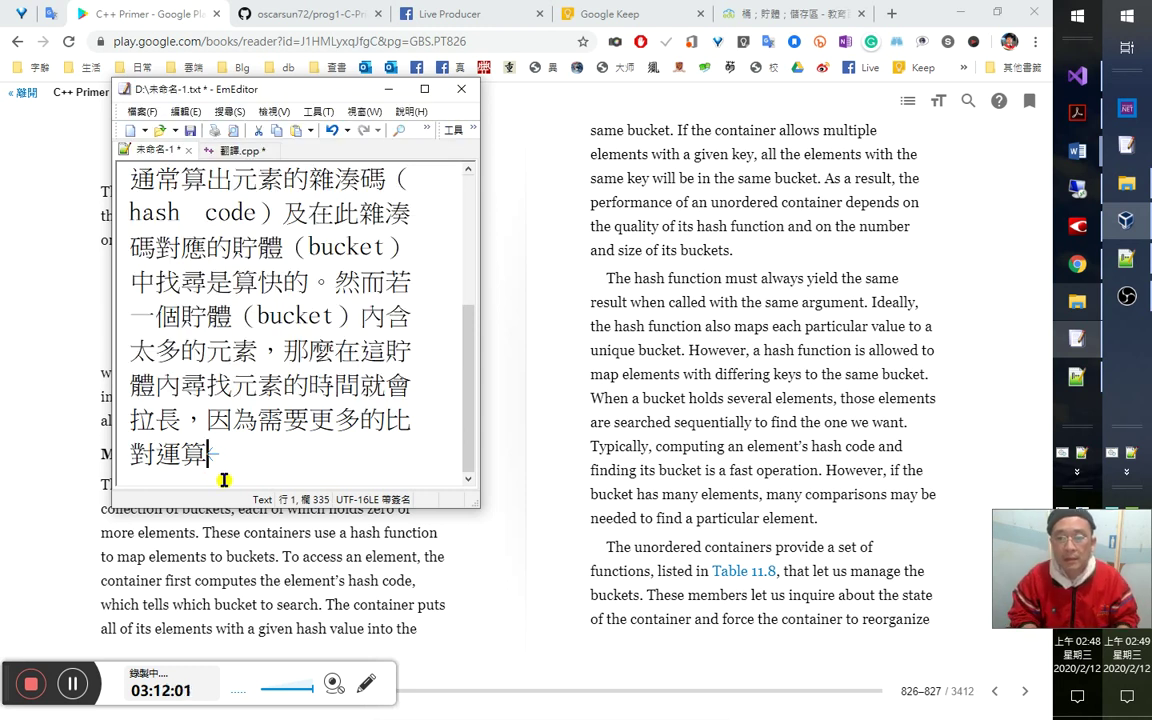
pyautogui.write('。')
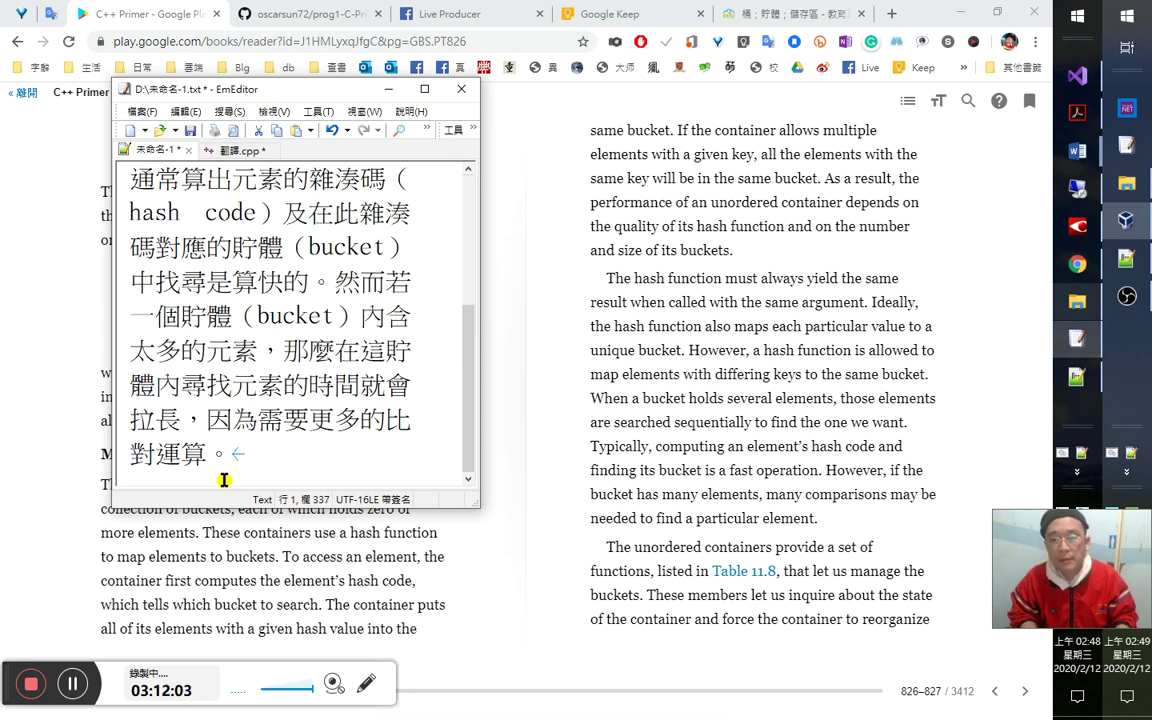
pyautogui.press('Up')
pyautogui.press('Up')
pyautogui.press('Up')
pyautogui.press('Down')
pyautogui.press('Down')
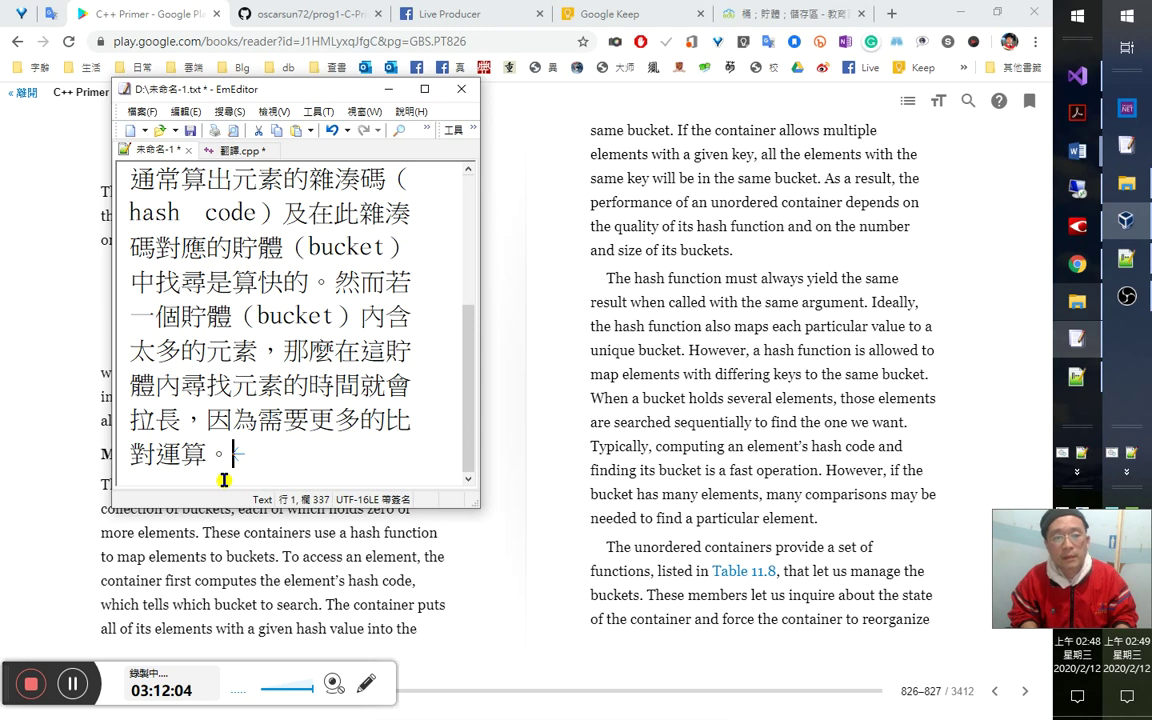
pyautogui.press('Up')
pyautogui.press('Down')
pyautogui.press('Down')
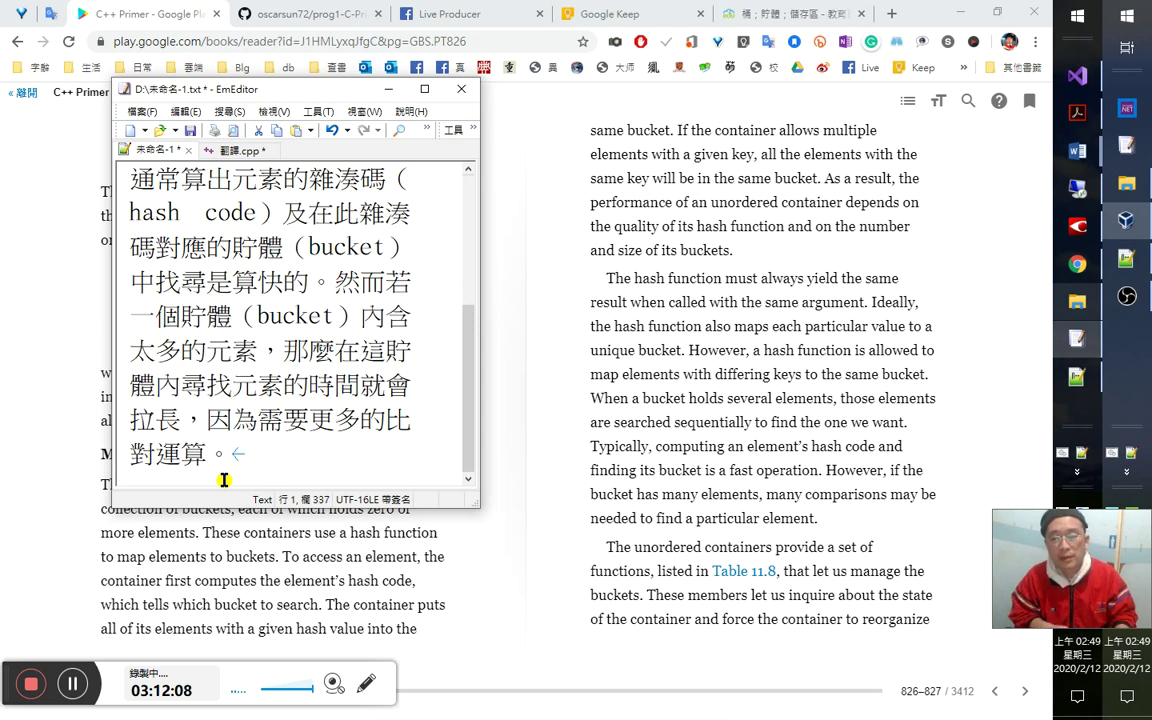
pyautogui.press('Return')
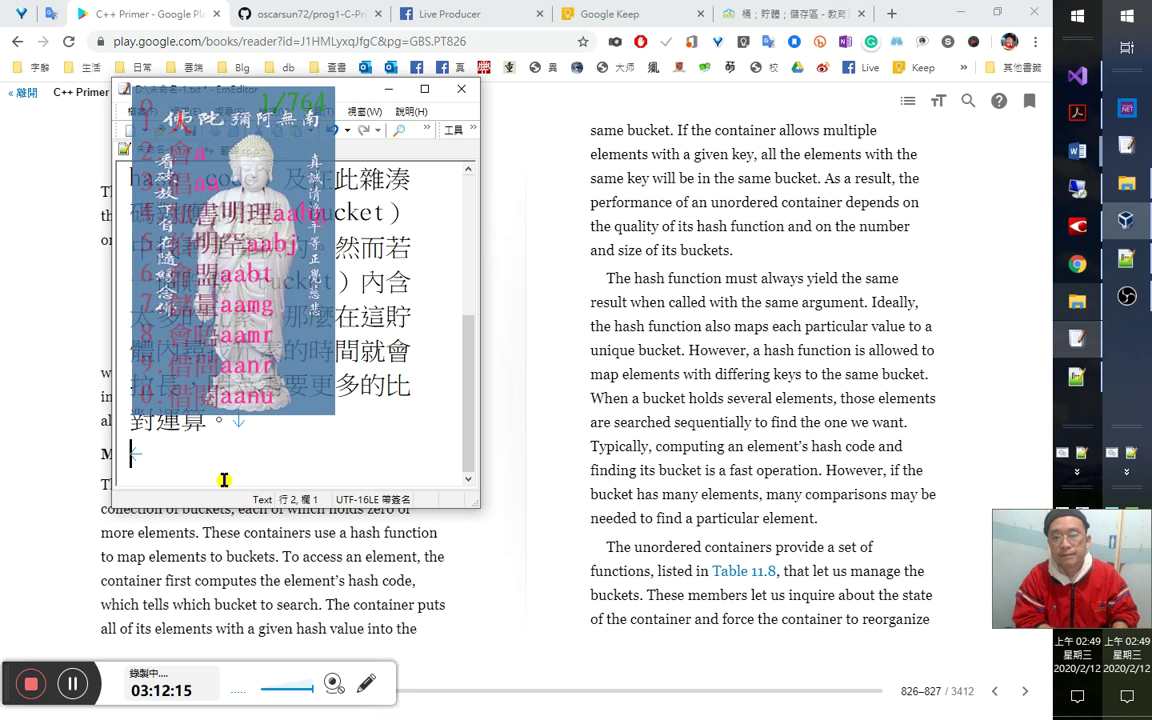
# Type 無序容器也提供了一些成員函式，詳表11.8中所列。這些函式都是用來管理貯體（bucket）用的。.
pyautogui.write('無序容器')
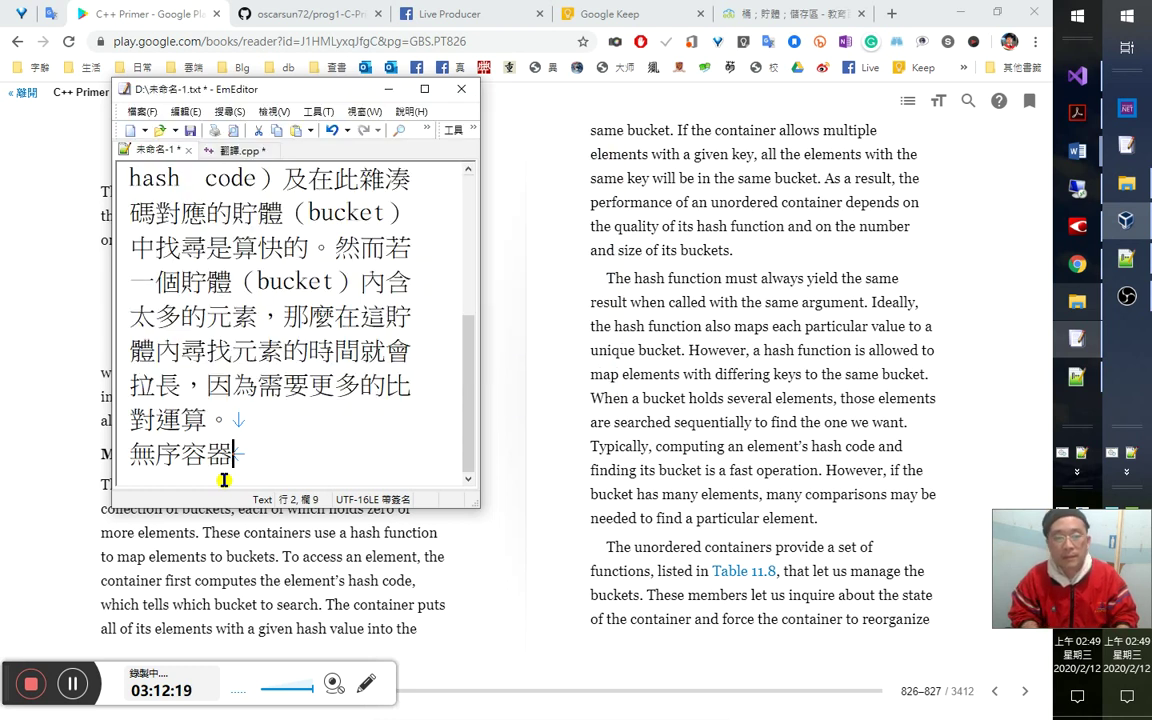
pyautogui.write('也提供')
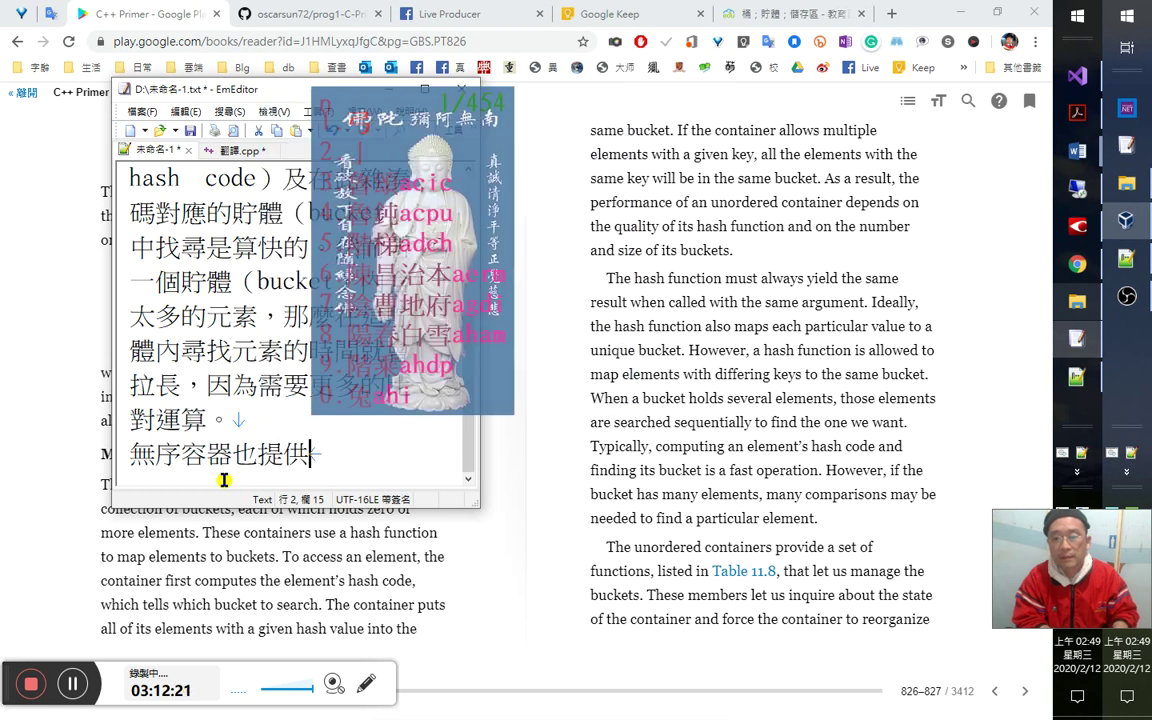
pyautogui.write('了一些')
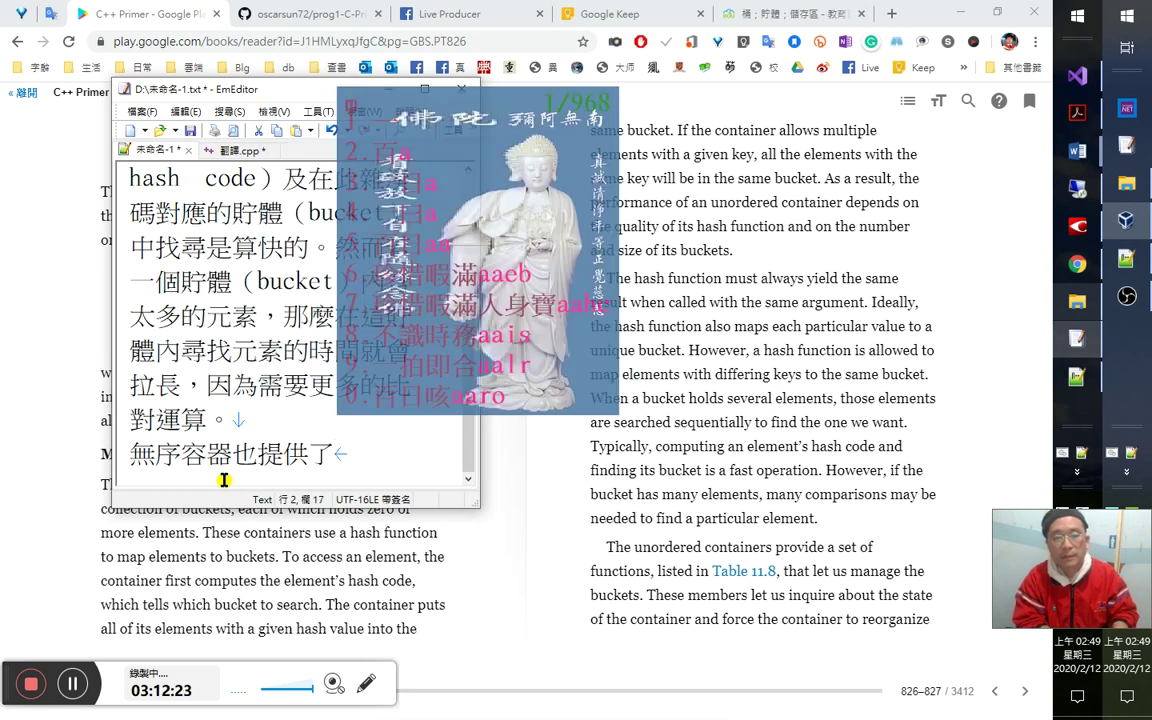
pyautogui.write('函式')
pyautogui.press('Left')
pyautogui.press('Left')
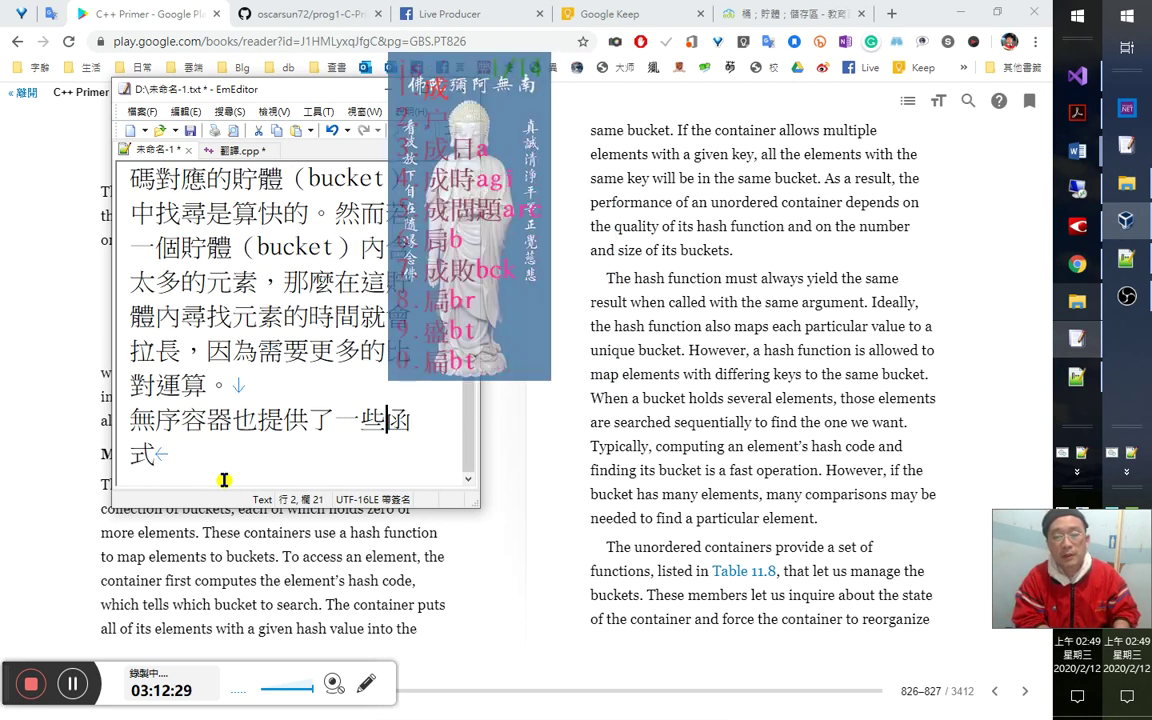
pyautogui.write('成員')
pyautogui.press('Right')
pyautogui.press('Right')
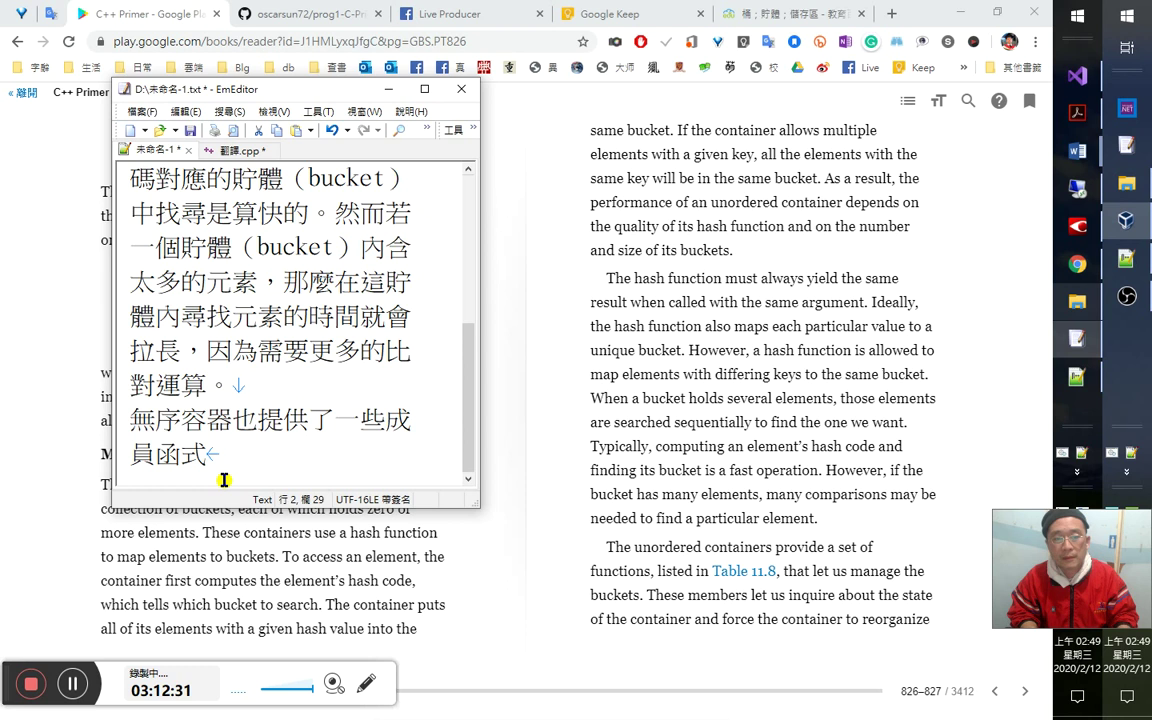
pyautogui.write('，')
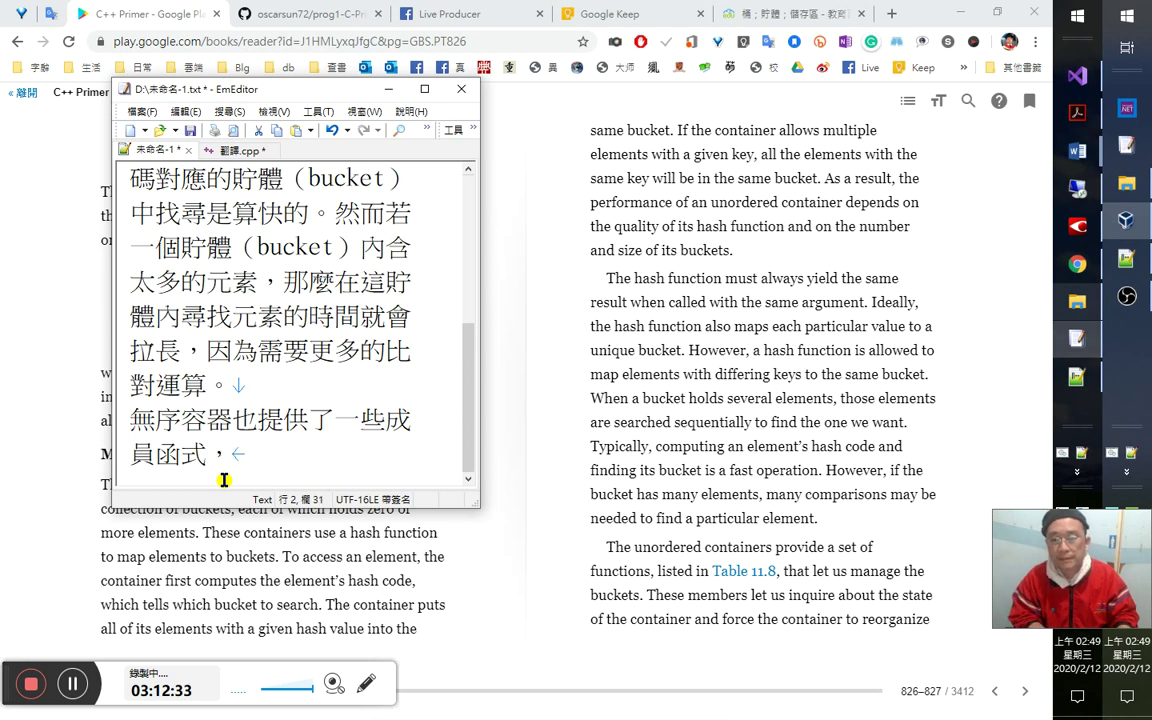
pyautogui.write('詳表11.8中')
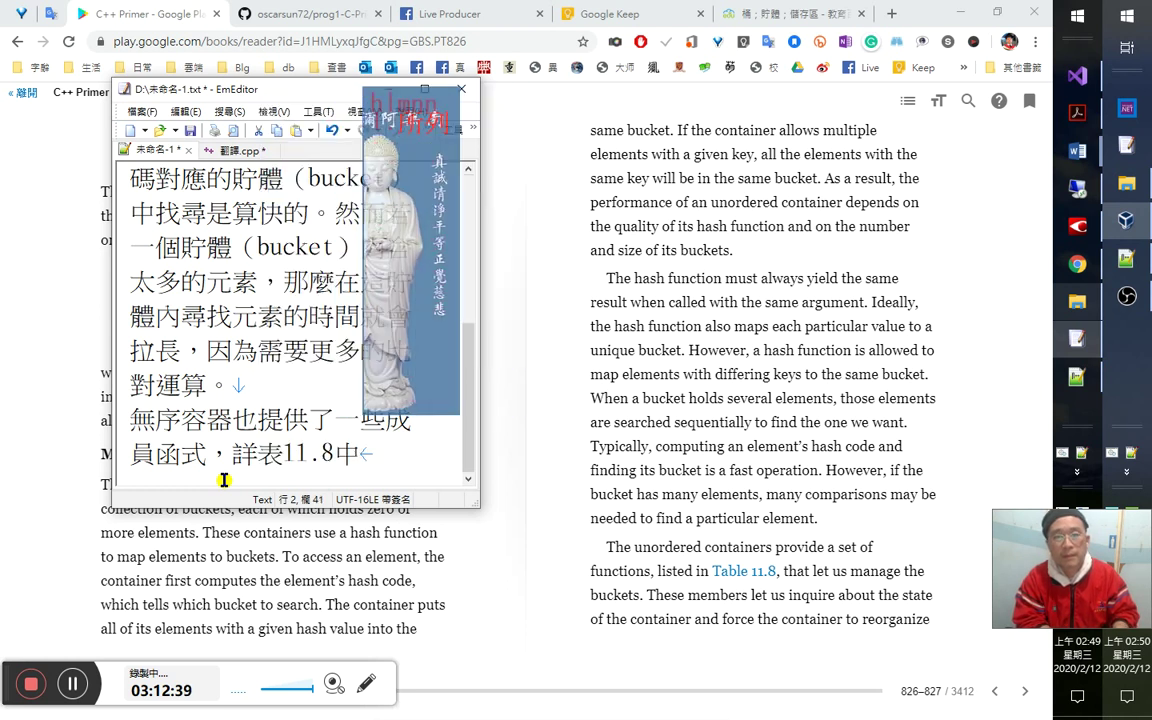
pyautogui.write('所列。')
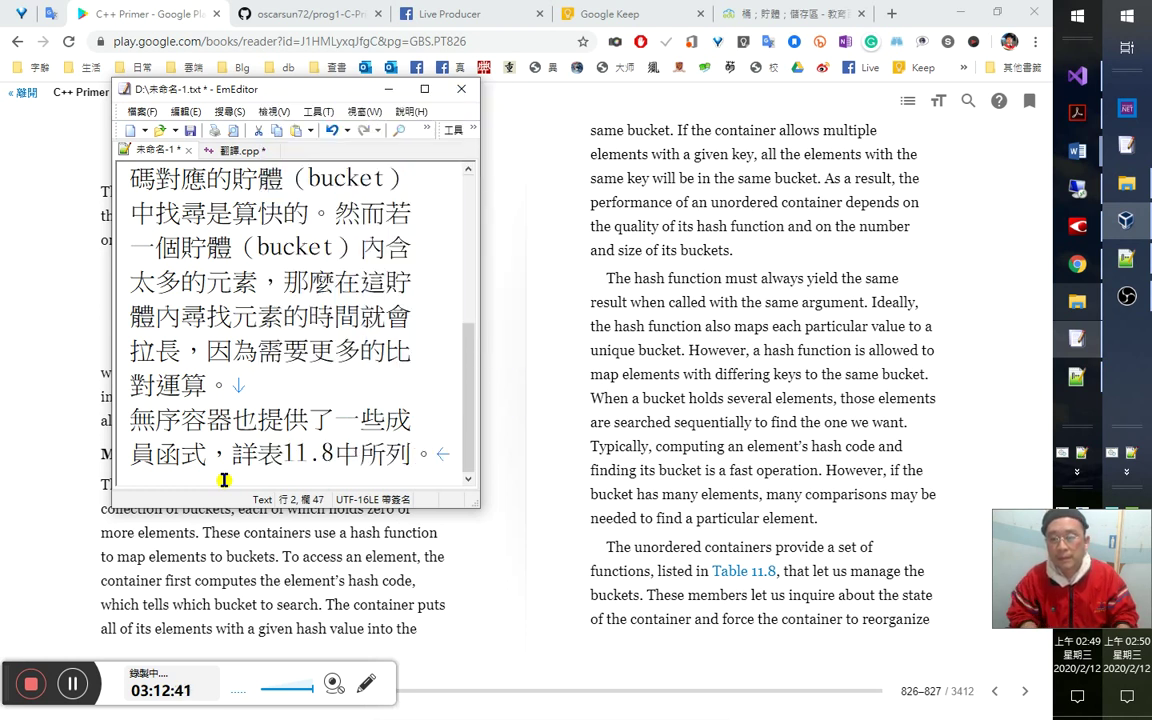
pyautogui.write('這些函式')
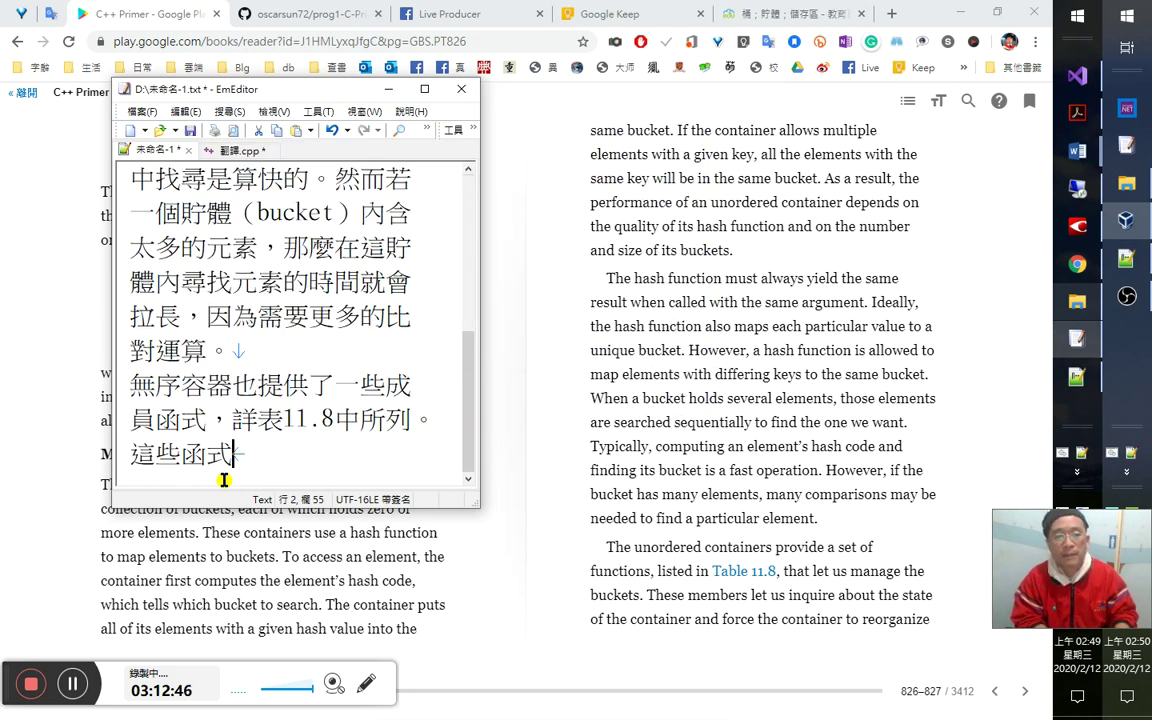
pyautogui.write('都是')
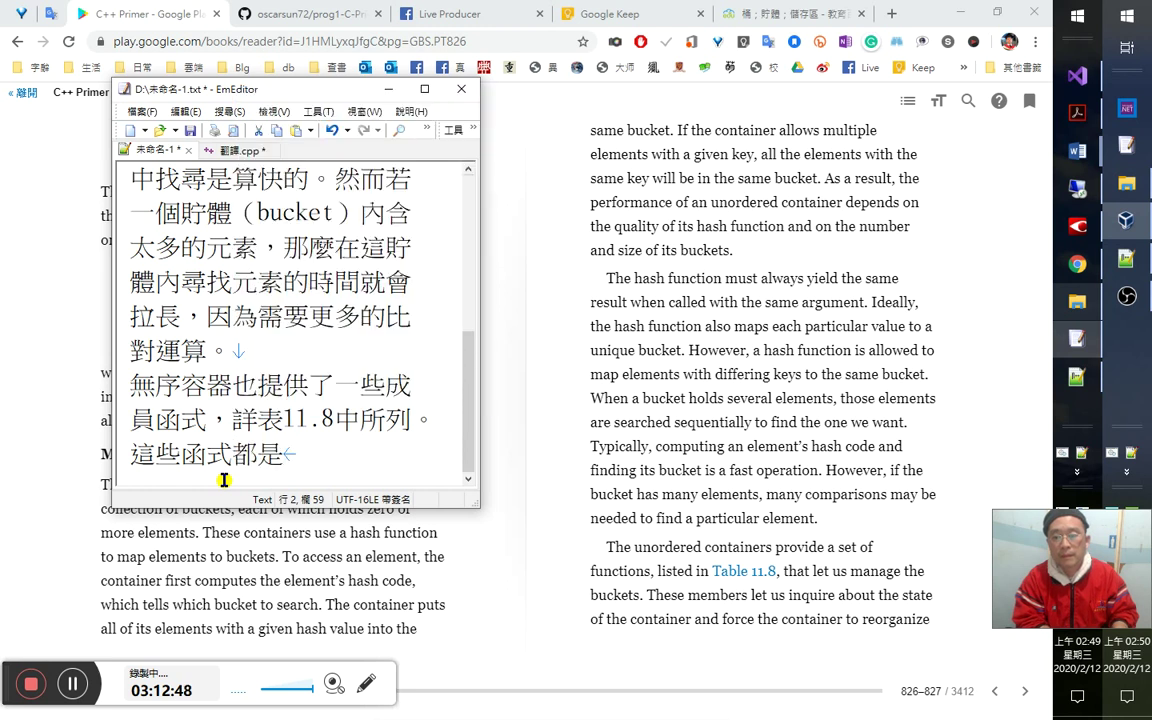
pyautogui.write('用來')
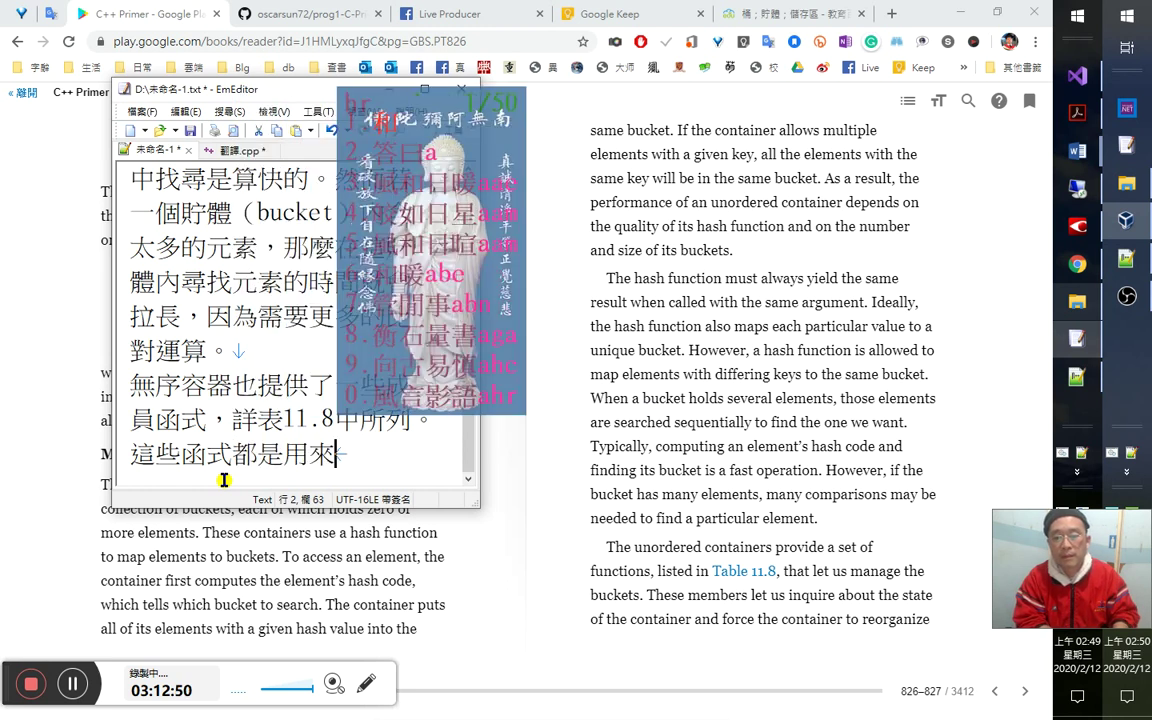
pyautogui.write('管理')
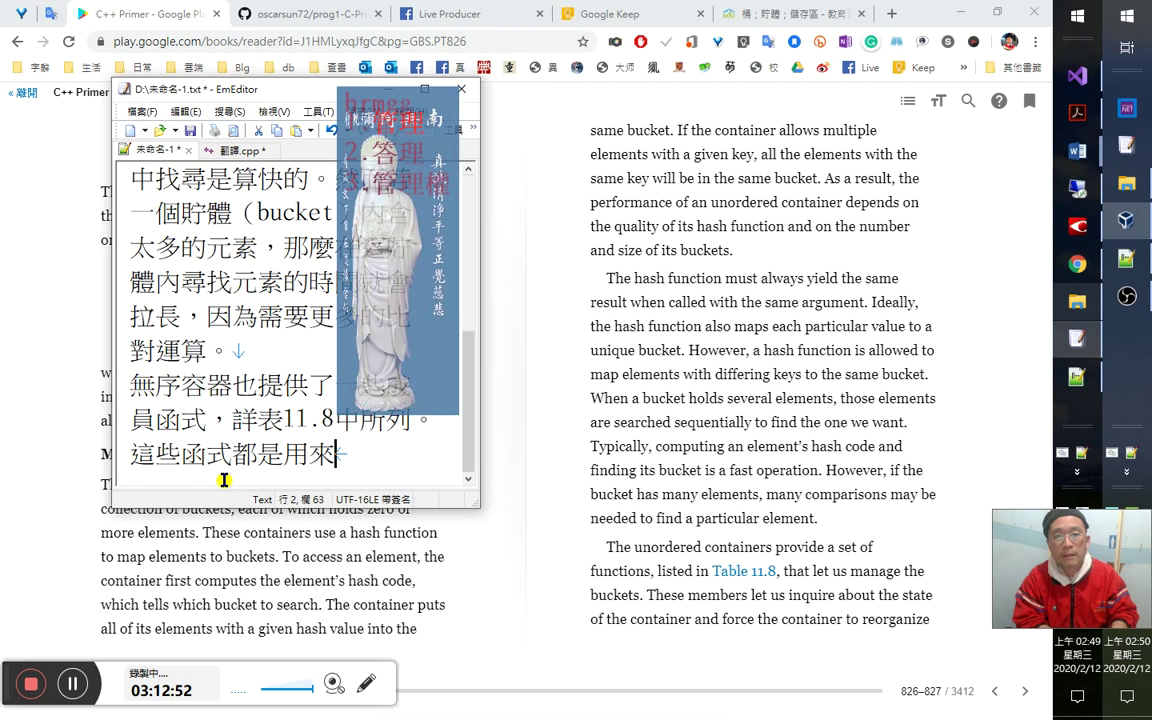
pyautogui.write('貯體（bucket）')
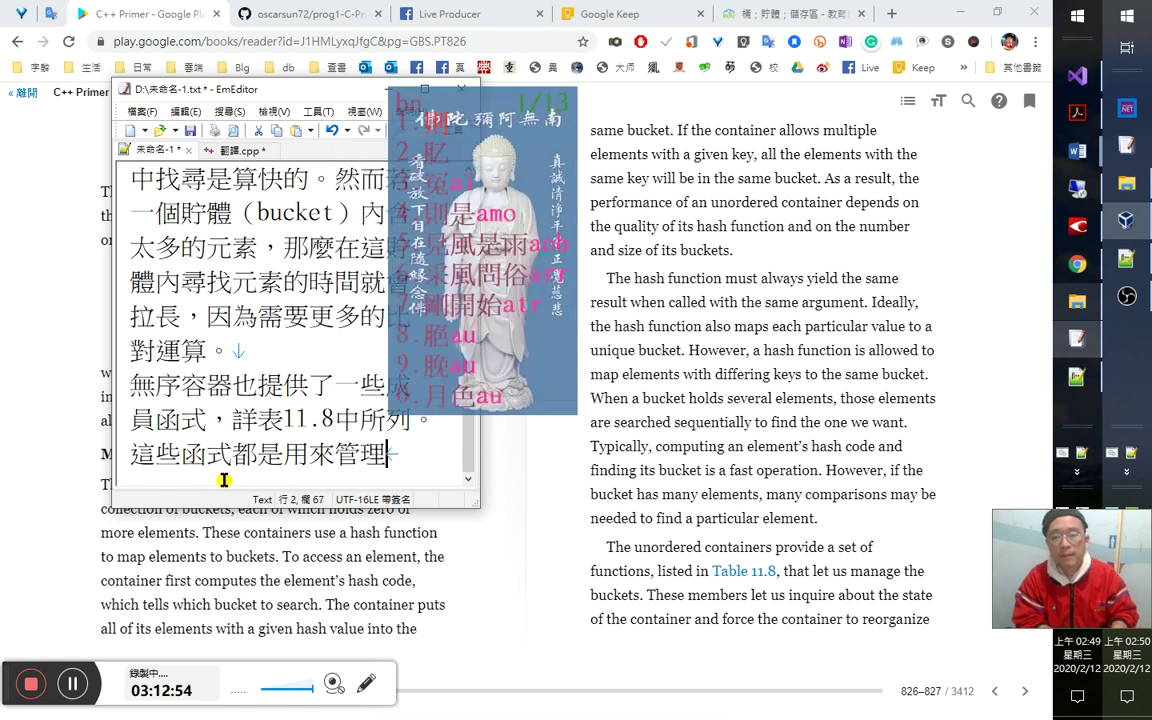
pyautogui.write('用的。')
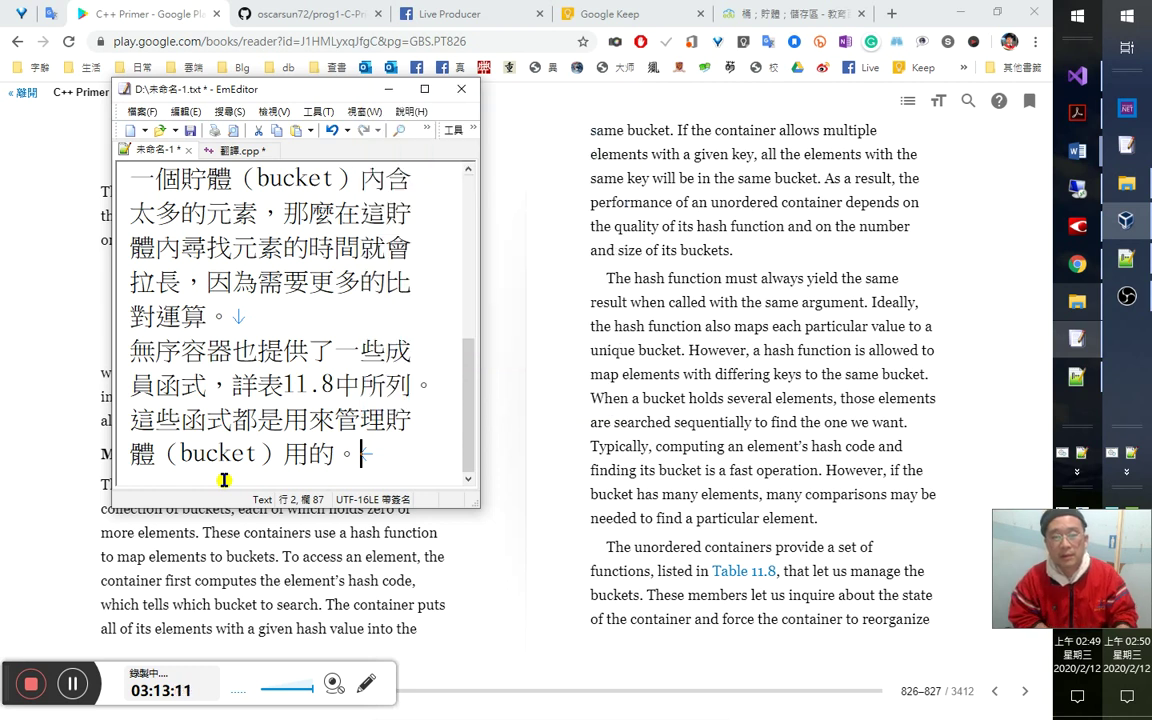
# Insert 成員 after 這些 to make 這些成員函式.
pyautogui.press('Up')
pyautogui.press('Home')
pyautogui.press('Right')
pyautogui.press('Right')
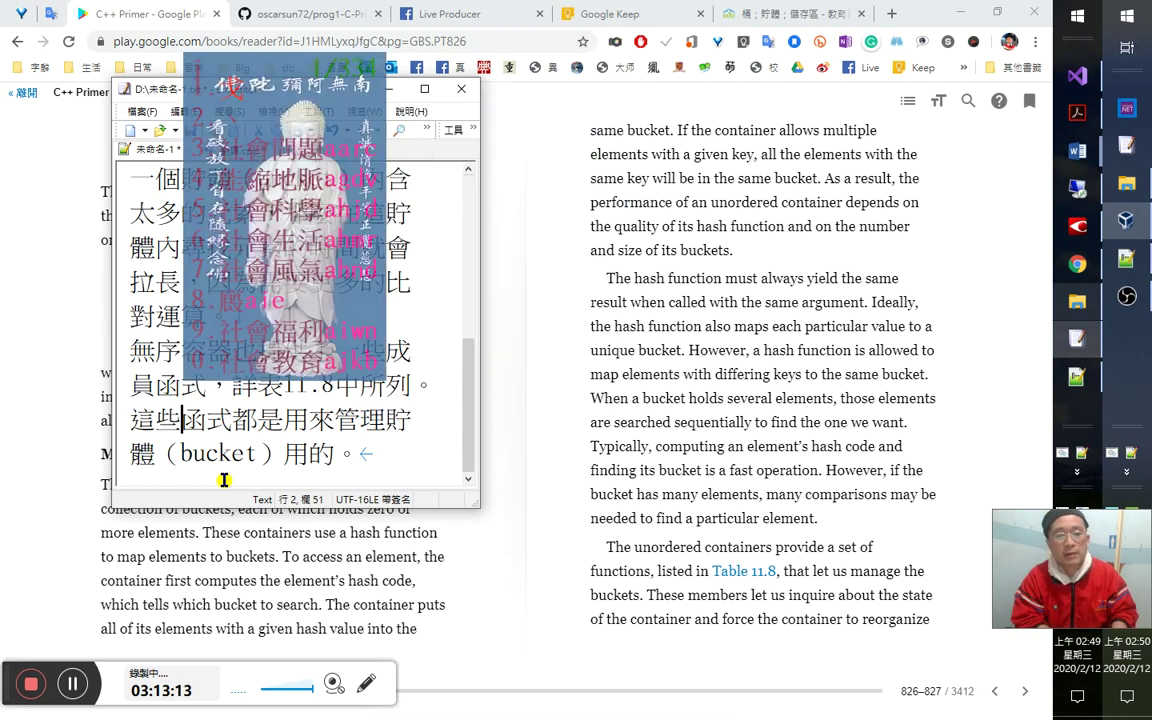
pyautogui.write('成員')
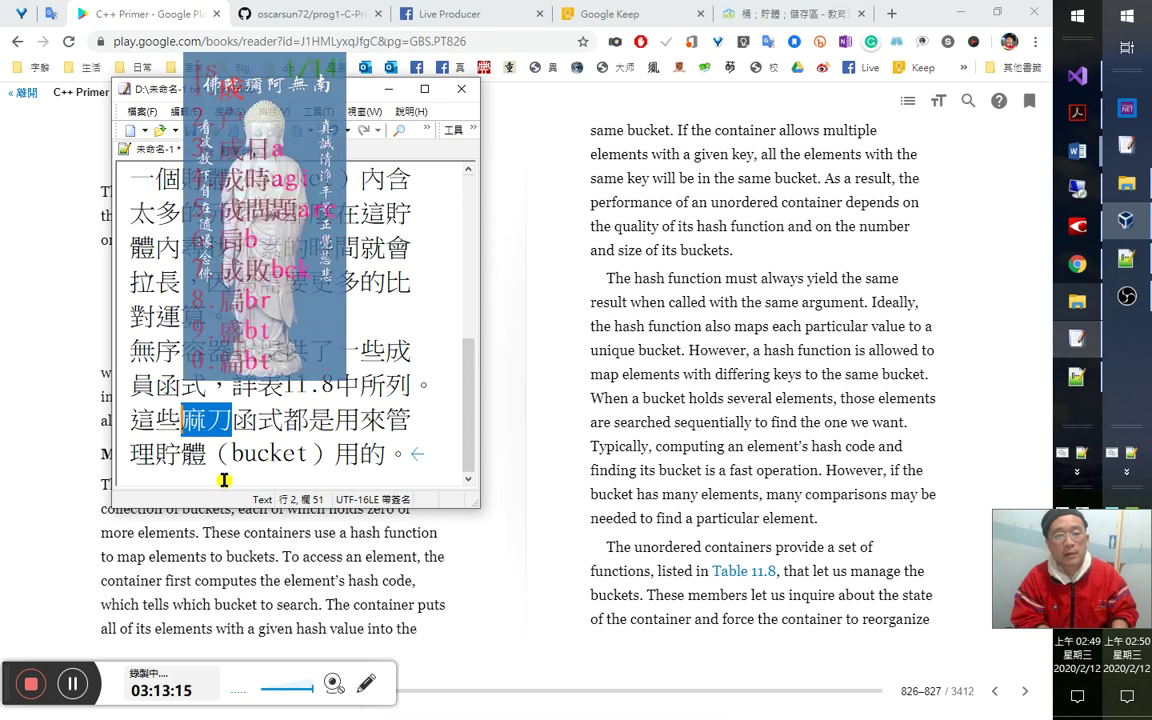
pyautogui.click(805, 622)
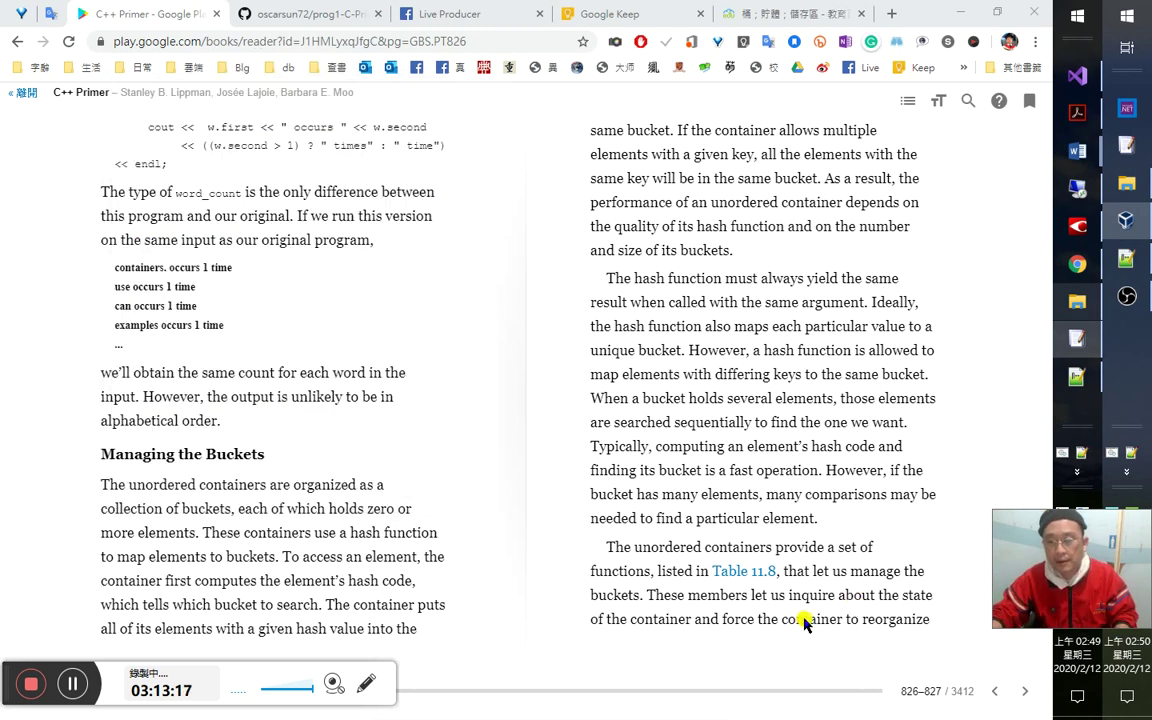
# Select the sentence about inquiring container state and look up 'inquire' in Play Books.
pyautogui.hotkey('alt', 'Tab')
pyautogui.click(607, 540)
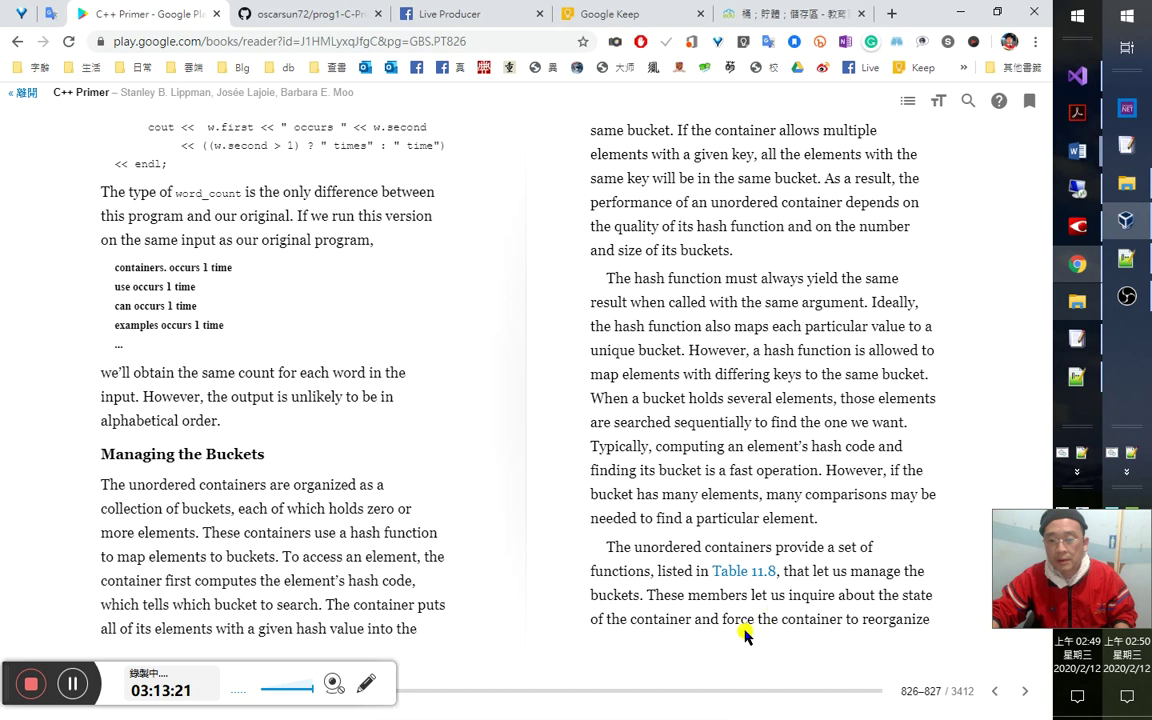
pyautogui.moveTo(693, 628); pyautogui.dragTo(648, 594)
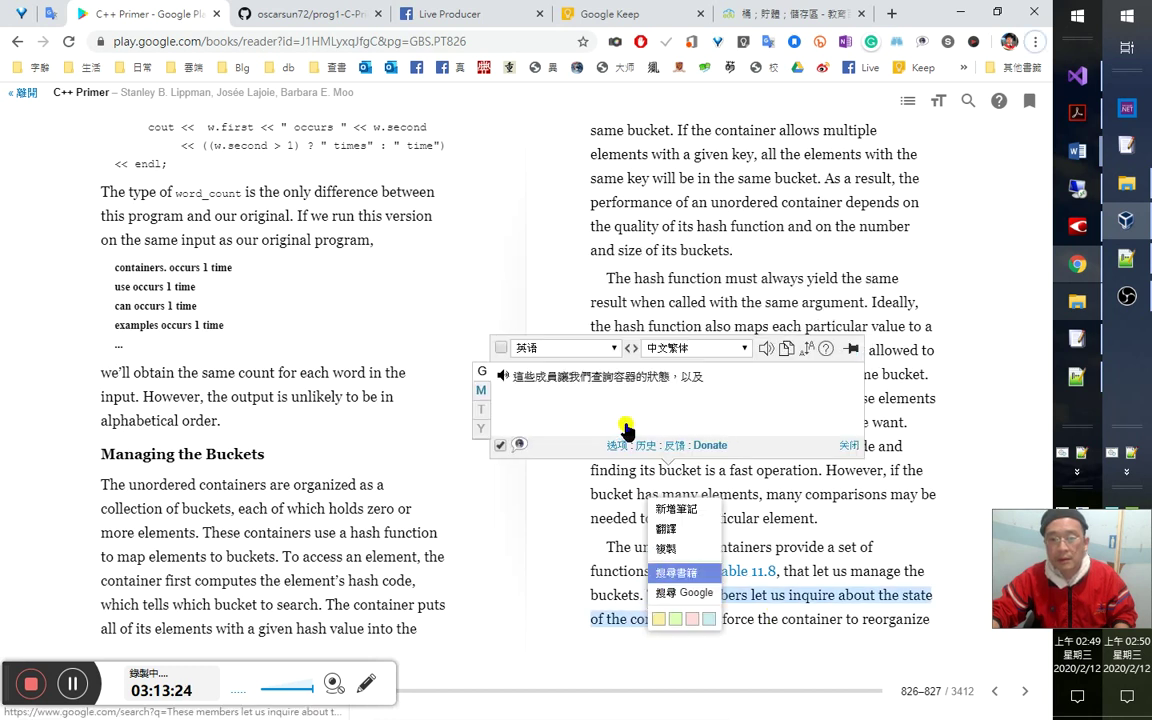
pyautogui.click(828, 604)
pyautogui.doubleClick(815, 597)
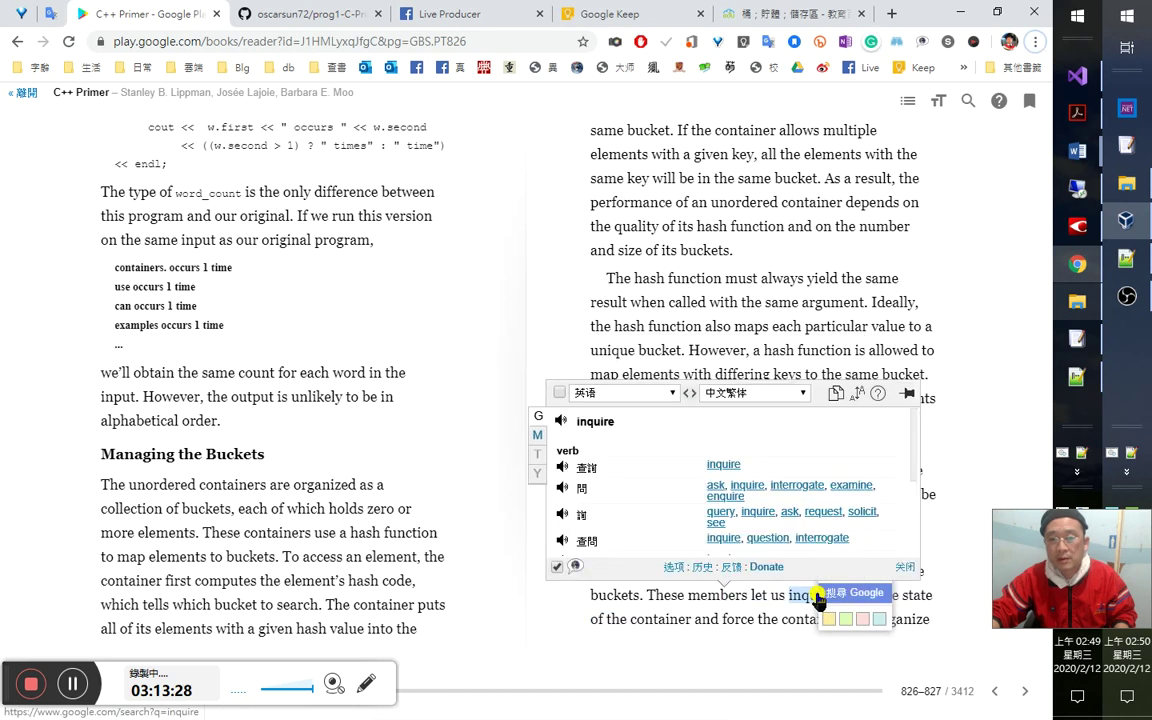
pyautogui.hotkey('alt', 'Tab')
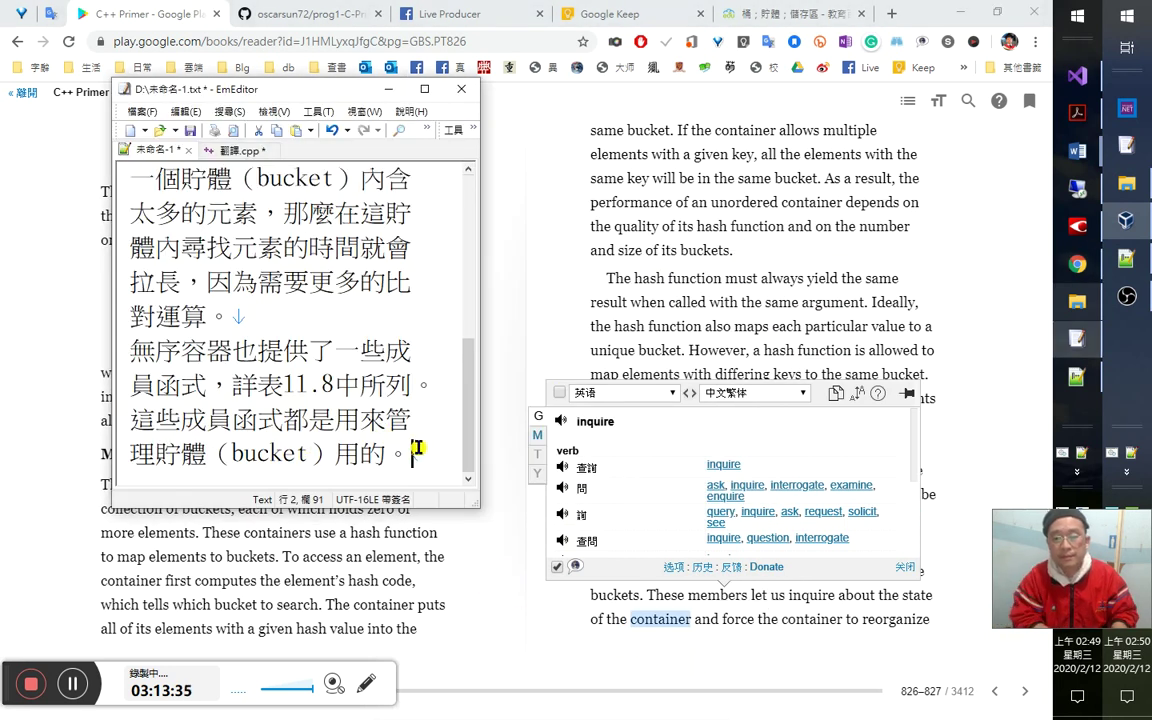
# Type 它們讓我們得以了知容器的現狀 in EmEditor, correcting 狀態 to 現狀.
pyautogui.write('它')
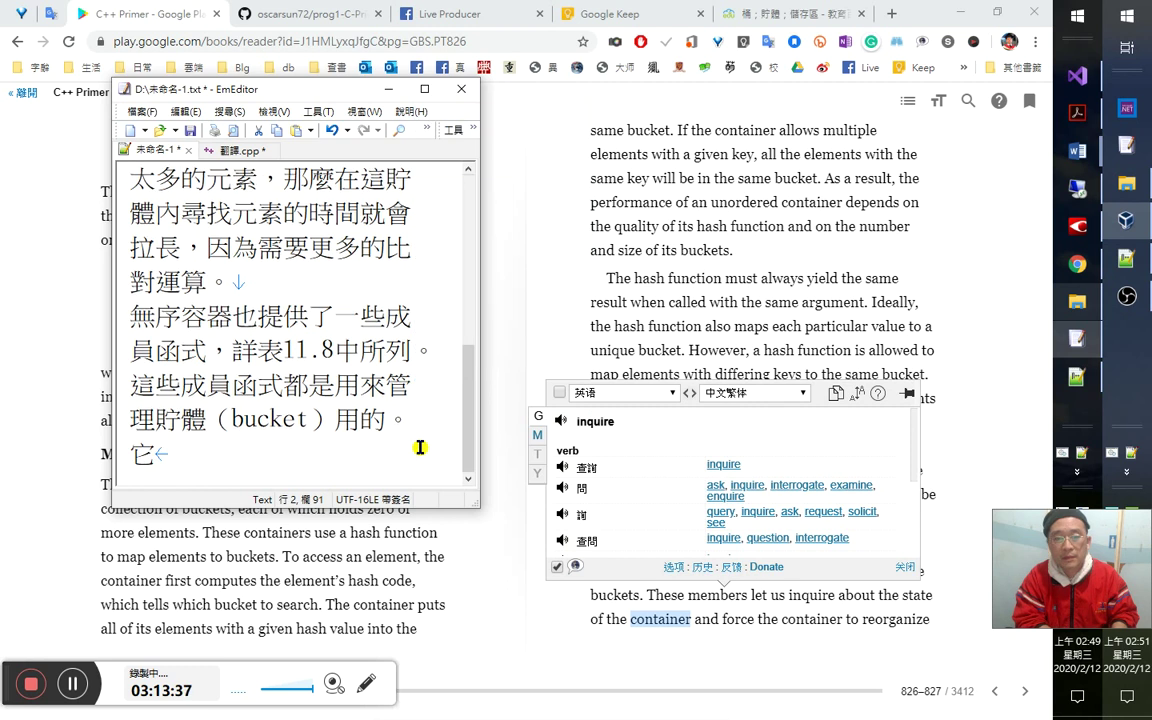
pyautogui.write('們讓我們得以')
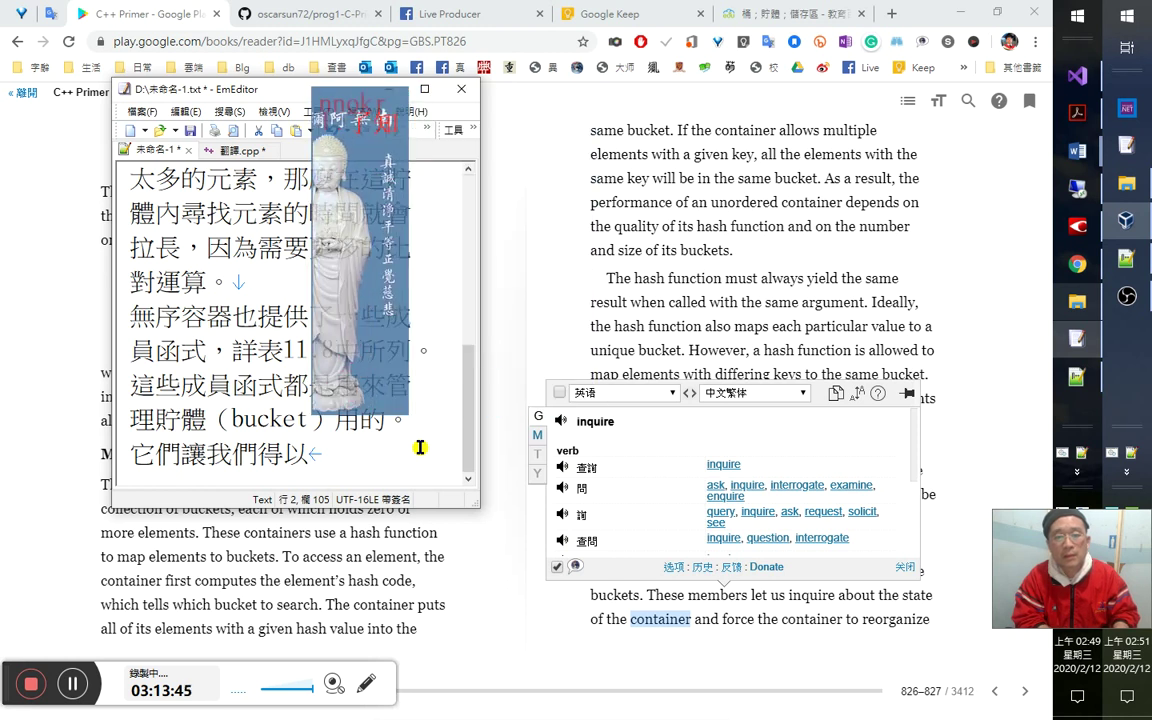
pyautogui.write('了知')
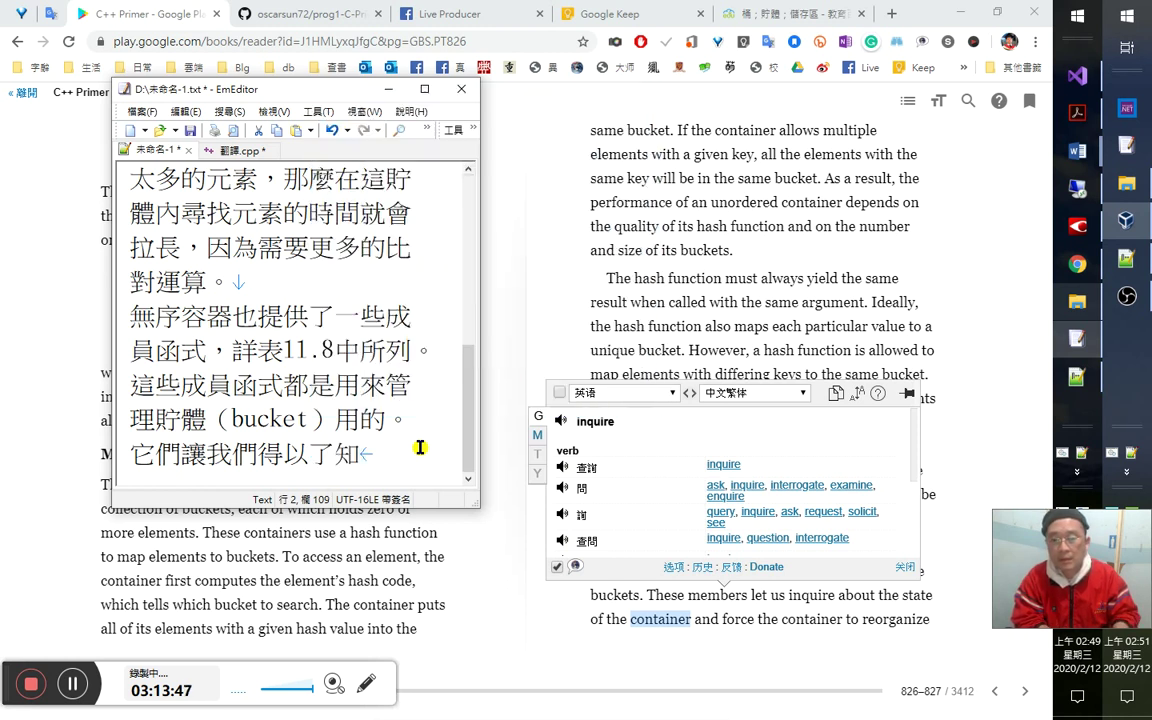
pyautogui.write('容器的')
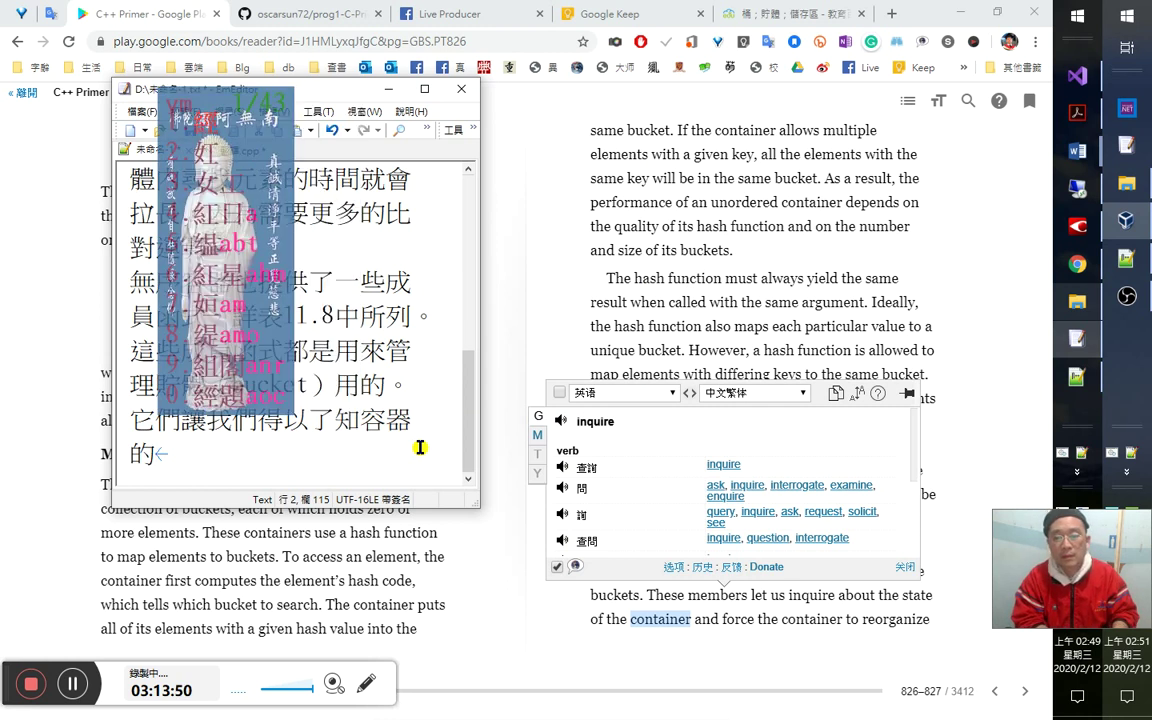
pyautogui.write('狀態')
pyautogui.press('Left')
pyautogui.press('Left')
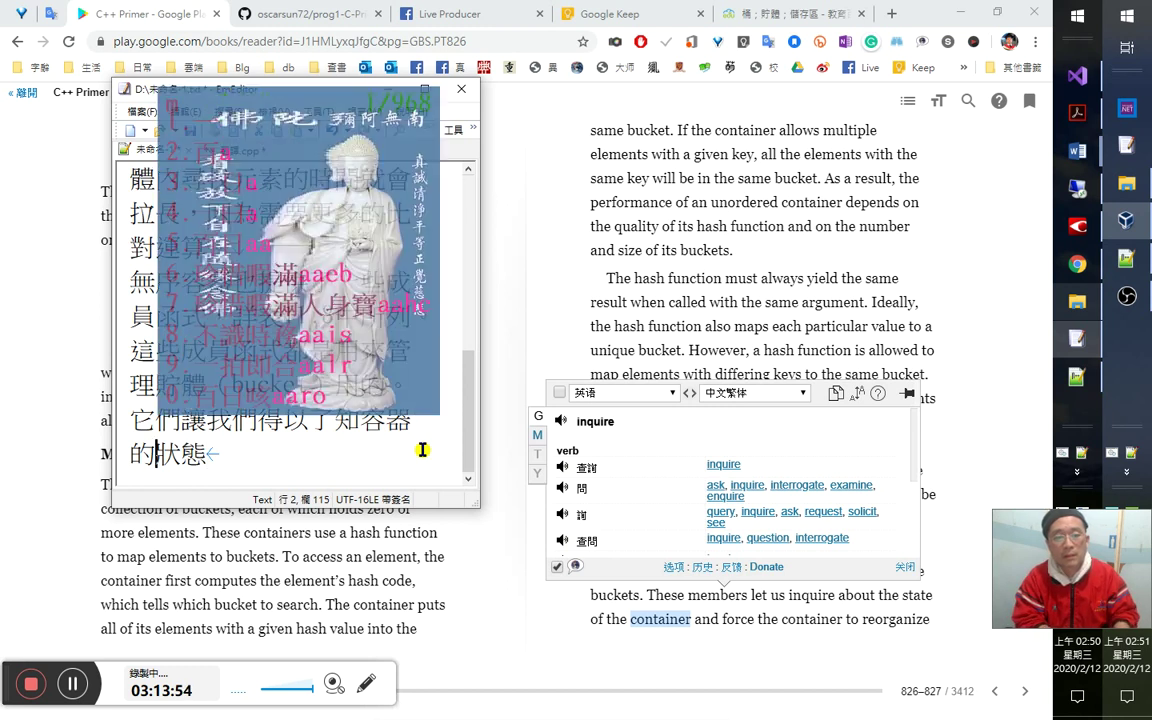
pyautogui.write('現狀')
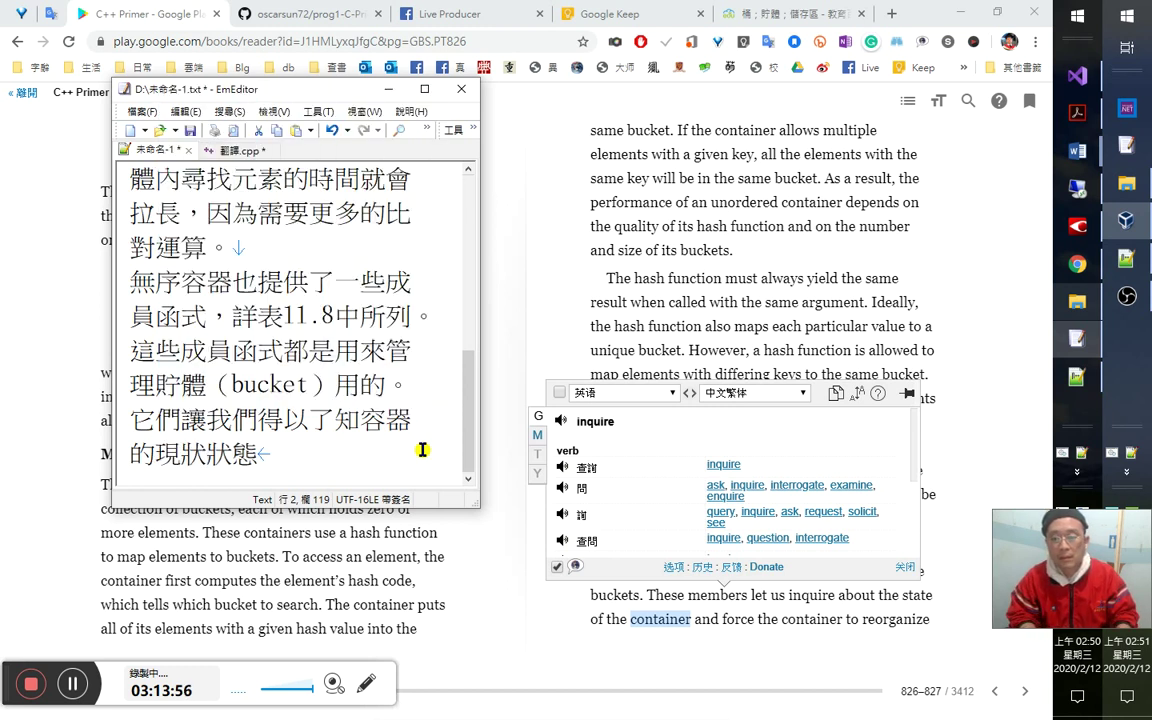
pyautogui.hotkey('shift', 'Right')
pyautogui.hotkey('shift', 'Right')
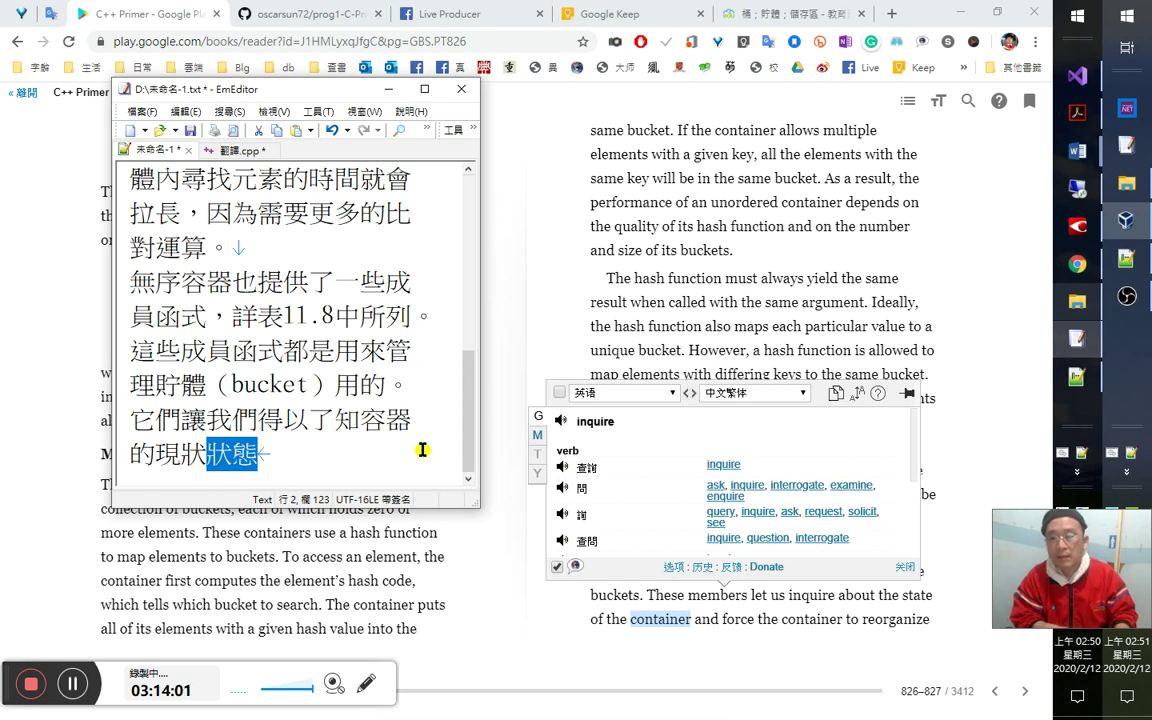
pyautogui.press('BackSpace')
# Append ，且強制它重新組織, fixing the stray 織, and select 組織 to look up its code.
pyautogui.write('，')
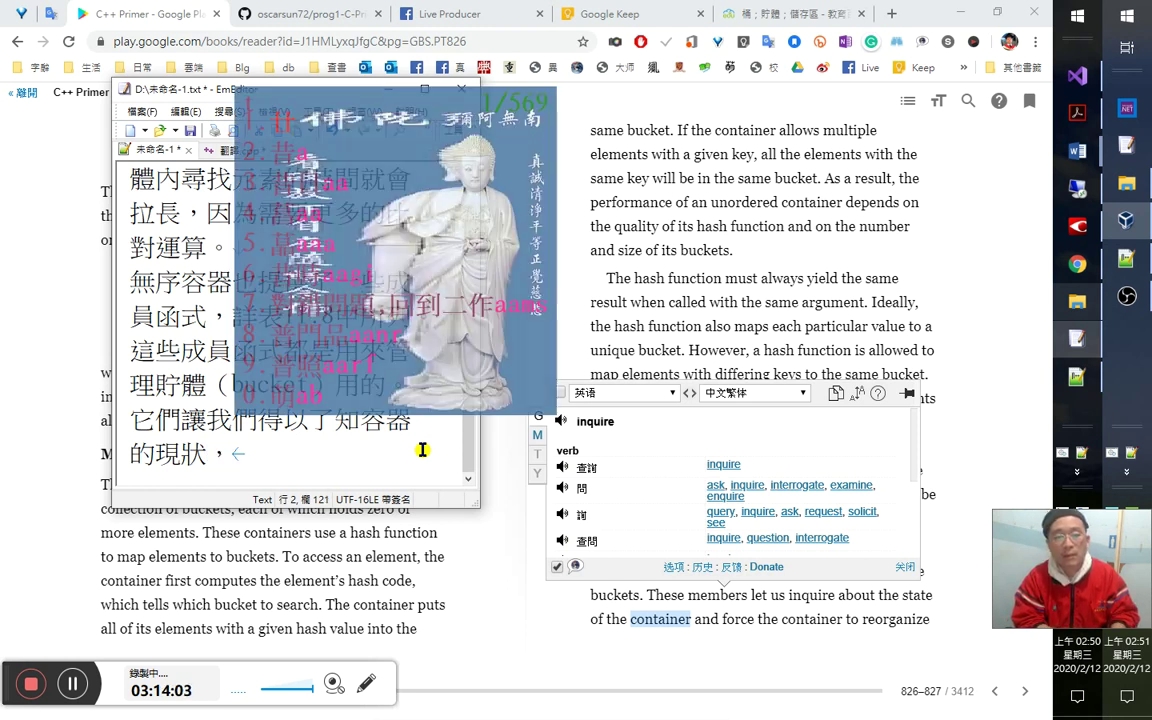
pyautogui.write('且')
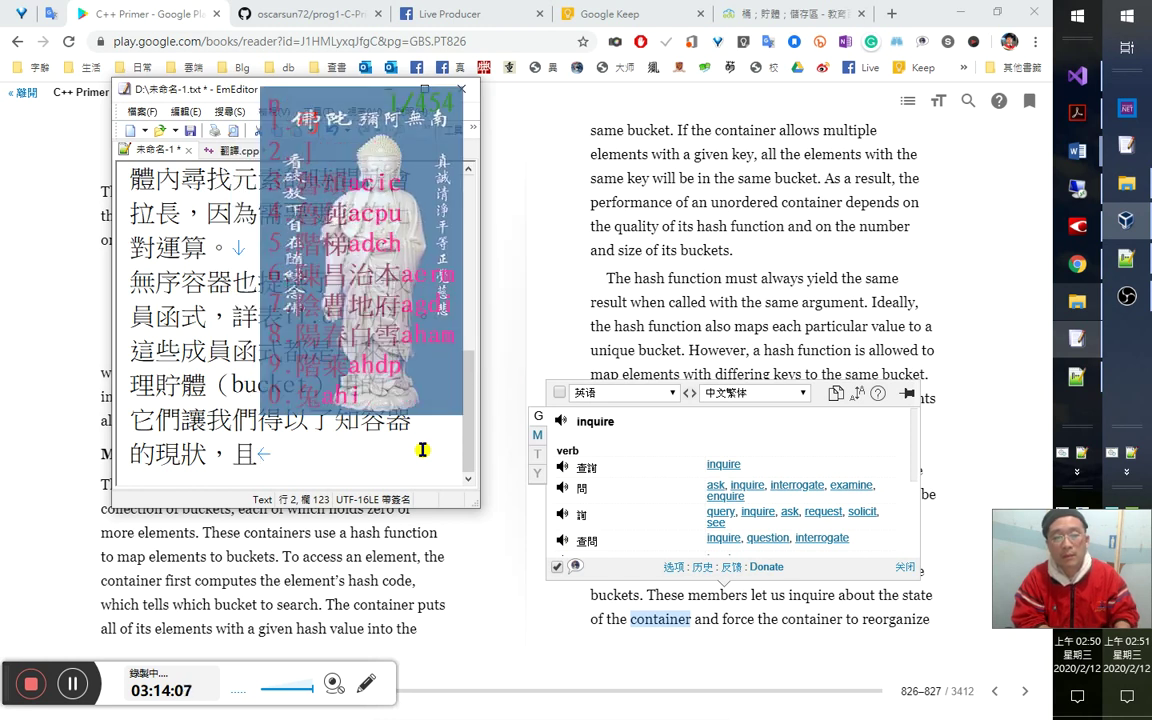
pyautogui.write('強制')
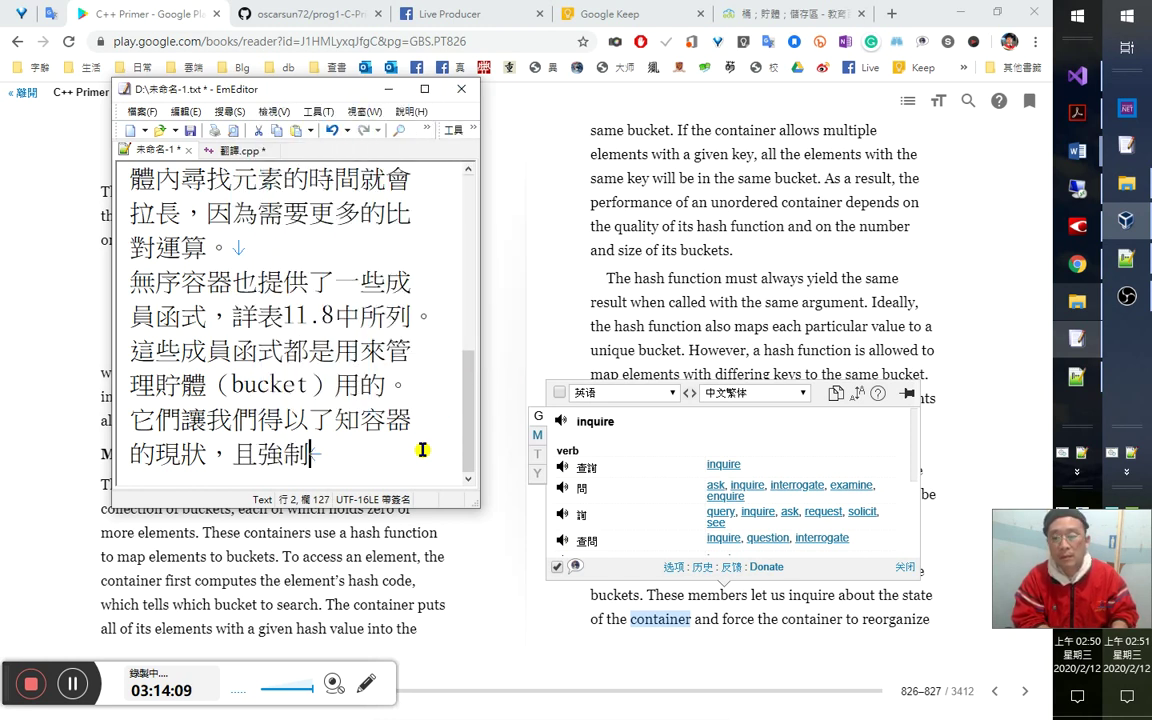
pyautogui.write('它')
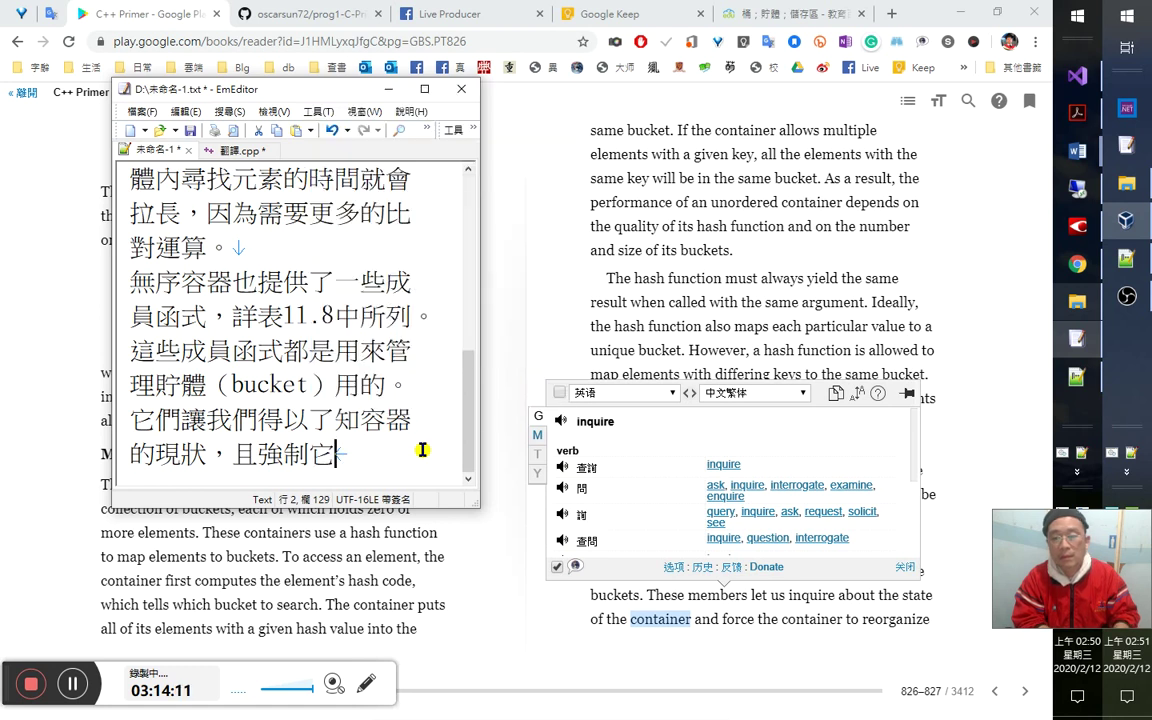
pyautogui.write('重新')
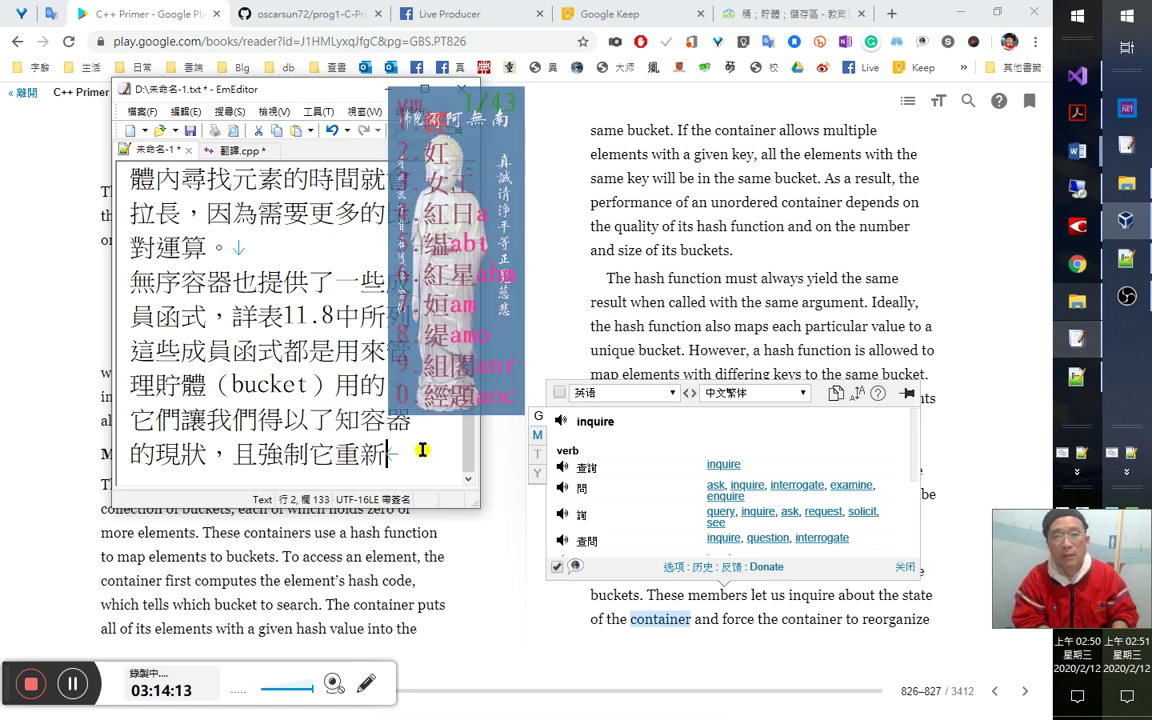
pyautogui.write('織')
pyautogui.press('BackSpace')
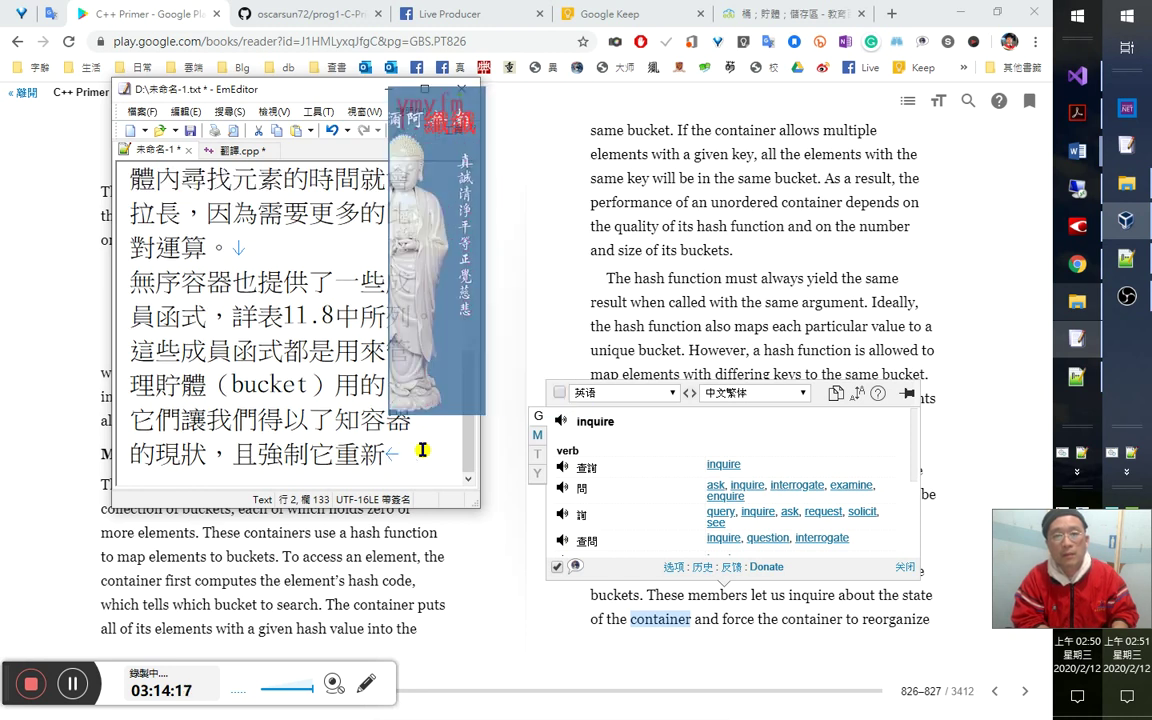
pyautogui.write('組織')
pyautogui.hotkey('shift', 'Left')
pyautogui.hotkey('shift', 'Left')
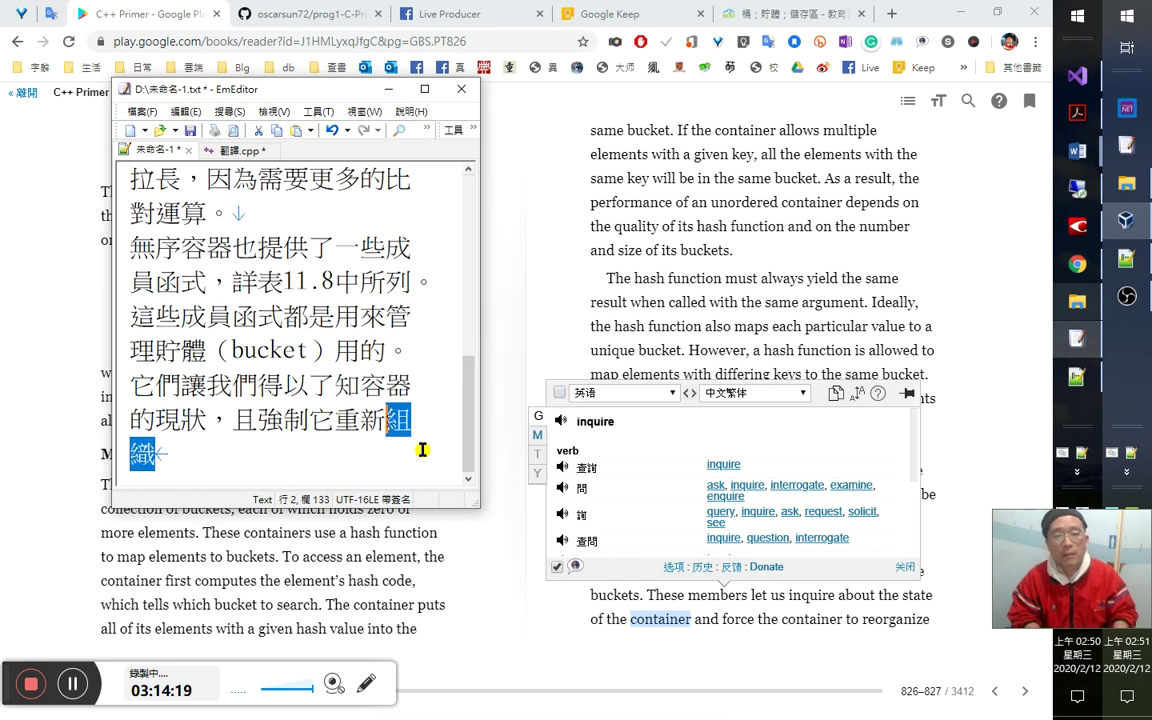
pyautogui.hotkey('alt', 'Tab')
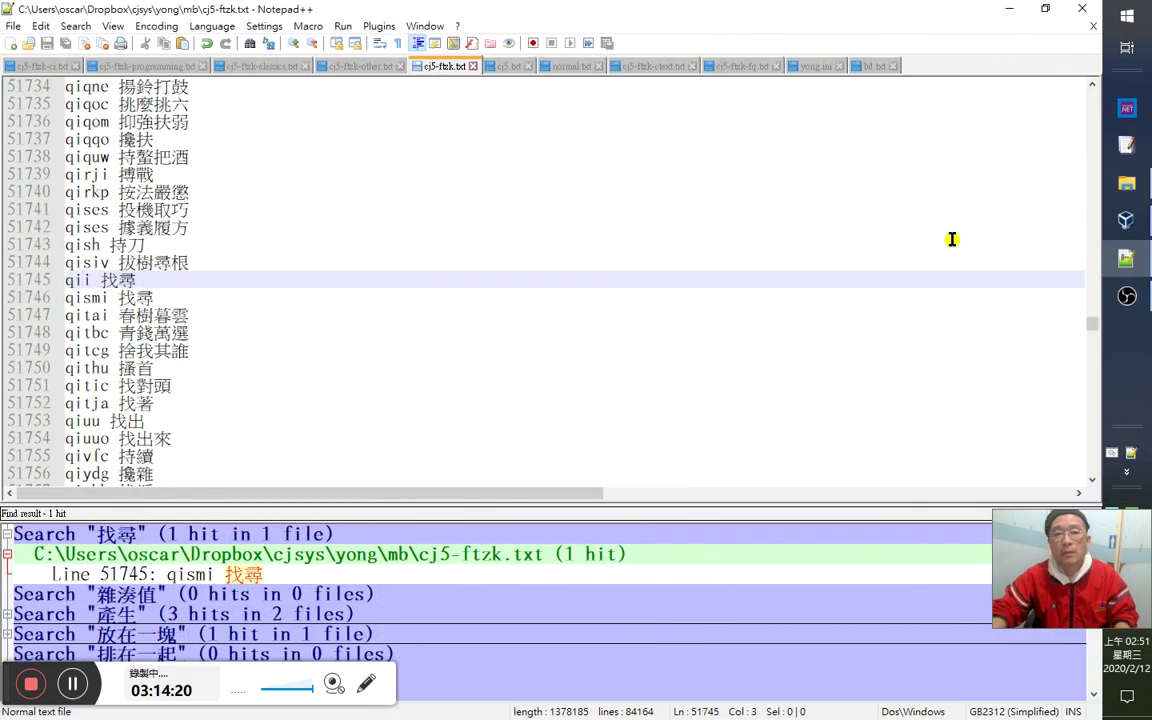
# Find the 組織 entry at line 65073 in cj5-ftzk.txt with a whole-word search.
pyautogui.hotkey('ctrl', 'f')
pyautogui.hotkey('ctrl', 'v')
pyautogui.press('Return')
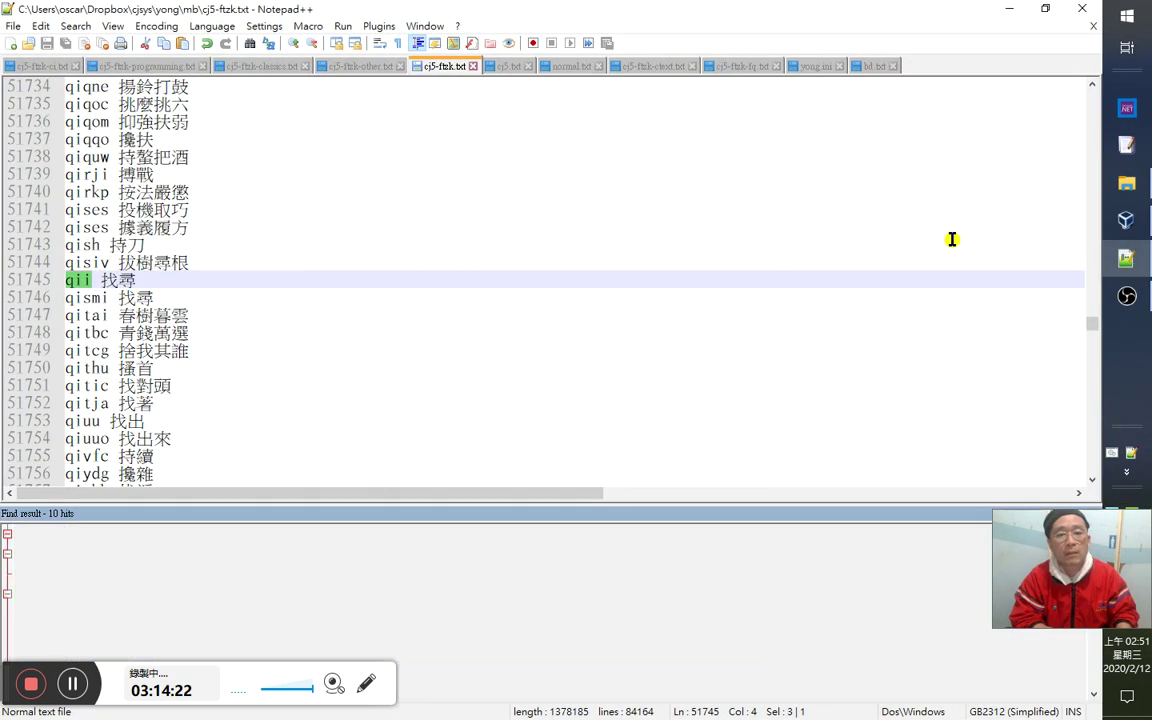
pyautogui.hotkey('ctrl', 'f')
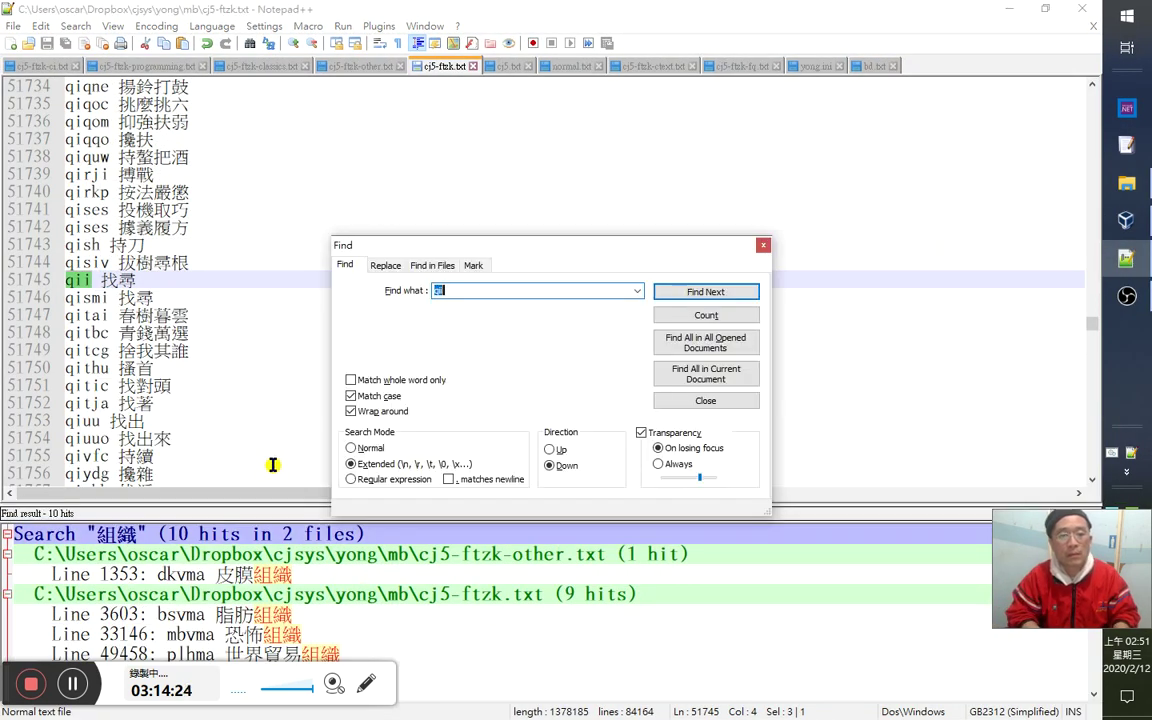
pyautogui.hotkey('alt', 'w')
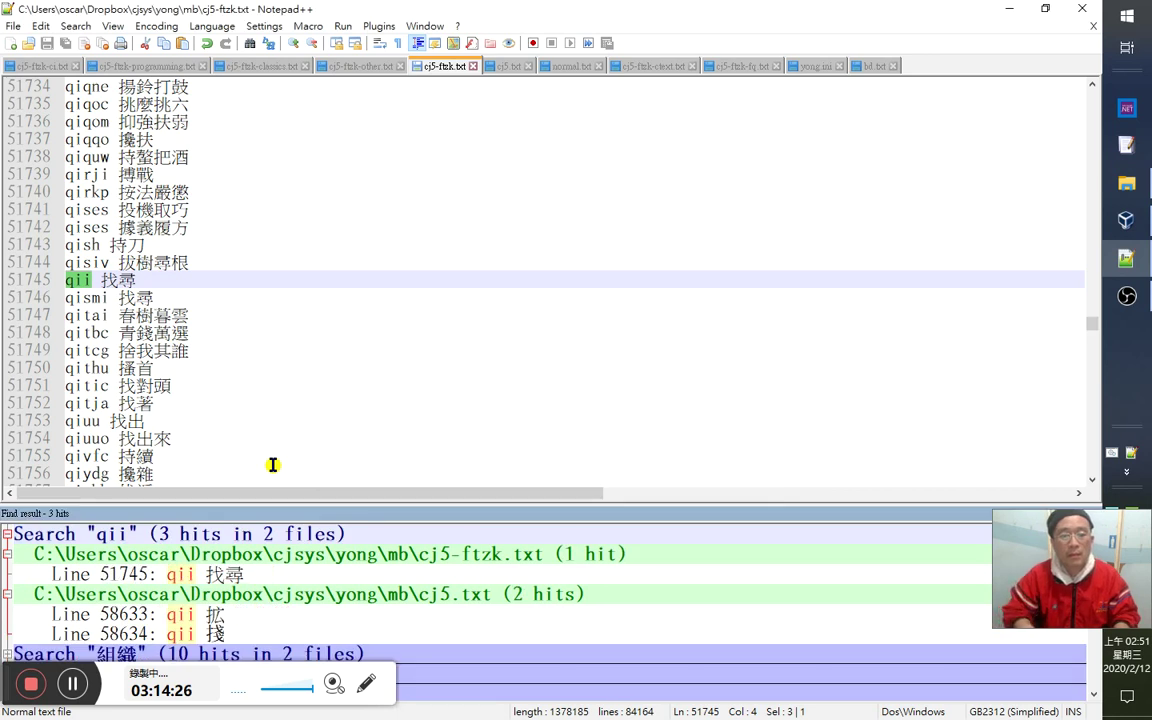
pyautogui.hotkey('ctrl', 'f')
pyautogui.write('組織')
pyautogui.press('Return')
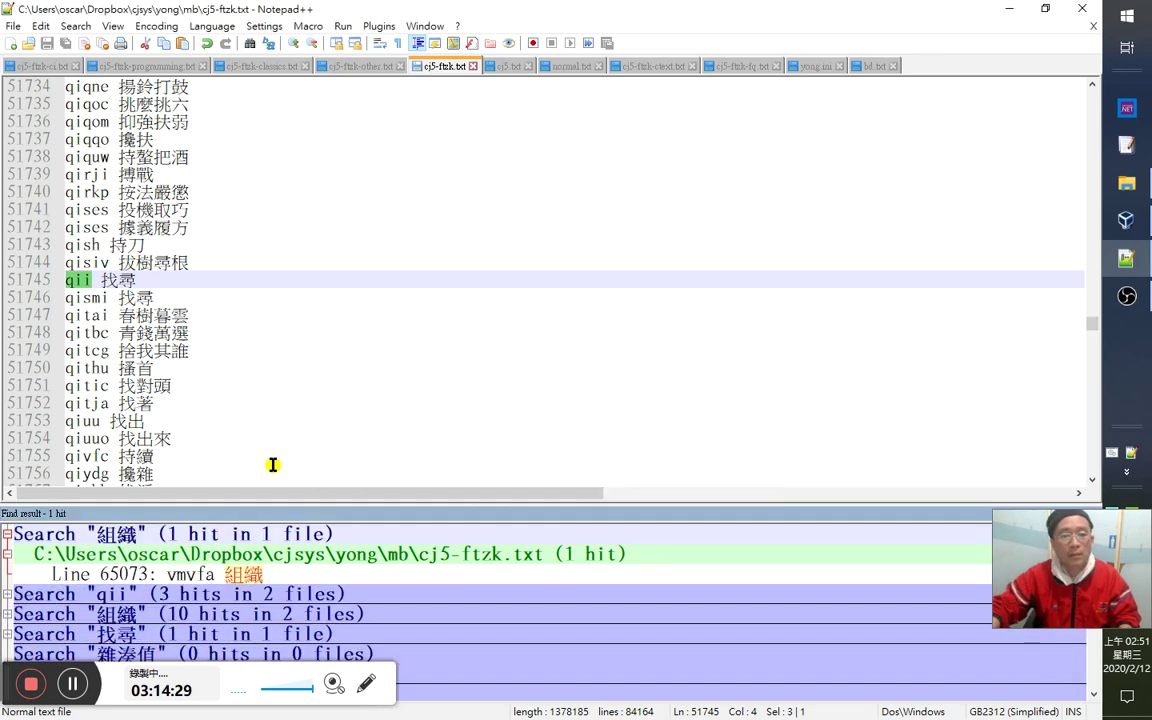
pyautogui.doubleClick(334, 575)
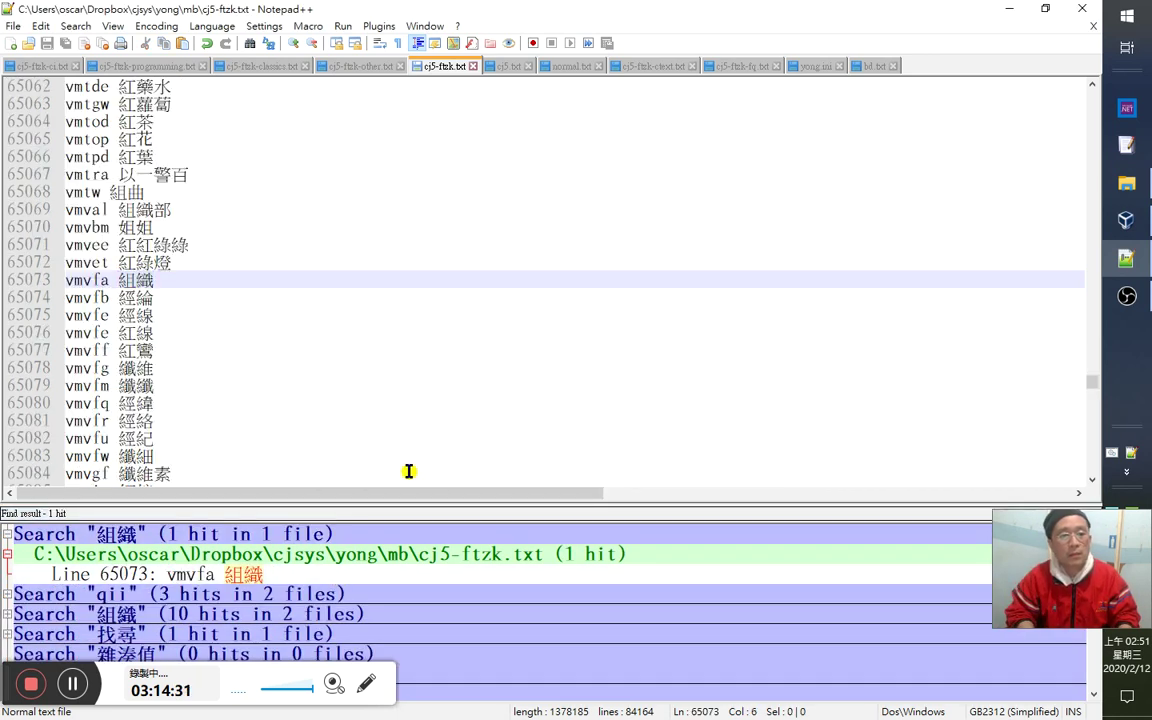
# Duplicate the 組織 entry line and begin shortening its input code.
pyautogui.hotkey('ctrl', 'd')
pyautogui.press('Left')
pyautogui.press('Left')
pyautogui.press('Left')
pyautogui.press('Delete')
pyautogui.press('Delete')
pyautogui.write('am')
pyautogui.press('Escape')
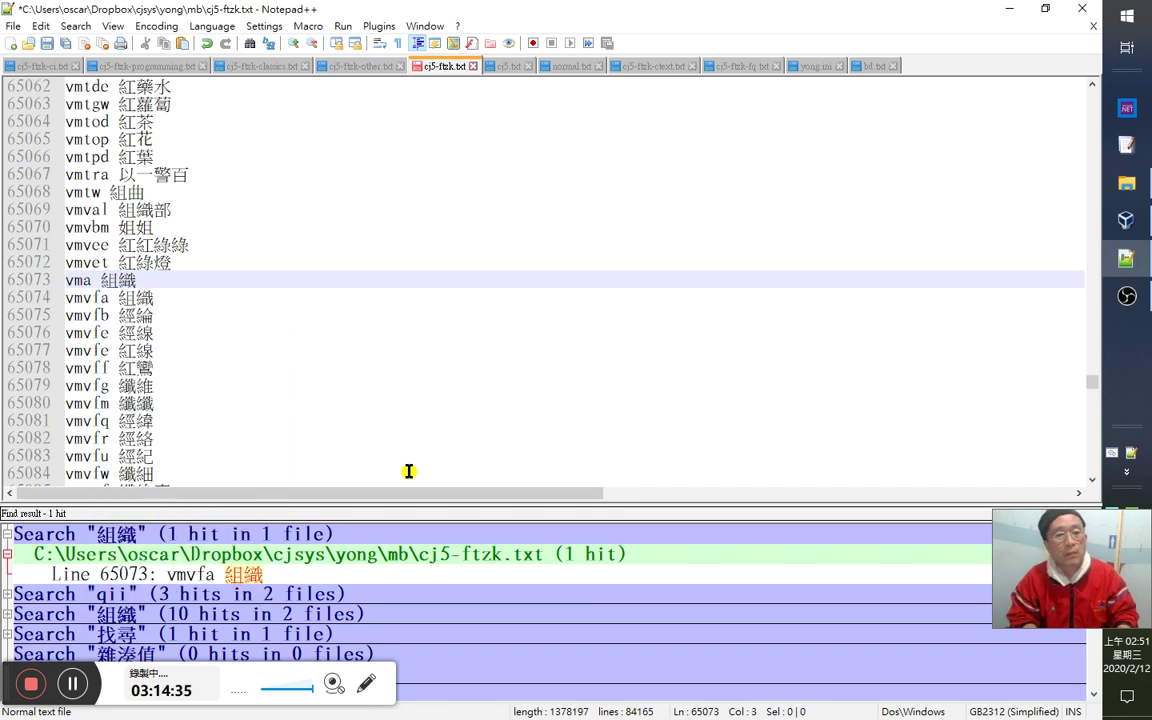
pyautogui.write('a')
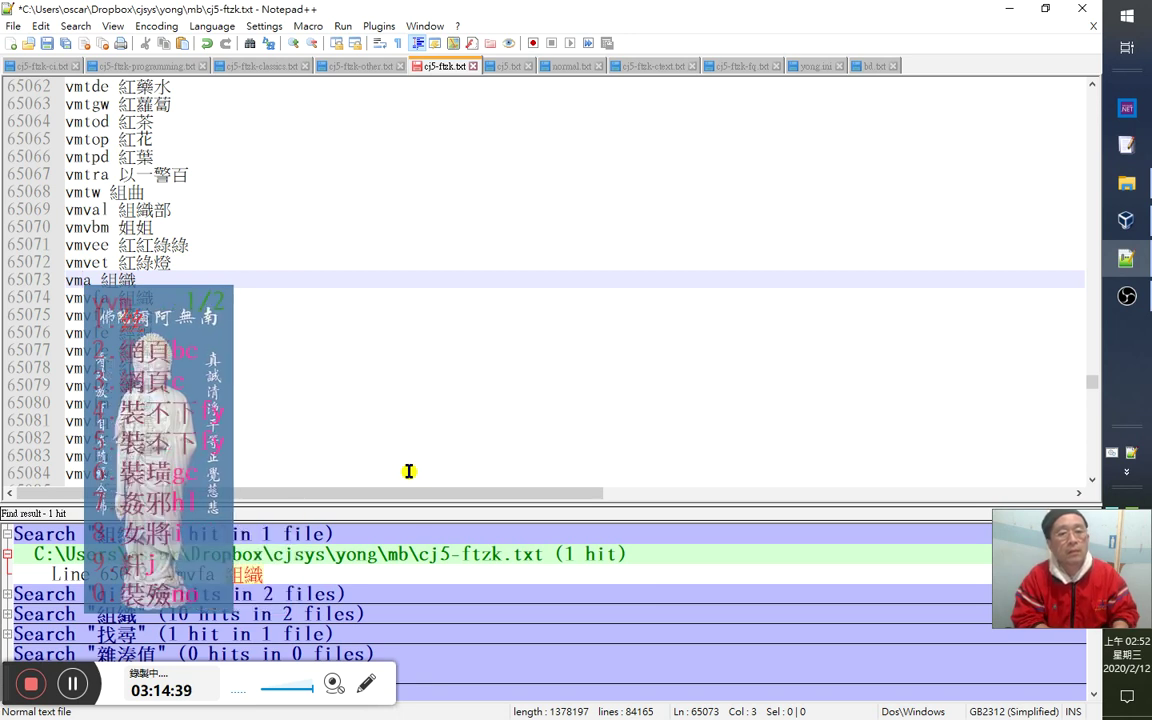
pyautogui.write('v')
pyautogui.press('Escape')
pyautogui.write('v')
pyautogui.press('space')
# Finish the duplicate's code as vva, save cj5-ftzk.txt and minimize Notepad++.
pyautogui.press('BackSpace')
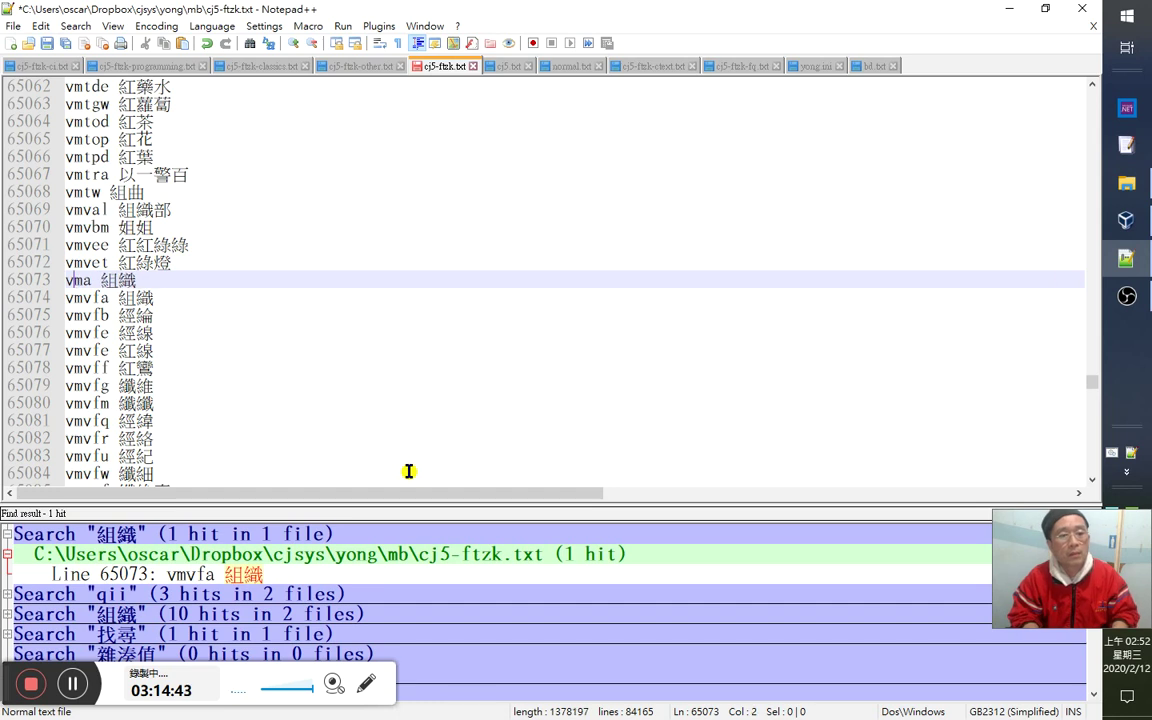
pyautogui.write('v')
pyautogui.press('Delete')
pyautogui.hotkey('ctrl', 's')
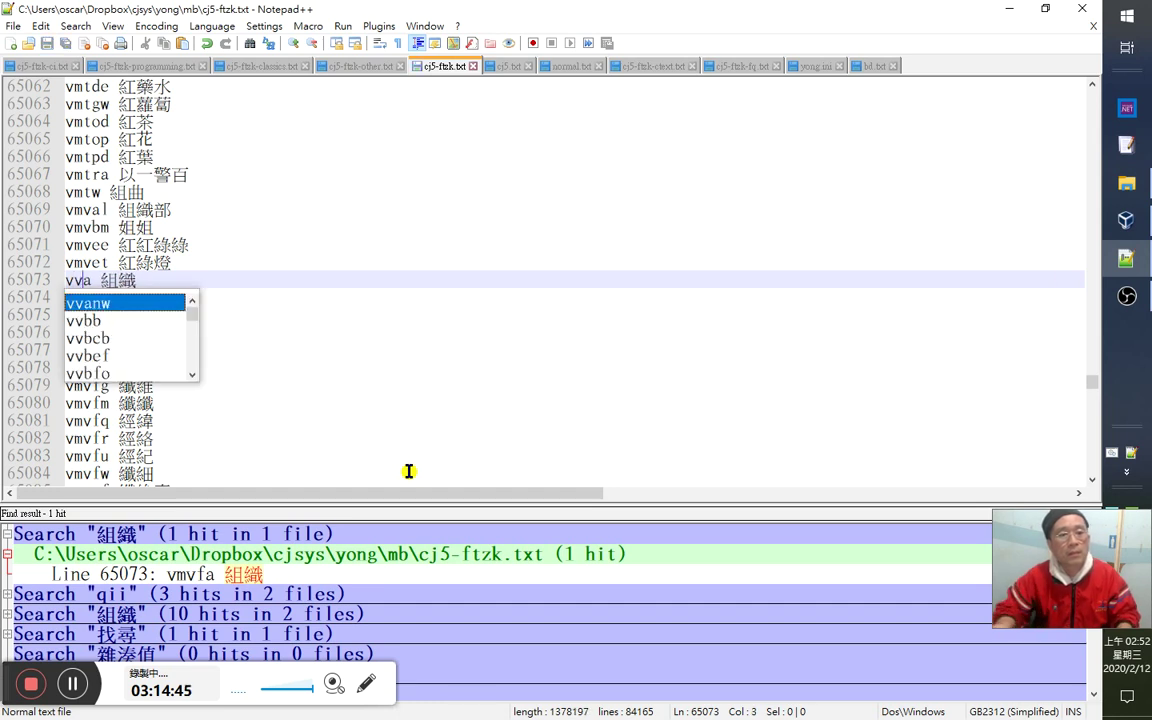
pyautogui.click(1005, 17)
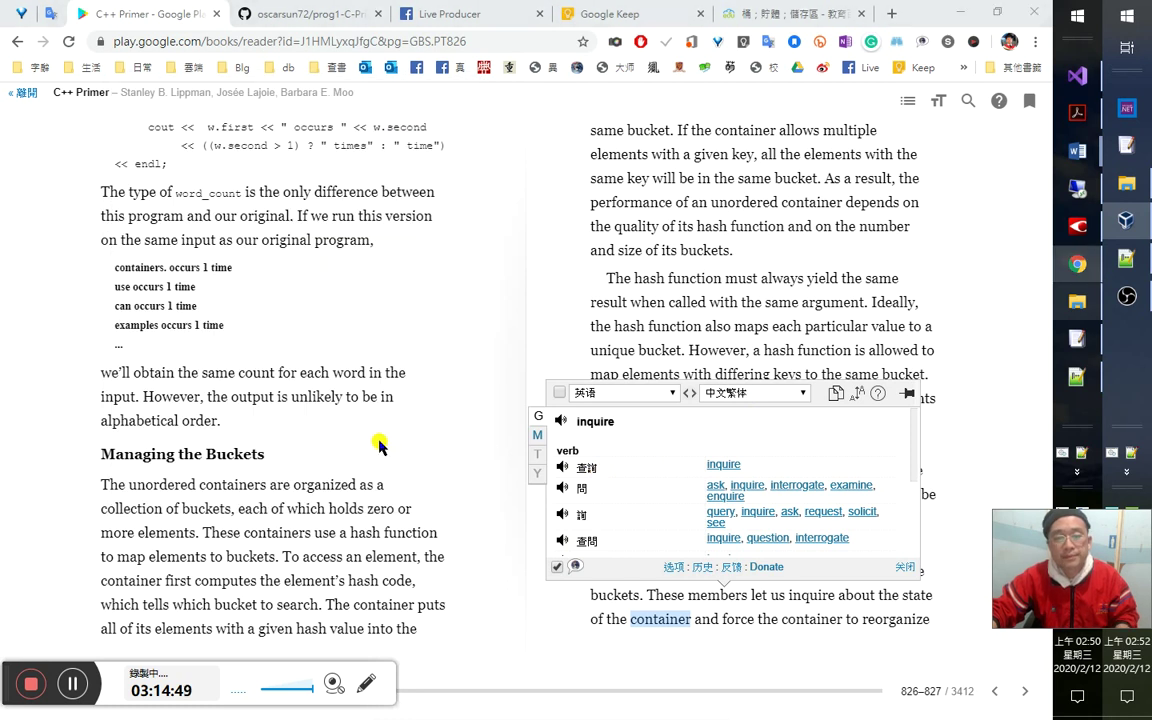
# Commit 組織 at the end of the EmEditor draft sentence.
pyautogui.click(1126, 260)
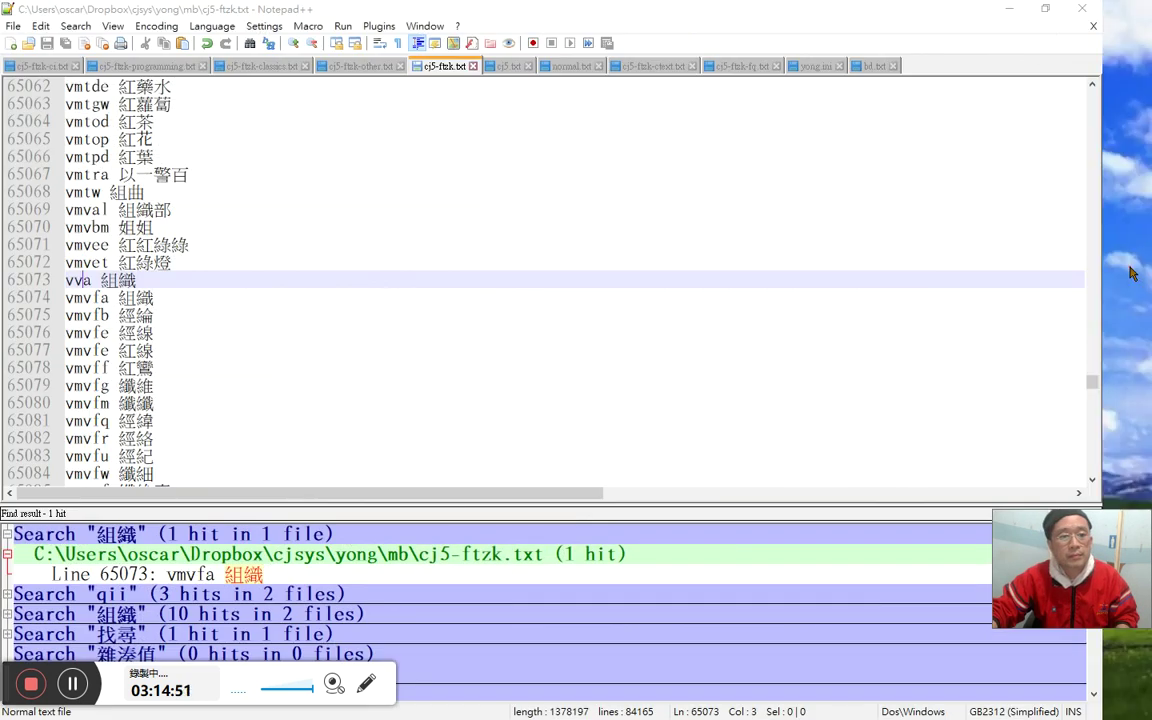
pyautogui.click(1127, 258)
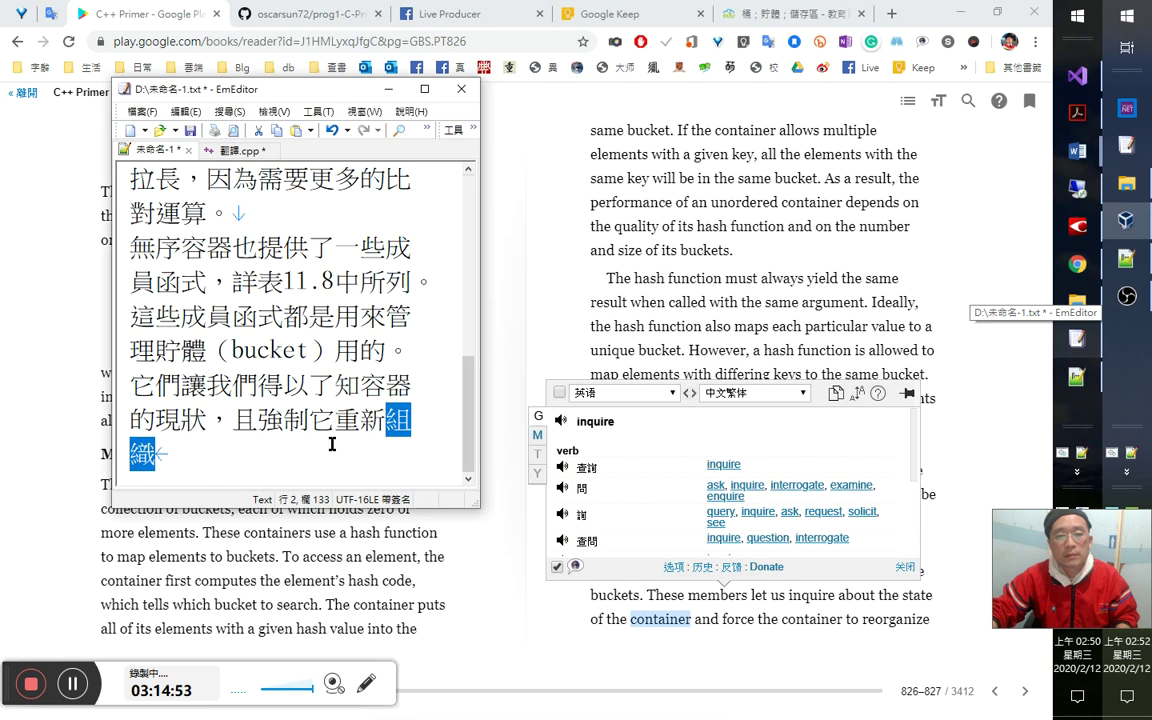
pyautogui.press('Return')
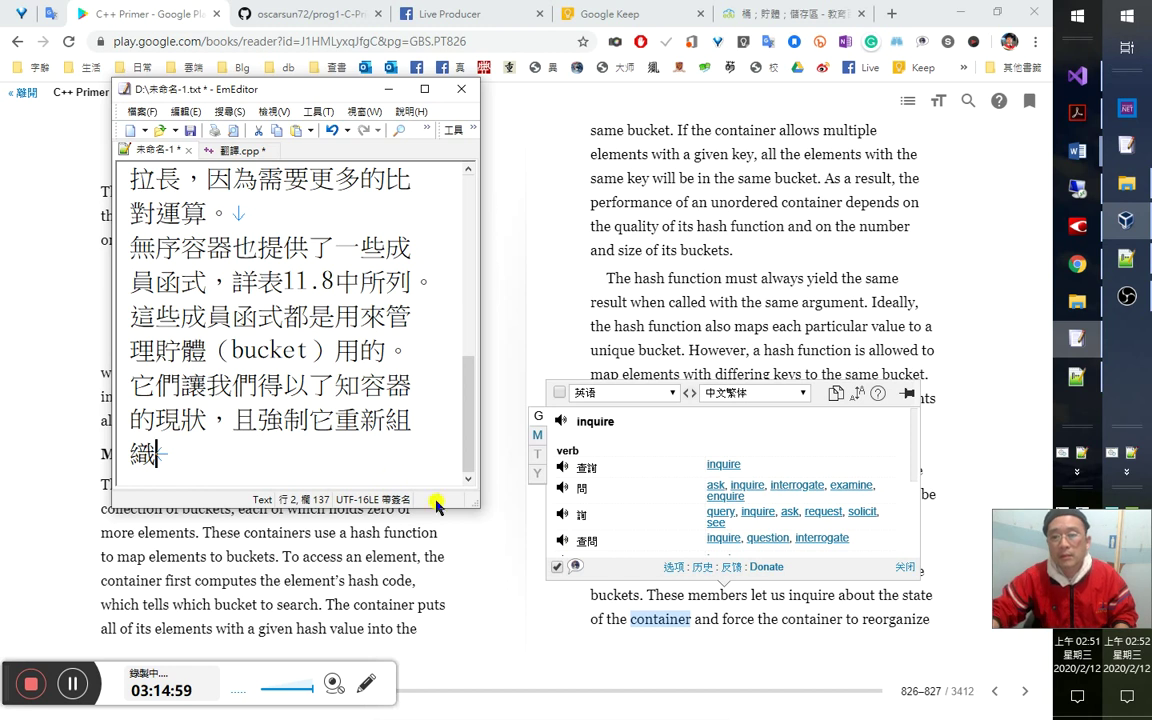
# Turn the C++ Primer book to the Table 11.8 pages.
pyautogui.click(775, 507)
pyautogui.click(781, 661)
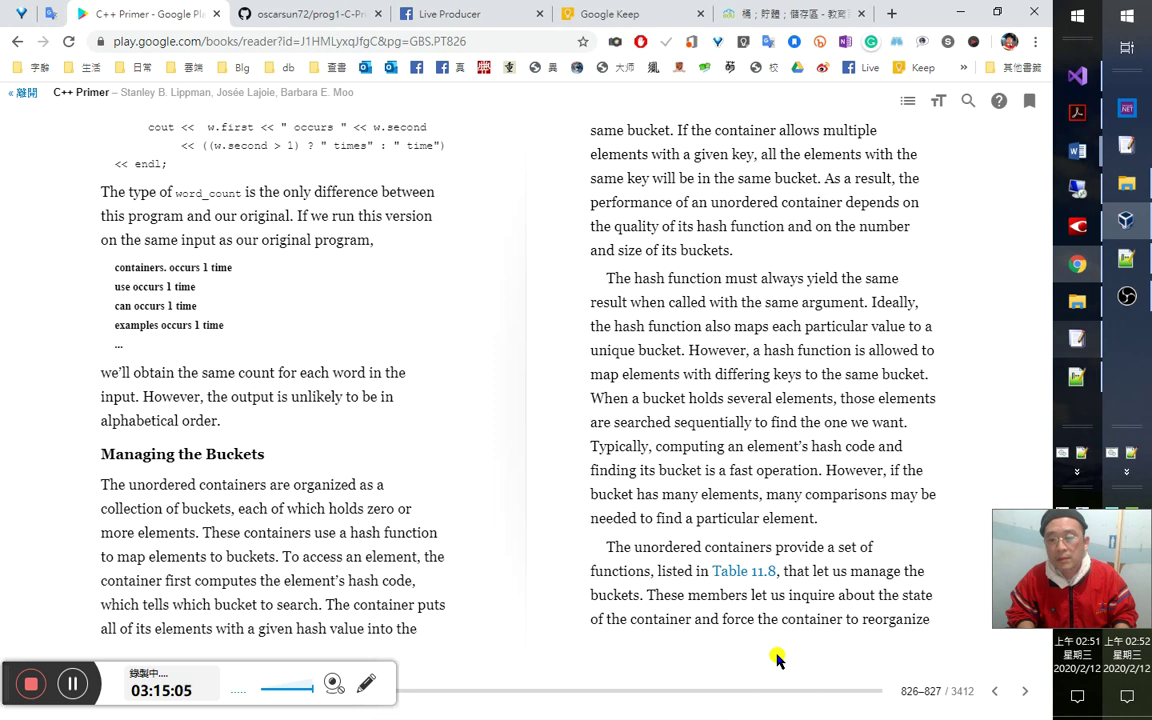
pyautogui.press('Right')
pyautogui.press('Left')
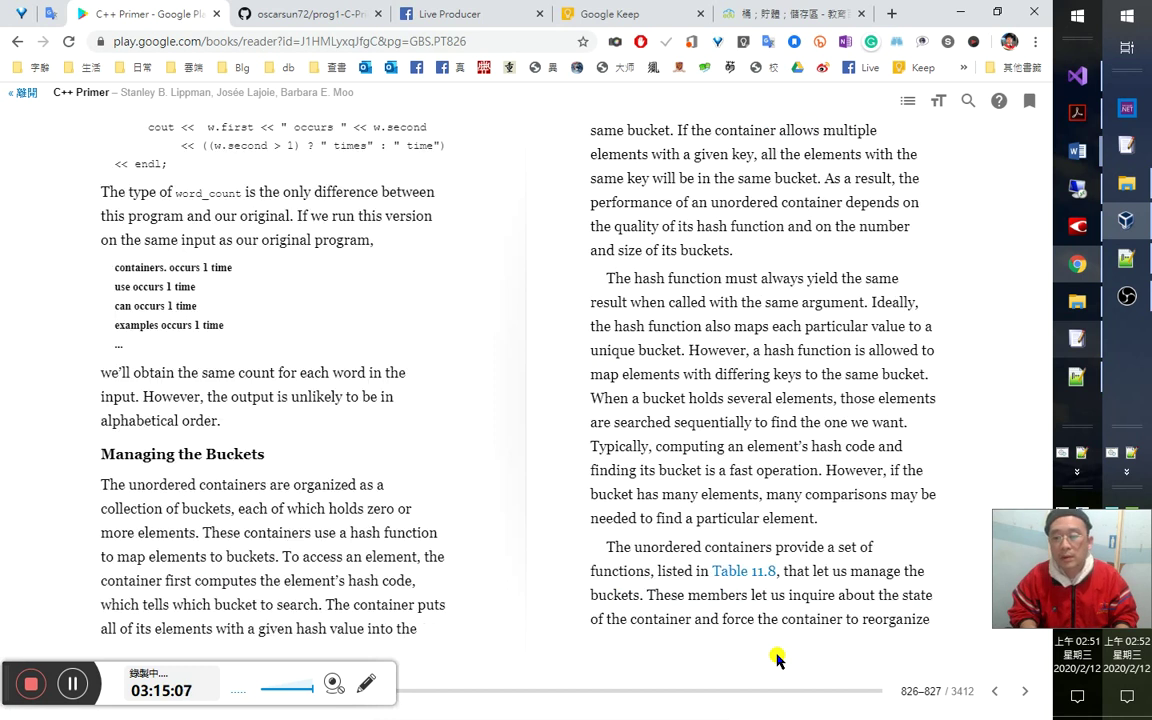
pyautogui.press('Right')
# Move the EmEditor translation window to the right, beside the book.
pyautogui.hotkey('alt', 'Tab')
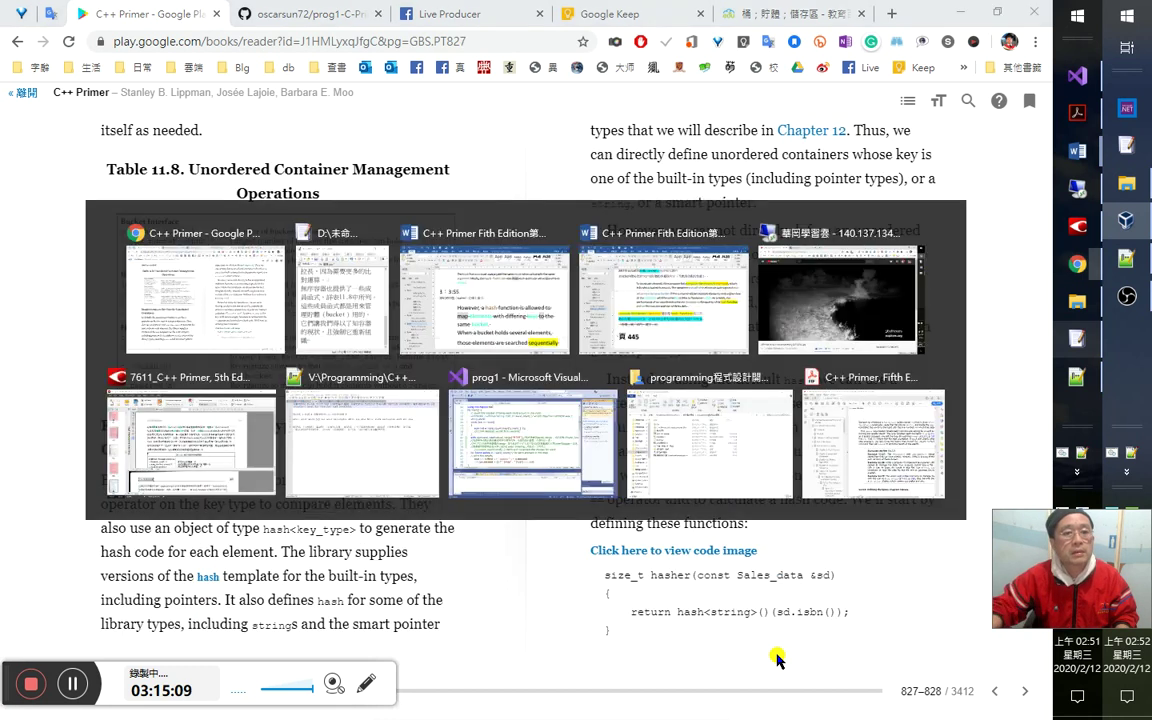
pyautogui.hotkey('alt', 'Tab')
pyautogui.hotkey('alt', 'Tab')
pyautogui.moveTo(283, 98); pyautogui.dragTo(636, 103)
pyautogui.moveTo(200, 129); pyautogui.dragTo(136, 130)
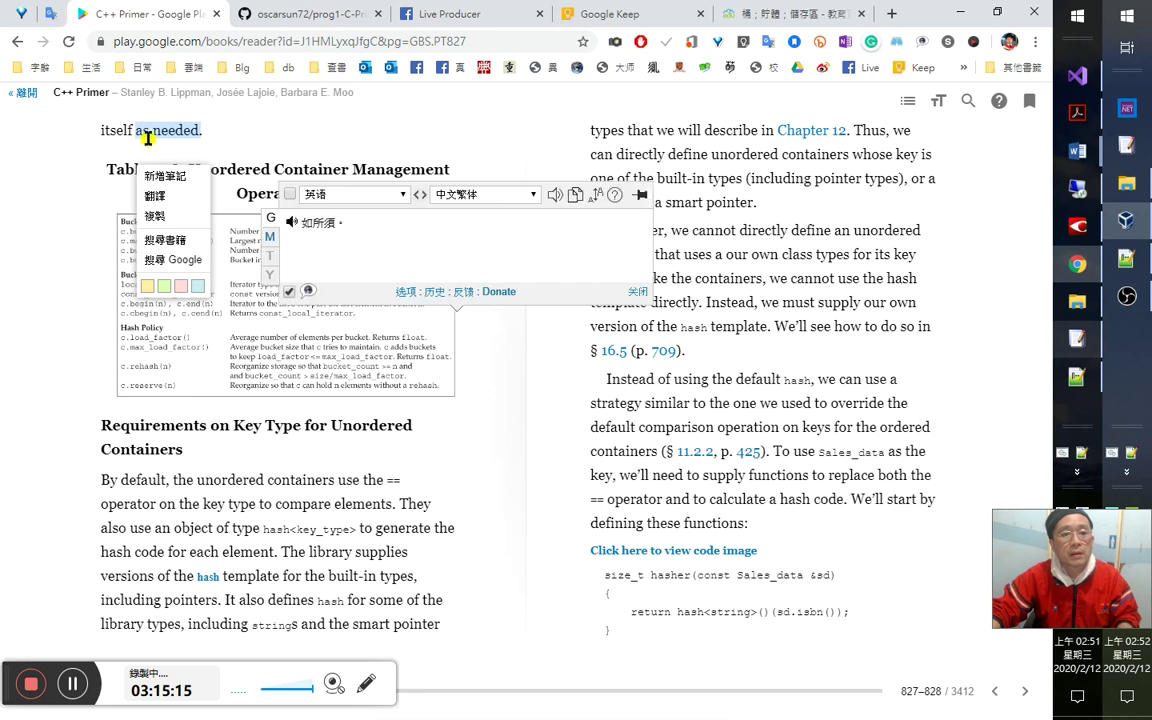
pyautogui.click(233, 127)
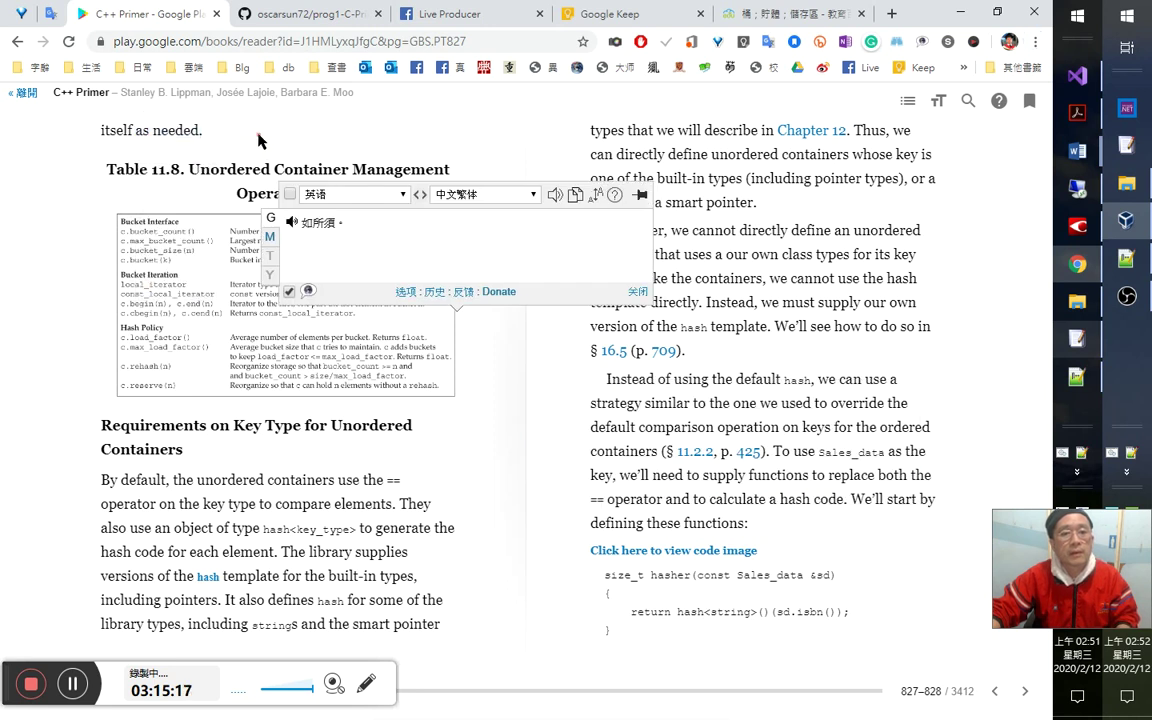
pyautogui.hotkey('alt', 'Tab')
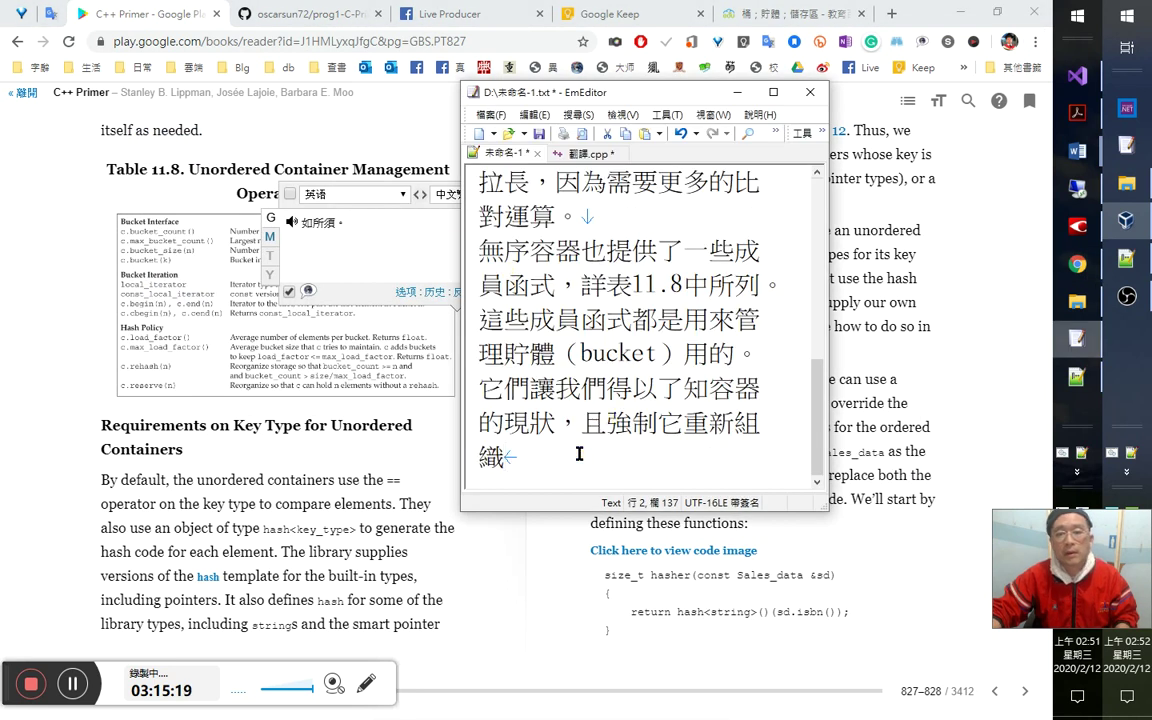
# Insert 也可以 after 的現狀， and replace 且 with （and）.
pyautogui.press('Up')
pyautogui.press('Up')
pyautogui.press('Right')
pyautogui.press('Right')
pyautogui.press('Right')
pyautogui.press('Down')
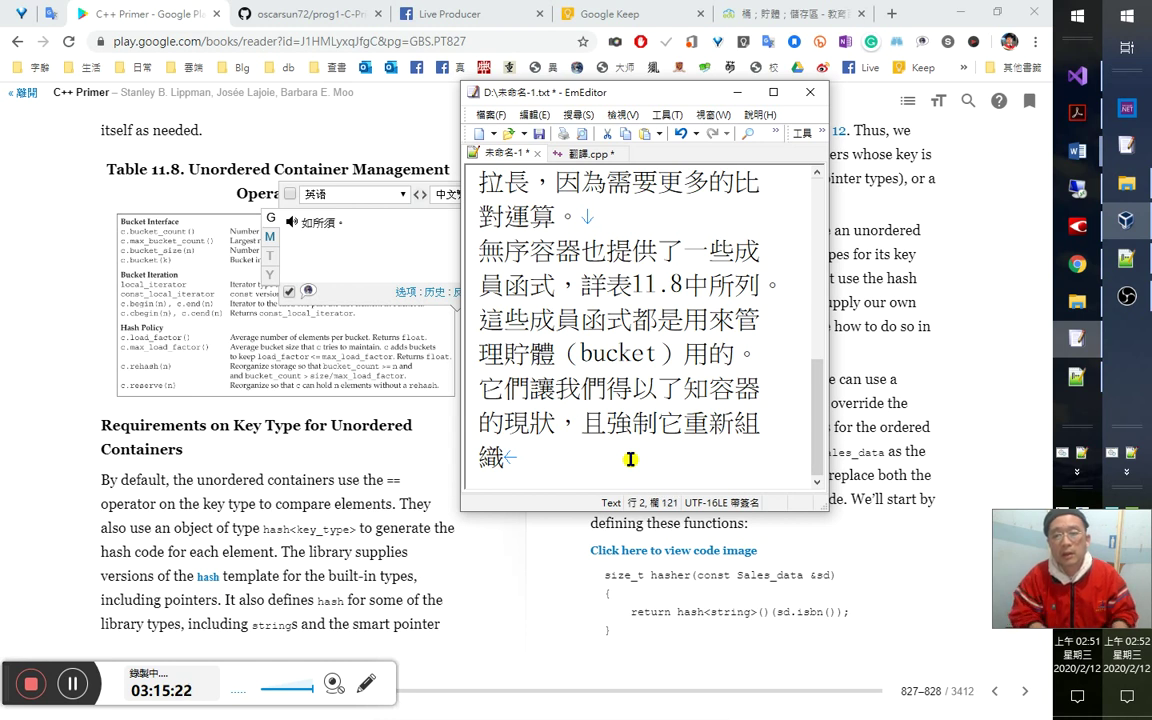
pyautogui.write('也可以')
pyautogui.hotkey('shift', 'Right')
pyautogui.write('（and')
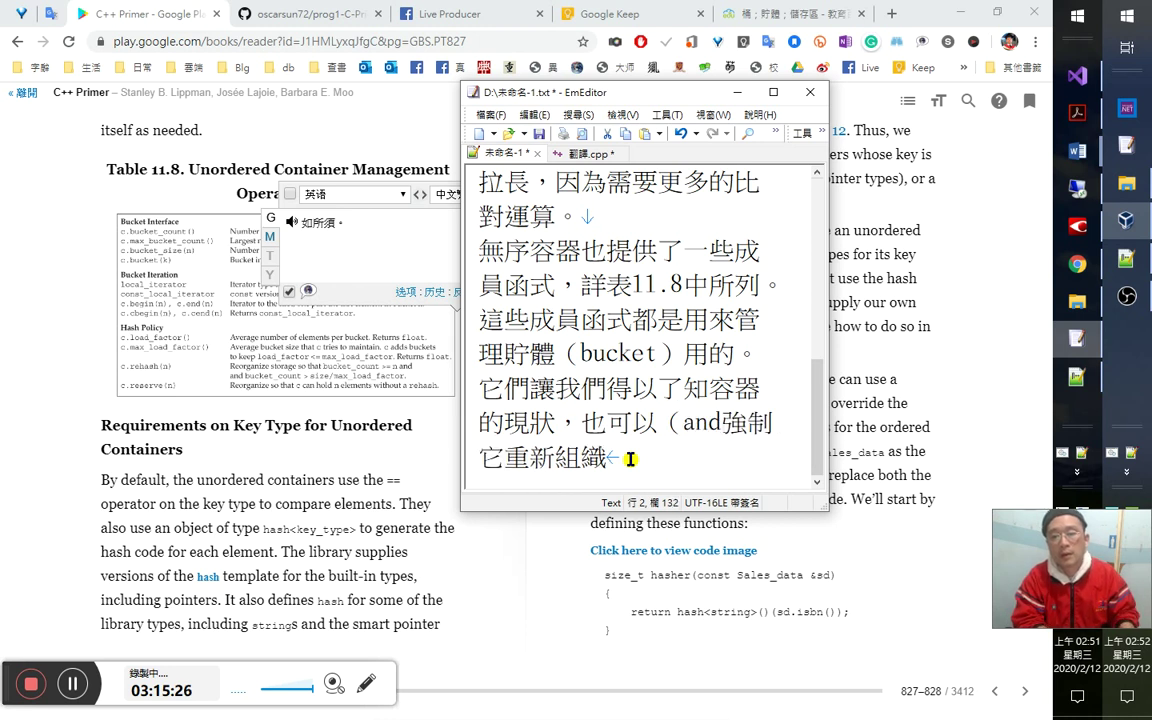
pyautogui.write('）')
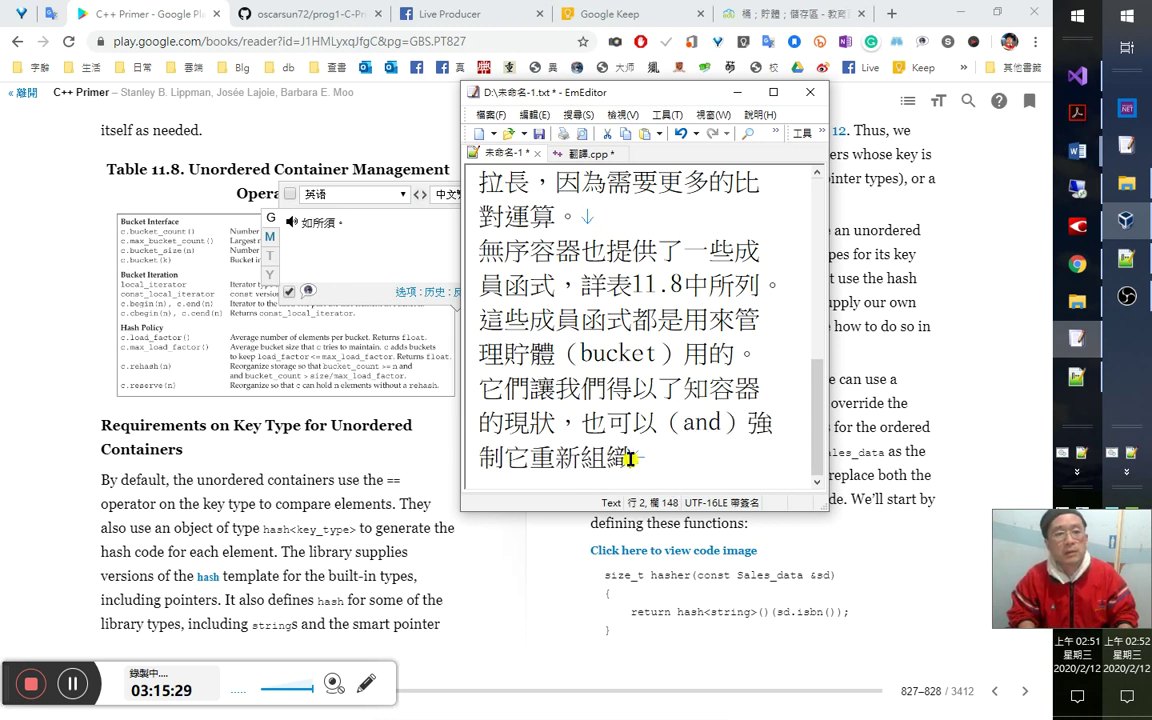
# Append 成我們所需的樣子 after 重新組織 and start a new line.
pyautogui.press('Left')
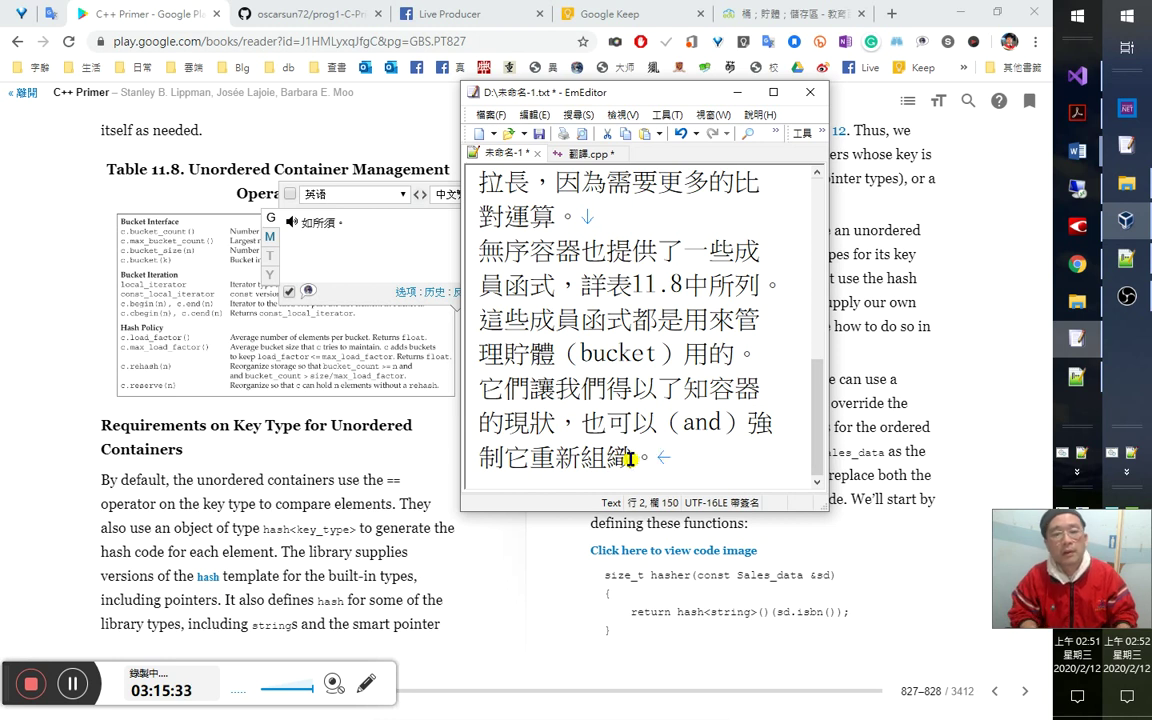
pyautogui.press('End')
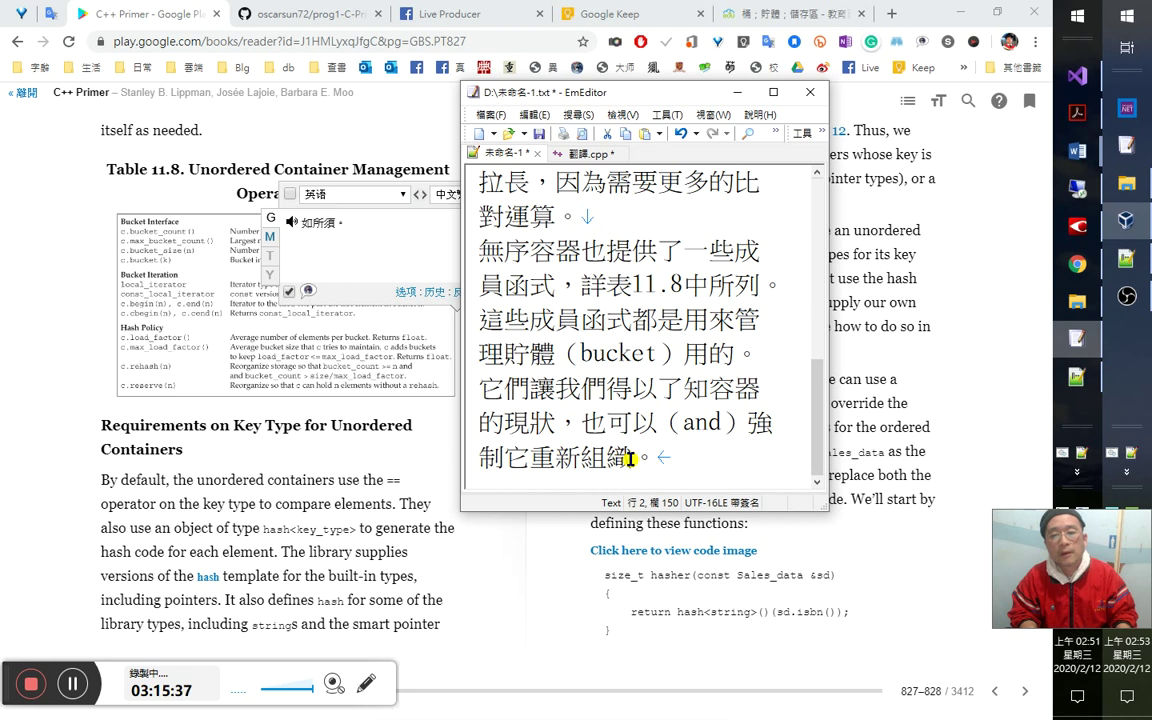
pyautogui.press('Left')
pyautogui.press('Left')
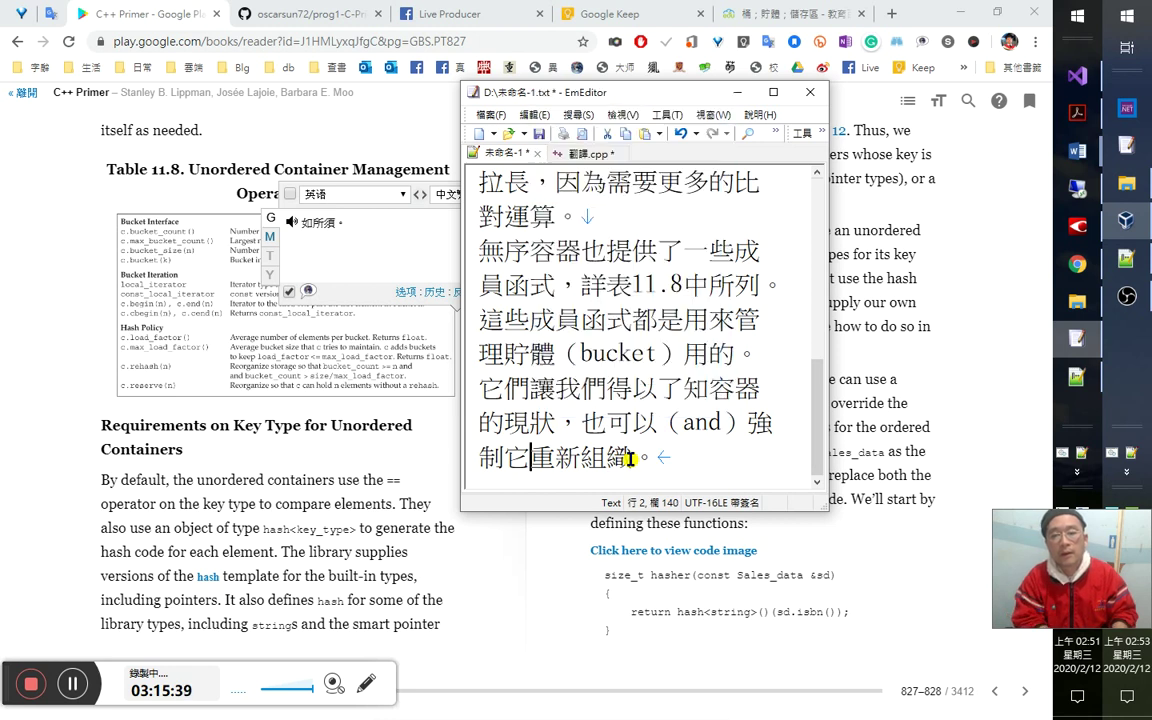
pyautogui.write('們')
pyautogui.hotkey('shift', 'Left')
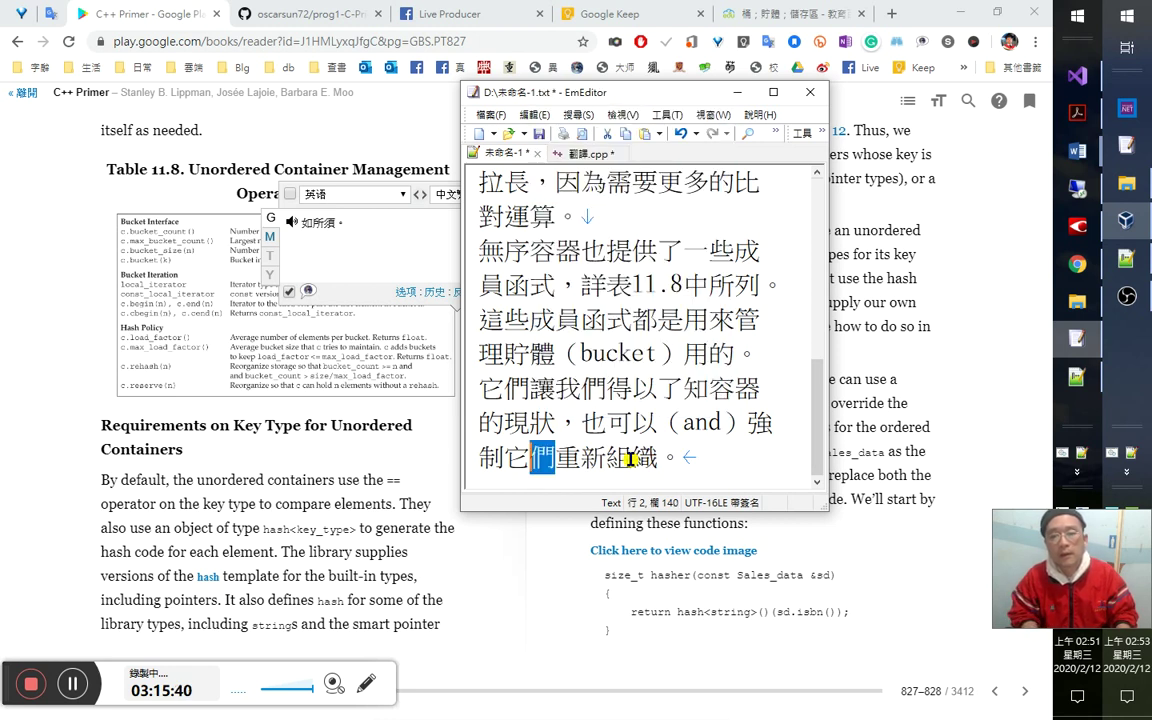
pyautogui.press('Delete')
pyautogui.press('Up')
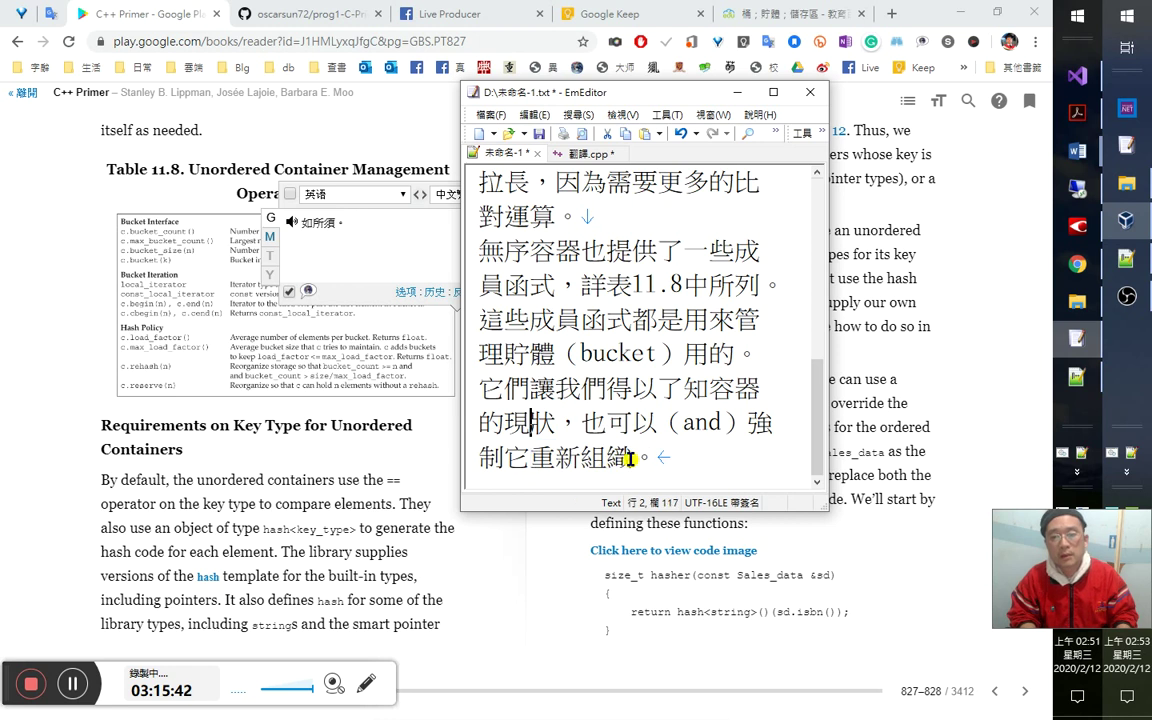
pyautogui.hotkey('shift', 'Left')
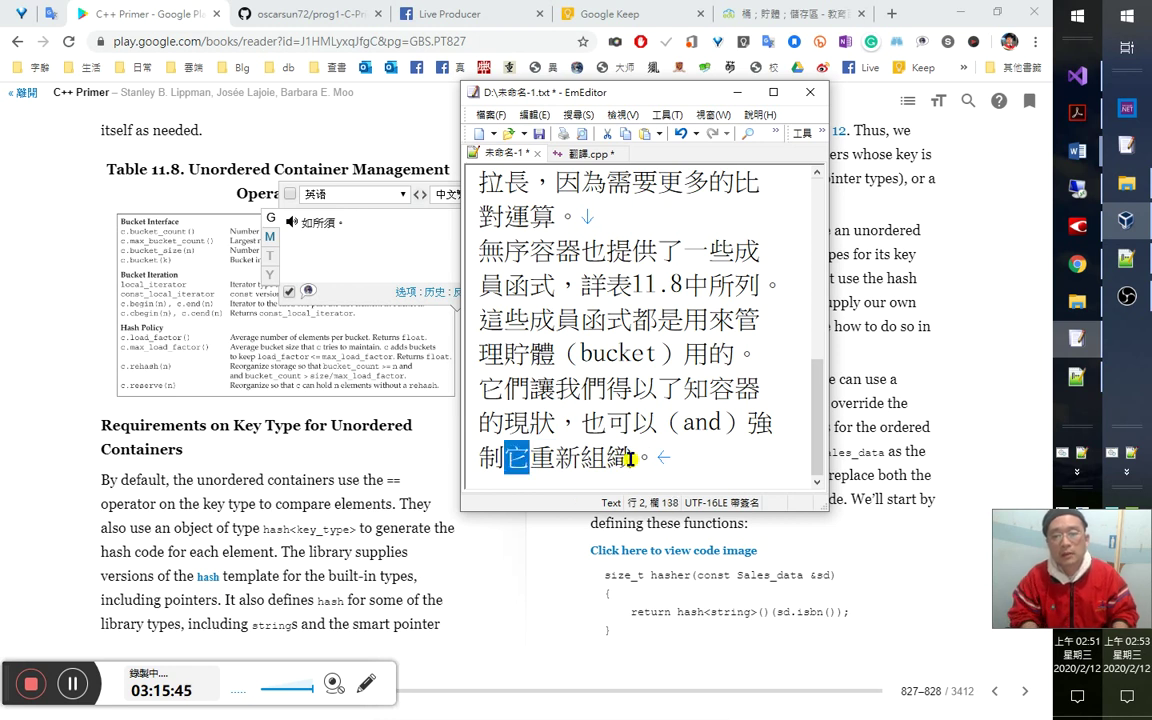
pyautogui.press('Right')
pyautogui.press('Right')
pyautogui.press('Right')
pyautogui.press('Right')
pyautogui.write('成我們')
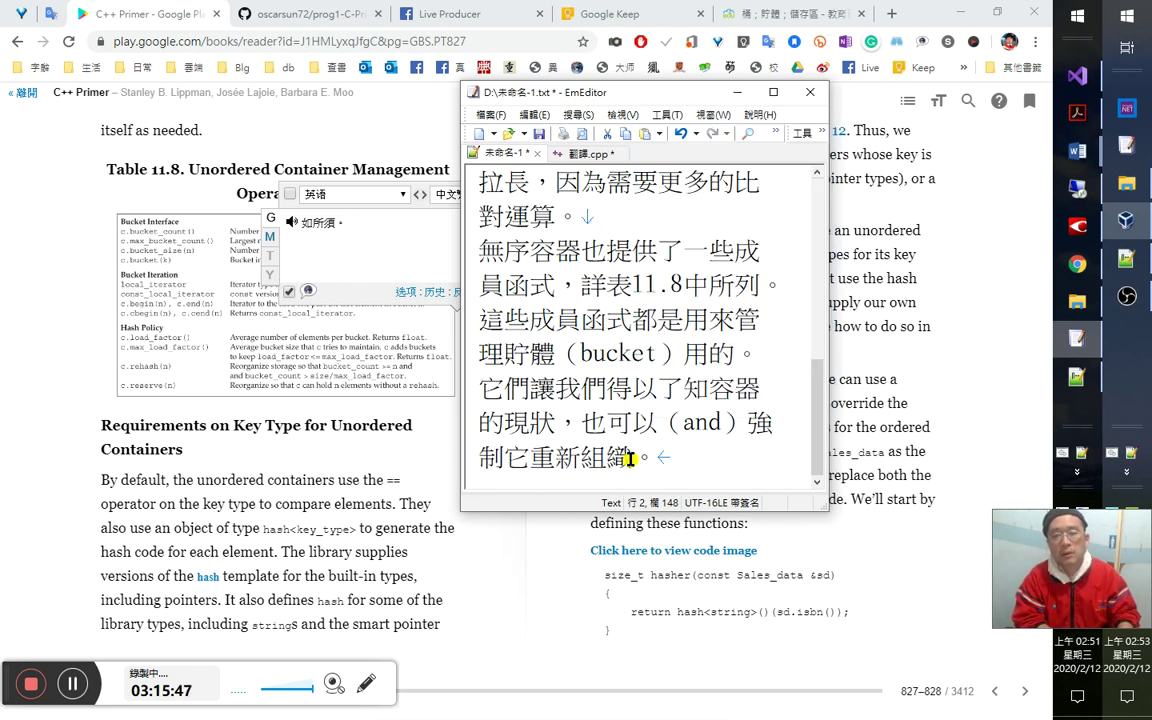
pyautogui.write('所需的')
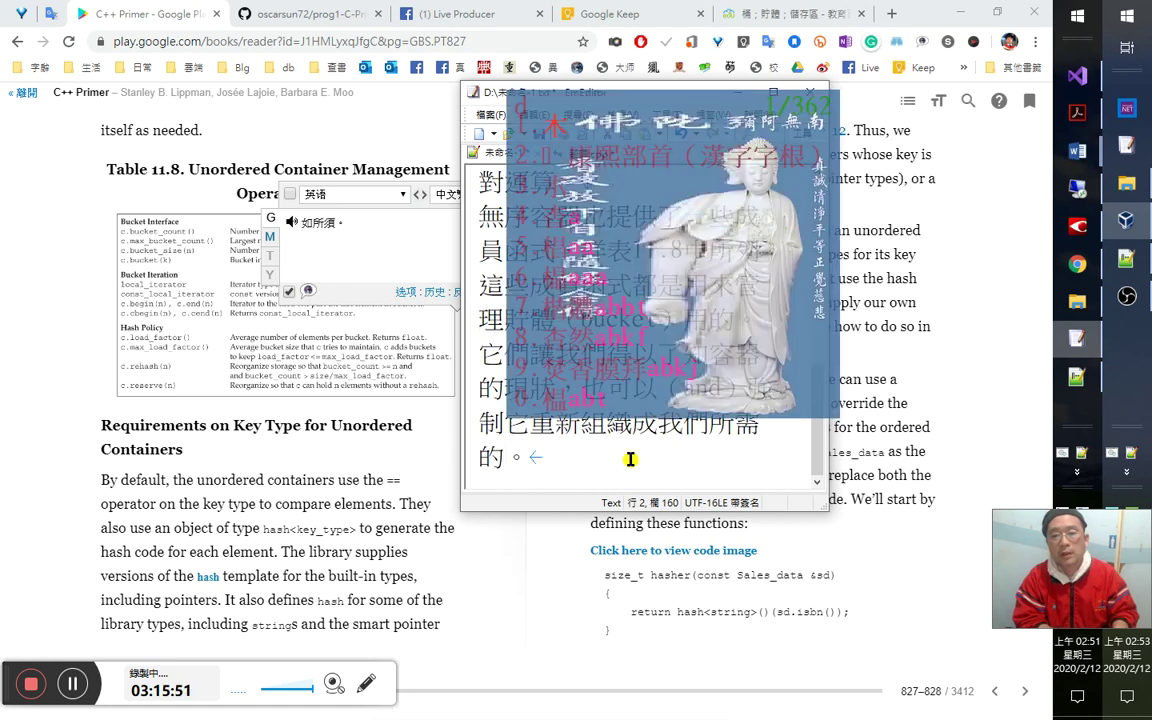
pyautogui.write('樣子')
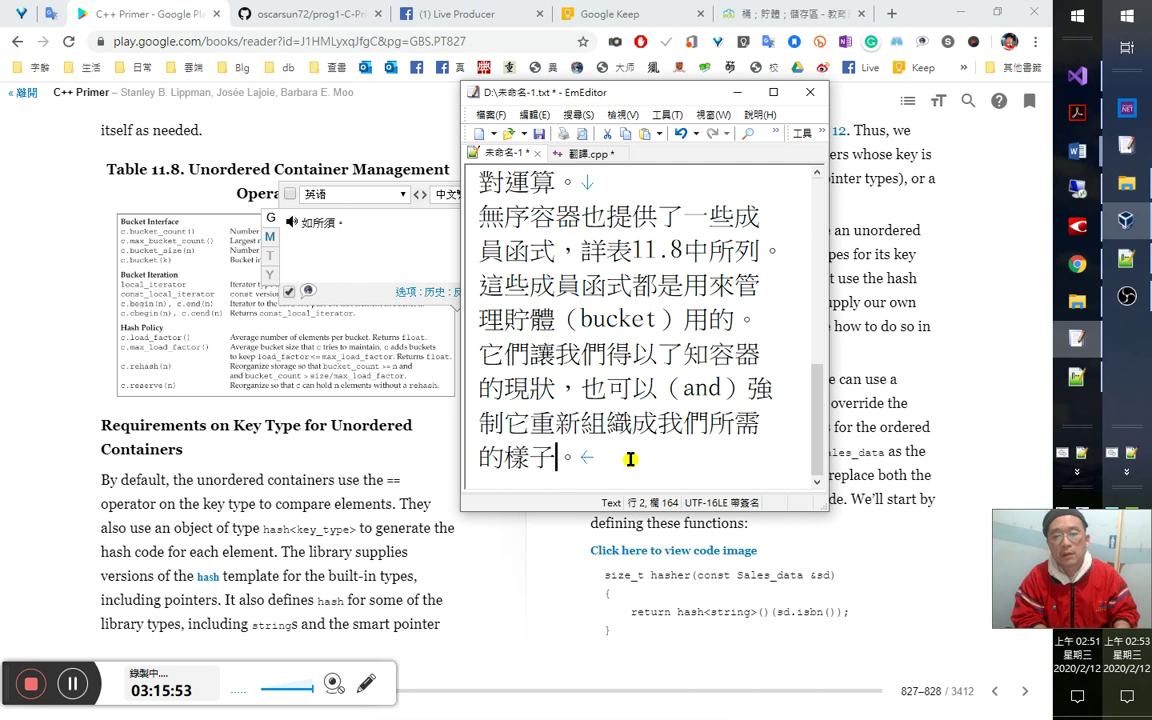
pyautogui.press('Return')
# Add an empty bracket pair （） after 的樣子。 and turn the book back to page 826.
pyautogui.press('Up')
pyautogui.press('Up')
pyautogui.press('Right')
pyautogui.hotkey('shift', 'Right')
pyautogui.hotkey('ctrl', 'End')
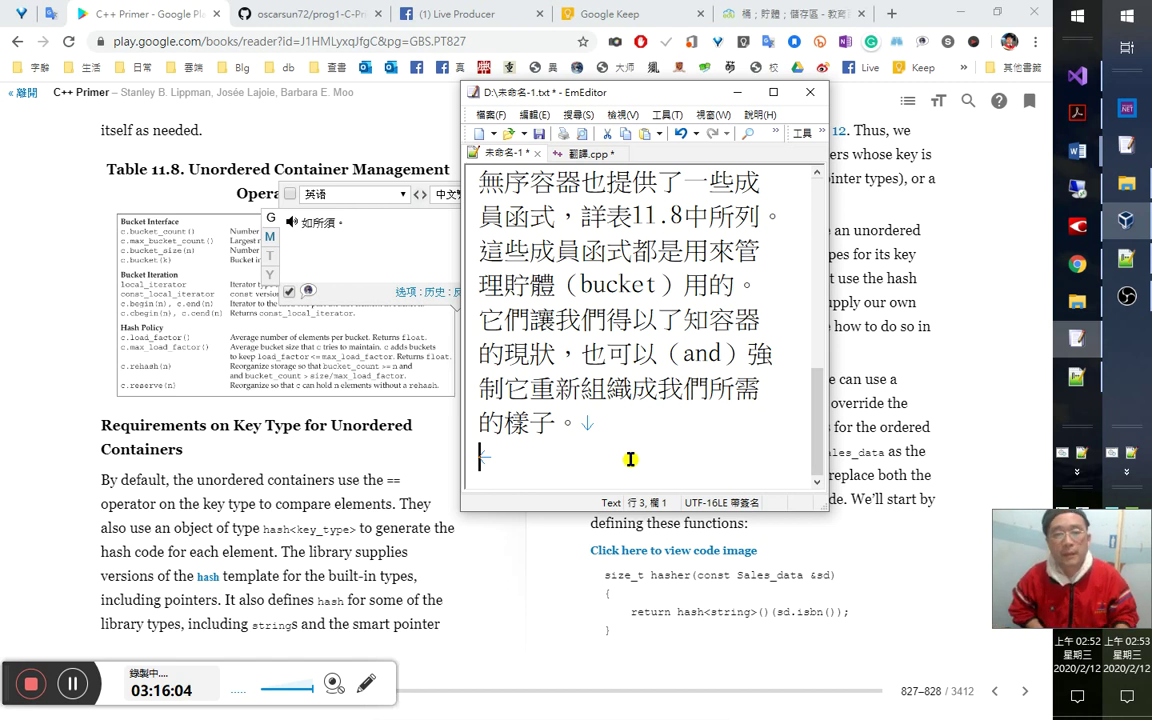
pyautogui.press('Left')
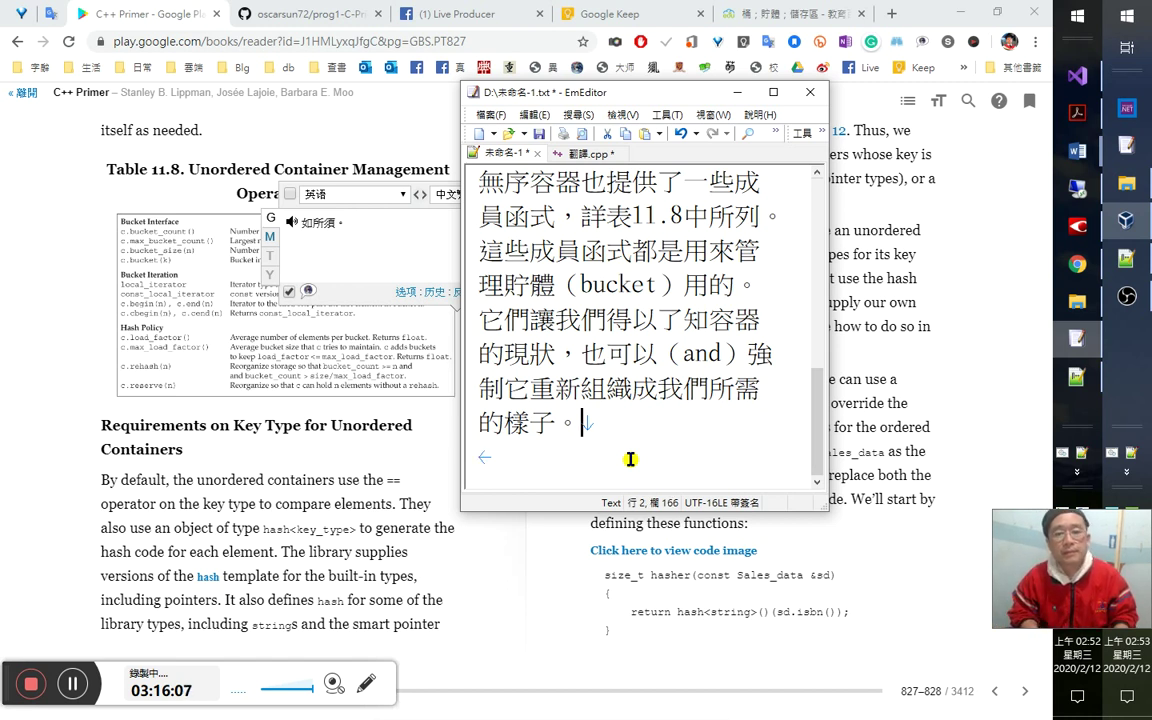
pyautogui.write('（）（')
pyautogui.press('Delete')
pyautogui.press('Left')
pyautogui.hotkey('alt', 'Tab')
pyautogui.press('Left')
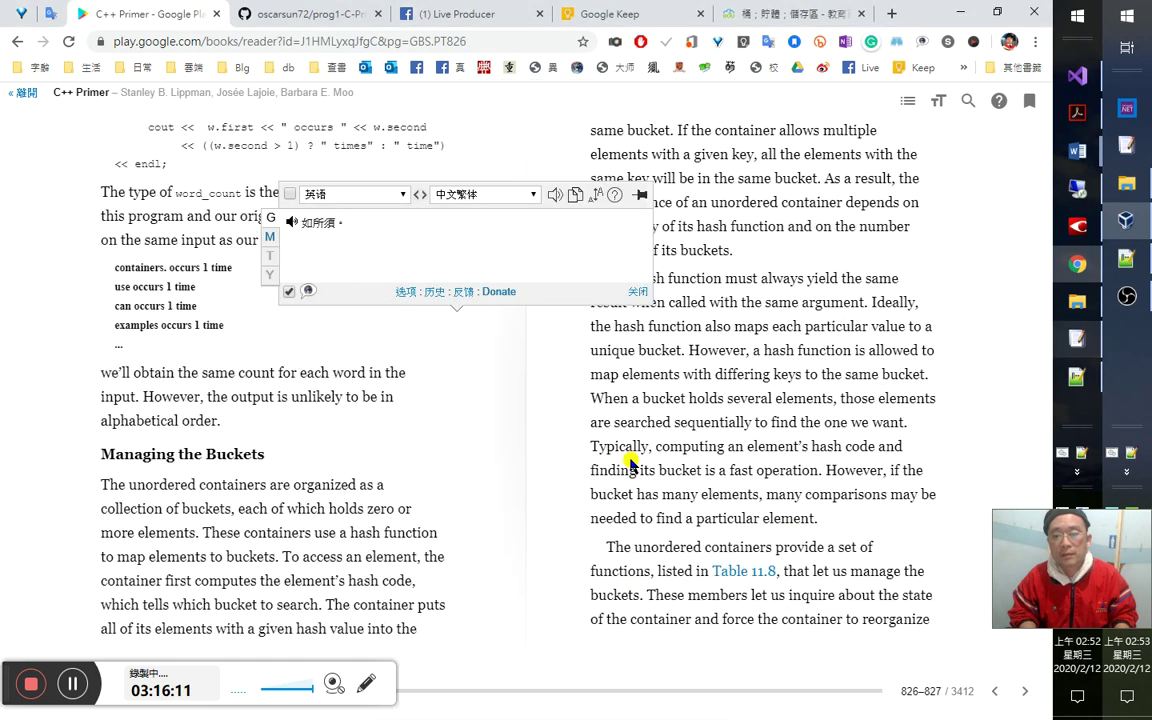
# Type the English gloss 'and force the container to reorganize itself as needed'.
pyautogui.hotkey('alt', 'Tab')
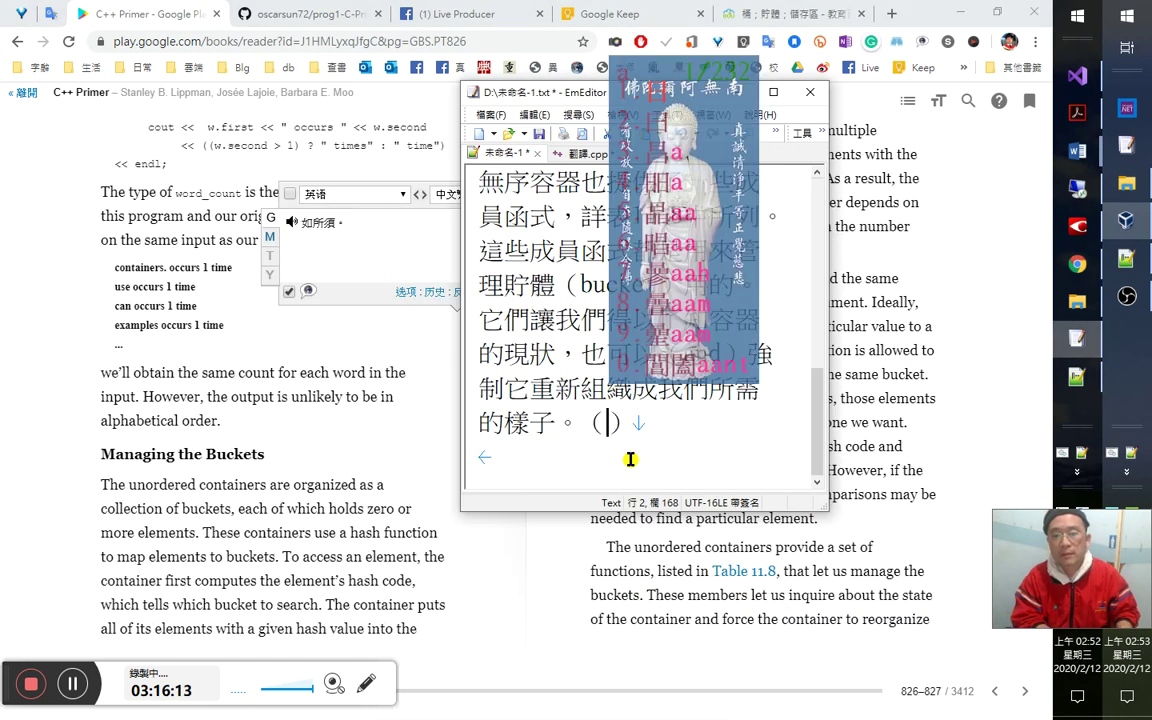
pyautogui.write('and')
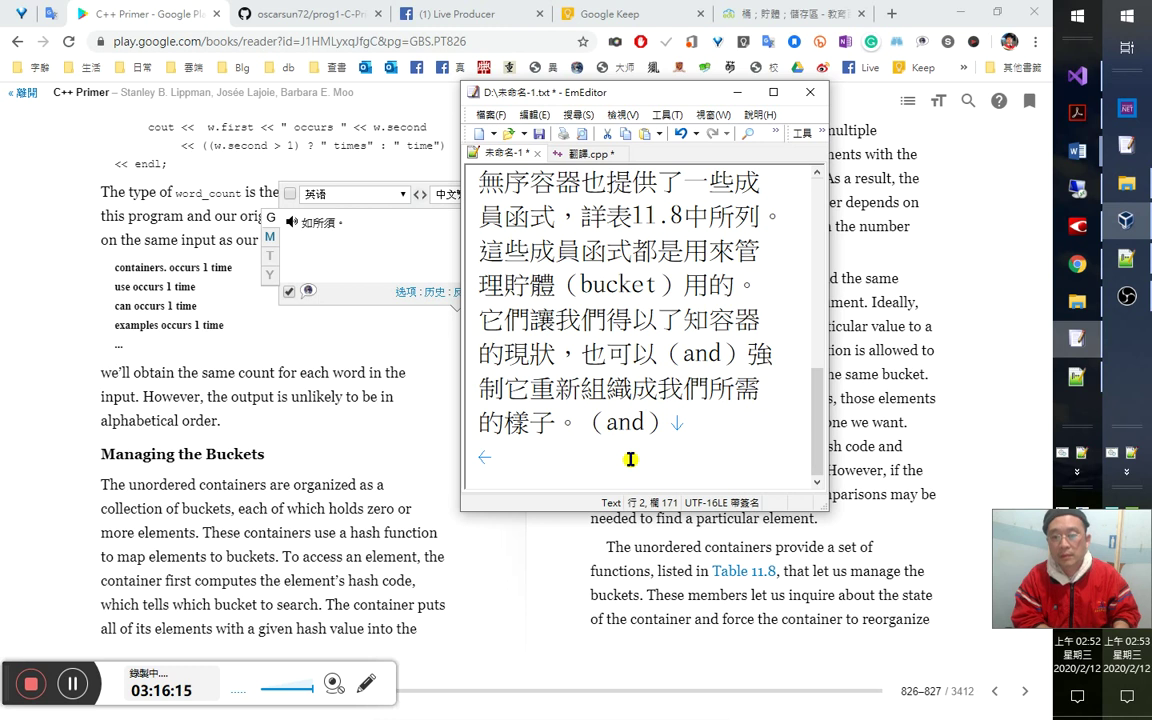
pyautogui.write(' for')
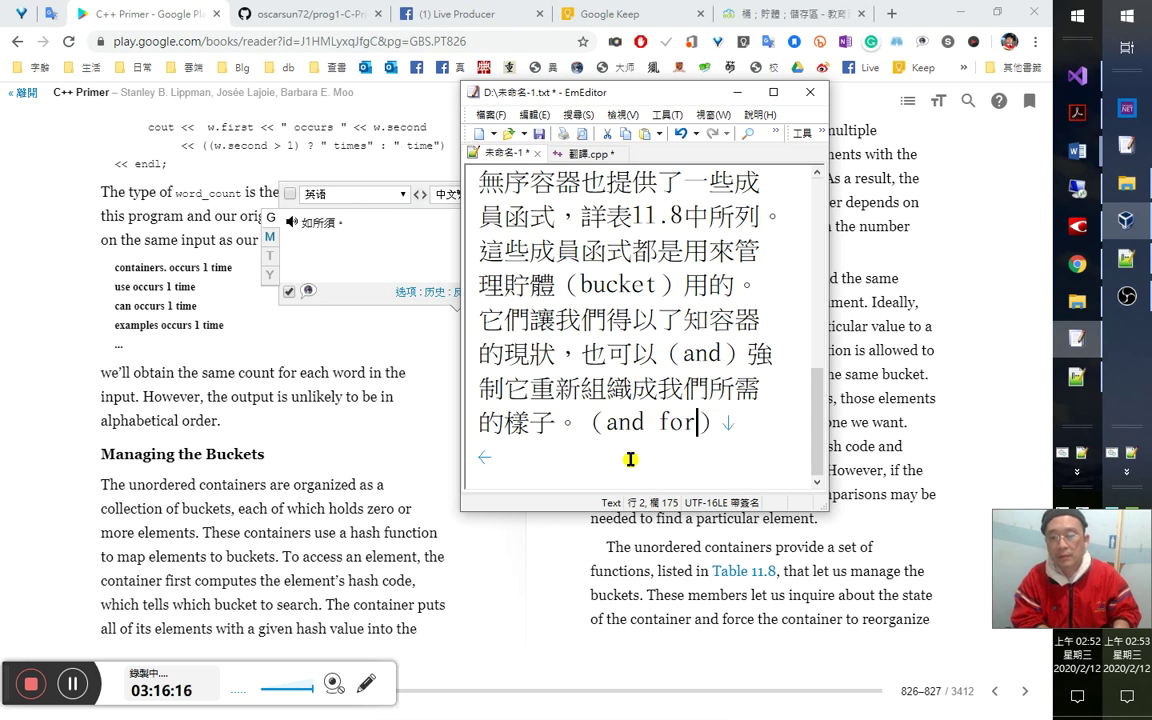
pyautogui.write('ce the')
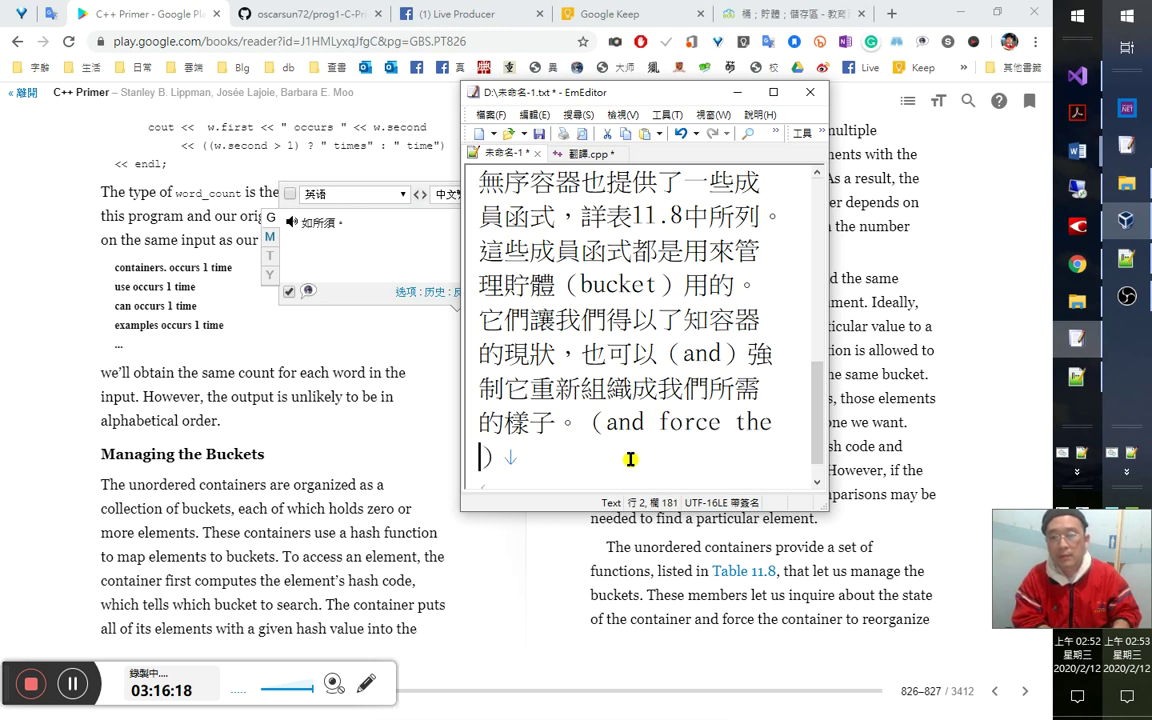
pyautogui.write(' container to reor')
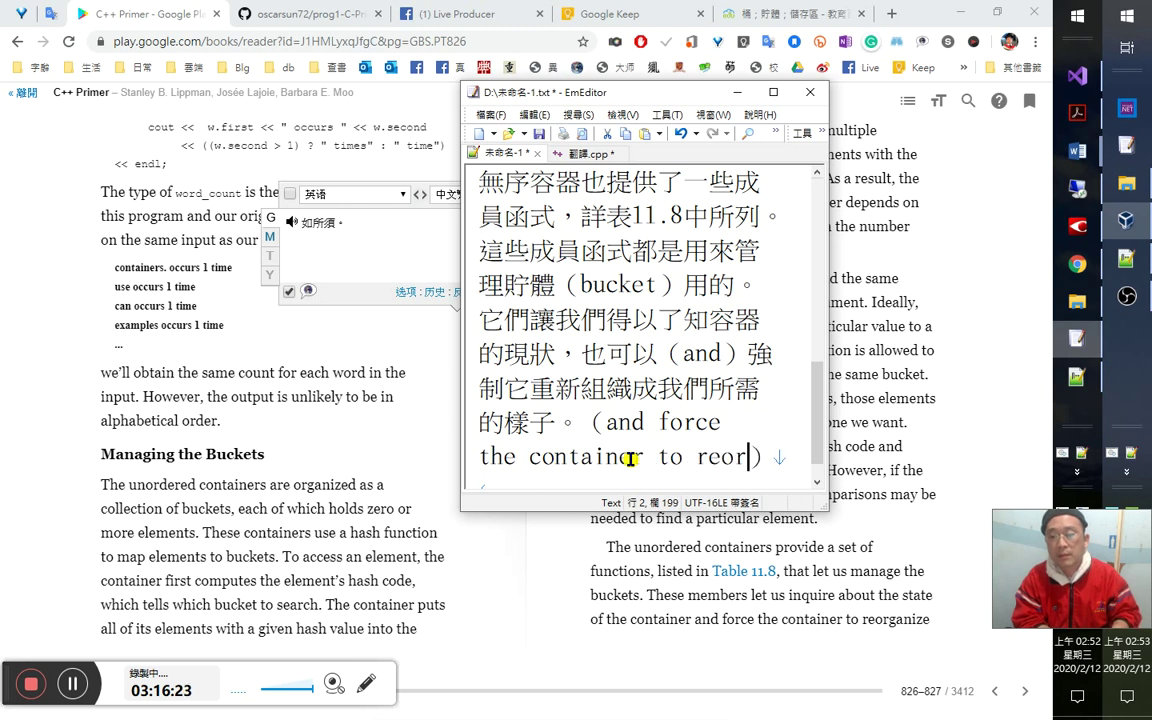
pyautogui.write('ganize')
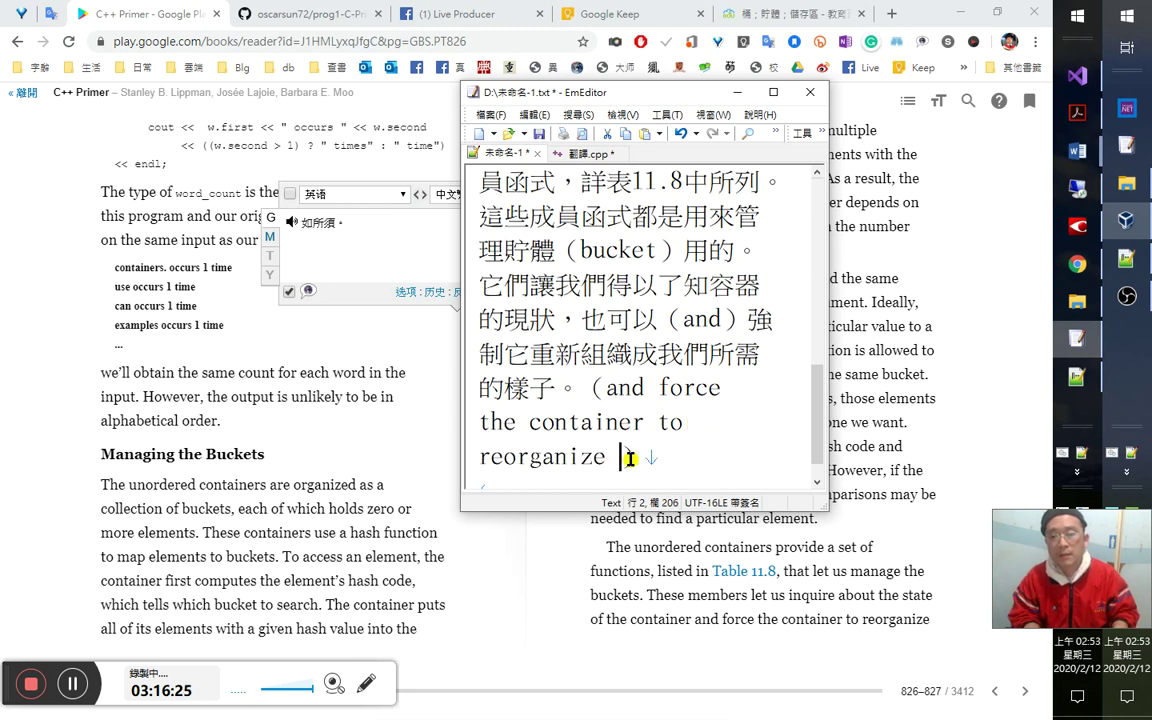
pyautogui.hotkey('alt', 'Tab')
pyautogui.press('Right')
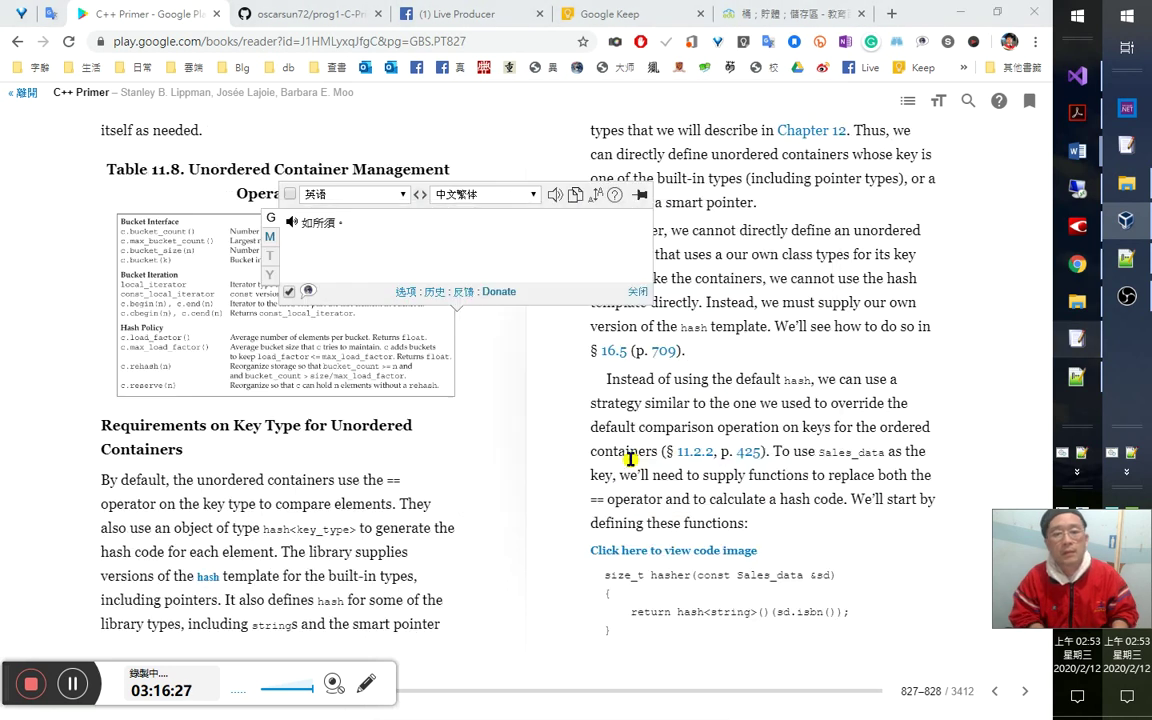
pyautogui.hotkey('alt', 'Tab')
pyautogui.write('itse')
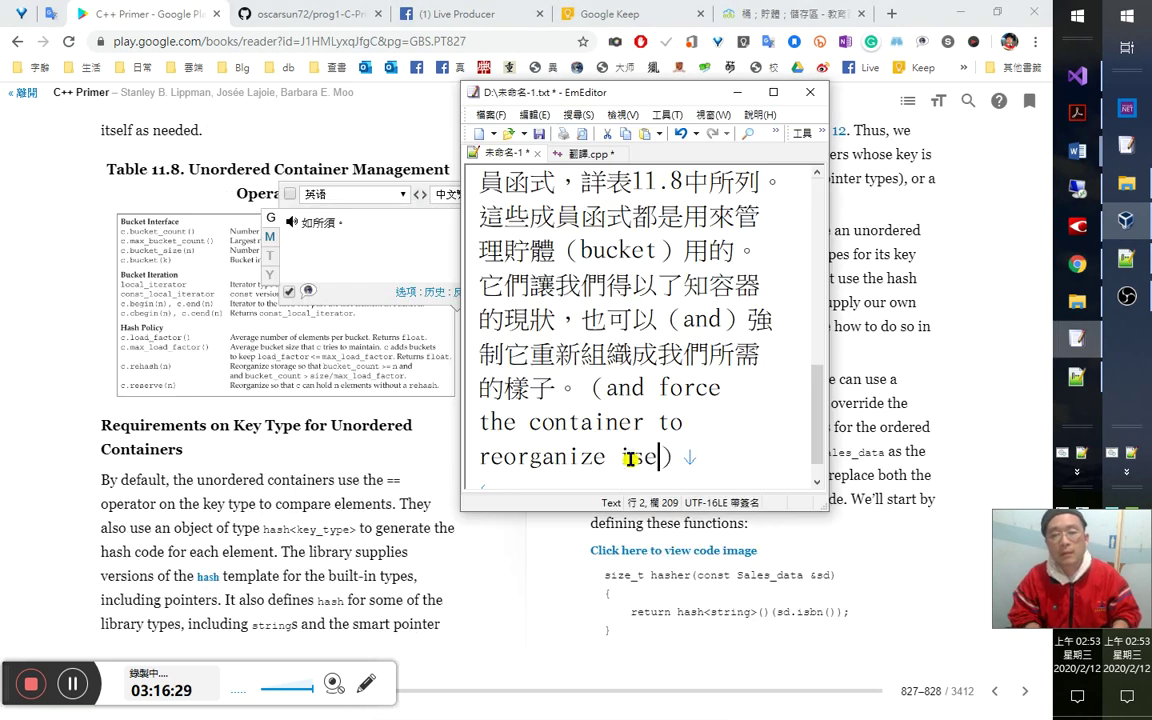
pyautogui.write('s')
pyautogui.write('lf as n')
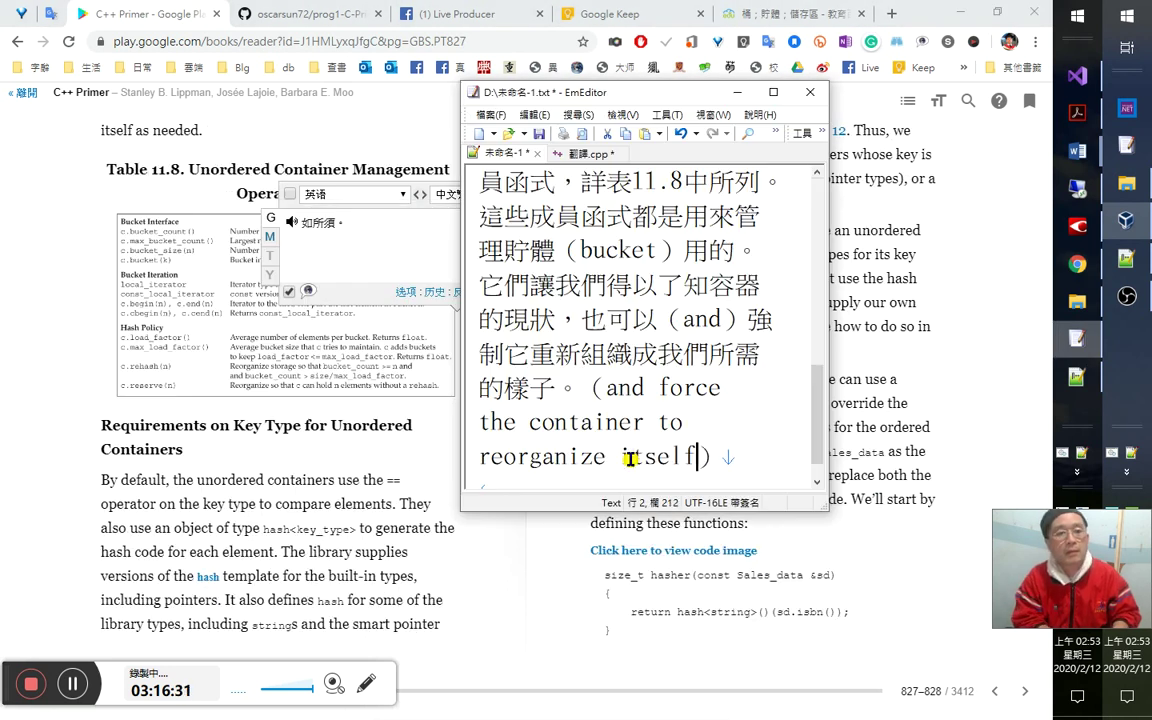
pyautogui.write('eeded.')
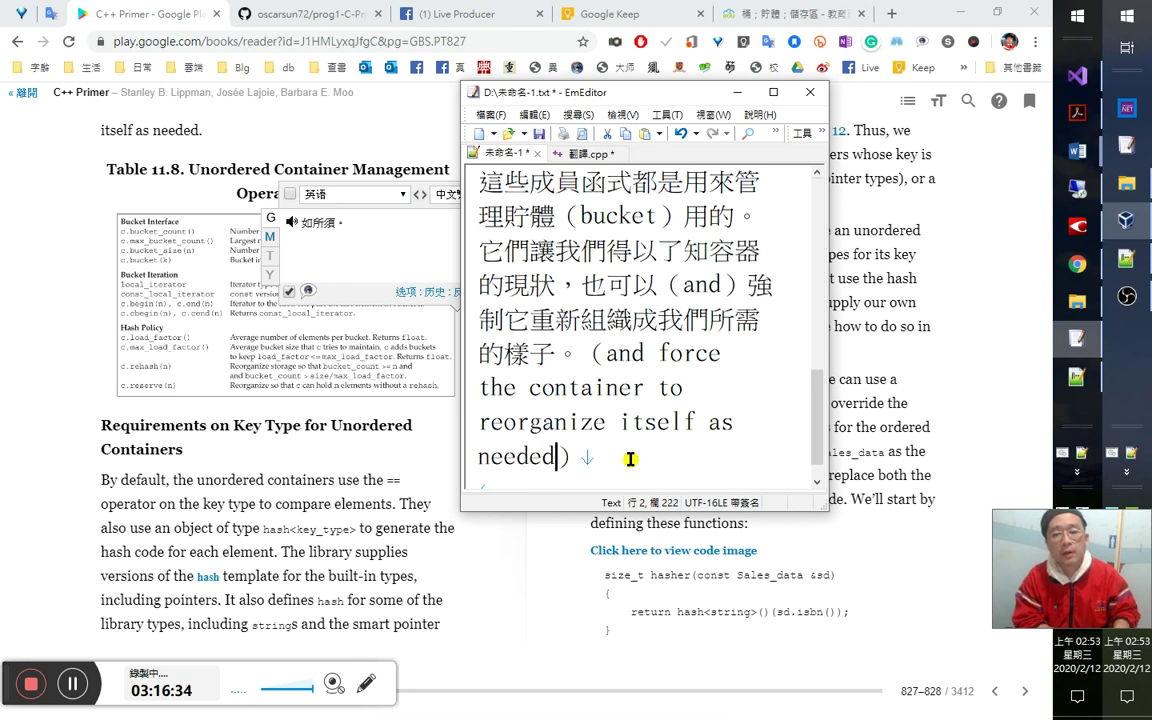
# Remove the stray period after needed and cut all the note text from EmEditor.
pyautogui.scroll(-1, 630, 459)
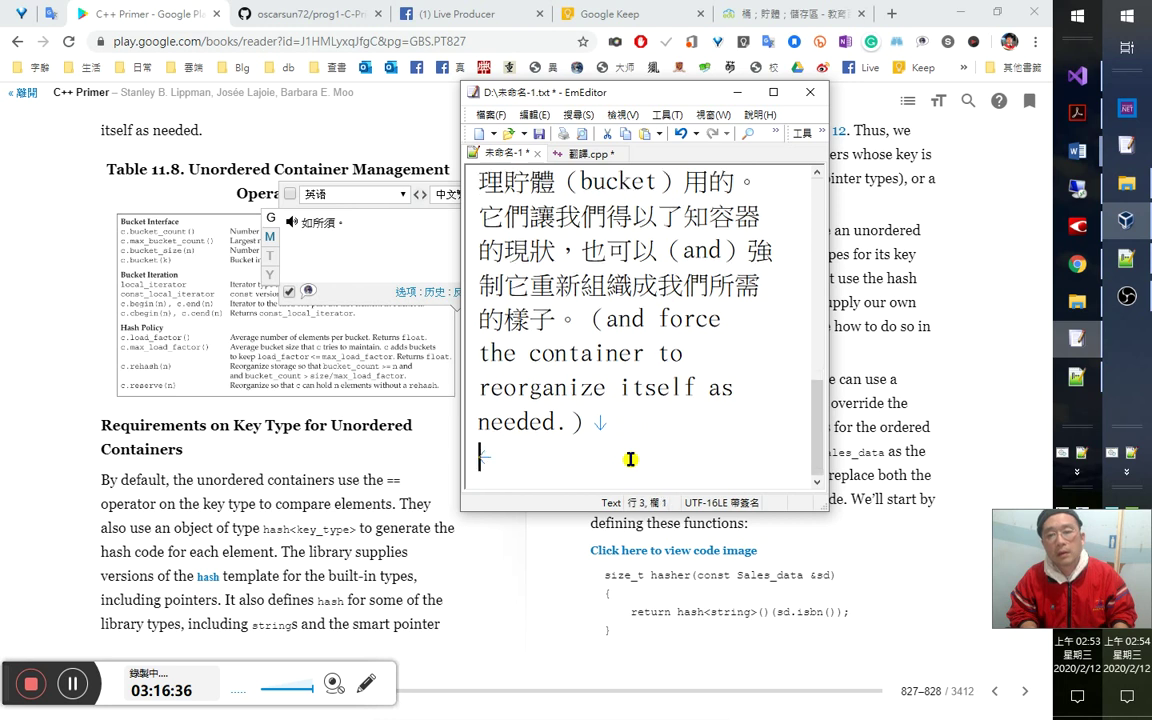
pyautogui.press('Delete')
pyautogui.press('End')
pyautogui.click(630, 459)
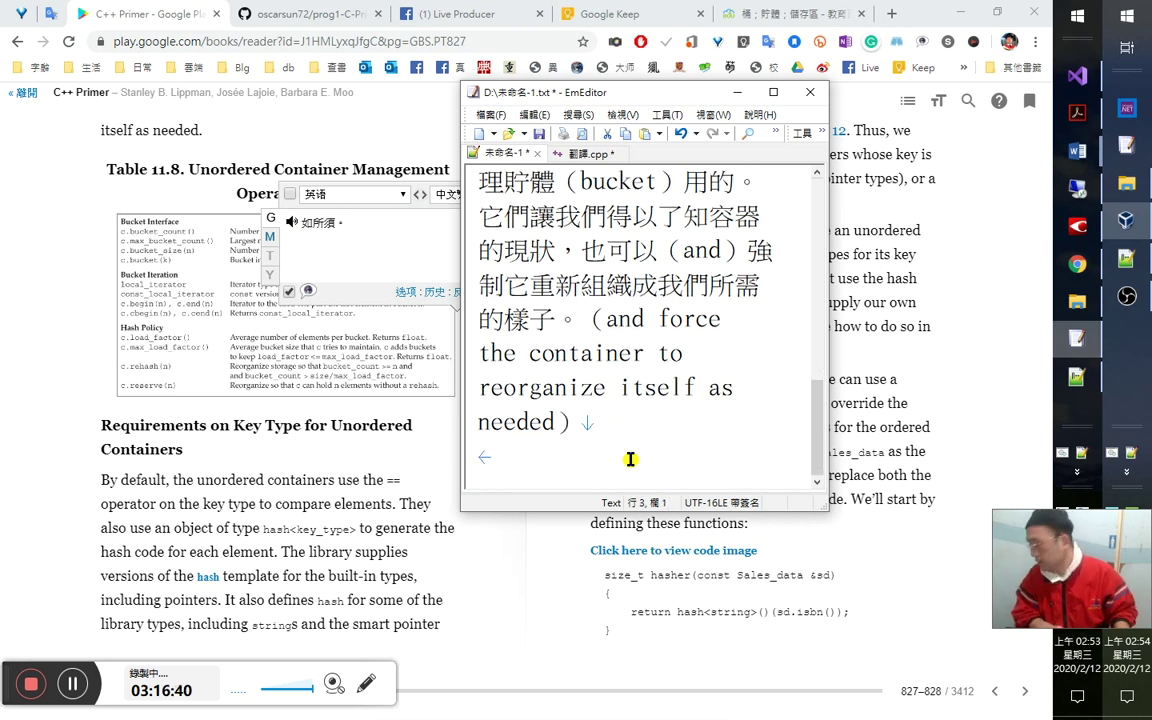
pyautogui.hotkey('ctrl', 'a')
pyautogui.hotkey('ctrl', 'x')
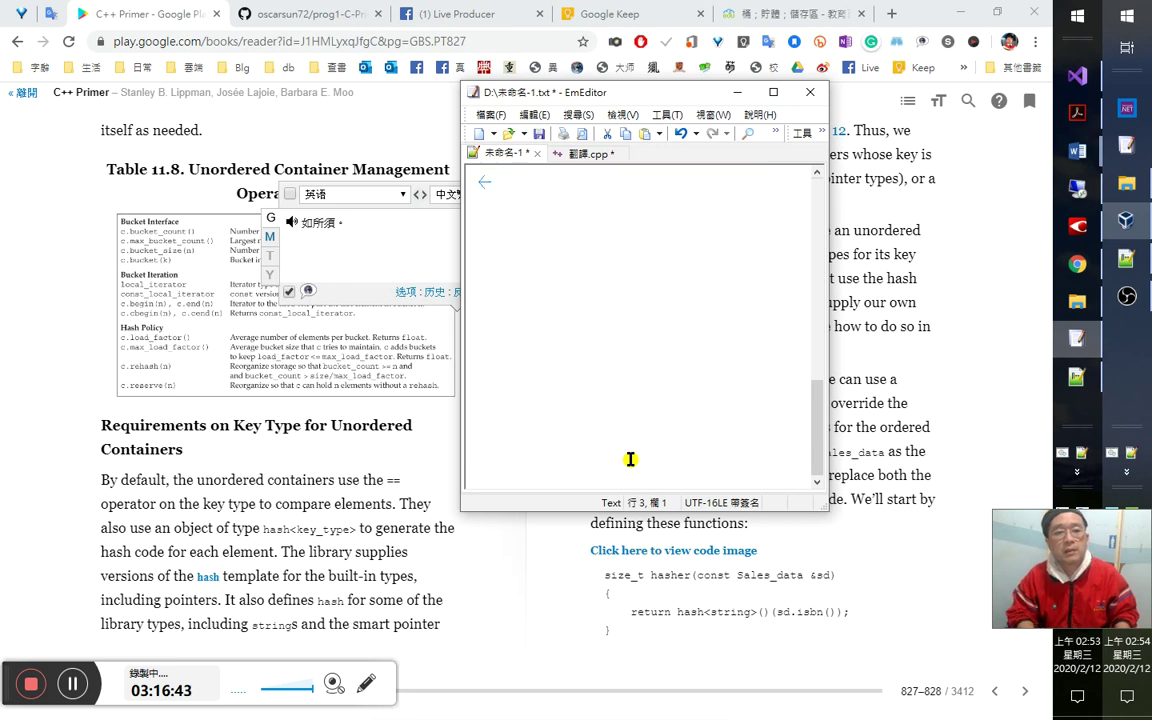
pyautogui.hotkey('alt', 'Tab')
pyautogui.hotkey('alt', 'Tab')
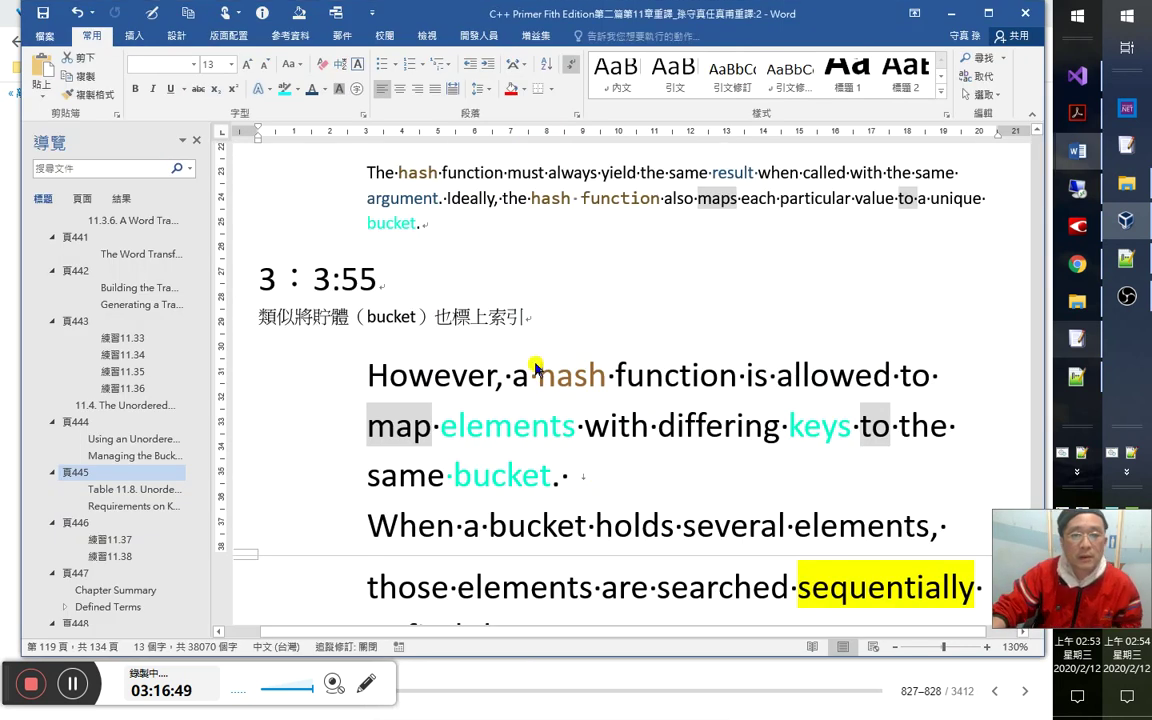
# Paste the translation note as a new 引文修訂 paragraph below the bucket-indexing line.
pyautogui.tripleClick(590, 330)
pyautogui.click(591, 333)
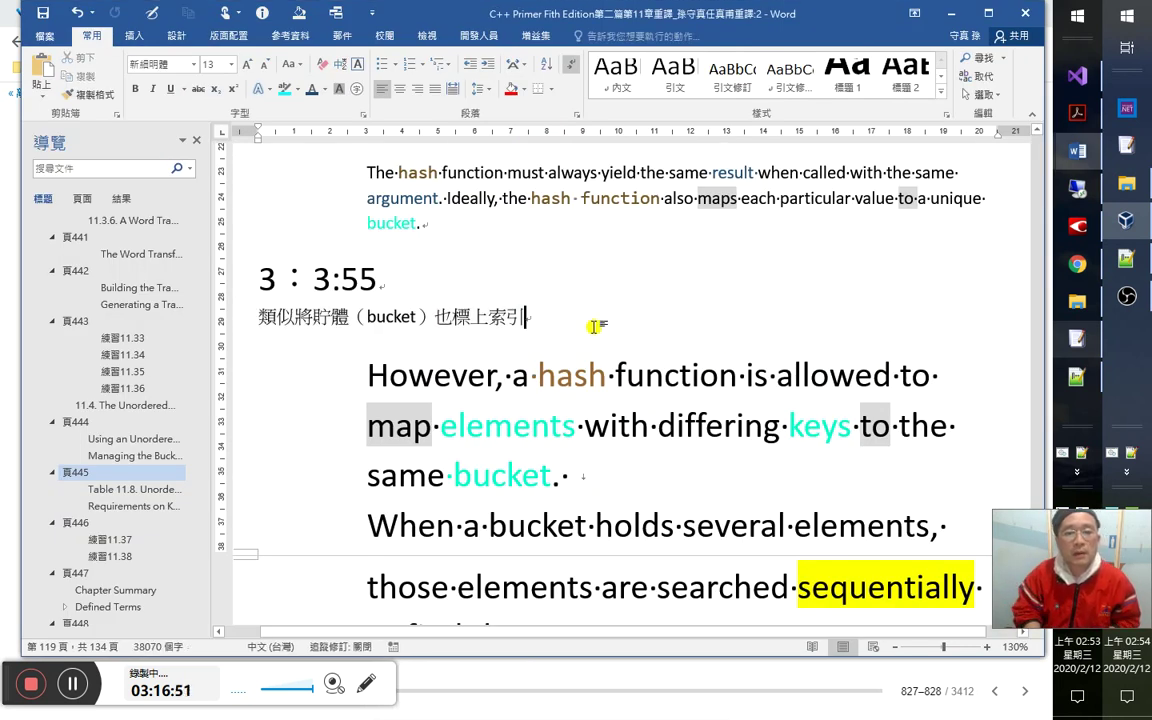
pyautogui.press('Return')
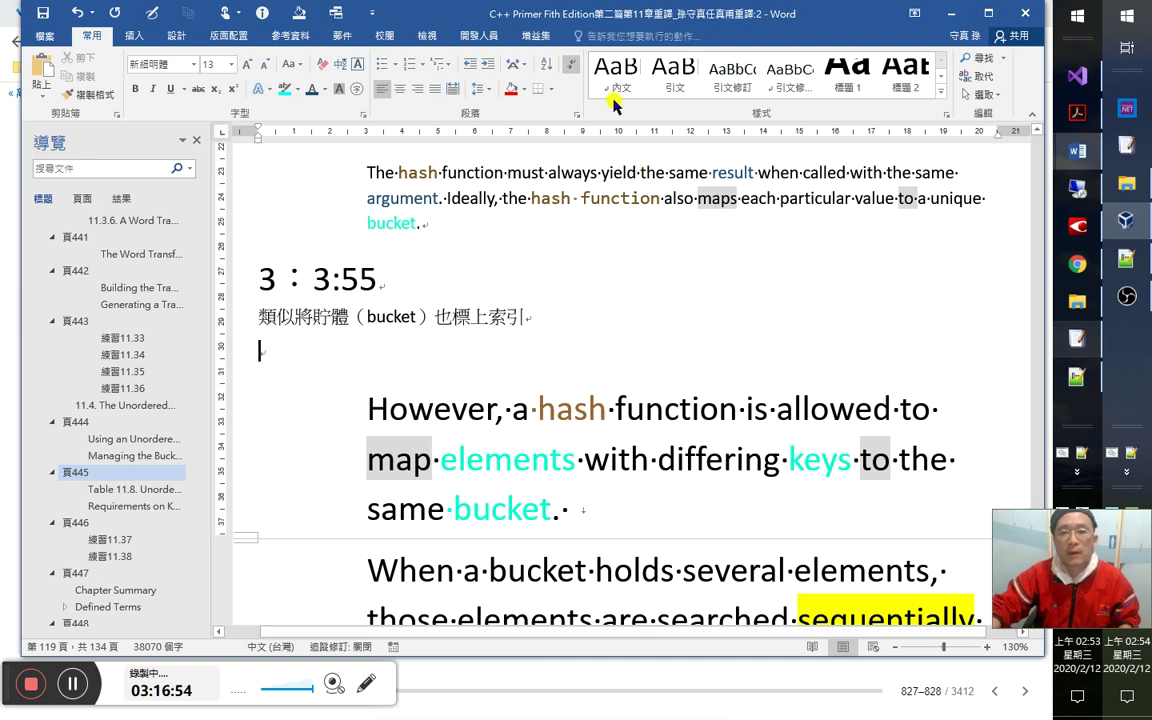
pyautogui.click(737, 83)
pyautogui.hotkey('ctrl', 'v')
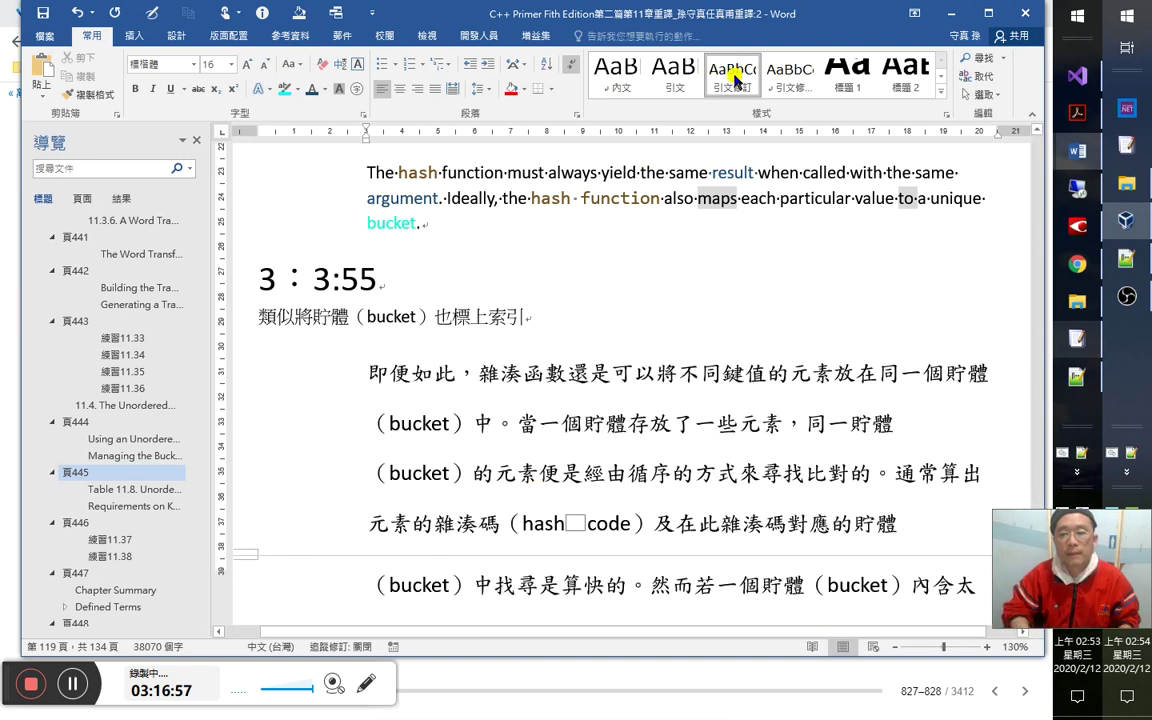
# Set the 'When a bucket' paragraph to font size 13.
pyautogui.scroll(-8, 770, 390)
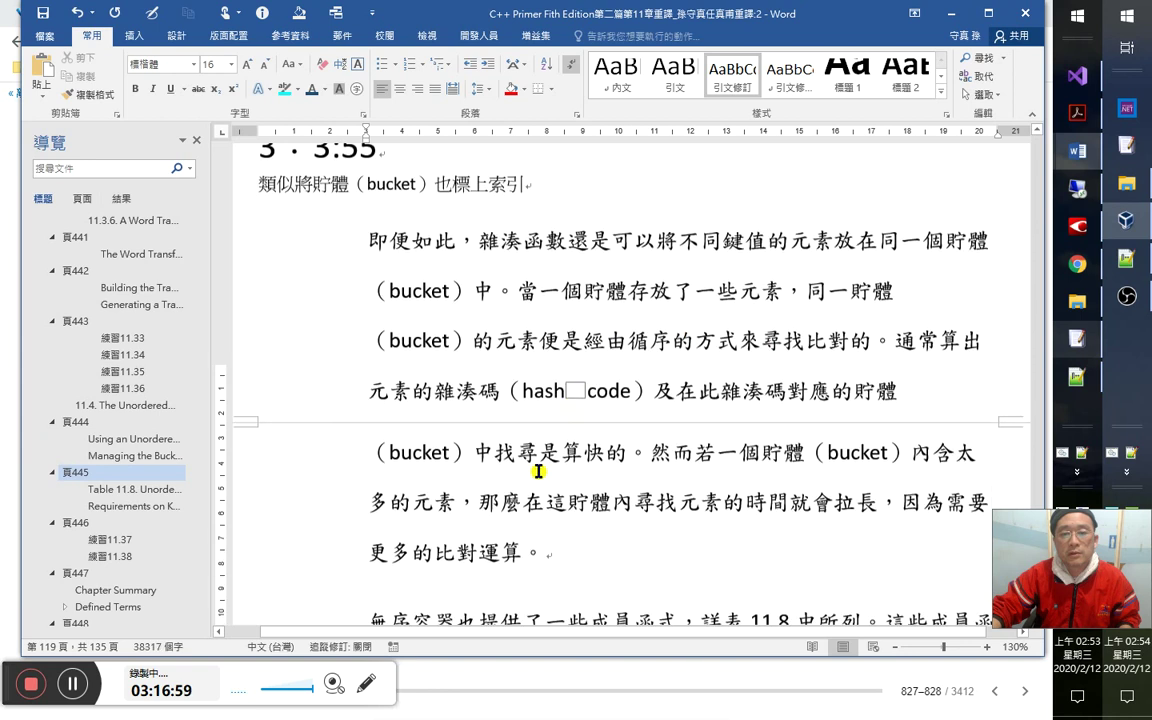
pyautogui.hotkey('ctrl', 'v')
pyautogui.click(368, 496)
pyautogui.click(612, 590)
pyautogui.scroll(-10, 586, 432)
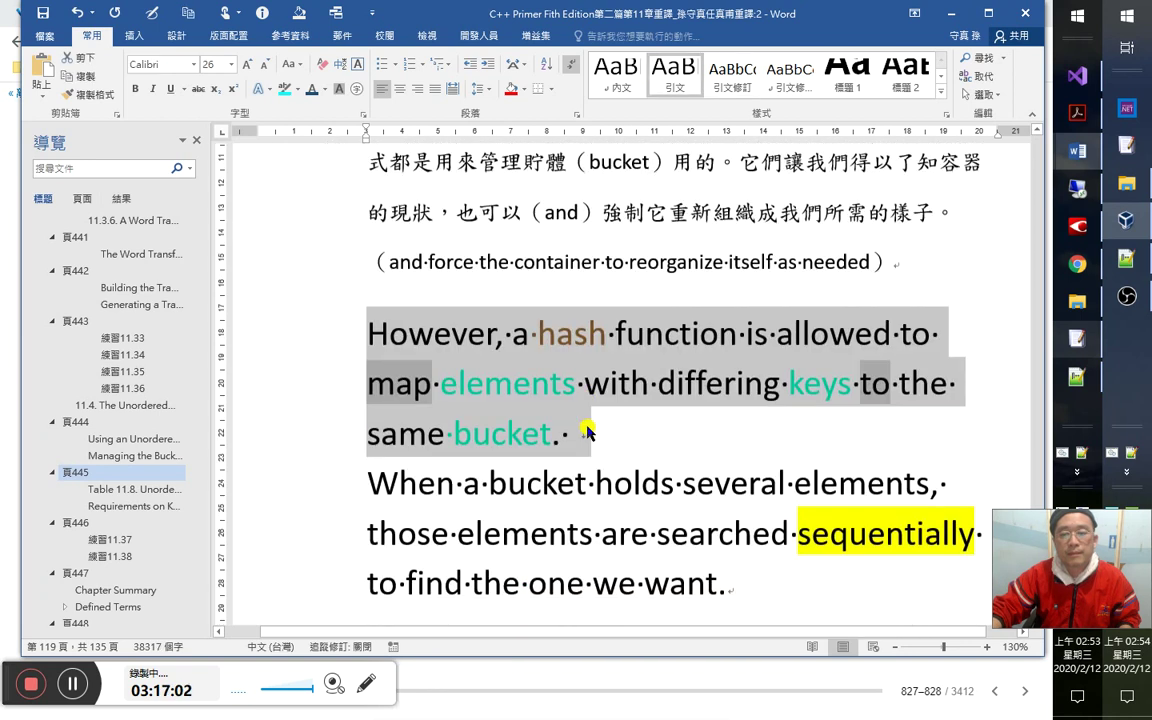
pyautogui.tripleClick(532, 262)
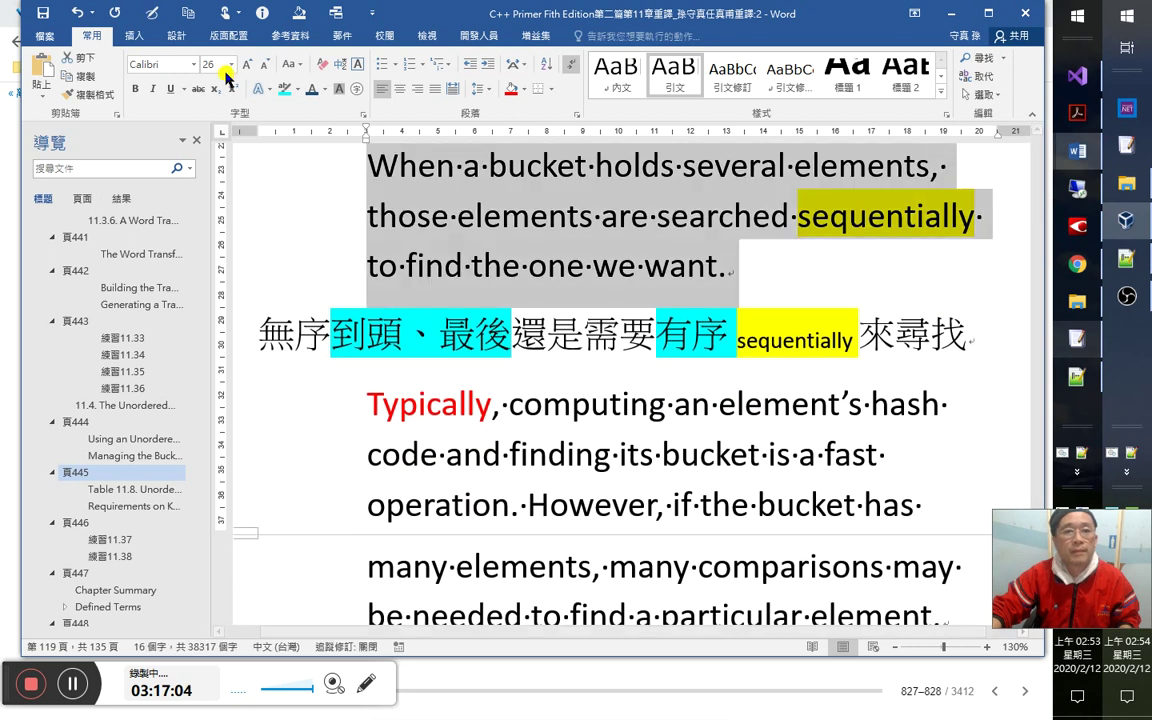
pyautogui.write('13')
pyautogui.press('Return')
# Shrink both （bucket） glosses in the first Chinese paragraph.
pyautogui.scroll(8, 657, 294)
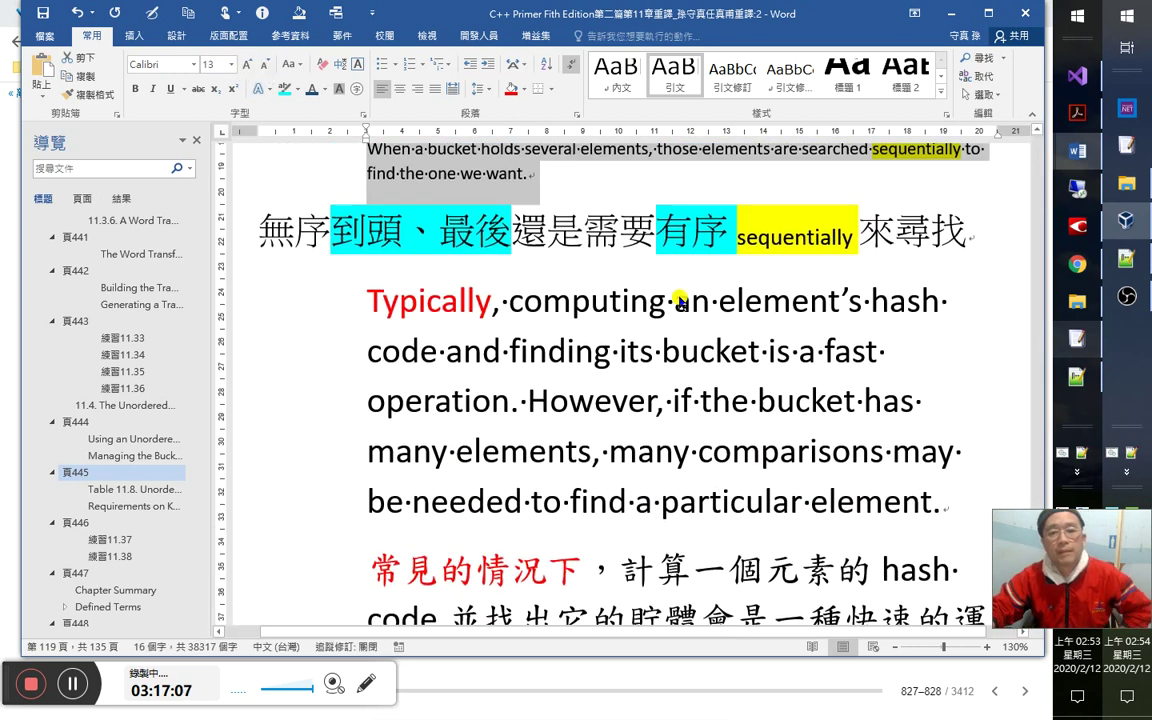
pyautogui.scroll(7, 657, 294)
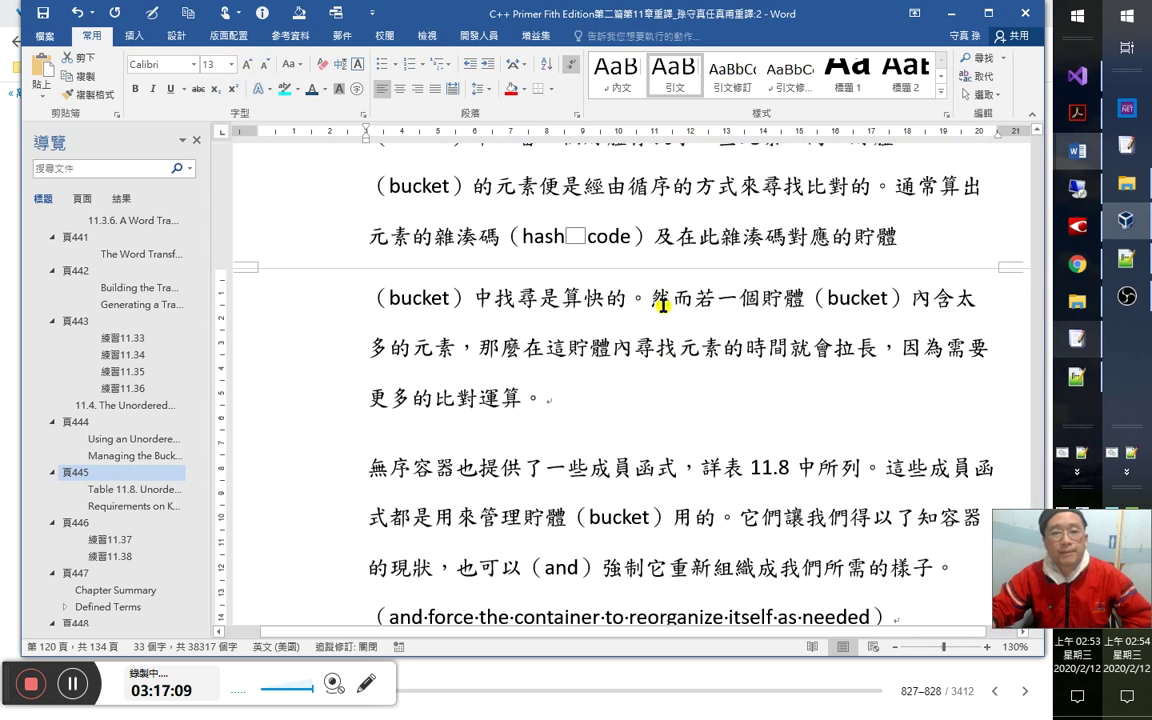
pyautogui.scroll(1, 655, 296)
pyautogui.click(658, 278)
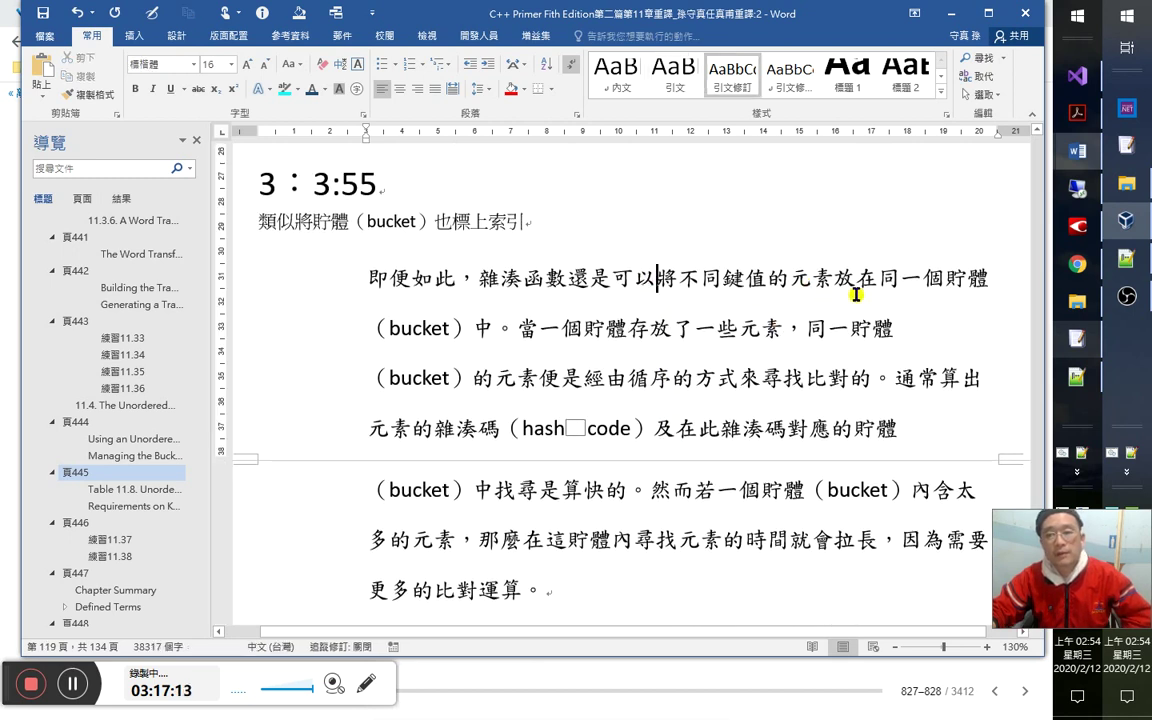
pyautogui.click(468, 328)
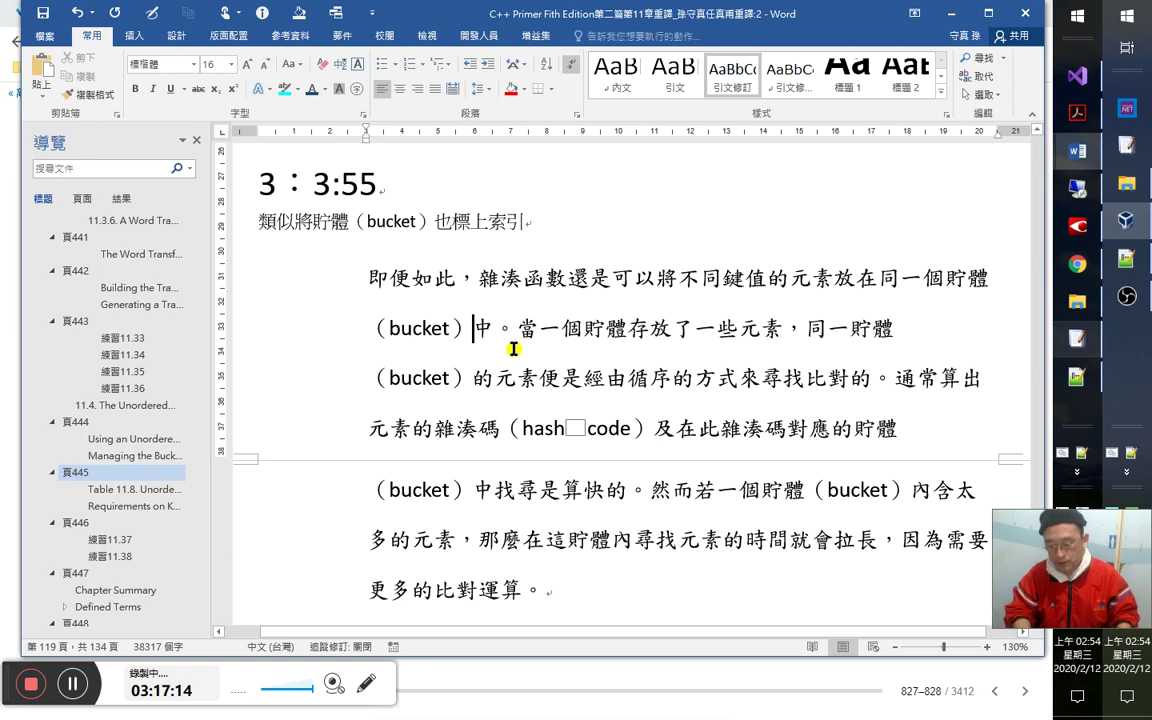
pyautogui.hotkey('ctrl', 'shift', 'Left')
pyautogui.hotkey('ctrl', 'shift', 'Left')
pyautogui.hotkey('ctrl', 'shift', 'Left')
pyautogui.hotkey('ctrl', '=')
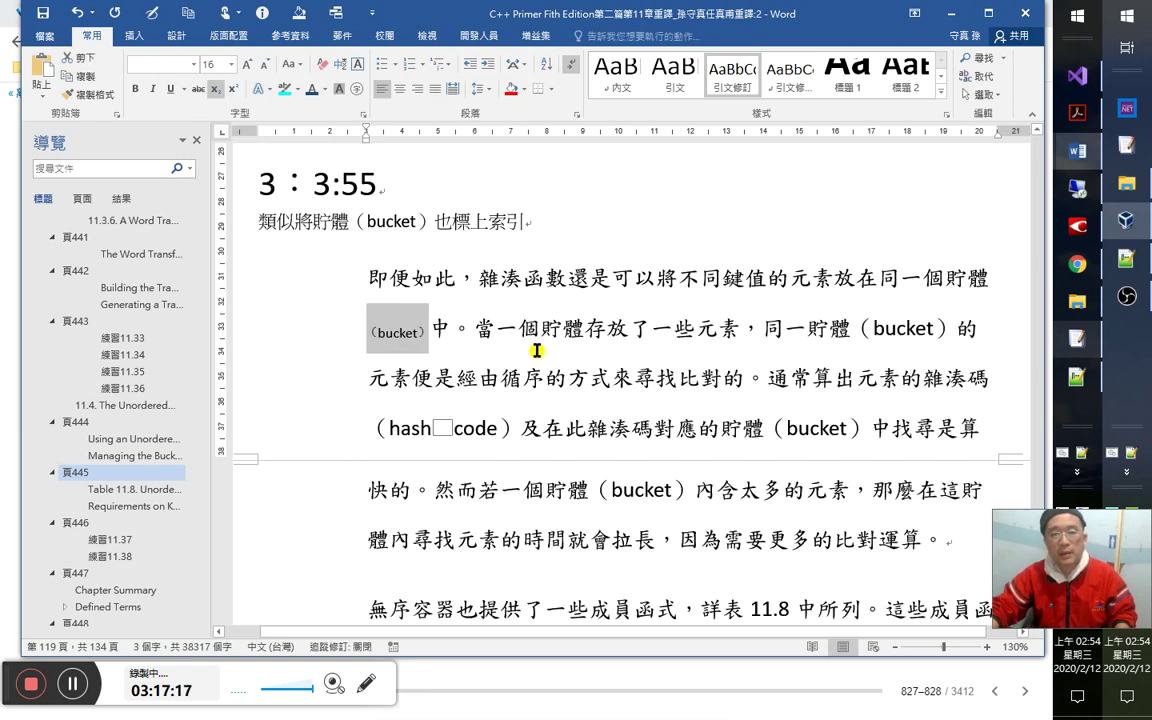
pyautogui.click(607, 330)
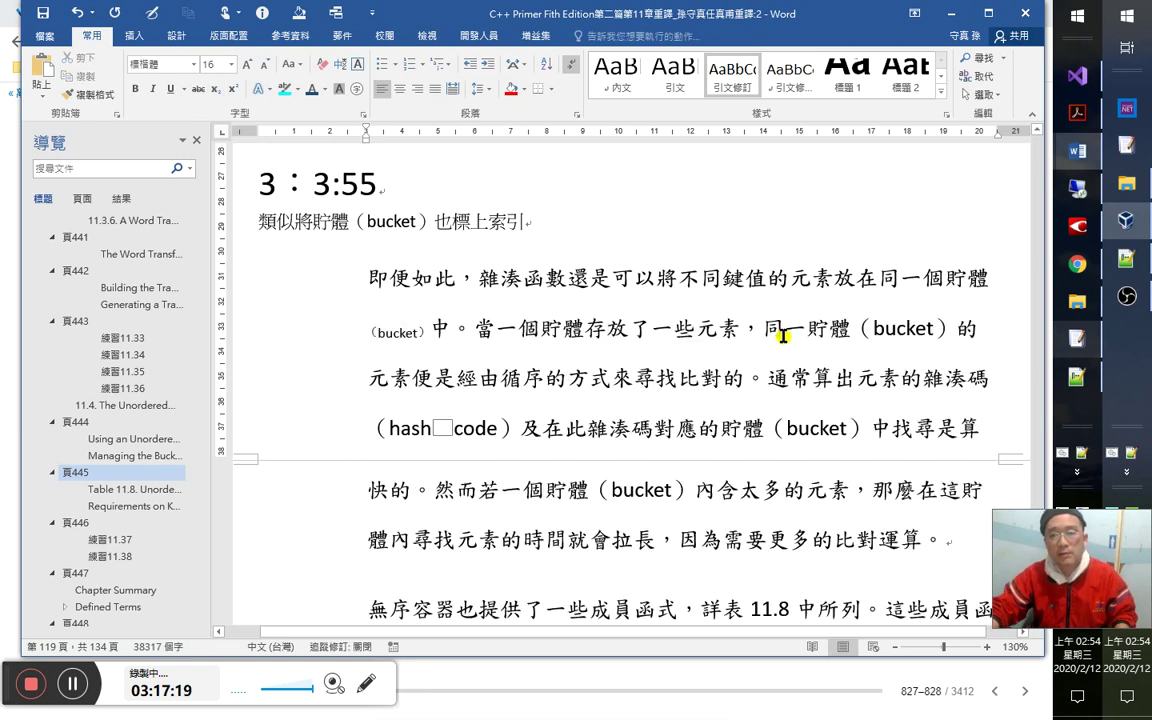
pyautogui.moveTo(857, 330); pyautogui.dragTo(945, 330)
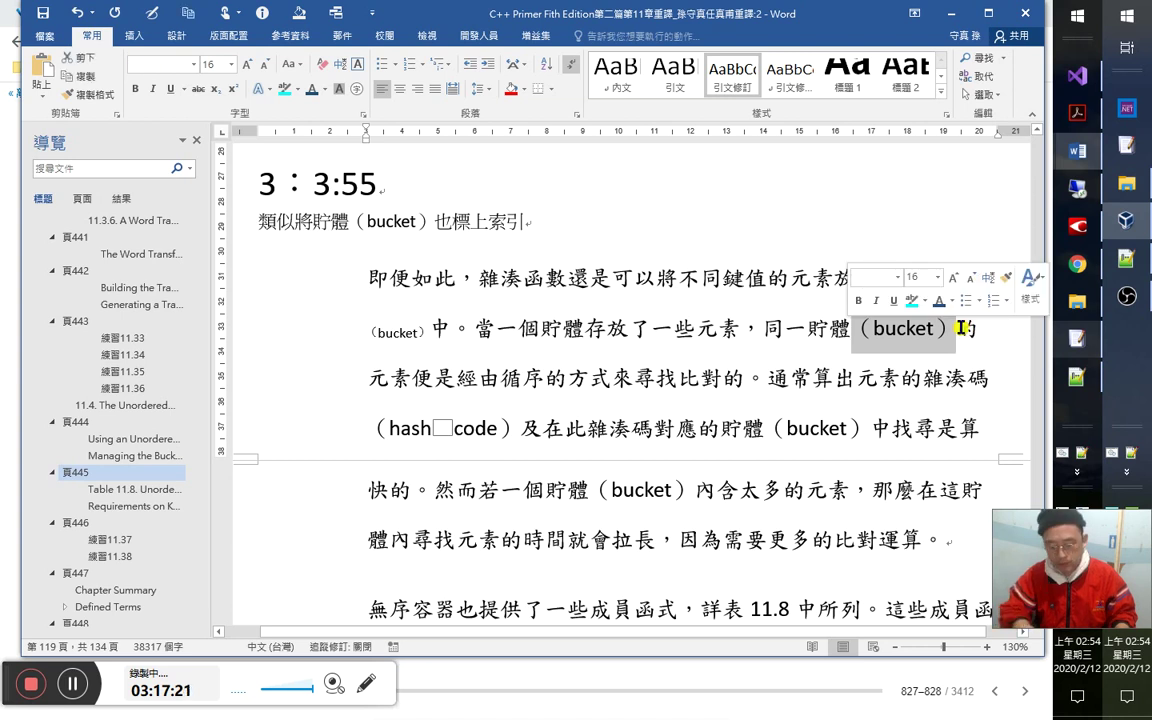
pyautogui.hotkey('ctrl', '=')
pyautogui.click(484, 380)
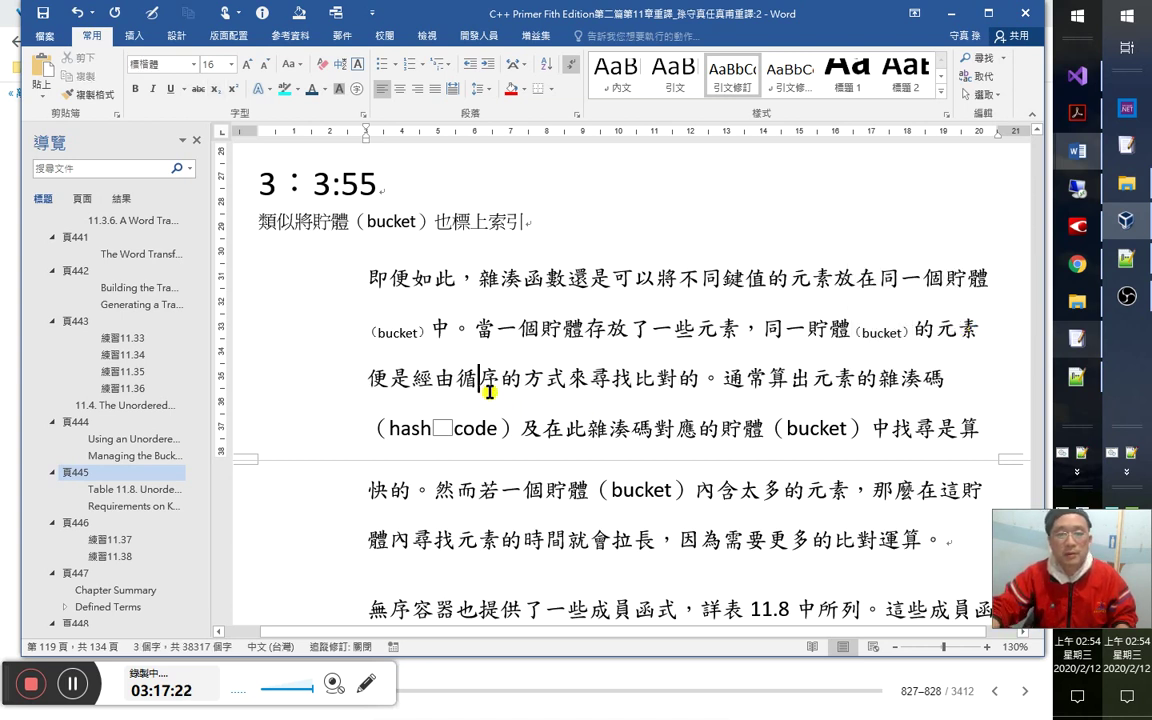
# Reword the phrase to 貯體內已有元素, removing 存放.
pyautogui.click(613, 381)
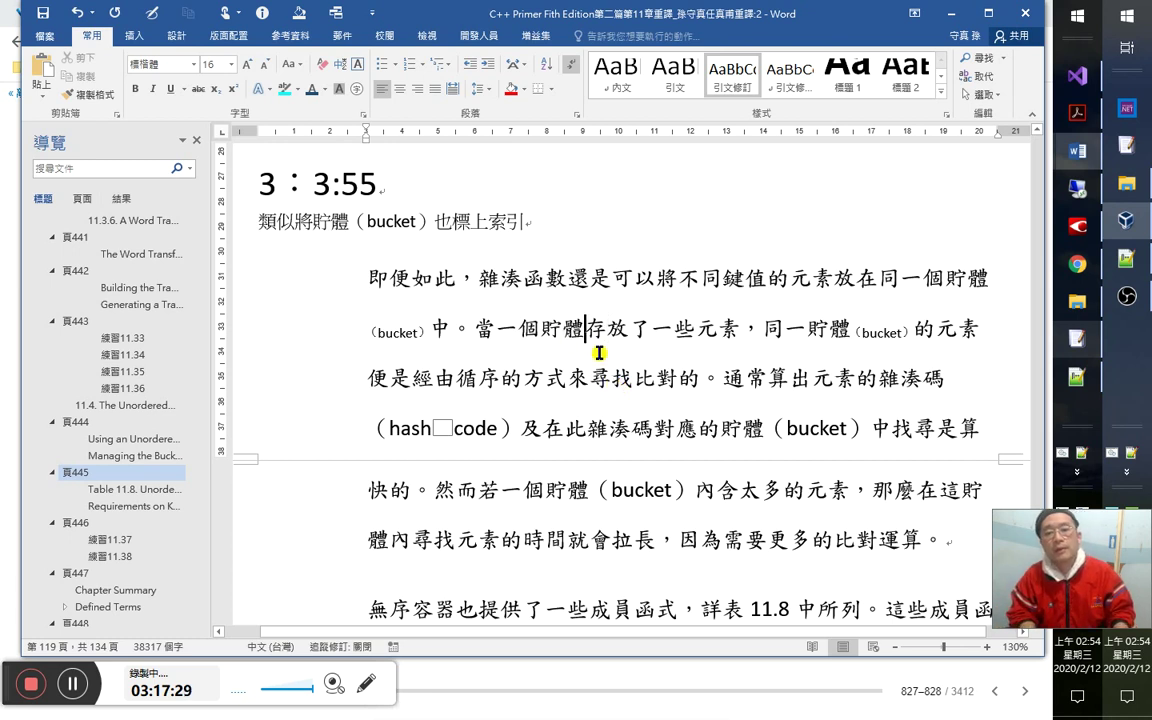
pyautogui.hotkey('shift', 'Right')
pyautogui.hotkey('shift', 'Right')
pyautogui.press('Delete')
pyautogui.write('ob ')
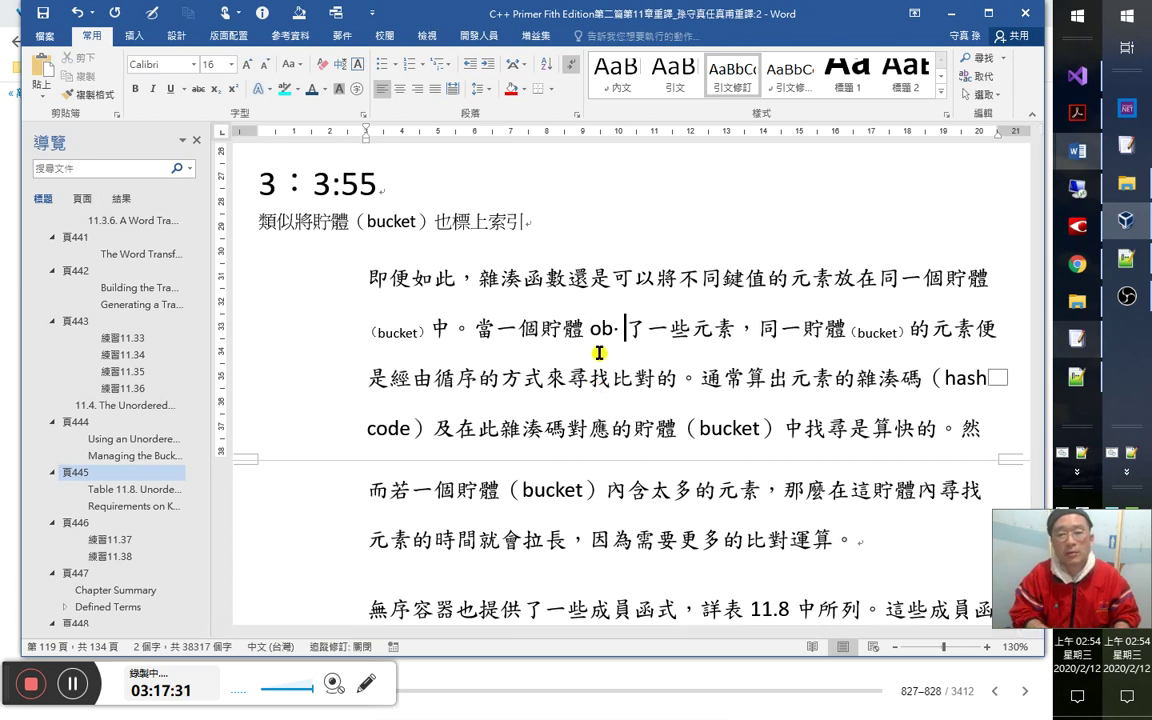
pyautogui.write('1k ')
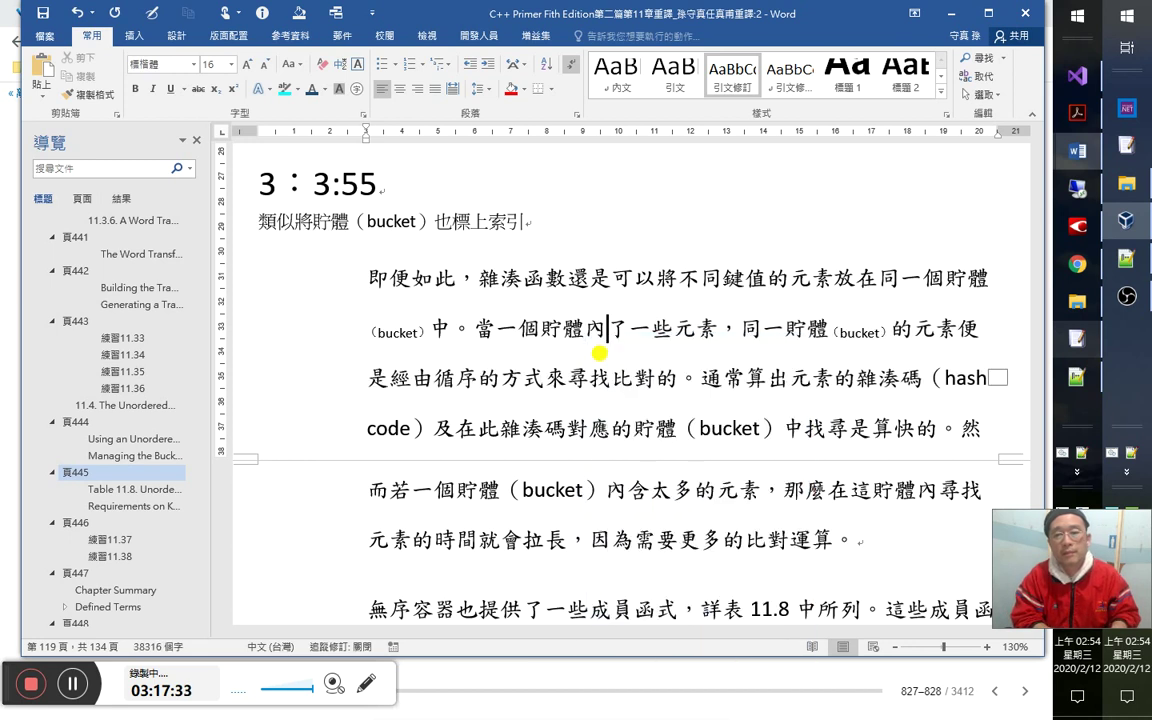
pyautogui.write('b')
pyautogui.press('Delete')
pyautogui.press('Delete')
pyautogui.press('Delete')
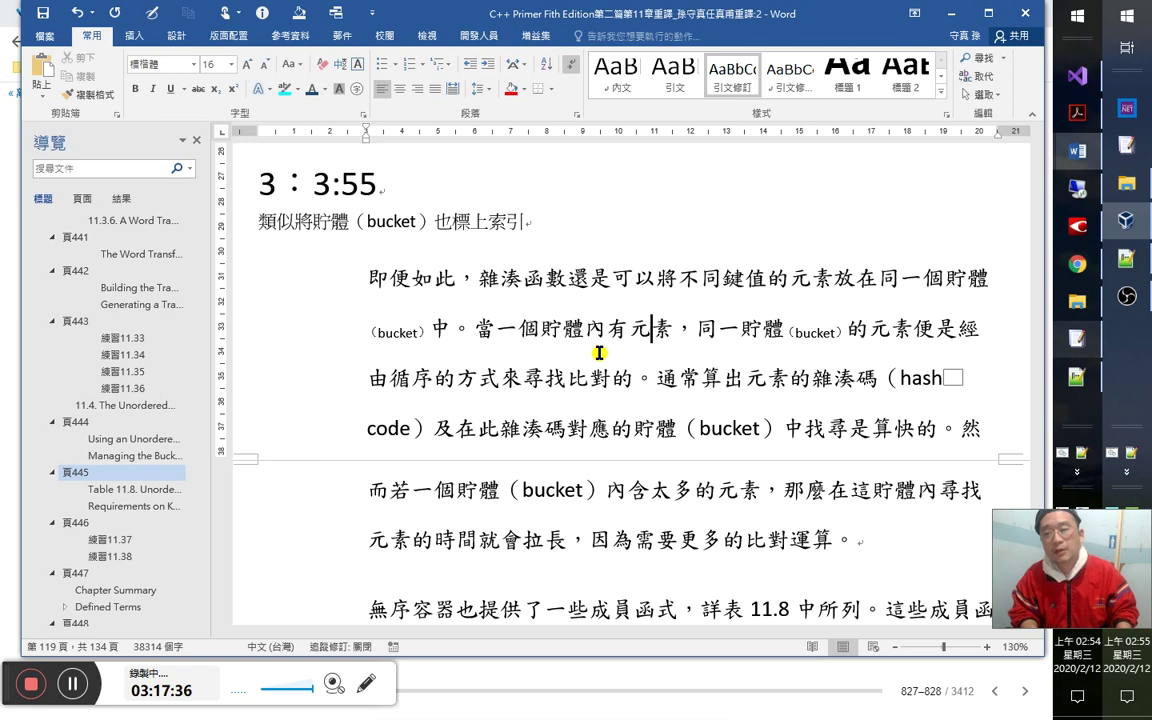
pyautogui.hotkey('shift', 'Left')
pyautogui.hotkey('shift', 'Left')
pyautogui.hotkey('shift', 'Left')
pyautogui.hotkey('shift', 'Left')
pyautogui.press('Down')
pyautogui.press('Down')
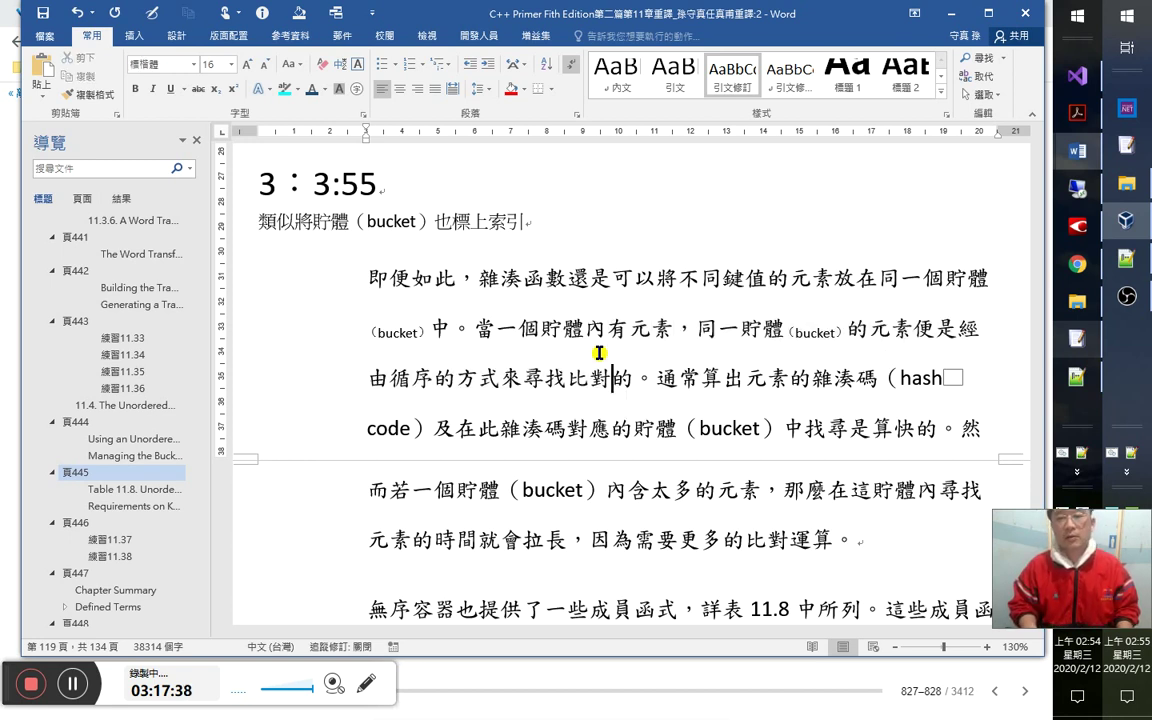
pyautogui.hotkey('shift', 'End')
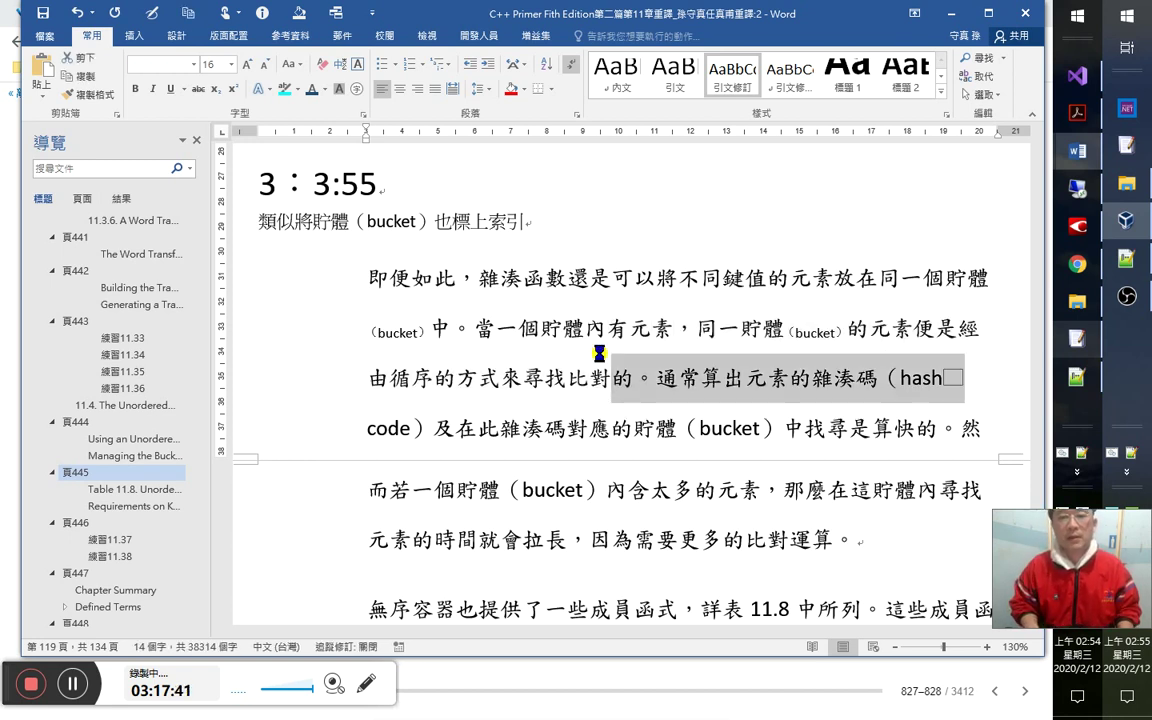
pyautogui.press('Left')
pyautogui.write('su')
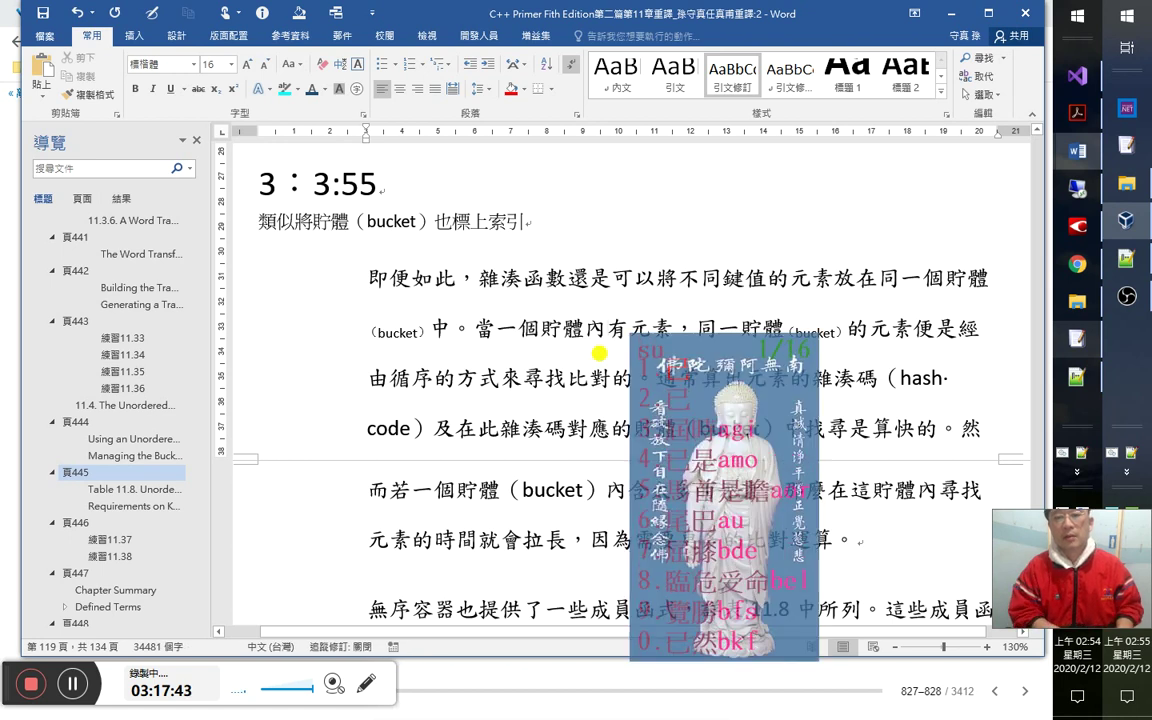
pyautogui.press('space')
# Replace 同一貯體(bucket)的 with 在其內尋找 and delete the extra 尋找 before 比對的.
pyautogui.press('Right')
pyautogui.press('Right')
pyautogui.press('Right')
pyautogui.press('Right')
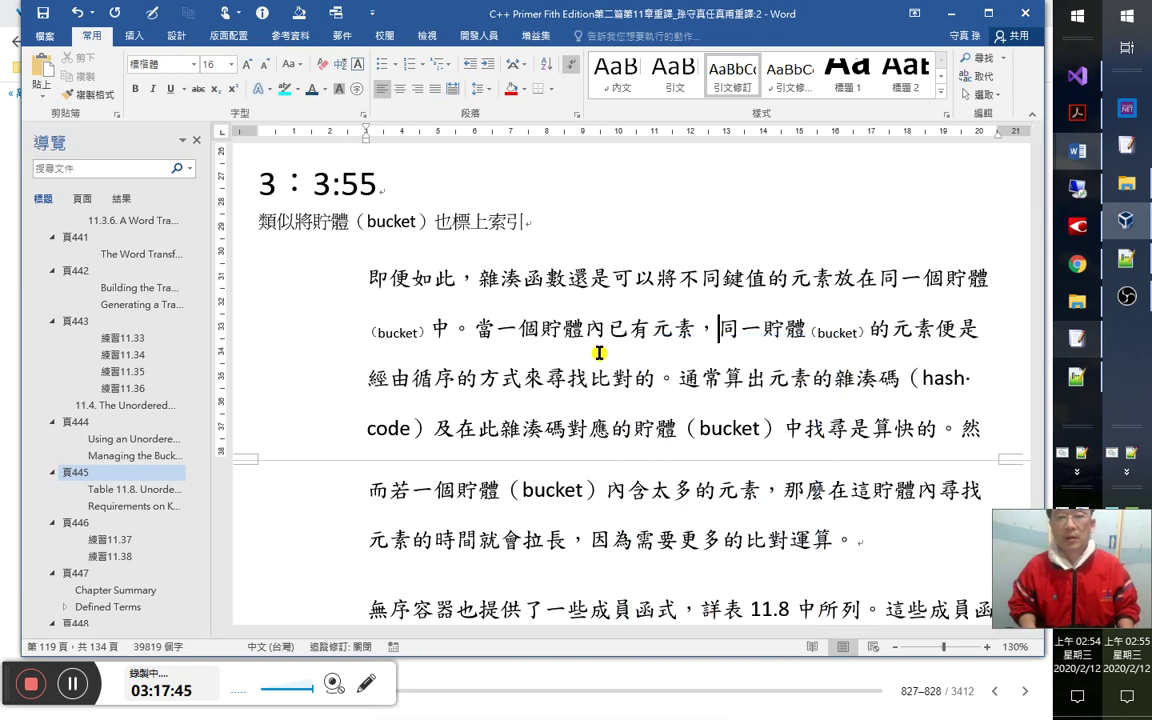
pyautogui.hotkey('shift', 'Right')
pyautogui.hotkey('shift', 'Right')
pyautogui.write('在')
pyautogui.hotkey('shift', 'Left')
pyautogui.hotkey('shift', 'Left')
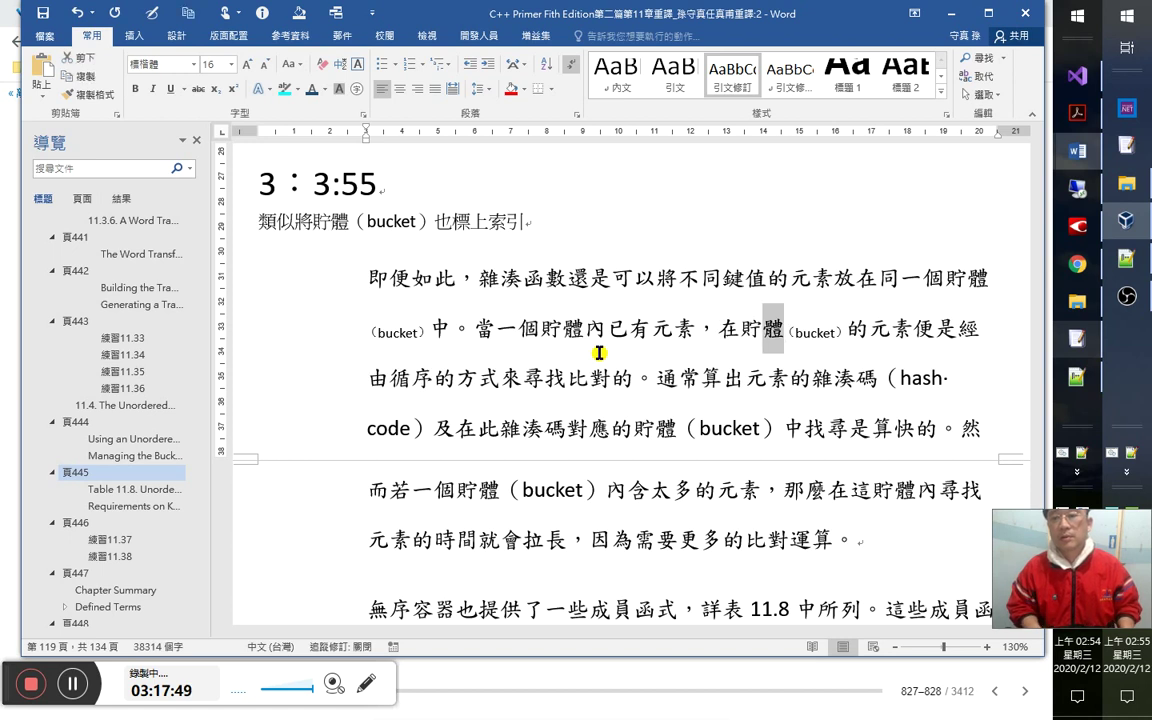
pyautogui.press('BackSpace')
pyautogui.press('Delete')
pyautogui.press('Delete')
pyautogui.press('Delete')
pyautogui.press('Delete')
pyautogui.press('Delete')
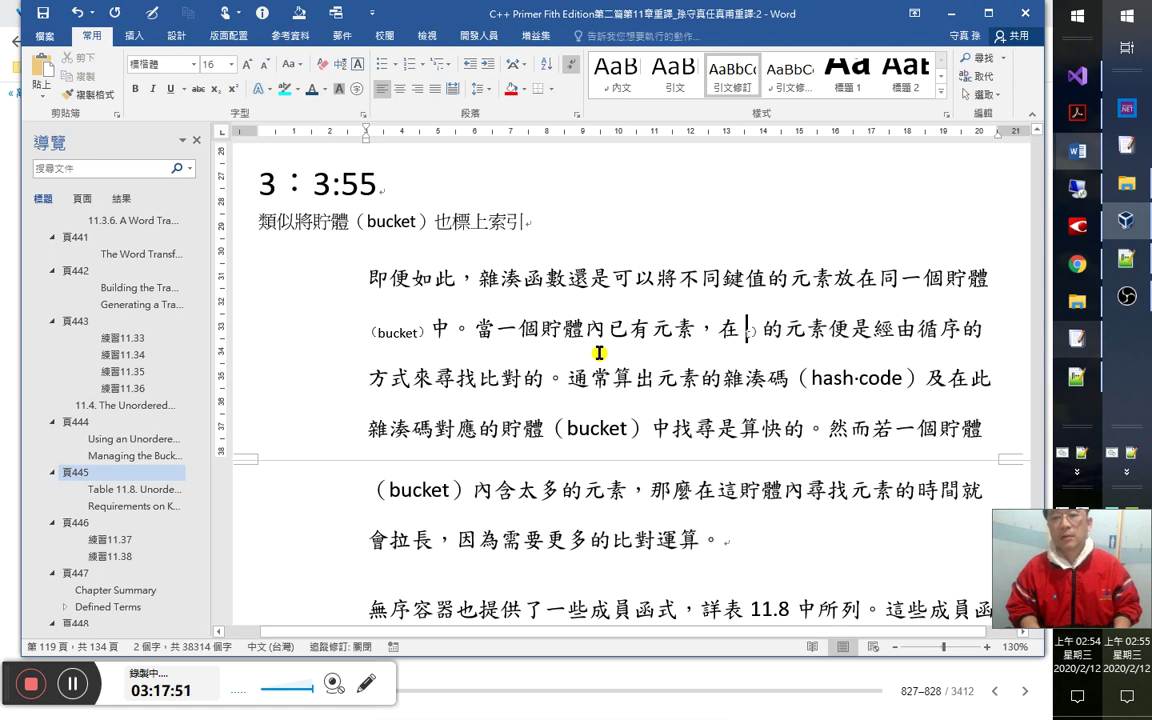
pyautogui.write('a其內')
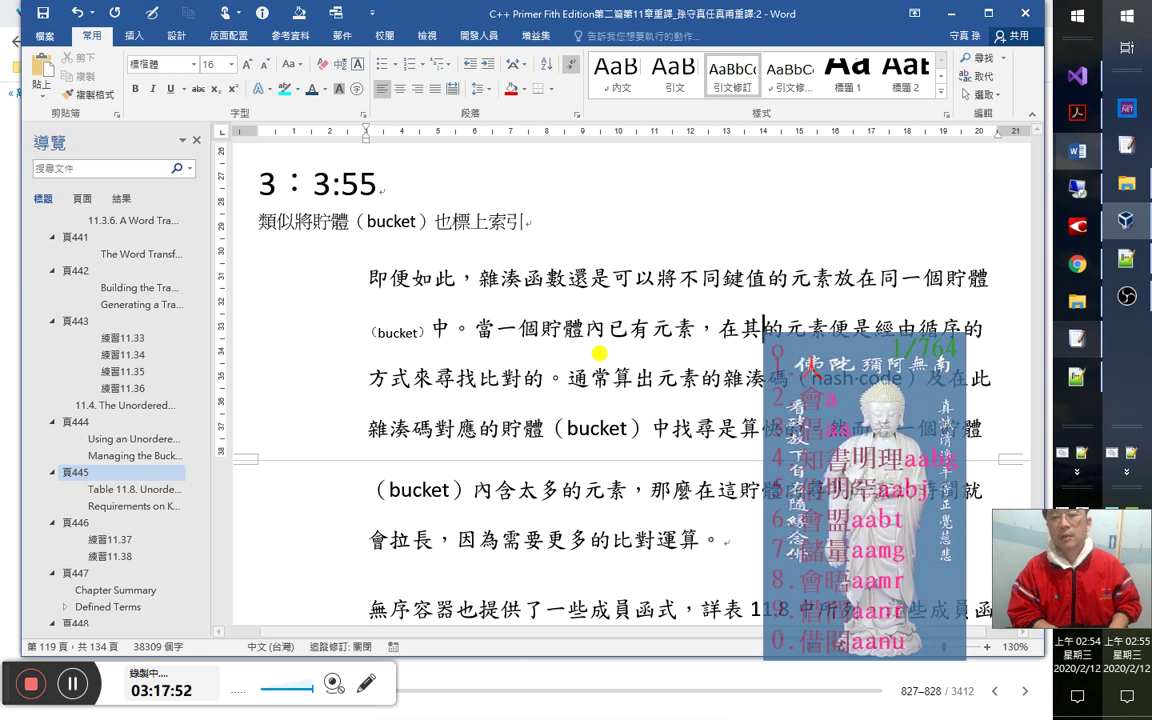
pyautogui.write('s')
pyautogui.write('尋找')
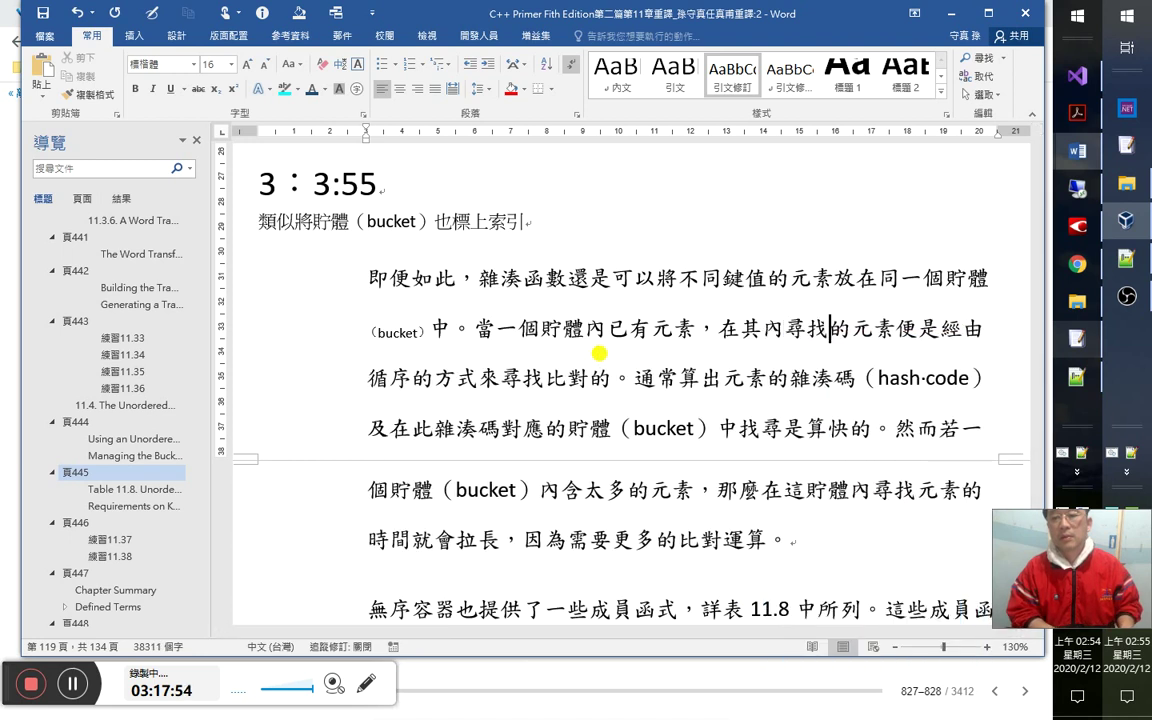
pyautogui.press('Delete')
pyautogui.press('Right')
pyautogui.press('Right')
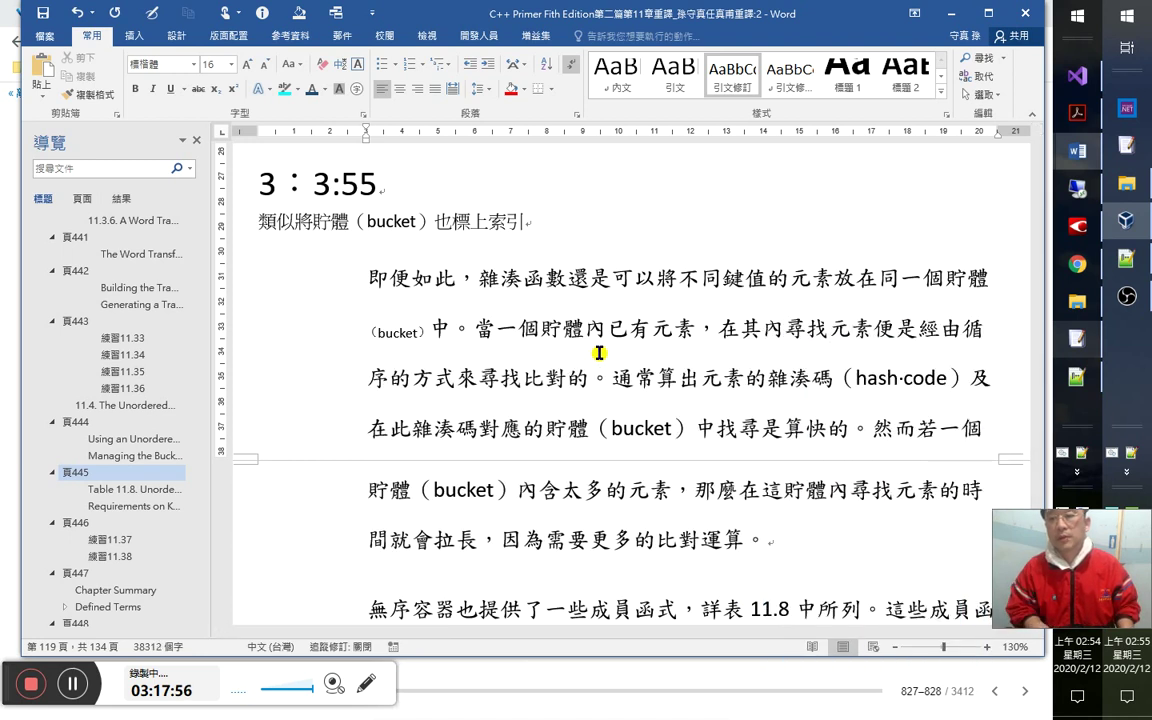
pyautogui.press('Delete')
pyautogui.press('Delete')
pyautogui.press('Right')
pyautogui.press('Right')
pyautogui.press('Right')
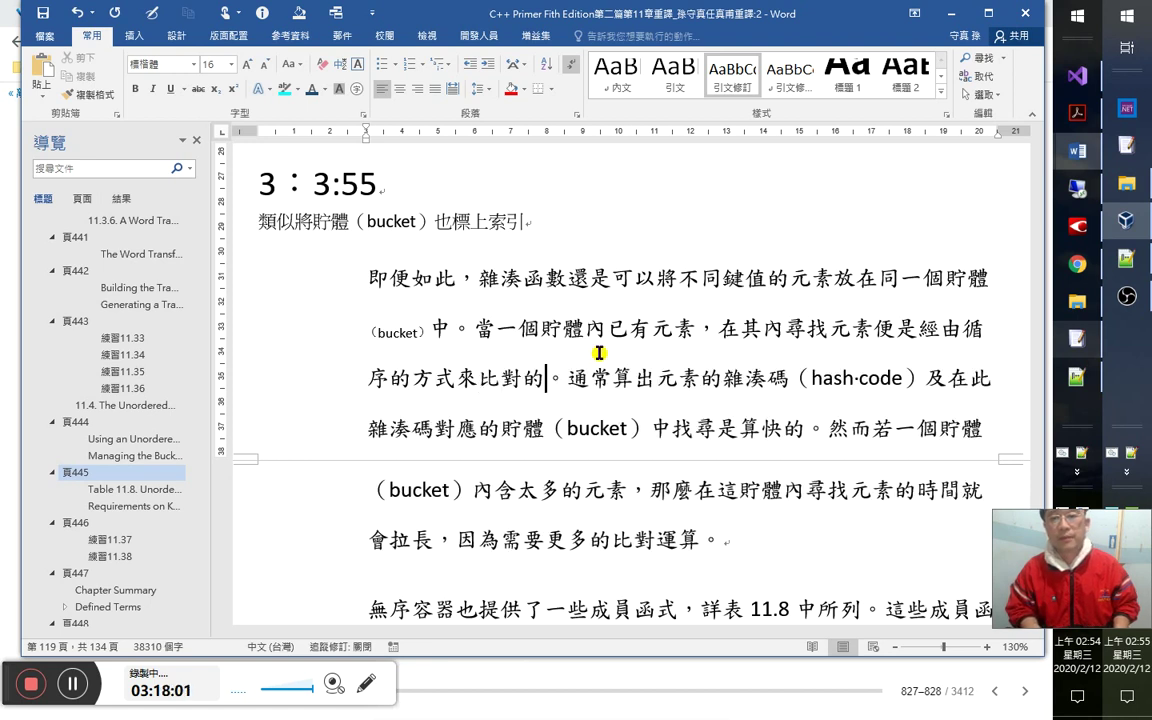
# Save the Word document and recheck the revised phrase.
pyautogui.hotkey('ctrl', 's')
pyautogui.press('Up')
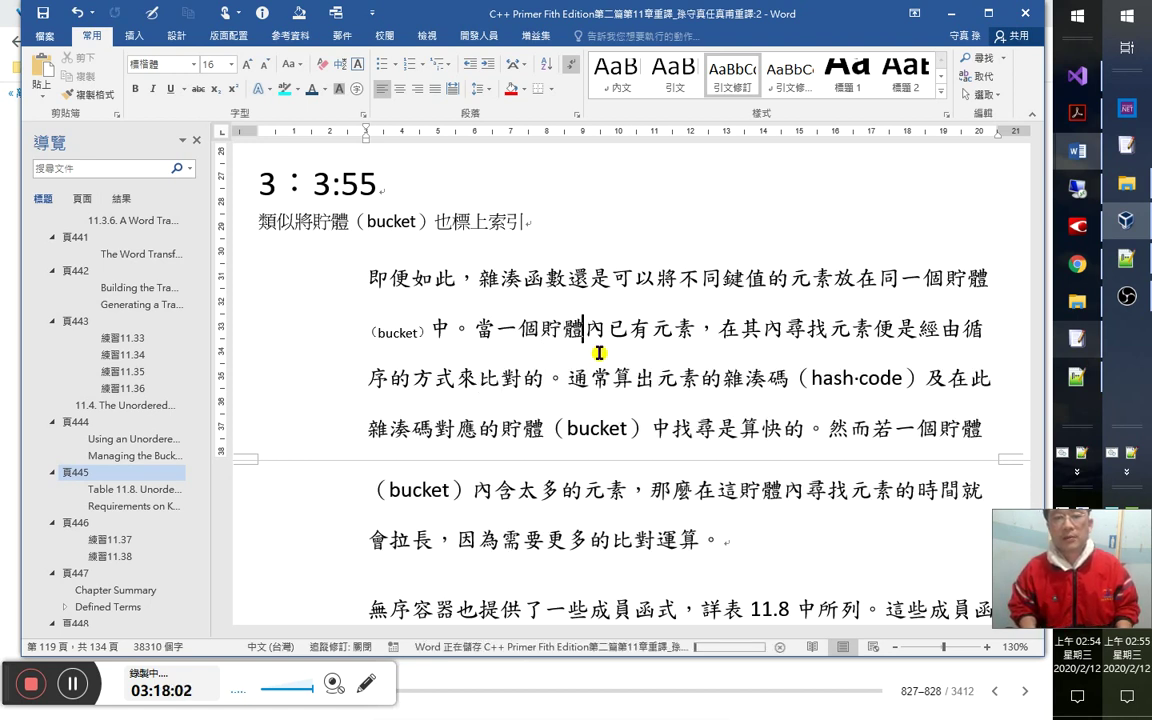
pyautogui.press('Right')
pyautogui.press('Right')
pyautogui.press('Right')
pyautogui.press('Right')
pyautogui.press('Right')
pyautogui.press('Right')
pyautogui.press('Right')
pyautogui.press('Right')
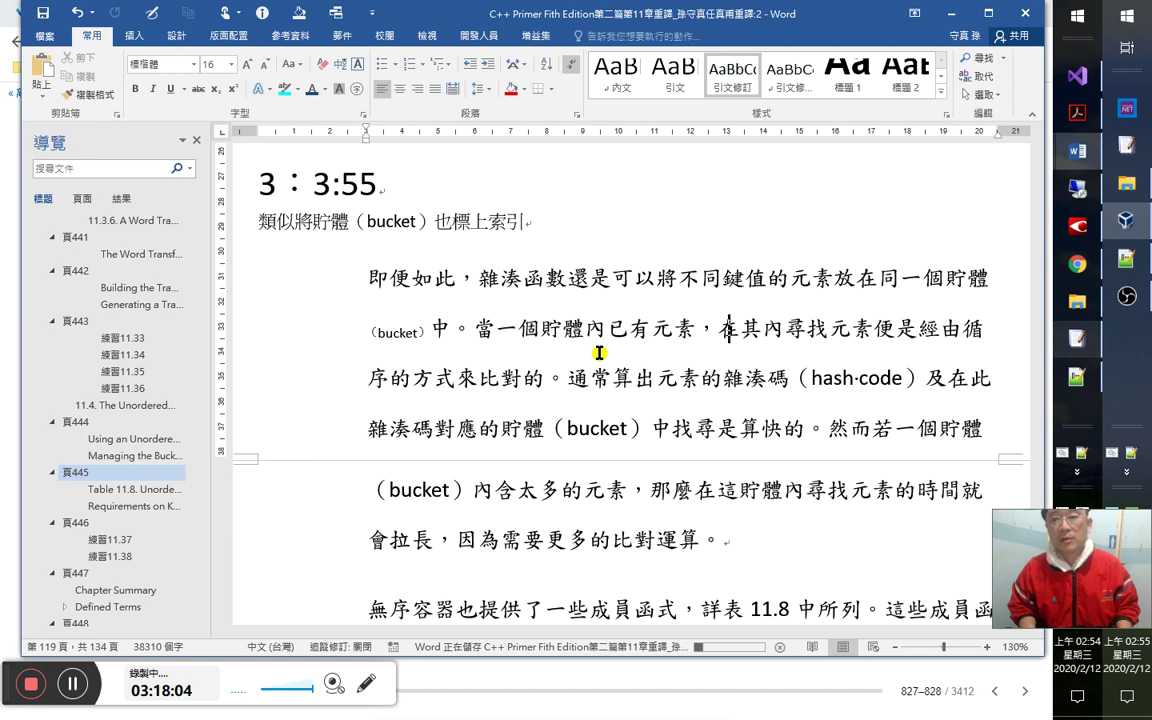
pyautogui.press('Right')
pyautogui.press('Right')
pyautogui.press('Right')
pyautogui.press('Right')
pyautogui.press('Right')
pyautogui.press('Right')
pyautogui.press('Right')
pyautogui.press('Right')
pyautogui.press('Right')
pyautogui.press('Right')
pyautogui.press('Right')
pyautogui.press('Right')
pyautogui.press('Right')
pyautogui.press('Right')
pyautogui.press('Right')
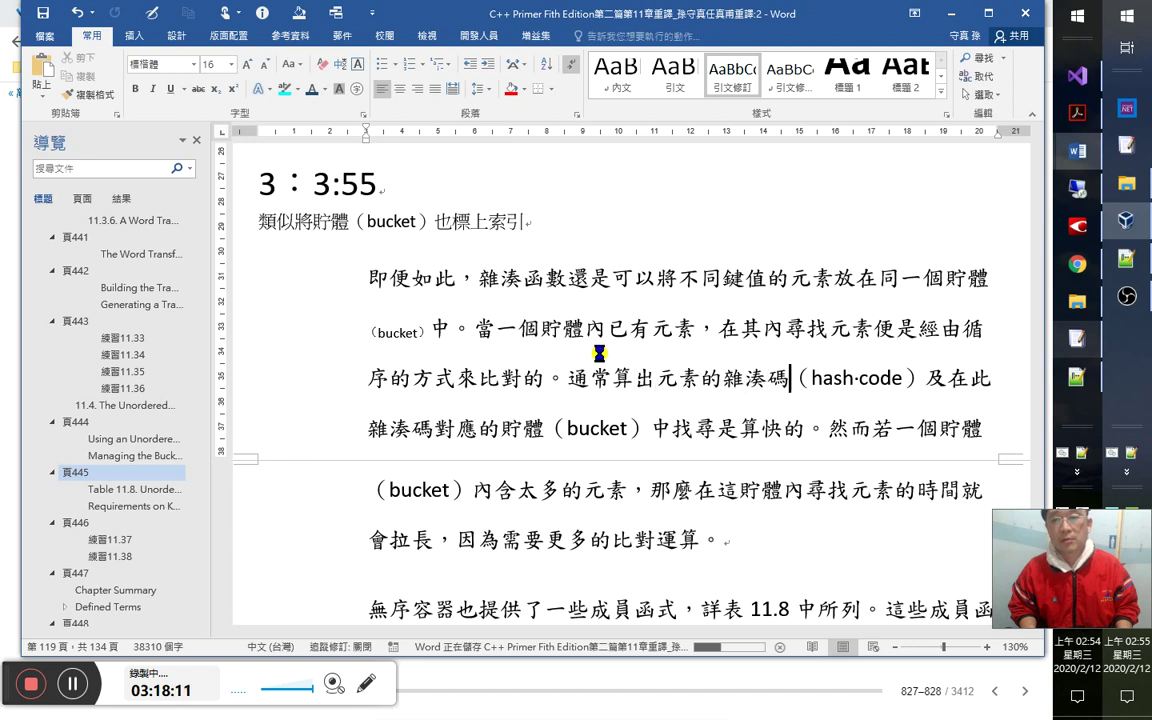
# Shrink the （hash·code） gloss, including its closing bracket, to the small gloss style.
pyautogui.hotkey('shift', 'End')
pyautogui.hotkey('shift', 'Left')
pyautogui.hotkey('shift', 'Left')
pyautogui.hotkey('shift', 'Left')
pyautogui.hotkey('shift', 'Left')
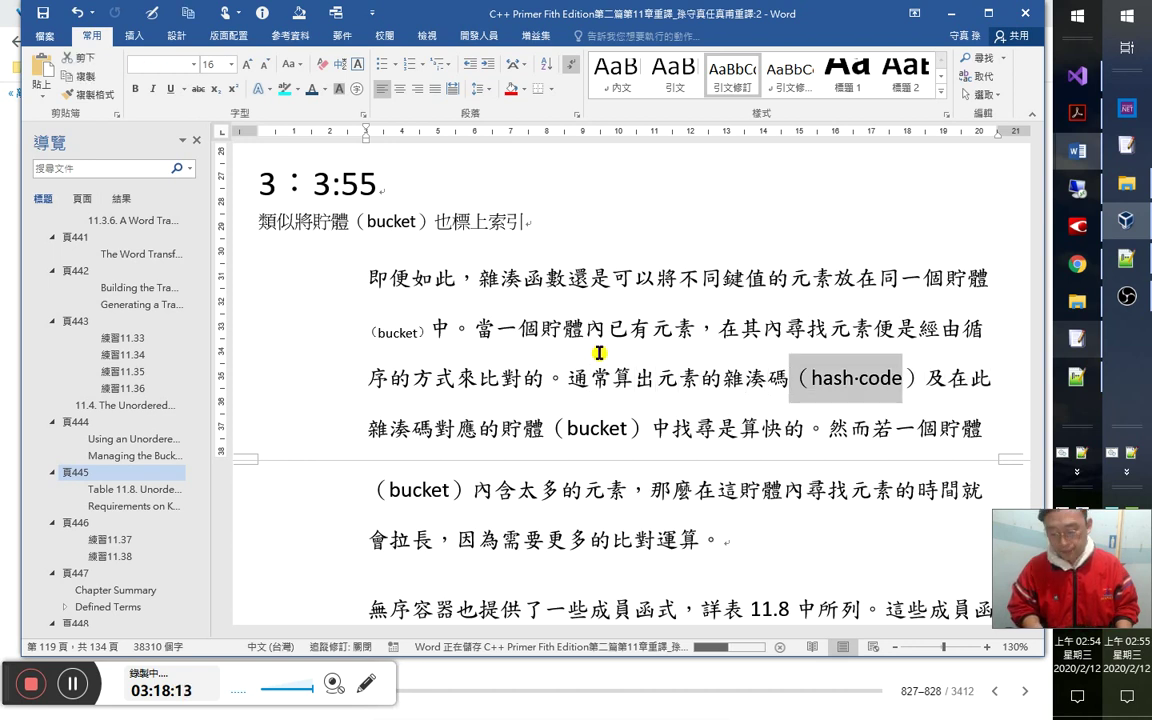
pyautogui.press('F4')
pyautogui.press('Right')
pyautogui.hotkey('shift', 'Right')
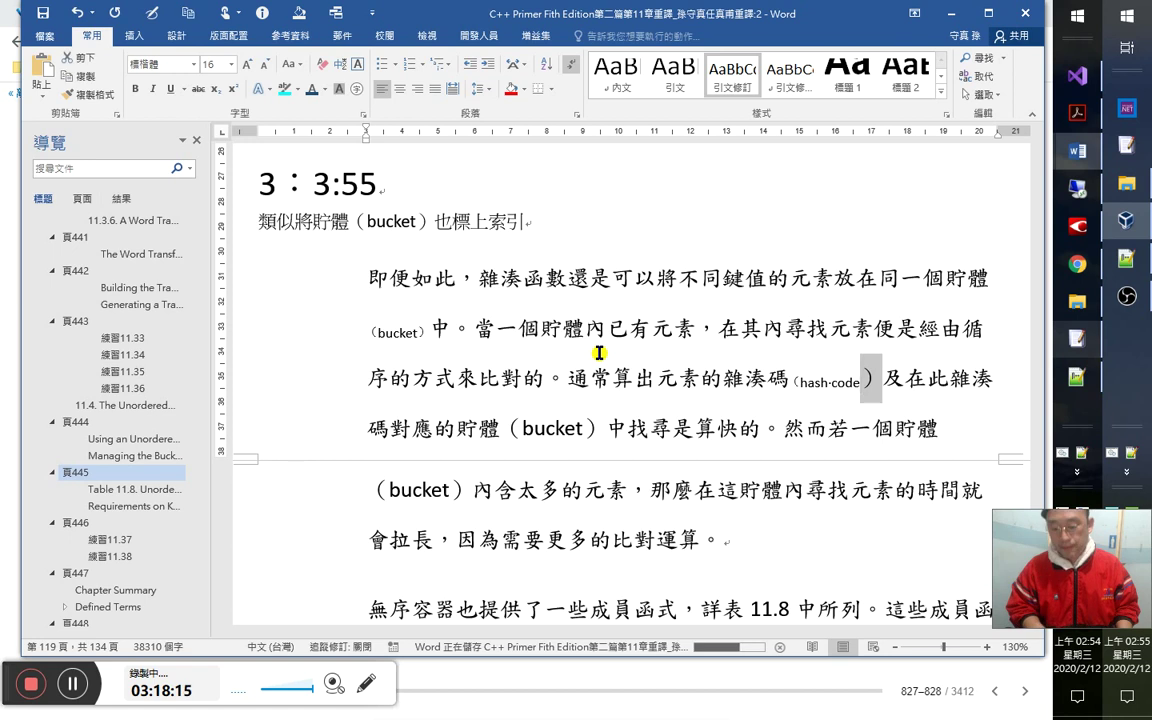
pyautogui.press('F4')
pyautogui.press('Left')
# Replace 通常 with 一般情況下，.
pyautogui.press('Left')
pyautogui.press('Left')
pyautogui.press('Left')
pyautogui.press('Left')
pyautogui.press('Left')
pyautogui.press('Left')
pyautogui.press('Left')
pyautogui.press('Left')
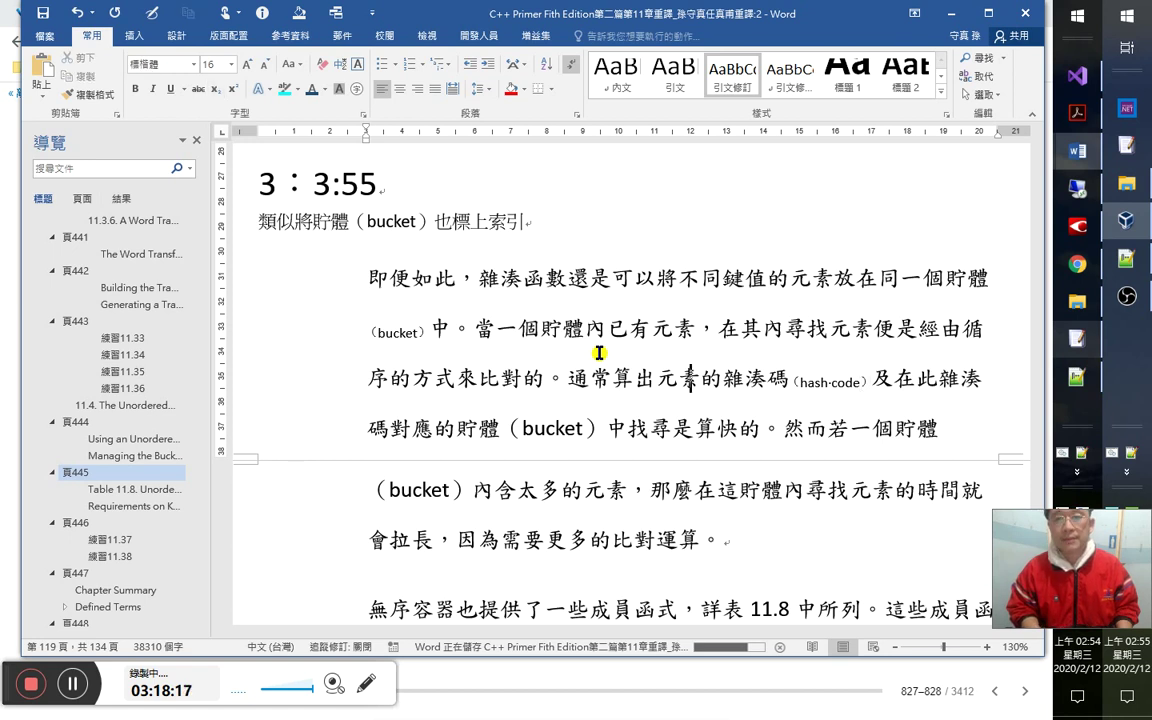
pyautogui.press('Left')
pyautogui.hotkey('shift', 'Left')
pyautogui.hotkey('shift', 'Left')
pyautogui.write('在')
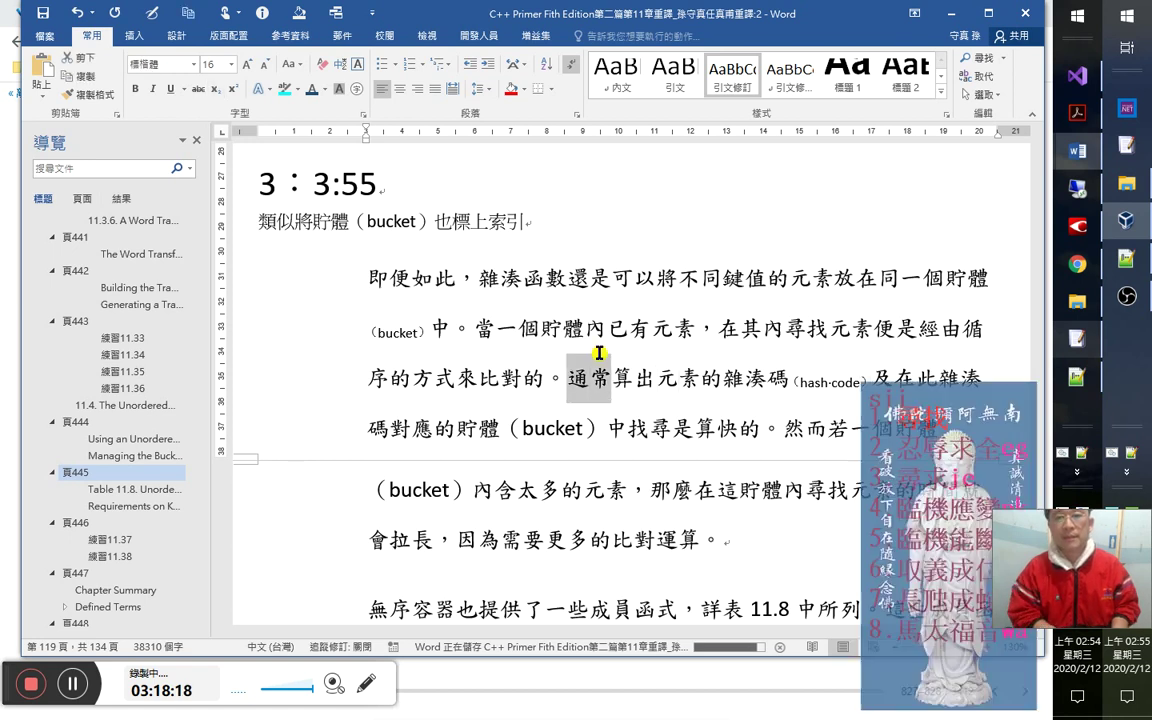
pyautogui.write('mhe')
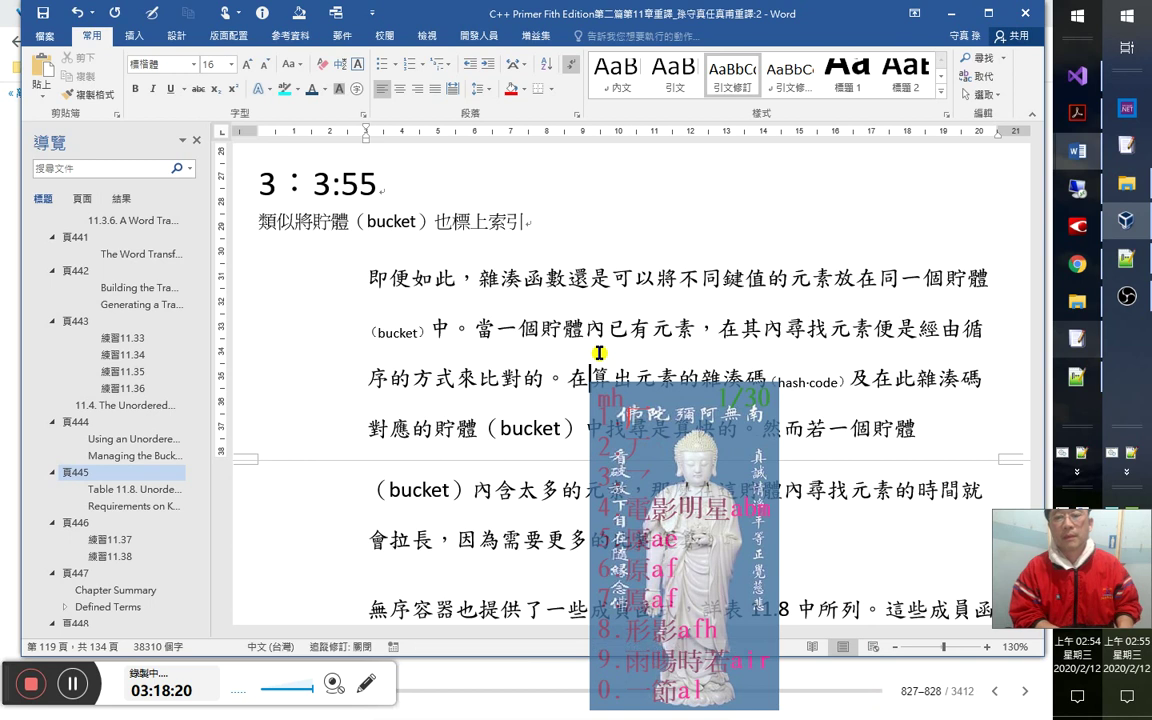
pyautogui.write('1pbr')
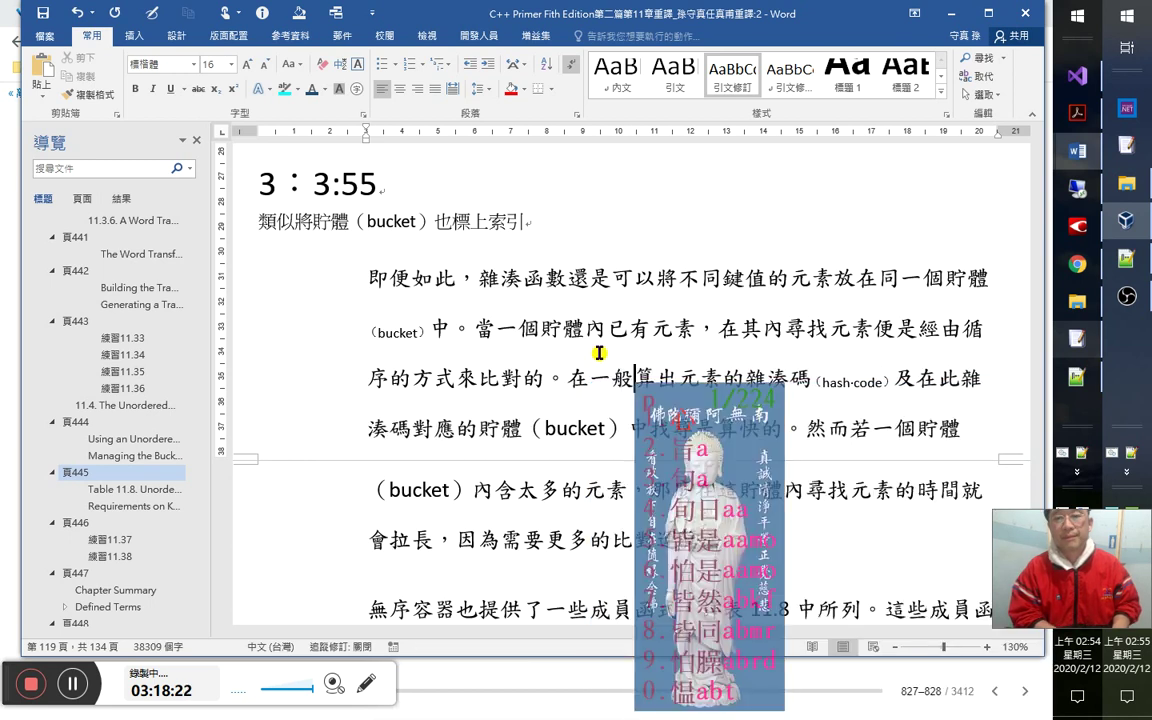
pyautogui.press('Escape')
pyautogui.write('pb')
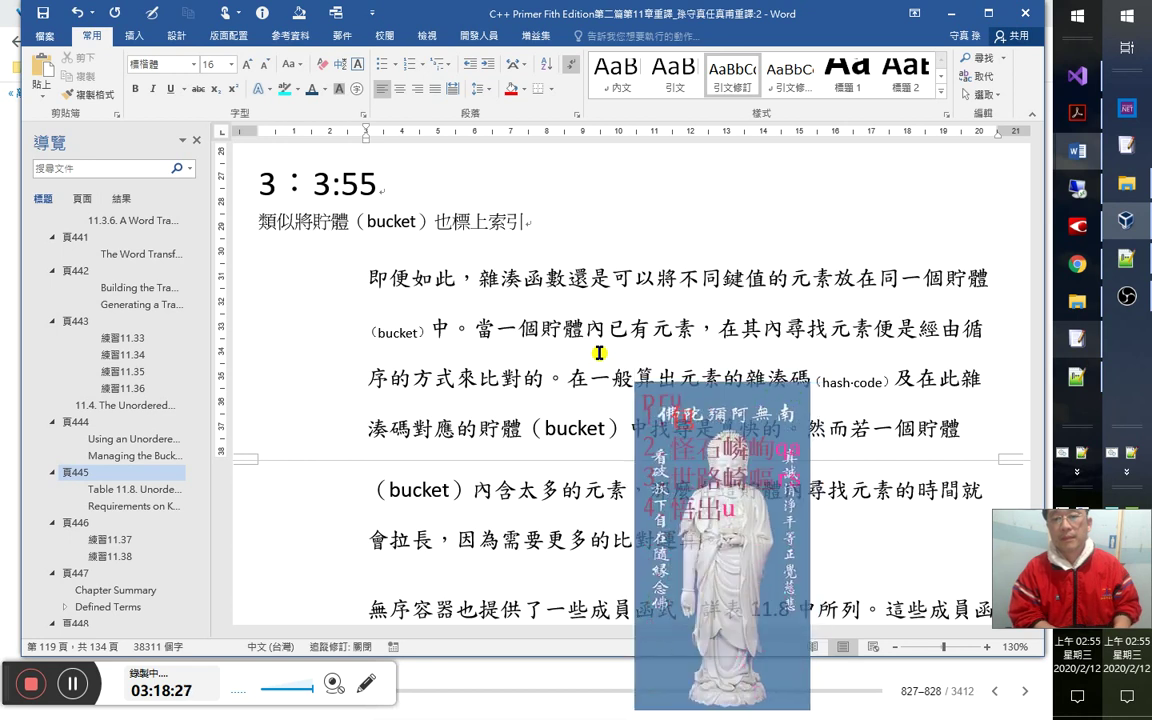
pyautogui.press('BackSpace')
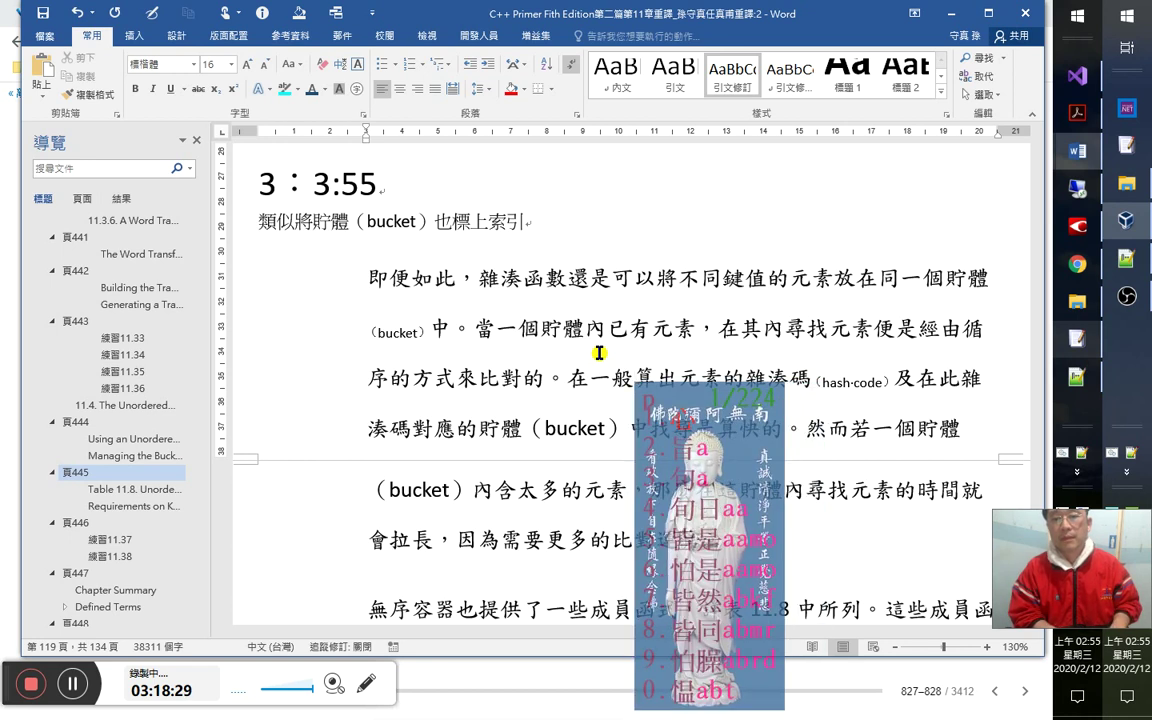
pyautogui.write('cu')
pyautogui.press('space')
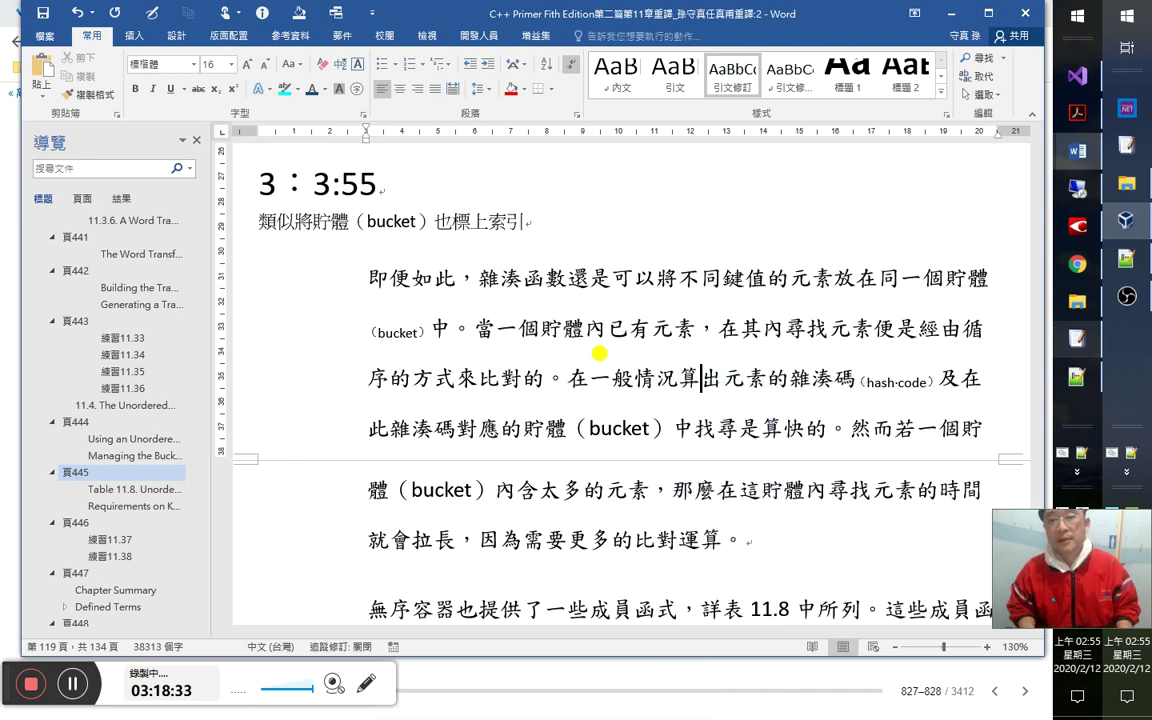
pyautogui.press('Left')
pyautogui.write('下')
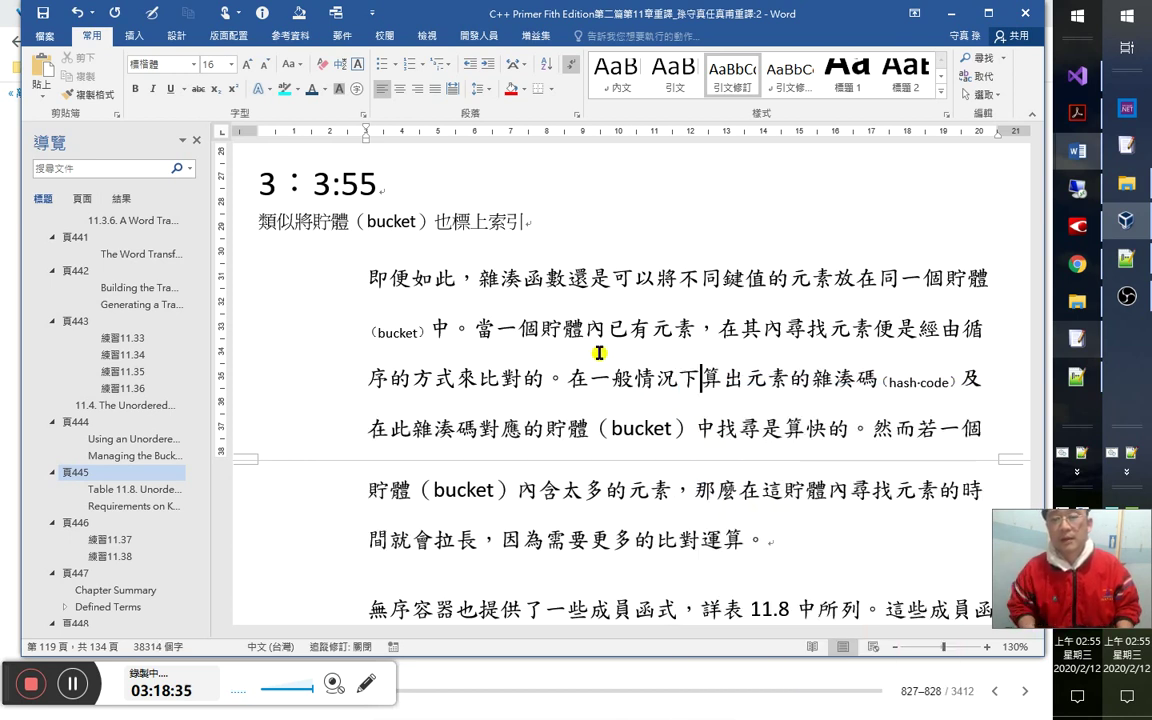
pyautogui.write('，')
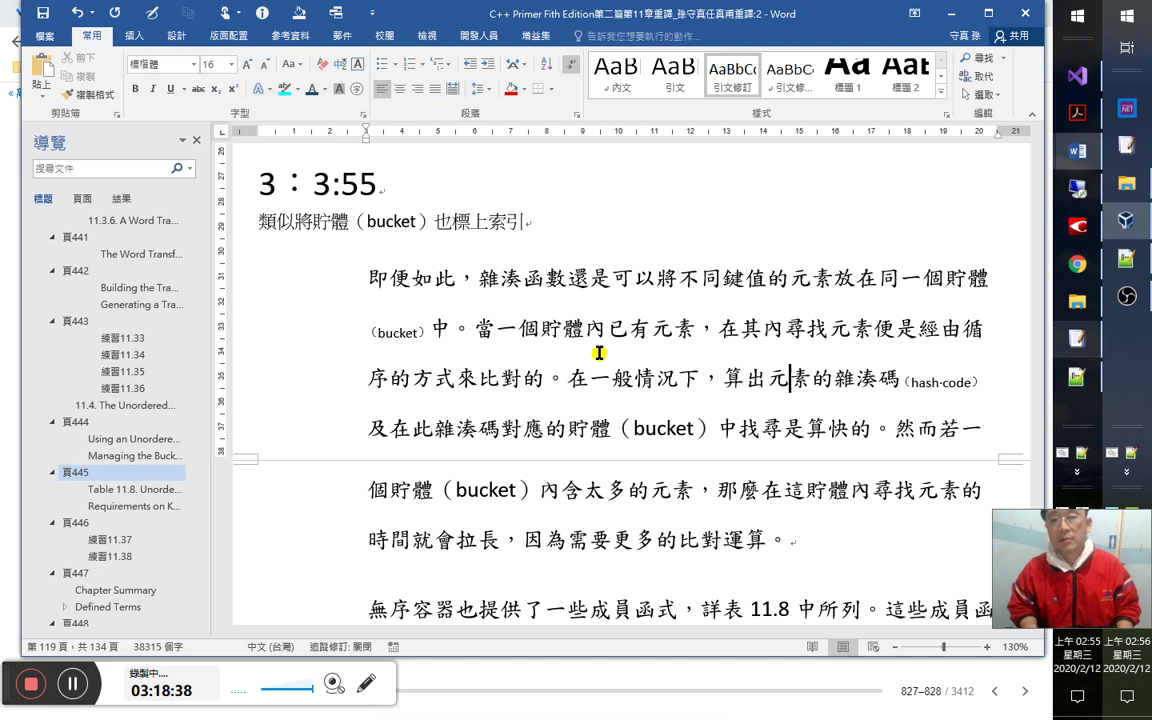
# Shrink the （bucket） gloss after 對應的貯體 to the small gloss style.
pyautogui.press('Down')
pyautogui.press('Home')
pyautogui.press('Right')
pyautogui.press('Right')
pyautogui.press('Right')
pyautogui.press('Right')
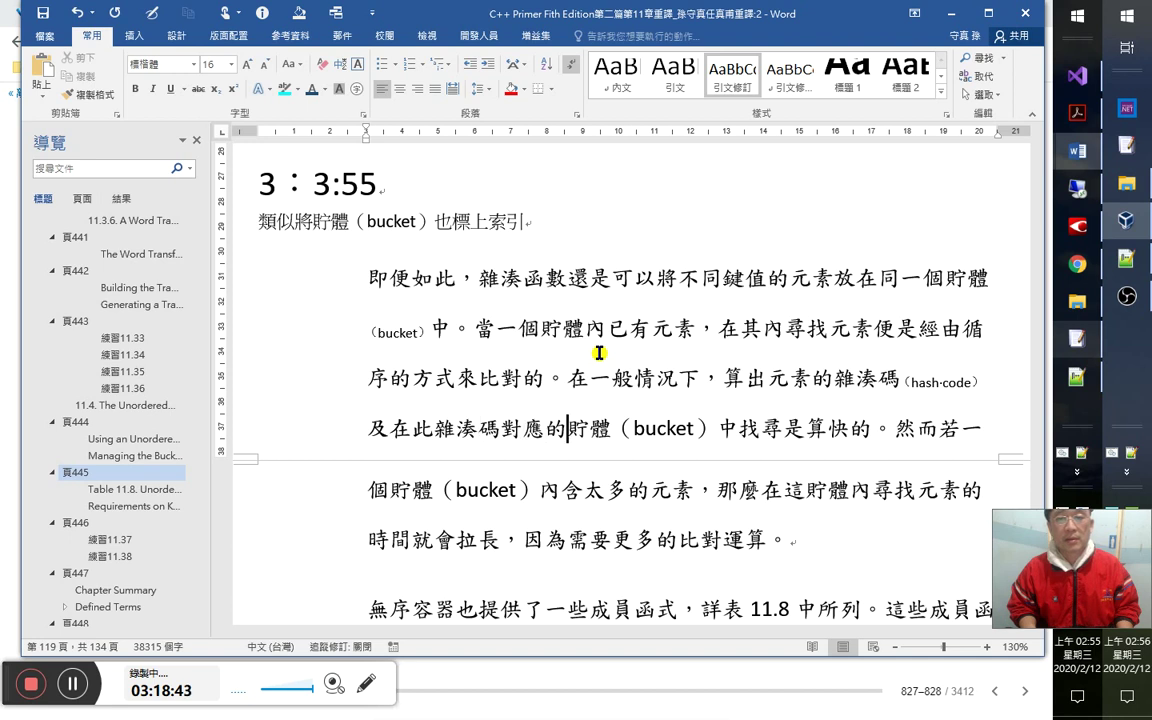
pyautogui.hotkey('shift', 'Right')
pyautogui.hotkey('shift', 'Right')
pyautogui.hotkey('shift', 'Right')
pyautogui.hotkey('shift', 'Right')
pyautogui.hotkey('shift', 'Right')
pyautogui.hotkey('shift', 'Right')
pyautogui.hotkey('shift', 'Right')
pyautogui.hotkey('shift', 'Right')
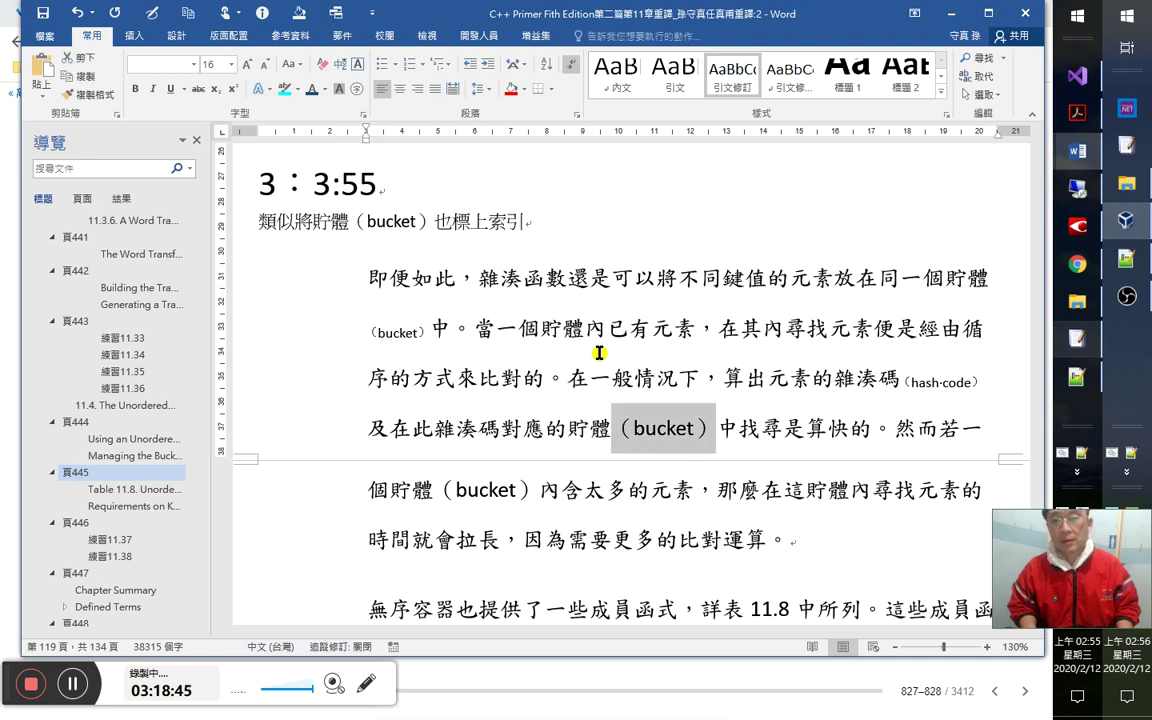
pyautogui.hotkey('ctrl', 'space')
pyautogui.press('Right')
# Change 中 to 內 and insert 元素 after 內尋找.
pyautogui.hotkey('shift', 'Right')
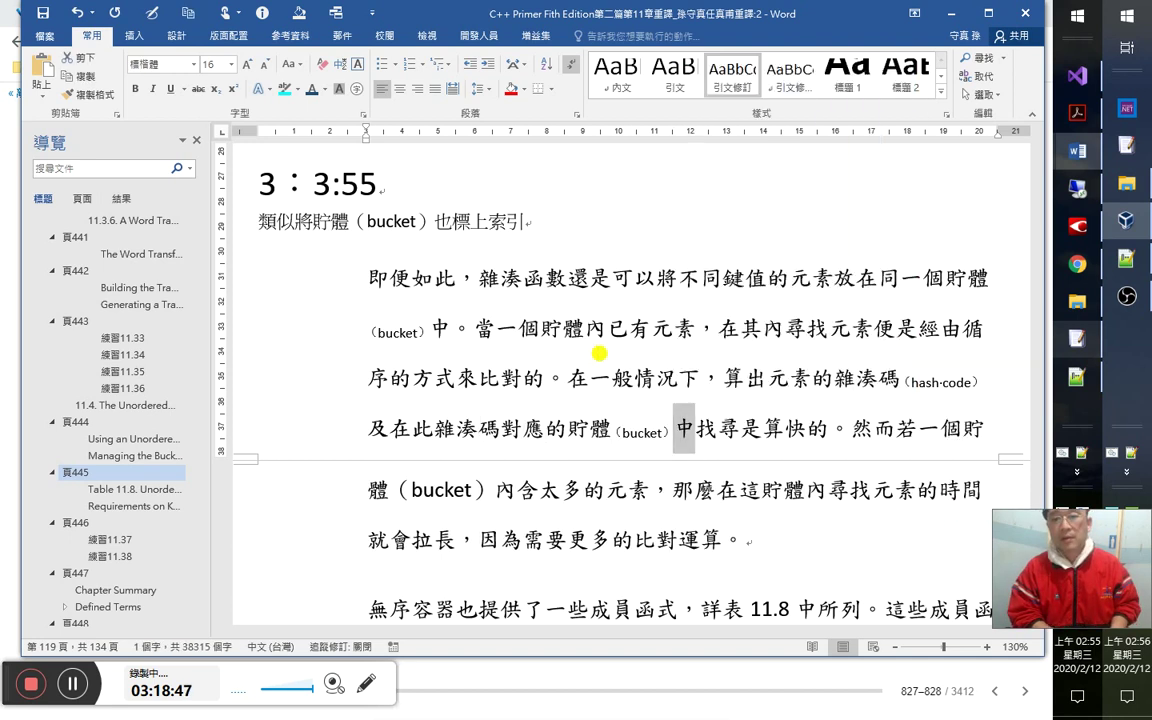
pyautogui.write('內')
pyautogui.hotkey('shift', 'Right')
pyautogui.hotkey('ctrl', 'x')
pyautogui.press('Right')
pyautogui.hotkey('ctrl', 'v')
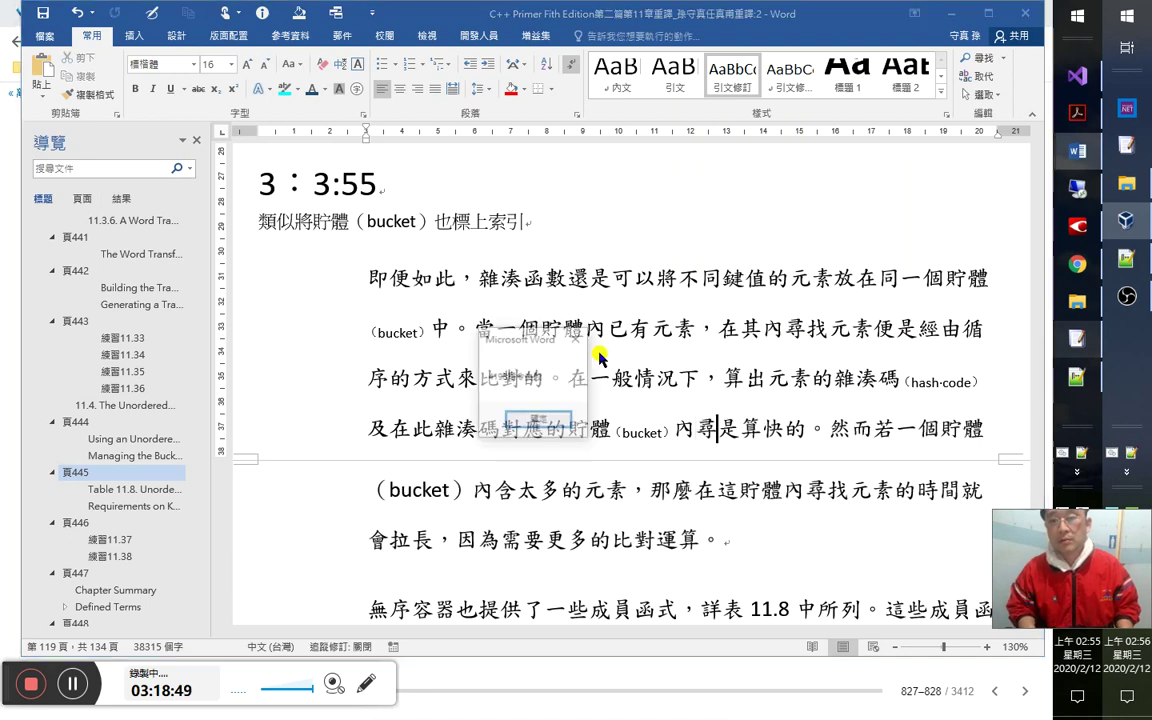
pyautogui.press('Return')
pyautogui.hotkey('ctrl', 'v')
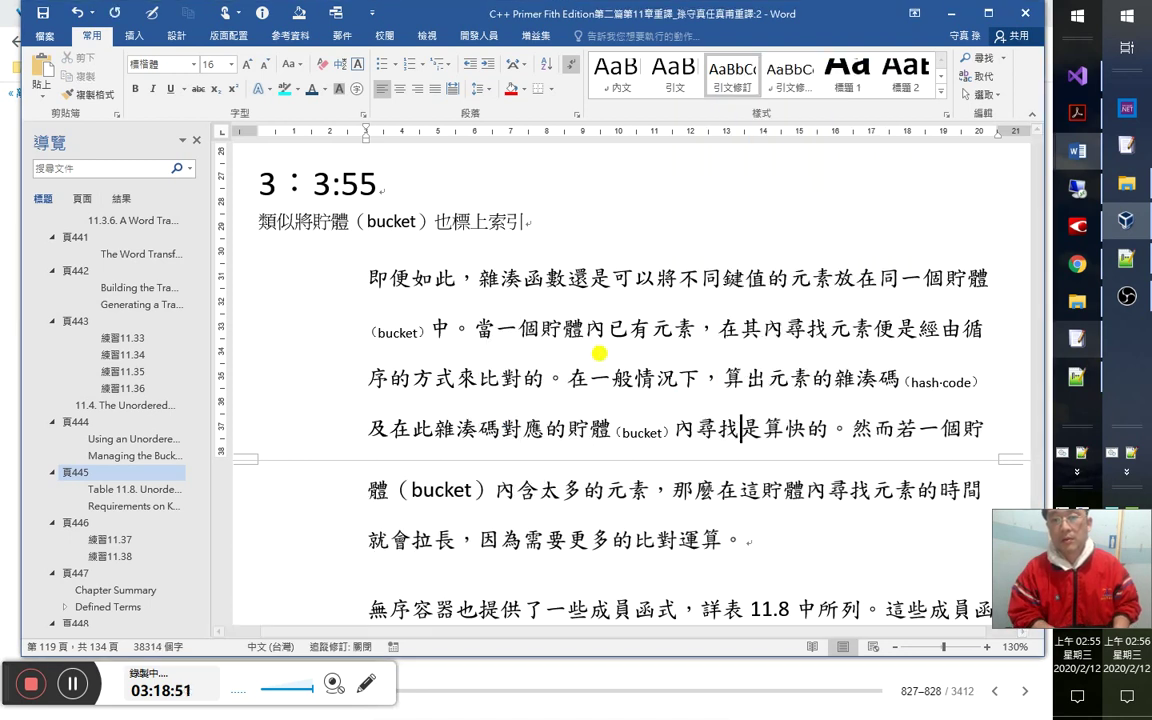
pyautogui.write('元素')
pyautogui.press('Right')
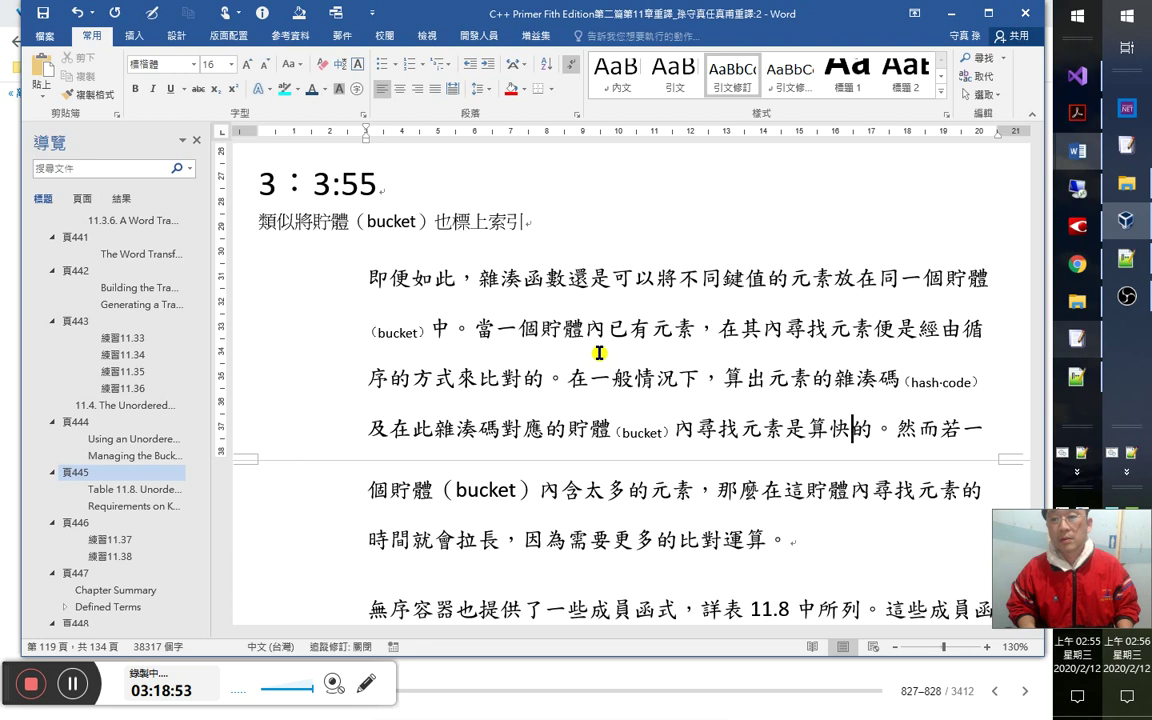
# Replace 算 with 很 and save the document.
pyautogui.hotkey('shift', 'Right')
pyautogui.hotkey('shift', 'Left')
pyautogui.hotkey('shift', 'Left')
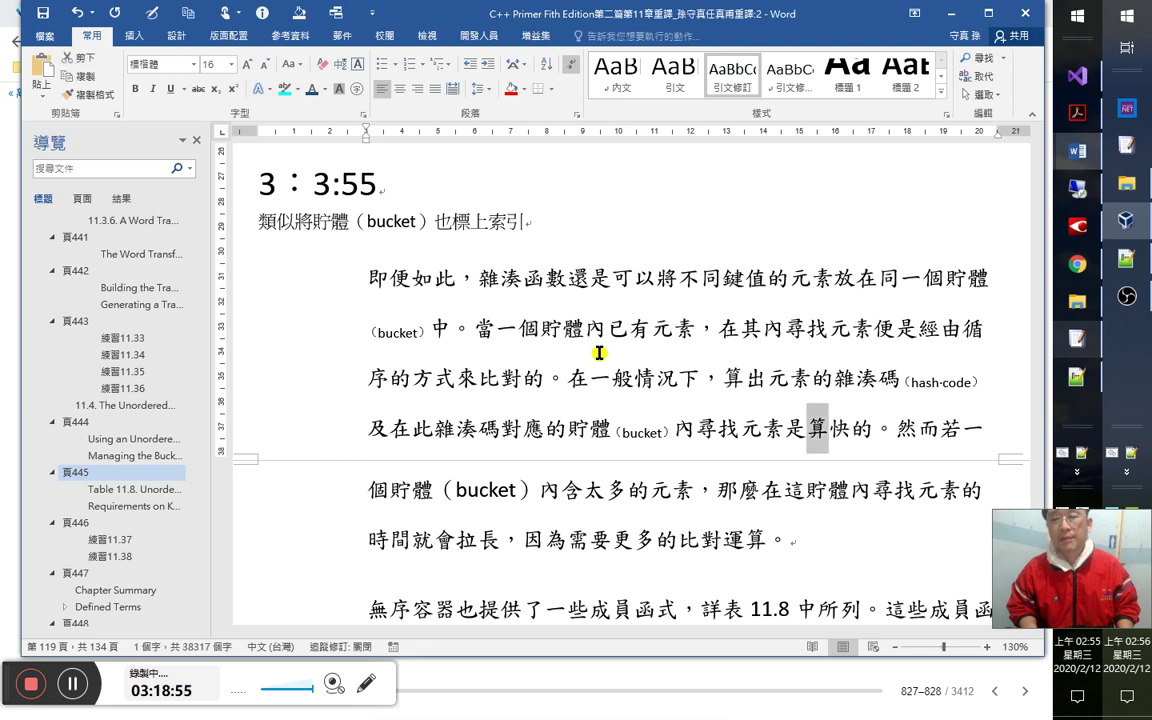
pyautogui.press('Left')
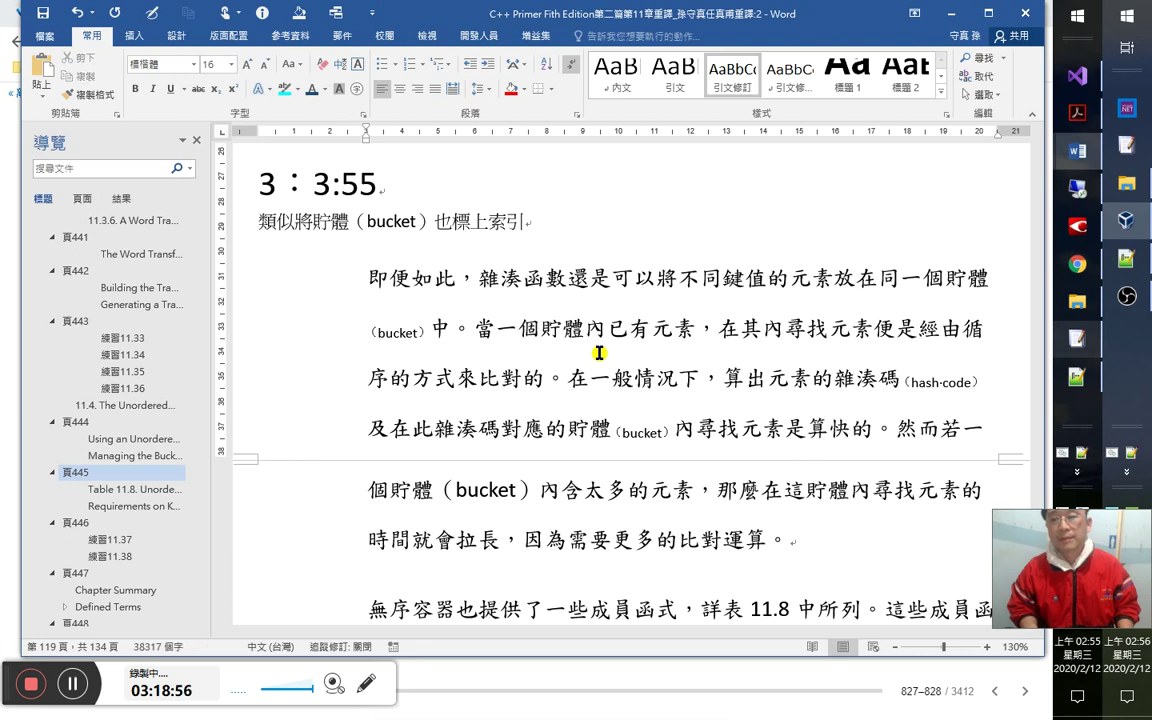
pyautogui.press('Delete')
pyautogui.write('很')
pyautogui.press('Right')
pyautogui.press('Right')
pyautogui.hotkey('ctrl', 's')
# Insert 的速度 before 是很快的.
pyautogui.press('Left')
pyautogui.press('Left')
pyautogui.press('Left')
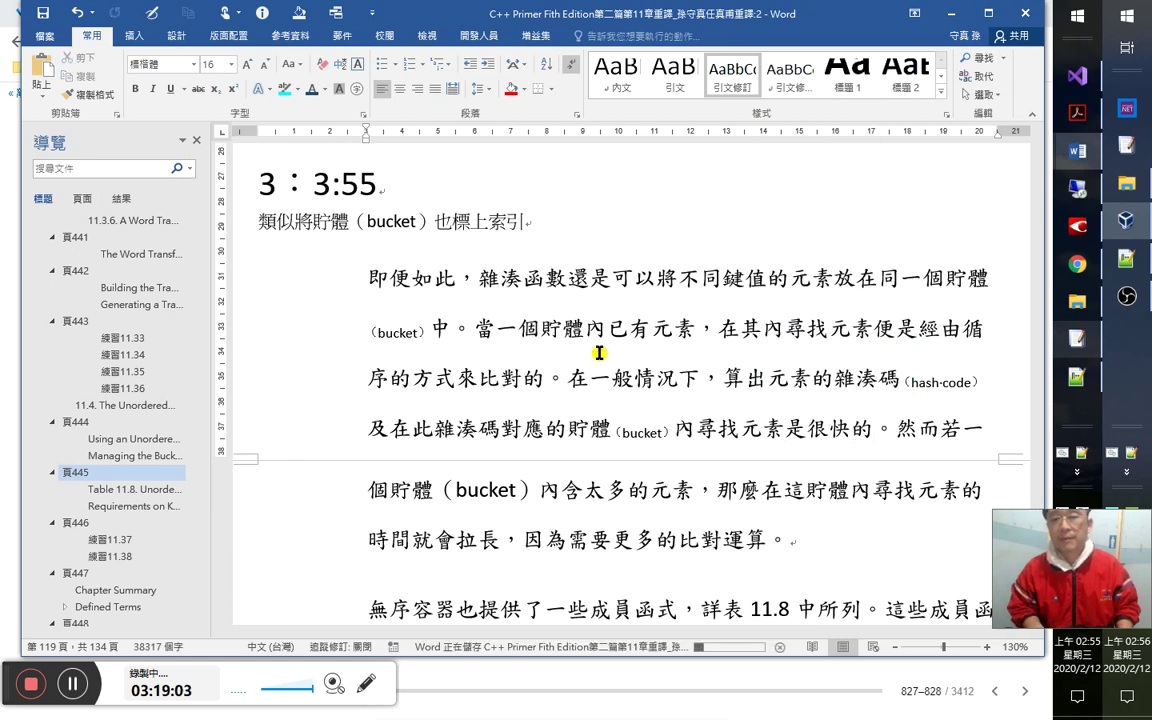
pyautogui.write('速度')
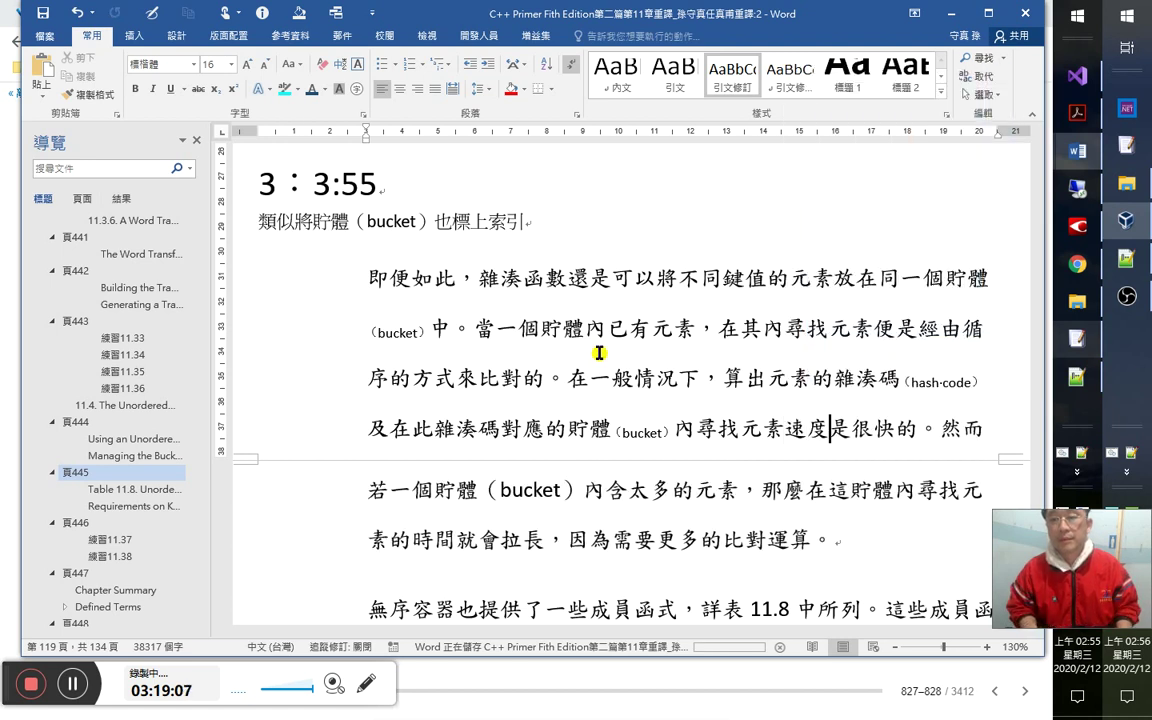
pyautogui.press('Home')
pyautogui.press('Right')
pyautogui.press('Right')
pyautogui.press('Right')
pyautogui.press('Right')
pyautogui.press('Right')
pyautogui.press('Right')
pyautogui.press('Right')
pyautogui.press('Right')
pyautogui.press('Right')
pyautogui.press('Right')
pyautogui.press('Right')
pyautogui.press('Right')
pyautogui.press('Right')
pyautogui.press('Right')
pyautogui.press('Right')
pyautogui.press('Right')
pyautogui.press('Right')
pyautogui.press('Right')
pyautogui.press('Right')
pyautogui.press('Right')
pyautogui.press('Right')
pyautogui.press('Right')
pyautogui.press('Right')
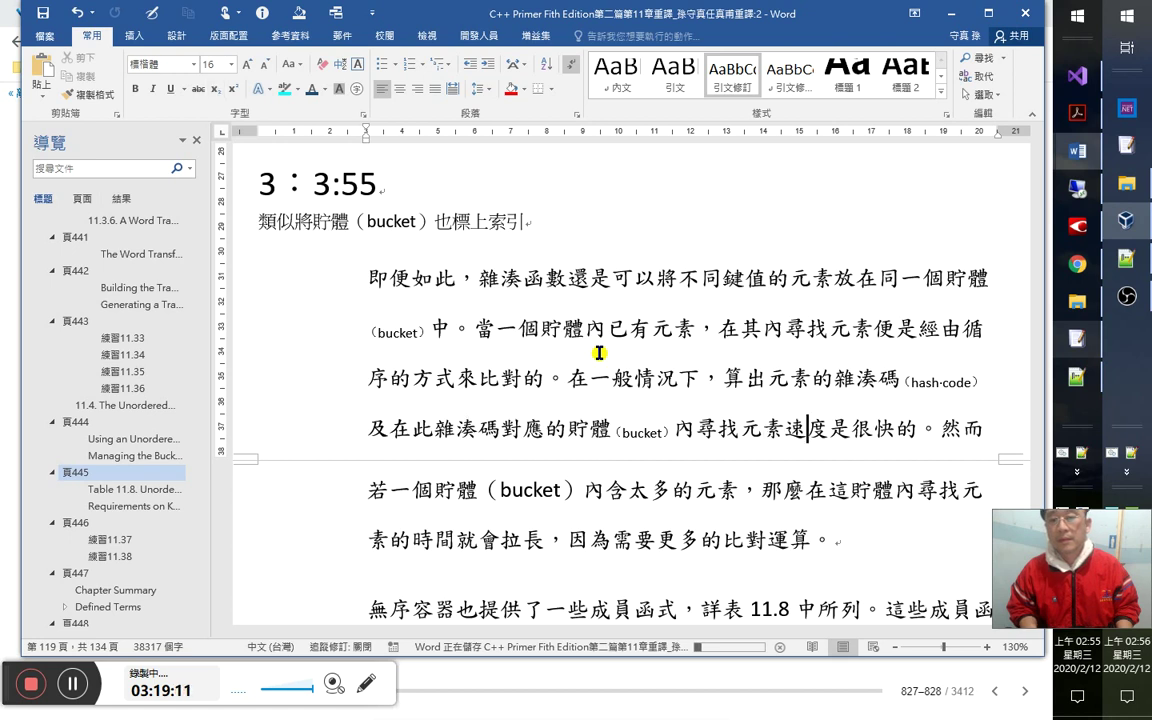
pyautogui.write('的')
pyautogui.press('Right')
pyautogui.press('Right')
pyautogui.press('Right')
# Retype the （bucket） gloss after 而若一個貯體 in the small gloss size.
pyautogui.press('Right')
pyautogui.press('Right')
pyautogui.press('Right')
pyautogui.press('Right')
pyautogui.press('Right')
pyautogui.press('Right')
pyautogui.press('Right')
pyautogui.press('Right')
pyautogui.press('Right')
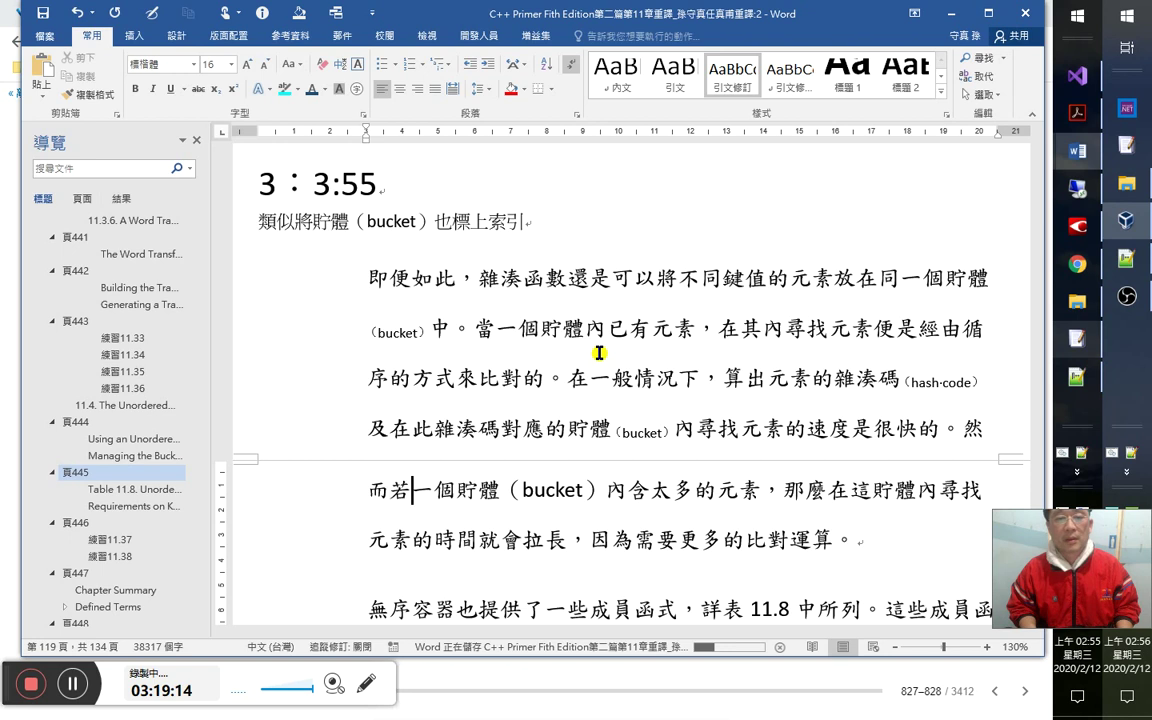
pyautogui.press('Right')
pyautogui.press('Right')
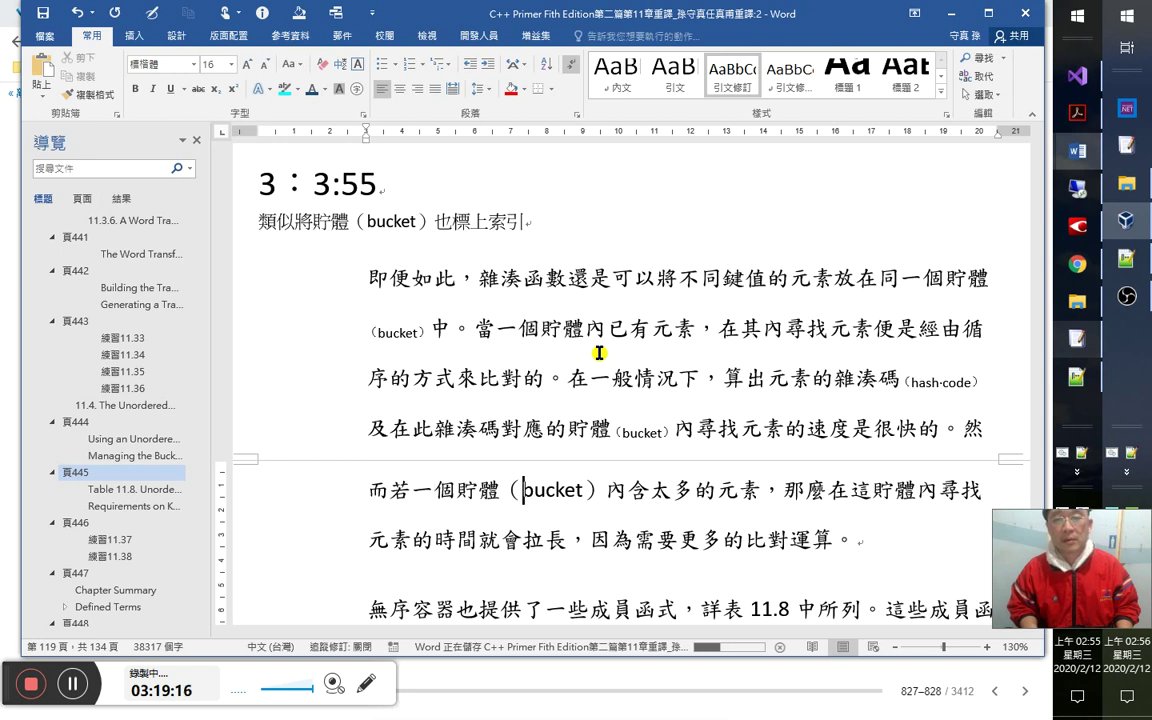
pyautogui.press('Left')
pyautogui.hotkey('shift', 'Right')
pyautogui.hotkey('shift', 'Right')
pyautogui.hotkey('shift', 'Right')
pyautogui.hotkey('shift', 'Right')
pyautogui.hotkey('shift', 'Right')
pyautogui.hotkey('shift', 'Right')
pyautogui.hotkey('shift', 'Right')
pyautogui.hotkey('shift', 'Right')
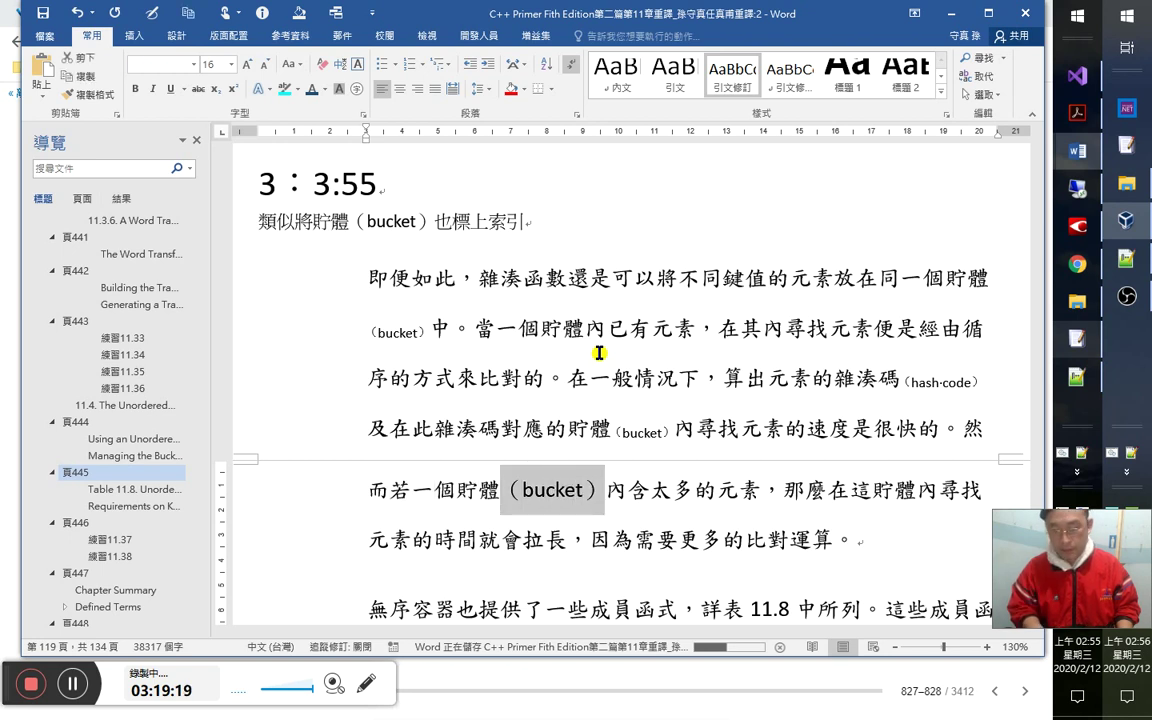
pyautogui.write('（bucket）')
pyautogui.press('Right')
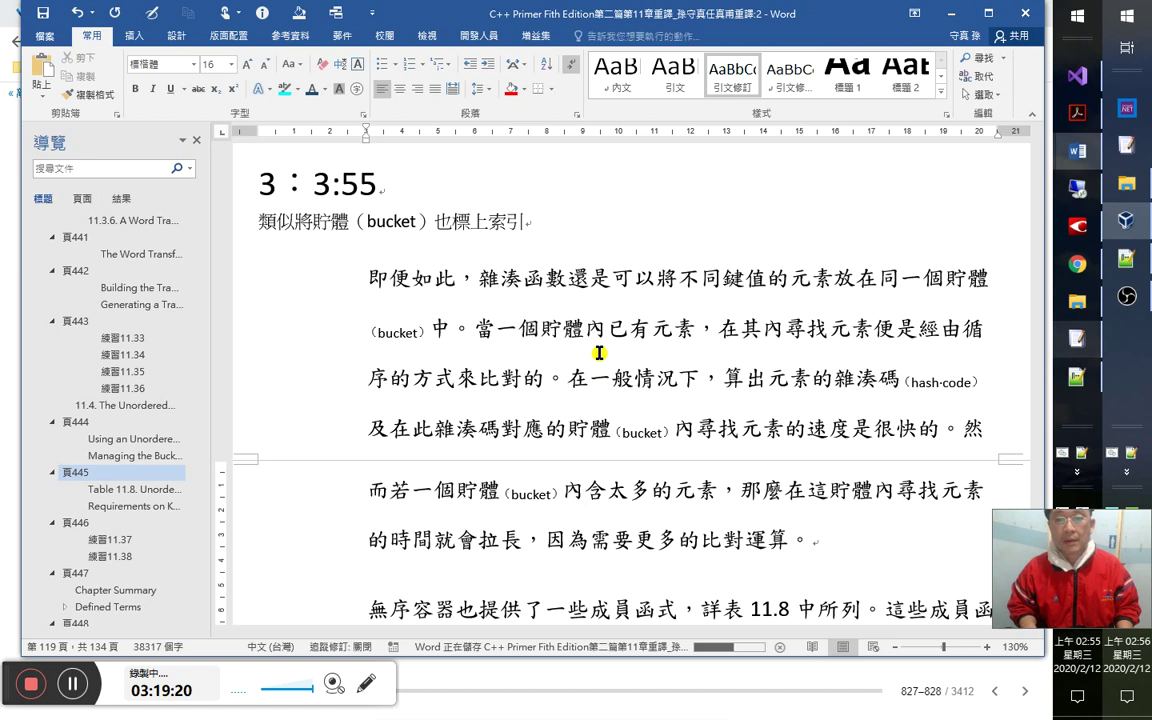
# Replace 內含 with 有了 after the bucket gloss.
pyautogui.press('Right')
pyautogui.write('有')
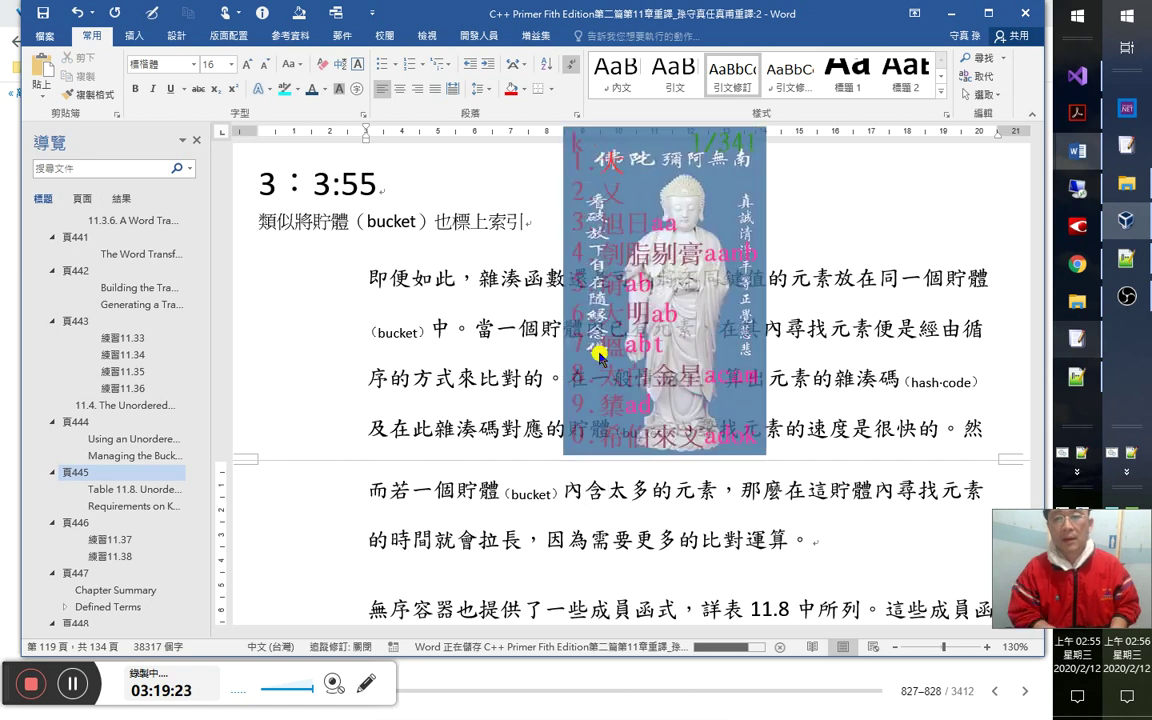
pyautogui.press('Left')
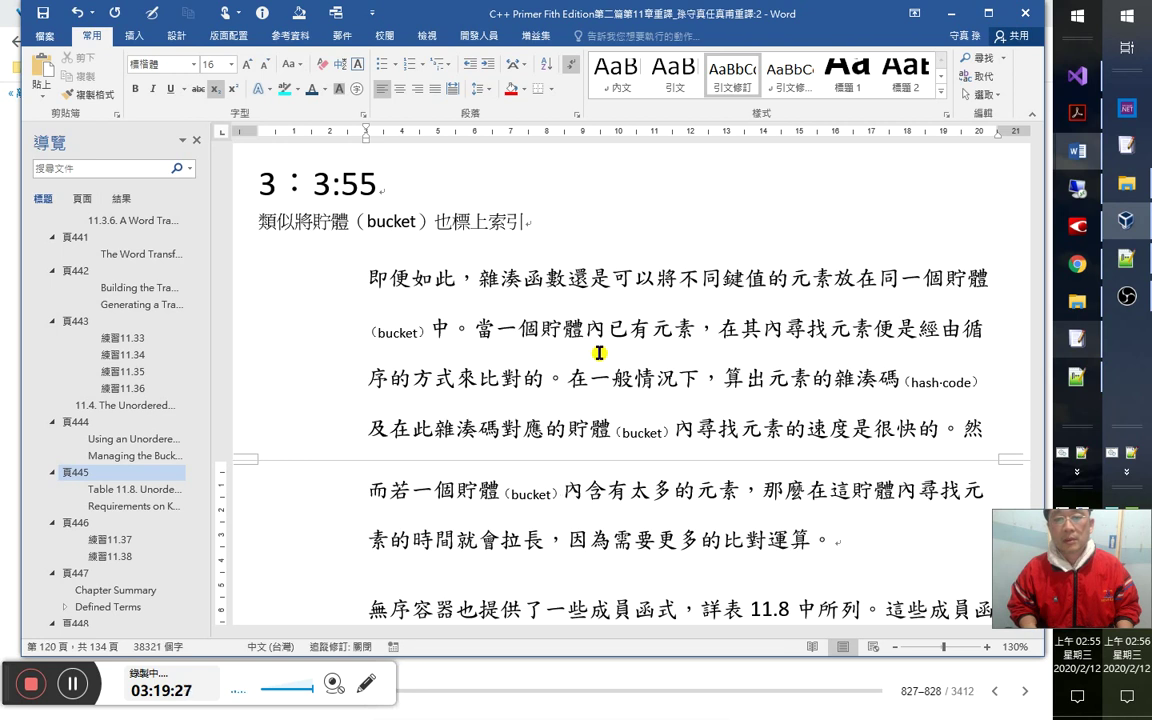
pyautogui.hotkey('shift', 'Right')
pyautogui.hotkey('shift', 'Right')
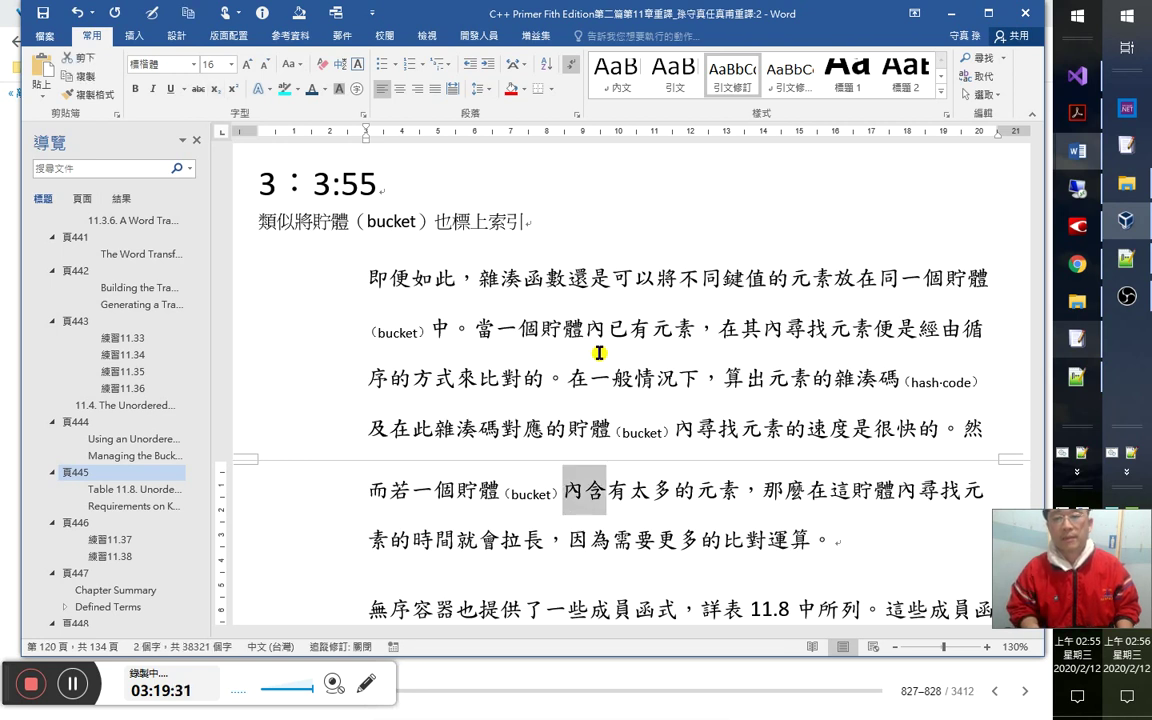
pyautogui.press('Delete')
pyautogui.press('Right')
pyautogui.write('了')
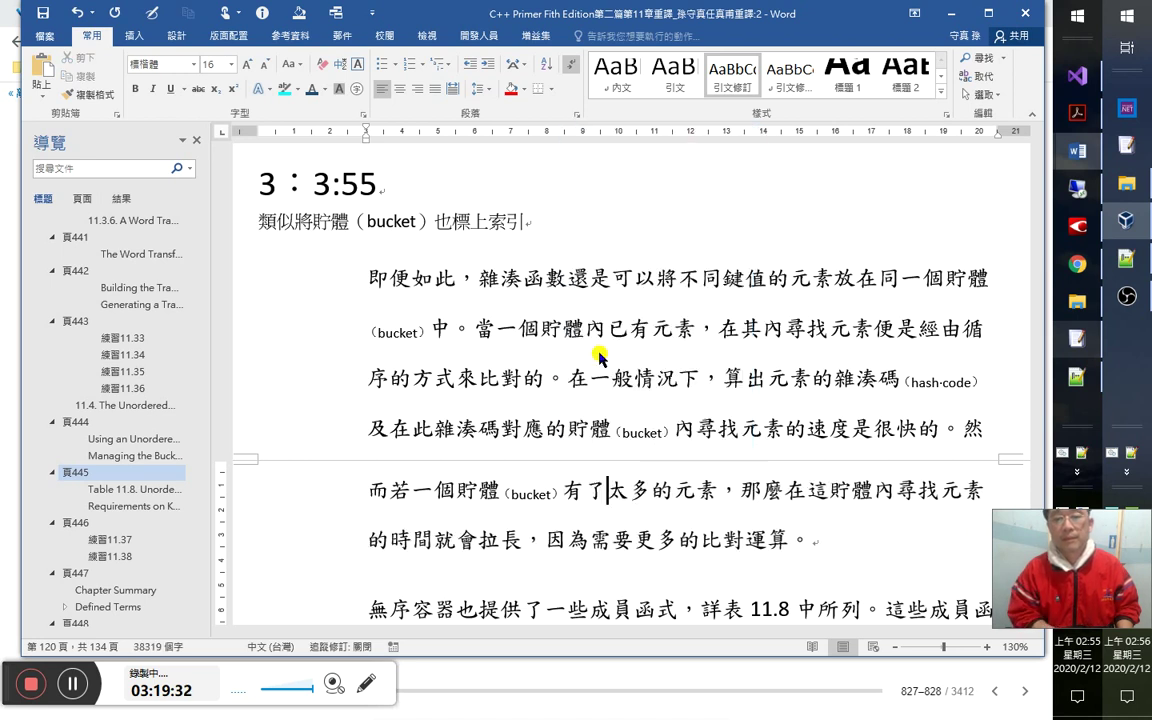
# Move 太多 after 的元素 and drop the stray 了, giving 有的元素太多.
pyautogui.hotkey('shift', 'Right')
pyautogui.hotkey('shift', 'Right')
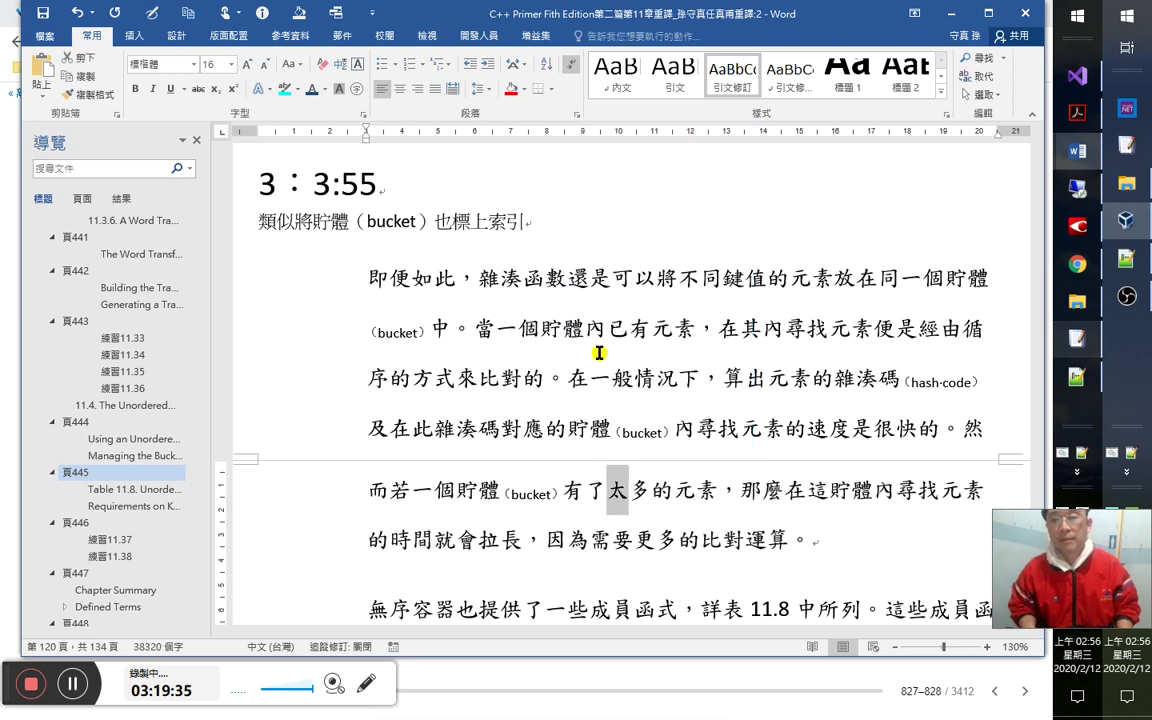
pyautogui.hotkey('ctrl', 'x')
pyautogui.press('Right')
pyautogui.press('Right')
pyautogui.press('Right')
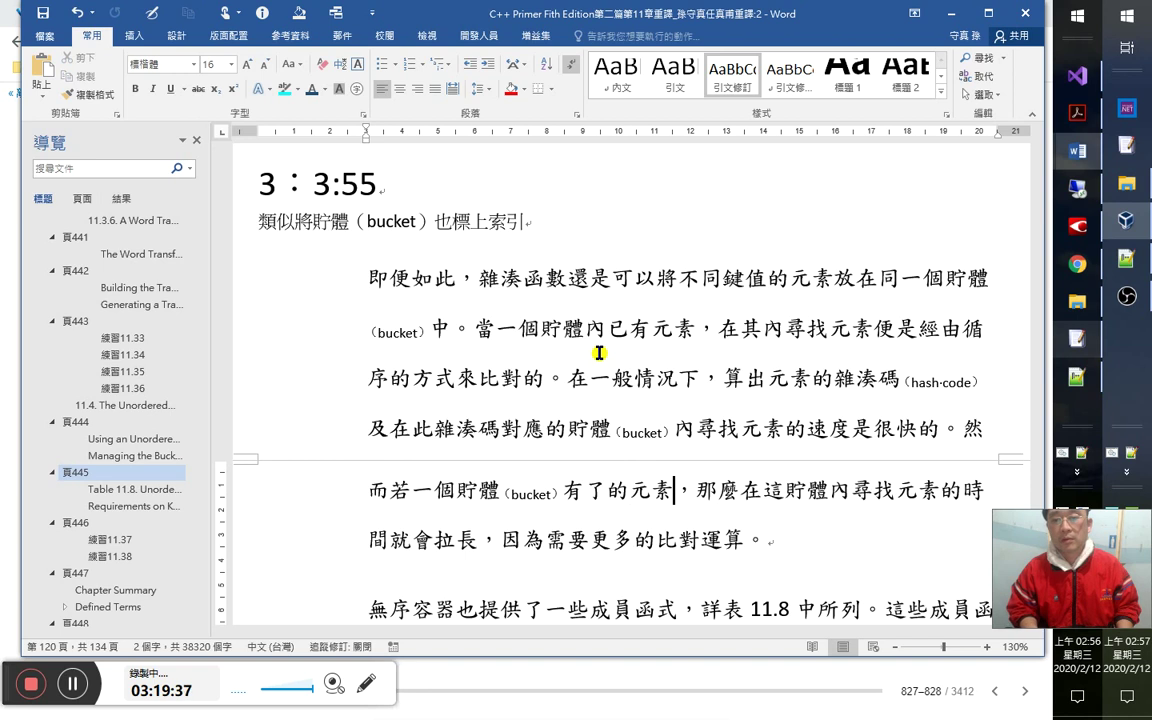
pyautogui.hotkey('ctrl', 'v')
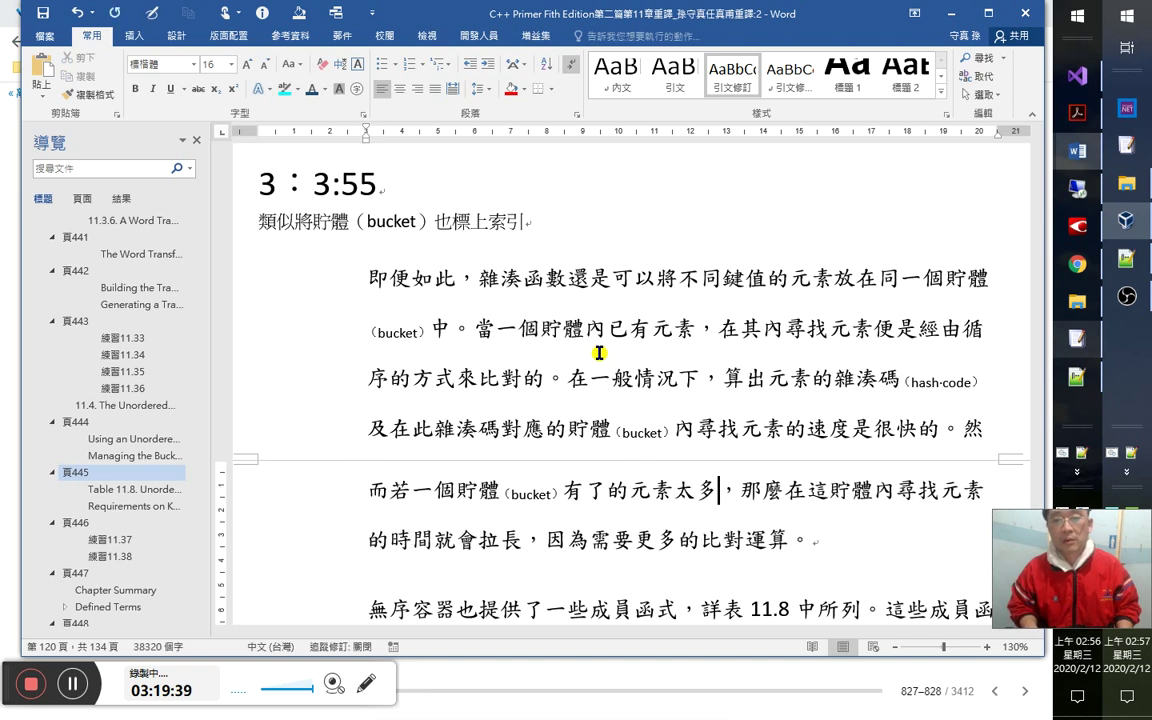
pyautogui.press('Left')
pyautogui.press('Left')
pyautogui.press('Left')
pyautogui.press('BackSpace')
# Shrink 元素 before 的時間 to the small gloss size.
pyautogui.press('Right')
pyautogui.press('Right')
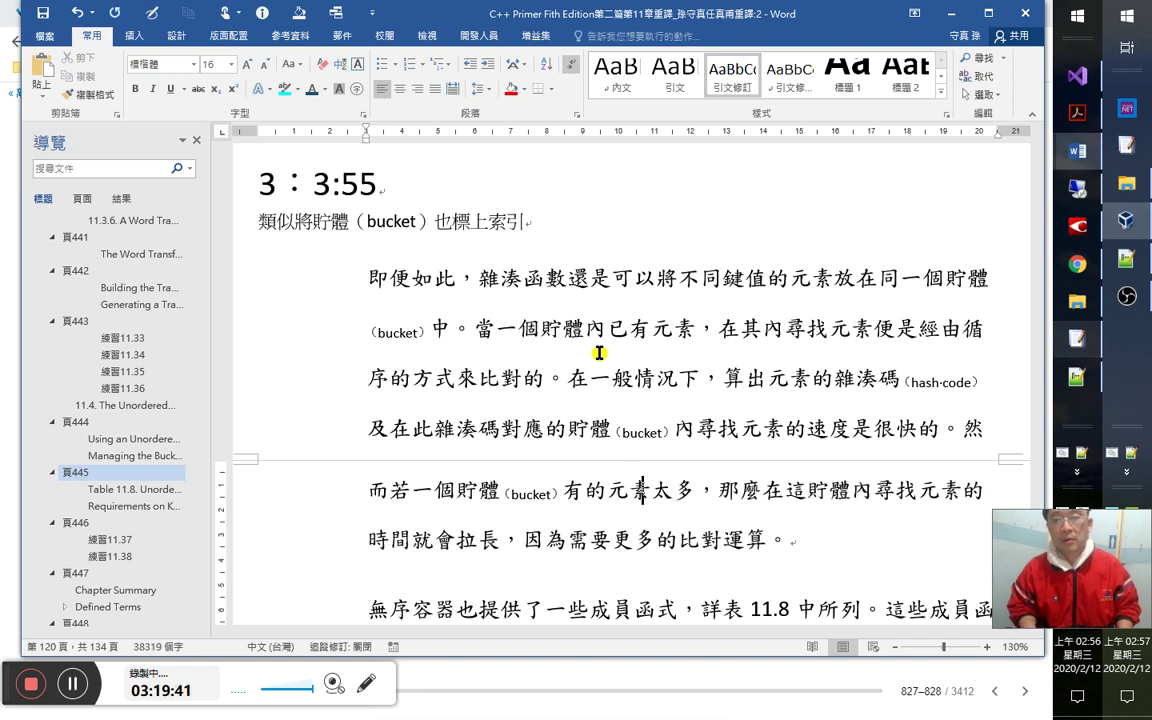
pyautogui.press('Right')
pyautogui.press('Right')
pyautogui.press('Right')
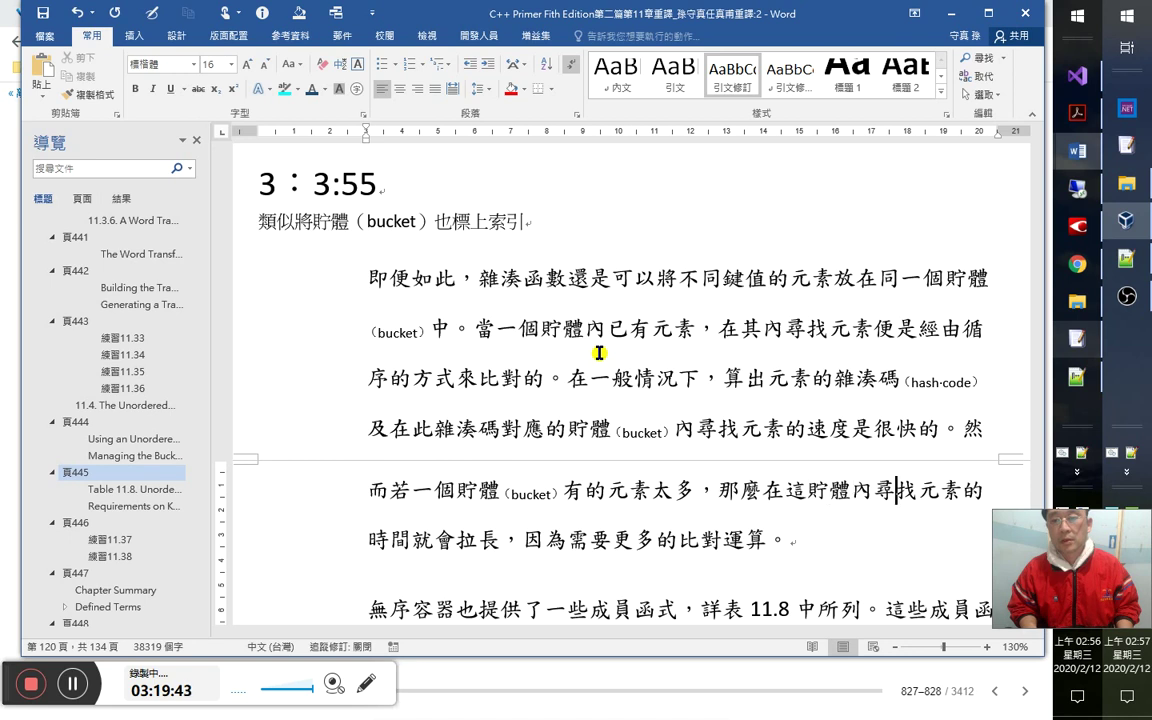
pyautogui.hotkey('shift', 'Right')
pyautogui.hotkey('shift', 'Left')
pyautogui.hotkey('shift', 'Right')
pyautogui.hotkey('shift', 'Right')
pyautogui.hotkey('shift', 'Right')
pyautogui.hotkey('shift', 'Left')
pyautogui.hotkey('ctrl', '=')
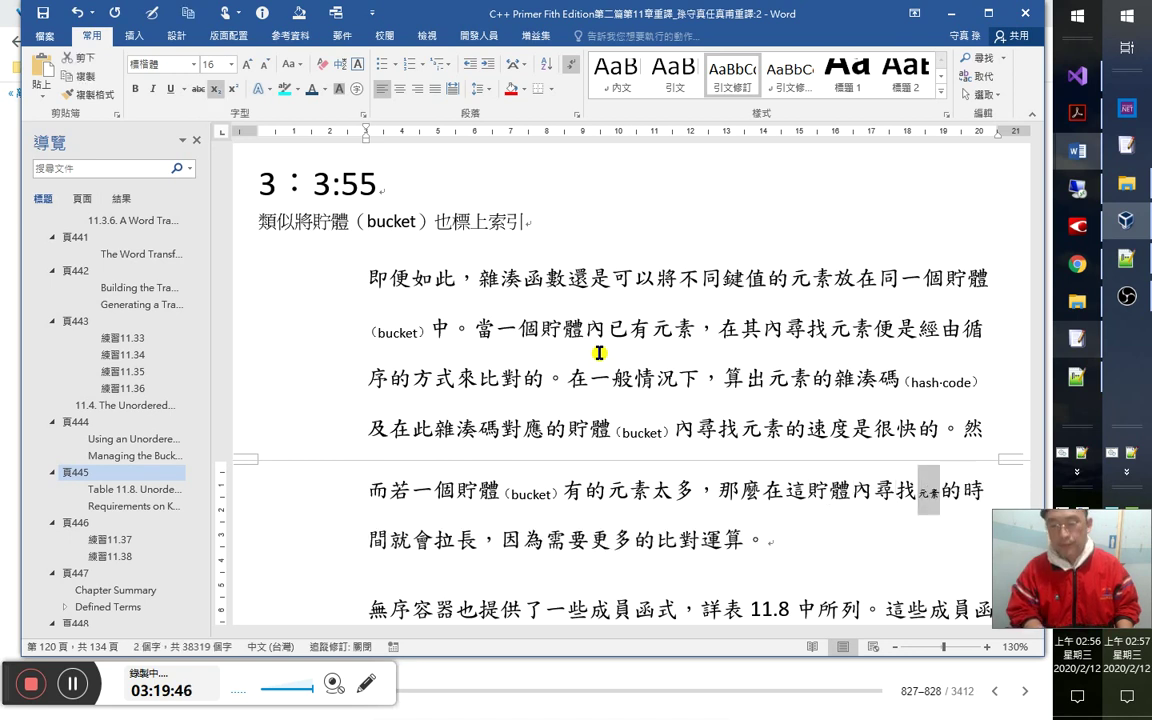
pyautogui.press('Right')
pyautogui.press('Right')
pyautogui.press('Right')
pyautogui.press('Right')
pyautogui.press('Right')
pyautogui.press('Right')
pyautogui.press('Right')
pyautogui.press('Right')
pyautogui.press('Right')
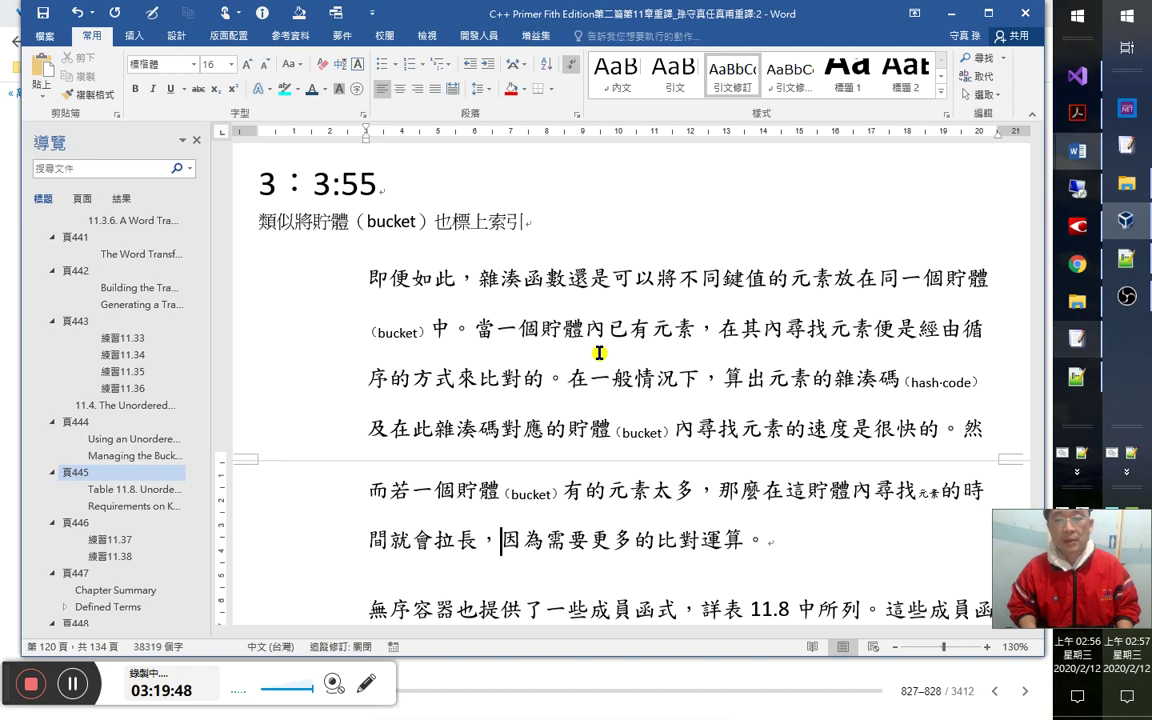
# Insert 耗費 before 更多, so the clause reads 因為需要耗費更多的比對運算。.
pyautogui.press('Down')
pyautogui.press('Up')
pyautogui.press('End')
pyautogui.press('Down')
pyautogui.press('Down')
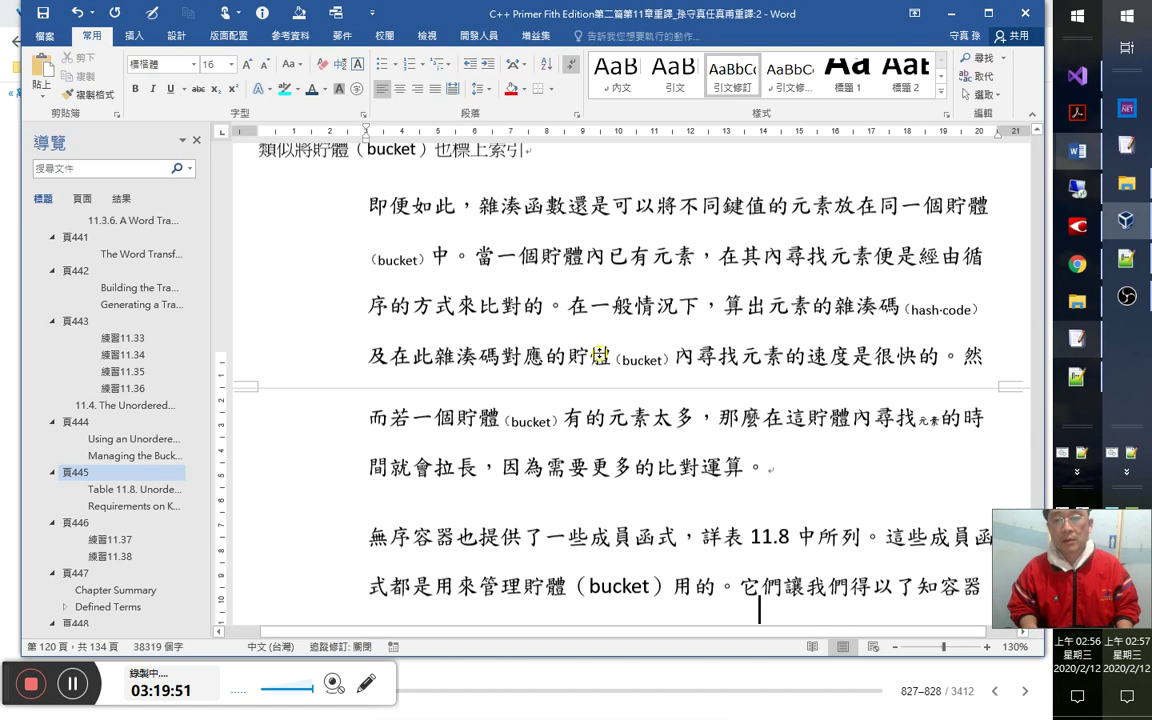
pyautogui.press('Down')
pyautogui.press('Up')
pyautogui.press('Up')
pyautogui.press('Up')
pyautogui.press('Down')
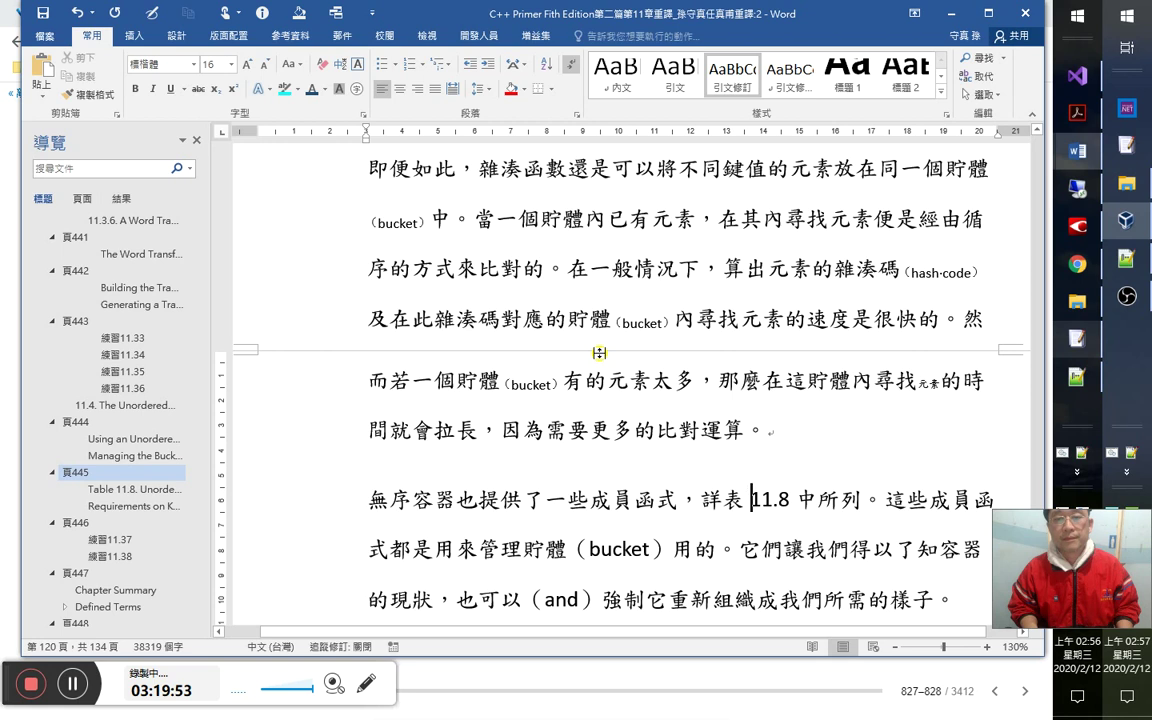
pyautogui.press('Left')
pyautogui.press('Left')
pyautogui.press('Left')
pyautogui.press('Left')
pyautogui.press('Left')
pyautogui.press('Left')
pyautogui.press('Left')
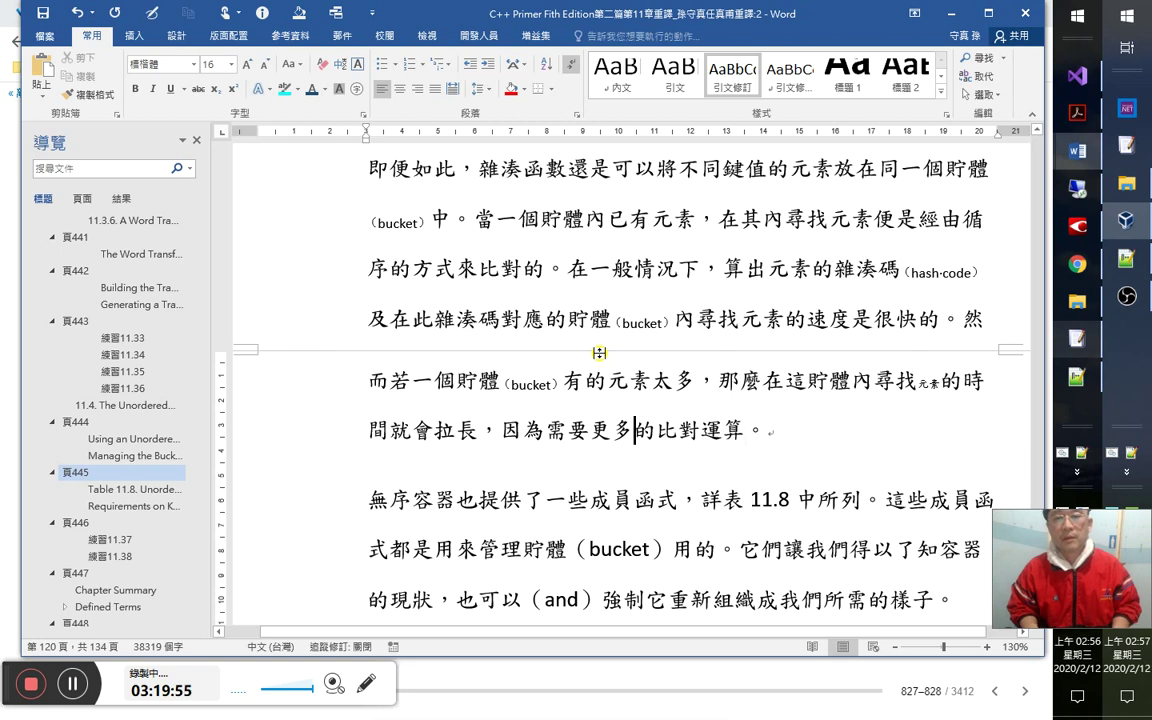
pyautogui.write('花')
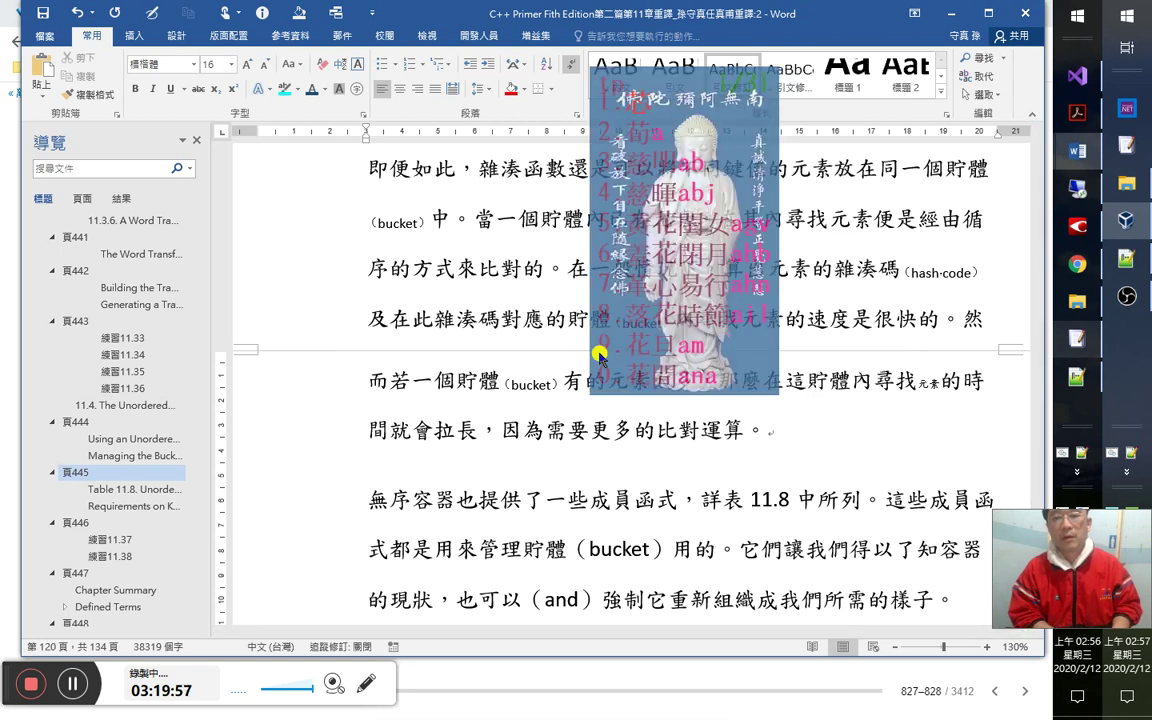
pyautogui.write('費')
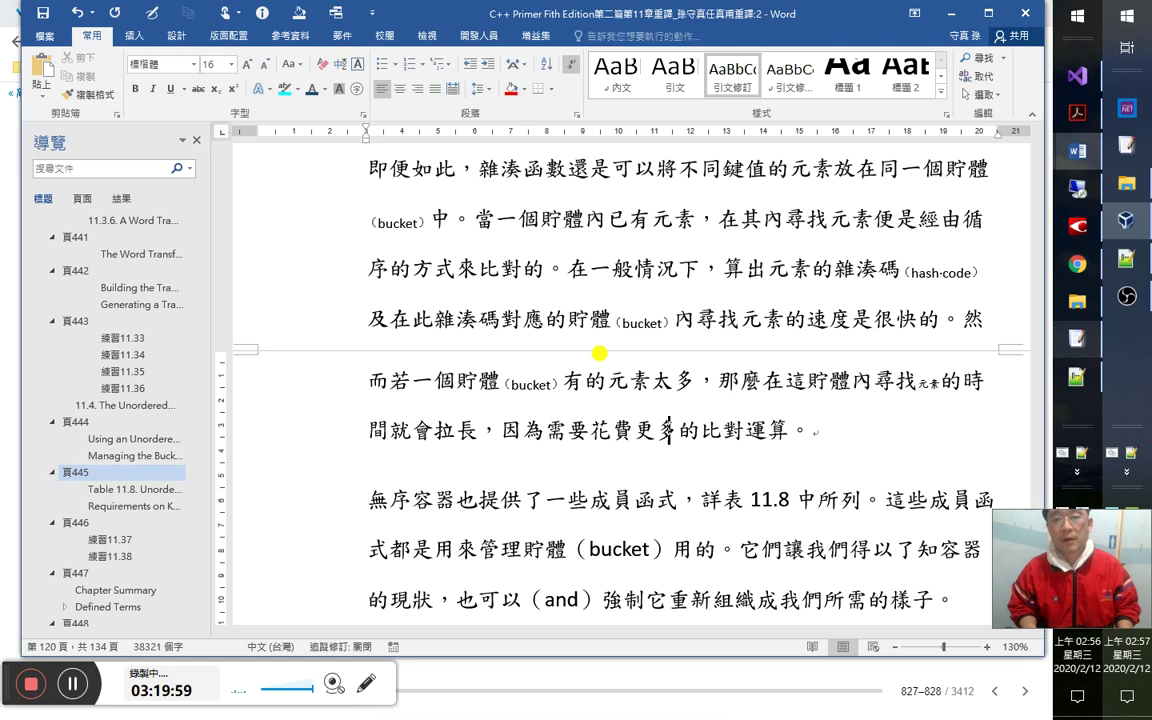
pyautogui.press('Left')
pyautogui.press('Left')
pyautogui.press('Left')
pyautogui.hotkey('shift', 'Left')
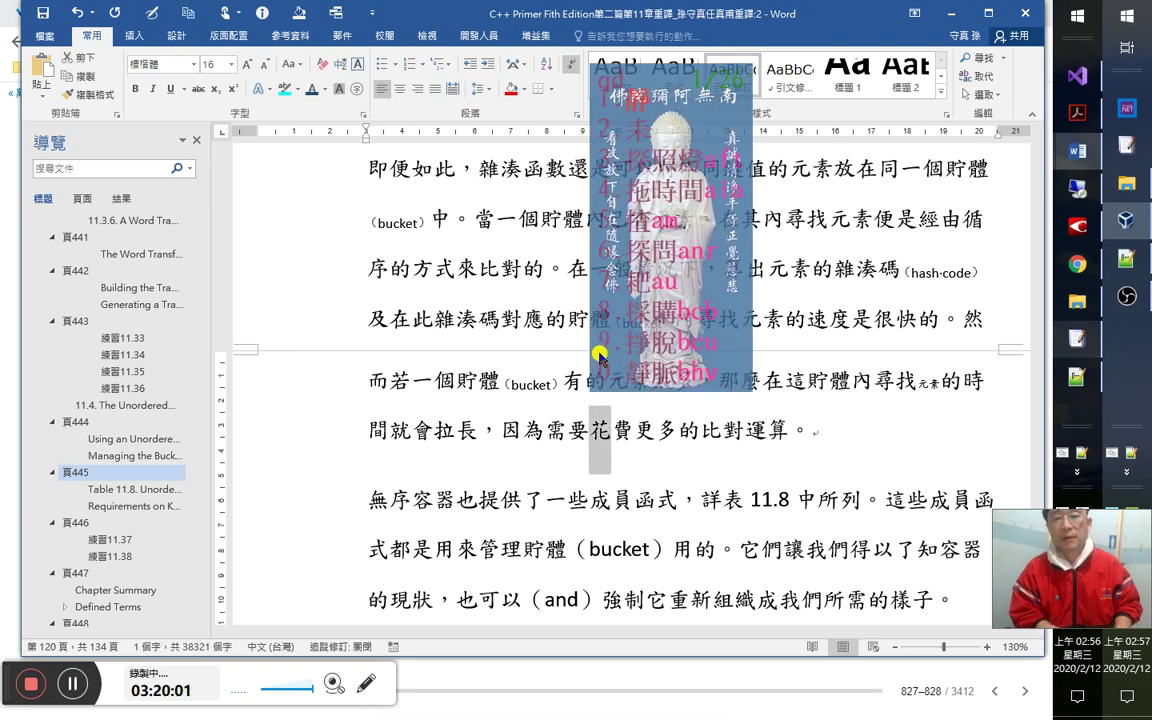
pyautogui.write('耗')
pyautogui.click(617, 549)
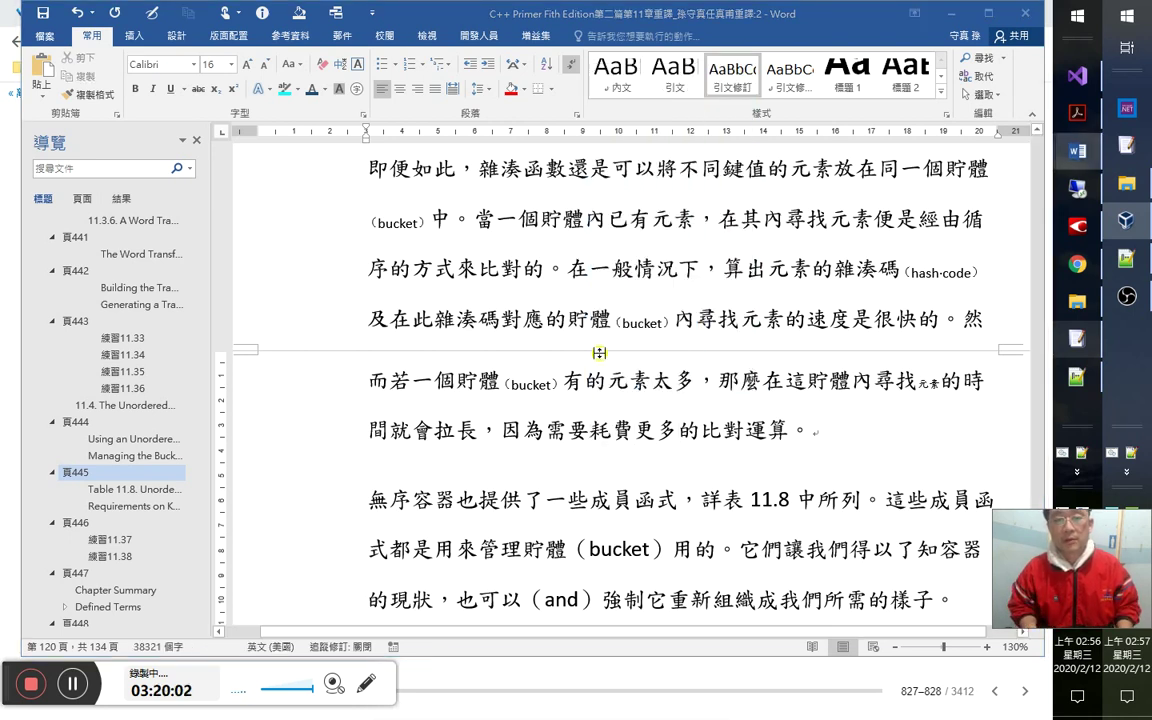
# Indent the first line of the 無序容器 paragraph and colour 成員函式 brown.
pyautogui.click(368, 499)
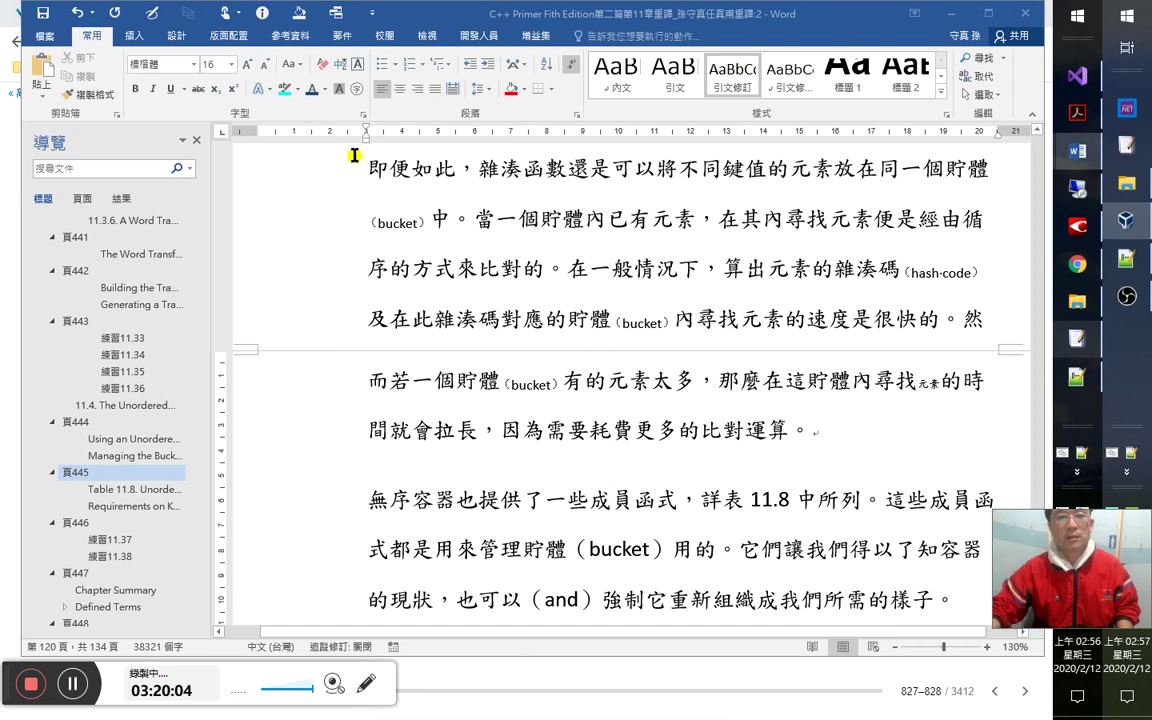
pyautogui.moveTo(365, 129); pyautogui.dragTo(416, 130)
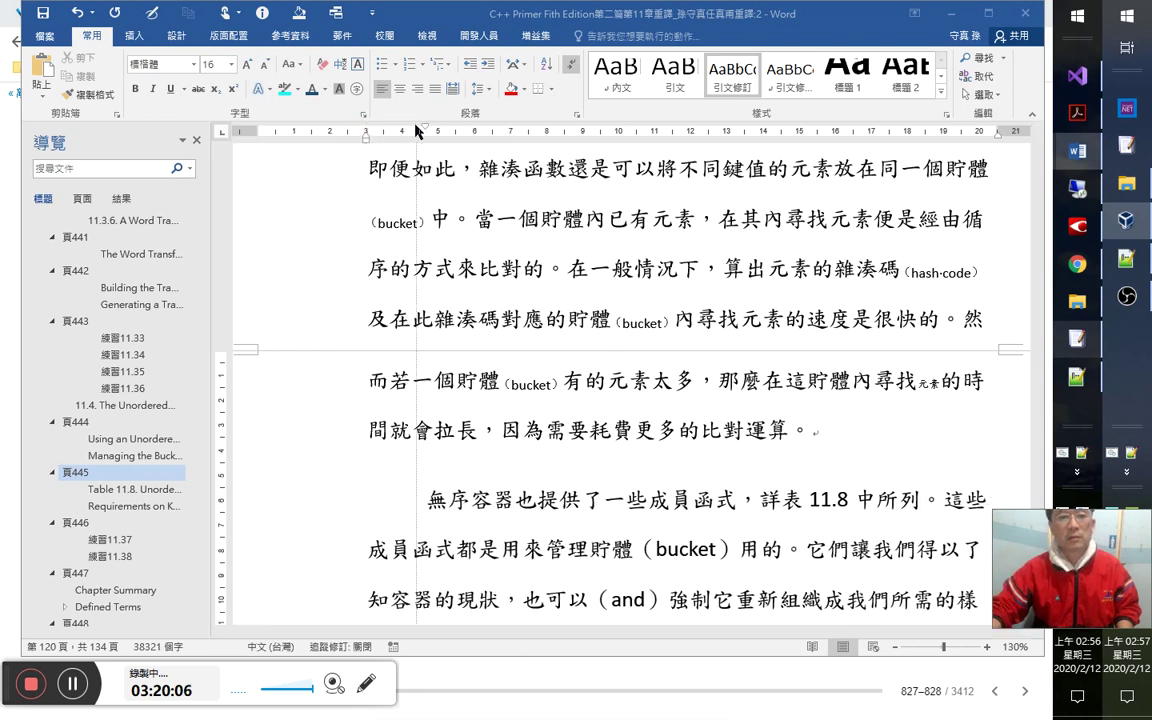
pyautogui.click(574, 476)
pyautogui.scroll(-2, 590, 440)
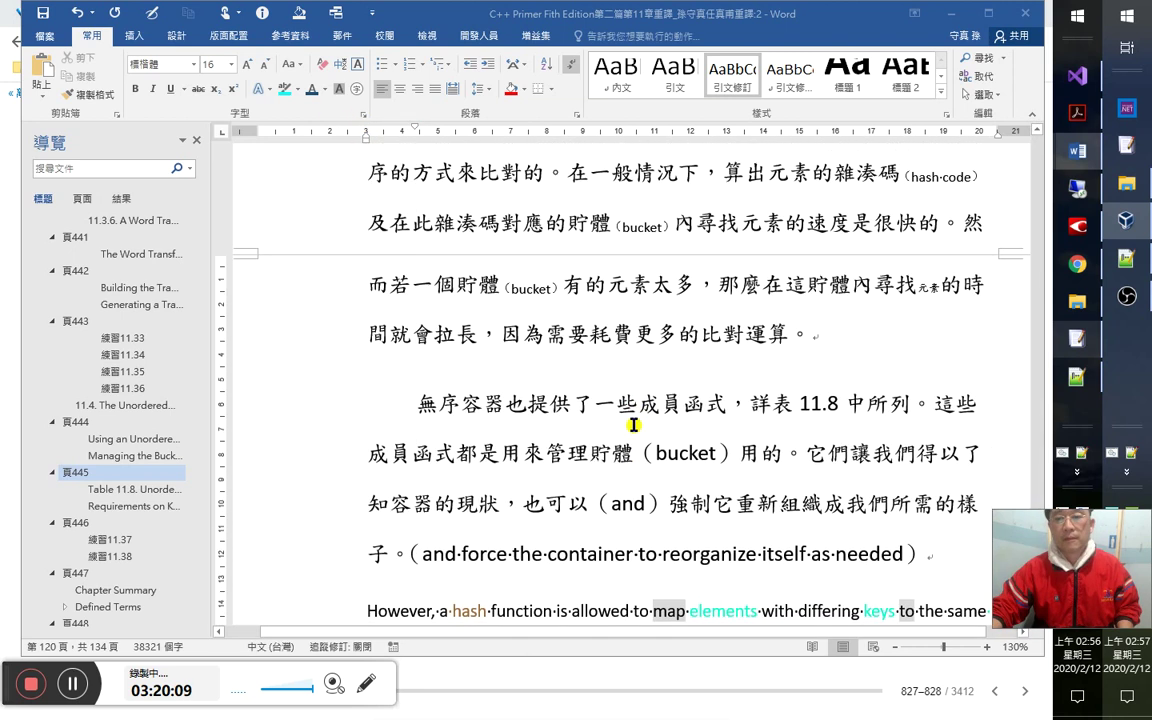
pyautogui.moveTo(634, 398); pyautogui.dragTo(733, 400)
pyautogui.hotkey('alt', 'Tab')
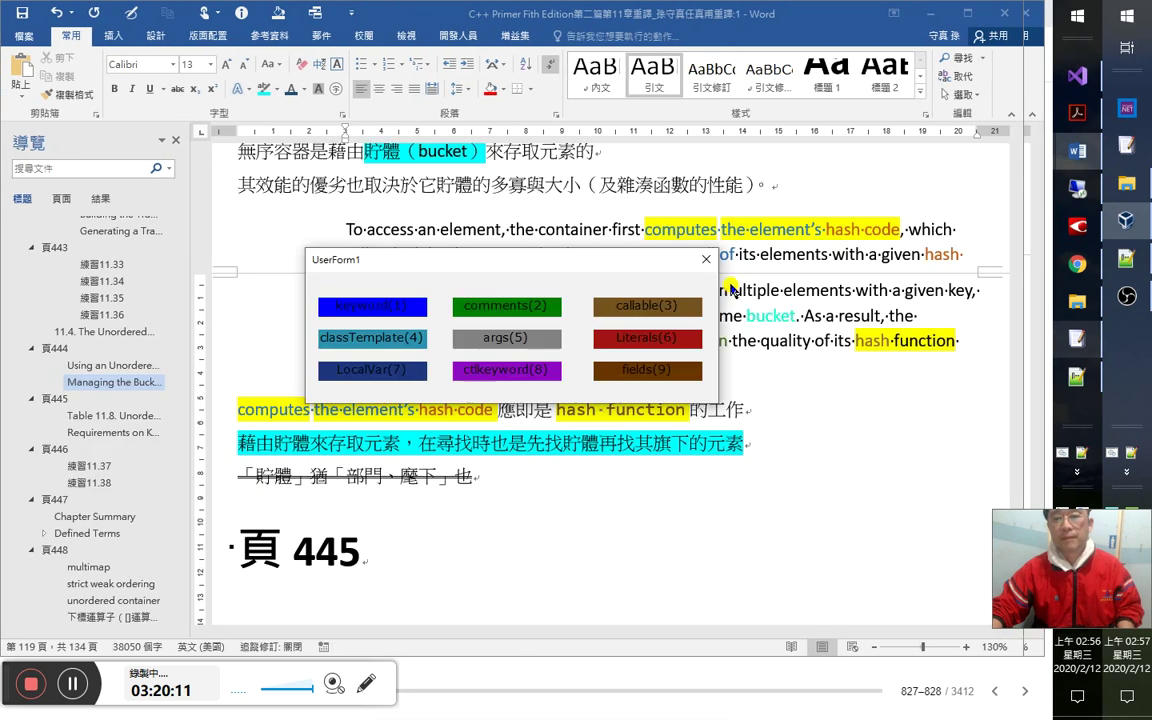
pyautogui.click(687, 307)
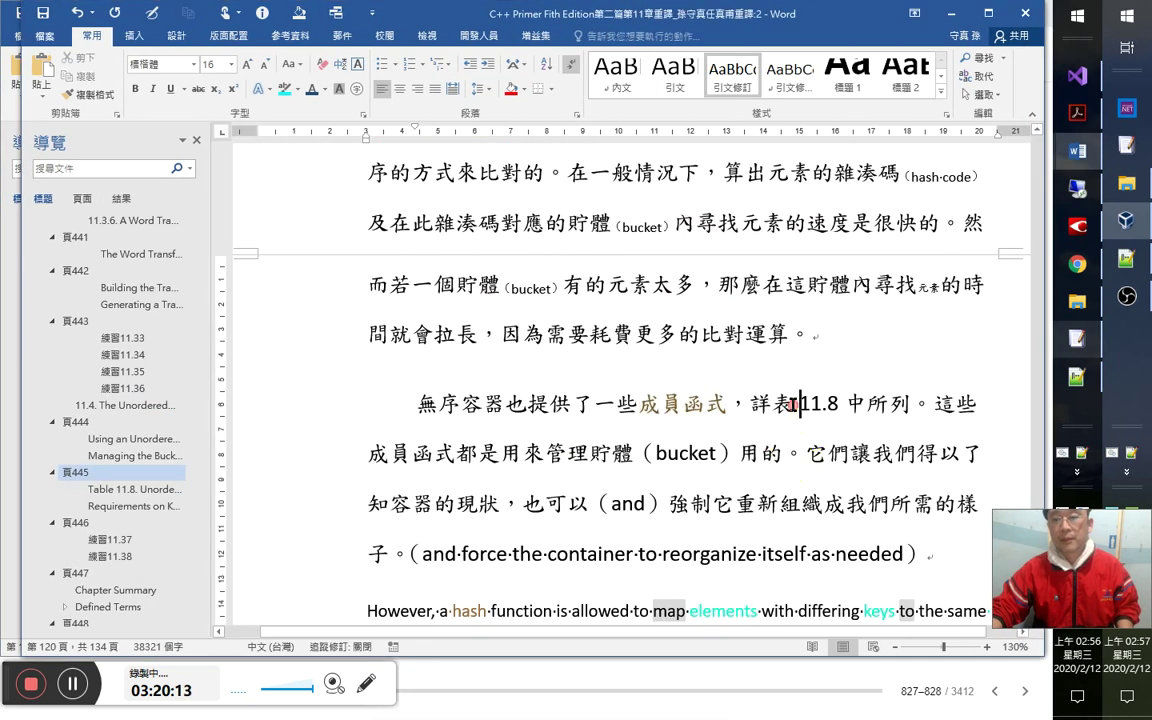
# Hyperlink 表 11.8 to the Table 11.8 heading within the document.
pyautogui.moveTo(772, 404); pyautogui.dragTo(845, 392)
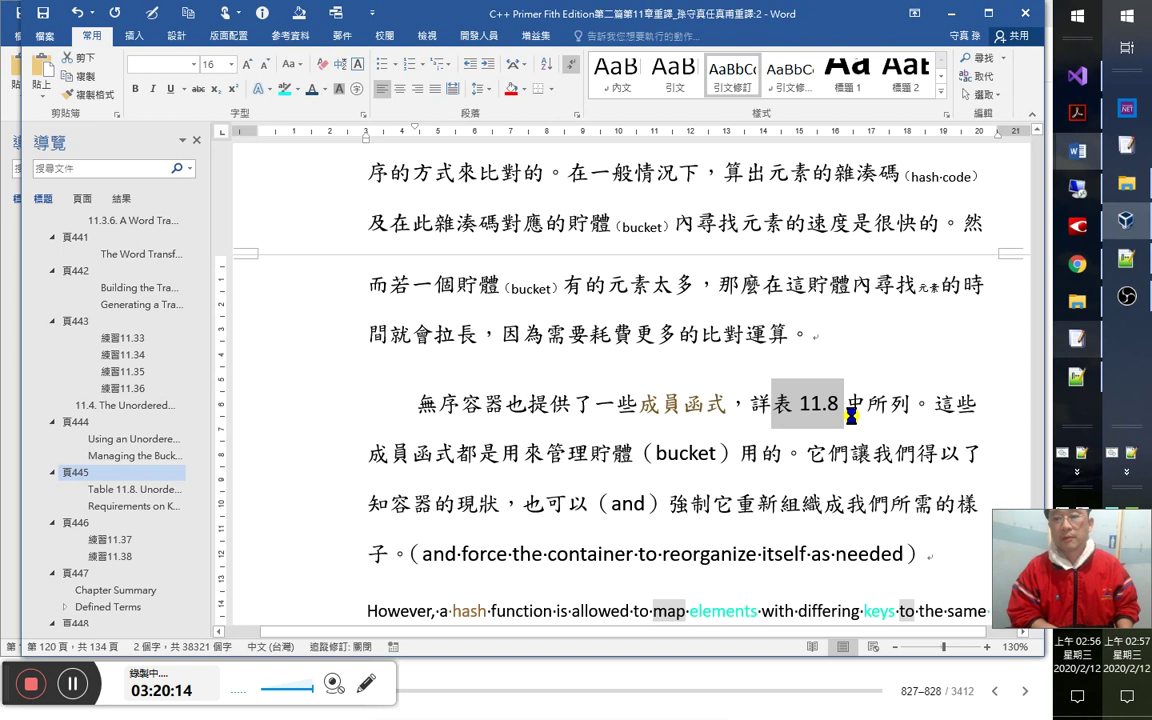
pyautogui.hotkey('alt', 'Tab')
pyautogui.hotkey('ctrl', 'k')
pyautogui.scroll(5, 465, 380)
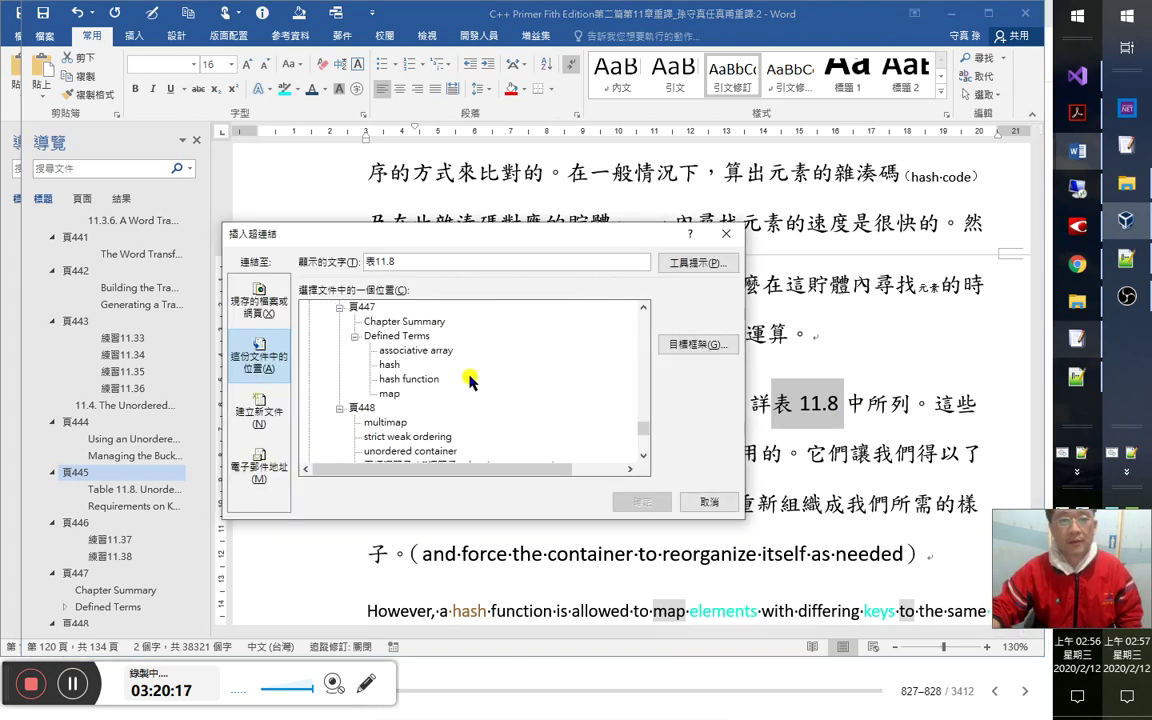
pyautogui.scroll(3, 474, 378)
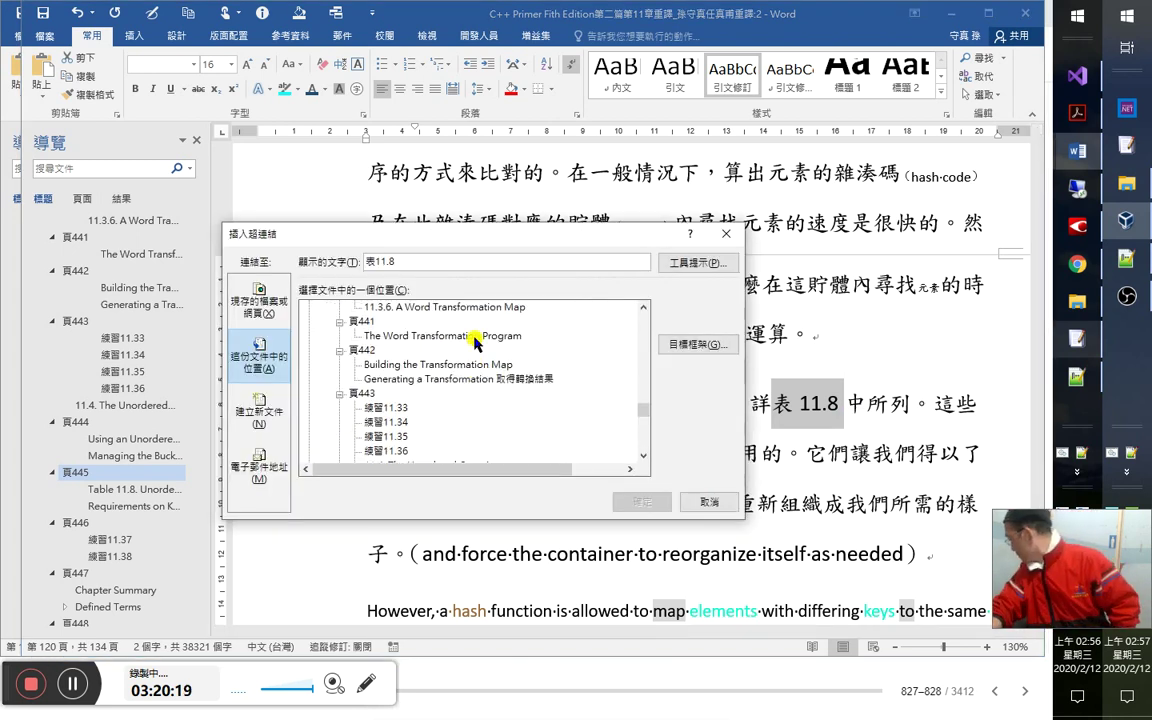
pyautogui.scroll(-3, 452, 348)
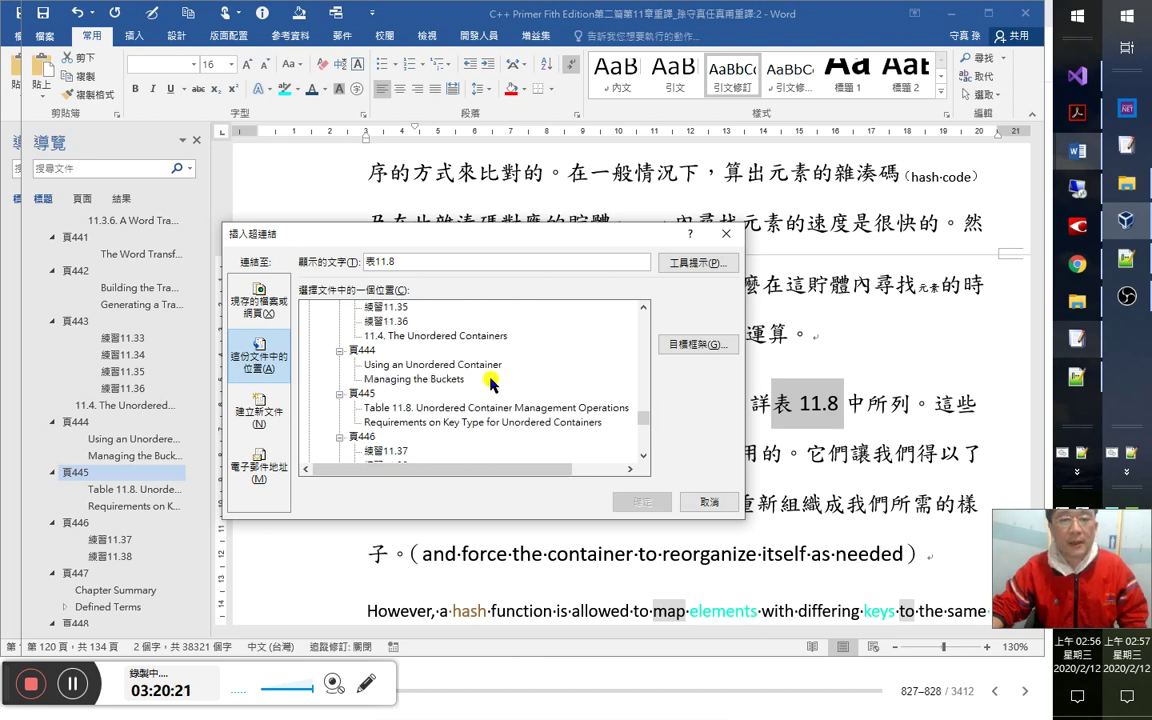
pyautogui.doubleClick(450, 407)
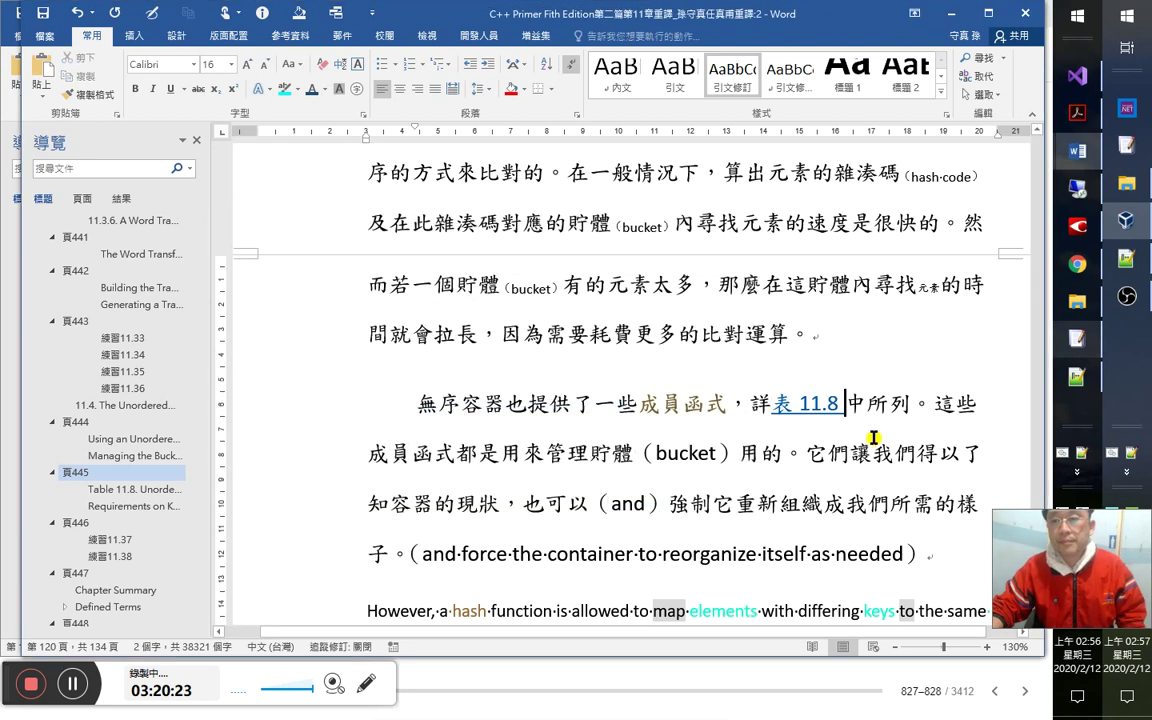
# Follow the 表 11.8 link to check it, then jump back to the paragraph.
pyautogui.keyDown('ctrl'); pyautogui.click(806, 408); pyautogui.keyUp('ctrl')
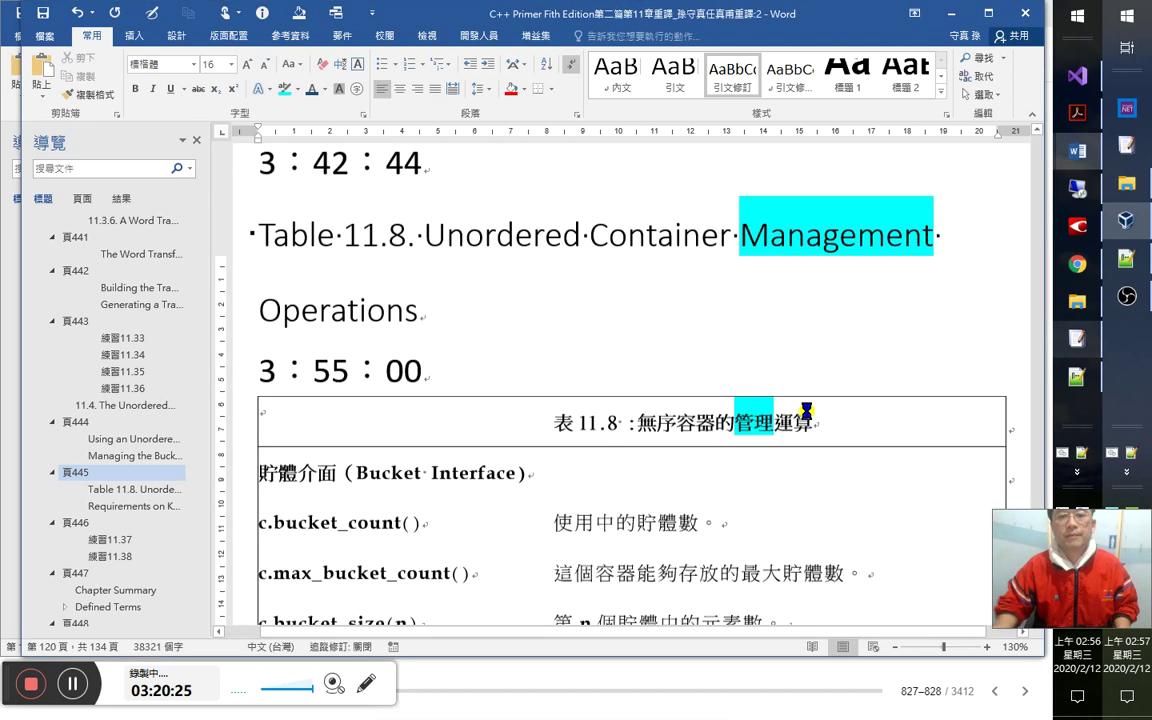
pyautogui.hotkey('alt', 'Left')
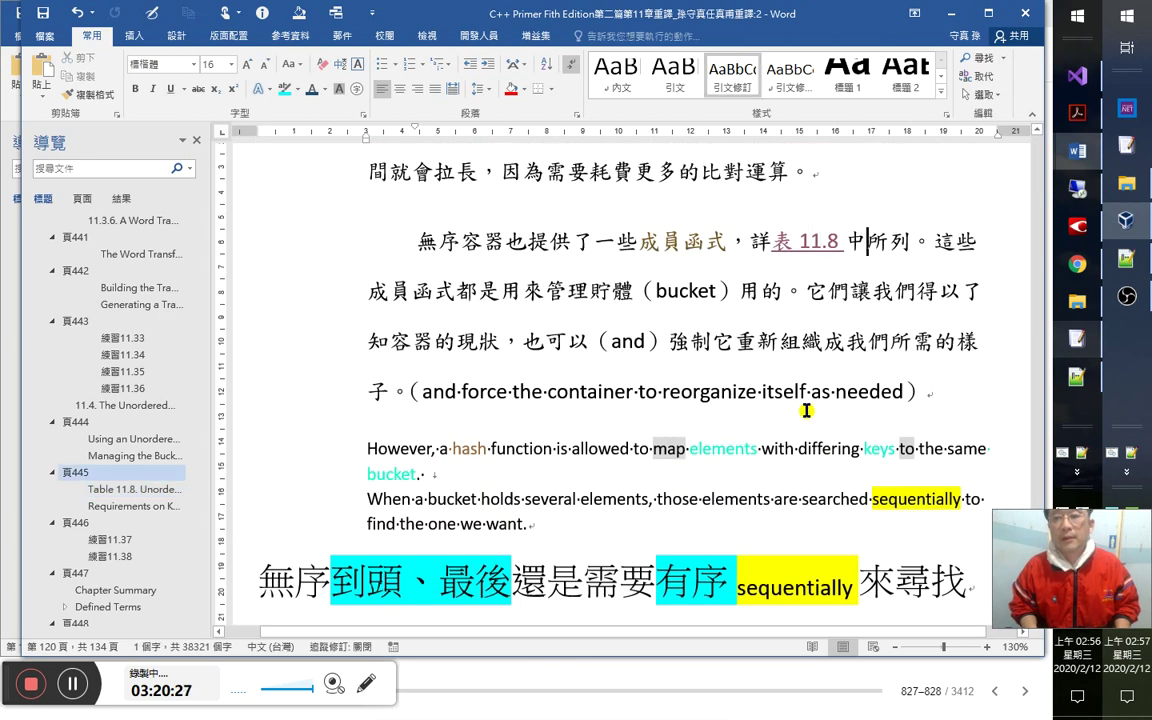
pyautogui.press('Right')
pyautogui.press('Right')
pyautogui.press('Right')
pyautogui.press('Right')
pyautogui.press('Right')
pyautogui.press('Right')
pyautogui.press('Right')
pyautogui.press('Right')
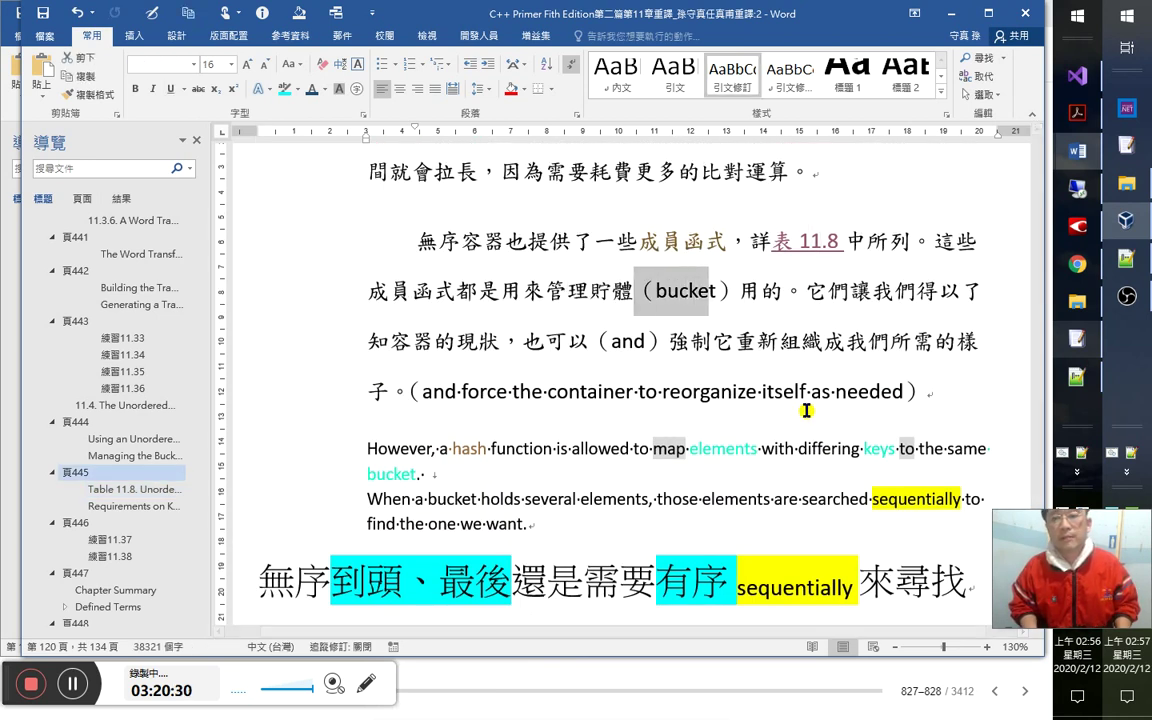
# Shrink the （bucket） gloss after 管理貯體 to the small gloss size.
pyautogui.hotkey('alt', 'Tab')
pyautogui.hotkey('alt', 'F8')
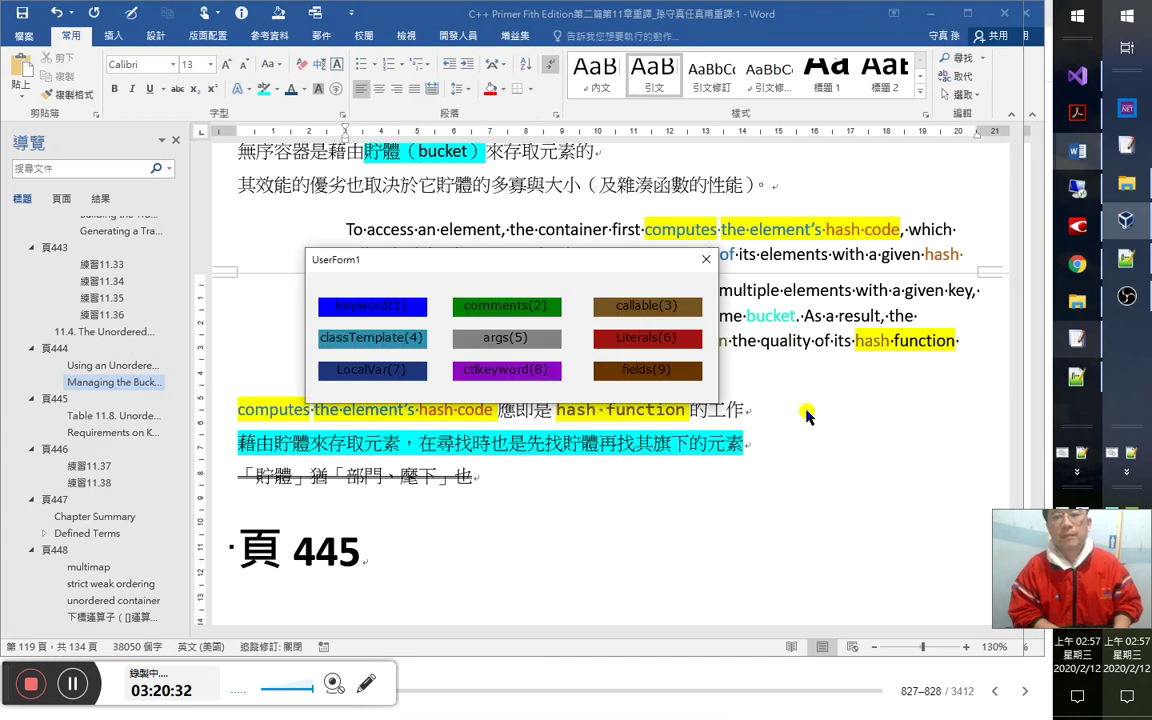
pyautogui.press('Escape')
pyautogui.hotkey('alt', 'Tab')
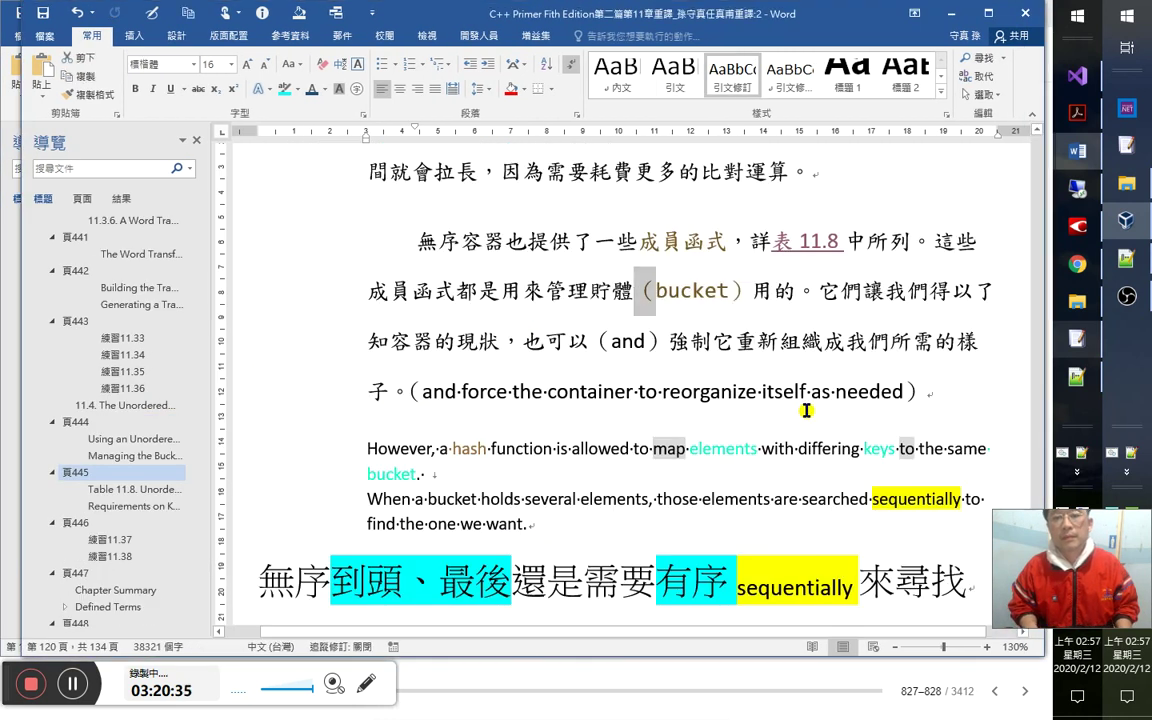
pyautogui.hotkey('shift', 'Right')
pyautogui.hotkey('shift', 'Right')
pyautogui.hotkey('shift', 'Right')
pyautogui.hotkey('shift', 'Right')
pyautogui.hotkey('shift', 'Right')
pyautogui.hotkey('shift', 'Right')
pyautogui.hotkey('shift', 'Right')
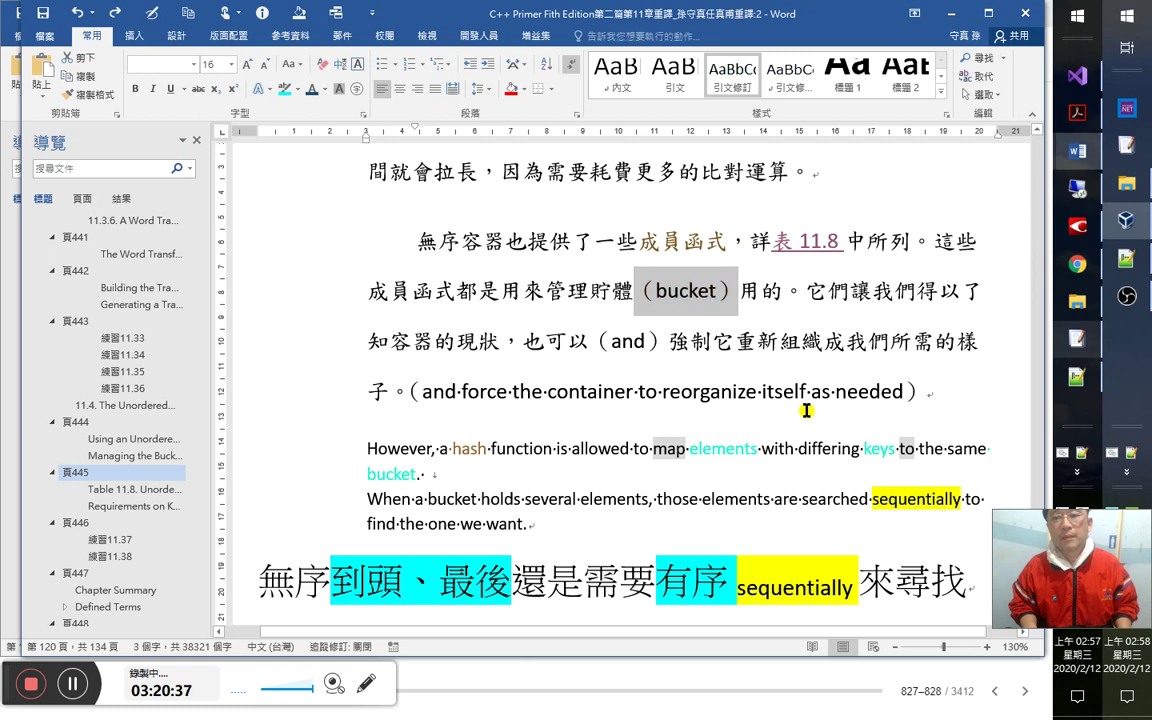
pyautogui.hotkey('ctrl', '=')
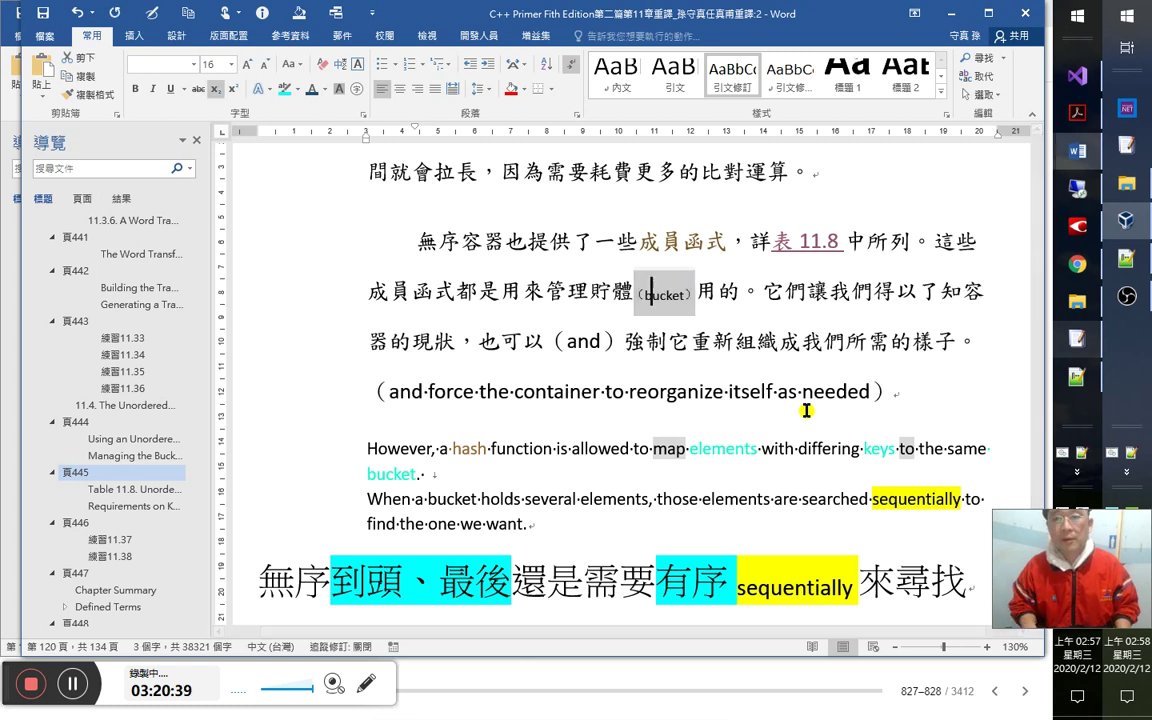
pyautogui.press('Right')
pyautogui.press('Right')
pyautogui.press('Right')
pyautogui.press('Right')
pyautogui.press('Right')
pyautogui.press('Right')
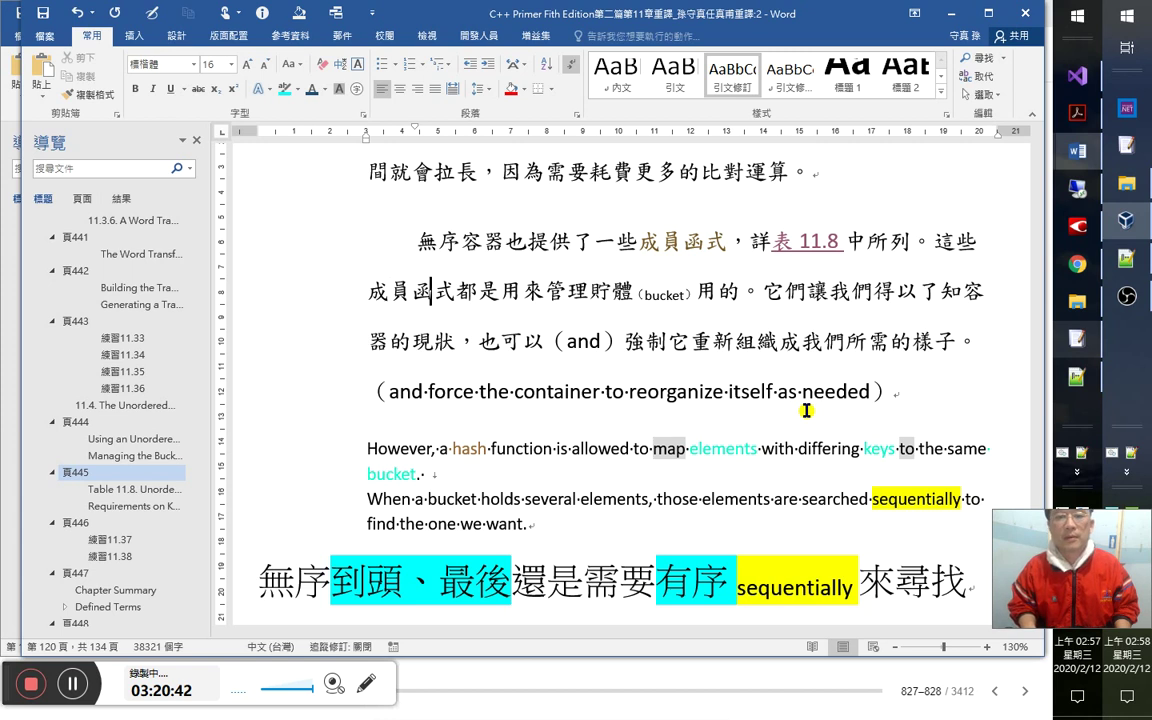
# Change 管理 to 操作（manage）, shrink the （manage） gloss, and save the document.
pyautogui.hotkey('shift', 'Right')
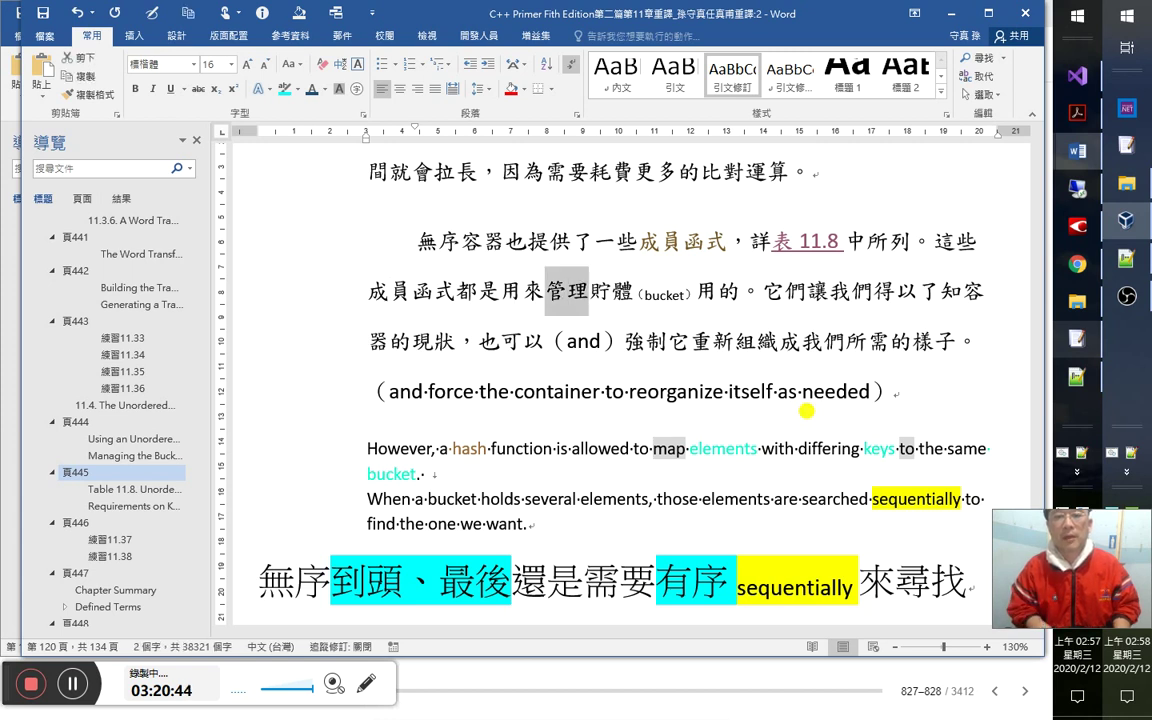
pyautogui.press('BackSpace')
pyautogui.press('BackSpace')
pyautogui.write('操作（m')
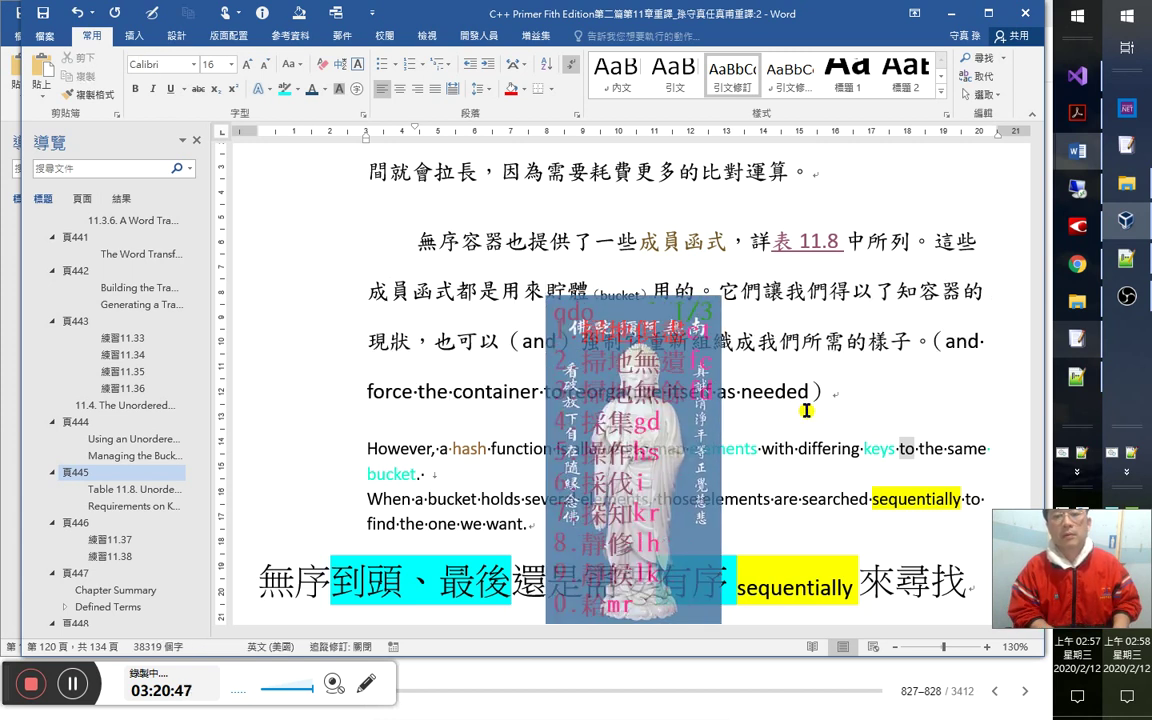
pyautogui.write('anage）')
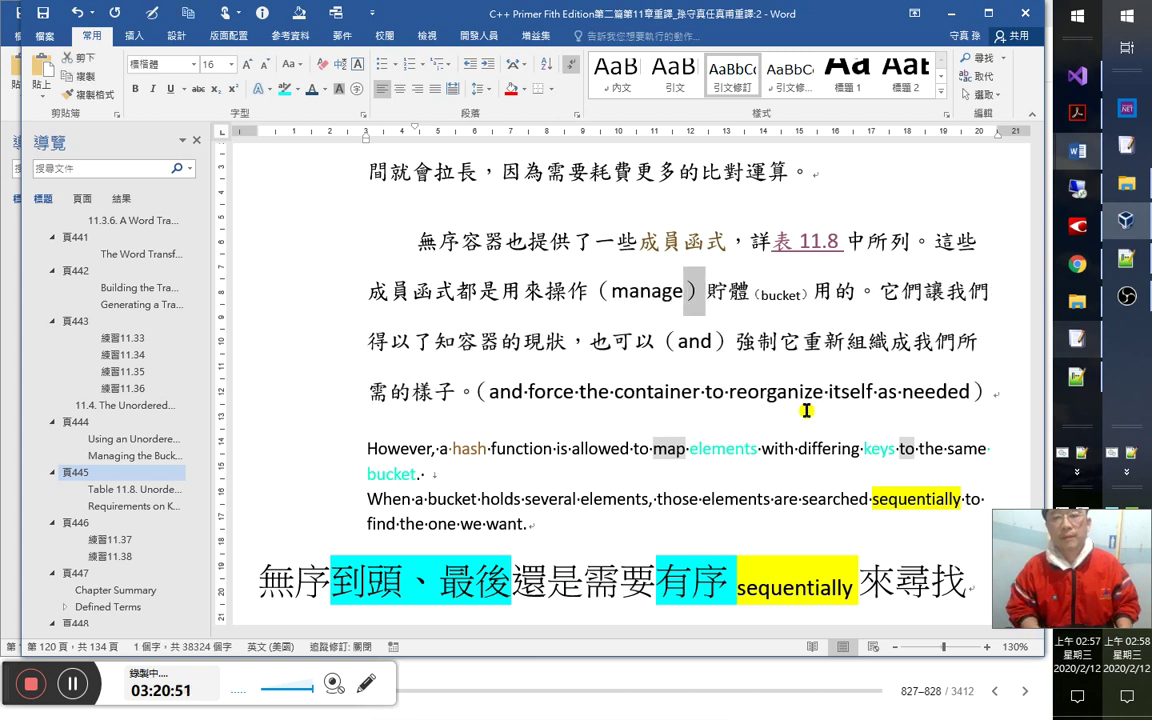
pyautogui.hotkey('shift', 'Left')
pyautogui.hotkey('shift', 'Left')
pyautogui.hotkey('shift', 'Left')
pyautogui.hotkey('shift', 'Left')
pyautogui.hotkey('shift', 'Left')
pyautogui.hotkey('shift', 'Left')
pyautogui.hotkey('shift', 'Left')
pyautogui.hotkey('shift', 'Left')
pyautogui.hotkey('ctrl', '=')
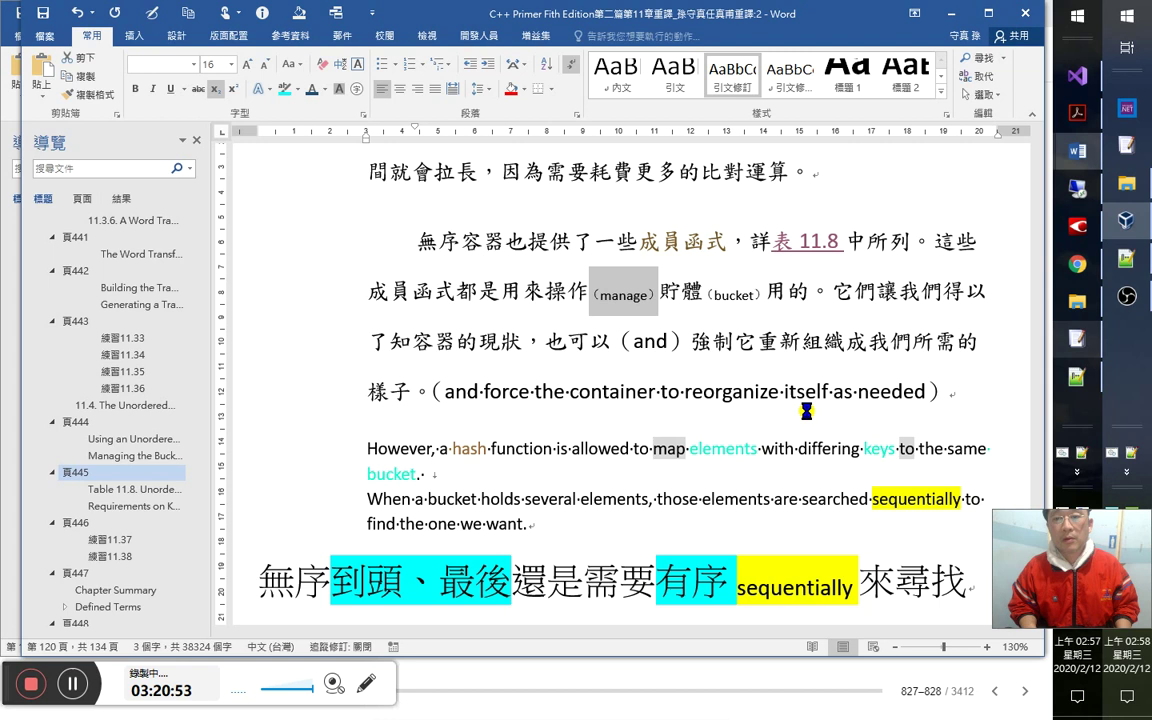
pyautogui.press('Right')
pyautogui.hotkey('ctrl', 's')
pyautogui.hotkey('alt', 'Tab')
pyautogui.hotkey('alt', 'Tab')
pyautogui.hotkey('alt', 'Tab')
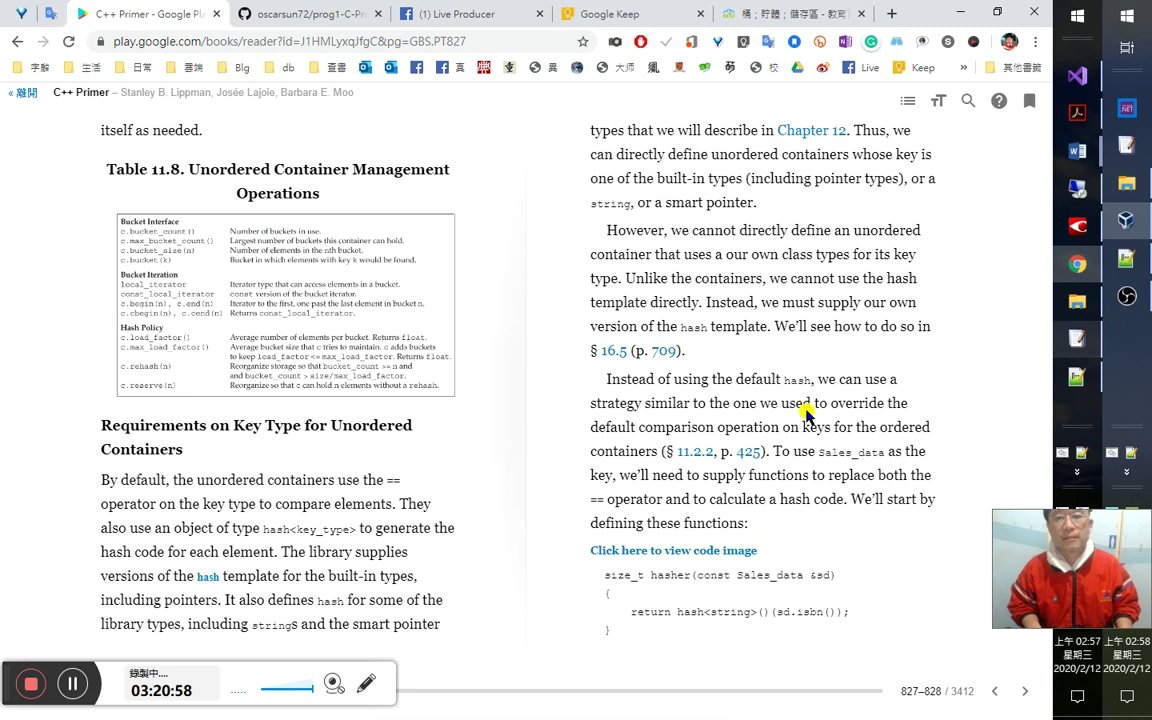
# Turn the Play Books reader back to pages 826–827, then return to the bucket line in Word.
pyautogui.press('Left')
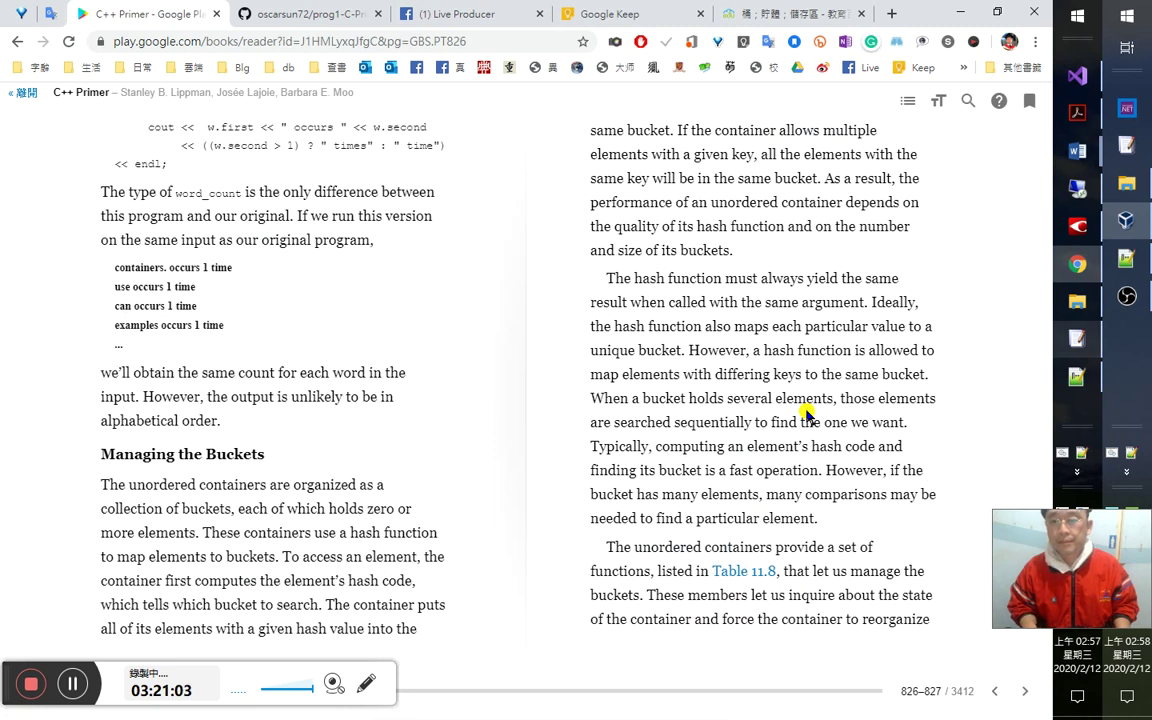
pyautogui.hotkey('alt', 'Tab')
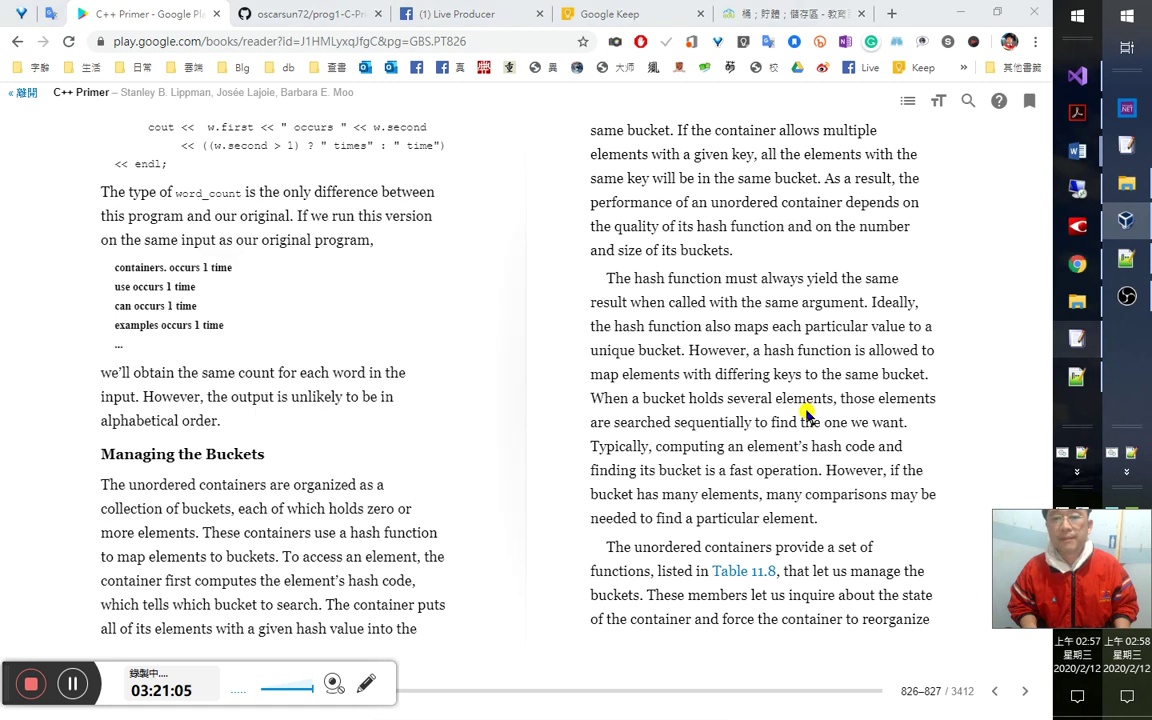
pyautogui.press('Up')
pyautogui.press('Right')
pyautogui.press('Right')
pyautogui.press('Right')
pyautogui.press('Right')
pyautogui.press('Right')
pyautogui.press('Right')
pyautogui.press('Right')
pyautogui.press('Right')
pyautogui.press('Right')
pyautogui.press('Right')
pyautogui.press('Right')
pyautogui.press('Right')
pyautogui.press('Right')
pyautogui.press('Right')
pyautogui.press('Right')
pyautogui.press('Right')
pyautogui.press('Right')
pyautogui.press('Right')
pyautogui.press('Right')
pyautogui.press('Right')
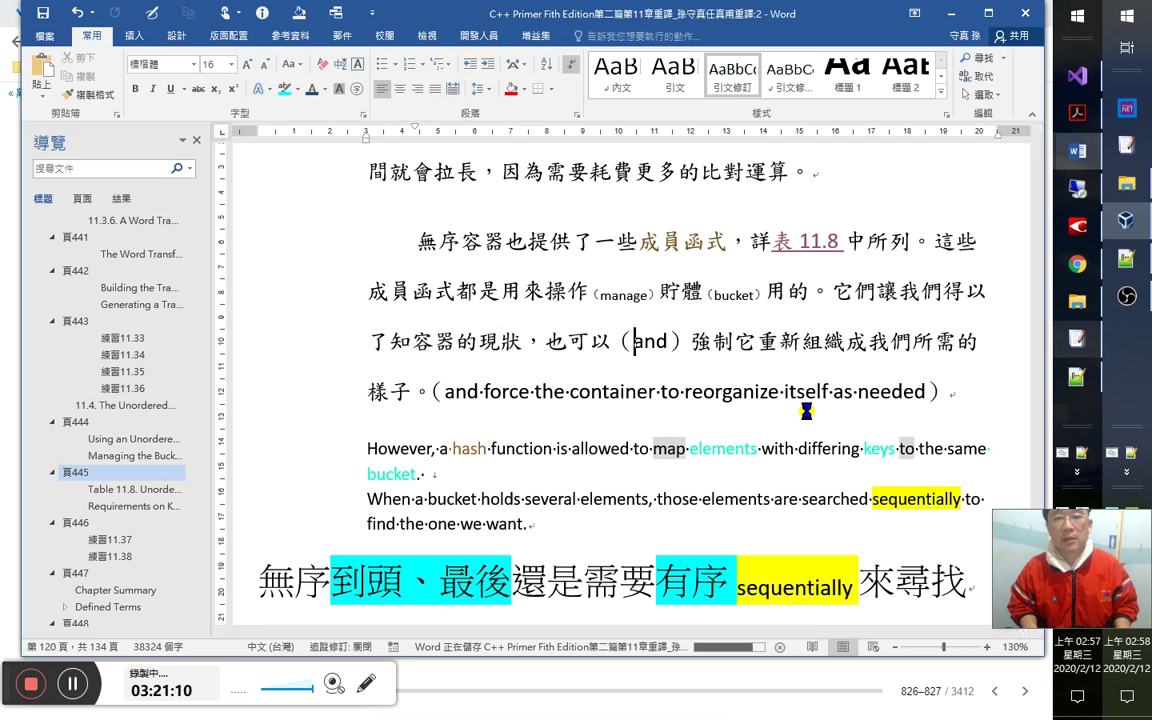
# Shrink the （and） gloss and change 所需的 to 所需要的.
pyautogui.hotkey('shift', 'Right')
pyautogui.hotkey('shift', 'Right')
pyautogui.hotkey('shift', 'Right')
pyautogui.hotkey('shift', 'Right')
pyautogui.hotkey('shift', 'Right')
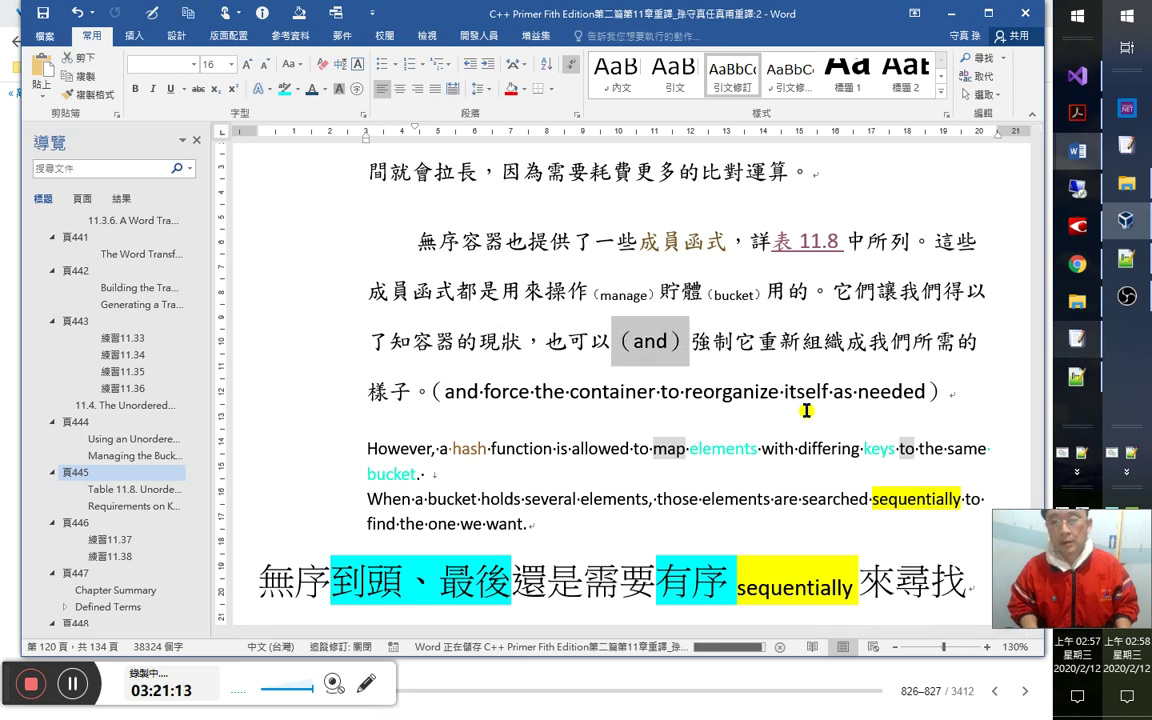
pyautogui.hotkey('ctrl', 'shift', 'v')
pyautogui.press('Right')
pyautogui.press('Right')
pyautogui.press('Right')
pyautogui.press('Right')
pyautogui.press('Right')
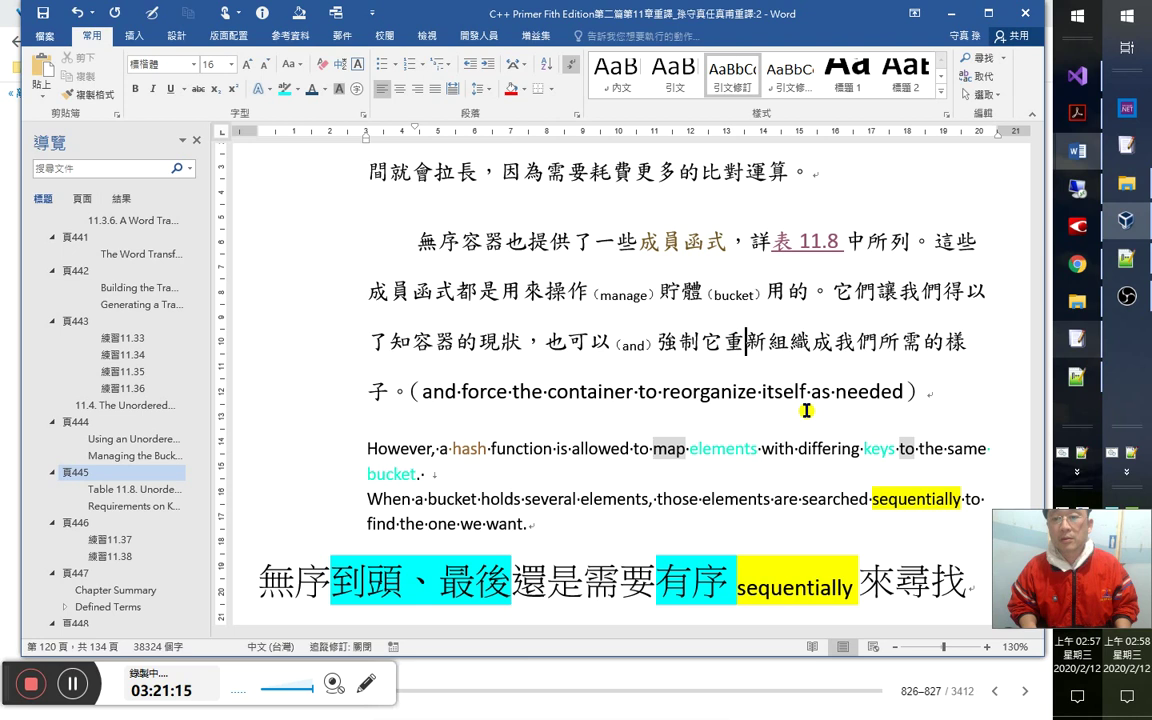
pyautogui.press('Right')
pyautogui.press('Right')
pyautogui.press('Right')
pyautogui.press('Left')
pyautogui.press('Left')
pyautogui.write('mwv')
pyautogui.press('space')
# Shrink the English line (and force the container to reorganize itself as needed).
pyautogui.press('Down')
pyautogui.press('Home')
pyautogui.press('Right')
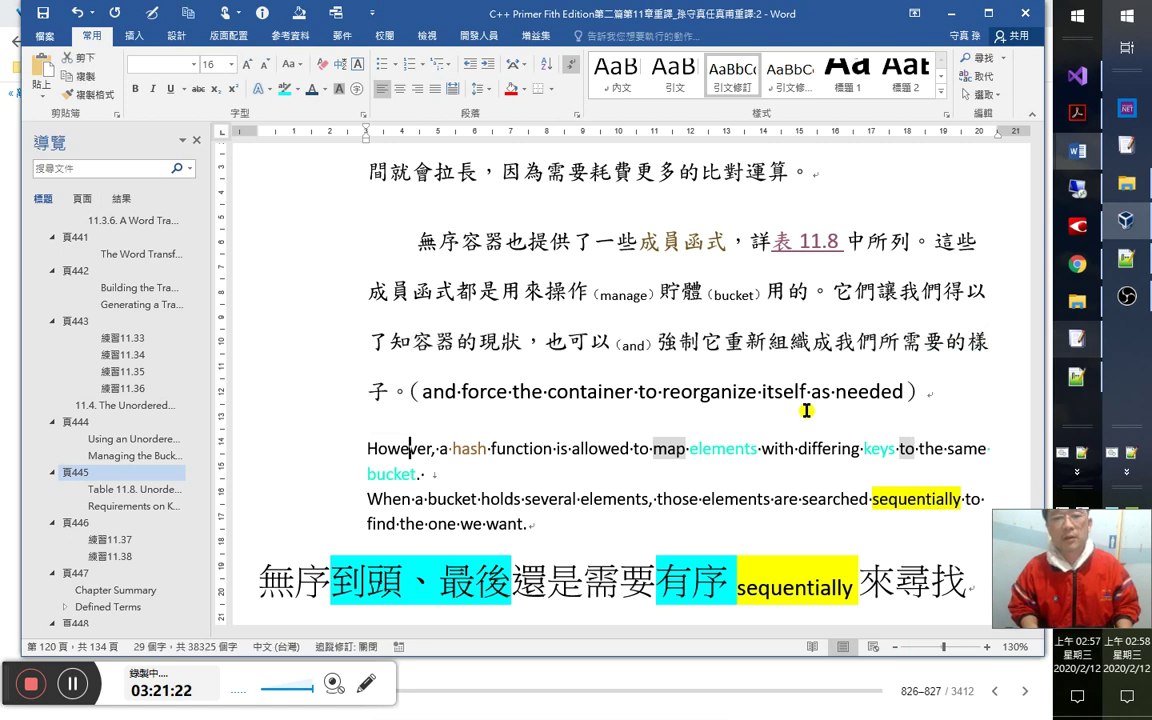
pyautogui.hotkey('shift', 'End')
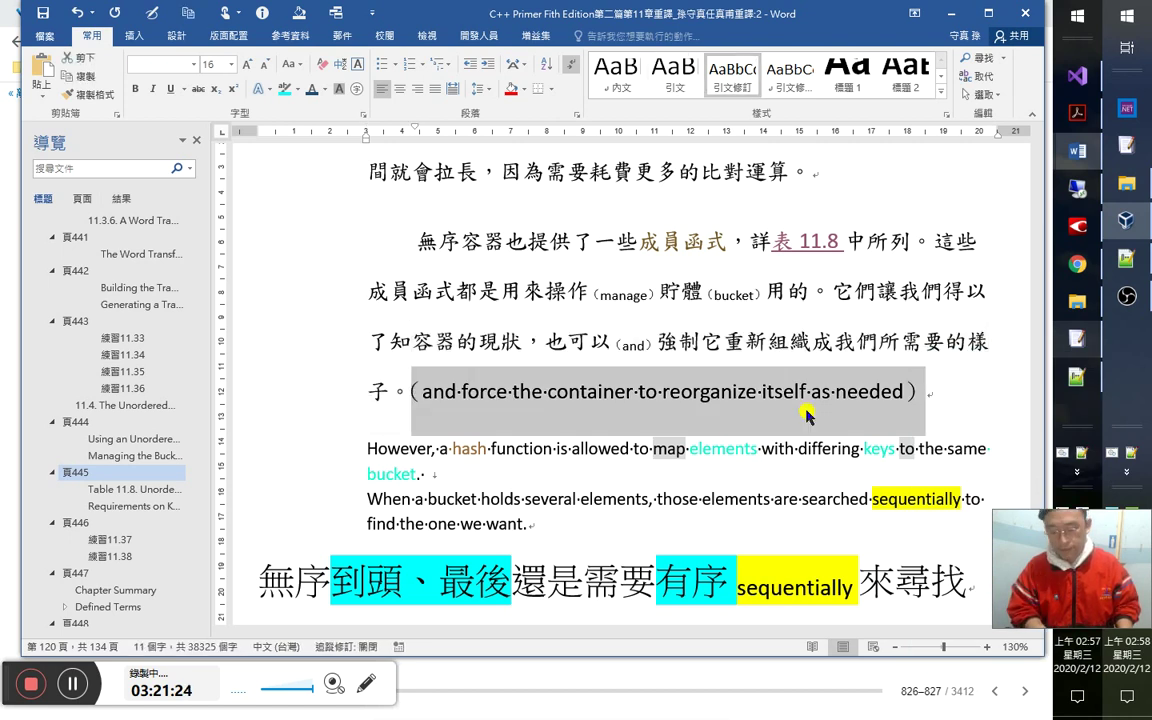
pyautogui.hotkey('ctrl', 'space')
pyautogui.press('End')
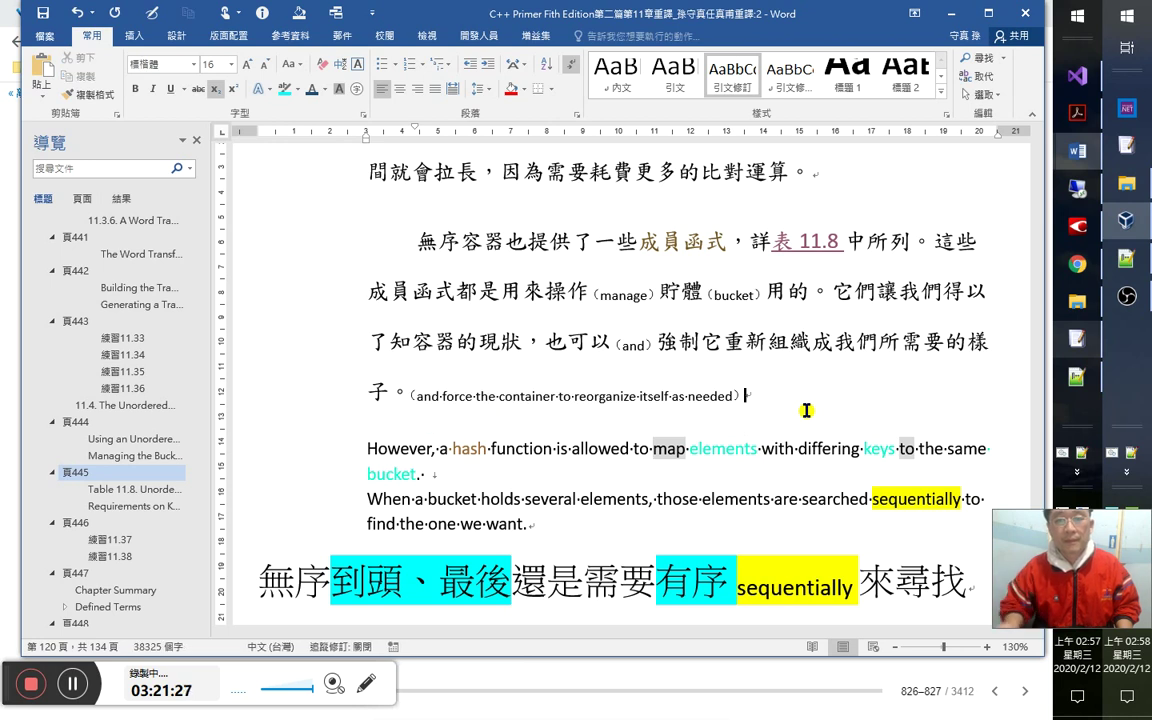
pyautogui.click(570, 476)
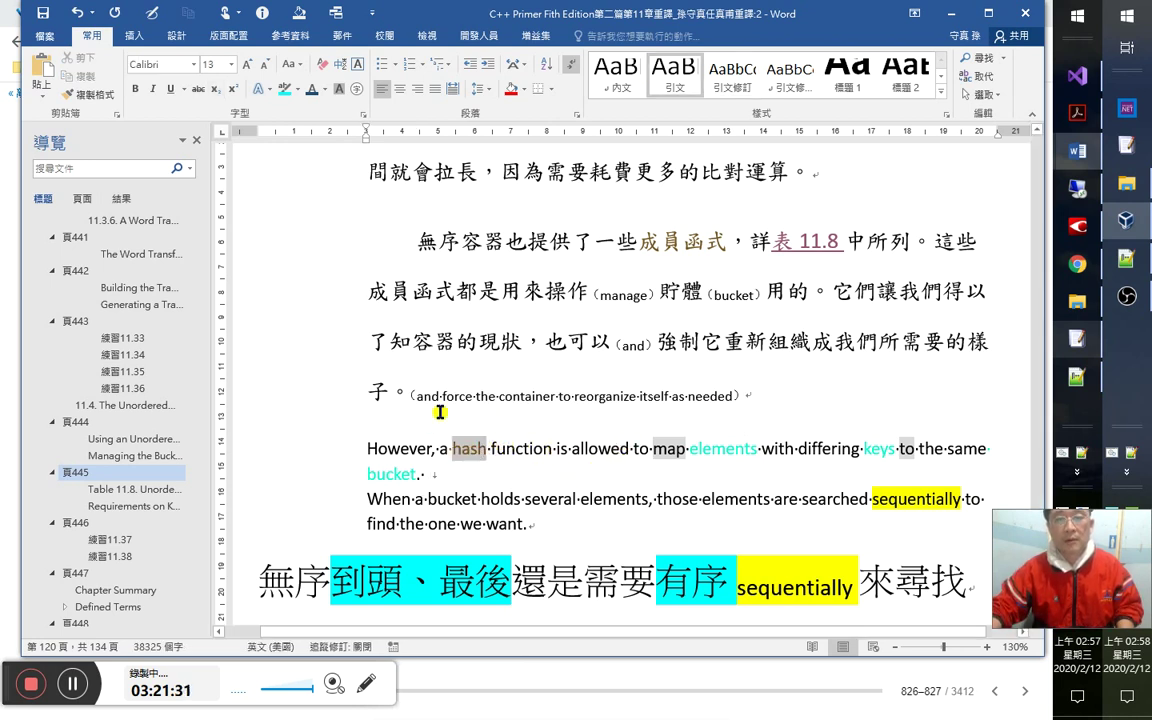
pyautogui.hotkey('alt', 'Tab')
pyautogui.hotkey('alt', 'Tab')
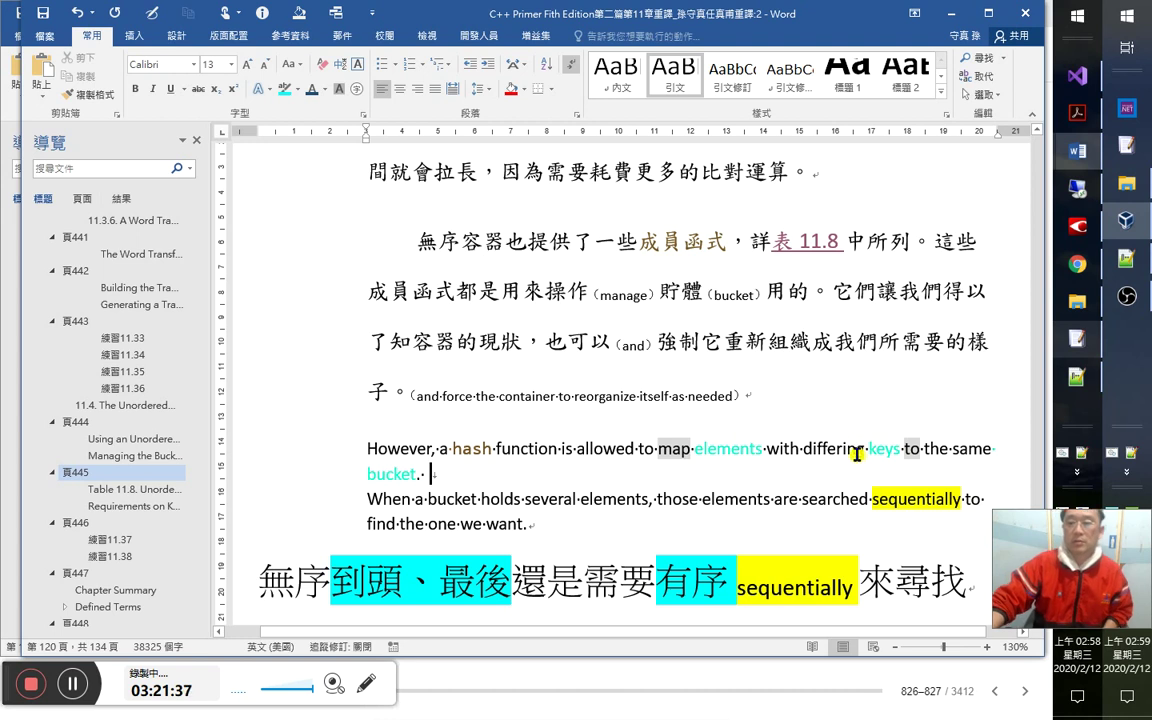
pyautogui.scroll(-2, 720, 458)
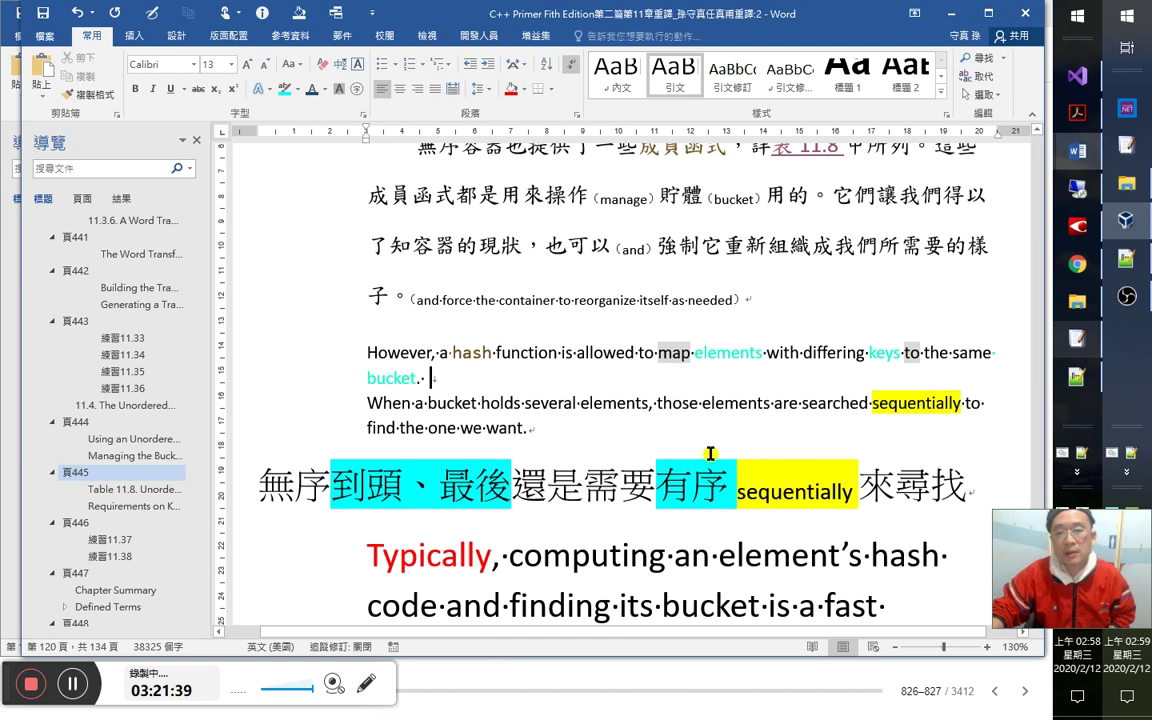
pyautogui.scroll(10, 646, 461)
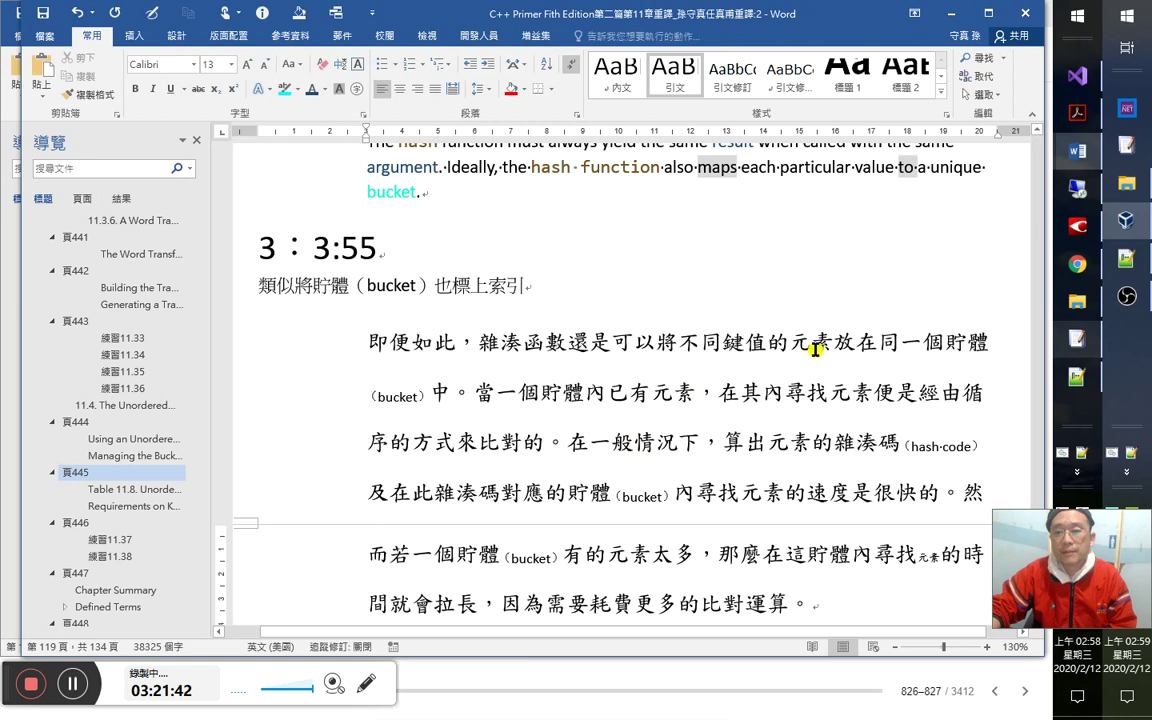
pyautogui.scroll(-7, 879, 398)
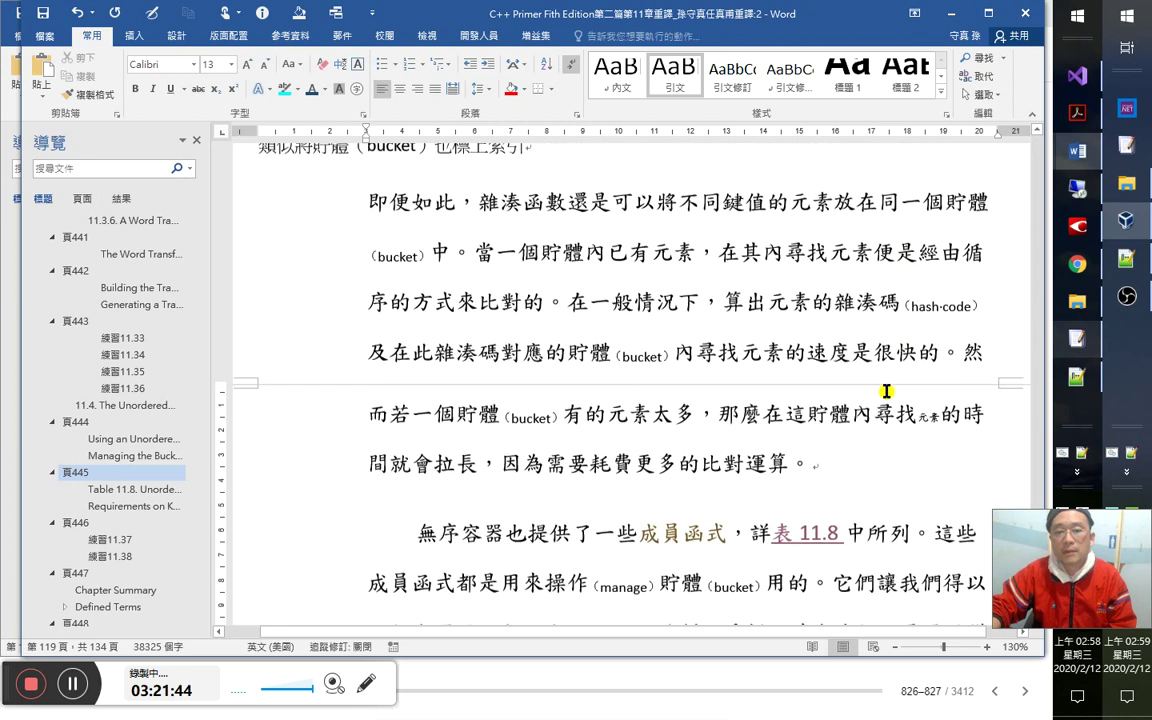
pyautogui.scroll(-5, 879, 398)
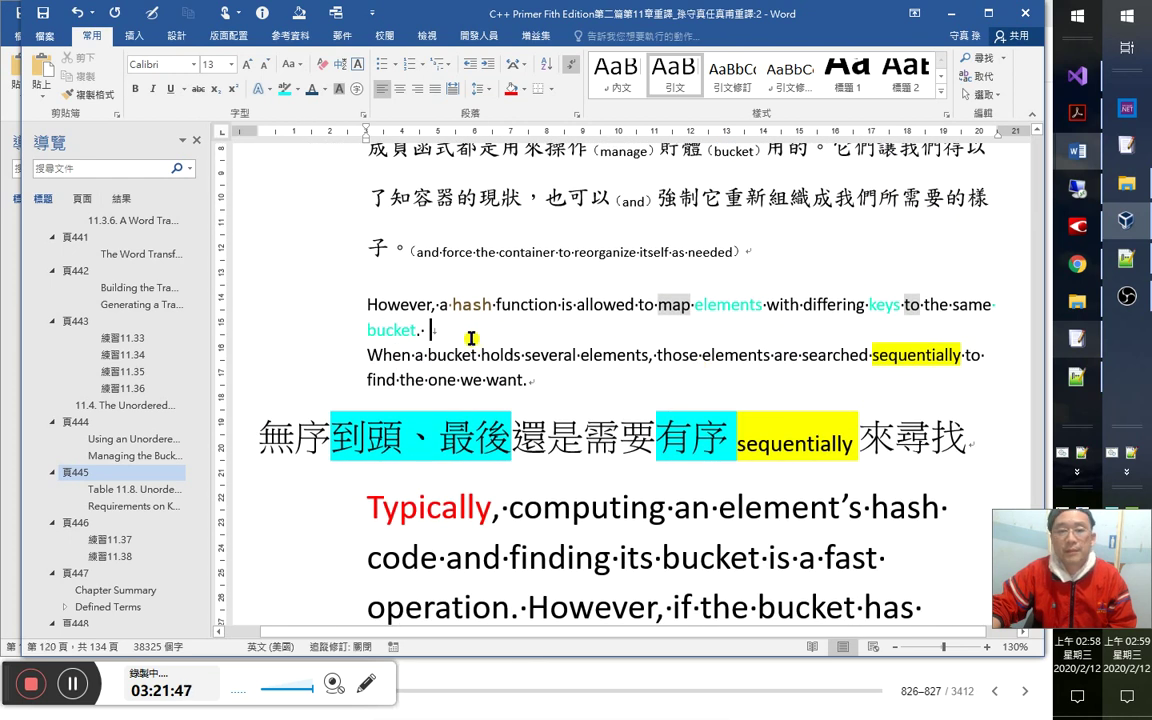
pyautogui.click(480, 356)
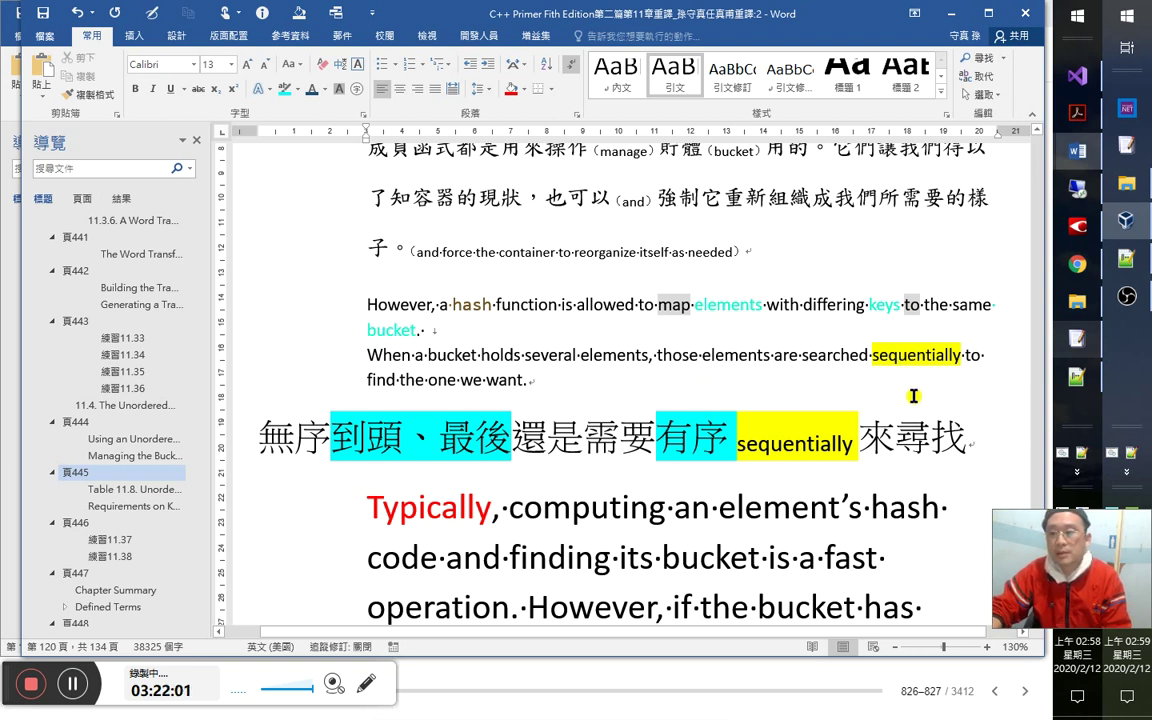
pyautogui.click(565, 384)
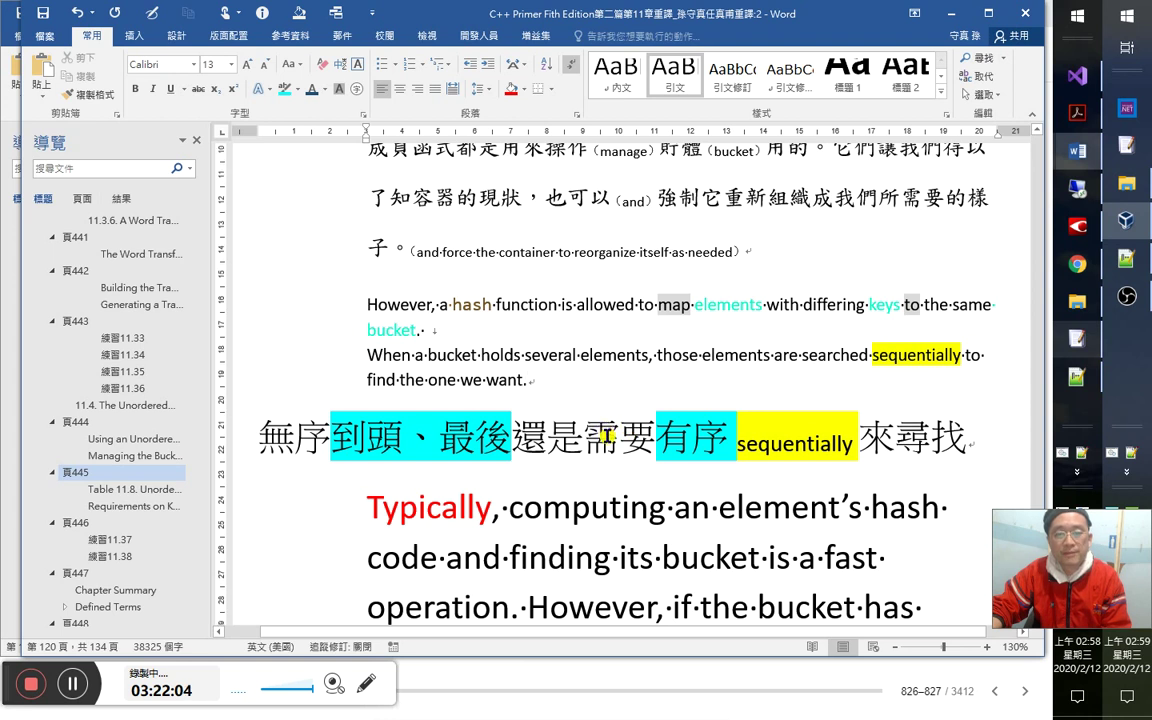
pyautogui.scroll(-3, 612, 428)
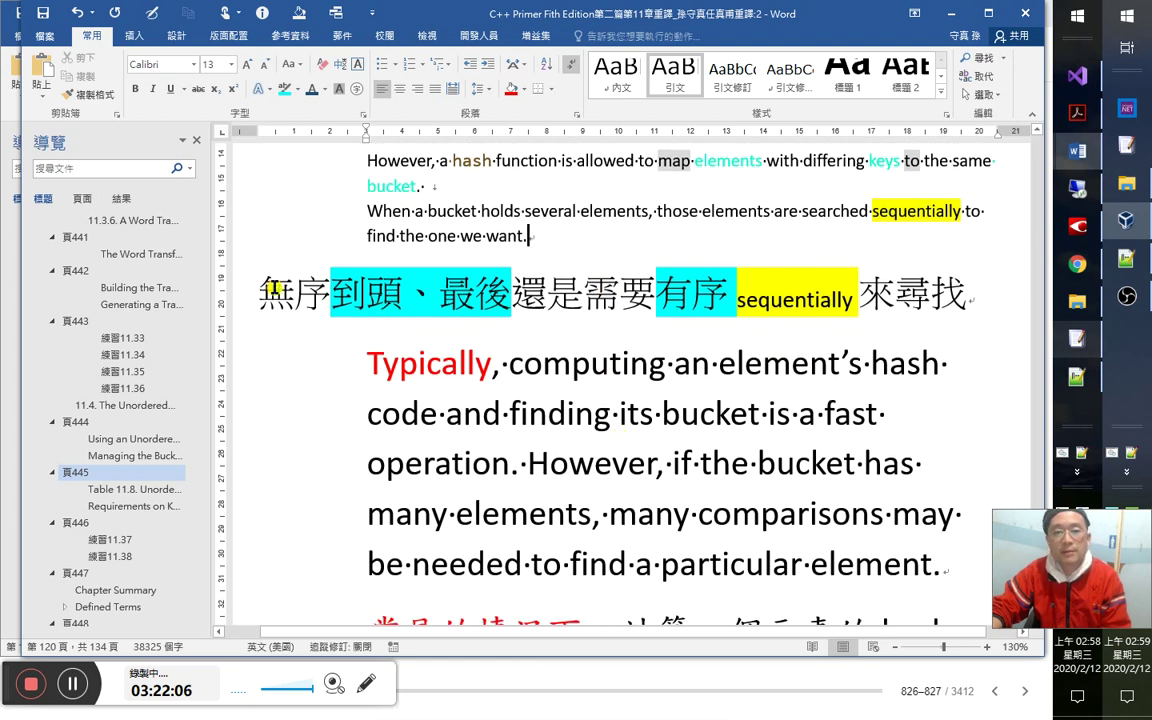
# Shrink the large 無序到頭 gloss line to 13 pt and save the document.
pyautogui.click(215, 266)
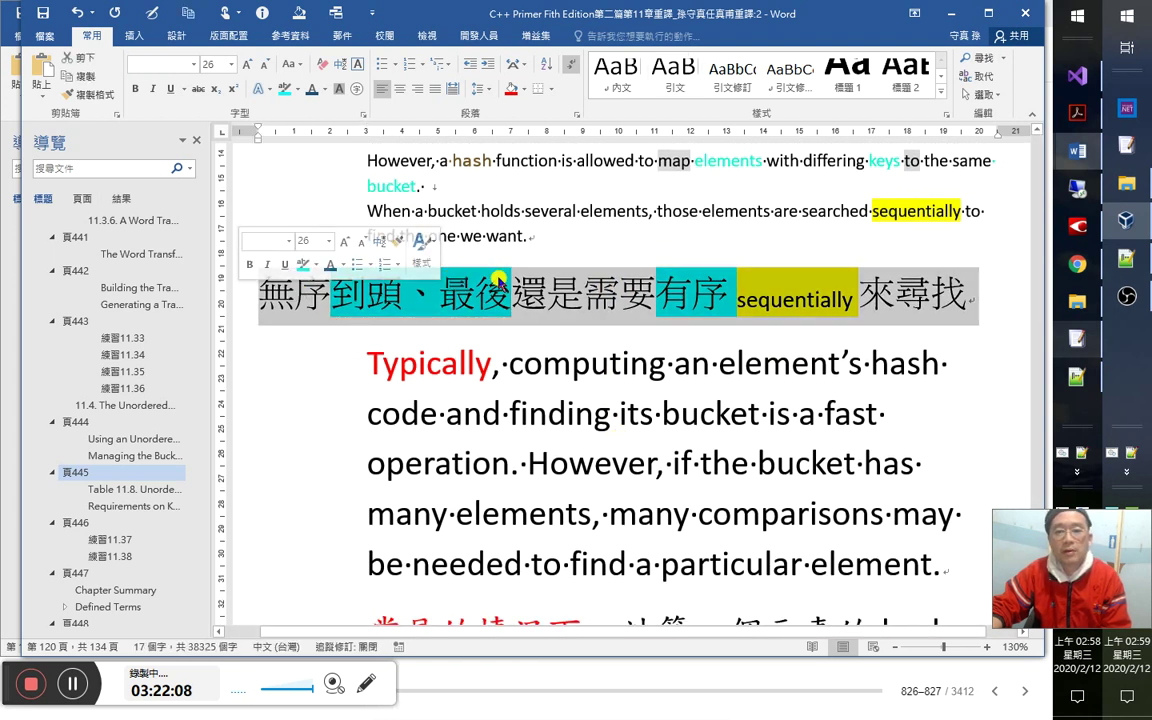
pyautogui.click(213, 67)
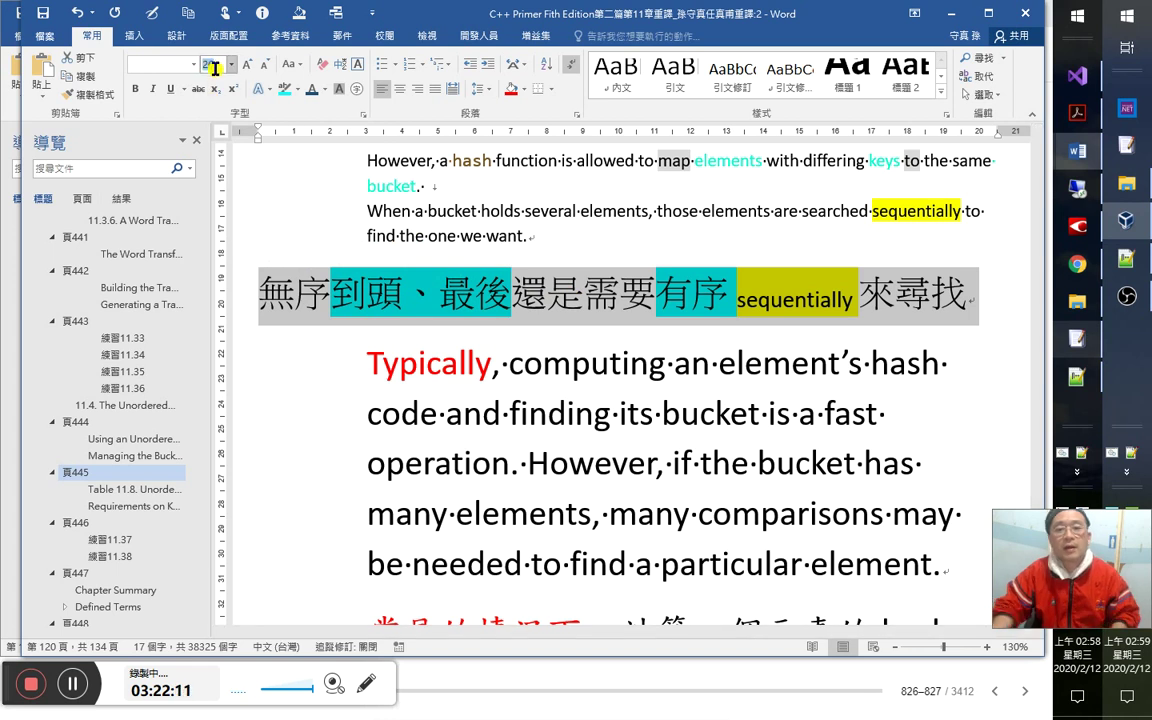
pyautogui.write('13')
pyautogui.press('Return')
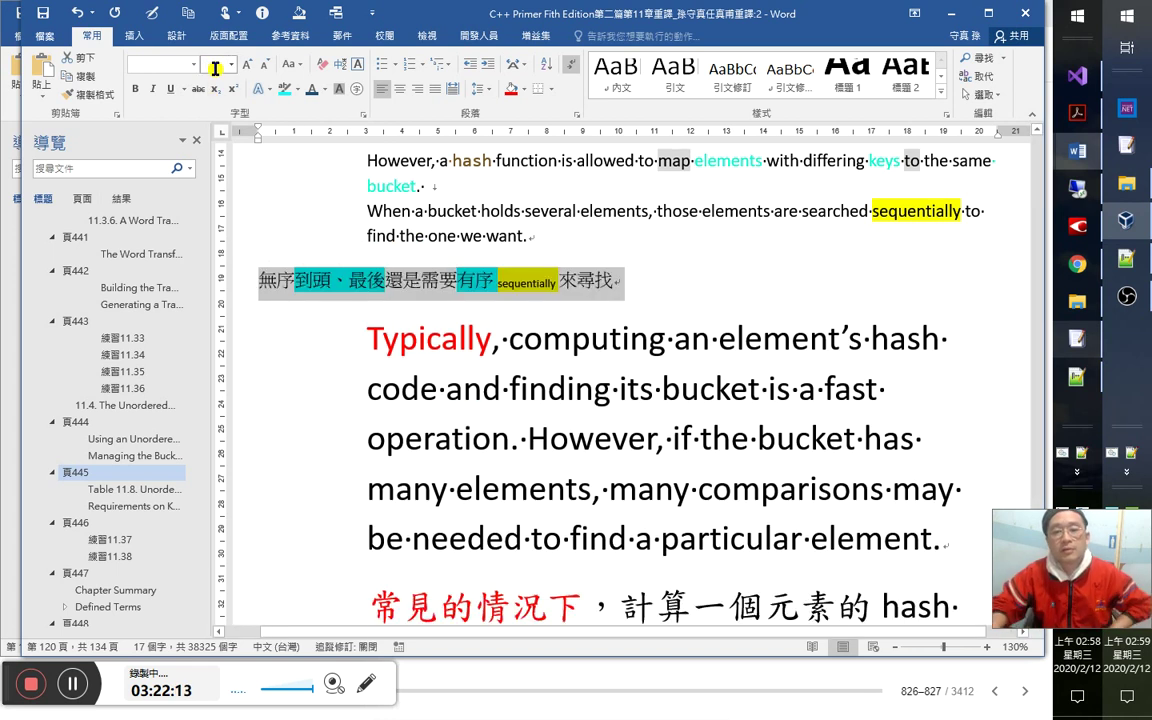
pyautogui.click(521, 283)
pyautogui.click(606, 296)
pyautogui.hotkey('ctrl', 's')
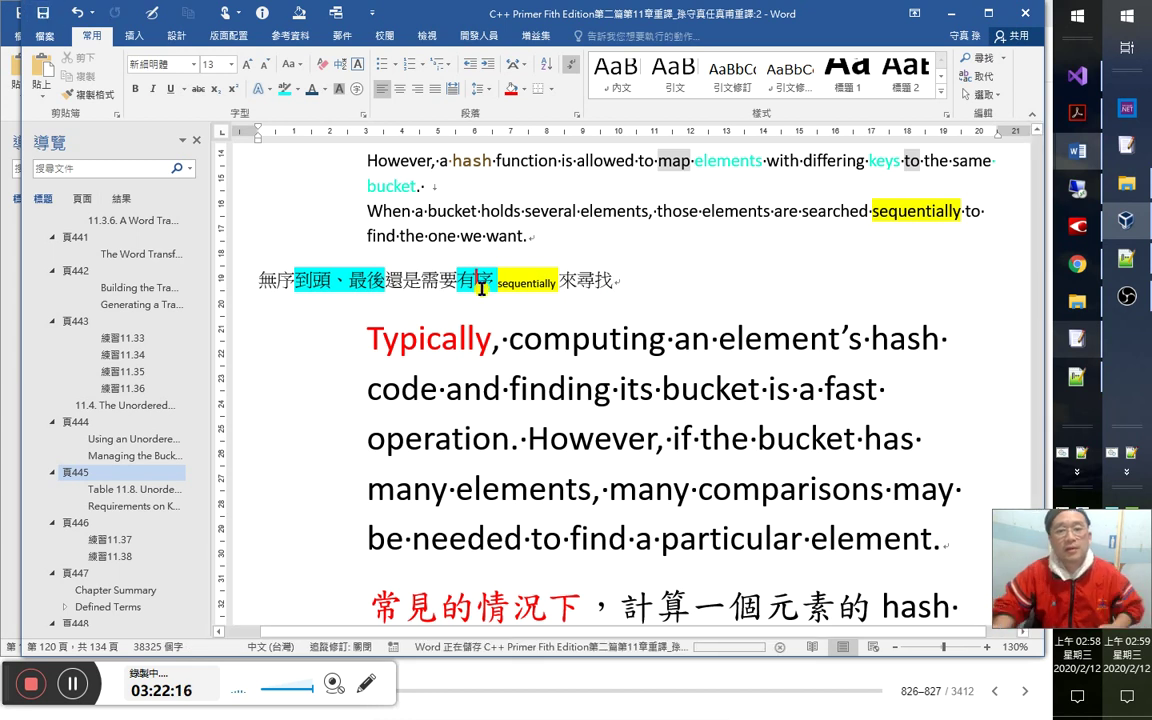
# Insert a small 循序 gloss right after 有序.
pyautogui.click(481, 287)
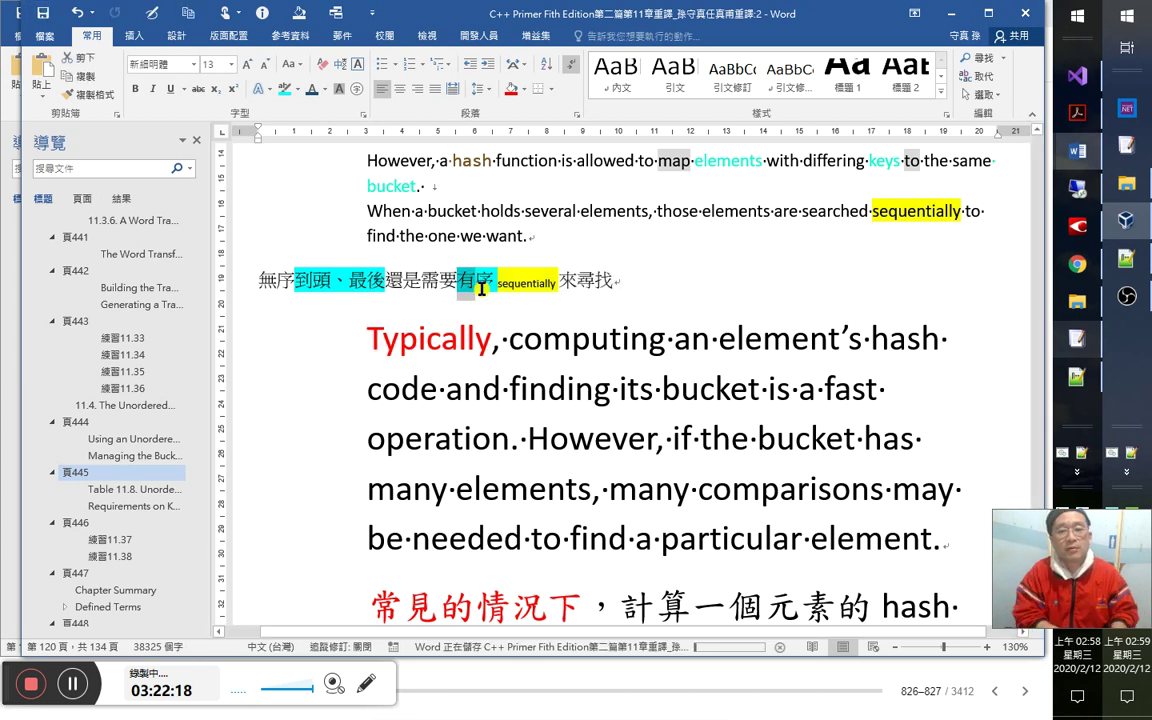
pyautogui.write('a')
pyautogui.press('Escape')
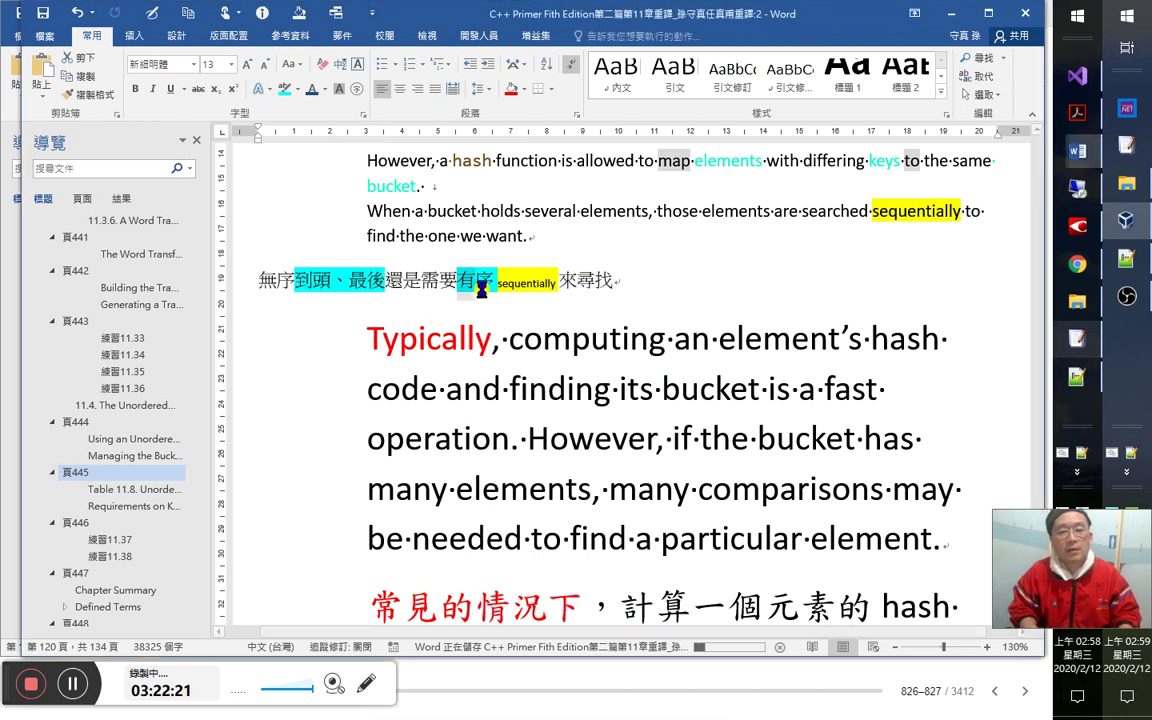
pyautogui.write('huinn')
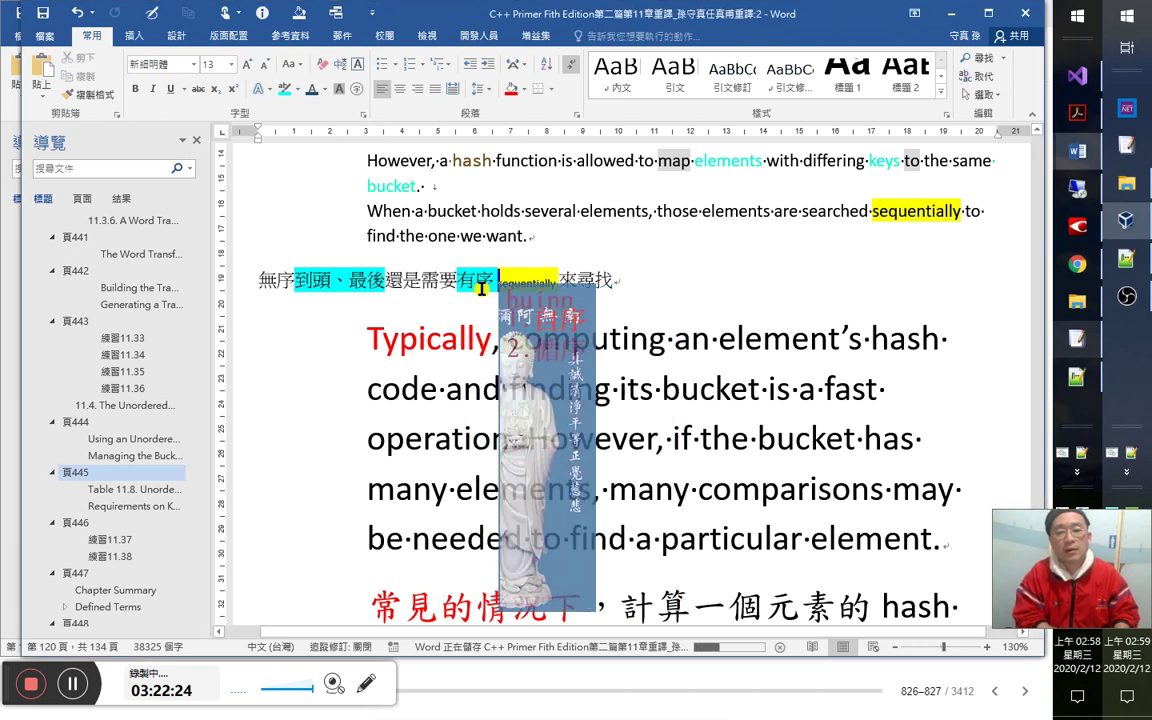
pyautogui.press('space')
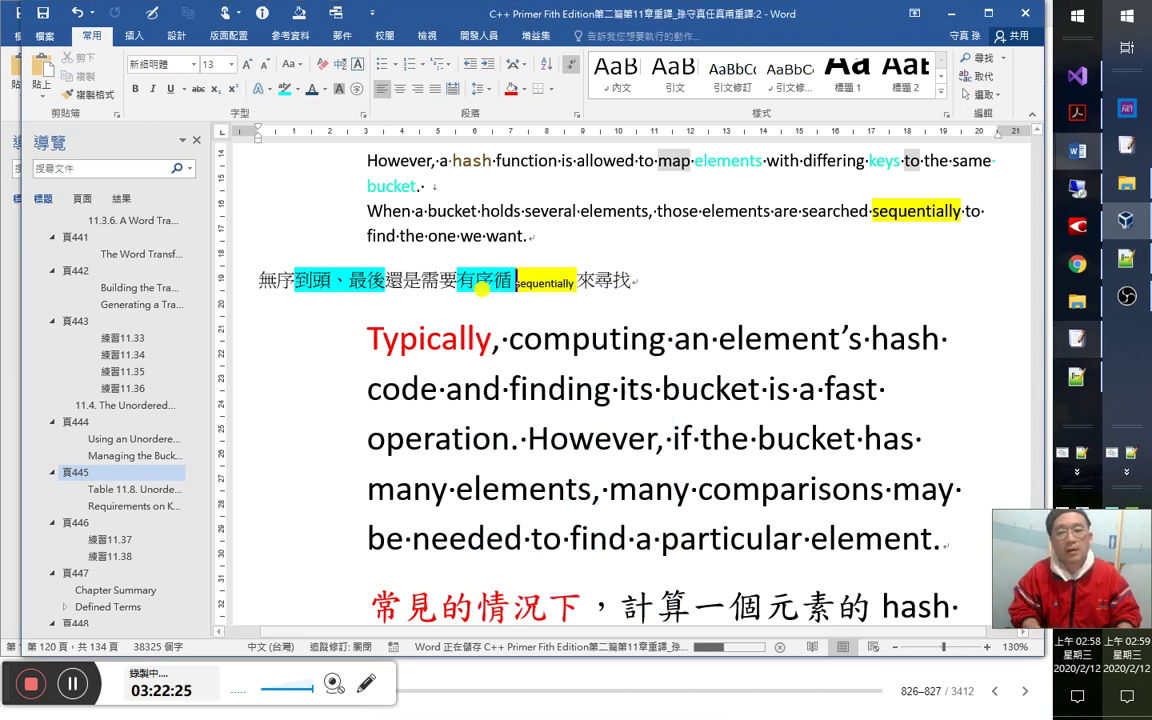
pyautogui.press('Right')
pyautogui.press('Right')
pyautogui.press('Right')
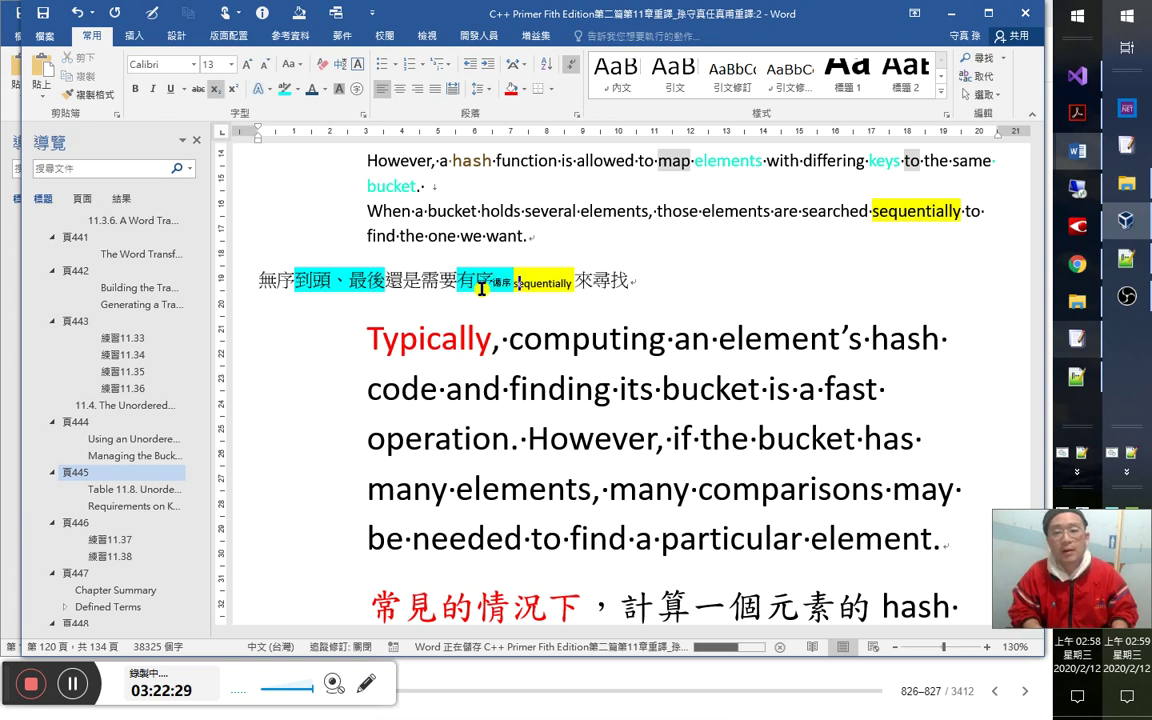
pyautogui.press('Down')
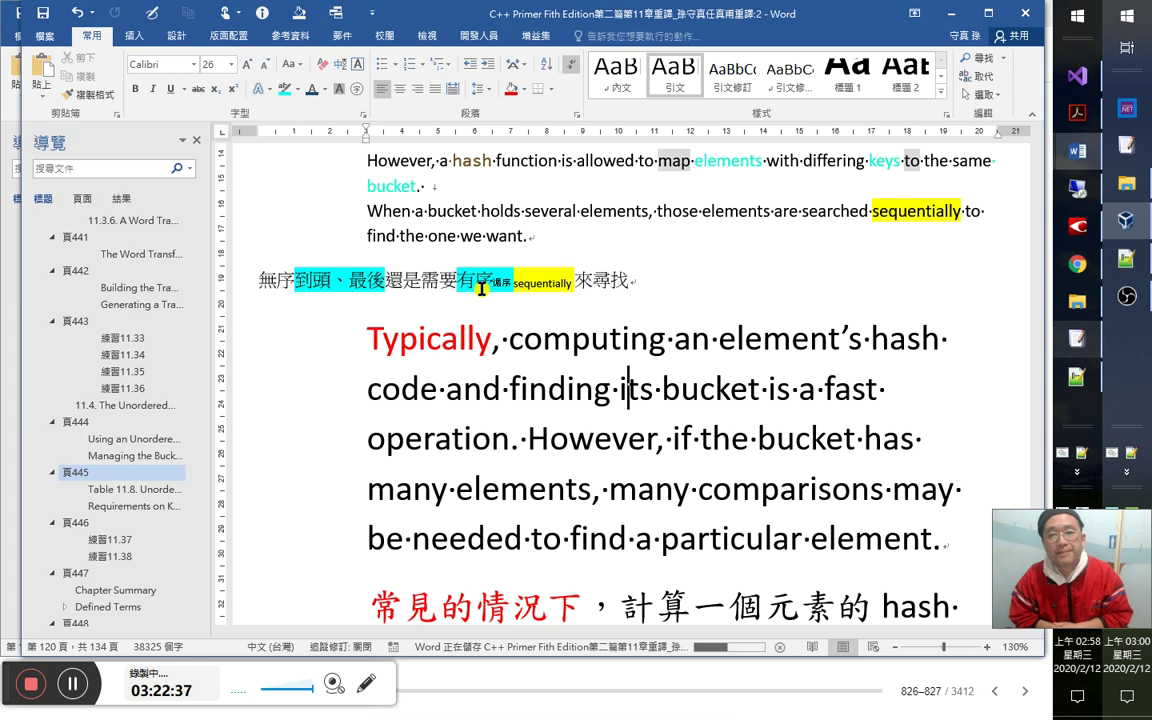
pyautogui.scroll(5, 594, 309)
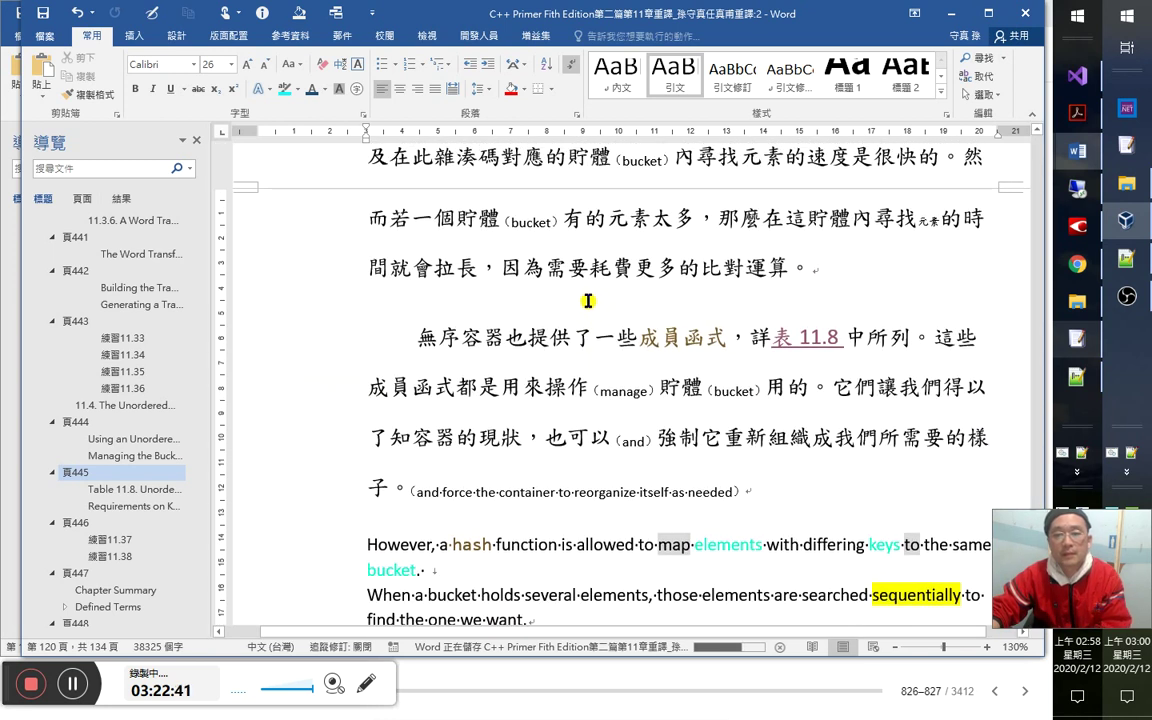
# Reduce the English Typically paragraph from 26 pt to a small body-text size.
pyautogui.scroll(-5, 588, 300)
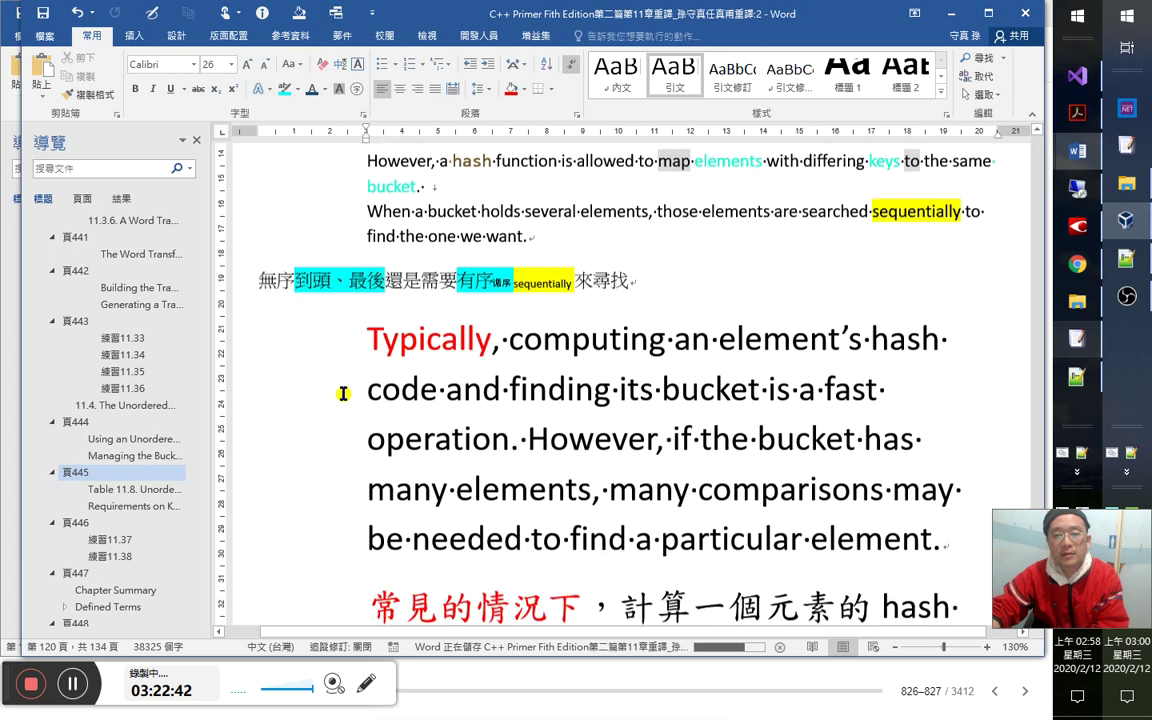
pyautogui.moveTo(368, 338); pyautogui.dragTo(1027, 543)
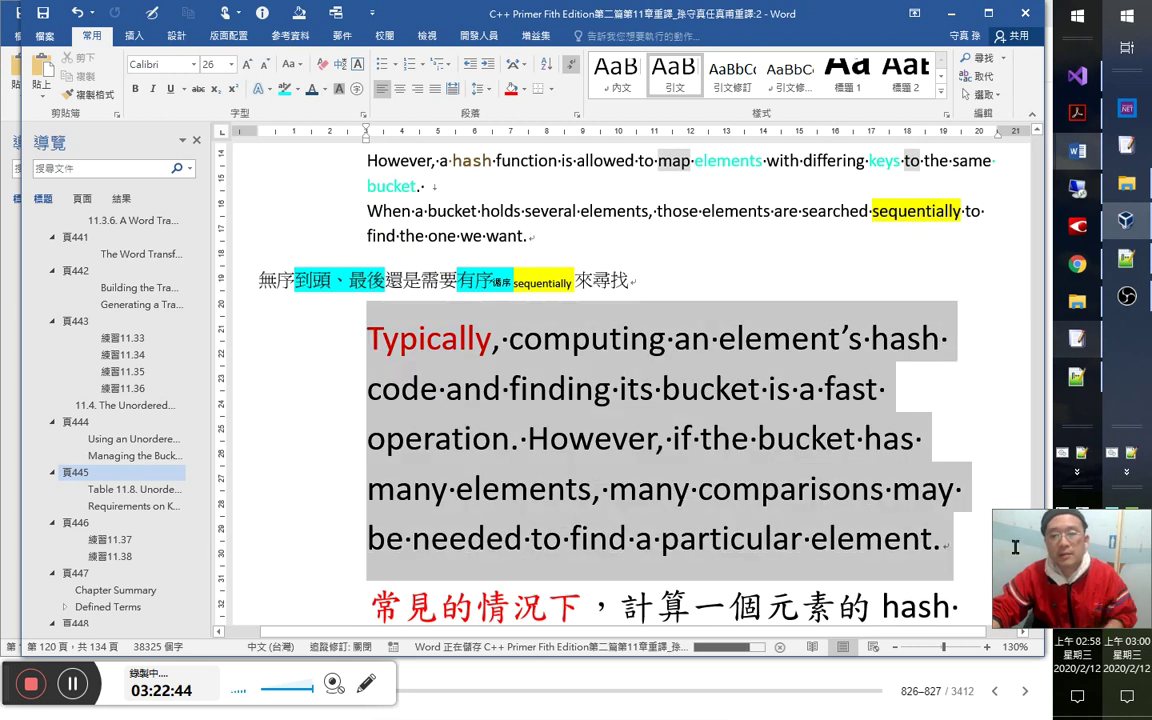
pyautogui.click(231, 64)
pyautogui.click(238, 75)
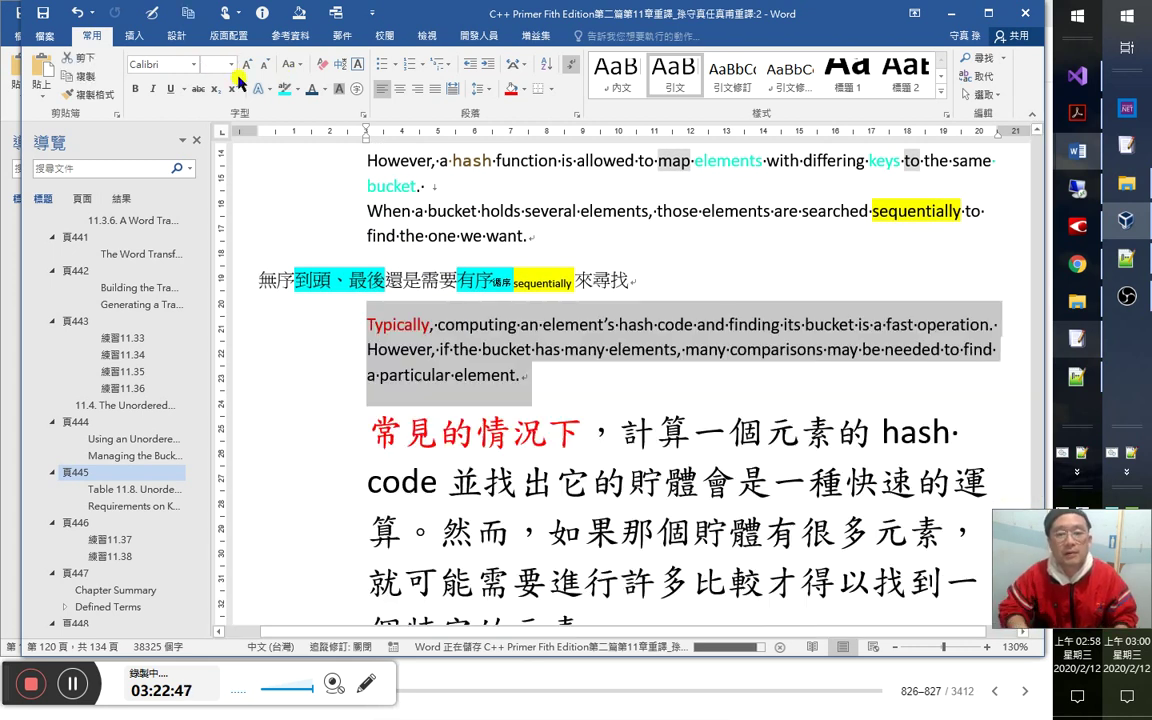
# Set the 常見的情況下 Chinese translation paragraph to 12 pt.
pyautogui.click(229, 458)
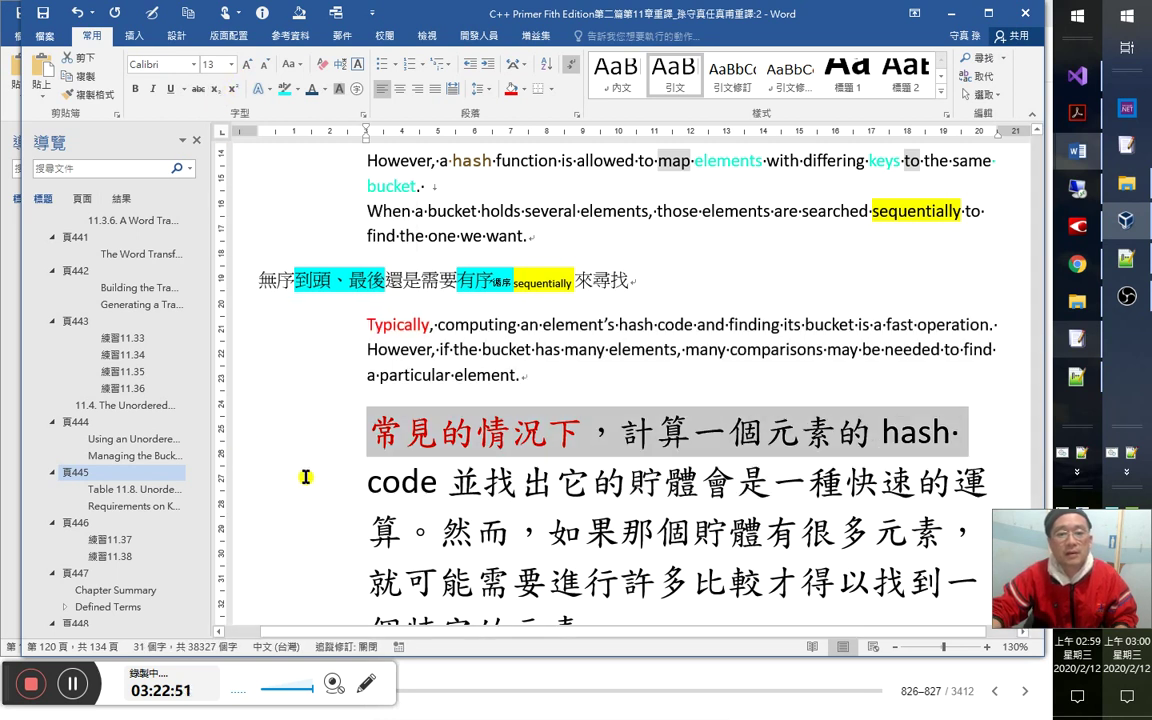
pyautogui.doubleClick(262, 468)
pyautogui.doubleClick(240, 461)
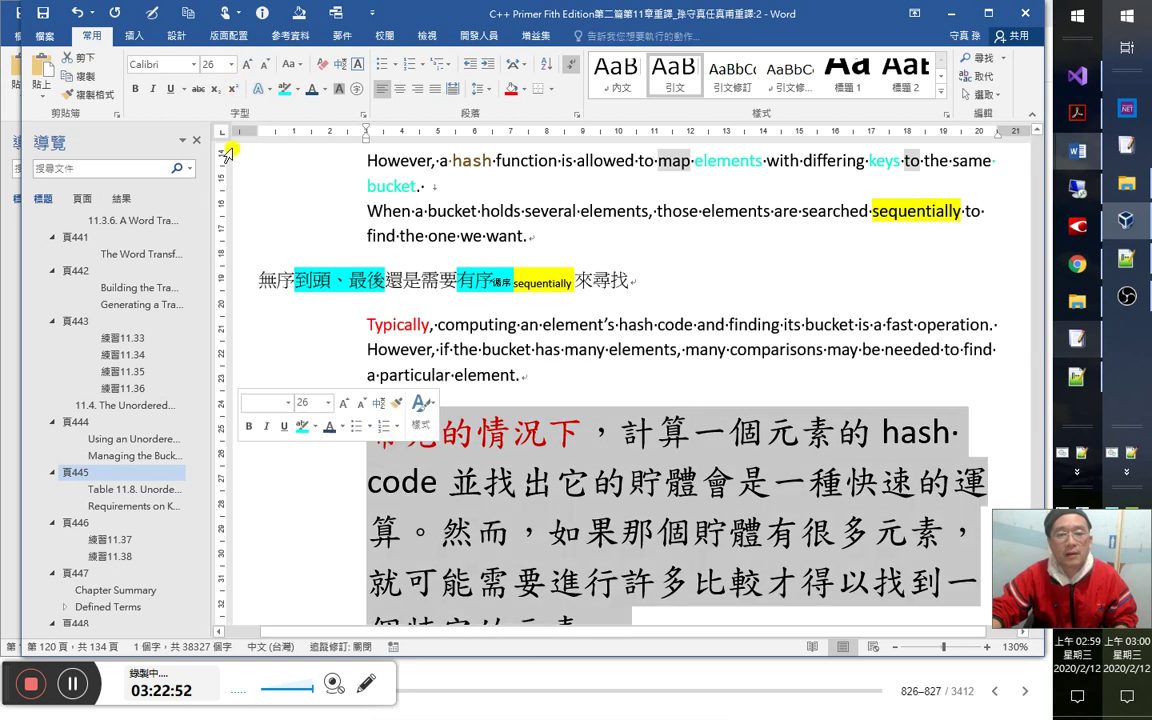
pyautogui.click(206, 64)
pyautogui.write('12')
pyautogui.press('Return')
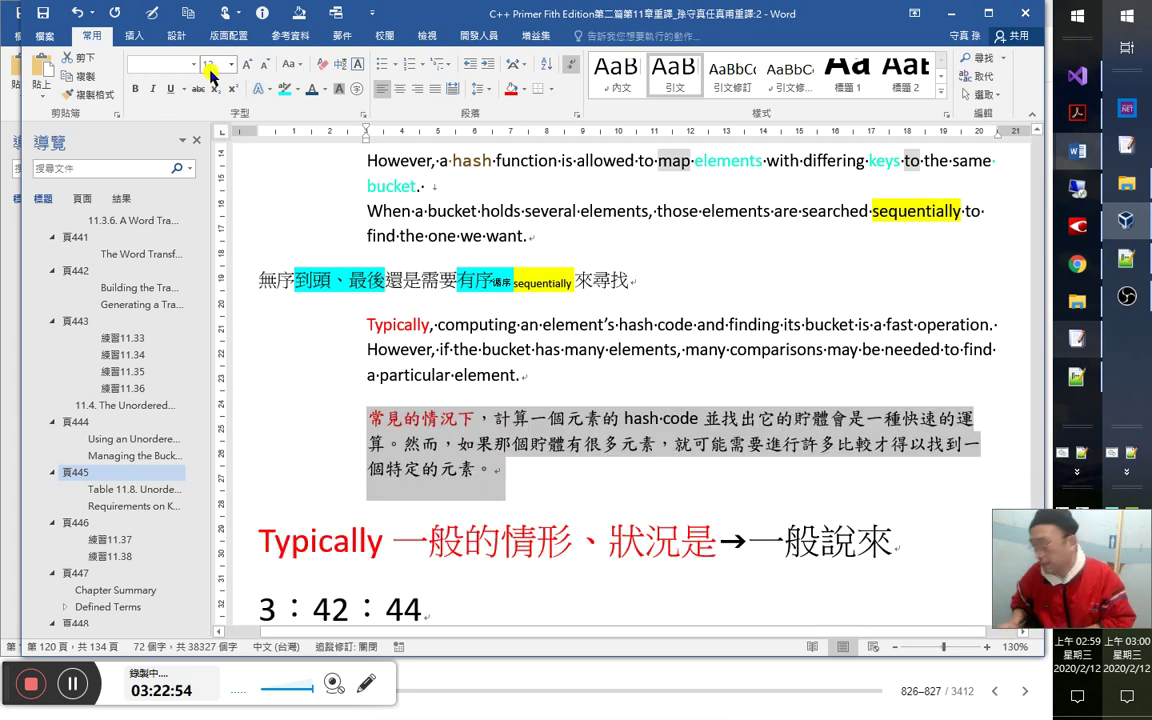
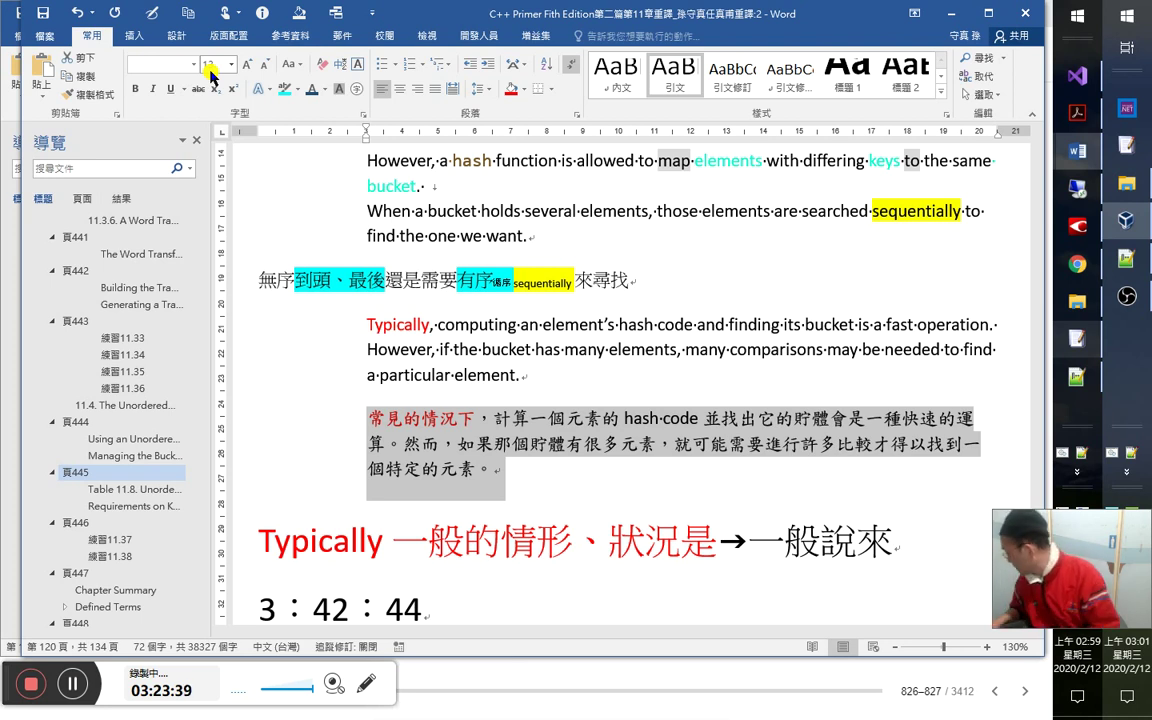
# Append （中文版翻譯） to the end of the Chinese translation paragraph and select 中文版翻譯.
pyautogui.press('Up')
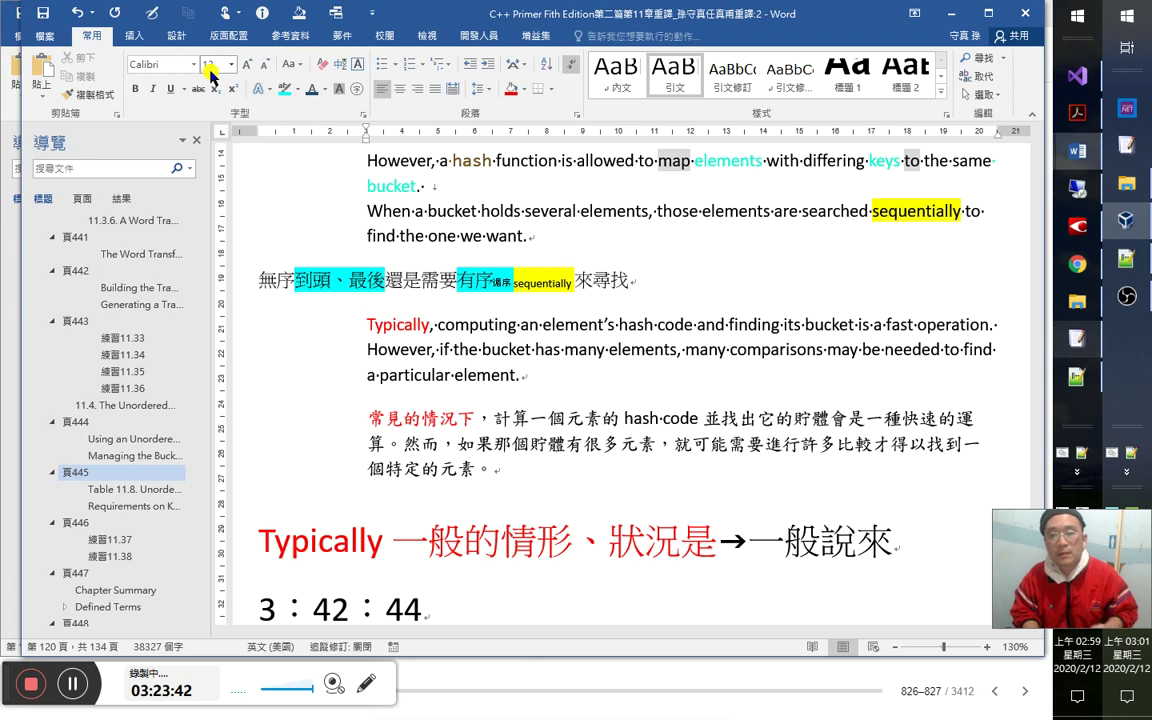
pyautogui.press('End')
pyautogui.press('Down')
pyautogui.press('Down')
pyautogui.write('（')
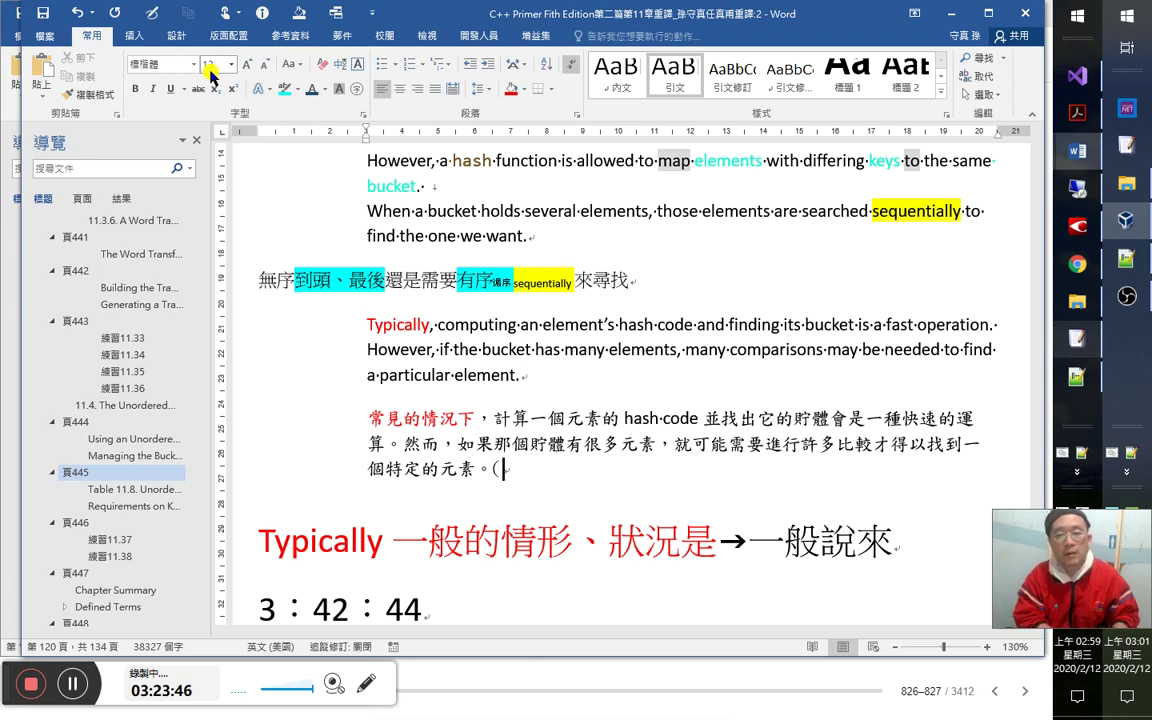
pyautogui.write('中文b')
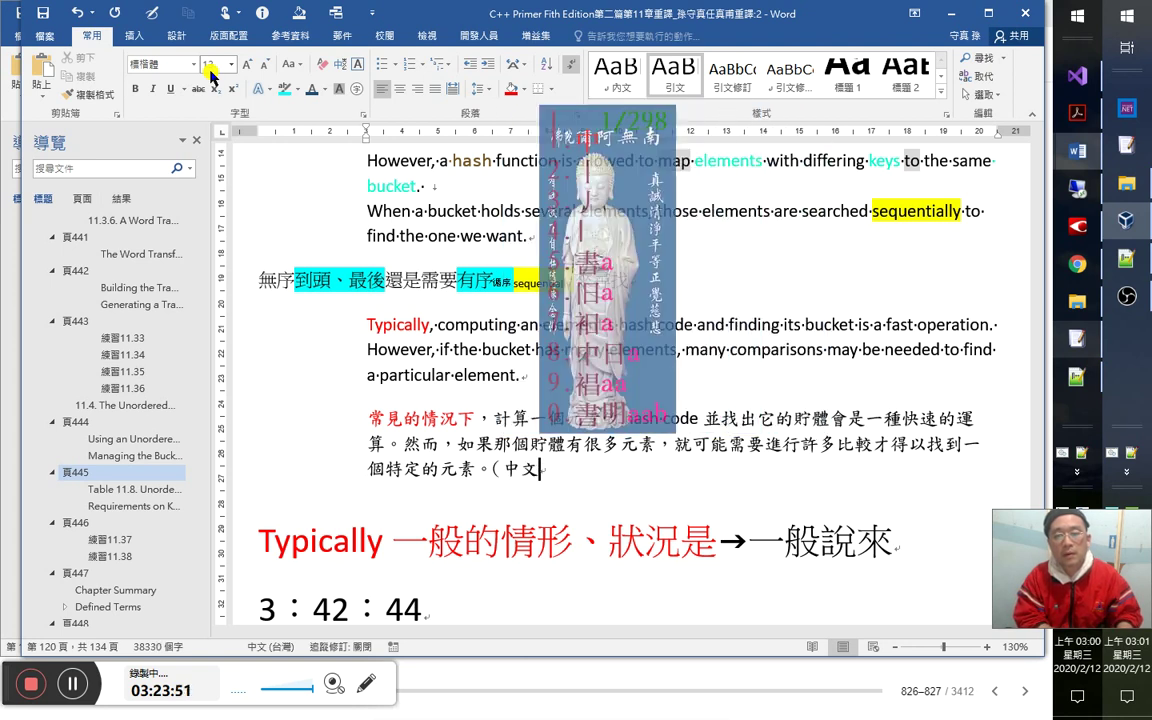
pyautogui.press('space')
pyautogui.write('翻譯）')
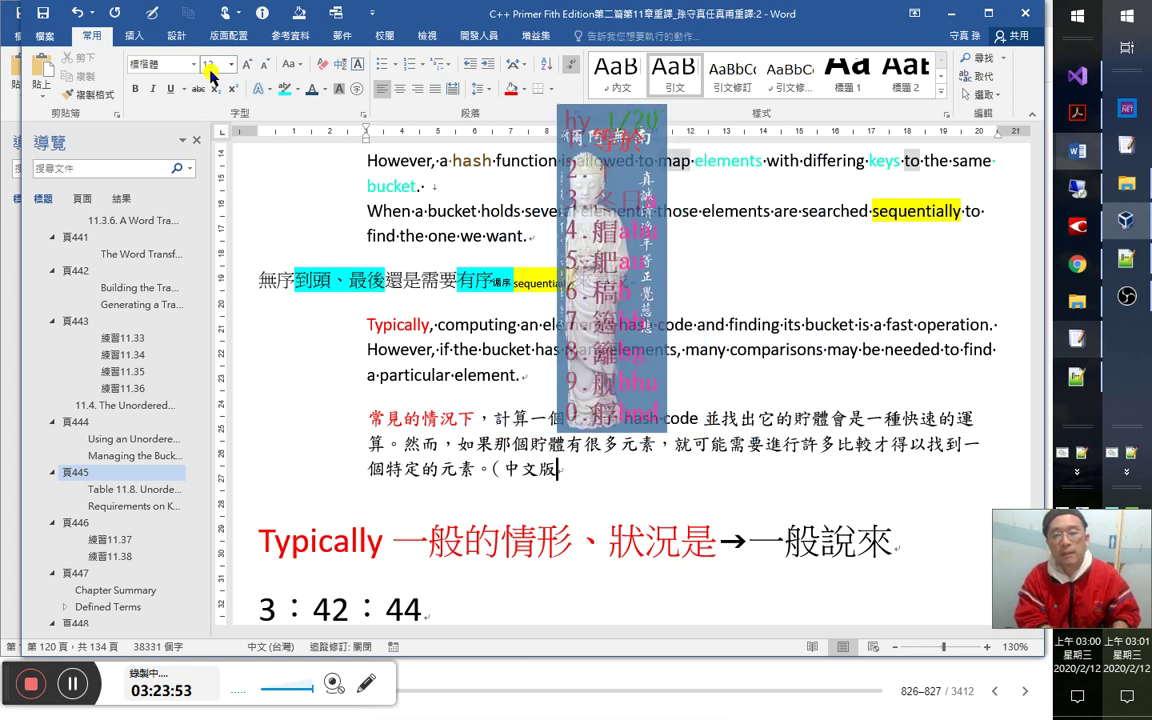
pyautogui.hotkey('shift', 'Left')
pyautogui.hotkey('shift', 'Left')
pyautogui.hotkey('shift', 'Left')
pyautogui.hotkey('shift', 'Left')
pyautogui.hotkey('shift', 'Left')
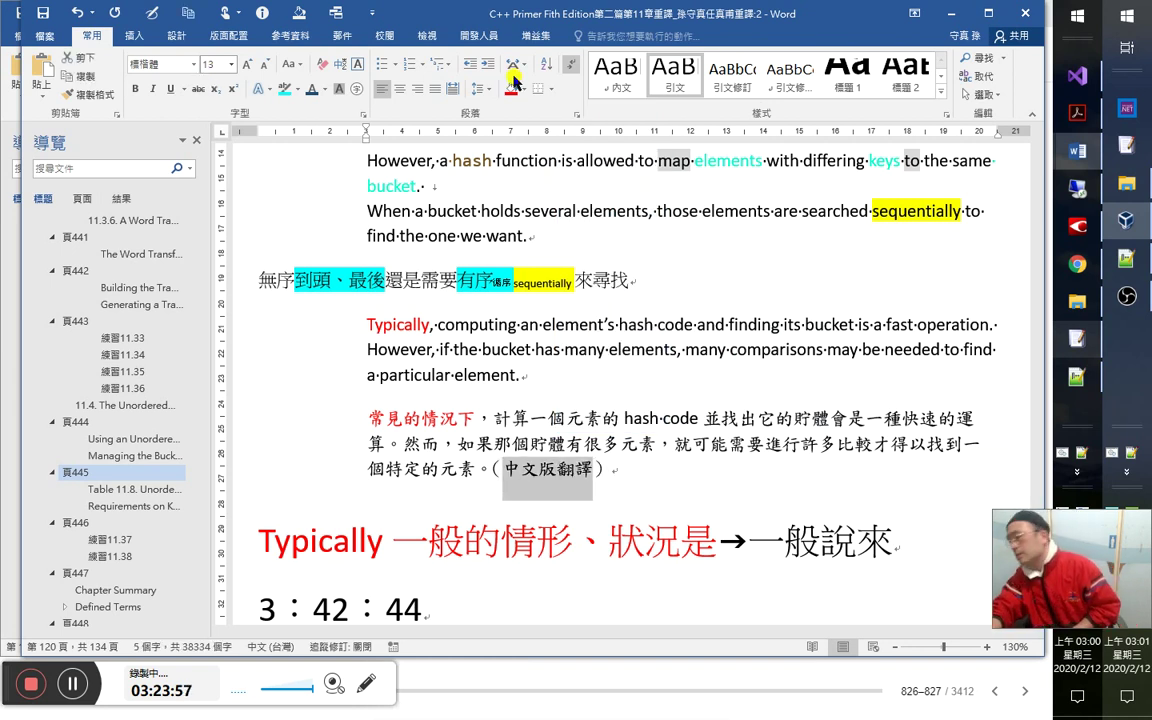
pyautogui.click(1143, 192)
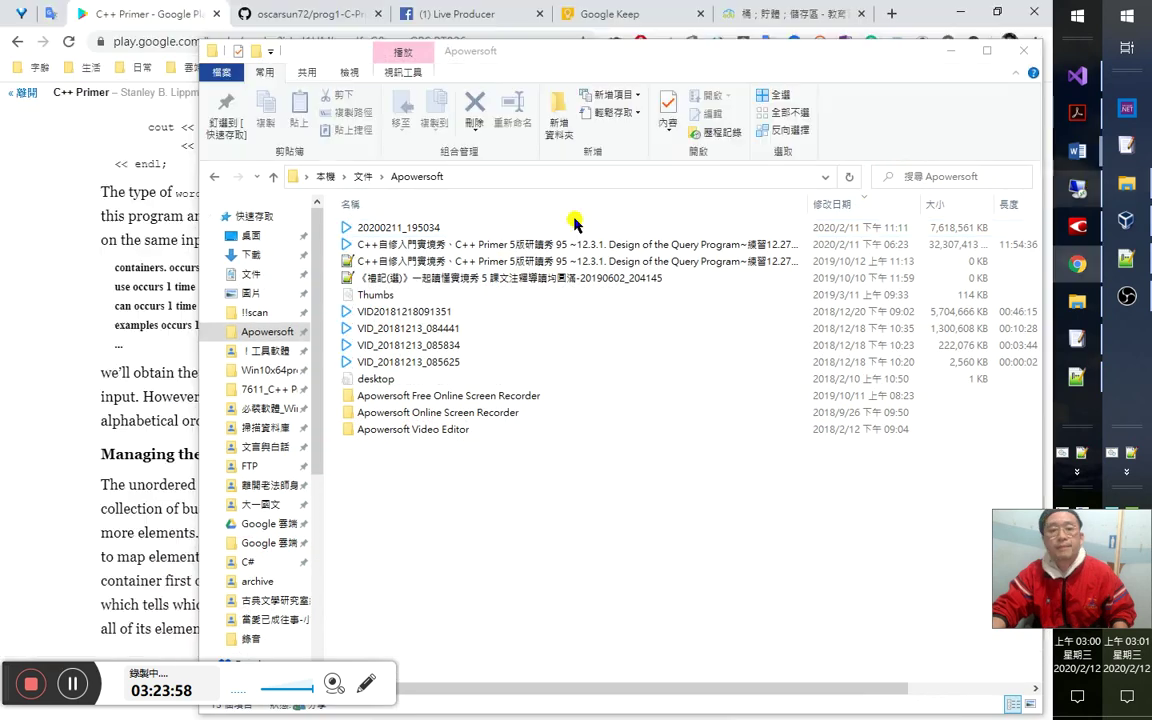
# Copy the Google Drive link for _000445.png in the 7611_C++ Primer folder.
pyautogui.doubleClick(576, 224)
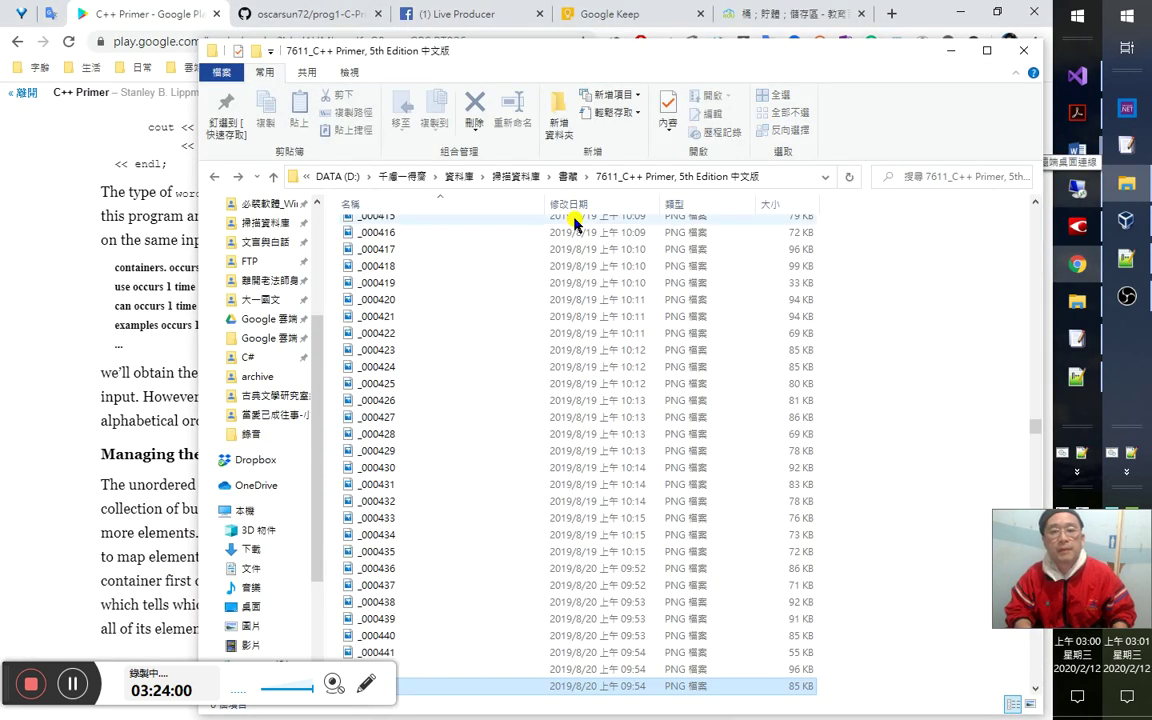
pyautogui.scroll(-4, 618, 477)
pyautogui.scroll(-2, 618, 477)
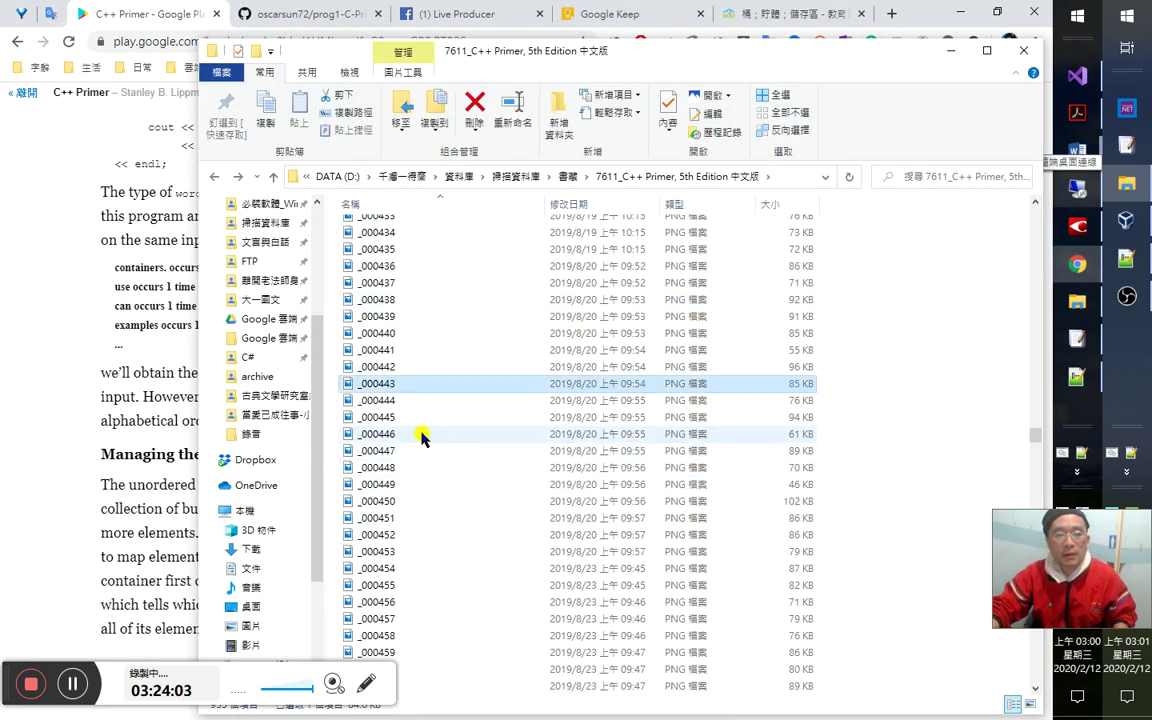
pyautogui.click(413, 420)
pyautogui.rightClick(418, 416)
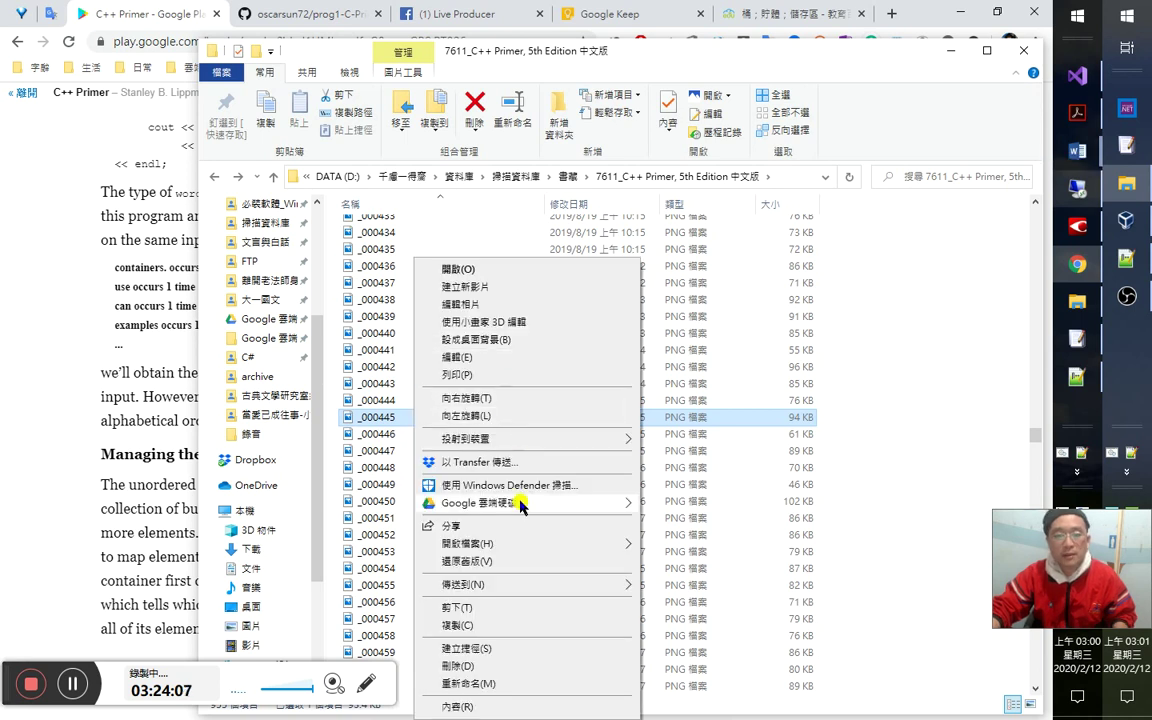
pyautogui.moveTo(522, 504)
pyautogui.click(731, 548)
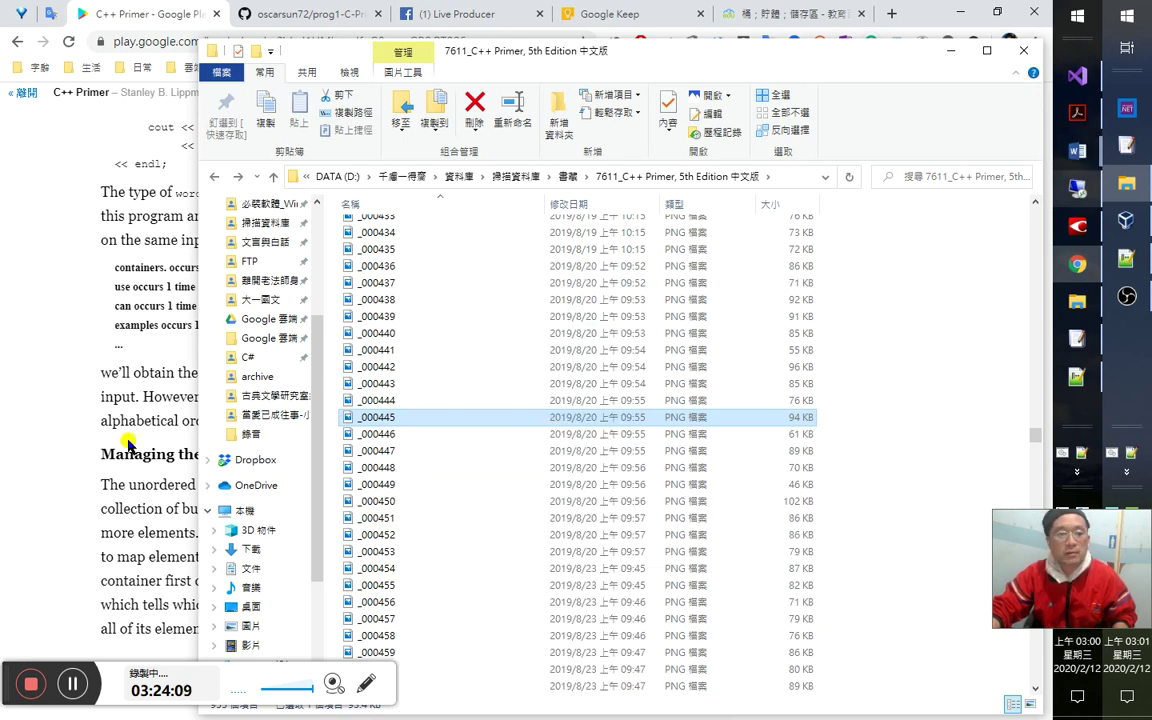
pyautogui.click(118, 400)
pyautogui.hotkey('alt', 'Tab')
pyautogui.hotkey('alt', 'Tab')
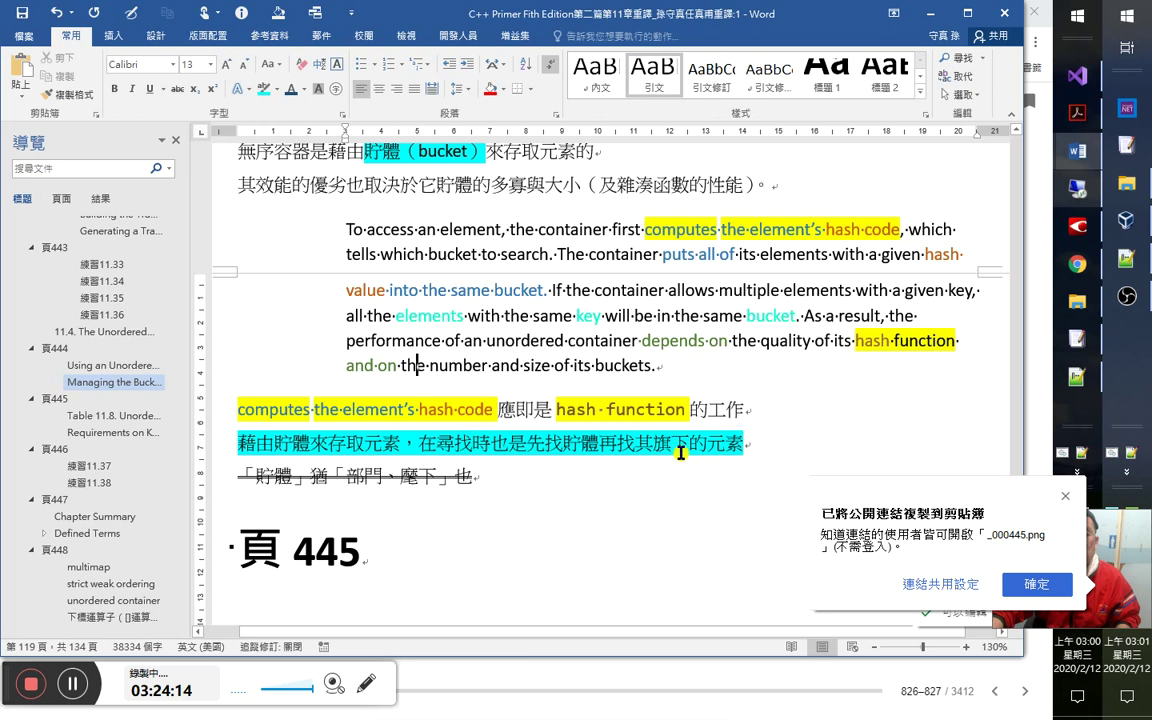
# Hyperlink 中文版翻譯 to the copied Drive link and follow it to the page image.
pyautogui.scroll(2, 628, 420)
pyautogui.scroll(-2, 702, 468)
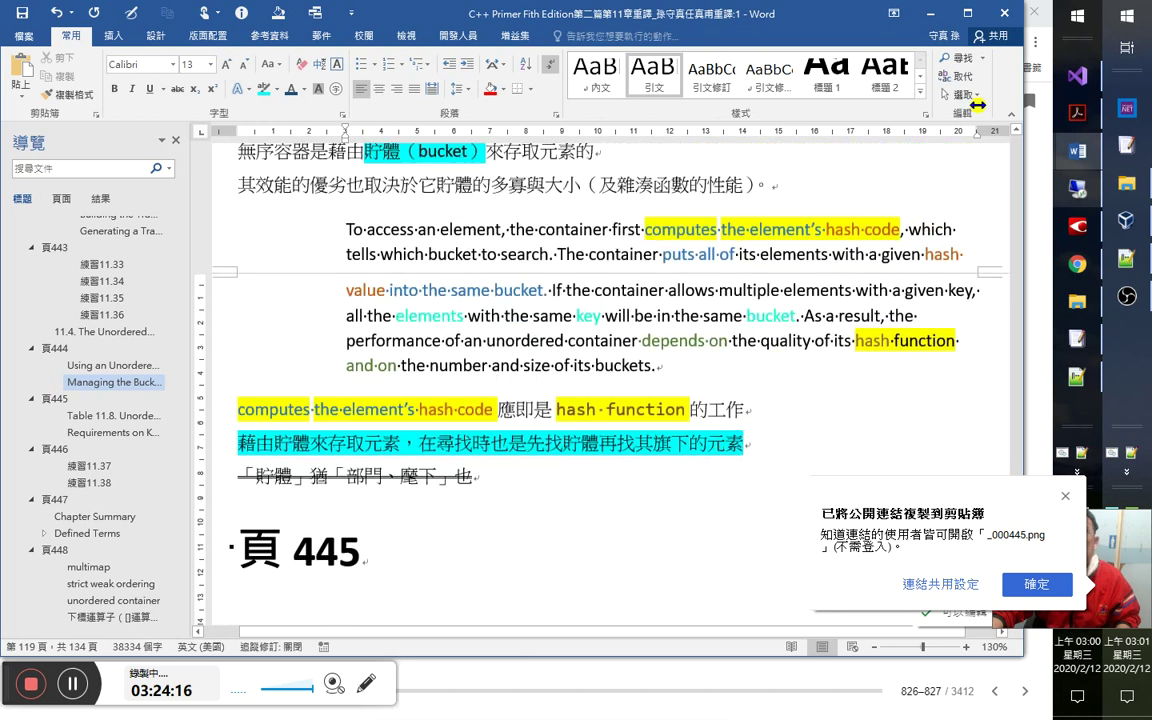
pyautogui.hotkey('alt', 'Tab')
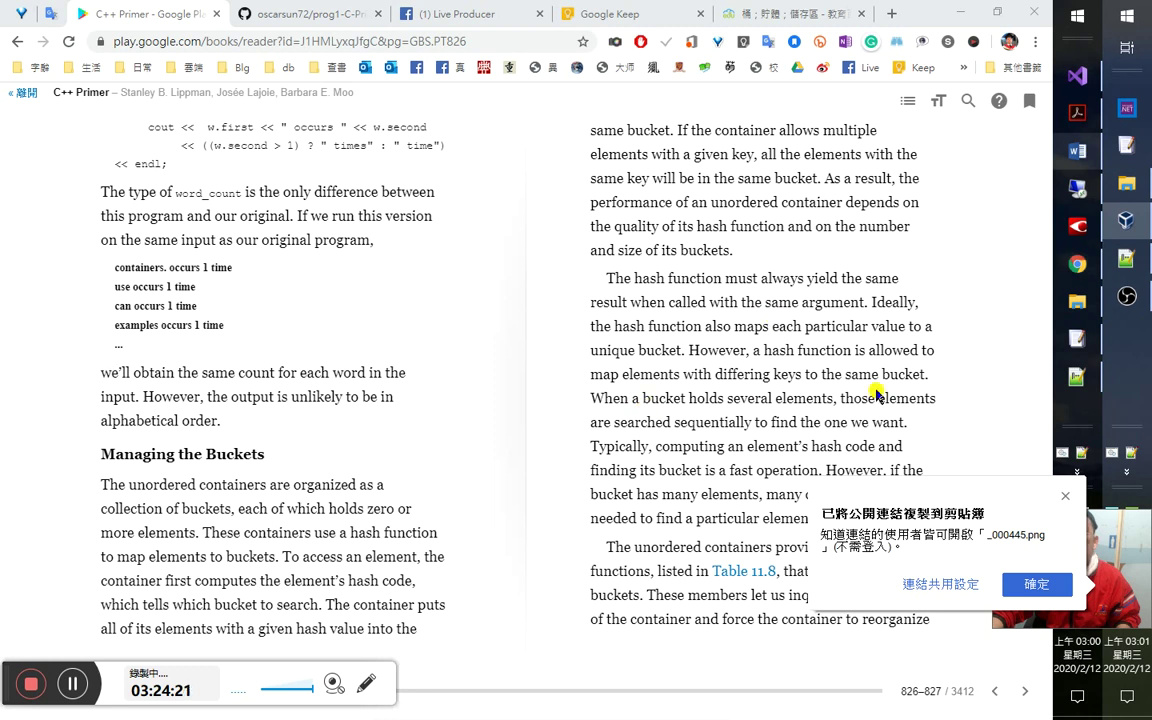
pyautogui.click(1030, 584)
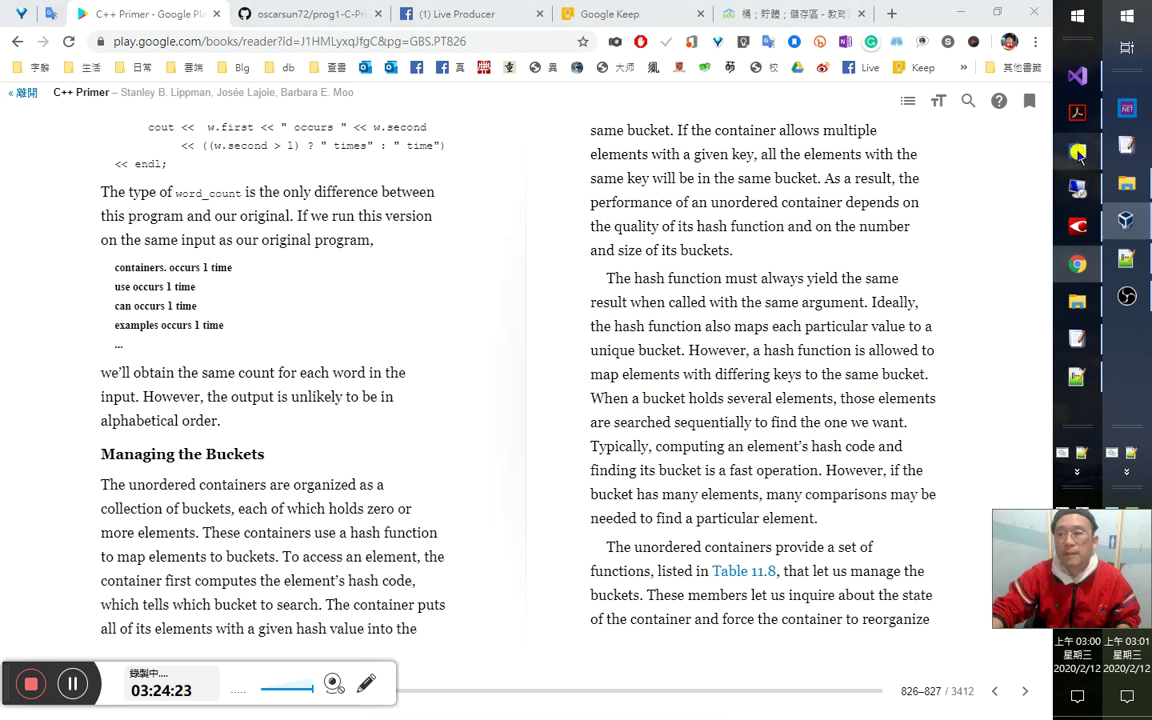
pyautogui.click(1077, 151)
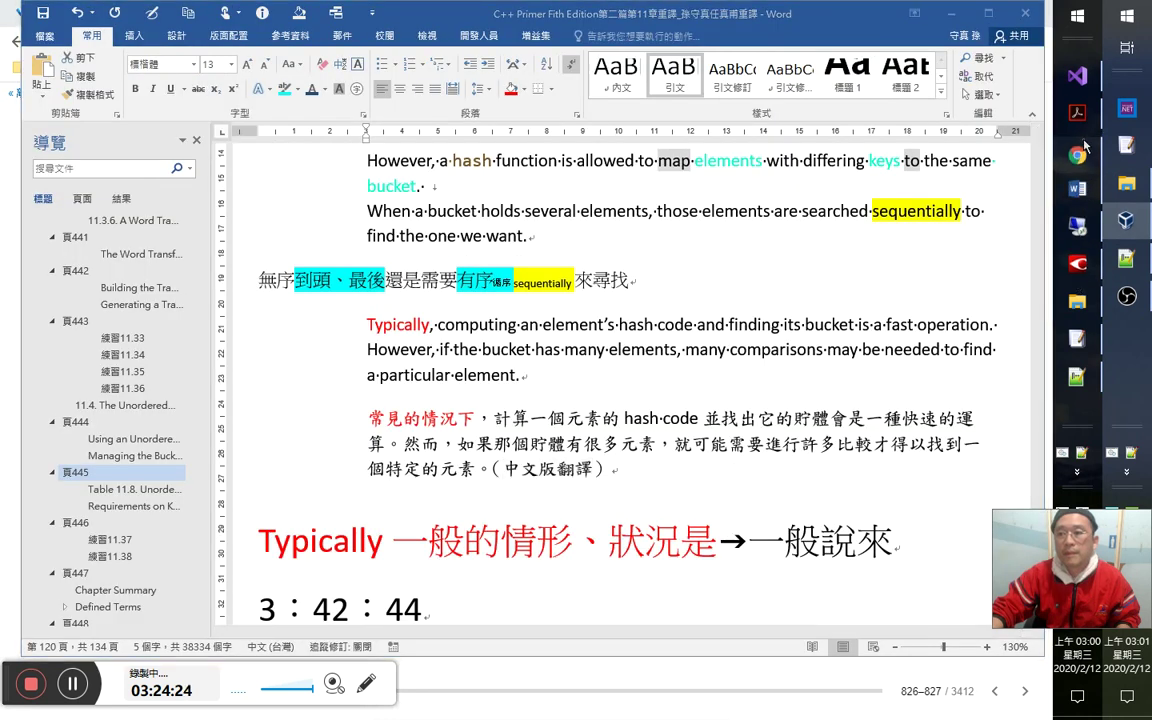
pyautogui.moveTo(1077, 263); pyautogui.dragTo(1080, 176)
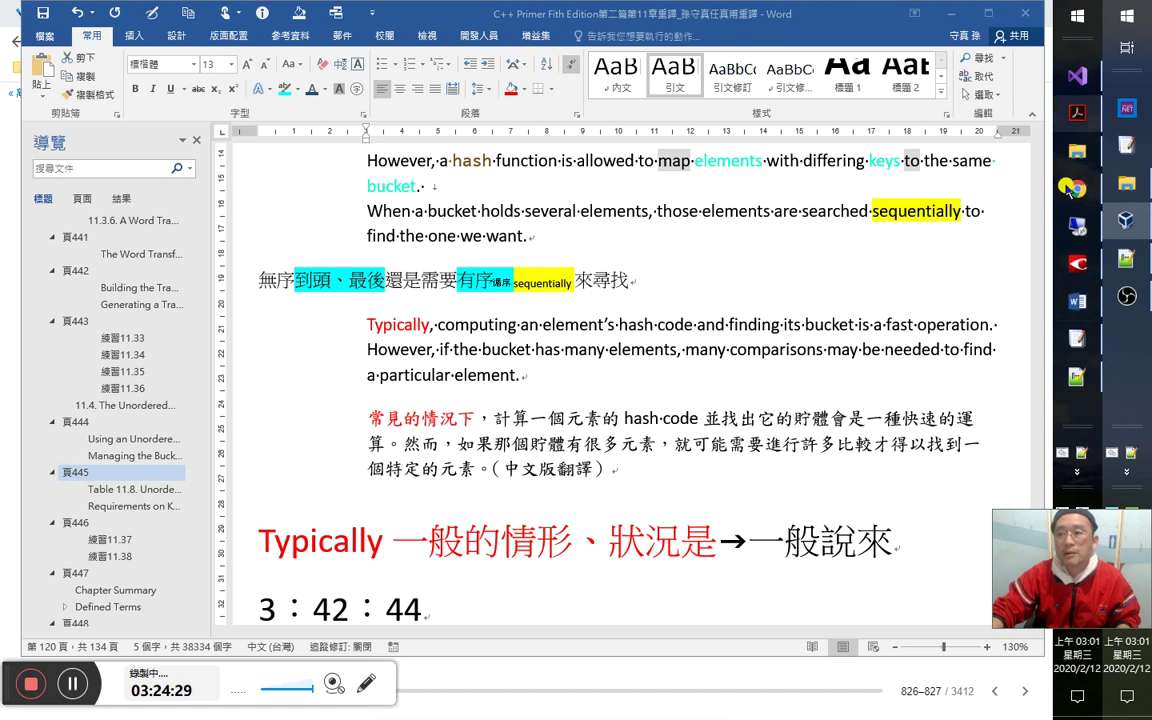
pyautogui.click(1077, 300)
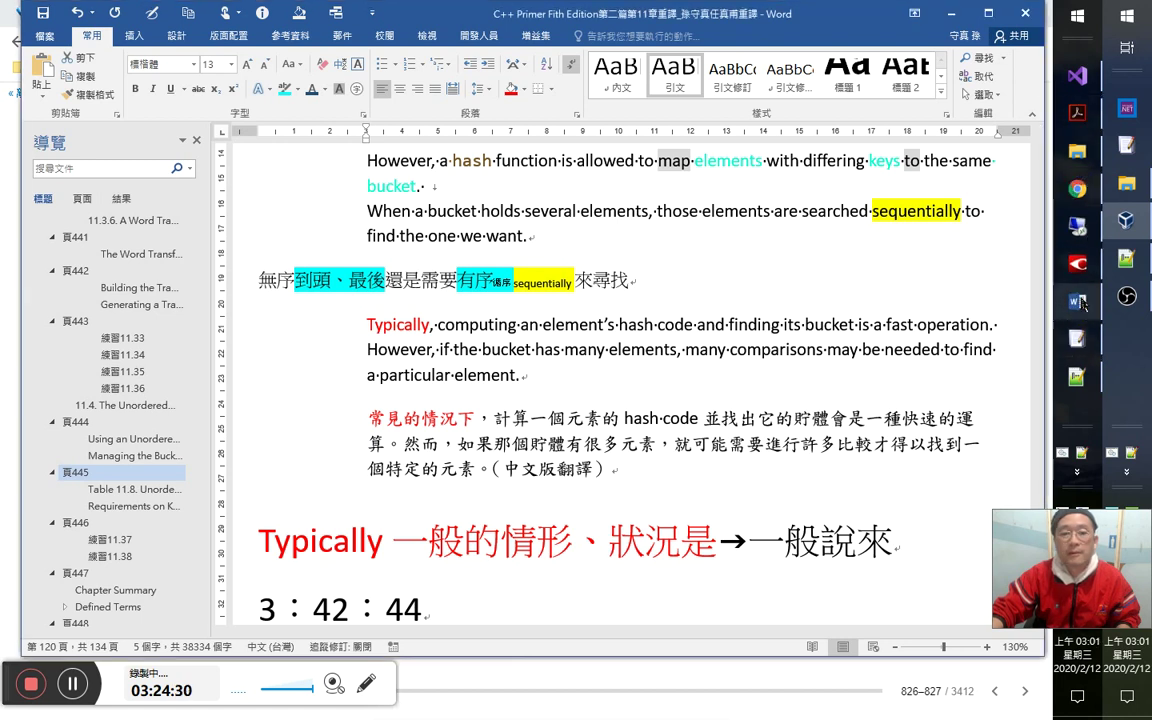
pyautogui.keyDown('ctrl'); pyautogui.click(570, 465); pyautogui.keyUp('ctrl')
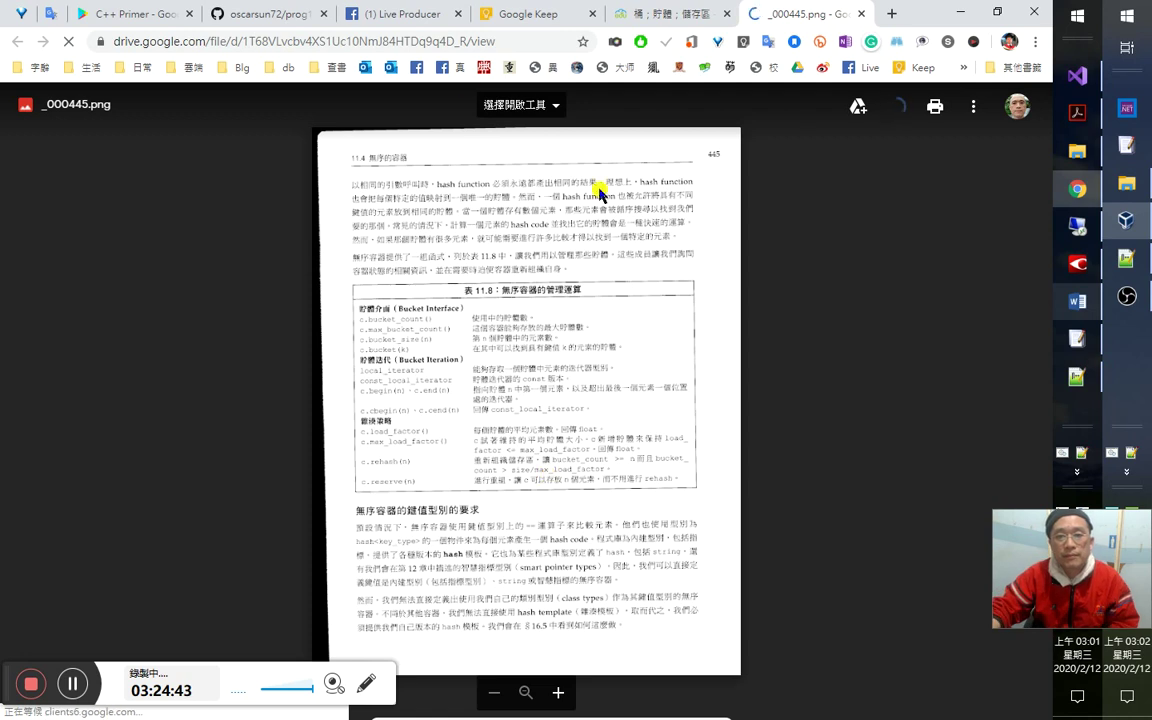
# Select the phrase 如果那個貯體有很多元素 in the Word notes.
pyautogui.scroll(2, 599, 273)
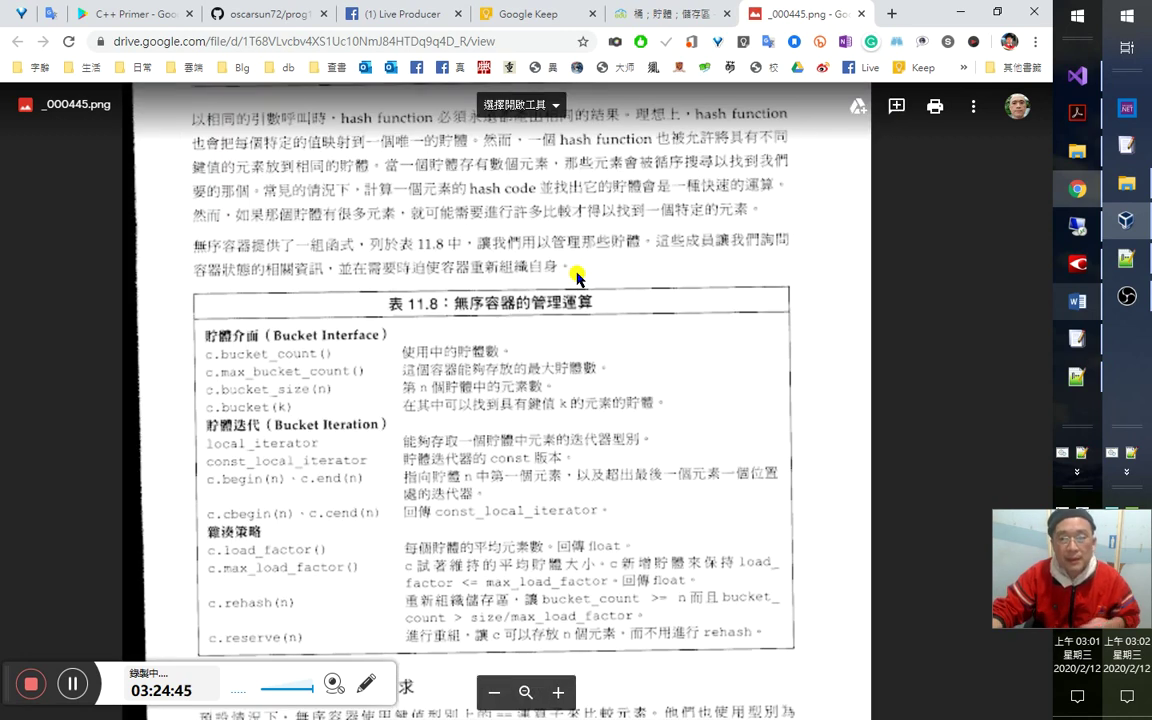
pyautogui.hotkey('alt', 'Tab')
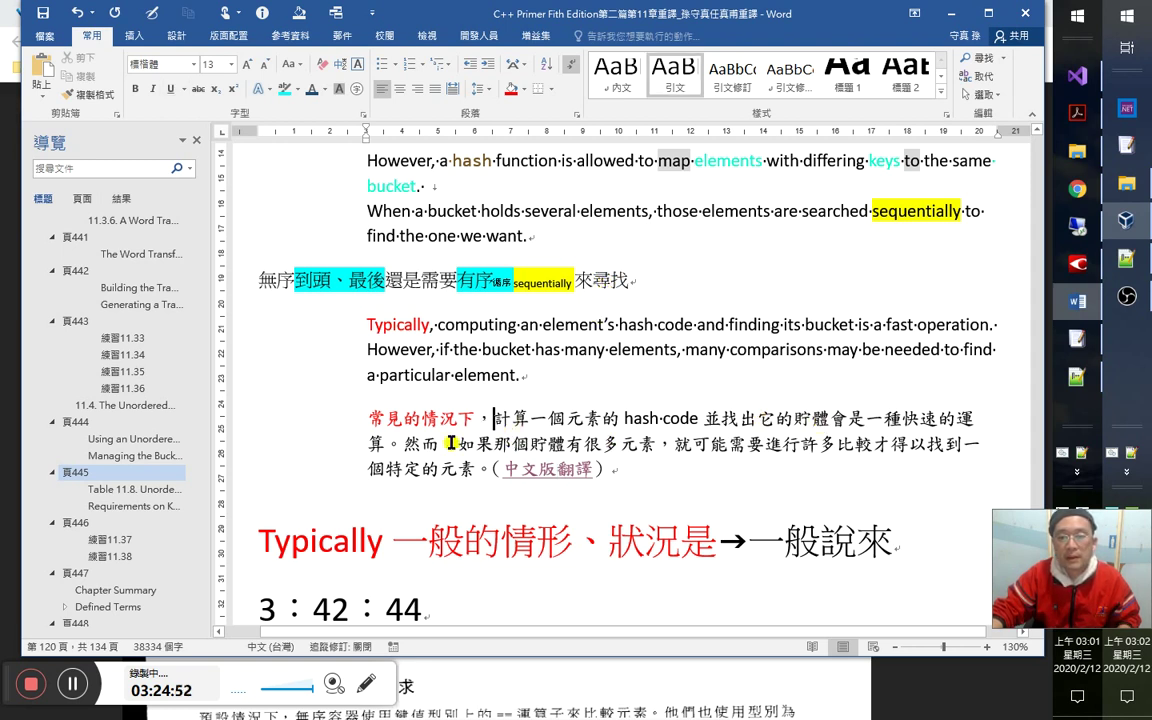
pyautogui.moveTo(624, 447); pyautogui.dragTo(661, 450)
pyautogui.hotkey('ctrl', 'c')
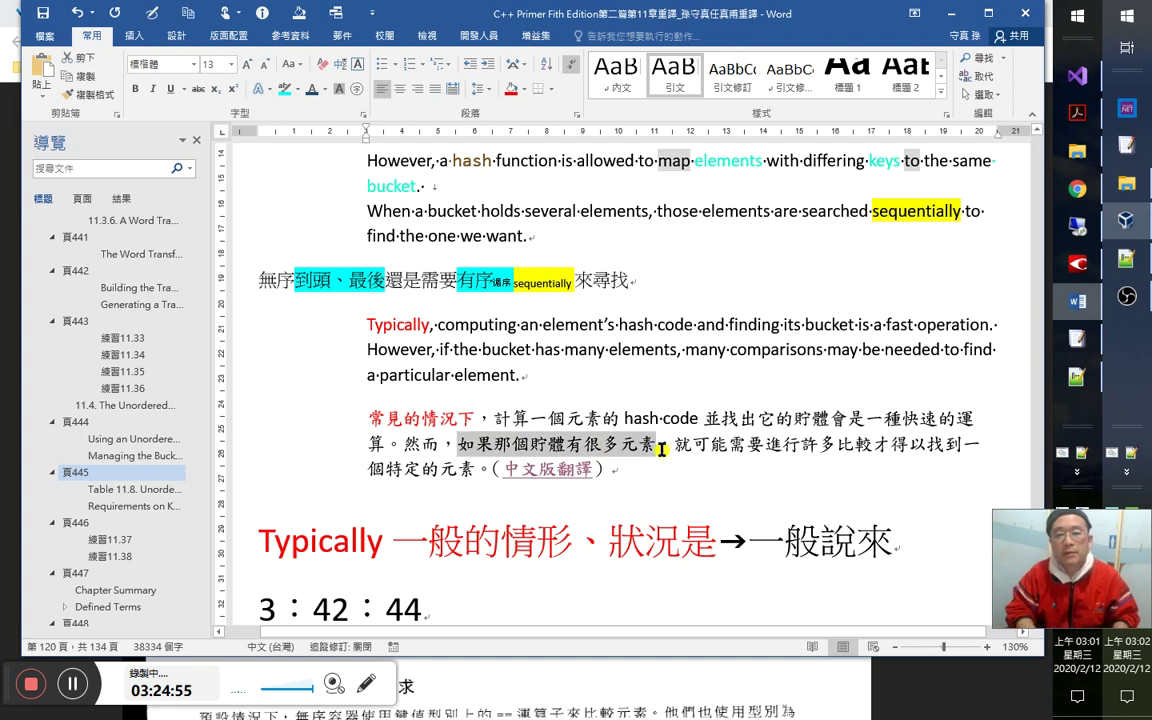
pyautogui.hotkey('alt', 'Tab')
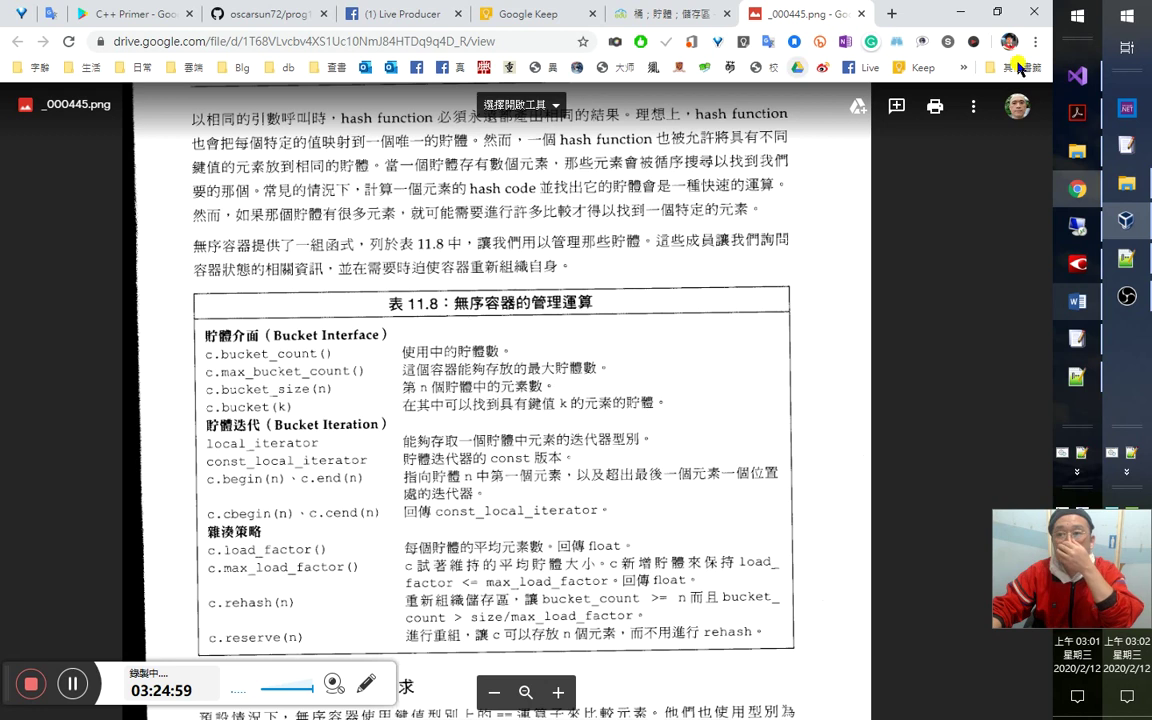
# Open My Drive in a new tab beside the _000445.png image tab.
pyautogui.middleClick(803, 72)
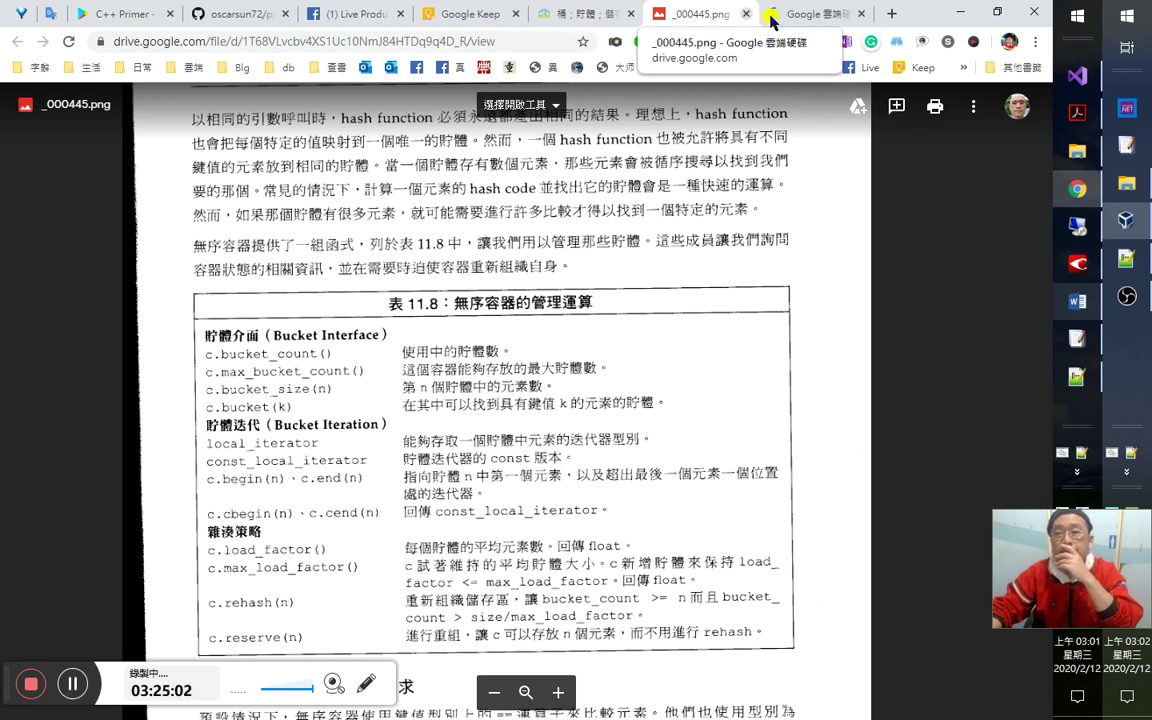
pyautogui.click(780, 13)
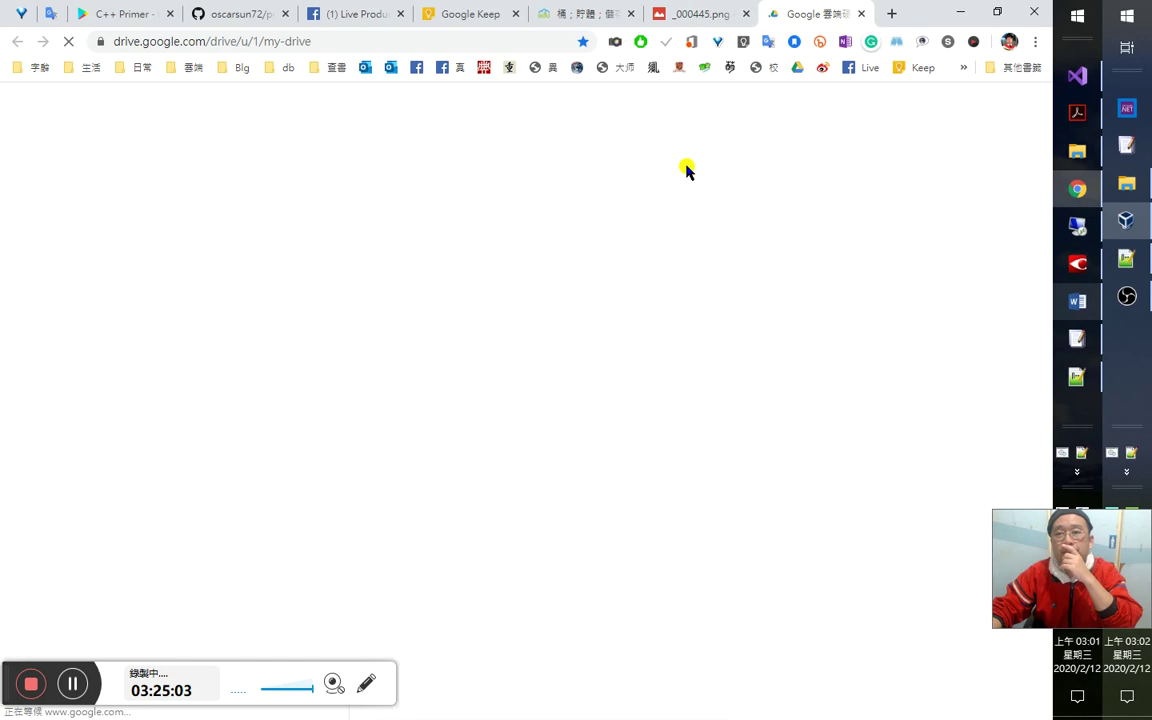
pyautogui.click(692, 27)
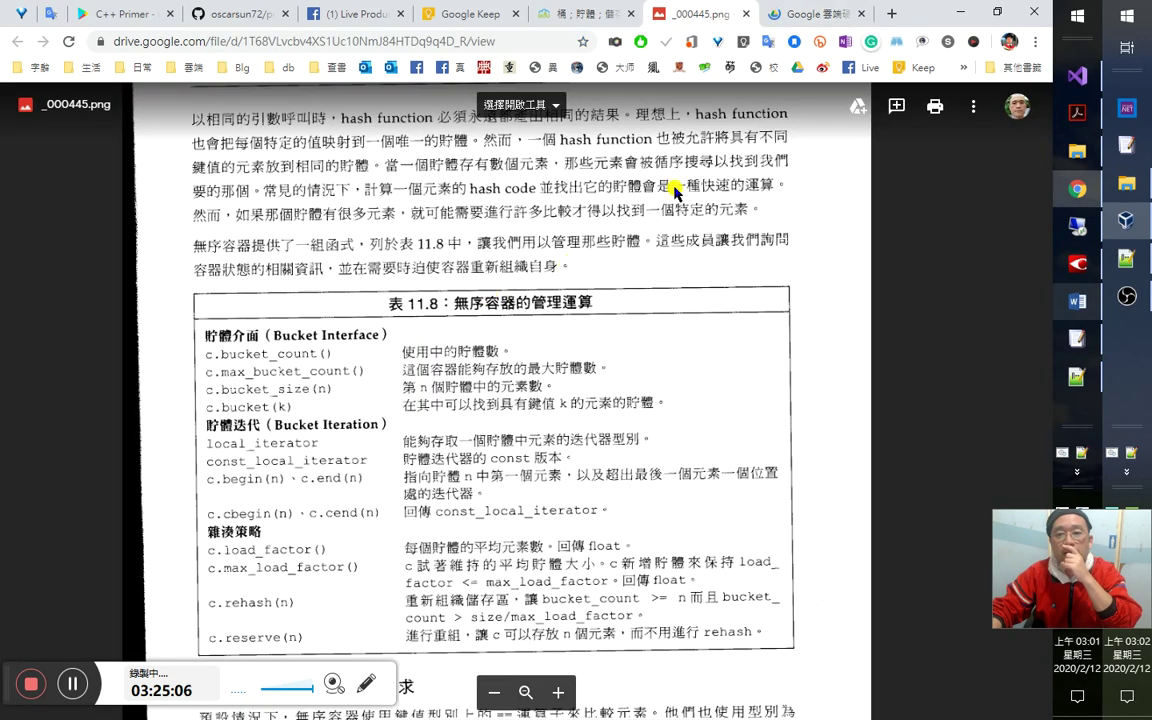
pyautogui.click(792, 20)
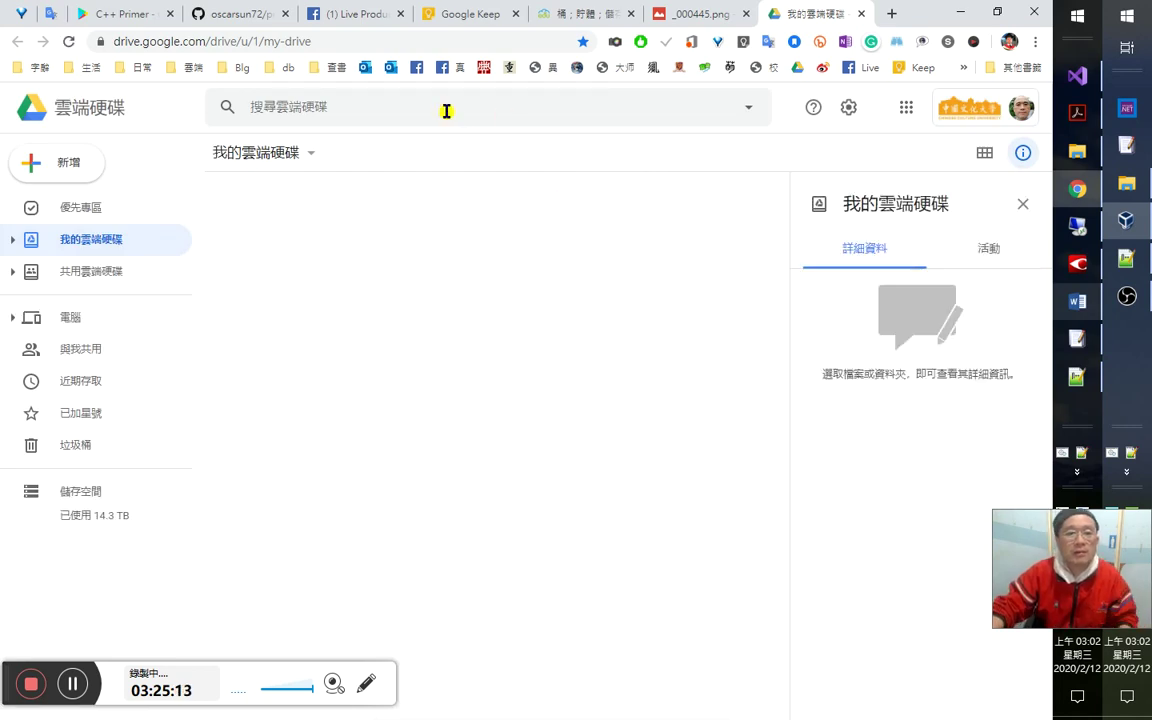
# Search Drive for the pasted phrase, then narrow the query to 有很多元素.
pyautogui.click(383, 101)
pyautogui.hotkey('ctrl', 'v')
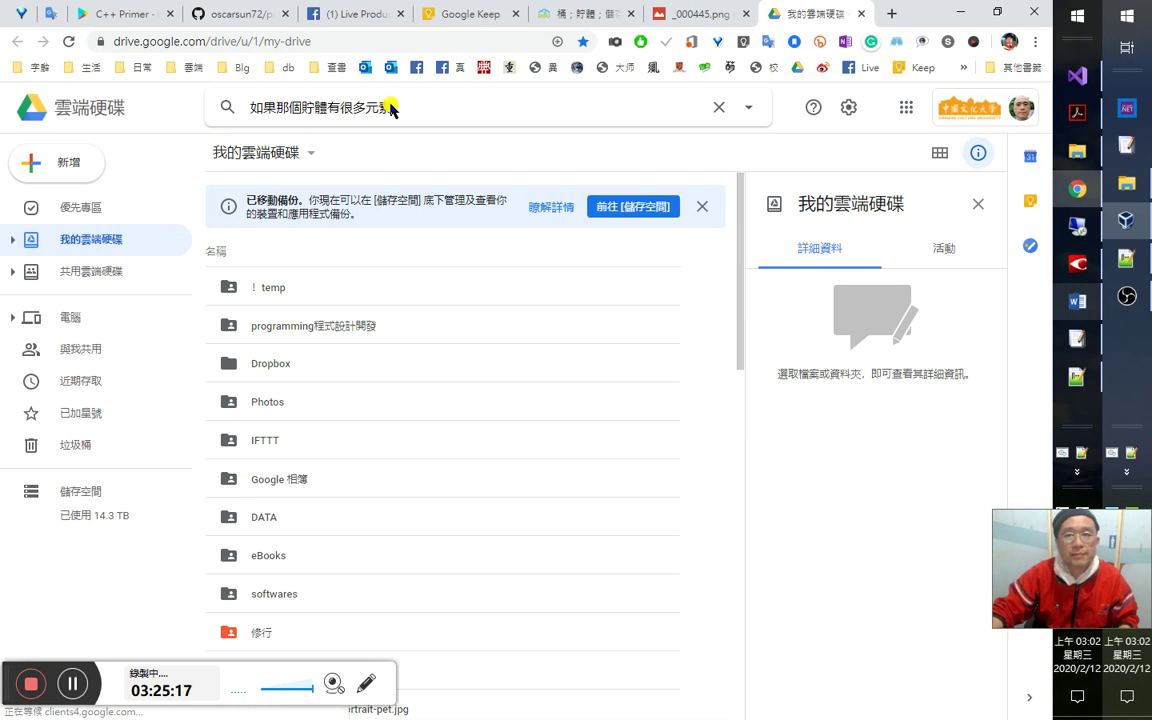
pyautogui.press('Return')
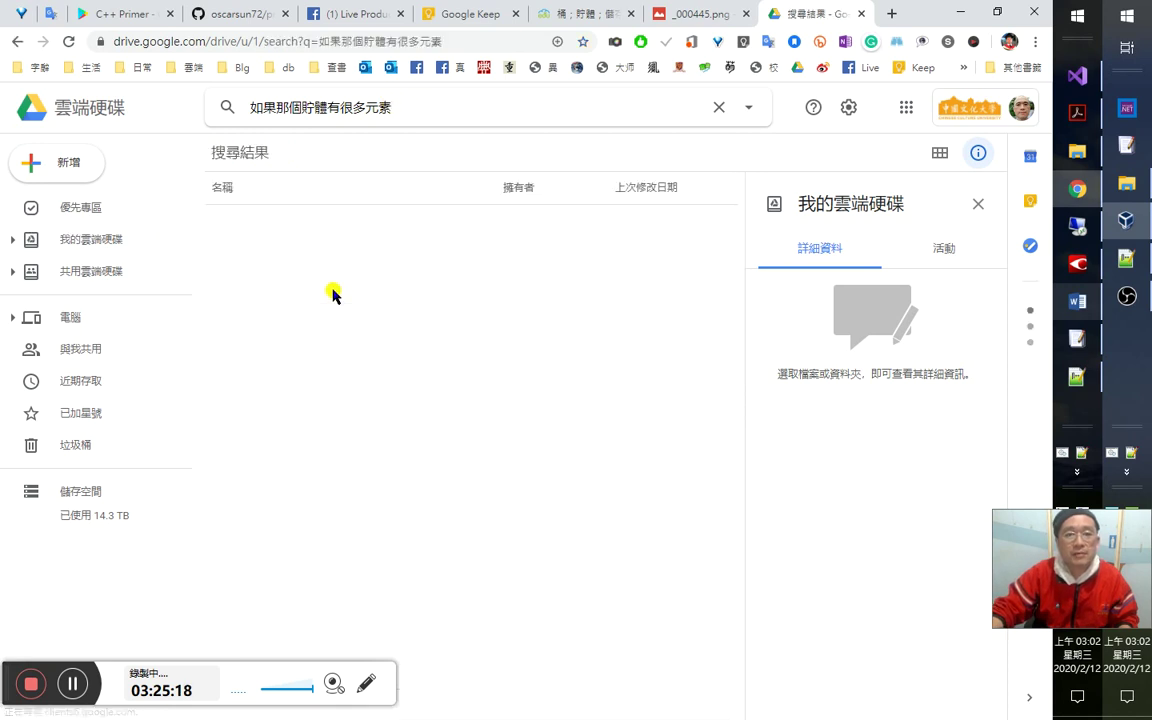
pyautogui.click(420, 108)
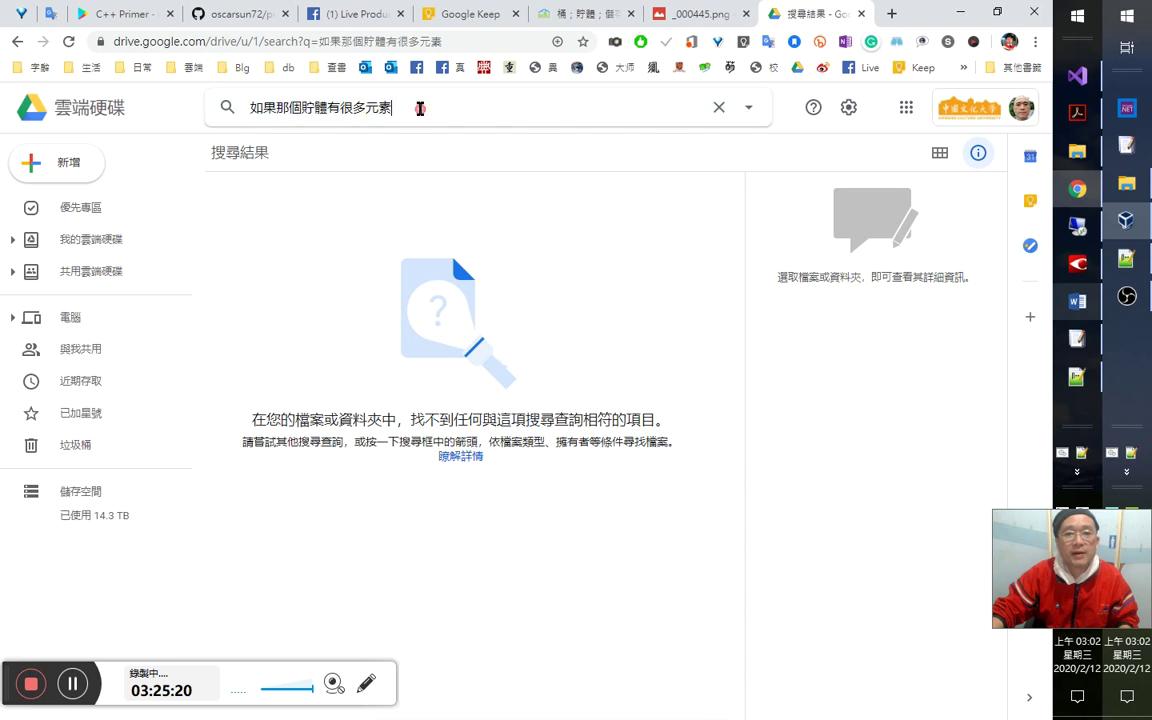
pyautogui.press('Right')
pyautogui.press('Right')
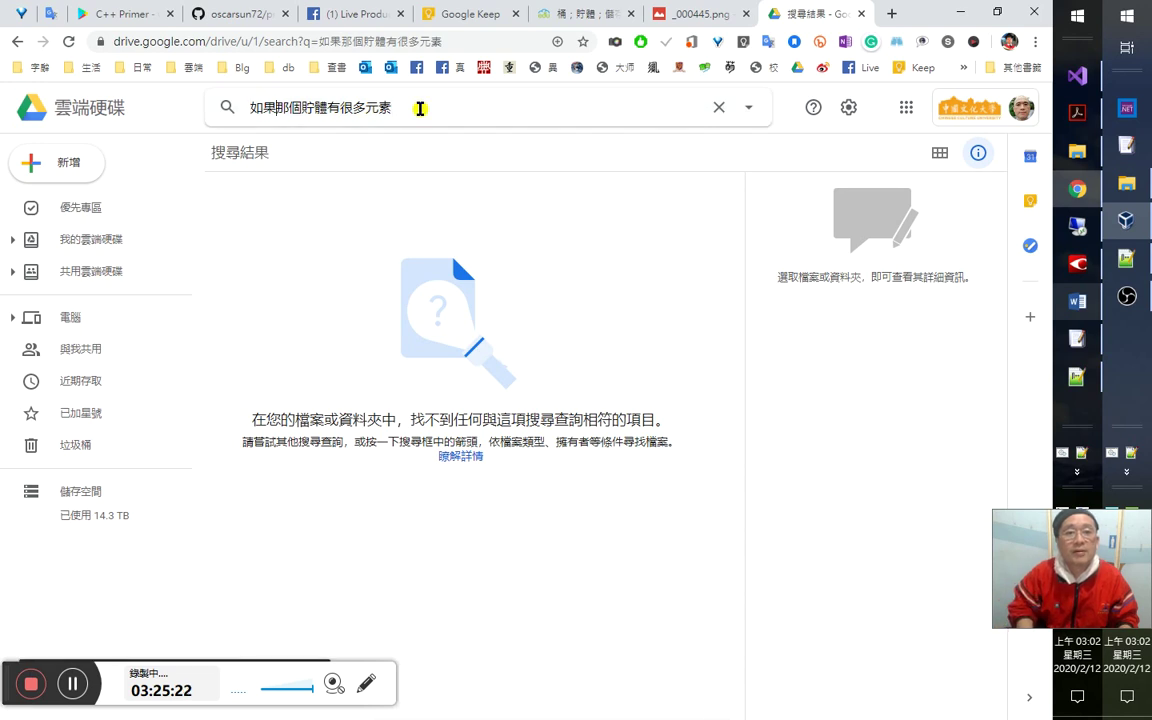
pyautogui.hotkey('shift', 'Home')
pyautogui.press('BackSpace')
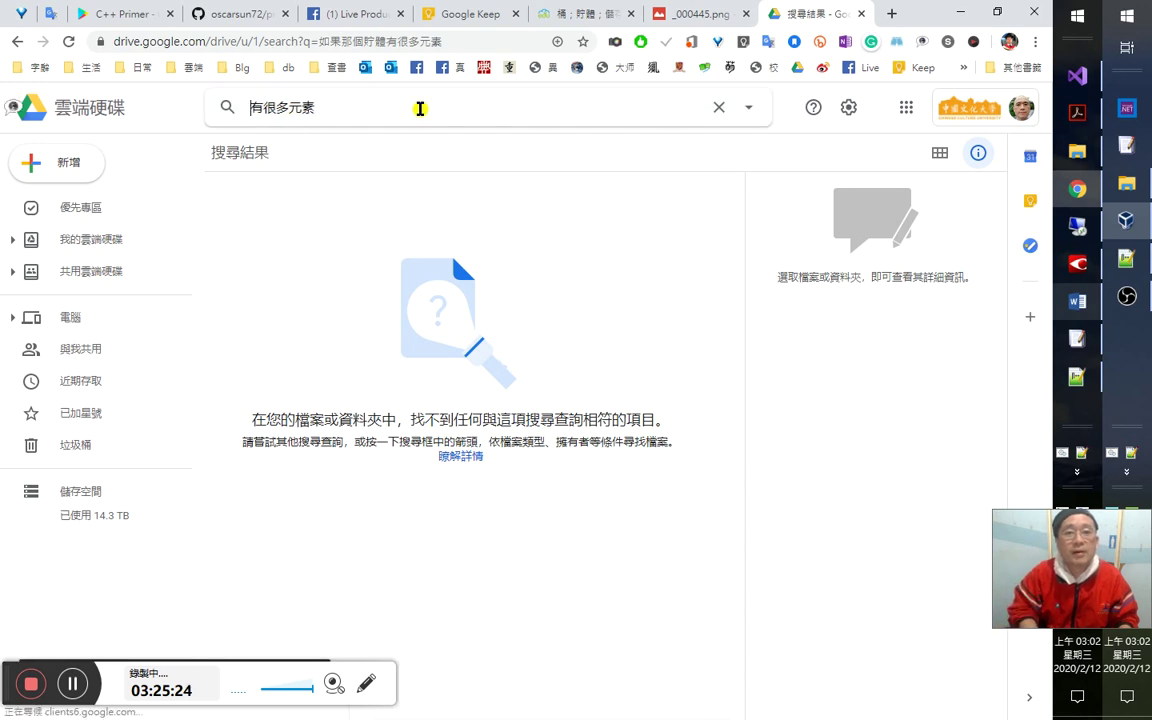
pyautogui.press('Return')
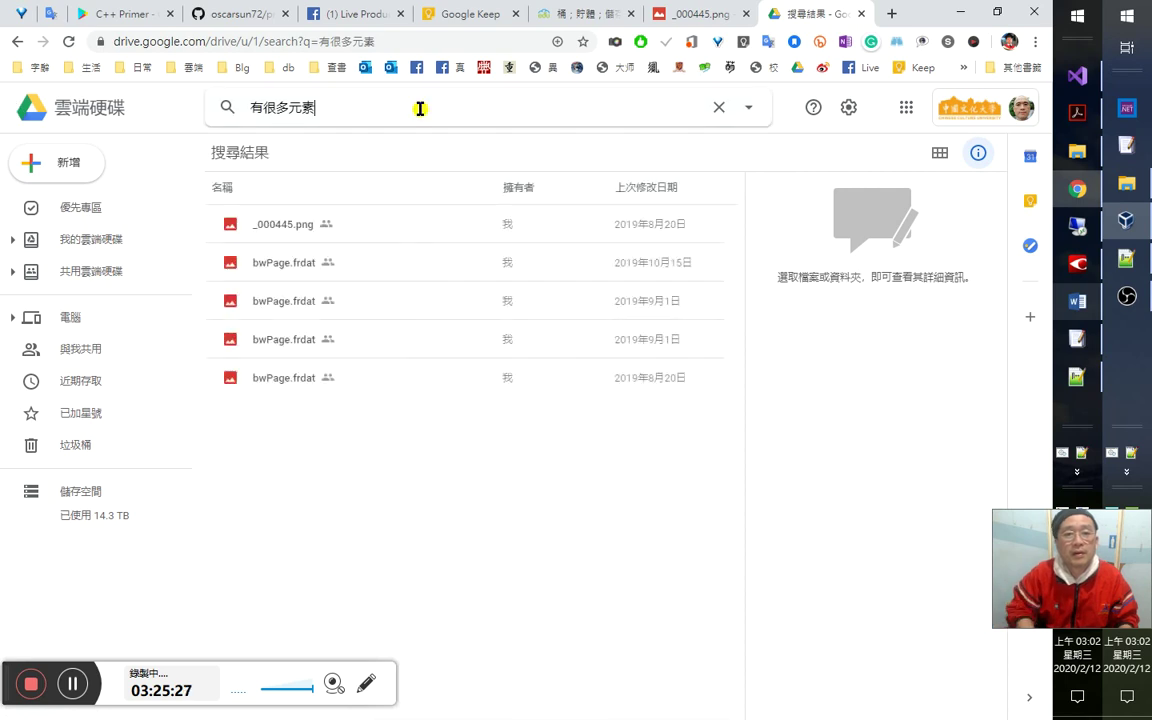
# Preview the _000445.png result, then show the signed-in Google accounts list.
pyautogui.click(420, 108)
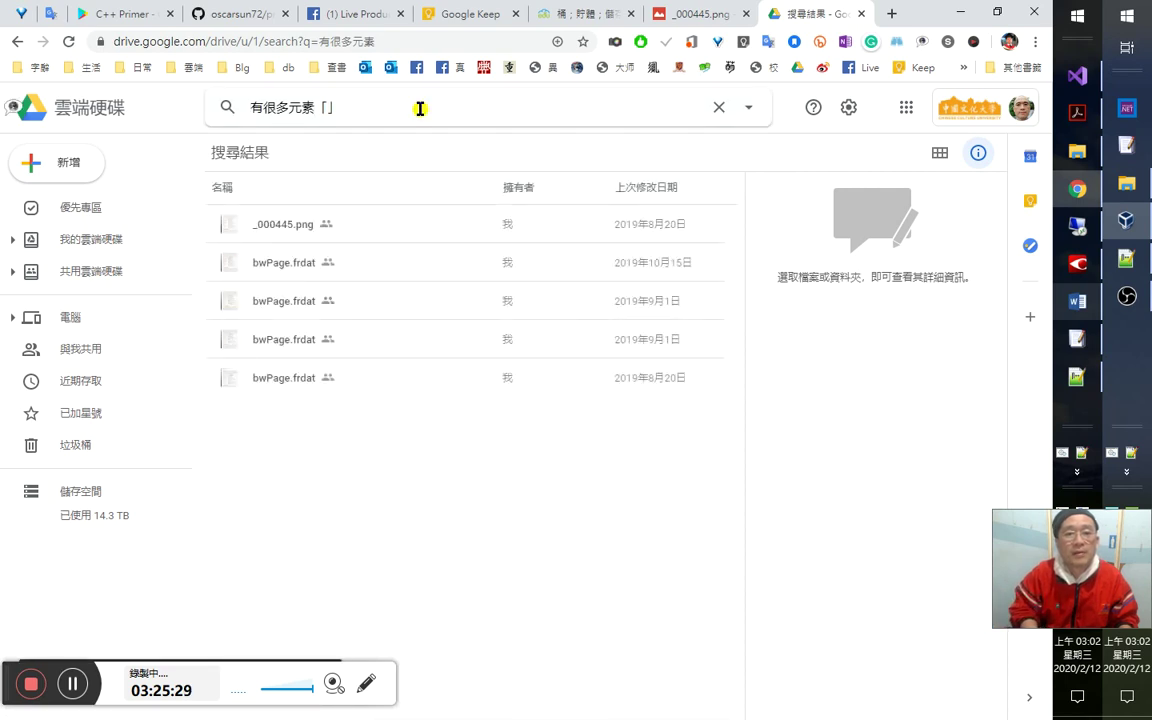
pyautogui.click(445, 222)
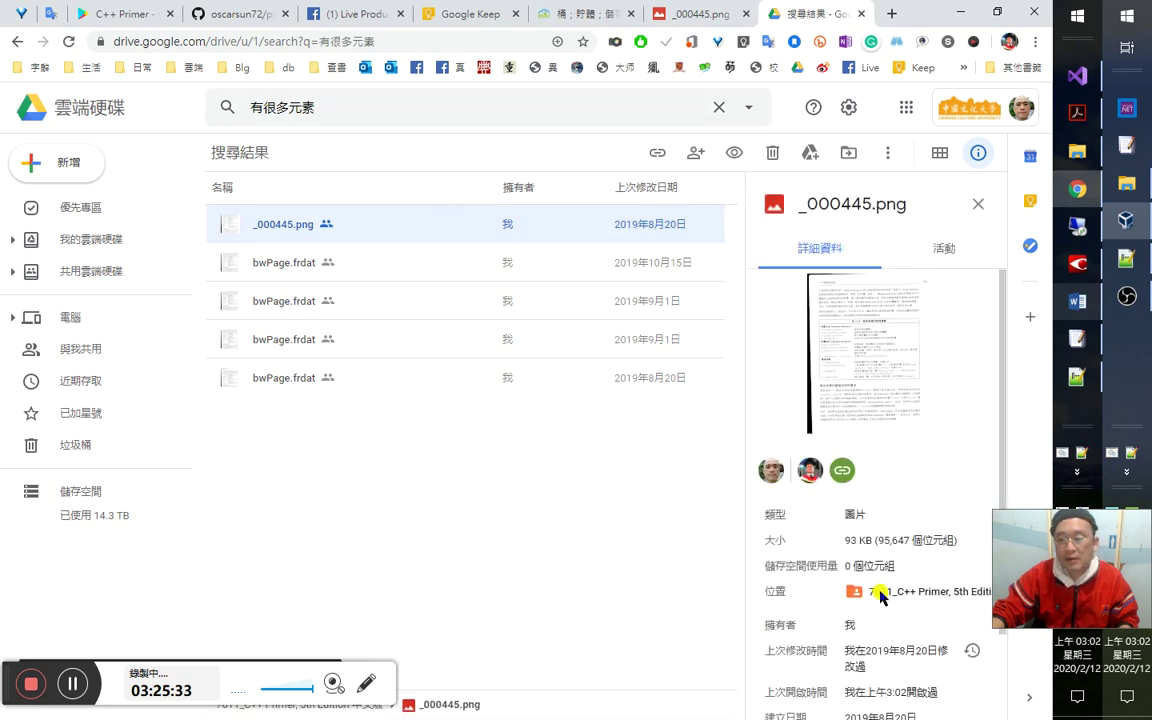
pyautogui.doubleClick(414, 230)
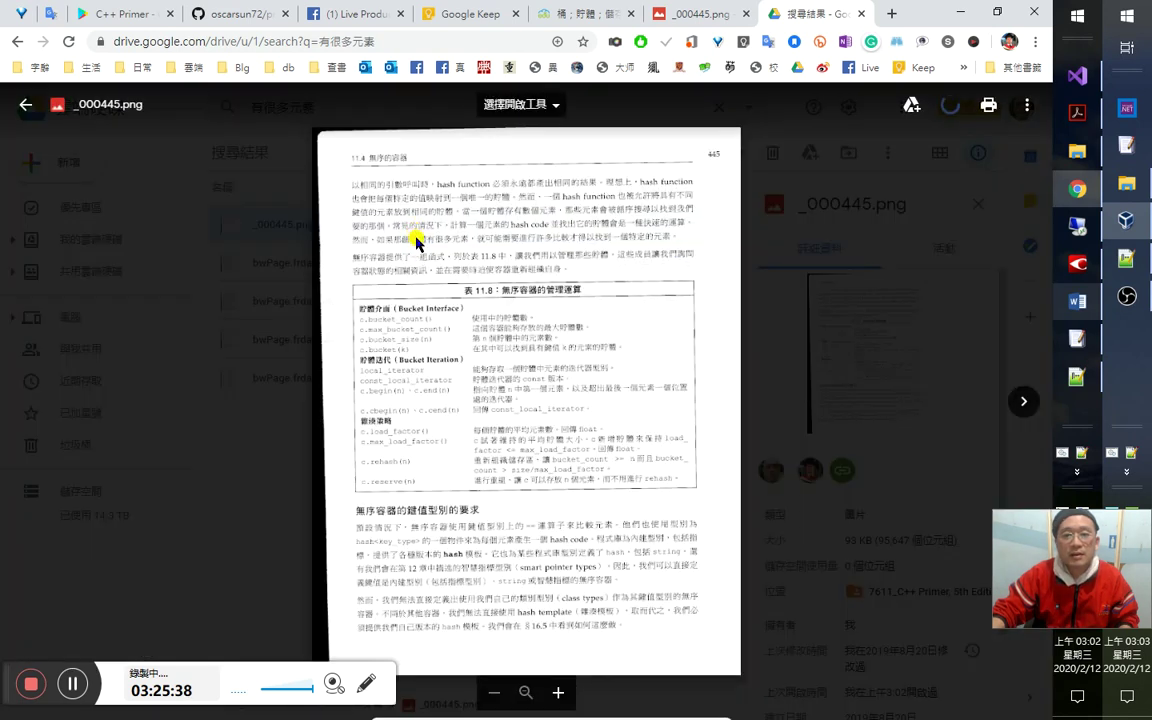
pyautogui.press('Escape')
pyautogui.click(363, 113)
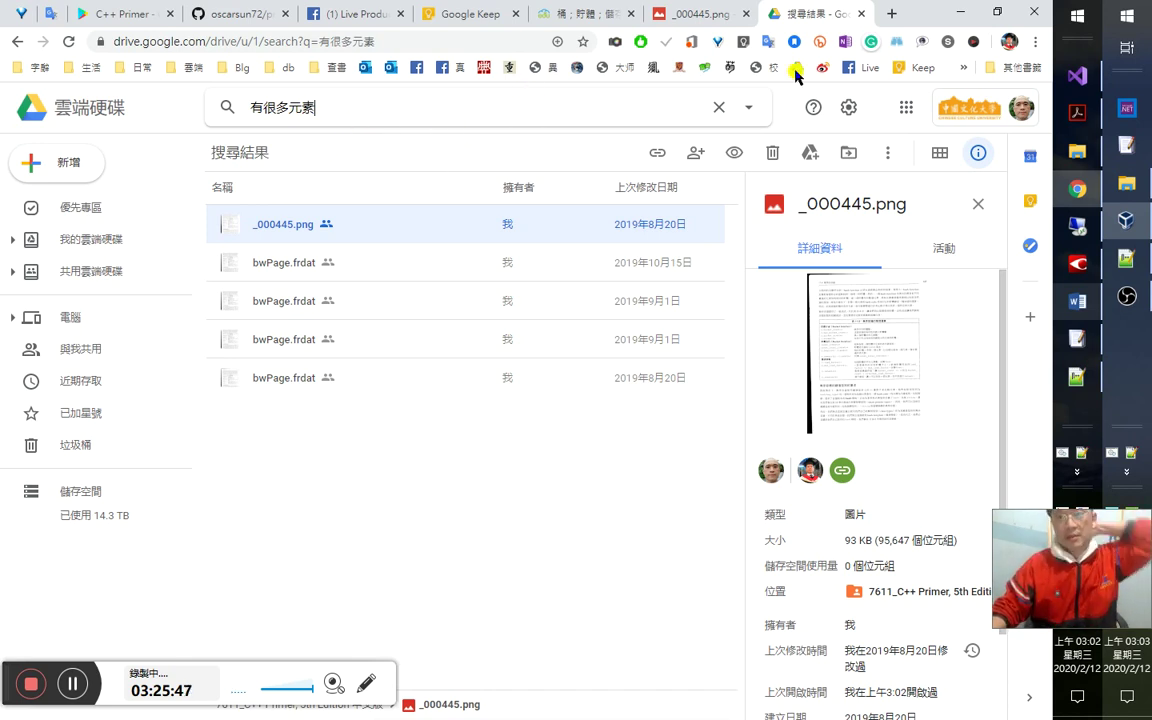
pyautogui.click(1021, 108)
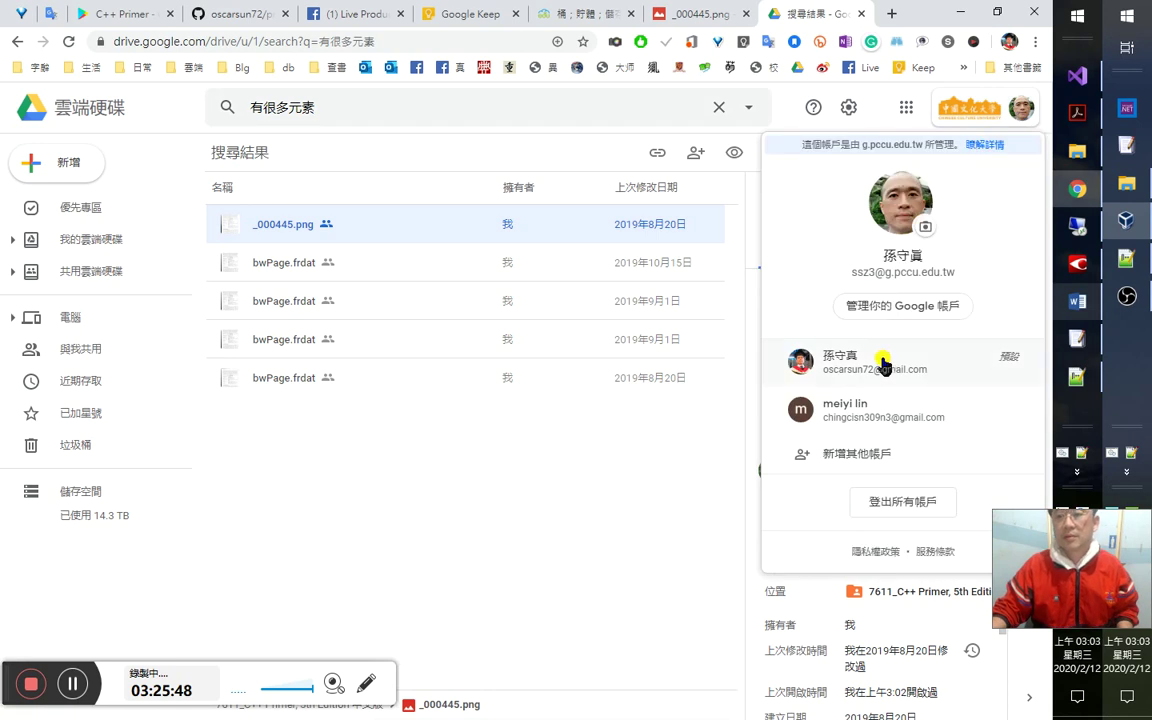
# Switch to the other Google account and search its Drive for 如果那個 有很多元素.
pyautogui.click(881, 364)
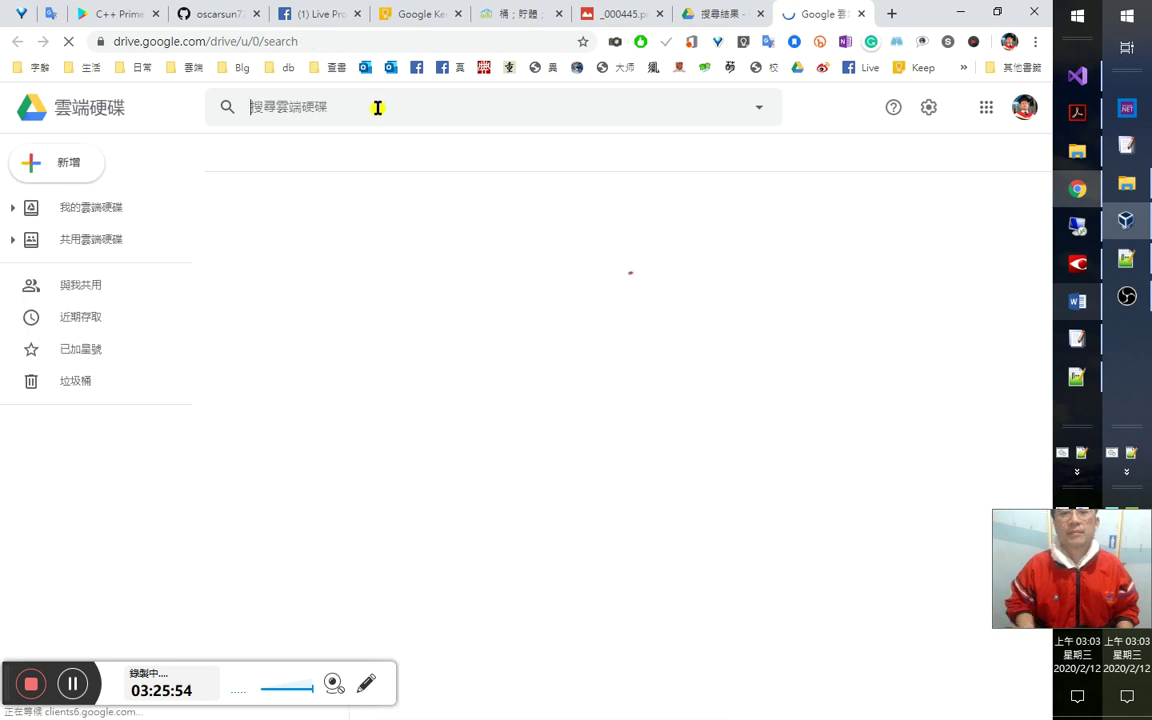
pyautogui.write('如果那個貯體有很多元素')
pyautogui.press('Return')
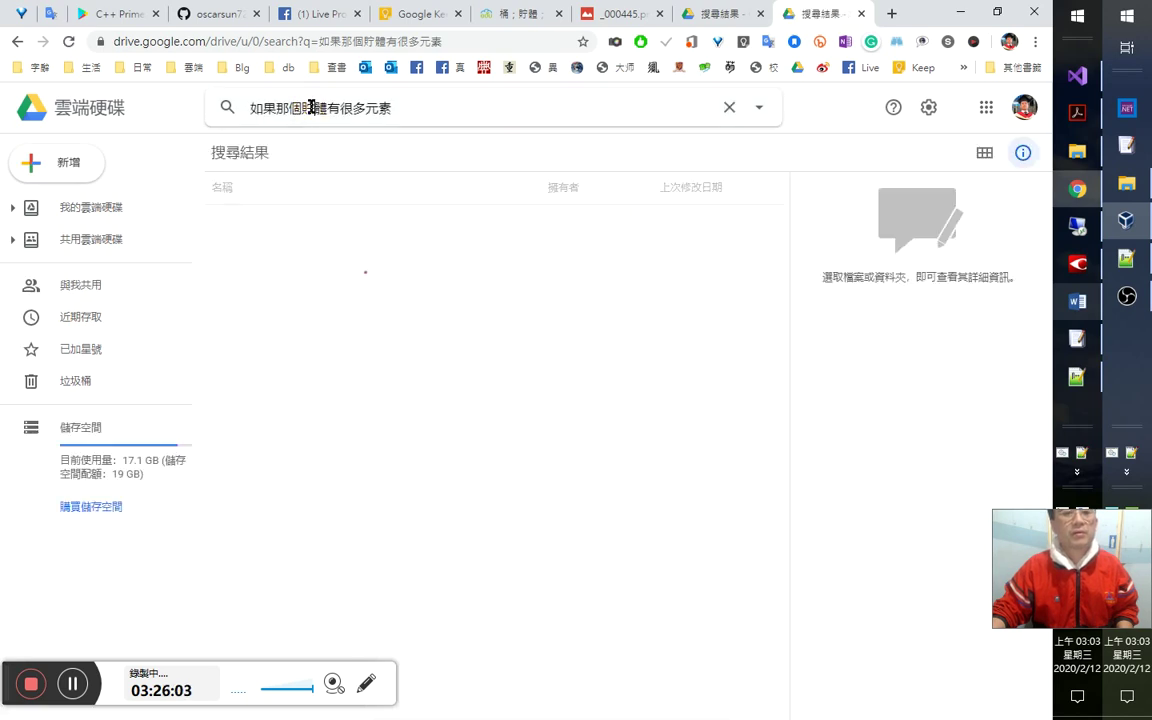
pyautogui.moveTo(304, 108); pyautogui.dragTo(337, 113)
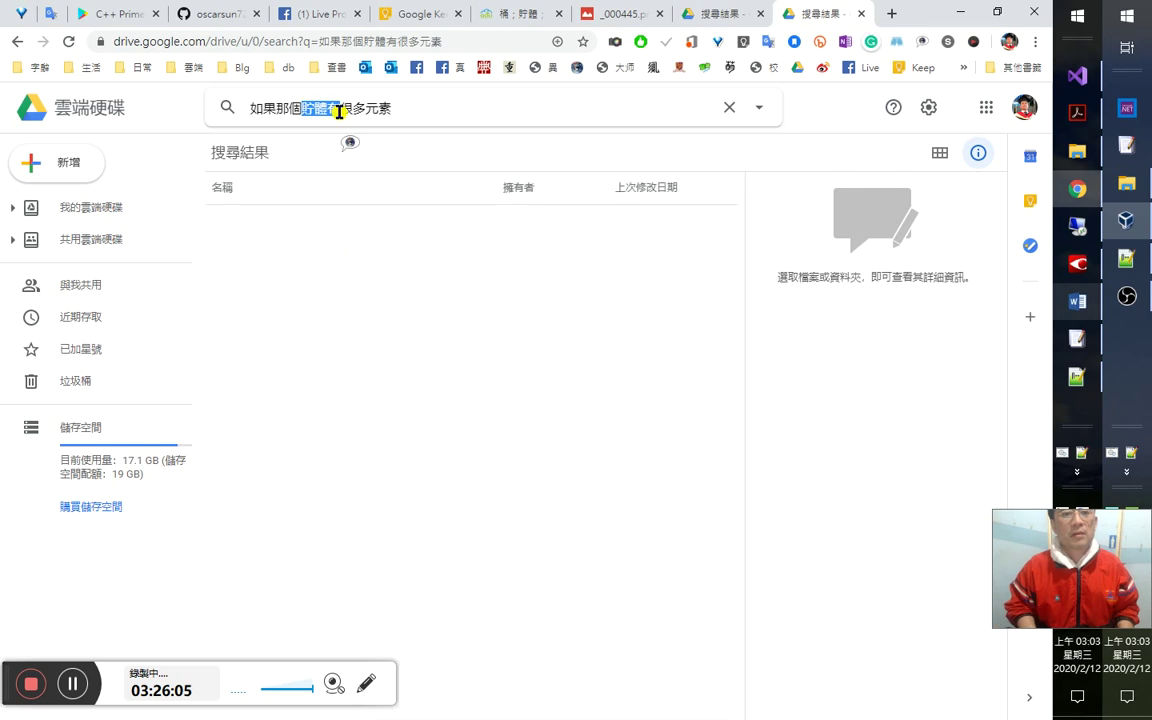
pyautogui.hotkey('shift', 'Left')
pyautogui.hotkey('shift', 'Left')
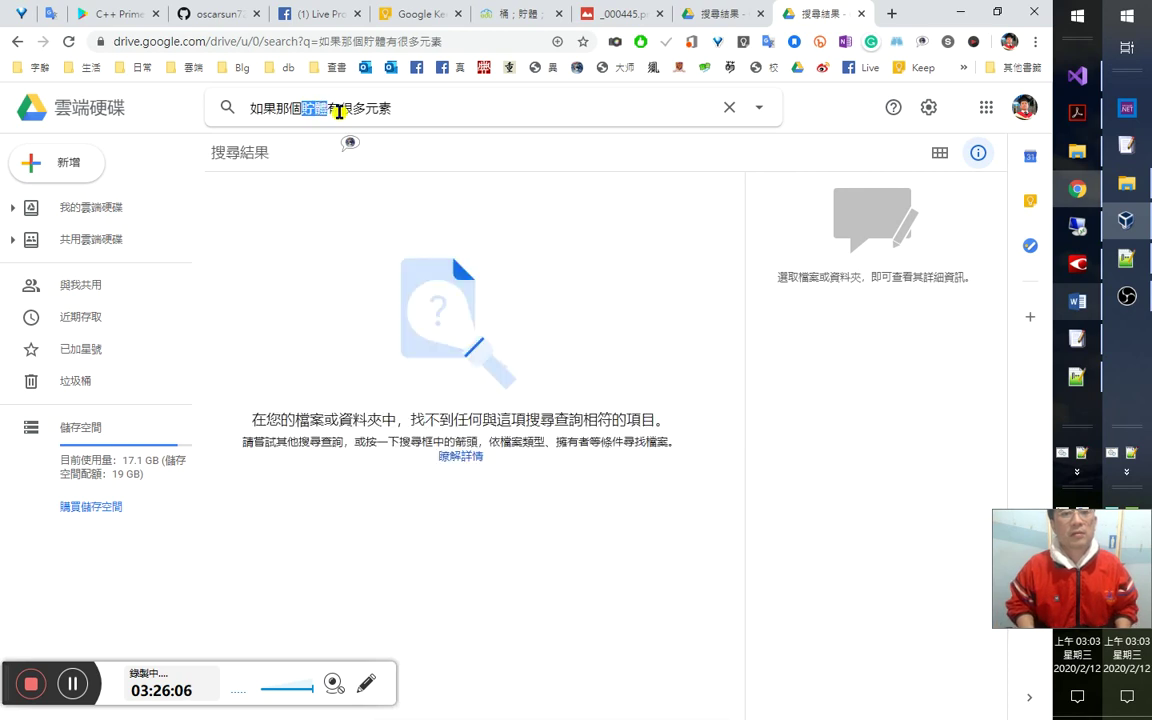
pyautogui.press('Return')
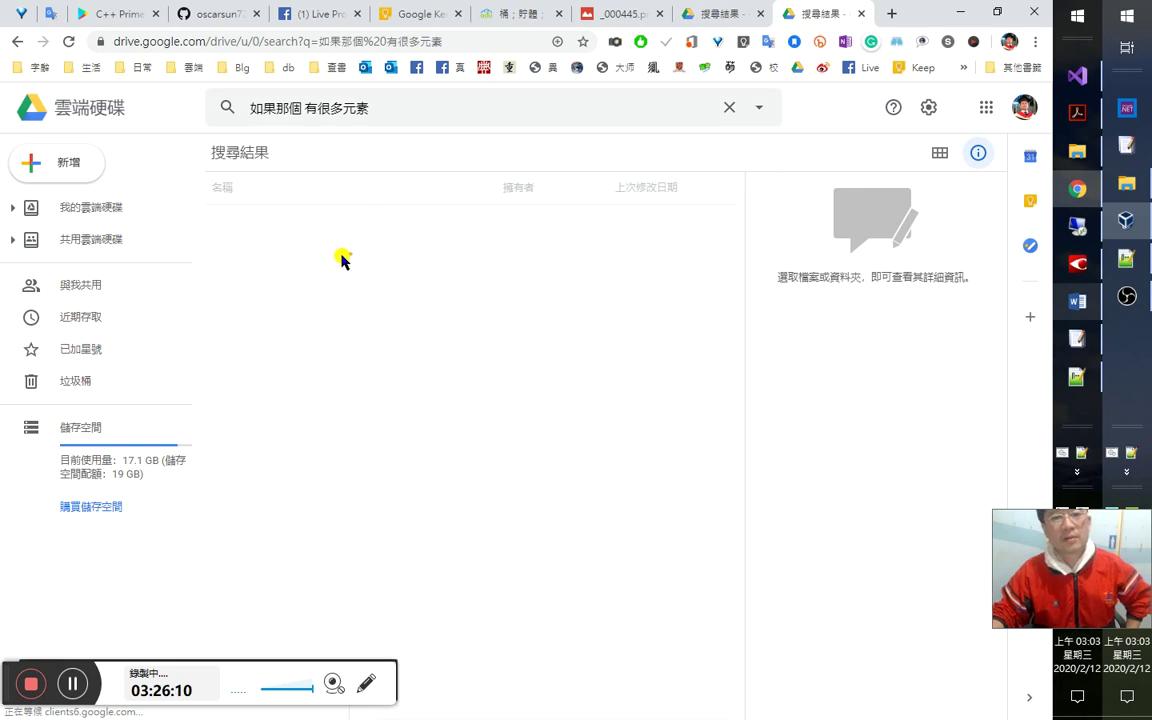
pyautogui.click(354, 267)
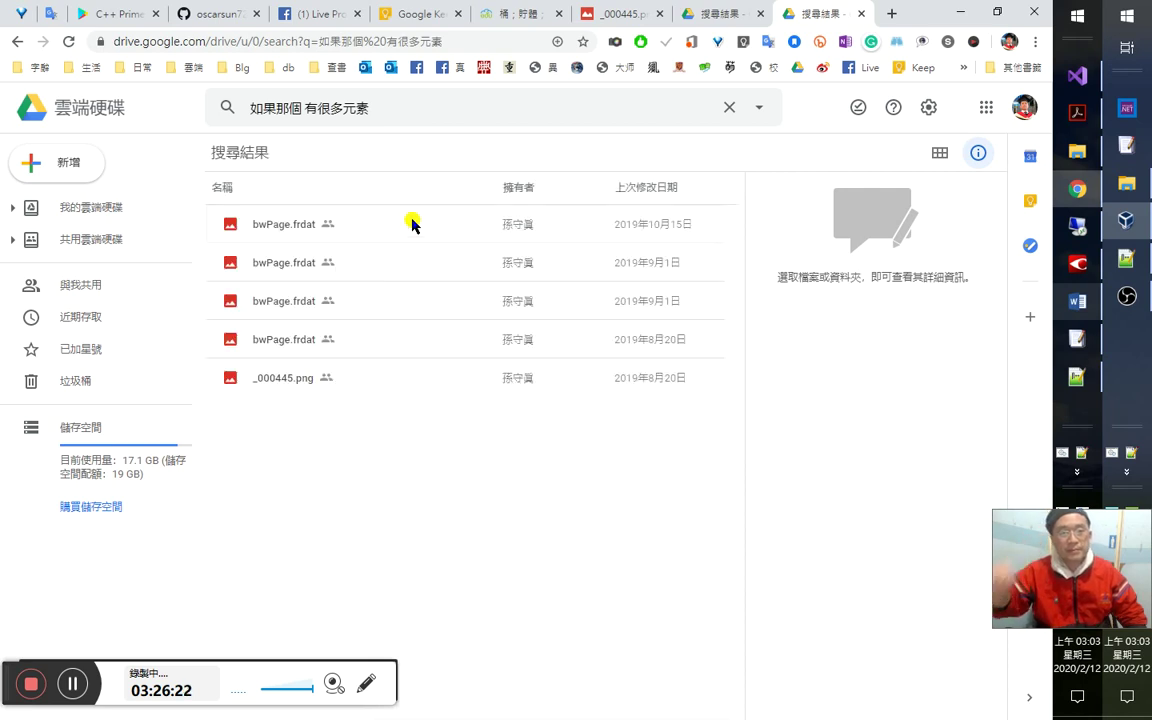
# Preview _000445.png zoomed on Table 11.8, then close the two extra search tabs.
pyautogui.click(311, 386)
pyautogui.click(383, 283)
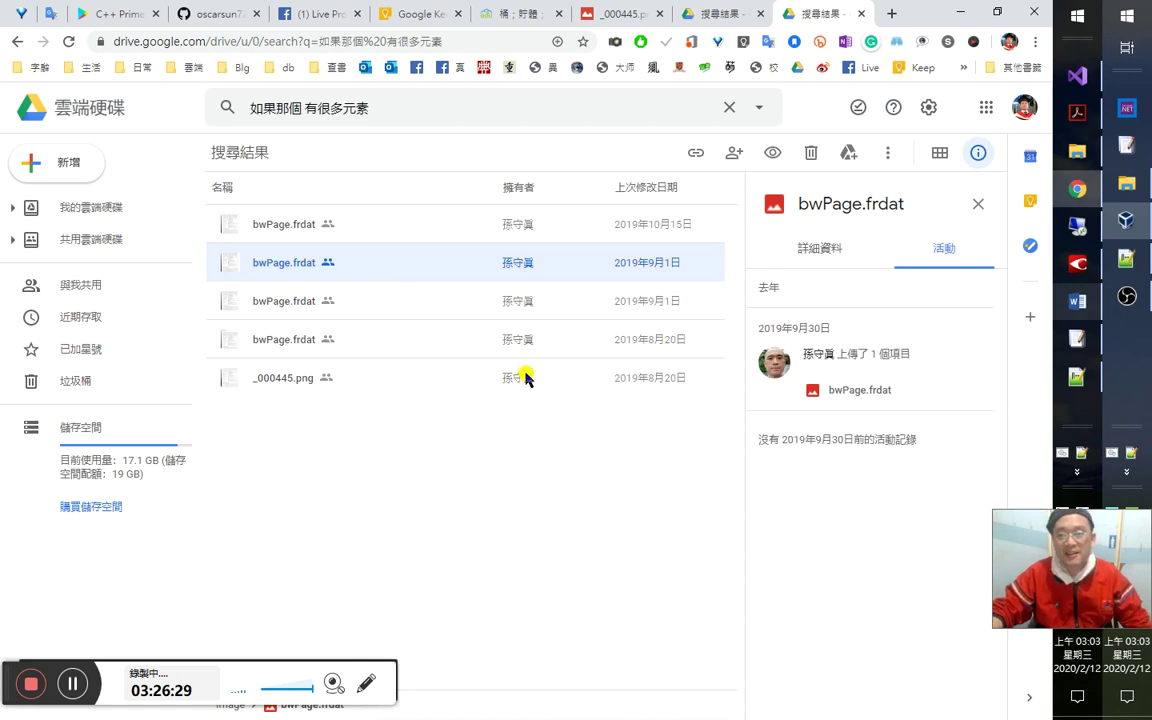
pyautogui.doubleClick(441, 377)
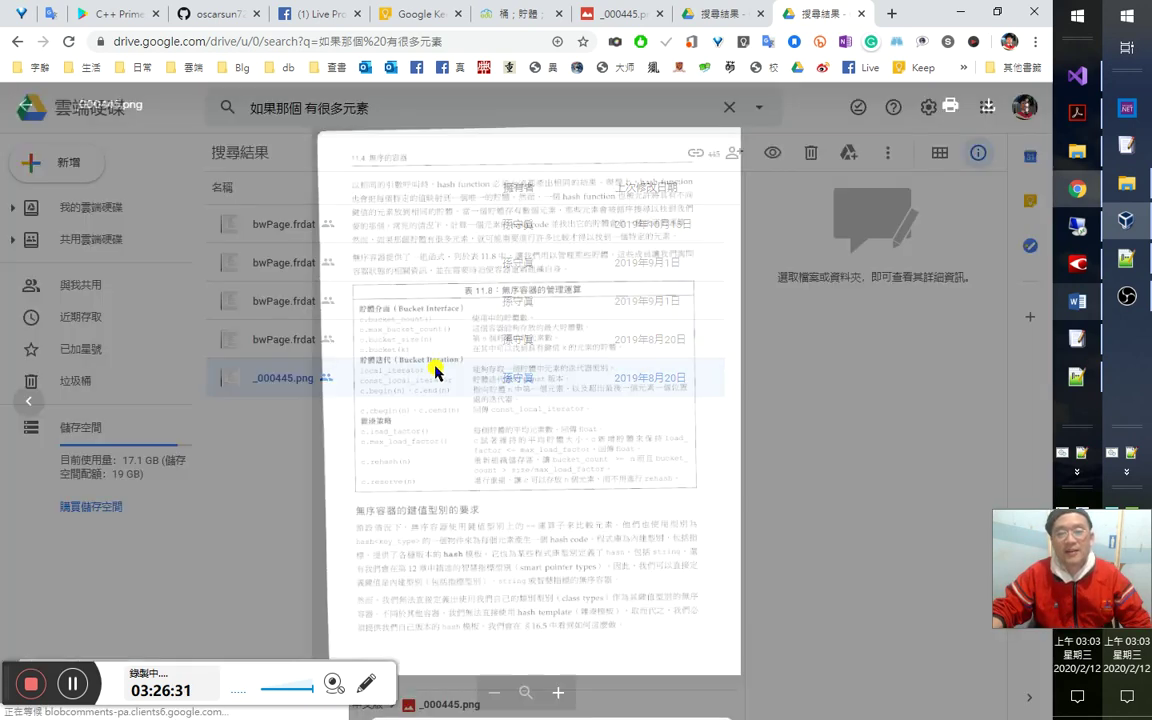
pyautogui.scroll(1, 500, 362)
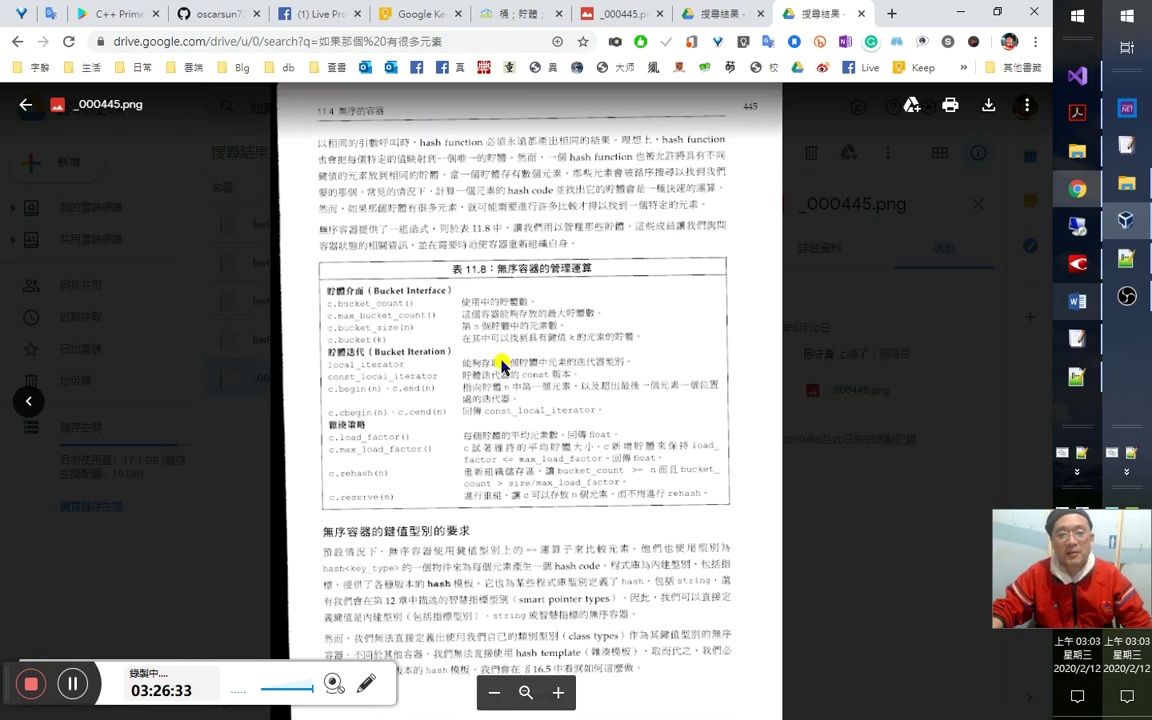
pyautogui.scroll(1, 505, 262)
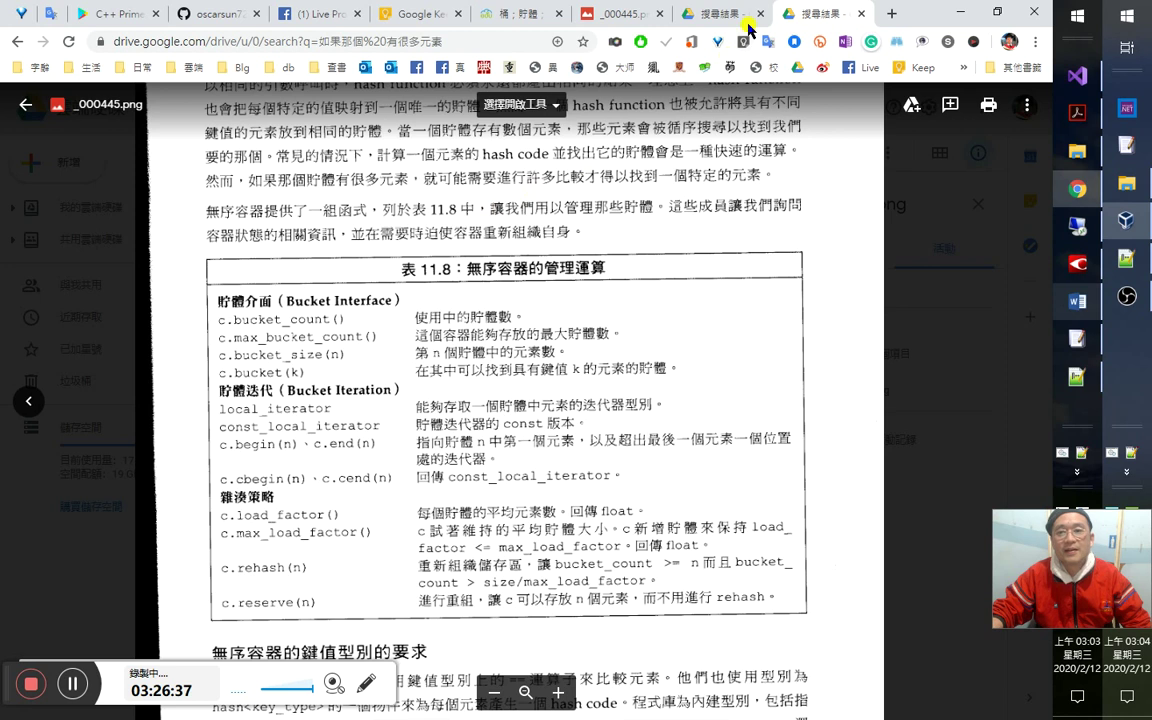
pyautogui.hotkey('ctrl', 'w')
pyautogui.hotkey('ctrl', 'w')
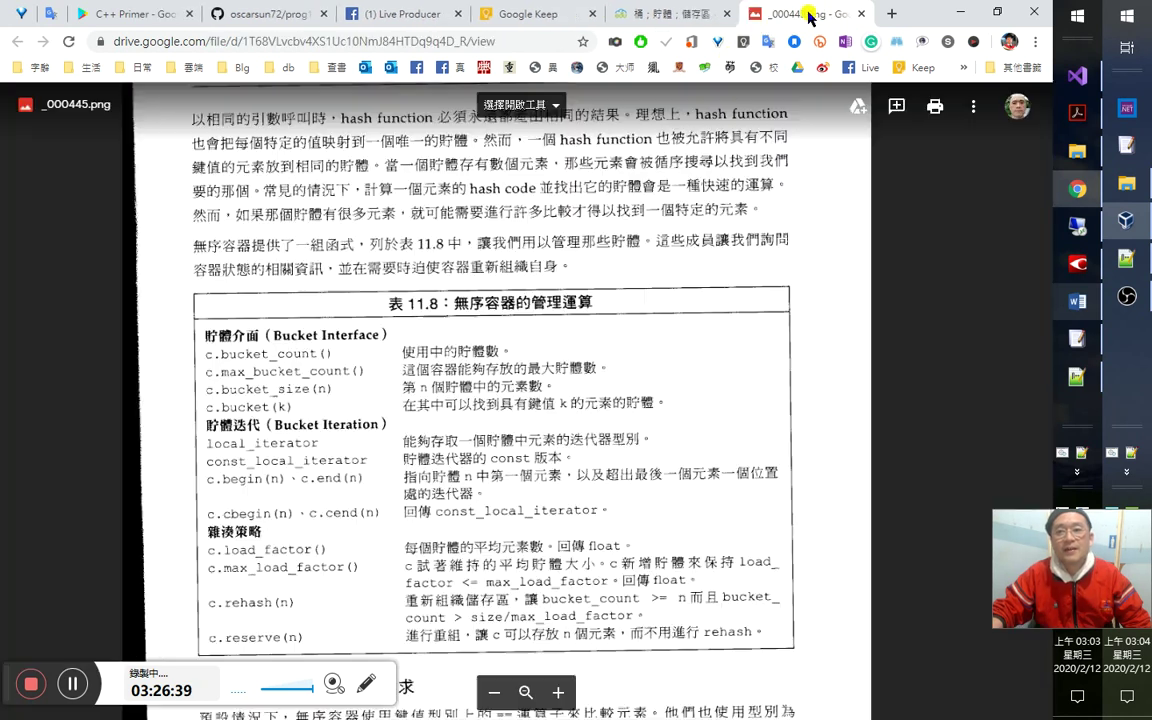
pyautogui.hotkey('ctrl', 'w')
pyautogui.hotkey('ctrl', 'w')
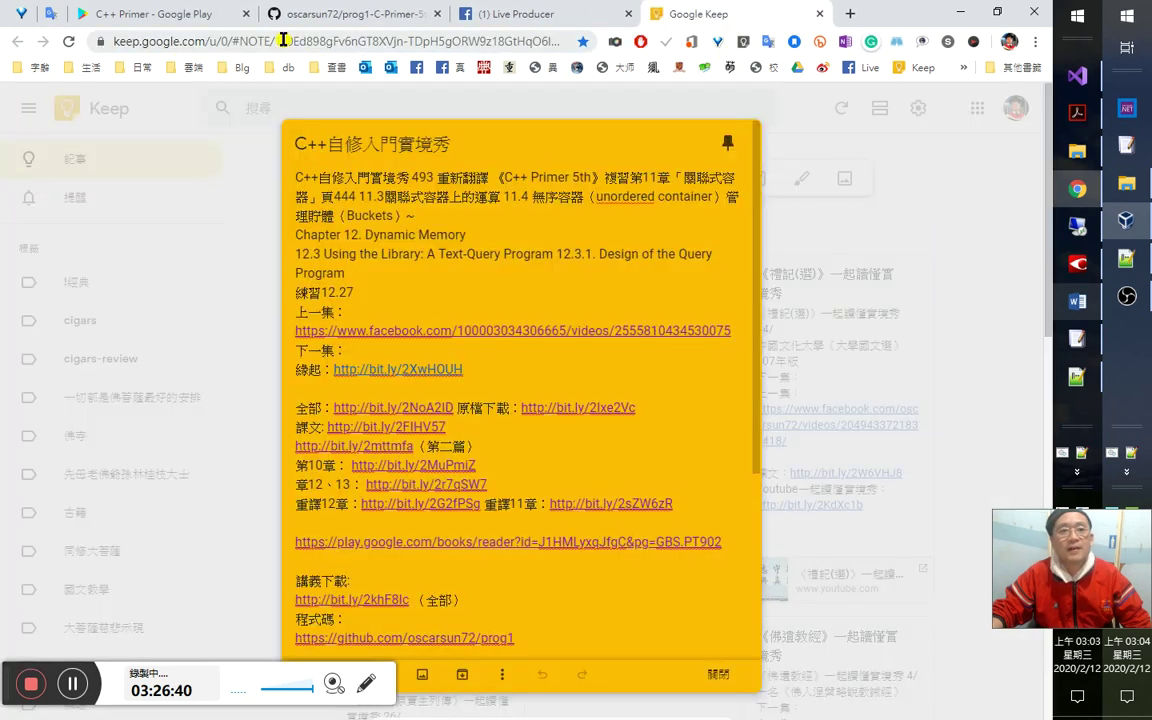
# Close the leftover tabs back to Google Play Books, then bring the Word notes forward.
pyautogui.click(195, 15)
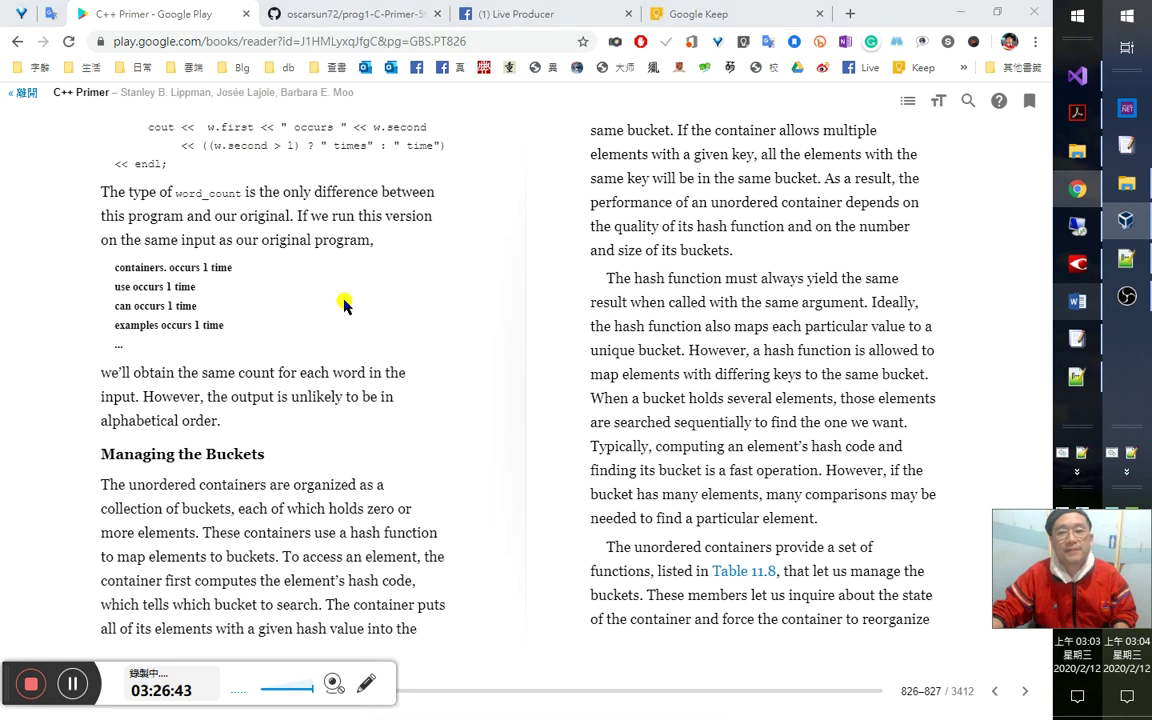
pyautogui.hotkey('alt', 'Tab')
pyautogui.press('Tab')
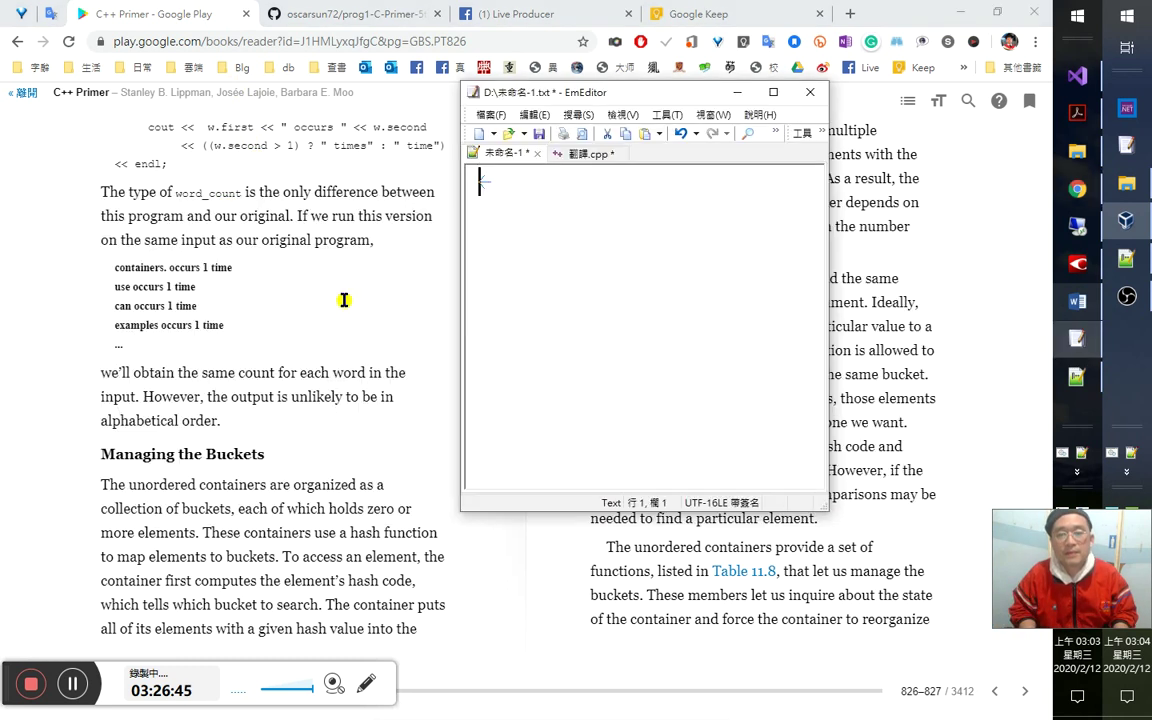
pyautogui.hotkey('alt', 'Tab')
pyautogui.press('Tab')
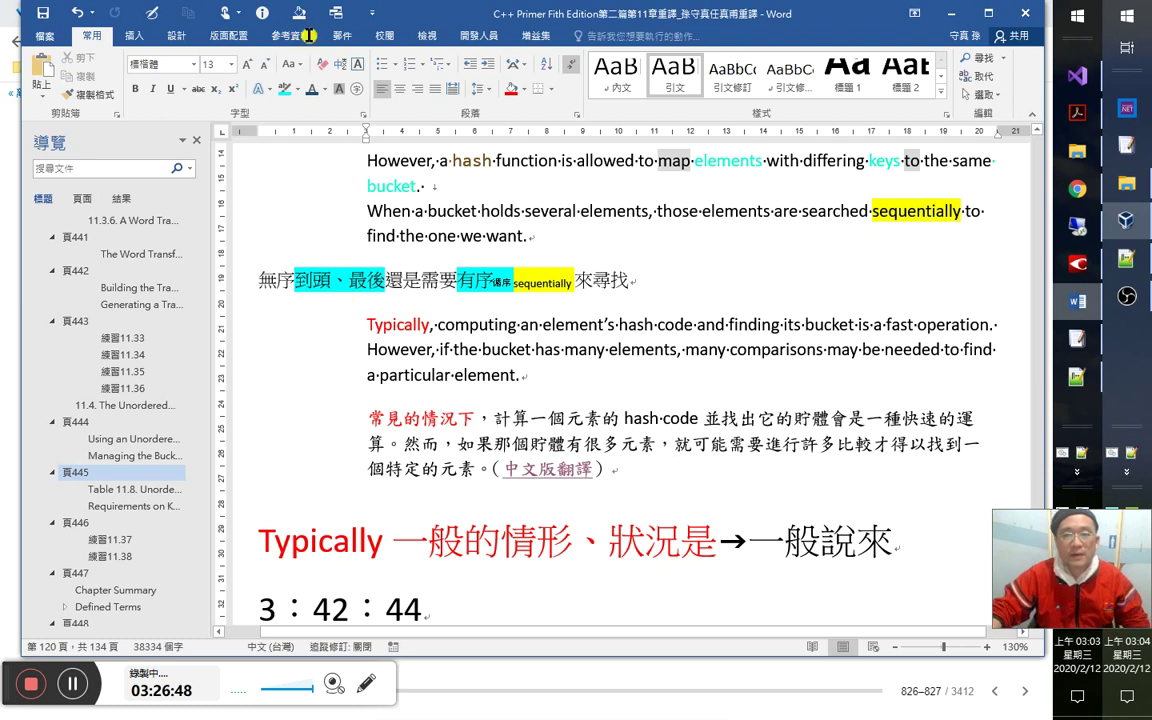
# Set the 'Typically 一般的情形、狀況是→一般說來' line to font size 13.
pyautogui.scroll(-2, 600, 380)
pyautogui.scroll(-2, 676, 409)
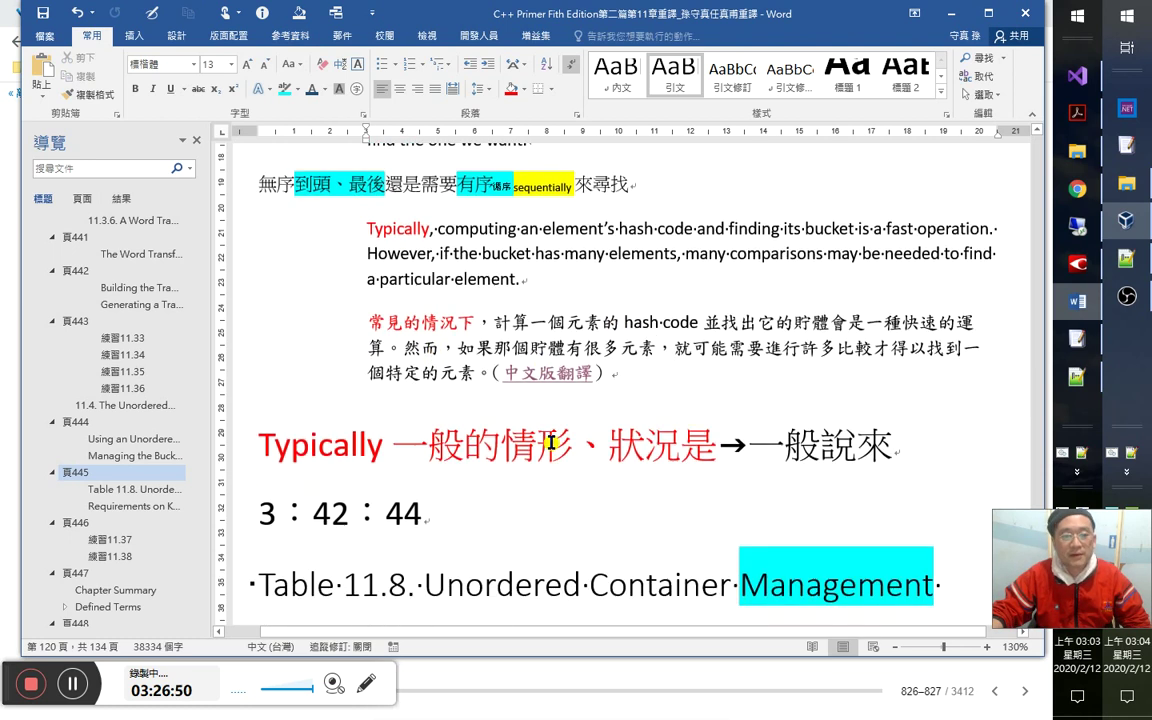
pyautogui.moveTo(368, 274); pyautogui.dragTo(629, 320)
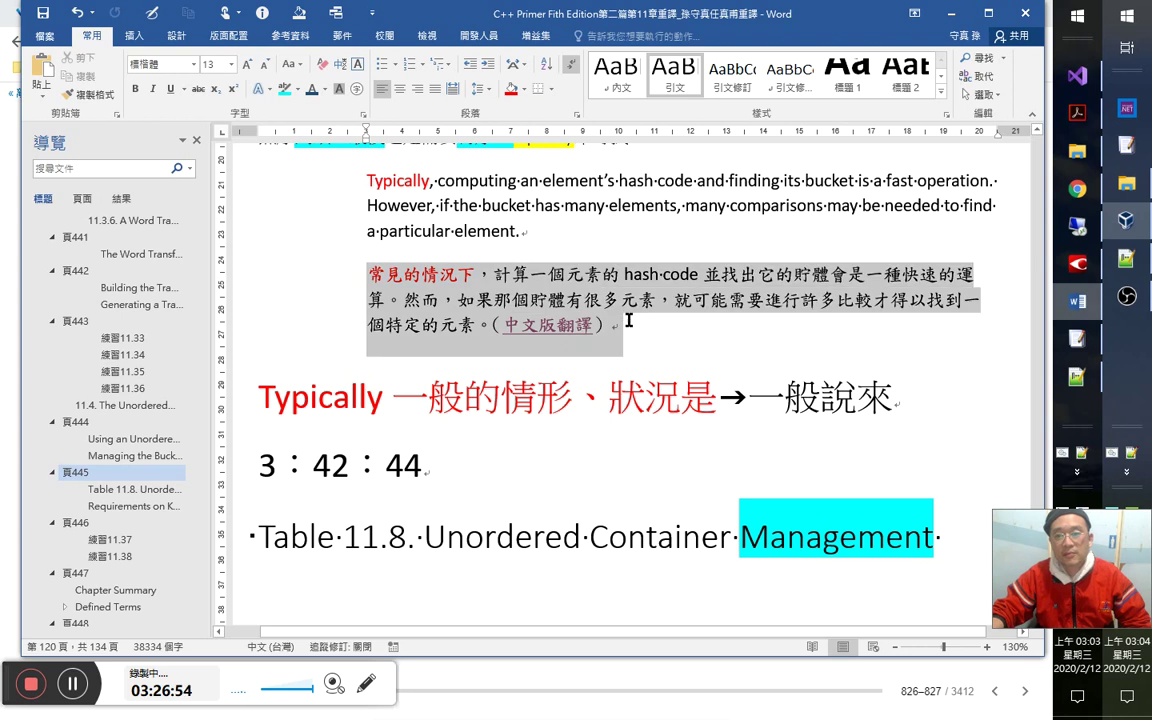
pyautogui.click(648, 327)
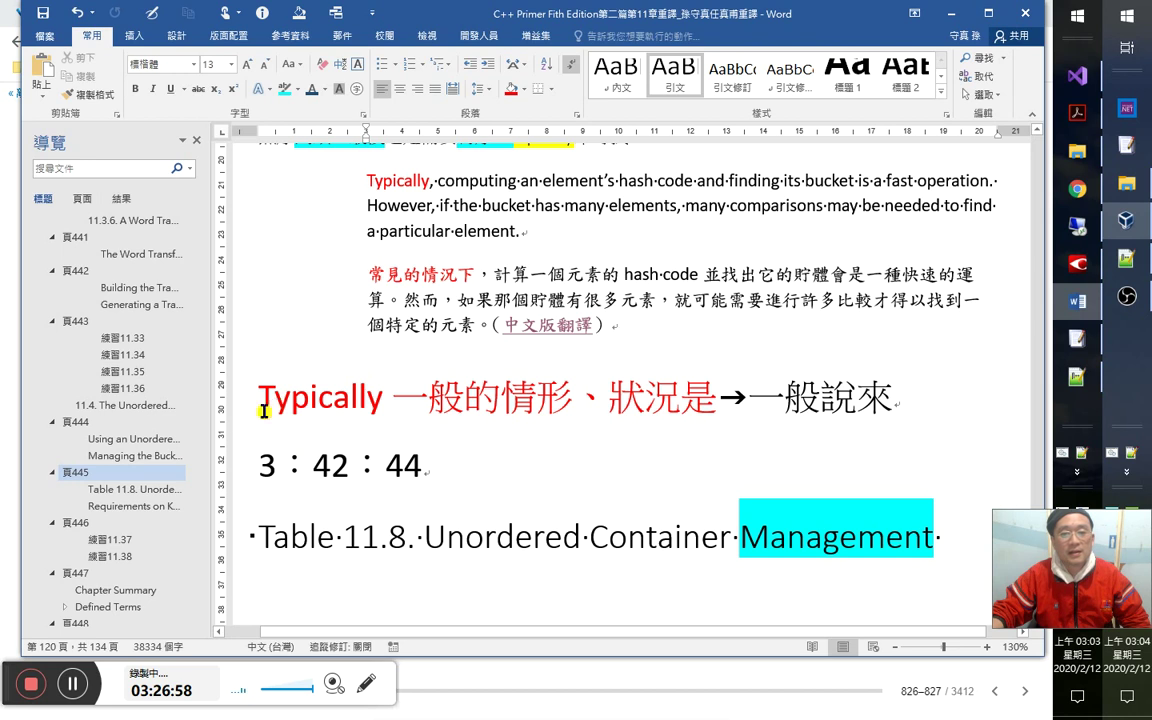
pyautogui.click(230, 405)
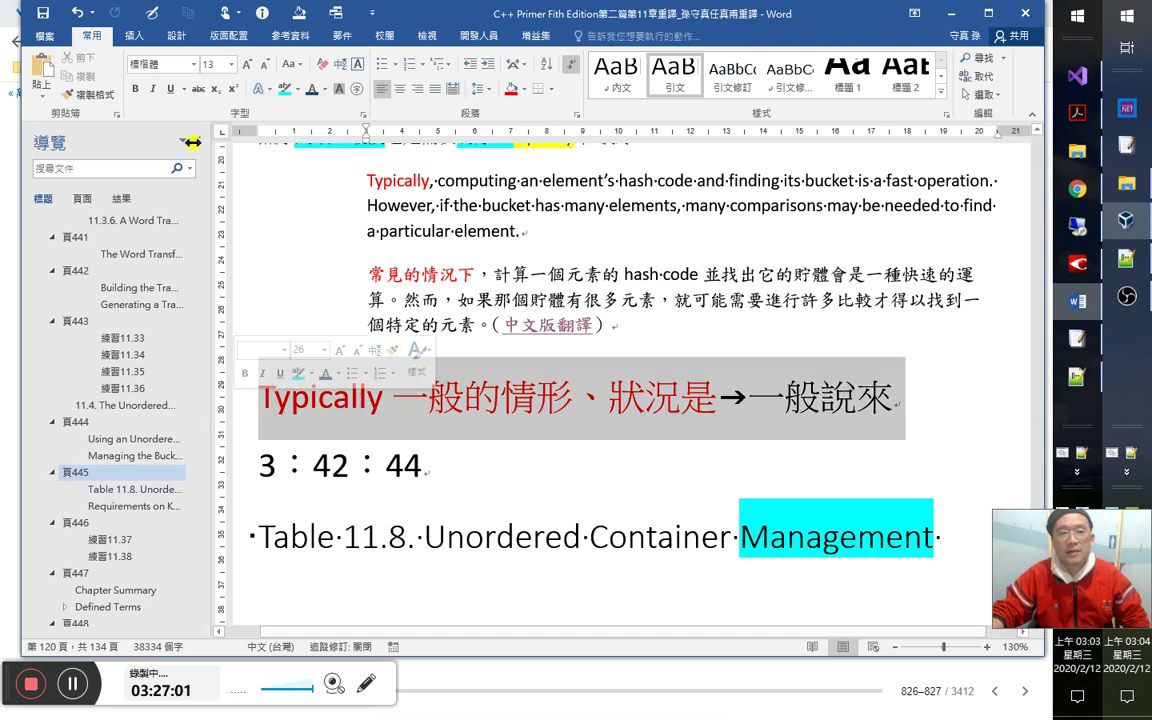
pyautogui.click(214, 65)
pyautogui.write('13')
pyautogui.press('Return')
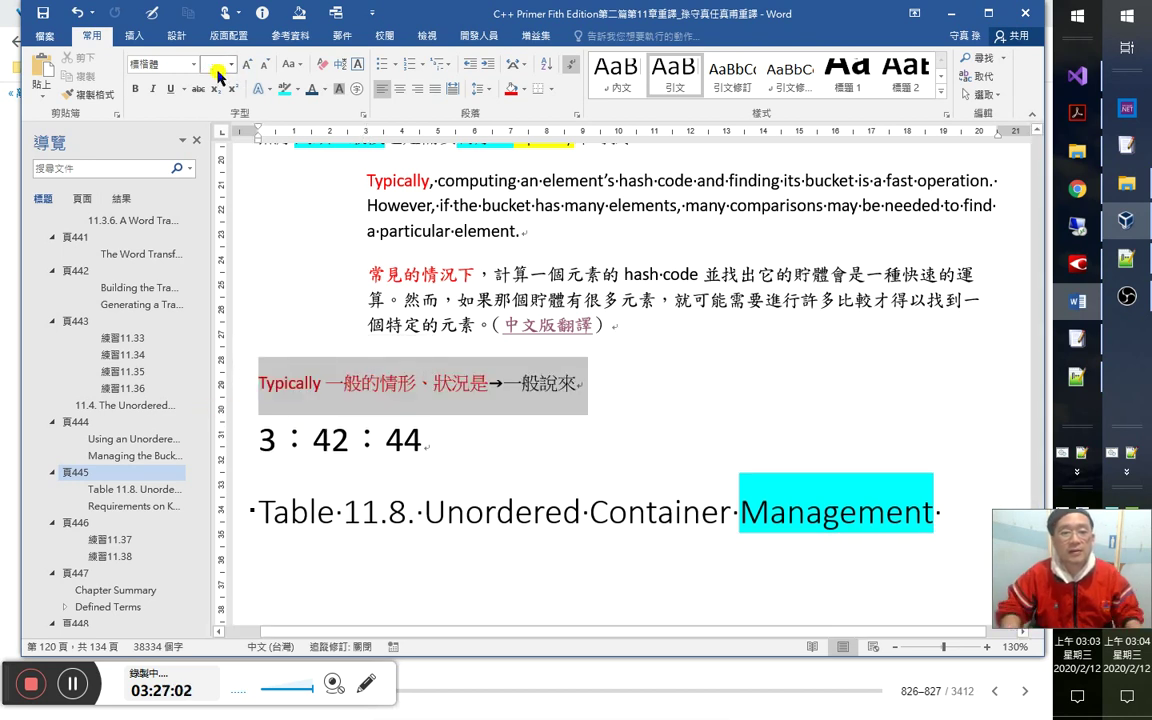
# Scroll to the 3：42：44 timestamp and place the cursor in it.
pyautogui.scroll(3, 607, 301)
pyautogui.scroll(6, 607, 301)
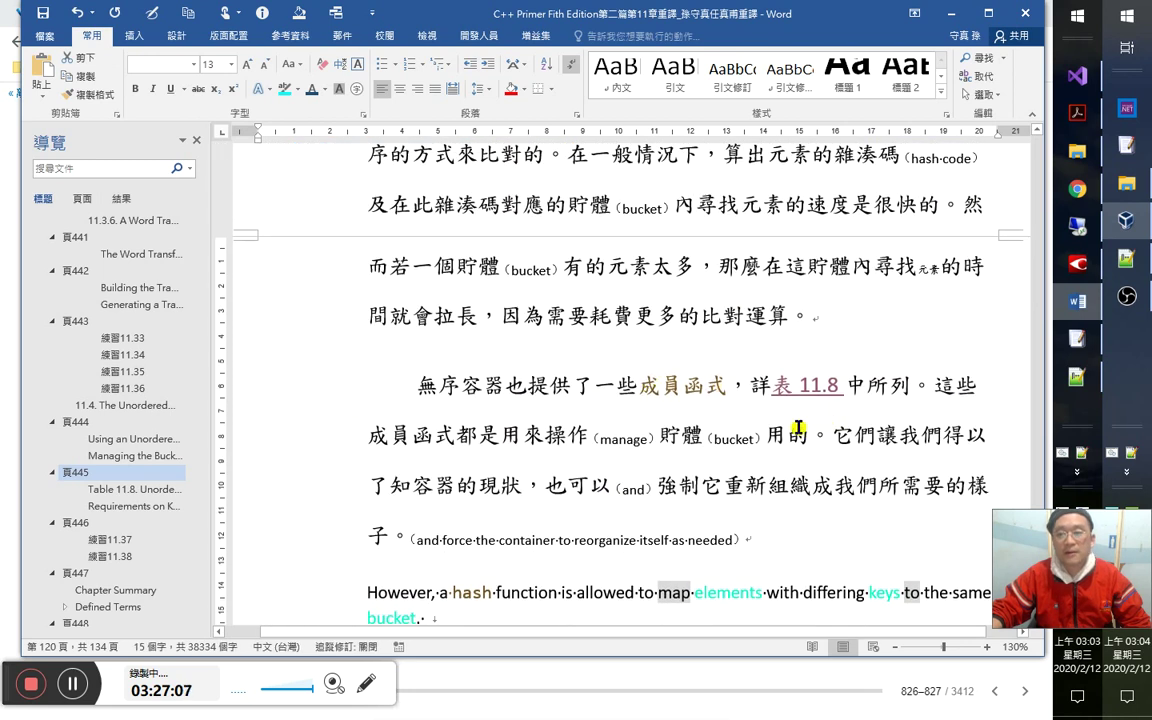
pyautogui.scroll(3, 763, 445)
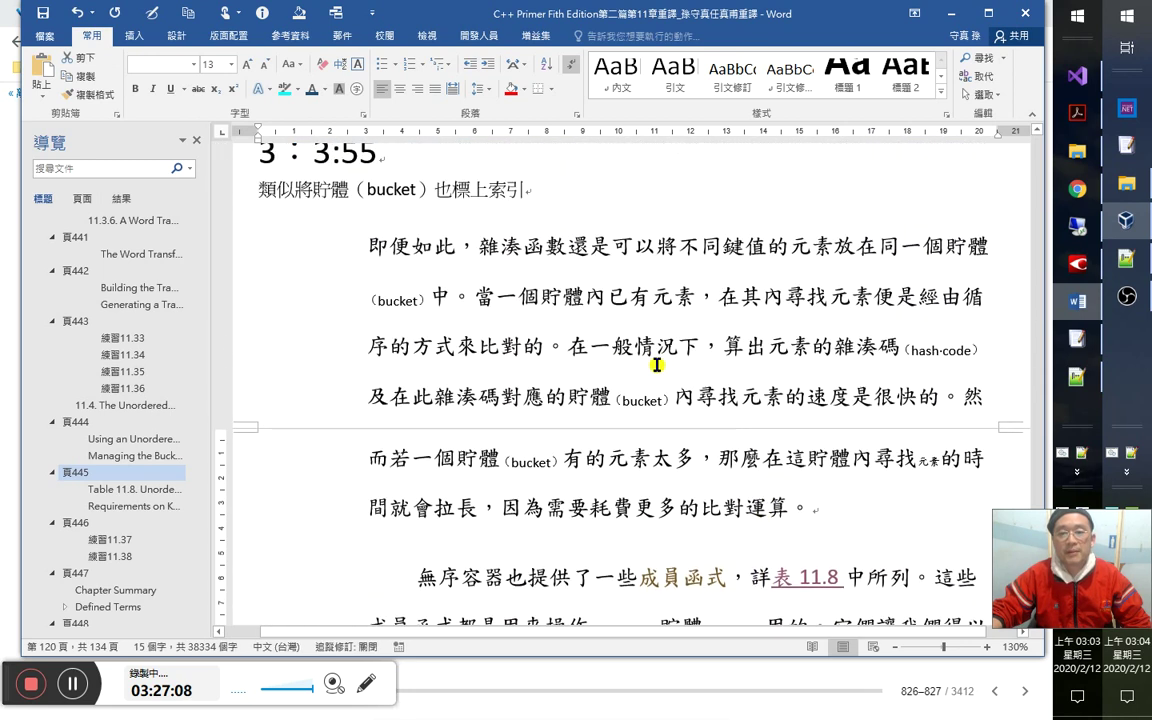
pyautogui.scroll(-12, 657, 365)
pyautogui.scroll(-4, 680, 384)
pyautogui.click(277, 343)
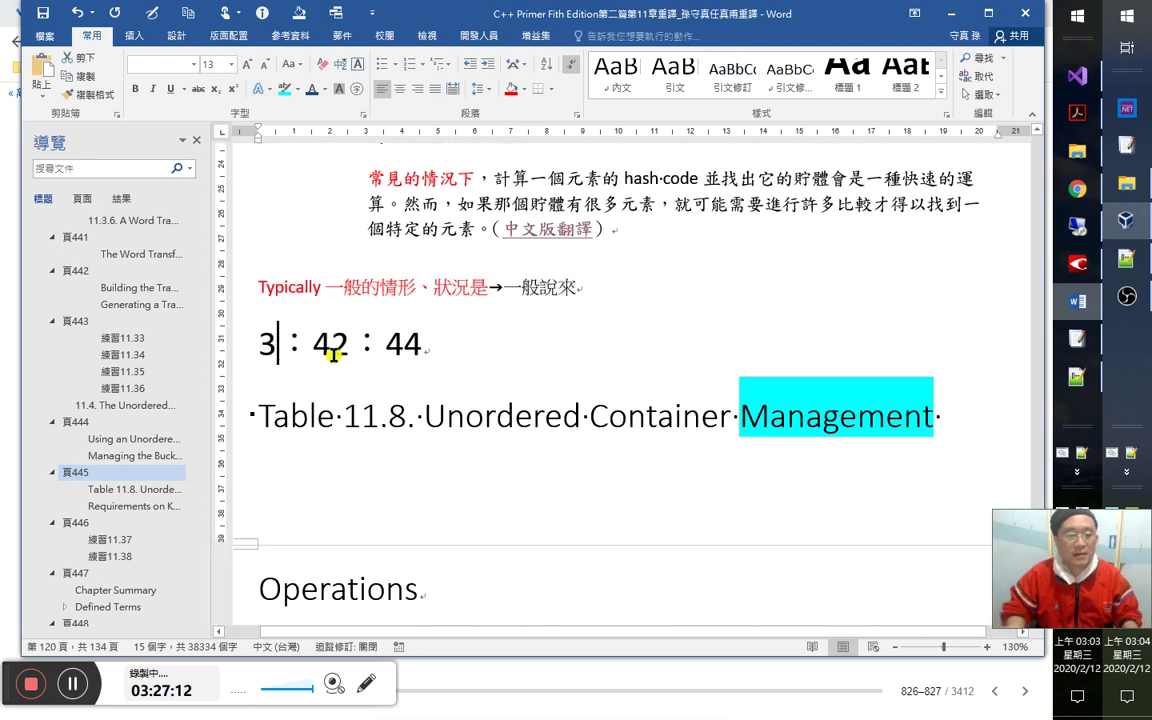
# Change the timestamp's minutes to 27, adjust its seconds, and save the notes.
pyautogui.press('Right')
pyautogui.hotkey('shift', 'Right')
pyautogui.write('2')
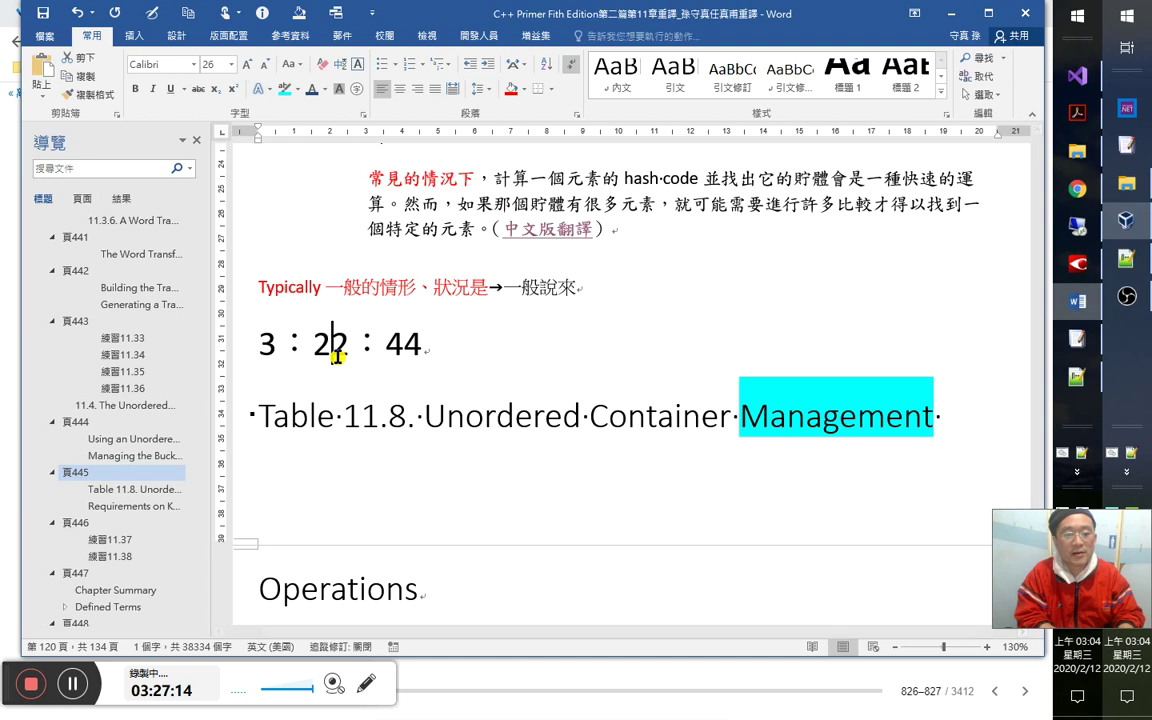
pyautogui.write('7')
pyautogui.press('Delete')
pyautogui.press('Right')
pyautogui.press('Right')
pyautogui.press('Delete')
pyautogui.write('1')
pyautogui.press('Down')
pyautogui.hotkey('ctrl', 's')
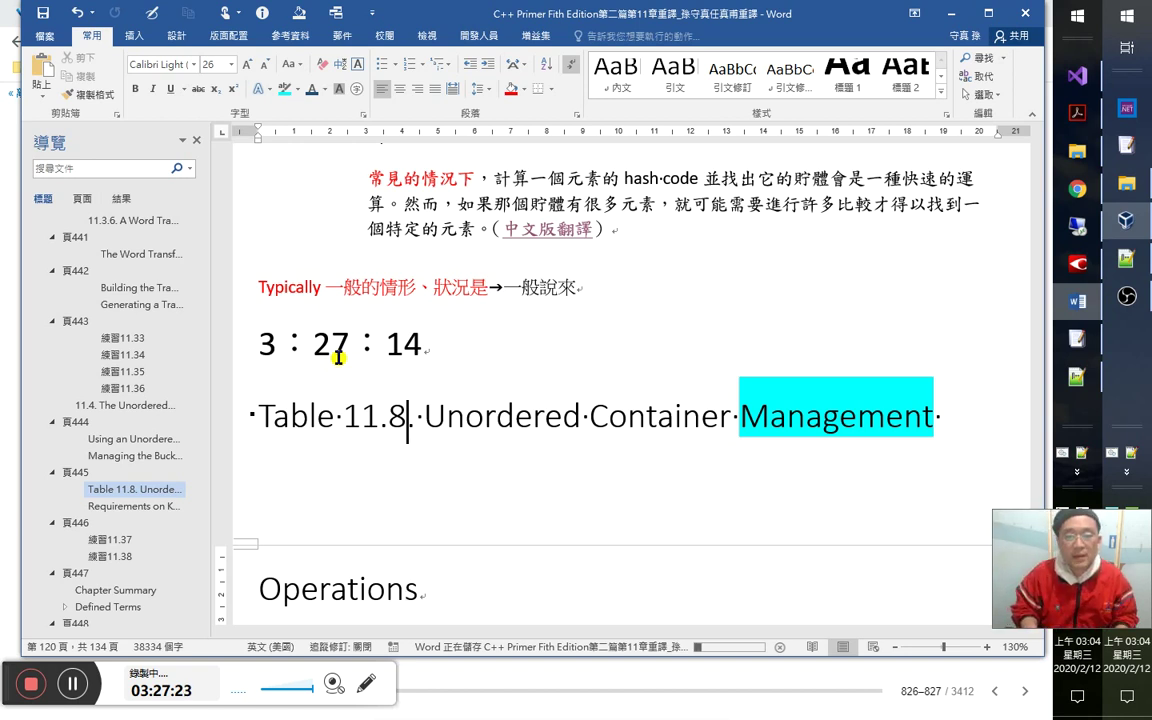
# Delete the 3：55：00 timestamp line.
pyautogui.press('Up')
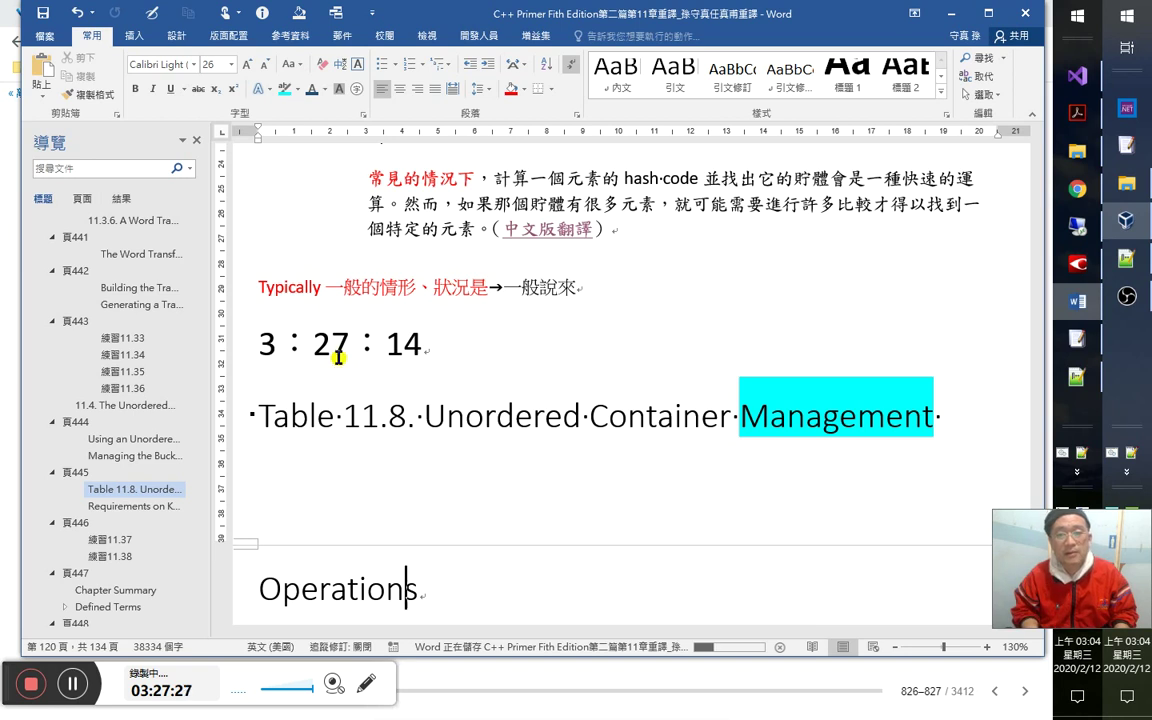
pyautogui.press('Down')
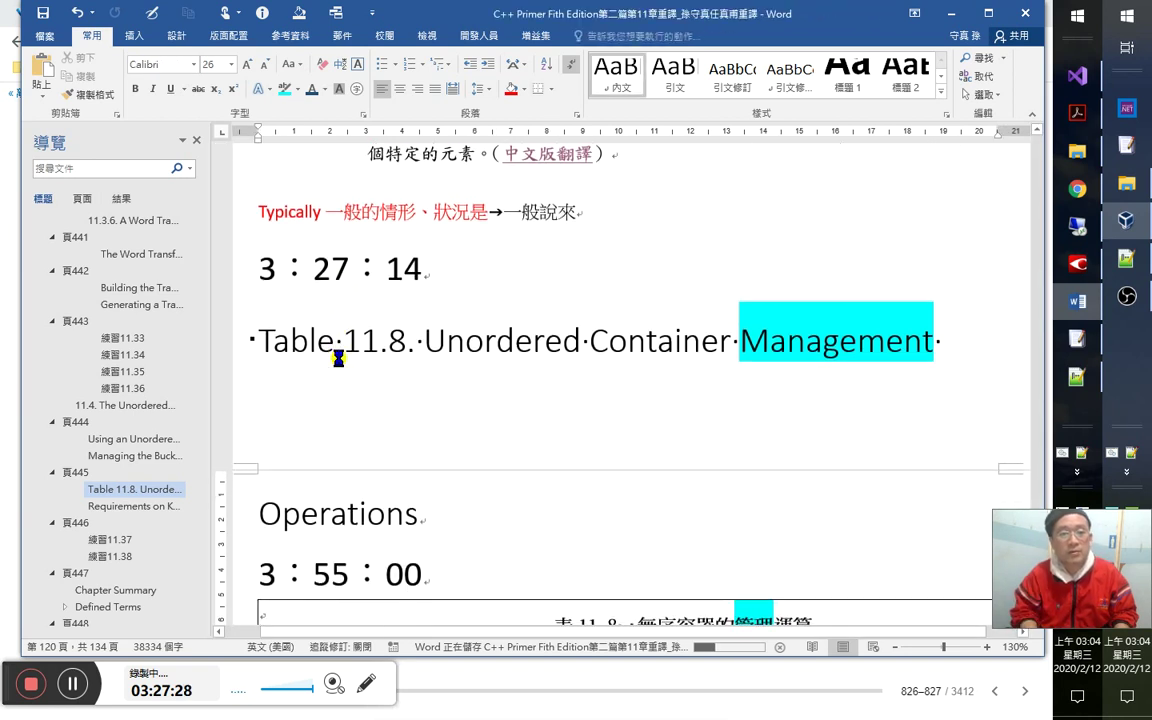
pyautogui.press('End')
pyautogui.hotkey('shift', 'Home')
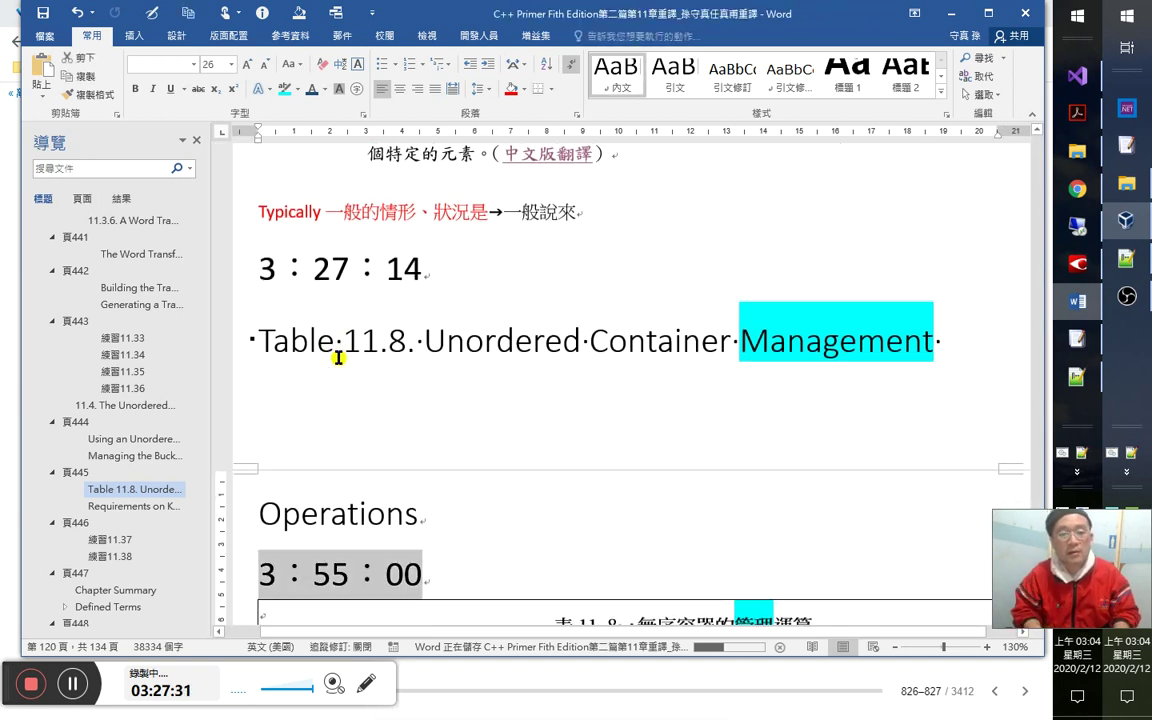
pyautogui.press('Delete')
# Add the Chinese heading 管理無序容器的操作 after Operations.
pyautogui.press('Left')
pyautogui.hotkey('ctrl', 'space')
pyautogui.write('管理')
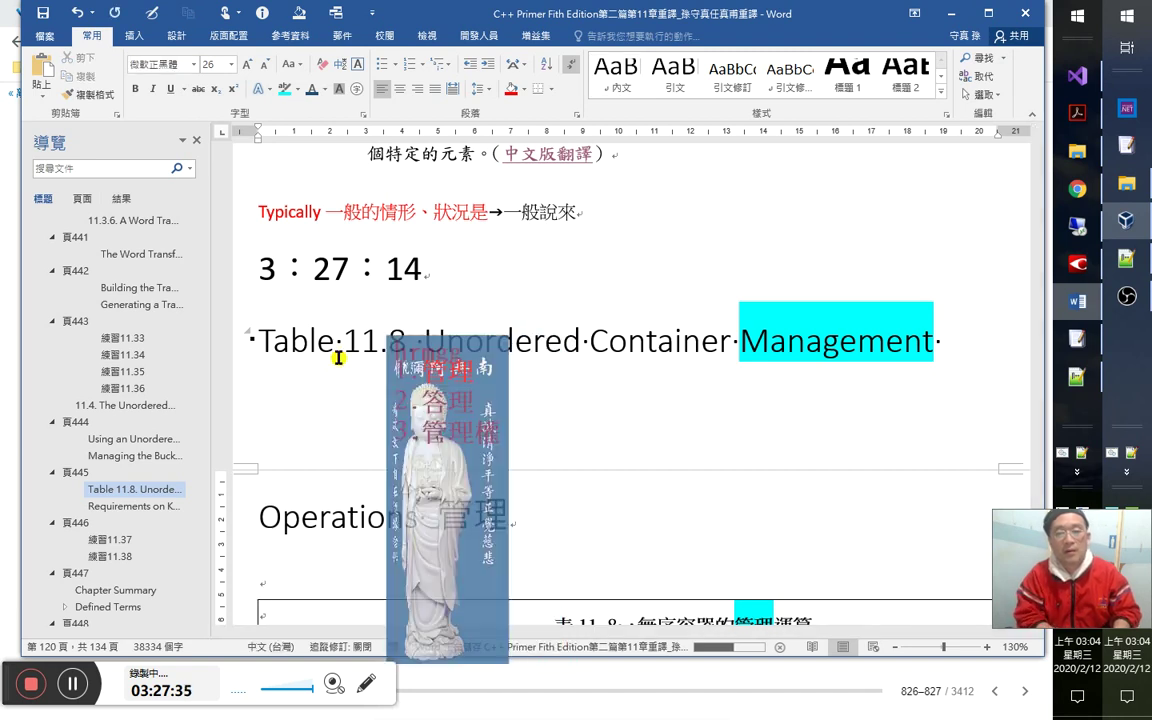
pyautogui.write('無序容器的操作')
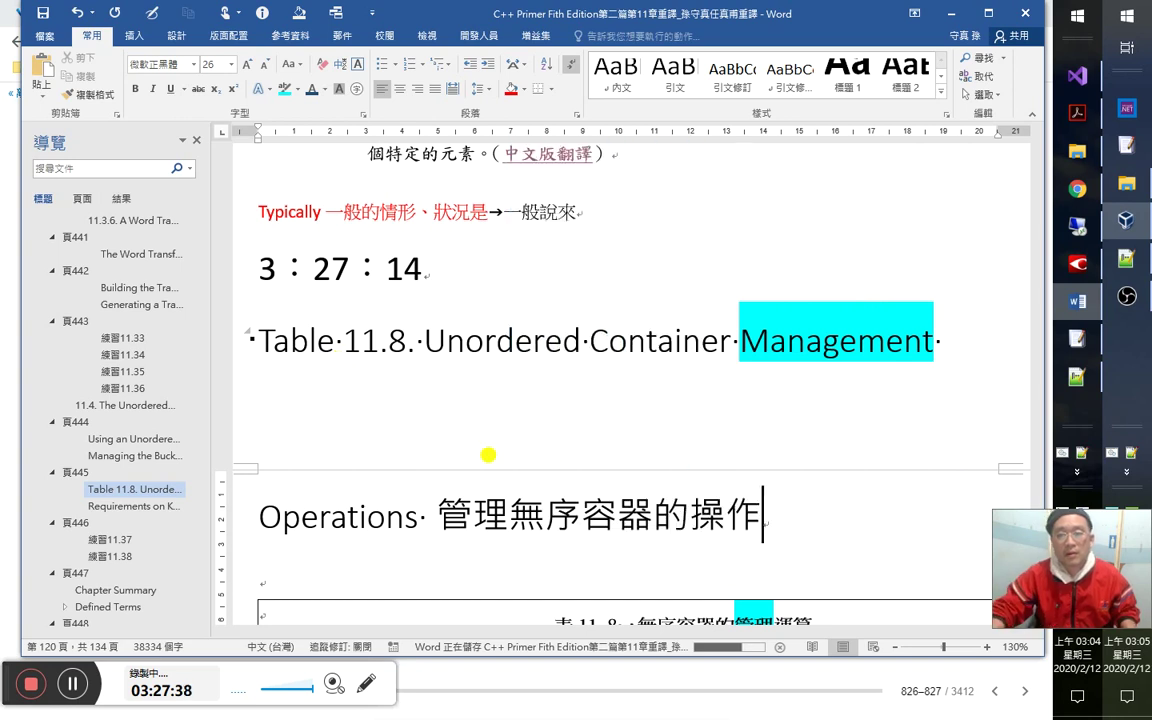
pyautogui.scroll(-3, 501, 452)
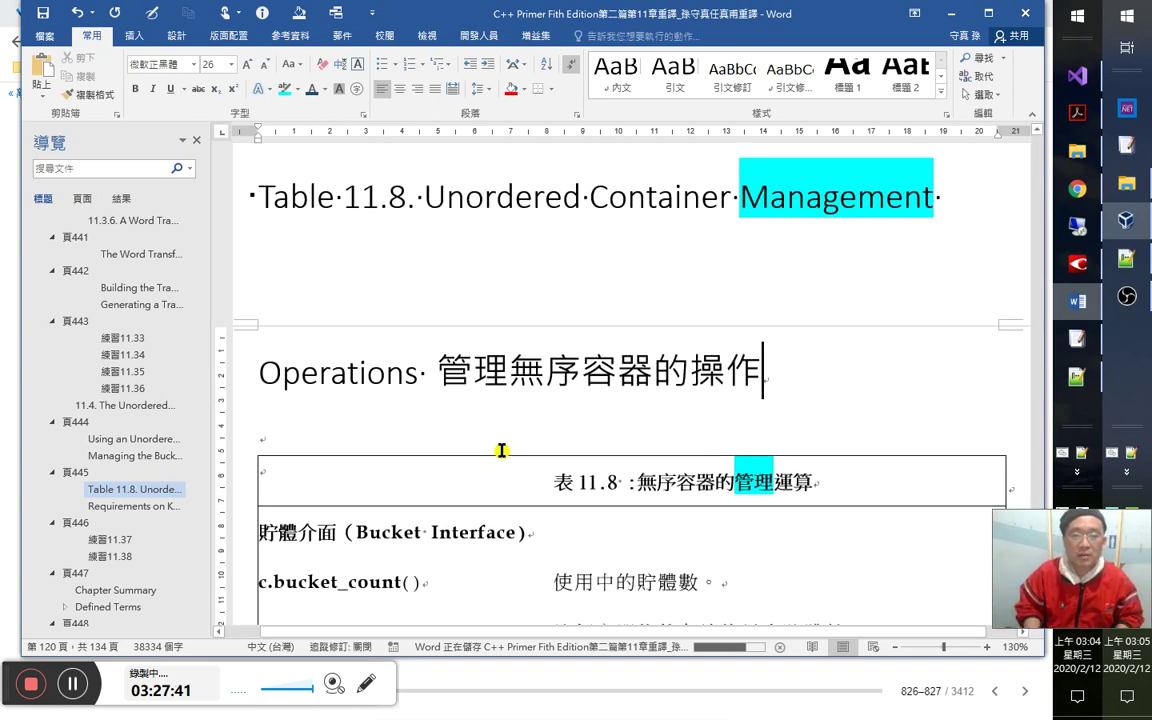
pyautogui.press('Left')
pyautogui.press('Left')
pyautogui.press('Left')
pyautogui.press('Left')
pyautogui.press('Left')
# Remove the empty line above the Table 11.8 caption.
pyautogui.press('Down')
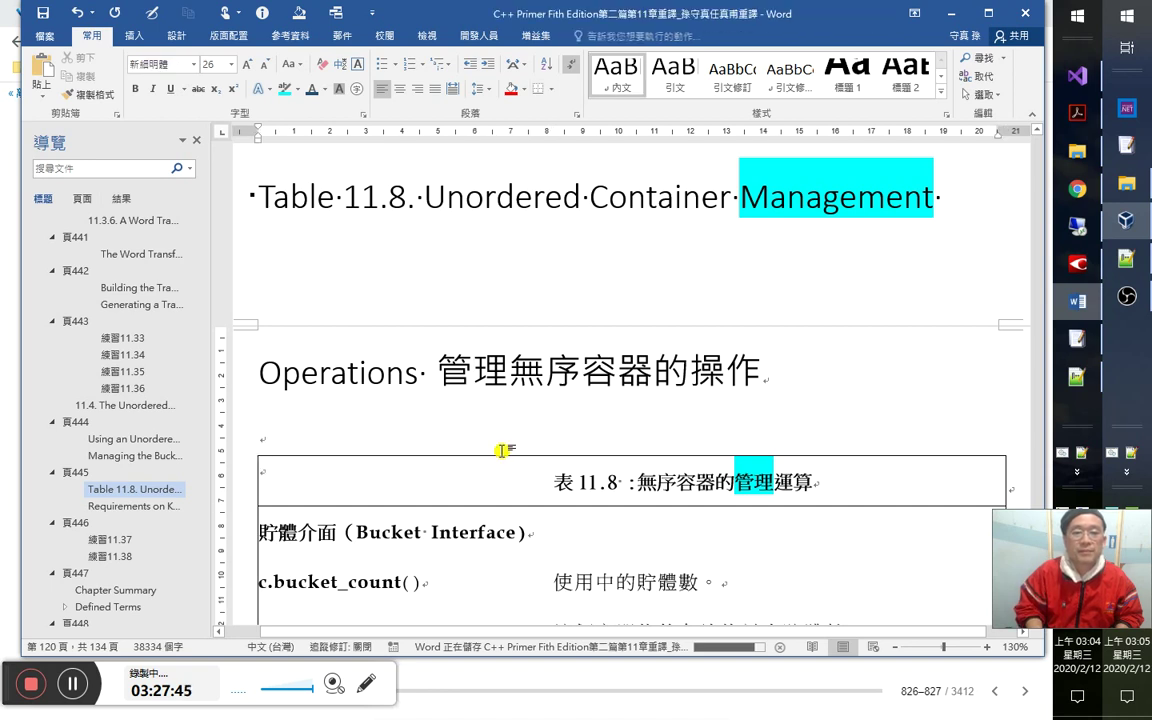
pyautogui.press('BackSpace')
pyautogui.press('Home')
# Replace 管理 with 對 so the heading reads Operations 對無序容器的操作.
pyautogui.press('Up')
pyautogui.press('Right')
pyautogui.press('Right')
pyautogui.press('Right')
pyautogui.press('Right')
pyautogui.press('Right')
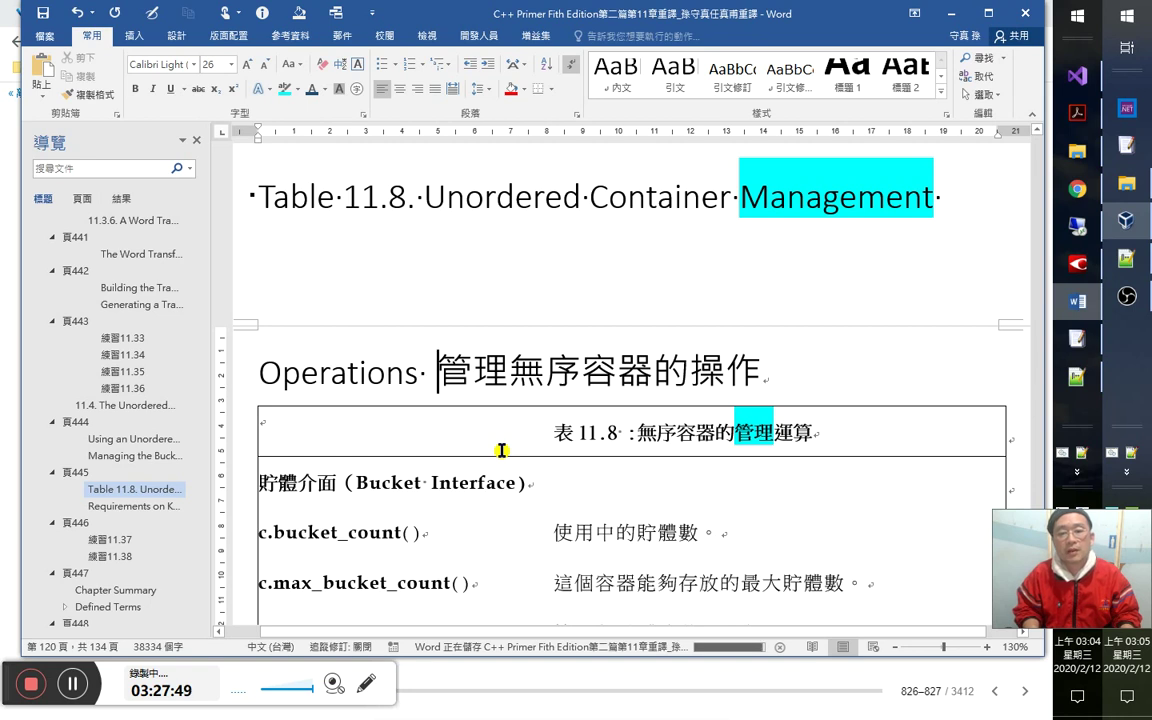
pyautogui.hotkey('shift', 'Right')
pyautogui.hotkey('shift', 'Right')
pyautogui.write('對')
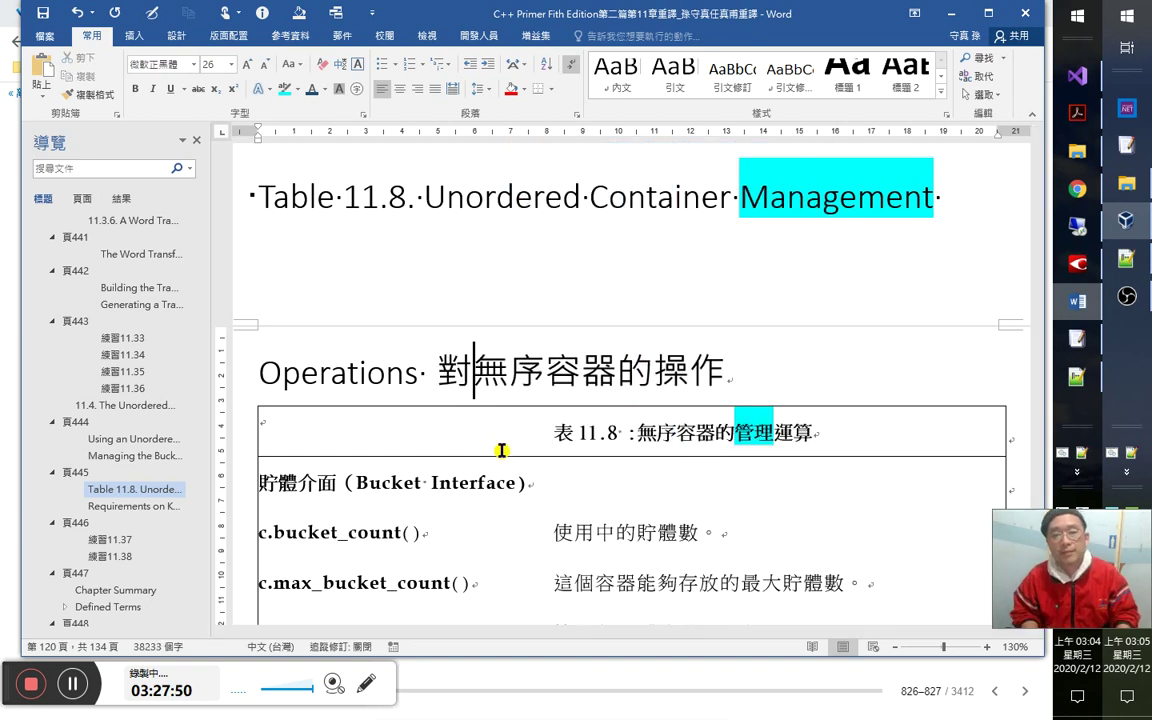
pyautogui.press('Right')
pyautogui.press('Right')
pyautogui.press('Right')
pyautogui.press('Right')
pyautogui.press('Down')
pyautogui.press('Down')
pyautogui.press('Down')
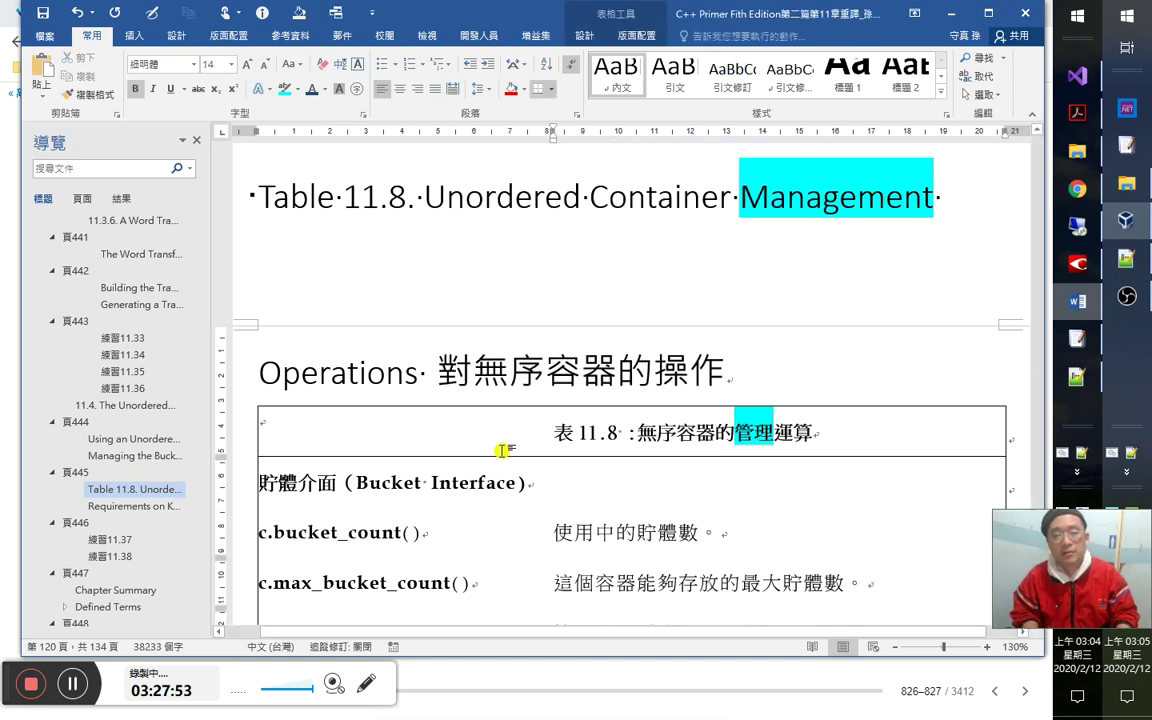
pyautogui.press('Up')
pyautogui.press('Up')
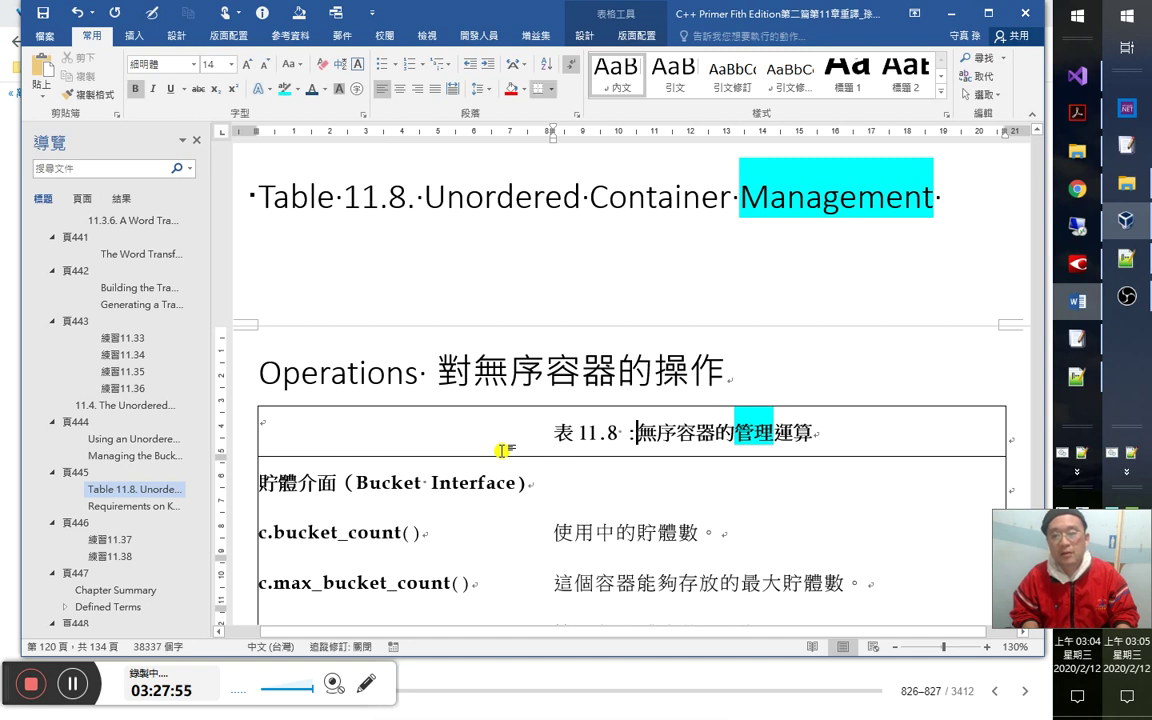
pyautogui.press('Home')
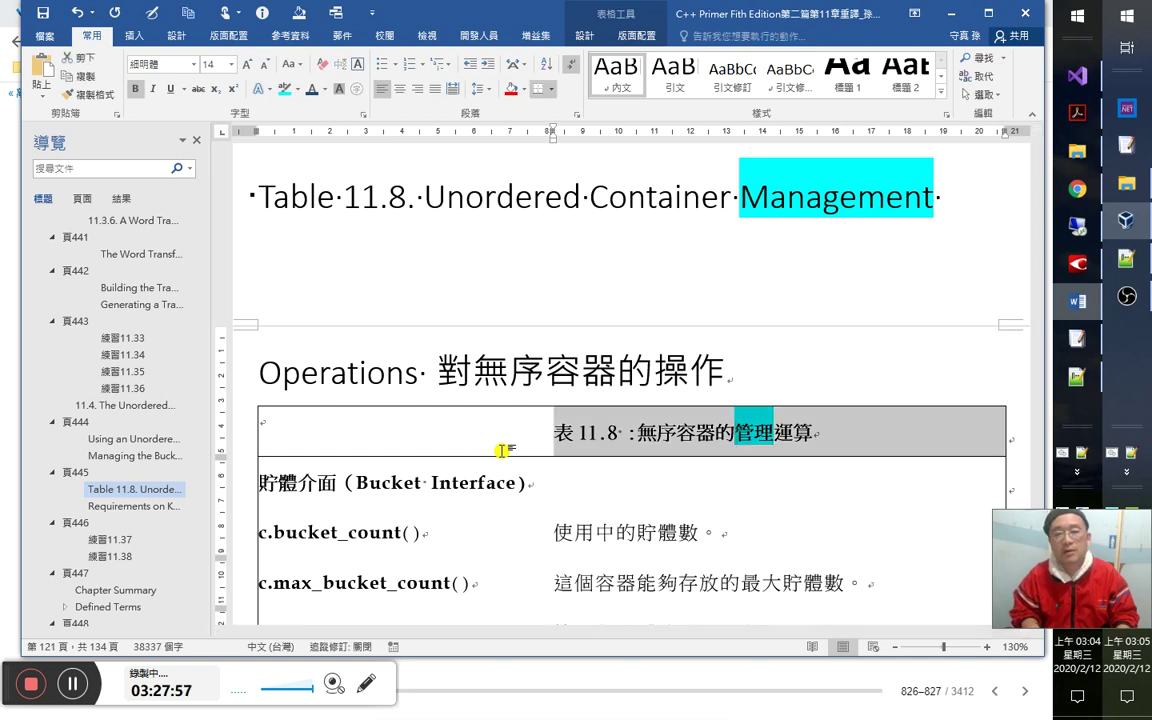
# Try centre and then left alignment on the Table 11.8 caption cell.
pyautogui.click(654, 432)
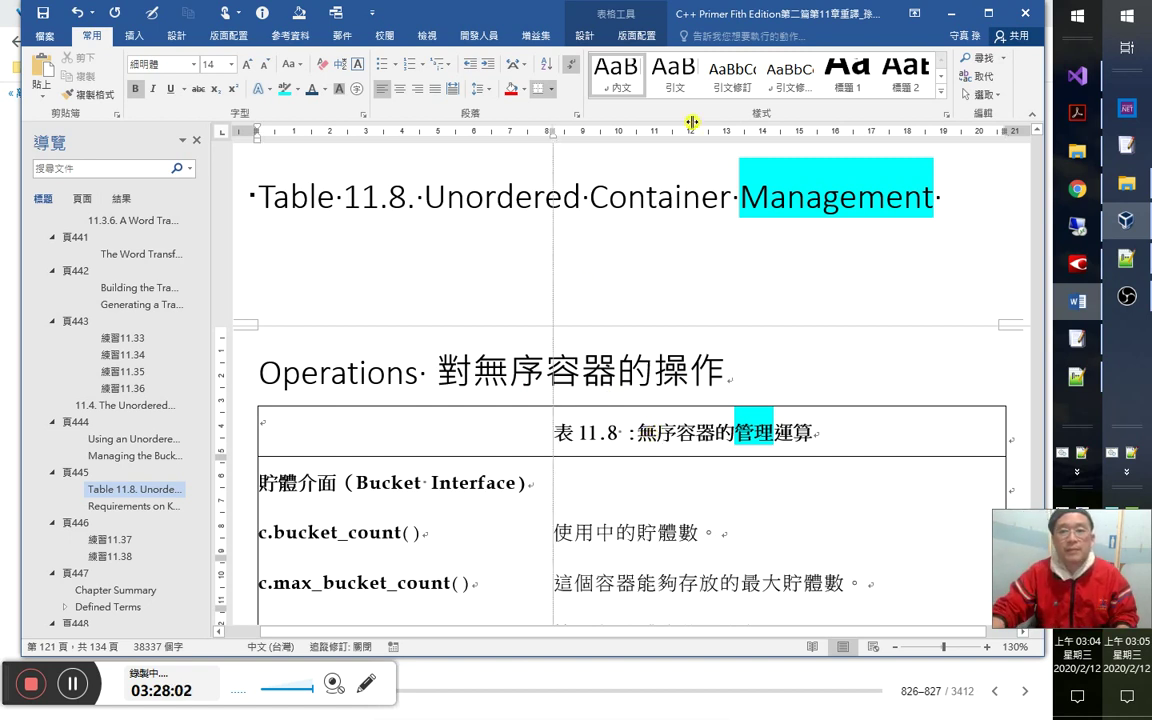
pyautogui.click(648, 36)
pyautogui.click(753, 76)
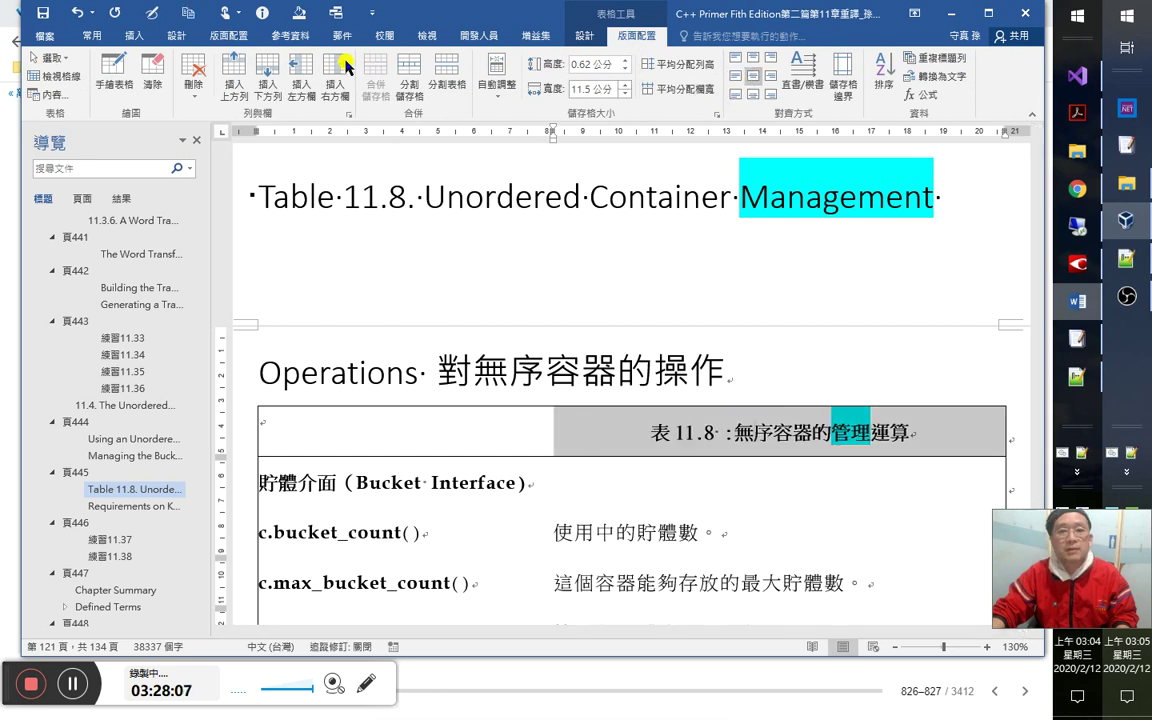
pyautogui.click(103, 40)
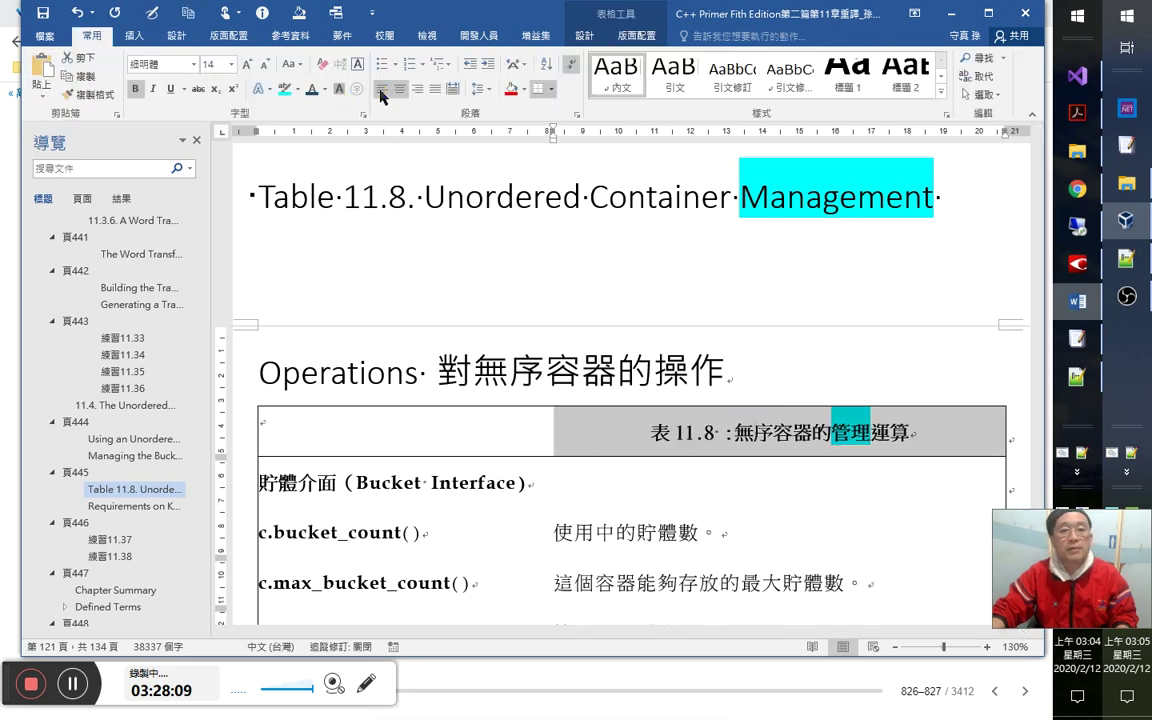
pyautogui.click(381, 89)
pyautogui.click(557, 402)
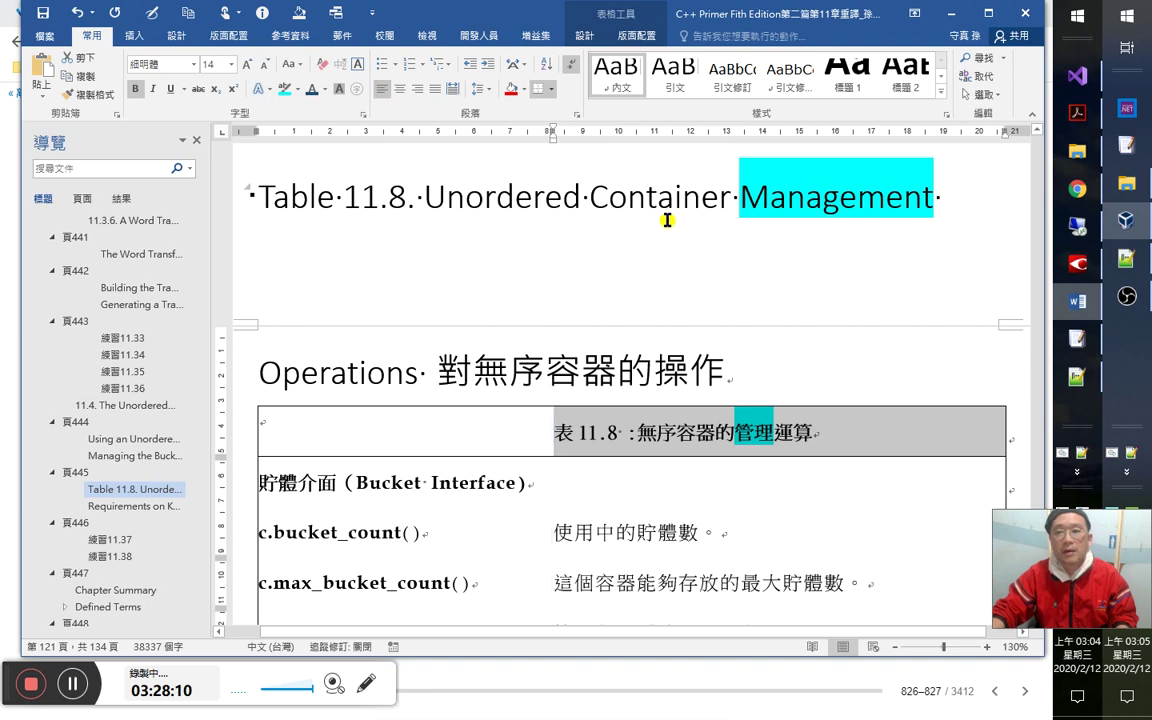
pyautogui.click(586, 432)
pyautogui.click(621, 38)
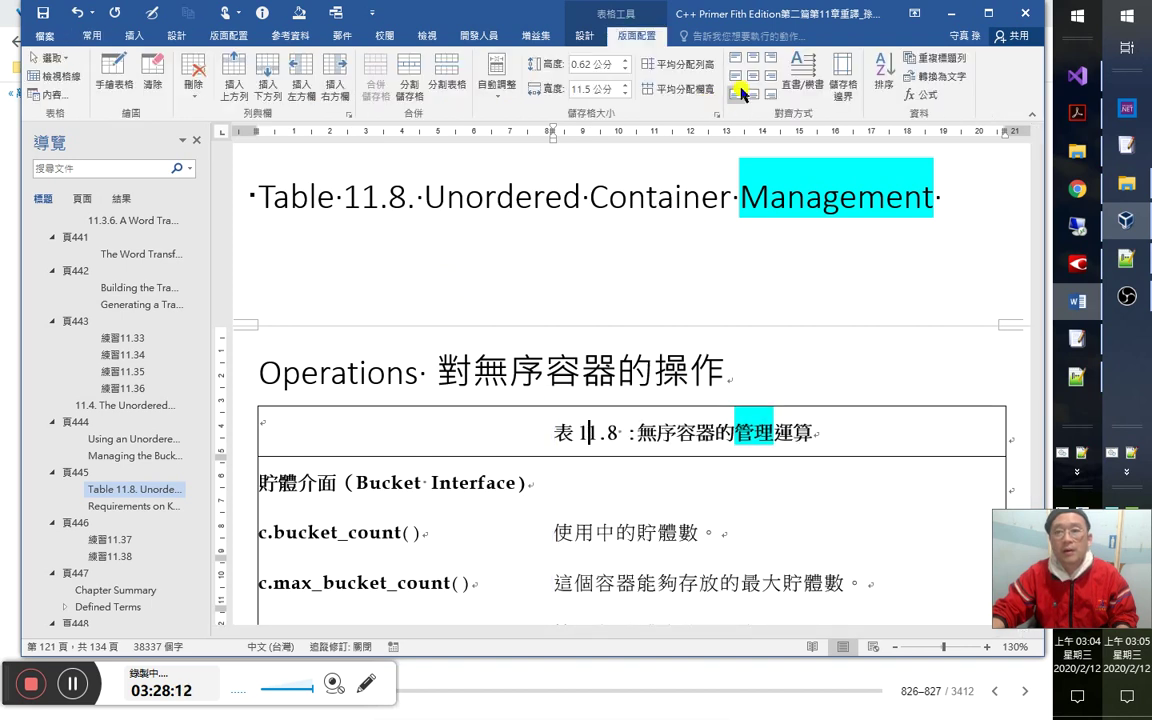
pyautogui.click(537, 422)
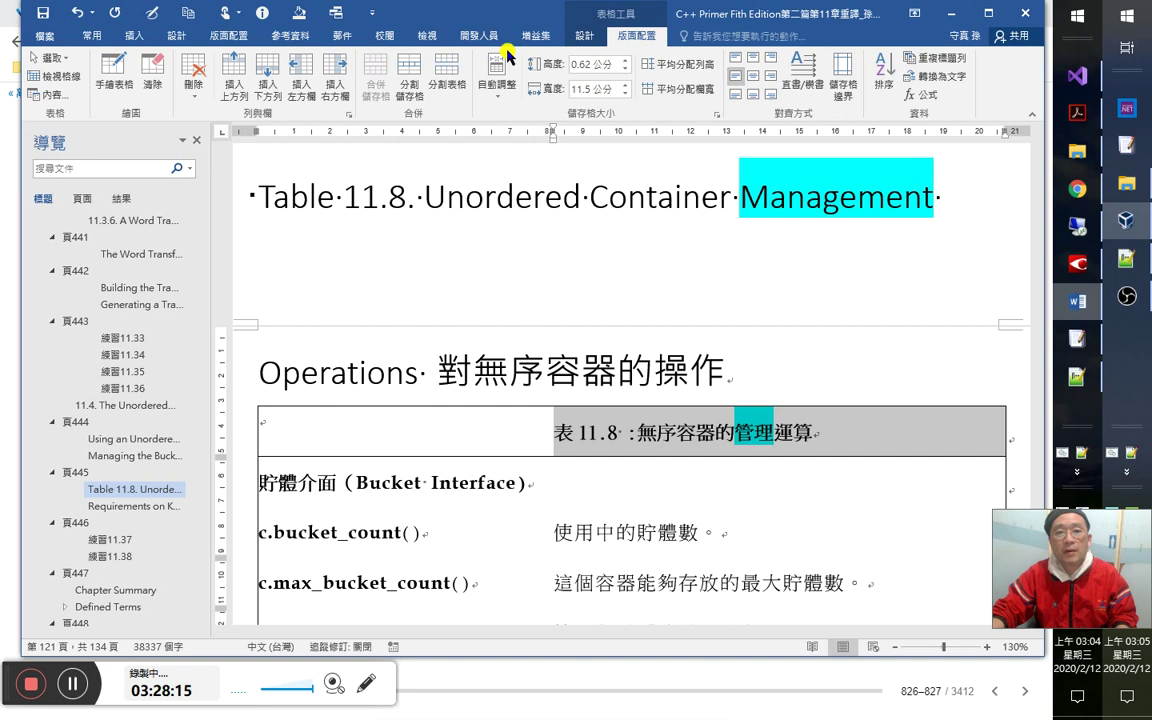
pyautogui.click(92, 35)
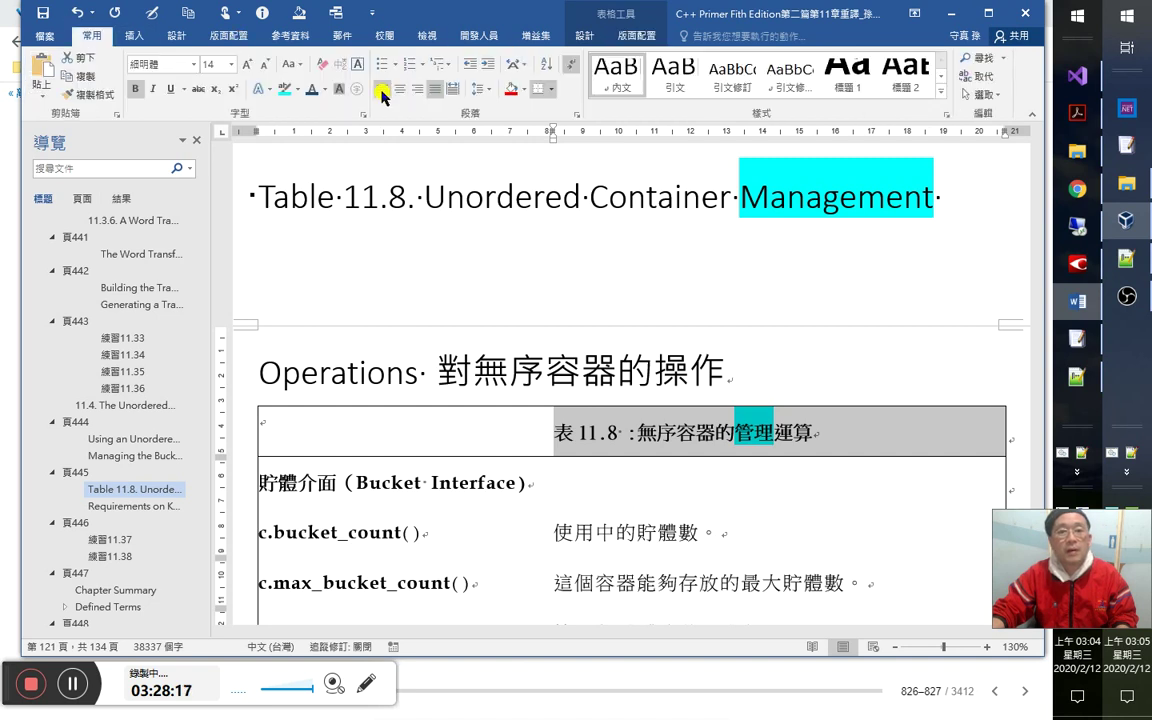
pyautogui.click(596, 434)
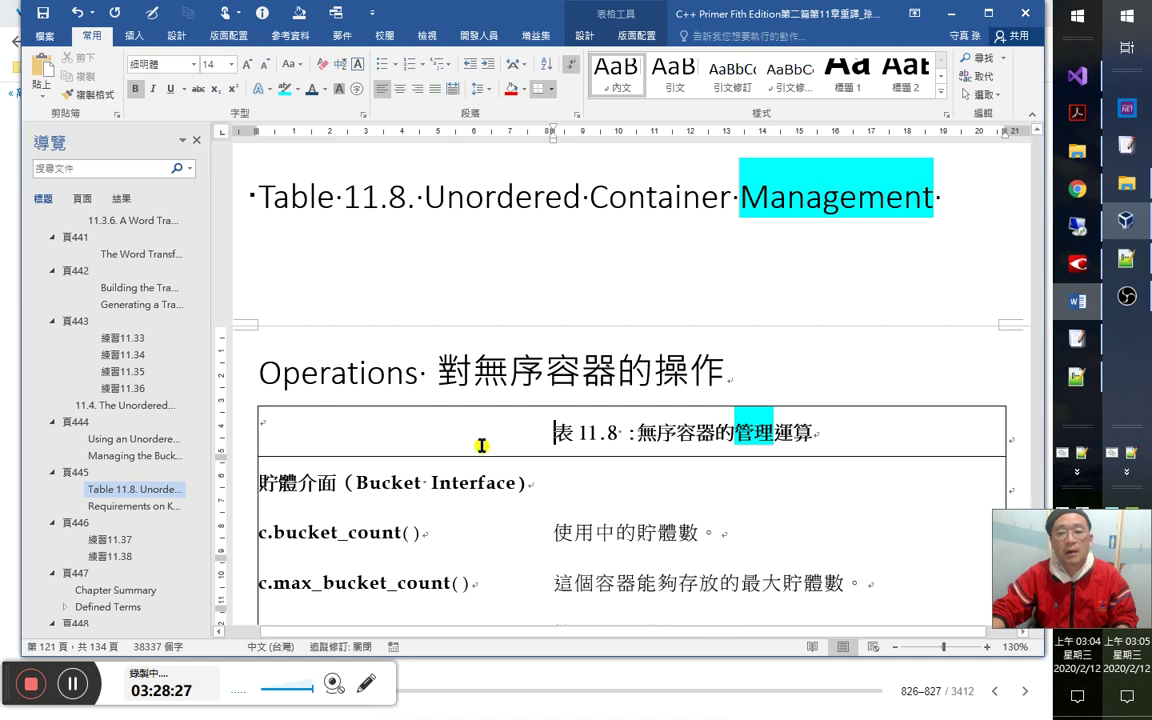
# Merge the caption row into one full-width cell and centre it with Ctrl+E.
pyautogui.moveTo(481, 452); pyautogui.dragTo(504, 456)
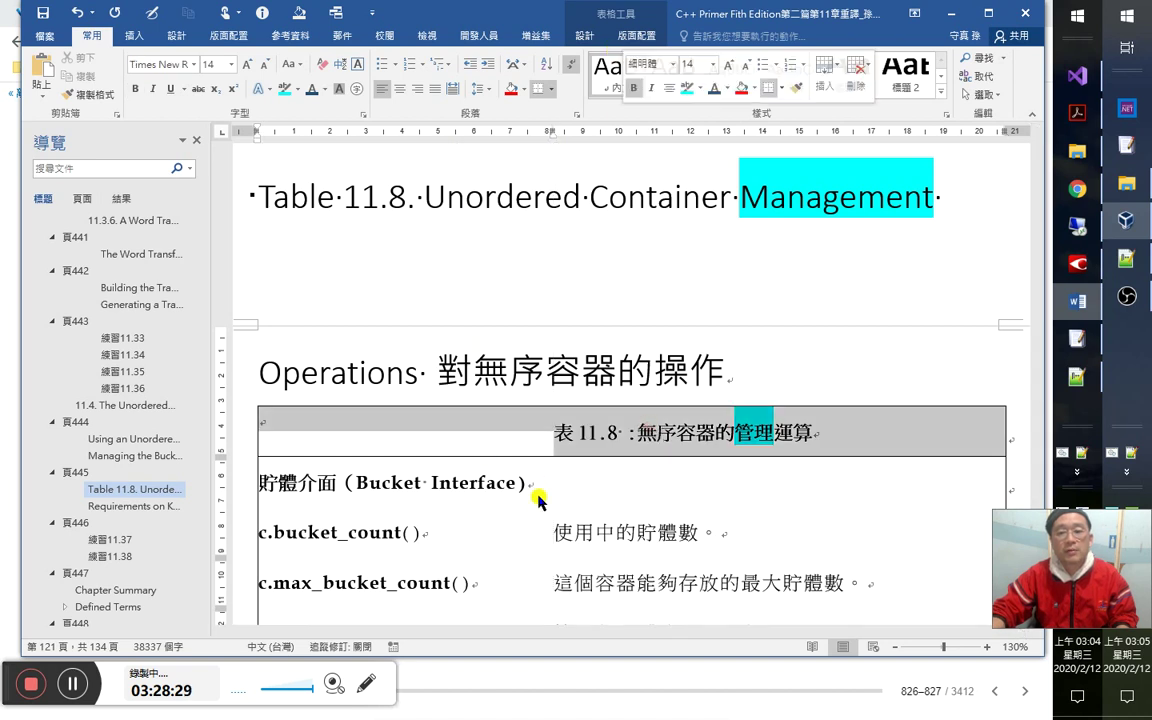
pyautogui.click(470, 426)
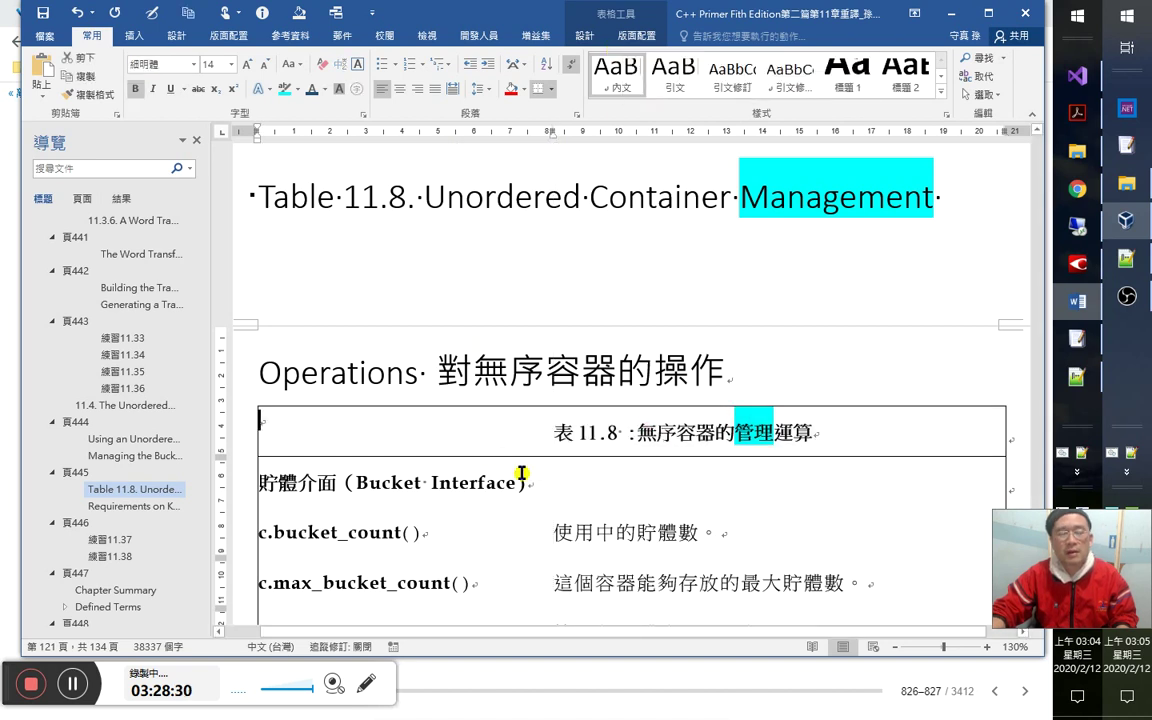
pyautogui.tripleClick(664, 424)
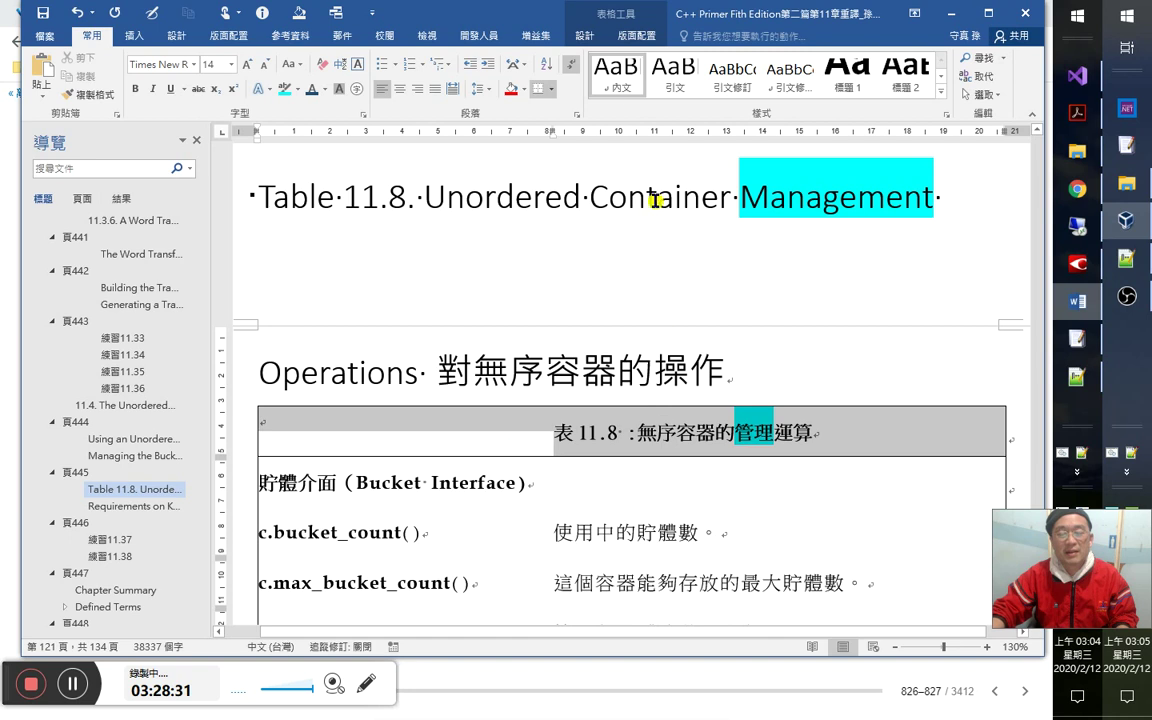
pyautogui.click(634, 36)
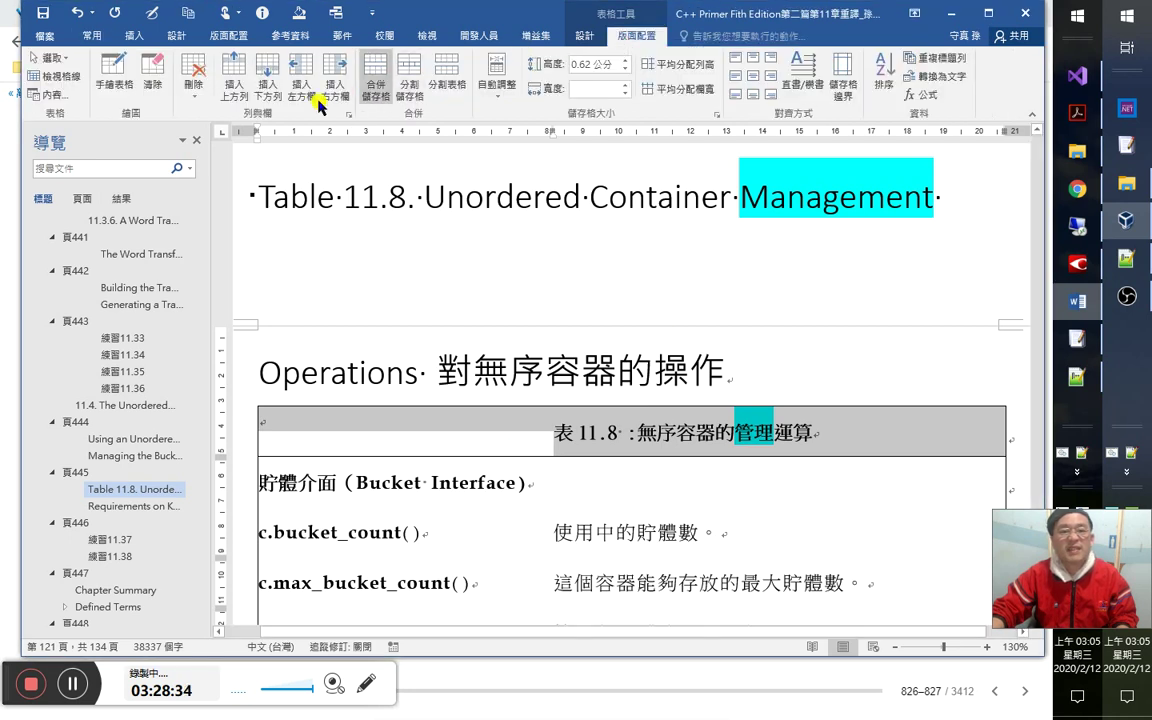
pyautogui.click(375, 85)
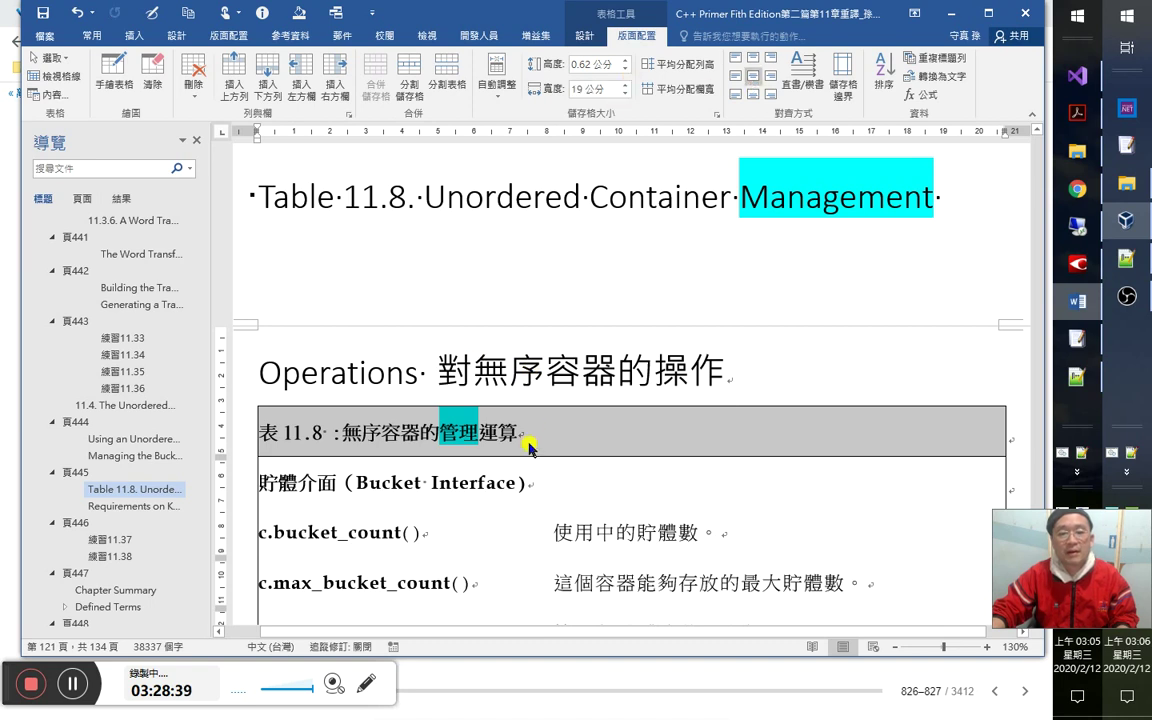
pyautogui.hotkey('ctrl', 'e')
# Delete 管理 so the caption reads 表 11.8 :無序容器的運算.
pyautogui.click(591, 442)
pyautogui.scroll(-1, 694, 480)
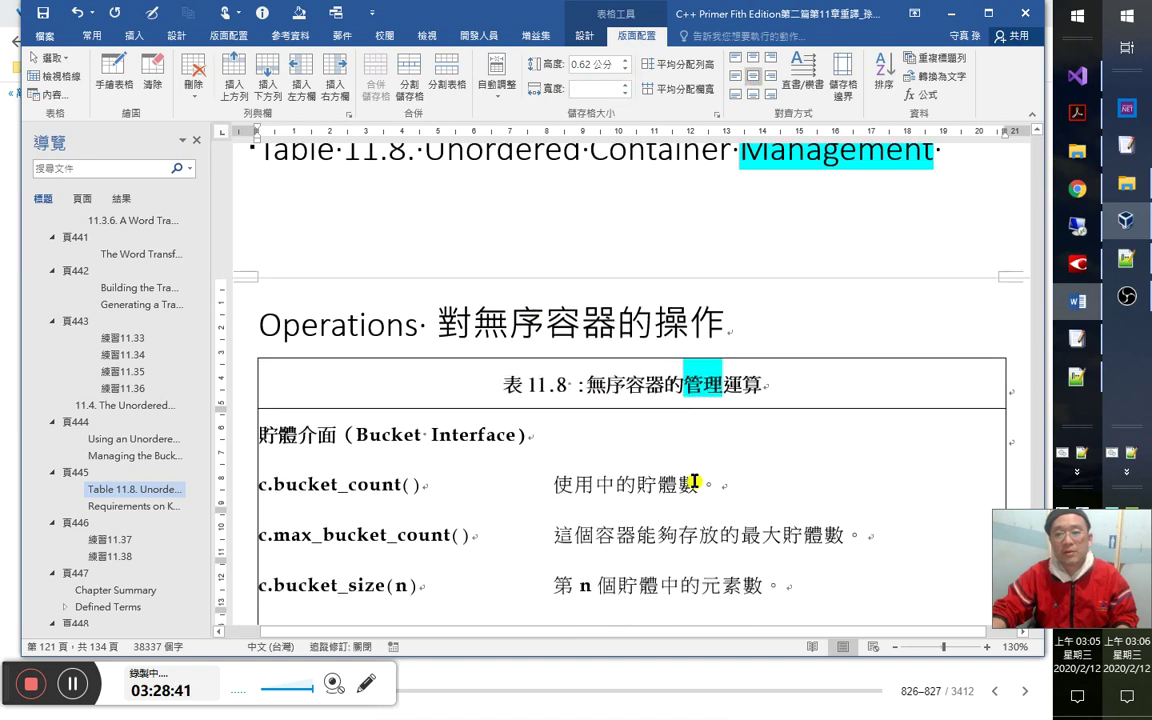
pyautogui.press('Delete')
pyautogui.press('Delete')
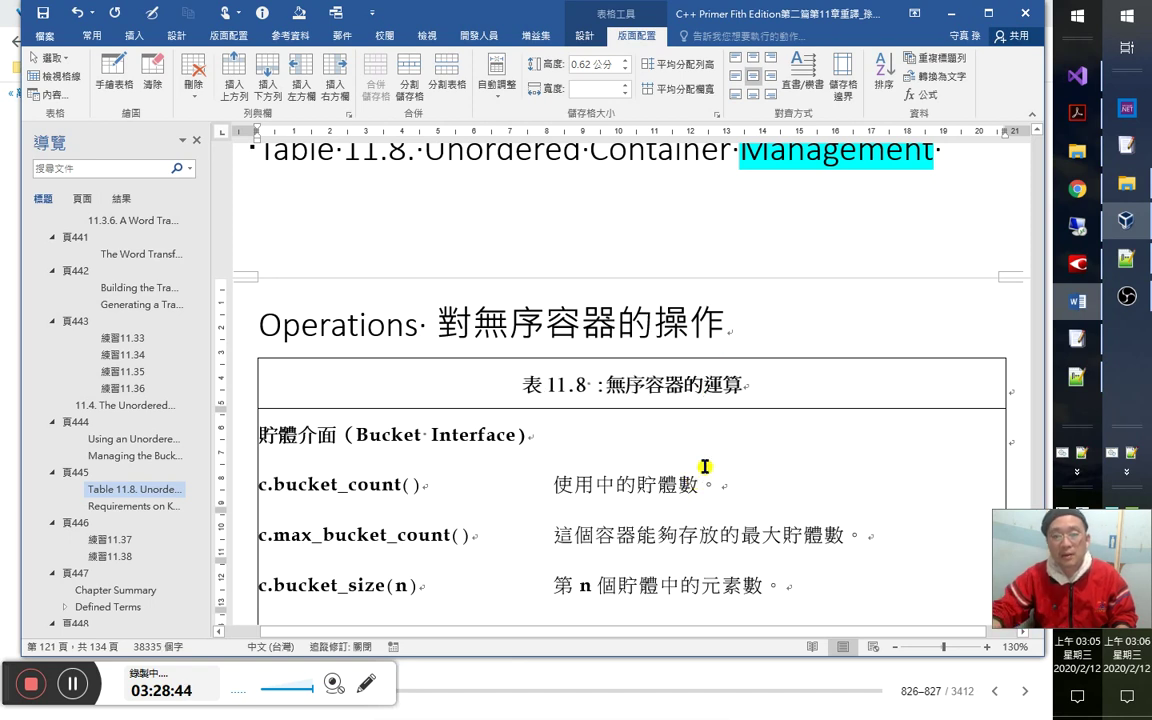
pyautogui.scroll(-1, 727, 464)
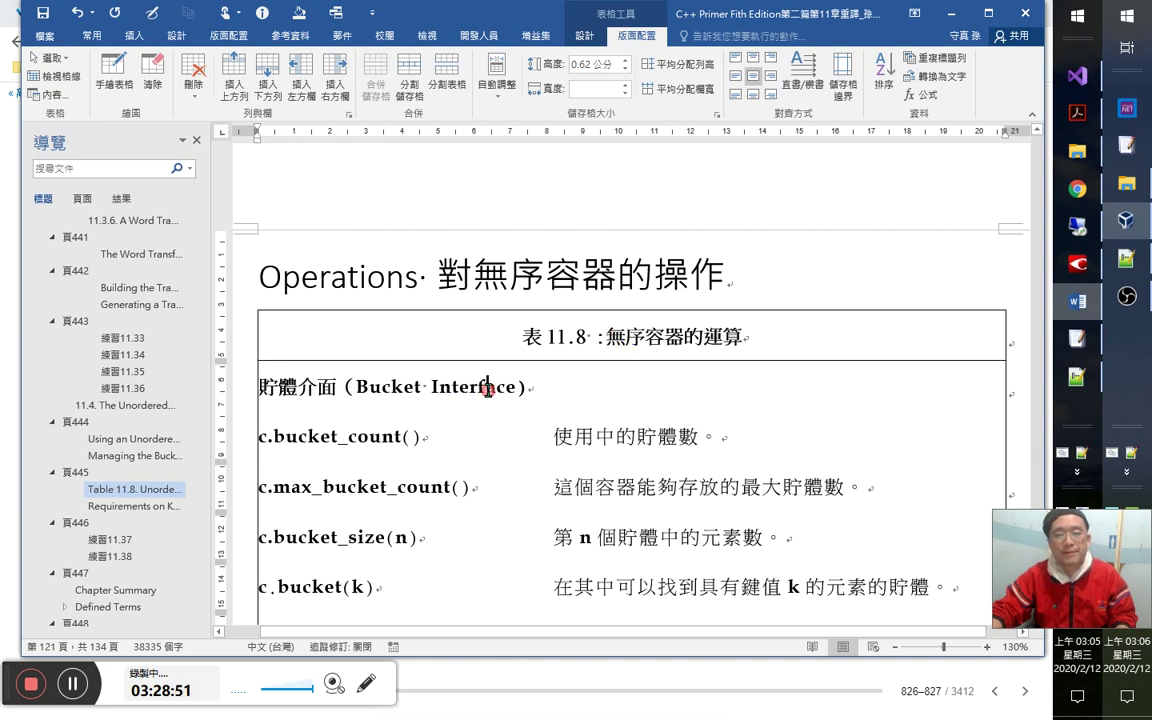
# Apply dotted 1/2 pt inside borders to Table 11.8's rows through Borders and Shading.
pyautogui.scroll(-5, 656, 483)
pyautogui.scroll(-5, 645, 477)
pyautogui.scroll(-13, 645, 479)
pyautogui.moveTo(643, 370); pyautogui.dragTo(643, 296)
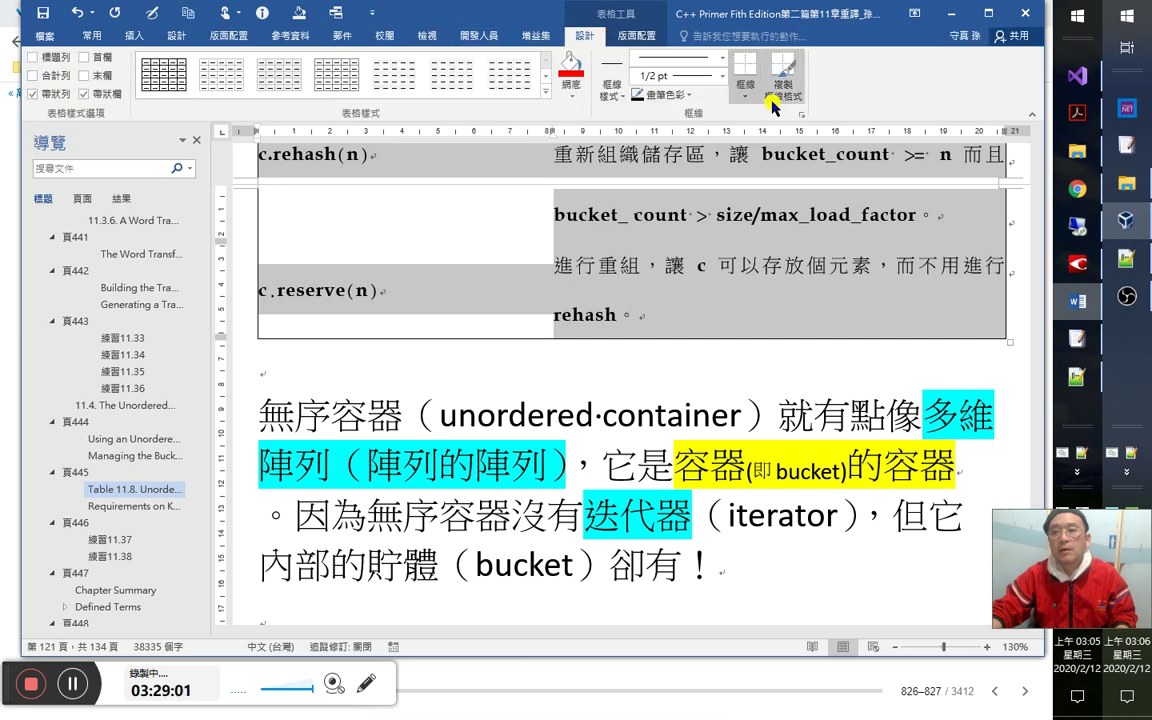
pyautogui.click(745, 88)
pyautogui.click(775, 369)
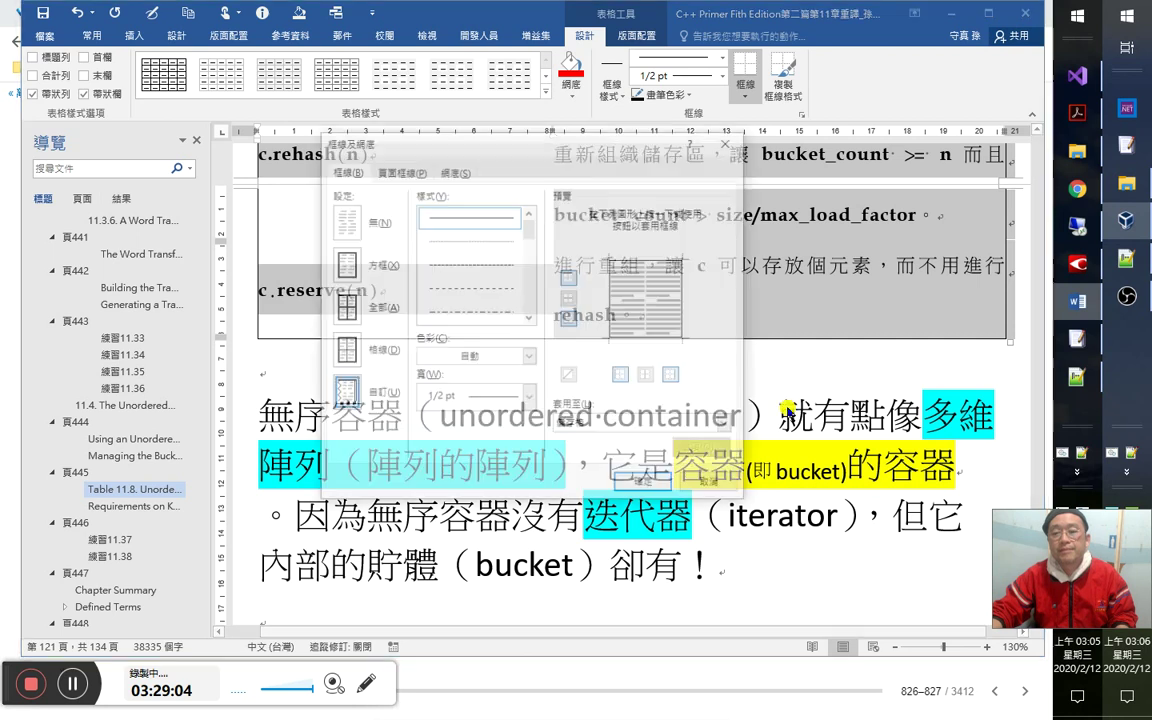
pyautogui.click(468, 240)
pyautogui.click(648, 297)
pyautogui.click(645, 485)
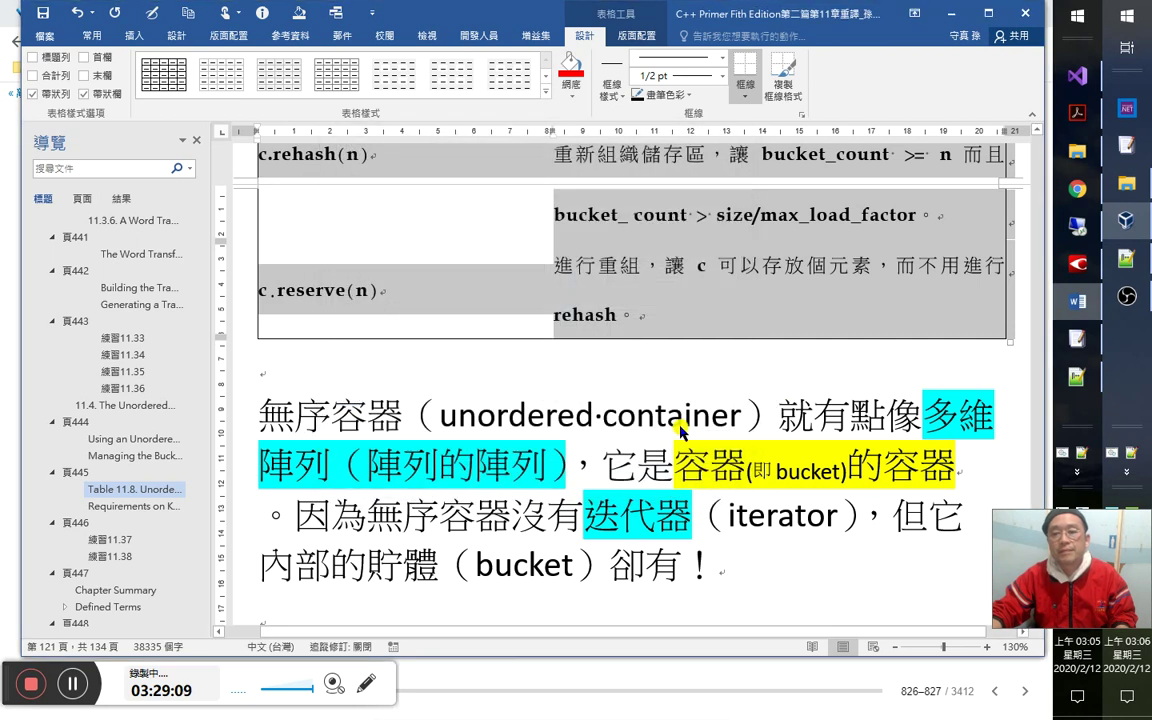
pyautogui.scroll(5, 689, 430)
pyautogui.scroll(8, 689, 436)
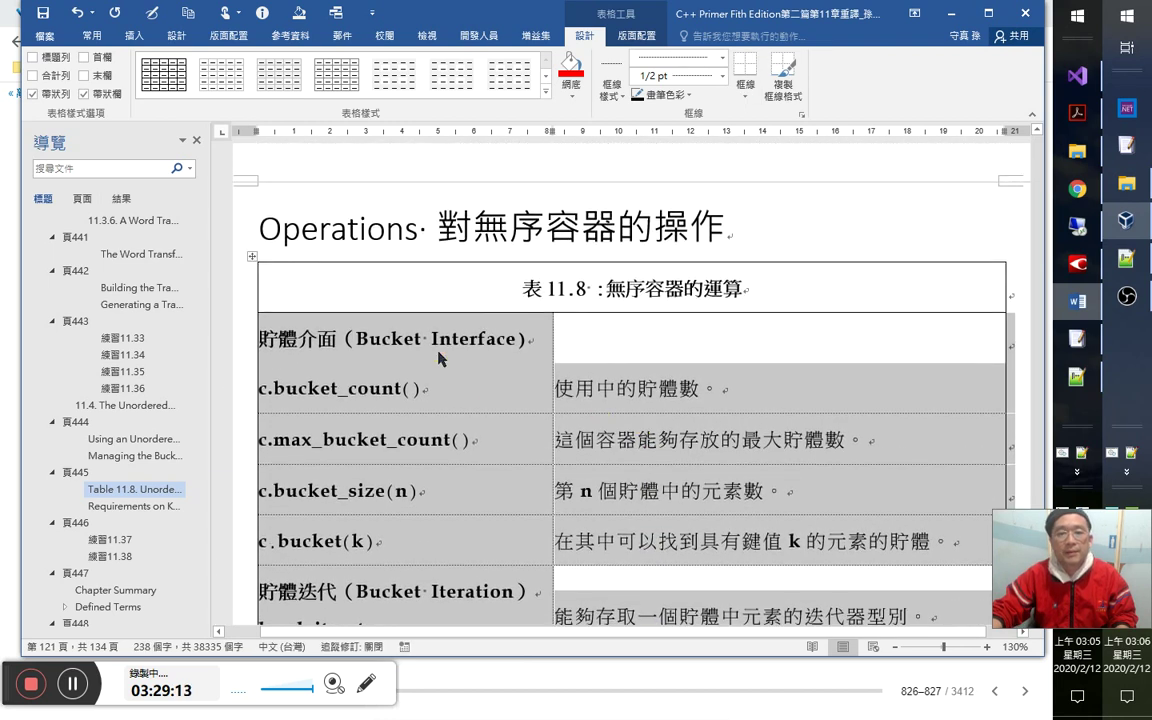
pyautogui.click(446, 364)
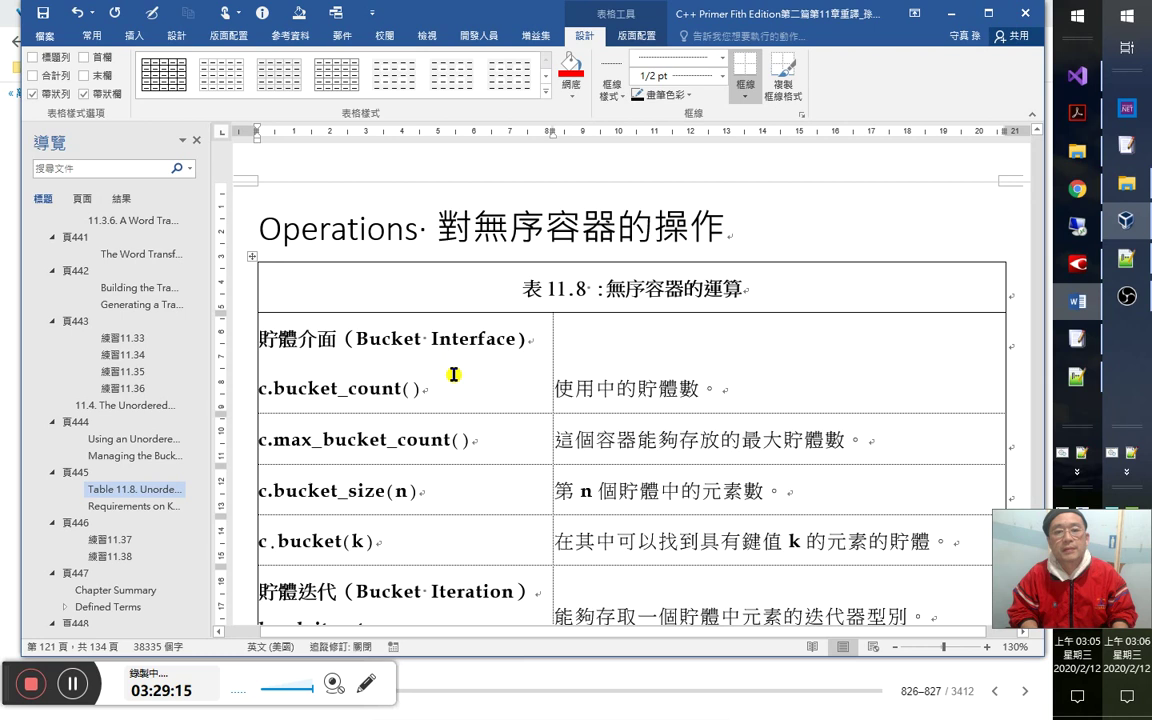
# Turn the book to the Table 11.8 page (pp. 827–828) and compare it with the Word notes.
pyautogui.hotkey('alt', 'Tab')
pyautogui.hotkey('alt', 'Tab')
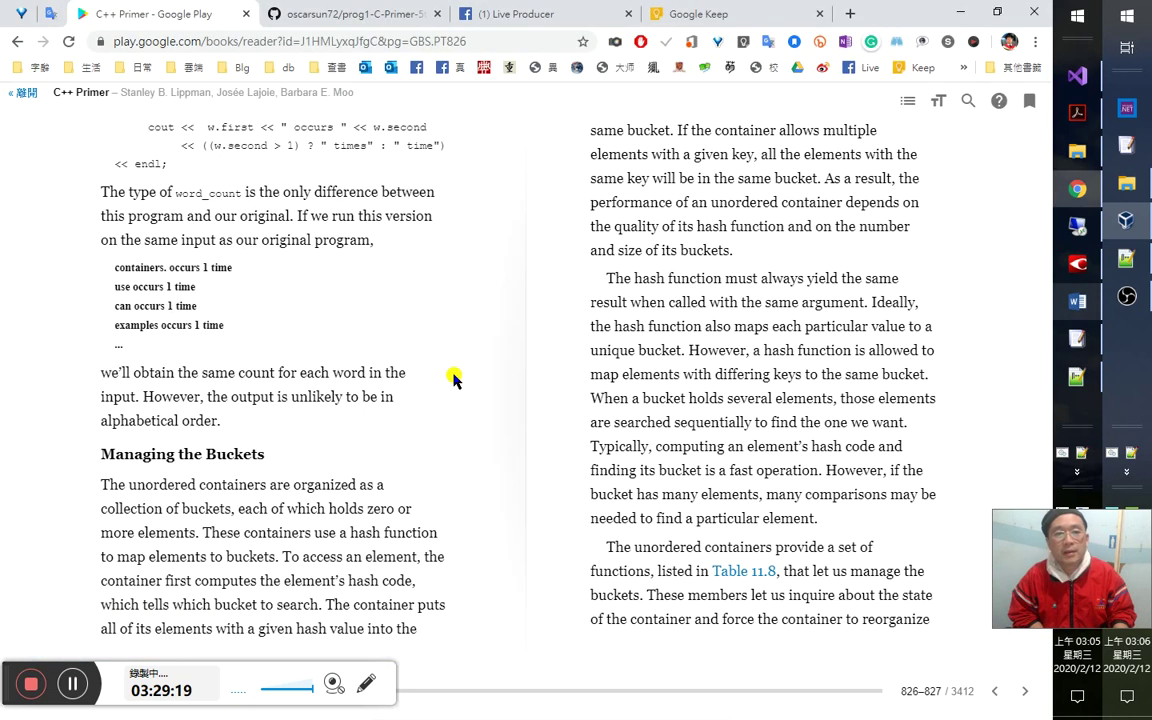
pyautogui.press('Right')
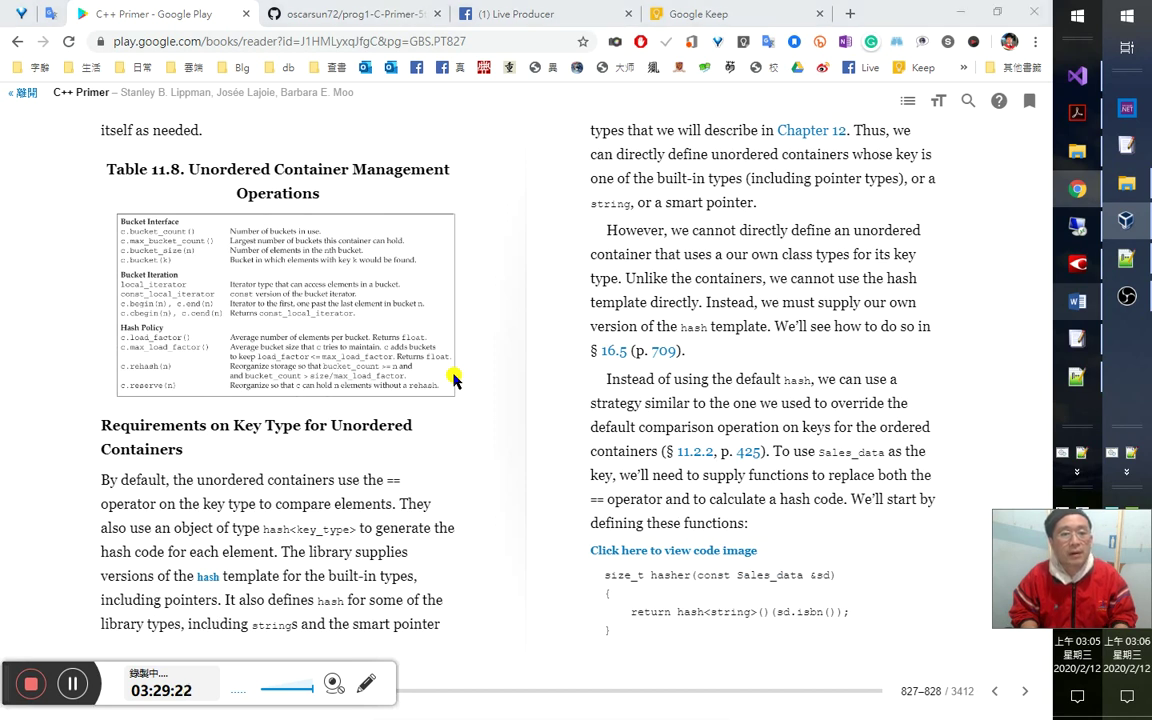
pyautogui.hotkey('alt', 'Tab')
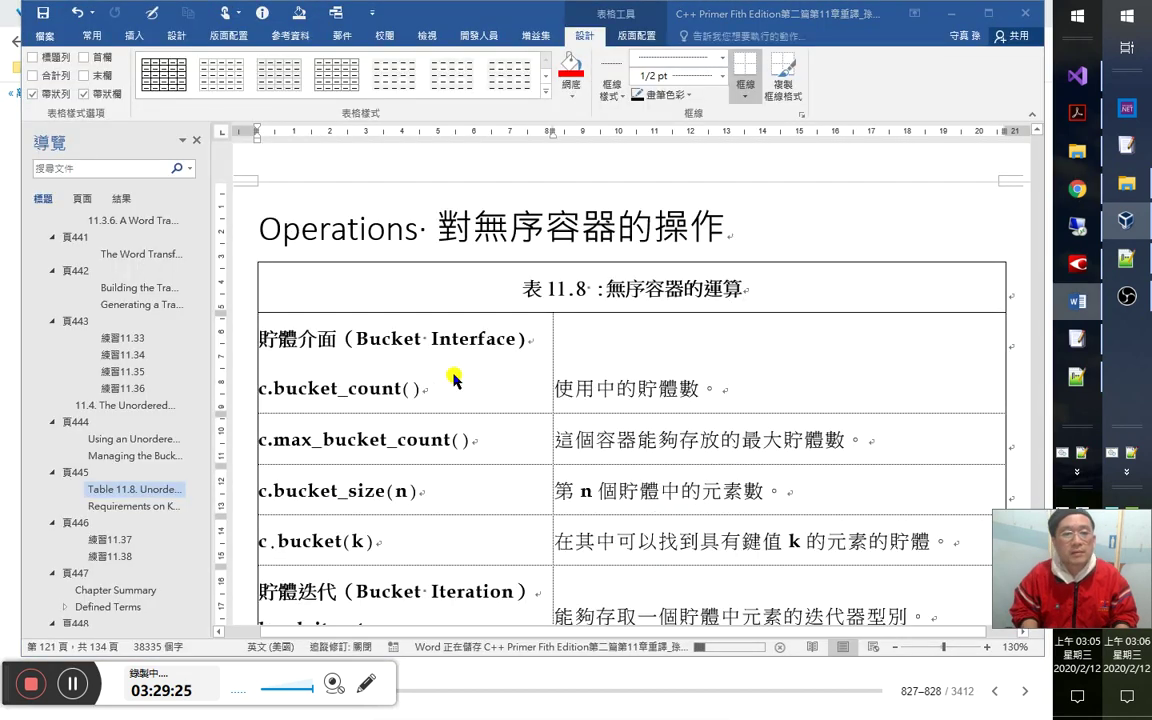
pyautogui.hotkey('alt', 'Tab')
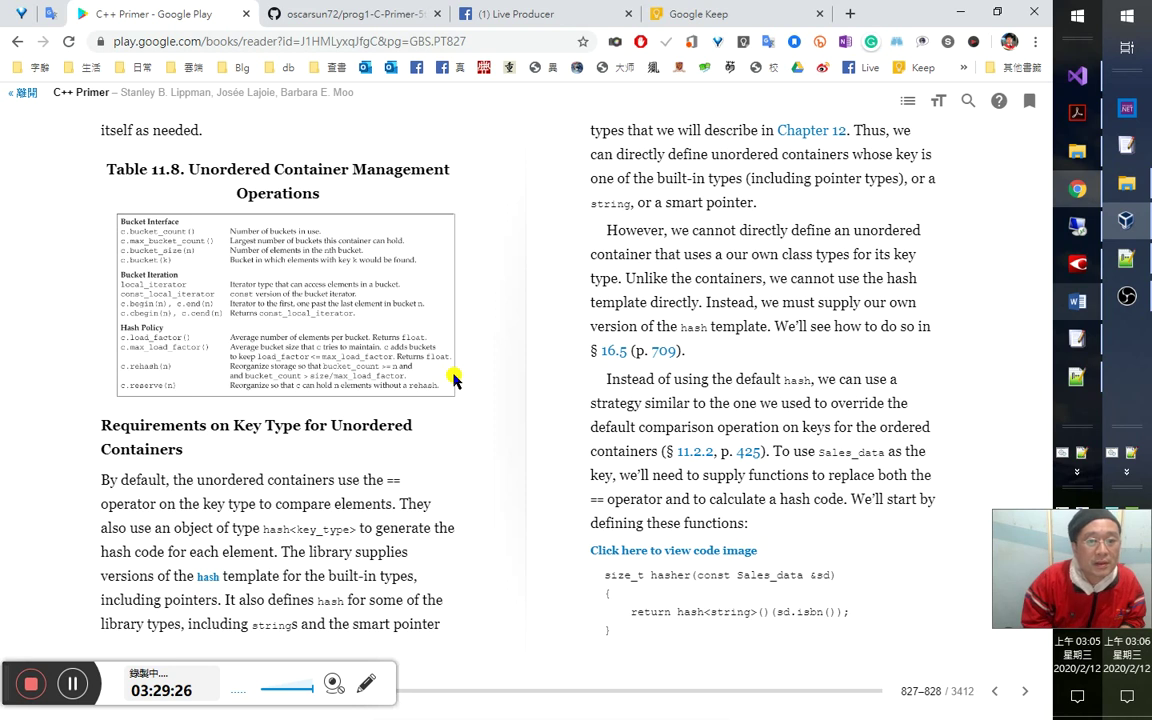
pyautogui.hotkey('alt', 'Tab')
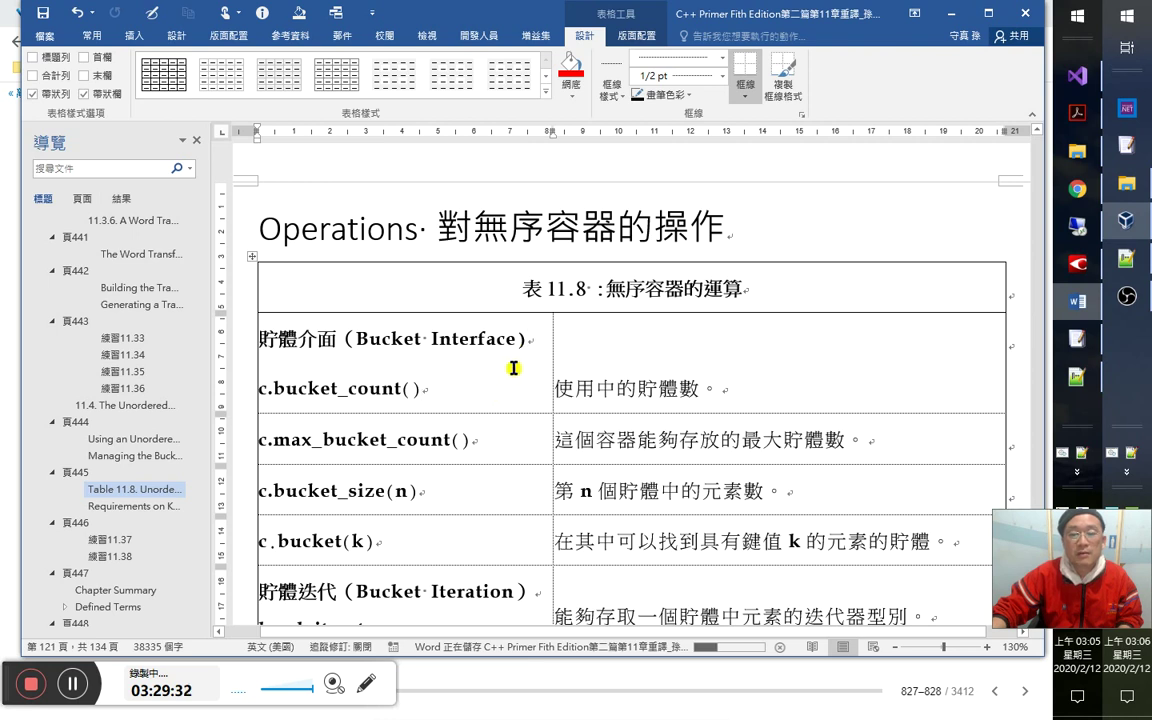
pyautogui.hotkey('alt', 'Tab')
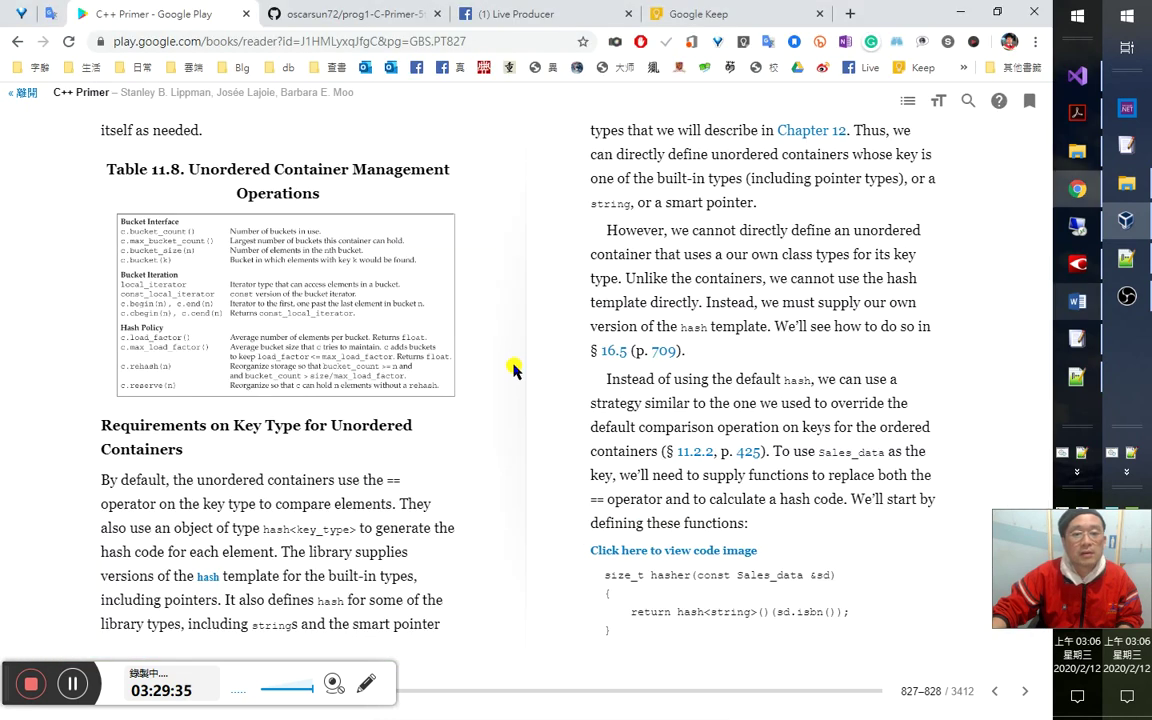
pyautogui.hotkey('alt', 'Tab')
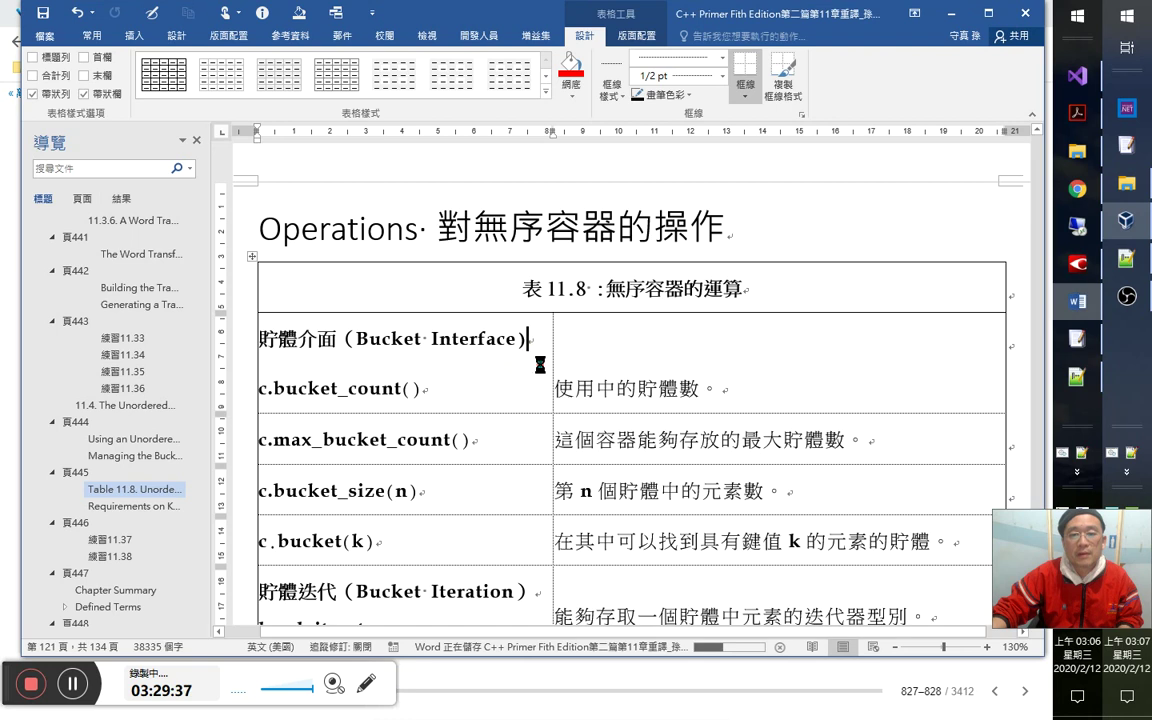
# Attempt a cell split, dismiss the bookmark error, and undo an accidental table split.
pyautogui.click(626, 36)
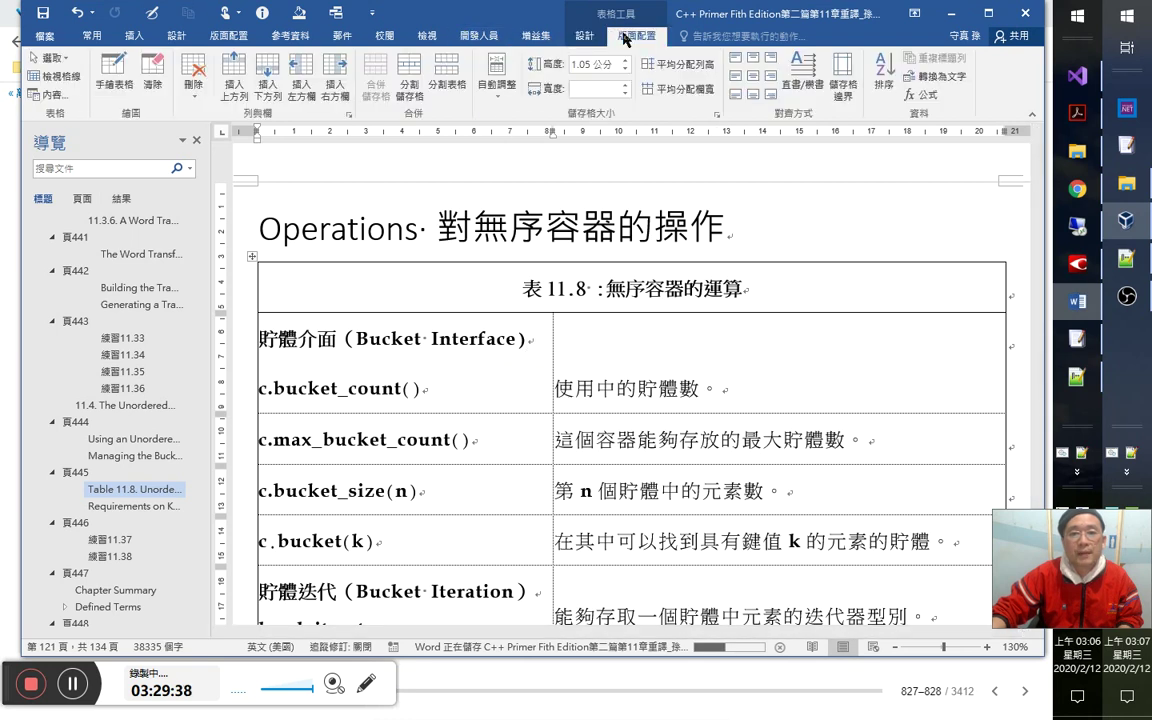
pyautogui.click(408, 76)
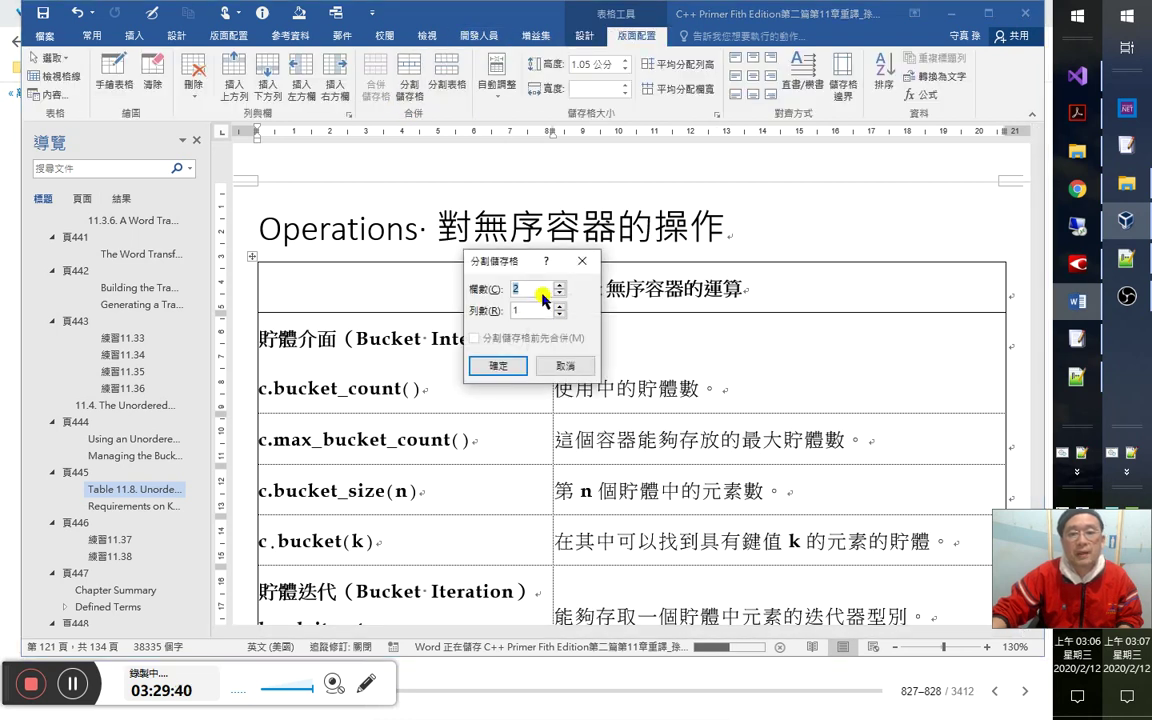
pyautogui.click(505, 367)
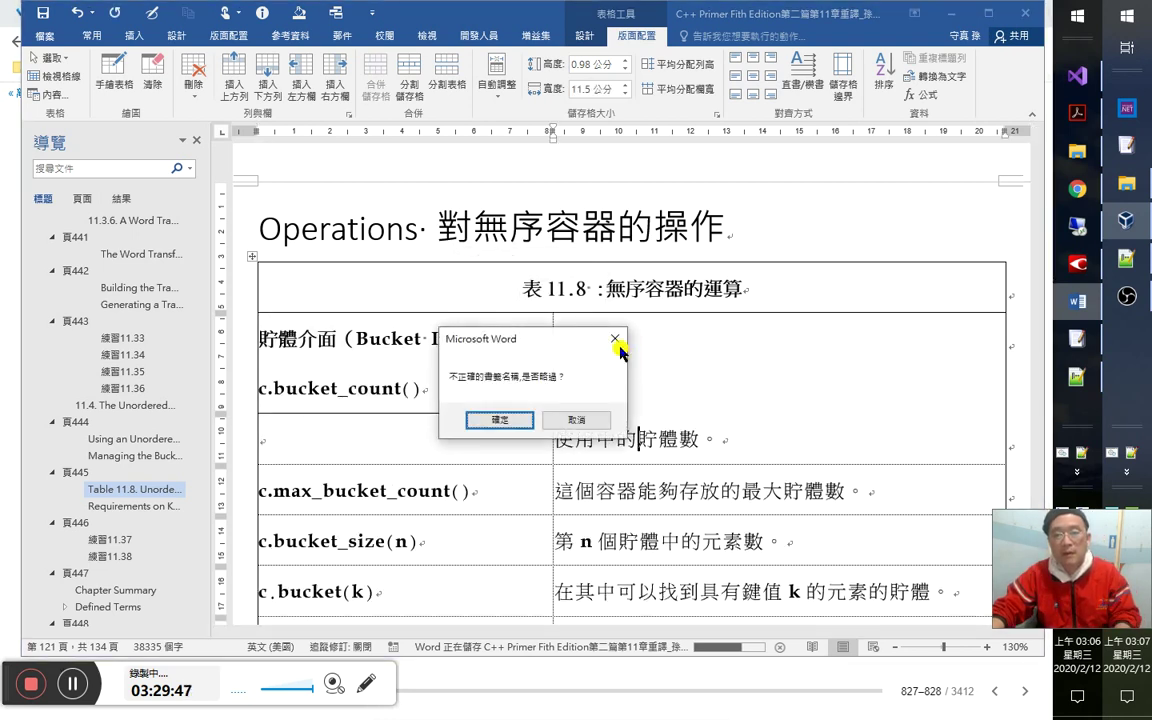
pyautogui.click(614, 334)
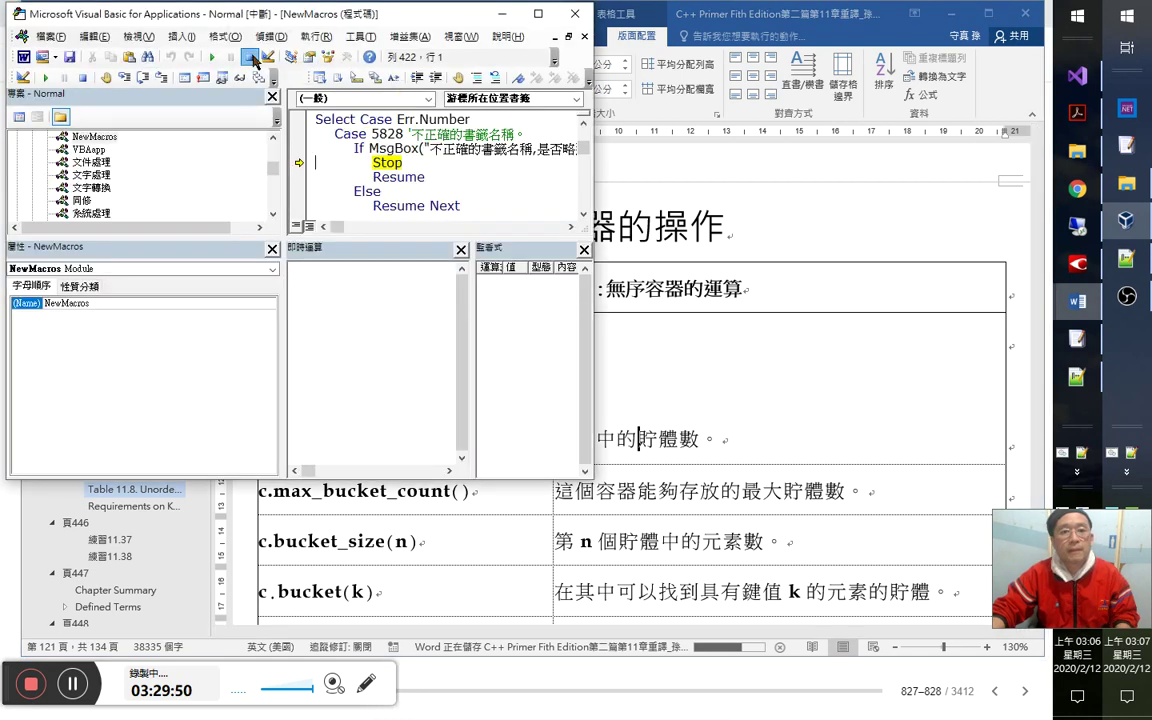
pyautogui.press('F5')
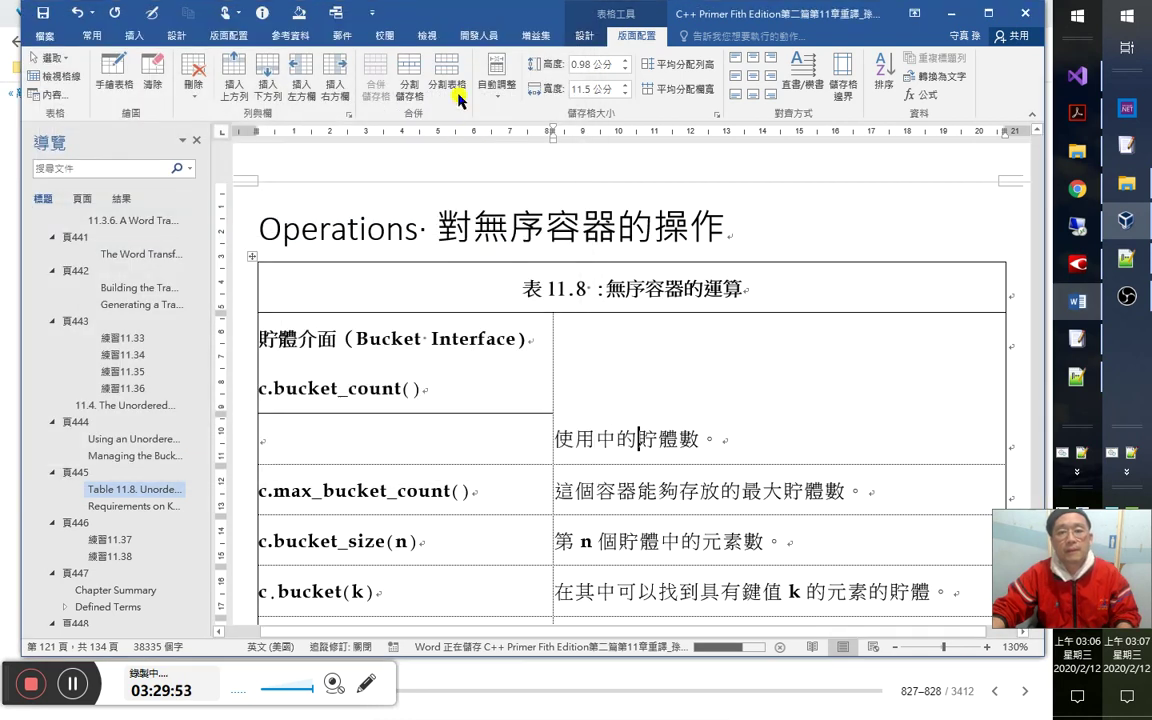
pyautogui.click(443, 88)
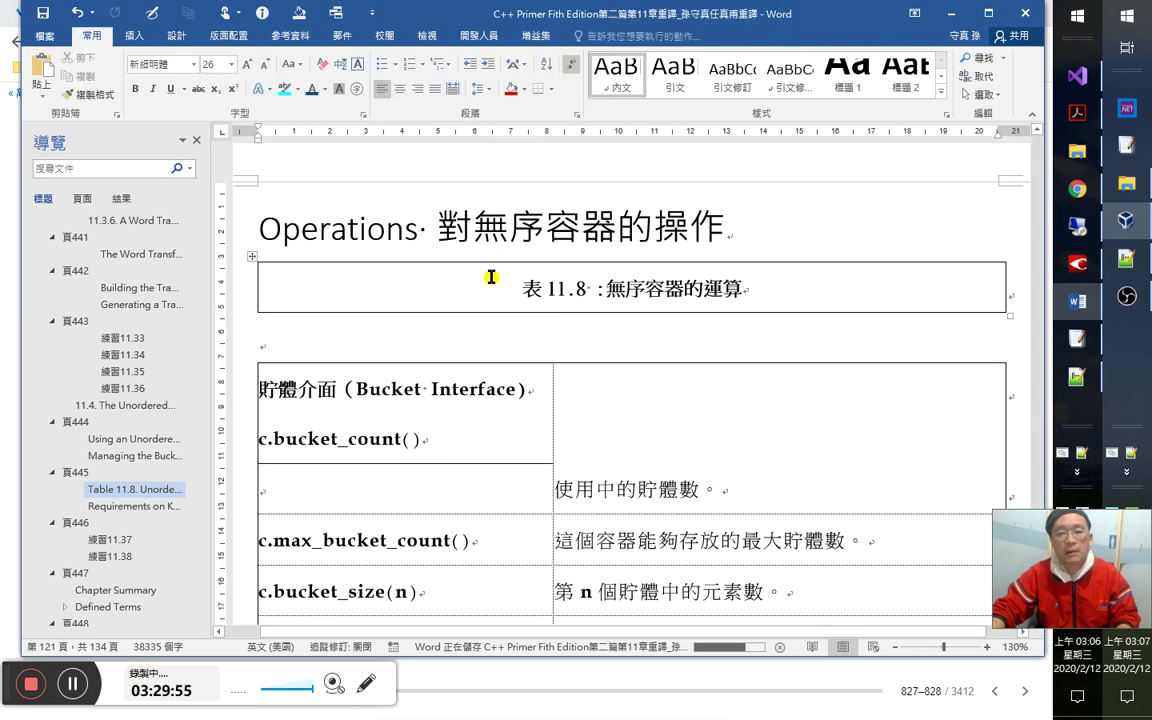
pyautogui.hotkey('ctrl', 'z')
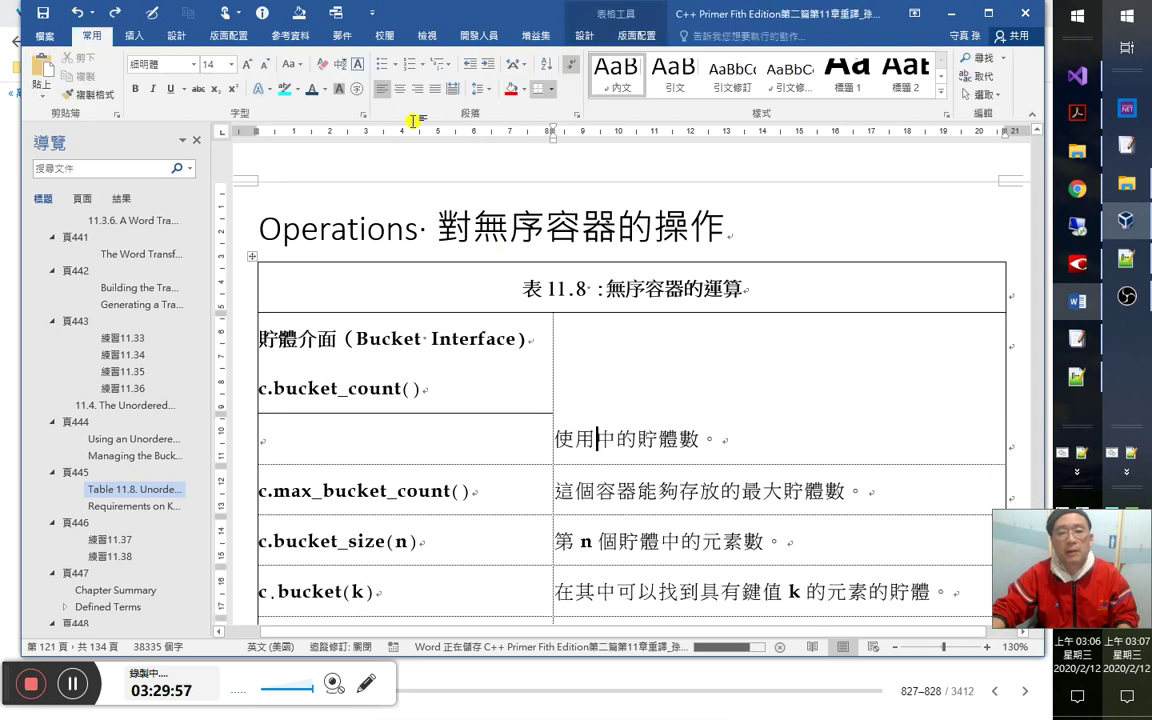
# Split the Bucket Interface block's cells into 1 column and 2 rows.
pyautogui.click(637, 35)
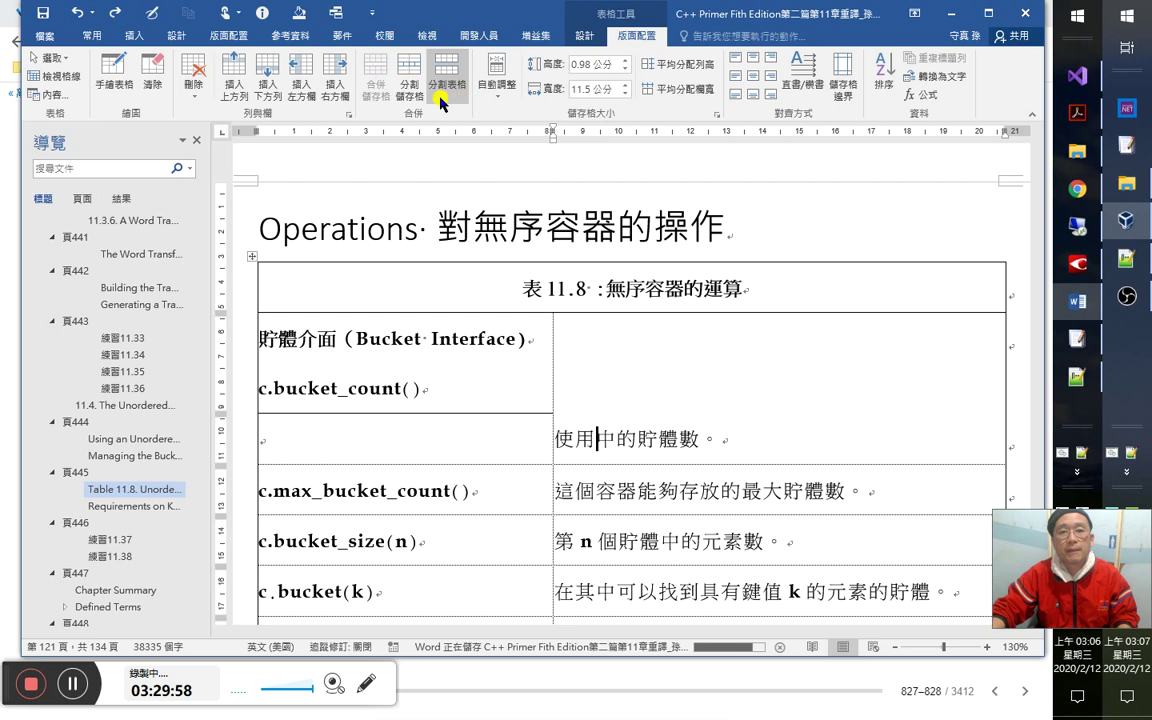
pyautogui.click(411, 96)
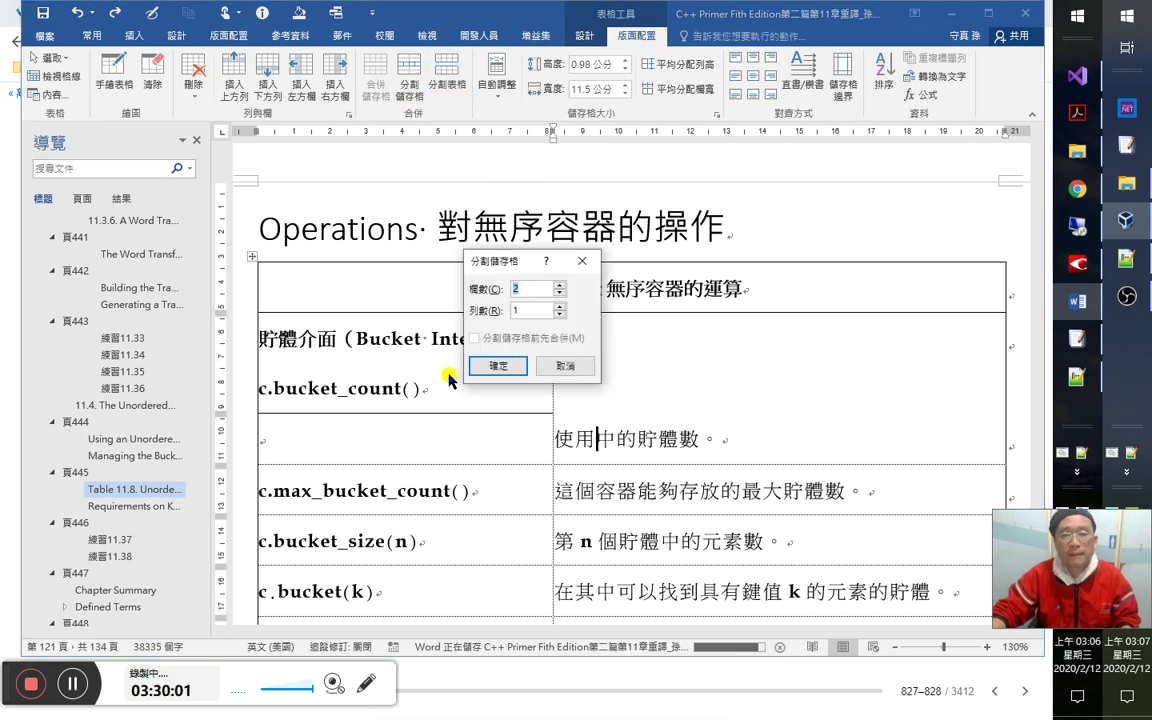
pyautogui.click(560, 293)
pyautogui.click(562, 315)
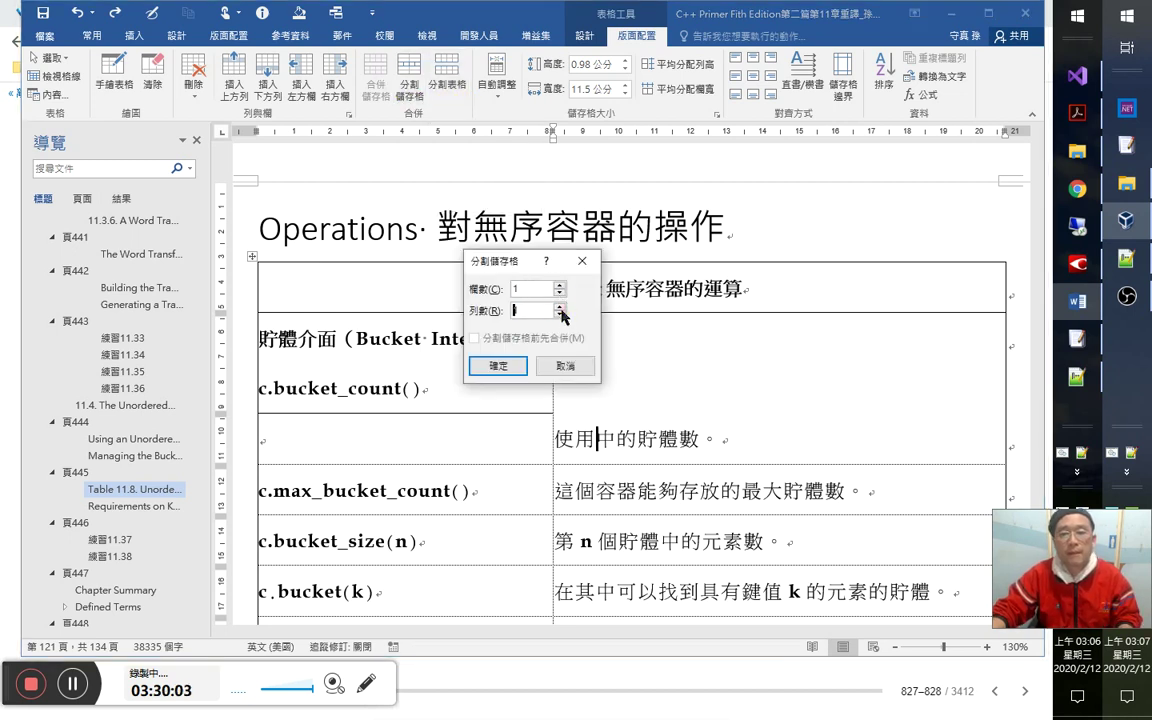
pyautogui.click(506, 365)
pyautogui.click(518, 342)
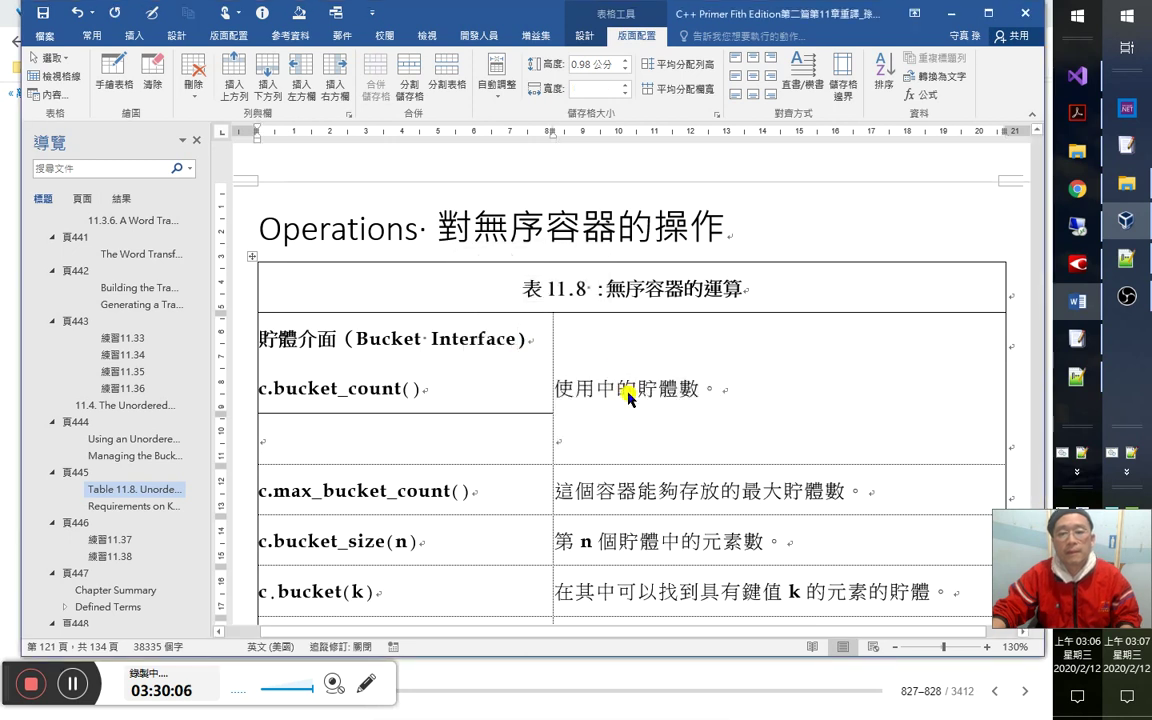
pyautogui.click(628, 393)
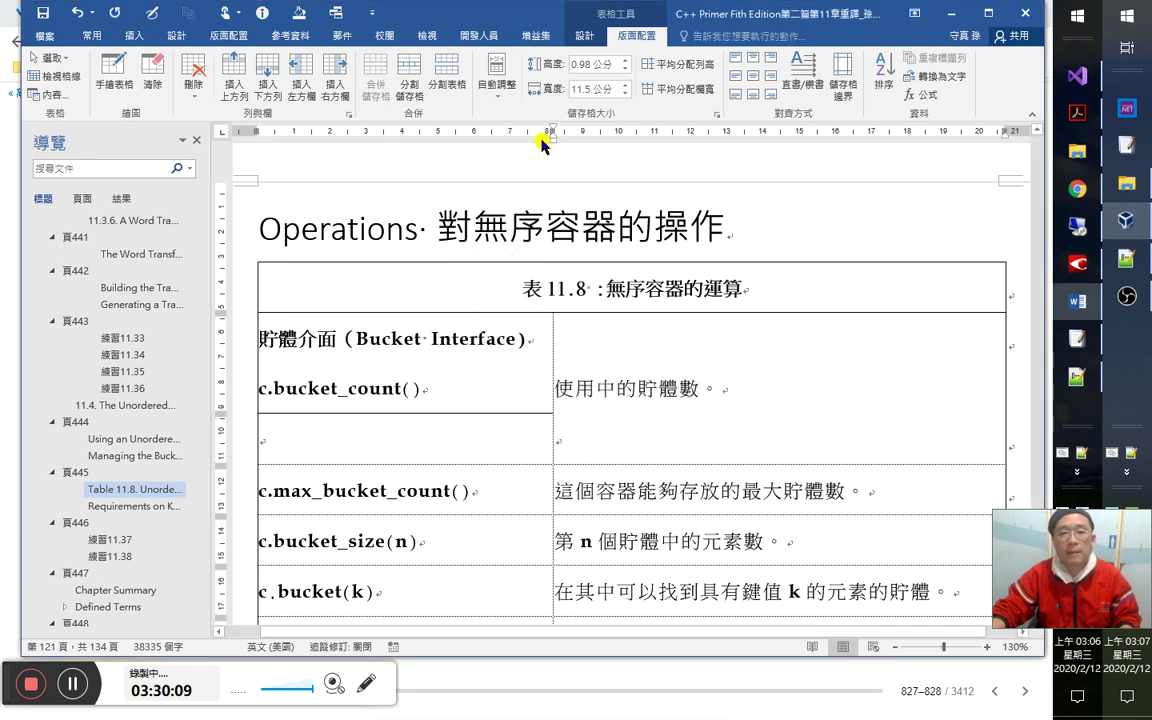
pyautogui.click(411, 100)
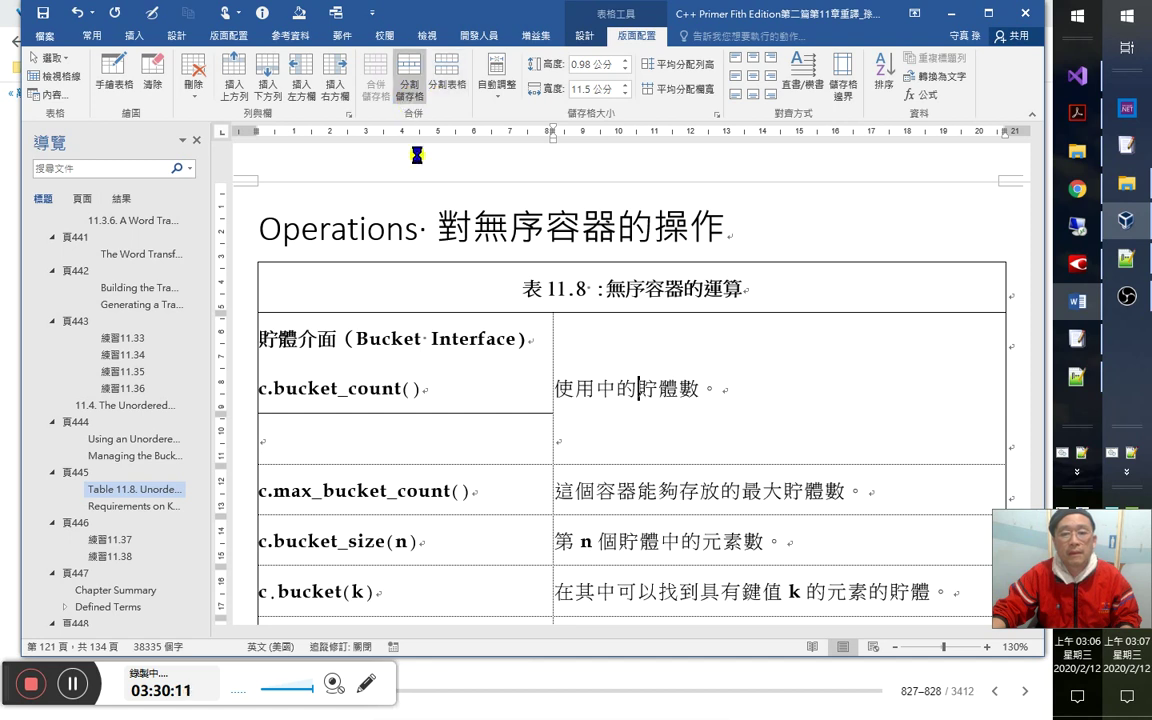
pyautogui.click(560, 307)
pyautogui.click(522, 366)
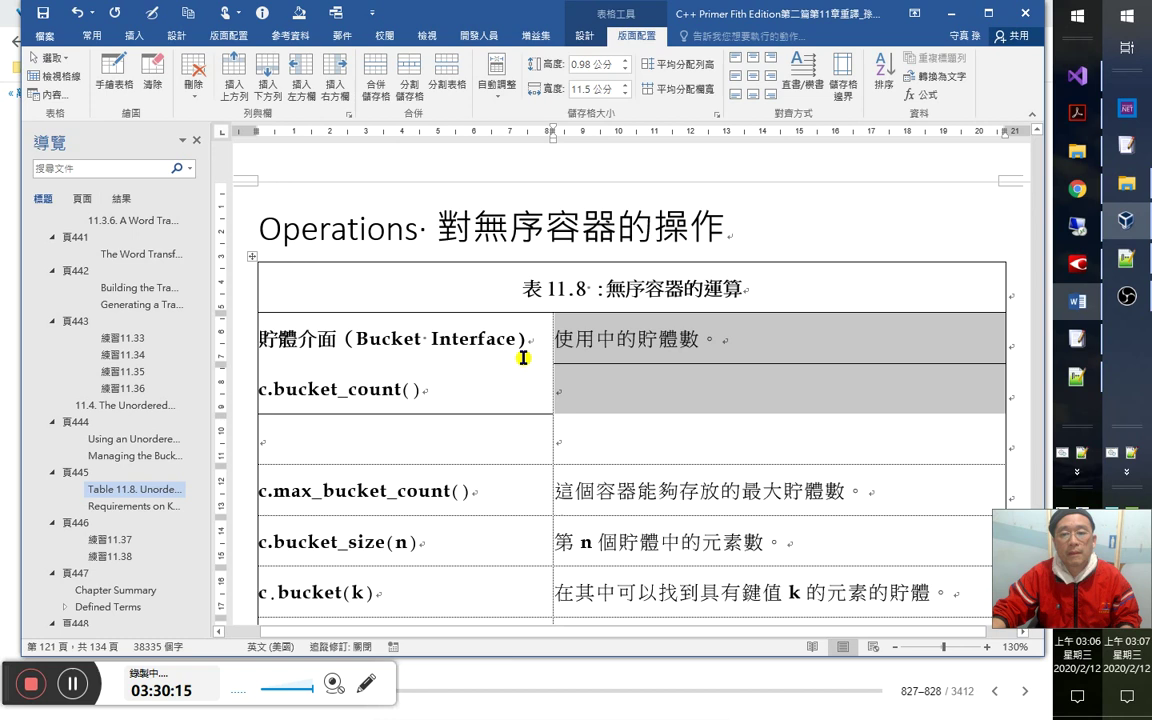
pyautogui.click(597, 338)
# Merge the two empty cells beside c.bucket_count() into a single cell.
pyautogui.moveTo(582, 327); pyautogui.dragTo(400, 390)
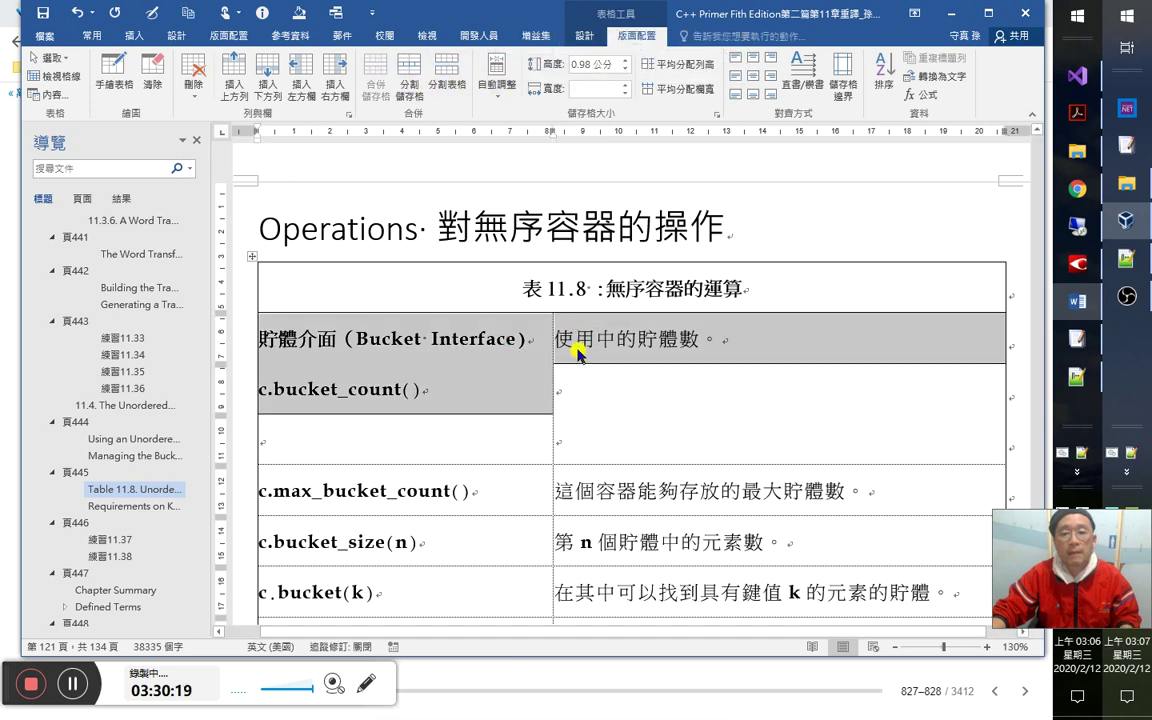
pyautogui.click(579, 383)
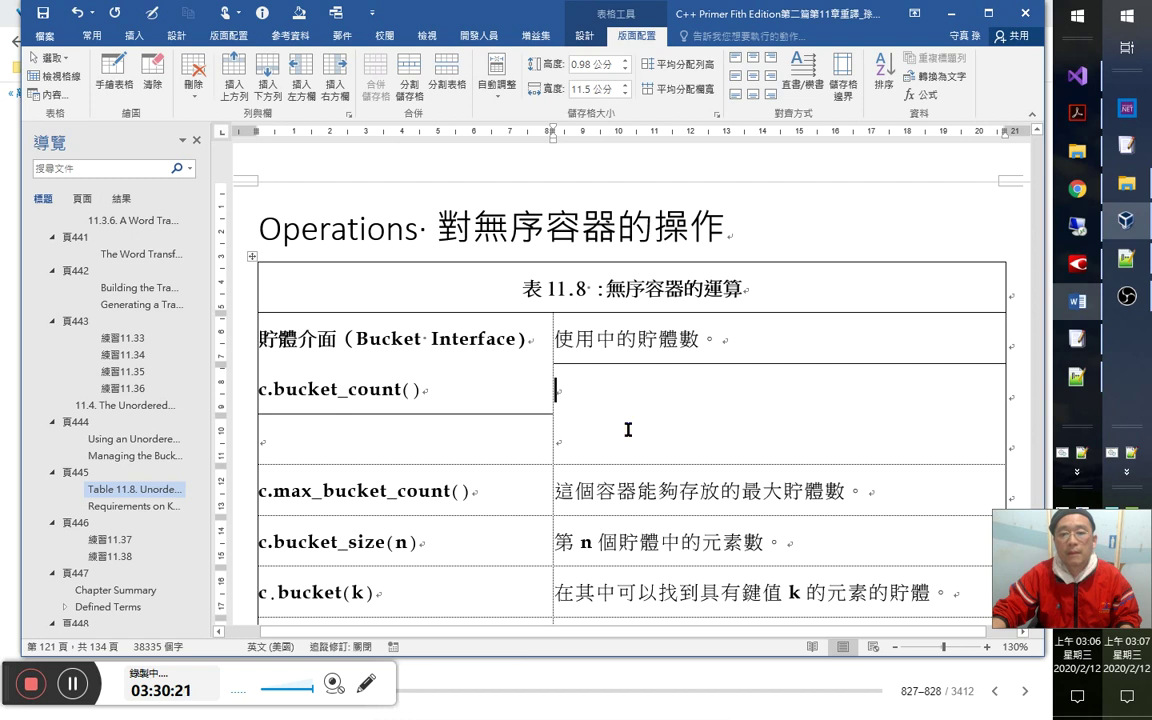
pyautogui.moveTo(627, 429); pyautogui.dragTo(600, 390)
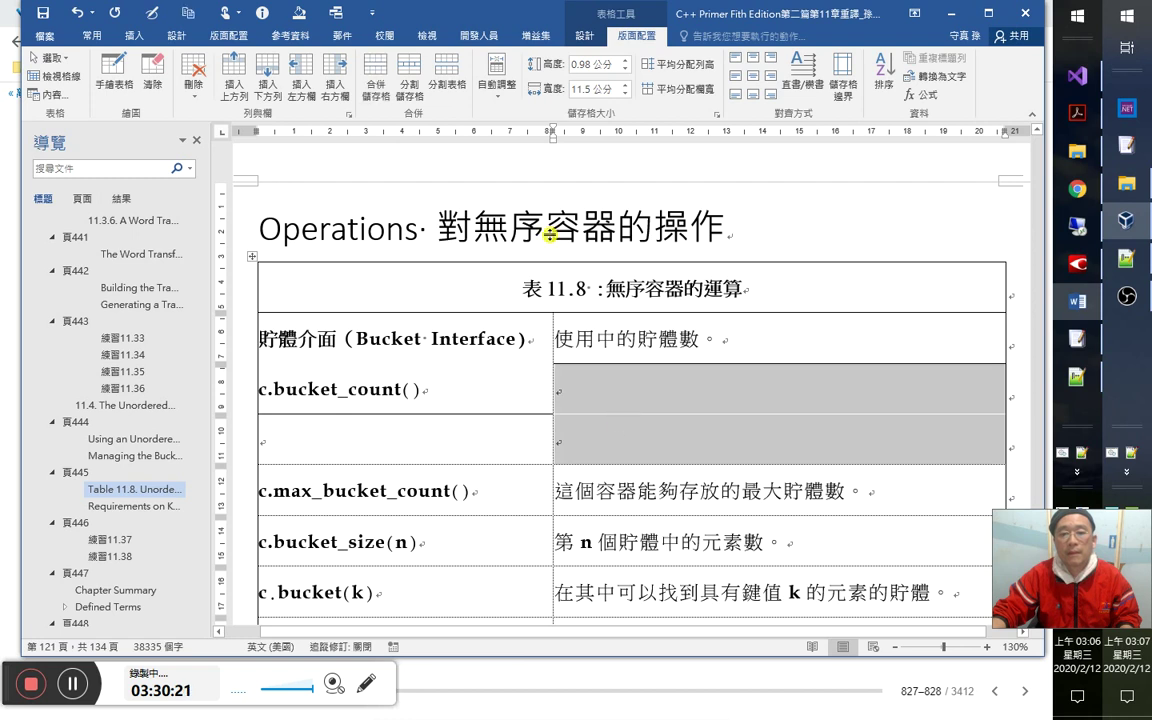
pyautogui.click(377, 89)
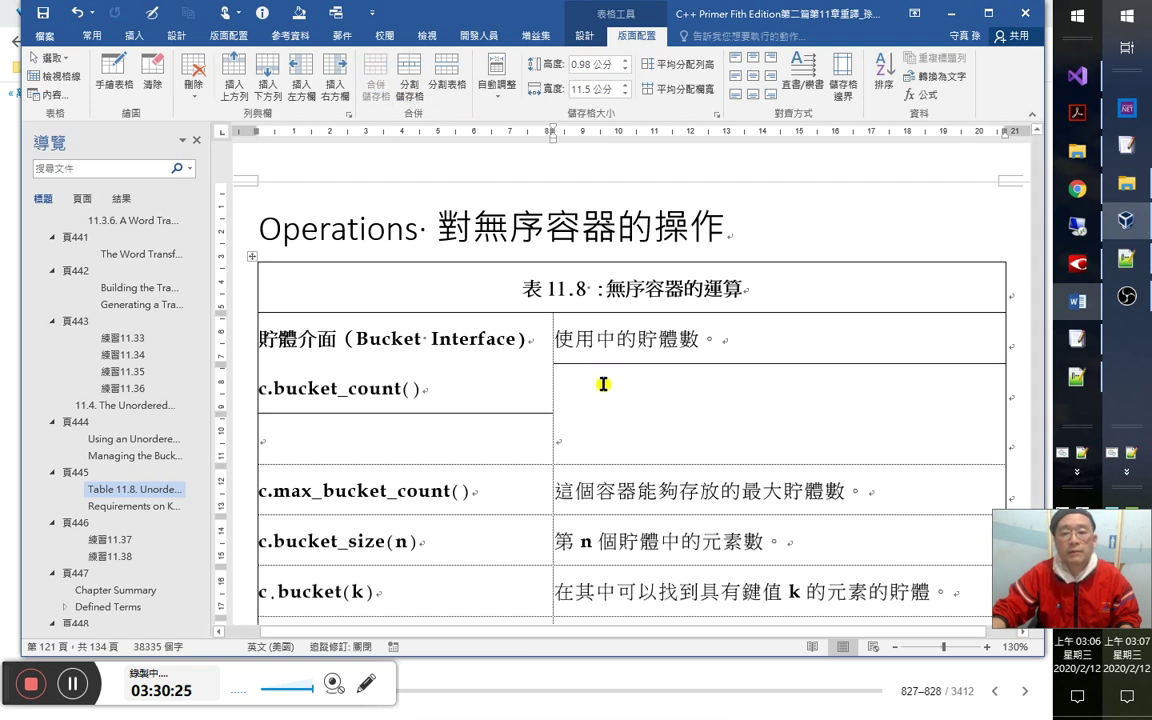
pyautogui.moveTo(596, 336); pyautogui.dragTo(420, 392)
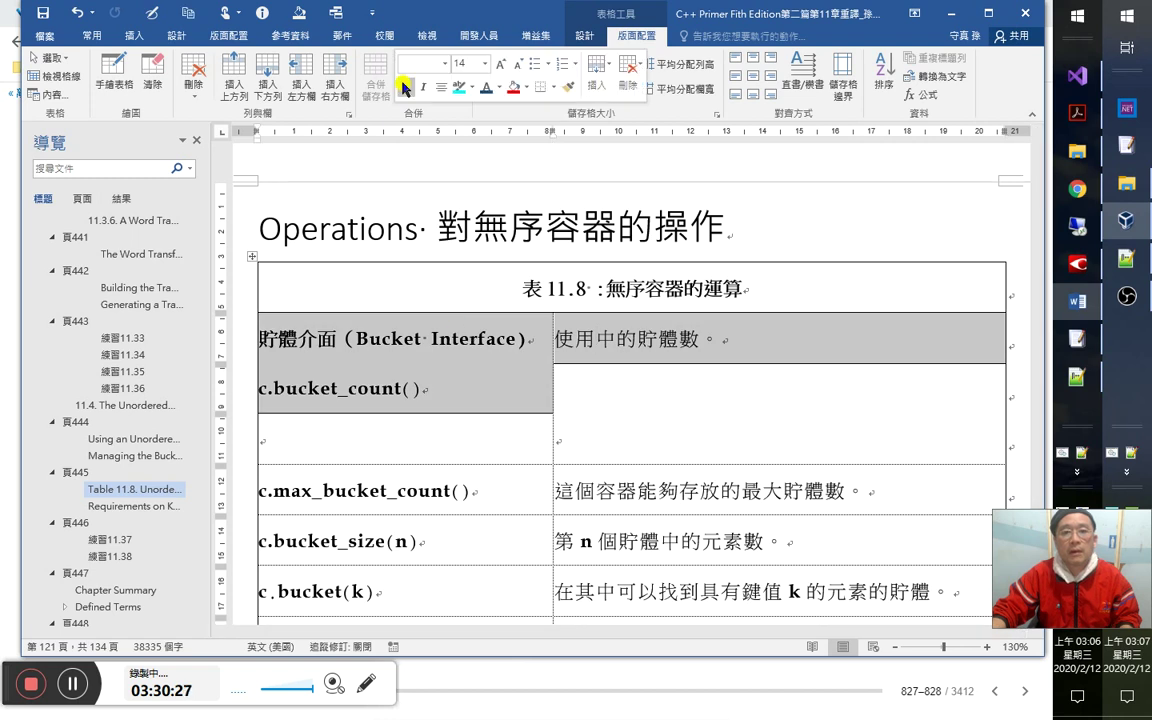
pyautogui.click(645, 411)
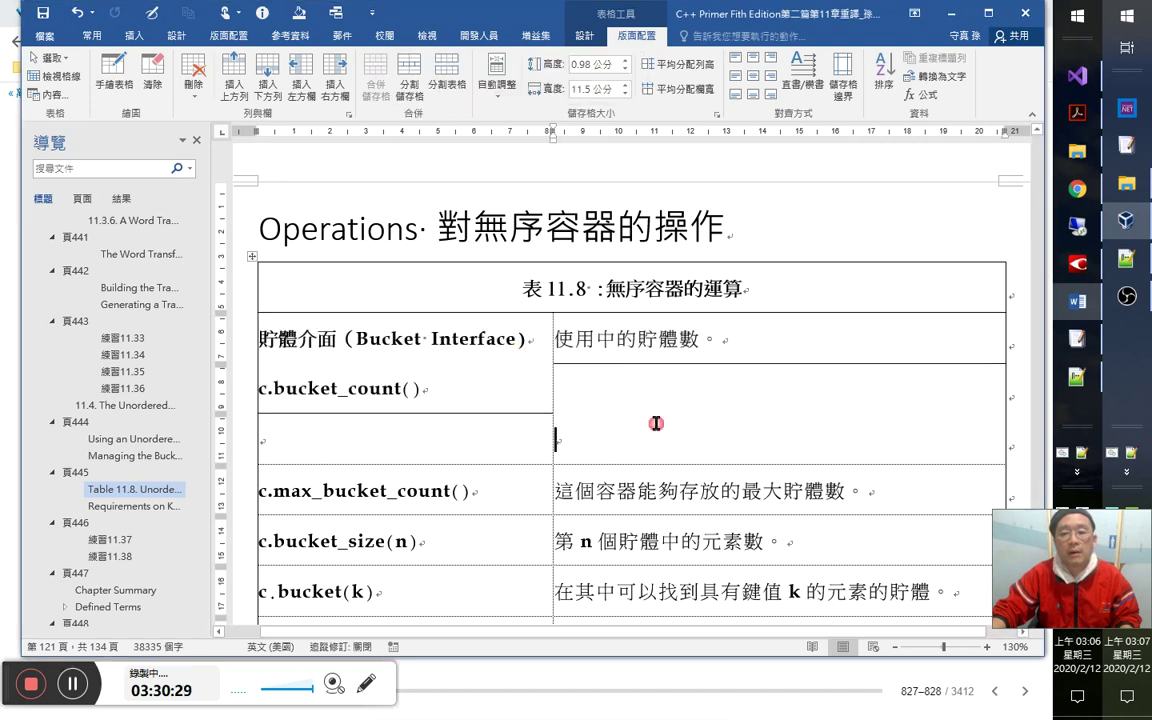
pyautogui.click(584, 35)
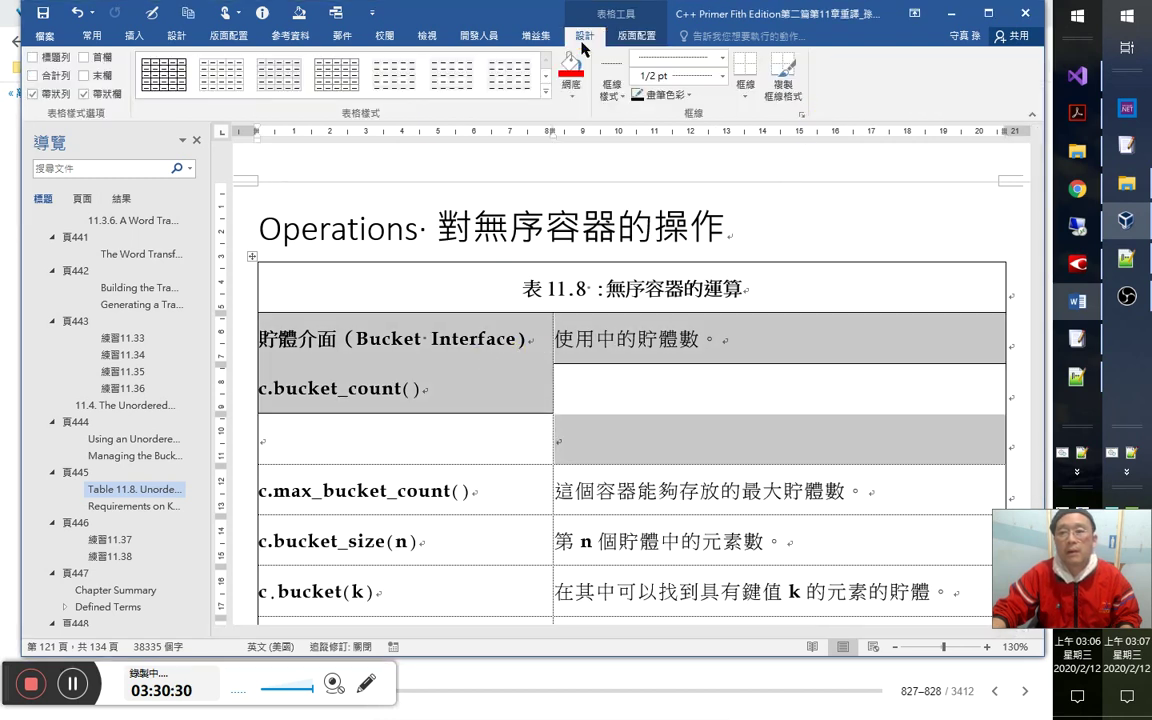
# Apply borders to every cell of the selected Bucket Interface block.
pyautogui.click(745, 90)
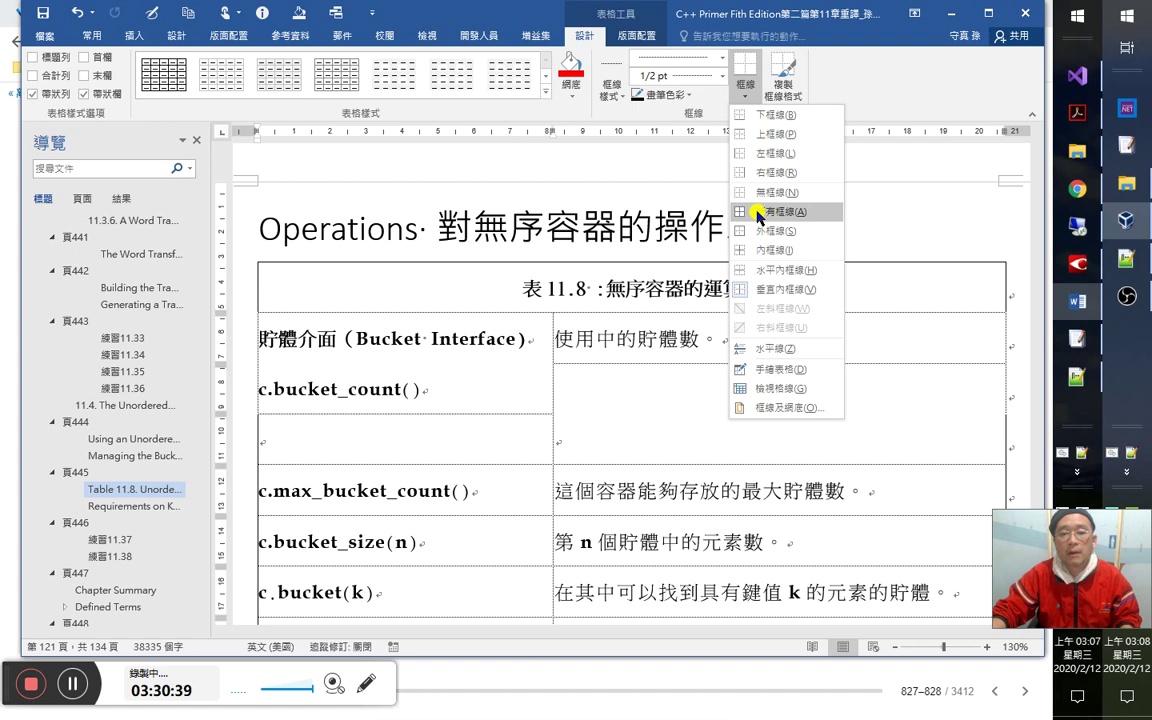
pyautogui.click(759, 212)
pyautogui.click(637, 339)
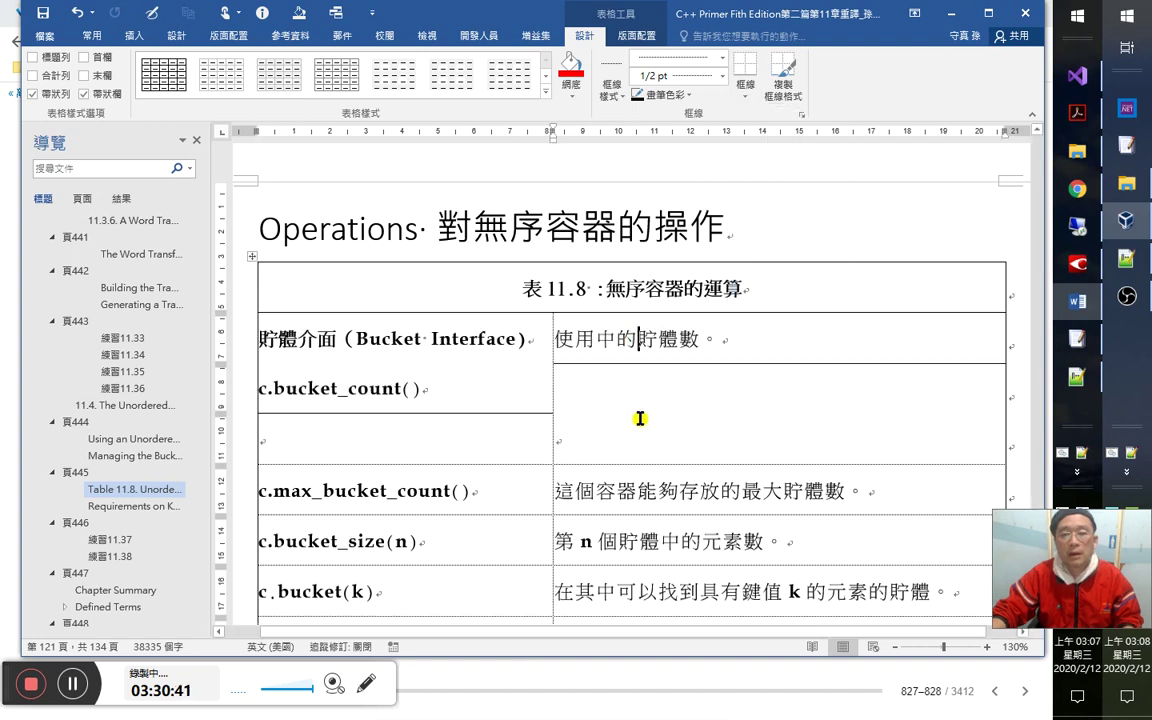
# Move c.bucket_count() into the empty cell below the Bucket Interface heading.
pyautogui.click(505, 383)
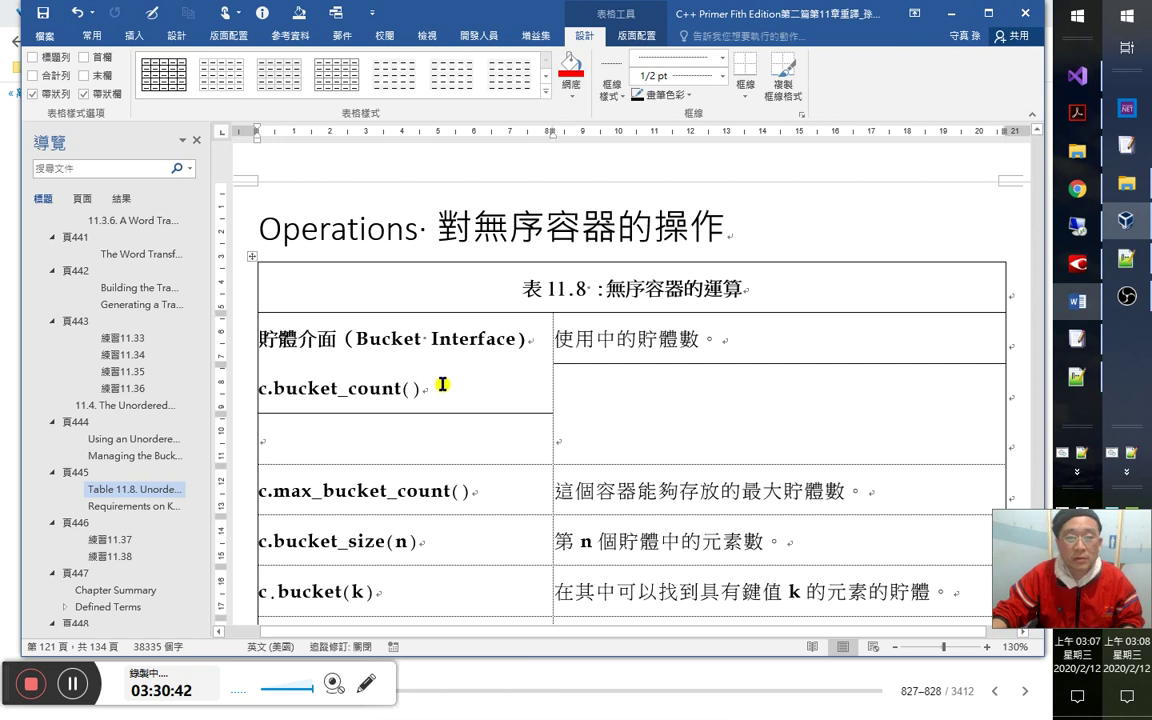
pyautogui.click(262, 388)
pyautogui.moveTo(321, 388); pyautogui.dragTo(325, 447)
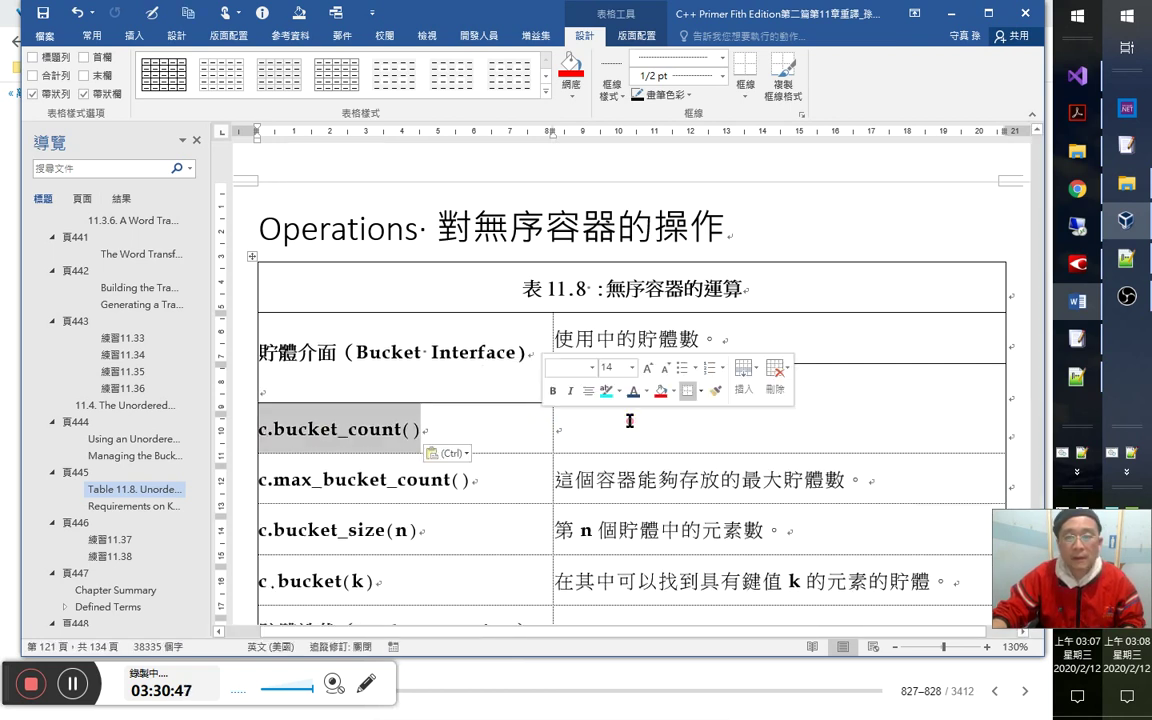
pyautogui.moveTo(615, 350); pyautogui.dragTo(522, 355)
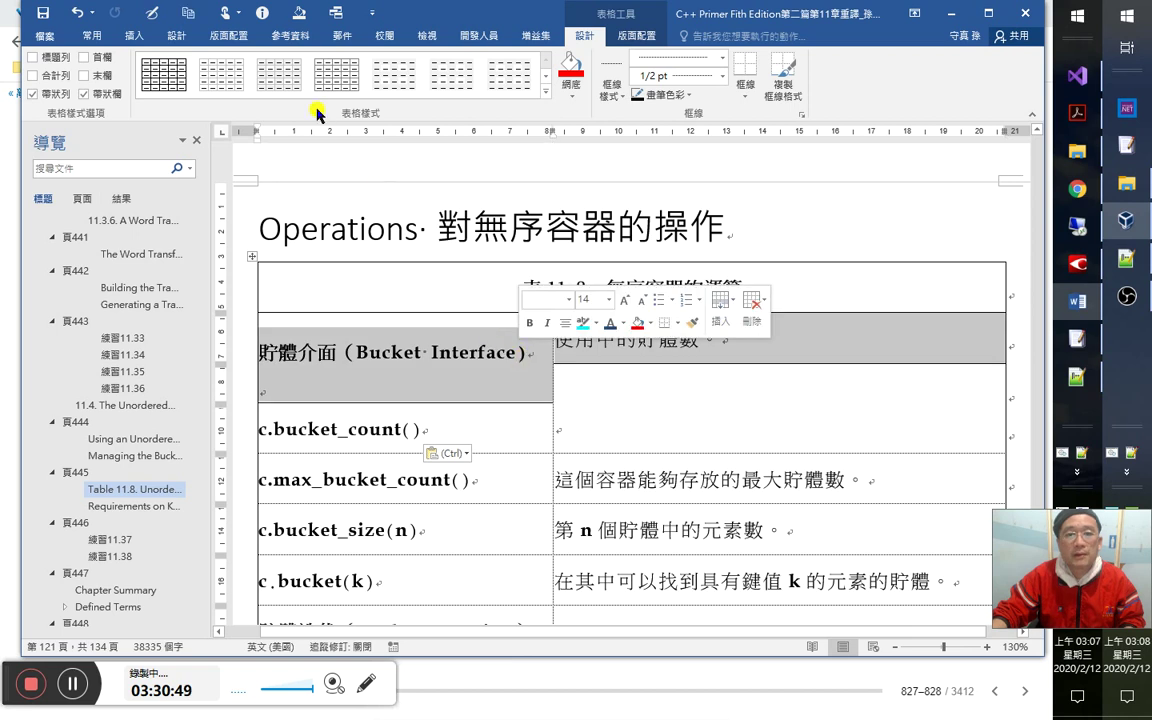
# Split the cell, merge the right-column cells, and align 使用中的貯體數 middle left.
pyautogui.click(636, 35)
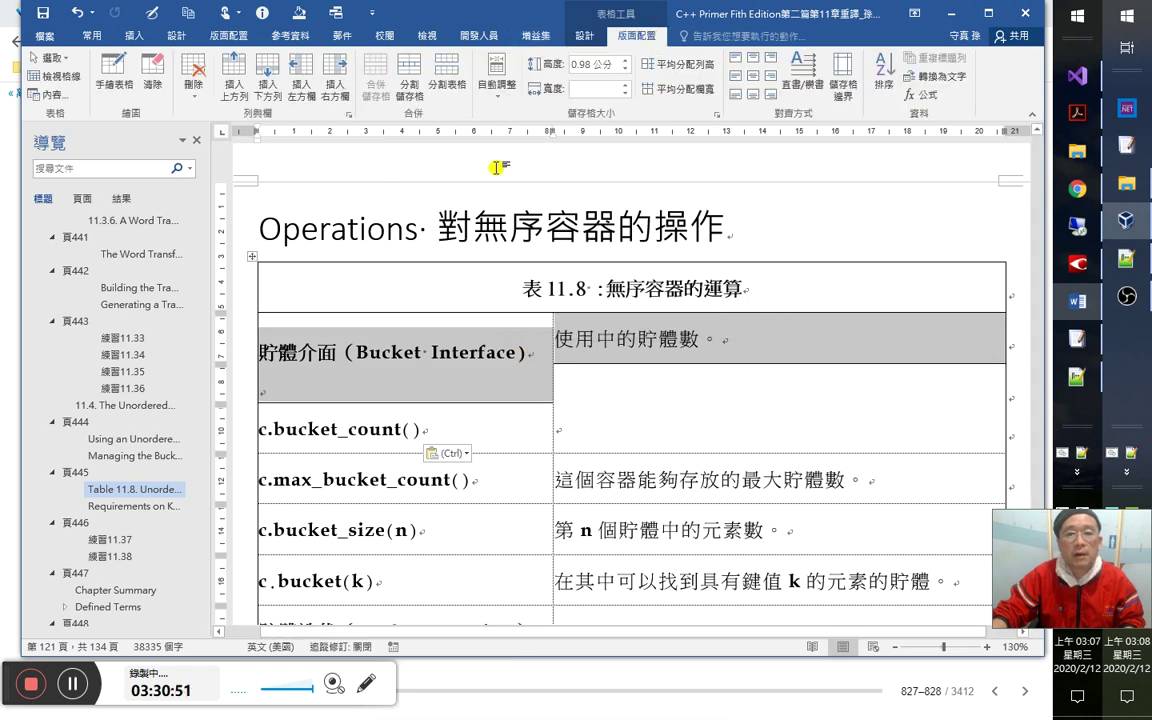
pyautogui.click(410, 92)
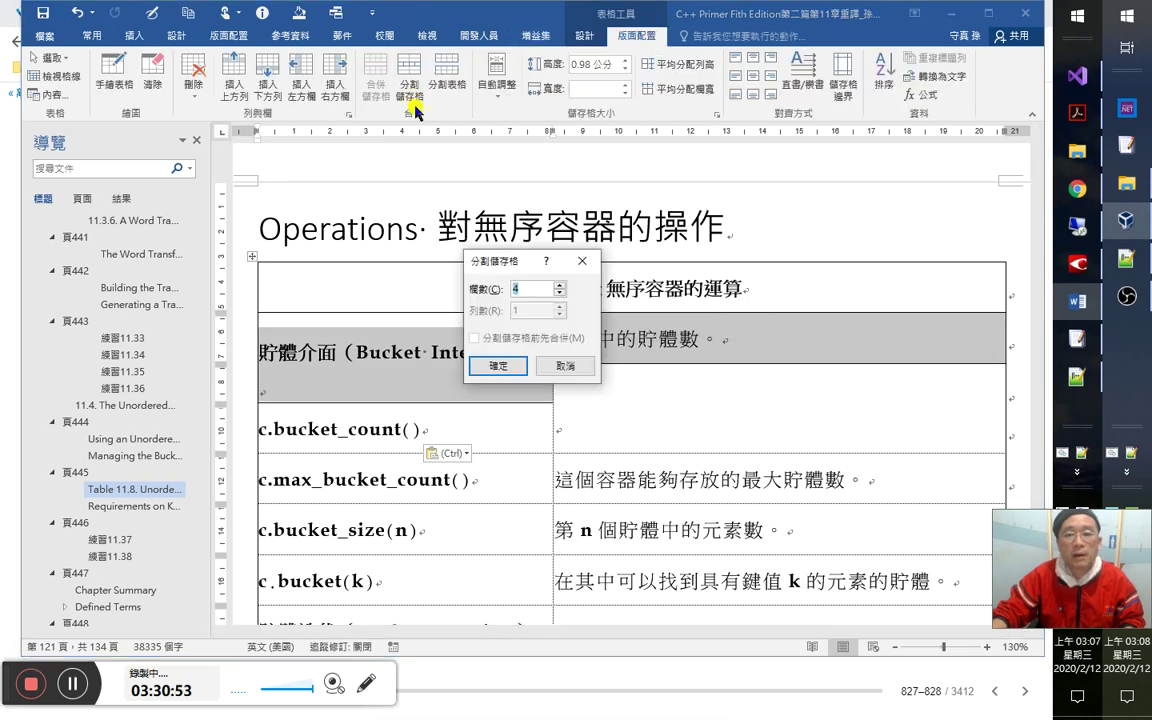
pyautogui.press('Return')
pyautogui.click(568, 355)
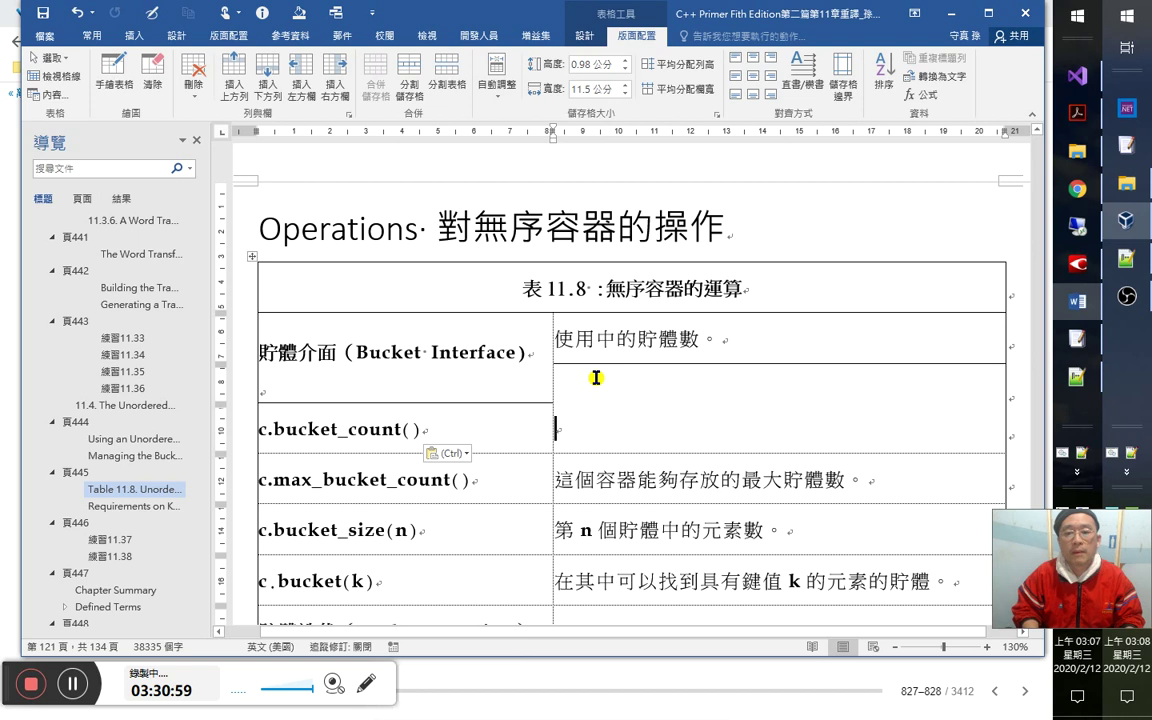
pyautogui.keyDown('shift'); pyautogui.click(627, 340); pyautogui.keyUp('shift')
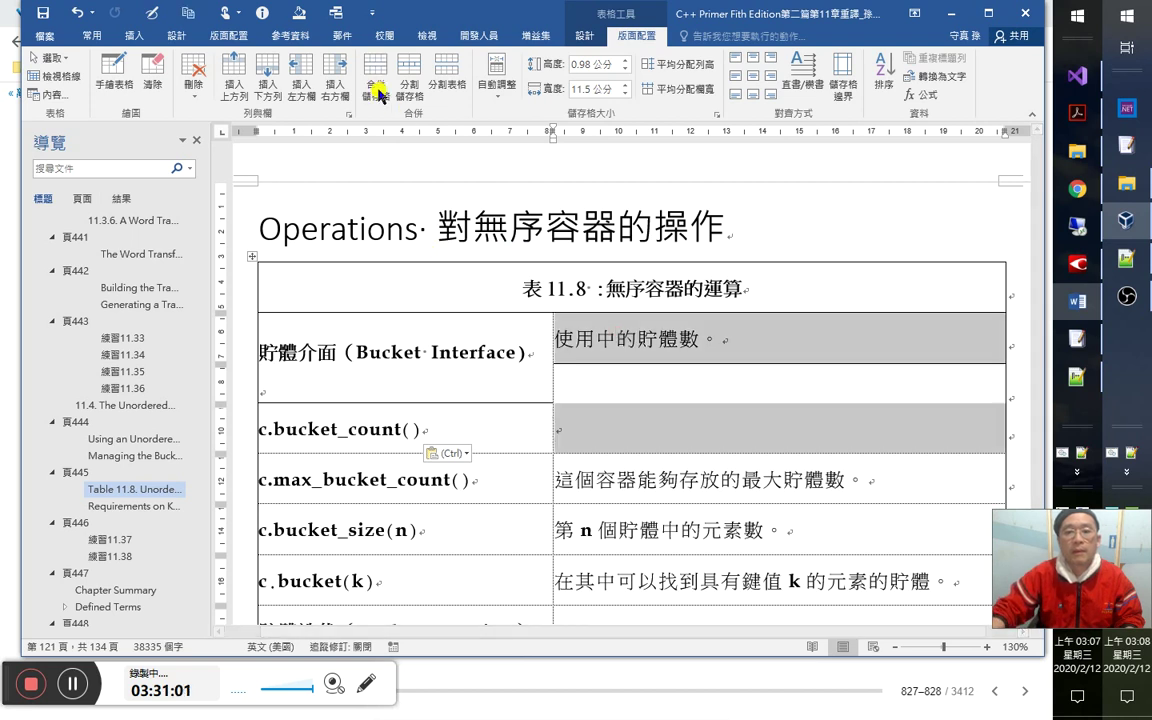
pyautogui.click(376, 75)
pyautogui.click(641, 388)
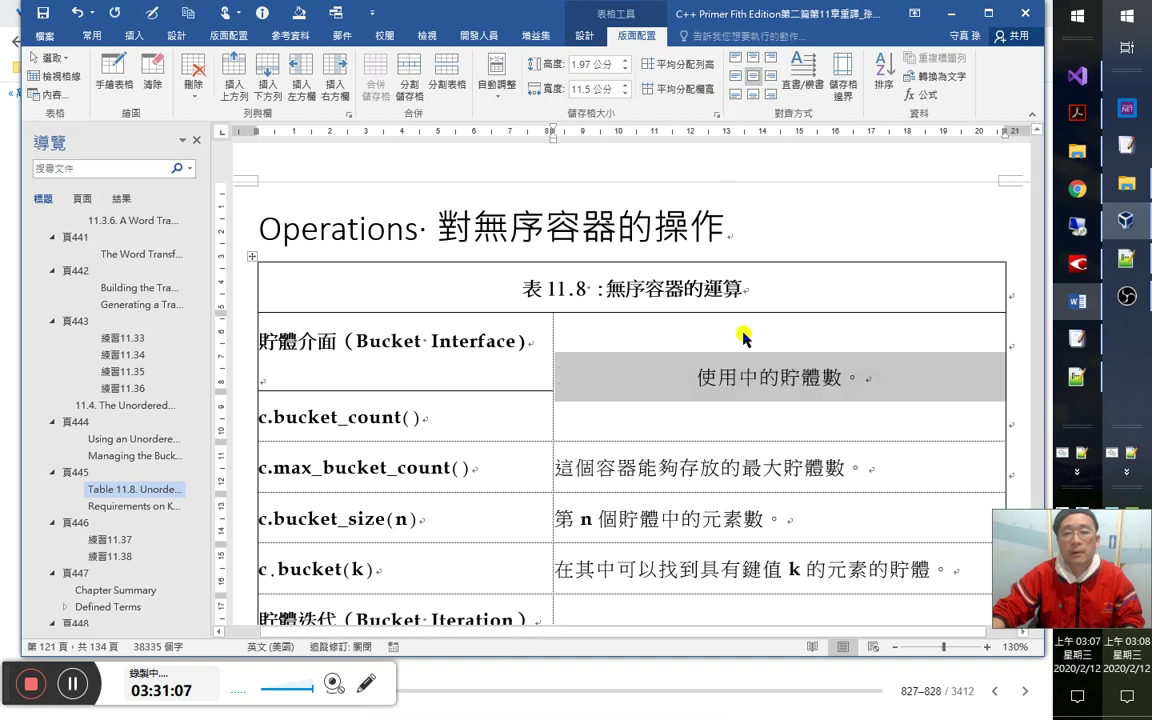
pyautogui.click(736, 76)
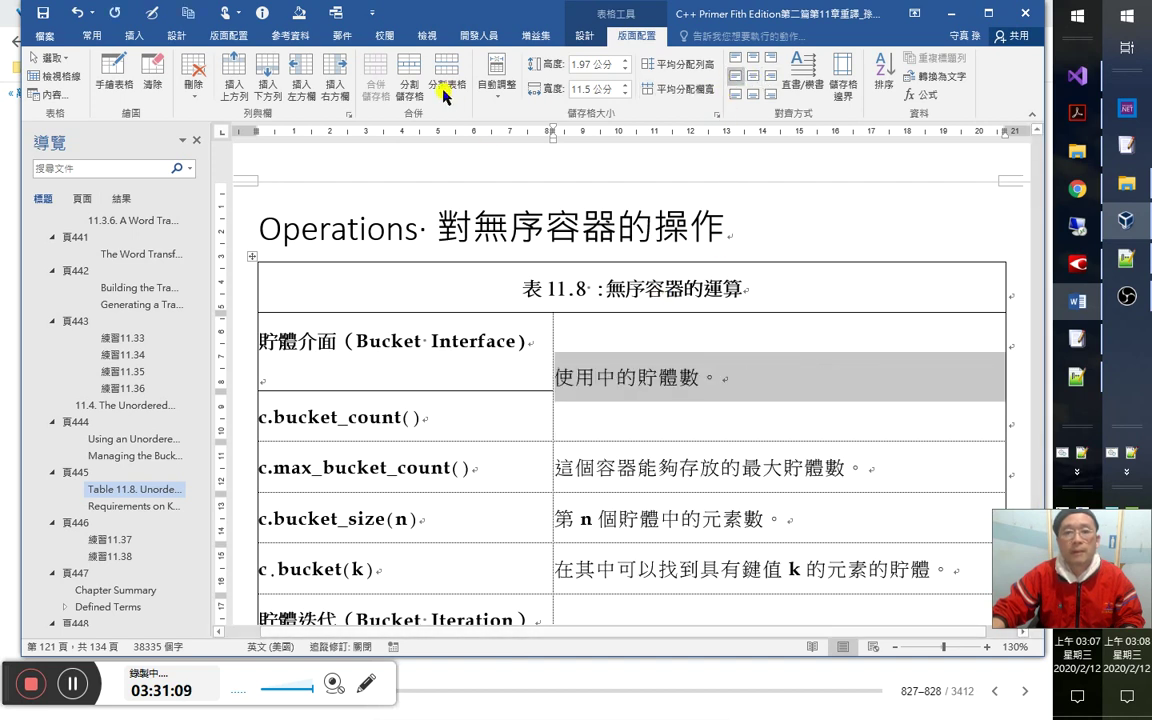
# Split the cell into two rows and merge the 貯體介面 row into one full-width cell.
pyautogui.click(409, 85)
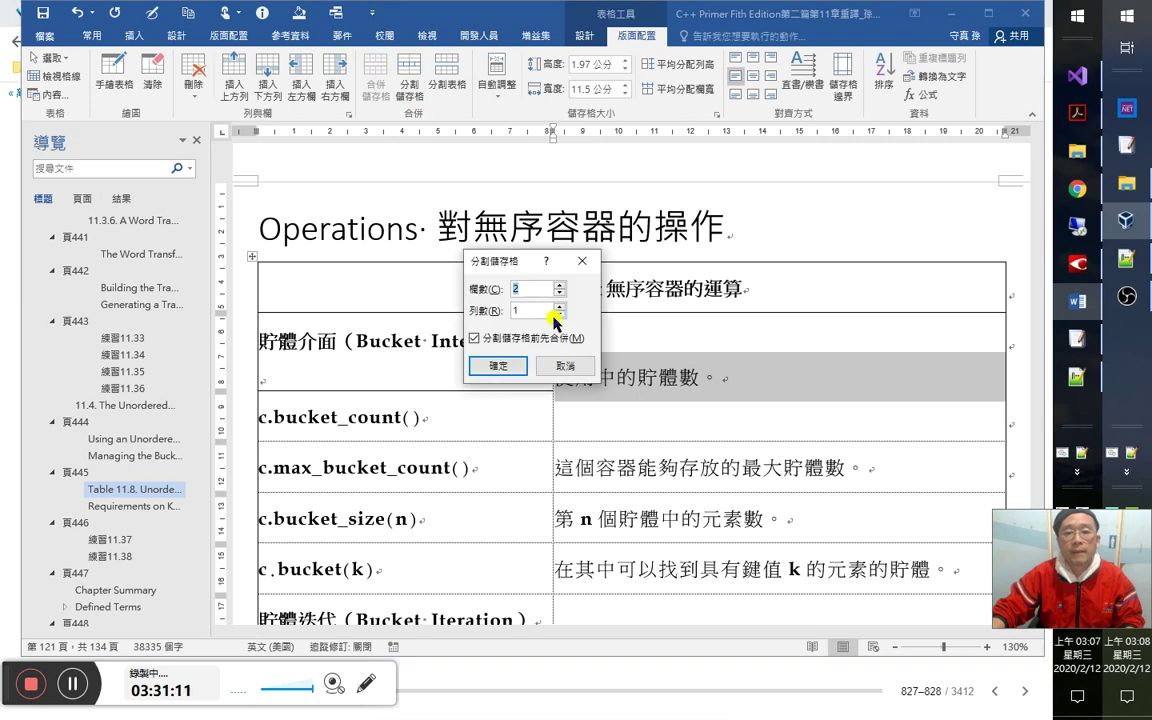
pyautogui.click(561, 306)
pyautogui.click(515, 366)
pyautogui.click(596, 376)
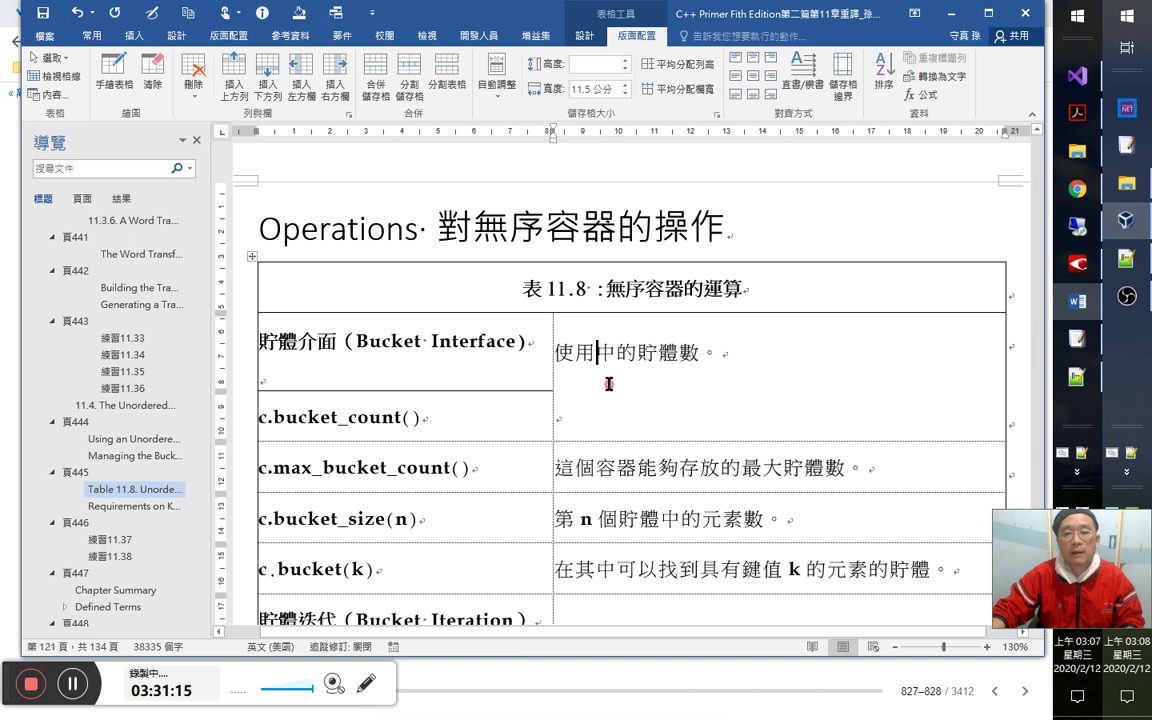
pyautogui.moveTo(504, 362); pyautogui.dragTo(620, 350)
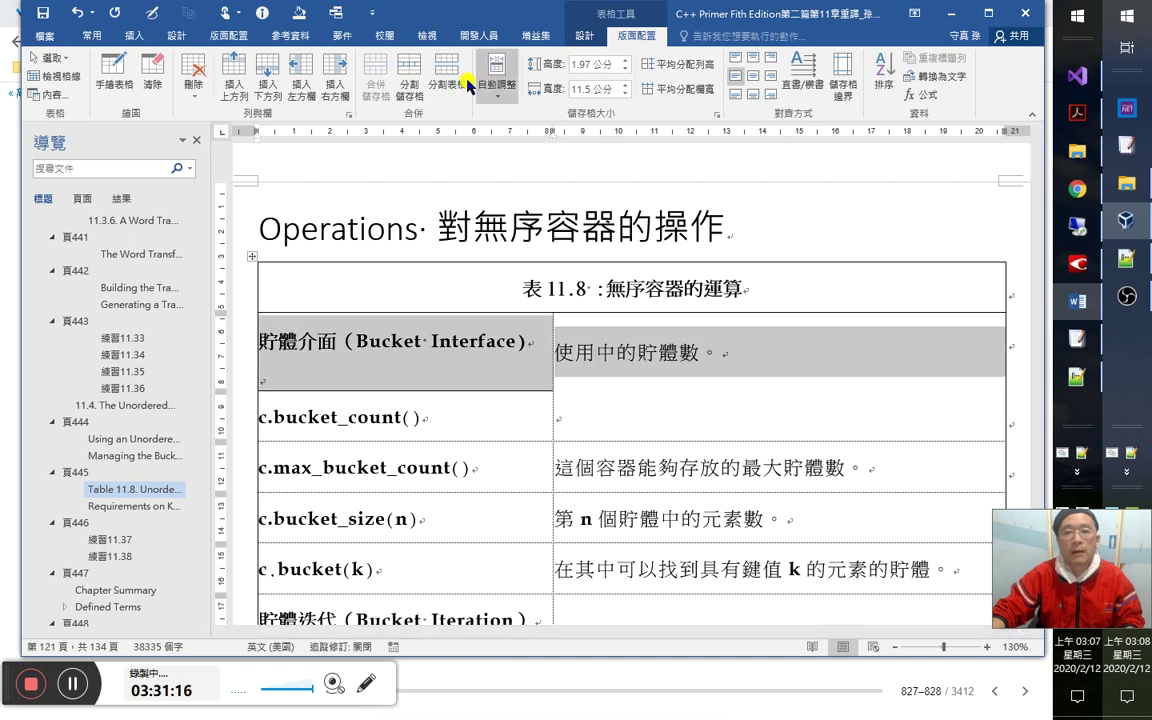
pyautogui.click(388, 86)
pyautogui.click(509, 420)
# Check the book, then move 使用中的貯體數 beside c.bucket_count().
pyautogui.tripleClick(630, 442)
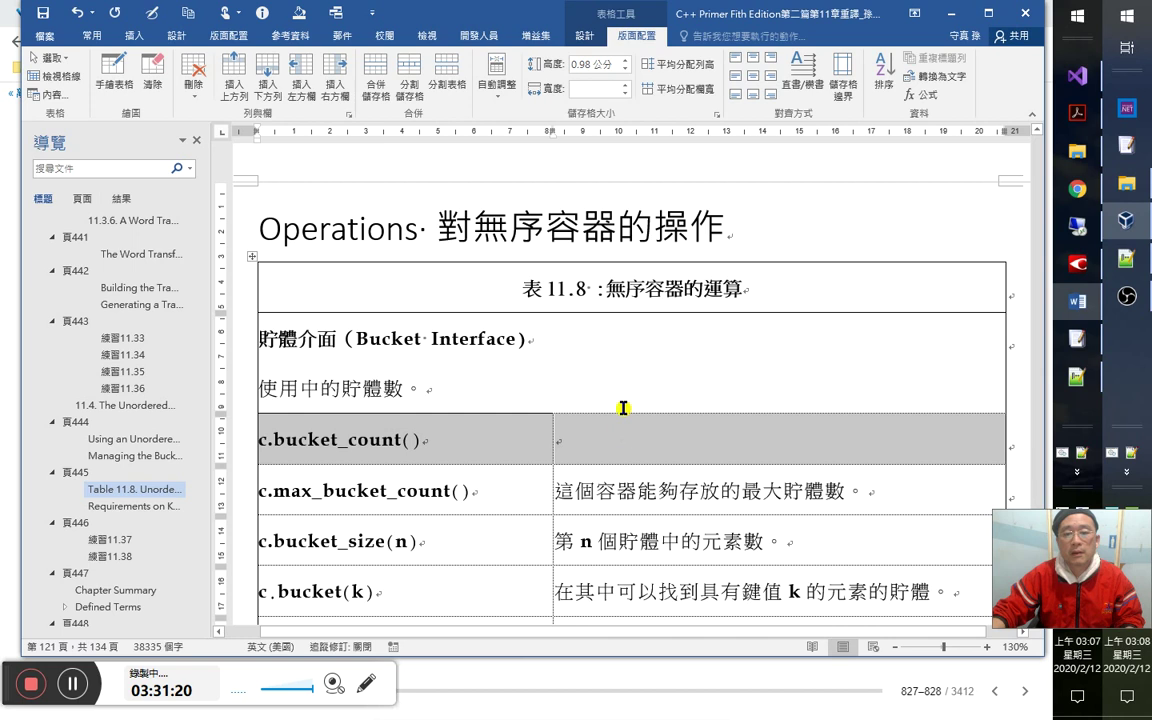
pyautogui.click(621, 430)
pyautogui.hotkey('alt', 'Tab')
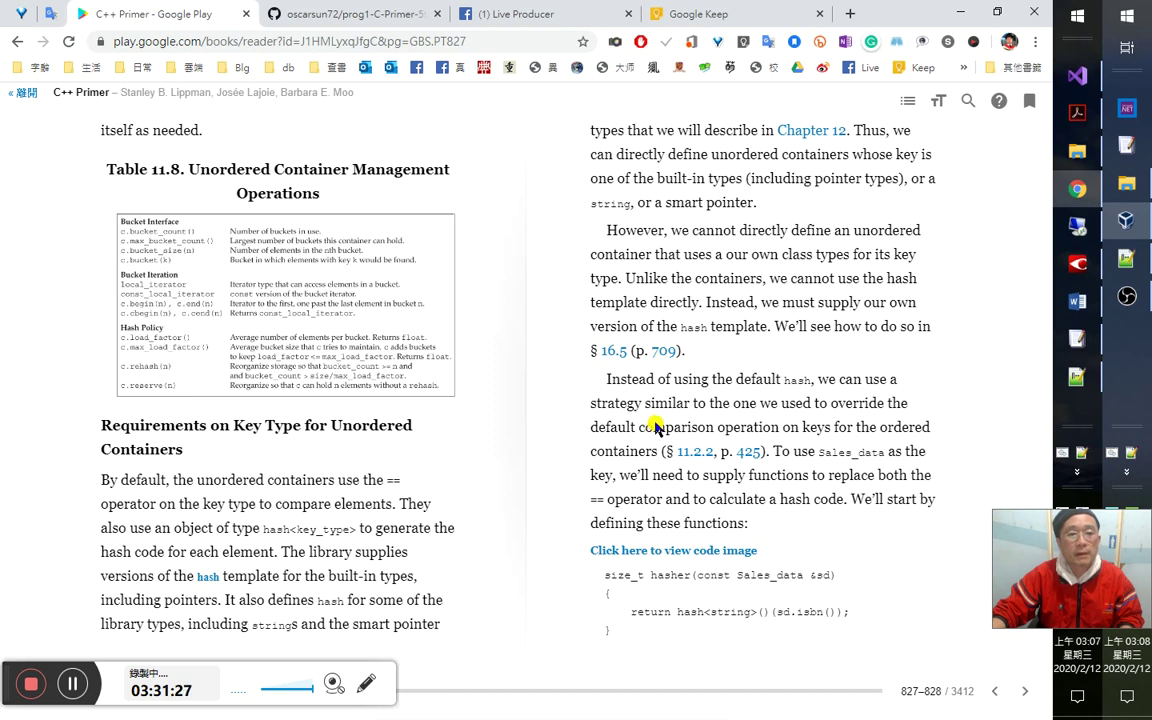
pyautogui.hotkey('alt', 'Tab')
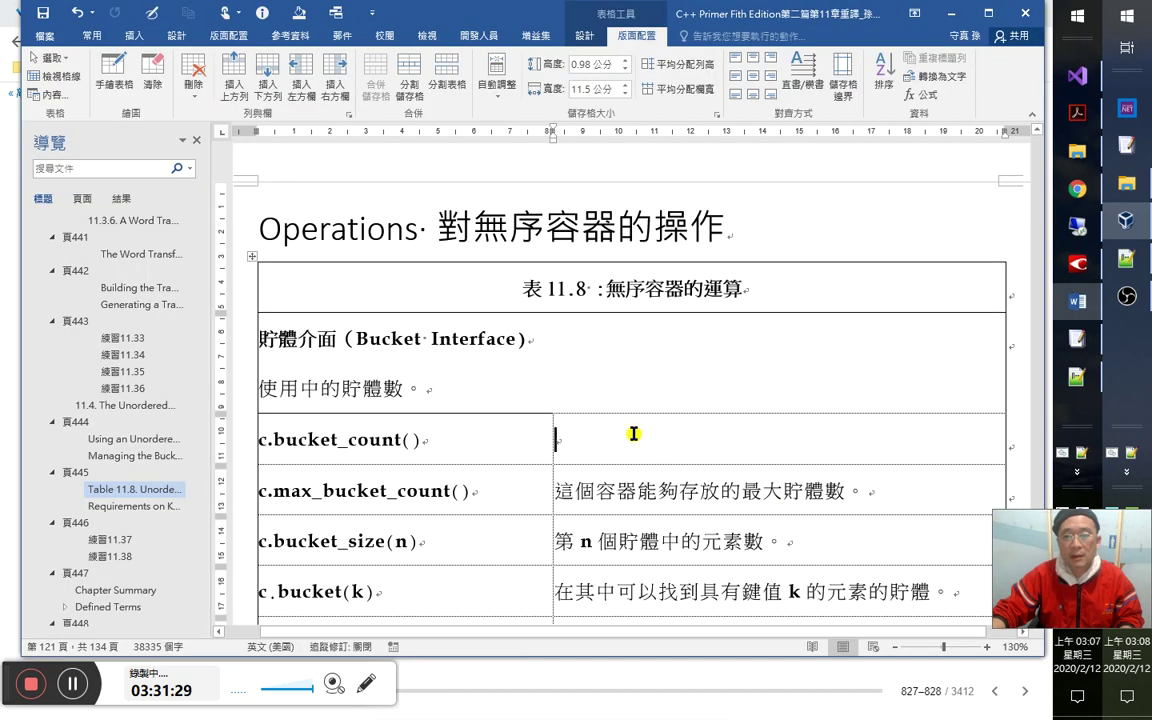
pyautogui.click(458, 388)
pyautogui.keyDown('shift'); pyautogui.click(262, 390); pyautogui.keyUp('shift')
pyautogui.moveTo(262, 390); pyautogui.dragTo(640, 440)
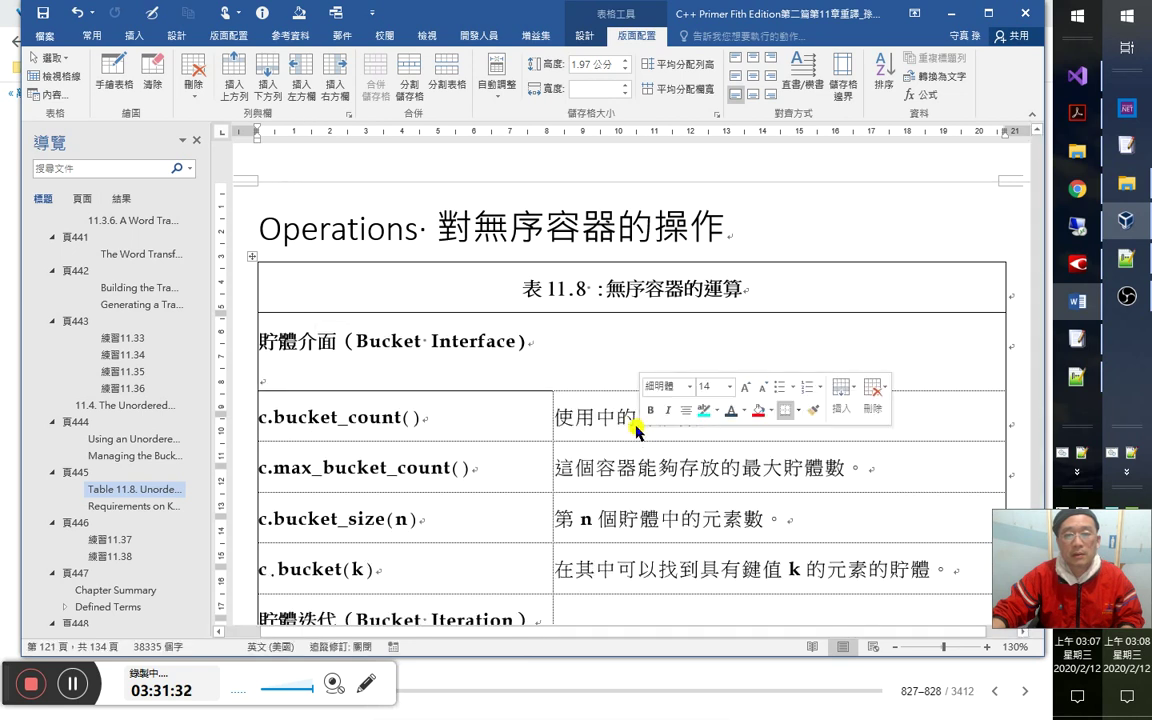
# Remove the empty line under the Bucket Interface heading and select the header row.
pyautogui.click(530, 342)
pyautogui.press('Delete')
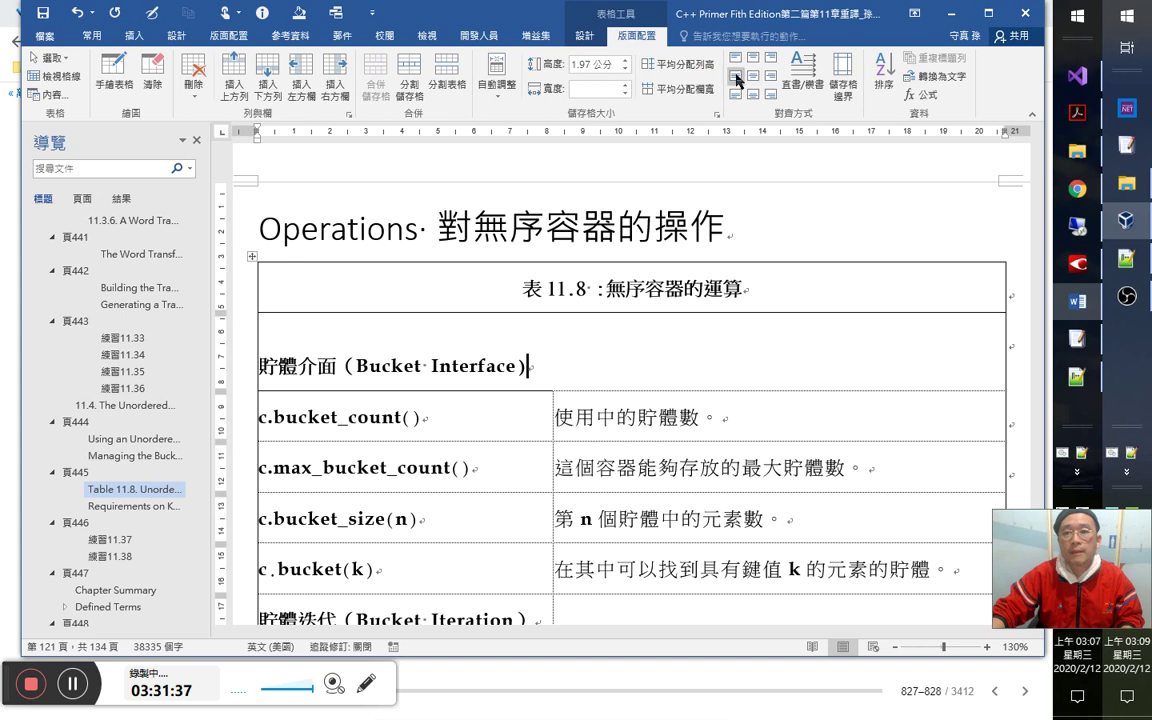
pyautogui.click(662, 66)
pyautogui.scroll(-2, 599, 265)
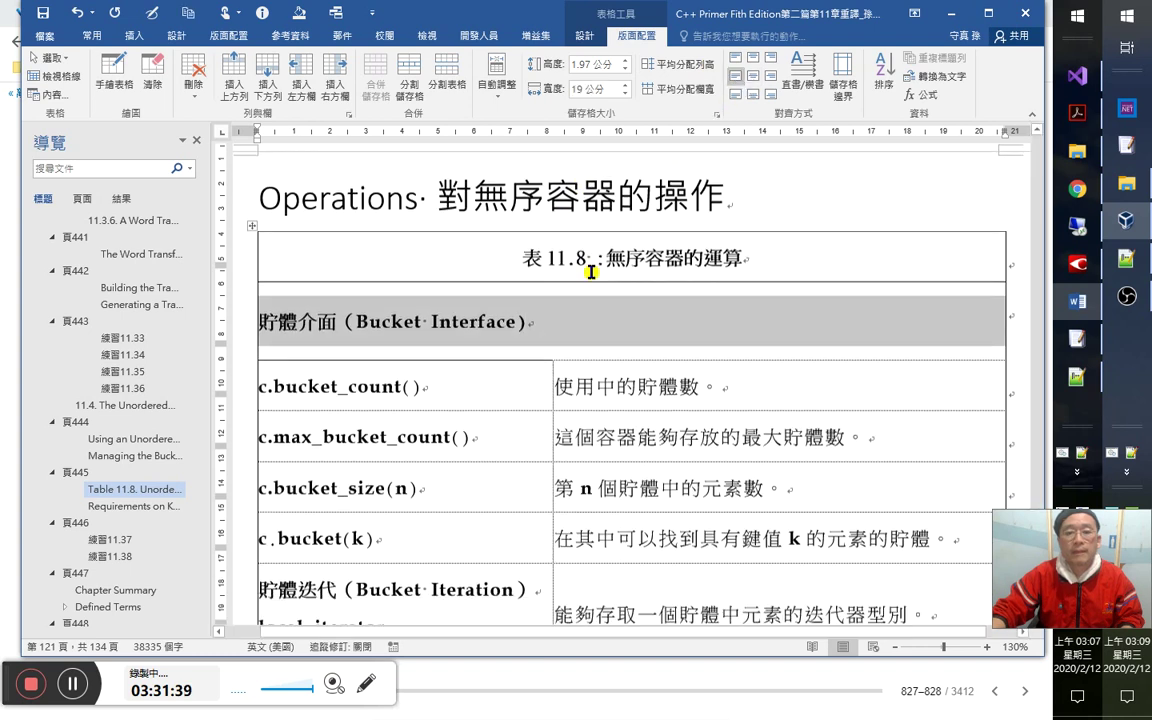
# Split the 貯體迭代 (Bucket Iteration) row and merge its top into one full-width cell.
pyautogui.click(614, 340)
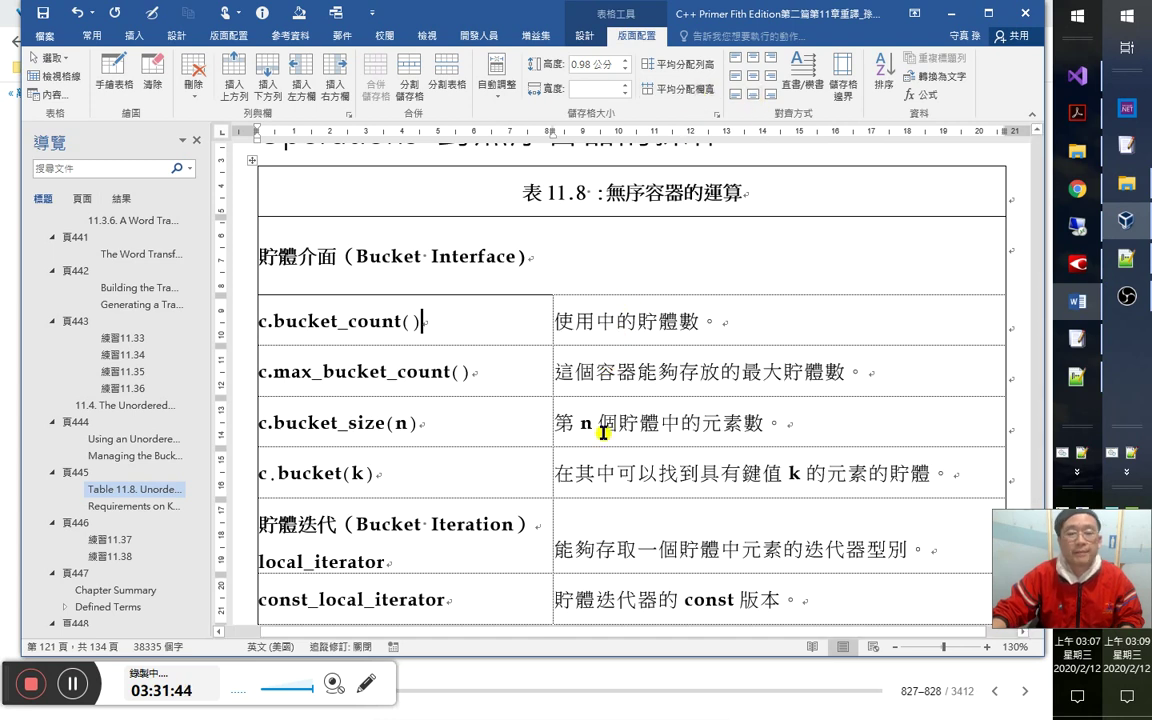
pyautogui.scroll(-3, 603, 432)
pyautogui.click(468, 375)
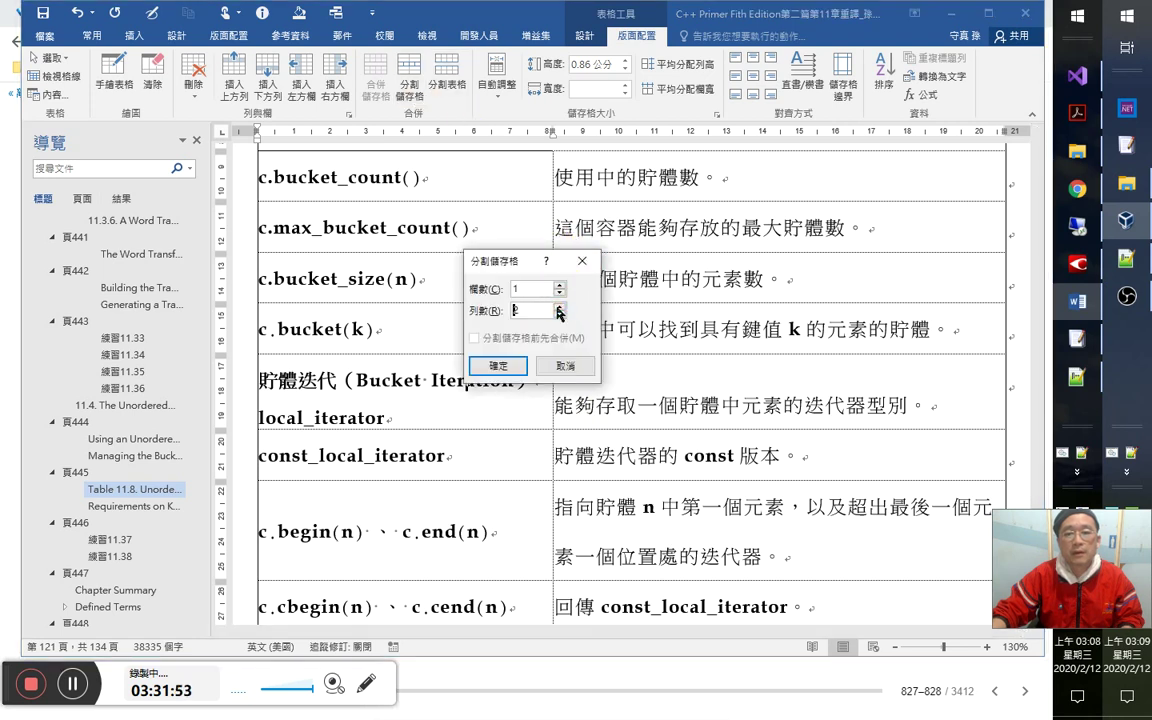
pyautogui.click(499, 367)
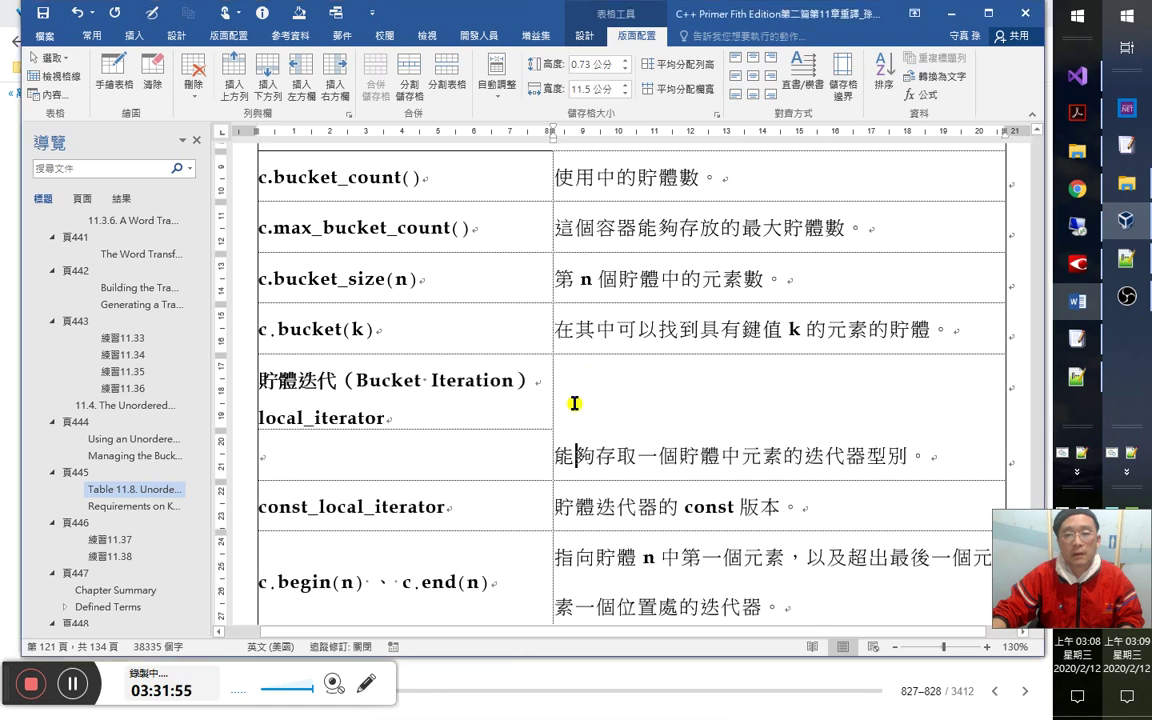
pyautogui.hotkey('ctrl', 'z')
pyautogui.click(603, 406)
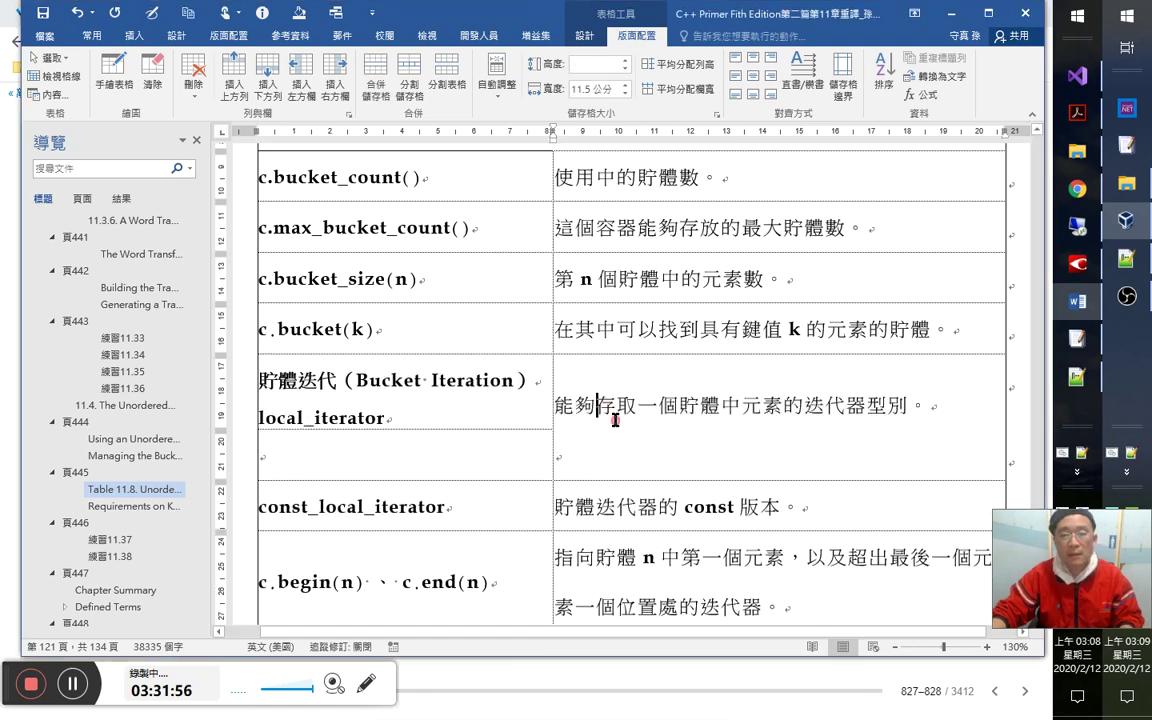
pyautogui.click(513, 377)
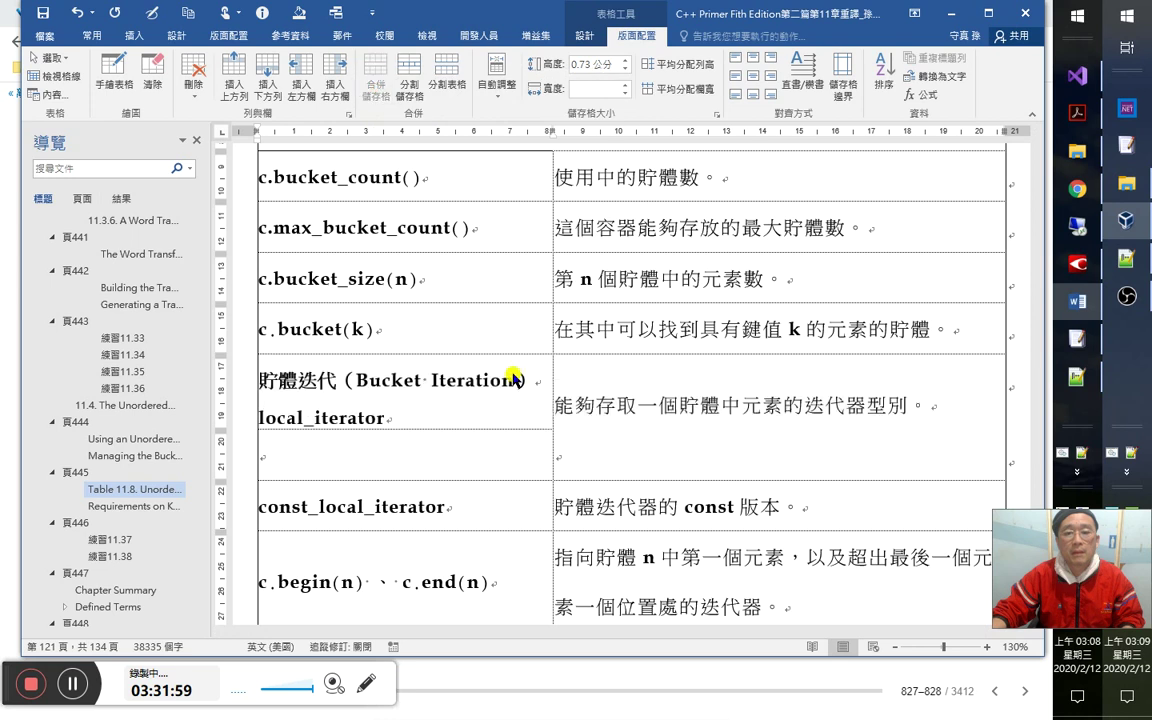
pyautogui.hotkey('ctrl', 'z')
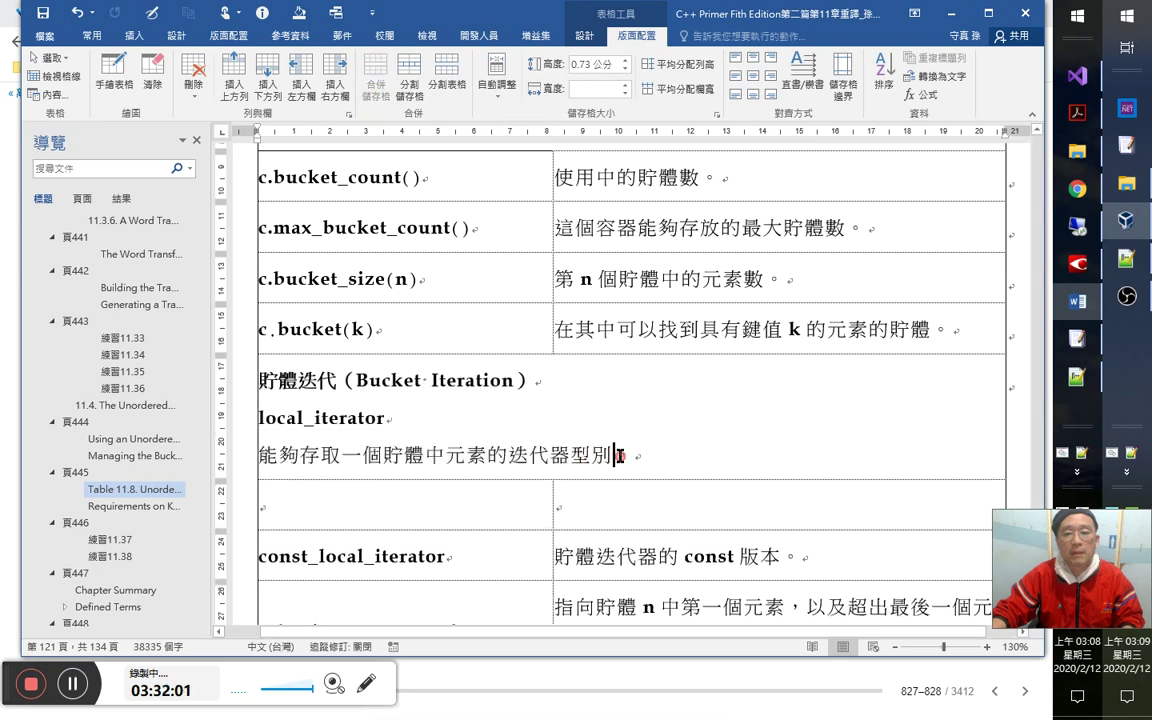
# Move local_iterator and its description 能夠存取一個貯體中元素的迭代器型別。 into the row below.
pyautogui.click(256, 443)
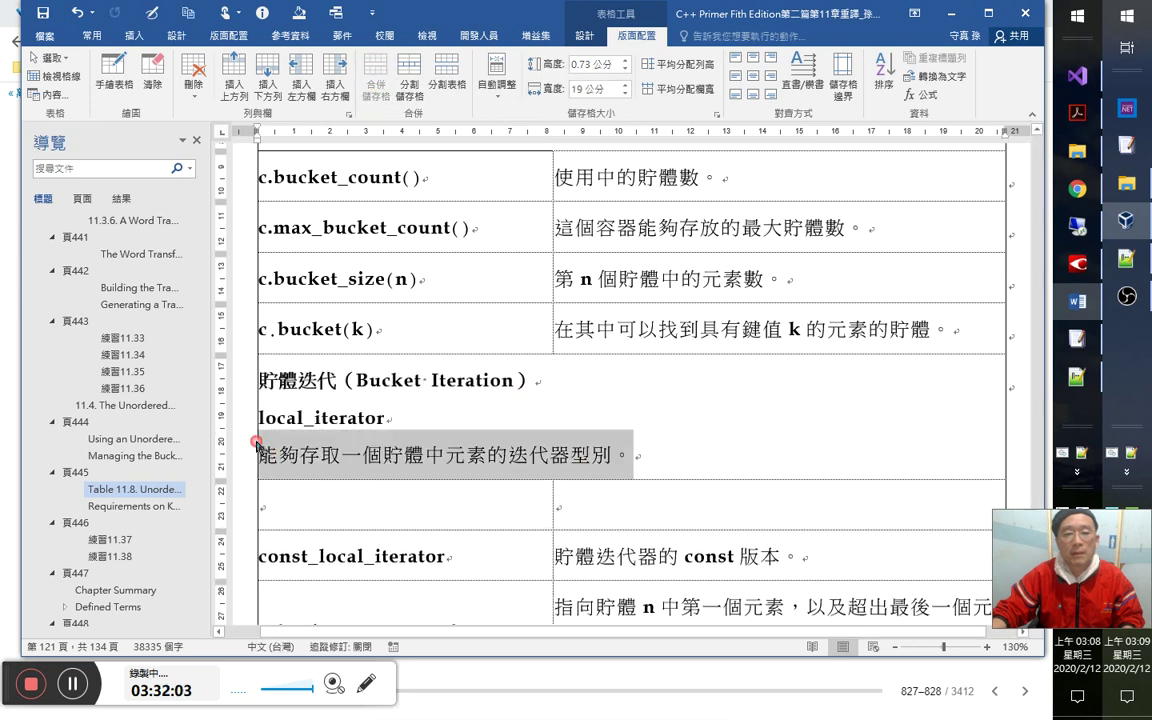
pyautogui.moveTo(587, 470); pyautogui.dragTo(562, 507)
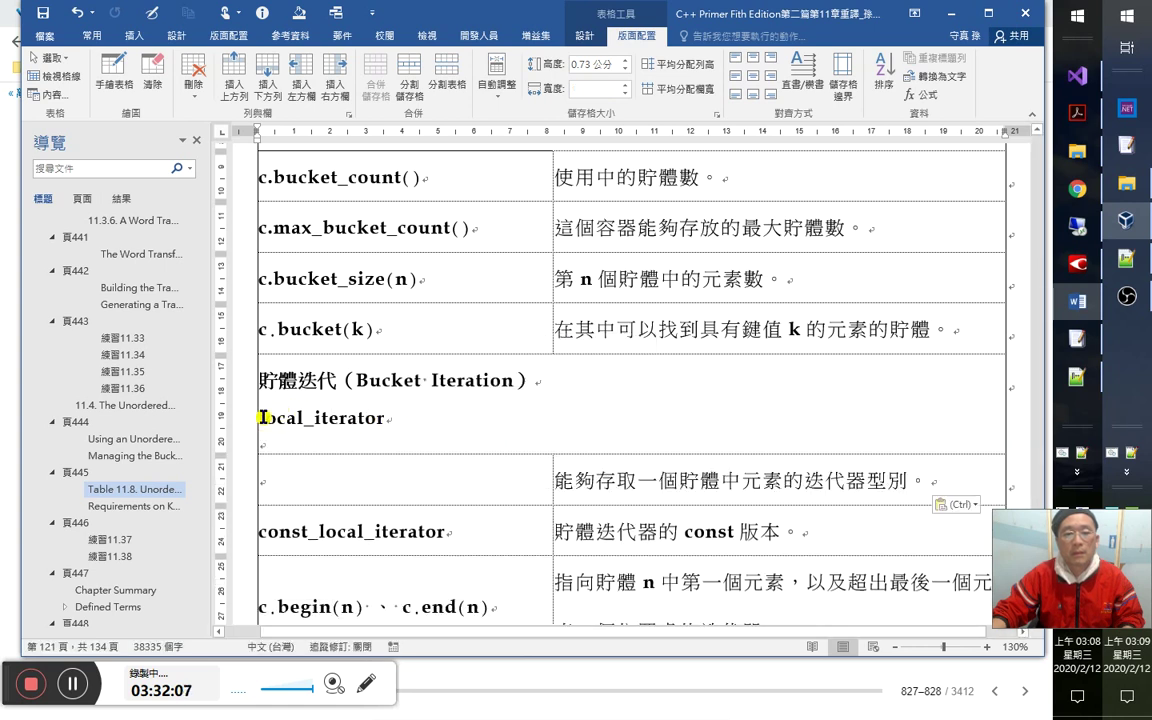
pyautogui.click(253, 412)
pyautogui.moveTo(260, 415); pyautogui.dragTo(342, 481)
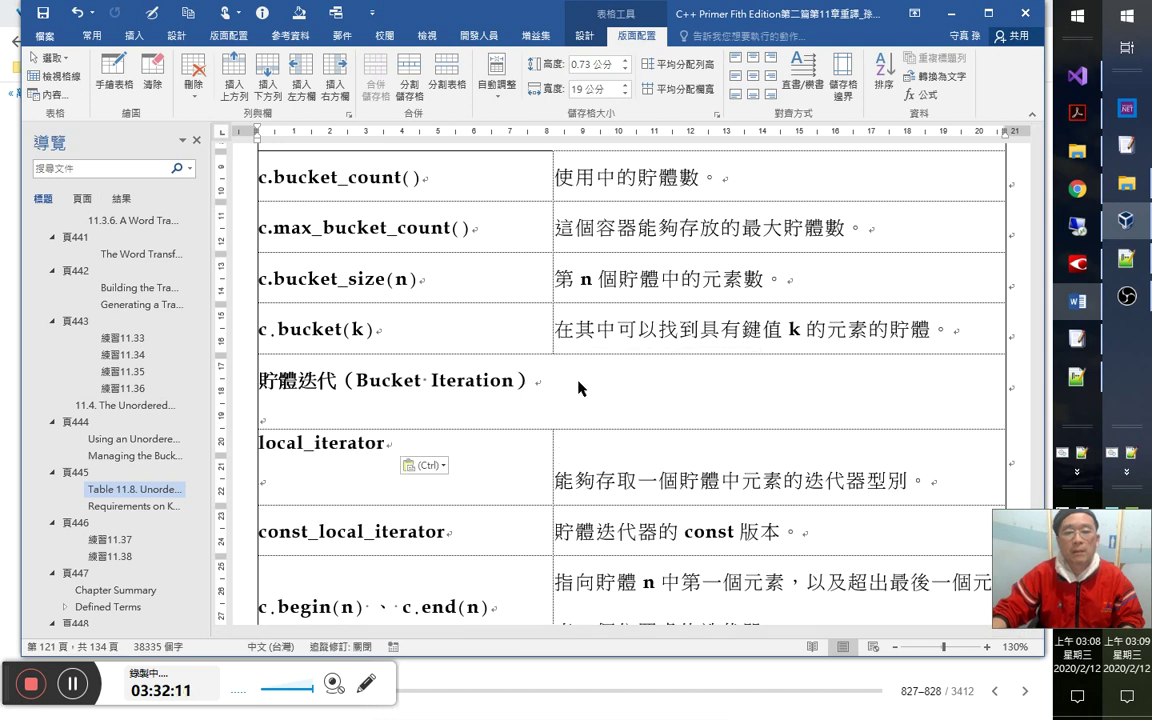
# Delete the empty lines under Bucket Iteration and below local_iterator.
pyautogui.click(583, 385)
pyautogui.press('Delete')
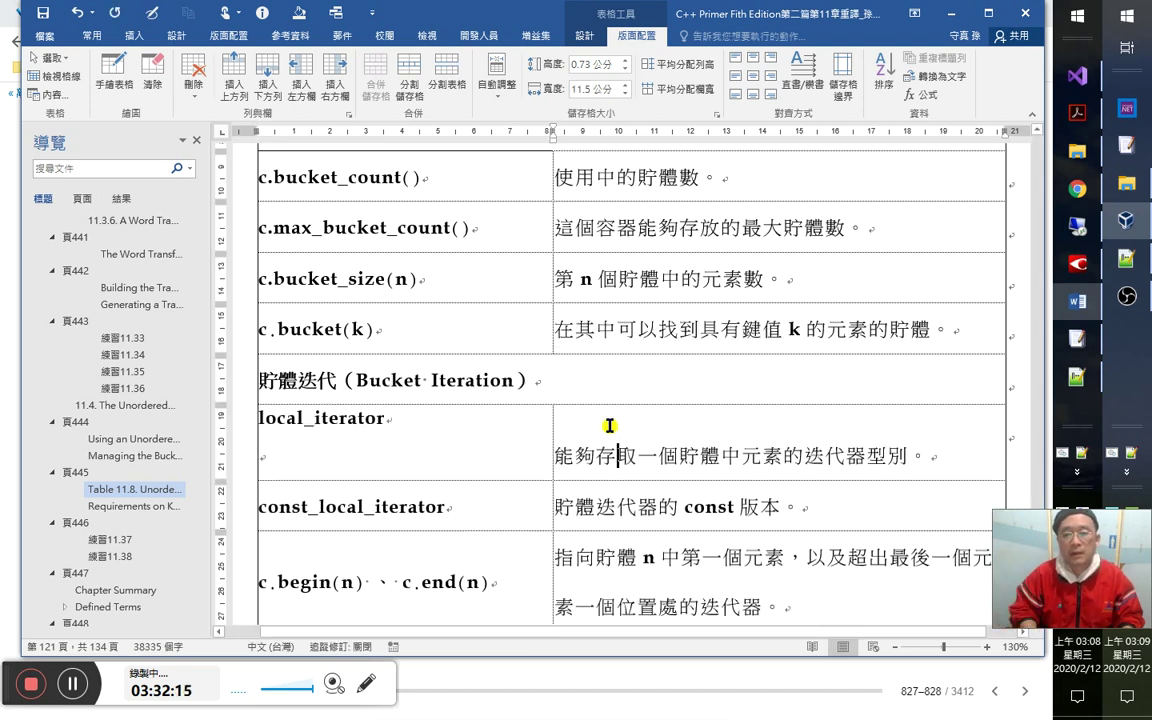
pyautogui.press('Up')
pyautogui.press('Up')
pyautogui.hotkey('shift', 'Up')
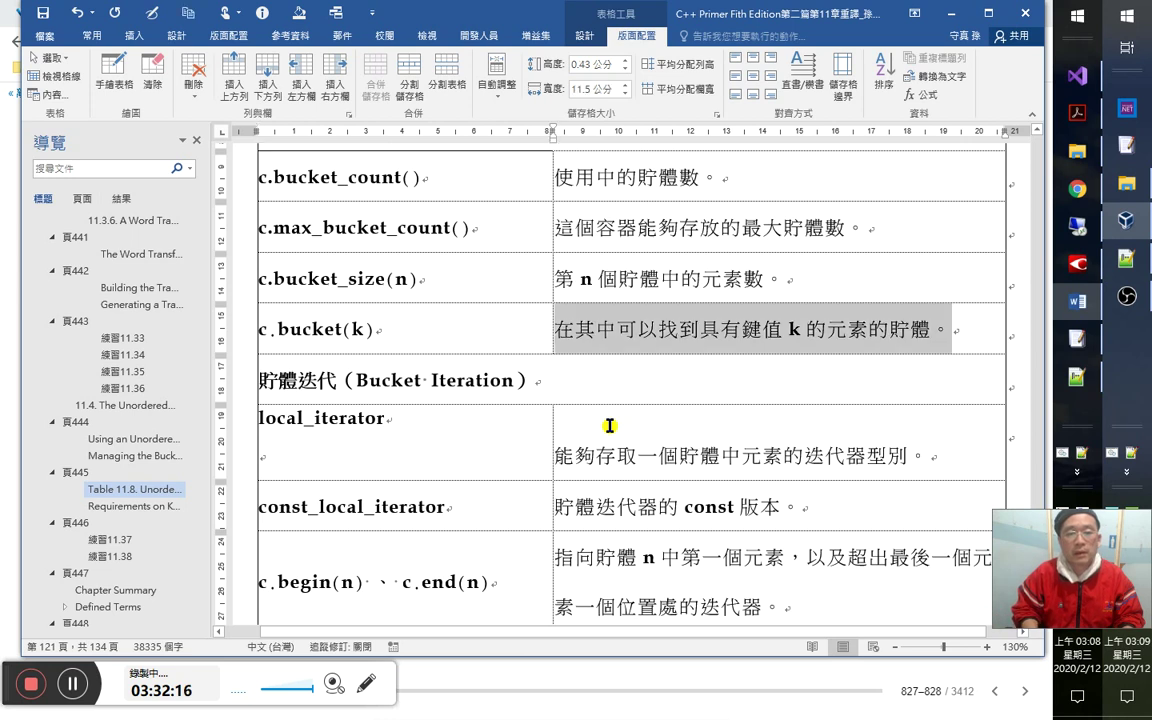
pyautogui.press('Down')
pyautogui.press('Down')
pyautogui.hotkey('shift', 'Tab')
pyautogui.press('Right')
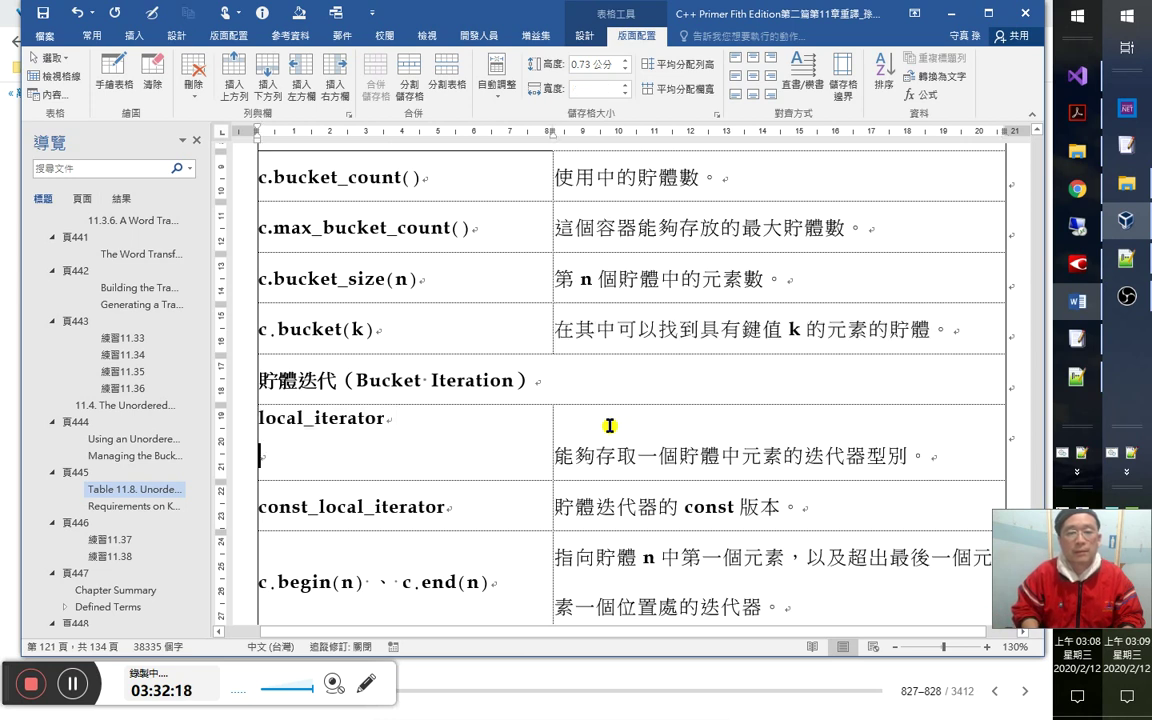
pyautogui.press('Delete')
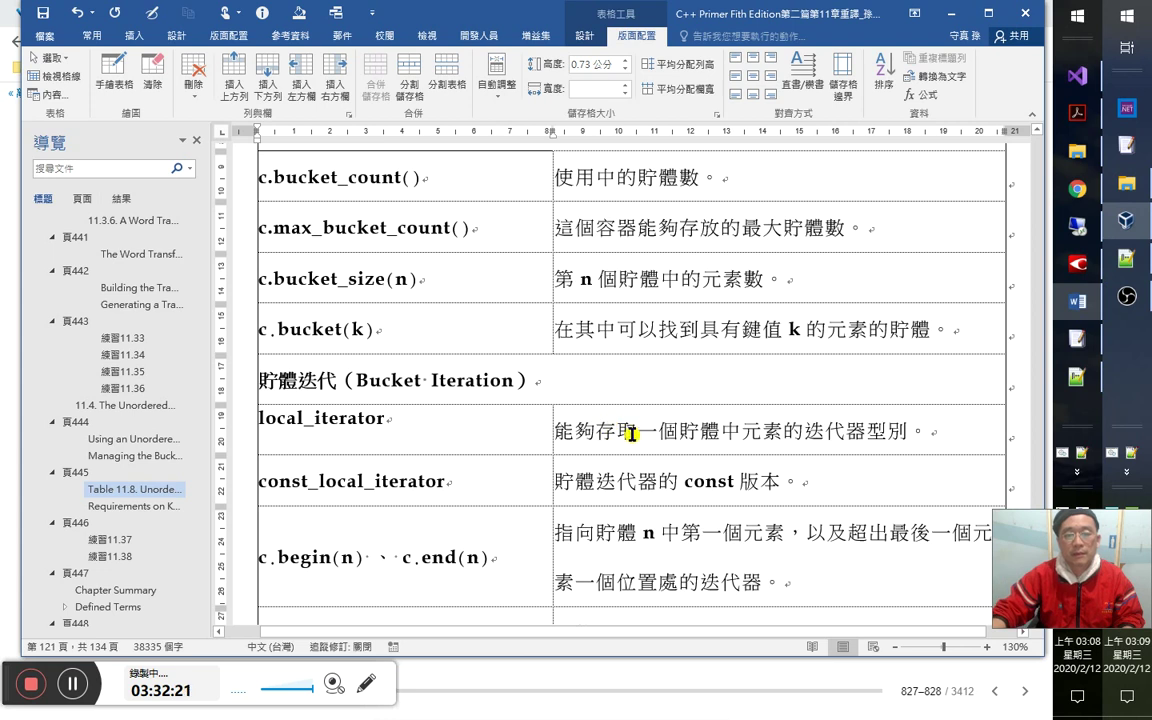
pyautogui.scroll(-8, 631, 433)
# Split the left 雜湊策略 cell into two rows after checking the book's Table 11.8.
pyautogui.click(449, 372)
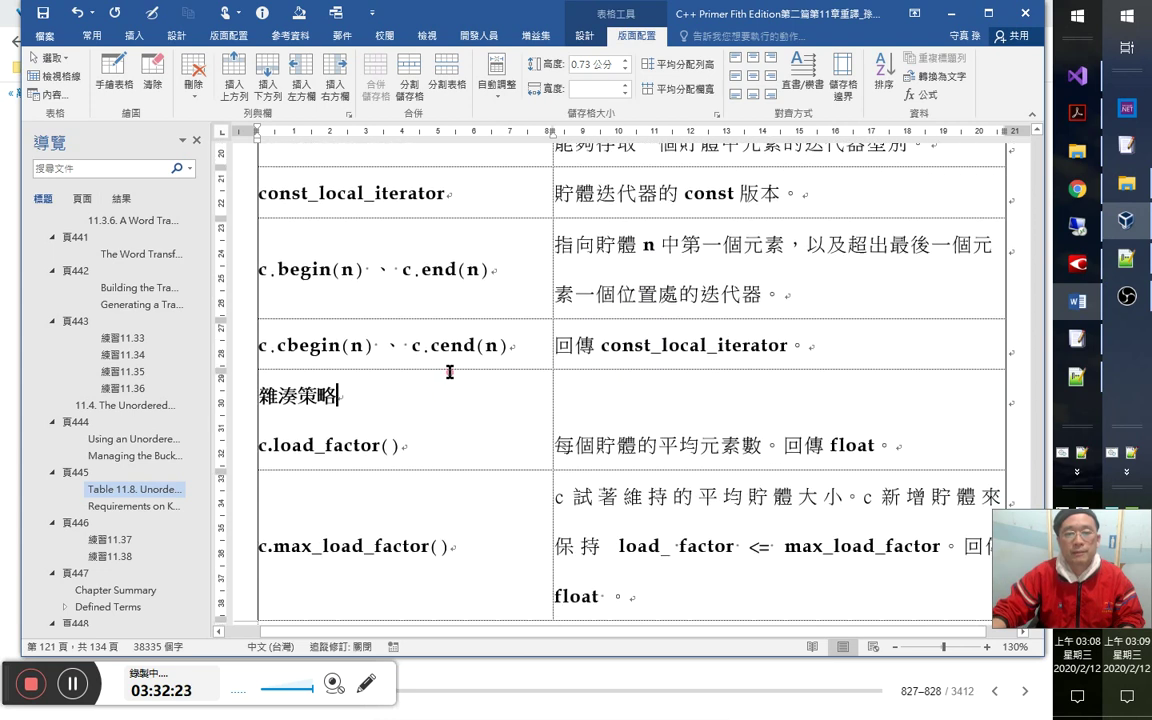
pyautogui.hotkey('alt', 'Tab')
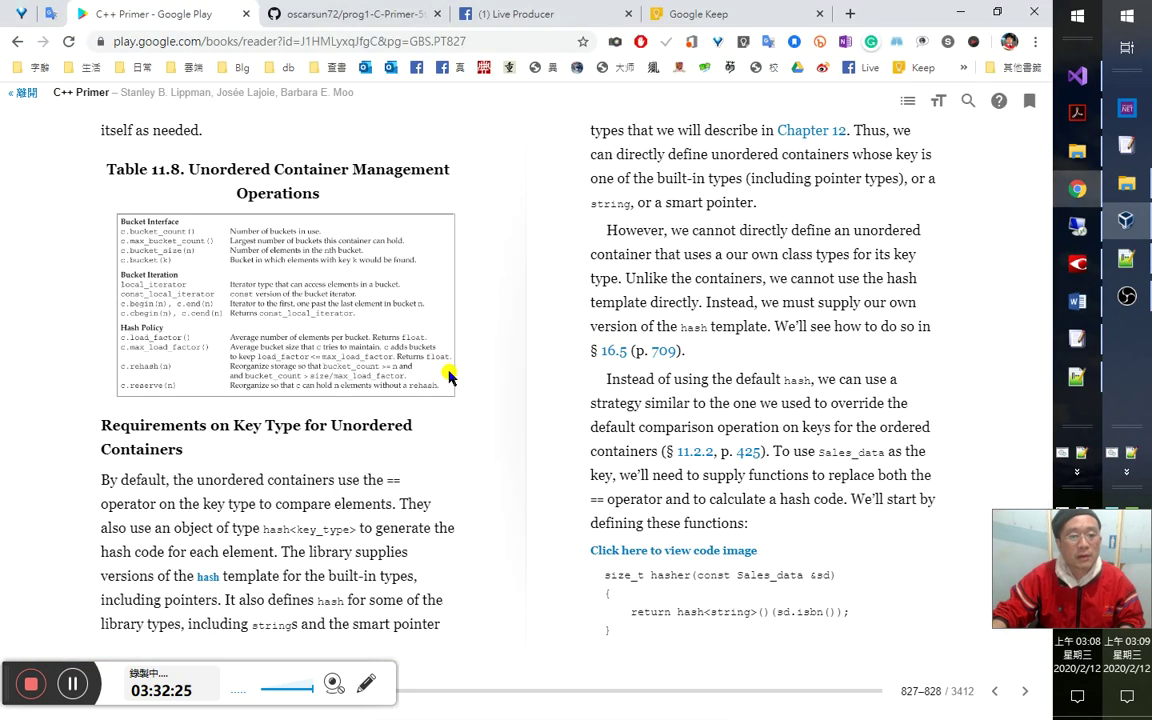
pyautogui.hotkey('alt', 'Tab')
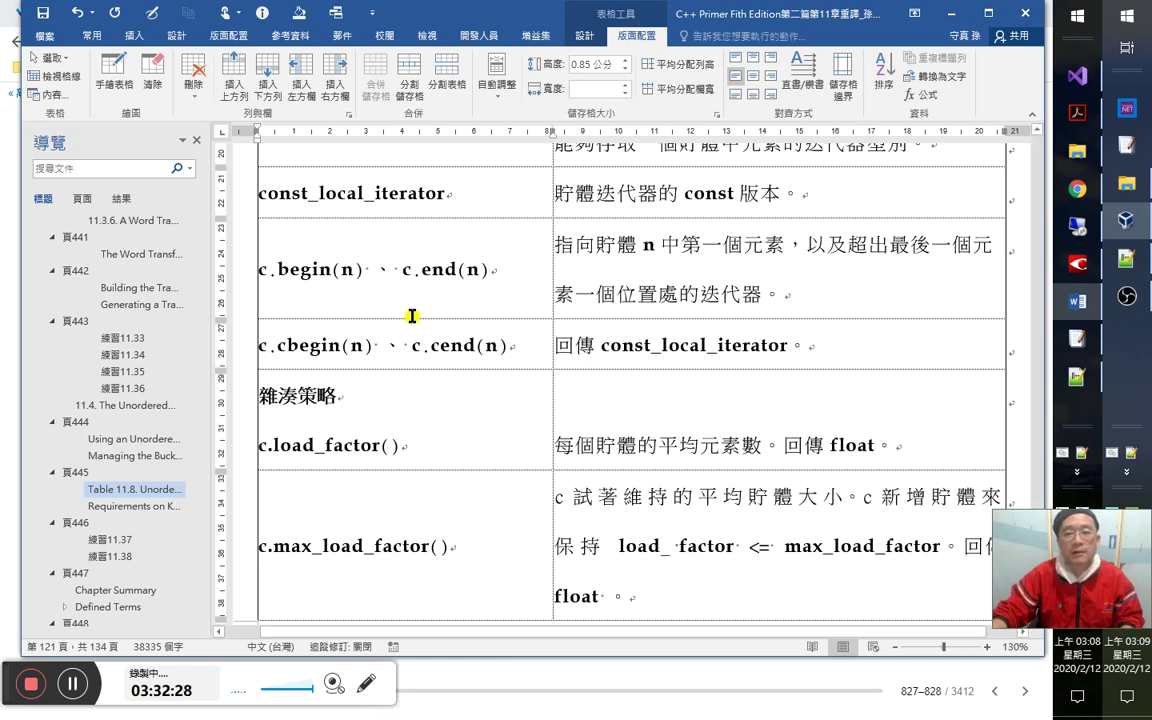
pyautogui.click(407, 92)
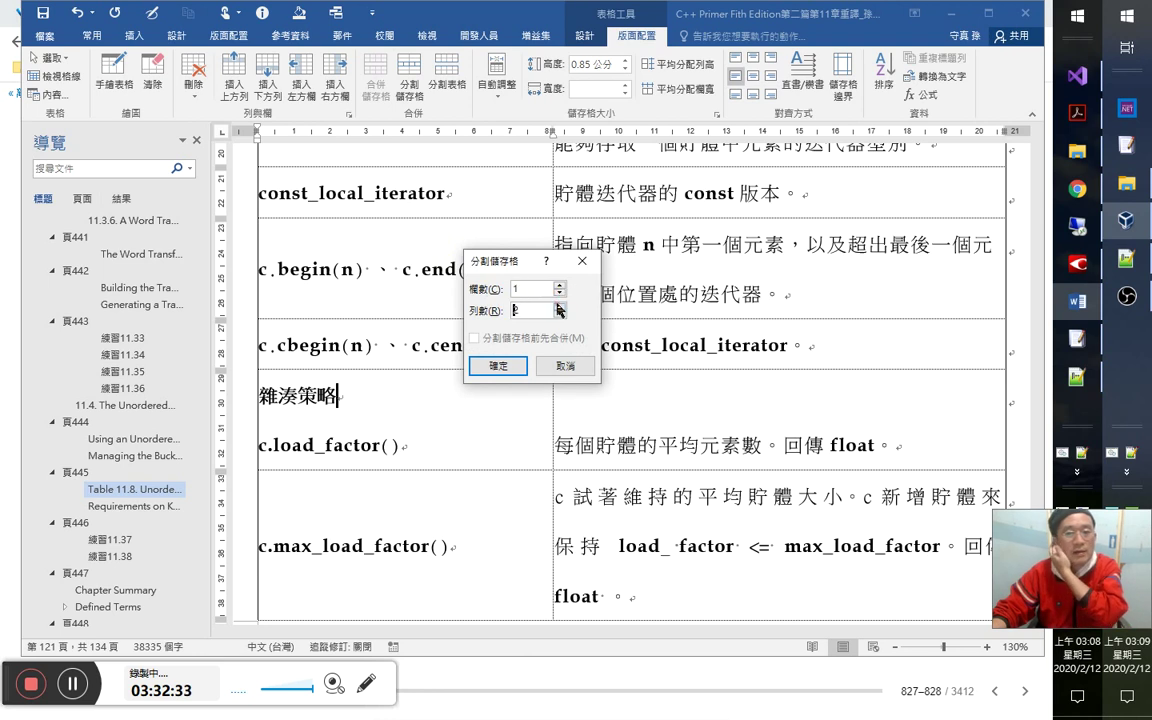
pyautogui.click(498, 366)
# Split the right description cell into two rows and merge the 雜湊策略 row into one full-width cell.
pyautogui.click(617, 400)
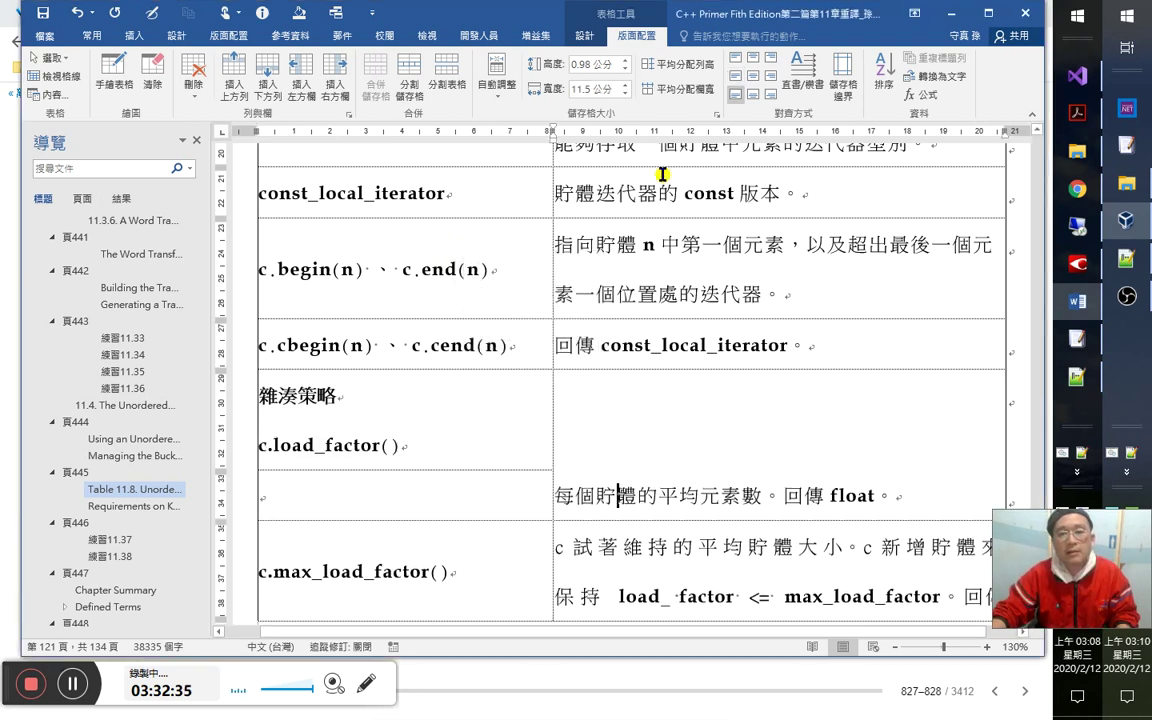
pyautogui.click(410, 92)
pyautogui.click(560, 292)
pyautogui.click(505, 366)
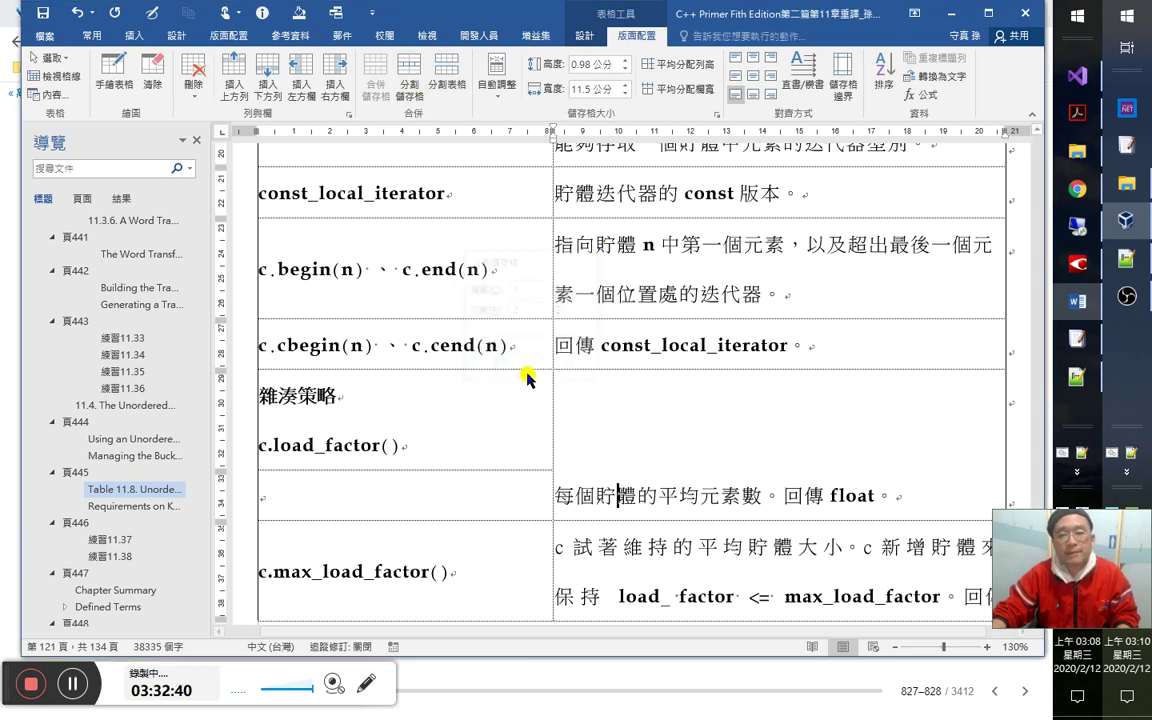
pyautogui.click(607, 422)
pyautogui.keyDown('shift'); pyautogui.click(475, 384); pyautogui.keyUp('shift')
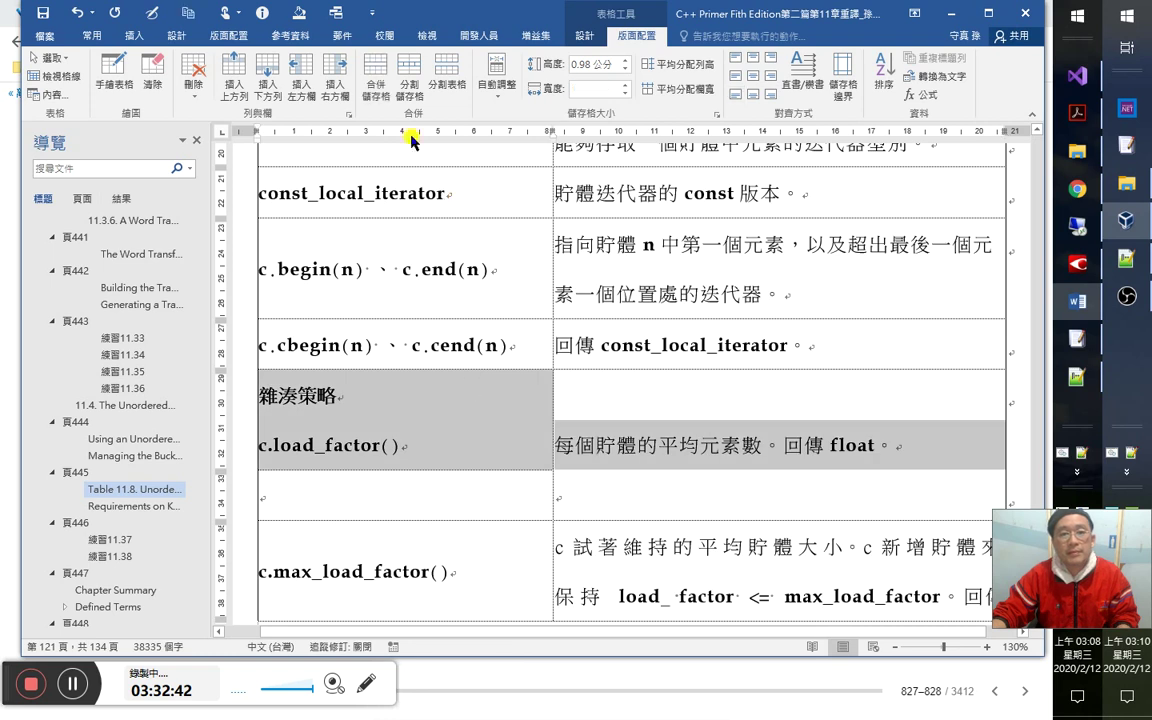
pyautogui.click(376, 90)
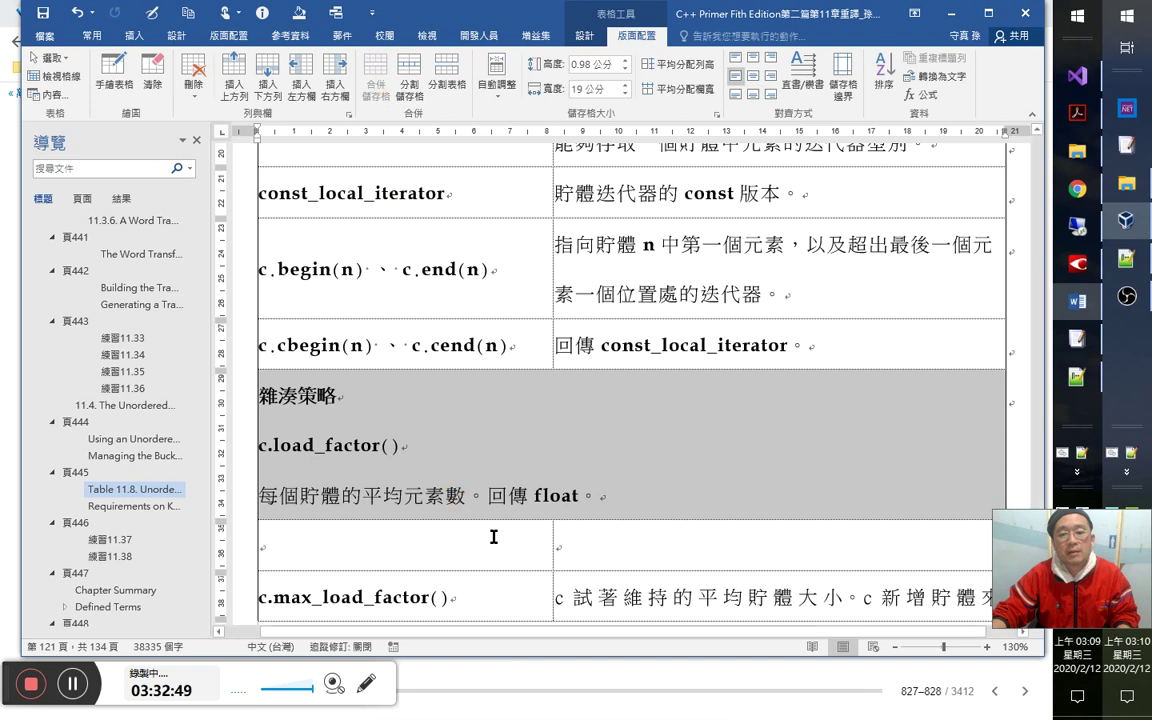
# Move the 每個貯體的平均元素數 description into the new row's right cell, undoing an accidental merge.
pyautogui.click(493, 537)
pyautogui.keyDown('shift'); pyautogui.click(604, 548); pyautogui.keyUp('shift')
pyautogui.press('F4')
pyautogui.click(540, 497)
pyautogui.hotkey('ctrl', 'z')
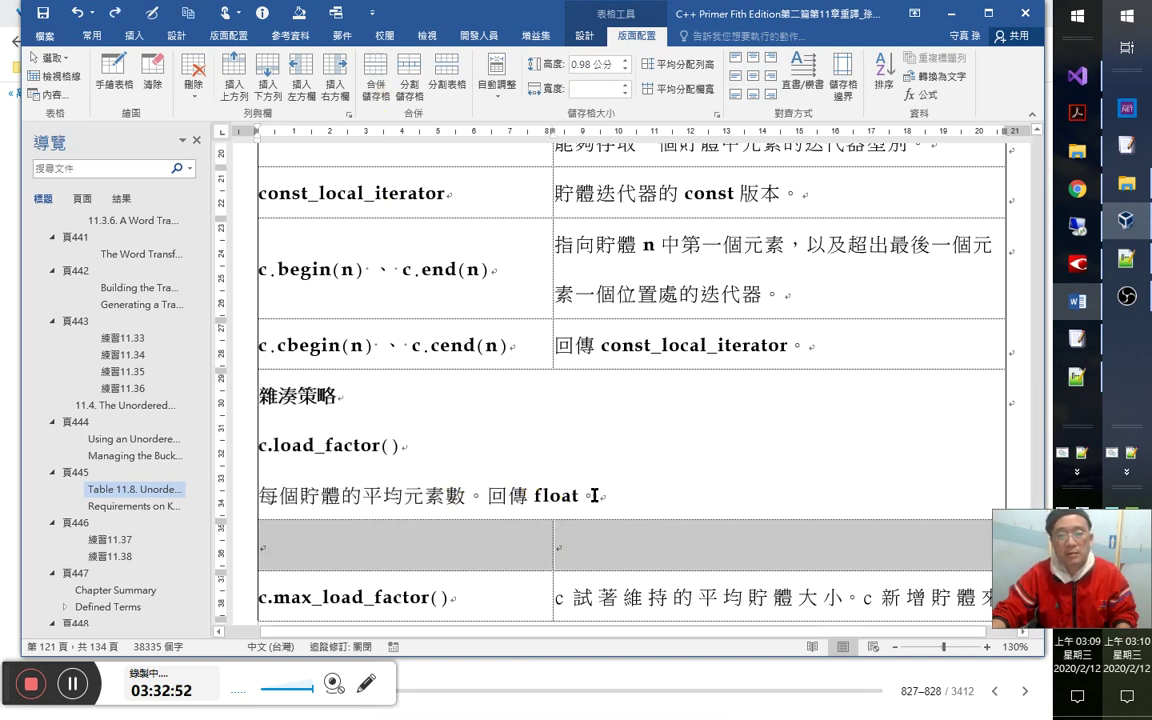
pyautogui.click(596, 496)
pyautogui.tripleClick(267, 490)
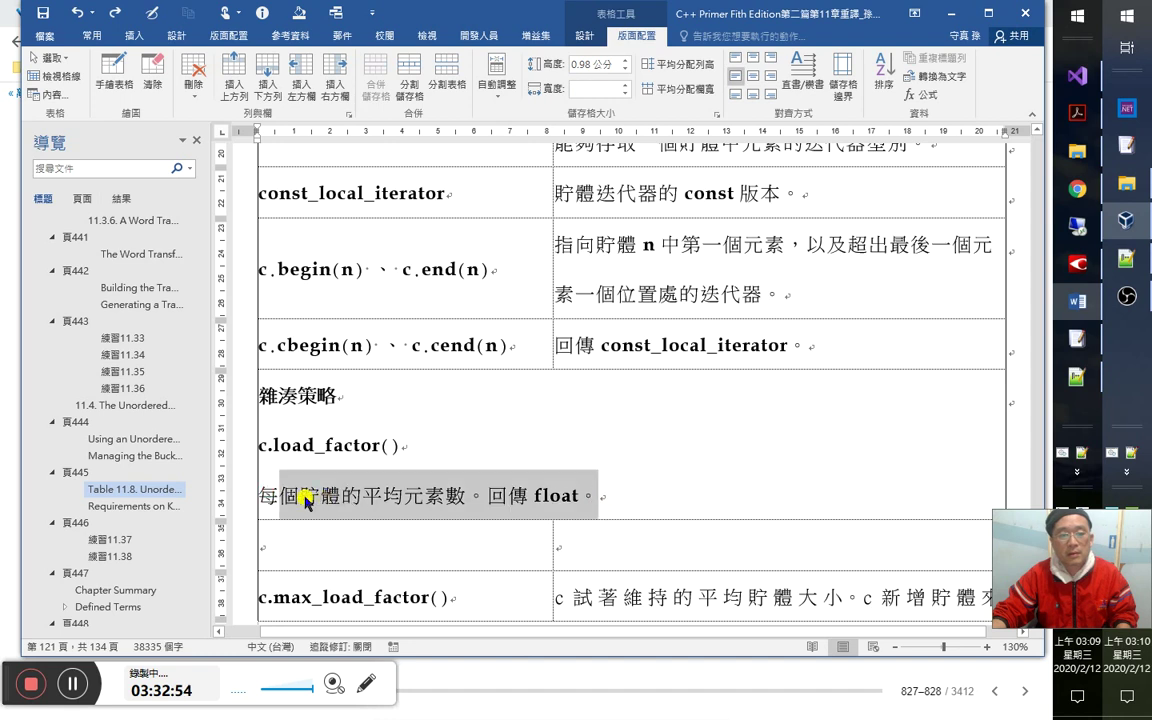
pyautogui.click(250, 482)
pyautogui.moveTo(505, 500); pyautogui.dragTo(586, 553)
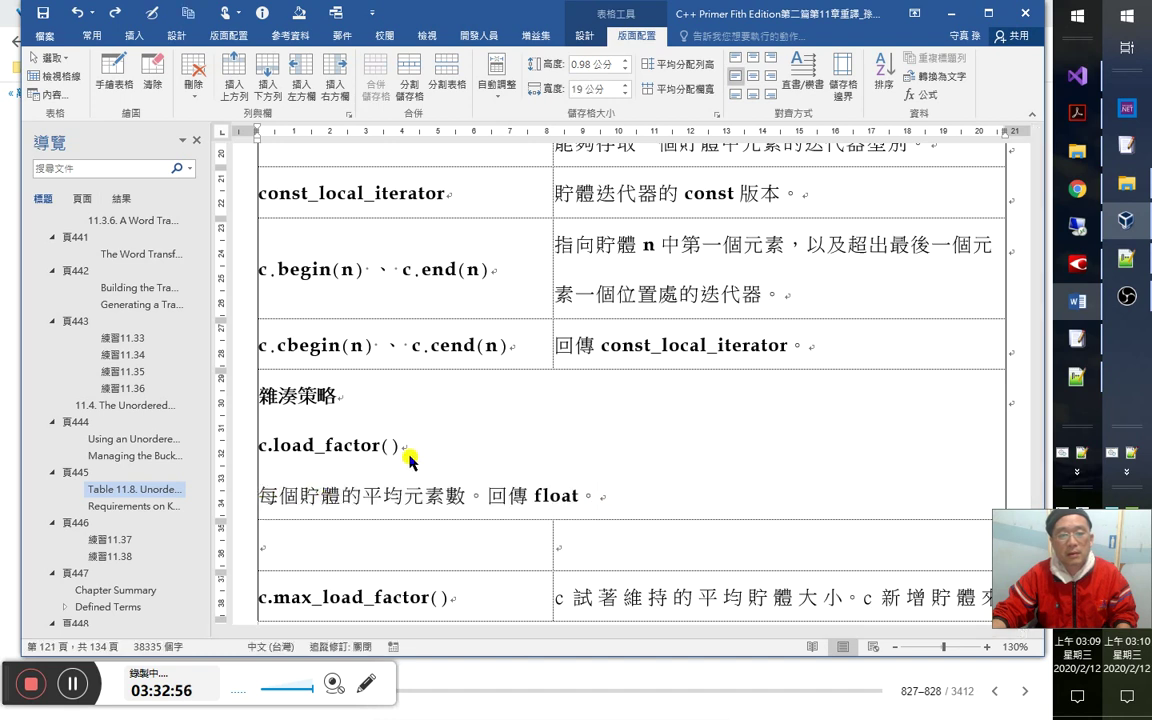
# Move the c.load_factor() entry into the empty left cell of the new row.
pyautogui.click(250, 436)
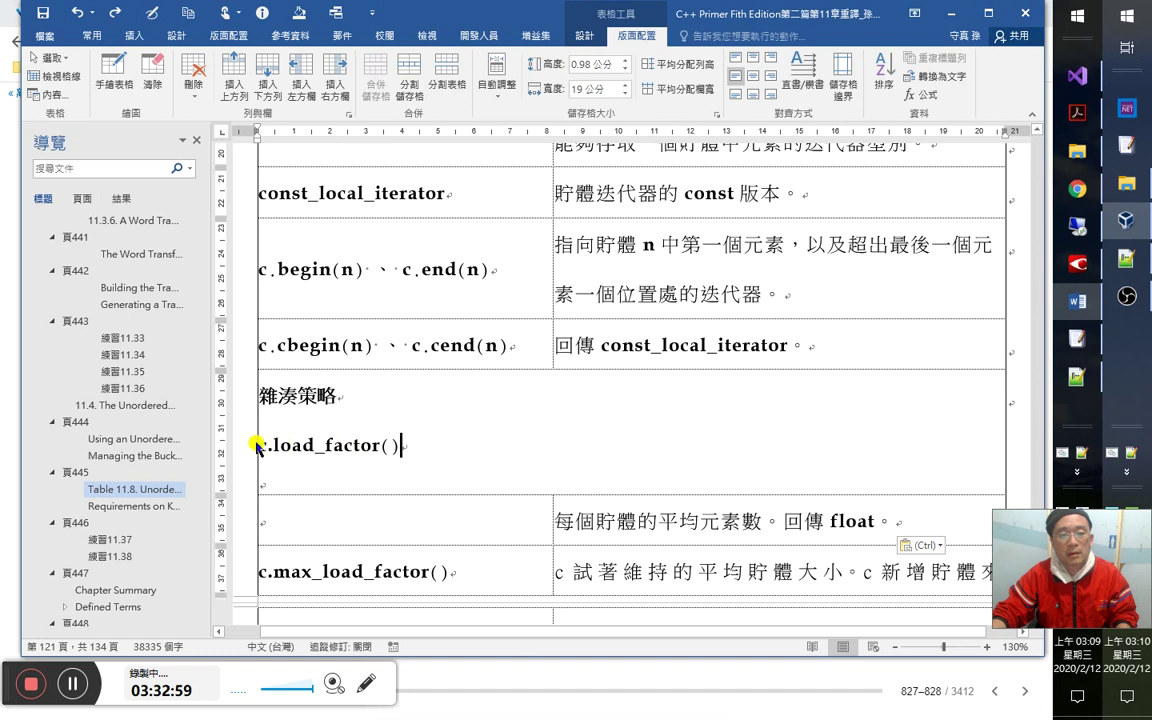
pyautogui.doubleClick(297, 452)
pyautogui.click(300, 448)
pyautogui.click(258, 445)
pyautogui.moveTo(395, 445); pyautogui.dragTo(367, 525)
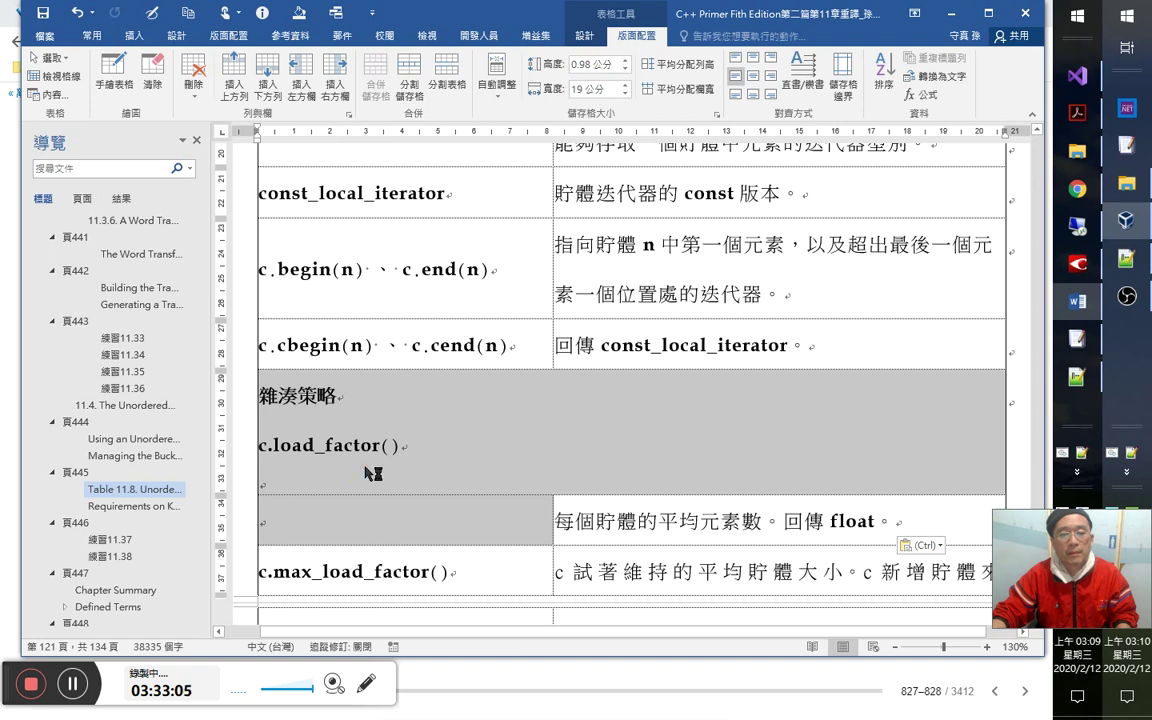
pyautogui.click(395, 445)
pyautogui.click(262, 445)
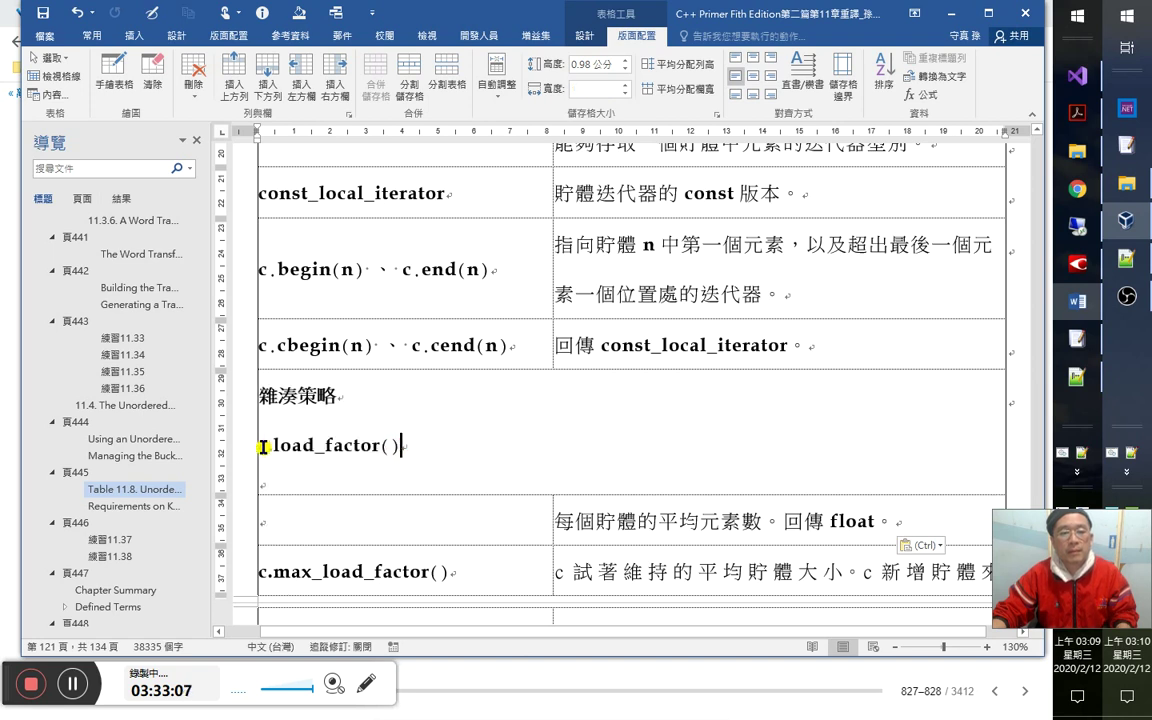
pyautogui.moveTo(262, 447); pyautogui.dragTo(340, 458)
pyautogui.press('Left')
pyautogui.hotkey('shift', 'End')
pyautogui.moveTo(353, 467); pyautogui.dragTo(343, 521)
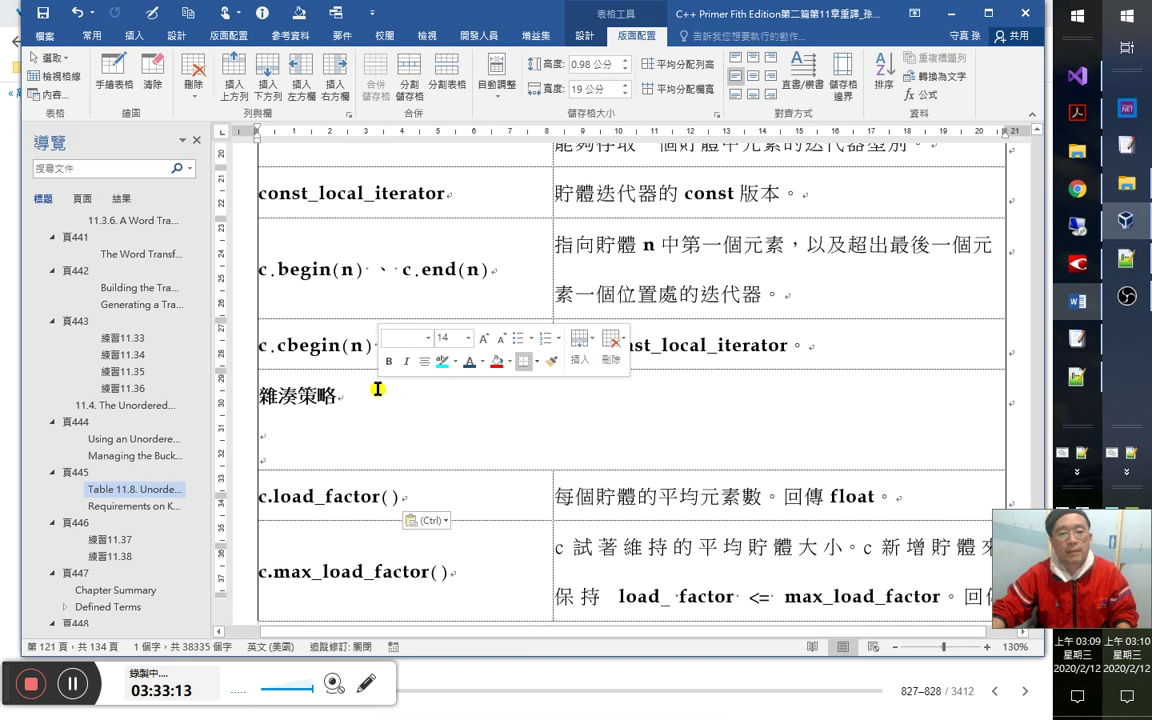
# Remove the blank lines under 雜湊策略 and switch to the C++ Primer book page.
pyautogui.click(375, 396)
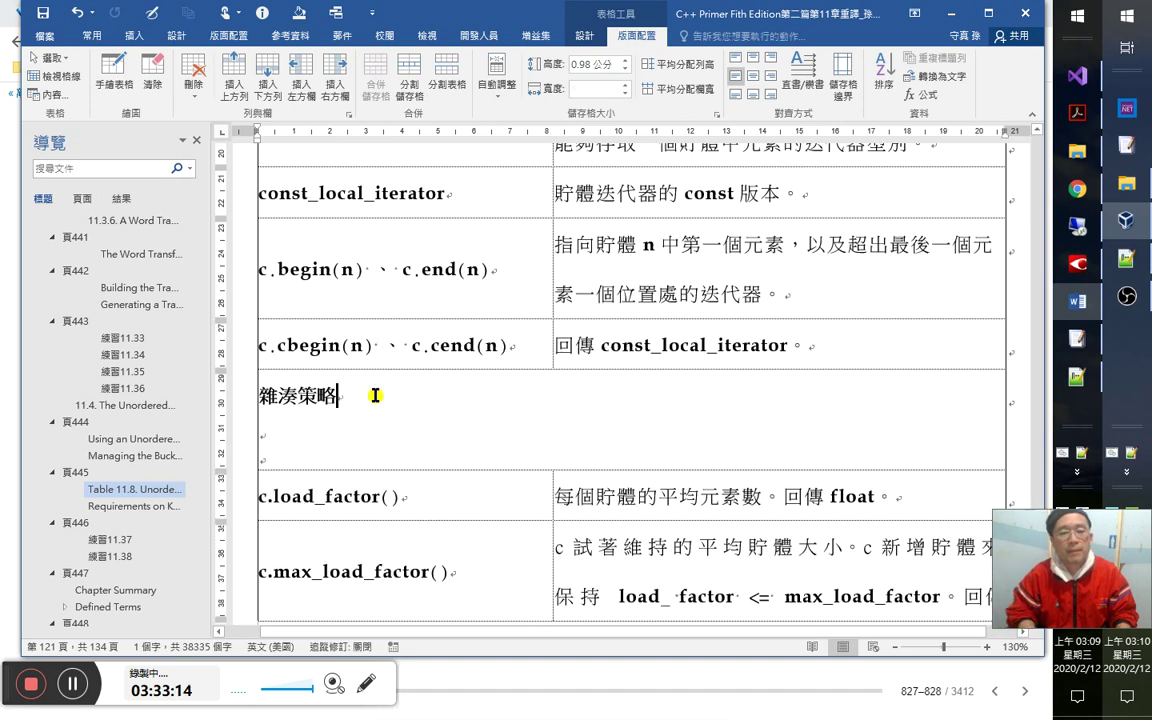
pyautogui.press('Delete')
pyautogui.press('Delete')
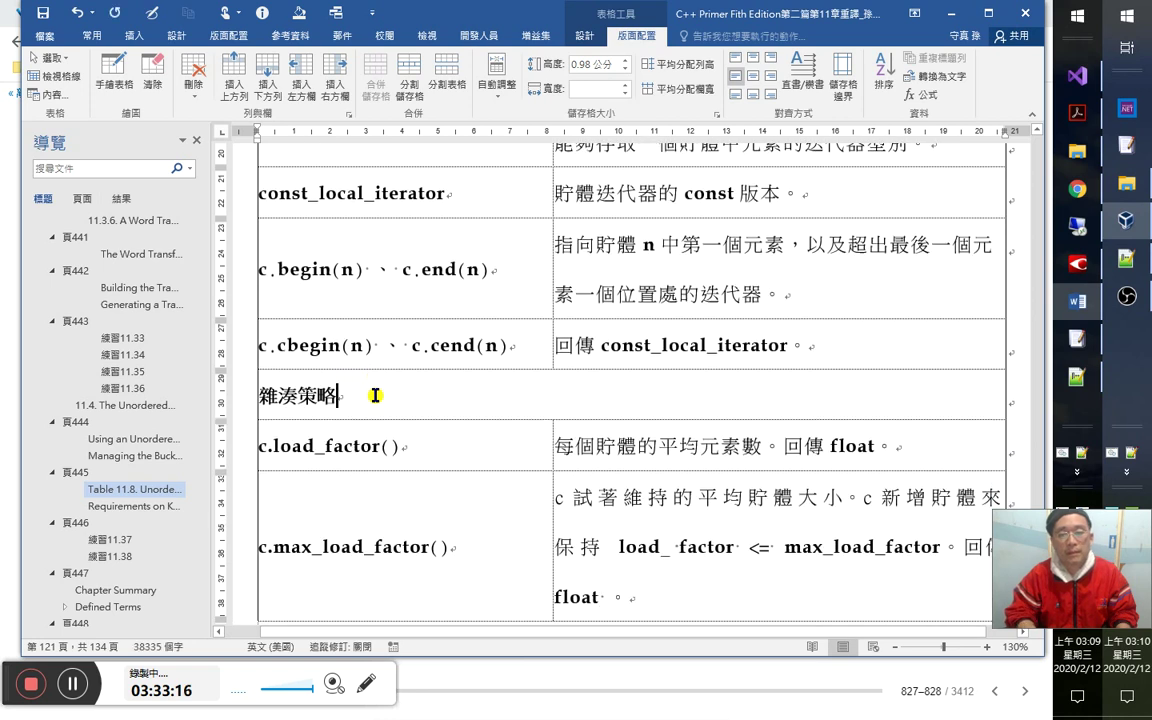
pyautogui.hotkey('alt', 'Tab')
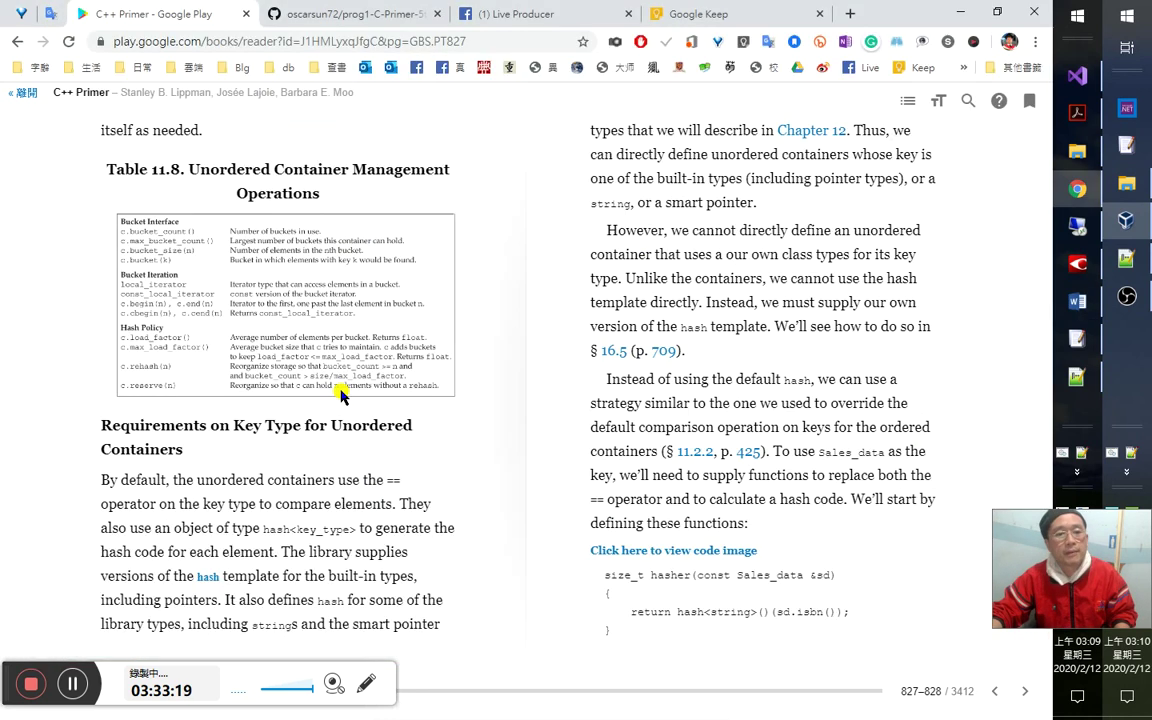
# Type 貯體（bucket）介面 in EmEditor, correcting the mistyped 骯髒.
pyautogui.hotkey('alt', 'Tab')
pyautogui.hotkey('alt', 'Tab')
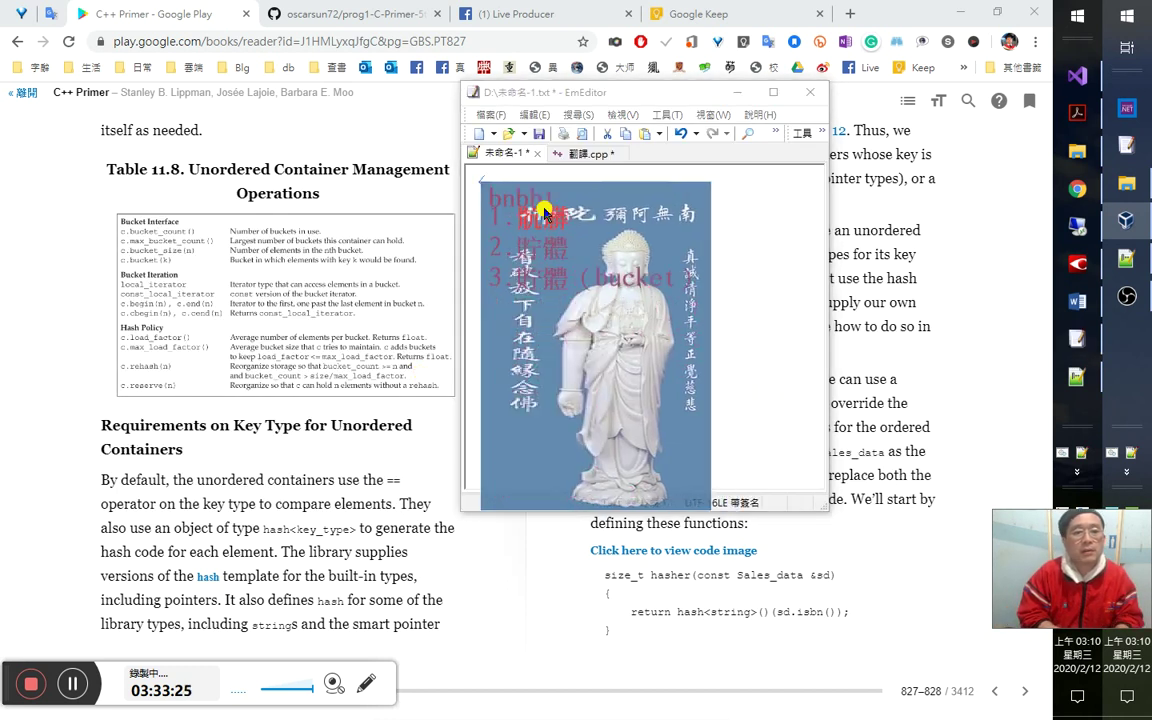
pyautogui.write('骯髒')
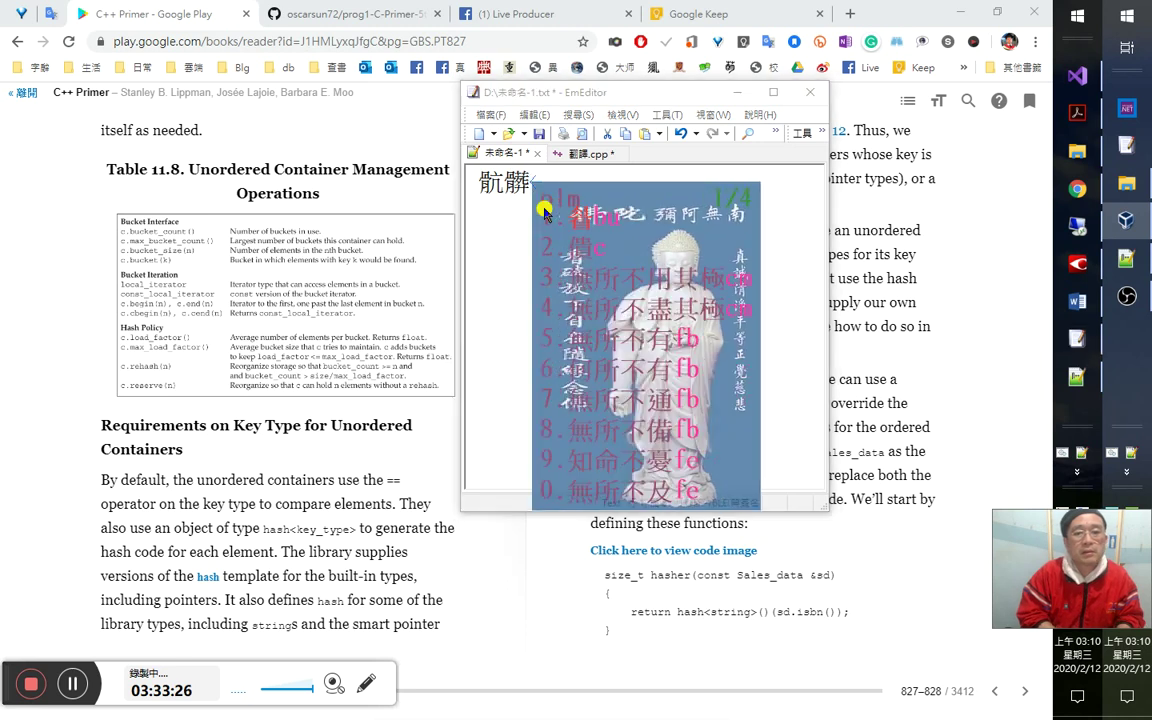
pyautogui.write('介面')
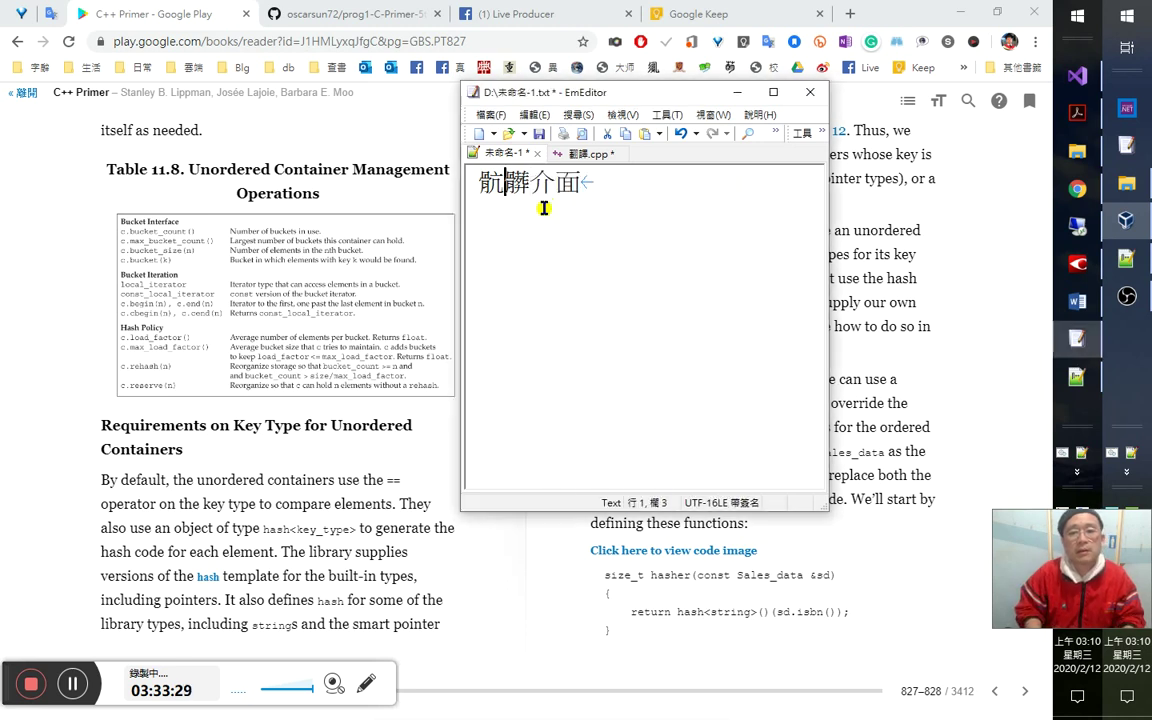
pyautogui.hotkey('shift', 'Home')
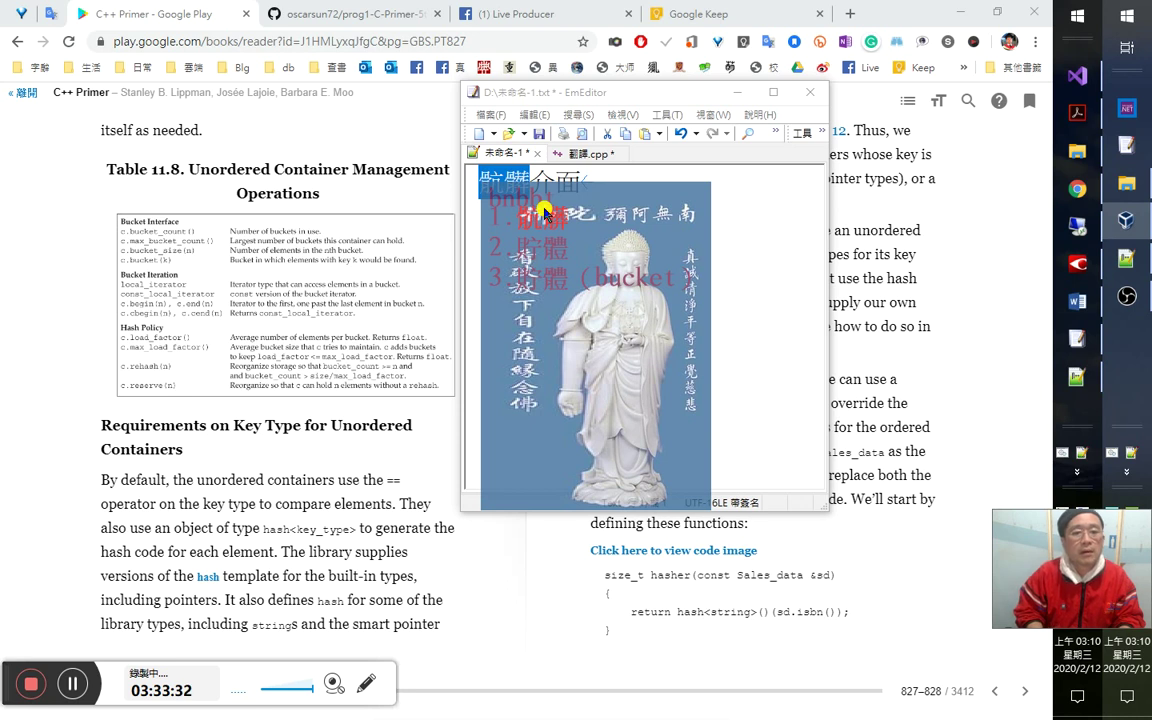
pyautogui.press('3')
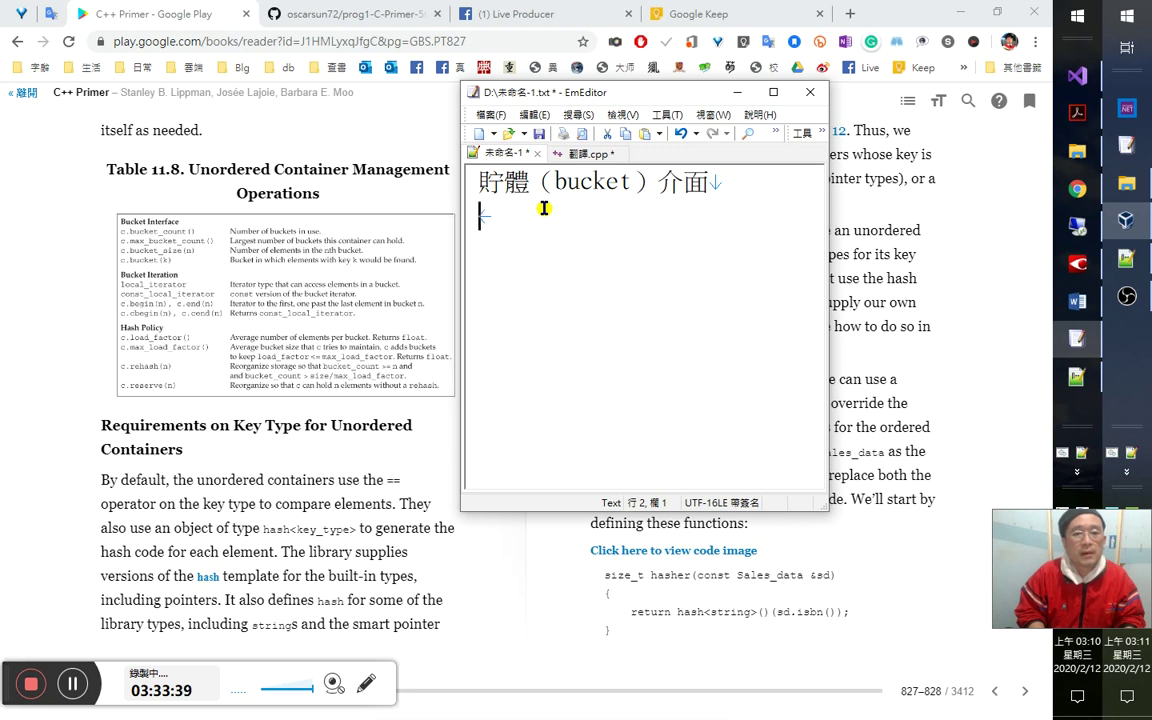
# Add the line 使用中的貯體數 below it, select it, and return to Word.
pyautogui.write('okb')
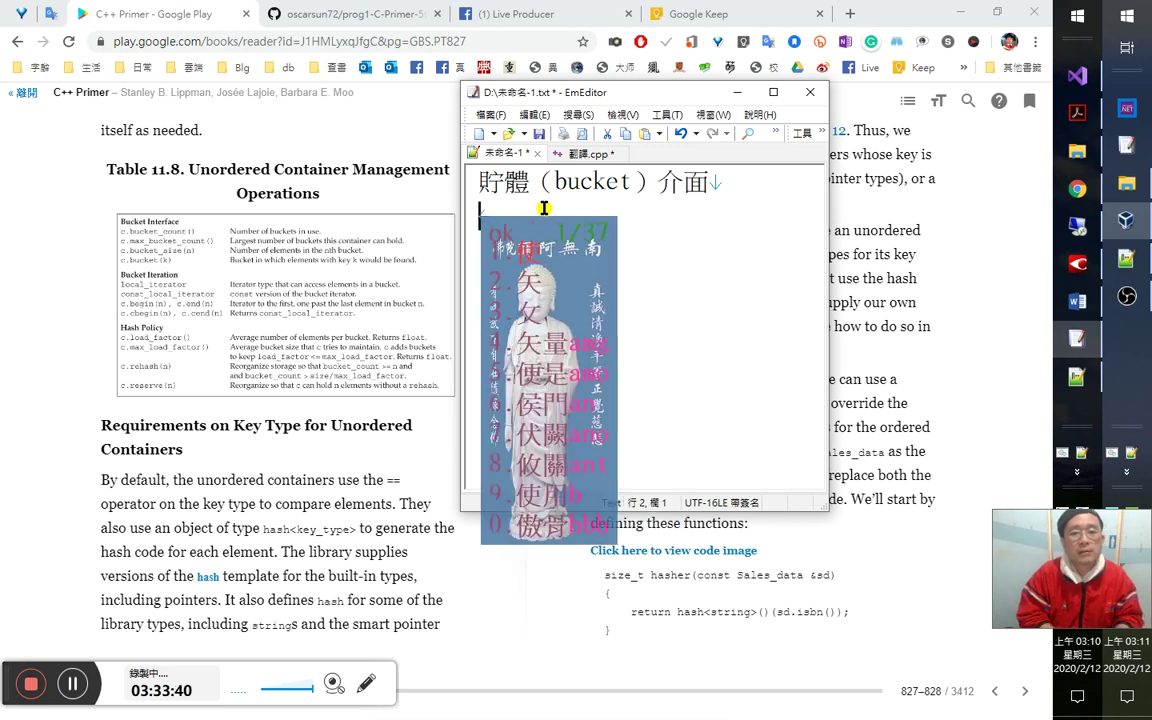
pyautogui.write('1中的')
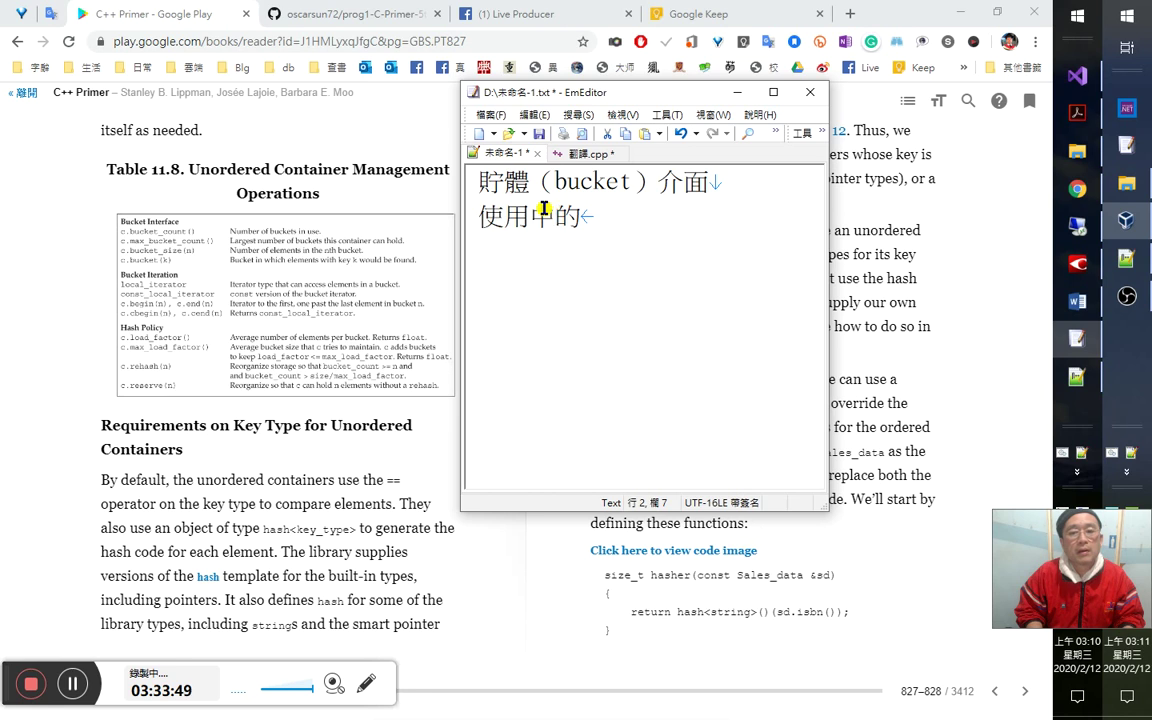
pyautogui.write('bn')
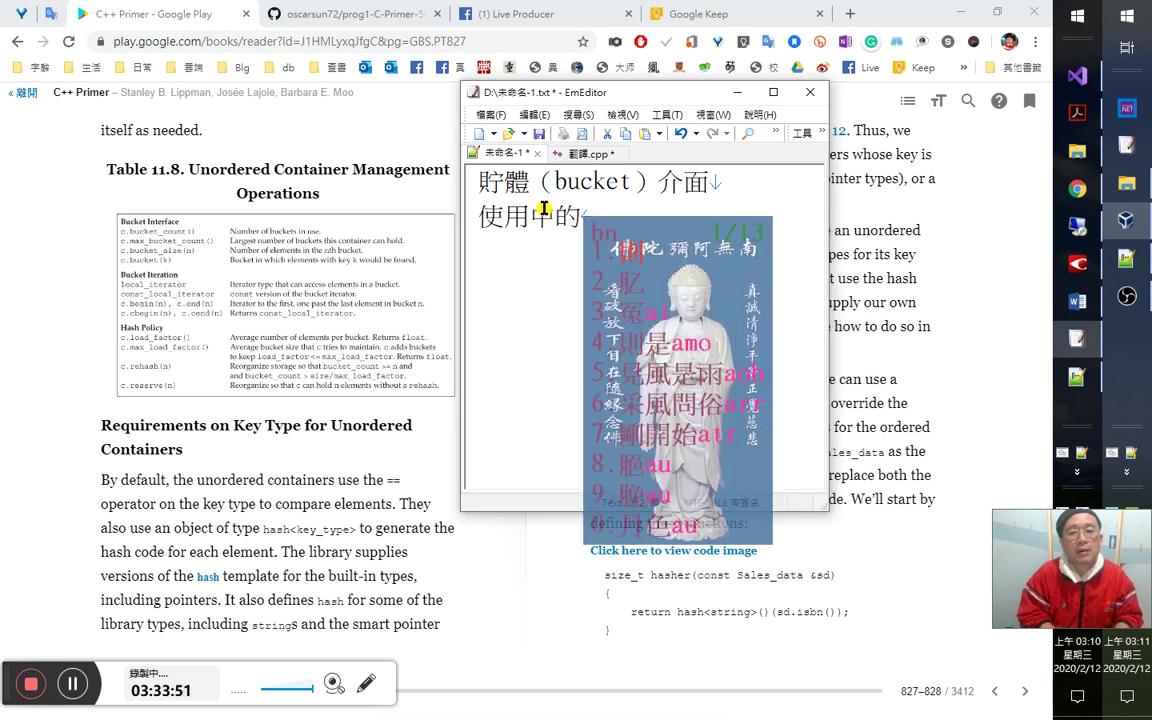
pyautogui.write('1vk')
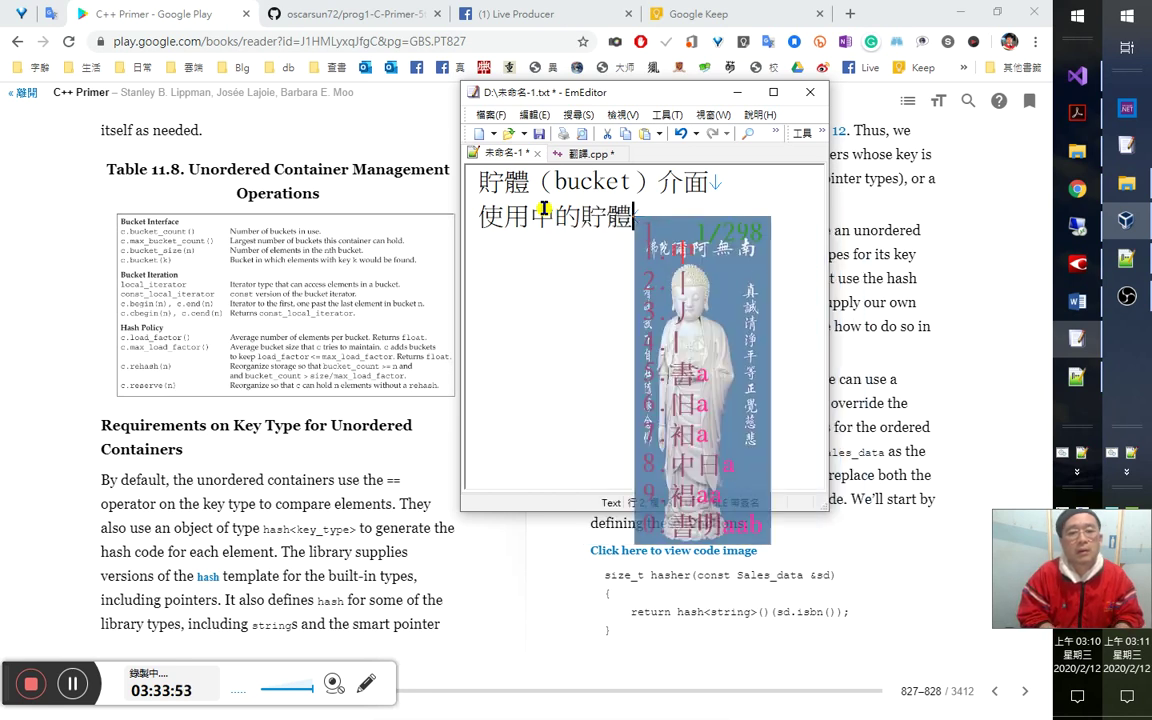
pyautogui.write('1')
pyautogui.hotkey('shift', 'Home')
pyautogui.hotkey('ctrl', 'c')
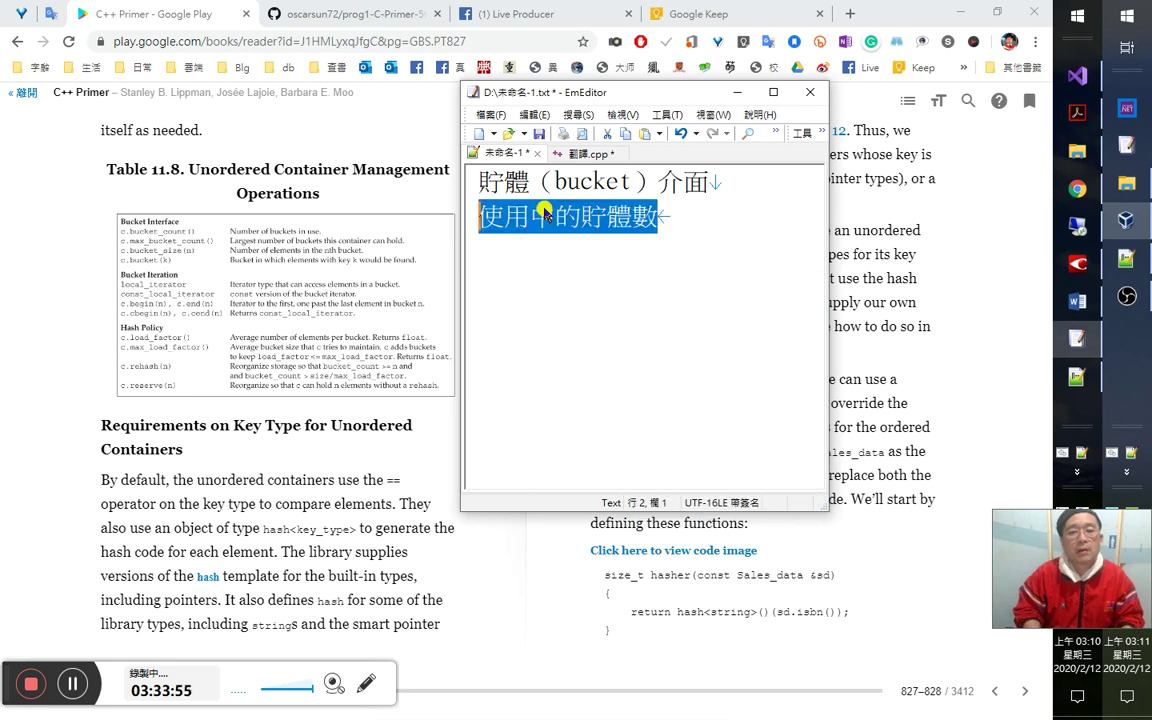
pyautogui.hotkey('alt', 'Tab')
pyautogui.press('Tab')
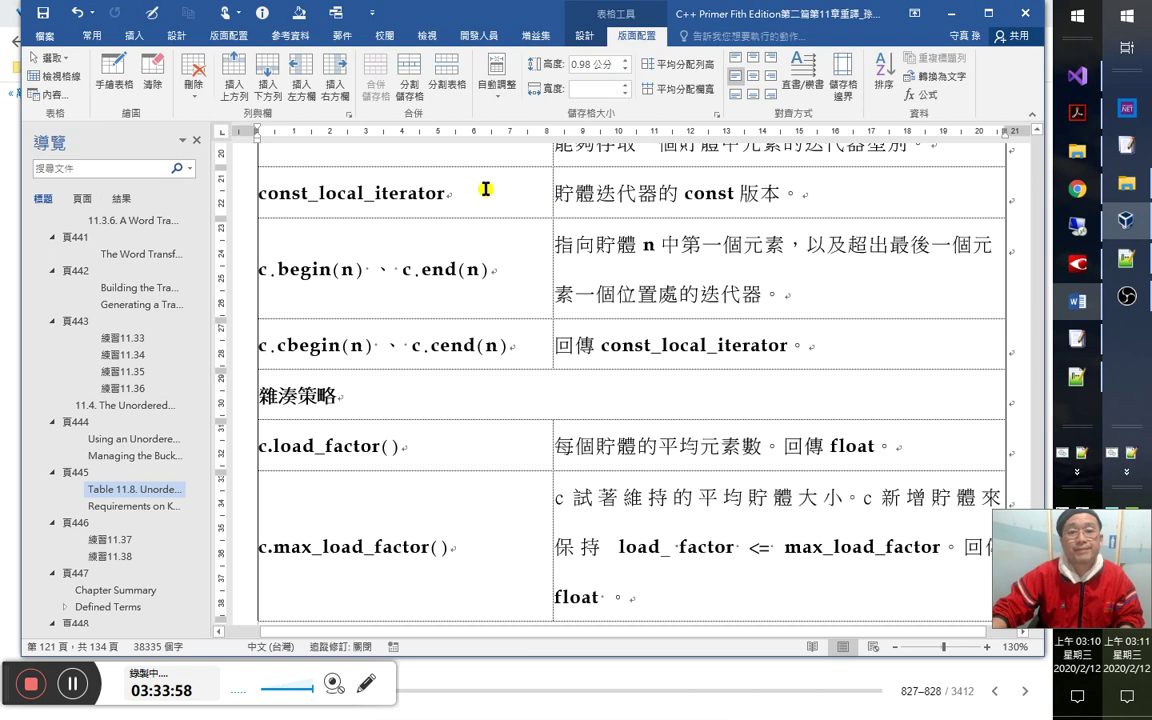
# Search Word's Table 11.8 for 使用中的貯體數 using Find and Replace.
pyautogui.scroll(5, 489, 206)
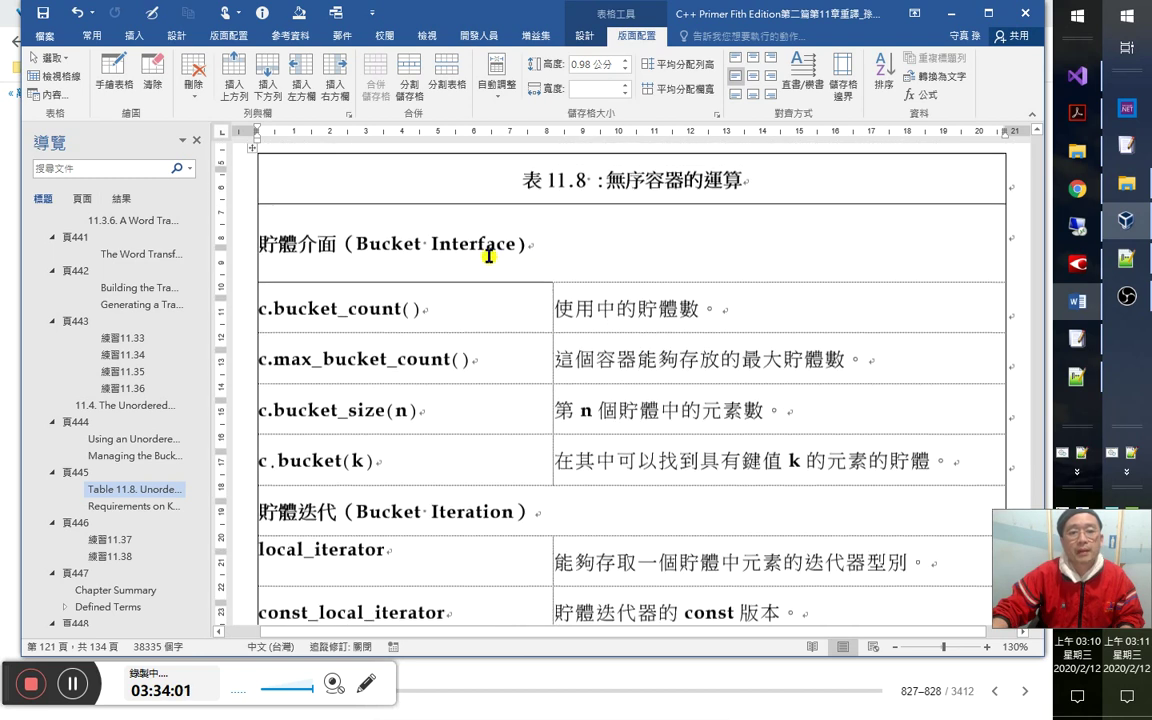
pyautogui.hotkey('alt', 'Tab')
pyautogui.hotkey('alt', 'Tab')
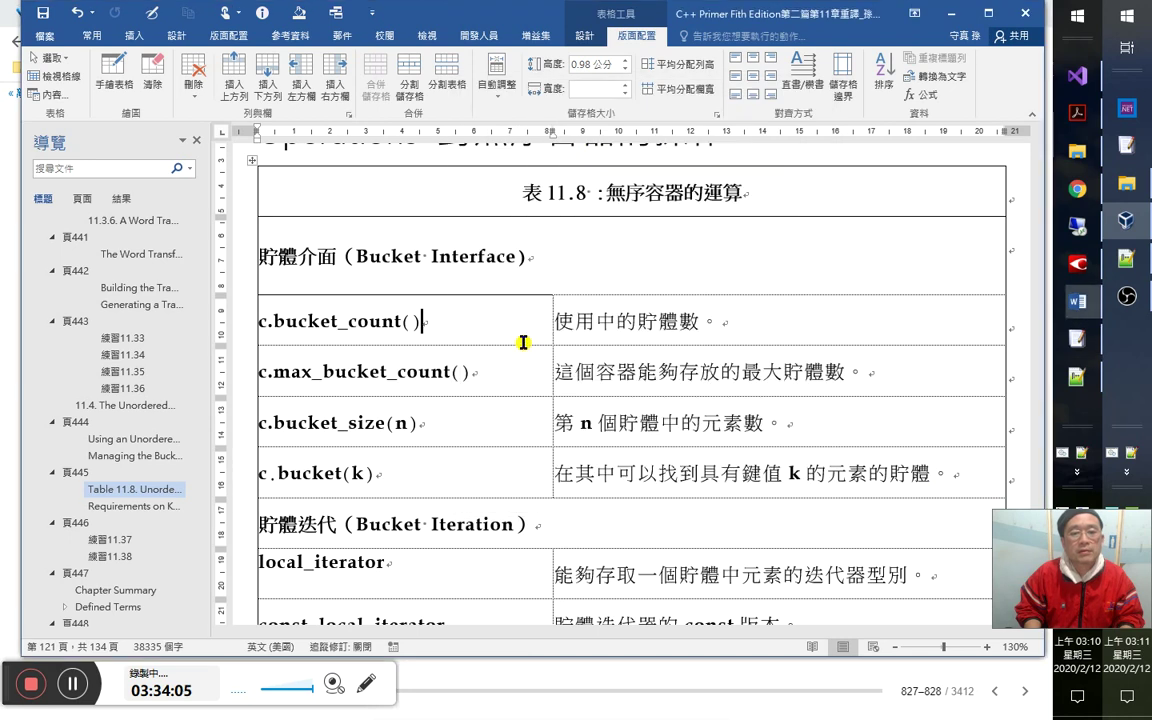
pyautogui.hotkey('alt', 'Tab')
pyautogui.press('Tab')
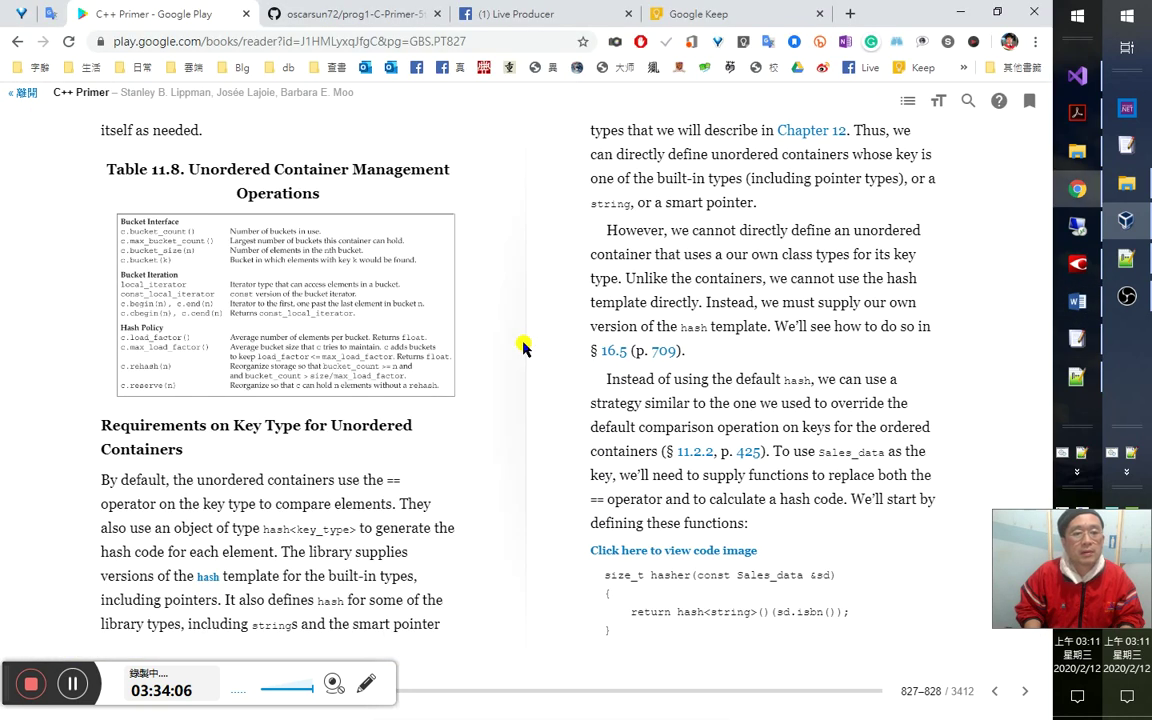
pyautogui.hotkey('alt', 'Tab')
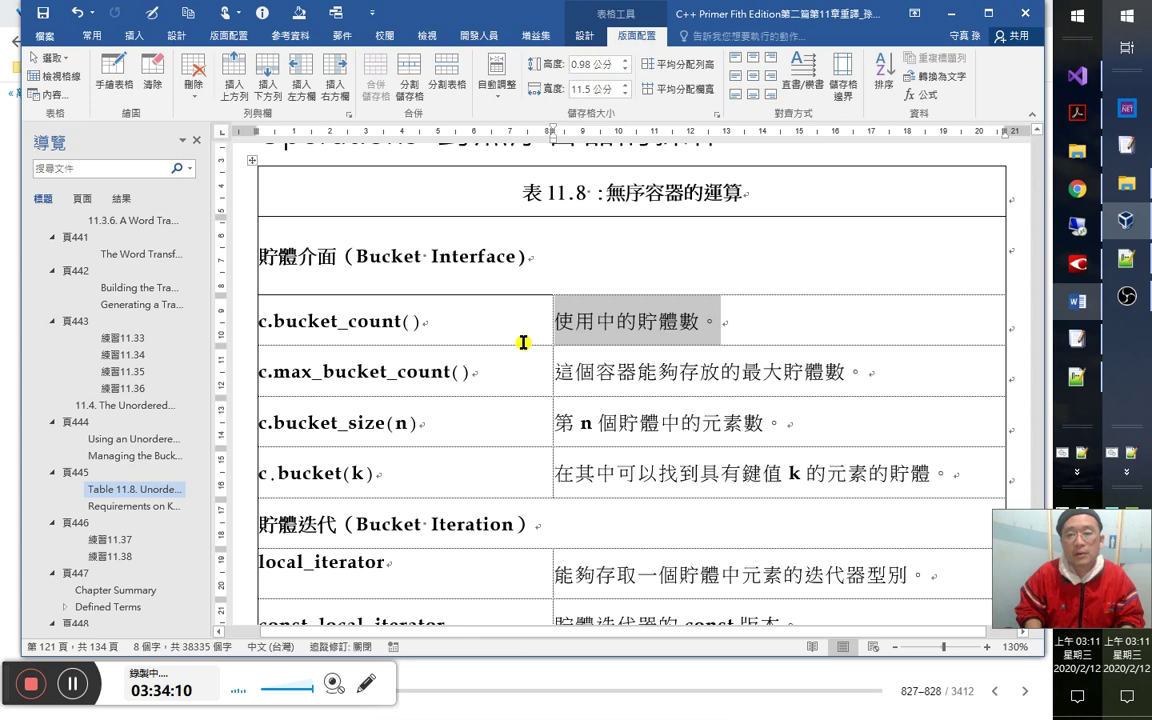
pyautogui.press('Up')
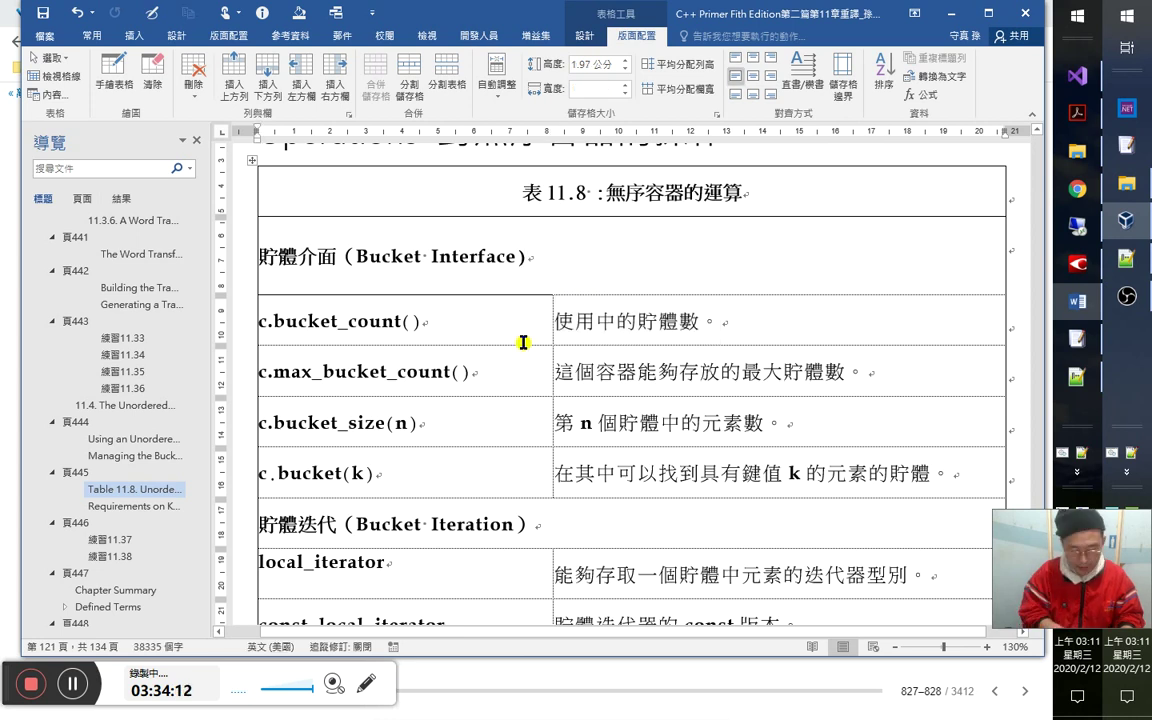
pyautogui.hotkey('ctrl', 'h')
pyautogui.hotkey('ctrl', 'v')
pyautogui.press('Return')
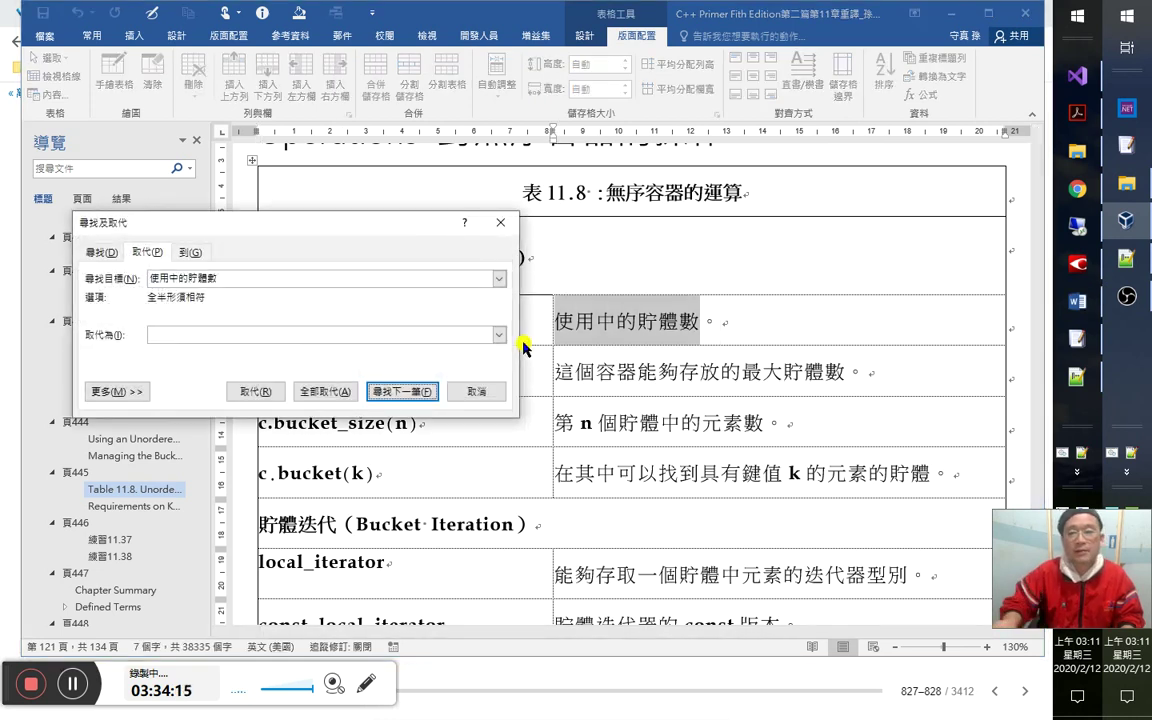
pyautogui.press('Escape')
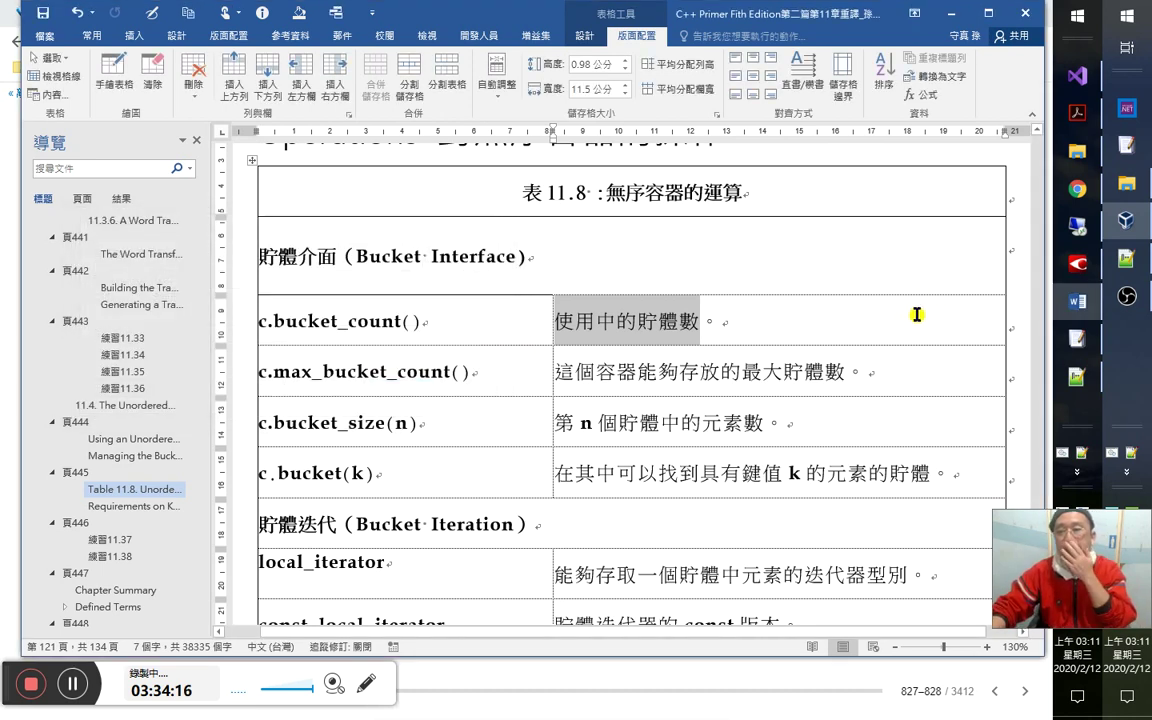
# Paste the description twice at the end of cj5-ftzk.txt, trimming to 使用中的 and 使用中.
pyautogui.click(1127, 258)
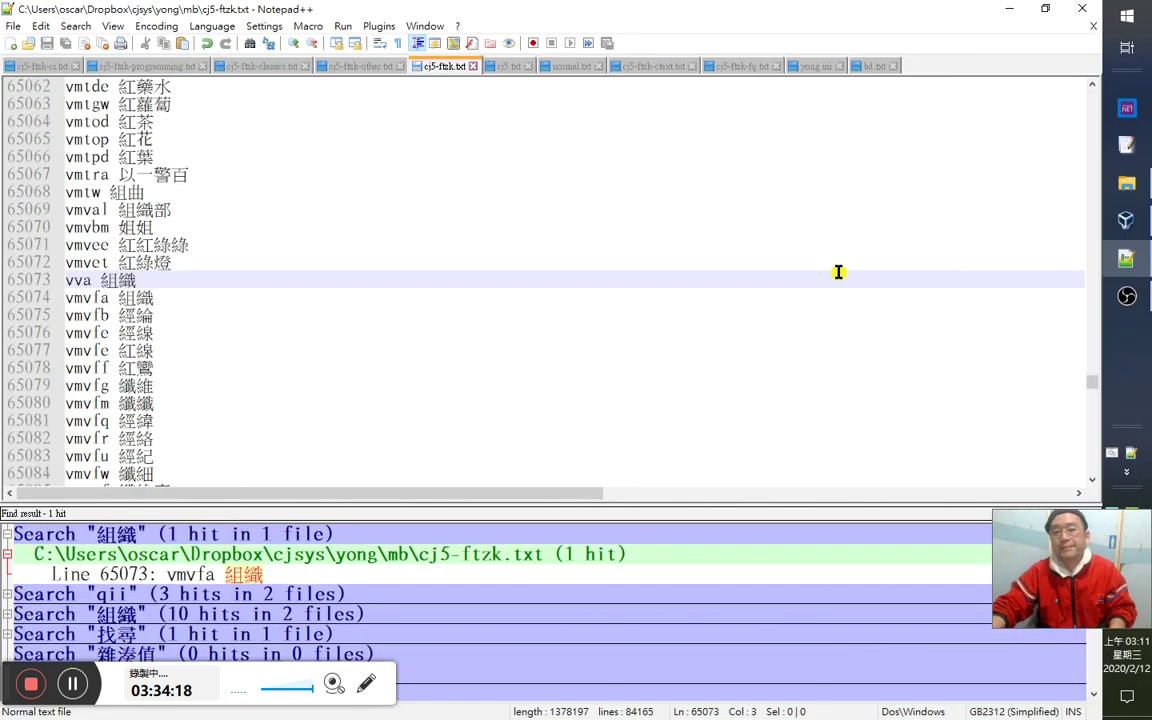
pyautogui.hotkey('ctrl', 'End')
pyautogui.hotkey('ctrl', 'v')
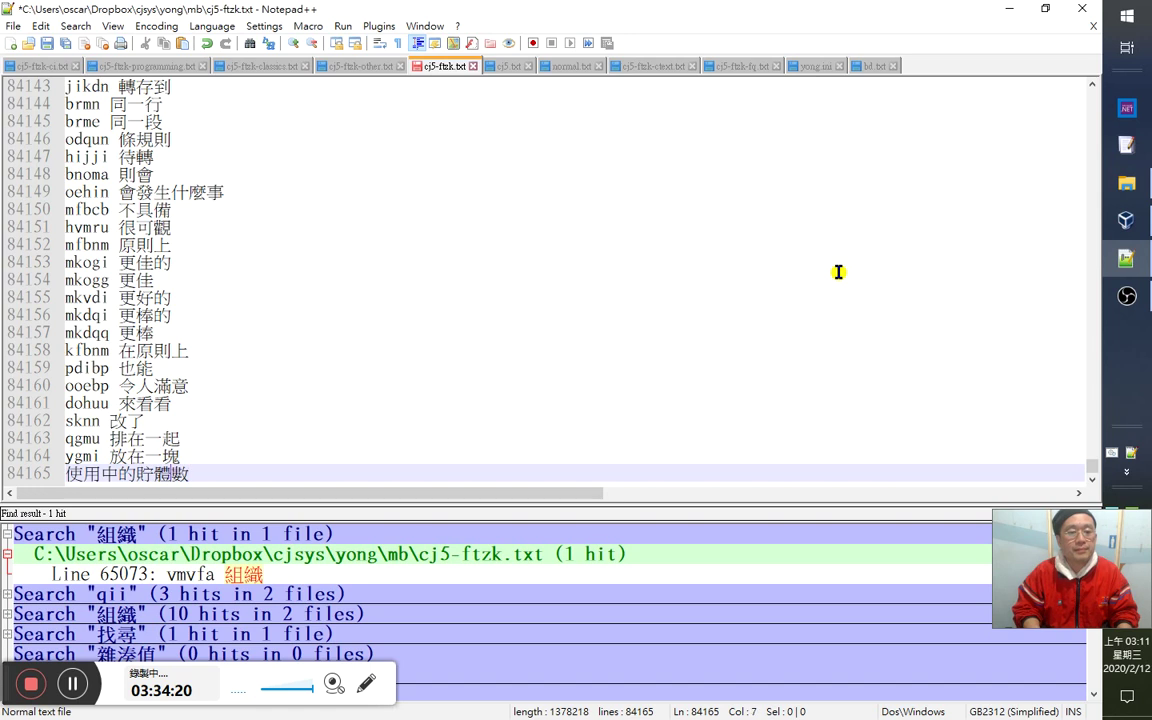
pyautogui.press('BackSpace')
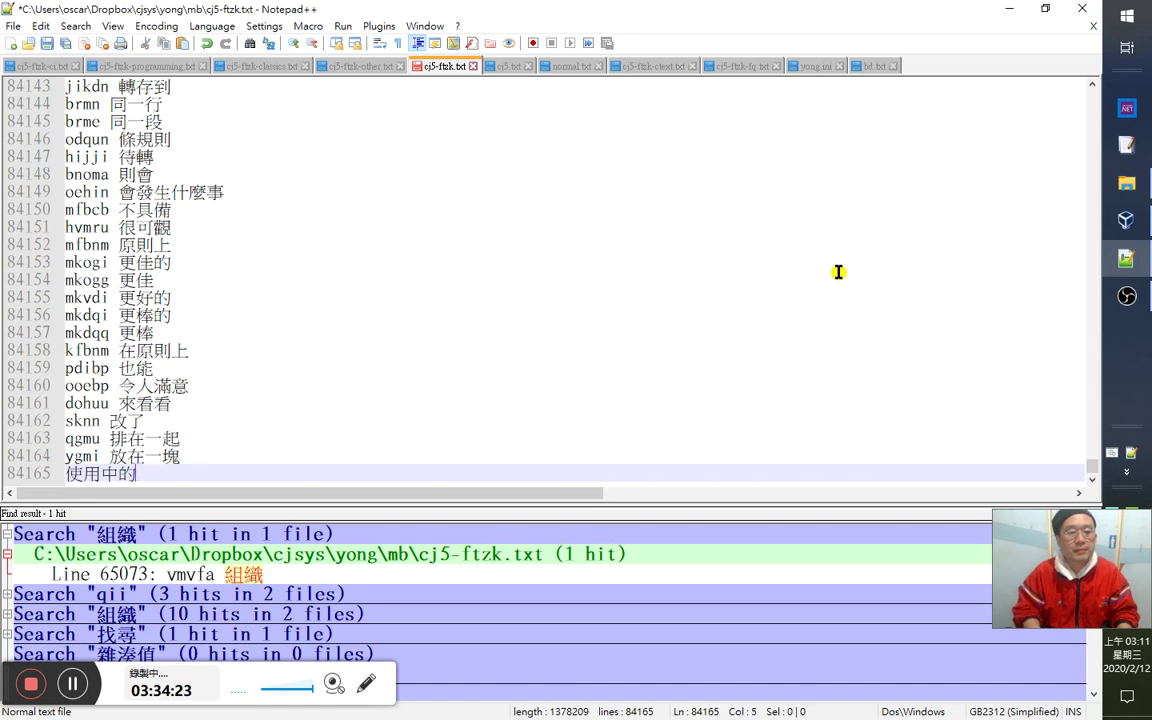
pyautogui.press('Return')
pyautogui.hotkey('ctrl', 'v')
pyautogui.press('Delete')
pyautogui.press('Delete')
pyautogui.press('Delete')
pyautogui.press('BackSpace')
# Give the entries codes okbql and obli, add a trailing blank line, and return to Word.
pyautogui.press('Home')
pyautogui.write('ql')
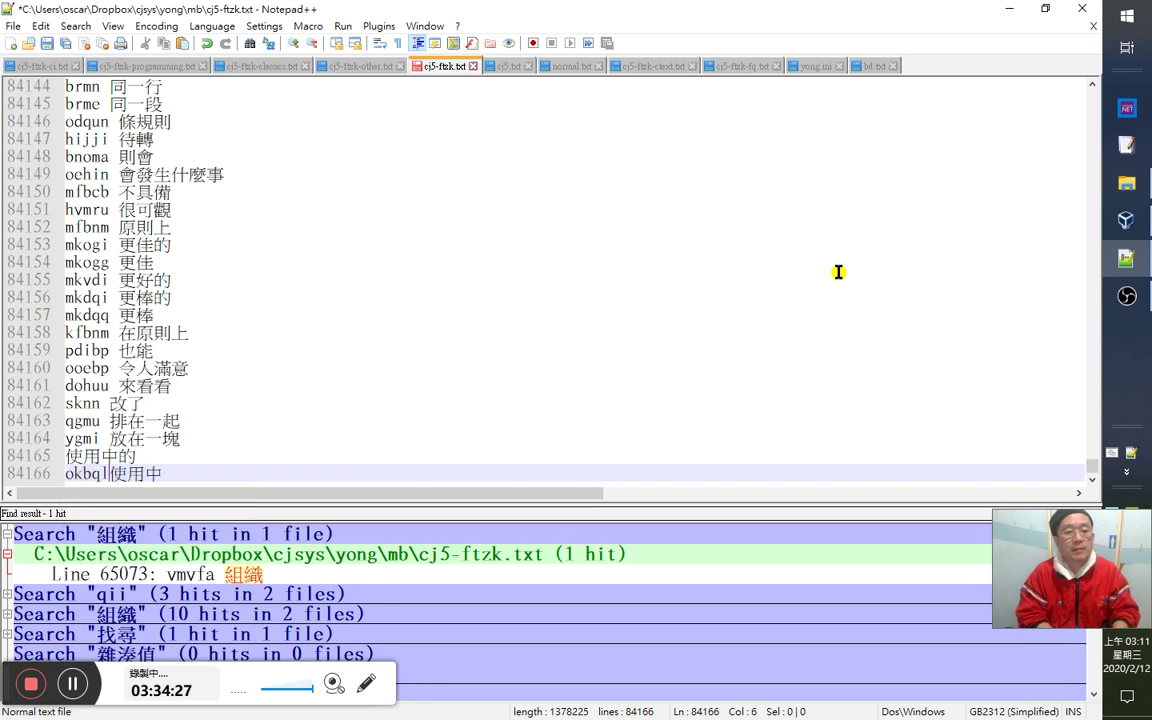
pyautogui.press('Up')
pyautogui.press('Home')
pyautogui.write('obli')
pyautogui.press('Down')
pyautogui.press('End')
pyautogui.press('Return')
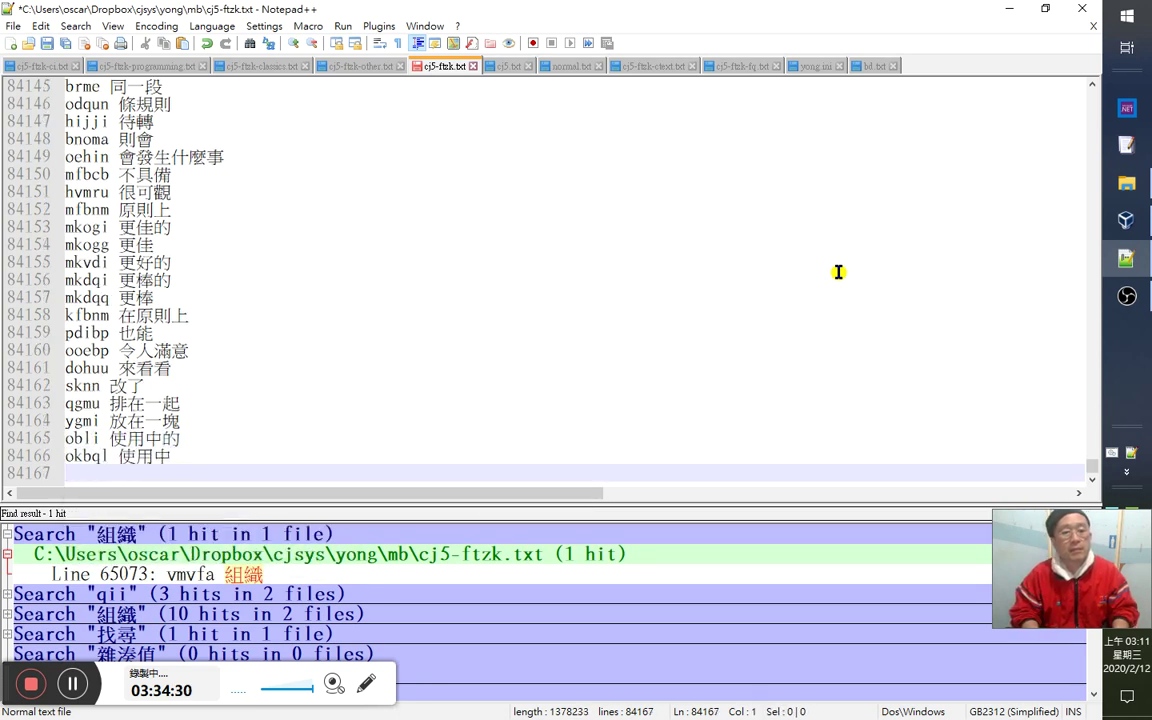
pyautogui.hotkey('alt', 'Tab')
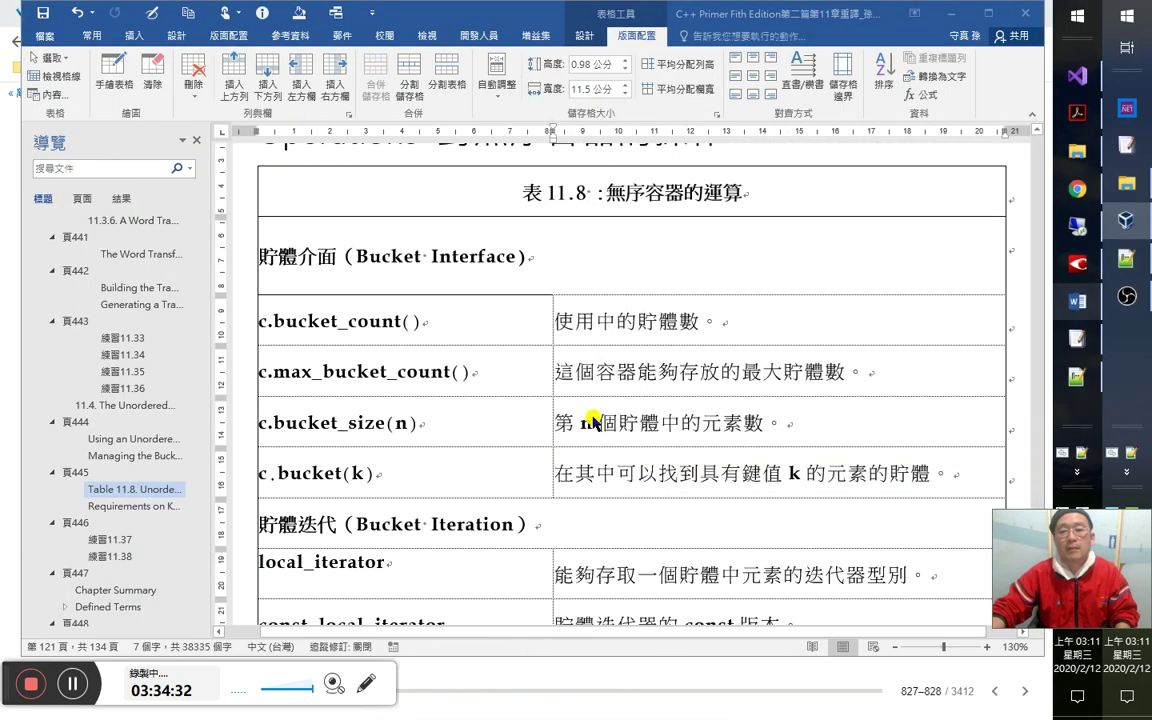
# Cut the 貯體（bucket）介面 line out of the EmEditor scratch document.
pyautogui.click(541, 386)
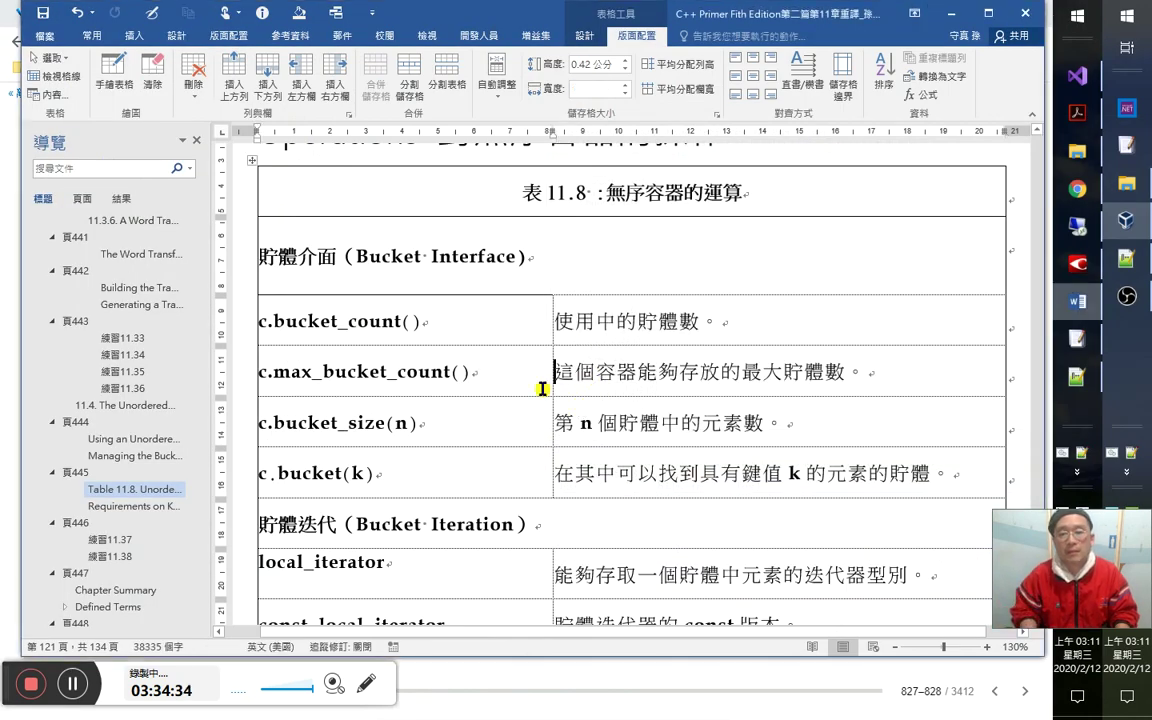
pyautogui.hotkey('alt', 'Tab')
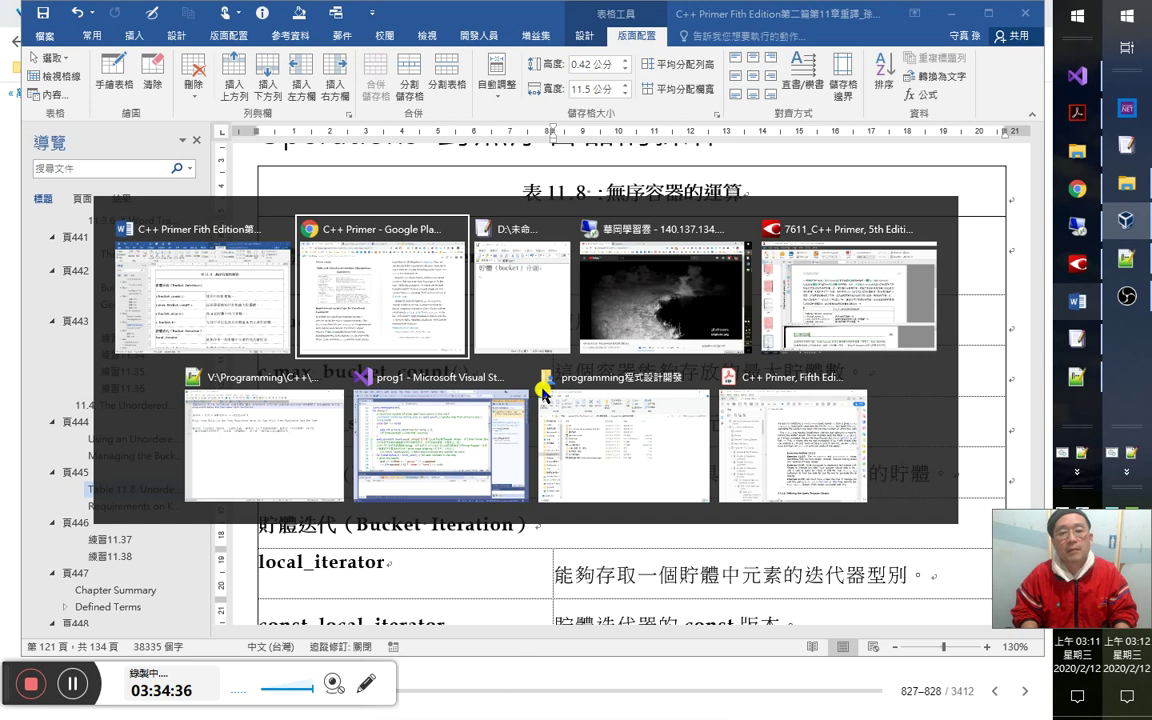
pyautogui.hotkey('alt', 'Tab')
pyautogui.press('Tab')
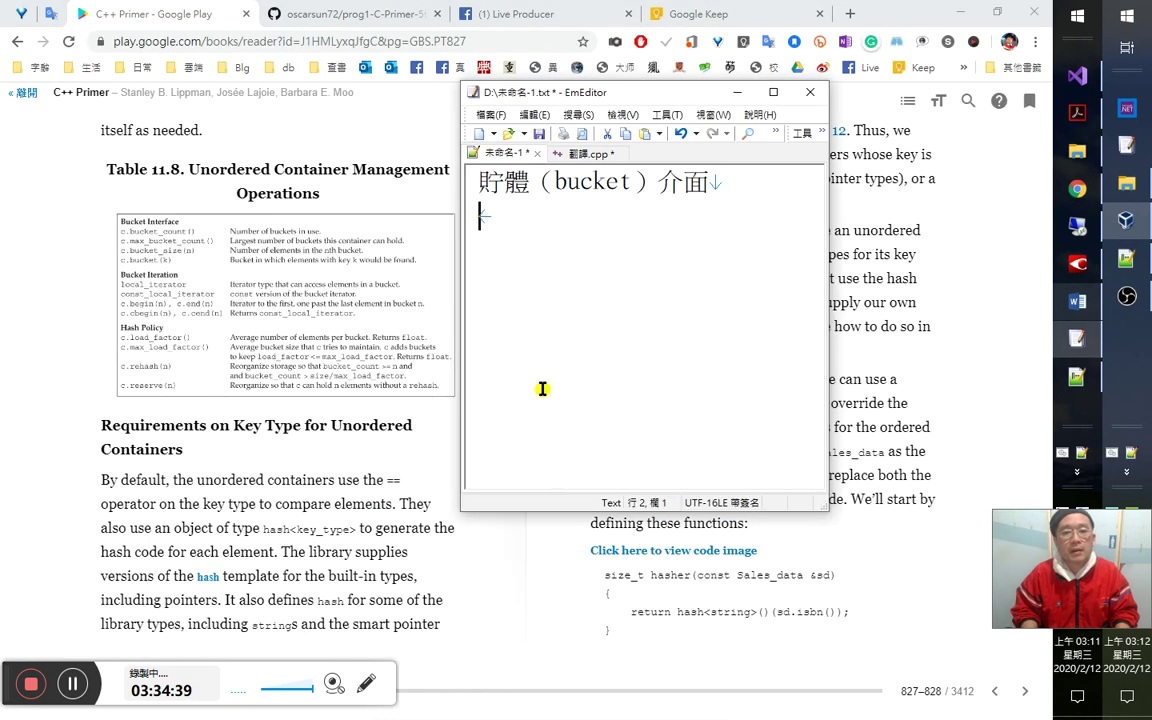
pyautogui.hotkey('ctrl', 'a')
pyautogui.hotkey('ctrl', 'x')
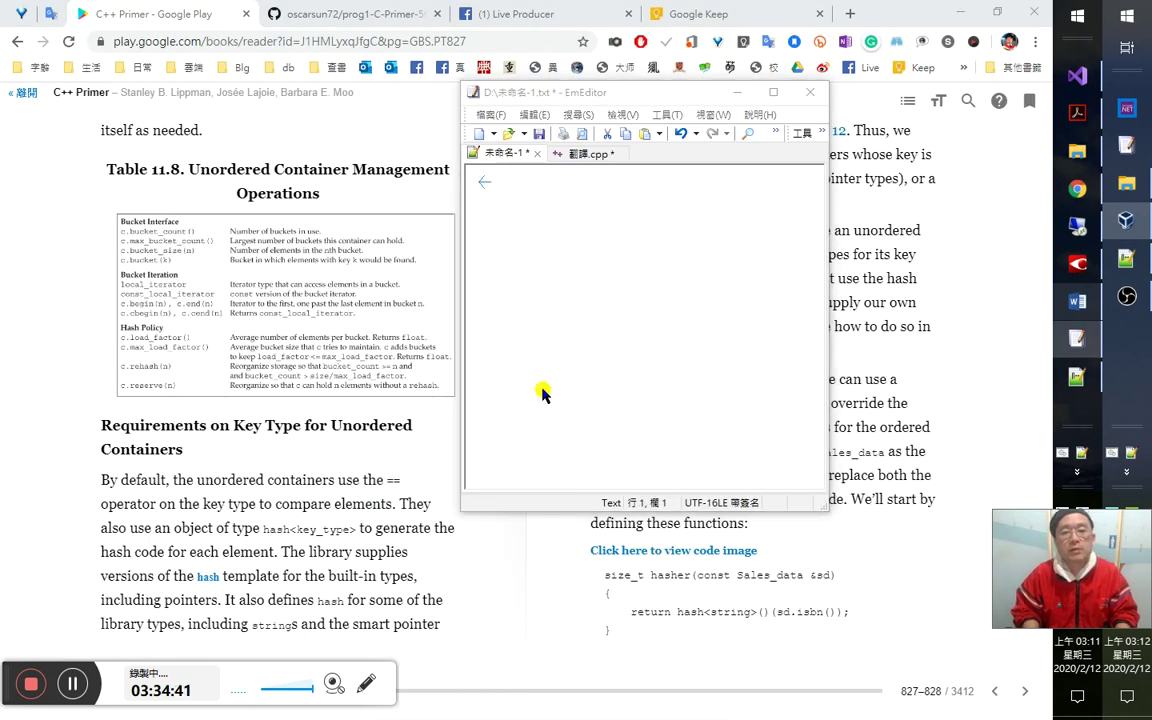
# Place the emptied EmEditor scratch document over the book's Table 11.8 page.
pyautogui.hotkey('alt', 'Tab')
pyautogui.press('Up')
pyautogui.press('Up')
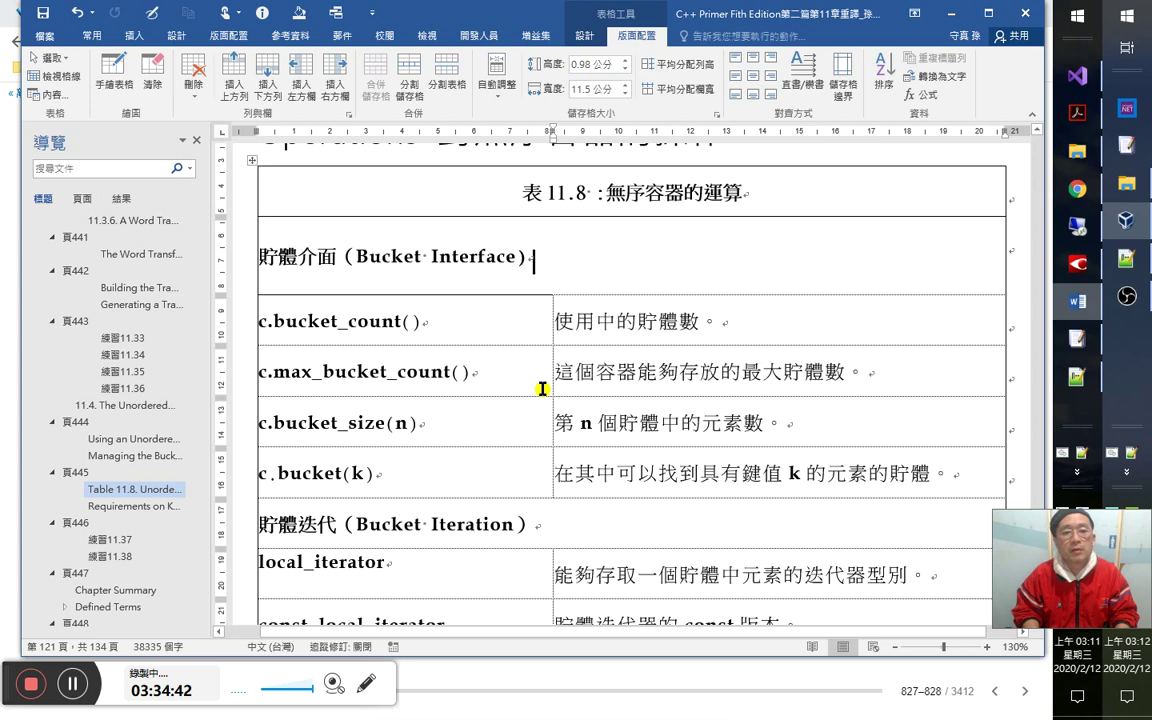
pyautogui.hotkey('alt', 'Tab')
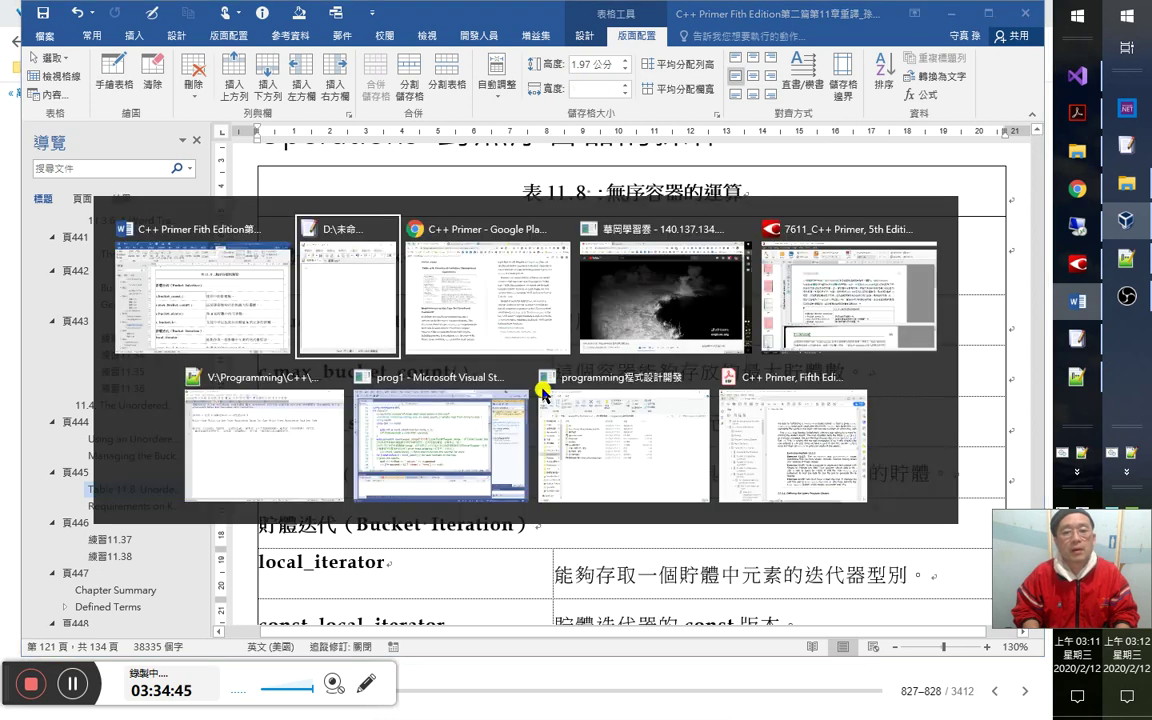
pyautogui.hotkey('alt', 'Tab')
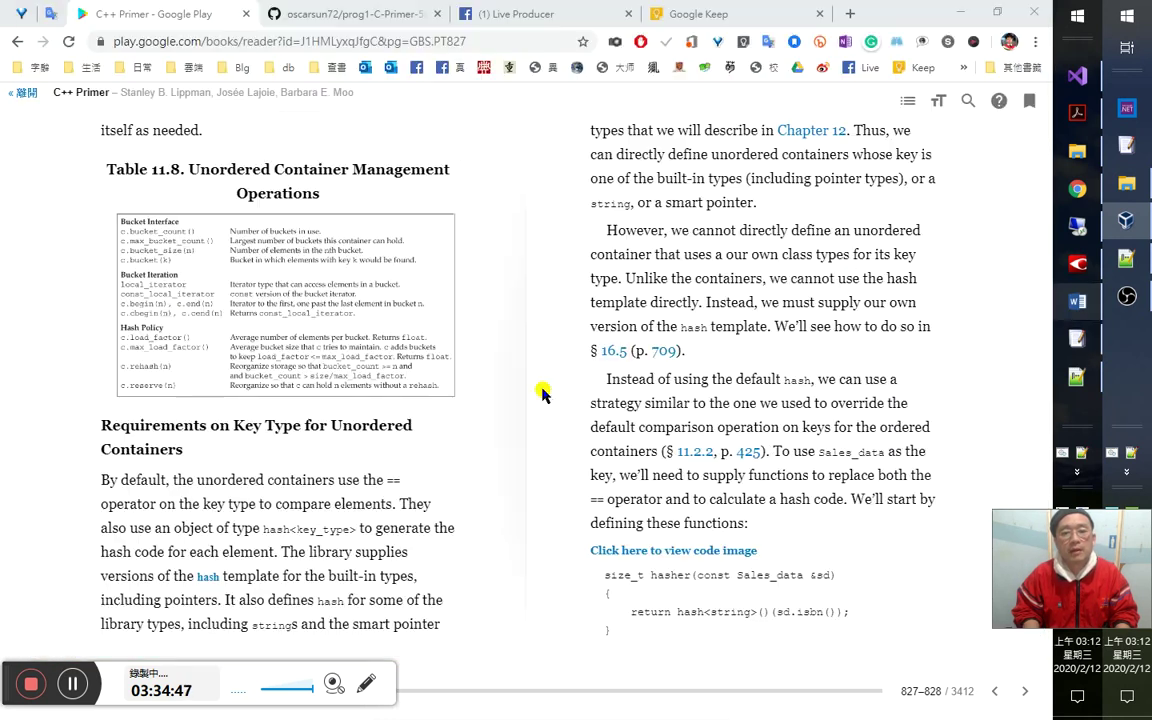
pyautogui.hotkey('alt', 'Tab')
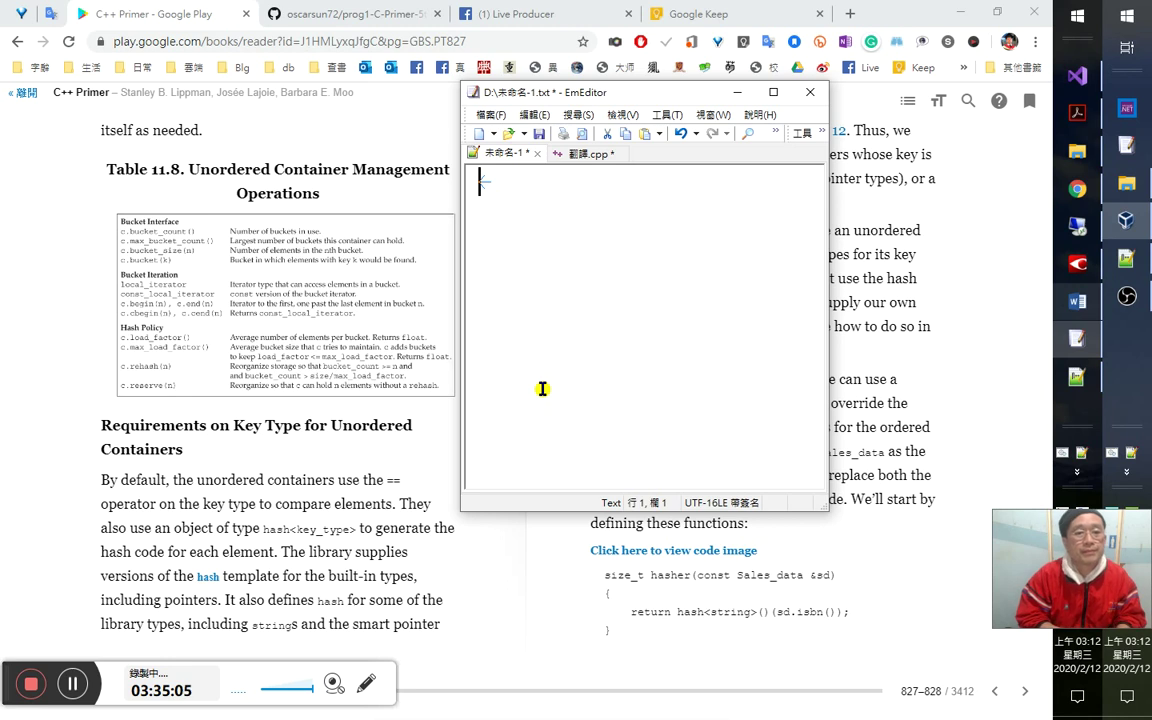
# Type c容器可容納的貯體（bucket）數 in the scratch note, correcting 官網 to 容納.
pyautogui.write('C')
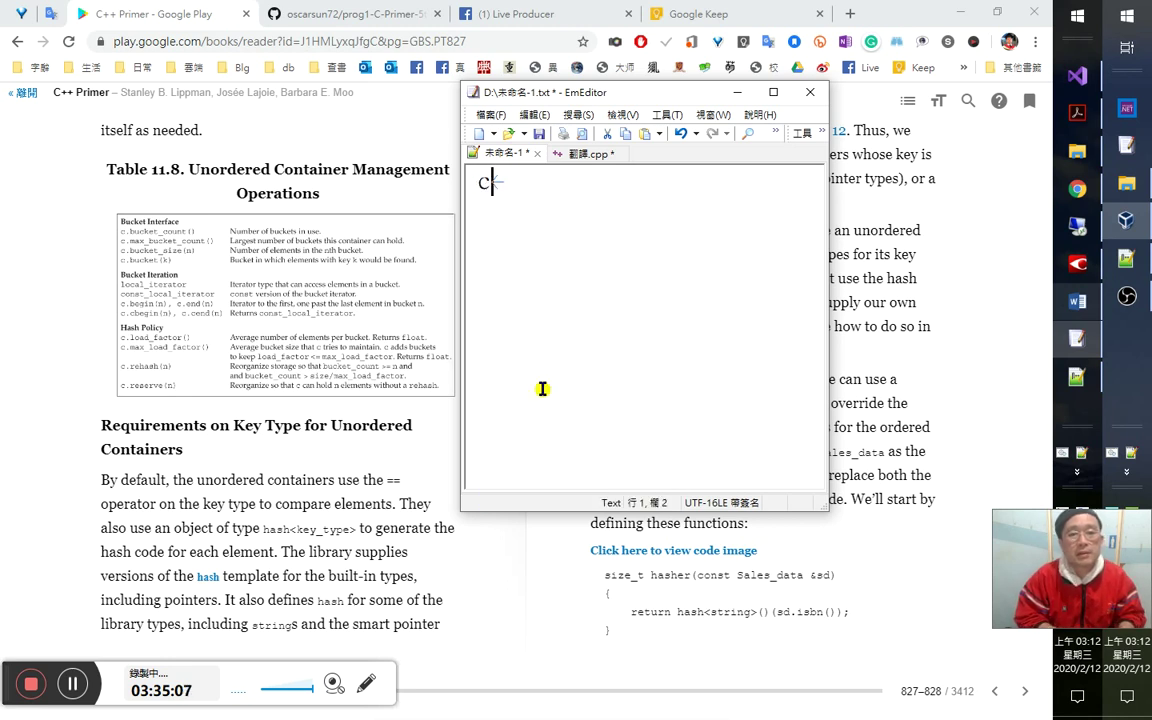
pyautogui.write('jrr')
pyautogui.press('BackSpace')
pyautogui.press('BackSpace')
pyautogui.press('BackSpace')
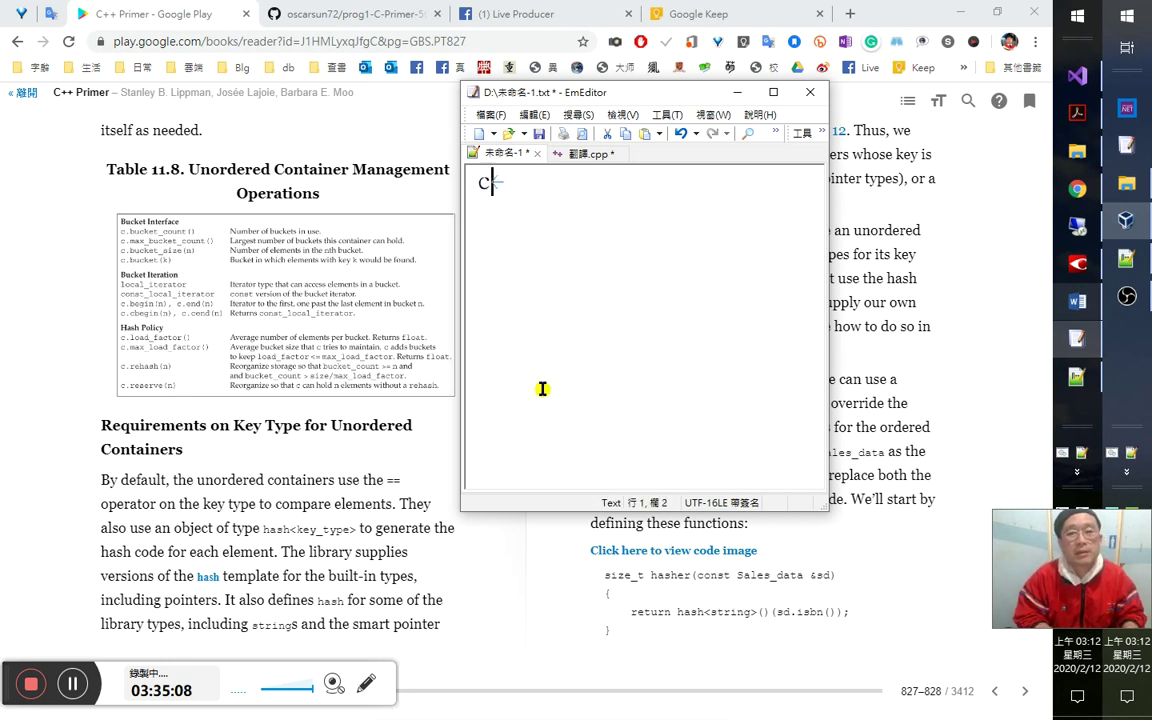
pyautogui.write('jr容器可')
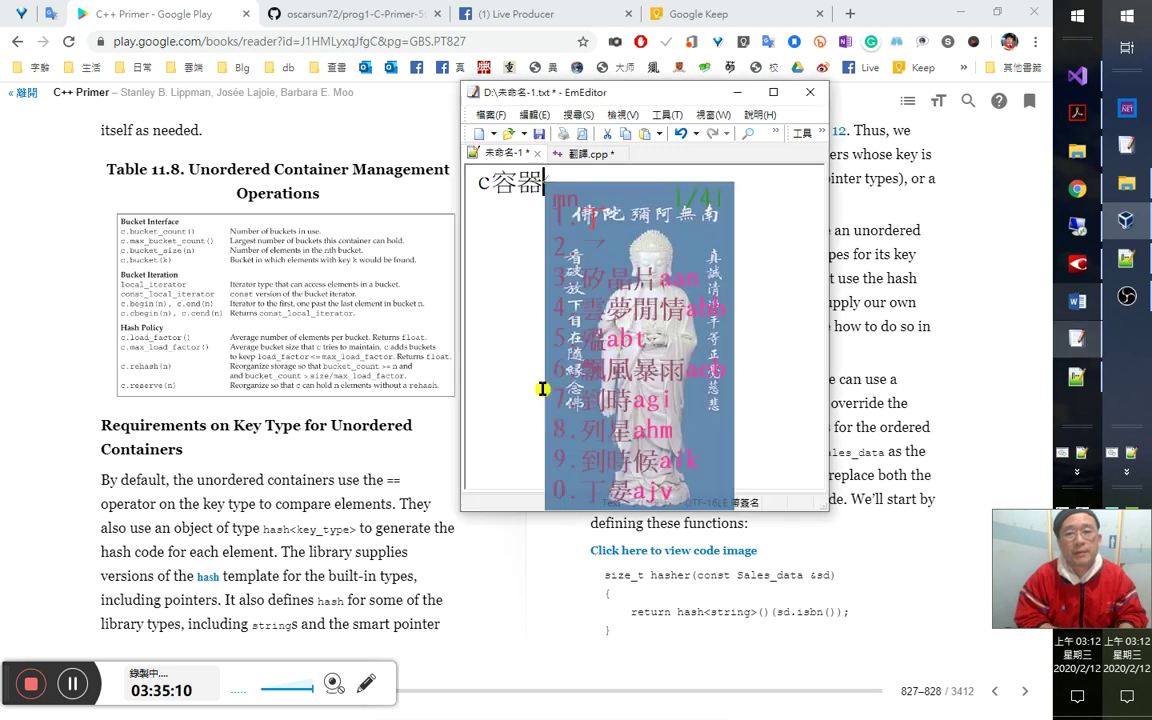
pyautogui.write('官網的')
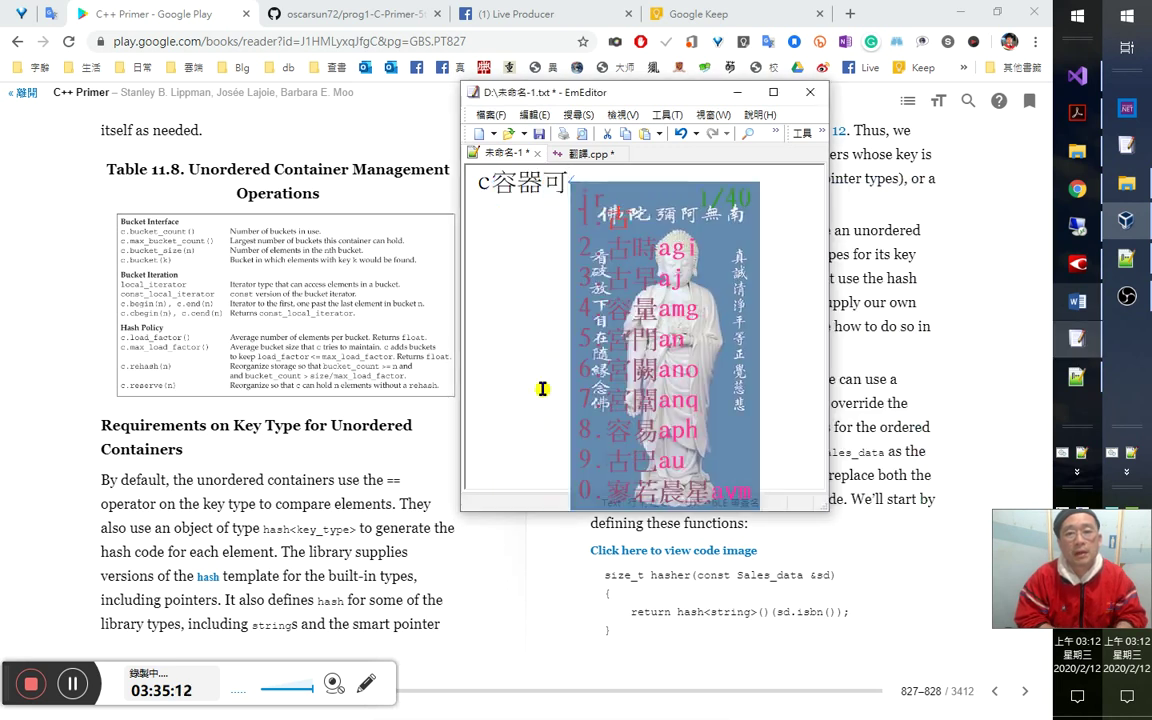
pyautogui.press('Left')
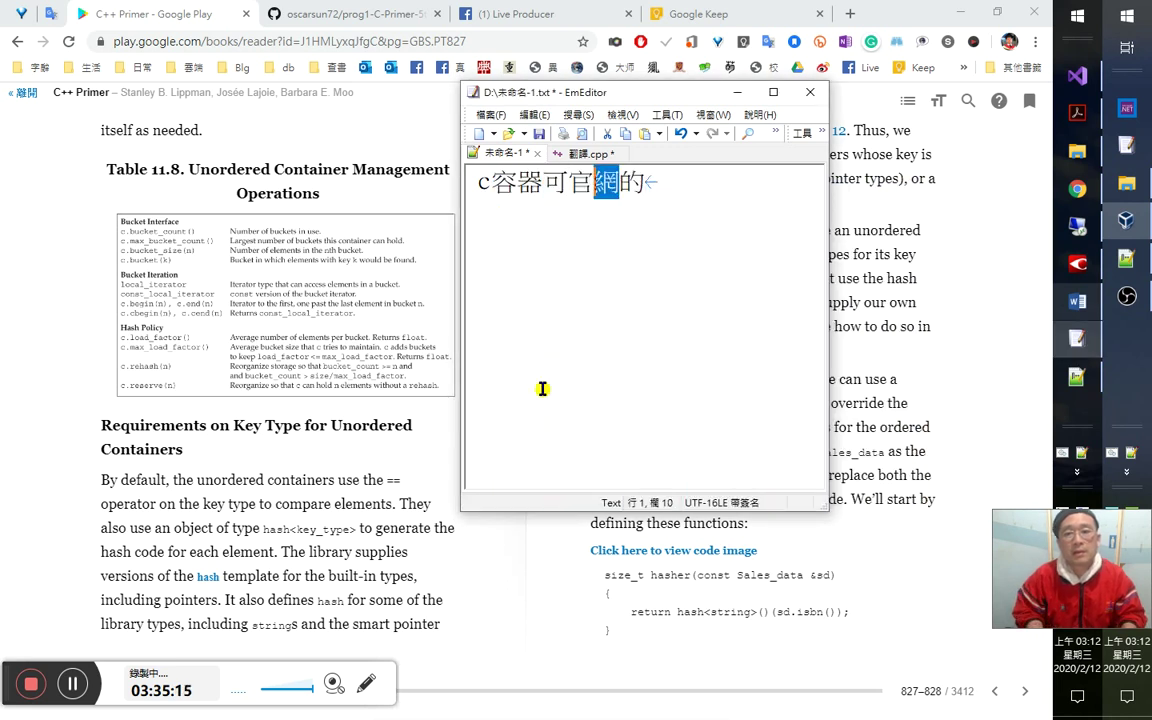
pyautogui.press('Down')
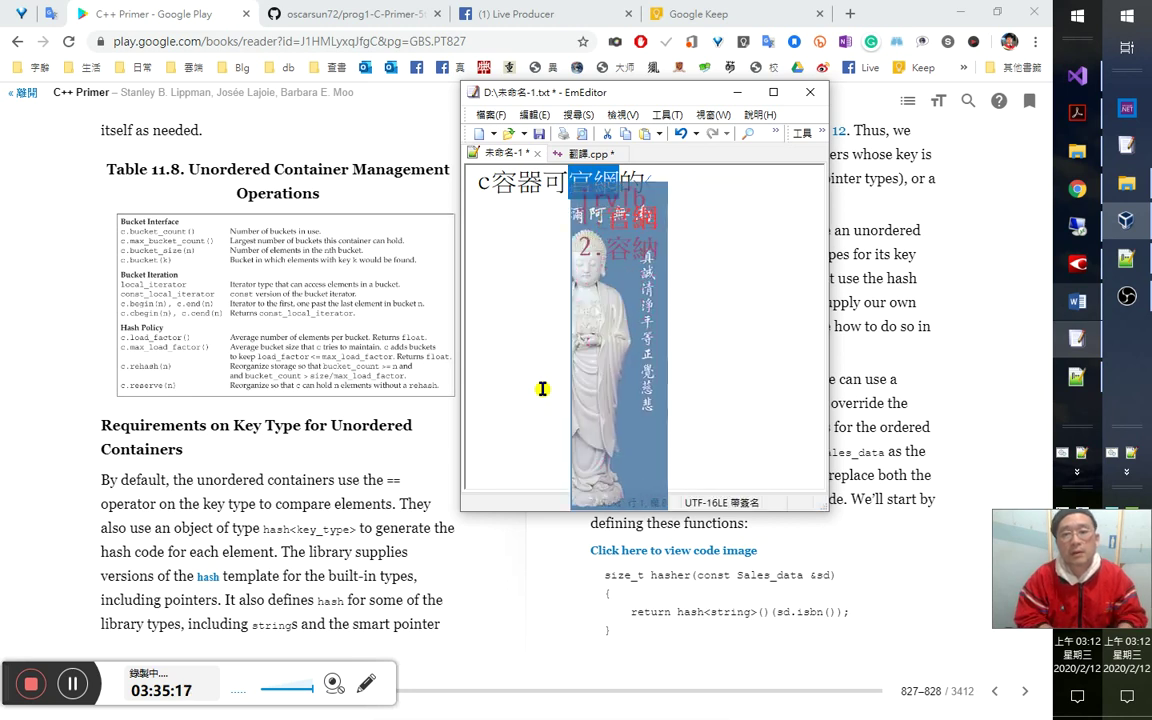
pyautogui.press('2')
pyautogui.press('Return')
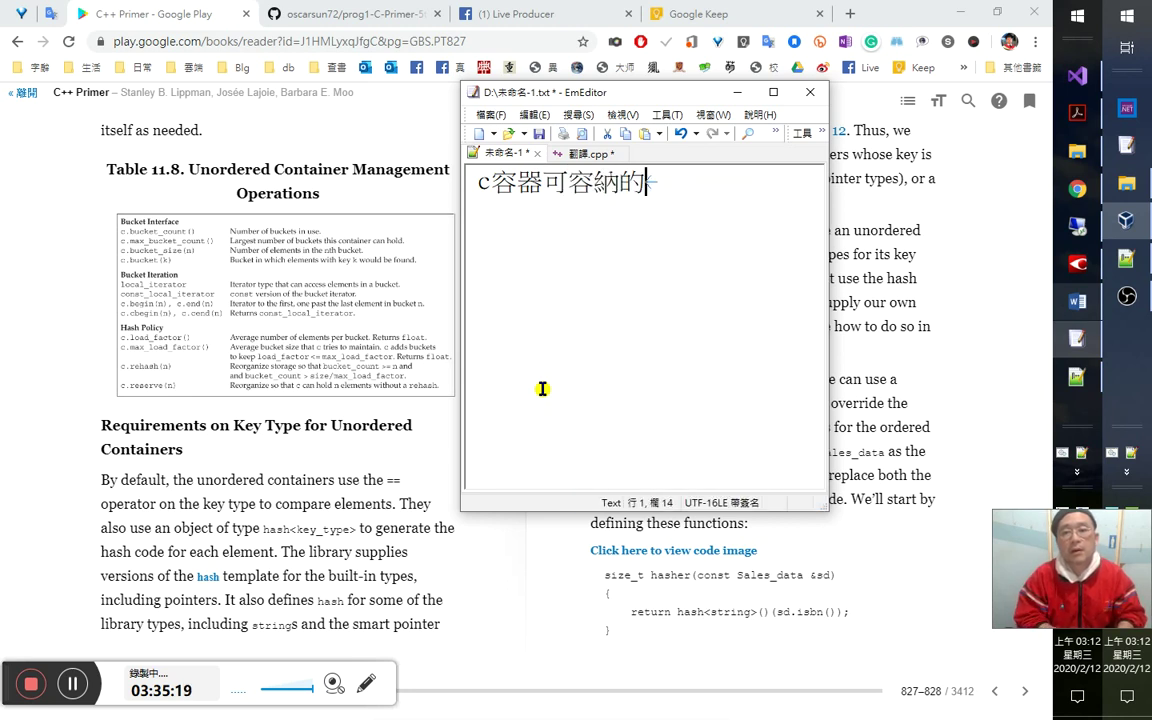
pyautogui.write('bnbbt')
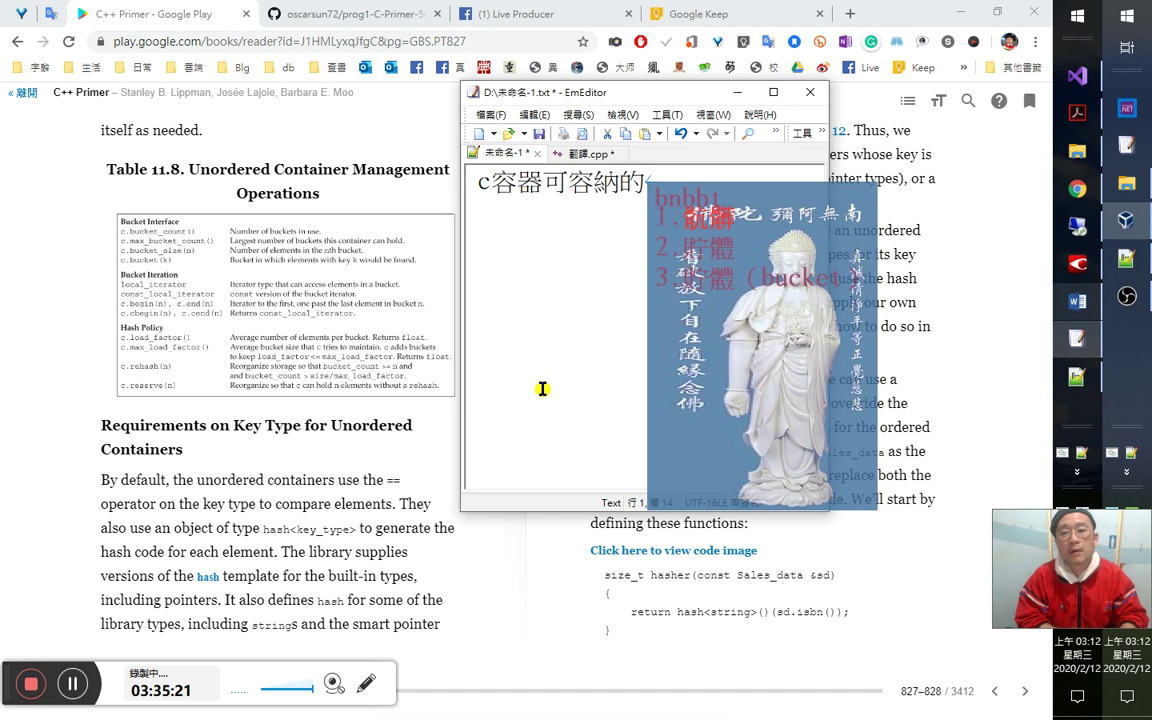
pyautogui.write('3lk')
pyautogui.press('space')
pyautogui.press('Return')
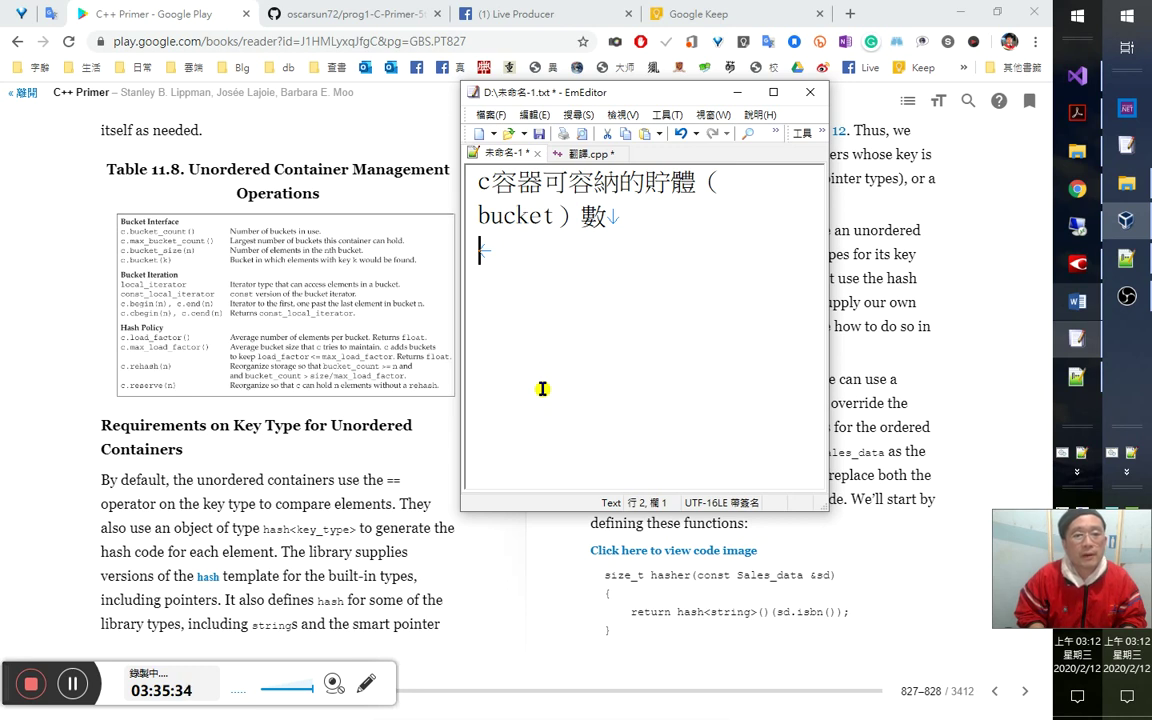
pyautogui.press('Return')
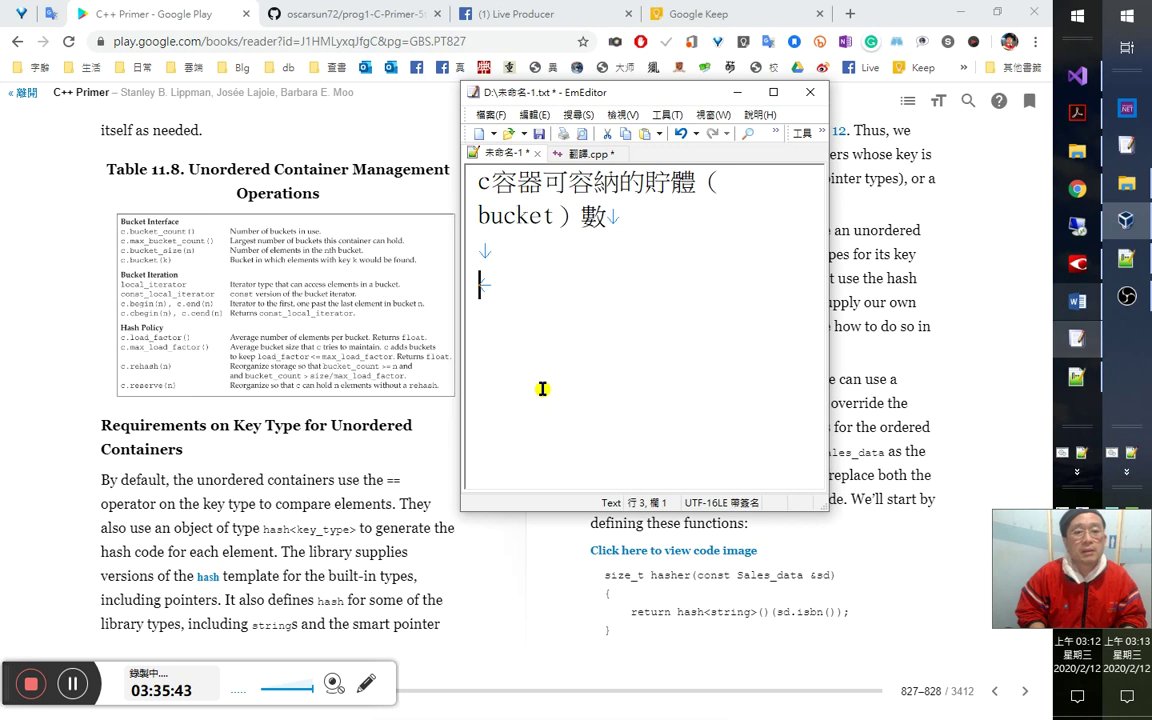
# Draft then delete the line 在第n個貯體中的元素量, and switch back to Word.
pyautogui.write('在第')
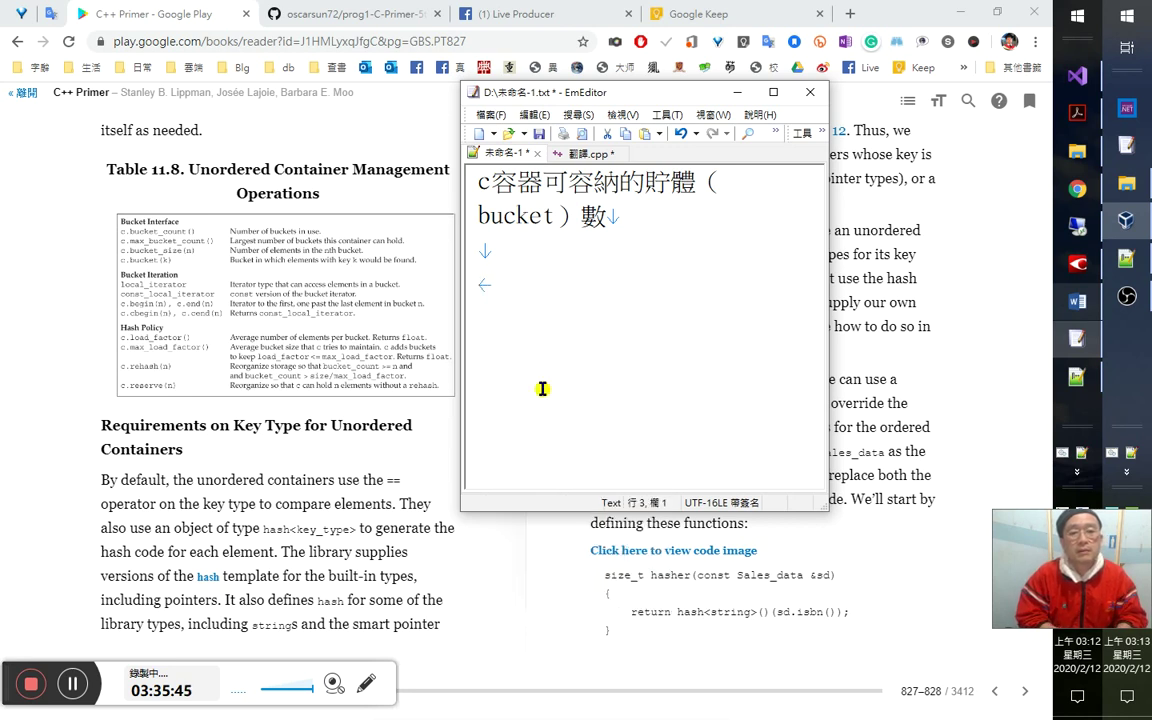
pyautogui.write('n個')
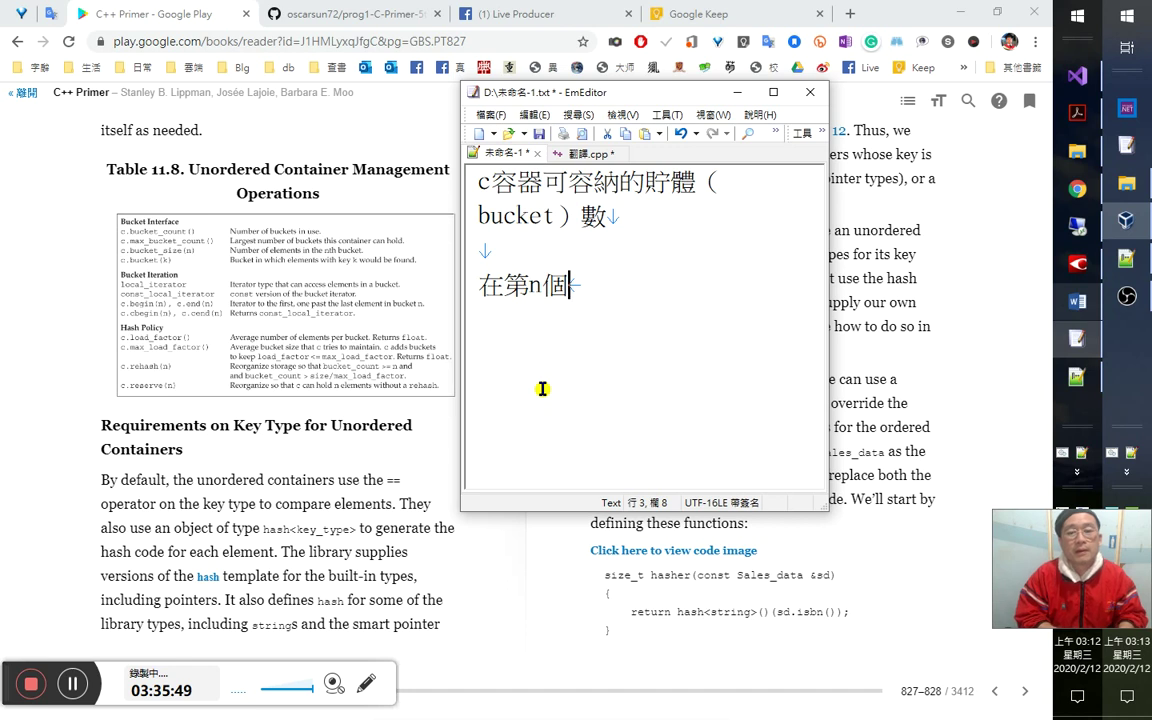
pyautogui.write('骯髒中的')
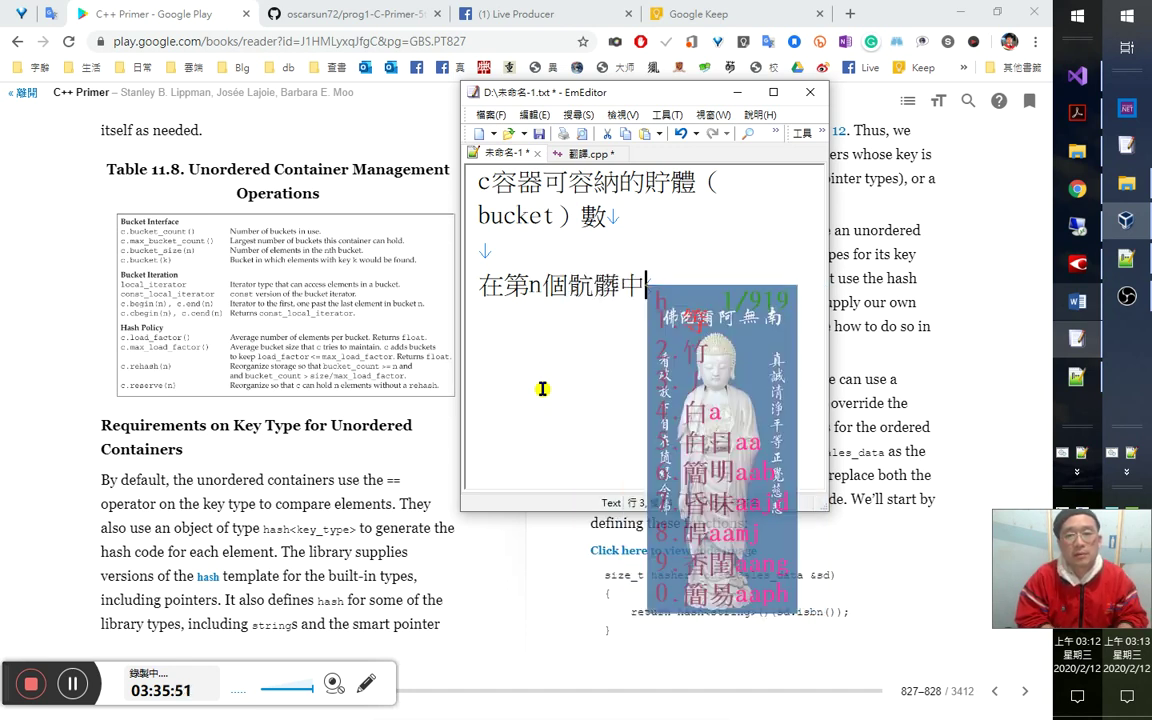
pyautogui.press('Left')
pyautogui.press('Left')
pyautogui.hotkey('shift', 'Left')
pyautogui.hotkey('shift', 'Left')
pyautogui.write('貯體中的')
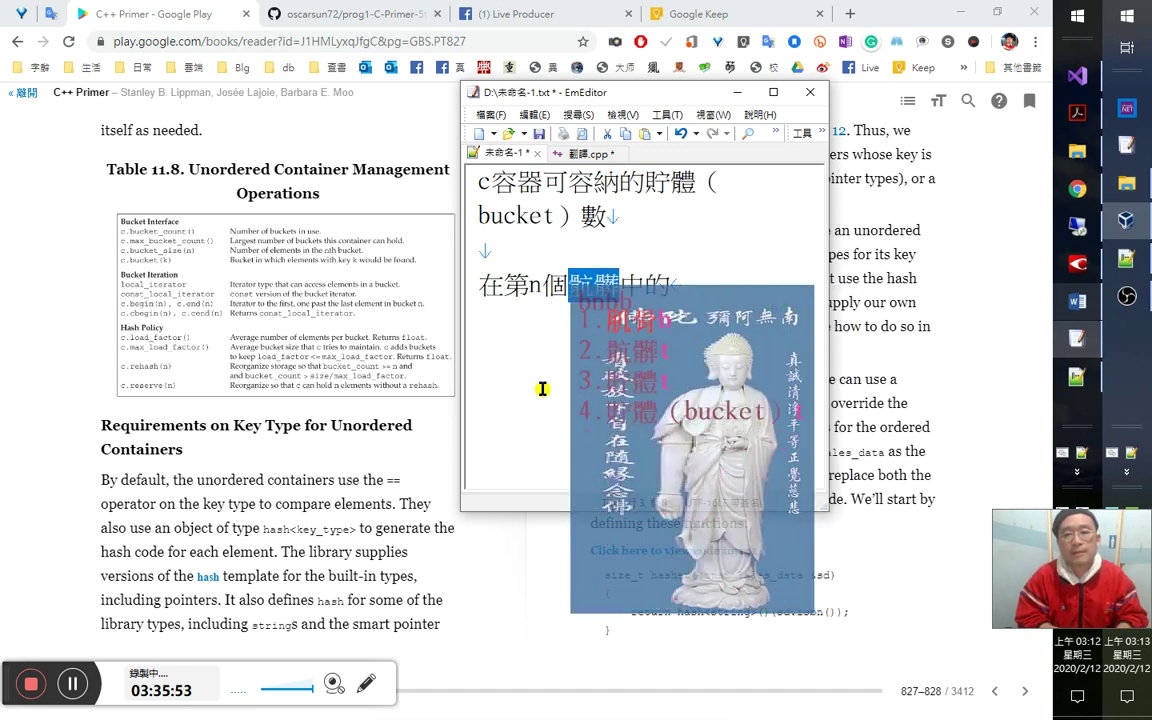
pyautogui.write('元素量')
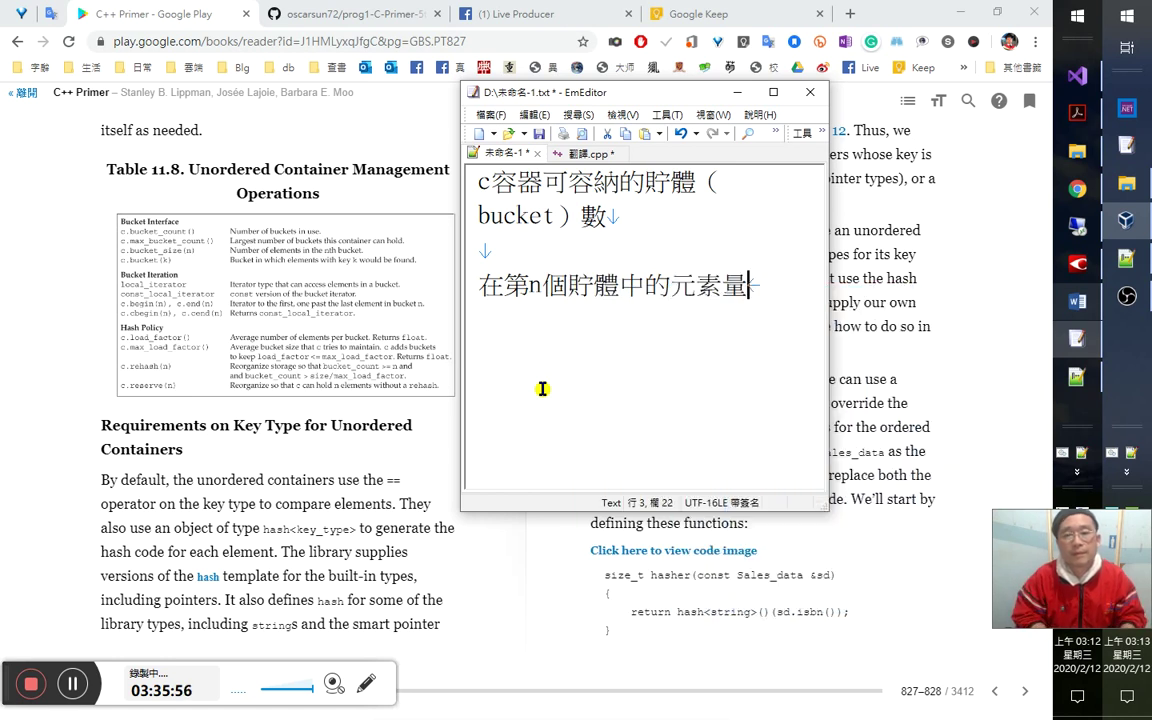
pyautogui.press('Return')
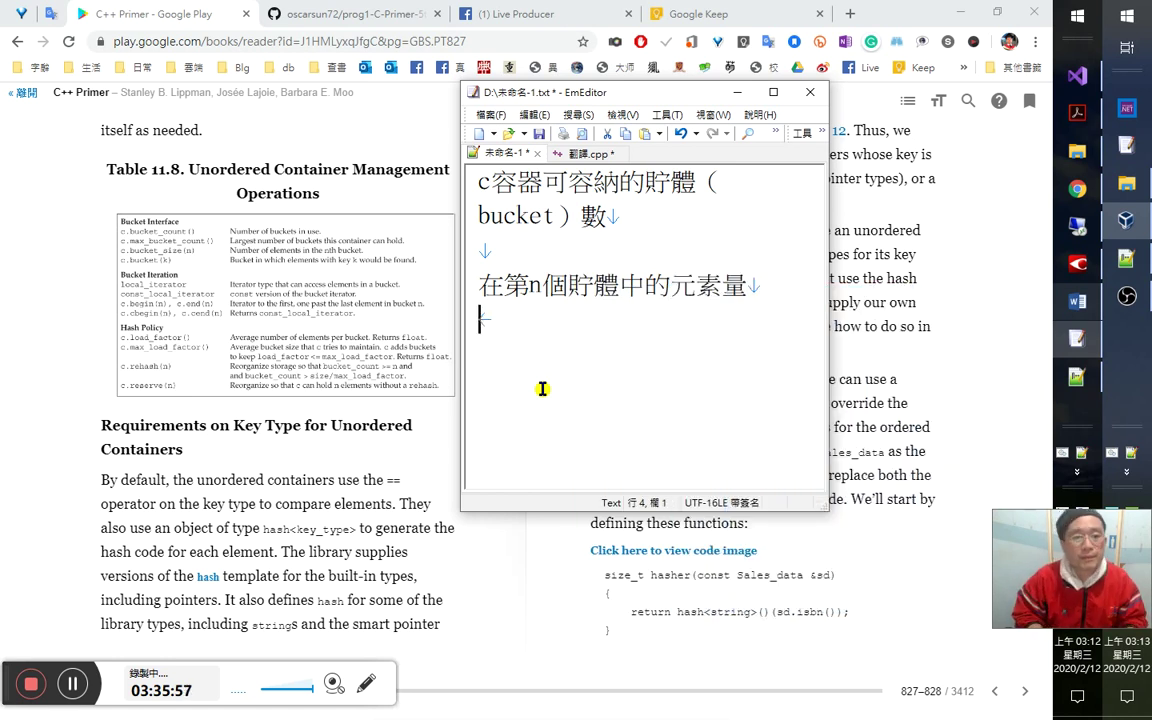
pyautogui.press('Return')
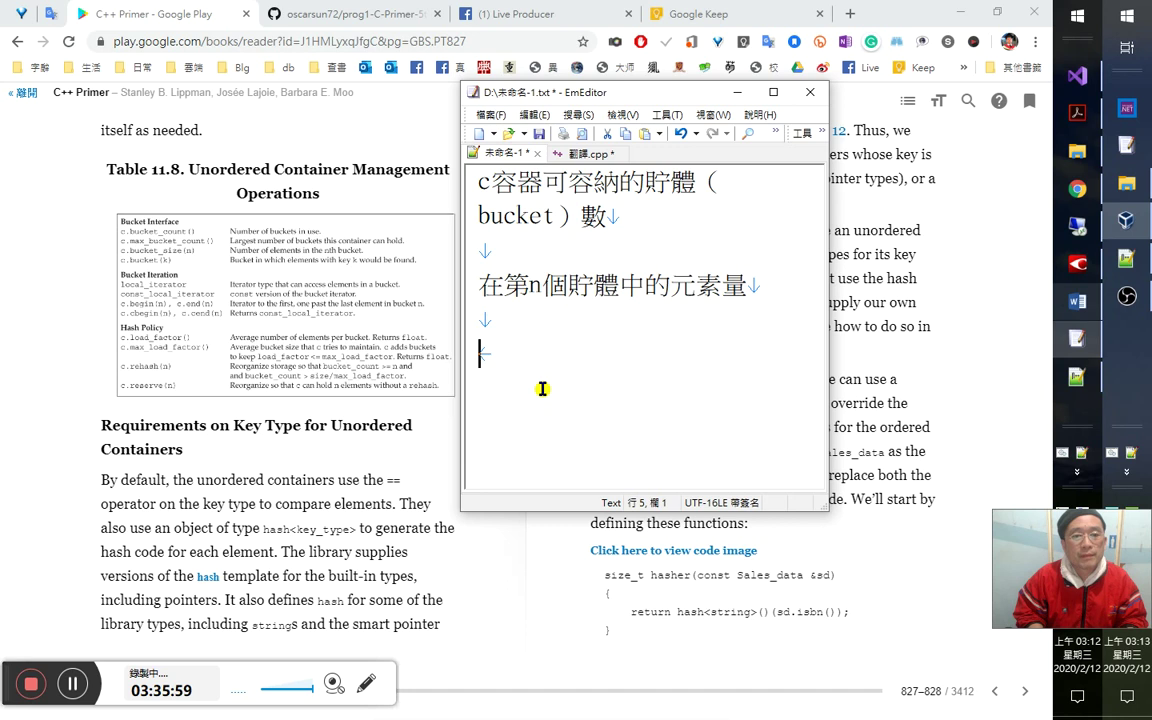
pyautogui.press('Up')
pyautogui.press('Up')
pyautogui.hotkey('shift', 'Down')
pyautogui.press('Delete')
pyautogui.press('Delete')
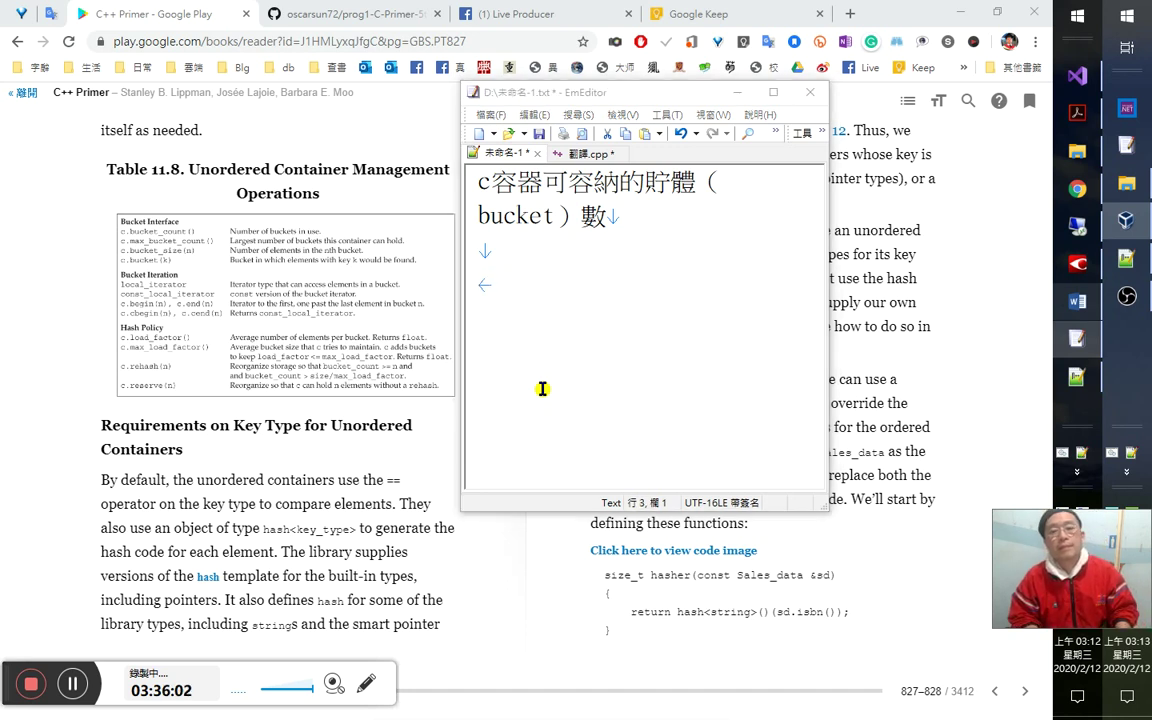
pyautogui.hotkey('alt', 'Tab')
pyautogui.press('Tab')
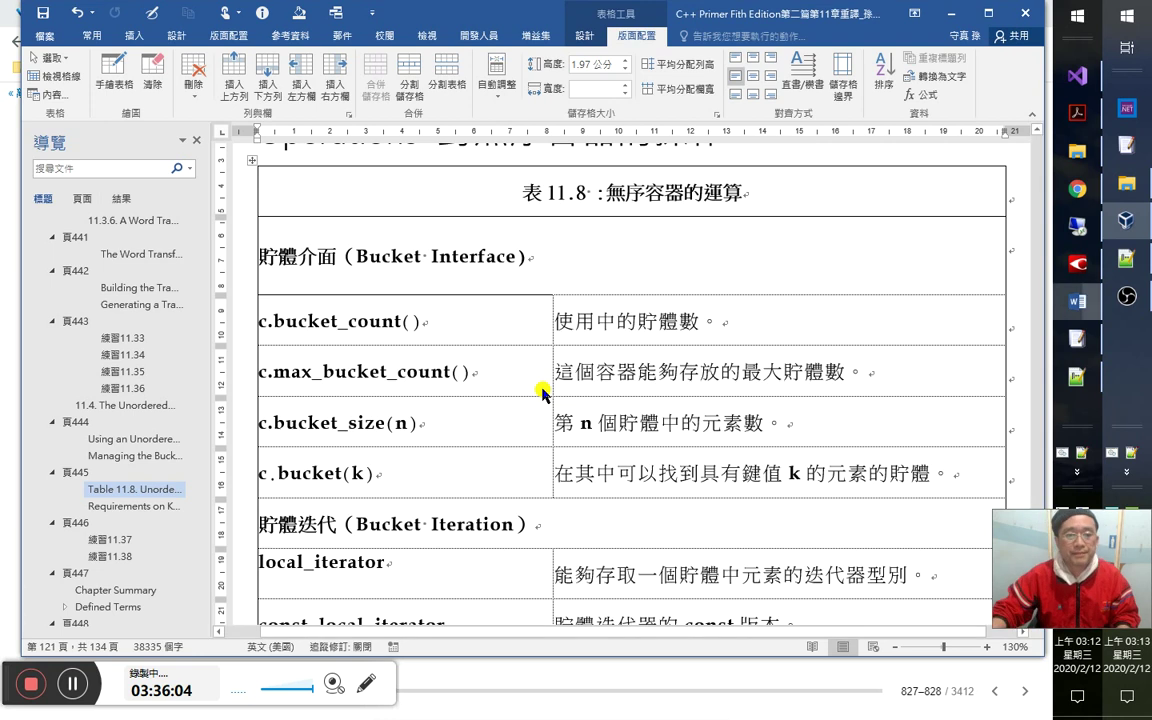
# Attempt pasting into the c.bucket_size(n) description, dismissing the command failure messages.
pyautogui.click(558, 428)
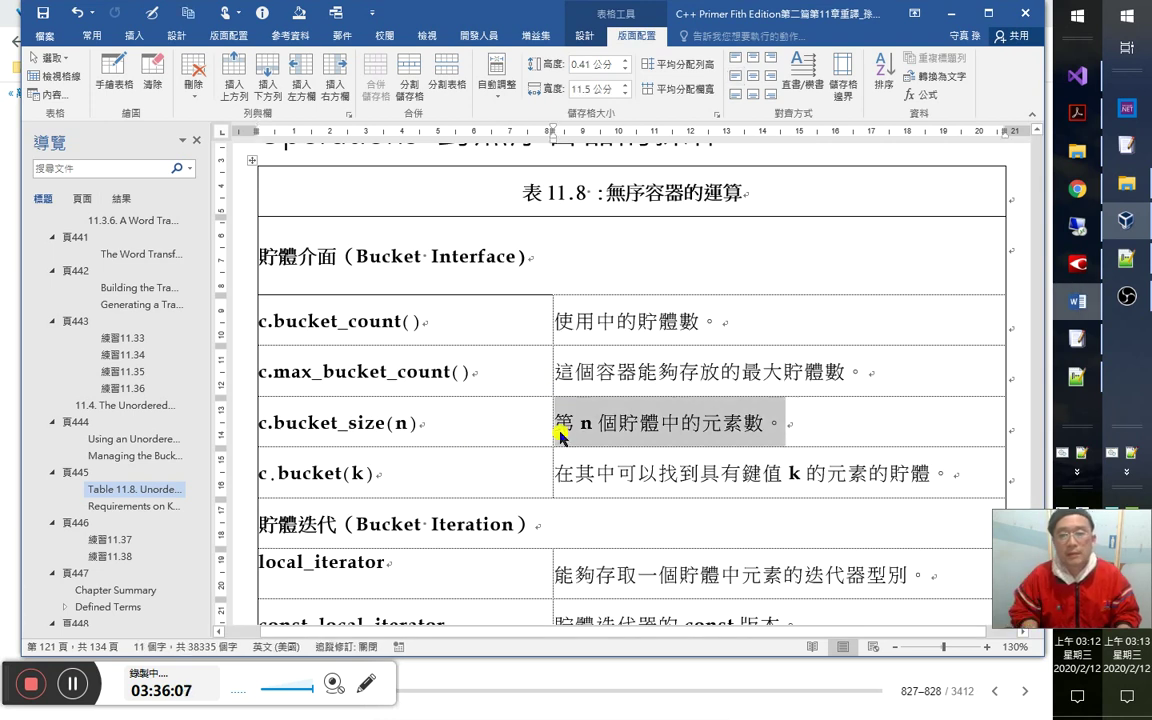
pyautogui.write('第 n 個貯體中的元素數。')
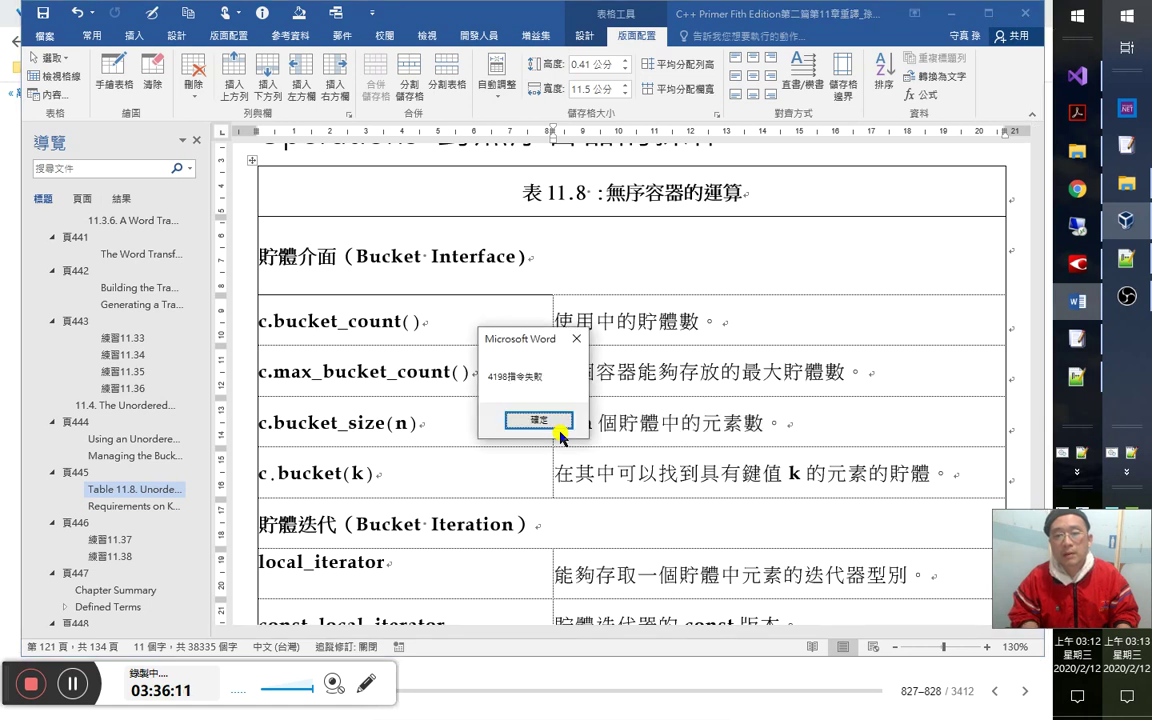
pyautogui.click(560, 427)
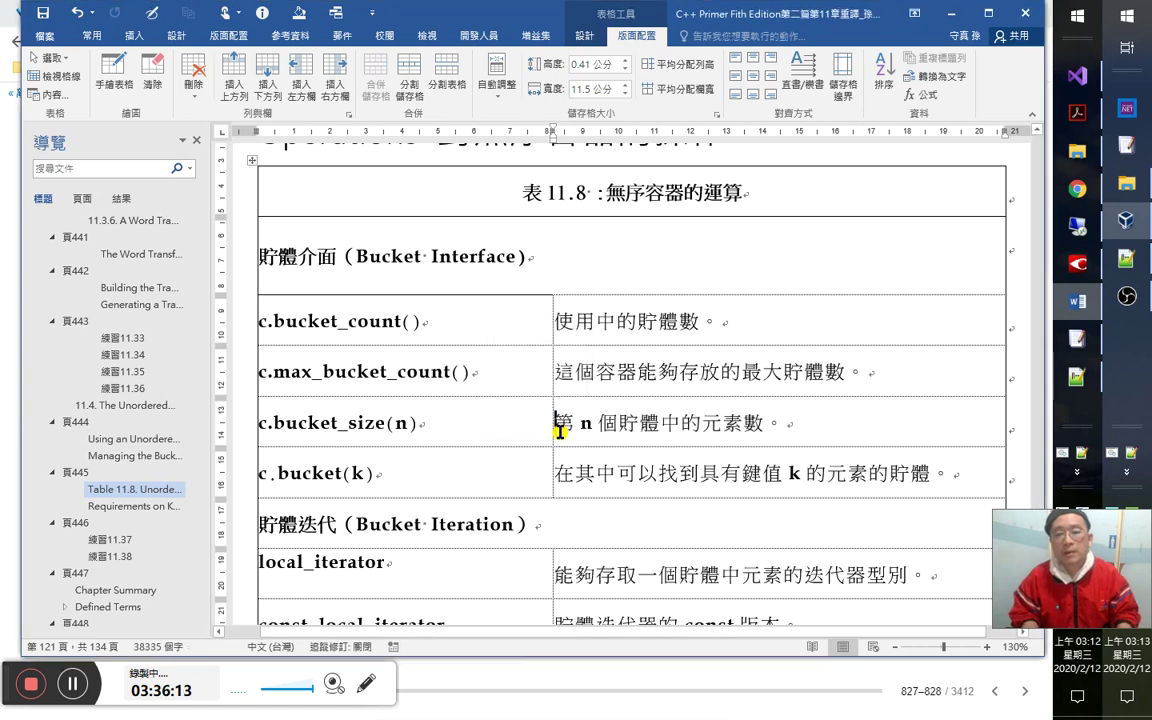
pyautogui.hotkey('ctrl', 'v')
pyautogui.click(558, 430)
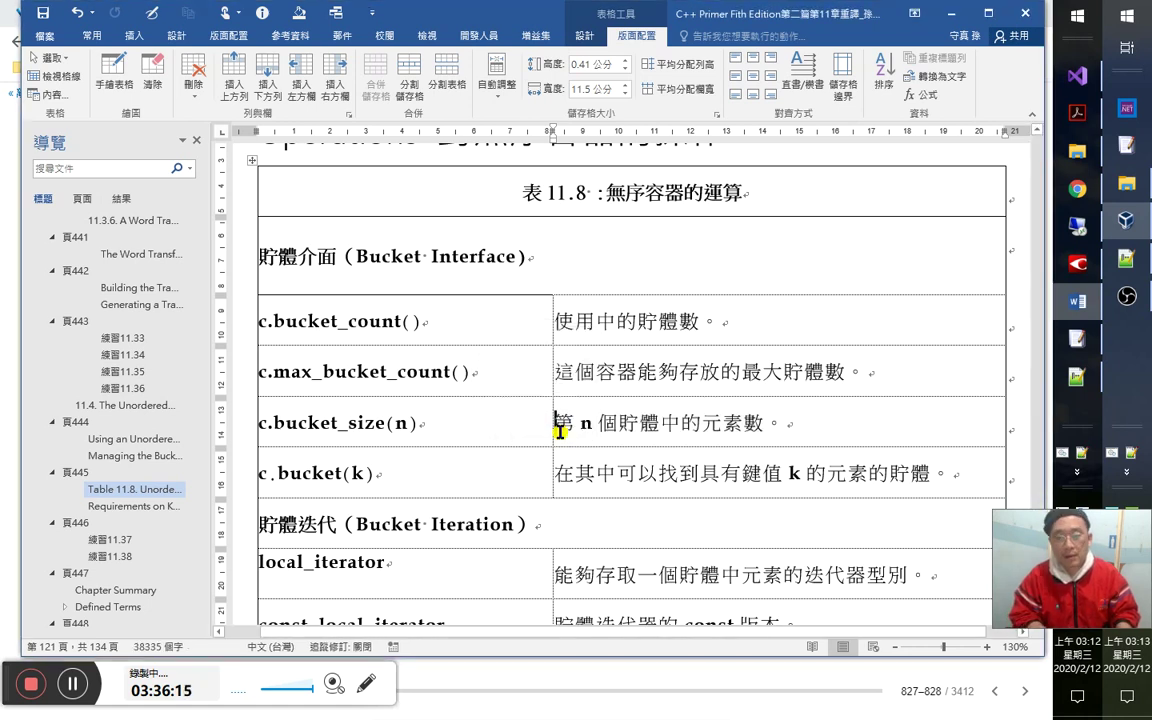
# Draft 在第n個貯體中的元素量 in EmEditor and paste it into the c.bucket_size(n) cell.
pyautogui.hotkey('alt', 'Tab')
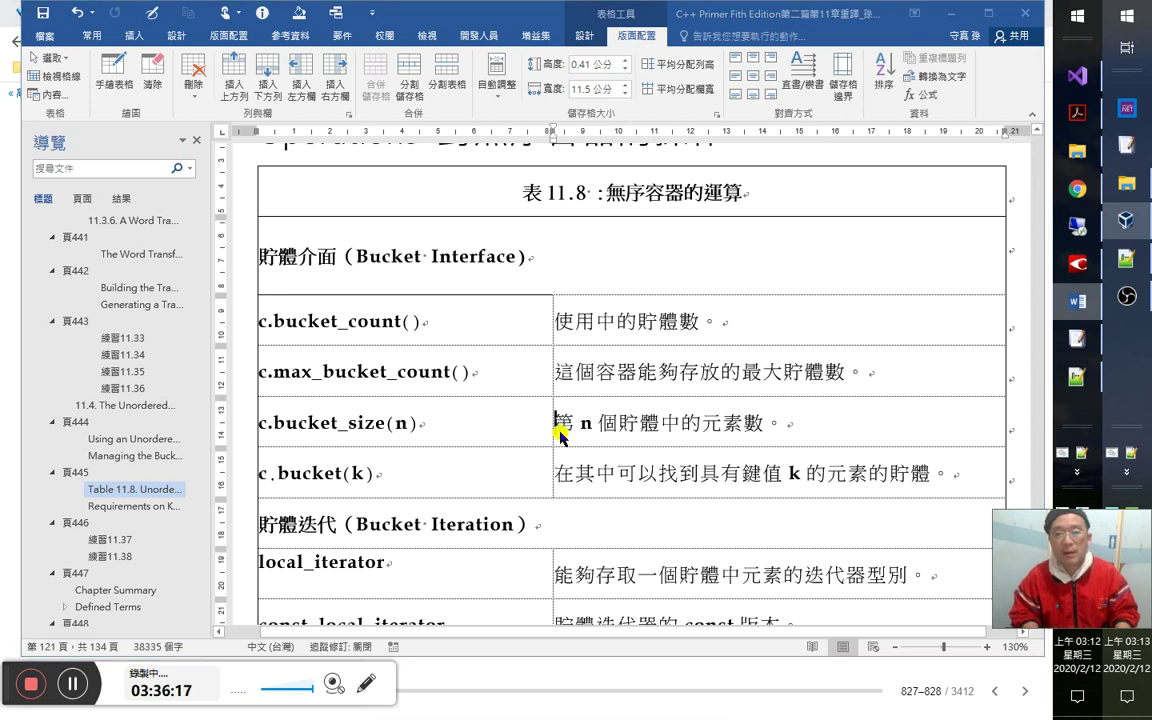
pyautogui.press('Return')
pyautogui.write('在第n個貯體中的元素量')
pyautogui.hotkey('shift', 'Up')
pyautogui.hotkey('ctrl', 'x')
pyautogui.hotkey('alt', 'Tab')
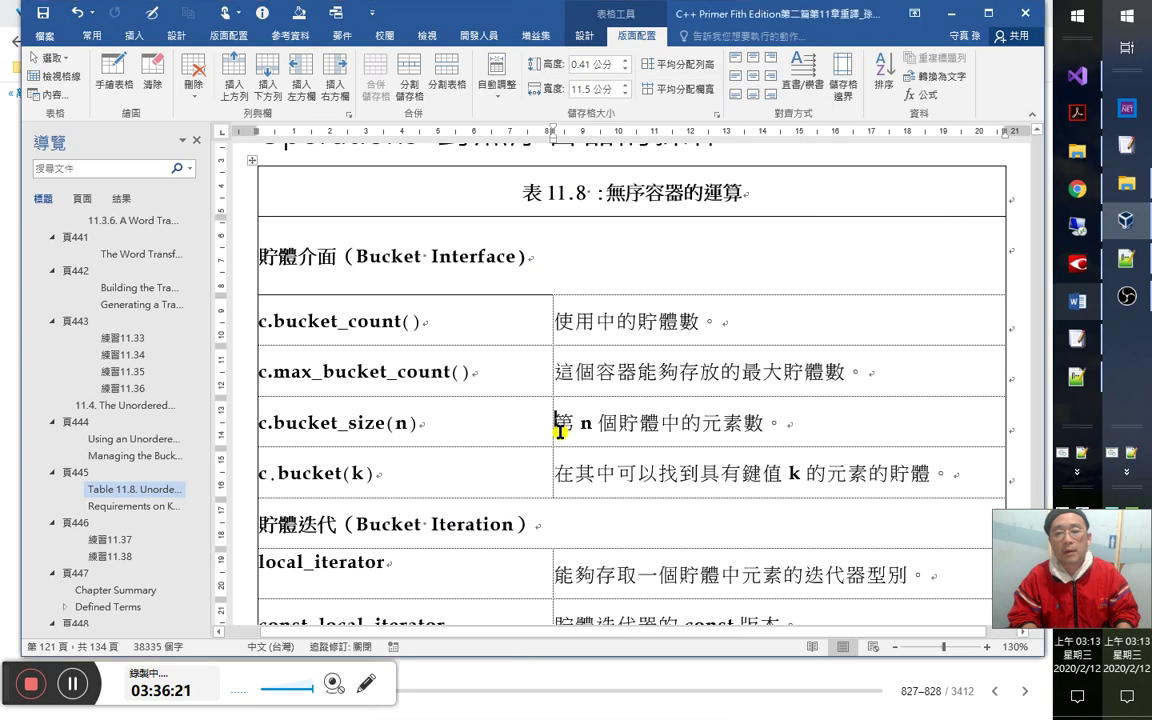
pyautogui.hotkey('ctrl', 'v')
# Delete the cell's old wording and end the new description with 。.
pyautogui.click(558, 432)
pyautogui.hotkey('shift', 'Down')
pyautogui.press('Delete')
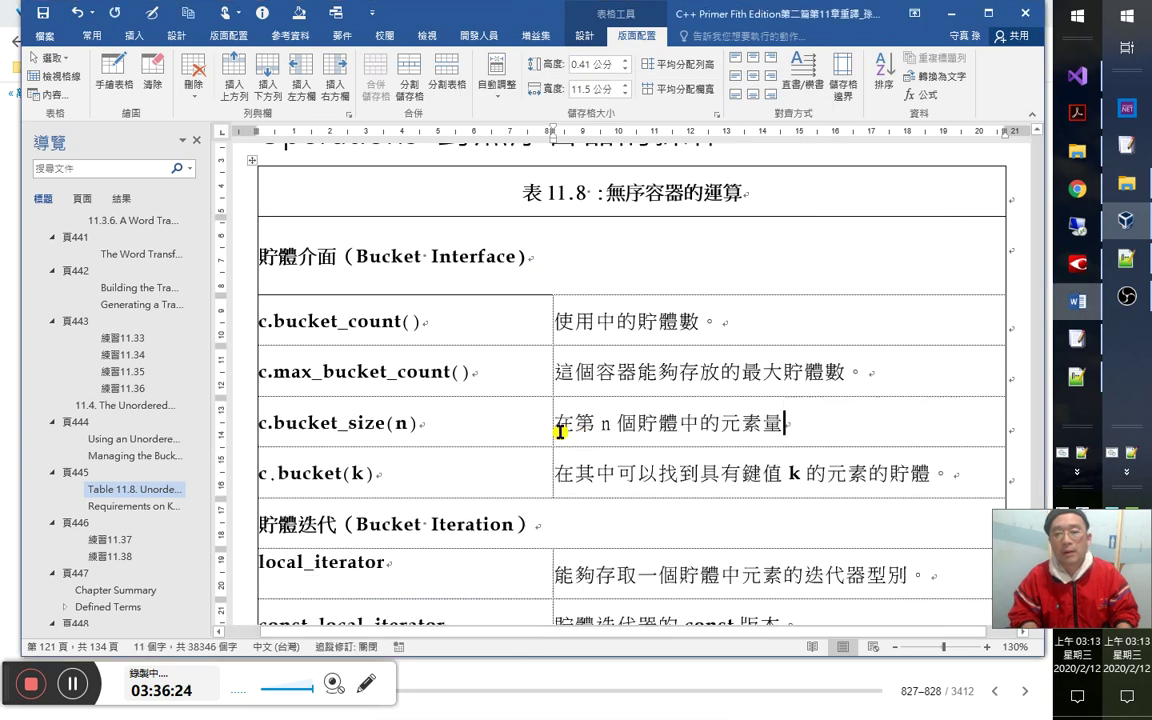
pyautogui.write('。')
pyautogui.press('Up')
pyautogui.press('Up')
pyautogui.press('Down')
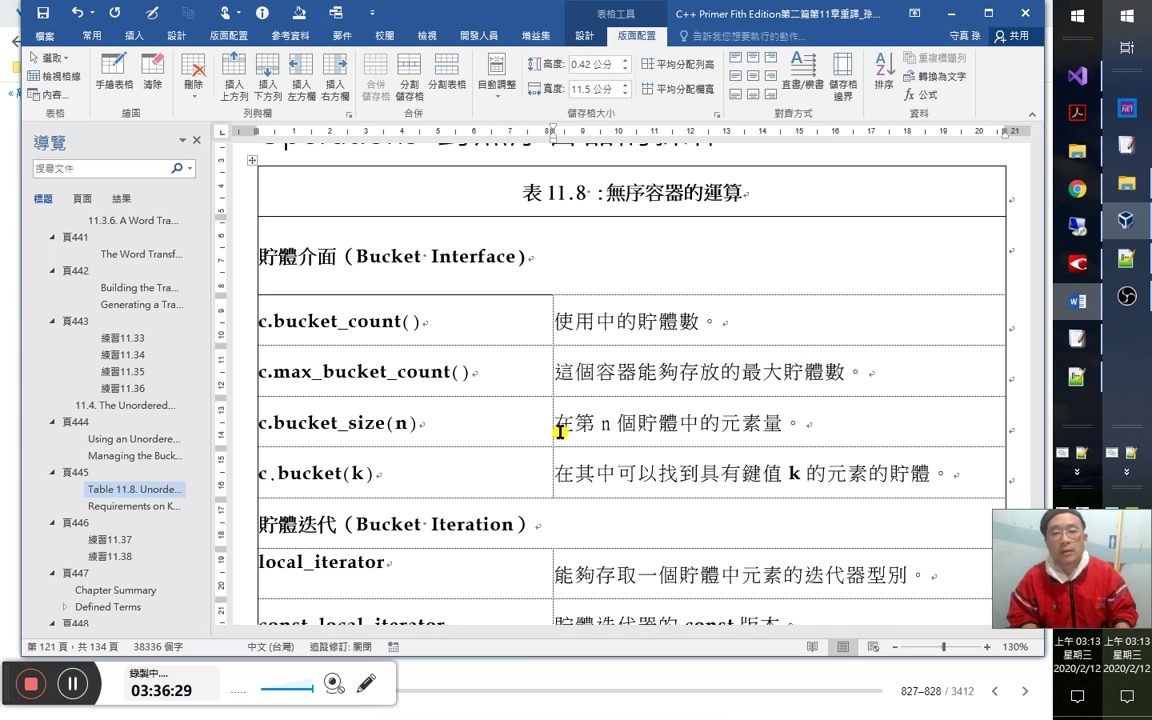
pyautogui.press('Up')
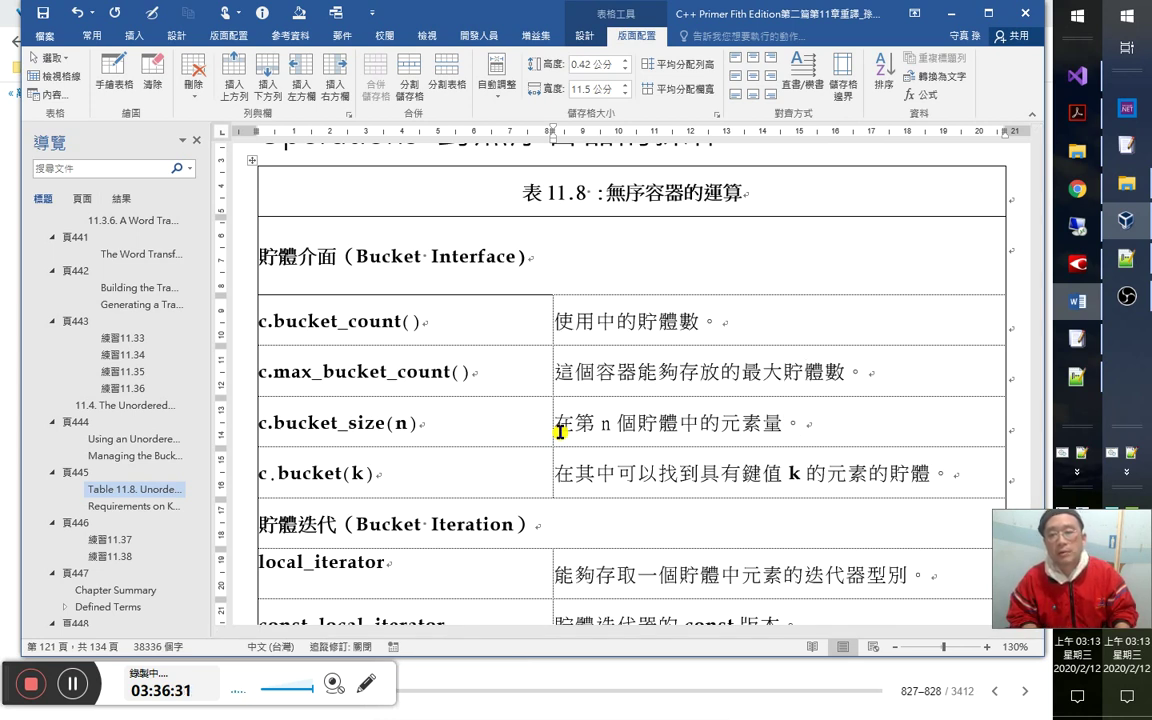
pyautogui.hotkey('alt', 'Tab')
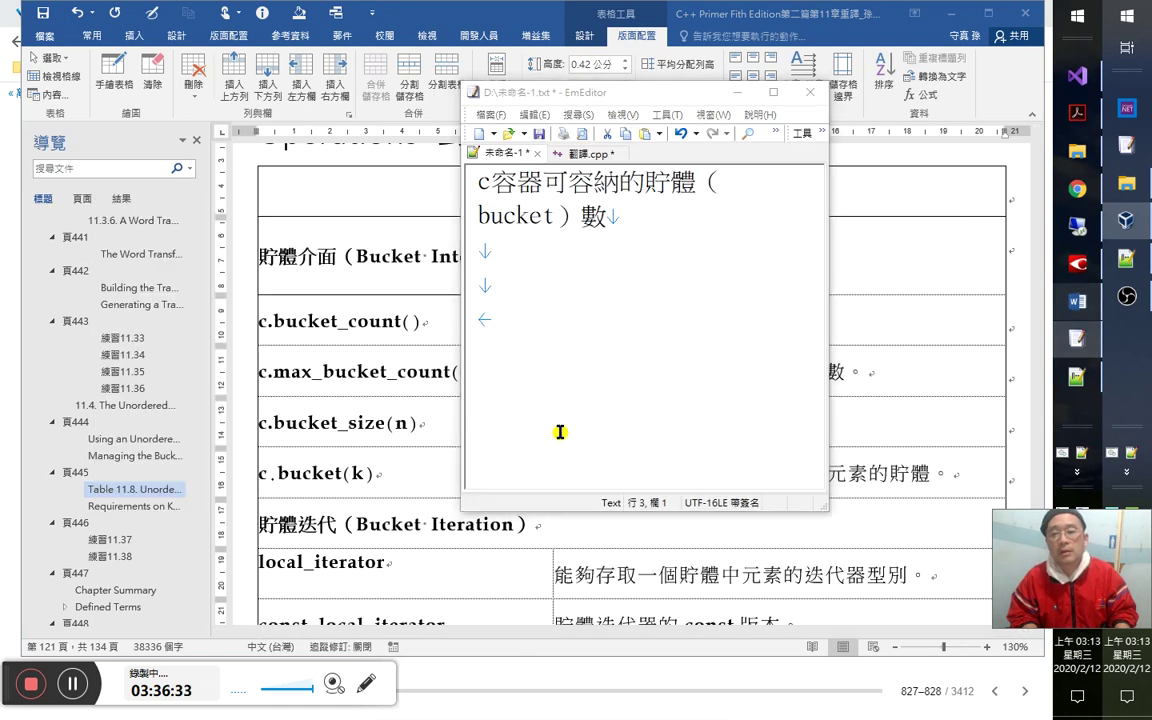
# Replace the c.max_bucket_count() description with the drafted c容器可容納的貯體（bucket）數 from EmEditor.
pyautogui.hotkey('alt', 'Tab')
pyautogui.hotkey('alt', 'Tab')
pyautogui.press('Up')
pyautogui.press('Up')
pyautogui.press('Up')
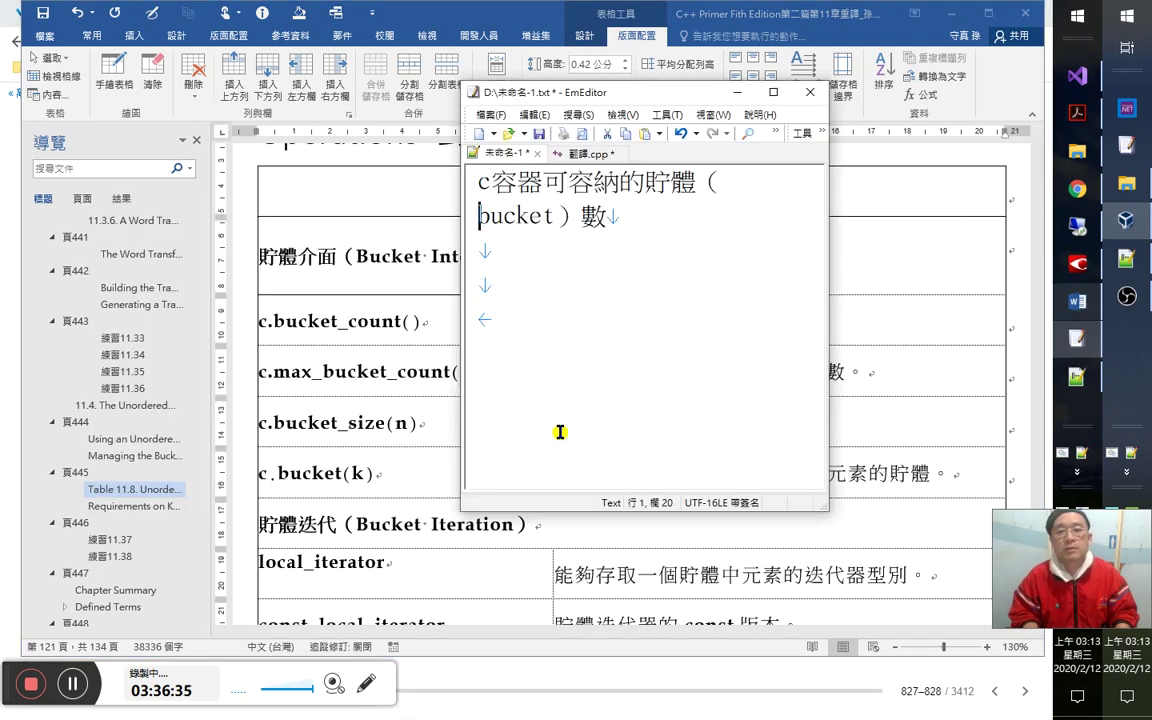
pyautogui.hotkey('shift', 'Down')
pyautogui.hotkey('shift', 'Down')
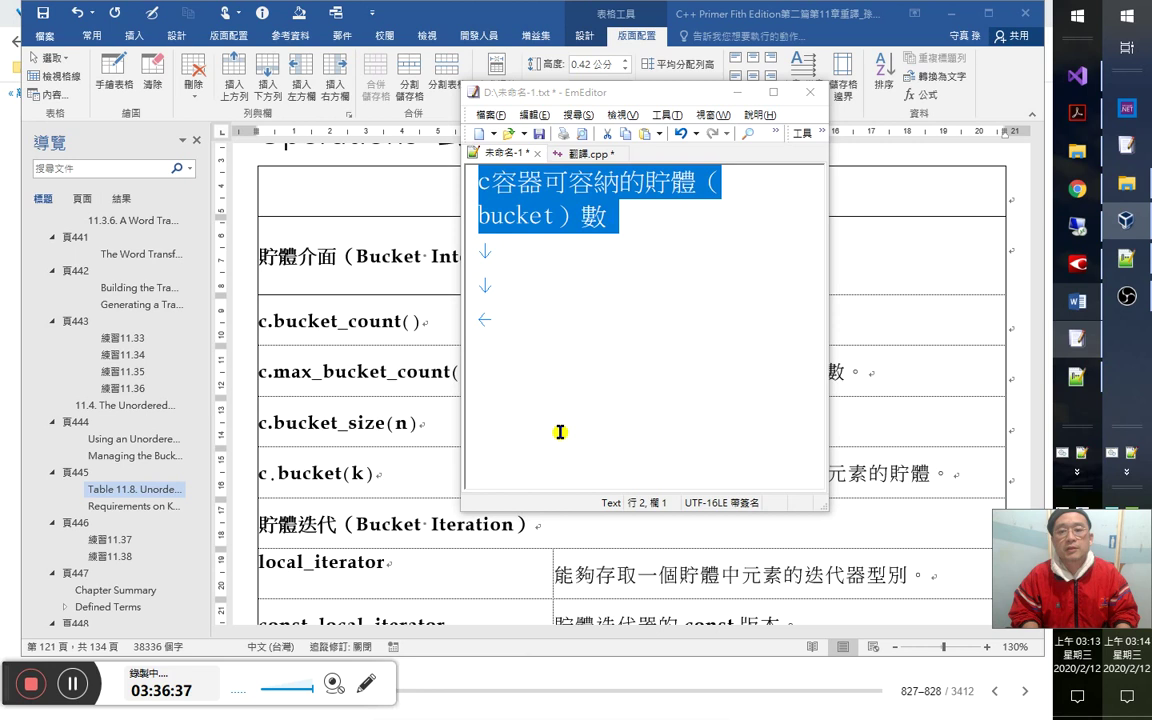
pyautogui.hotkey('ctrl', 'x')
pyautogui.hotkey('alt', 'Tab')
pyautogui.press('Up')
pyautogui.hotkey('shift', 'End')
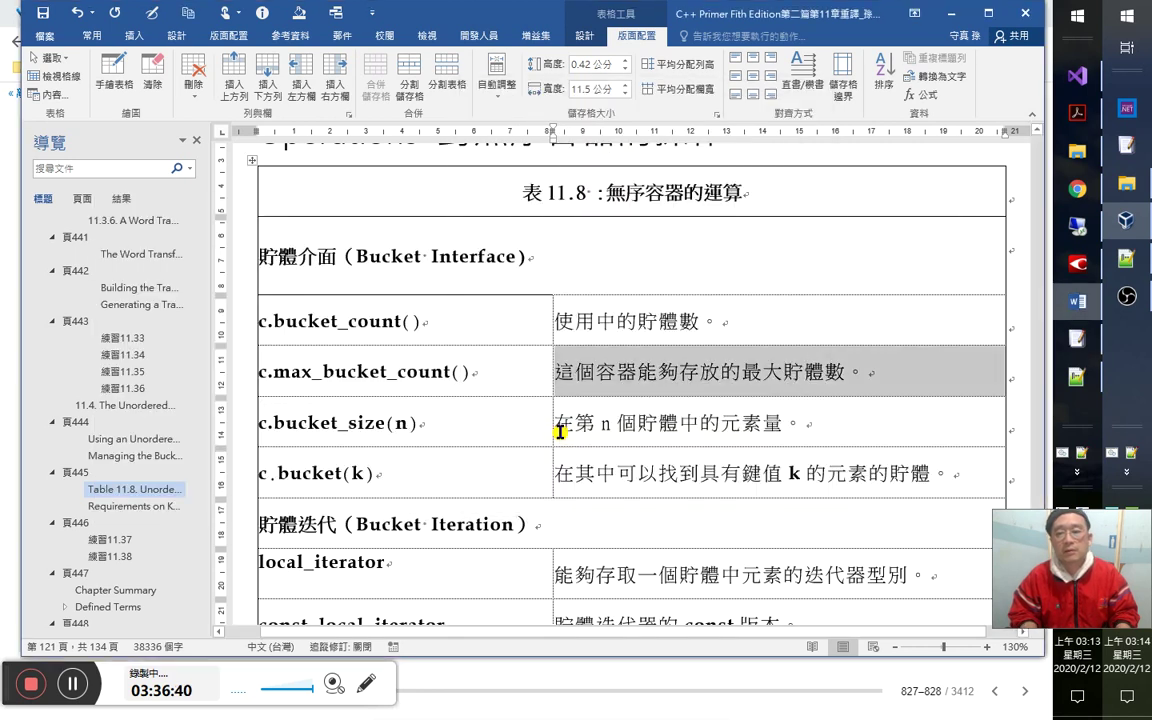
pyautogui.hotkey('ctrl', 'v')
# Colour the leading c blue as code in both the description and c.max_bucket_count() cells.
pyautogui.press('Home')
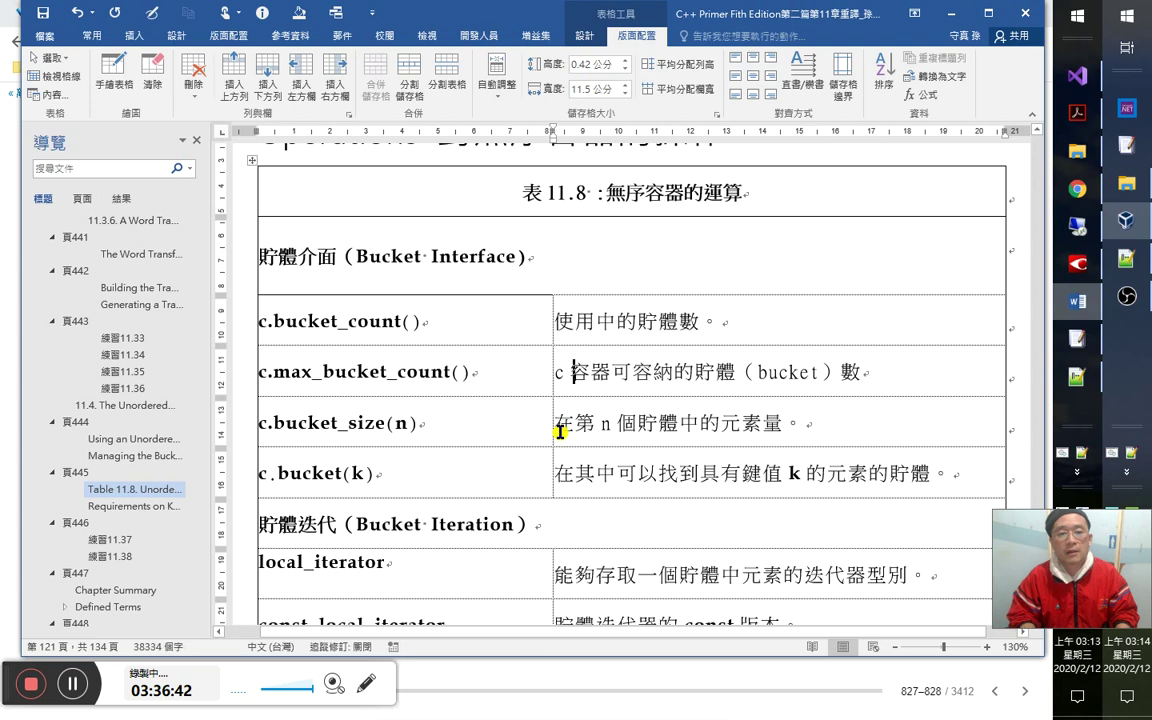
pyautogui.hotkey('shift', 'Right')
pyautogui.hotkey('ctrl', 'q')
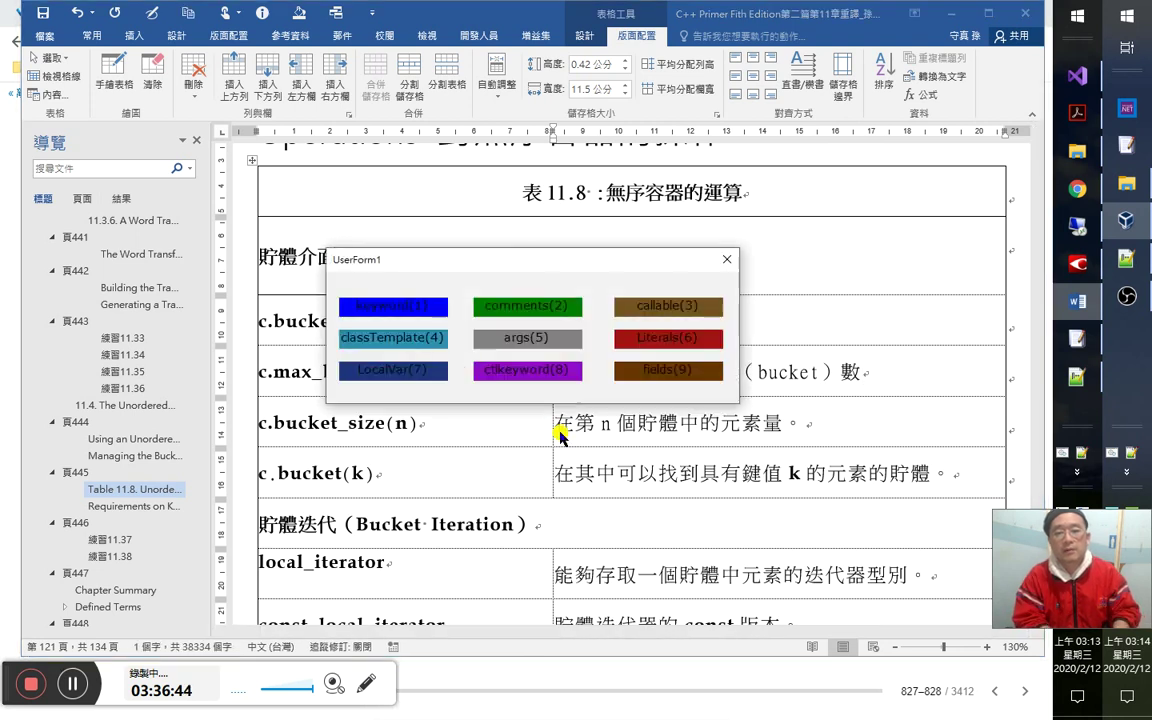
pyautogui.press('Return')
pyautogui.hotkey('shift', 'Tab')
pyautogui.press('Home')
pyautogui.hotkey('shift', 'Right')
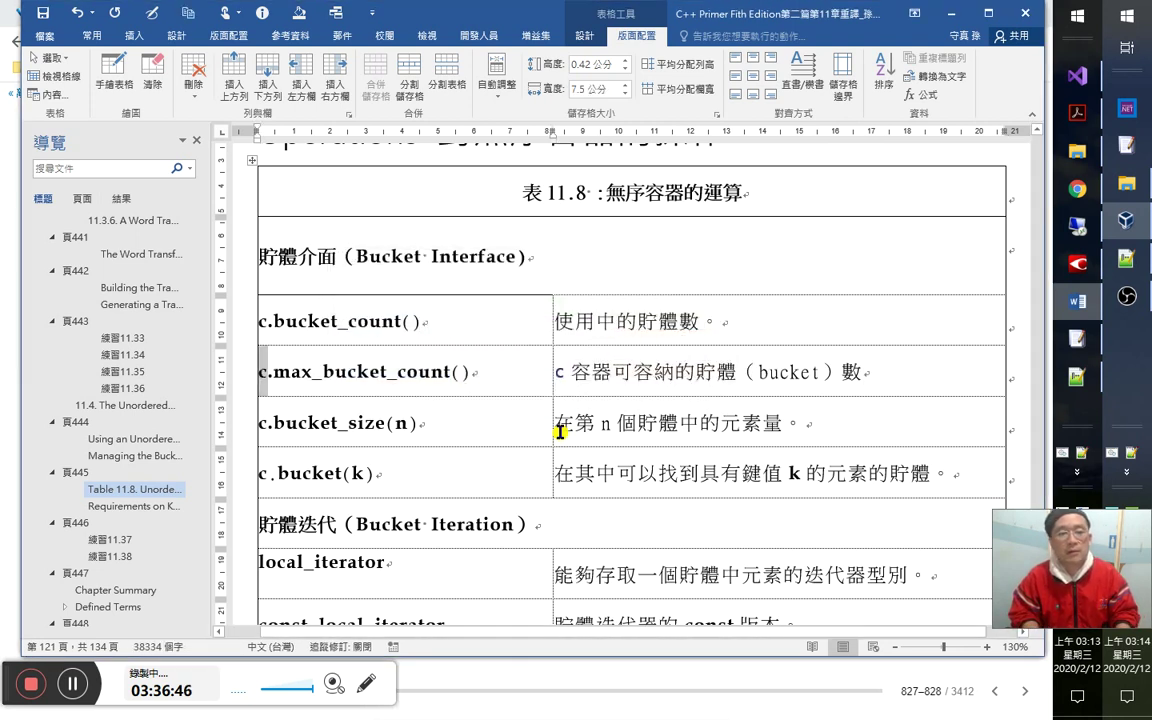
pyautogui.hotkey('ctrl', 'q')
pyautogui.press('Return')
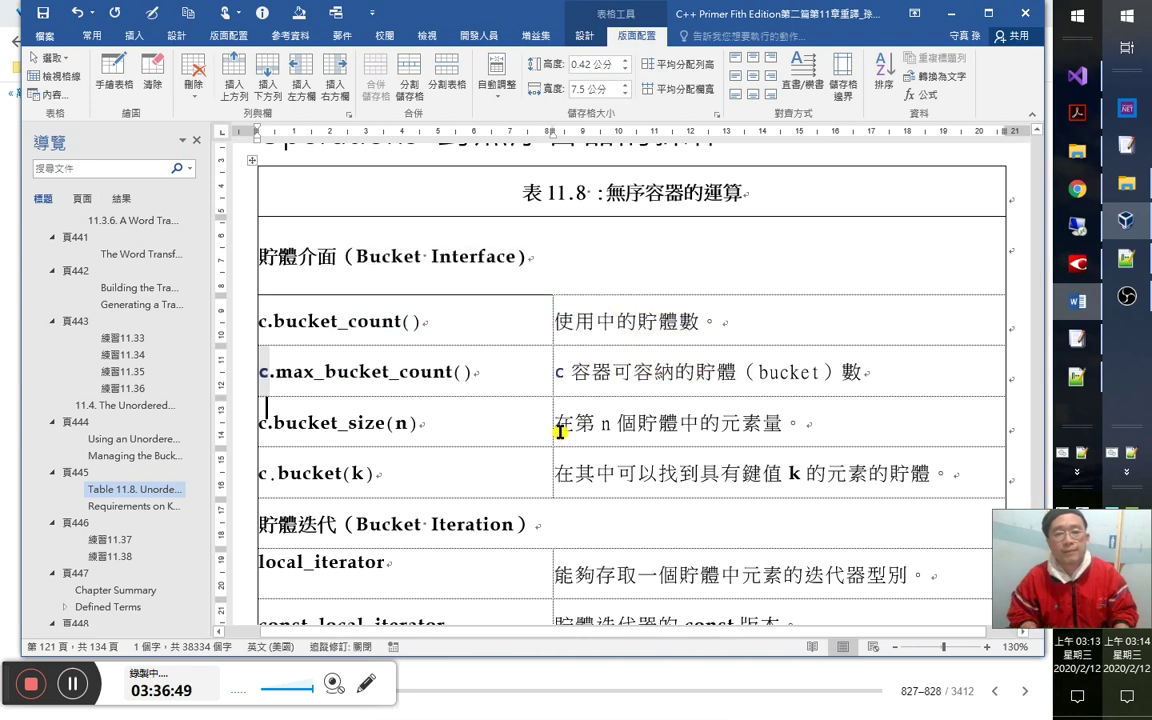
# Move down through the table to the end of the c.bucket(k) cell text.
pyautogui.press('Down')
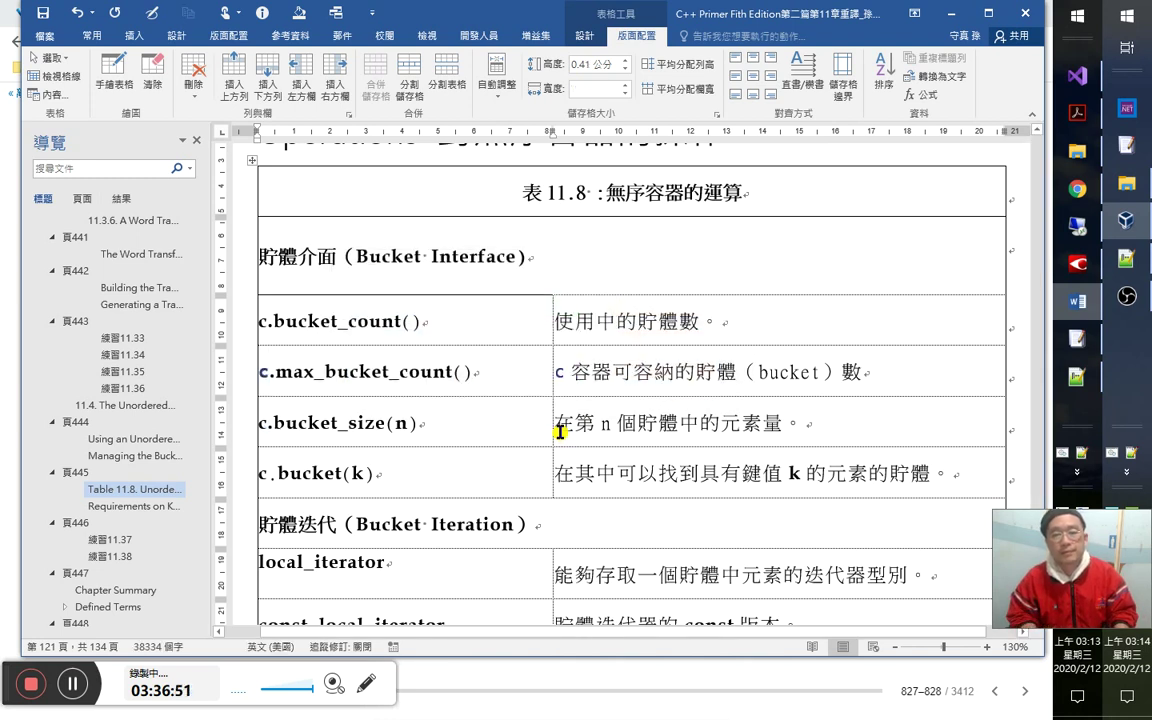
pyautogui.press('Down')
pyautogui.press('Up')
pyautogui.press('Down')
pyautogui.press('Right')
pyautogui.press('Right')
pyautogui.press('Right')
pyautogui.press('Right')
pyautogui.press('Right')
pyautogui.press('Right')
pyautogui.press('Right')
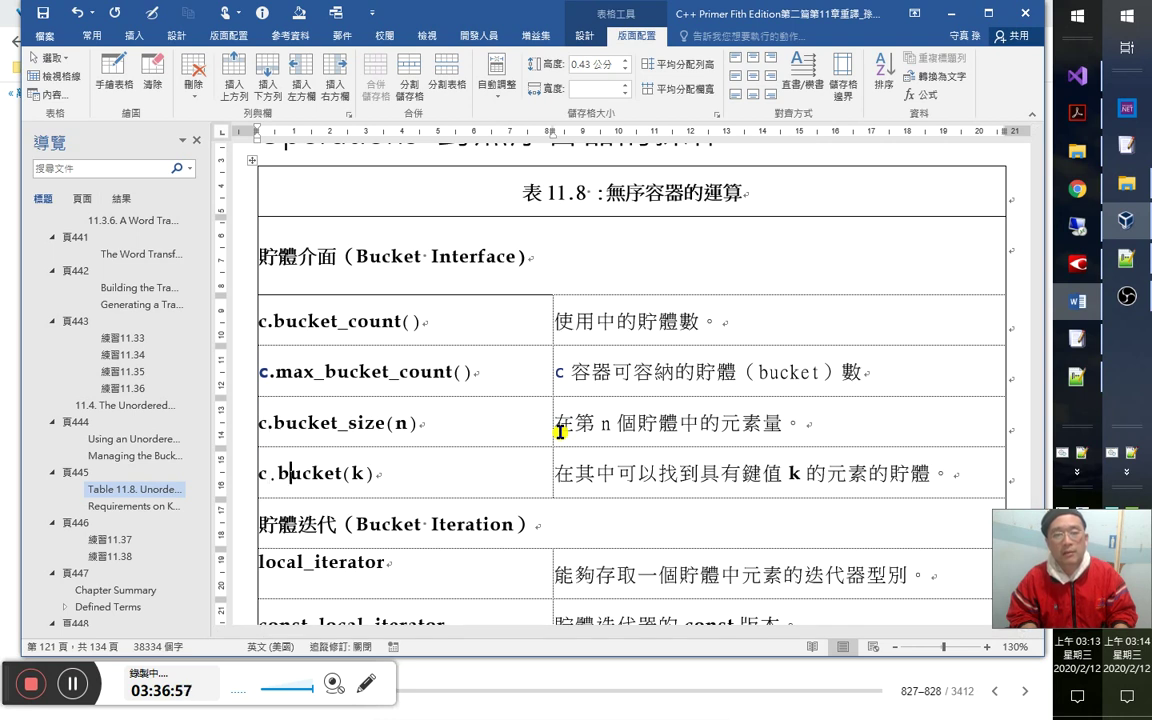
pyautogui.press('Right')
pyautogui.press('Right')
pyautogui.press('Right')
# Expand the c.bucket_size(n) description to 在第 n 個貯體的大小（即其中的元素量）。.
pyautogui.hotkey('shift', 'Tab')
pyautogui.press('Tab')
pyautogui.hotkey('shift', 'Tab')
pyautogui.press('Right')
pyautogui.press('Left')
pyautogui.press('Left')
pyautogui.press('Left')
pyautogui.press('Left')
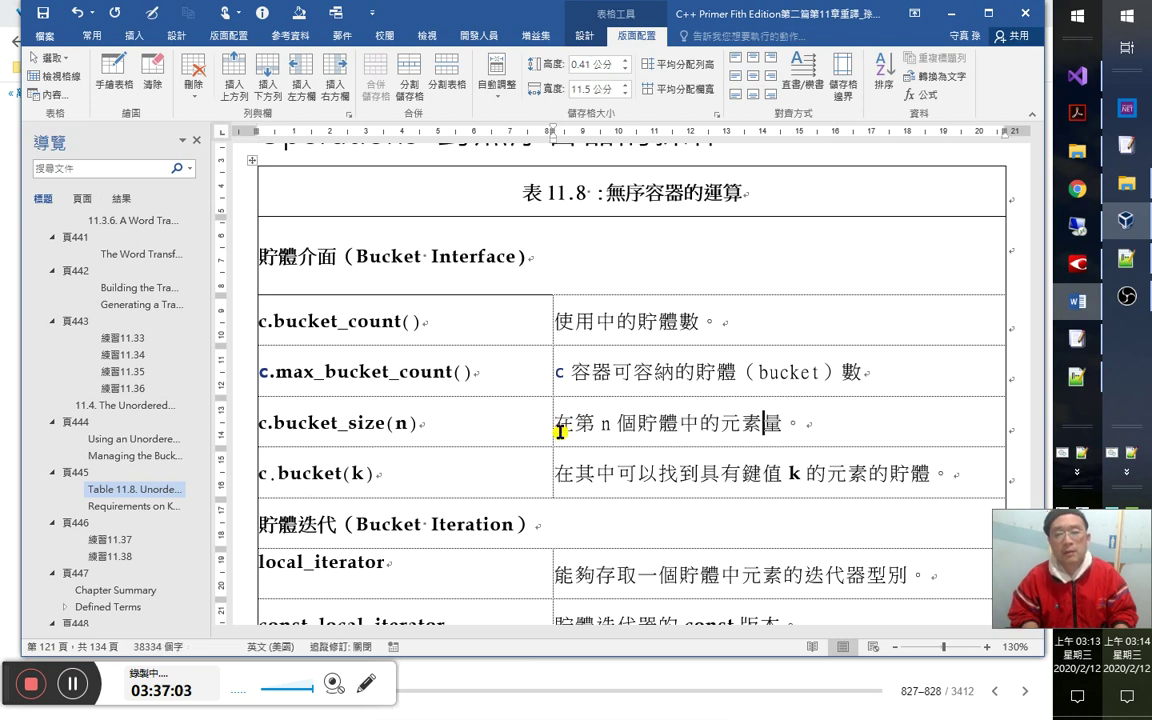
pyautogui.write('的大小（')
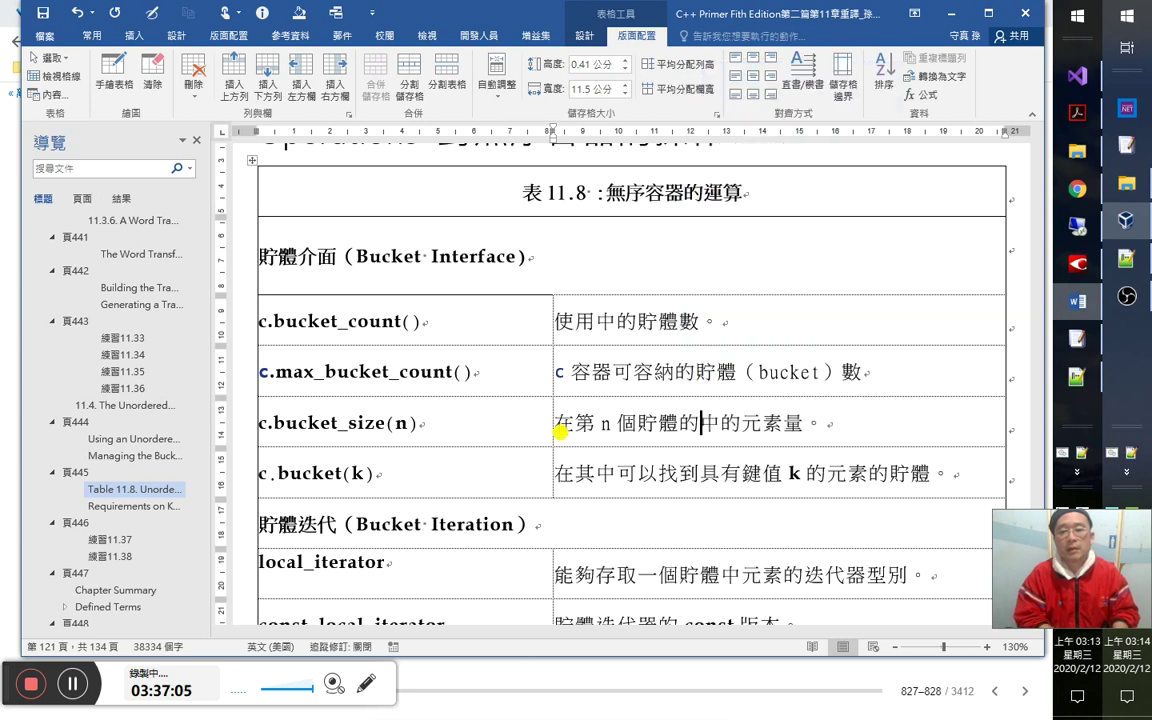
pyautogui.write('即其')
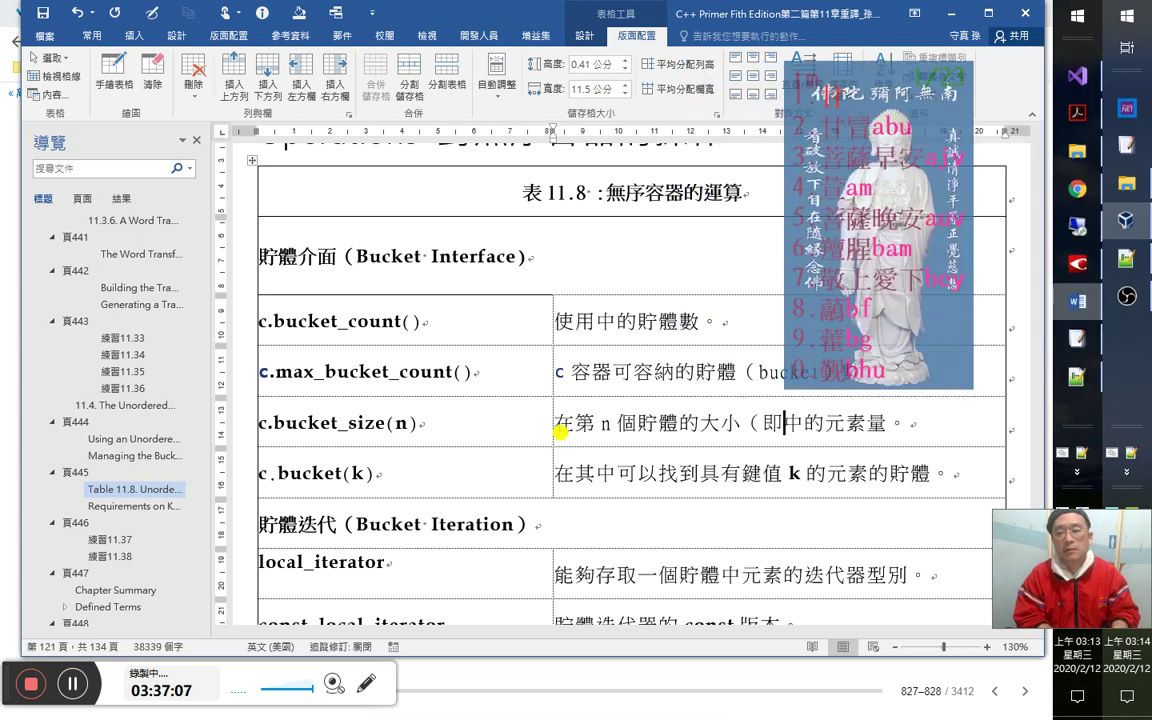
pyautogui.press('Right')
pyautogui.write('的')
pyautogui.press('Delete')
pyautogui.press('Right')
pyautogui.press('Right')
pyautogui.press('Right')
pyautogui.write('）')
# Save the Word document, then switch to the C++ Primer book page.
pyautogui.press('Down')
pyautogui.press('Left')
pyautogui.press('Left')
pyautogui.press('Left')
pyautogui.press('Left')
pyautogui.press('Left')
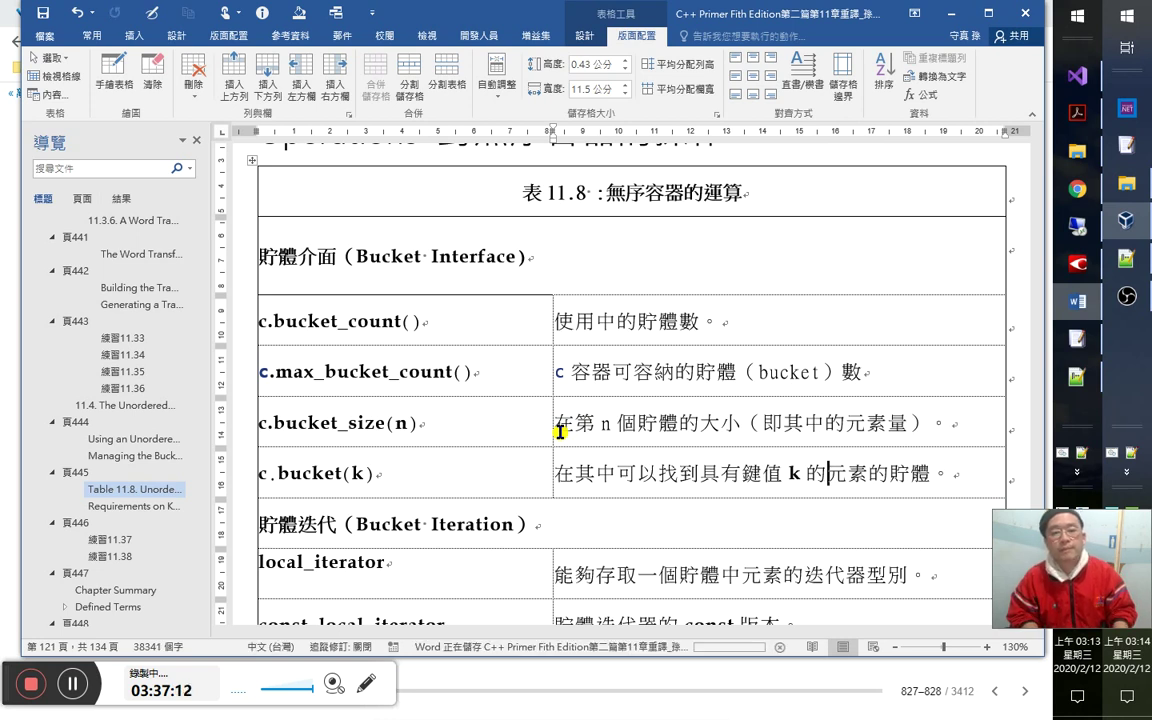
pyautogui.hotkey('ctrl', 's')
pyautogui.hotkey('alt', 'Tab')
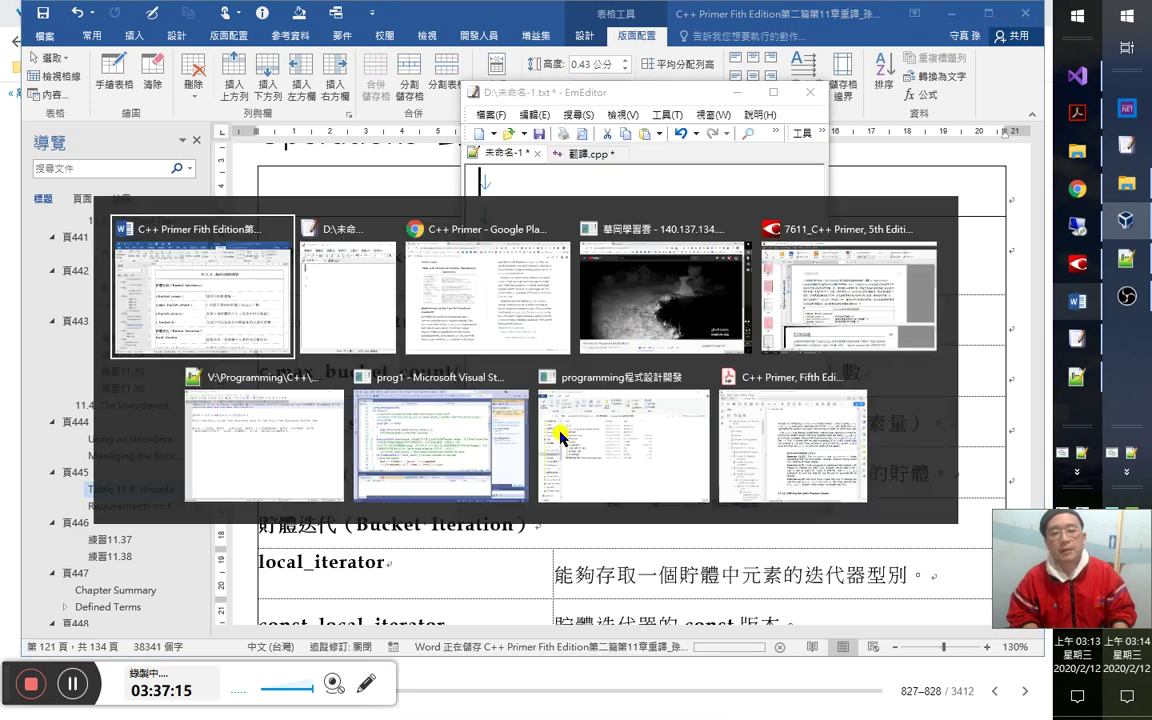
# Bring the empty EmEditor scratch note in front of the Table 11.8 book page.
pyautogui.hotkey('alt', 'Tab')
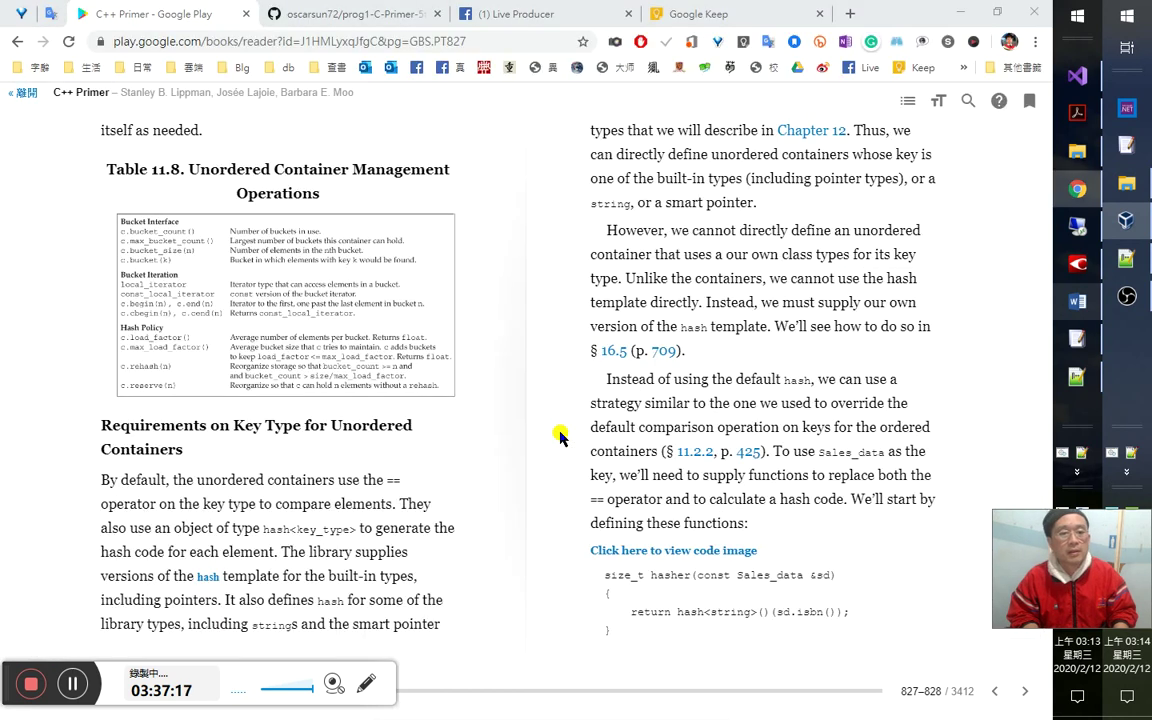
pyautogui.hotkey('alt', 'Tab')
pyautogui.hotkey('alt', 'Tab')
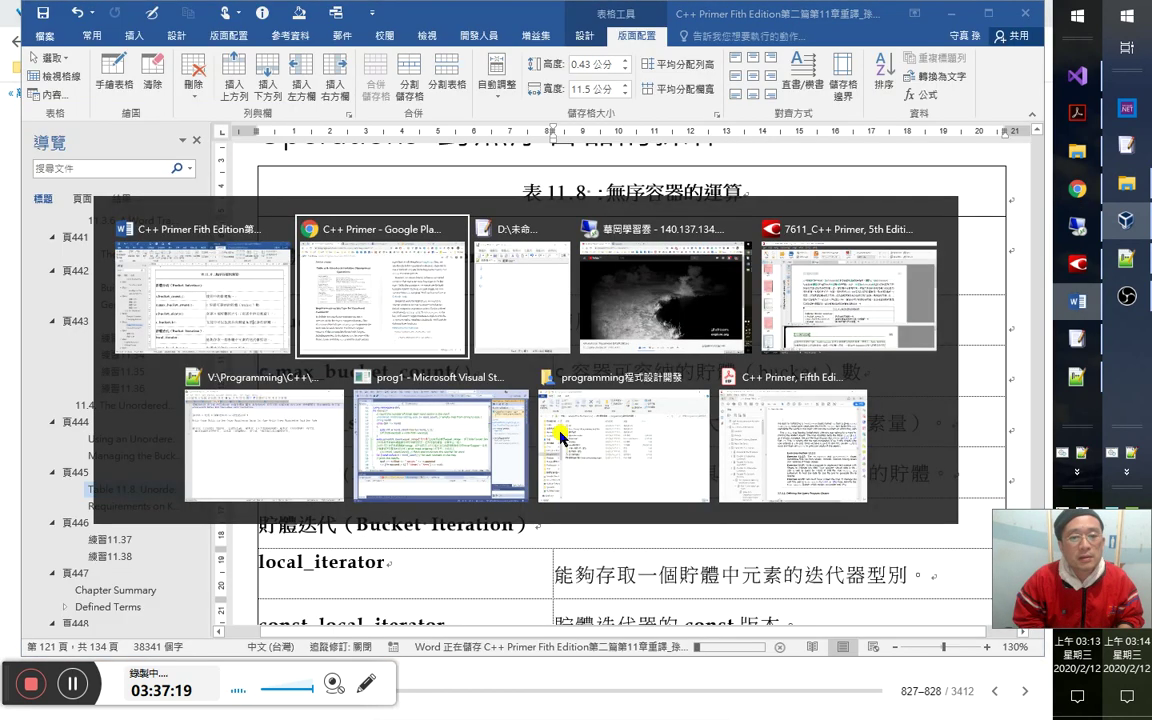
pyautogui.hotkey('alt', 'Tab')
pyautogui.press('Tab')
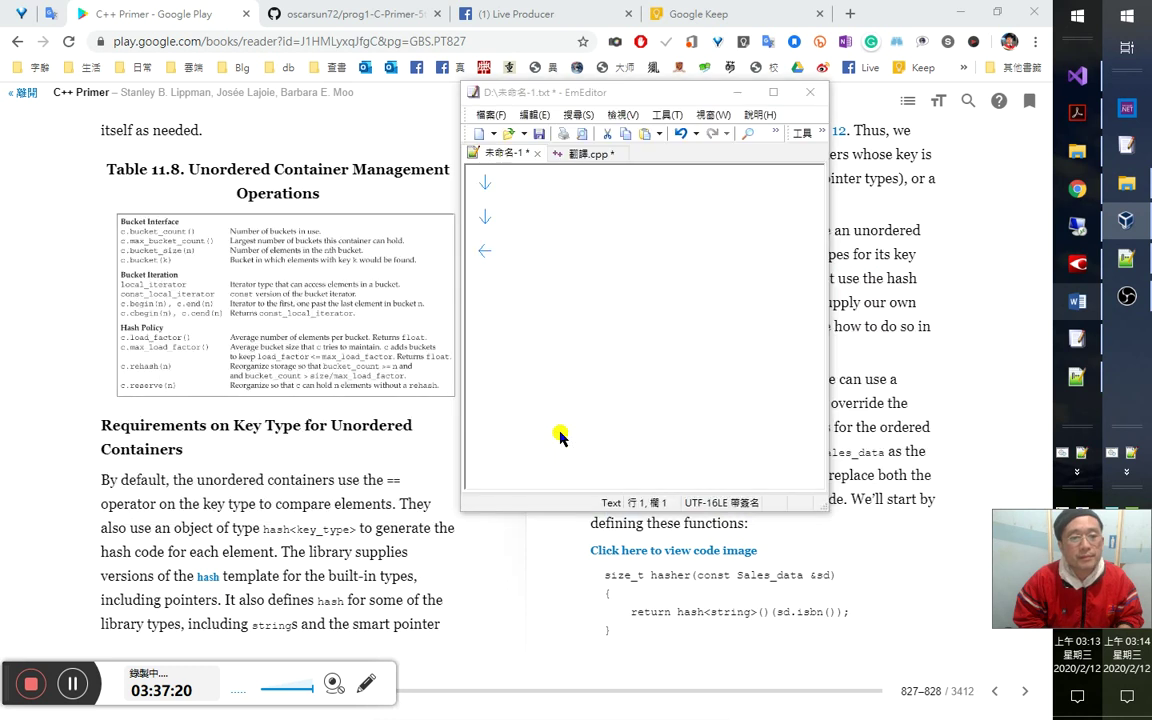
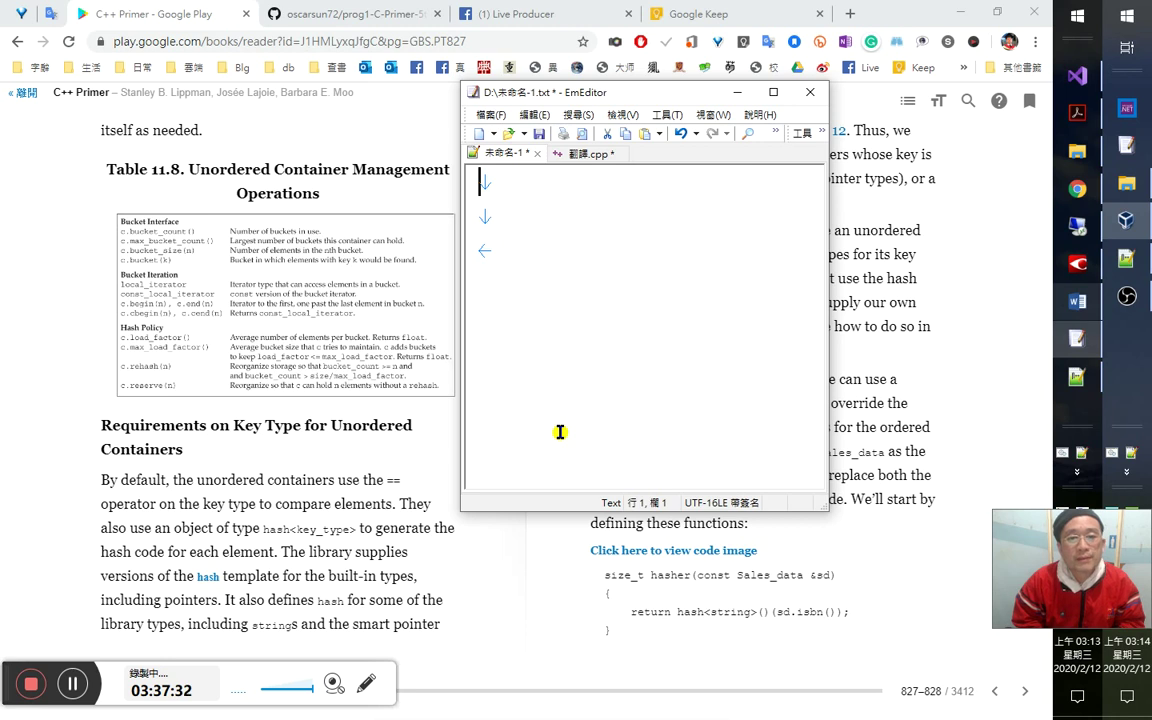
# Inspect the Table 11.8 rows on the book page under magnification, then return to EmEditor.
pyautogui.hotkey('alt', 'Tab')
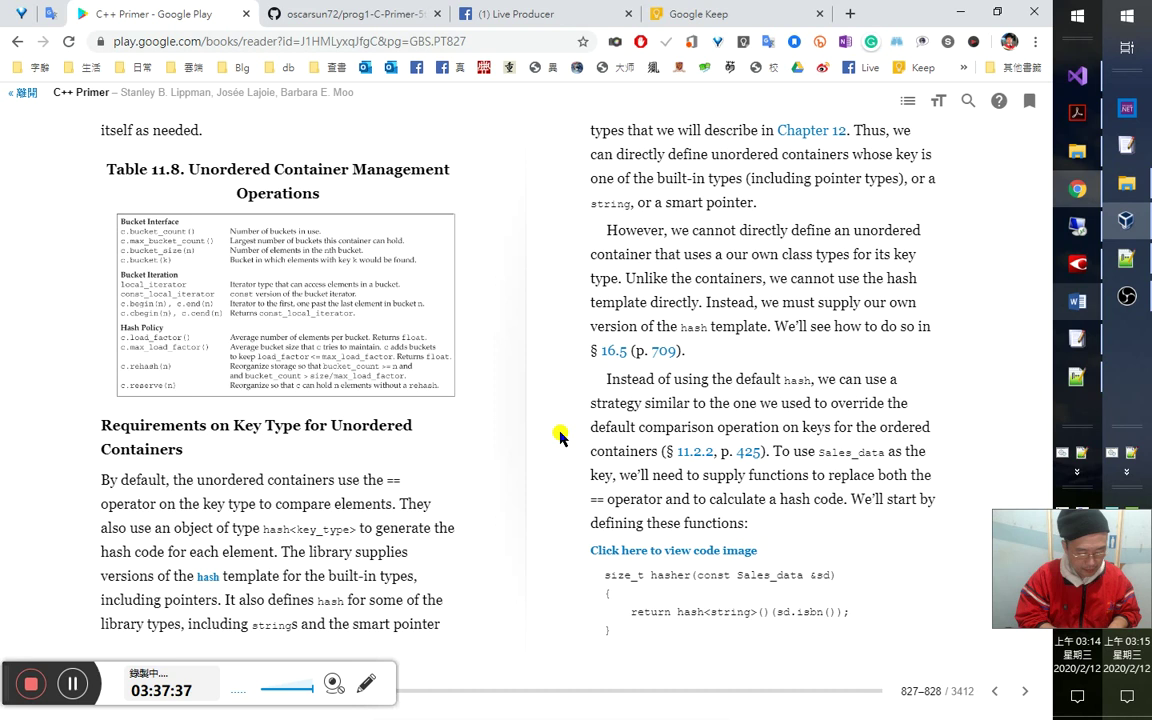
pyautogui.press('super+plus')
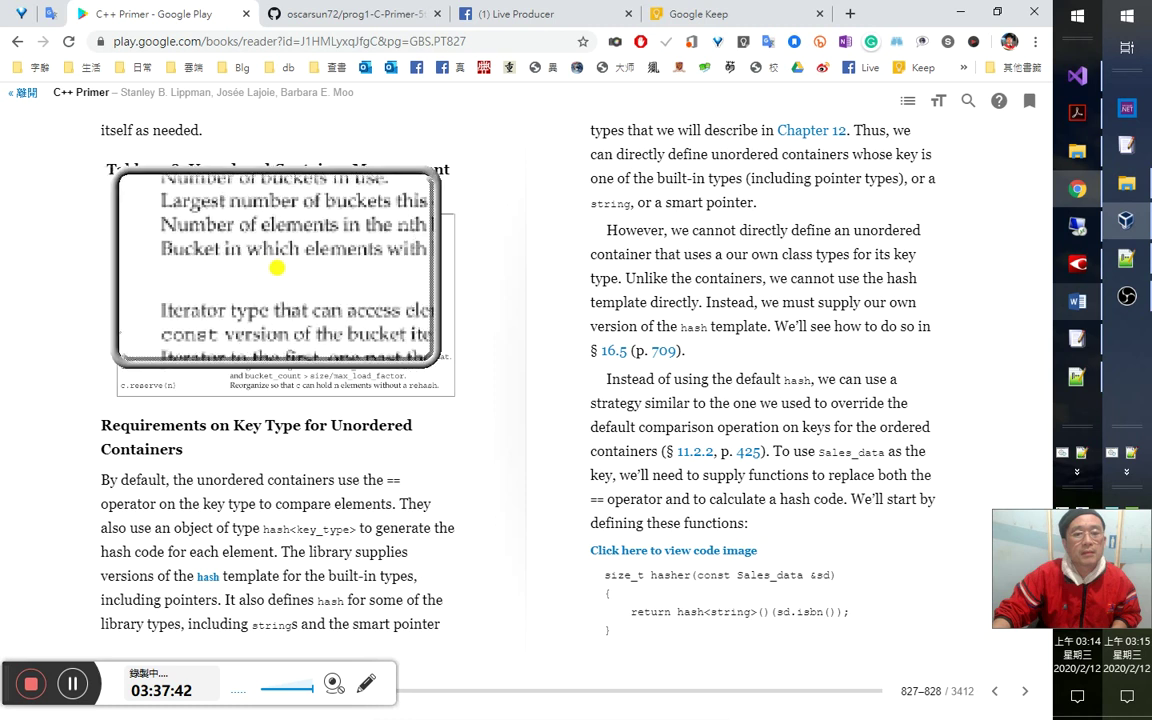
pyautogui.press('super+Escape')
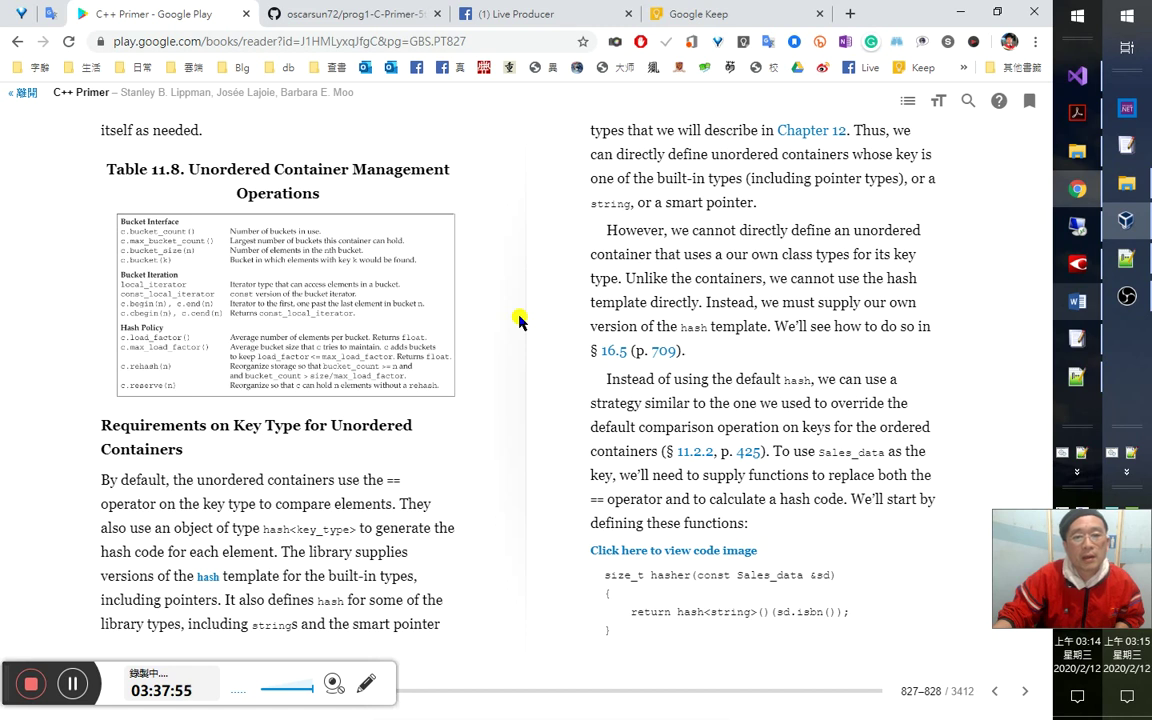
pyautogui.hotkey('alt', 'Tab')
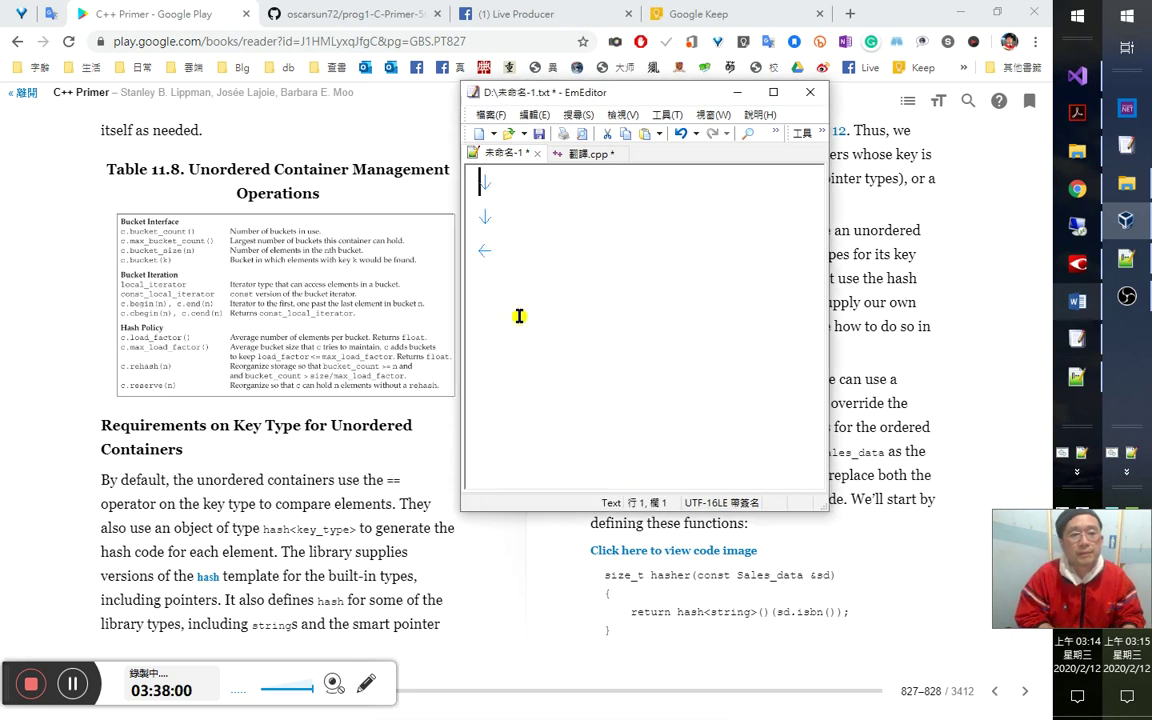
# Draft the phrase 鍵值為k in EmEditor, correcting the mistyped 欽定 and stray characters.
pyautogui.write('欽定')
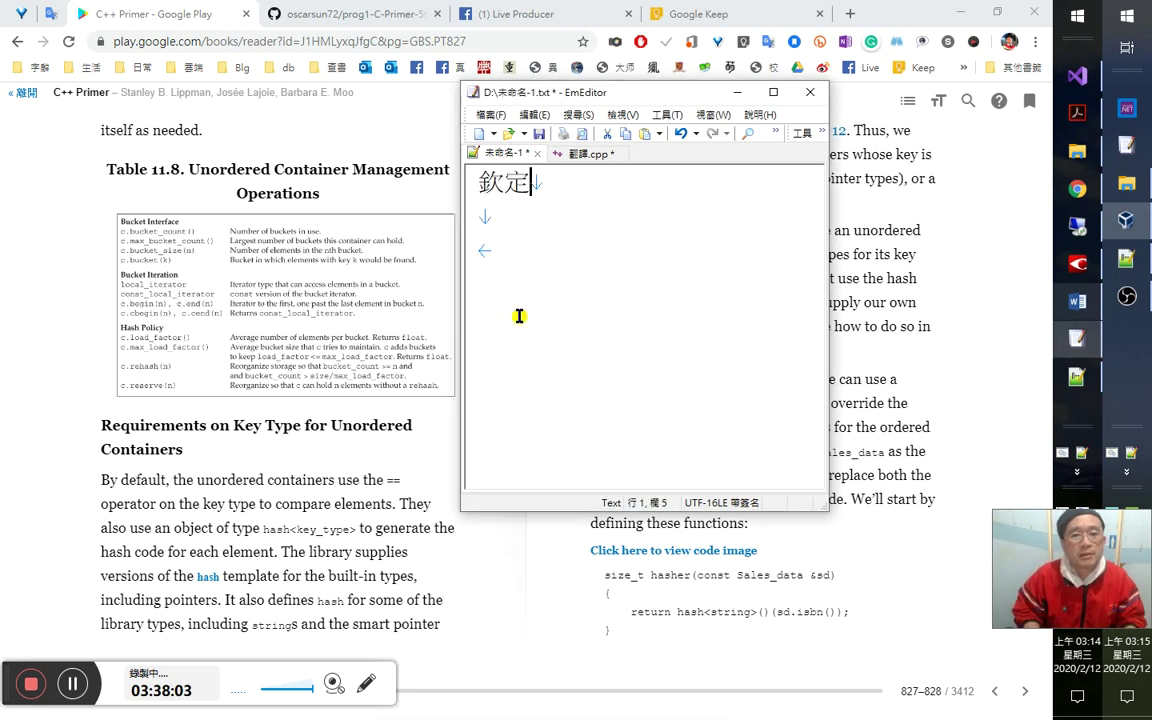
pyautogui.hotkey('shift', 'Left')
pyautogui.hotkey('shift', 'Left')
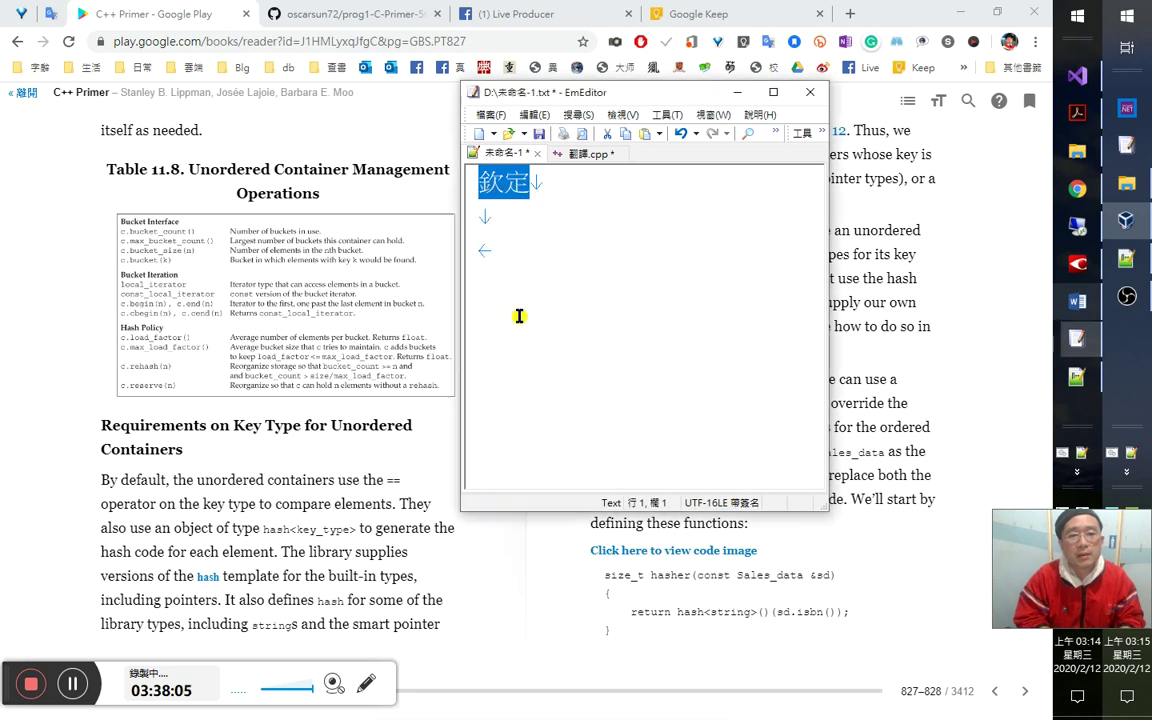
pyautogui.write('鍵值k')
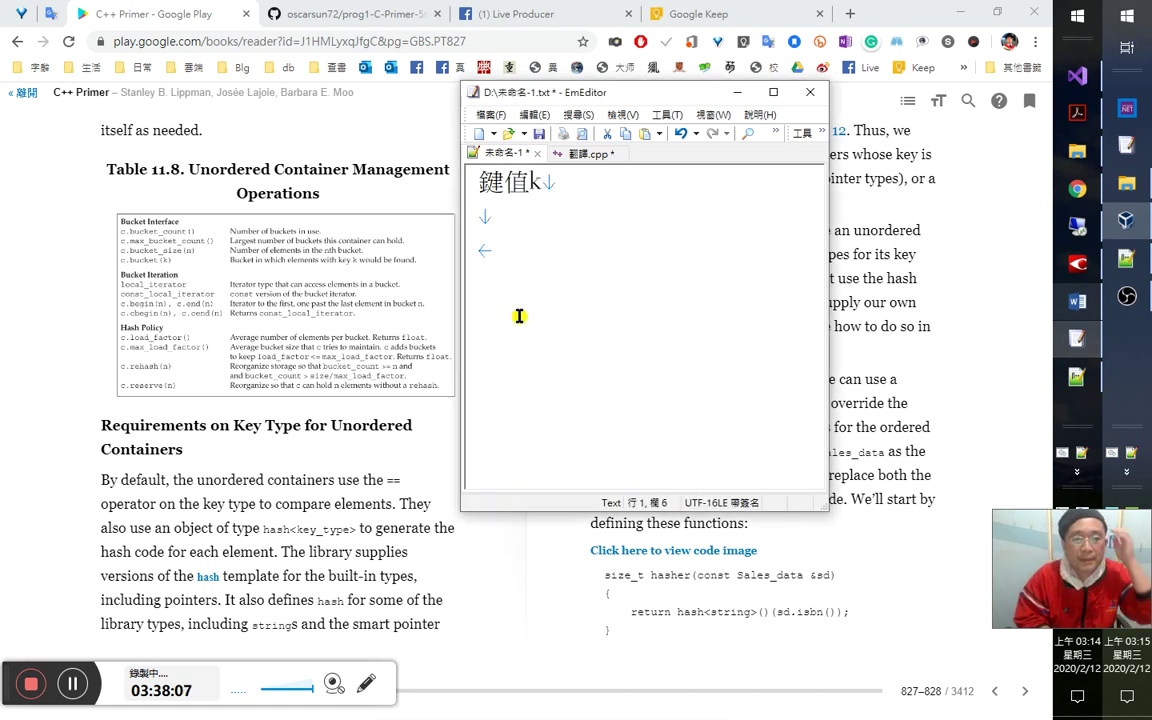
pyautogui.write('的元素')
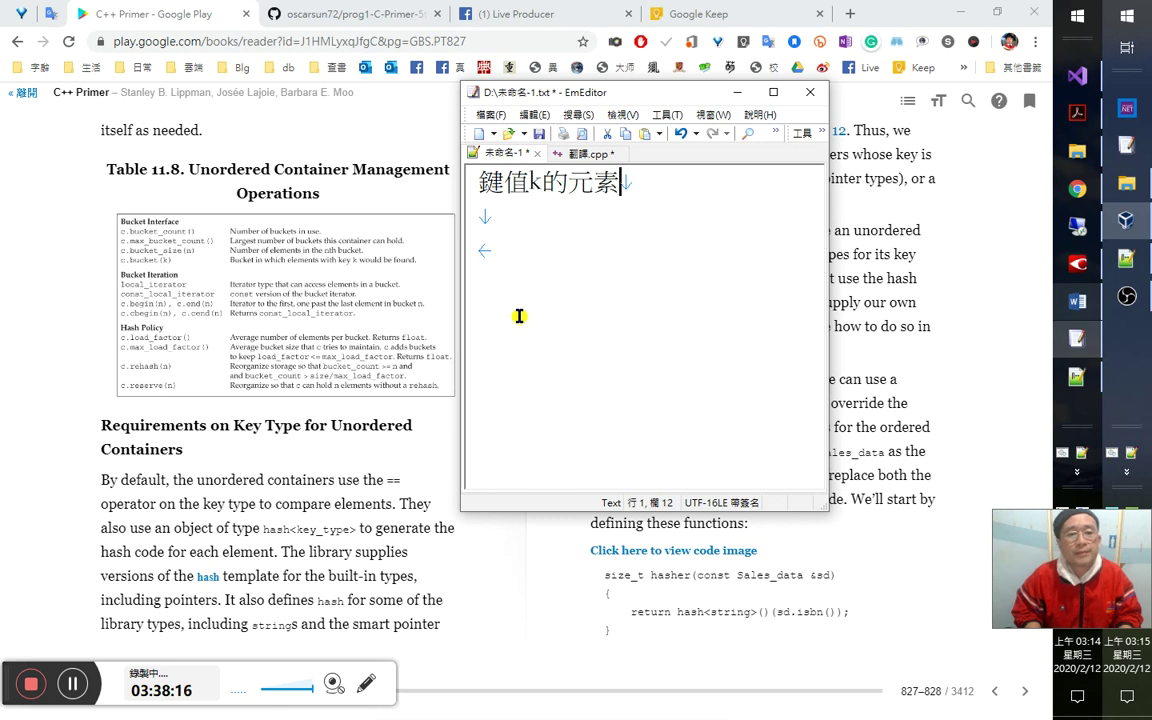
pyautogui.press('Home')
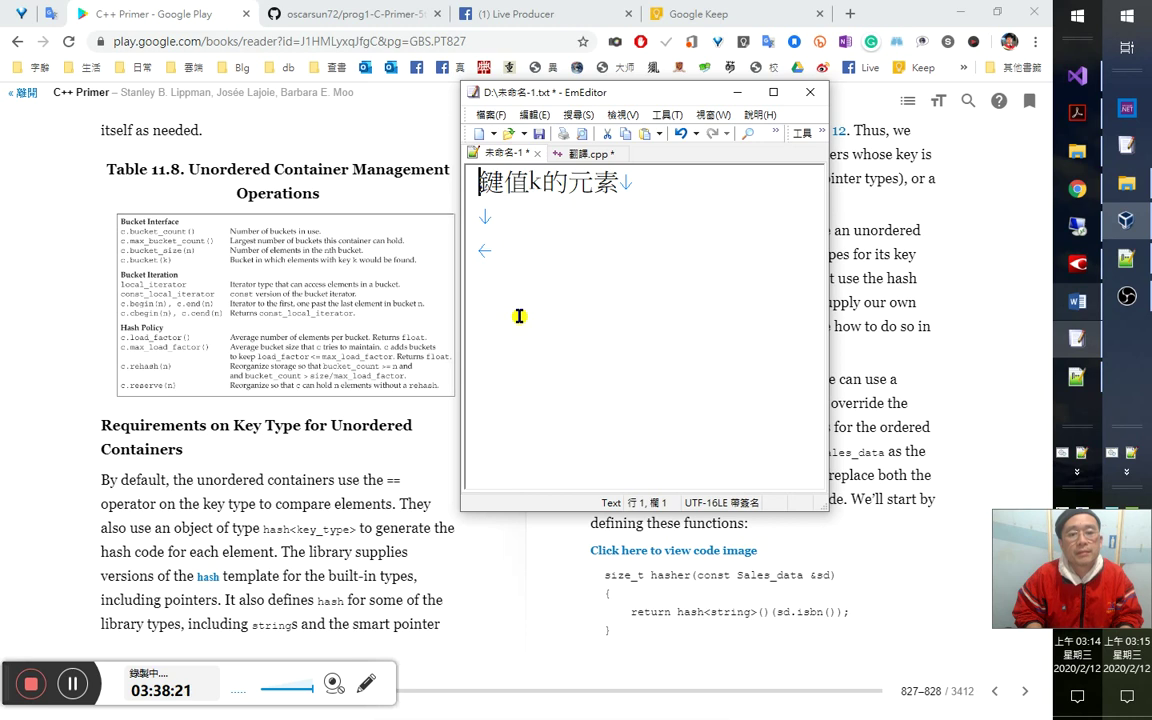
pyautogui.write('在')
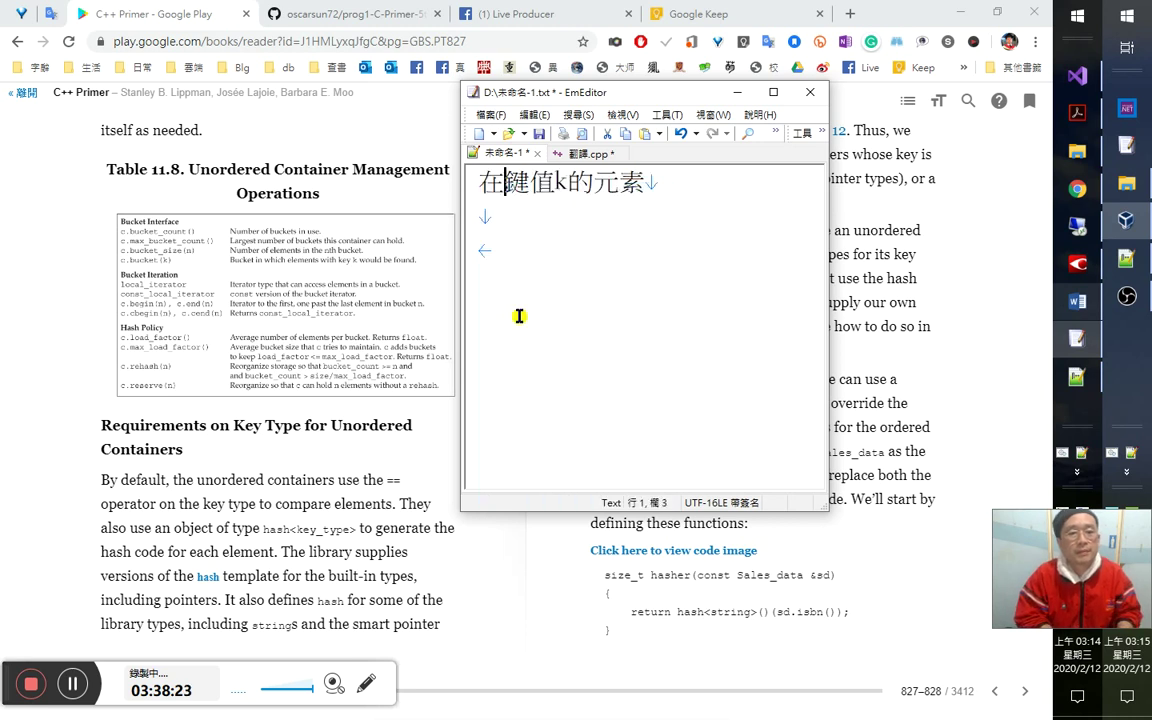
pyautogui.write('a')
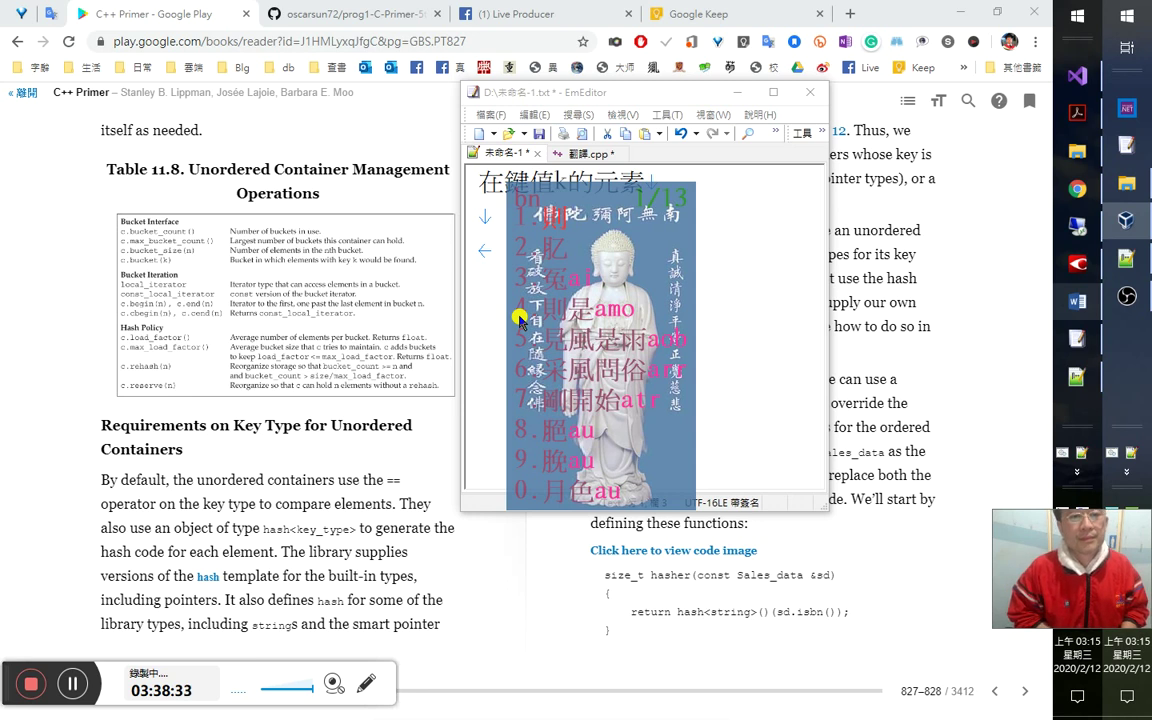
pyautogui.press('Return')
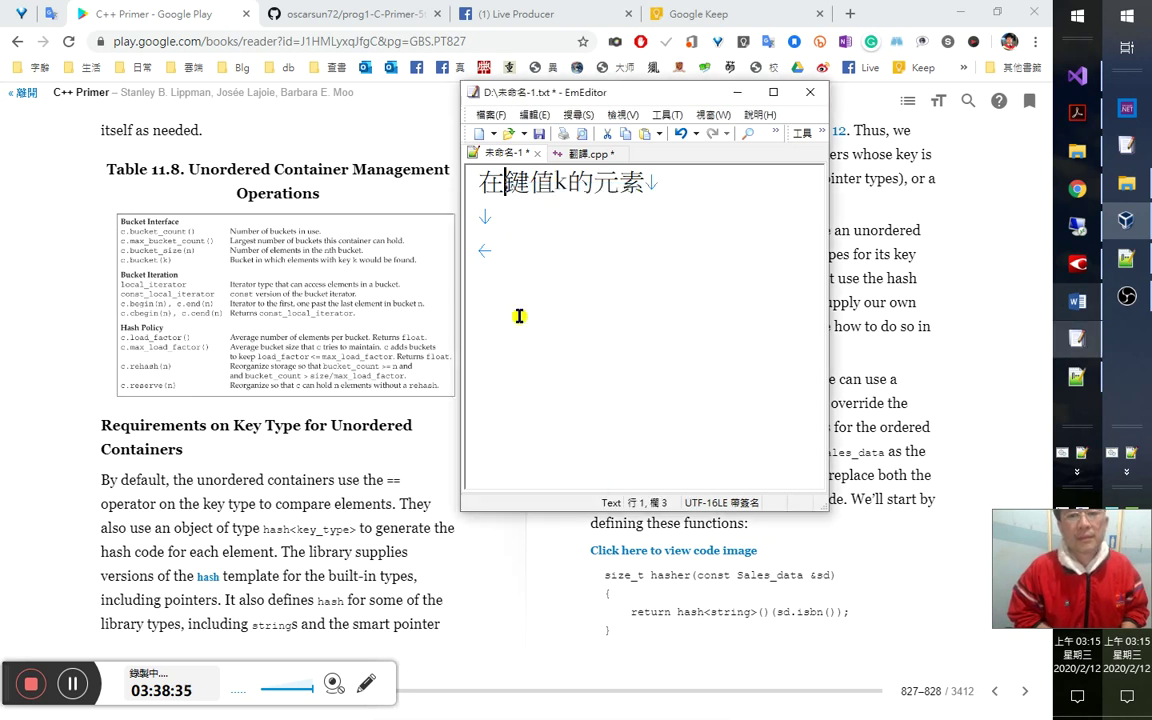
pyautogui.hotkey('shift', 'Left')
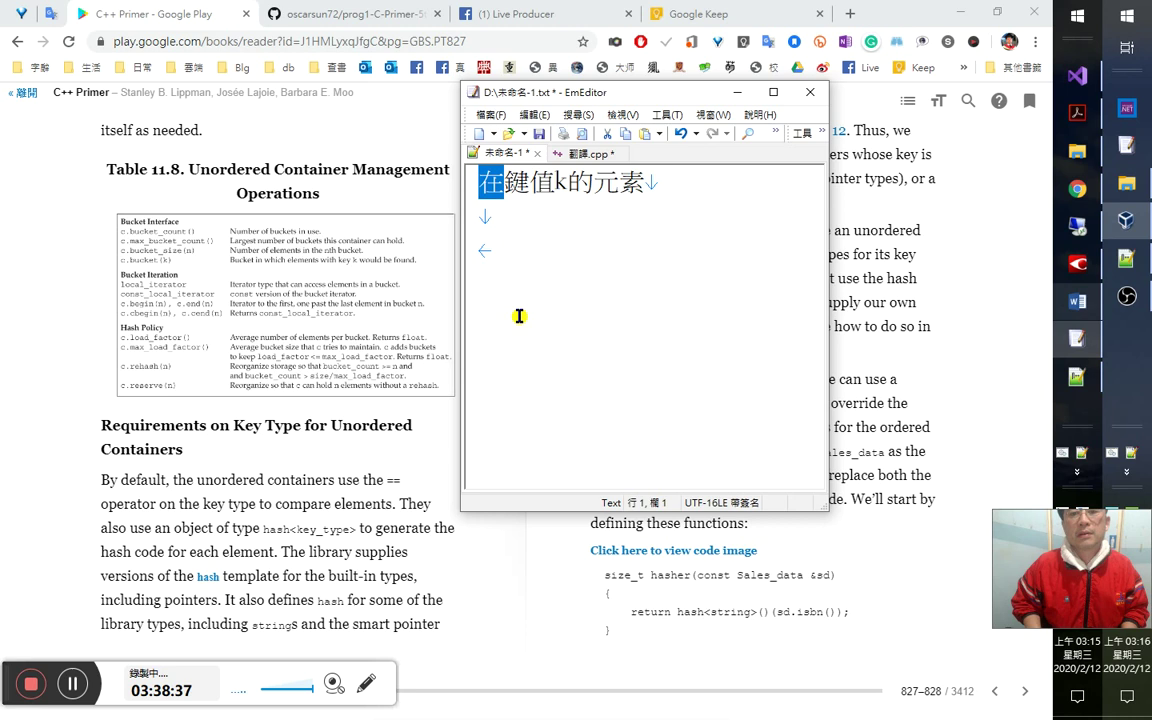
pyautogui.press('BackSpace')
pyautogui.press('Down')
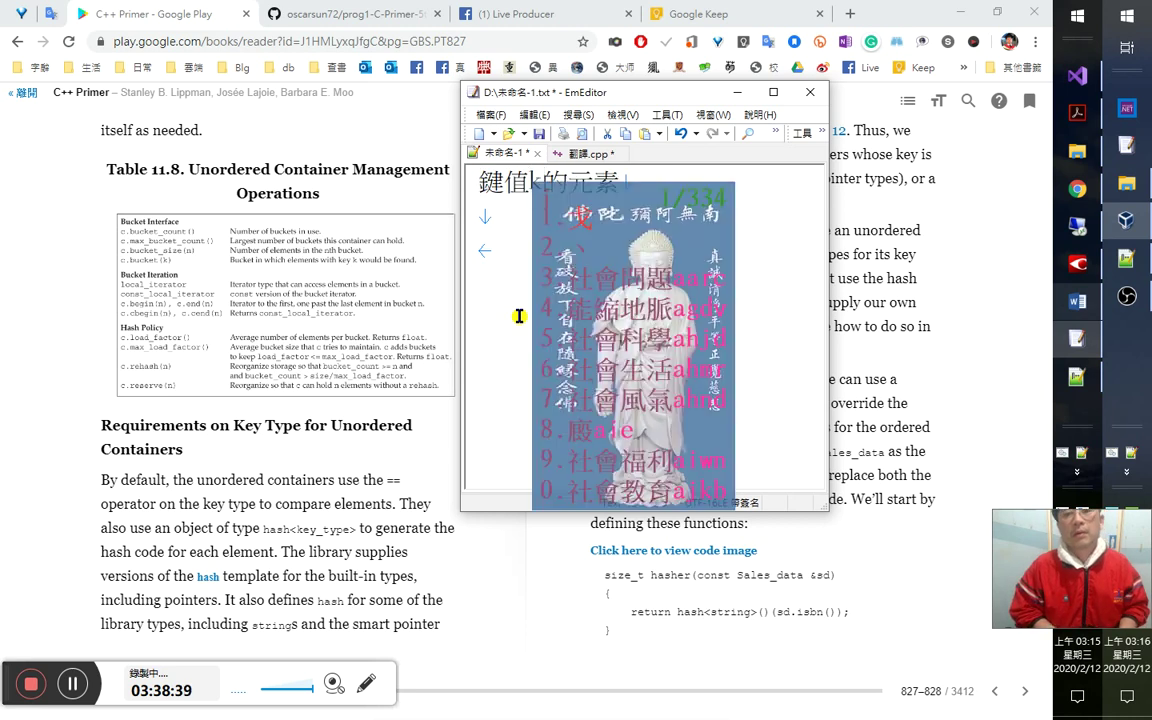
pyautogui.write('為')
pyautogui.press('Right')
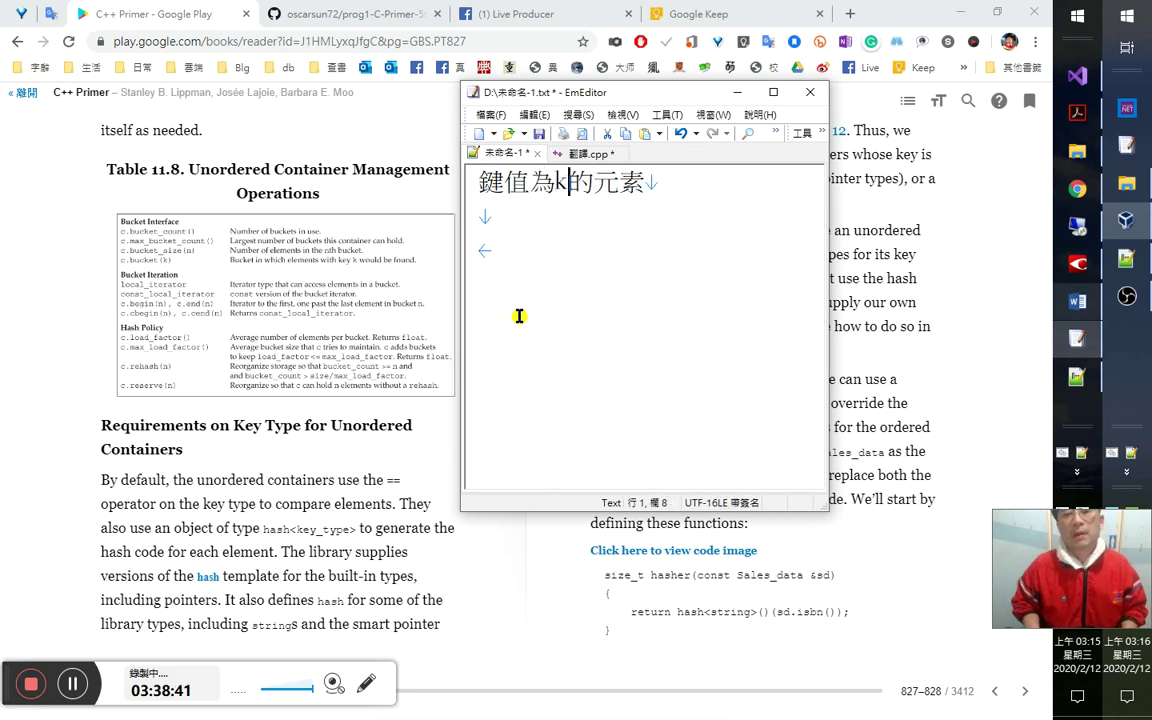
pyautogui.press('Delete')
pyautogui.press('End')
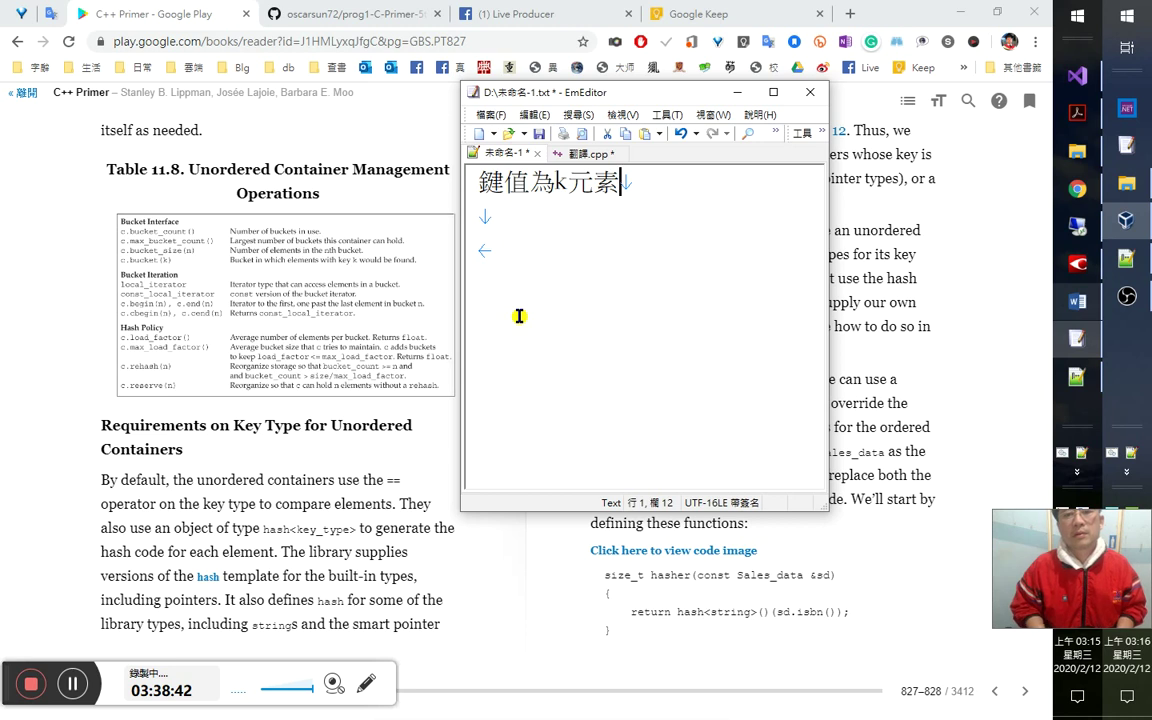
pyautogui.press('Home')
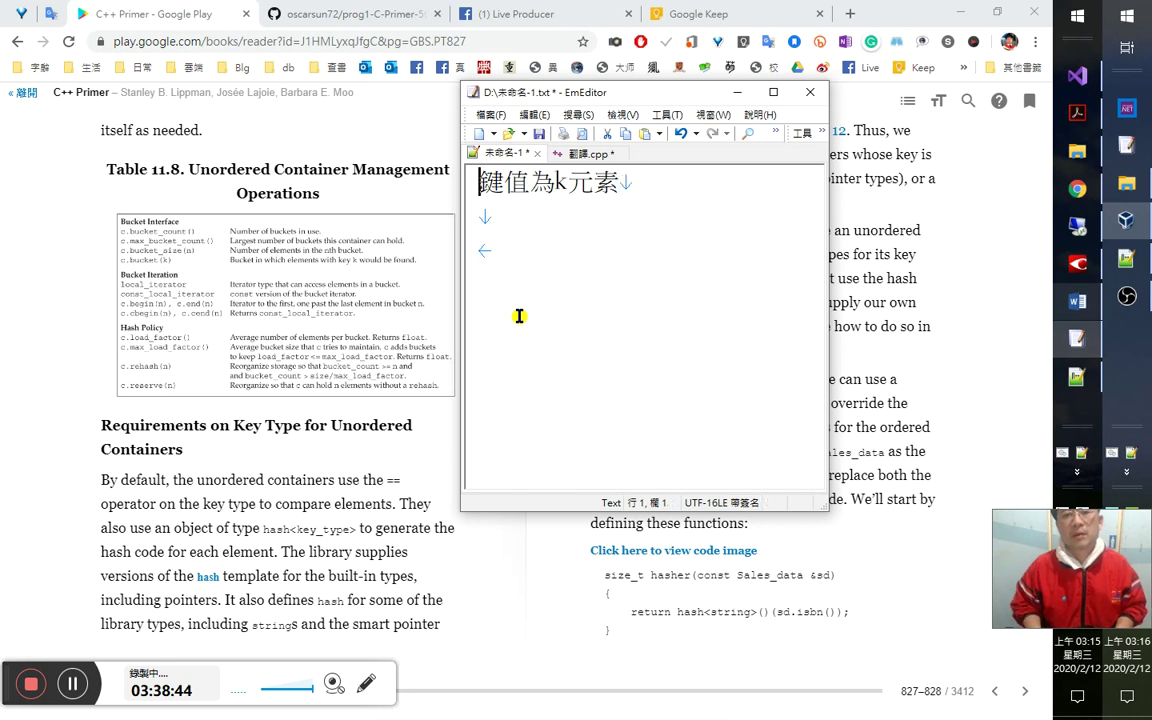
# Prefix 在放置 to the line, giving 在放置鍵值為k.
pyautogui.write('在ykwl')
pyautogui.press('space')
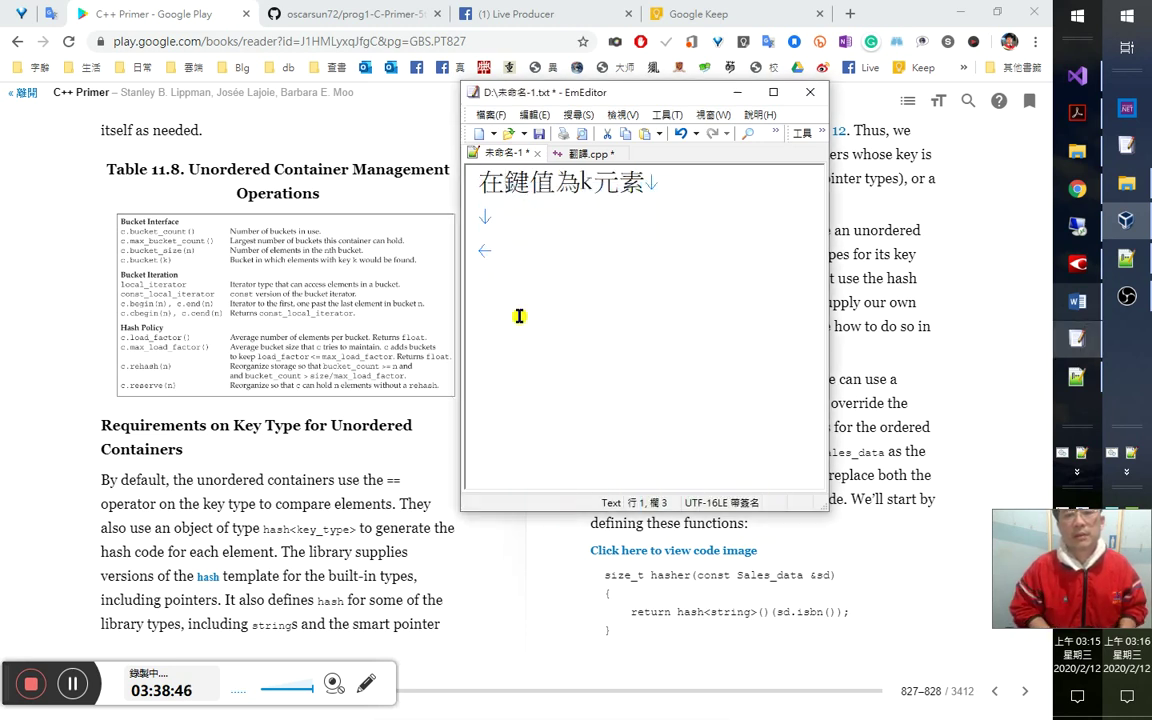
pyautogui.press('Right')
pyautogui.press('Right')
pyautogui.press('Right')
pyautogui.press('Right')
pyautogui.hotkey('shift', 'Left')
pyautogui.hotkey('shift', 'Left')
pyautogui.hotkey('shift', 'Left')
pyautogui.hotkey('shift', 'Left')
pyautogui.hotkey('shift', 'Left')
pyautogui.press('Right')
pyautogui.press('Left')
pyautogui.press('Left')
pyautogui.press('Left')
pyautogui.press('Right')
pyautogui.press('Right')
pyautogui.press('Right')
pyautogui.press('Right')
pyautogui.press('Right')
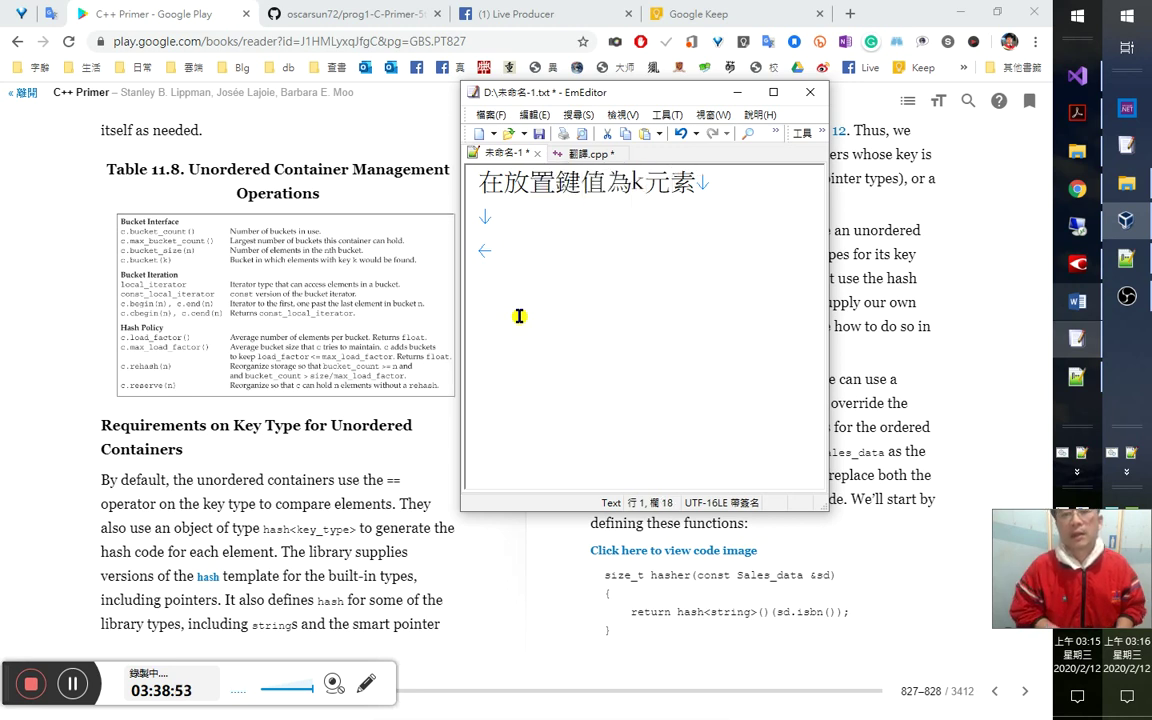
pyautogui.press('Left')
pyautogui.press('Left')
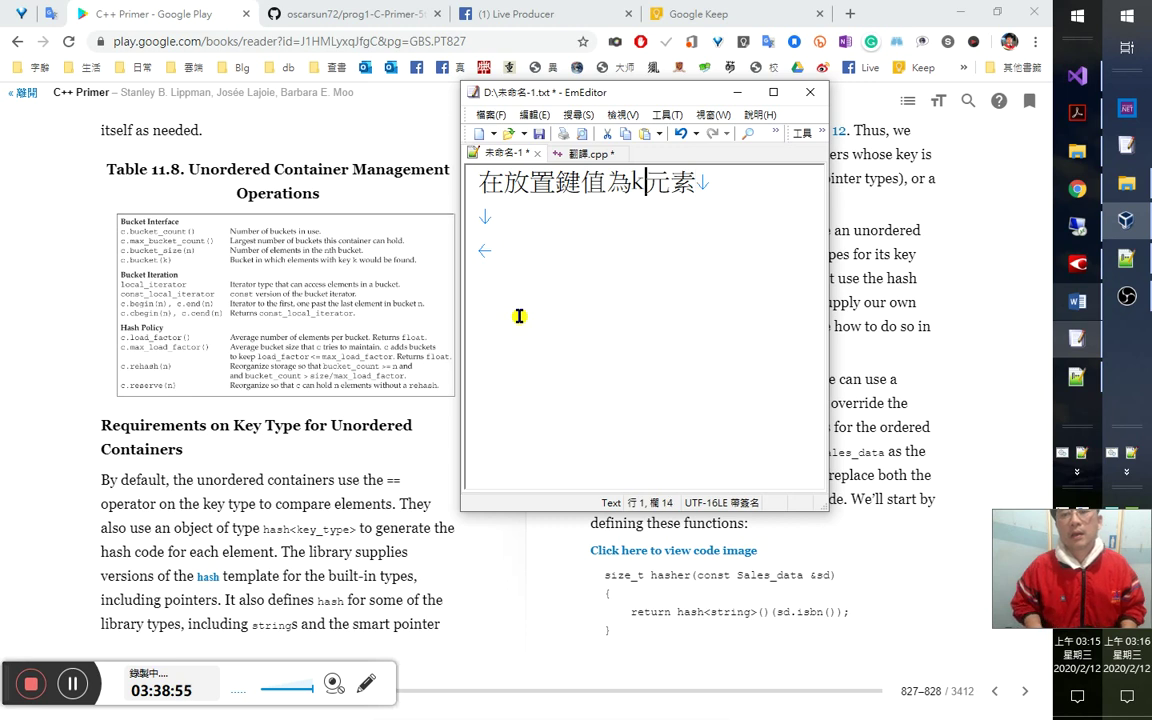
pyautogui.hotkey('shift', 'Right')
pyautogui.hotkey('shift', 'Right')
pyautogui.press('Delete')
pyautogui.hotkey('ctrl', 'z')
pyautogui.hotkey('ctrl', 'y')
pyautogui.press('Left')
# Insert 元素 and append 的貯體中尋找 to complete 在放置元素鍵值為k的貯體中尋找.
pyautogui.press('Left')
pyautogui.press('Left')
pyautogui.press('Left')
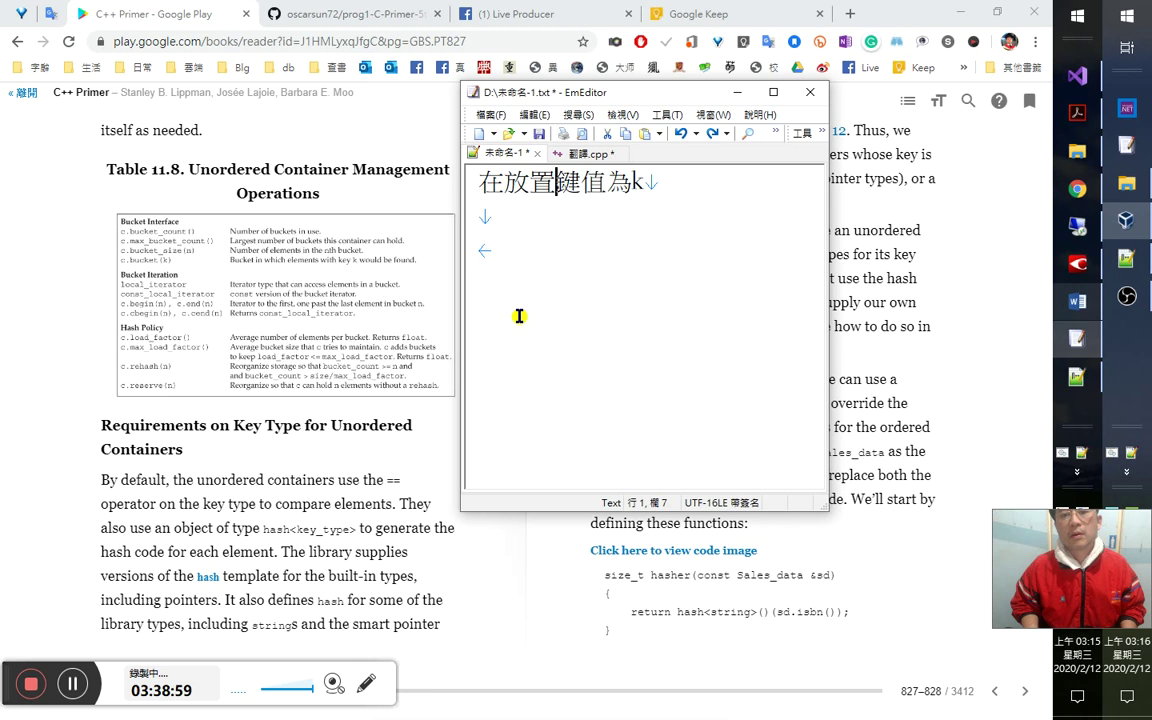
pyautogui.press('Home')
pyautogui.write('在放置鍵值為k')
pyautogui.press('End')
pyautogui.hotkey('shift', 'Home')
pyautogui.press('Delete')
pyautogui.press('Left')
pyautogui.press('Left')
pyautogui.press('Left')
pyautogui.press('Left')
pyautogui.press('Left')
pyautogui.write('元素')
pyautogui.press('End')
pyautogui.write('h')
pyautogui.press('space')
pyautogui.write('bnbbl')
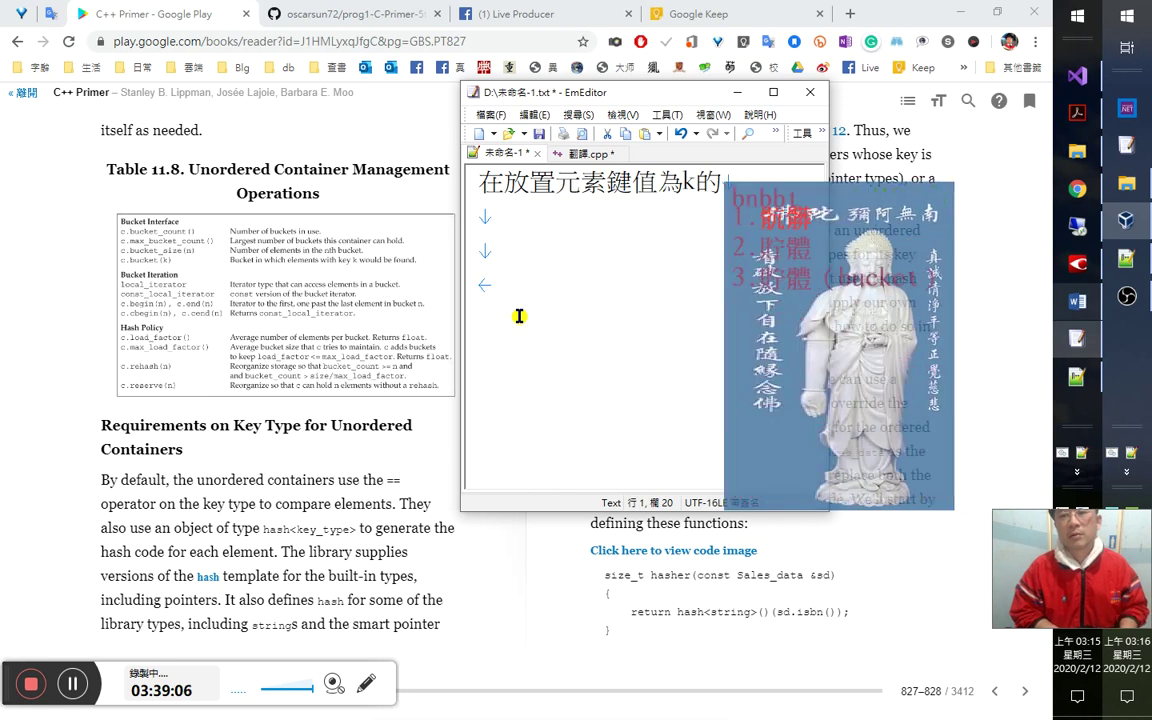
pyautogui.write('2a')
pyautogui.press('space')
pyautogui.write('尋找')
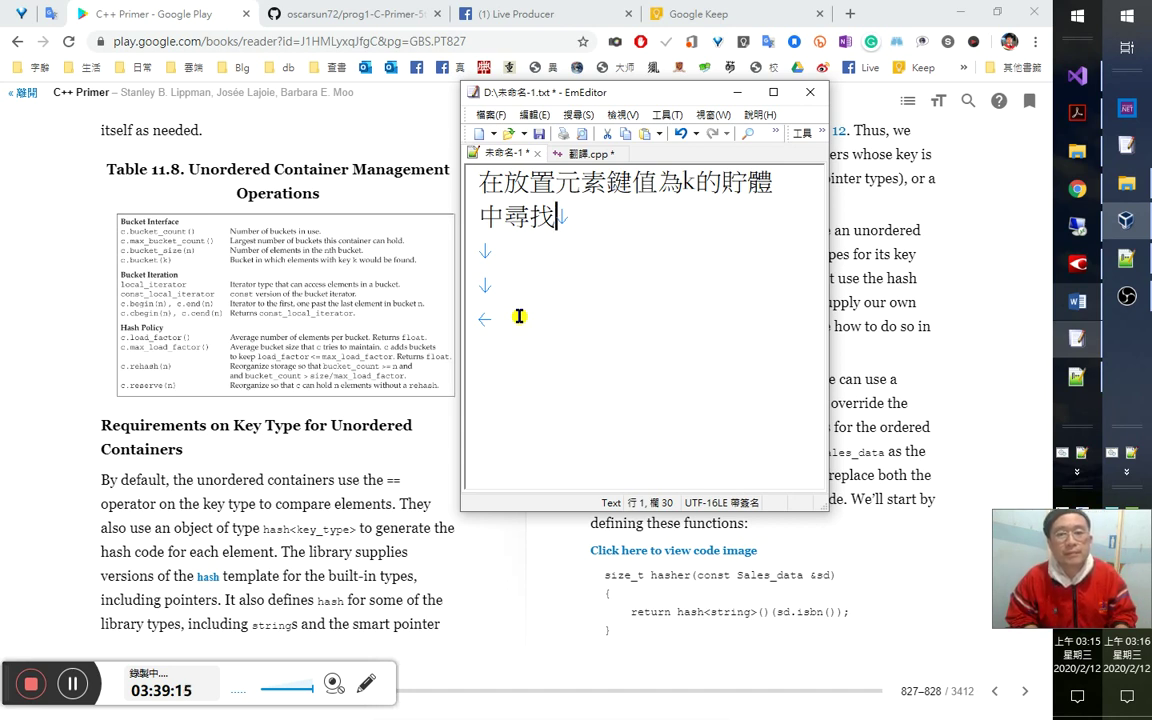
pyautogui.press('Return')
pyautogui.press('Return')
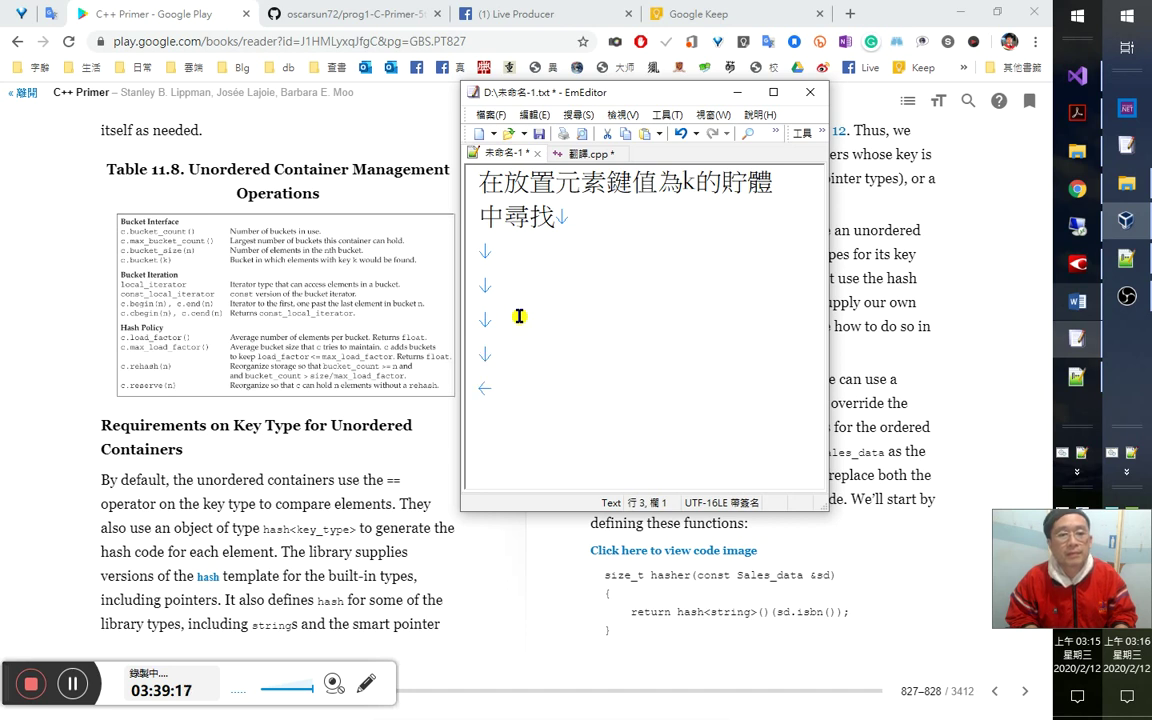
# Cut the whole translated line out of EmEditor, leaving the scratch document empty.
pyautogui.hotkey('ctrl', 'shift', 'Home')
pyautogui.hotkey('ctrl', 'x')
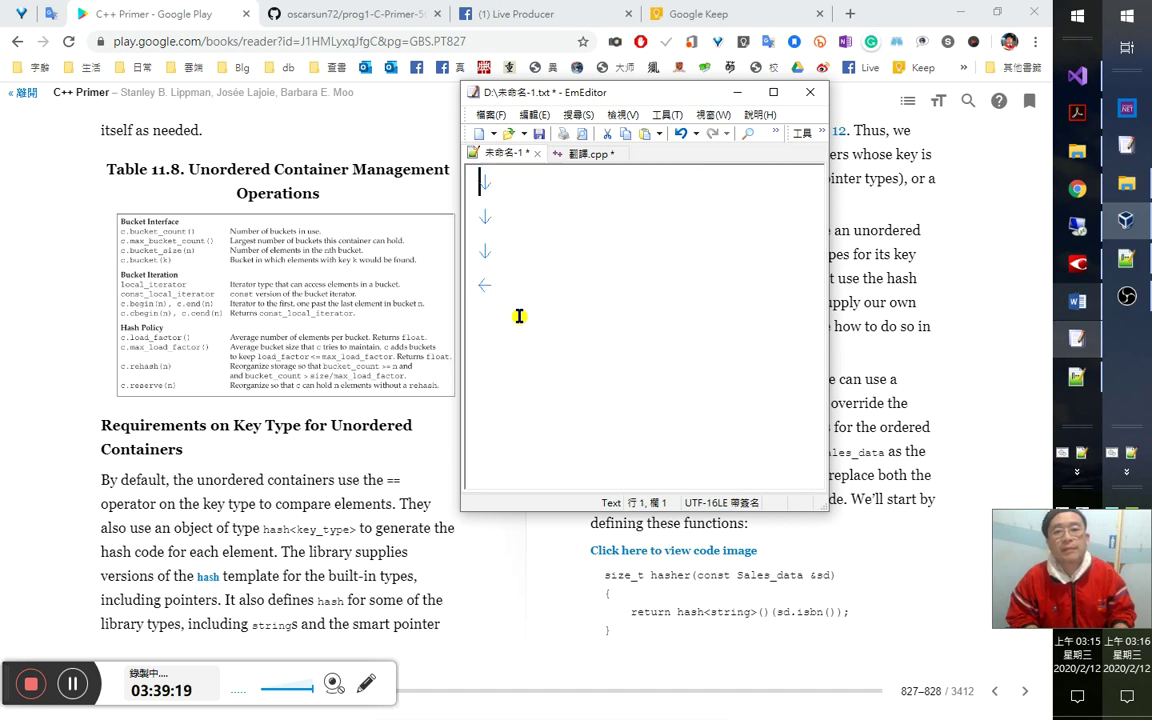
pyautogui.hotkey('alt', 'Tab')
pyautogui.hotkey('alt', 'Tab')
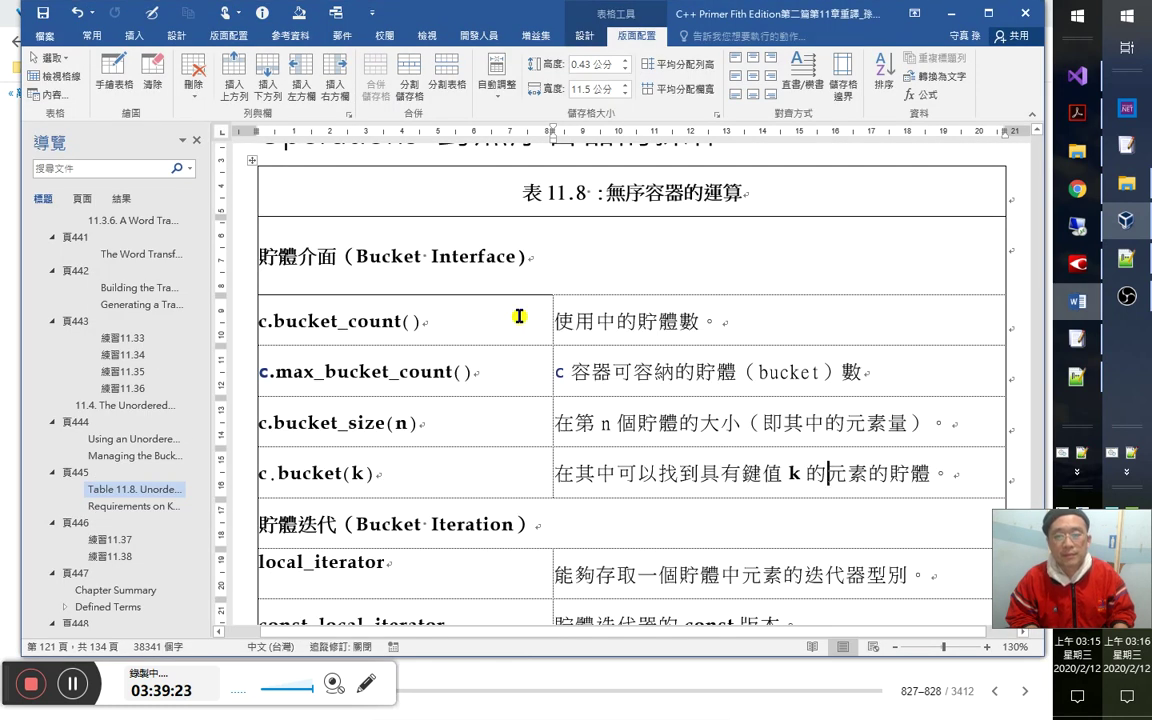
# Paste the drafted line onto a new line in the c.bucket(k) description cell.
pyautogui.press('End')
pyautogui.press('Return')
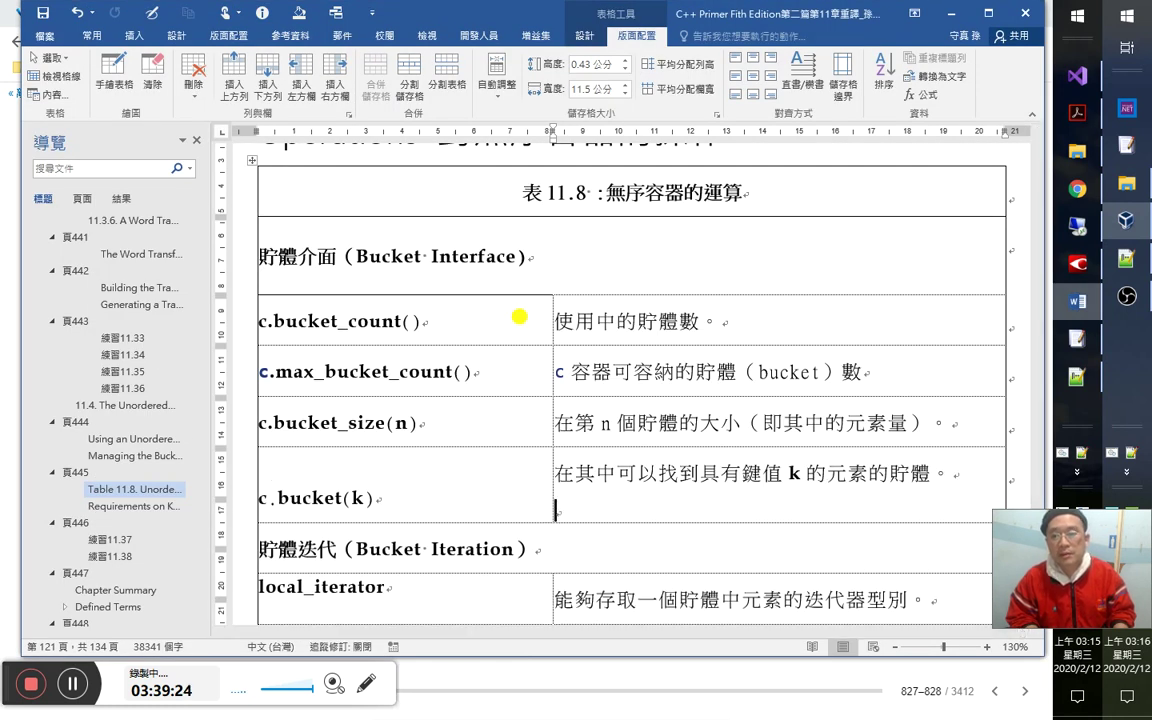
pyautogui.hotkey('ctrl', 'v')
pyautogui.press('Left')
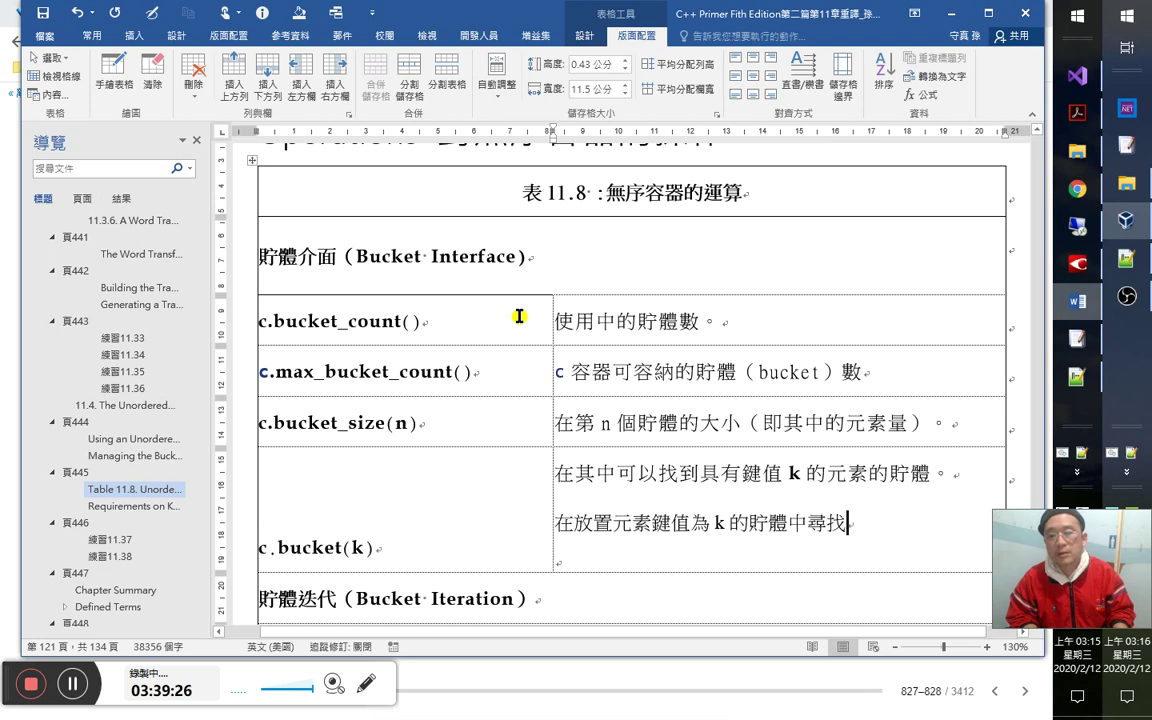
pyautogui.press('Delete')
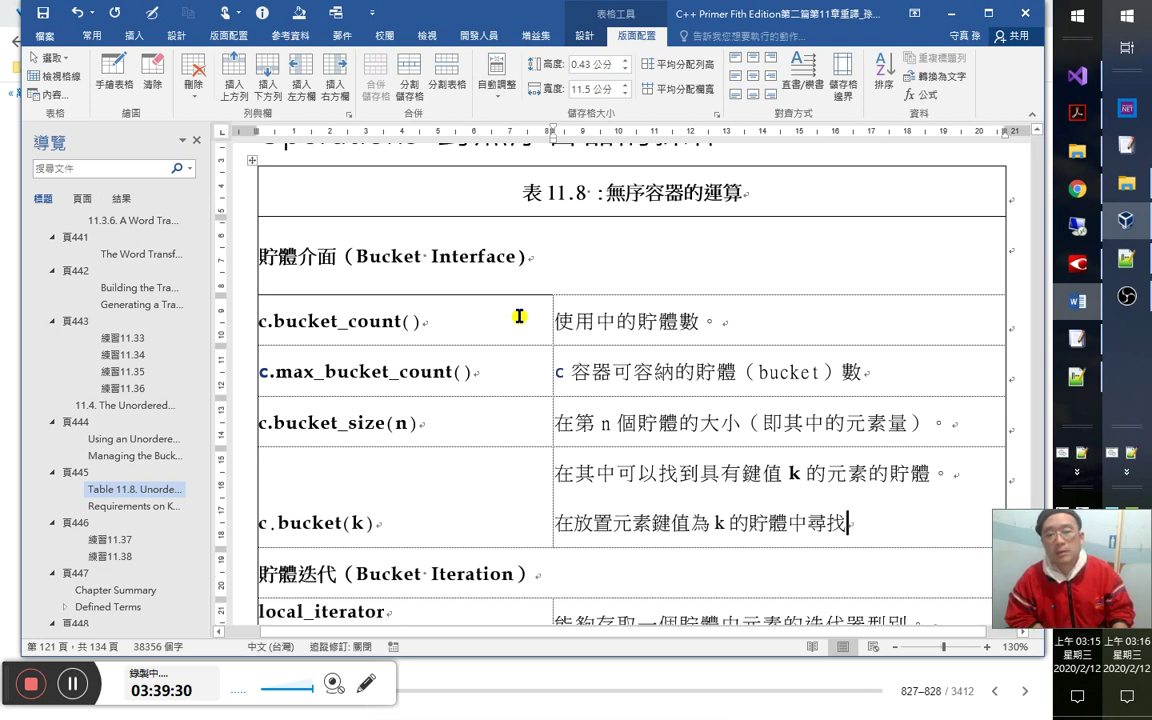
# Rewrite the pasted line as 找到元素鍵值為k的貯體。 after checking the book page.
pyautogui.hotkey('alt', 'Tab')
pyautogui.hotkey('alt', 'Tab')
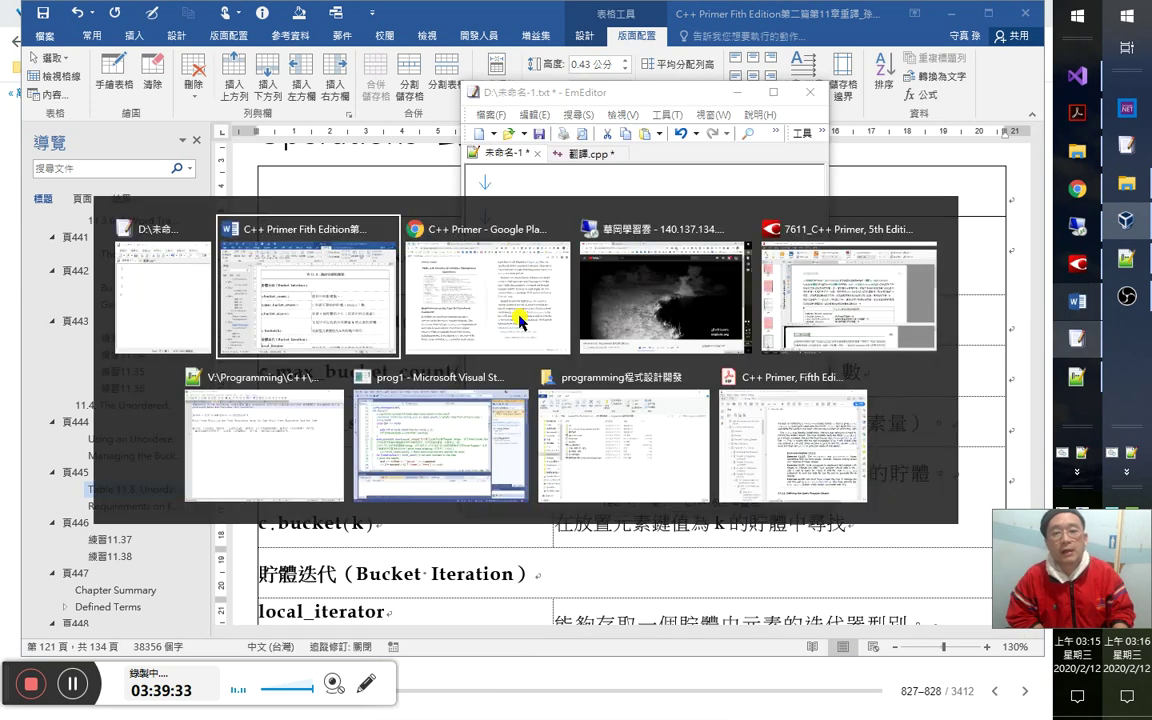
pyautogui.click(519, 320)
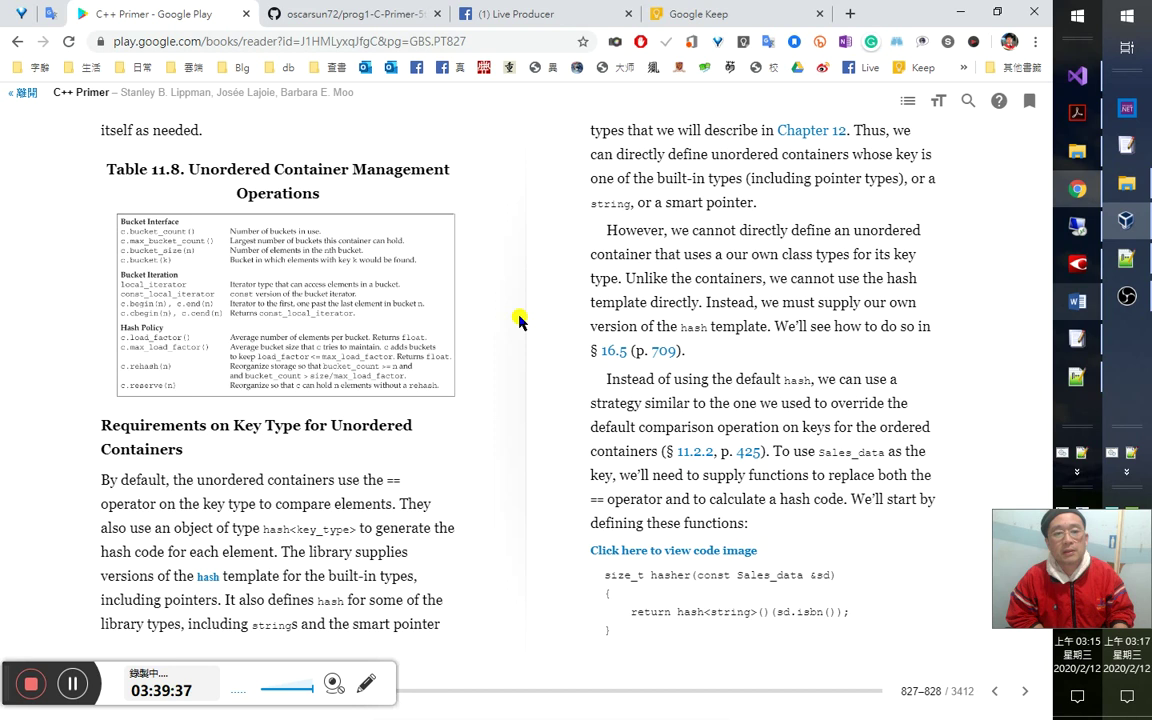
pyautogui.hotkey('alt', 'Tab')
pyautogui.hotkey('alt', 'Tab')
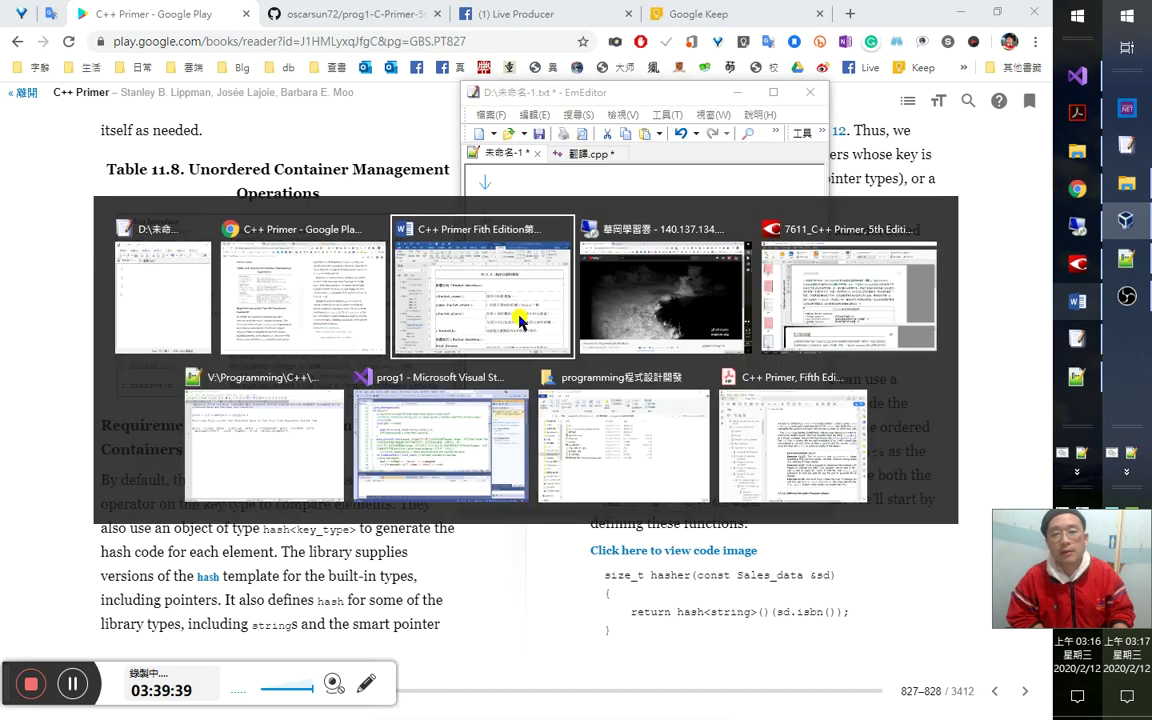
pyautogui.click(519, 320)
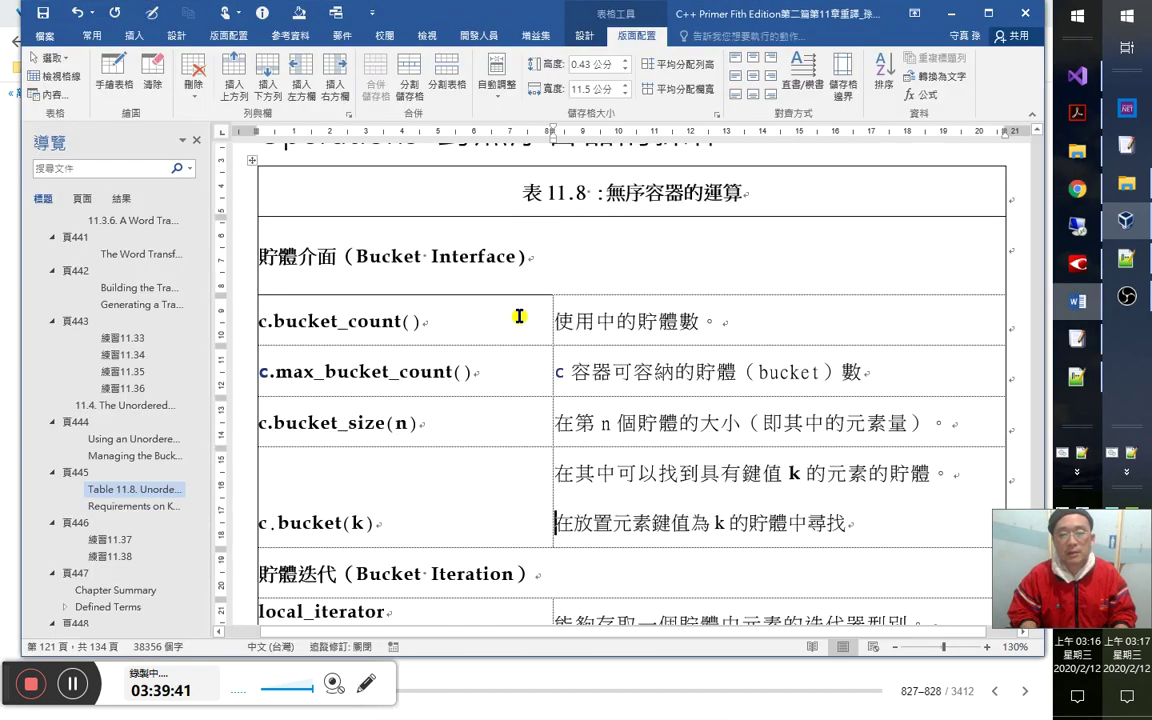
pyautogui.write('找到')
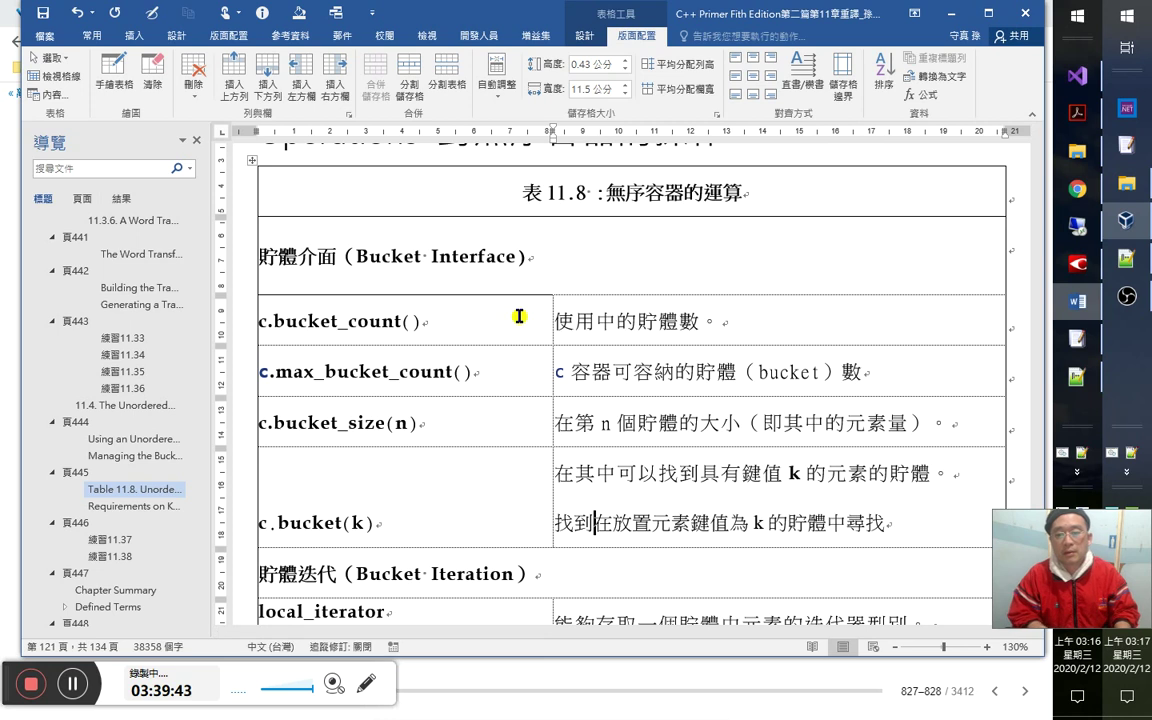
pyautogui.hotkey('shift', 'Right')
pyautogui.hotkey('shift', 'Right')
pyautogui.hotkey('shift', 'Right')
pyautogui.press('Delete')
pyautogui.press('Right')
pyautogui.press('Right')
pyautogui.press('Right')
pyautogui.press('Right')
pyautogui.press('Right')
pyautogui.press('Right')
pyautogui.press('Right')
pyautogui.press('Right')
pyautogui.press('Right')
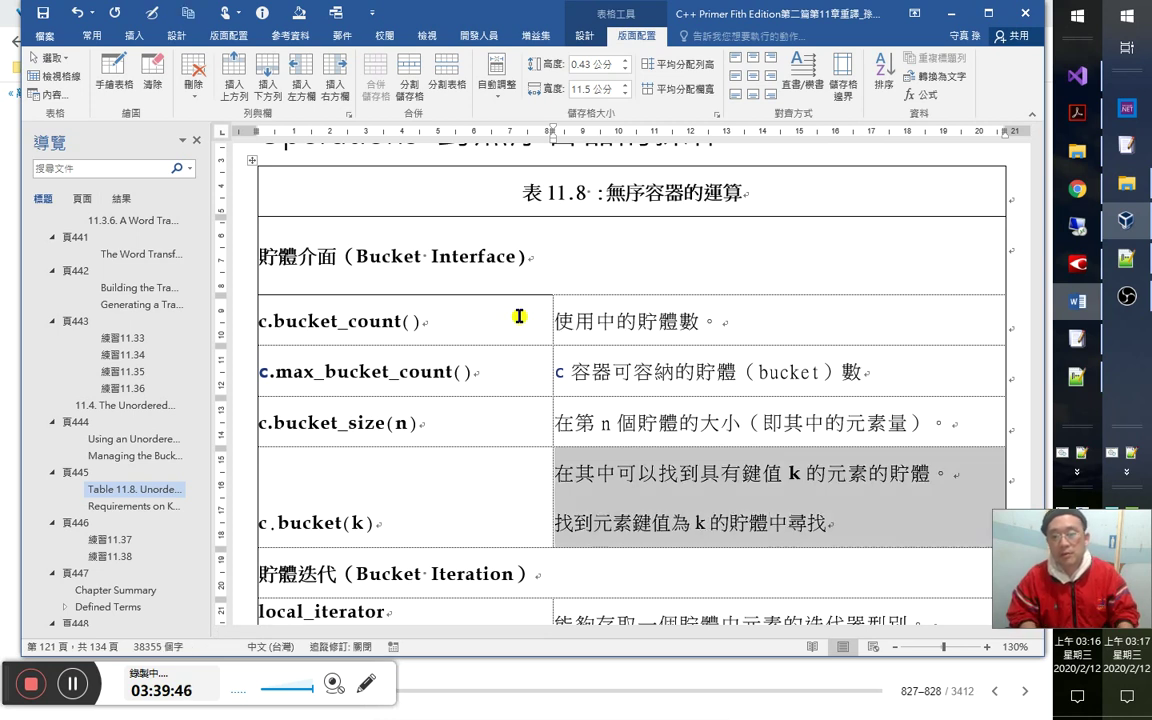
pyautogui.hotkey('shift', 'End')
pyautogui.write('。')
# Delete the old first description line so only the new translation remains.
pyautogui.press('Up')
pyautogui.press('End')
pyautogui.press('Home')
pyautogui.hotkey('shift', 'Down')
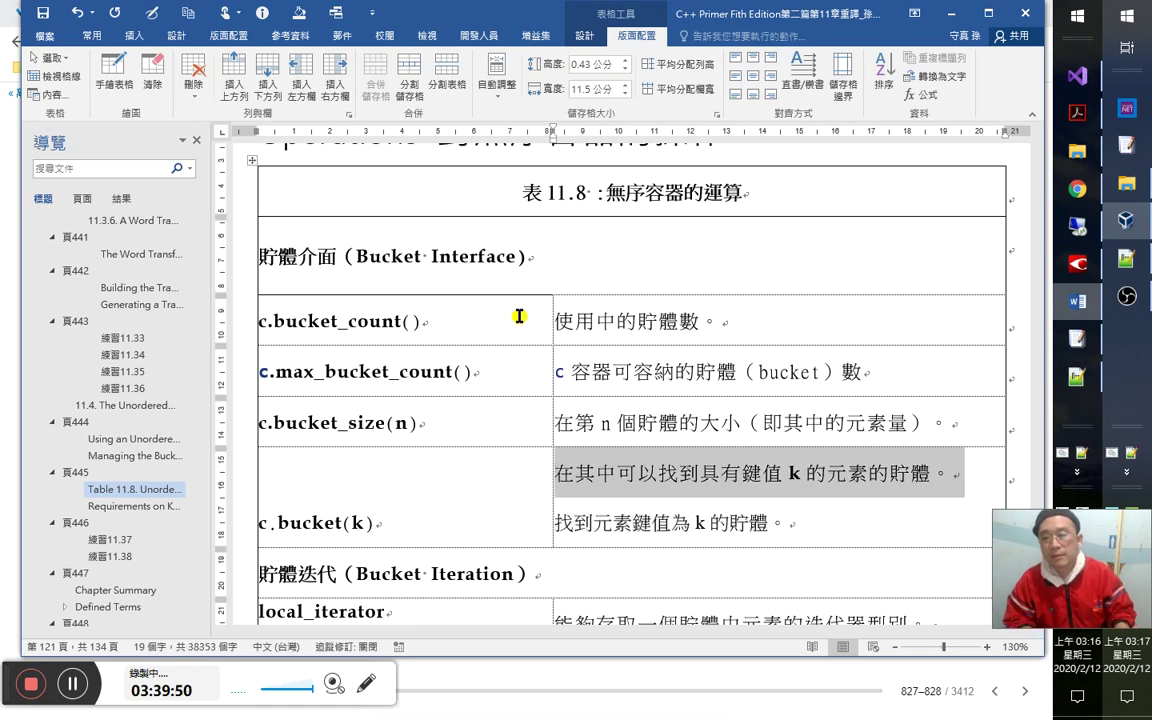
pyautogui.press('Delete')
pyautogui.press('Delete')
pyautogui.press('Down')
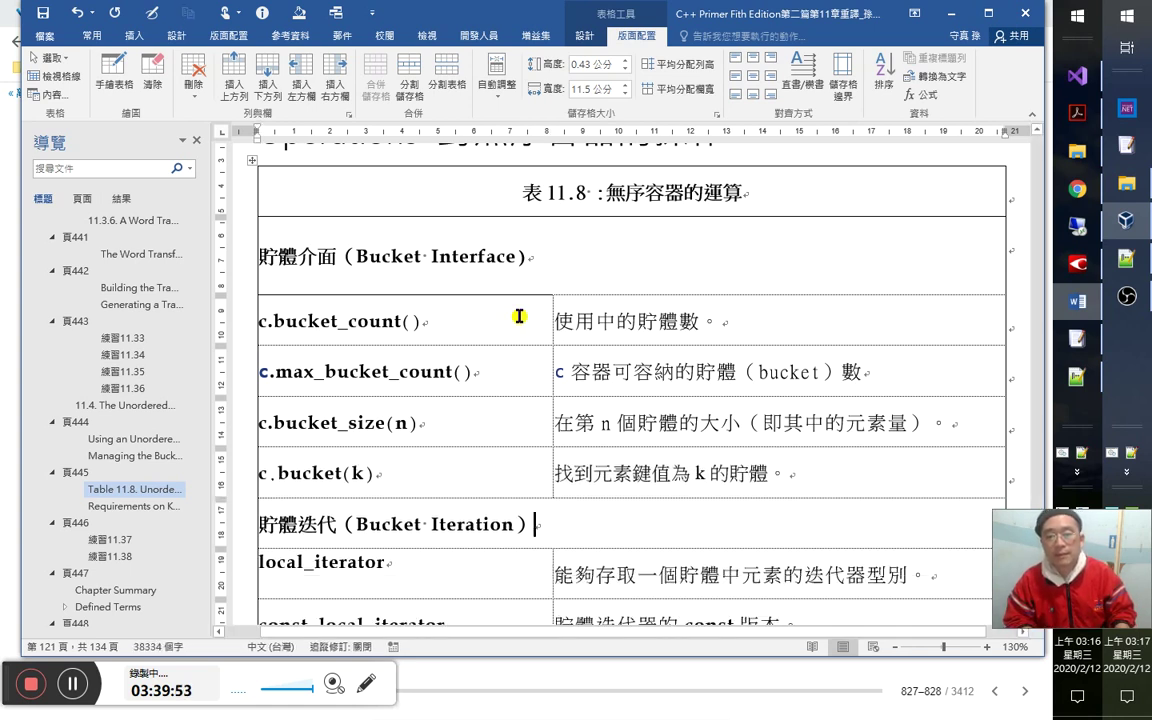
pyautogui.press('Up')
# Save the document and glance at the book page before returning to Word.
pyautogui.hotkey('ctrl', 's')
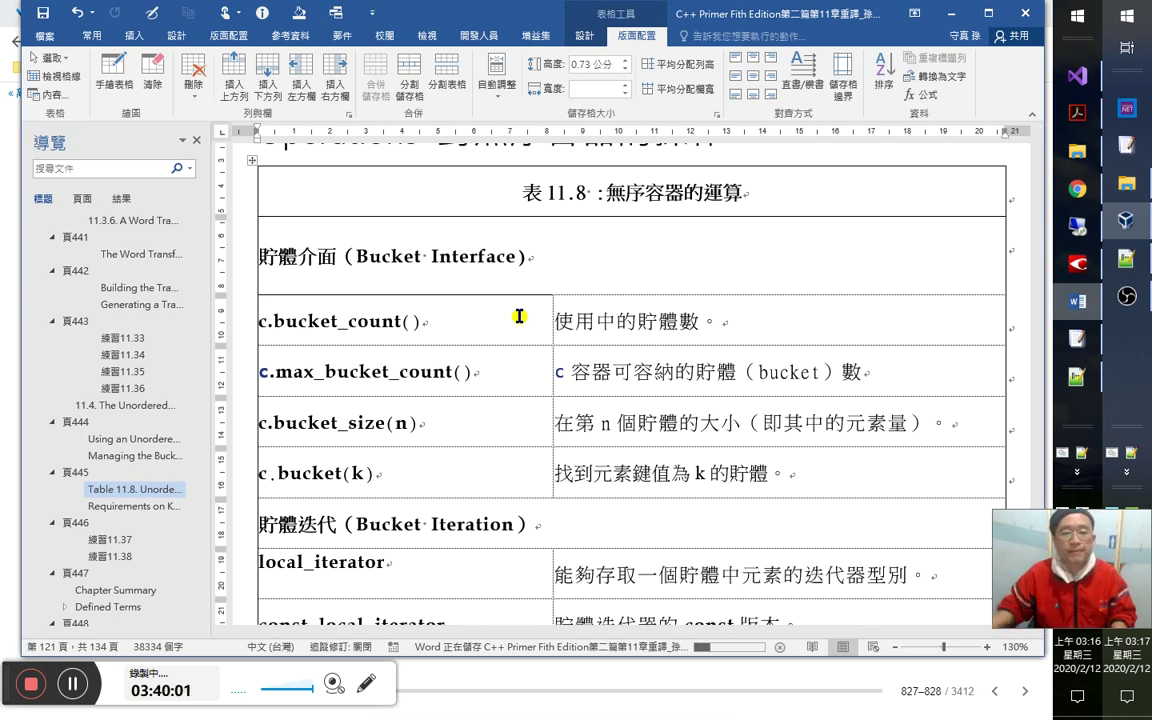
pyautogui.hotkey('alt', 'Tab')
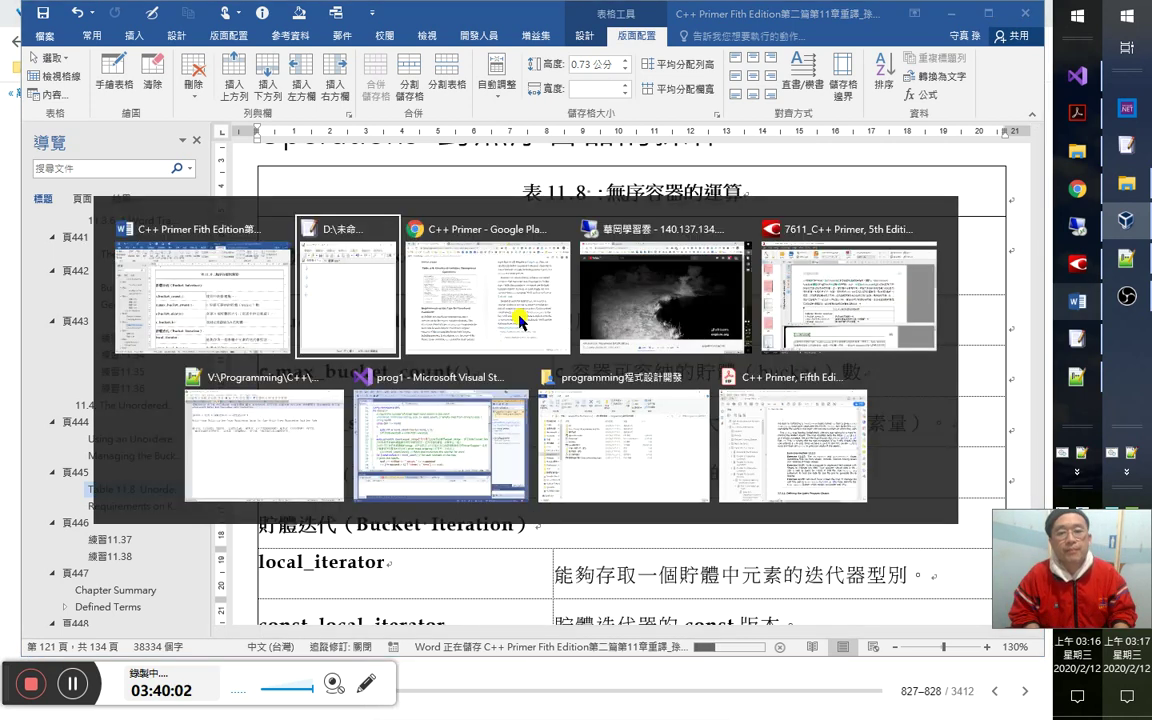
pyautogui.click(518, 320)
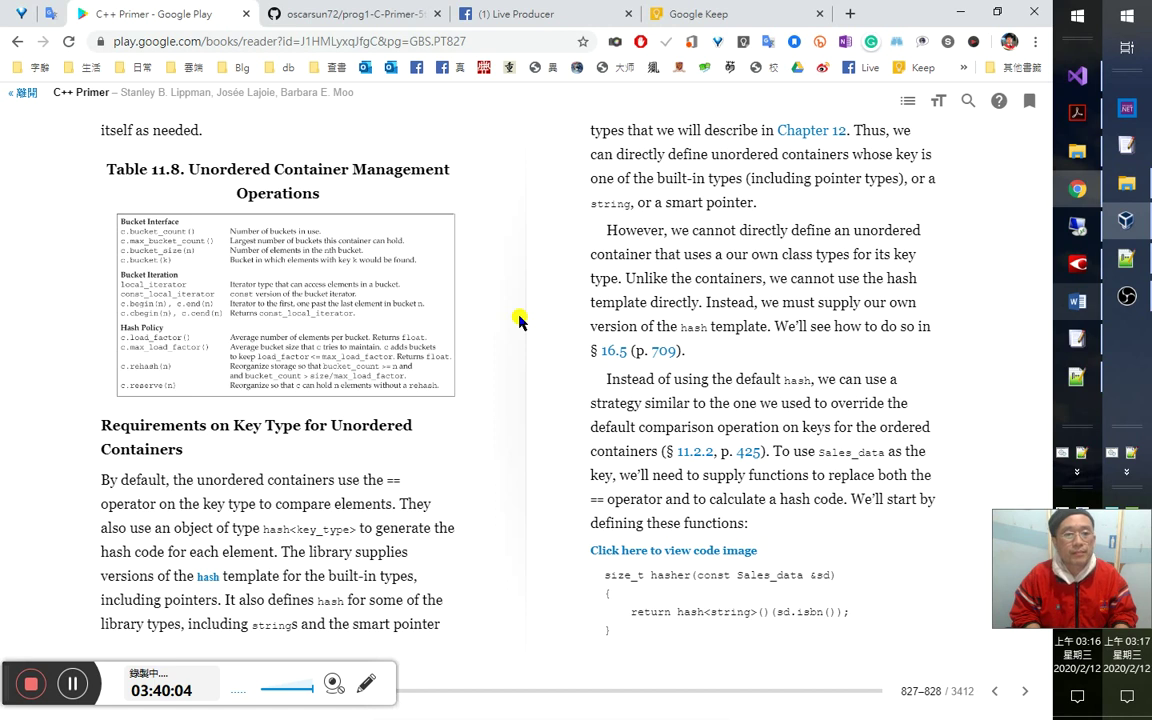
pyautogui.hotkey('alt', 'Tab')
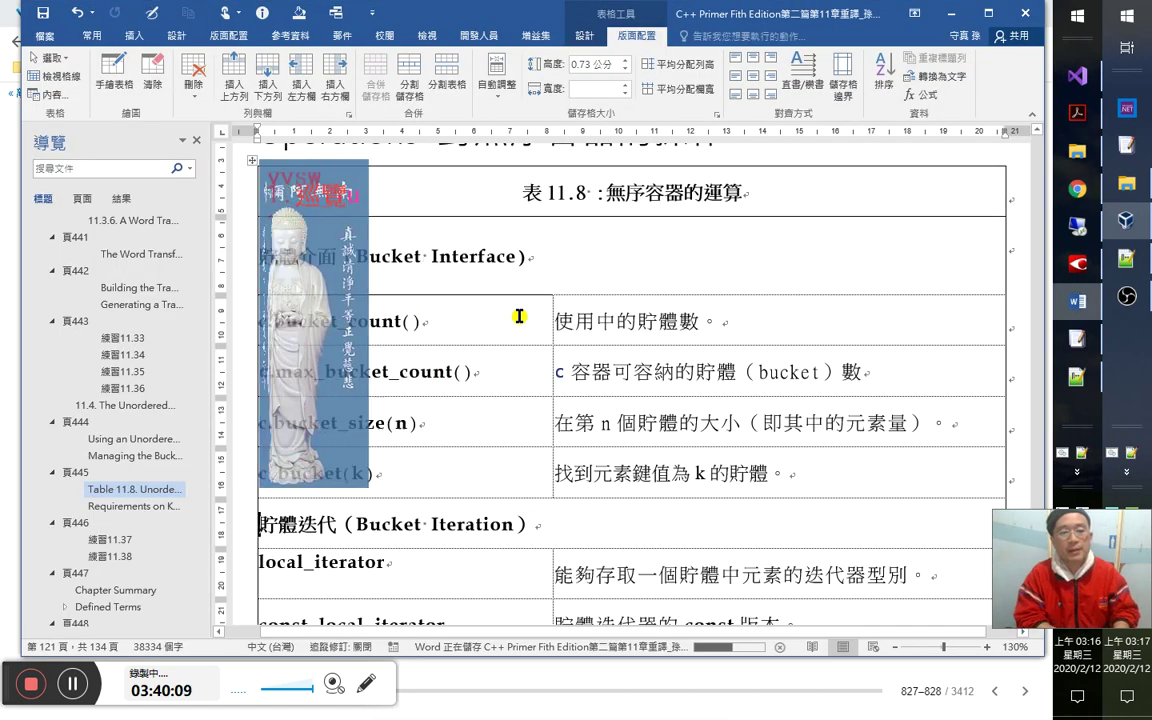
# Change the Bucket Iteration heading from 貯體迭代 to 巡覽貯體.
pyautogui.write('這覽')
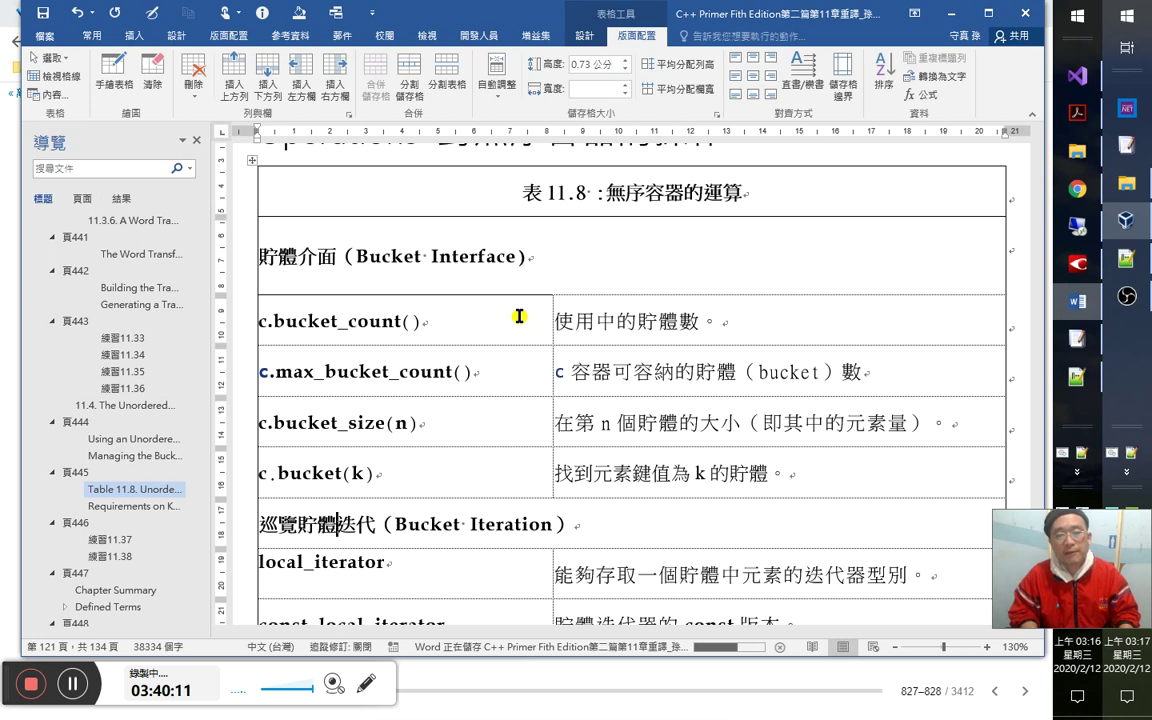
pyautogui.press('Delete')
pyautogui.press('Delete')
pyautogui.press('Right')
pyautogui.press('Home')
pyautogui.press('Right')
pyautogui.press('Right')
pyautogui.press('Up')
pyautogui.press('Up')
pyautogui.press('Up')
pyautogui.press('Up')
pyautogui.press('Up')
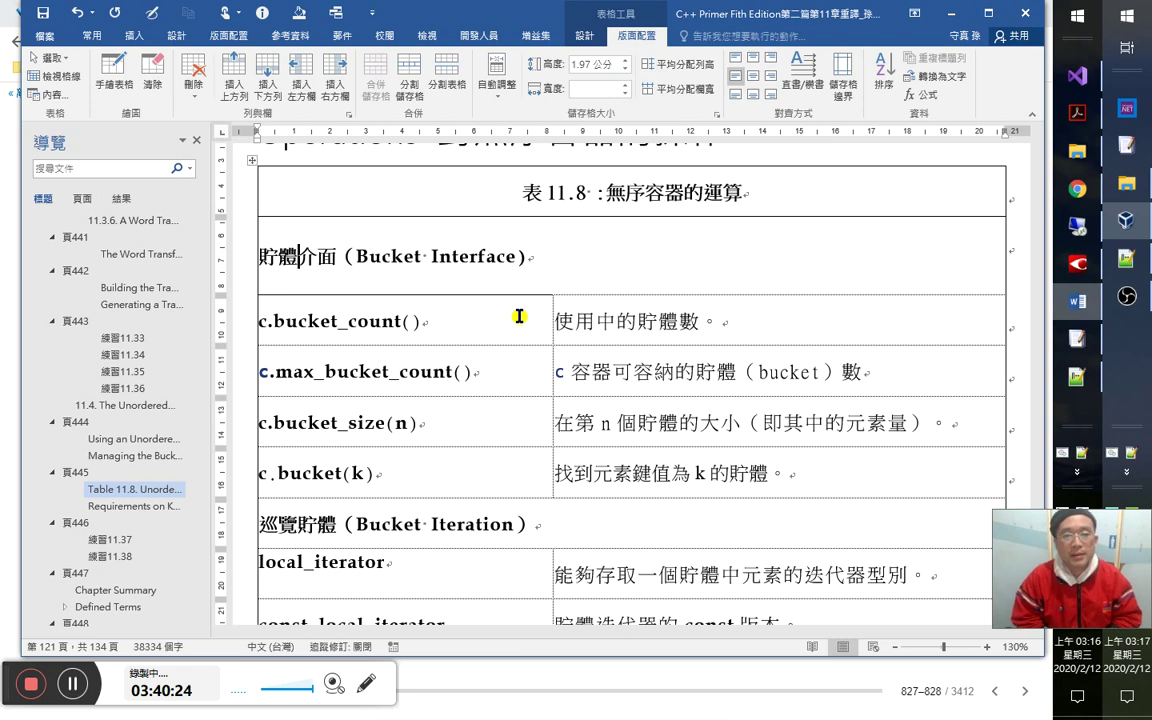
# Expand the Bucket Interface heading to 貯體的介面函式 (Bucket Interface) followed by 接口函式.
pyautogui.write('ba')
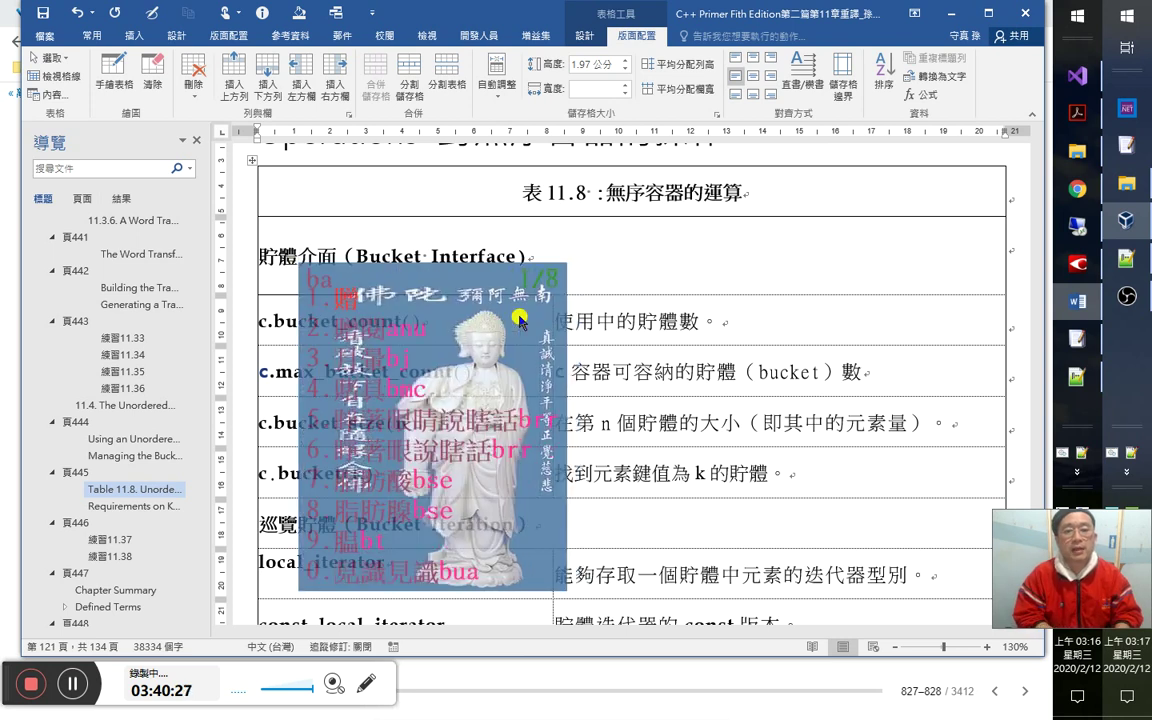
pyautogui.press('space')
pyautogui.write('函')
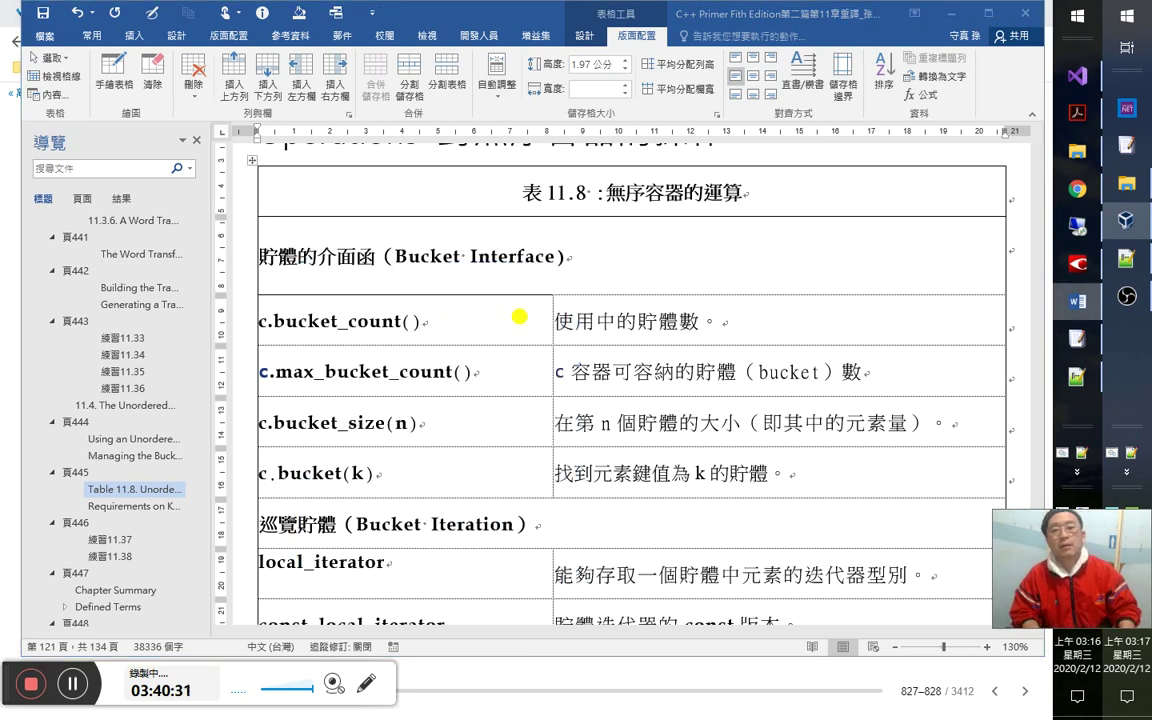
pyautogui.write('式')
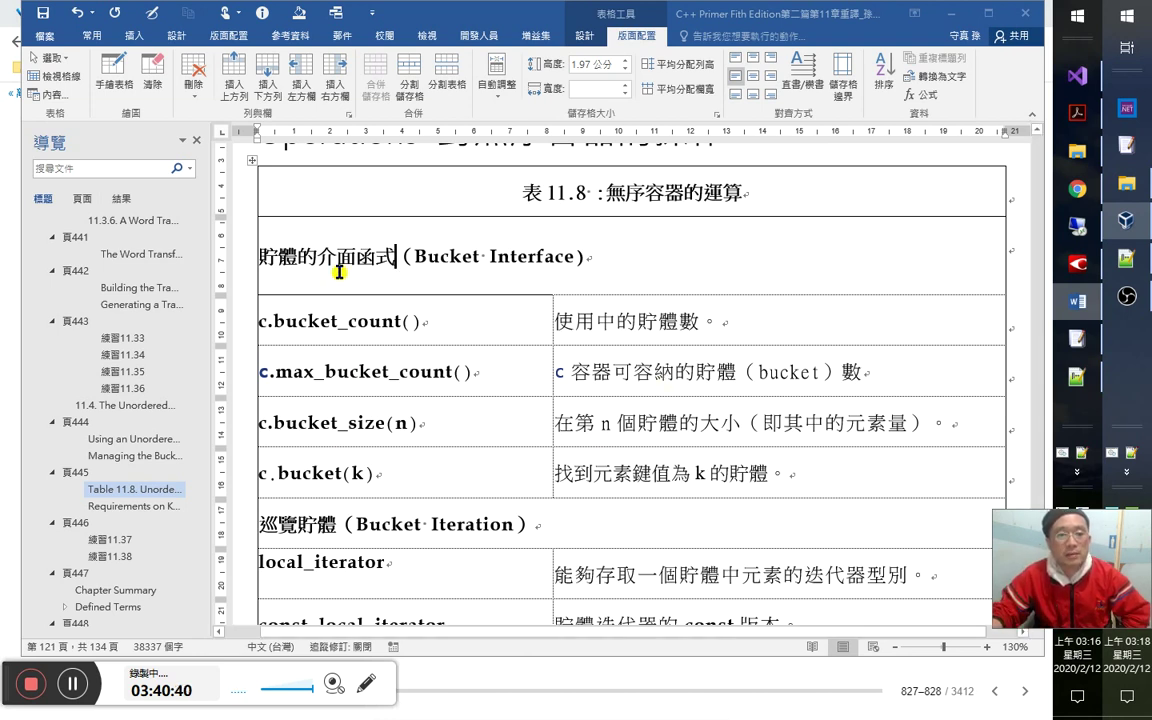
pyautogui.click(398, 258)
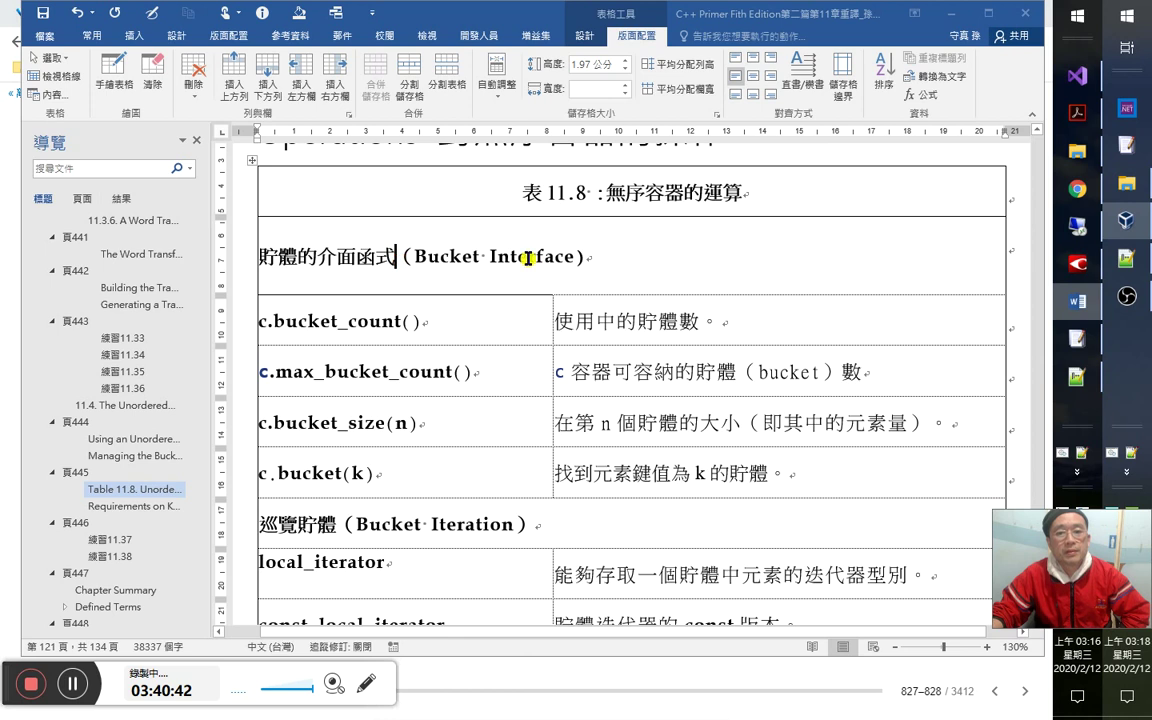
pyautogui.click(597, 257)
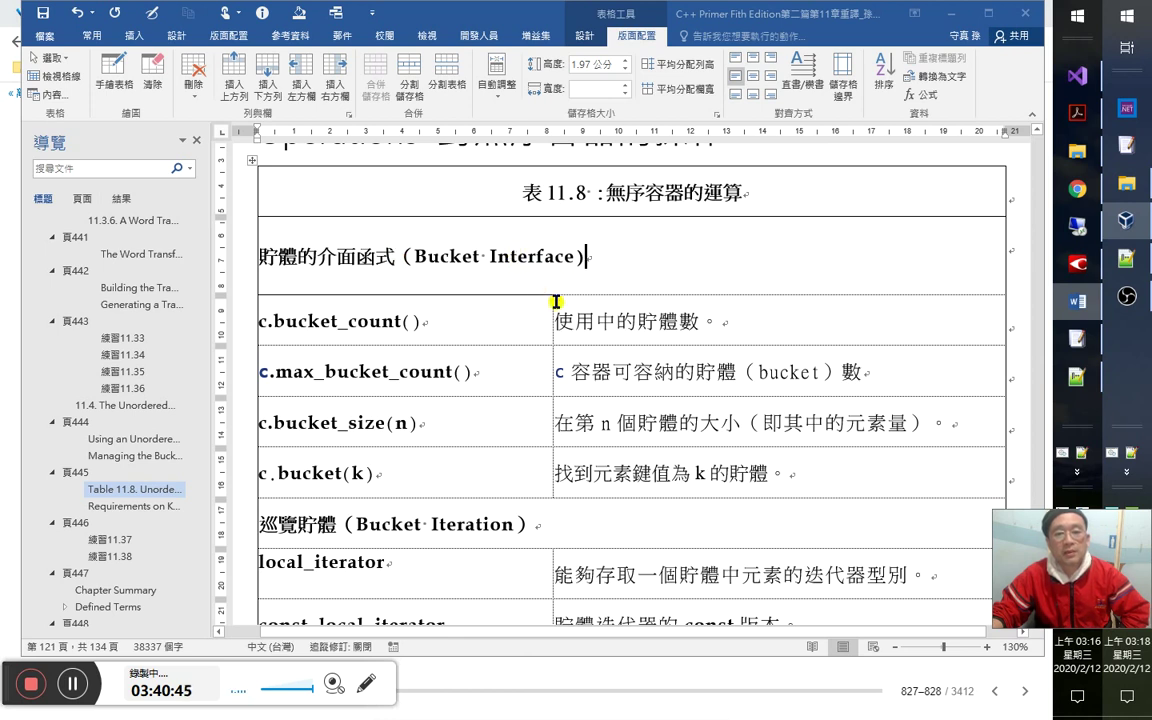
pyautogui.hotkey('alt', 'shift')
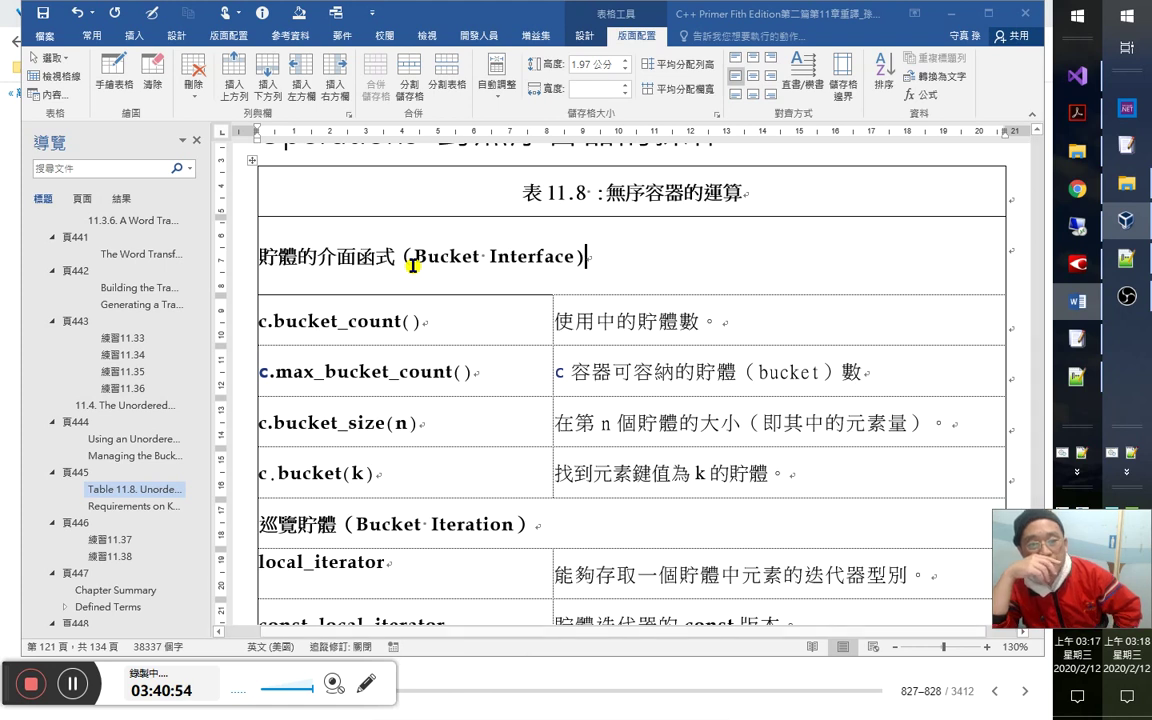
pyautogui.press('Left')
pyautogui.press('Left')
pyautogui.press('Left')
pyautogui.press('Left')
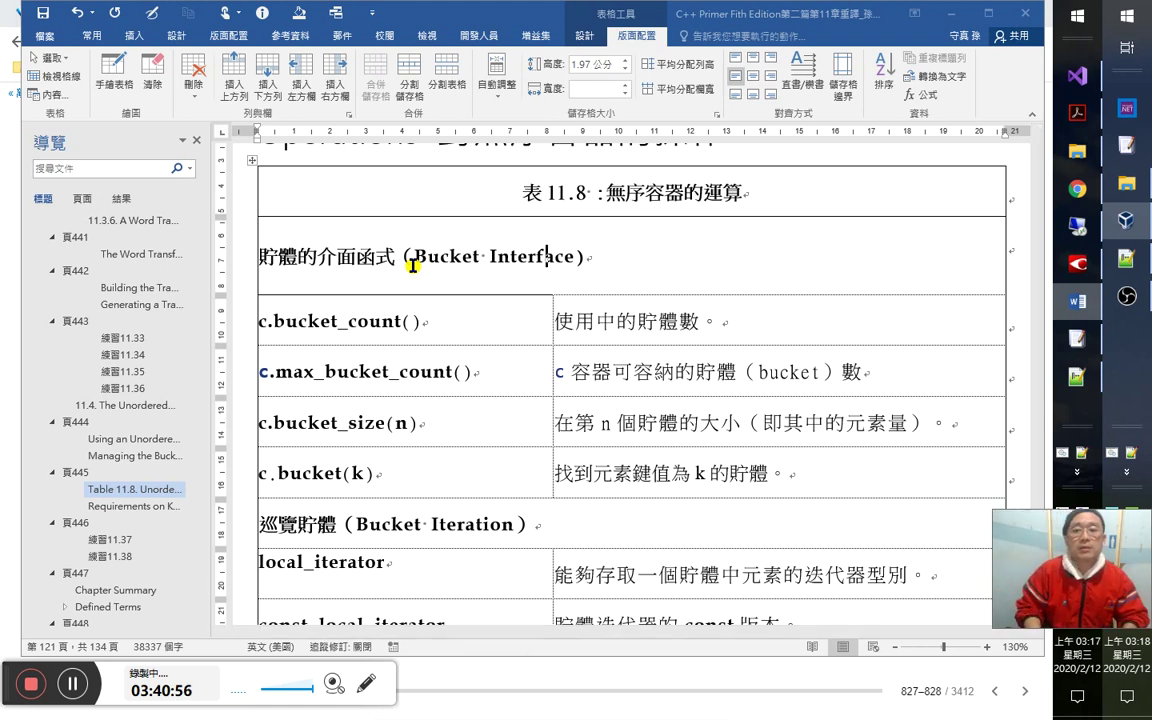
pyautogui.write('ace)')
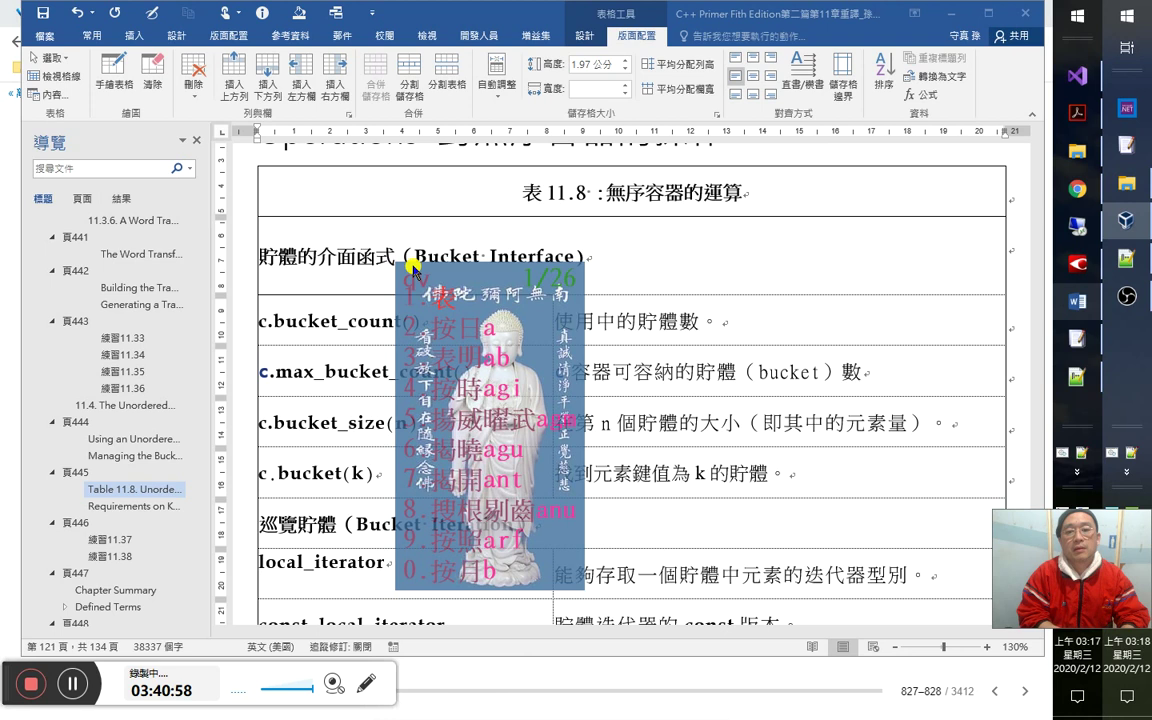
pyautogui.write('接口函式')
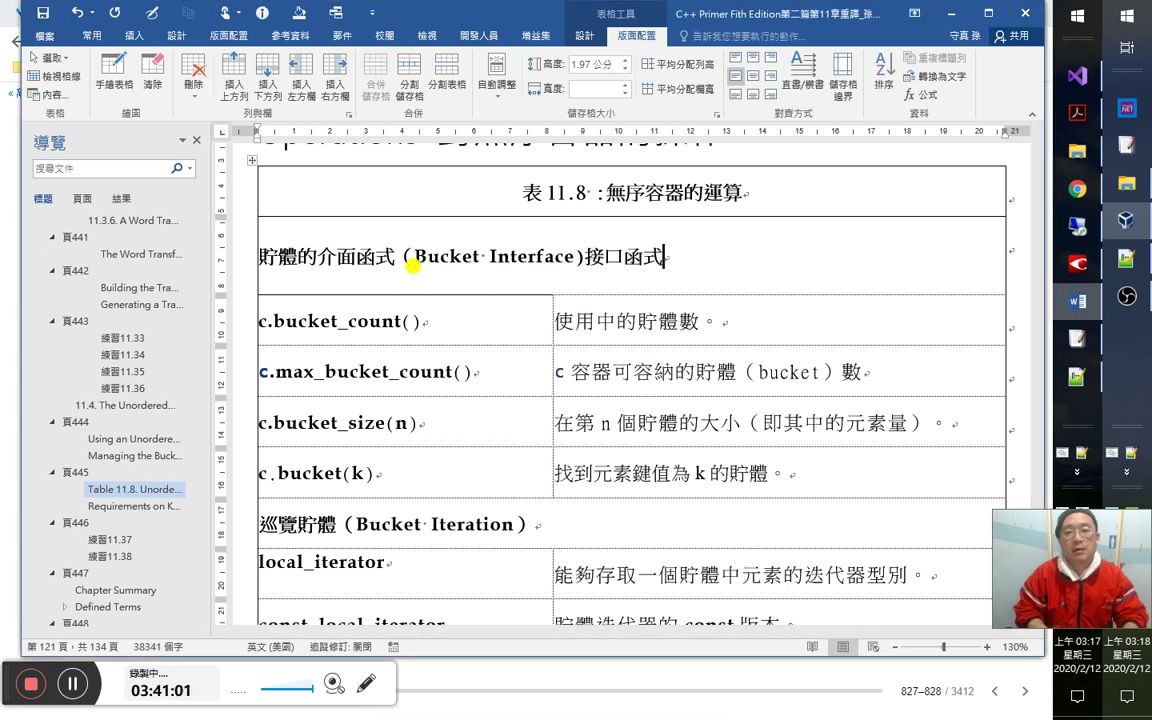
# Save, turn the trailing text into 貯體的接口函式, and select the word Interface.
pyautogui.hotkey('ctrl', 's')
pyautogui.press('Left')
pyautogui.press('Left')
pyautogui.press('Left')
pyautogui.press('Left')
pyautogui.write('bn')
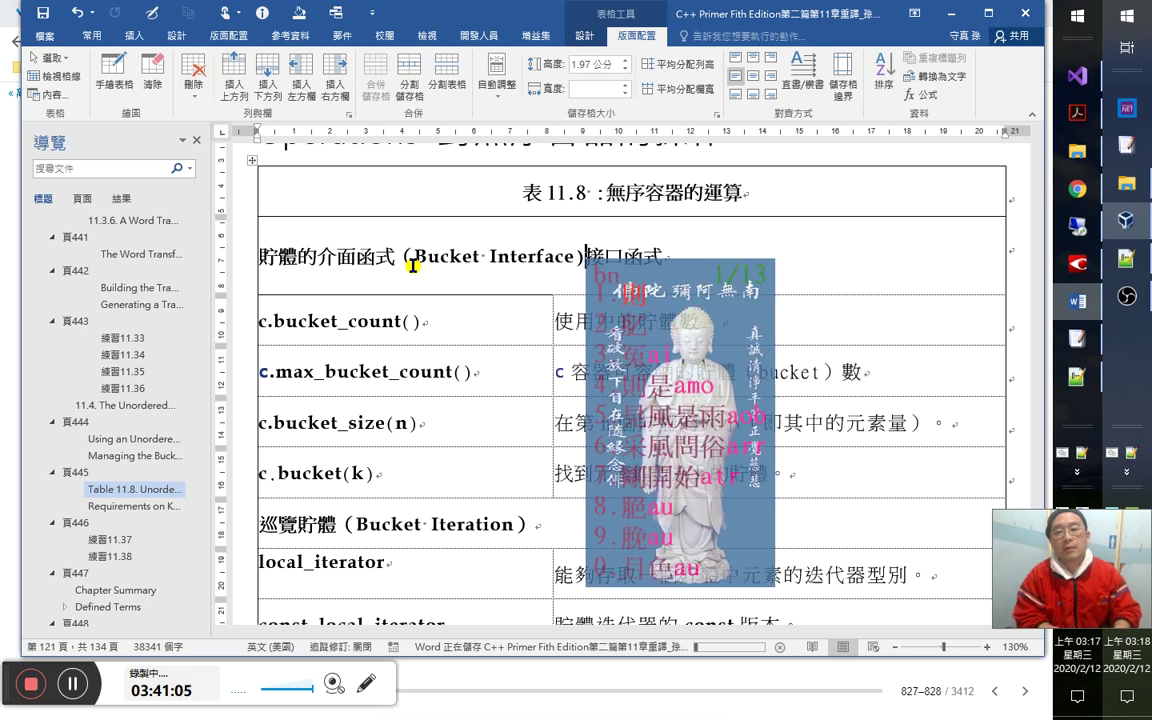
pyautogui.write('bht')
pyautogui.write('的')
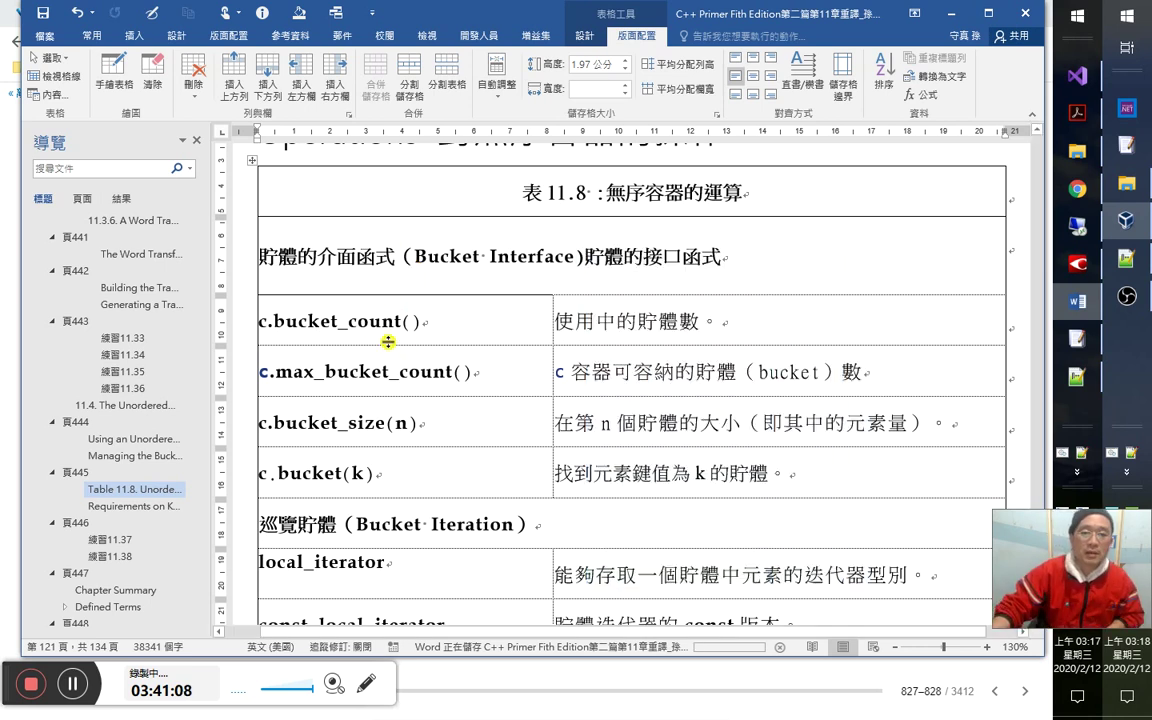
pyautogui.moveTo(489, 257); pyautogui.dragTo(580, 256)
pyautogui.hotkey('ctrl', 'c')
# Translate 'Interface' in Google Translate (接口, 界面, 介面) and go back to the Word document.
pyautogui.hotkey('alt', 'Tab')
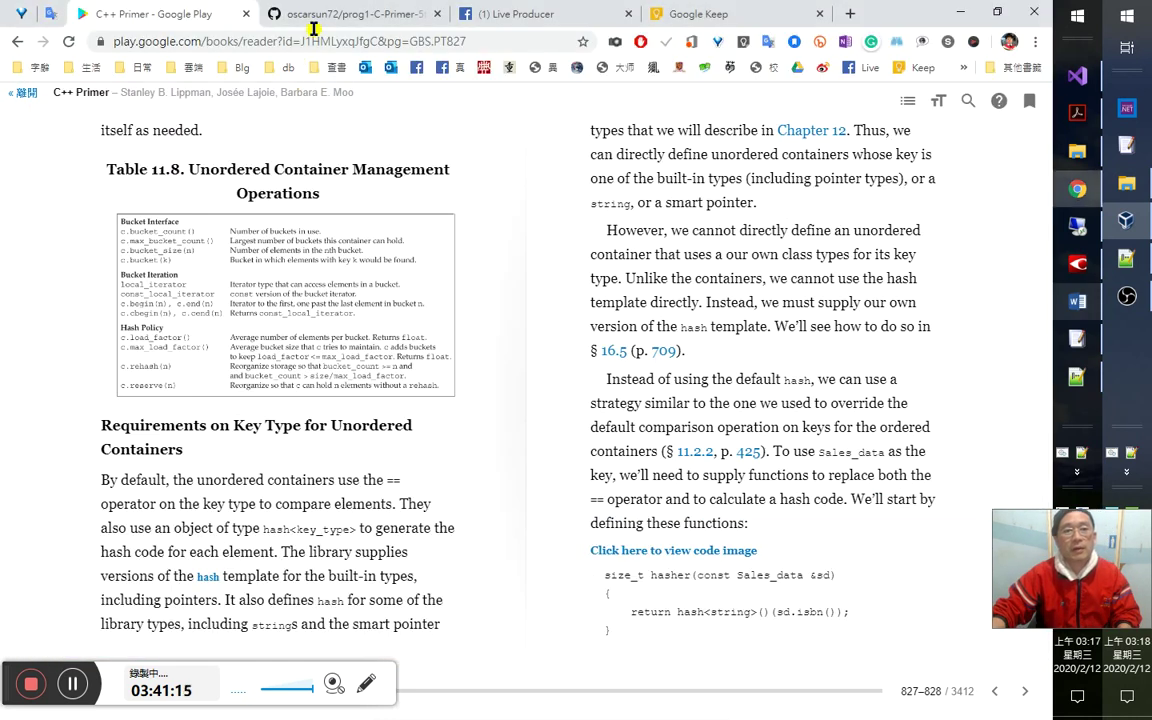
pyautogui.click(52, 14)
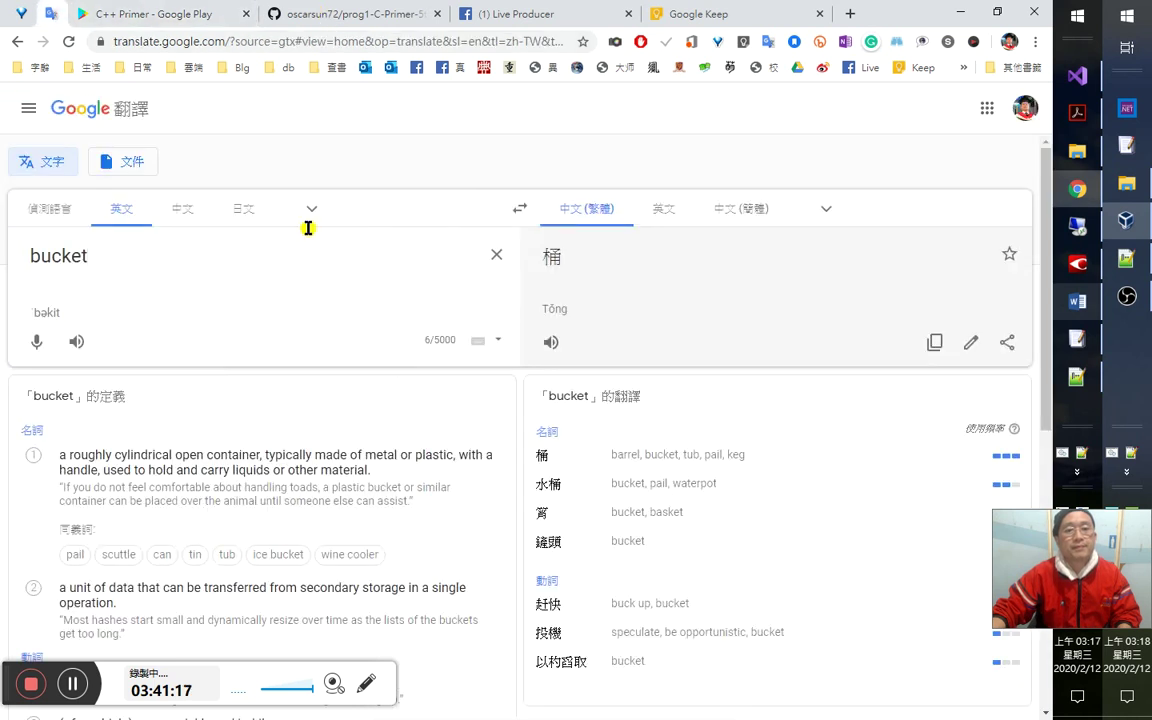
pyautogui.hotkey('ctrl', 'a')
pyautogui.hotkey('ctrl', 'v')
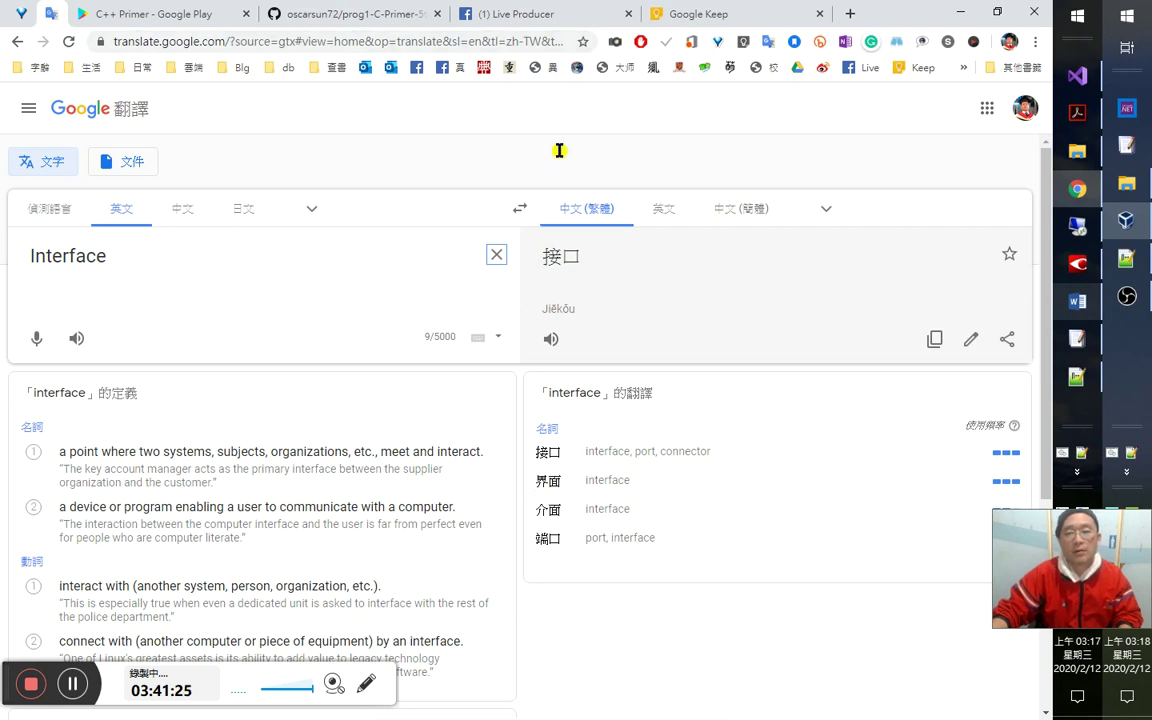
pyautogui.click(162, 15)
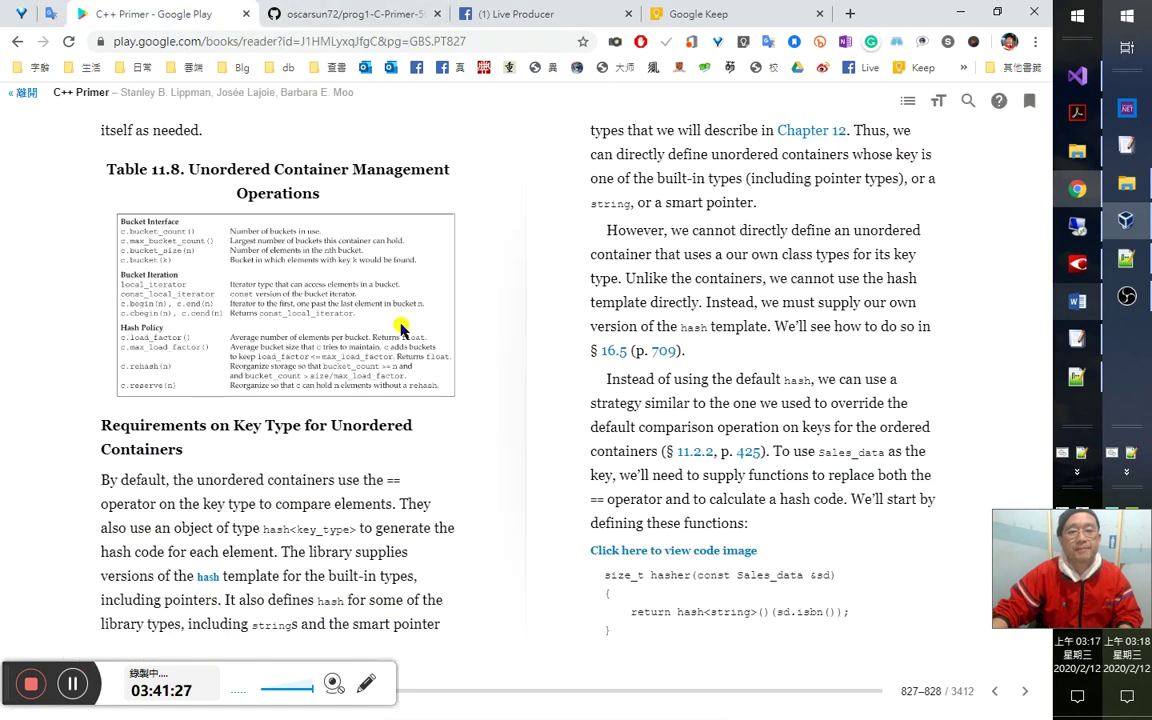
pyautogui.hotkey('alt', 'Tab')
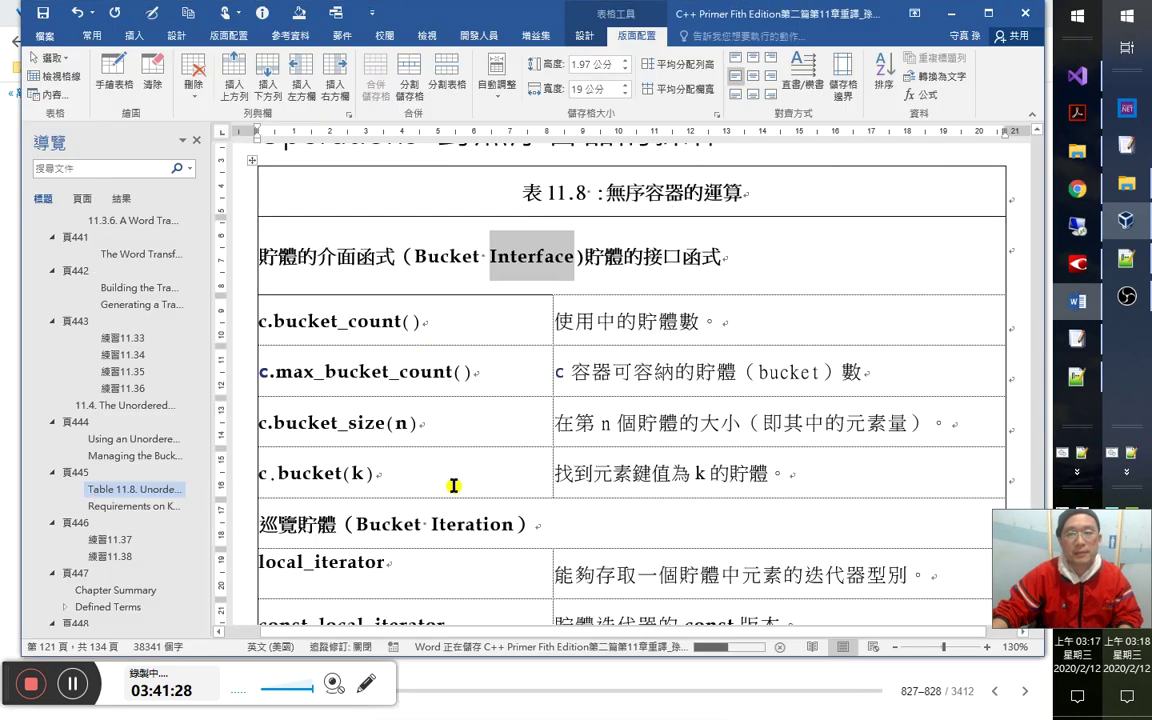
# Use a full-width ） after Interface and shrink the (Bucket Interface) and (Bucket Iteration) labels.
pyautogui.scroll(-1, 455, 478)
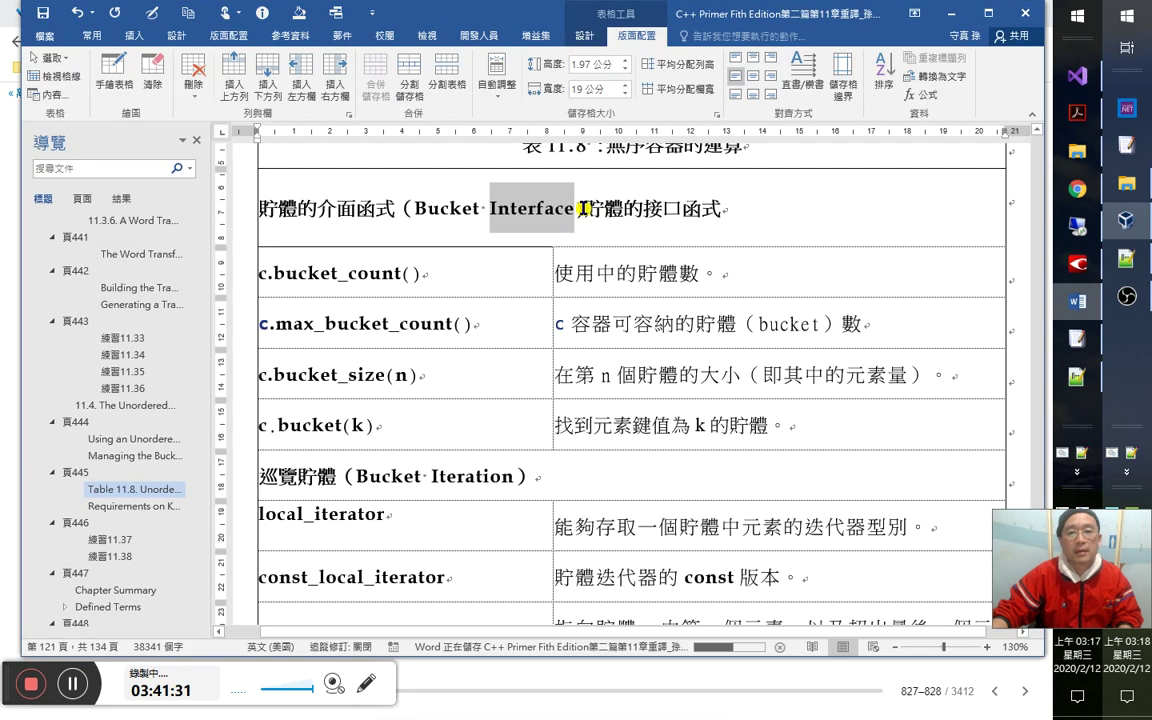
pyautogui.press('Right')
pyautogui.press('Delete')
pyautogui.write('）')
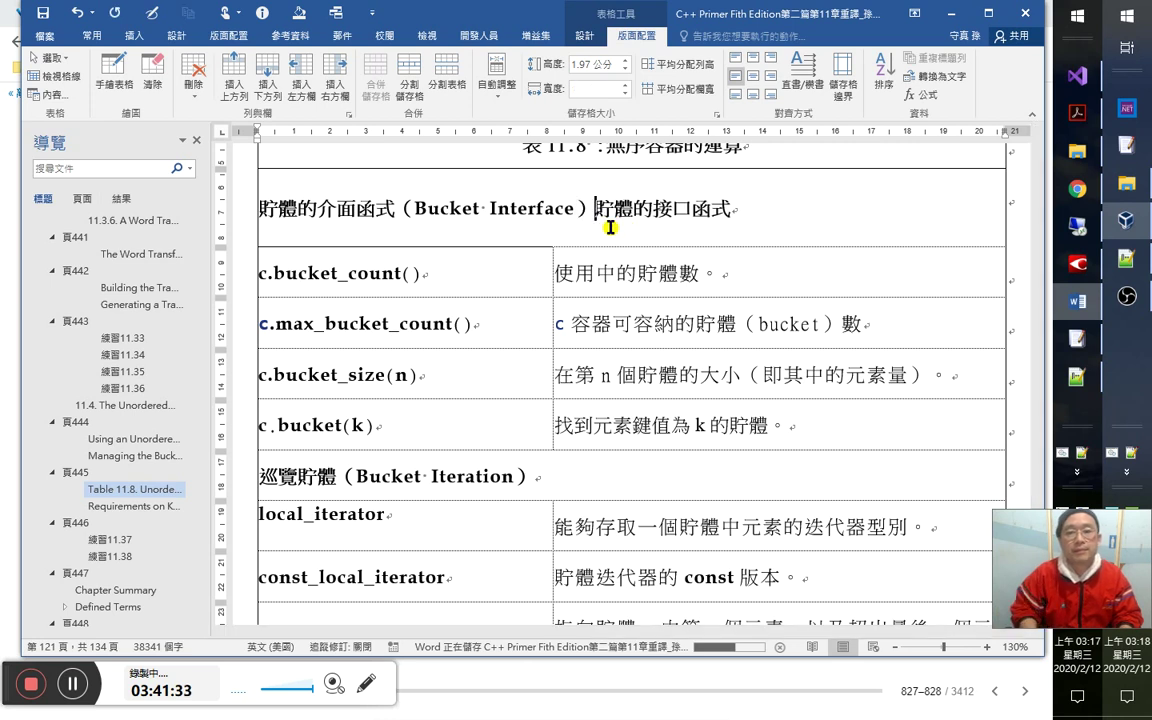
pyautogui.click(396, 208)
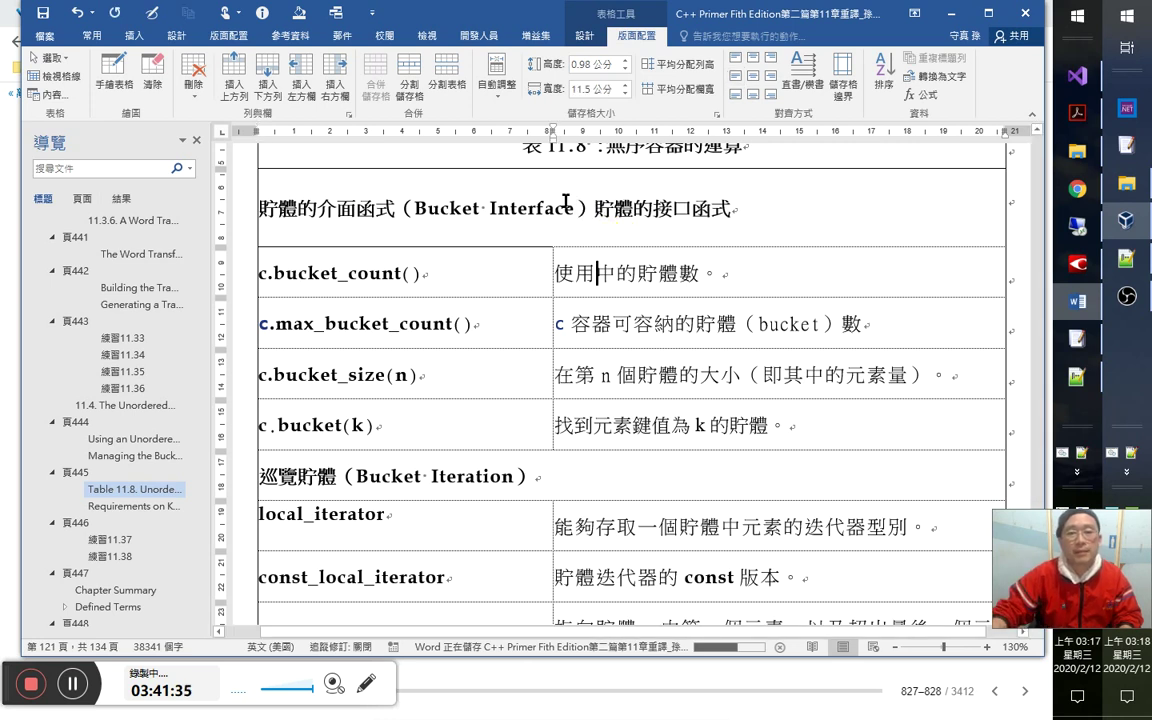
pyautogui.keyDown('shift'); pyautogui.click(586, 210); pyautogui.keyUp('shift')
pyautogui.hotkey('ctrl', 'shift', ',')
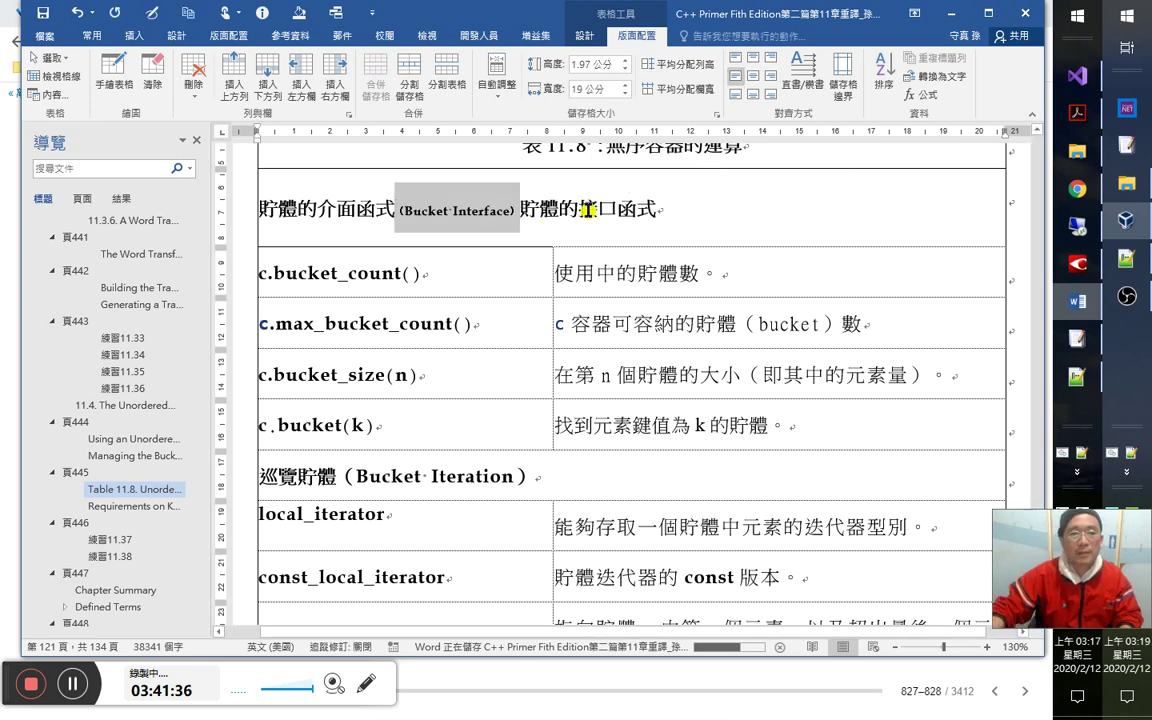
pyautogui.moveTo(338, 476); pyautogui.dragTo(527, 478)
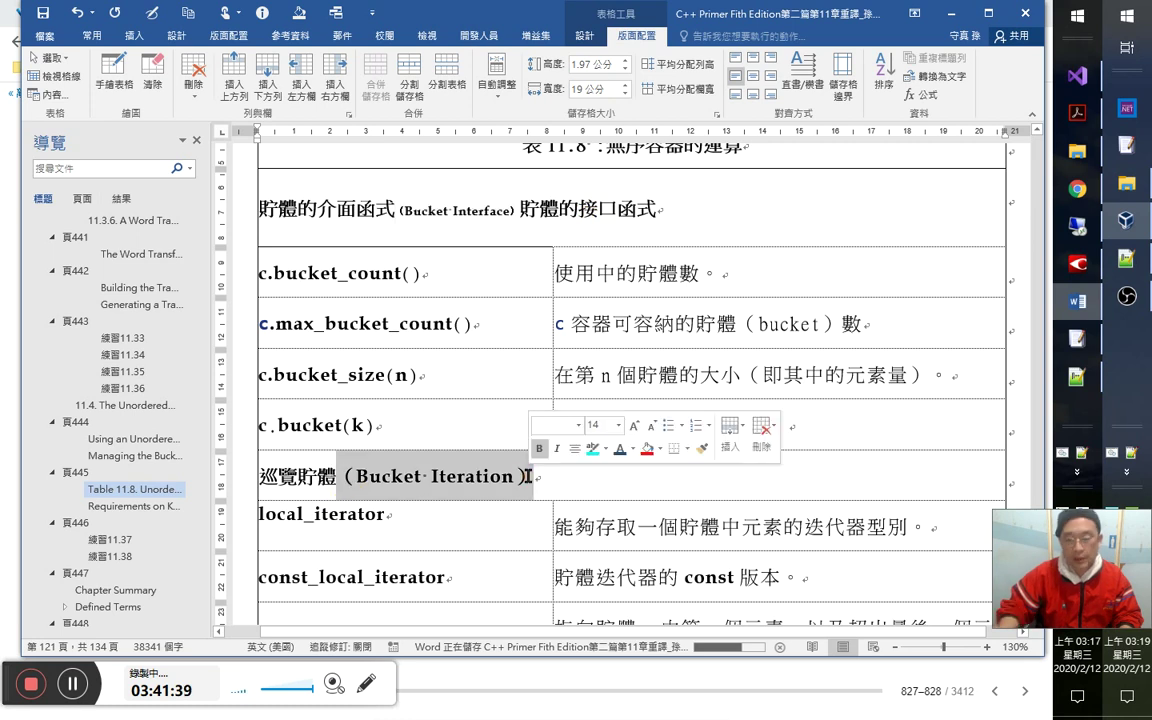
pyautogui.hotkey('ctrl', 'shift', ',')
# Retitle the iteration heading 巡覽貯體用的機制, replacing 成員函式 with 機制.
pyautogui.click(468, 519)
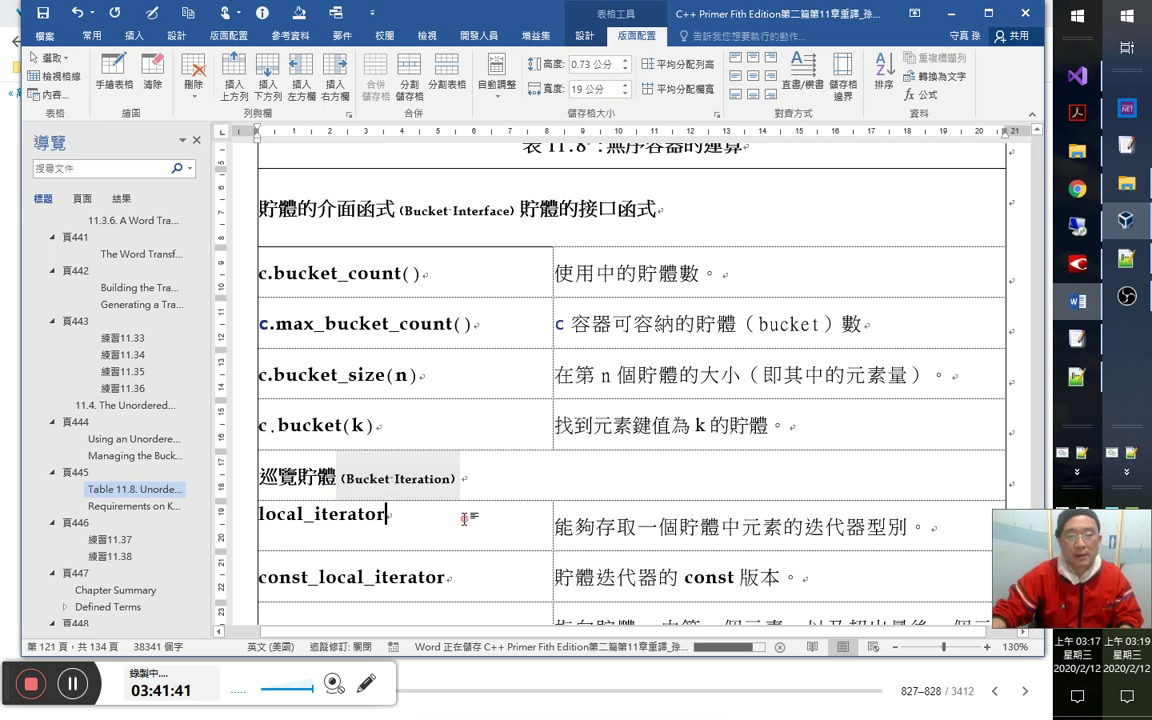
pyautogui.scroll(-2, 489, 522)
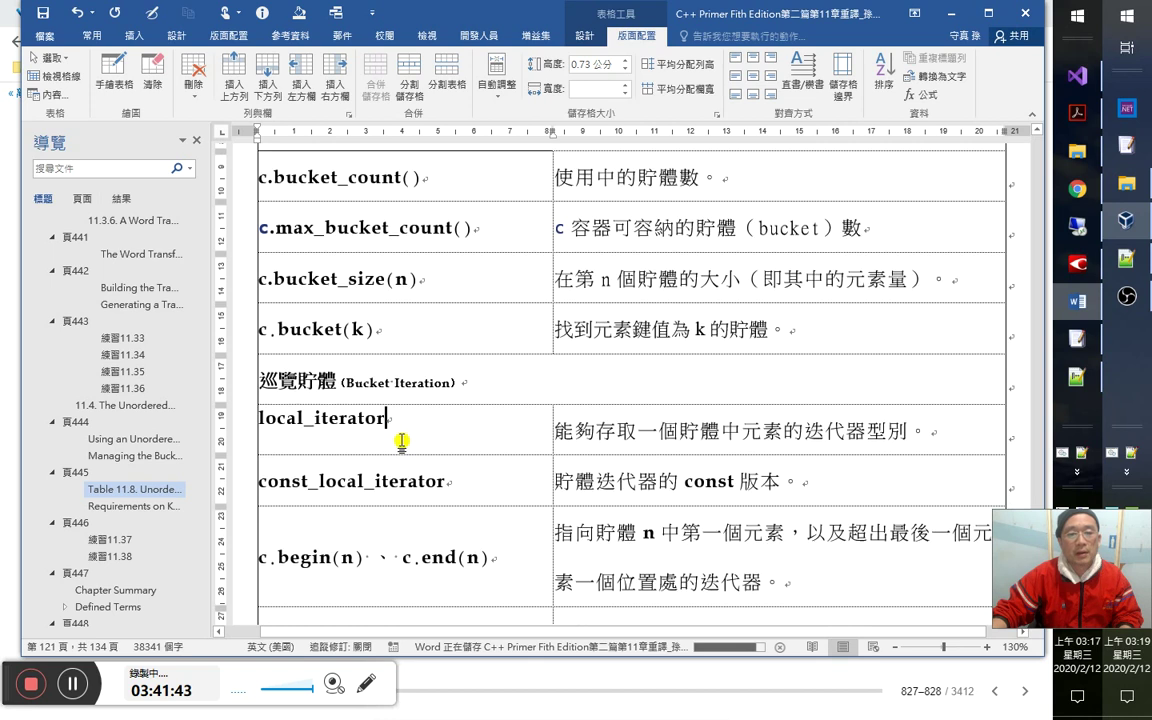
pyautogui.press('Up')
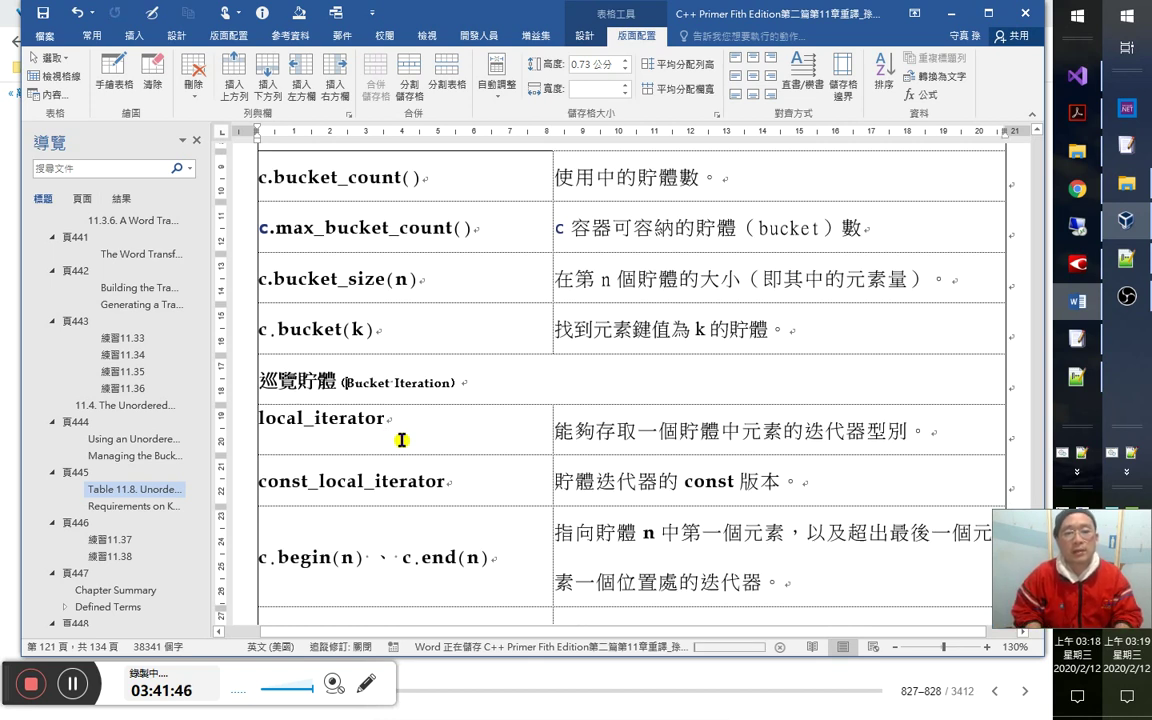
pyautogui.write('用的函式')
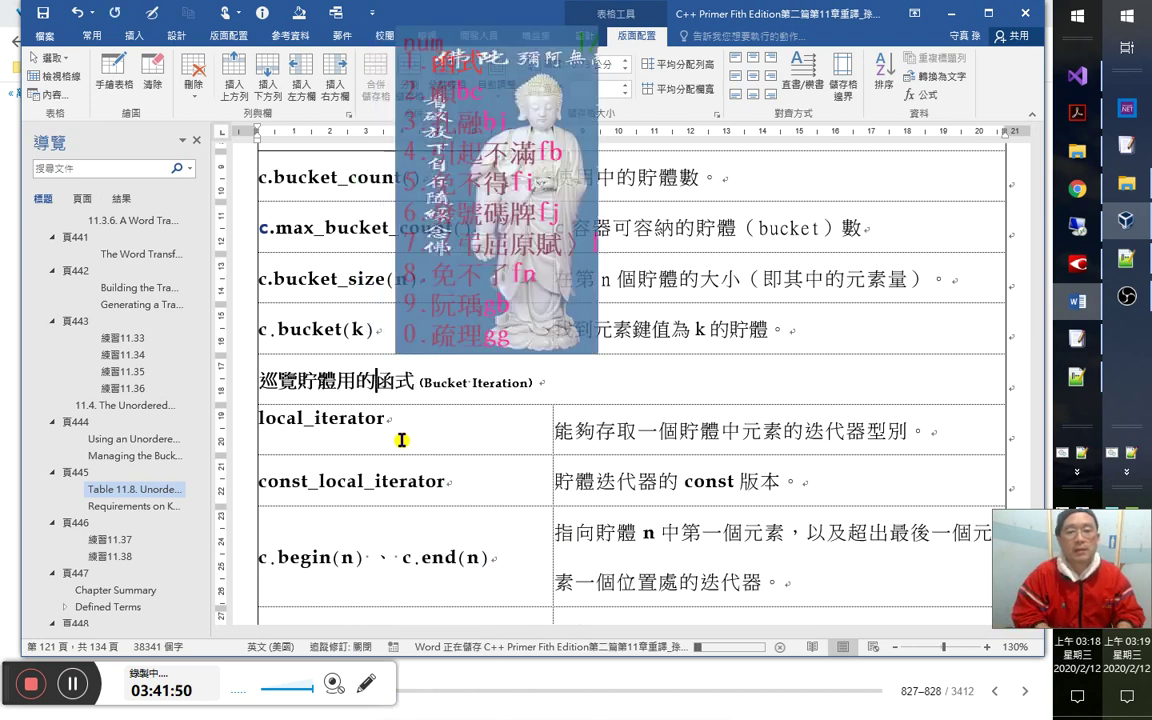
pyautogui.write('成員')
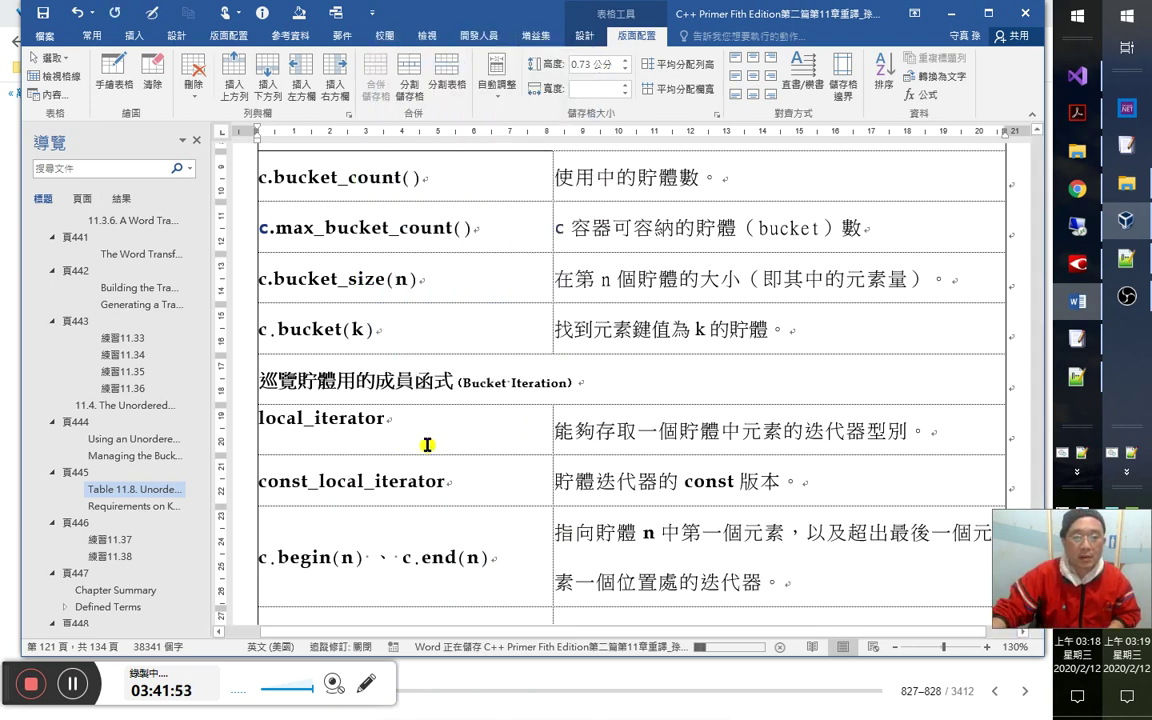
pyautogui.scroll(3, 464, 440)
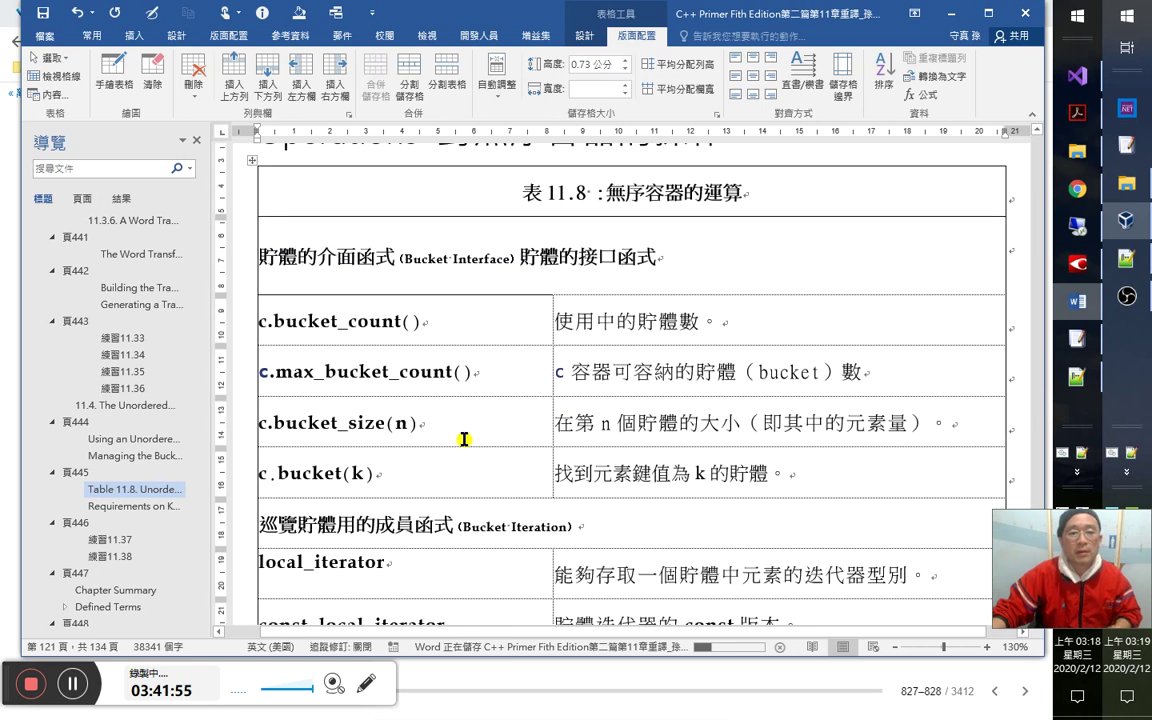
pyautogui.hotkey('alt', 'Tab')
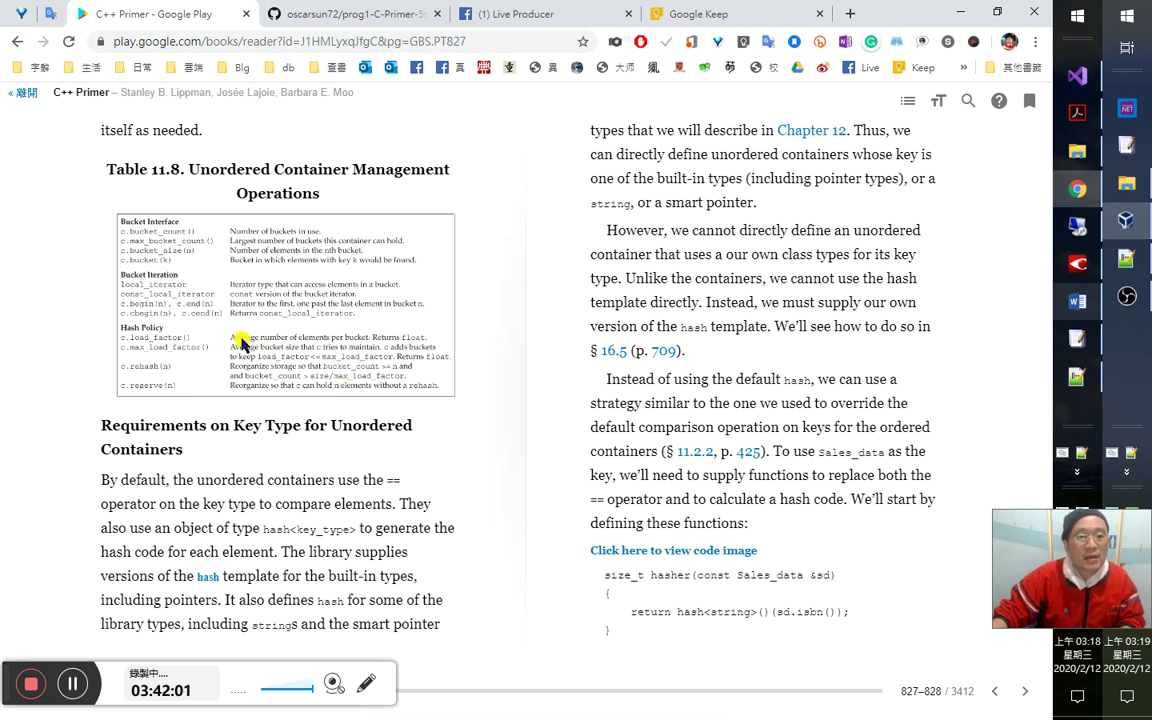
pyautogui.hotkey('alt', 'Tab')
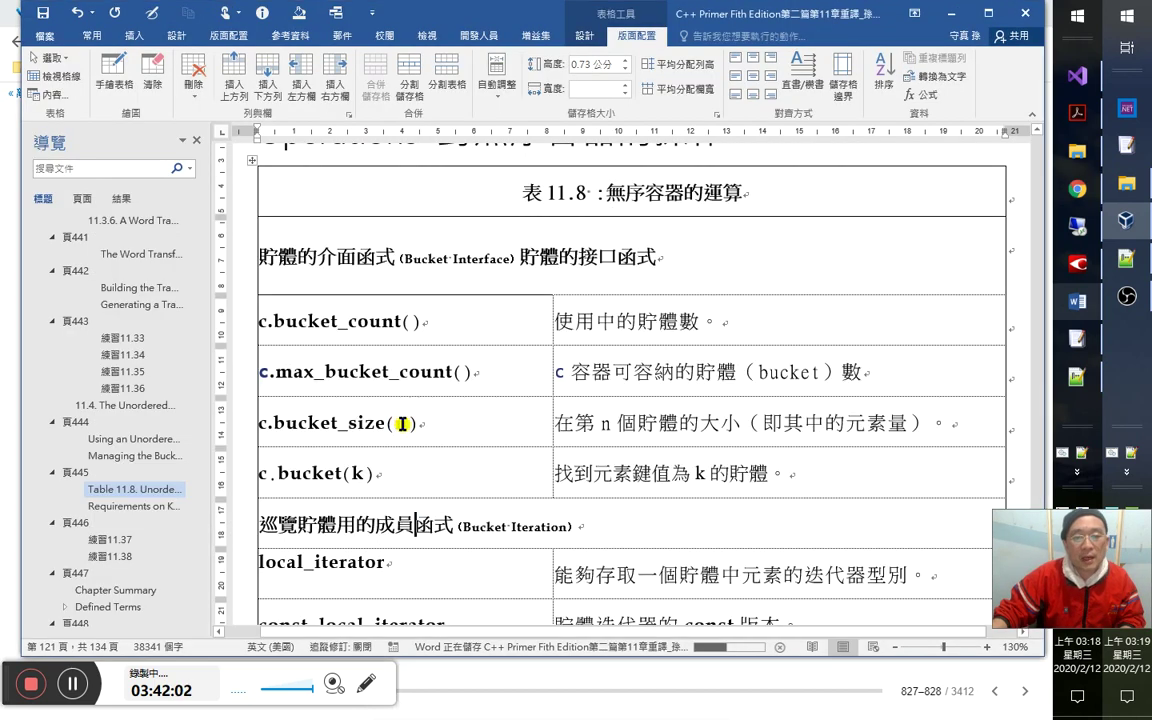
pyautogui.moveTo(375, 522); pyautogui.dragTo(437, 530)
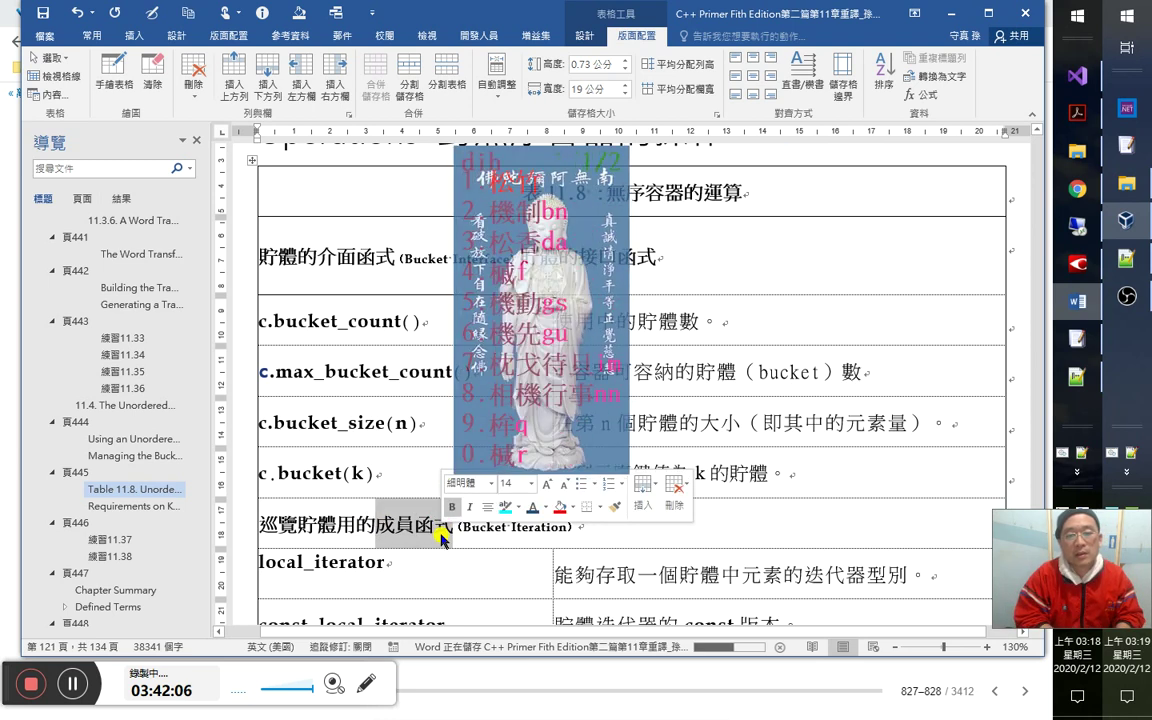
pyautogui.click(441, 535)
pyautogui.write('機制')
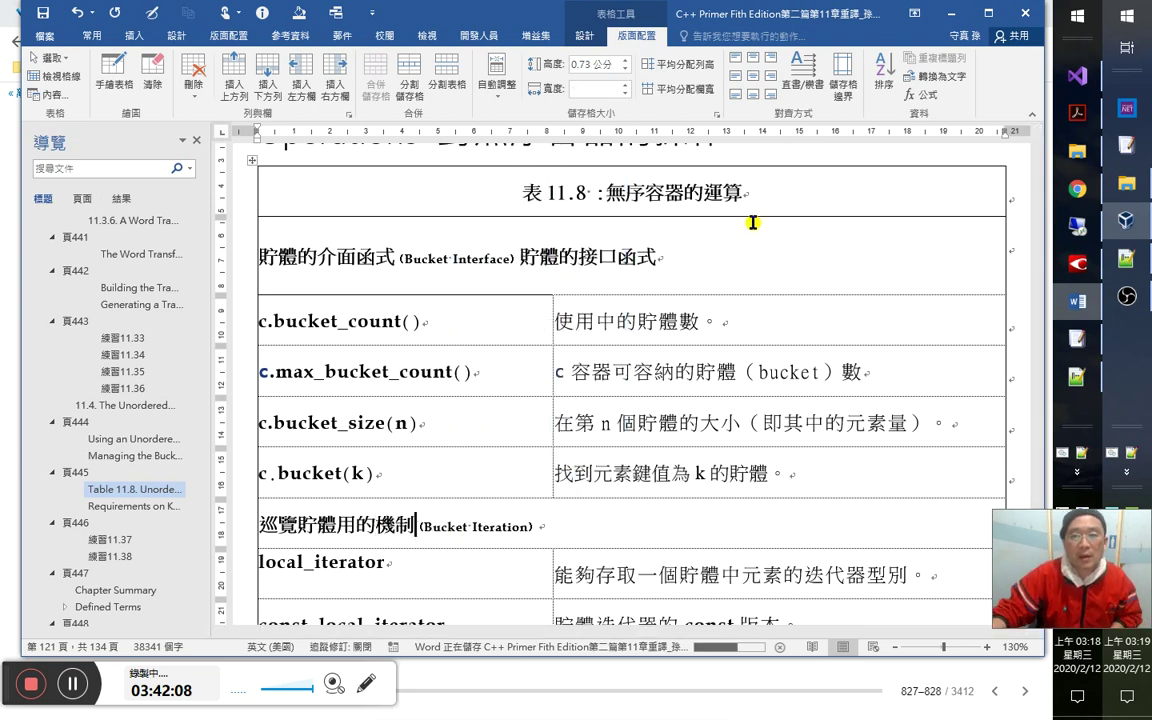
pyautogui.hotkey('shift', 'Left')
pyautogui.hotkey('shift', 'Left')
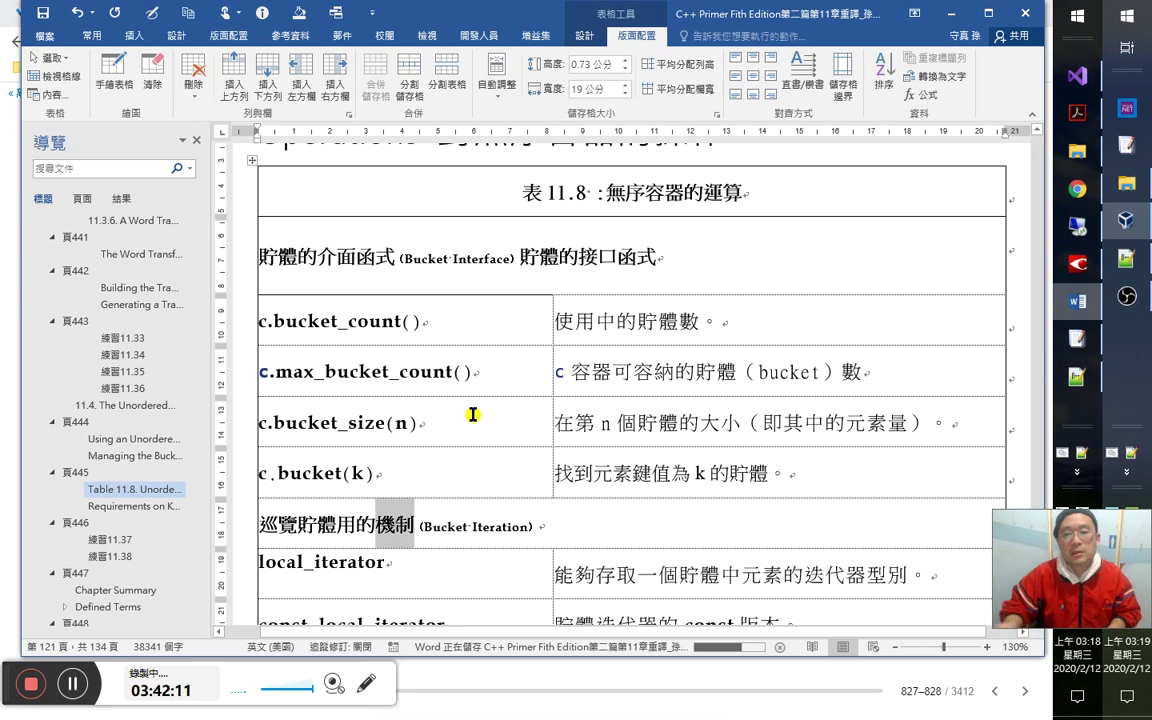
# Centre local_iterator vertically in its table cell and review its description.
pyautogui.click(400, 563)
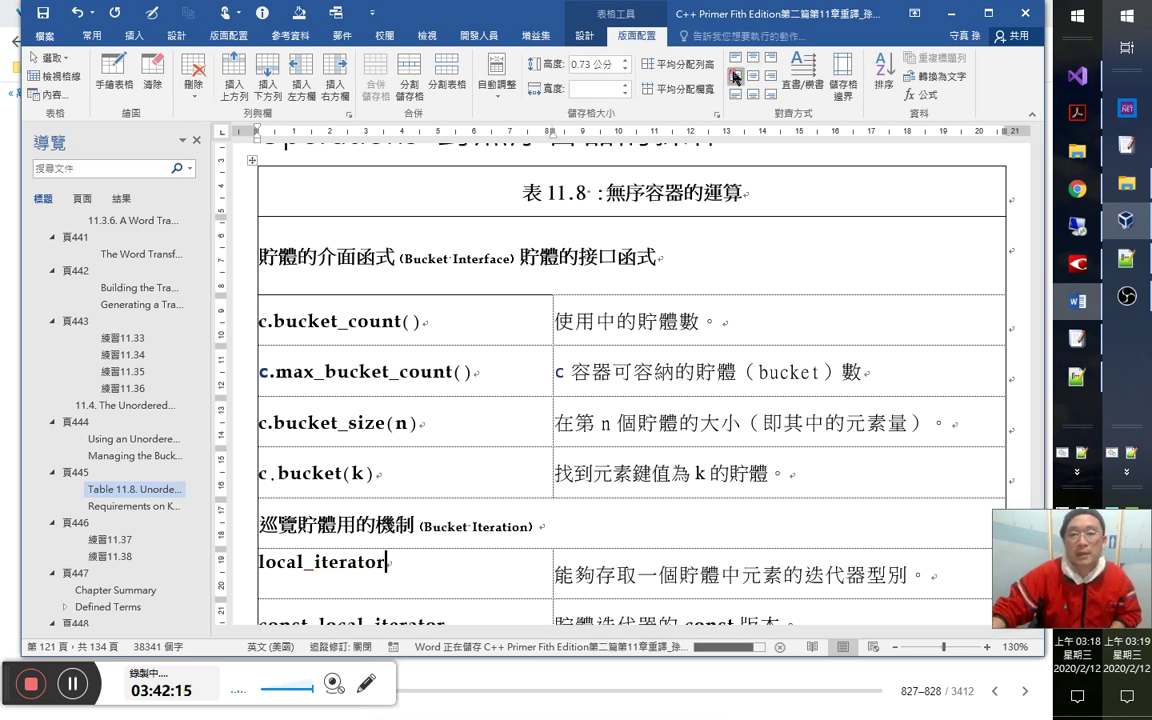
pyautogui.tripleClick(430, 575)
pyautogui.click(432, 580)
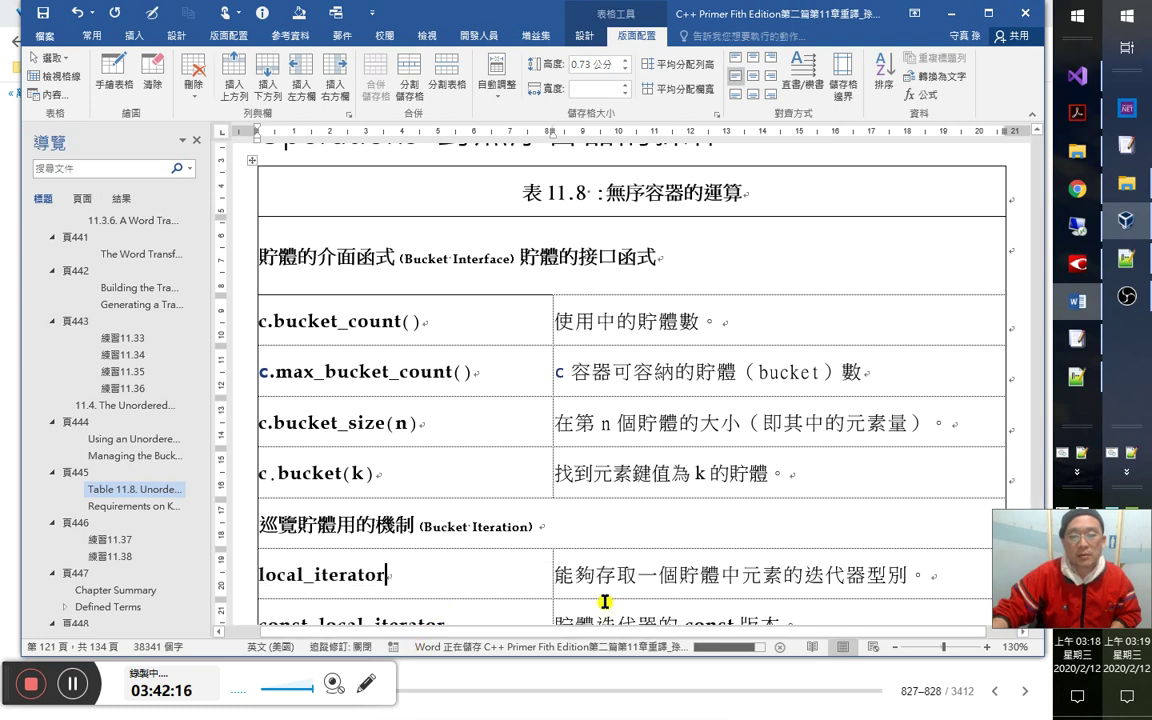
pyautogui.click(460, 572)
pyautogui.scroll(-2, 434, 555)
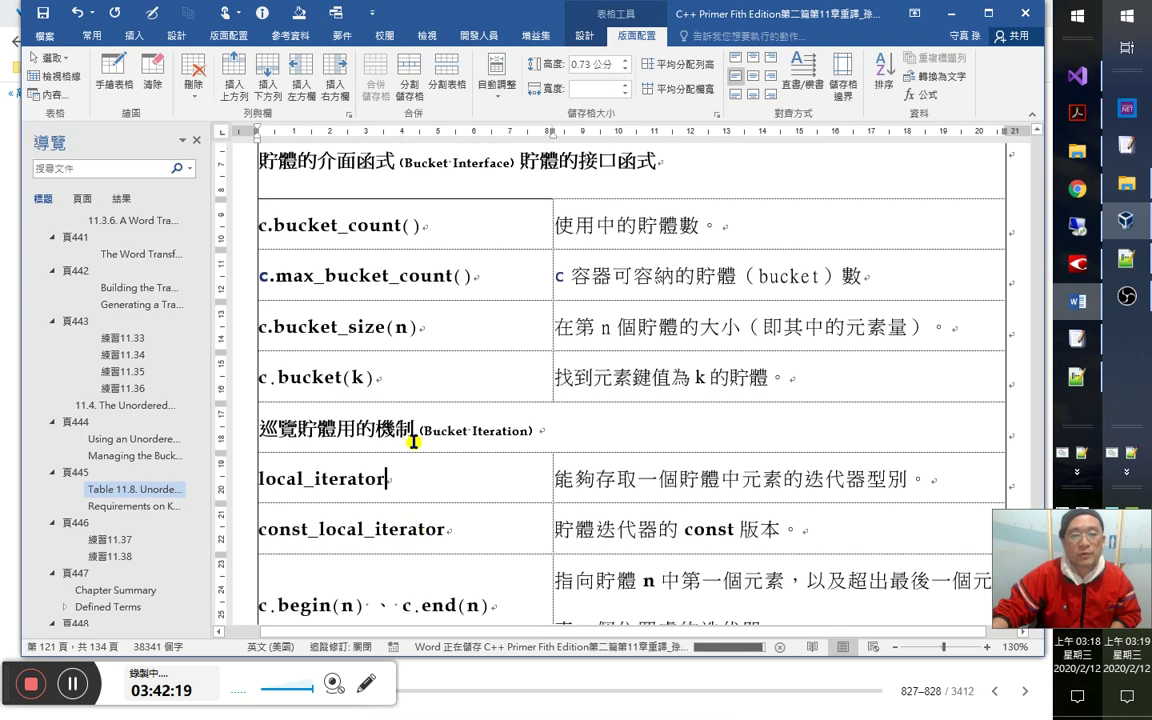
pyautogui.scroll(1, 473, 470)
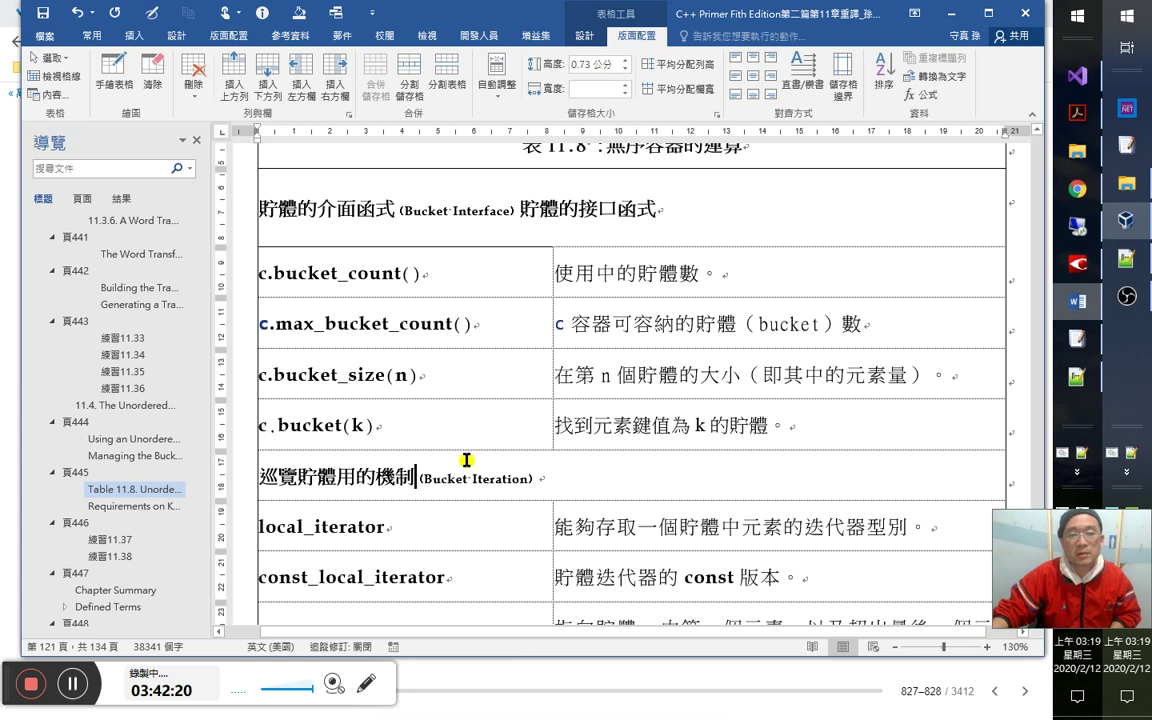
pyautogui.scroll(-2, 466, 460)
pyautogui.hotkey('alt', 'Tab')
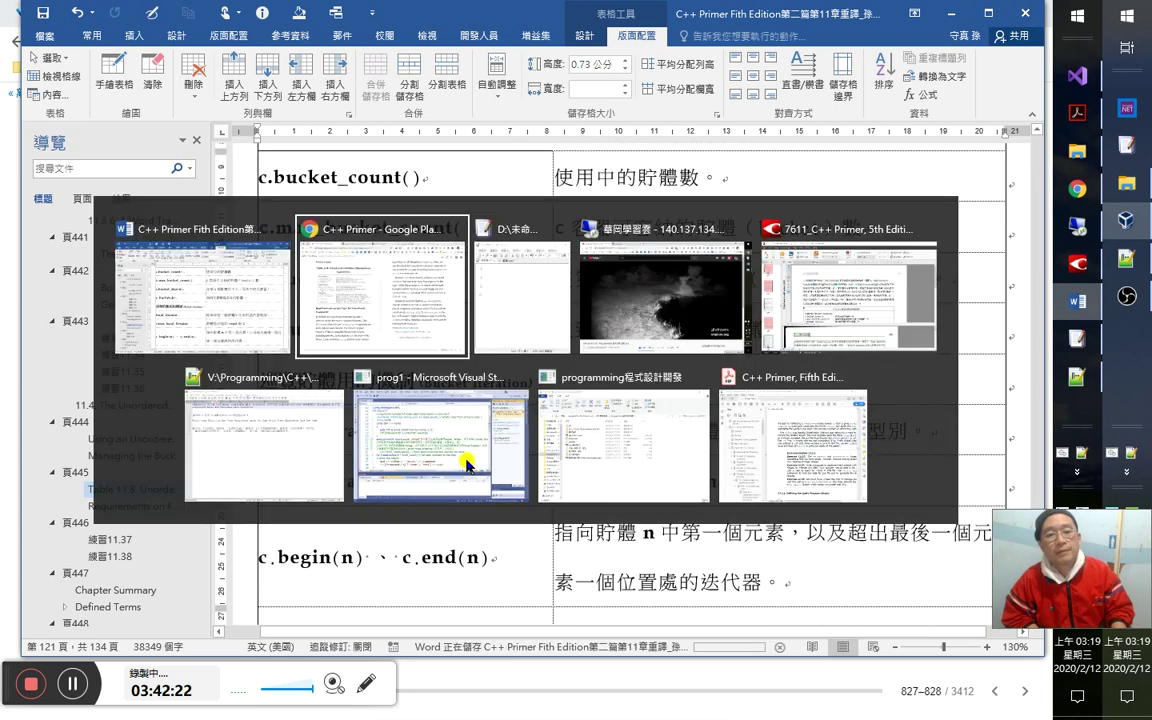
# Draft 存取貯體內元素用的迭代器型別 in EmEditor, correcting the misconverted 骯髒 to 貯體.
pyautogui.hotkey('alt', 'Tab')
pyautogui.hotkey('alt', 'Tab')
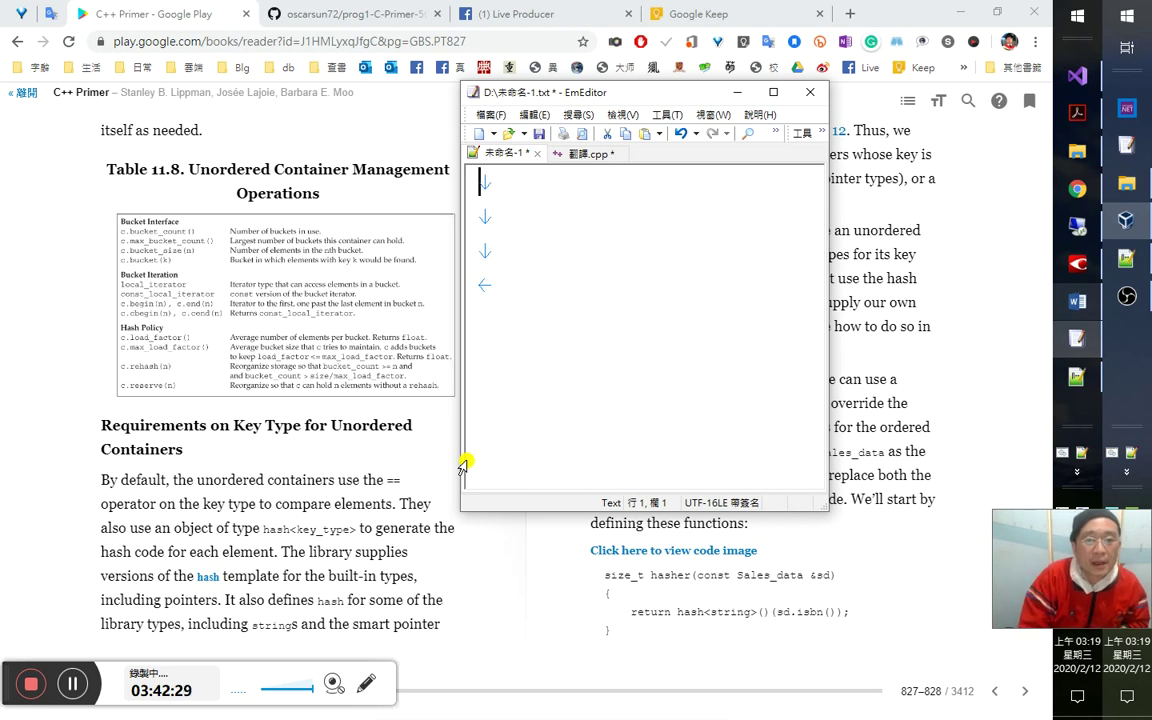
pyautogui.write('迭代器型別')
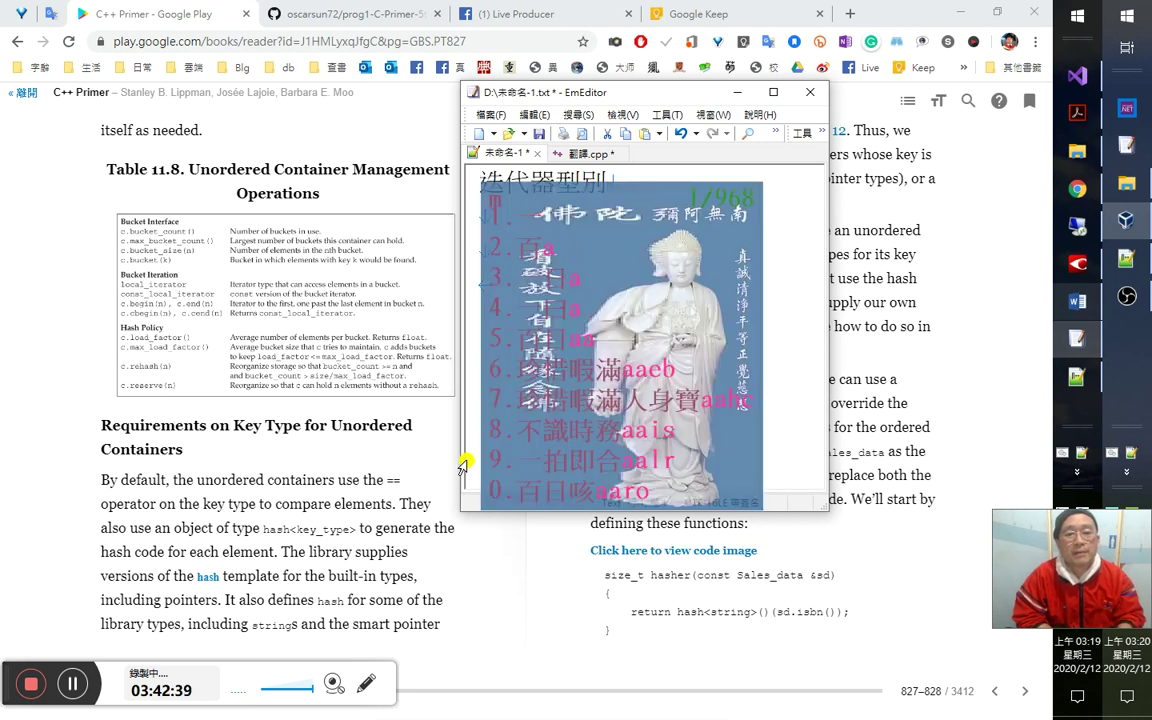
pyautogui.write('存取')
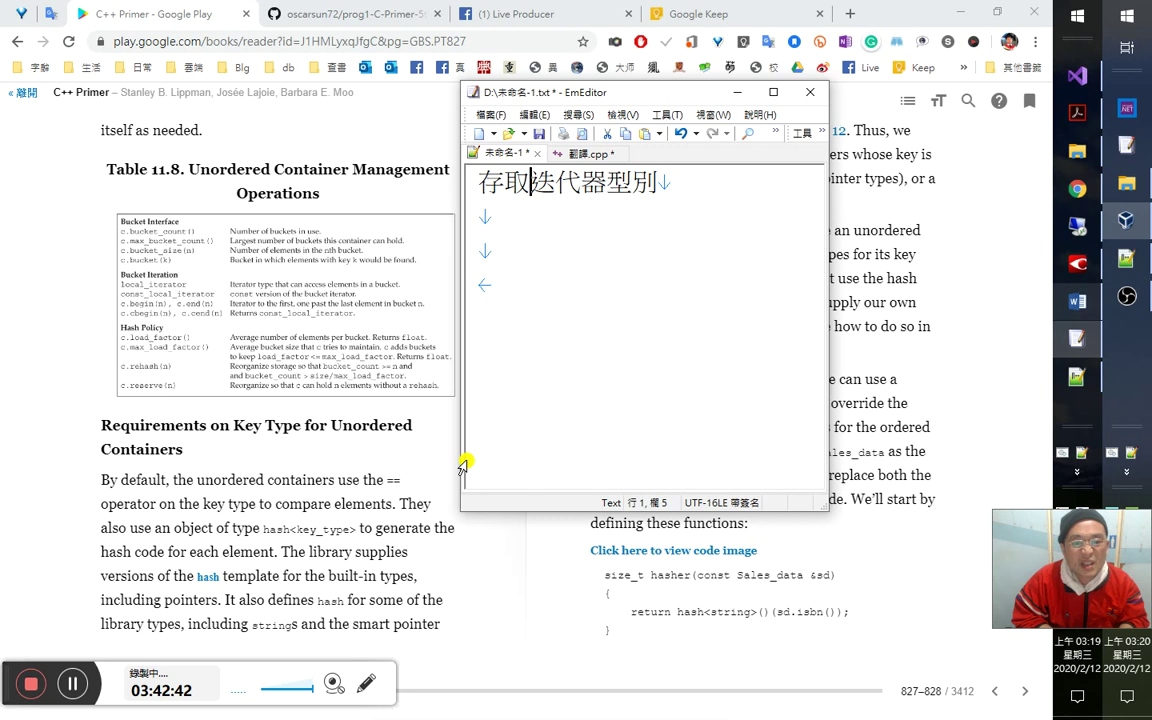
pyautogui.write('骯髒內')
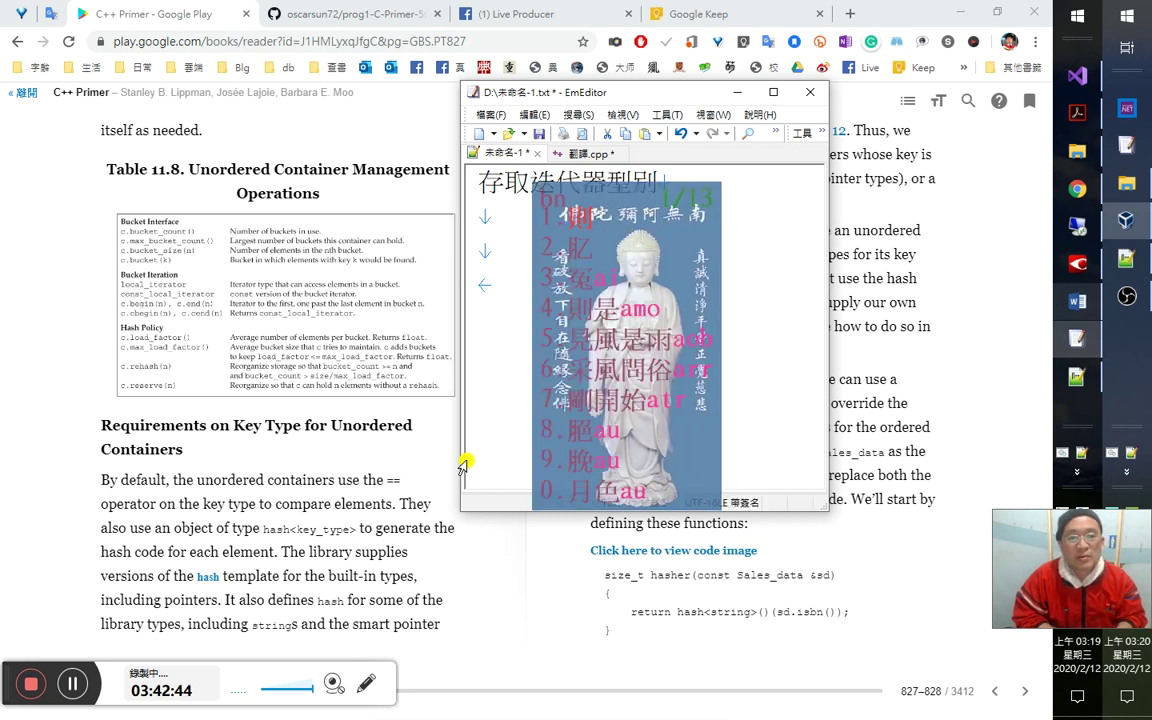
pyautogui.write('元素月')
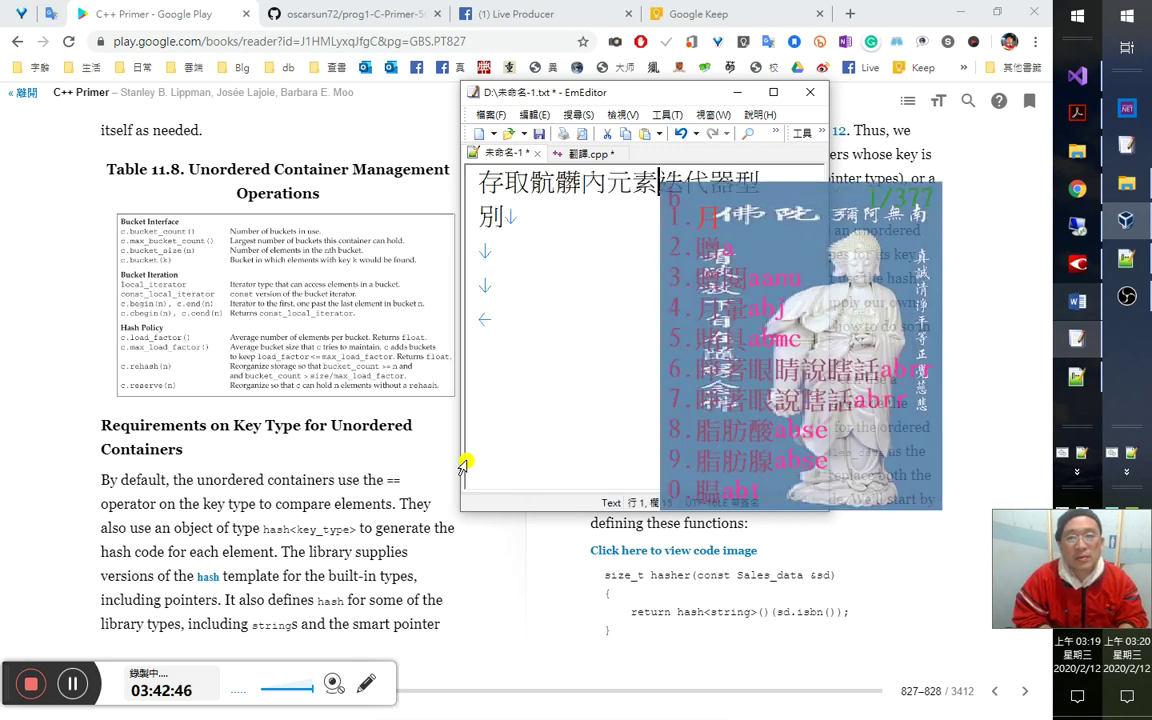
pyautogui.write('用的')
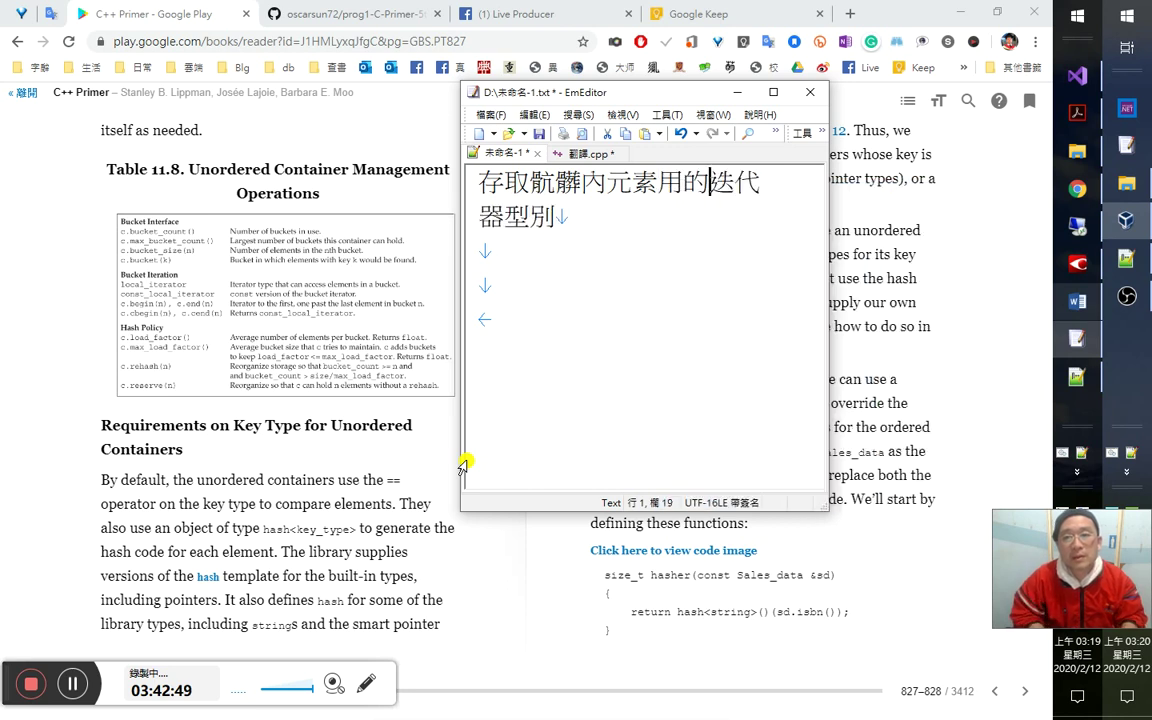
pyautogui.press('Left')
pyautogui.press('Left')
pyautogui.press('Left')
pyautogui.press('Left')
pyautogui.press('Left')
pyautogui.press('Left')
pyautogui.press('Left')
pyautogui.hotkey('shift', 'Right')
pyautogui.hotkey('shift', 'Right')
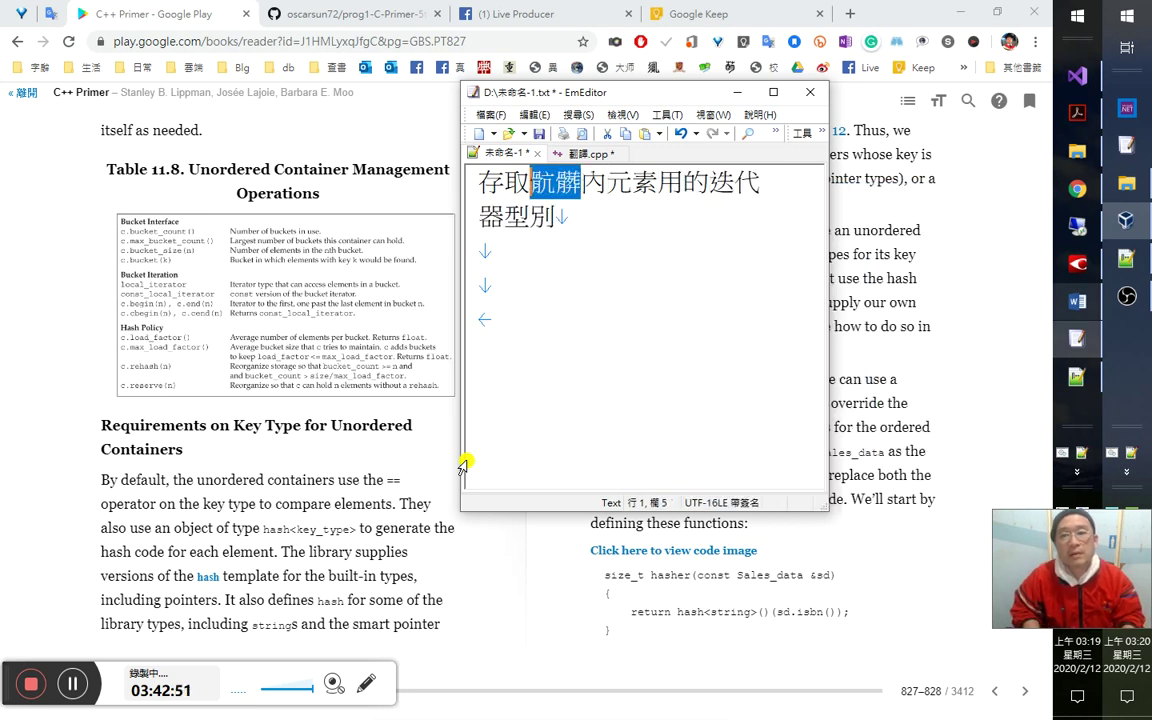
pyautogui.press('space')
pyautogui.press('Return')
pyautogui.press('End')
pyautogui.press('Return')
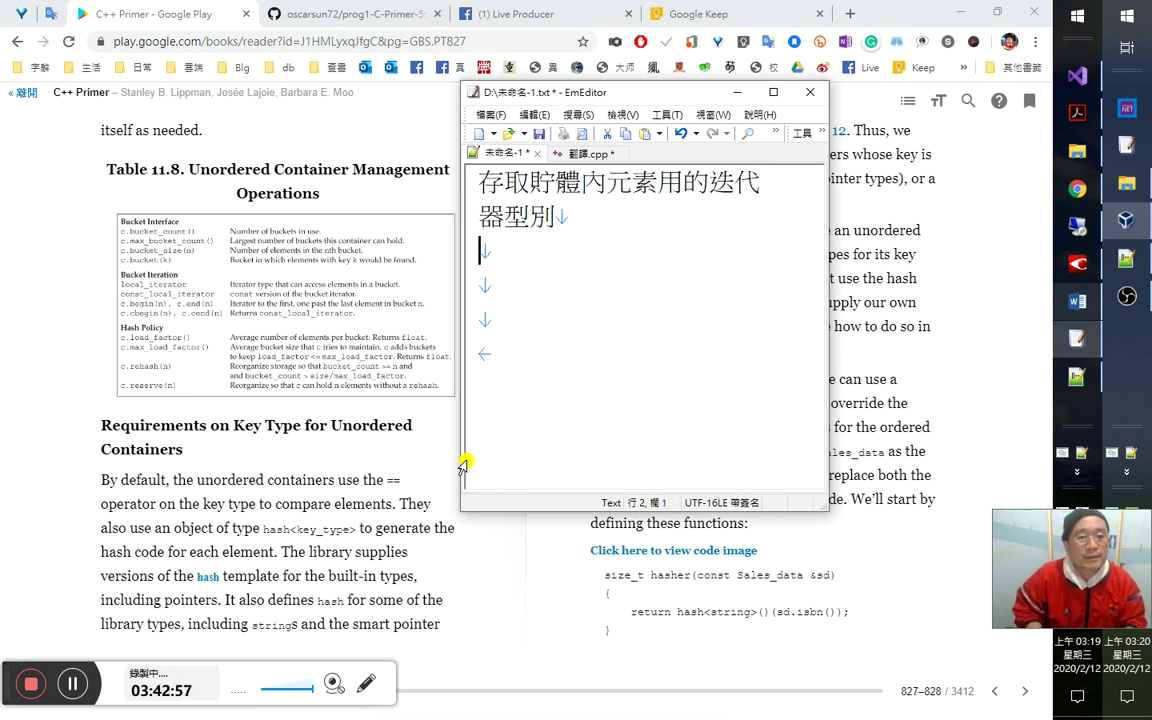
pyautogui.press('Return')
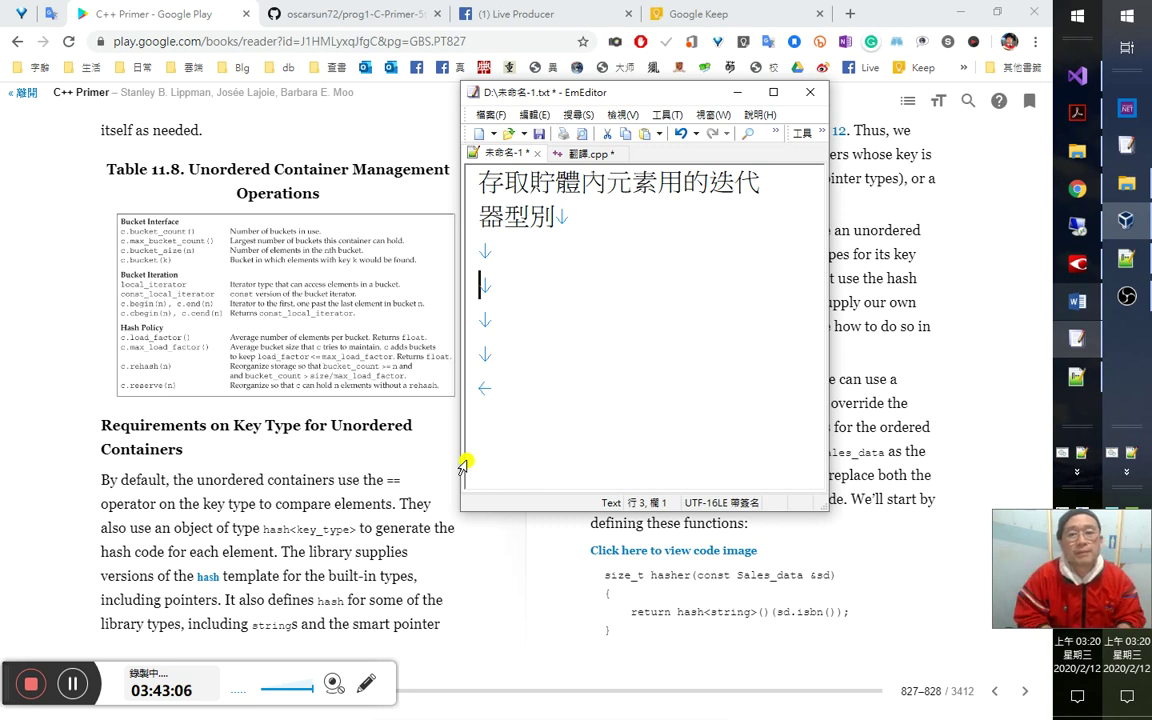
# Delete the trailing 型別 so the line reads 存取貯體內元素用的迭代器, then move to line 2.
pyautogui.press('Up')
pyautogui.press('Up')
pyautogui.press('Up')
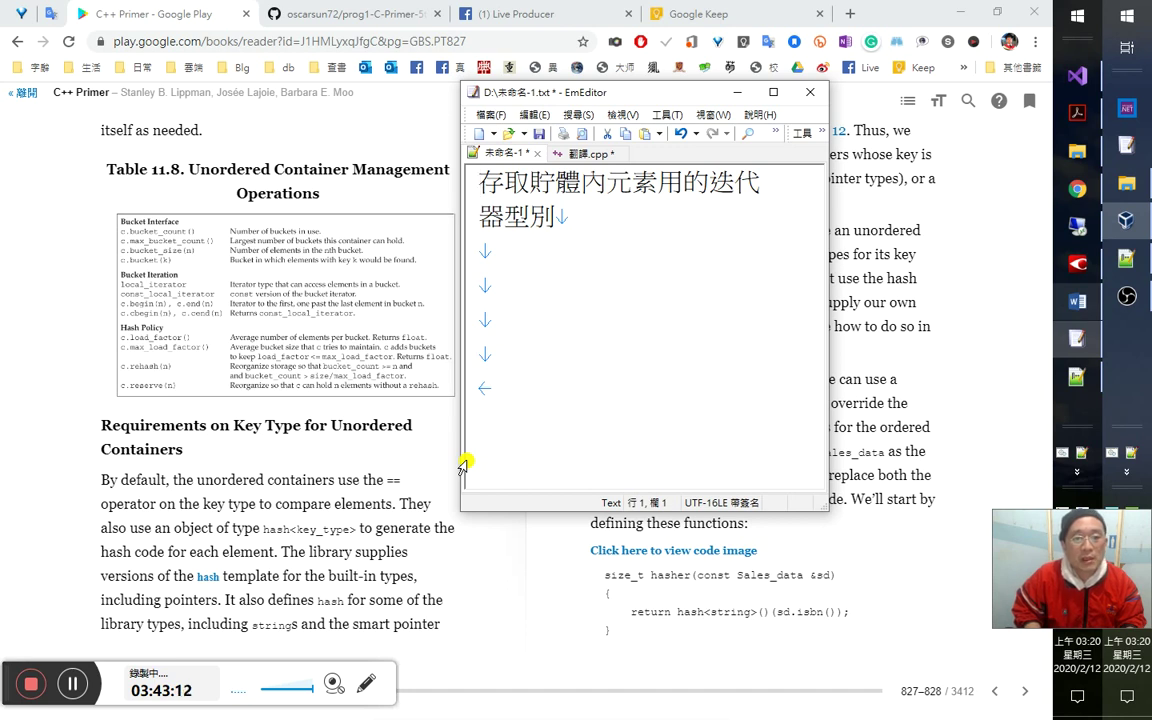
pyautogui.press('Right')
pyautogui.press('Right')
pyautogui.press('Right')
pyautogui.press('Right')
pyautogui.press('Right')
pyautogui.press('Right')
pyautogui.press('Right')
pyautogui.press('Right')
pyautogui.press('Right')
pyautogui.press('Right')
pyautogui.press('Left')
pyautogui.press('Down')
pyautogui.press('Left')
pyautogui.press('Left')
pyautogui.press('Left')
pyautogui.press('Right')
pyautogui.press('Right')
pyautogui.press('Right')
pyautogui.press('Right')
pyautogui.press('Down')
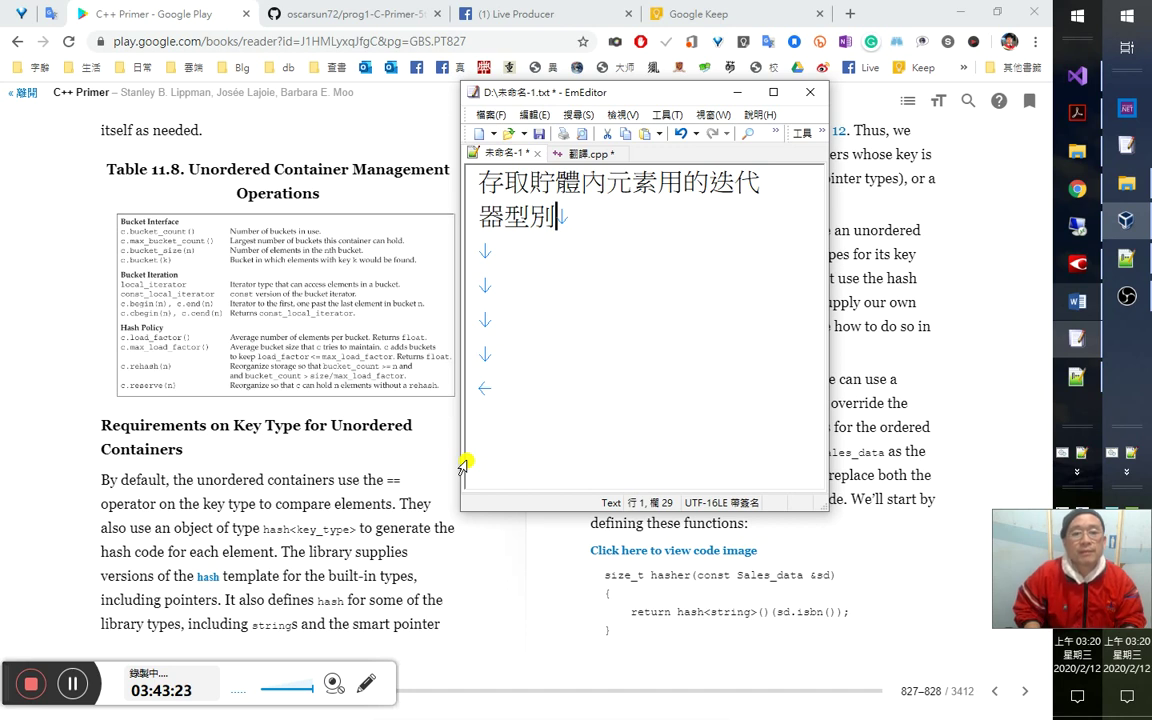
pyautogui.hotkey('shift', 'Left')
pyautogui.hotkey('shift', 'Left')
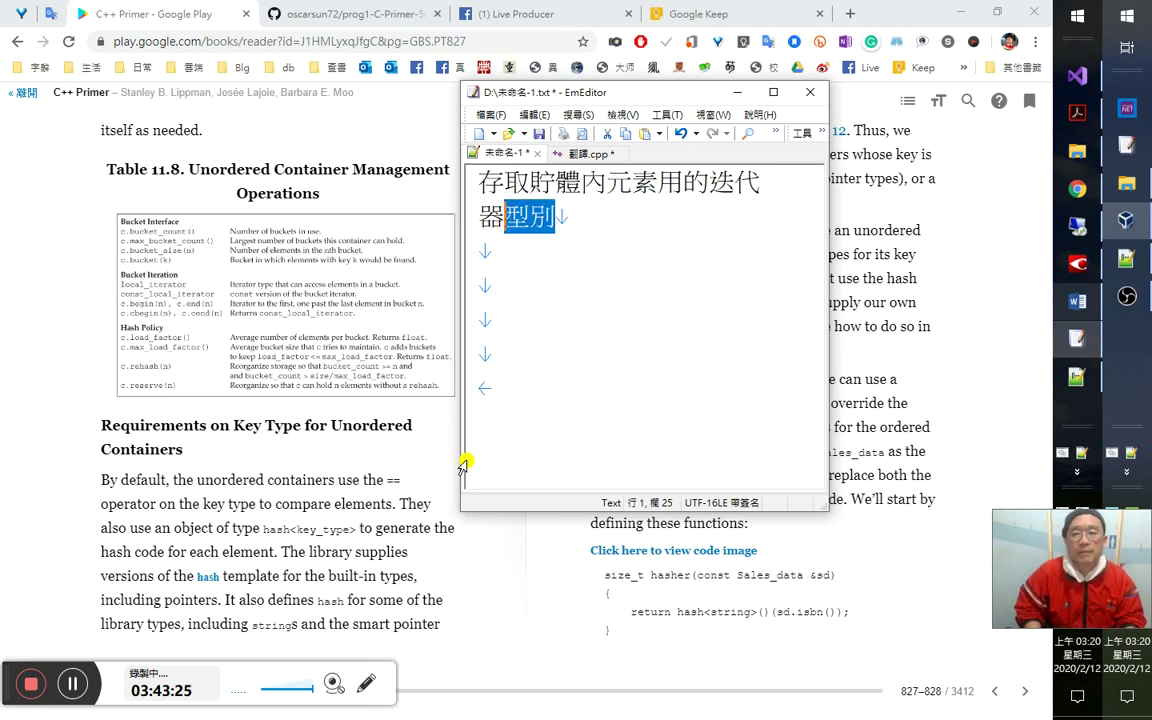
pyautogui.press('Delete')
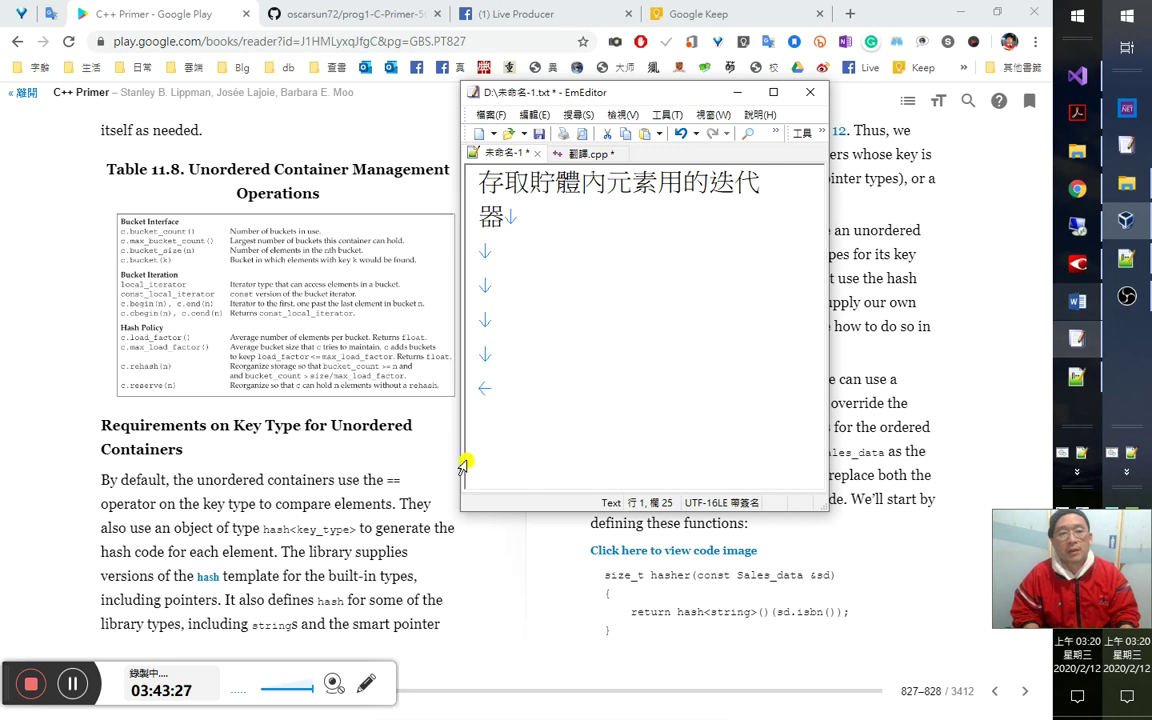
pyautogui.write('（')
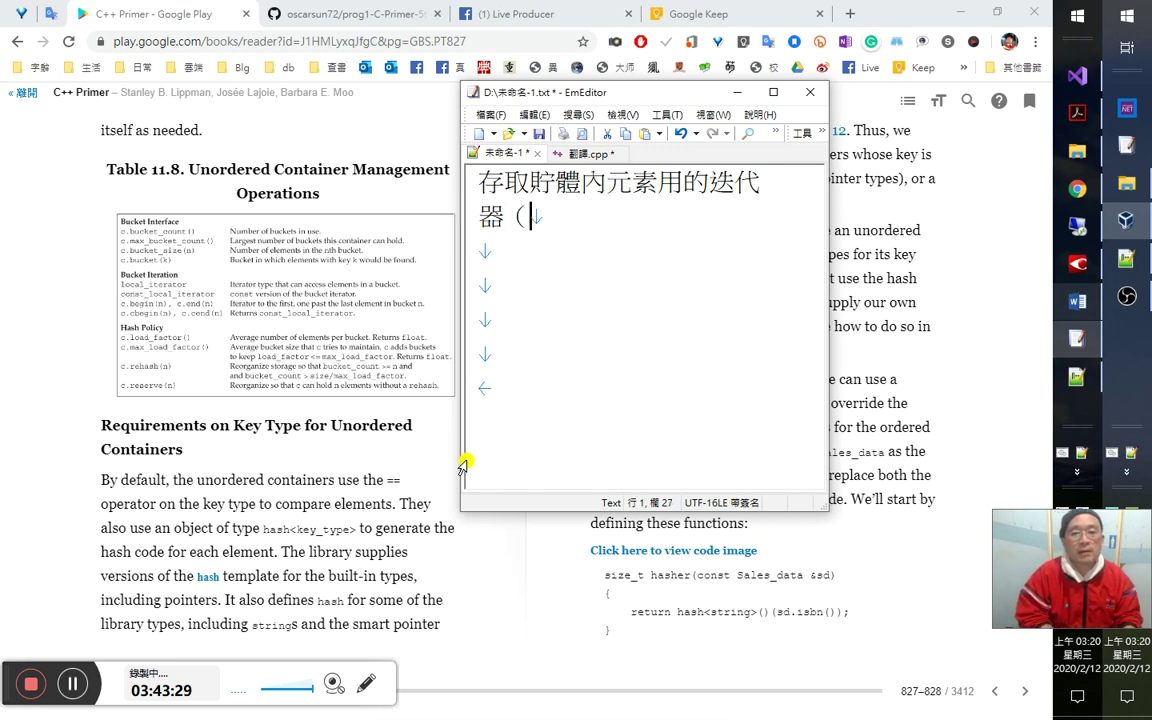
pyautogui.press('BackSpace')
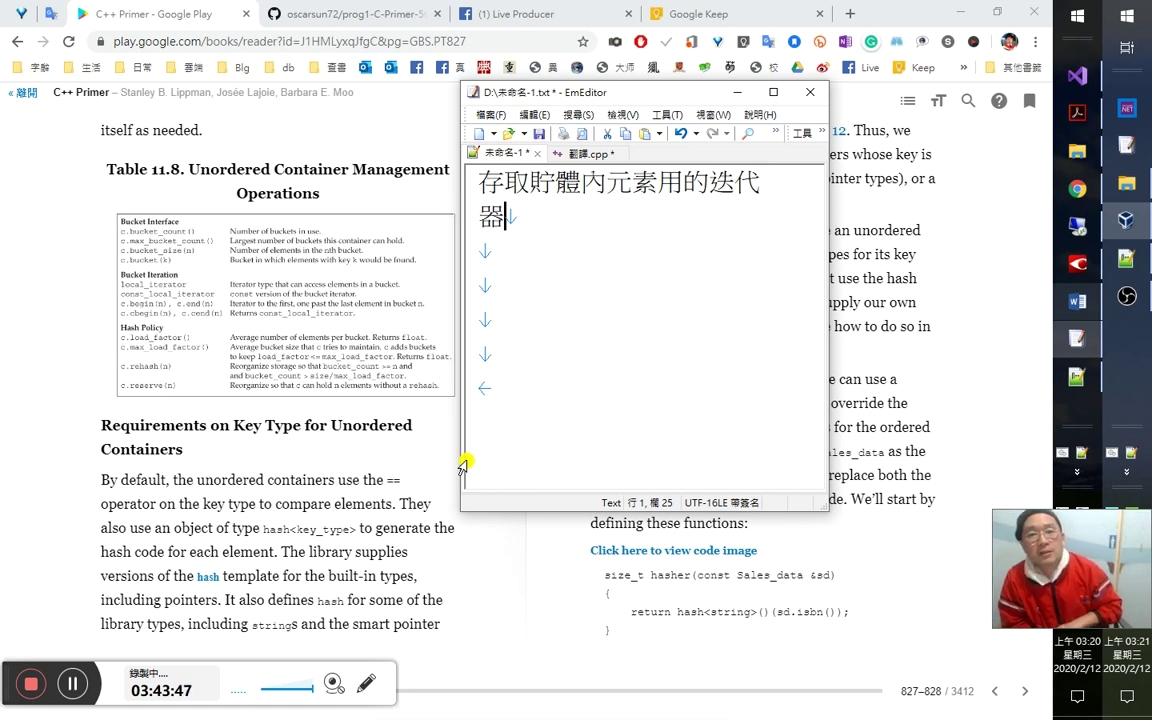
pyautogui.press('Down')
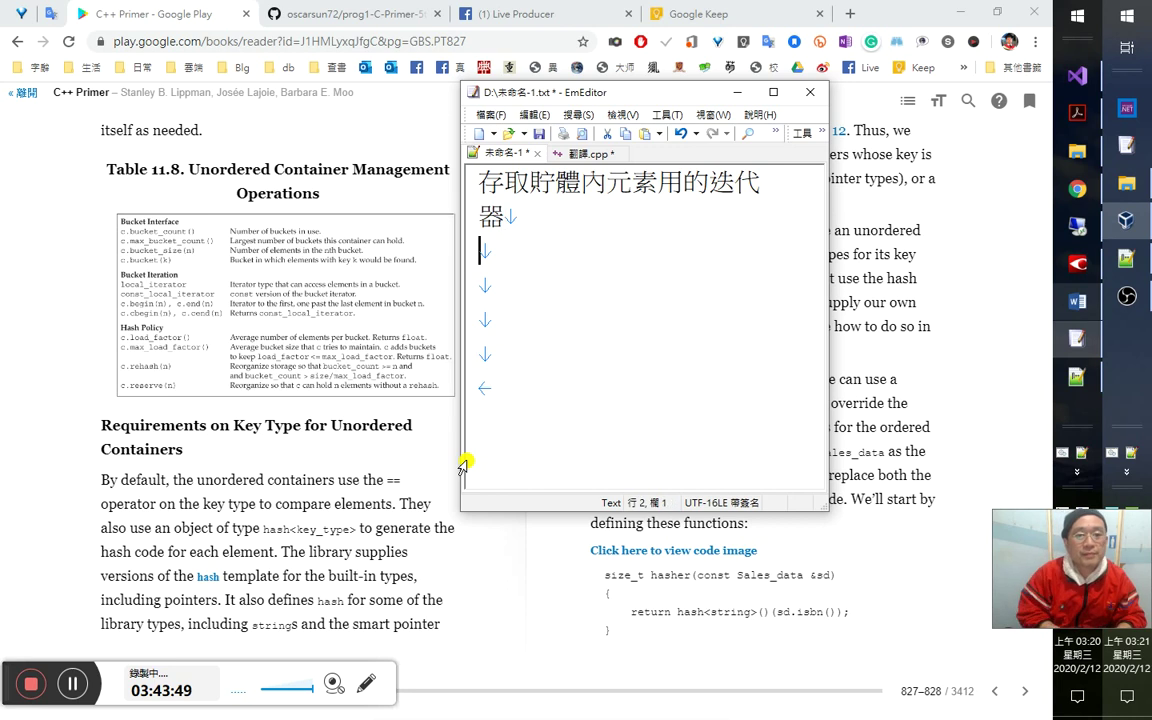
# Type 常值的貯體迭代器 on line 2 and add an opening （ at the end of line 1.
pyautogui.write('f')
pyautogui.write('常值的')
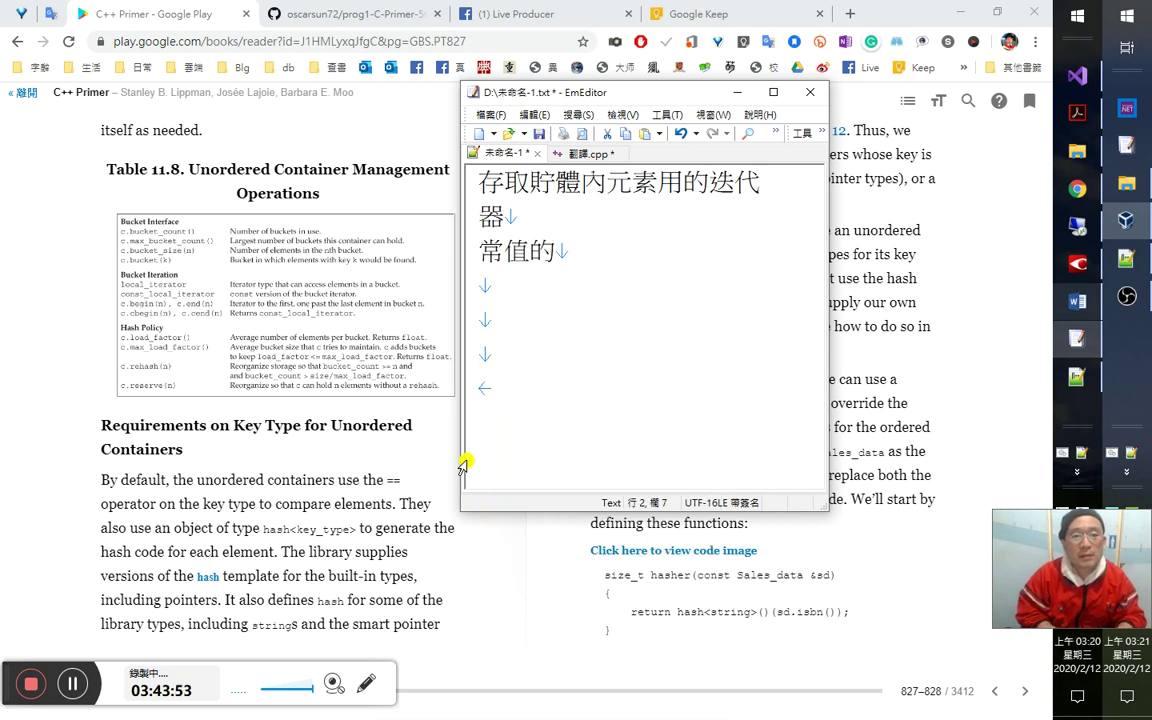
pyautogui.write('bn')
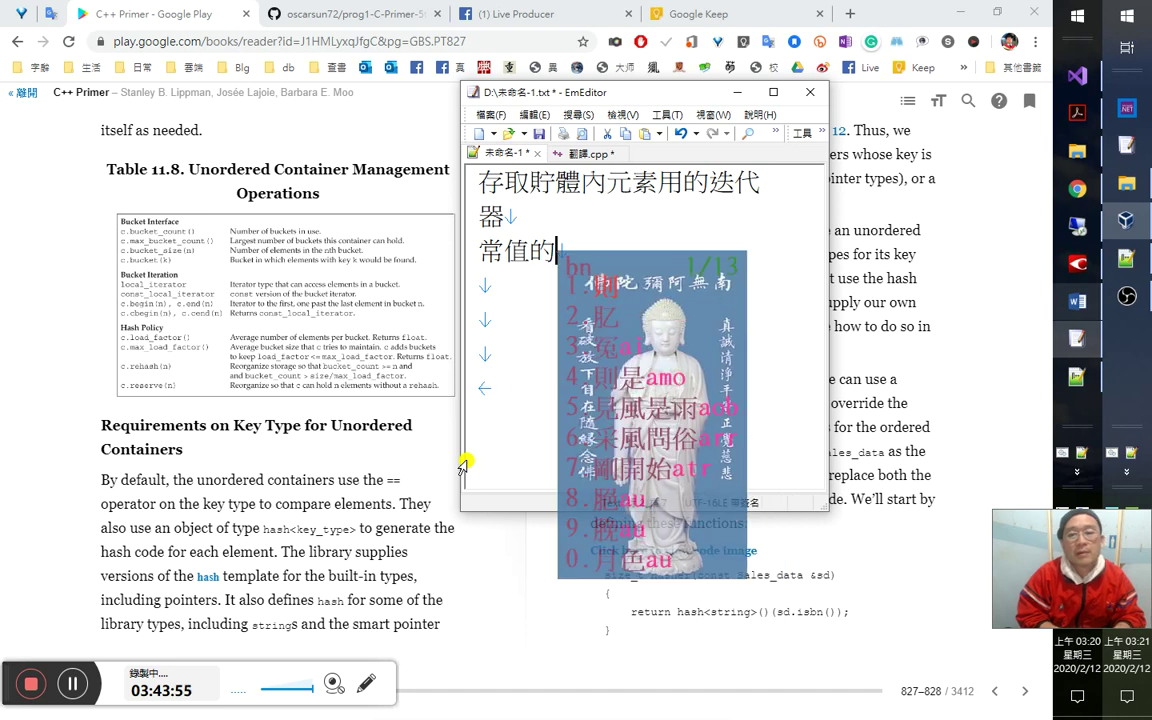
pyautogui.write('bbt2yoop')
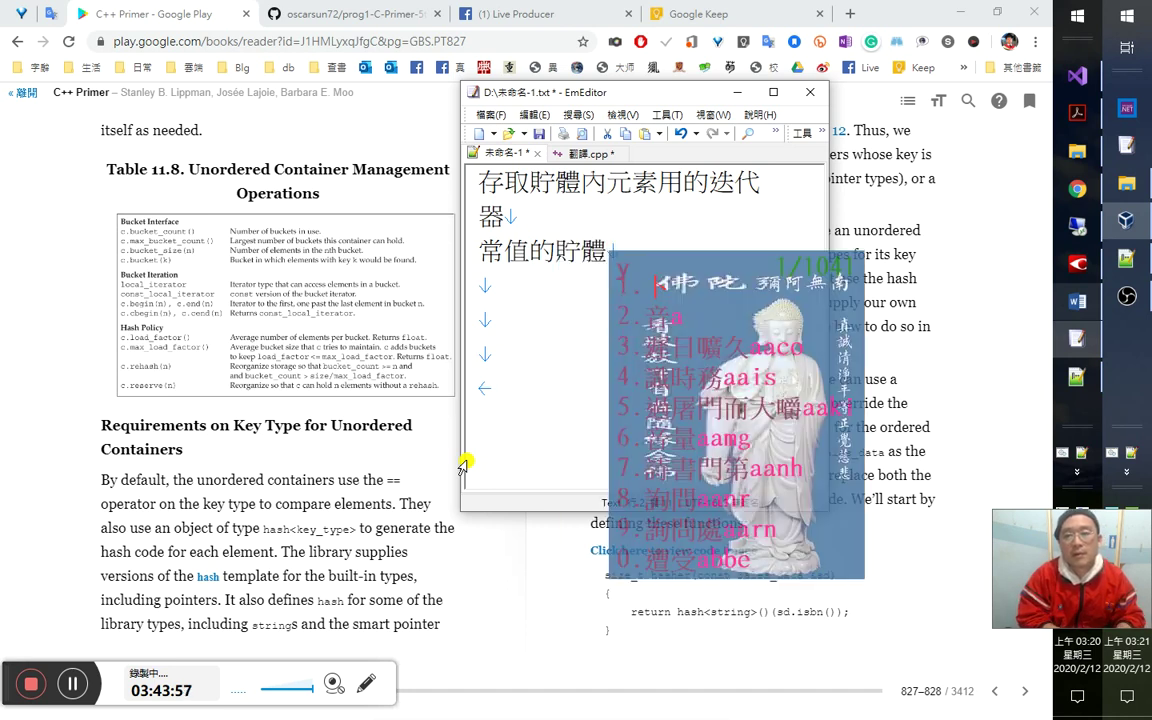
pyautogui.write('1')
pyautogui.press('Up')
pyautogui.write('（')
pyautogui.press('Down')
# Complete line 1's note as （非常值（nonconst）的貯體迭代器） by reusing the copied 貯體迭代器.
pyautogui.press('Right')
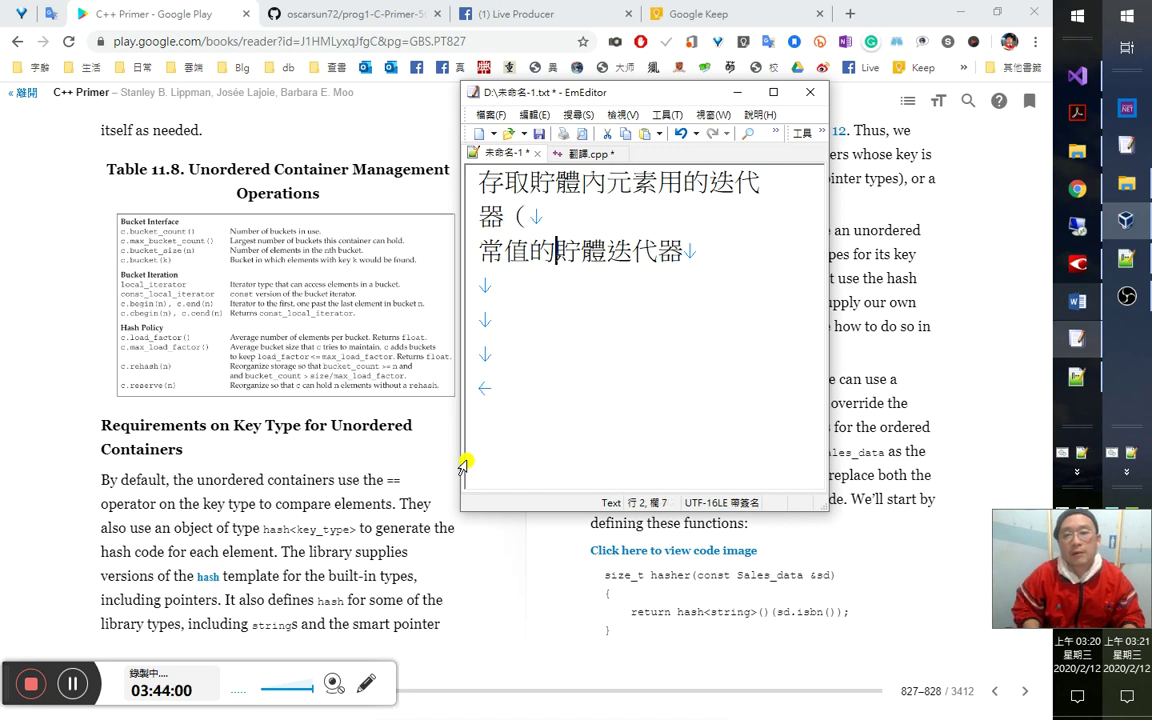
pyautogui.hotkey('shift', 'End')
pyautogui.hotkey('ctrl', 'c')
pyautogui.press('Up')
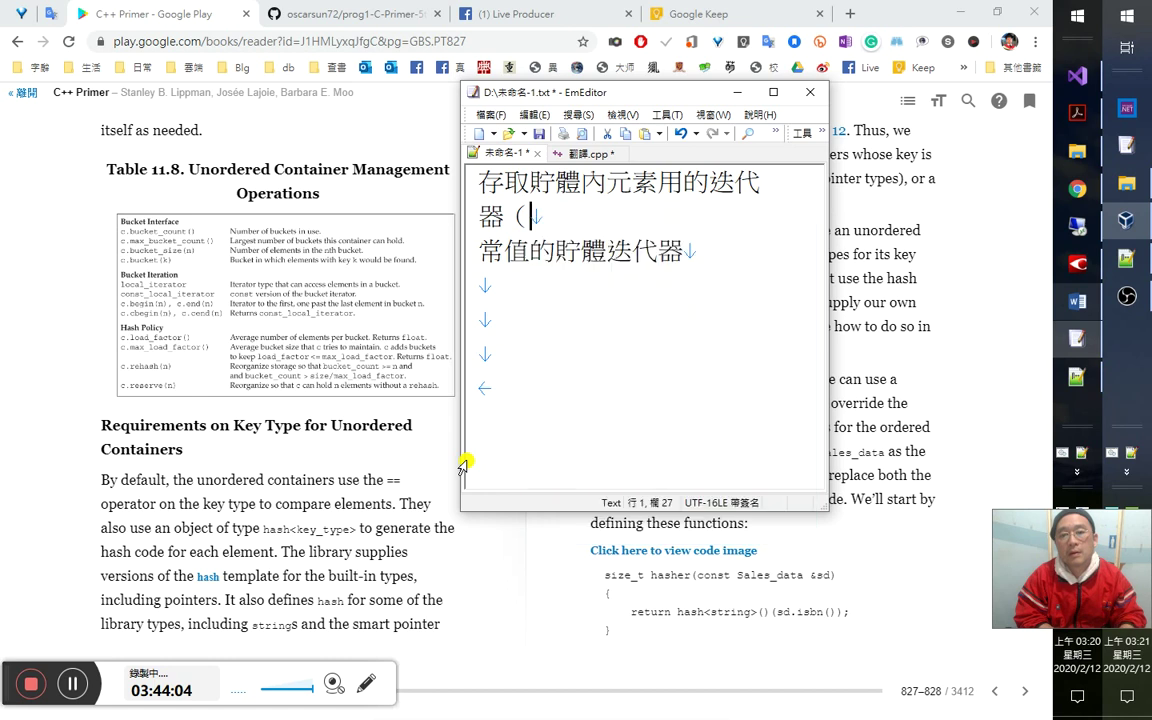
pyautogui.write('非常值（nonconst）的')
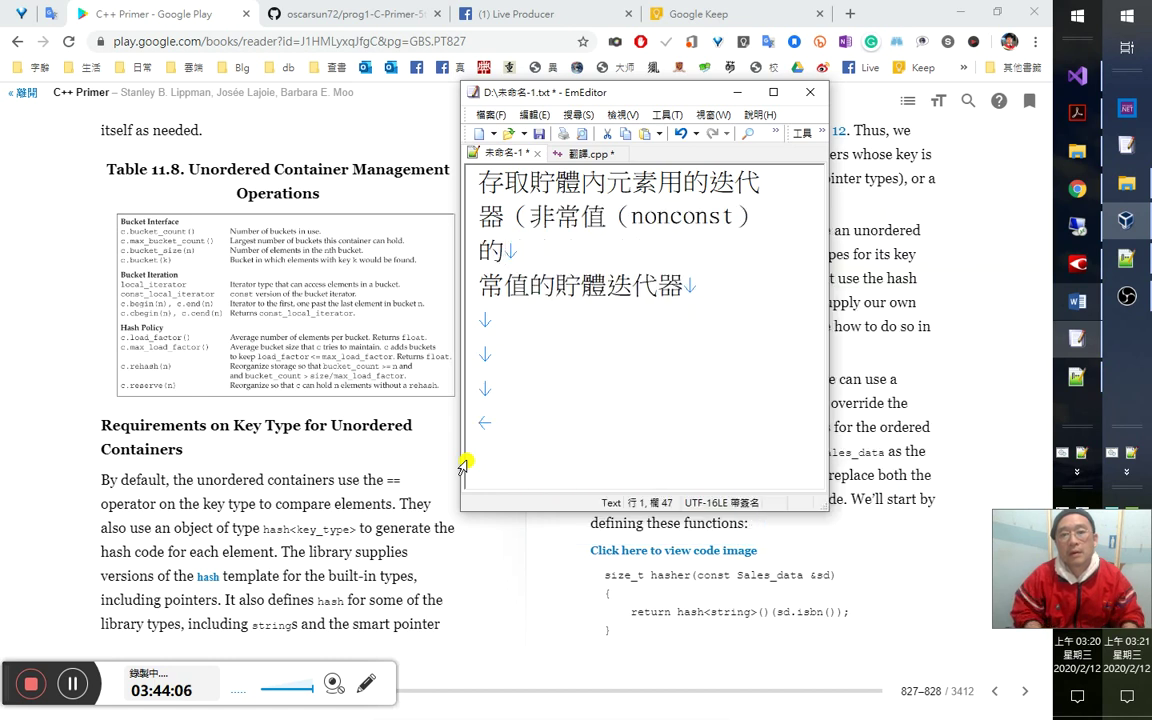
pyautogui.hotkey('ctrl', 'v')
pyautogui.write('）')
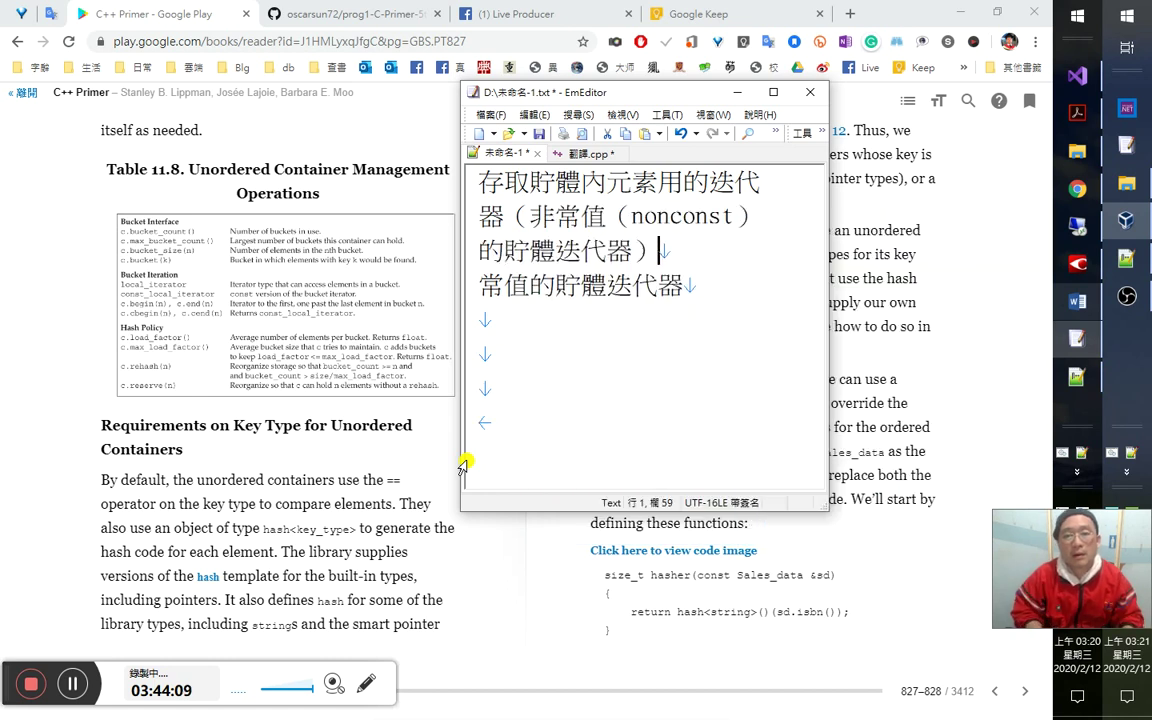
# Cut the whole expanded first description line to the clipboard.
pyautogui.hotkey('shift', 'Up')
pyautogui.hotkey('shift', 'Up')
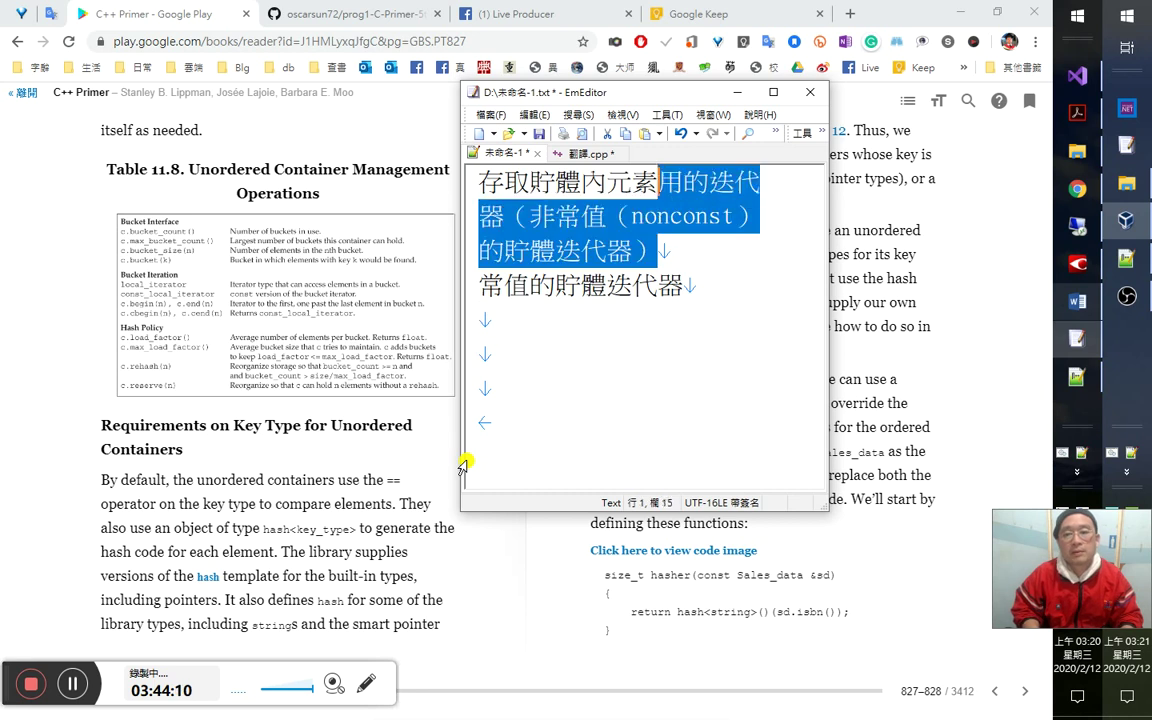
pyautogui.hotkey('shift', 'Home')
pyautogui.hotkey('ctrl', 'x')
pyautogui.hotkey('alt', 'Tab')
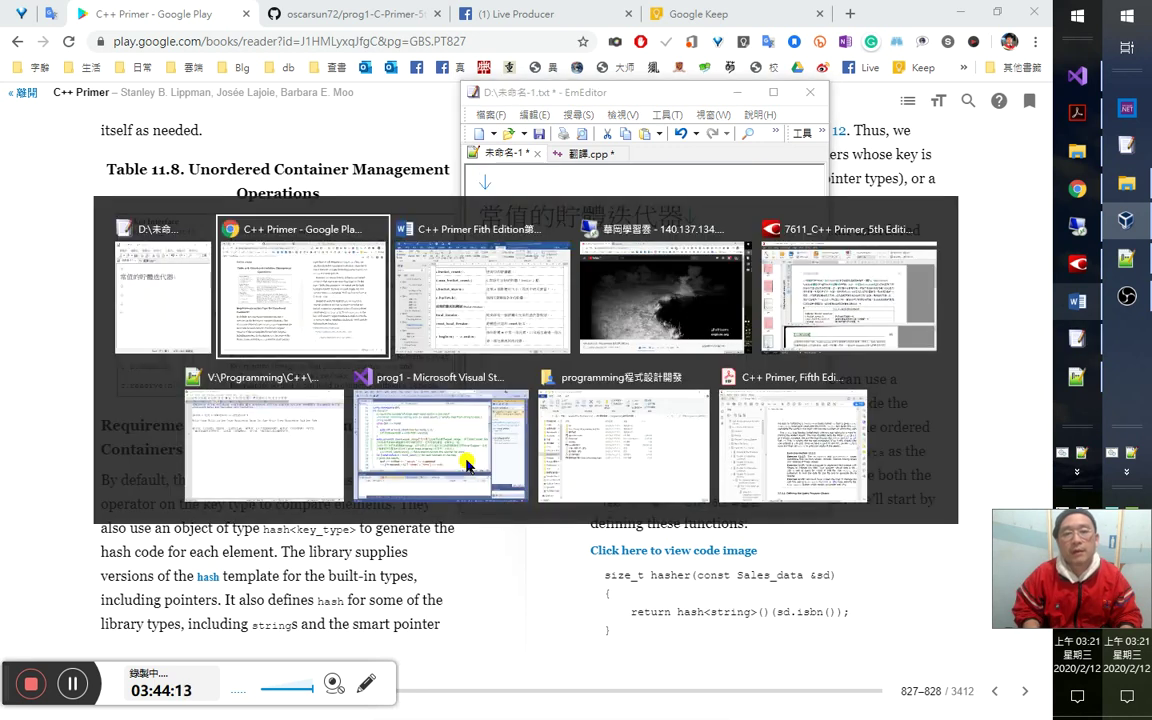
# Paste the new local_iterator description over the old text in Word's table.
pyautogui.hotkey('alt', 'Tab')
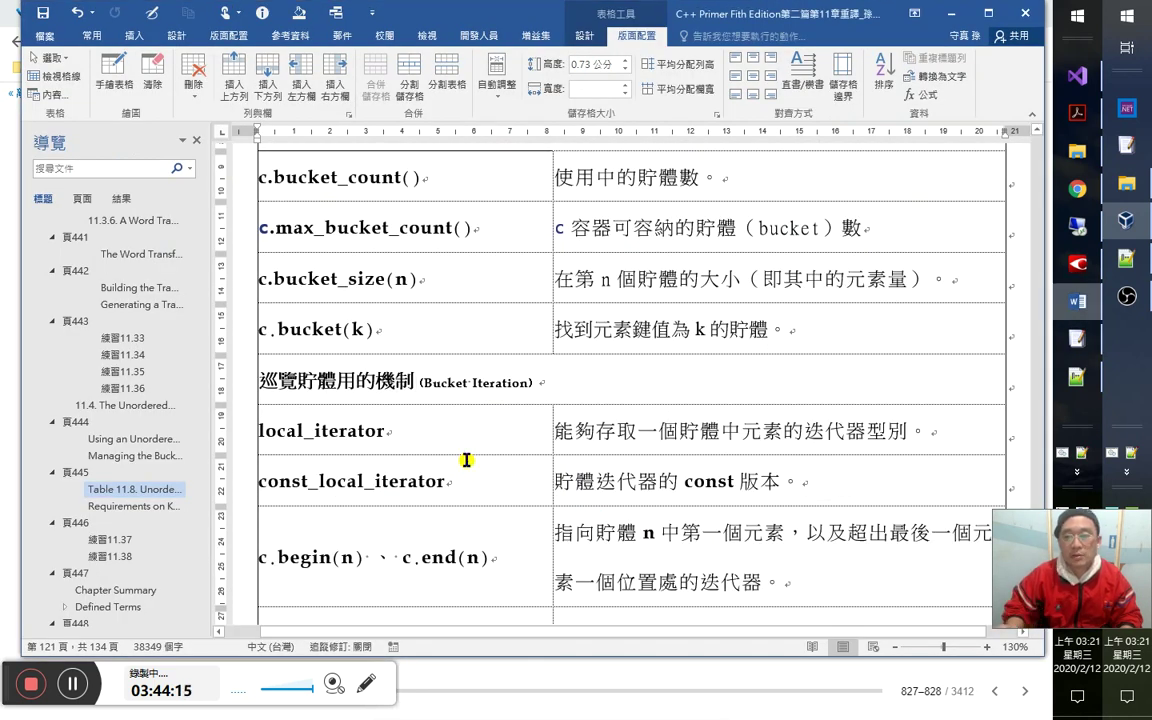
pyautogui.click(729, 431)
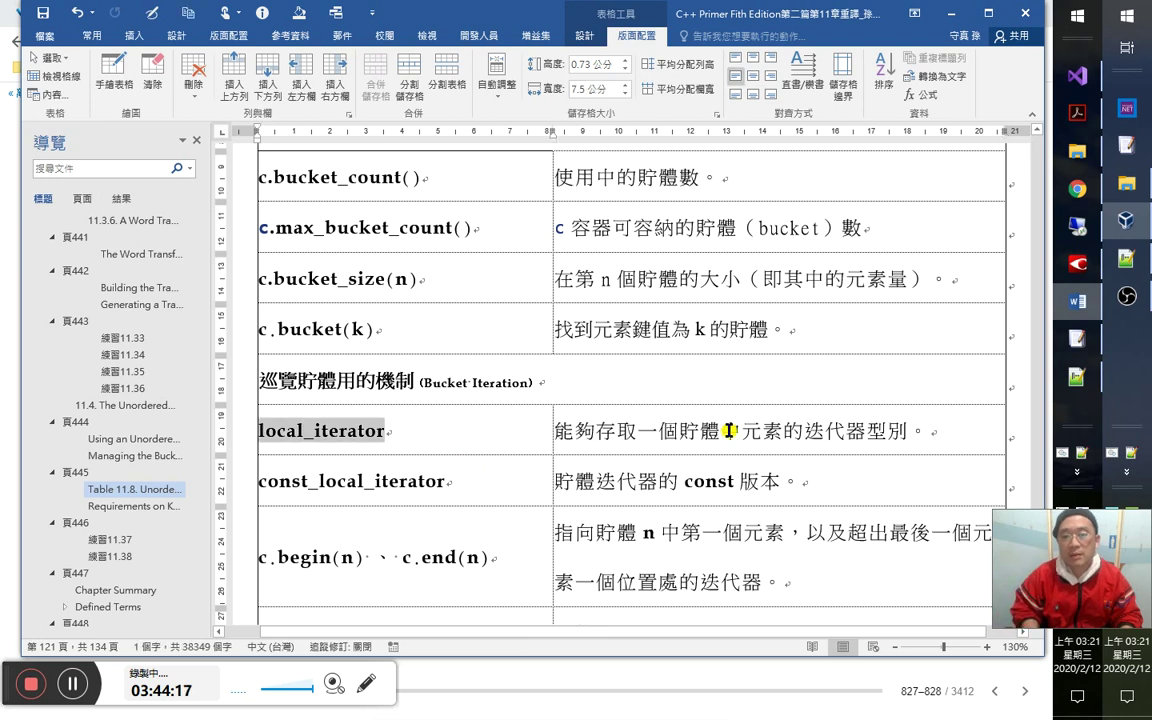
pyautogui.tripleClick(729, 431)
pyautogui.hotkey('ctrl', 'v')
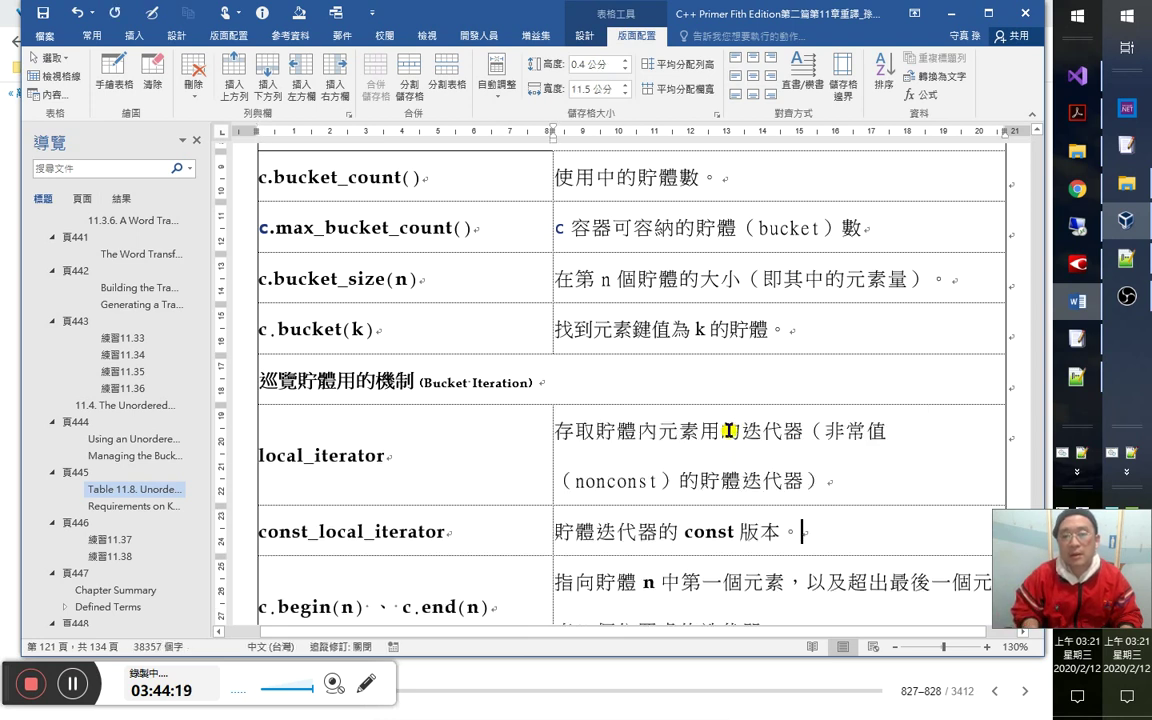
# Copy 常值的貯體迭代器 from EmEditor and paste it as the const_local_iterator description.
pyautogui.hotkey('alt', 'Tab')
pyautogui.press('Down')
pyautogui.hotkey('shift', 'End')
pyautogui.hotkey('ctrl', 'c')
pyautogui.hotkey('alt', 'Tab')
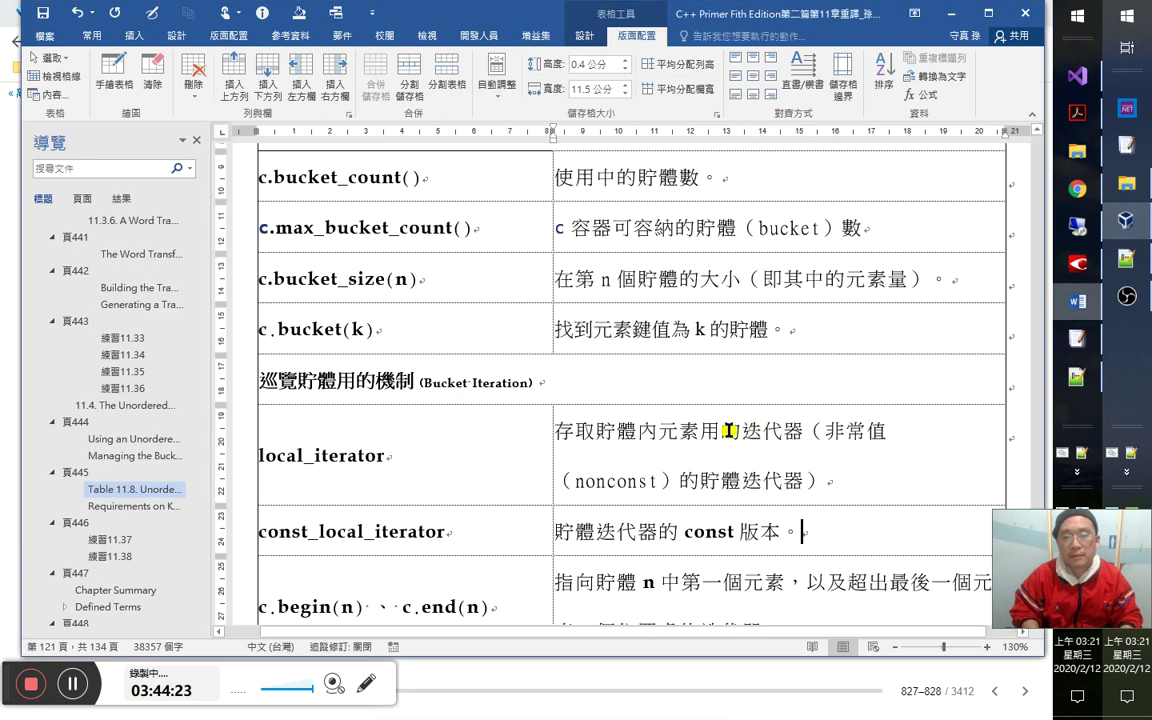
pyautogui.press('Tab')
pyautogui.press('Tab')
pyautogui.hotkey('ctrl', 'v')
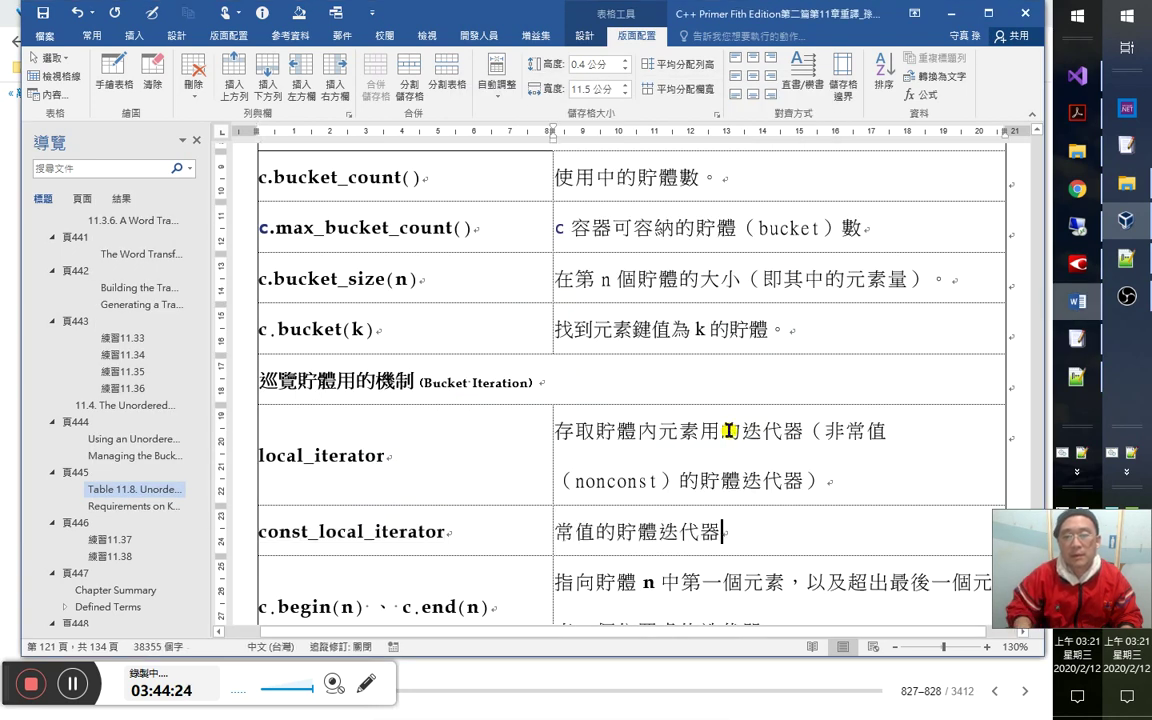
# Shrink the font of the nonconst note so the local_iterator description fits one line.
pyautogui.scroll(-1, 726, 478)
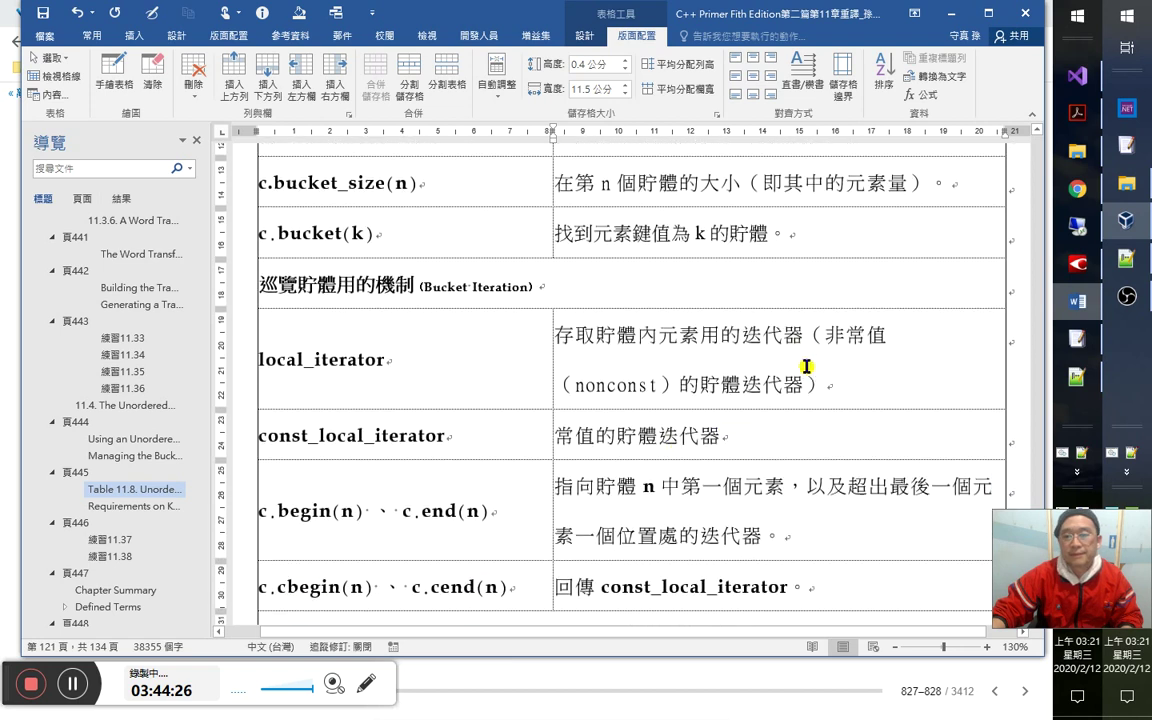
pyautogui.moveTo(805, 335); pyautogui.dragTo(825, 386)
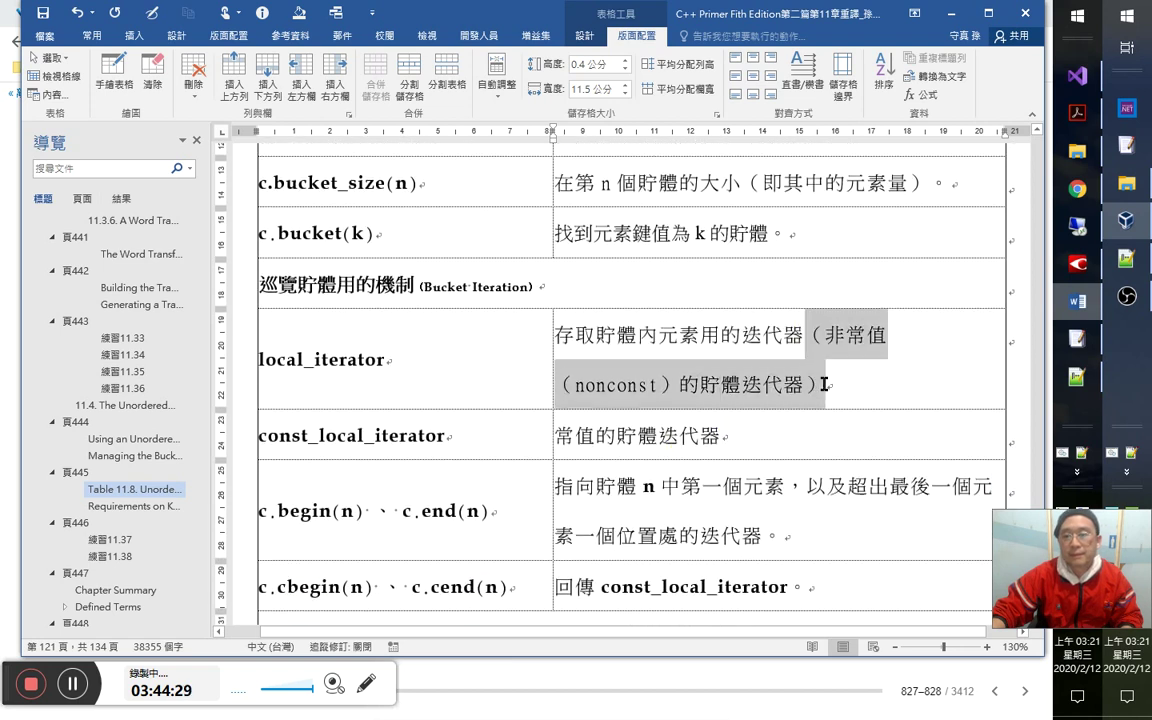
pyautogui.press('ctrl+shift+less')
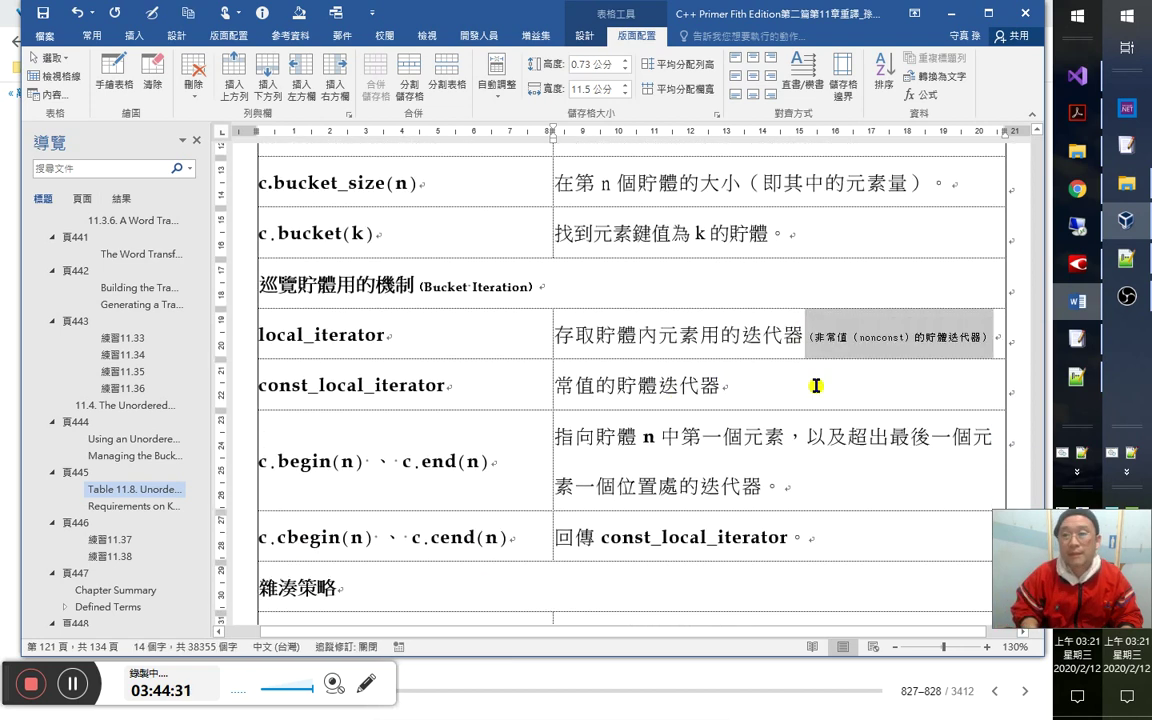
pyautogui.press('Down')
pyautogui.press('Down')
pyautogui.press('Right')
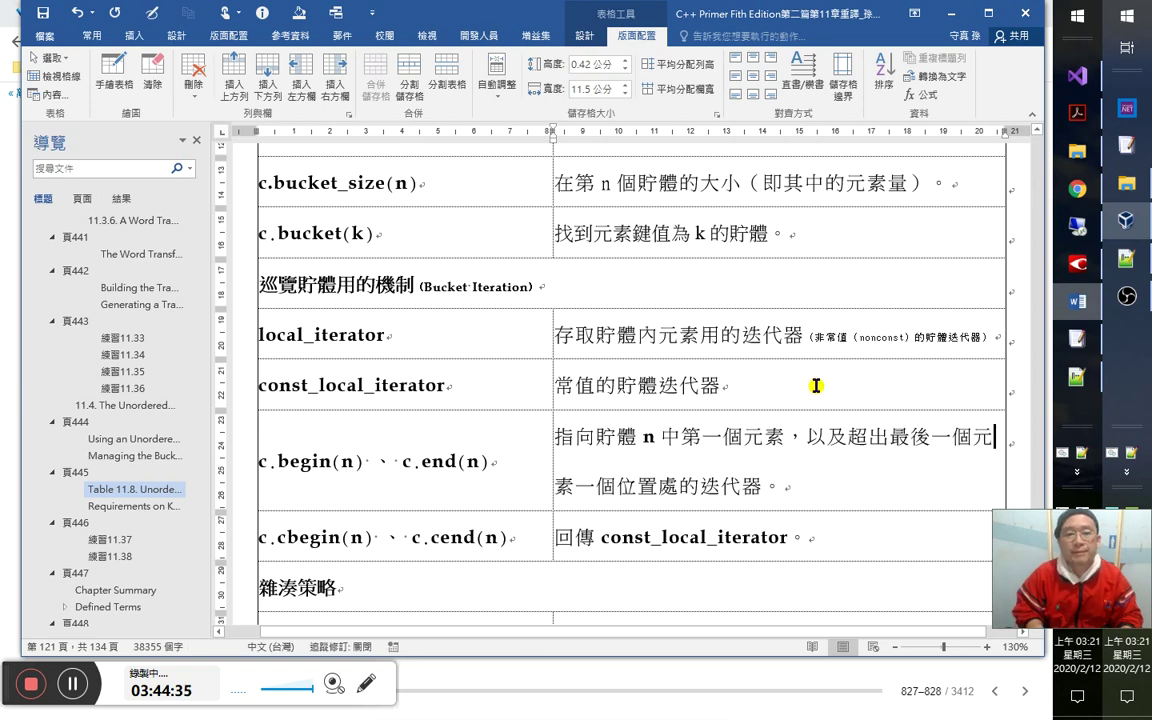
# Compare the draft and the book page before translating the c.begin(n) row.
pyautogui.hotkey('alt', 'Tab')
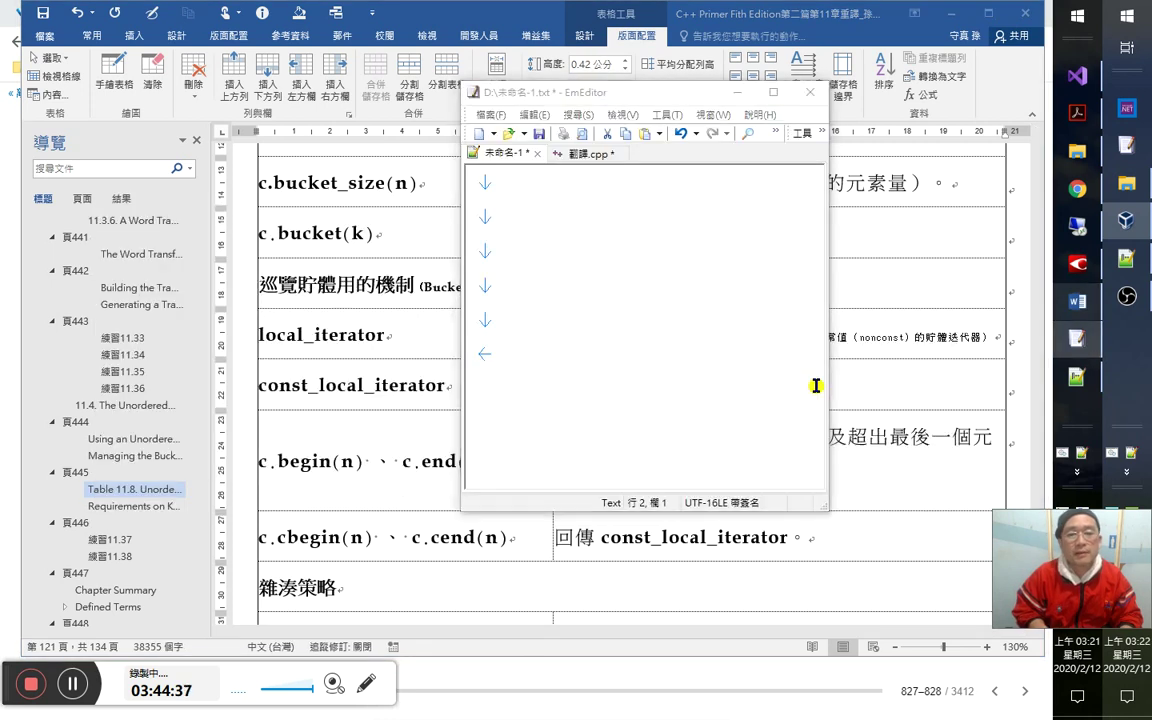
pyautogui.hotkey('alt', 'Tab')
pyautogui.hotkey('alt', 'Tab')
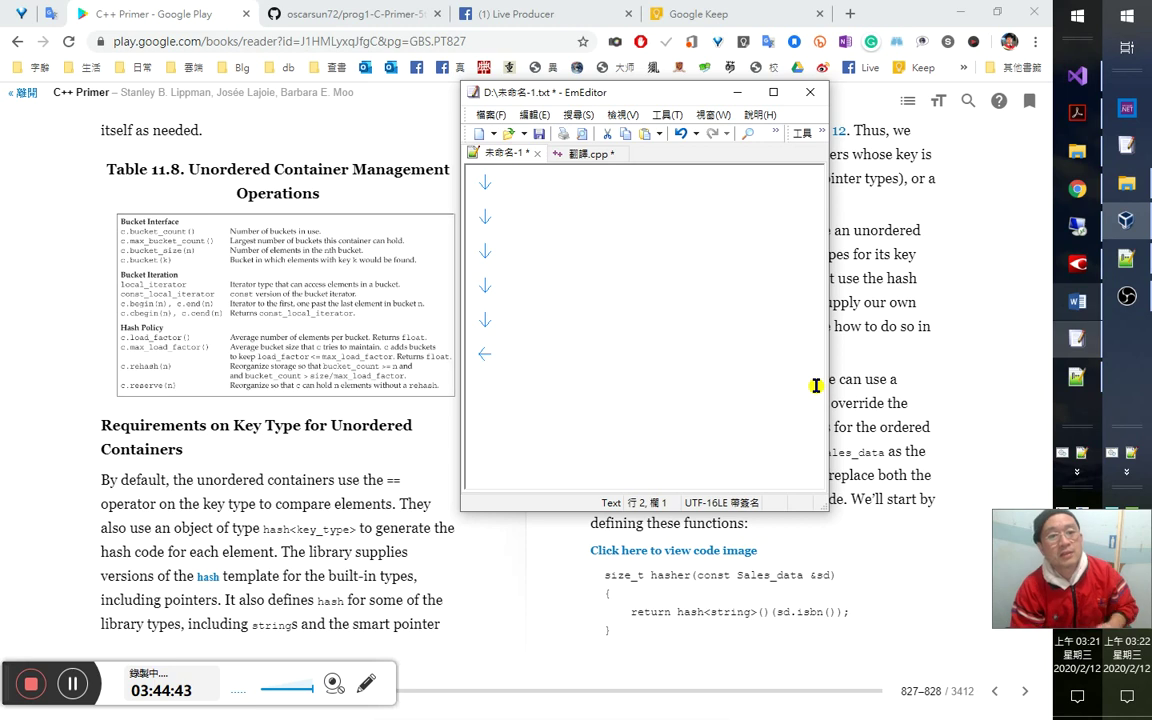
pyautogui.hotkey('alt', 'Tab')
pyautogui.hotkey('alt', 'Tab')
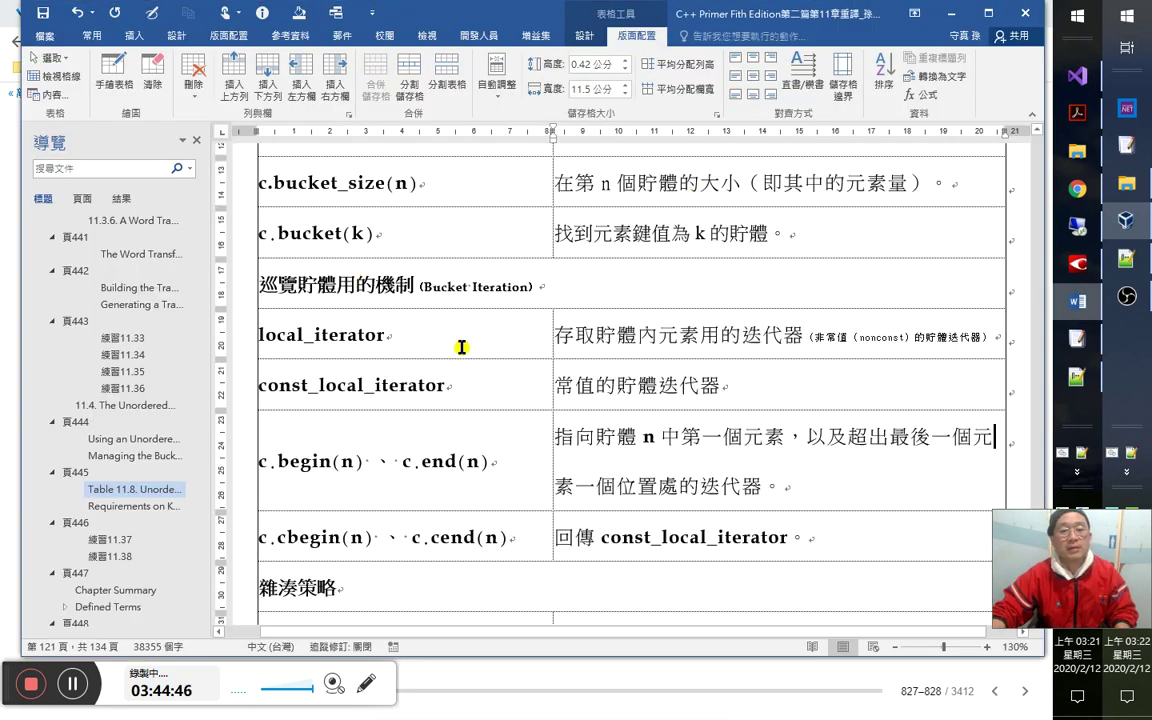
pyautogui.scroll(2, 460, 342)
pyautogui.hotkey('alt', 'Tab')
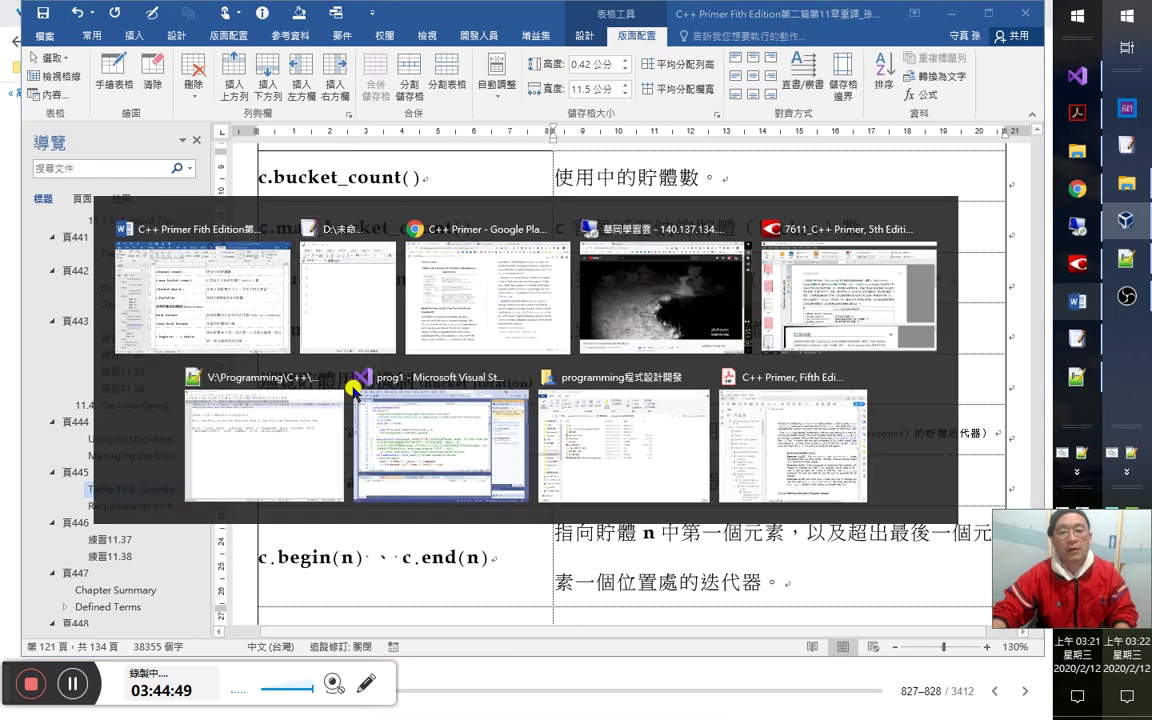
# Cycle between Word and the C++ Primer book page to review the c.begin(n) row.
pyautogui.hotkey('alt', 'Tab')
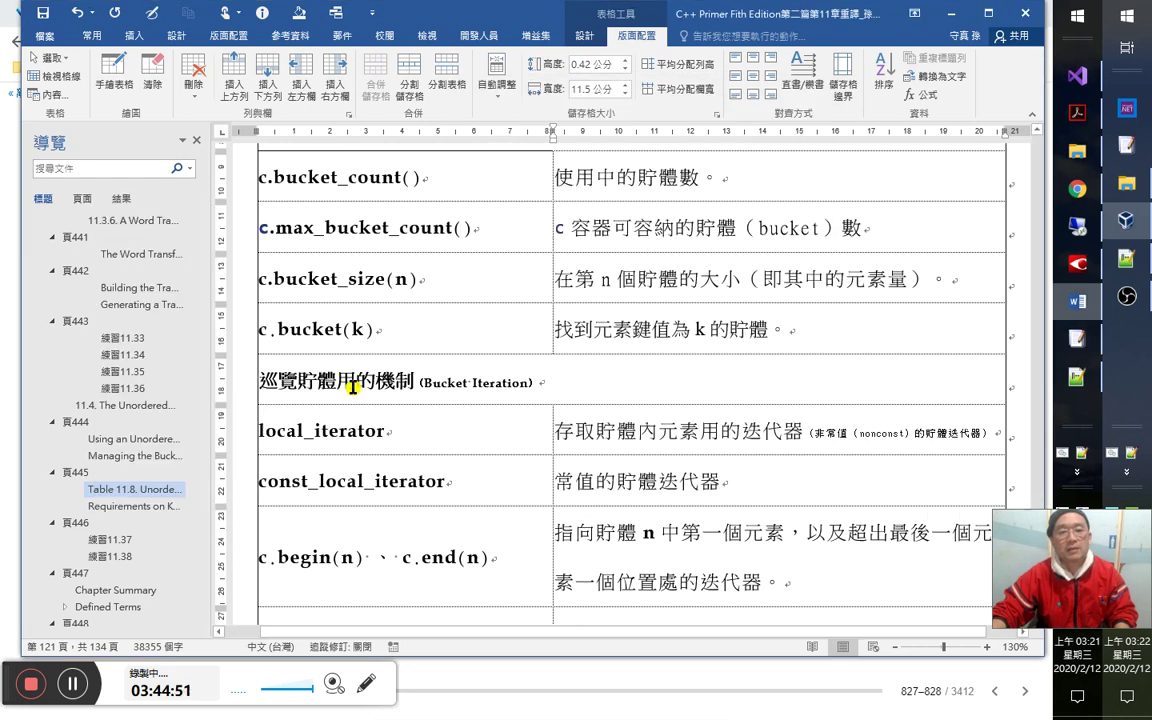
pyautogui.hotkey('alt', 'Tab')
pyautogui.hotkey('alt', 'Tab')
pyautogui.hotkey('alt', 'Tab')
pyautogui.hotkey('alt', 'shift', 'Tab')
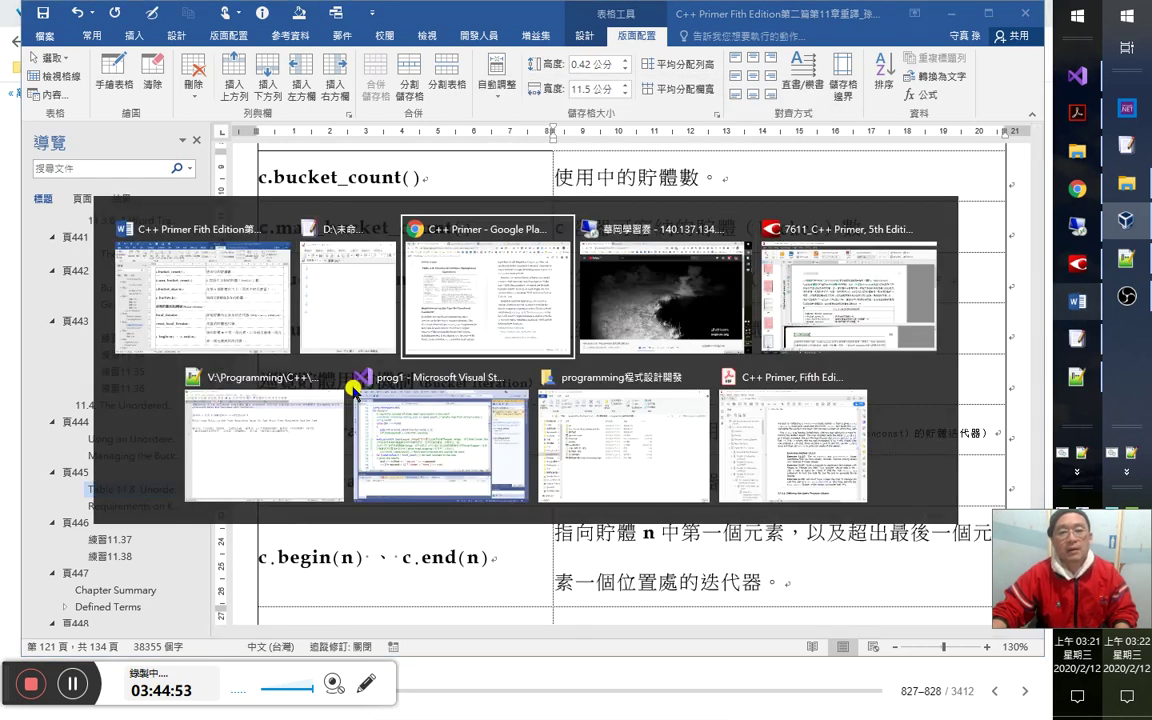
pyautogui.hotkey('alt', 'Tab')
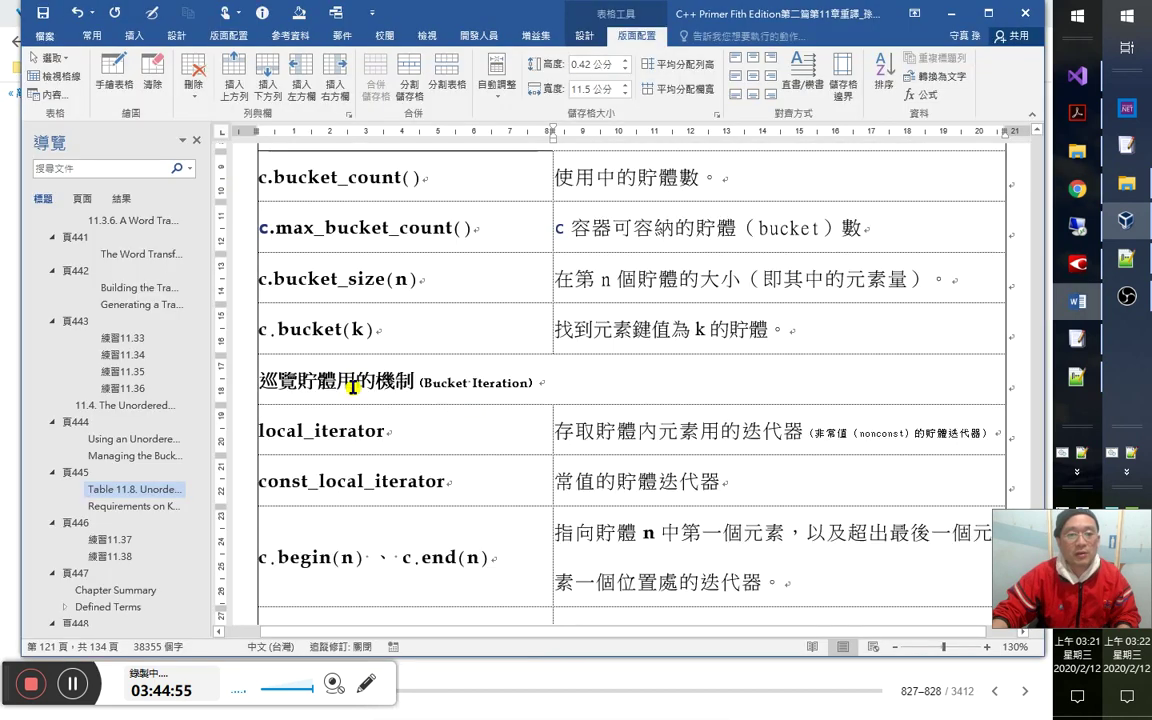
pyautogui.hotkey('alt', 'Tab')
pyautogui.hotkey('alt', 'Tab')
pyautogui.hotkey('alt', 'Tab')
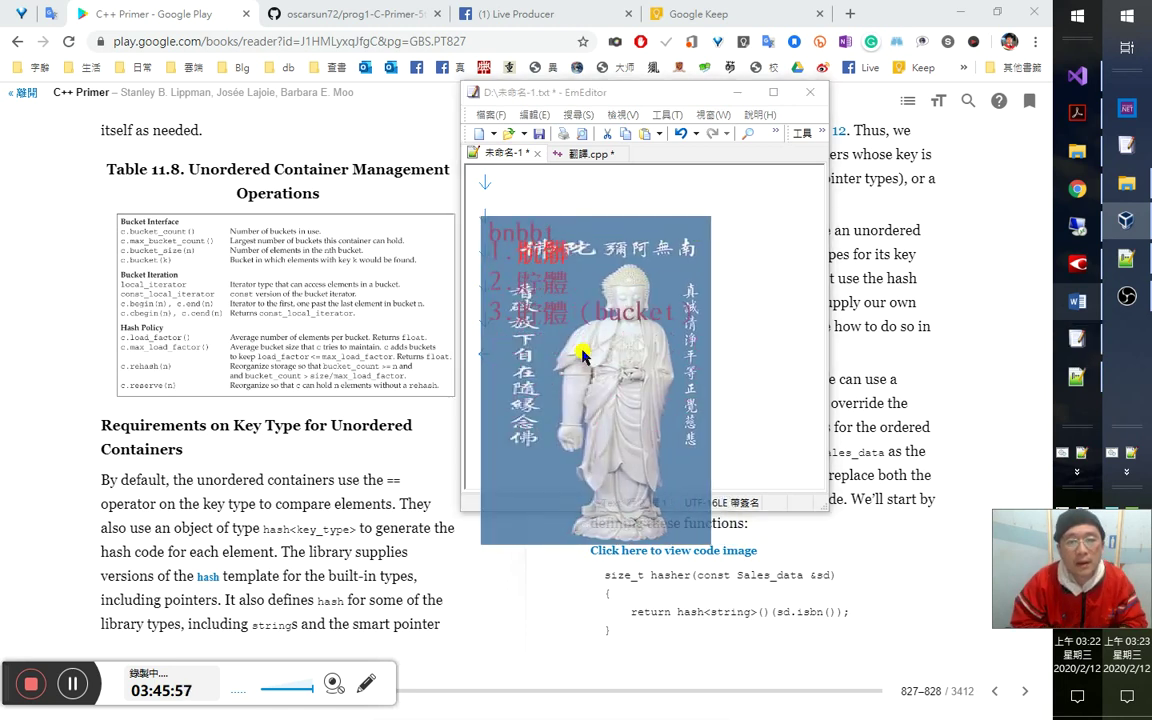
# Type the draft 指向貯體n第一個元素和最後一個位置 in EmEditor.
pyautogui.write('貯體')
pyautogui.write('h')
pyautogui.press('Home')
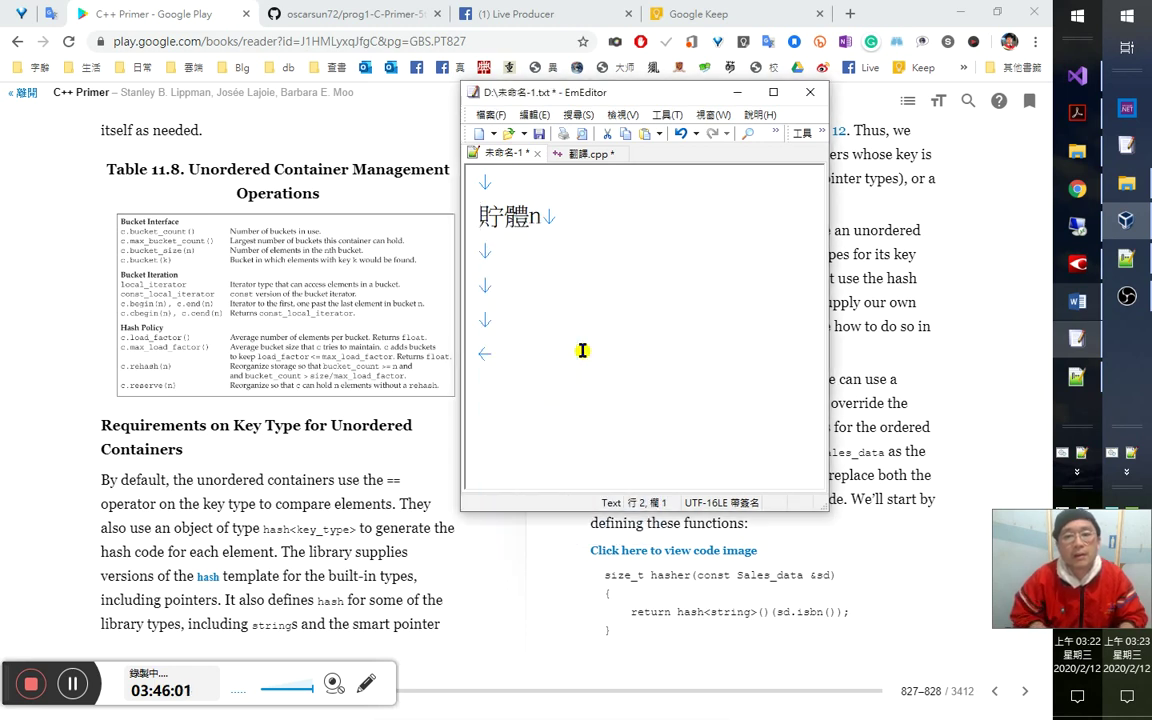
pyautogui.write('指向')
pyautogui.press('End')
pyautogui.write('第一個')
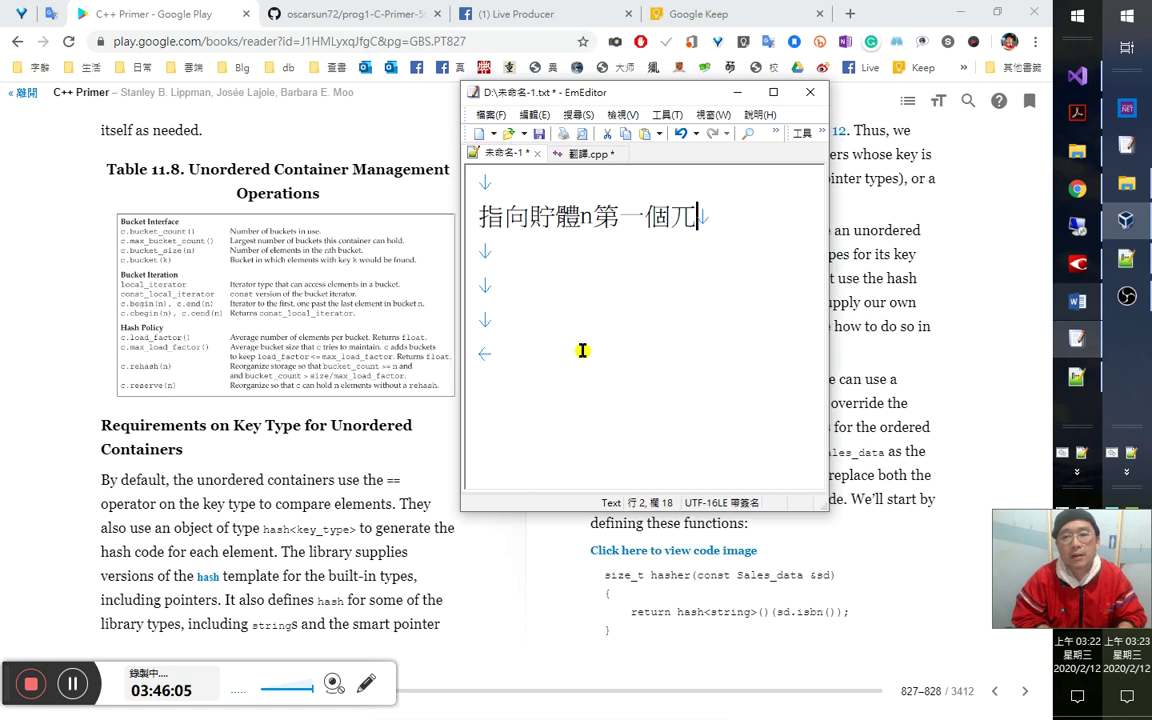
pyautogui.write('元素和')
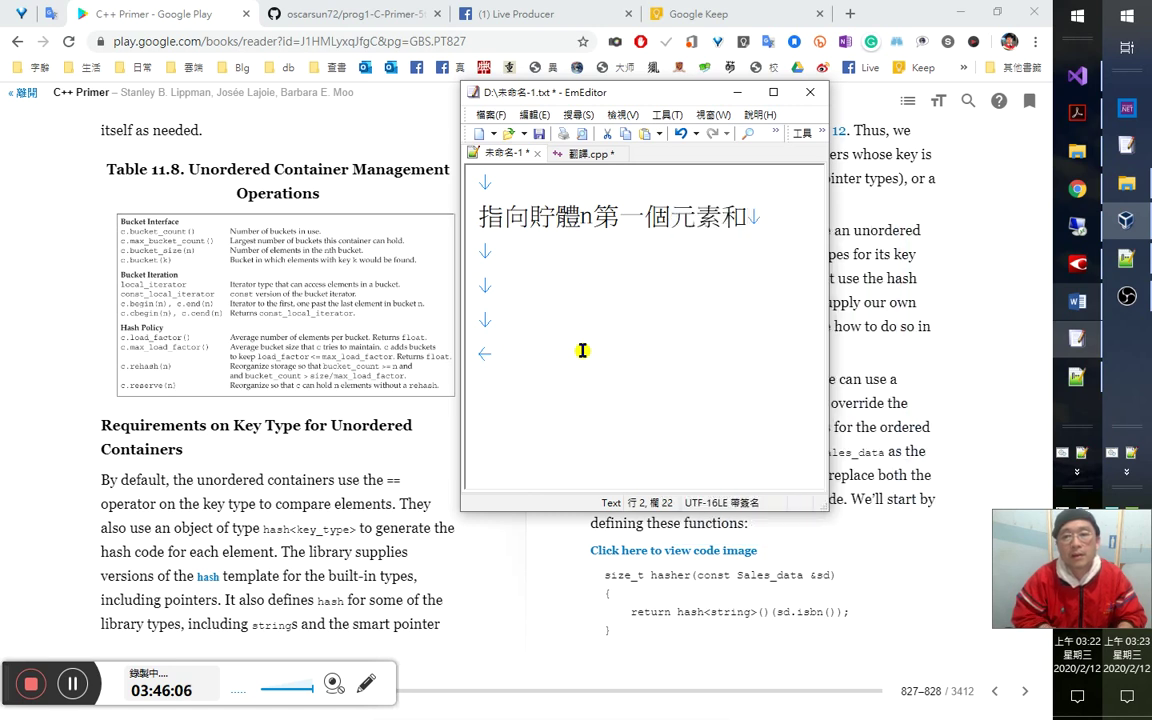
pyautogui.write('最後')
pyautogui.write('一個')
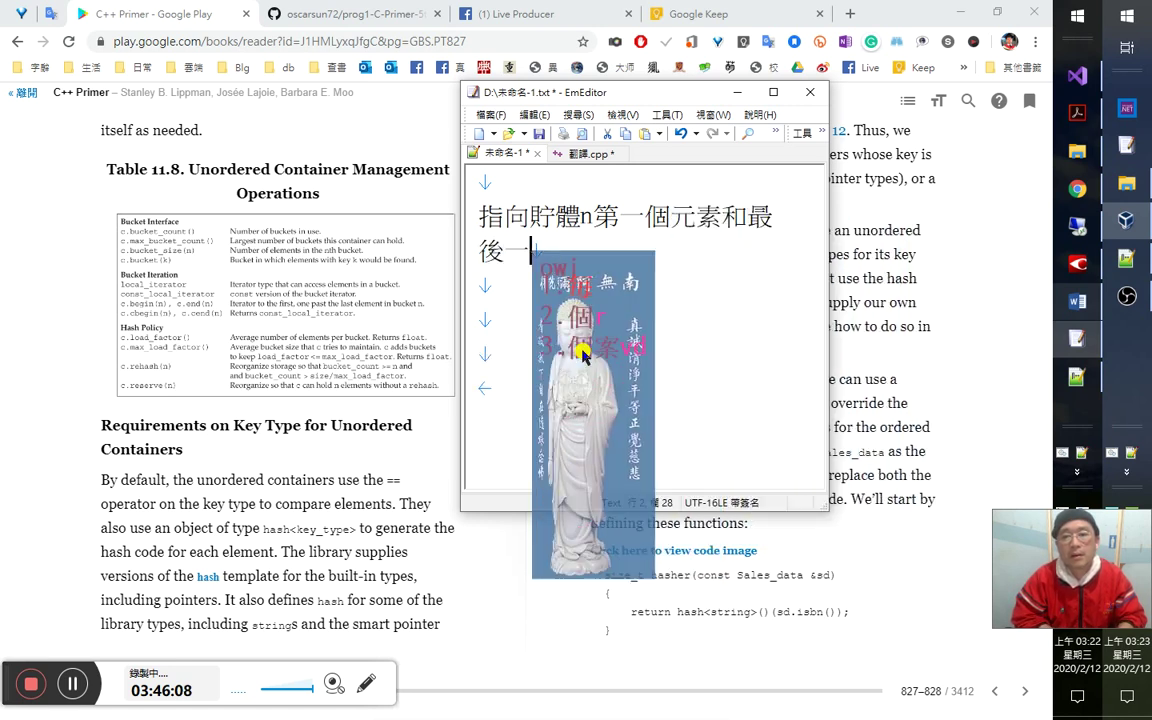
pyautogui.write('位置')
# Change 後 to 末元素後 and end the line with 的迭代器。 followed by a new line.
pyautogui.press('Left')
pyautogui.press('Left')
pyautogui.press('Left')
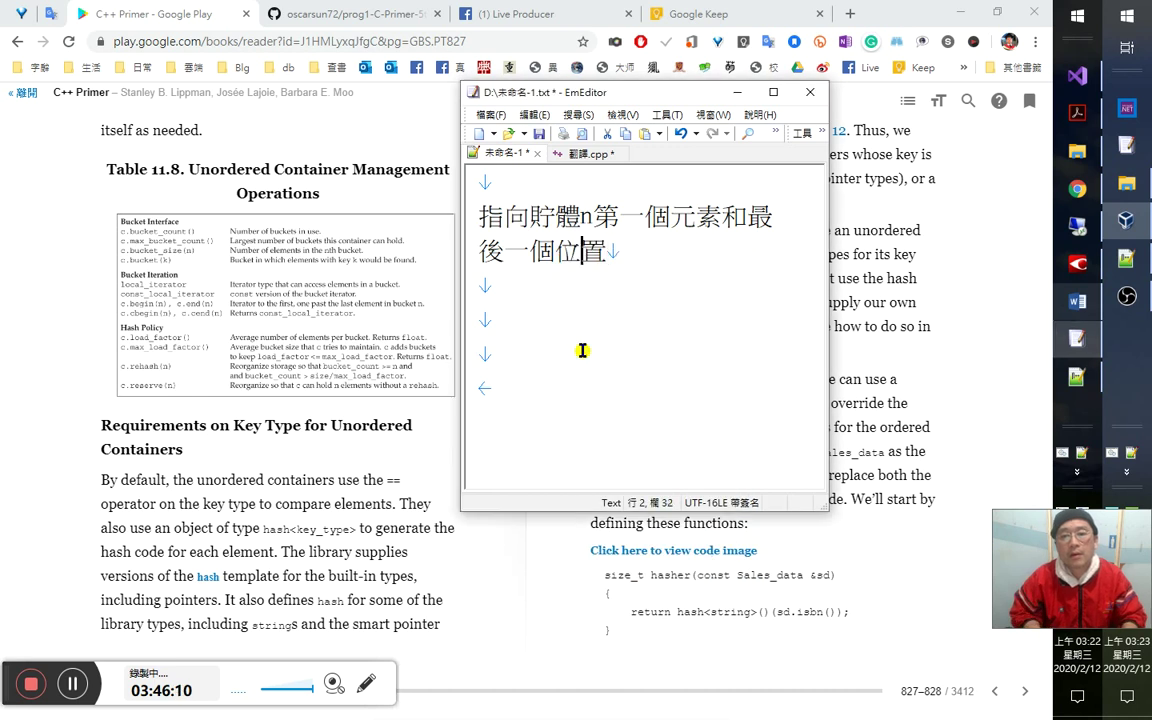
pyautogui.press('Left')
pyautogui.press('Right')
pyautogui.press('Right')
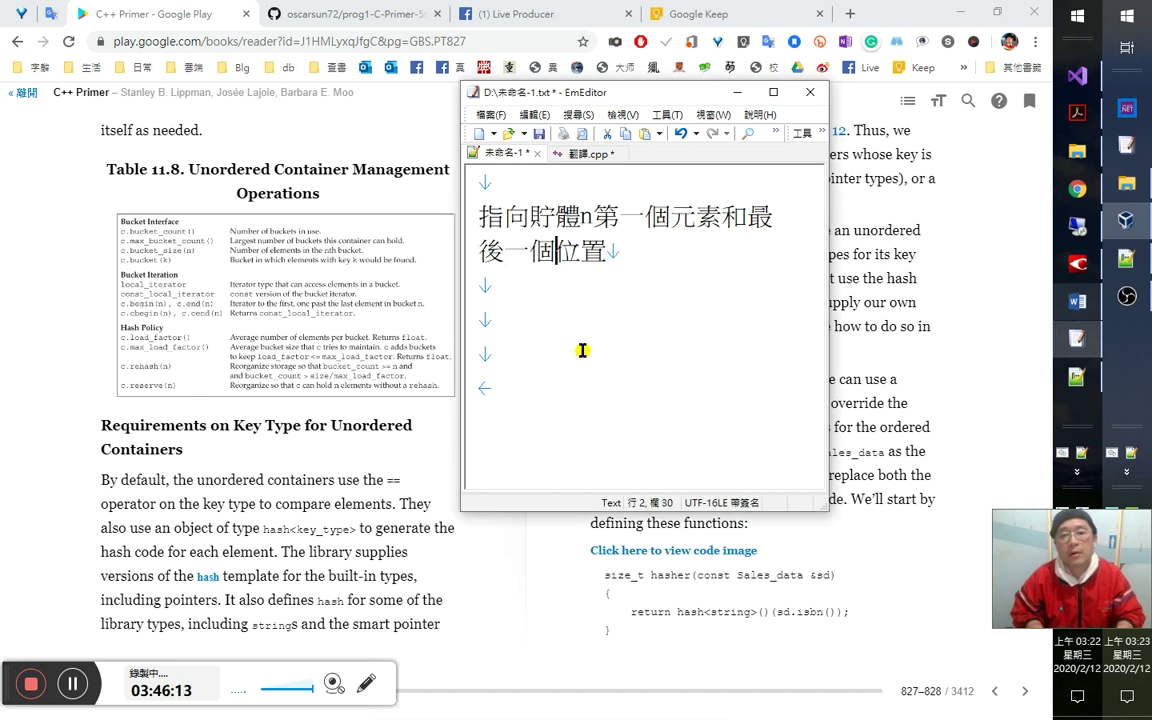
pyautogui.press('Home')
pyautogui.hotkey('shift', 'Right')
pyautogui.write('末元素')
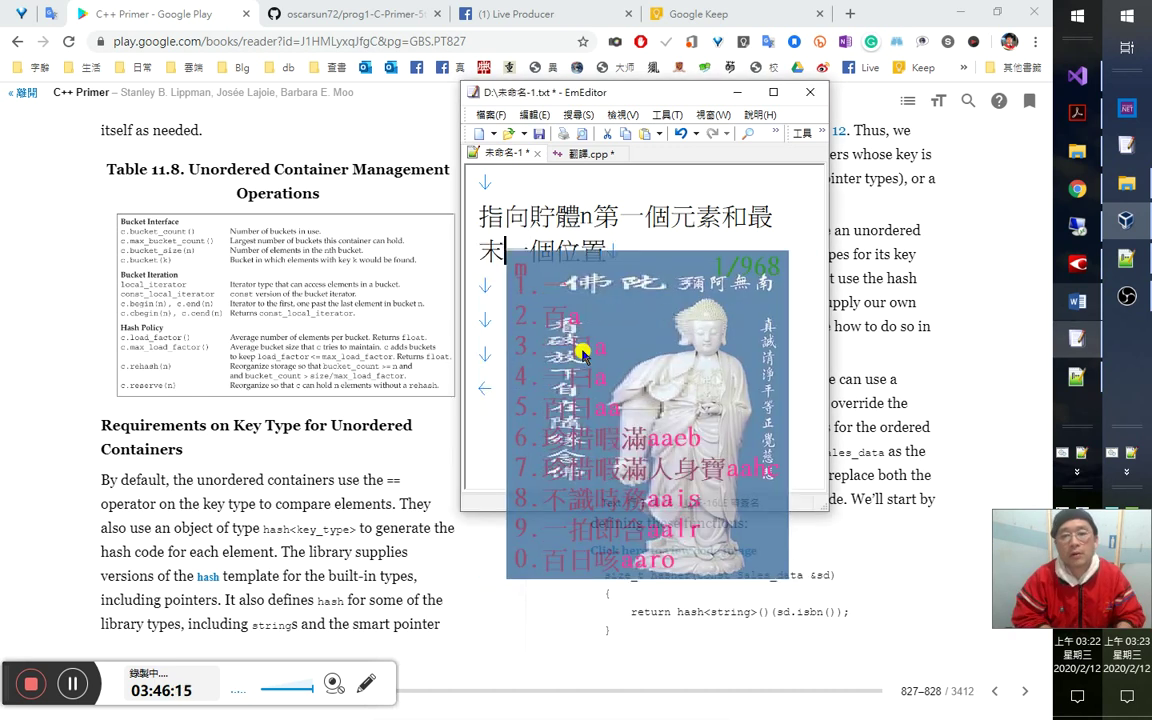
pyautogui.write('後')
pyautogui.press('End')
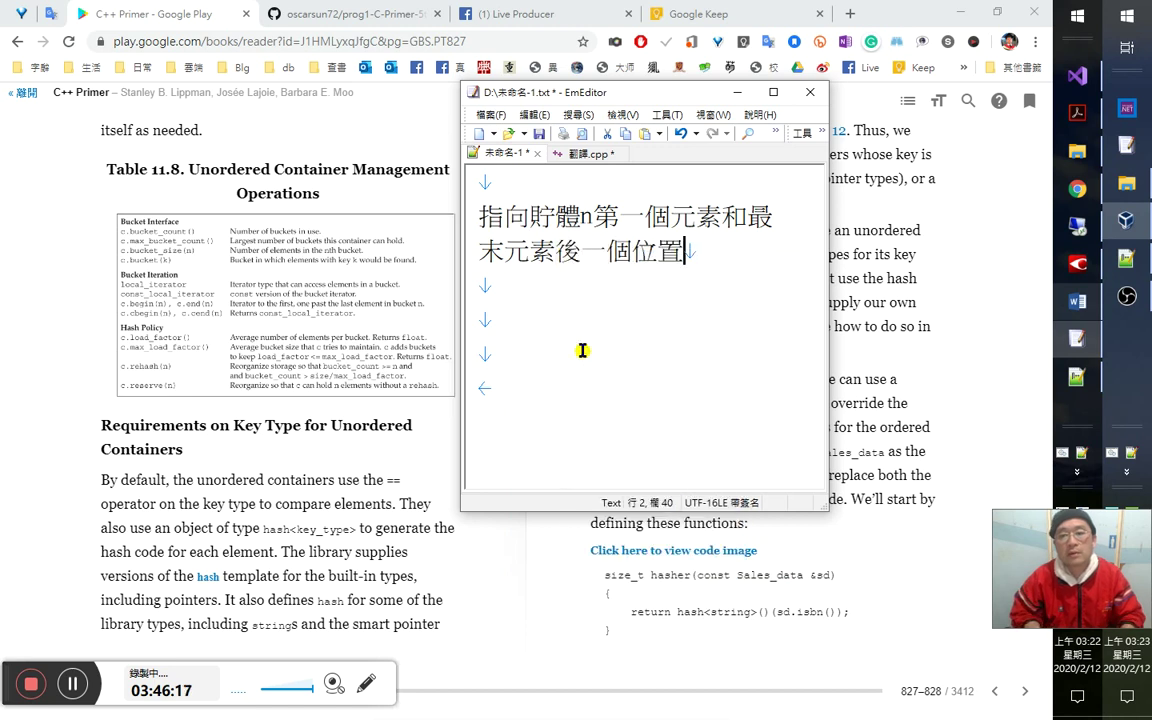
pyautogui.write('的')
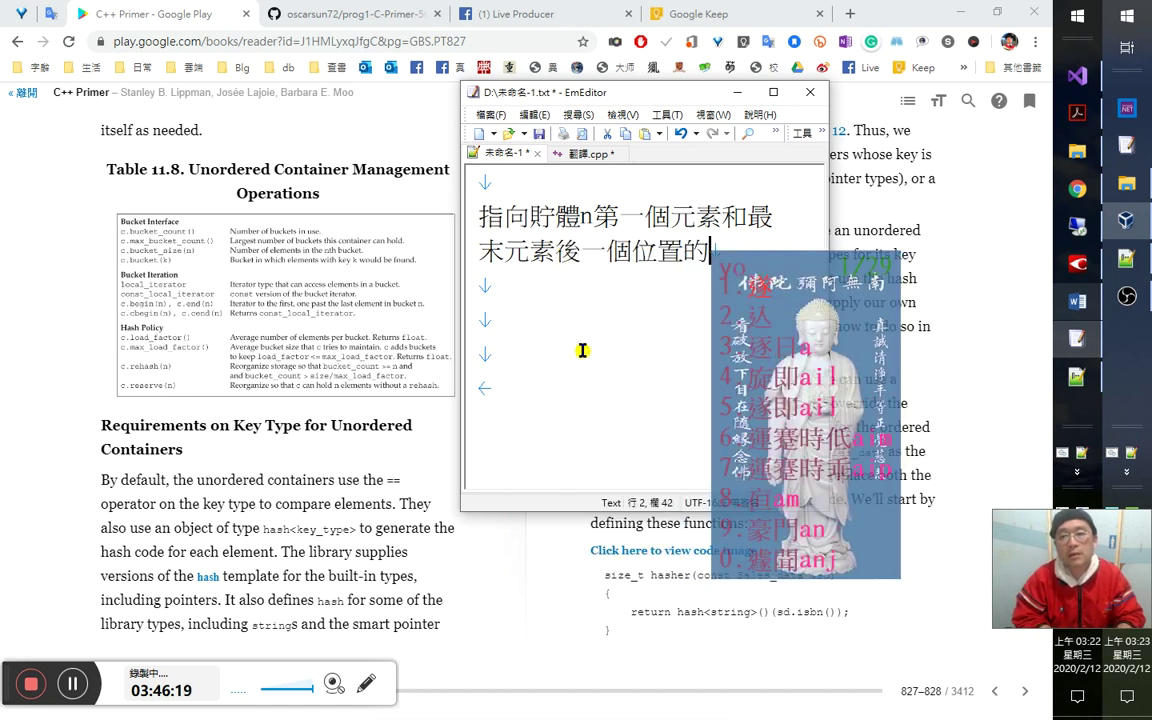
pyautogui.write('迭代器')
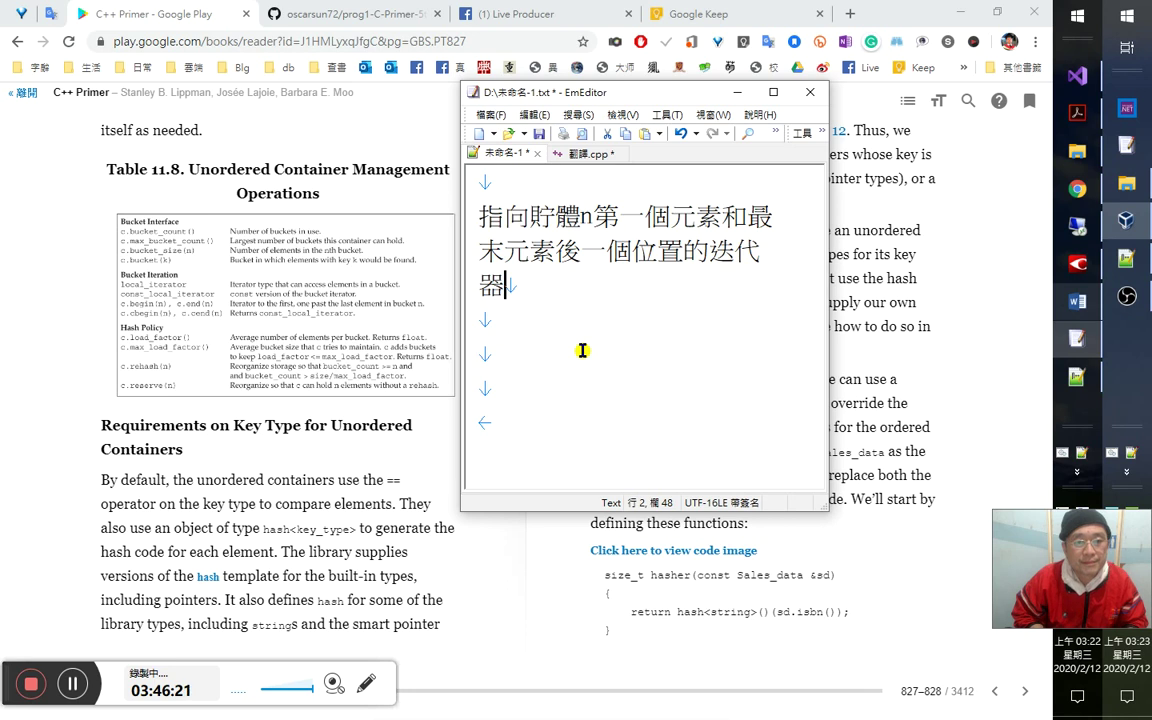
pyautogui.write('。')
pyautogui.press('Return')
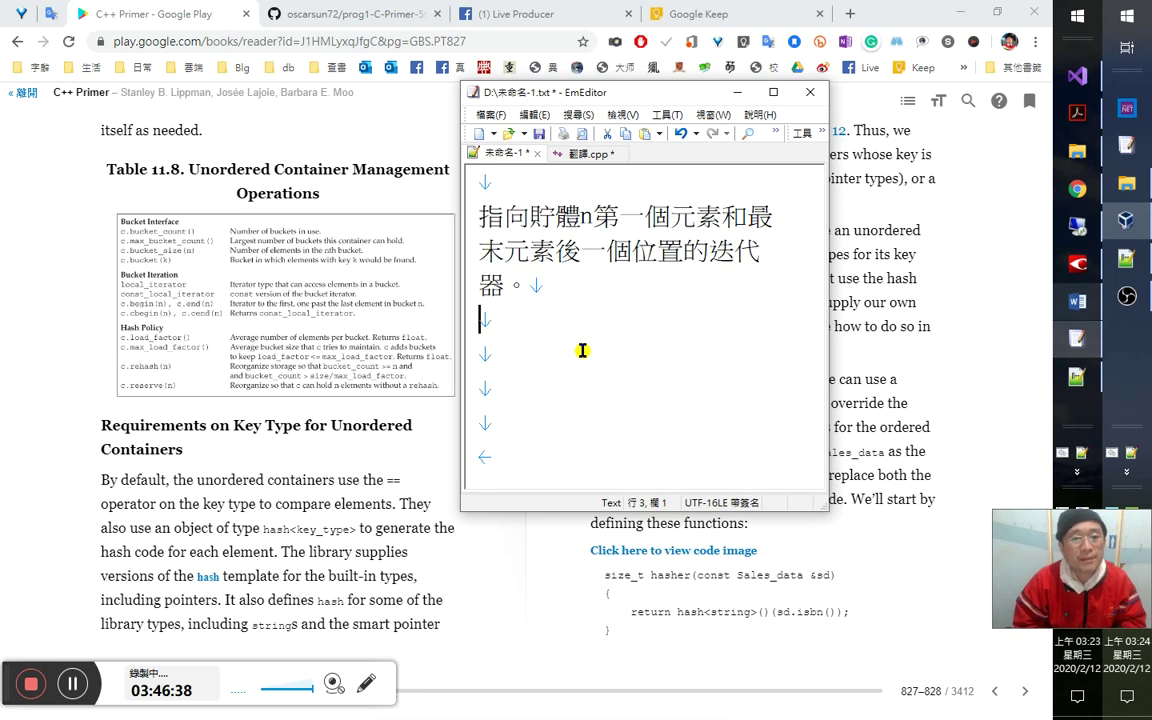
# Compose 回傳的是常值的貯體迭代器（const_local_iterator） with a full-width closing bracket.
pyautogui.write('回傳的')
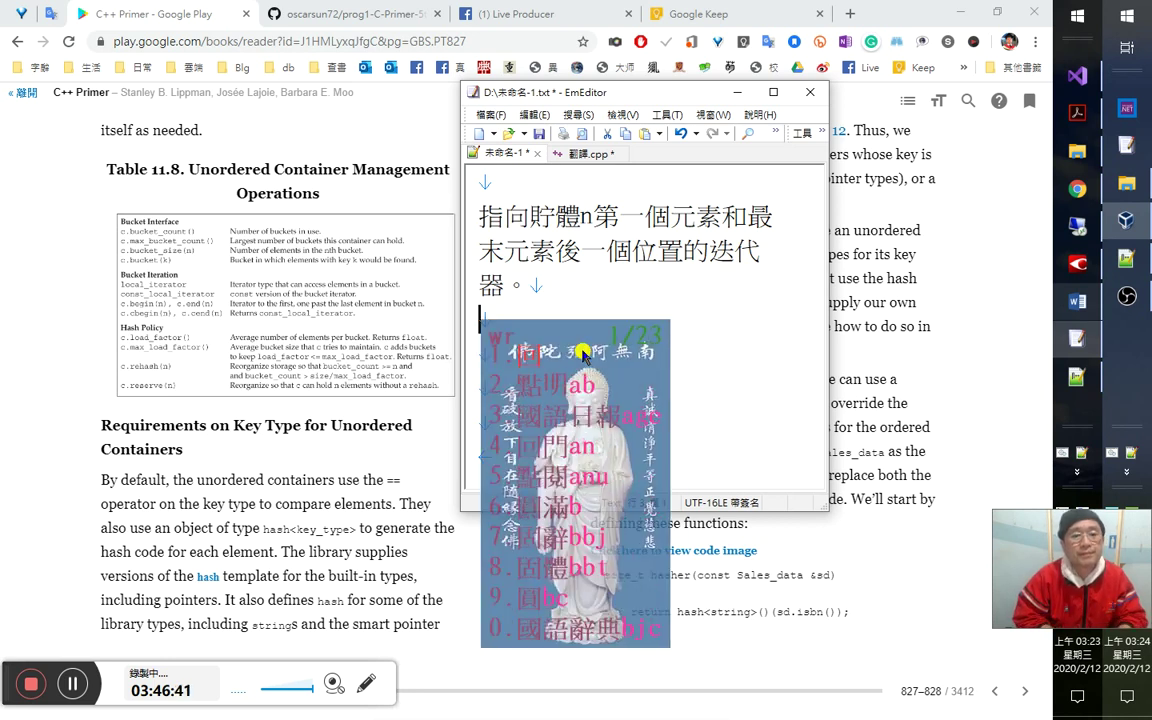
pyautogui.write('是')
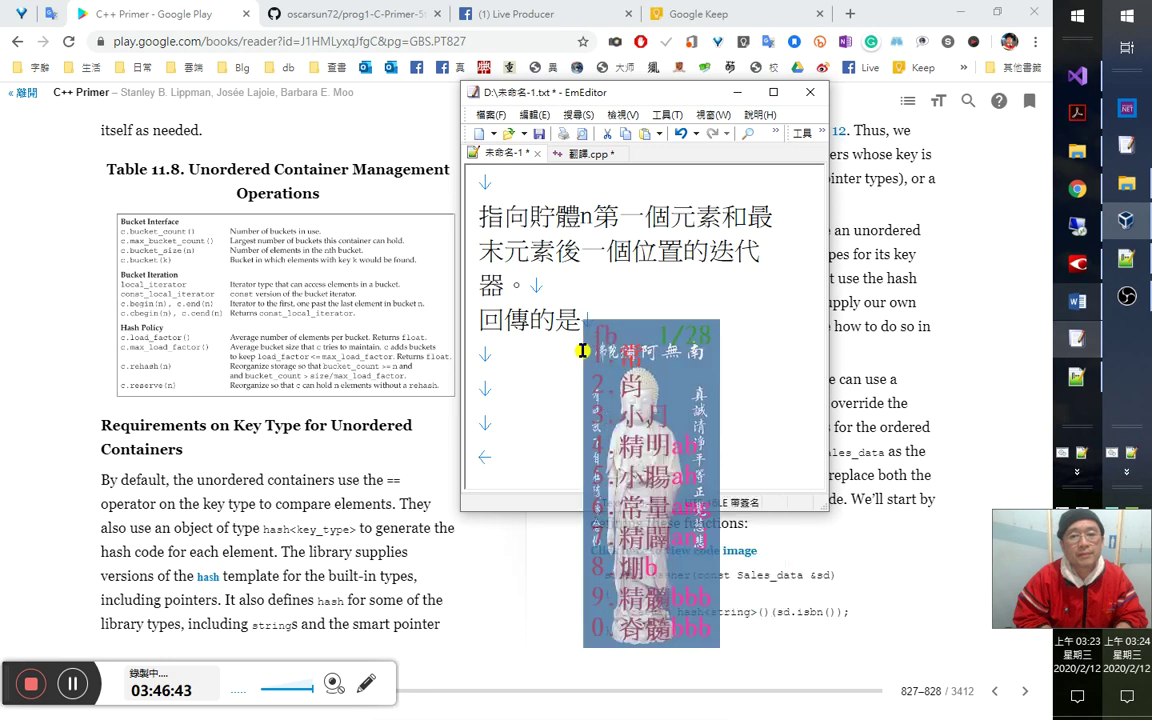
pyautogui.write('常值的')
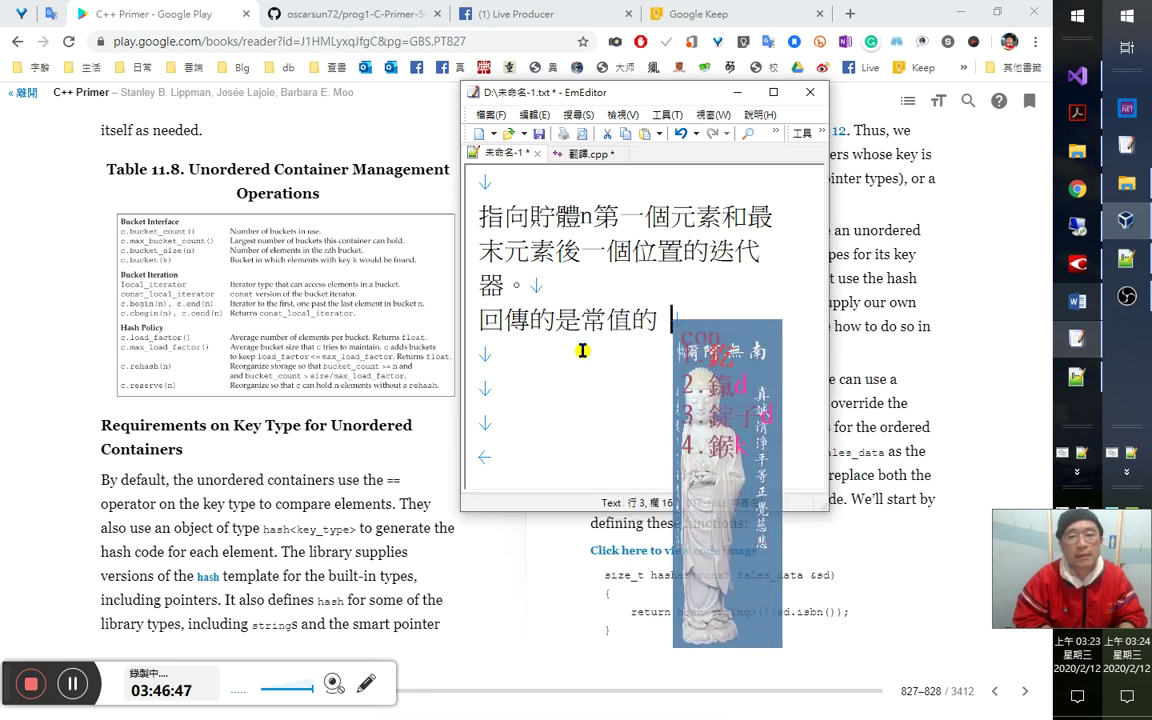
pyautogui.press('BackSpace')
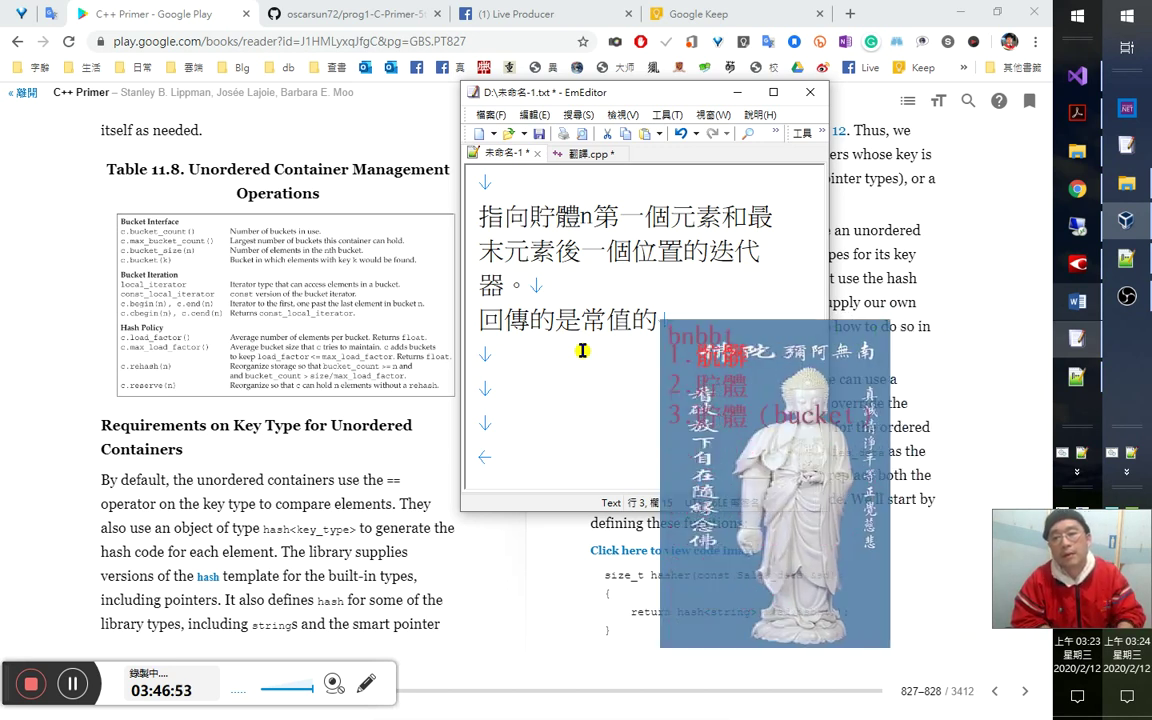
pyautogui.write('貯體迭代器')
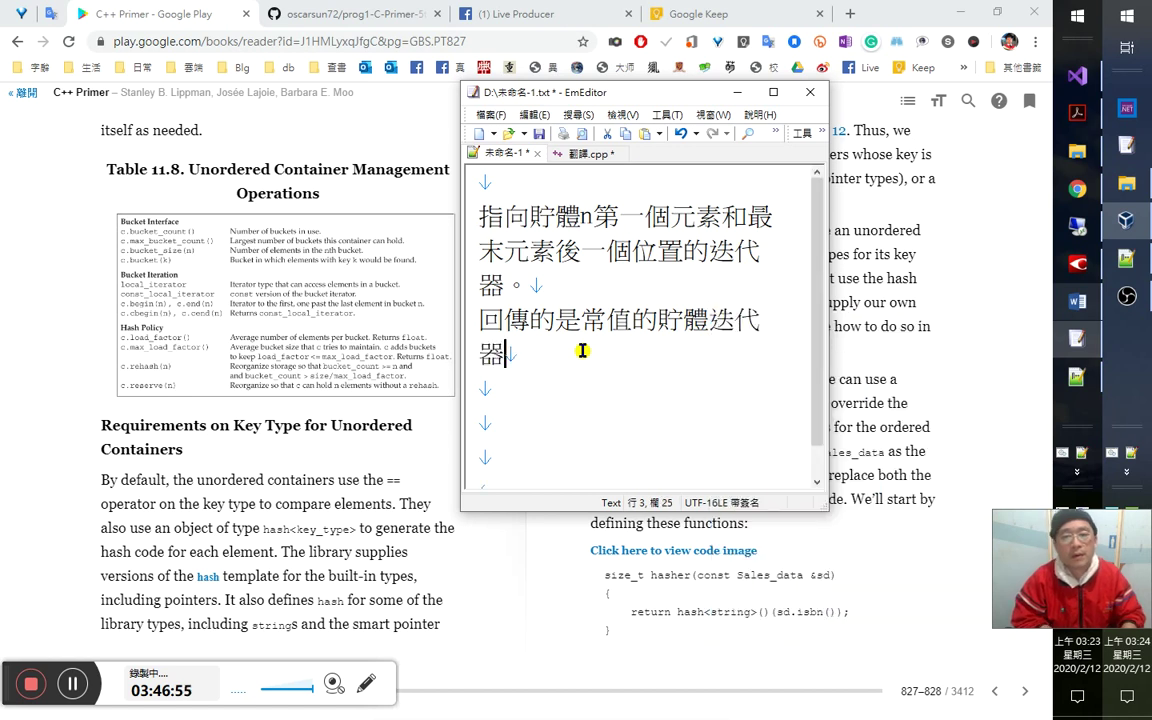
pyautogui.write('（c')
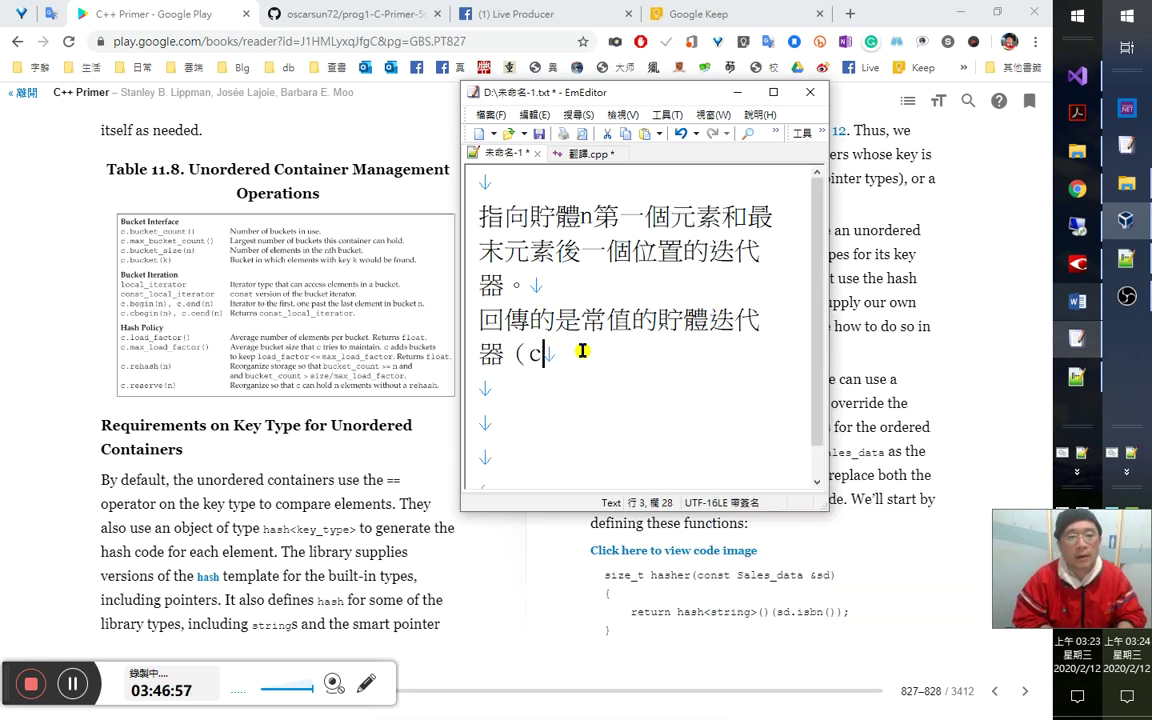
pyautogui.write('onst_loc')
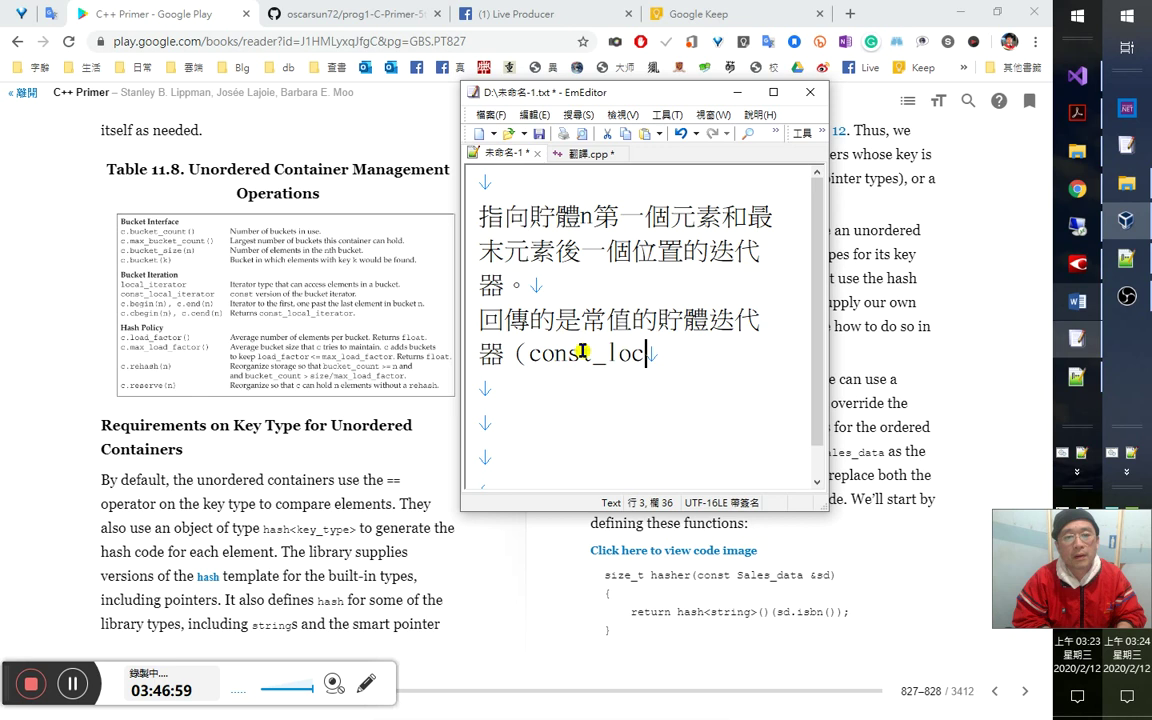
pyautogui.write('al_iter')
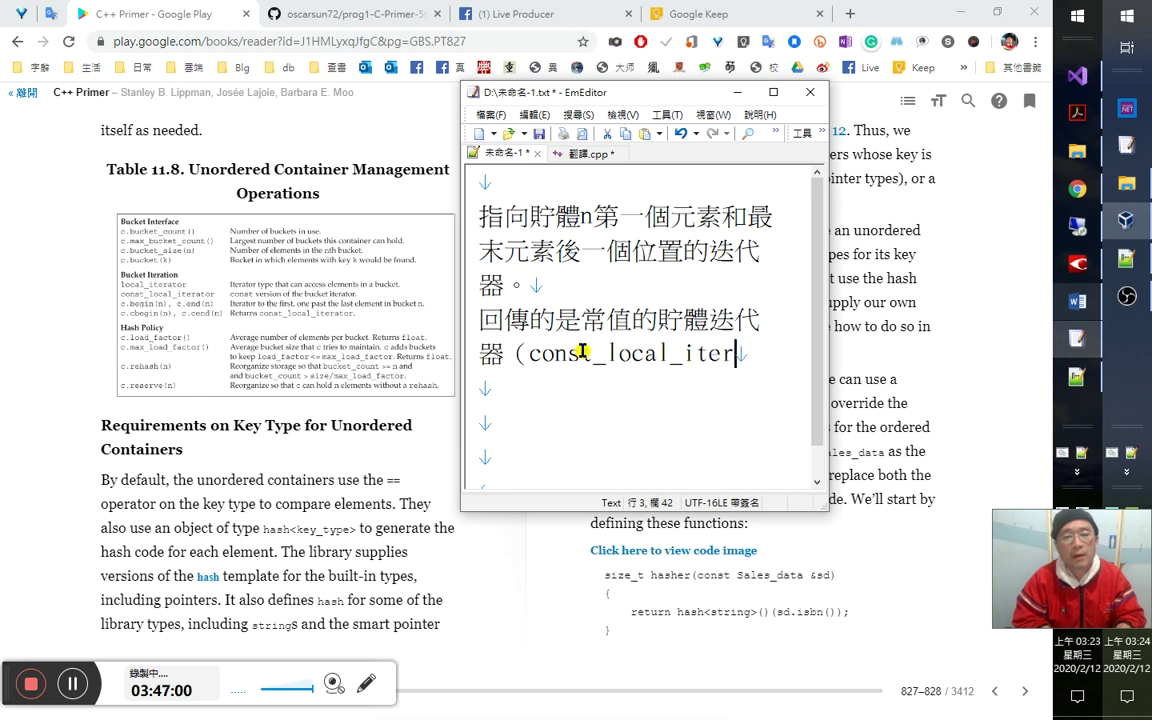
pyautogui.write('ator)')
pyautogui.press('BackSpace')
pyautogui.write('）')
# Select the whole new line and delete it, leaving line 3 empty.
pyautogui.hotkey('shift', 'Home')
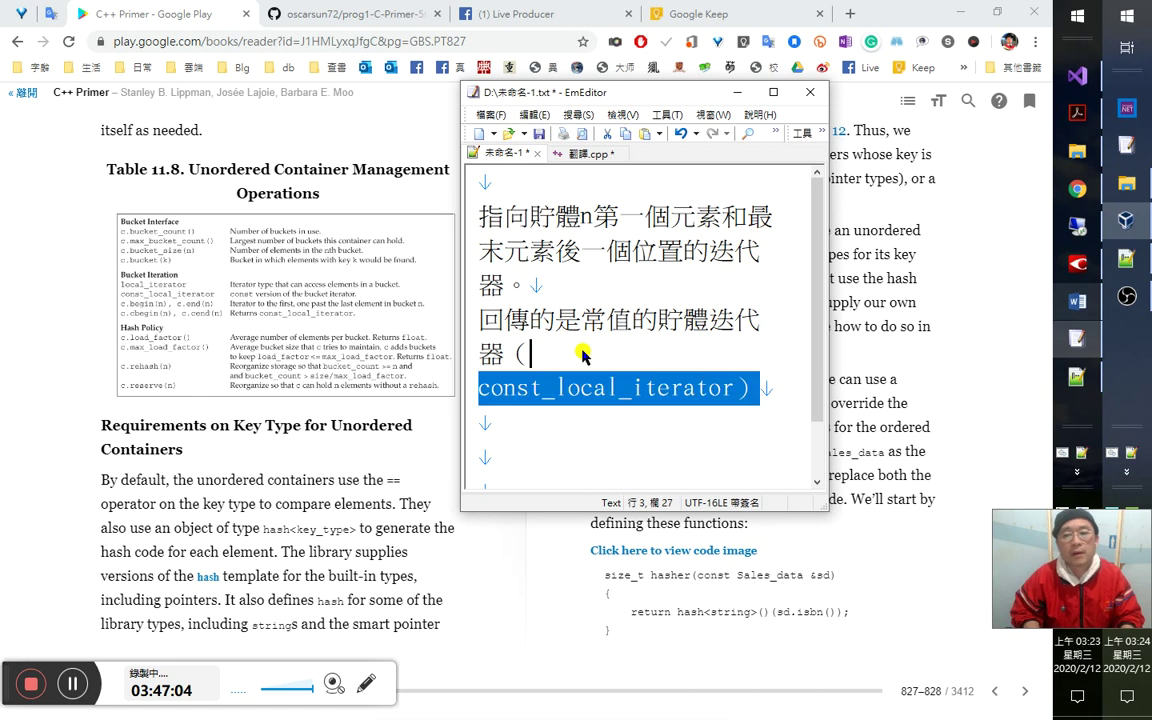
pyautogui.hotkey('shift', 'Home')
pyautogui.hotkey('ctrl', 'c')
pyautogui.press('BackSpace')
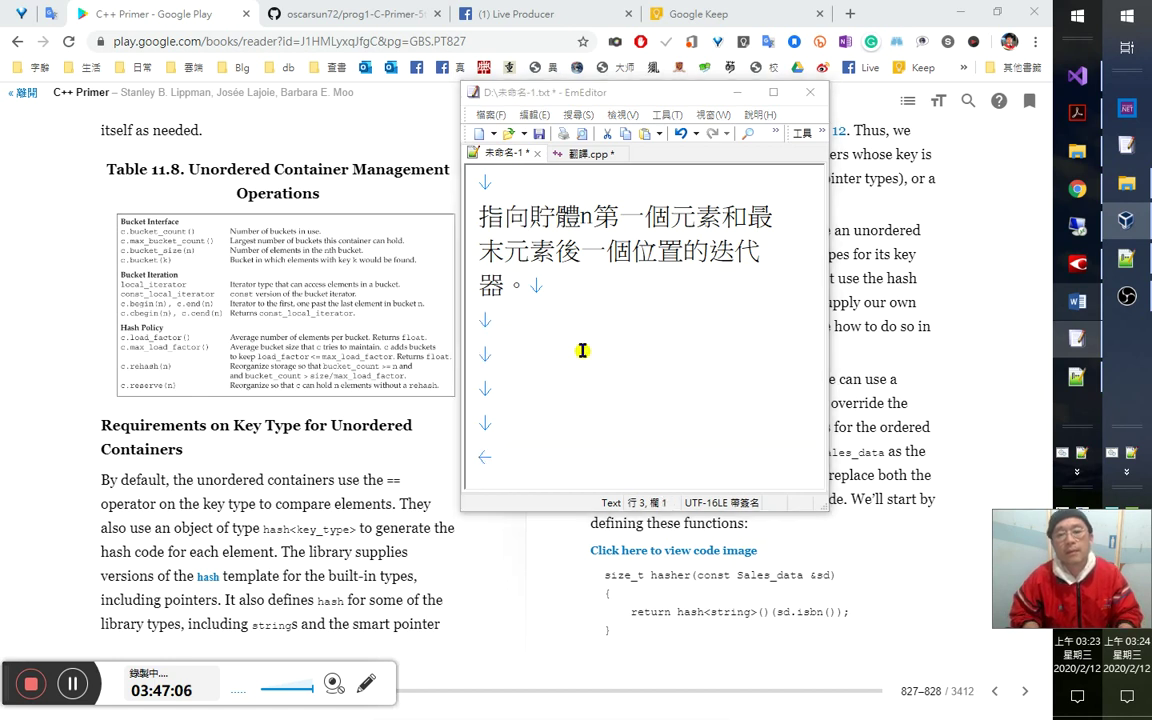
pyautogui.hotkey('alt', 'Tab')
pyautogui.hotkey('alt', 'Tab')
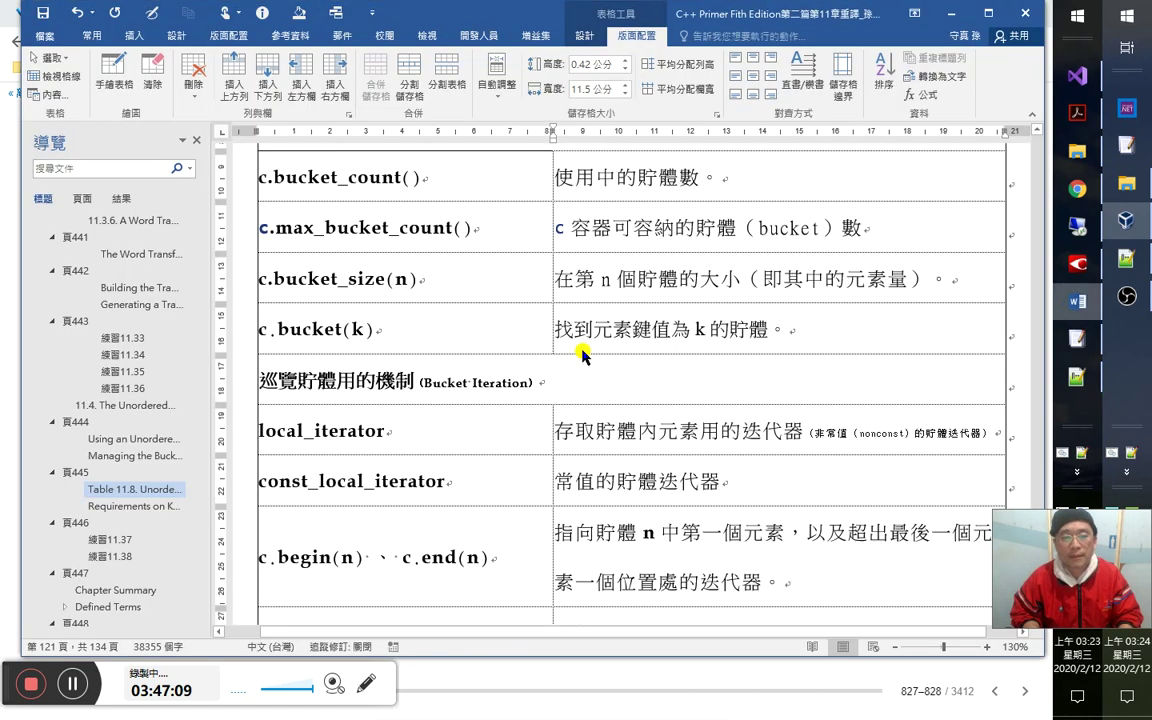
# Paste 回傳的是常值的貯體迭代器（const_local_iterator） into the c.cbegin(n)、c.cend(n) description cell.
pyautogui.moveTo(514, 478); pyautogui.dragTo(573, 508)
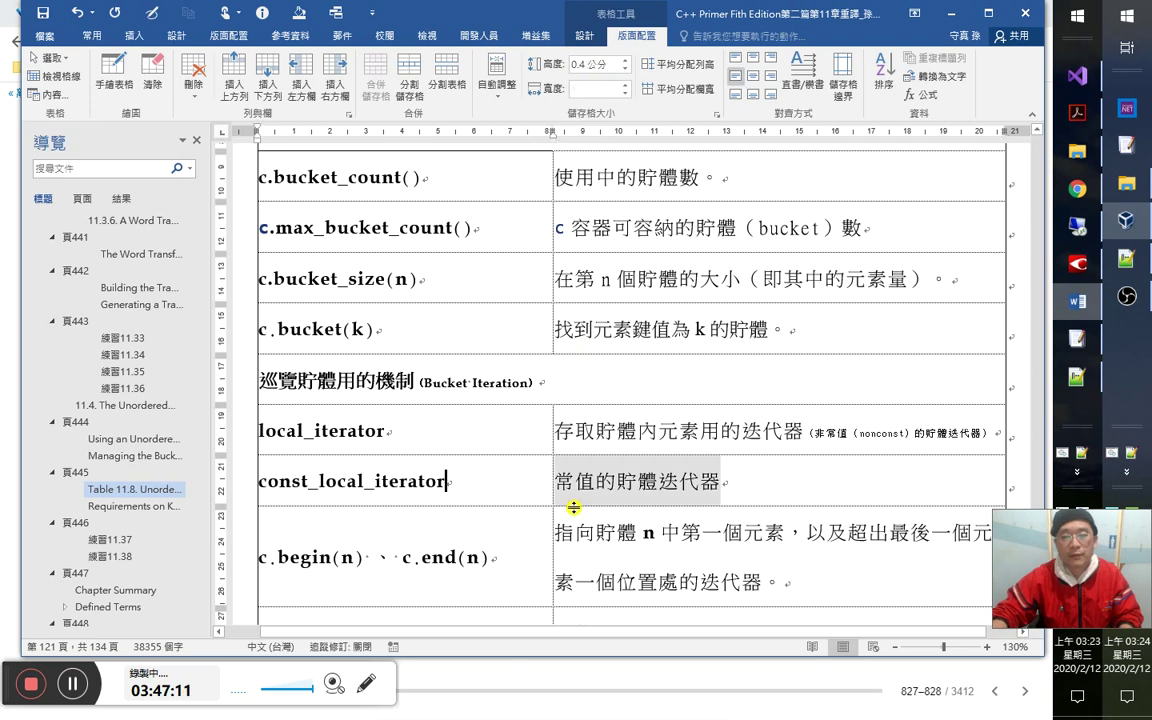
pyautogui.scroll(-3, 491, 524)
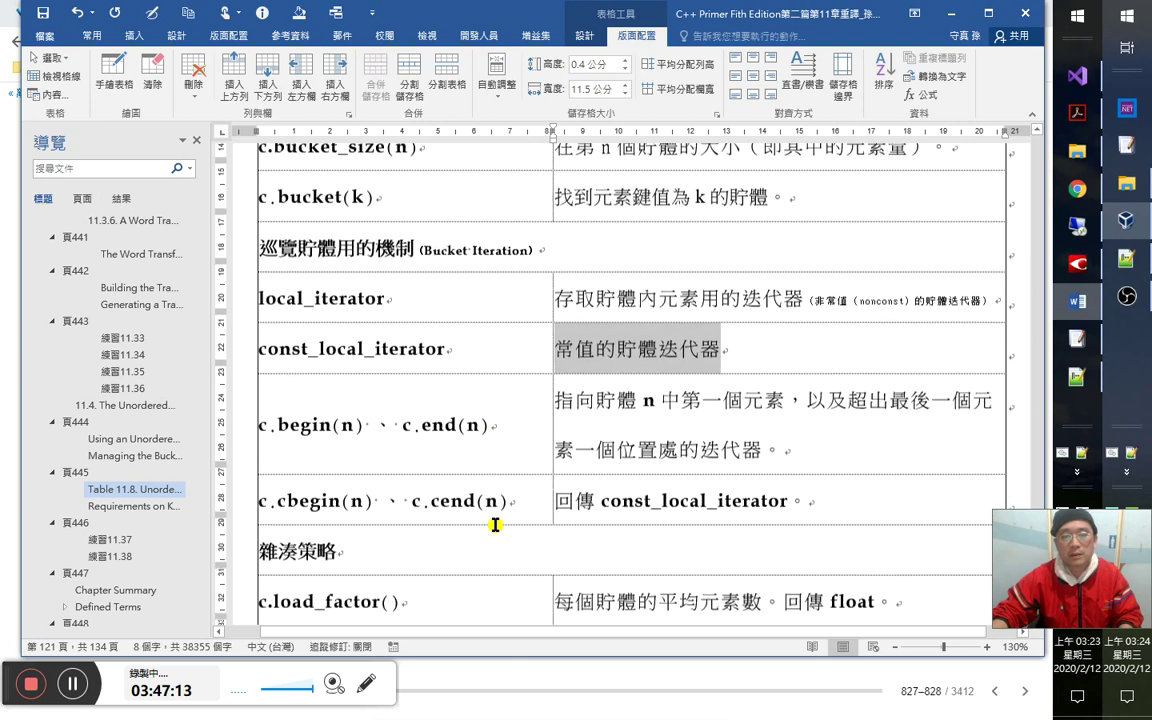
pyautogui.scroll(-1, 494, 524)
pyautogui.click(522, 447)
pyautogui.press('Tab')
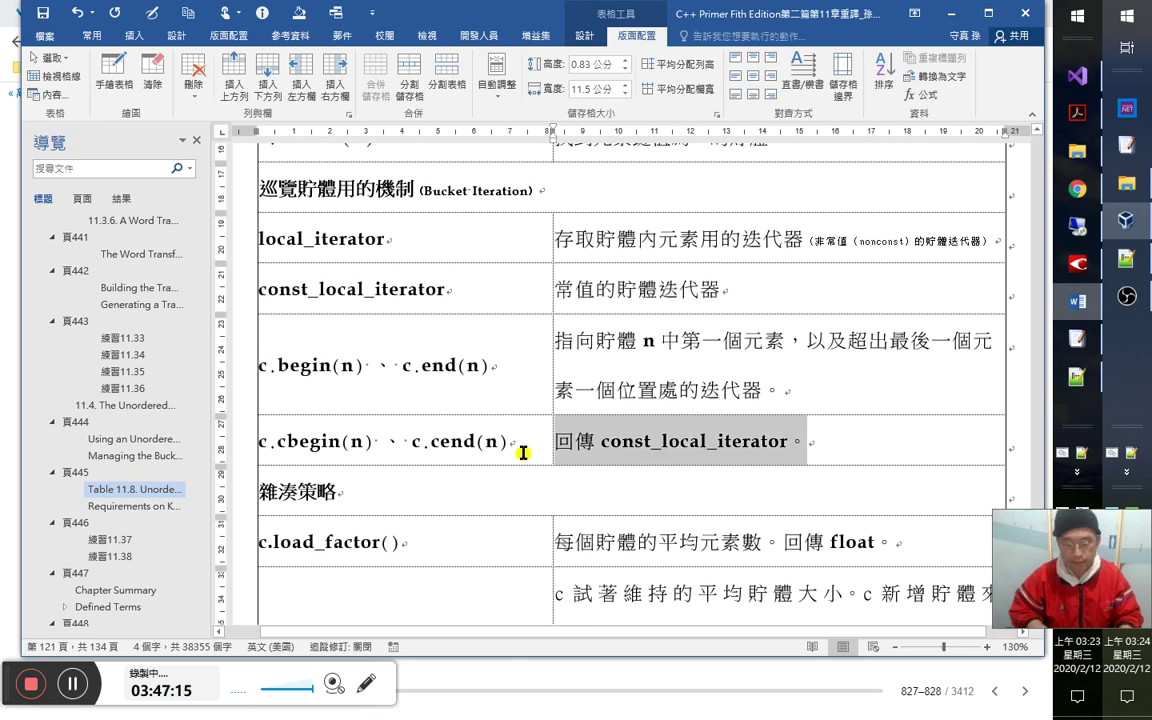
pyautogui.hotkey('ctrl', 'v')
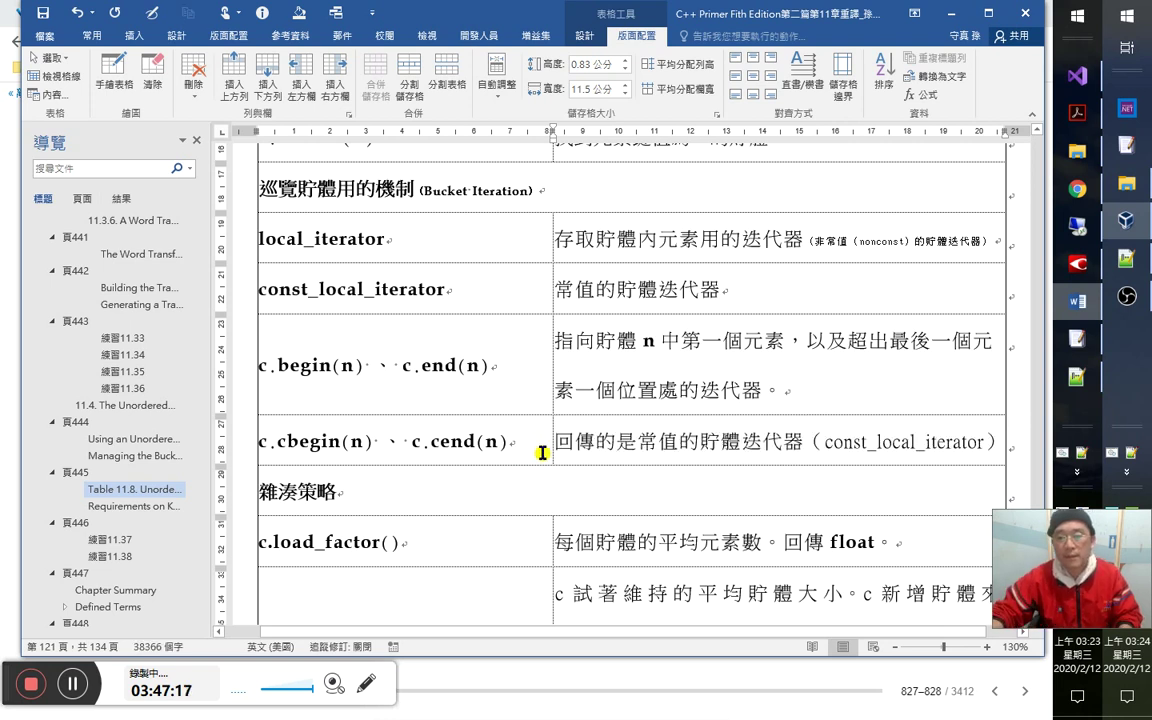
pyautogui.hotkey('ctrl', 'z')
pyautogui.click(541, 442)
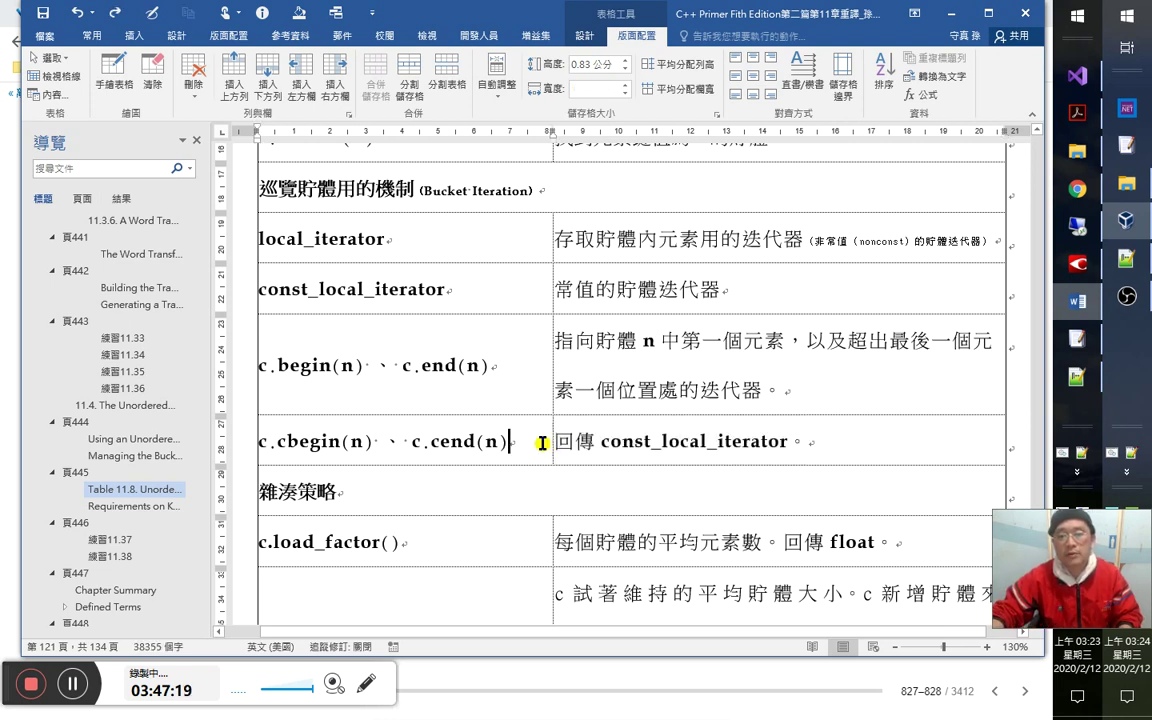
pyautogui.press('Tab')
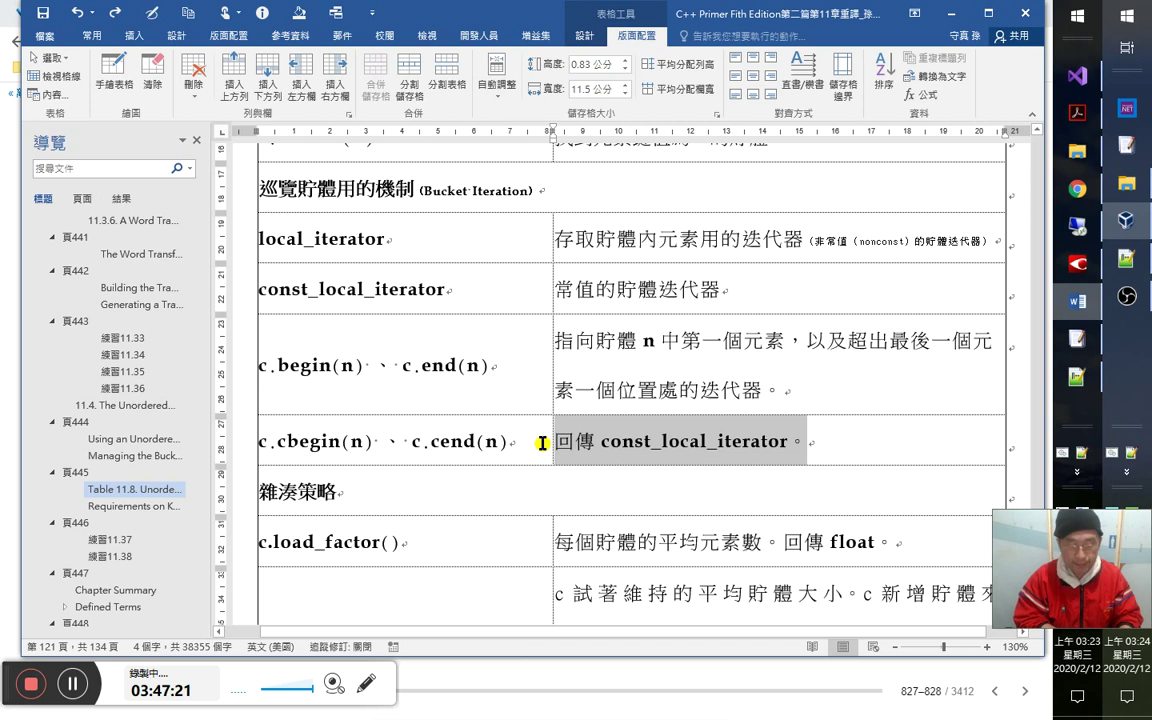
pyautogui.hotkey('ctrl', 'v')
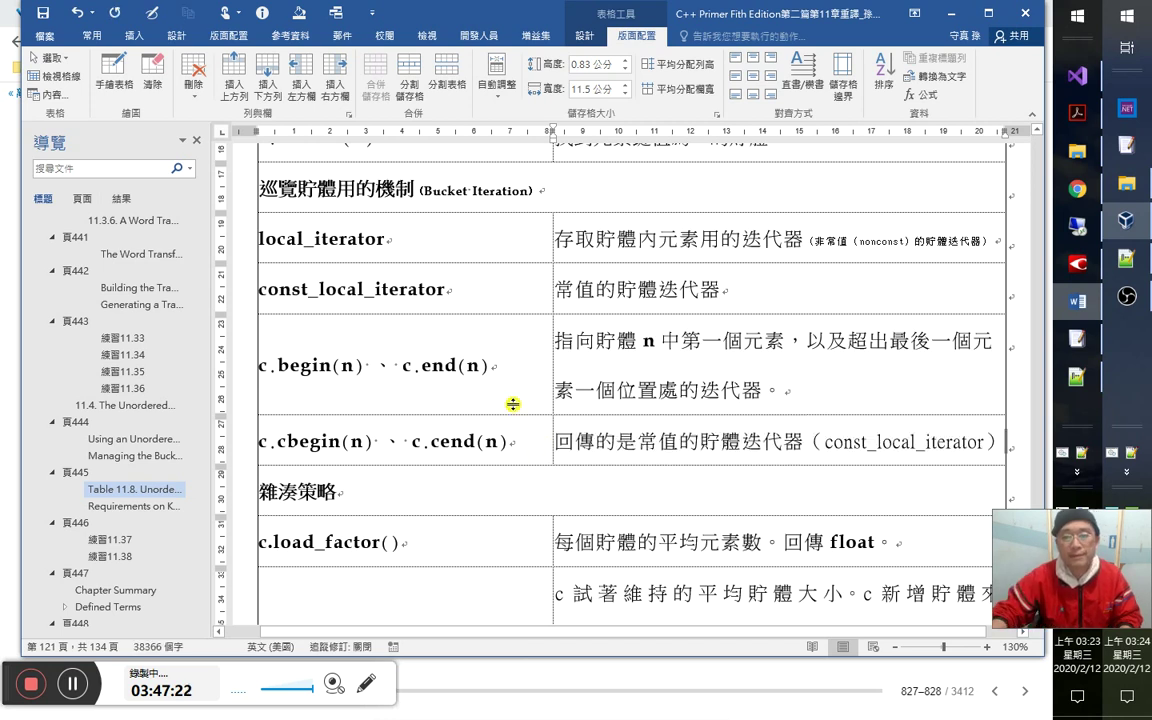
# Style const_local_iterator as teal code using the UserForm1 macro's classTemplate(4).
pyautogui.moveTo(825, 442); pyautogui.dragTo(992, 450)
pyautogui.hotkey('alt', 'F8')
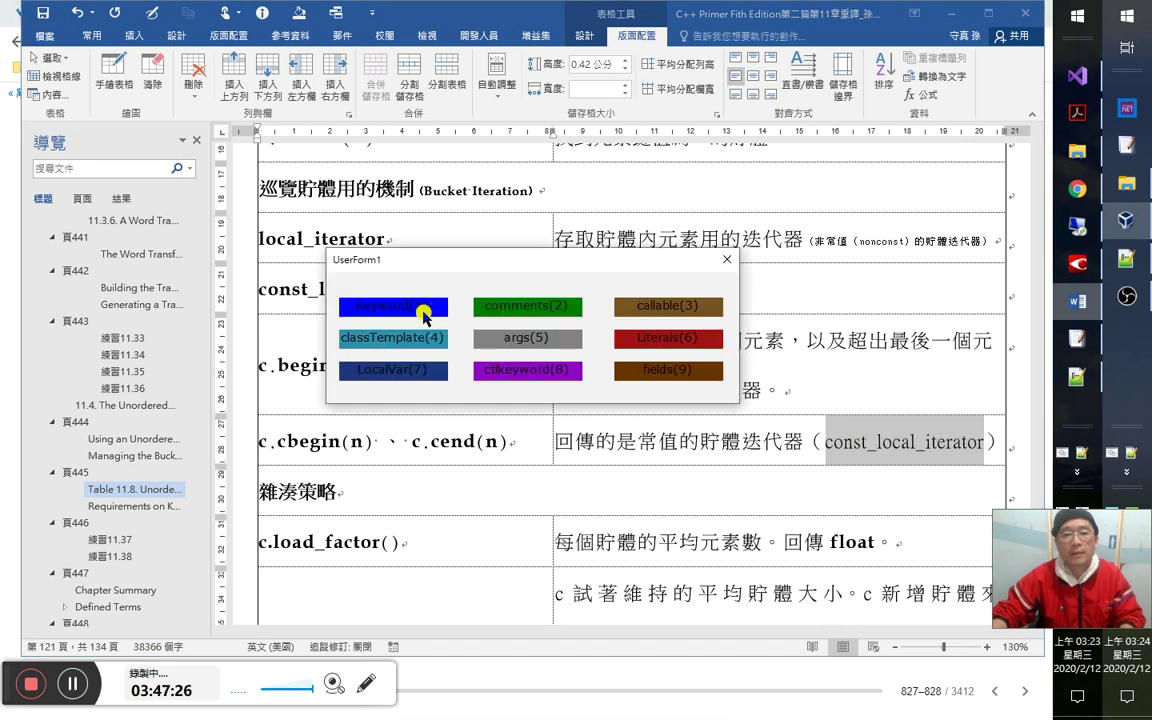
pyautogui.click(435, 338)
pyautogui.click(392, 365)
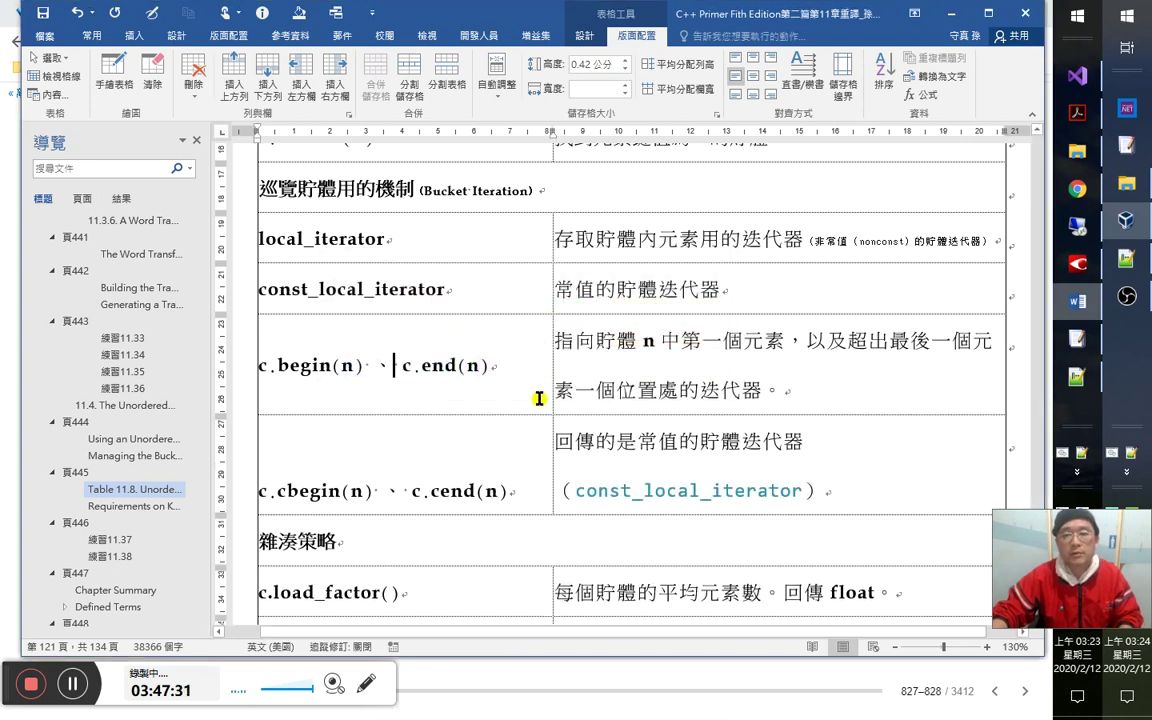
pyautogui.hotkey('alt', 'Tab')
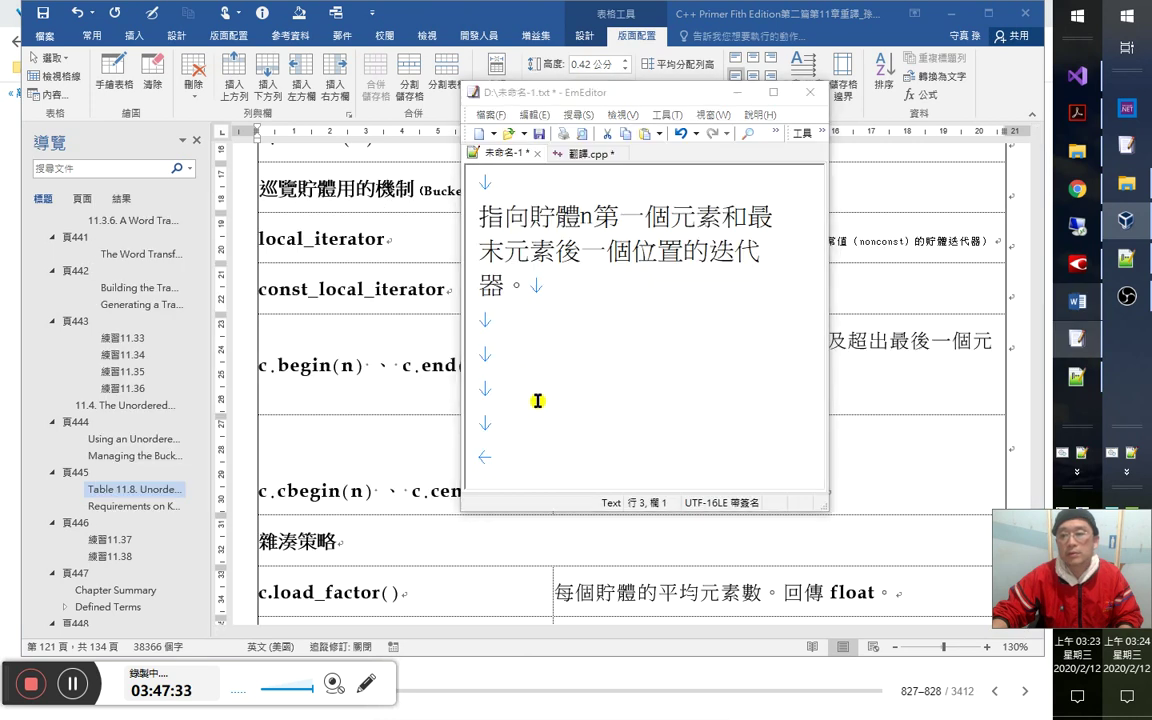
# Paste the drafted bucket-iterator sentence from EmEditor over the c.begin(n)、c.end(n) cell text.
pyautogui.hotkey('alt', 'Tab')
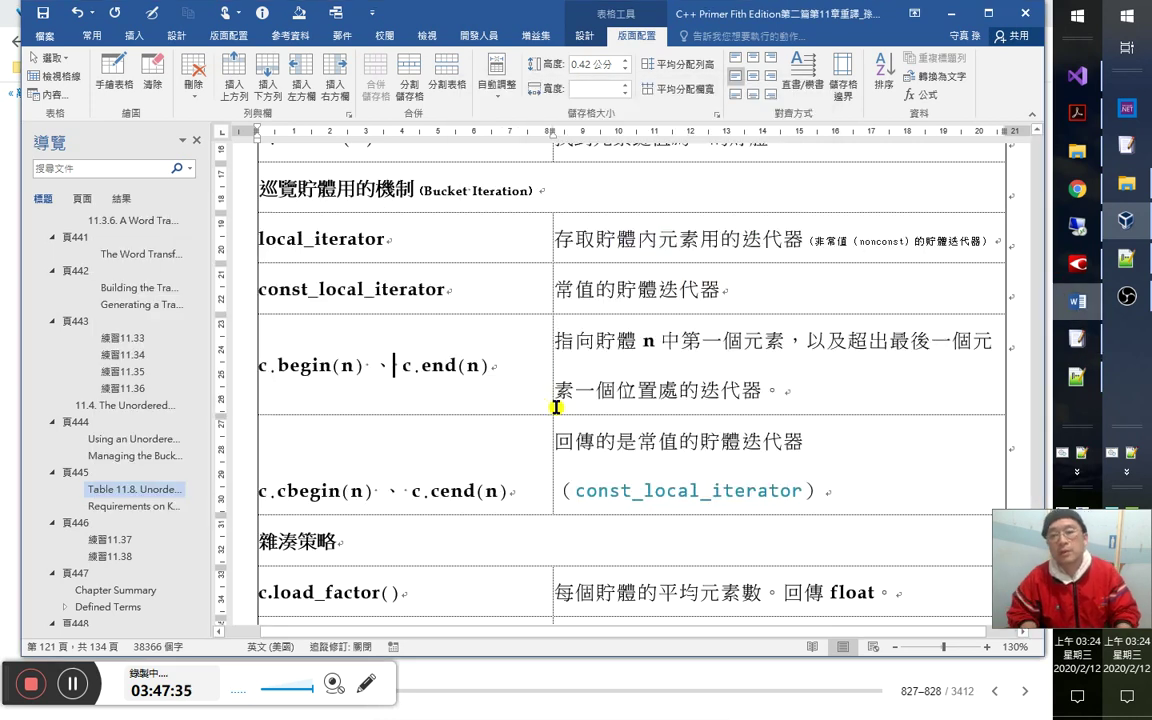
pyautogui.hotkey('alt', 'Tab')
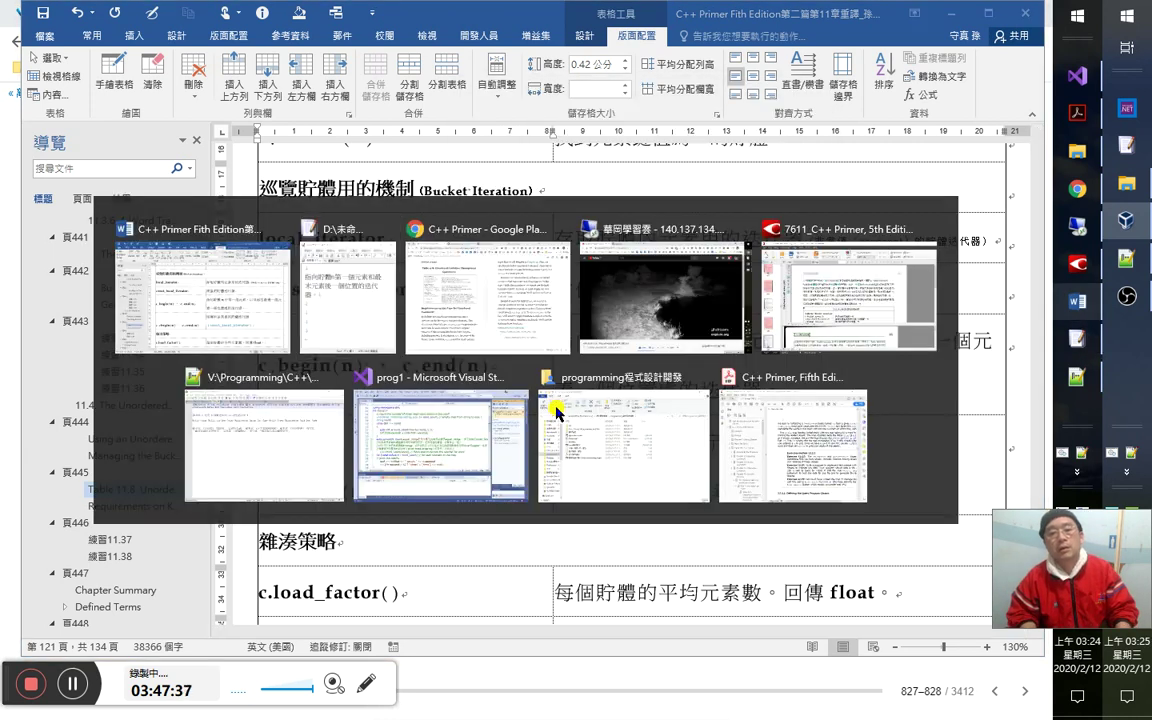
pyautogui.hotkey('shift', 'Up')
pyautogui.hotkey('shift', 'Up')
pyautogui.hotkey('shift', 'Up')
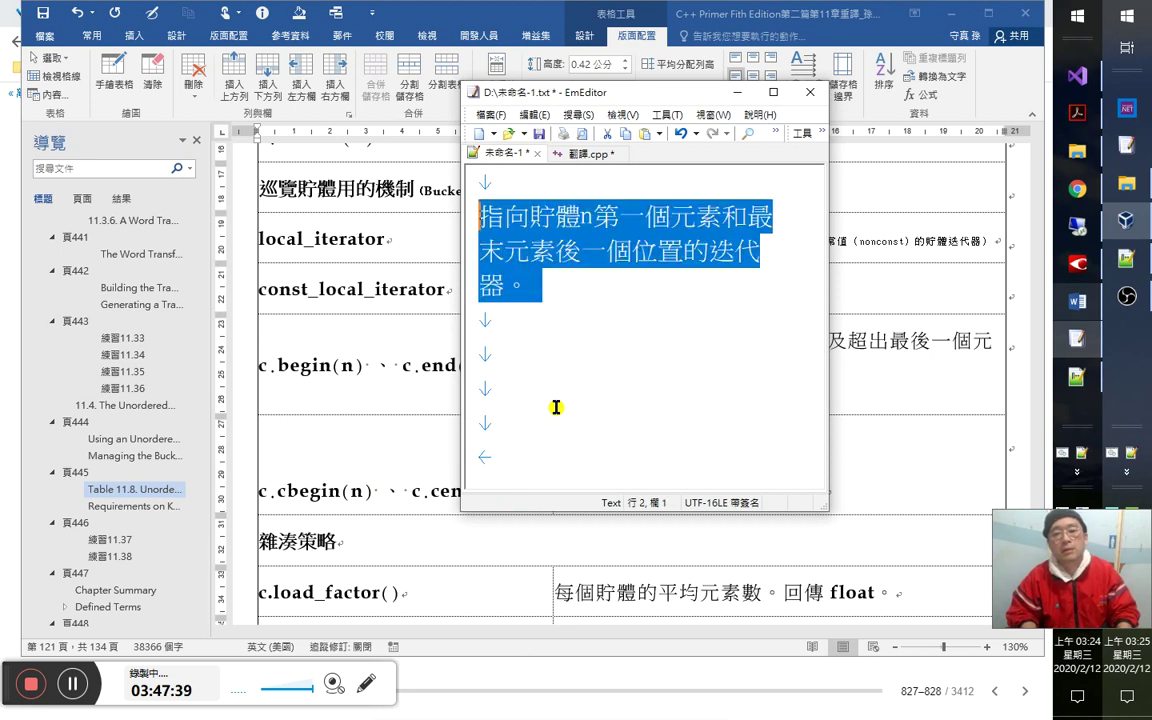
pyautogui.hotkey('ctrl', 'x')
pyautogui.hotkey('alt', 'Tab')
pyautogui.press('Tab')
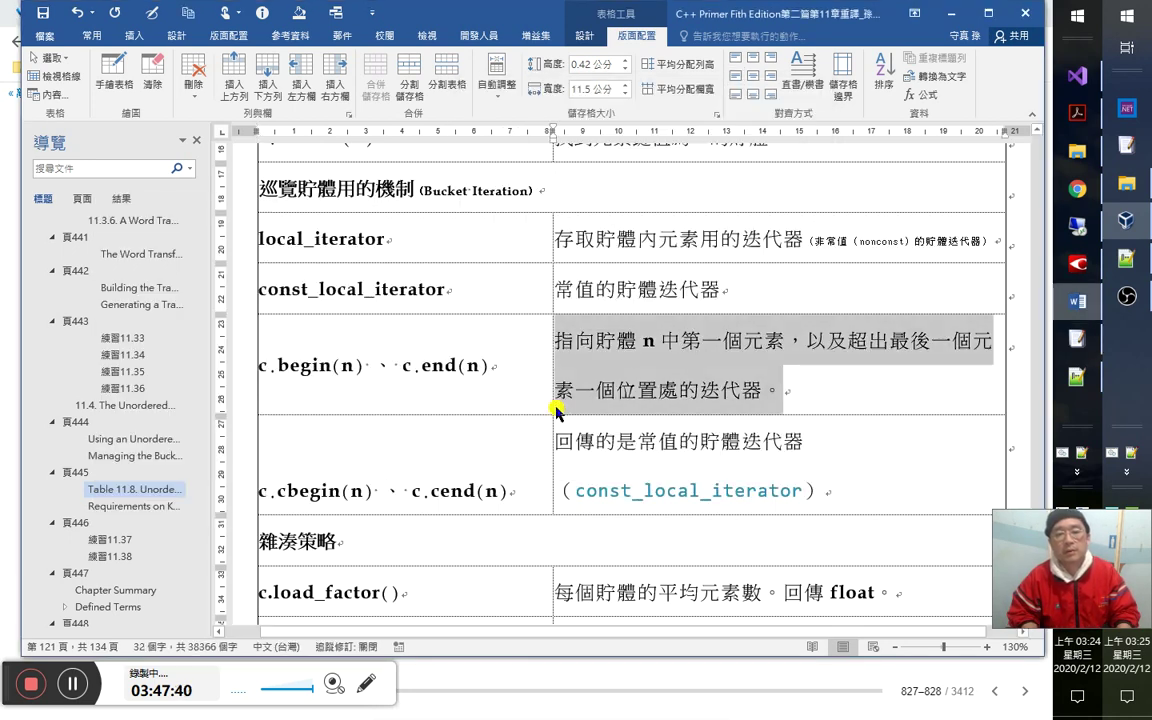
pyautogui.hotkey('ctrl', 'v')
# Prefix the pasted sentence with 回傳一個 after checking the book page.
pyautogui.hotkey('alt', 'Tab')
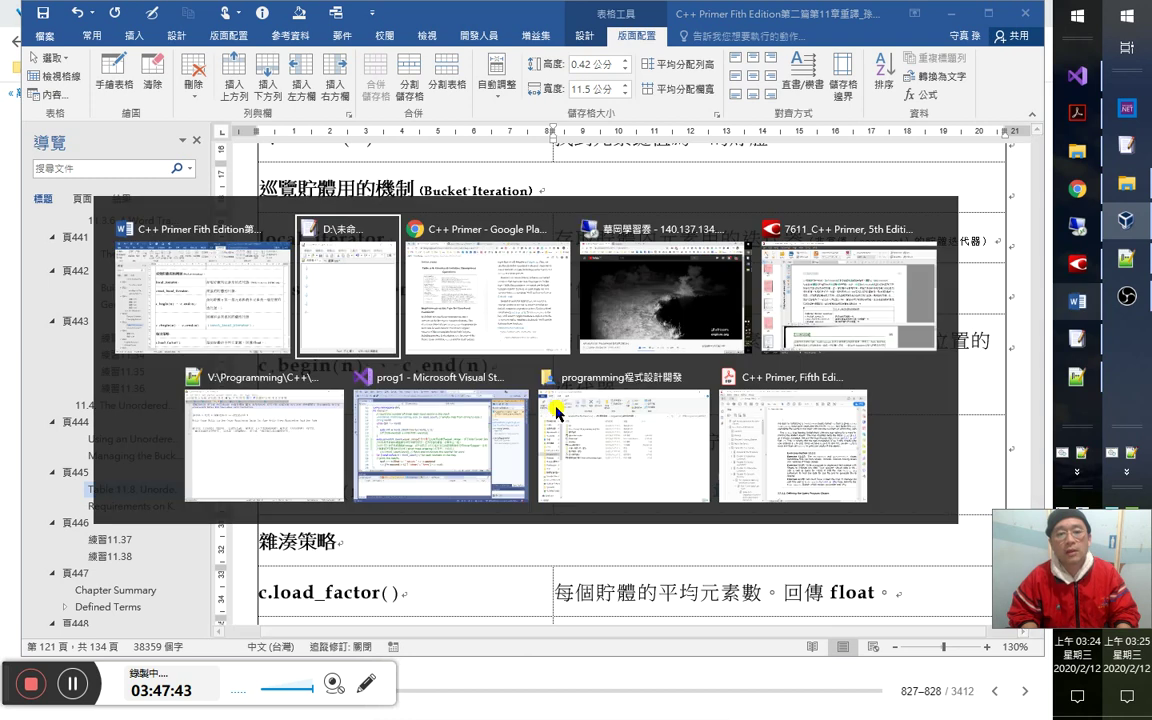
pyautogui.hotkey('alt', 'Tab')
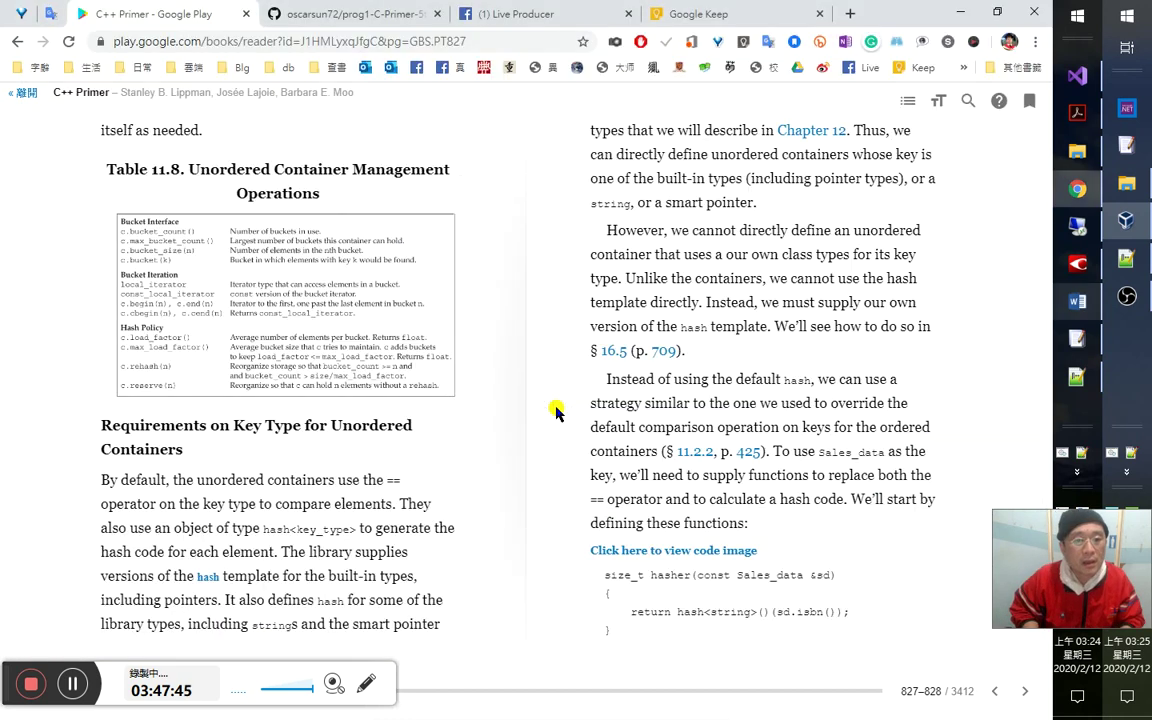
pyautogui.hotkey('alt', 'Tab')
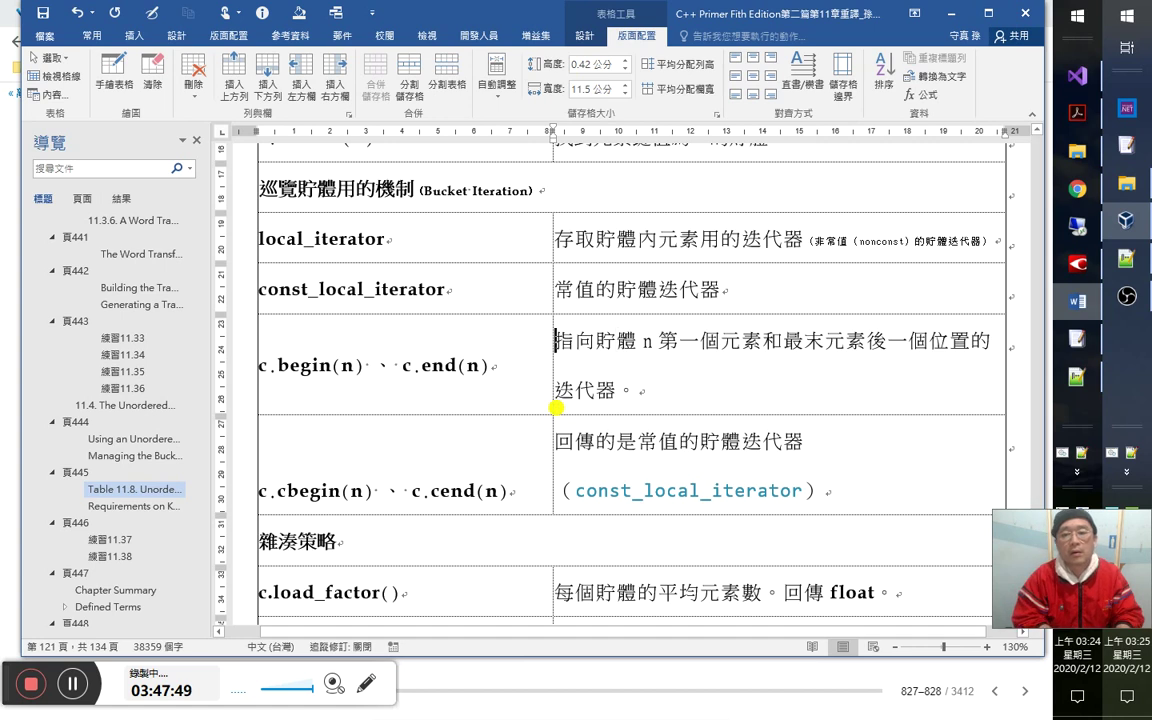
pyautogui.write('wr')
pyautogui.press('BackSpace')
pyautogui.write('回傳一')
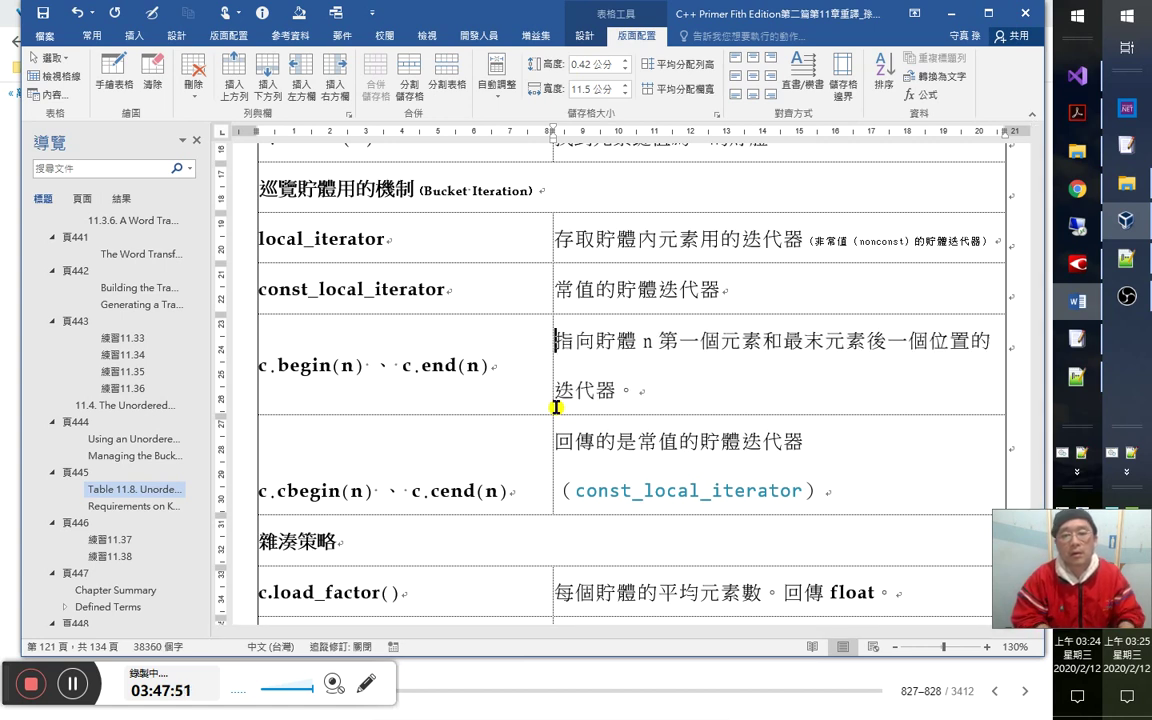
pyautogui.write('個')
pyautogui.press('Right')
pyautogui.press('Right')
pyautogui.press('Right')
pyautogui.press('Right')
pyautogui.press('Right')
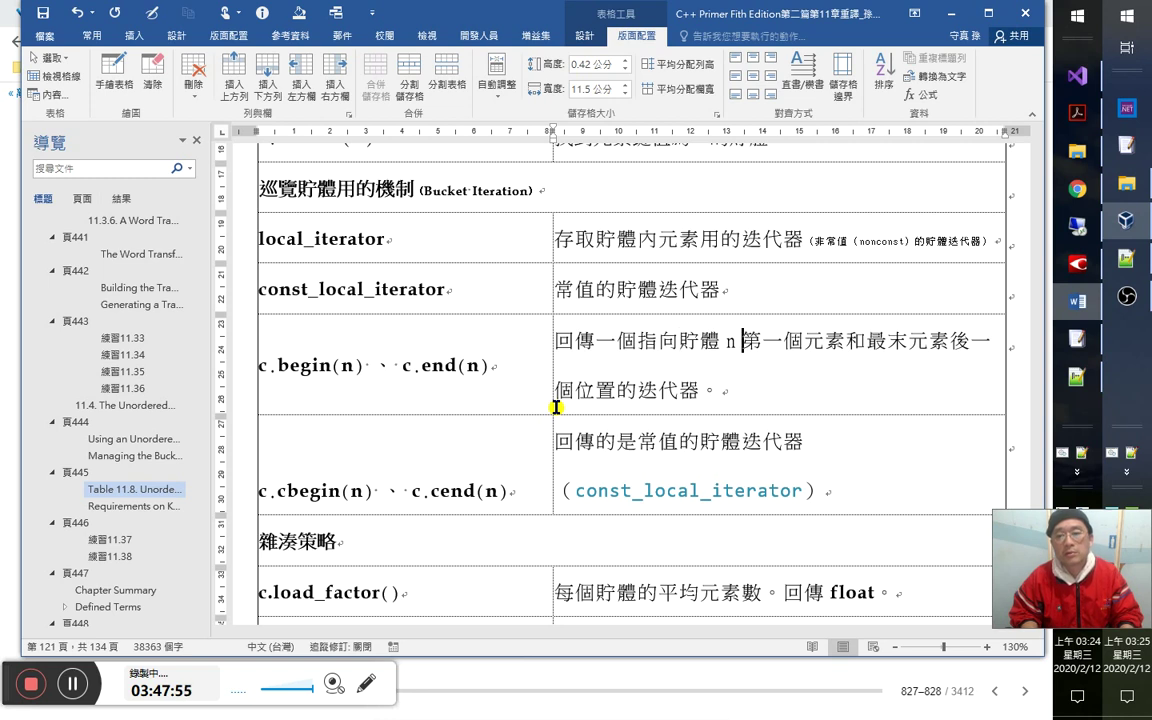
# Insert 的 after 貯體 n so it reads 指向貯體 n 的第一個元素.
pyautogui.press('Right')
pyautogui.hotkey('shift', 'Left')
pyautogui.hotkey('shift', 'Left')
pyautogui.hotkey('shift', 'Left')
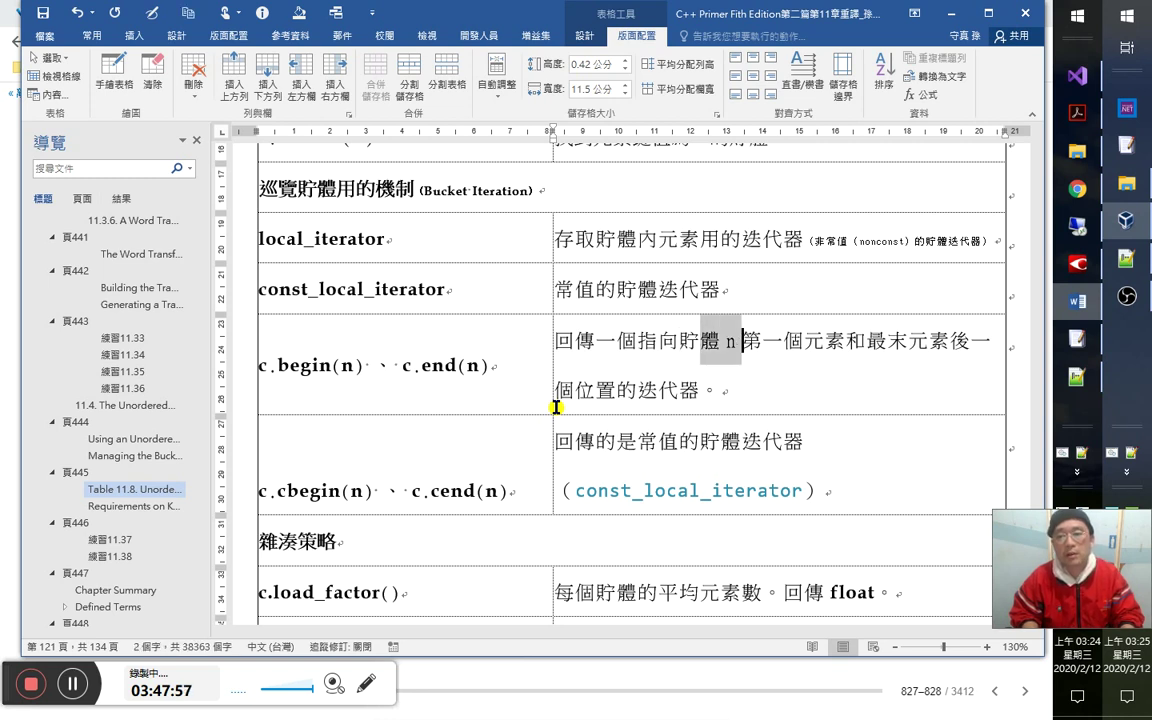
pyautogui.press('Right')
pyautogui.write('戈')
pyautogui.press('BackSpace')
pyautogui.write('的')
pyautogui.press('Right')
pyautogui.press('Right')
pyautogui.press('Right')
pyautogui.press('Right')
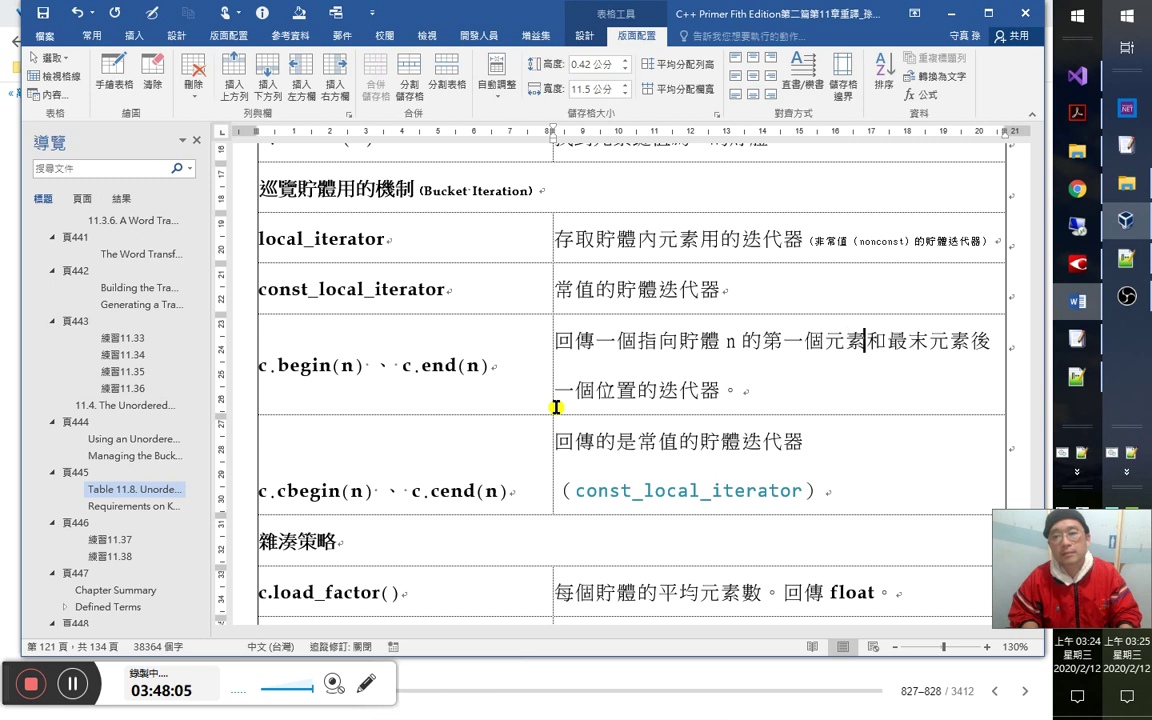
# Vertically centre the c.cbegin(n)、c.cend(n) label cell with Align Center Left.
pyautogui.hotkey('alt', 'Tab')
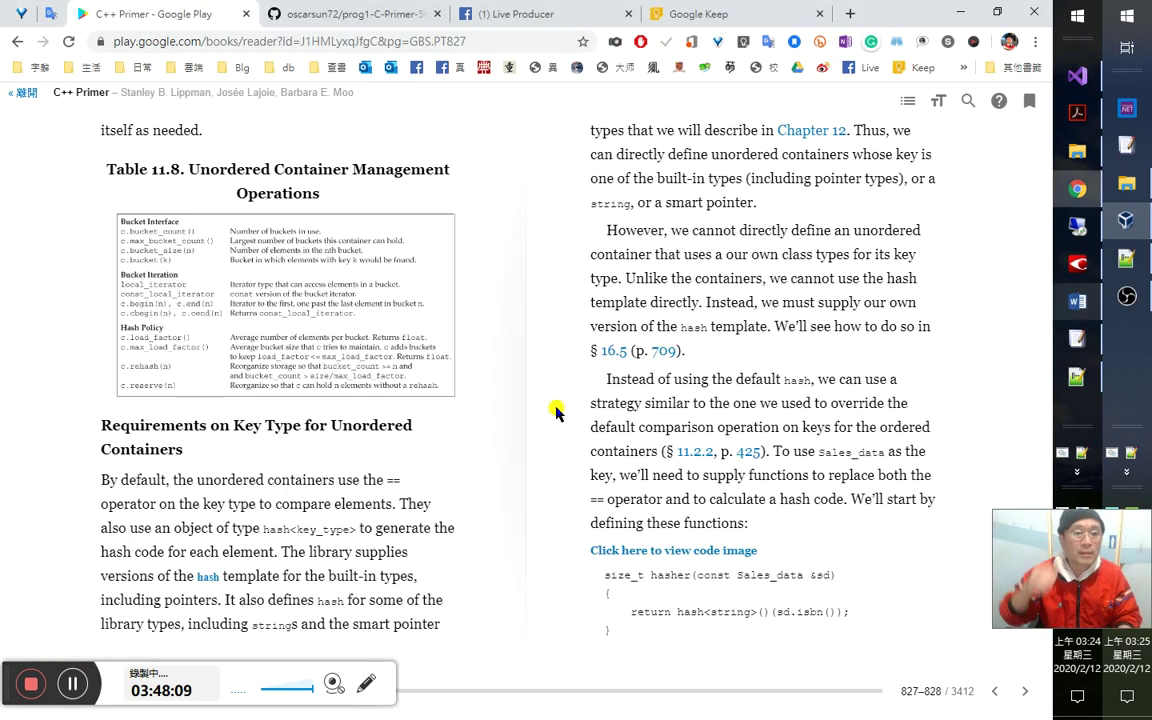
pyautogui.hotkey('alt', 'Tab')
pyautogui.press('Right')
pyautogui.press('Right')
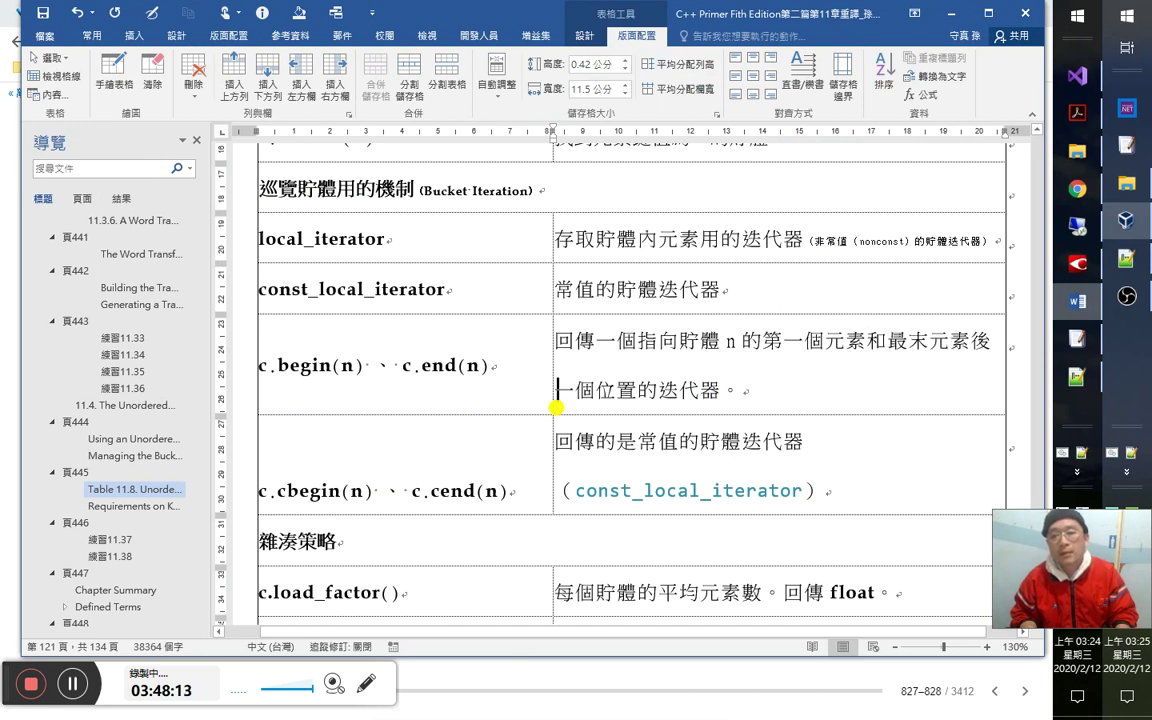
pyautogui.press('Home')
pyautogui.press('Down')
pyautogui.press('Down')
pyautogui.hotkey('shift', 'Tab')
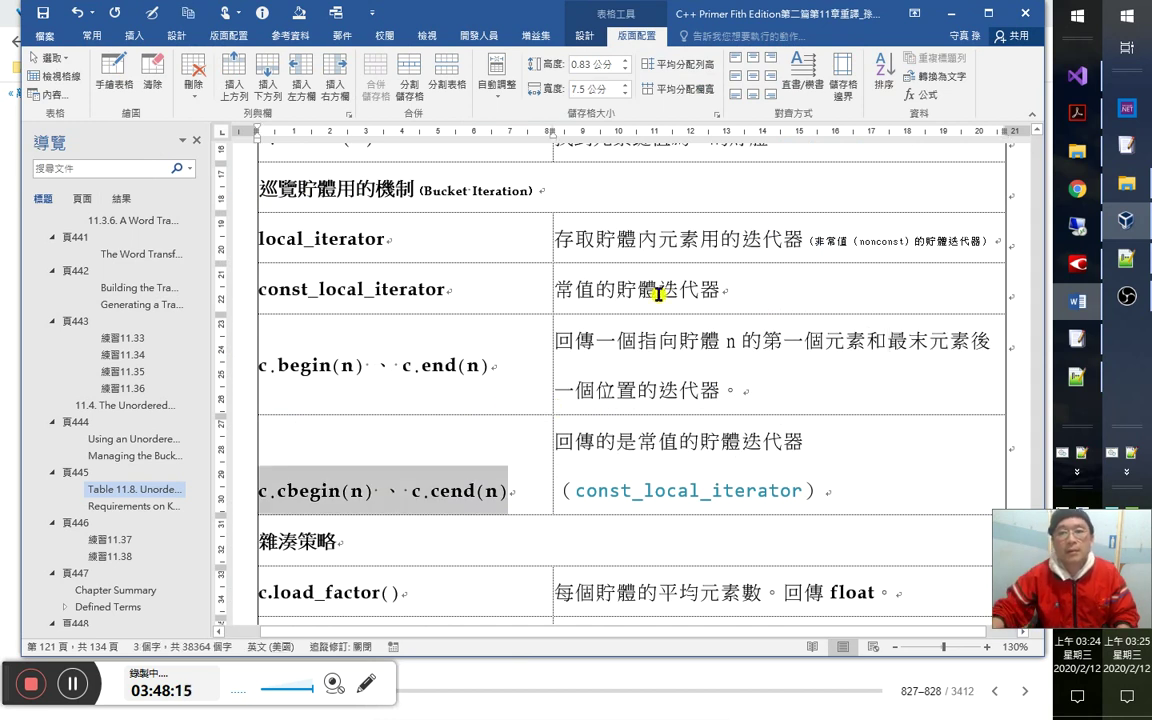
pyautogui.click(736, 76)
pyautogui.scroll(-1, 663, 440)
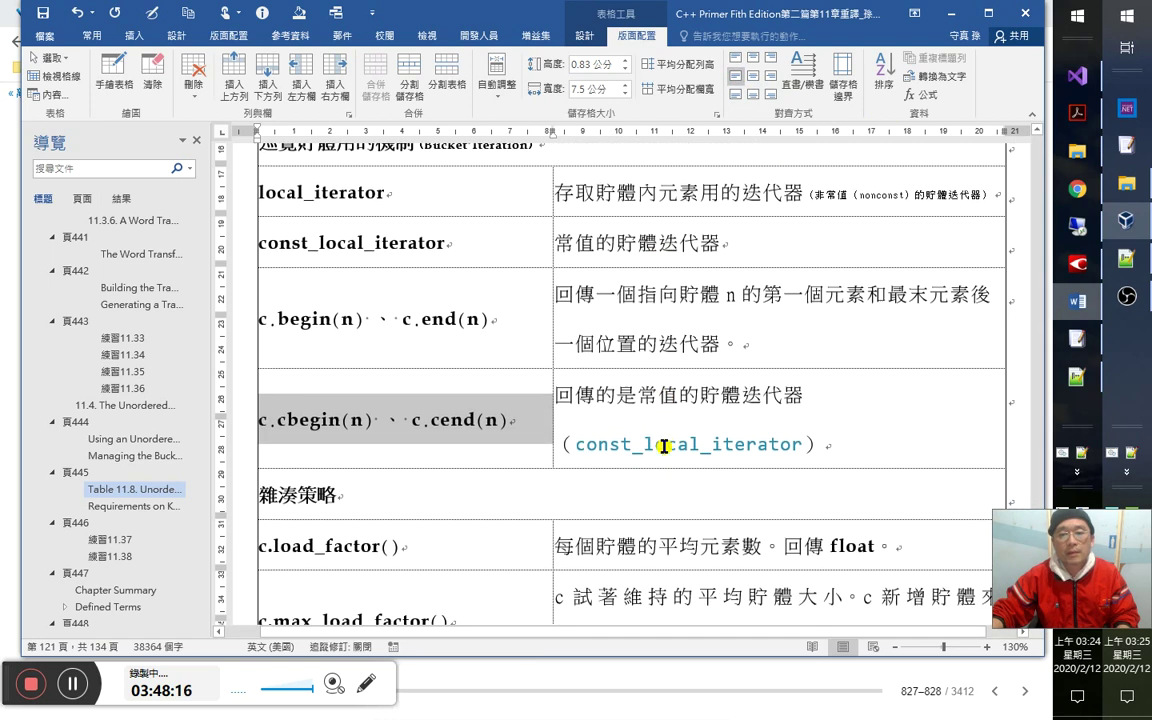
pyautogui.scroll(-1, 473, 458)
pyautogui.click(470, 452)
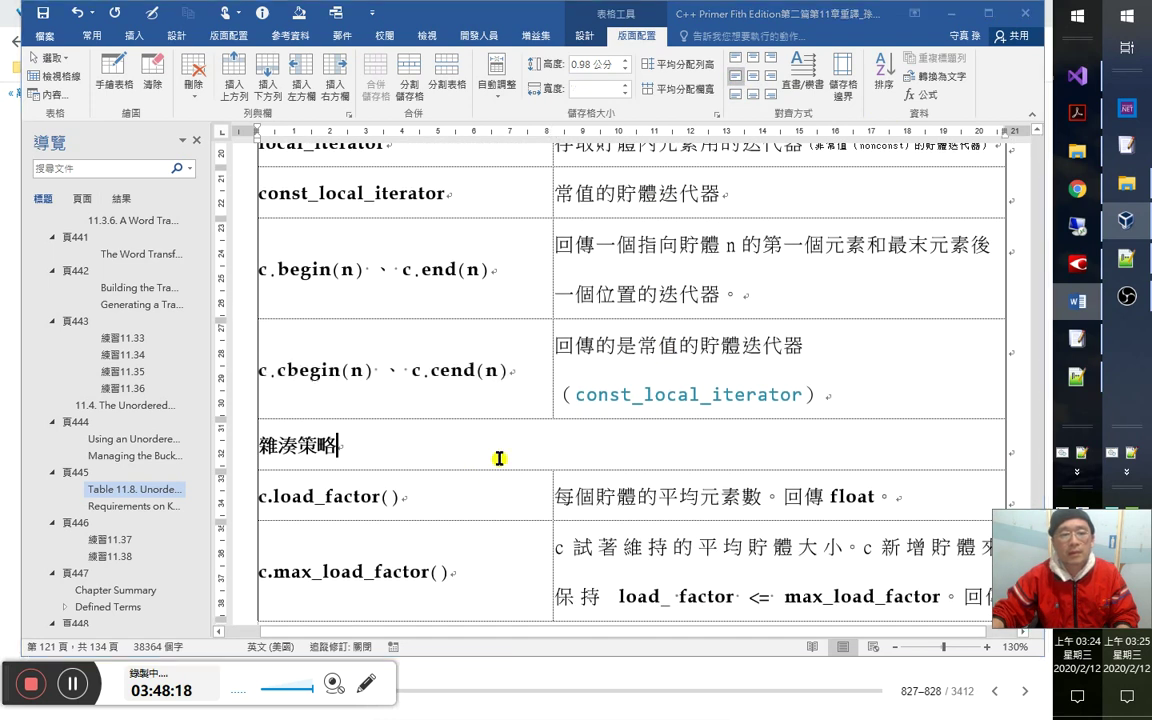
# Append the label （hash Palicy） to the 雜湊策略 heading, checking it against the book's Table 11.8.
pyautogui.hotkey('alt', 'Tab')
pyautogui.hotkey('alt', 'Tab')
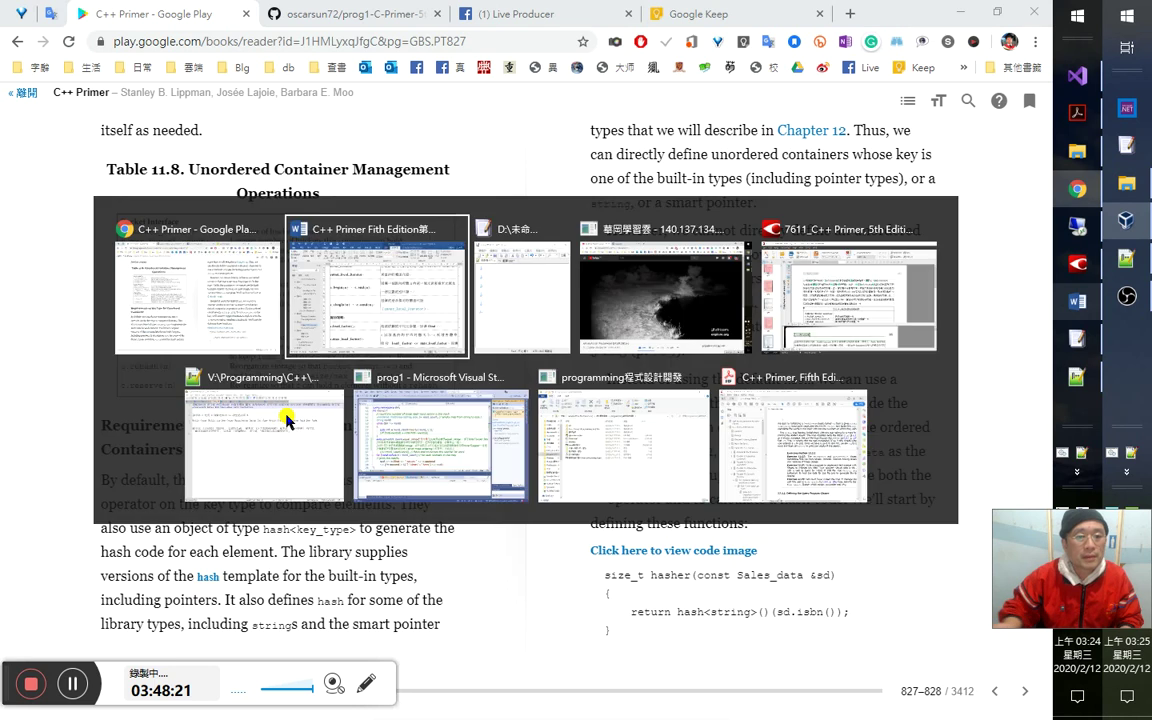
pyautogui.write('(')
pyautogui.write('has')
pyautogui.write('h Pa')
pyautogui.write('licy')
pyautogui.hotkey('alt', 'shift')
pyautogui.write(')')
pyautogui.press('Left')
pyautogui.press('Left')
pyautogui.press('Left')
pyautogui.press('Left')
pyautogui.press('Left')
pyautogui.press('Left')
pyautogui.press('Left')
pyautogui.press('Left')
pyautogui.press('Left')
pyautogui.press('Left')
pyautogui.press('Left')
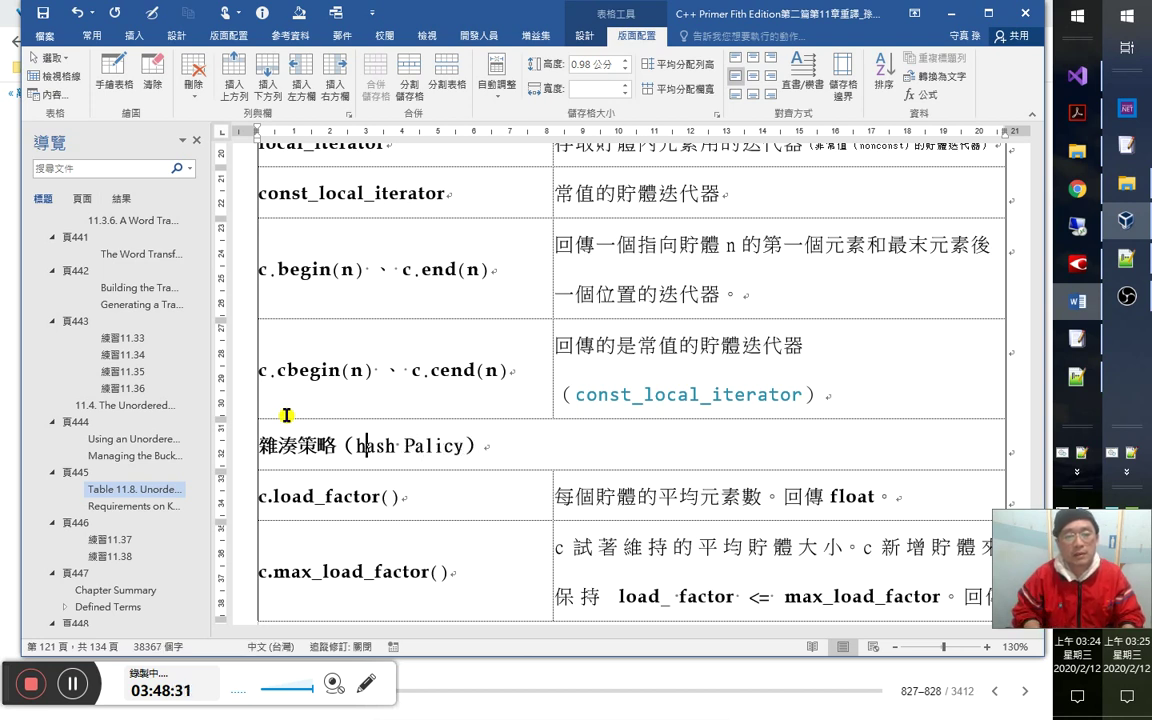
pyautogui.hotkey('shift', 'Left')
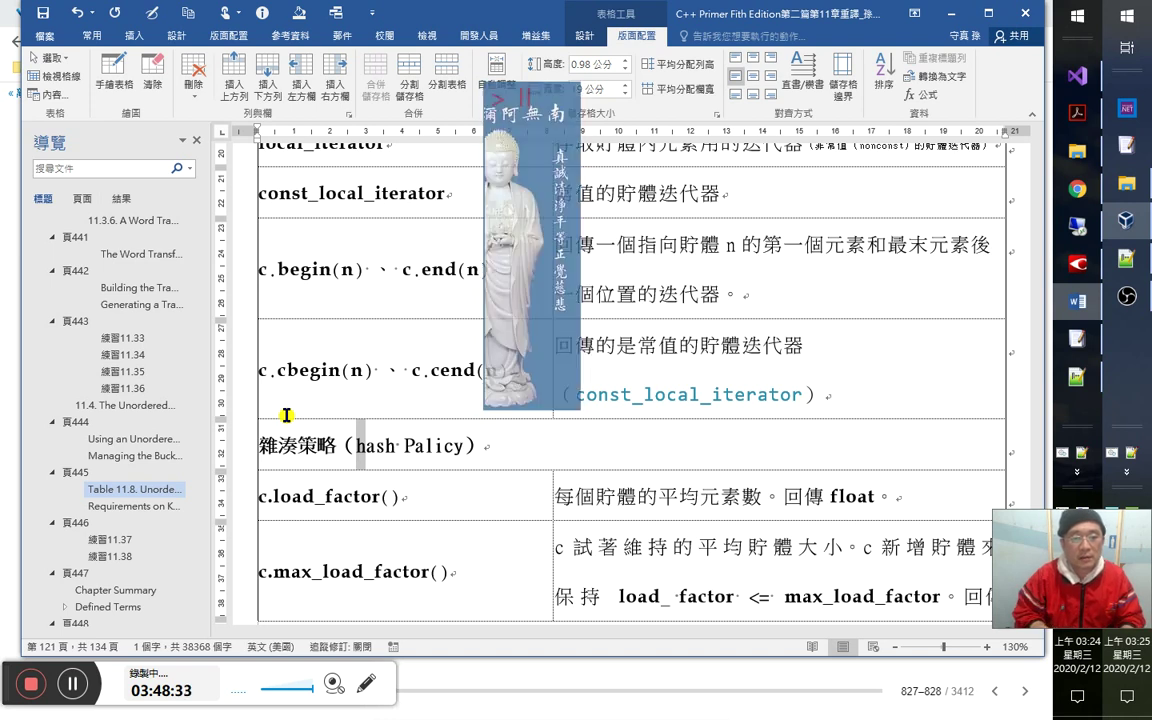
pyautogui.hotkey('alt', 'Tab')
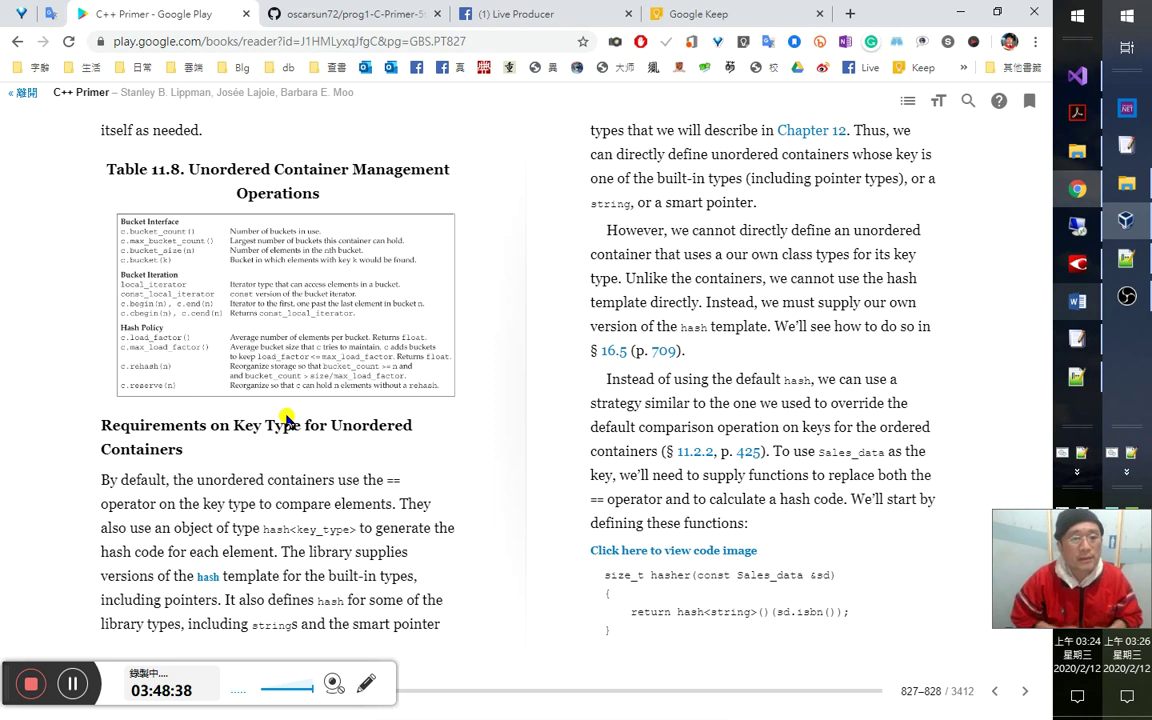
# In the EmEditor draft, type '回傳一個float，表示貯體元素的平均數。' followed by blank lines.
pyautogui.hotkey('alt', 'Tab')
pyautogui.hotkey('alt', 'Tab')
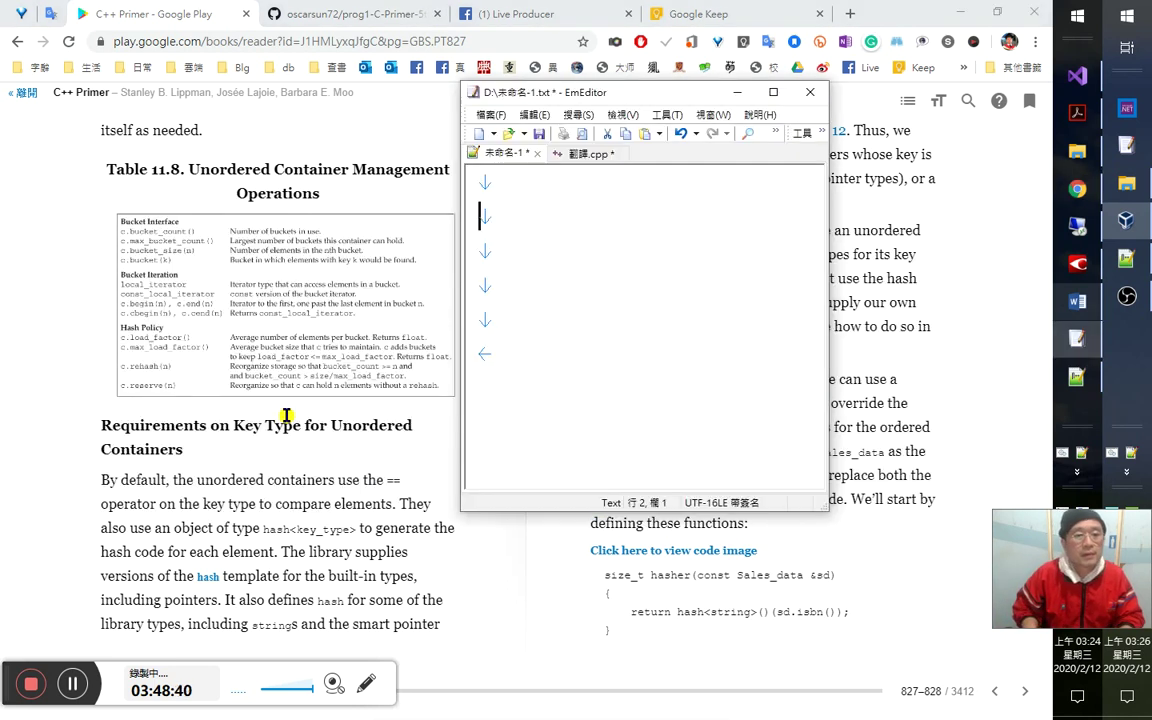
pyautogui.press('Delete')
pyautogui.press('Delete')
pyautogui.press('Delete')
pyautogui.press('Delete')
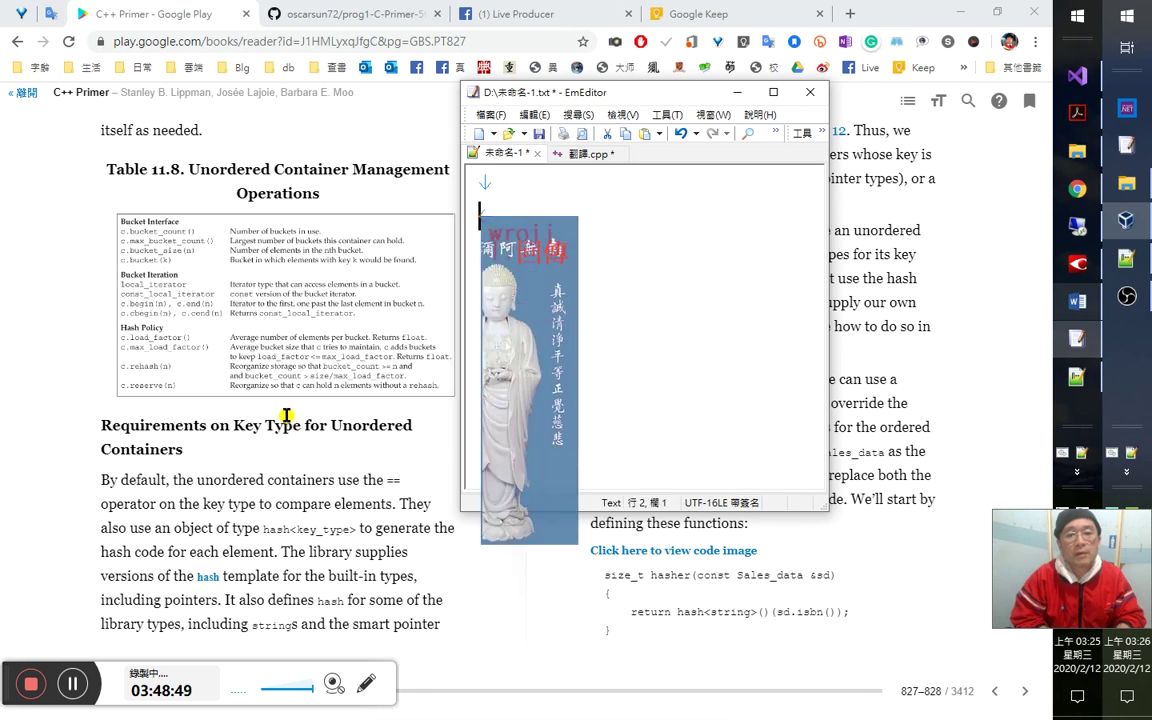
pyautogui.write('回傳一個')
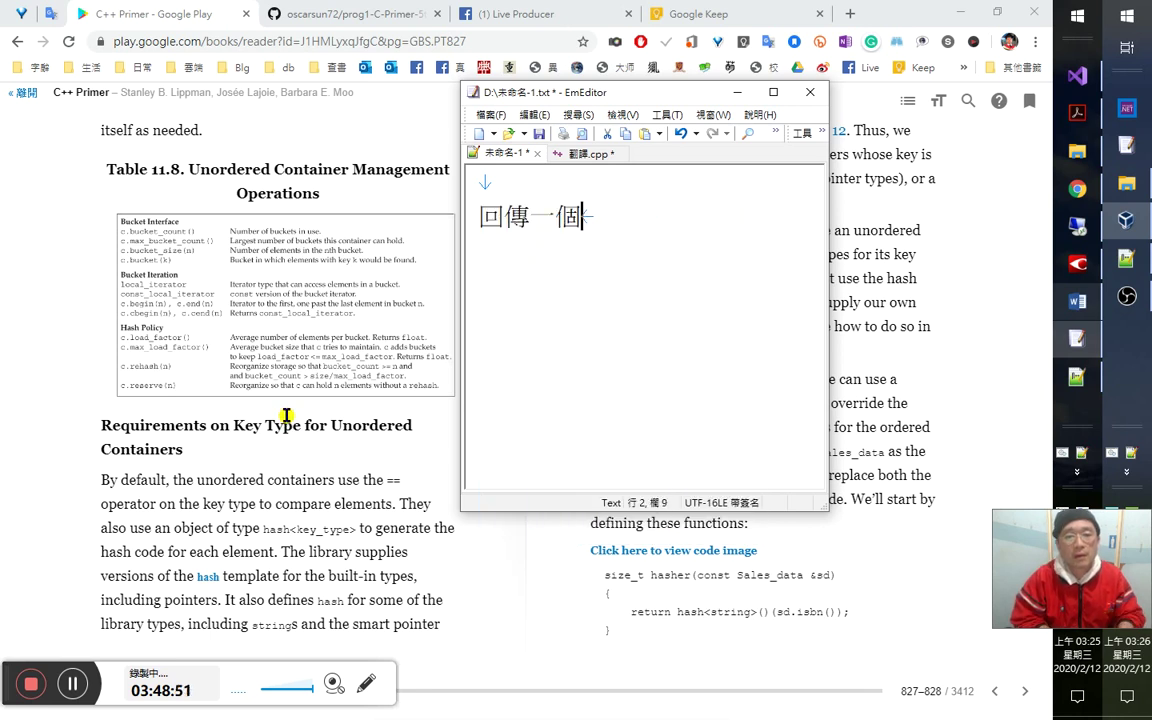
pyautogui.write('float，')
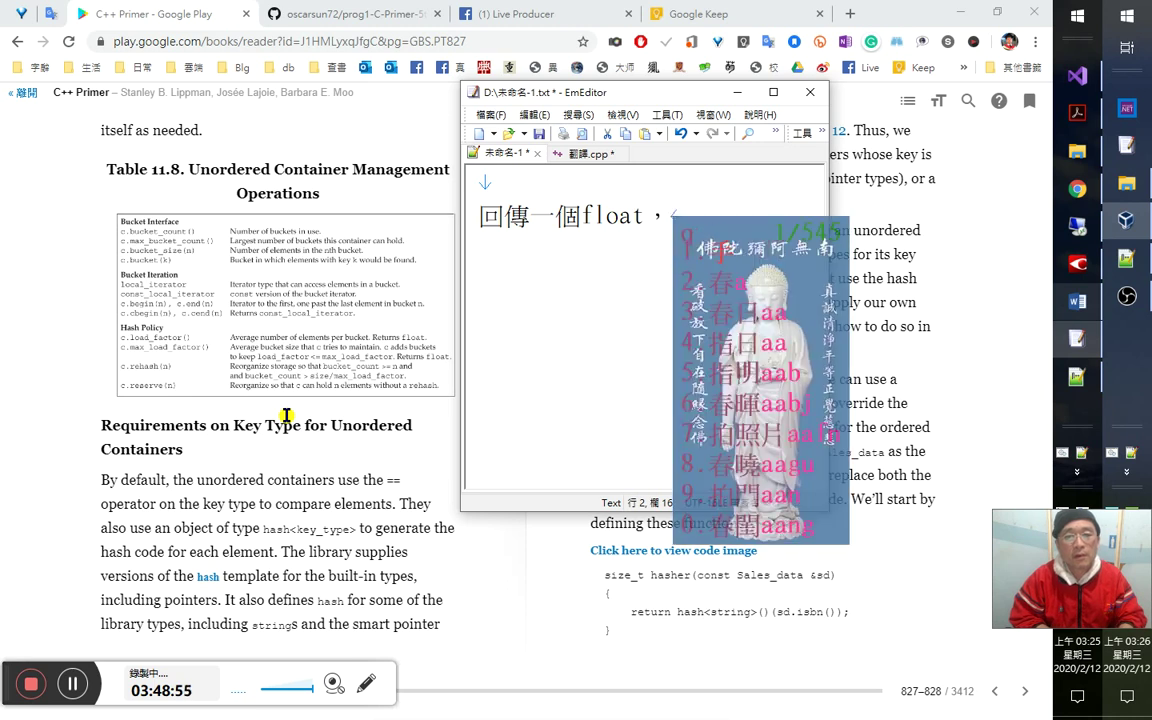
pyautogui.write('表示')
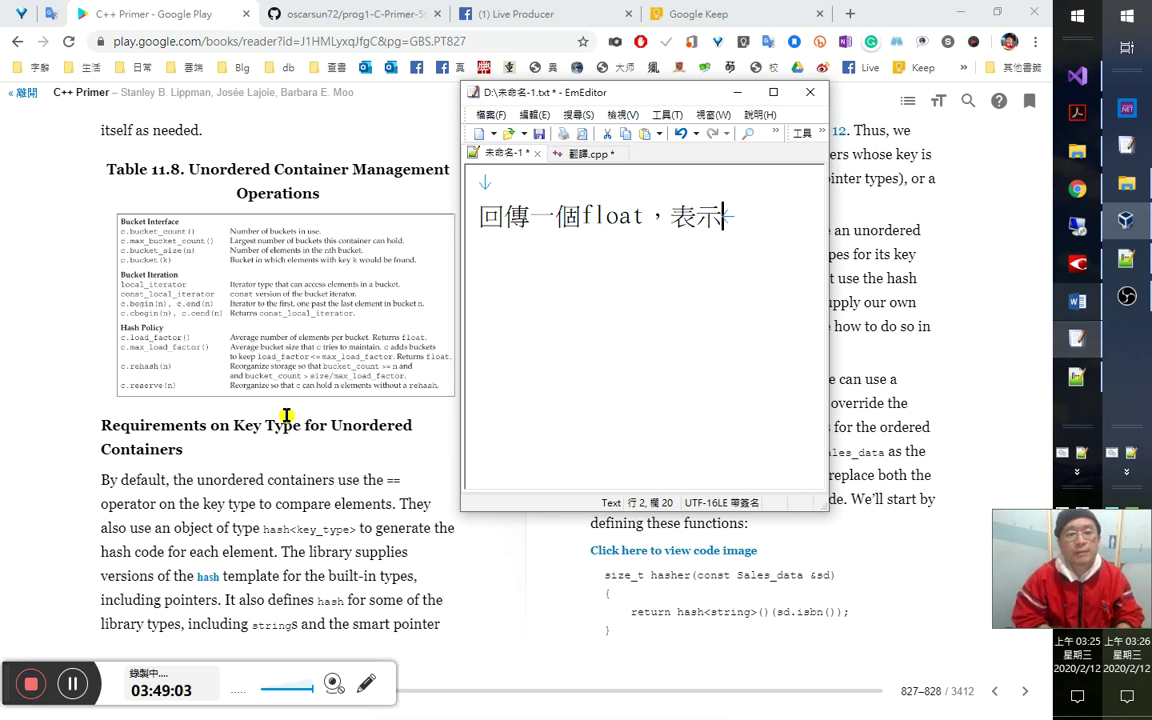
pyautogui.write('bnbbt')
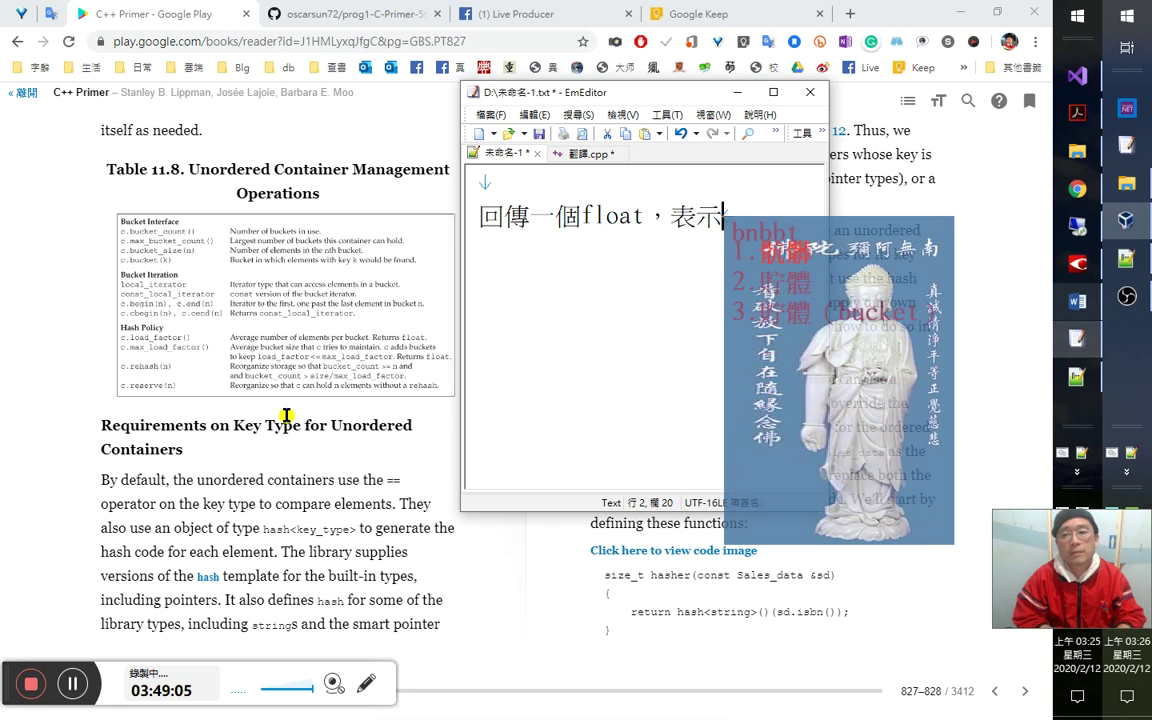
pyautogui.press('space')
pyautogui.write('a')
pyautogui.press('BackSpace')
pyautogui.write('a')
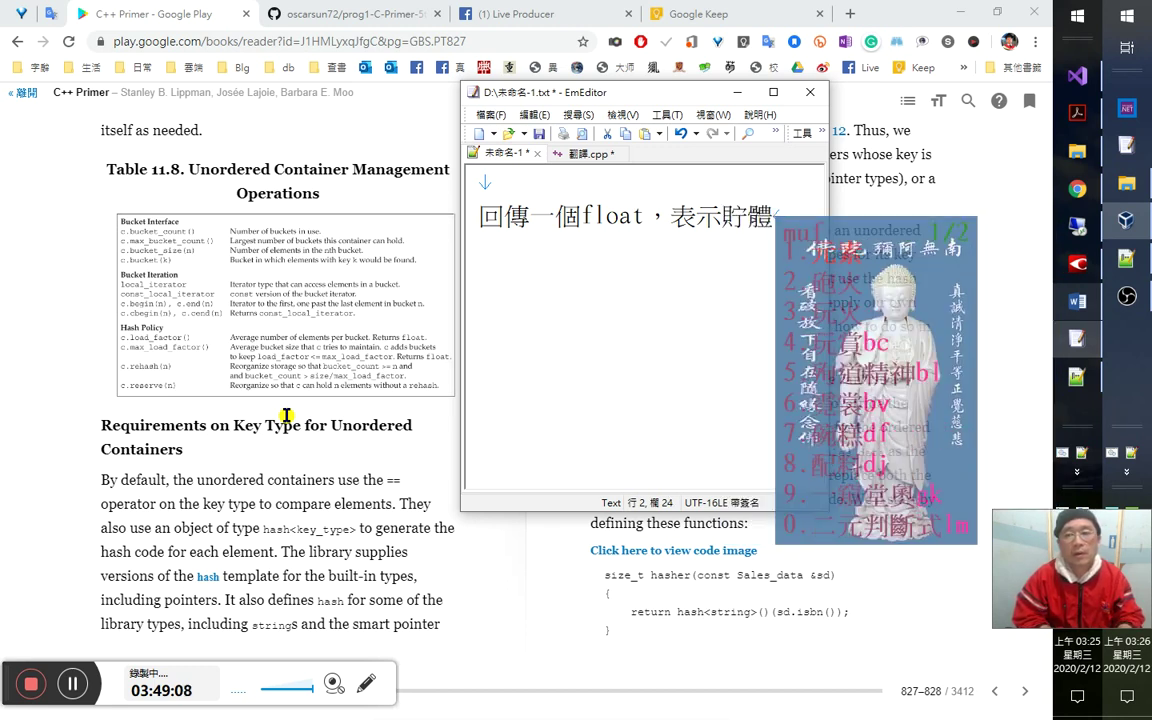
pyautogui.press('BackSpace')
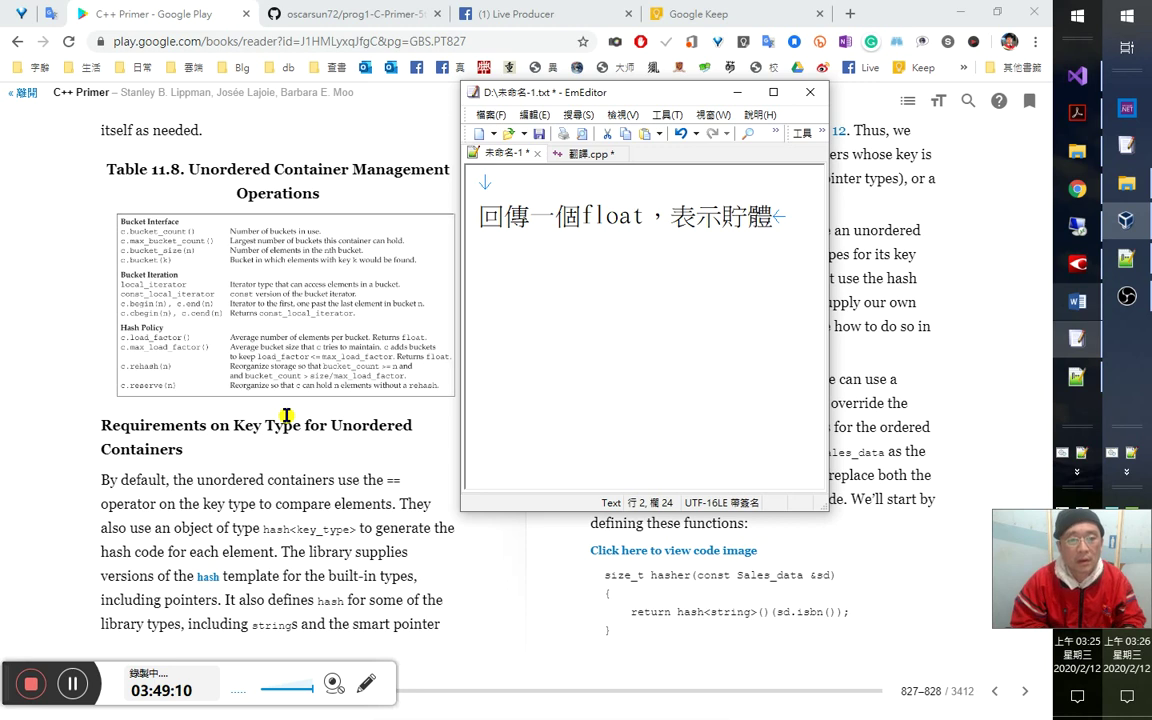
pyautogui.write('a元素的')
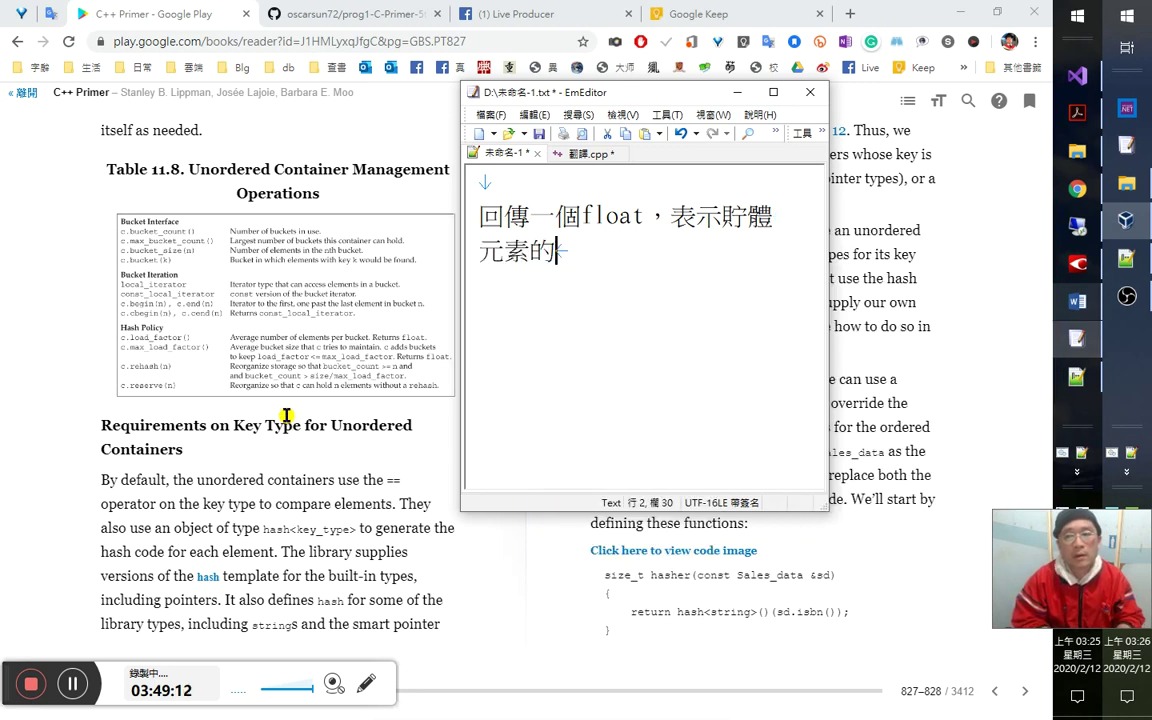
pyautogui.write('干')
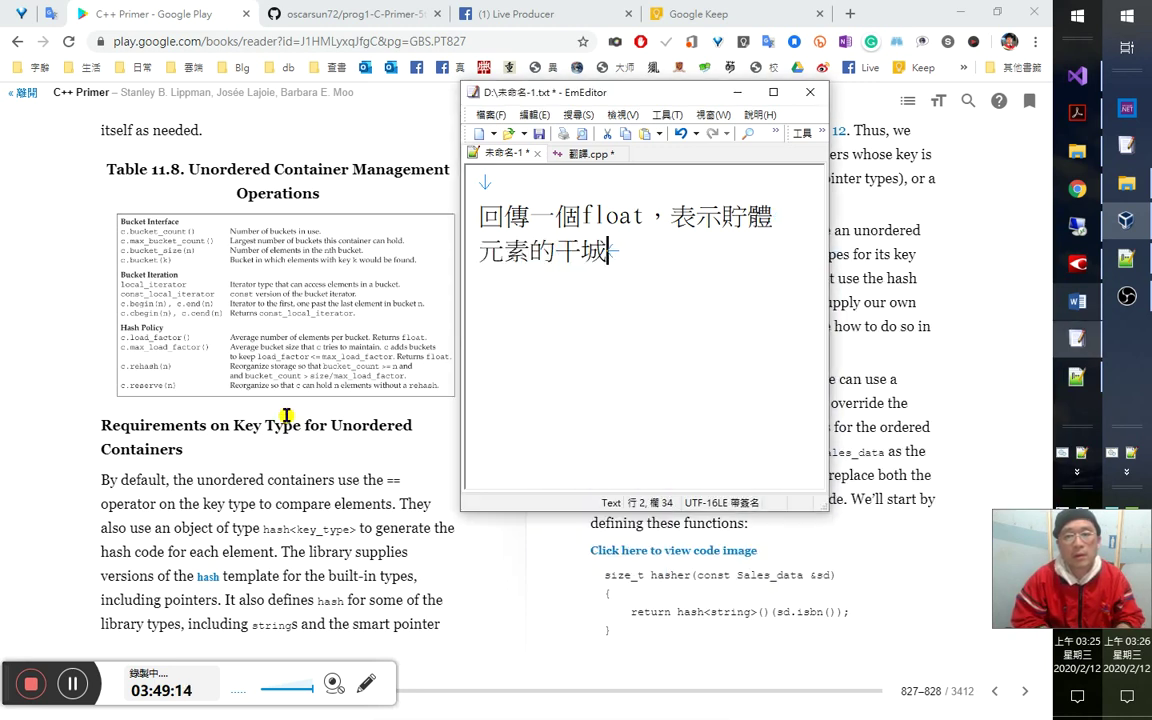
pyautogui.press('BackSpace')
pyautogui.write('a')
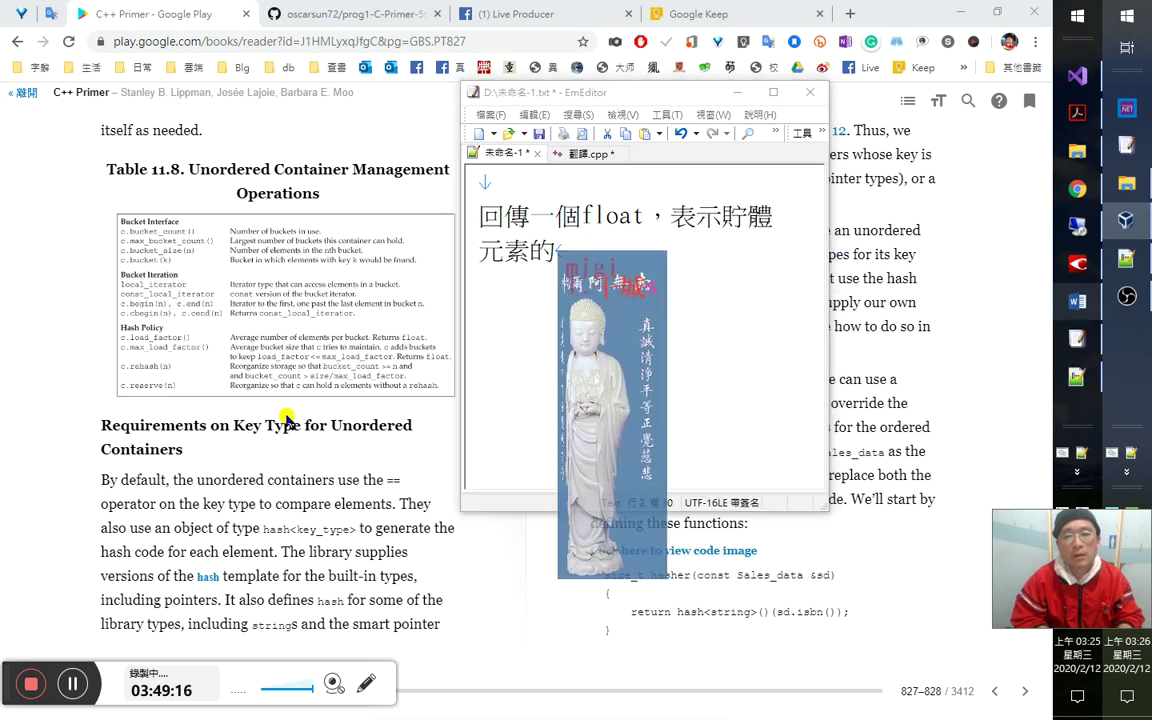
pyautogui.write('bb')
pyautogui.press('Escape')
pyautogui.write('平均數。')
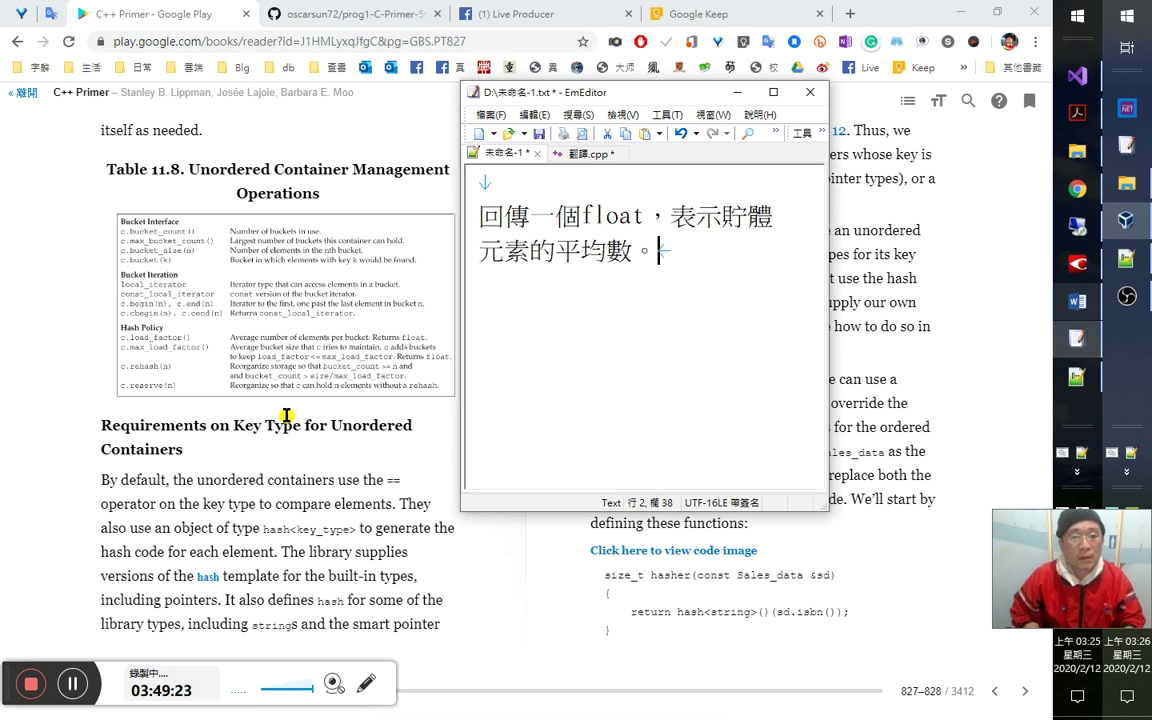
pyautogui.press('Return')
pyautogui.press('Return')
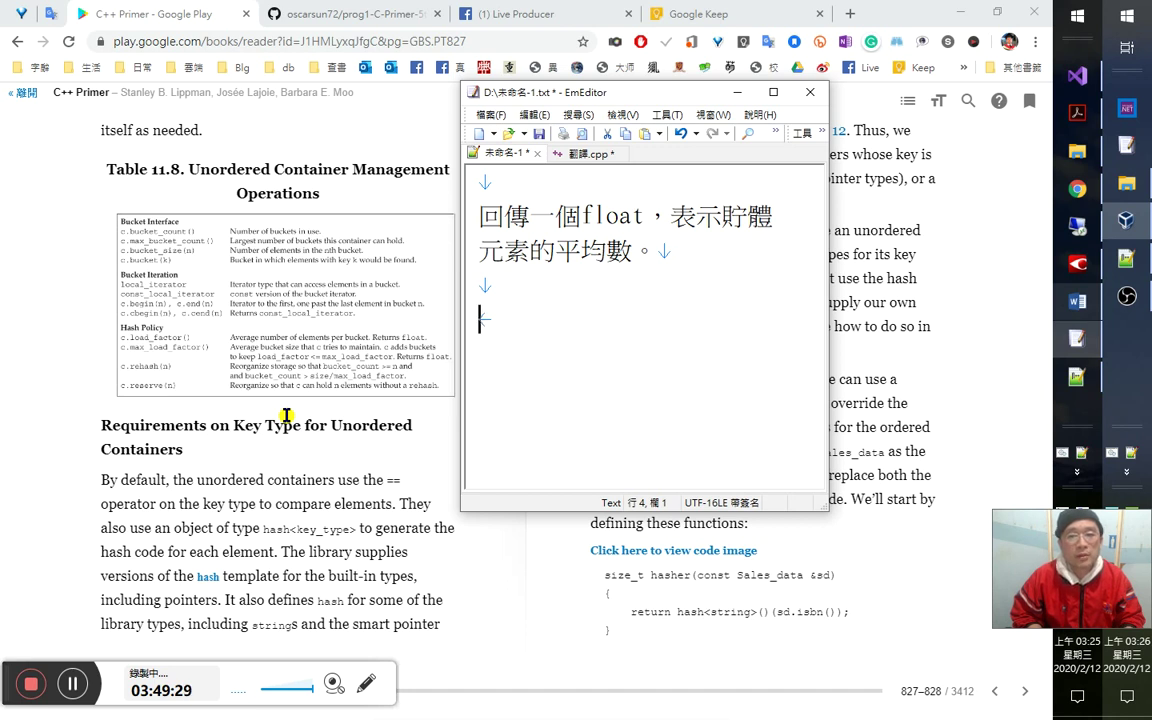
# Insert 各 before 貯體 and 中 after it, so the phrase reads 各貯體中元素.
pyautogui.press('Up')
pyautogui.press('Up')
pyautogui.press('Up')
pyautogui.press('Down')
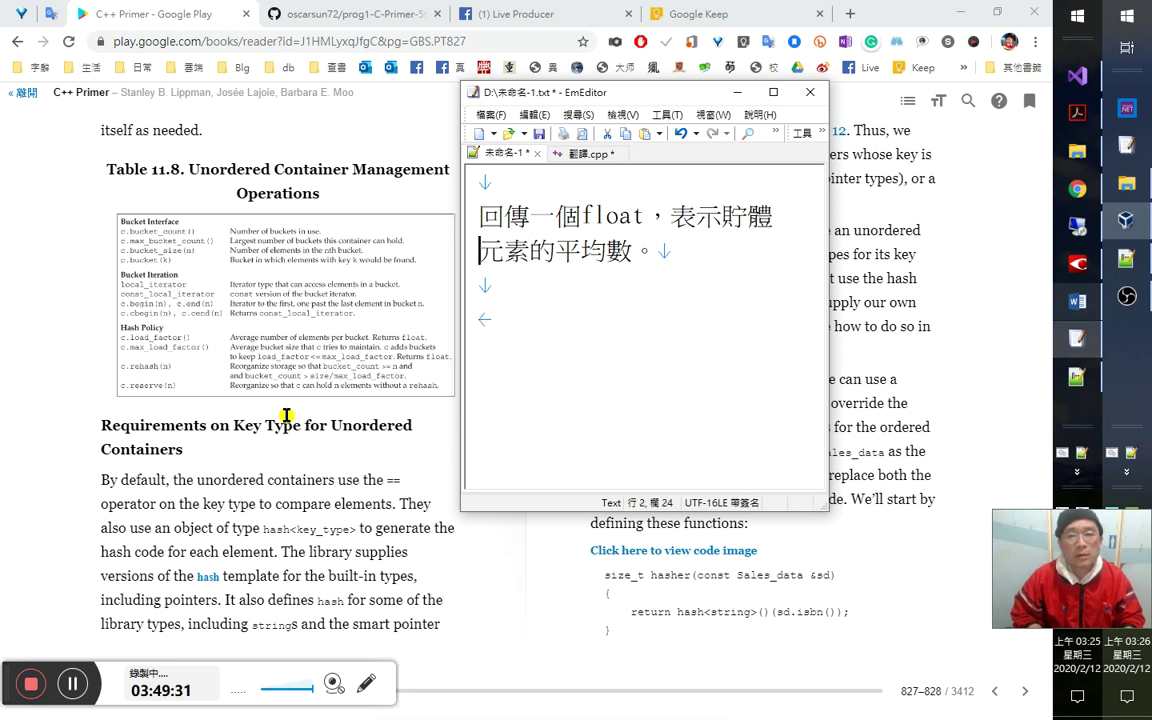
pyautogui.press('Left')
pyautogui.press('Left')
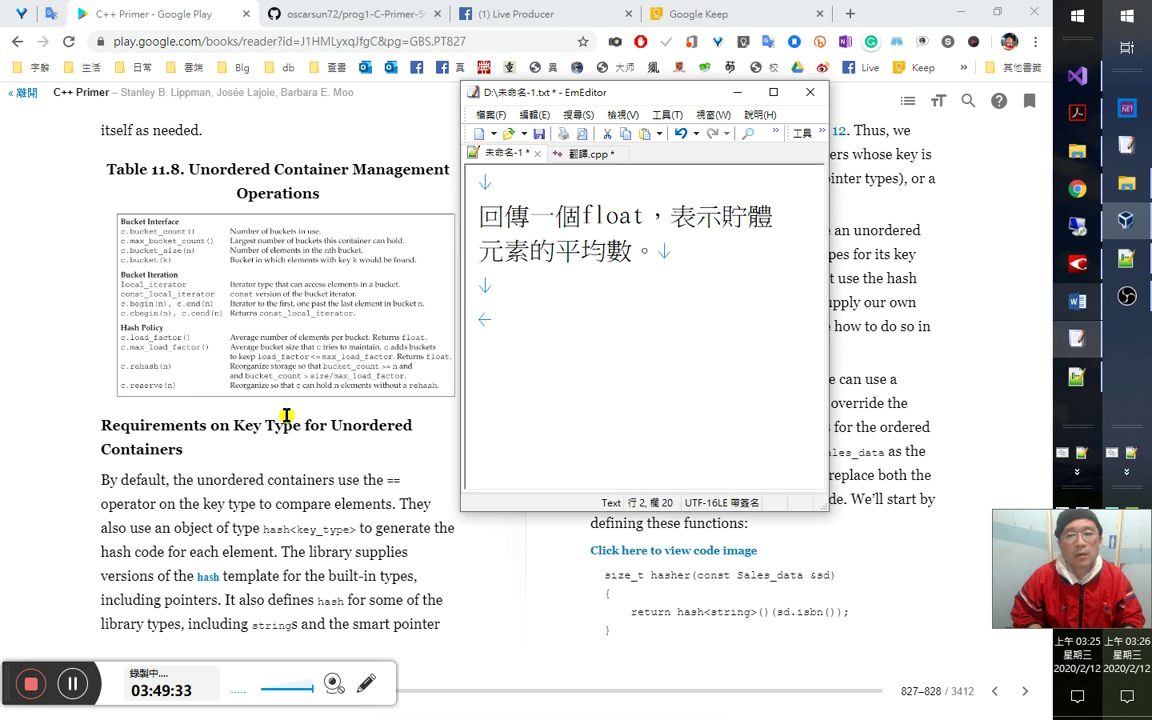
pyautogui.press('Down')
pyautogui.press('Up')
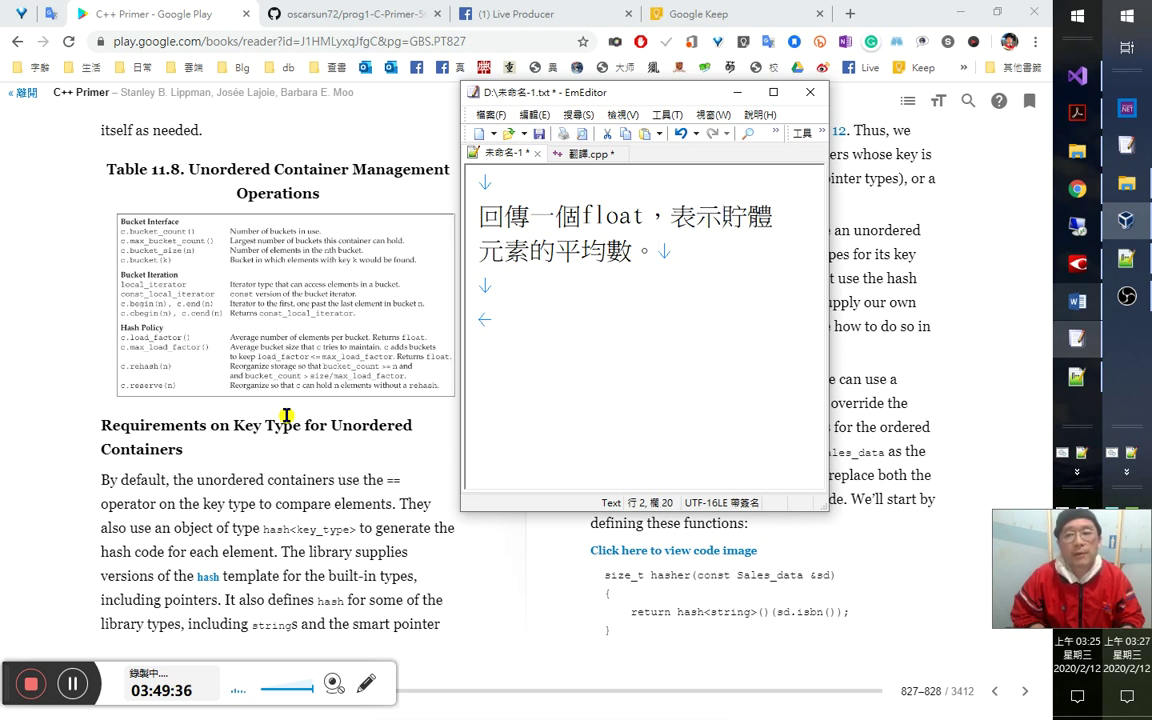
pyautogui.write('各')
pyautogui.press('Right')
pyautogui.press('Right')
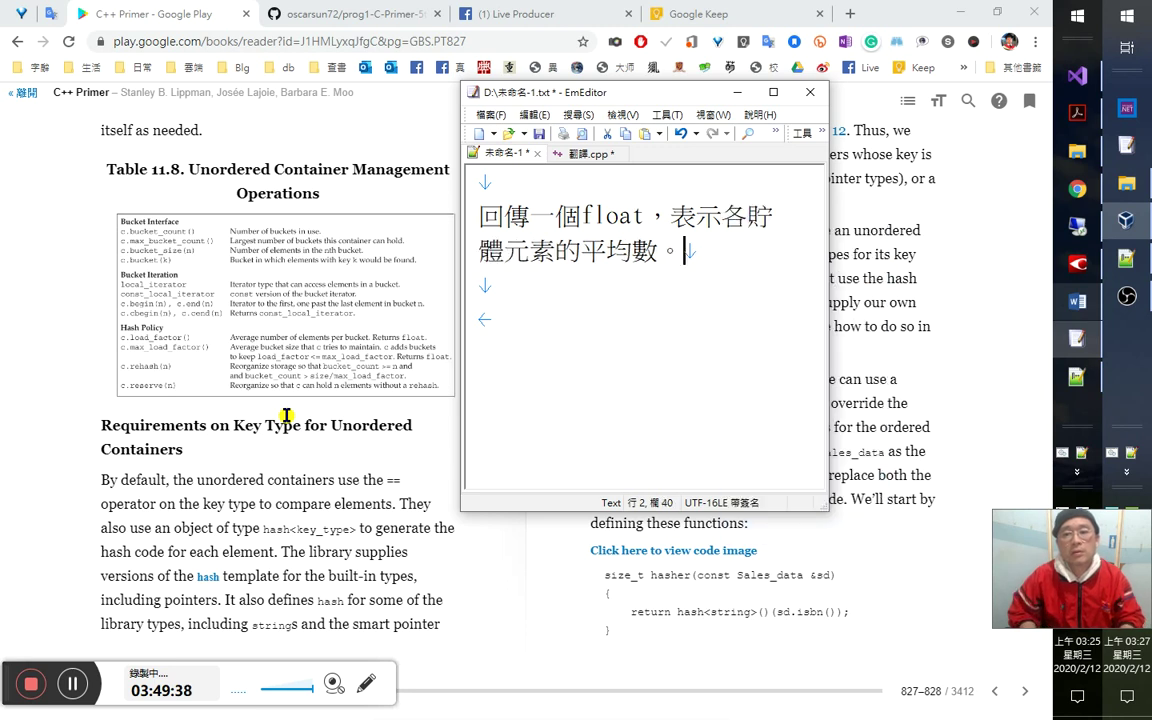
pyautogui.write('中')
pyautogui.press('Down')
pyautogui.press('Down')
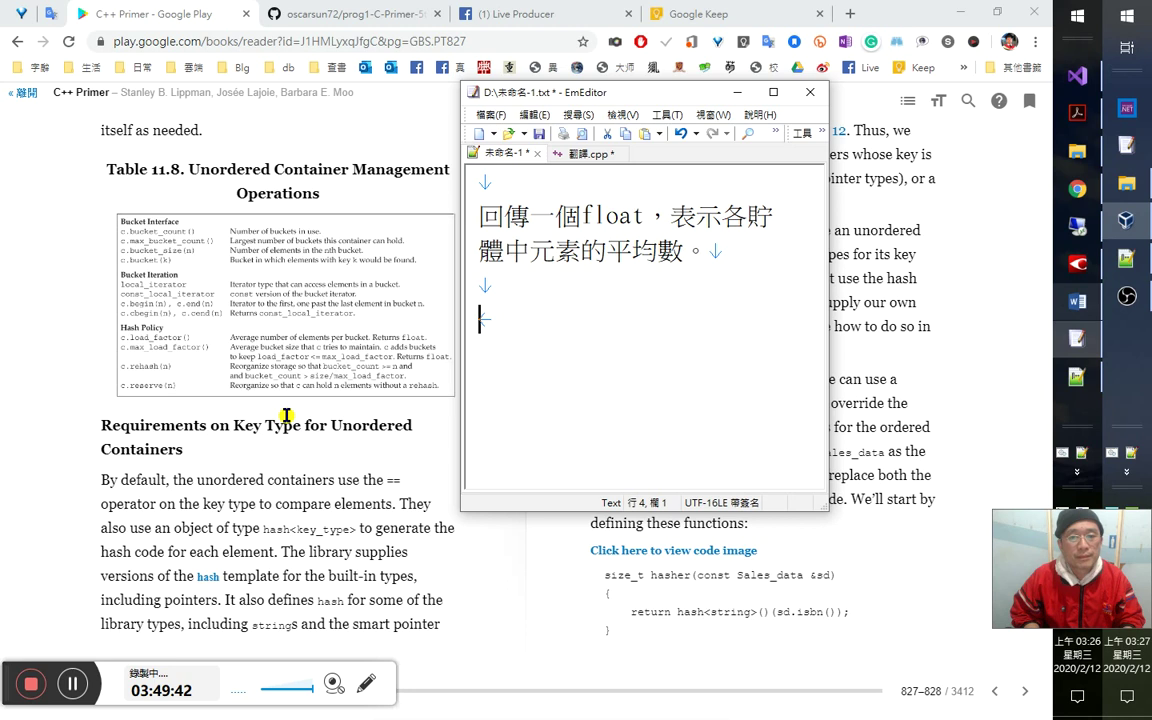
pyautogui.press('Up')
pyautogui.press('Up')
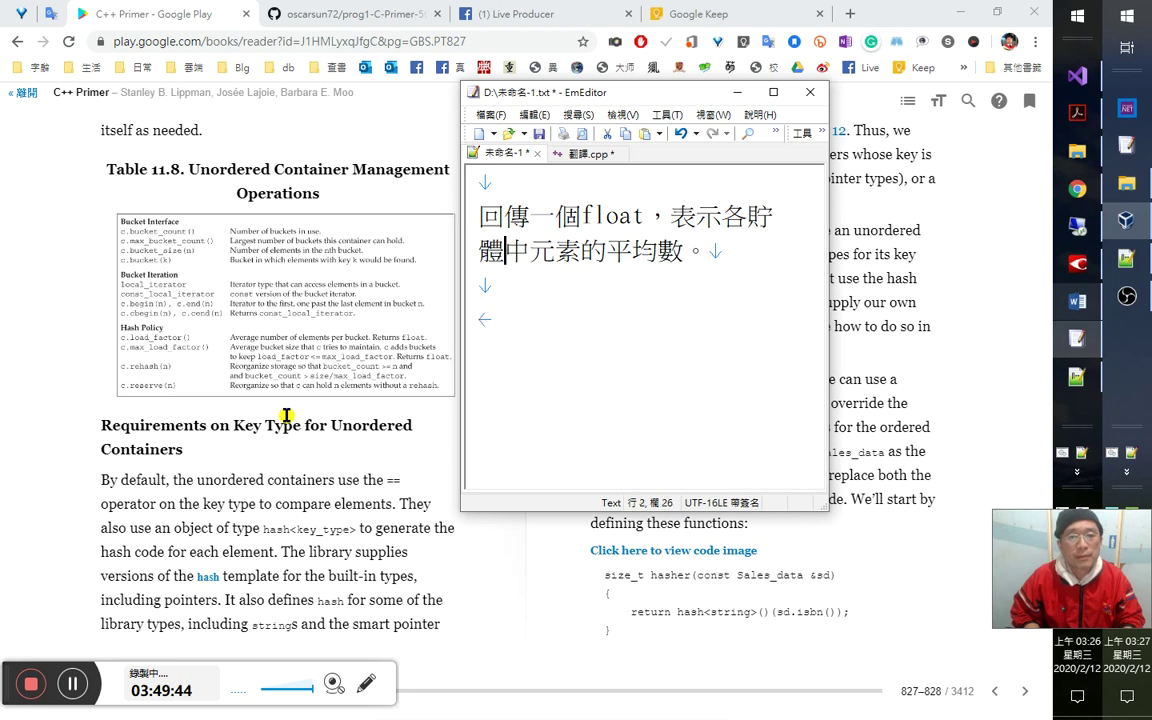
pyautogui.press('Right')
pyautogui.press('Right')
pyautogui.press('Right')
# Add 量 after 元素 and move down to the empty line 4.
pyautogui.write('量')
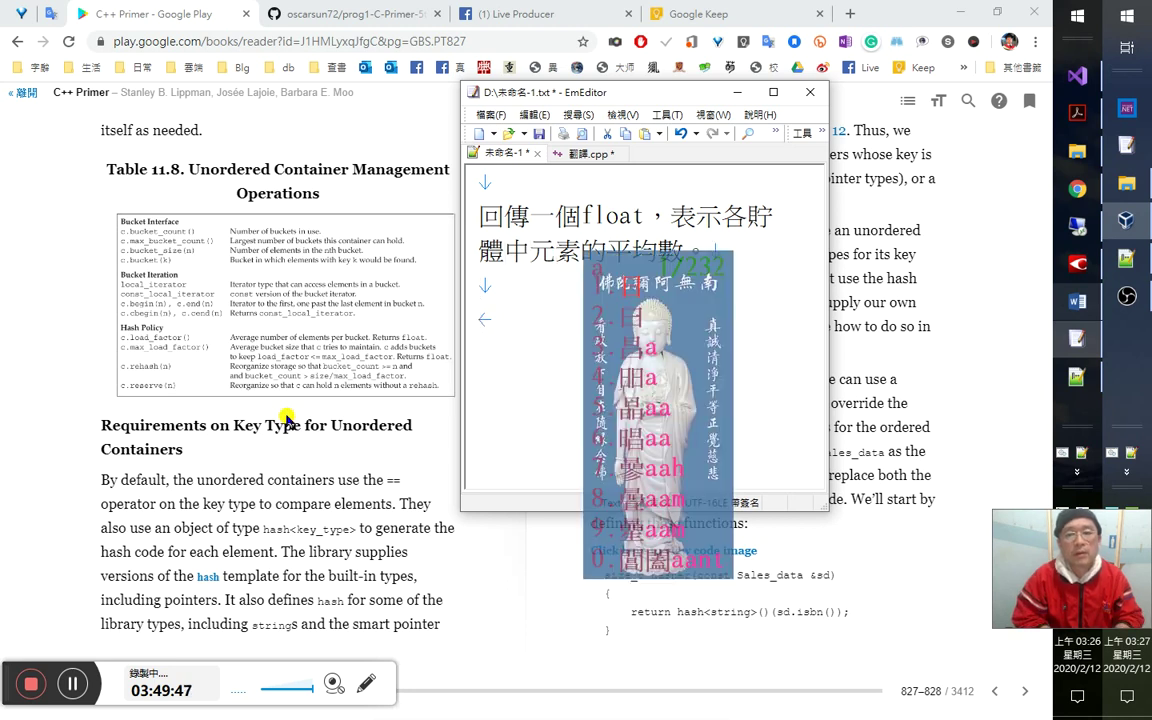
pyautogui.press('Down')
pyautogui.press('Down')
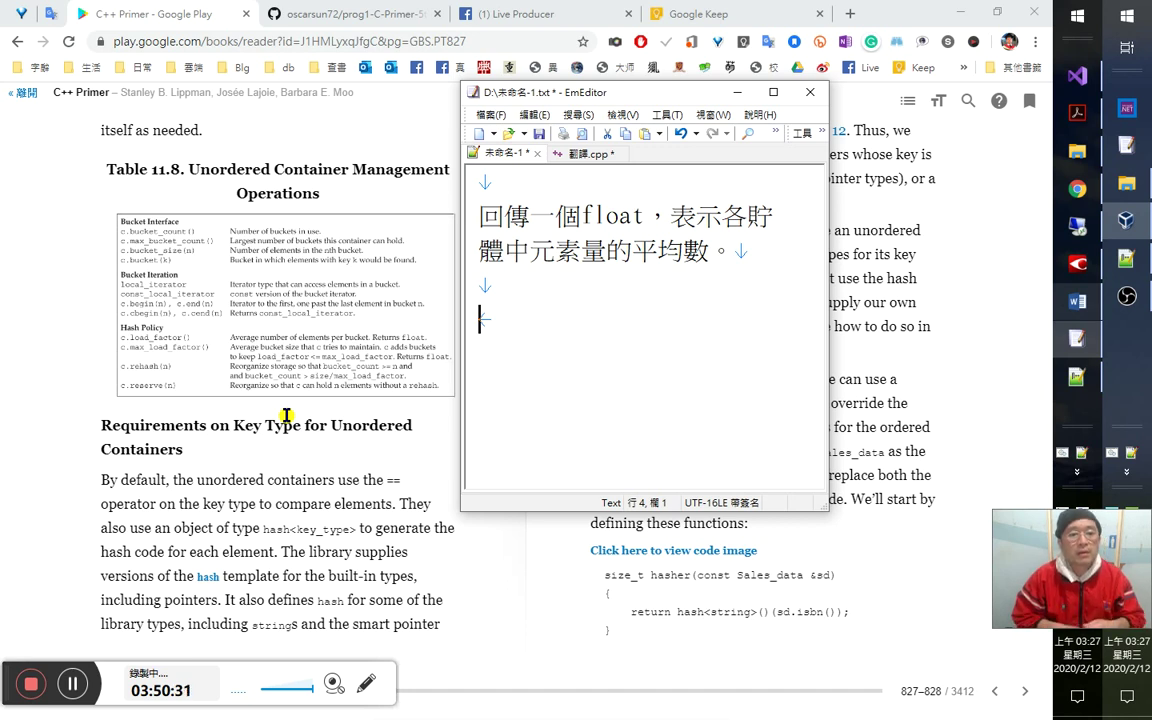
# On line 4, type '傳回一個float，表示c容器試著' with the comma inserted.
pyautogui.write('oj')
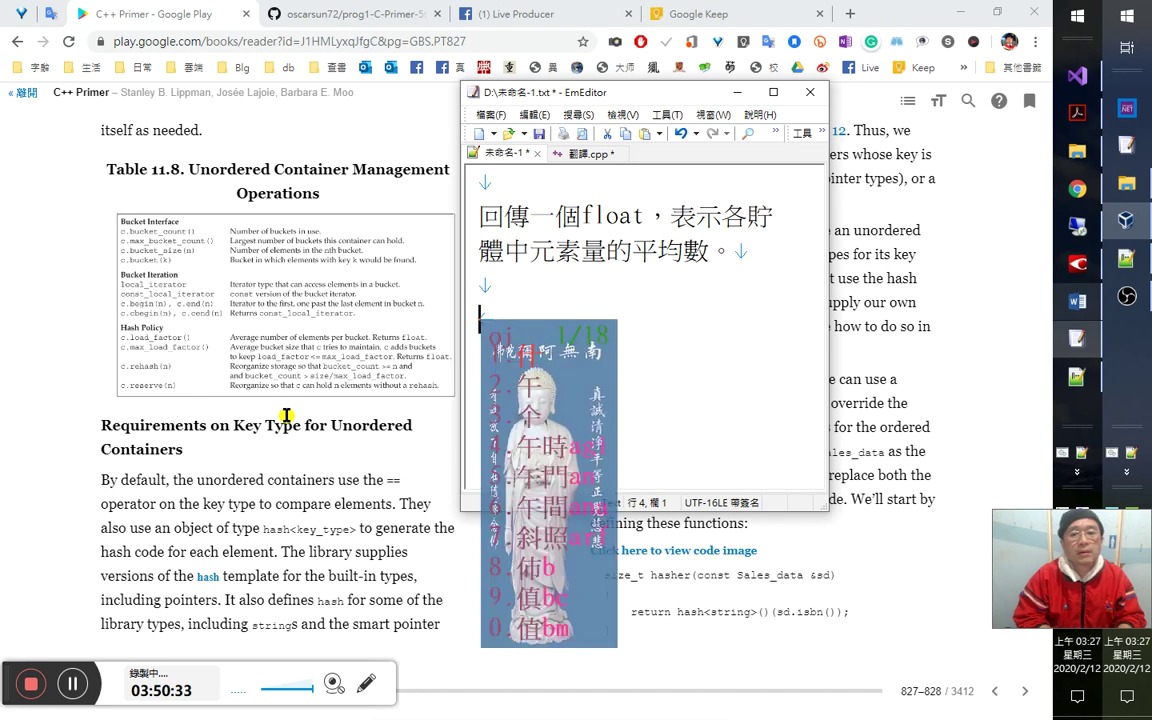
pyautogui.write('傳回一')
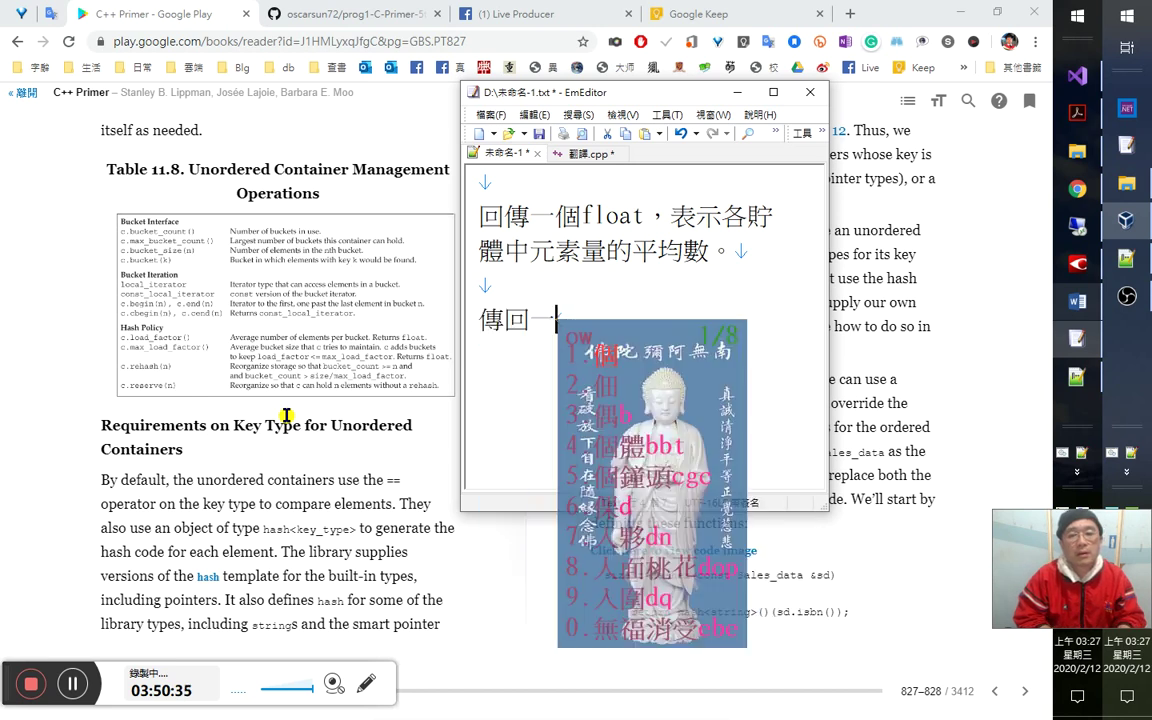
pyautogui.write('個float')
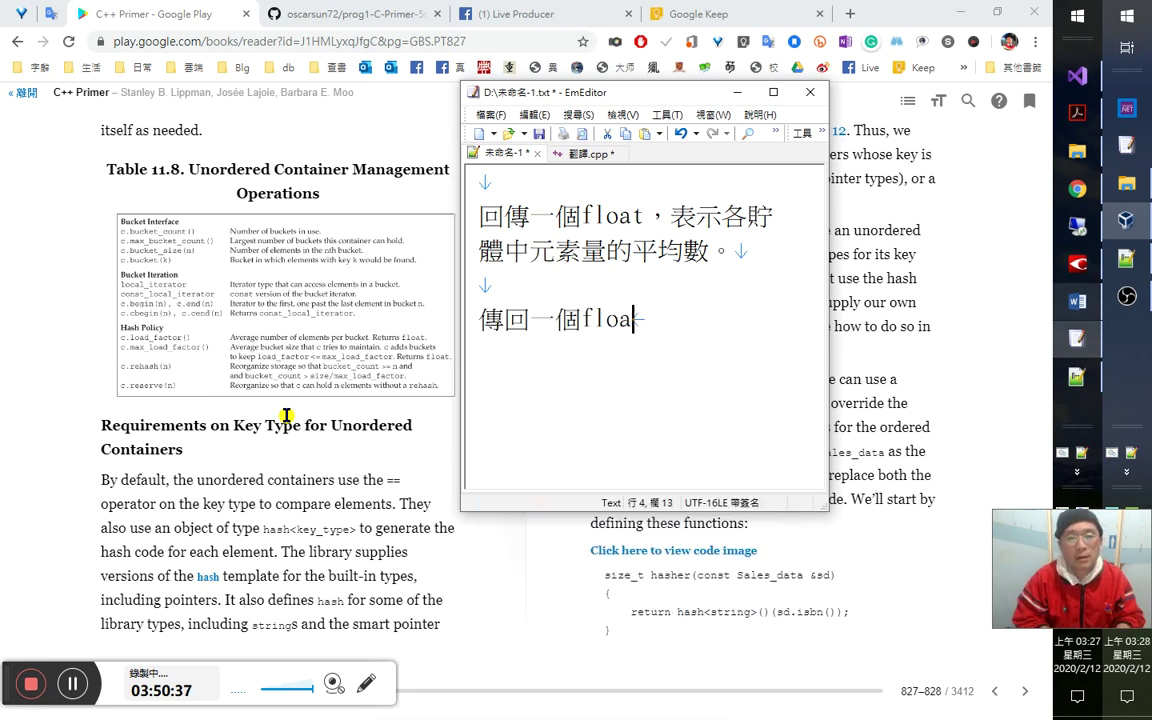
pyautogui.write('表示')
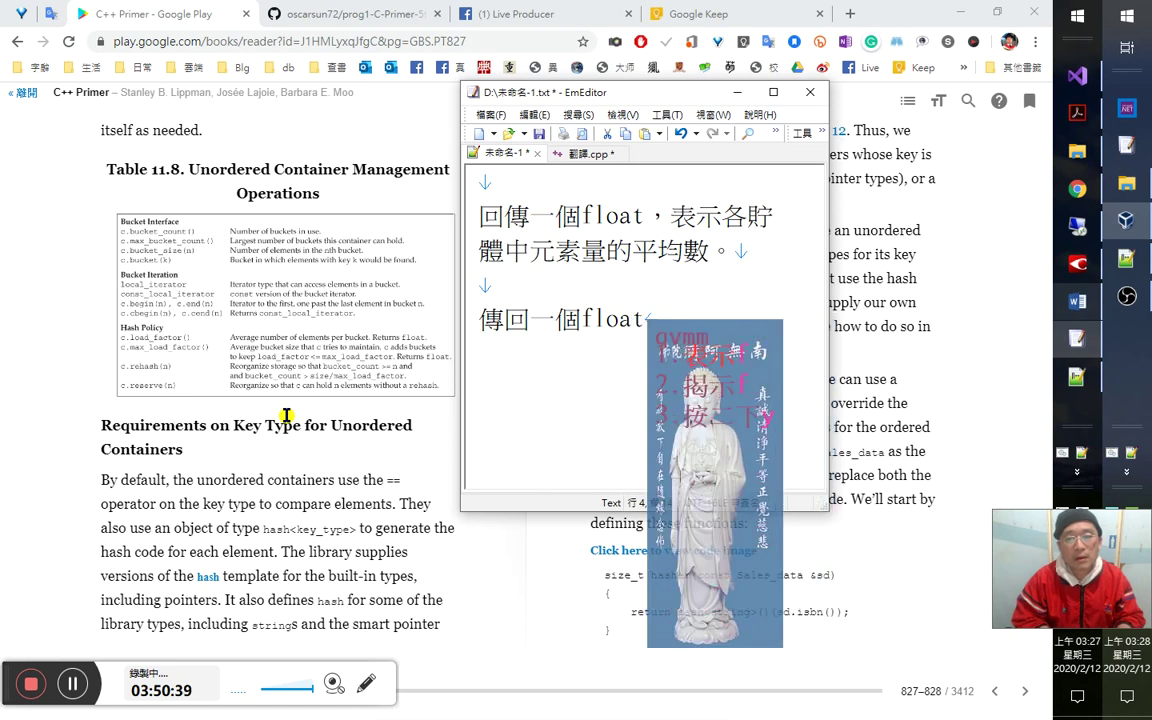
pyautogui.press('Left')
pyautogui.press('Left')
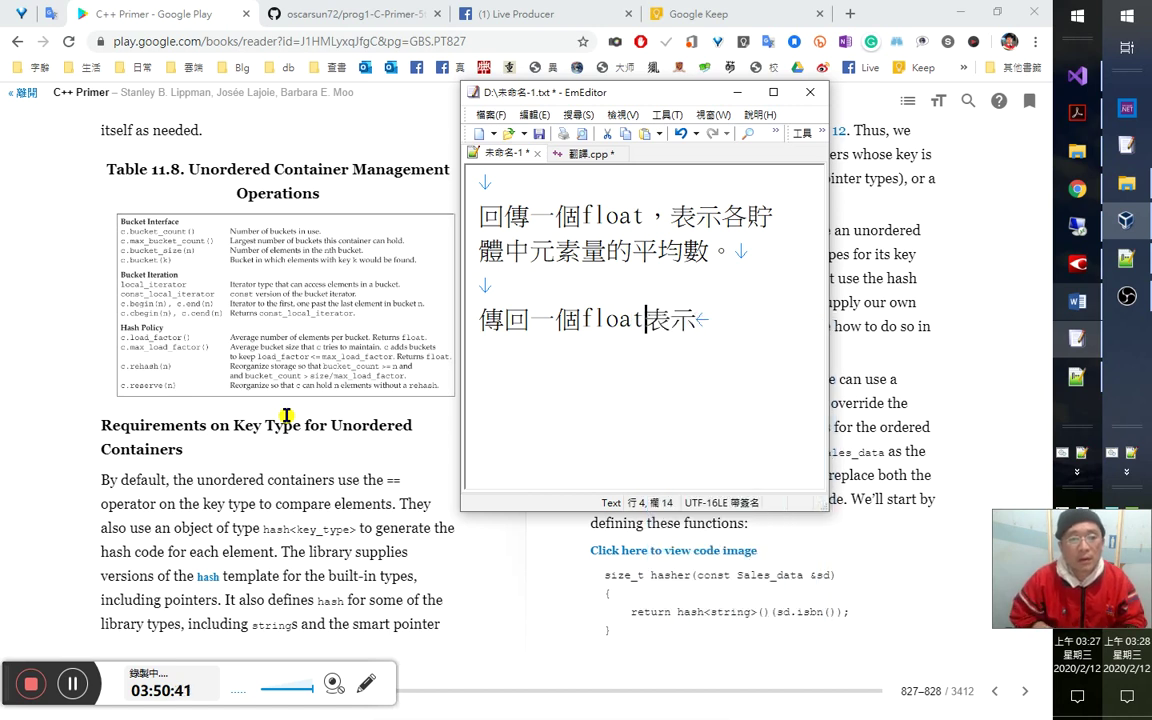
pyautogui.write('，')
pyautogui.press('End')
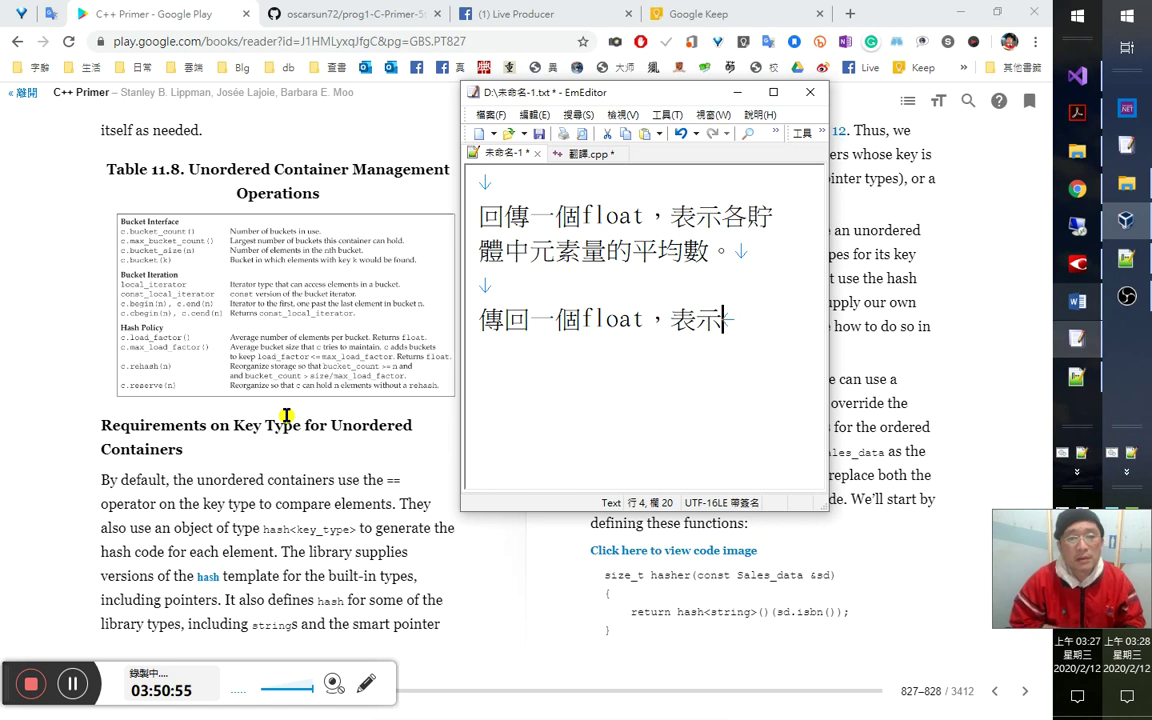
pyautogui.write('金')
pyautogui.press('BackSpace')
pyautogui.write('c')
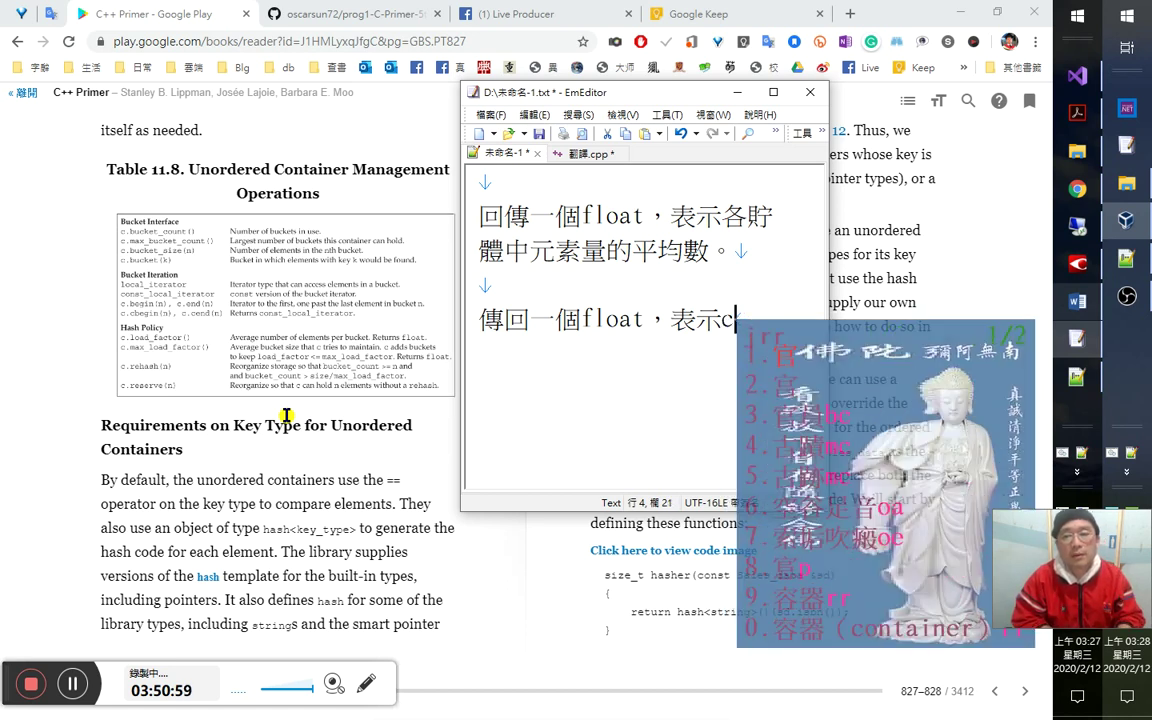
pyautogui.write('9')
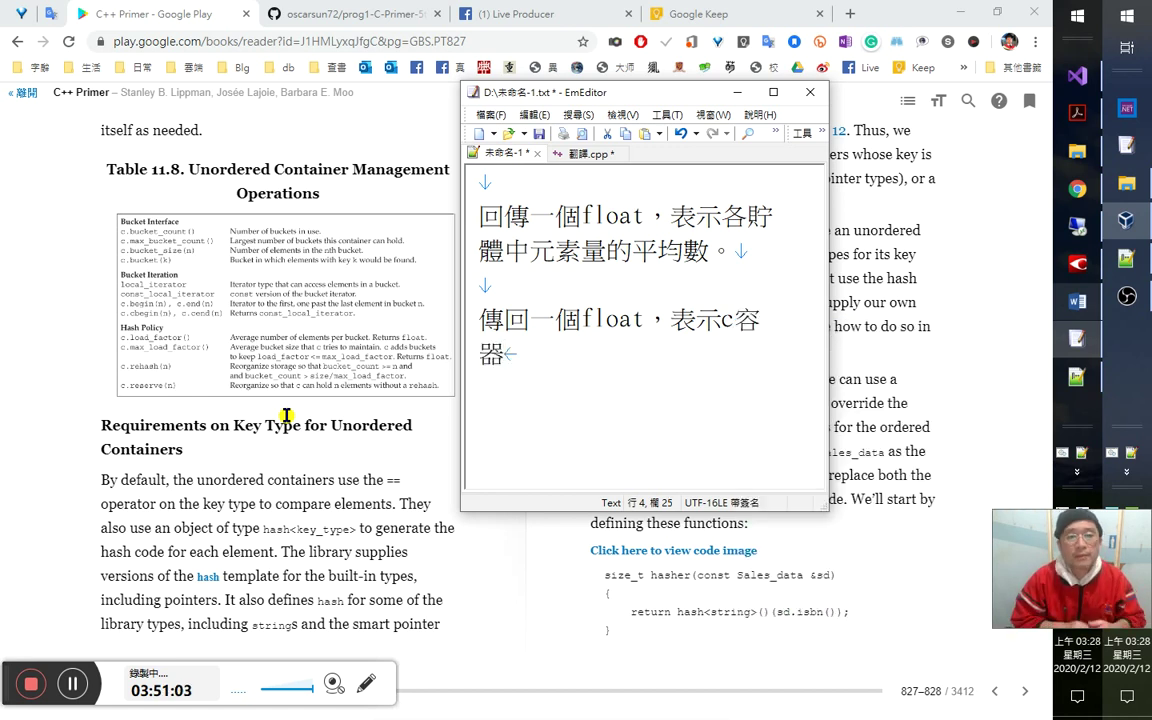
pyautogui.write('ym')
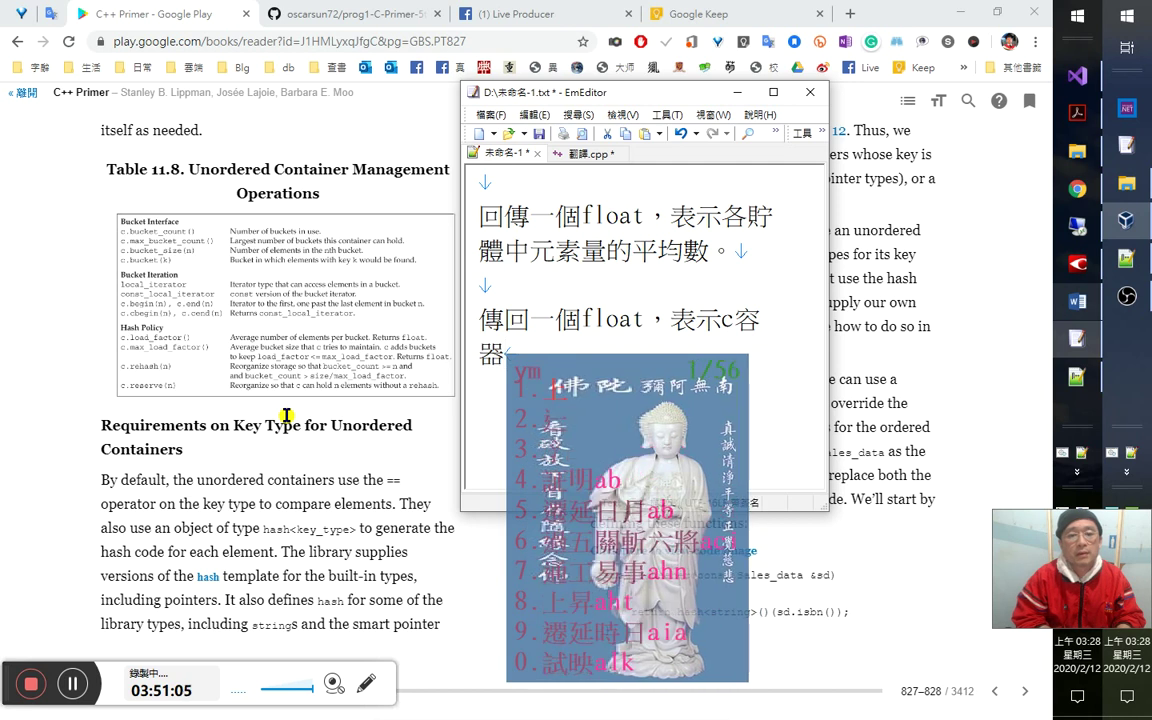
pyautogui.press('BackSpace')
pyautogui.press('space')
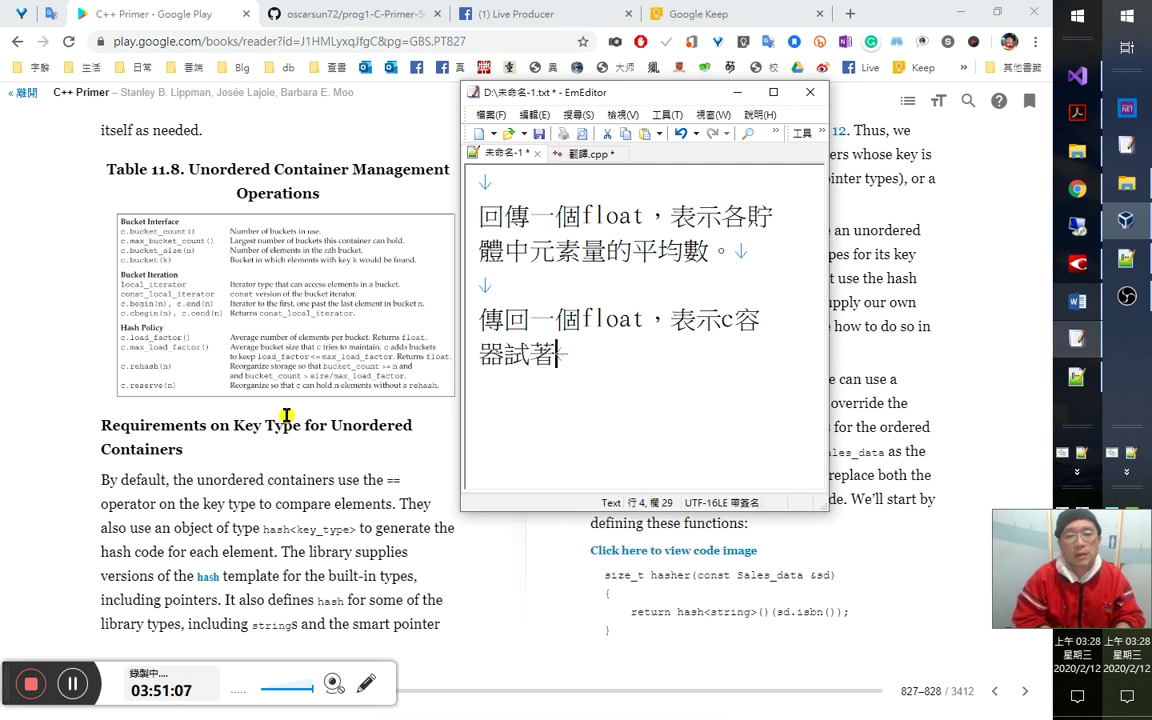
# Continue the sentence with 維護的平均.
pyautogui.write('ybx')
pyautogui.press('space')
pyautogui.write('ro')
pyautogui.press('space')
pyautogui.write('d')
pyautogui.press('space')
pyautogui.write('mjgp')
pyautogui.press('BackSpace')
pyautogui.press('BackSpace')
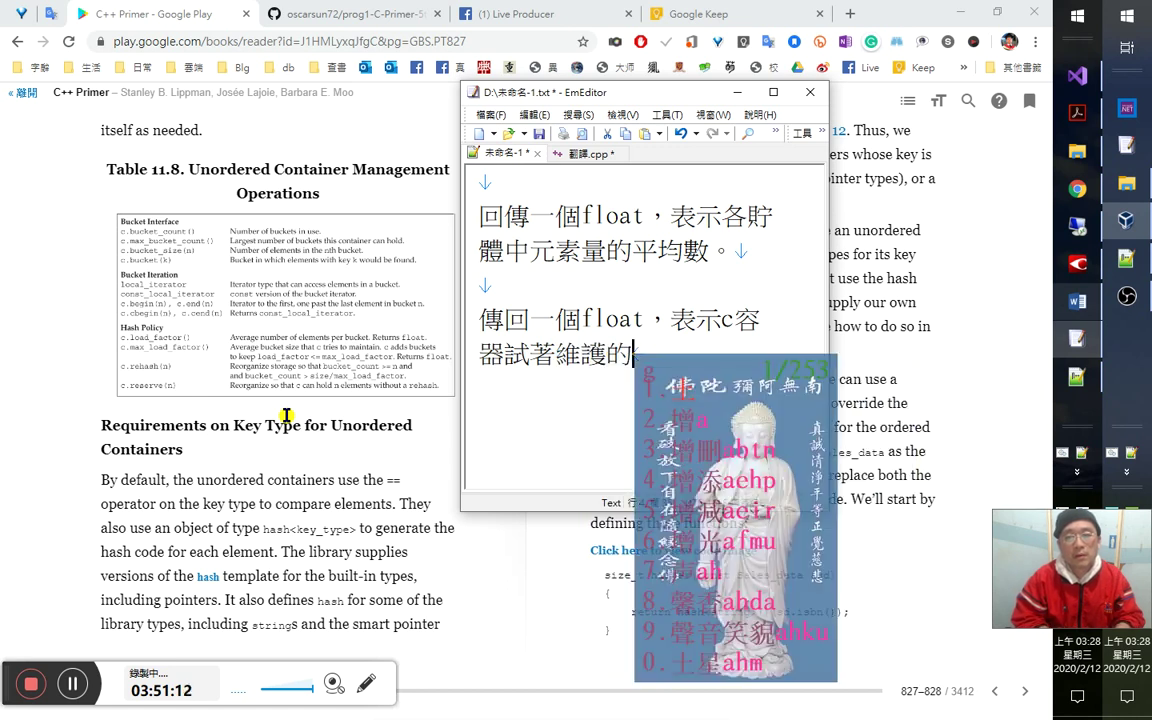
pyautogui.write('m')
pyautogui.press('space')
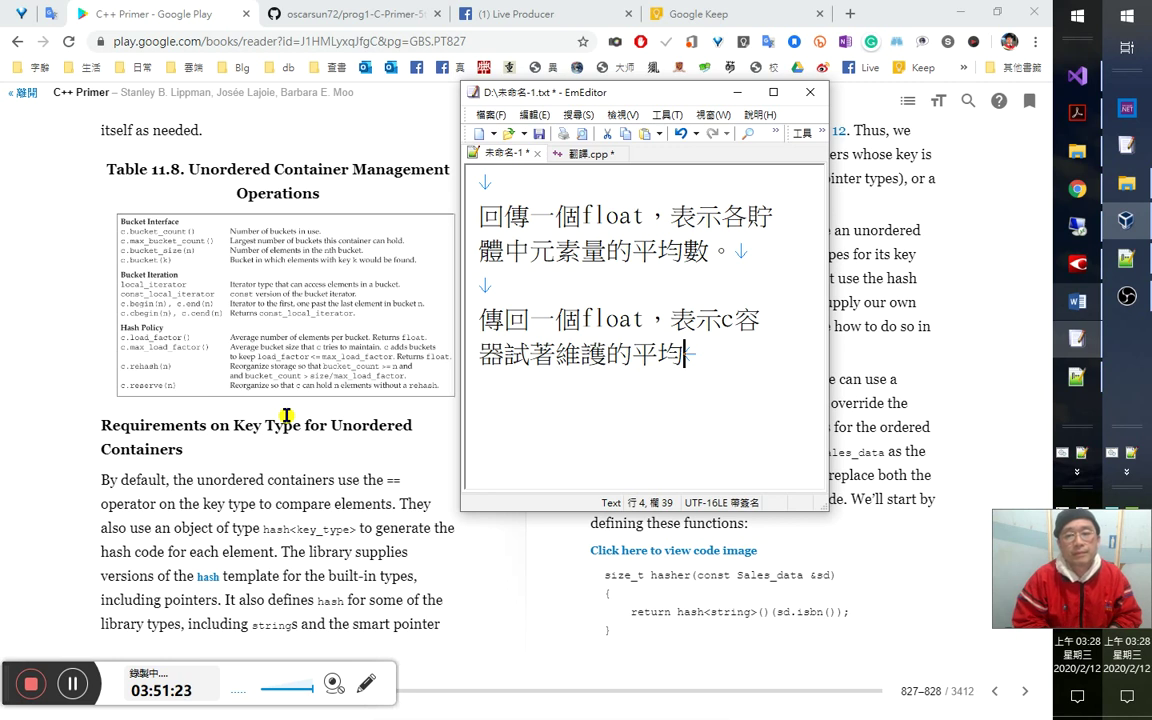
# Finish the line with 貯體大小。, replacing the mis-converted characters.
pyautogui.press('Up')
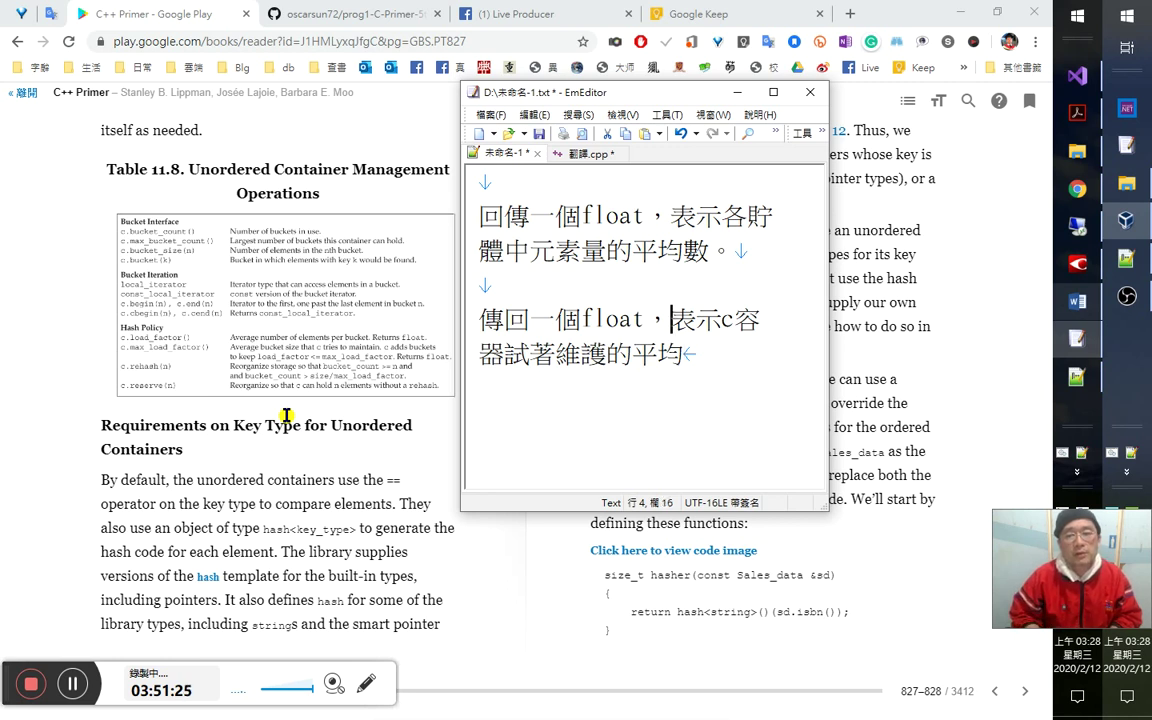
pyautogui.press('Down')
pyautogui.press('Left')
pyautogui.press('Left')
pyautogui.press('Left')
pyautogui.press('Left')
pyautogui.press('Left')
pyautogui.press('Left')
pyautogui.press('Right')
pyautogui.press('Right')
pyautogui.press('Right')
pyautogui.press('Right')
pyautogui.press('Right')
pyautogui.press('Right')
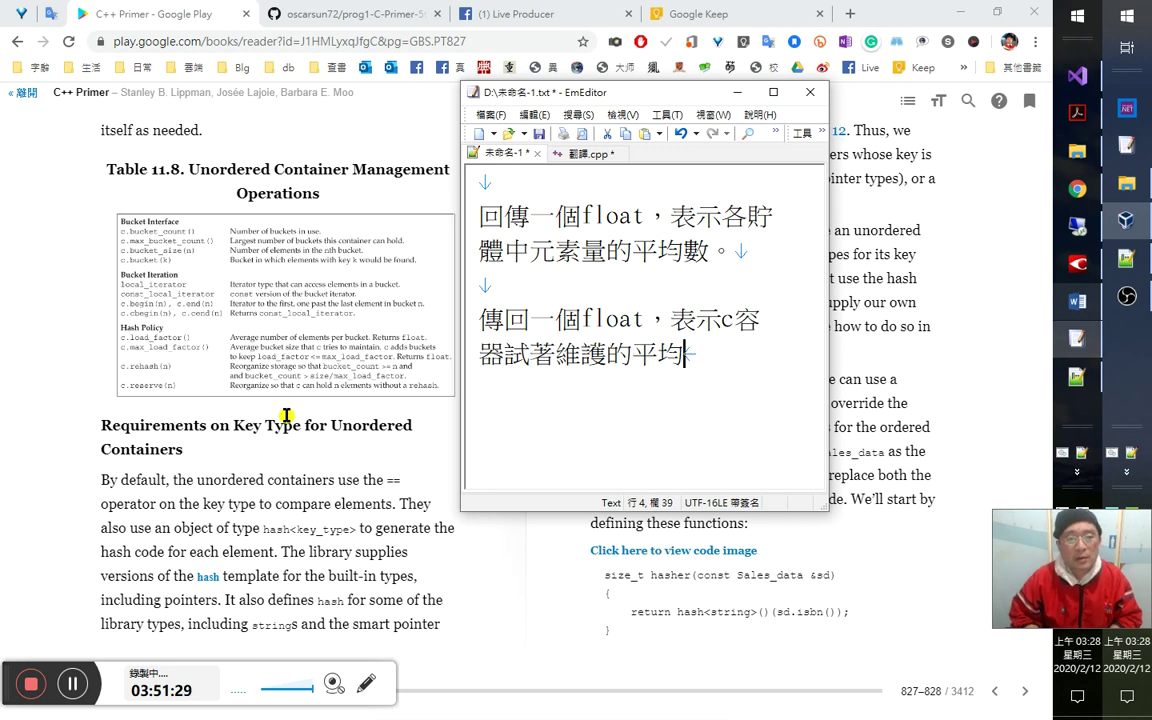
pyautogui.write('貯體')
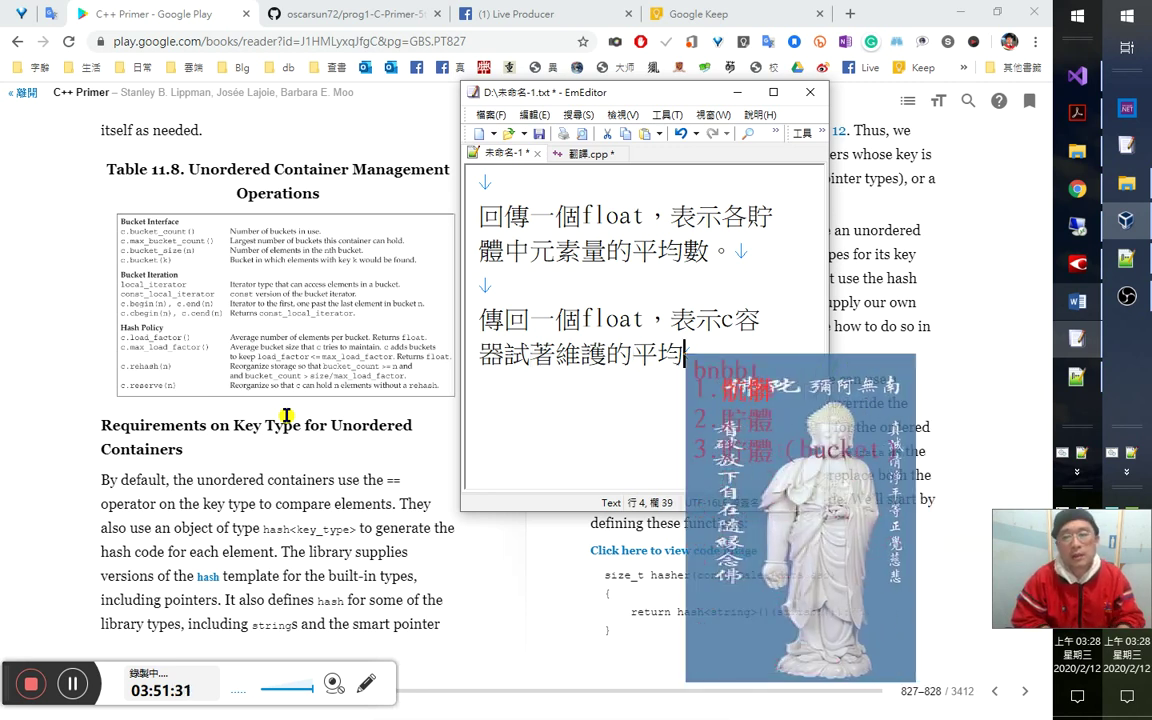
pyautogui.write('大事鋪張')
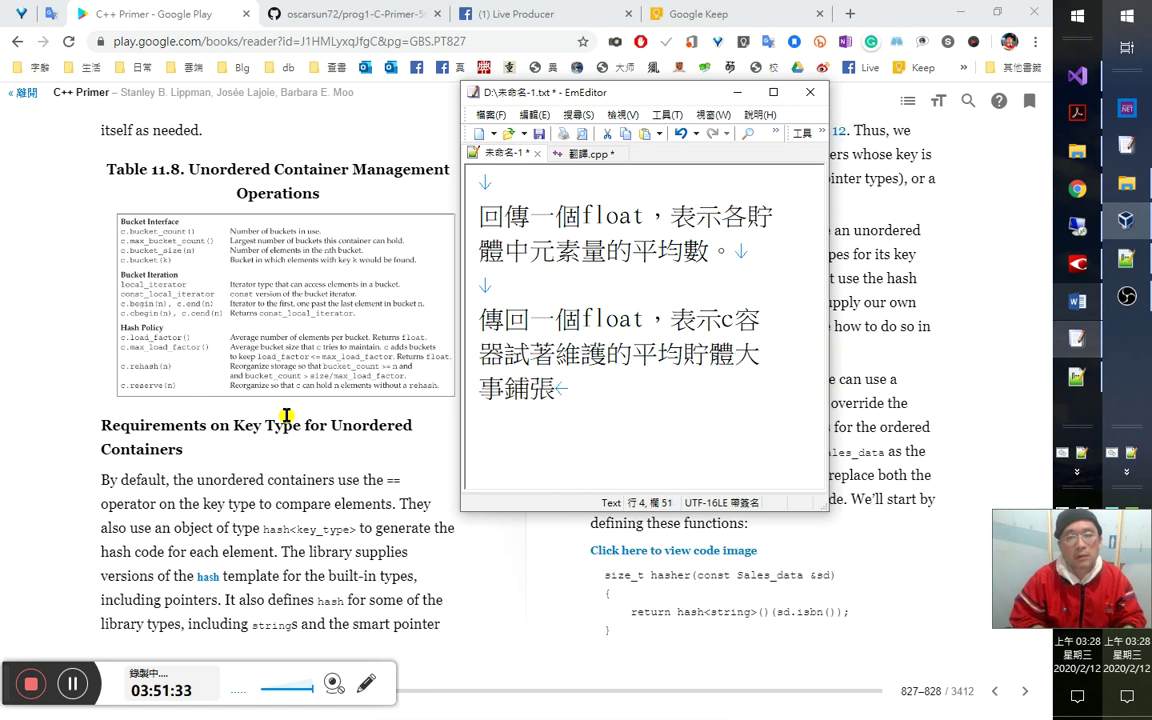
pyautogui.hotkey('shift', 'Left')
pyautogui.hotkey('shift', 'Left')
pyautogui.hotkey('shift', 'Left')
pyautogui.write('小。')
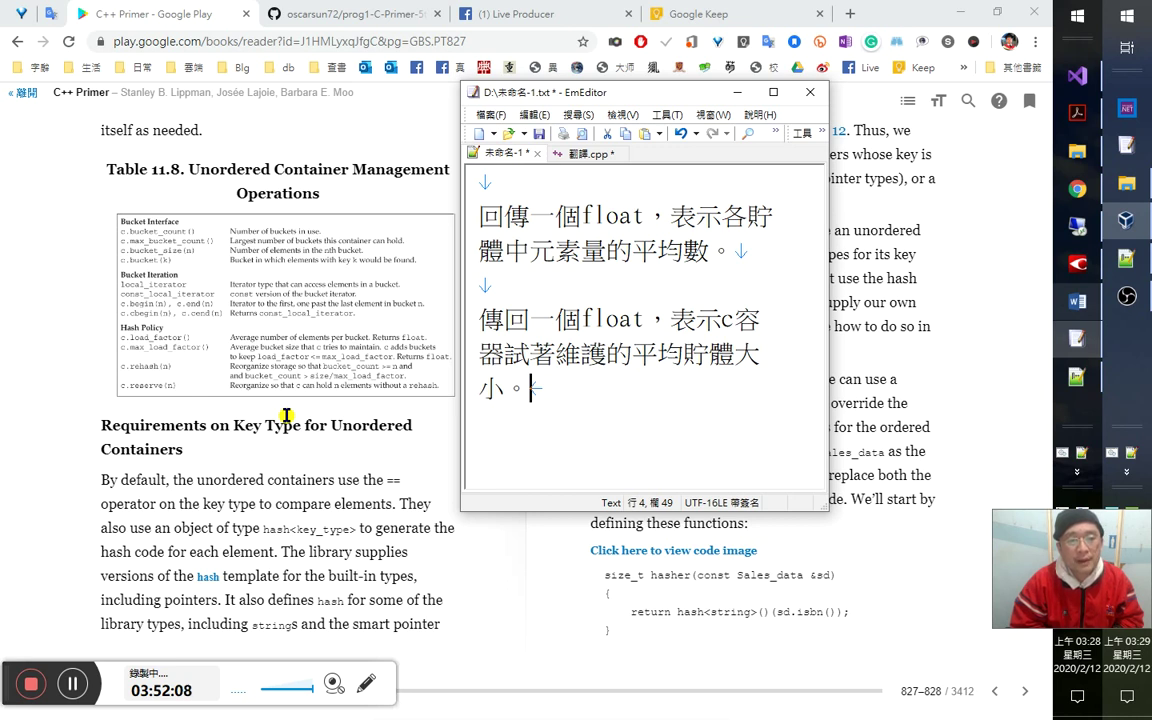
# Append 'c容器增加貯體來保持load_factor<=max_load_factor。' and start a new line.
pyautogui.write('c')
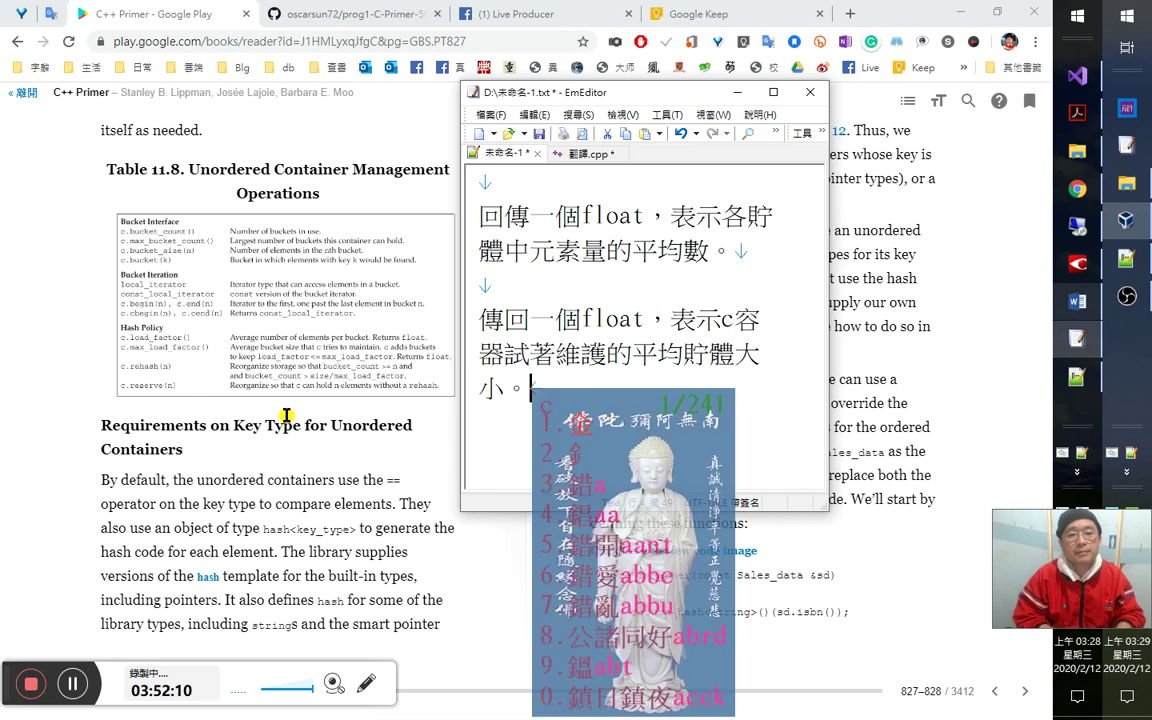
pyautogui.press('Return')
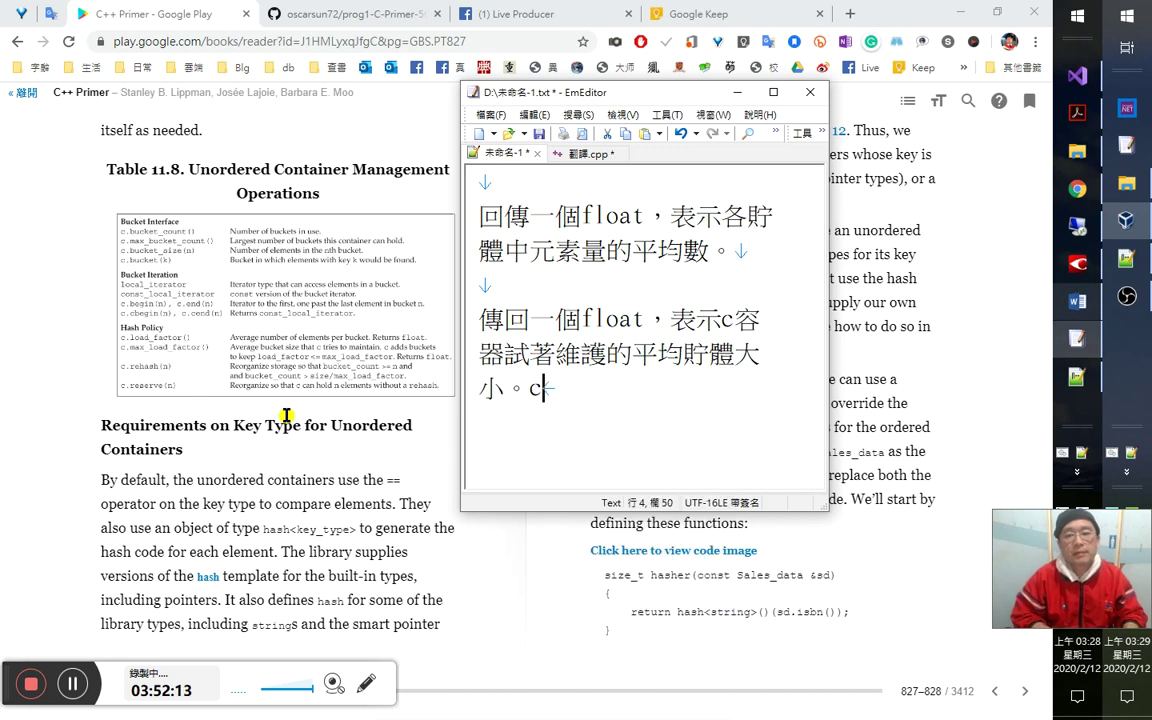
pyautogui.write('官')
pyautogui.press('BackSpace')
pyautogui.write('容器')
pyautogui.press('BackSpace')
pyautogui.write('ga')
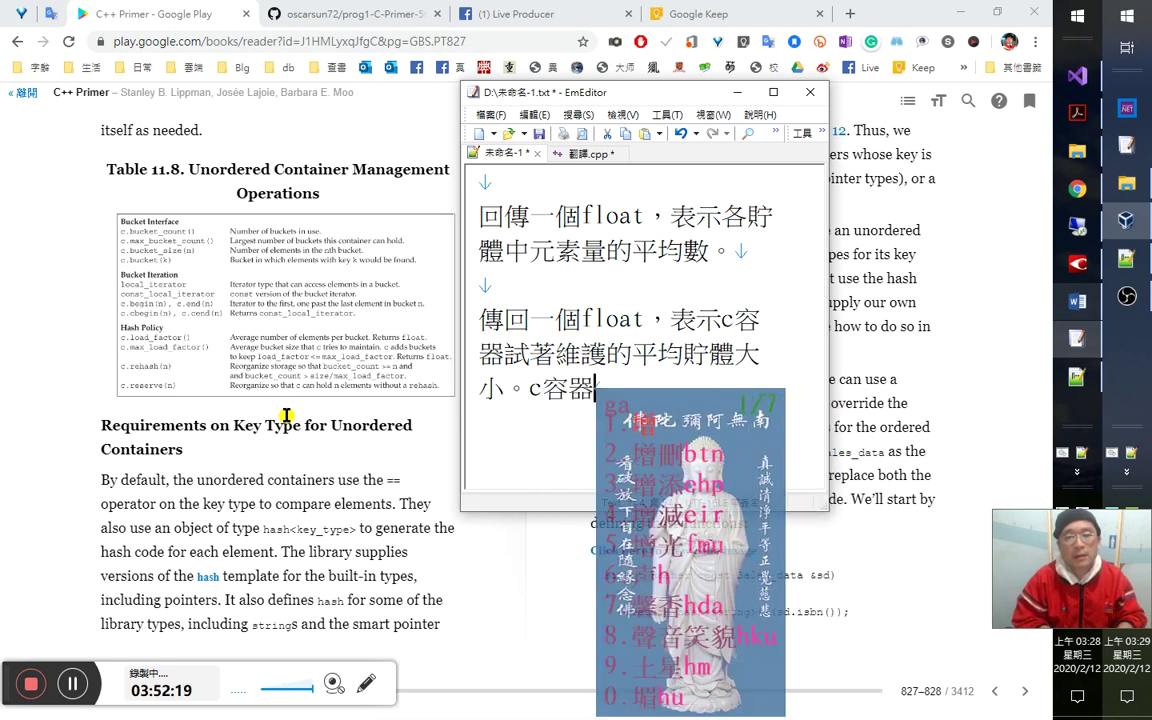
pyautogui.press('BackSpace')
pyautogui.press('BackSpace')
pyautogui.write('ga')
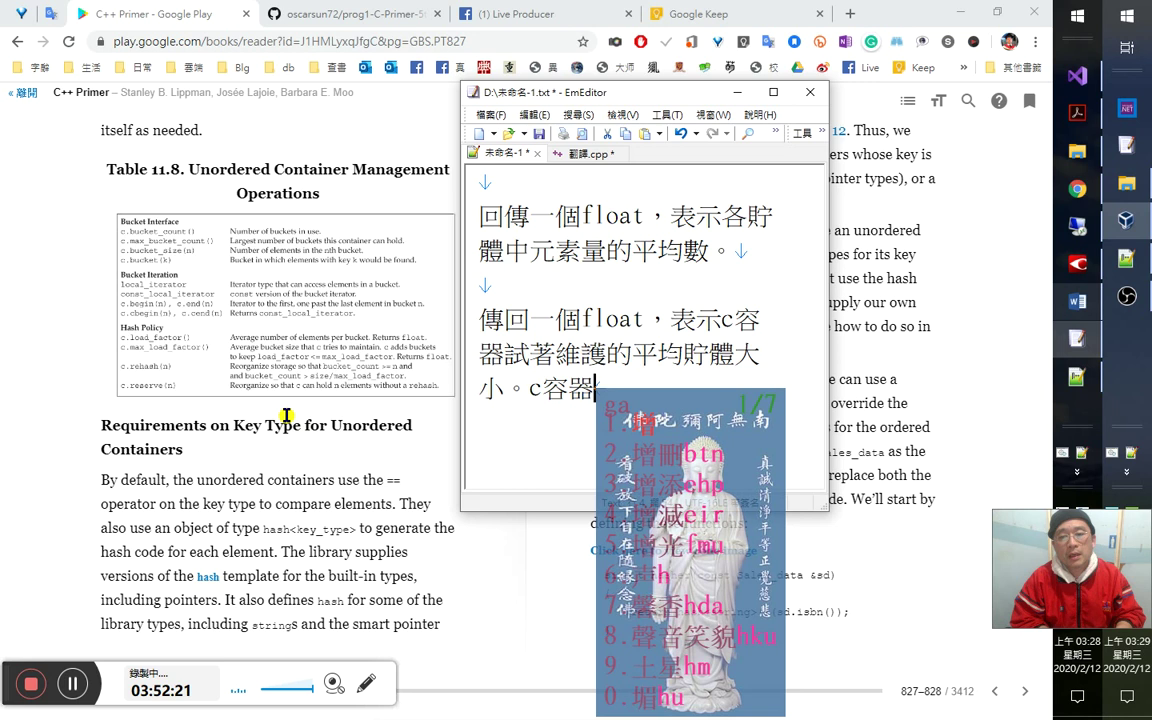
pyautogui.write('增加bnbbl')
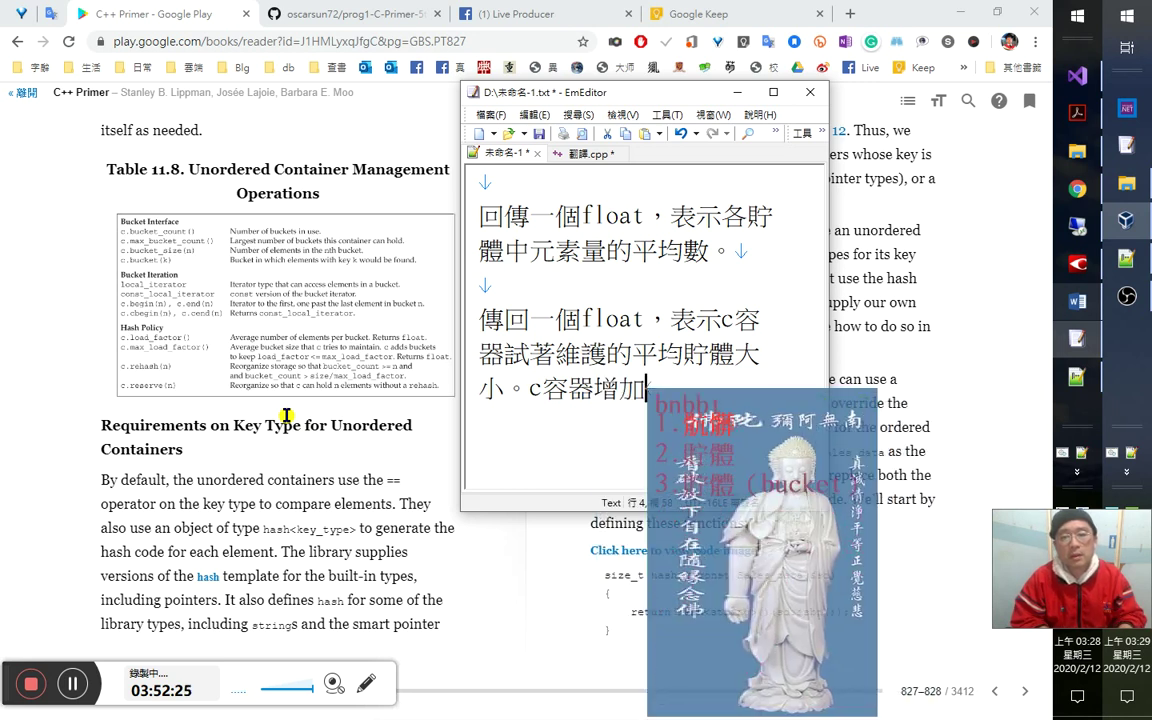
pyautogui.write('貯體來od保持')
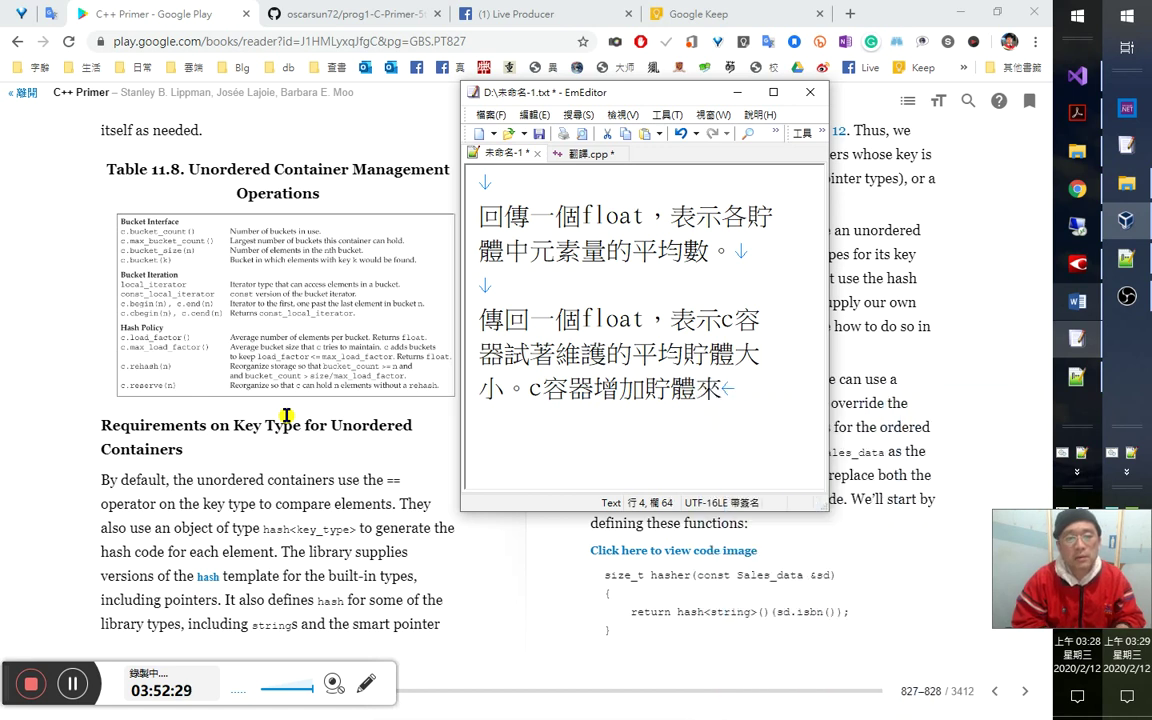
pyautogui.write('load')
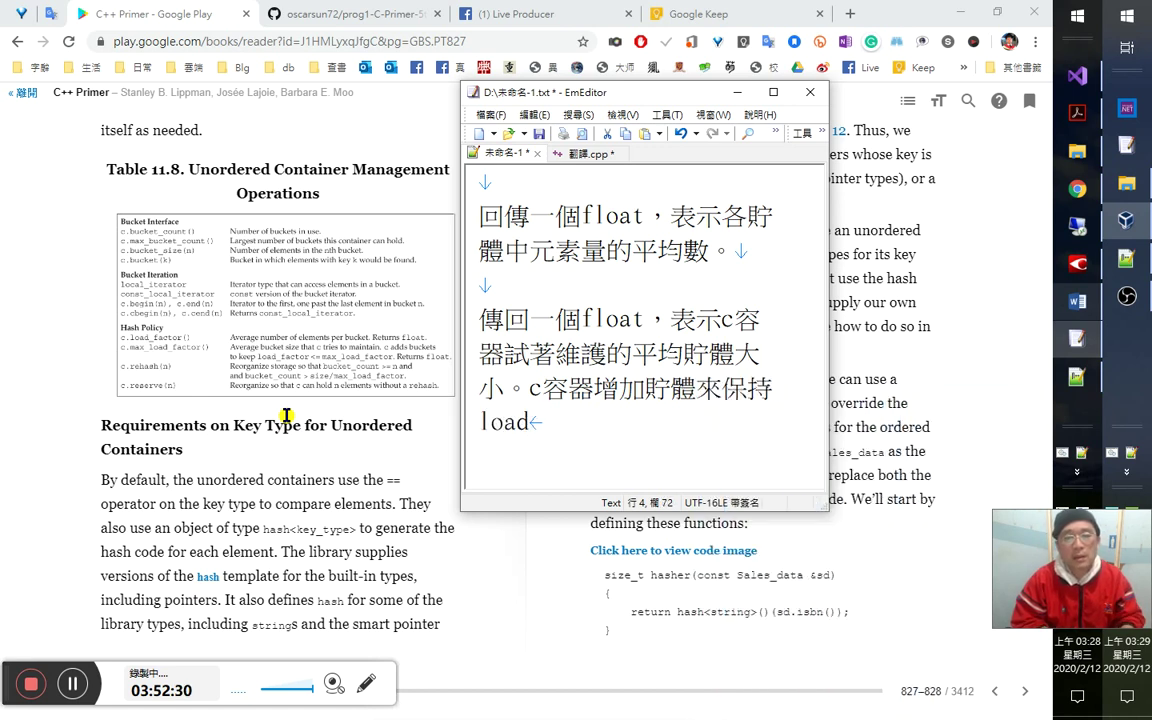
pyautogui.write('_facto')
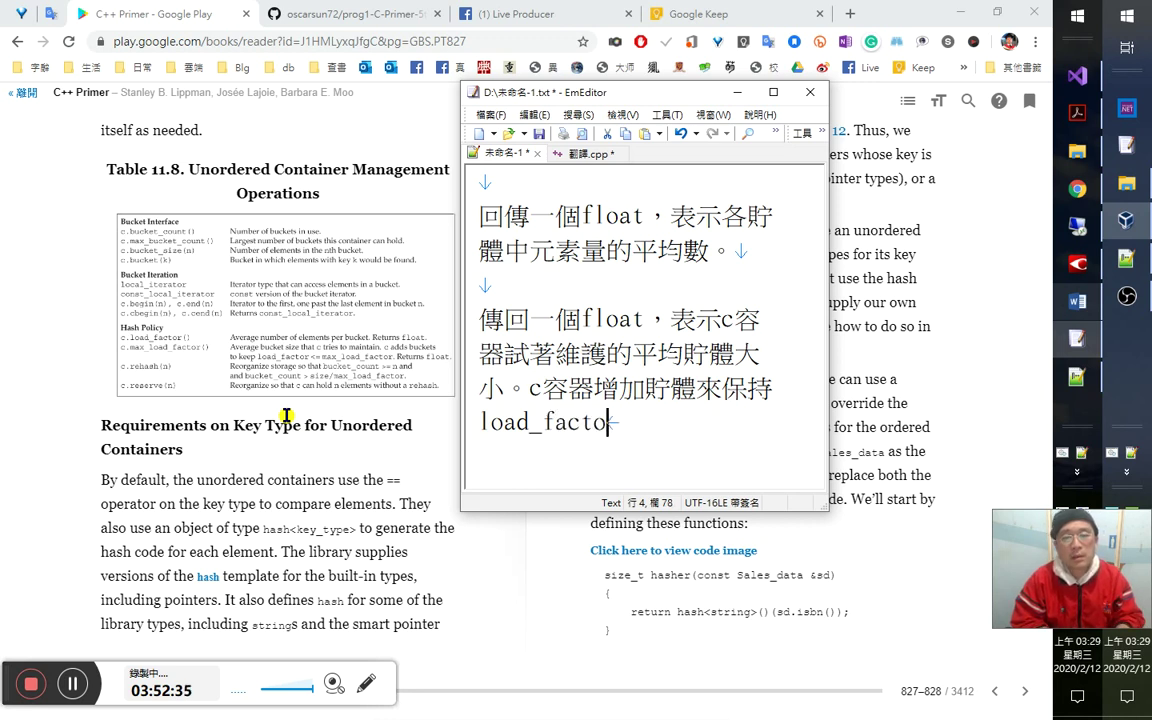
pyautogui.write('r<=max_load_')
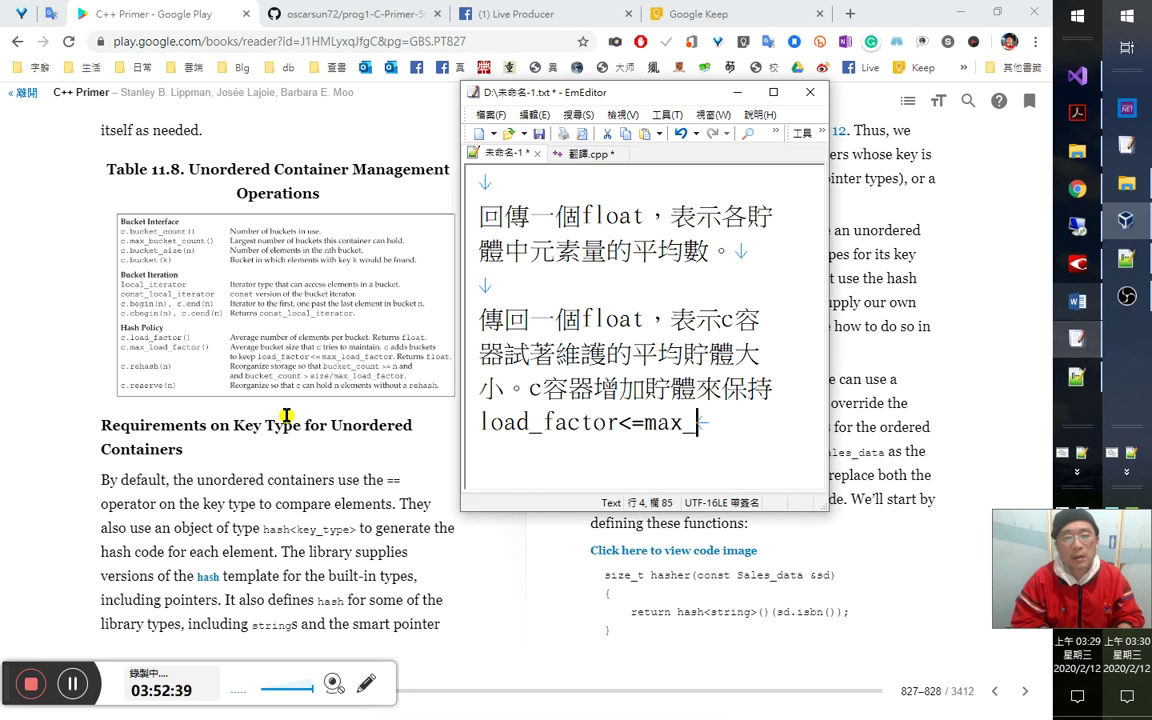
pyautogui.write('factor')
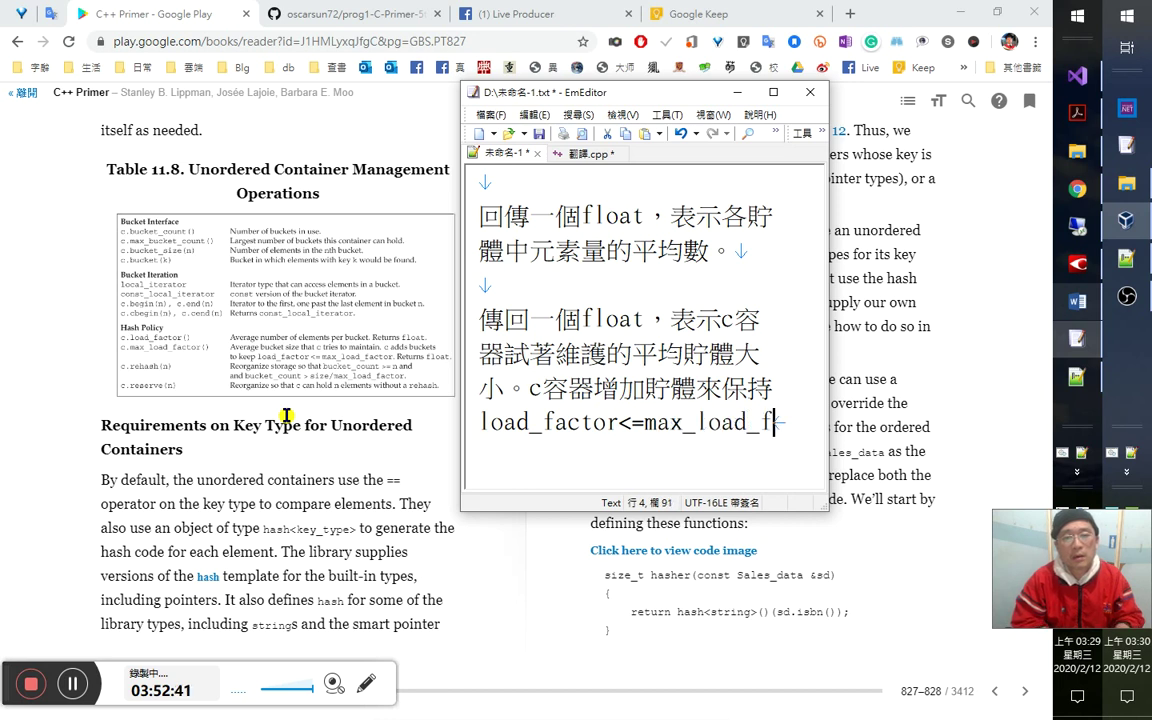
pyautogui.write('。')
pyautogui.press('Return')
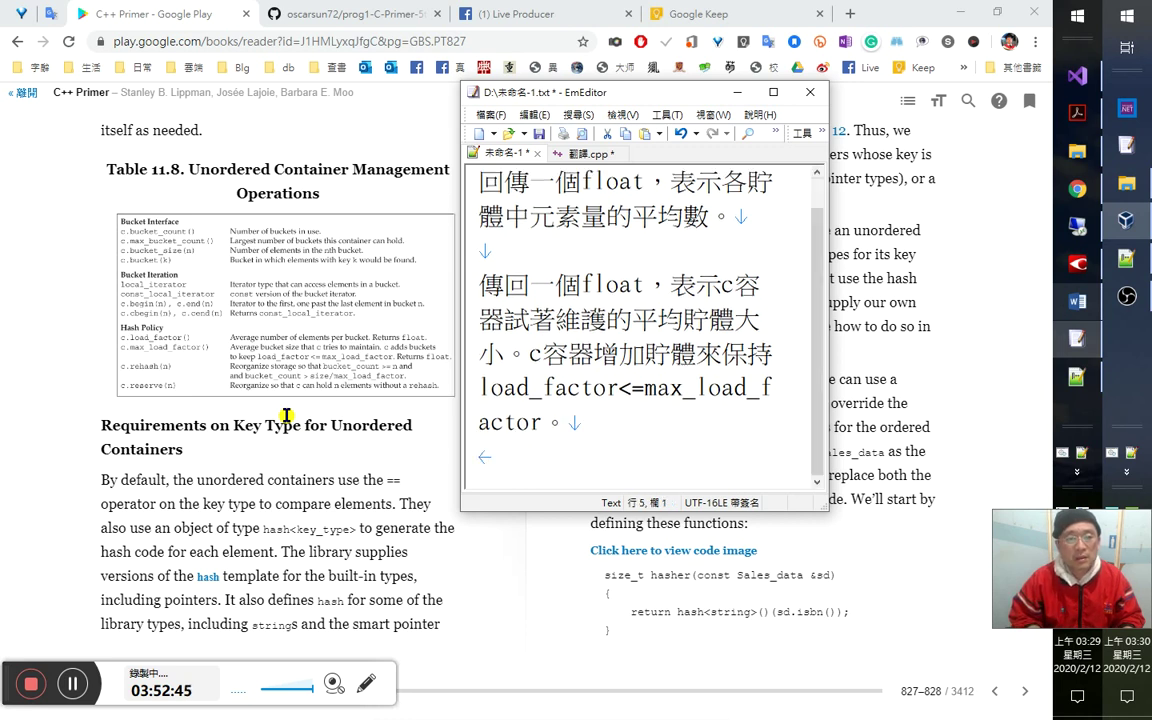
# Start a new line reading 重新安排（組織）, restarting the Chinese input method midway.
pyautogui.press('Return')
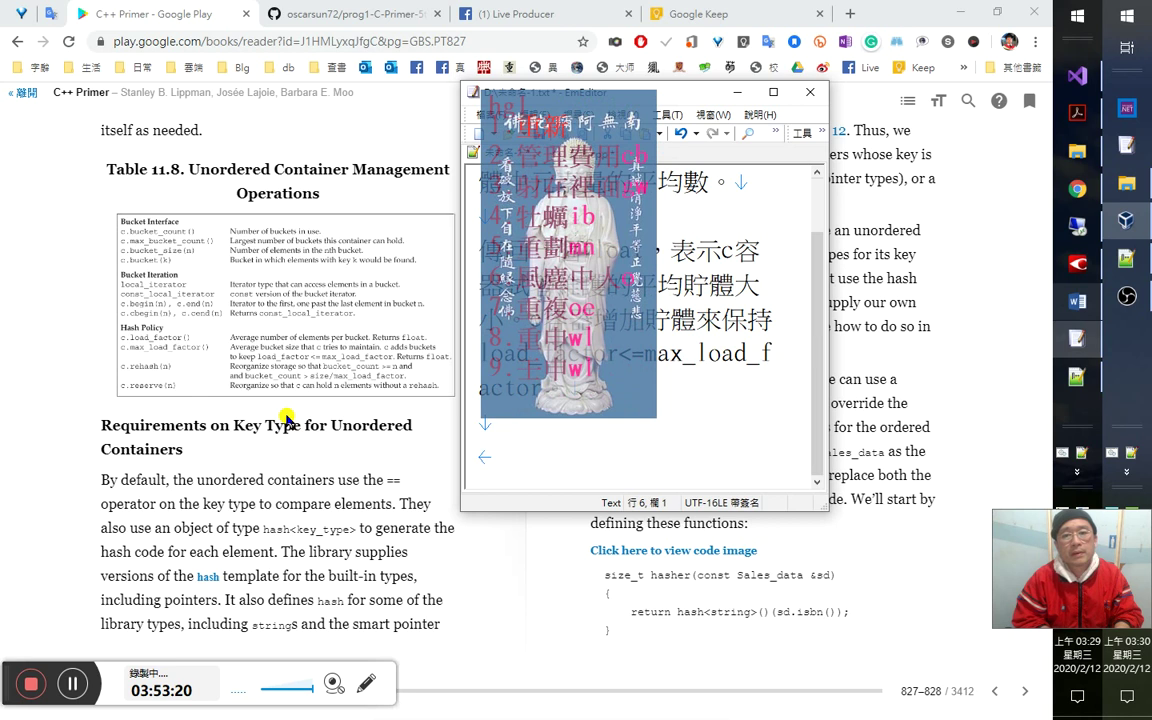
pyautogui.write('重新')
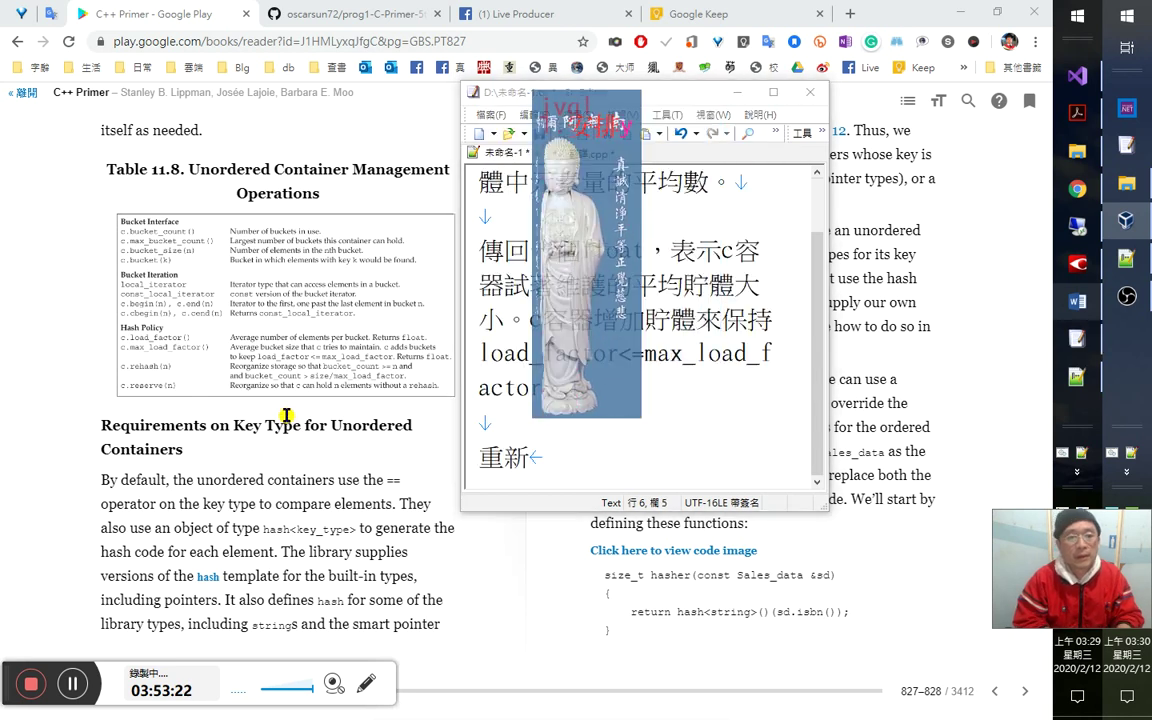
pyautogui.write('安排（')
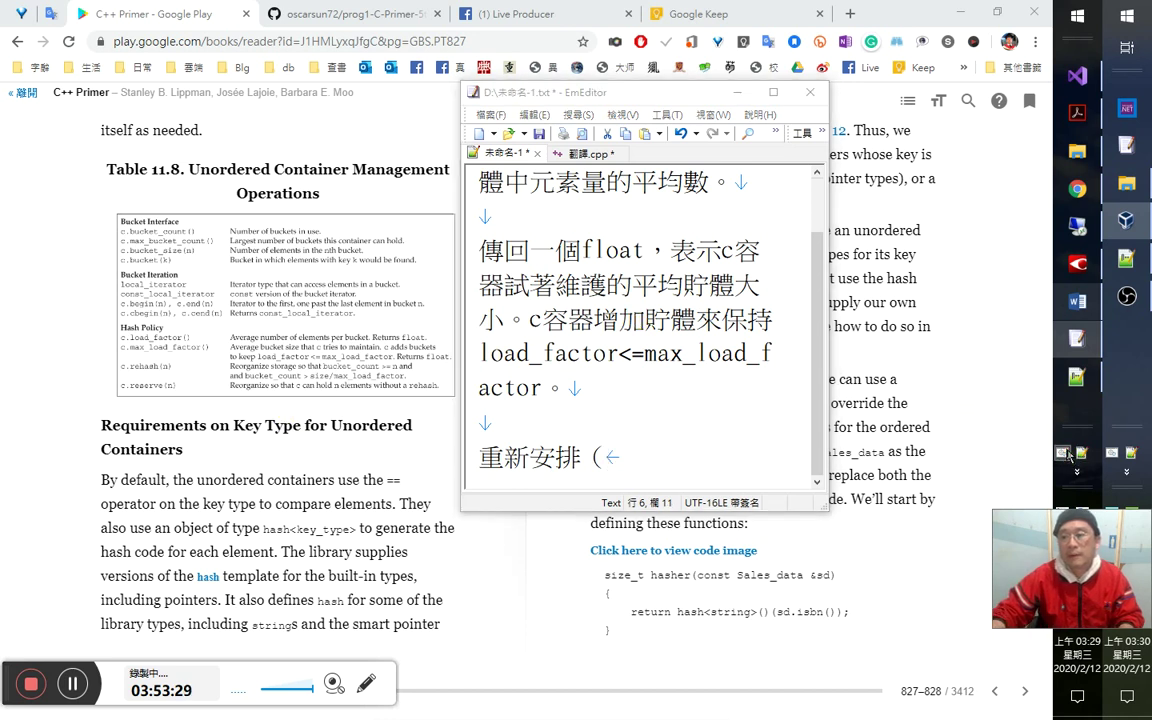
pyautogui.click(1067, 455)
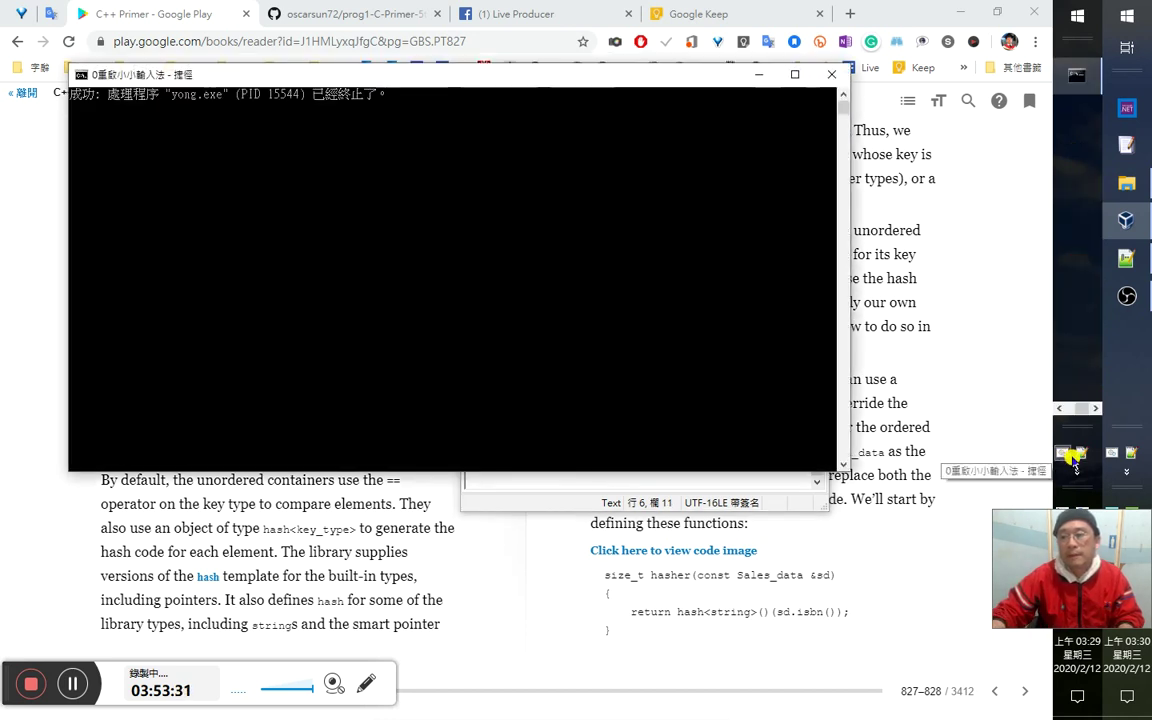
pyautogui.click(674, 458)
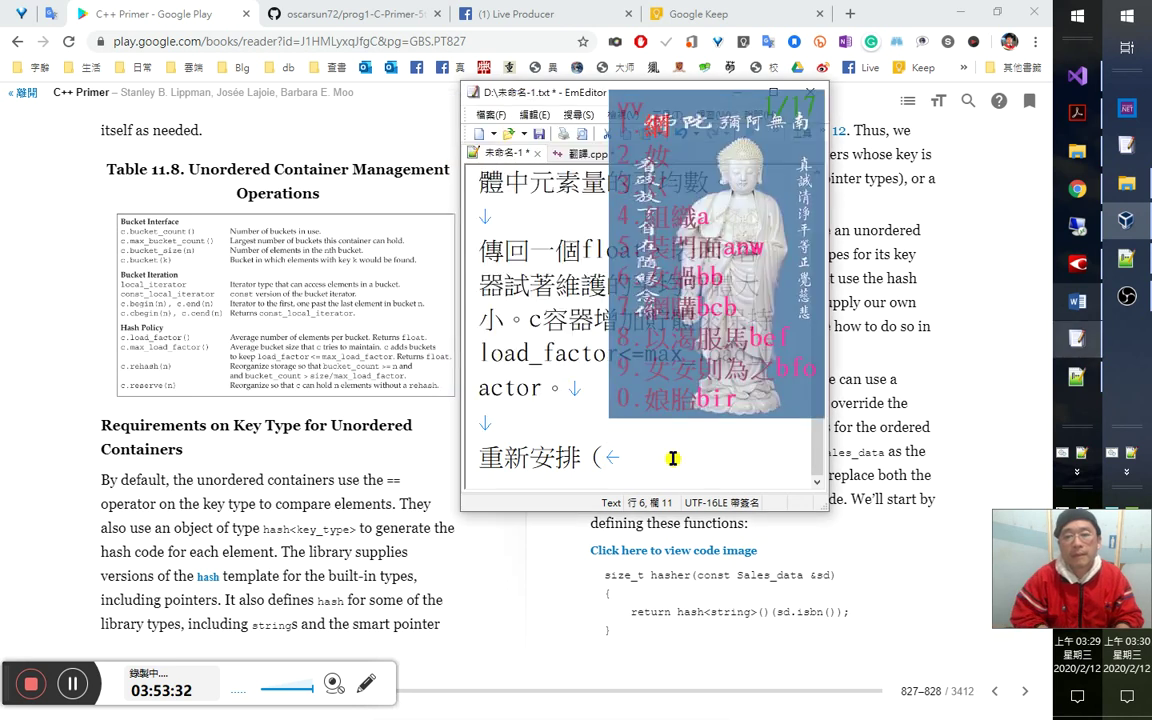
pyautogui.write('組織）')
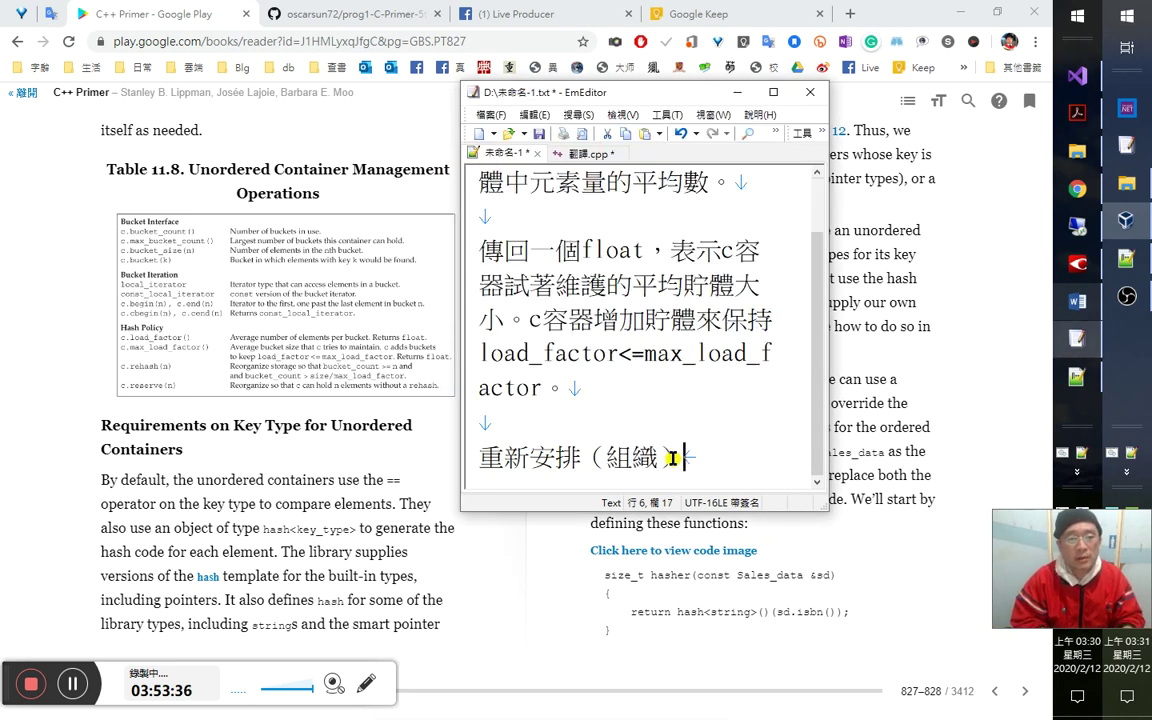
# Append 儲存區，以 to the rehash line.
pyautogui.press('Left')
pyautogui.press('Right')
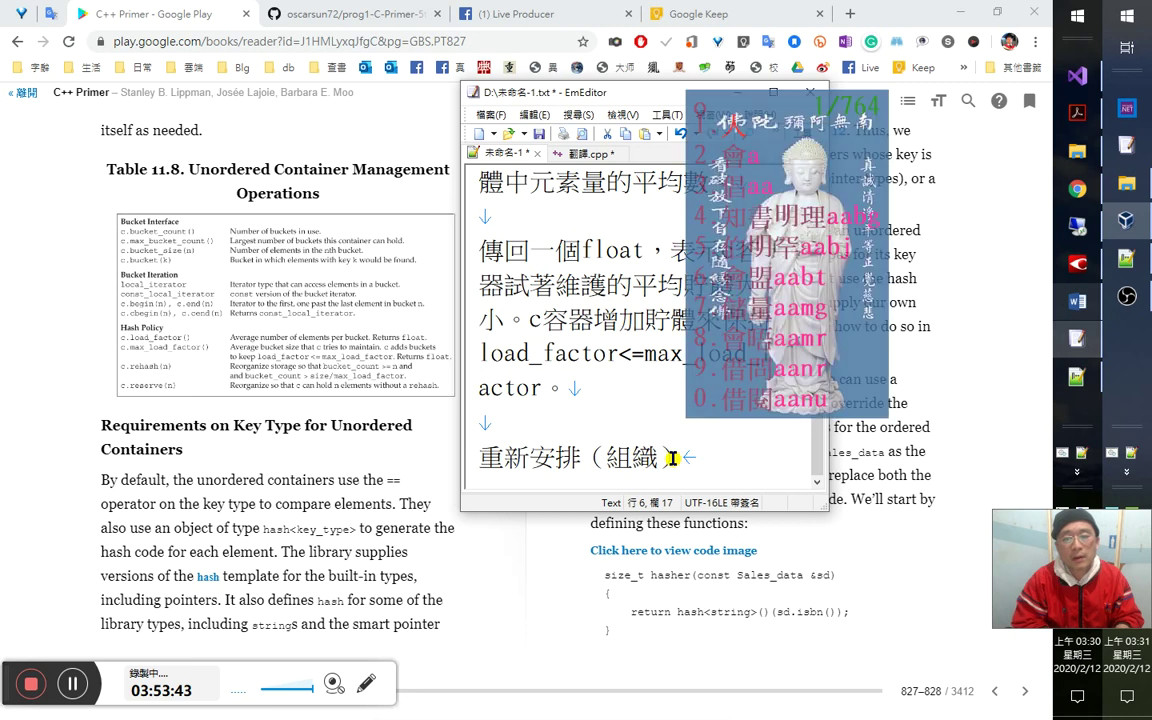
pyautogui.write('儲存')
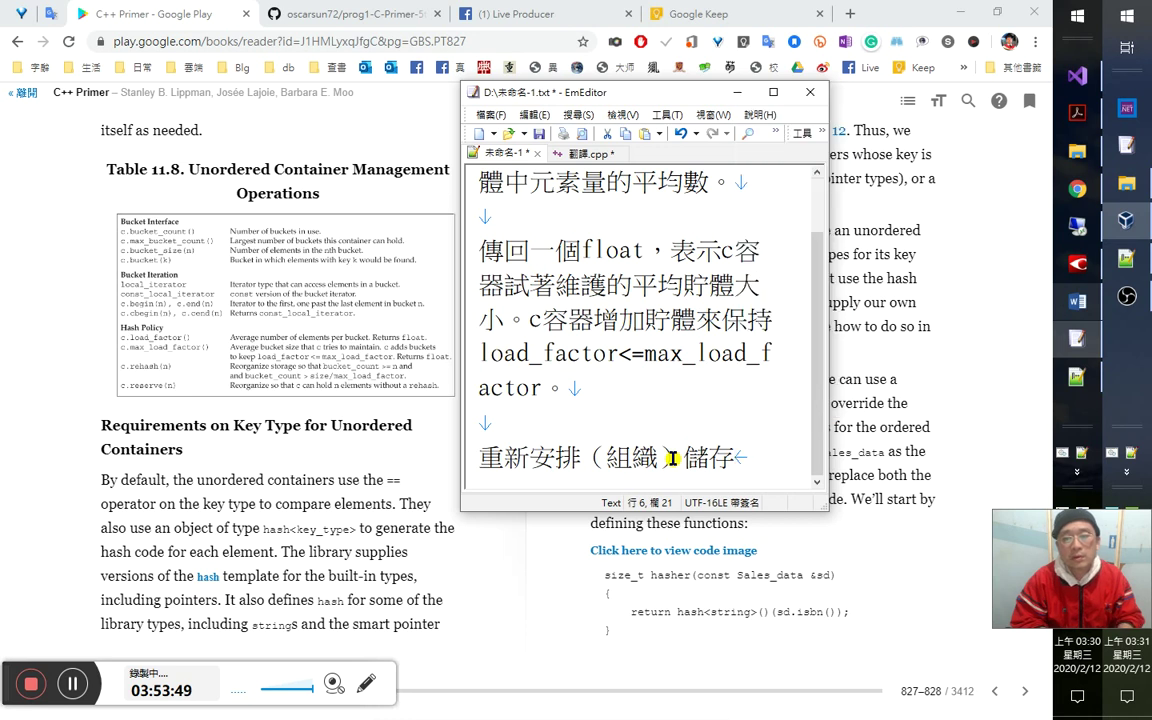
pyautogui.write('匱')
pyautogui.press('BackSpace')
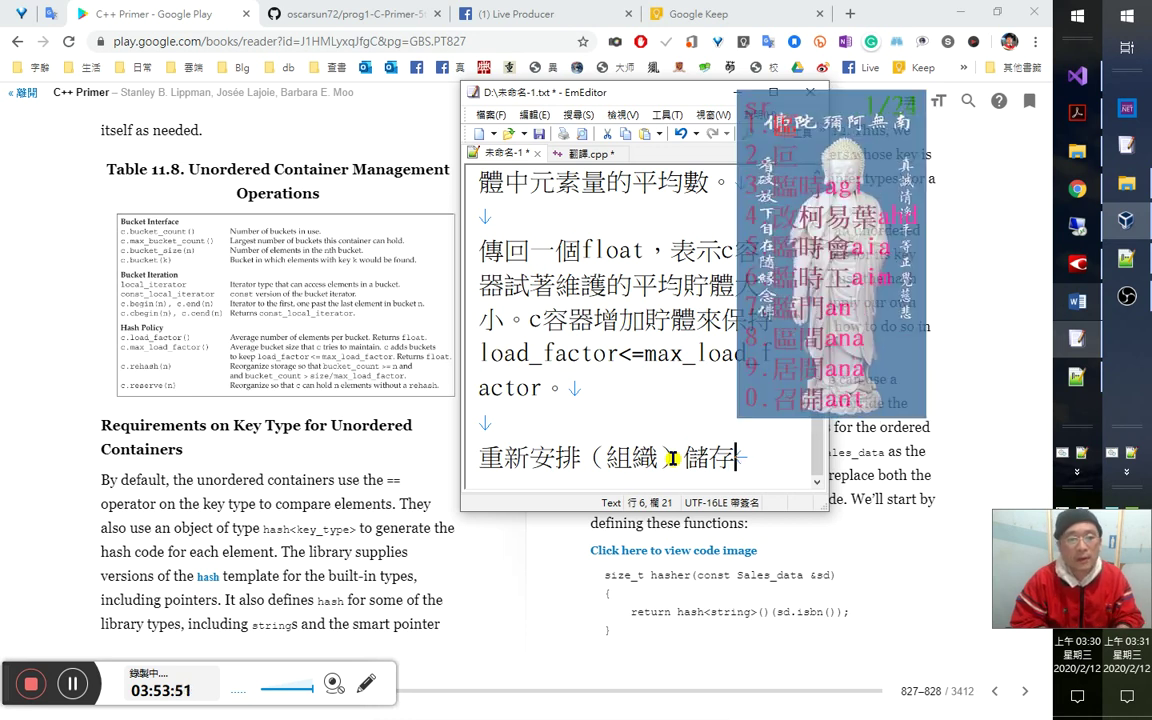
pyautogui.write('區')
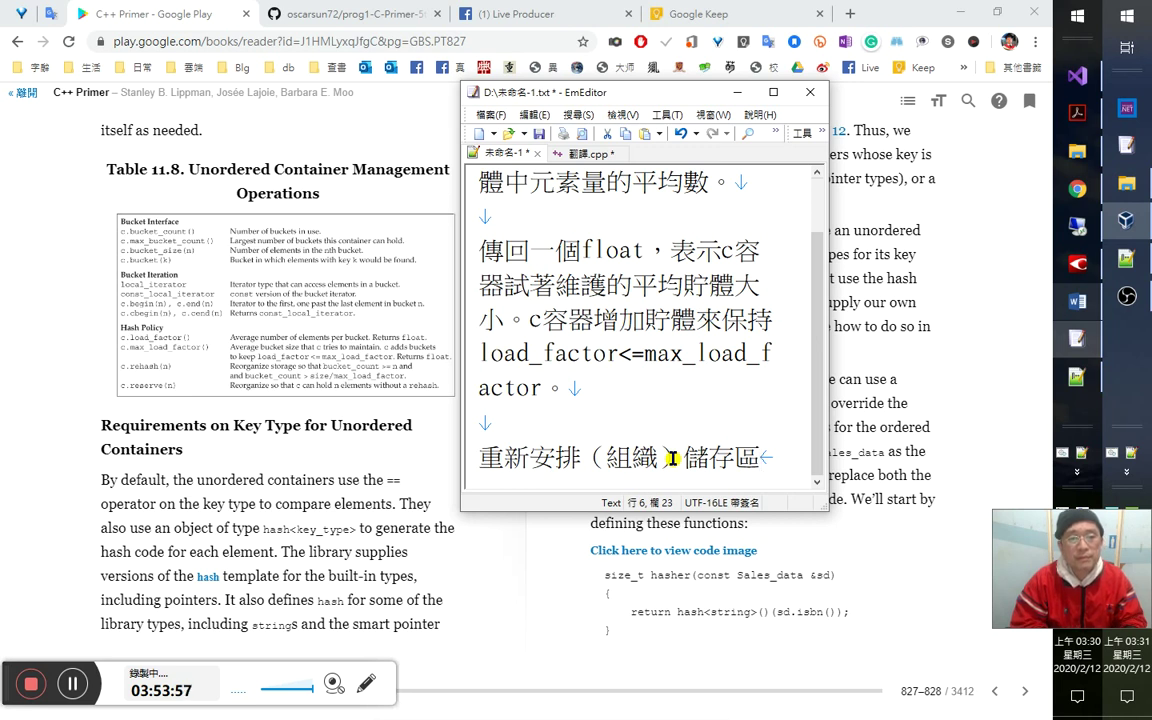
pyautogui.write('，以')
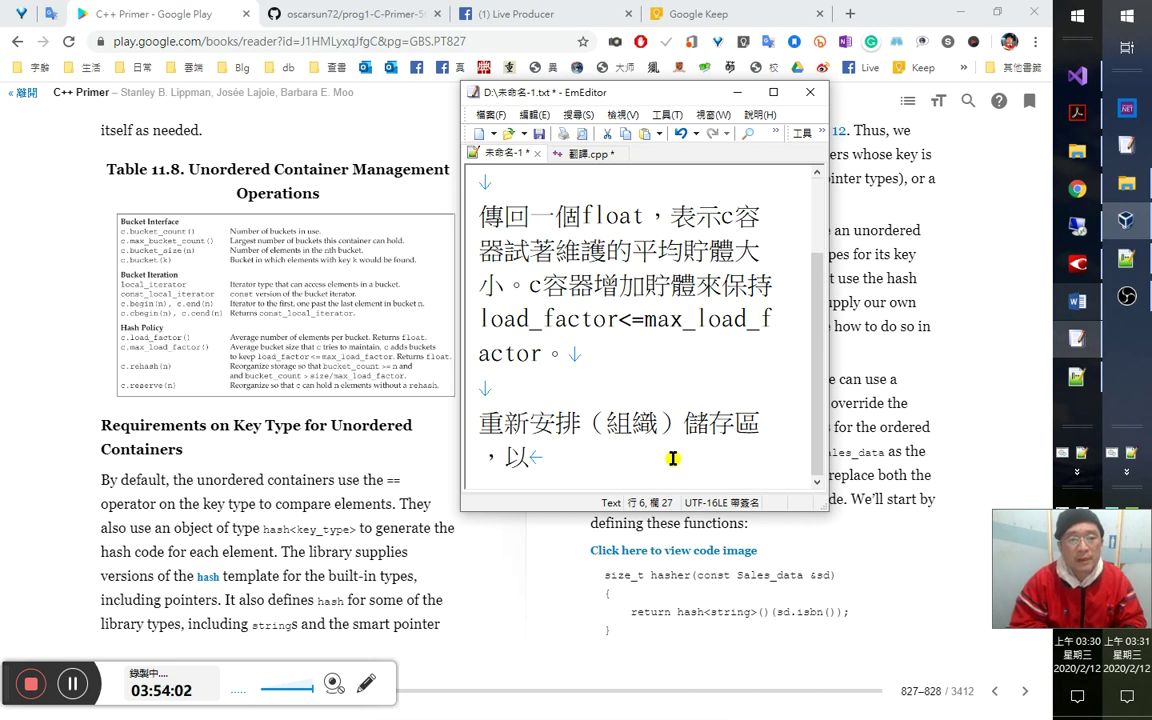
# Continue with 使得bucket_count>=n而且bucket_count>size/max_, fixing typos.
pyautogui.write('使用')
pyautogui.press('BackSpace')
pyautogui.write('得')
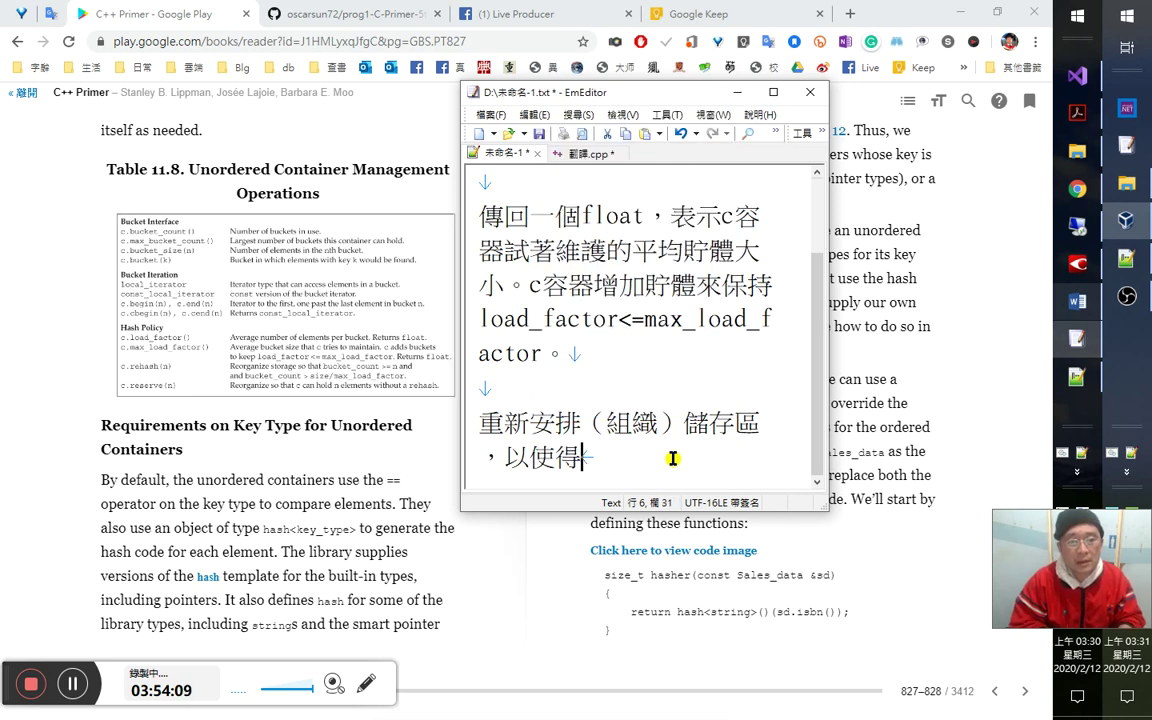
pyautogui.write('bucket_count>=n')
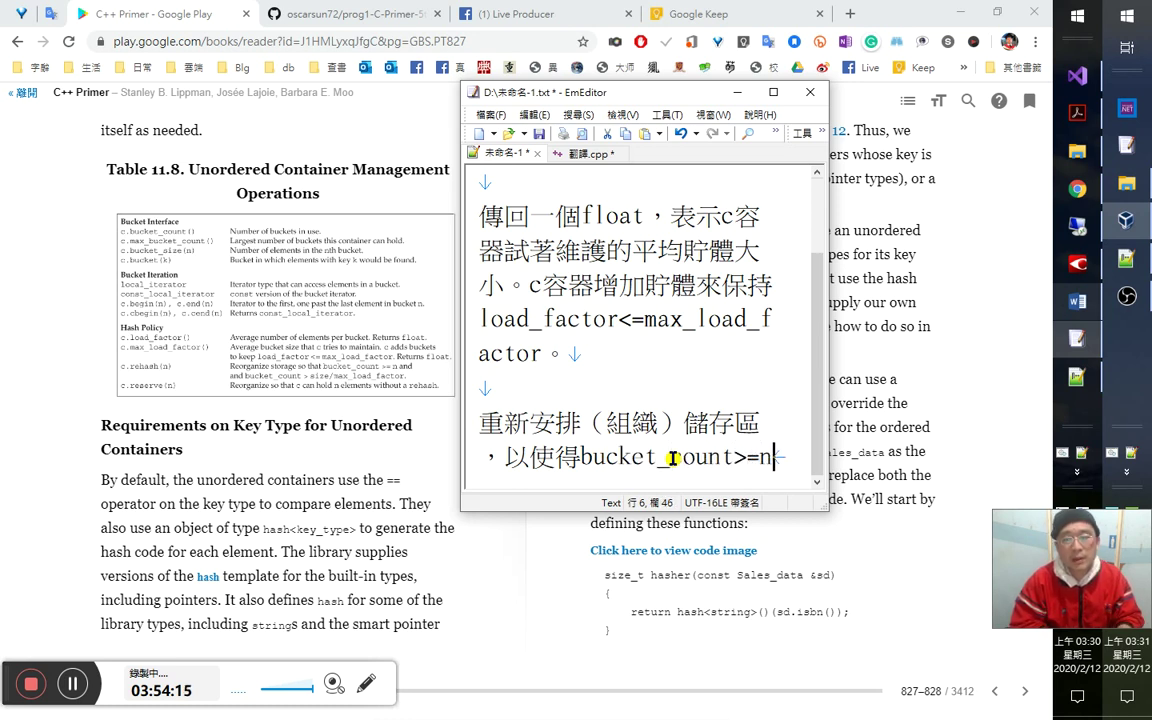
pyautogui.write('而且')
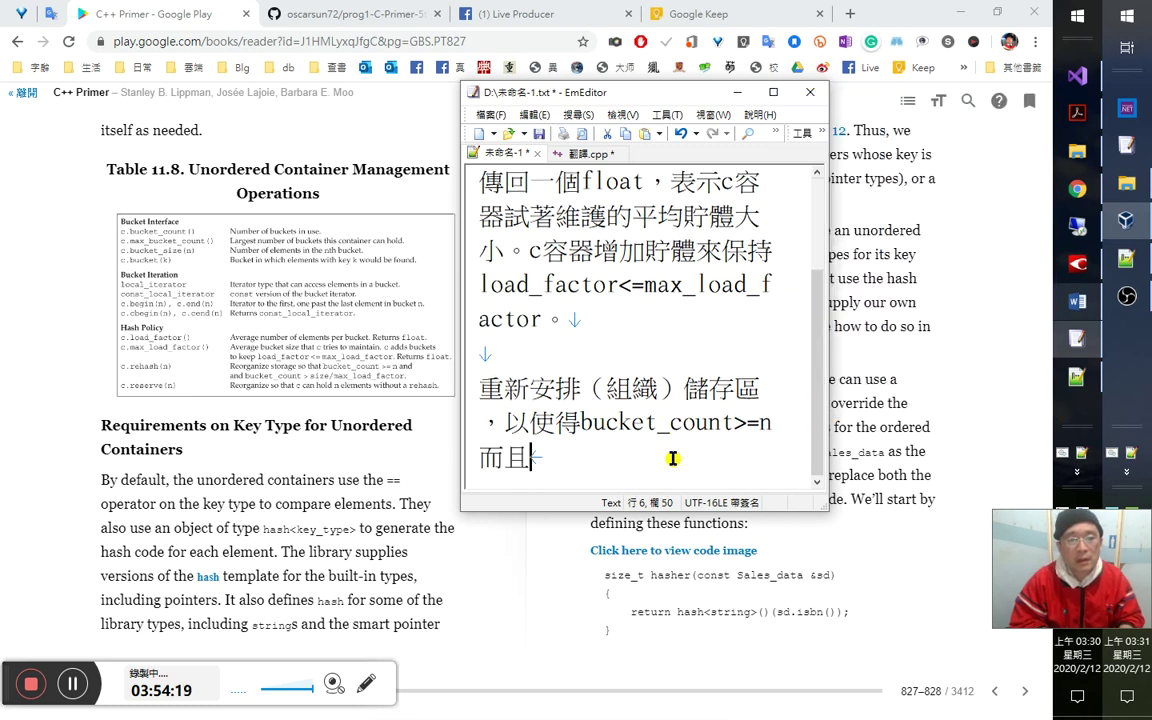
pyautogui.write('bucket_coun')
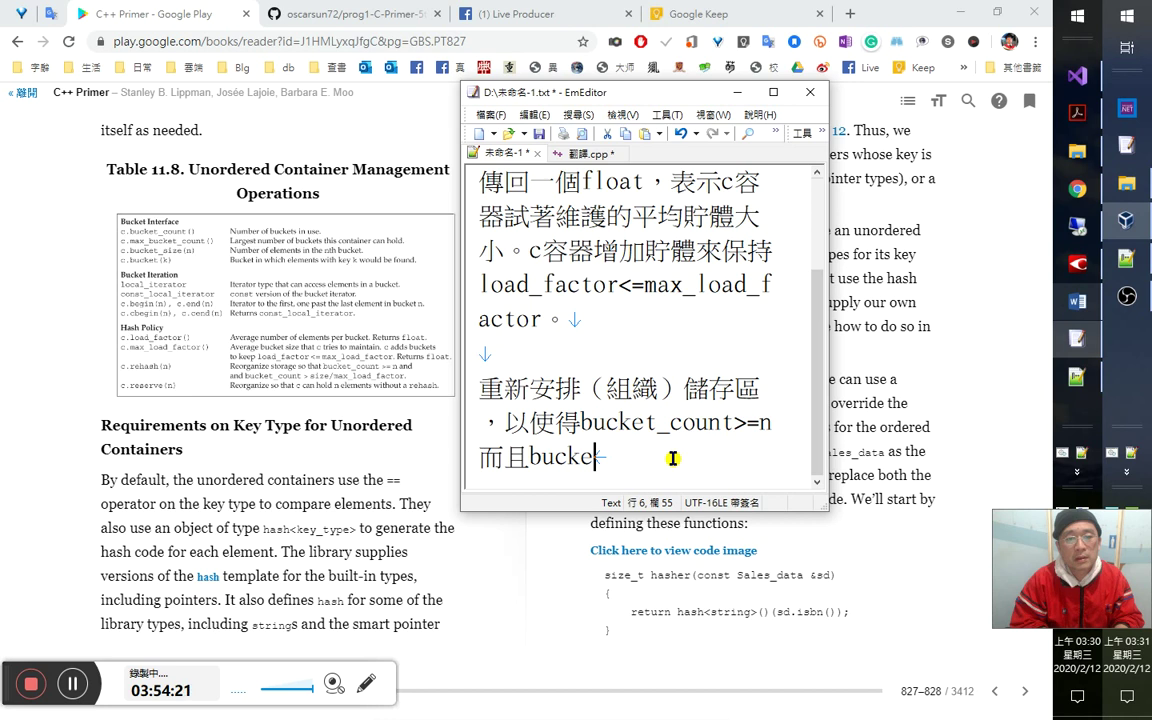
pyautogui.write('t>')
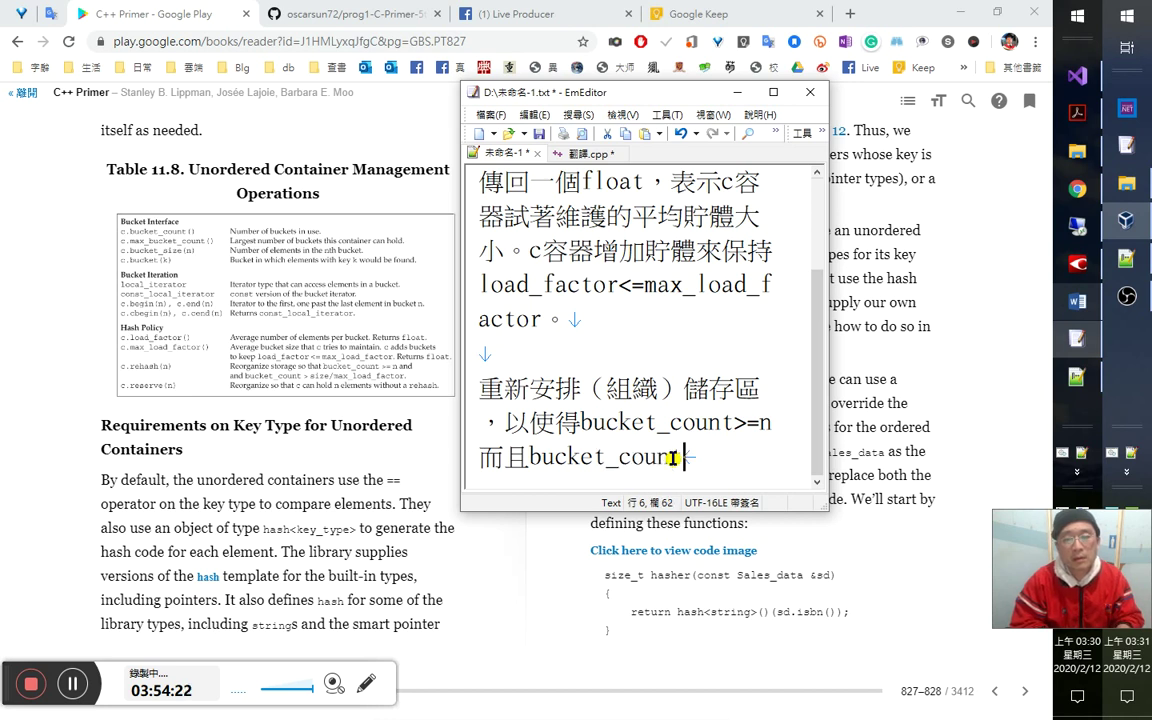
pyautogui.write('size')
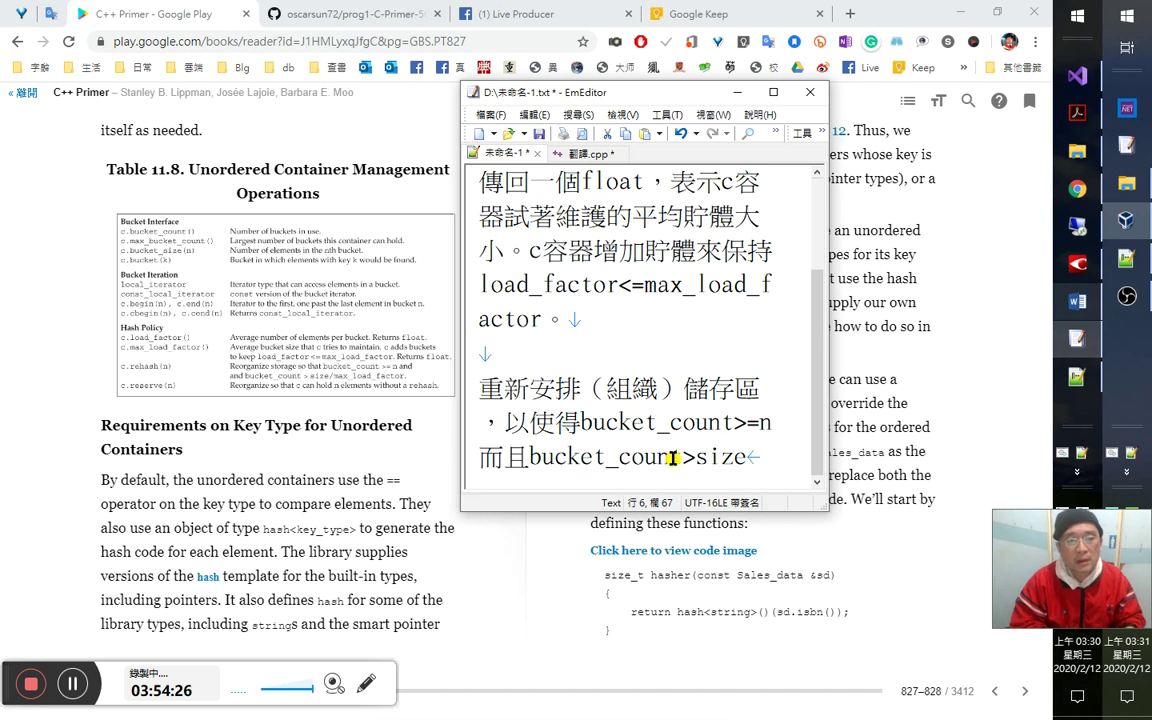
pyautogui.write('/m')
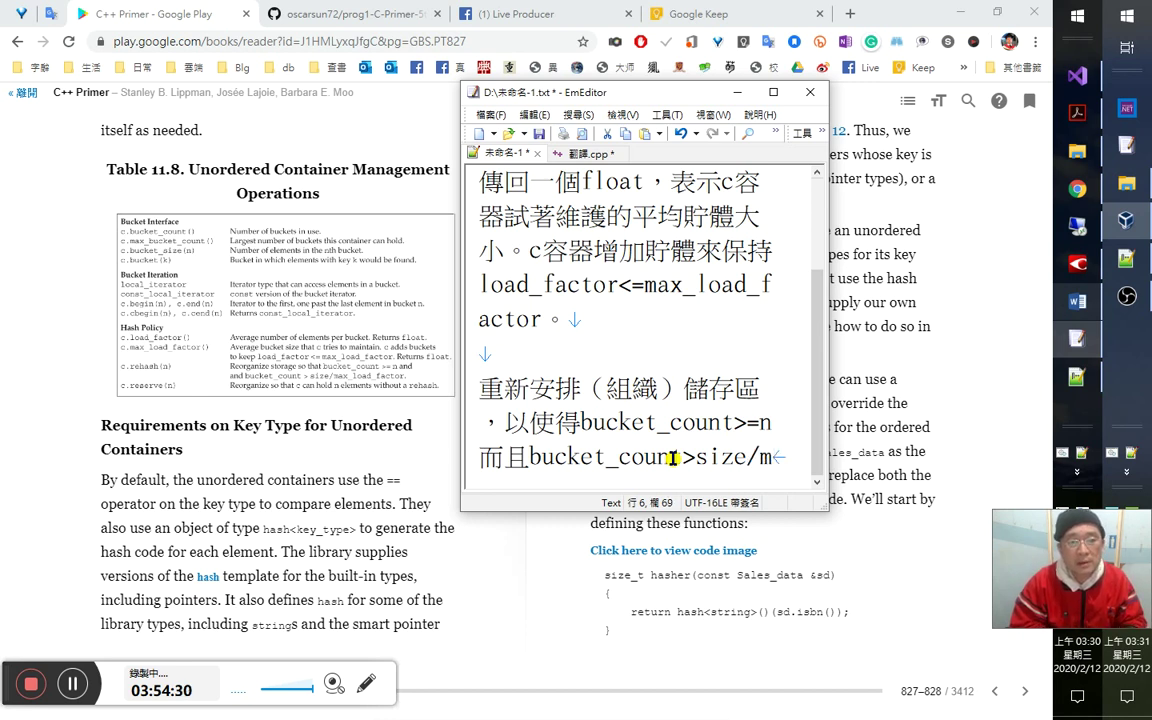
pyautogui.write('ax_load_factor')
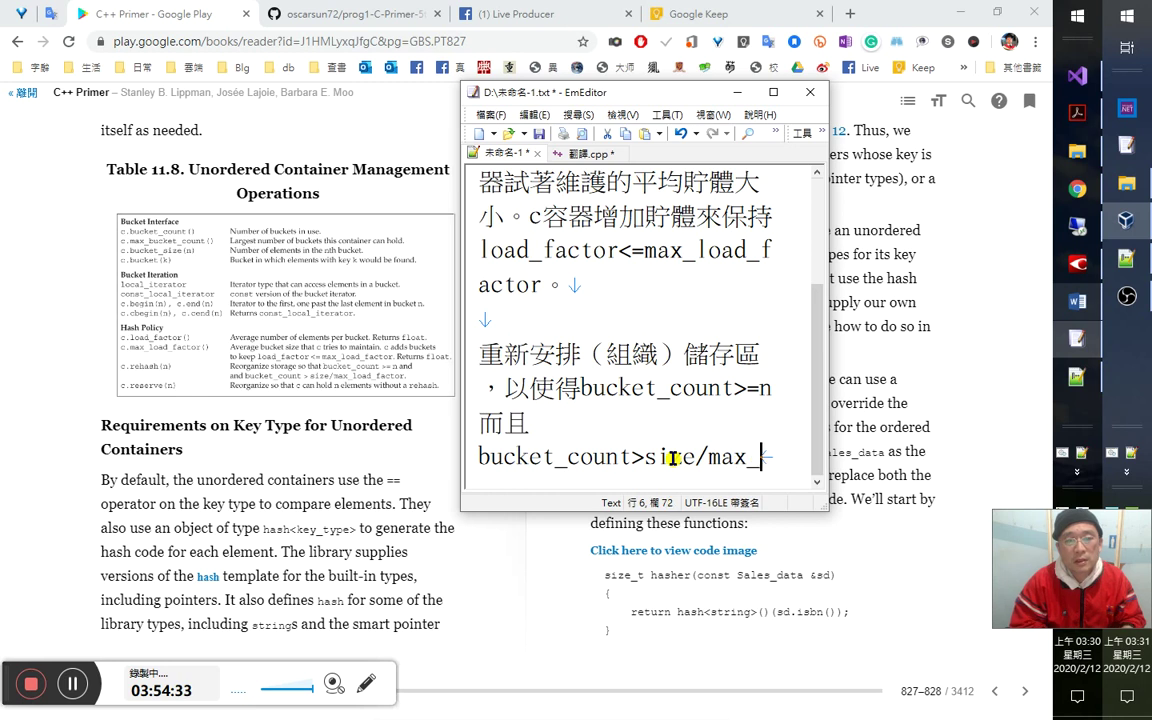
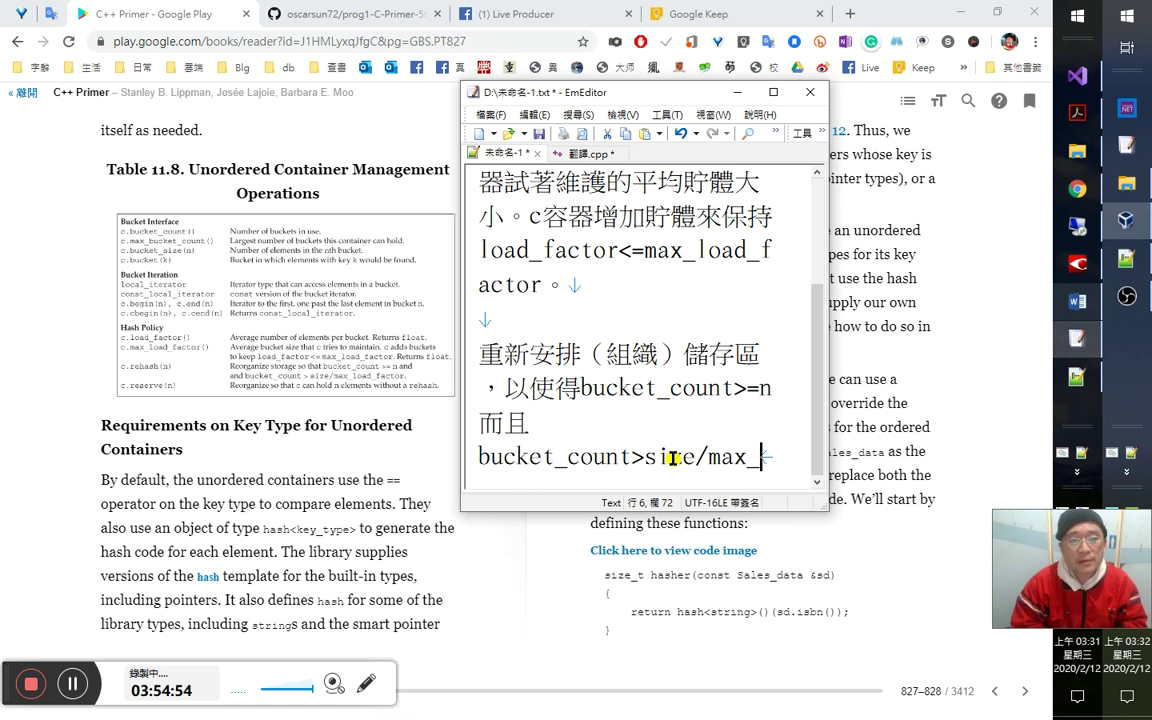
# Complete the formula line with 'load_factor' and start a new paragraph below it in EmEditor.
pyautogui.write('loa')
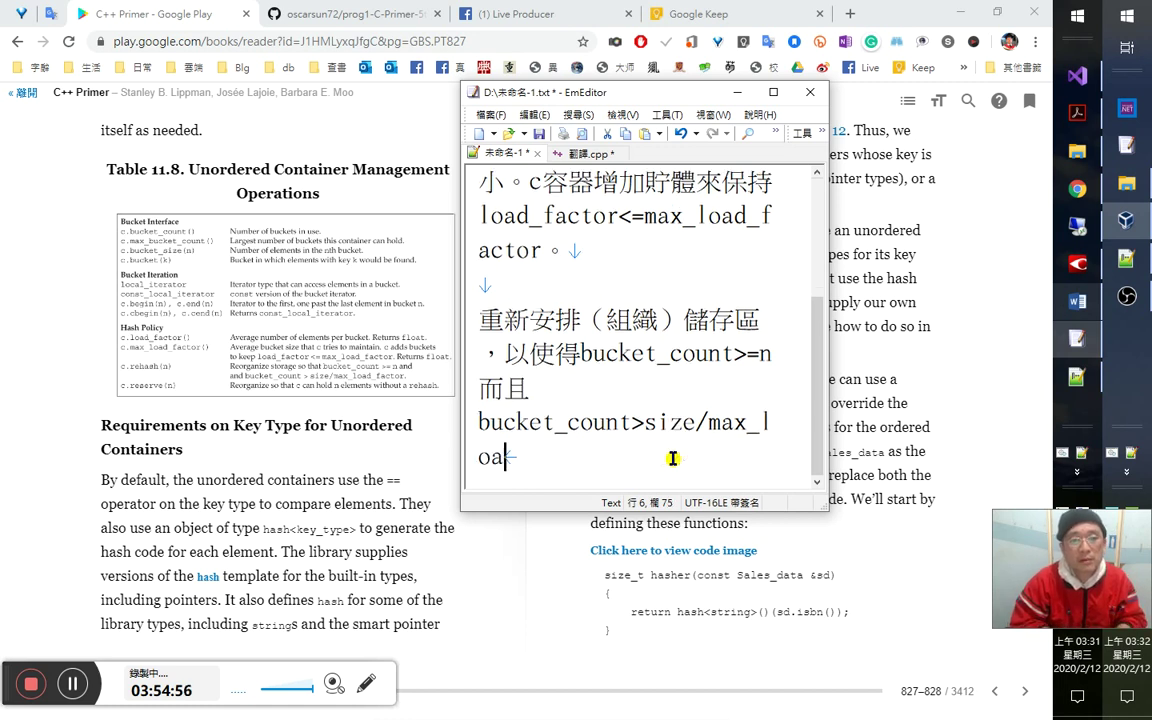
pyautogui.write('d_factor')
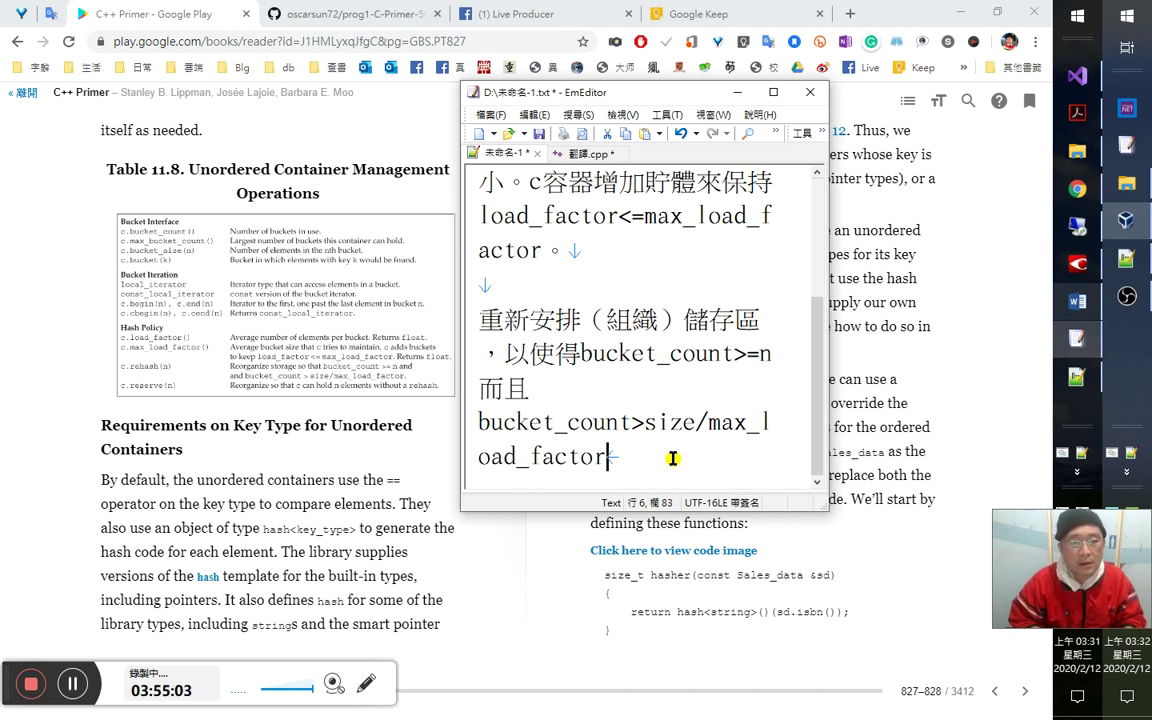
pyautogui.press('Return')
pyautogui.press('Return')
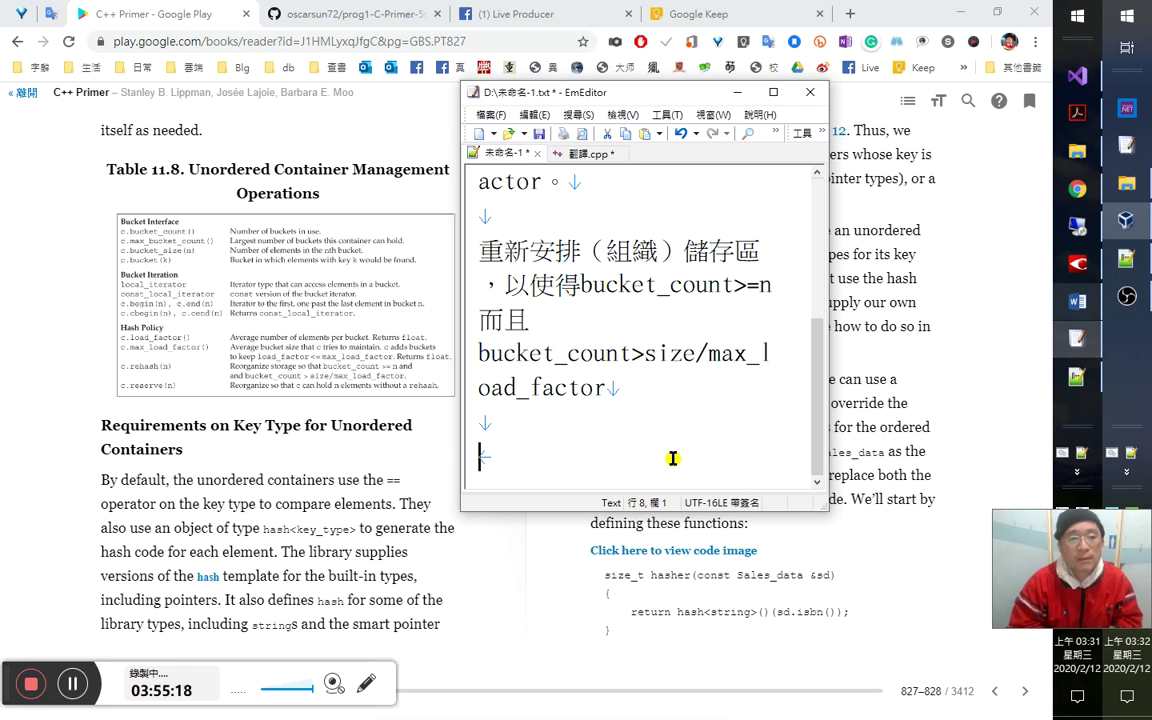
# Type the Chinese sentence: reorganize c so it can hold n elements without a rehash.
pyautogui.write('hgl')
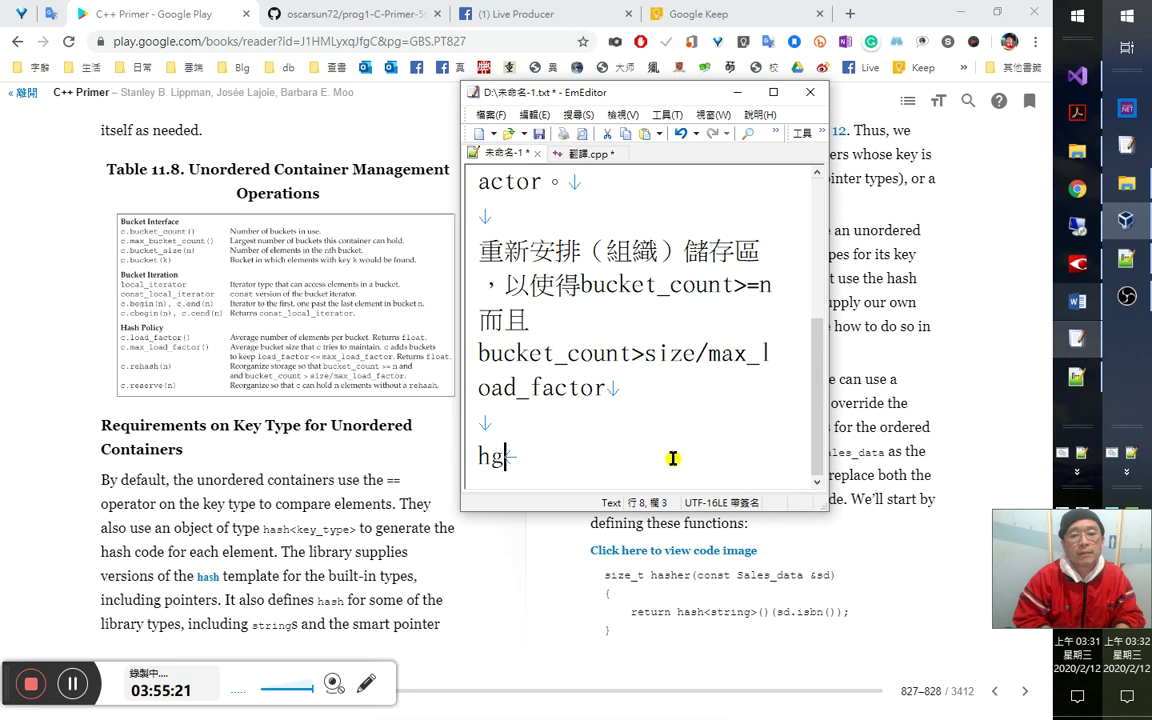
pyautogui.press('space')
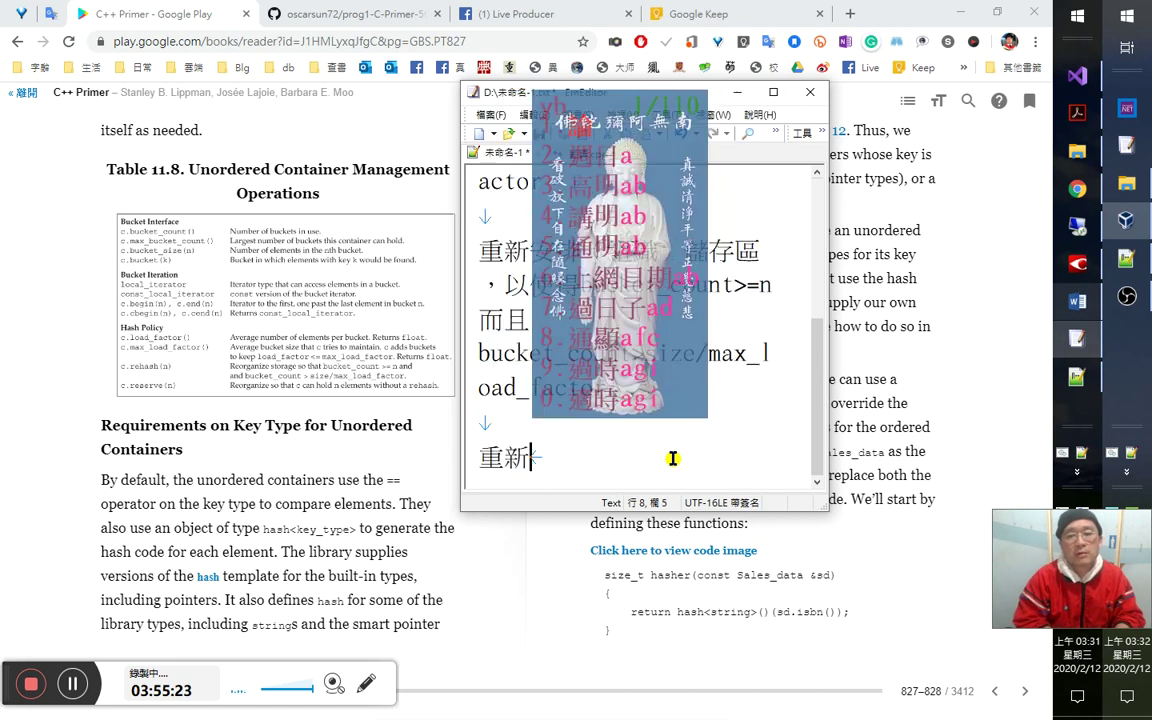
pyautogui.write('ybdkm')
pyautogui.press('space')
pyautogui.write('（')
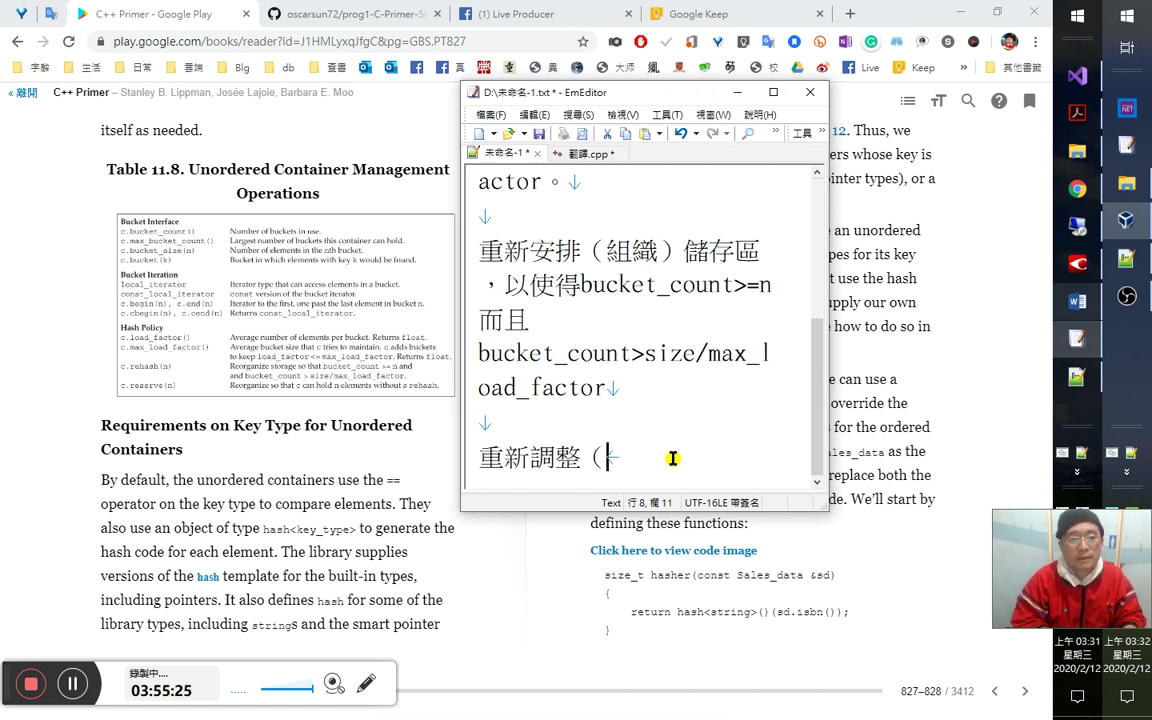
pyautogui.write('reorga')
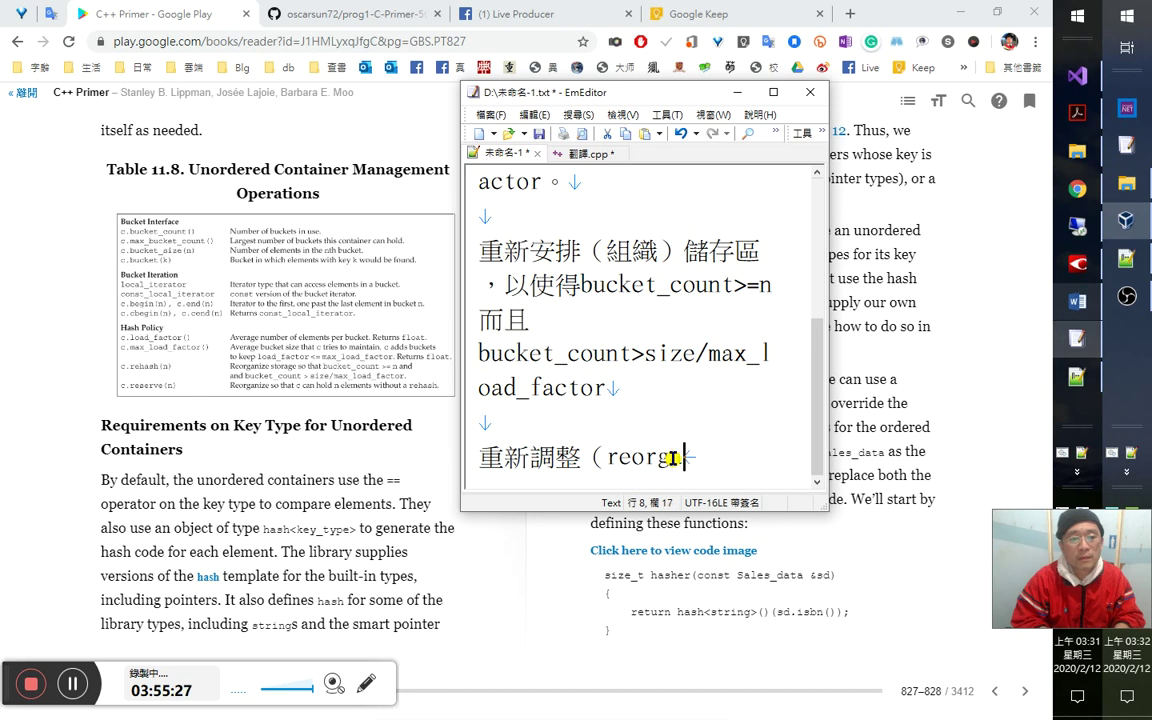
pyautogui.write('nize）')
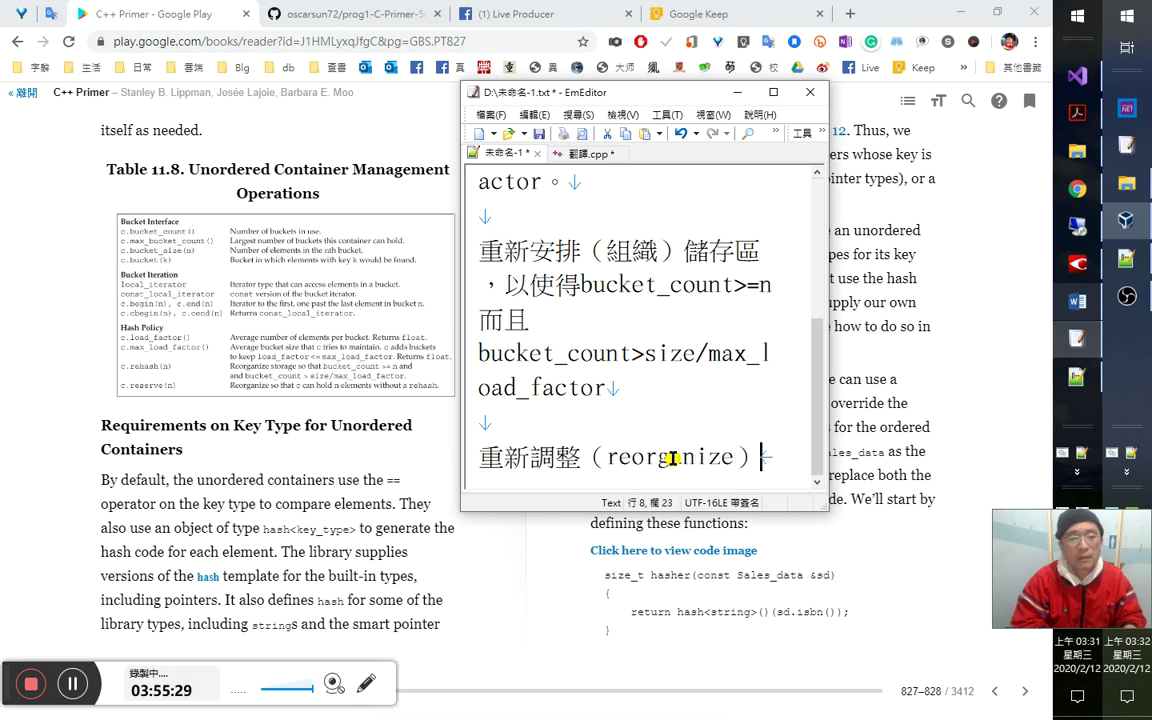
pyautogui.write('c，使用')
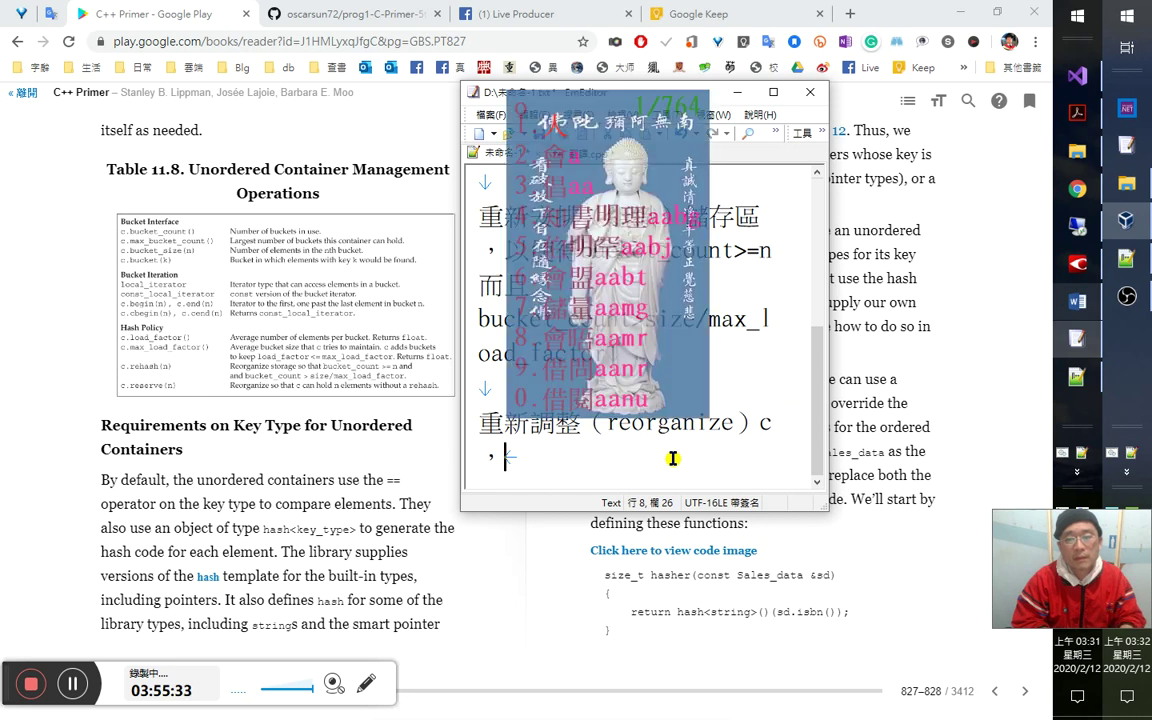
pyautogui.press('BackSpace')
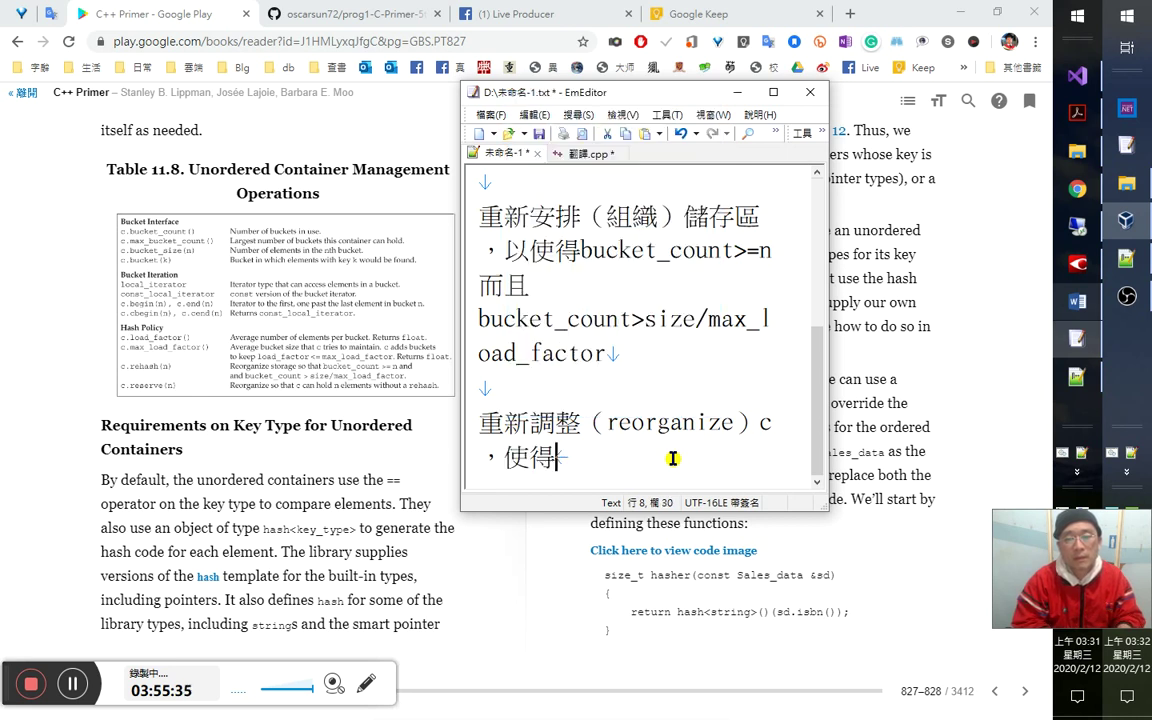
pyautogui.write('得它可以以')
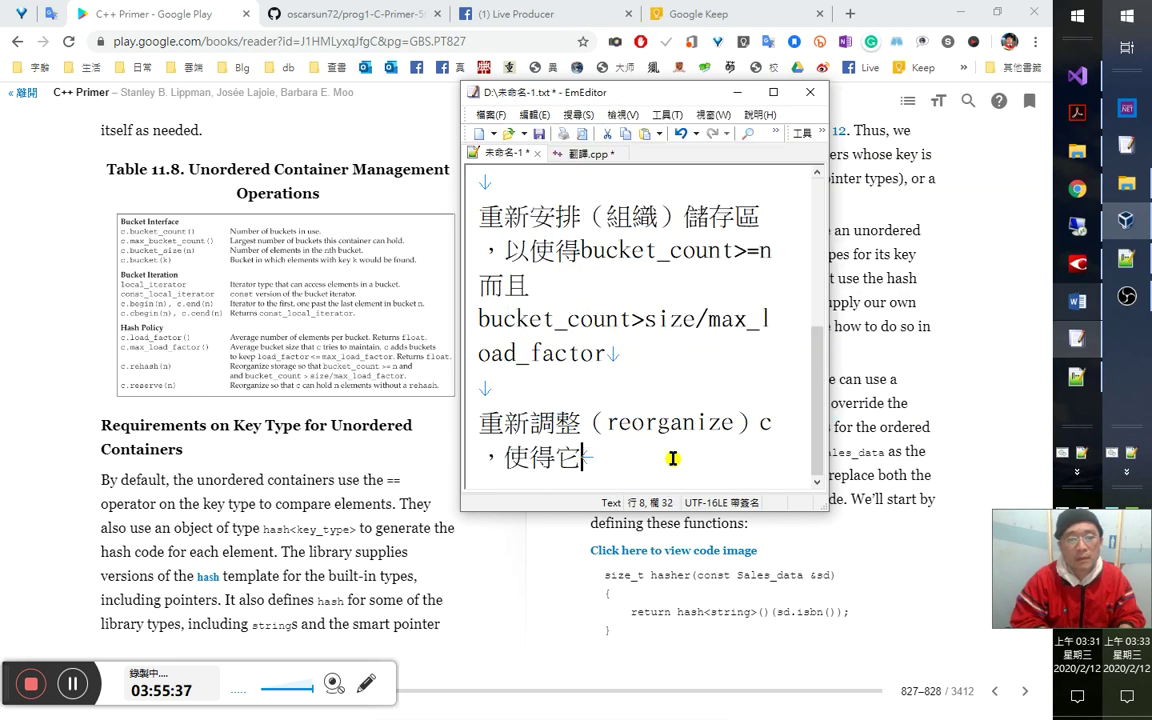
pyautogui.write('數量不')
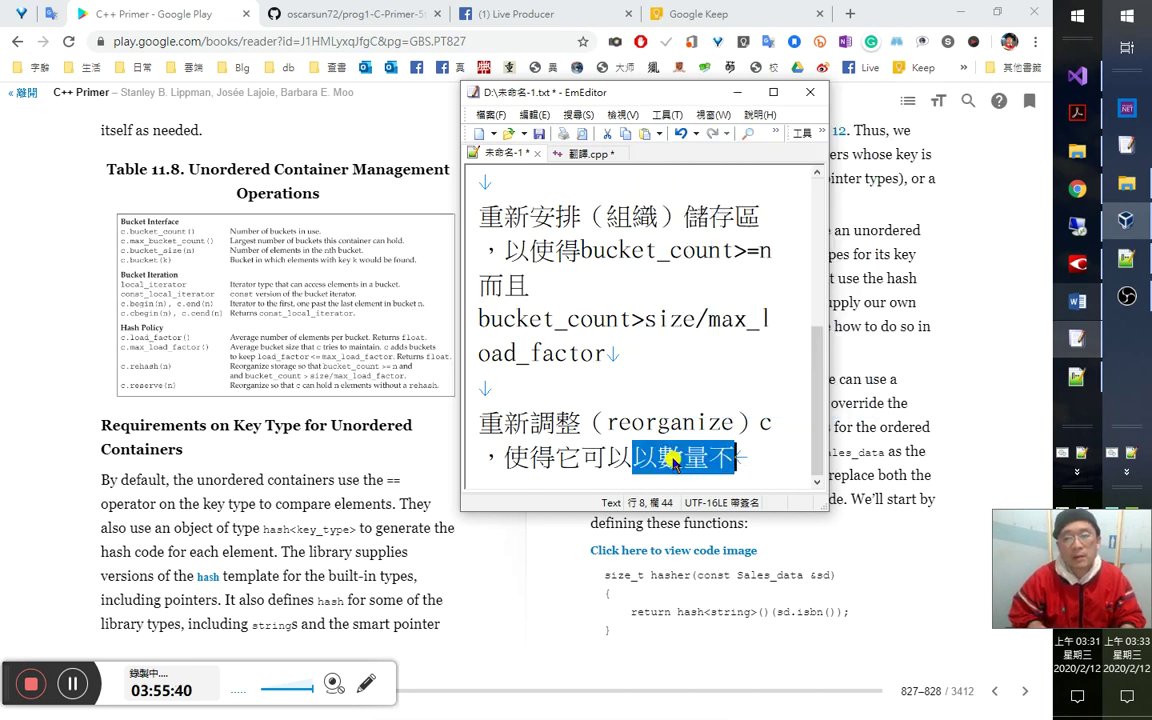
pyautogui.write('在不經由reha')
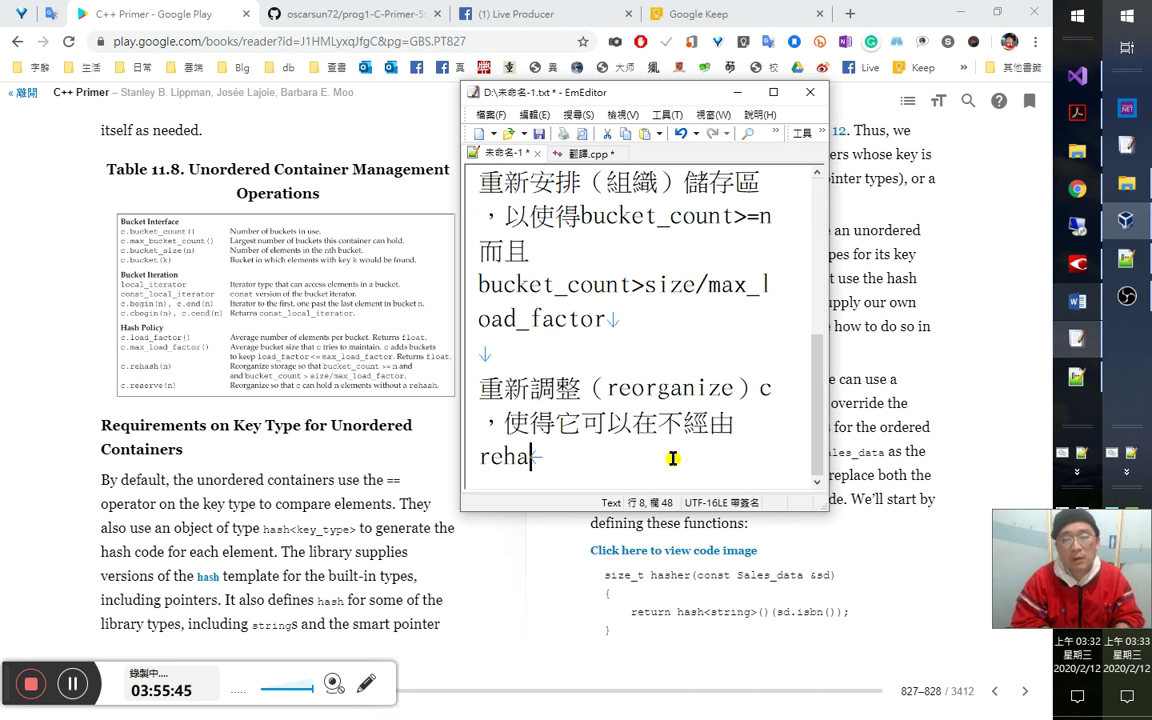
pyautogui.write('sh的')
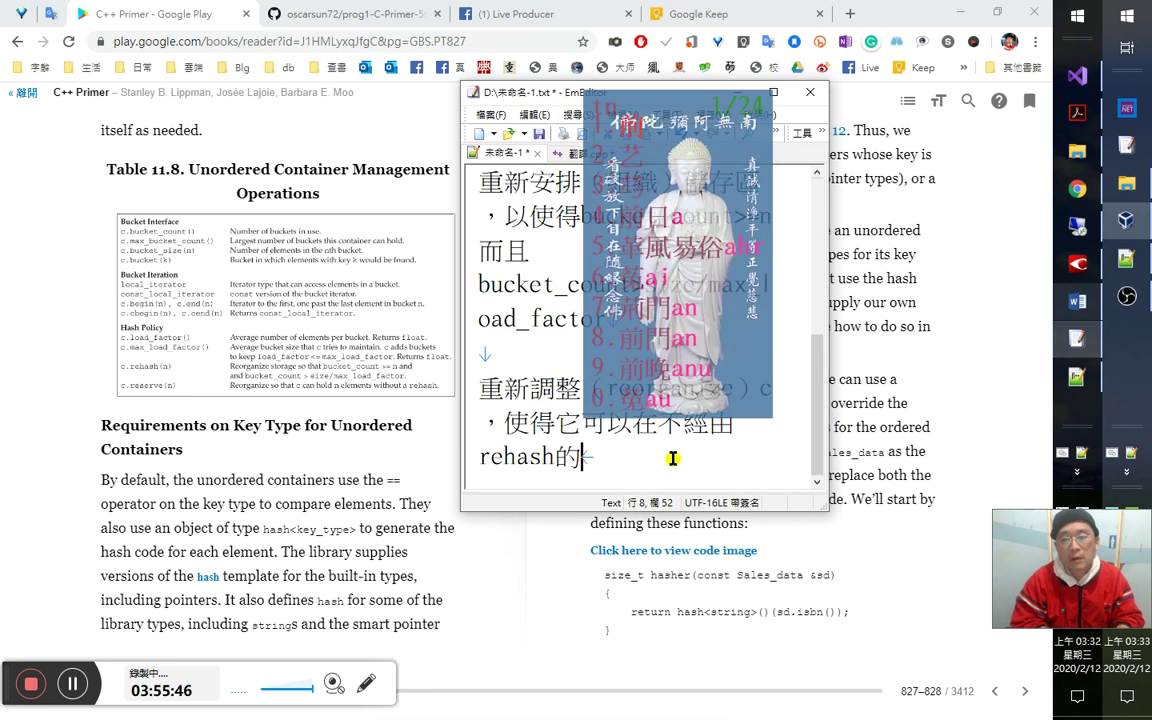
pyautogui.write('前提下')
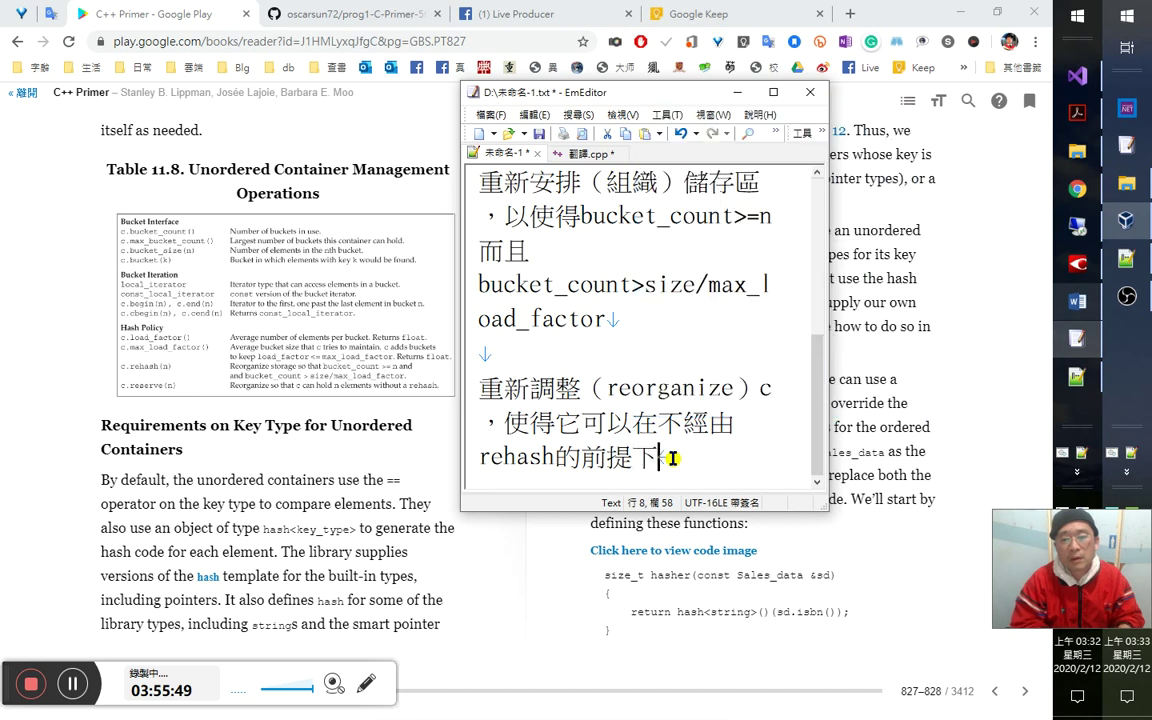
pyautogui.write('do')
pyautogui.press('space')
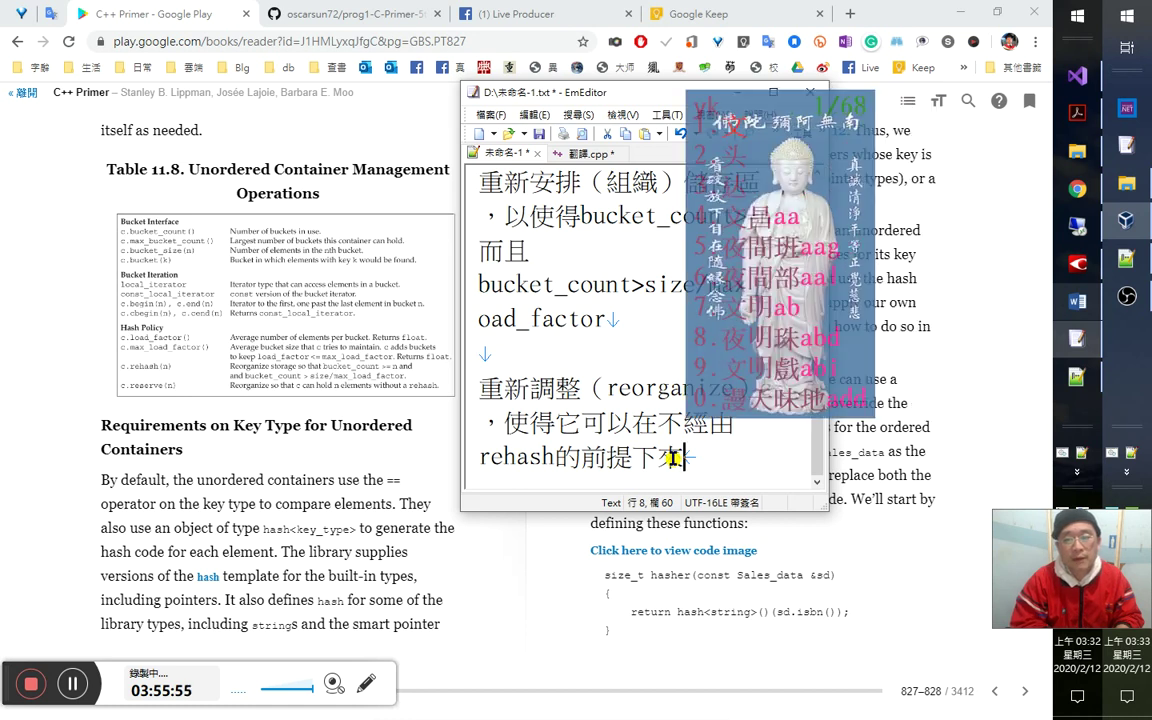
pyautogui.write('放下')
pyautogui.press('Left')
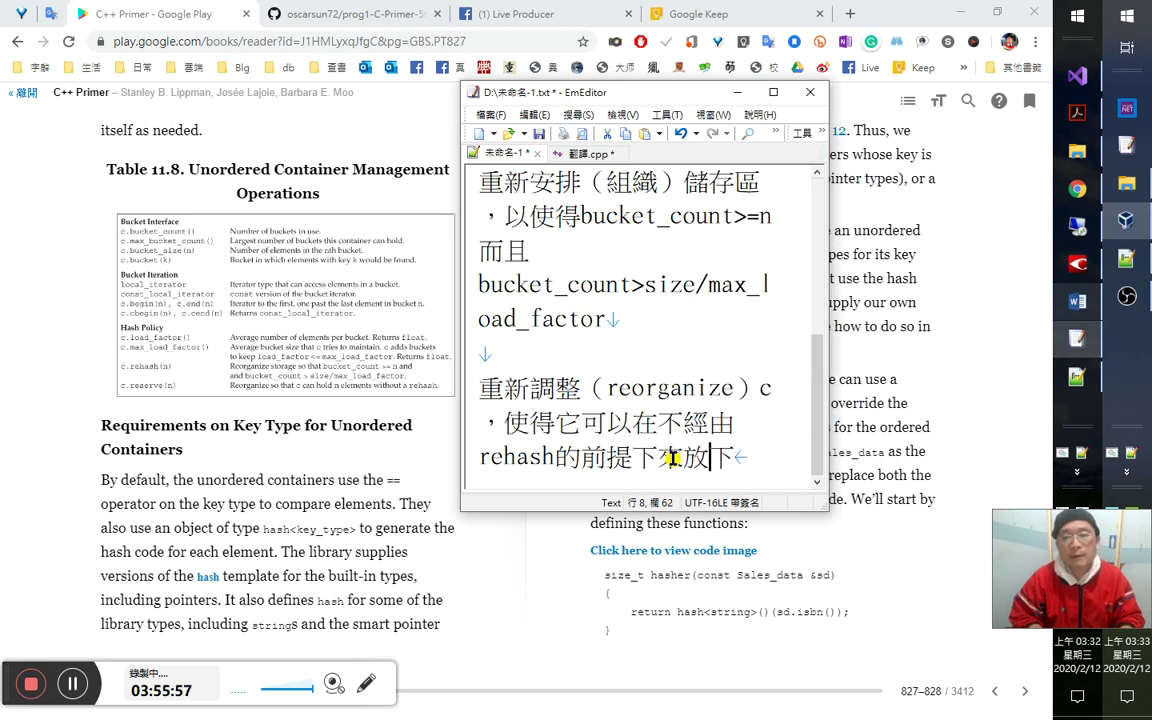
pyautogui.write('得')
pyautogui.press('Left')
pyautogui.press('Left')
pyautogui.press('Left')
pyautogui.press('End')
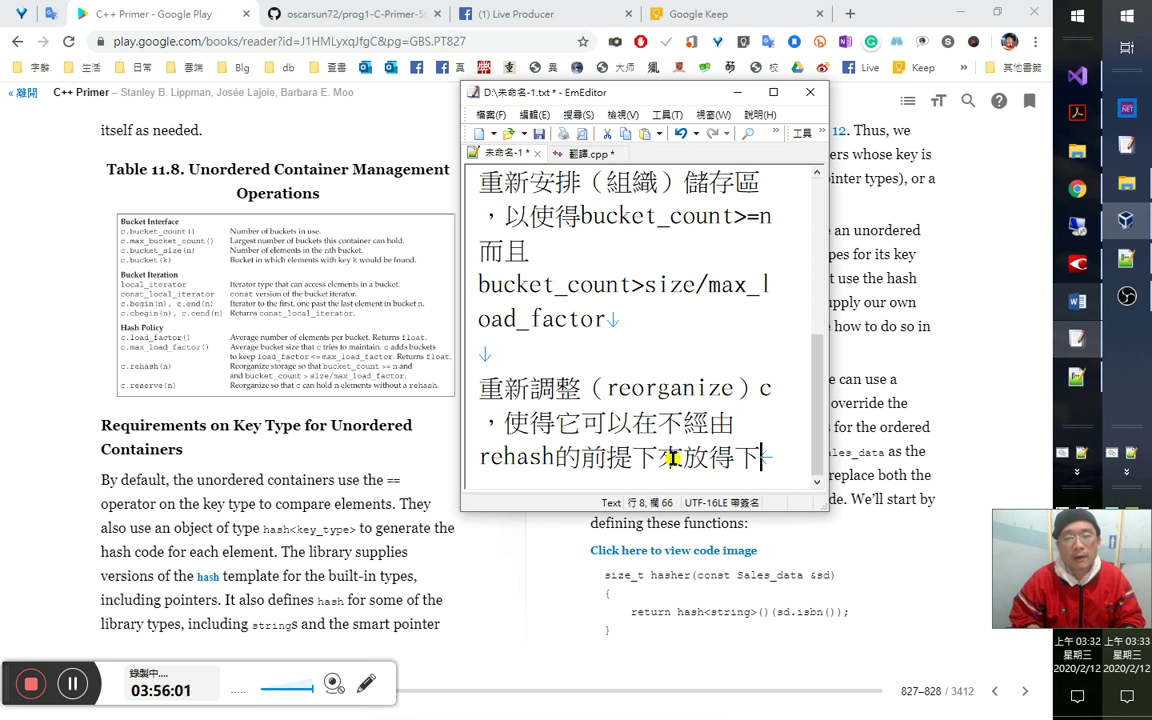
pyautogui.write('c')
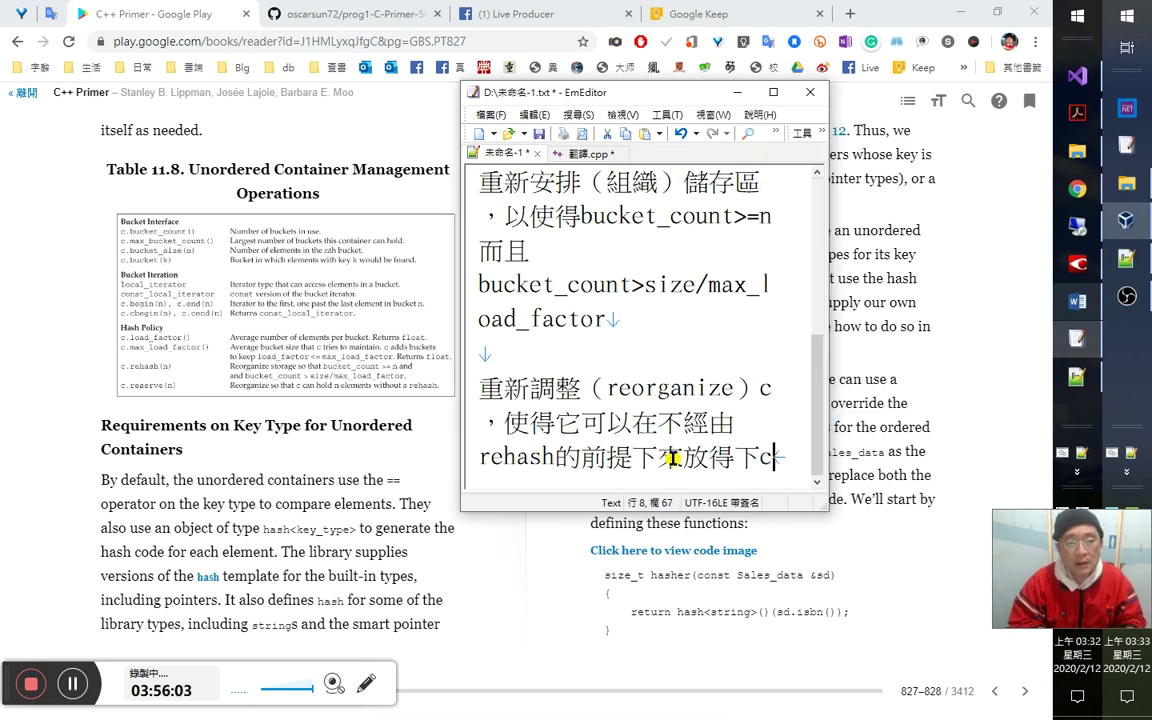
pyautogui.hotkey('shift', 'Left')
pyautogui.write('n個元素。')
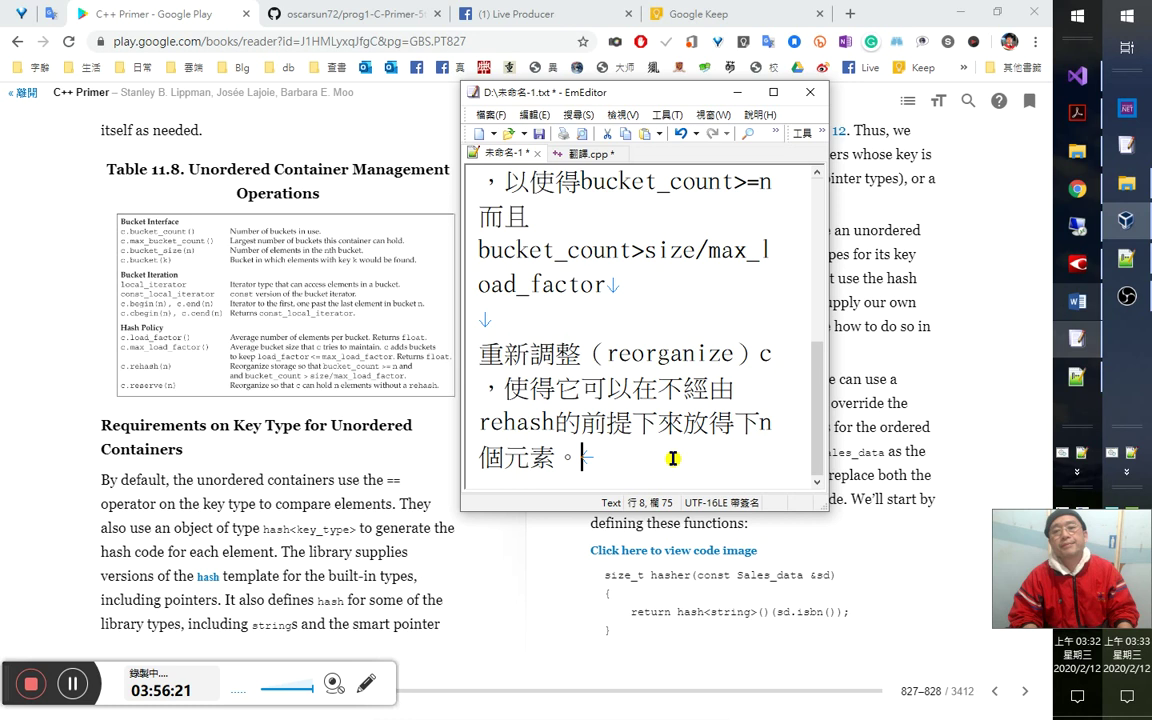
# Cut the float-returning load_factor description line from the top of the notes.
pyautogui.hotkey('ctrl', 'Home')
pyautogui.press('Down')
pyautogui.hotkey('shift', 'Down')
pyautogui.hotkey('shift', 'Down')
pyautogui.hotkey('shift', 'Down')
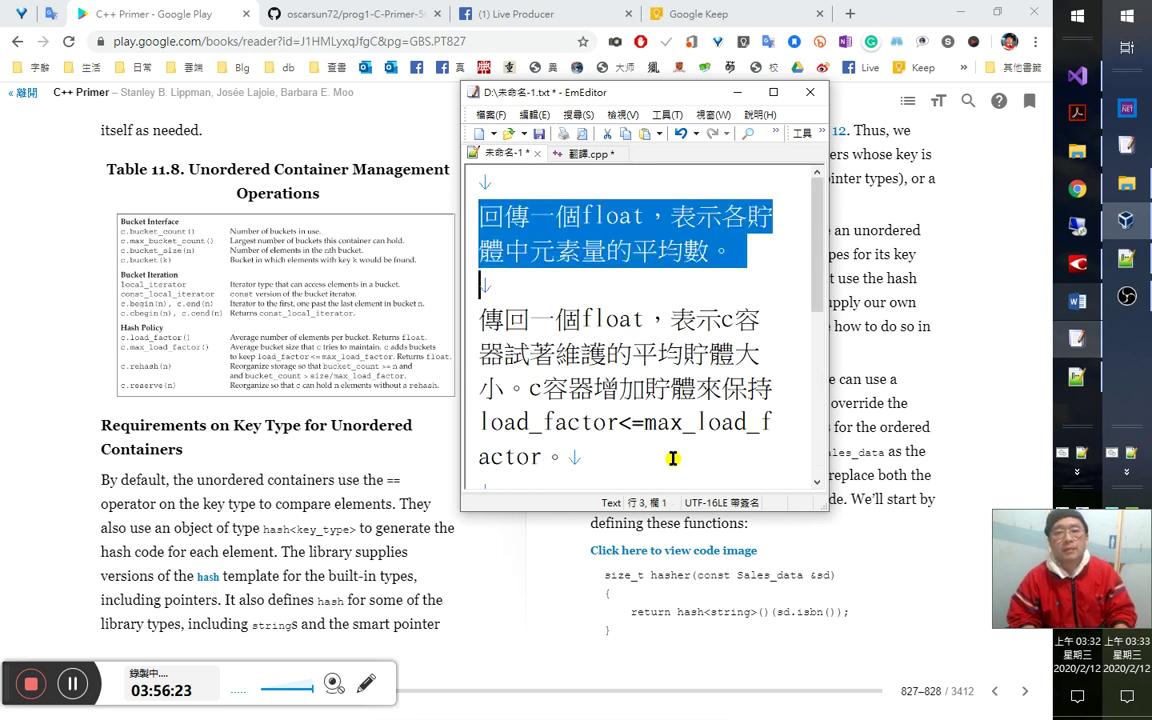
pyautogui.press('Delete')
pyautogui.hotkey('alt', 'Tab')
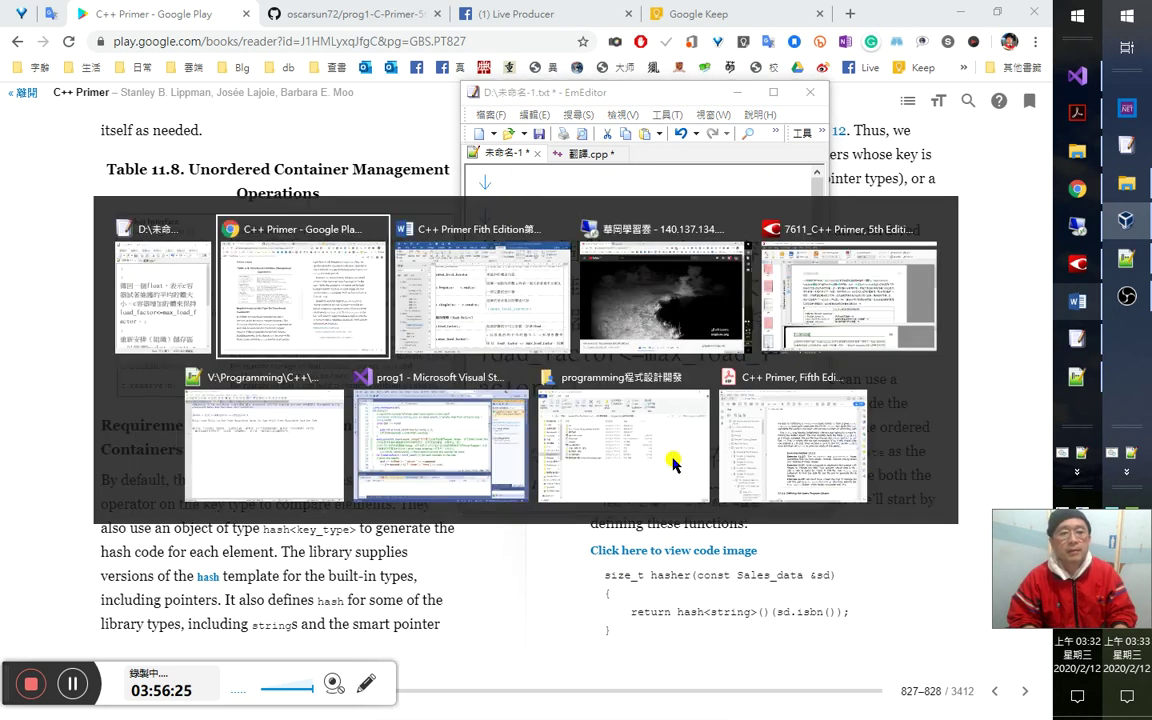
# Paste the float description sentence at the top of the c.load_factor description cell in Word.
pyautogui.hotkey('alt', 'Tab')
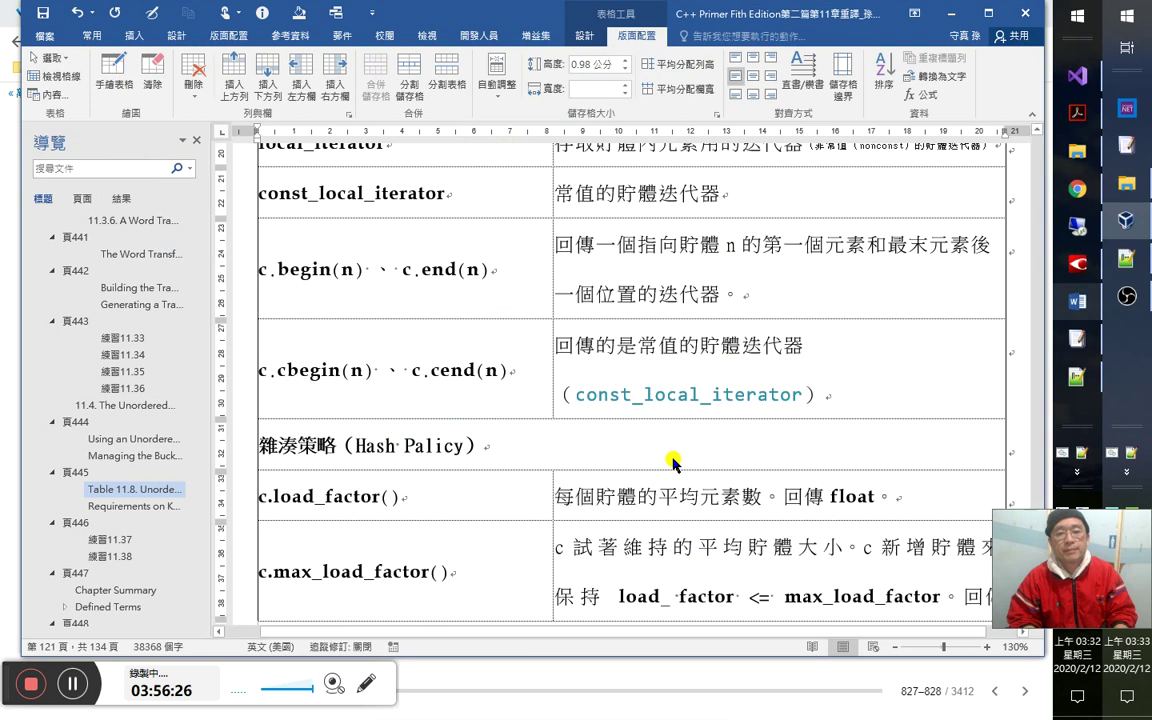
pyautogui.press('Up')
pyautogui.press('Left')
pyautogui.press('Left')
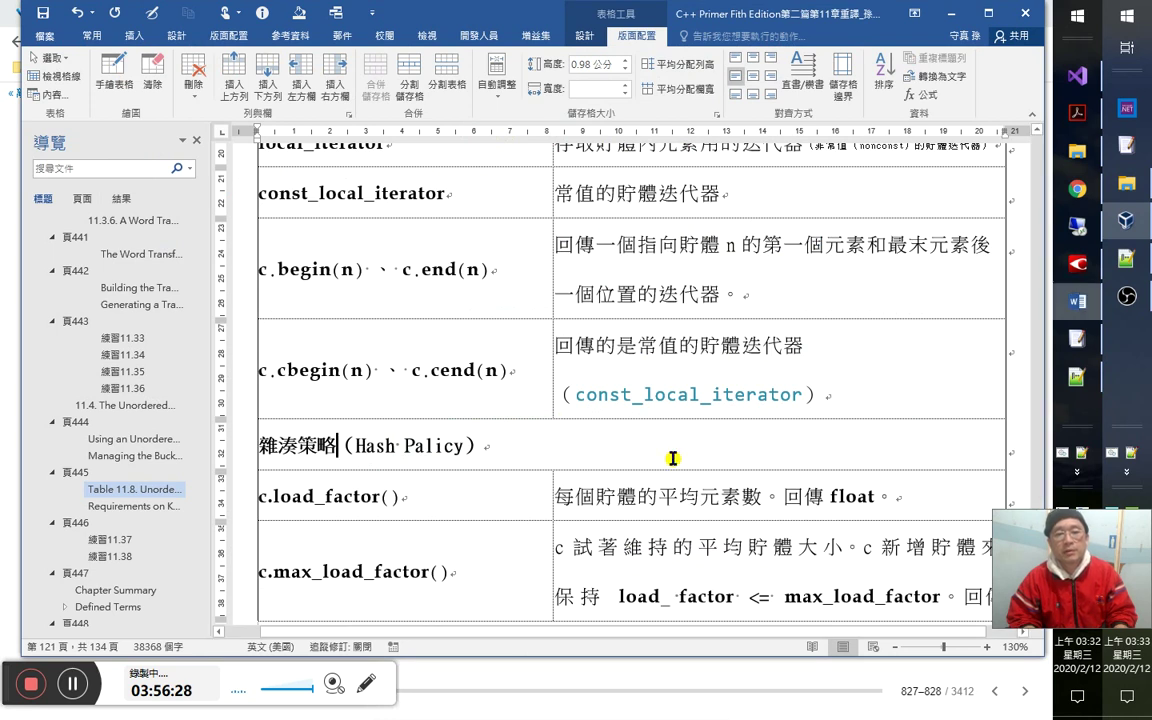
pyautogui.press('Left')
pyautogui.press('Left')
pyautogui.press('Left')
pyautogui.press('Down')
pyautogui.press('Right')
pyautogui.press('Right')
pyautogui.press('Right')
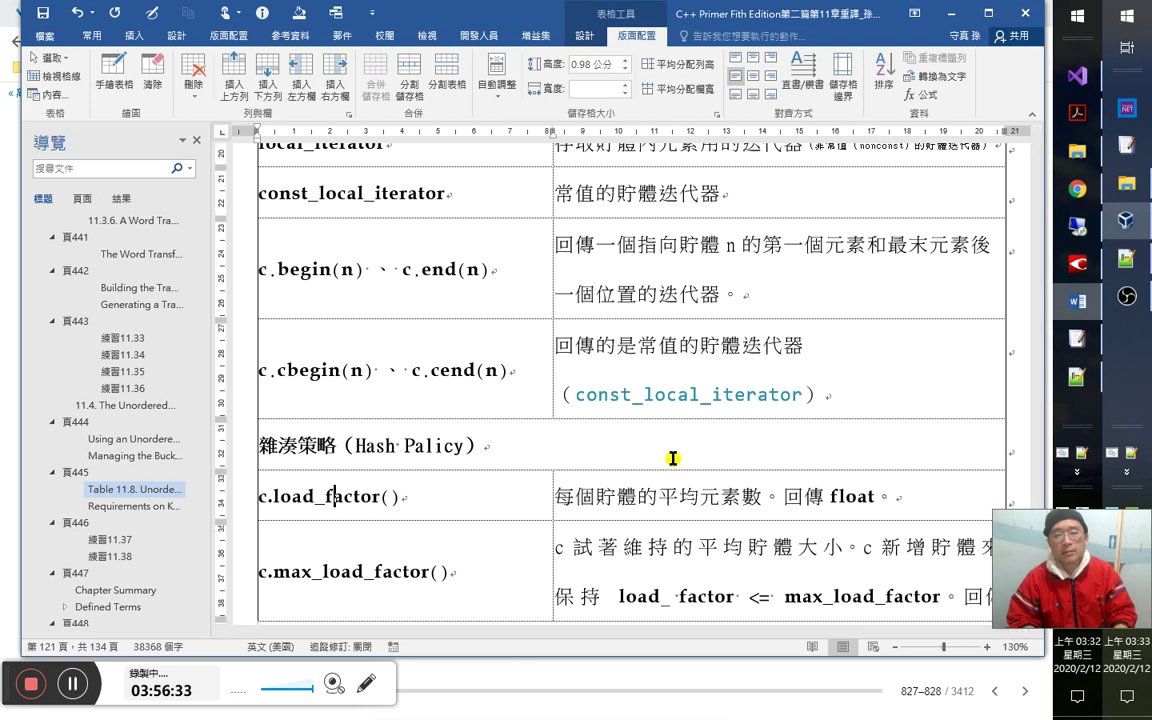
pyautogui.press('Tab')
pyautogui.press('Left')
pyautogui.press('Return')
pyautogui.press('Up')
pyautogui.write('回傳一個 float，表示各貯體中元素量的平均數。')
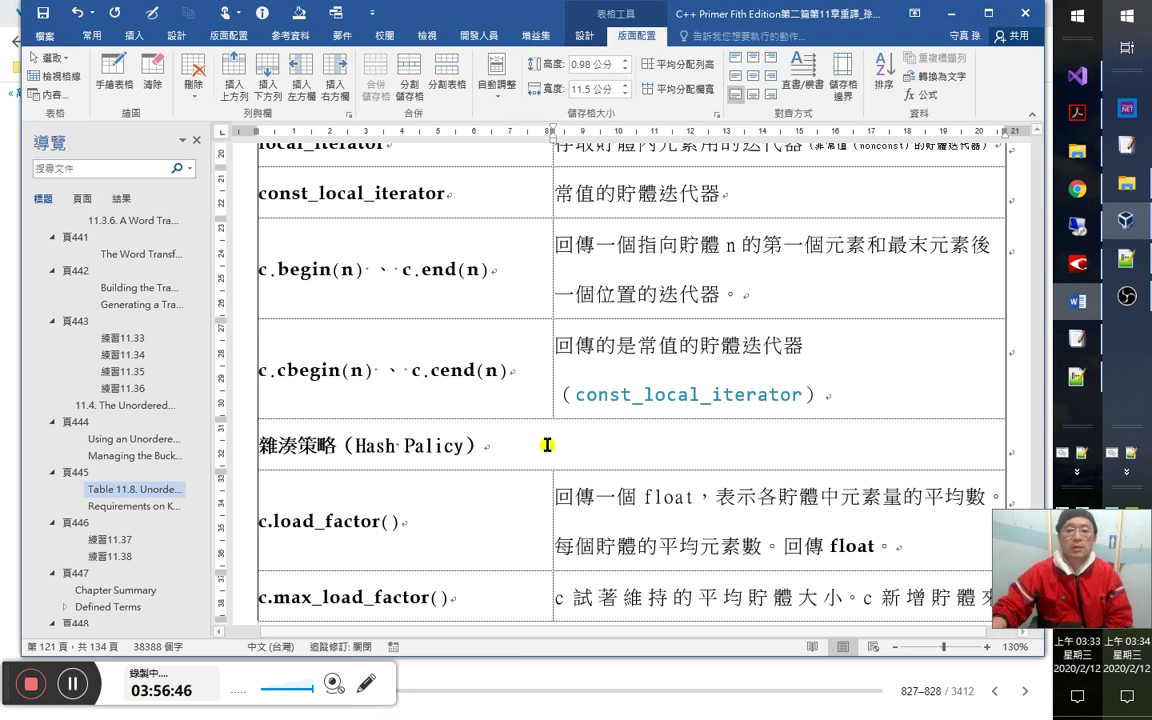
# Reword the old note to （即貯體的平均元素數是多少） and delete the trailing 。回傳float。.
pyautogui.click(511, 524)
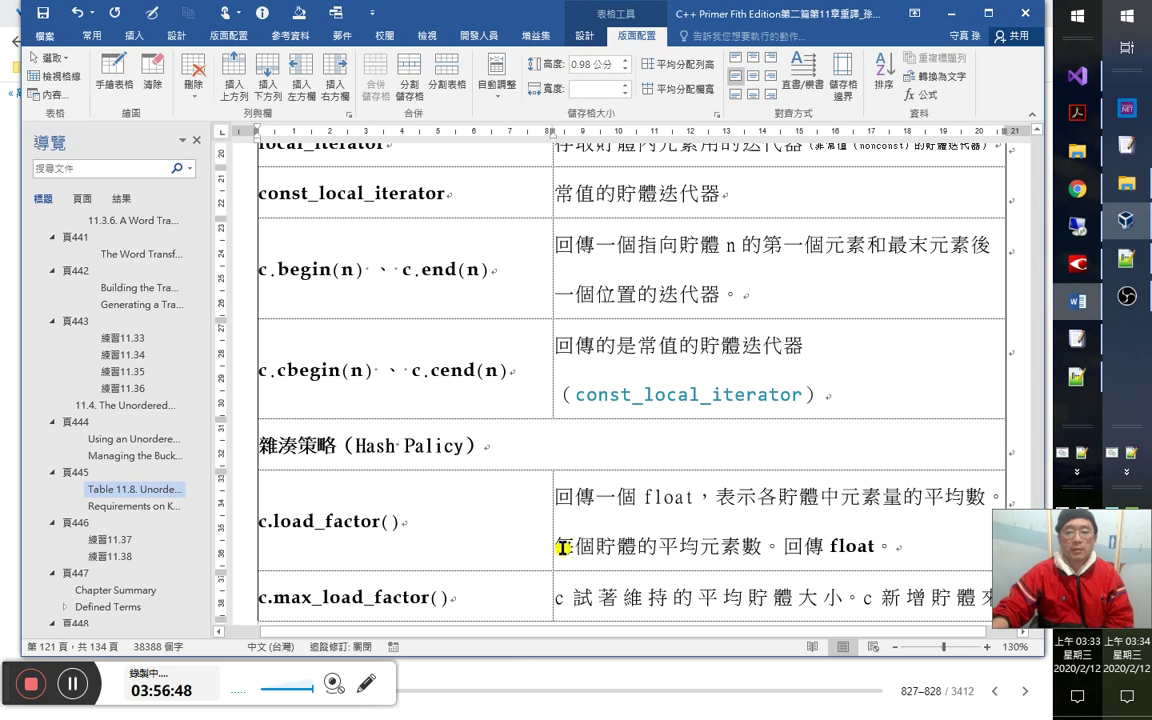
pyautogui.click(563, 547)
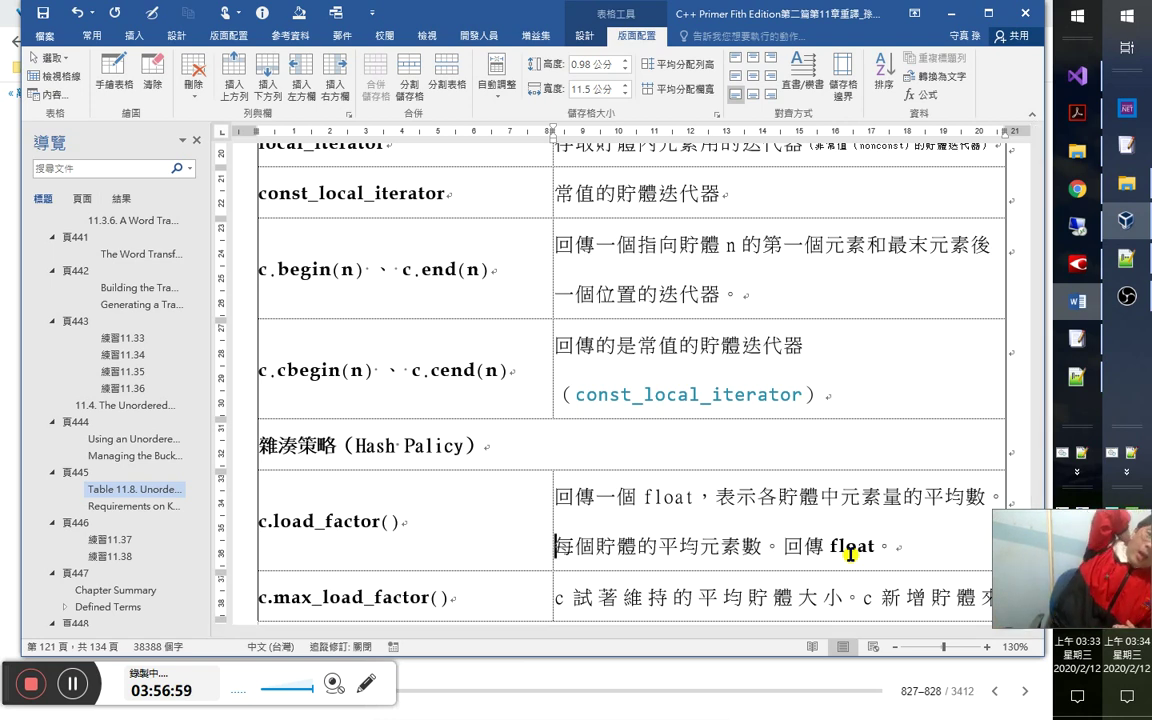
pyautogui.write('（即')
pyautogui.press('Delete')
pyautogui.press('Delete')
pyautogui.press('Right')
pyautogui.press('Right')
pyautogui.press('Right')
pyautogui.press('Right')
pyautogui.press('Right')
pyautogui.press('Right')
pyautogui.press('Right')
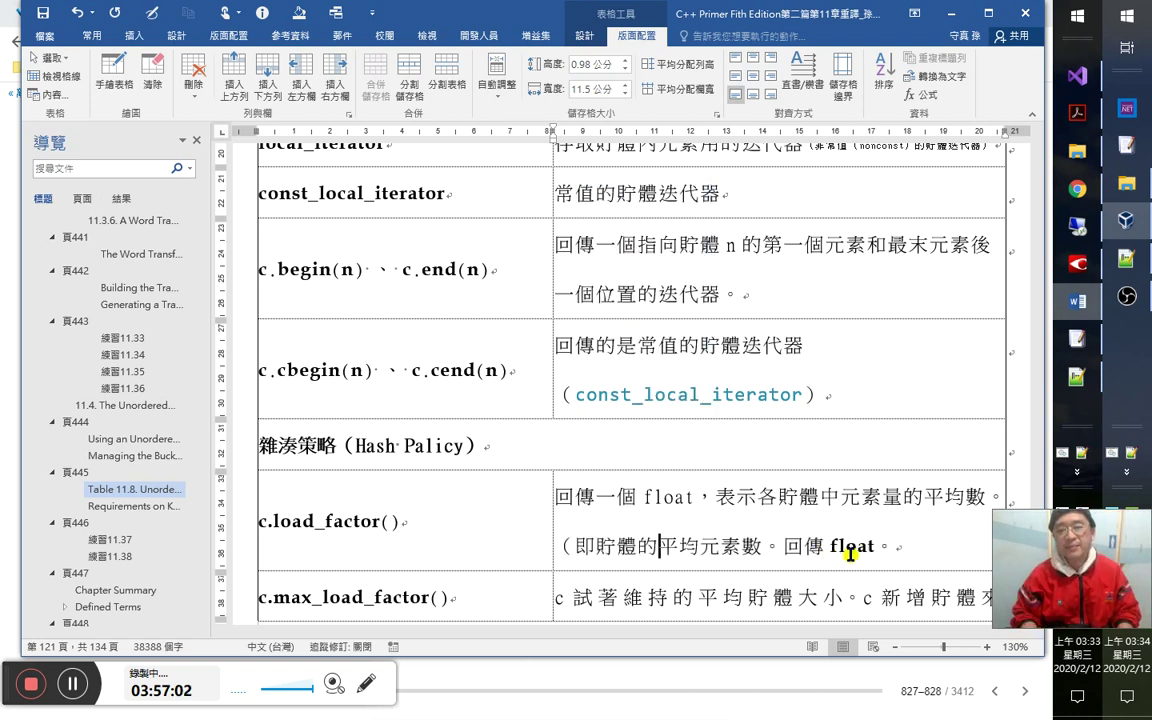
pyautogui.press('Right')
pyautogui.write('是')
pyautogui.write('多少）')
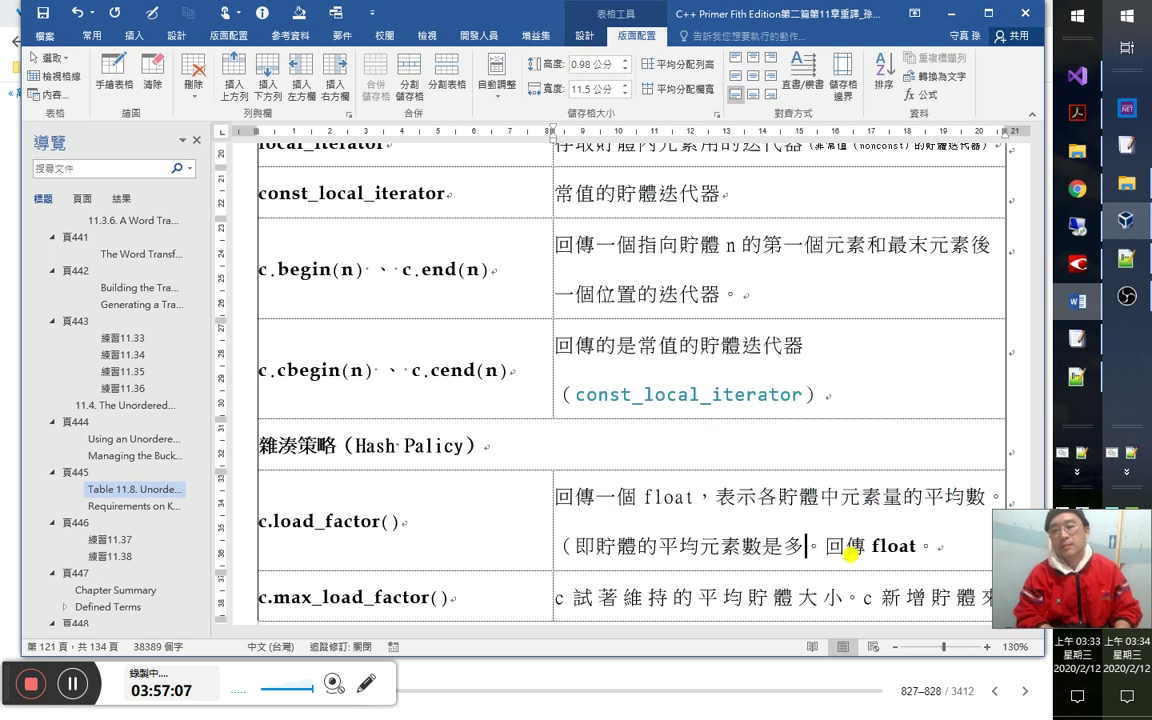
pyautogui.hotkey('shift', 'End')
pyautogui.press('Delete')
pyautogui.press('Down')
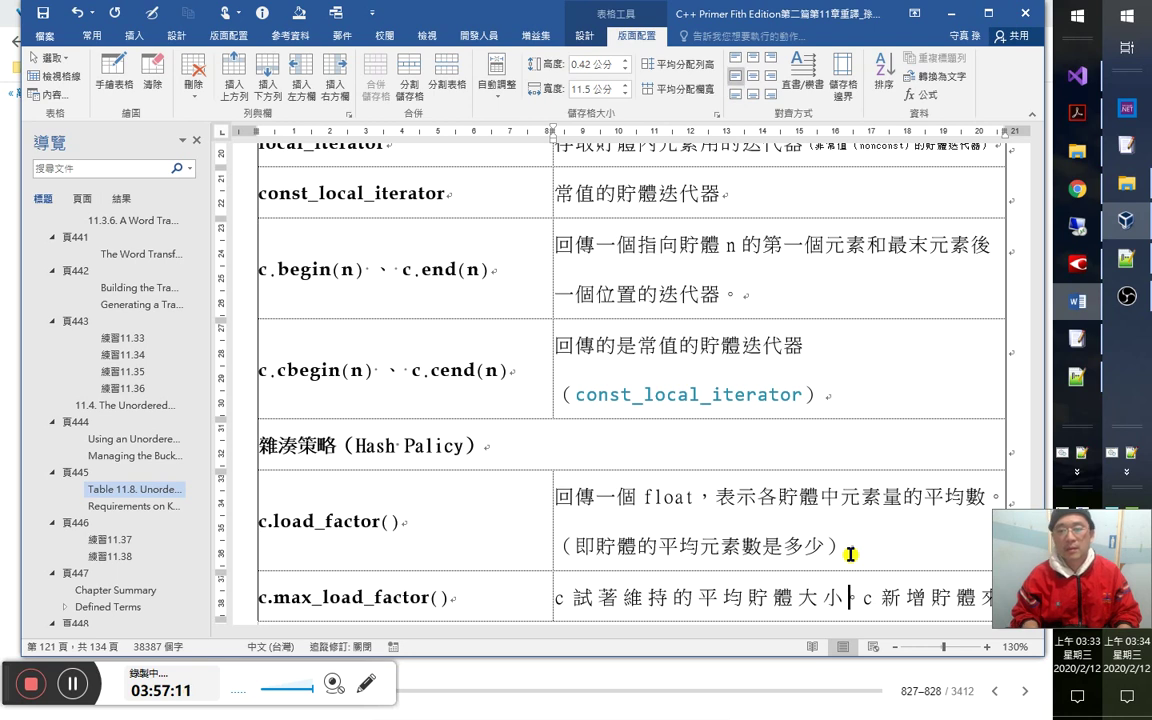
pyautogui.scroll(-3, 766, 478)
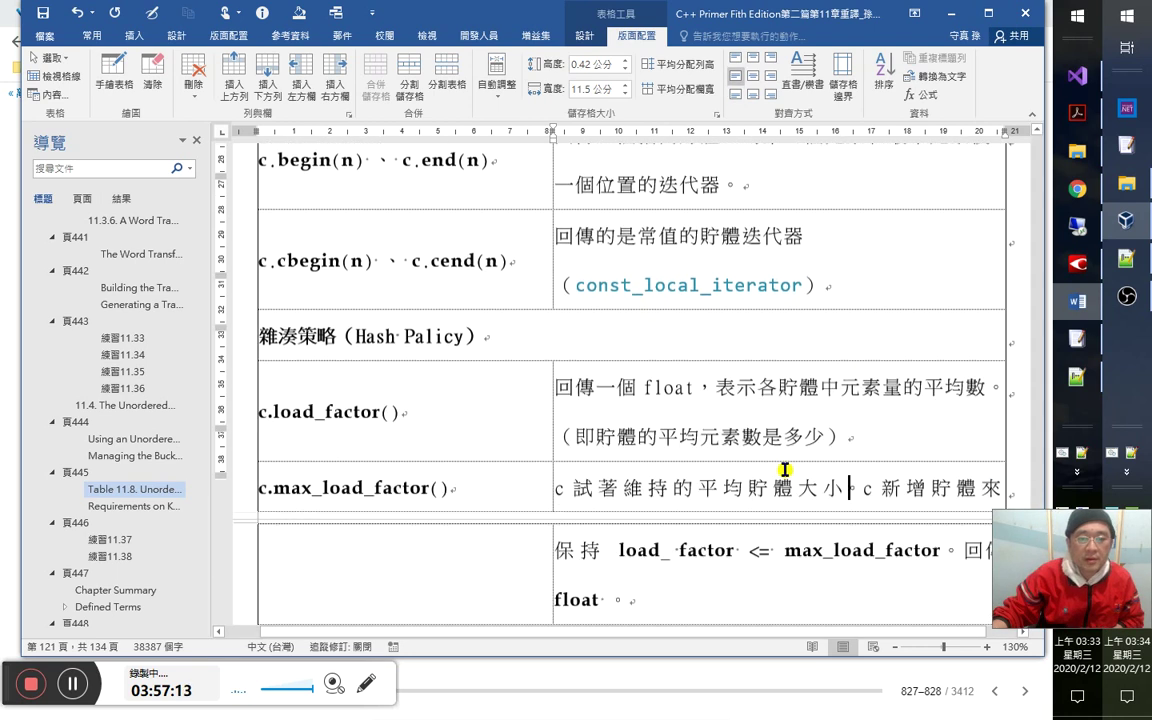
# Append '。load表乘載量' after 多少 in the c.load_factor note.
pyautogui.click(624, 455)
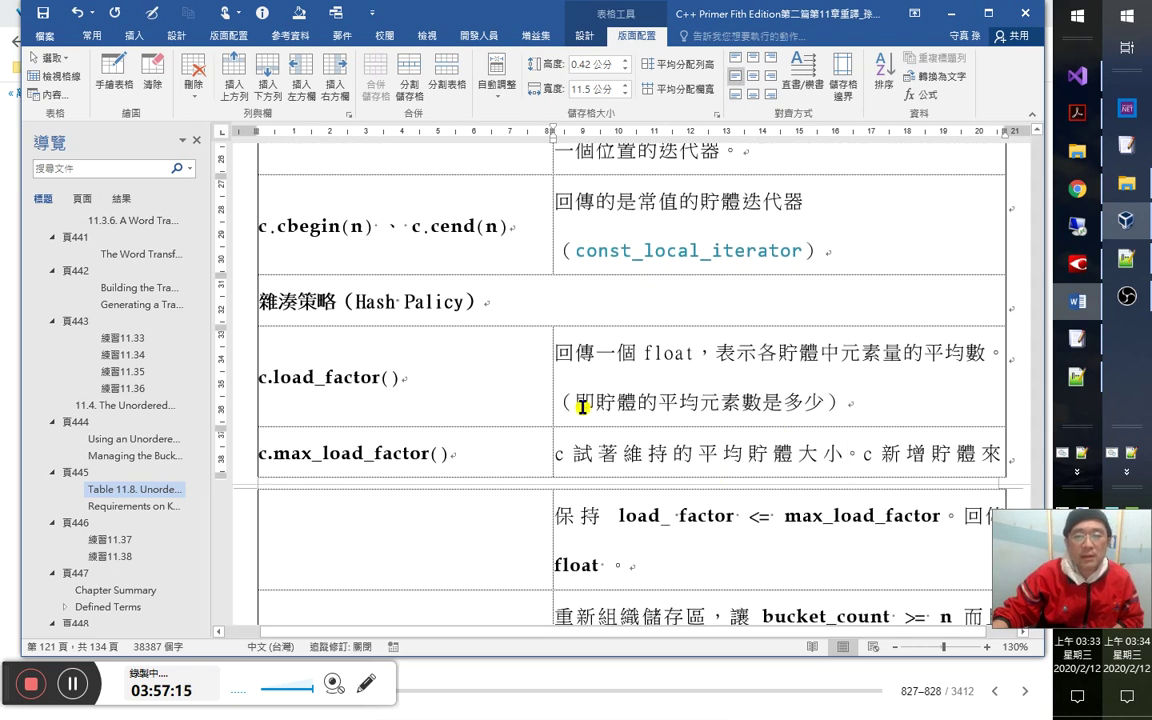
pyautogui.click(315, 380)
pyautogui.click(848, 419)
pyautogui.write('。load')
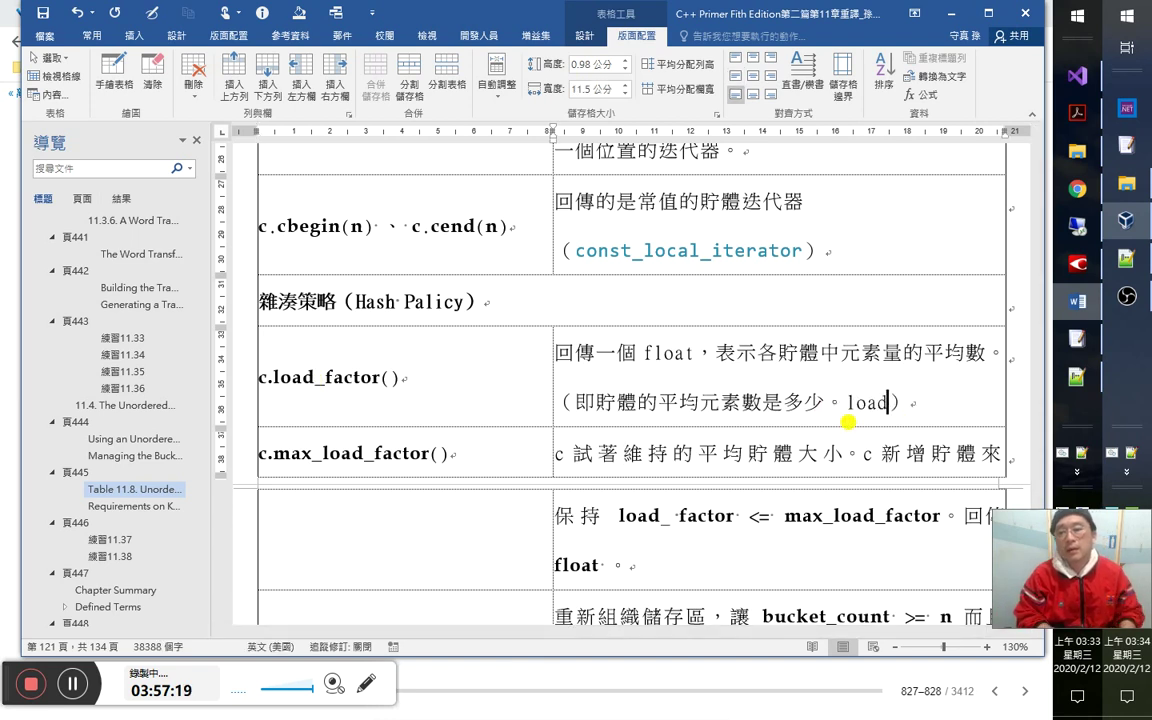
pyautogui.hotkey('alt', 'shift')
pyautogui.write('表')
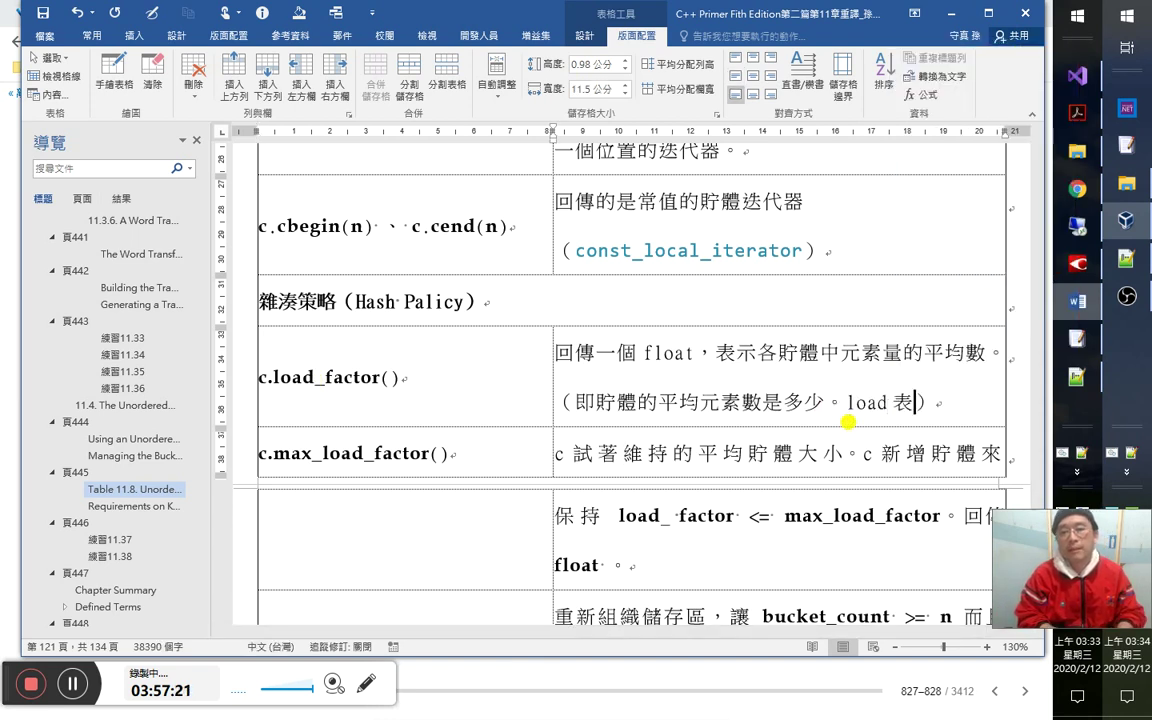
pyautogui.write('hp')
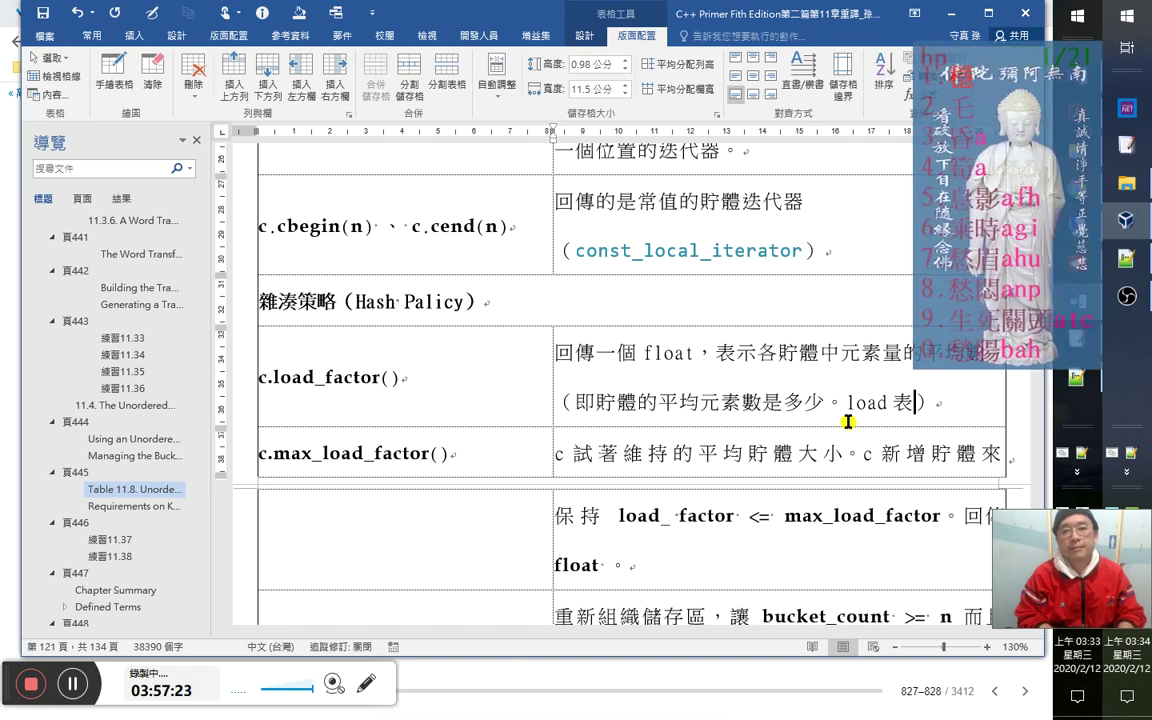
pyautogui.press('Escape')
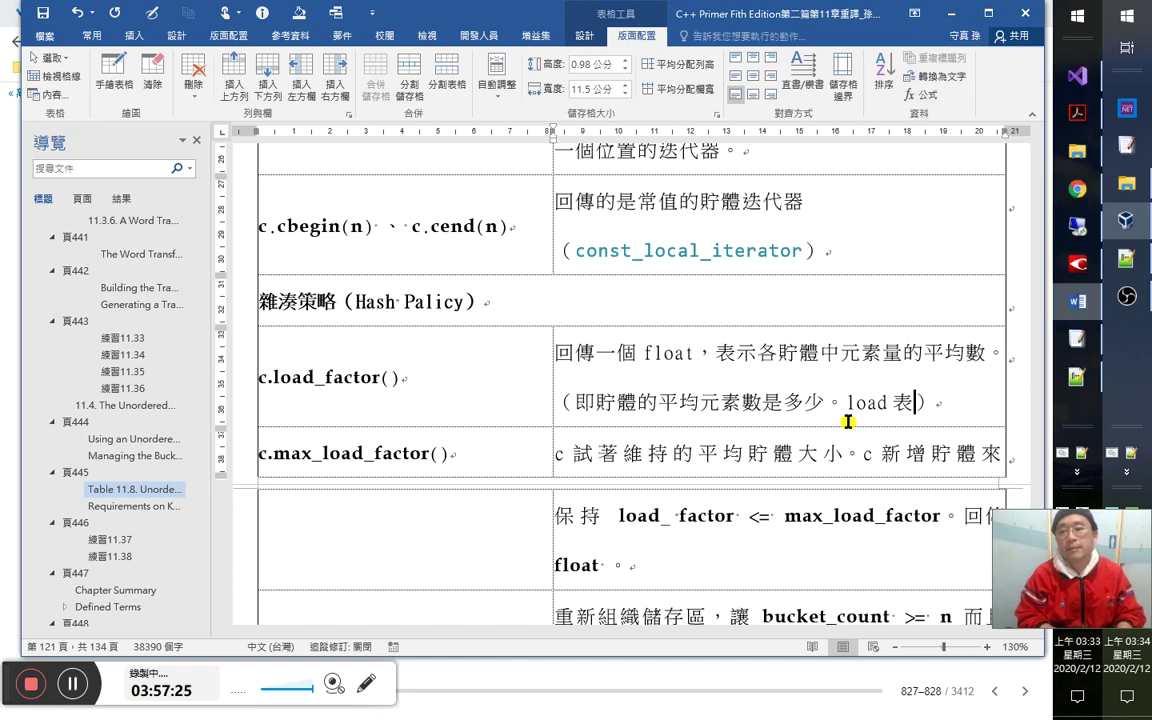
pyautogui.write('hpii')
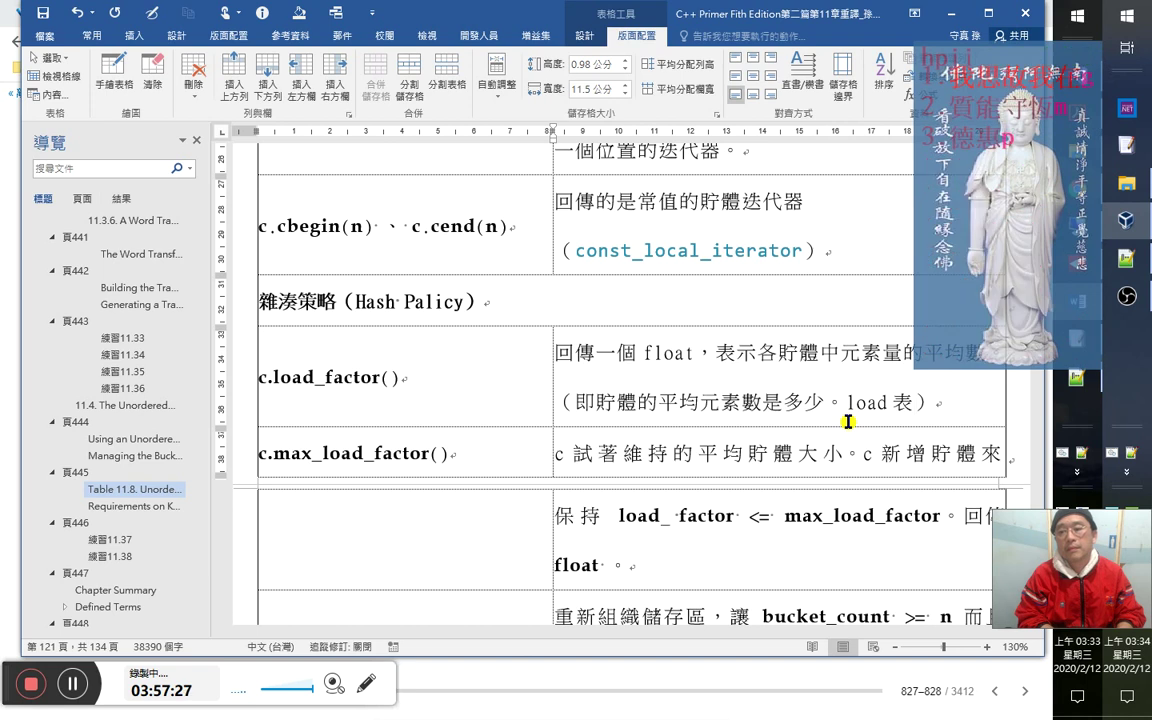
pyautogui.press('space')
pyautogui.write('1量')
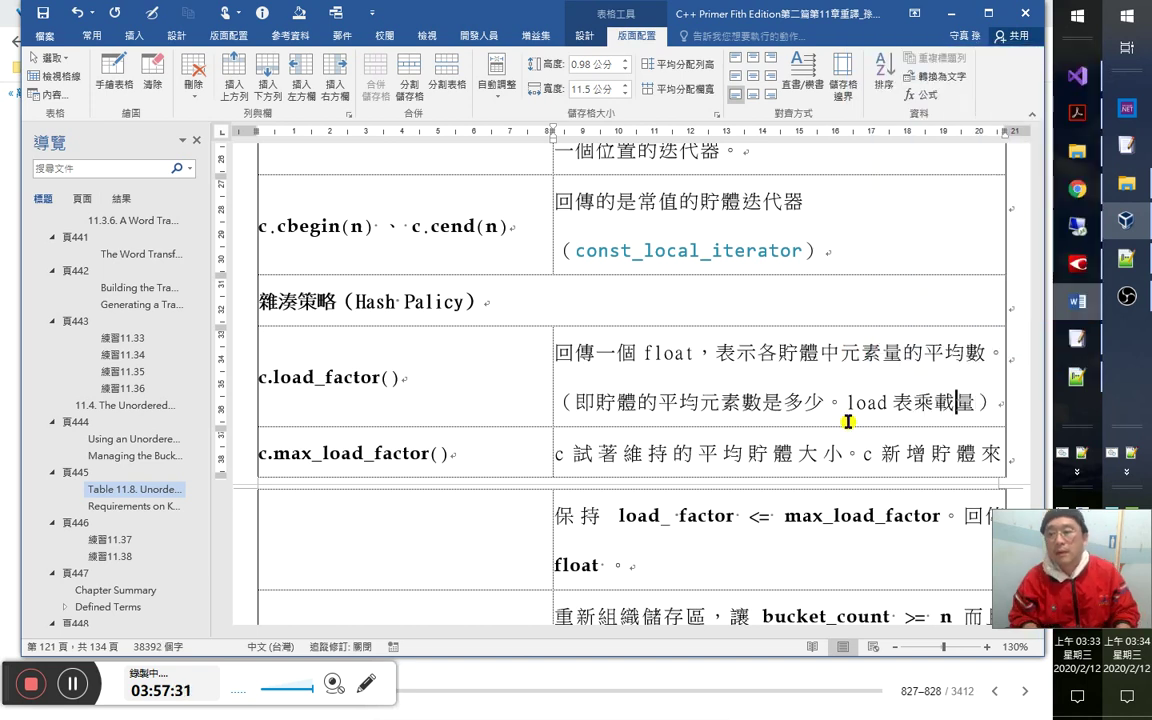
pyautogui.press('Down')
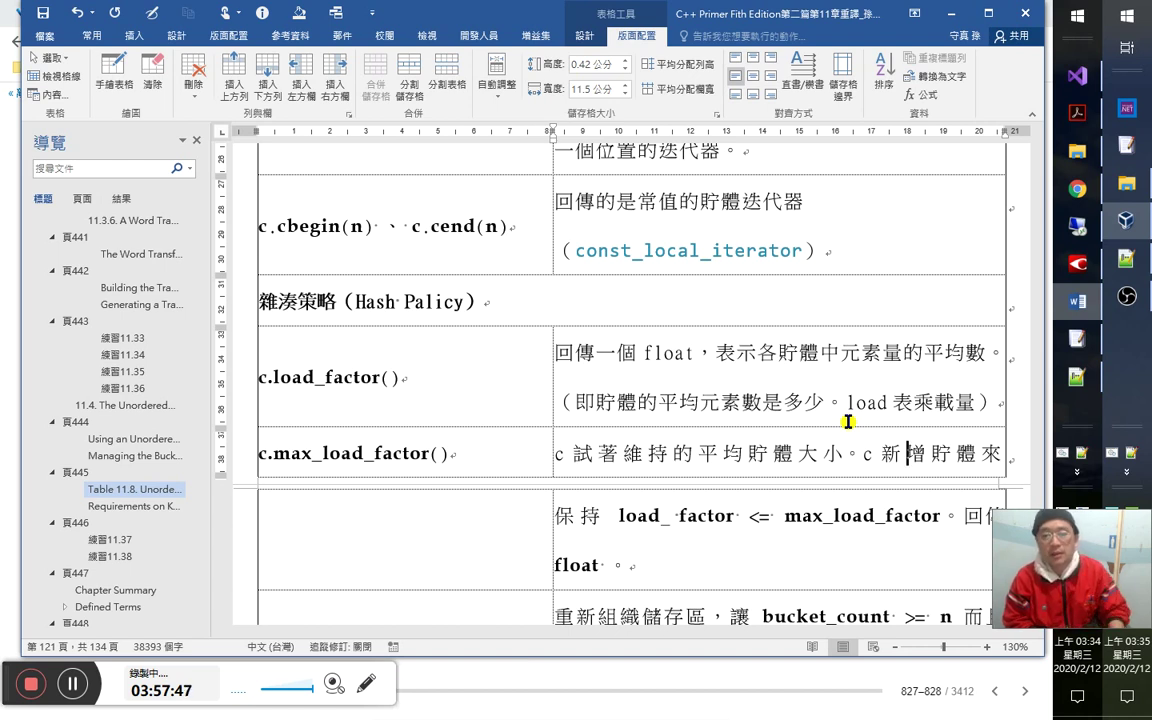
pyautogui.hotkey('alt', 'Tab')
pyautogui.press('Tab')
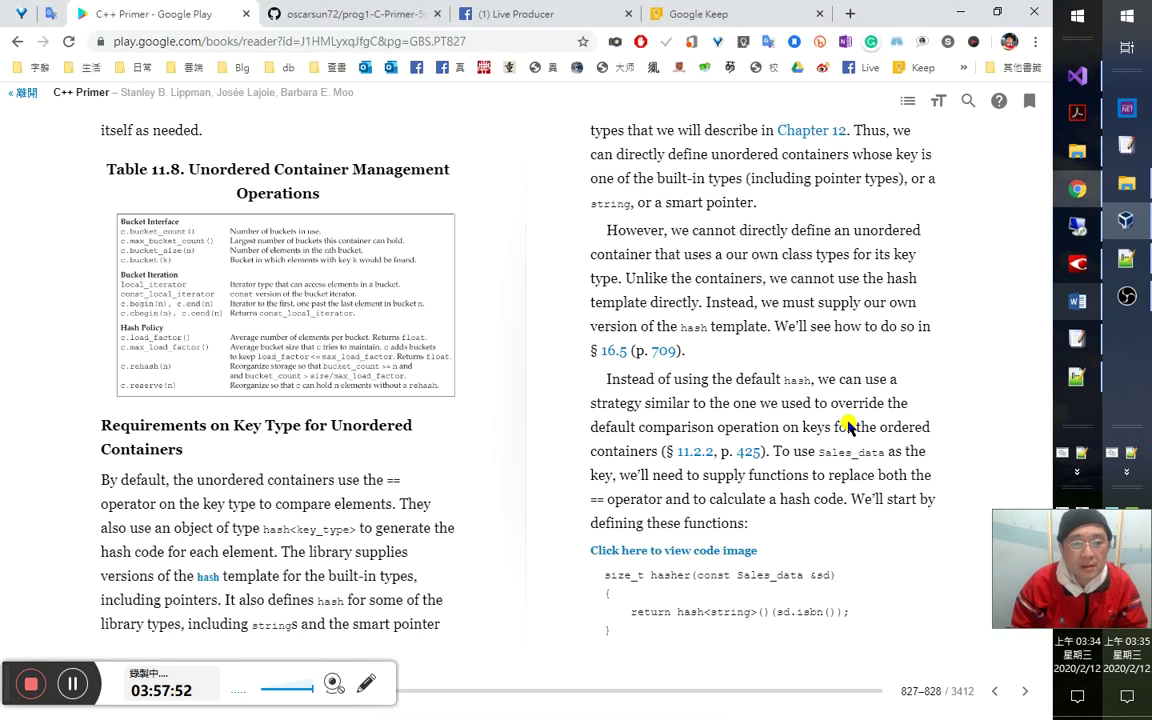
# Cut the max_load_factor translation sentence from the EmEditor notes and return to Word.
pyautogui.hotkey('alt', 'Tab')
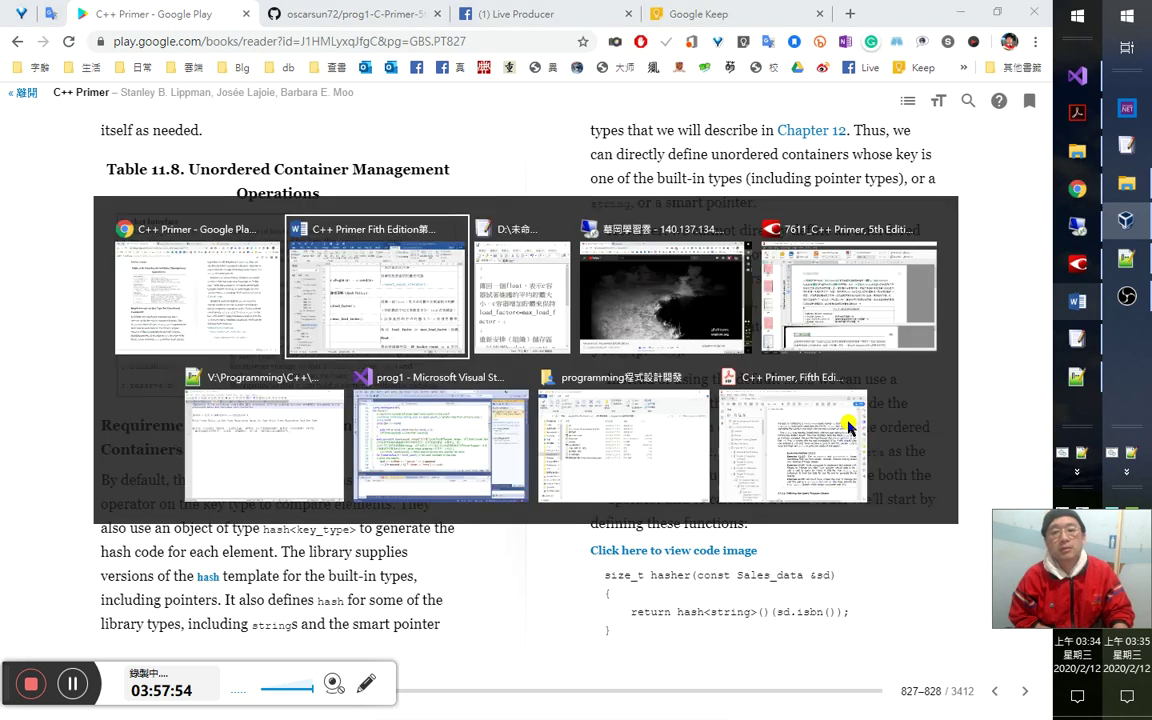
pyautogui.press('Tab')
pyautogui.hotkey('shift', 'Down')
pyautogui.hotkey('shift', 'Down')
pyautogui.hotkey('shift', 'Down')
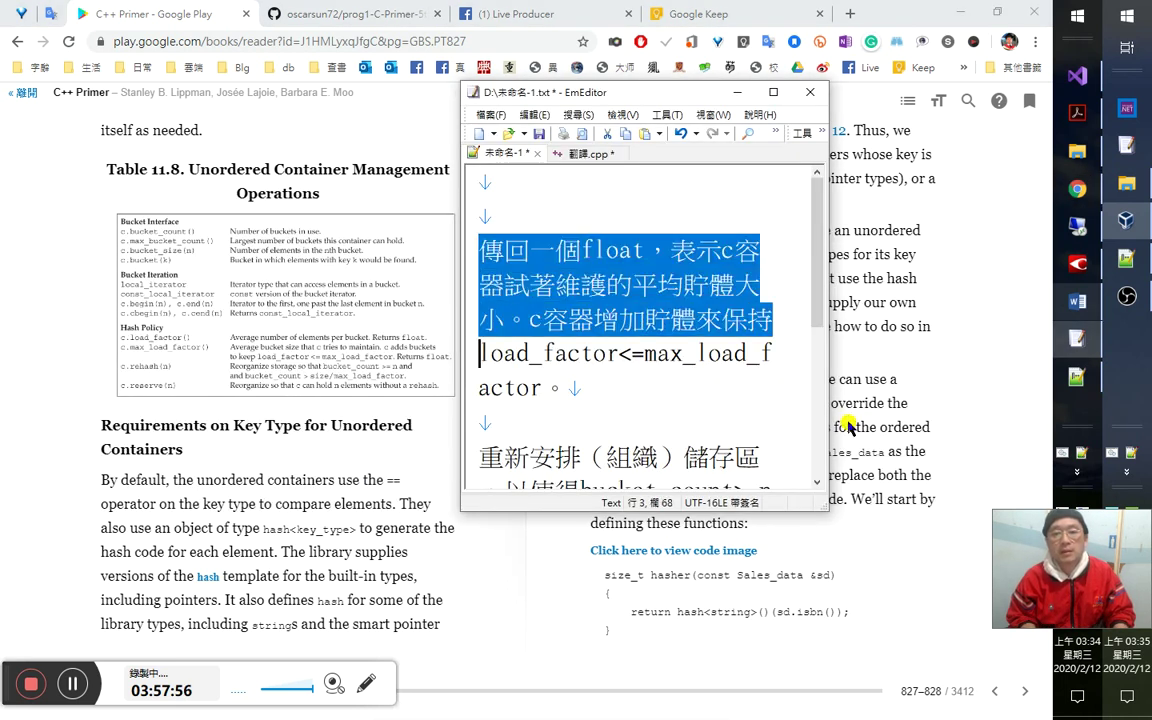
pyautogui.hotkey('shift', 'Down')
pyautogui.hotkey('shift', 'Down')
pyautogui.hotkey('ctrl', 'x')
pyautogui.hotkey('alt', 'Tab')
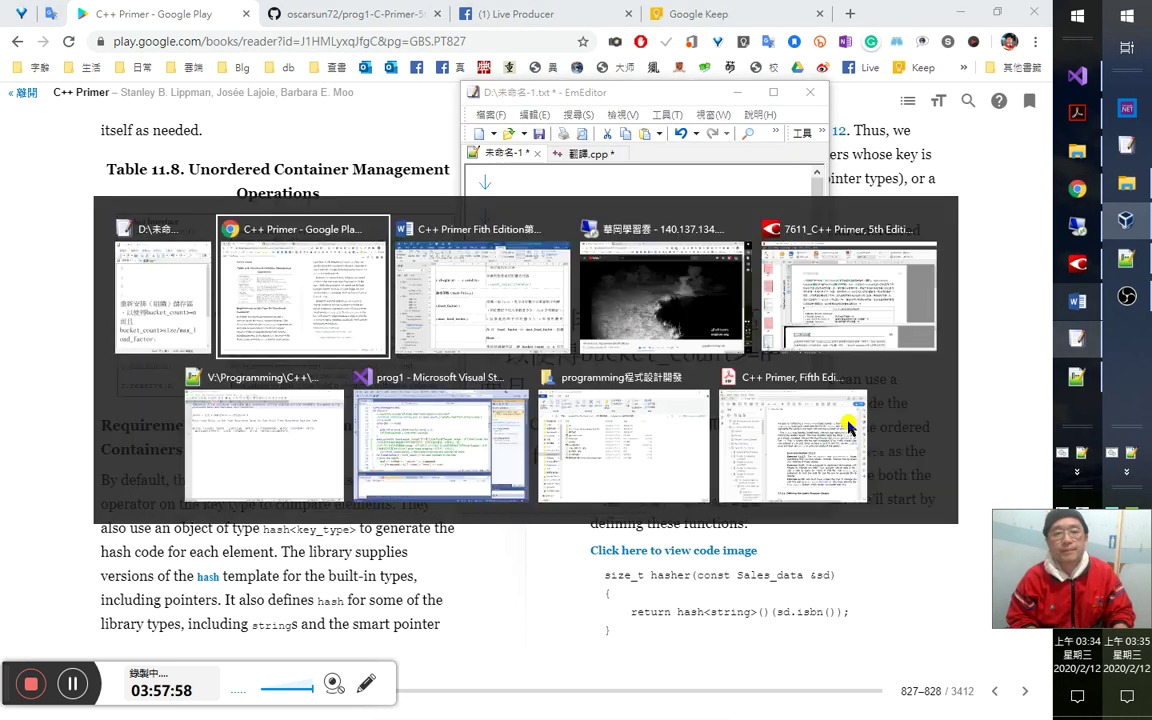
pyautogui.hotkey('alt', 'Tab')
pyautogui.press('Tab')
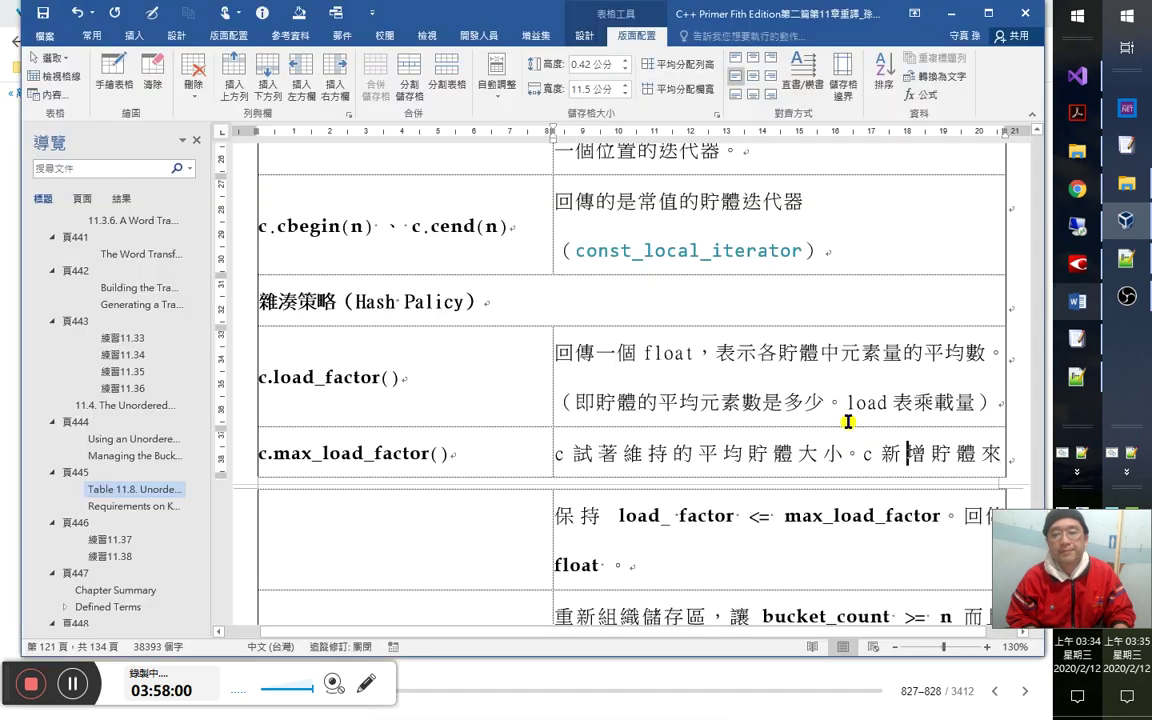
# Paste the max_load_factor translation at the top of its cell, separated from the older wording.
pyautogui.press('Down')
pyautogui.press('Down')
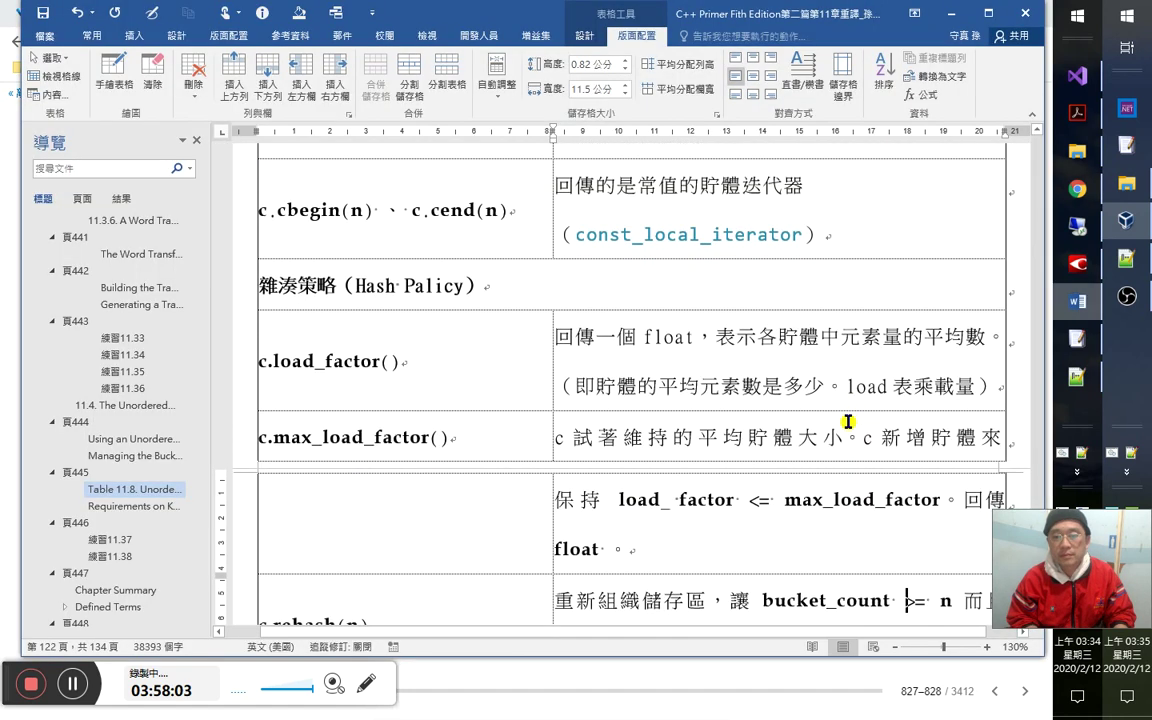
pyautogui.press('Return')
pyautogui.hotkey('ctrl', 'v')
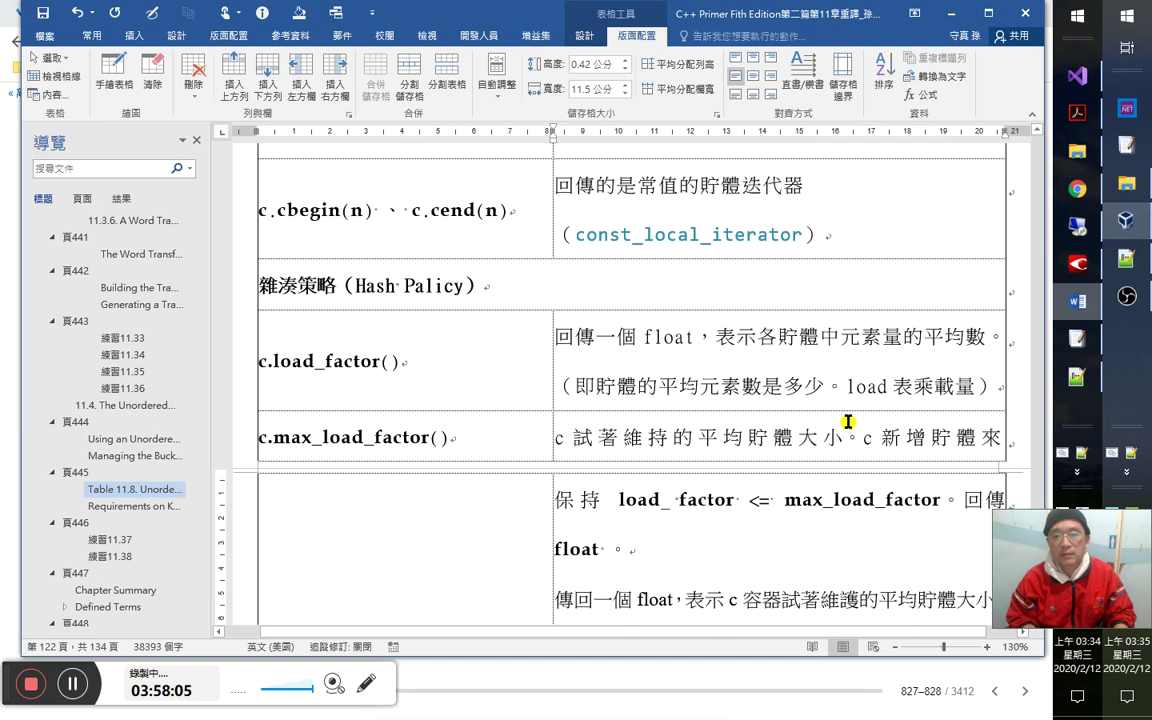
pyautogui.hotkey('ctrl', 'z')
pyautogui.press('Up')
pyautogui.press('Up')
pyautogui.press('Up')
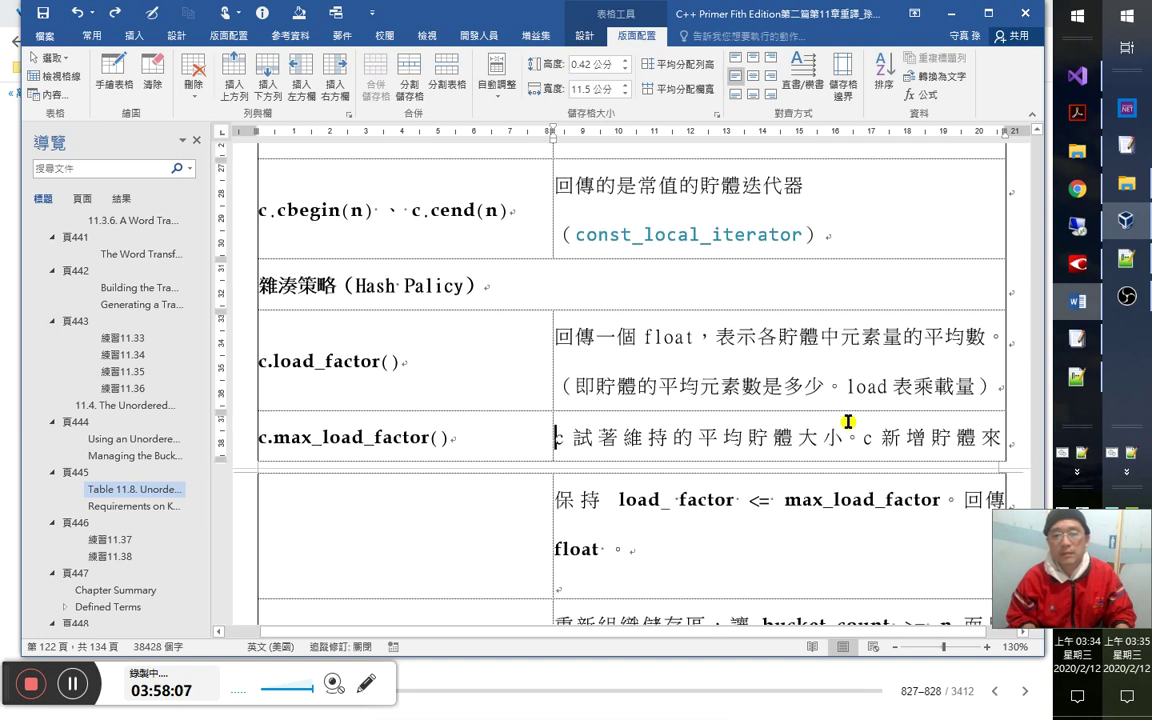
pyautogui.press('Return')
pyautogui.hotkey('ctrl', 'v')
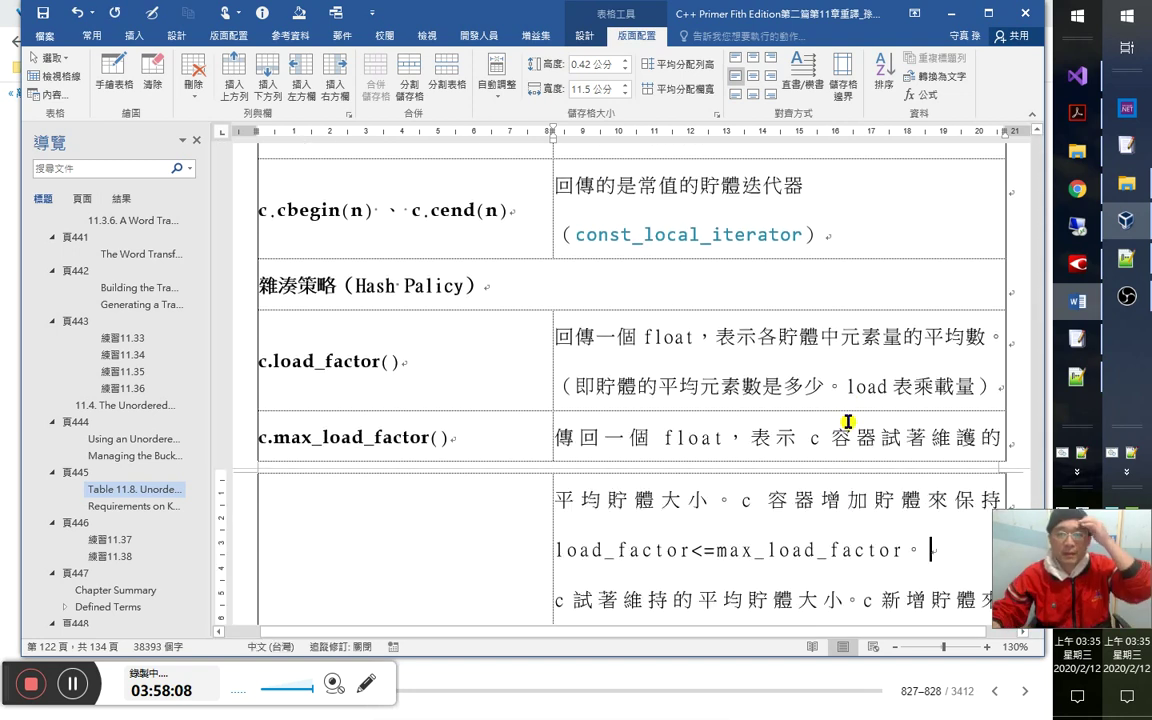
pyautogui.scroll(-1, 860, 428)
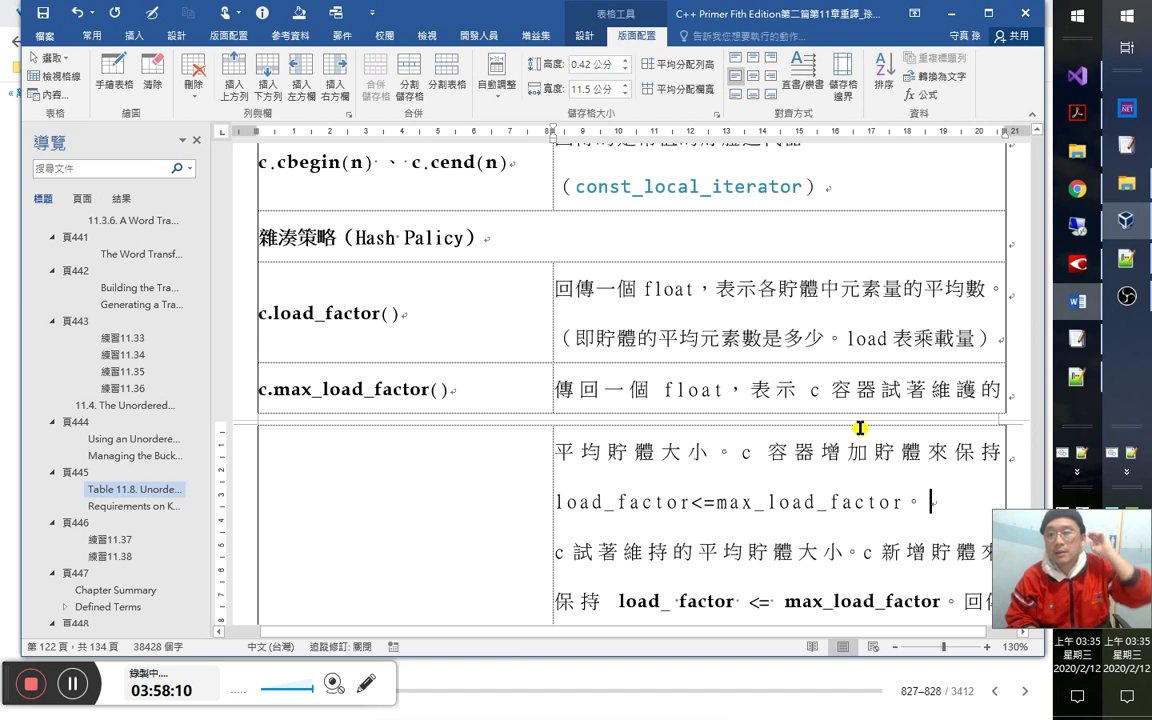
pyautogui.press('Return')
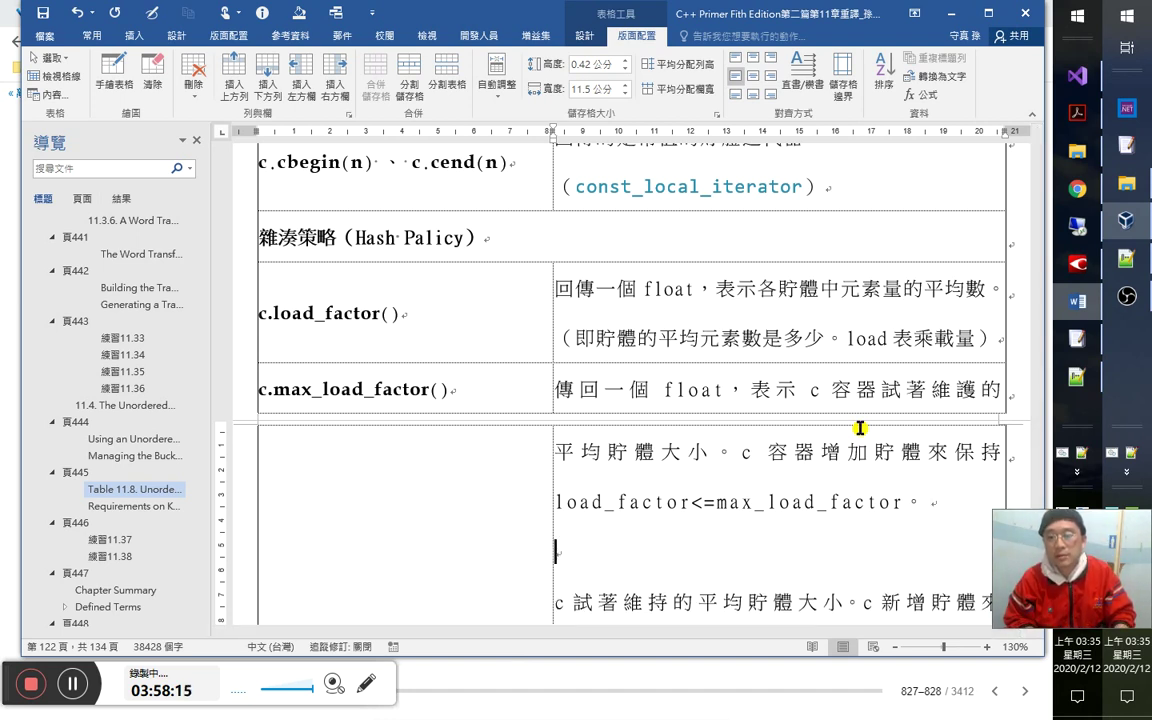
# Change 維護 to 維持 so it reads 試著維持, removing the mistaken 捻土焚香 input.
pyautogui.press('Up')
pyautogui.press('Up')
pyautogui.press('Up')
pyautogui.press('Right')
pyautogui.press('Right')
pyautogui.press('Right')
pyautogui.press('Right')
pyautogui.press('Right')
pyautogui.press('Right')
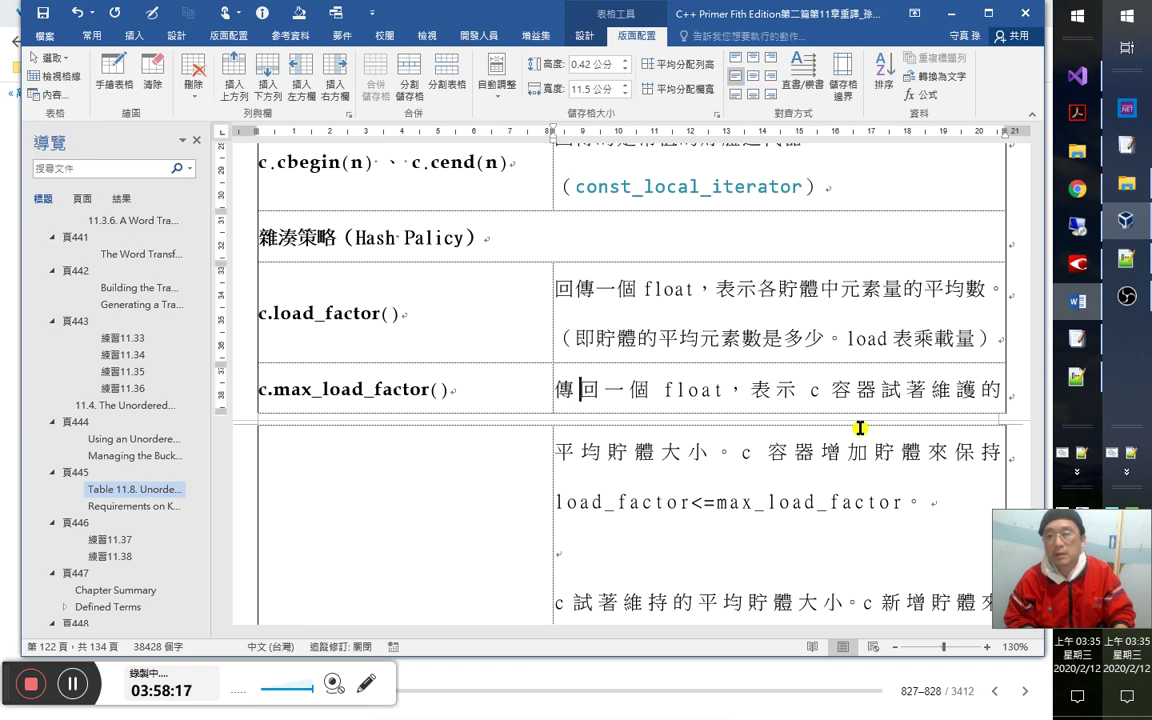
pyautogui.press('Right')
pyautogui.press('Right')
pyautogui.press('Right')
pyautogui.press('Right')
pyautogui.press('Right')
pyautogui.press('Right')
pyautogui.press('Right')
pyautogui.press('Right')
pyautogui.press('Right')
pyautogui.press('Right')
pyautogui.press('Right')
pyautogui.press('Right')
pyautogui.press('Right')
pyautogui.press('Right')
pyautogui.press('Right')
pyautogui.press('Right')
pyautogui.press('Right')
pyautogui.press('Up')
pyautogui.write('捻土焚')
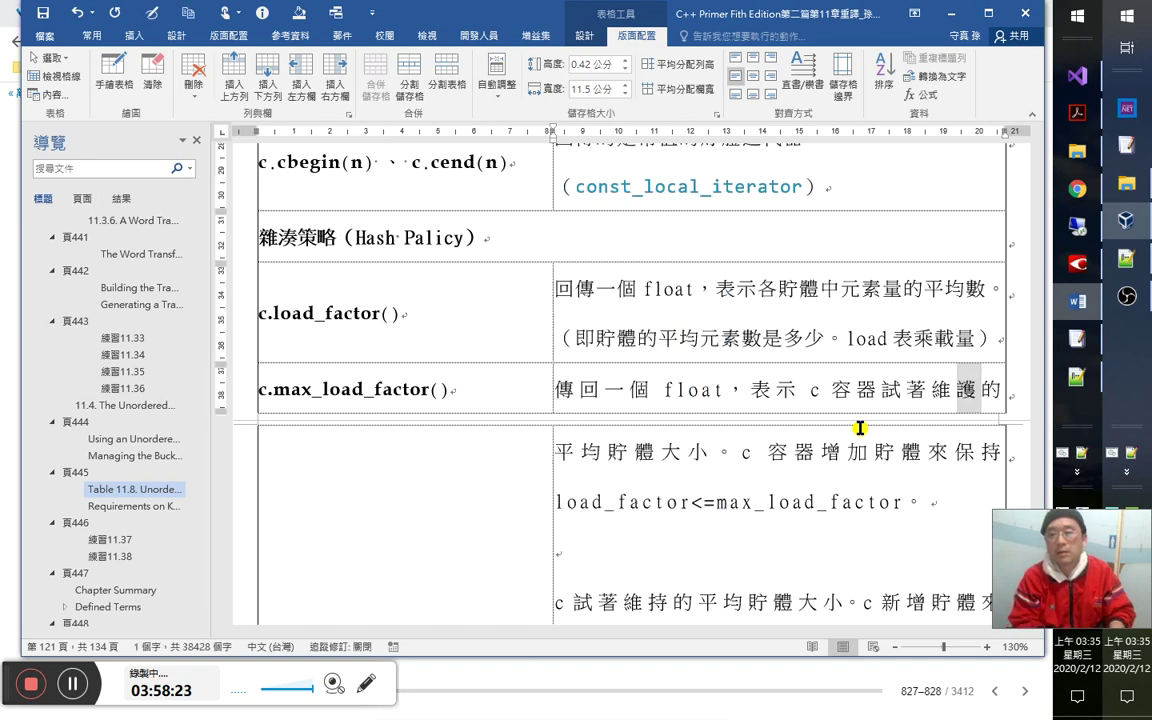
pyautogui.write('香')
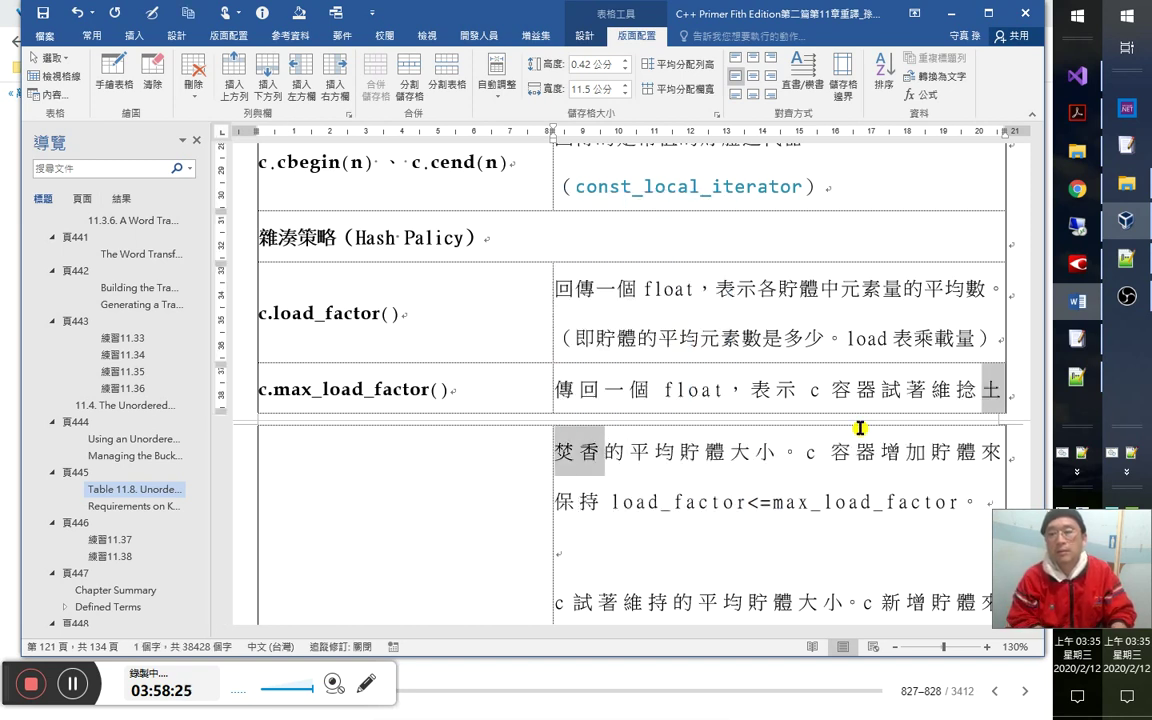
pyautogui.press('Left')
pyautogui.hotkey('shift', 'Left')
pyautogui.hotkey('shift', 'Left')
pyautogui.hotkey('shift', 'Left')
pyautogui.hotkey('shift', 'Left')
pyautogui.hotkey('ctrl', 'c')
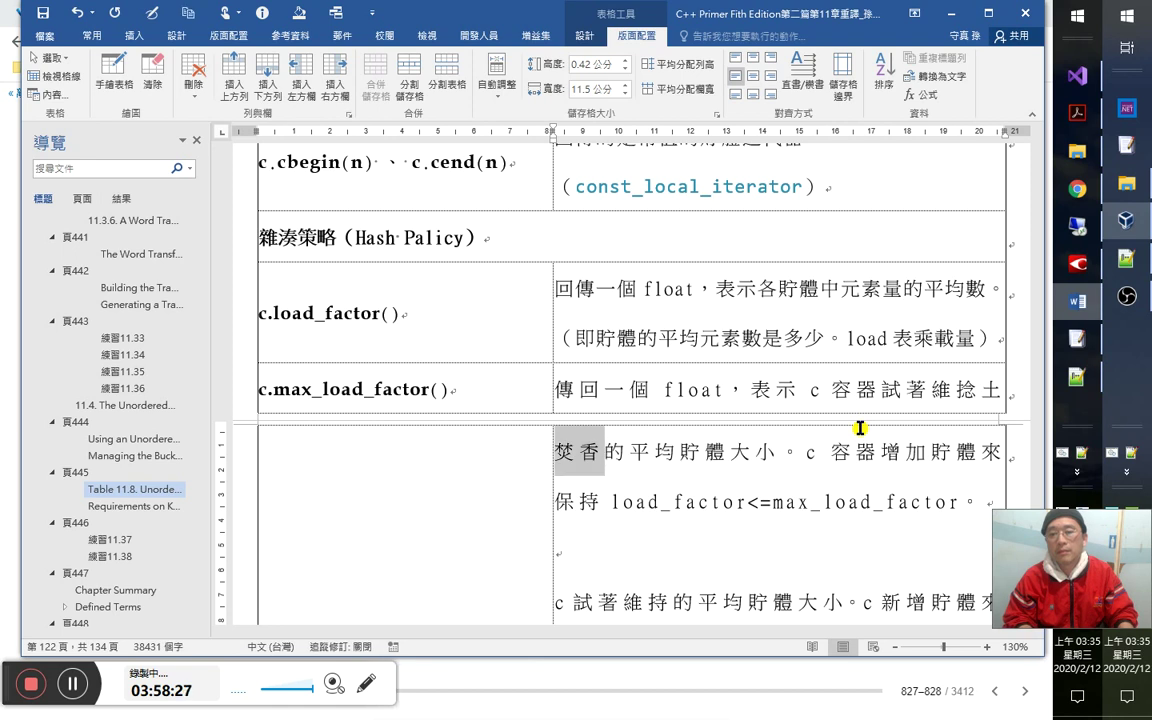
pyautogui.press('Delete')
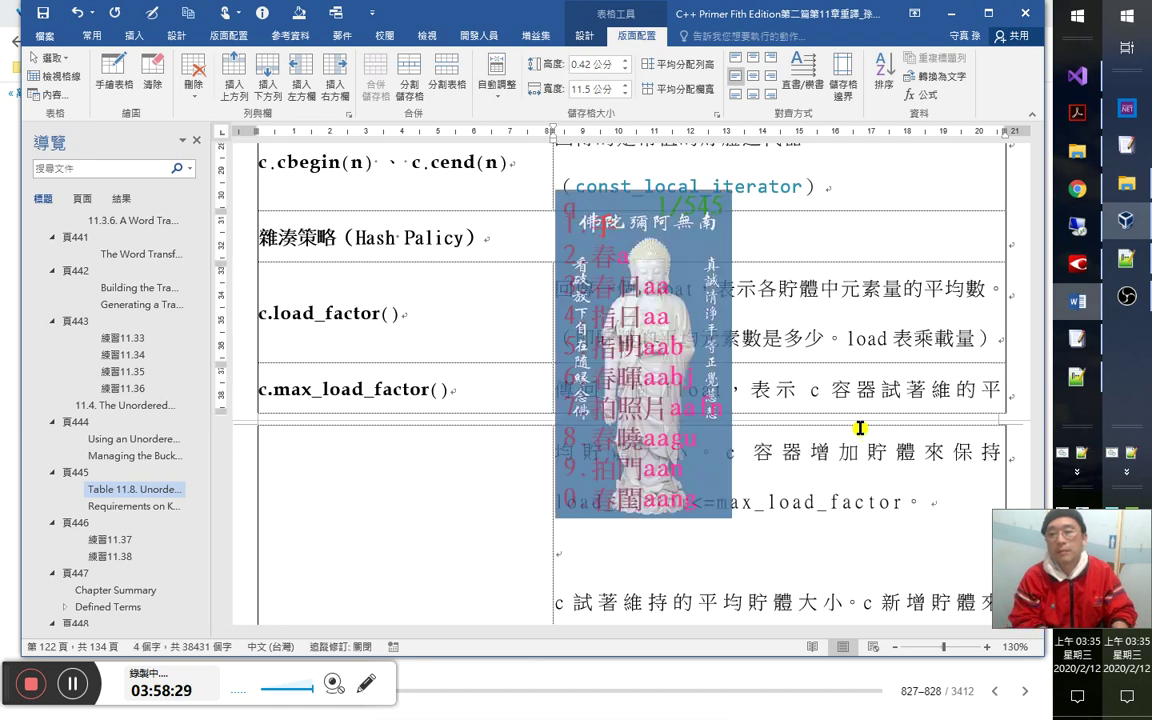
pyautogui.click(860, 428)
pyautogui.write('特')
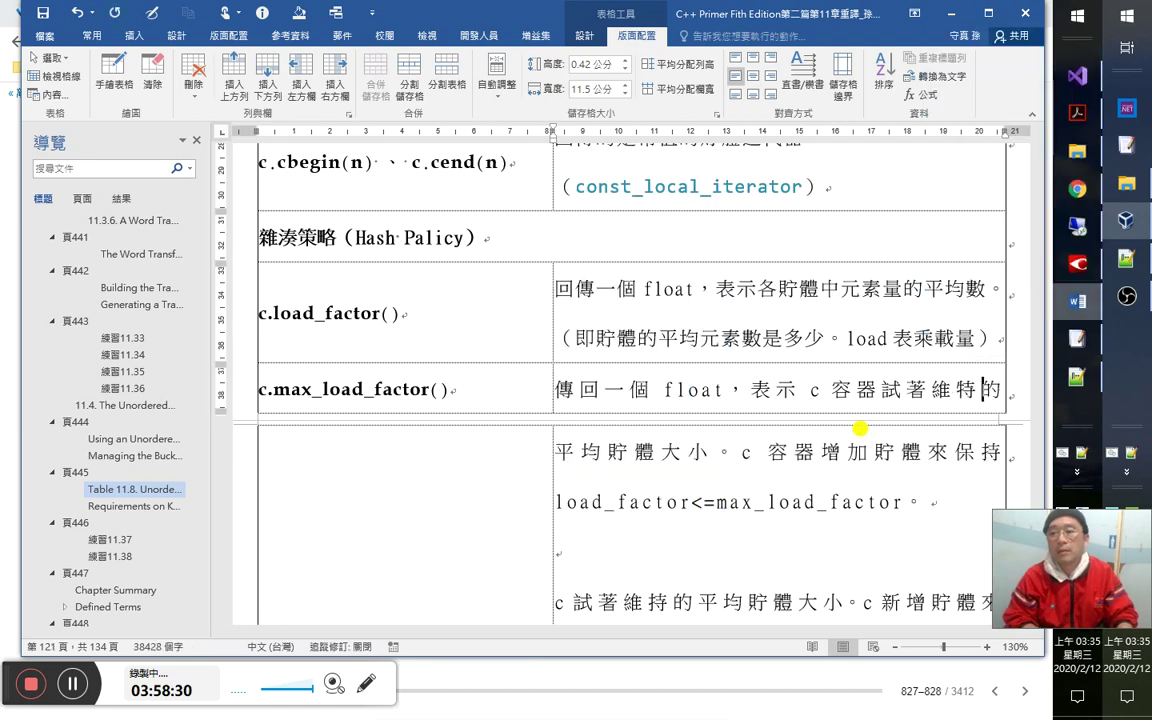
pyautogui.hotkey('ctrl', 'z')
pyautogui.hotkey('ctrl', 'z')
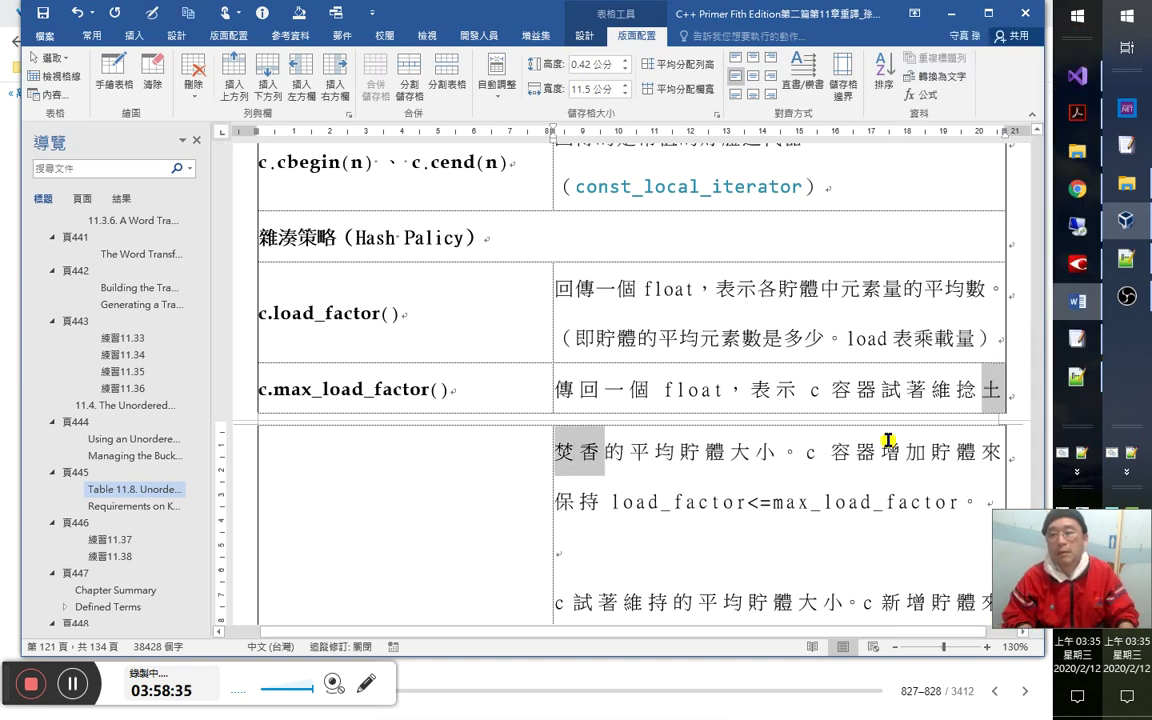
pyautogui.press('BackSpace')
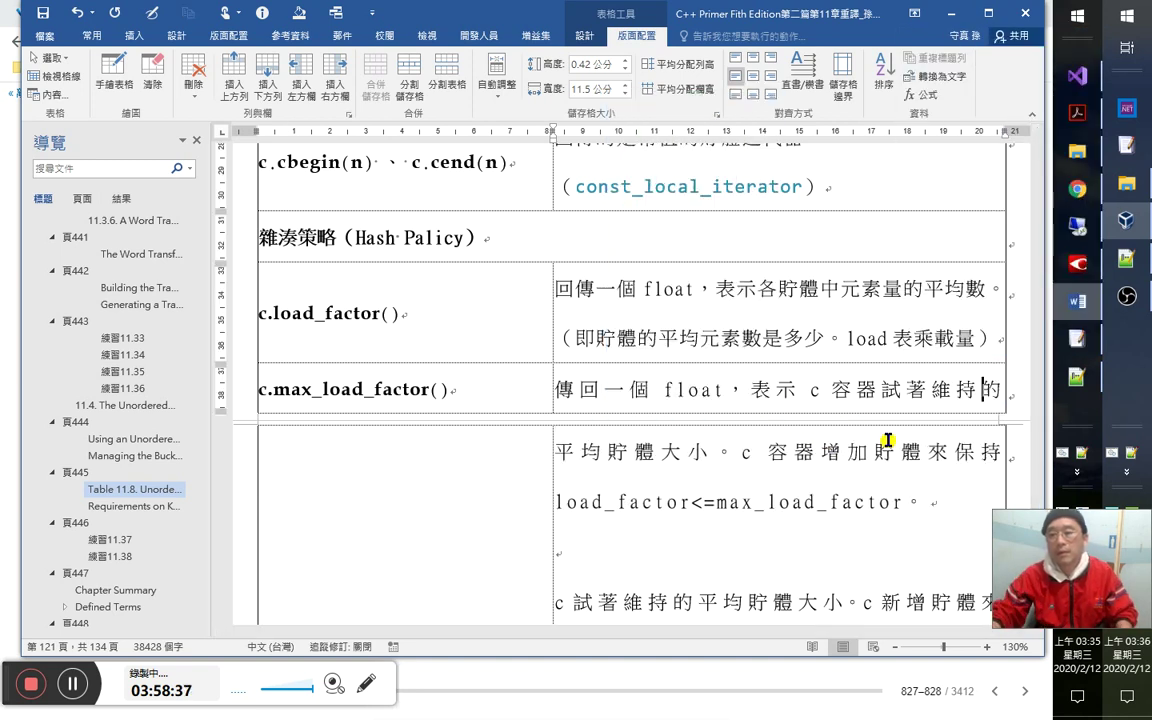
pyautogui.hotkey('alt', 'Tab')
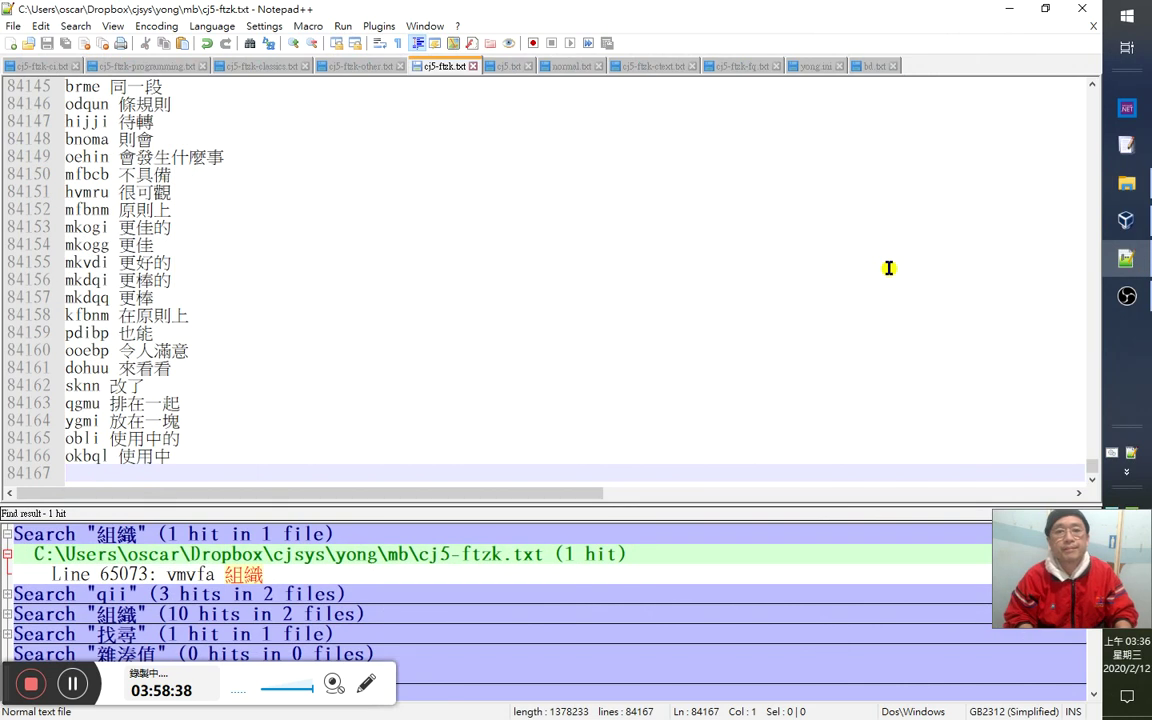
# Move the 捻土焚香 and 表裡相符 entries from cj5-ftzk.txt to the end of cj5-ftzk-other.txt.
pyautogui.hotkey('ctrl', 'f')
pyautogui.hotkey('ctrl', 'v')
pyautogui.press('Return')
pyautogui.press('Escape')
pyautogui.press('Home')
pyautogui.hotkey('shift', 'Down')
pyautogui.hotkey('ctrl', 'x')
pyautogui.hotkey('ctrl', 'Tab')
pyautogui.hotkey('ctrl', 'v')
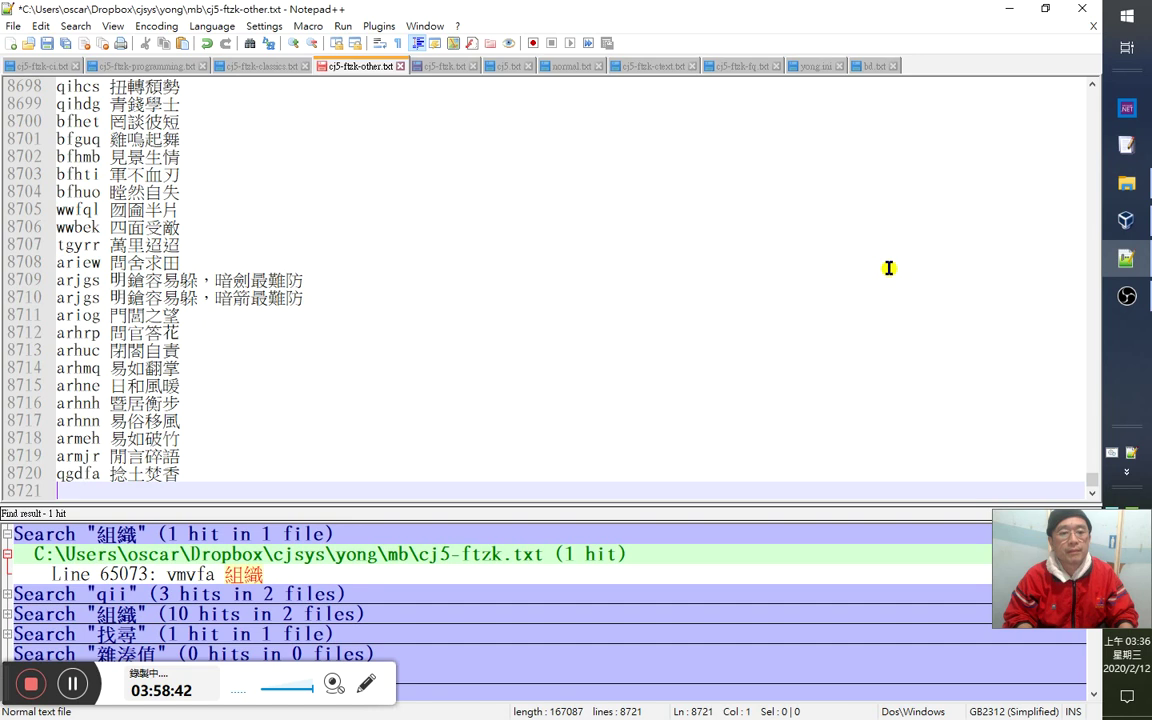
pyautogui.hotkey('ctrl', 'Tab')
pyautogui.press('Down')
pyautogui.hotkey('shift', 'Down')
pyautogui.hotkey('ctrl', 'x')
pyautogui.hotkey('ctrl', 'Tab')
pyautogui.hotkey('ctrl', 'v')
pyautogui.hotkey('ctrl', 'Tab')
# Move the 抗魔走俗 entry to cj5-ftzk-other.txt as well and save both files.
pyautogui.press('Down')
pyautogui.press('Down')
pyautogui.hotkey('shift', 'Down')
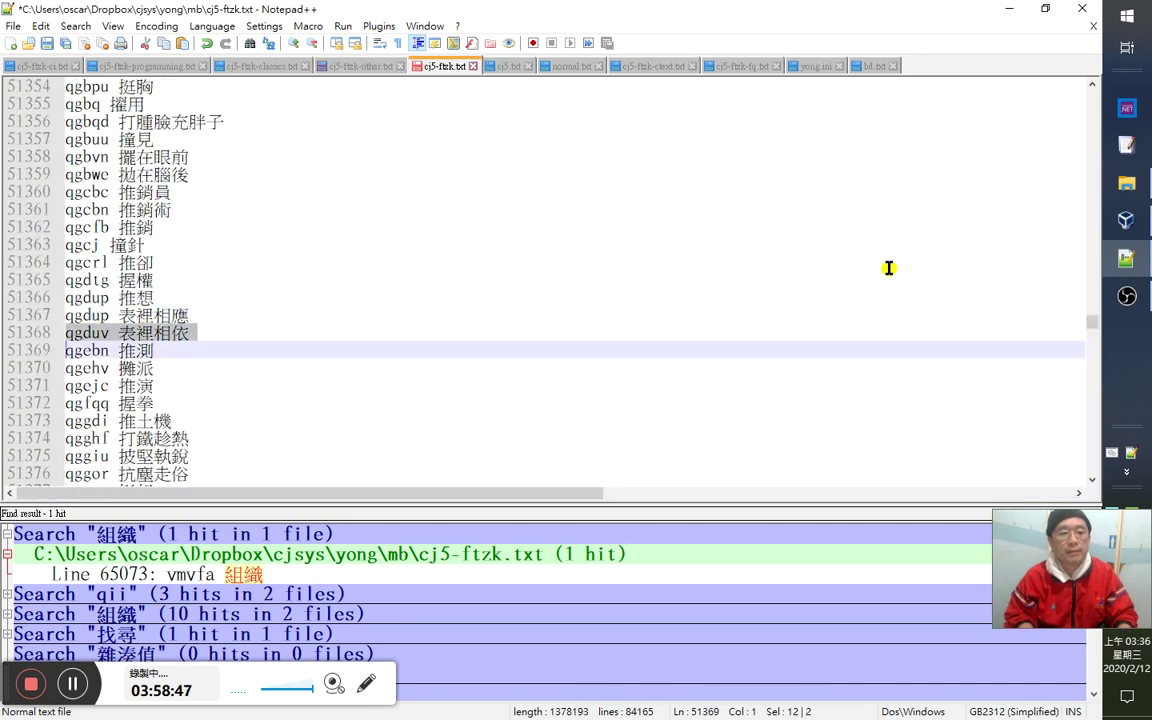
pyautogui.press('Up')
pyautogui.press('Up')
pyautogui.press('Up')
pyautogui.press('Up')
pyautogui.press('Up')
pyautogui.press('Up')
pyautogui.press('Up')
pyautogui.press('Up')
pyautogui.press('Up')
pyautogui.press('Up')
pyautogui.press('Up')
pyautogui.press('Up')
pyautogui.press('Up')
pyautogui.press('Up')
pyautogui.press('Down')
pyautogui.press('Down')
pyautogui.press('Down')
pyautogui.press('Down')
pyautogui.press('Down')
pyautogui.press('Down')
pyautogui.press('Down')
pyautogui.press('Down')
pyautogui.press('Down')
pyautogui.press('Down')
pyautogui.press('Down')
pyautogui.press('Down')
pyautogui.press('Down')
pyautogui.press('Down')
pyautogui.press('Down')
pyautogui.press('Down')
pyautogui.press('Down')
pyautogui.press('Down')
pyautogui.press('Down')
pyautogui.press('Down')
pyautogui.press('Down')
pyautogui.press('Down')
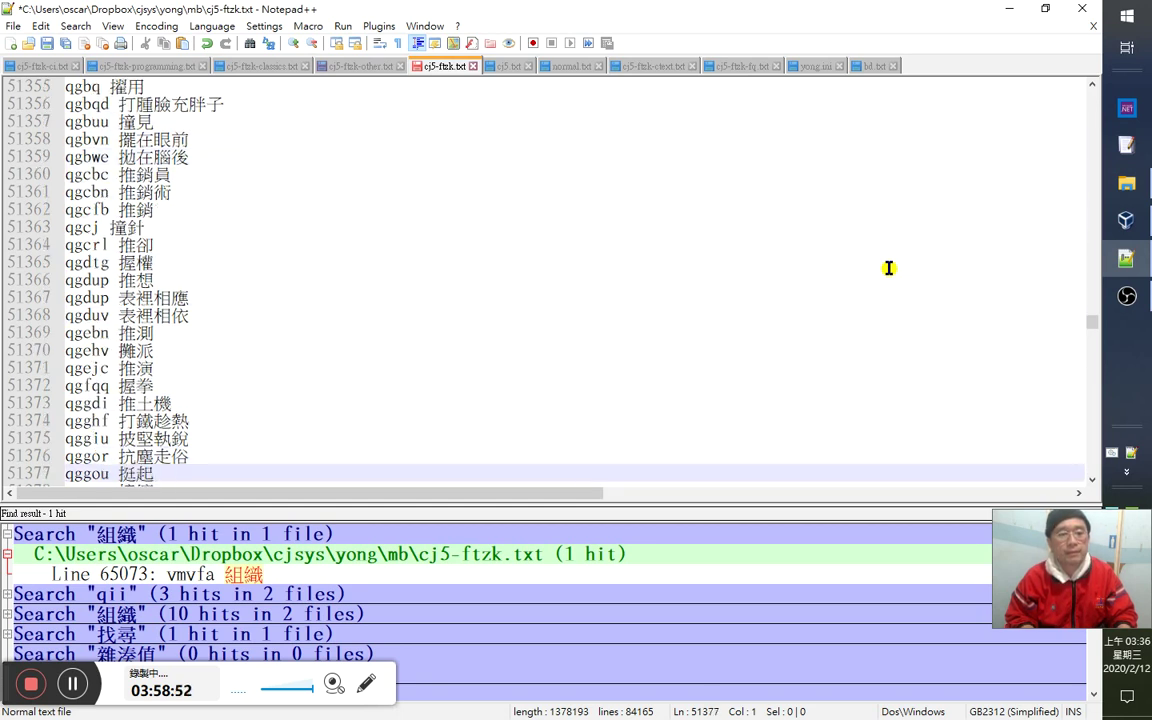
pyautogui.press('Up')
pyautogui.press('Up')
pyautogui.press('Down')
pyautogui.hotkey('shift', 'Down')
pyautogui.hotkey('ctrl', 'x')
pyautogui.hotkey('ctrl', 'pageup')
pyautogui.hotkey('ctrl', 'v')
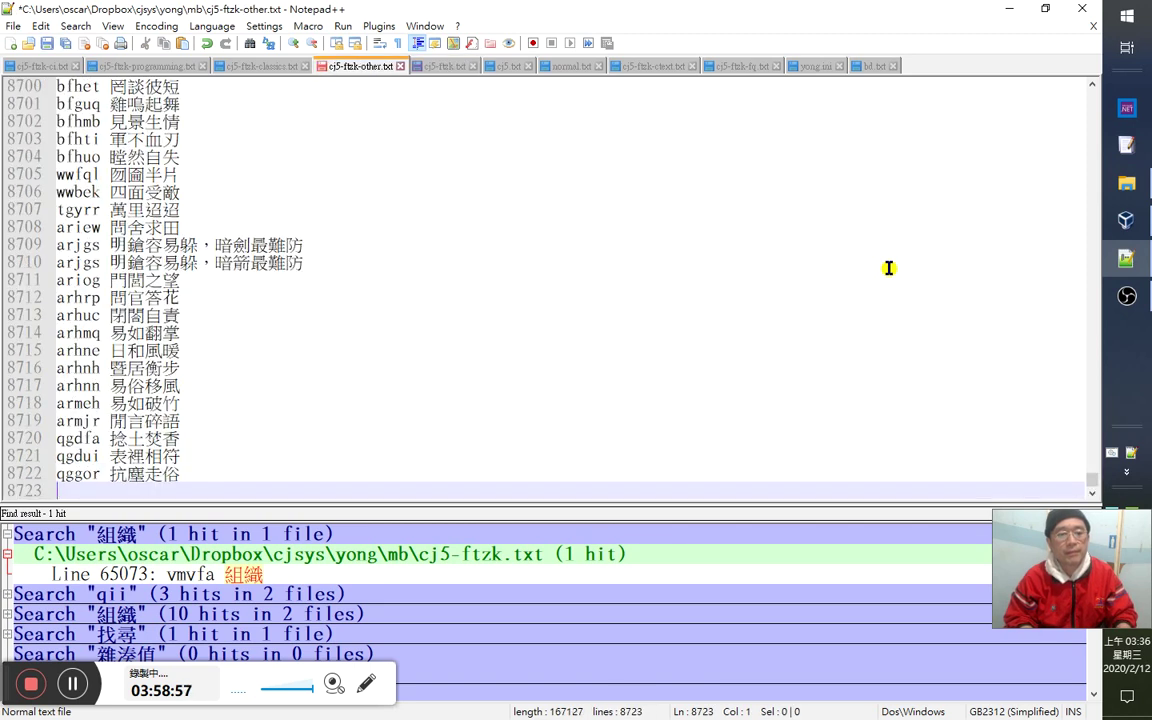
pyautogui.hotkey('ctrl', 'pagedown')
pyautogui.hotkey('ctrl', 'shift', 's')
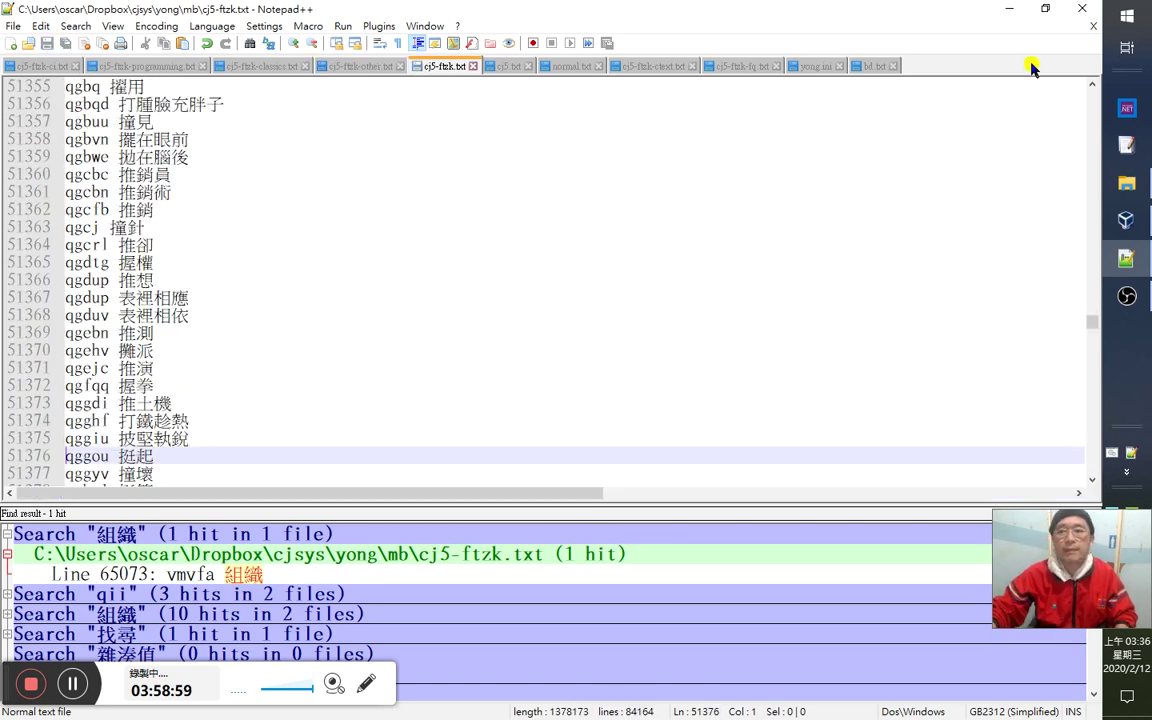
# Check the end of cj5-ftzk-other.txt, then minimize Notepad++ to reveal Word.
pyautogui.click(1010, 8)
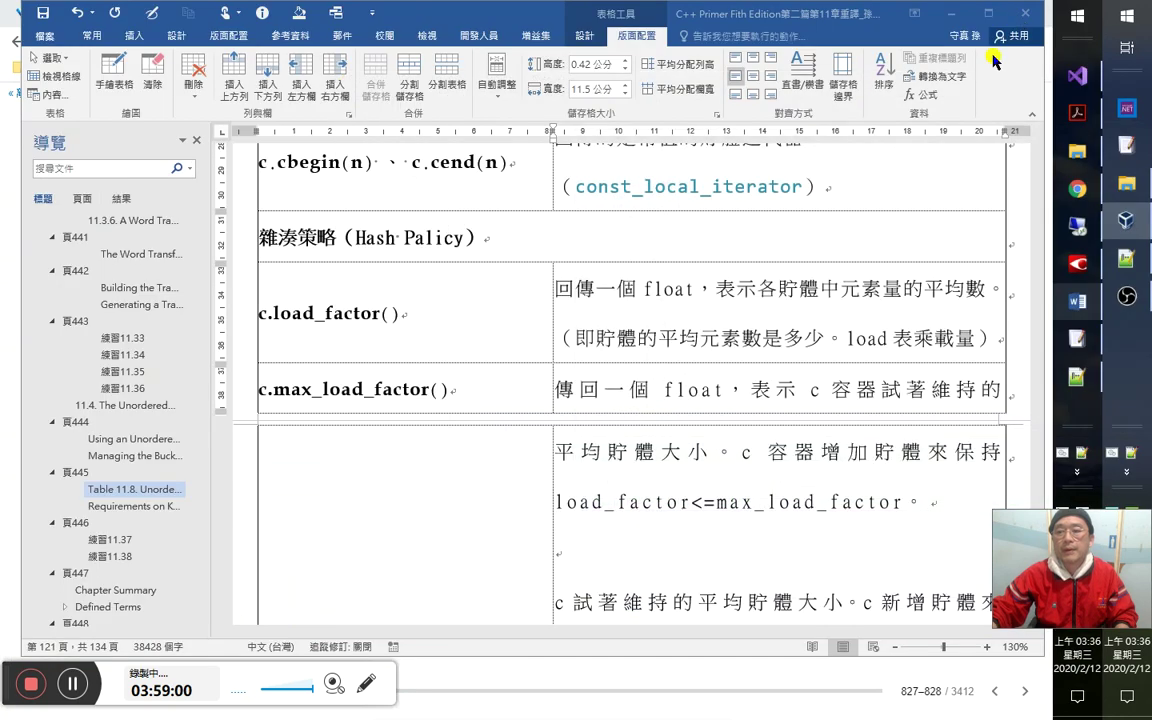
pyautogui.click(1126, 260)
pyautogui.click(360, 66)
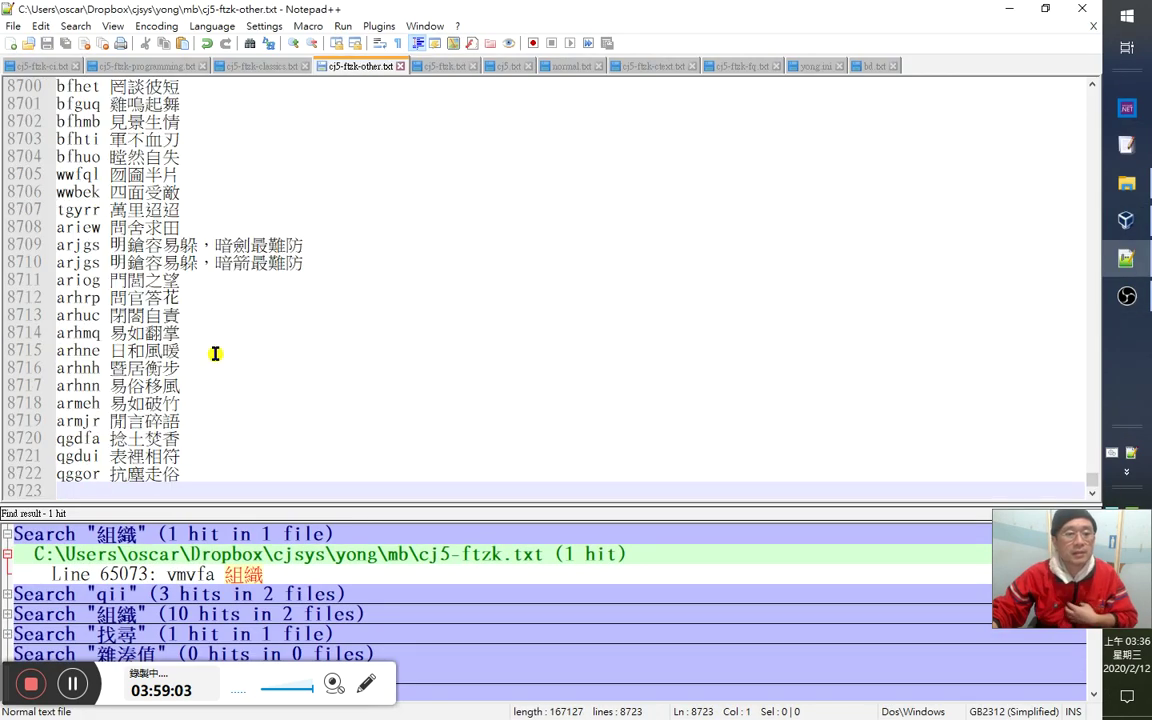
pyautogui.click(1010, 8)
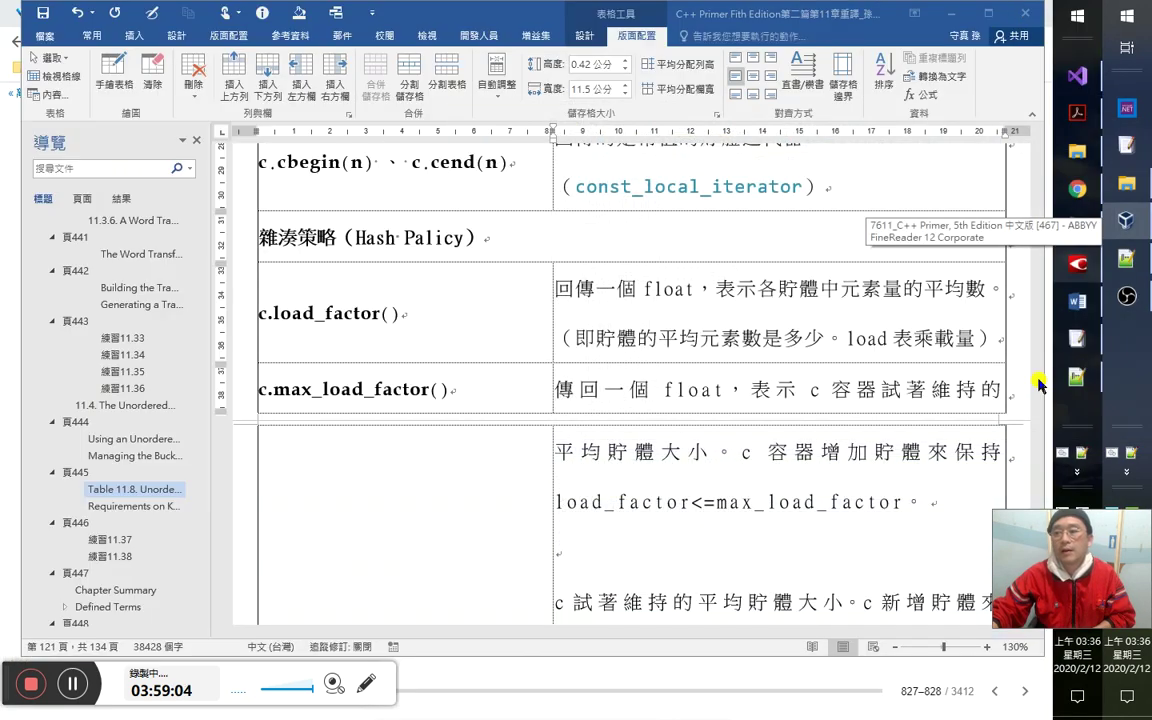
# Delete the repeated sentence 試著維持的平均貯體大小 and the empty paragraph in the max_load_factor cell.
pyautogui.click(750, 438)
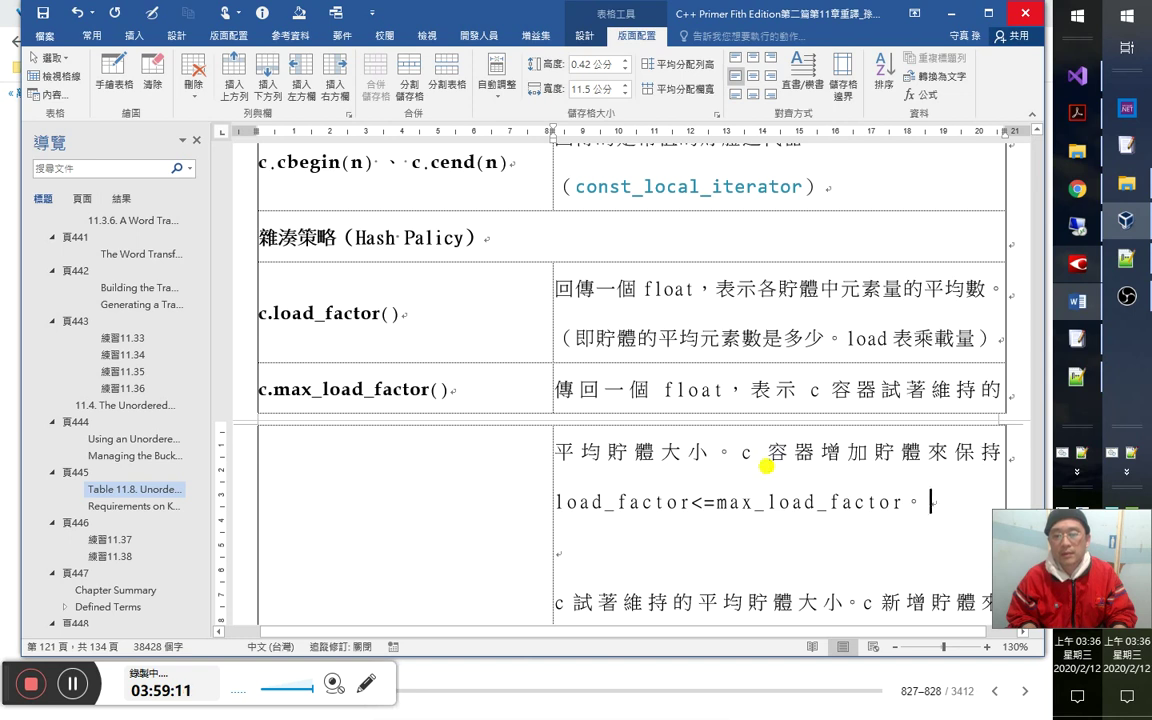
pyautogui.hotkey('ctrl', 'v')
pyautogui.press('Left')
pyautogui.press('Left')
pyautogui.press('Left')
pyautogui.press('Left')
pyautogui.press('Left')
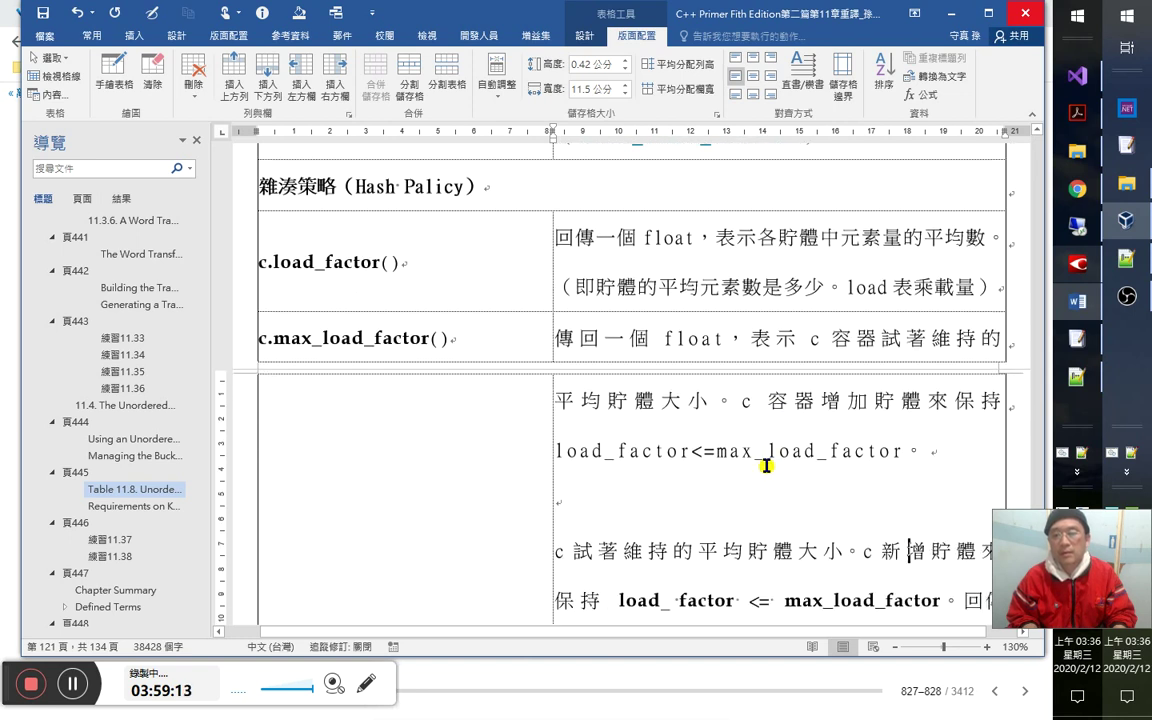
pyautogui.hotkey('shift', 'Home')
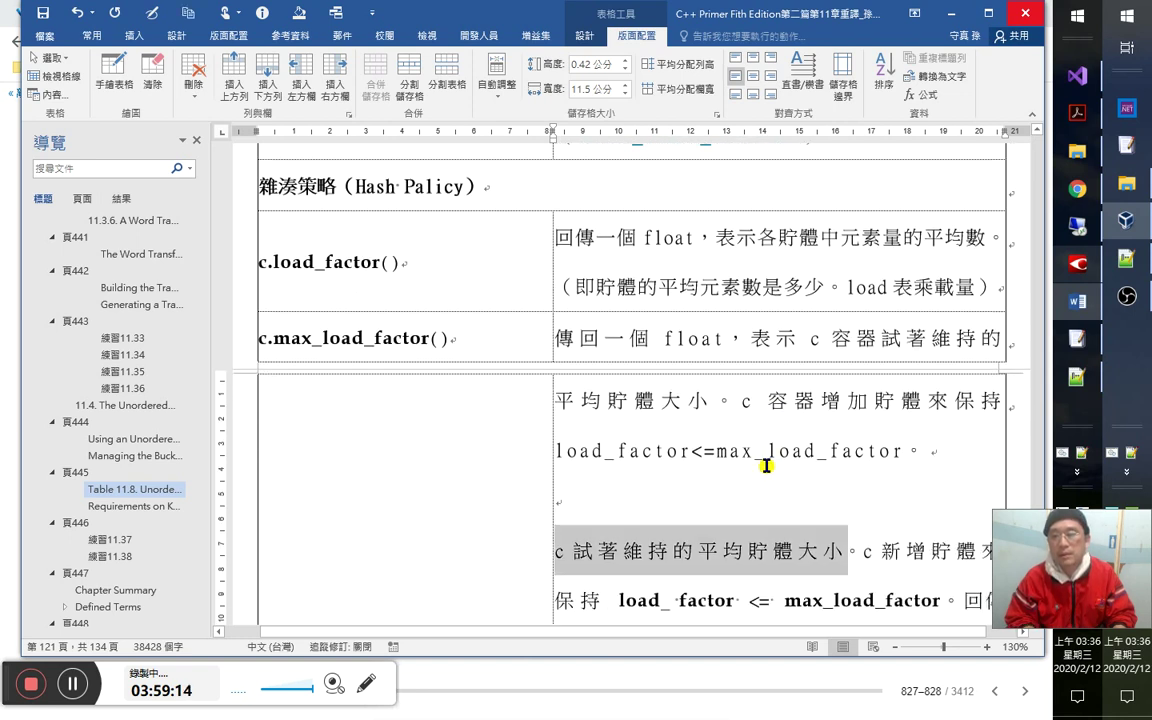
pyautogui.press('BackSpace')
pyautogui.press('Up')
pyautogui.press('Up')
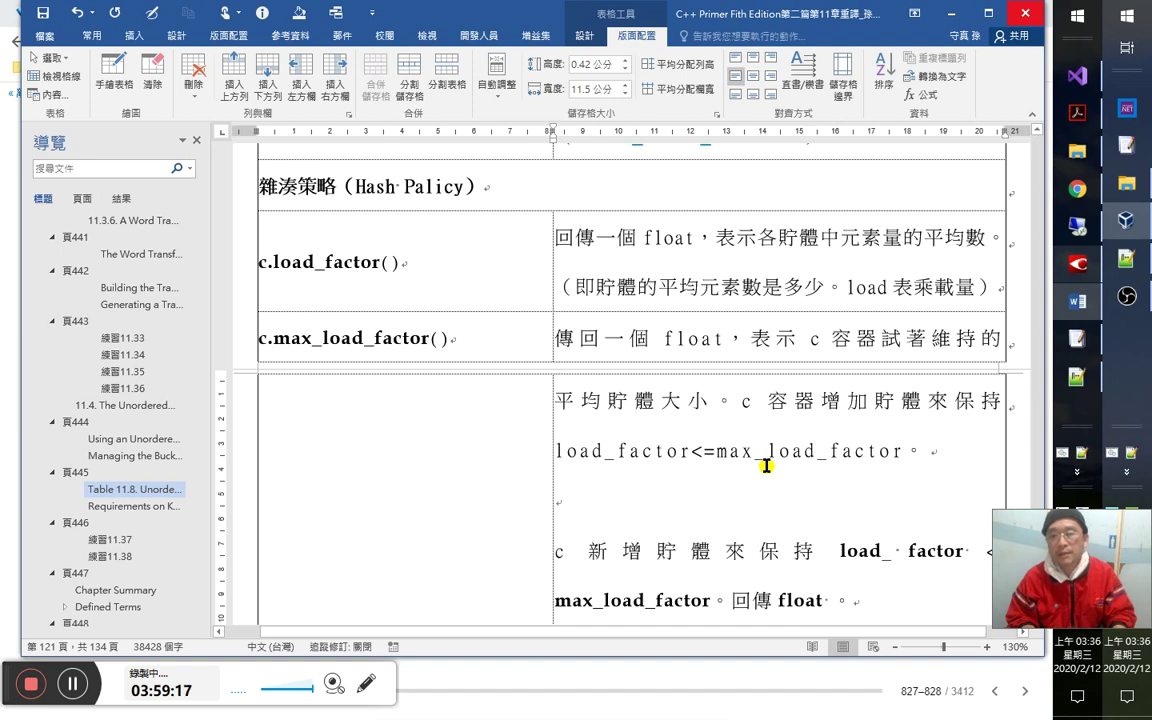
pyautogui.press('Down')
pyautogui.press('Down')
pyautogui.press('BackSpace')
# Delete the redundant 'c 新增貯體' draft paragraph so the cell ends with load_factor<=max_load_factor。.
pyautogui.press('Right')
pyautogui.press('Right')
pyautogui.press('Right')
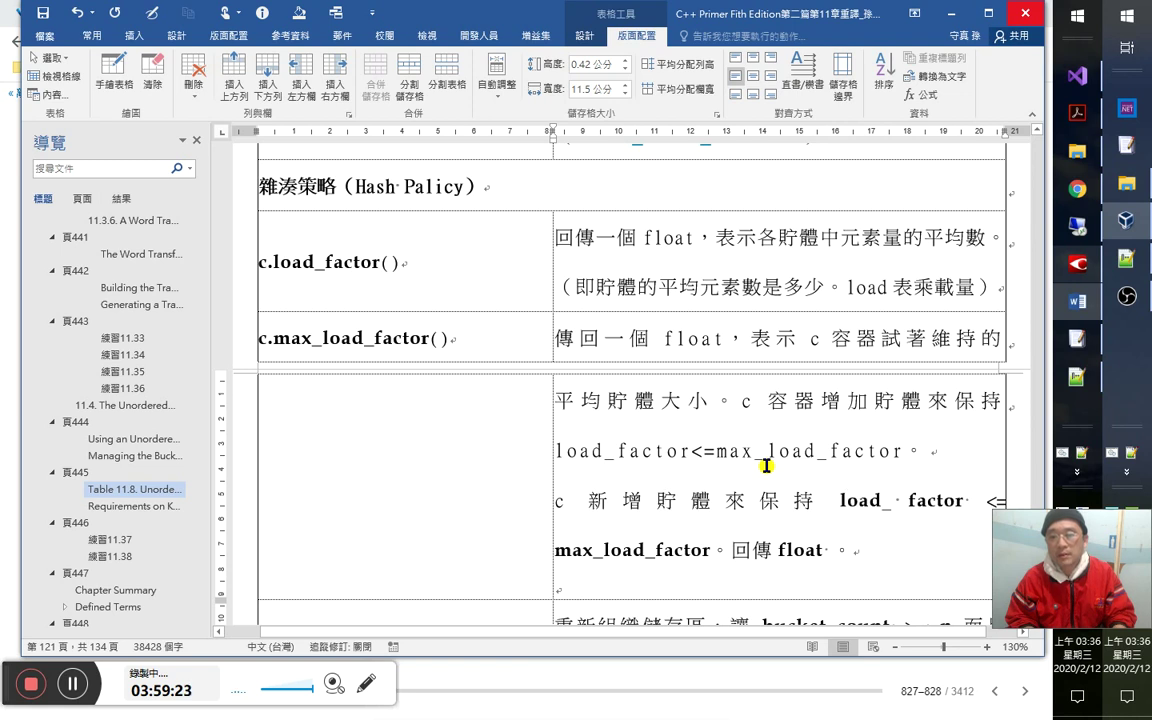
pyautogui.press('Down')
pyautogui.press('Down')
pyautogui.press('End')
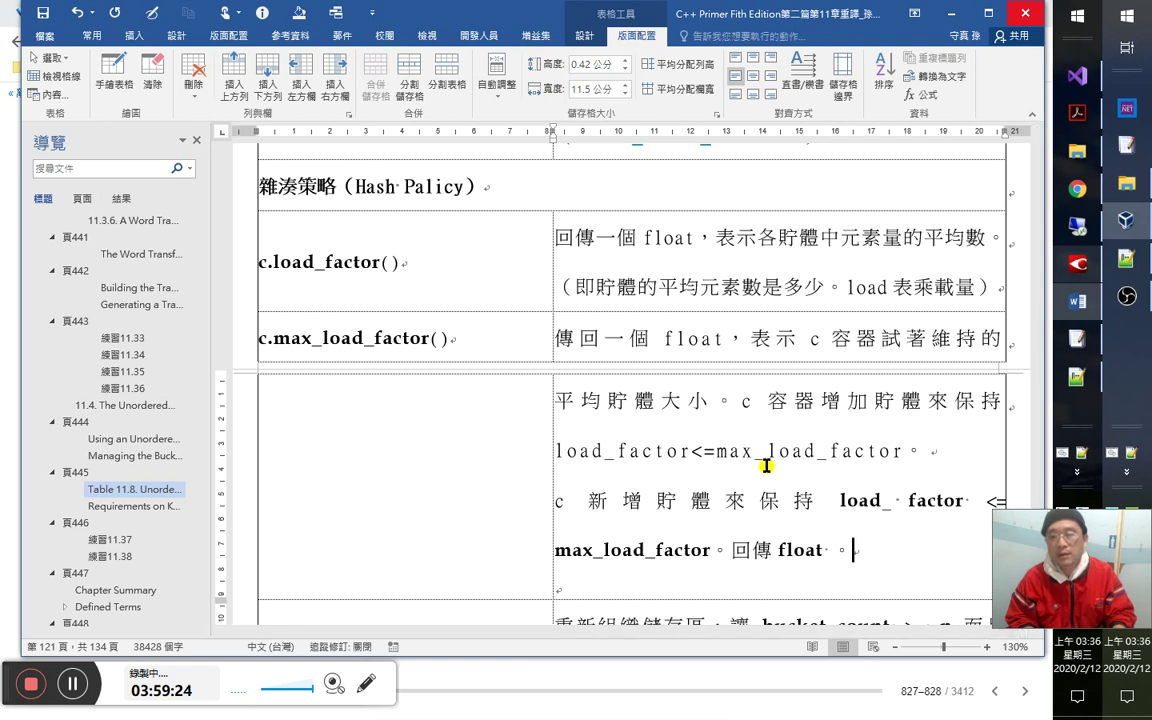
pyautogui.hotkey('shift', 'Home')
pyautogui.hotkey('shift', 'Up')
pyautogui.press('Delete')
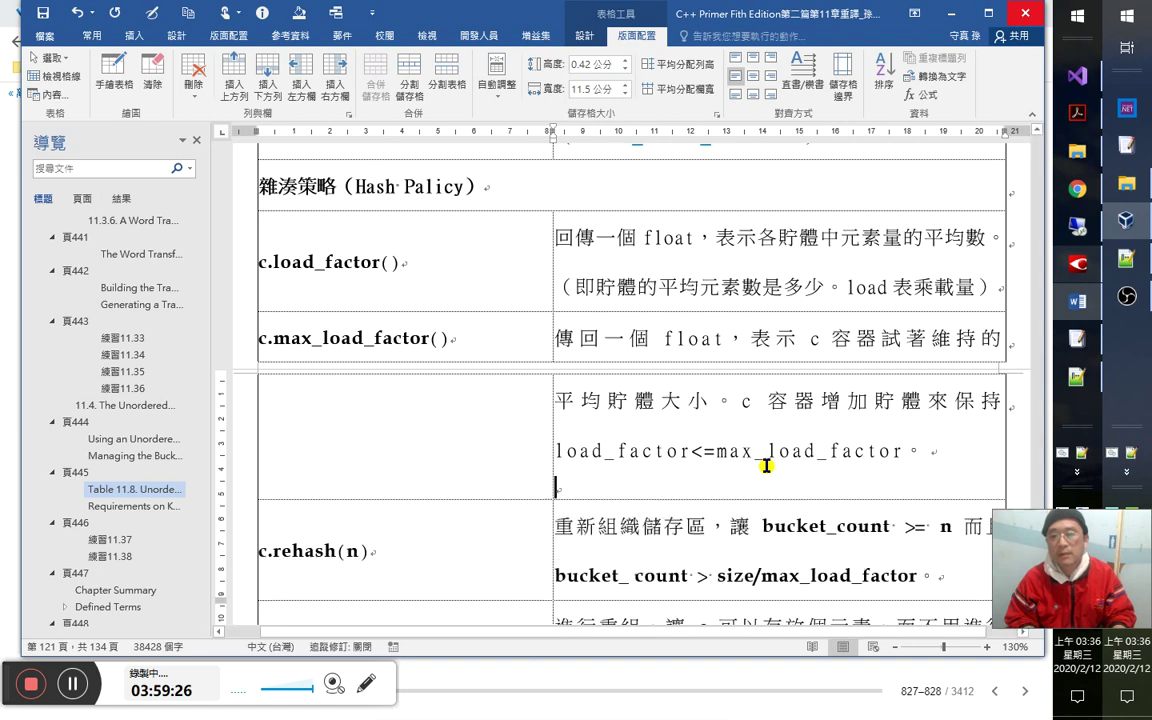
pyautogui.press('Up')
pyautogui.press('Right')
pyautogui.press('Right')
pyautogui.press('Right')
pyautogui.press('Right')
pyautogui.press('Right')
pyautogui.press('Right')
pyautogui.press('Right')
pyautogui.press('Right')
pyautogui.press('Right')
pyautogui.press('Right')
pyautogui.press('Right')
pyautogui.press('Right')
pyautogui.press('Right')
pyautogui.press('Right')
pyautogui.press('Right')
pyautogui.press('Right')
pyautogui.press('Right')
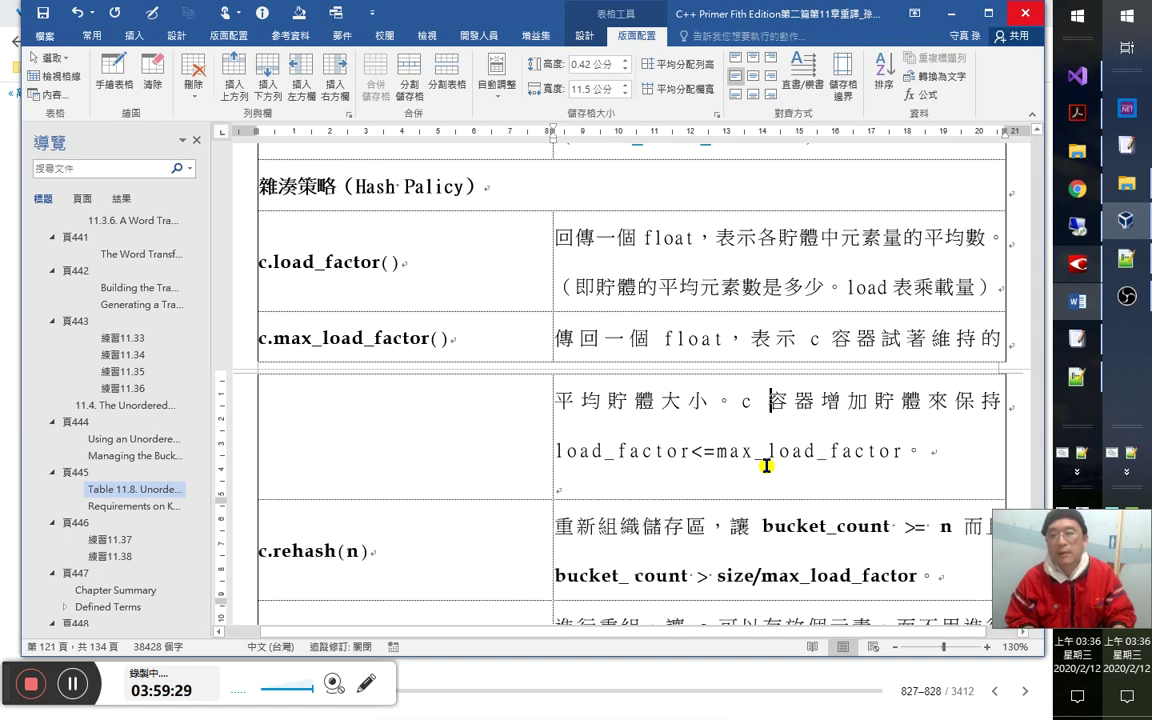
pyautogui.press('Left')
pyautogui.press('Left')
pyautogui.press('Left')
pyautogui.press('Left')
pyautogui.press('Left')
pyautogui.press('Left')
pyautogui.press('Left')
pyautogui.press('Left')
pyautogui.press('End')
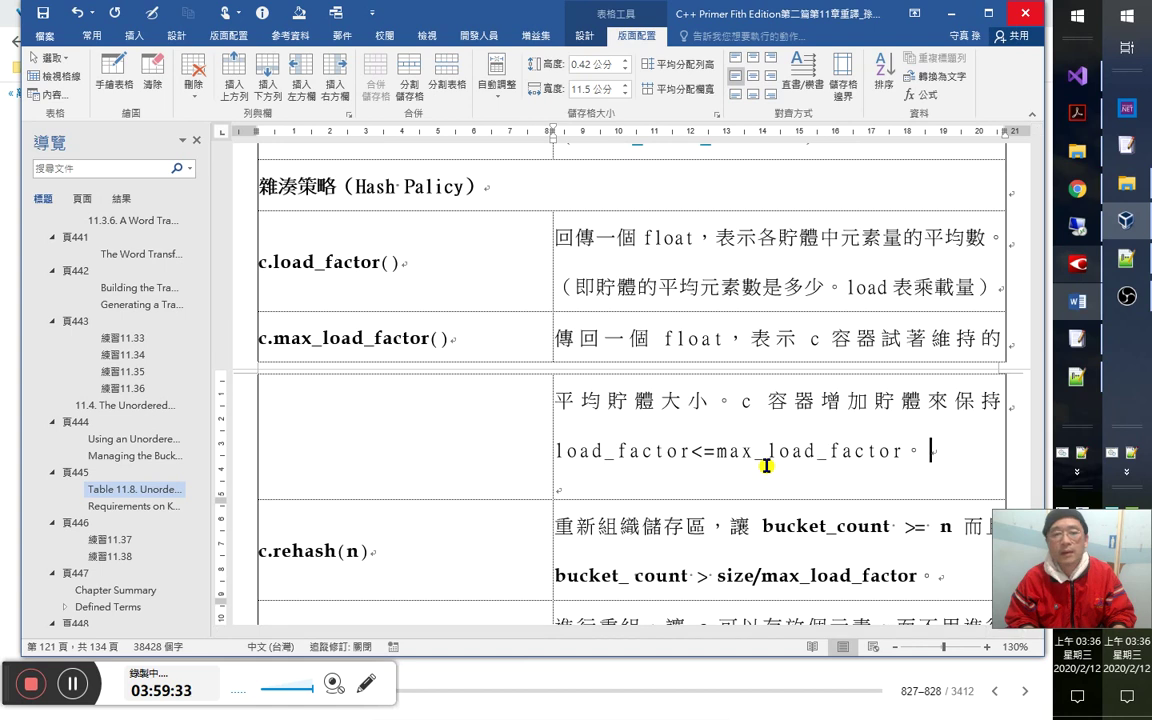
pyautogui.press('Delete')
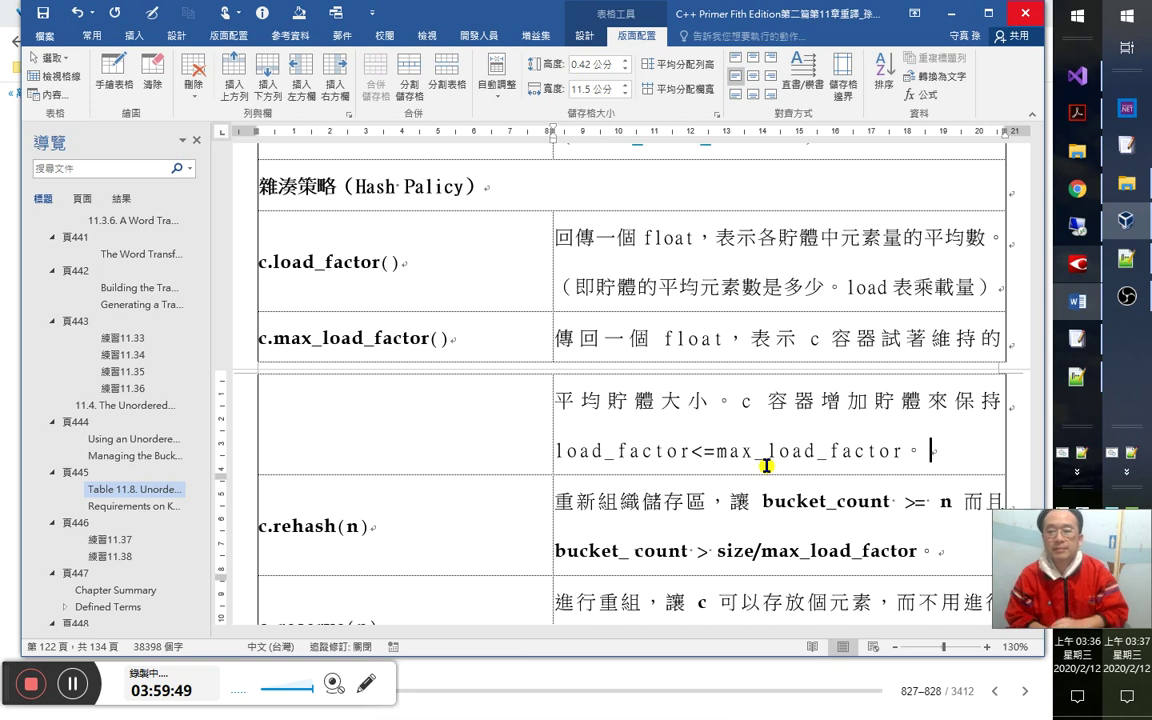
pyautogui.press('Up')
pyautogui.press('Left')
pyautogui.press('Left')
pyautogui.press('Left')
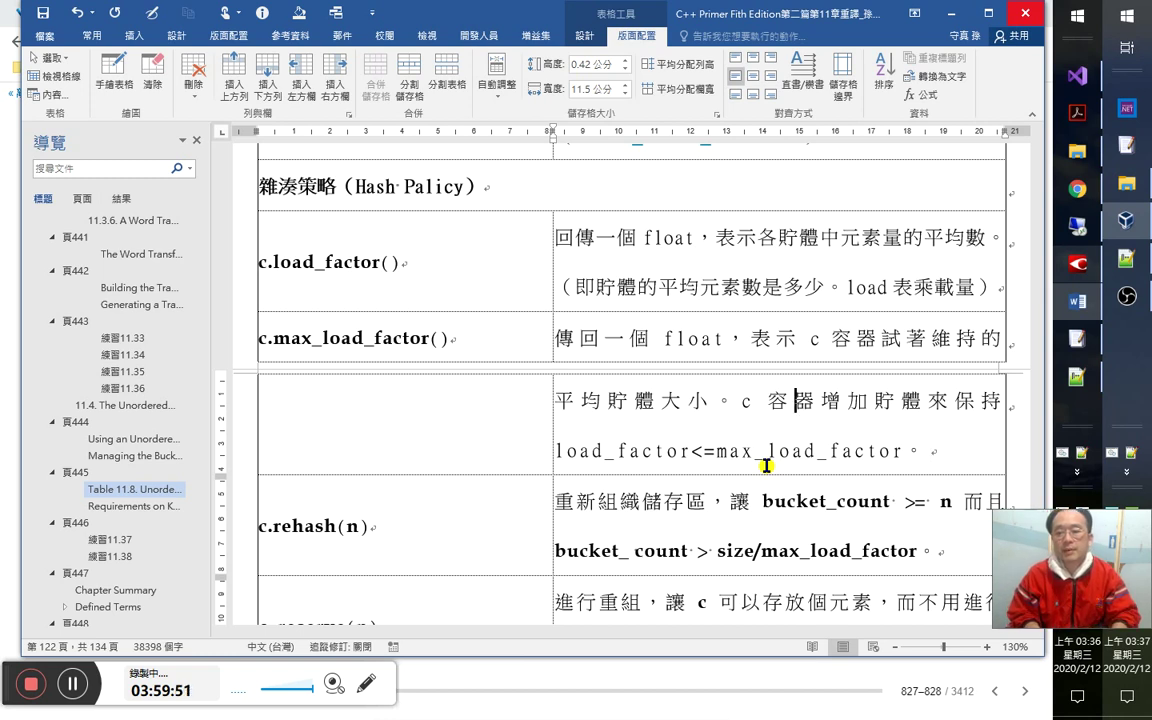
pyautogui.write('藉由')
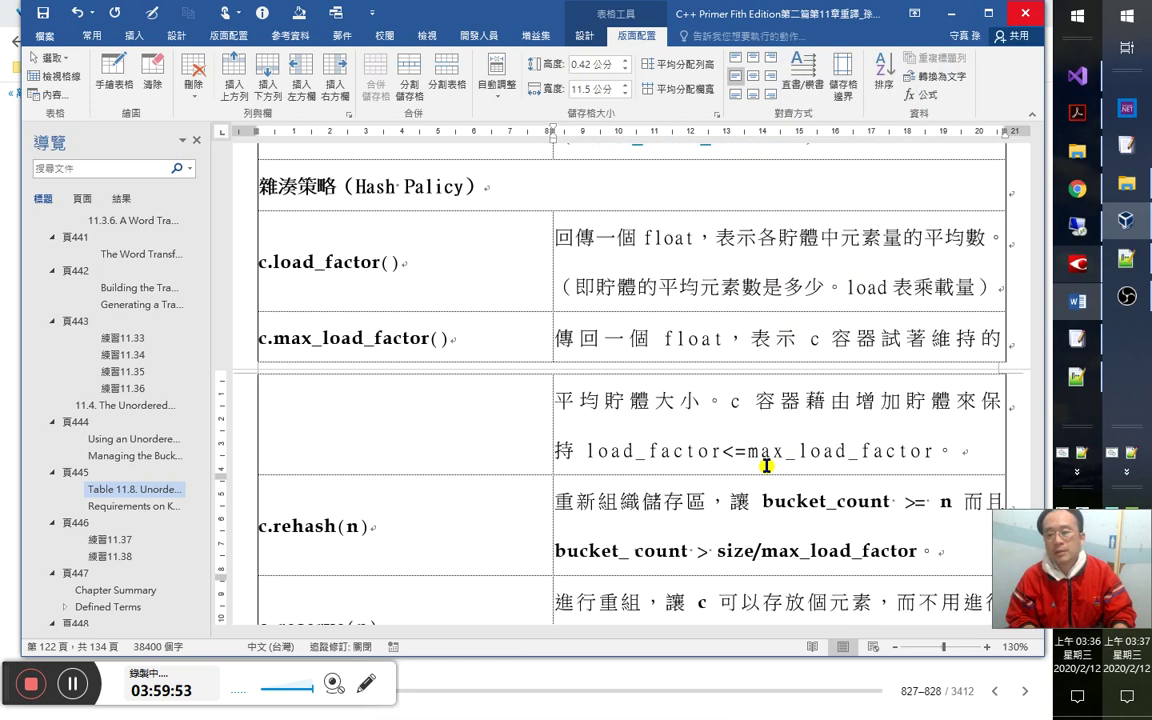
pyautogui.press('Right')
pyautogui.press('Right')
pyautogui.press('Right')
pyautogui.press('Right')
pyautogui.press('Right')
pyautogui.press('Right')
pyautogui.press('Right')
pyautogui.press('Right')
pyautogui.press('Right')
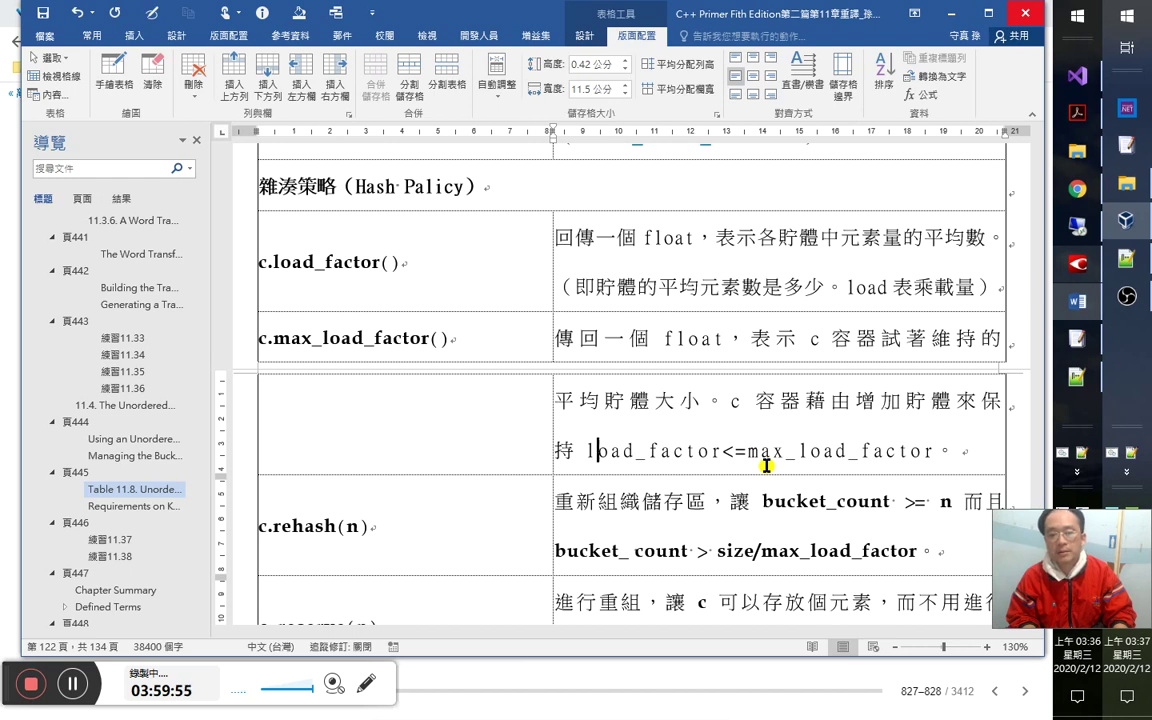
pyautogui.click(527, 322)
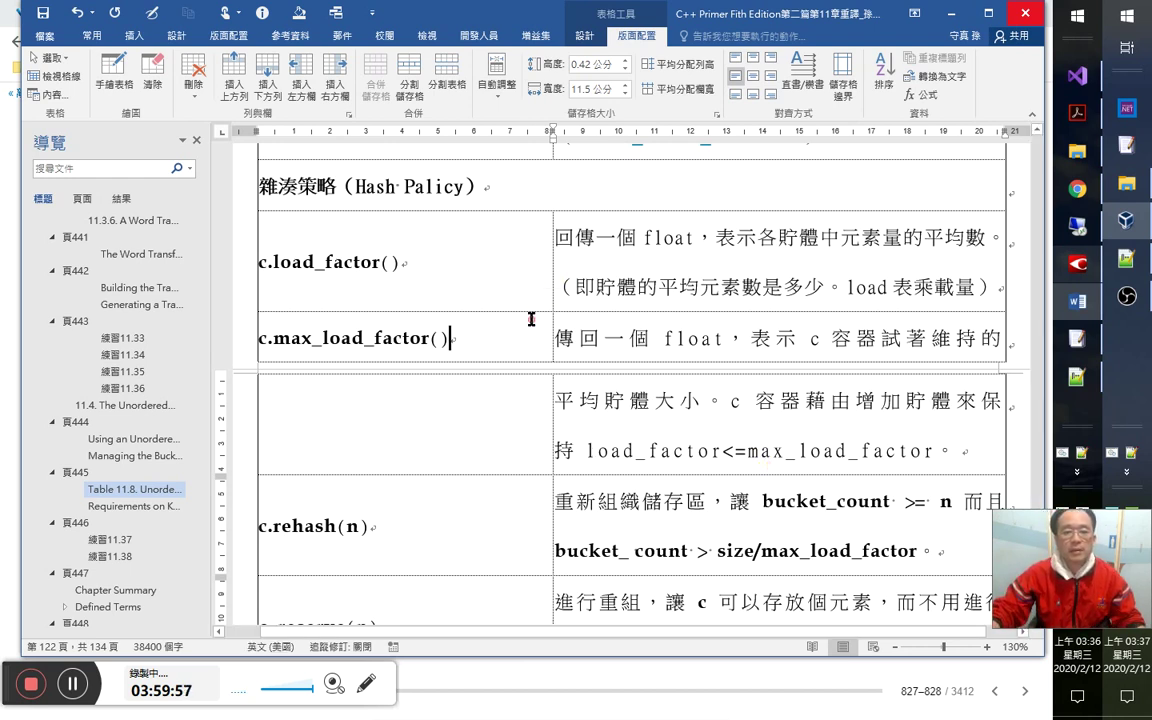
pyautogui.click(263, 337)
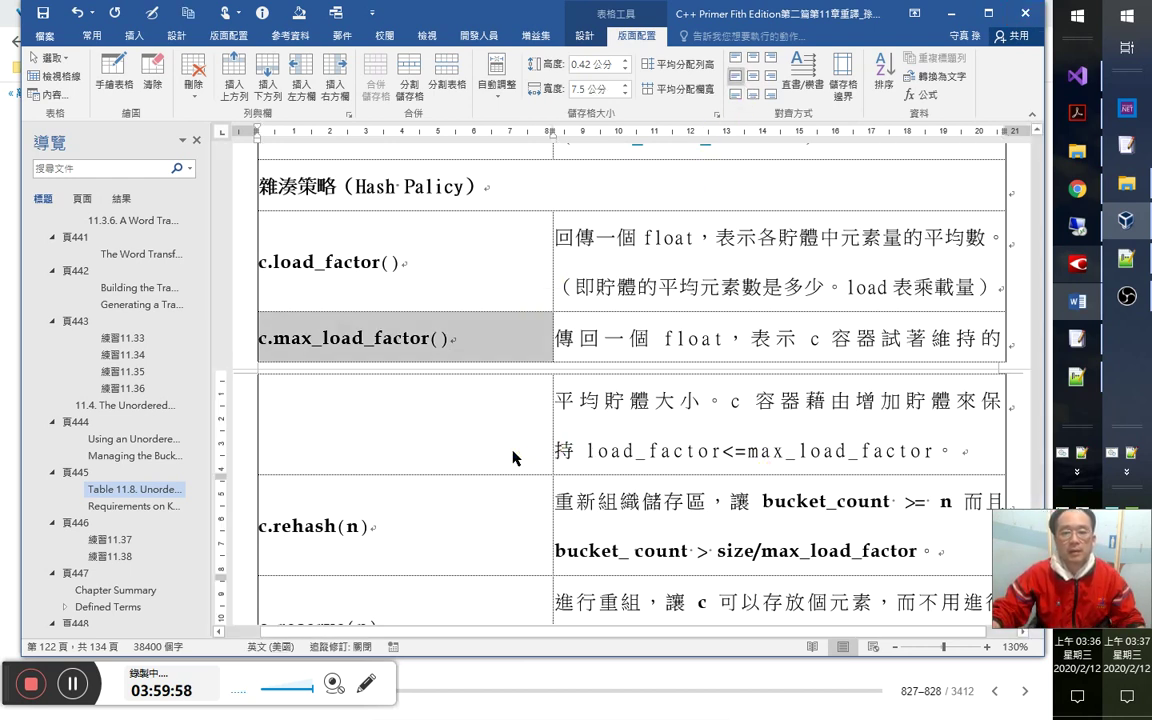
pyautogui.doubleClick(676, 338)
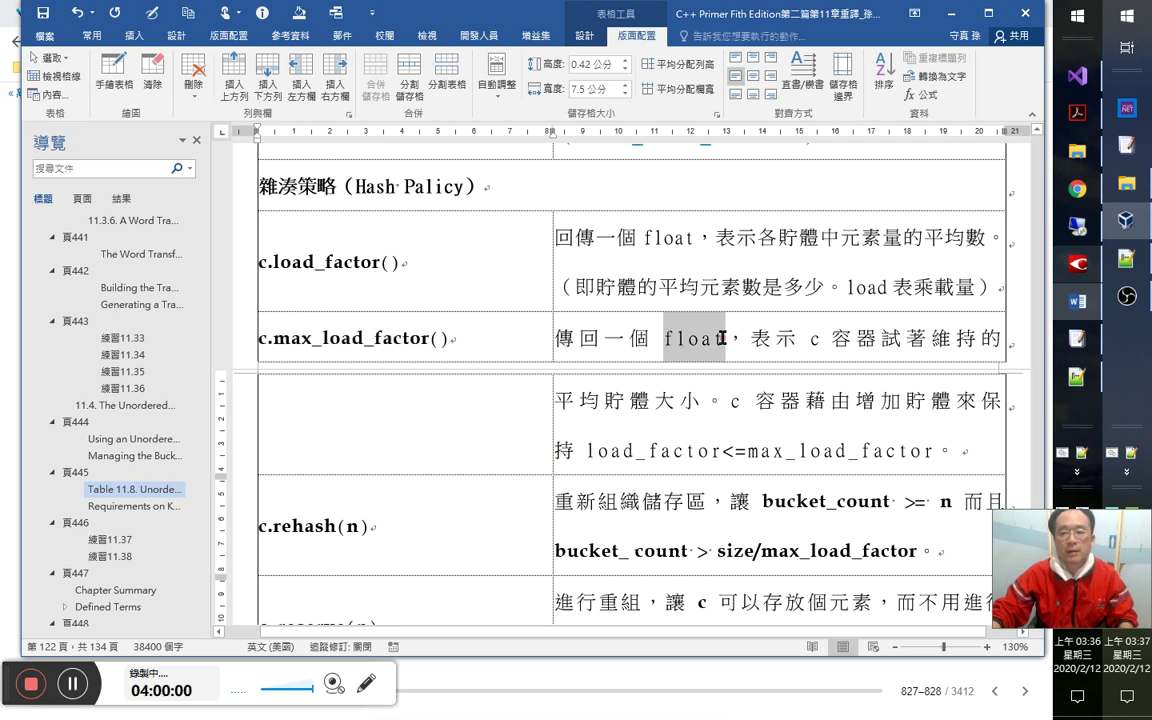
pyautogui.hotkey('alt', 'F8')
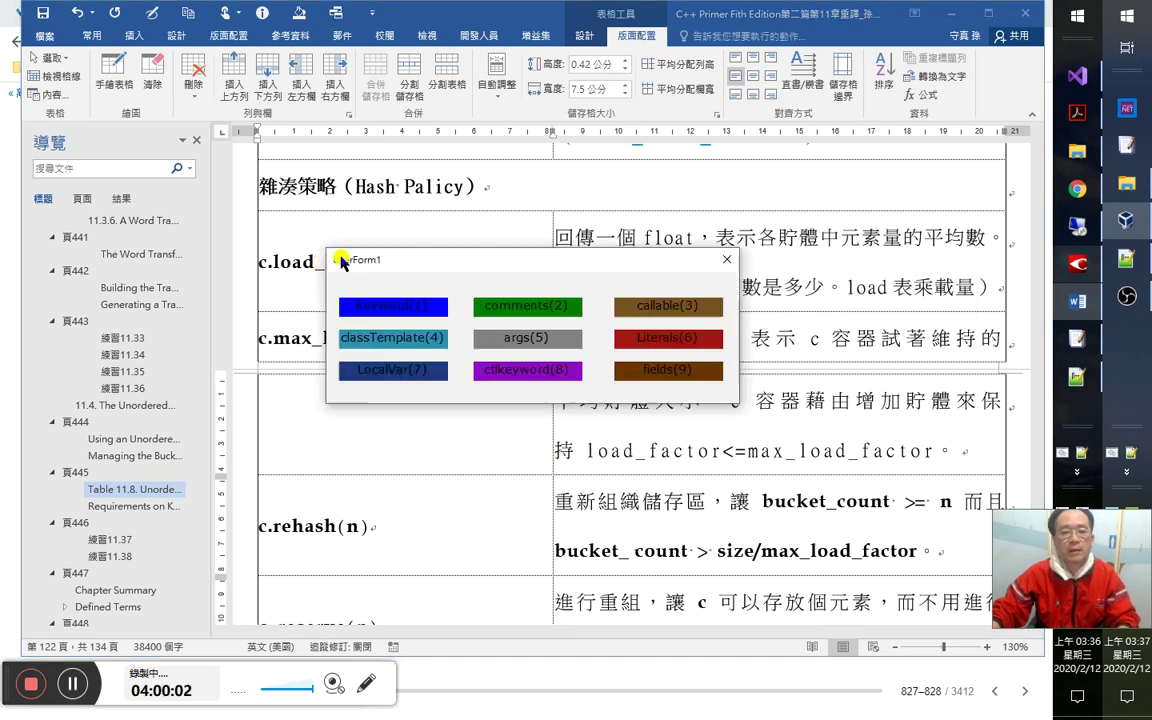
pyautogui.click(387, 309)
pyautogui.doubleClick(662, 238)
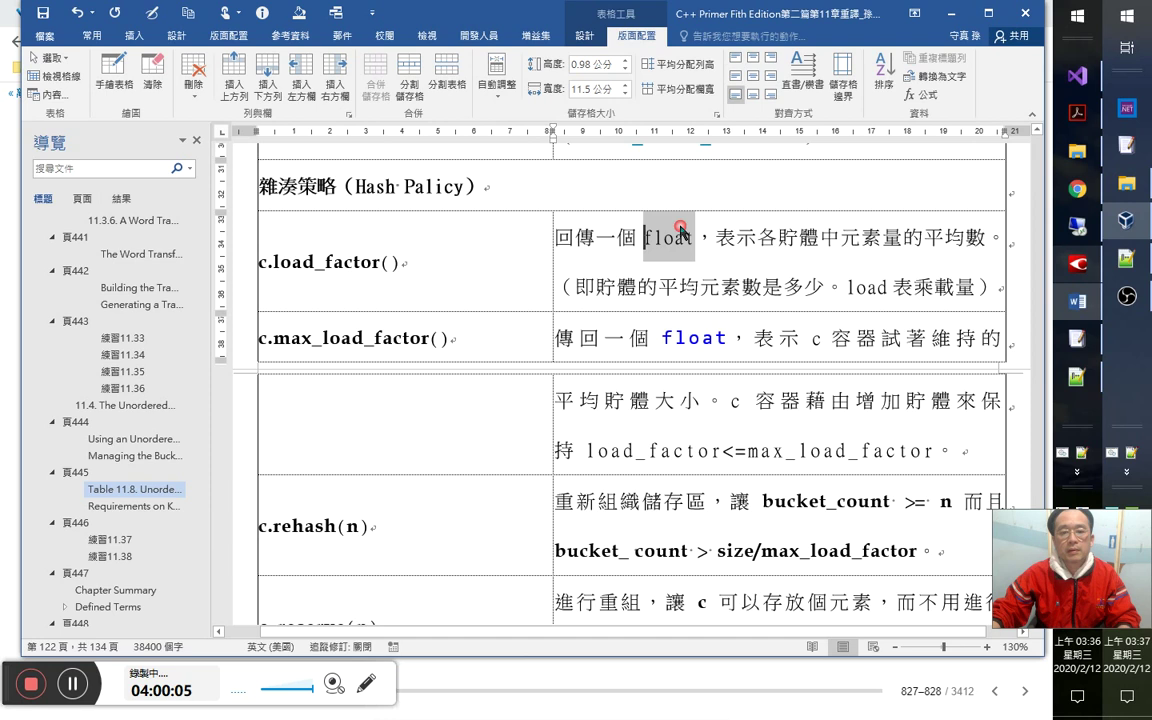
pyautogui.hotkey('alt', 'F8')
pyautogui.click(411, 311)
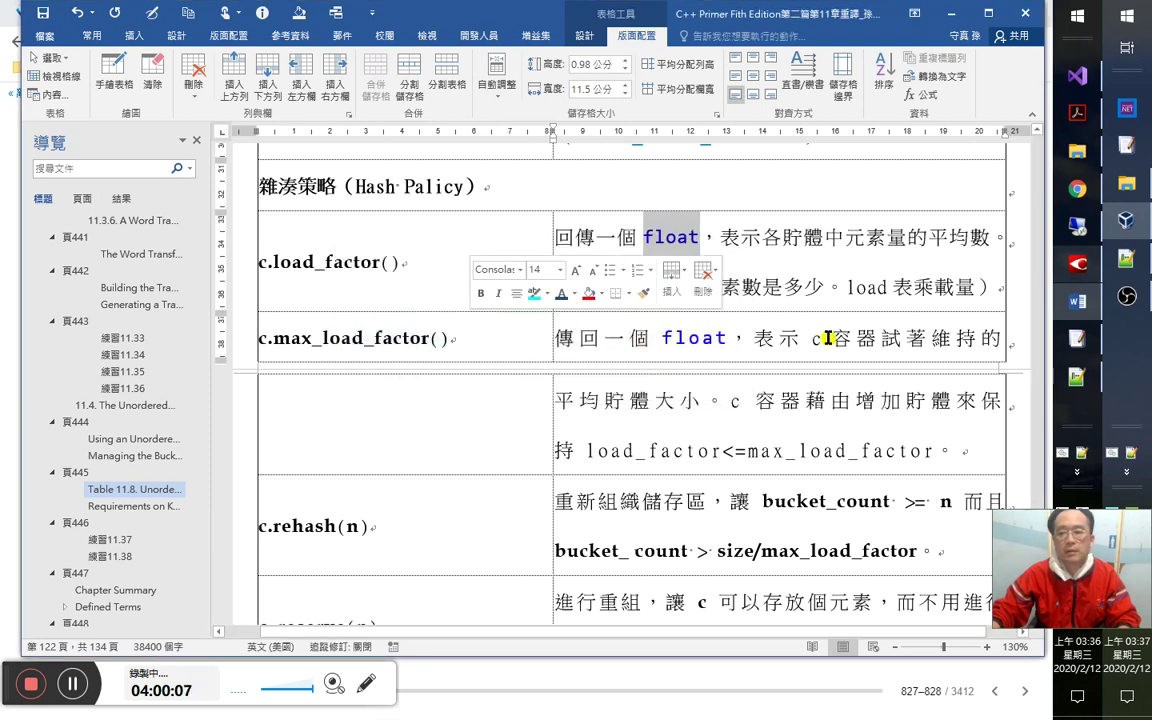
pyautogui.moveTo(852, 240); pyautogui.dragTo(948, 240)
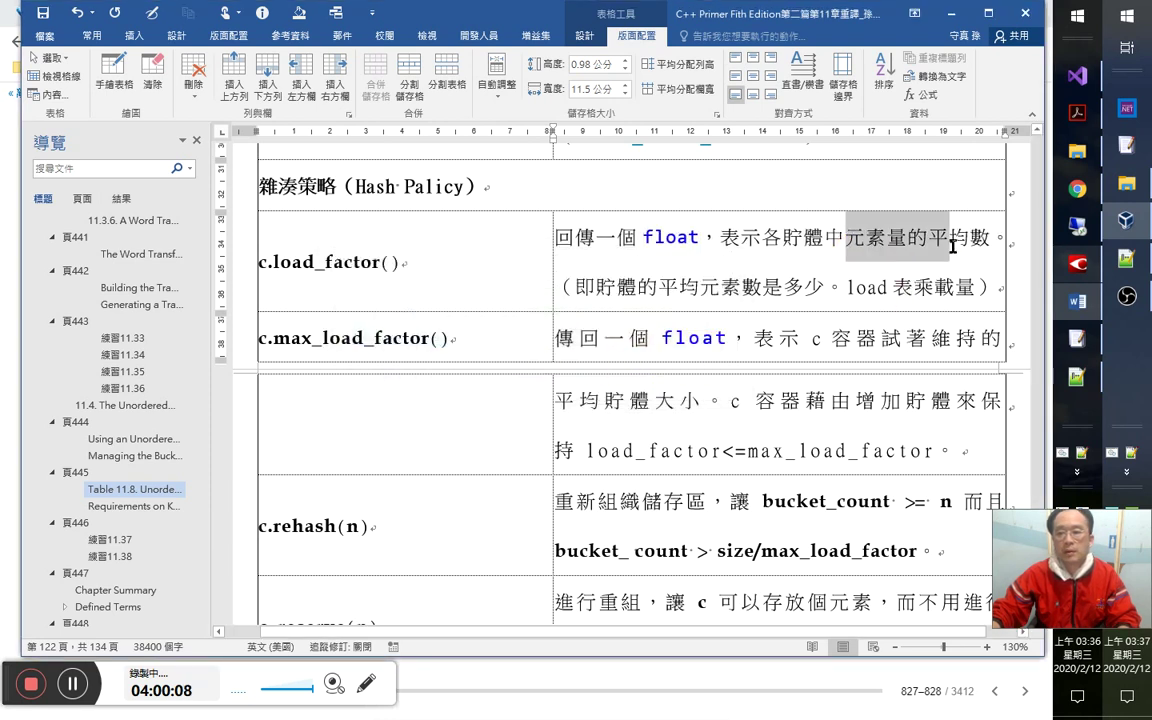
pyautogui.moveTo(681, 287); pyautogui.dragTo(748, 286)
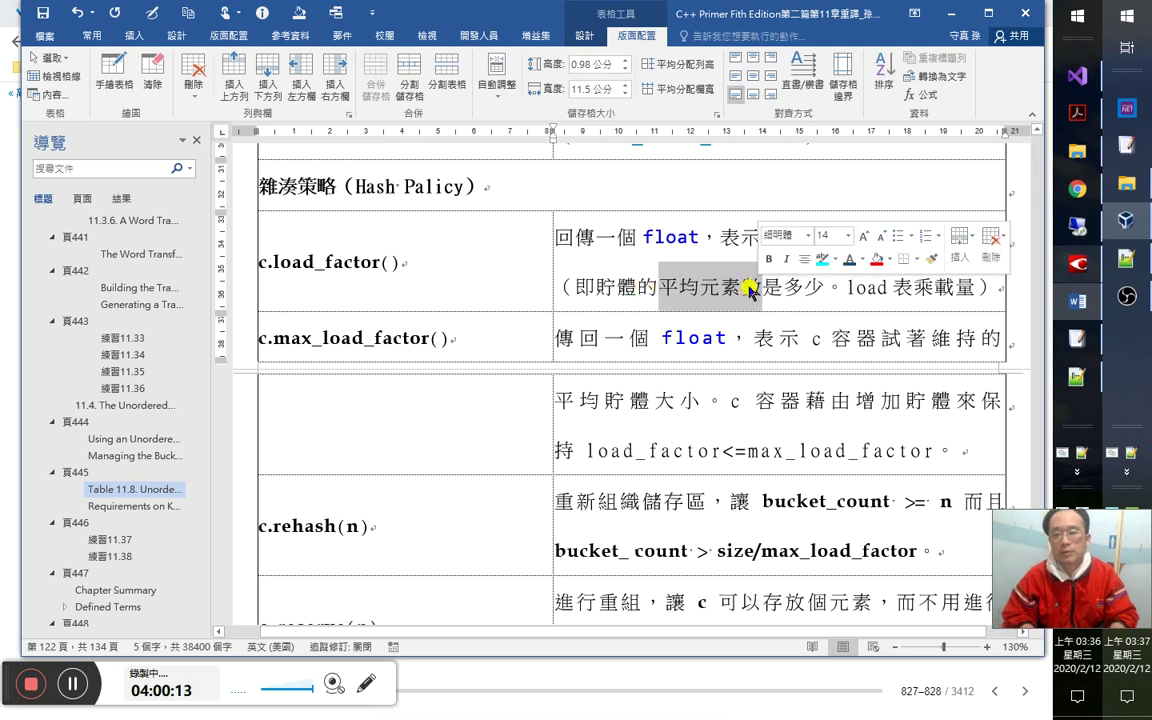
pyautogui.hotkey('ctrl', 'b')
pyautogui.click(748, 287)
pyautogui.press('Down')
pyautogui.press('Down')
pyautogui.press('Left')
pyautogui.press('Left')
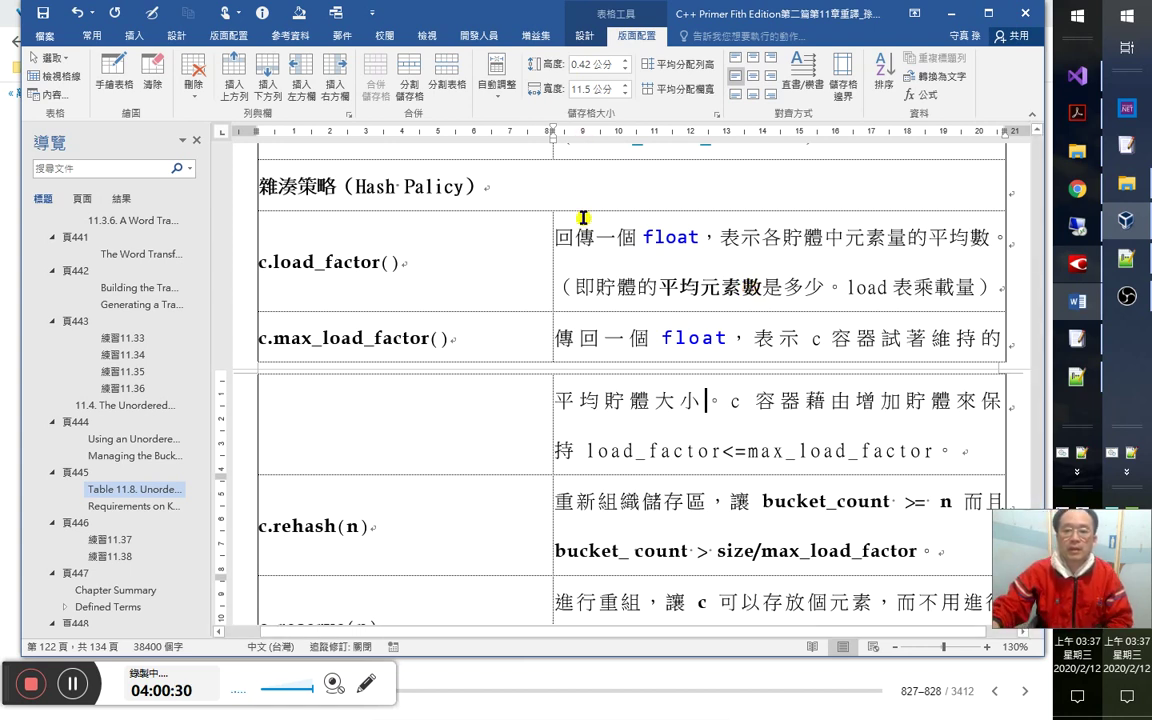
pyautogui.click(720, 238)
pyautogui.click(821, 285)
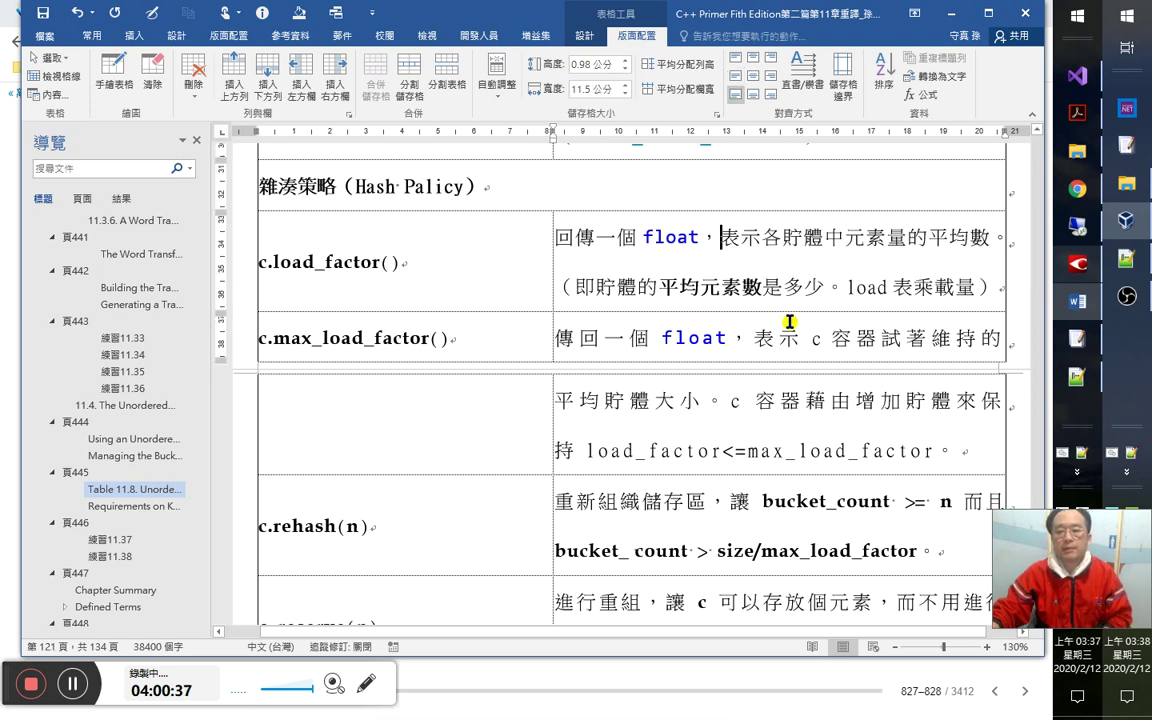
# Replace 策略 in the hash policy heading with the 布局用的 wording.
pyautogui.scroll(-1, 789, 320)
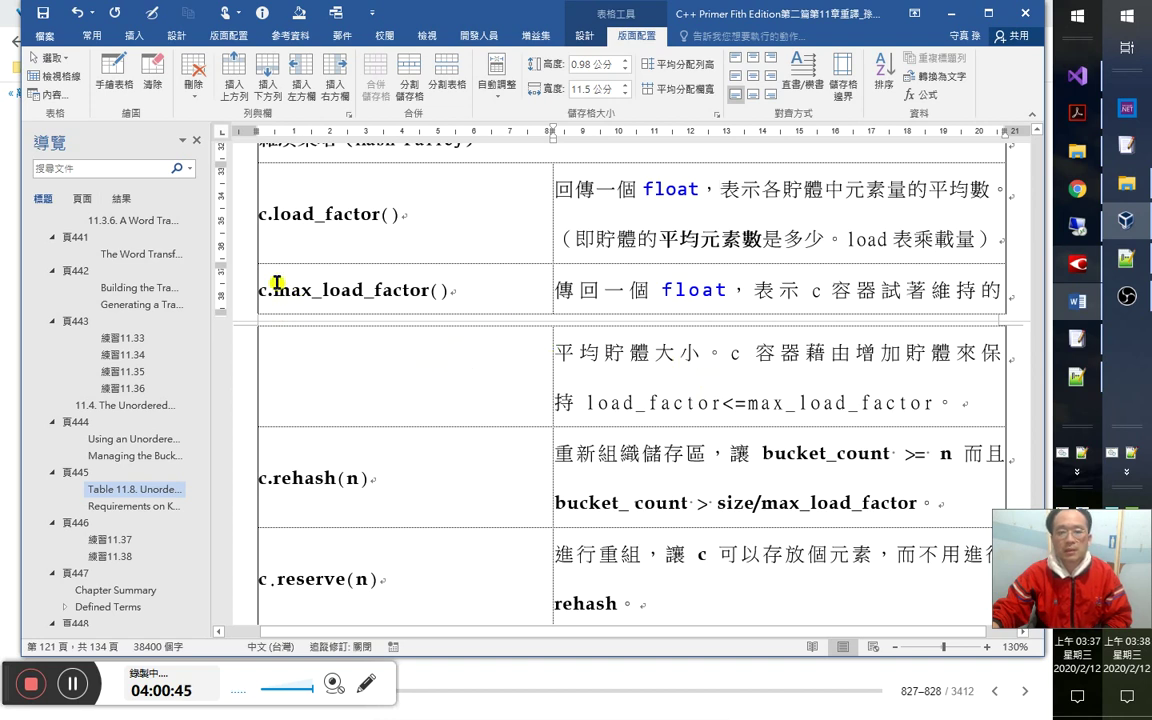
pyautogui.scroll(2, 398, 378)
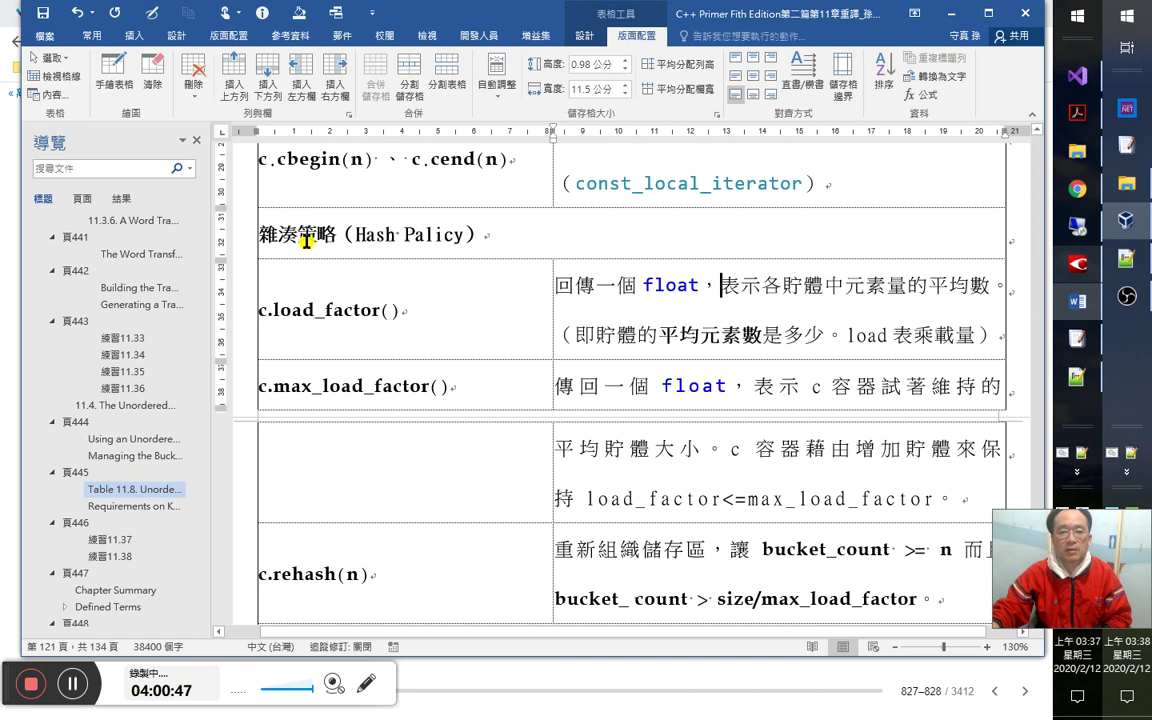
pyautogui.click(300, 236)
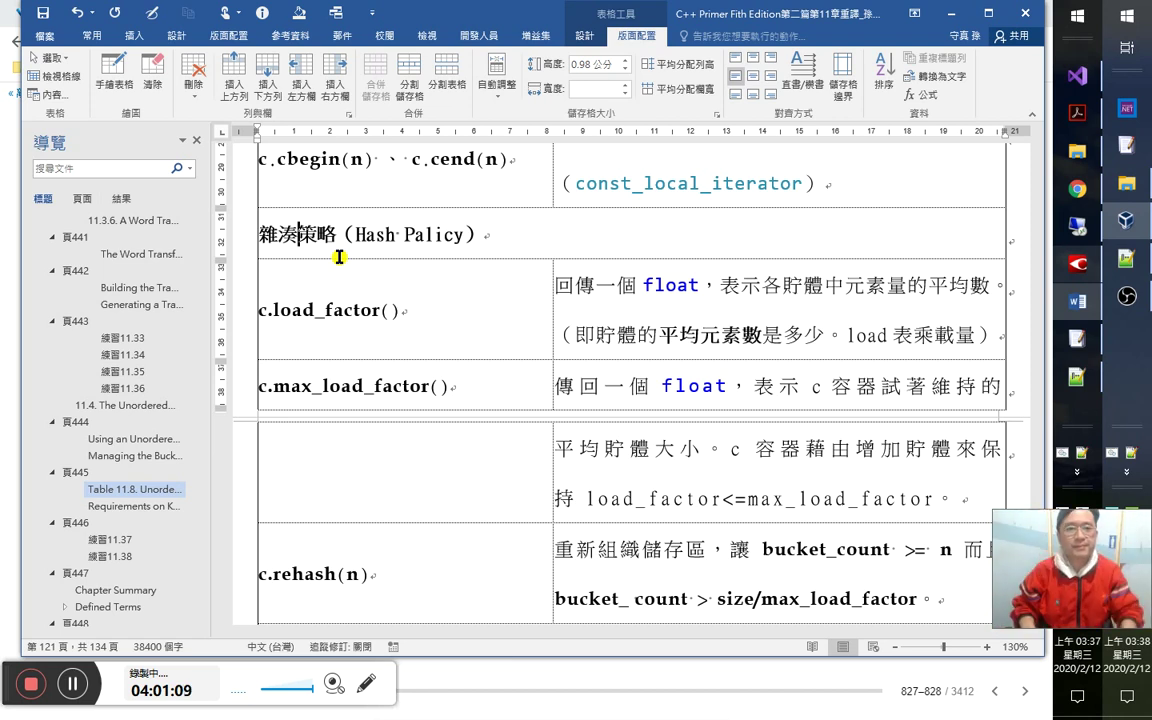
pyautogui.hotkey('shift', 'Right')
pyautogui.hotkey('shift', 'Right')
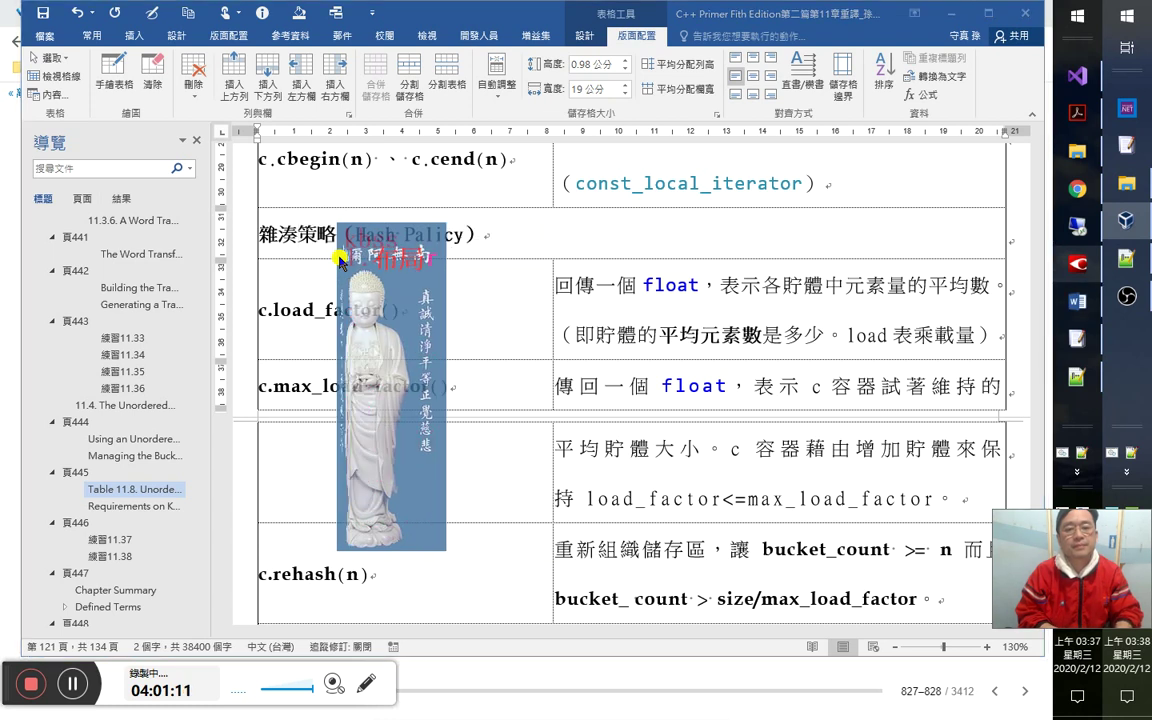
pyautogui.write('佈局')
pyautogui.press('Left')
pyautogui.press('Left')
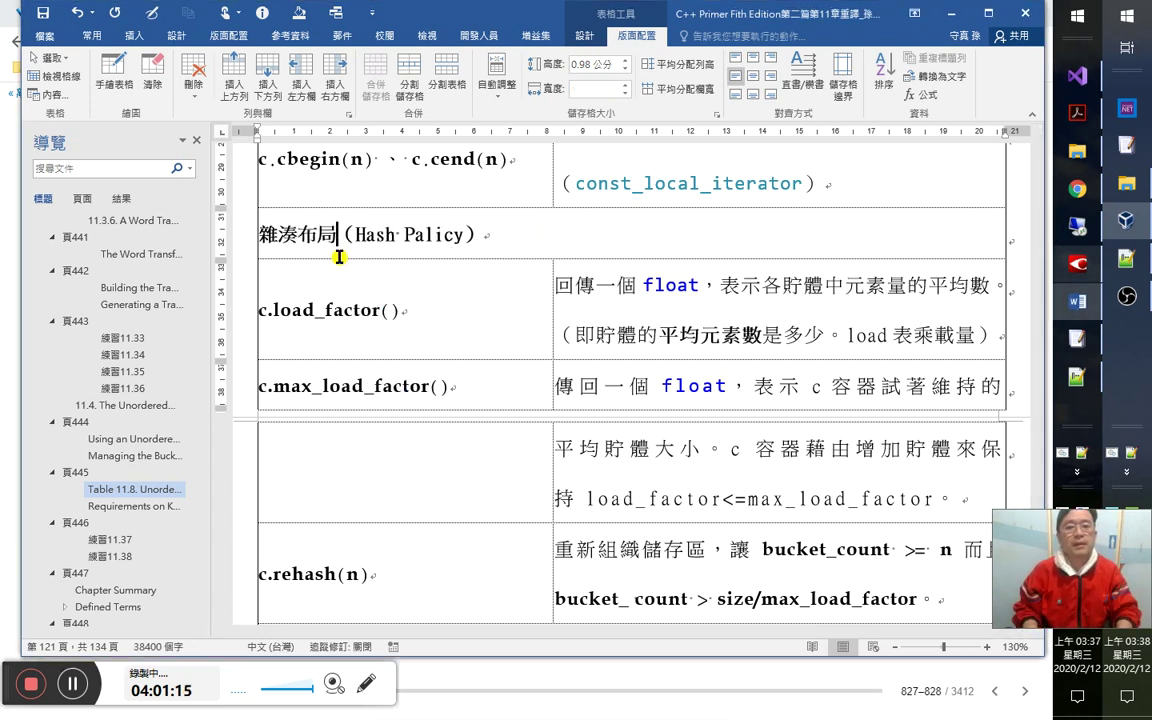
pyautogui.write('用的')
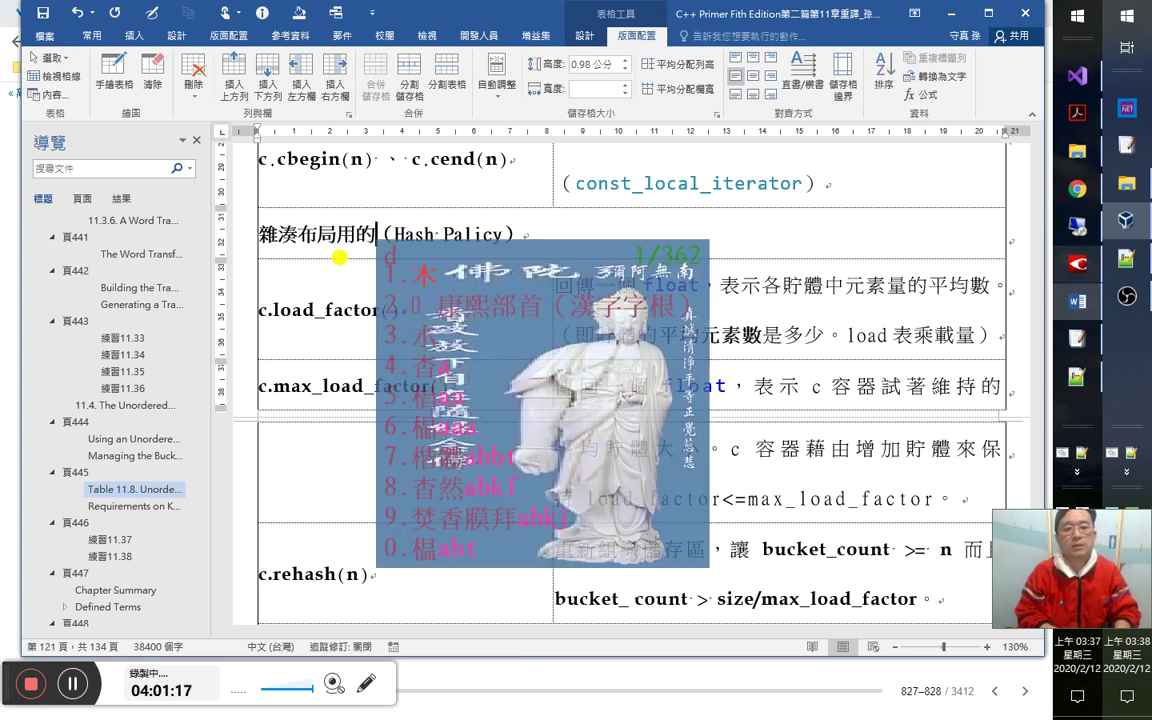
pyautogui.write('機體')
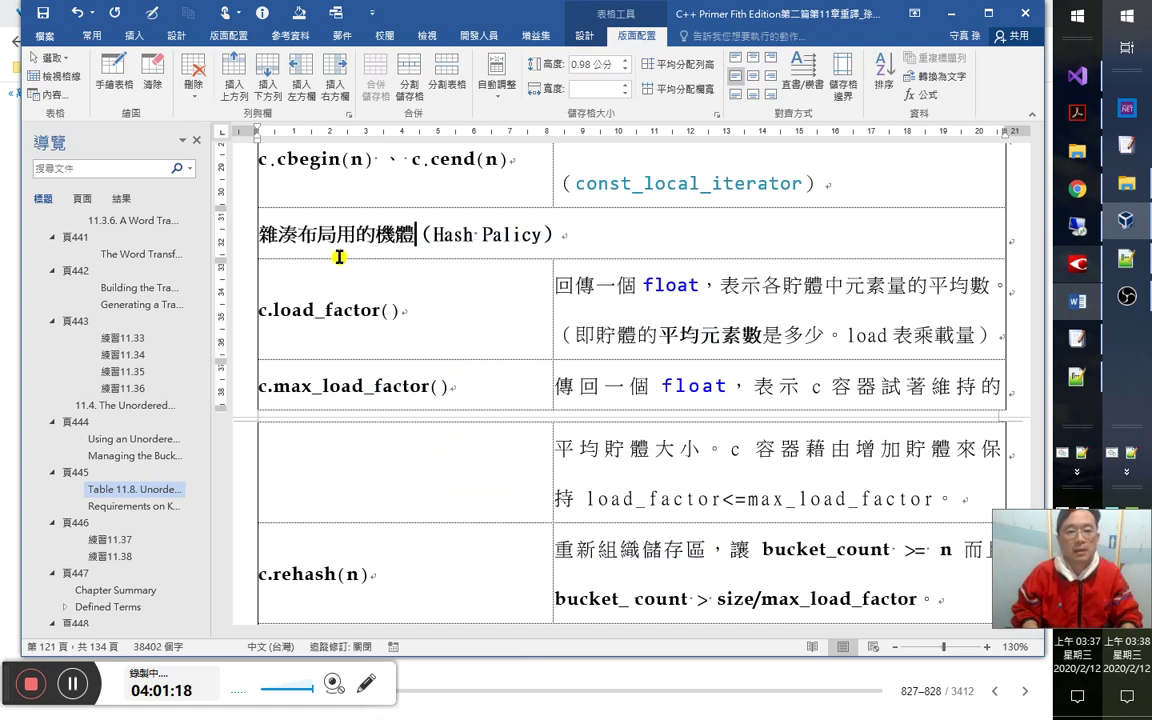
# Correct the mistyped 機體 to 函式 so the heading reads 雜湊布局用的函式.
pyautogui.scroll(-4, 347, 527)
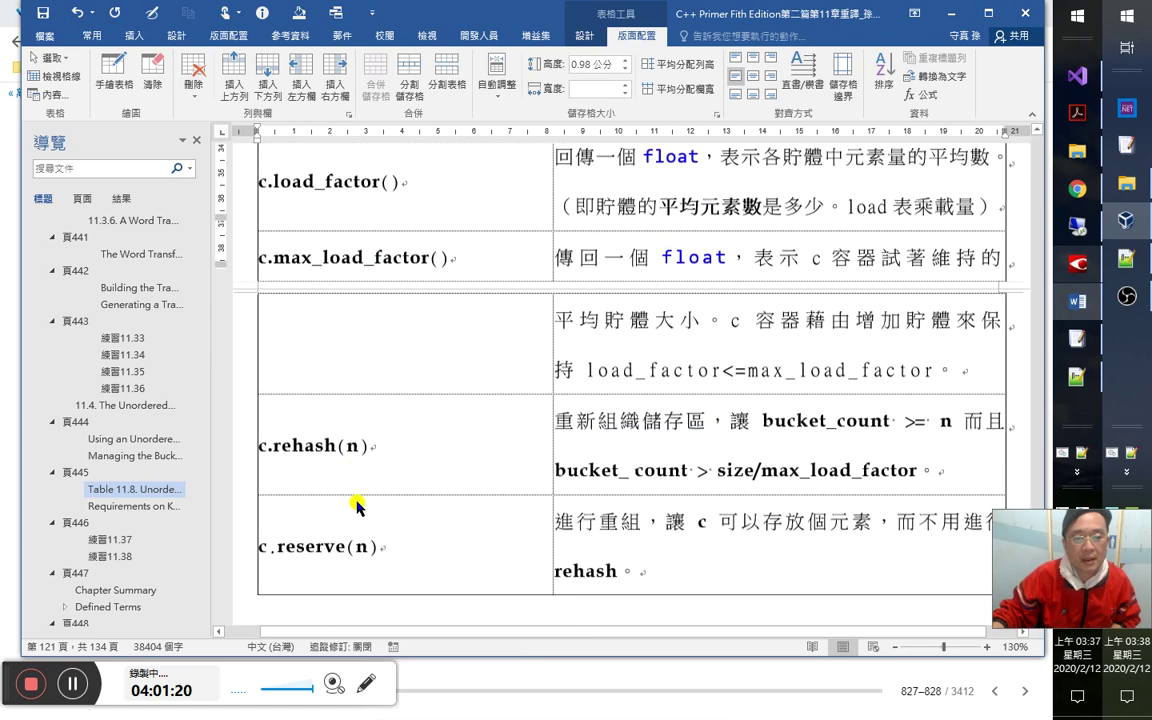
pyautogui.scroll(-1, 362, 505)
pyautogui.scroll(6, 360, 500)
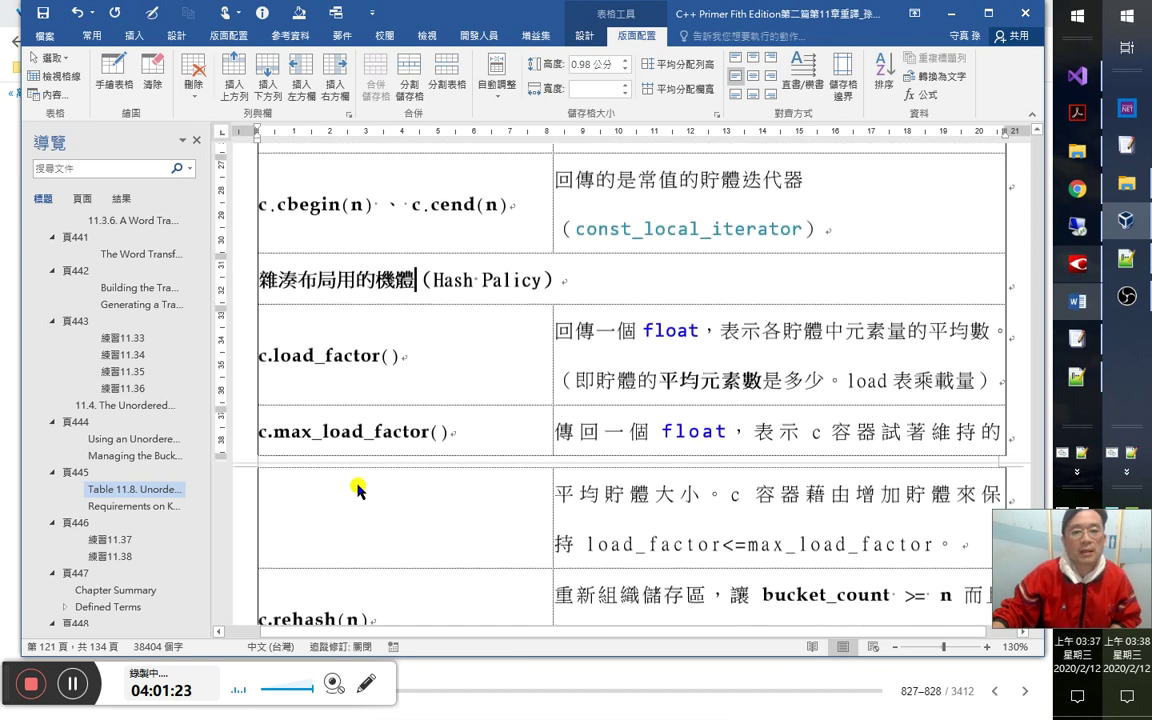
pyautogui.scroll(2, 357, 487)
pyautogui.click(318, 378)
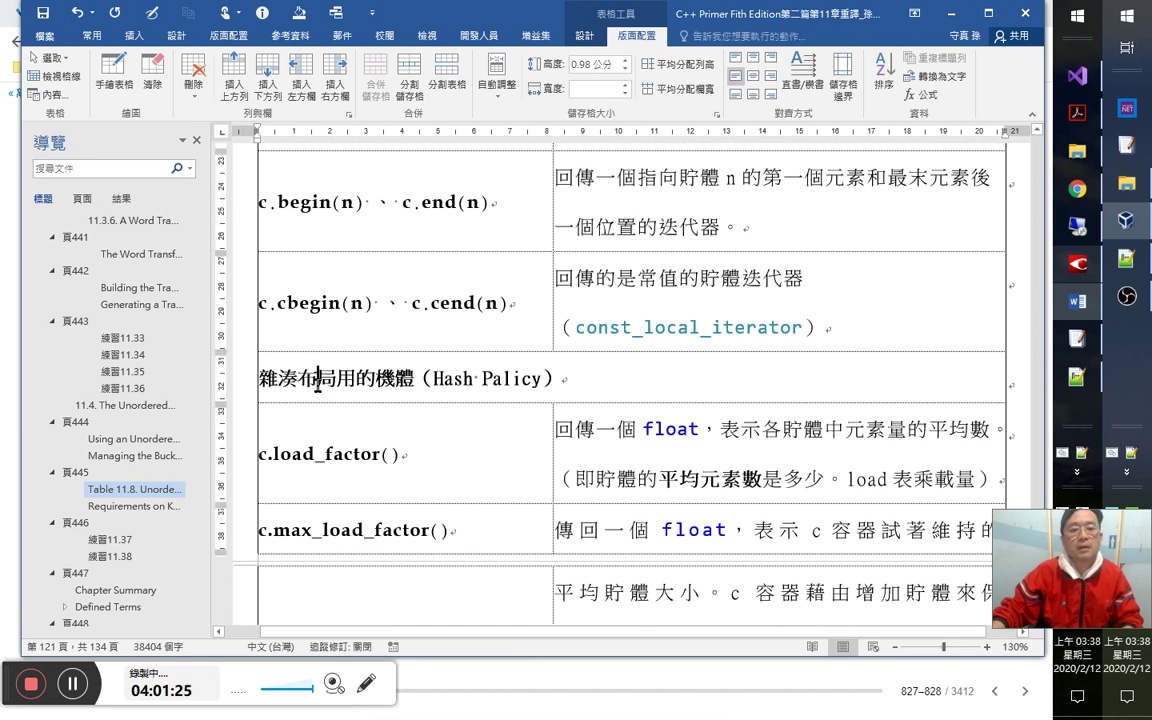
pyautogui.press('Right')
pyautogui.press('Right')
pyautogui.hotkey('shift', 'Right')
pyautogui.hotkey('shift', 'Right')
pyautogui.write('函式')
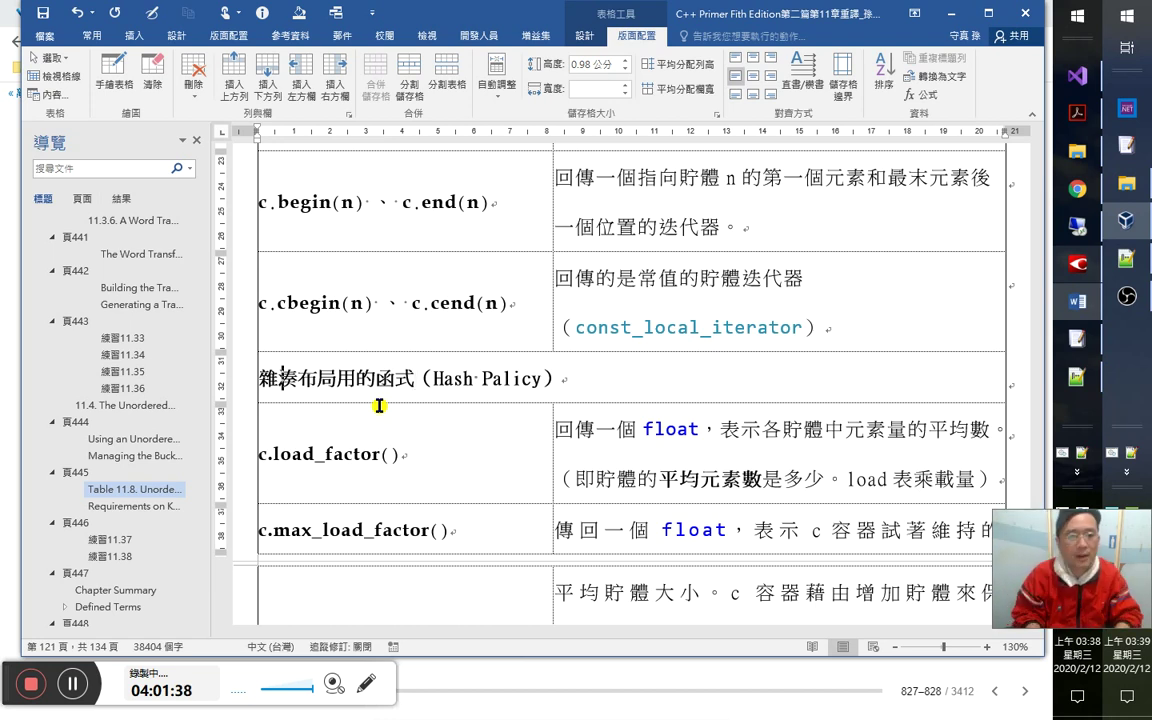
pyautogui.press('Home')
pyautogui.write('布')
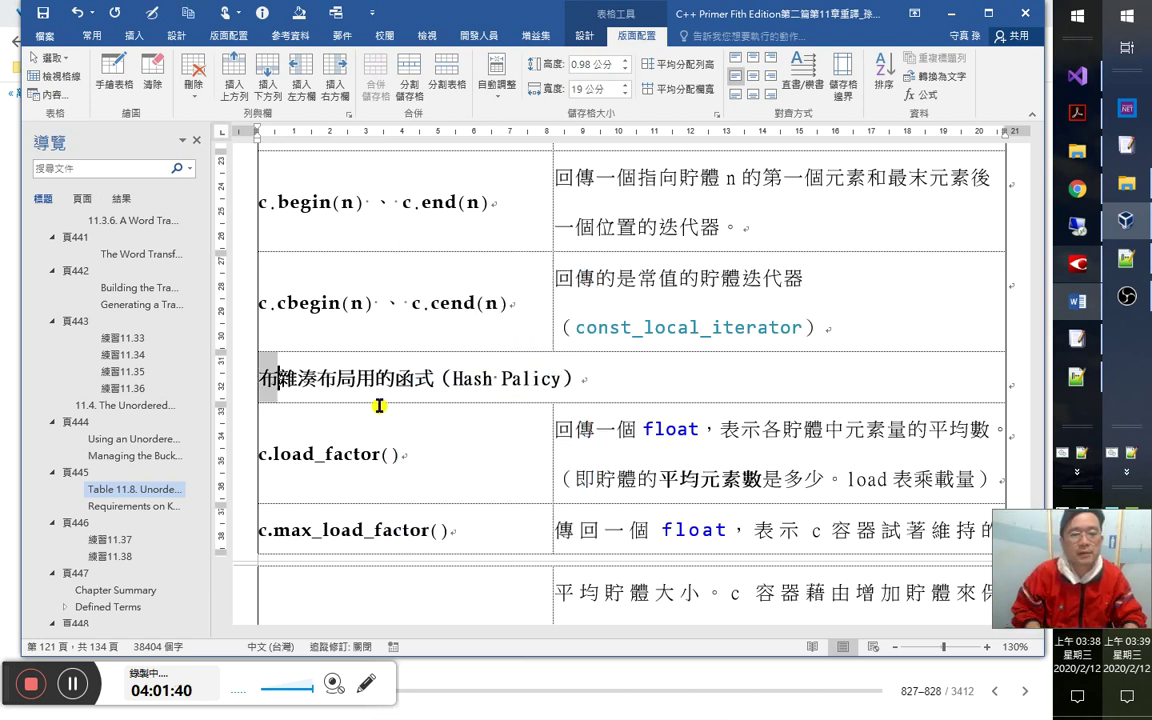
pyautogui.press('BackSpace')
# Copy 雜湊布局用的函式 after (Hash Palicy) and reword the copy as 布置雜湊用的函式.
pyautogui.hotkey('shift', 'Right')
pyautogui.hotkey('shift', 'Right')
pyautogui.hotkey('shift', 'Right')
pyautogui.hotkey('shift', 'Right')
pyautogui.hotkey('shift', 'Right')
pyautogui.hotkey('shift', 'Right')
pyautogui.hotkey('shift', 'Right')
pyautogui.hotkey('shift', 'Right')
pyautogui.hotkey('ctrl', 'c')
pyautogui.press('End')
pyautogui.hotkey('ctrl', 'v')
pyautogui.press('Left')
pyautogui.press('Left')
pyautogui.press('Left')
pyautogui.press('Left')
pyautogui.press('Left')
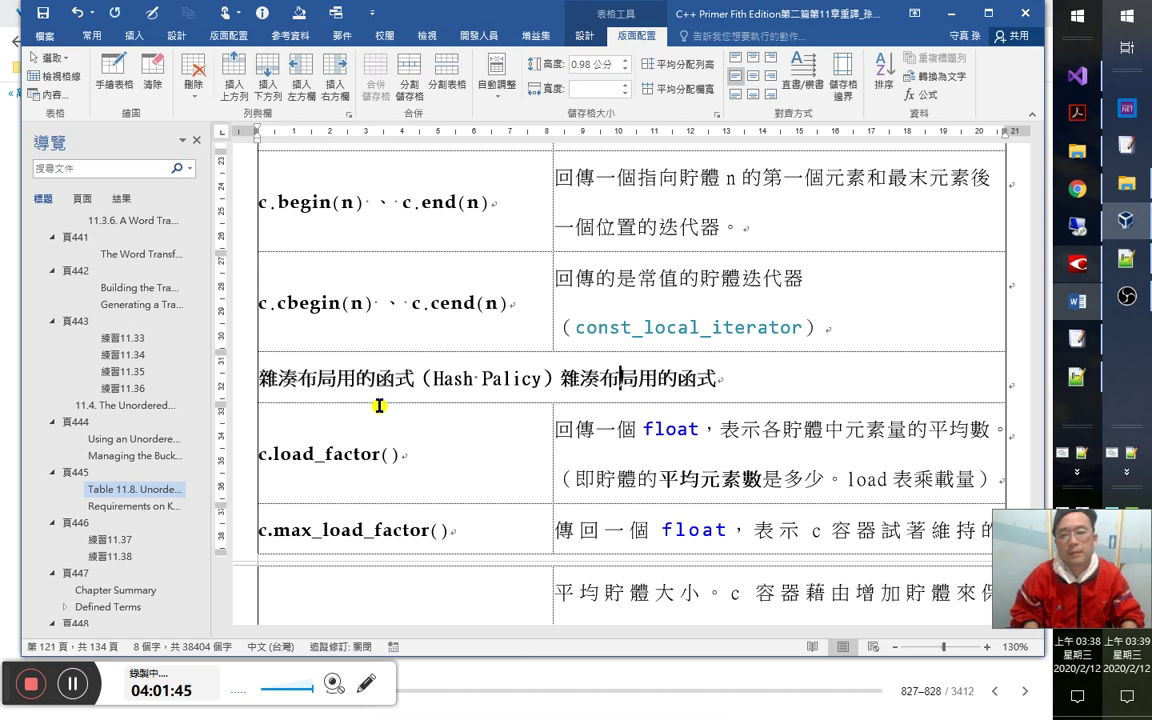
pyautogui.press('Left')
pyautogui.hotkey('shift', 'Right')
pyautogui.hotkey('shift', 'Right')
pyautogui.press('Delete')
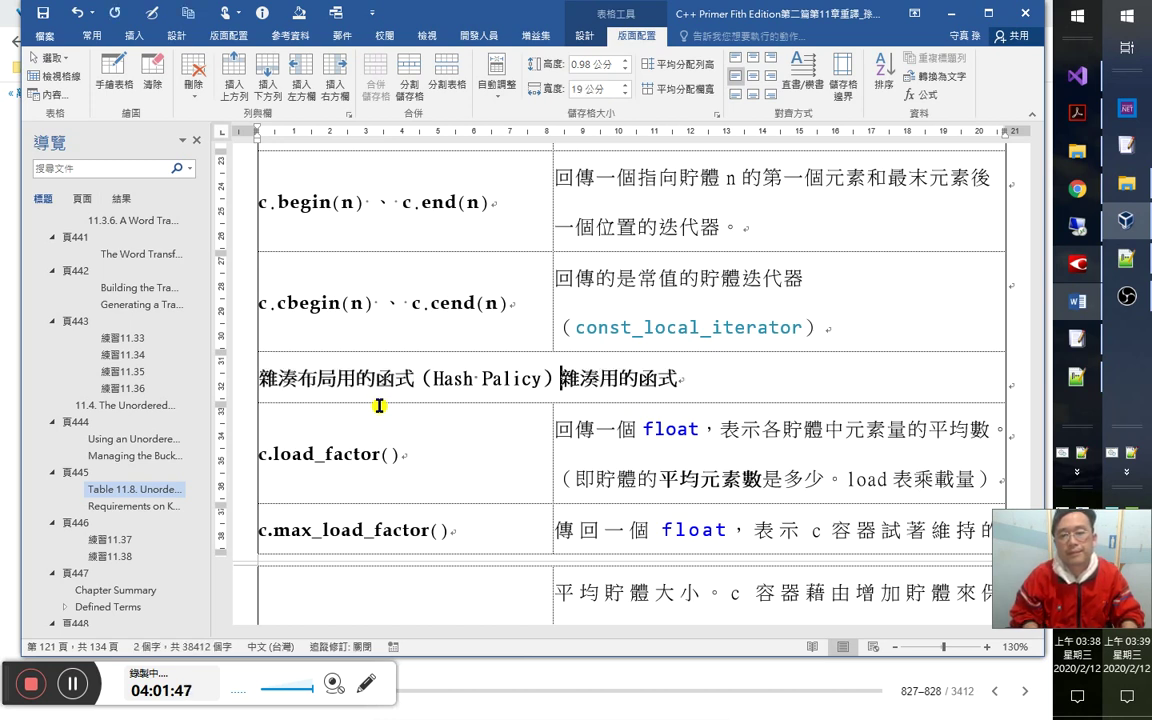
pyautogui.write('布局')
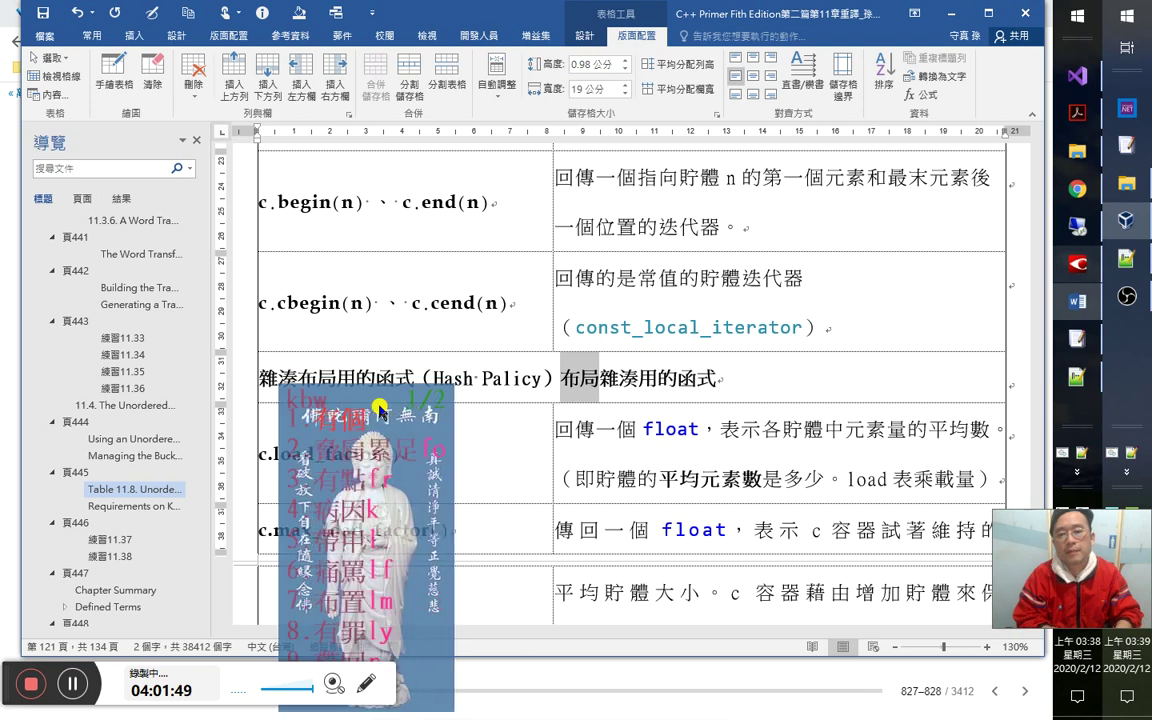
pyautogui.press('Return')
pyautogui.press('BackSpace')
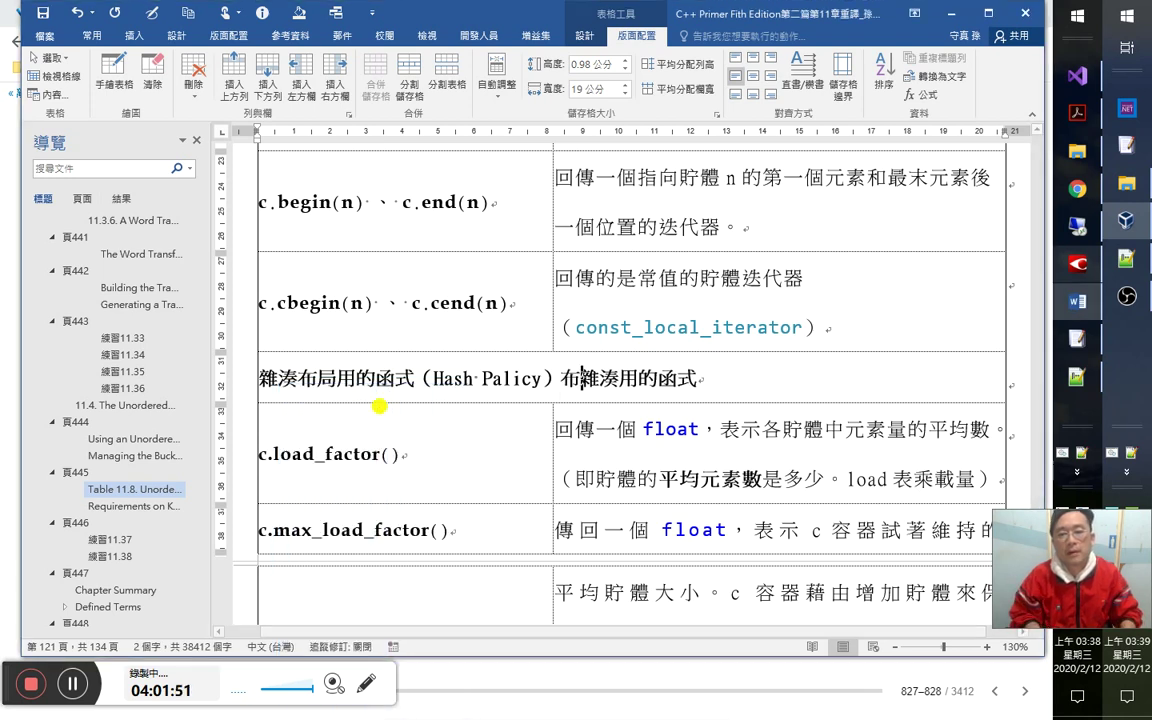
pyautogui.write('置')
pyautogui.press('Return')
pyautogui.scroll(-2, 468, 470)
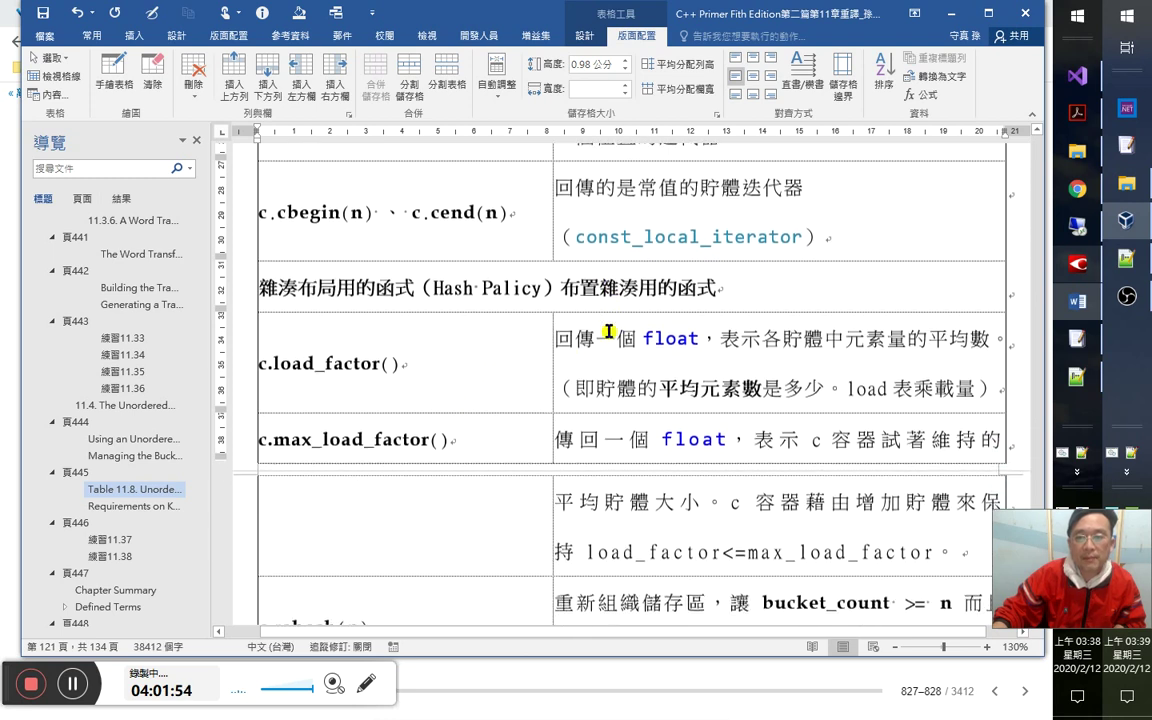
# Put the cursor in the c.rehash(n) description cell, then call up the window switcher.
pyautogui.scroll(-2, 440, 496)
pyautogui.click(451, 513)
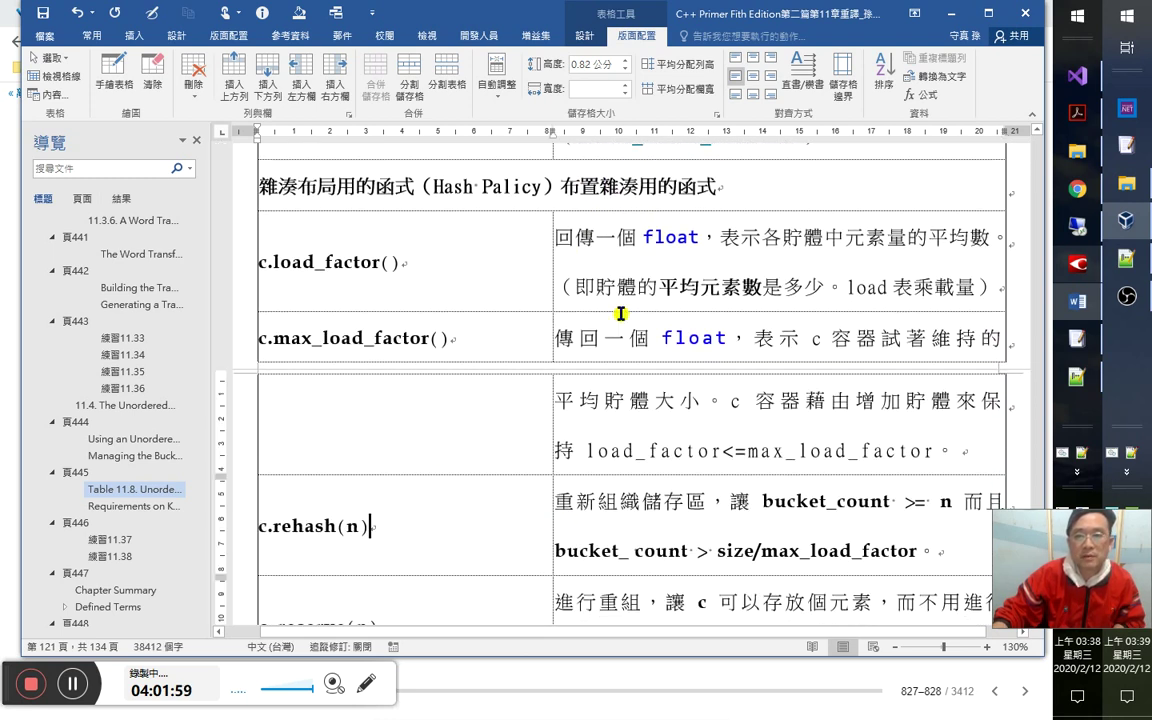
pyautogui.scroll(-5, 563, 489)
pyautogui.scroll(5, 527, 450)
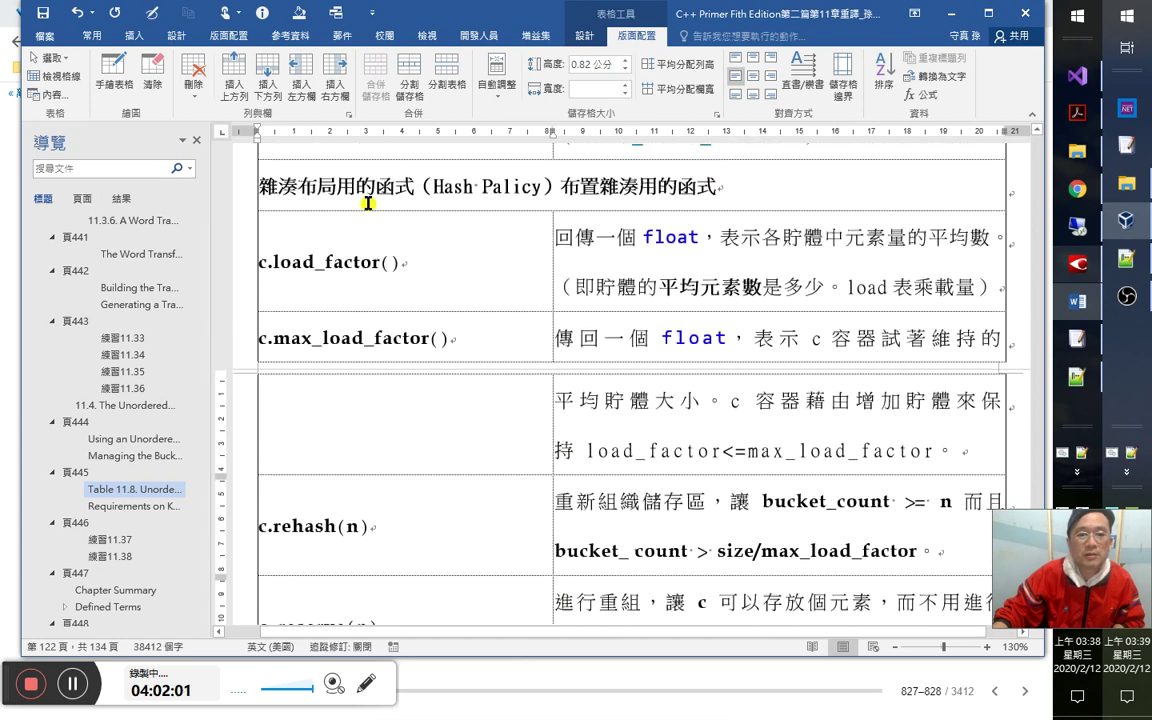
pyautogui.scroll(-1, 558, 540)
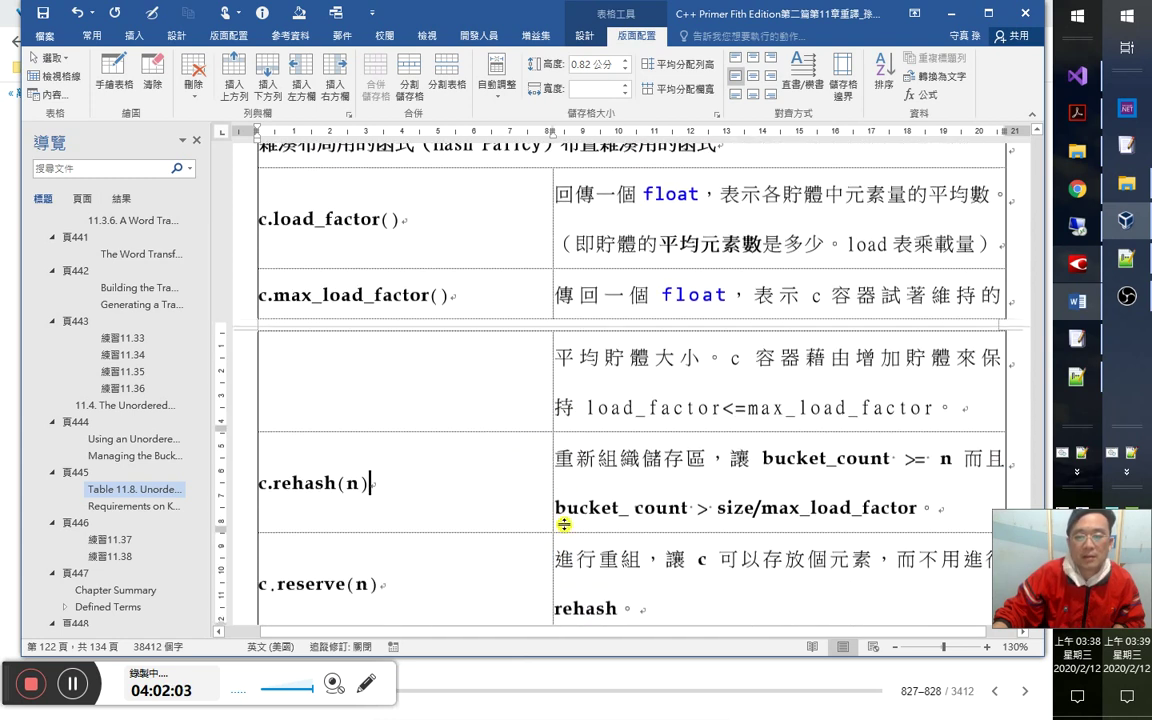
pyautogui.click(762, 465)
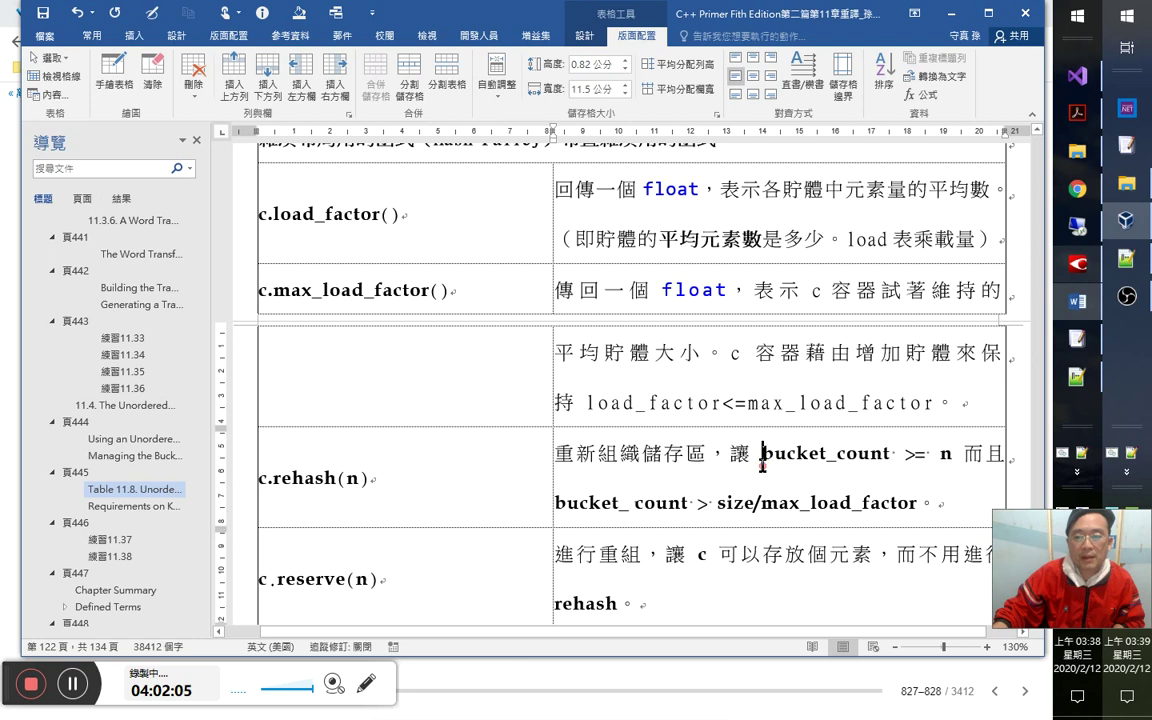
pyautogui.hotkey('alt', 'Tab')
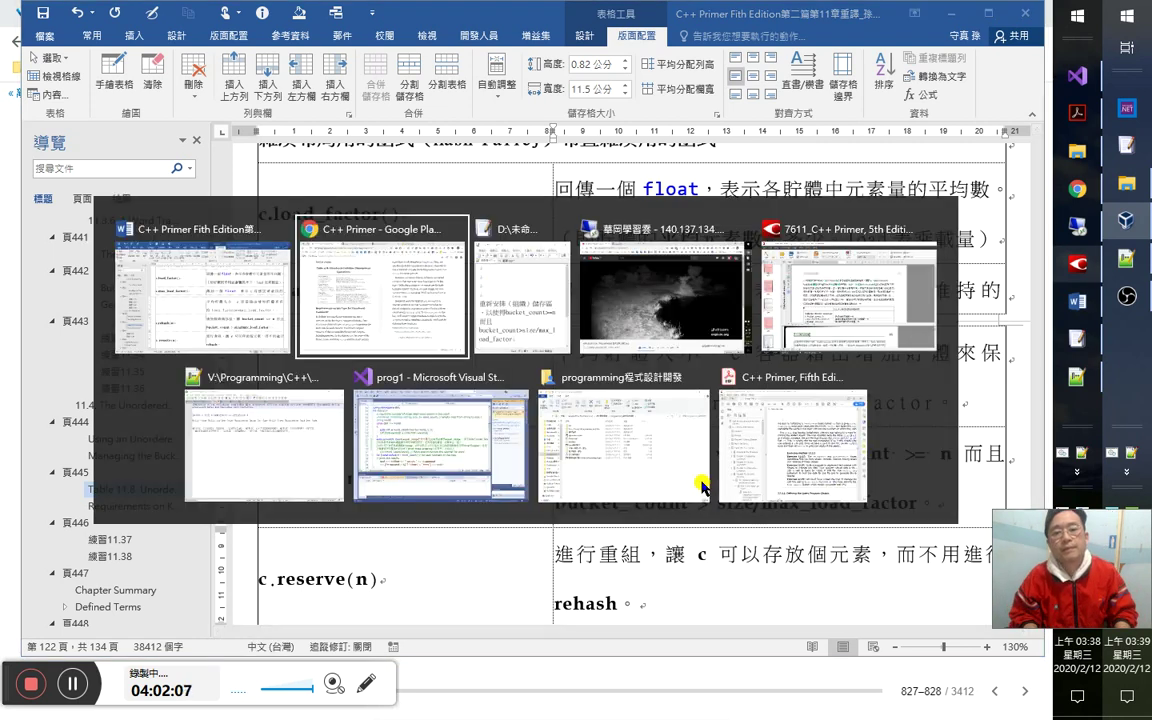
# Cut the draft rehash translation lines from the EmEditor notes and return to Word.
pyautogui.hotkey('alt', 'Tab')
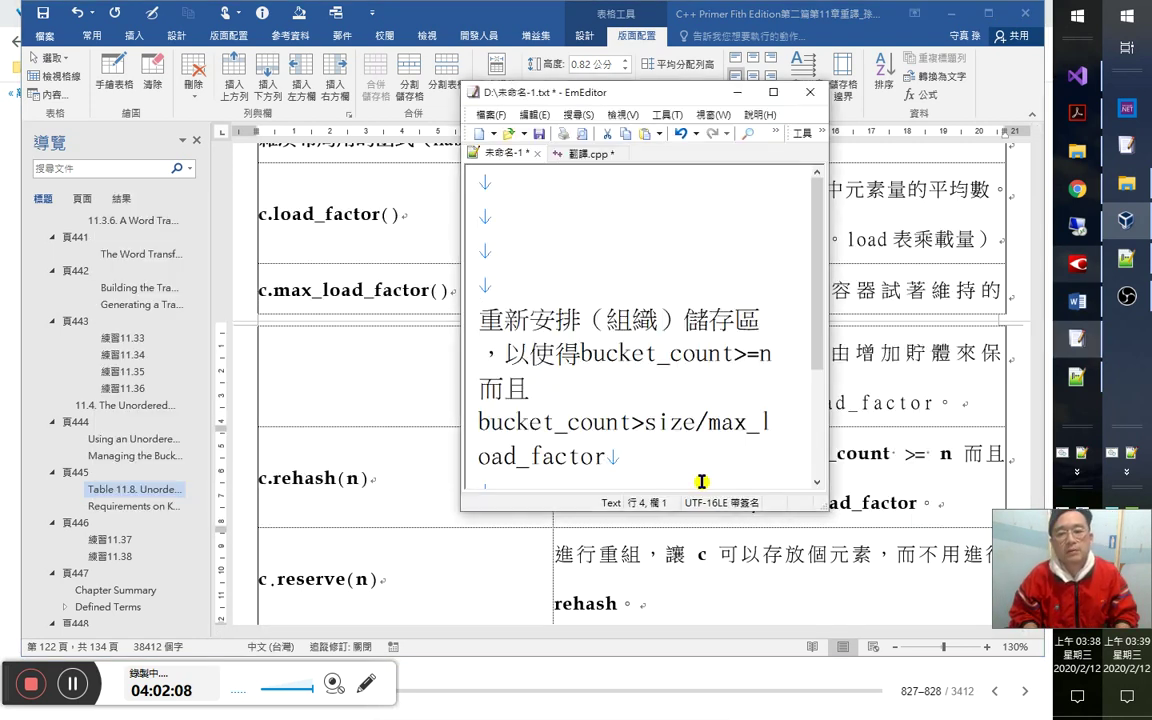
pyautogui.press('Down')
pyautogui.hotkey('shift', 'Down')
pyautogui.hotkey('shift', 'Down')
pyautogui.hotkey('shift', 'Down')
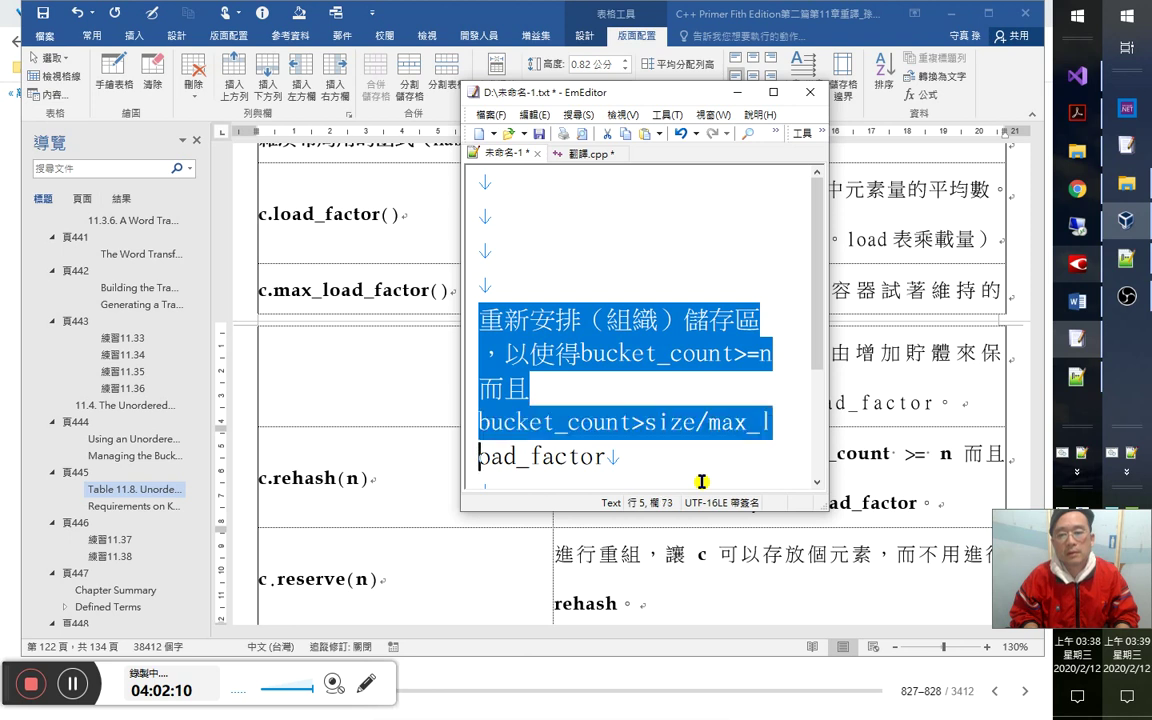
pyautogui.hotkey('shift', 'Down')
pyautogui.hotkey('shift', 'Down')
pyautogui.hotkey('shift', 'Down')
pyautogui.press('Return')
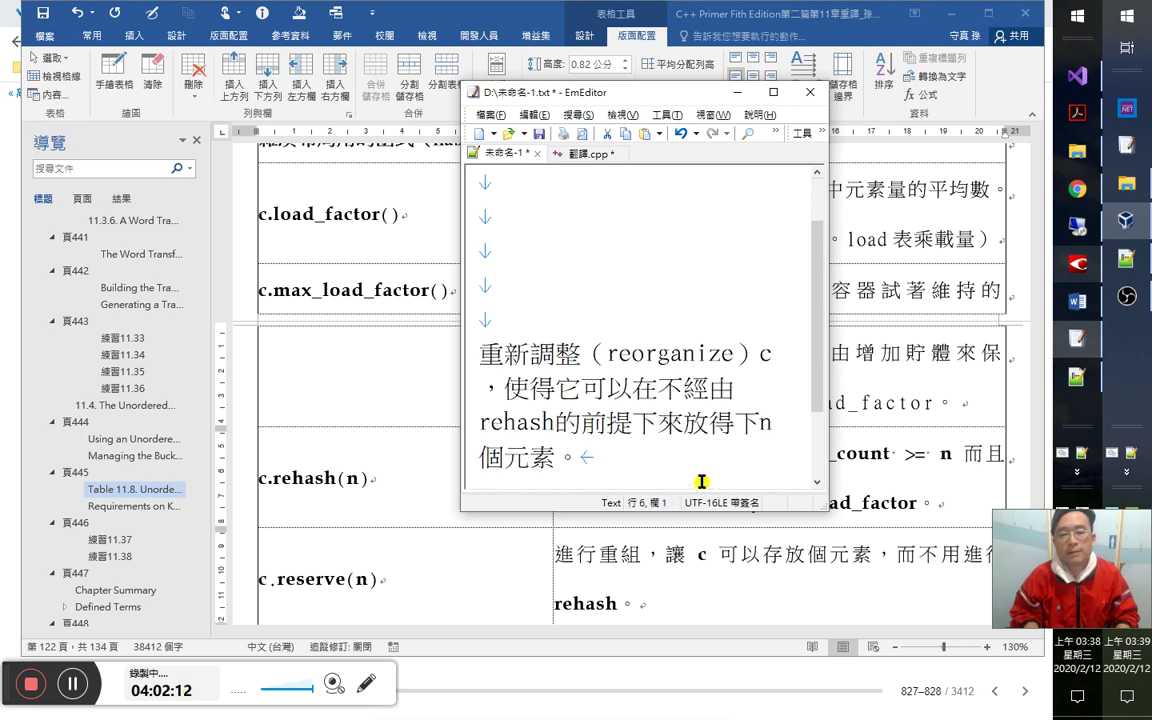
pyautogui.hotkey('alt', 'Tab')
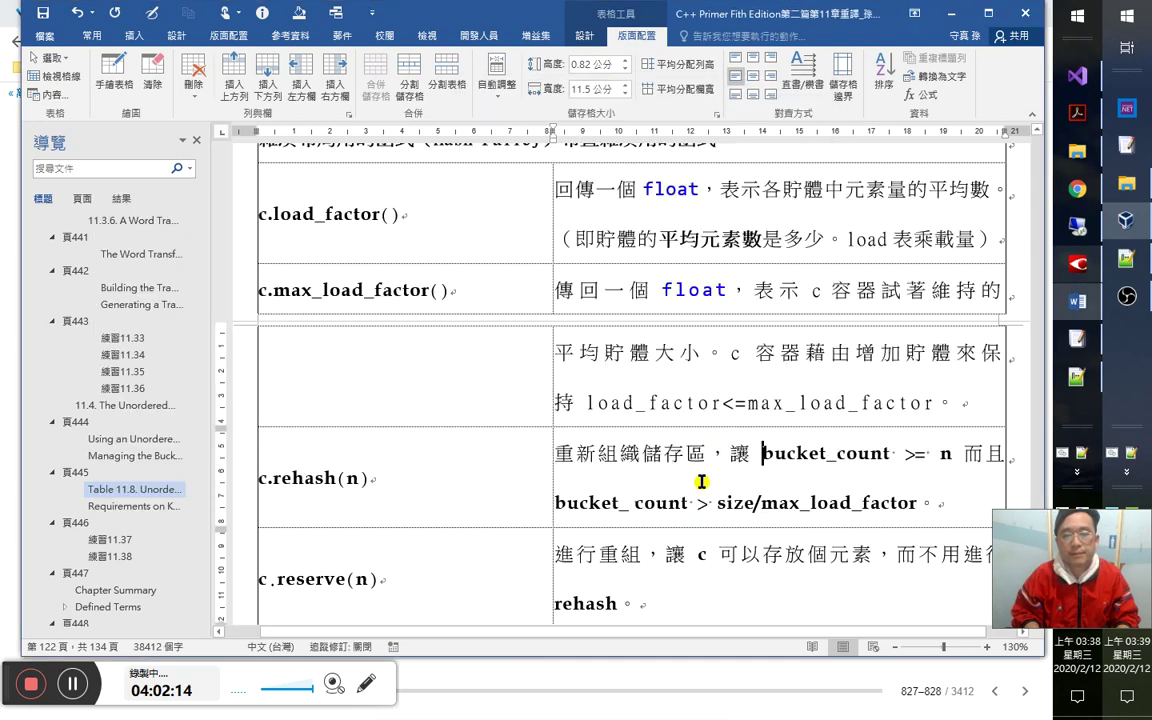
# Paste the draft rehash translation at the start of the c.rehash(n) cell, on its own line.
pyautogui.press('Home')
pyautogui.hotkey('ctrl', 'v')
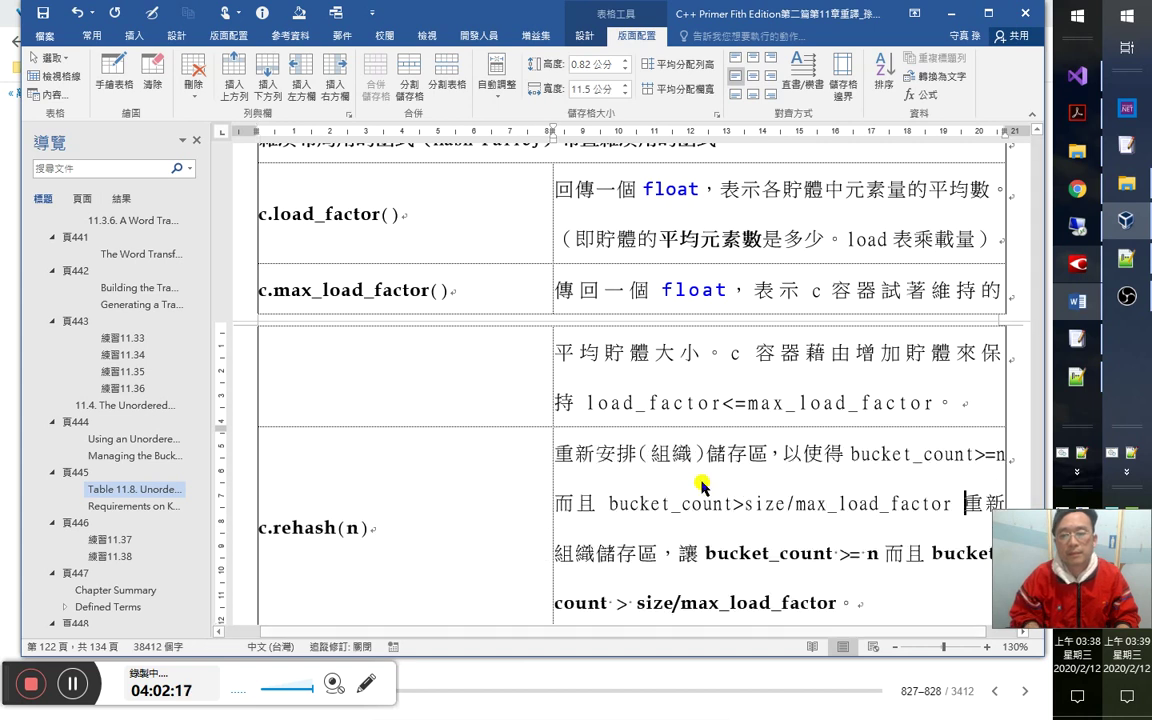
pyautogui.press('Return')
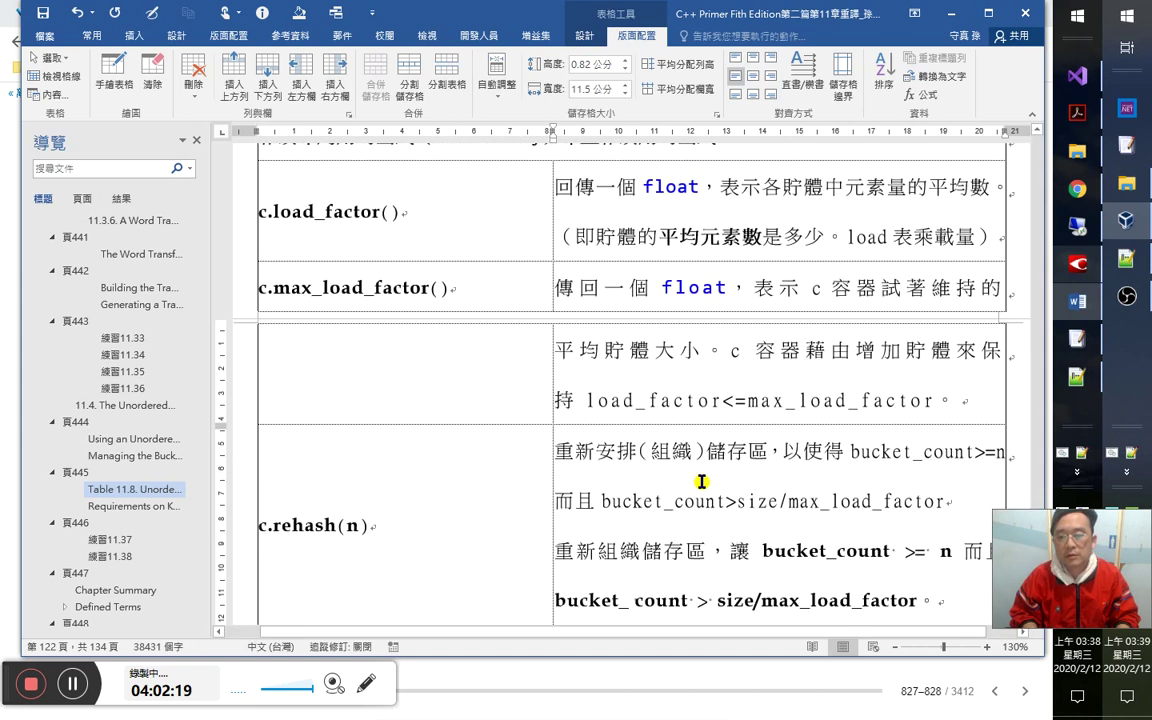
pyautogui.press('Right')
pyautogui.press('Right')
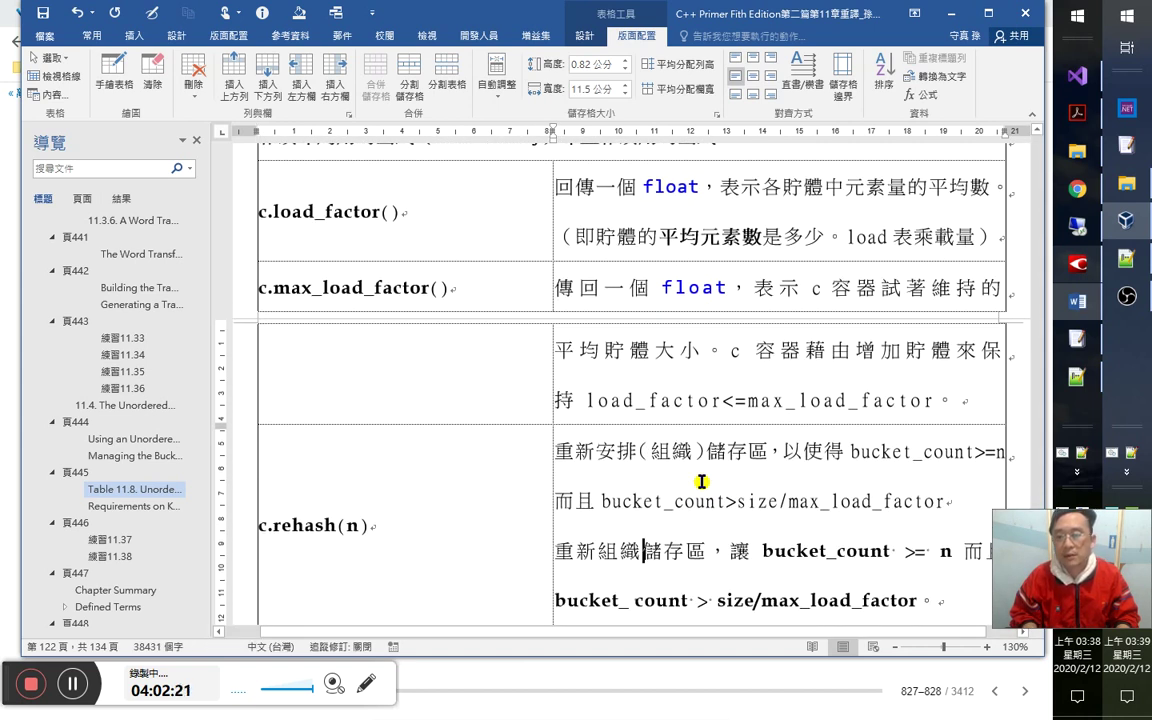
pyautogui.press('Right')
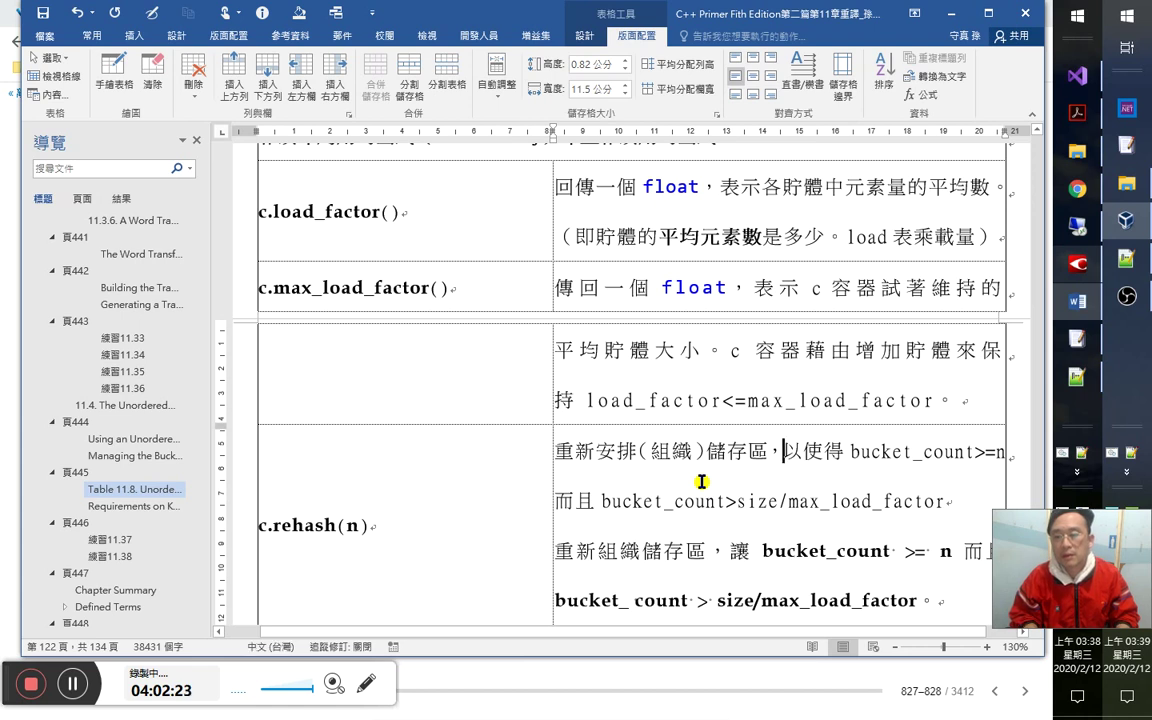
pyautogui.press('Delete')
pyautogui.press('Right')
pyautogui.press('Right')
pyautogui.press('Right')
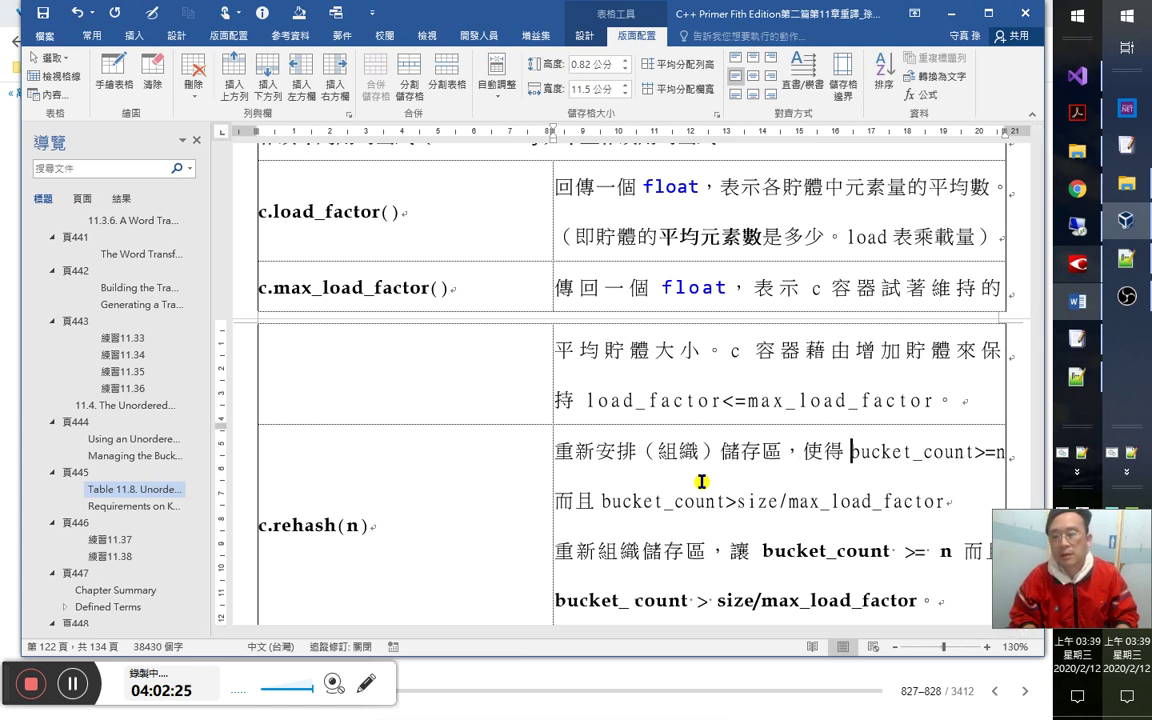
pyautogui.hotkey('ctrl', 'z')
pyautogui.press('Right')
pyautogui.press('Right')
pyautogui.press('Right')
pyautogui.press('Right')
pyautogui.press('Right')
pyautogui.press('Right')
pyautogui.press('Right')
pyautogui.press('Right')
pyautogui.press('Right')
pyautogui.press('Right')
pyautogui.press('Right')
pyautogui.press('Right')
pyautogui.press('Right')
pyautogui.press('Right')
pyautogui.press('Right')
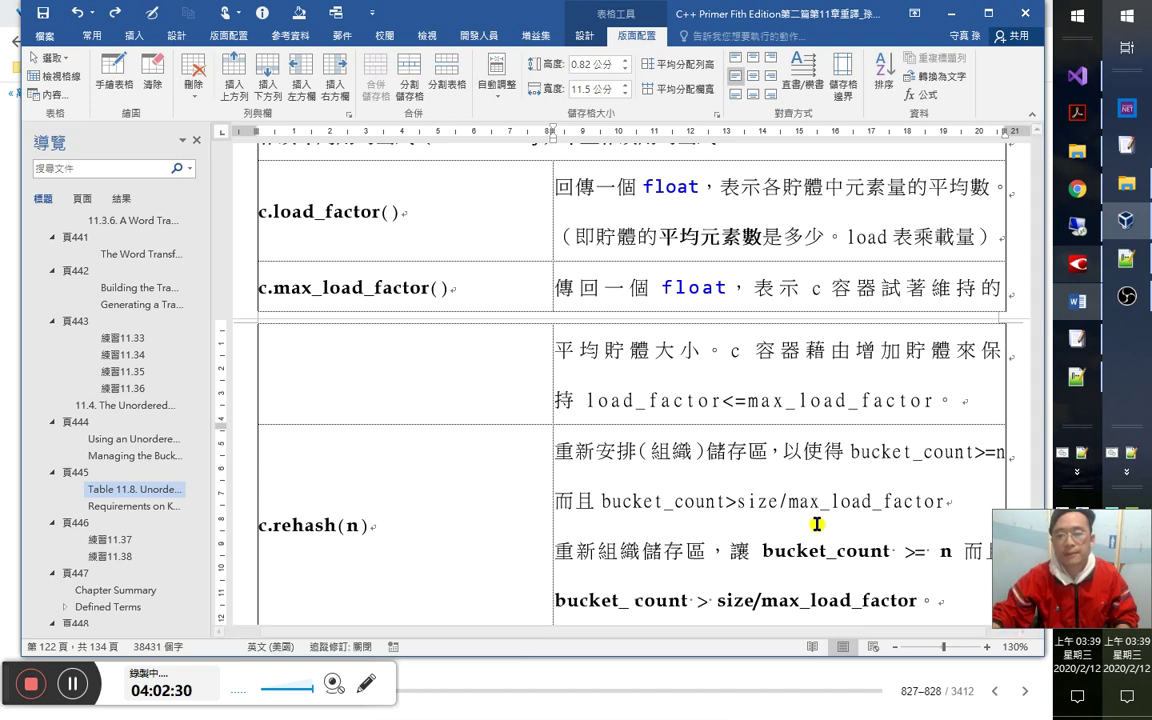
# Delete the duplicate bold rehash paragraph and its leftover empty line.
pyautogui.scroll(-1, 801, 555)
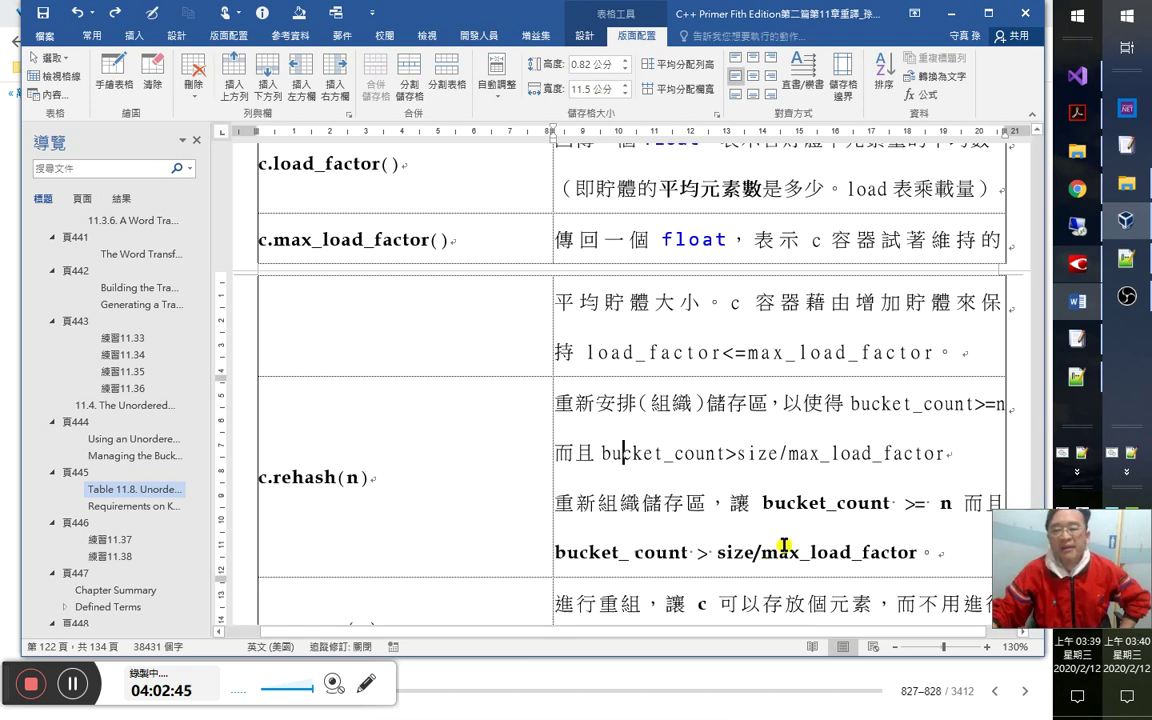
pyautogui.click(757, 552)
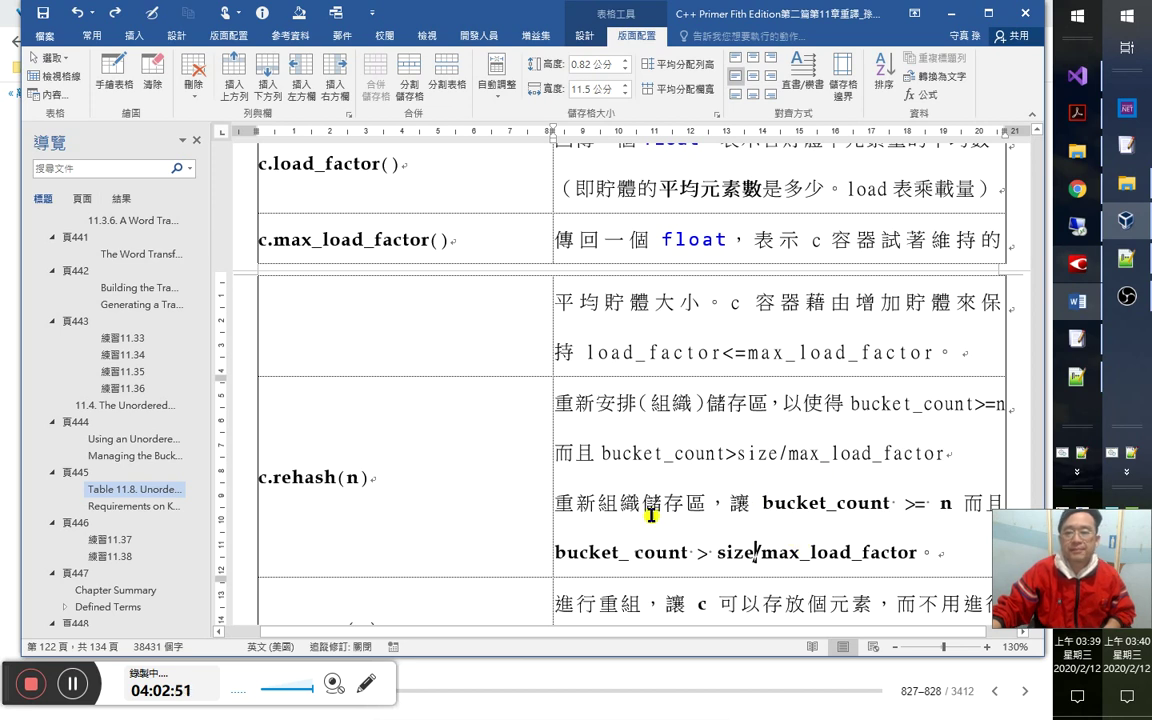
pyautogui.moveTo(555, 503); pyautogui.dragTo(958, 558)
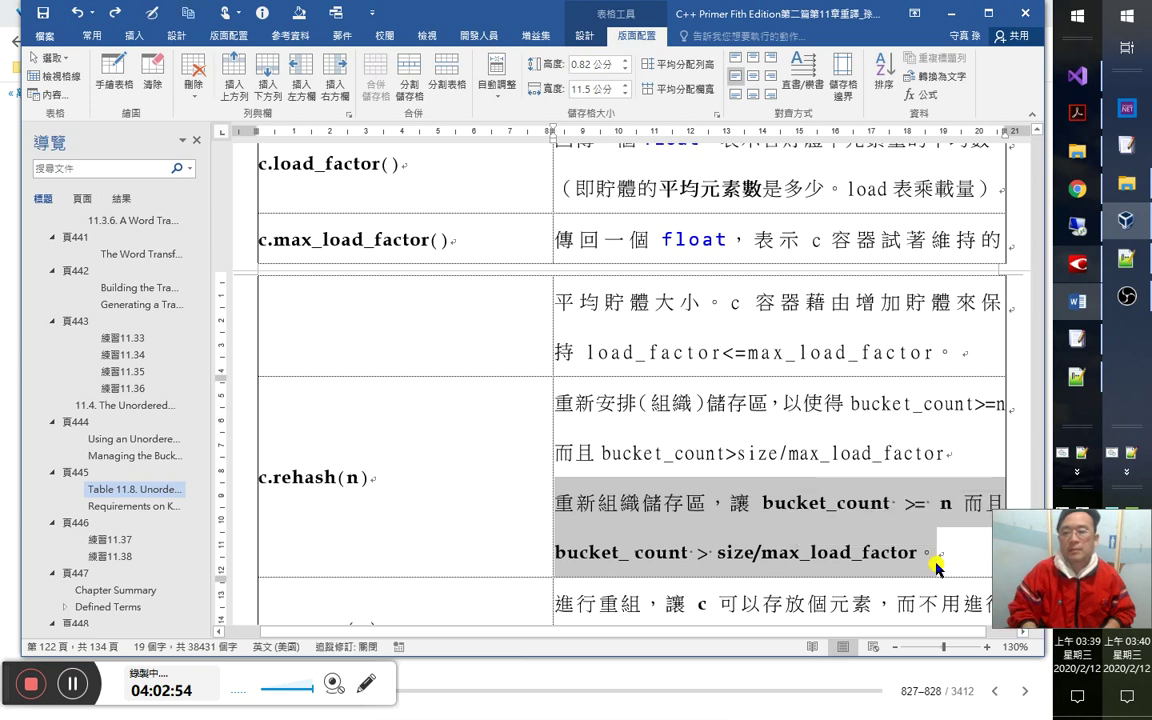
pyautogui.press('Delete')
pyautogui.press('BackSpace')
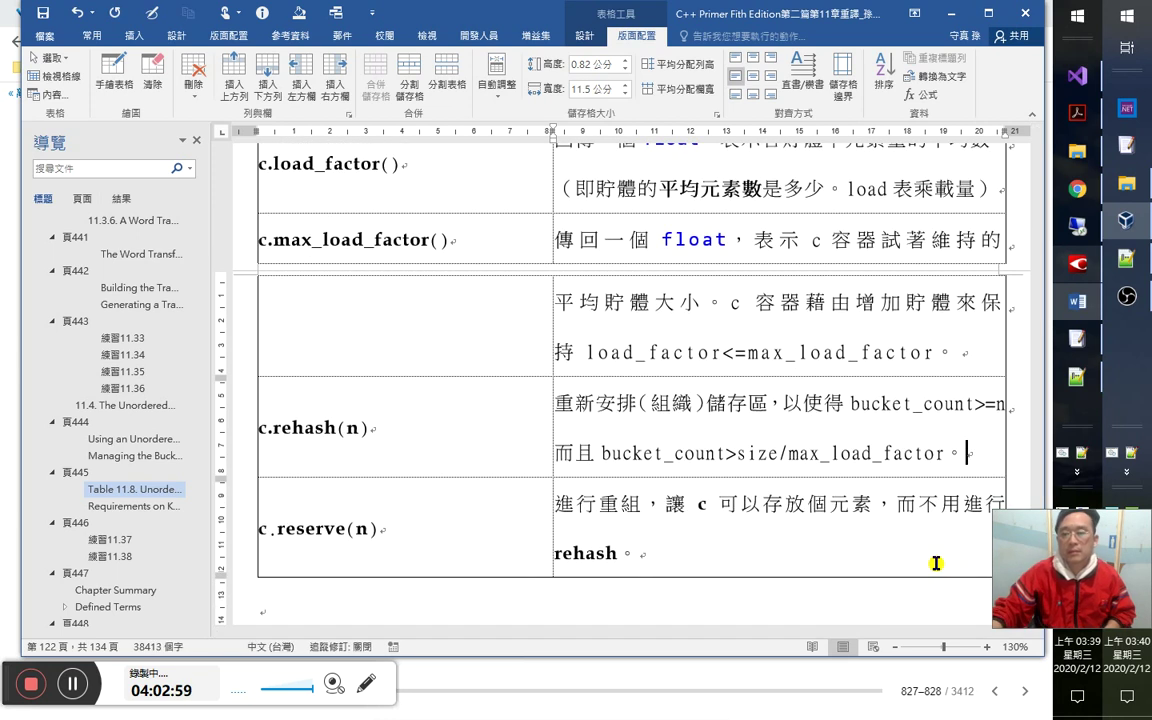
pyautogui.click(728, 504)
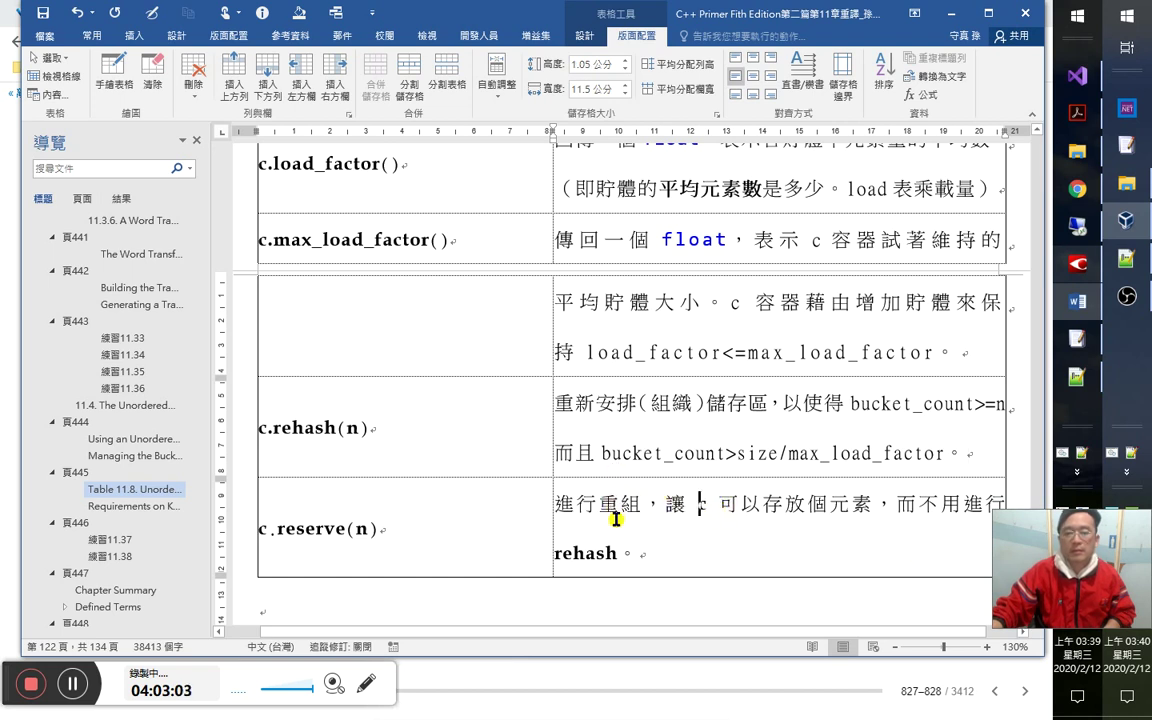
# Paste the reorganize sentence from EmEditor at the start of the c.reserve(n) cell.
pyautogui.hotkey('alt', 'Tab')
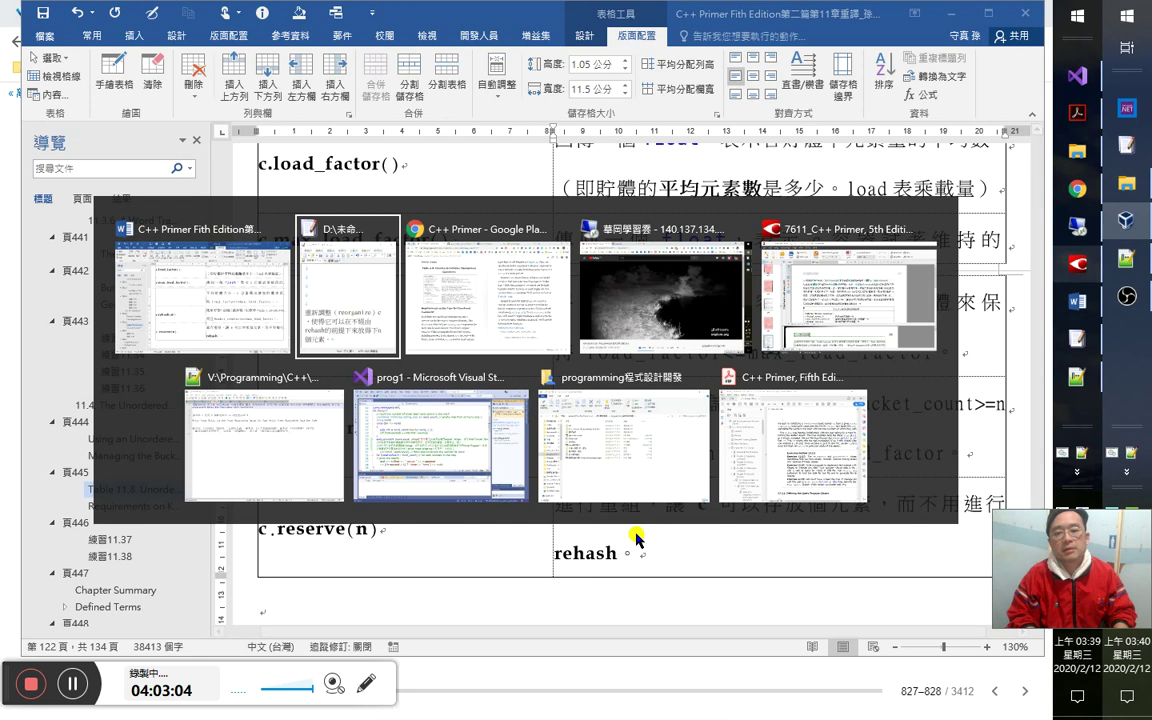
pyautogui.press('Down')
pyautogui.hotkey('shift', 'Down')
pyautogui.hotkey('shift', 'Down')
pyautogui.hotkey('shift', 'Down')
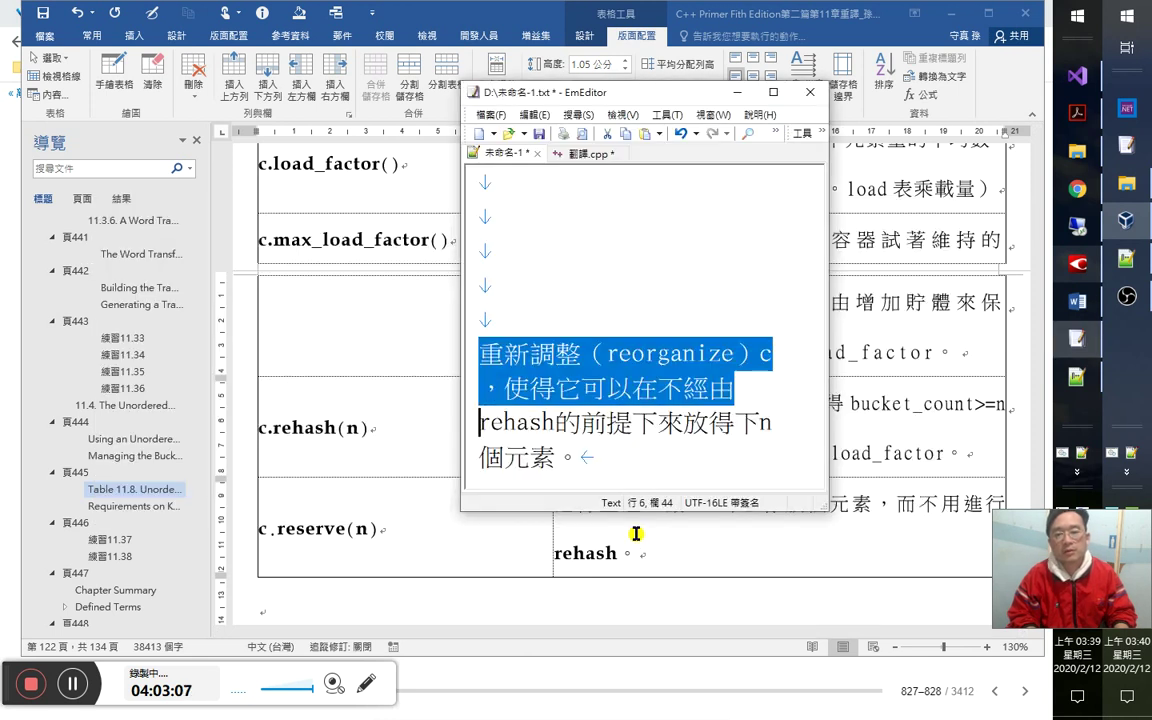
pyautogui.hotkey('shift', 'End')
pyautogui.hotkey('ctrl', 'c')
pyautogui.hotkey('alt', 'Tab')
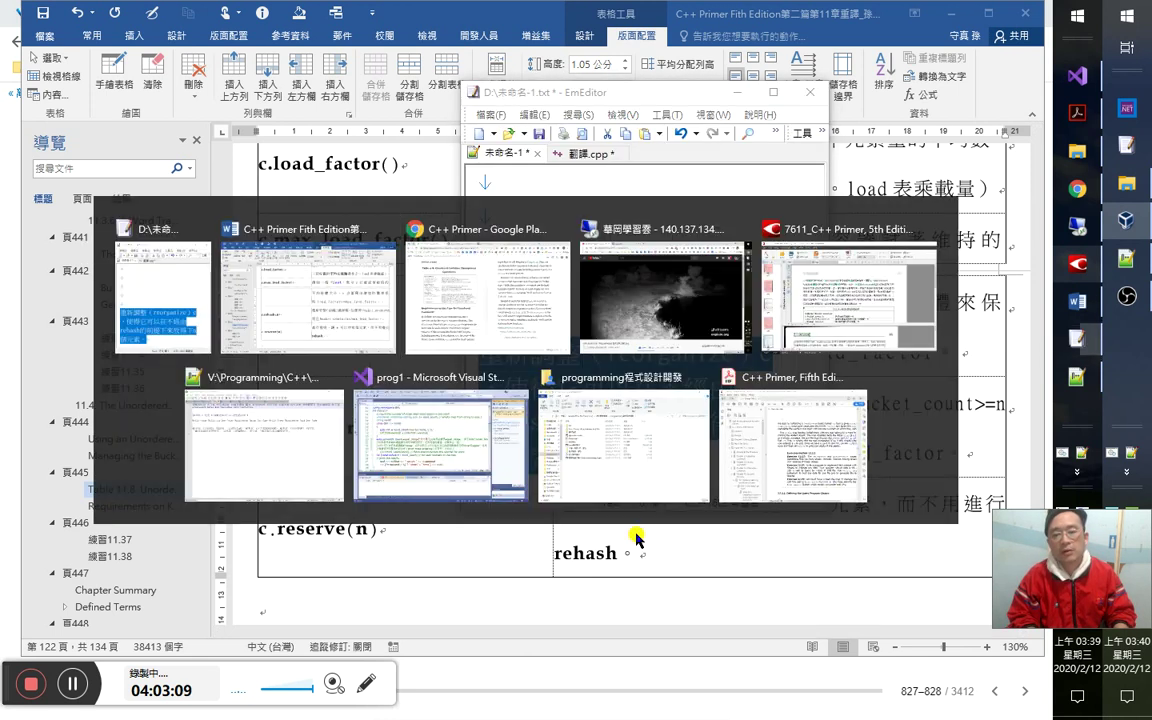
pyautogui.press('Home')
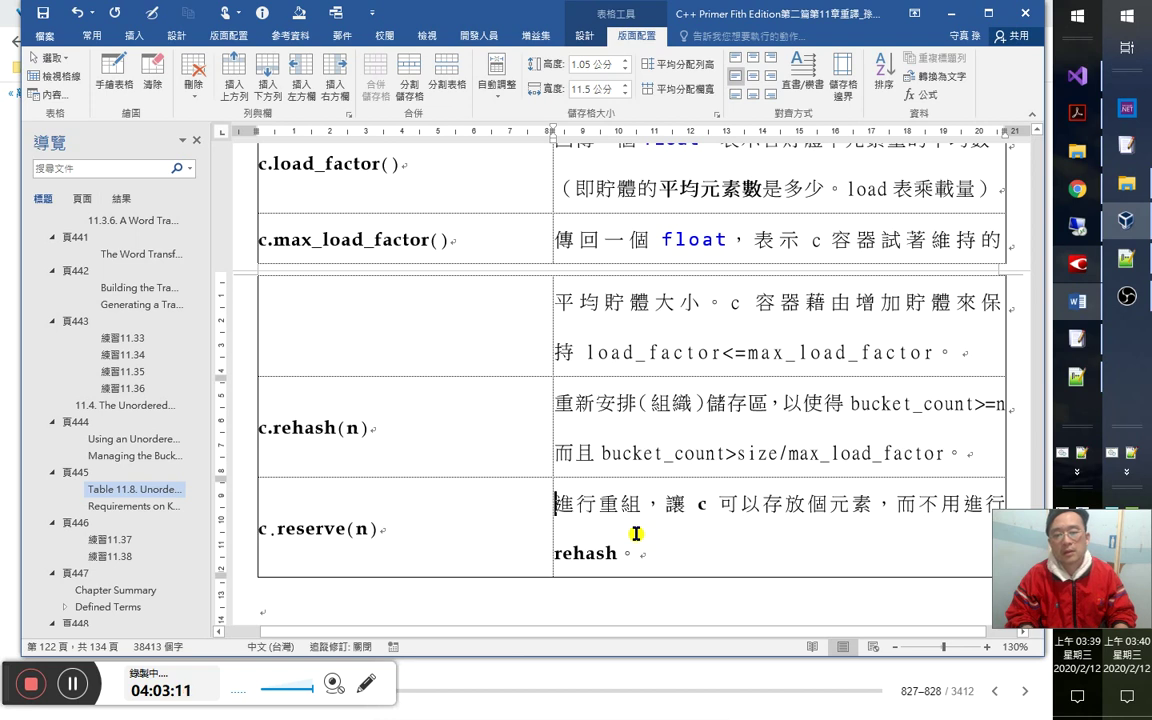
pyautogui.hotkey('ctrl', 'v')
pyautogui.press('Right')
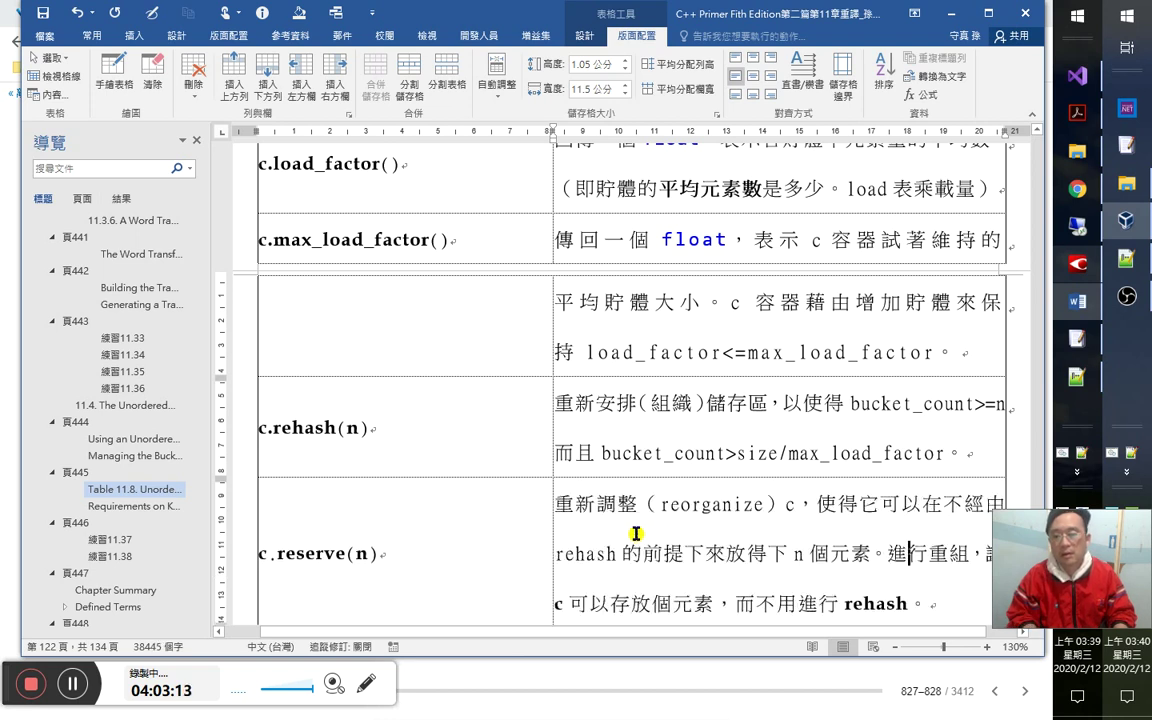
pyautogui.press('Return')
pyautogui.press('Right')
pyautogui.press('Right')
pyautogui.press('Right')
pyautogui.press('Right')
pyautogui.press('Right')
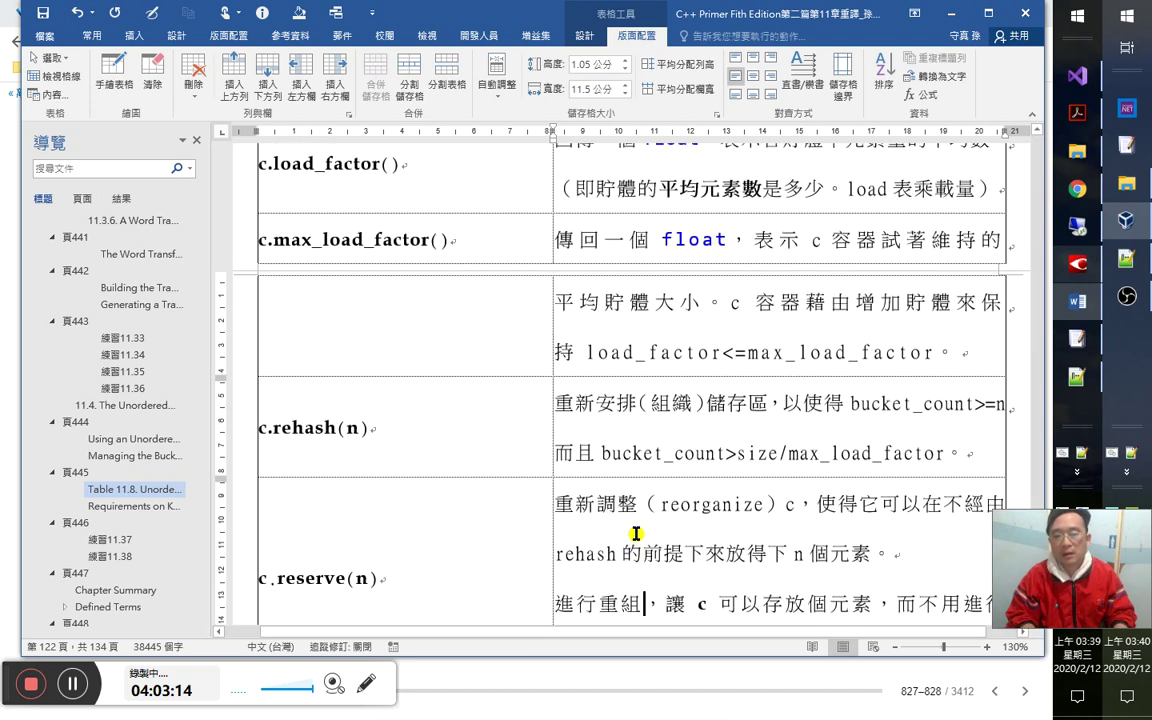
pyautogui.hotkey('shift', 'Home')
# Turn the parenthesis into a small-print （reorganize，重組） gloss, removing the moved 進行重組.
pyautogui.scroll(-2, 660, 562)
pyautogui.moveTo(622, 515); pyautogui.dragTo(784, 410)
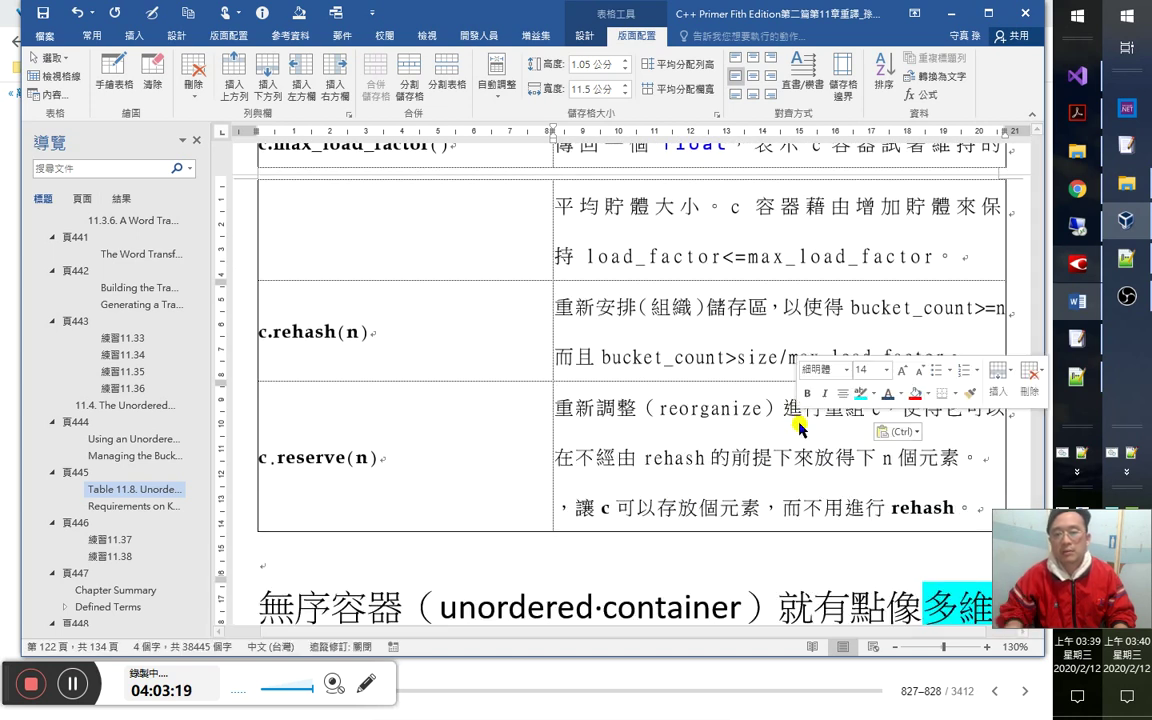
pyautogui.doubleClick(800, 420)
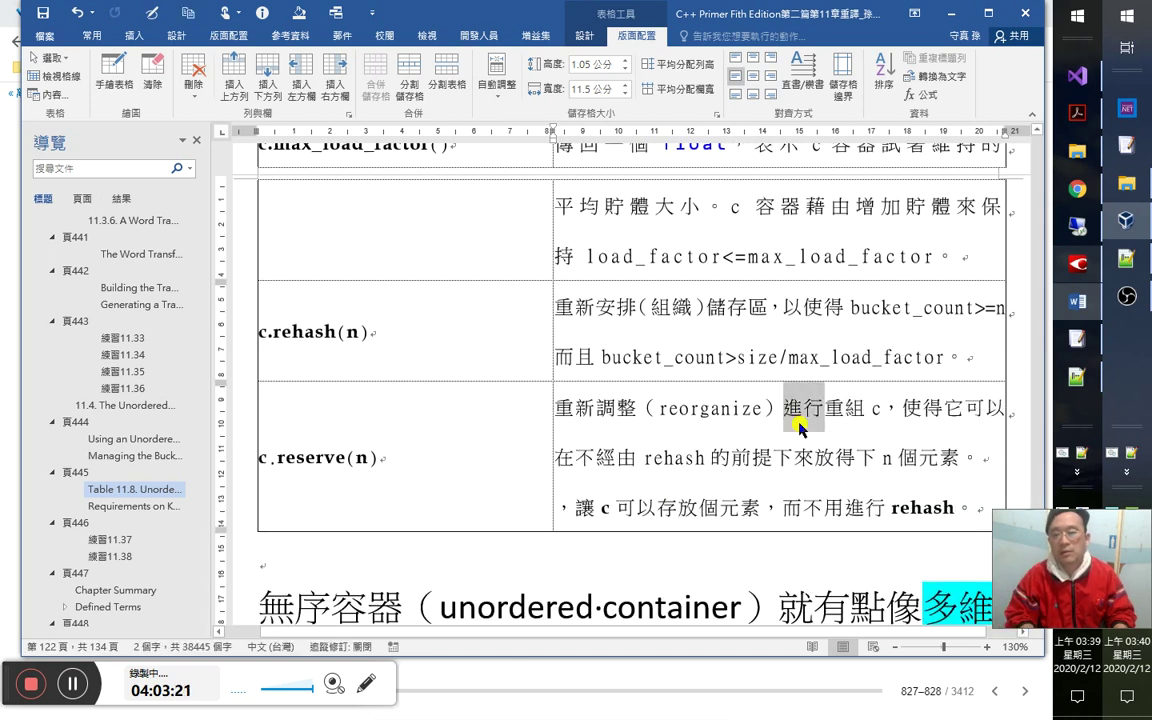
pyautogui.press('Delete')
pyautogui.doubleClick(800, 424)
pyautogui.press('Delete')
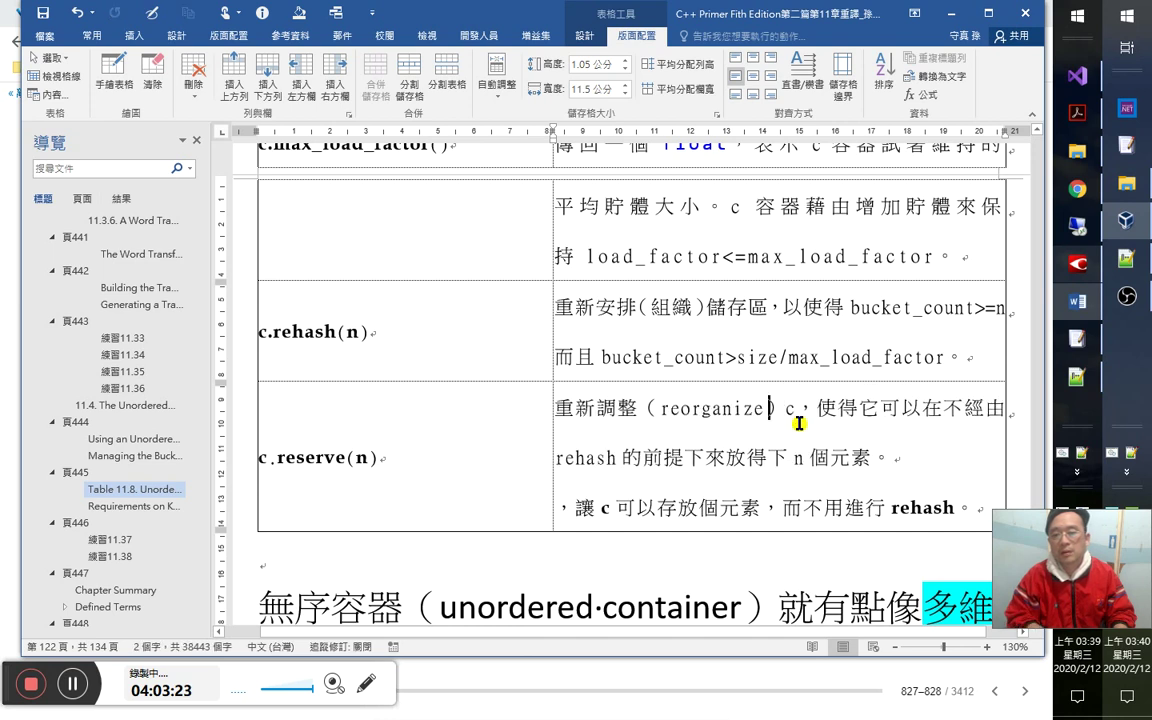
pyautogui.press('Left')
pyautogui.write('，重組')
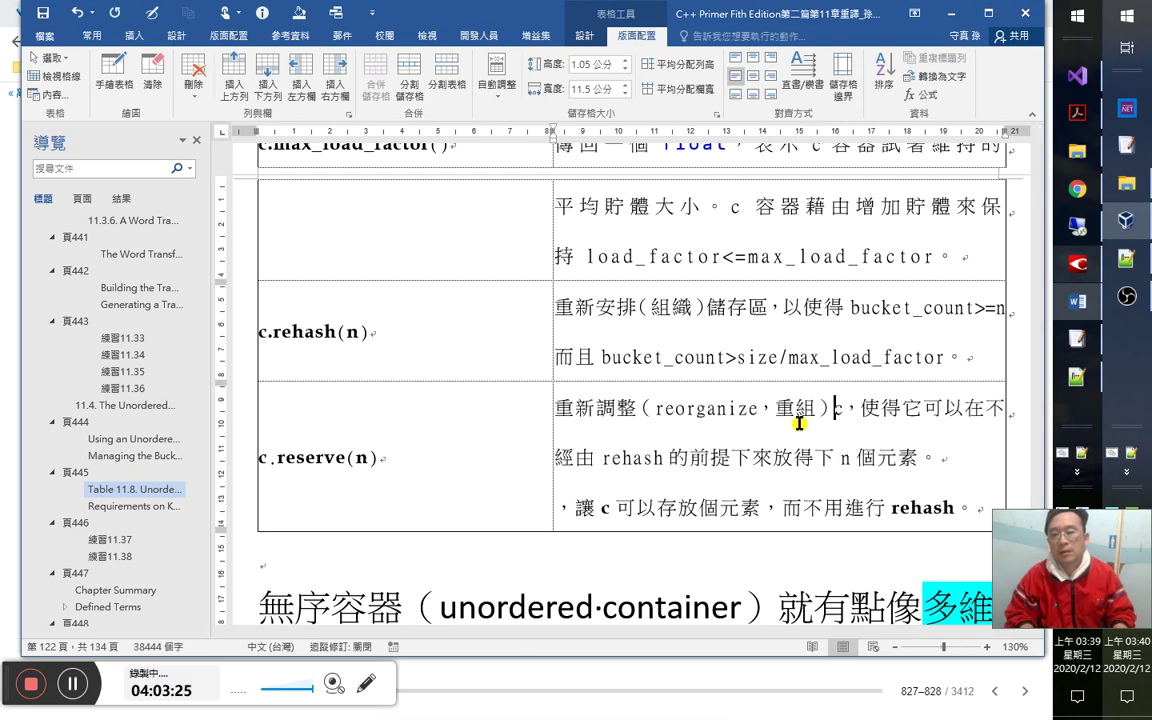
pyautogui.hotkey('shift', 'Left')
pyautogui.hotkey('shift', 'Left')
pyautogui.hotkey('shift', 'Left')
pyautogui.hotkey('shift', 'Left')
pyautogui.hotkey('shift', 'Left')
pyautogui.hotkey('shift', 'Left')
pyautogui.hotkey('shift', 'Left')
pyautogui.hotkey('shift', 'Left')
pyautogui.hotkey('shift', 'Left')
pyautogui.hotkey('shift', 'Left')
pyautogui.hotkey('shift', 'Left')
pyautogui.hotkey('shift', 'Left')
pyautogui.hotkey('shift', 'Left')
pyautogui.hotkey('shift', 'Left')
pyautogui.hotkey('shift', 'Left')
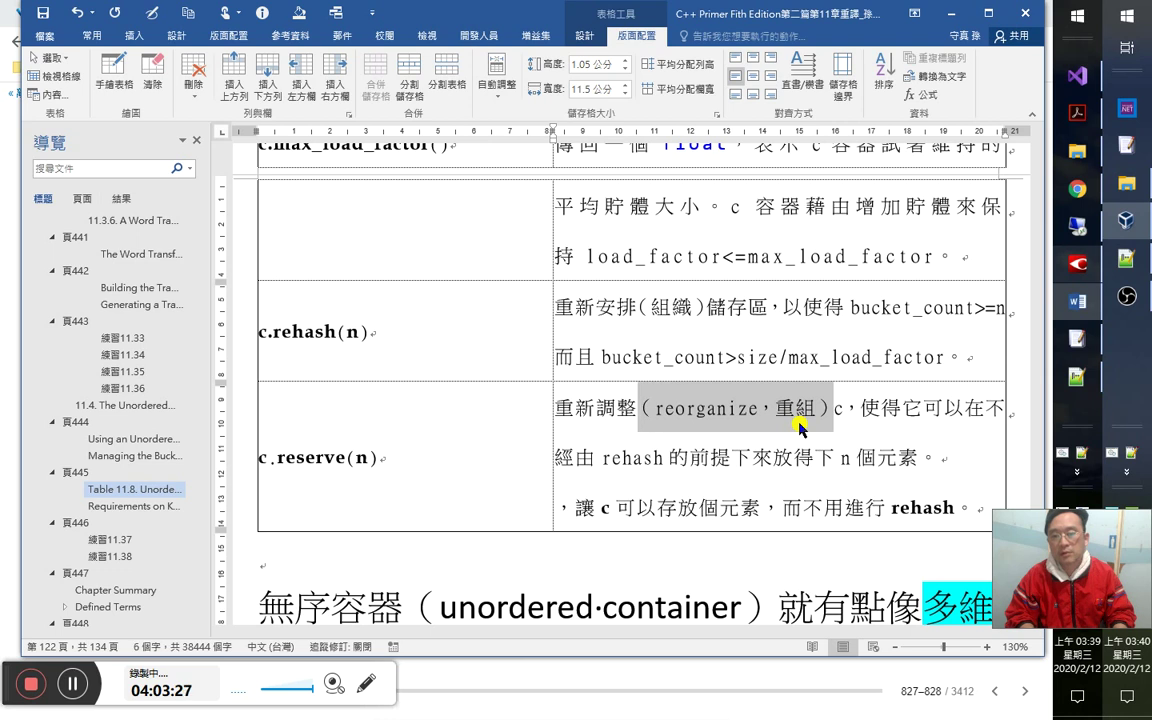
pyautogui.hotkey('ctrl', '[')
pyautogui.hotkey('ctrl', '[')
pyautogui.hotkey('ctrl', '[')
pyautogui.hotkey('ctrl', '[')
pyautogui.hotkey('ctrl', '[')
pyautogui.press('Right')
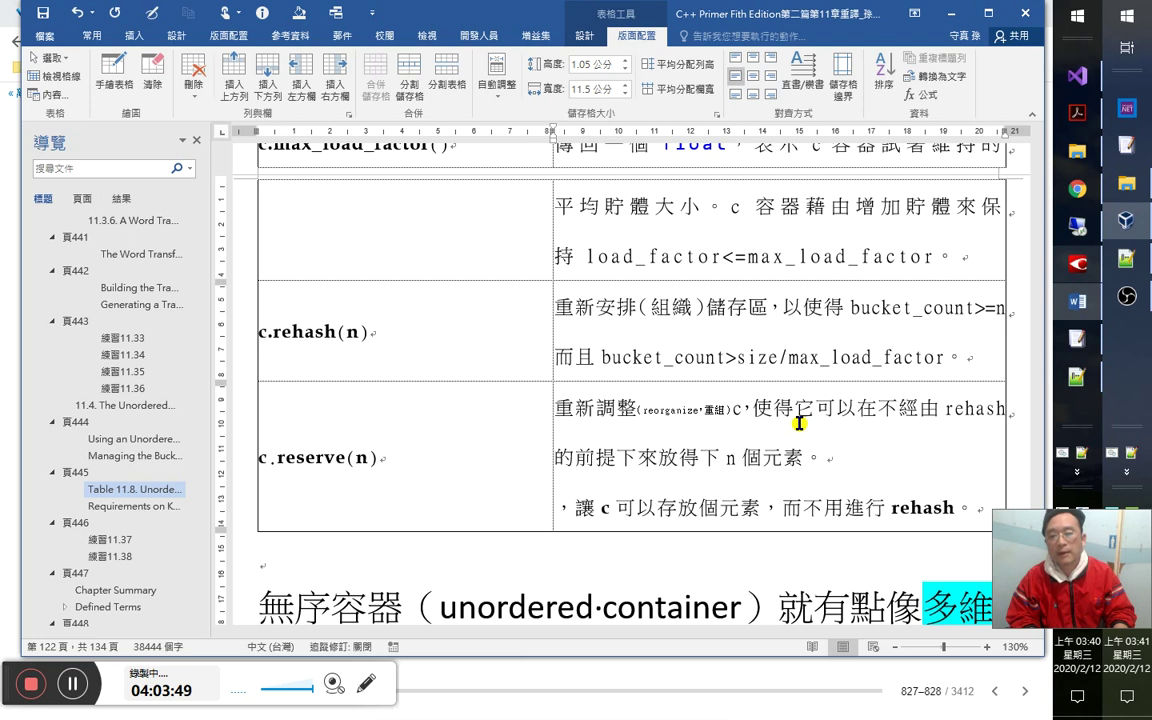
# Cut the old sentence's last line from the c.reserve(n) cell.
pyautogui.press('Right')
pyautogui.press('Right')
pyautogui.press('Left')
pyautogui.press('Left')
pyautogui.hotkey('shift', 'Right')
pyautogui.hotkey('shift', 'Right')
pyautogui.hotkey('shift', 'Right')
pyautogui.hotkey('shift', 'Right')
pyautogui.press('End')
pyautogui.hotkey('shift', 'Home')
pyautogui.hotkey('ctrl', 'x')
pyautogui.hotkey('alt', 'Tab')
pyautogui.hotkey('alt', 'Tab')
pyautogui.hotkey('alt', 'Tab')
pyautogui.hotkey('alt', 'Tab')
# Check the c.reserve row in FineReader's OCR text of Table 11.8, then go back to Word.
pyautogui.scroll(-3, 630, 345)
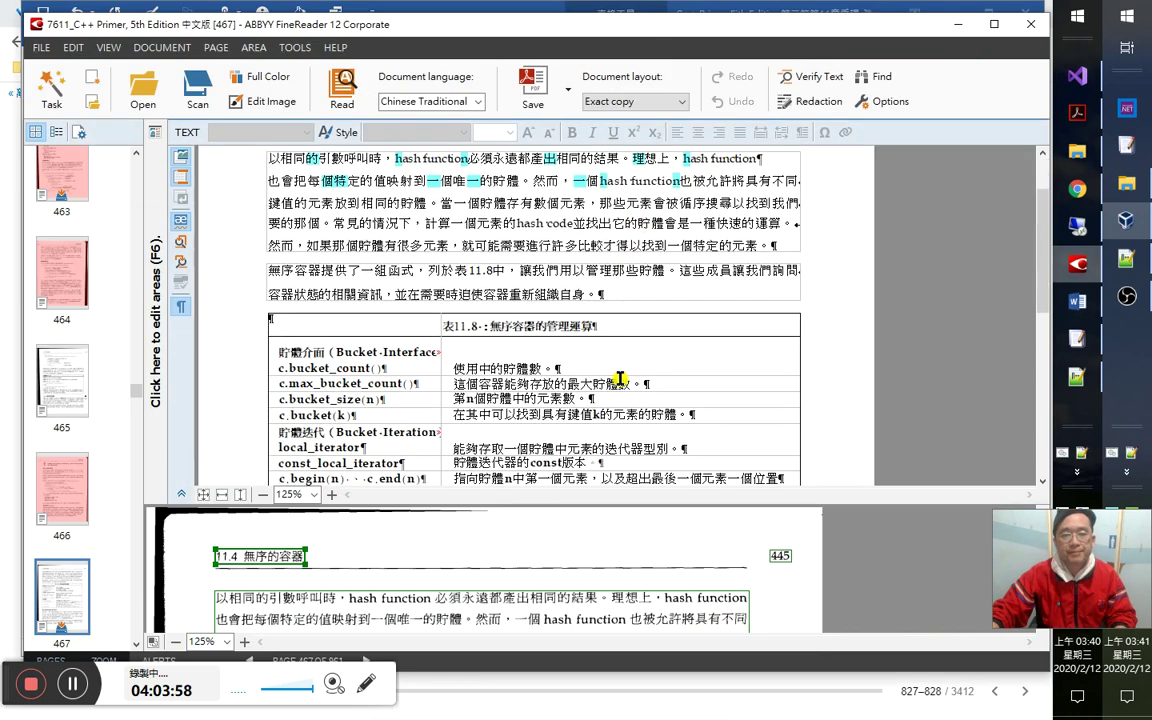
pyautogui.scroll(-3, 581, 416)
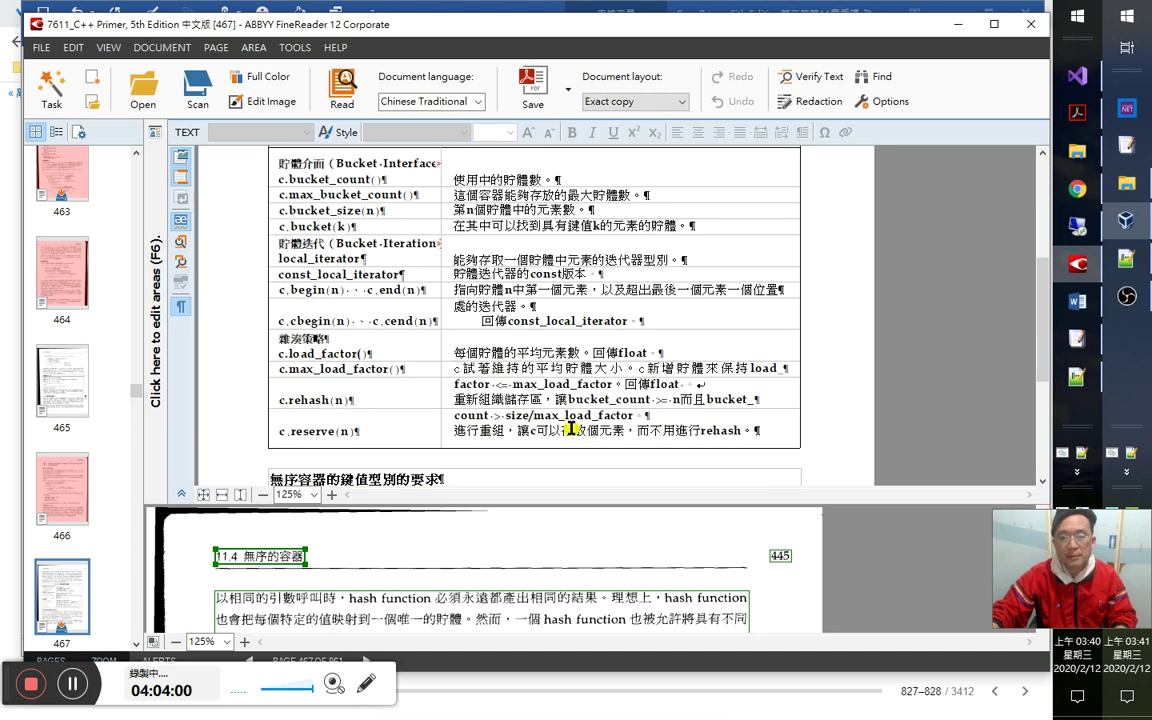
pyautogui.click(554, 432)
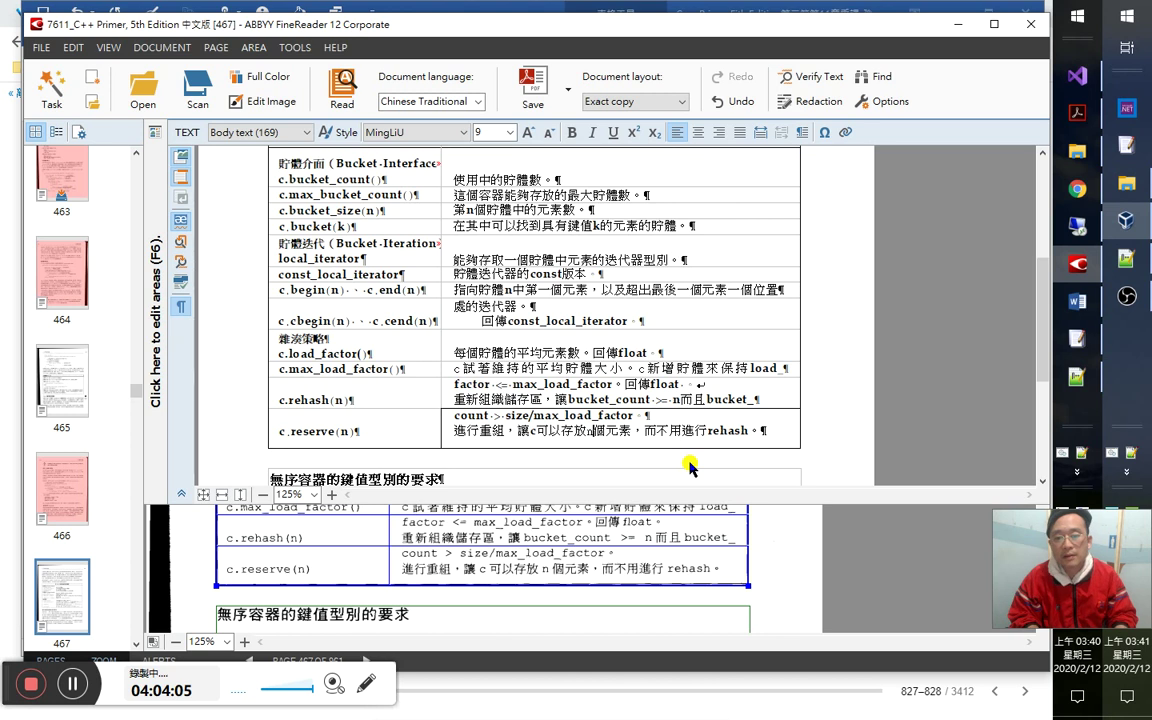
pyautogui.hotkey('alt', 'Tab')
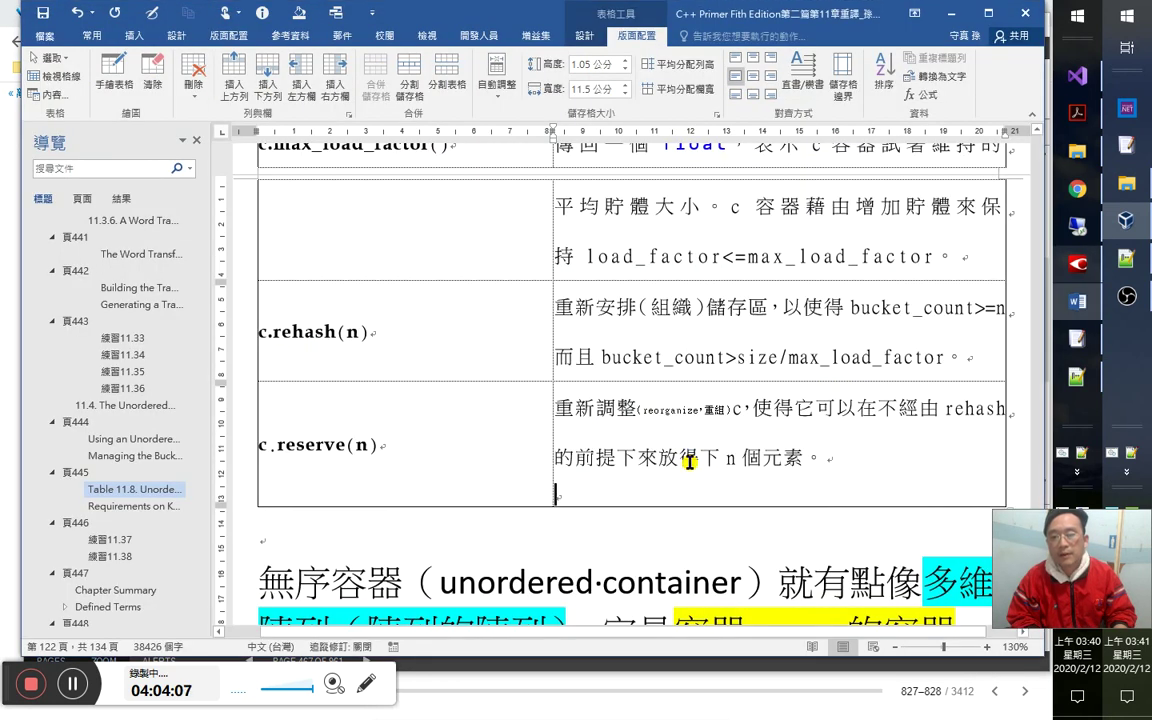
# Remove the empty paragraph from the c.reserve(n) cell, then scroll up toward the Hash Palicy rows.
pyautogui.press('Delete')
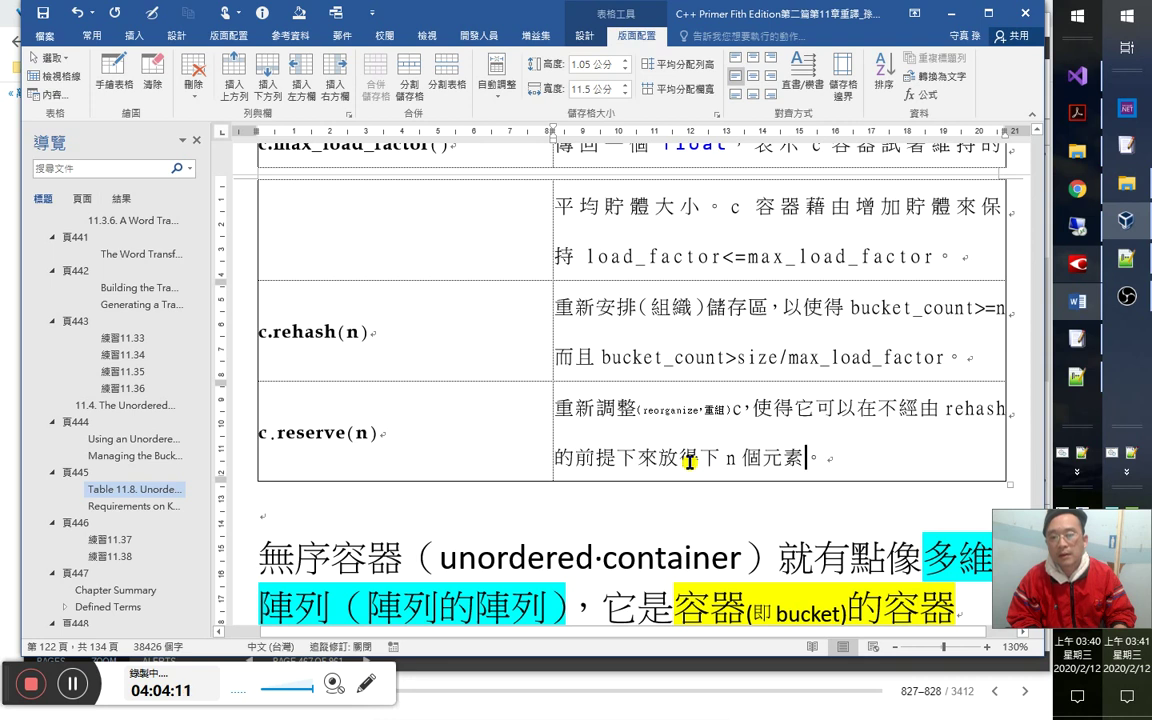
pyautogui.press('Left')
pyautogui.press('Left')
pyautogui.press('Up')
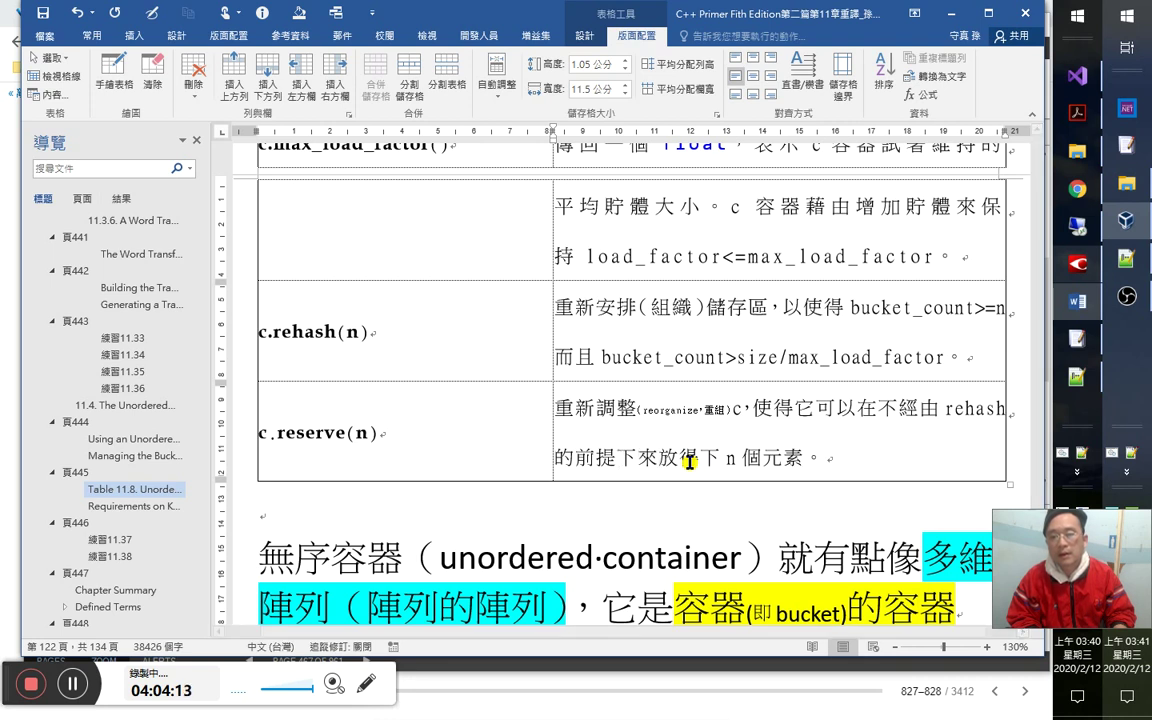
pyautogui.press('Right')
pyautogui.press('Right')
pyautogui.press('Right')
pyautogui.press('Right')
pyautogui.press('Right')
pyautogui.press('Right')
pyautogui.press('Right')
pyautogui.press('Right')
pyautogui.press('Right')
pyautogui.press('Right')
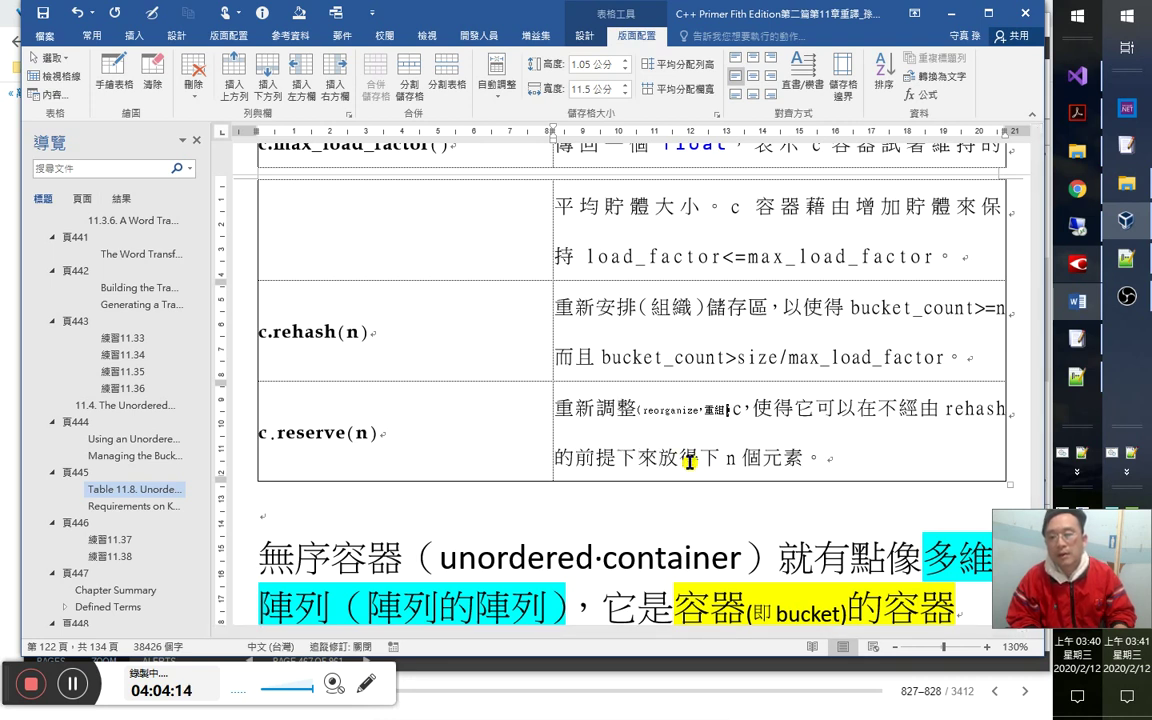
pyautogui.press('Right')
pyautogui.press('Right')
pyautogui.press('Right')
pyautogui.press('Right')
pyautogui.press('Down')
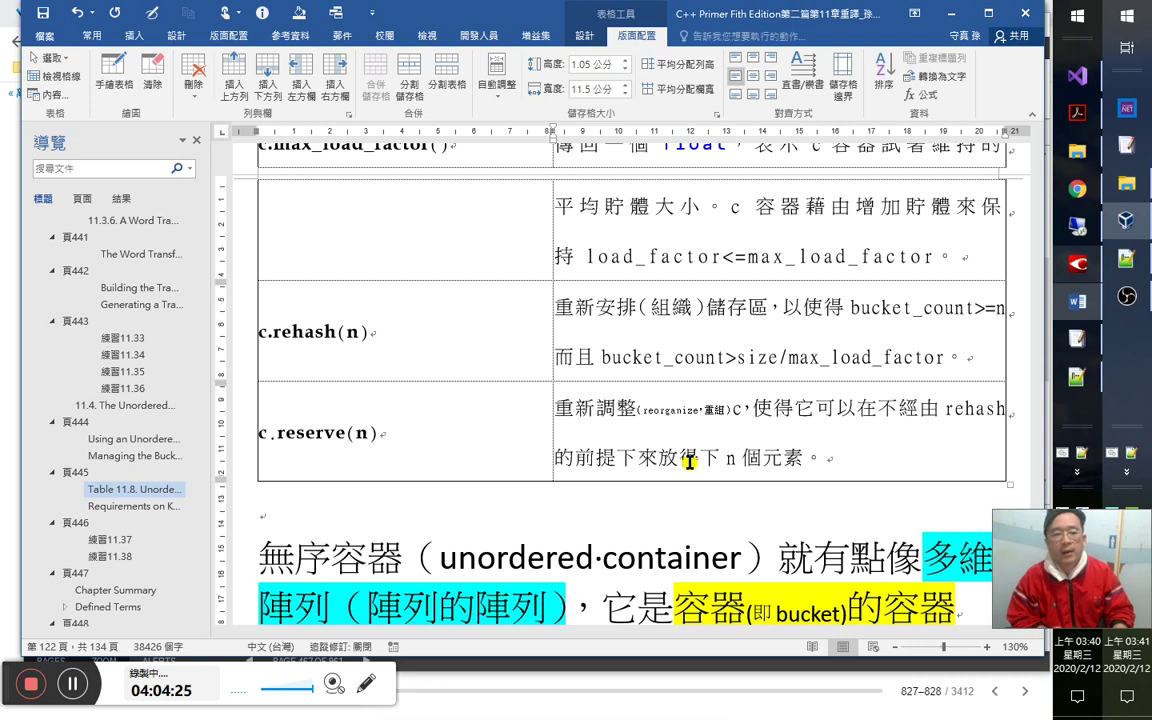
pyautogui.hotkey('alt', 'Tab')
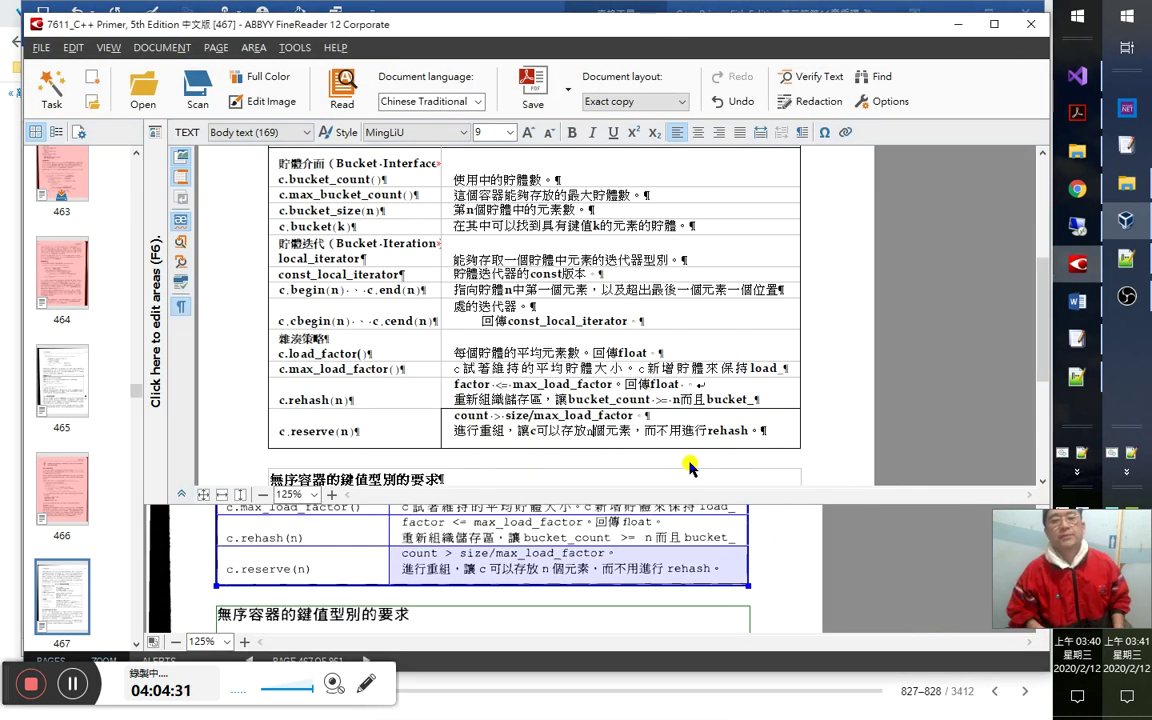
pyautogui.hotkey('alt', 'Tab')
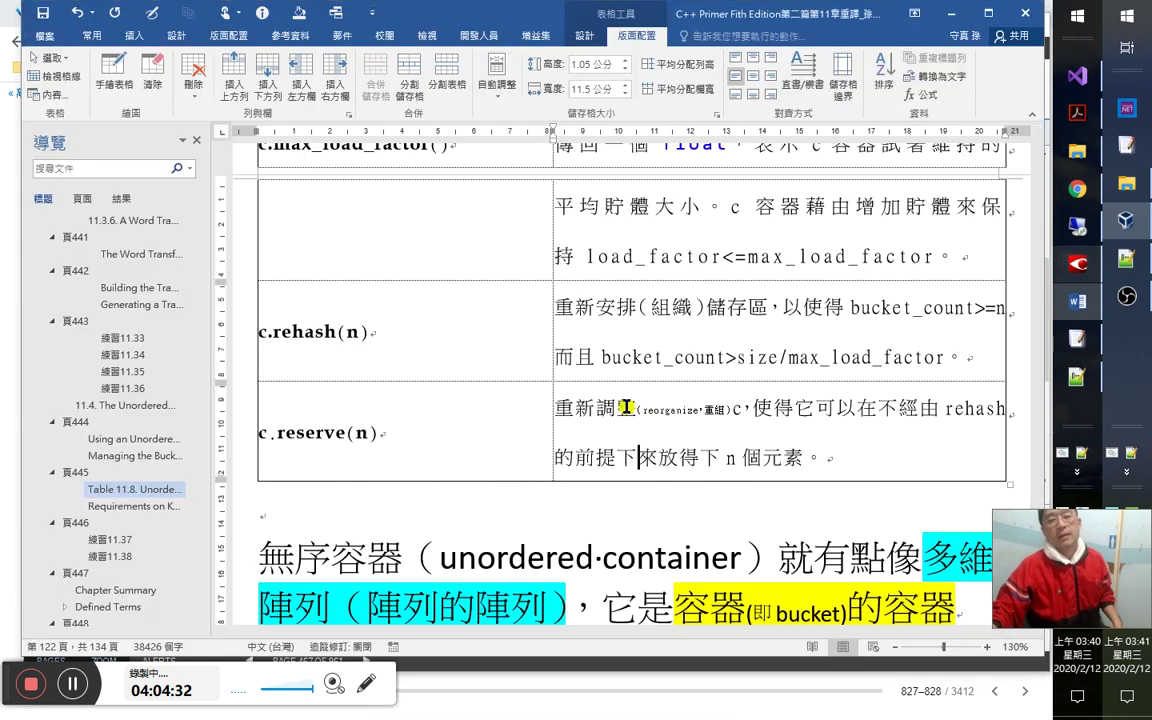
pyautogui.scroll(5, 540, 370)
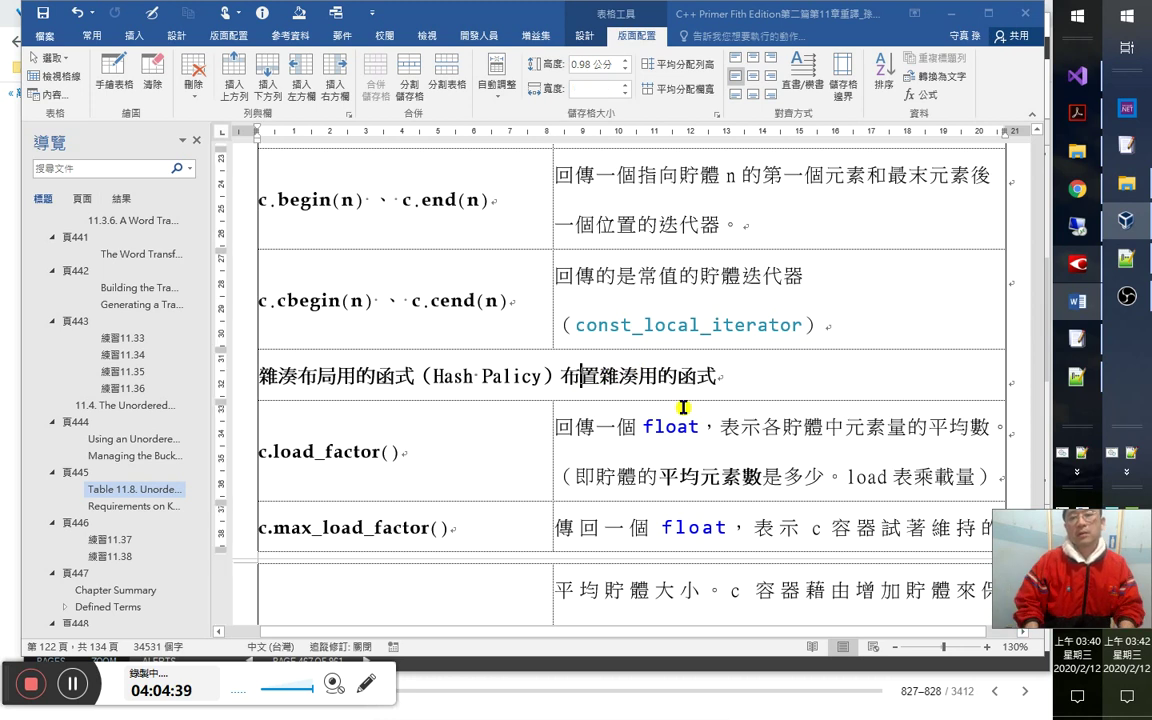
# Change 布置 to 布排 in the heading, keep 布置 beside it, and save.
pyautogui.hotkey('shift', 'Left')
pyautogui.press('Right')
pyautogui.press('Left')
pyautogui.press('Left')
pyautogui.press('Left')
pyautogui.hotkey('shift', 'Left')
pyautogui.hotkey('shift', 'Left')
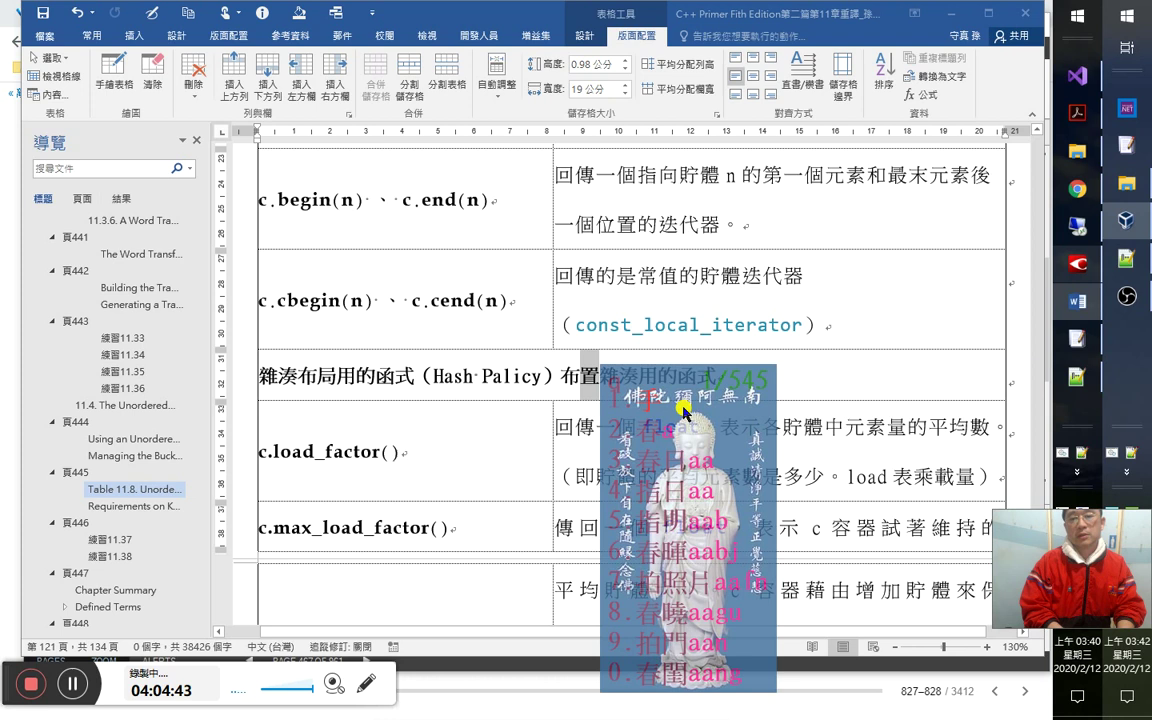
pyautogui.hotkey('shift', 'Right')
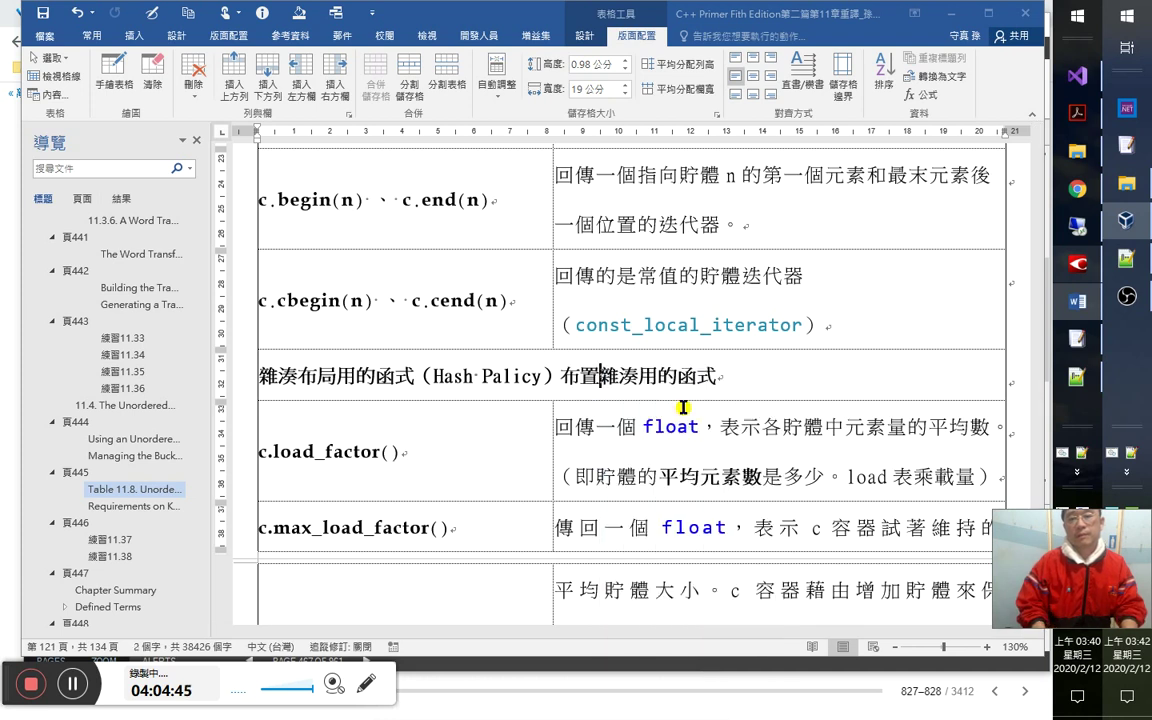
pyautogui.write('排')
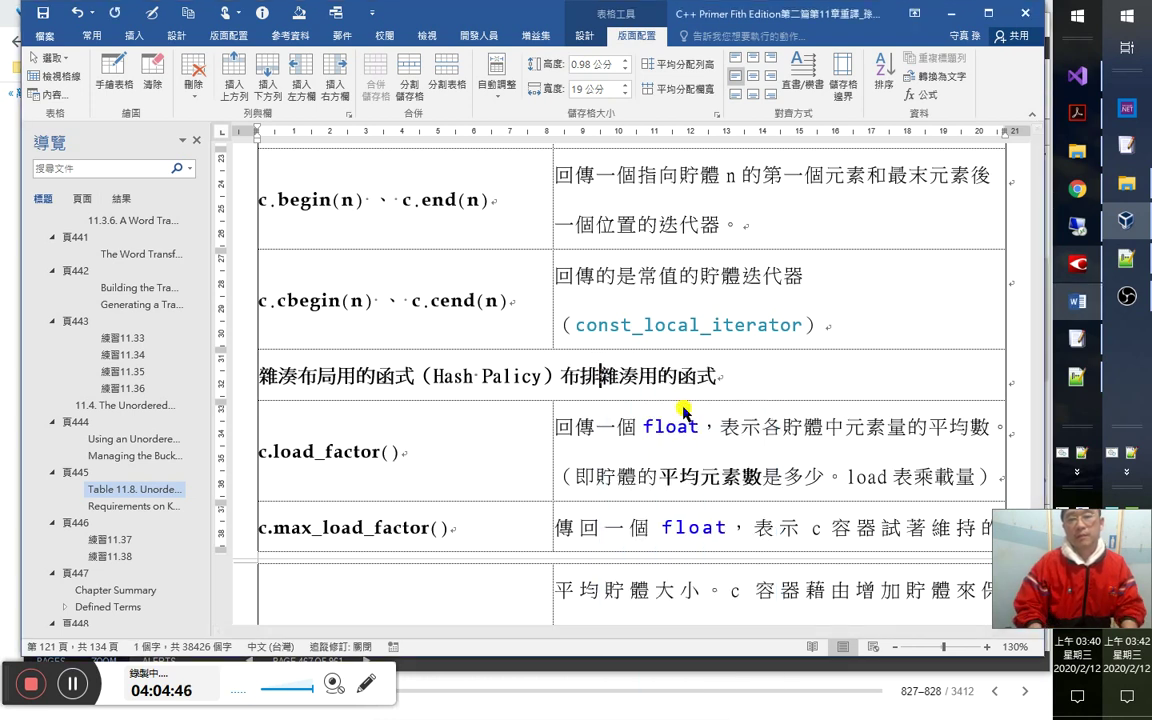
pyautogui.press('Return')
pyautogui.write('布')
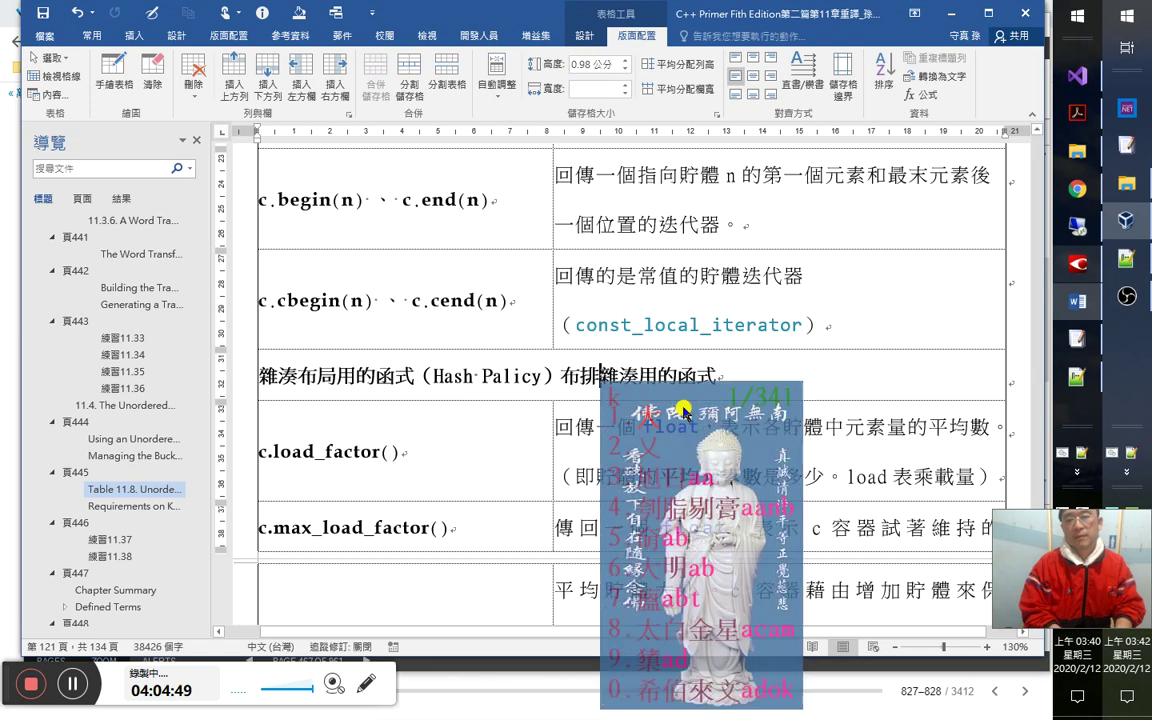
pyautogui.write('置')
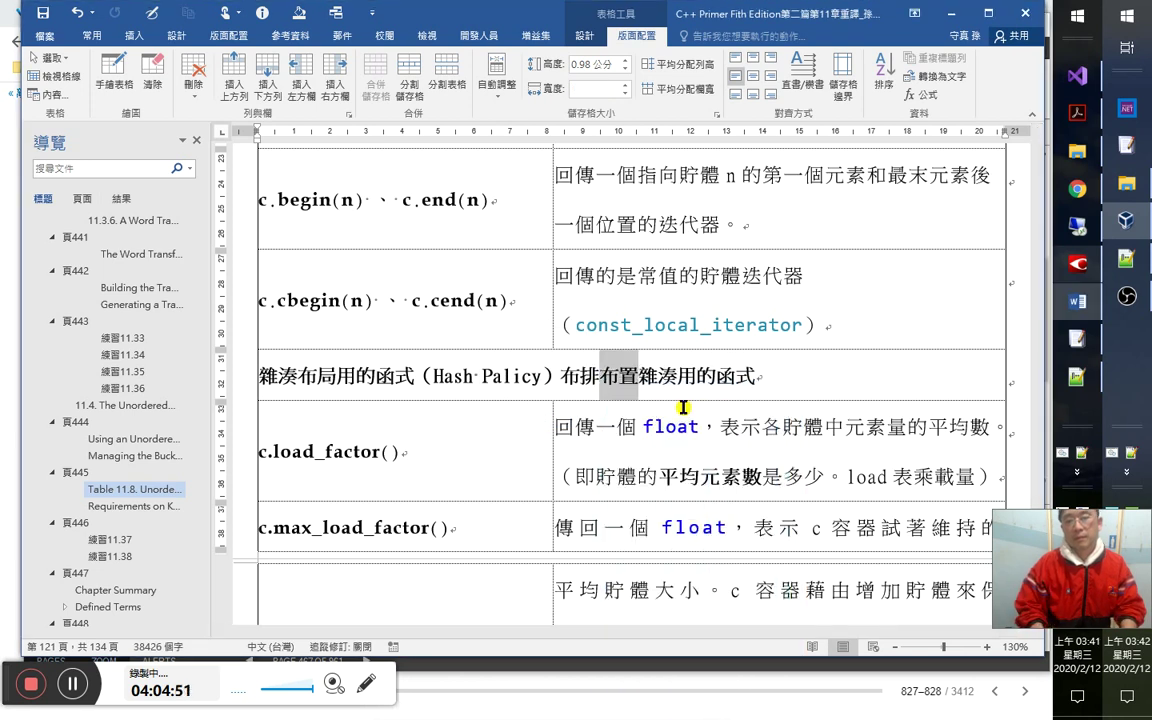
pyautogui.hotkey('ctrl', 's')
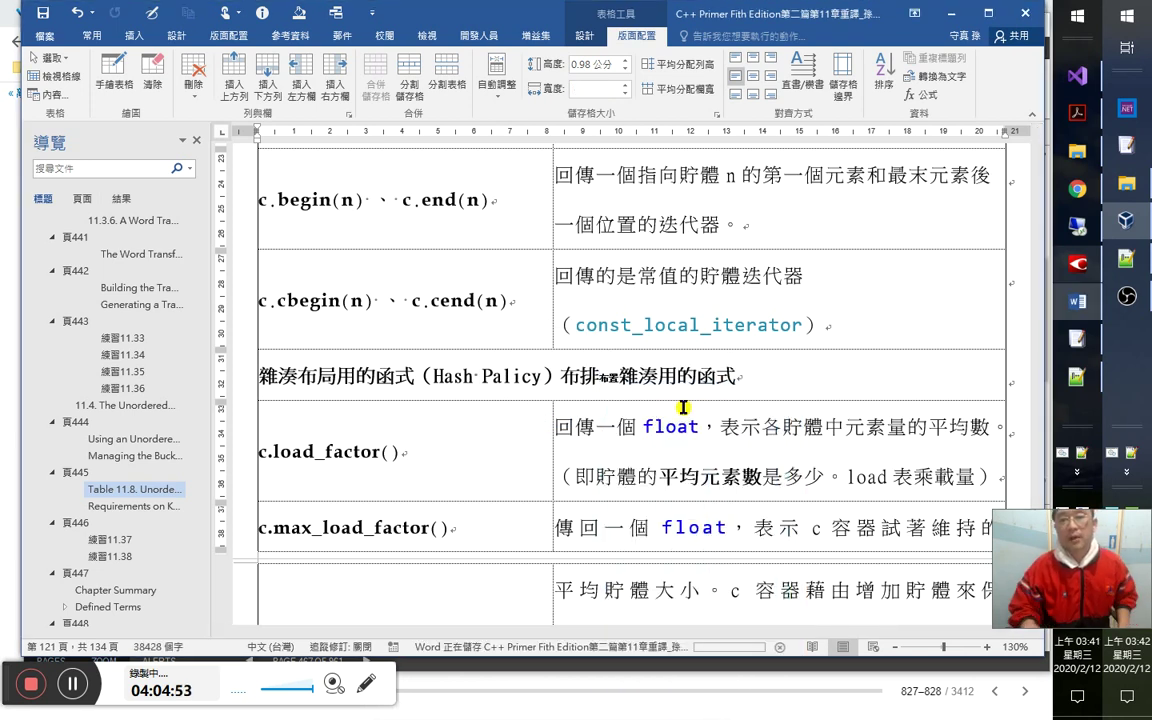
# Highlight 布排 and 雜湊用的函式 in cyan.
pyautogui.moveTo(561, 377); pyautogui.dragTo(735, 378)
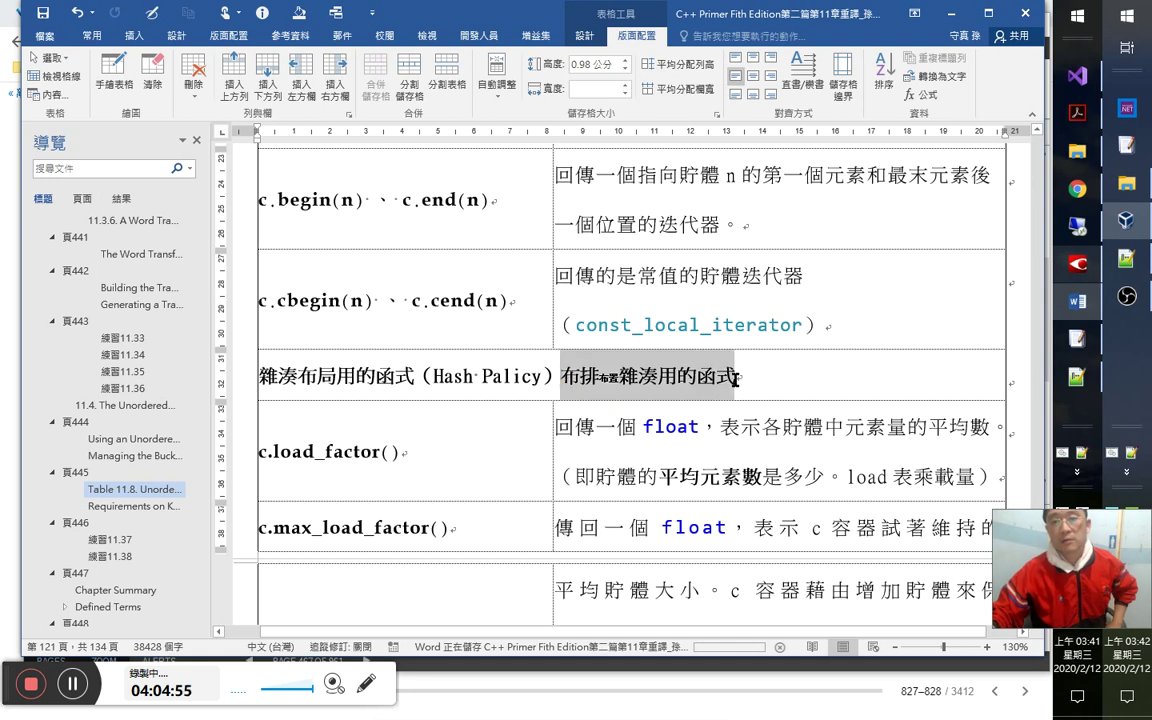
pyautogui.click(560, 376)
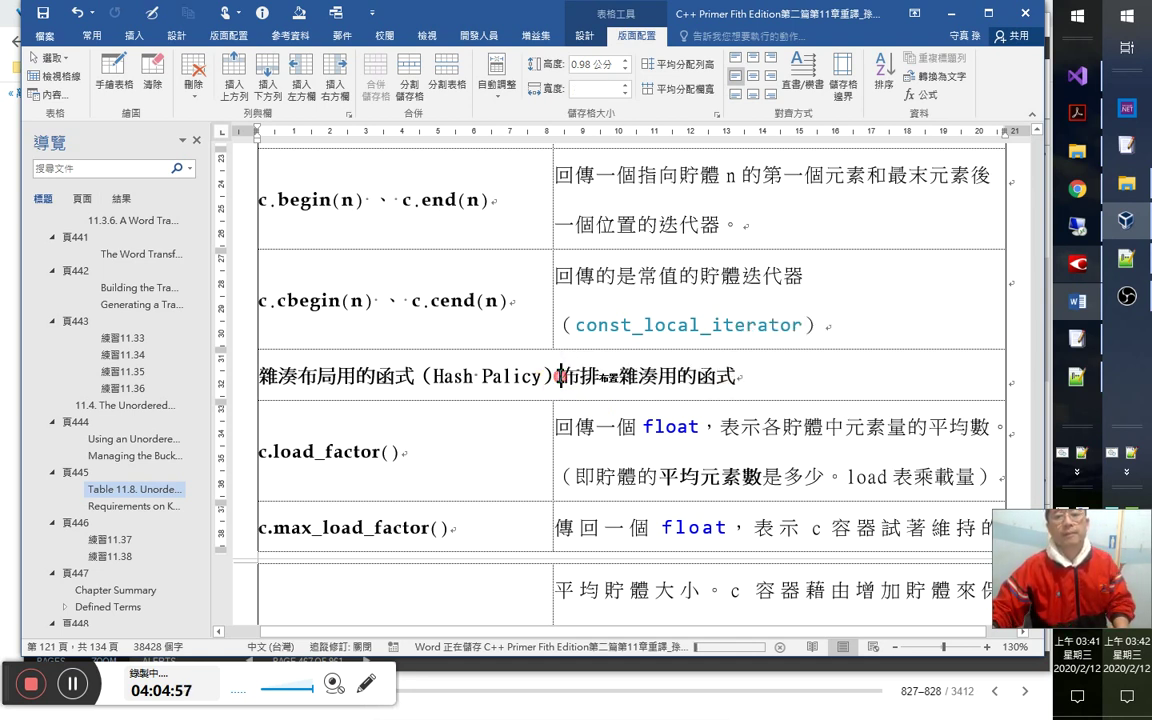
pyautogui.moveTo(561, 376); pyautogui.dragTo(736, 378)
pyautogui.click(664, 341)
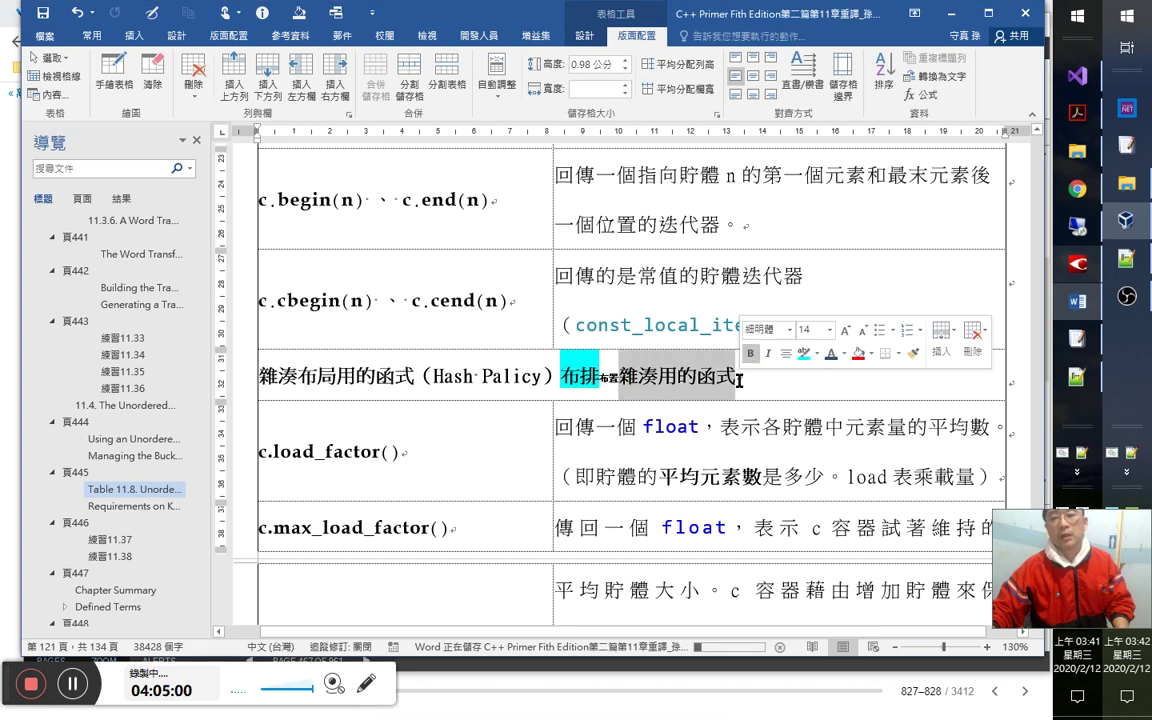
pyautogui.click(806, 354)
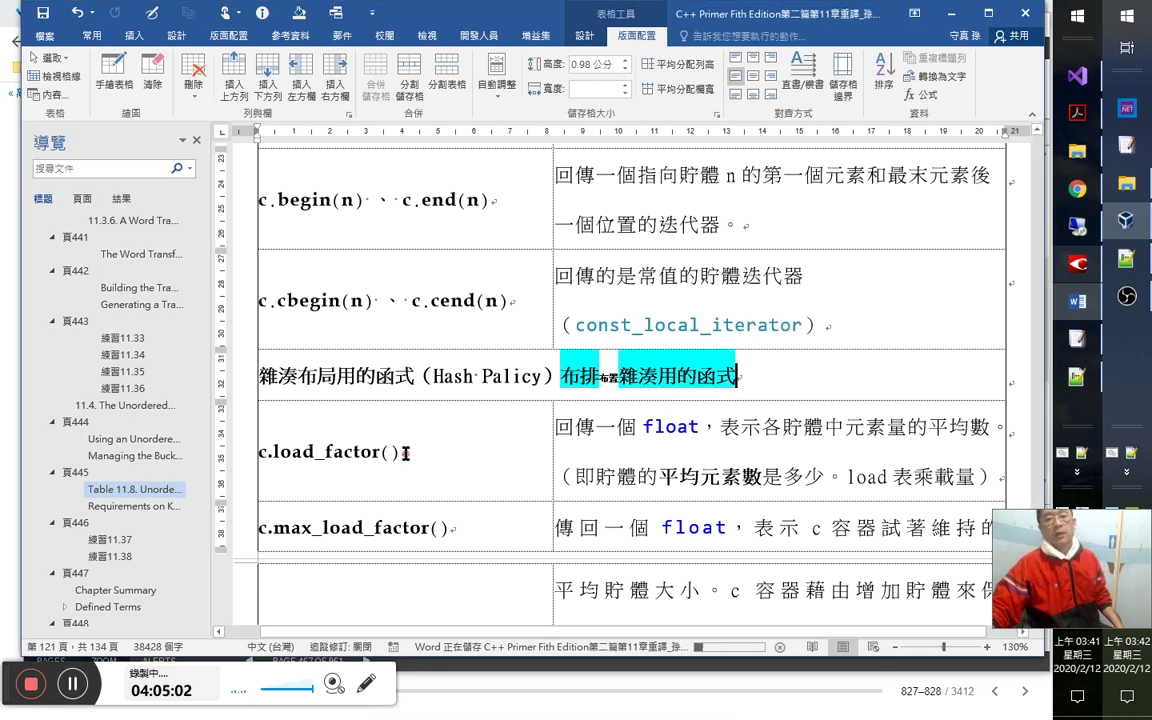
pyautogui.scroll(-3, 465, 512)
pyautogui.scroll(3, 473, 458)
pyautogui.scroll(3, 449, 378)
pyautogui.click(401, 206)
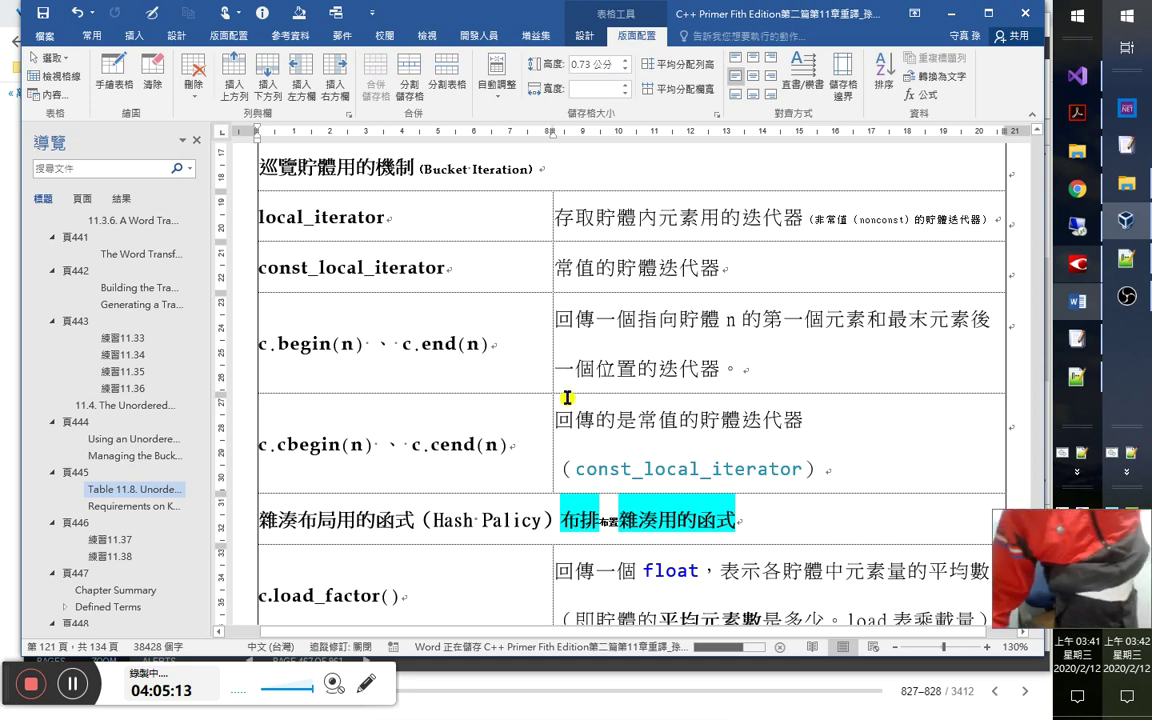
# Put the cursor on the empty line below Table 11.8, then call up the window switcher.
pyautogui.scroll(-8, 419, 511)
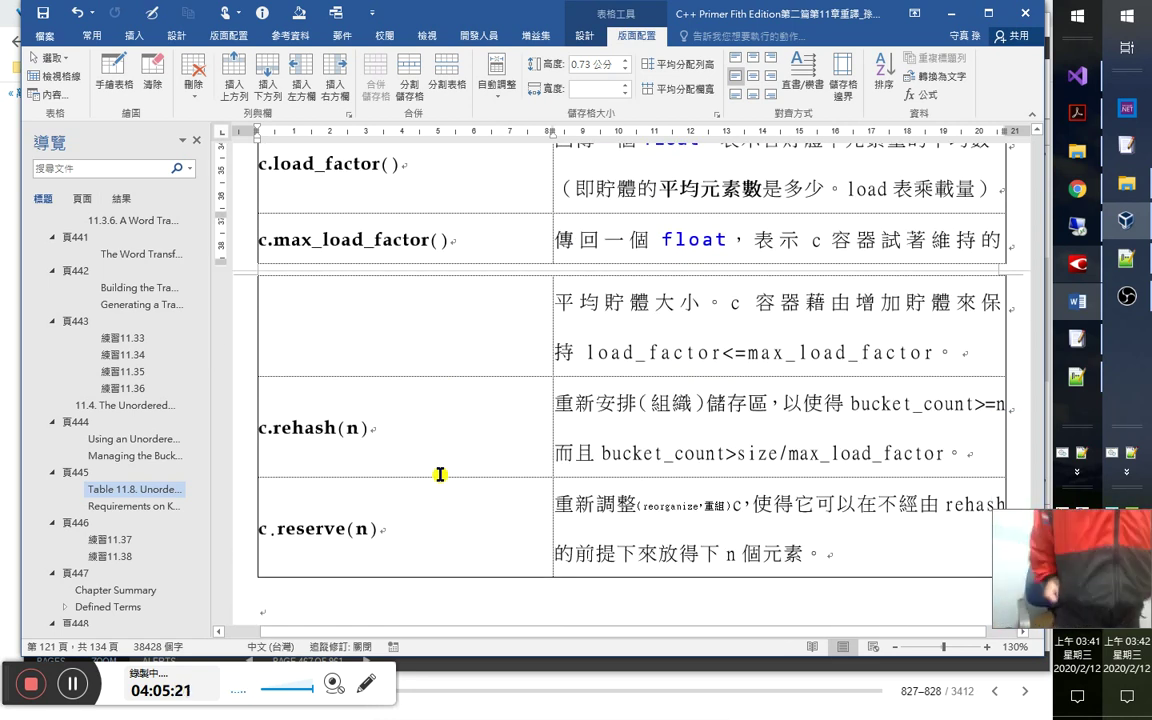
pyautogui.scroll(-2, 406, 465)
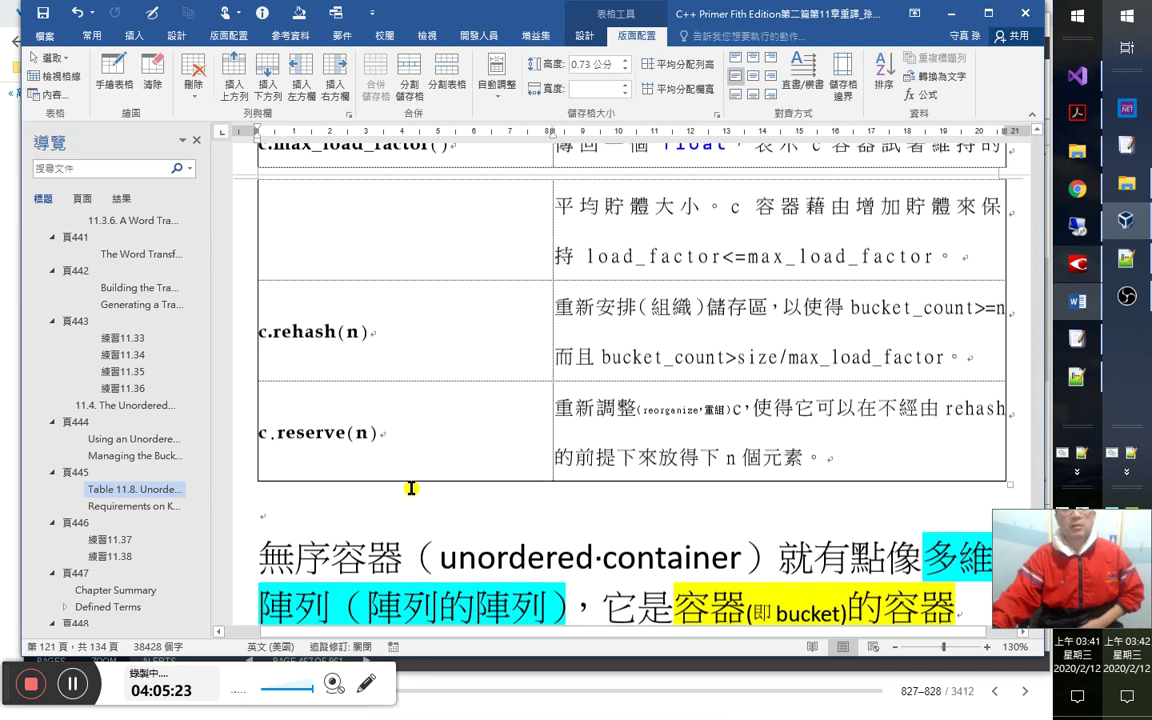
pyautogui.scroll(-3, 411, 487)
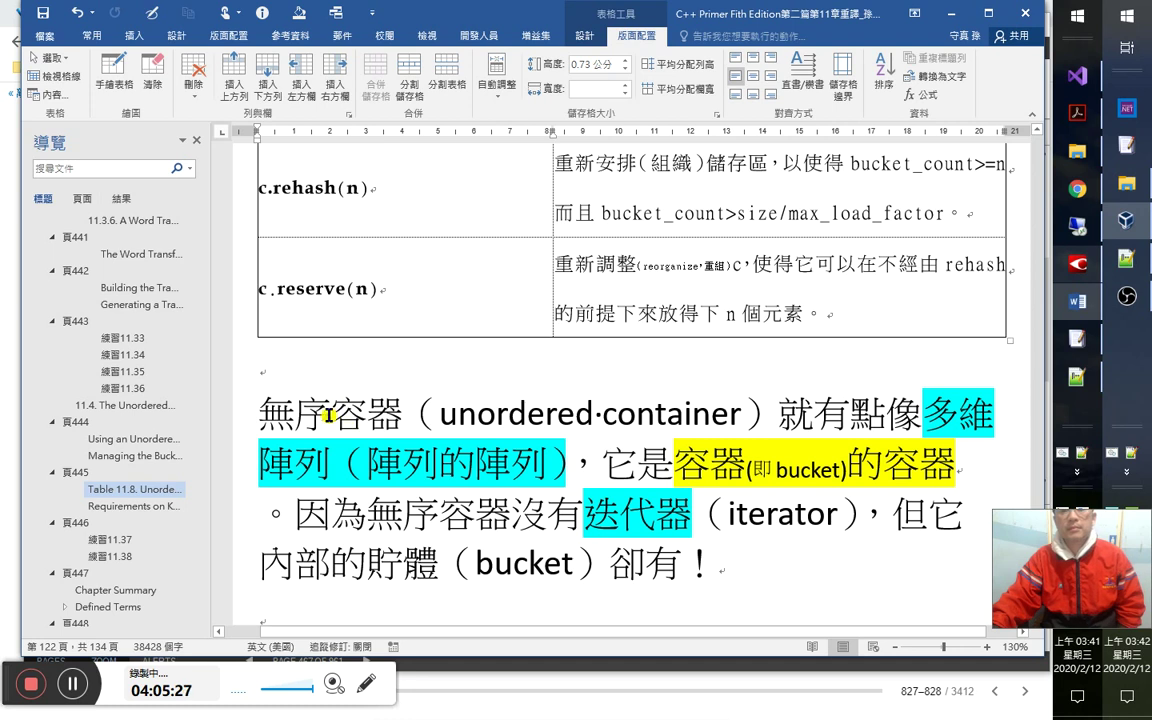
pyautogui.click(320, 352)
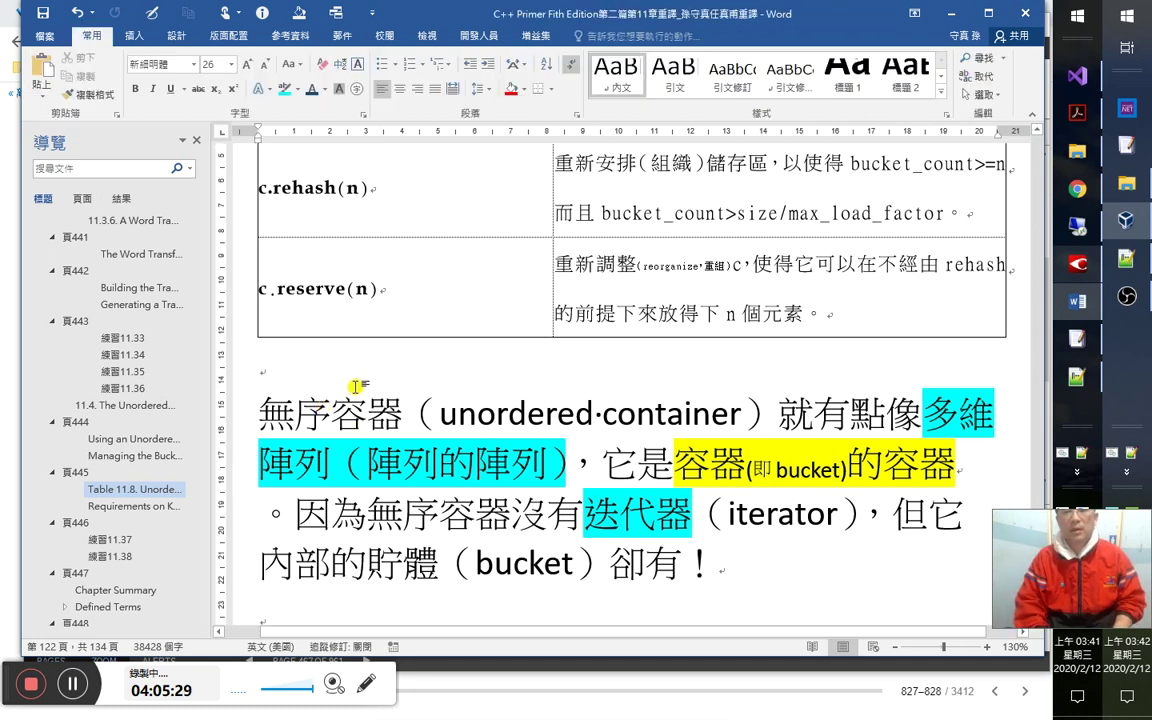
pyautogui.hotkey('alt', 'Tab')
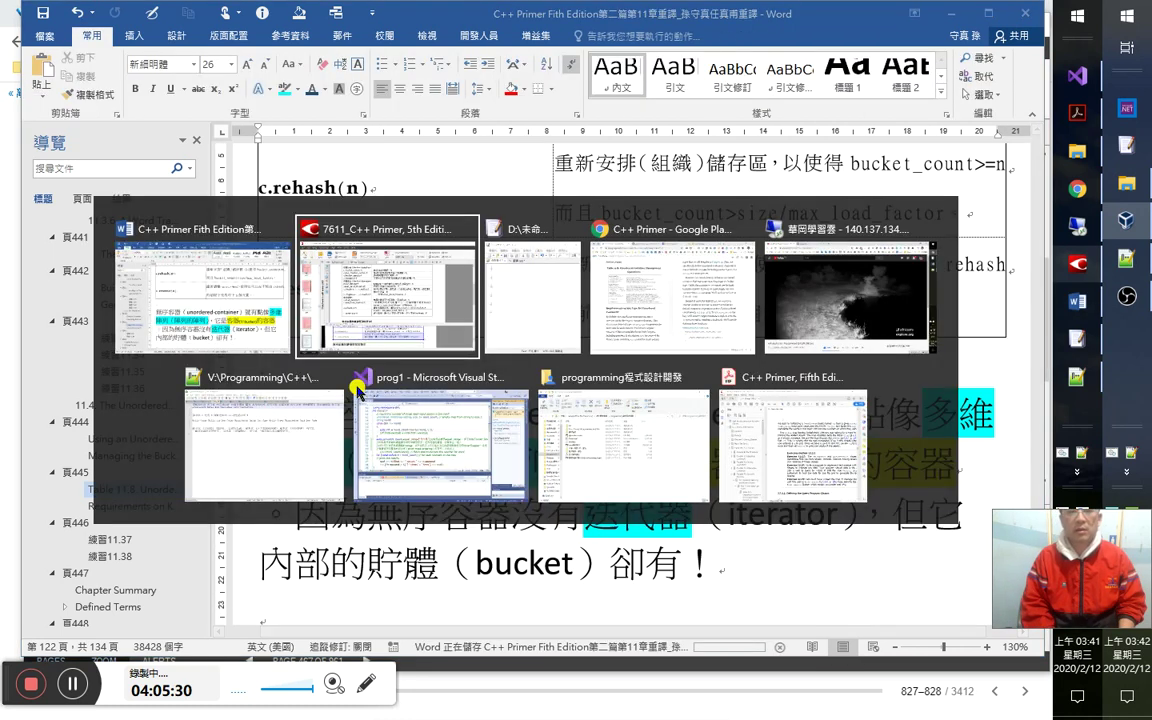
# Enter the timestamp 4：5：50 below the table, then bring up C++ Primer in Google Play Books.
pyautogui.hotkey('alt', 'Tab')
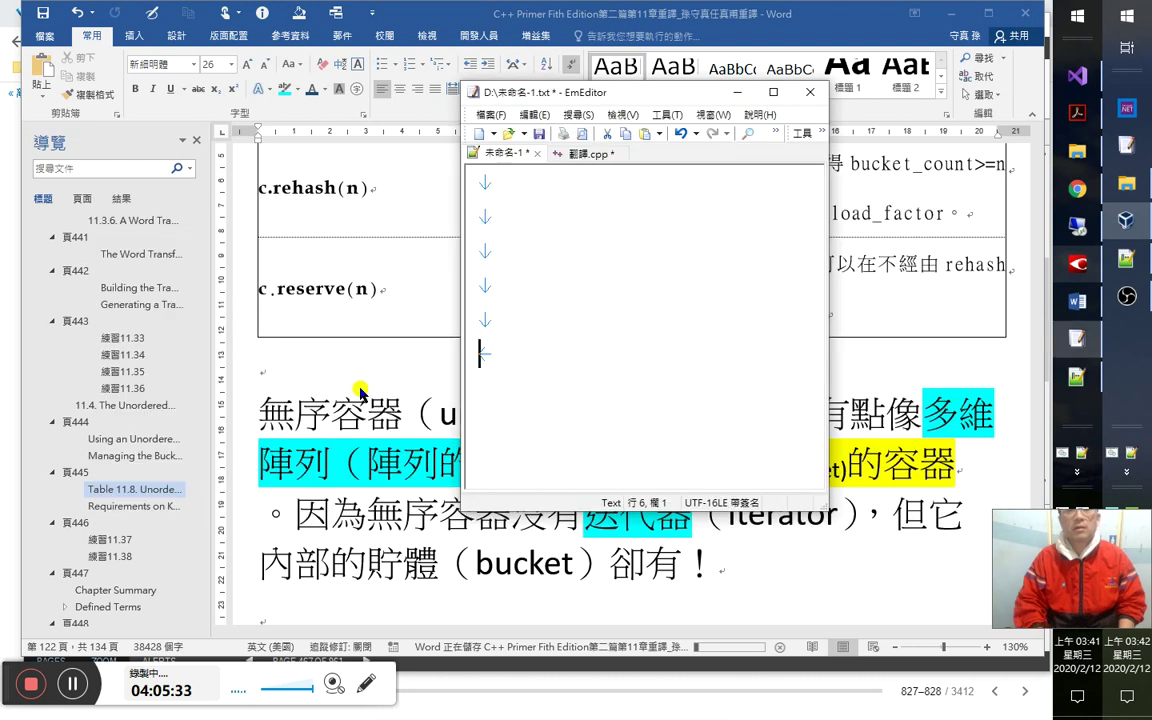
pyautogui.hotkey('alt', 'Tab')
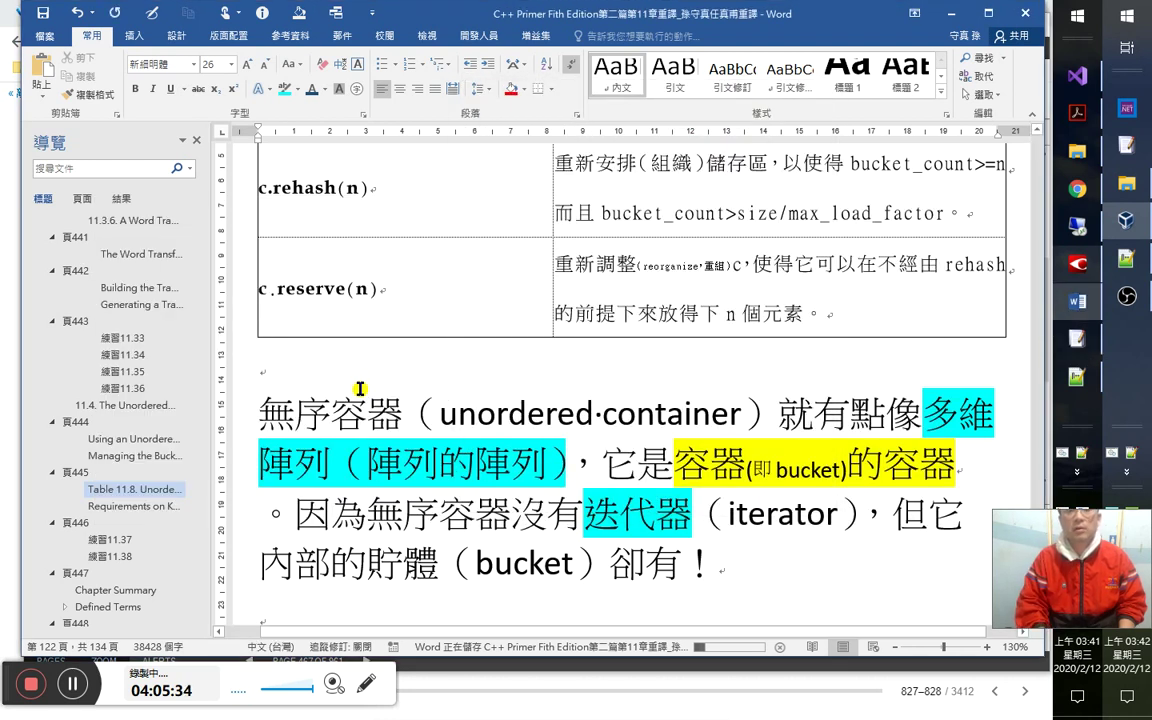
pyautogui.hotkey('alt', 'Tab')
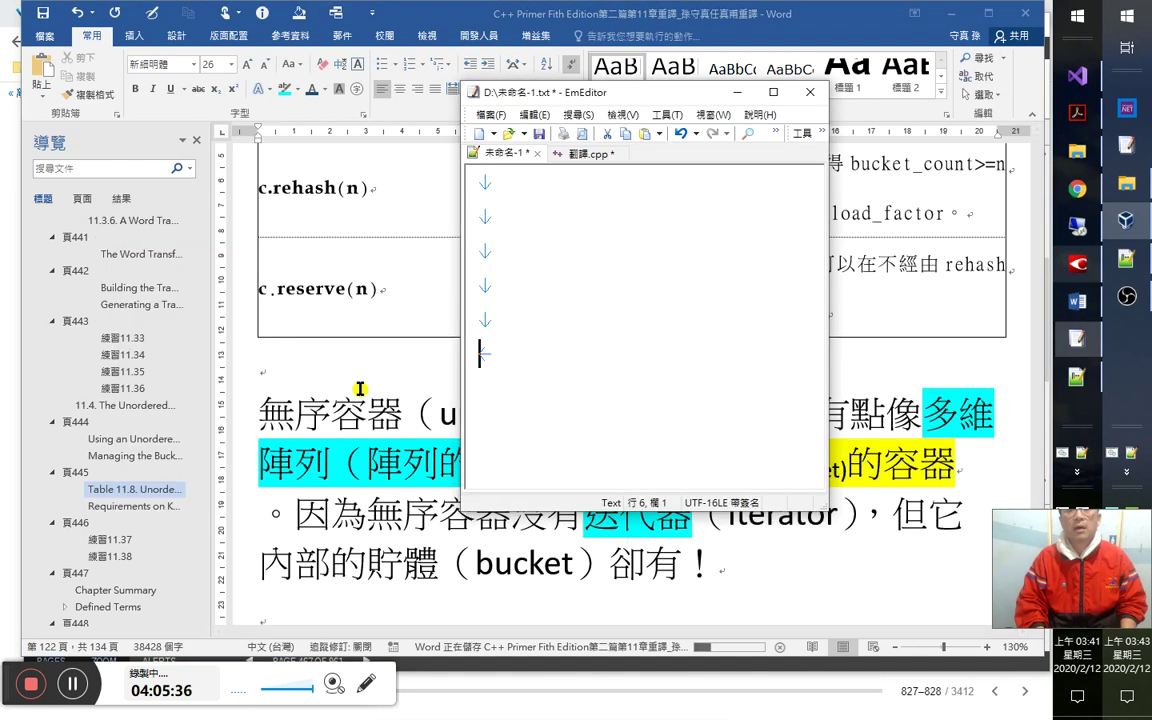
pyautogui.hotkey('alt', 'Tab')
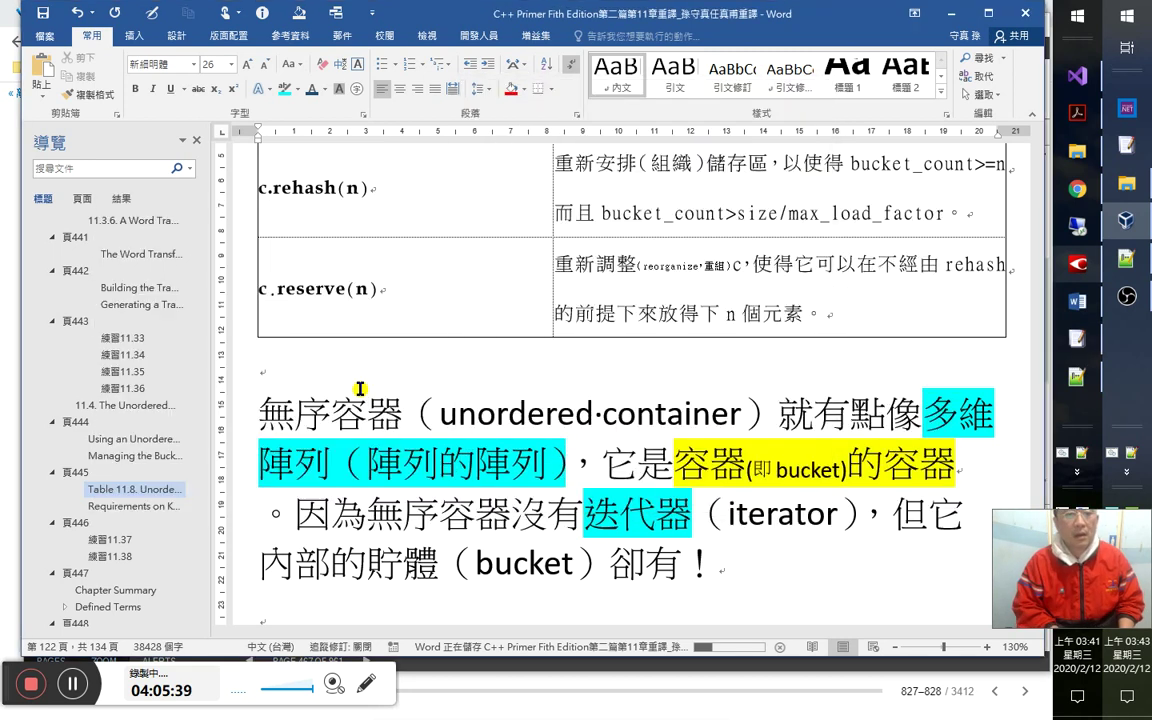
pyautogui.write('4；')
pyautogui.press('BackSpace')
pyautogui.write('：5：')
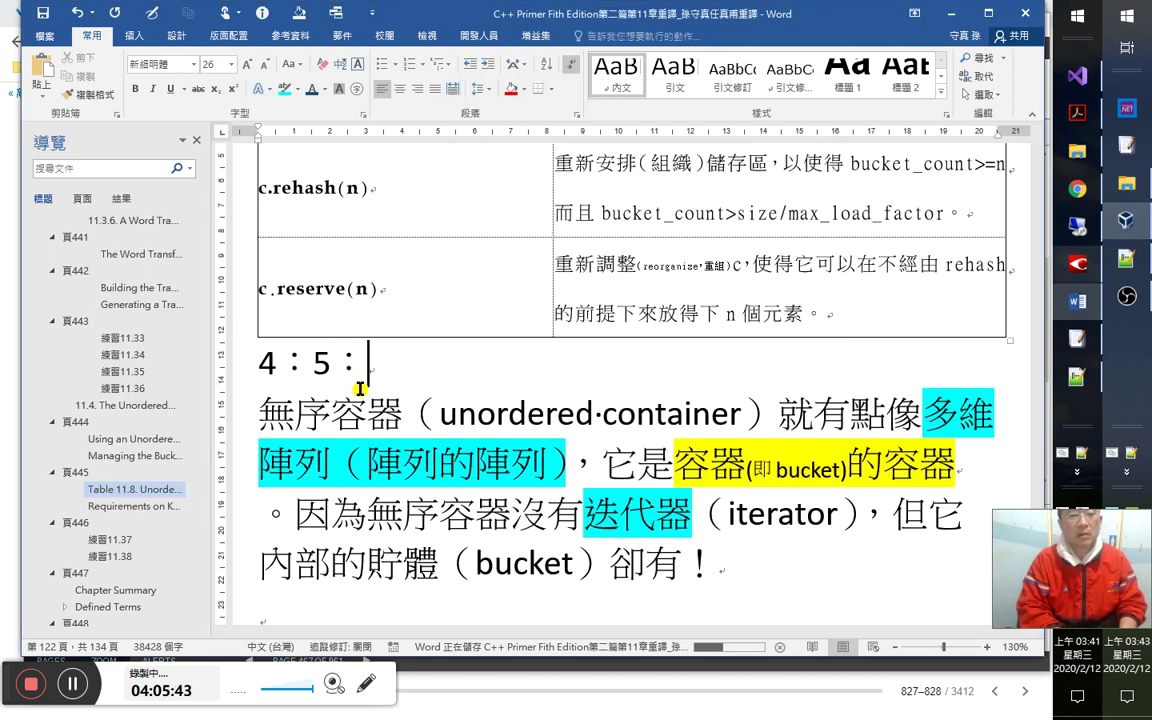
pyautogui.write('50')
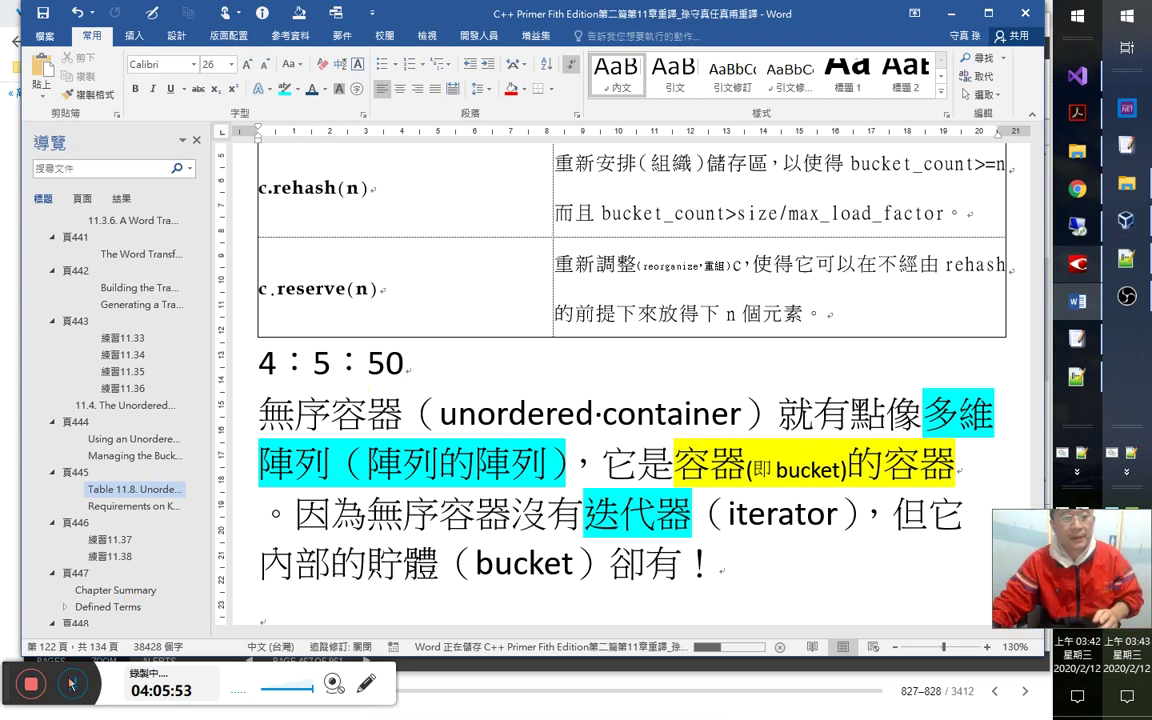
pyautogui.hotkey('alt', 'Tab')
pyautogui.click(200, 15)
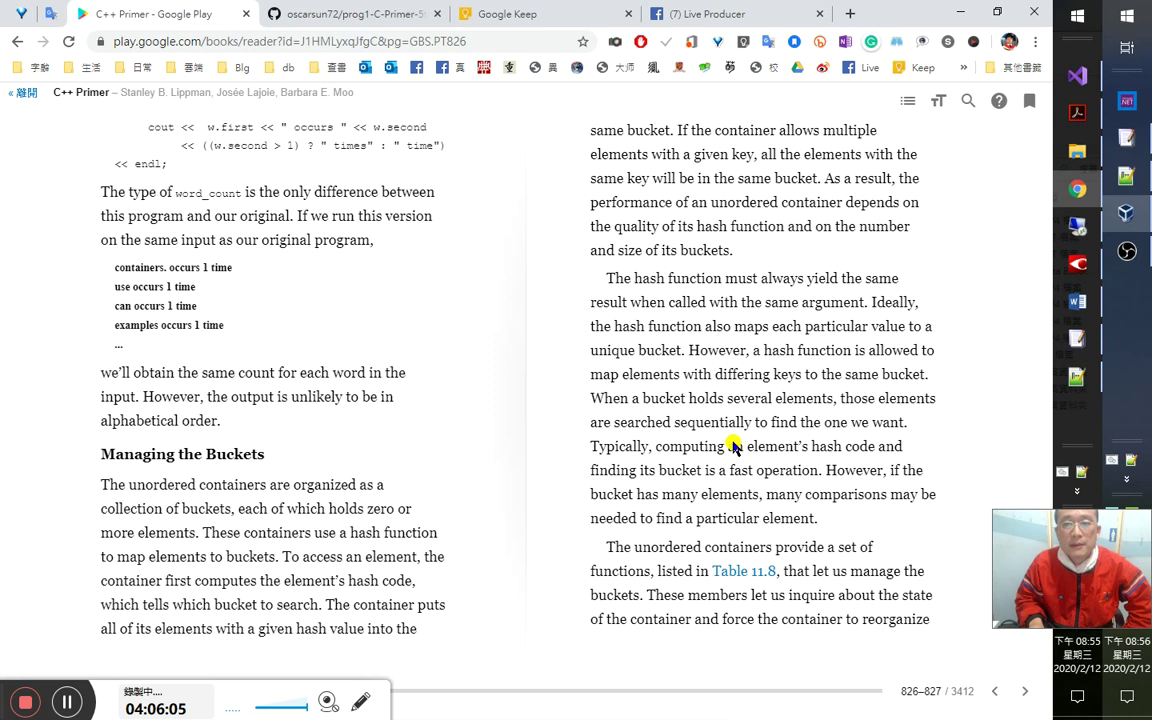
# Advance the book to pages 827–828 showing Table 11.8, then return to Word.
pyautogui.scroll(-1, 733, 447)
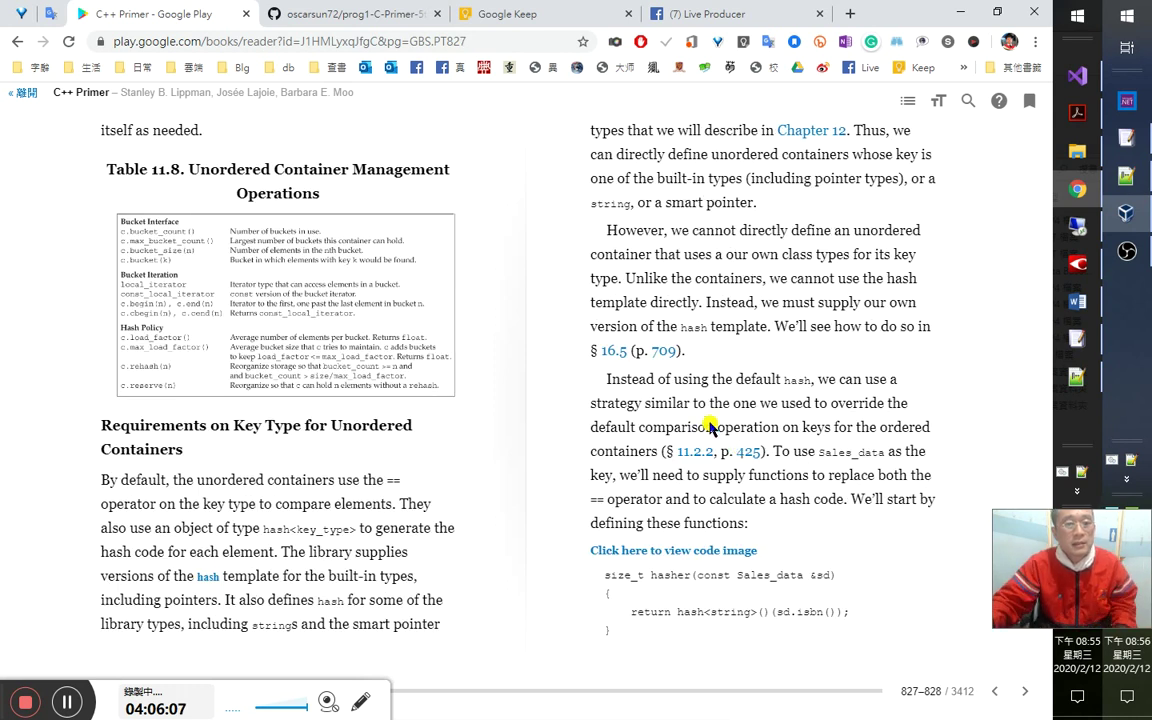
pyautogui.hotkey('alt', 'Tab')
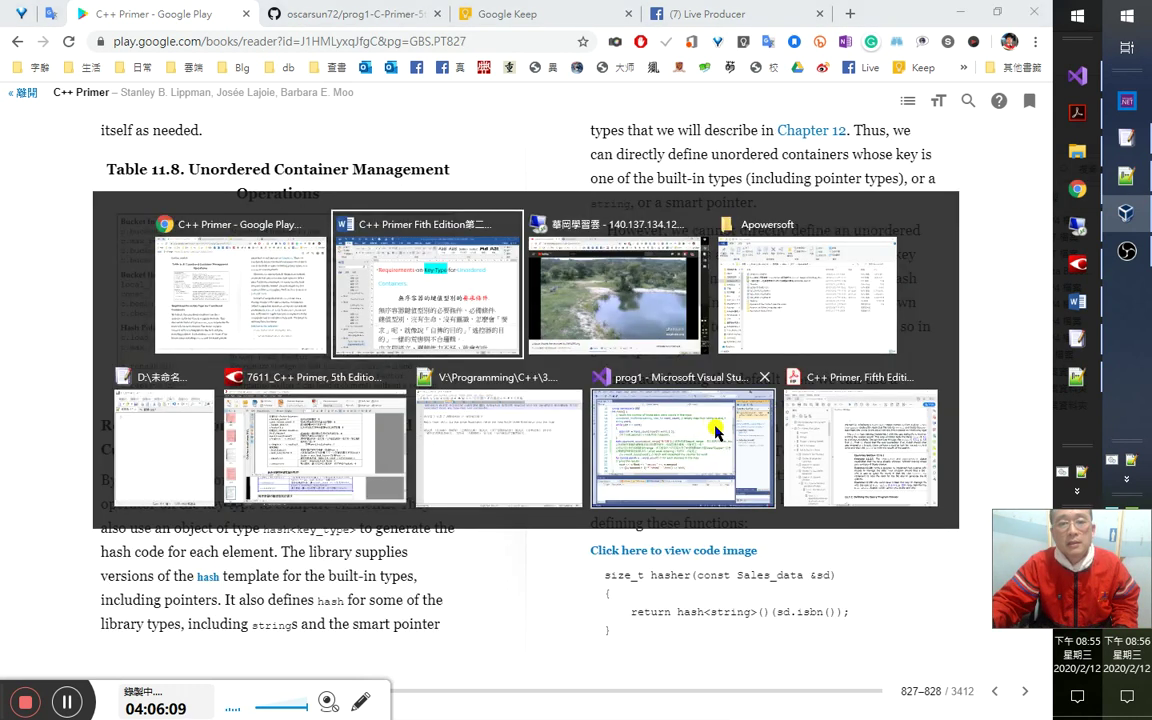
pyautogui.scroll(5, 500, 420)
pyautogui.scroll(5, 503, 380)
pyautogui.scroll(-2, 496, 491)
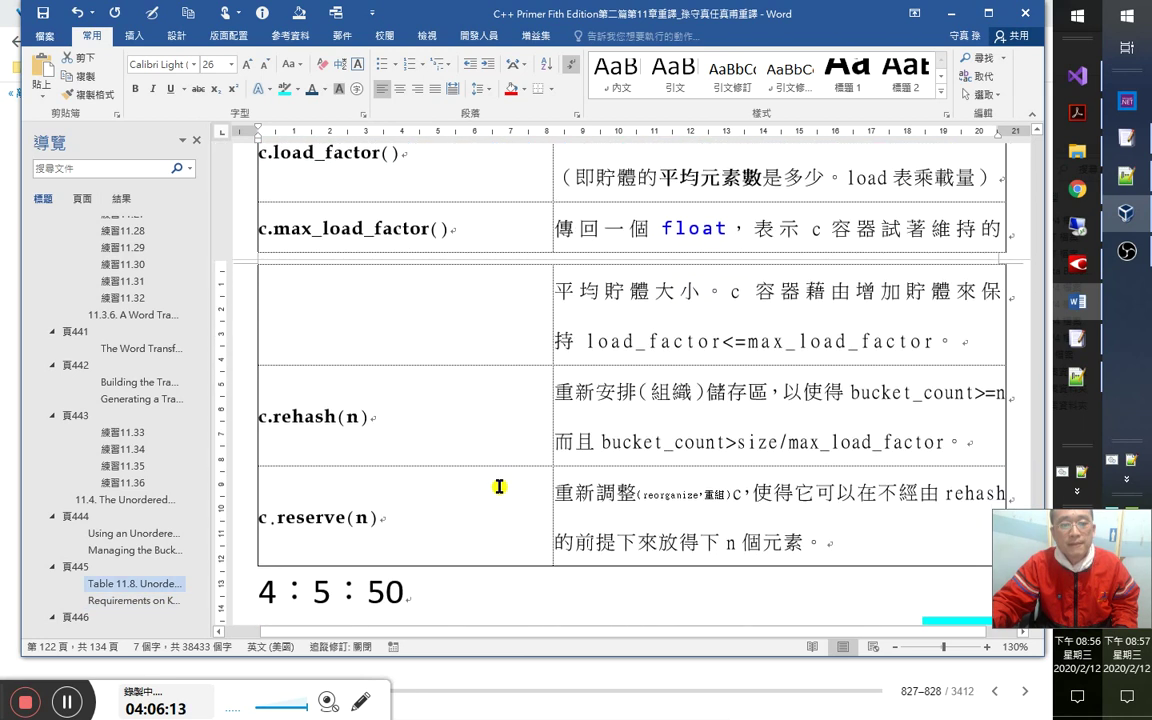
# Select the misspelled 'Palicy）' in the table's Hash Policy row, then switch to Chrome.
pyautogui.click(481, 500)
pyautogui.scroll(3, 489, 465)
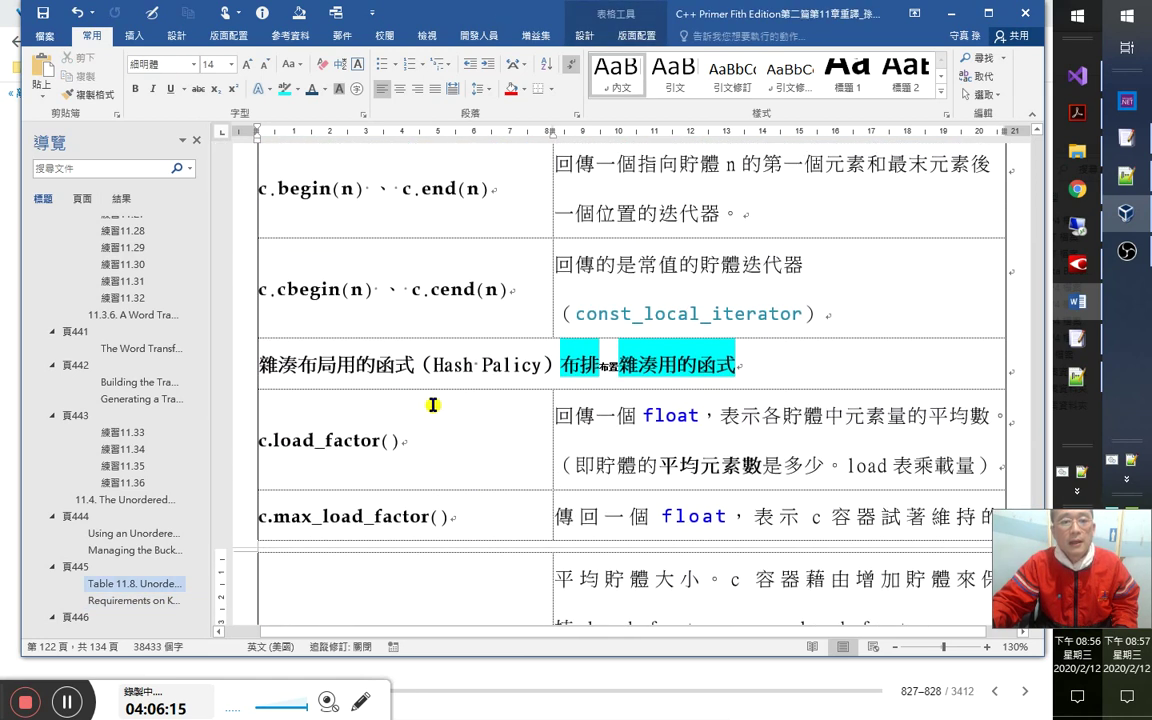
pyautogui.scroll(-2, 470, 436)
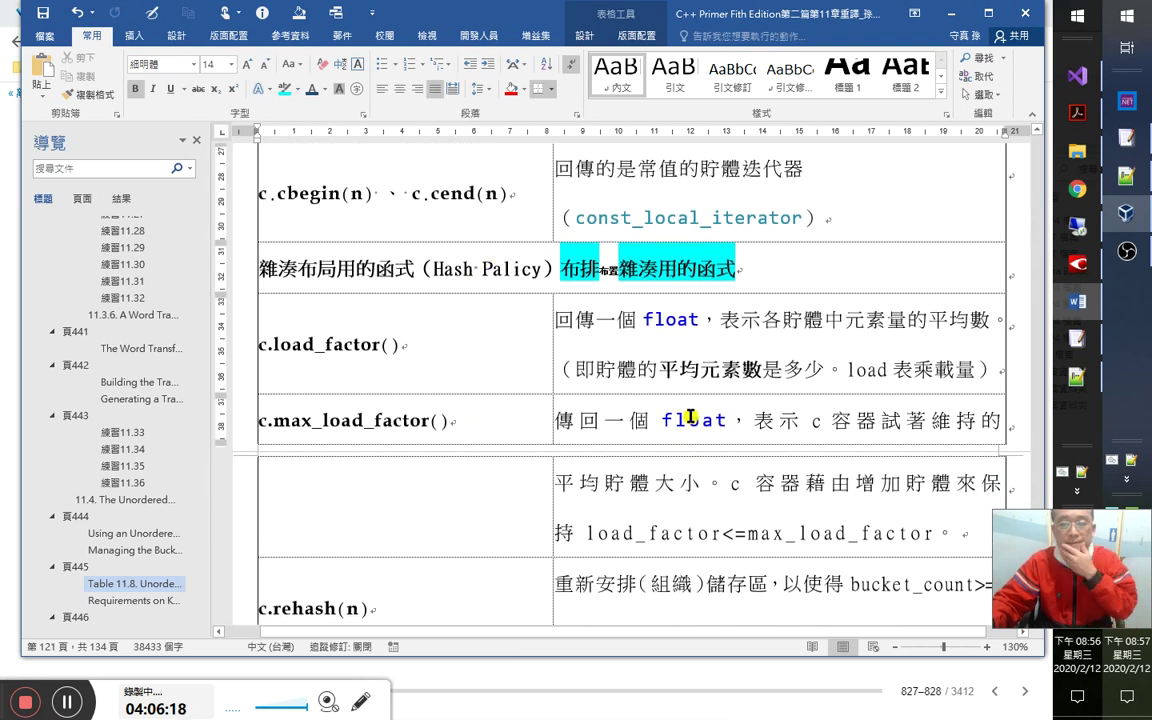
pyautogui.scroll(-2, 648, 393)
pyautogui.scroll(-2, 636, 389)
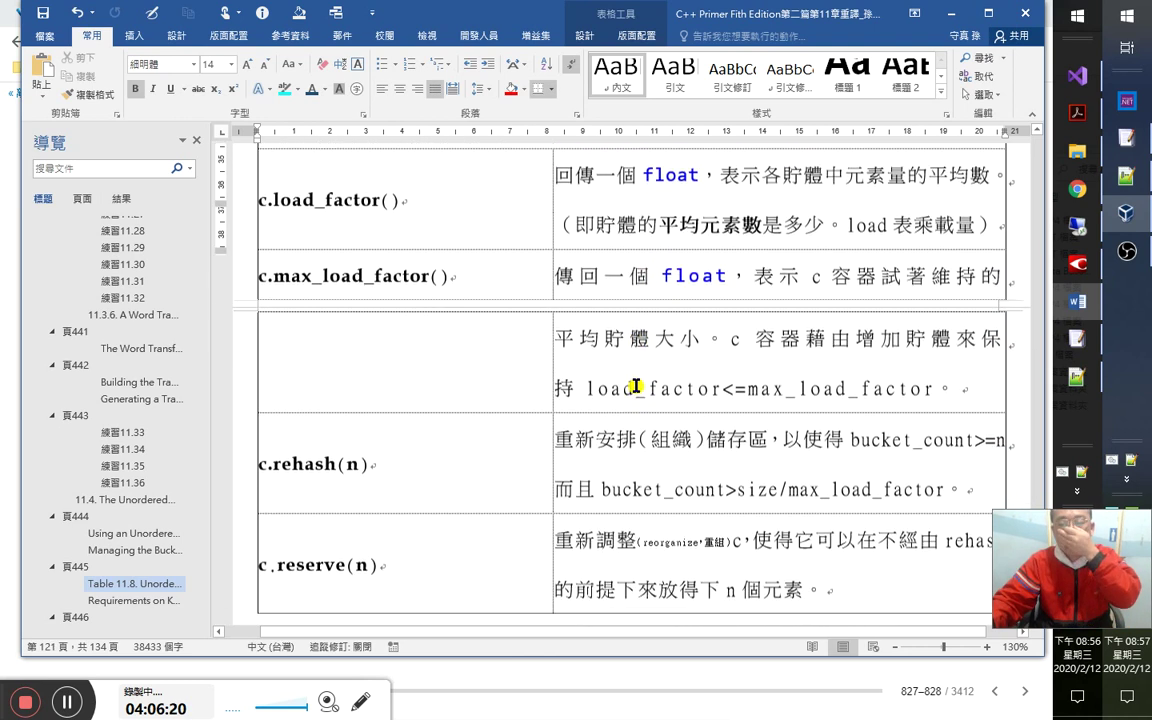
pyautogui.scroll(4, 637, 375)
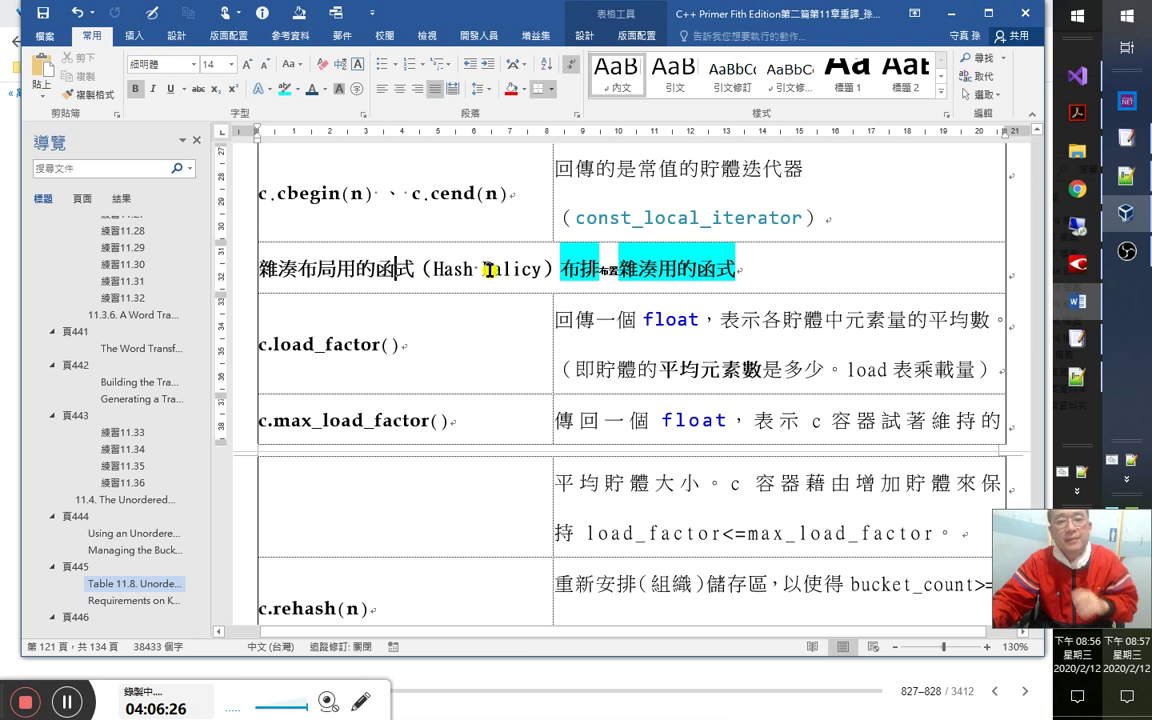
pyautogui.moveTo(474, 269); pyautogui.dragTo(538, 271)
pyautogui.hotkey('ctrl', 'c')
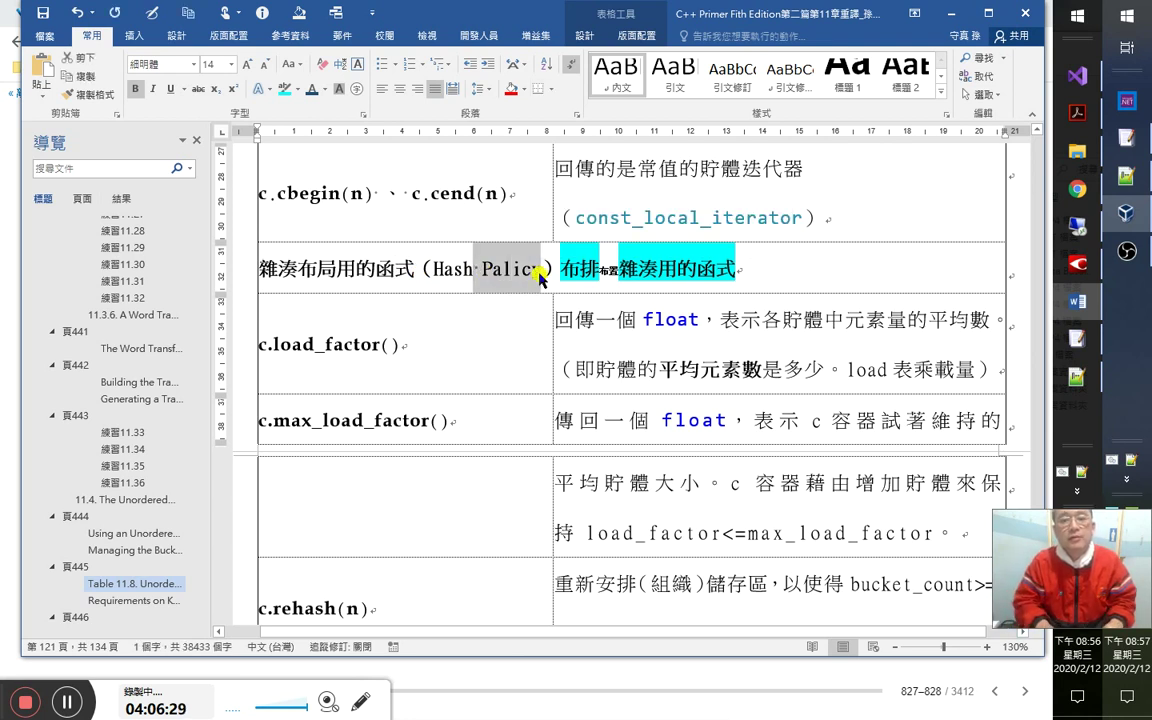
pyautogui.hotkey('alt', 'Tab')
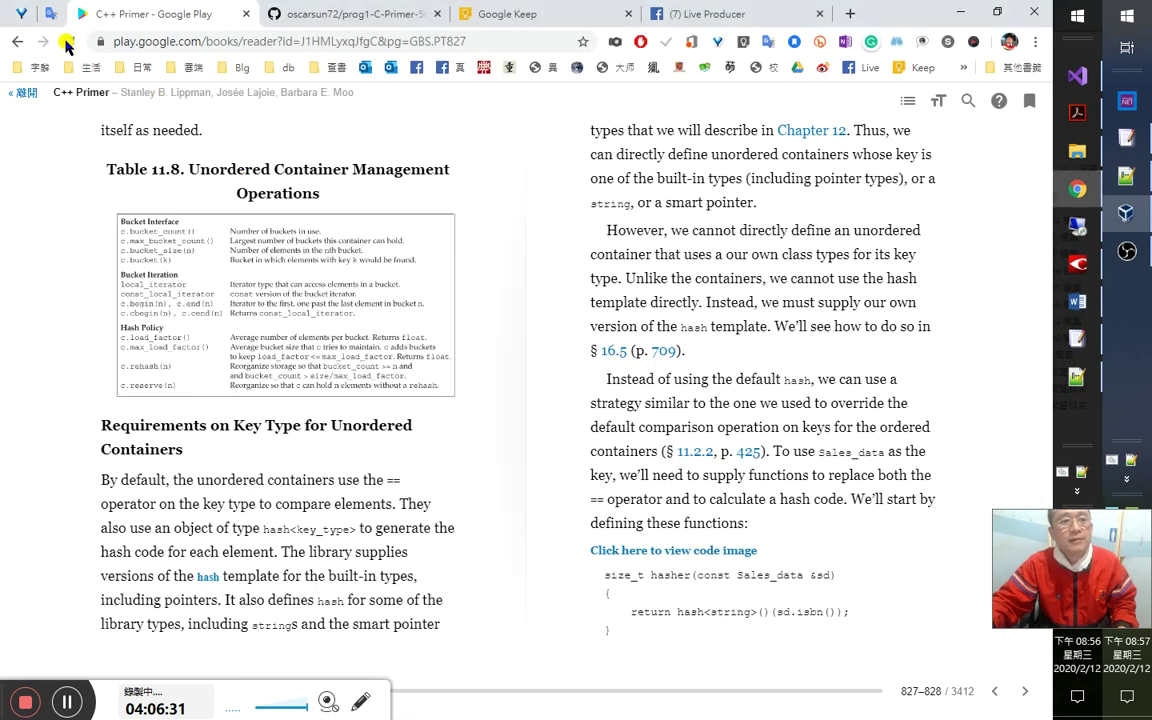
# Paste Palicy into Google Translate and change it to lowercase palicy.
pyautogui.click(44, 16)
pyautogui.hotkey('ctrl', 'a')
pyautogui.hotkey('ctrl', 'v')
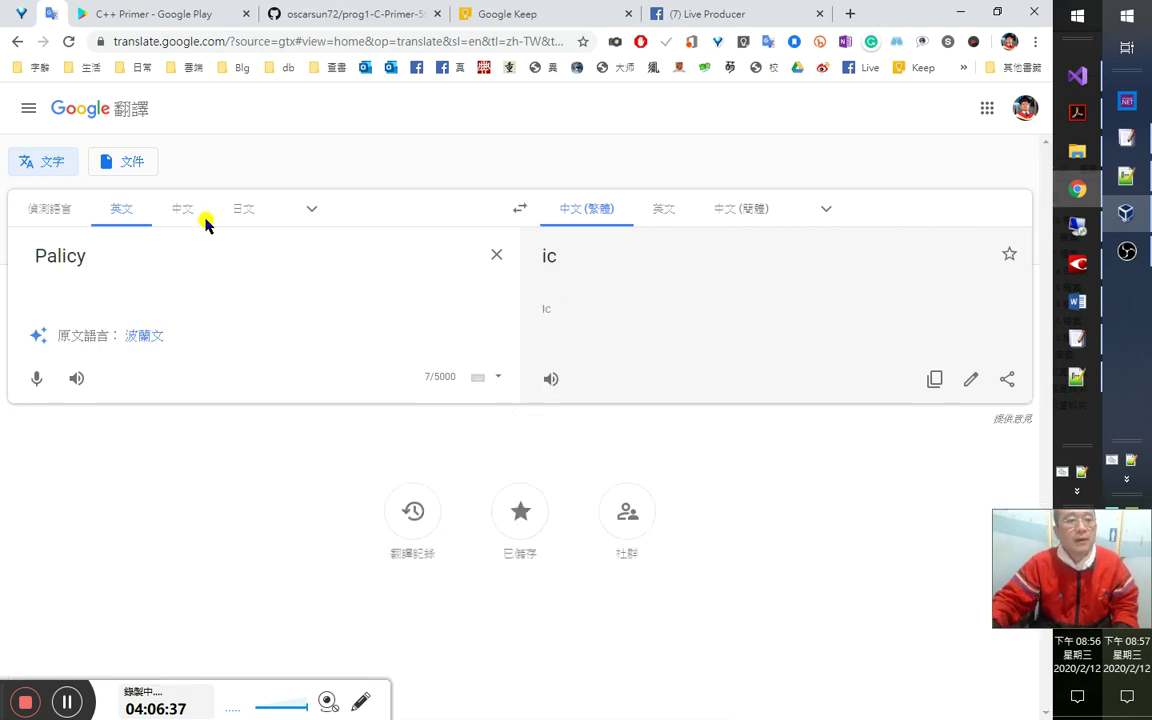
pyautogui.click(36, 209)
pyautogui.press('Delete')
pyautogui.write('p')
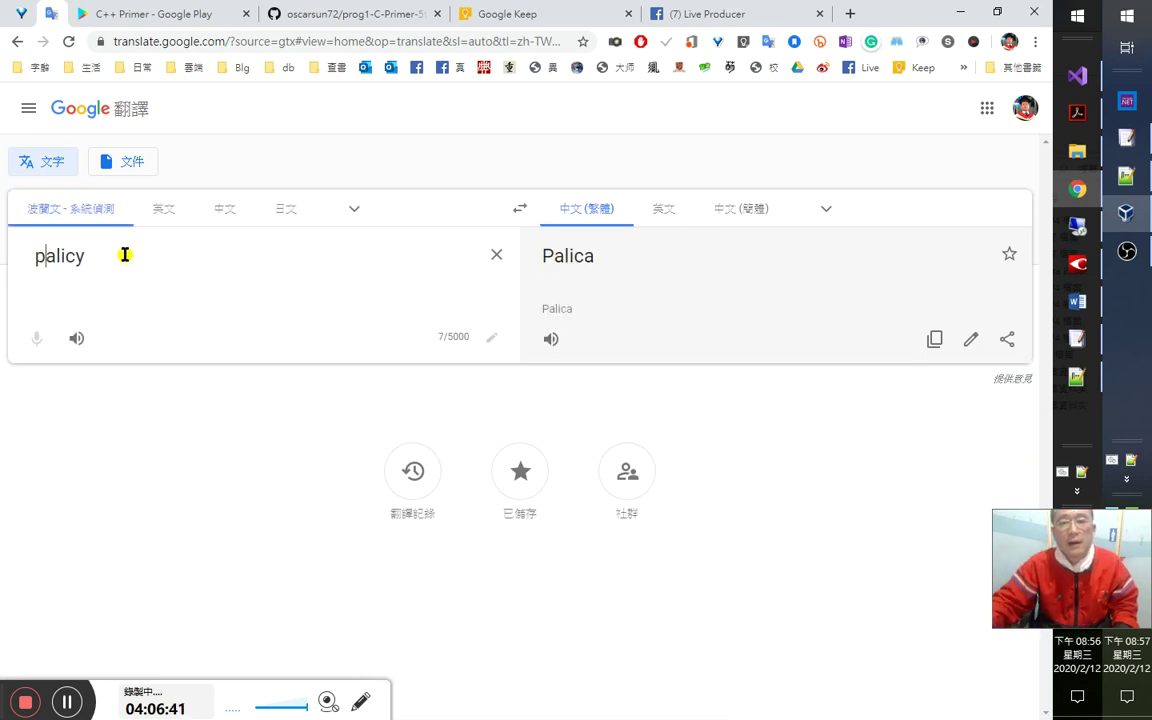
pyautogui.click(612, 211)
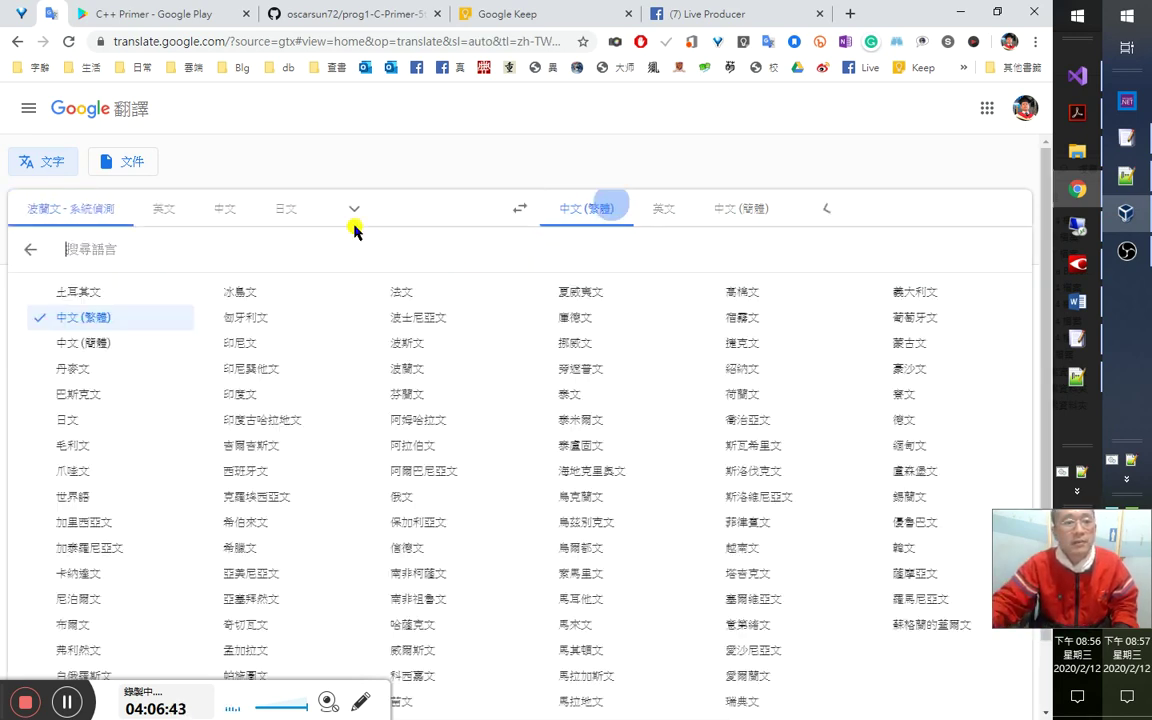
# Run a Google search for palicy in a new browser tab.
pyautogui.hotkey('alt', 'Tab')
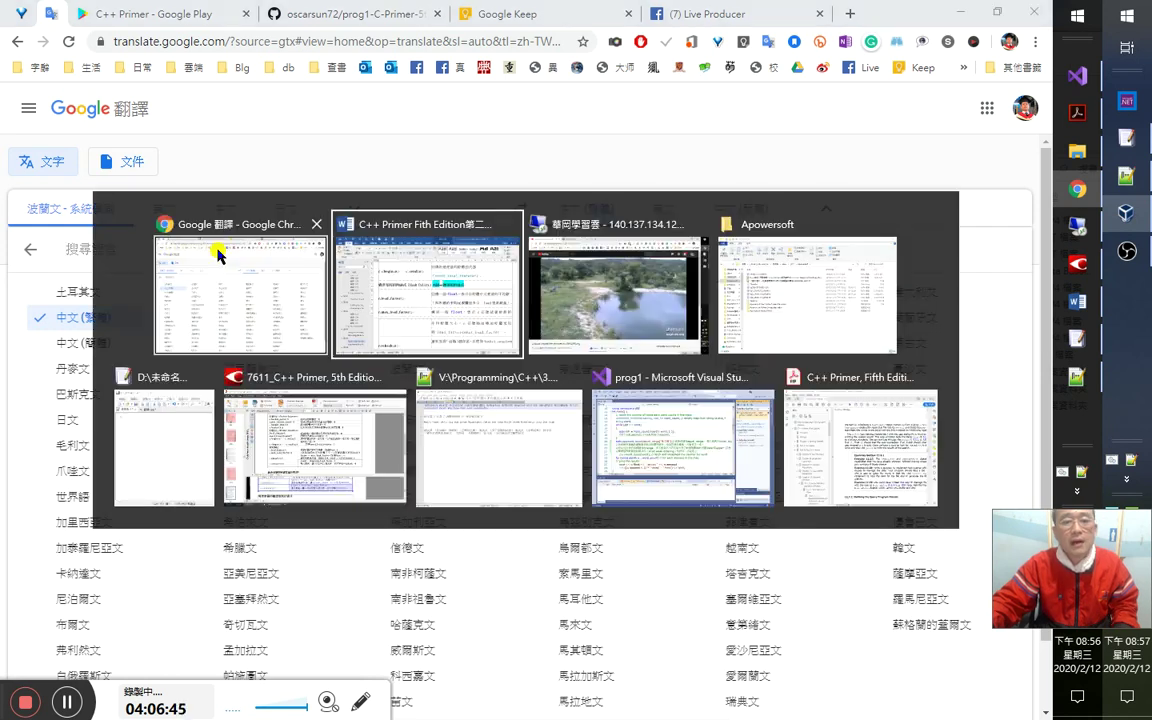
pyautogui.hotkey('alt', 'Tab')
pyautogui.hotkey('alt', 'Tab')
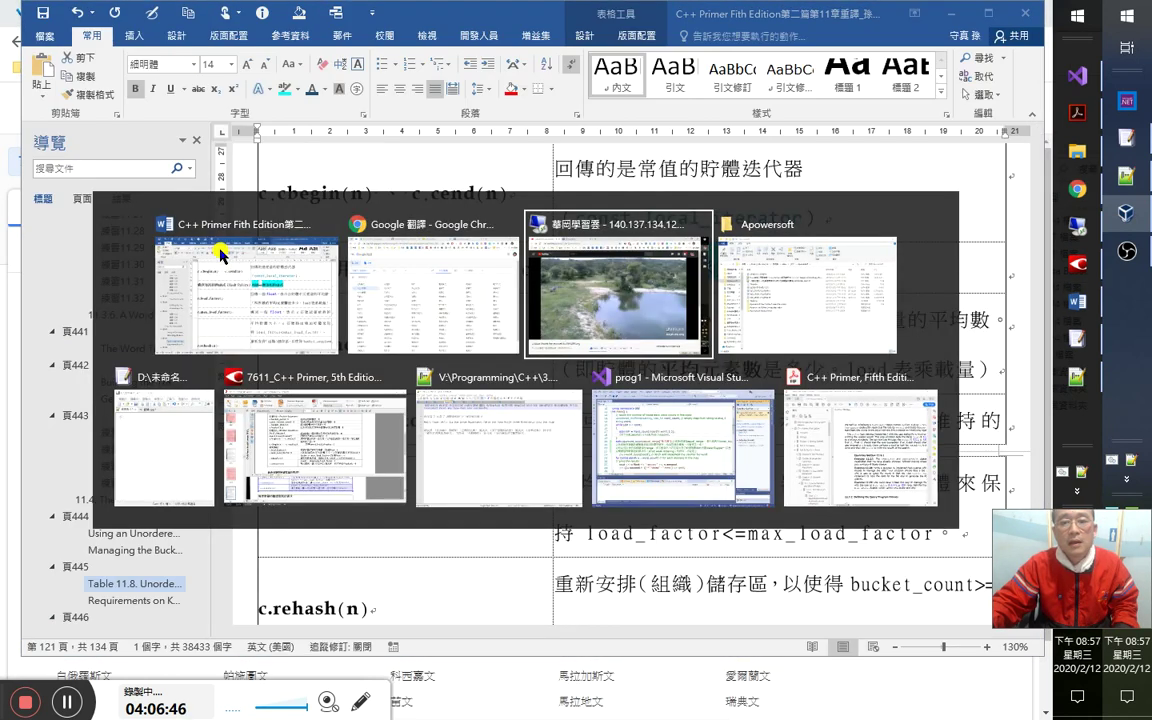
pyautogui.hotkey('alt', 'shift', 'Tab')
pyautogui.click(196, 18)
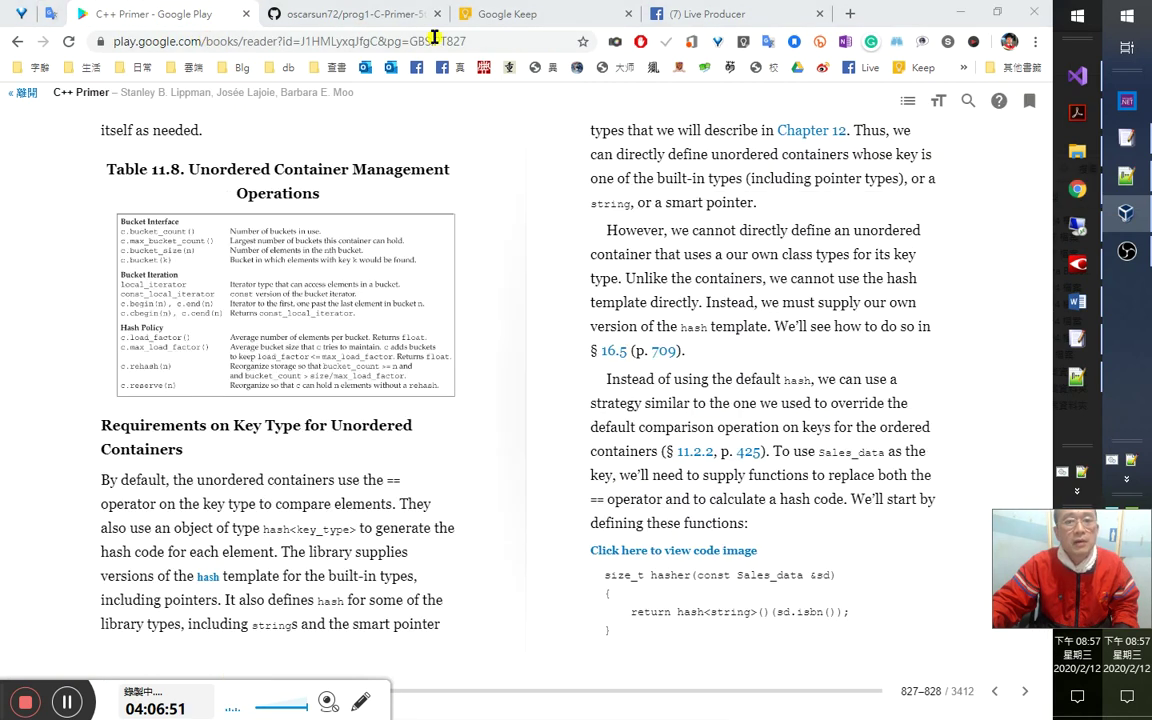
pyautogui.hotkey('alt', 'Tab')
pyautogui.hotkey('alt', 'Tab')
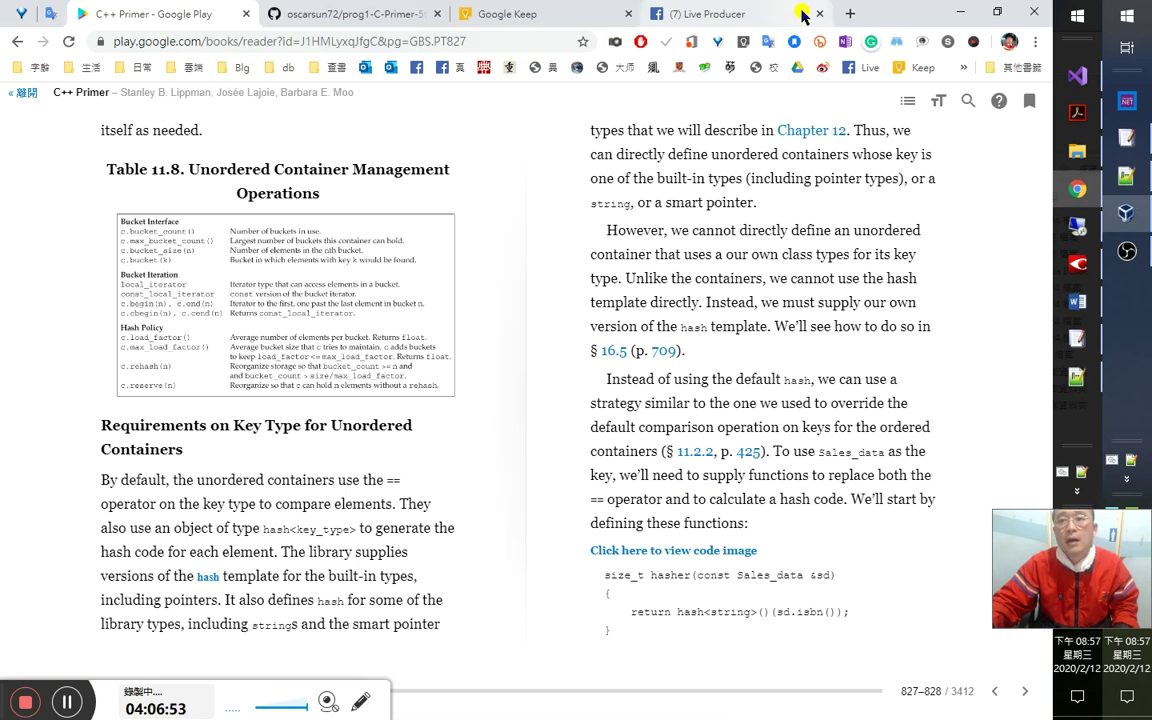
pyautogui.click(858, 18)
pyautogui.write('palicy')
pyautogui.press('Home')
pyautogui.press('Delete')
pyautogui.write('p')
pyautogui.press('Return')
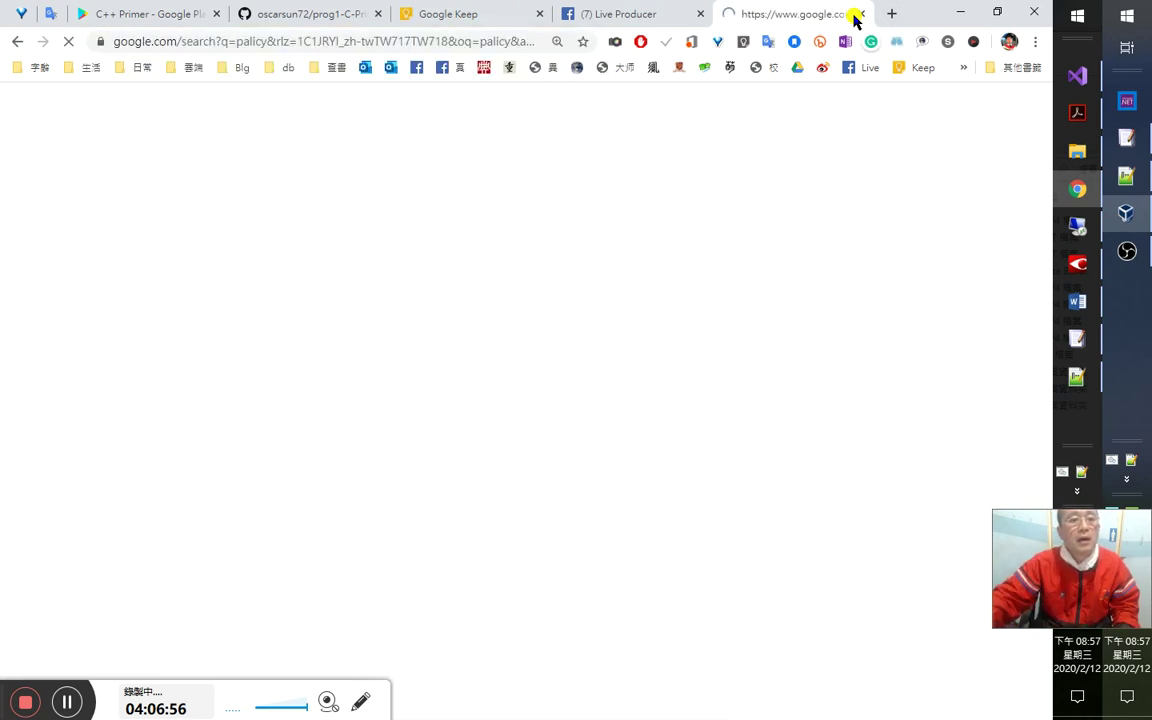
# Set the translation source to English and view alternative translations for 政策.
pyautogui.click(33, 12)
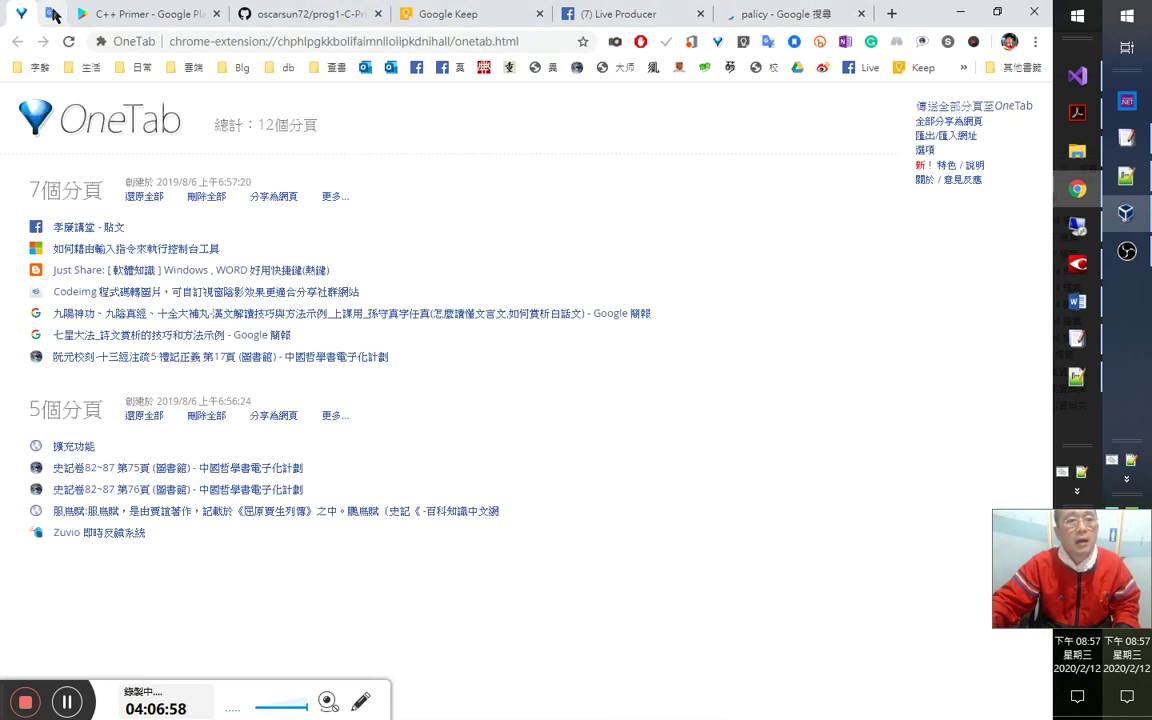
pyautogui.click(50, 13)
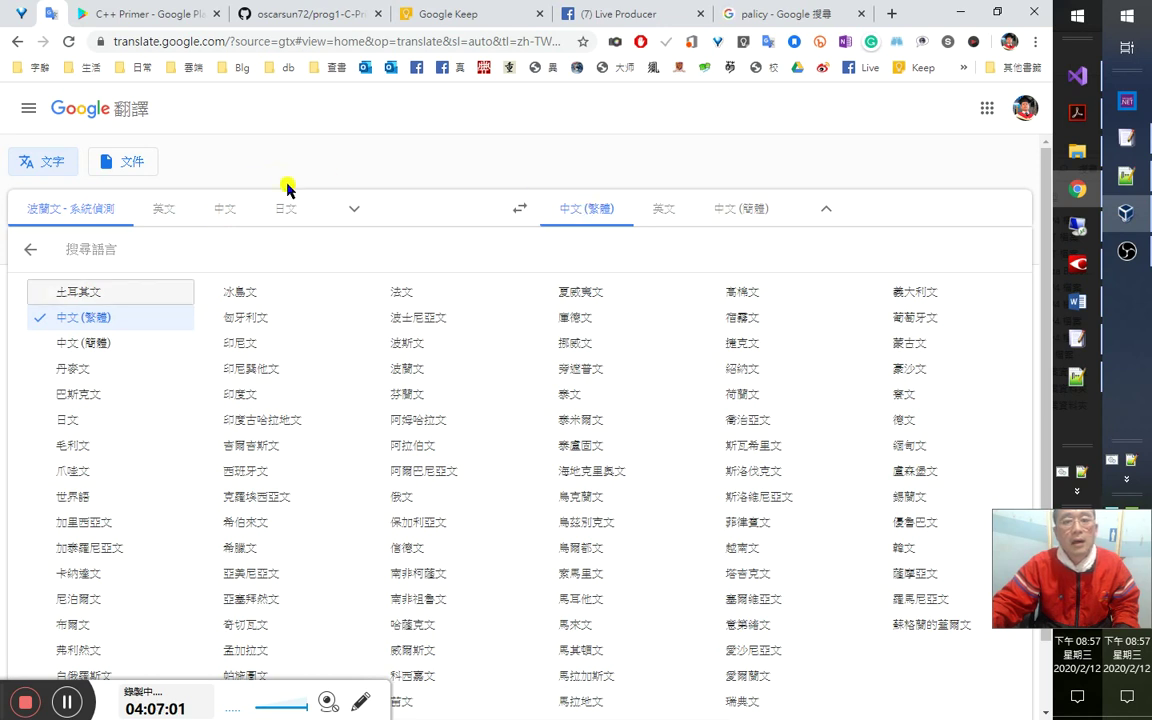
pyautogui.click(165, 209)
pyautogui.click(41, 207)
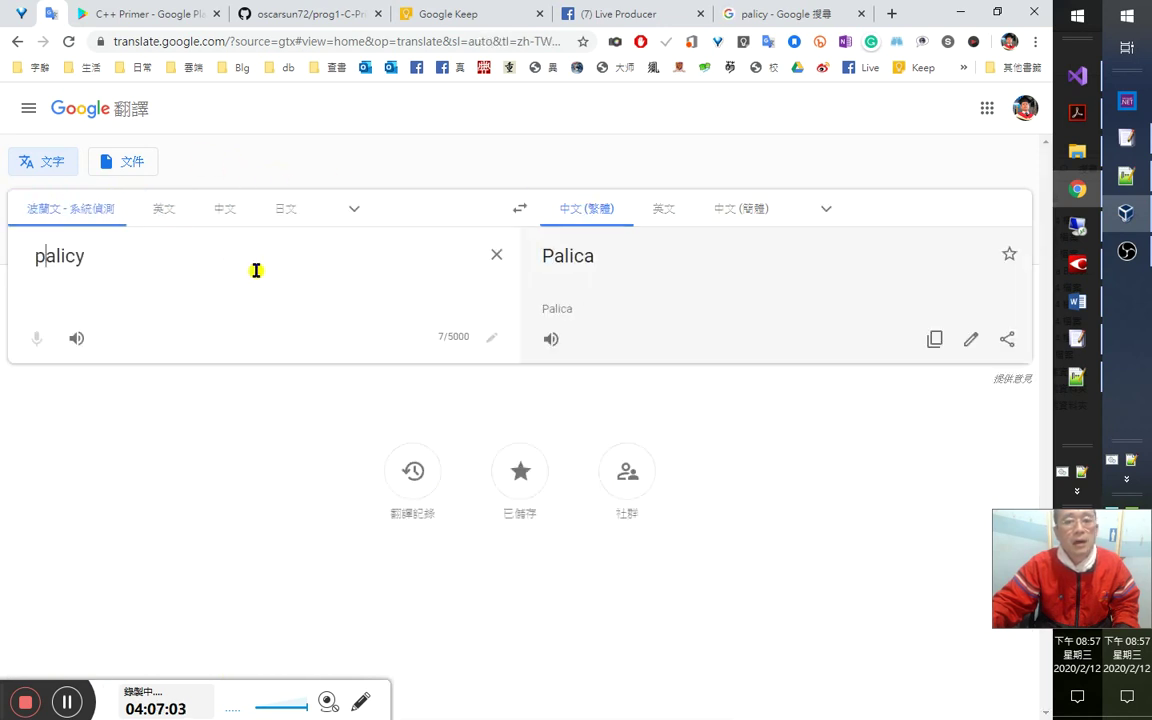
pyautogui.click(163, 210)
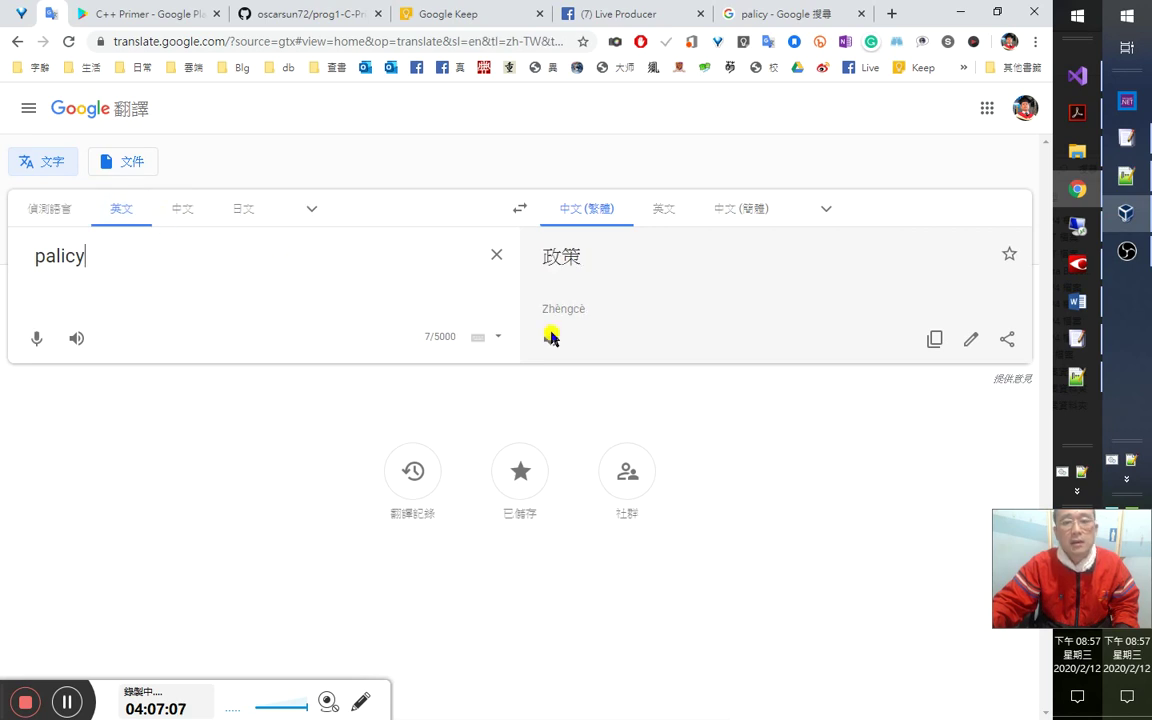
pyautogui.click(556, 256)
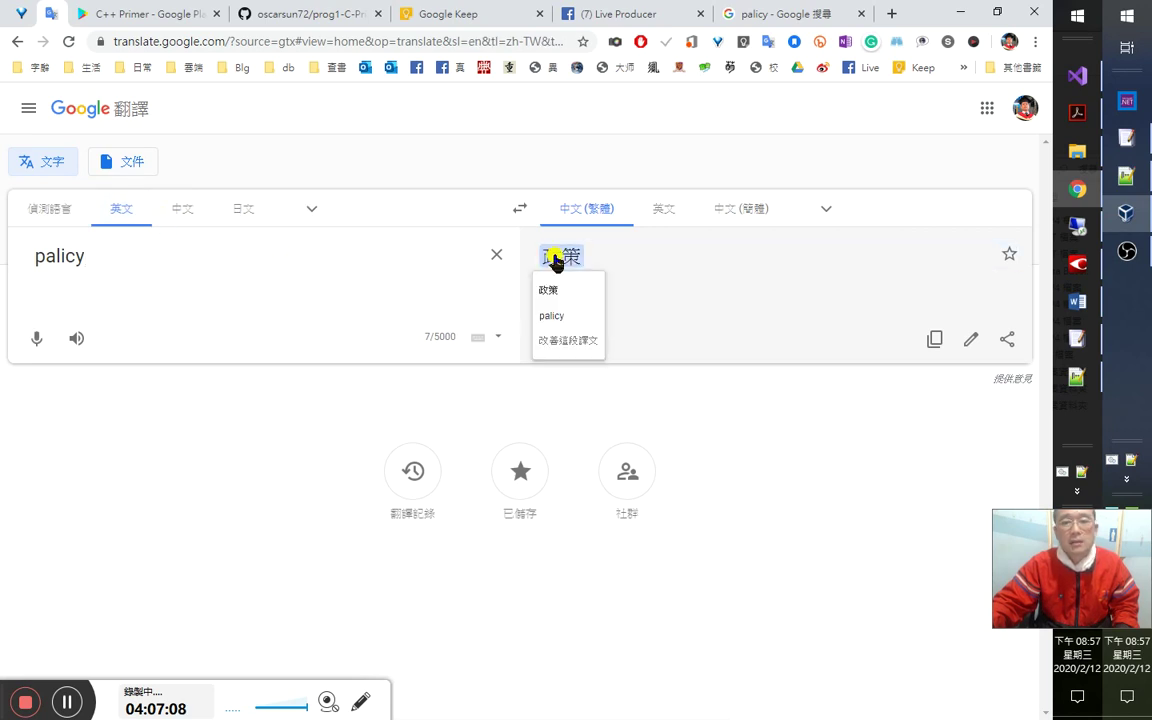
pyautogui.click(771, 12)
# Change the search query to 'palicy cambridge' and run it.
pyautogui.scroll(-1, 394, 425)
pyautogui.scroll(1, 390, 398)
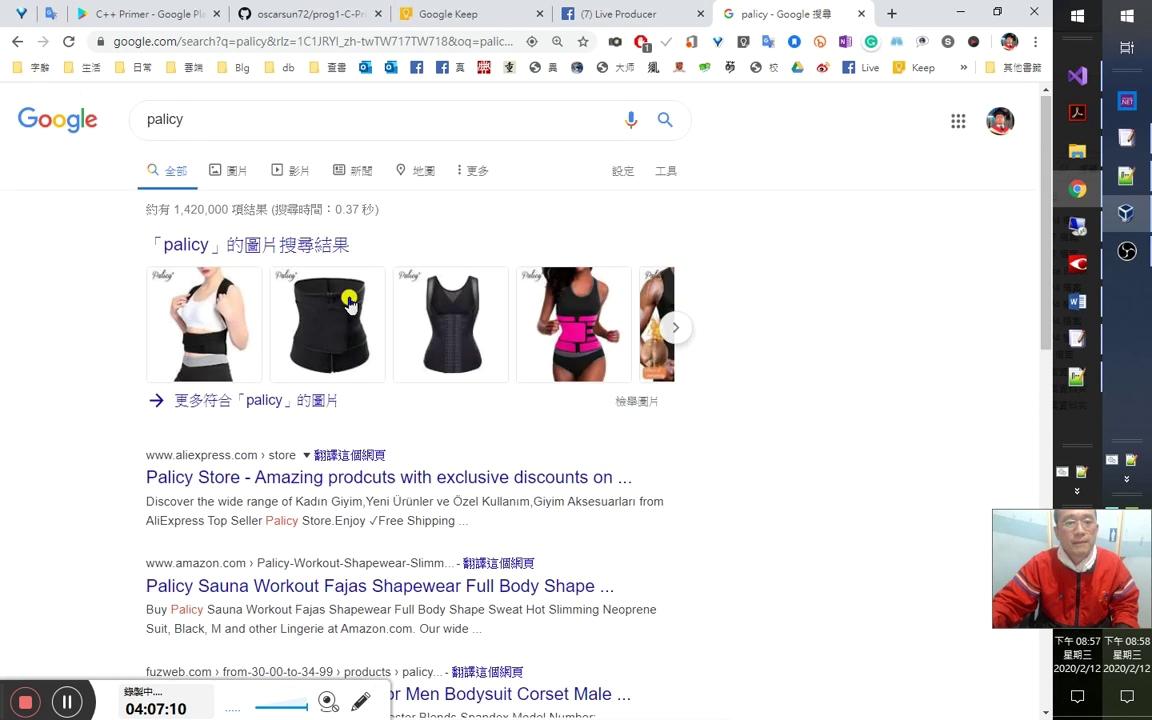
pyautogui.click(298, 129)
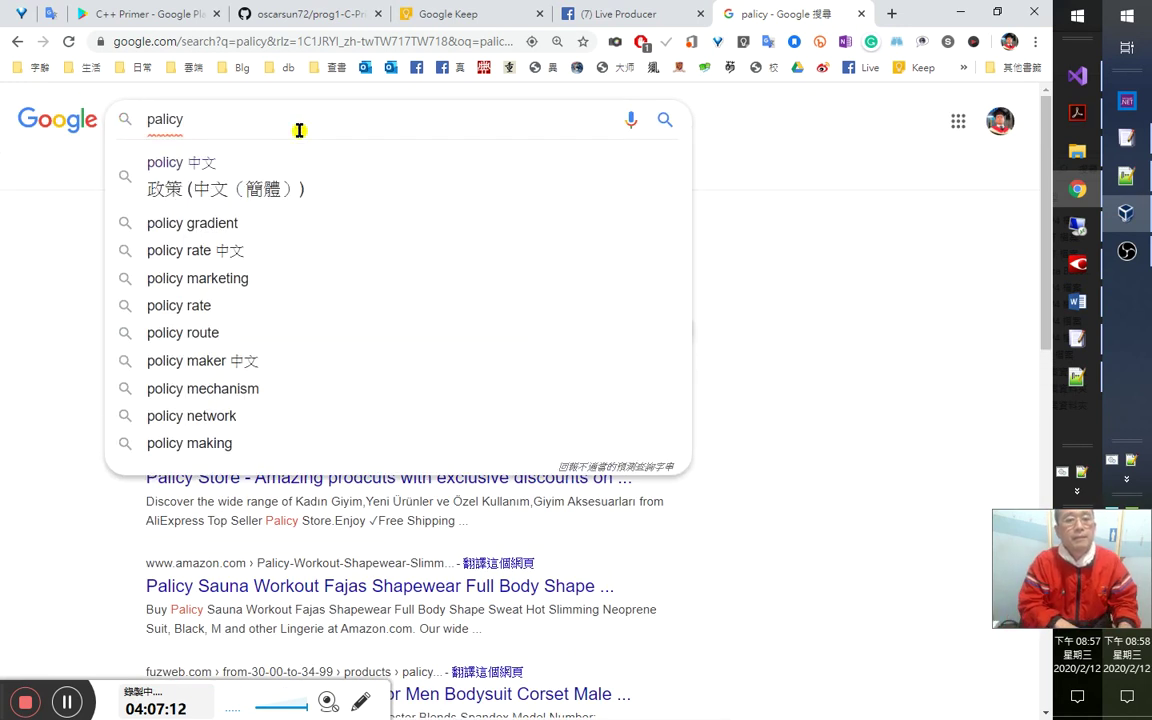
pyautogui.write('cmg')
pyautogui.press('BackSpace')
pyautogui.press('BackSpace')
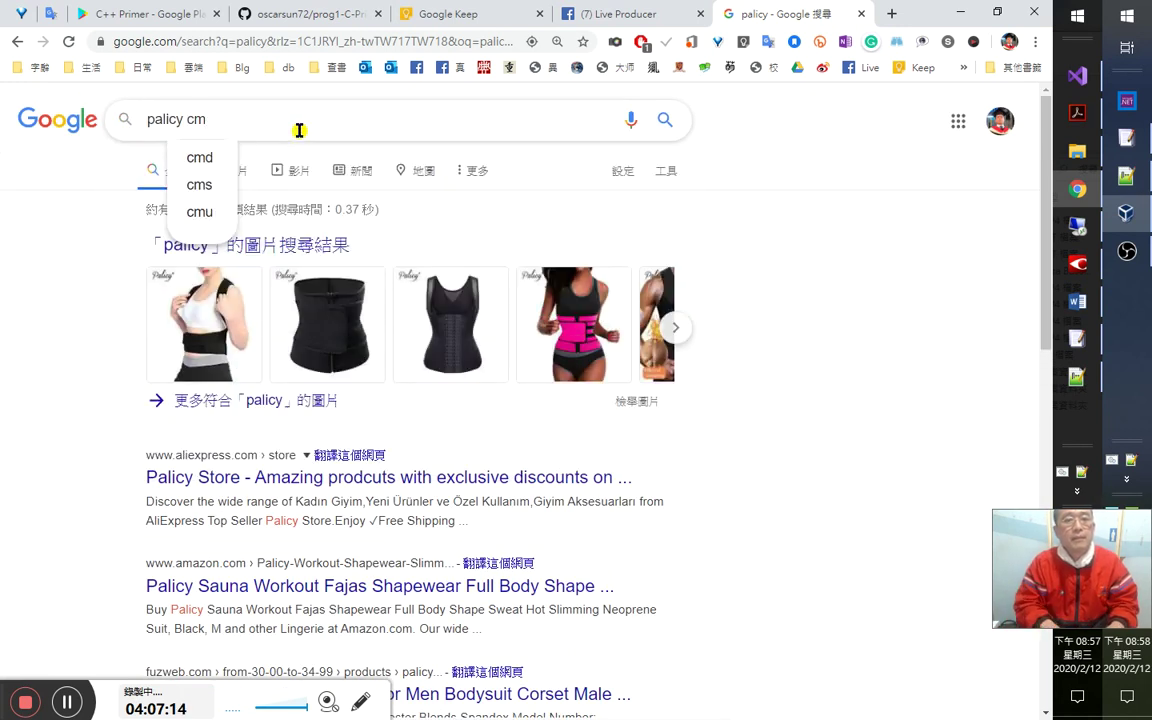
pyautogui.write('am')
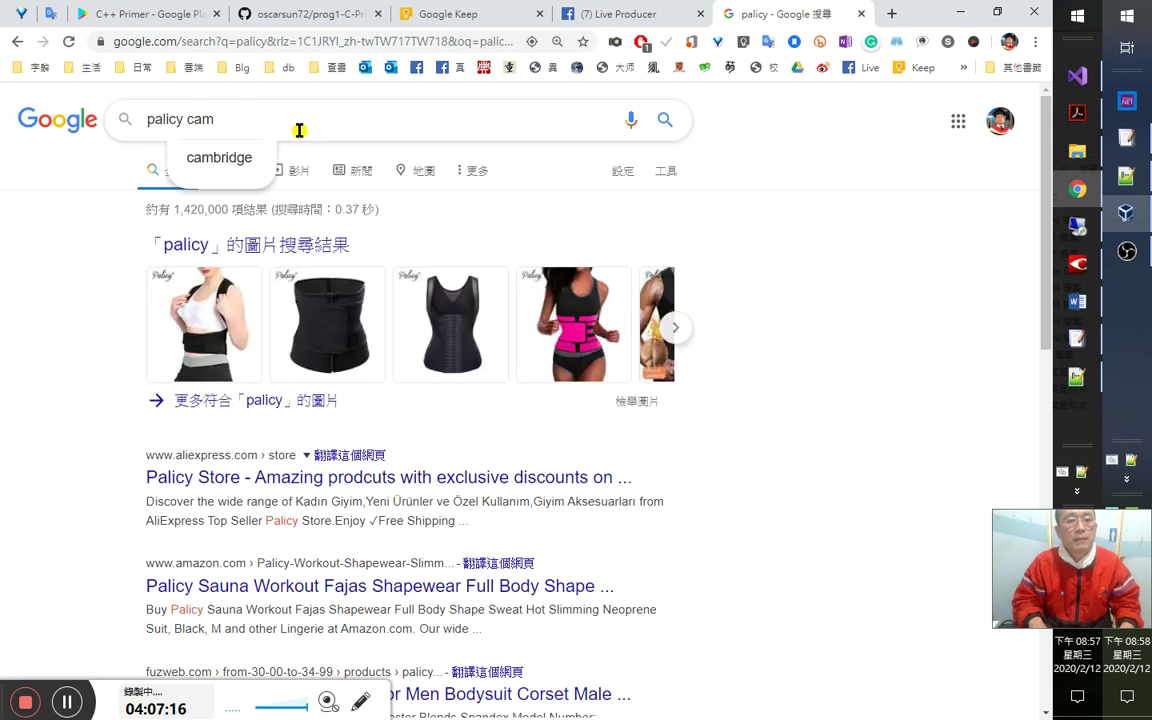
pyautogui.press('Down')
pyautogui.press('Return')
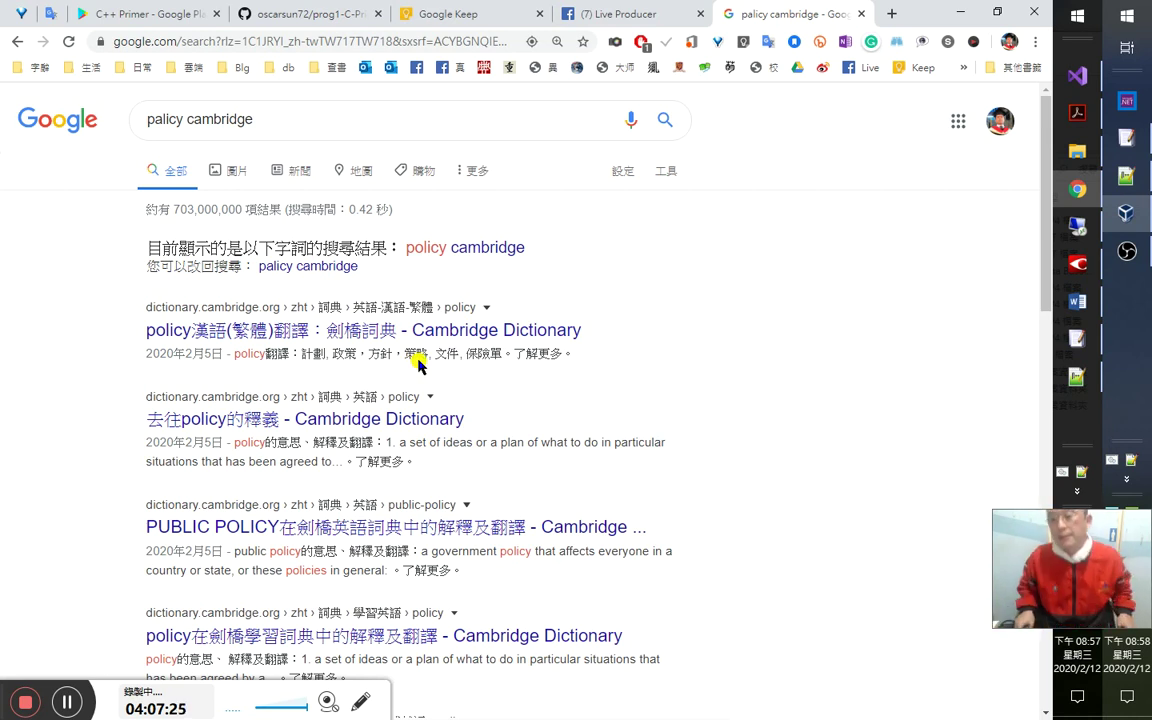
# Read Cambridge Dictionary's policy entry (政策，方針，策略), close it, and return to Word.
pyautogui.hotkey('alt', 'Tab')
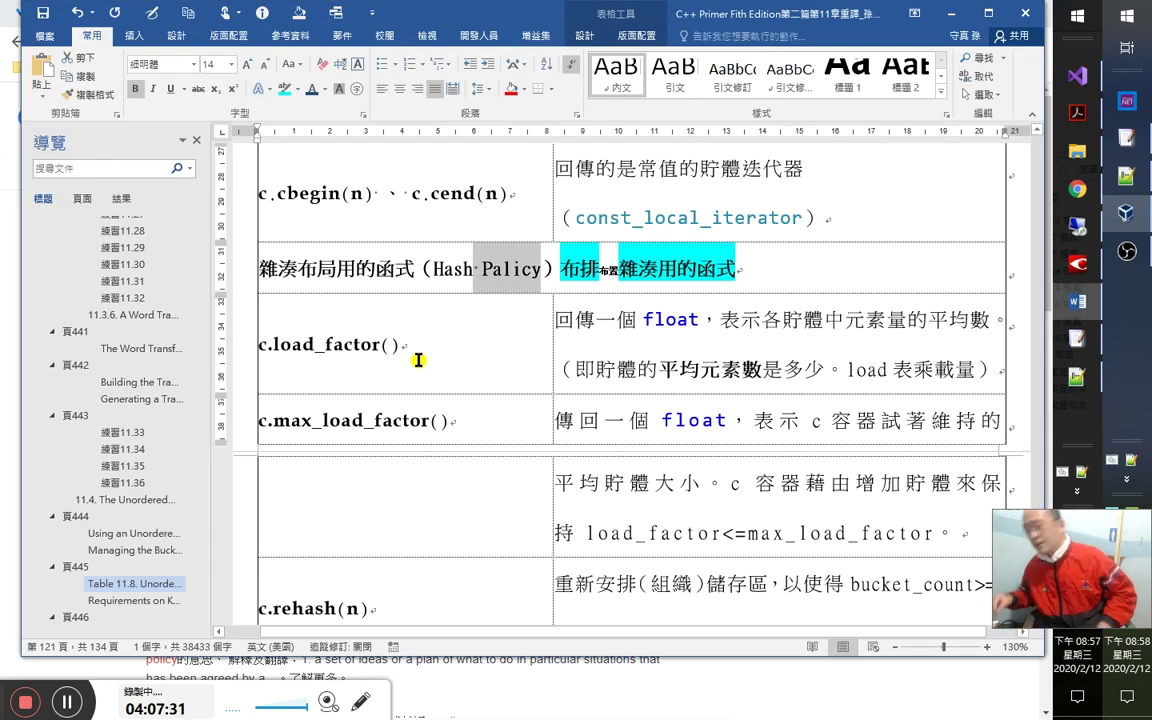
pyautogui.hotkey('alt', 'Tab')
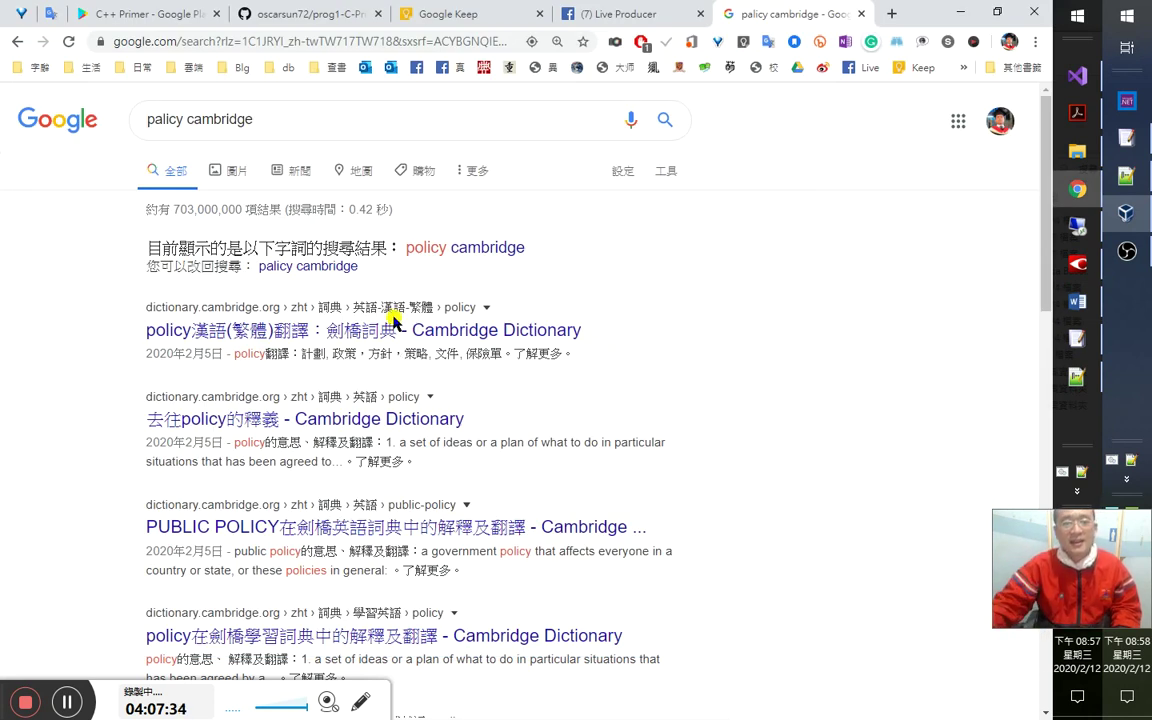
pyautogui.click(391, 329)
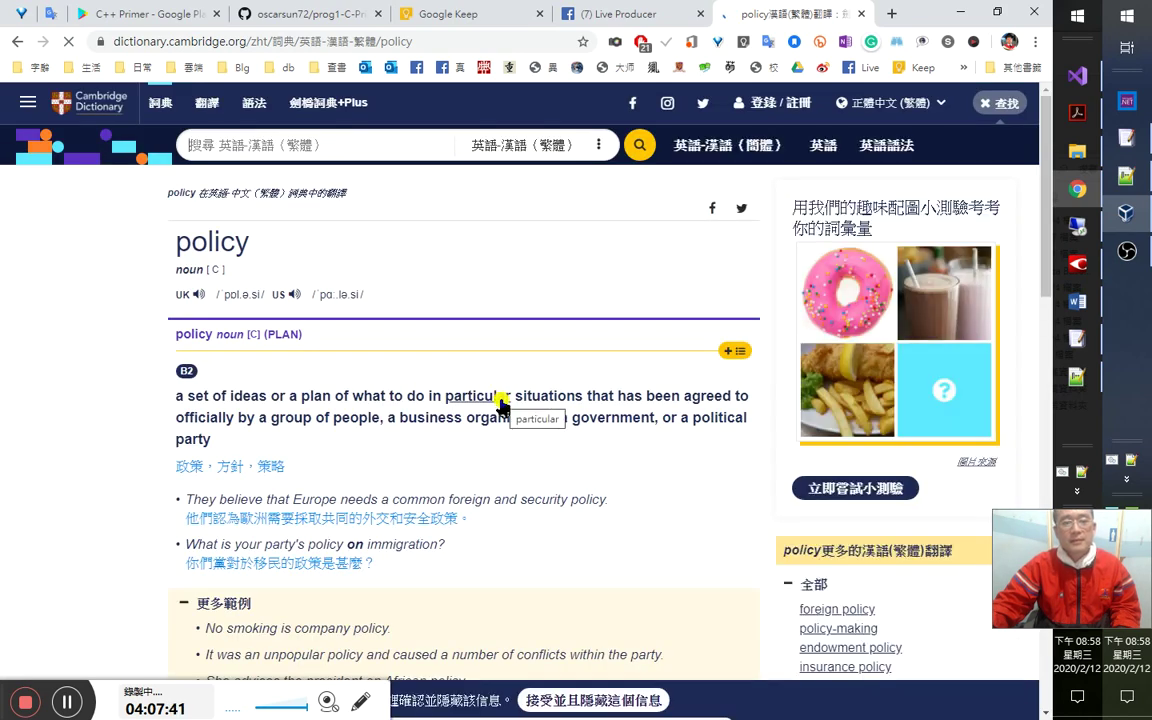
pyautogui.scroll(-2, 740, 585)
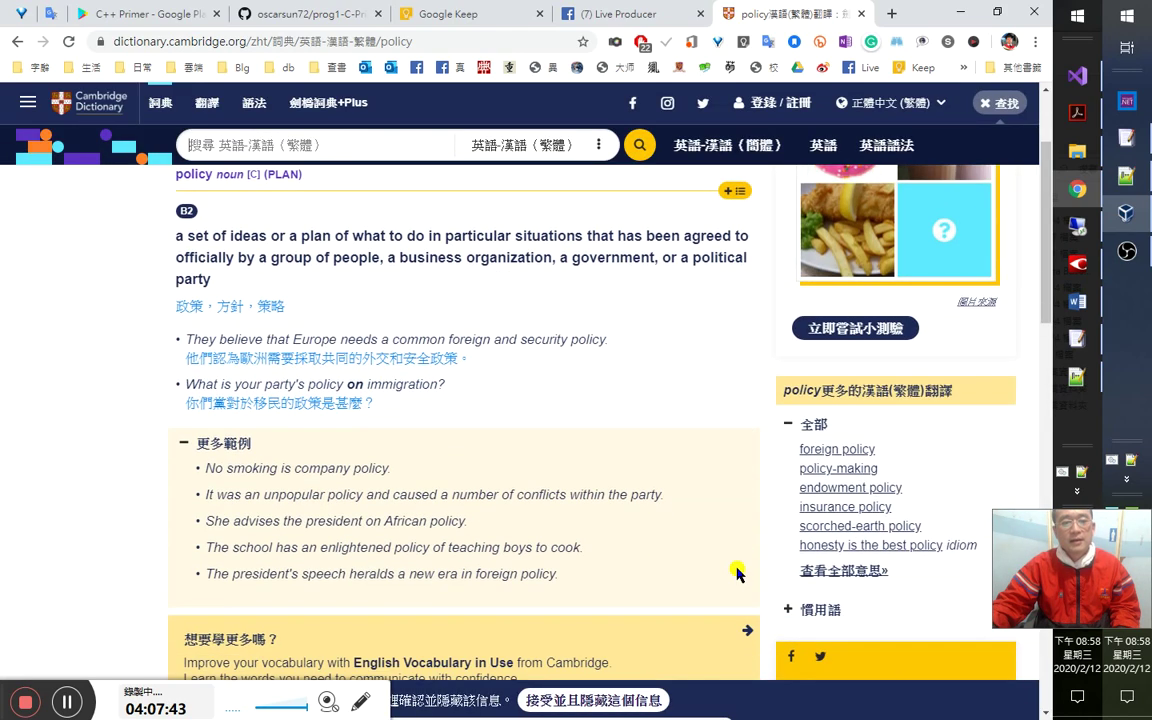
pyautogui.scroll(2, 737, 570)
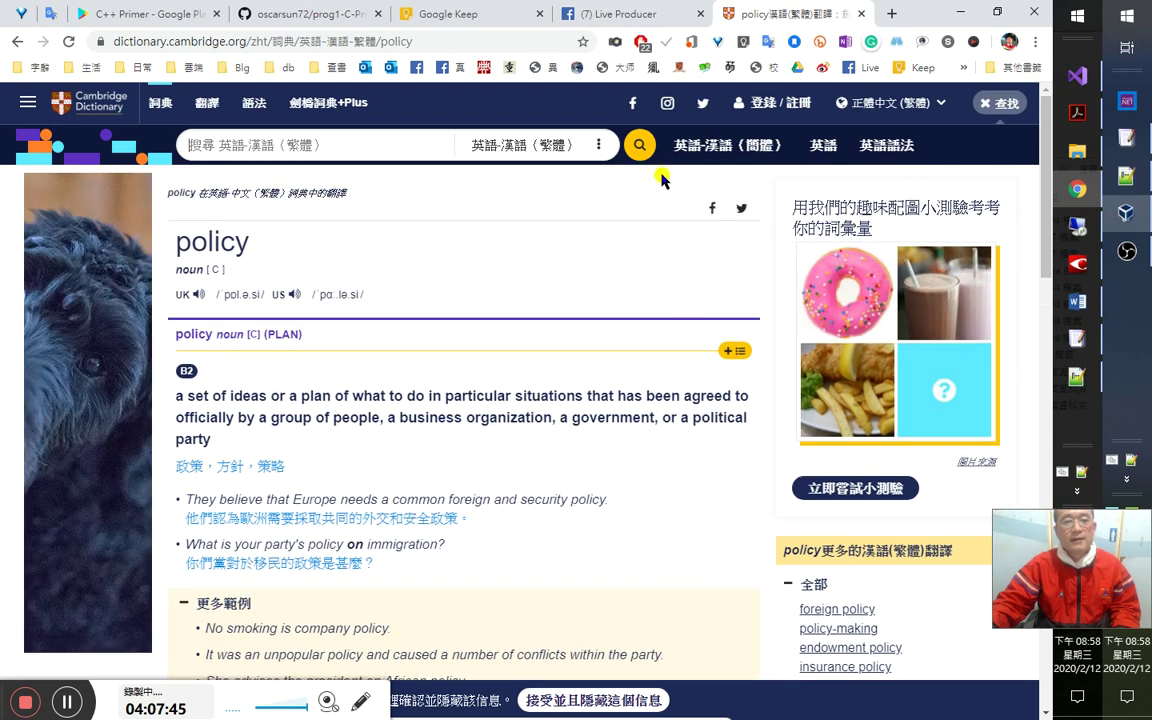
pyautogui.hotkey('ctrl', 'w')
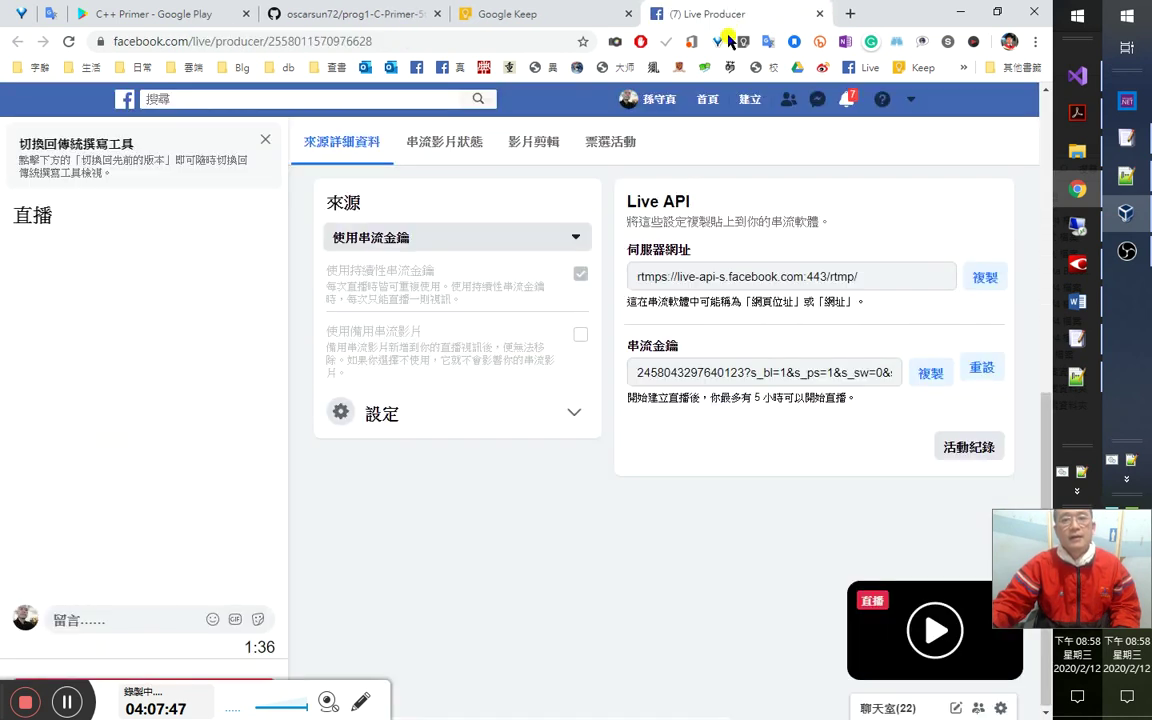
pyautogui.click(190, 18)
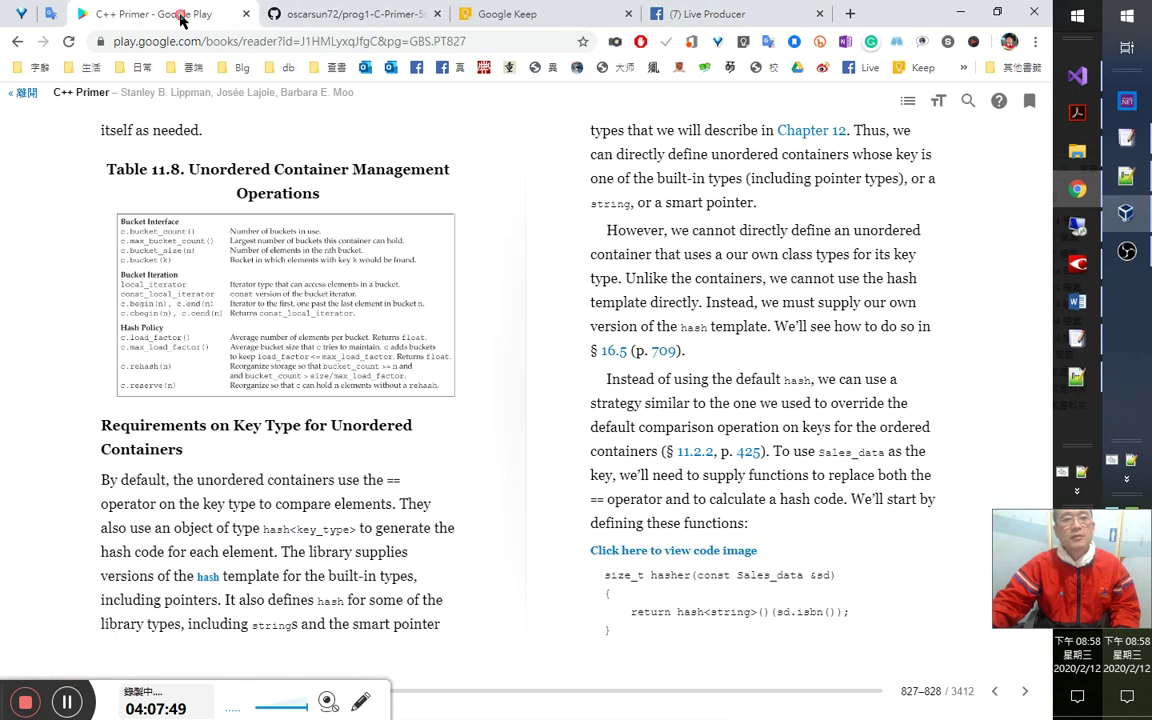
pyautogui.hotkey('alt', 'Tab')
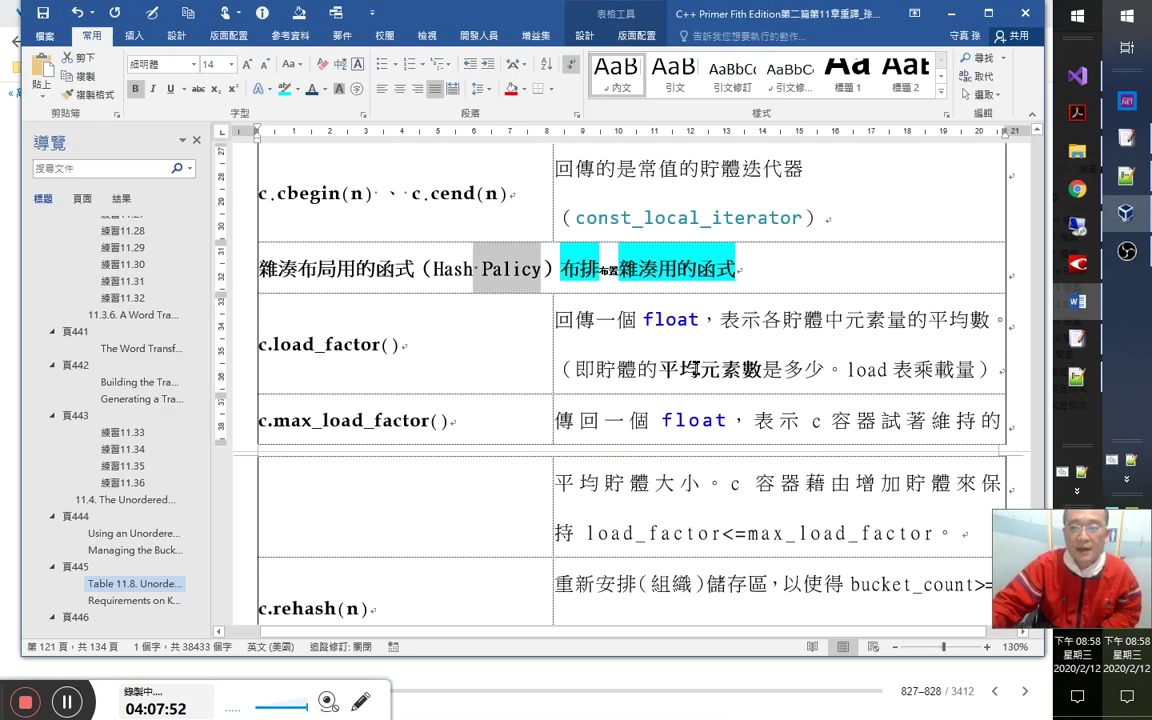
pyautogui.click(700, 369)
# Append a trial rendering 。重新調整 to the end of the Hash Palicy row.
pyautogui.scroll(-2, 650, 480)
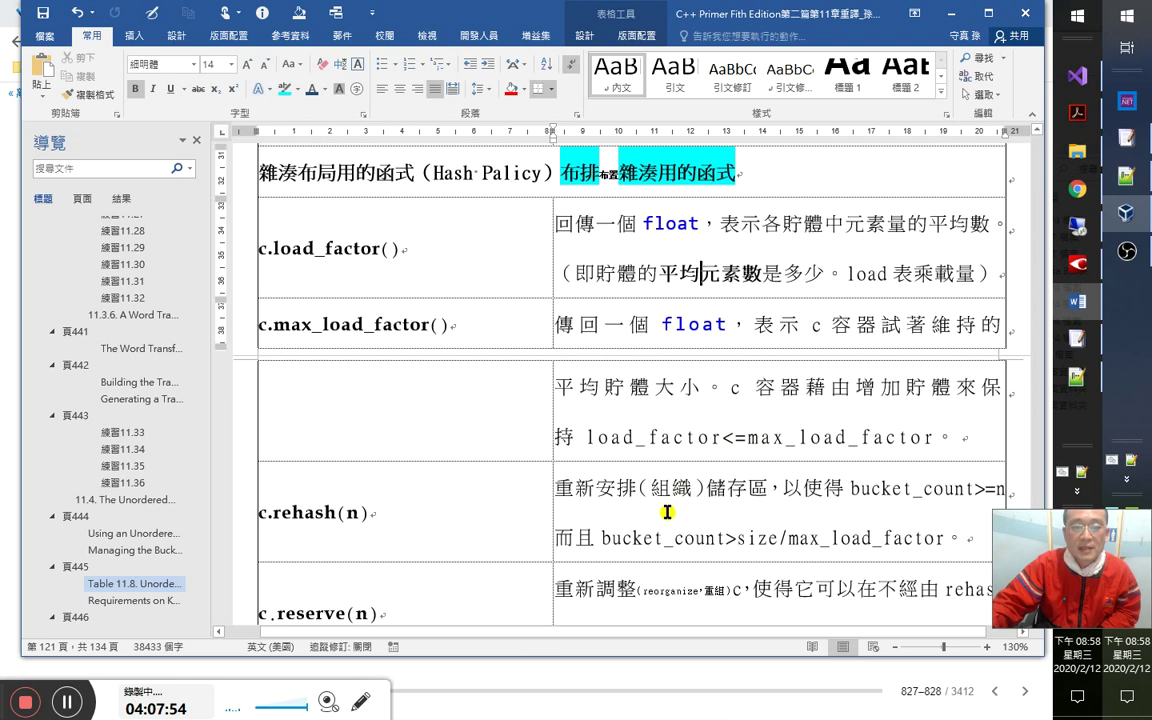
pyautogui.scroll(-2, 668, 505)
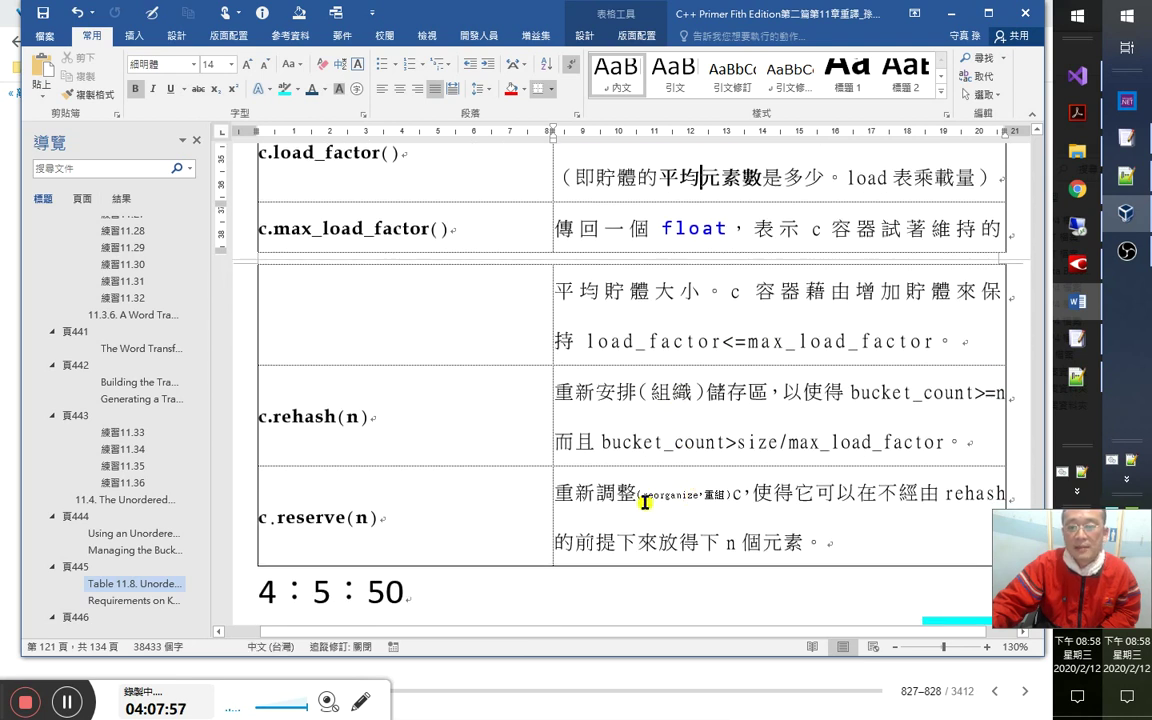
pyautogui.doubleClick(607, 494)
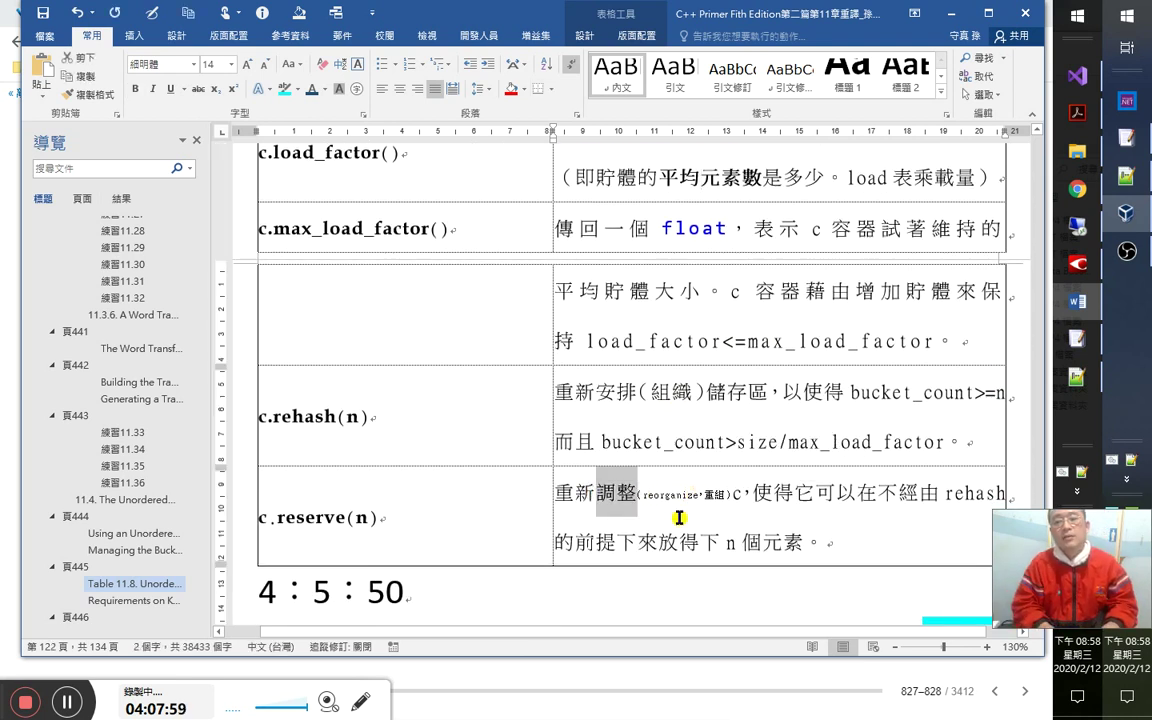
pyautogui.scroll(5, 537, 461)
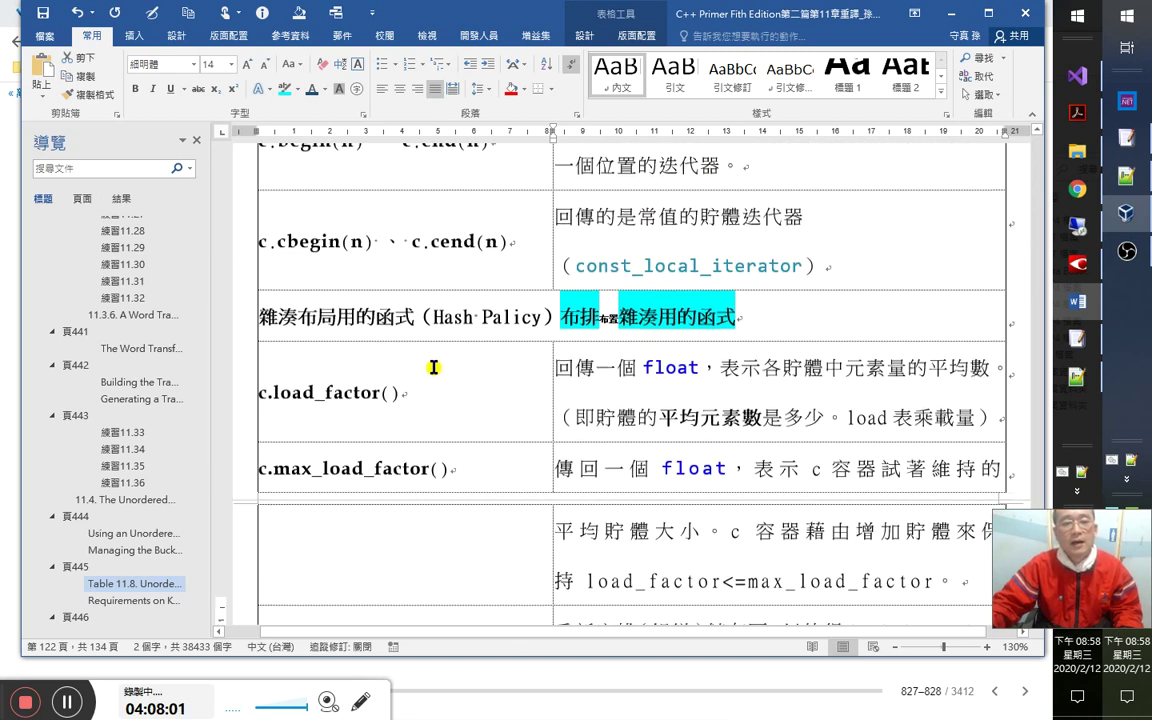
pyautogui.scroll(3, 433, 367)
pyautogui.click(845, 455)
pyautogui.write('.l')
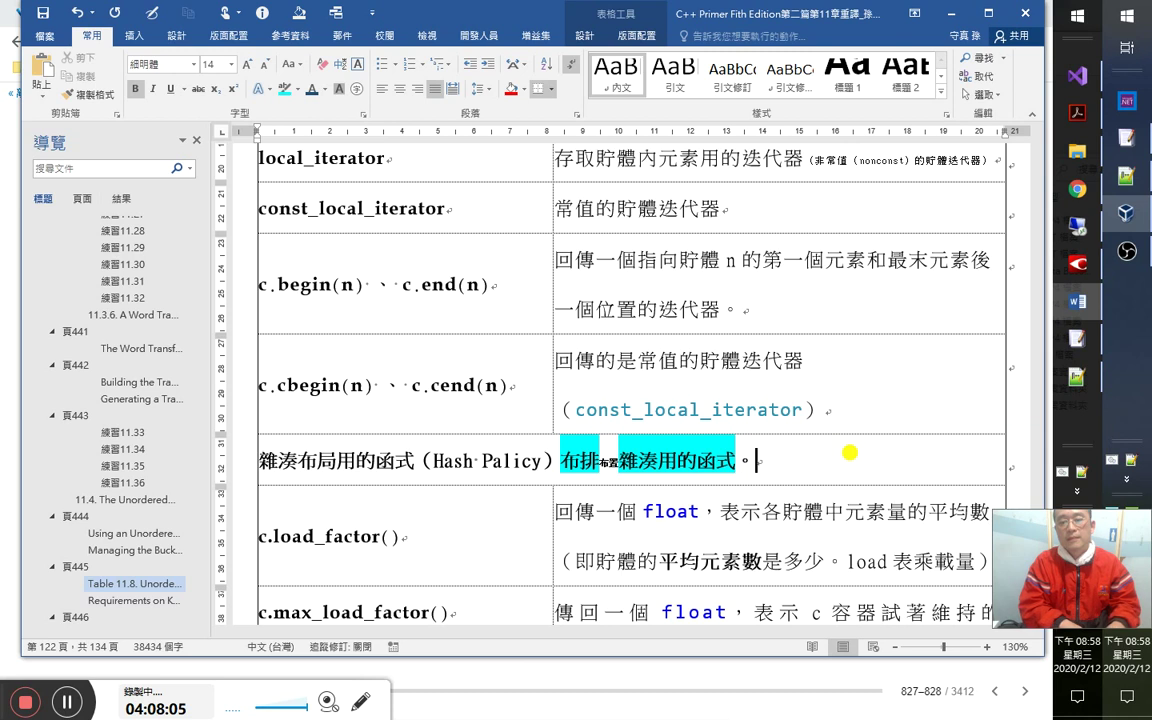
pyautogui.write('bg')
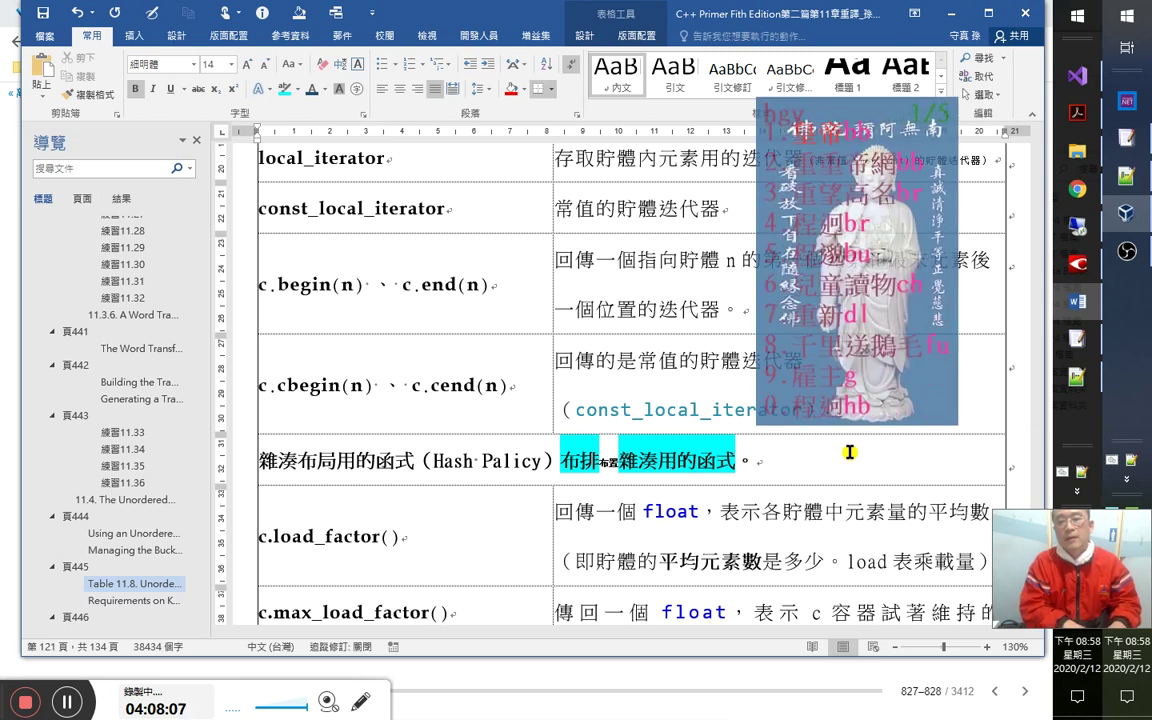
pyautogui.write('重新調整')
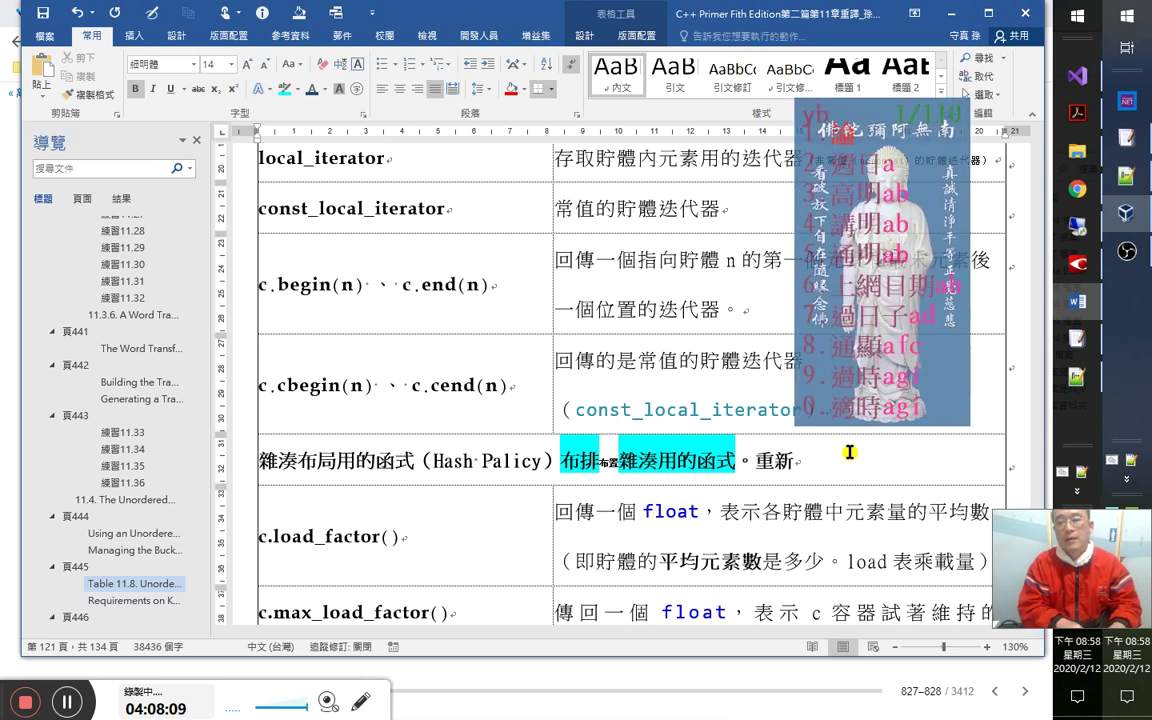
pyautogui.write('yd')
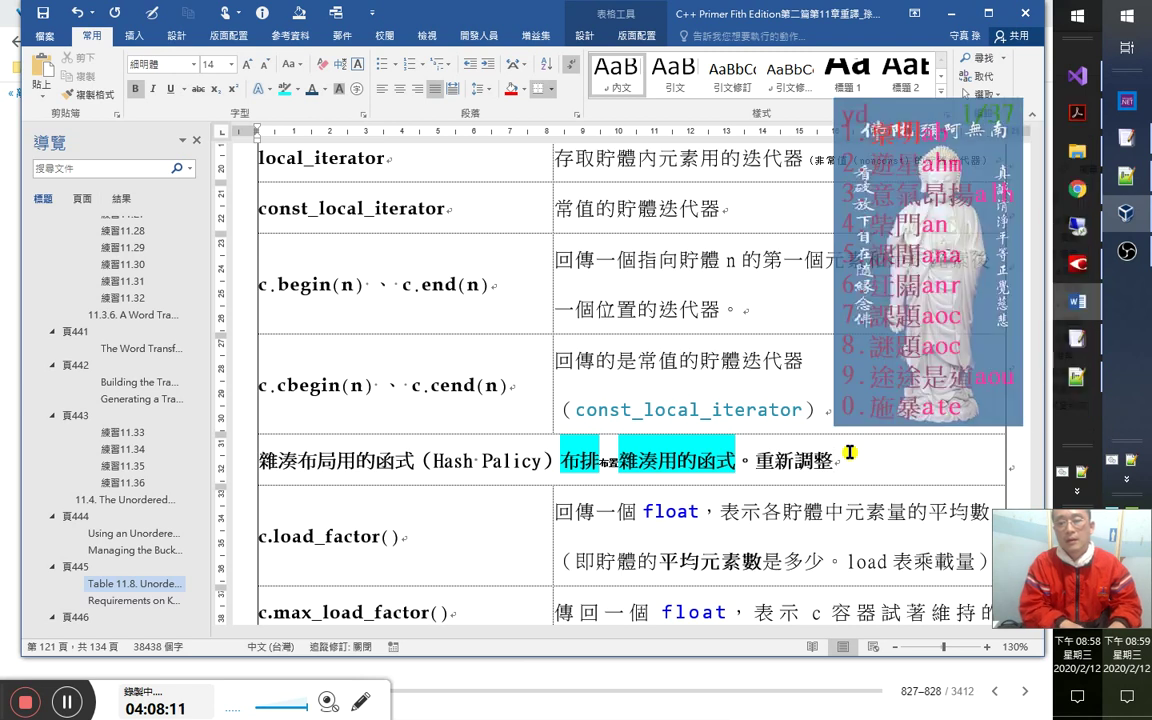
pyautogui.press('Escape')
pyautogui.write('yd')
pyautogui.press('Escape')
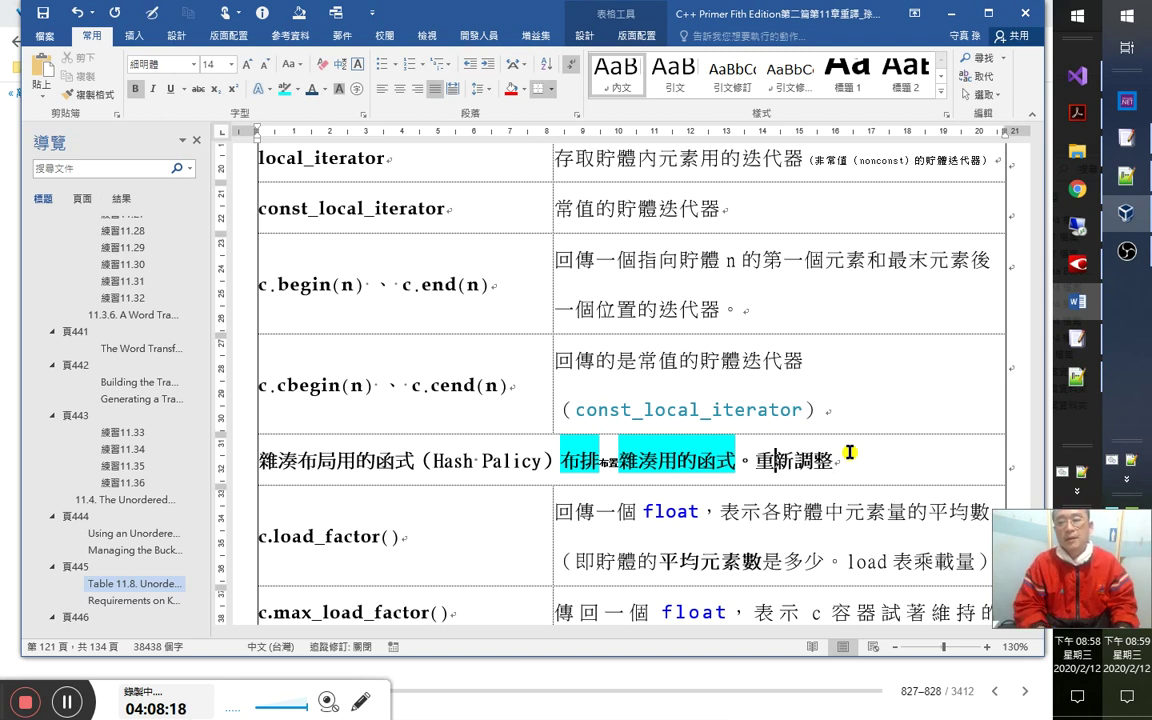
# Replace the trial words with 設置雜湊之方式 at the row's end.
pyautogui.hotkey('shift', 'End')
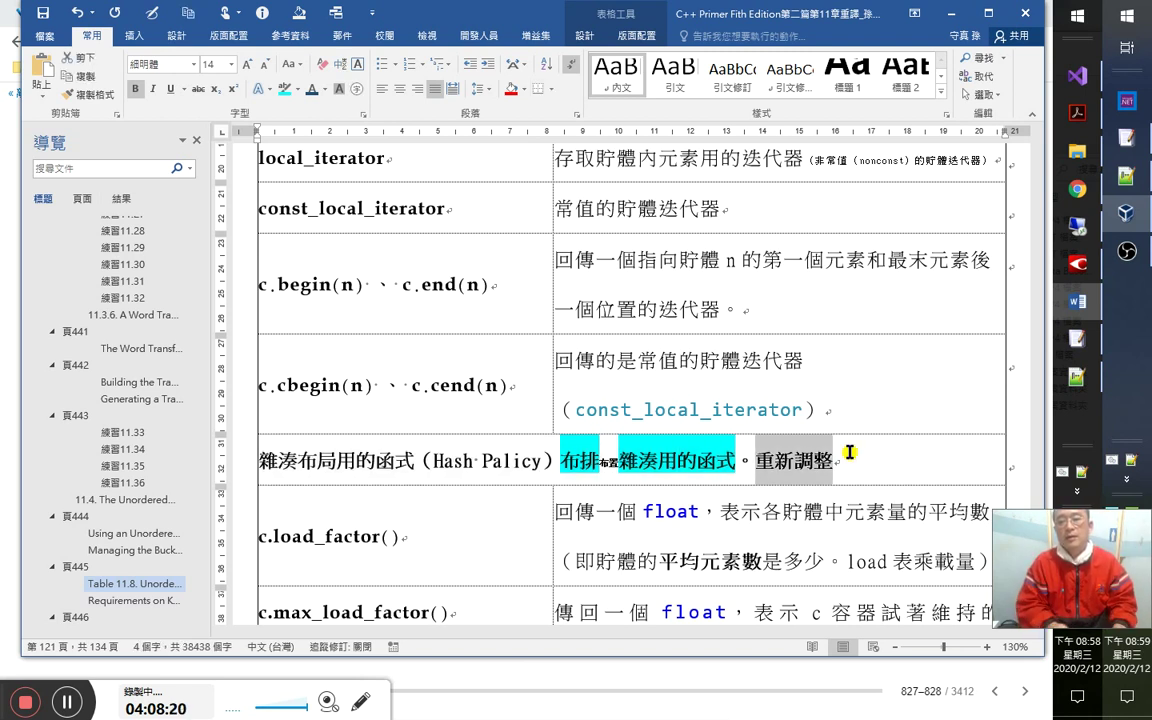
pyautogui.write('護罩')
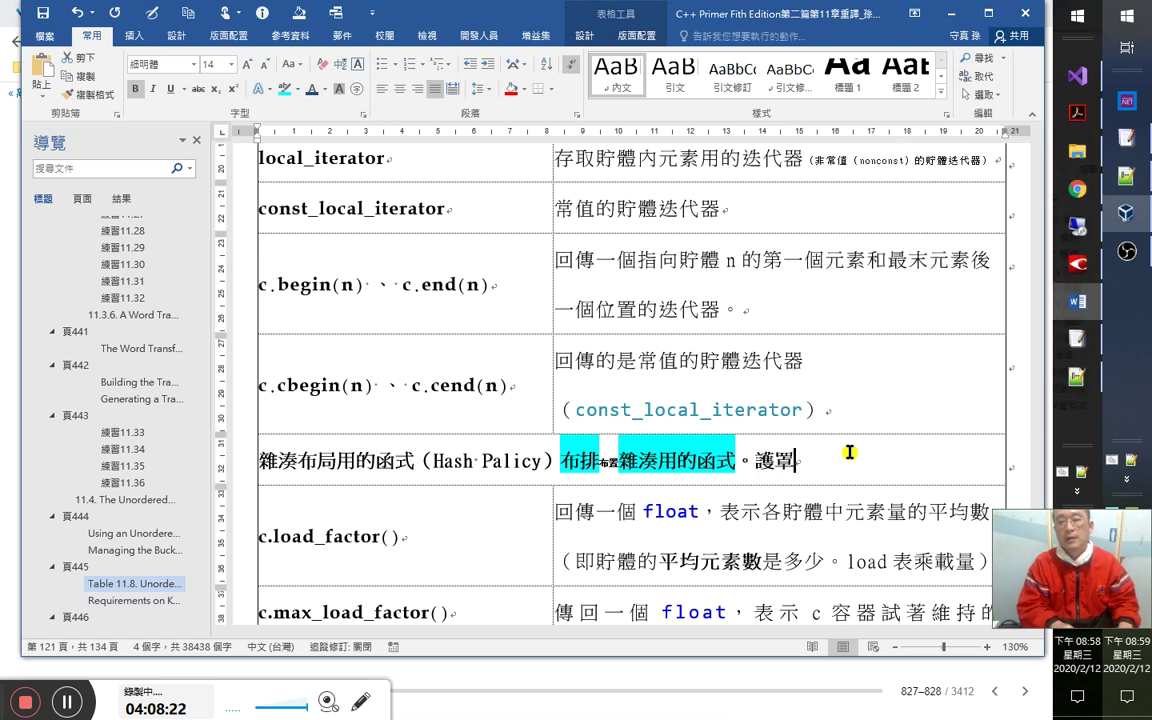
pyautogui.hotkey('shift', 'Left')
pyautogui.hotkey('shift', 'Left')
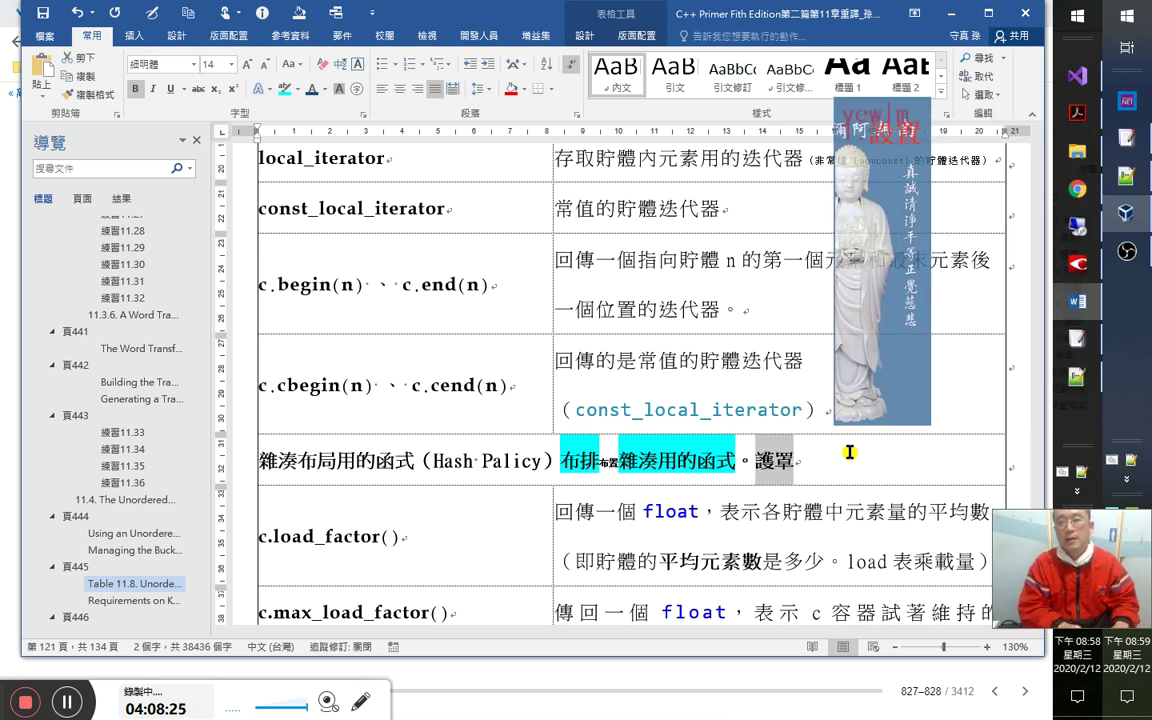
pyautogui.write('設置')
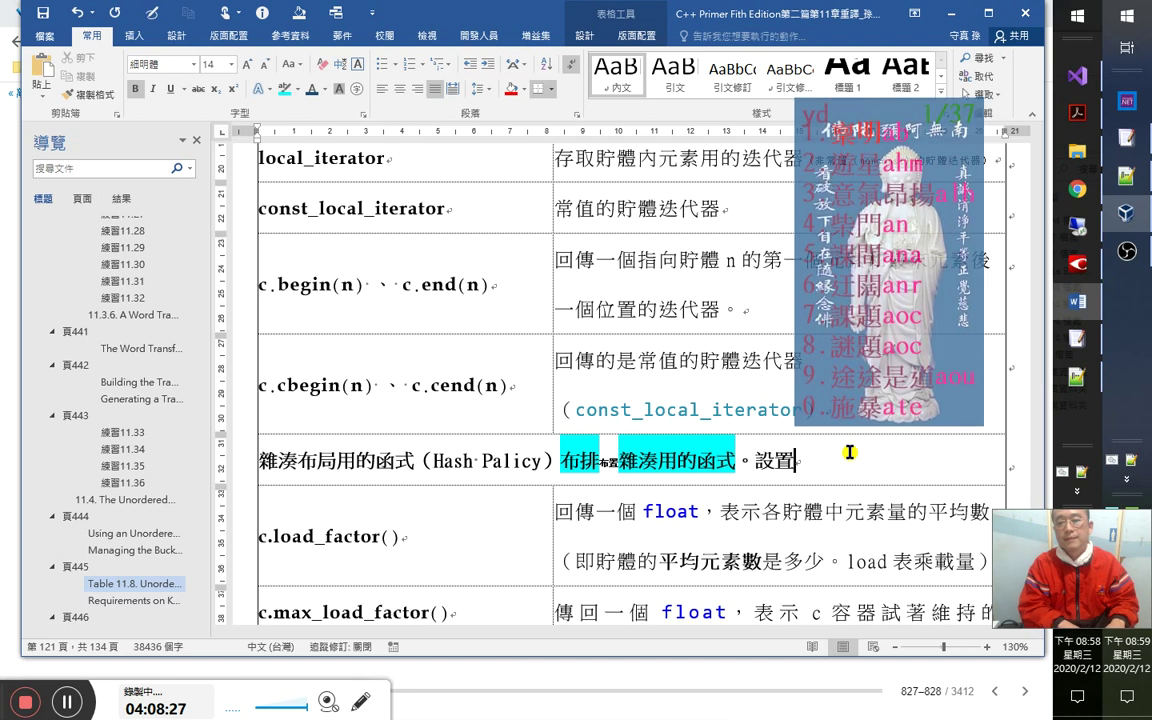
pyautogui.write('雜湊')
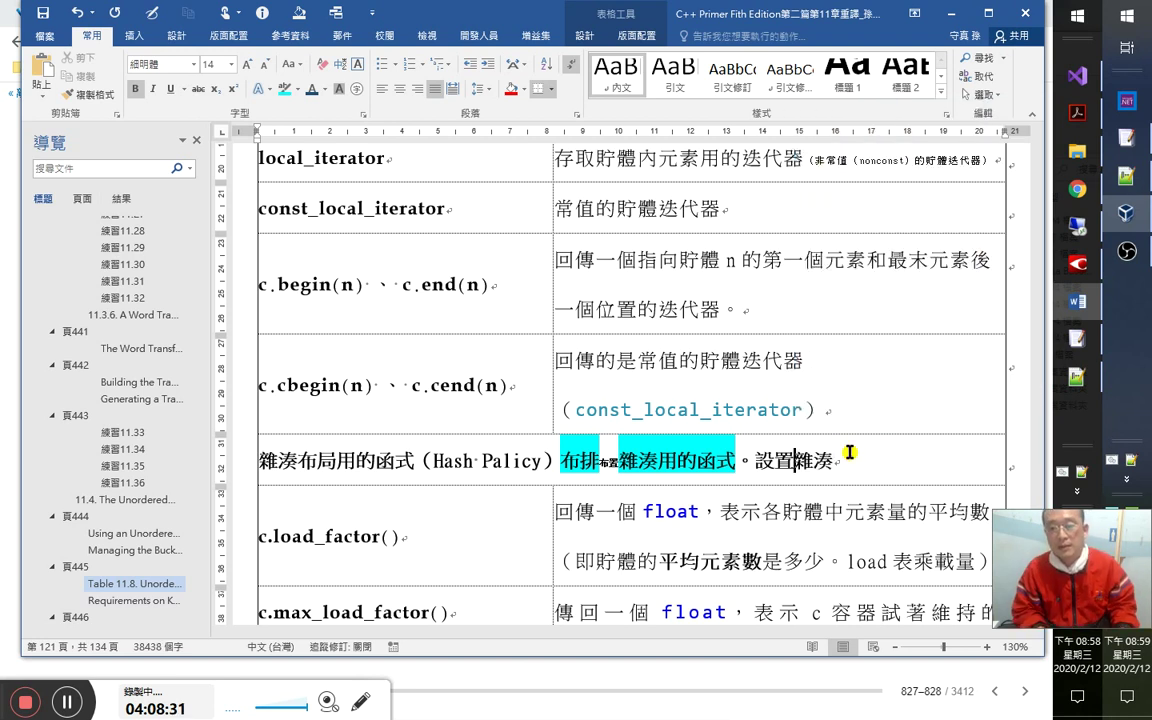
pyautogui.write('之誘惑')
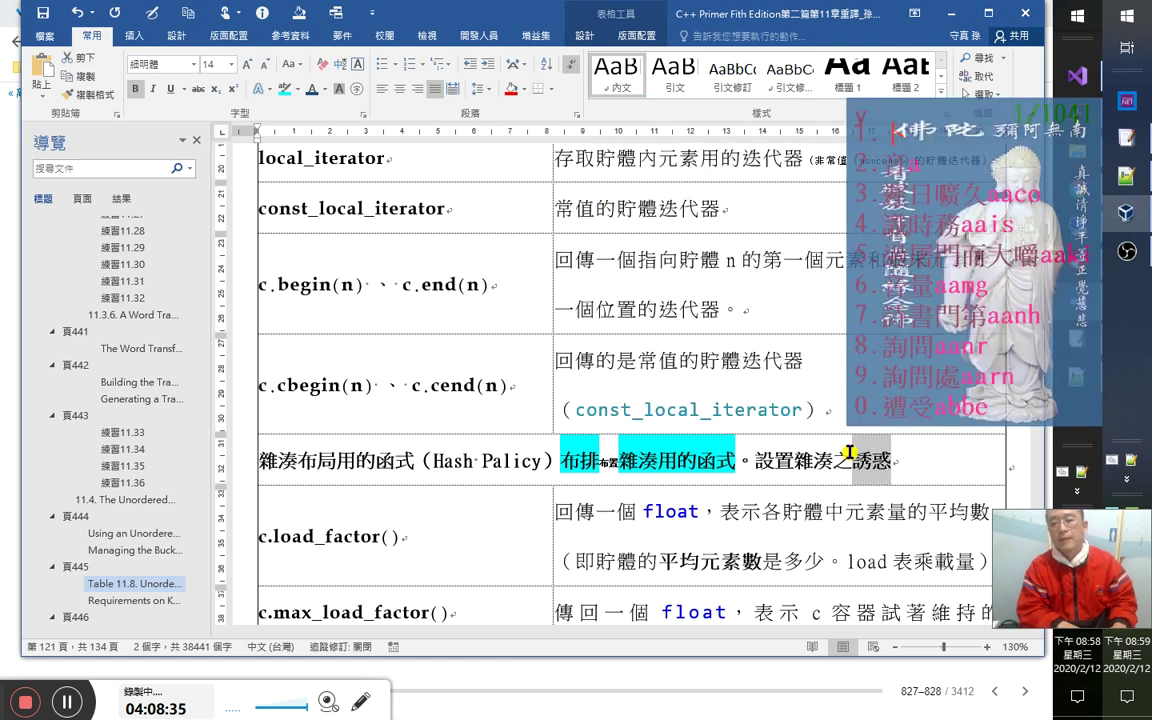
pyautogui.write('方式')
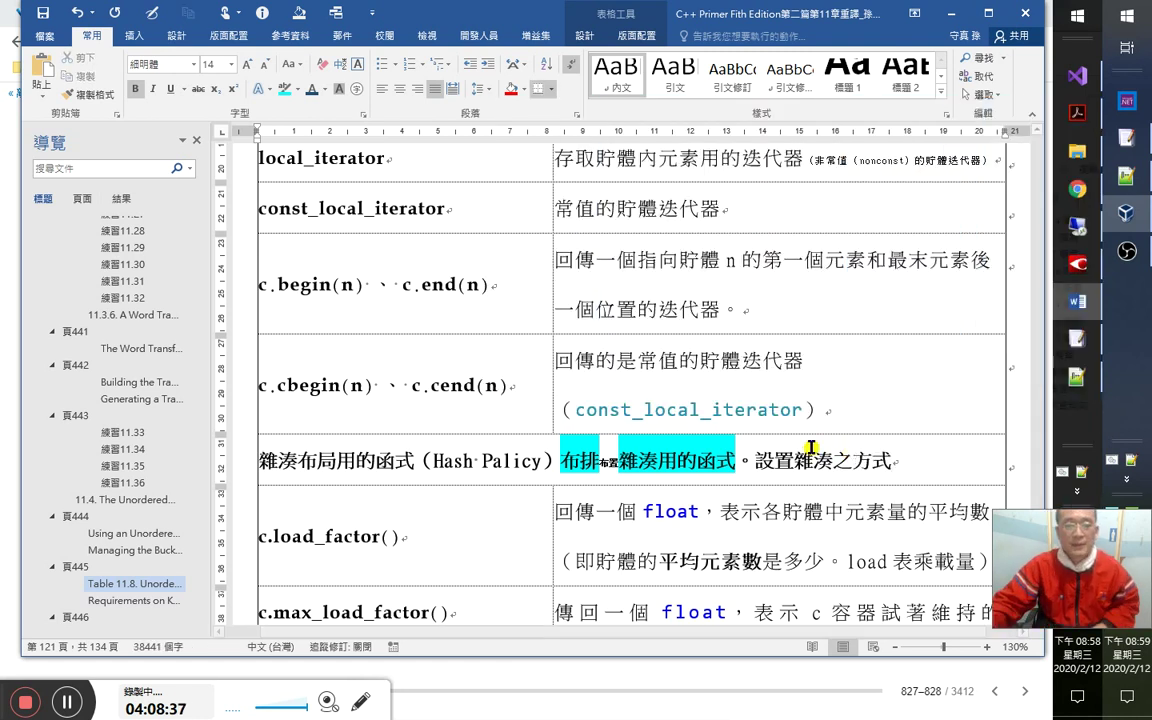
pyautogui.scroll(-5, 840, 447)
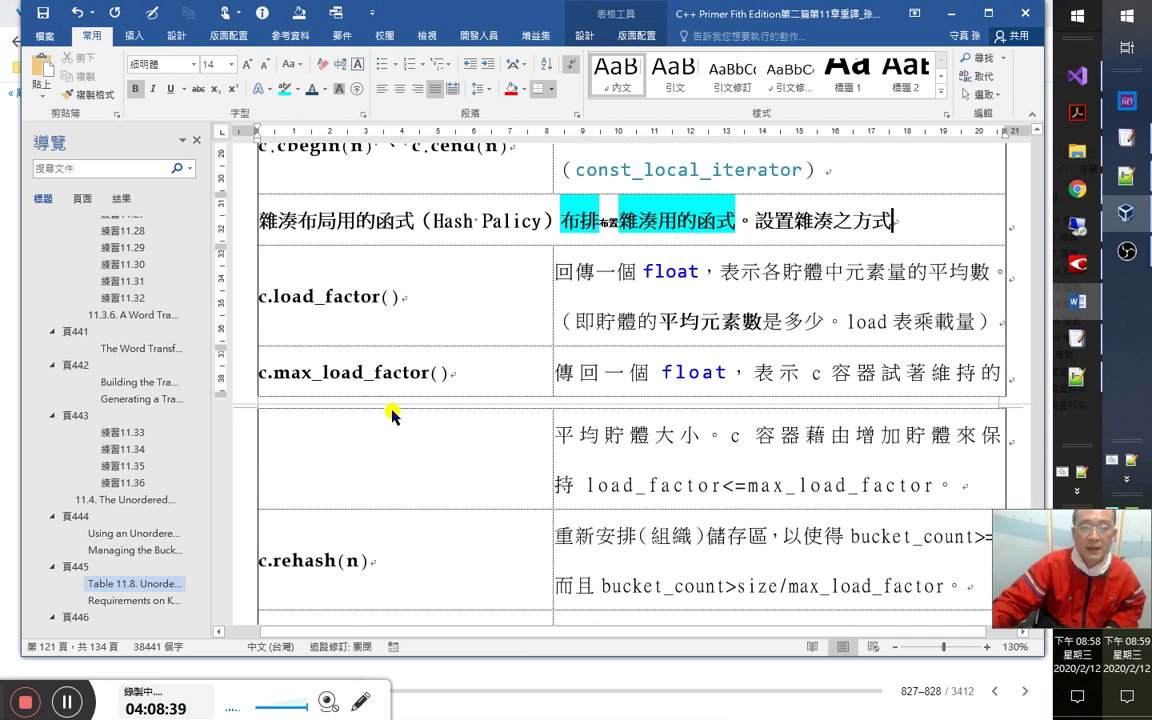
pyautogui.scroll(-2, 398, 480)
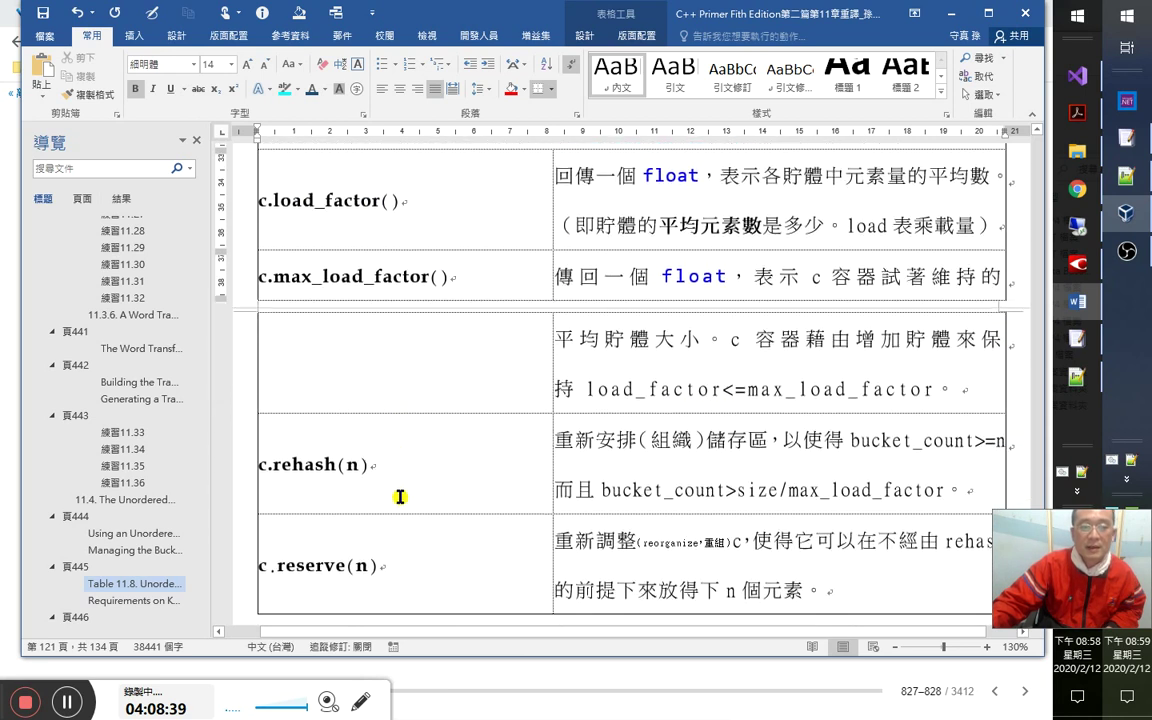
# Check the C++ Primer page and return to Word's unordered-container note below 4：5：50.
pyautogui.click(1070, 229)
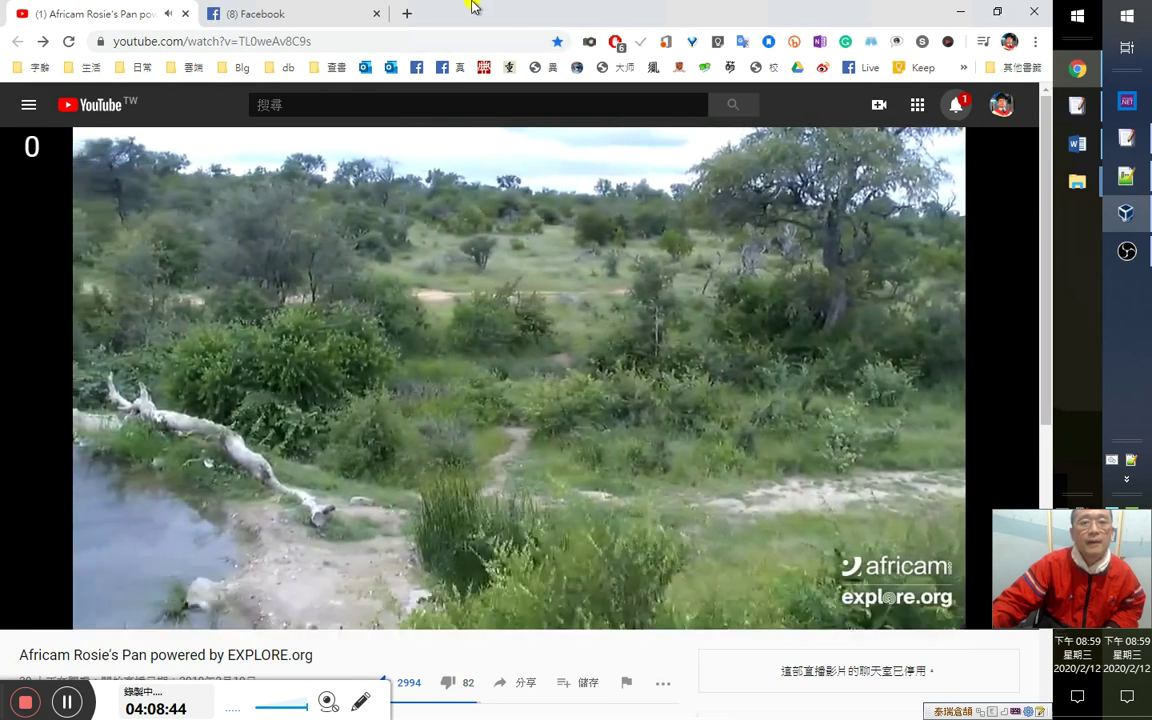
pyautogui.hotkey('alt', 'Tab')
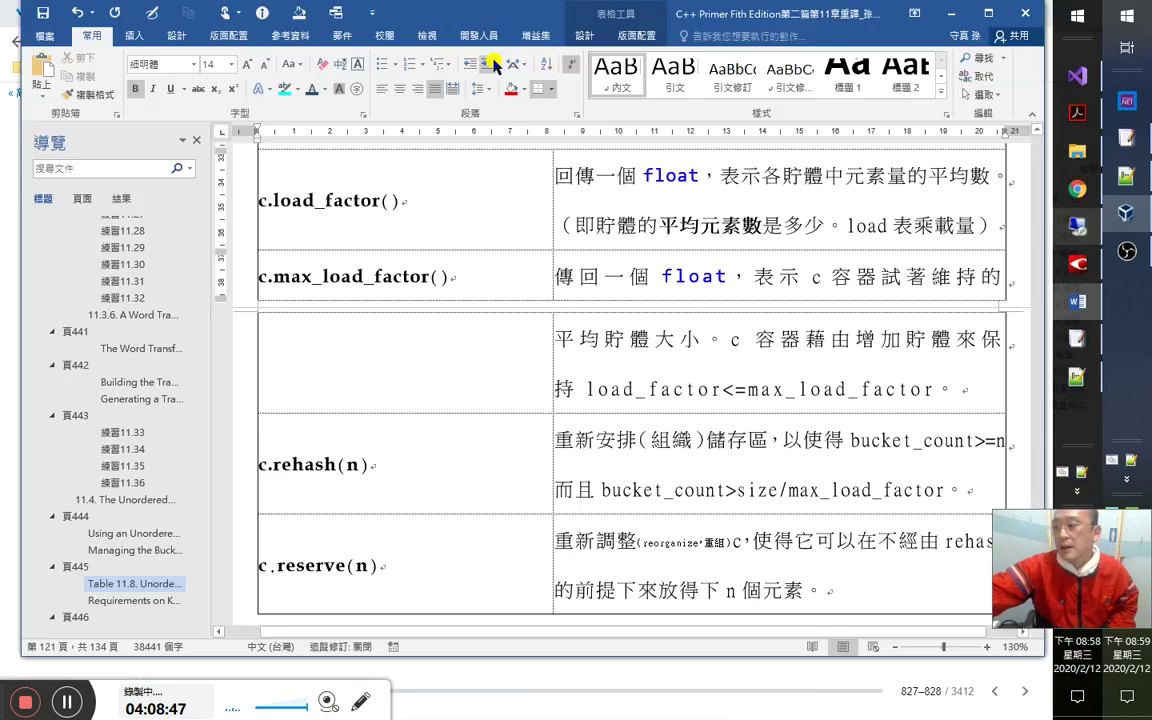
pyautogui.scroll(-3, 600, 430)
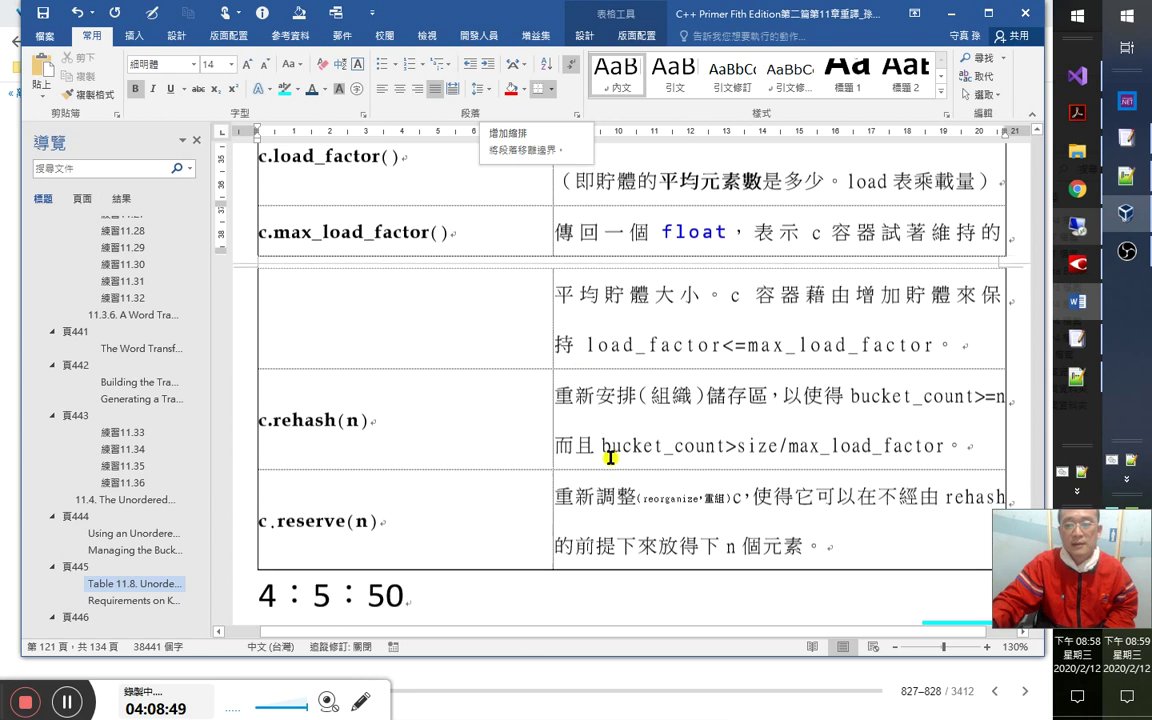
pyautogui.scroll(-2, 607, 438)
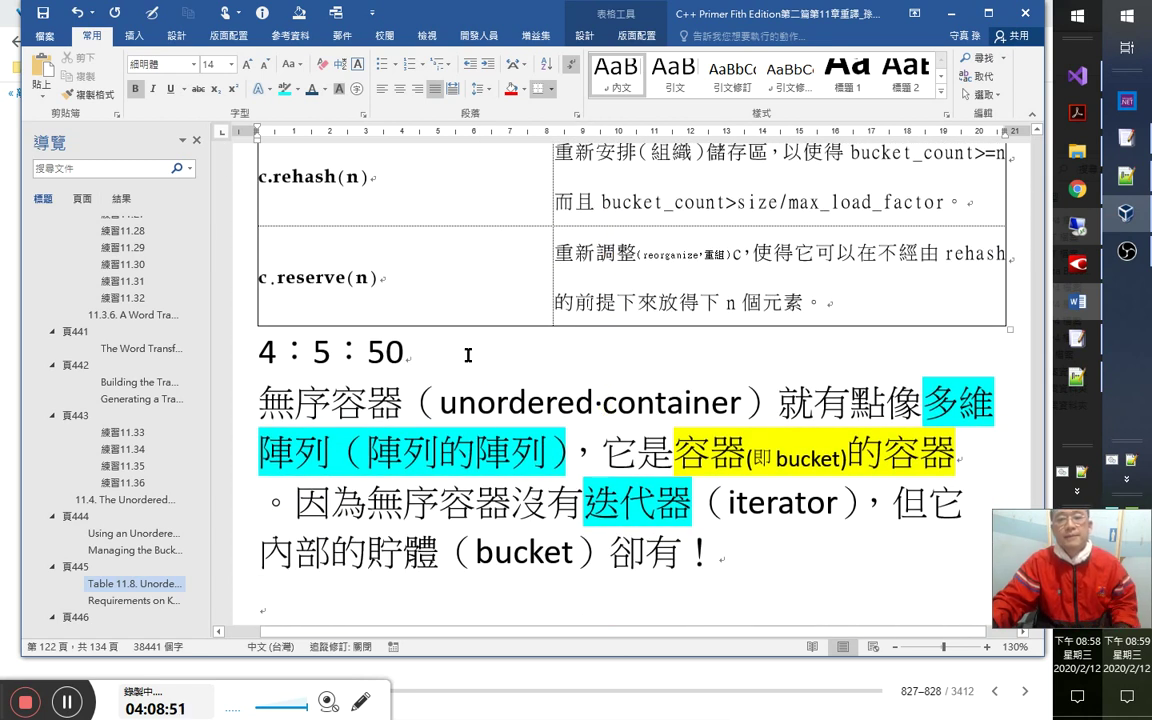
pyautogui.click(493, 364)
pyautogui.hotkey('alt', 'Tab')
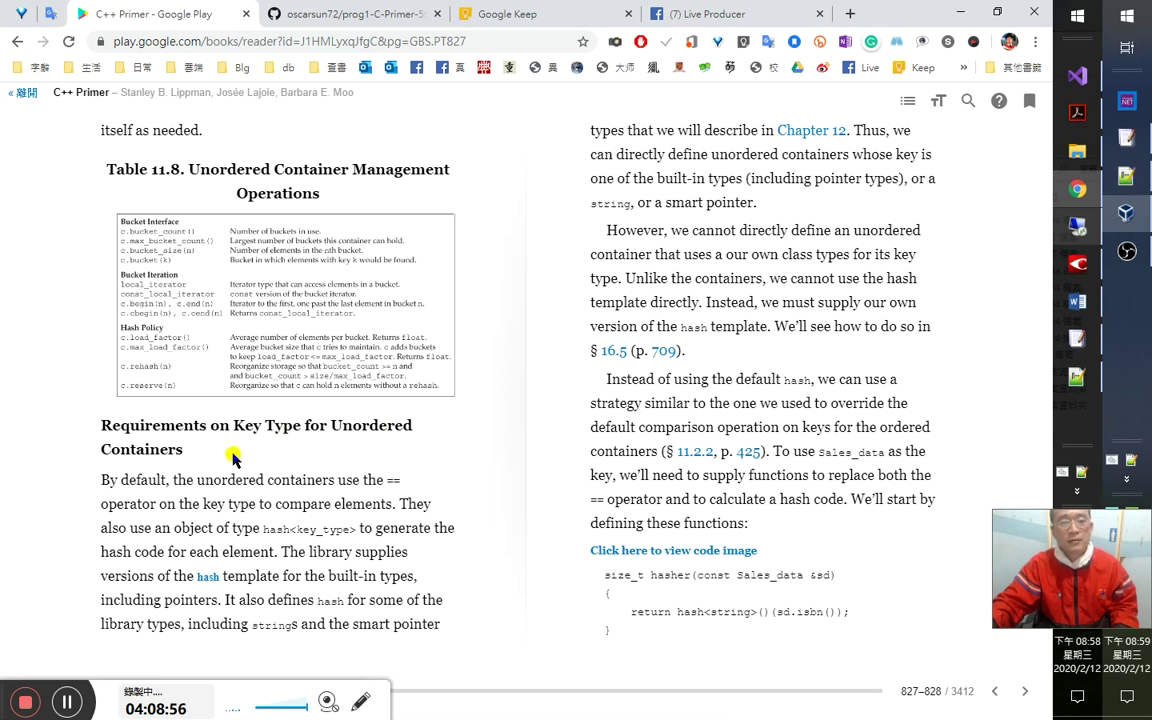
pyautogui.hotkey('alt', 'Tab')
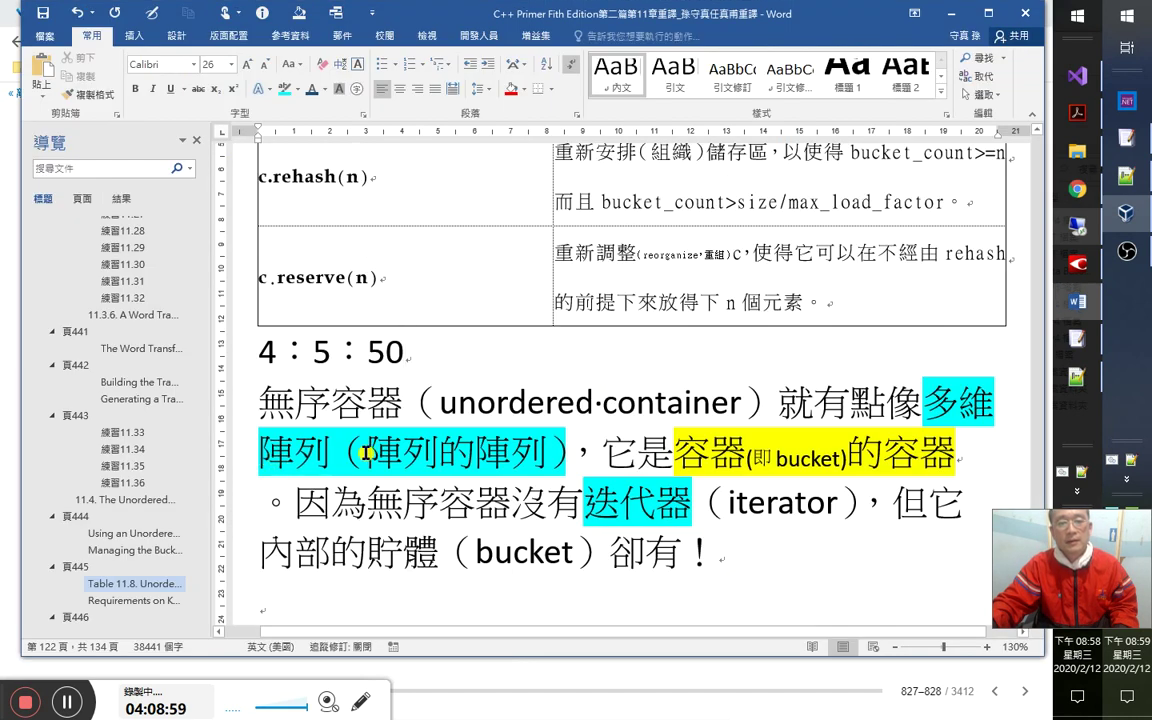
pyautogui.scroll(-1, 362, 460)
pyautogui.scroll(3, 362, 460)
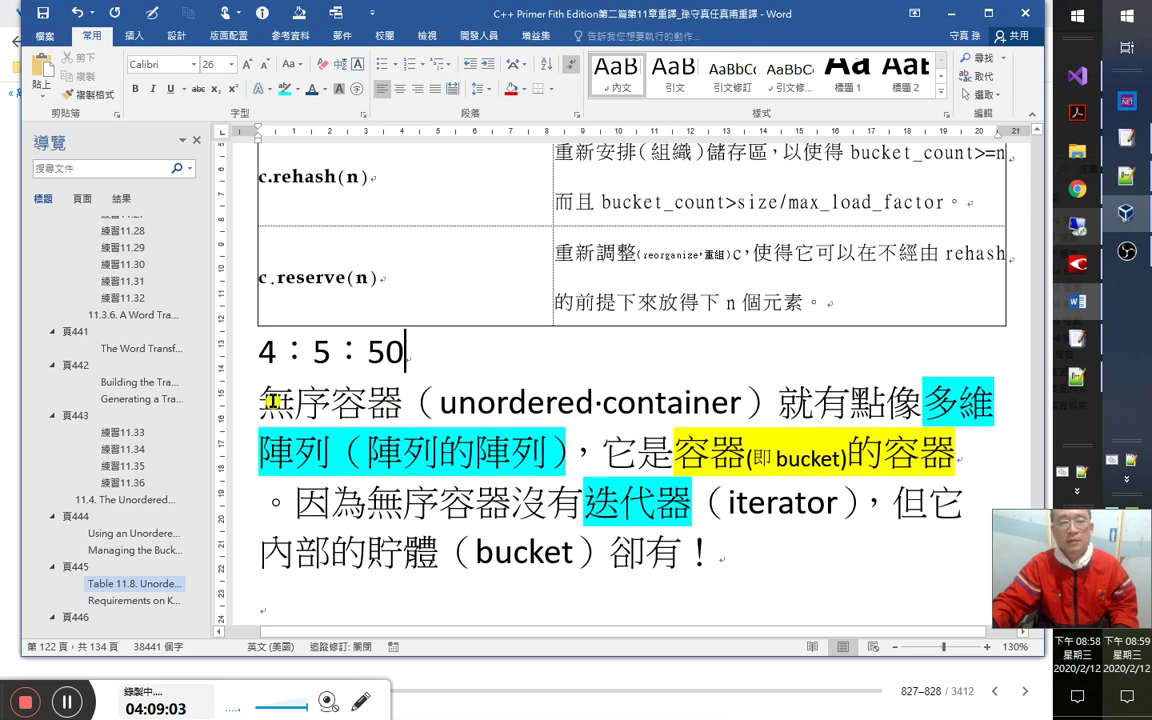
# Resize the whole 無序容器 paragraph to font size 26.
pyautogui.moveTo(258, 401); pyautogui.dragTo(781, 549)
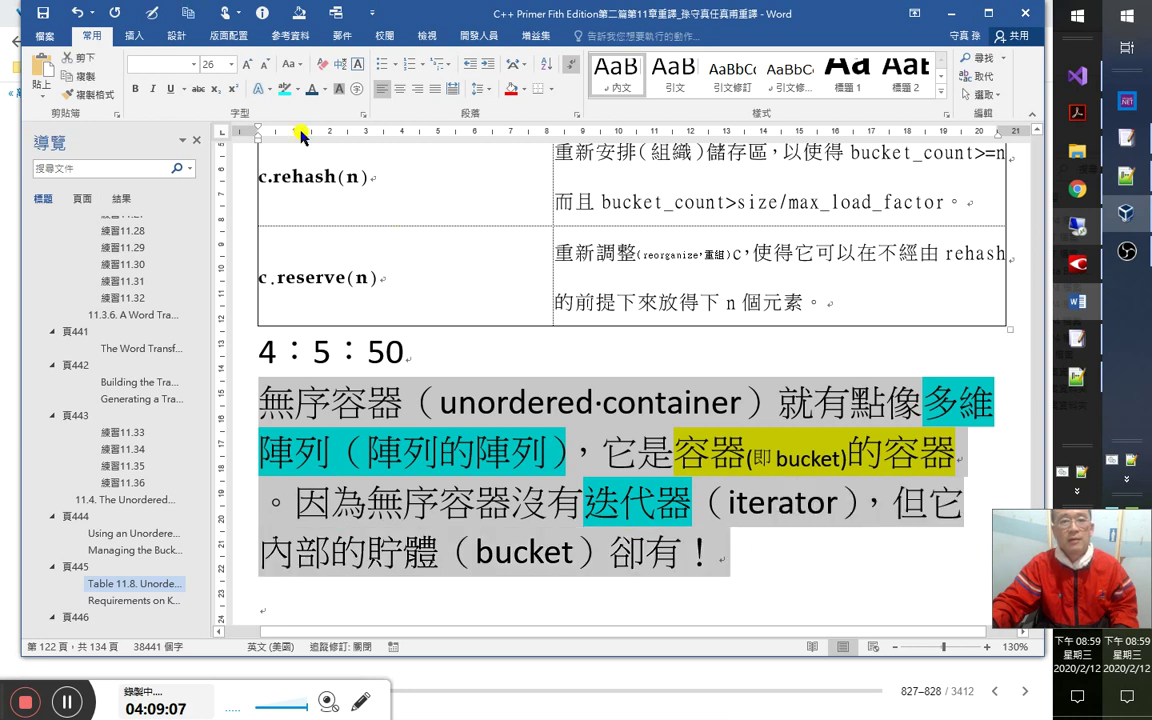
pyautogui.click(213, 62)
pyautogui.write('3')
pyautogui.press('Return')
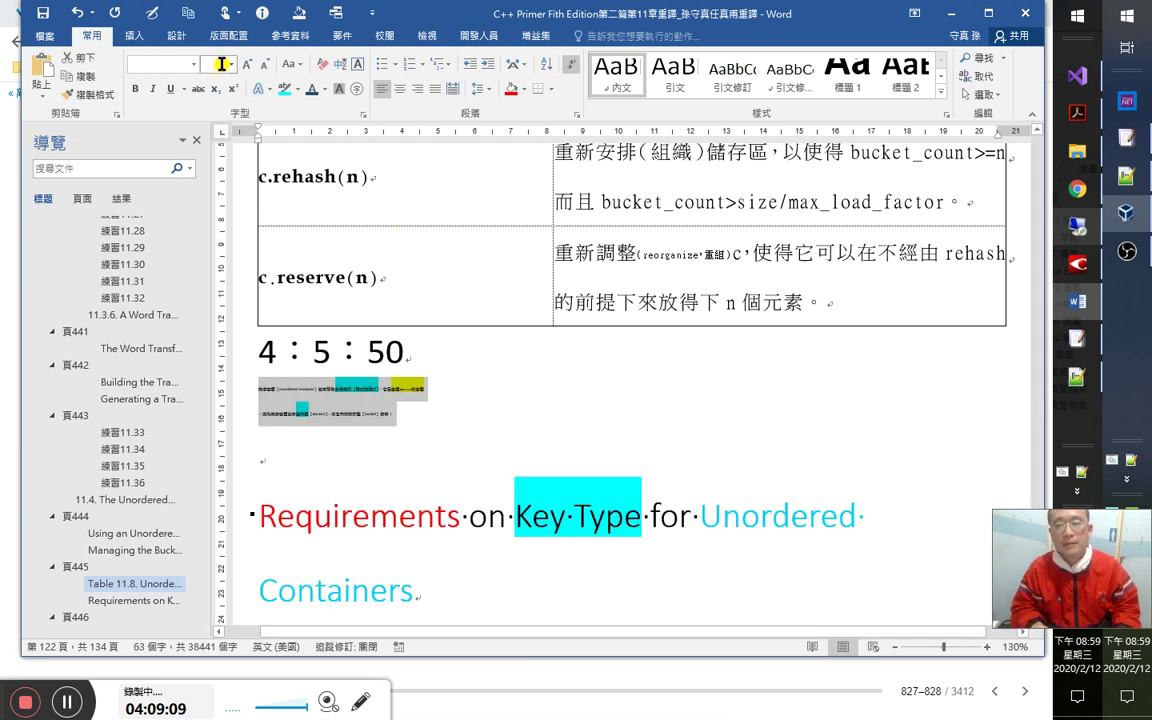
pyautogui.click(222, 64)
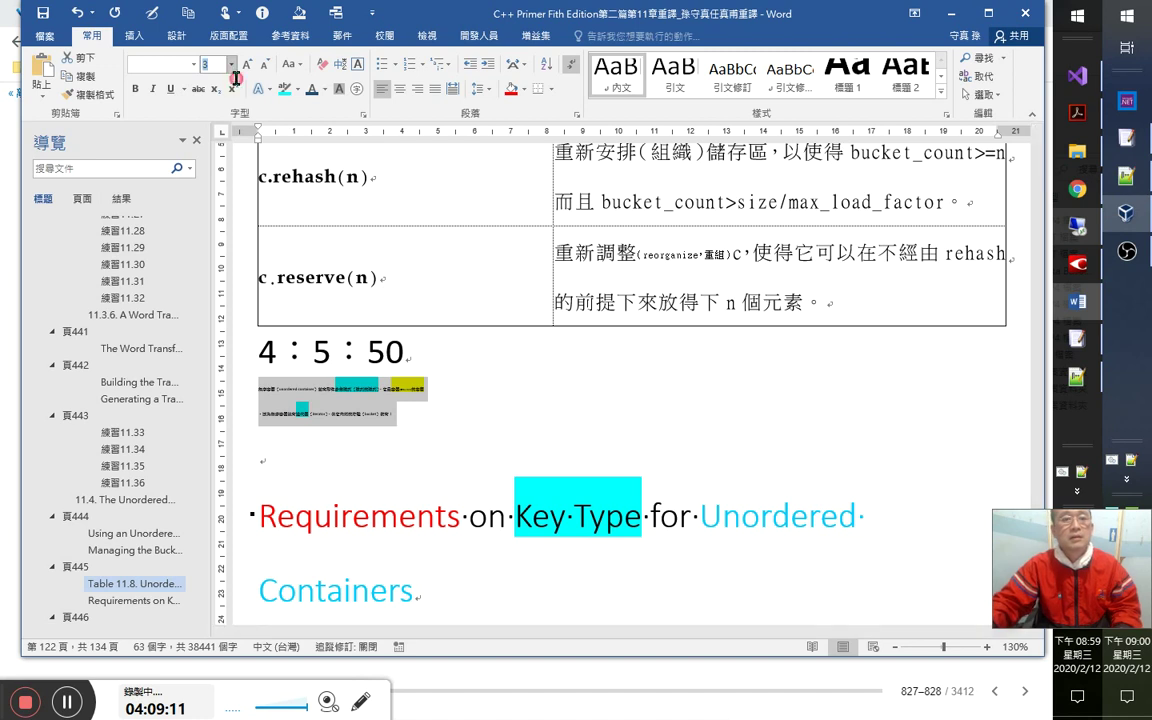
pyautogui.write('26')
pyautogui.press('Return')
pyautogui.press('Right')
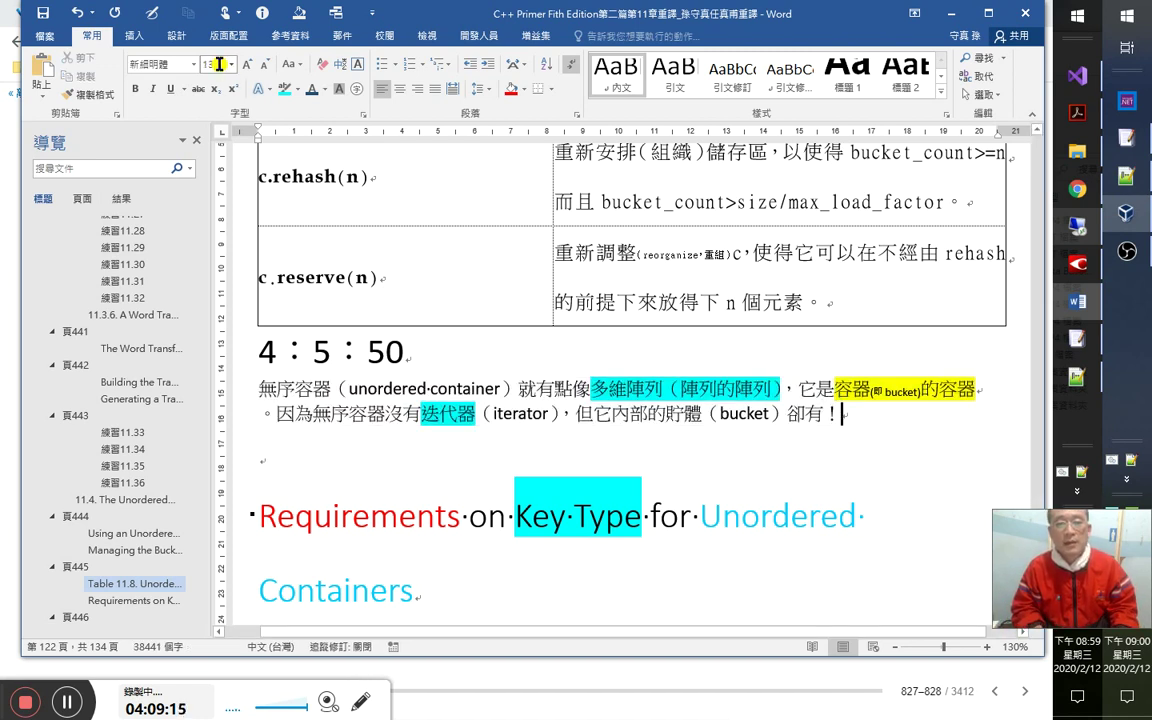
# Shrink the （bucket） gloss after 貯體 to font size 13.
pyautogui.press('Left')
pyautogui.press('Left')
pyautogui.press('Left')
pyautogui.press('Left')
pyautogui.press('Left')
pyautogui.press('Left')
pyautogui.press('Left')
pyautogui.press('Left')
pyautogui.press('Left')
pyautogui.press('Left')
pyautogui.press('Left')
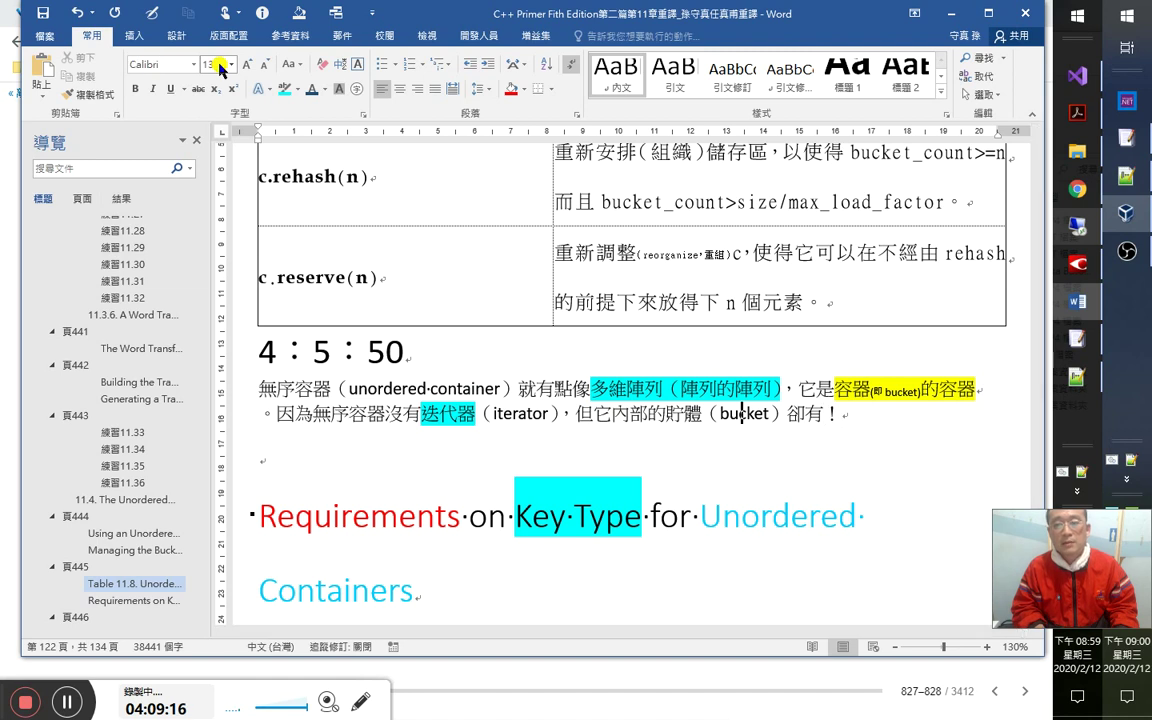
pyautogui.hotkey('shift', 'Right')
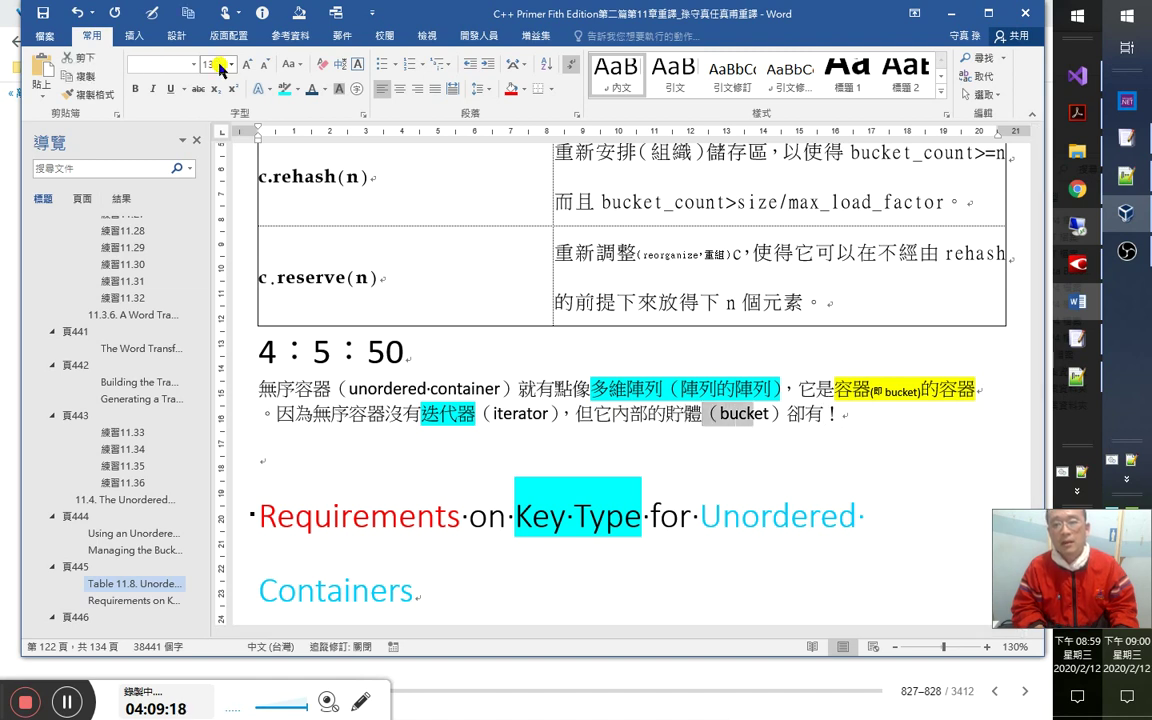
pyautogui.hotkey('shift', 'Right')
pyautogui.click(208, 64)
pyautogui.write('13')
pyautogui.press('Return')
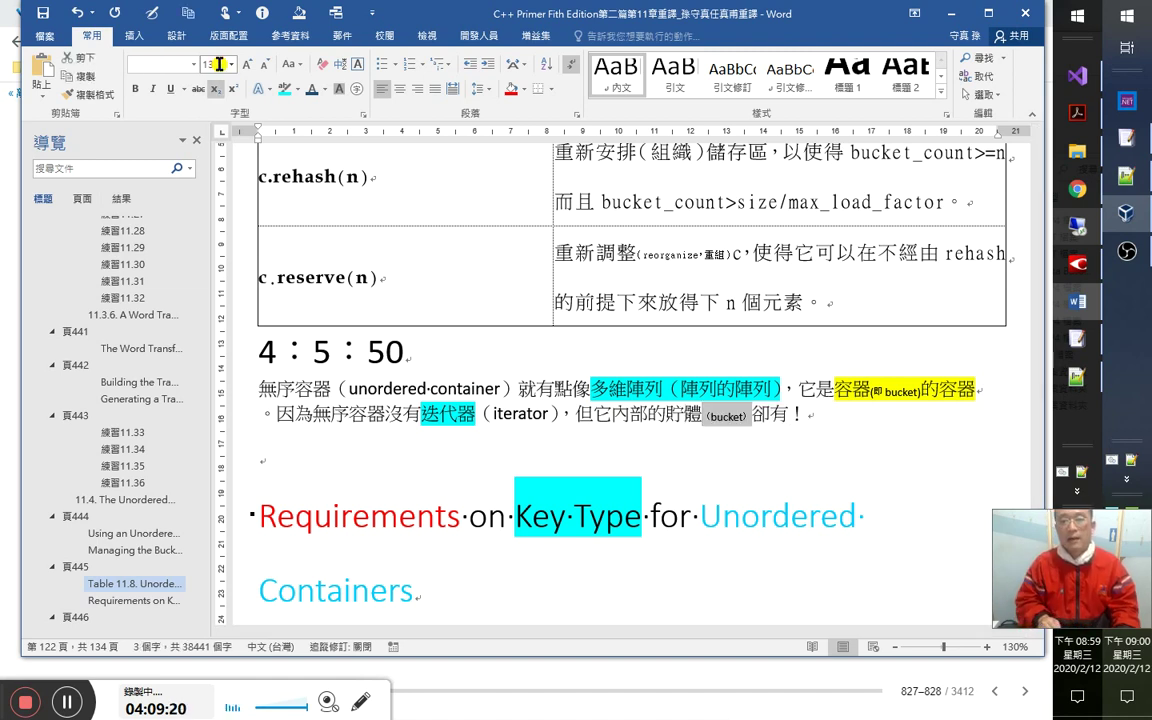
pyautogui.scroll(2, 473, 303)
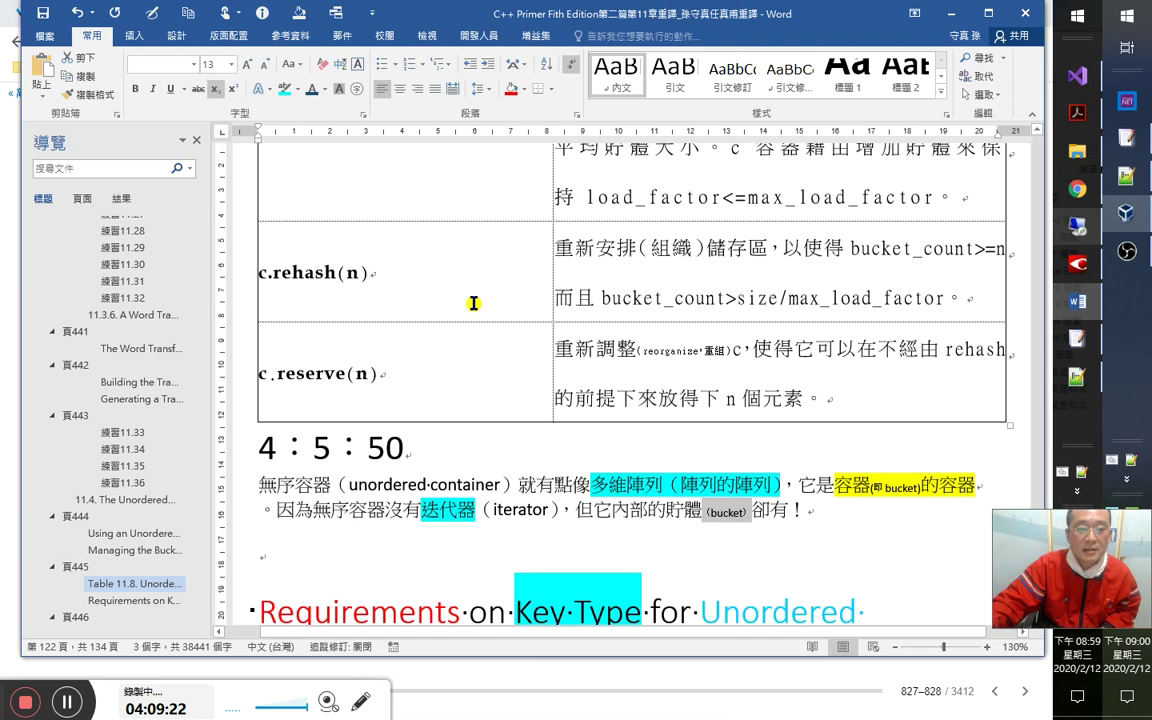
# Add 4：9：00 after the 4：5：50 timestamp.
pyautogui.click(465, 450)
pyautogui.write('4：')
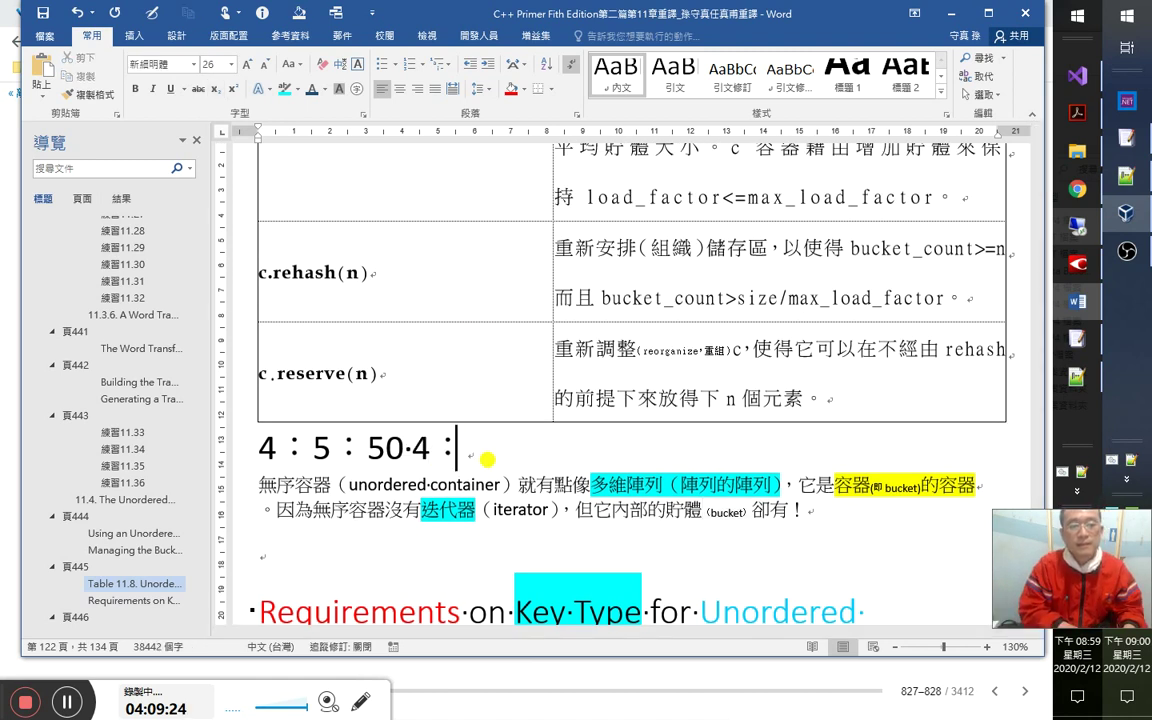
pyautogui.write('9：00')
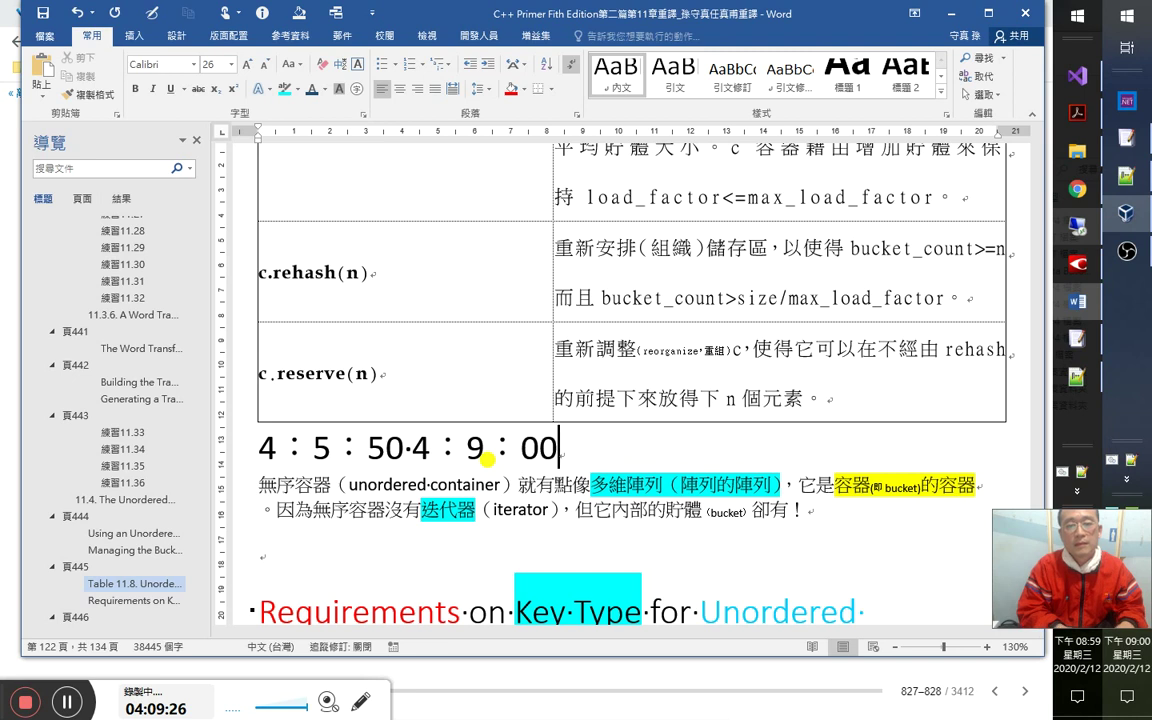
pyautogui.scroll(15, 487, 458)
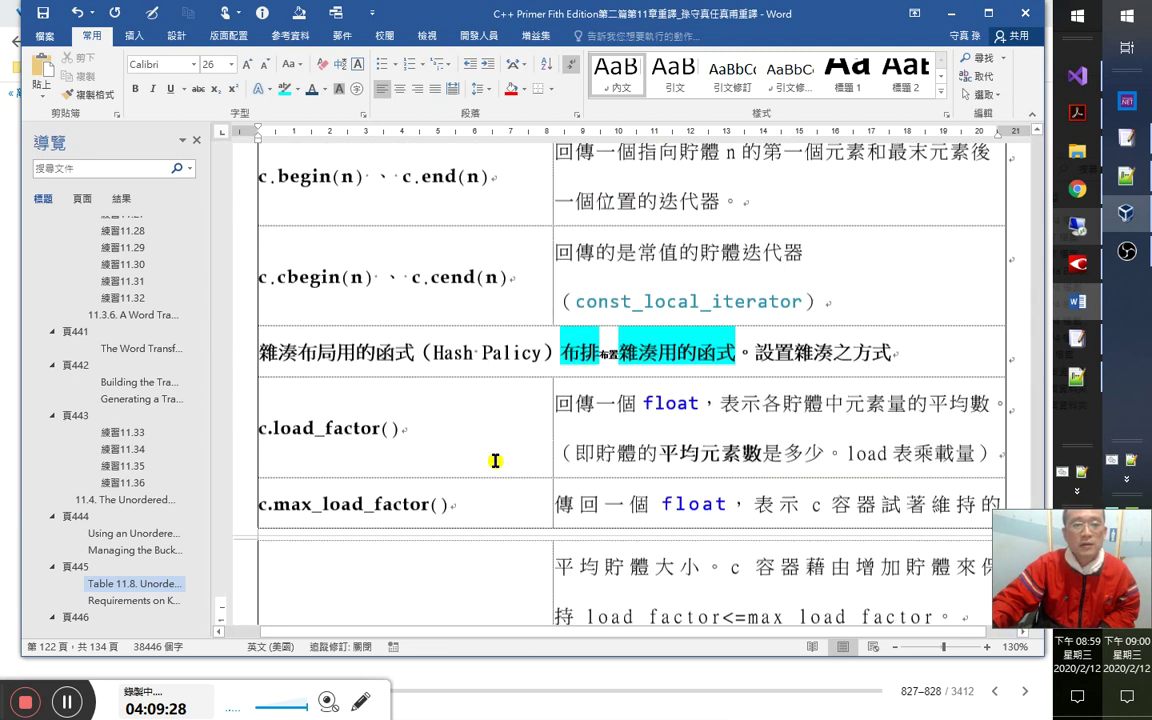
pyautogui.scroll(2, 497, 460)
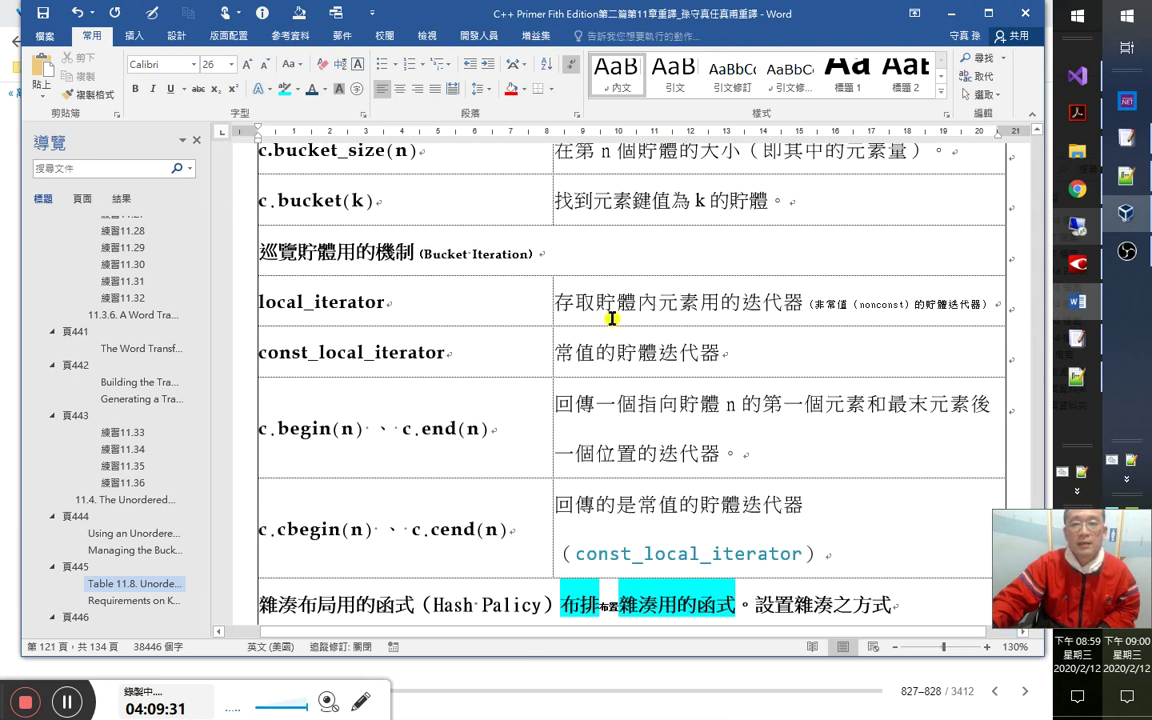
# Bold 貯體 in both the local_iterator and const_local_iterator descriptions.
pyautogui.doubleClick(592, 302)
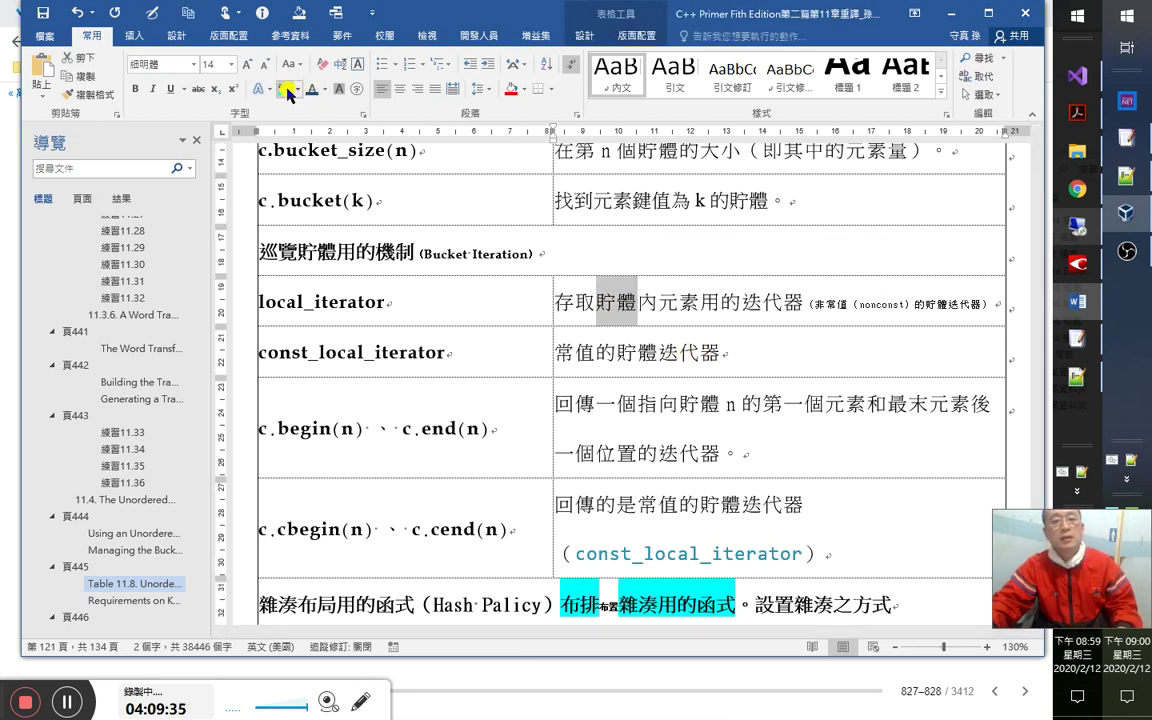
pyautogui.hotkey('ctrl', 'b')
pyautogui.press('Down')
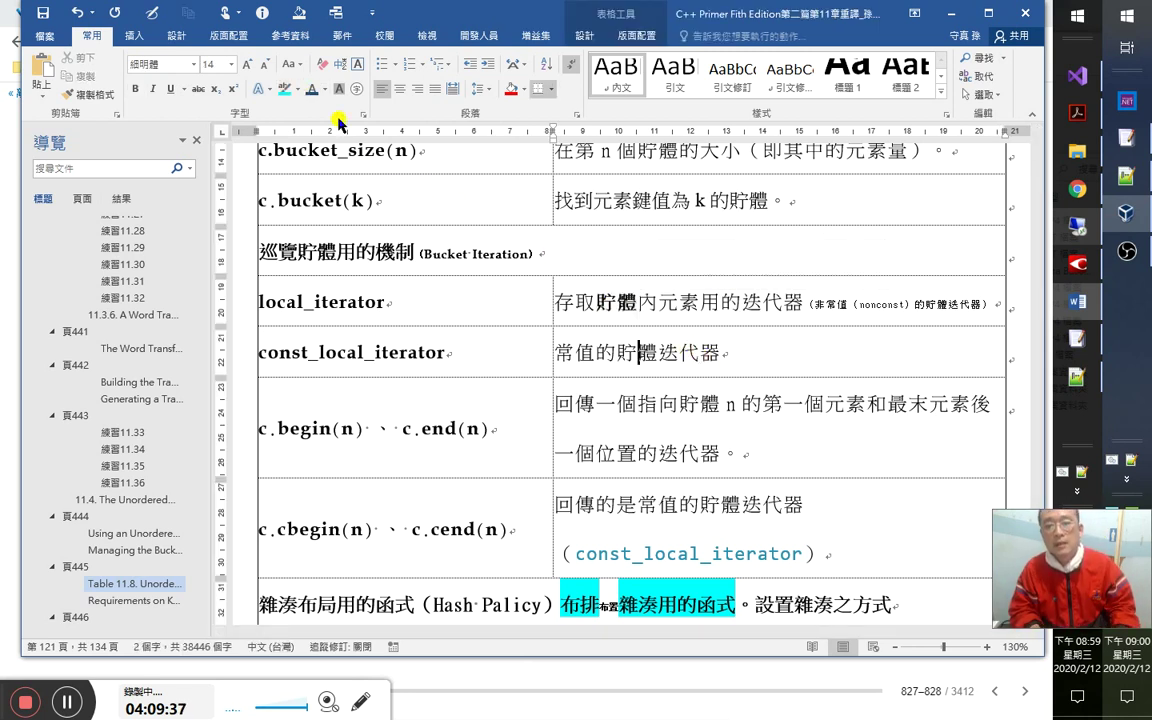
pyautogui.press('Down')
pyautogui.press('Left')
pyautogui.hotkey('shift', 'Right')
pyautogui.hotkey('shift', 'Right')
pyautogui.hotkey('ctrl', 'b')
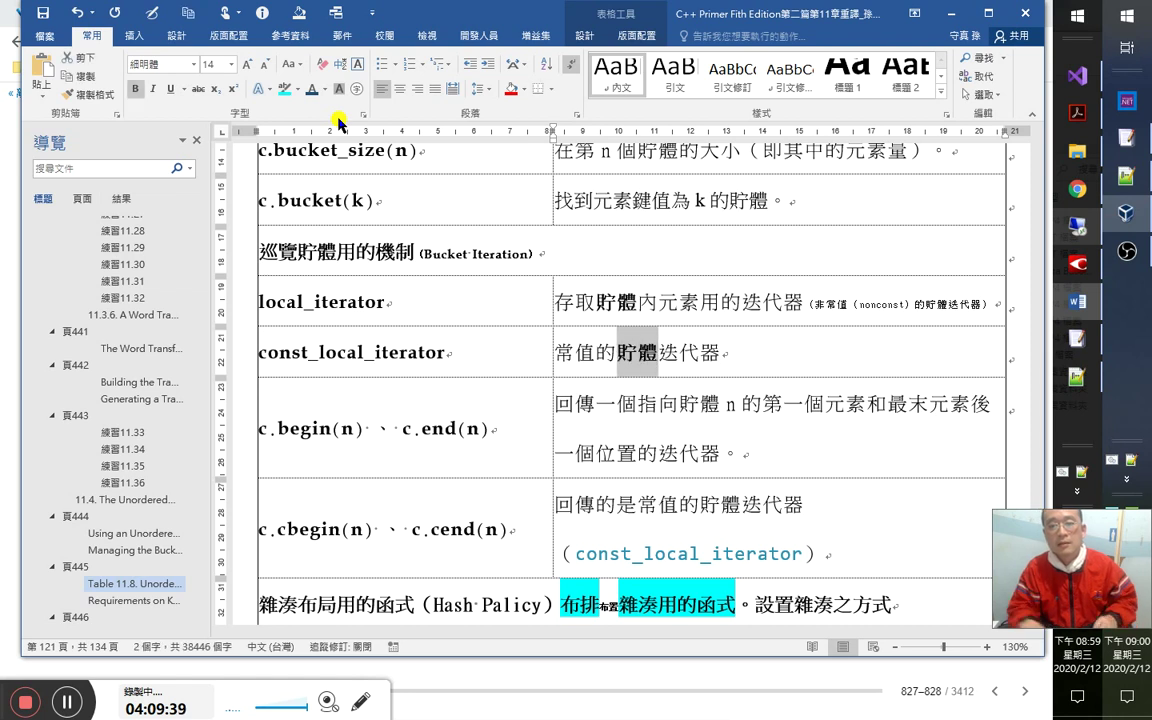
pyautogui.scroll(3, 640, 305)
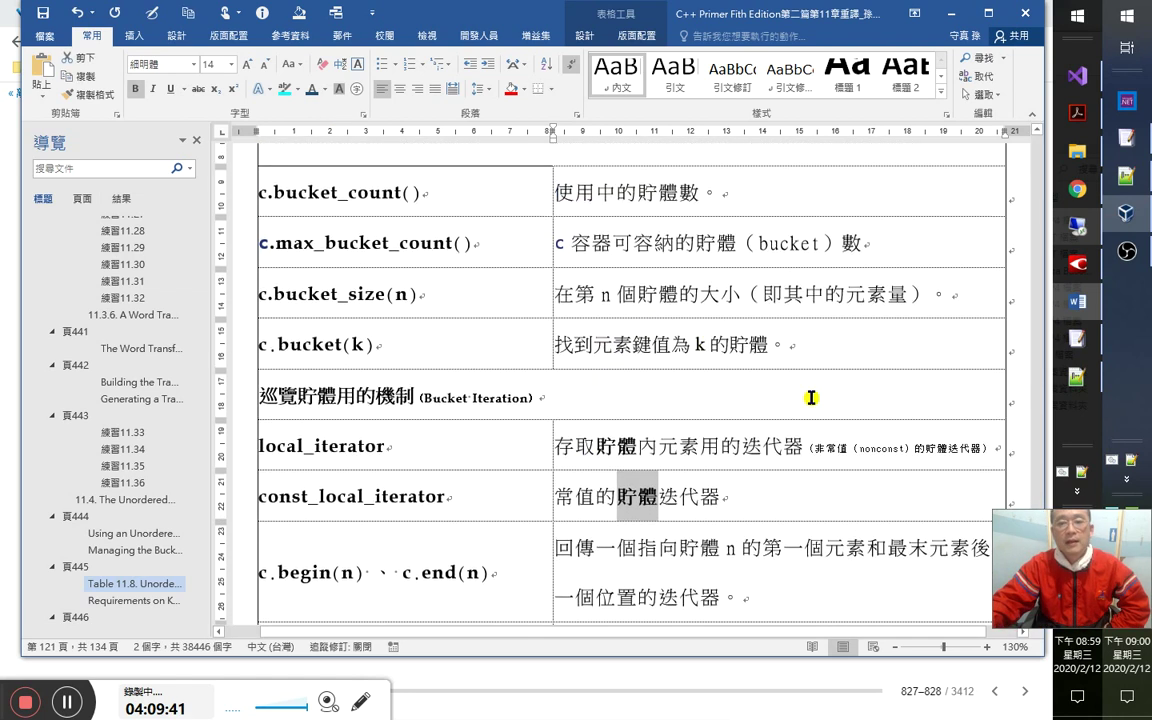
pyautogui.scroll(4, 814, 393)
pyautogui.scroll(-12, 822, 392)
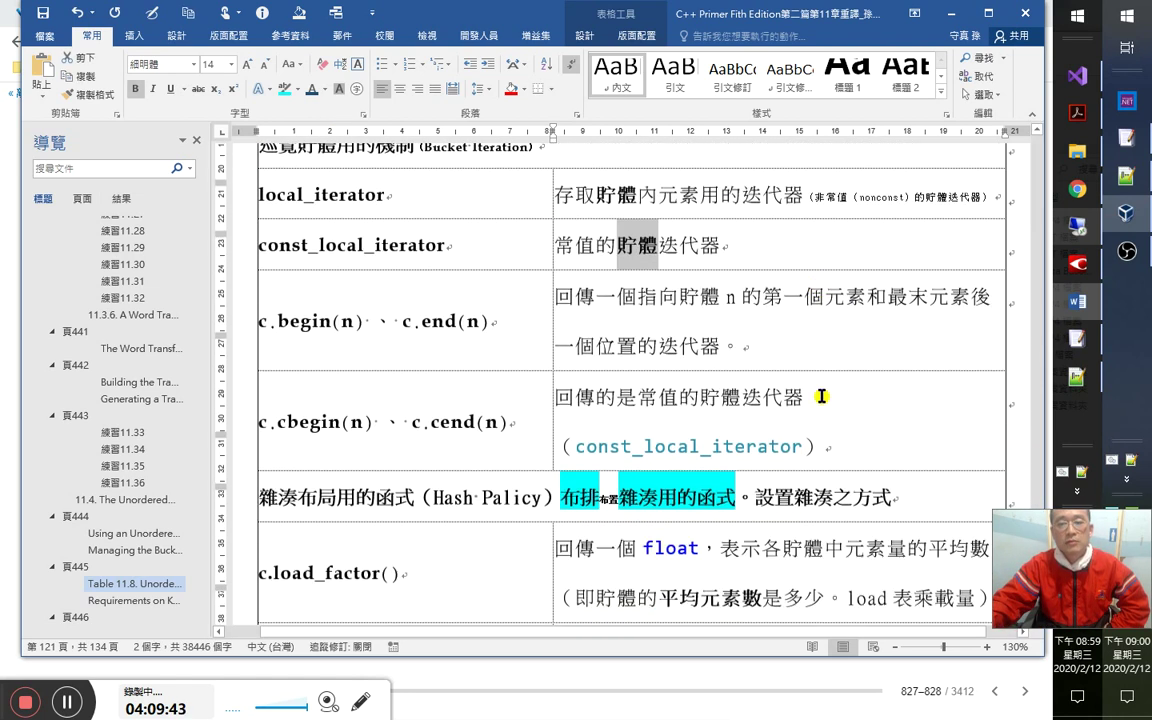
# Bold the sentence about containers lacking iterators and add 本身.
pyautogui.scroll(-10, 818, 383)
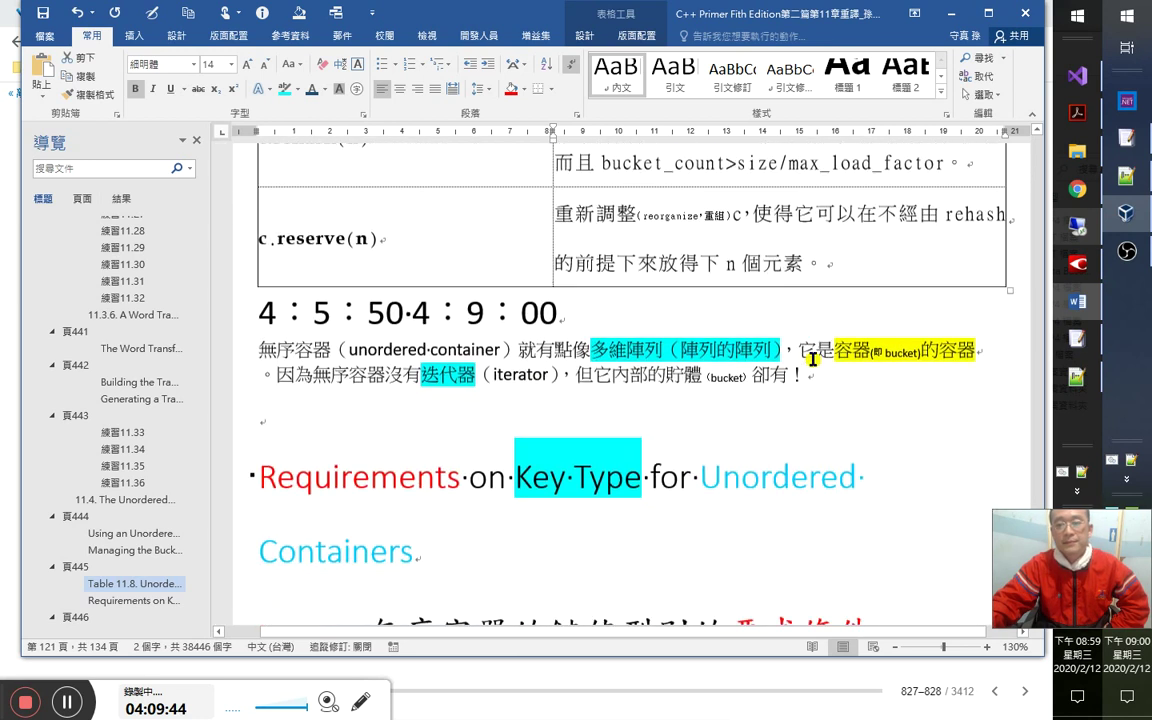
pyautogui.moveTo(313, 269); pyautogui.dragTo(793, 274)
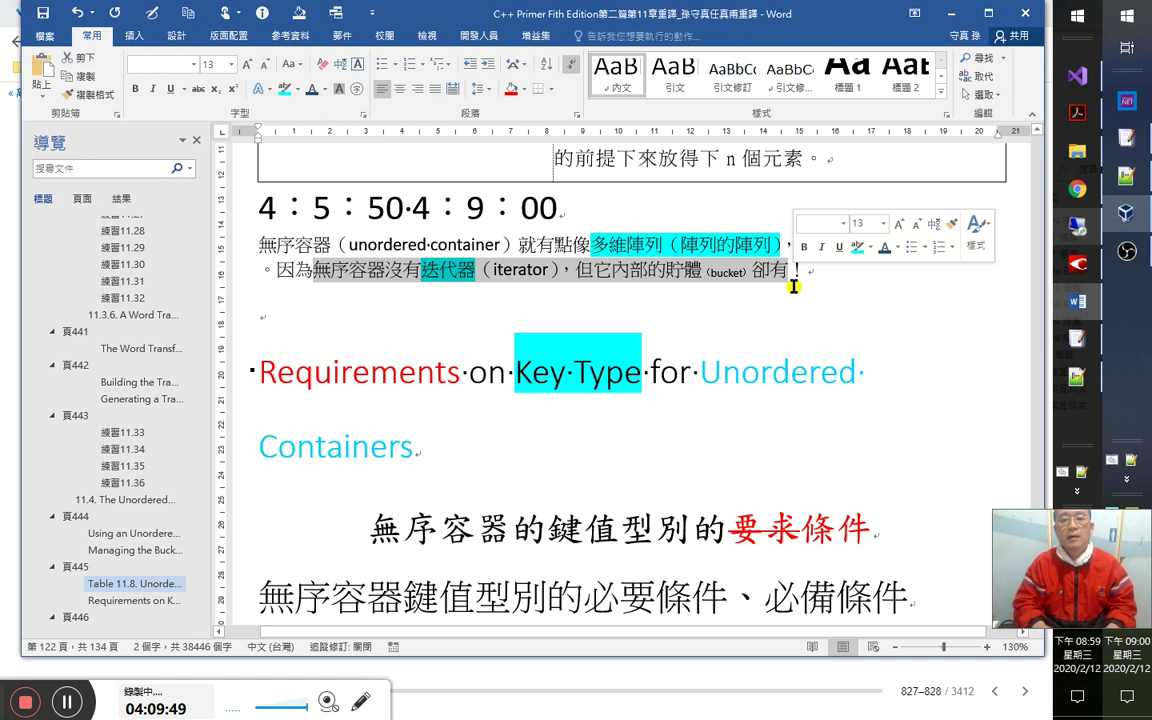
pyautogui.hotkey('ctrl', 'b')
pyautogui.write('本身')
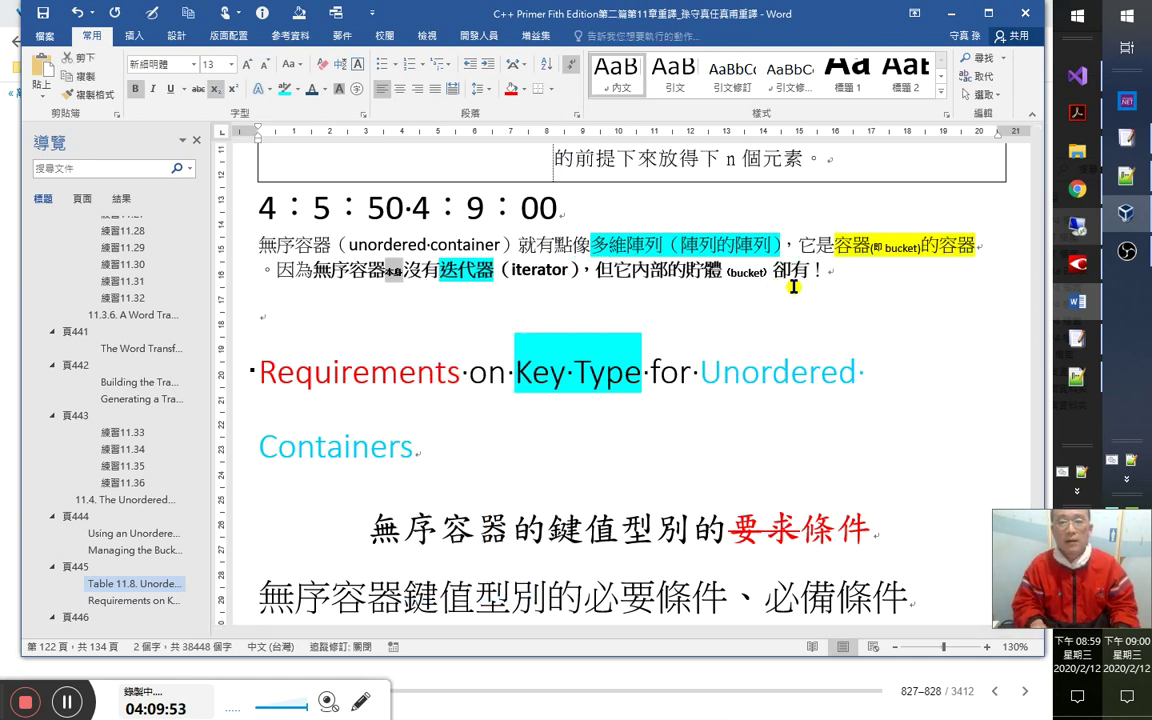
# Reword the subheading to 無序容器鍵值型別的必備條件, dropping the extra 的 and 要求.
pyautogui.press('Down')
pyautogui.press('Down')
pyautogui.press('Down')
pyautogui.press('Down')
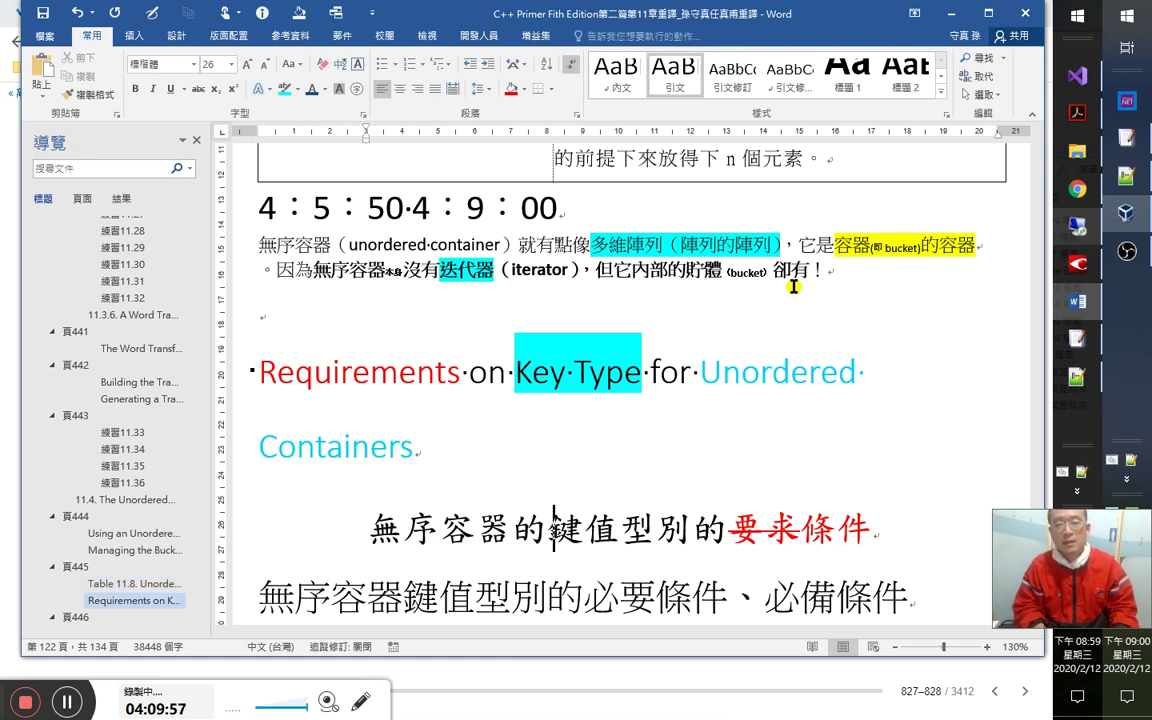
pyautogui.hotkey('shift', 'Right')
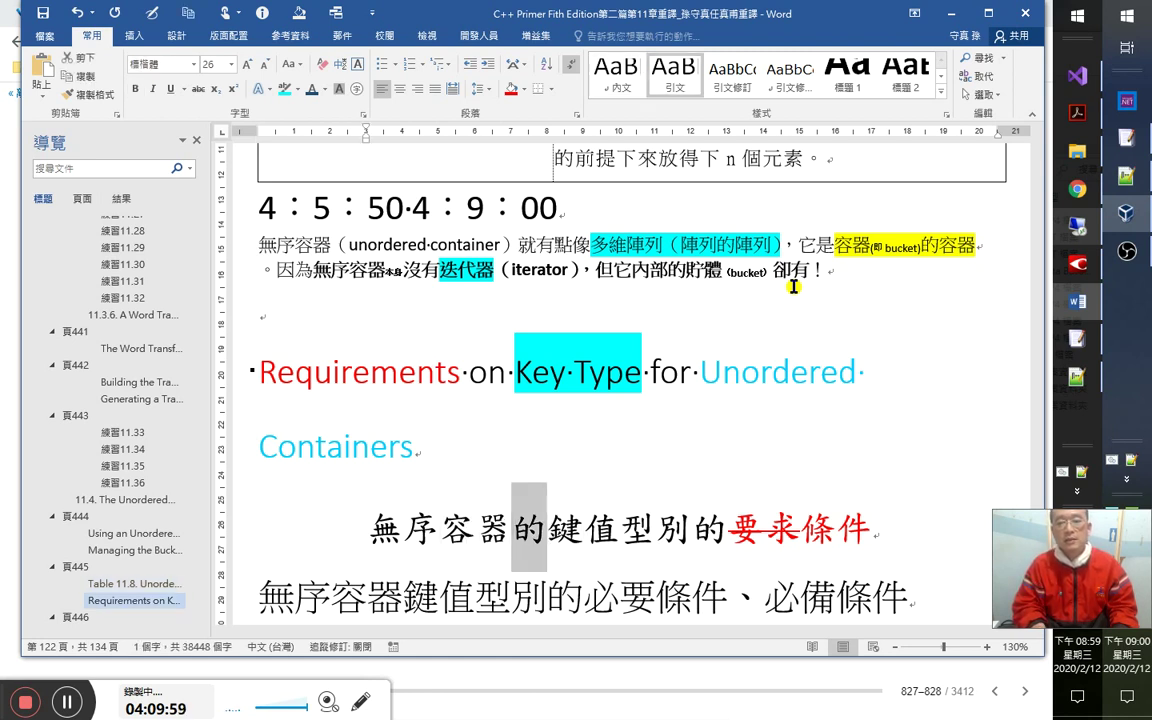
pyautogui.press('Delete')
pyautogui.press('Right')
pyautogui.press('Right')
pyautogui.press('Right')
pyautogui.press('Right')
pyautogui.press('Right')
pyautogui.press('Delete')
pyautogui.press('Delete')
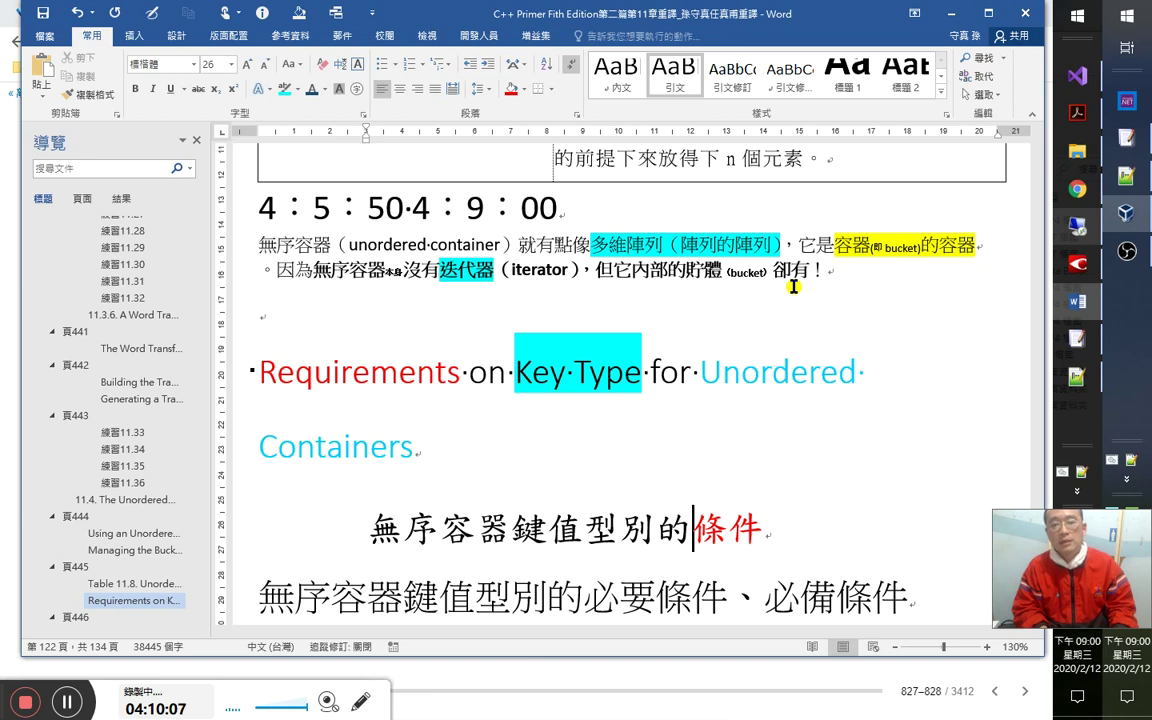
pyautogui.write('切勿')
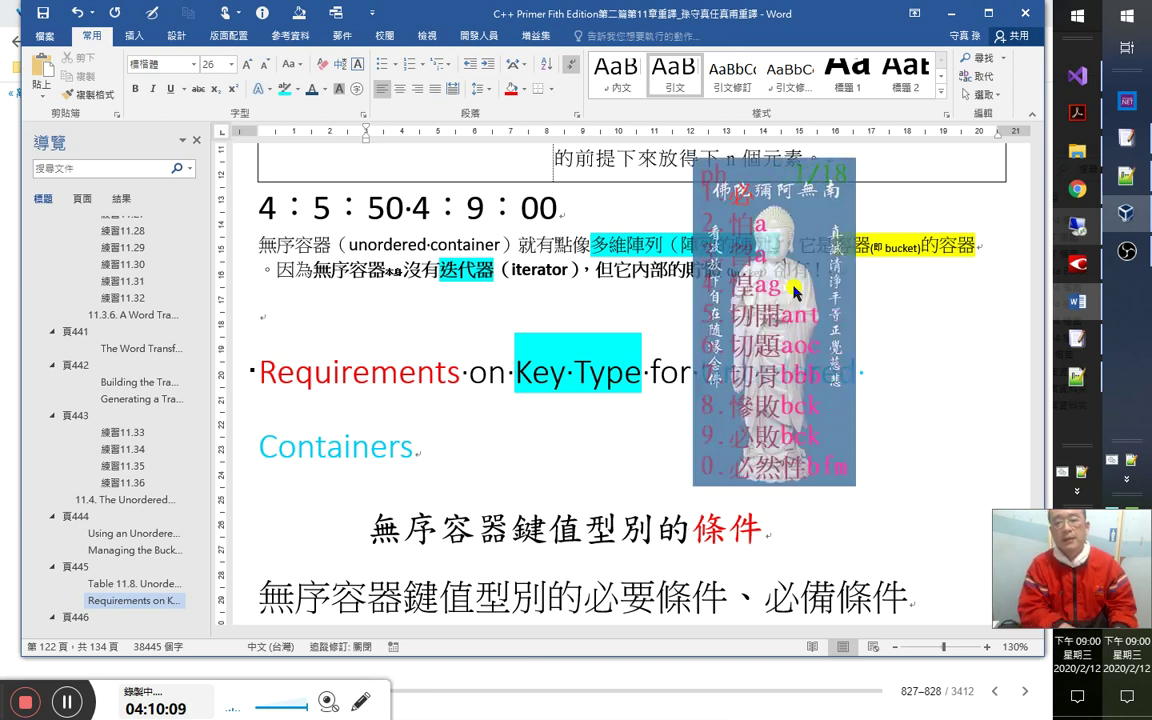
pyautogui.hotkey('shift', 'Left')
pyautogui.hotkey('shift', 'Left')
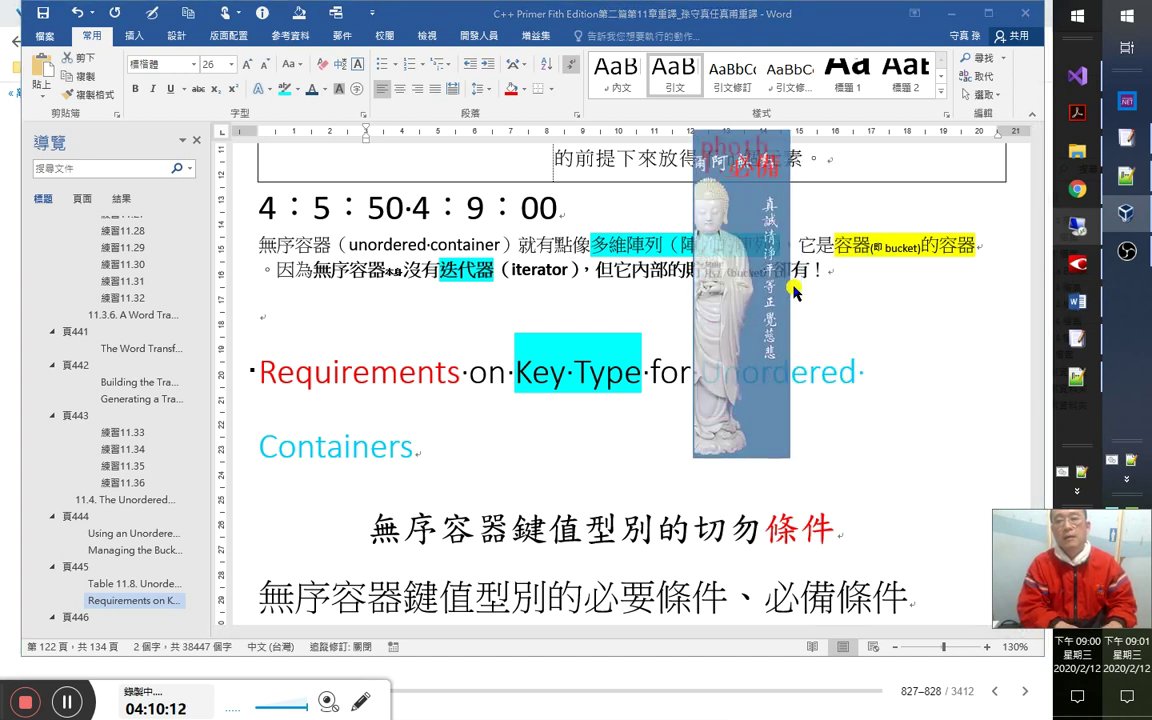
pyautogui.write('必備')
# Make 條件 black, give the subheading the smaller 引文修訂 style, and save.
pyautogui.hotkey('shift', 'Right')
pyautogui.hotkey('shift', 'Right')
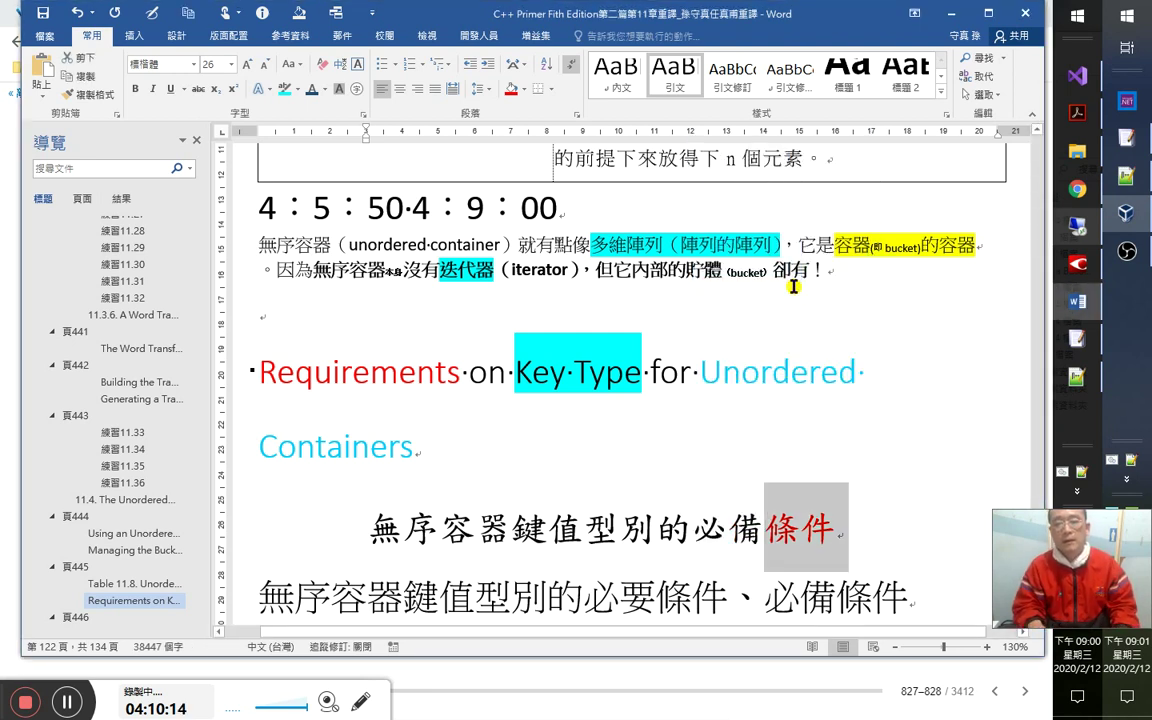
pyautogui.click(326, 92)
pyautogui.click(337, 110)
pyautogui.click(519, 511)
pyautogui.click(757, 99)
pyautogui.scroll(-2, 459, 493)
pyautogui.scroll(-1, 459, 493)
pyautogui.click(440, 445)
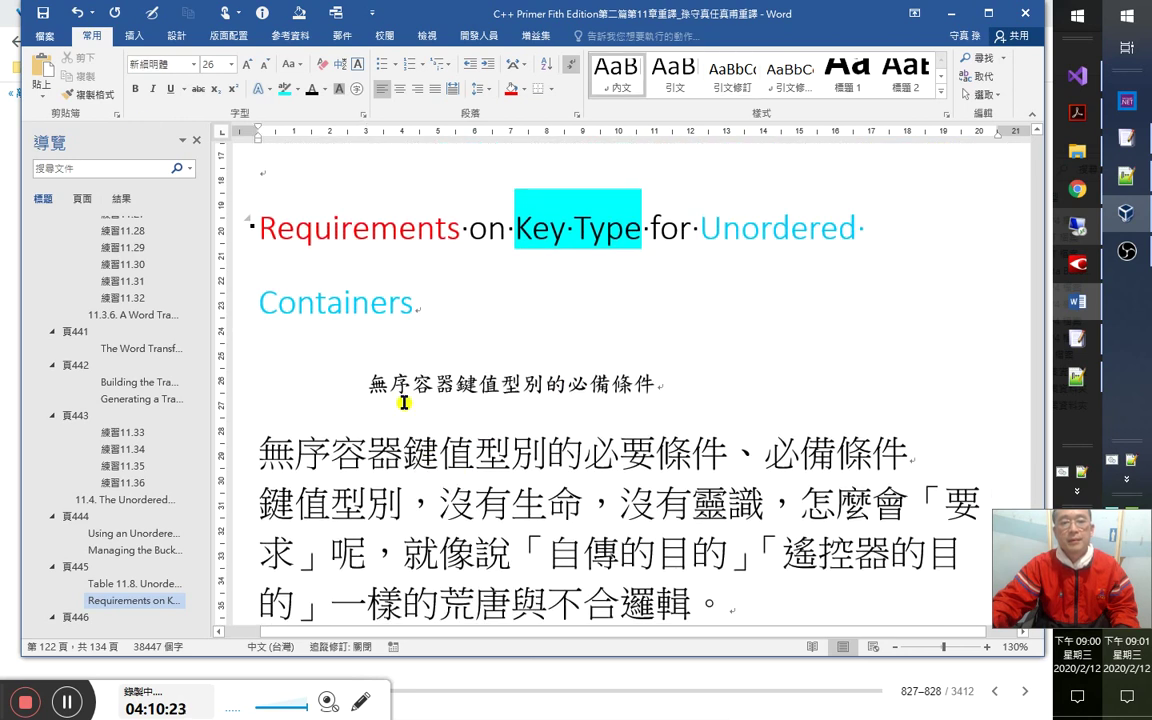
pyautogui.click(440, 504)
pyautogui.click(13, 181)
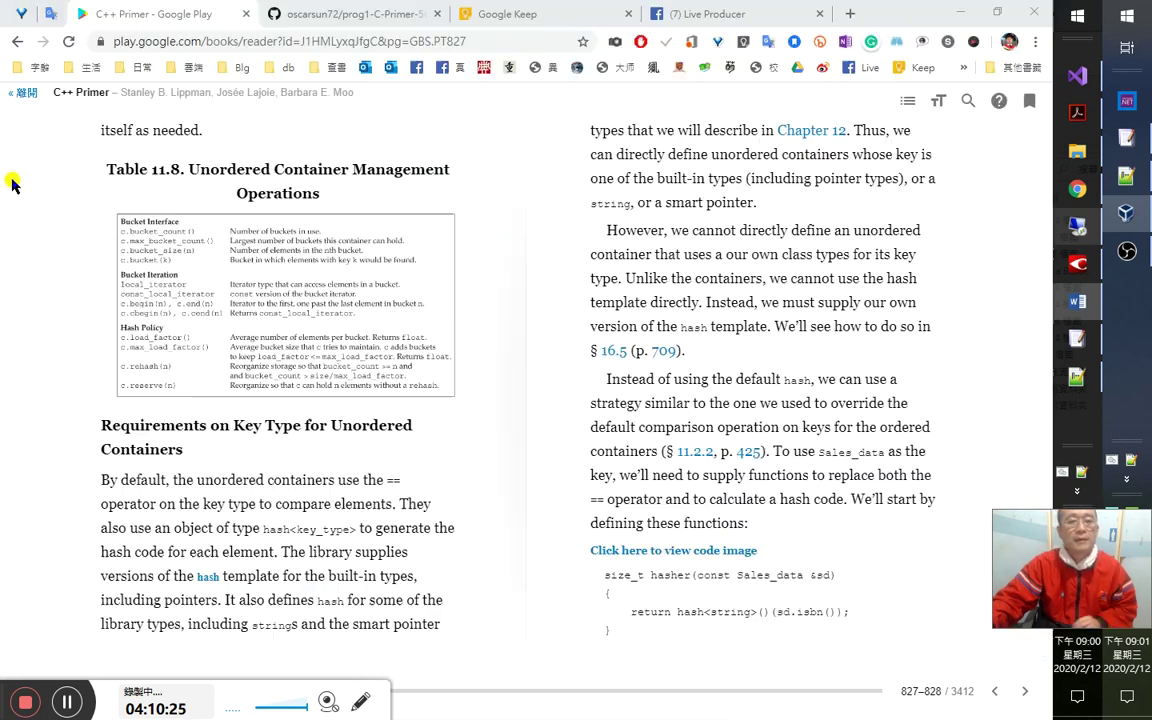
pyautogui.hotkey('alt', 'Tab')
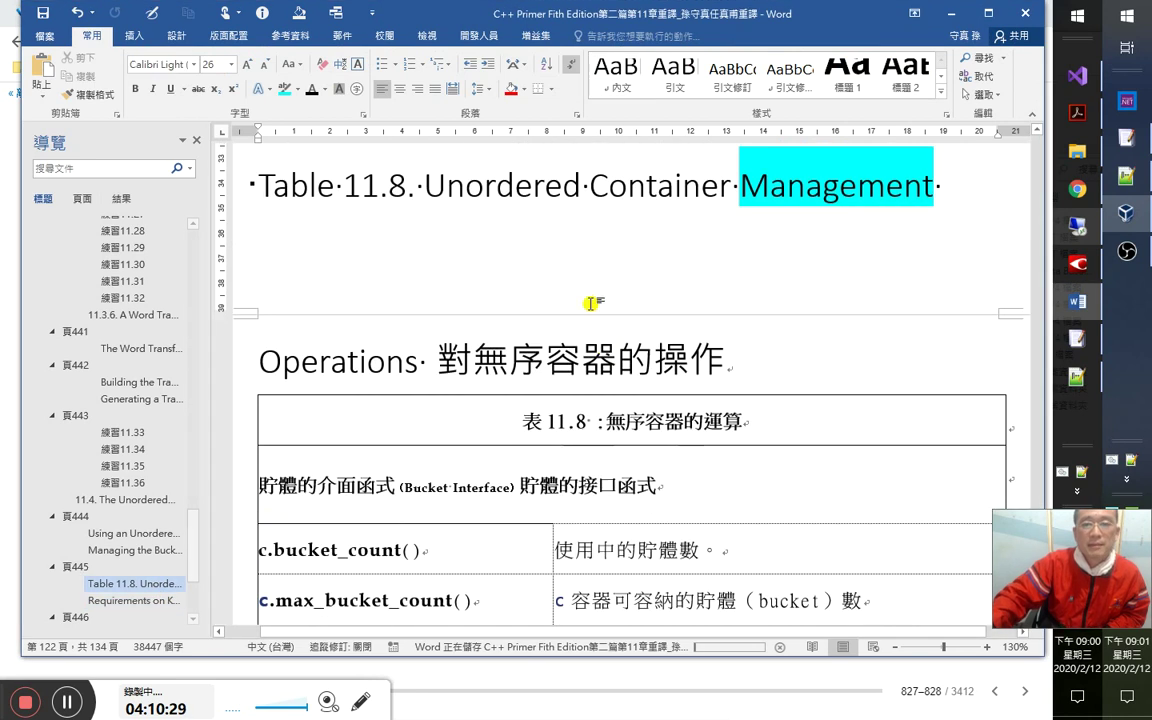
# Append 無序容器的管理 to the Table 11.8 Operations heading, then switch to Notepad++.
pyautogui.scroll(-2, 647, 413)
pyautogui.scroll(2, 648, 422)
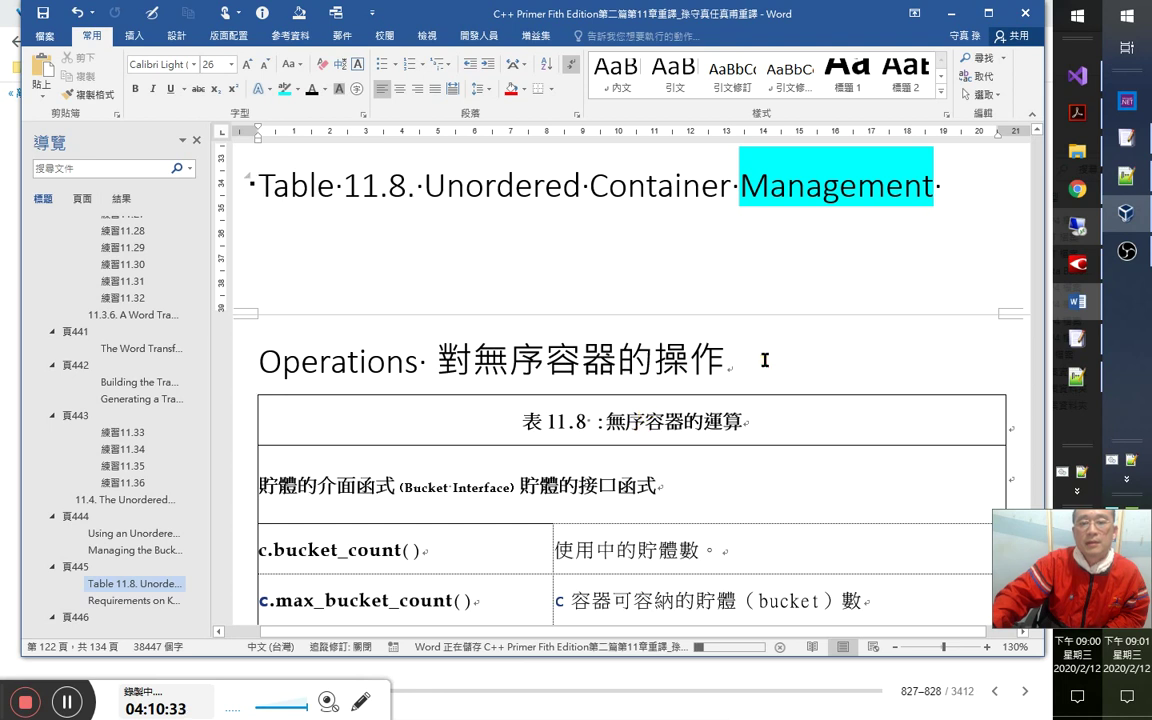
pyautogui.click(765, 359)
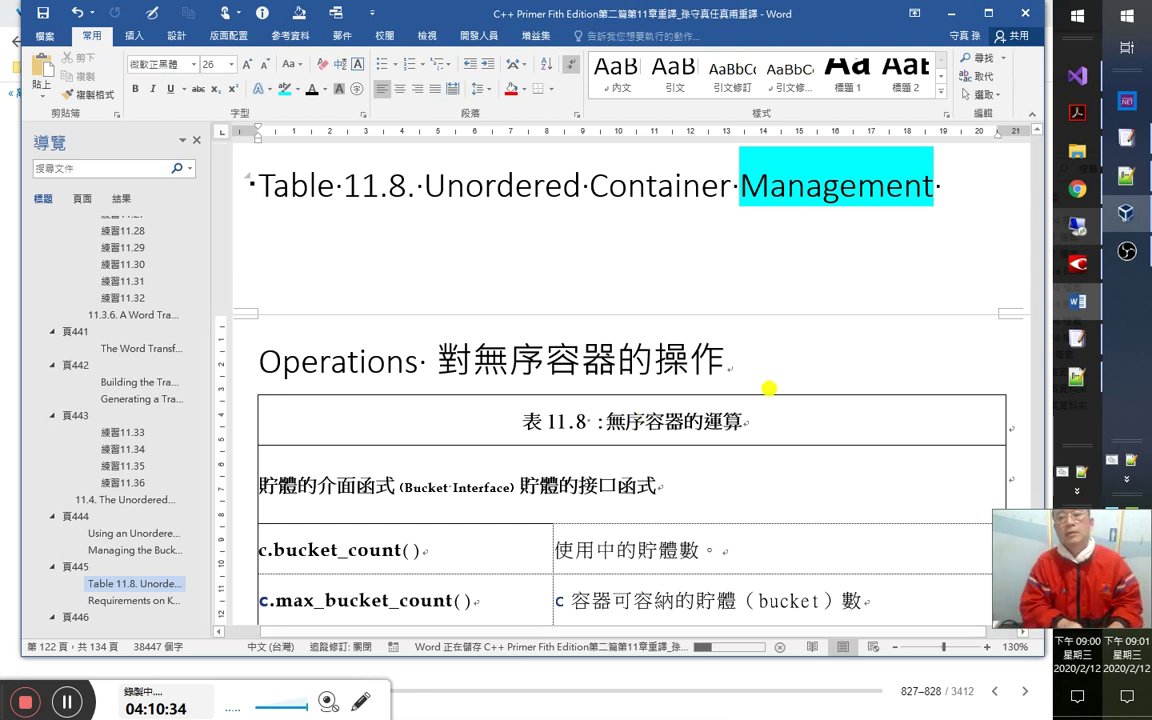
pyautogui.write('ha')
pyautogui.write('無序容器的')
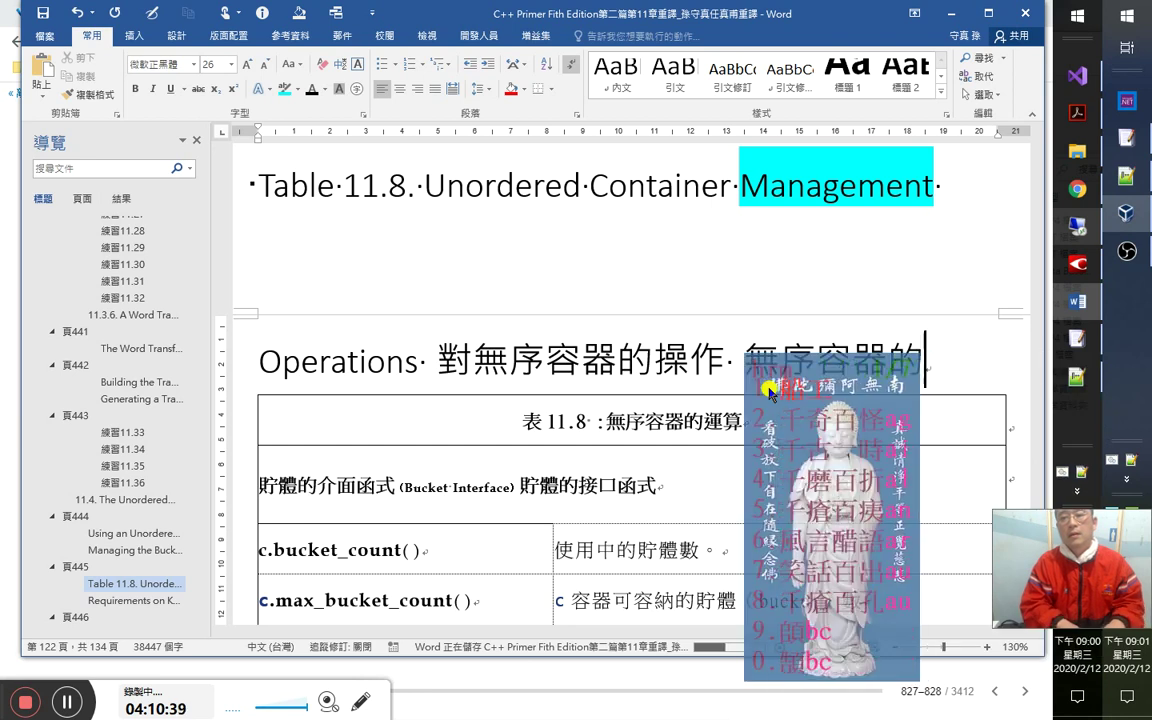
pyautogui.write('管理')
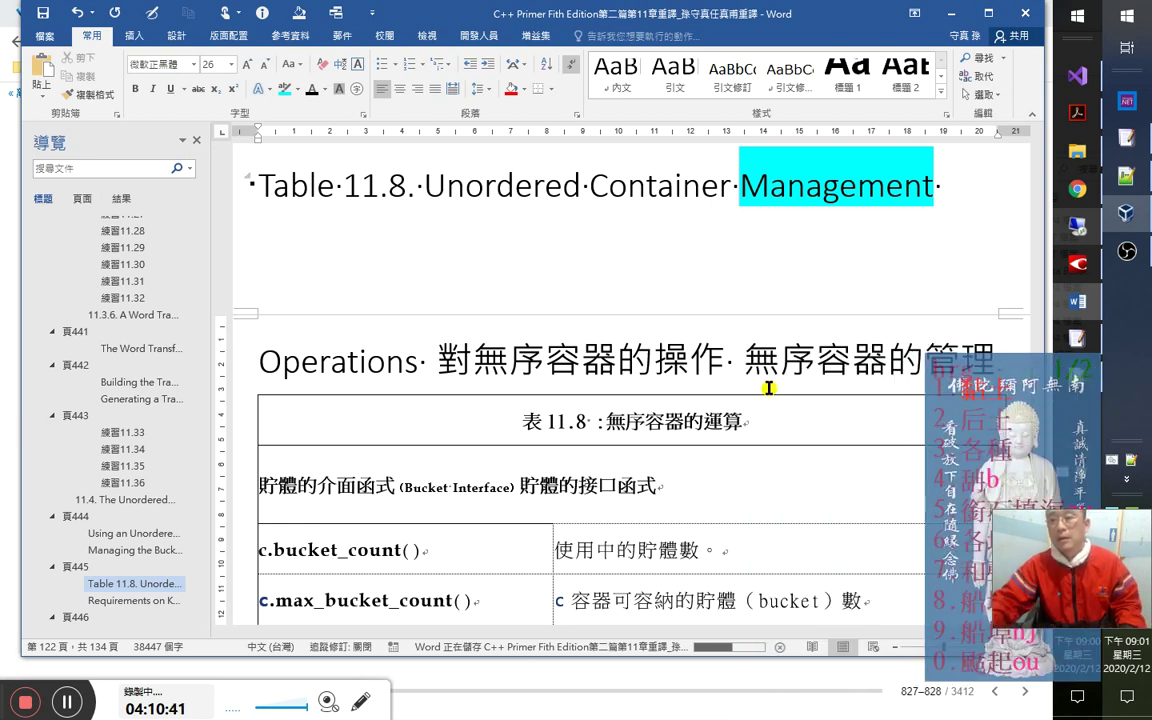
pyautogui.click(1058, 285)
pyautogui.moveTo(1058, 285)
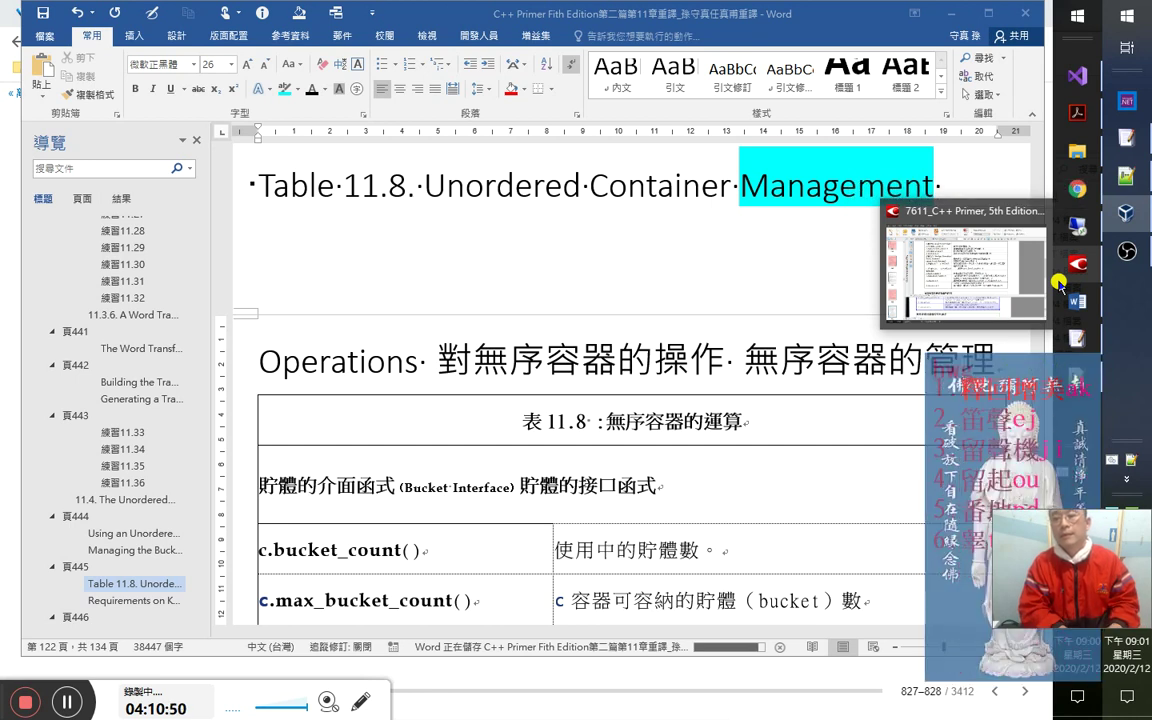
pyautogui.click(960, 265)
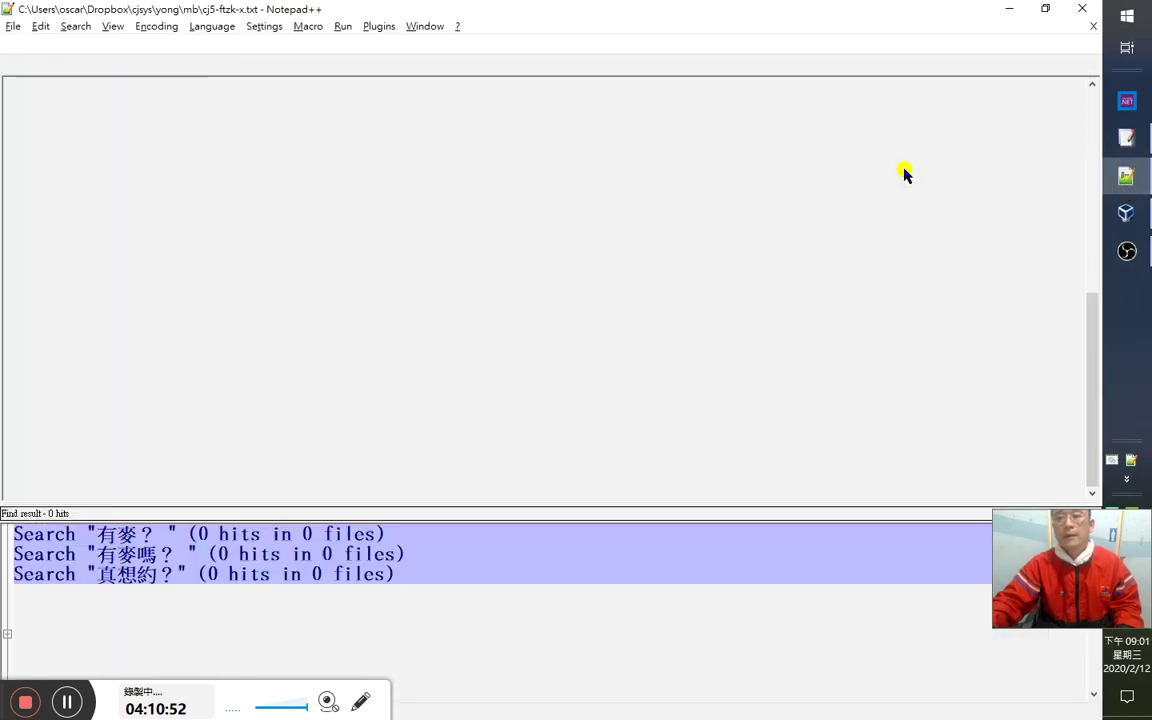
# Find the 管理 entry (coded hrmgg) in the cj5-ftzk.txt phrase file.
pyautogui.hotkey('ctrl', 'pageup')
pyautogui.hotkey('ctrl', 'pageup')
pyautogui.hotkey('ctrl', 'pageup')
pyautogui.hotkey('ctrl', 'pageup')
pyautogui.hotkey('ctrl', 'pageup')
pyautogui.hotkey('ctrl', 'pageup')
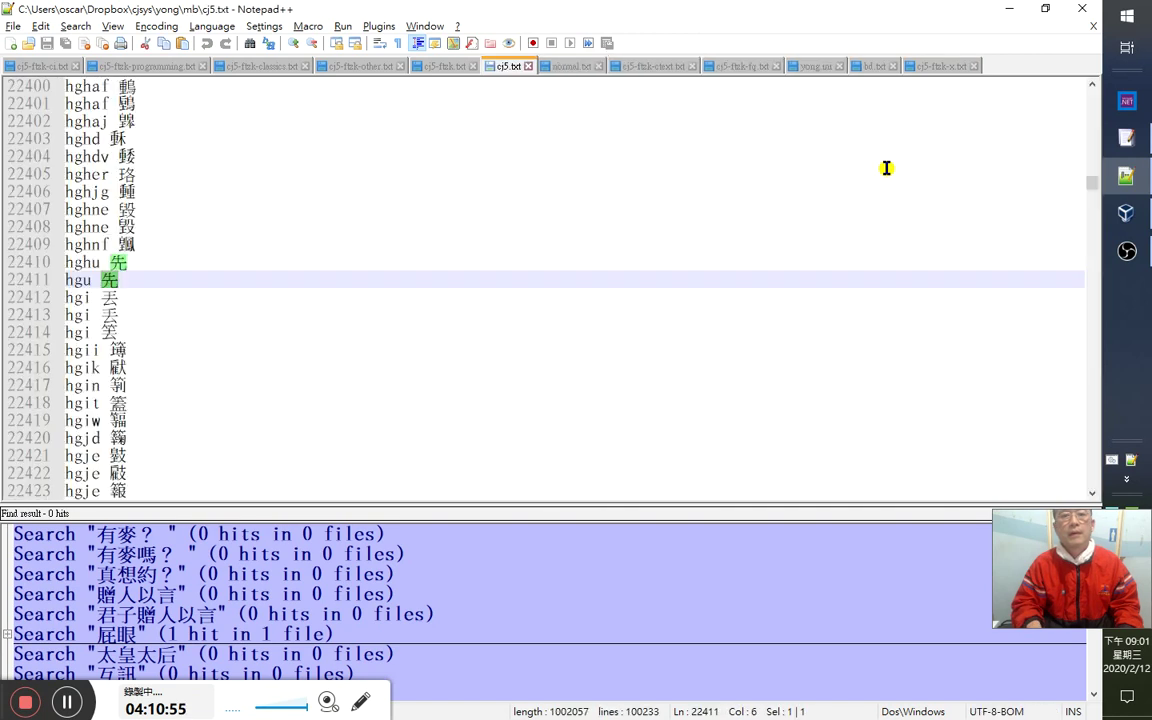
pyautogui.hotkey('ctrl', 'f')
pyautogui.write('管理')
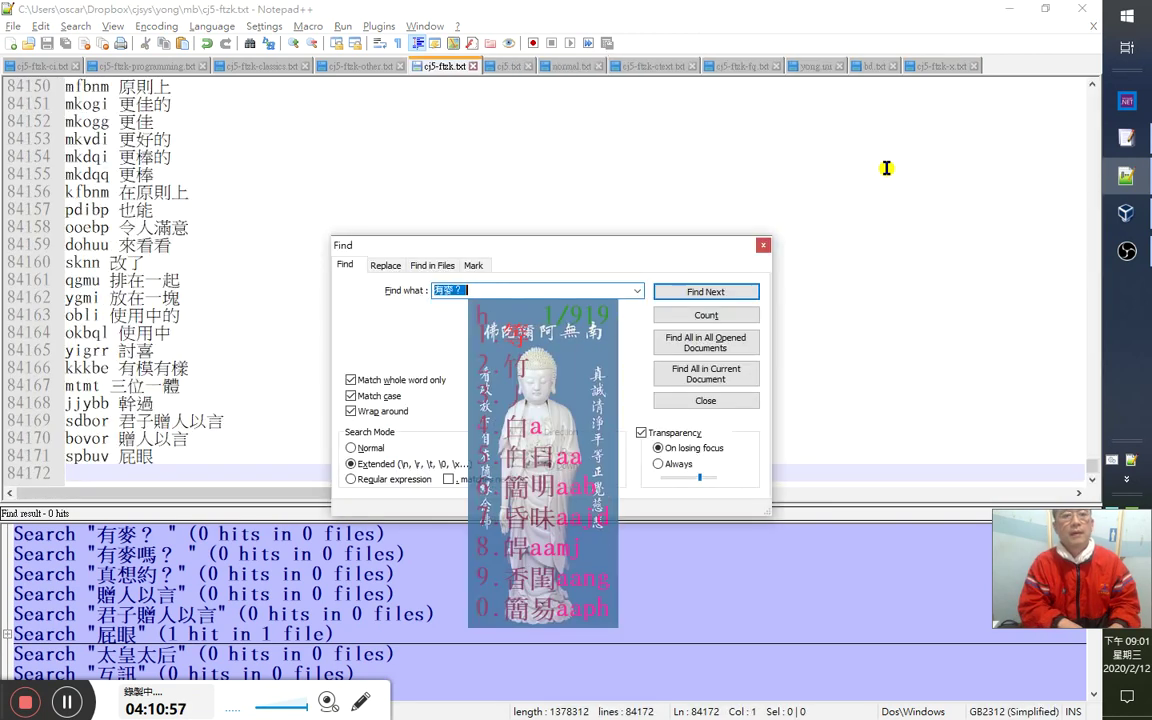
pyautogui.press('Return')
pyautogui.press('Escape')
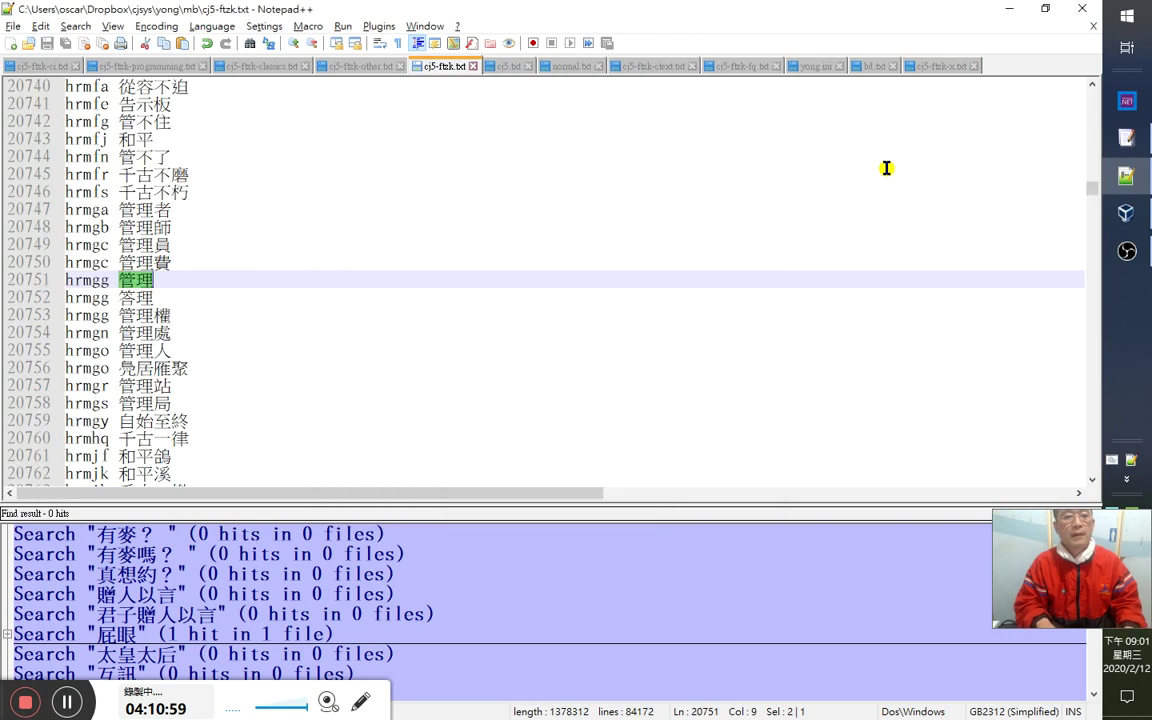
# Duplicate the 管理 line, recode the copy as hwg, save, and return to Word.
pyautogui.hotkey('ctrl', 'd')
pyautogui.press('Delete')
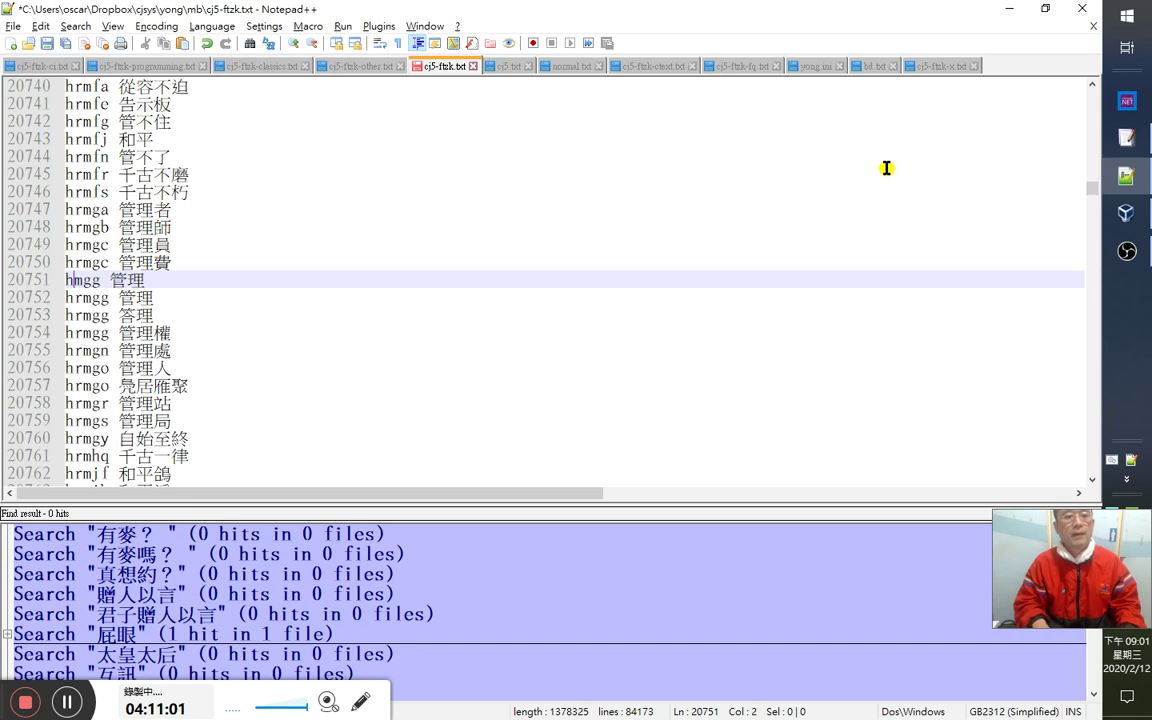
pyautogui.write('w')
pyautogui.press('Delete')
pyautogui.press('Delete')
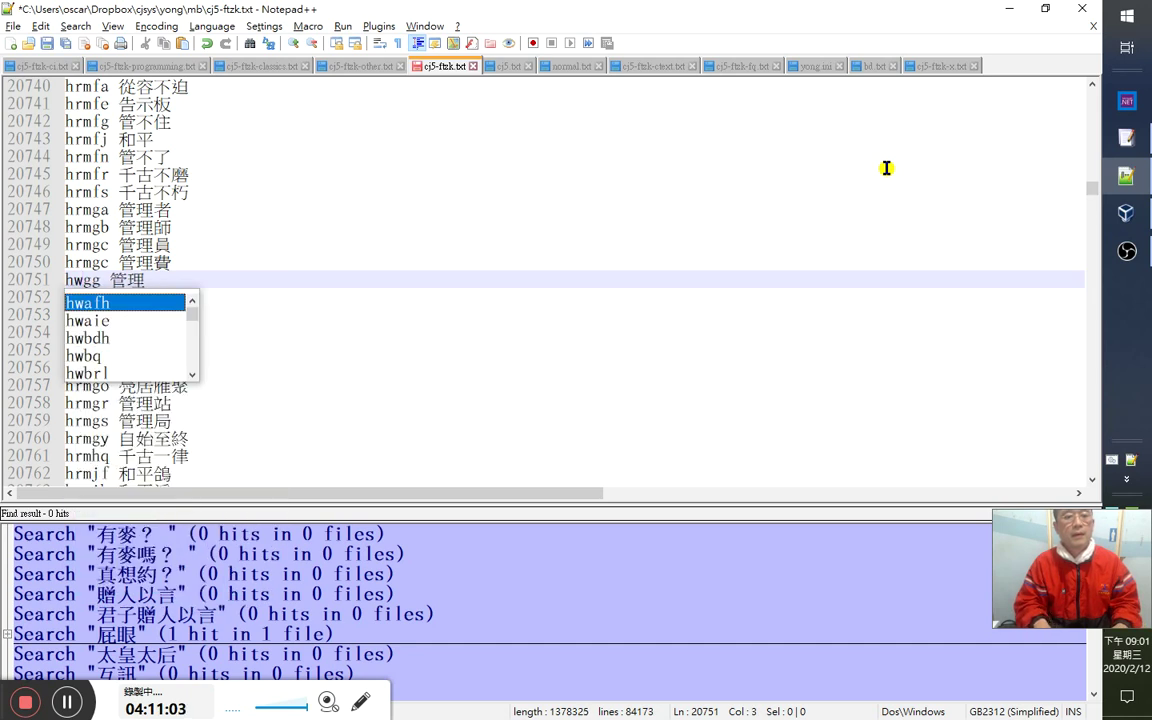
pyautogui.hotkey('ctrl', 's')
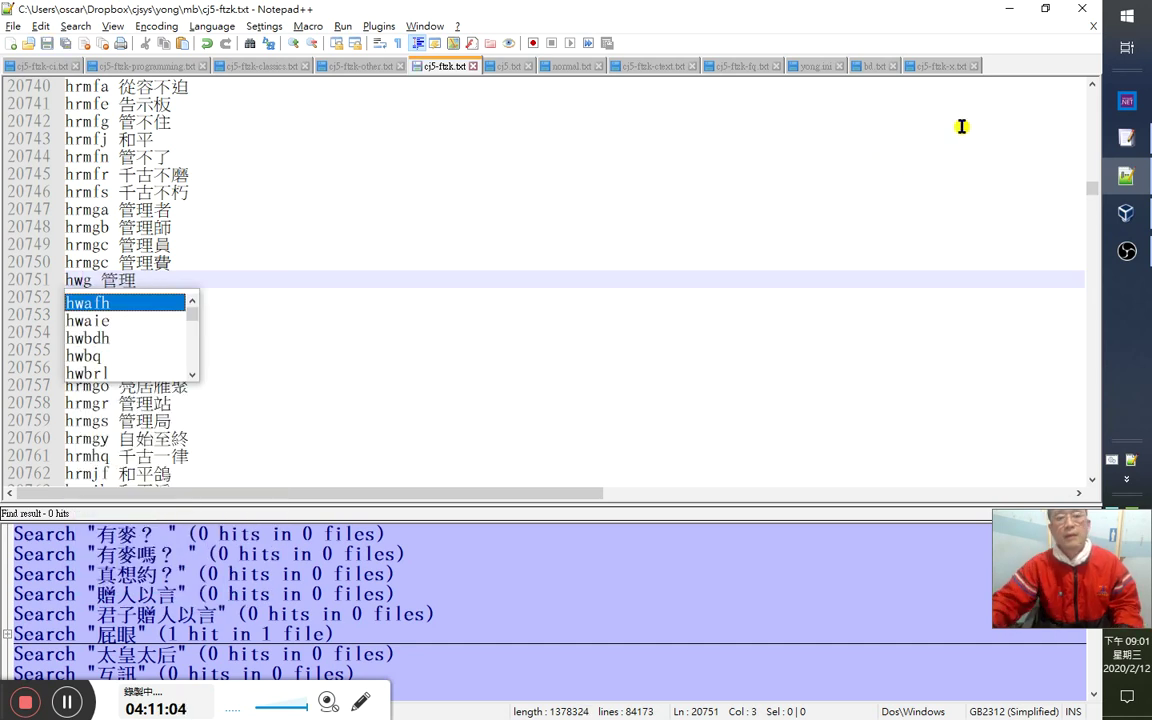
pyautogui.click(1007, 10)
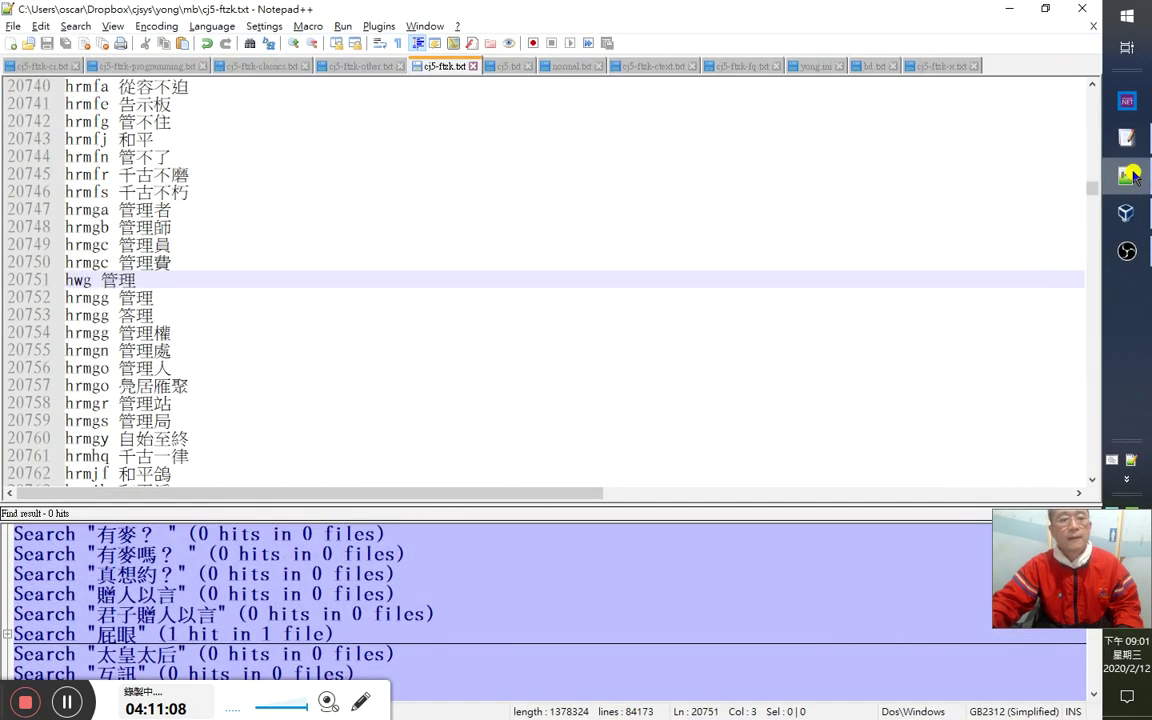
pyautogui.moveTo(1133, 180)
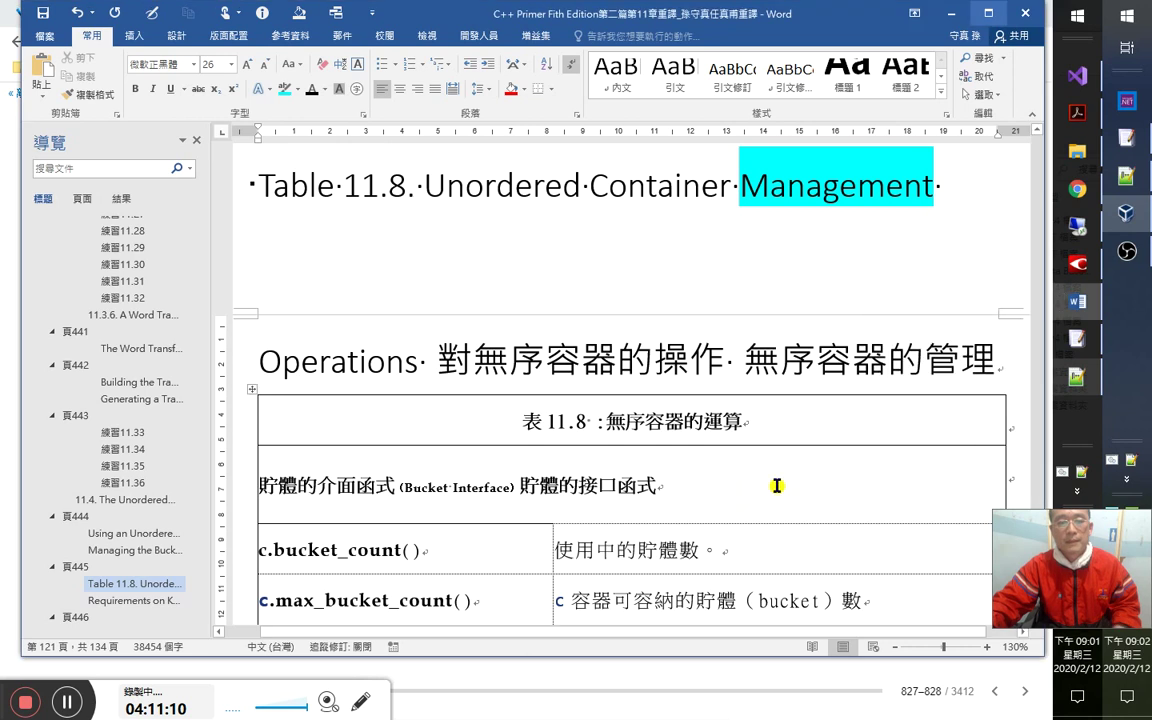
pyautogui.scroll(-2, 705, 530)
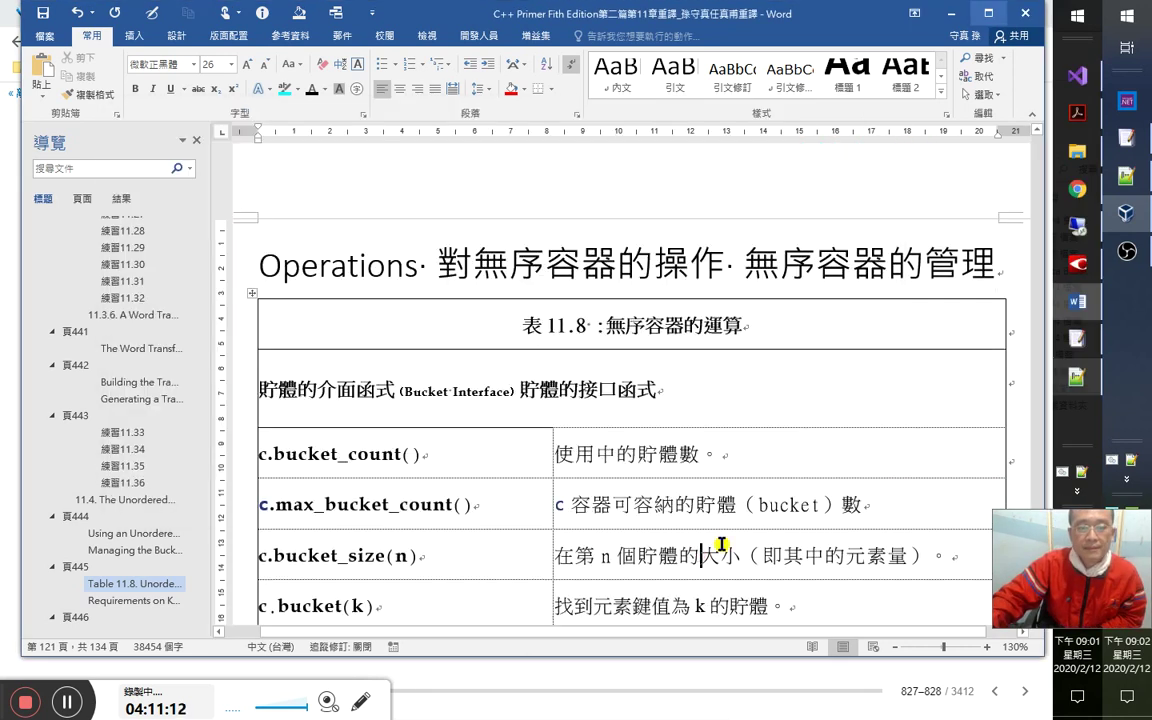
pyautogui.scroll(-3, 705, 530)
pyautogui.scroll(-1, 748, 546)
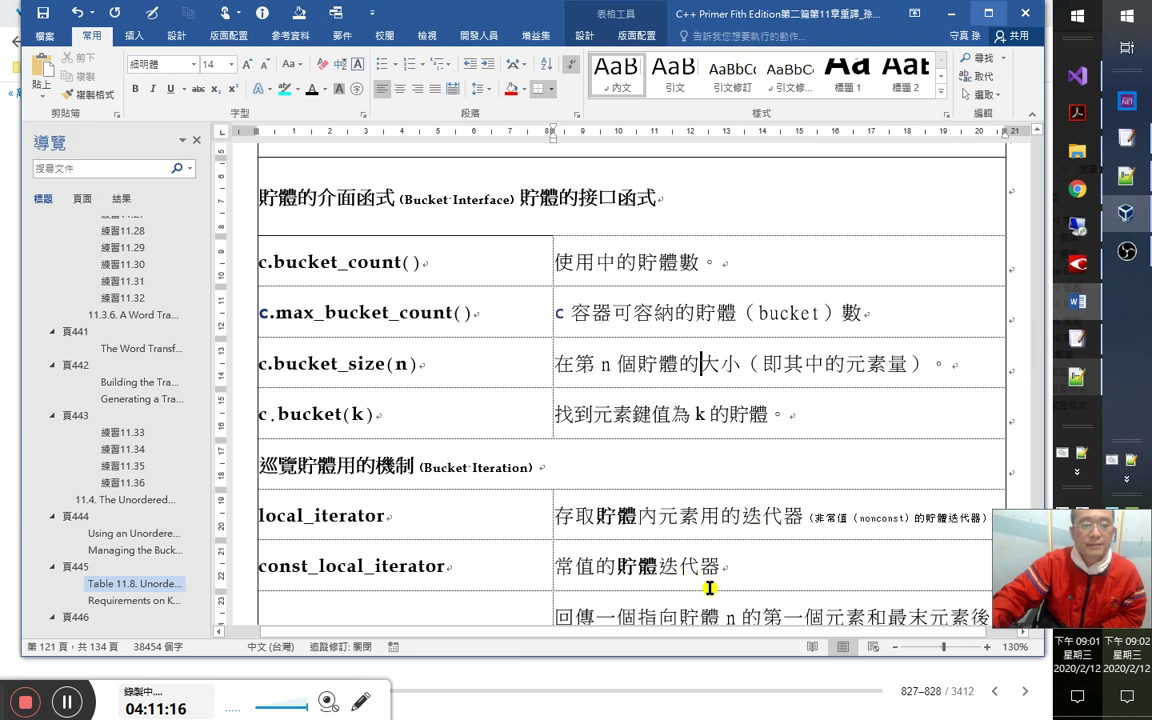
pyautogui.scroll(3, 713, 586)
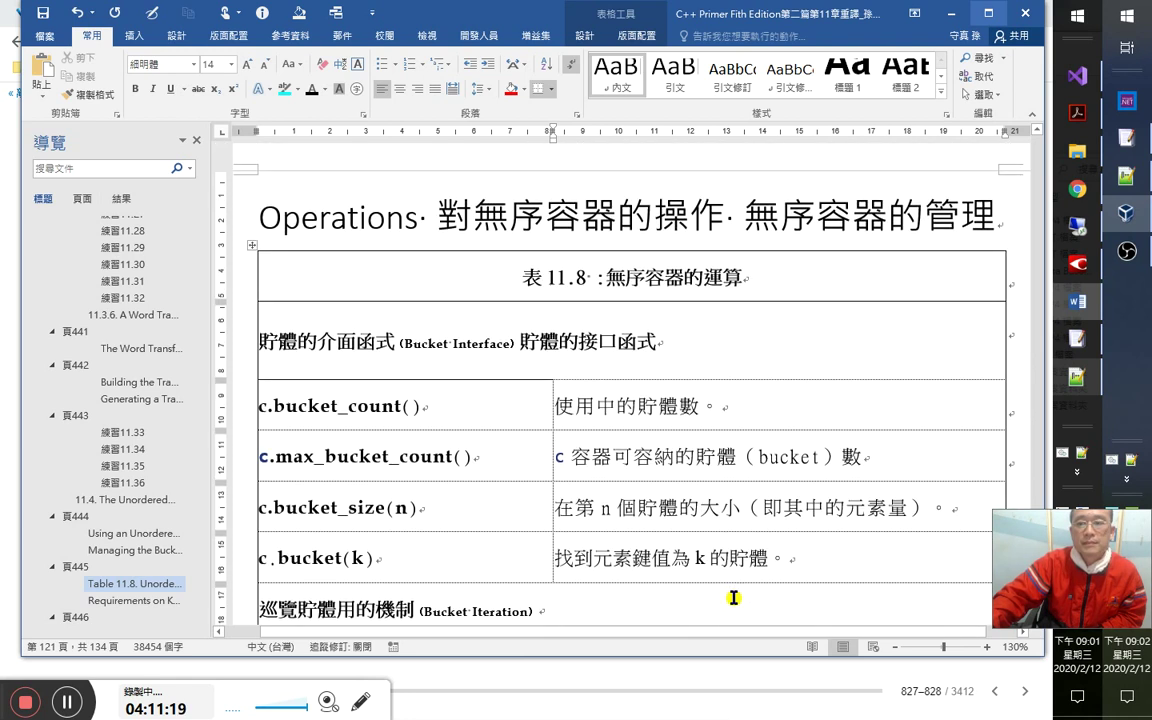
pyautogui.scroll(-3, 735, 590)
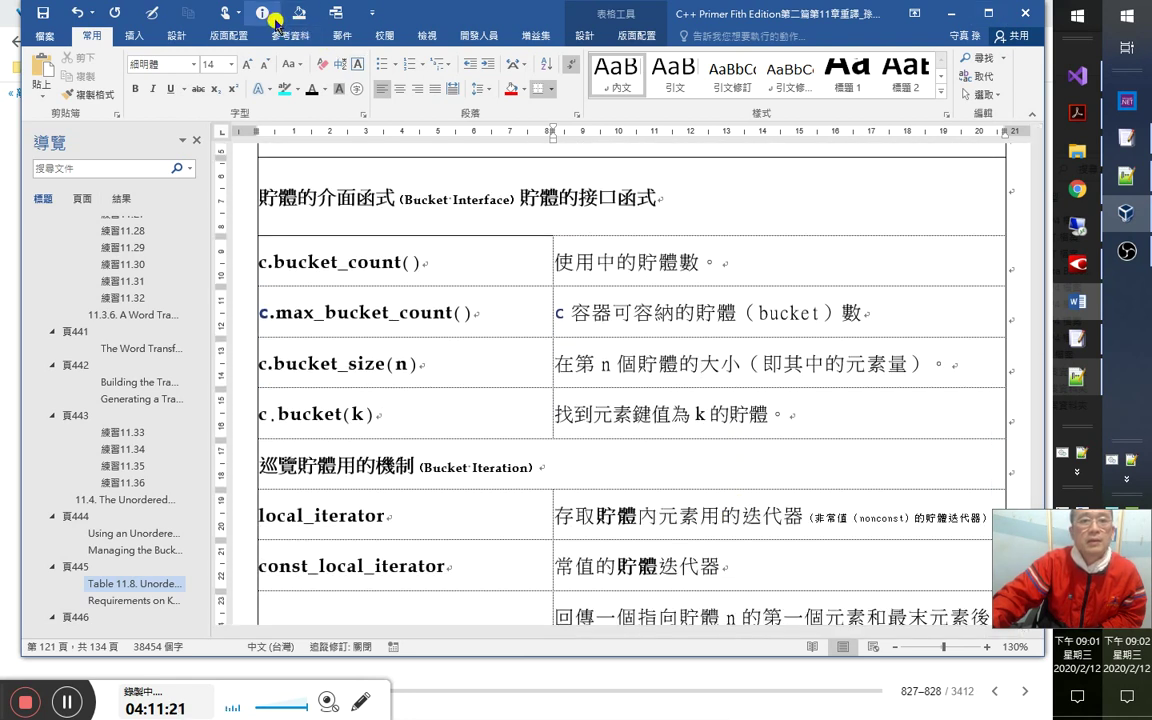
pyautogui.click(701, 363)
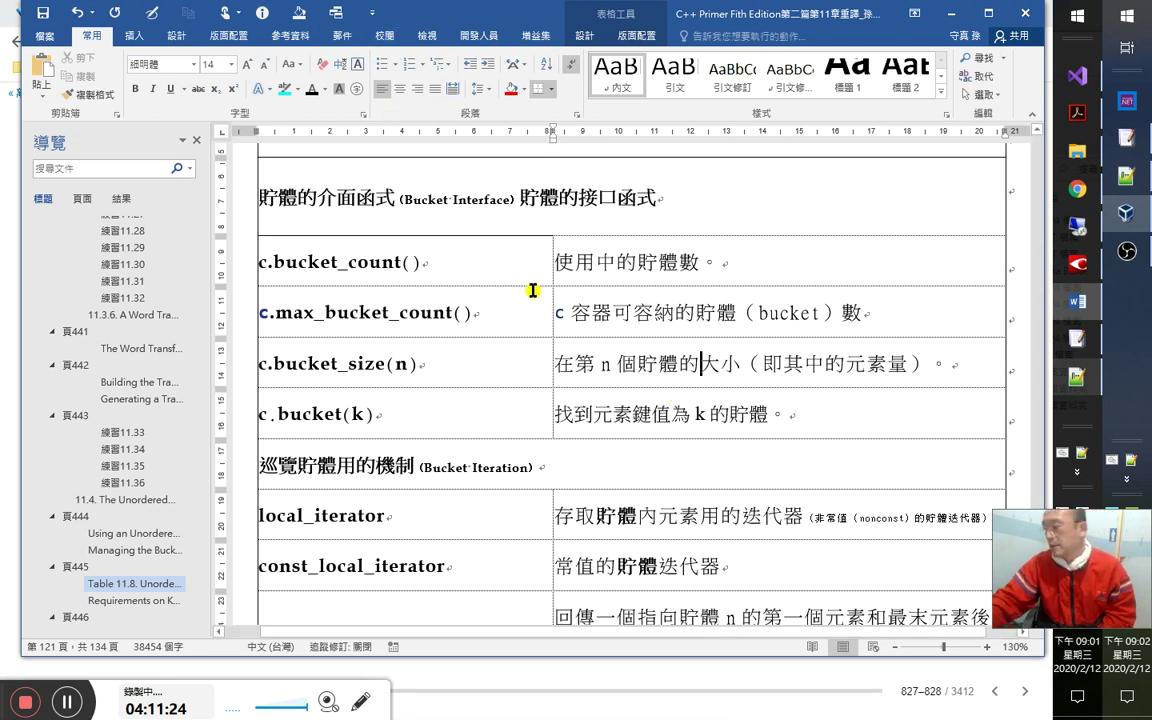
pyautogui.click(338, 11)
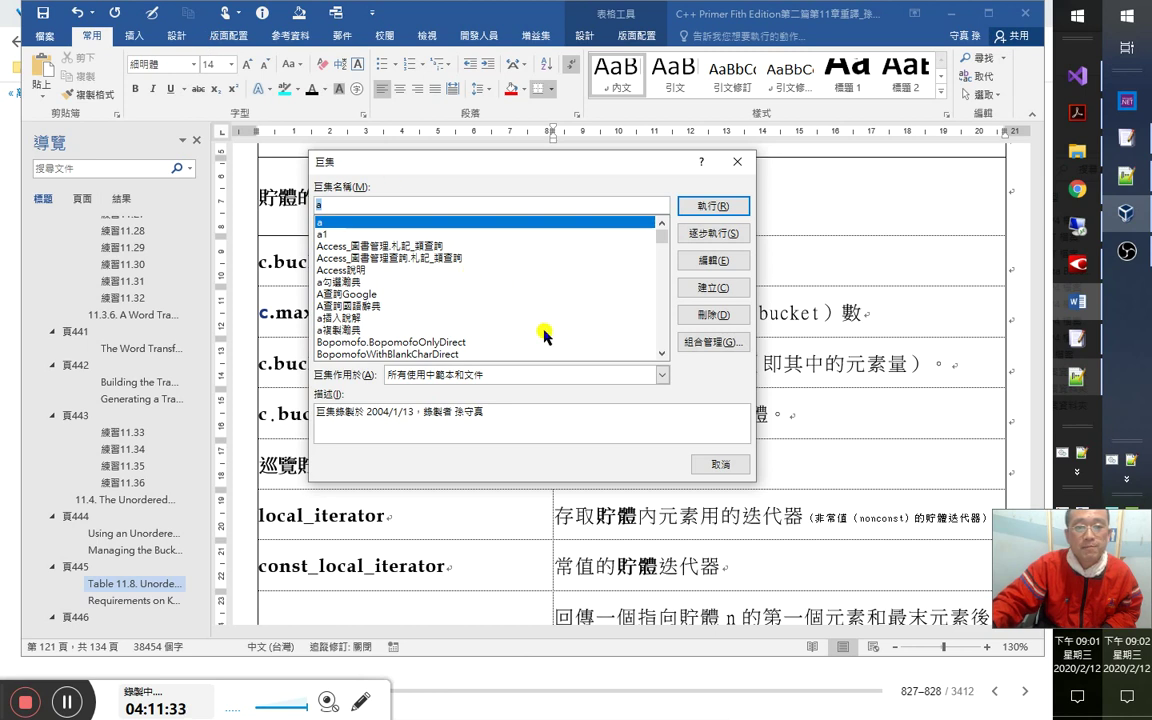
pyautogui.scroll(-15, 545, 335)
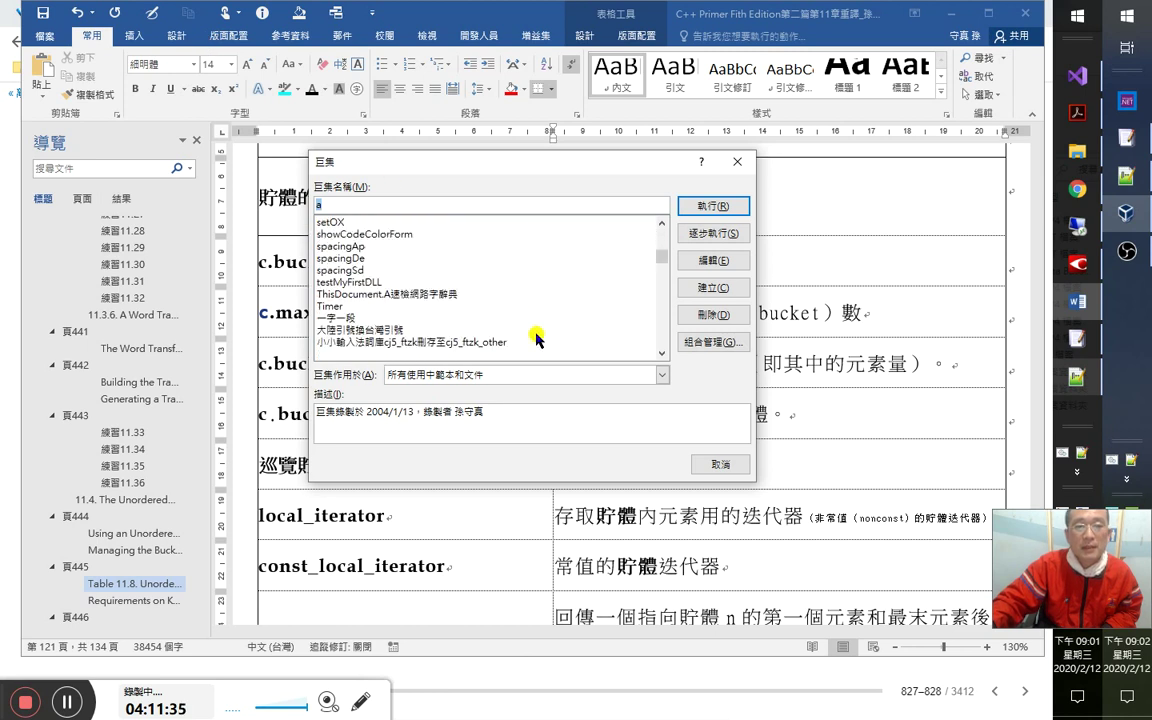
pyautogui.scroll(-4, 538, 340)
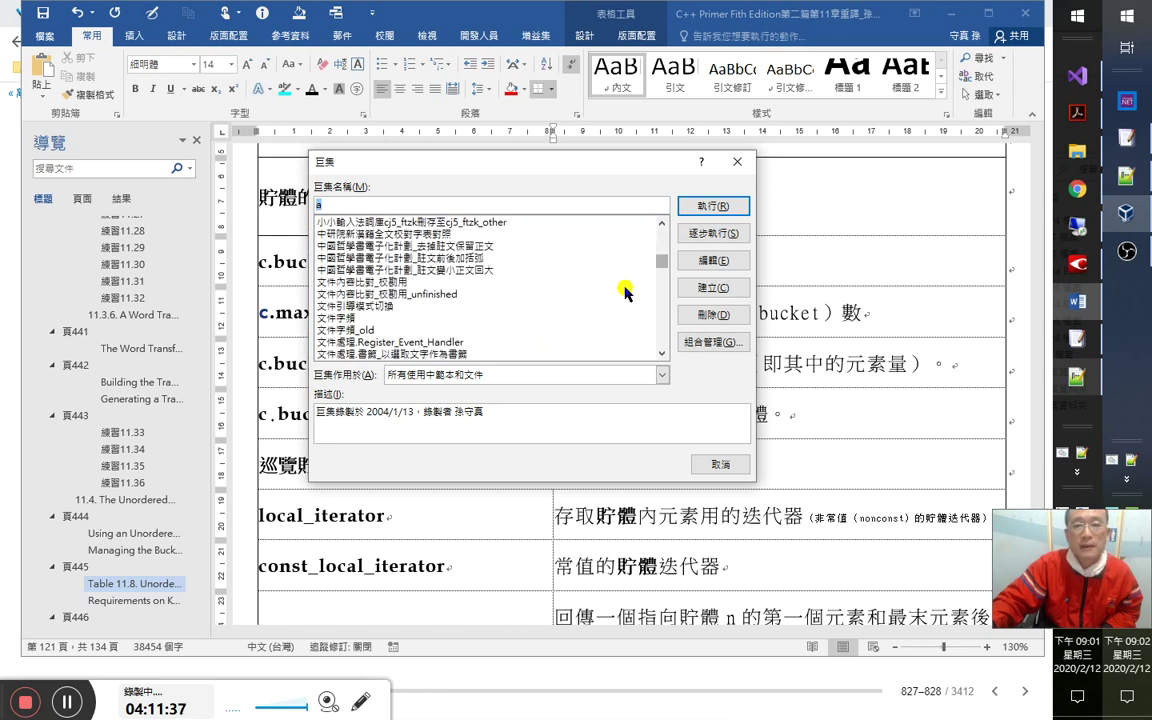
pyautogui.click(549, 375)
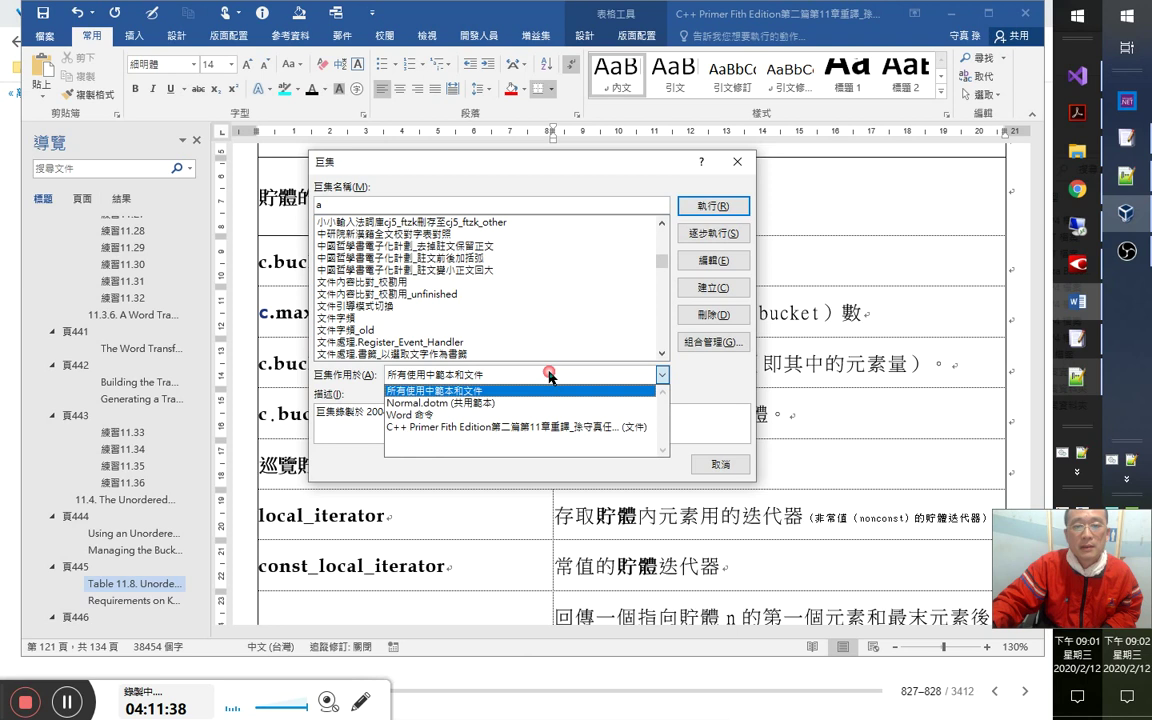
pyautogui.click(530, 427)
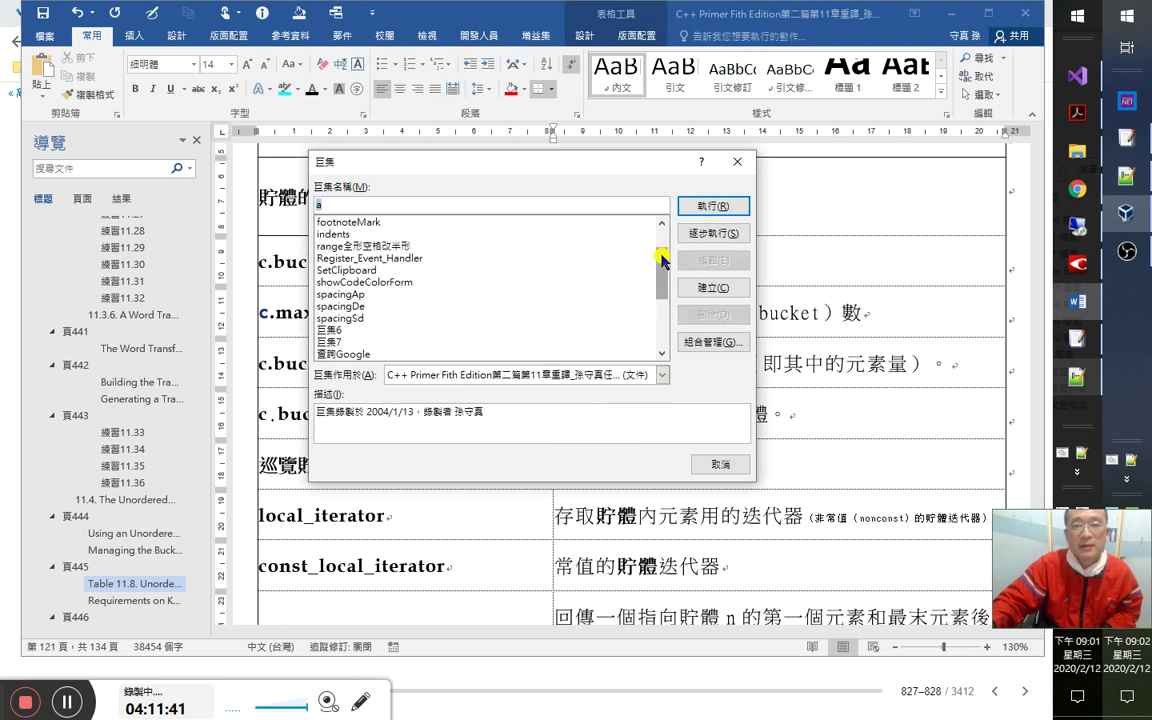
pyautogui.moveTo(661, 253); pyautogui.dragTo(666, 328)
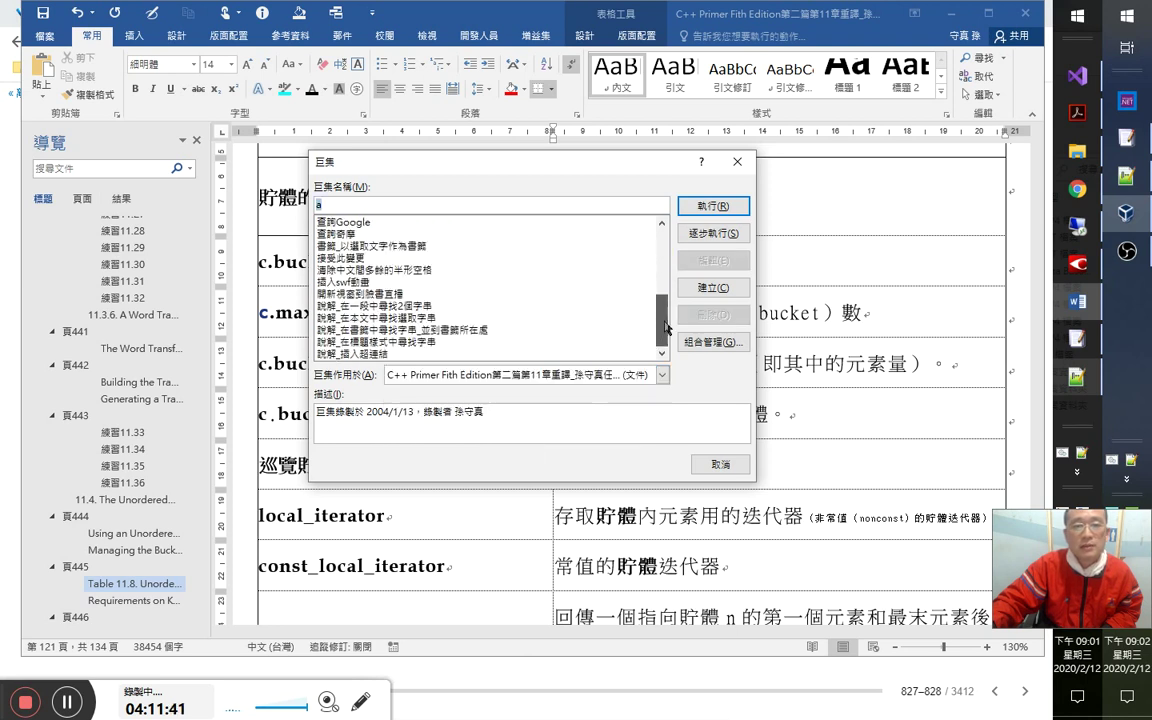
pyautogui.doubleClick(388, 342)
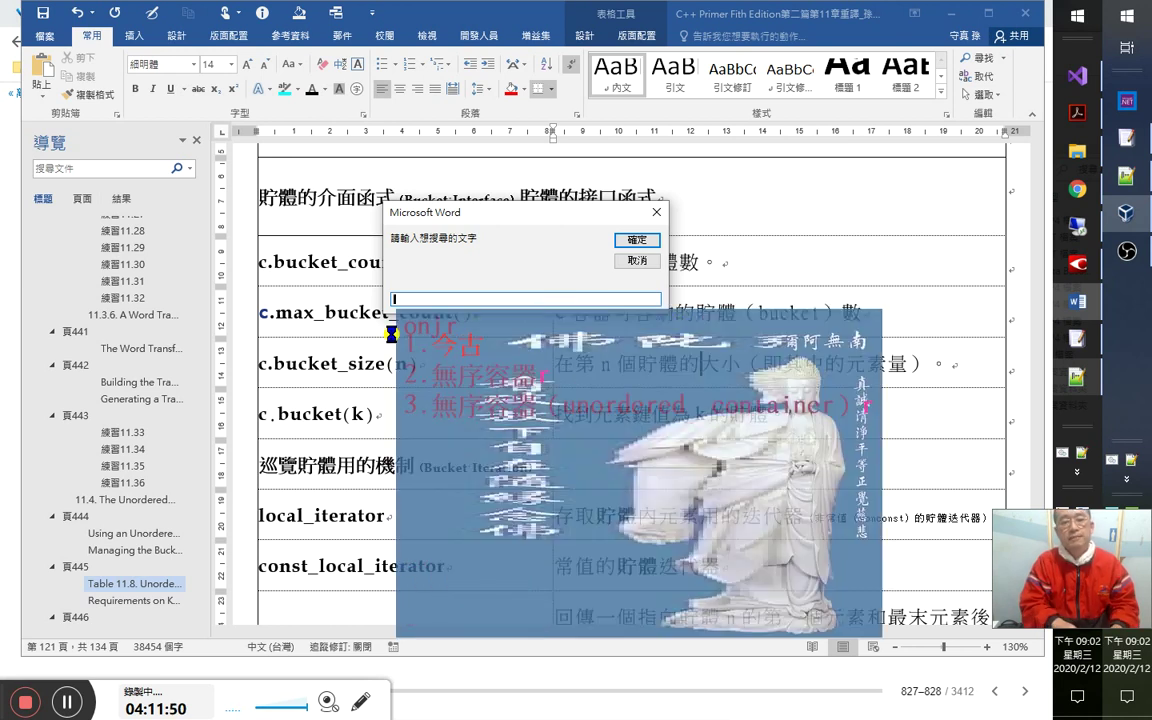
pyautogui.write('無序容器')
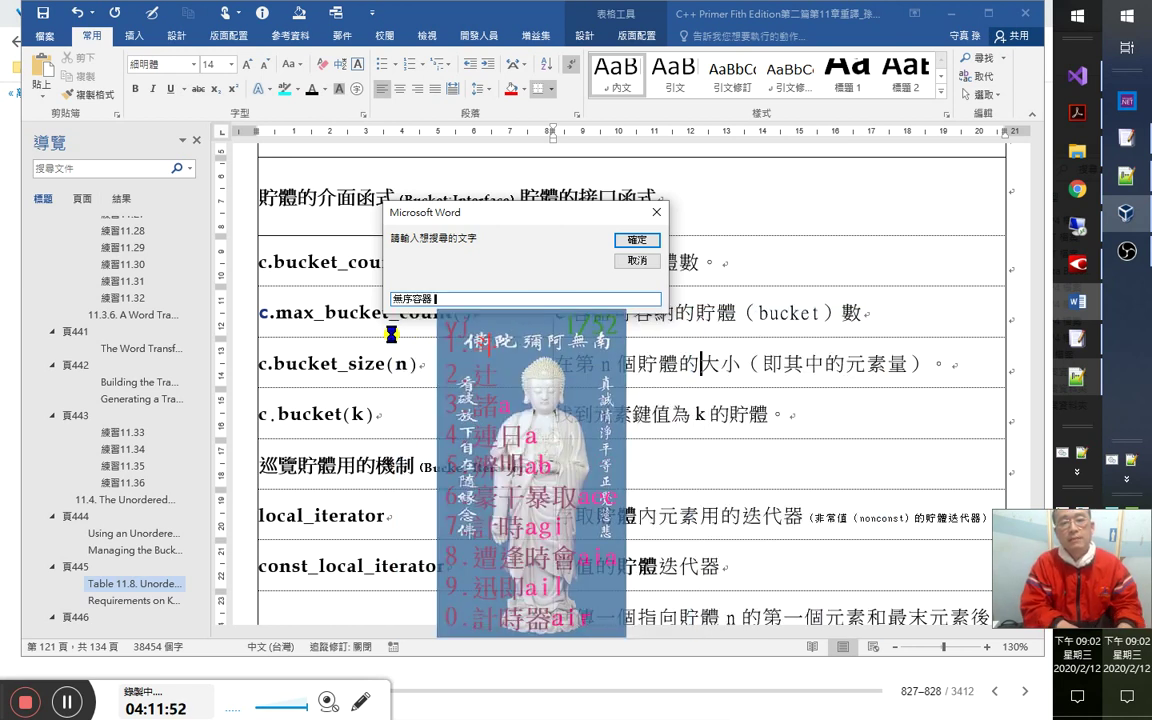
pyautogui.write(' 管理')
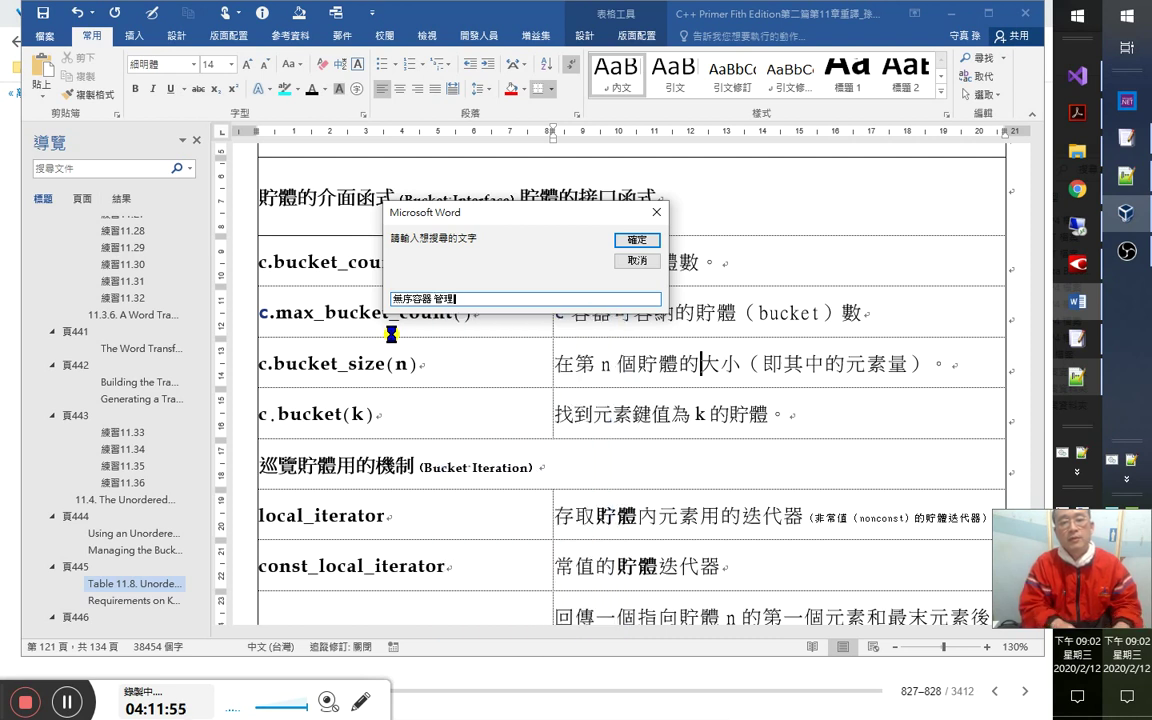
pyautogui.press('Return')
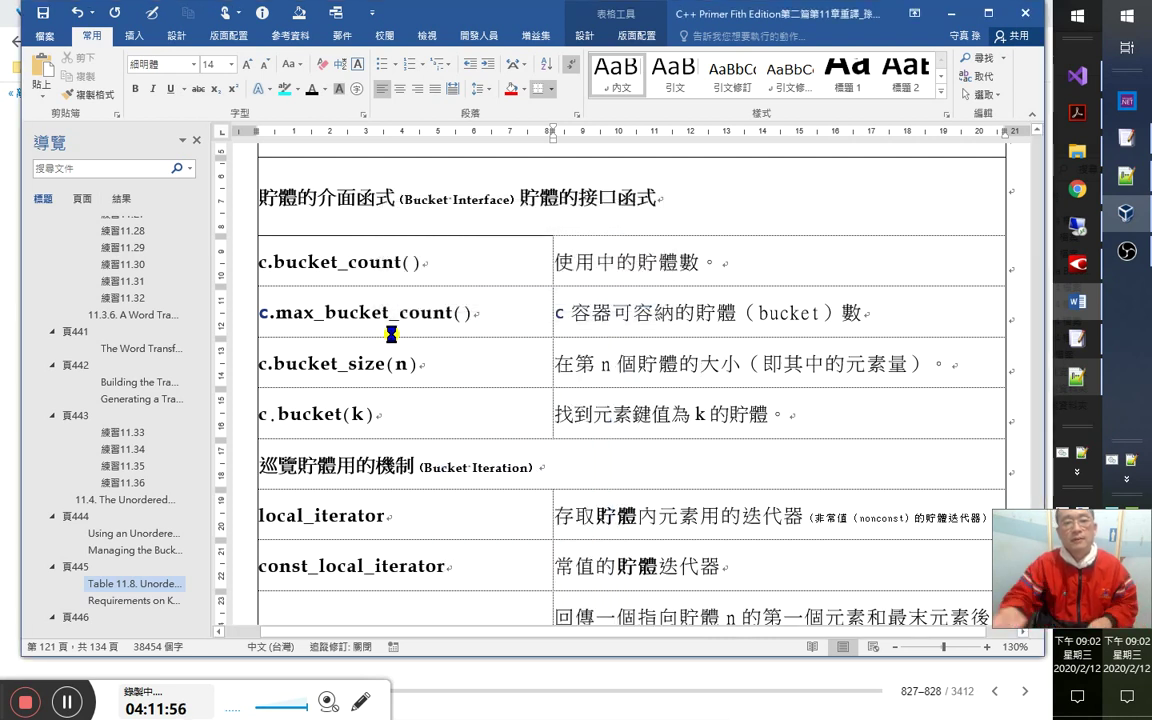
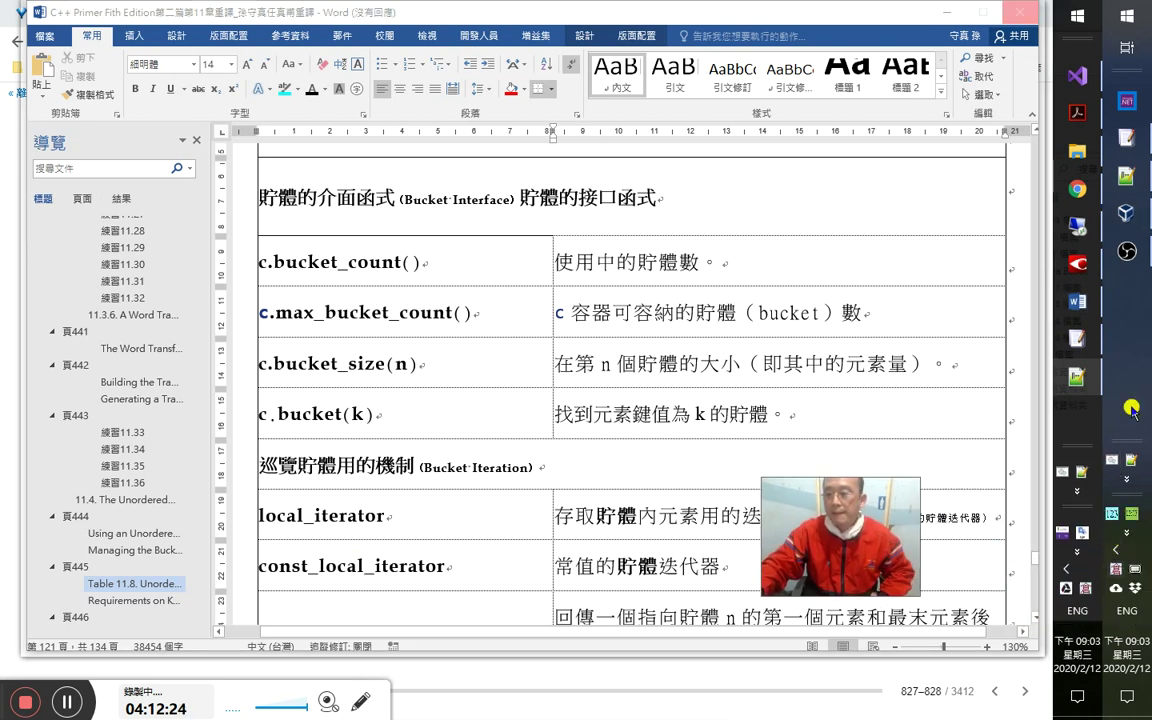
# Dismiss the Flash camera prompt in 視訊聊天室, watch one user's video, then close it.
pyautogui.click(1117, 572)
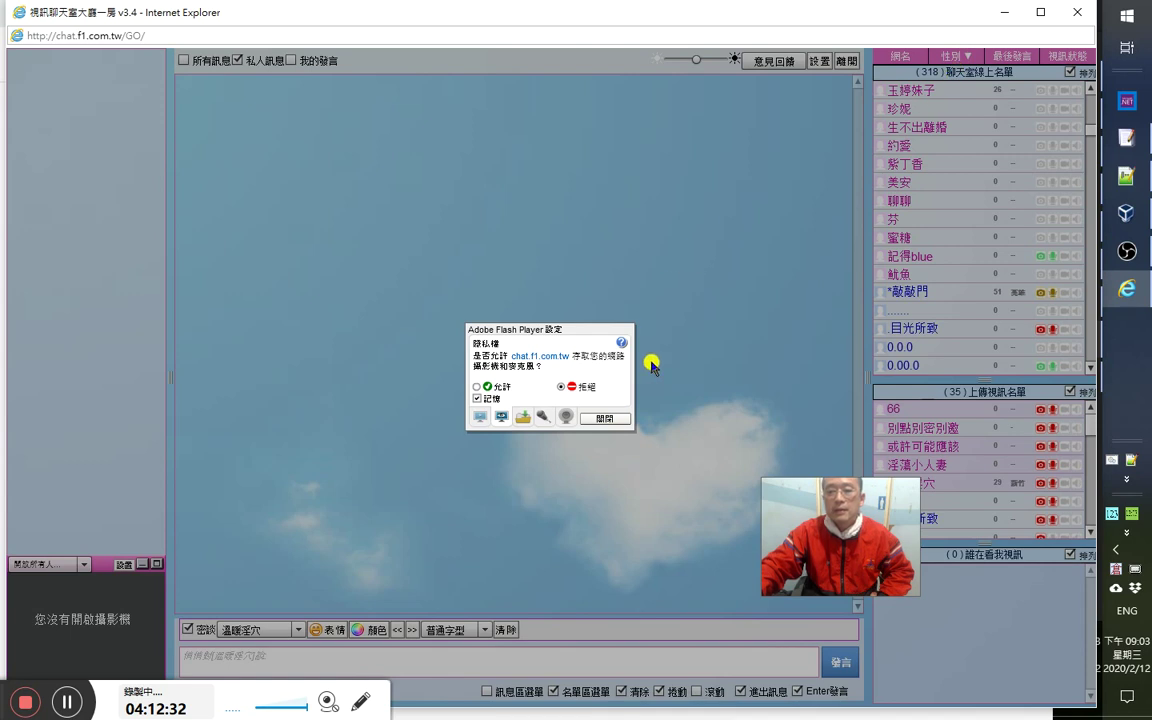
pyautogui.click(610, 419)
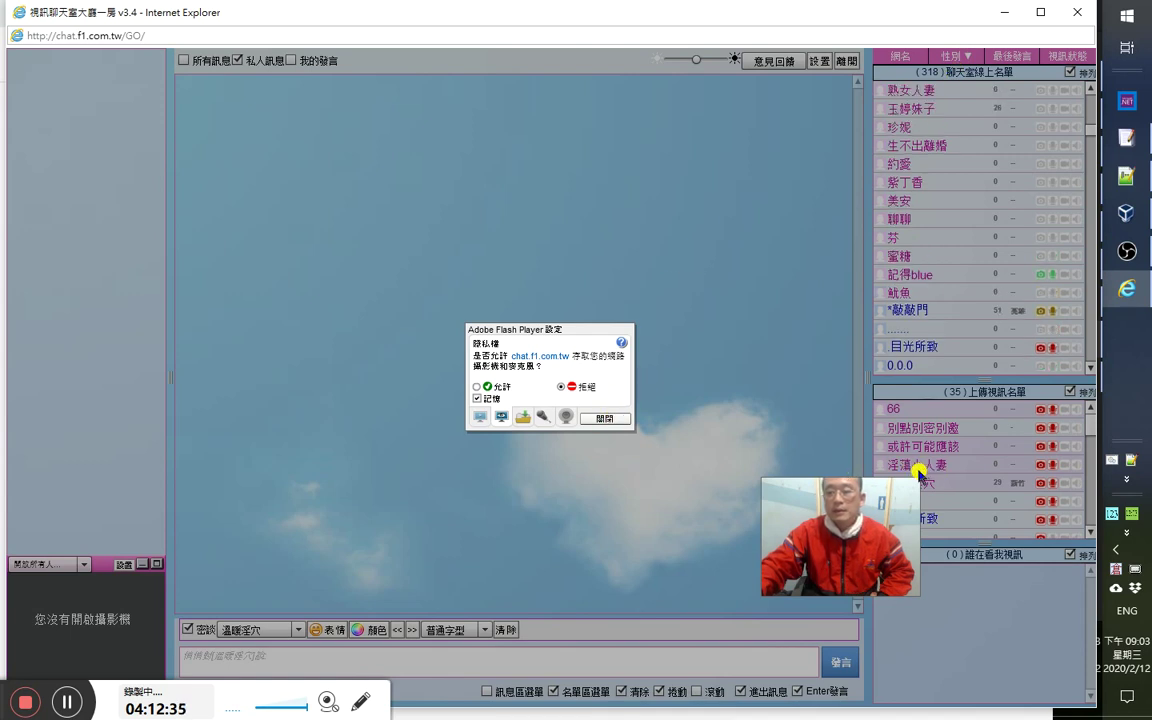
pyautogui.click(938, 488)
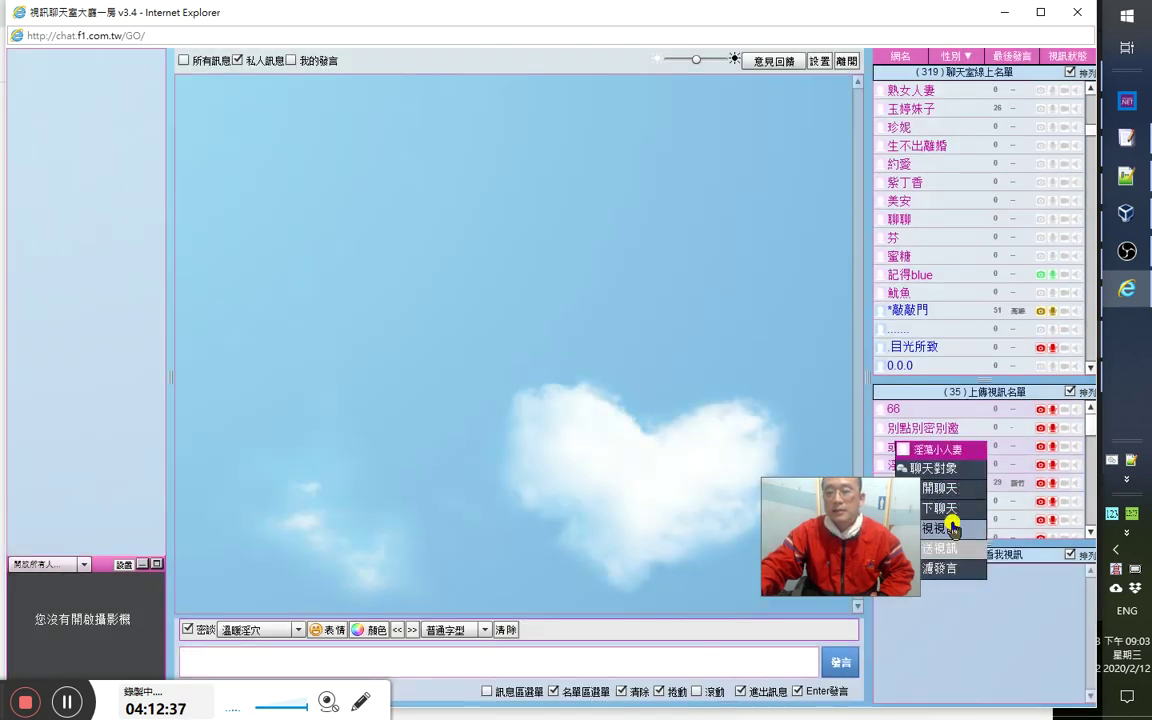
pyautogui.click(953, 530)
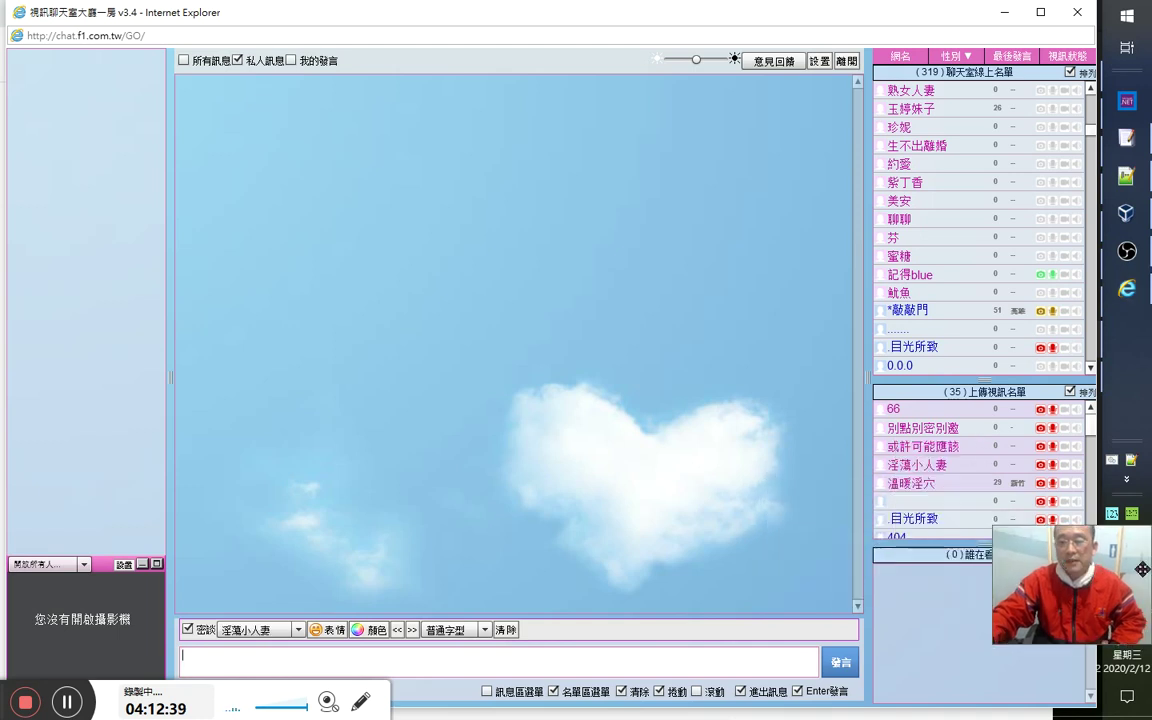
pyautogui.click(956, 466)
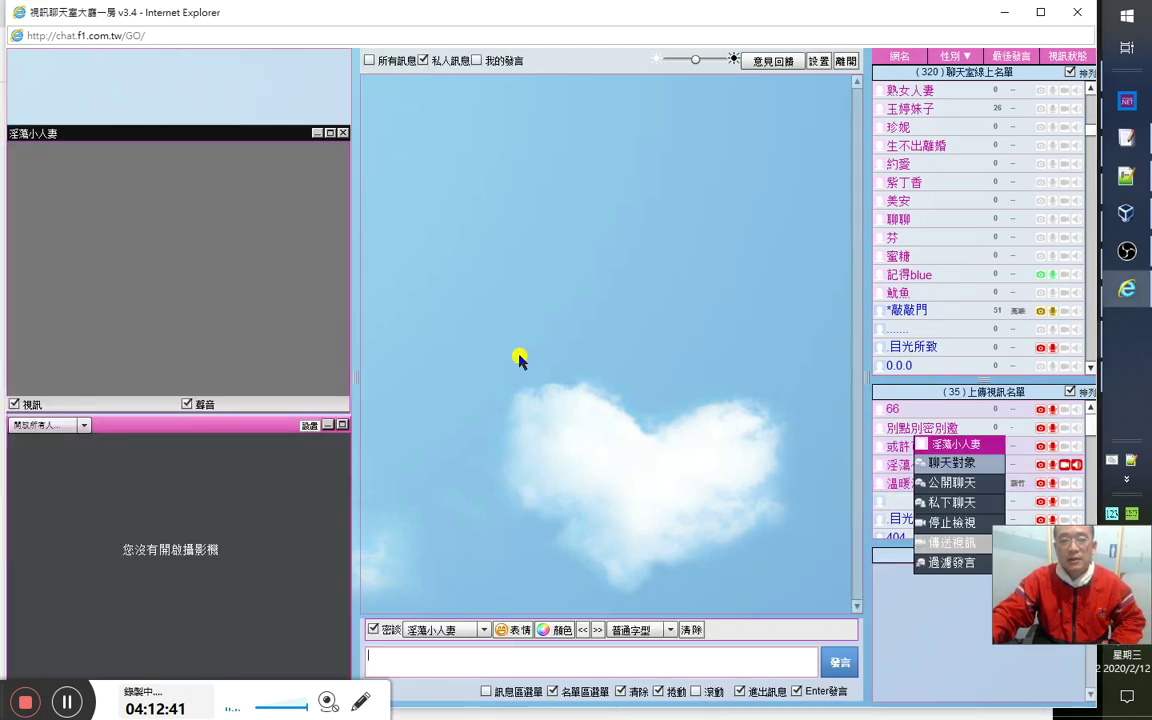
pyautogui.click(425, 328)
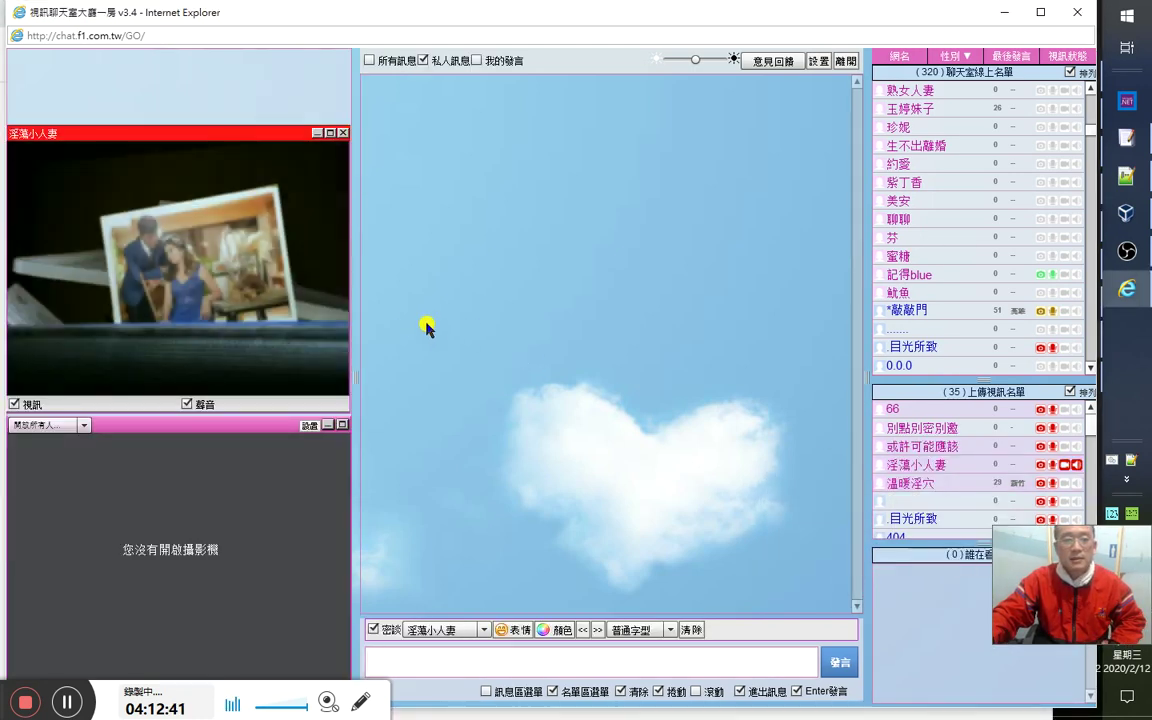
pyautogui.click(342, 132)
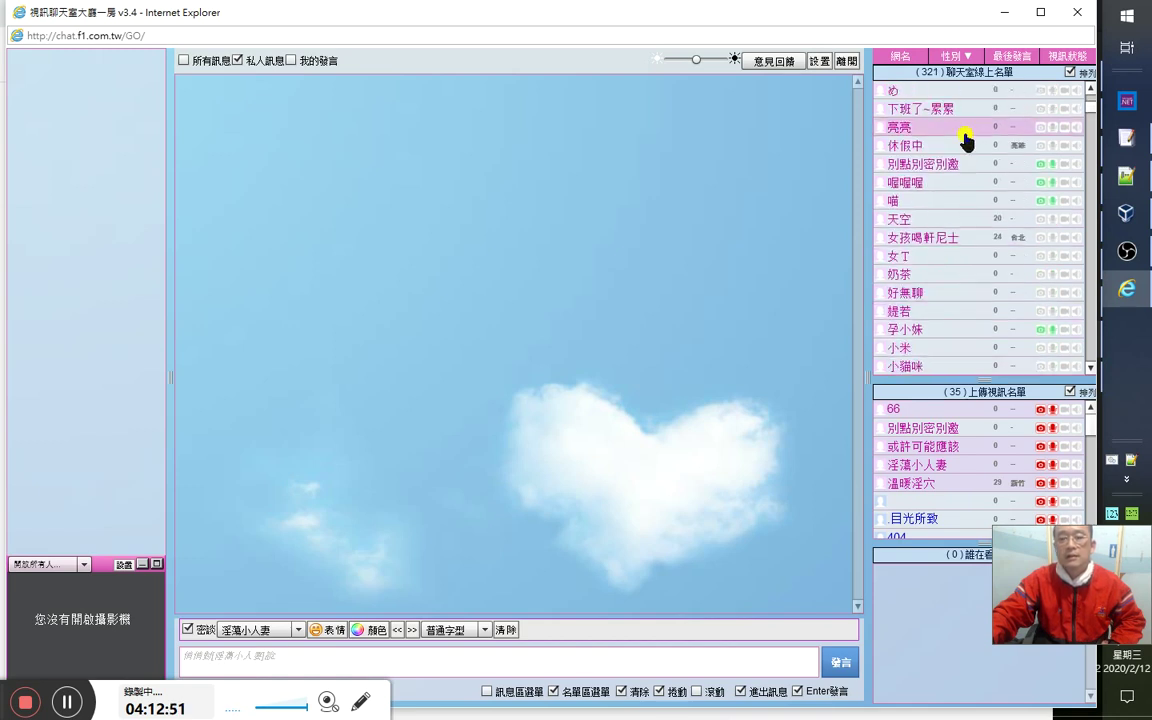
# Return to Word, dismiss the not-found message and place the caret at the Operations heading's end.
pyautogui.click(1004, 12)
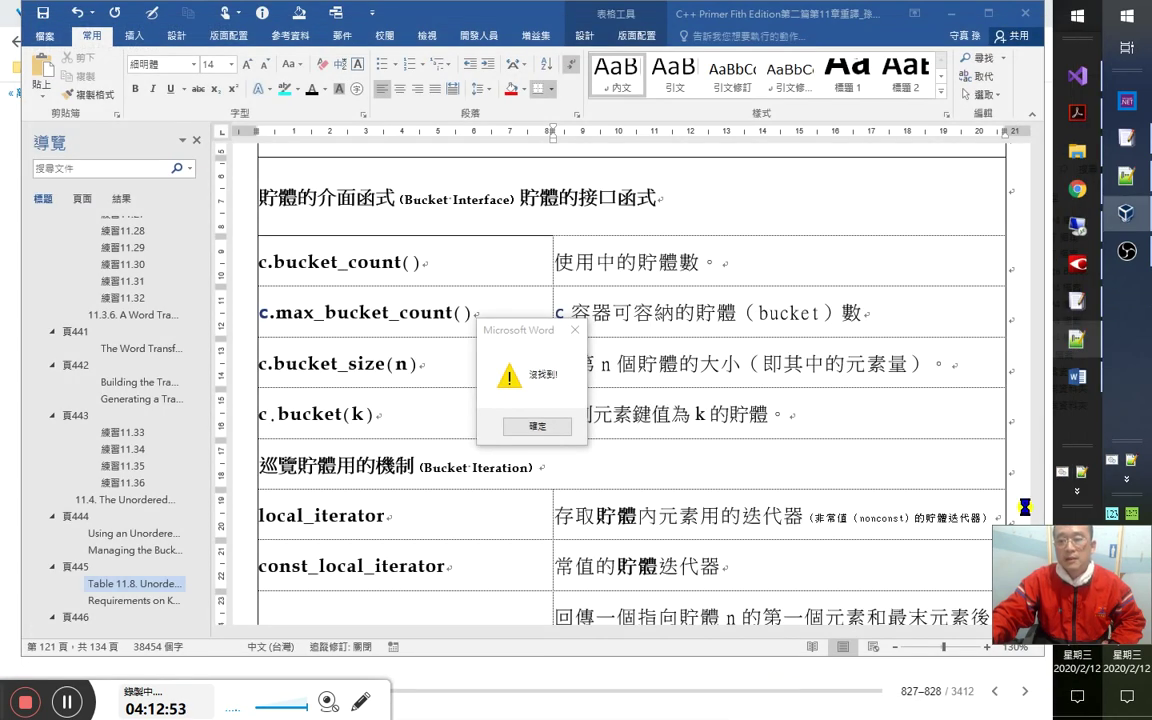
pyautogui.click(540, 426)
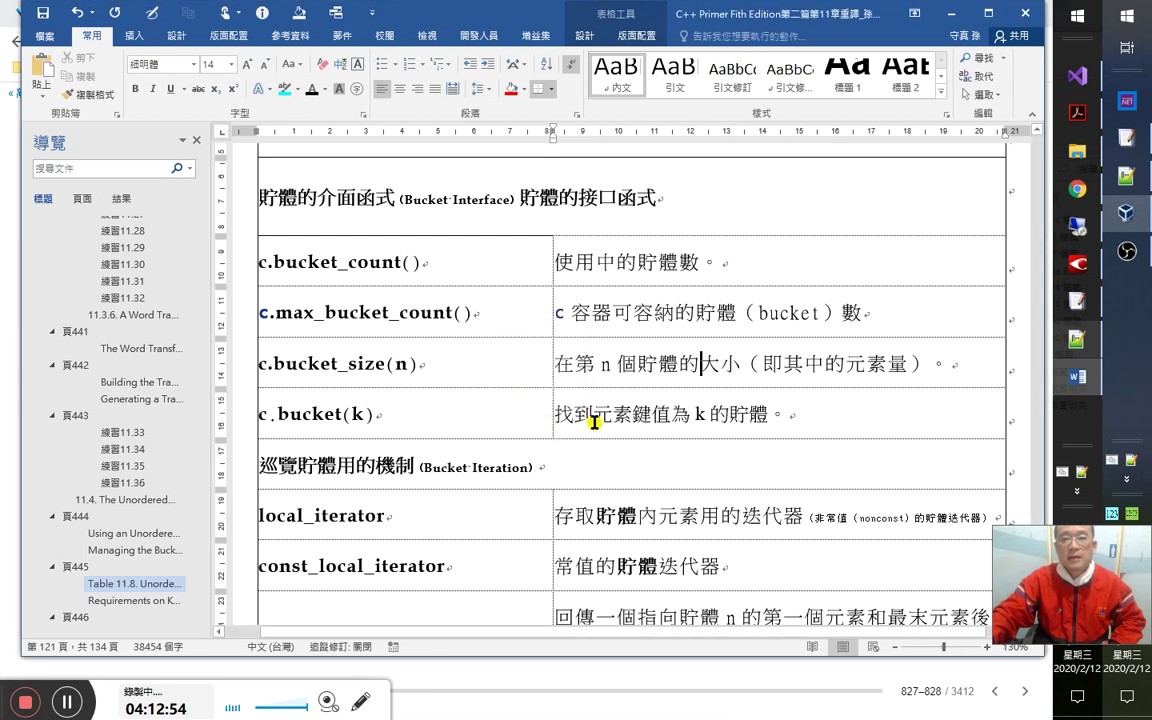
pyautogui.scroll(6, 593, 422)
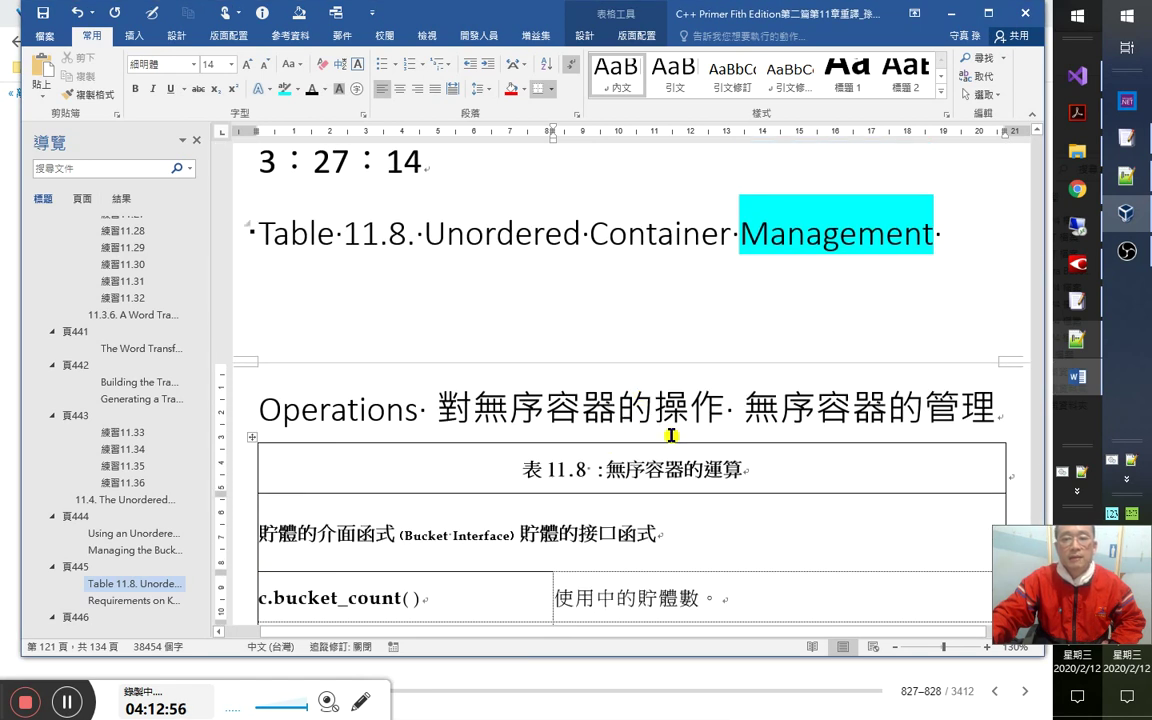
pyautogui.click(631, 398)
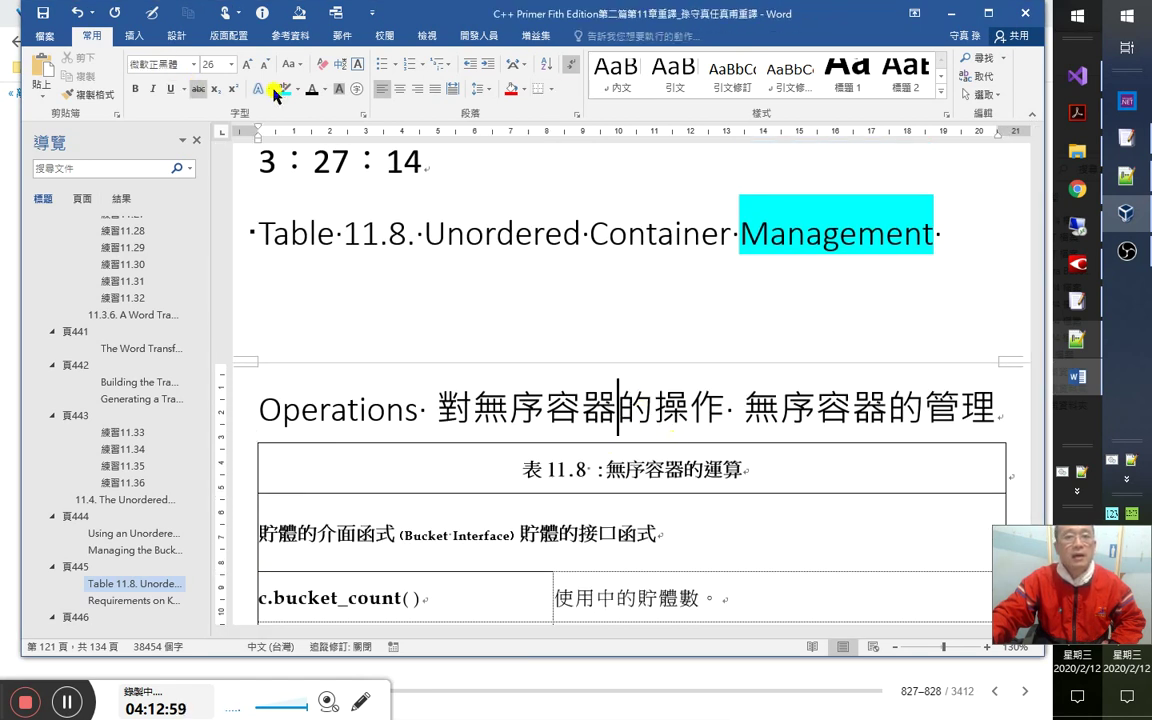
pyautogui.click(941, 90)
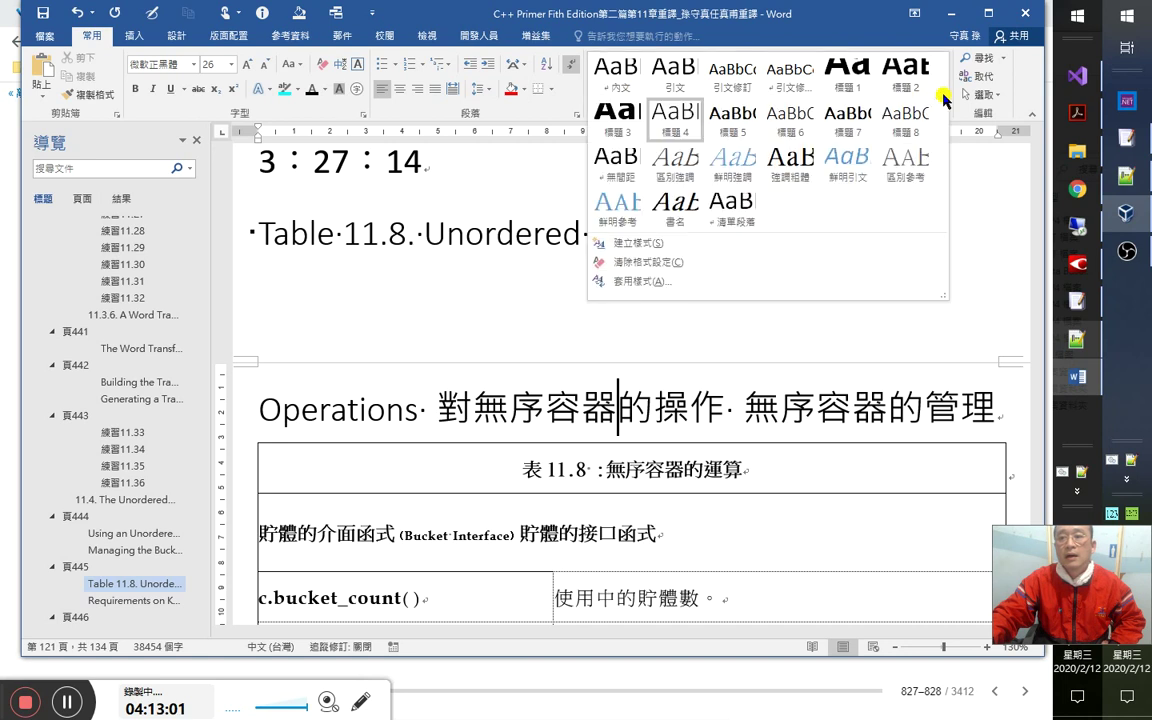
pyautogui.click(818, 410)
pyautogui.click(883, 410)
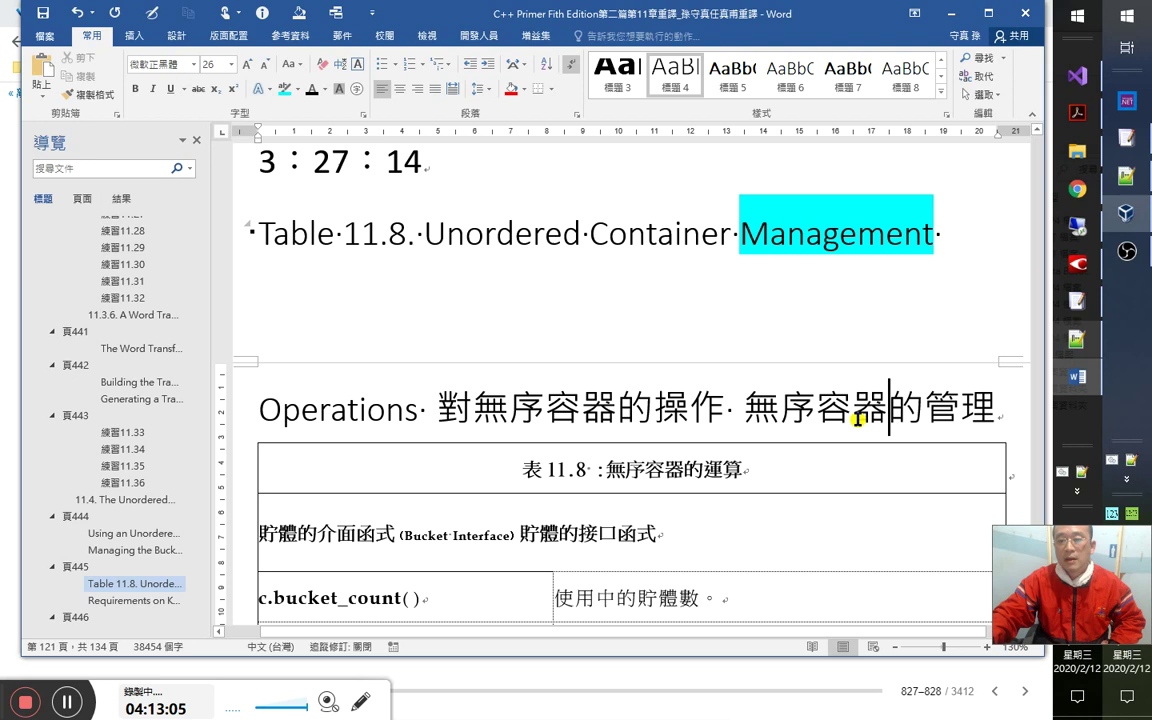
pyautogui.click(1005, 413)
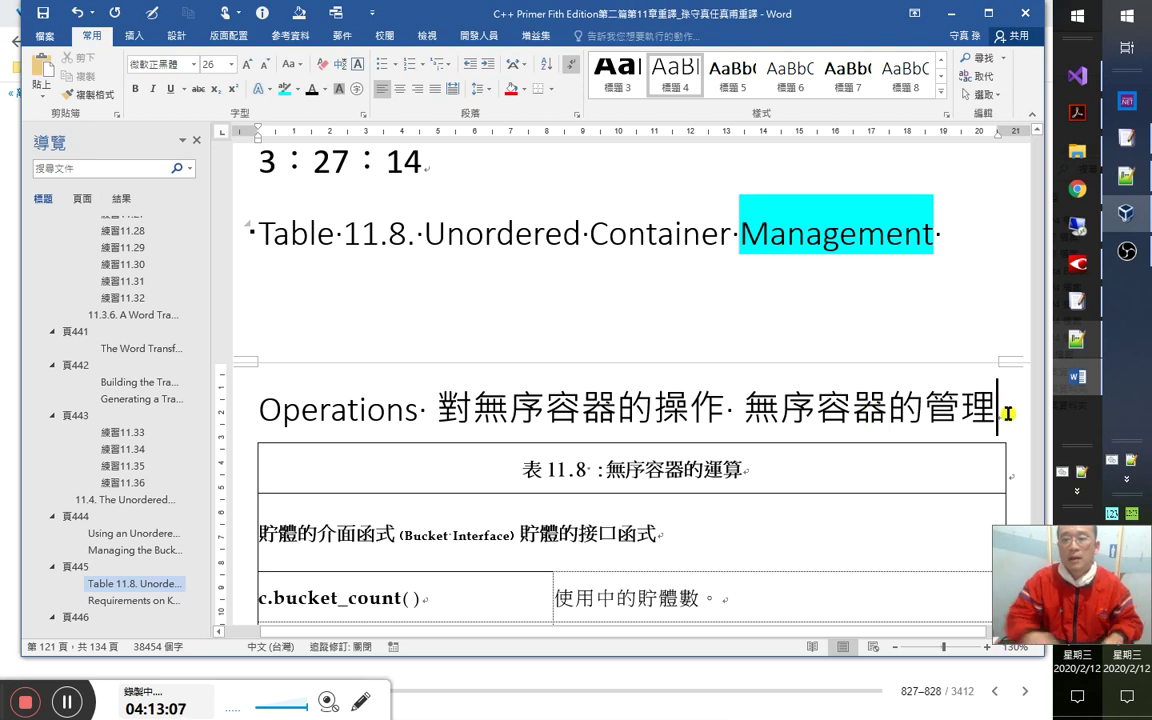
# Type 無序容器的運算 as a new line and bring up the macro list.
pyautogui.write('無序容器的')
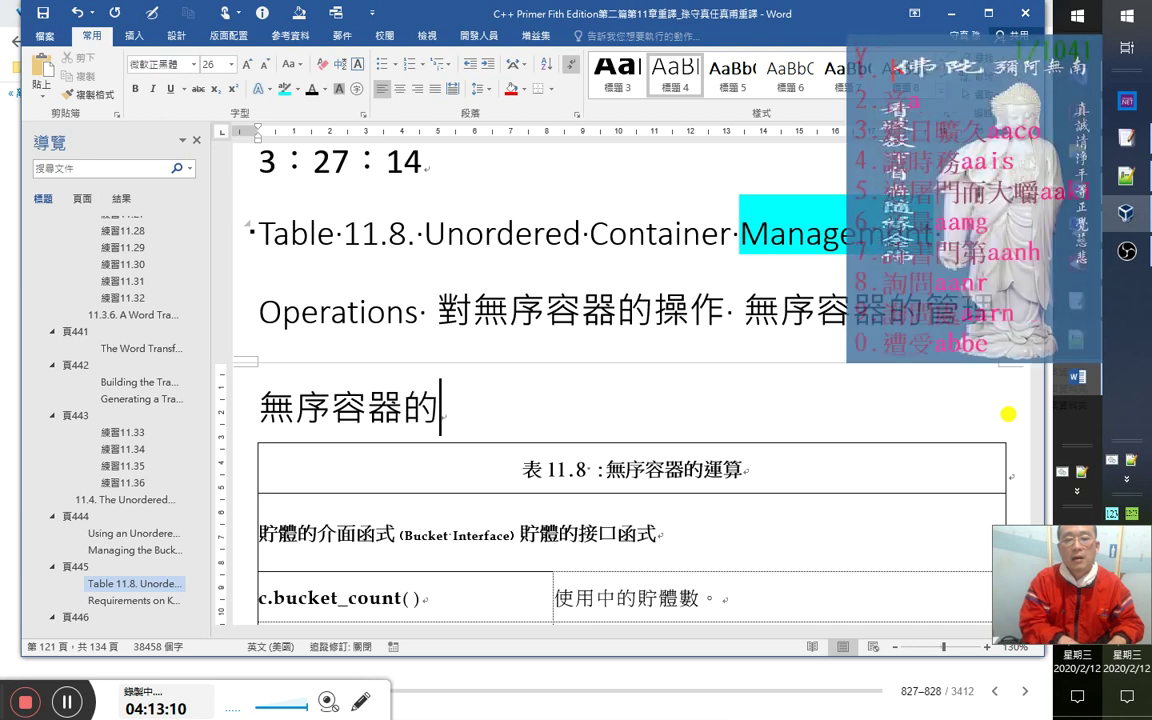
pyautogui.write('運算')
pyautogui.hotkey('shift', 'Home')
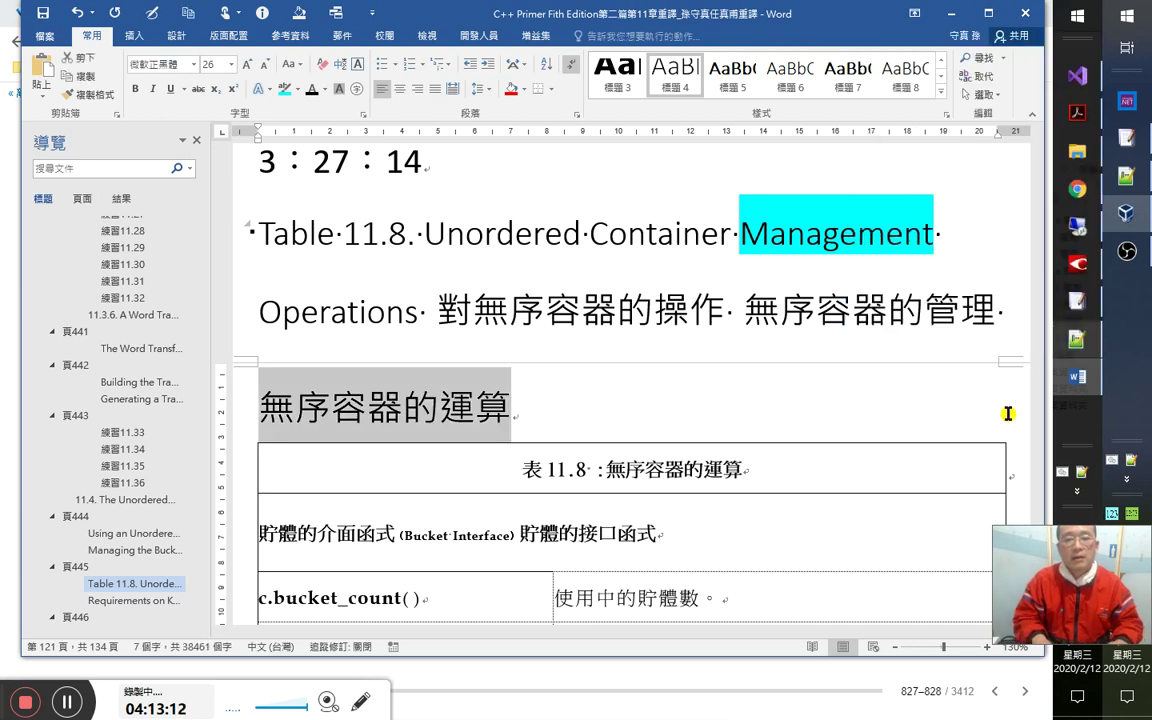
pyautogui.press('End')
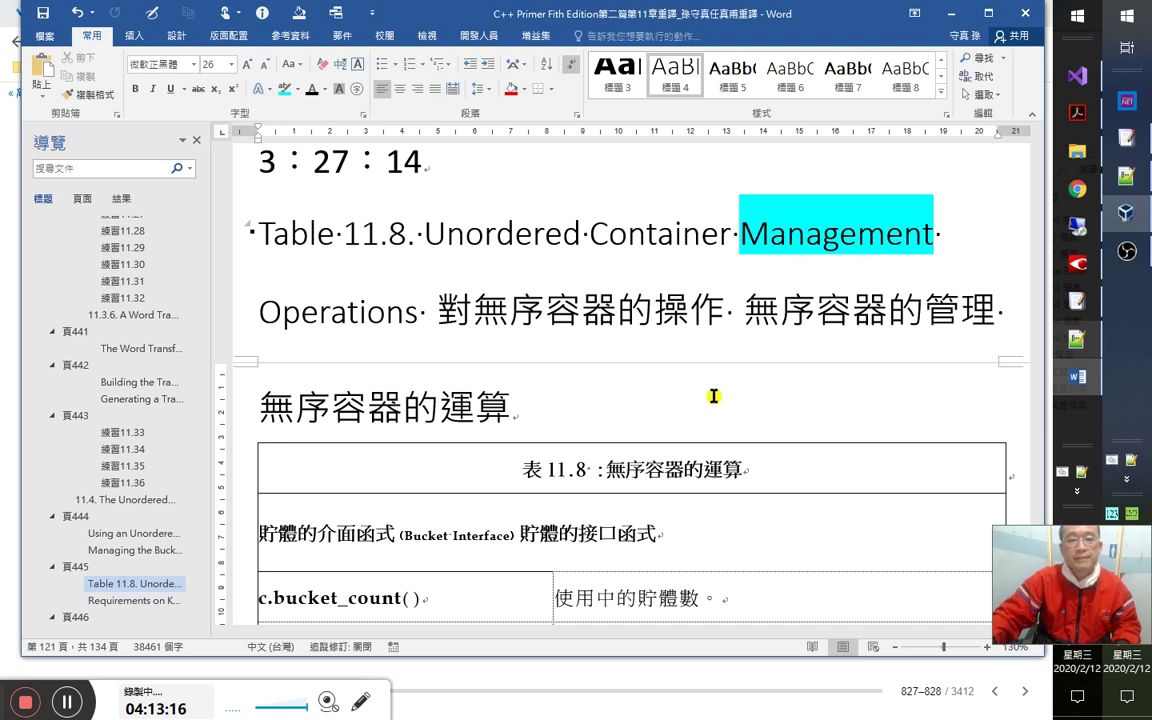
pyautogui.hotkey('alt', 'F8')
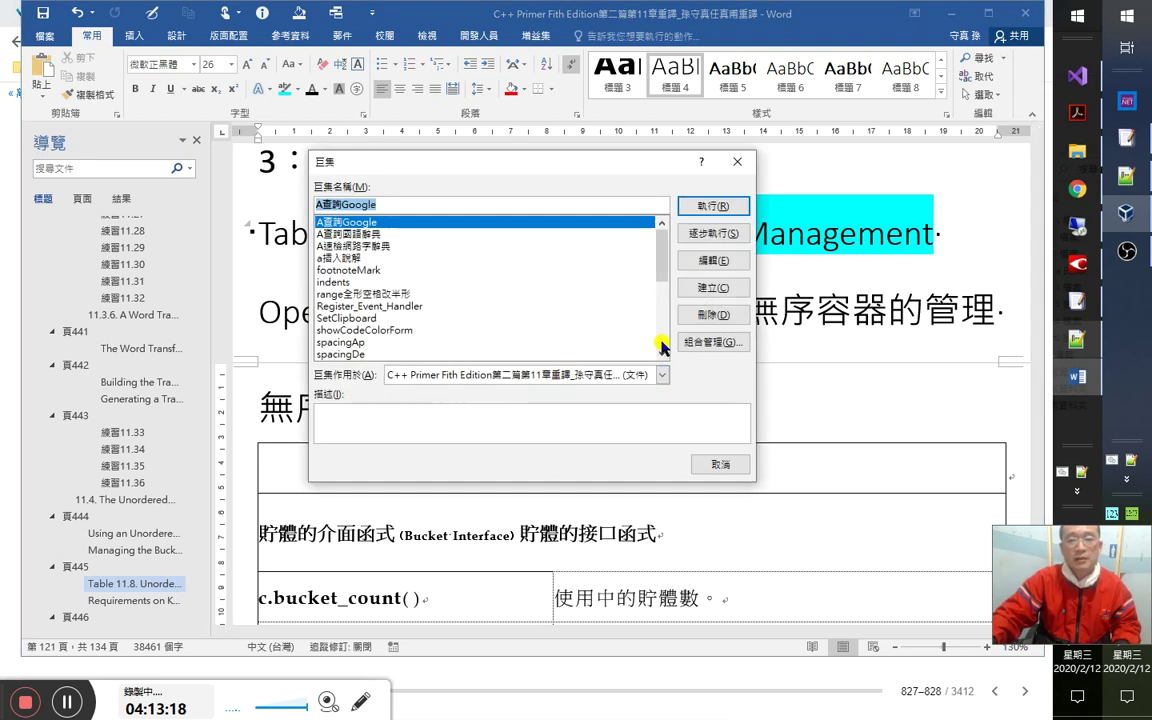
# Run the heading-search macro for 無序容器的運算 from the current document's macros.
pyautogui.click(597, 375)
pyautogui.click(490, 436)
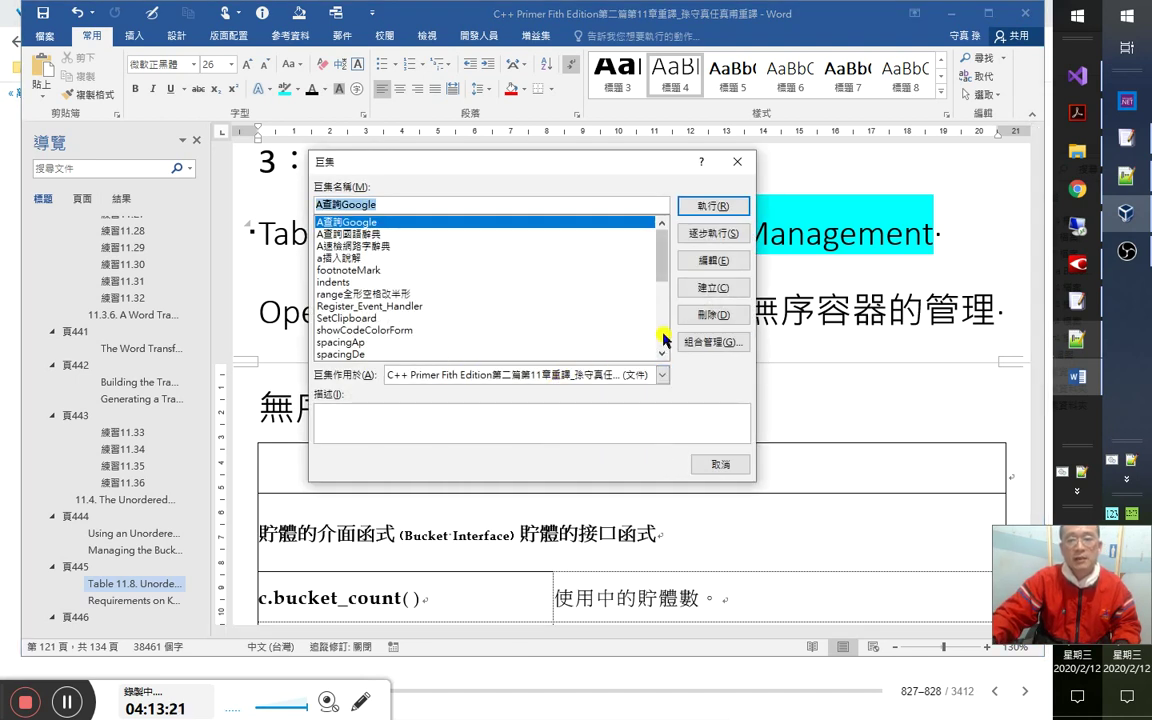
pyautogui.click(665, 341)
pyautogui.doubleClick(378, 341)
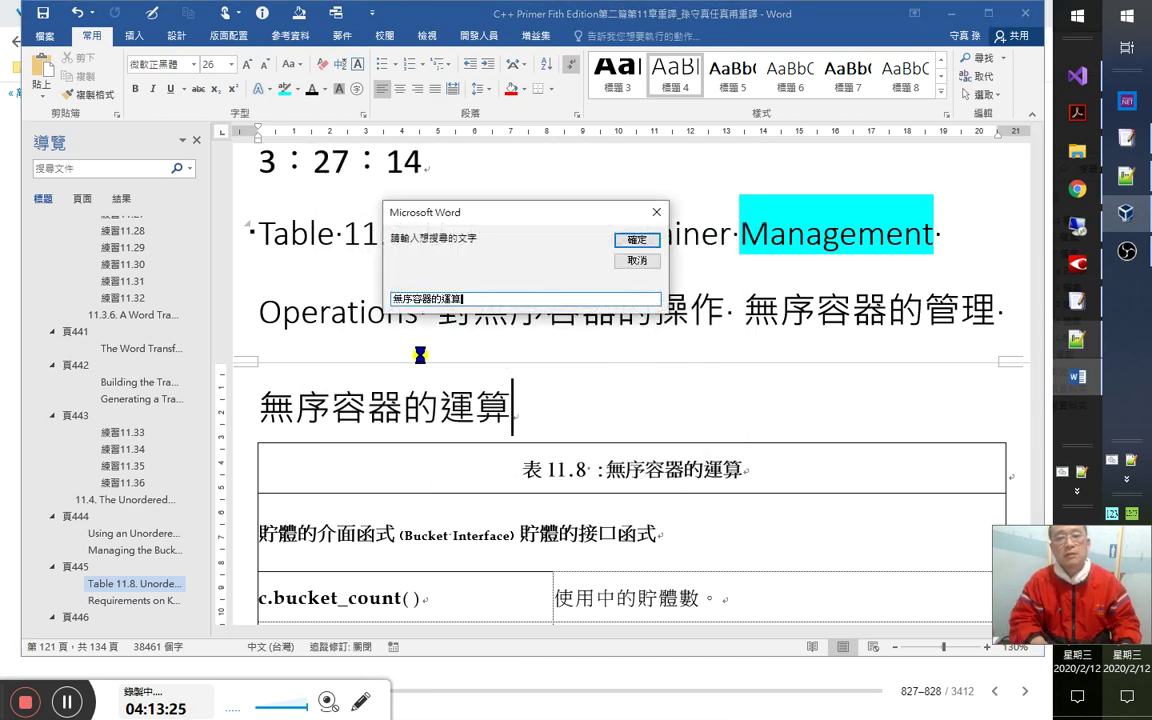
pyautogui.press('Return')
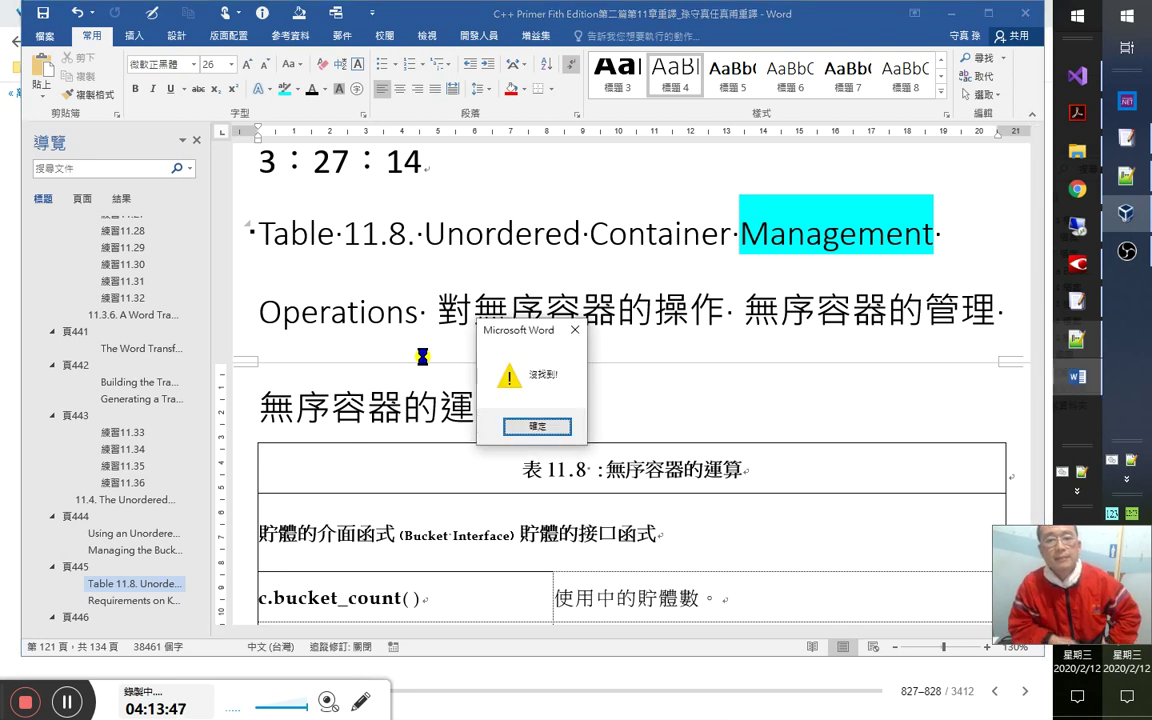
# Append the timestamp 4：13：50 after the heading and open the Visual Basic editor.
pyautogui.press('Return')
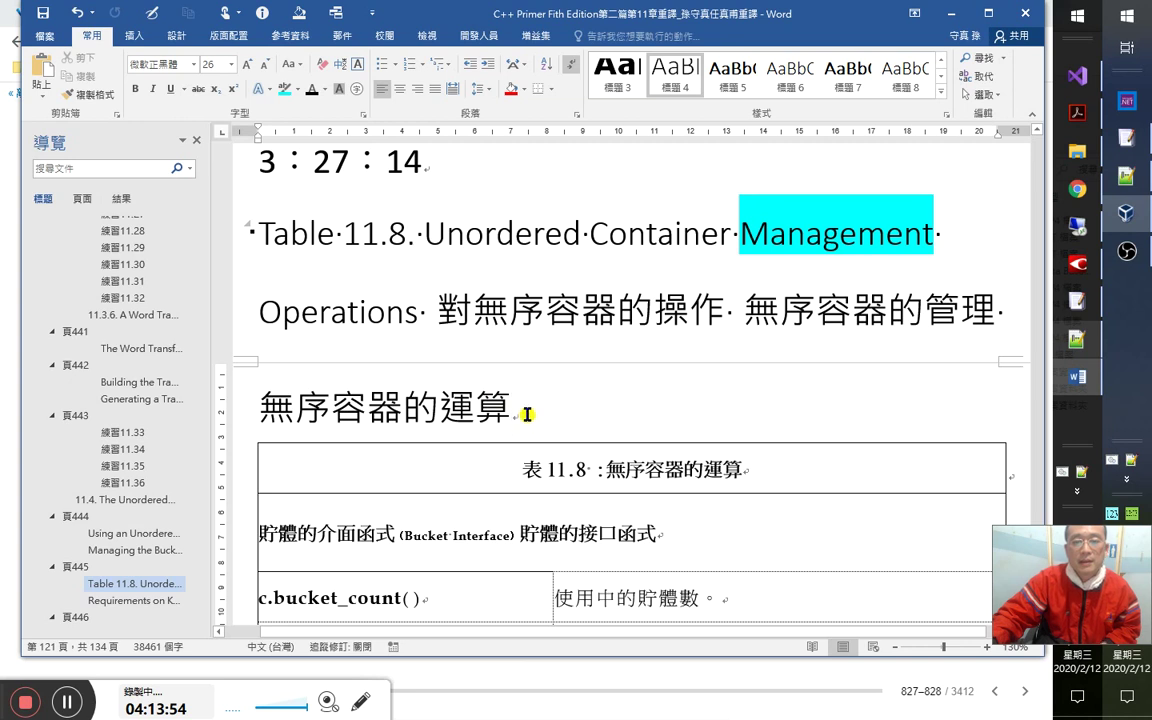
pyautogui.write('4')
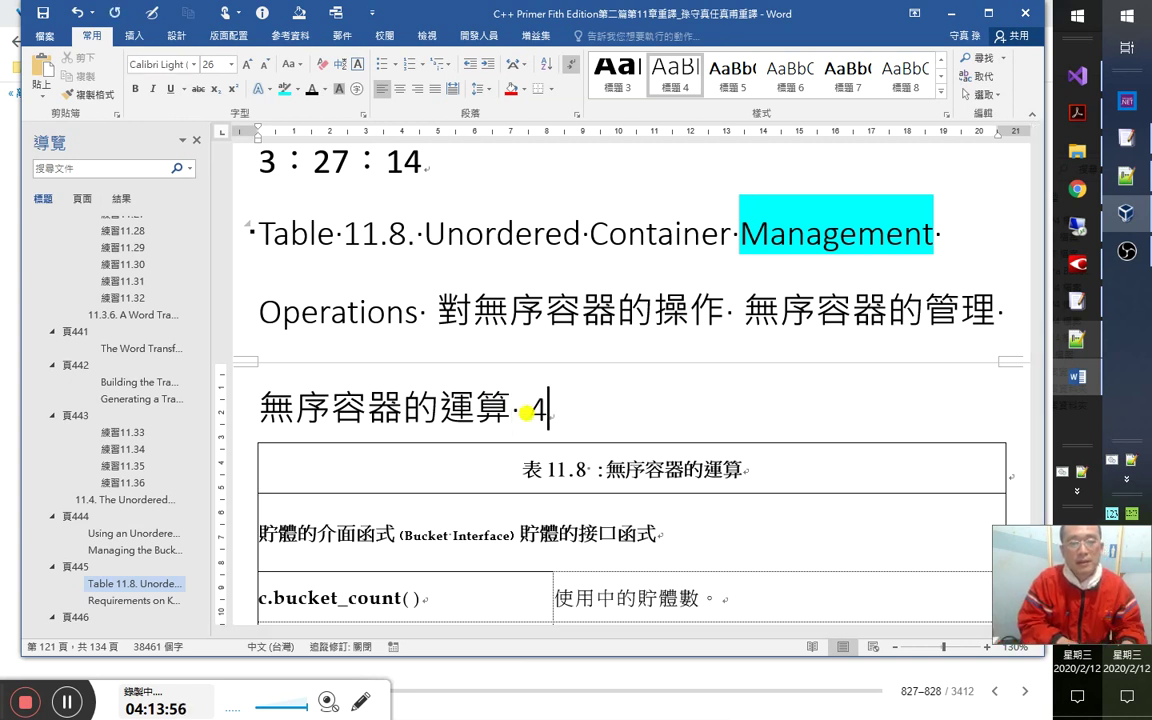
pyautogui.write('：13：50')
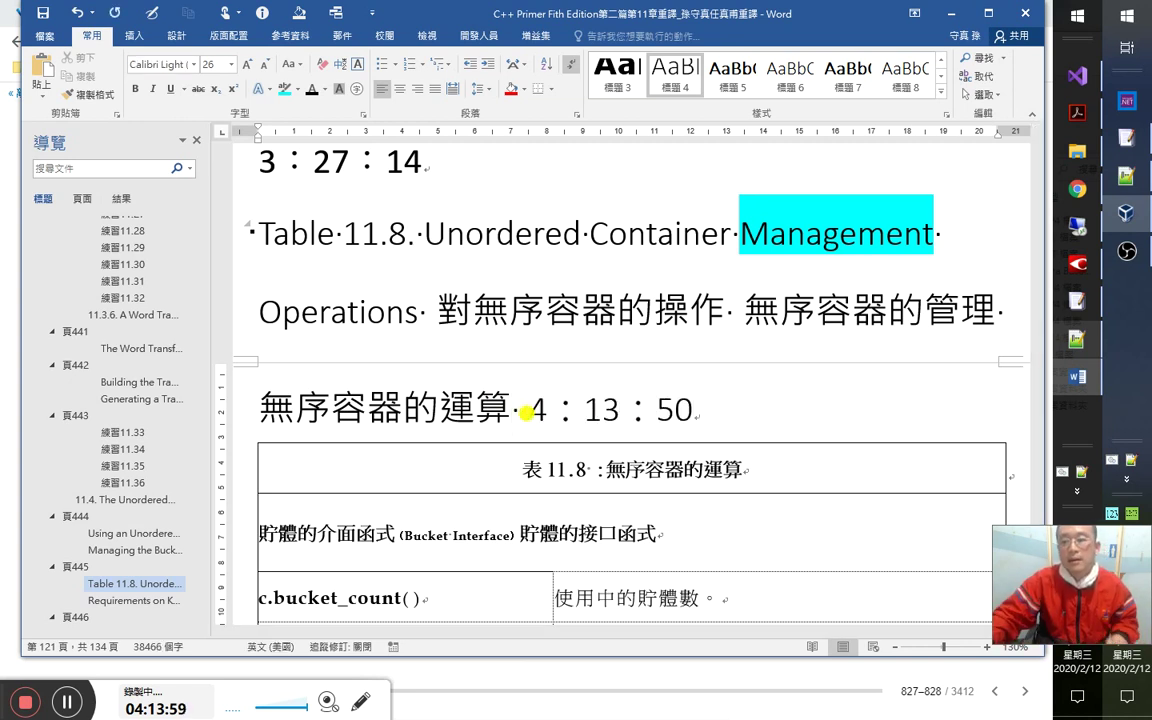
pyautogui.hotkey('alt', 'F11')
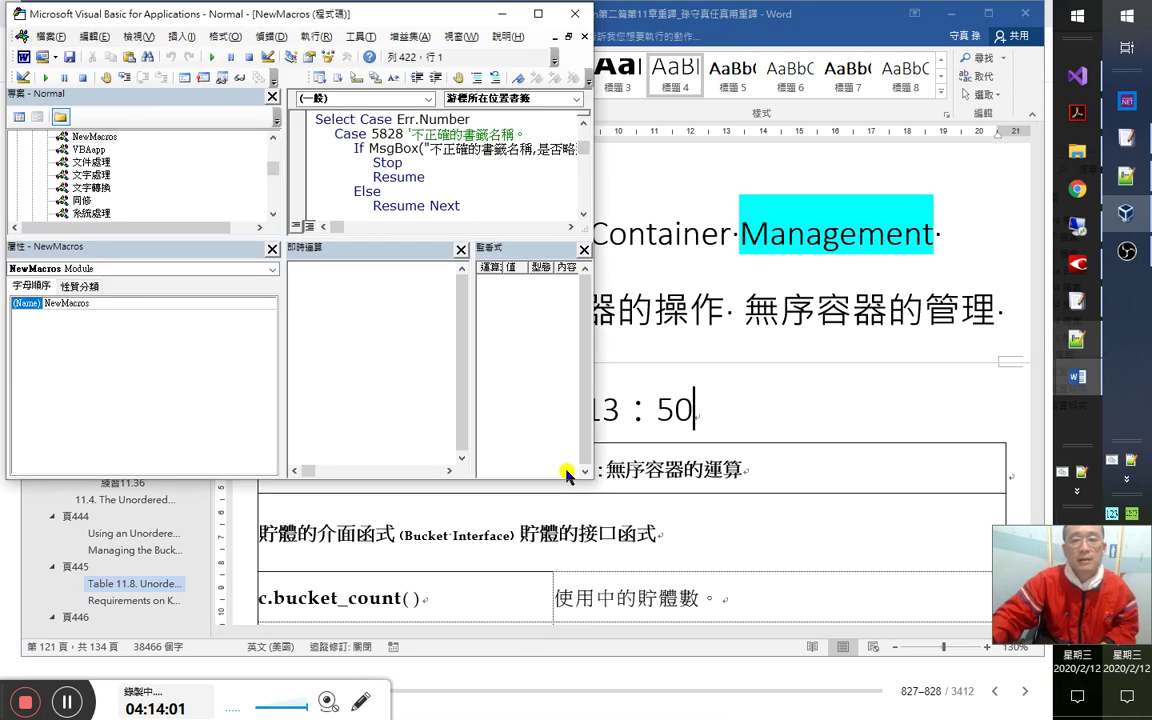
# Enlarge the VBA editor window and rearrange its panes.
pyautogui.moveTo(871, 618); pyautogui.dragTo(958, 652)
pyautogui.moveTo(723, 18); pyautogui.dragTo(806, 33)
pyautogui.moveTo(357, 208); pyautogui.dragTo(355, 178)
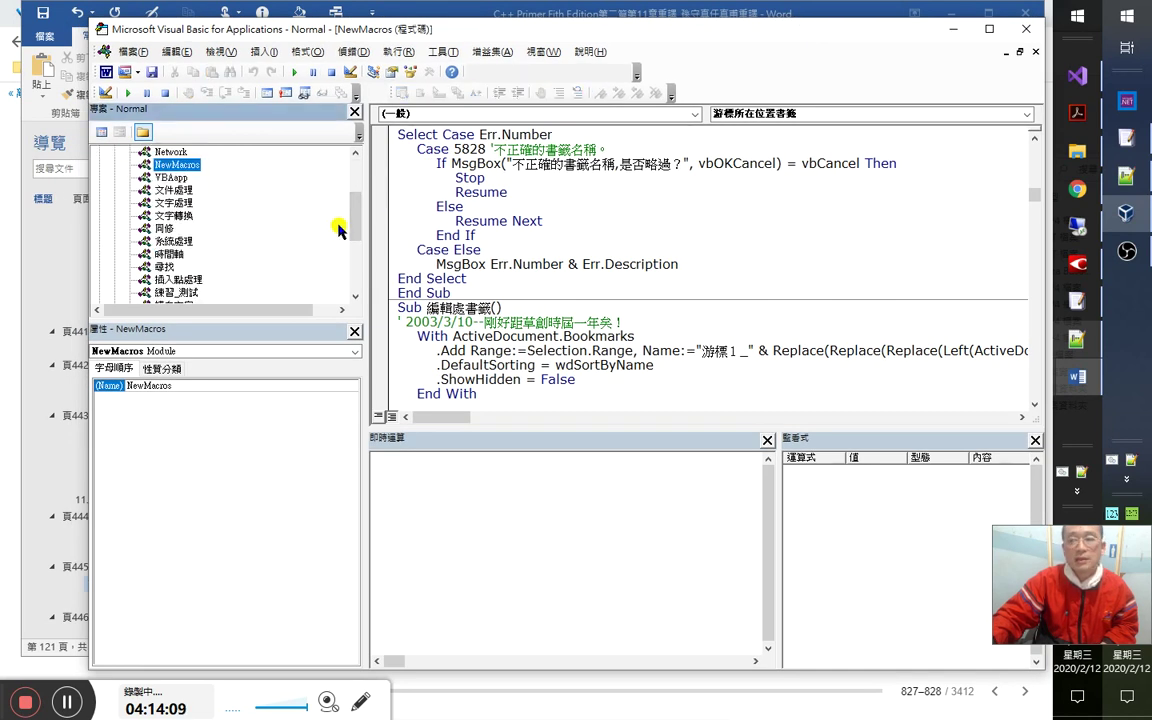
pyautogui.moveTo(352, 222); pyautogui.dragTo(240, 220)
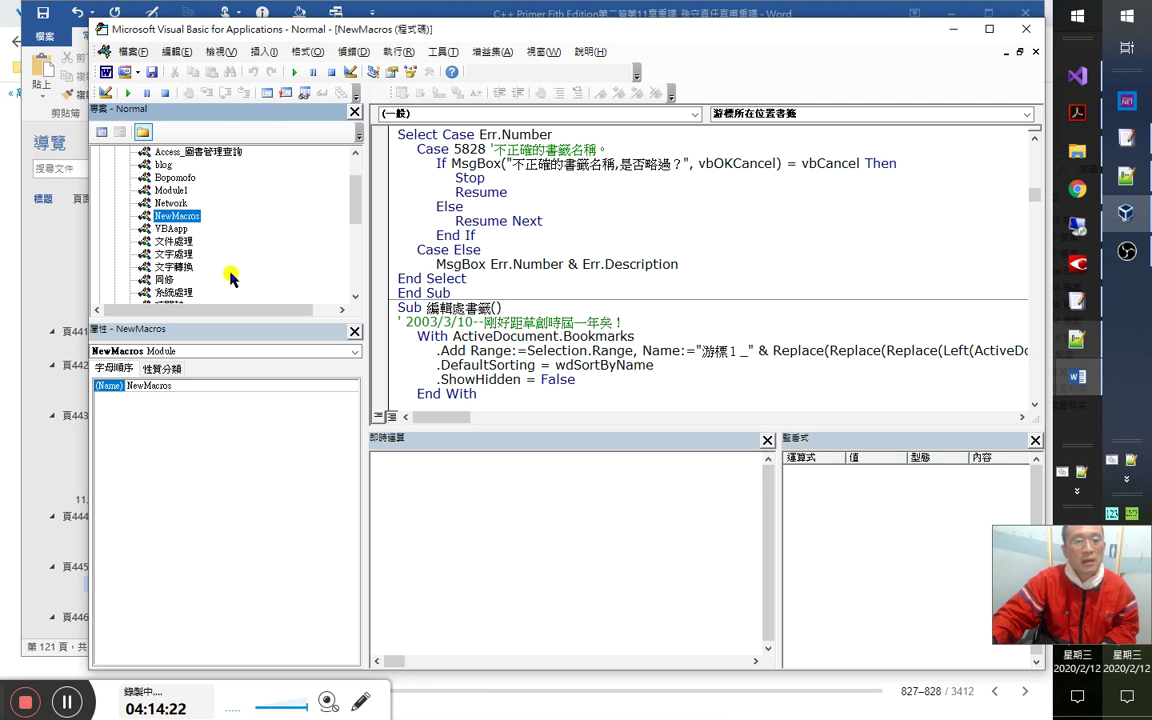
pyautogui.scroll(-1, 358, 242)
pyautogui.click(358, 244)
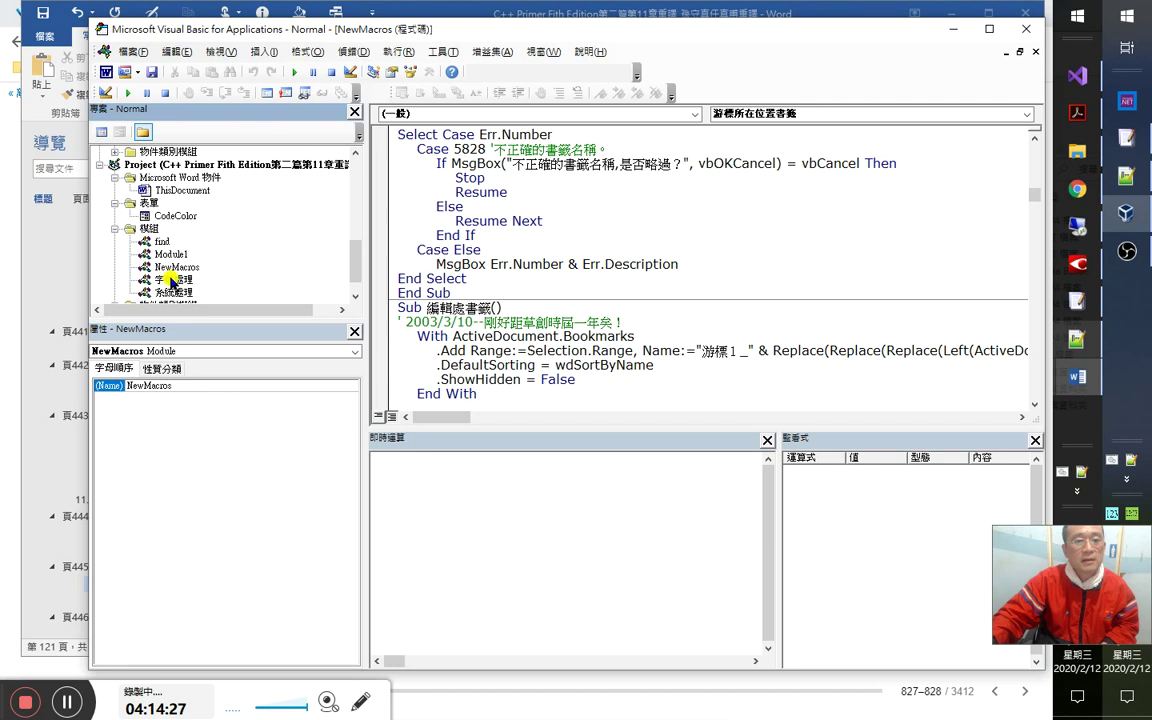
pyautogui.scroll(-1, 190, 272)
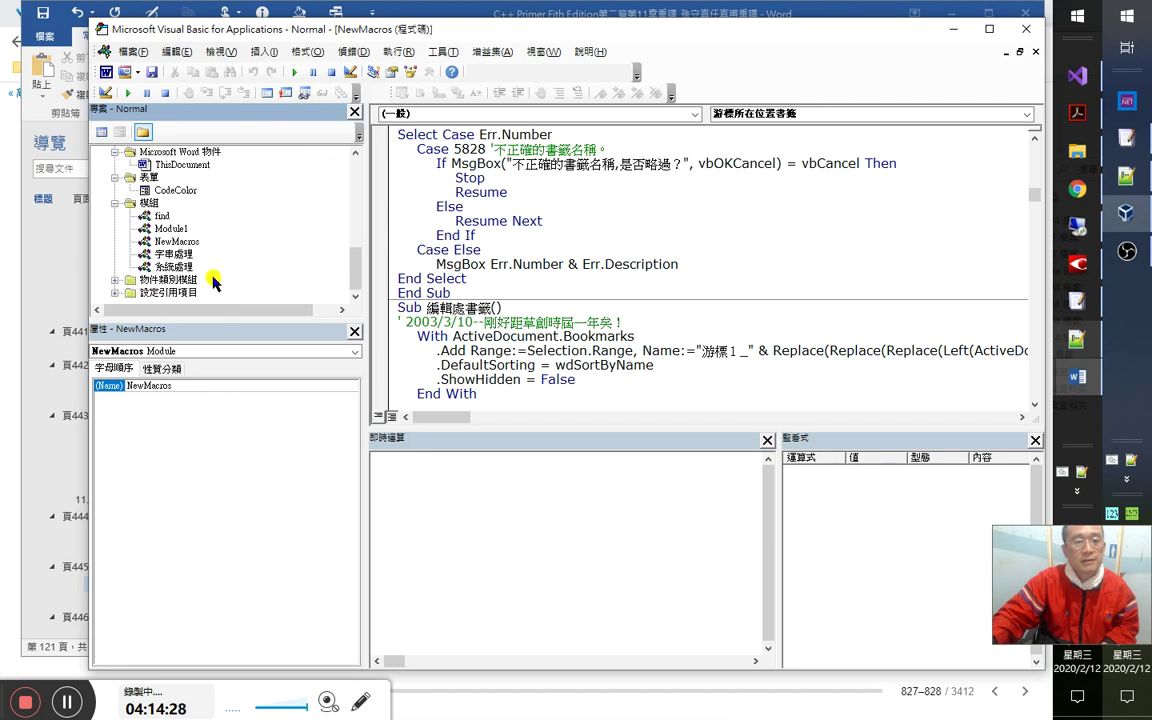
# Browse the 字串處理 and Module1 modules, then open the find module's code.
pyautogui.click(184, 266)
pyautogui.doubleClick(176, 241)
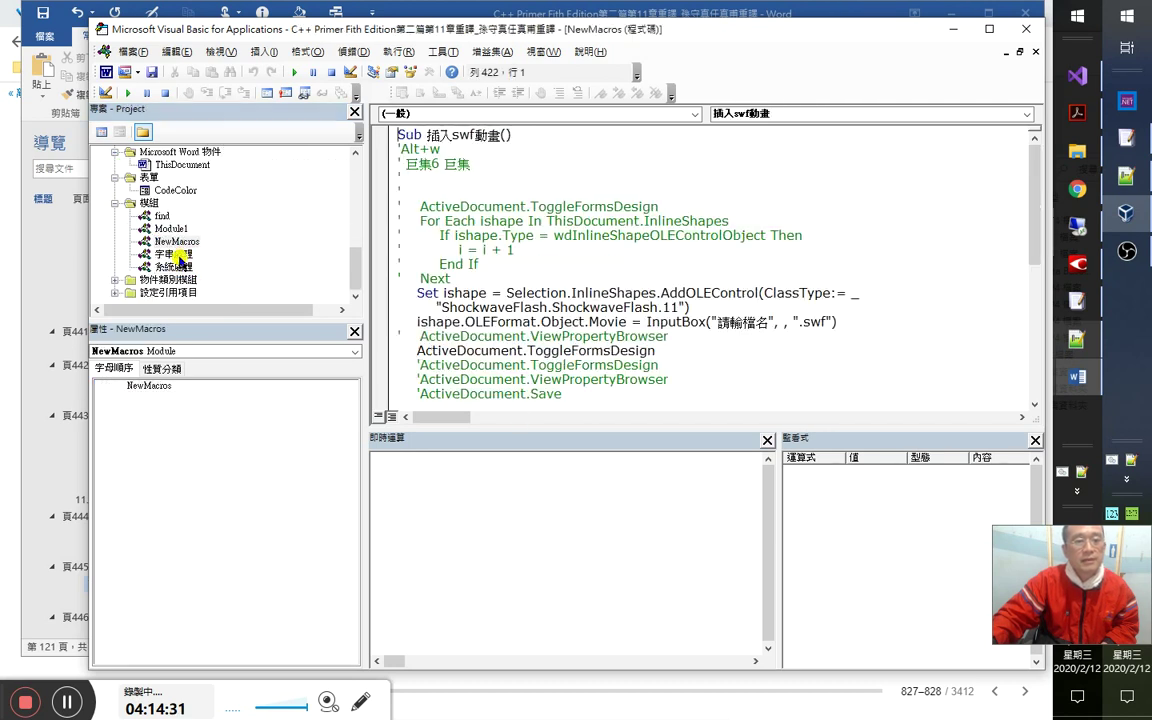
pyautogui.doubleClick(173, 254)
pyautogui.click(753, 115)
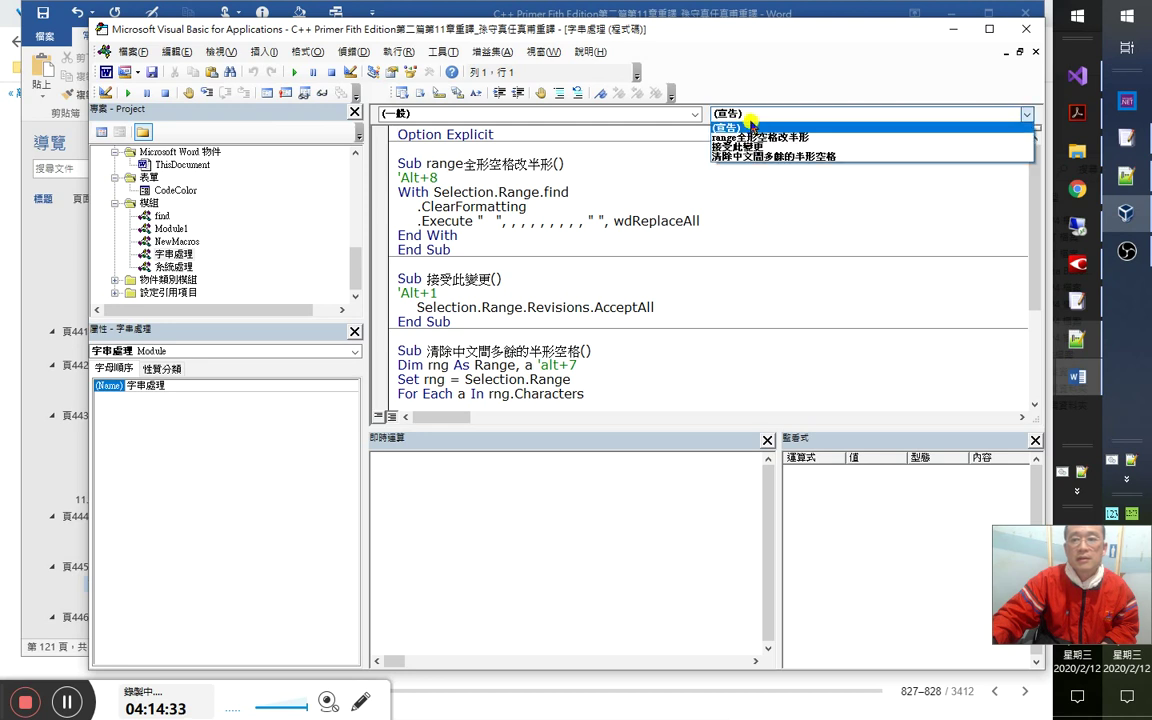
pyautogui.click(182, 228)
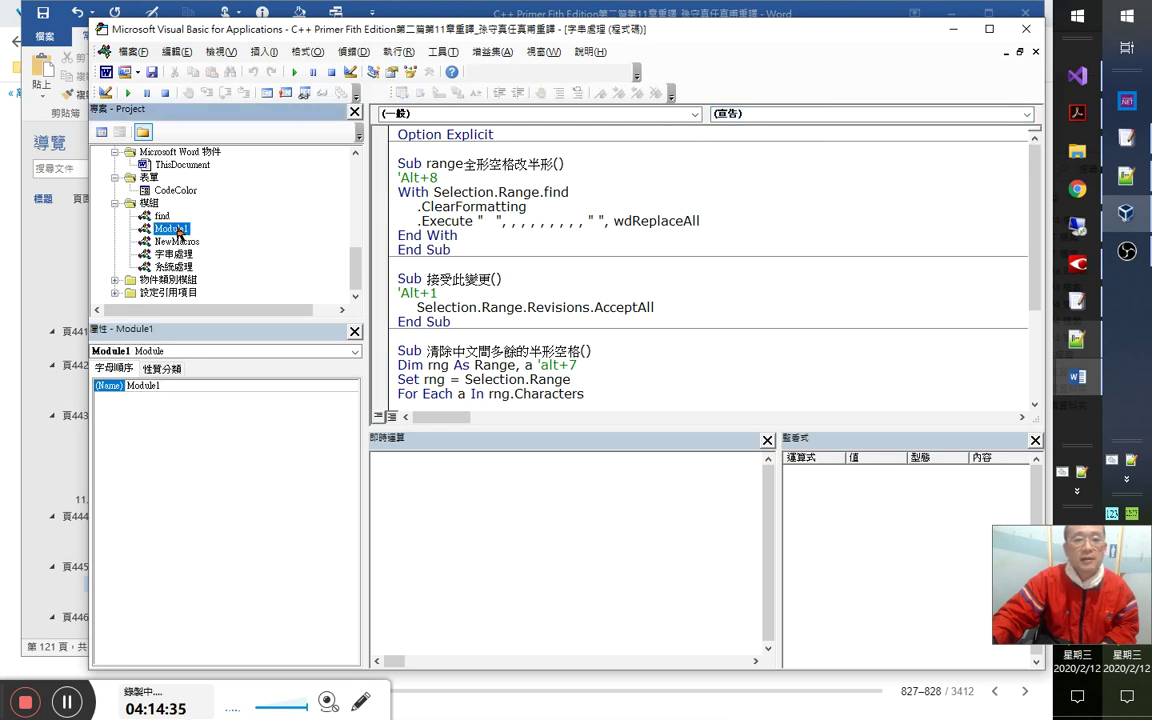
pyautogui.doubleClick(162, 224)
pyautogui.click(162, 217)
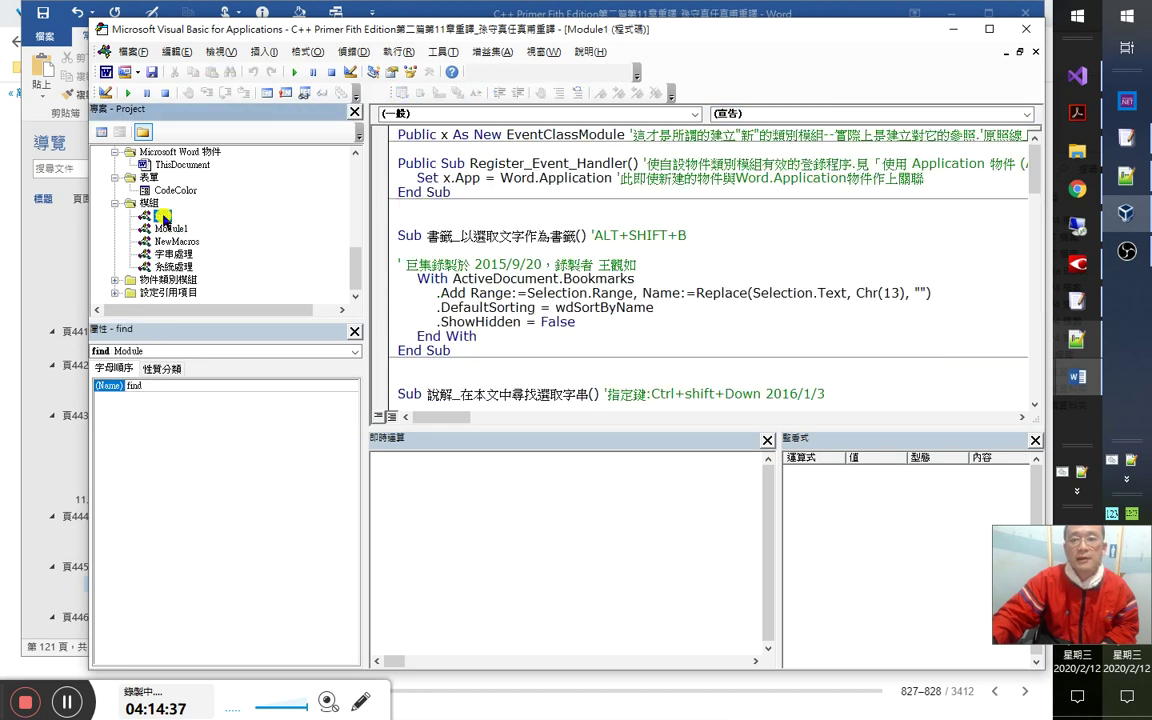
pyautogui.doubleClick(163, 217)
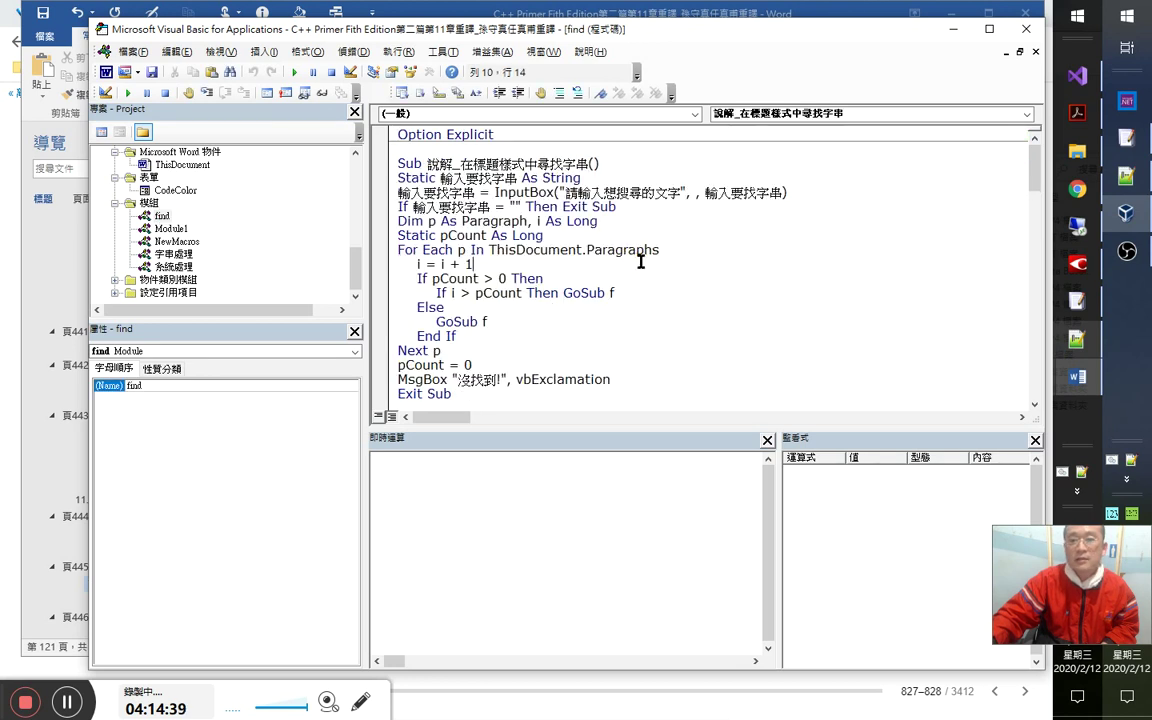
# Jump to the 說解_在標題樣式中尋找字串 procedure in the find module.
pyautogui.click(788, 113)
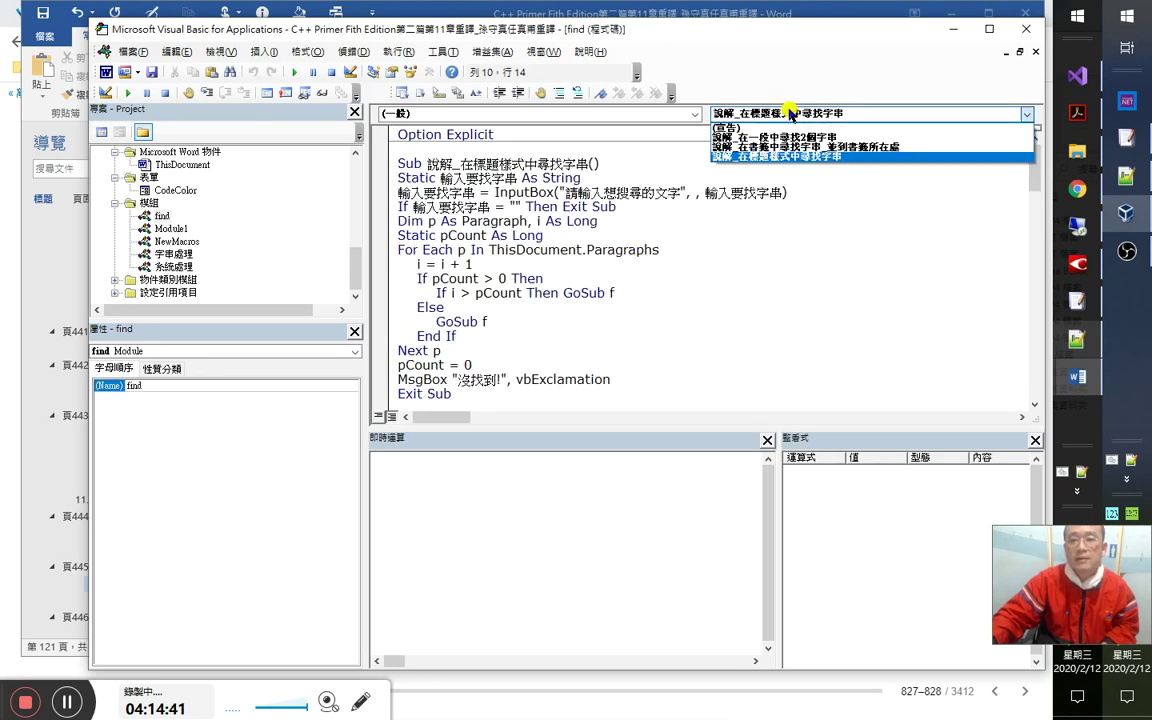
pyautogui.click(790, 115)
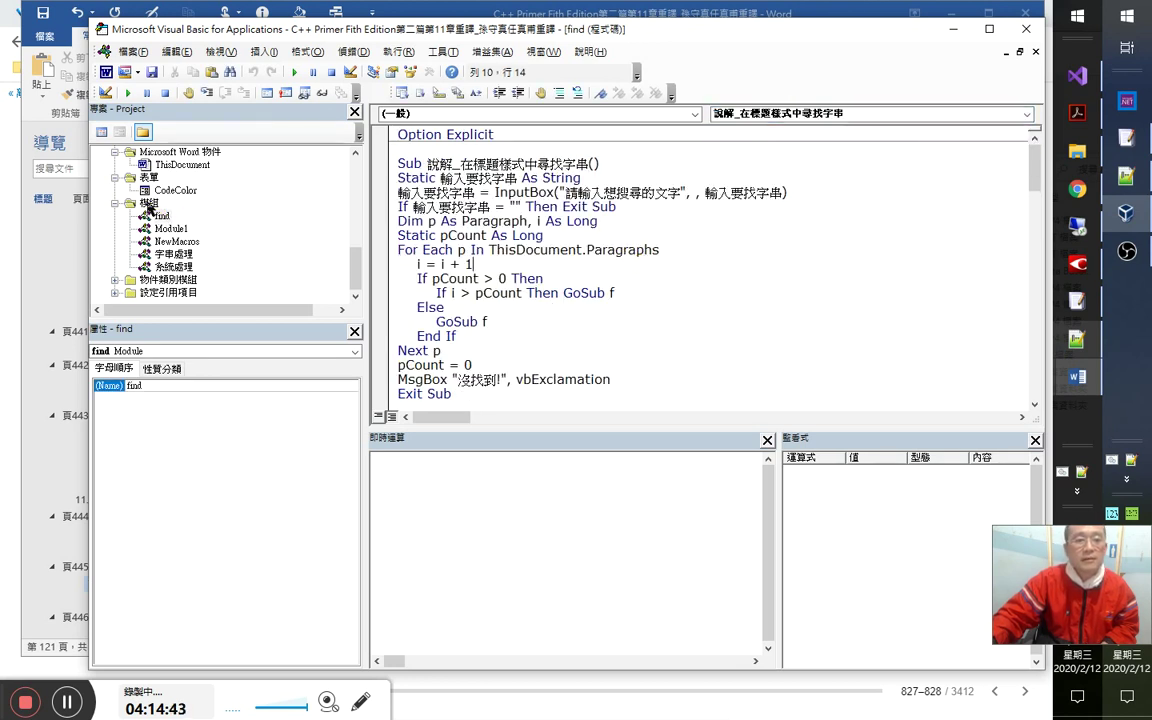
pyautogui.click(560, 250)
pyautogui.click(804, 114)
pyautogui.click(790, 150)
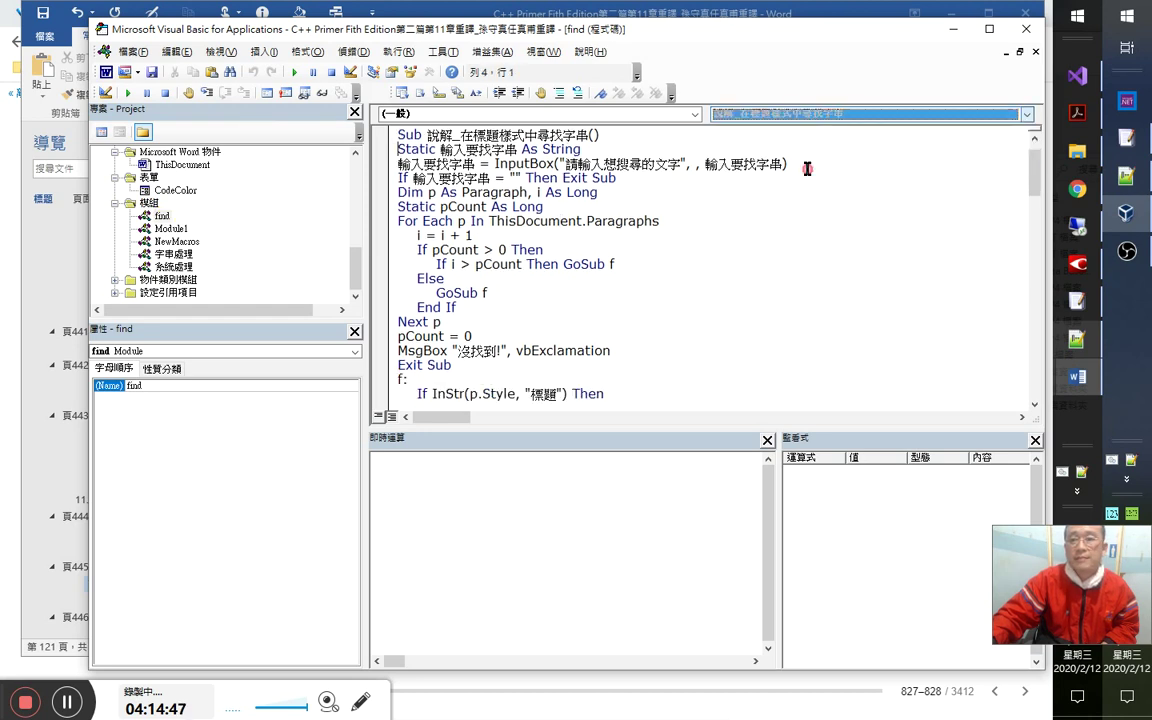
pyautogui.click(778, 115)
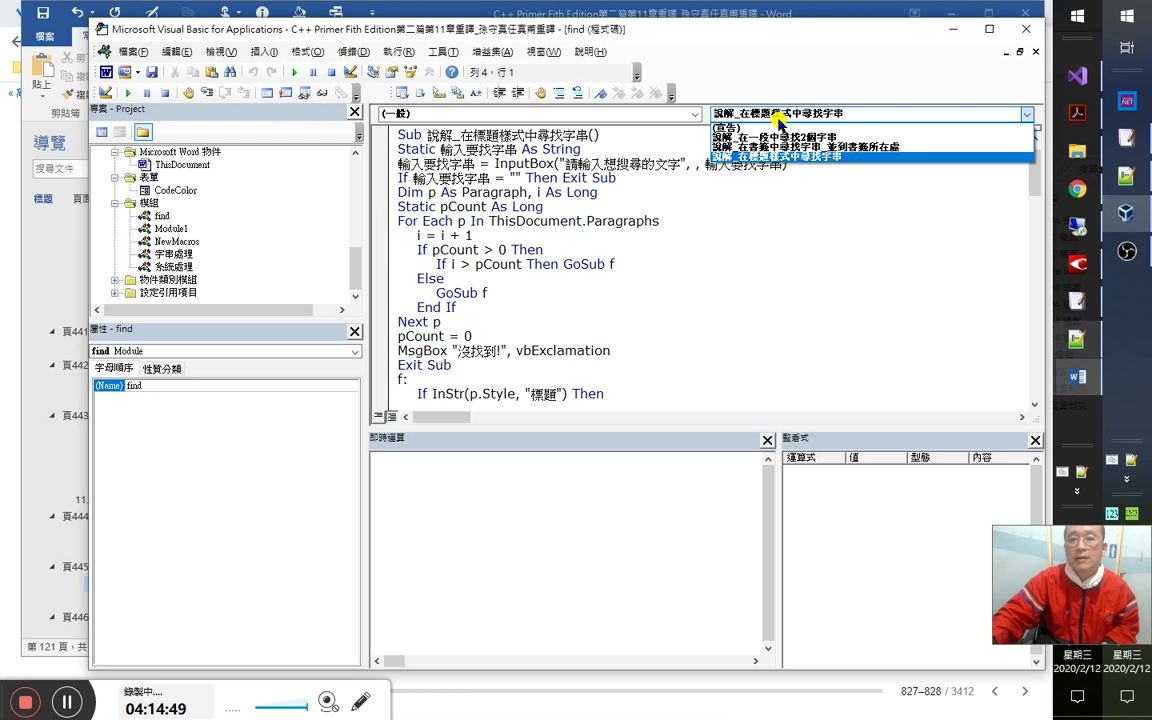
pyautogui.click(462, 302)
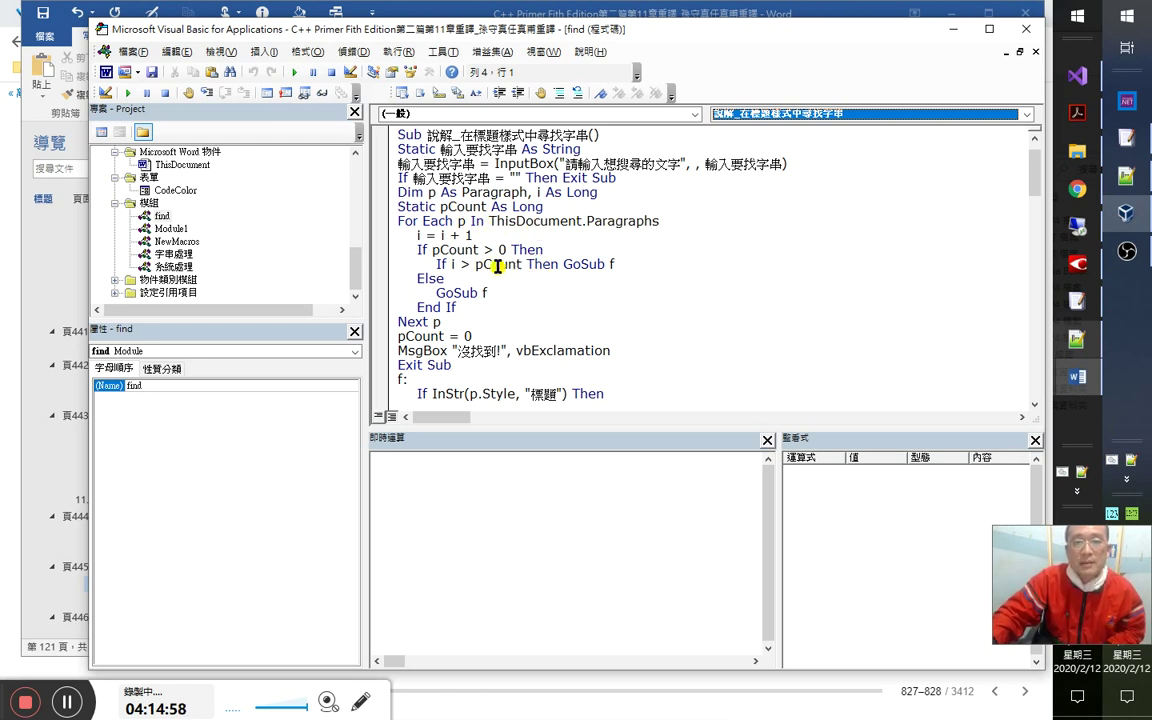
# Select and copy all the find module's code, then switch to Notepad++.
pyautogui.doubleClick(450, 249)
pyautogui.click(546, 350)
pyautogui.hotkey('ctrl', 'a')
pyautogui.hotkey('ctrl', 'c')
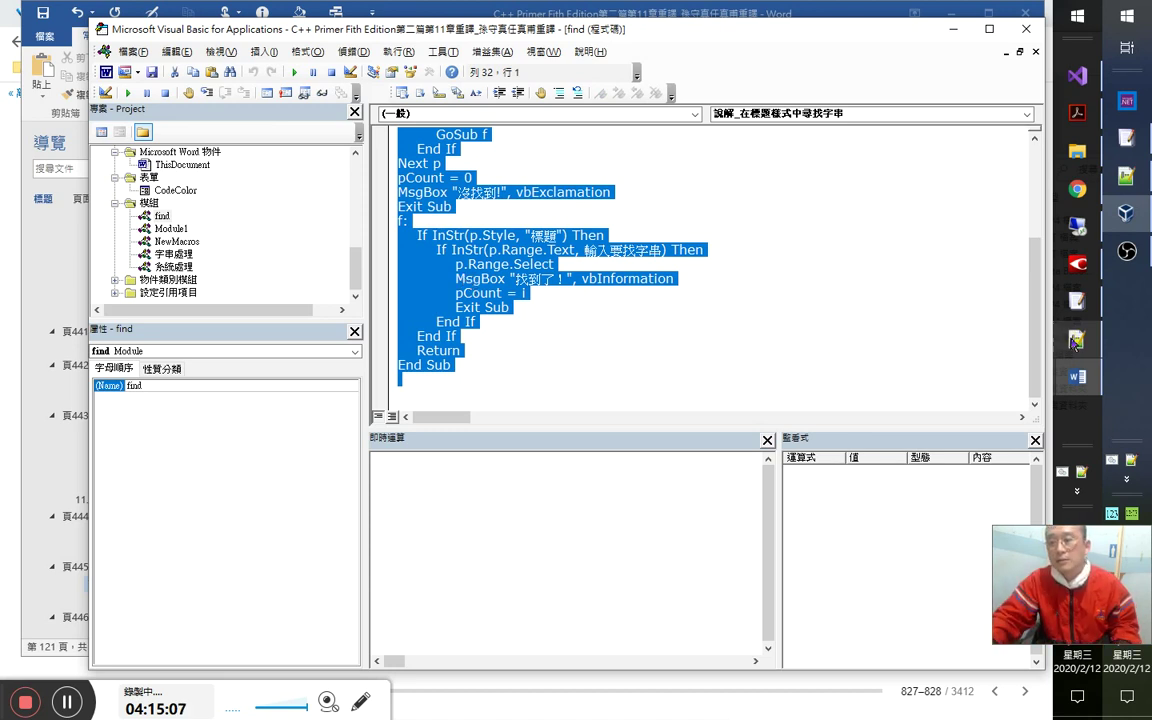
pyautogui.hotkey('alt', 'Tab')
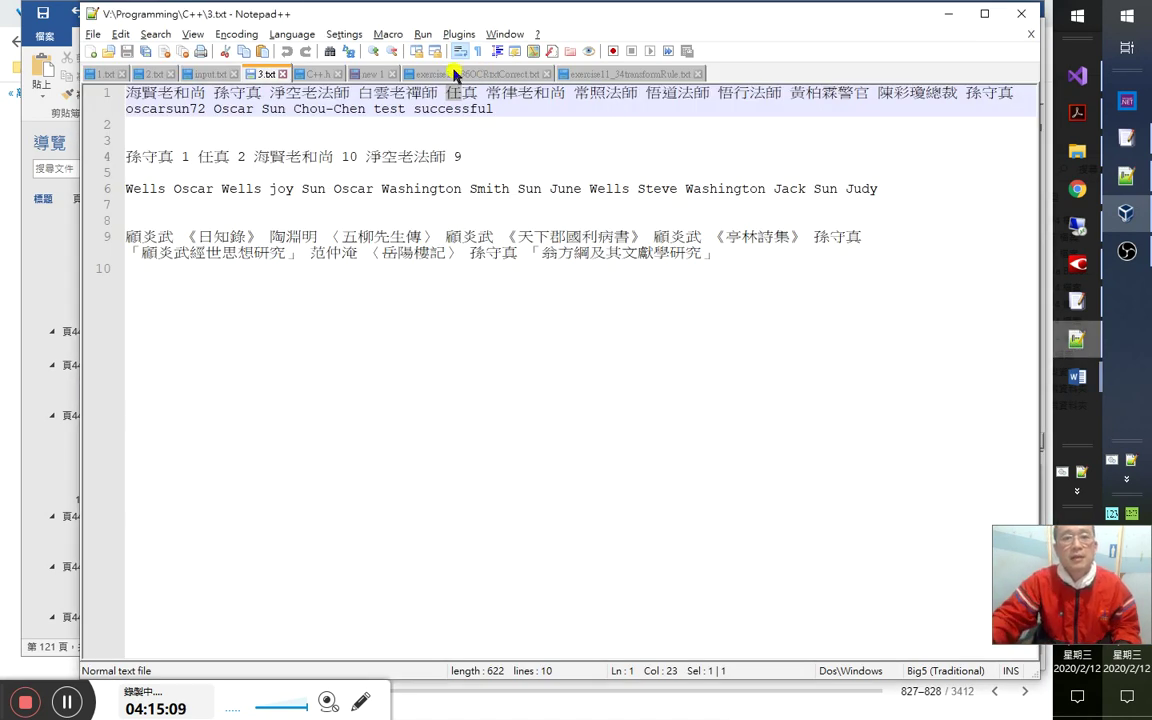
# Paste the copied code into a new Notepad++ document set to Visual Basic.
pyautogui.click(372, 74)
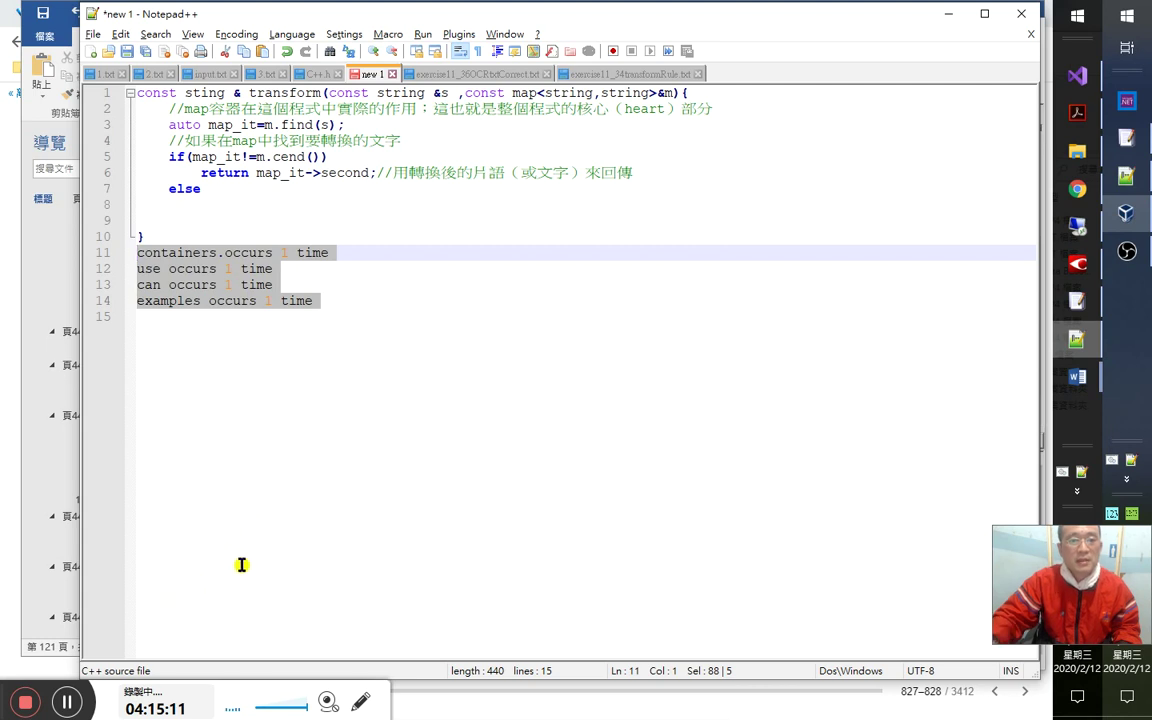
pyautogui.hotkey('ctrl', 'n')
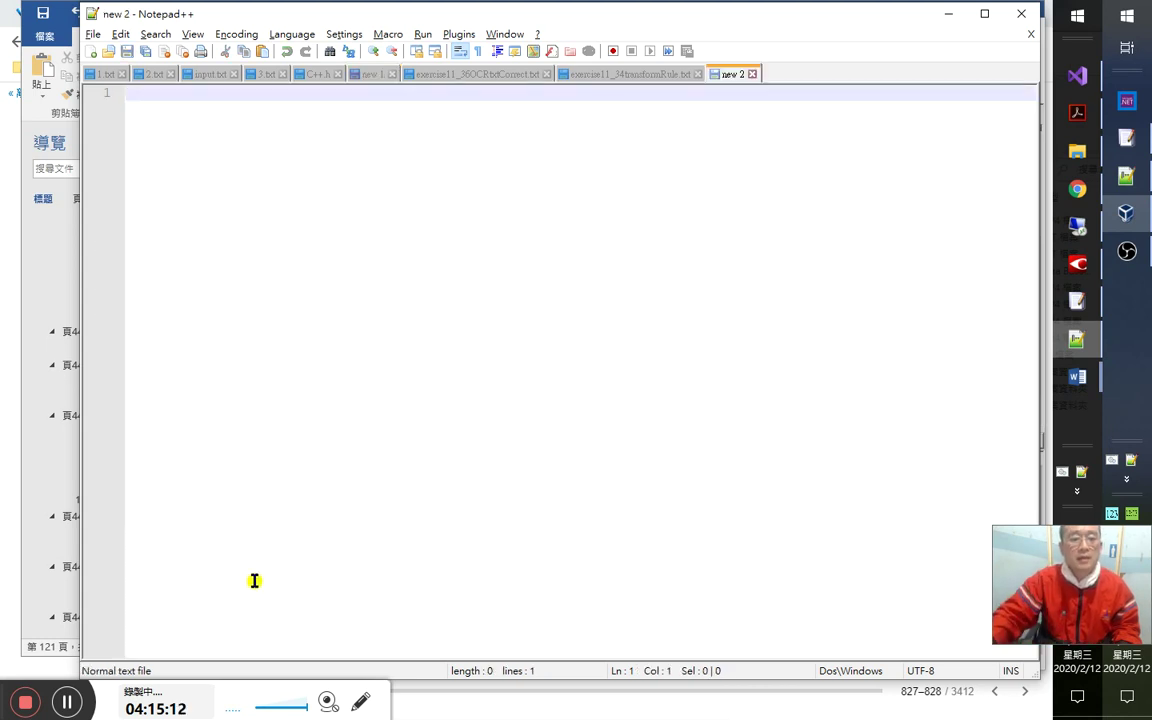
pyautogui.rightClick(96, 670)
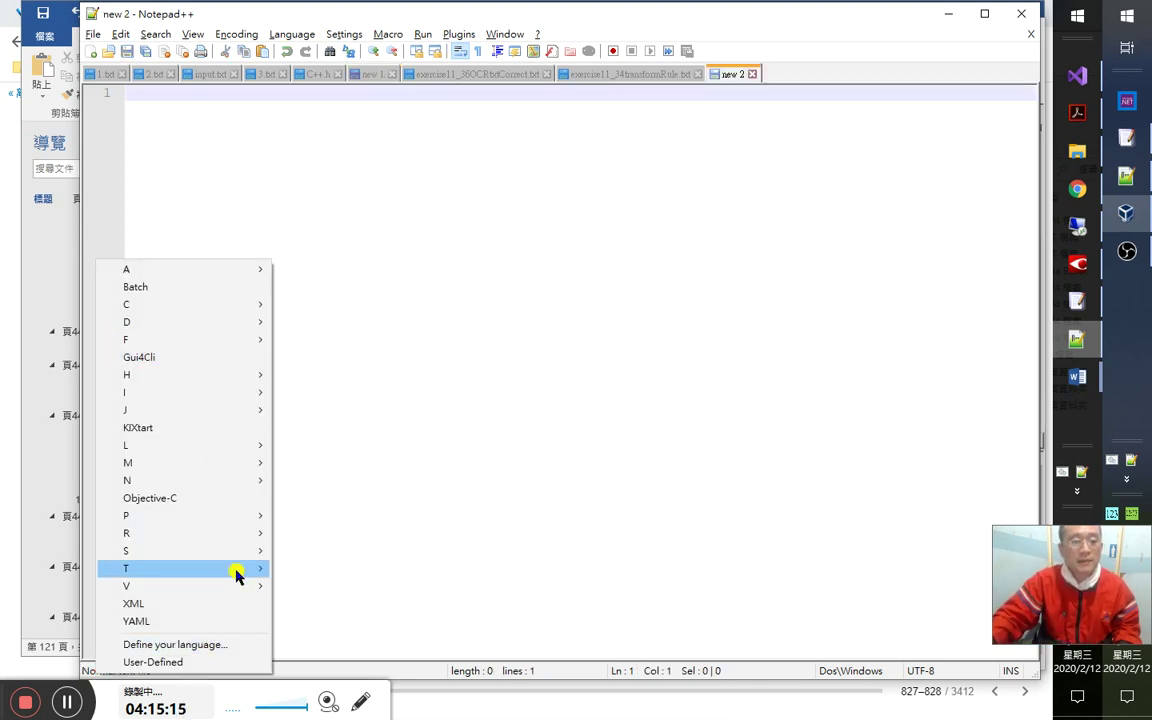
pyautogui.moveTo(242, 586)
pyautogui.click(320, 586)
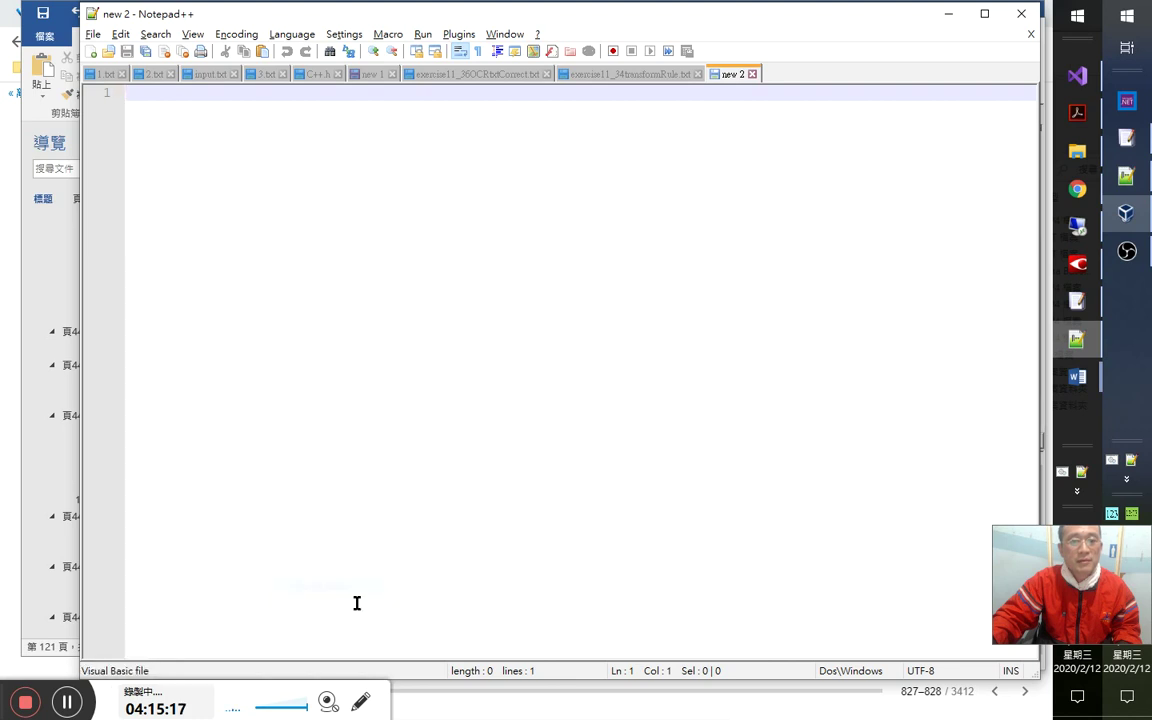
pyautogui.hotkey('ctrl', 'v')
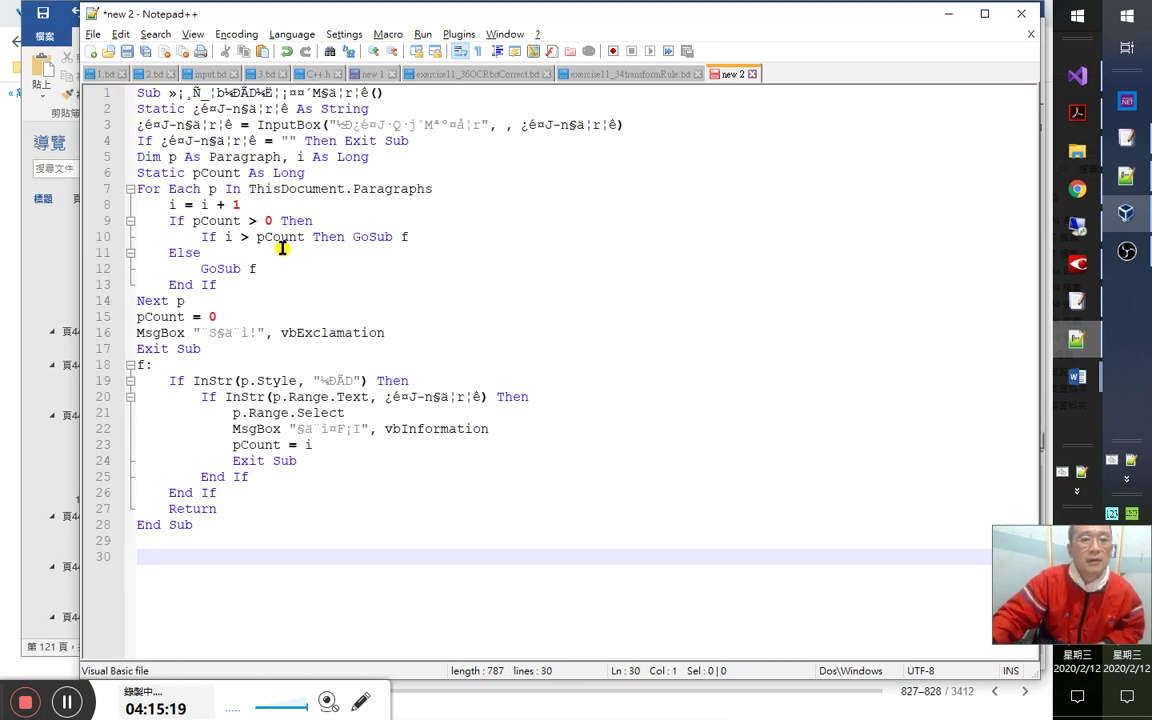
pyautogui.hotkey('alt', 'Tab')
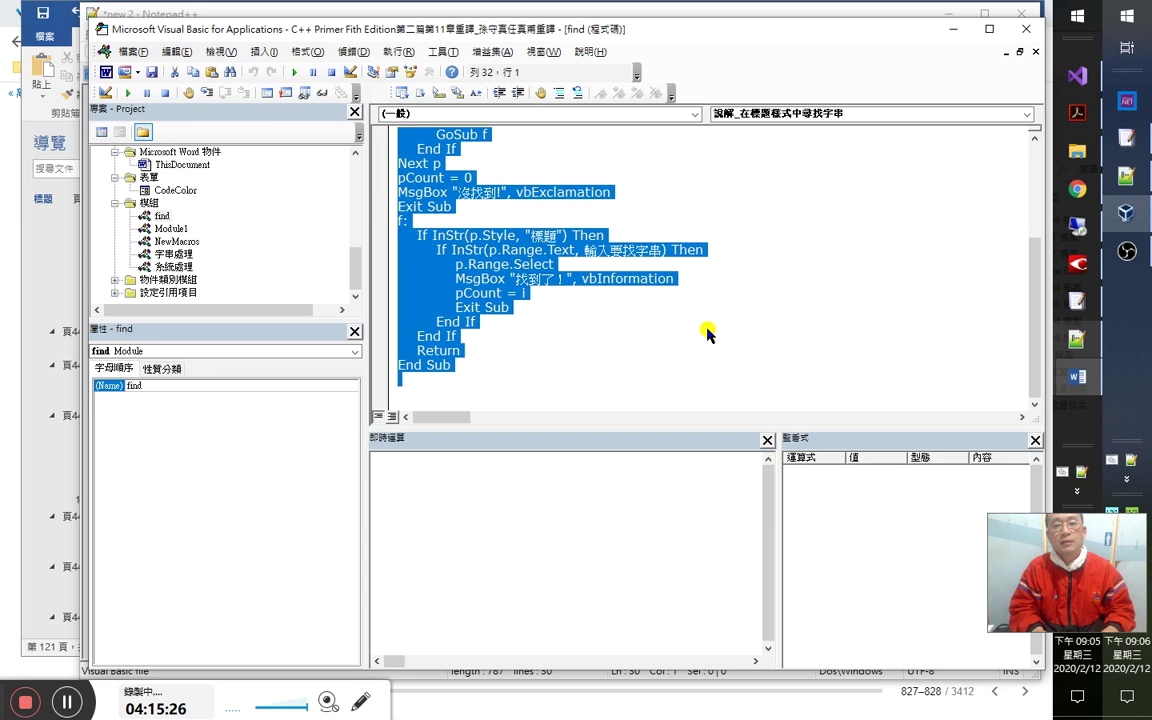
# Replace the garbled text in new 2 with a clean paste and highlight pCount.
pyautogui.hotkey('alt', 'Tab')
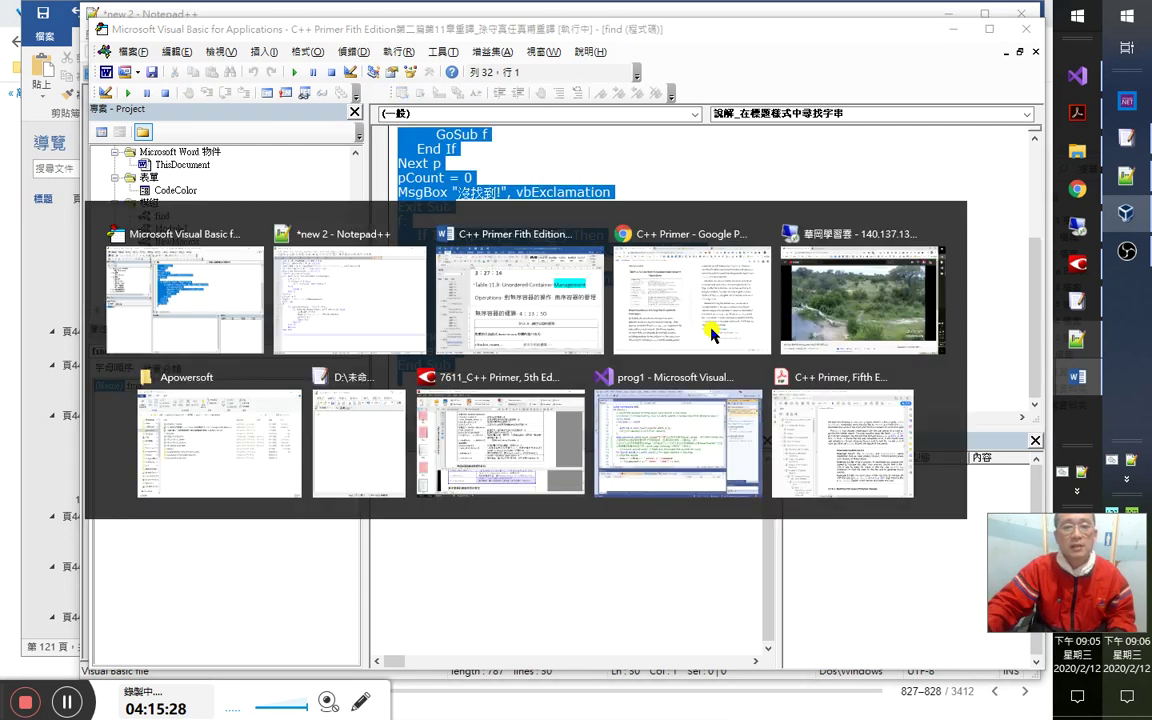
pyautogui.hotkey('ctrl', 'a')
pyautogui.hotkey('ctrl', 'v')
pyautogui.hotkey('ctrl', 'Home')
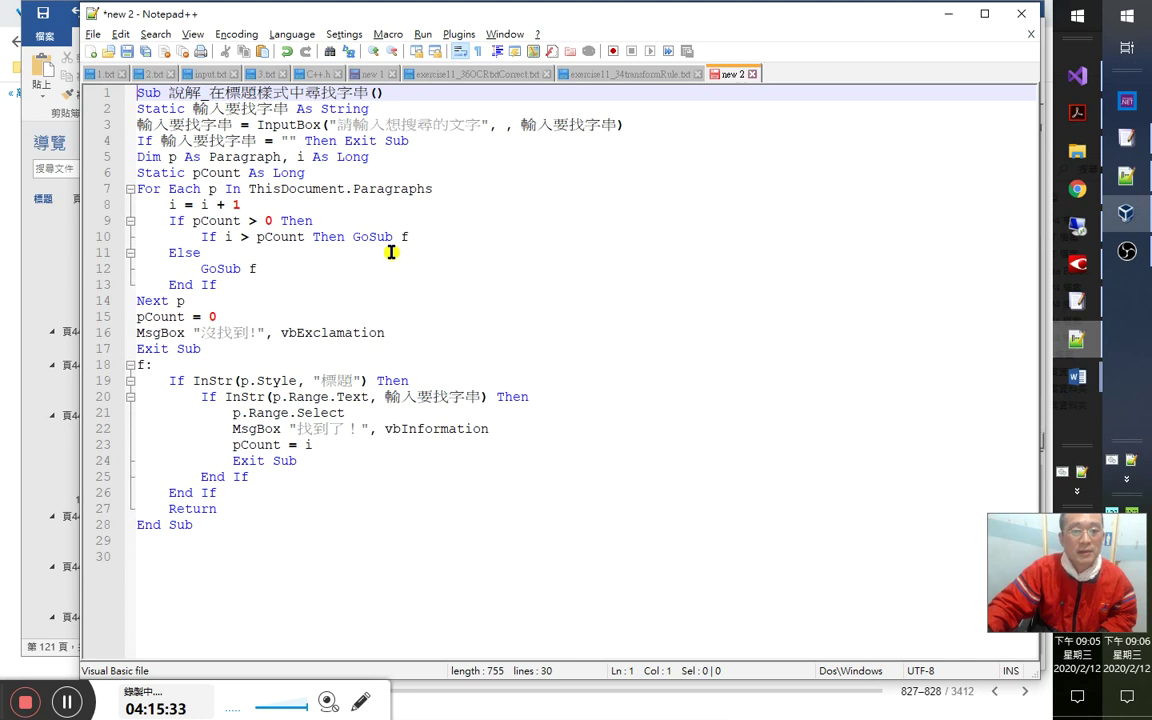
pyautogui.doubleClick(281, 238)
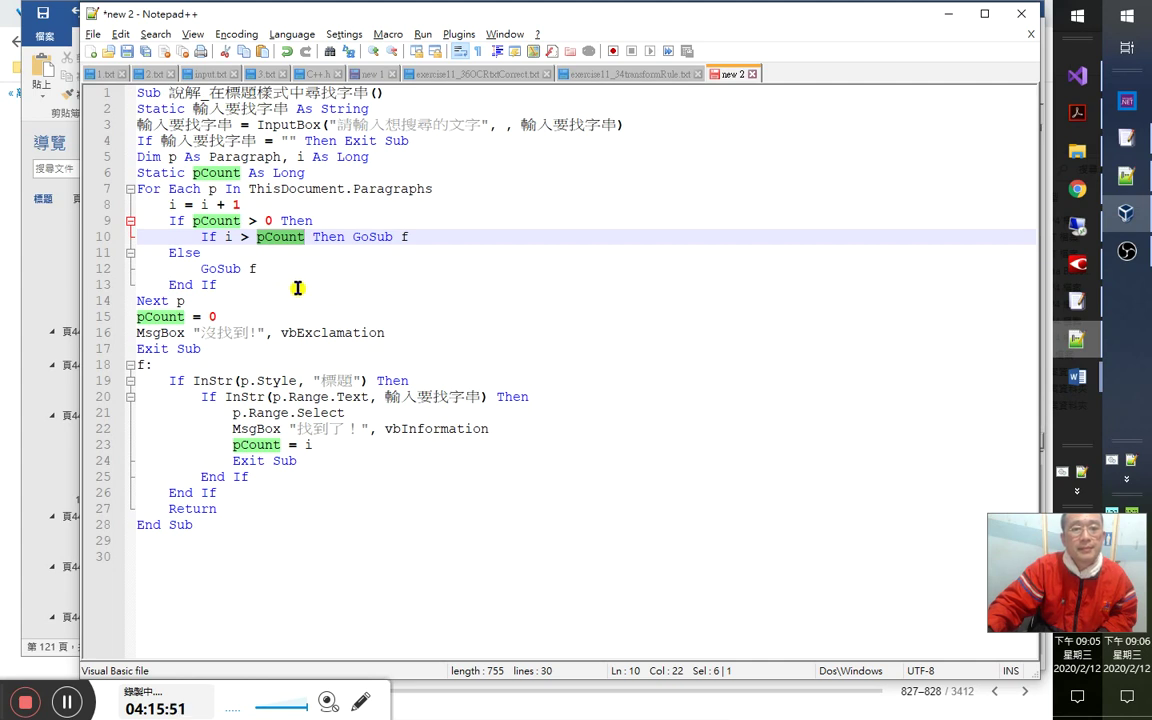
# Review the InStr 標題 style test and surrounding InputBox lines around line 19.
pyautogui.moveTo(162, 377); pyautogui.dragTo(370, 511)
pyautogui.click(245, 381)
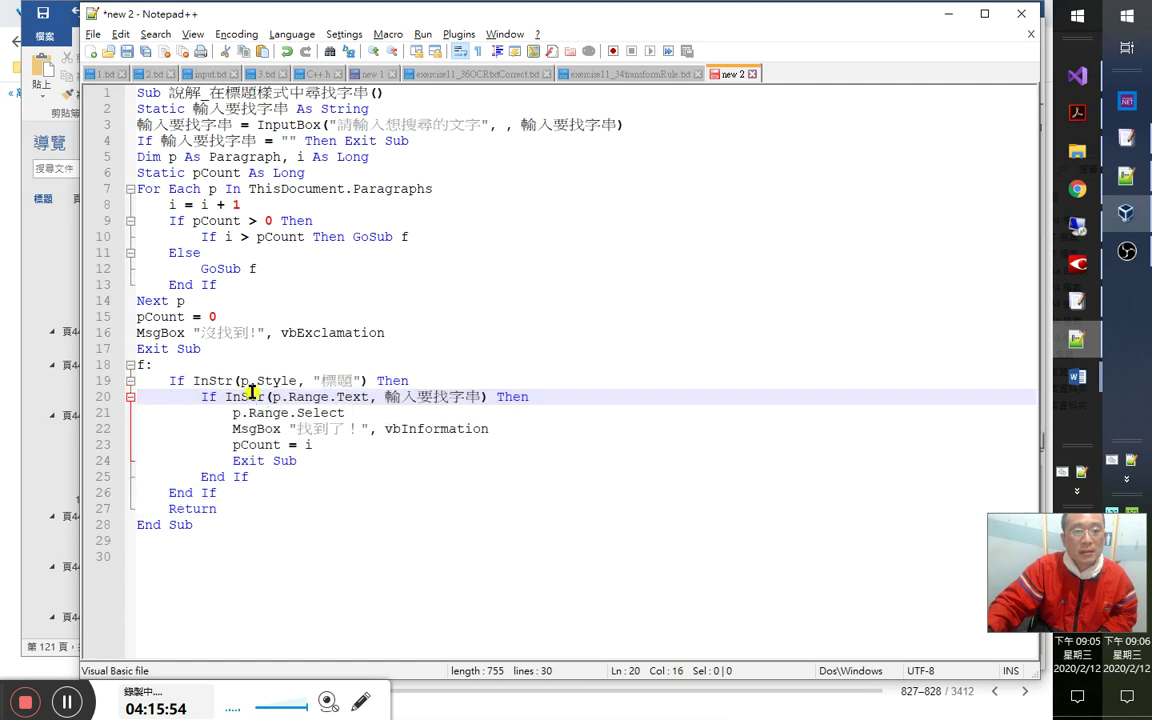
pyautogui.hotkey('shift', 'Left')
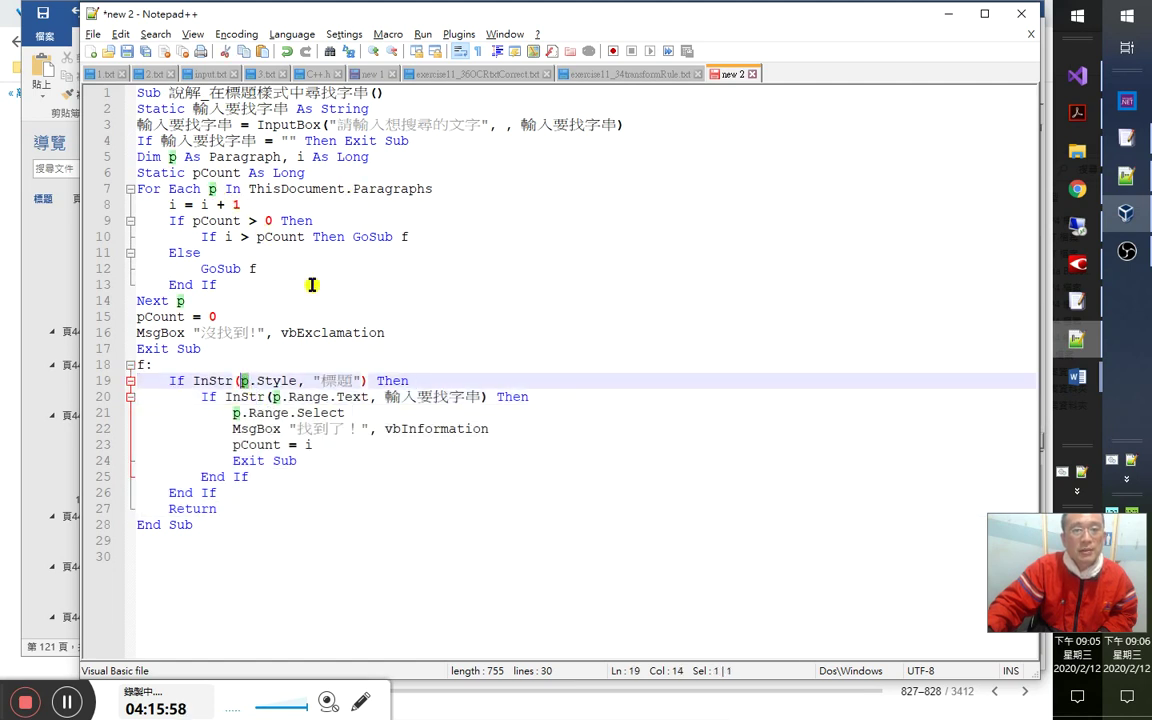
pyautogui.click(353, 381)
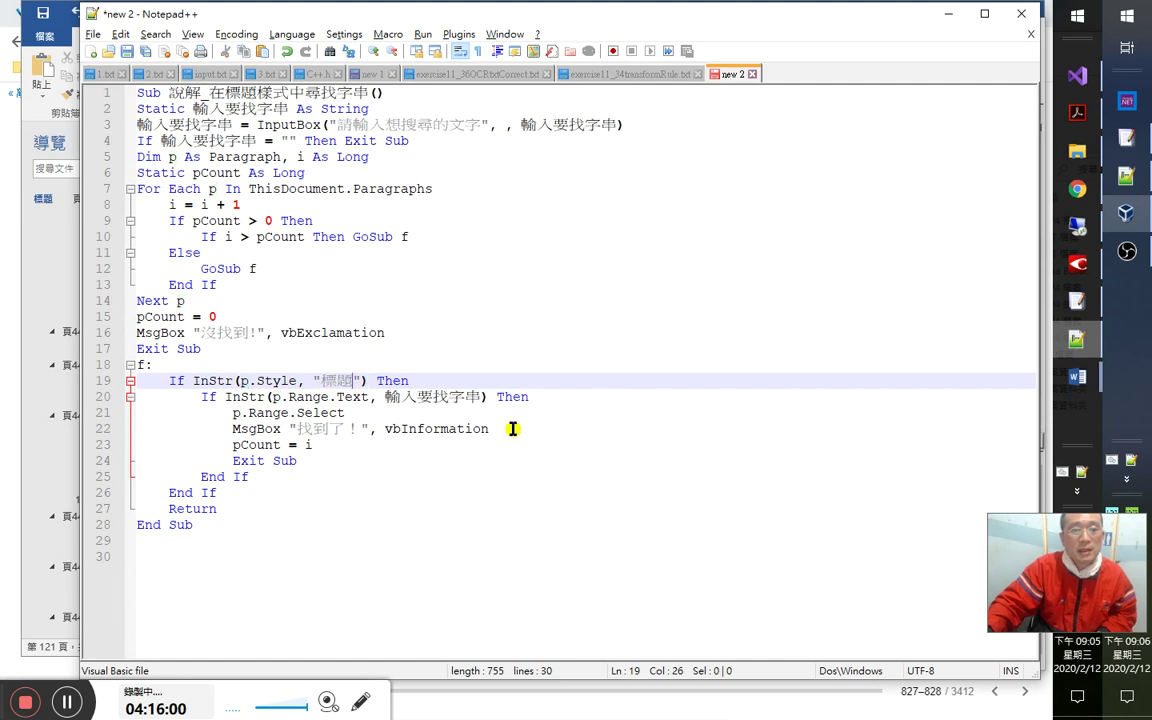
pyautogui.press('Right')
pyautogui.press('Right')
pyautogui.hotkey('shift', 'Left')
pyautogui.hotkey('shift', 'Left')
pyautogui.hotkey('shift', 'Left')
pyautogui.hotkey('shift', 'Left')
pyautogui.hotkey('shift', 'Left')
pyautogui.hotkey('shift', 'Left')
pyautogui.hotkey('shift', 'Left')
pyautogui.hotkey('shift', 'Left')
pyautogui.hotkey('shift', 'Left')
pyautogui.hotkey('shift', 'Left')
pyautogui.hotkey('shift', 'Left')
pyautogui.hotkey('shift', 'Left')
pyautogui.hotkey('shift', 'Left')
pyautogui.hotkey('shift', 'Left')
pyautogui.hotkey('shift', 'Left')
pyautogui.hotkey('shift', 'Left')
pyautogui.hotkey('shift', 'Left')
pyautogui.hotkey('shift', 'Left')
pyautogui.hotkey('shift', 'Left')
pyautogui.hotkey('shift', 'Left')
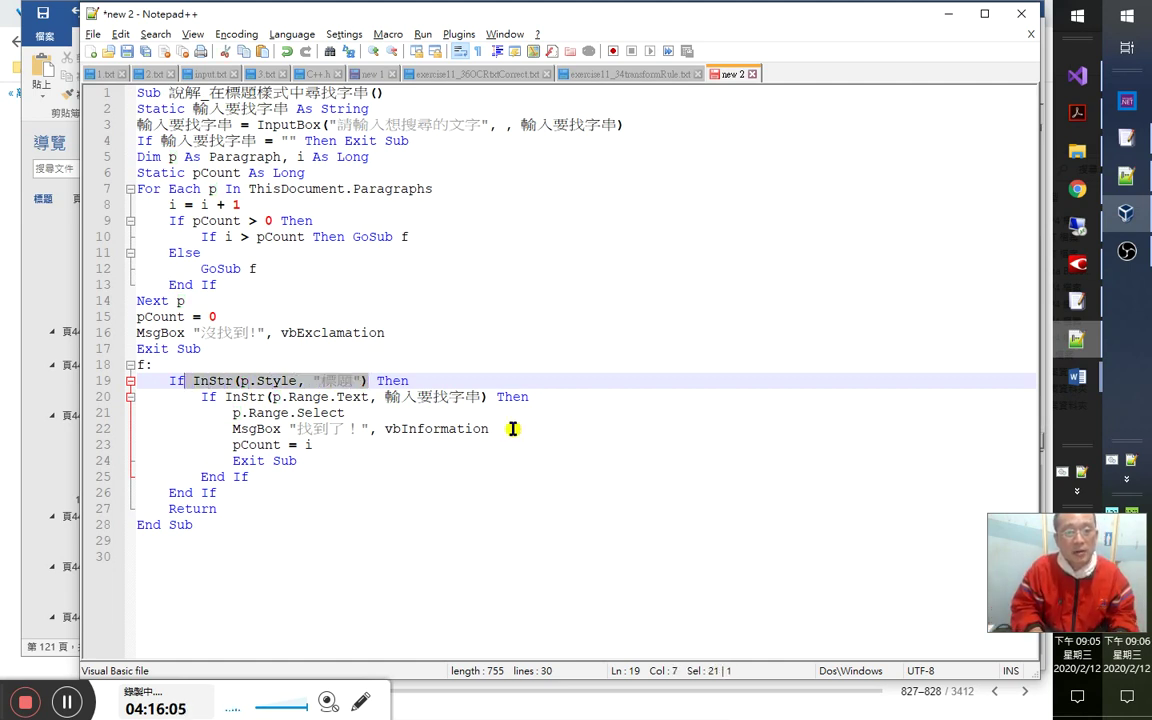
pyautogui.press('Down')
pyautogui.press('Right')
pyautogui.press('Right')
pyautogui.press('Right')
pyautogui.press('Right')
pyautogui.press('Right')
pyautogui.press('Right')
pyautogui.press('Right')
pyautogui.press('Right')
pyautogui.press('Right')
pyautogui.press('Right')
pyautogui.press('Right')
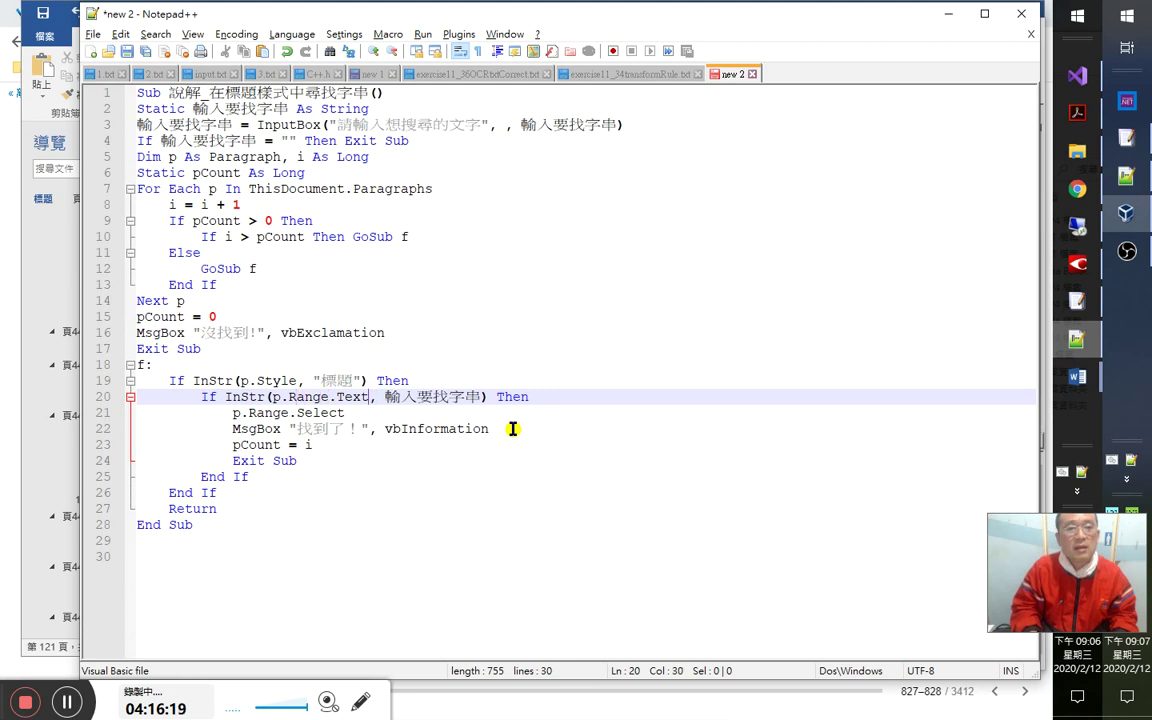
pyautogui.press('Up')
pyautogui.press('Up')
pyautogui.press('Up')
pyautogui.press('Up')
pyautogui.press('Up')
pyautogui.press('Up')
pyautogui.press('Up')
pyautogui.press('Up')
pyautogui.press('Up')
pyautogui.press('Up')
pyautogui.press('Up')
pyautogui.press('Up')
pyautogui.press('Up')
pyautogui.press('Up')
pyautogui.press('Up')
pyautogui.press('Up')
pyautogui.press('Up')
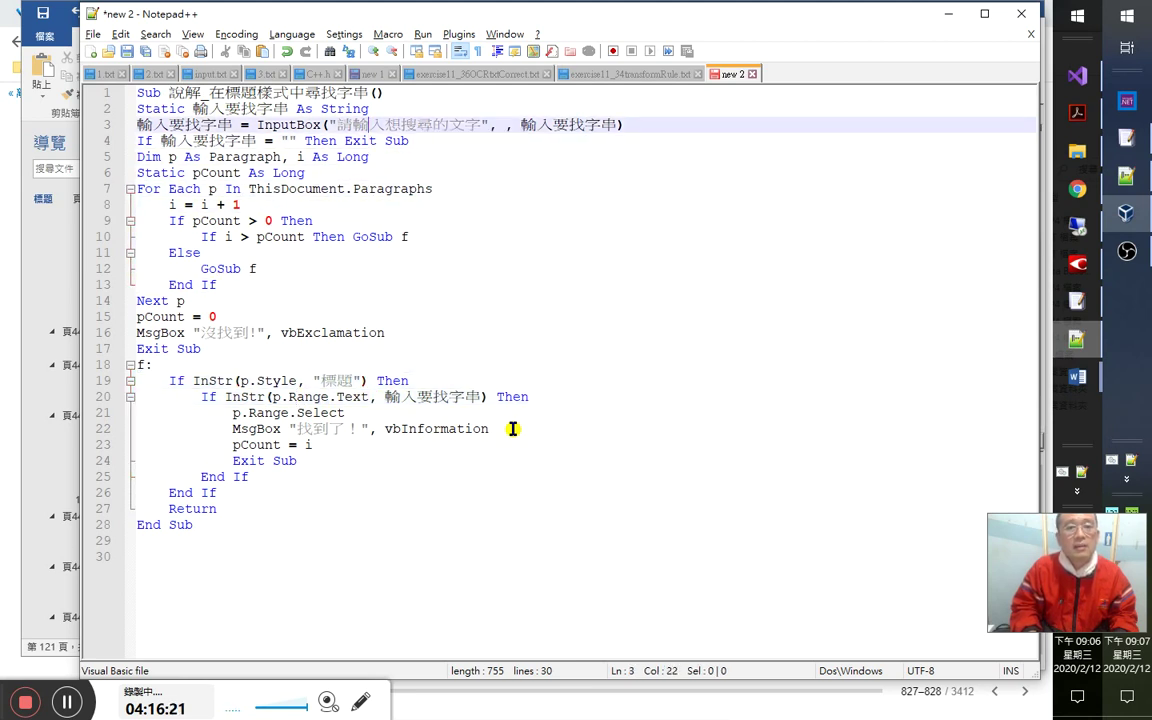
pyautogui.press('Down')
pyautogui.press('Down')
pyautogui.press('Down')
pyautogui.press('Down')
pyautogui.press('Down')
pyautogui.press('Down')
pyautogui.press('Down')
pyautogui.press('Down')
pyautogui.press('Down')
pyautogui.press('Down')
pyautogui.press('Down')
pyautogui.press('Down')
pyautogui.press('Down')
pyautogui.press('Down')
pyautogui.press('Down')
pyautogui.press('Down')
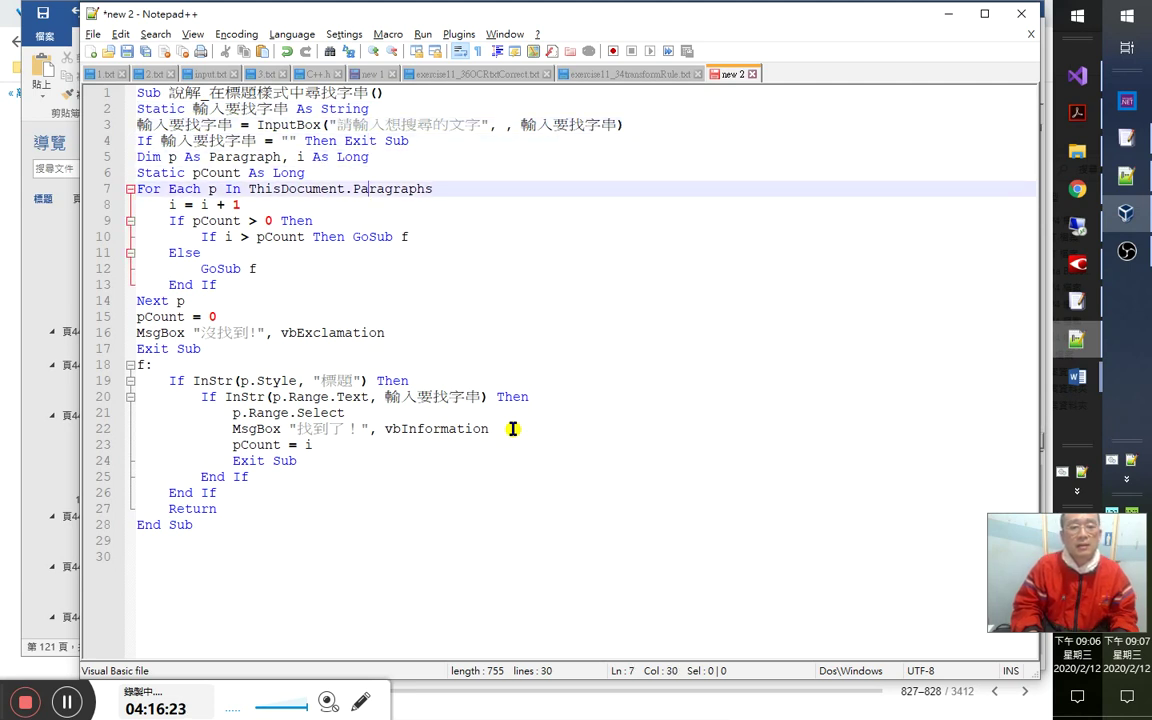
pyautogui.press('Down')
pyautogui.press('Down')
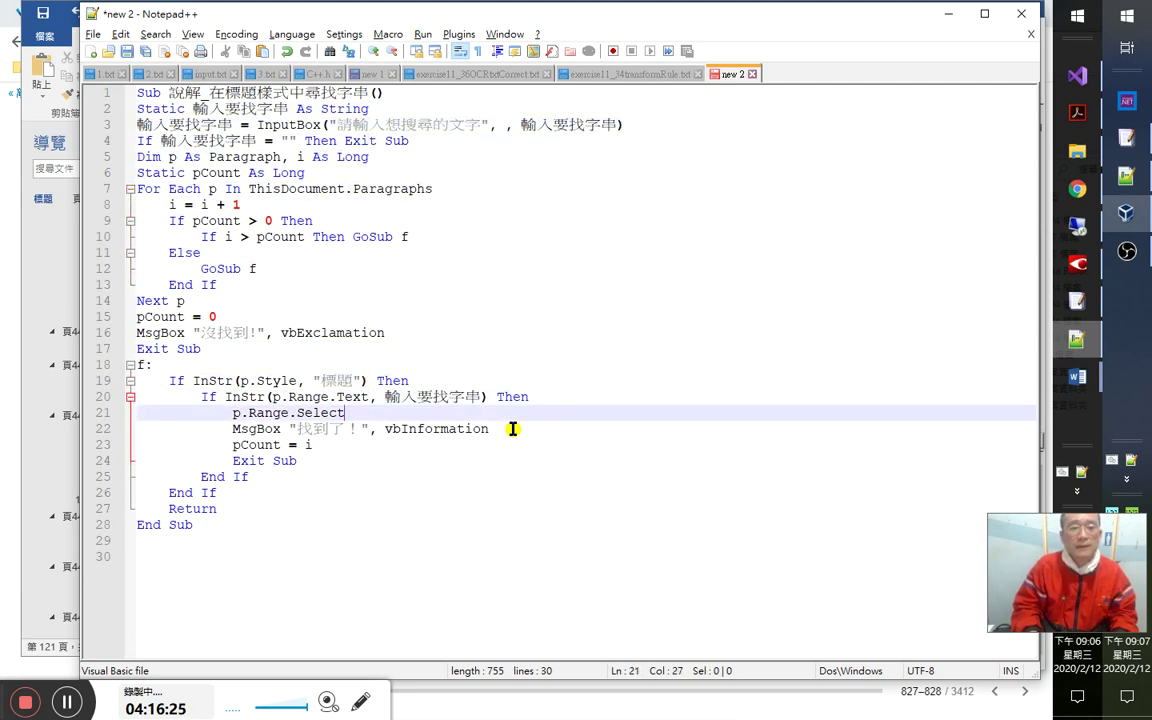
pyautogui.press('Up')
pyautogui.press('Up')
pyautogui.press('Up')
pyautogui.press('Up')
pyautogui.press('Up')
pyautogui.press('Up')
pyautogui.press('Up')
pyautogui.press('Up')
pyautogui.press('Up')
pyautogui.press('Up')
pyautogui.press('Up')
pyautogui.press('Up')
pyautogui.press('Up')
pyautogui.press('Up')
pyautogui.press('Up')
pyautogui.press('Up')
pyautogui.press('Up')
pyautogui.press('Up')
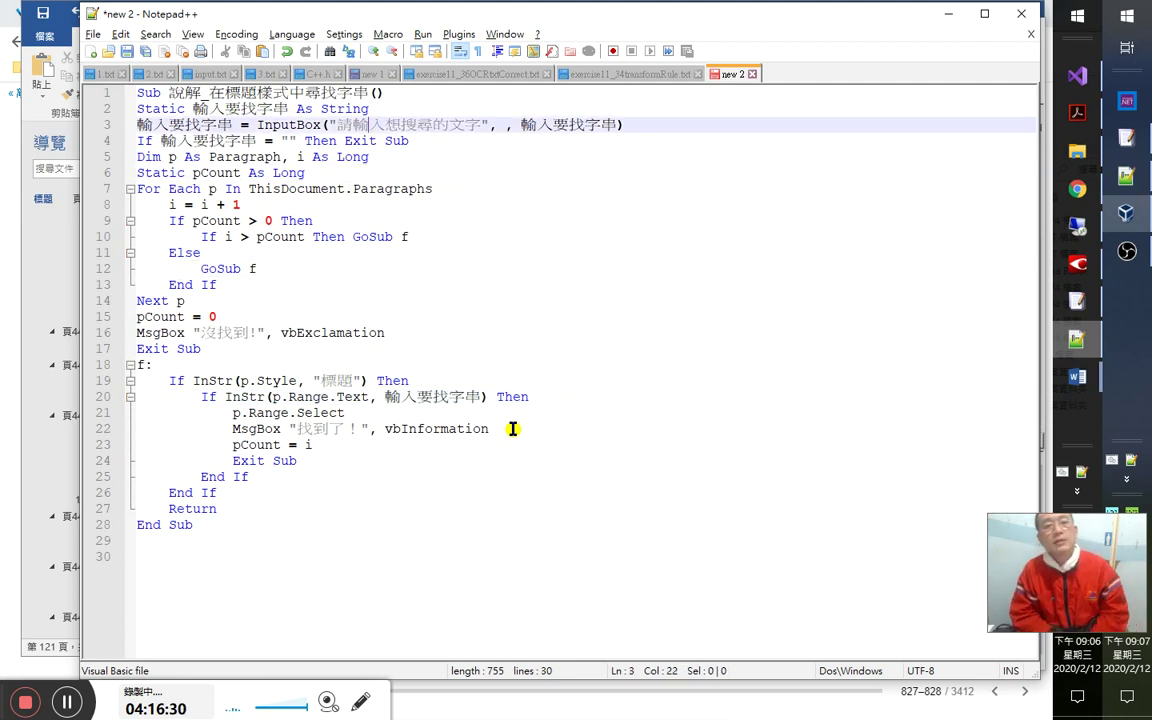
# Deselect the VBA code, jump to its top and undo an accidental 'c' edit.
pyautogui.hotkey('alt', 'Tab')
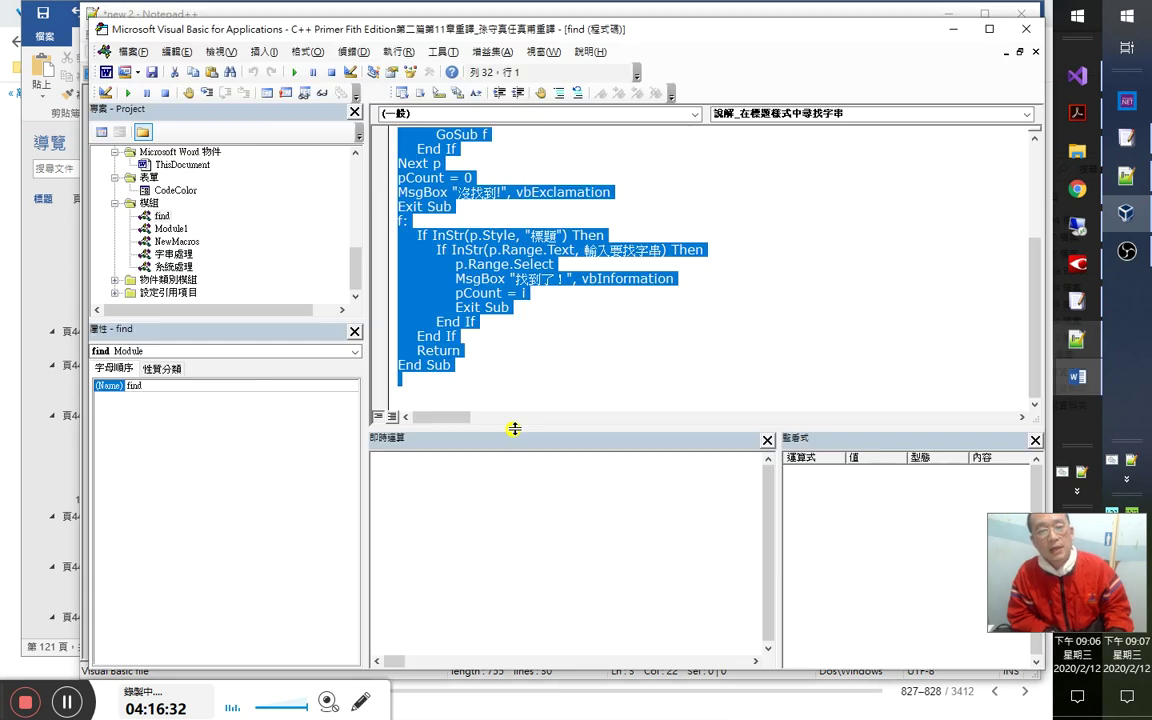
pyautogui.press('Down')
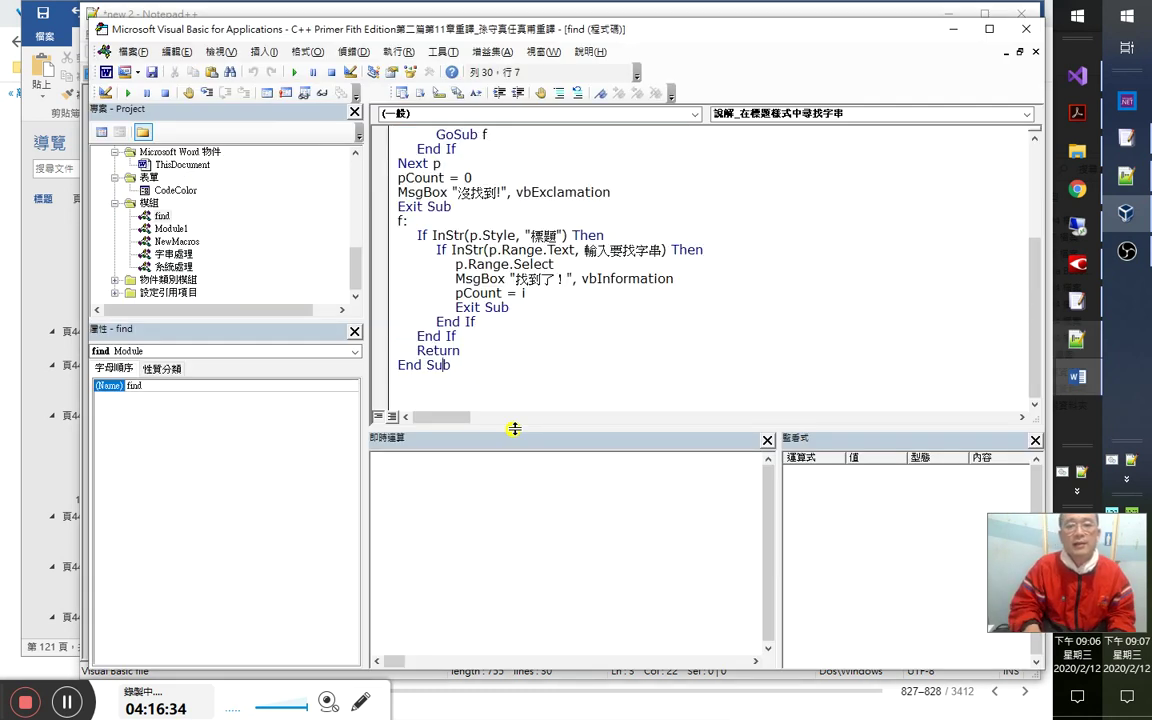
pyautogui.press('pageup')
pyautogui.hotkey('alt', 'Tab')
pyautogui.hotkey('alt', 'Tab')
pyautogui.write('c')
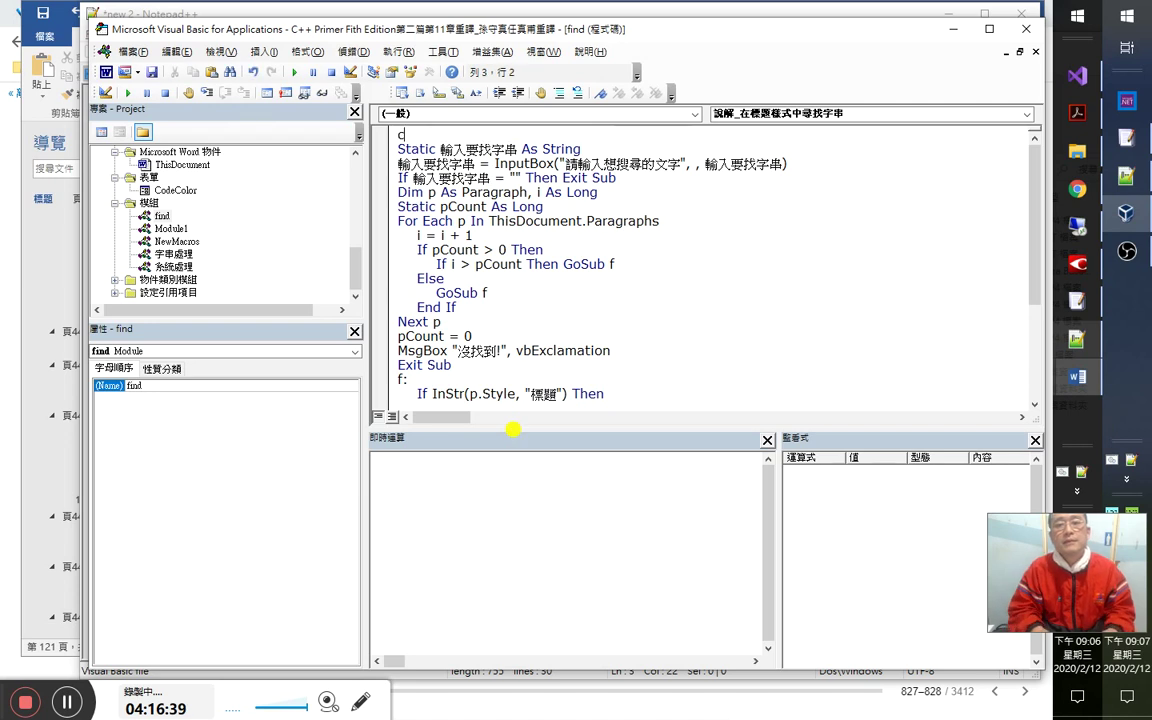
pyautogui.hotkey('ctrl', 'z')
pyautogui.hotkey('ctrl', 'c')
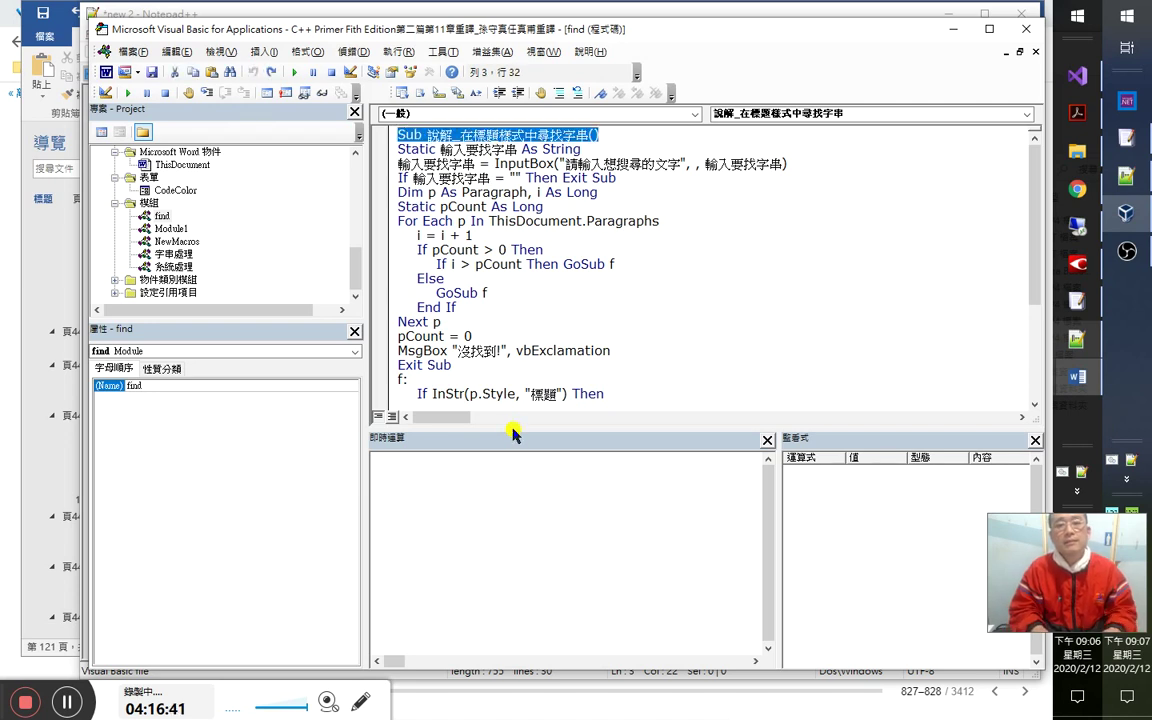
# Paste Sub 說解_在標題樣式中尋找字串() on a new line below the 4：13：50 timestamp.
pyautogui.hotkey('alt', 'Tab')
pyautogui.hotkey('alt', 'Tab')
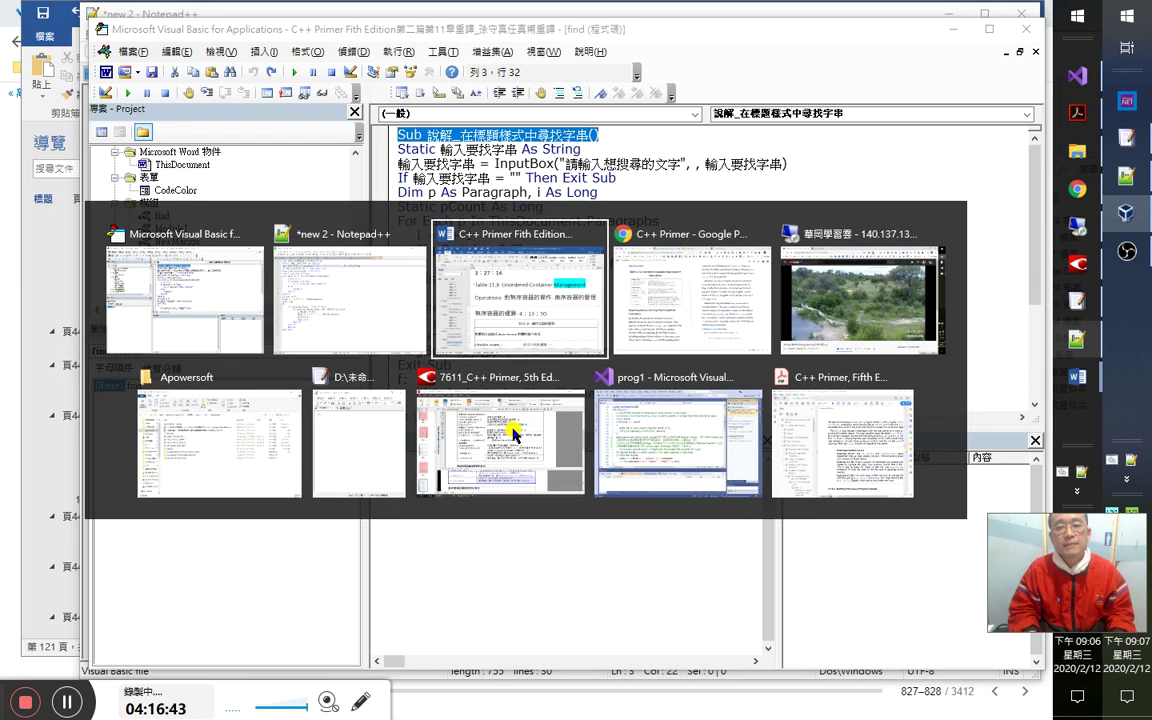
pyautogui.press('Return')
pyautogui.write('Sub »¡¸Ñ_¦b¼ÐÃD¼Ë¦¡¤¤´M§ä¦r¦ê()')
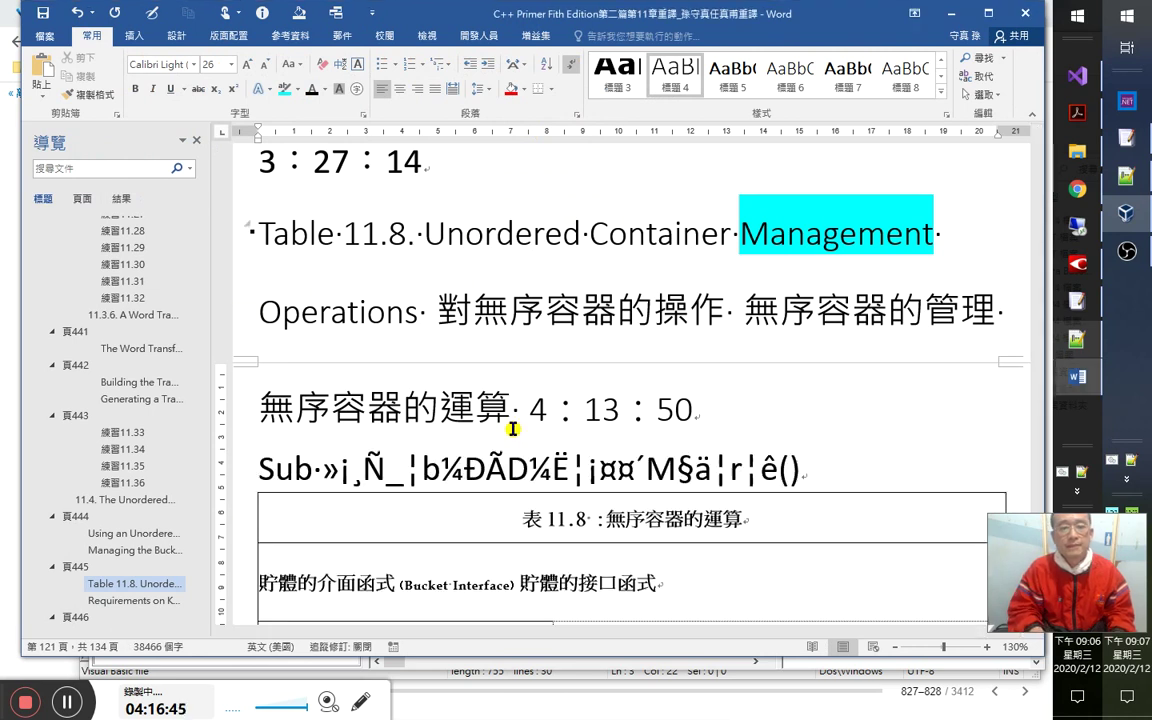
pyautogui.hotkey('alt', 'F11')
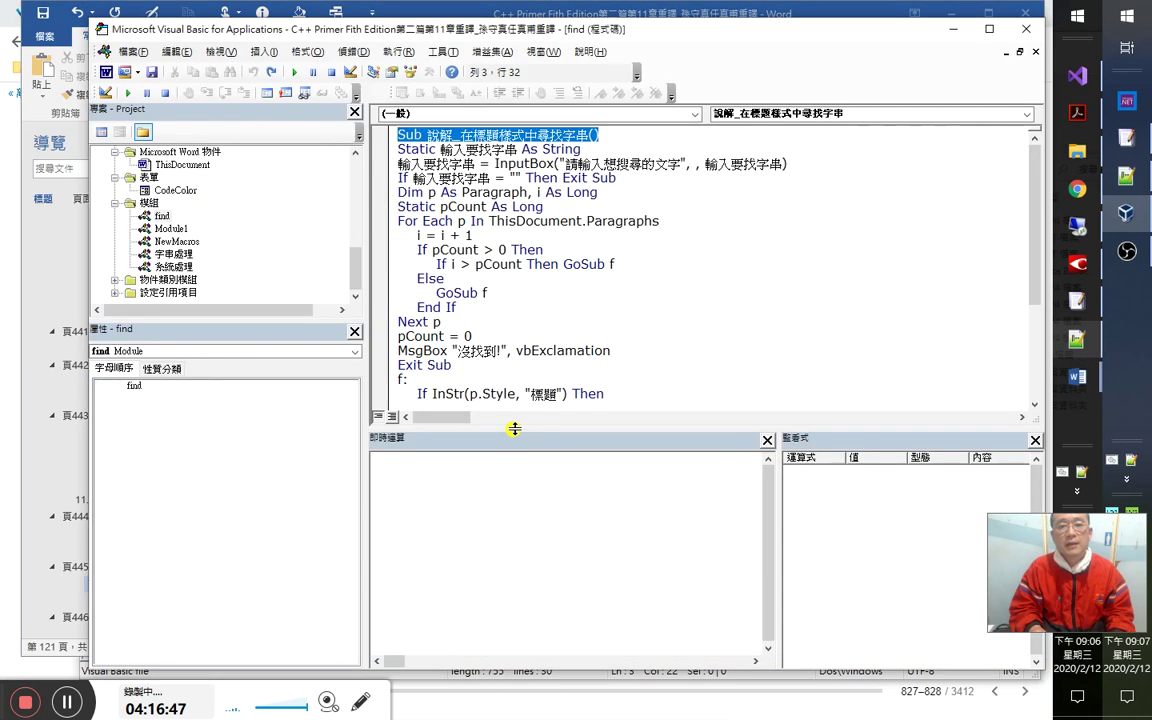
pyautogui.hotkey('alt', 'Tab')
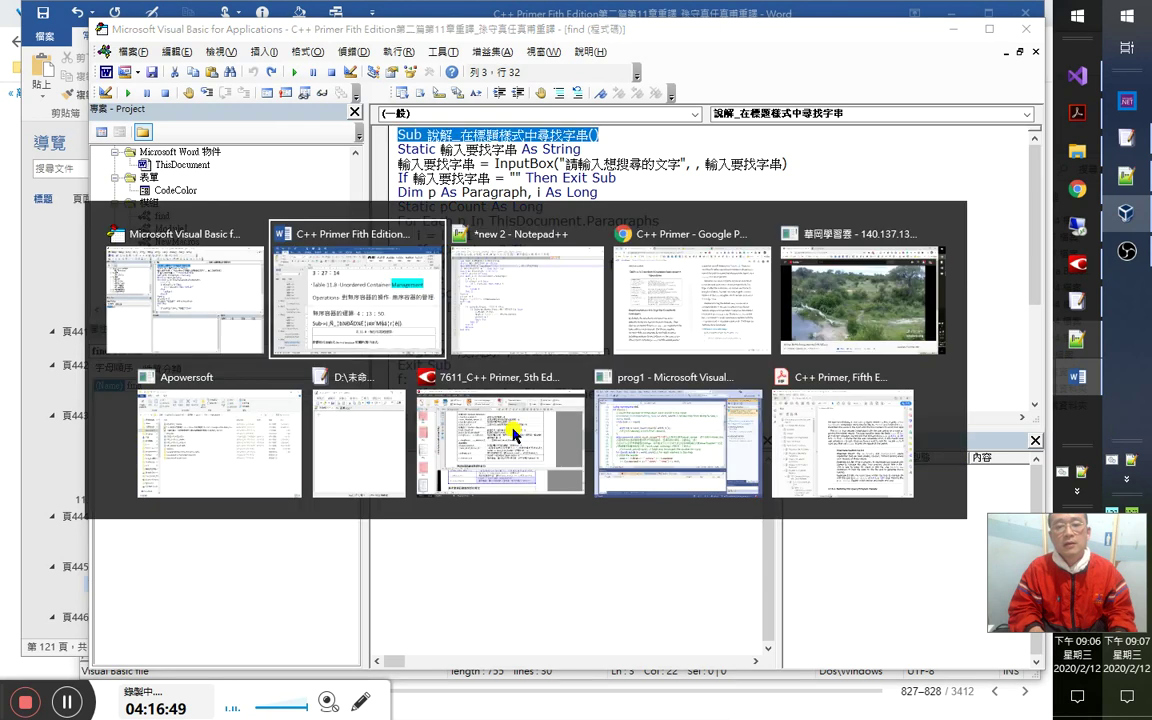
pyautogui.hotkey('ctrl', 'z')
pyautogui.hotkey('ctrl', 'v')
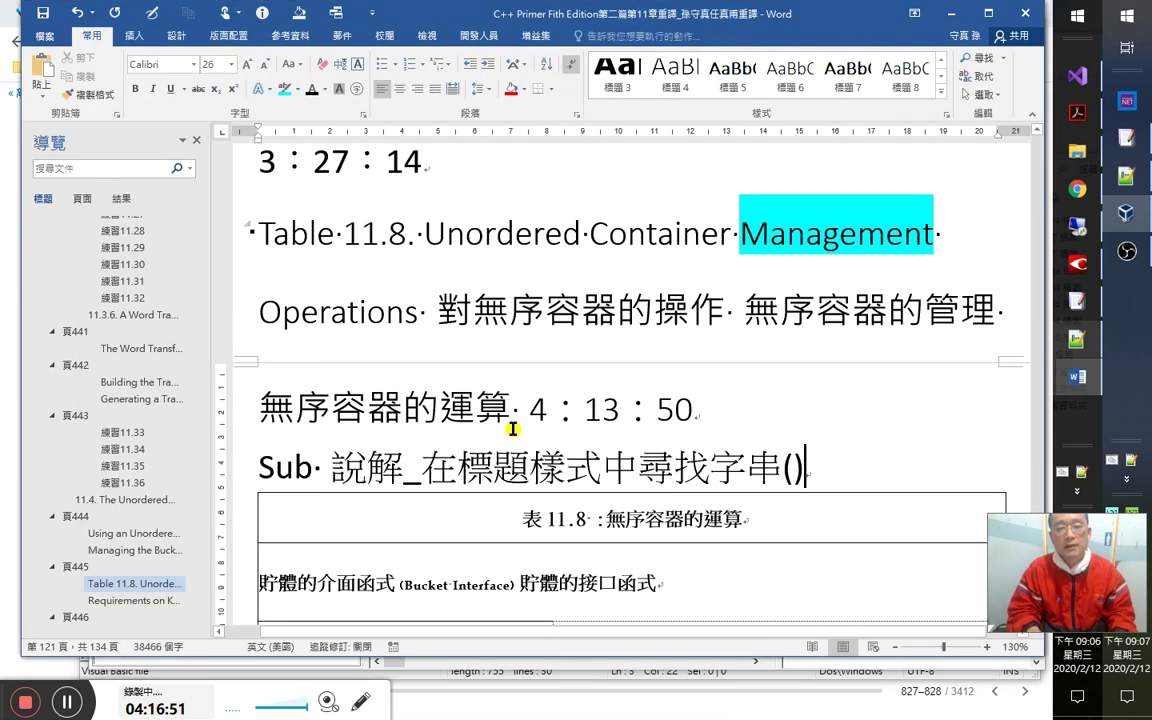
pyautogui.press('Return')
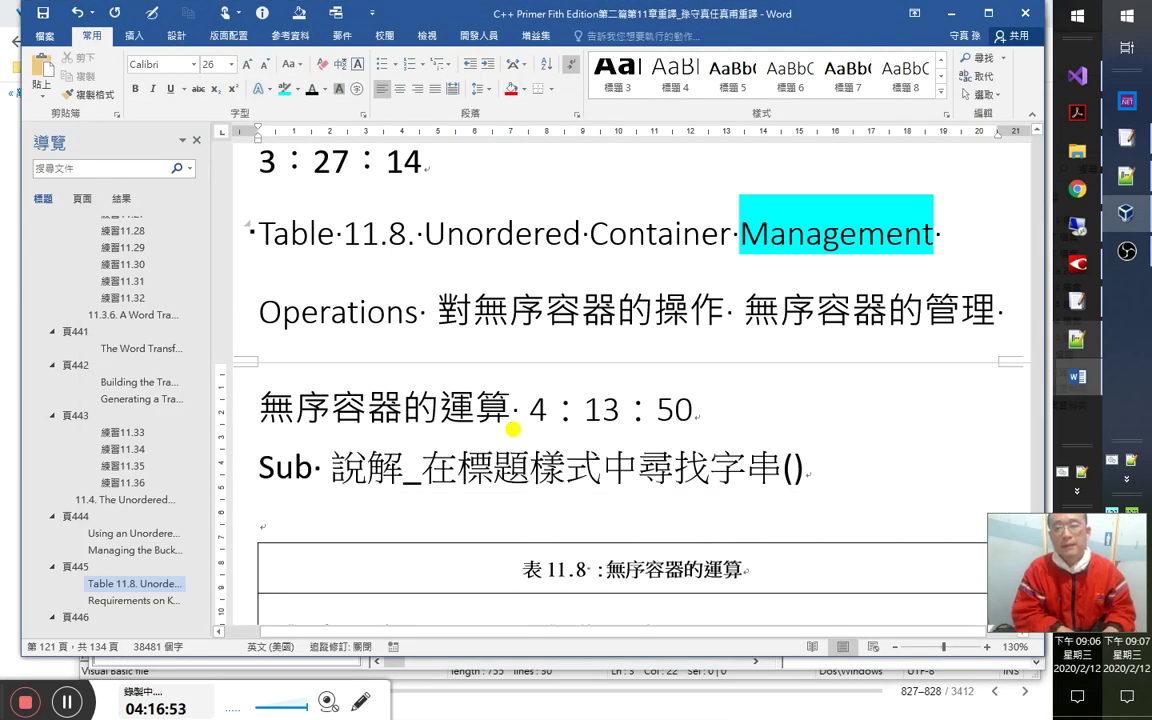
# Type 程序 after the Sub header's parentheses with the input method.
pyautogui.write('hn')
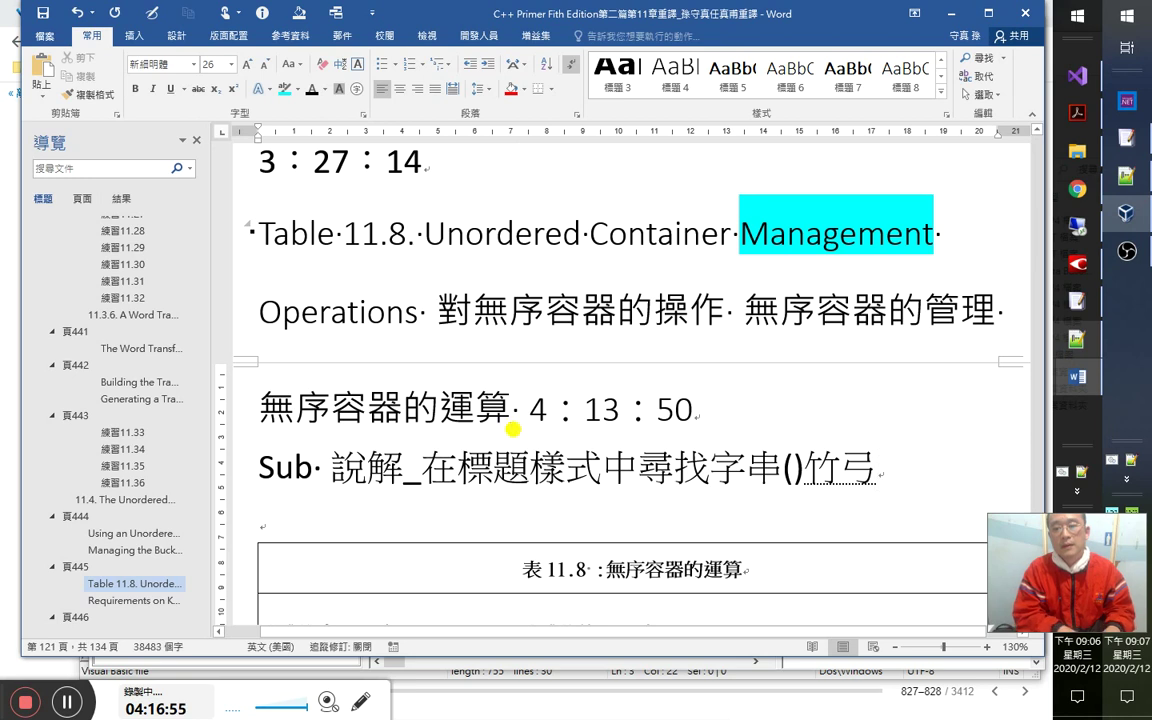
pyautogui.write('h')
pyautogui.press('BackSpace')
pyautogui.press('BackSpace')
pyautogui.press('BackSpace')
pyautogui.write('h')
pyautogui.press('BackSpace')
pyautogui.write('h')
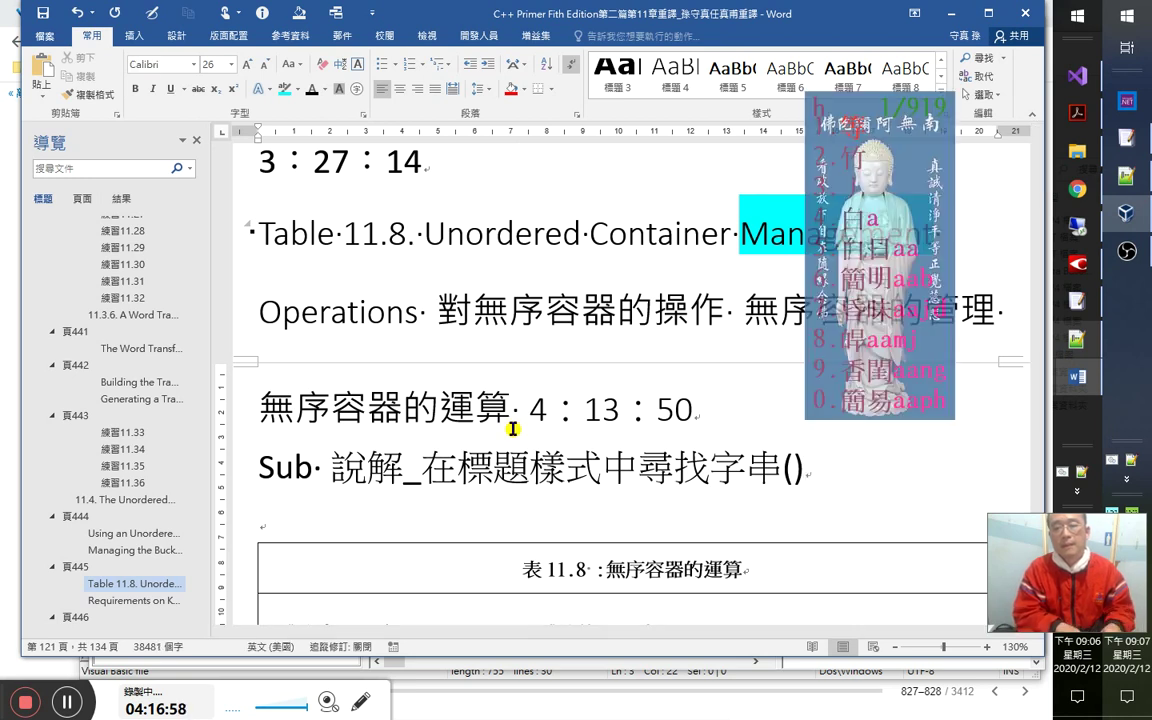
pyautogui.write('n')
pyautogui.press('BackSpace')
pyautogui.press('BackSpace')
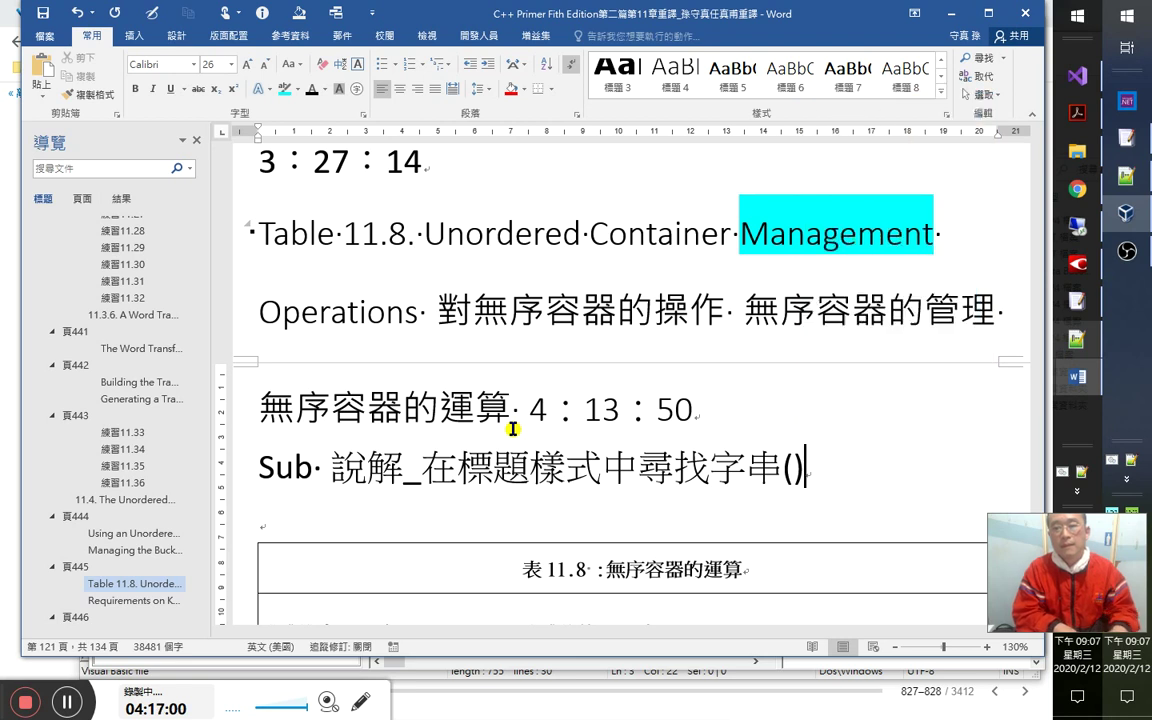
pyautogui.write('hgn')
pyautogui.press('BackSpace')
pyautogui.write('inn')
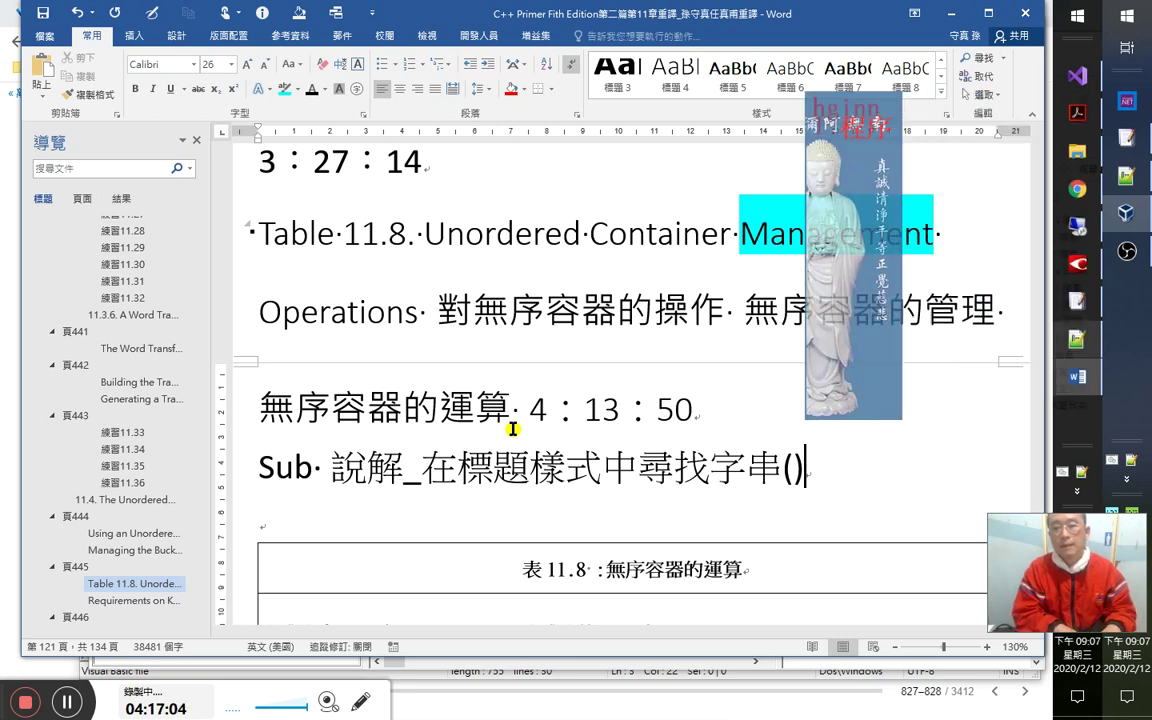
pyautogui.press('space')
# Add 修改 after 程序 and insert VBA before it.
pyautogui.write('oex')
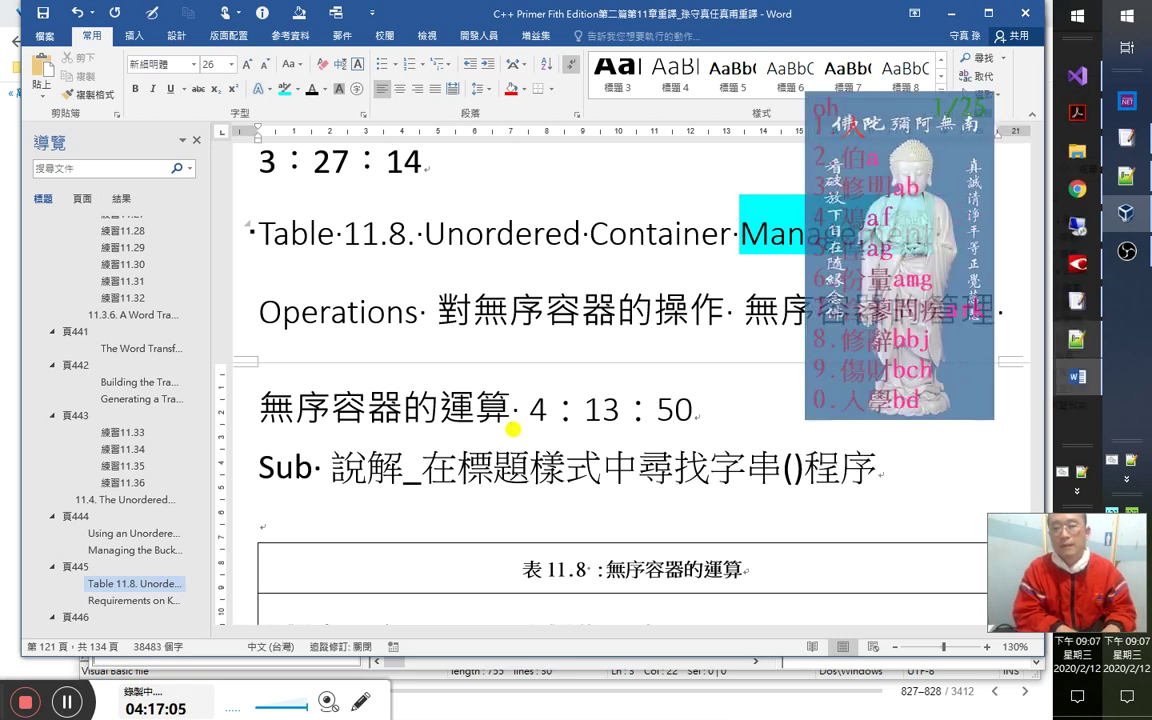
pyautogui.press('space')
pyautogui.hotkey('shift', 'Left')
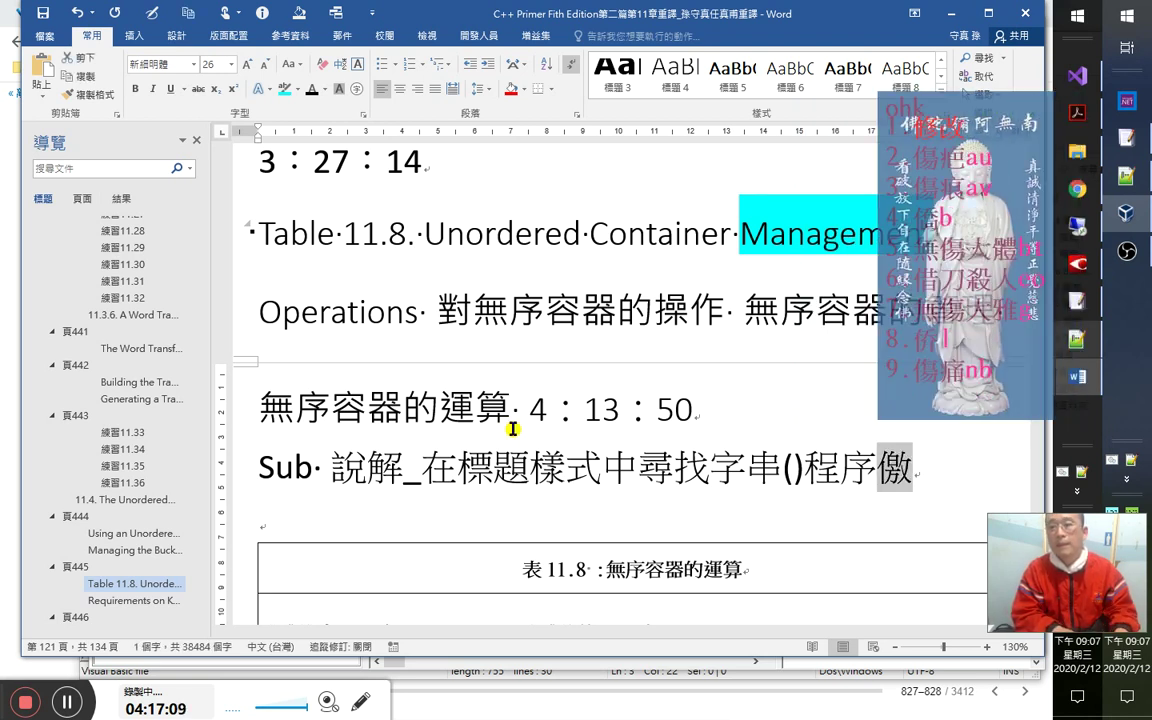
pyautogui.press('1')
pyautogui.press('Left')
pyautogui.press('Left')
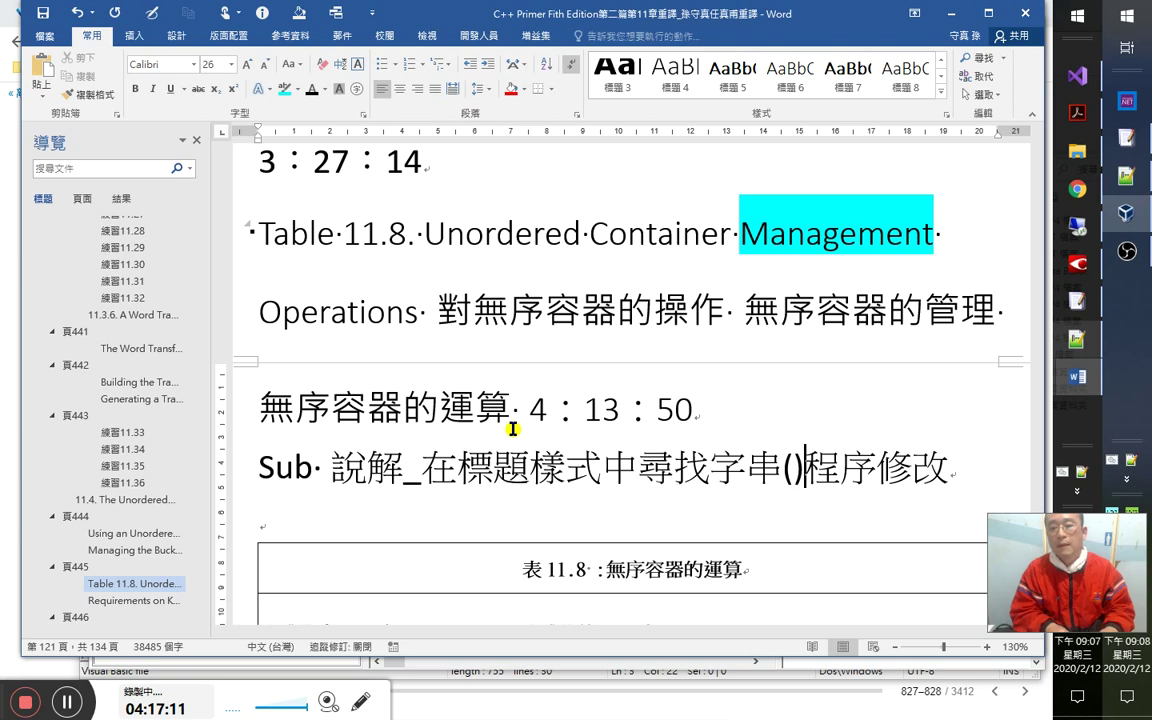
pyautogui.write('VBA')
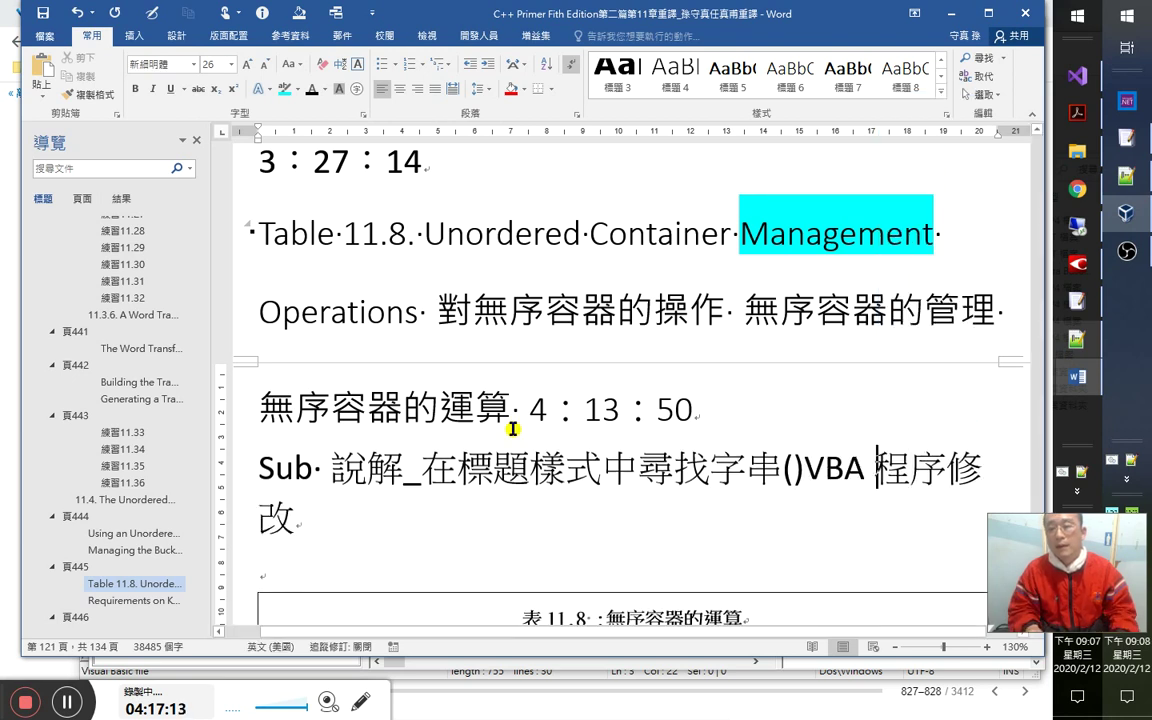
pyautogui.hotkey('shift', 'Right')
pyautogui.hotkey('shift', 'Right')
pyautogui.hotkey('ctrl', 'c')
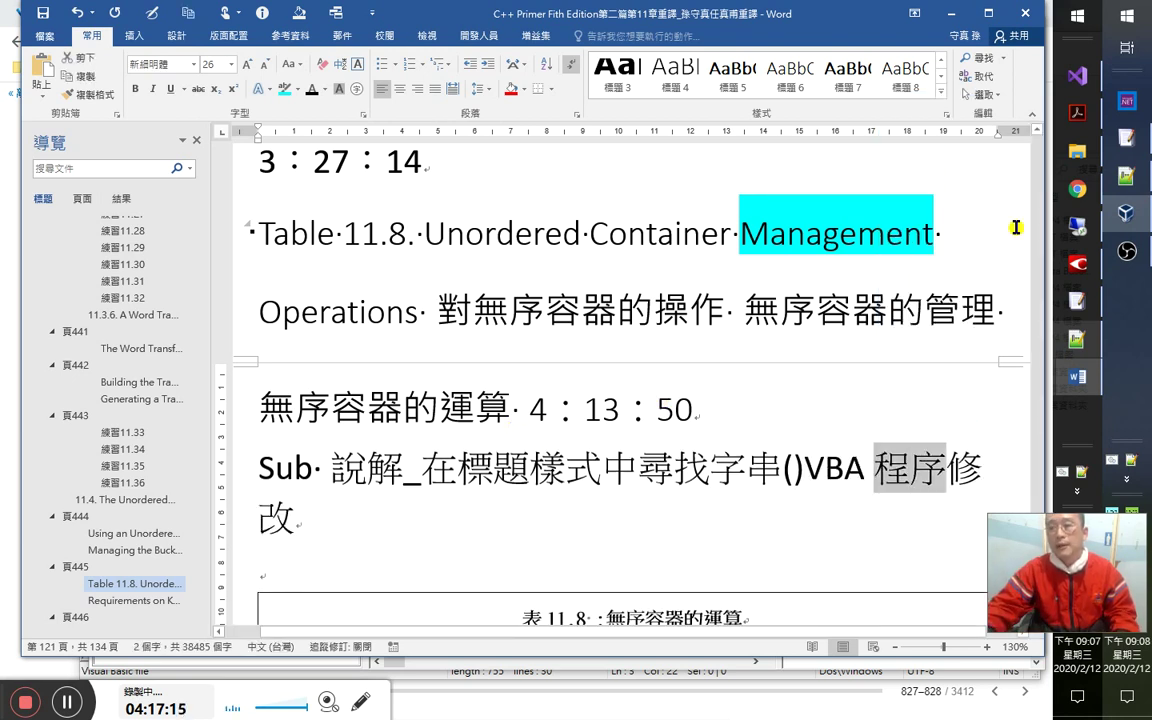
pyautogui.click(1050, 180)
# Duplicate the hginn 程序 entry in cj5-ftzk.txt as hgn 程序 and save.
pyautogui.hotkey('ctrl', 'f')
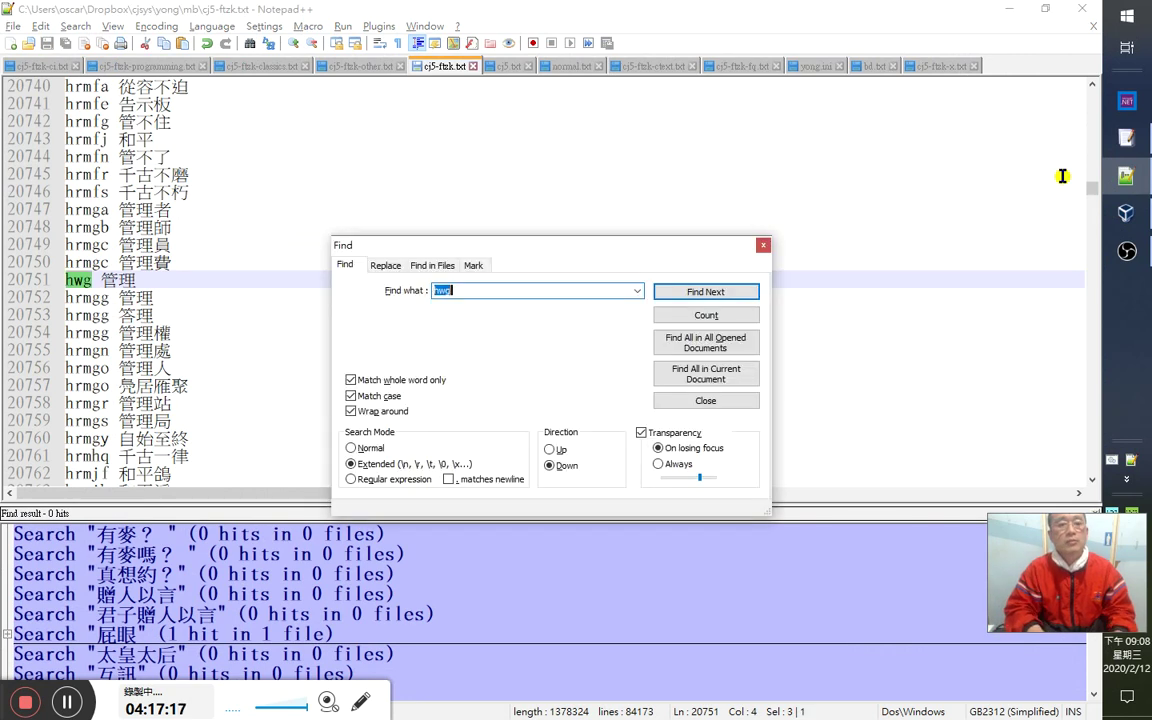
pyautogui.hotkey('ctrl', 'v')
pyautogui.press('Return')
pyautogui.press('Escape')
pyautogui.press('Left')
pyautogui.hotkey('ctrl', 'd')
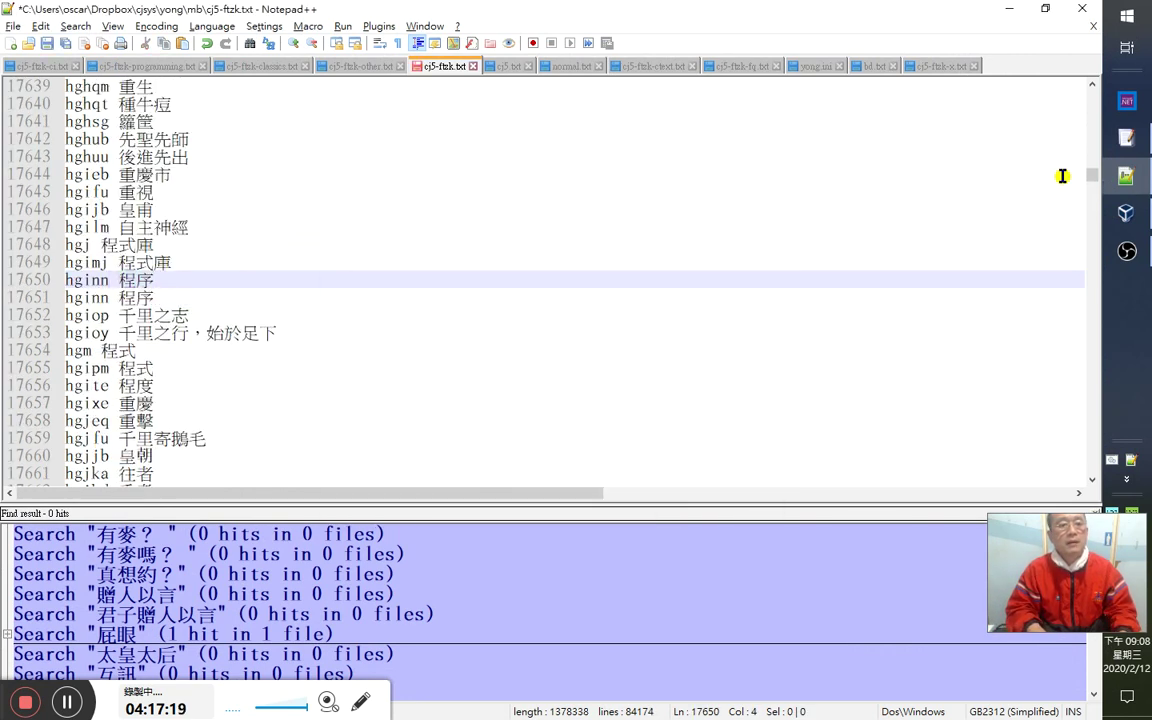
pyautogui.press('BackSpace')
pyautogui.press('Delete')
pyautogui.hotkey('ctrl', 's')
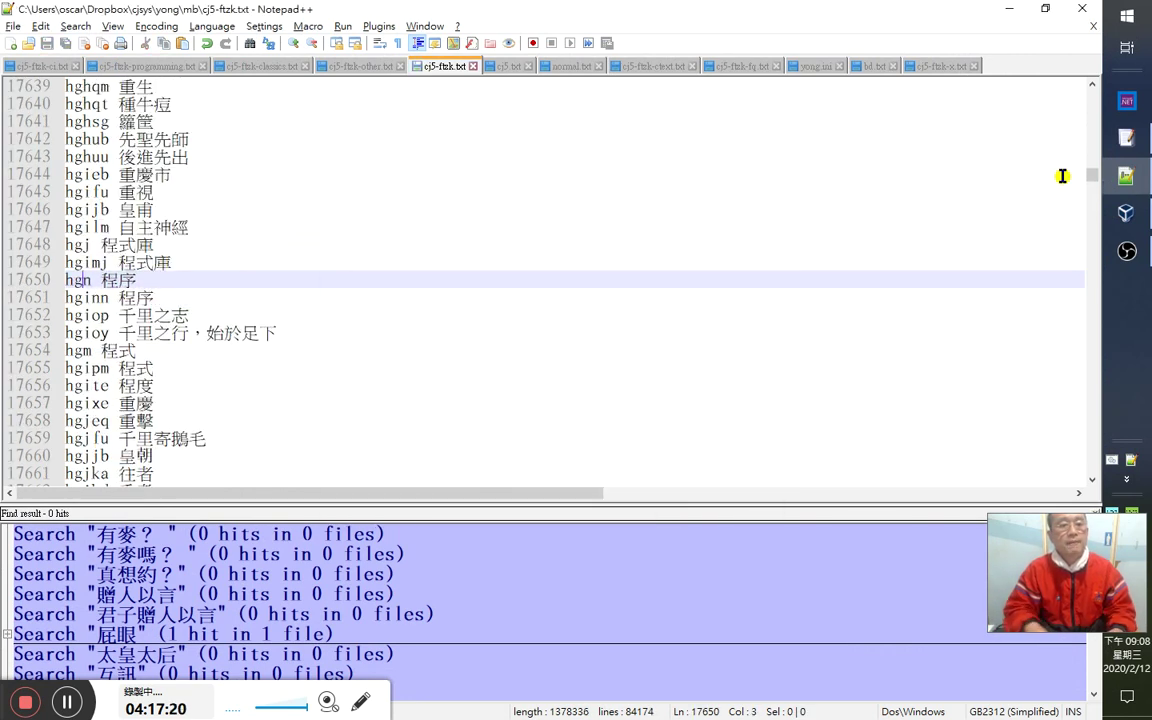
# End the Word VBA 程序修改 line with the timestamp 4：17：30 and save the document.
pyautogui.click(1010, 8)
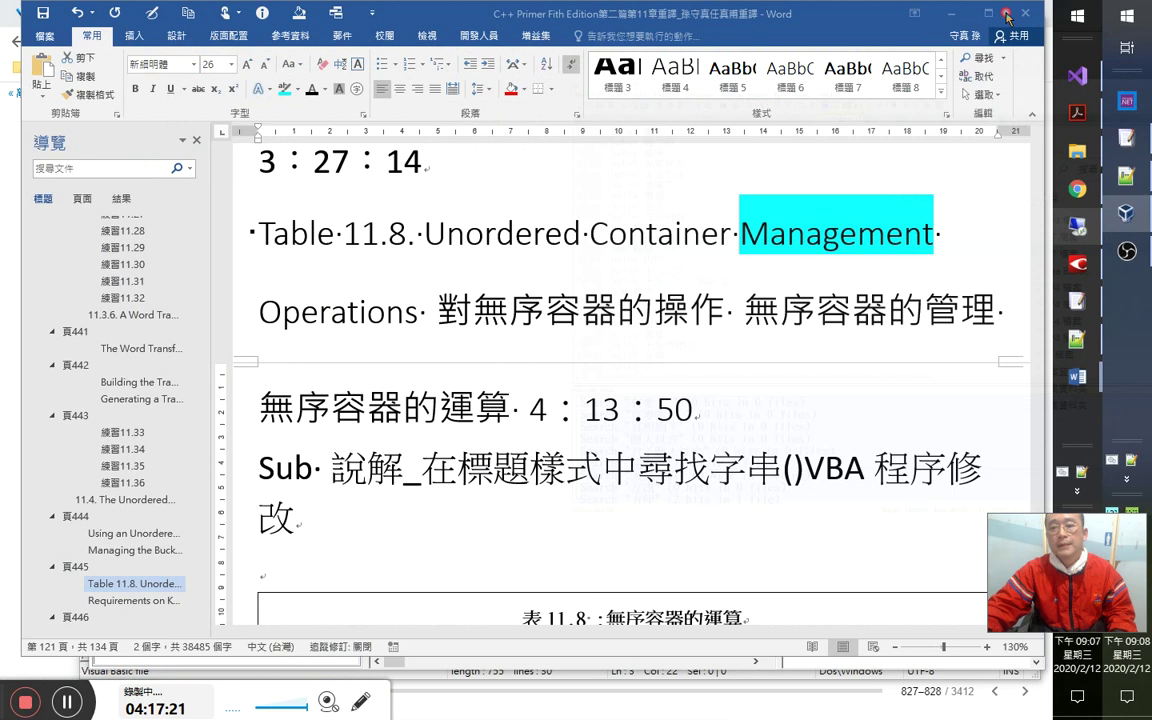
pyautogui.click(471, 538)
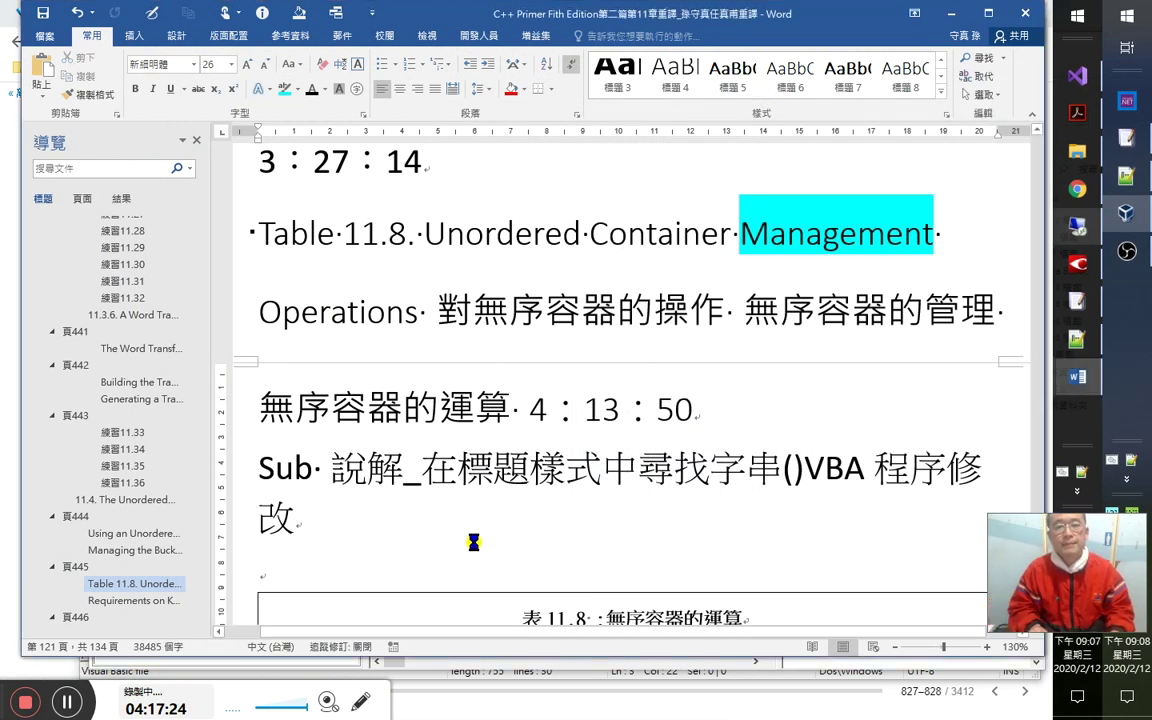
pyautogui.hotkey('alt', 'Tab')
pyautogui.hotkey('alt', 'Tab')
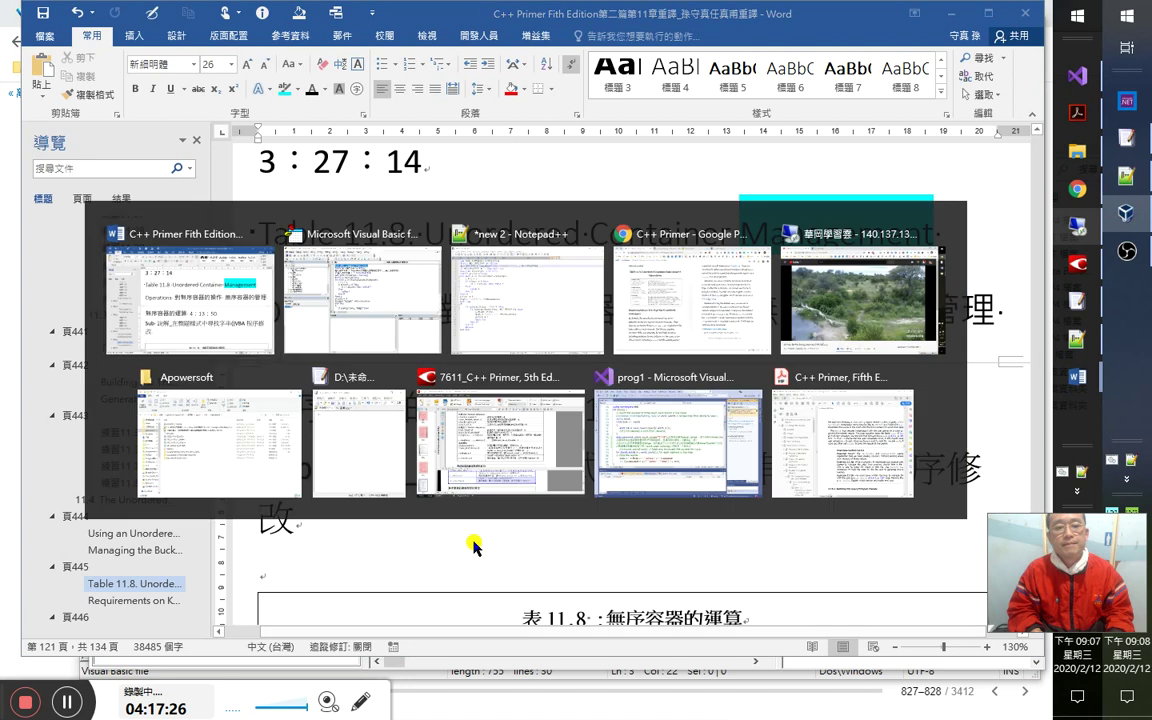
pyautogui.write('41')
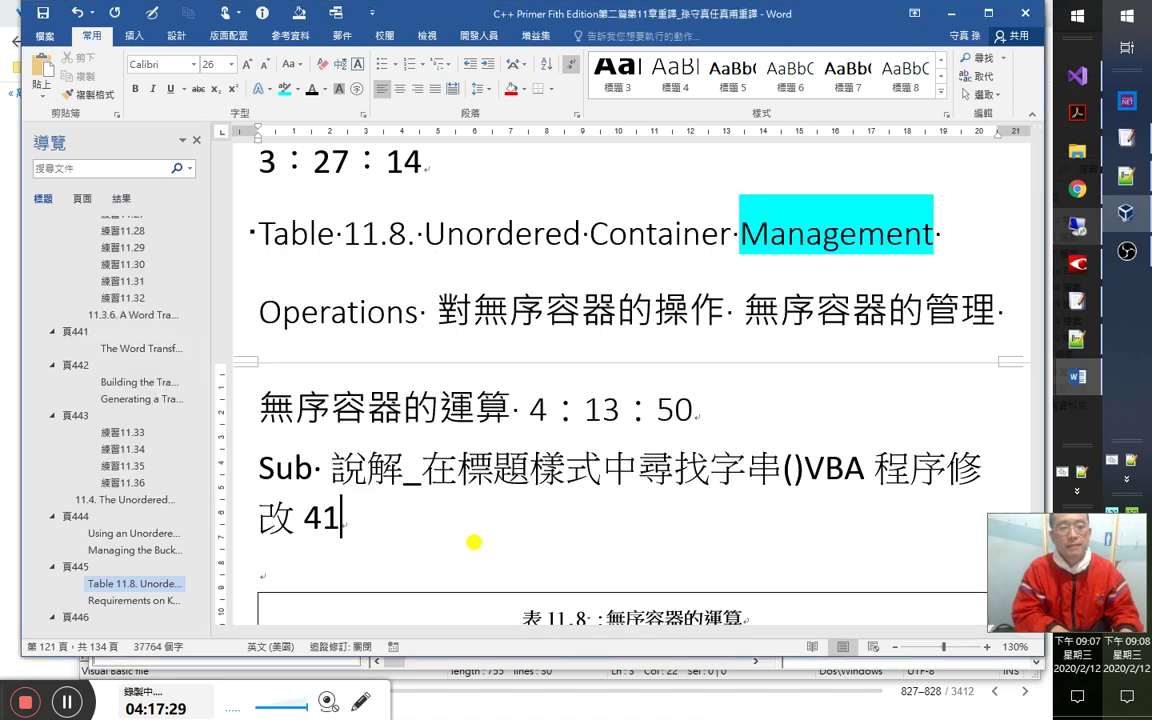
pyautogui.press('BackSpace')
pyautogui.write('：17：30')
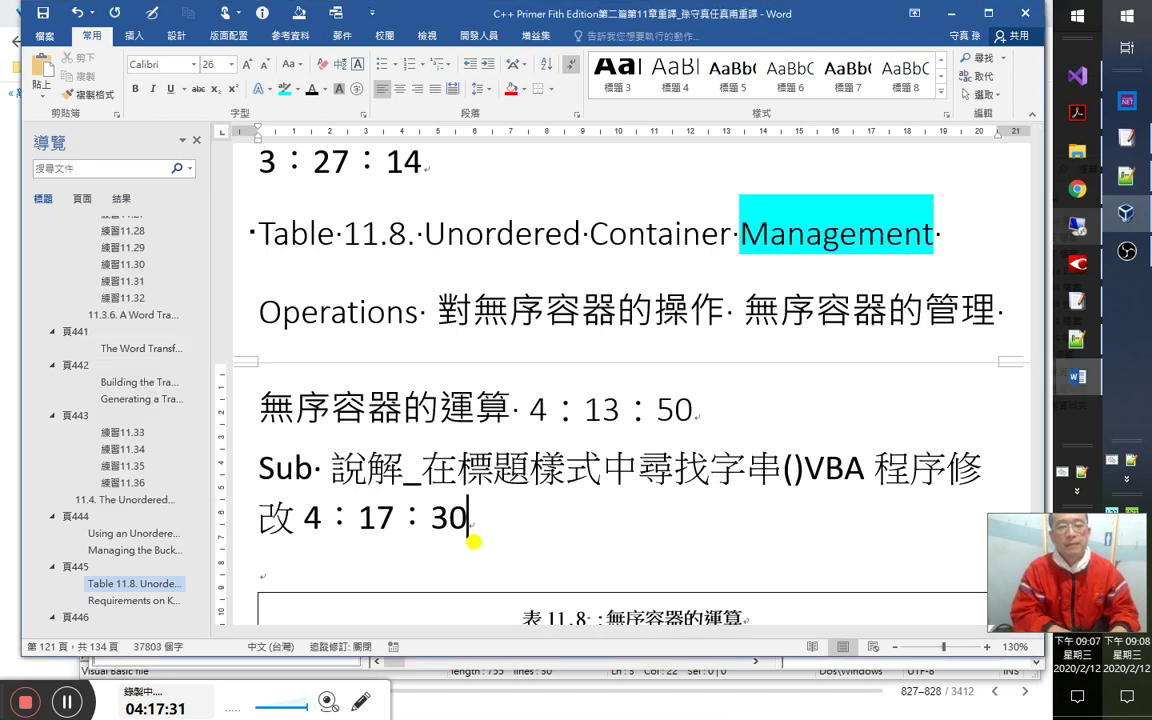
pyautogui.hotkey('ctrl', 's')
pyautogui.hotkey('alt', 'Tab')
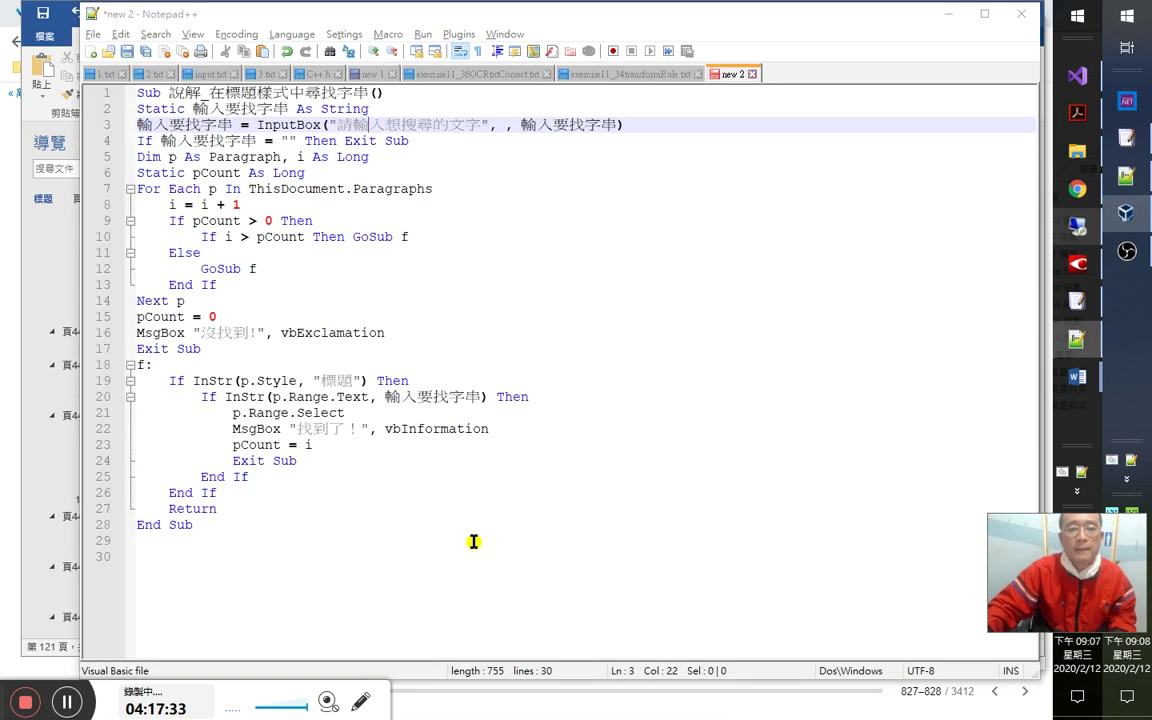
# Insert a blank line after the 'If 輸入要找字串 = "" Then Exit Sub' line in the find module.
pyautogui.hotkey('alt', 'Tab')
pyautogui.hotkey('alt', 'Tab')
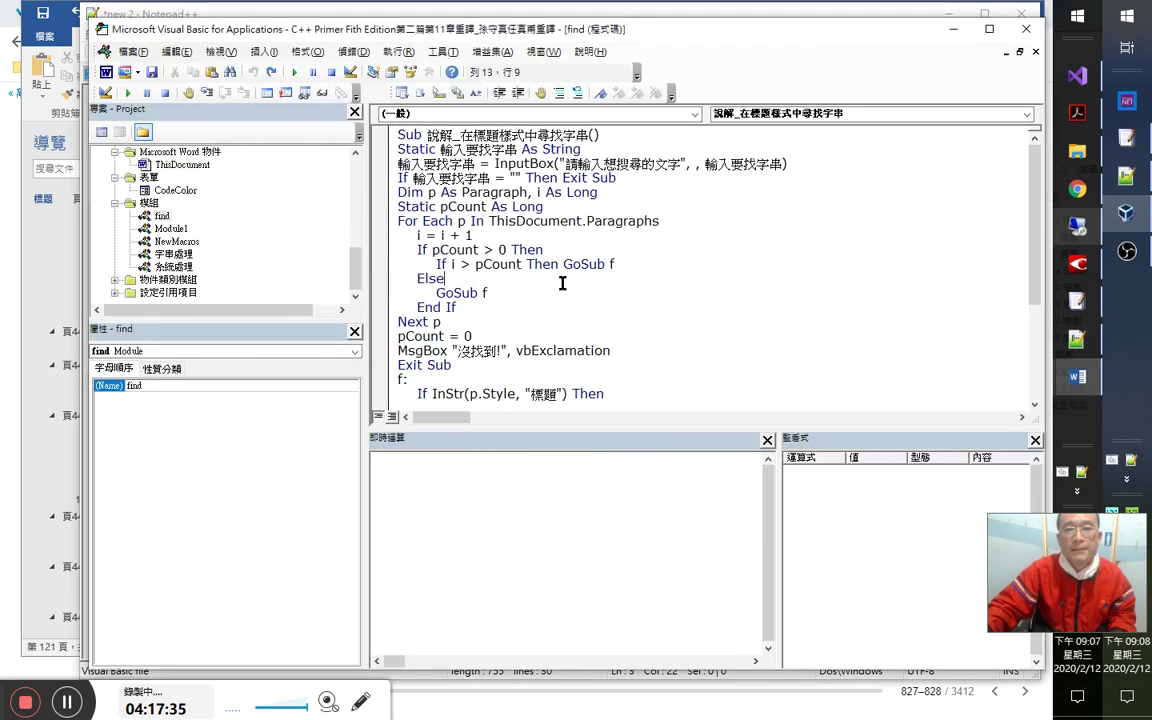
pyautogui.click(494, 208)
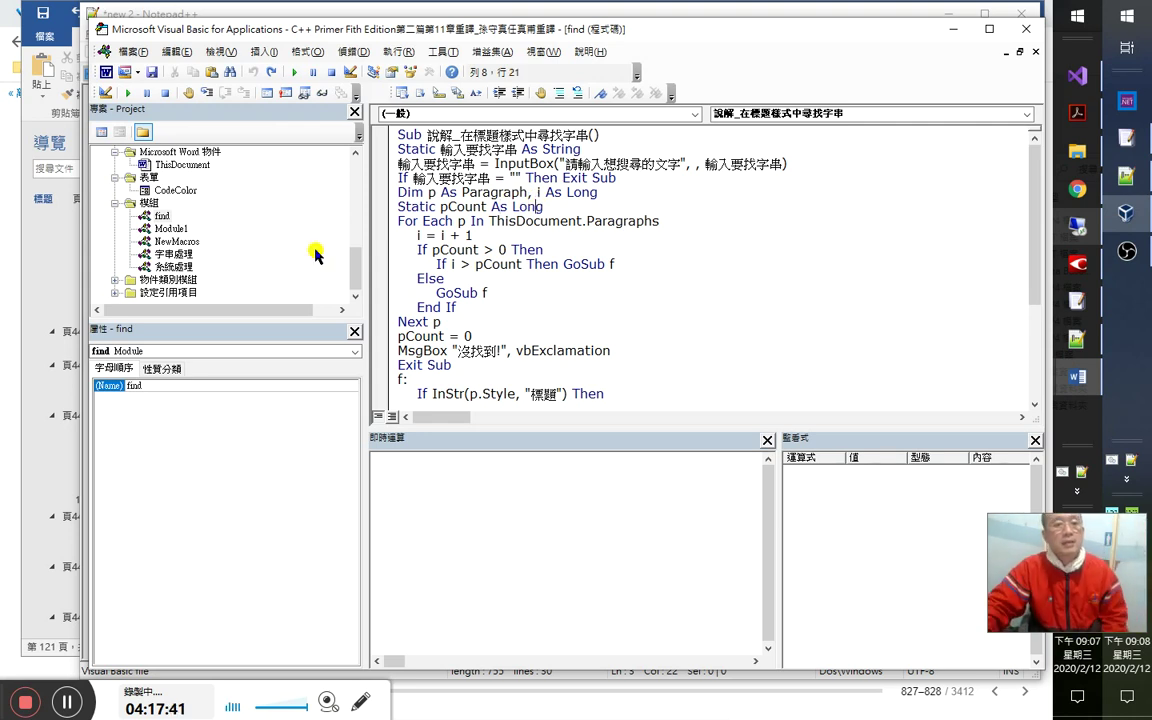
pyautogui.click(172, 256)
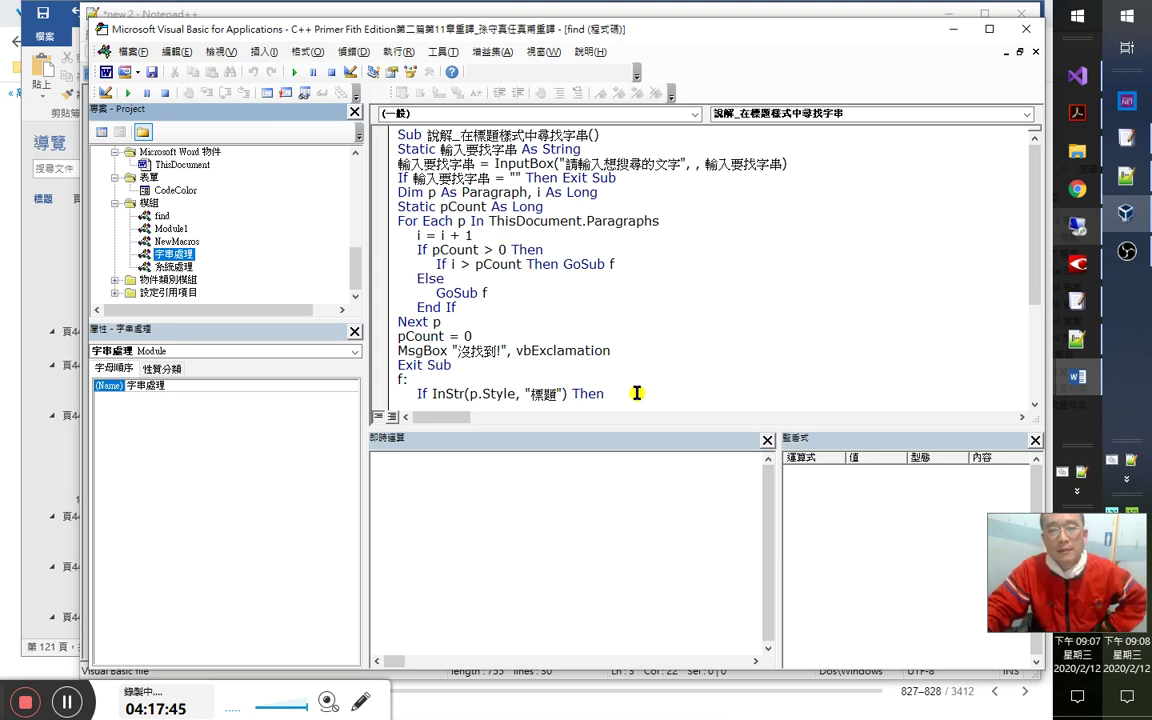
pyautogui.click(607, 393)
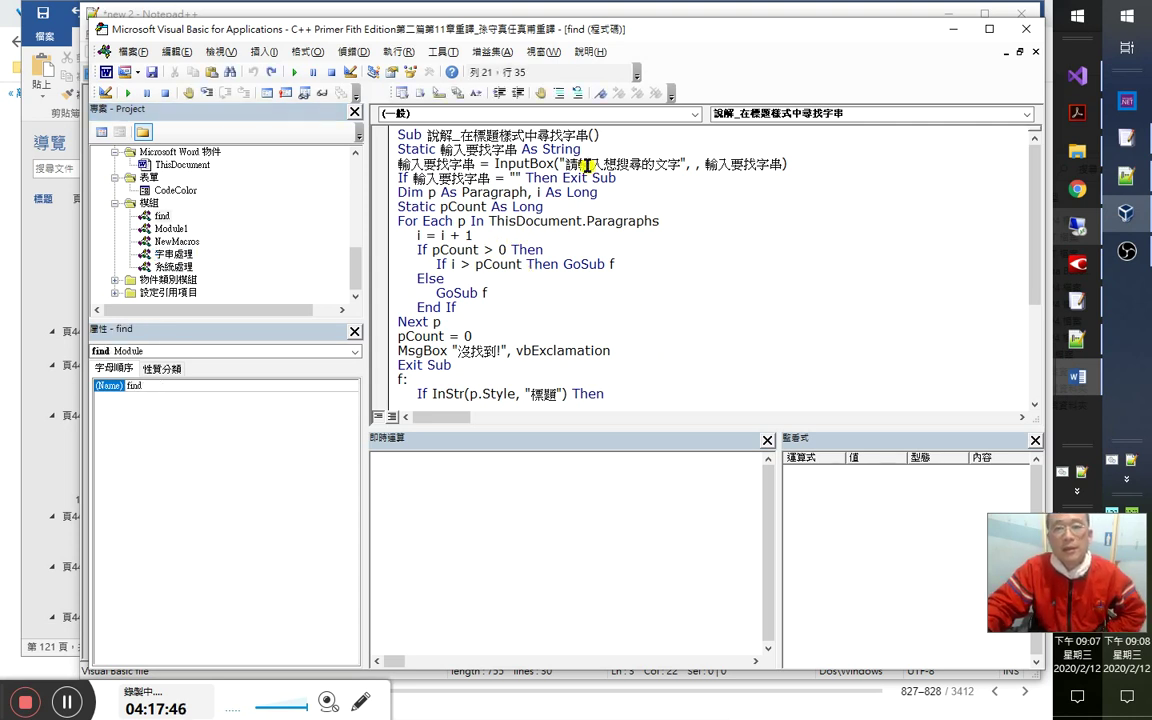
pyautogui.scroll(-4, 796, 272)
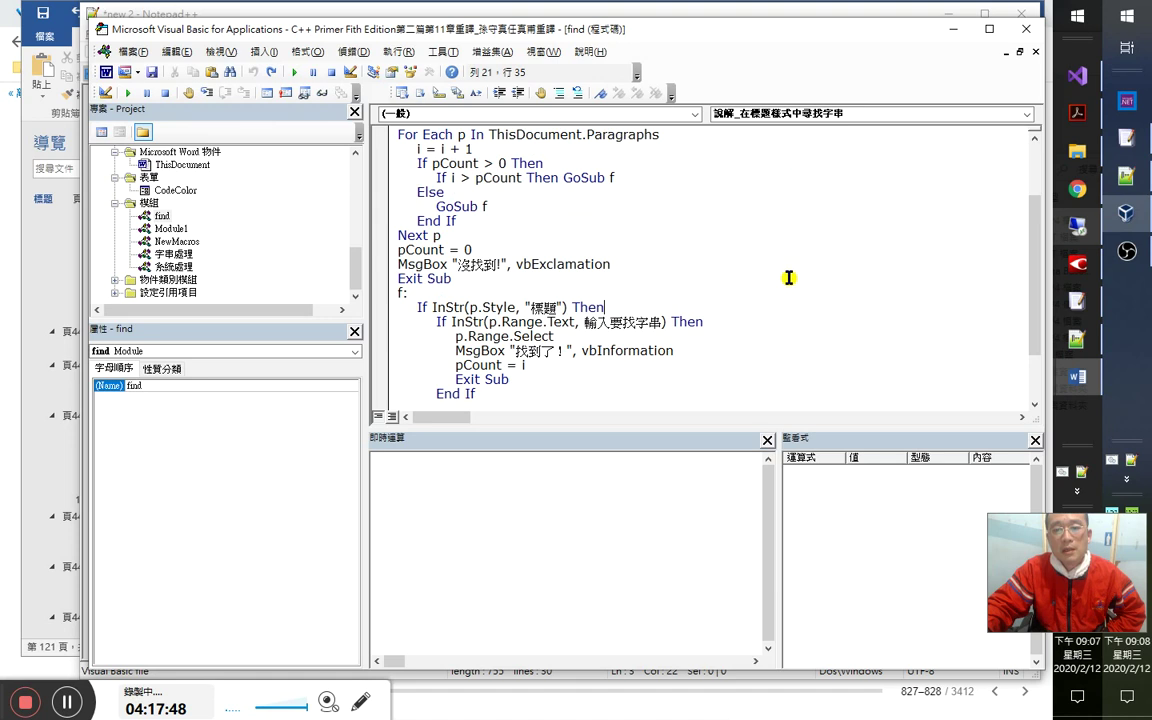
pyautogui.scroll(3, 778, 285)
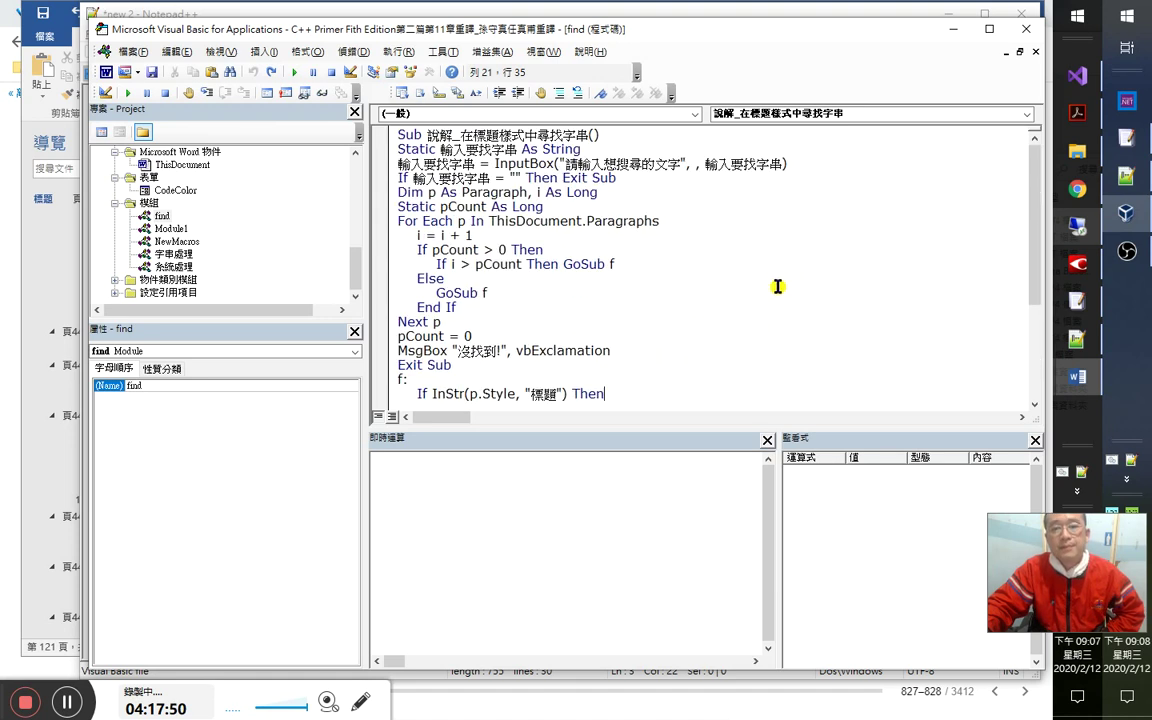
pyautogui.click(592, 190)
pyautogui.scroll(-2, 730, 307)
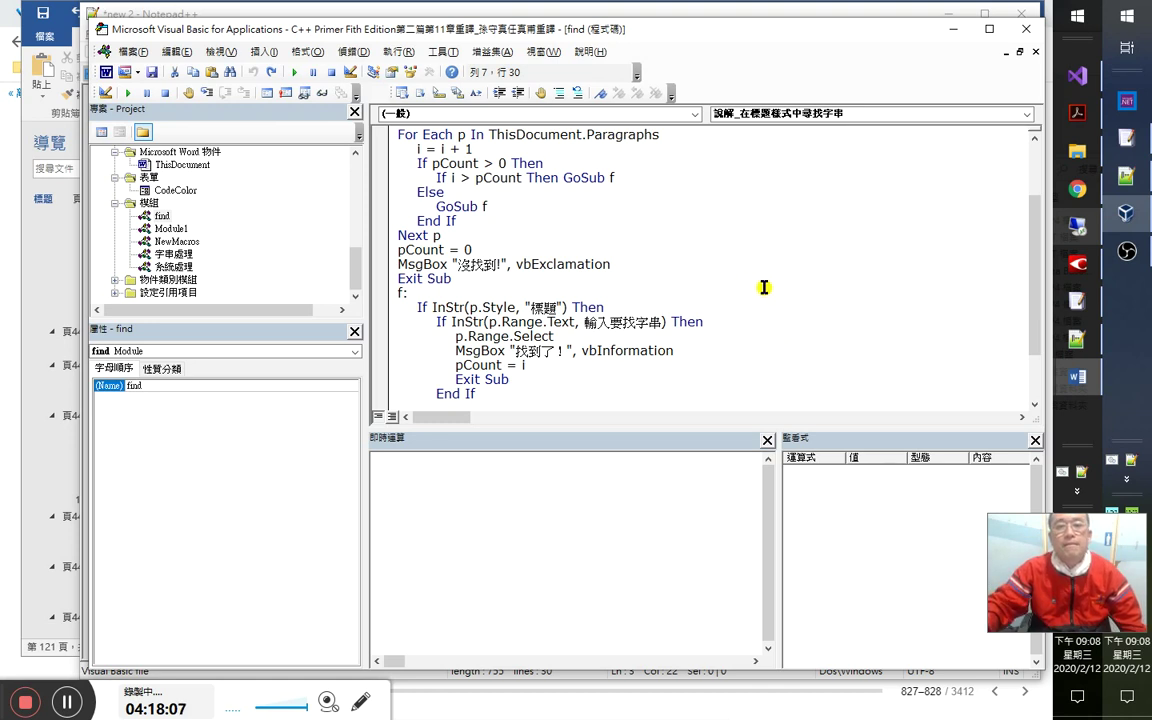
pyautogui.scroll(2, 704, 290)
pyautogui.click(676, 180)
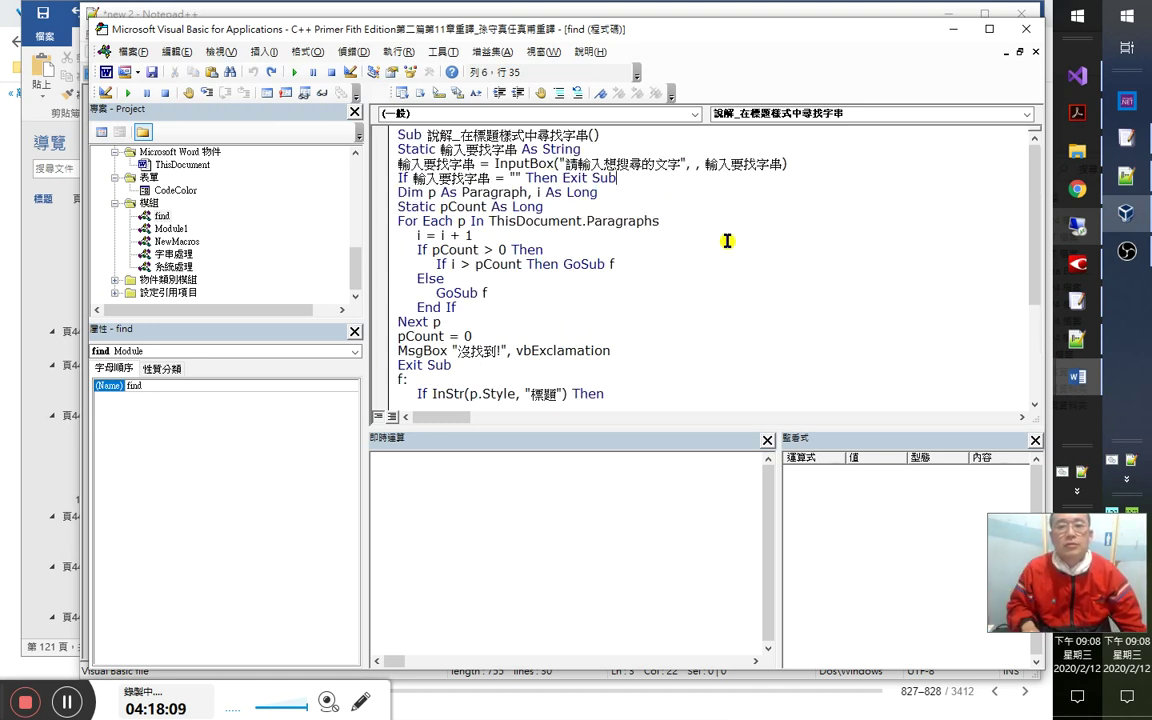
pyautogui.press('Return')
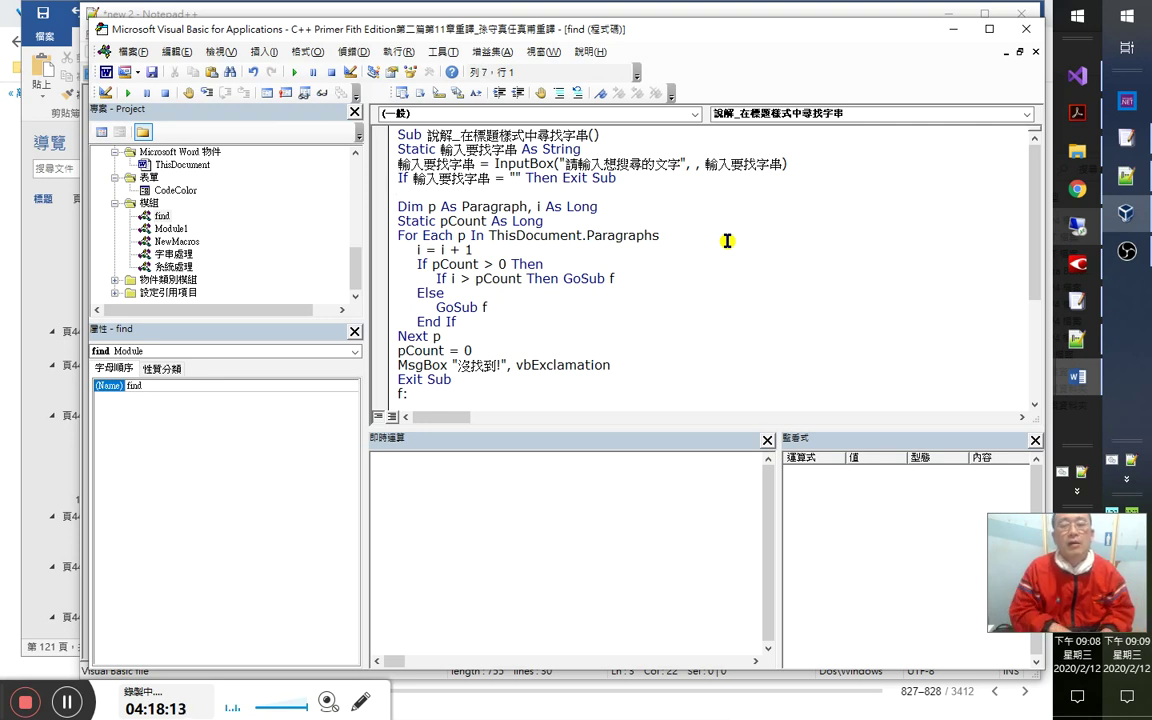
# Open the 字串處理 module's code and jump to its end.
pyautogui.doubleClick(170, 254)
pyautogui.click(784, 113)
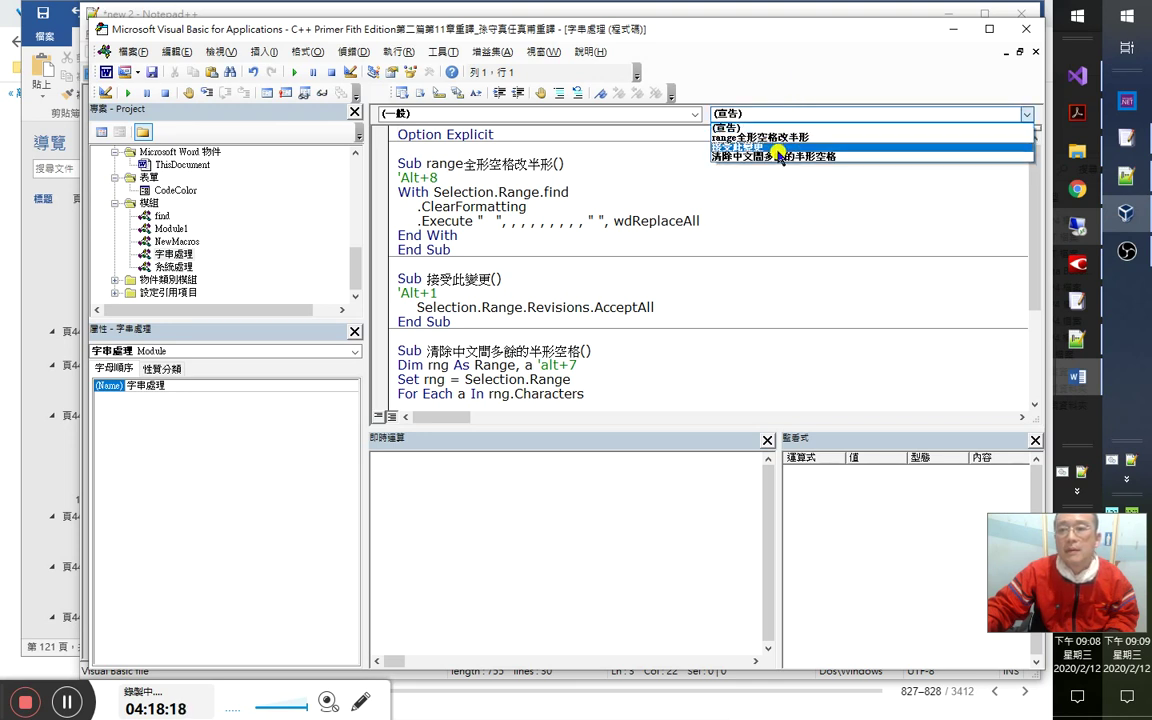
pyautogui.click(759, 237)
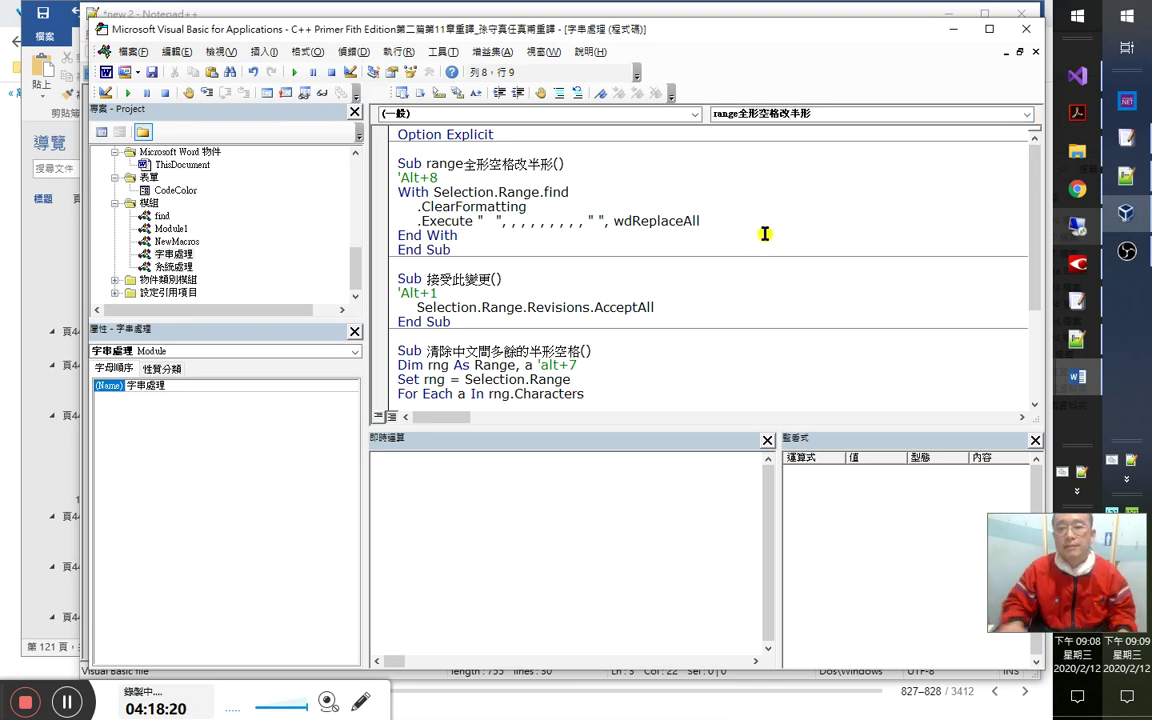
pyautogui.hotkey('ctrl', 'End')
# Type a function declaration named 檢索時半形空格轉and on the last line.
pyautogui.write('funcon')
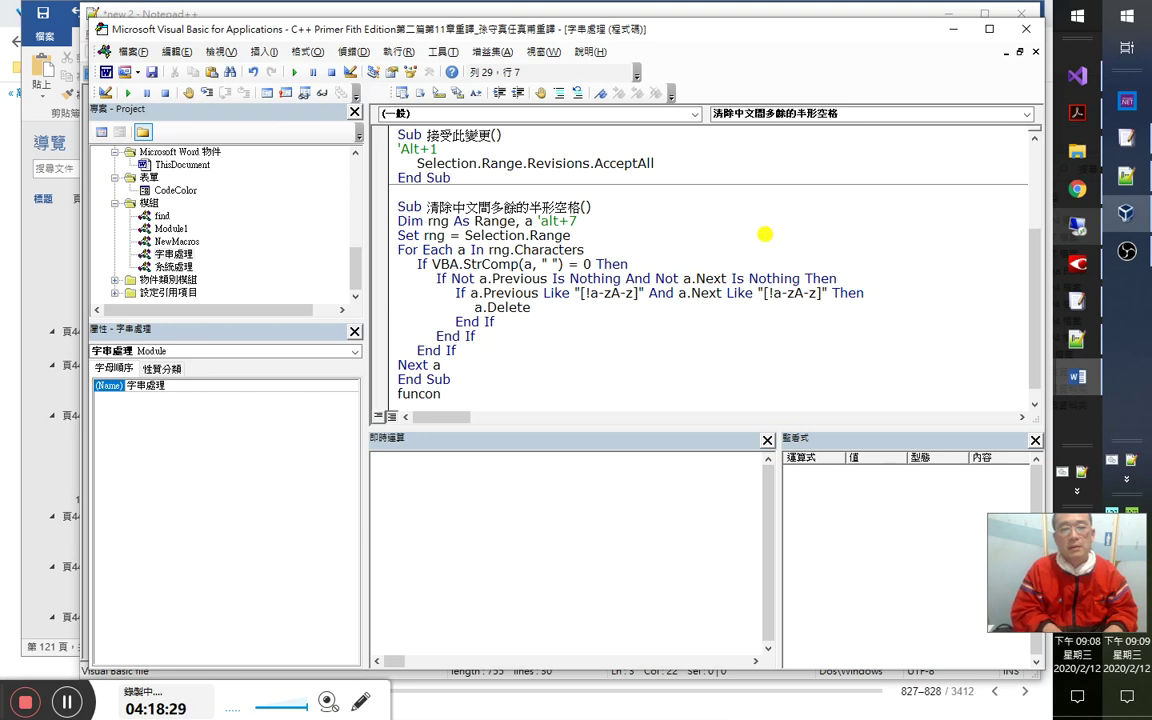
pyautogui.press('BackSpace')
pyautogui.press('BackSpace')
pyautogui.write('tion')
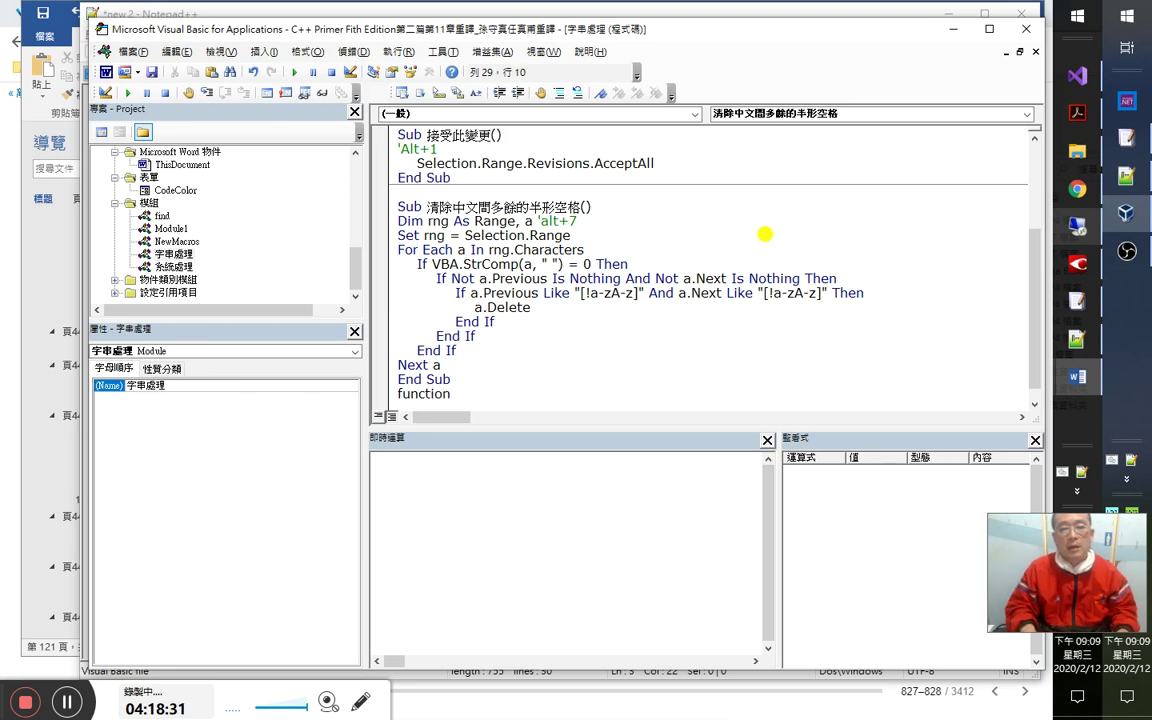
pyautogui.press('Return')
pyautogui.press('Return')
pyautogui.write('do')
pyautogui.write('???')
pyautogui.hotkey('shift', 'Left')
pyautogui.hotkey('shift', 'Left')
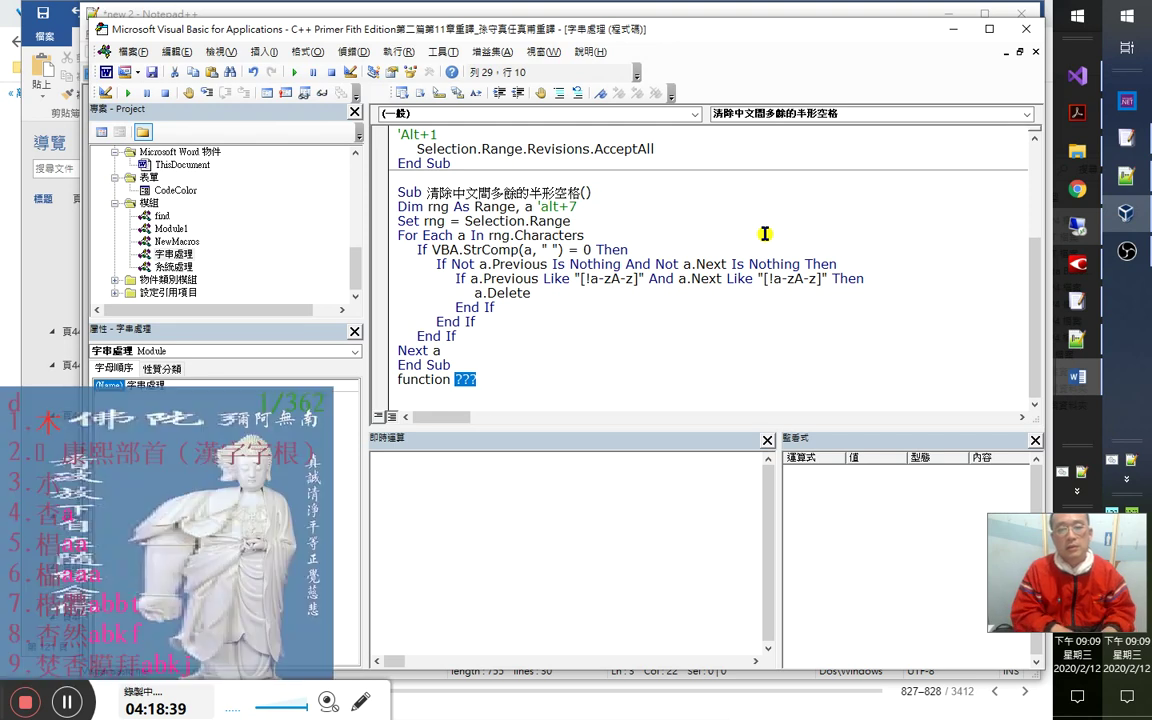
pyautogui.write('檢索時')
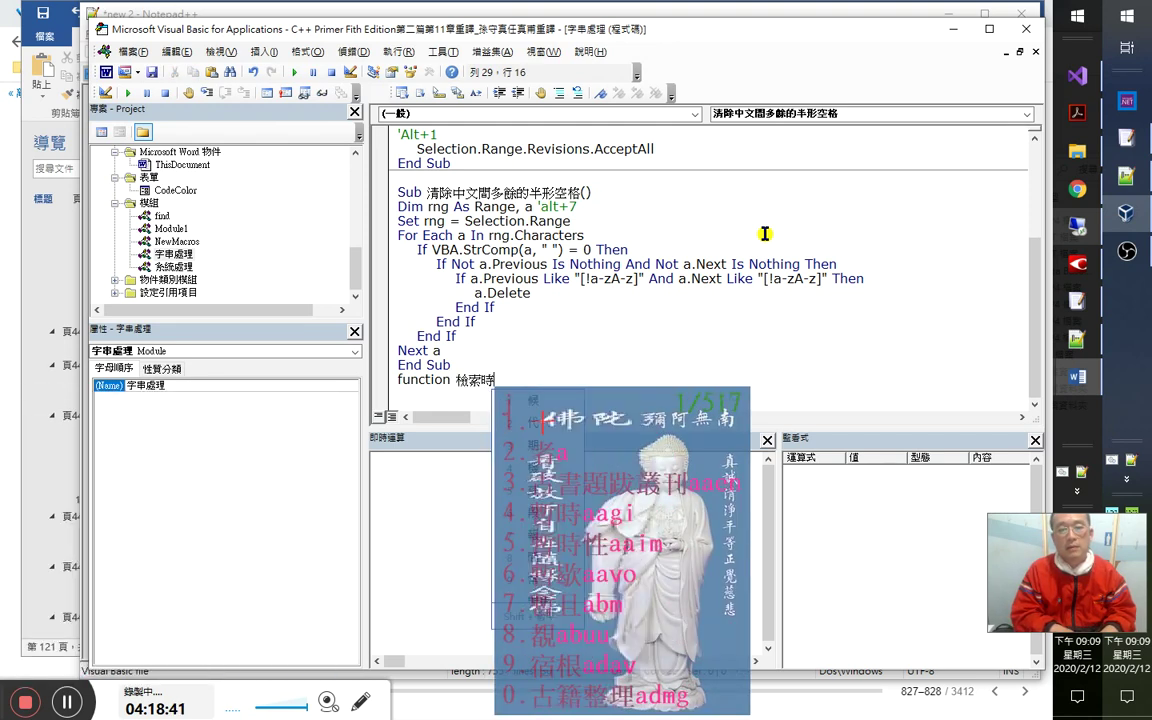
pyautogui.write('半形空格')
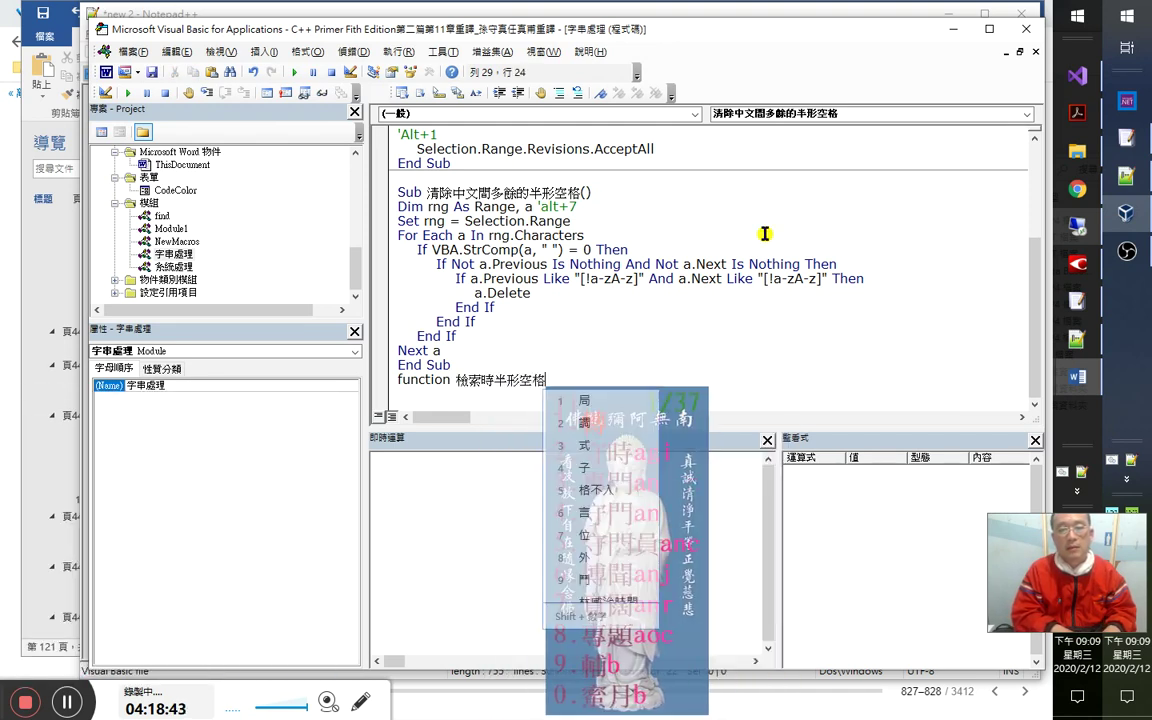
pyautogui.write('轉')
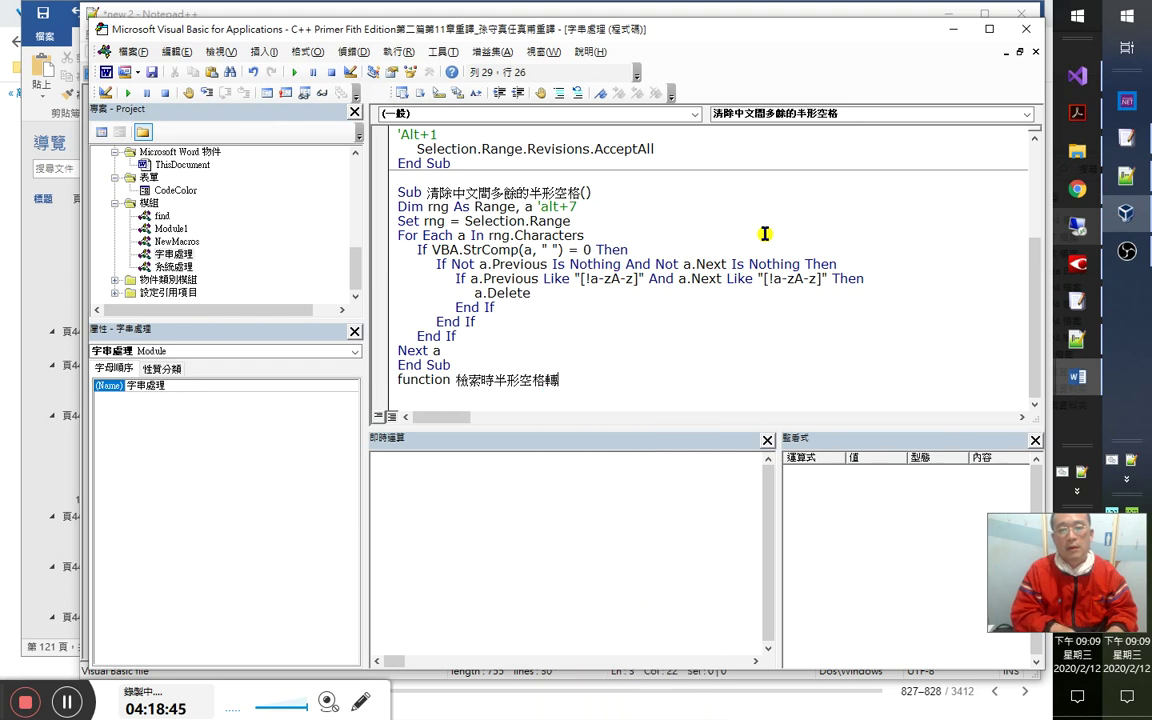
pyautogui.write('日本')
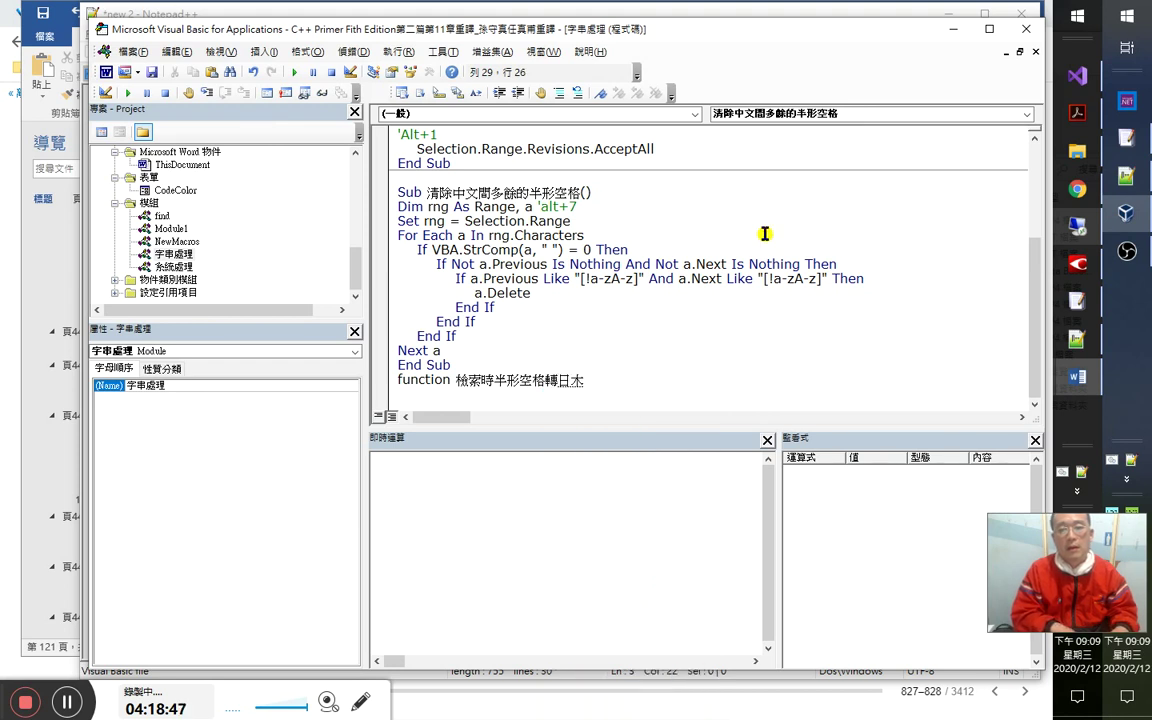
pyautogui.press('BackSpace')
pyautogui.press('BackSpace')
pyautogui.write('and')
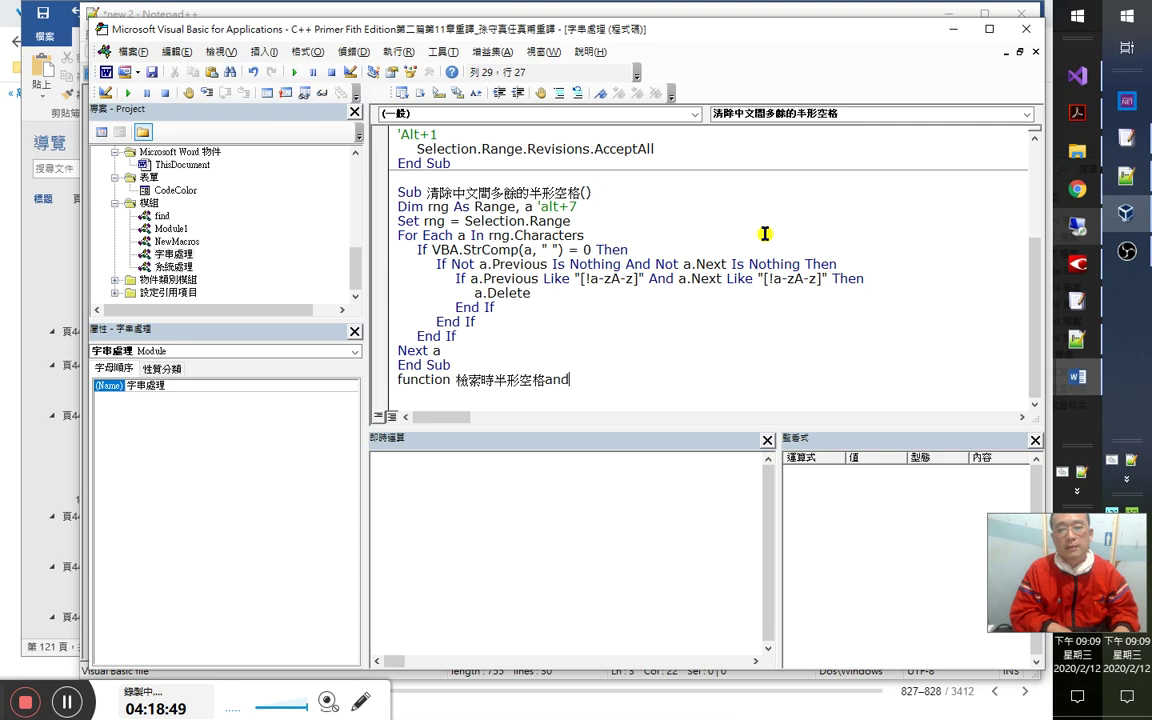
pyautogui.write('?')
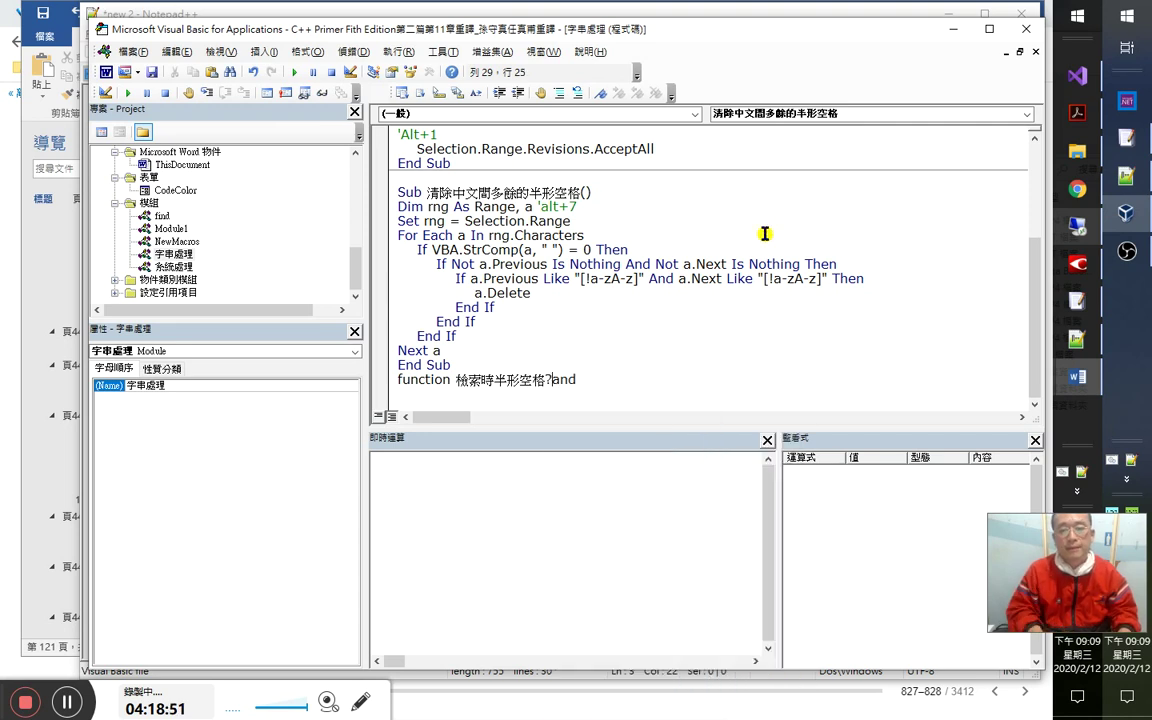
pyautogui.press('Down')
# Generate End Function and type the searchtxt parameter into the declaration.
pyautogui.press('Return')
pyautogui.press('Return')
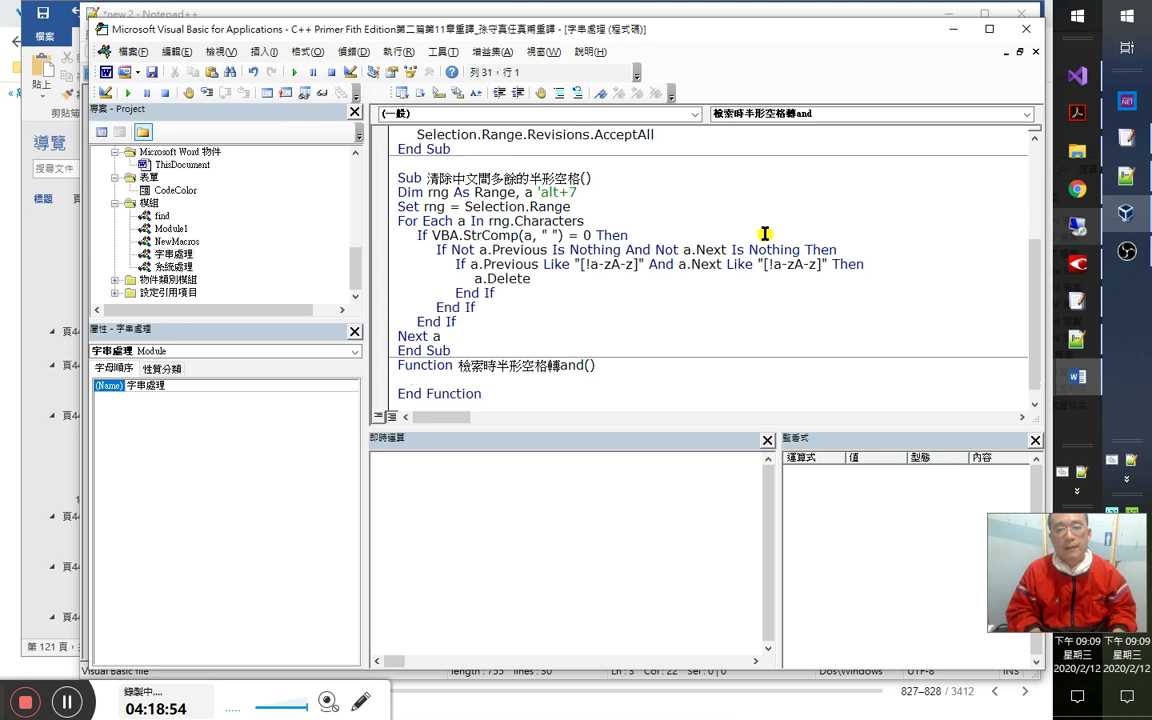
pyautogui.press('Down')
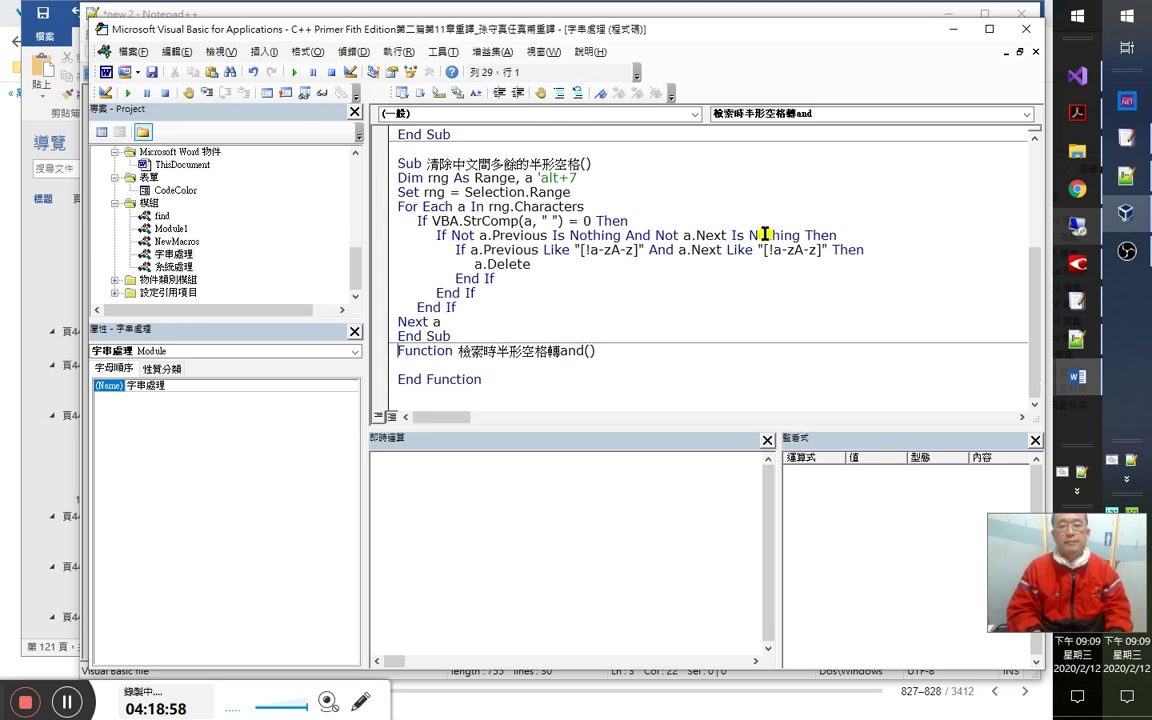
pyautogui.write('s')
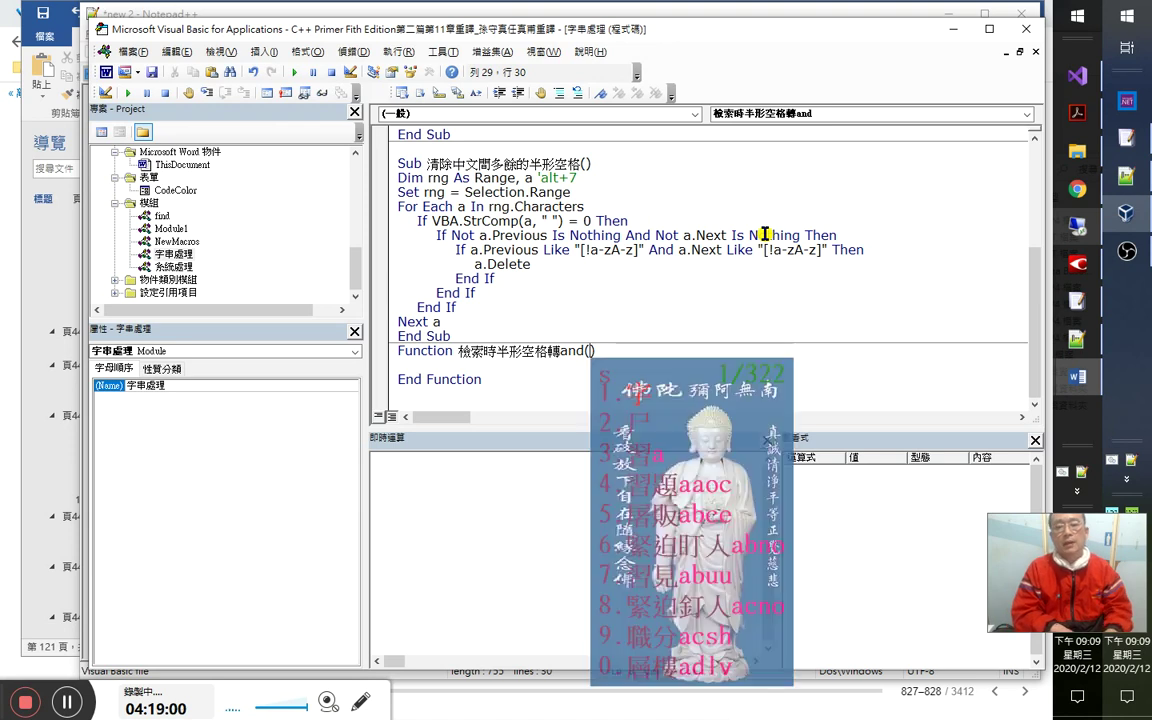
pyautogui.write('tring s')
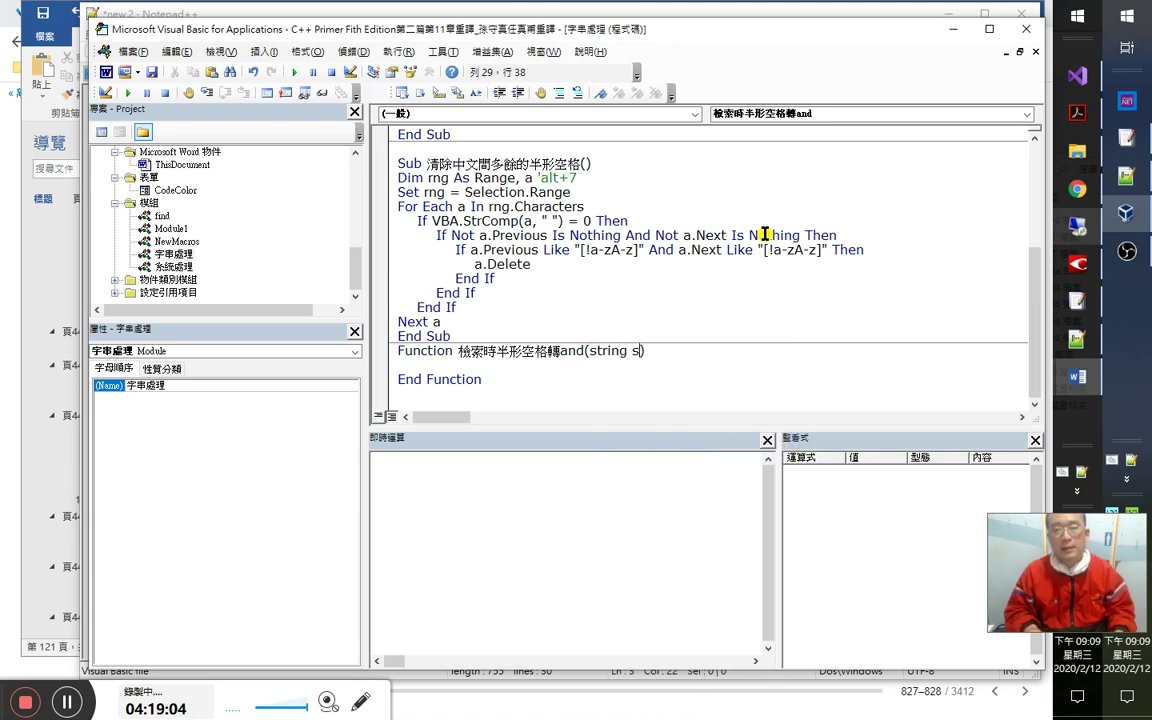
pyautogui.hotkey('shift', 'Left')
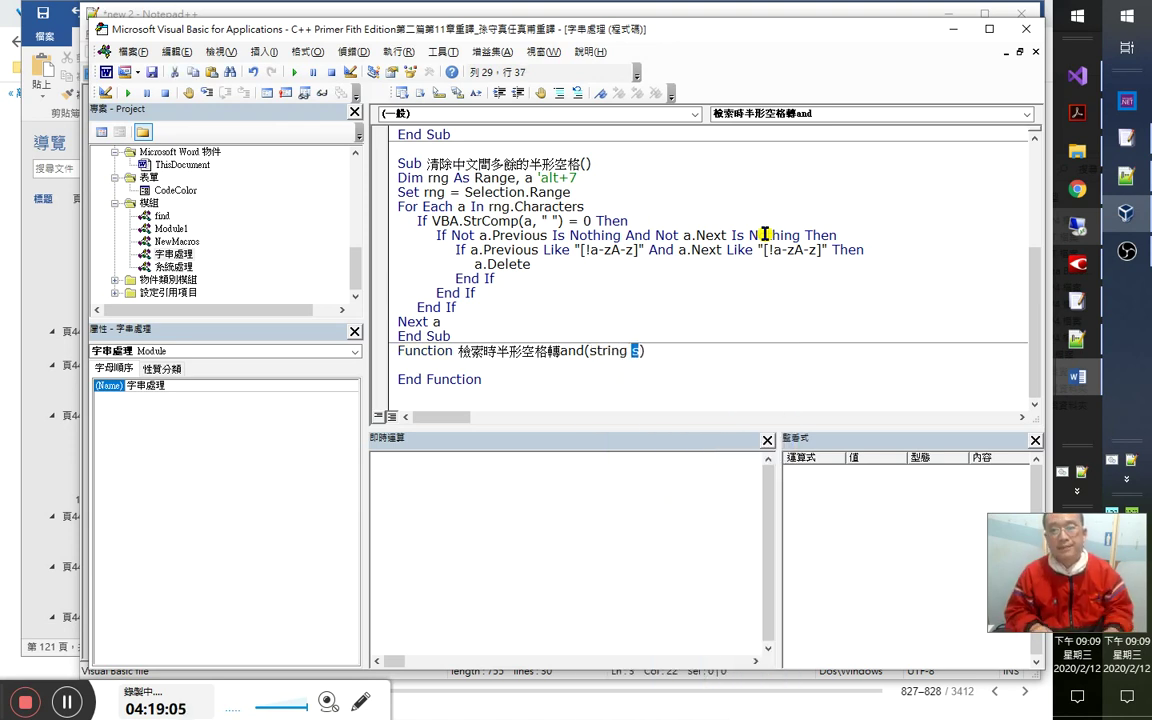
pyautogui.press('Right')
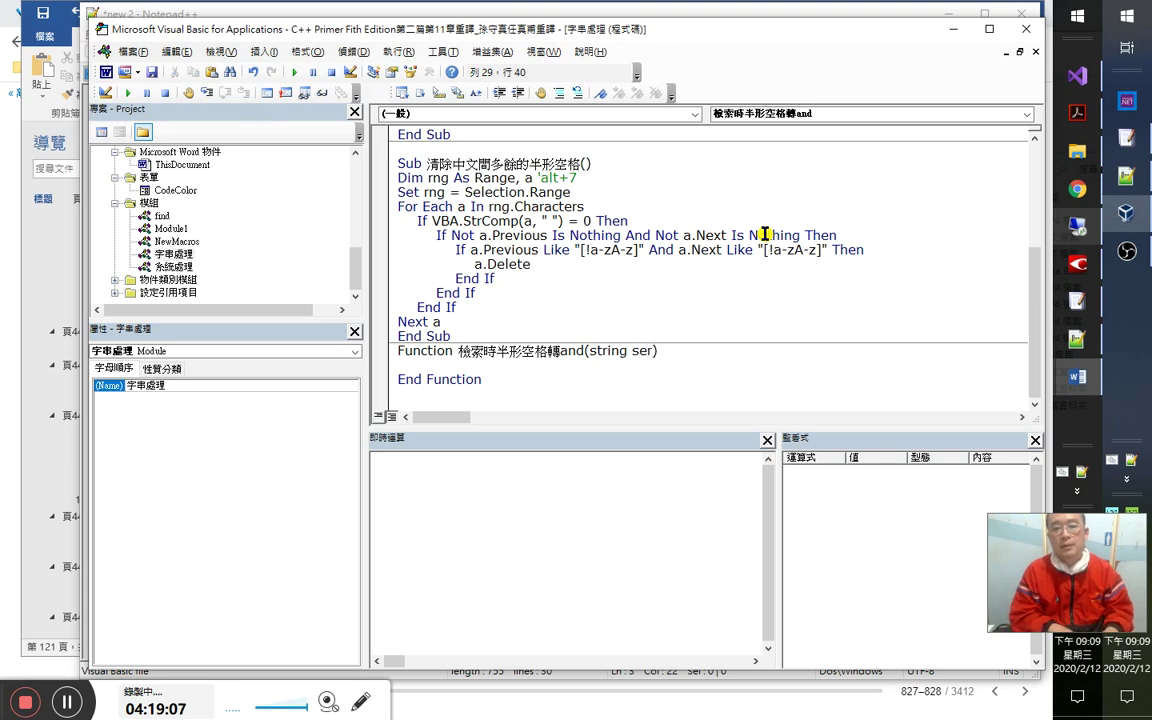
pyautogui.write('earch ')
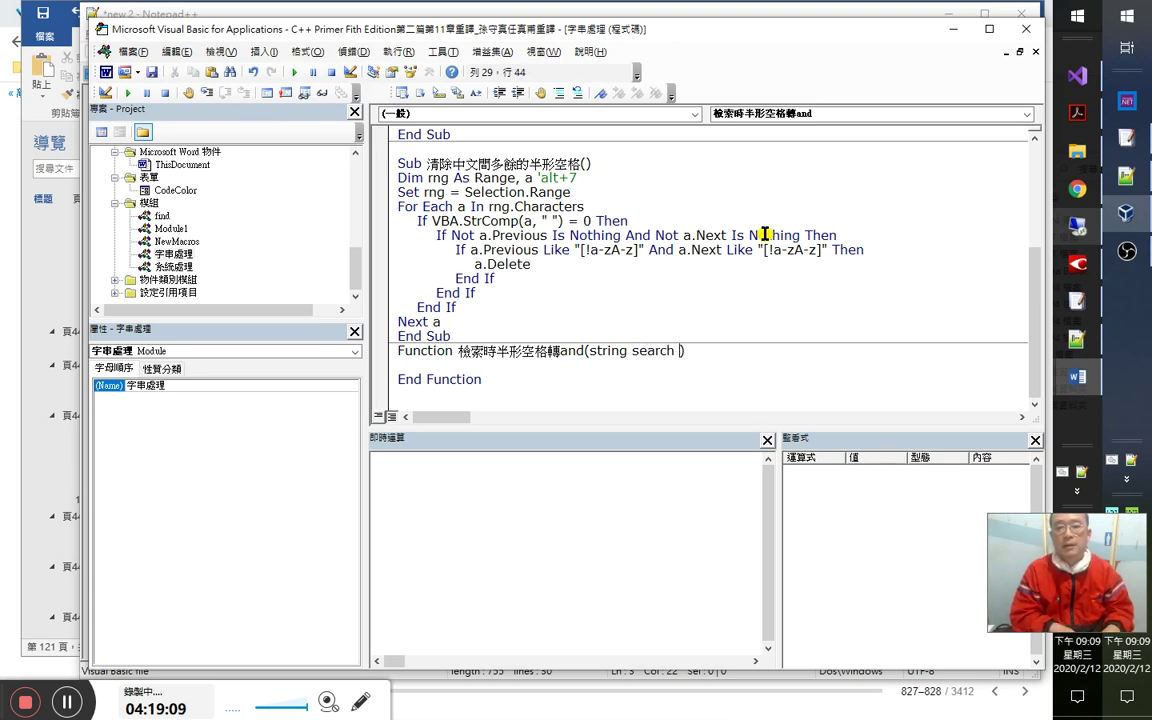
pyautogui.write('xe')
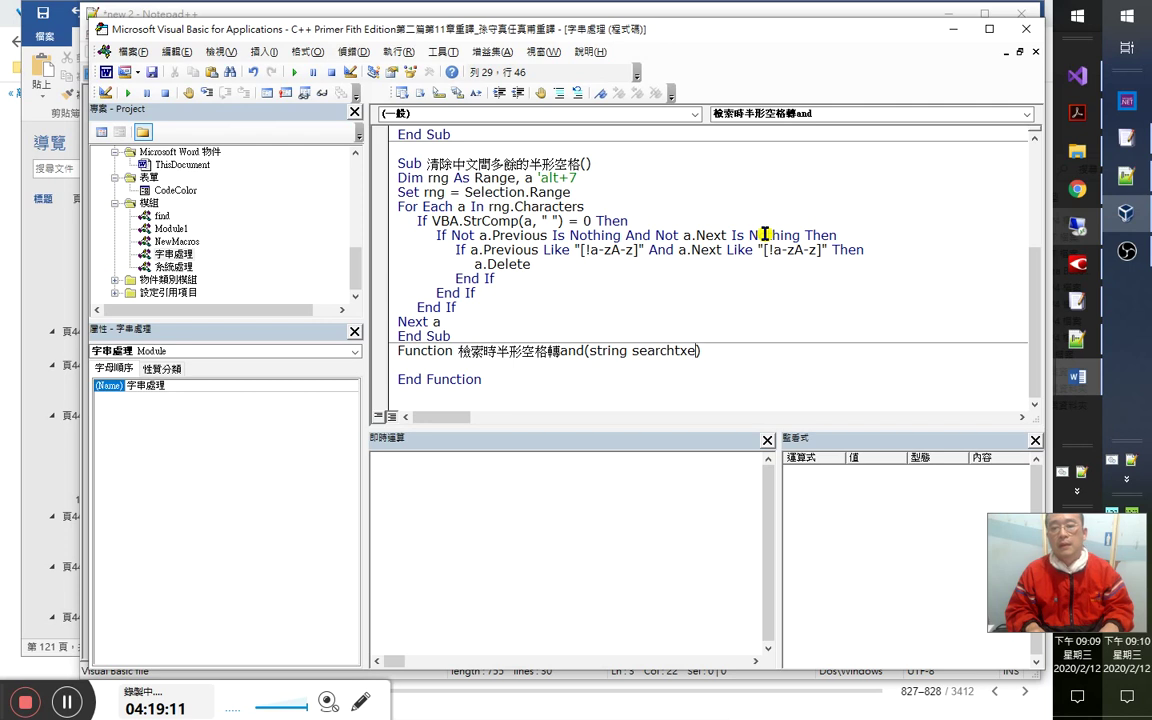
pyautogui.write('t')
pyautogui.press('Down')
# Fix the compile error so the parameter reads searchtxt As String.
pyautogui.press('Return')
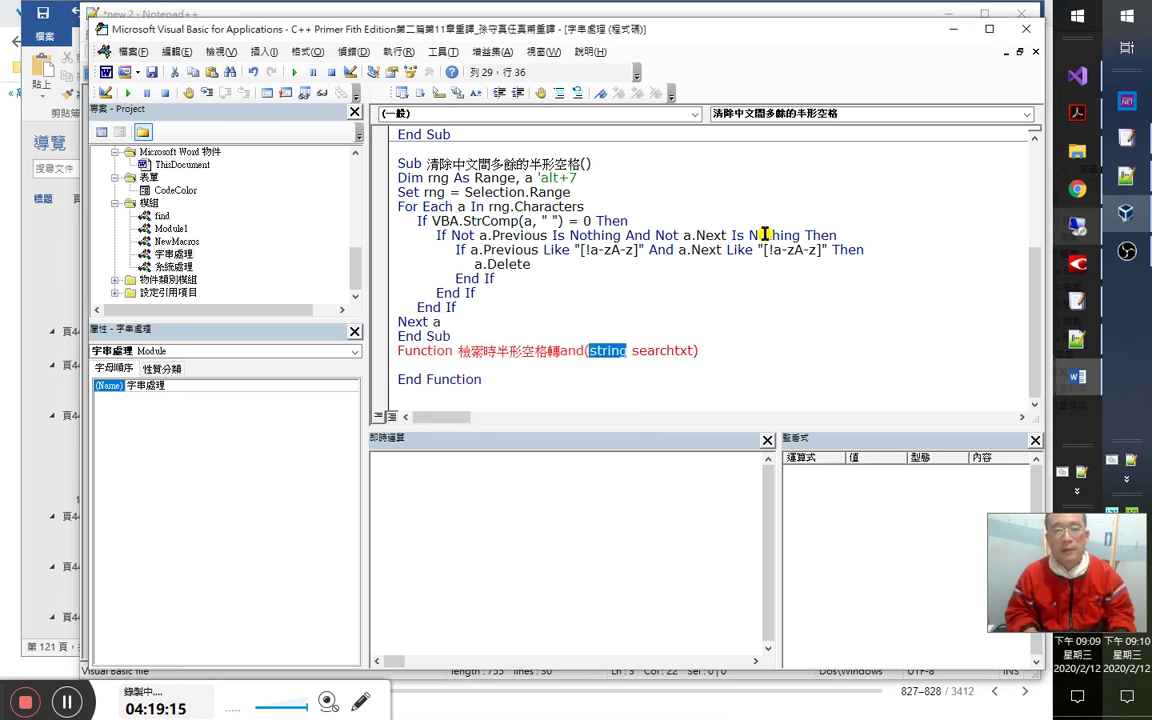
pyautogui.press('Down')
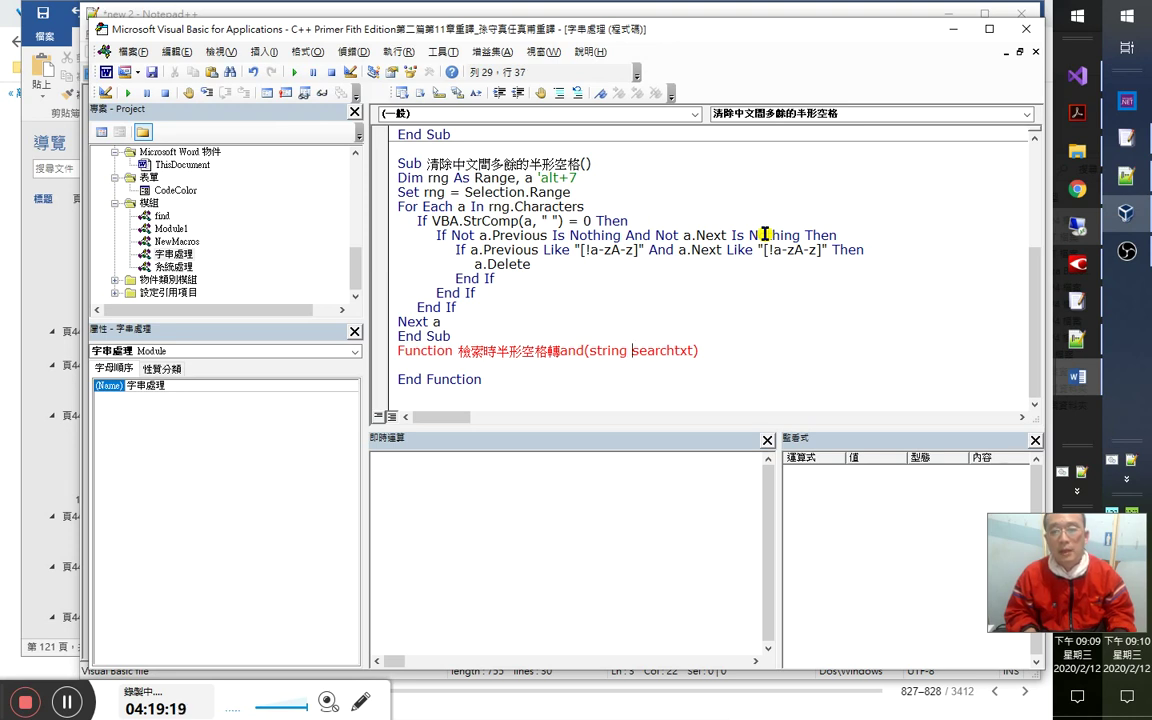
pyautogui.hotkey('shift', 'Left')
pyautogui.hotkey('shift', 'Left')
pyautogui.hotkey('shift', 'Left')
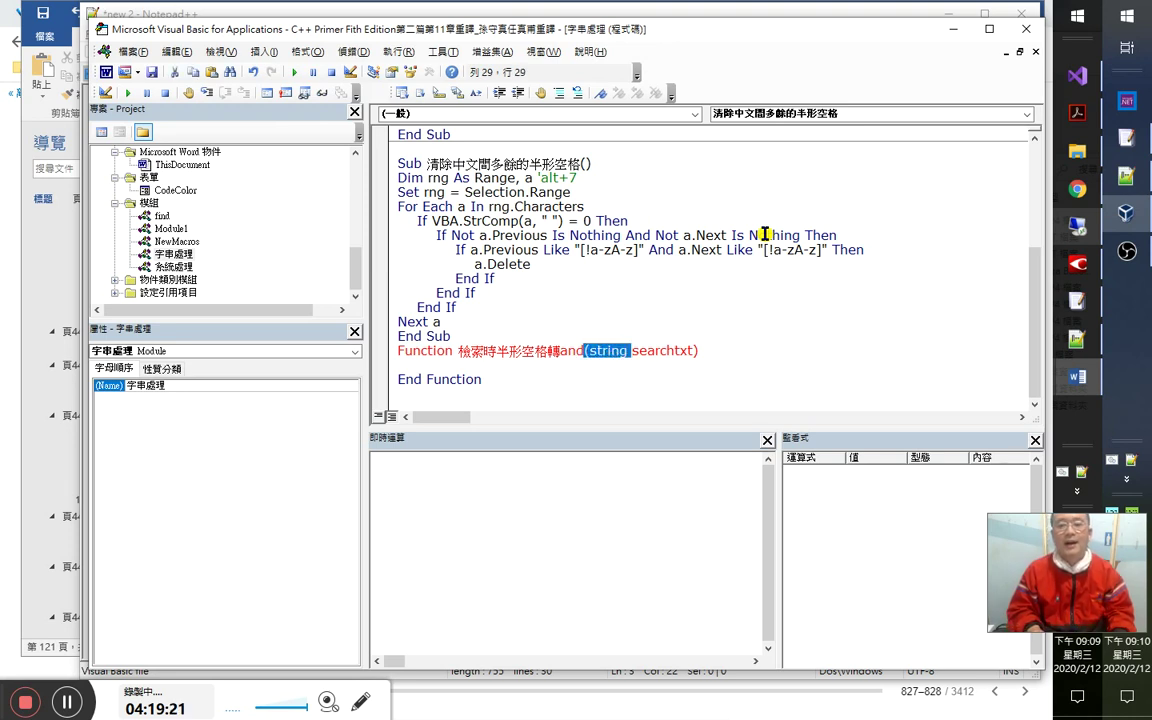
pyautogui.press('Delete')
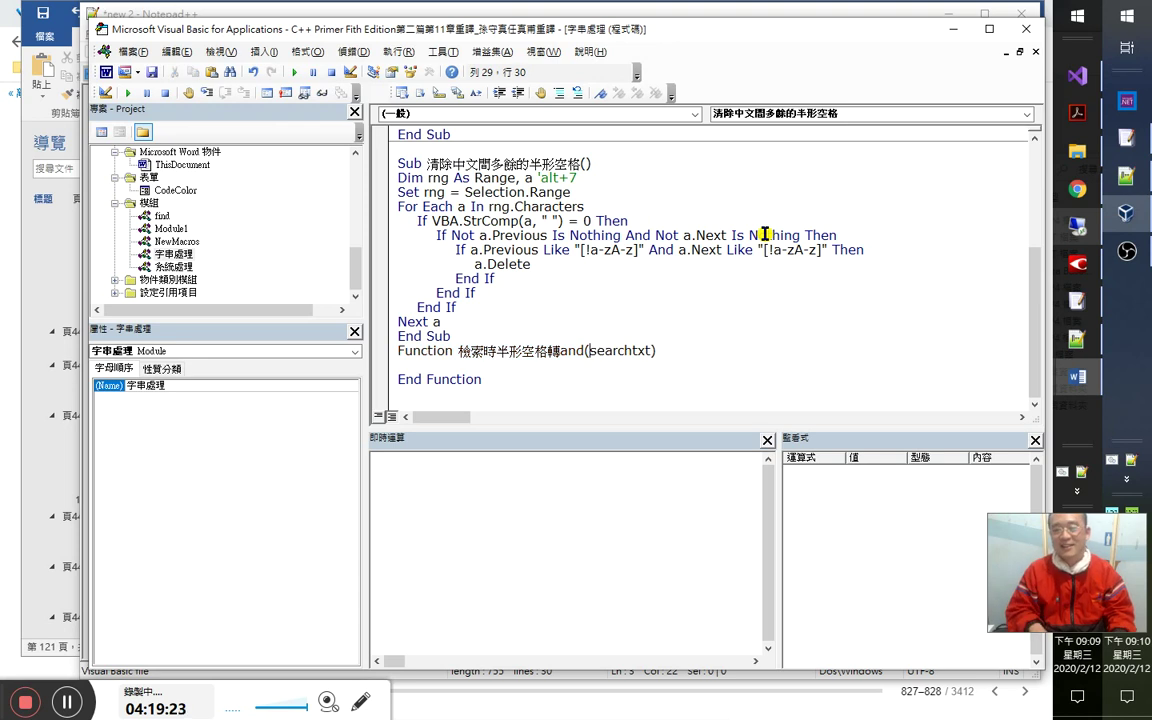
pyautogui.write('as string')
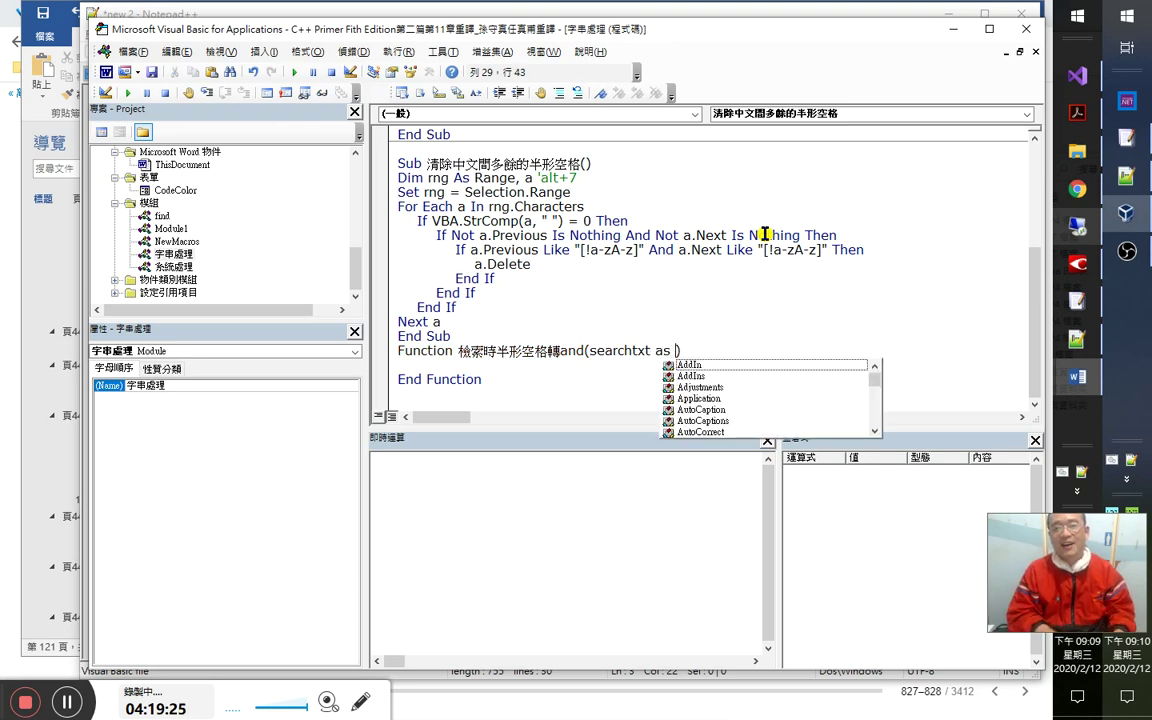
pyautogui.press('Return')
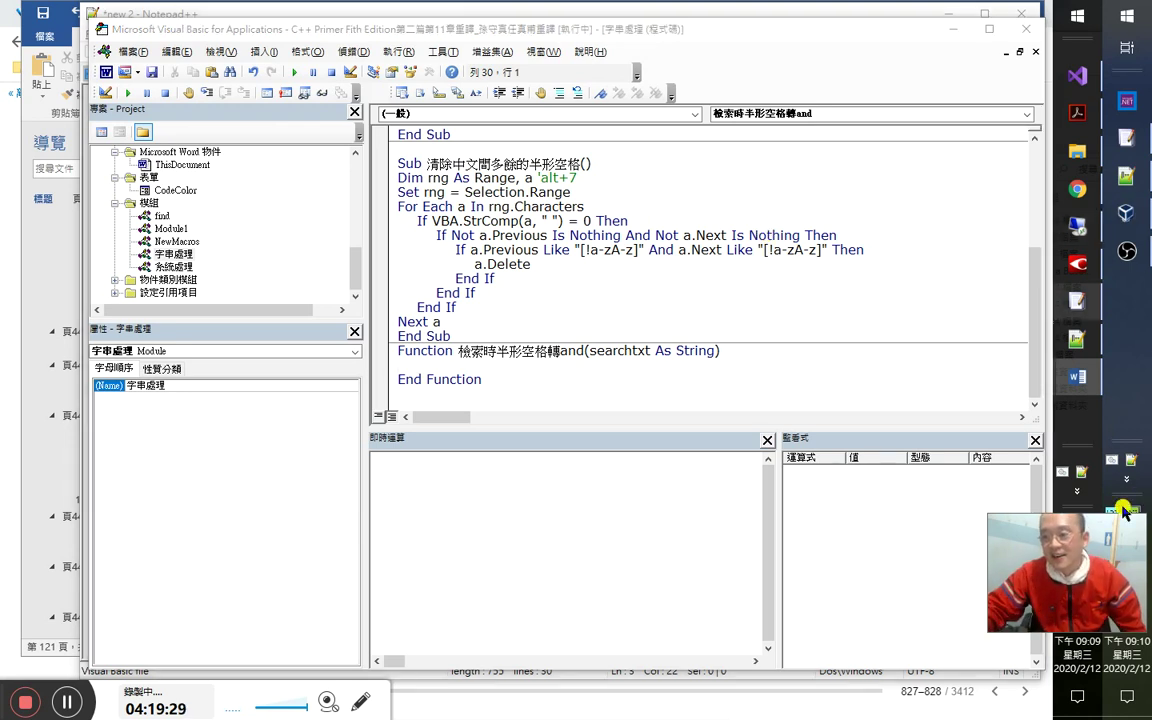
pyautogui.click(1117, 550)
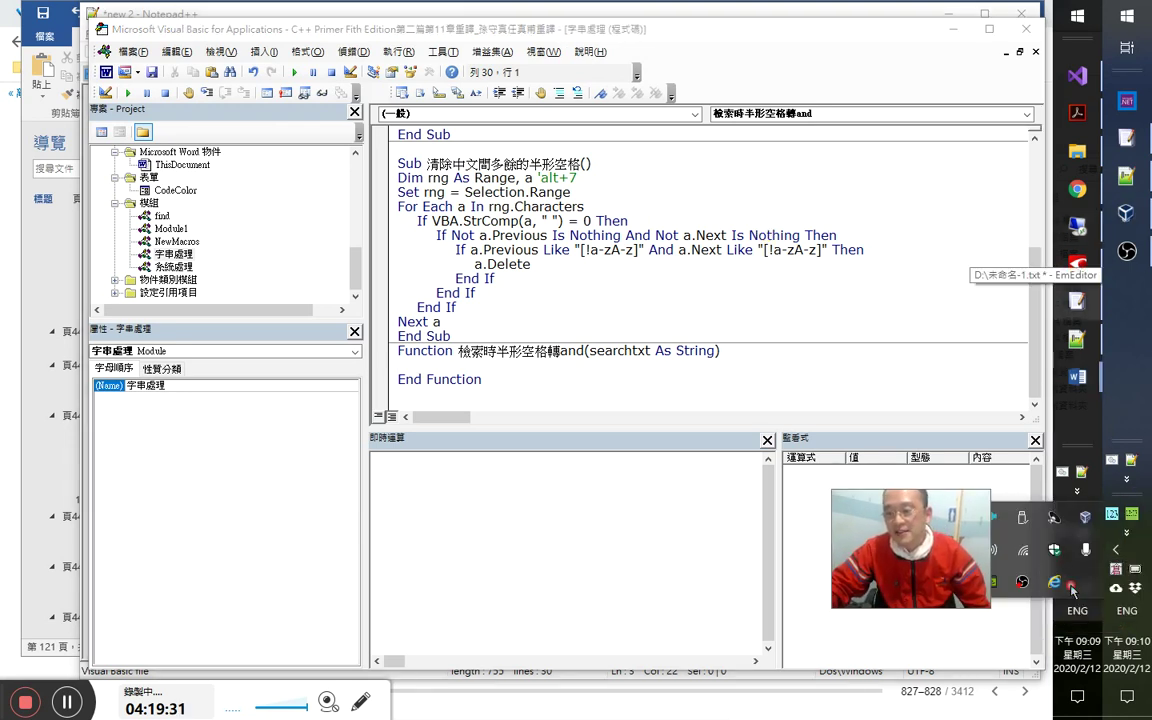
# Scroll through the video chat room's online user list, then minimize the chat window.
pyautogui.click(1060, 583)
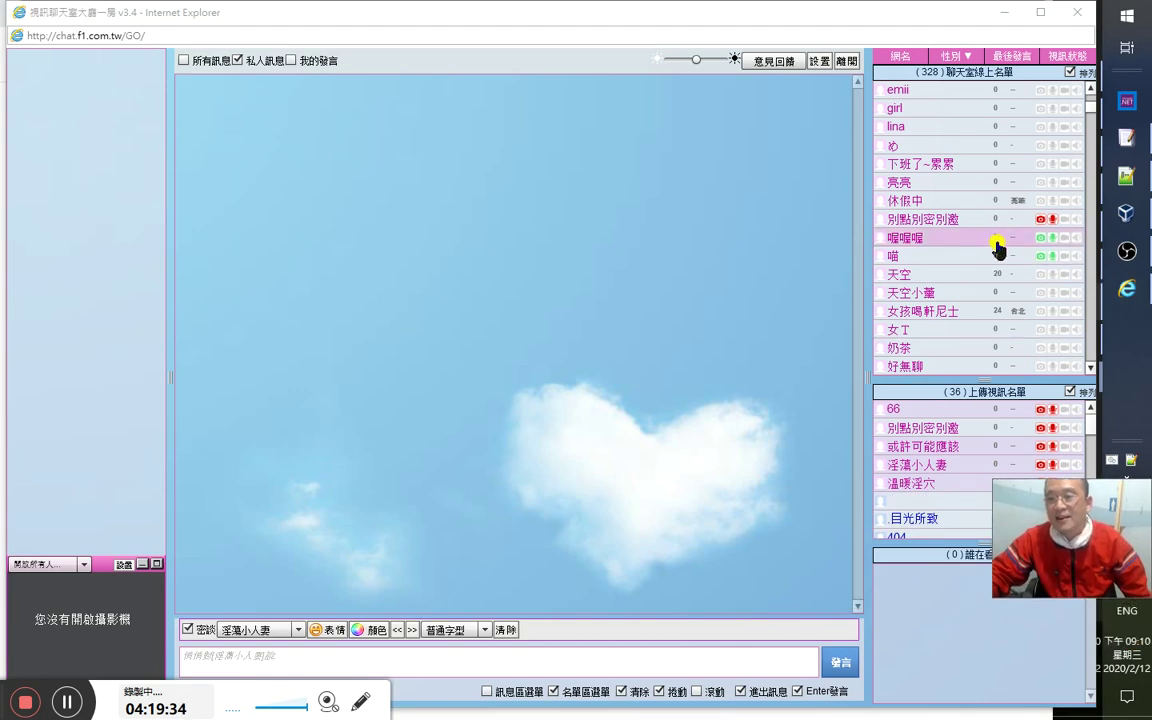
pyautogui.scroll(-1, 1003, 254)
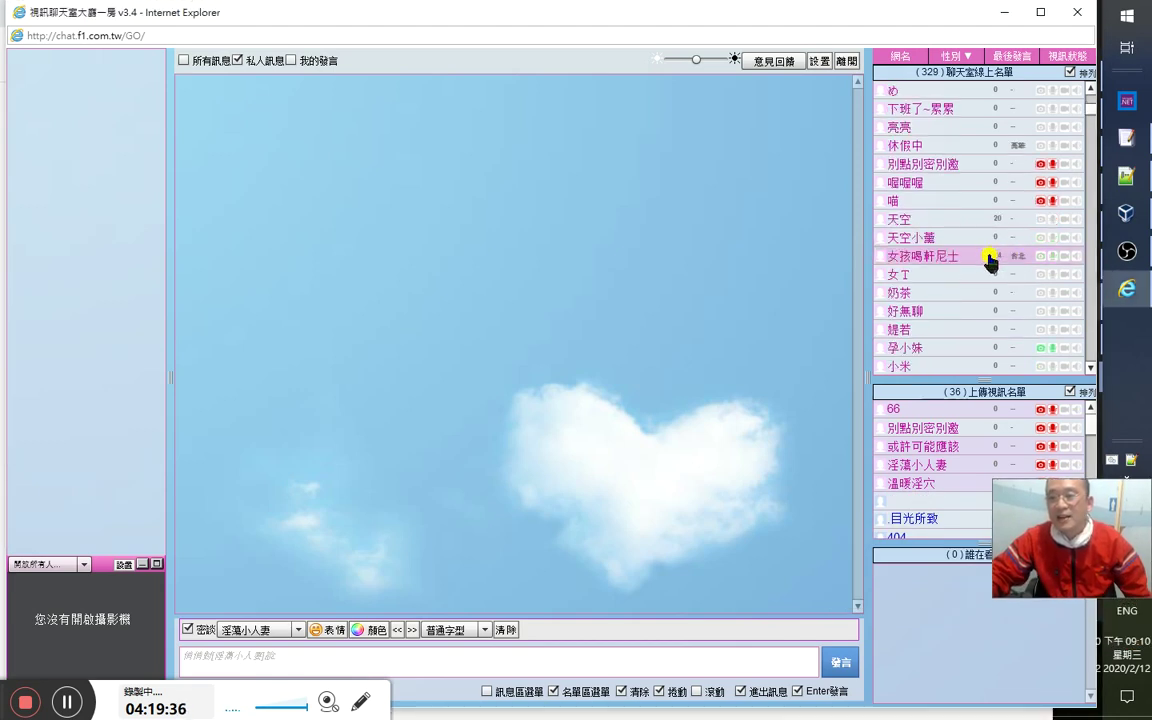
pyautogui.scroll(-1, 995, 265)
pyautogui.scroll(-3, 997, 273)
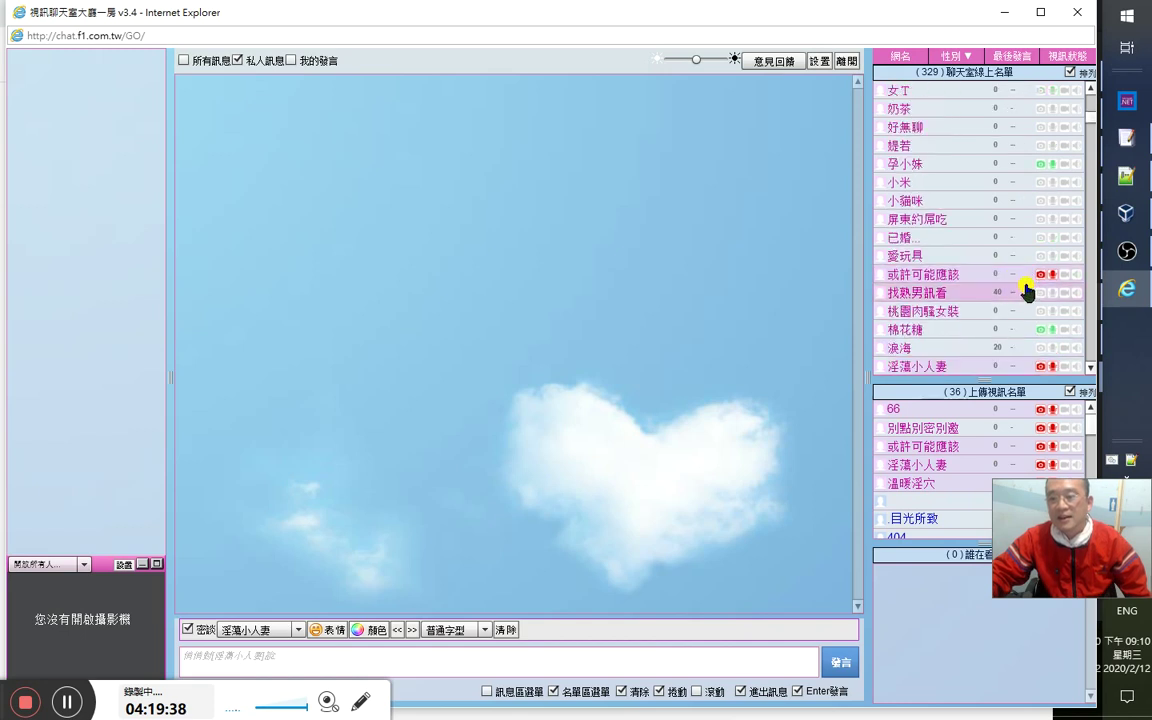
pyautogui.scroll(-4, 1014, 263)
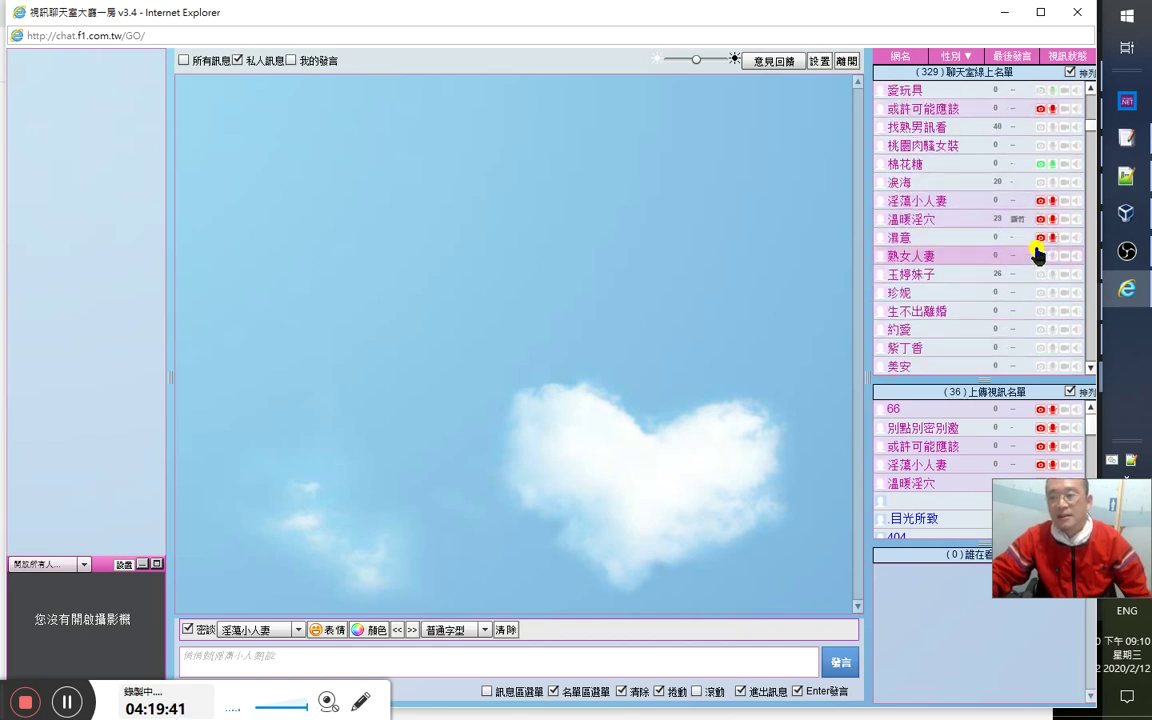
pyautogui.scroll(-2, 1038, 255)
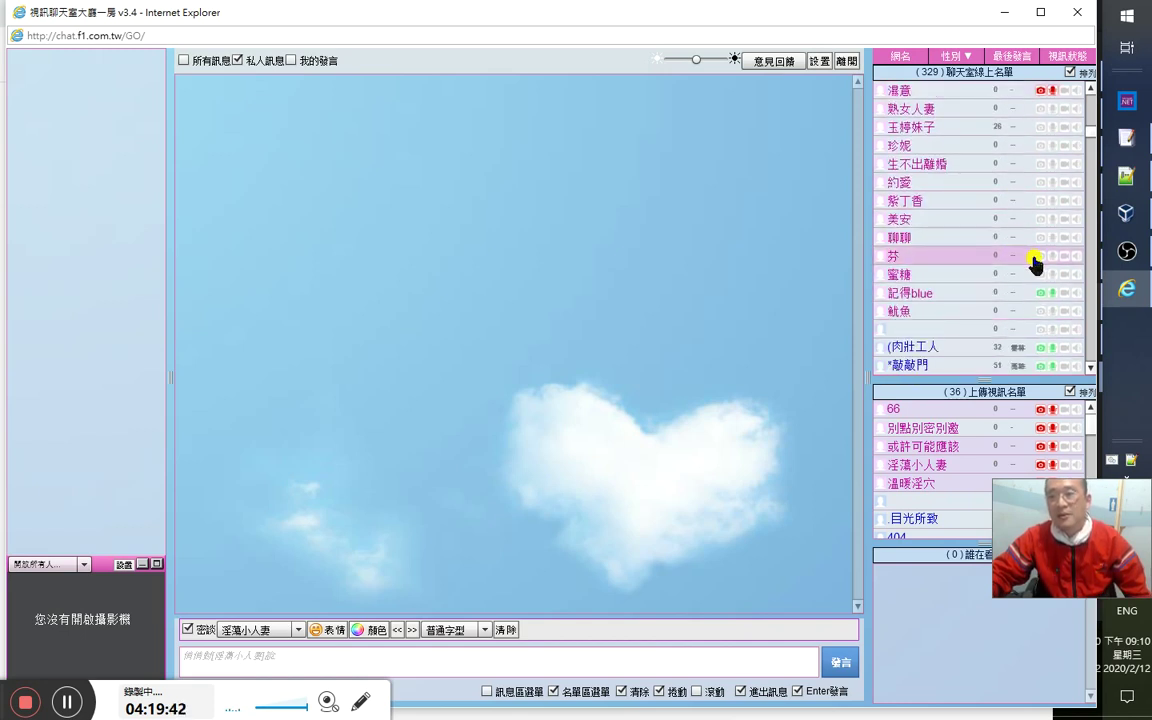
pyautogui.scroll(2, 1035, 268)
pyautogui.scroll(6, 1035, 270)
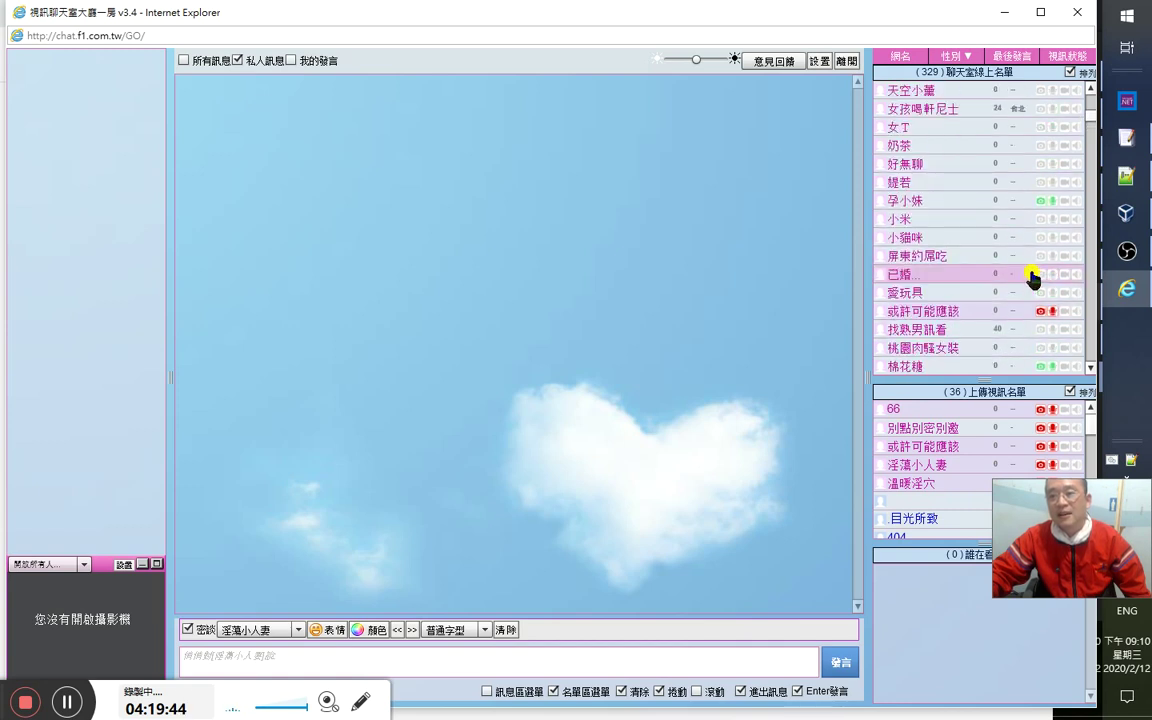
pyautogui.scroll(4, 1033, 283)
pyautogui.scroll(-1, 1040, 281)
pyautogui.scroll(-4, 1040, 280)
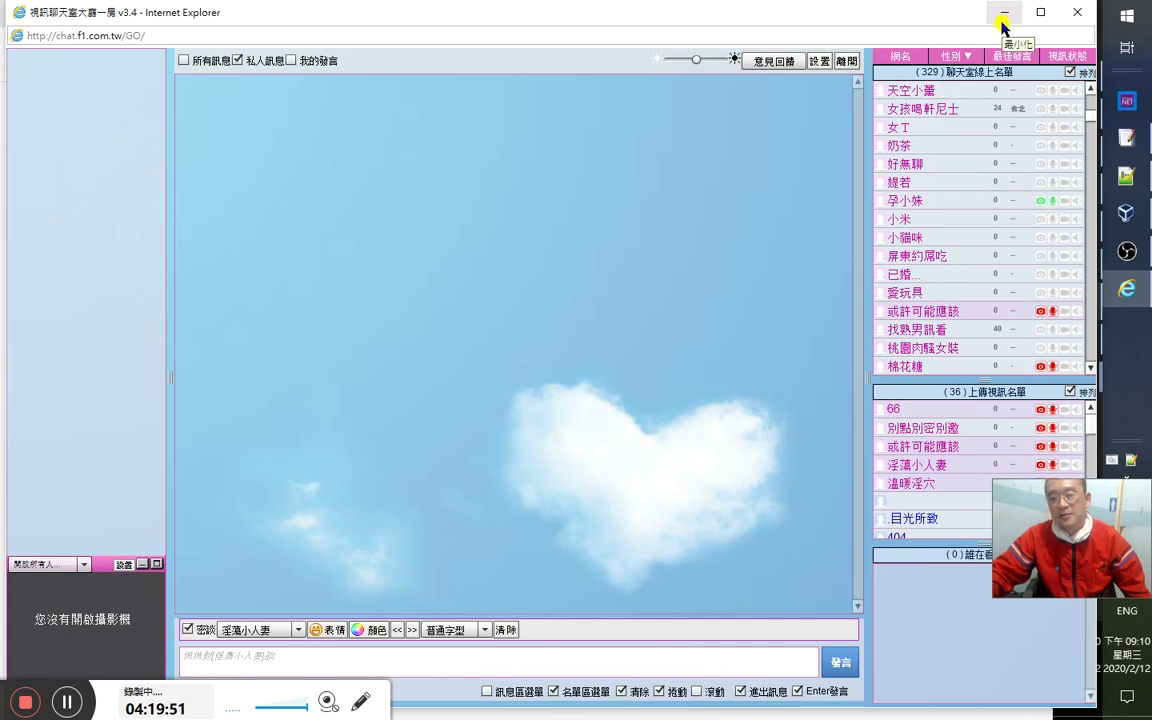
pyautogui.click(1008, 14)
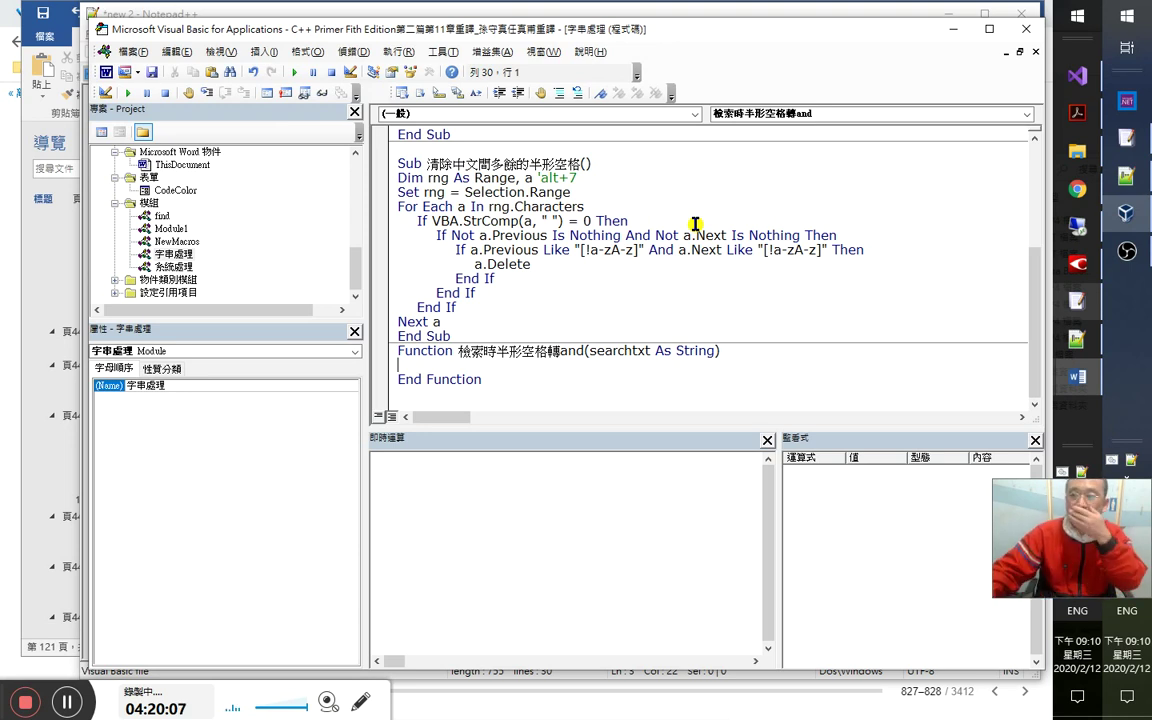
# In Chrome's Facebook tab, close the ended watch party and scroll the profile to the C++自修入門實境秀 494 live post.
pyautogui.click(1077, 189)
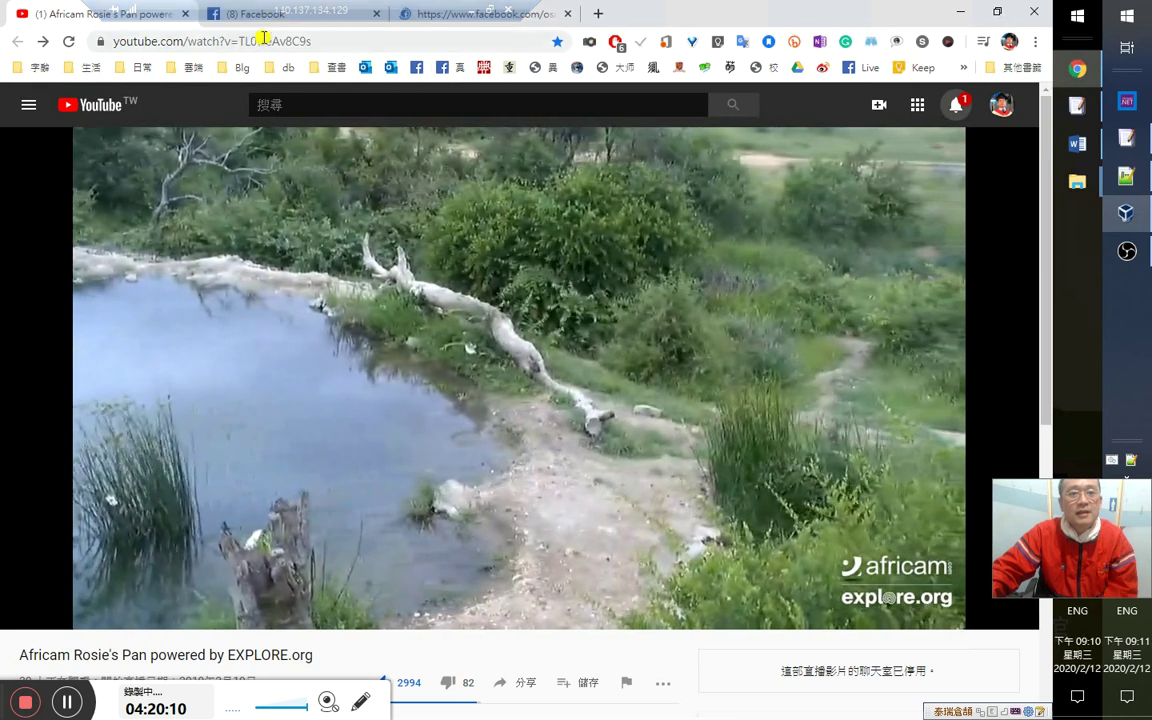
pyautogui.click(309, 21)
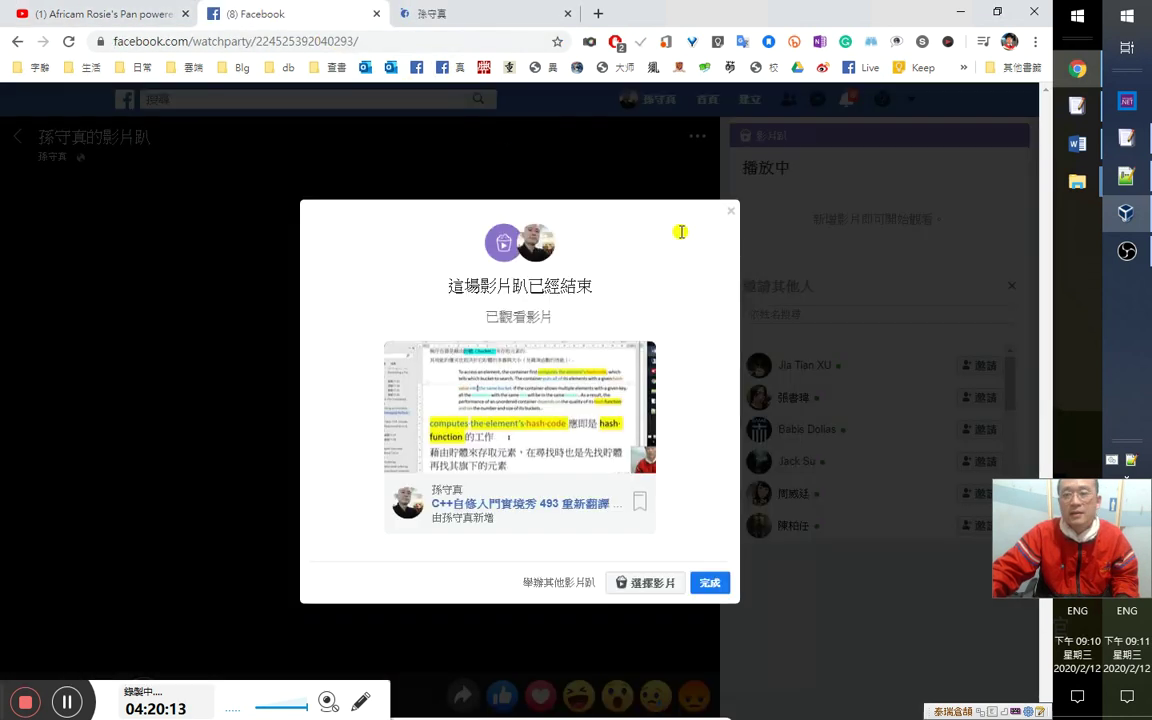
pyautogui.click(710, 583)
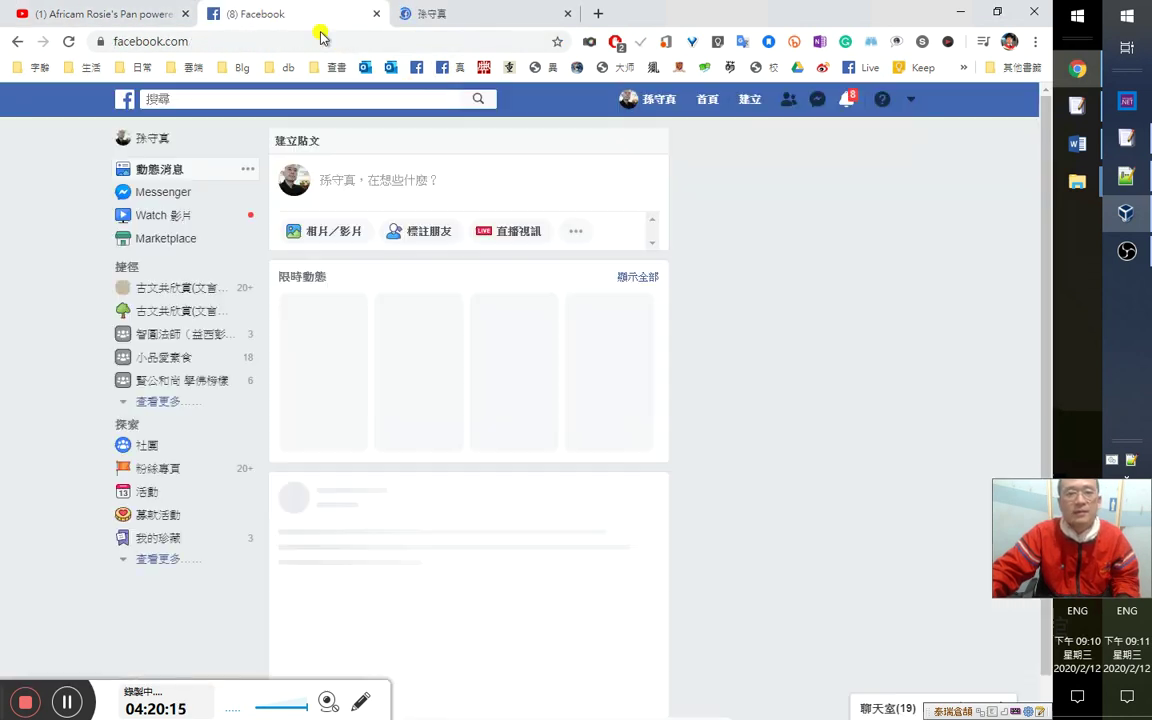
pyautogui.middleClick(300, 12)
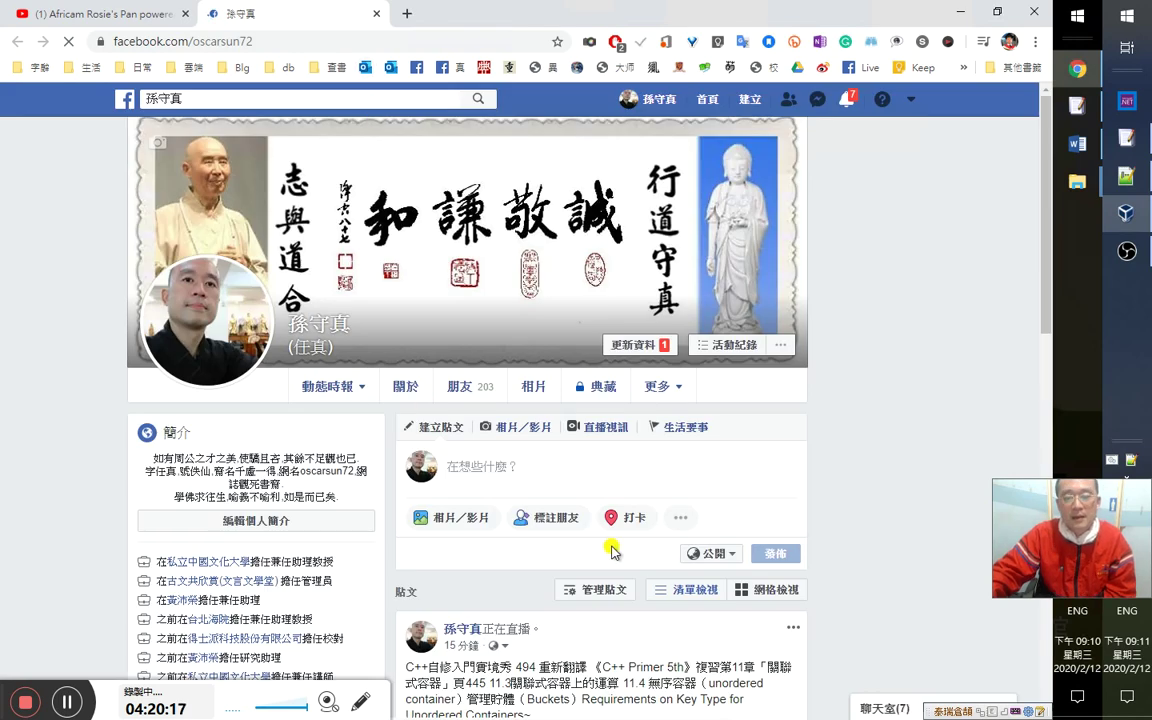
pyautogui.scroll(-4, 613, 551)
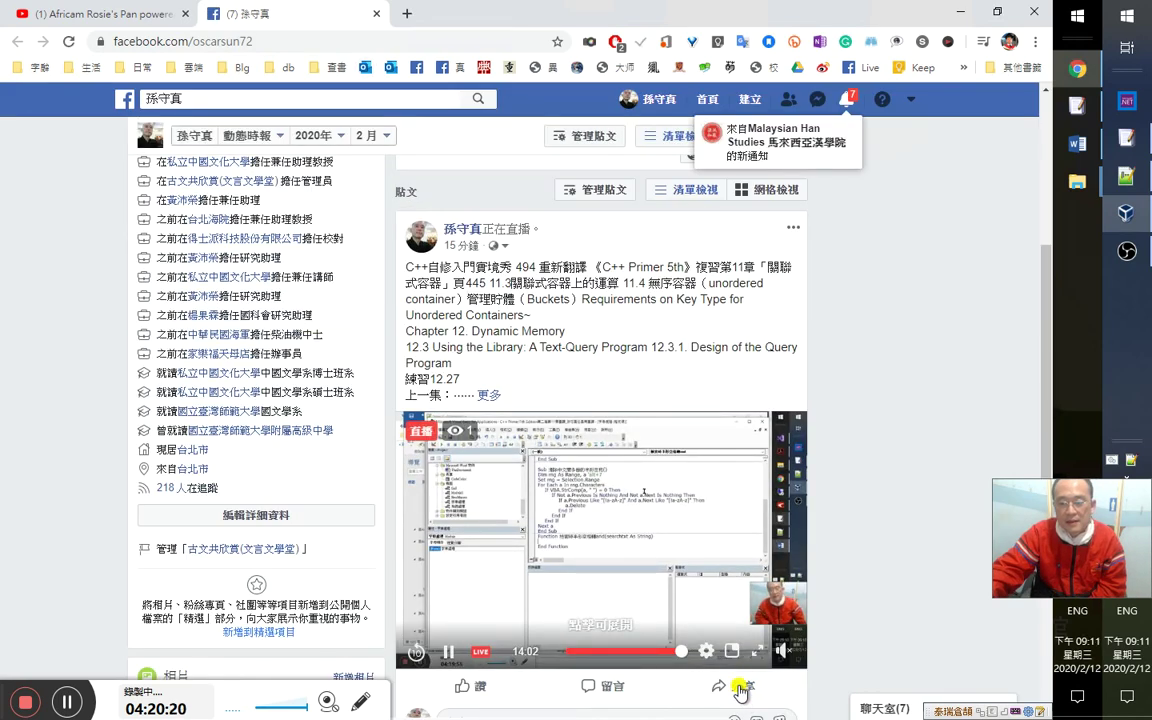
pyautogui.scroll(-2, 740, 678)
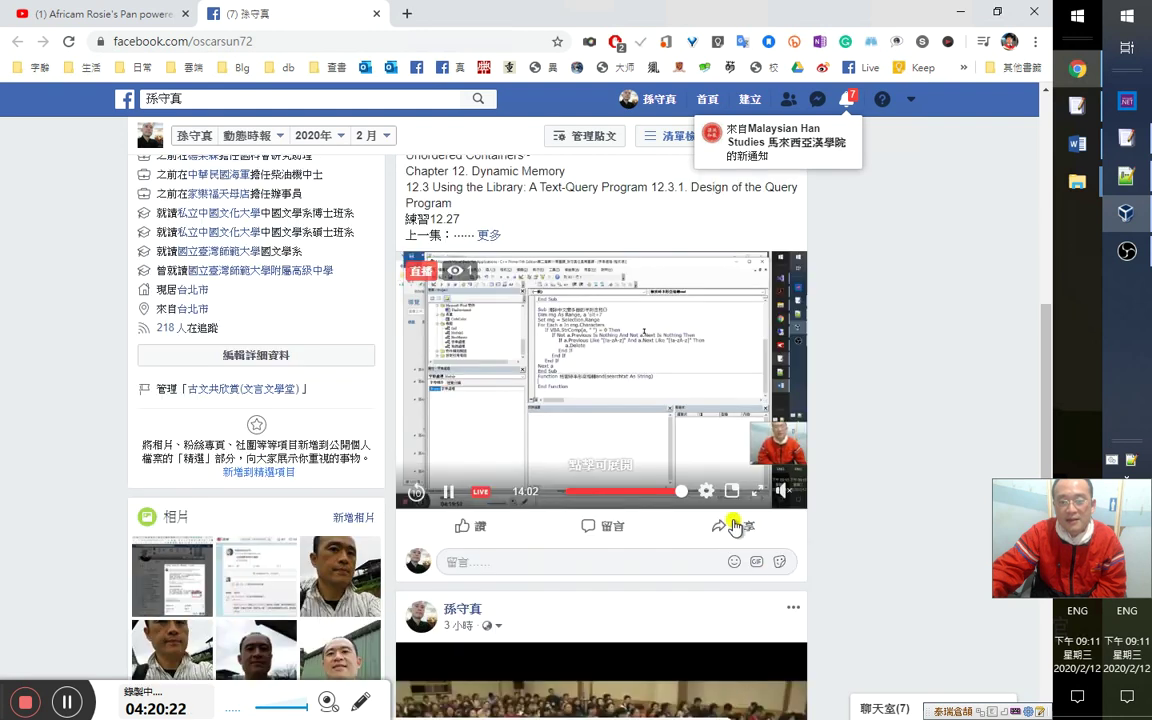
# Share the live course post to a fan page.
pyautogui.click(737, 526)
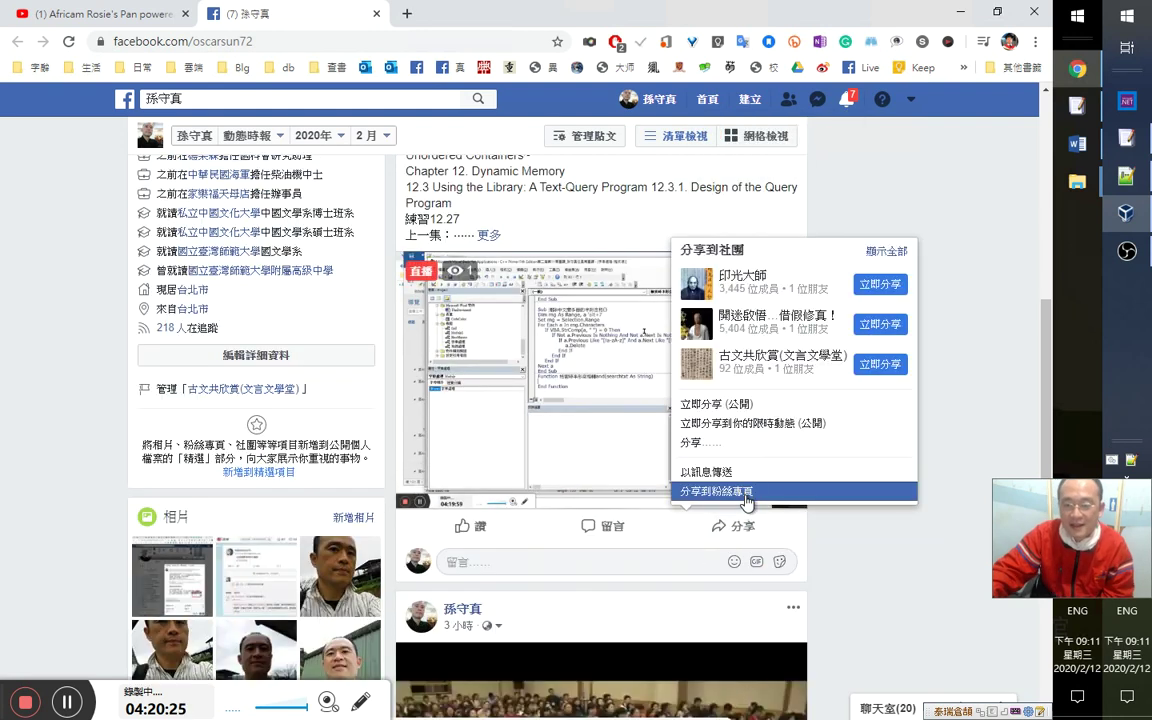
pyautogui.click(745, 493)
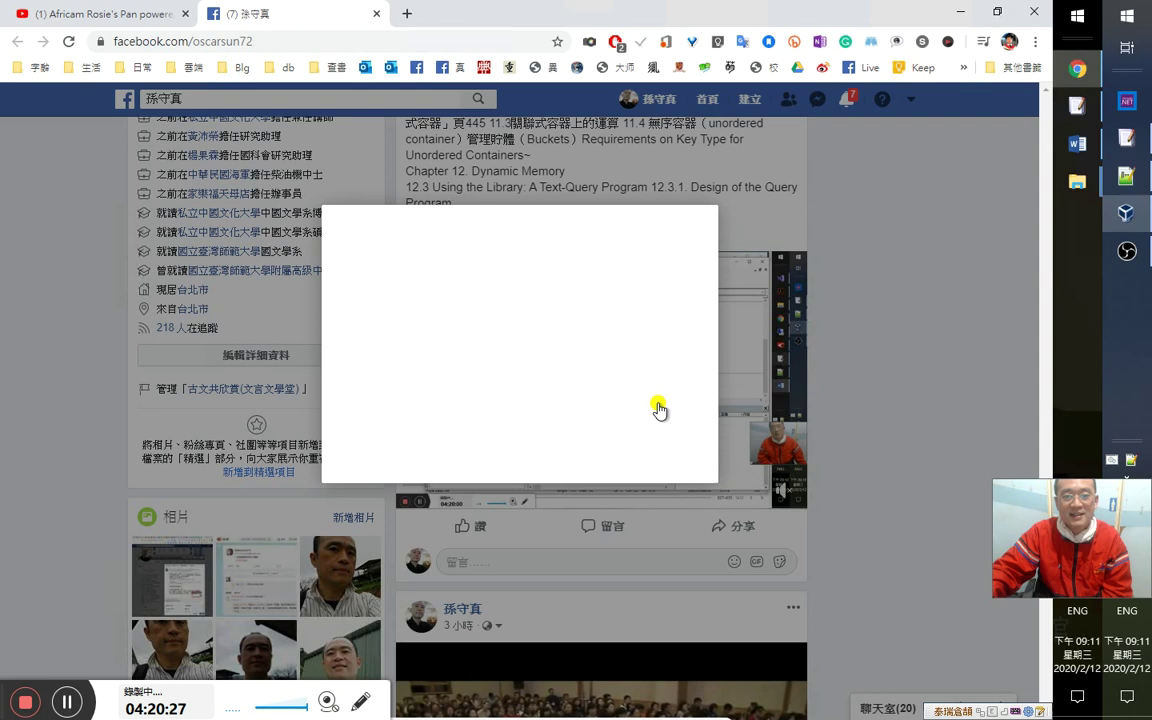
pyautogui.click(686, 514)
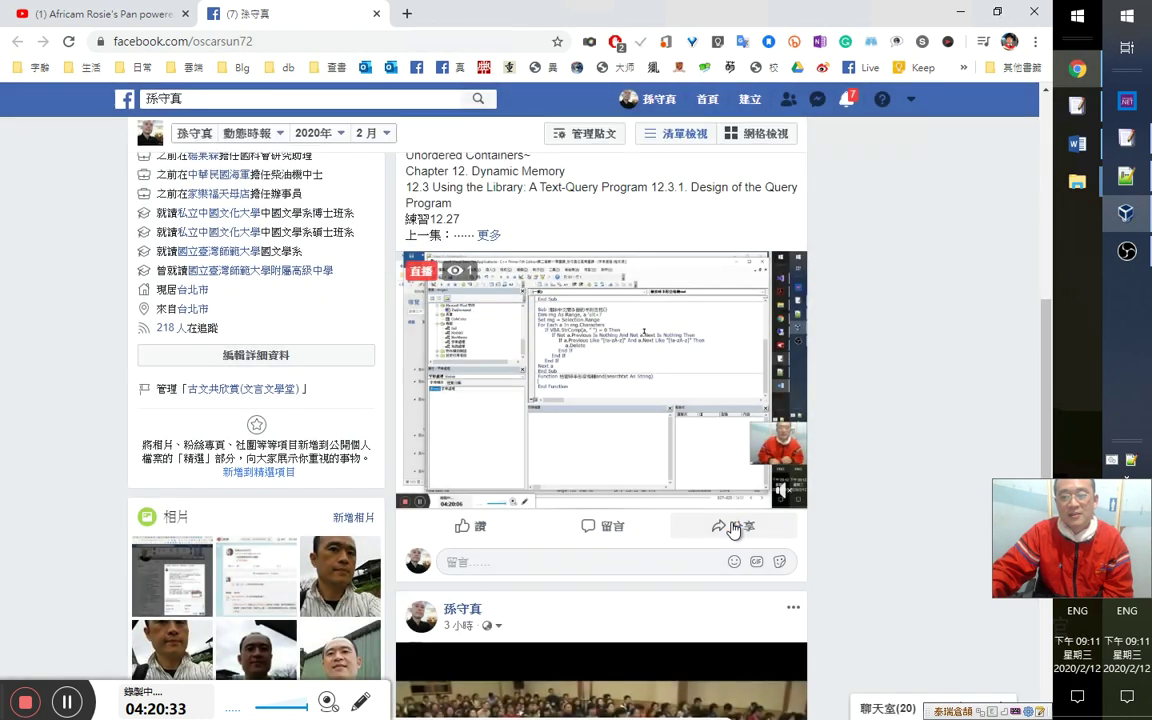
# Share the live post to the 古文共欣賞(文言文學堂) group.
pyautogui.click(736, 527)
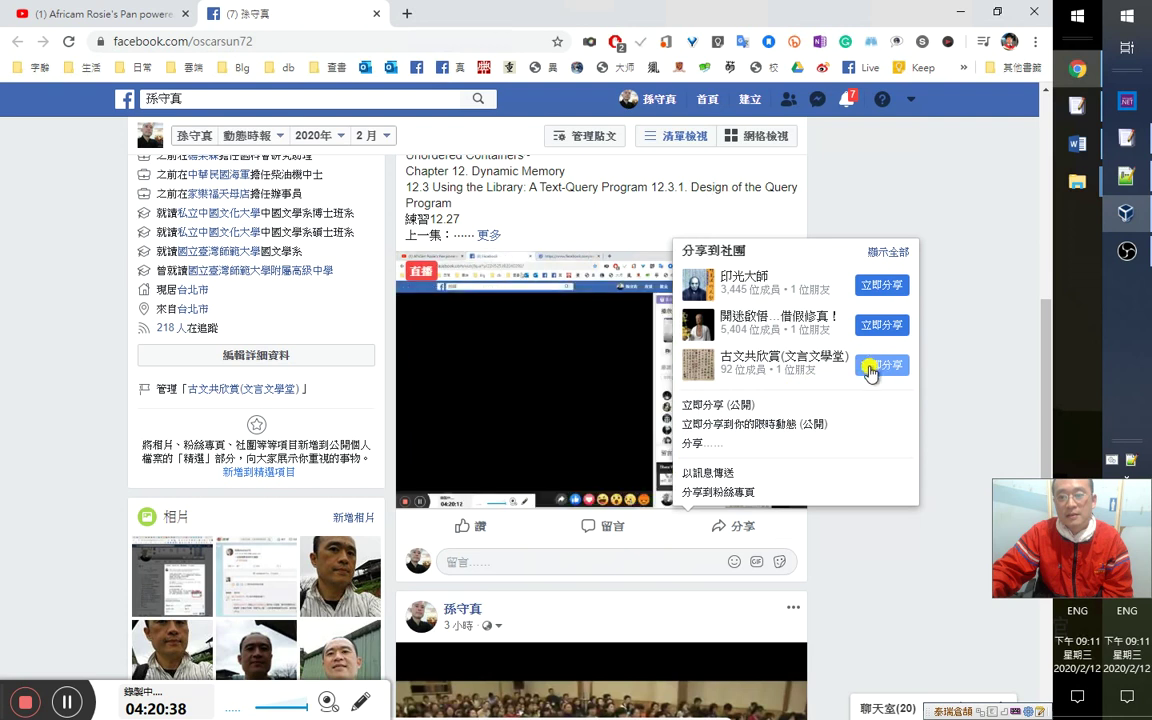
pyautogui.click(848, 532)
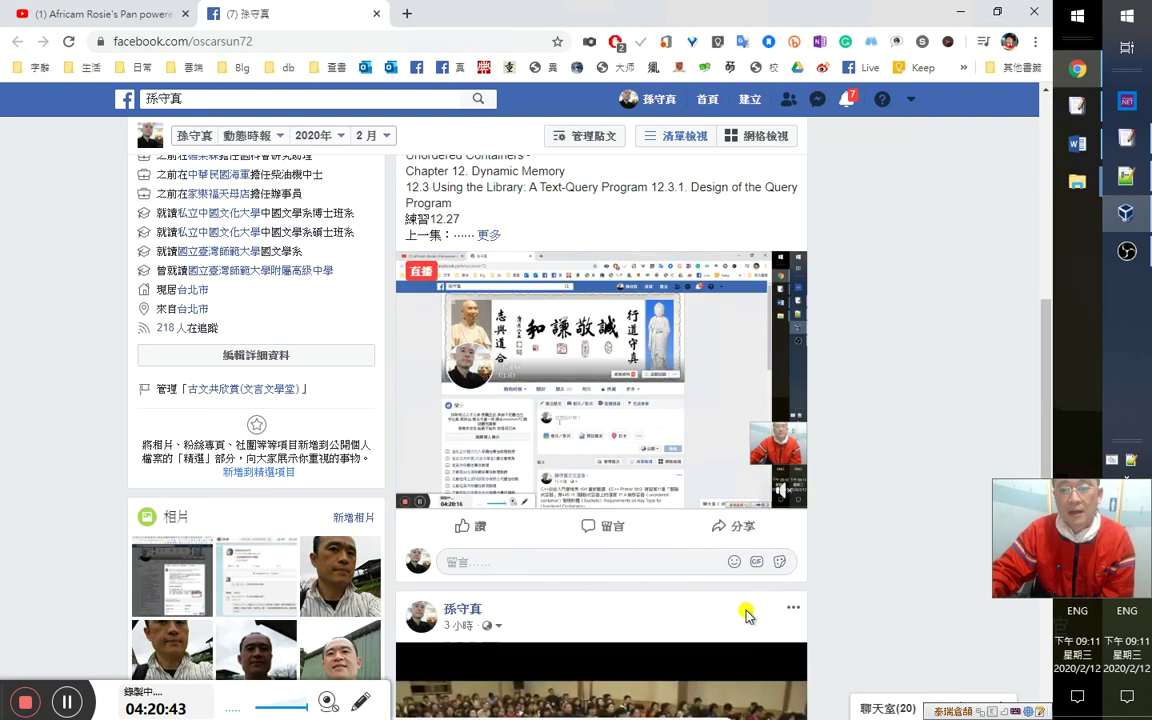
pyautogui.click(742, 526)
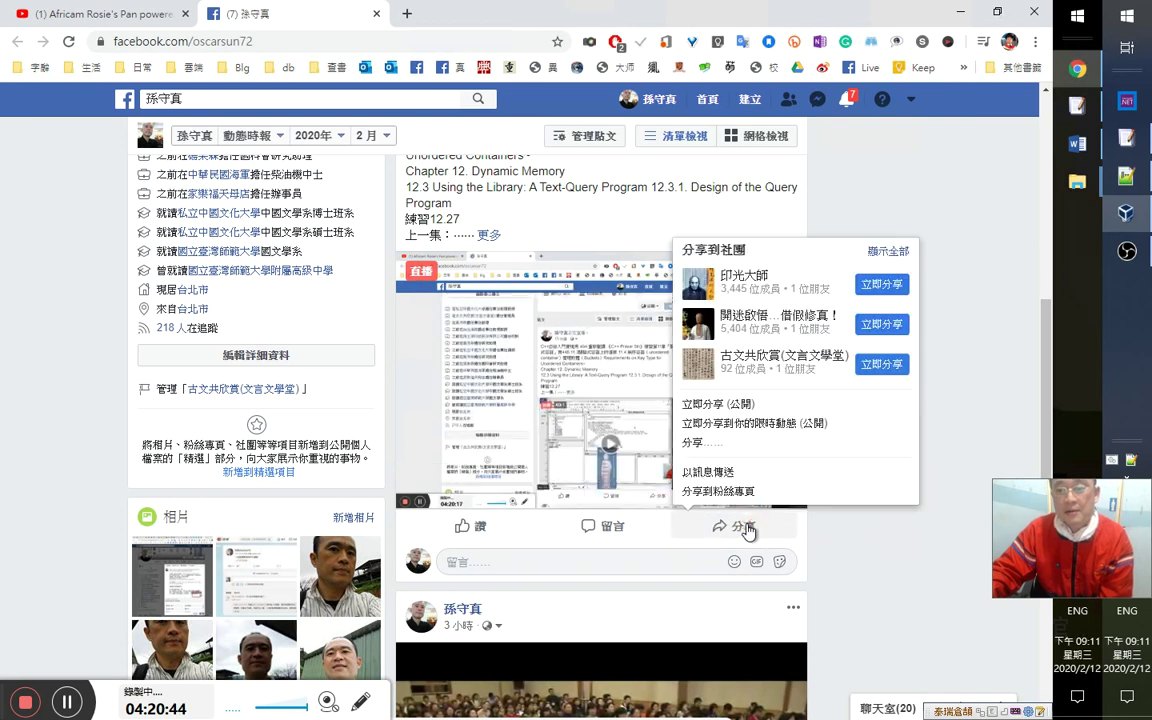
pyautogui.click(877, 366)
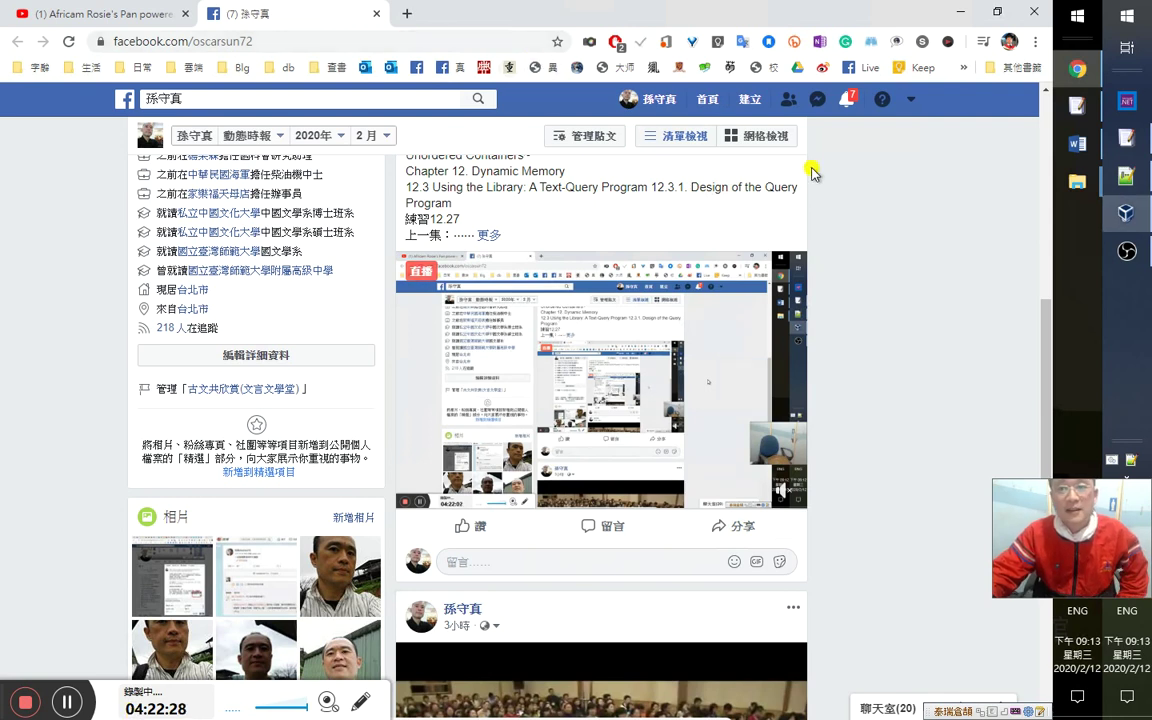
pyautogui.click(847, 101)
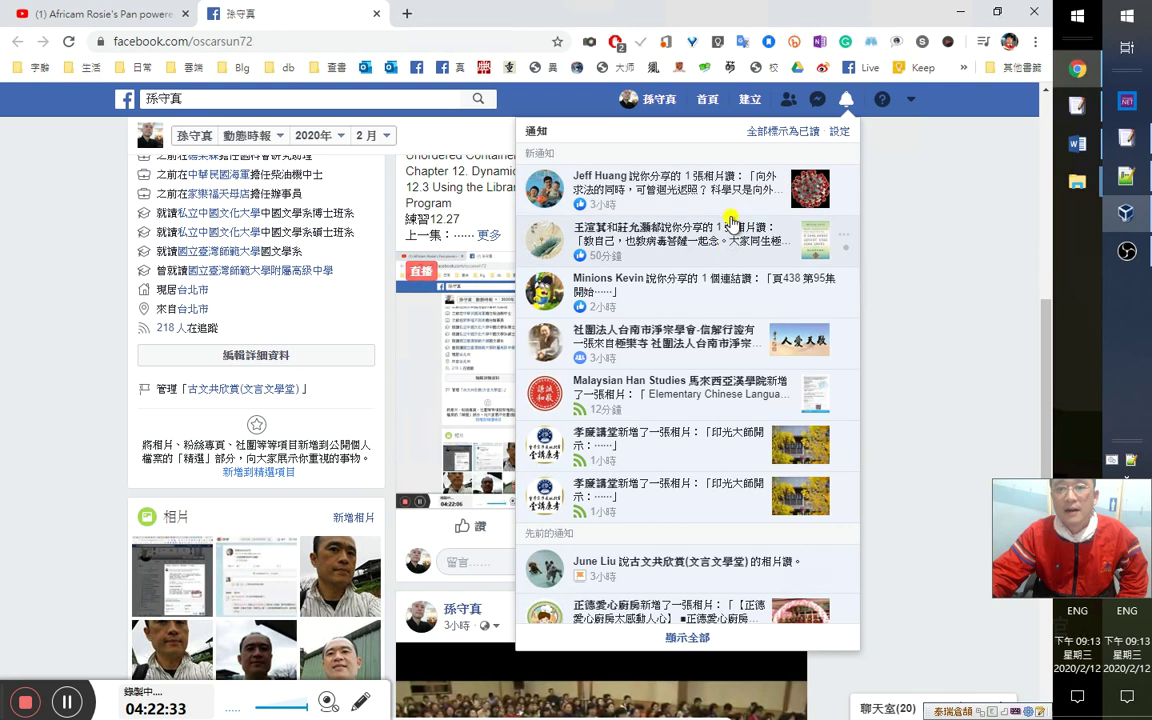
# Open six notifications, including Malaysian Han Studies and 李廣講堂 photos, in background tabs, then view the 向外求法 post.
pyautogui.middleClick(672, 194)
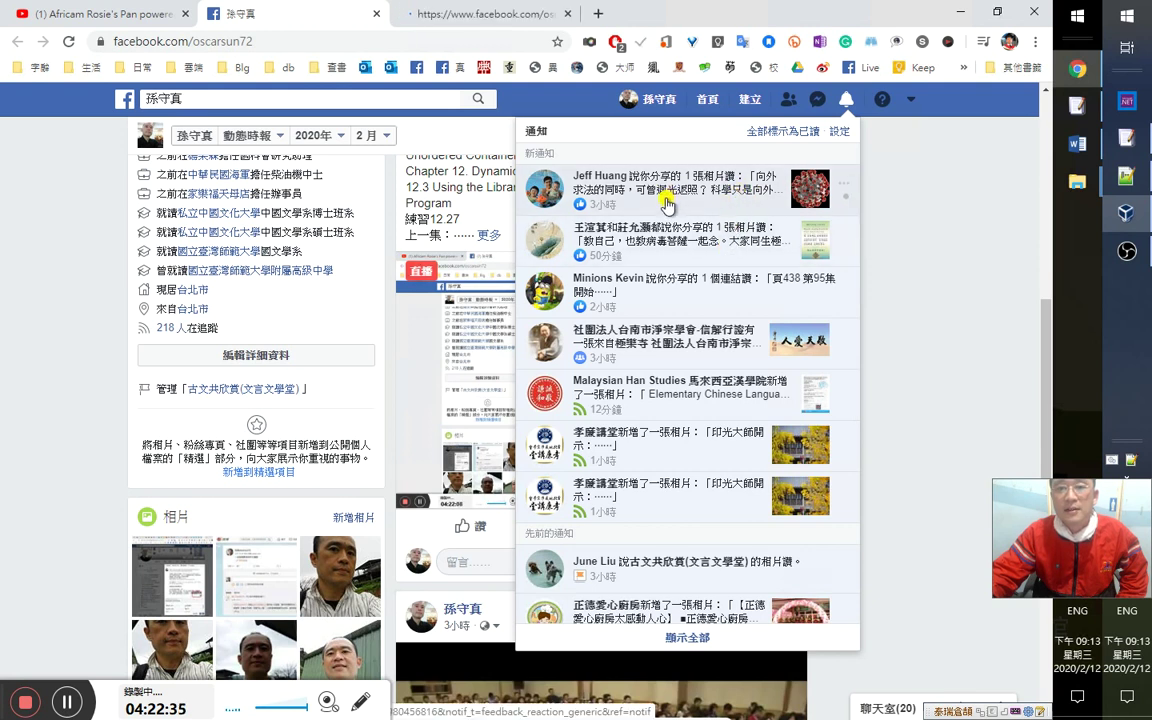
pyautogui.middleClick(672, 250)
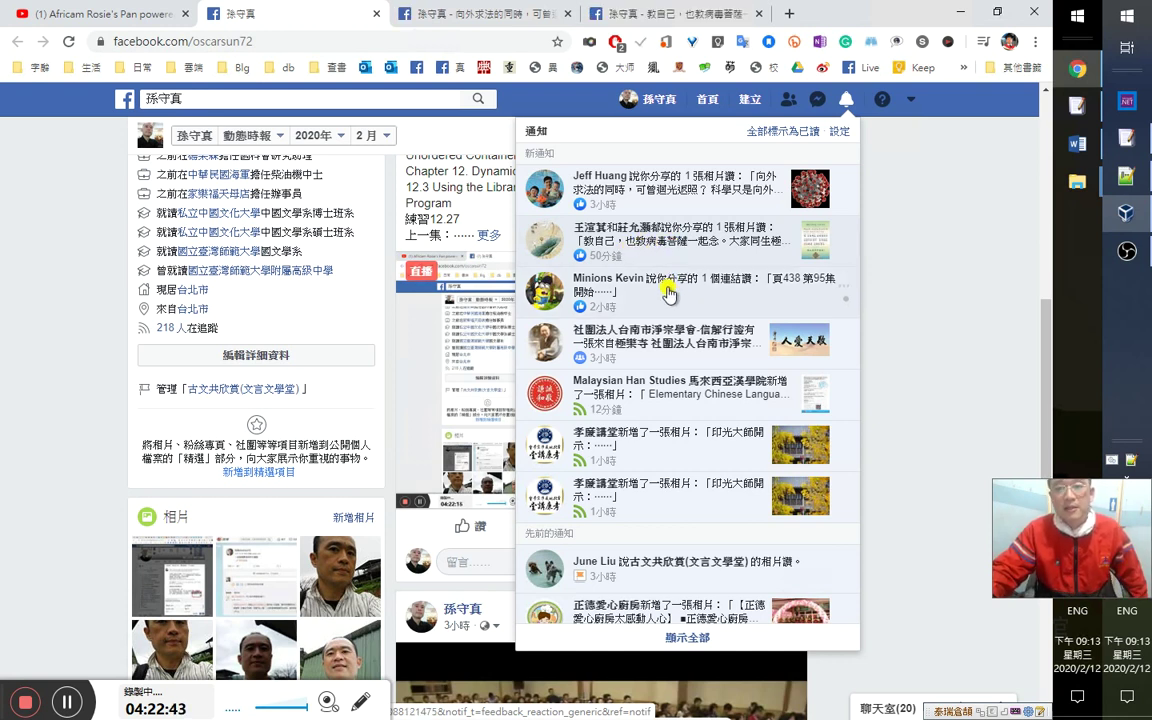
pyautogui.middleClick(672, 290)
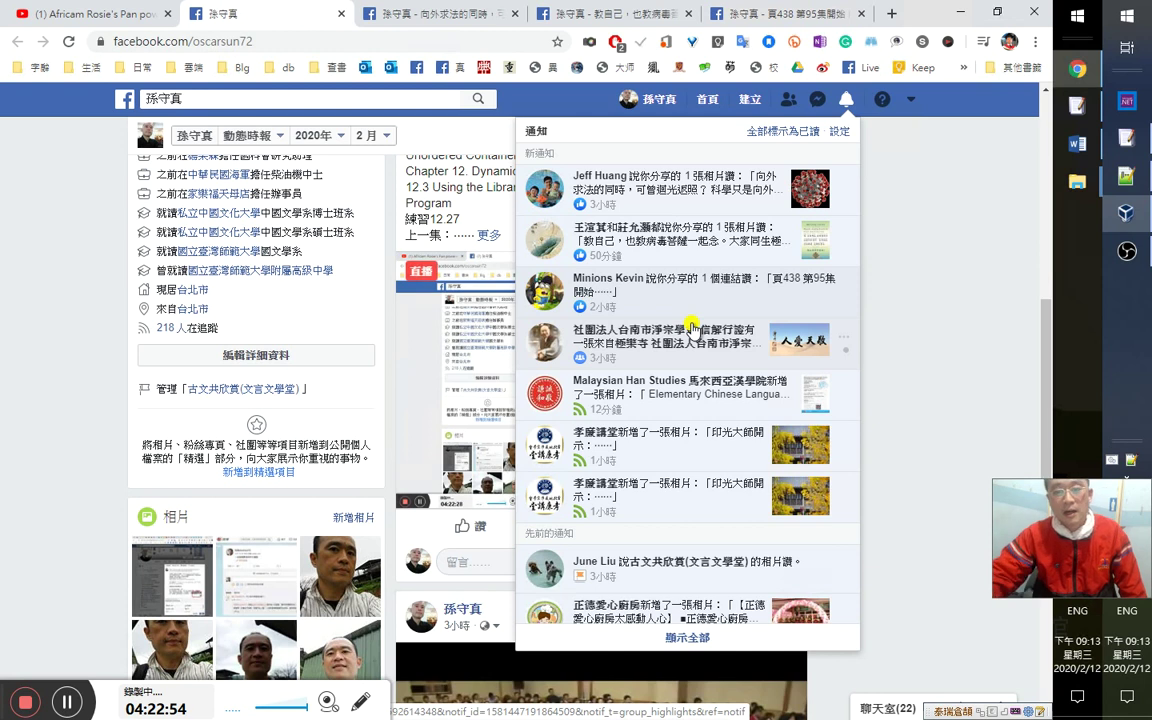
pyautogui.middleClick(703, 385)
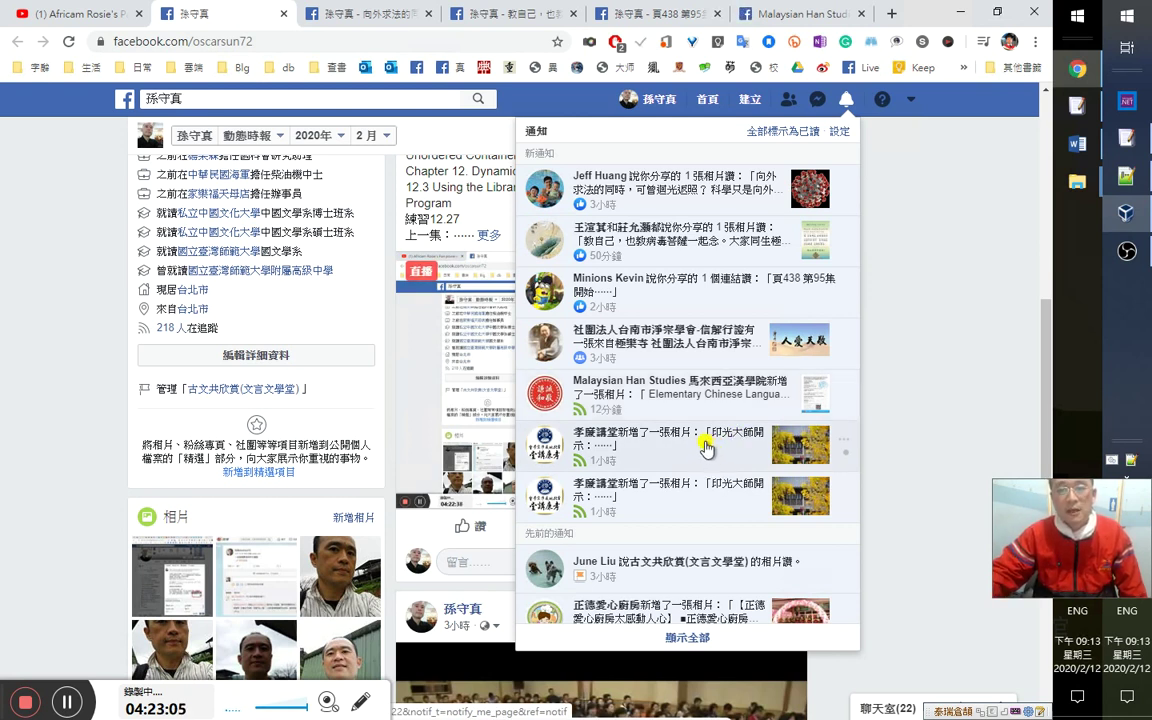
pyautogui.middleClick(706, 448)
pyautogui.middleClick(740, 488)
pyautogui.scroll(-2, 750, 490)
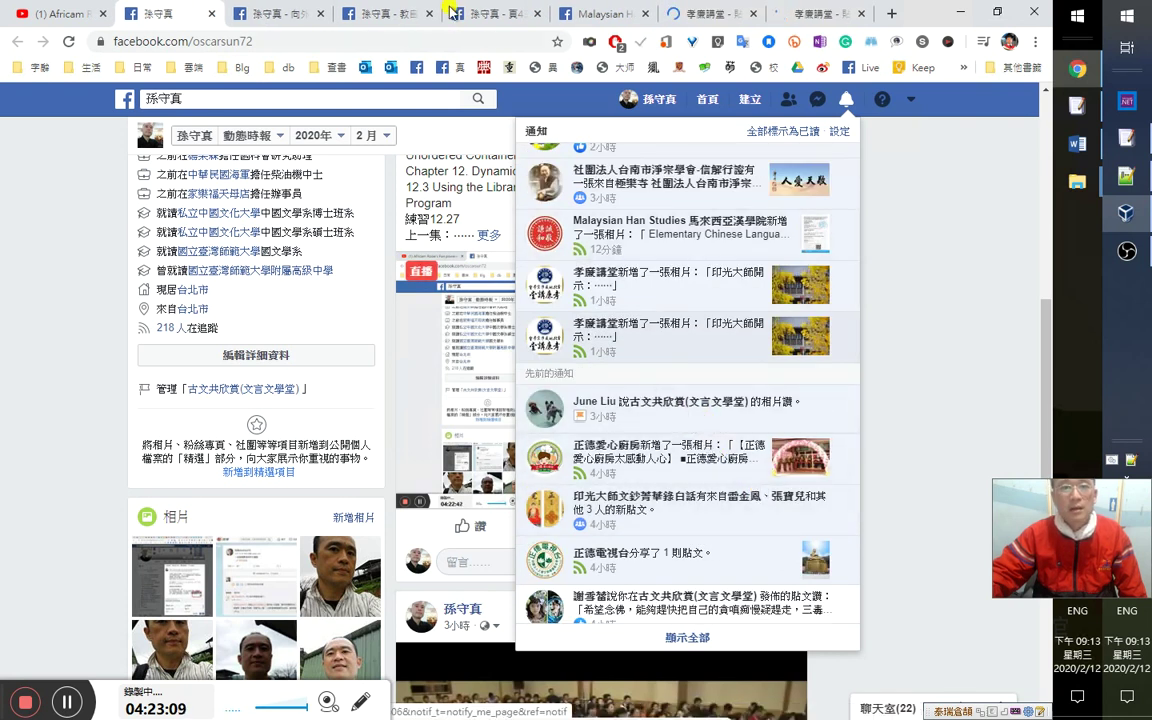
pyautogui.click(260, 13)
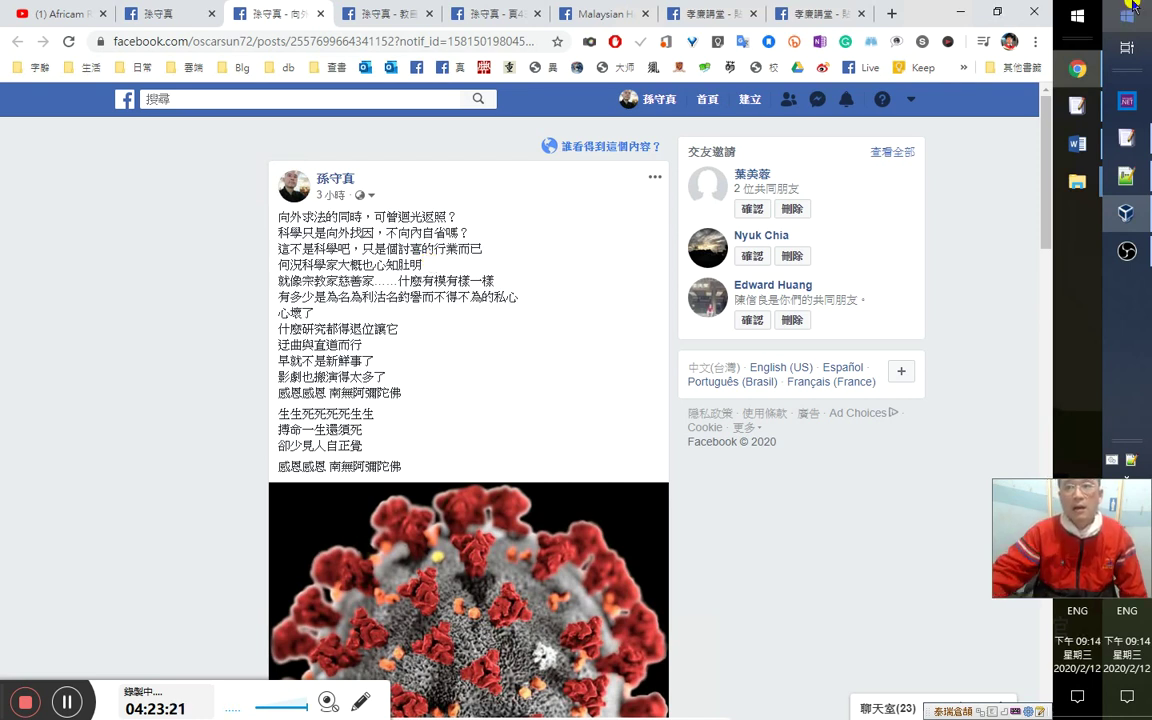
# Type 師大附中 自科社 into a new Chrome tab's address bar and select 自科社.
pyautogui.click(891, 13)
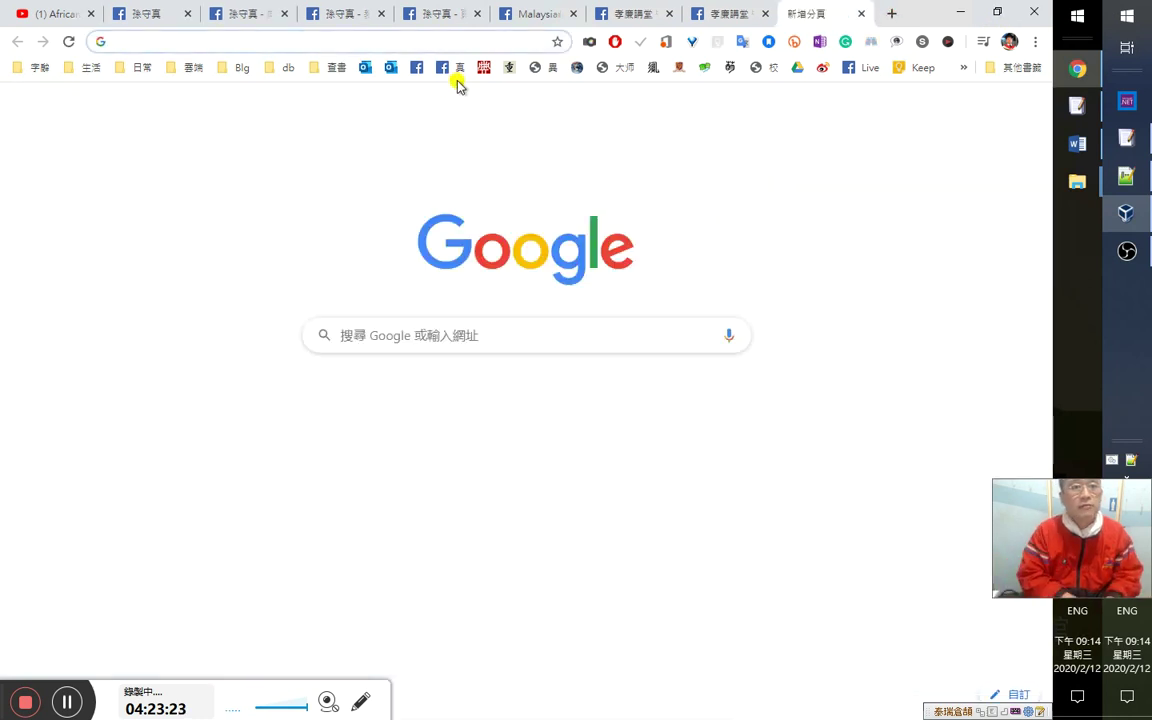
pyautogui.write('hkni')
pyautogui.press('BackSpace')
pyautogui.press('BackSpace')
pyautogui.press('BackSpace')
pyautogui.press('BackSpace')
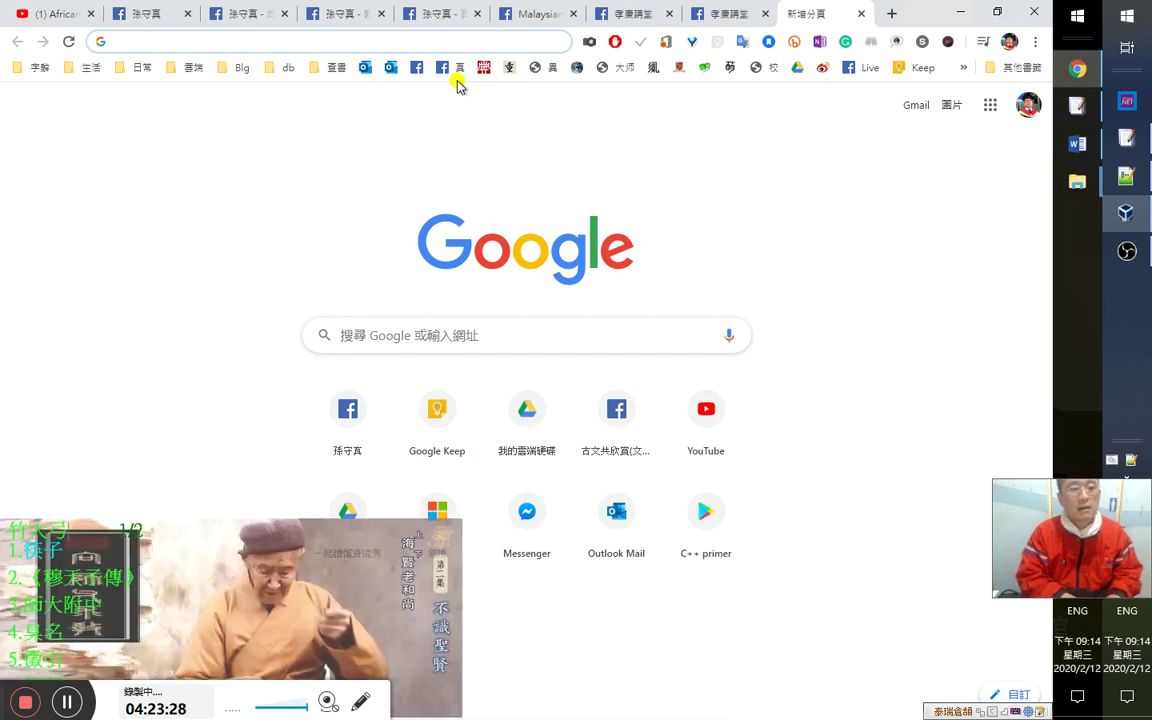
pyautogui.write('師大附中')
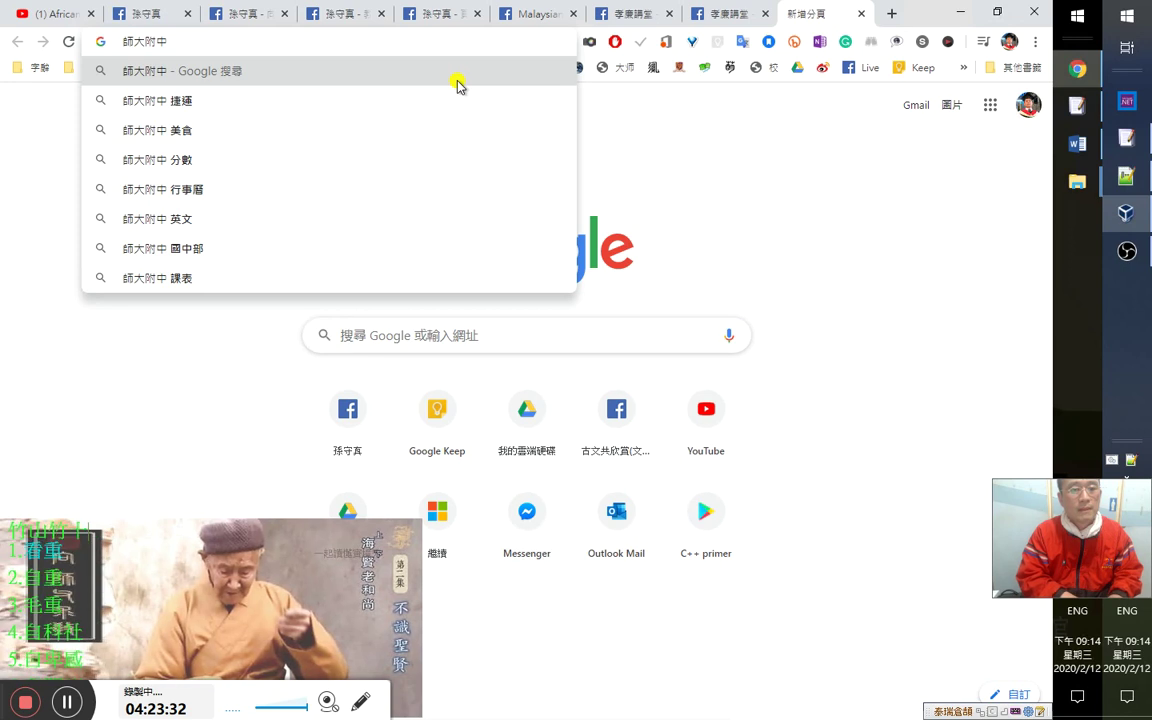
pyautogui.write(' 自')
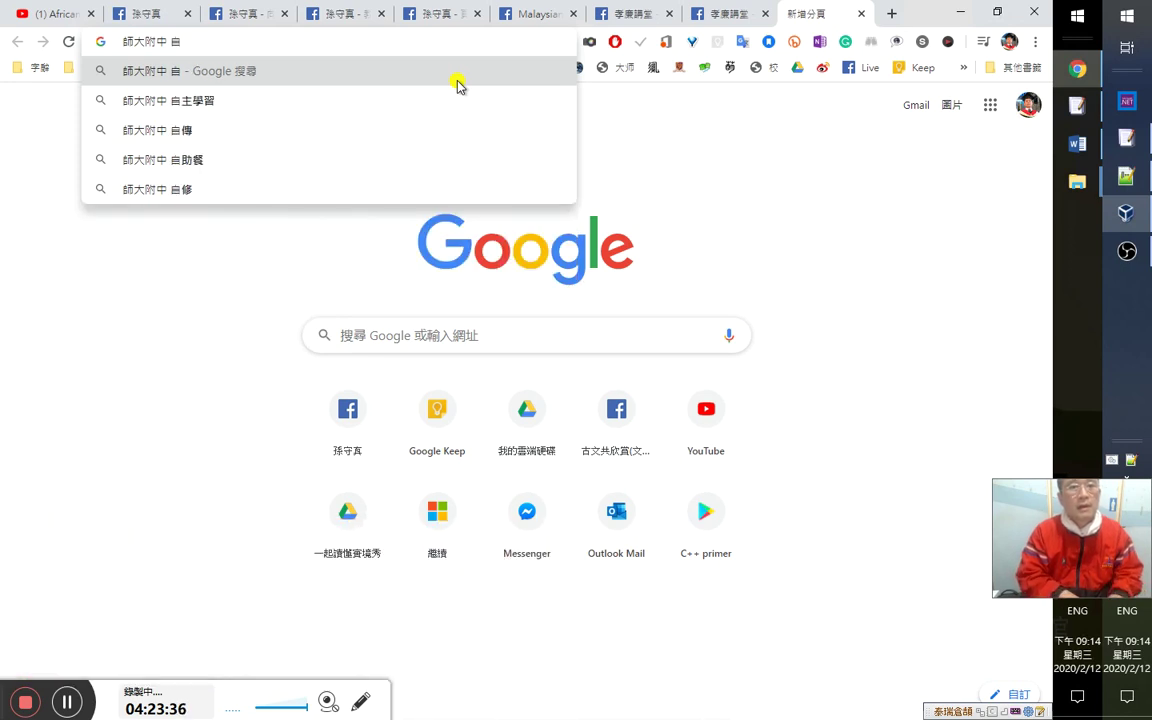
pyautogui.write('科')
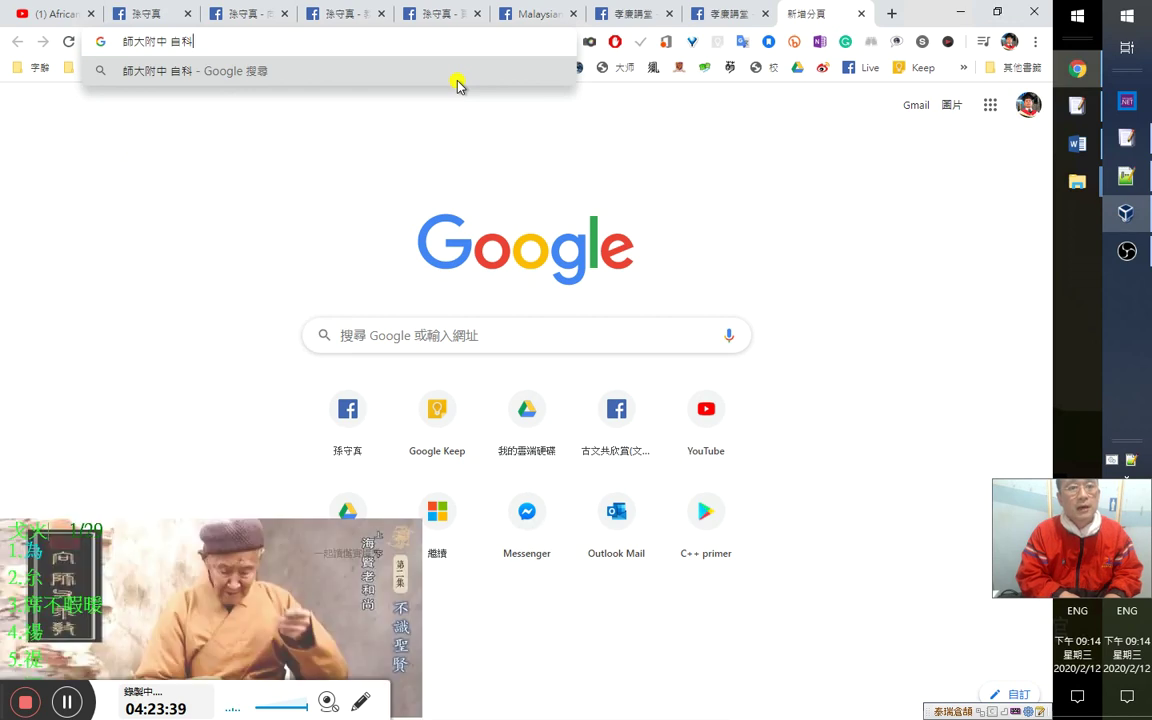
pyautogui.write('社')
pyautogui.hotkey('shift', 'Left')
pyautogui.hotkey('shift', 'Left')
pyautogui.hotkey('shift', 'Left')
pyautogui.hotkey('ctrl', 'c')
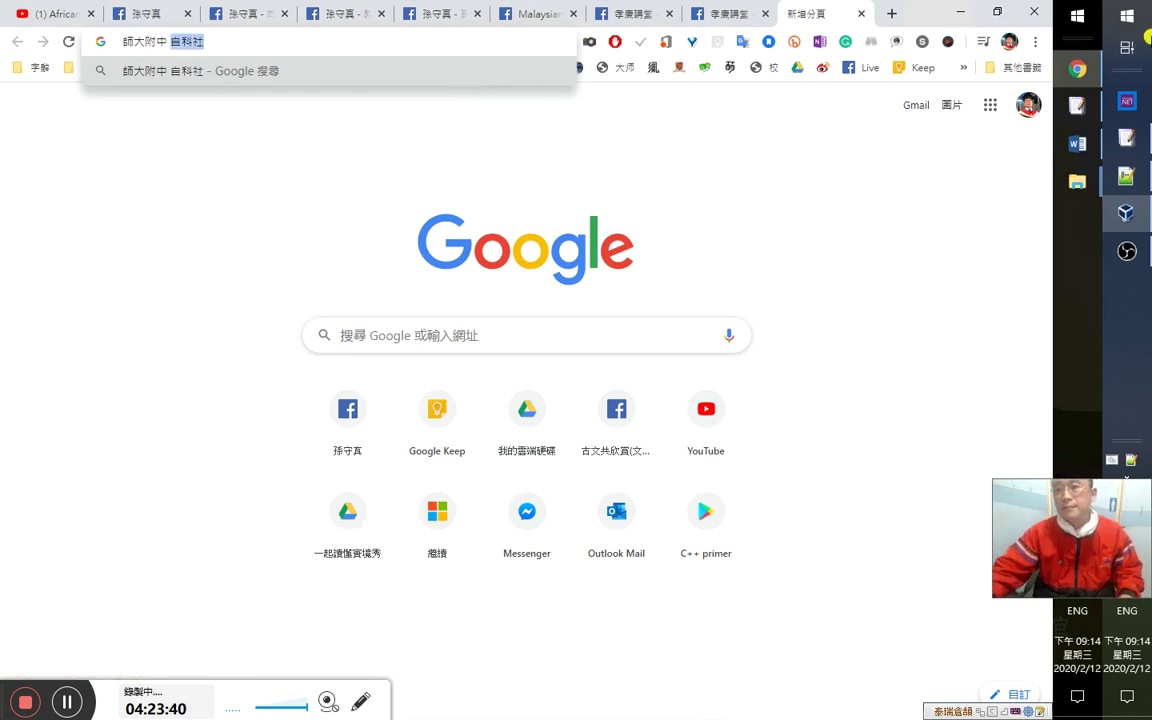
# Paste 自科社 into Notepad++'s find box.
pyautogui.hotkey('alt', 'Tab')
pyautogui.hotkey('ctrl', 'f')
pyautogui.hotkey('ctrl', 'v')
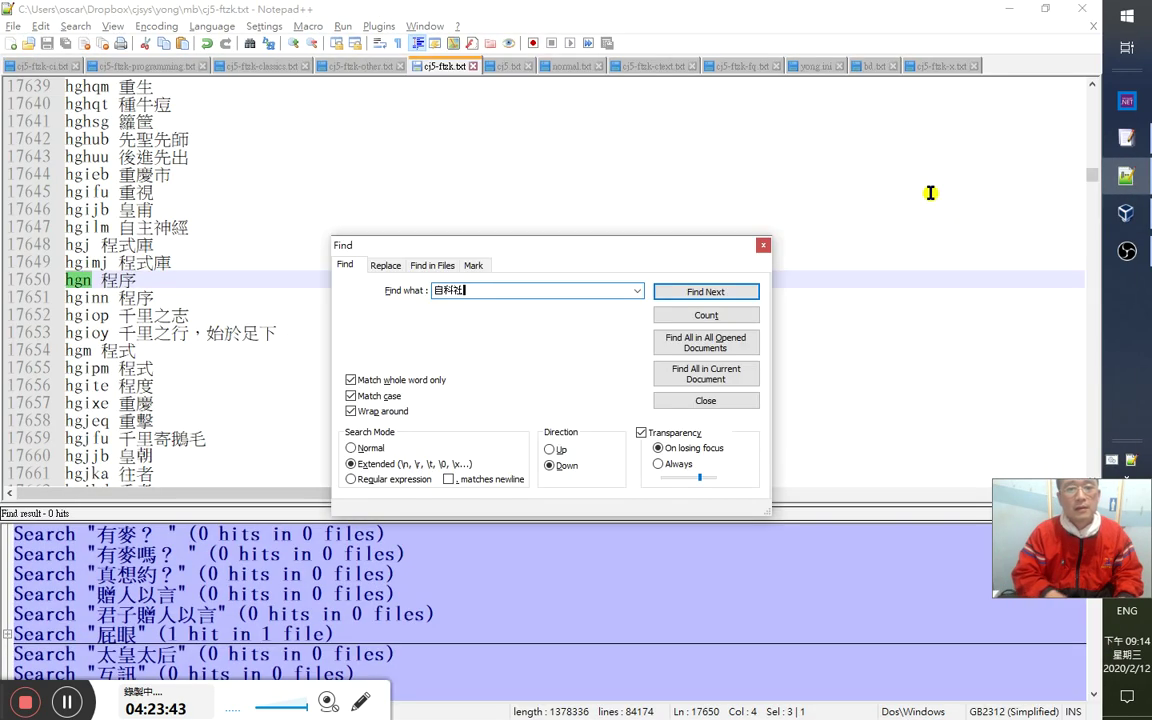
# Locate the hfhdg 自然科學社 entry near line 84037 in cj5-ftzk.txt.
pyautogui.hotkey('alt', 'o')
pyautogui.hotkey('ctrl', 'f')
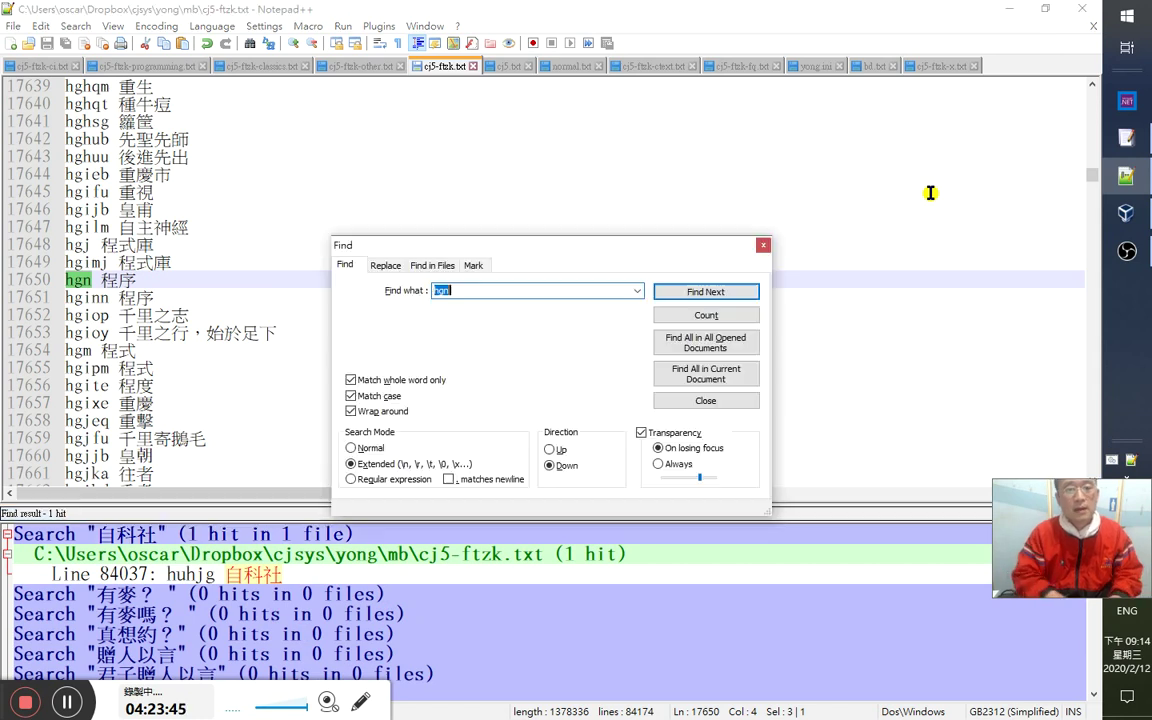
pyautogui.write('buyi')
pyautogui.press('Escape')
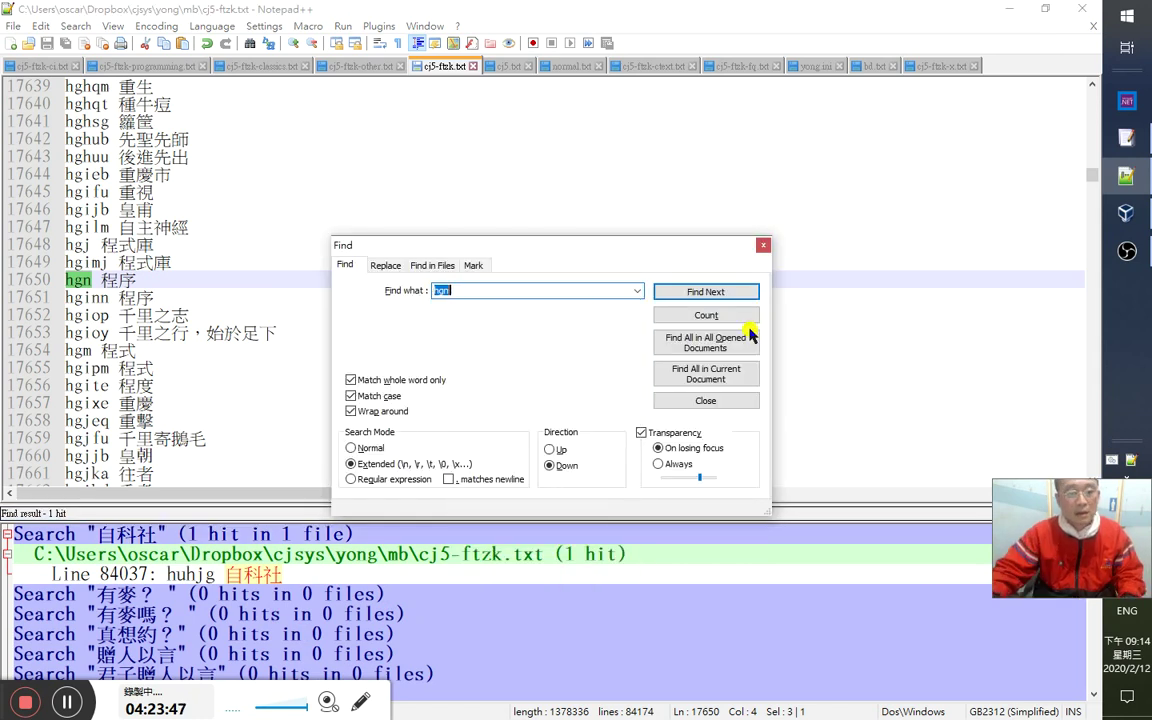
pyautogui.press('Escape')
pyautogui.doubleClick(270, 573)
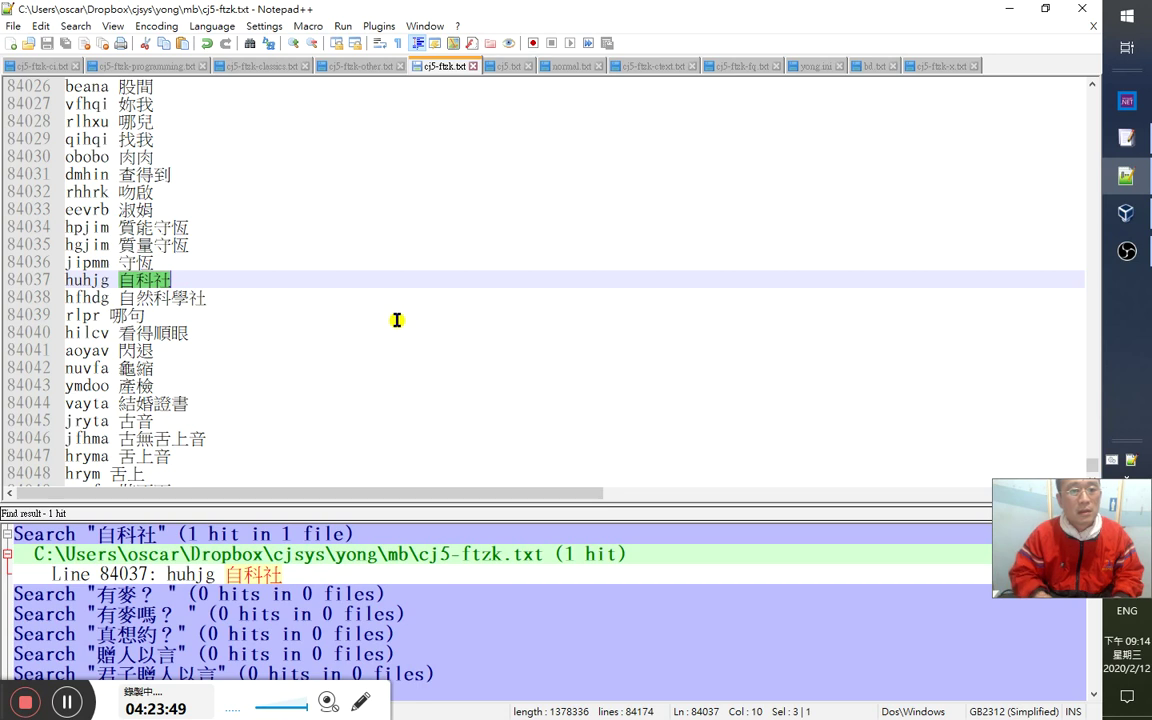
pyautogui.hotkey('ctrl', 'f')
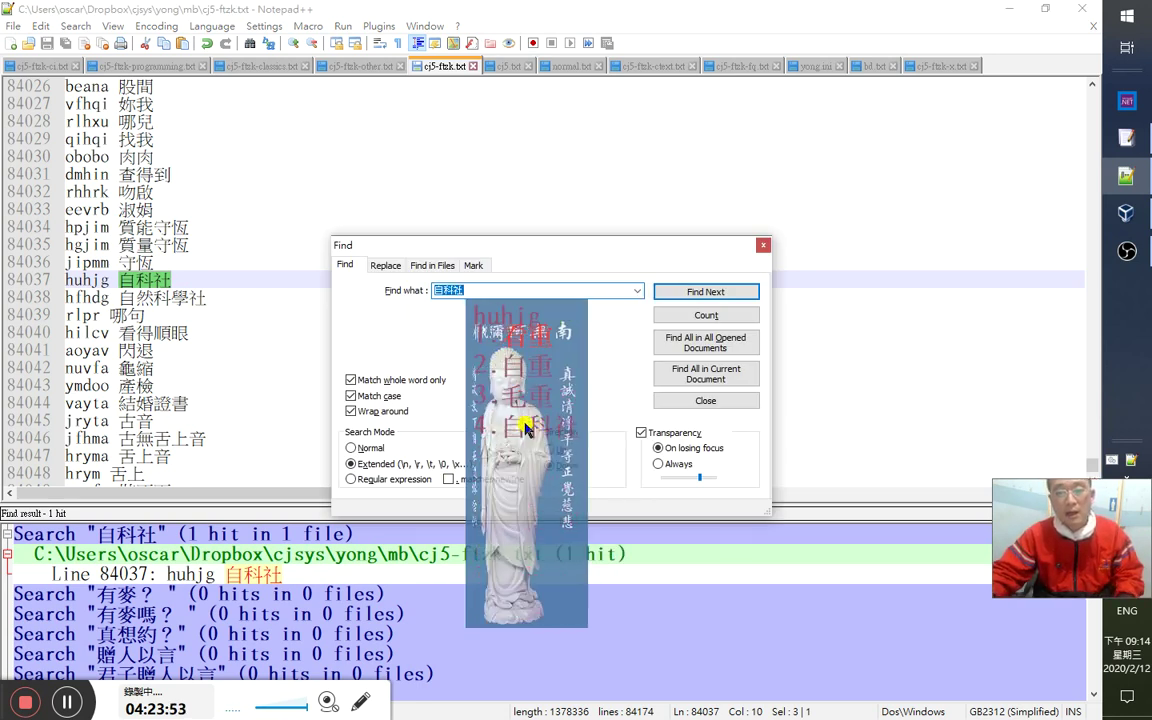
pyautogui.press('Escape')
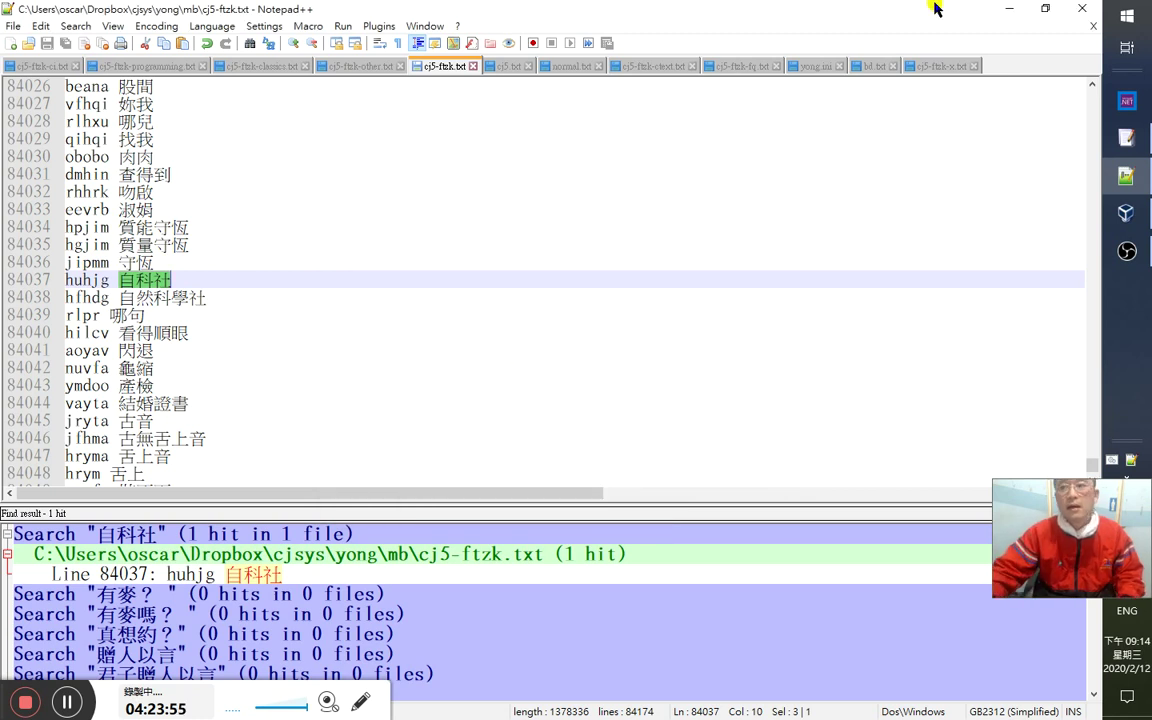
pyautogui.click(332, 310)
# Duplicate that line and turn the copy into hfhag 自然科學研習社.
pyautogui.press('Up')
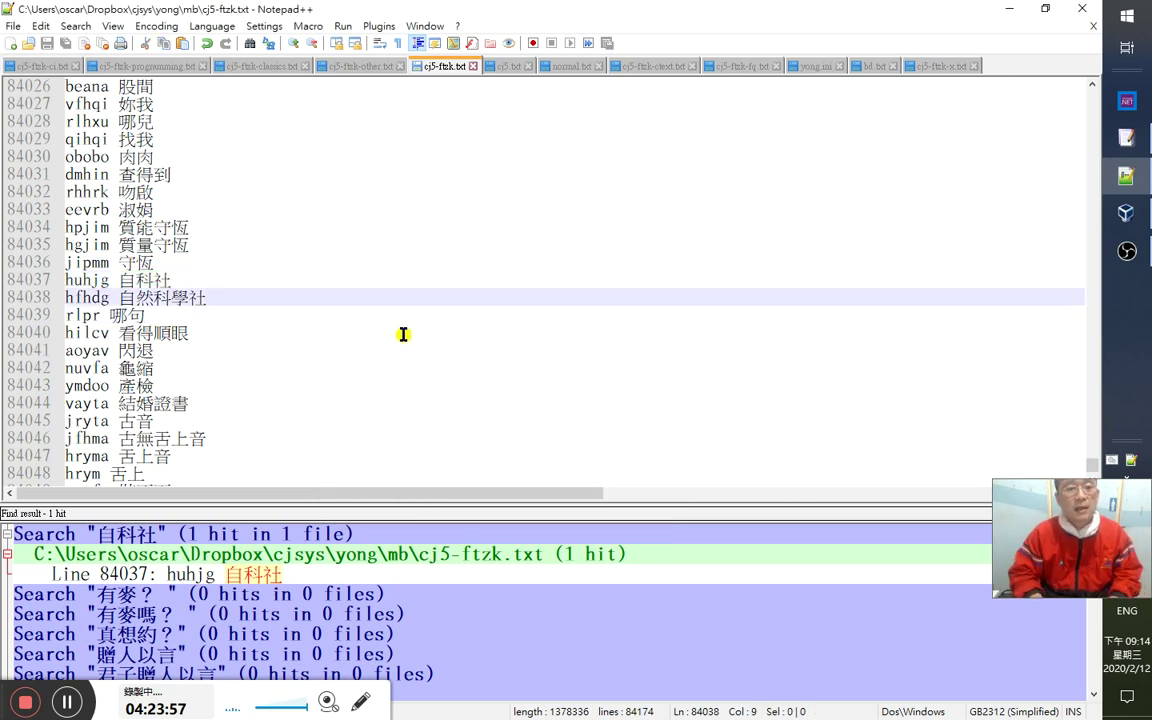
pyautogui.hotkey('ctrl', 'd')
pyautogui.press('Down')
pyautogui.write('mrsm')
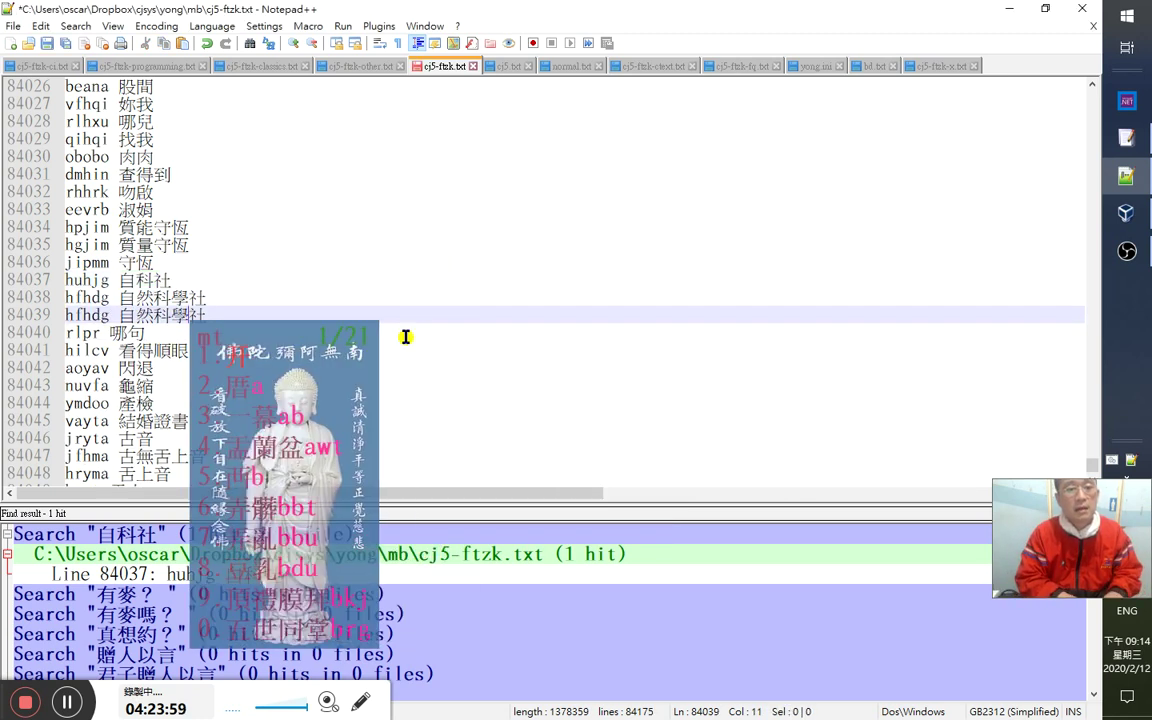
pyautogui.press('space')
pyautogui.press('Left')
pyautogui.press('Left')
pyautogui.press('Left')
pyautogui.press('Left')
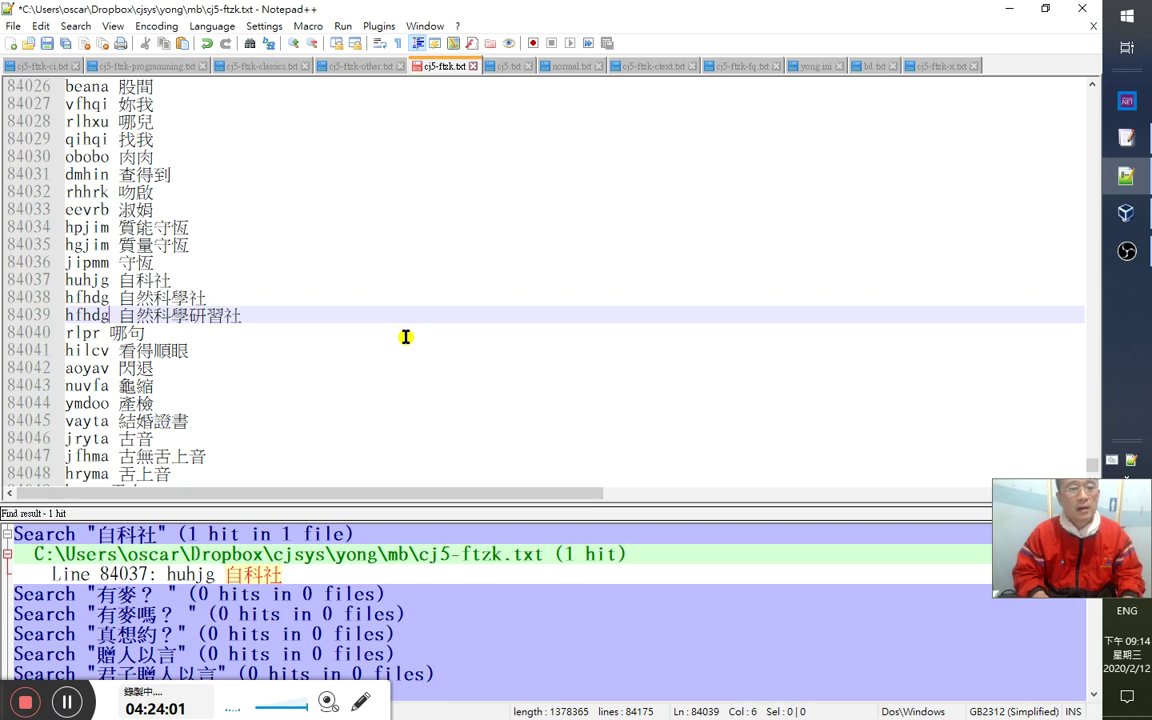
pyautogui.hotkey('shift', 'Home')
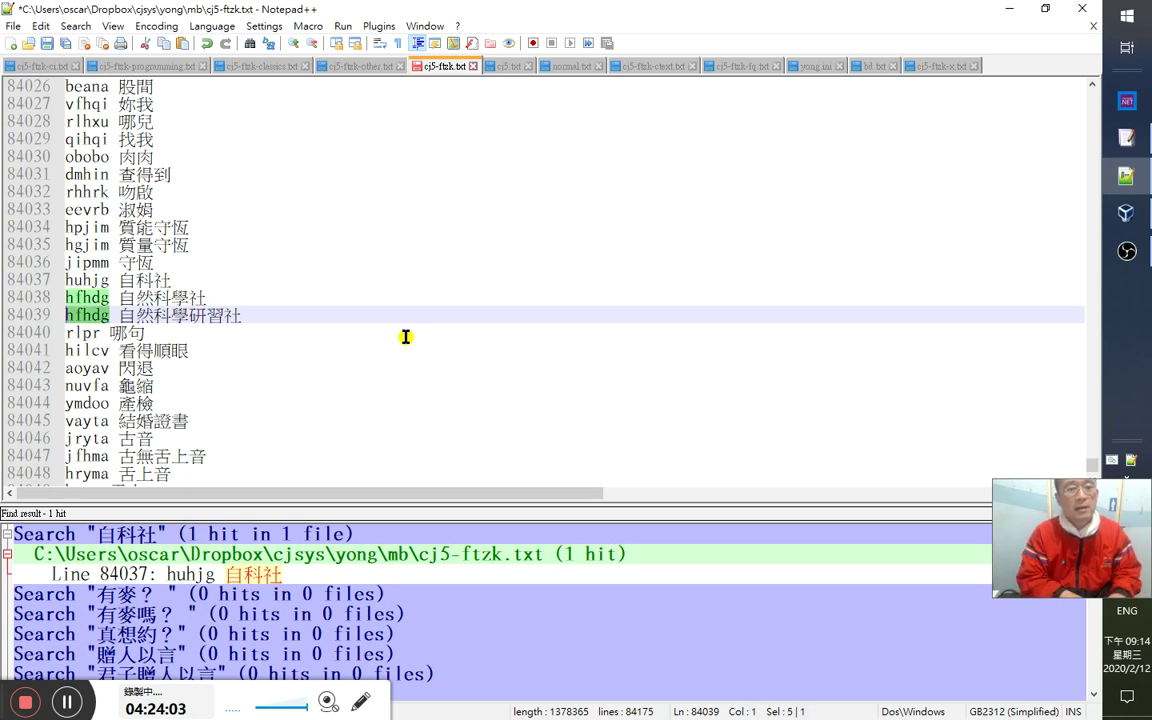
pyautogui.write('hfhag')
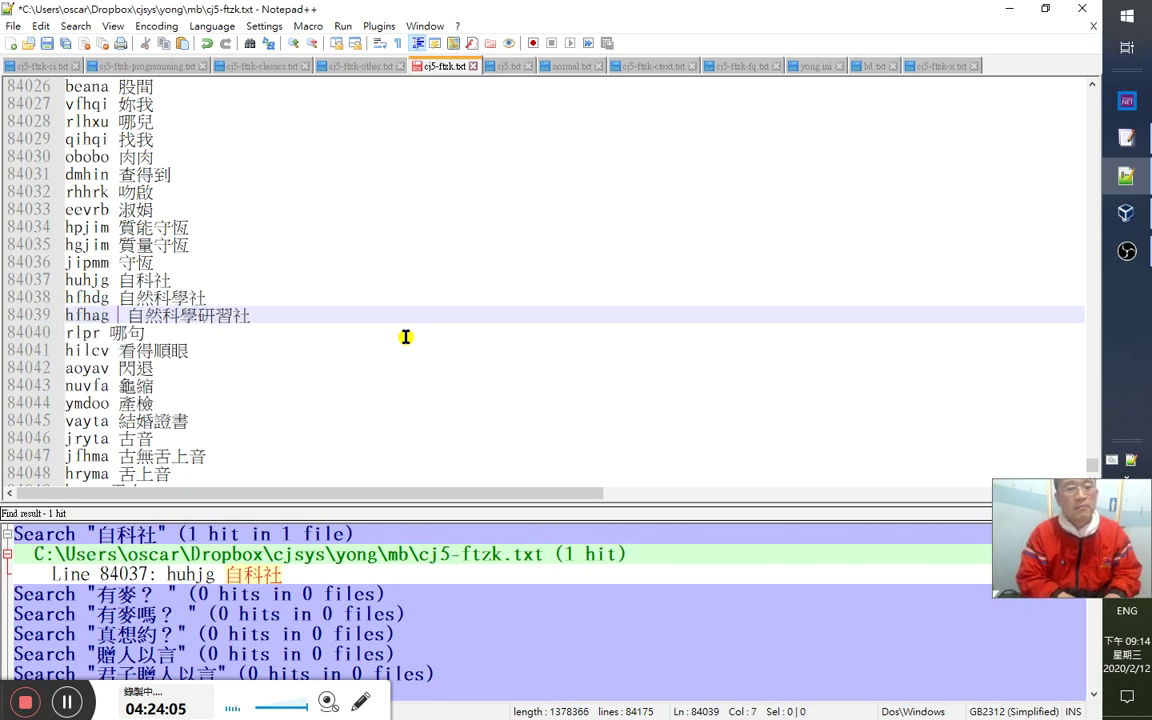
pyautogui.press('Delete')
pyautogui.press('Right')
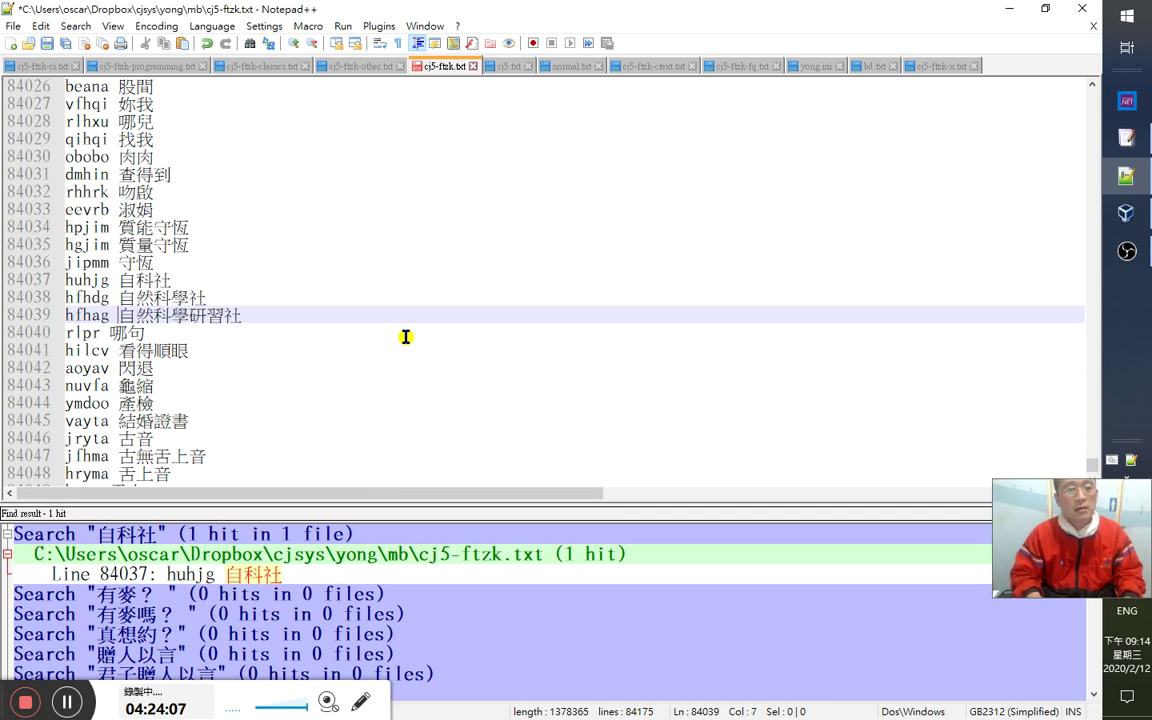
pyautogui.hotkey('shift', 'End')
# Check 自然科學研習社 has no duplicates, save cj5-ftzk.txt, and minimize Notepad++.
pyautogui.hotkey('ctrl', 'f')
pyautogui.press('Return')
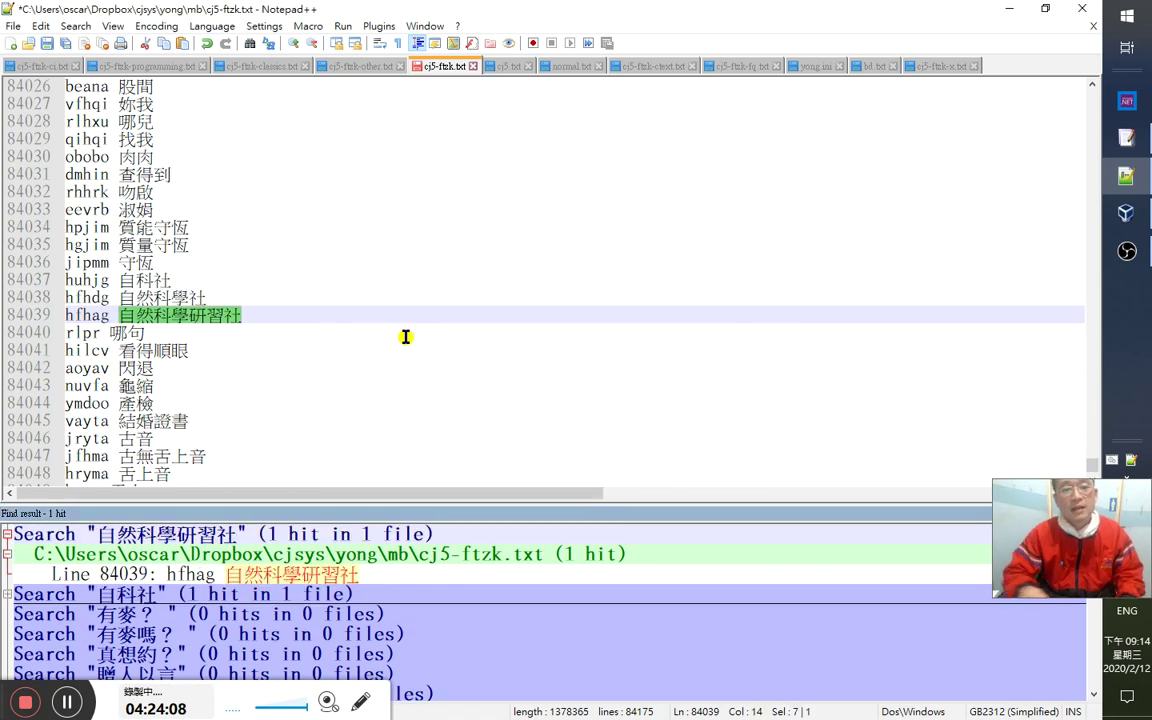
pyautogui.click(319, 301)
pyautogui.click(67, 45)
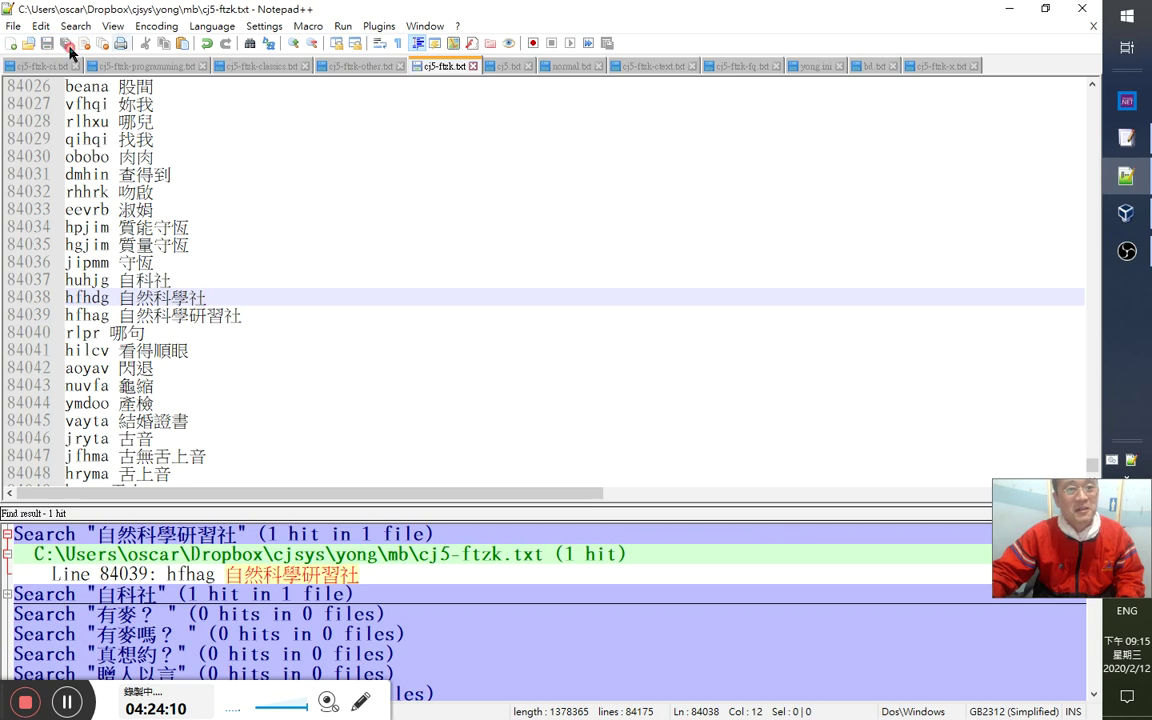
pyautogui.click(1010, 8)
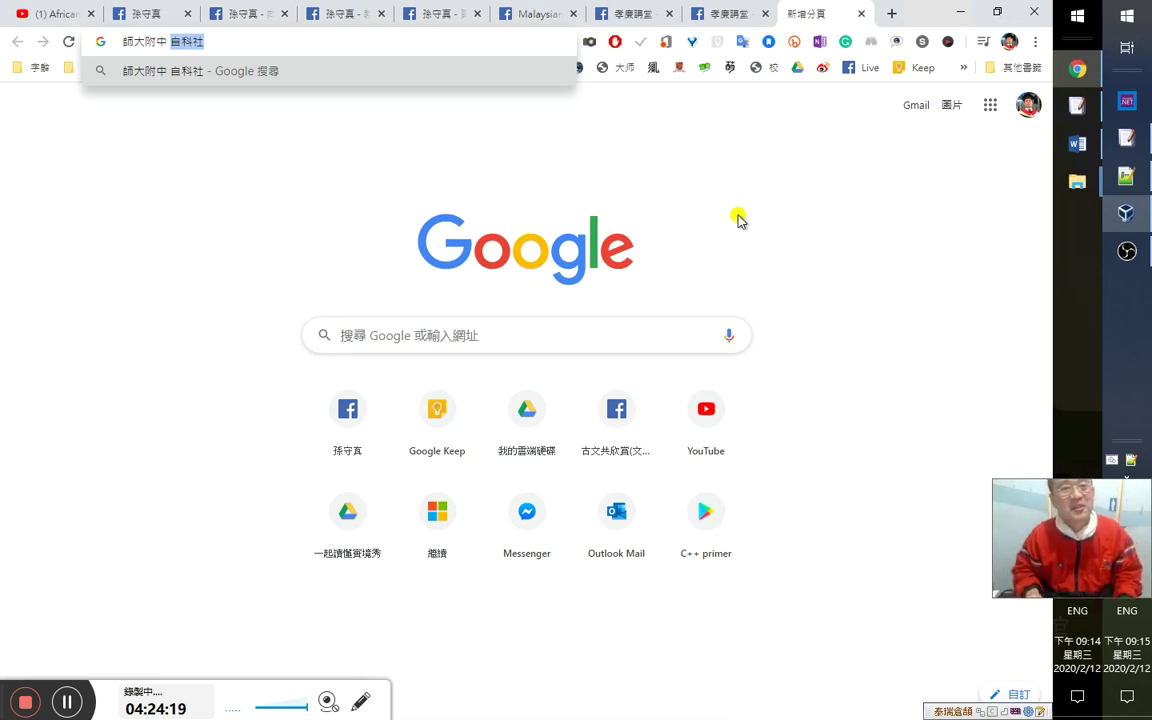
# Search Google for 師大附中 自科社 and open the science club's Facebook result in a new tab.
pyautogui.press('End')
pyautogui.press('Return')
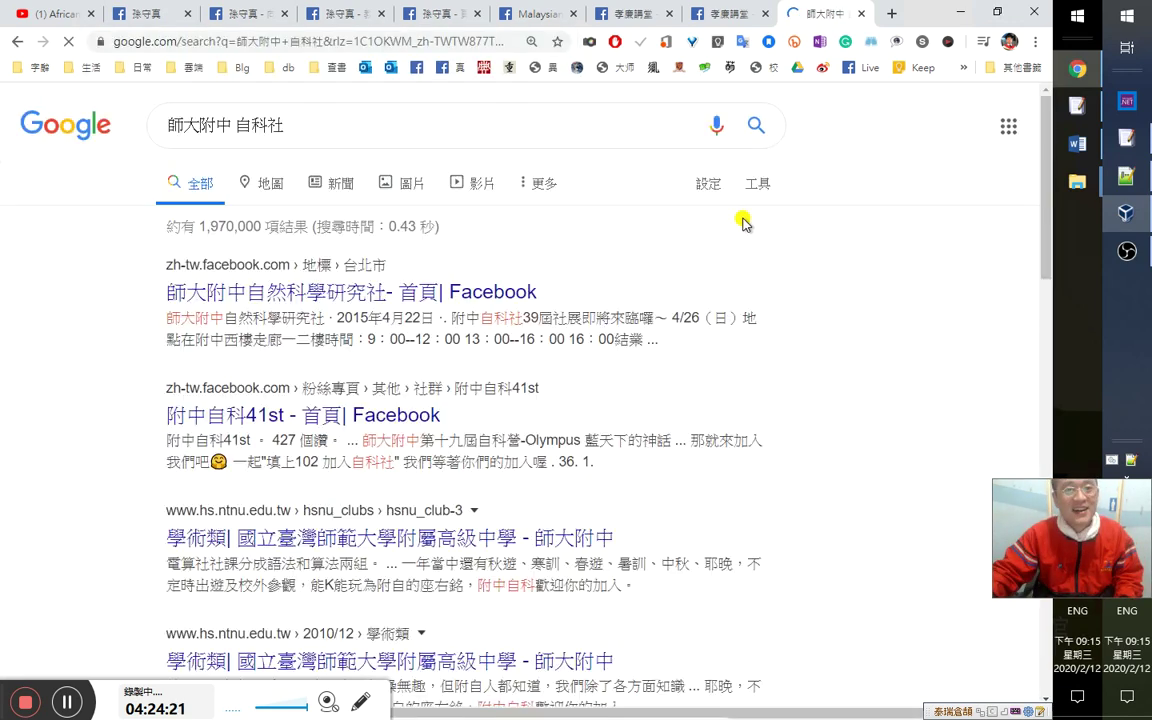
pyautogui.middleClick(419, 293)
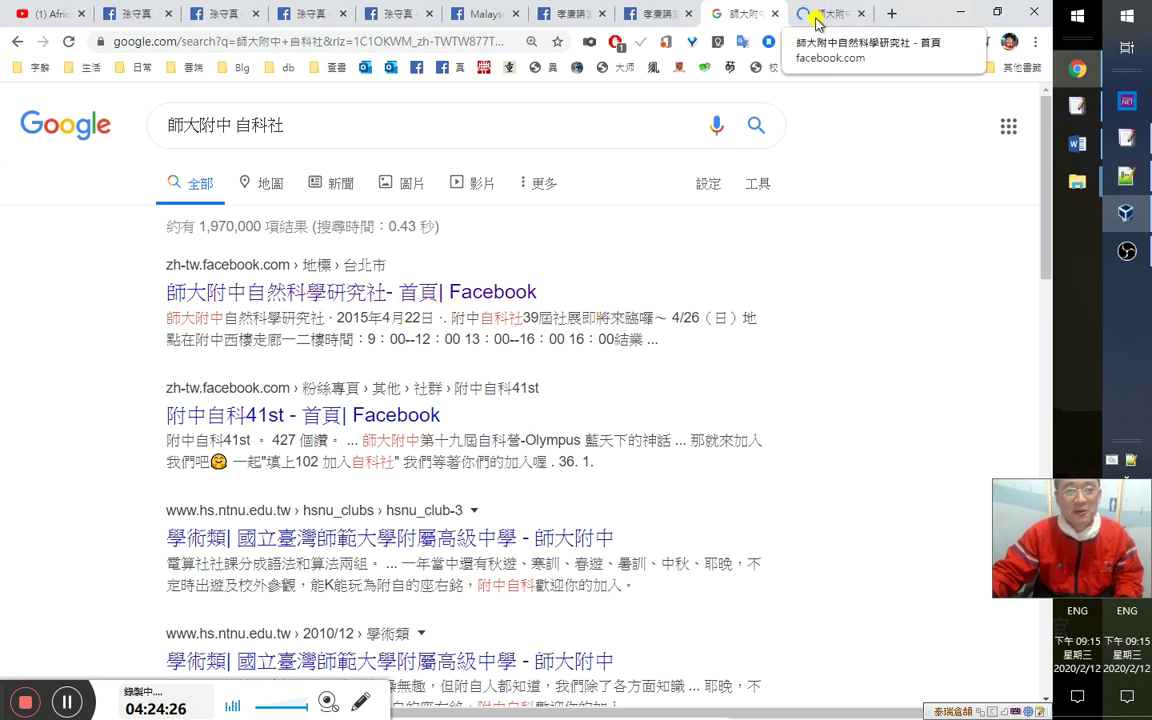
# Extend the query with 物理組長 and a person's name, then select 自科社 物理組長.
pyautogui.click(331, 126)
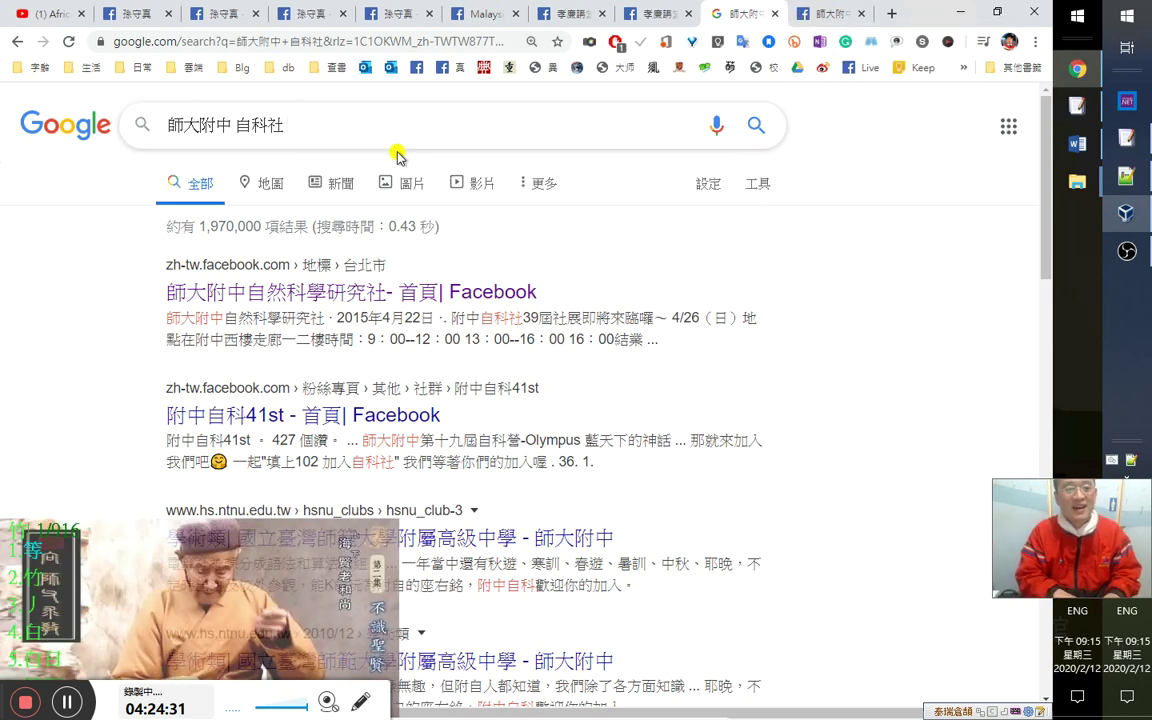
pyautogui.write('物理')
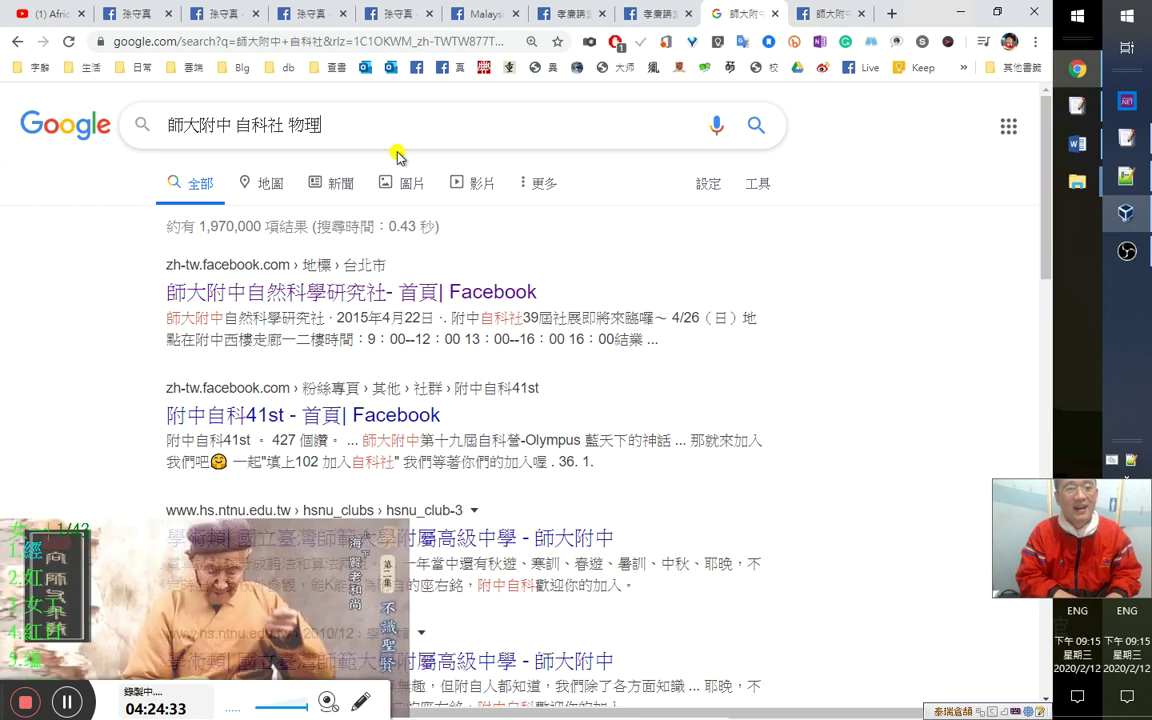
pyautogui.write('組長')
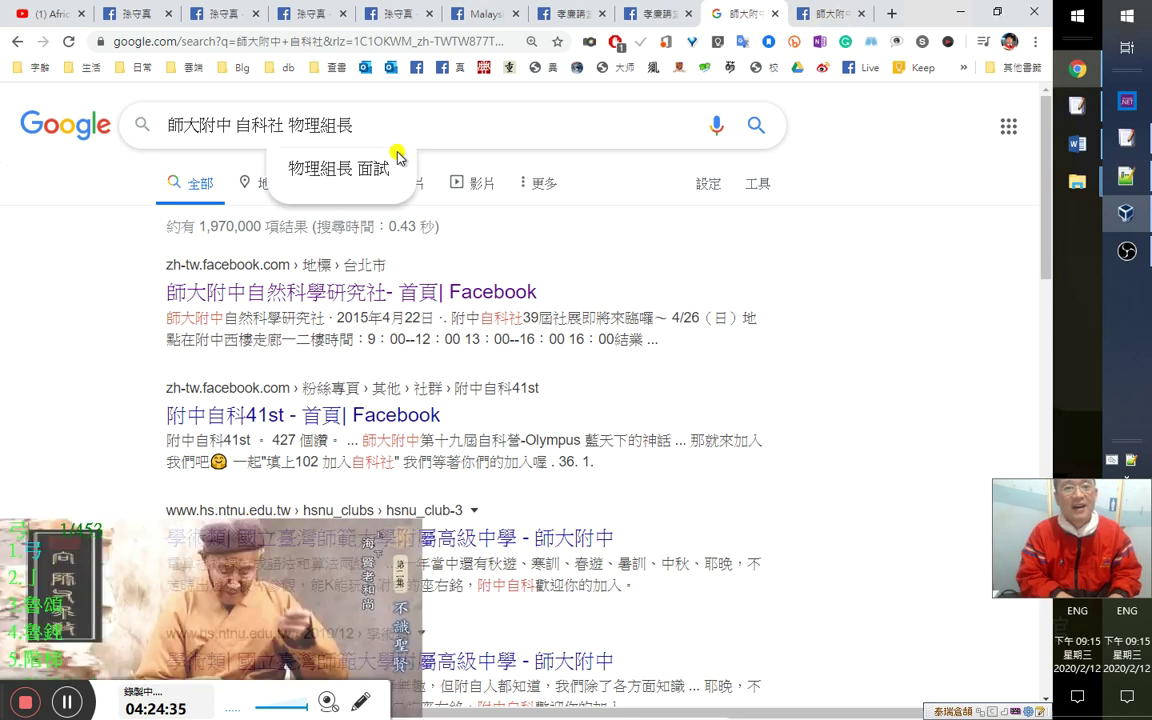
pyautogui.press('Down')
pyautogui.press('Up')
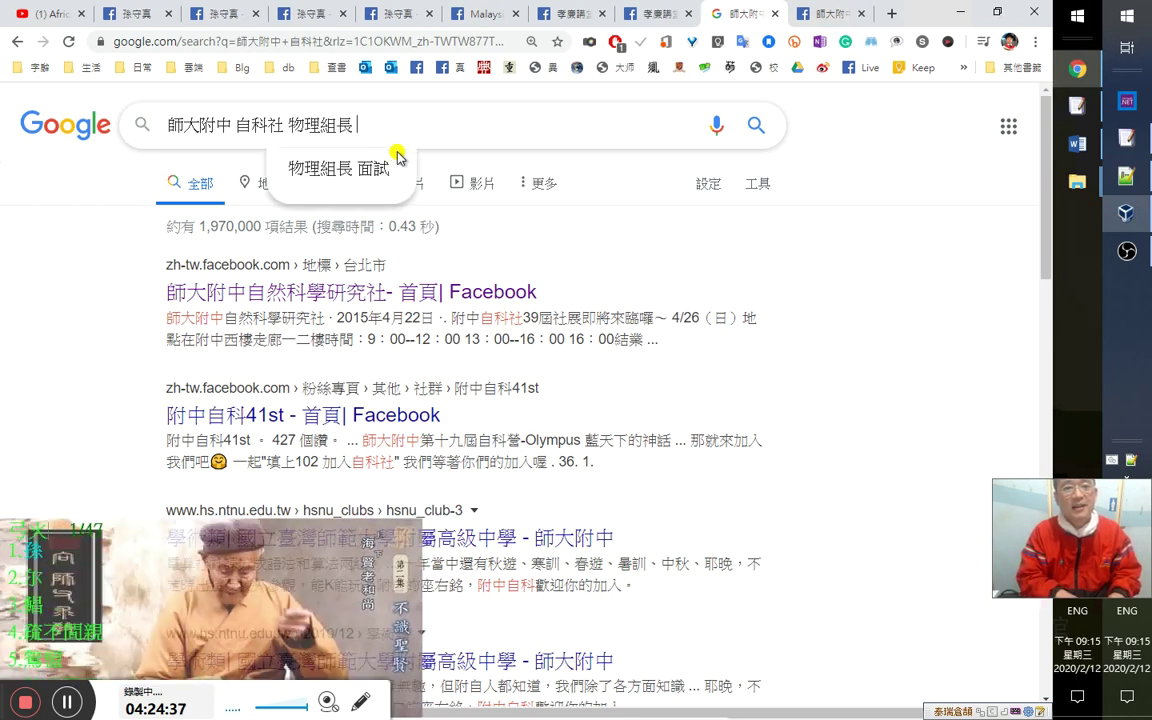
pyautogui.write('孫守真')
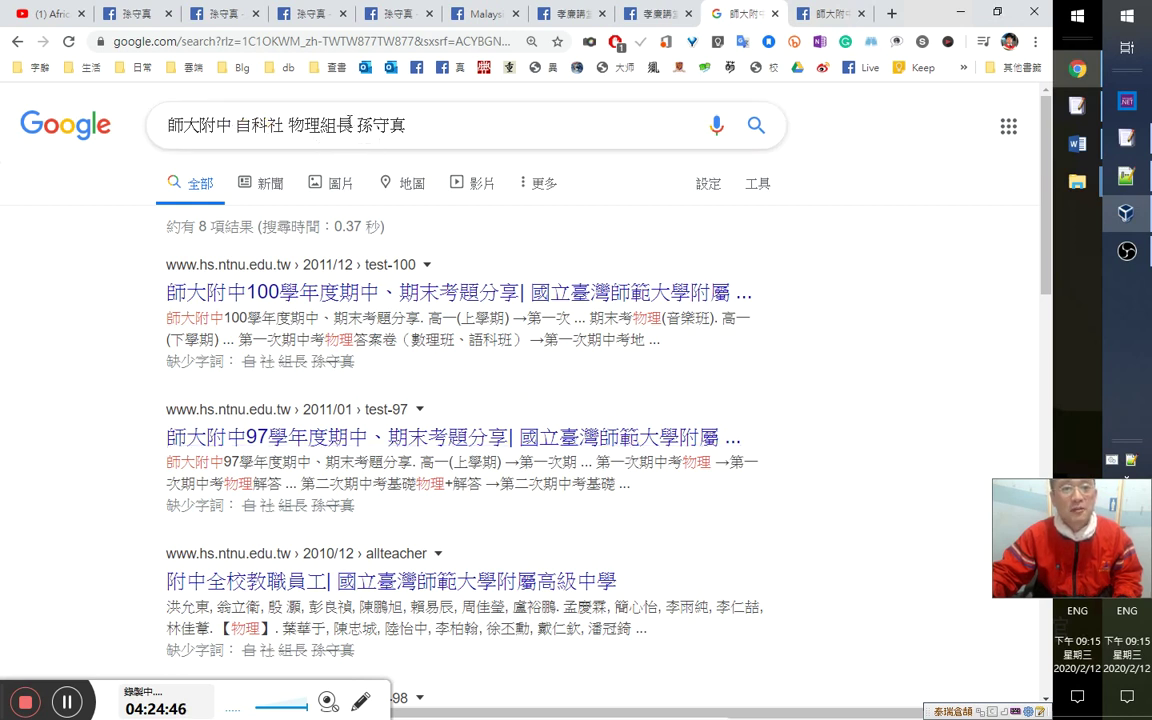
pyautogui.moveTo(237, 124); pyautogui.dragTo(352, 125)
# Remove 自科社 物理組長 and rerun the search for 師大附中 plus the person's name.
pyautogui.press('BackSpace')
pyautogui.press('BackSpace')
pyautogui.press('Return')
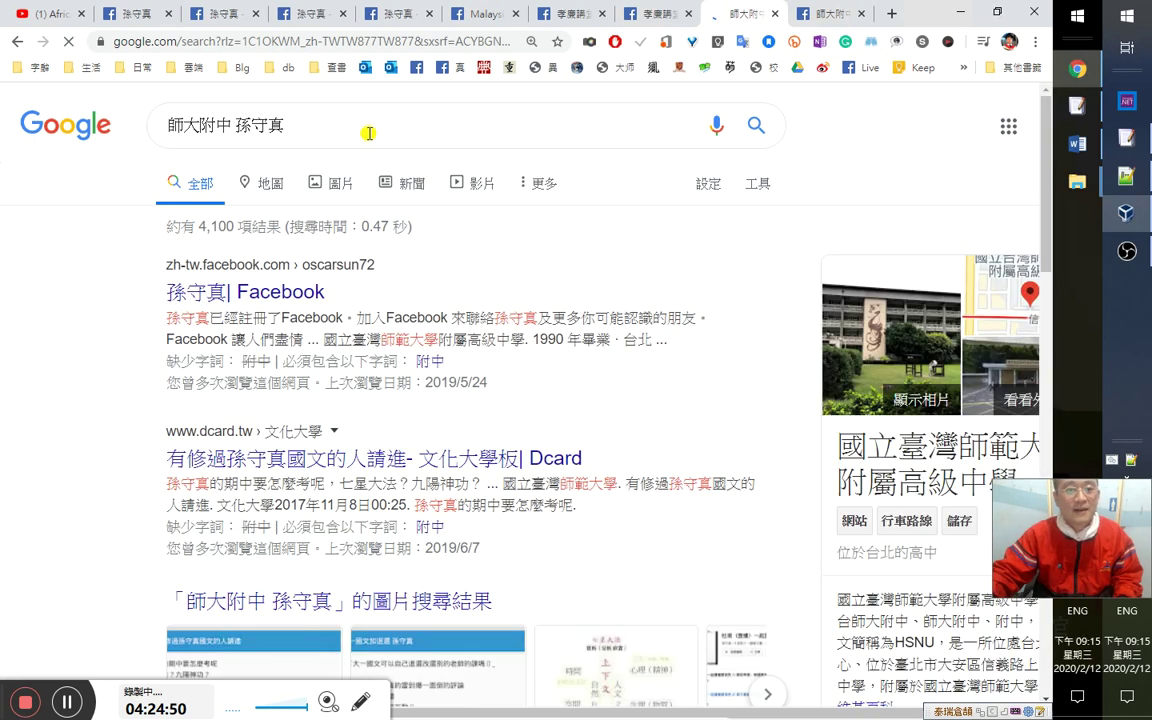
pyautogui.scroll(-2, 574, 387)
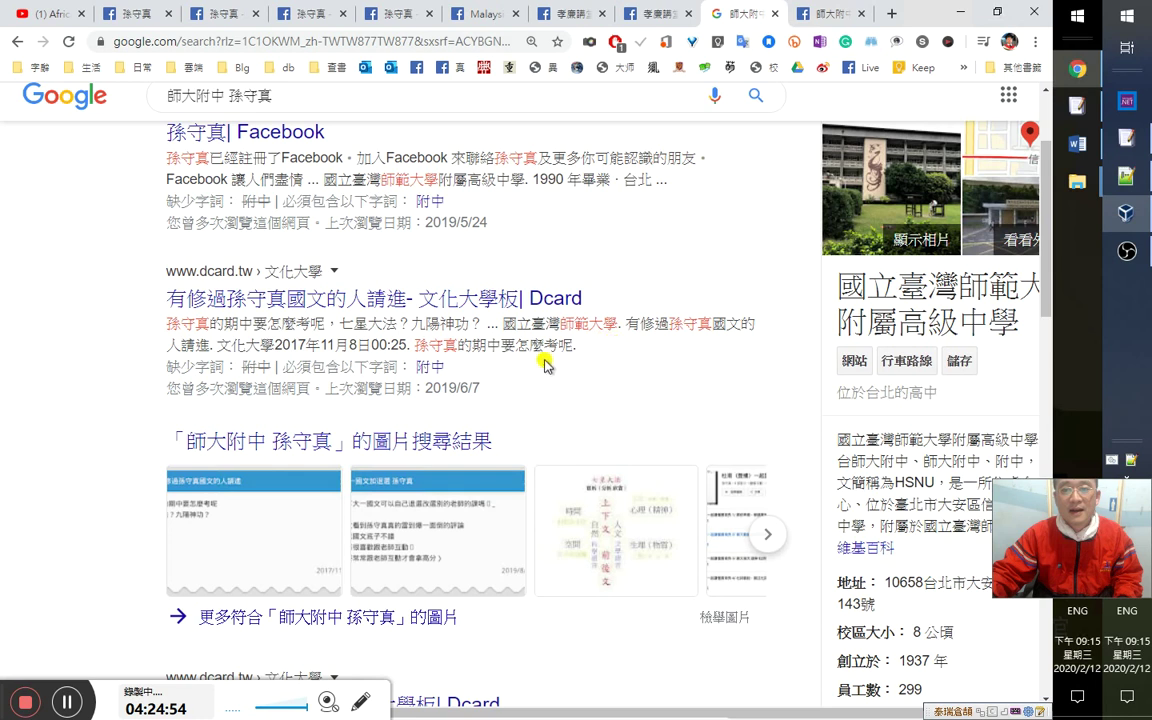
pyautogui.scroll(-2, 492, 360)
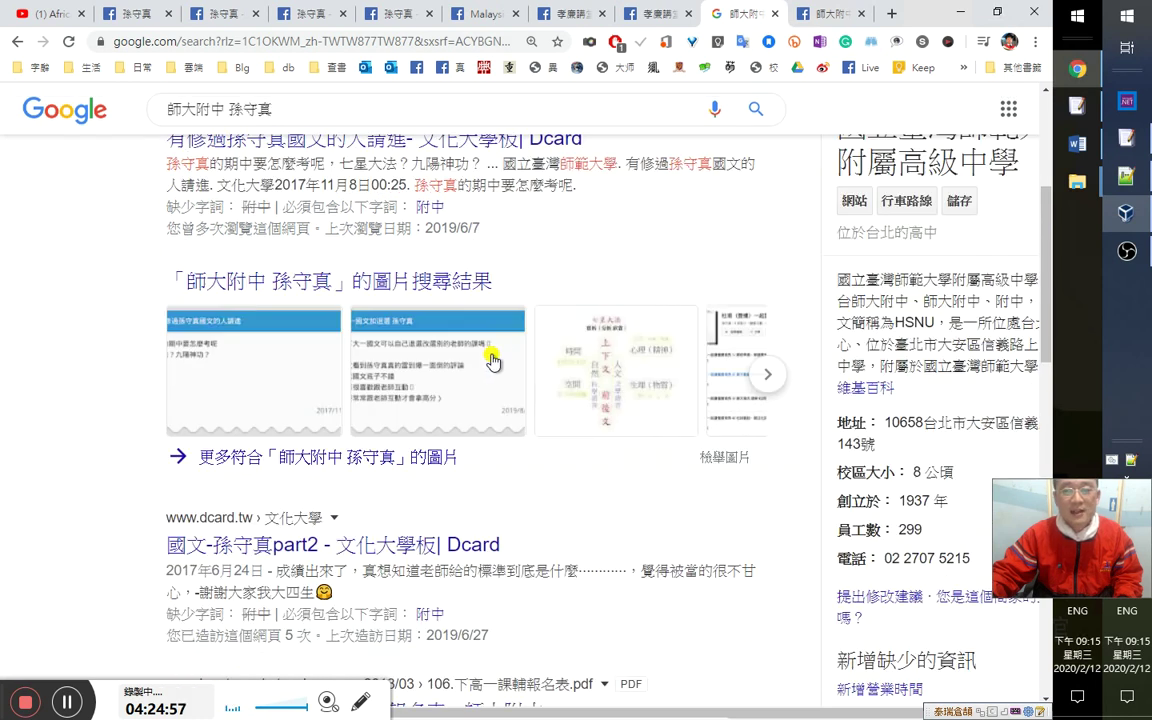
pyautogui.scroll(1, 532, 374)
pyautogui.scroll(-1, 532, 372)
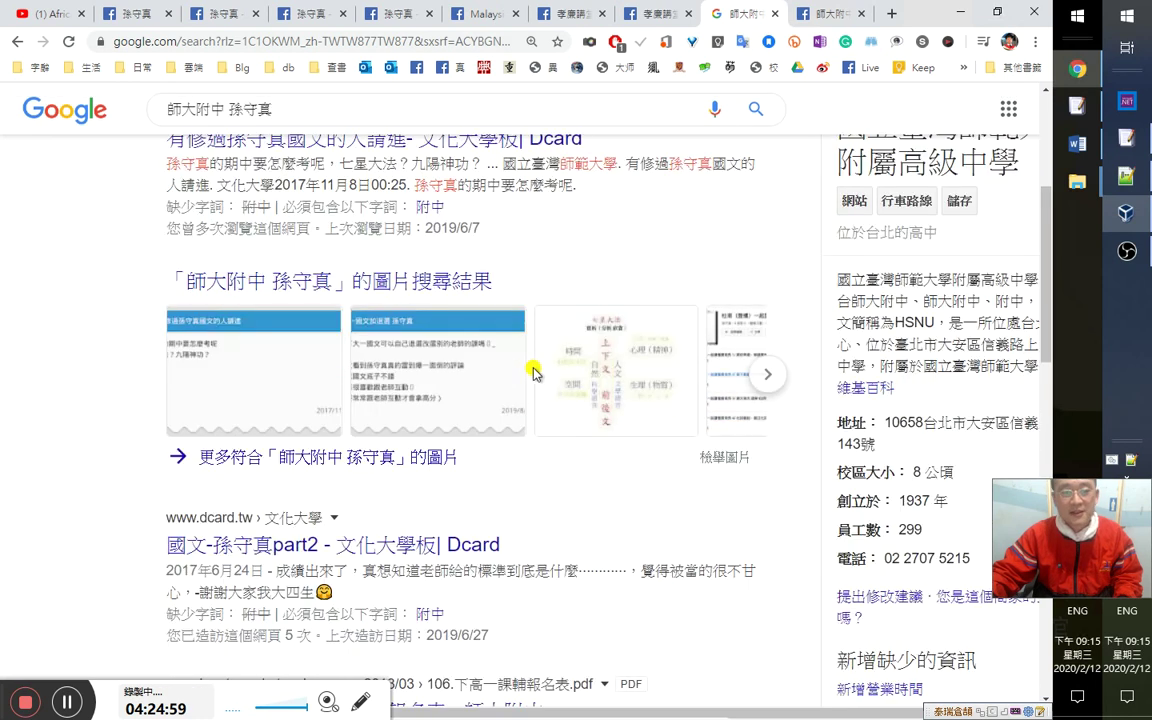
pyautogui.scroll(2, 532, 374)
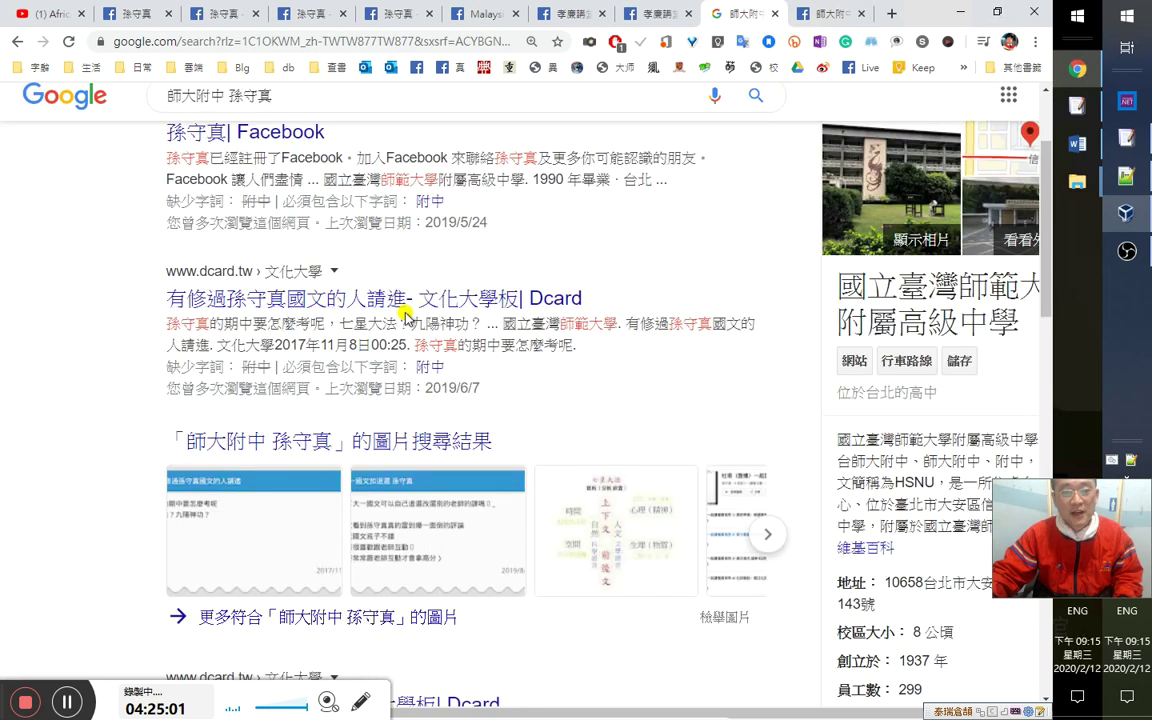
pyautogui.scroll(-2, 571, 404)
pyautogui.scroll(-2, 576, 386)
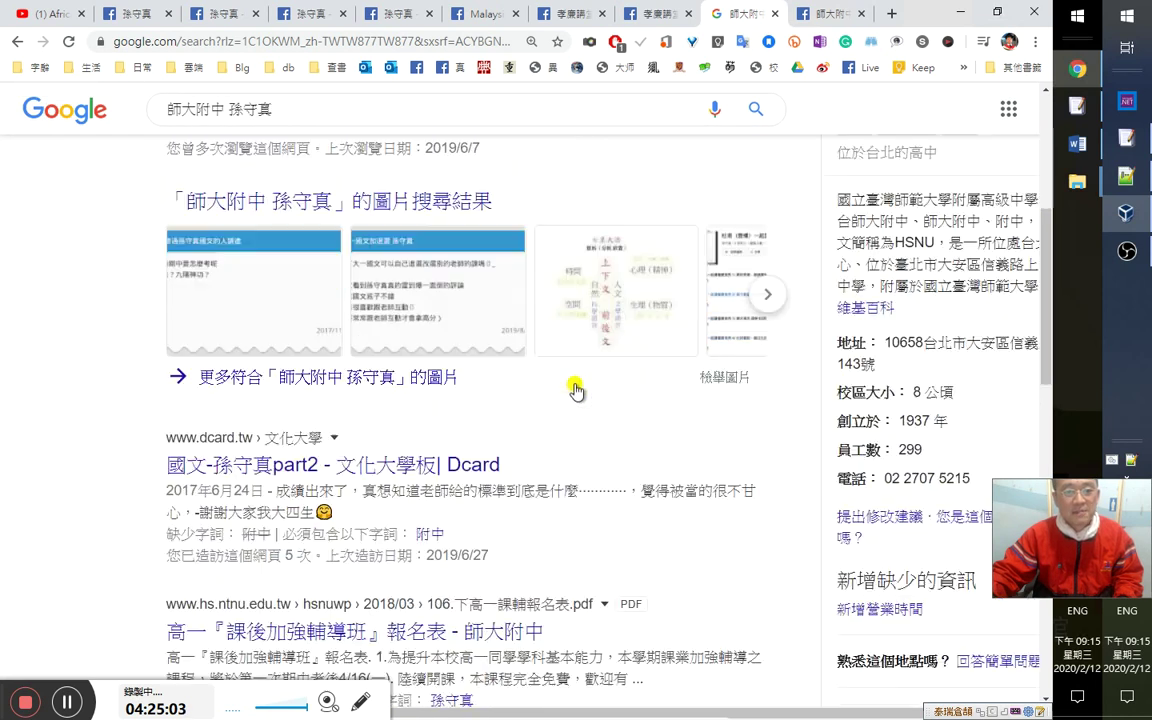
pyautogui.scroll(-2, 578, 380)
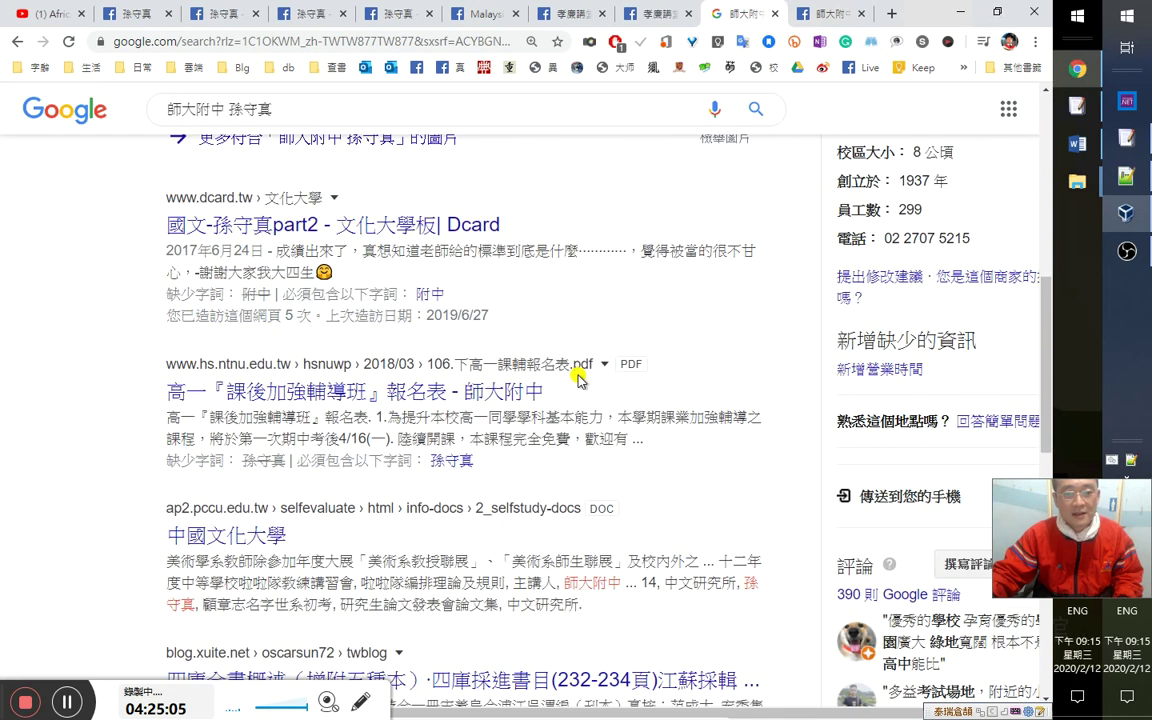
# Scroll through the remaining results, then switch to the science club's Facebook page.
pyautogui.scroll(-1, 578, 380)
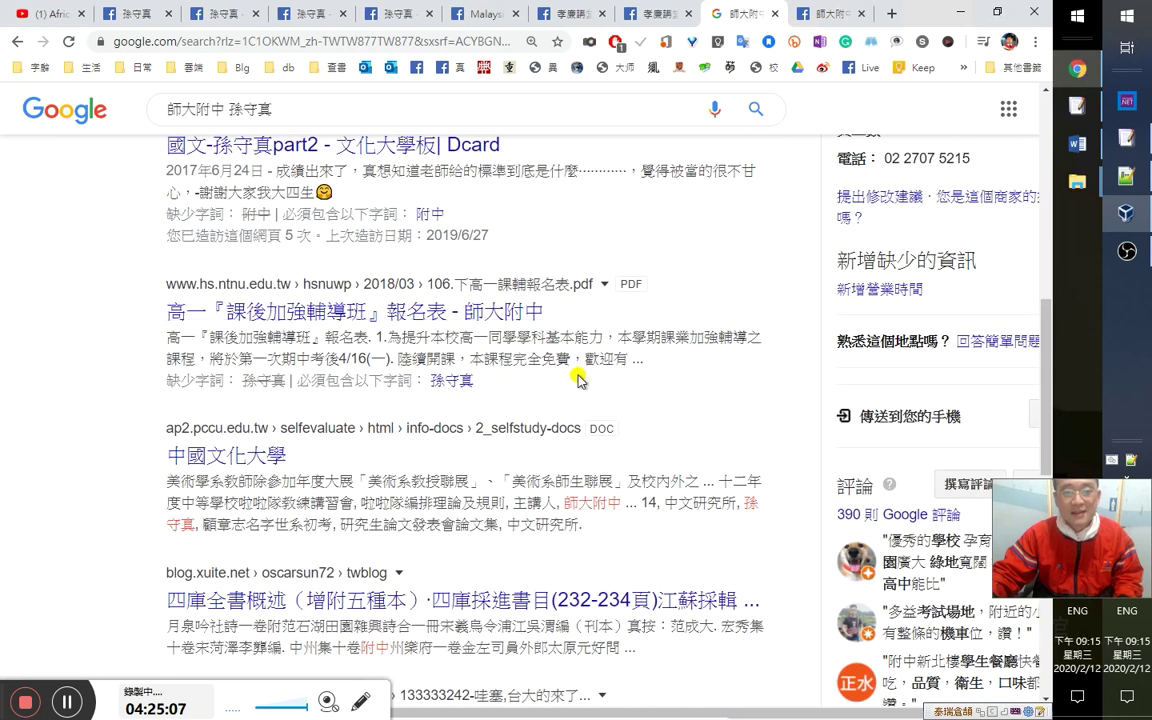
pyautogui.scroll(-1, 578, 380)
pyautogui.scroll(2, 581, 370)
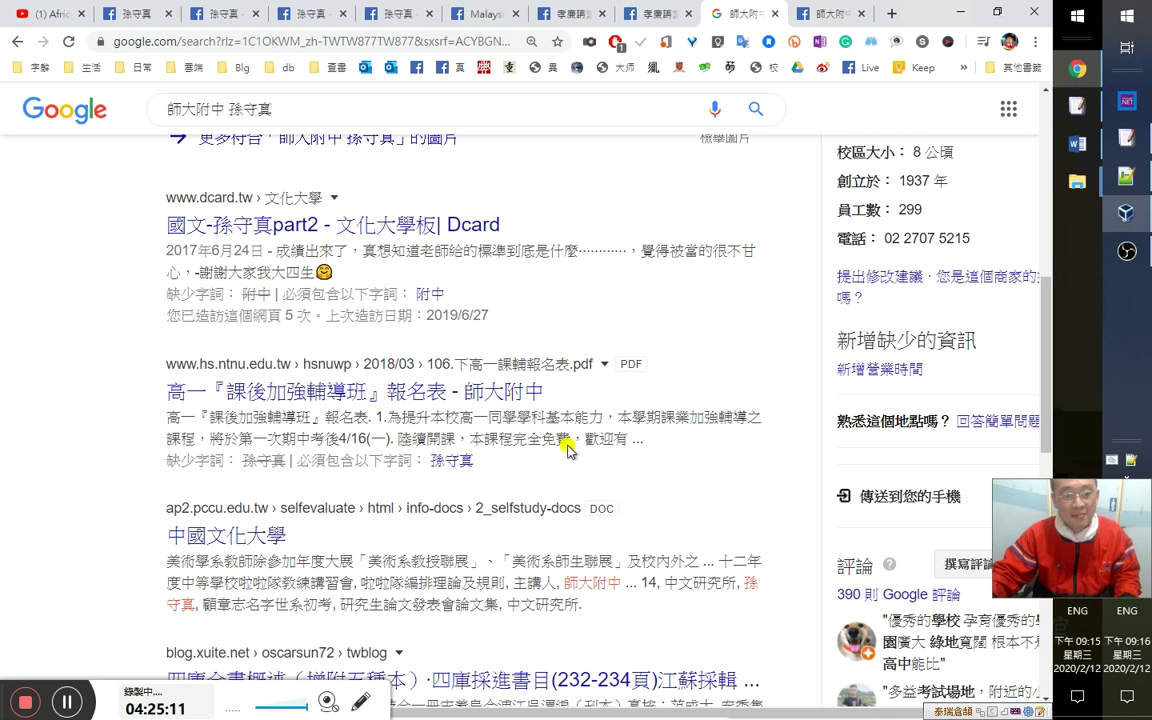
pyautogui.scroll(3, 562, 437)
pyautogui.scroll(3, 562, 452)
pyautogui.scroll(-7, 560, 448)
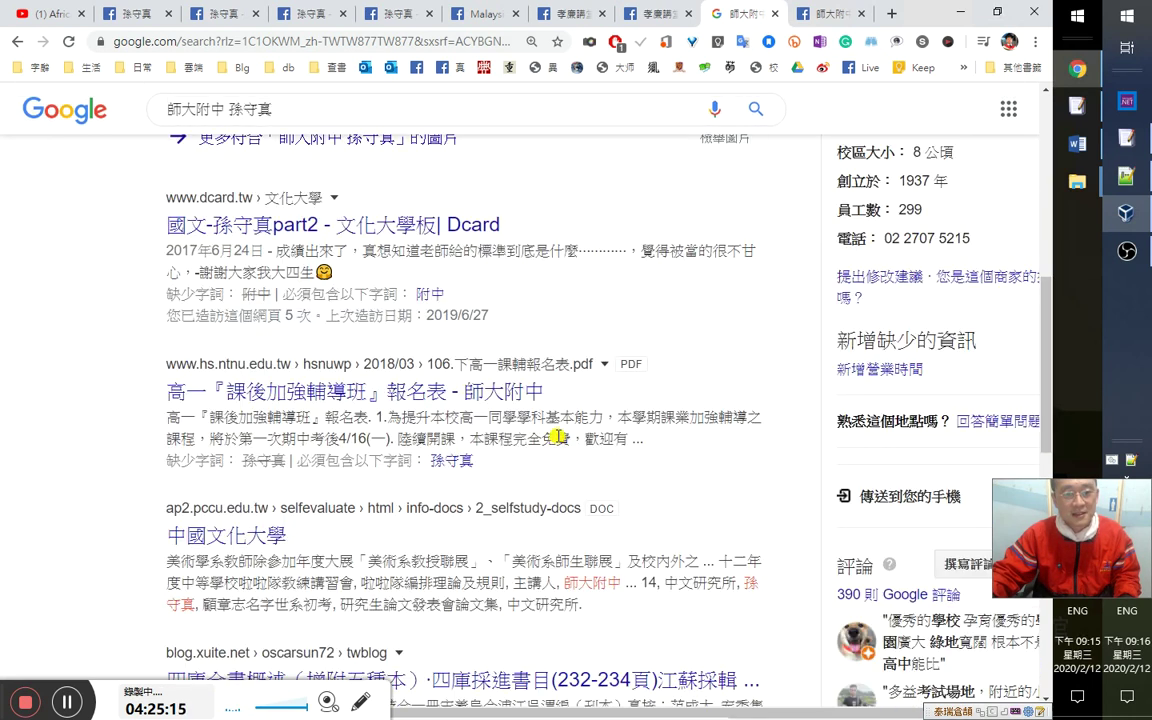
pyautogui.scroll(-2, 557, 436)
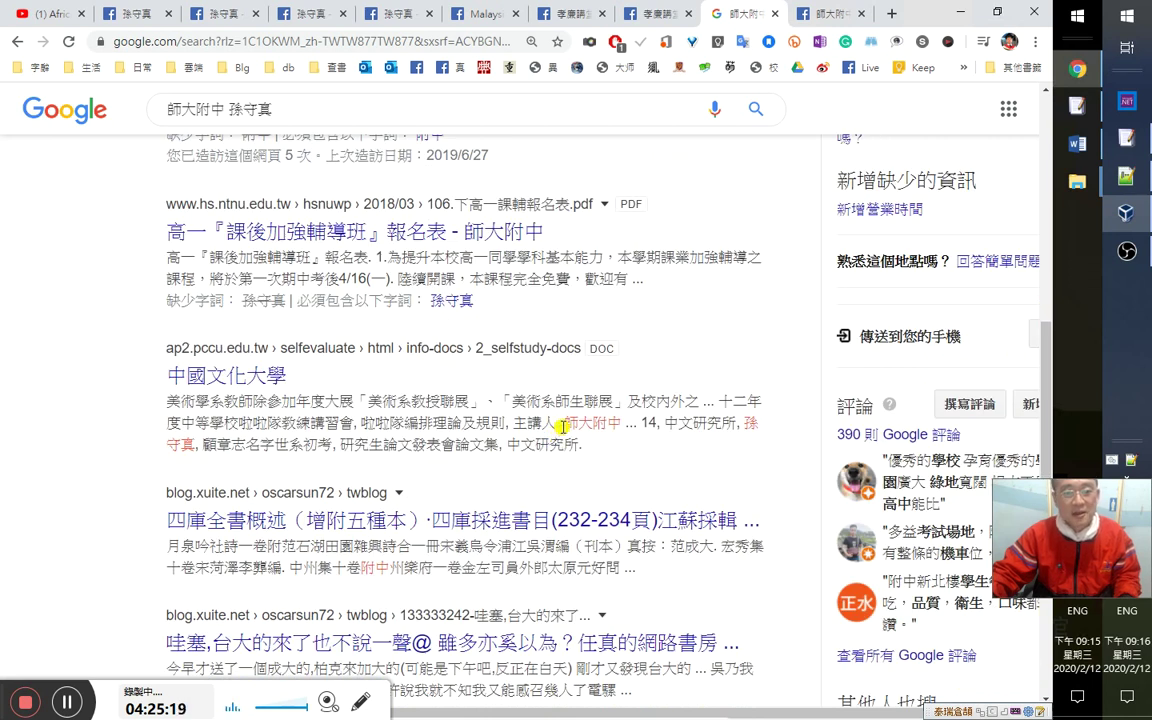
pyautogui.scroll(-1, 562, 427)
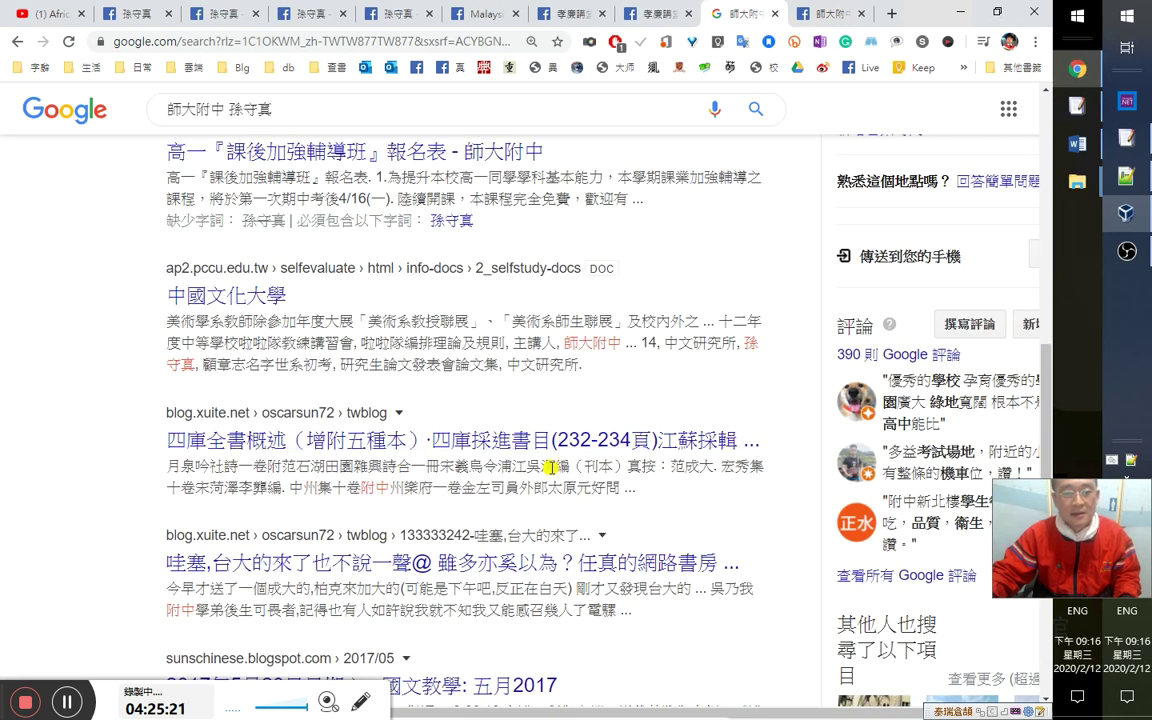
pyautogui.scroll(-3, 478, 573)
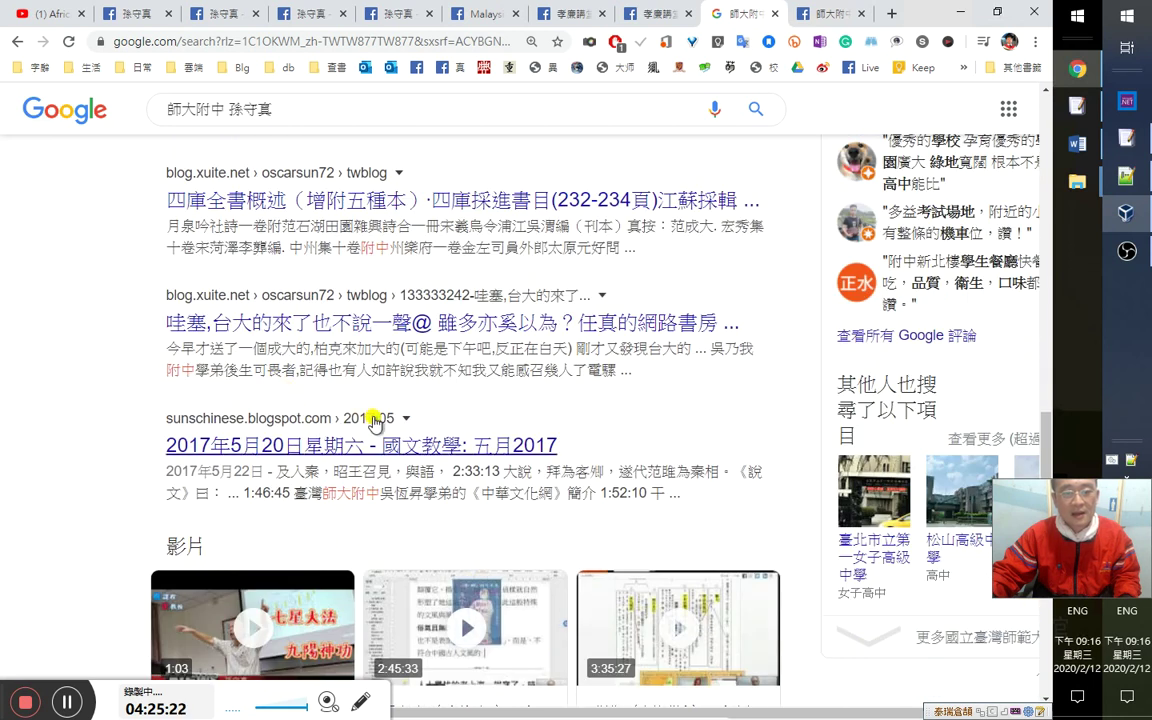
pyautogui.click(826, 15)
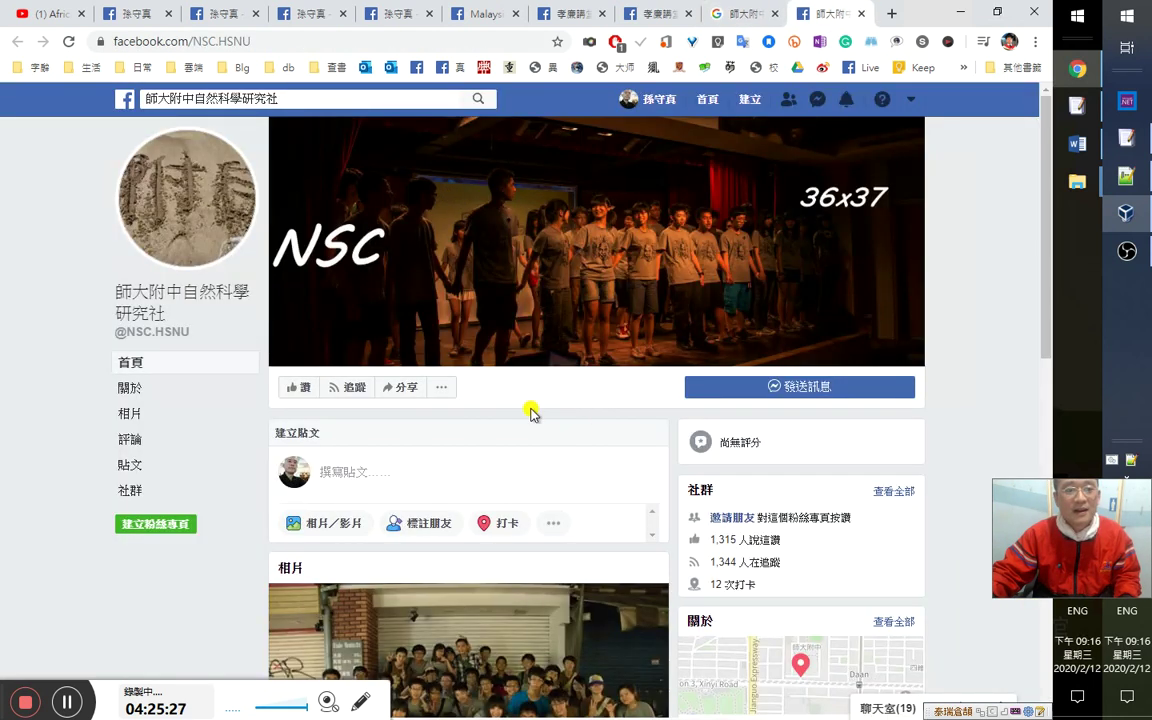
# Like the 師大附中自然科學研究社 page yourself and again as your fan page.
pyautogui.click(297, 388)
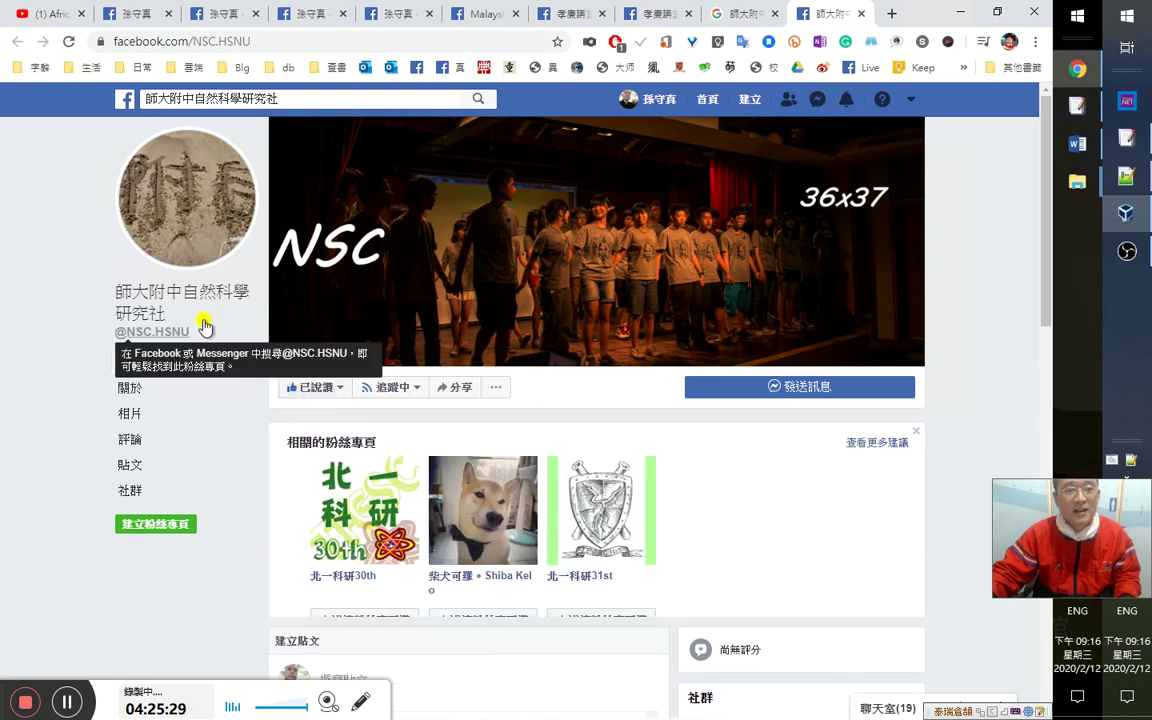
pyautogui.click(496, 387)
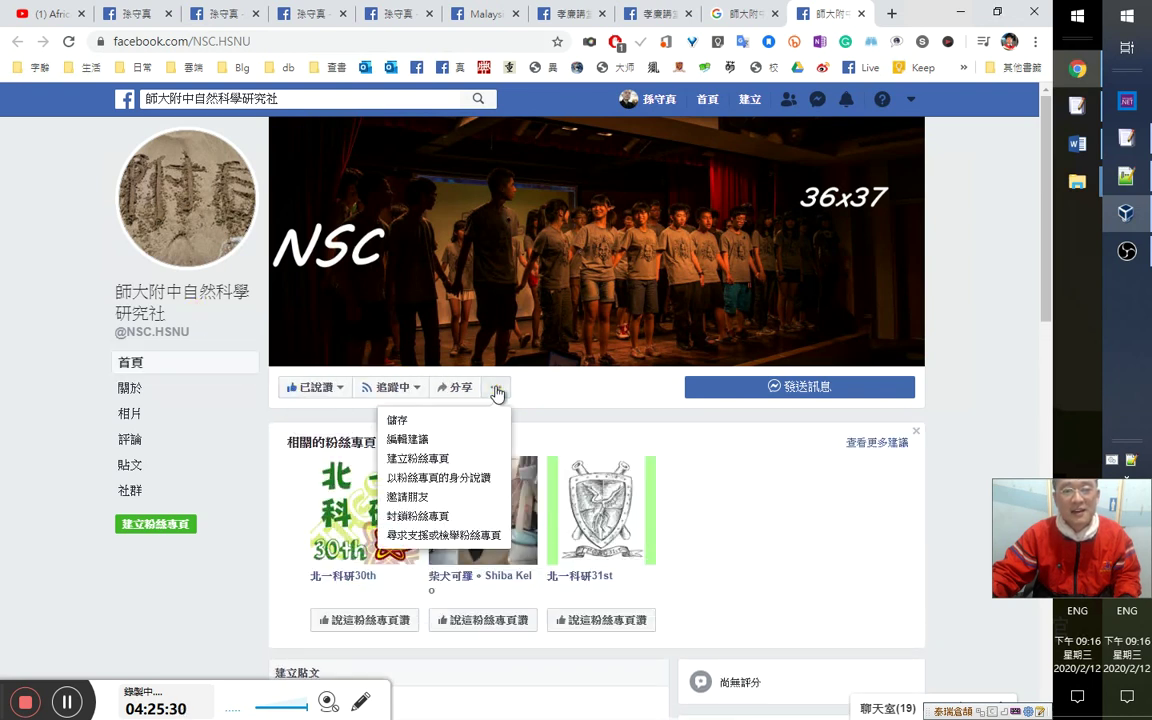
pyautogui.click(463, 478)
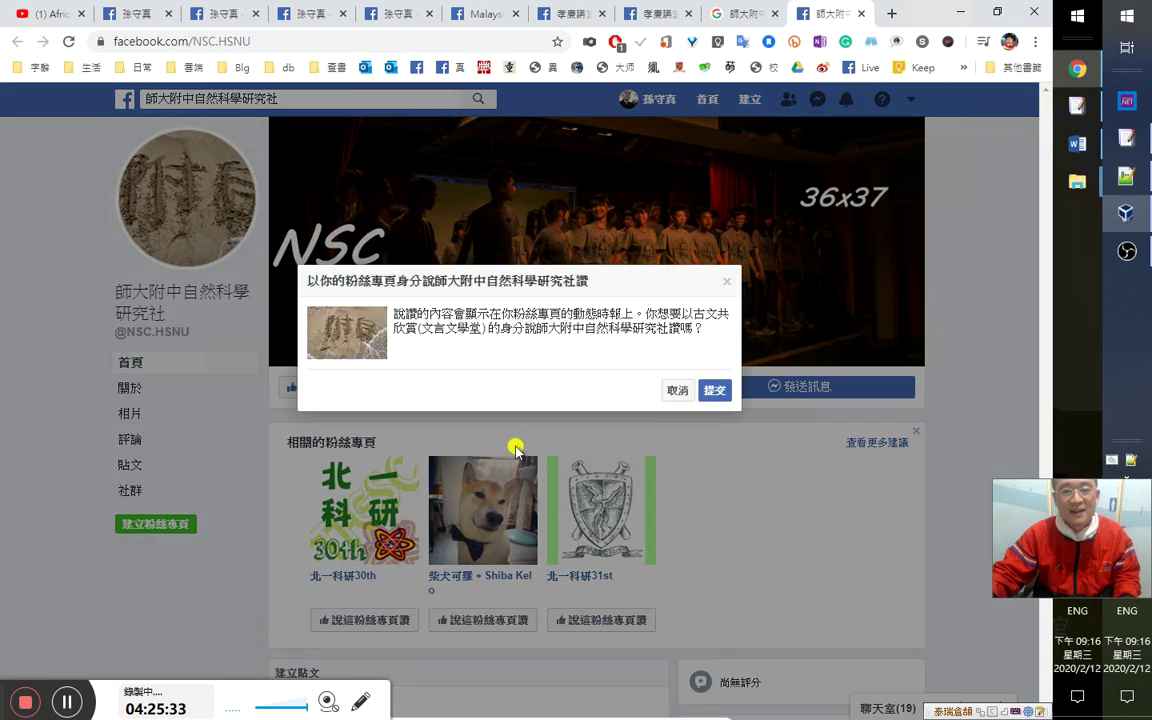
pyautogui.click(712, 389)
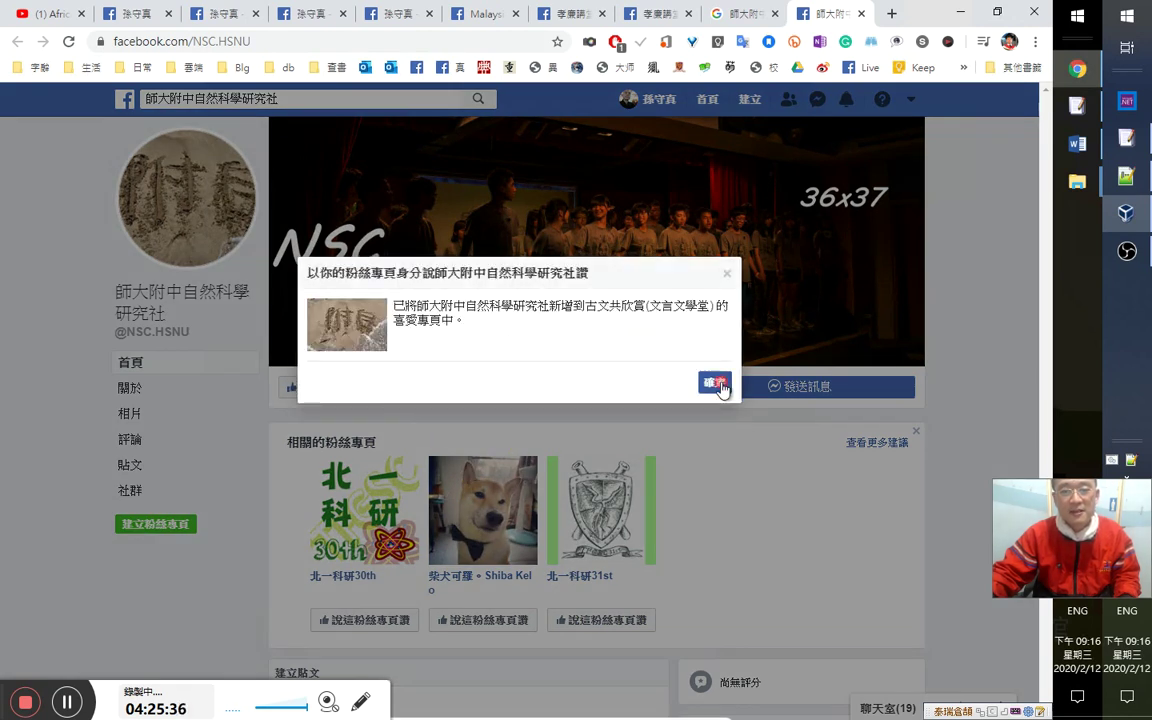
pyautogui.click(714, 383)
pyautogui.moveTo(393, 391)
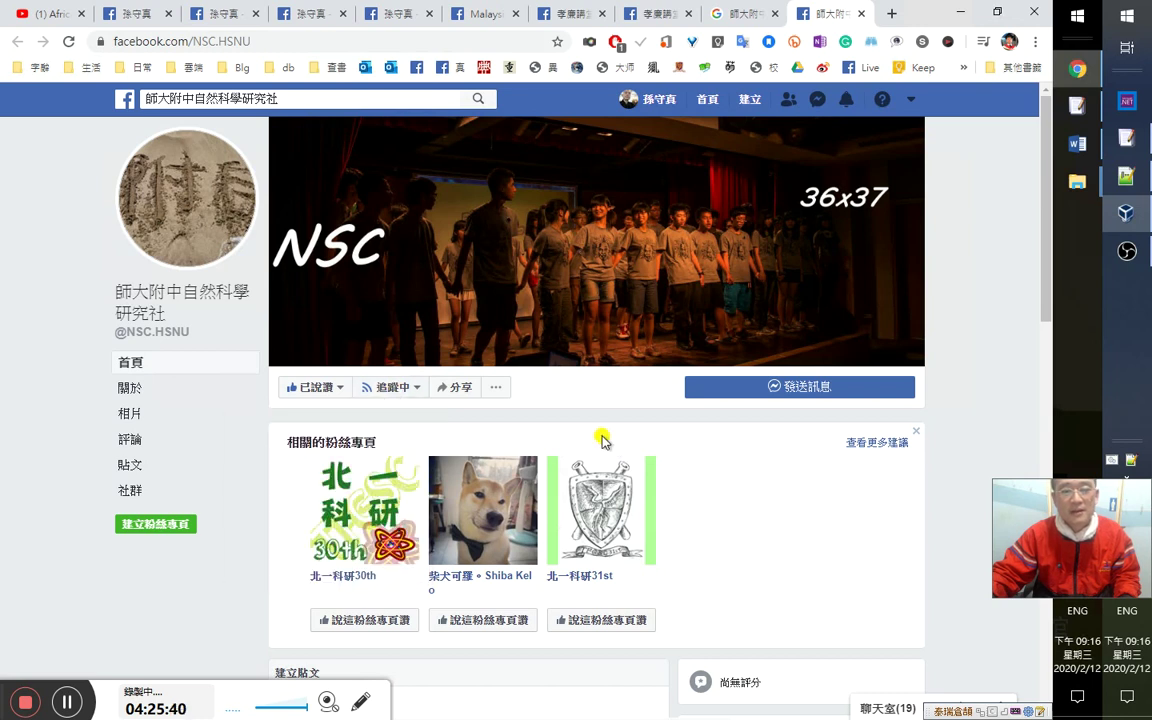
# Search the club page's posts for your own name, which finds no results.
pyautogui.scroll(-6, 748, 483)
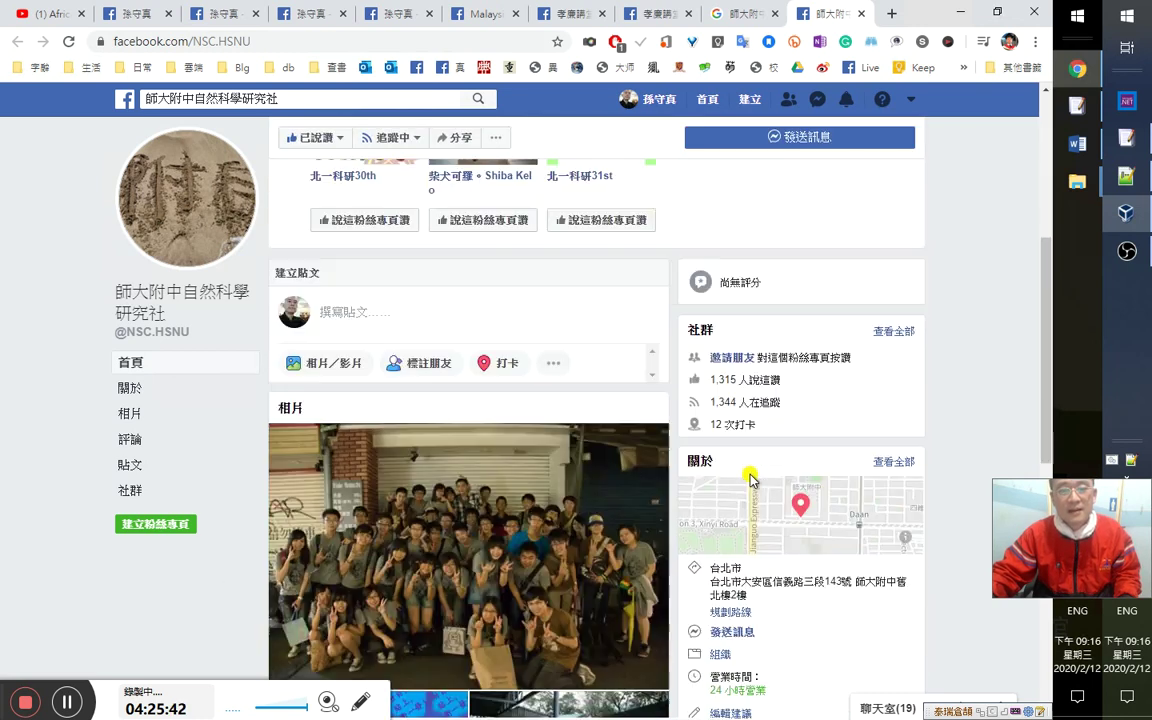
pyautogui.scroll(-3, 741, 470)
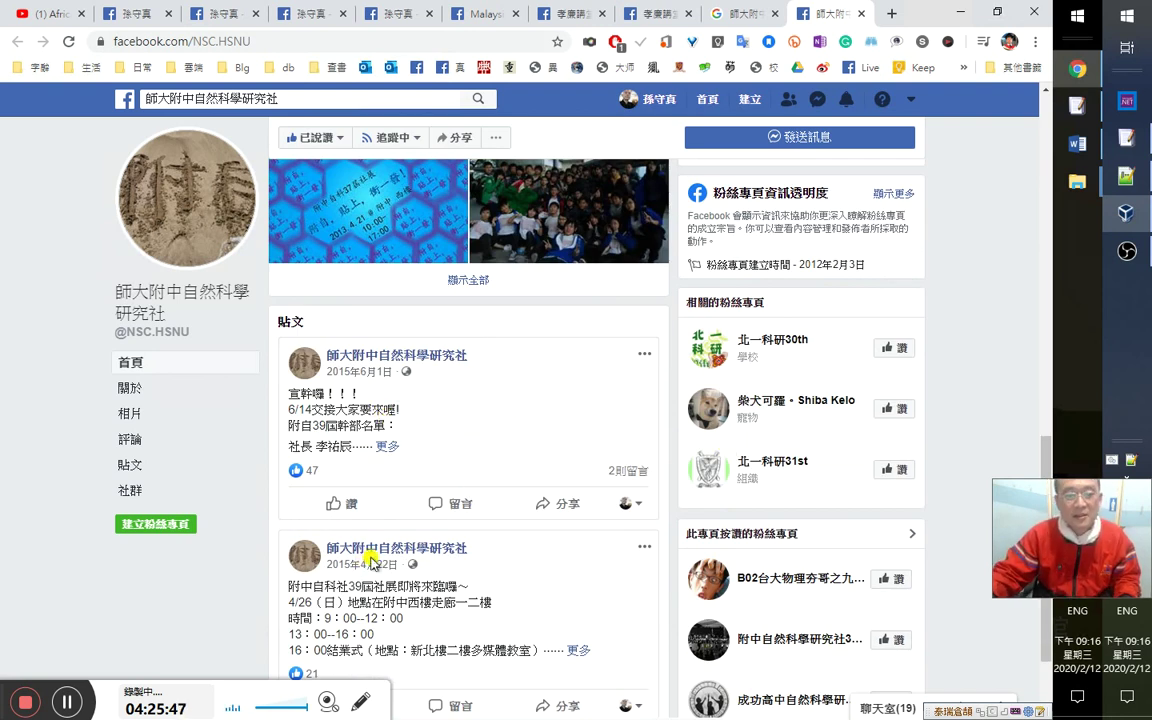
pyautogui.scroll(8, 540, 494)
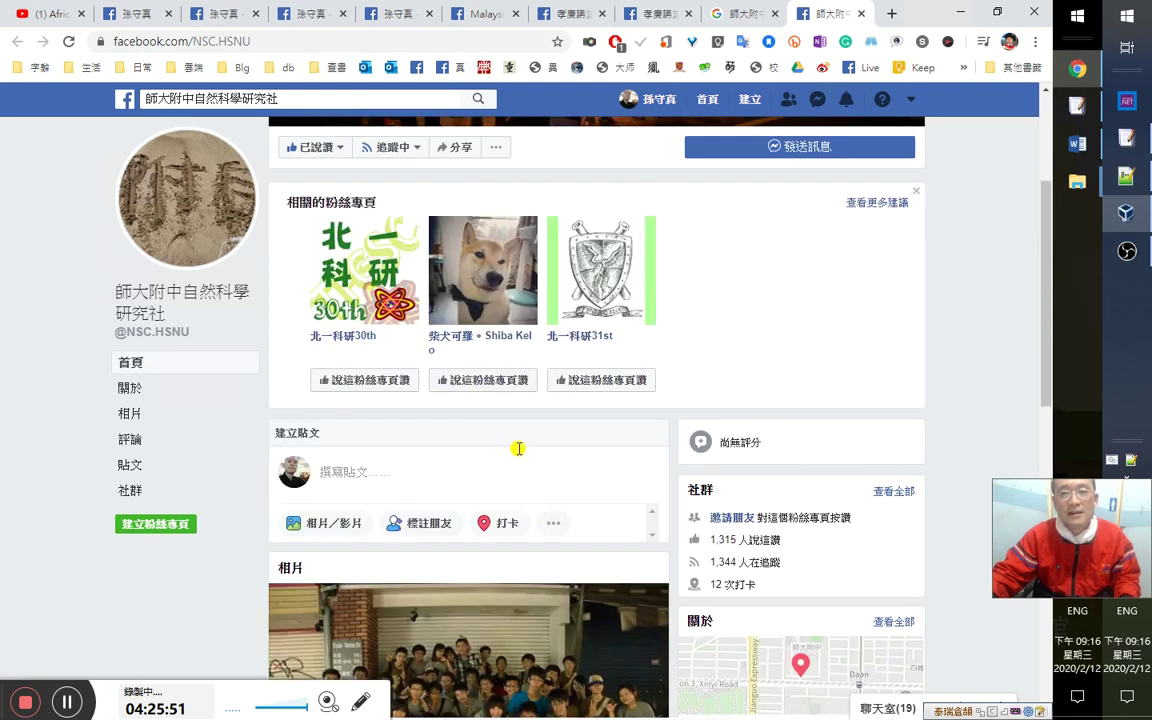
pyautogui.click(167, 466)
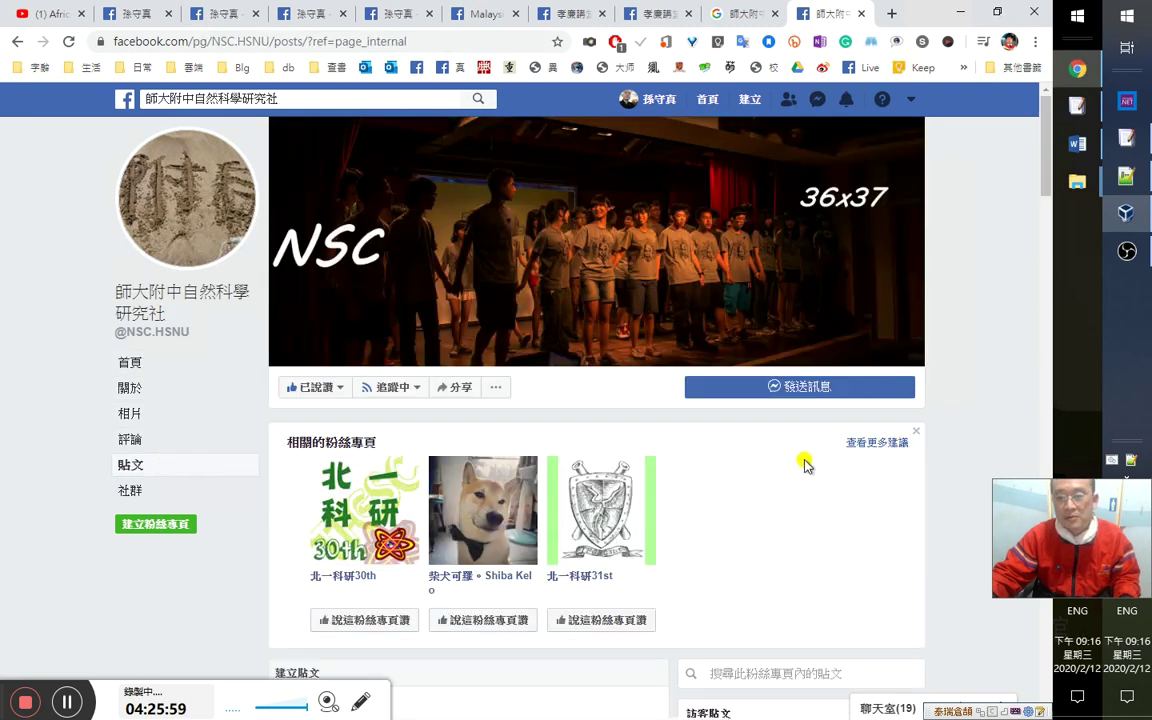
pyautogui.click(766, 685)
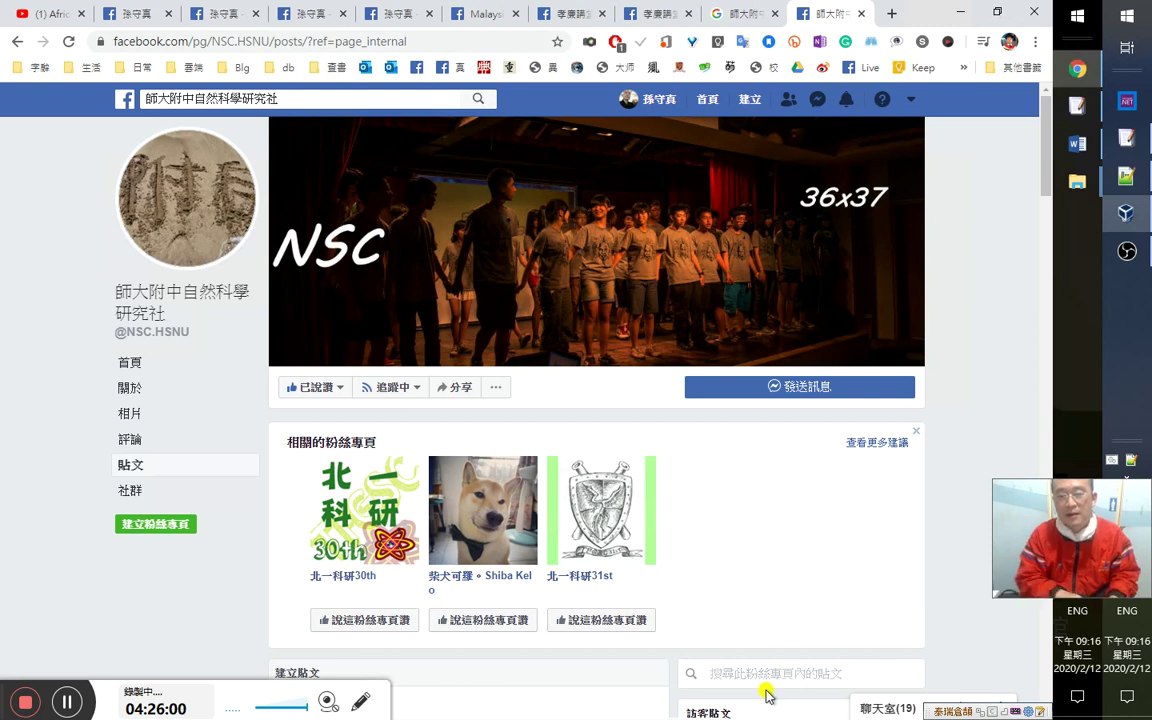
pyautogui.write('孫守真')
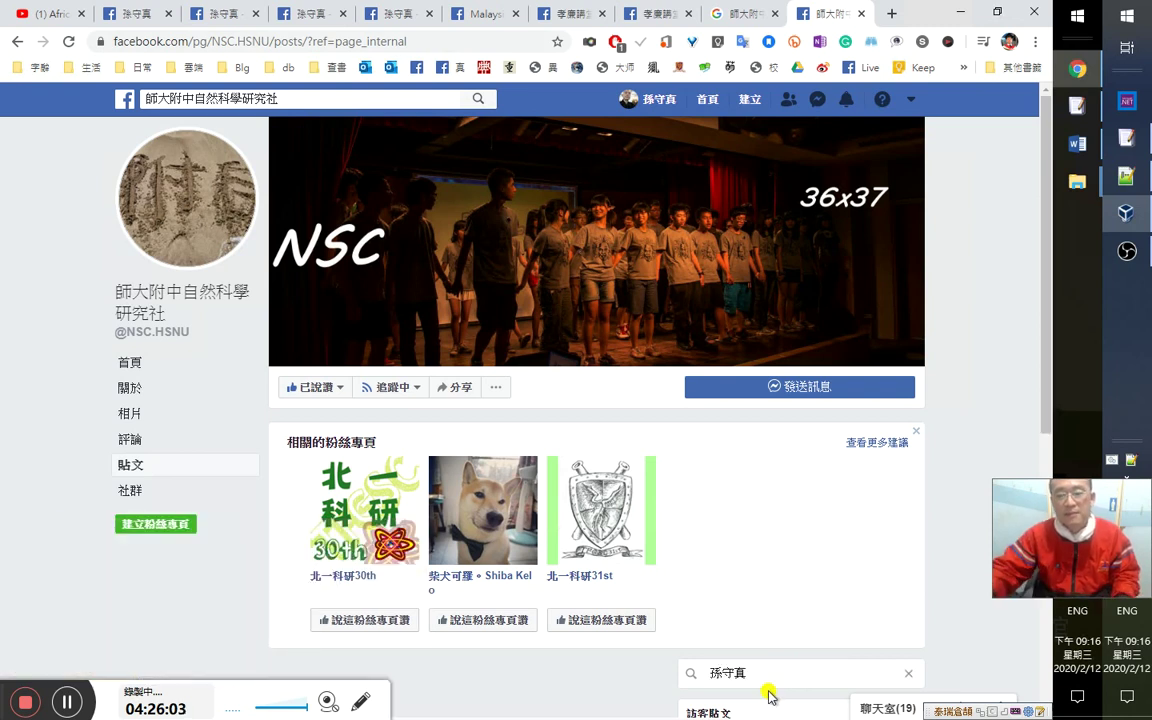
pyautogui.press('Return')
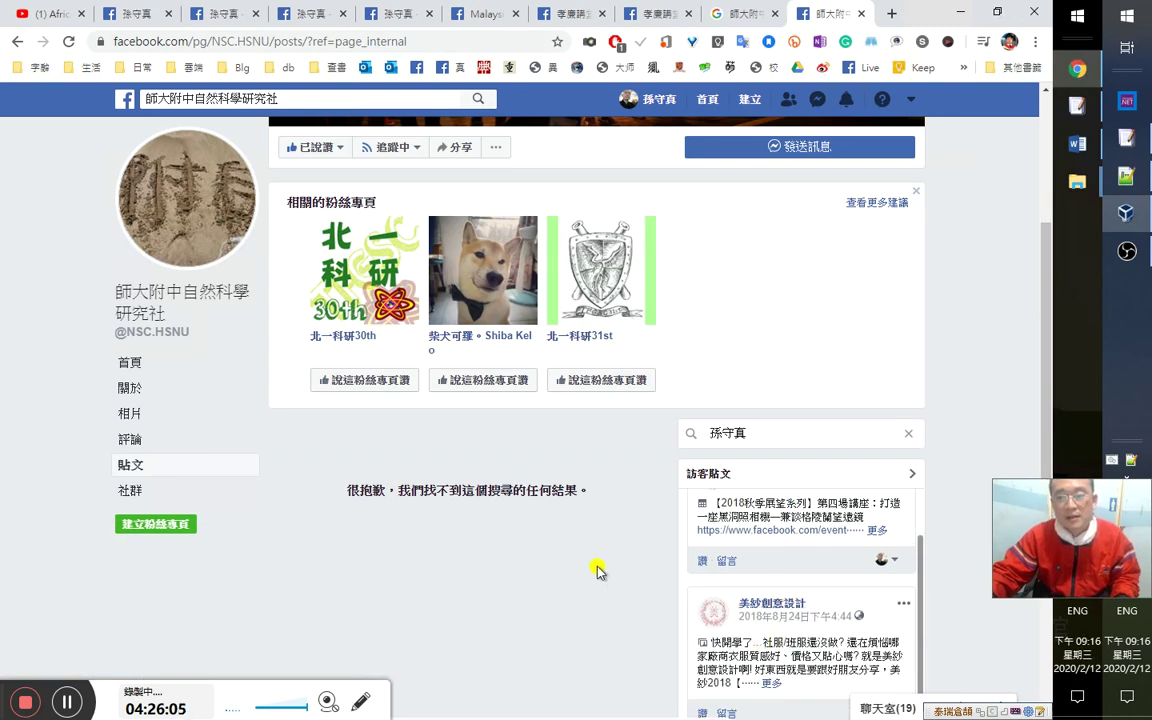
pyautogui.click(735, 18)
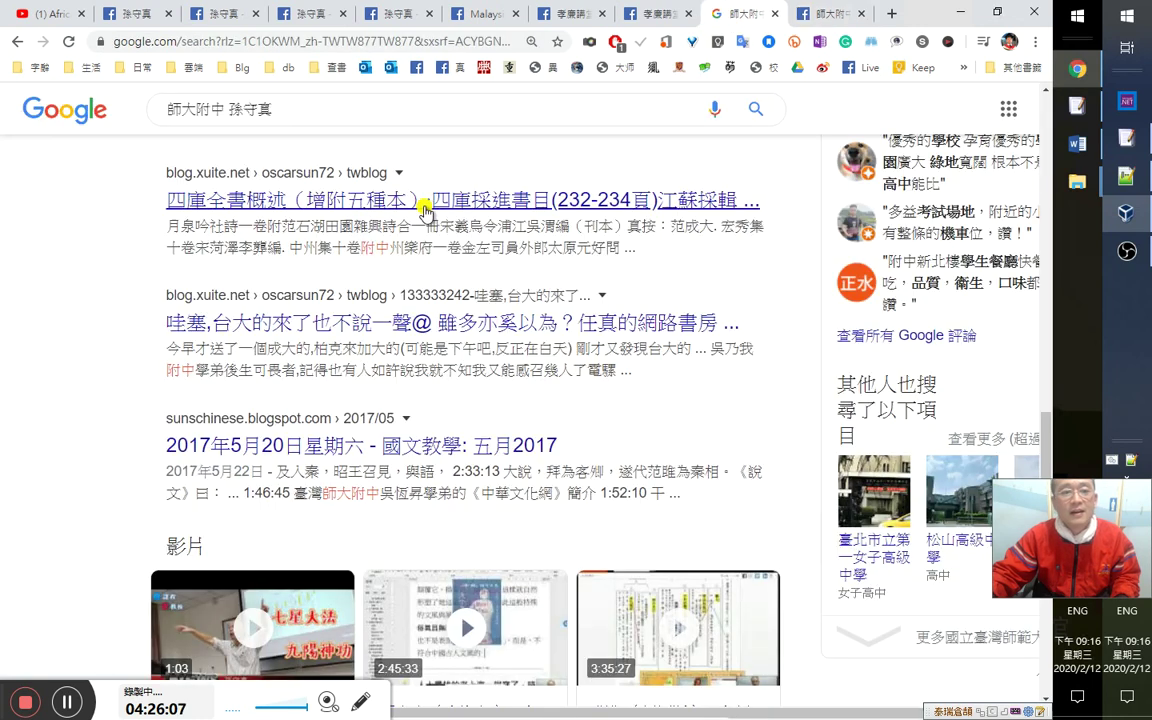
# Add 物理 to the Google school search query and rerun it.
pyautogui.click(350, 113)
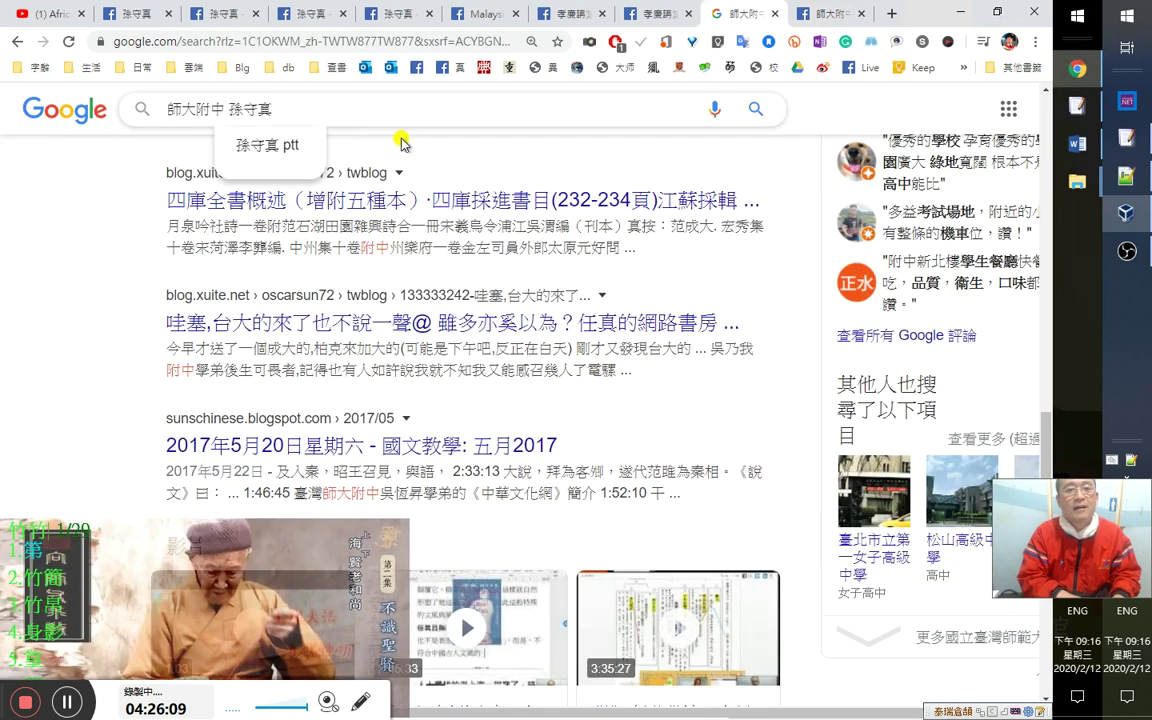
pyautogui.write('物理')
pyautogui.press('Return')
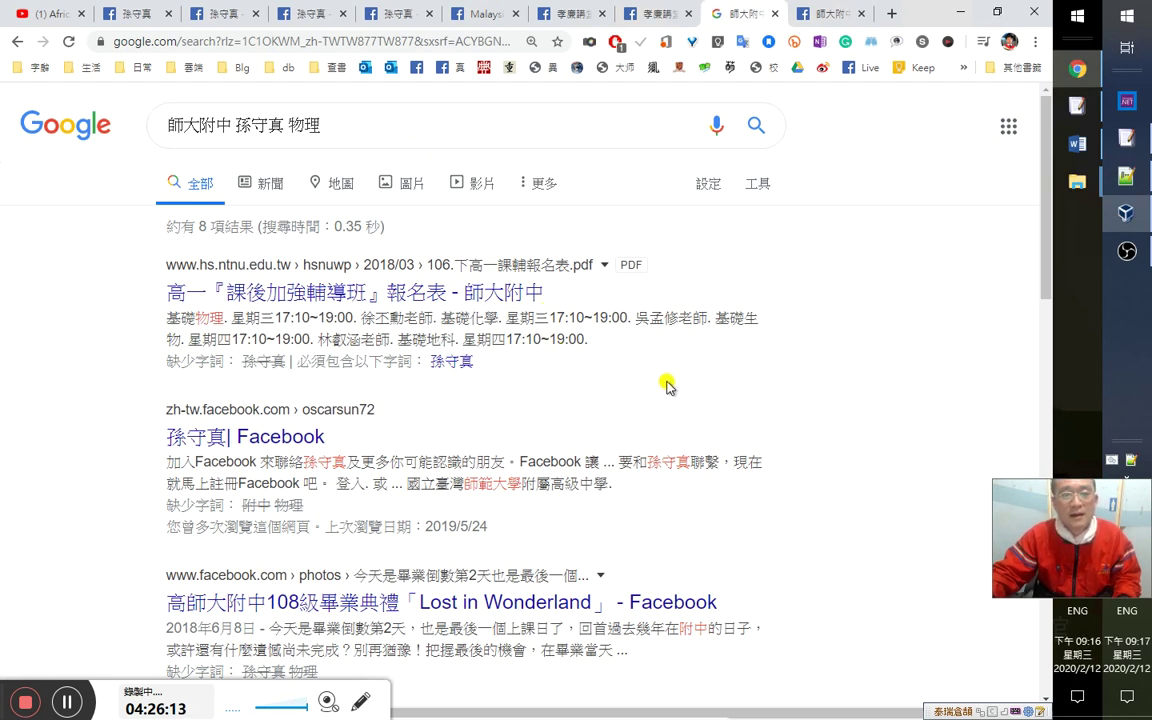
# Search your name as an exact quoted phrase, narrowing to 4 results, then open your Facebook profile.
pyautogui.click(284, 126)
pyautogui.write('"孫守真')
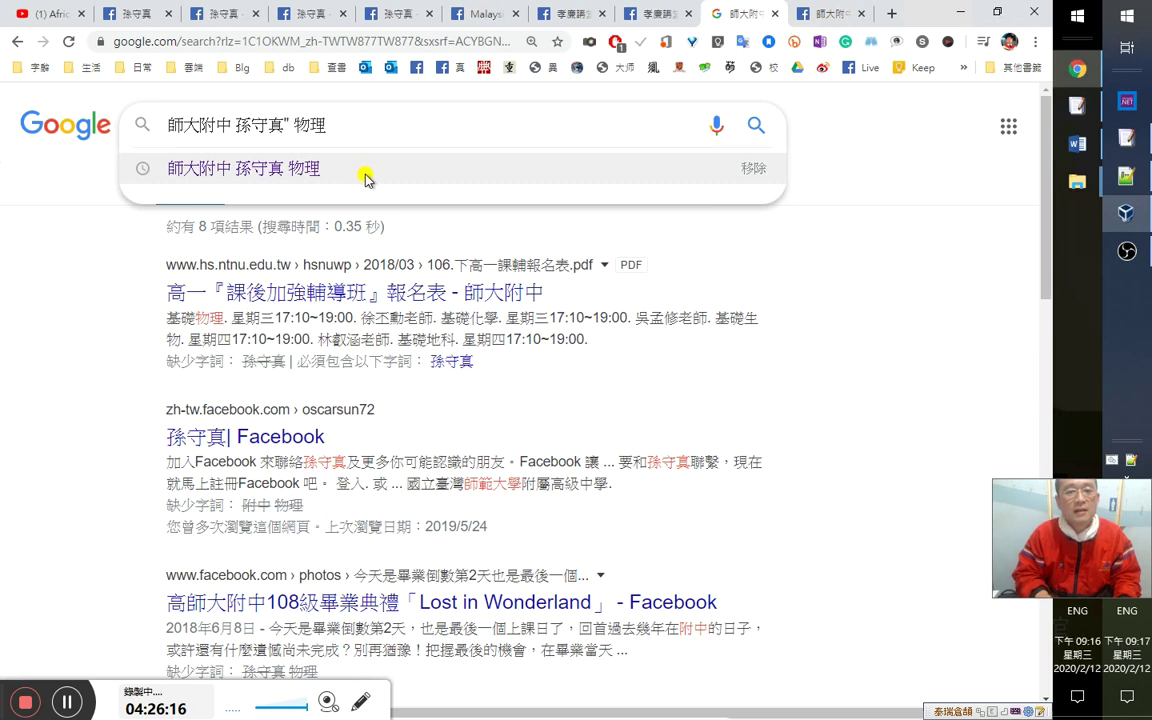
pyautogui.write('"')
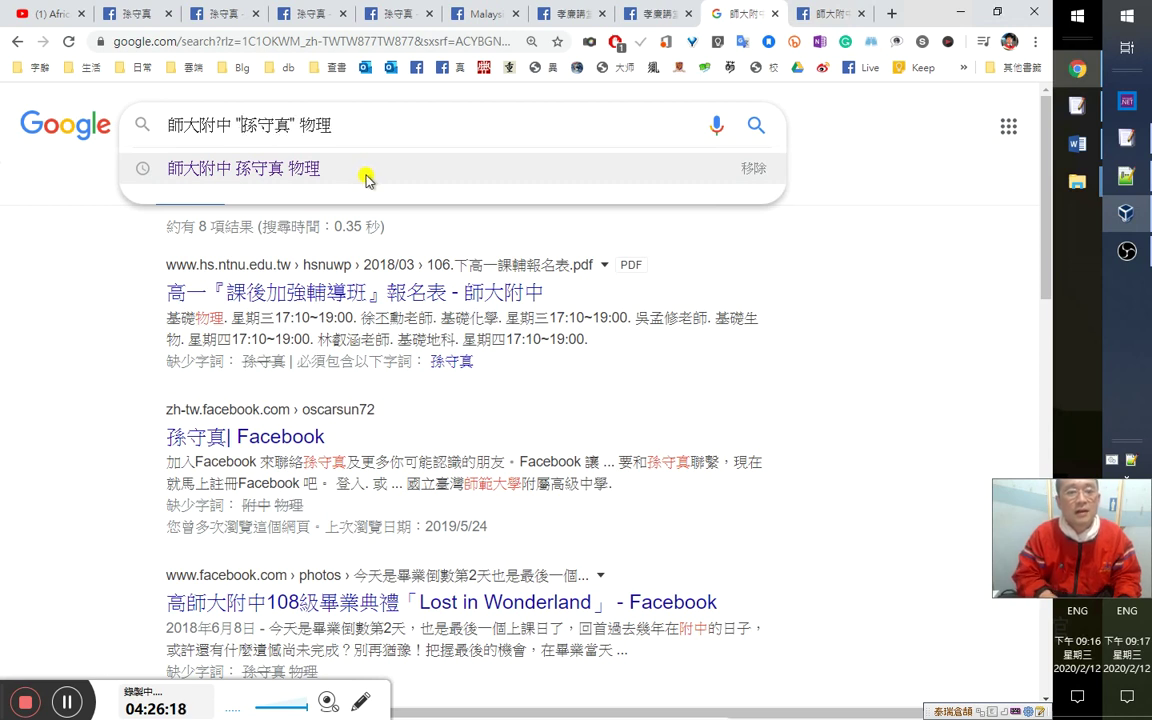
pyautogui.press('Return')
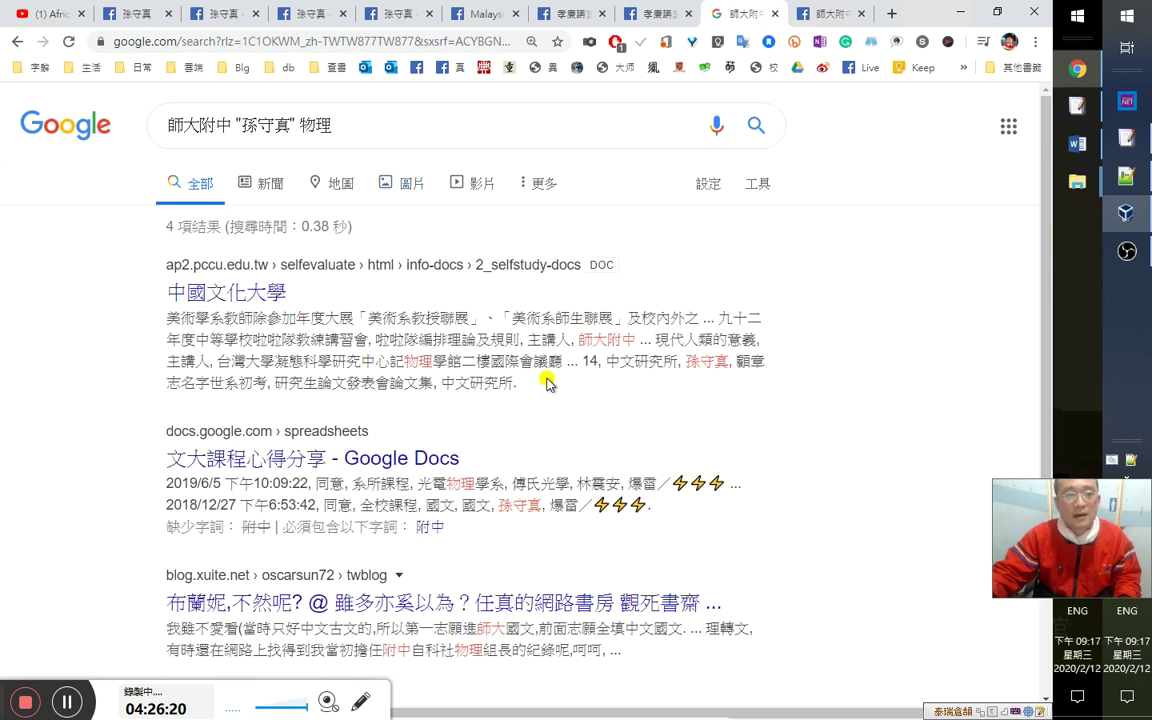
pyautogui.scroll(-2, 648, 412)
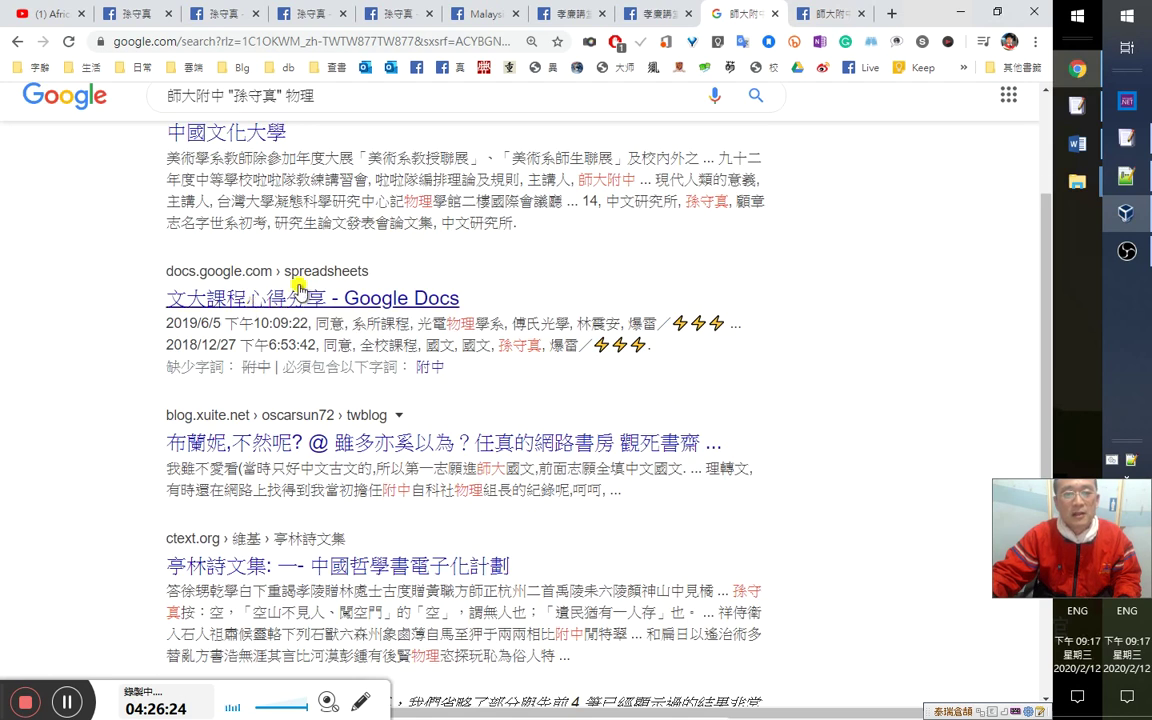
pyautogui.scroll(-2, 760, 464)
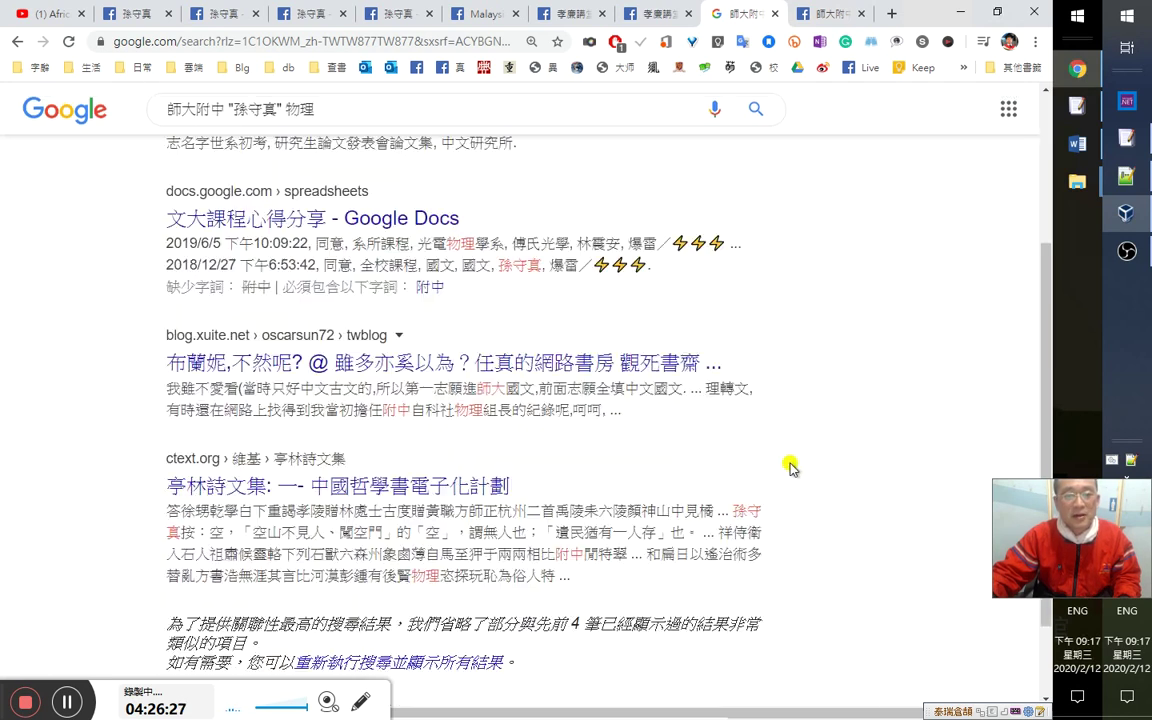
pyautogui.click(452, 68)
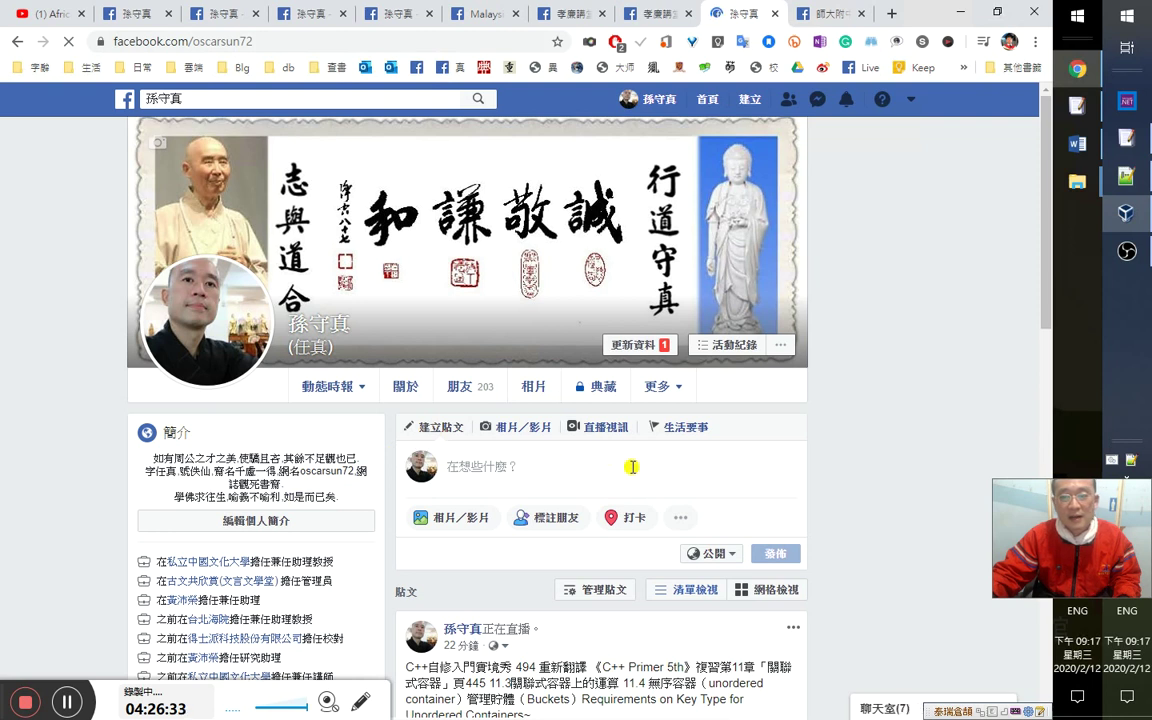
# Browse your profile, check the 更多 sections, view 相片, and start a new browser tab.
pyautogui.scroll(-2, 630, 462)
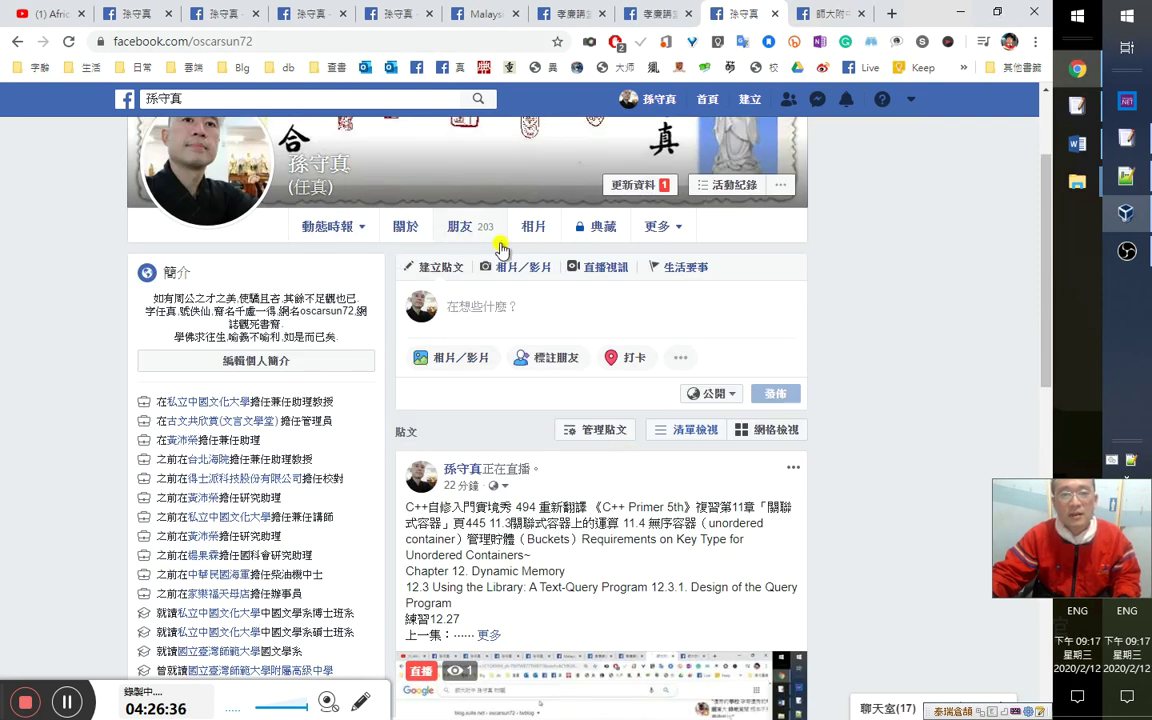
pyautogui.scroll(-3, 537, 472)
pyautogui.scroll(2, 513, 427)
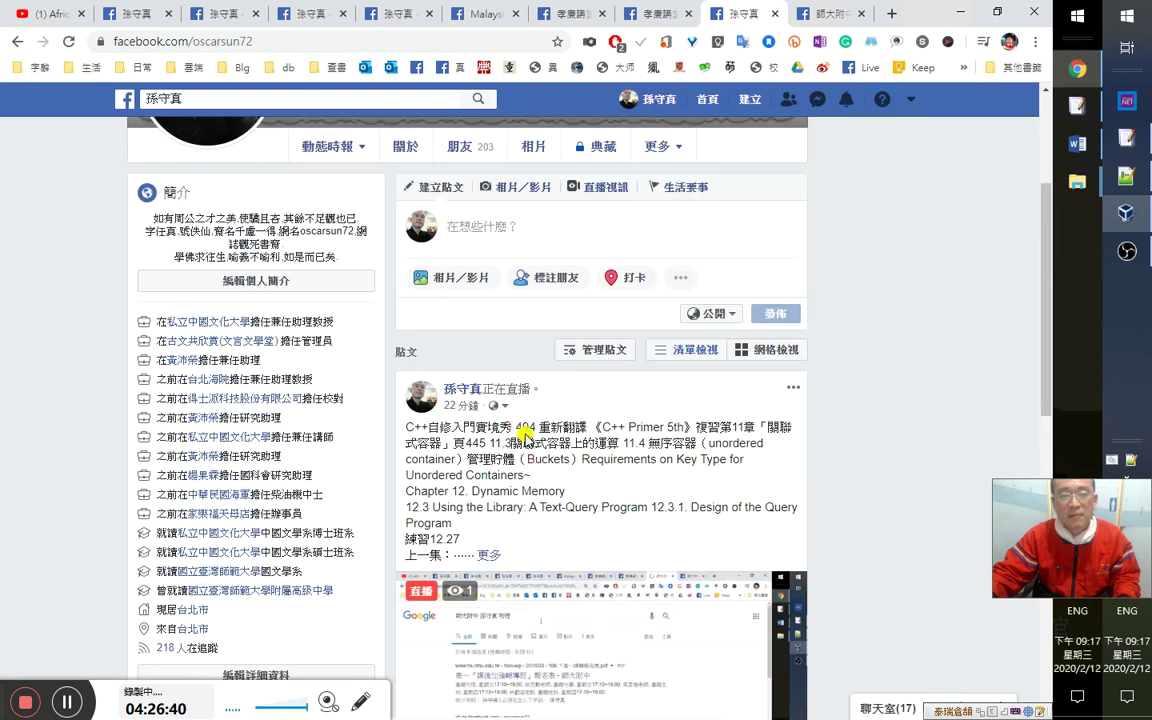
pyautogui.scroll(2, 515, 432)
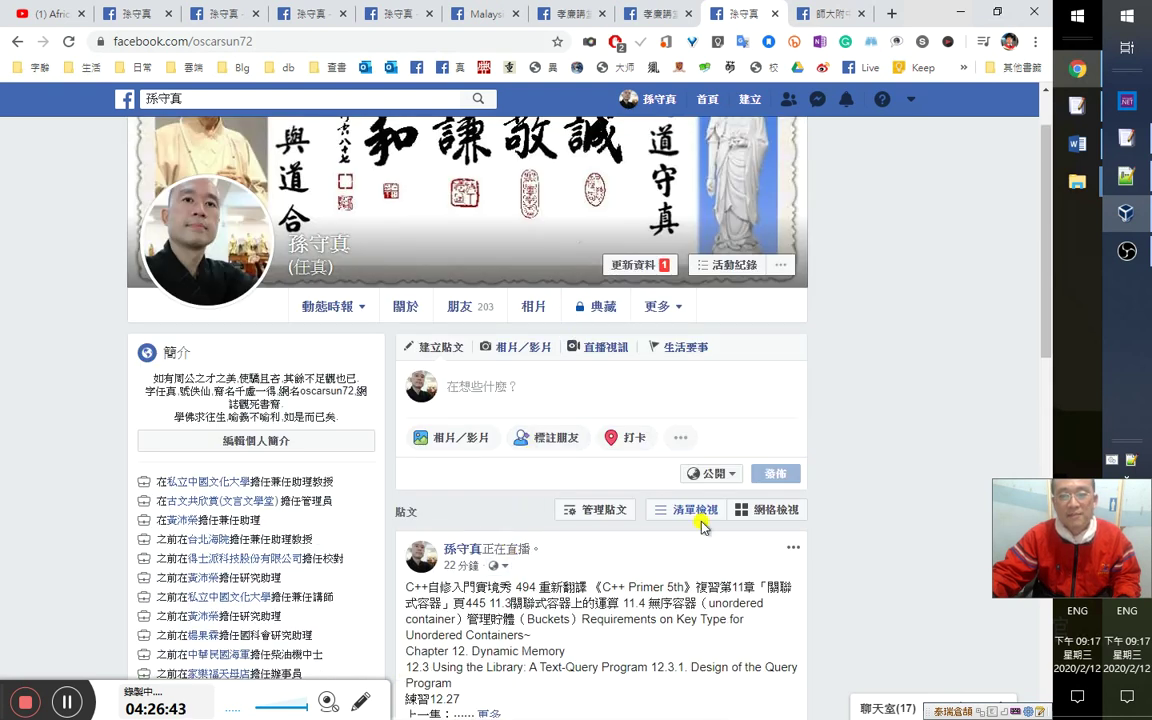
pyautogui.scroll(-6, 698, 520)
pyautogui.scroll(7, 703, 519)
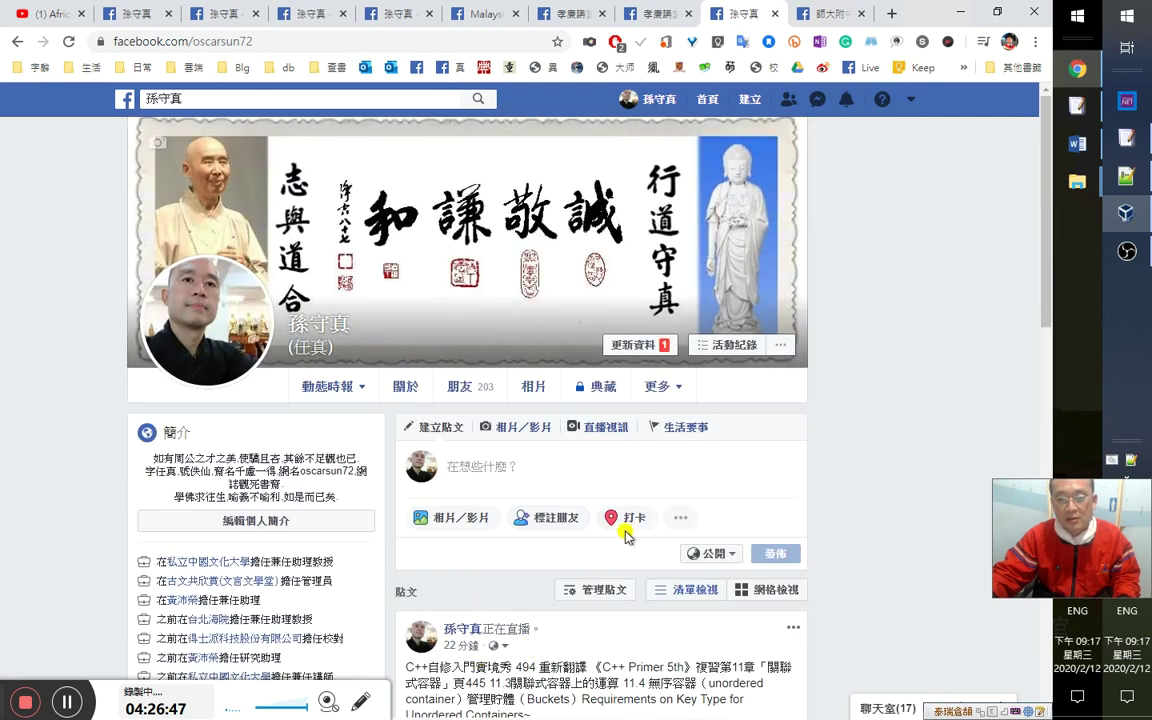
pyautogui.click(661, 401)
pyautogui.click(661, 404)
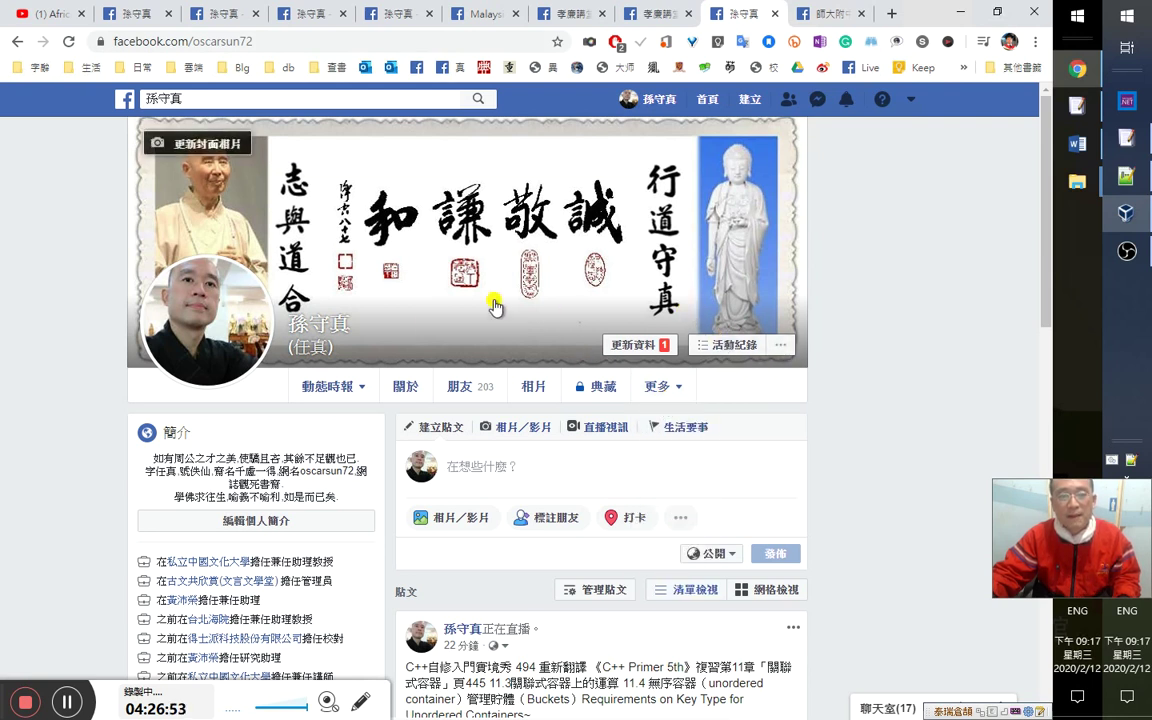
pyautogui.click(530, 390)
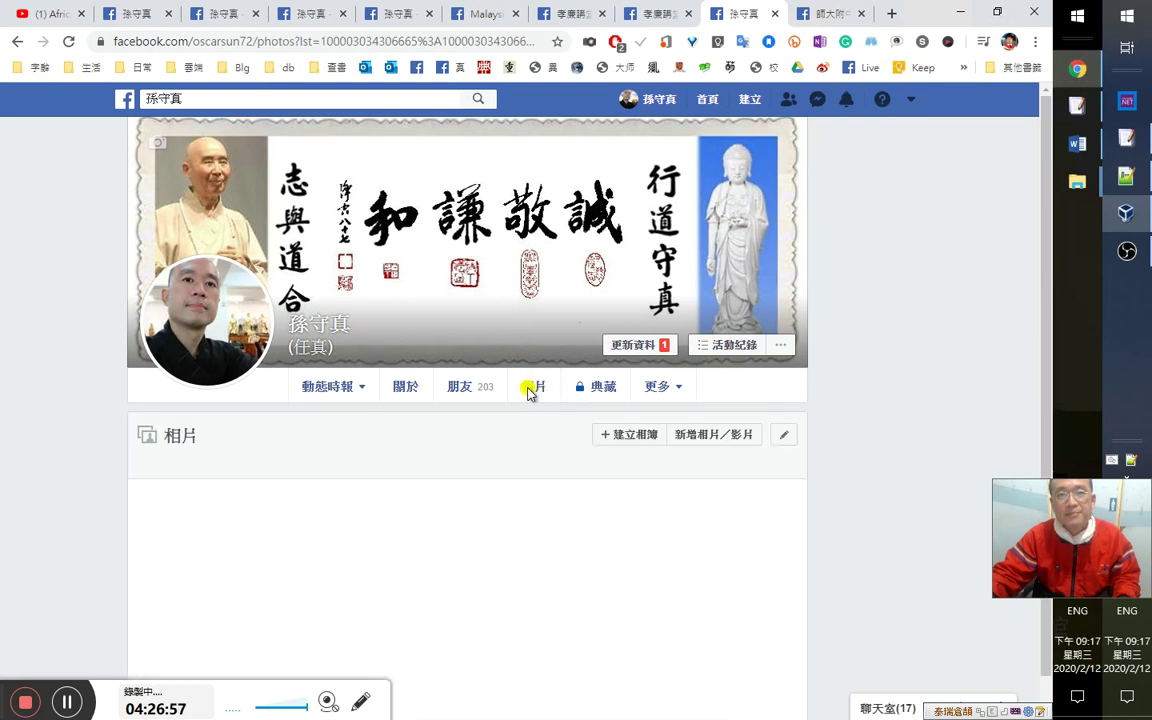
pyautogui.click(890, 14)
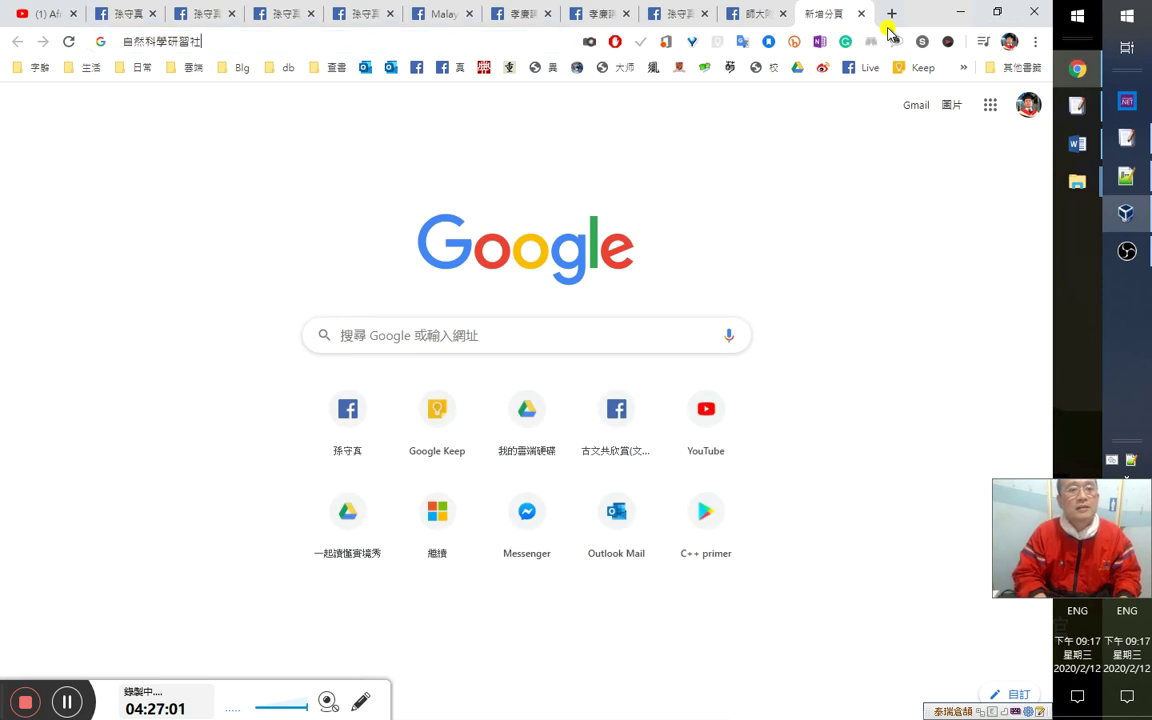
# Search Google for facebook with your name, 自科社 and 物理組長.
pyautogui.write('自然科學研習社')
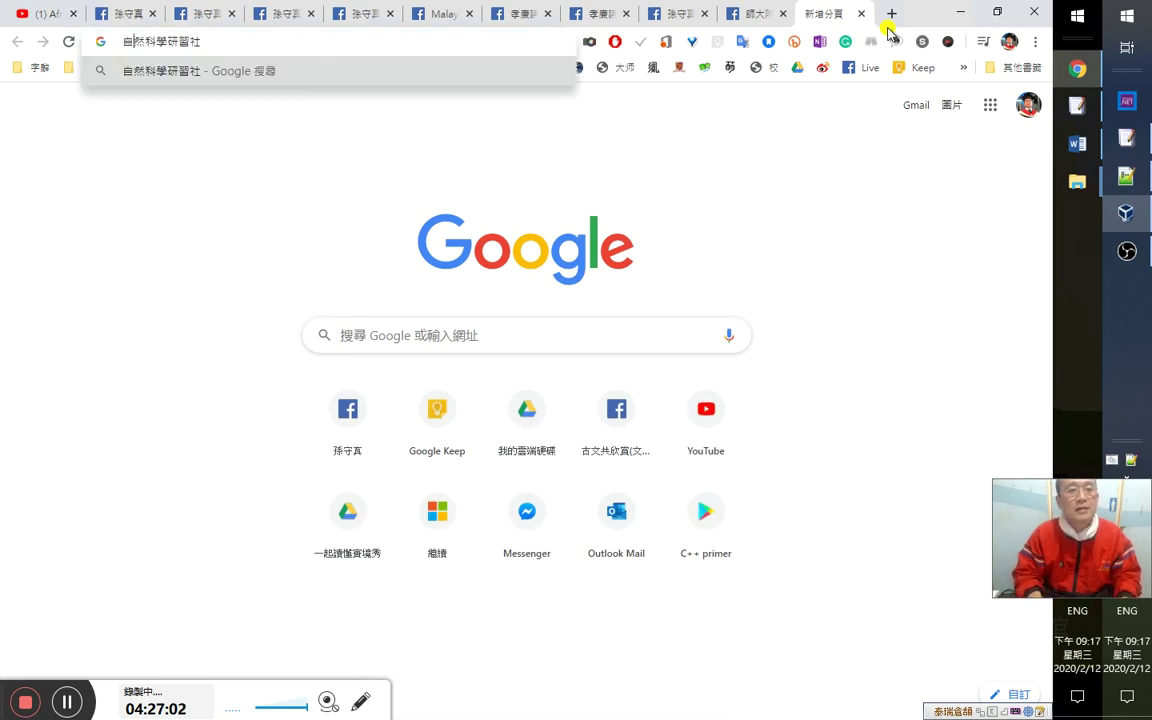
pyautogui.press('BackSpace')
pyautogui.press('BackSpace')
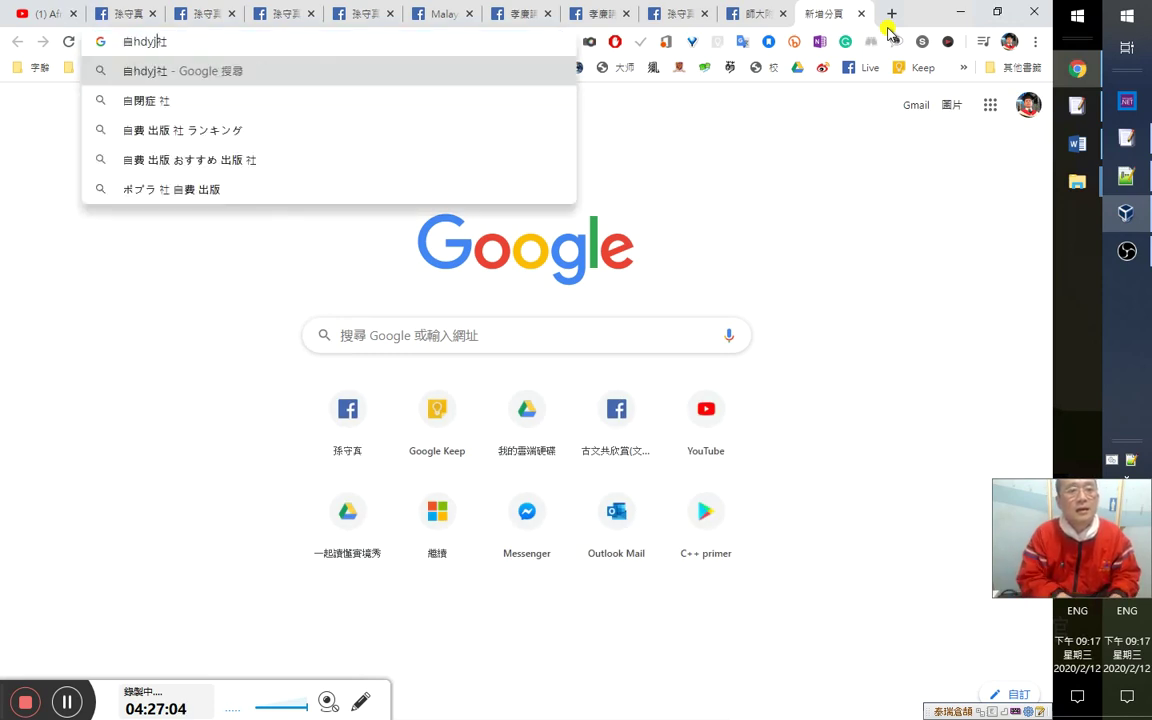
pyautogui.write('科社')
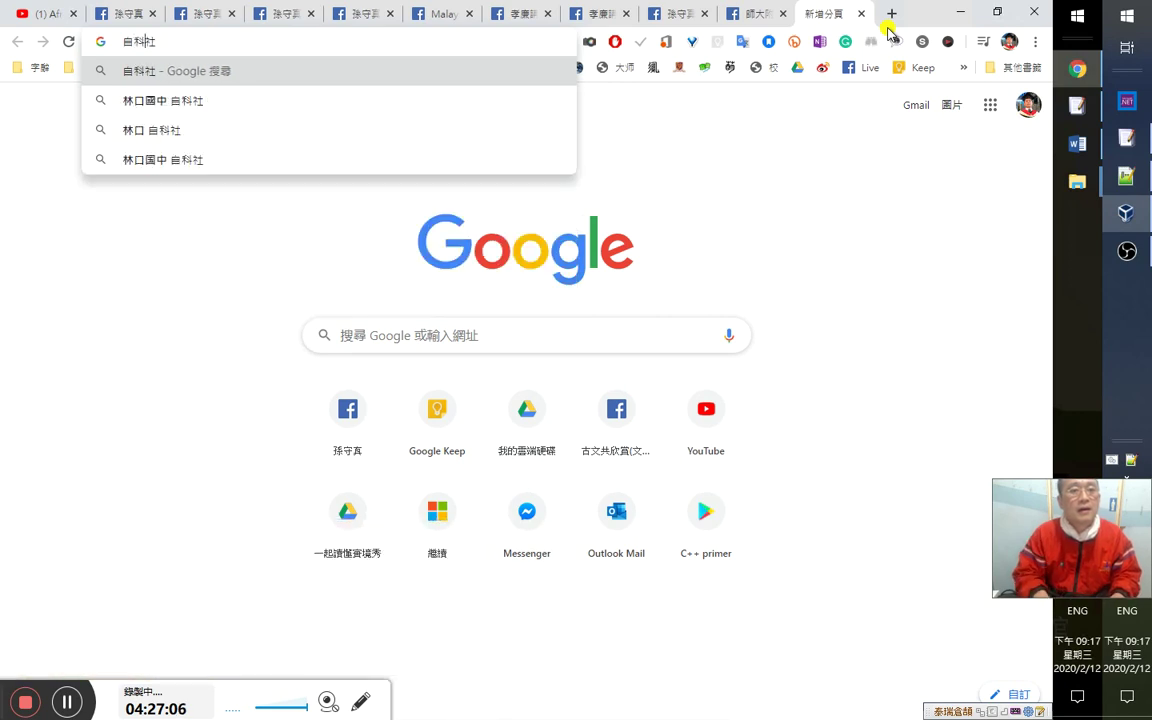
pyautogui.press('Home')
pyautogui.write('孫守真 自科社')
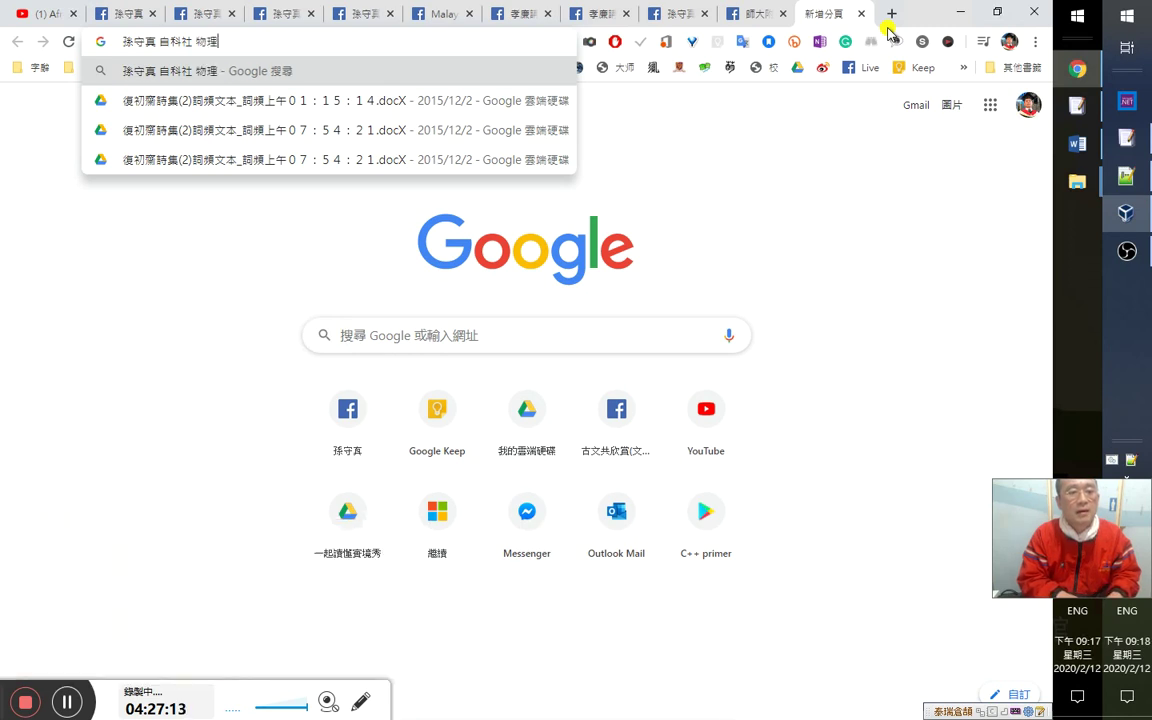
pyautogui.write(' 物理組長')
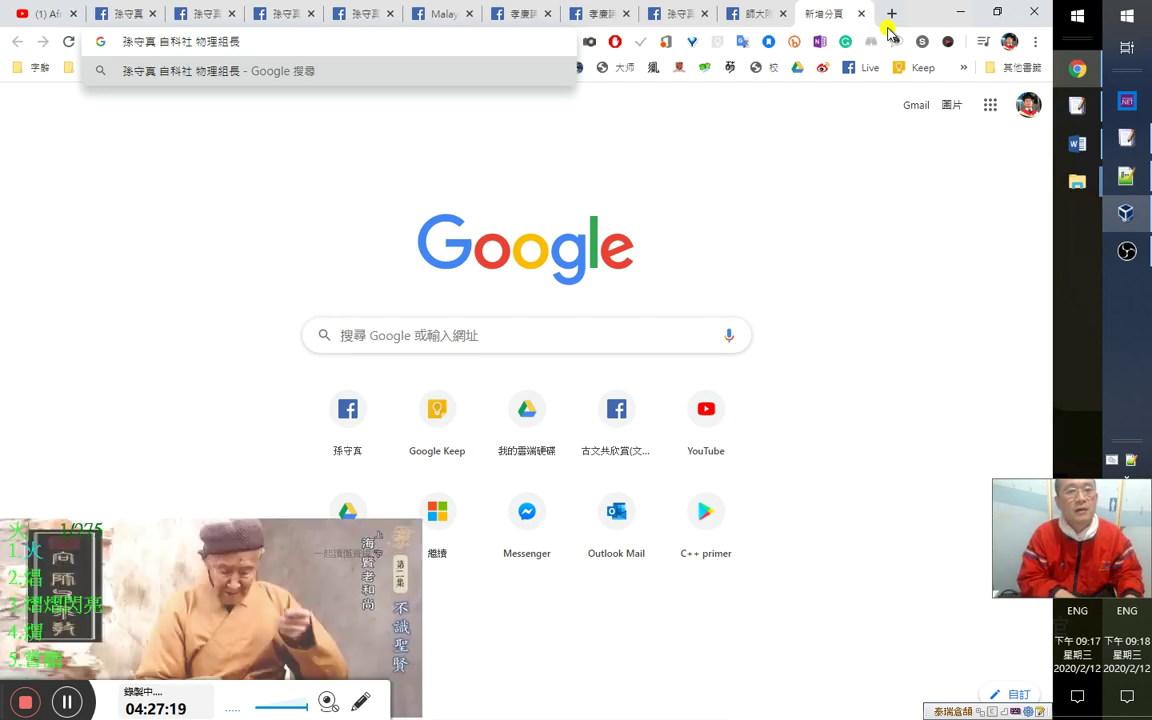
pyautogui.write('facebo')
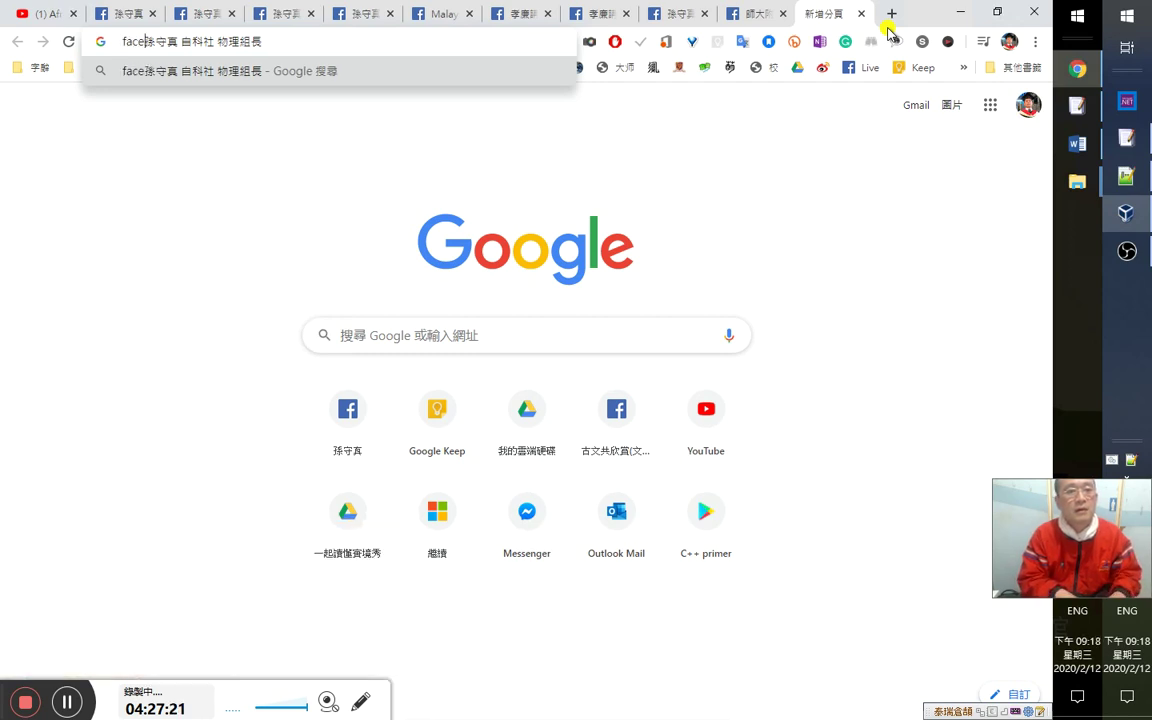
pyautogui.write('ok')
pyautogui.press('Return')
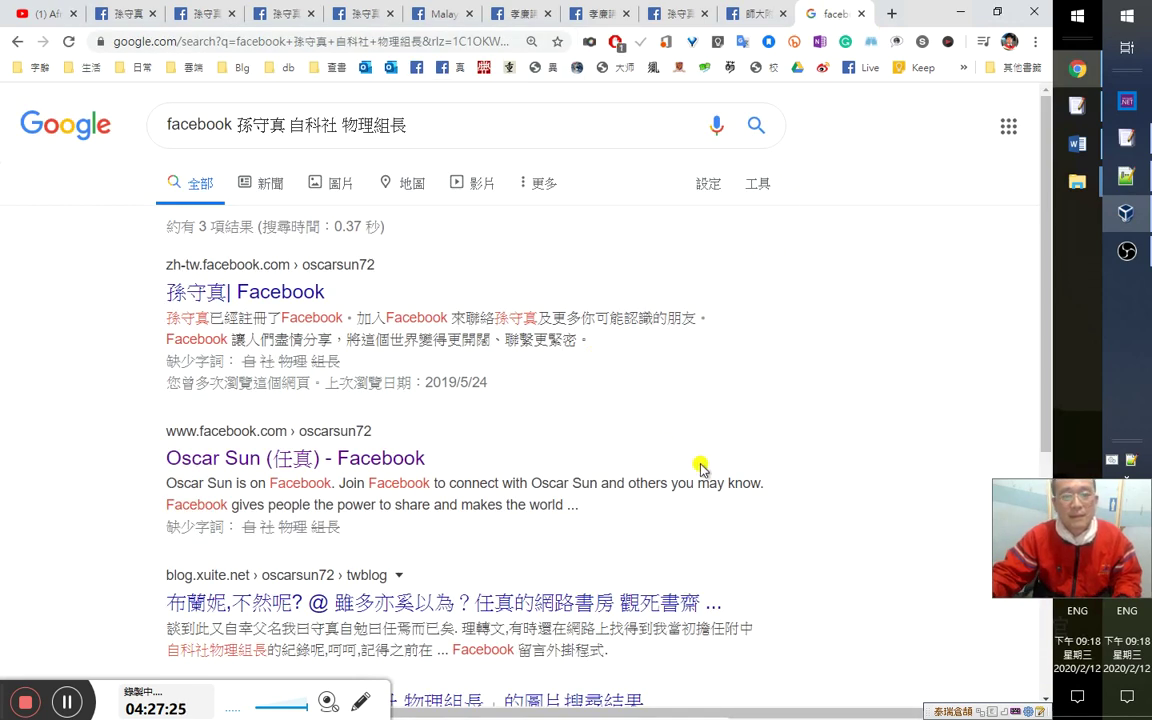
# Open the blog.xuite.net result 布蘭妮,不然呢? in a new tab and read it.
pyautogui.scroll(-3, 702, 462)
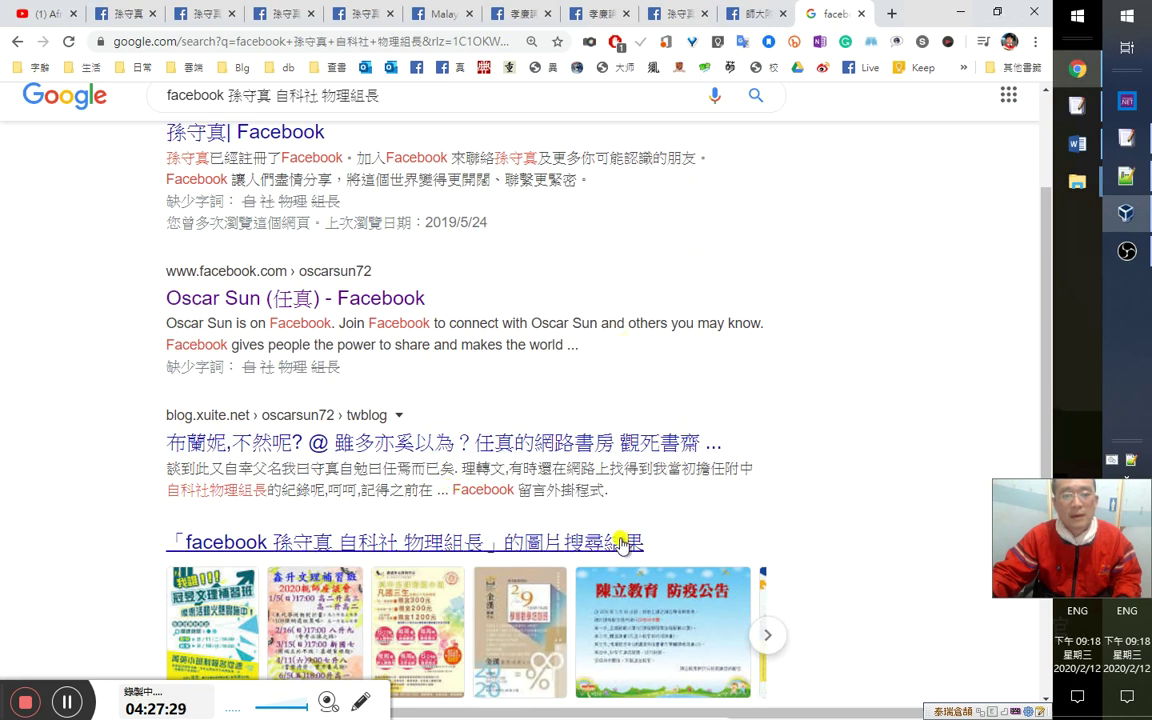
pyautogui.scroll(-1, 613, 538)
pyautogui.middleClick(478, 365)
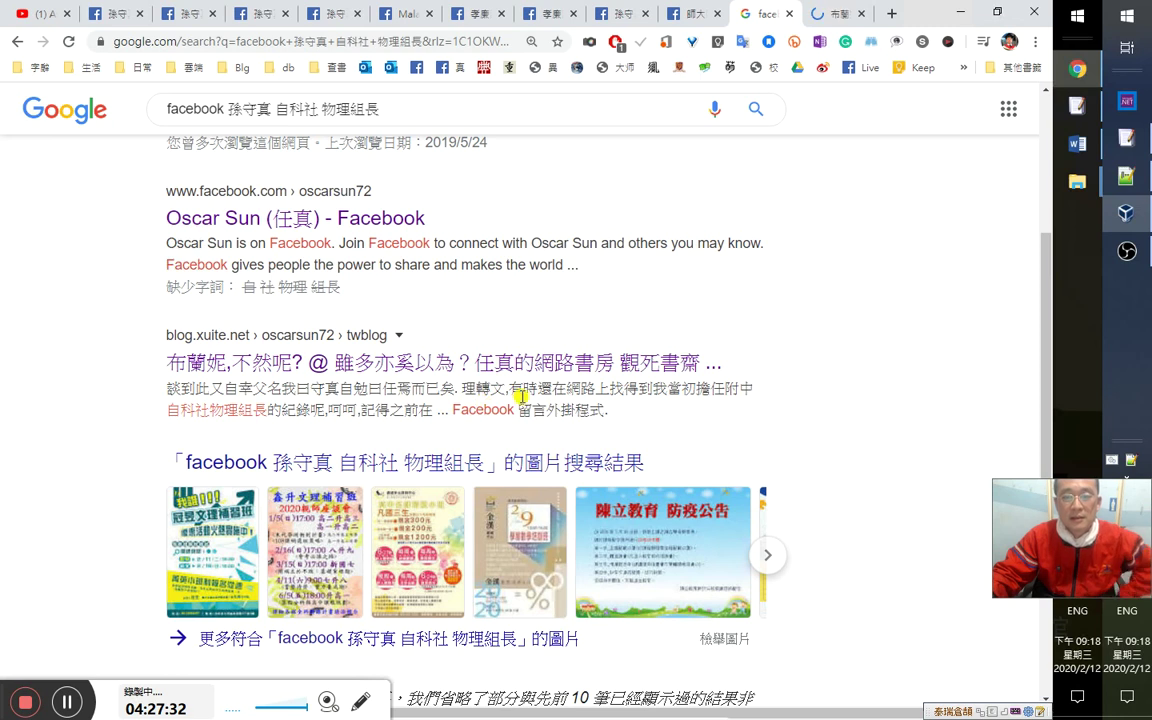
pyautogui.moveTo(509, 389); pyautogui.dragTo(657, 394)
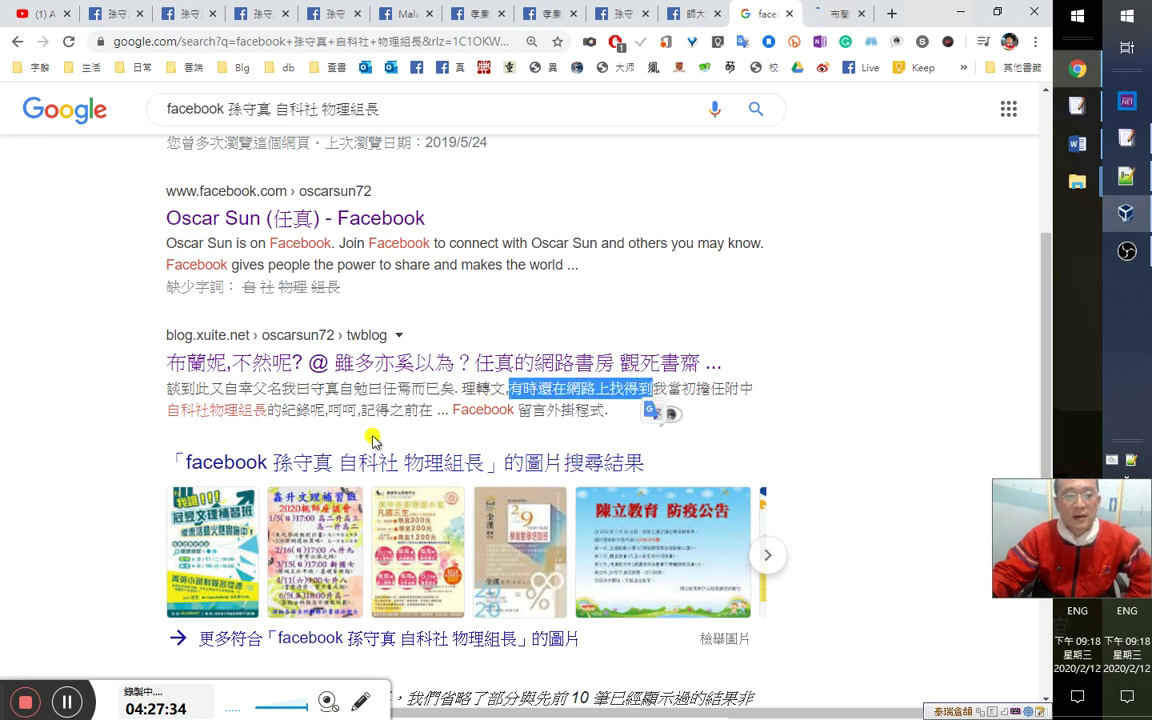
pyautogui.scroll(-3, 372, 440)
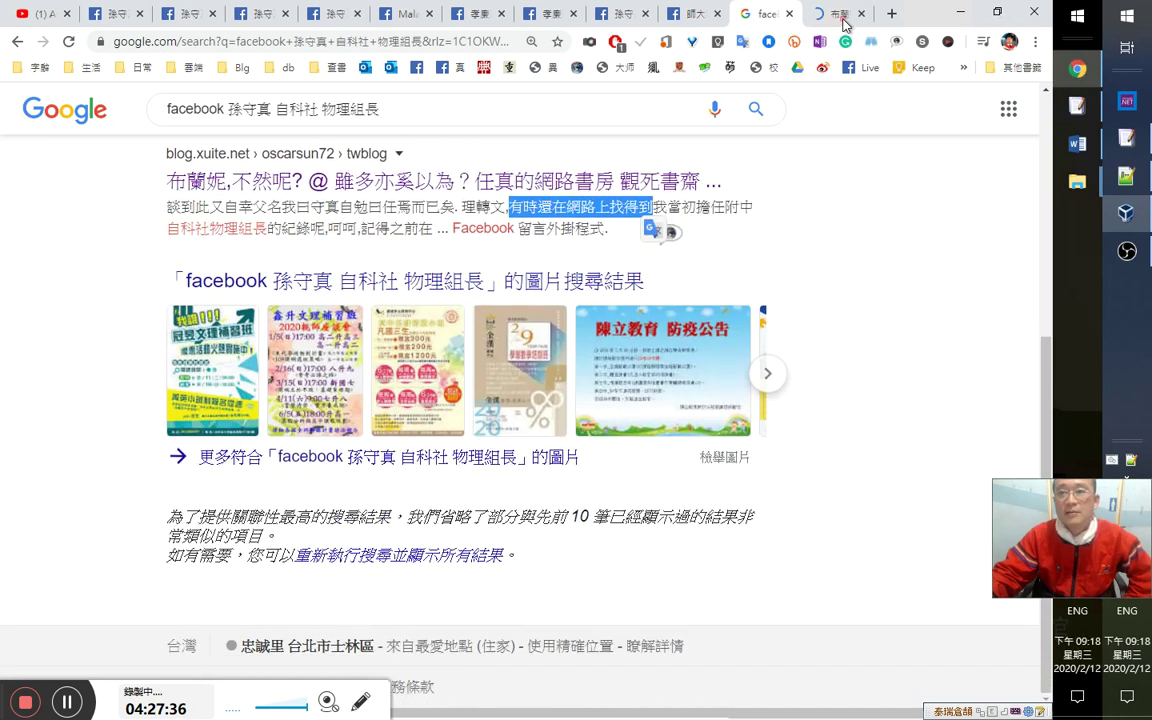
pyautogui.click(843, 20)
pyautogui.scroll(-5, 715, 445)
pyautogui.scroll(-6, 722, 450)
pyautogui.scroll(5, 726, 443)
pyautogui.scroll(3, 730, 443)
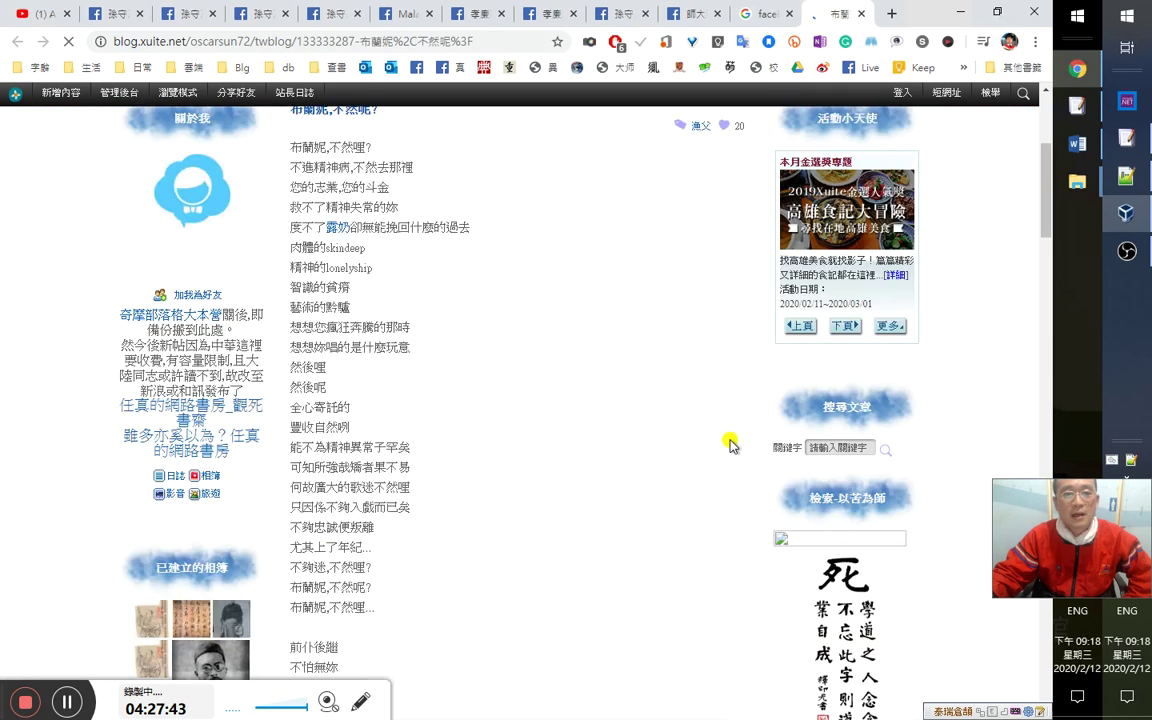
# Glance at and close the 布蘭妮 透視 results, finishing the blog post.
pyautogui.middleClick(340, 227)
pyautogui.click(841, 17)
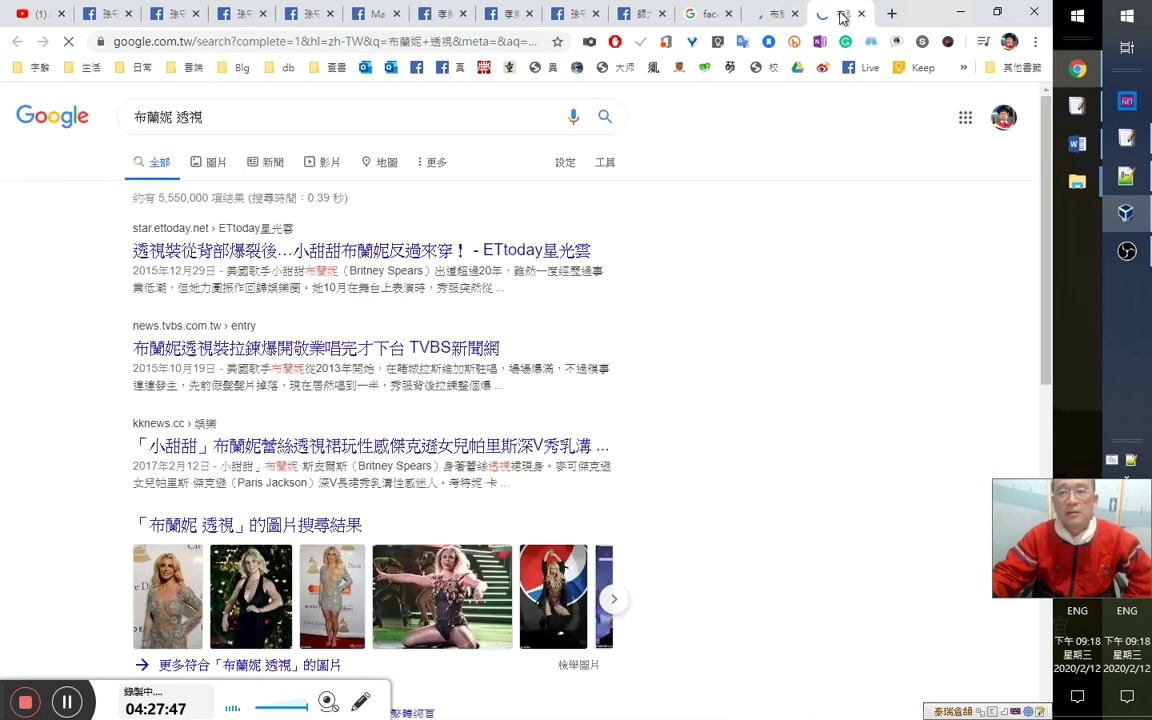
pyautogui.middleClick(841, 17)
pyautogui.scroll(-10, 640, 370)
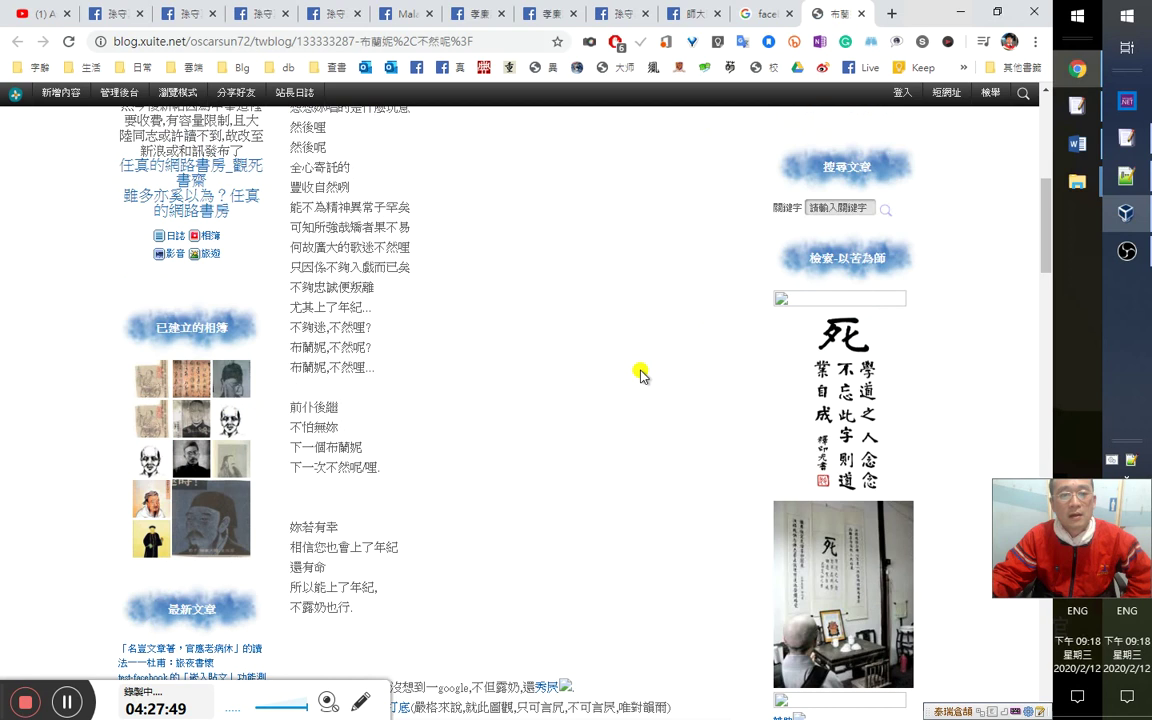
pyautogui.scroll(-15, 650, 350)
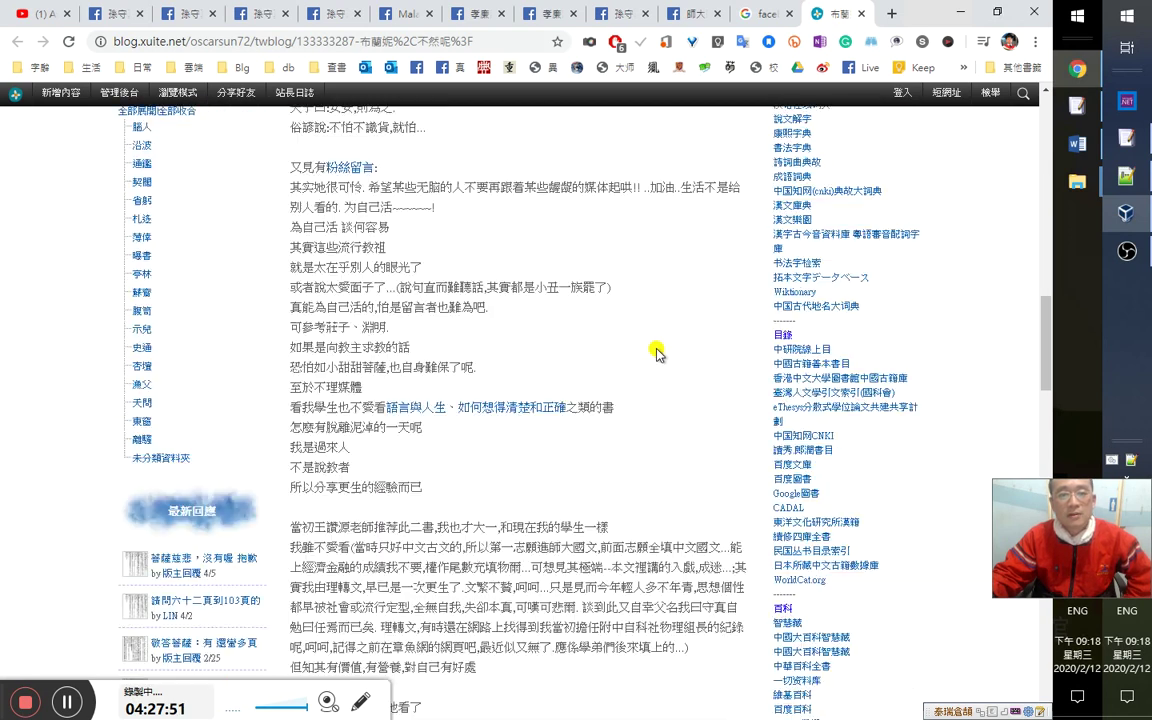
pyautogui.scroll(-5, 662, 346)
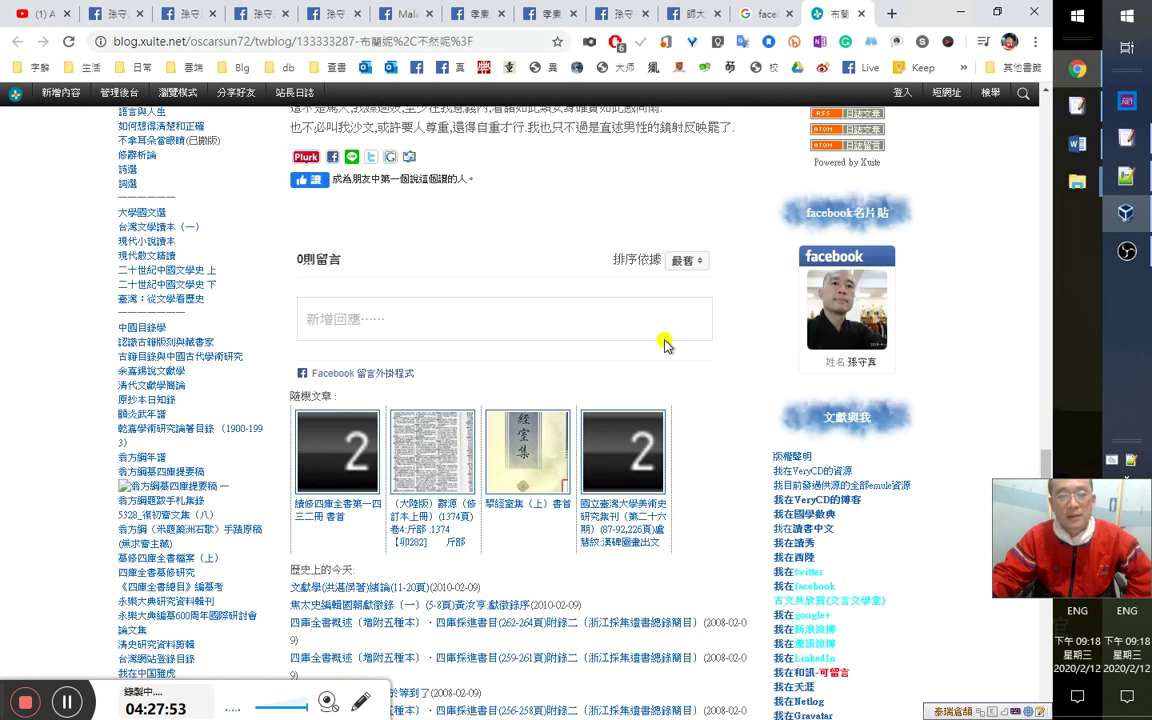
pyautogui.click(770, 15)
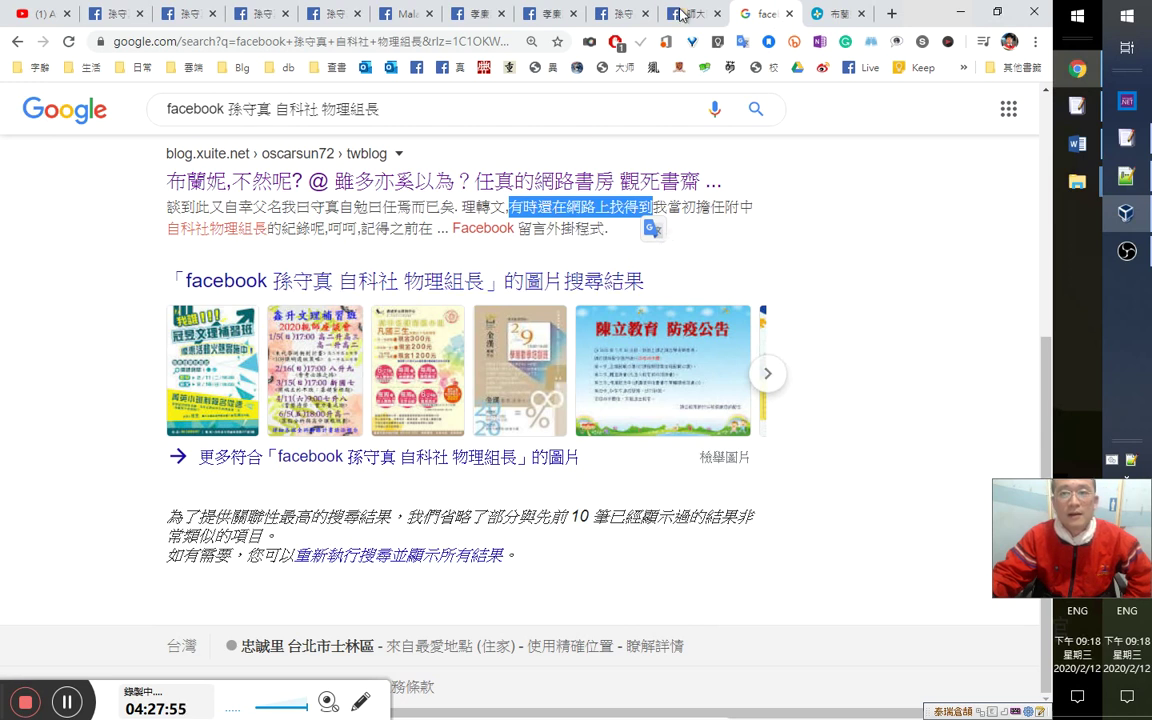
# Return to your Facebook profile's photos and list its albums.
pyautogui.hotkey('ctrl', 'shift', 'Tab')
pyautogui.click(626, 16)
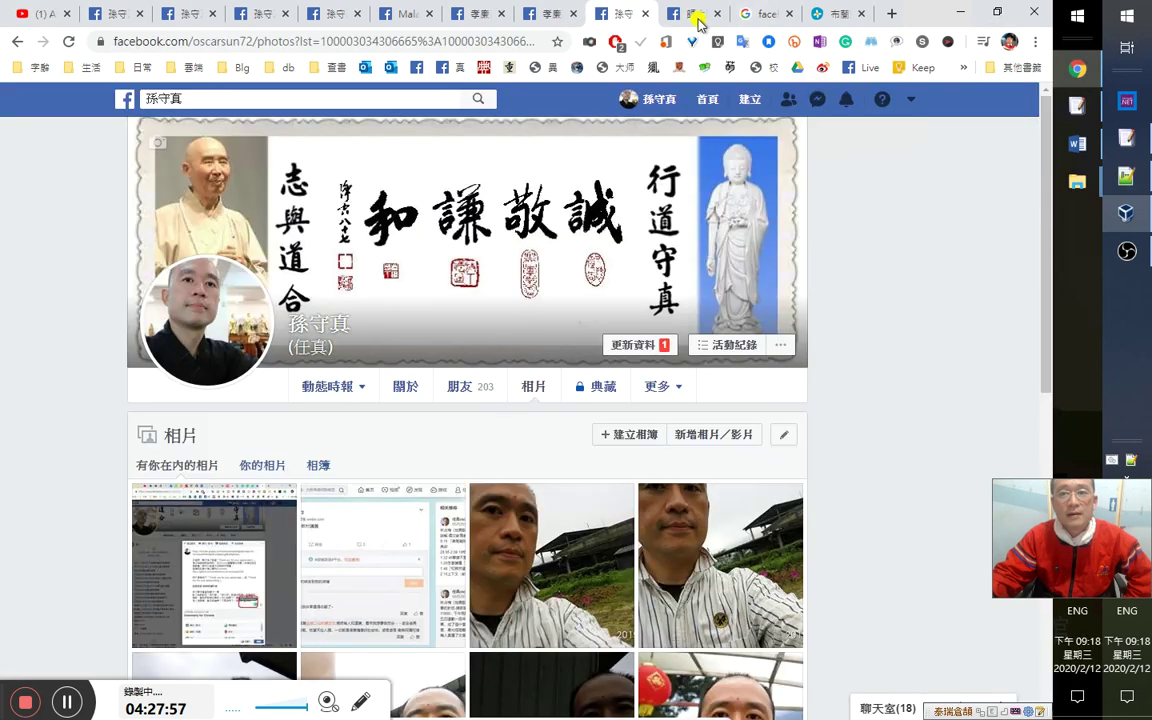
pyautogui.scroll(-2, 714, 540)
pyautogui.scroll(2, 712, 510)
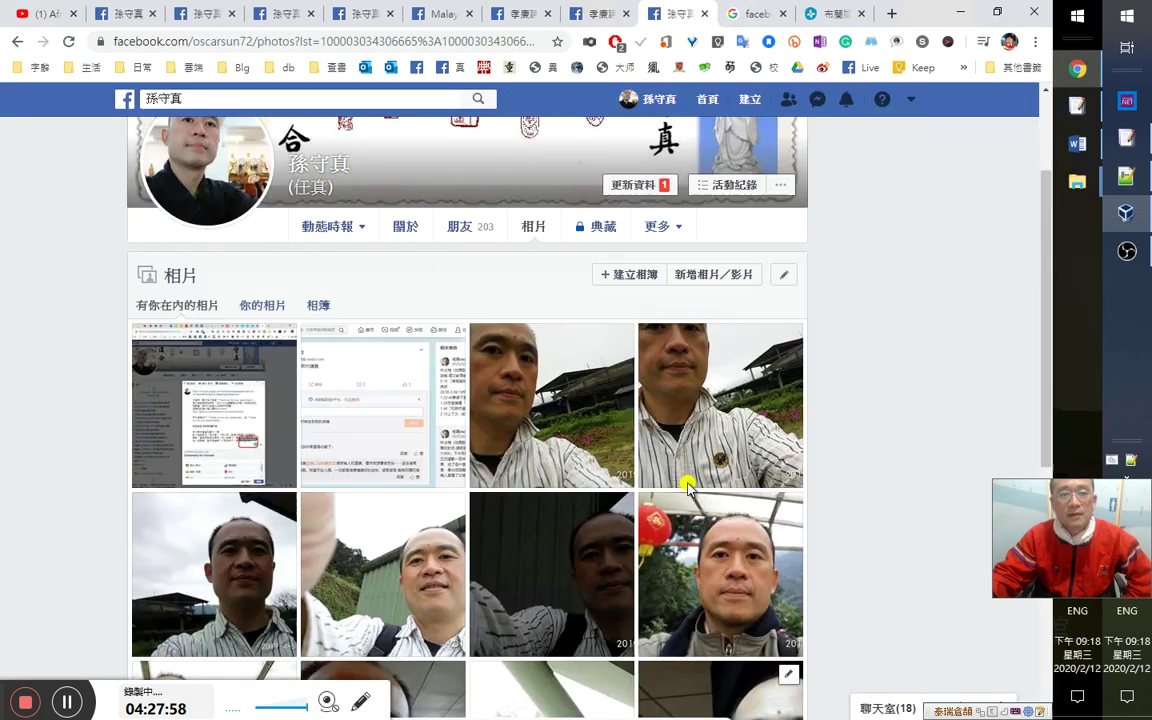
pyautogui.click(334, 391)
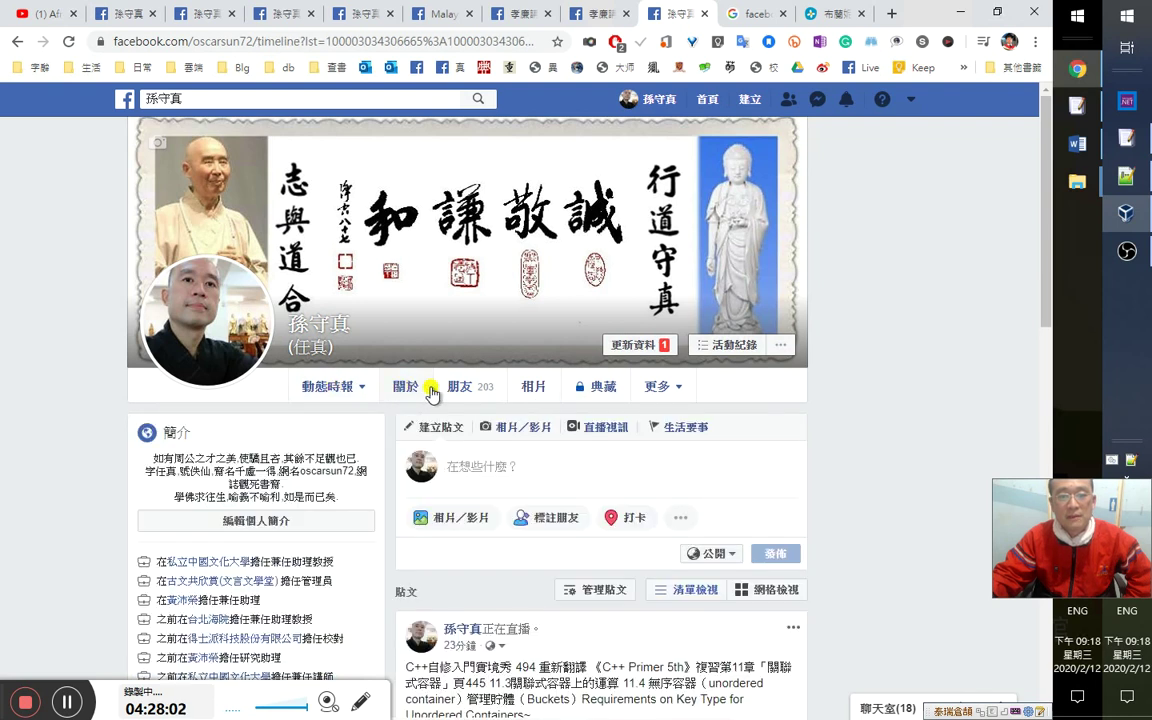
pyautogui.click(535, 388)
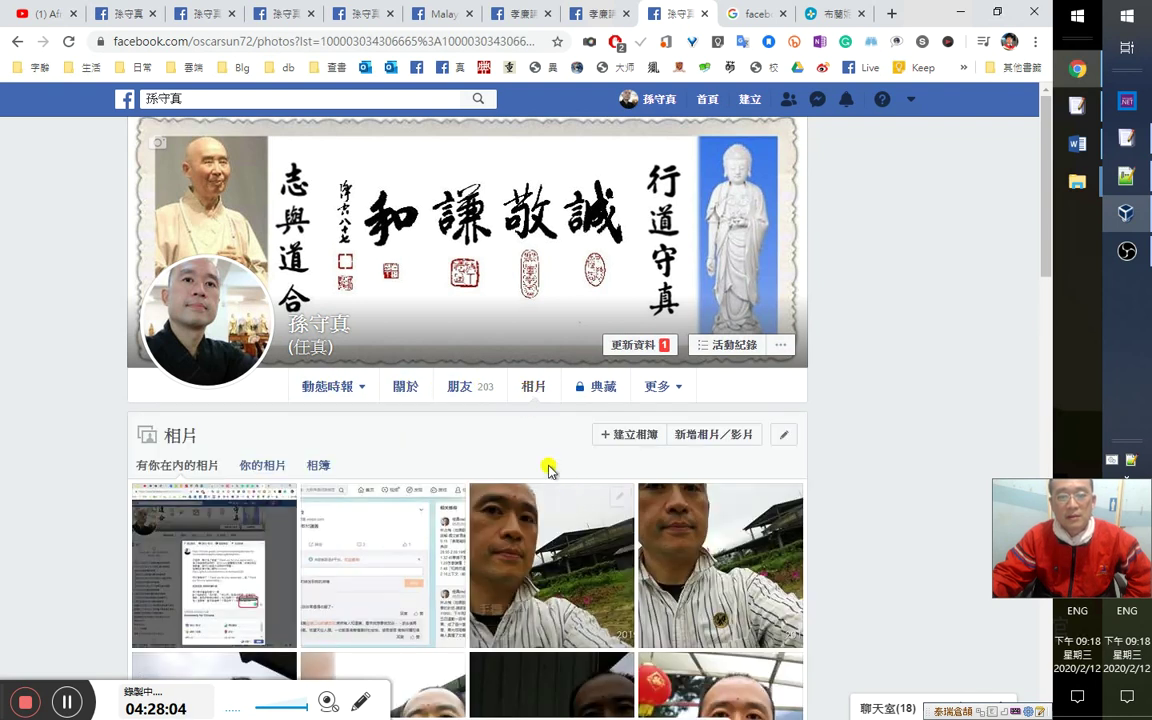
pyautogui.click(268, 466)
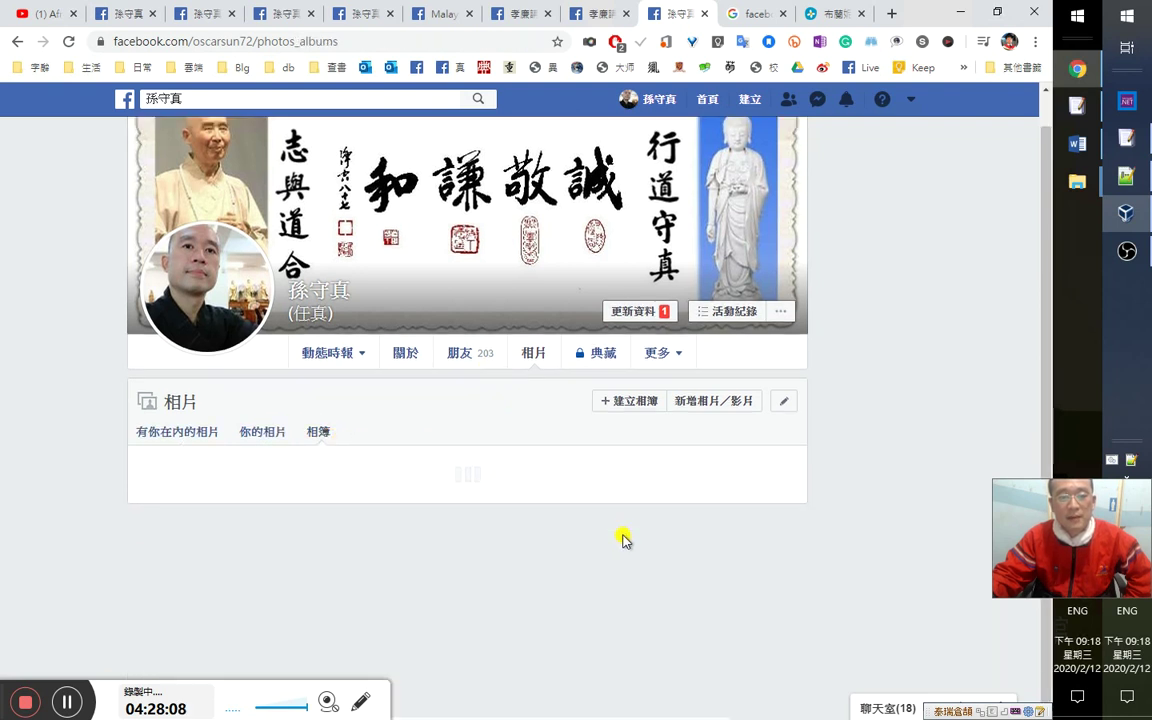
pyautogui.scroll(-2, 619, 541)
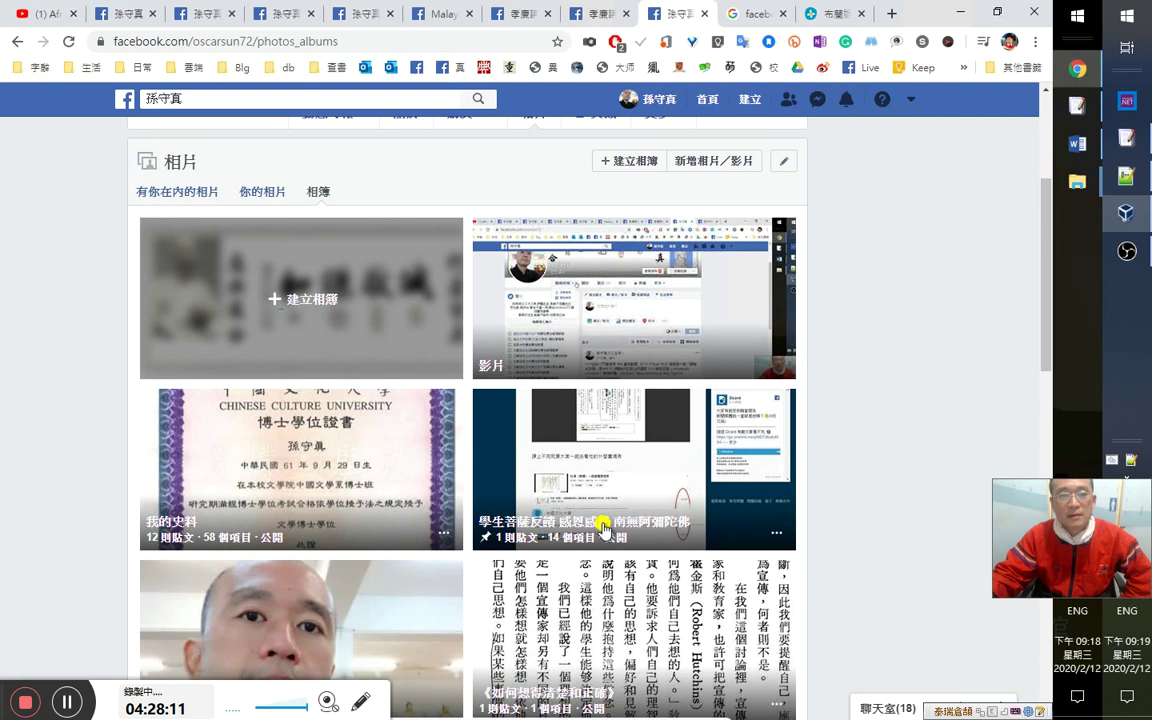
pyautogui.scroll(-2, 545, 478)
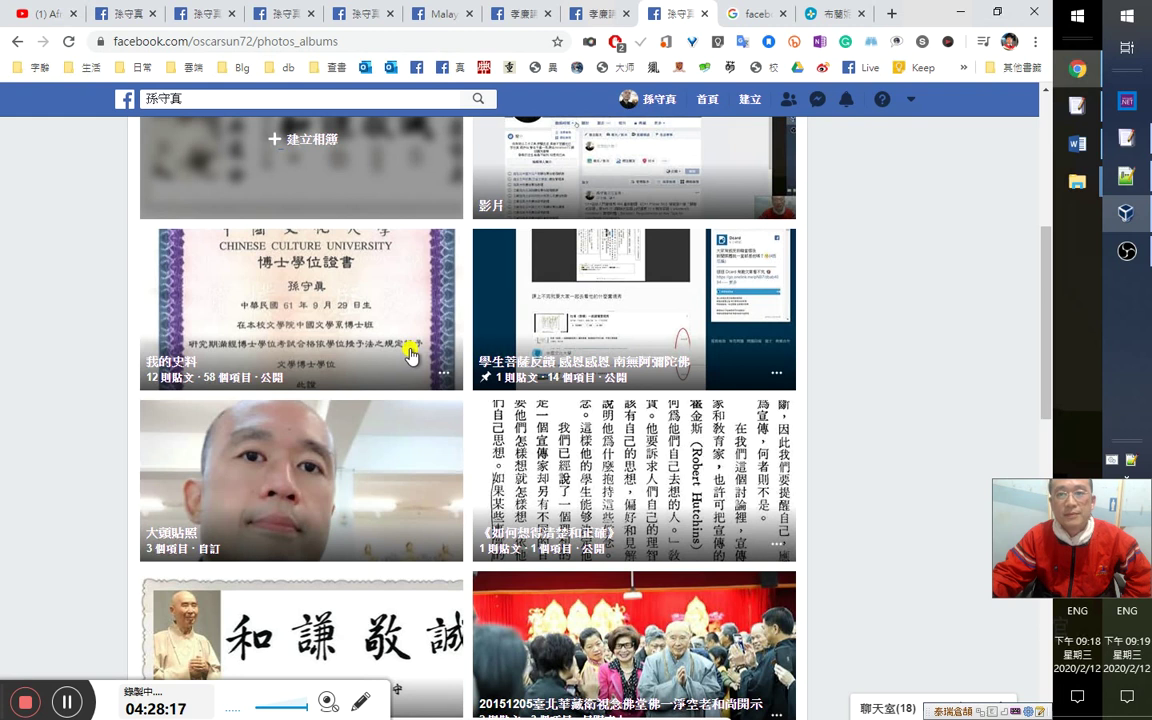
# Open the 我的史料 album and view the Google-search screenshot photo full size.
pyautogui.click(298, 310)
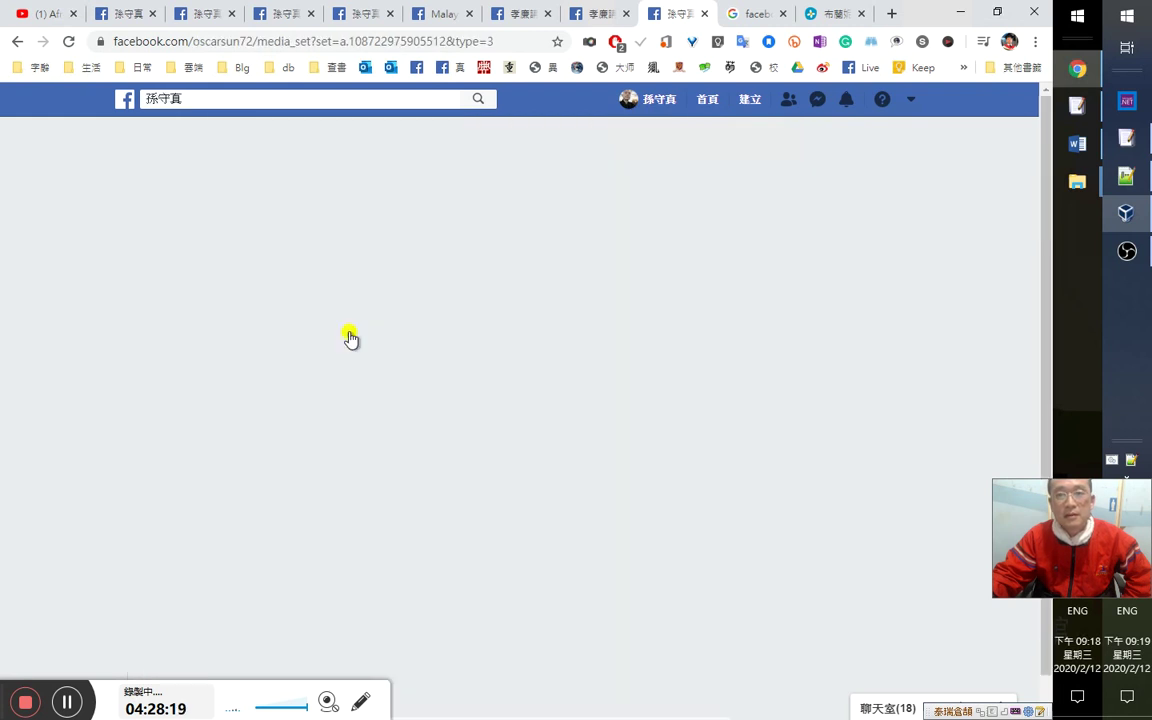
pyautogui.scroll(-8, 695, 485)
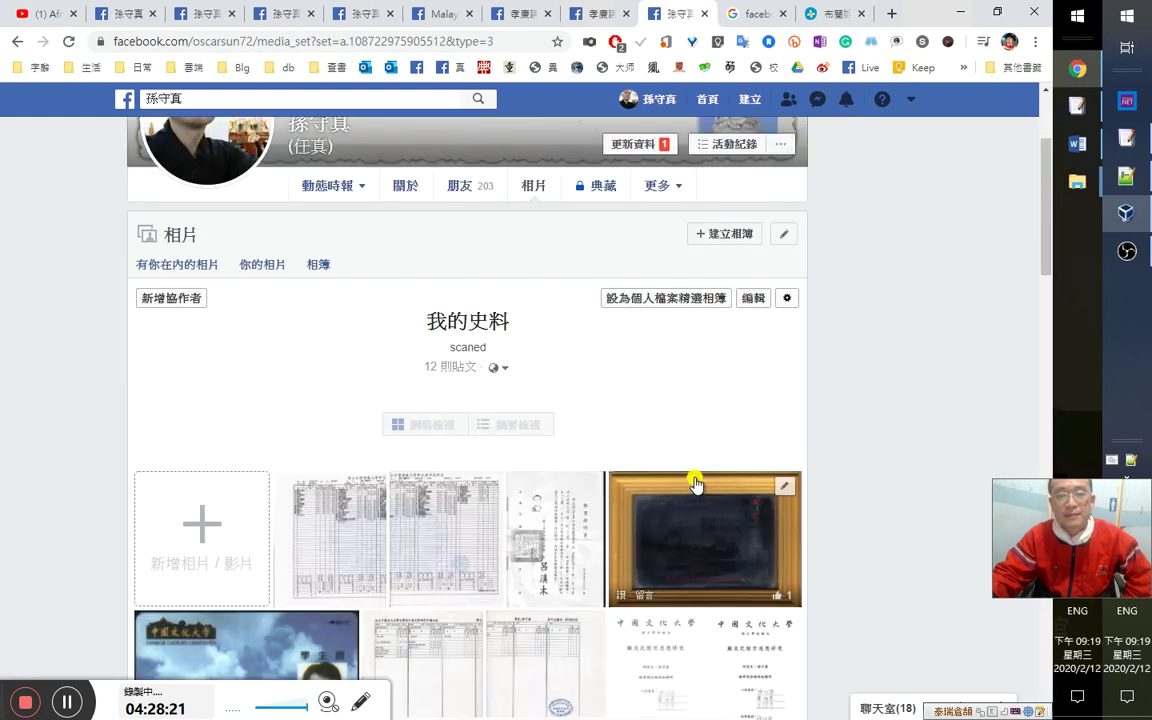
pyautogui.scroll(-5, 698, 478)
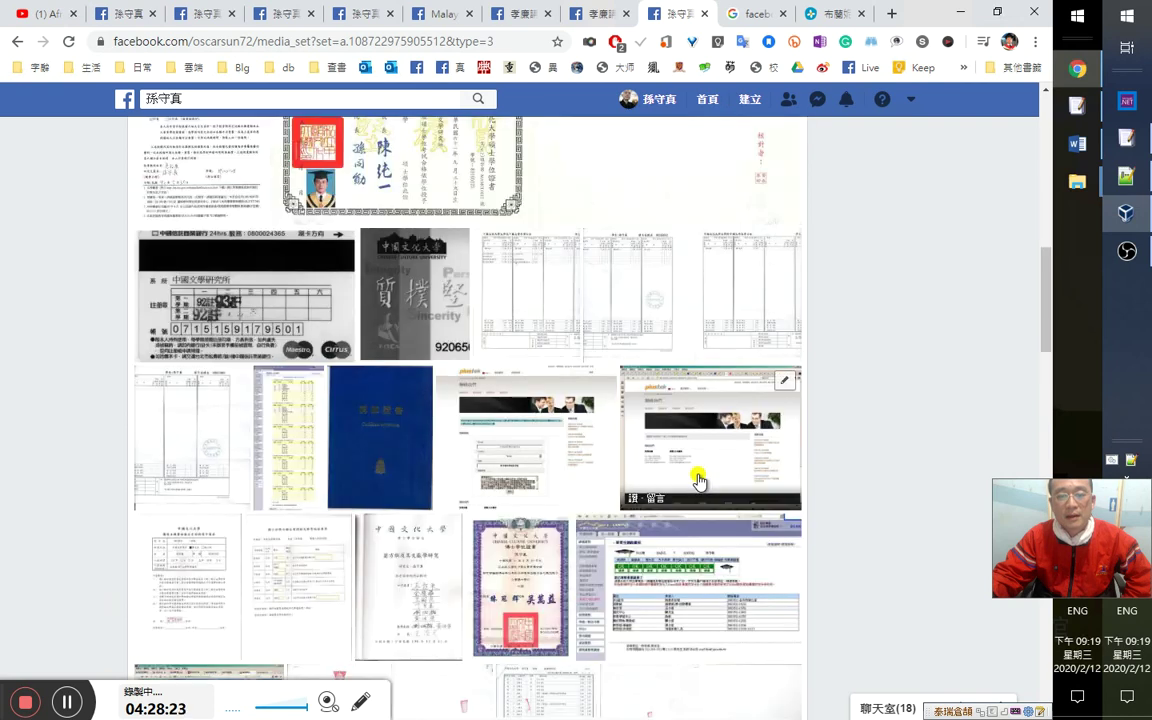
pyautogui.scroll(-3, 705, 483)
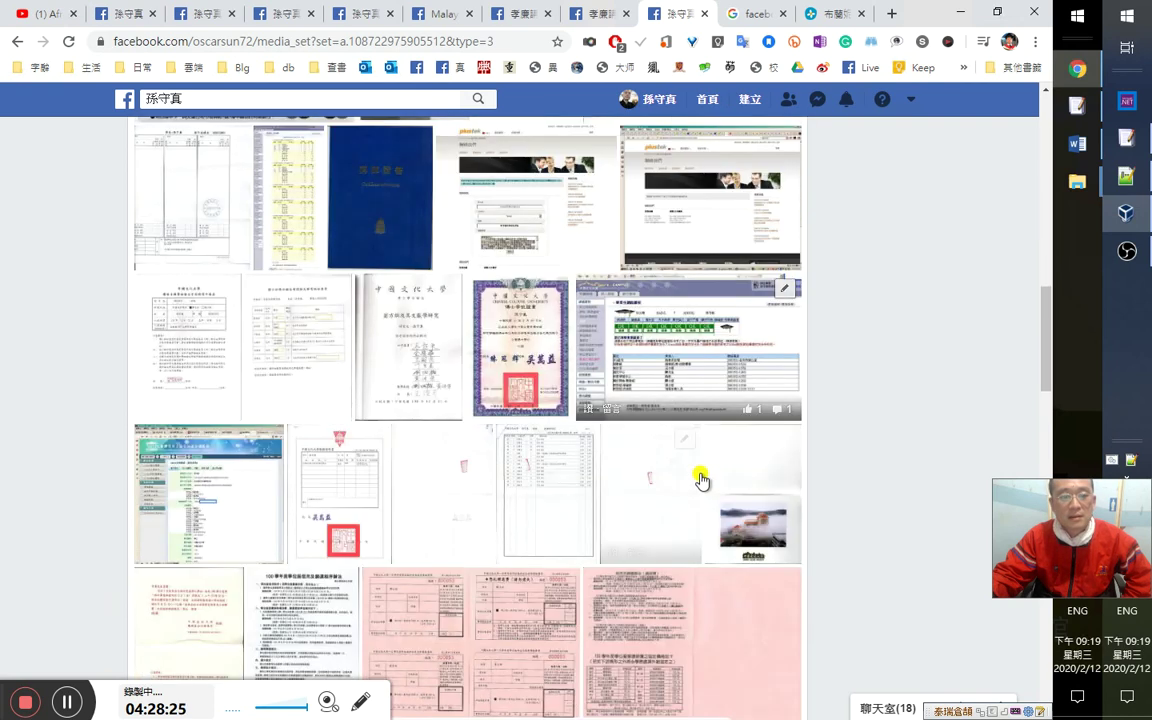
pyautogui.scroll(-3, 705, 484)
pyautogui.scroll(-3, 705, 485)
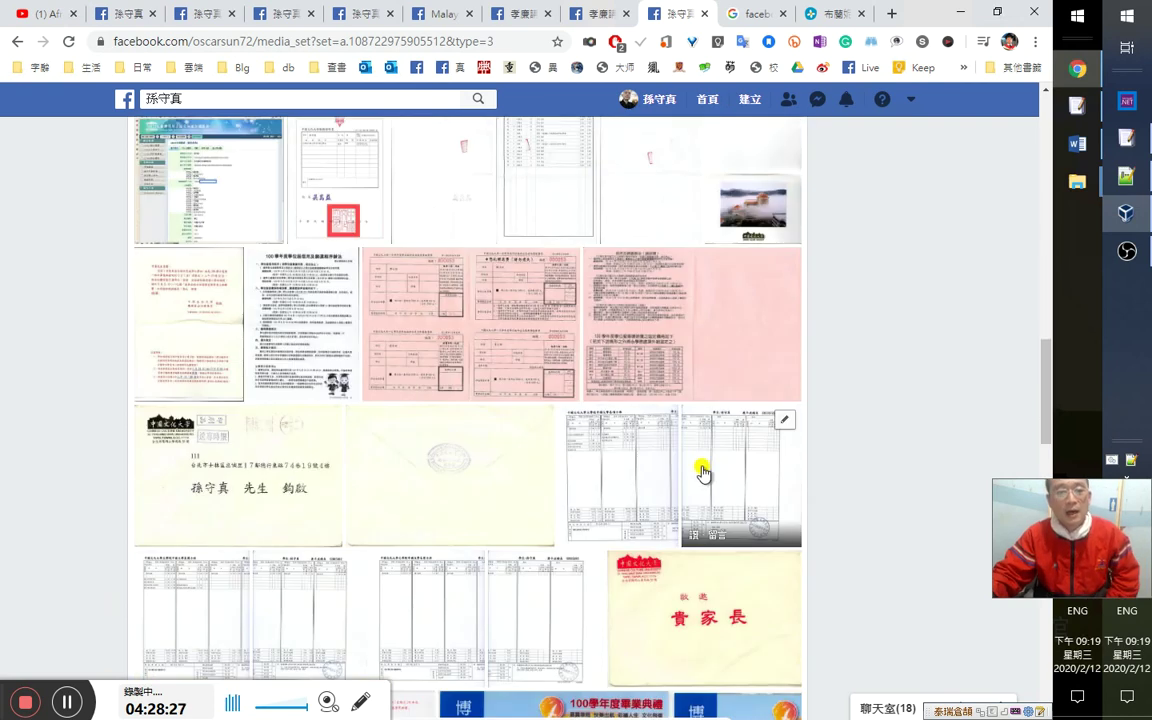
pyautogui.scroll(-3, 703, 475)
pyautogui.scroll(-3, 705, 470)
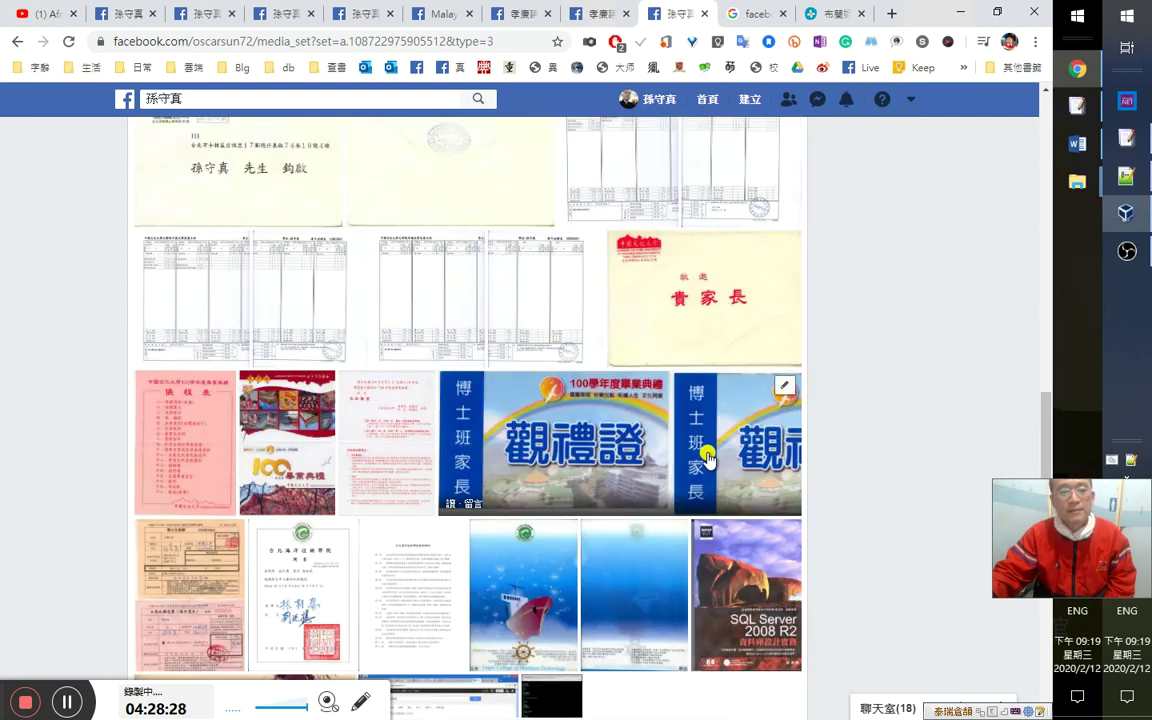
pyautogui.scroll(-3, 705, 452)
pyautogui.scroll(-3, 700, 444)
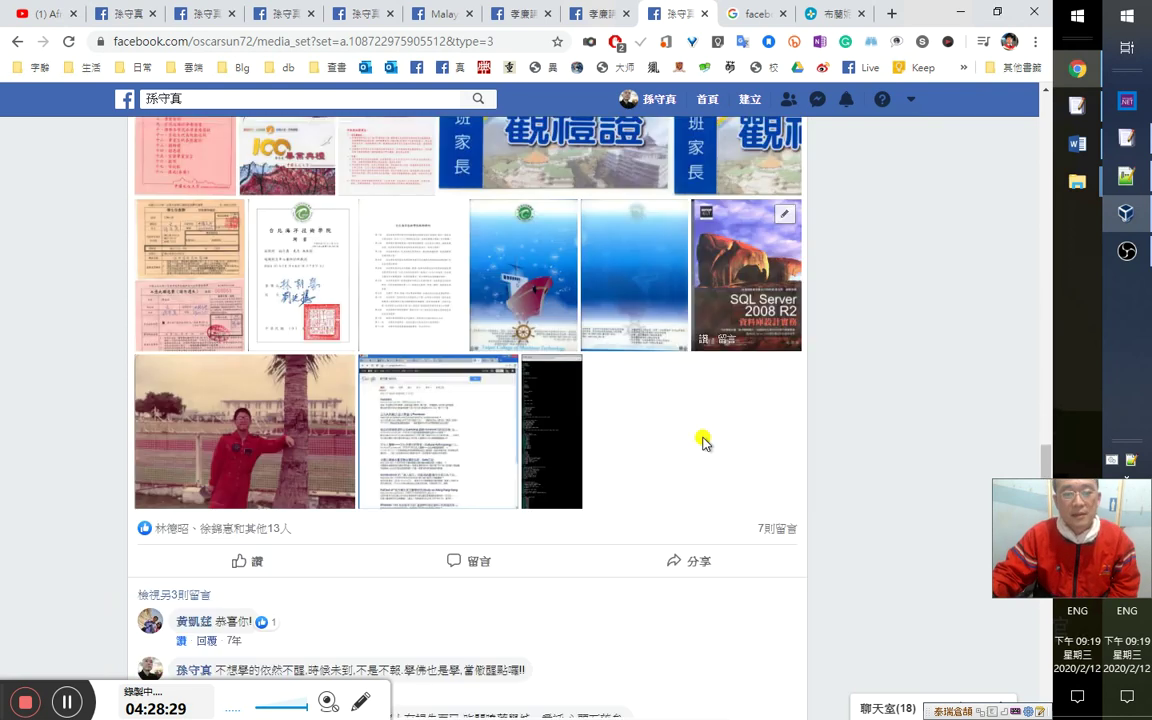
pyautogui.click(420, 413)
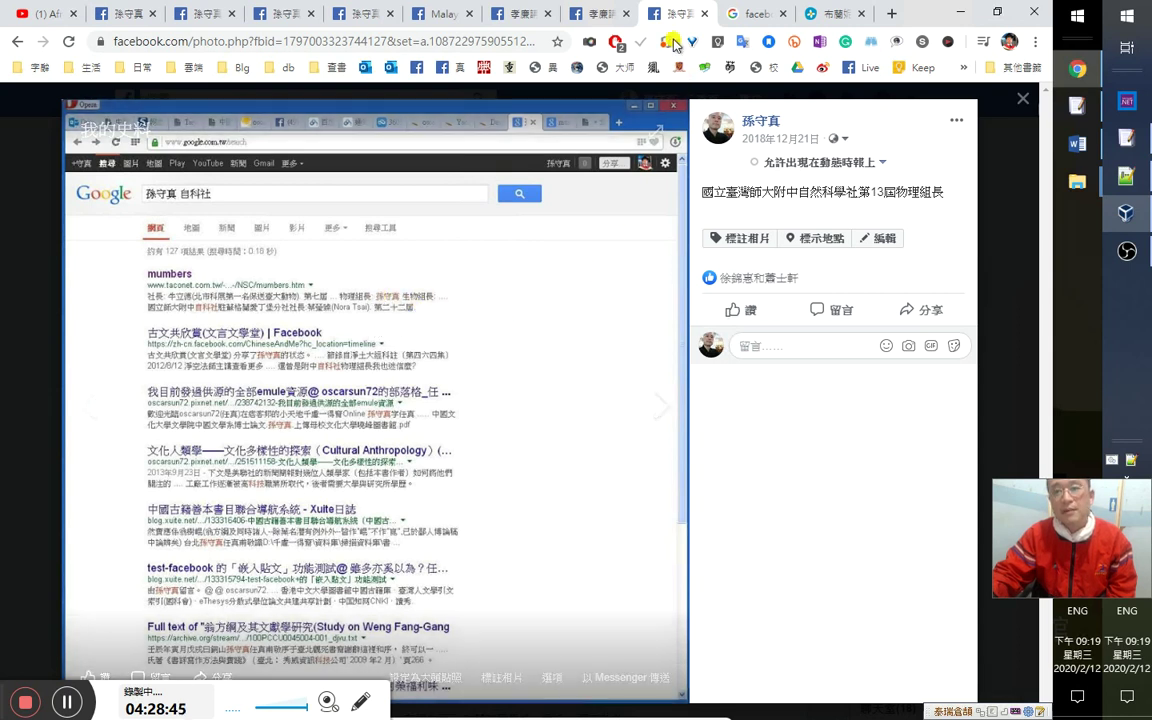
# On the 孝廉講堂 page, react to the course post with a heart.
pyautogui.click(600, 13)
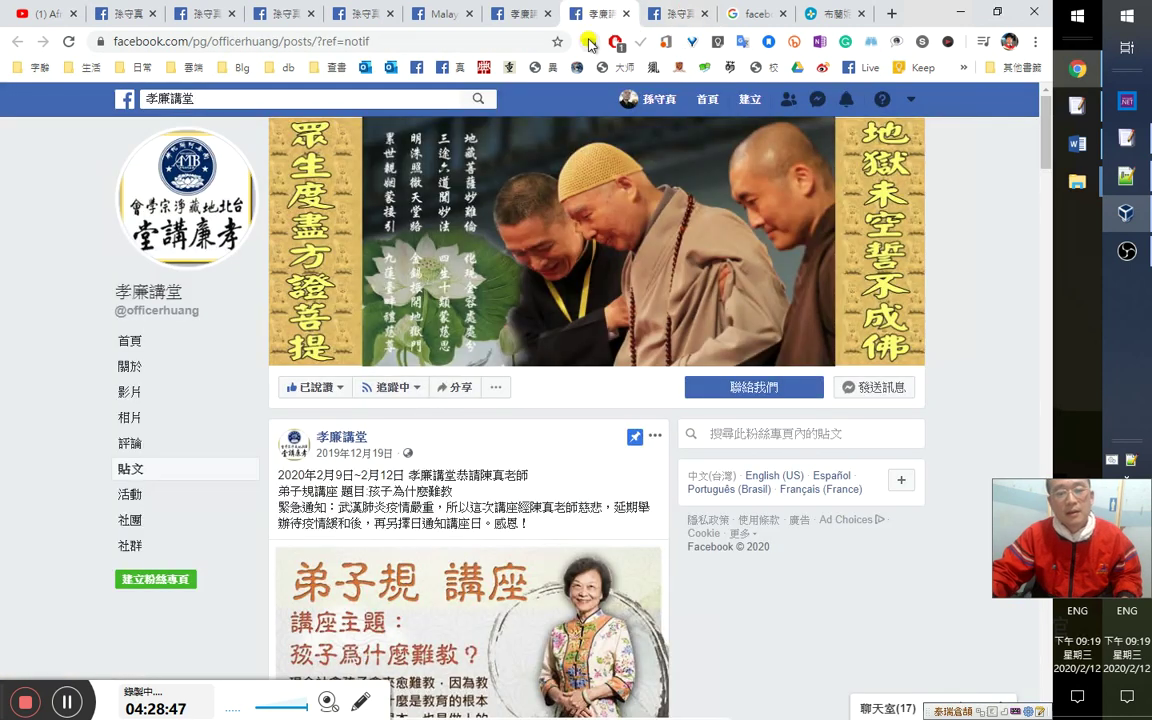
pyautogui.scroll(-4, 650, 350)
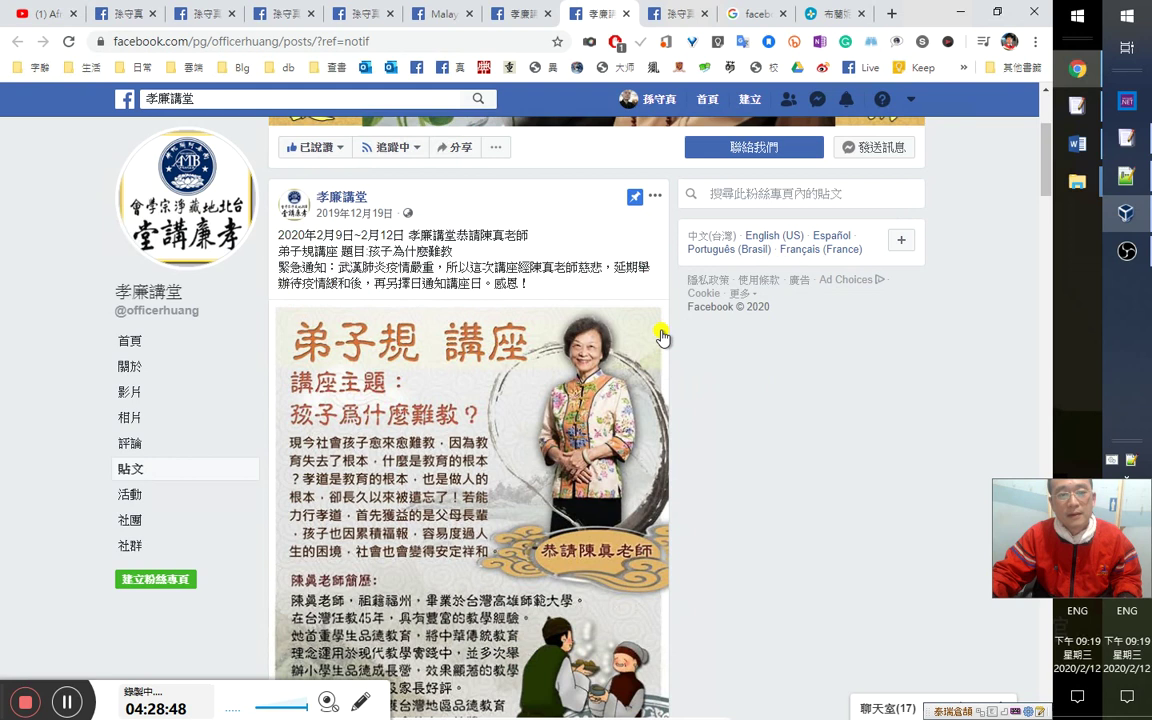
pyautogui.scroll(-5, 550, 185)
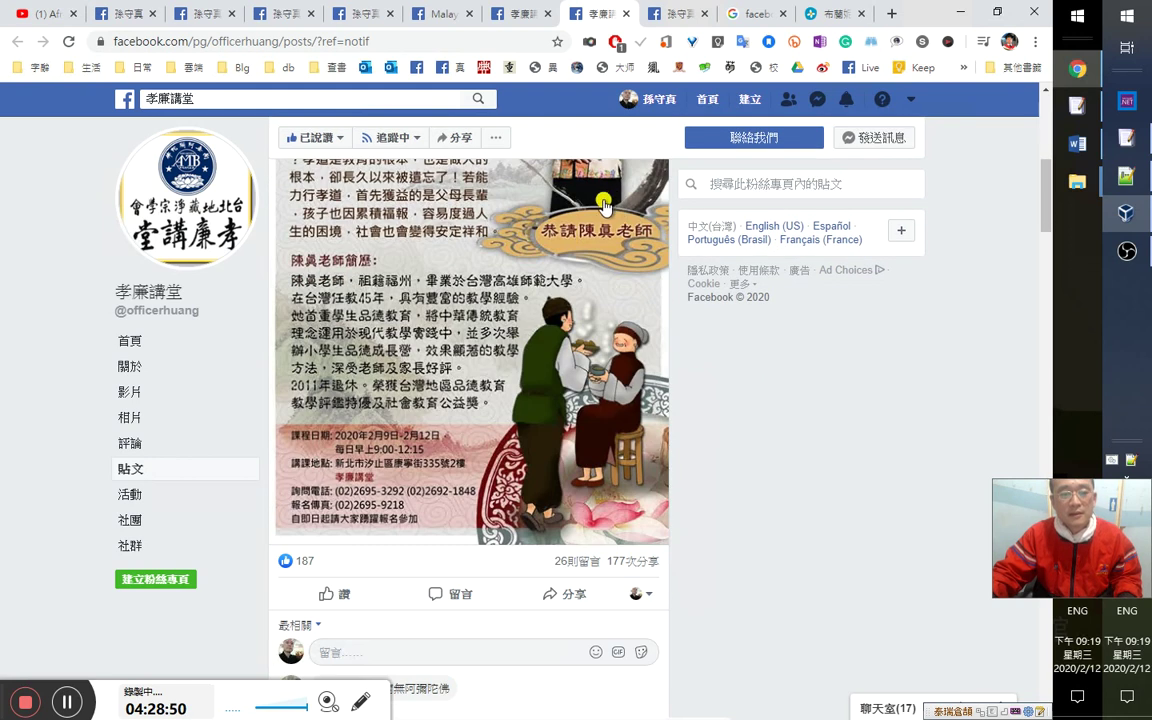
pyautogui.moveTo(340, 433)
pyautogui.click(318, 395)
pyautogui.scroll(5, 513, 362)
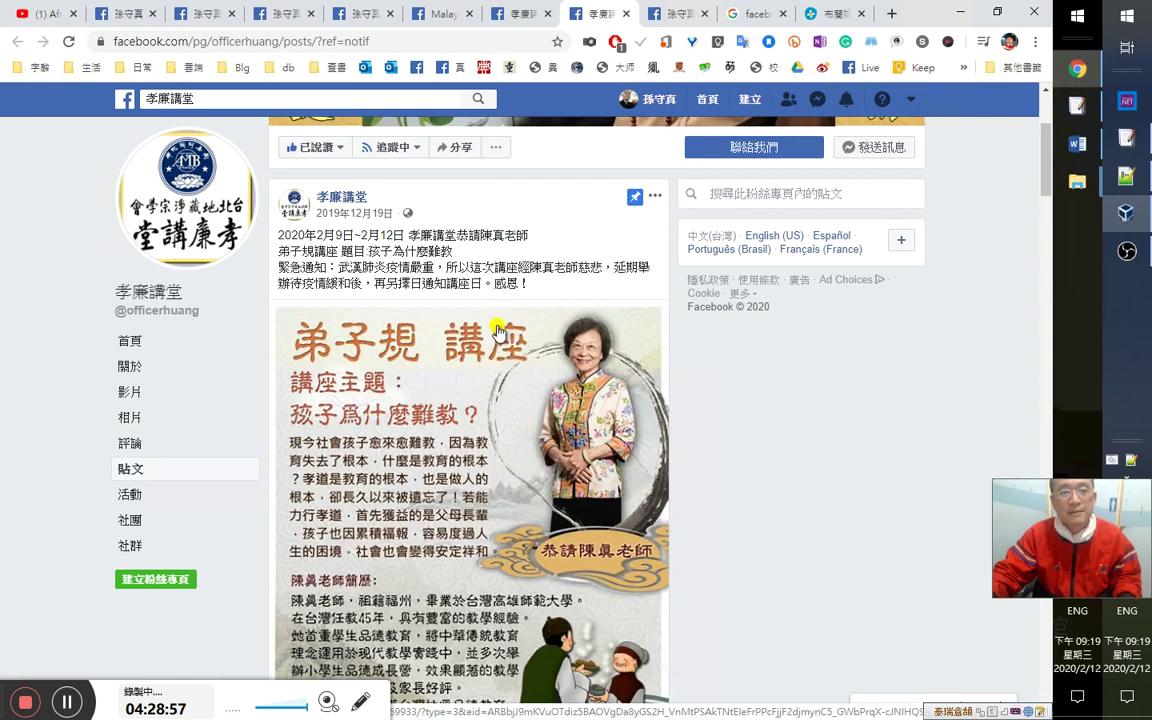
pyautogui.scroll(-1, 505, 323)
pyautogui.scroll(1, 505, 317)
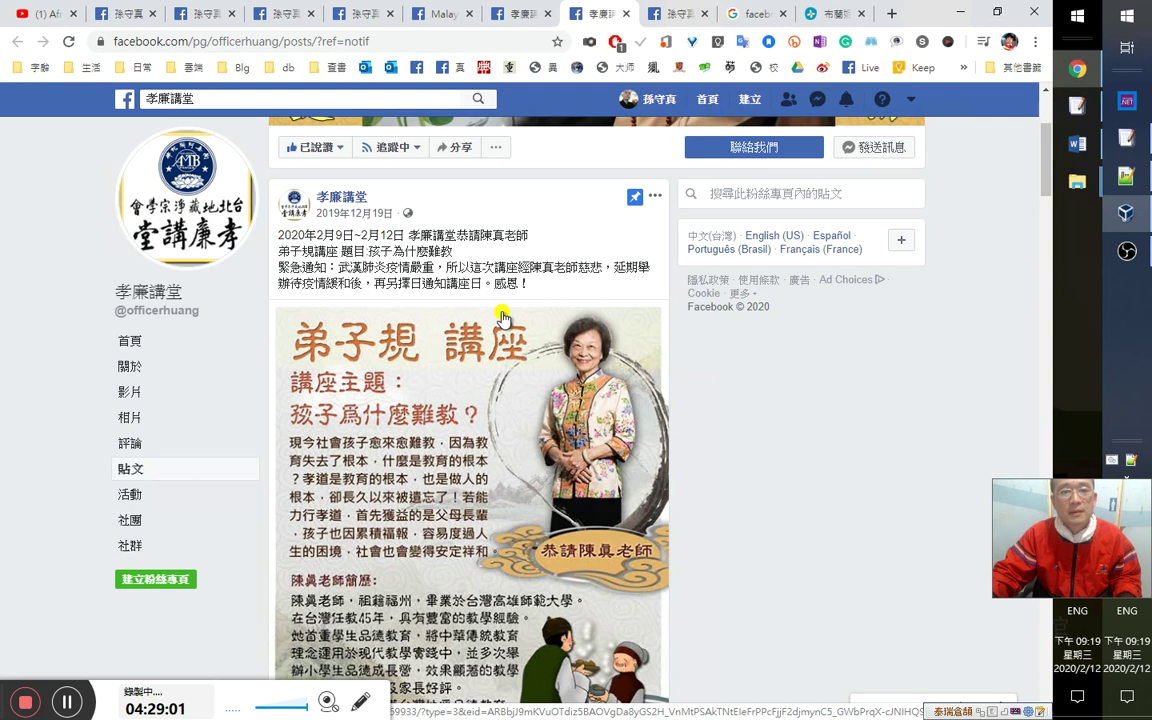
pyautogui.scroll(-9, 502, 318)
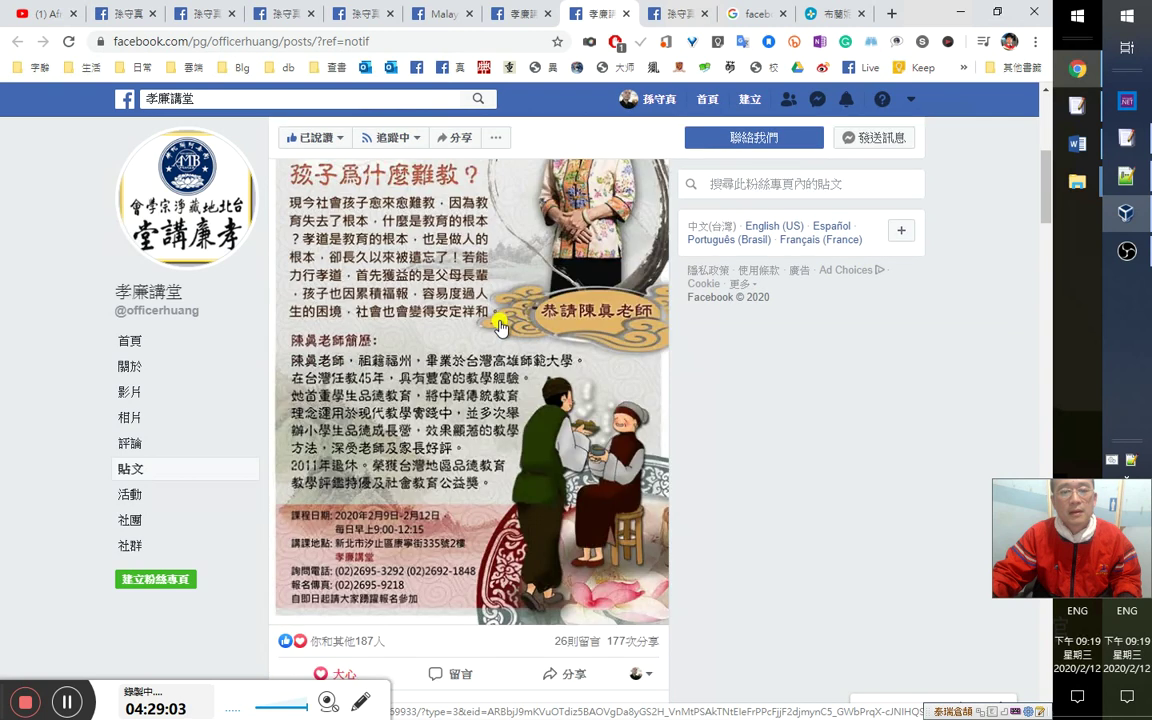
# Close the 孝廉講堂 page and switch to the 馬來西亞漢學院 page.
pyautogui.hotkey('alt', 'Left')
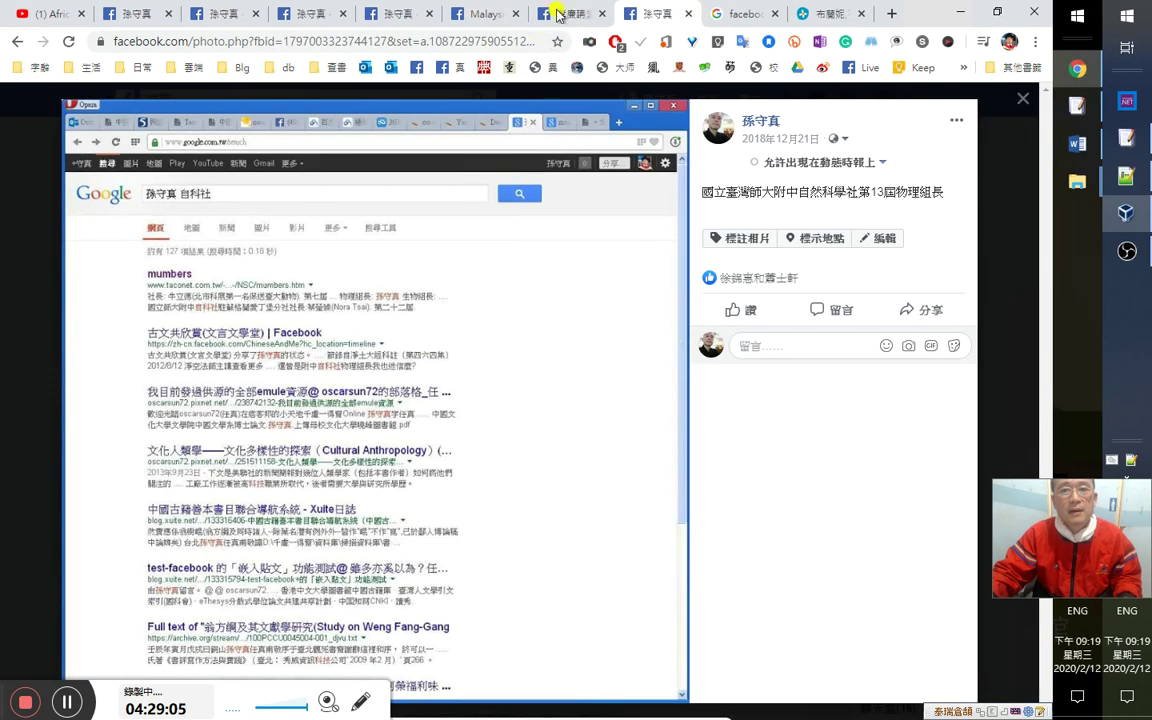
pyautogui.hotkey('alt', 'Right')
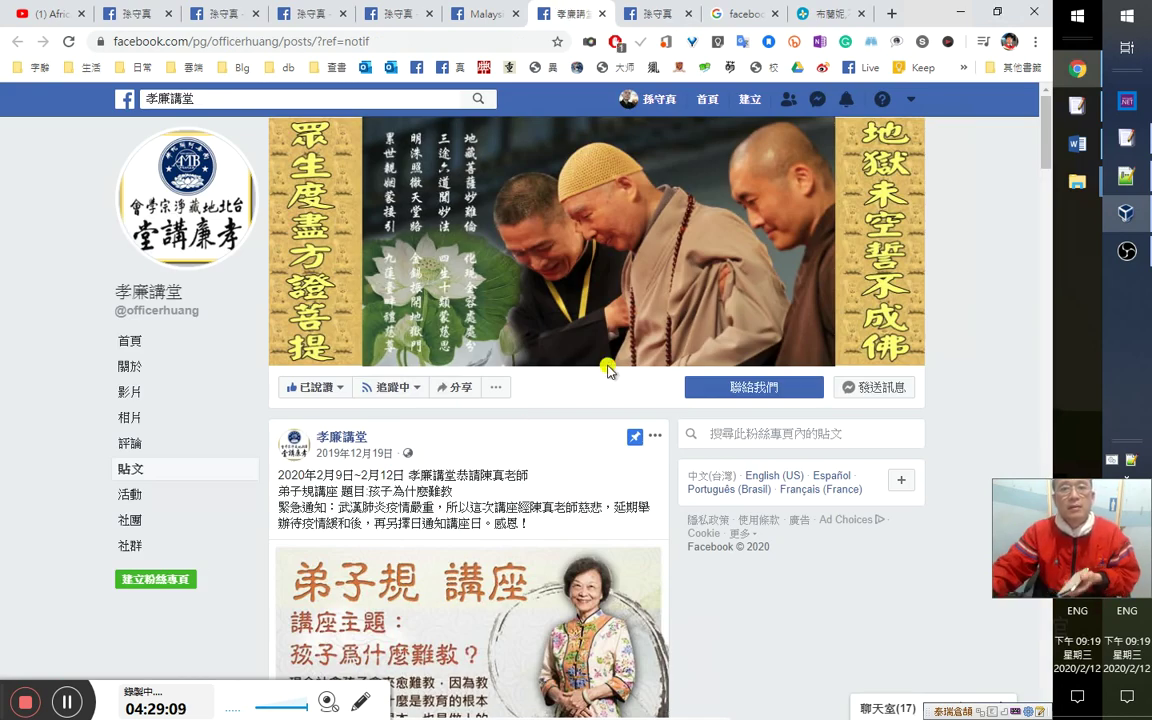
pyautogui.middleClick(548, 14)
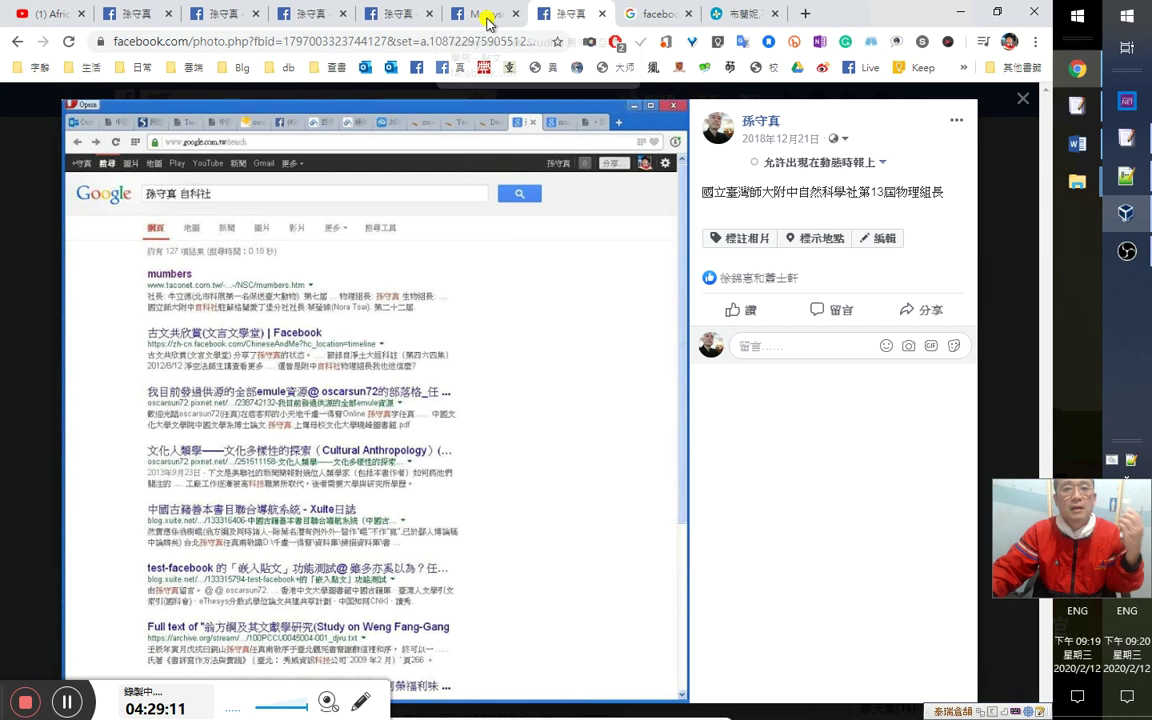
pyautogui.click(487, 18)
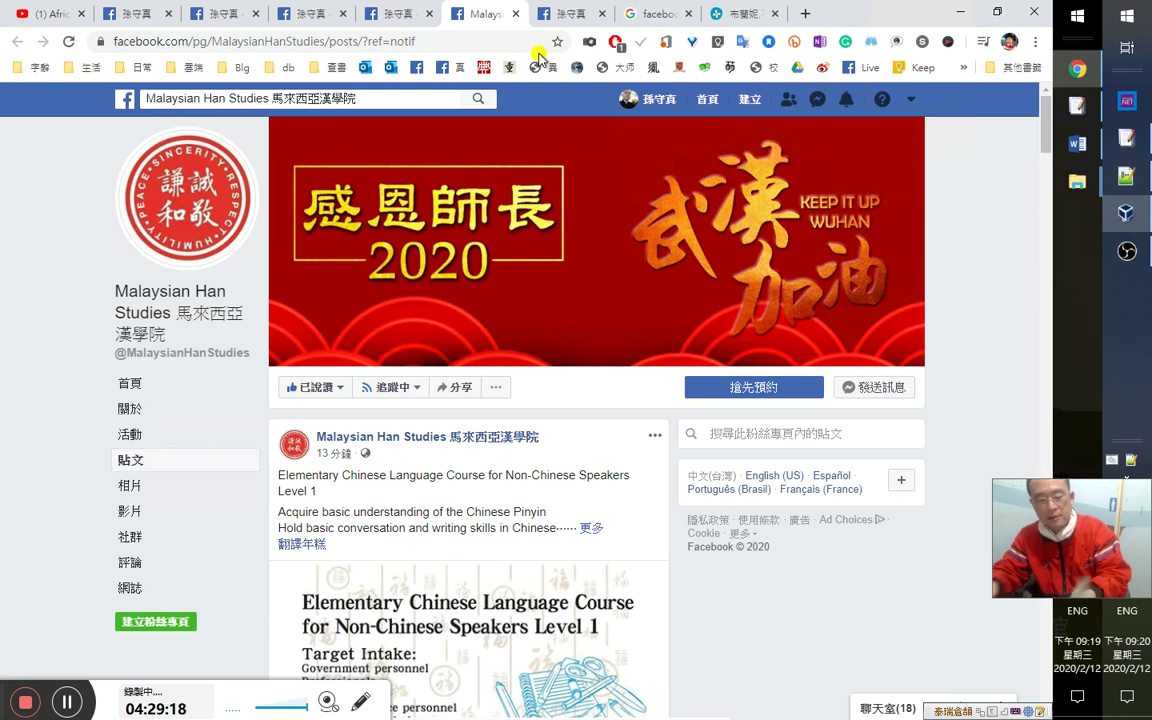
# Expand and like the Elementary Chinese Language Course Level 2 post, then bring up 分享.
pyautogui.scroll(-5, 643, 365)
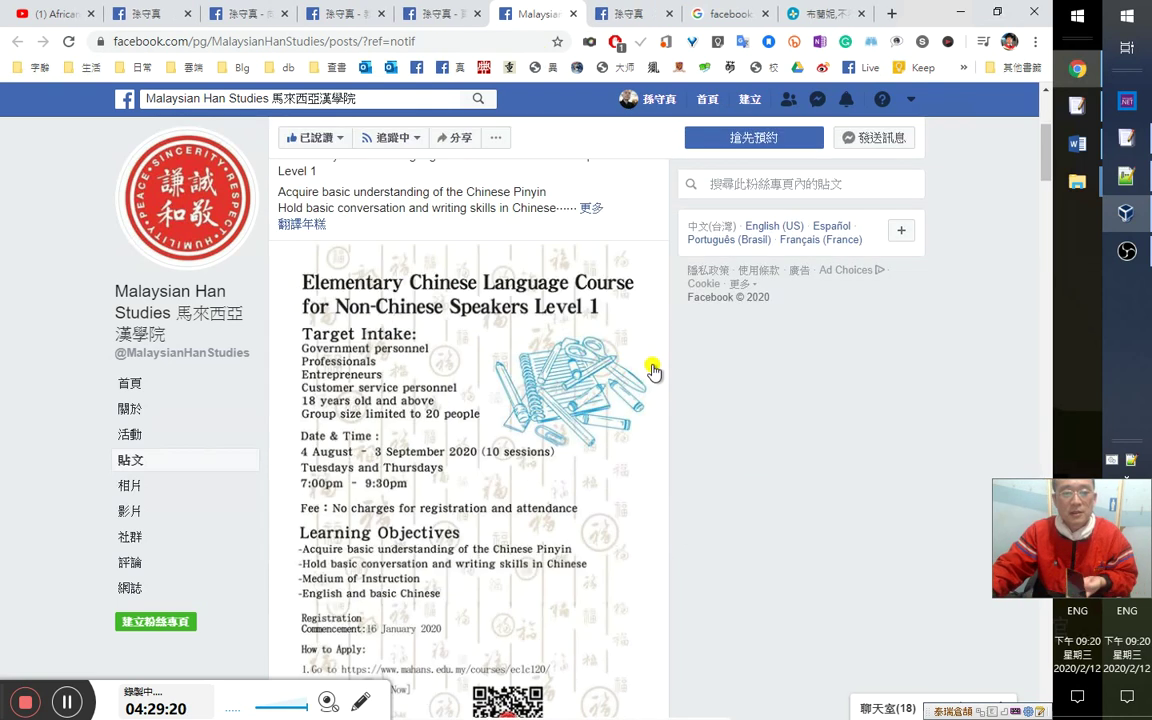
pyautogui.scroll(-2, 663, 356)
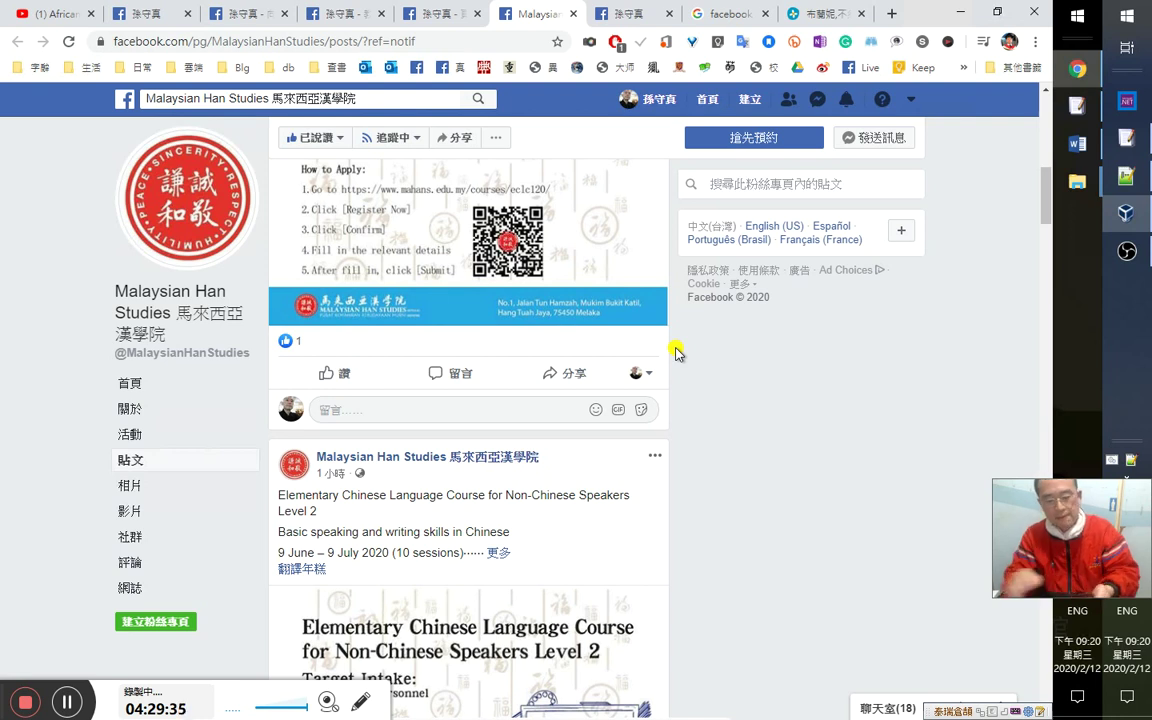
pyautogui.scroll(-3, 703, 437)
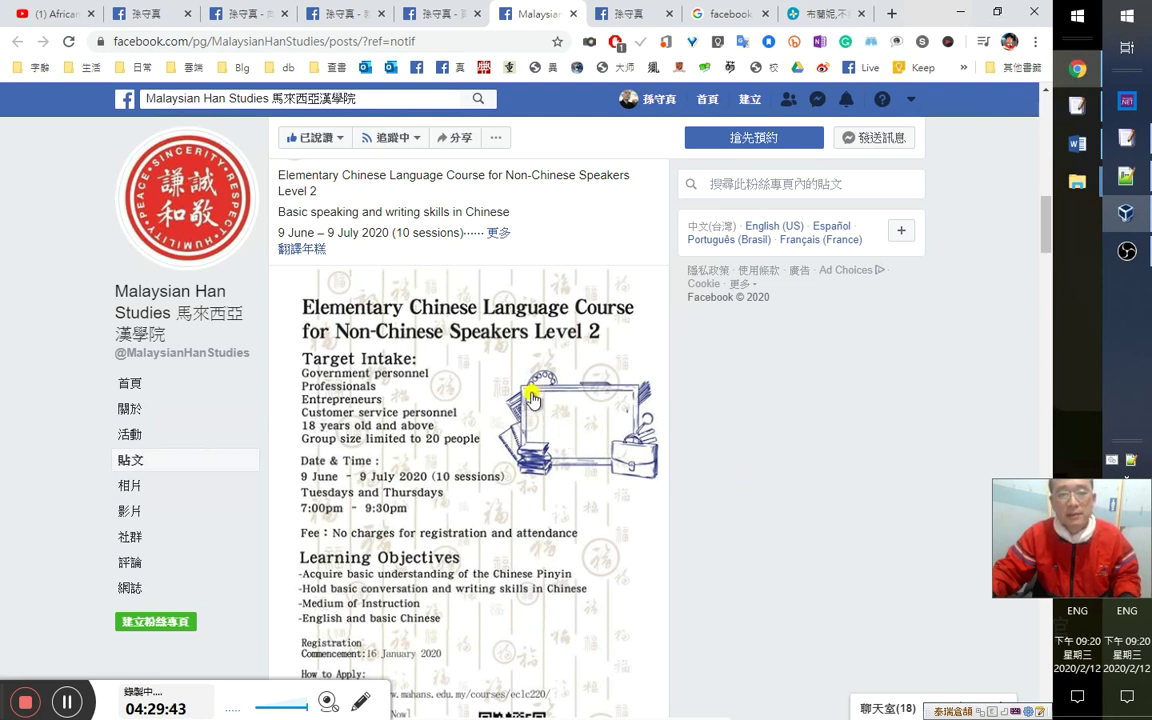
pyautogui.scroll(2, 570, 392)
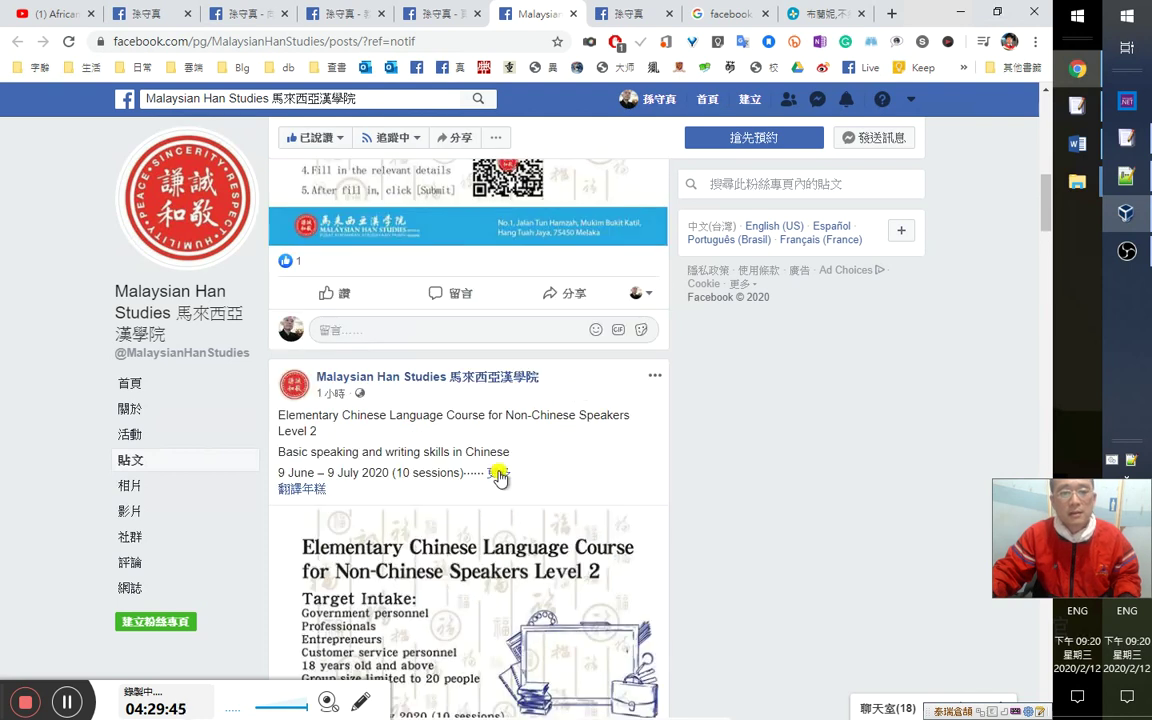
pyautogui.click(496, 474)
pyautogui.scroll(-3, 546, 478)
pyautogui.scroll(-5, 546, 478)
pyautogui.click(346, 297)
pyautogui.click(556, 298)
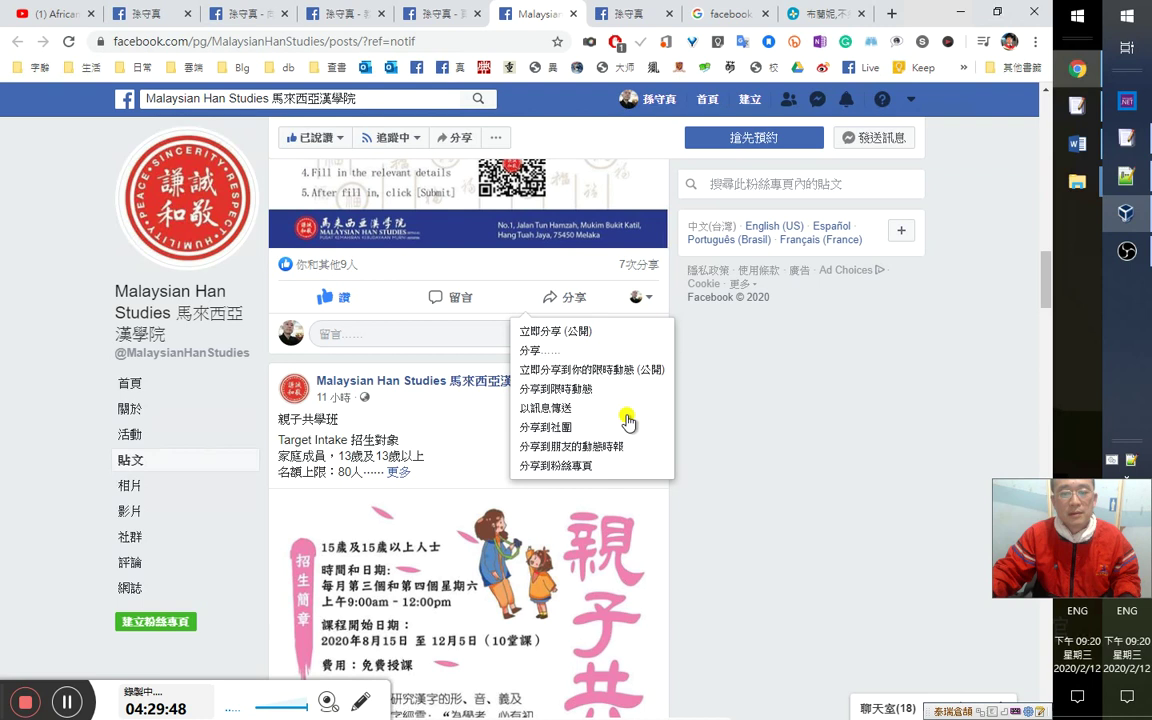
# Share the Level 2 post to the group 古文共欣賞(文言文學堂).
pyautogui.click(588, 429)
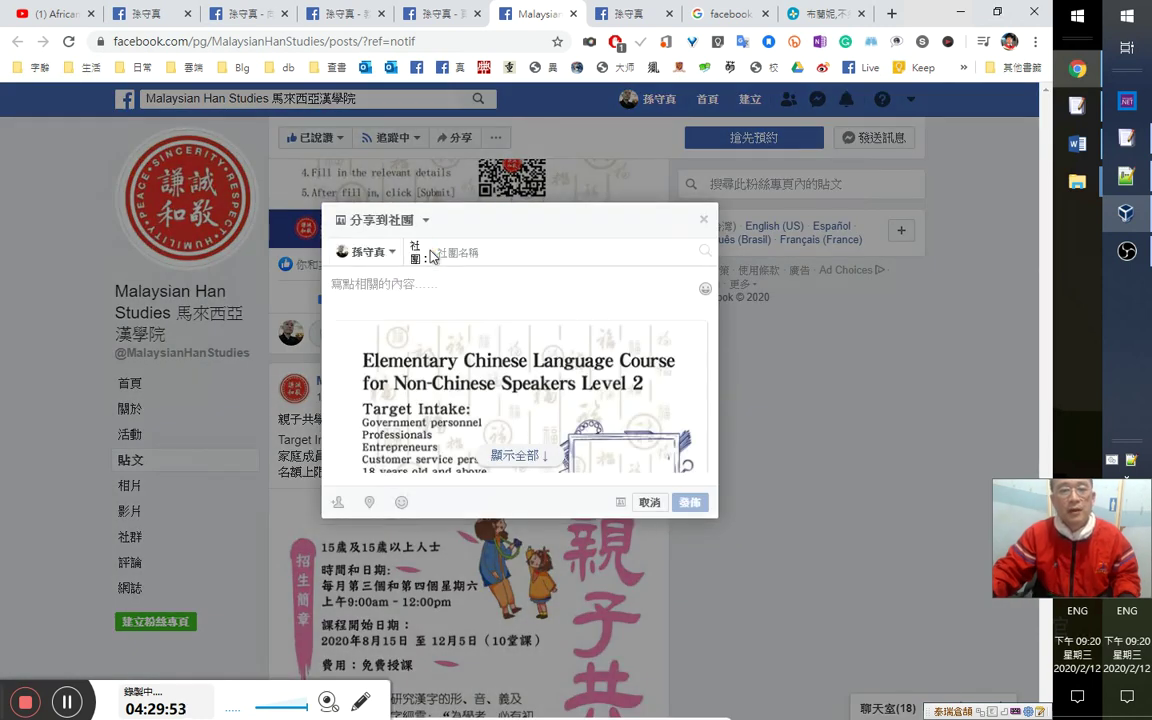
pyautogui.click(442, 250)
pyautogui.write('jr')
pyautogui.write('古')
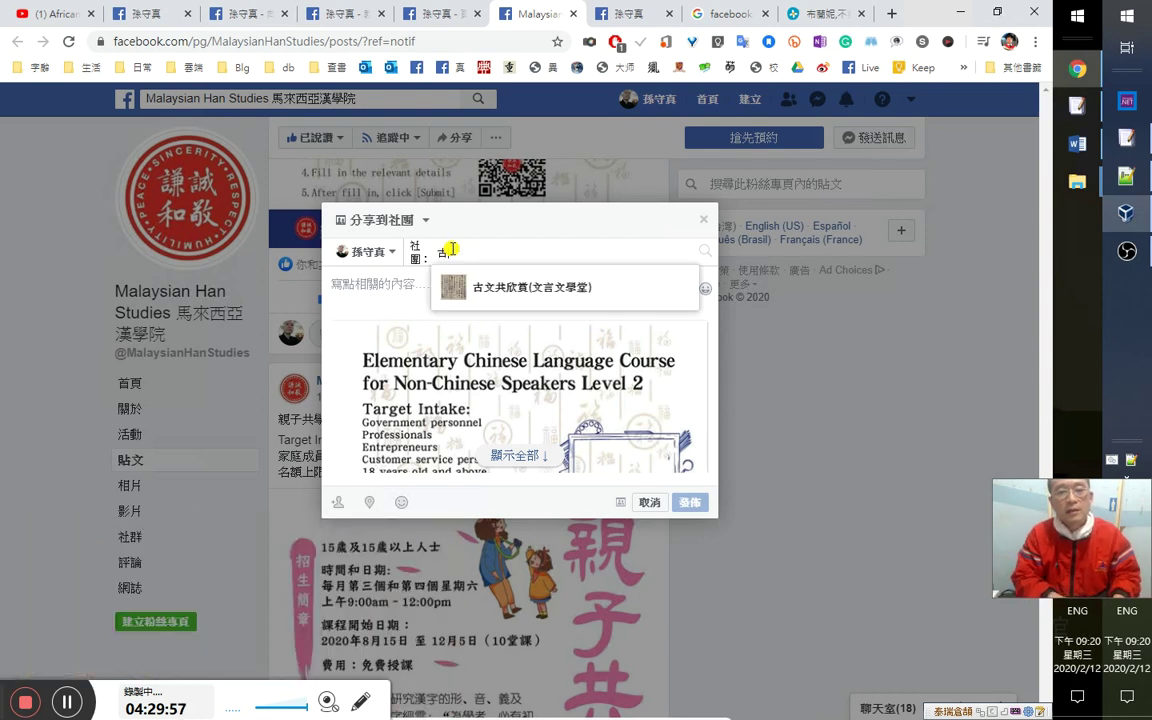
pyautogui.click(499, 290)
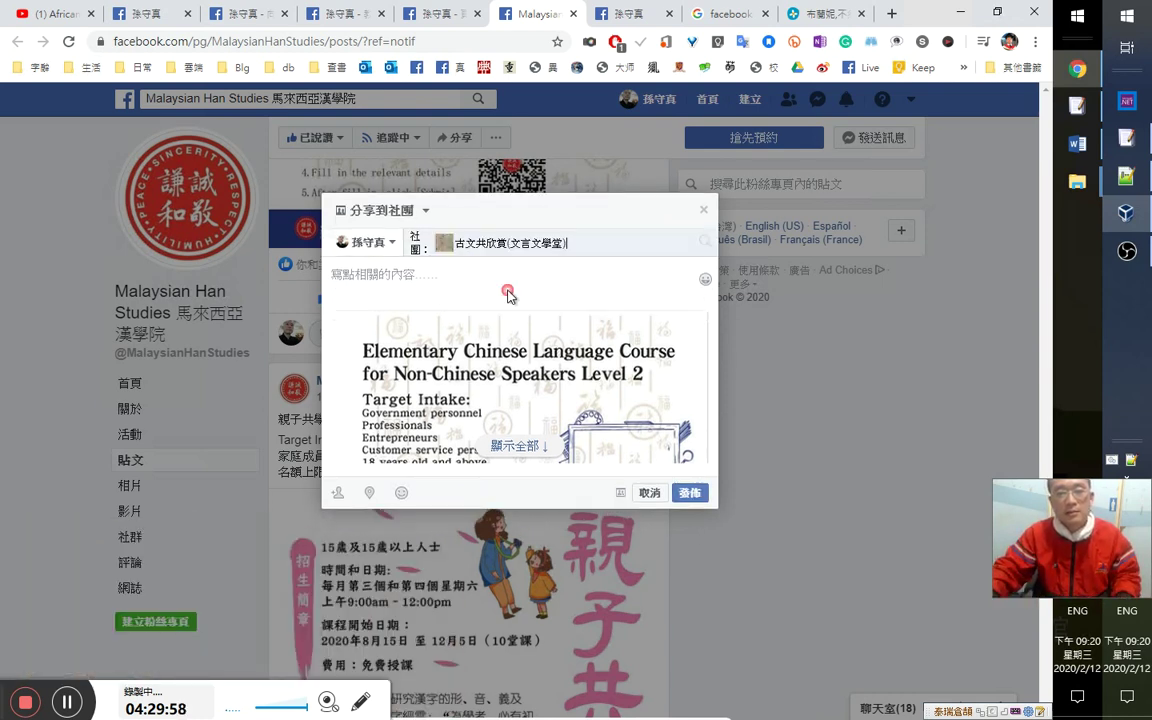
pyautogui.click(686, 495)
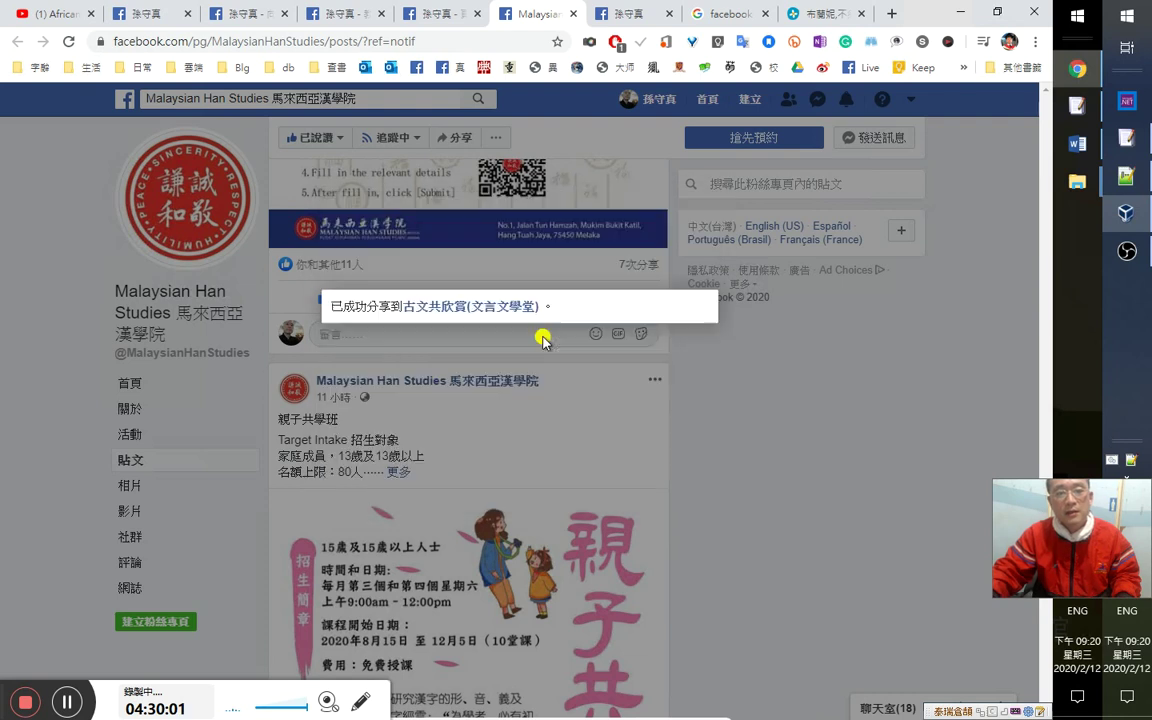
# Share the same post to the 古文共欣賞(文言文學堂) fan page.
pyautogui.scroll(2, 597, 424)
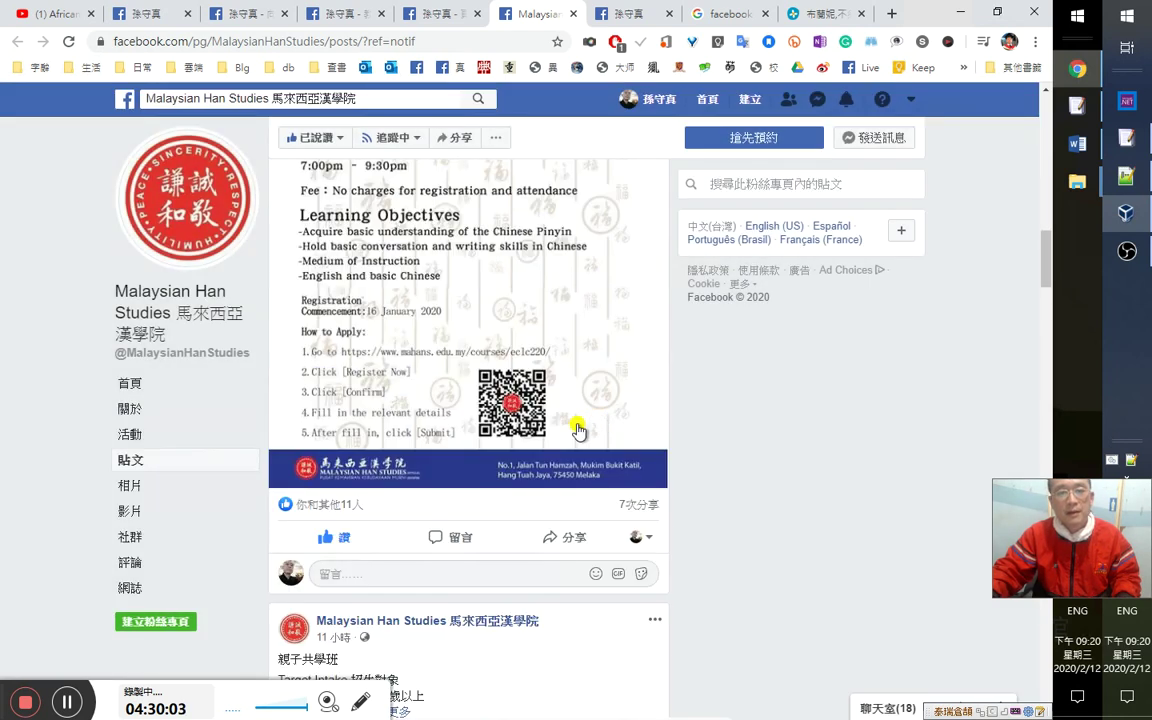
pyautogui.click(578, 538)
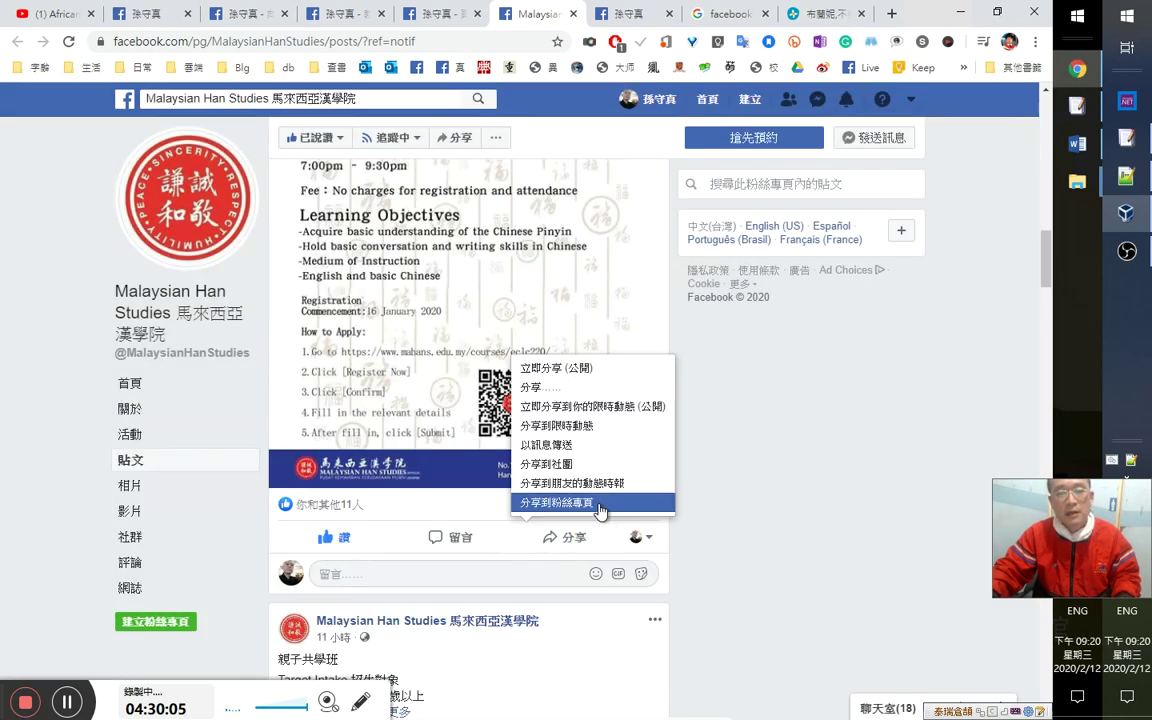
pyautogui.click(600, 502)
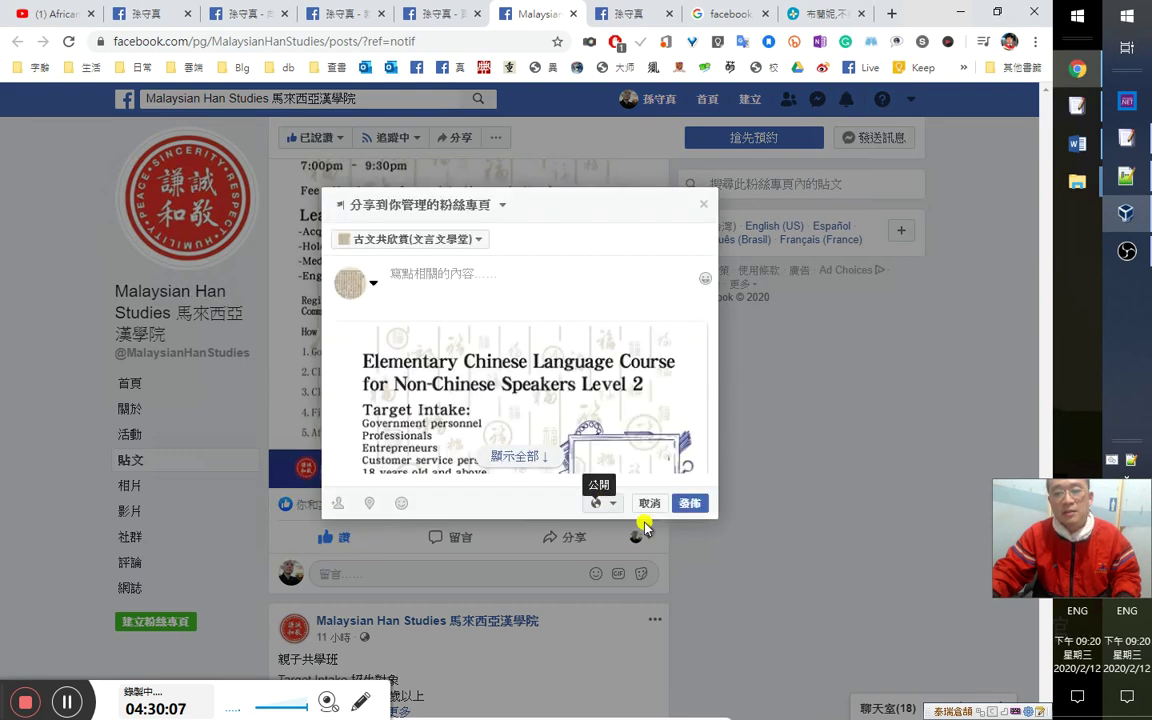
pyautogui.click(688, 502)
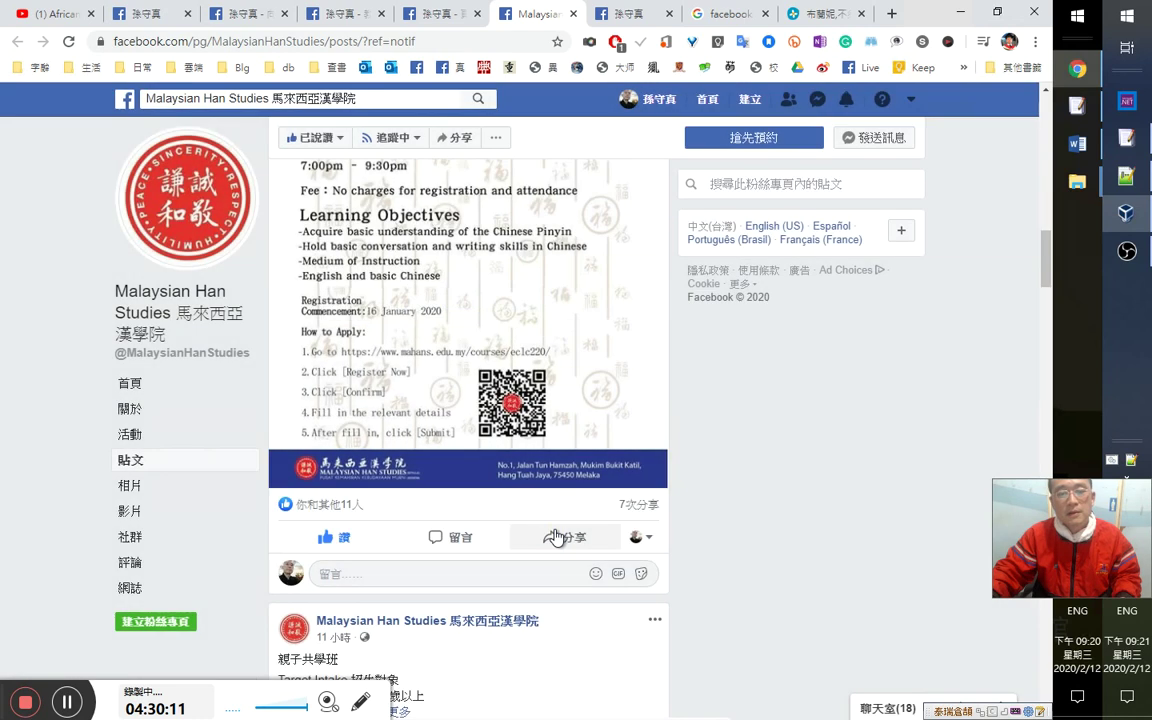
pyautogui.click(562, 536)
pyautogui.click(572, 369)
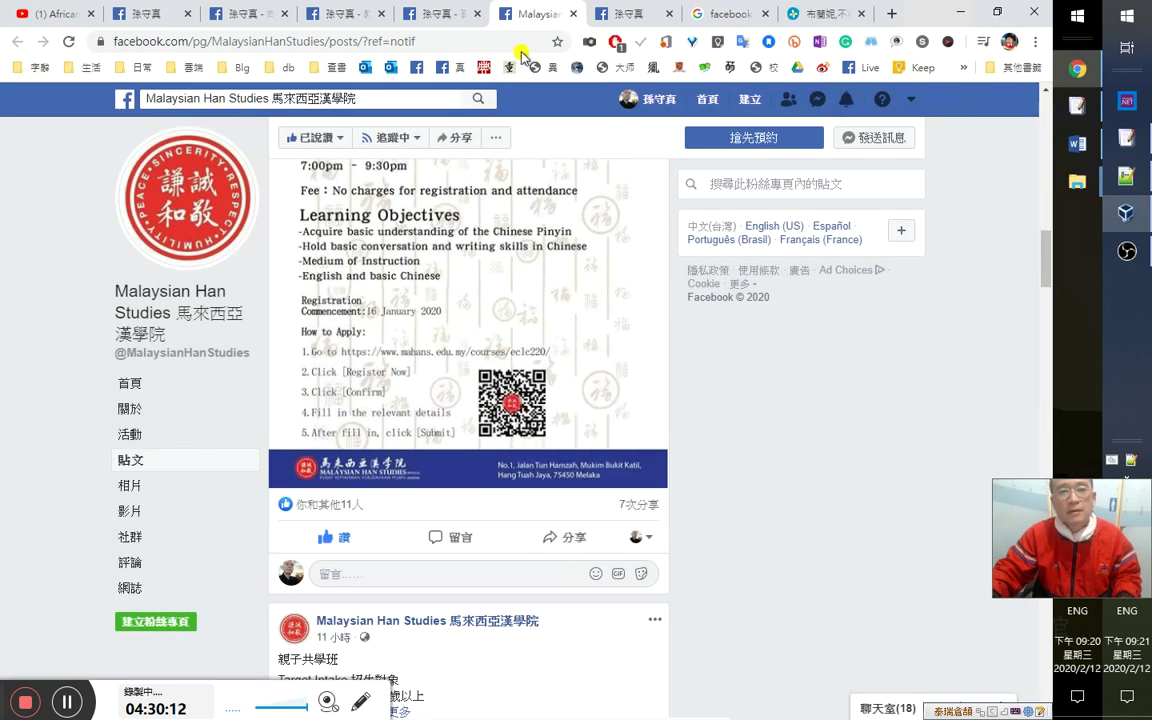
# Close the Malaysian Han Studies page and the Google results tab.
pyautogui.hotkey('ctrl', 'w')
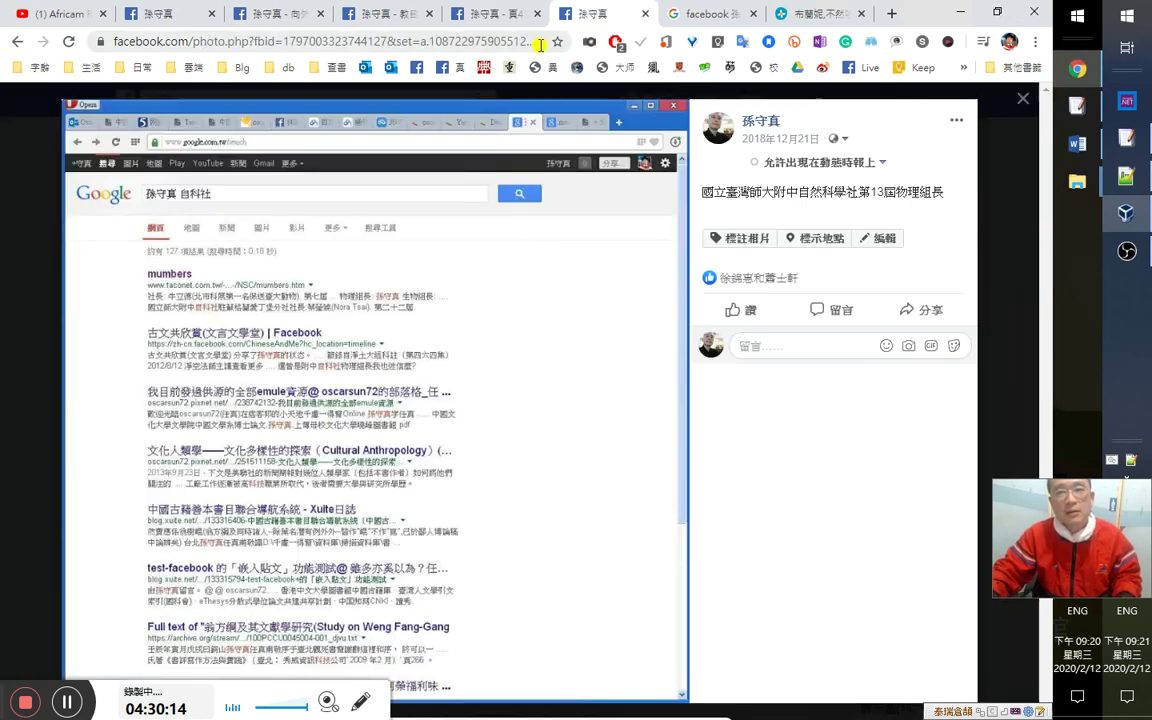
pyautogui.click(706, 17)
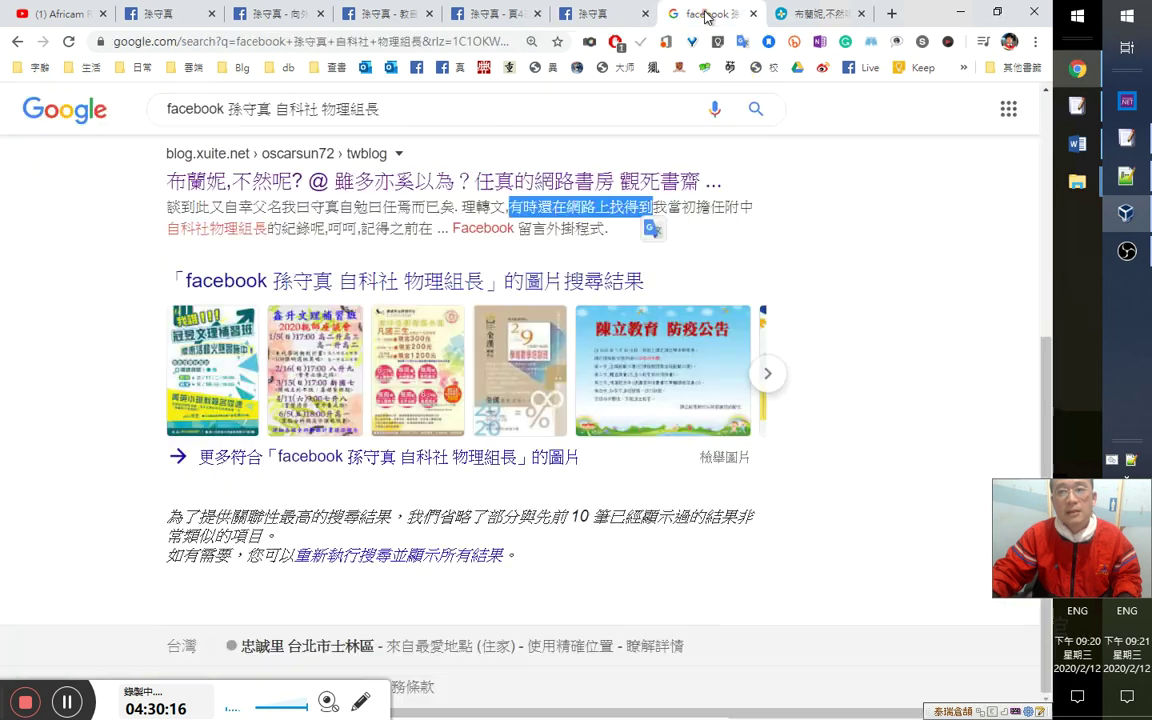
pyautogui.hotkey('ctrl', 'w')
pyautogui.hotkey('ctrl', 'w')
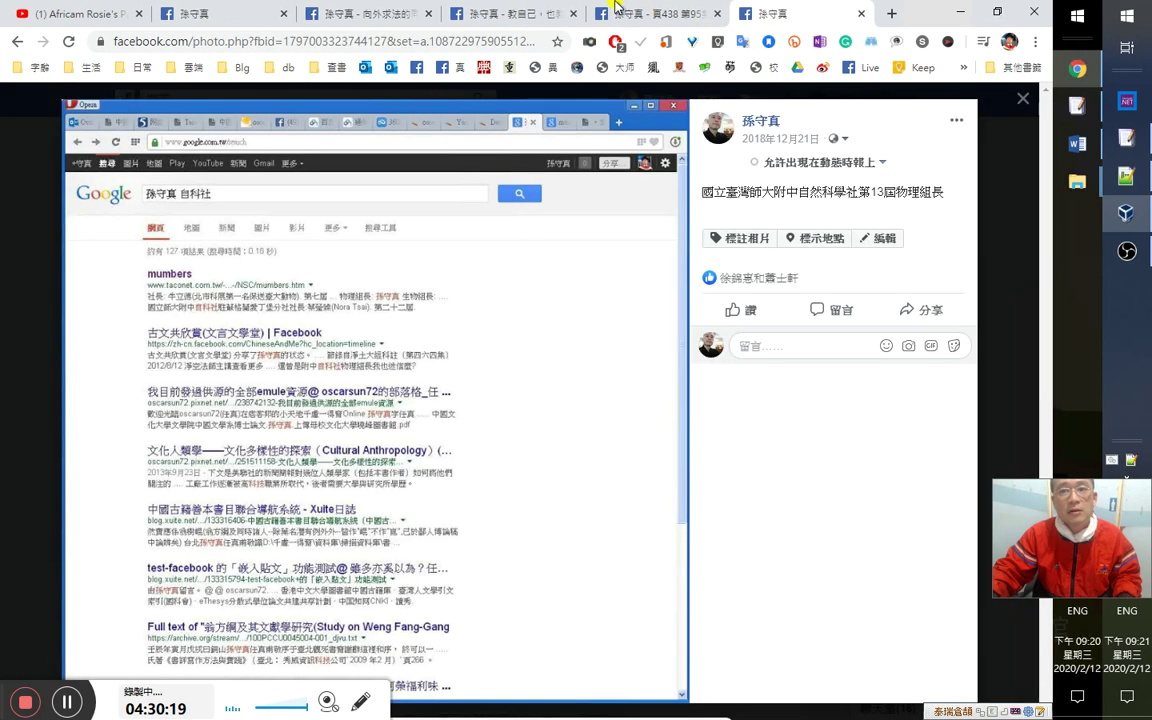
# Open your 頁438 第95集開始 C++ notes post and check who reacted to it.
pyautogui.click(676, 28)
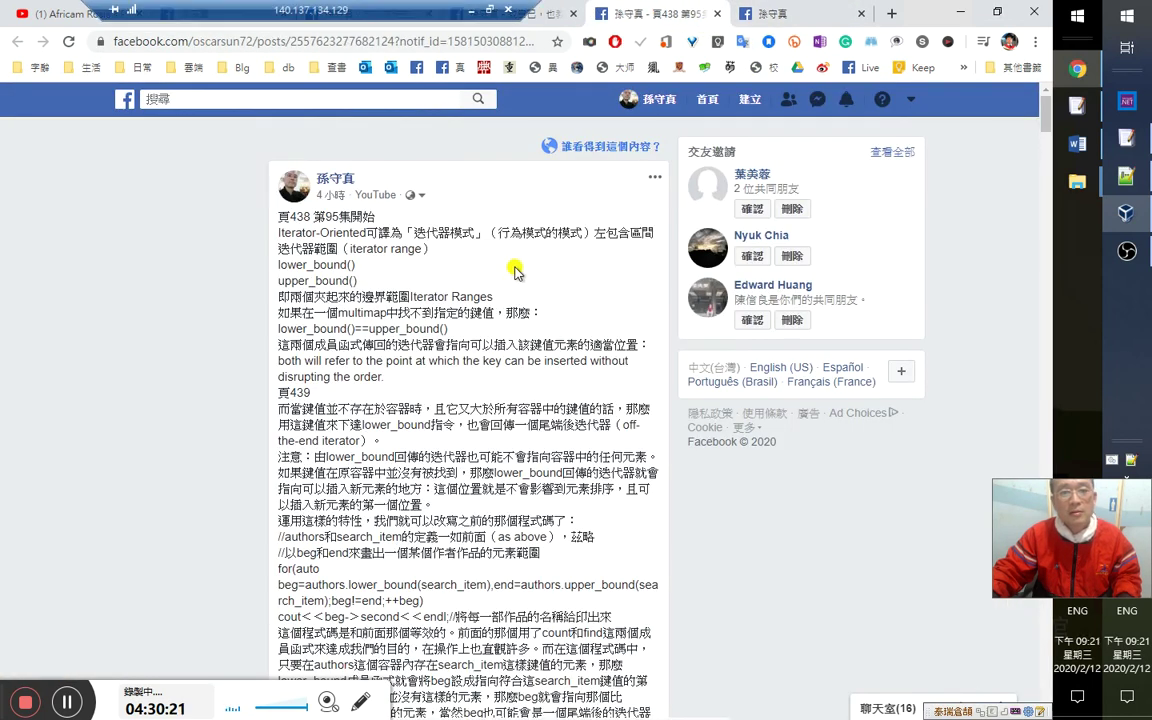
pyautogui.scroll(-4, 580, 290)
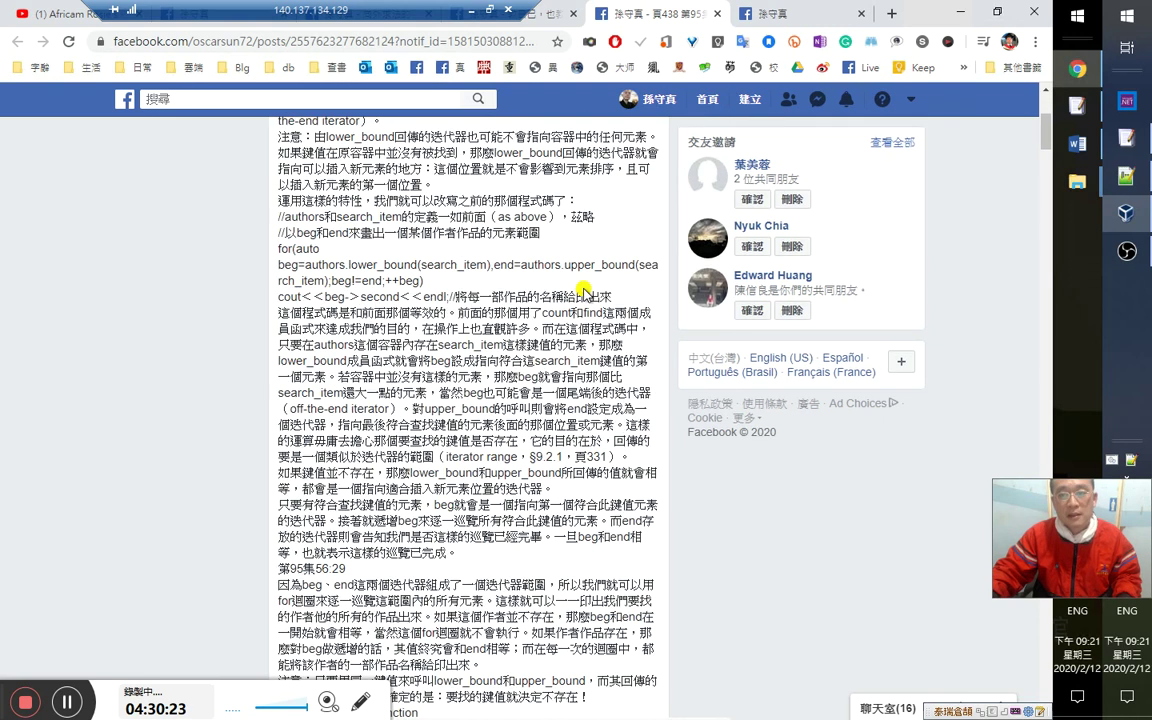
pyautogui.scroll(-10, 583, 288)
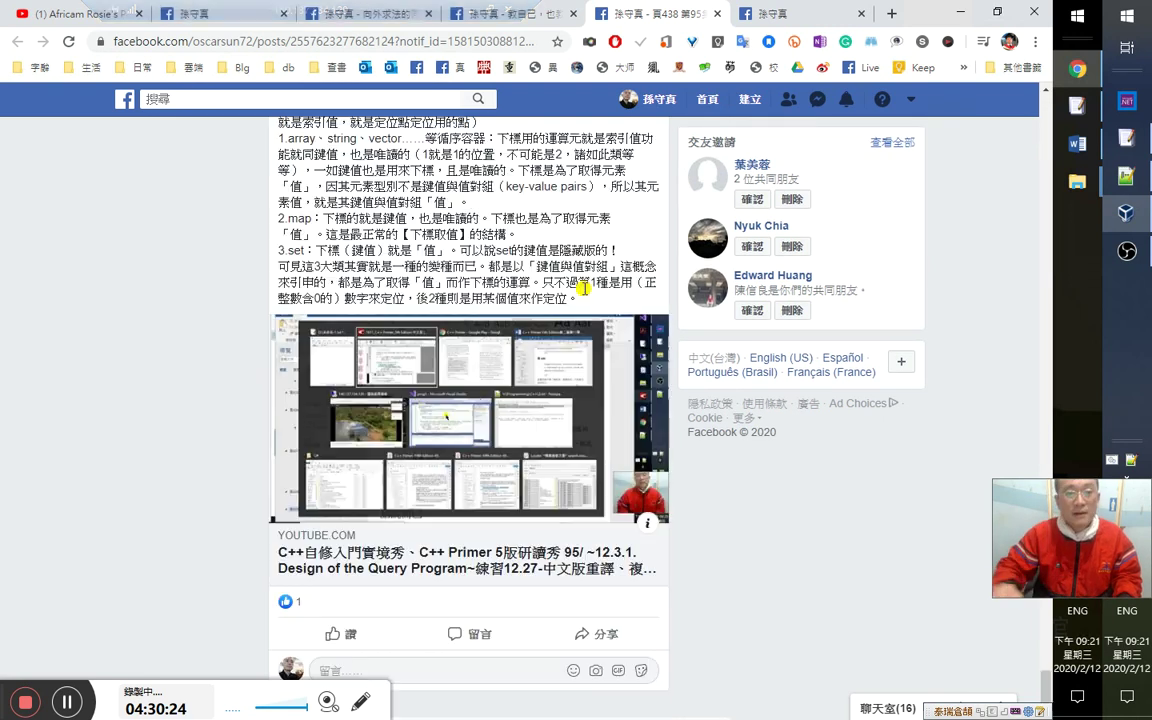
pyautogui.click(300, 604)
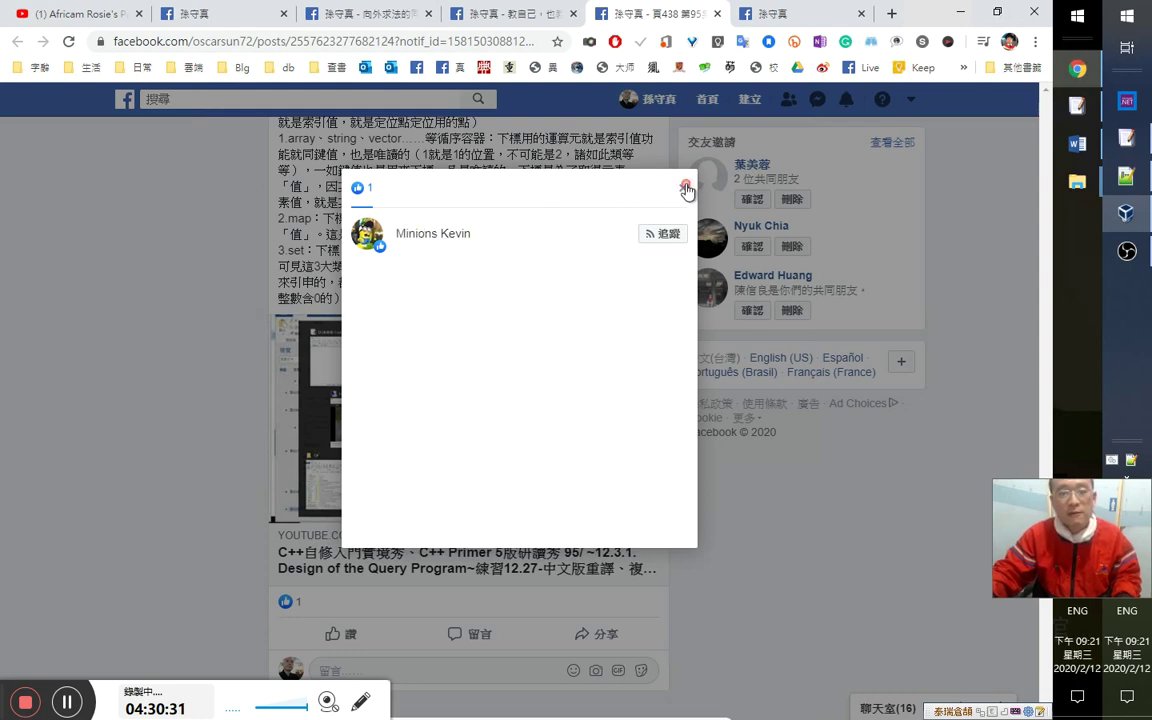
pyautogui.click(684, 189)
pyautogui.scroll(20, 614, 281)
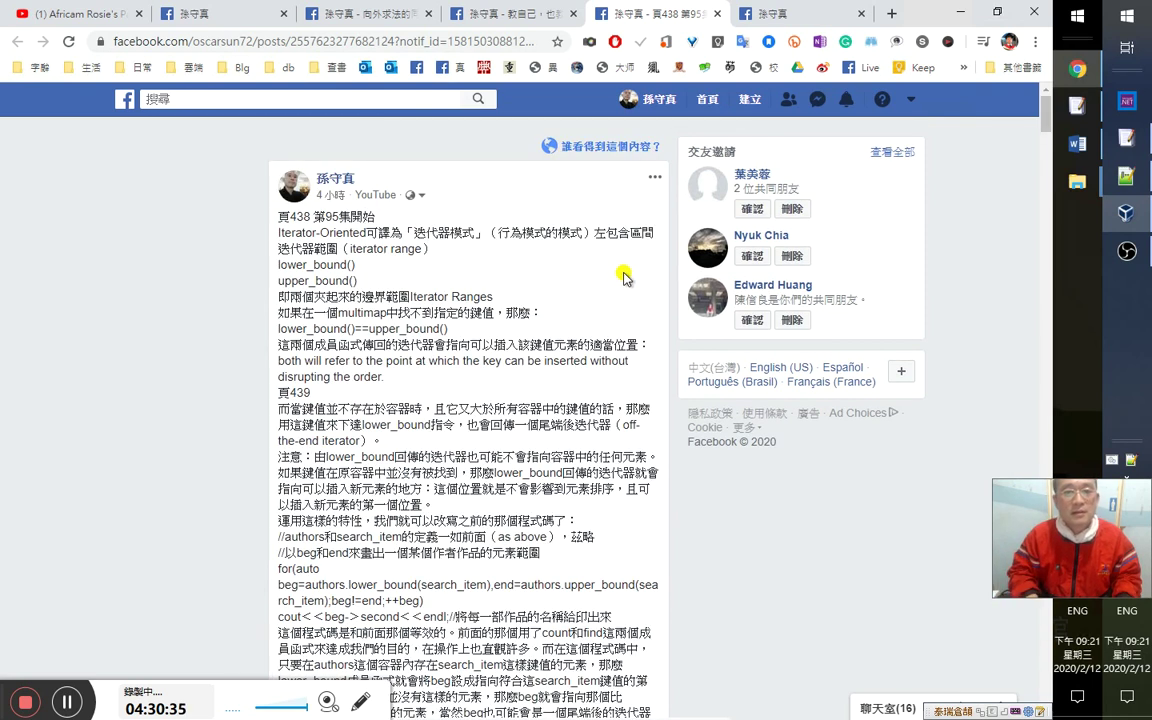
pyautogui.scroll(-20, 622, 276)
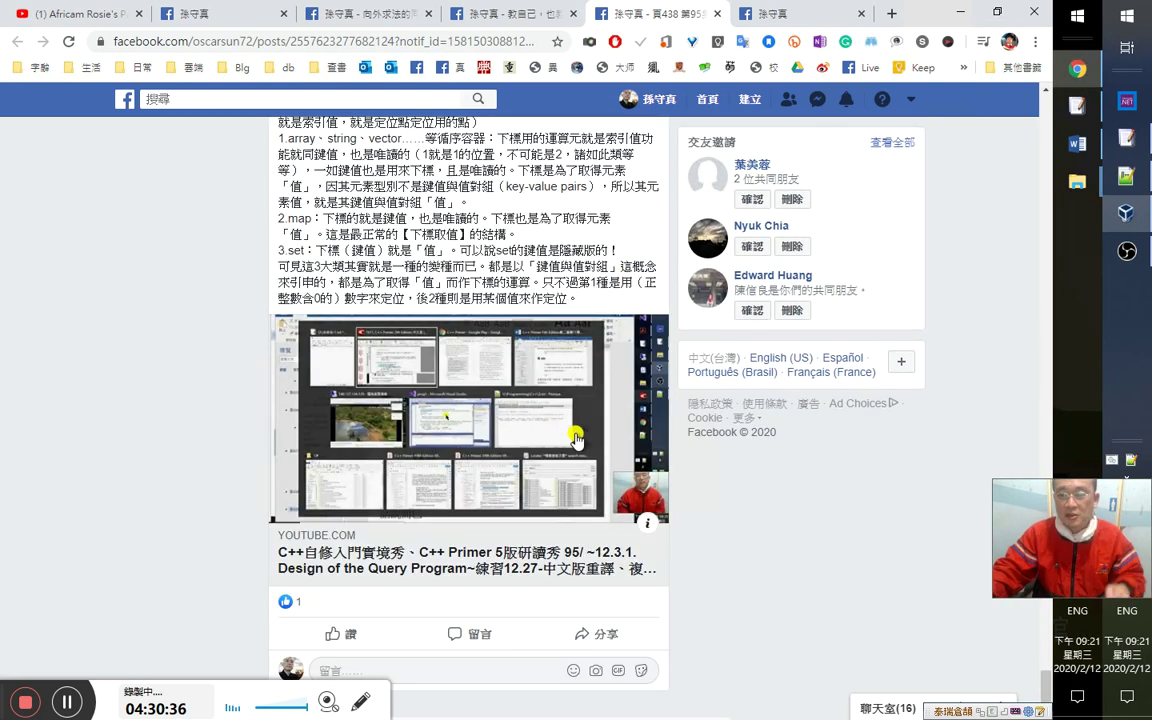
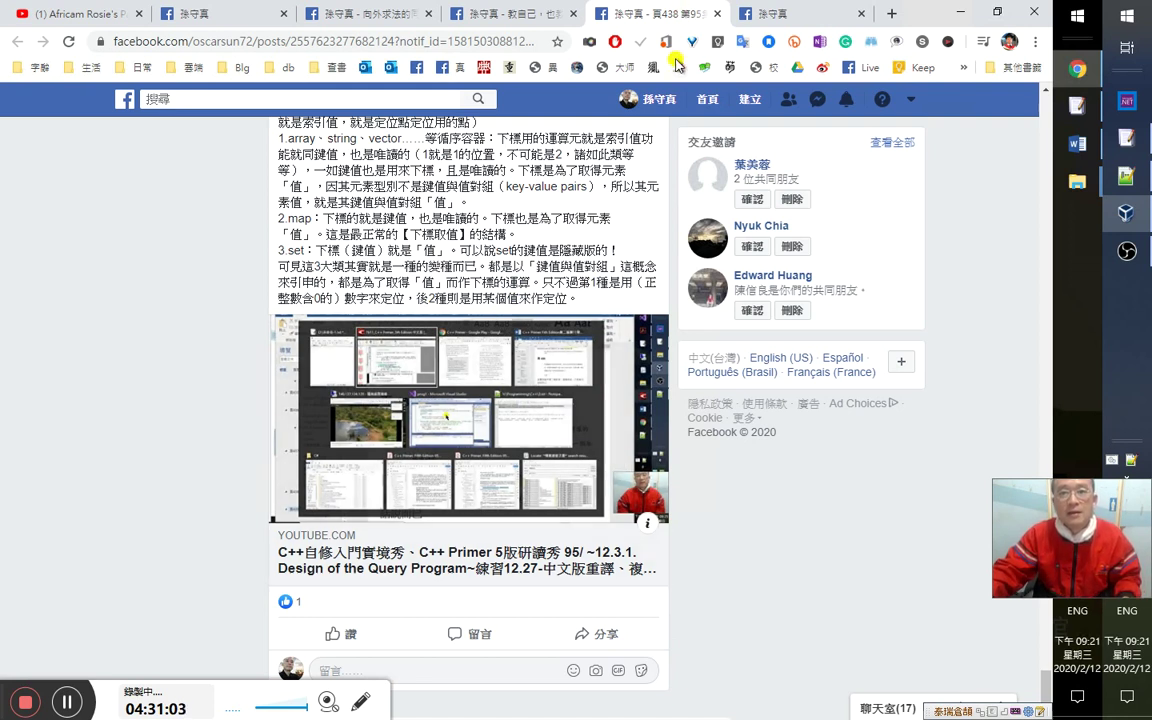
# Close the C++ study post and scroll through the protective-mantra post.
pyautogui.hotkey('ctrl', 'w')
pyautogui.click(550, 10)
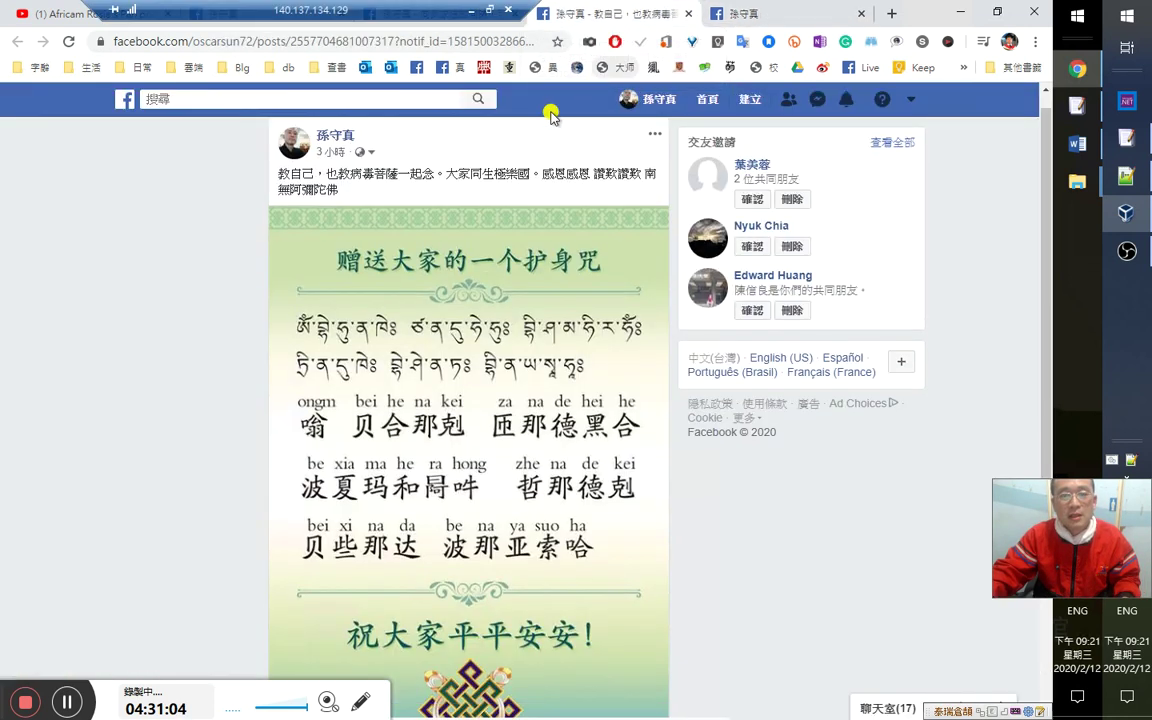
pyautogui.scroll(-3, 597, 378)
pyautogui.scroll(-1, 612, 380)
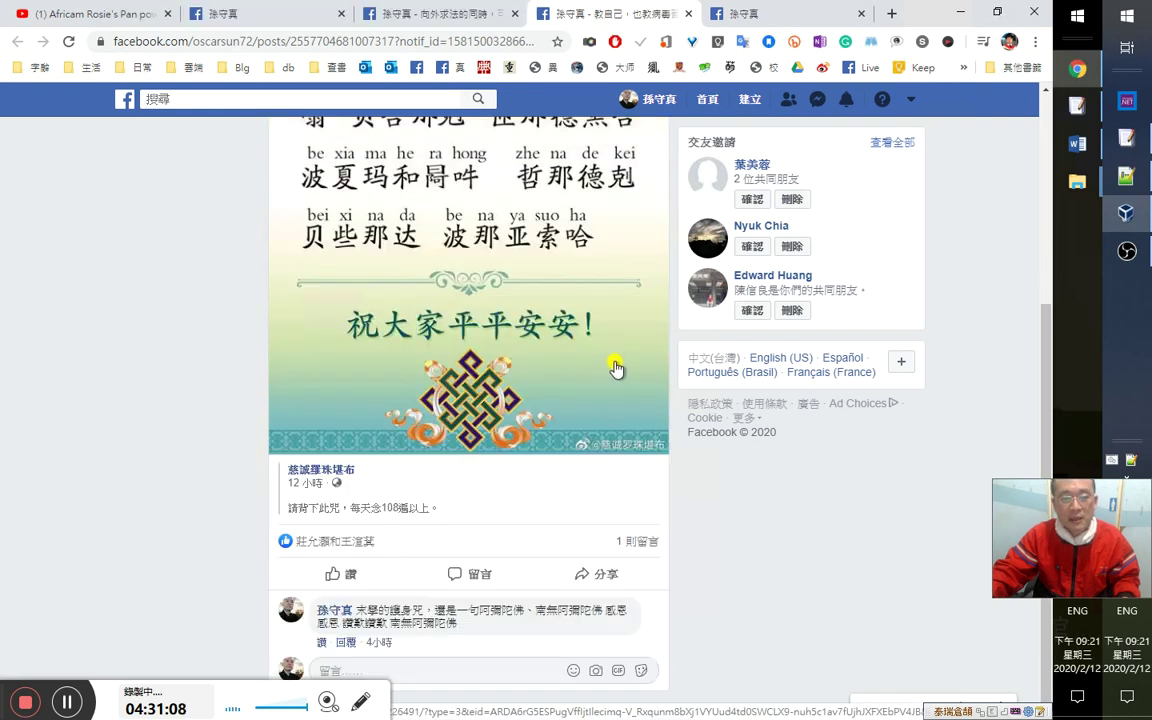
pyautogui.scroll(4, 617, 366)
pyautogui.scroll(-4, 628, 345)
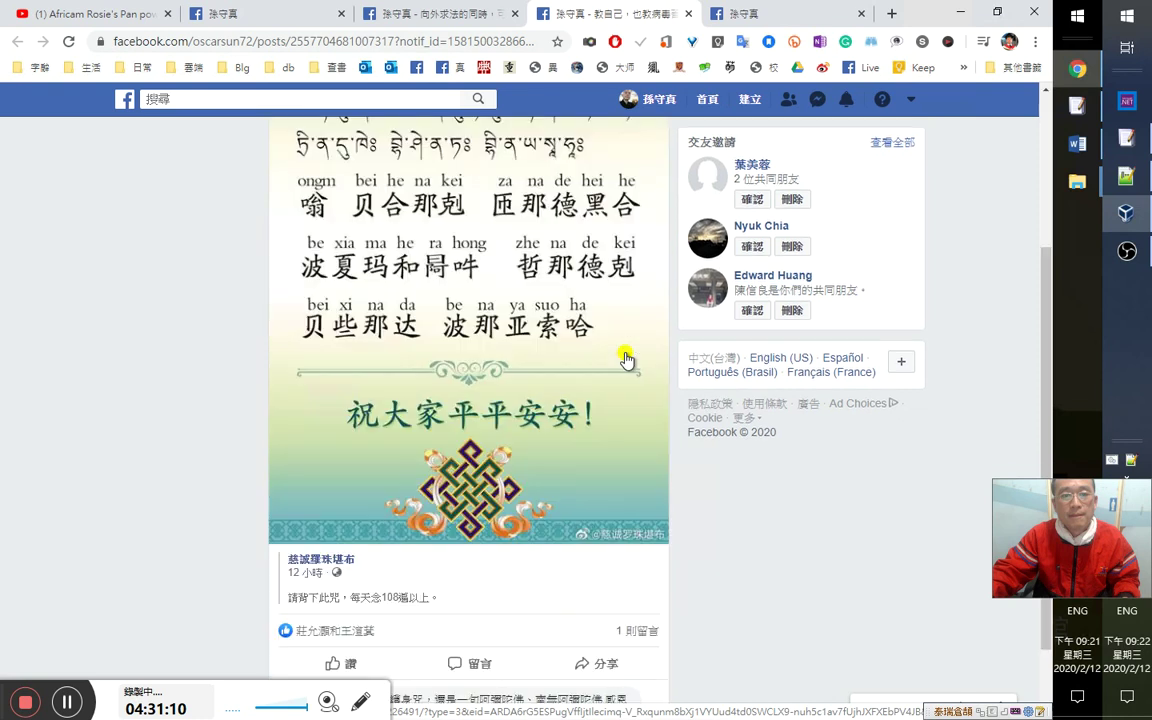
pyautogui.scroll(1, 365, 490)
pyautogui.scroll(3, 390, 520)
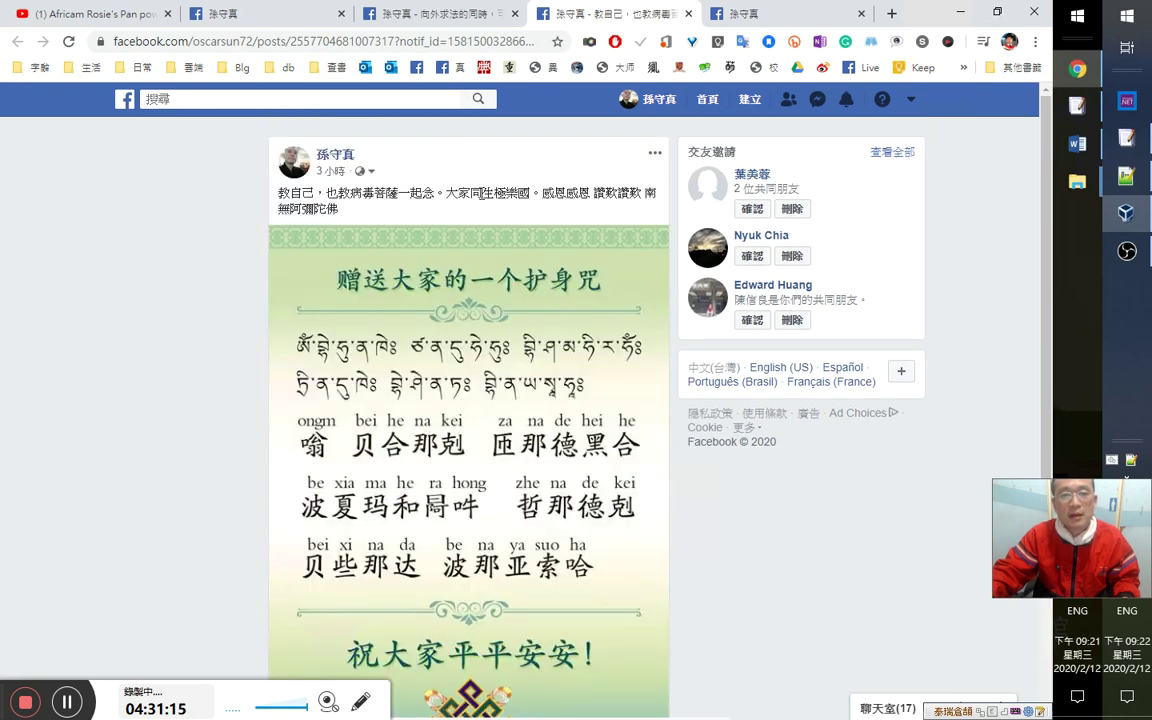
# Highlight 病毒 and 教病毒 in the mantra post's caption, then close that post.
pyautogui.moveTo(325, 193); pyautogui.dragTo(527, 198)
pyautogui.scroll(-3, 505, 395)
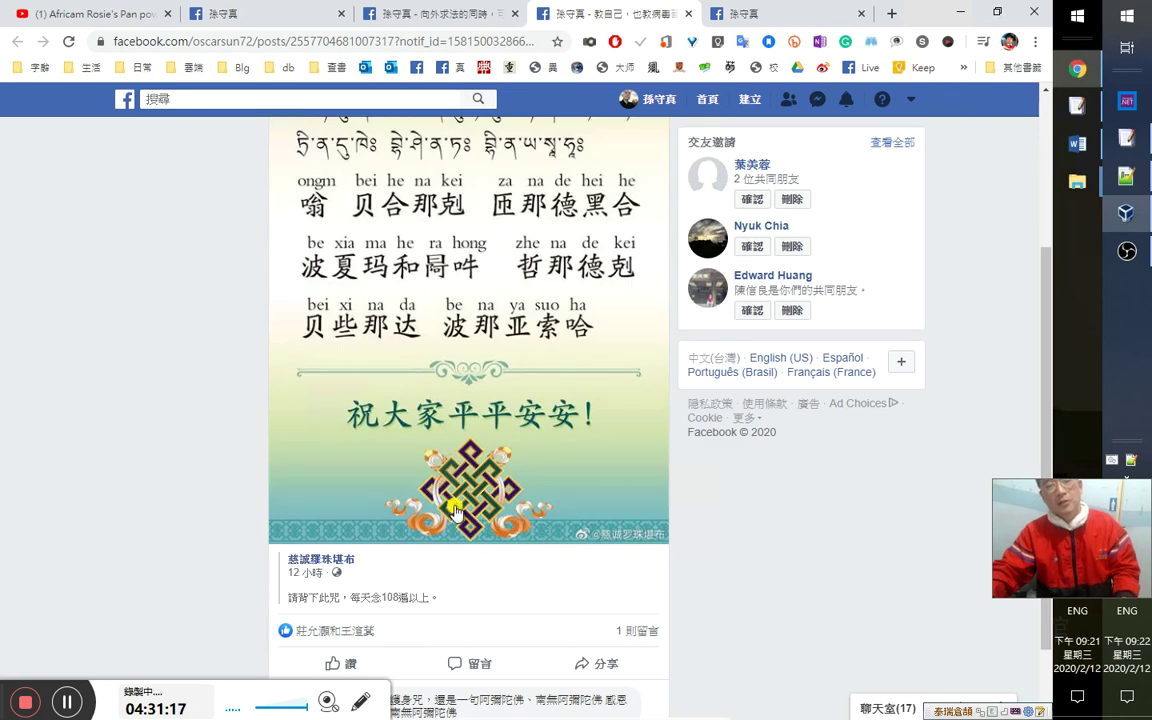
pyautogui.scroll(3, 405, 440)
pyautogui.click(413, 183)
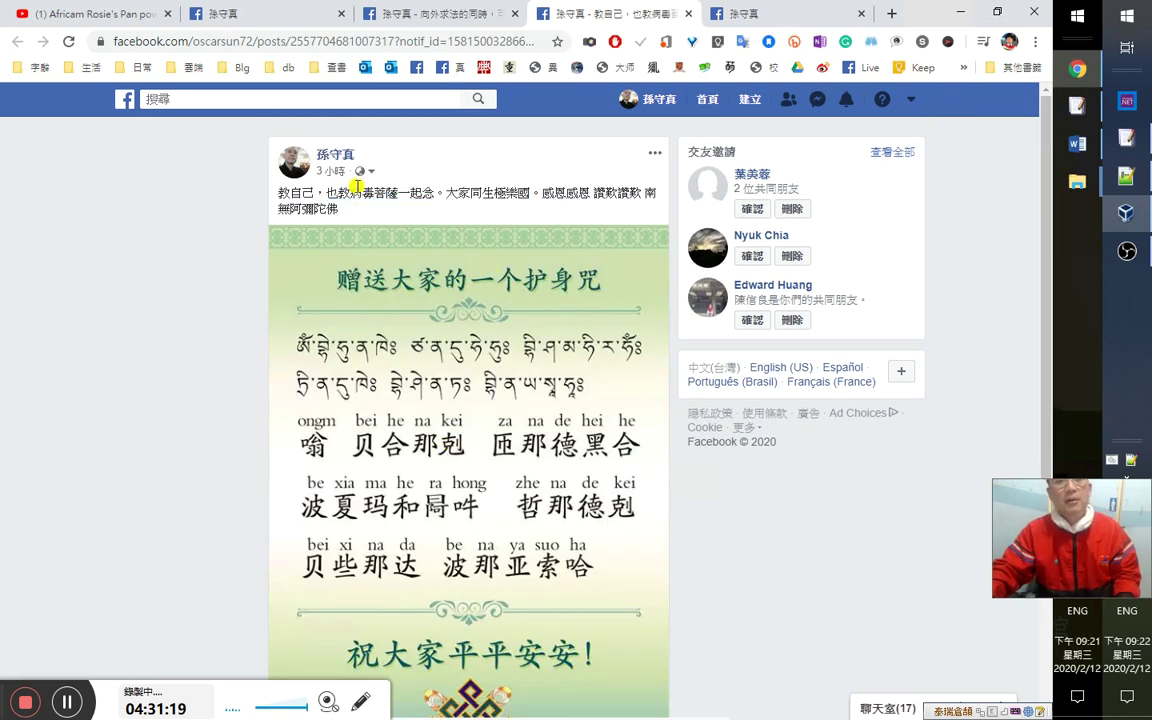
pyautogui.doubleClick(362, 193)
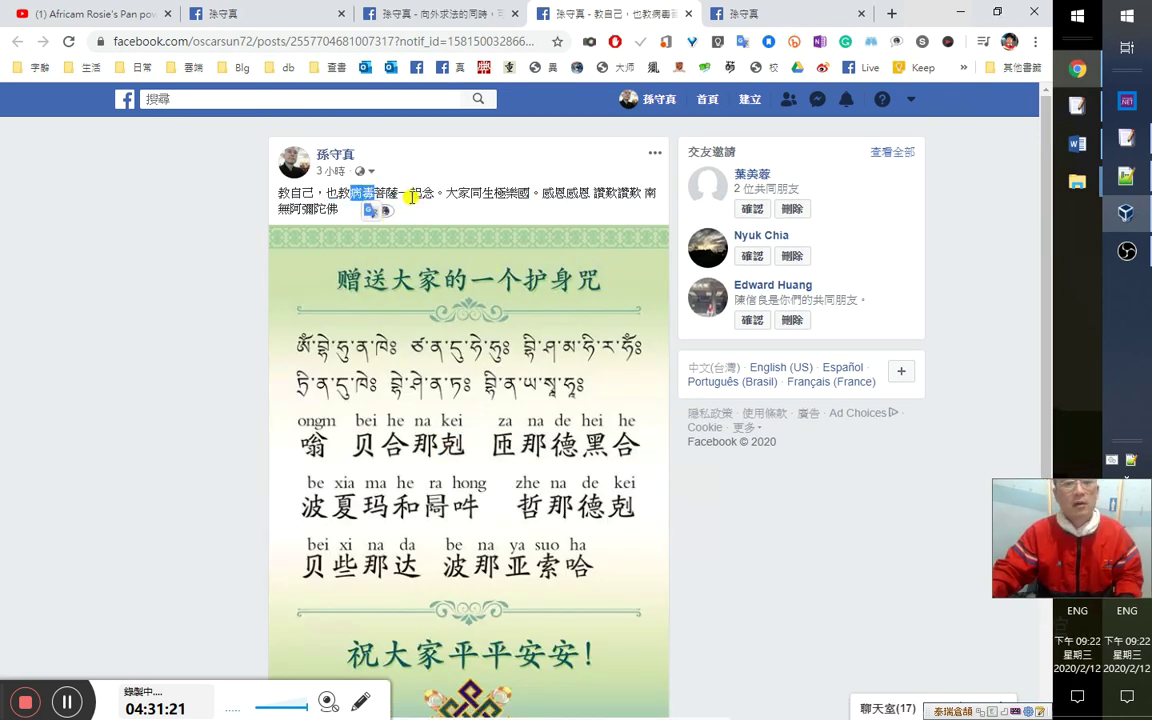
pyautogui.click(410, 190)
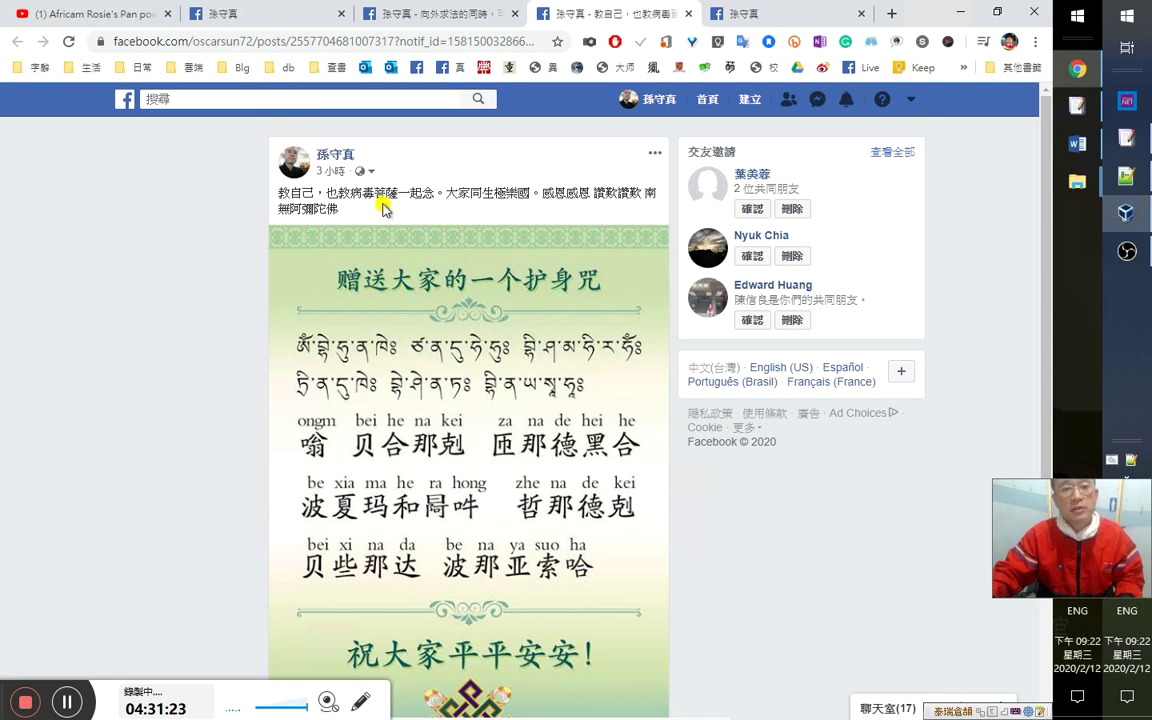
pyautogui.moveTo(377, 195); pyautogui.dragTo(338, 193)
pyautogui.click(386, 208)
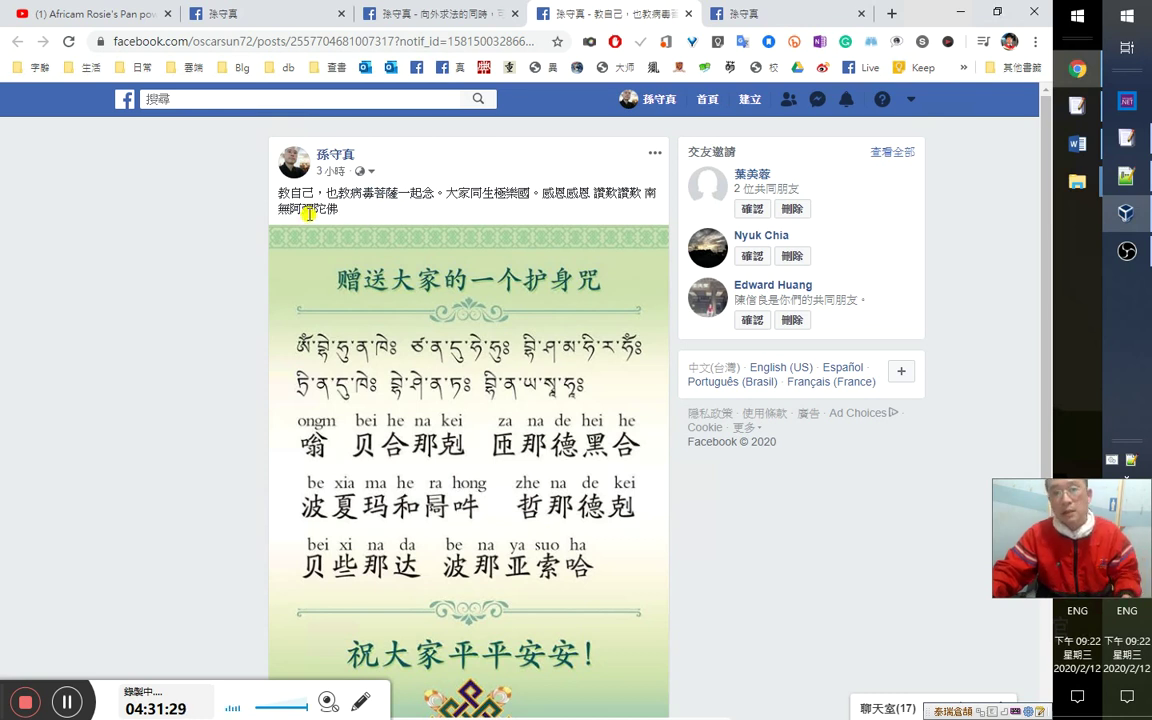
pyautogui.hotkey('ctrl', 'w')
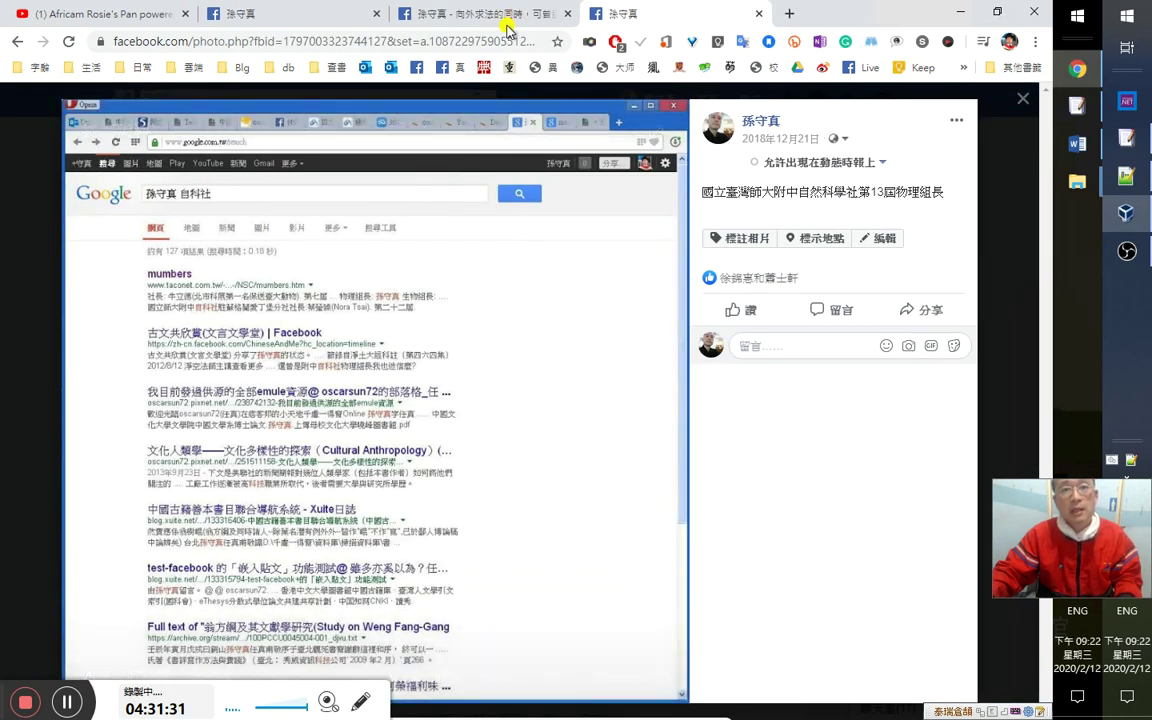
# Bring up the 向外求法的同時 post and scroll through its verses.
pyautogui.click(513, 18)
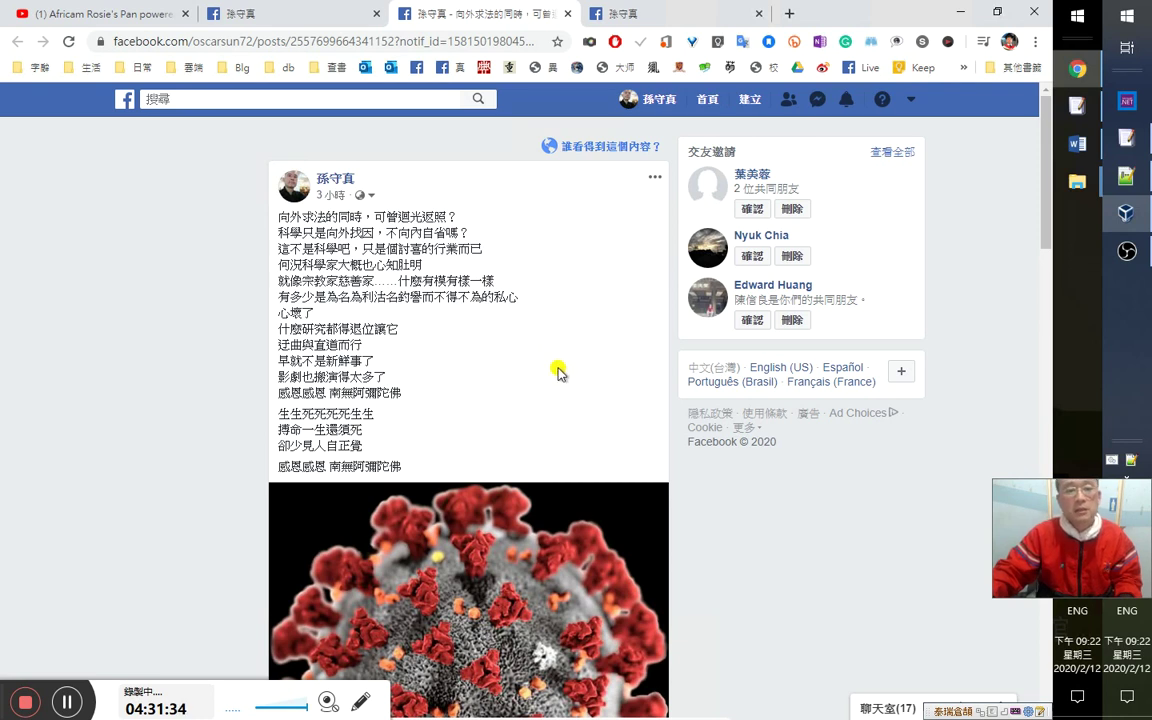
pyautogui.scroll(-3, 490, 535)
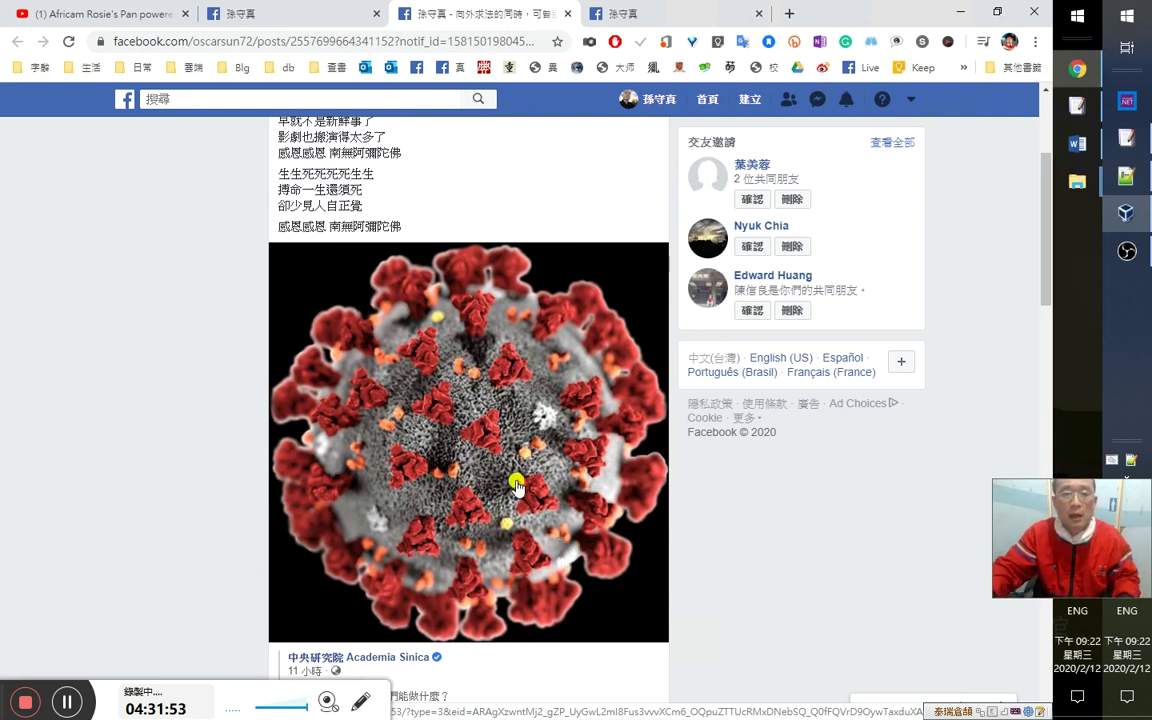
pyautogui.scroll(2, 470, 534)
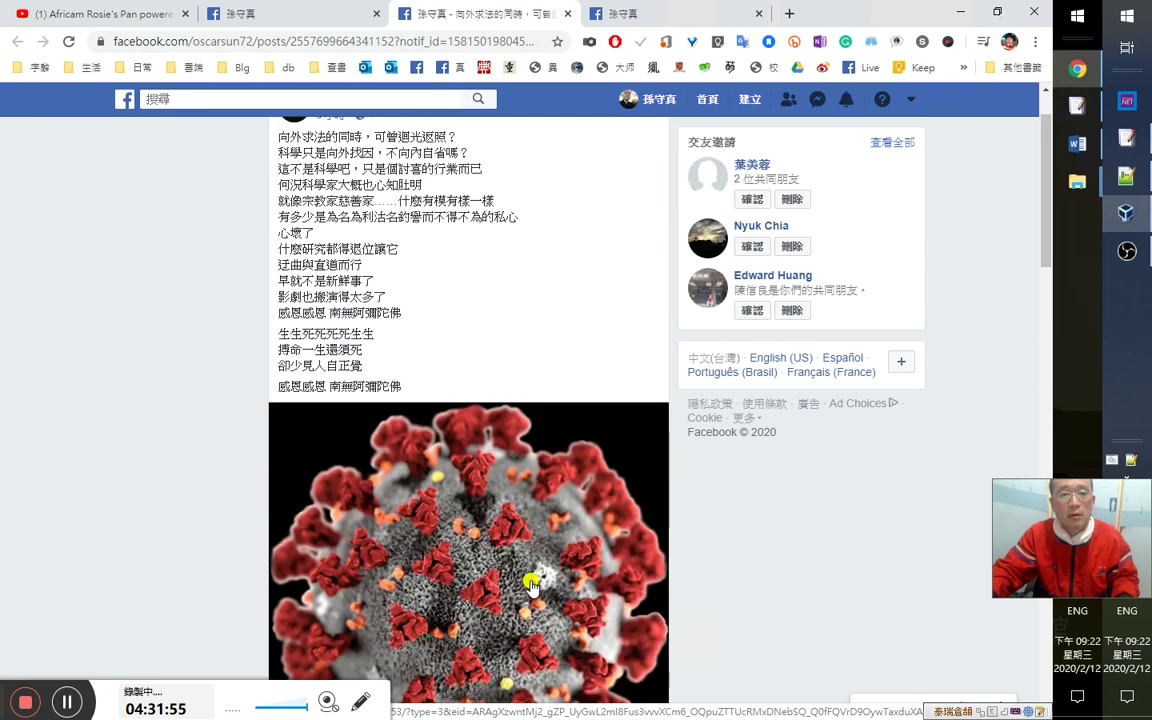
pyautogui.scroll(1, 531, 583)
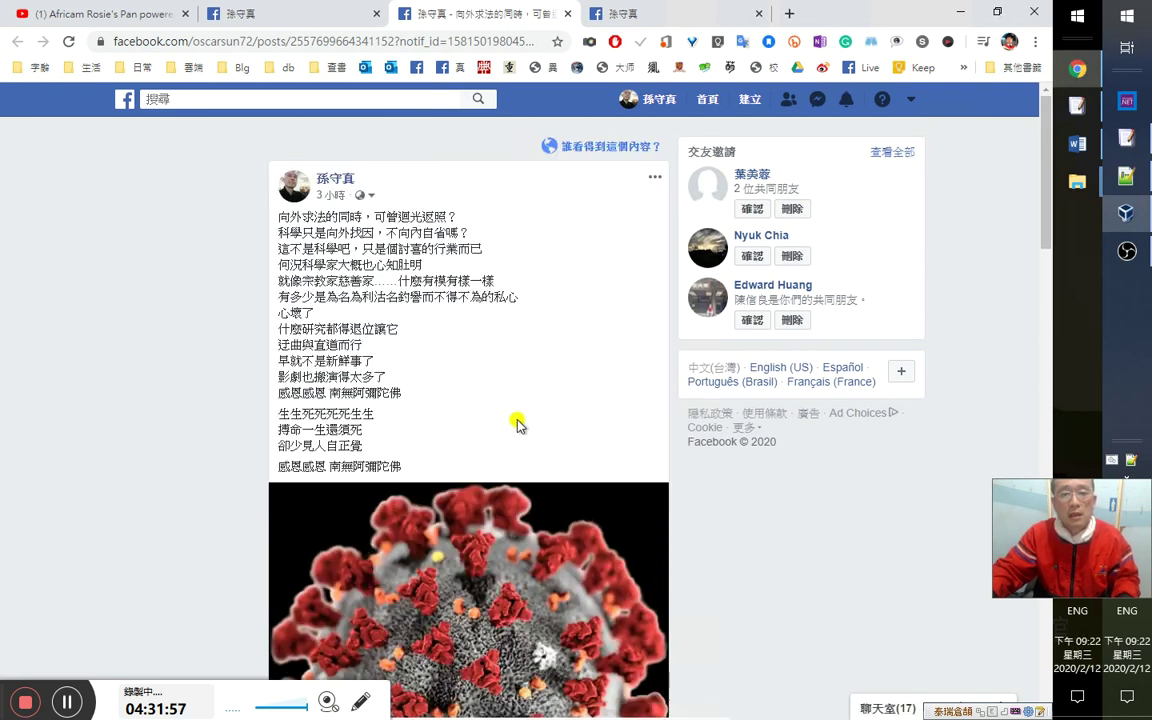
pyautogui.scroll(-2, 460, 380)
pyautogui.scroll(2, 404, 339)
# Highlight the lines about scientists and philanthropists, the word 私心, and the fame-and-profit line.
pyautogui.moveTo(280, 258); pyautogui.dragTo(496, 286)
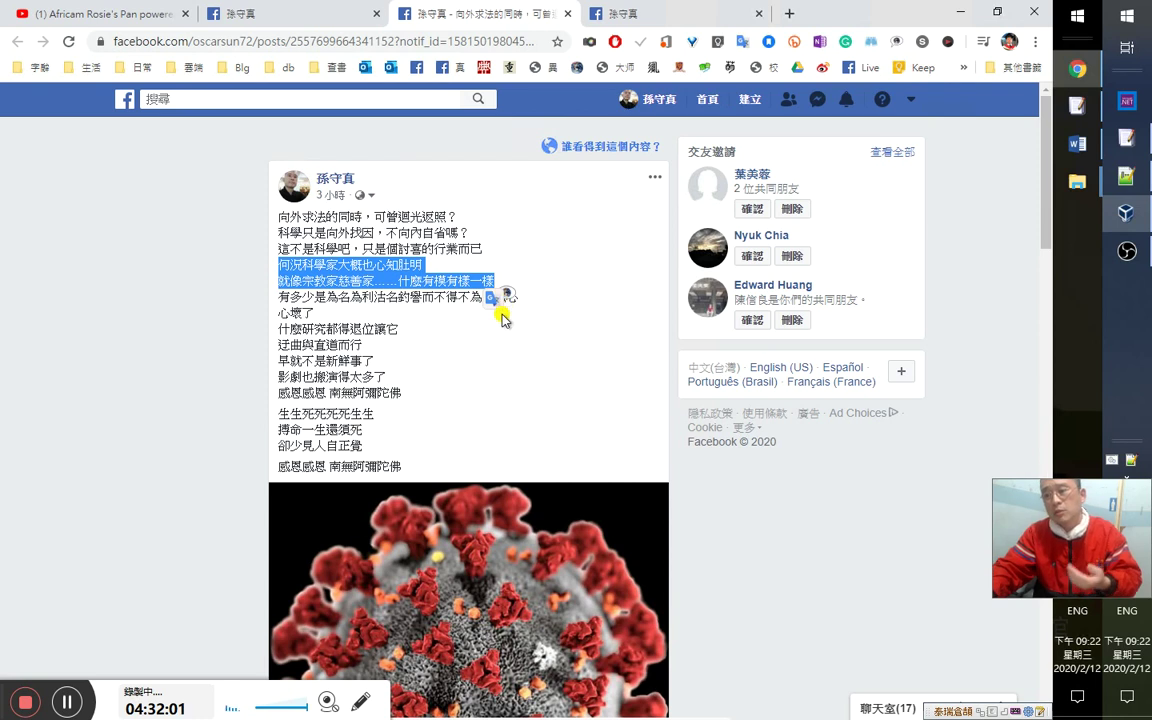
pyautogui.doubleClick(548, 298)
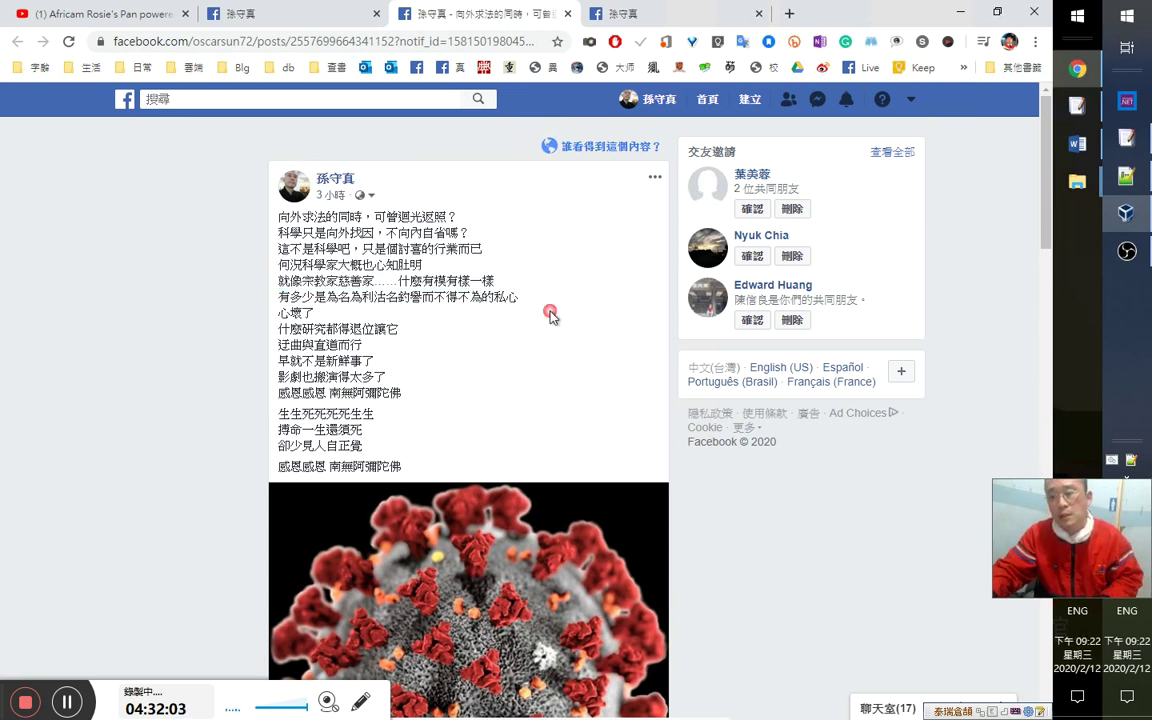
pyautogui.click(481, 303)
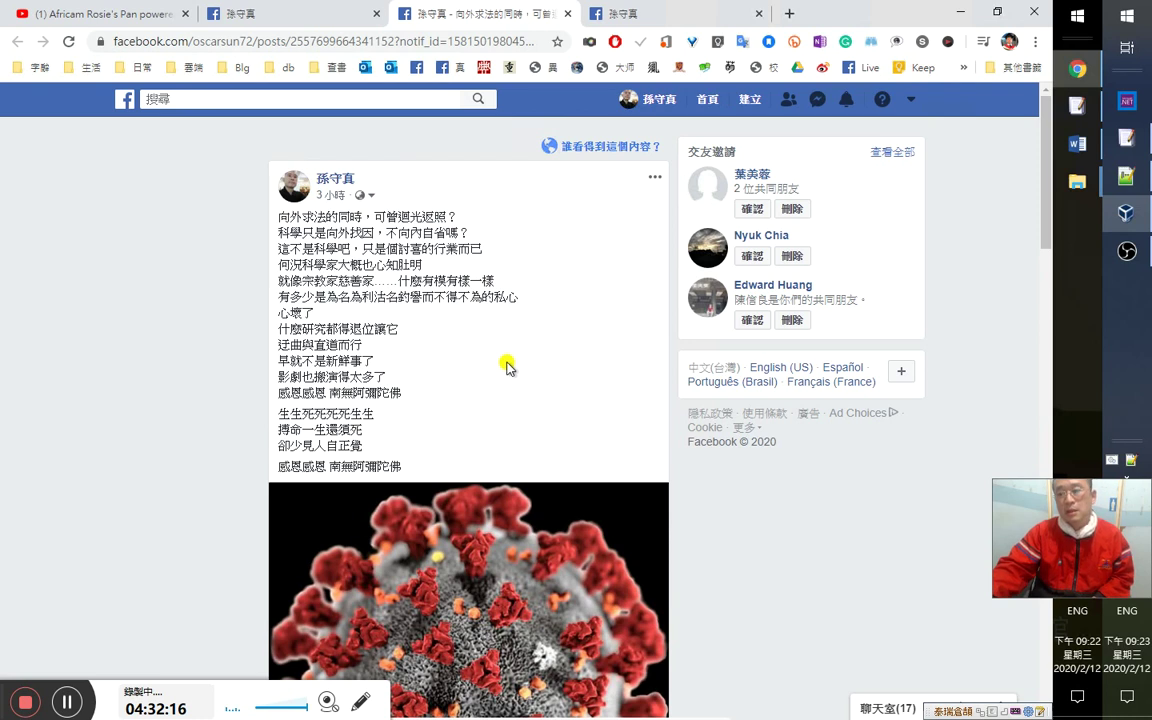
pyautogui.moveTo(277, 298); pyautogui.dragTo(383, 298)
pyautogui.click(324, 302)
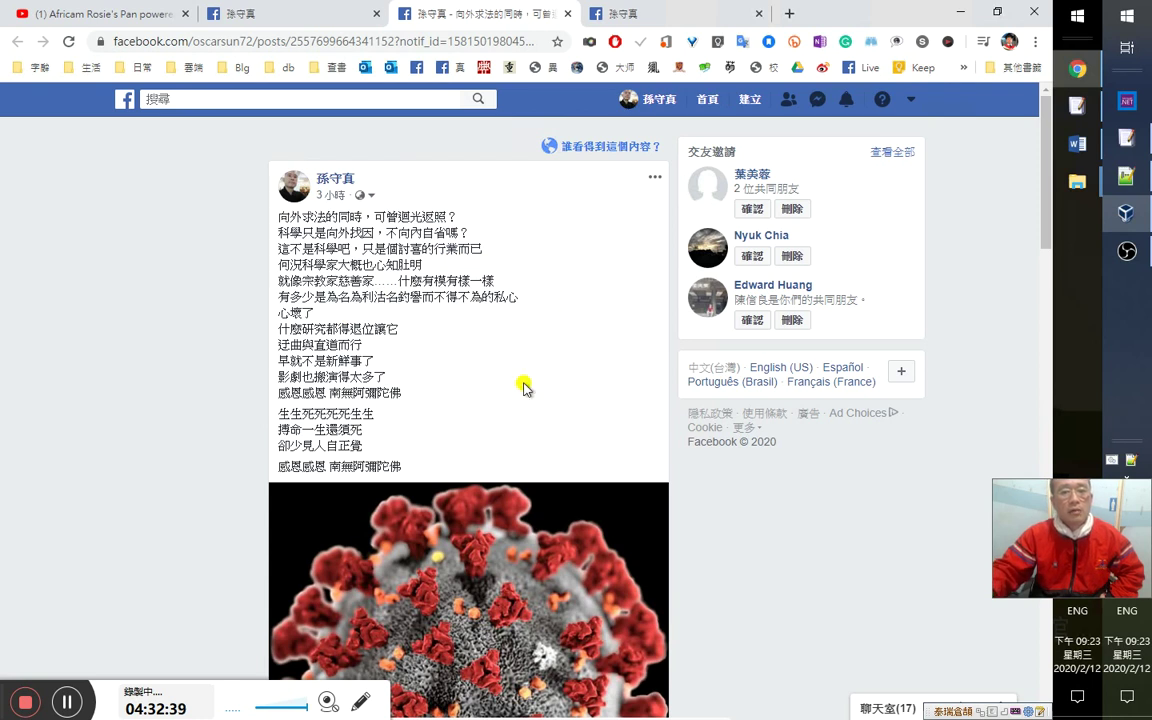
# Highlight the four lines from 何況 to 心壞了, then the text up to the author line.
pyautogui.moveTo(279, 264); pyautogui.dragTo(316, 313)
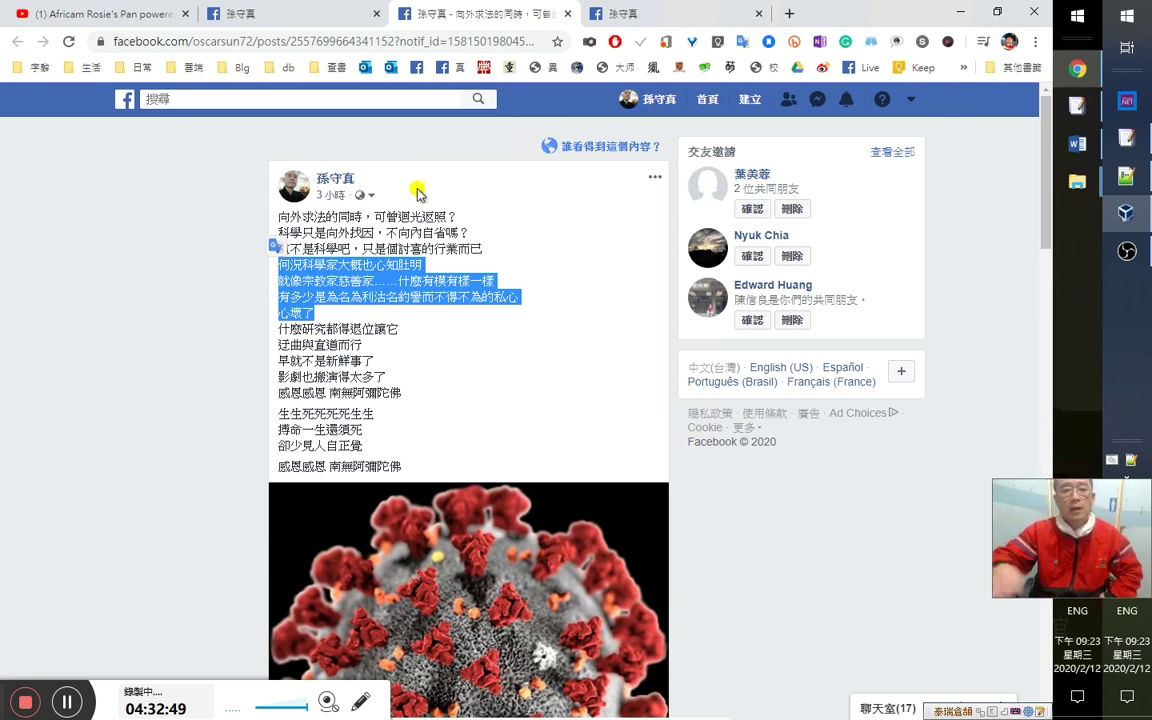
pyautogui.click(503, 204)
pyautogui.moveTo(390, 326); pyautogui.dragTo(226, 257)
pyautogui.click(437, 347)
pyautogui.moveTo(437, 347); pyautogui.dragTo(240, 210)
pyautogui.click(410, 338)
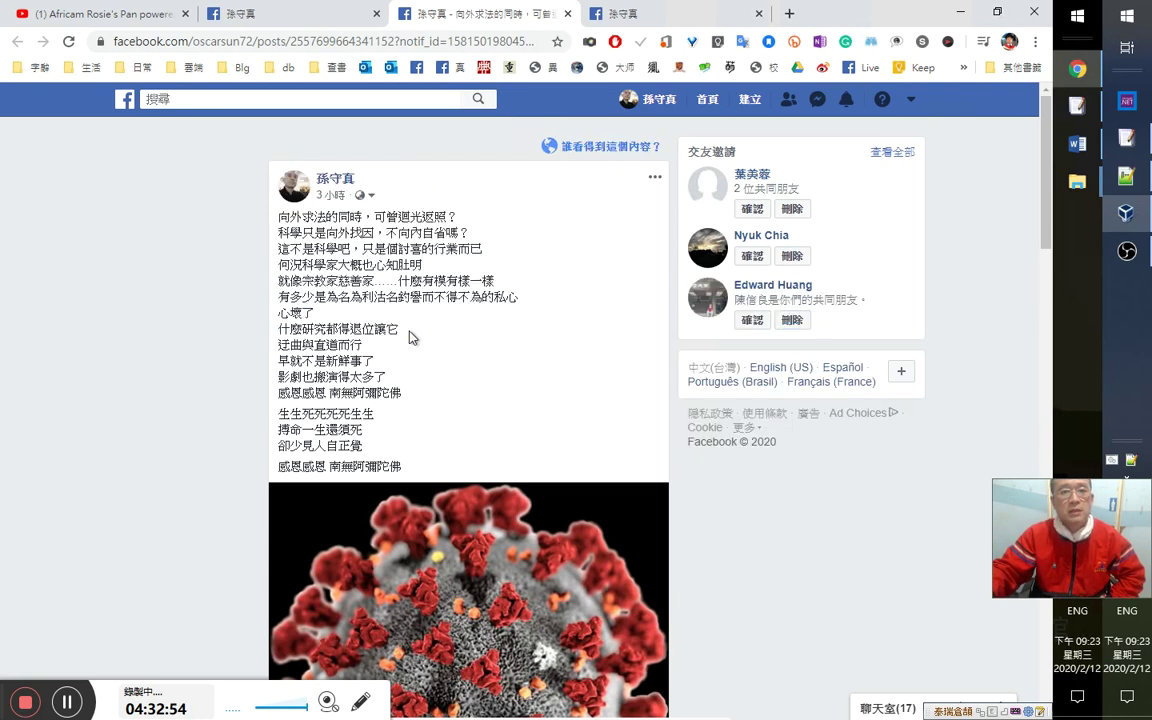
pyautogui.click(336, 17)
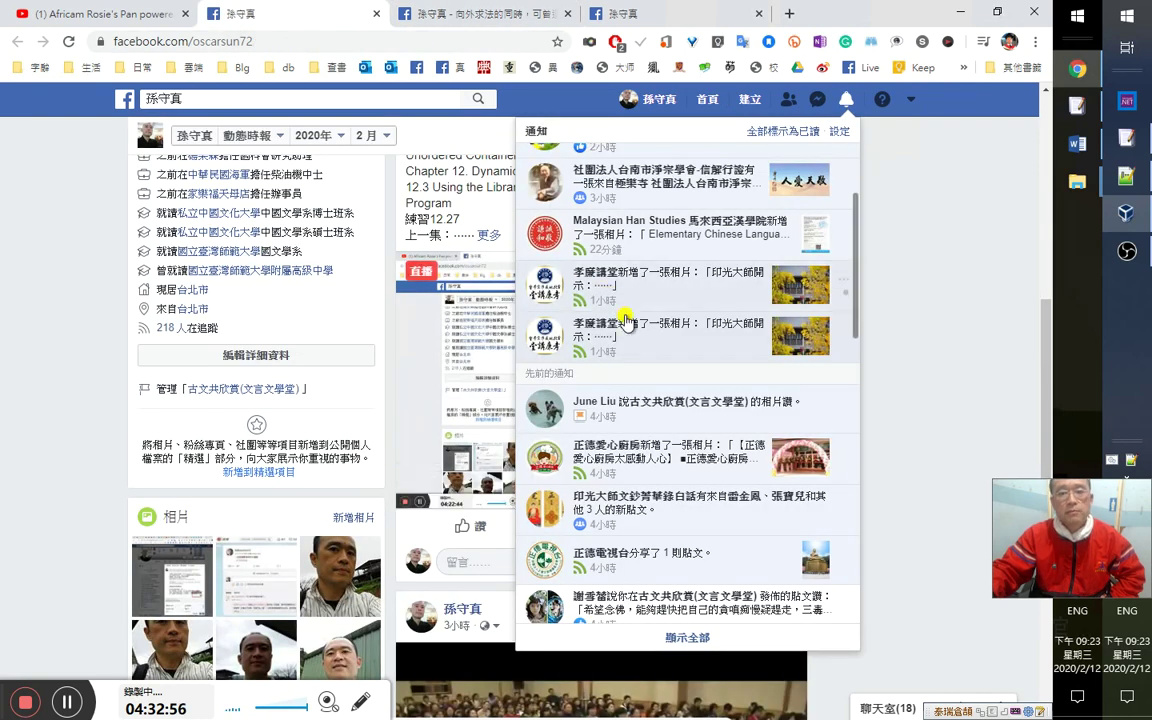
# Close the profile page and glance at the Africam and photo tabs before returning to the post.
pyautogui.click(434, 17)
pyautogui.click(350, 17)
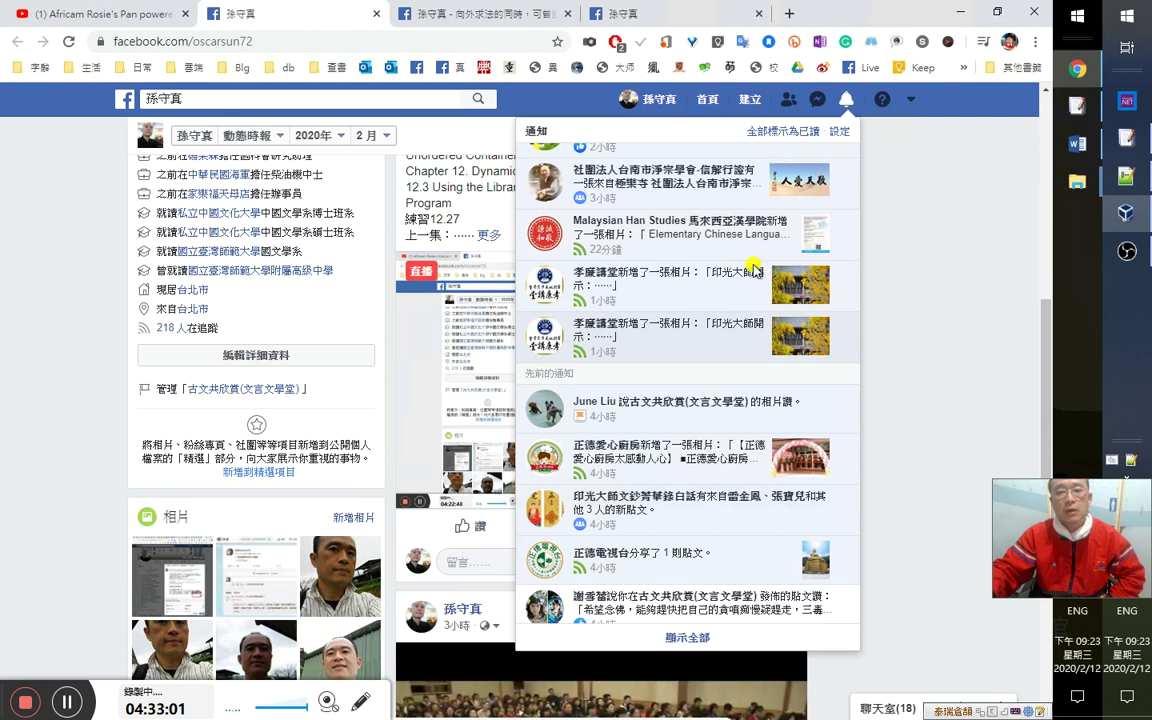
pyautogui.click(377, 14)
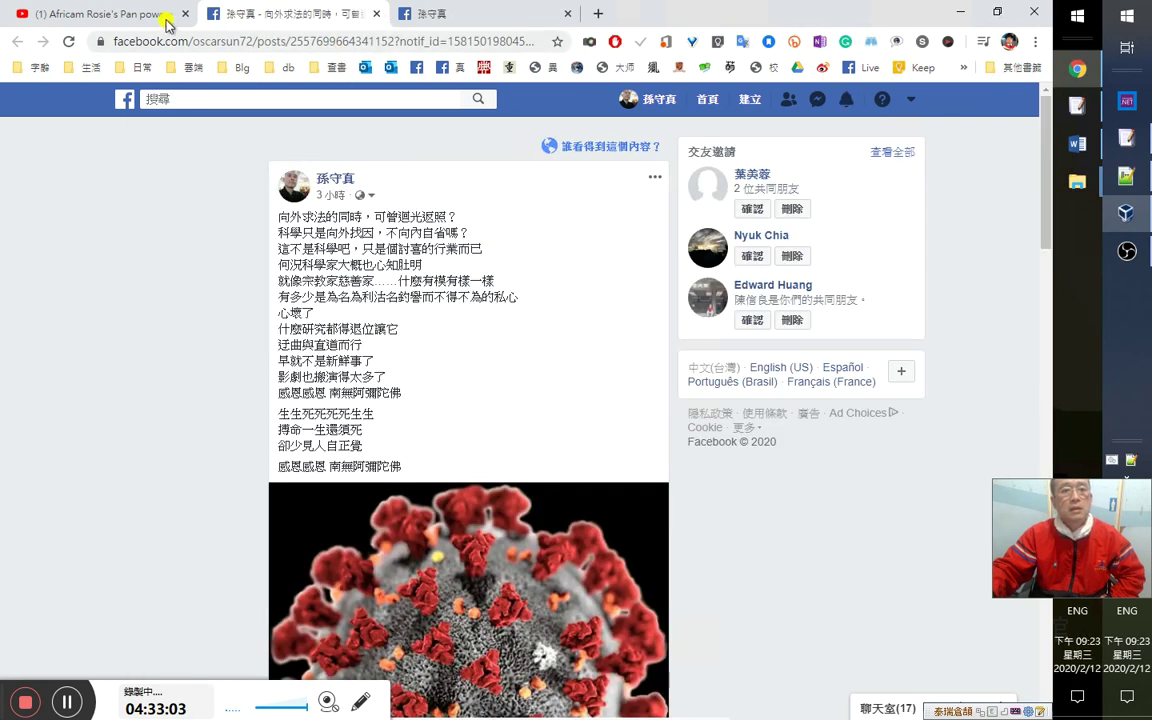
pyautogui.click(132, 20)
pyautogui.click(278, 18)
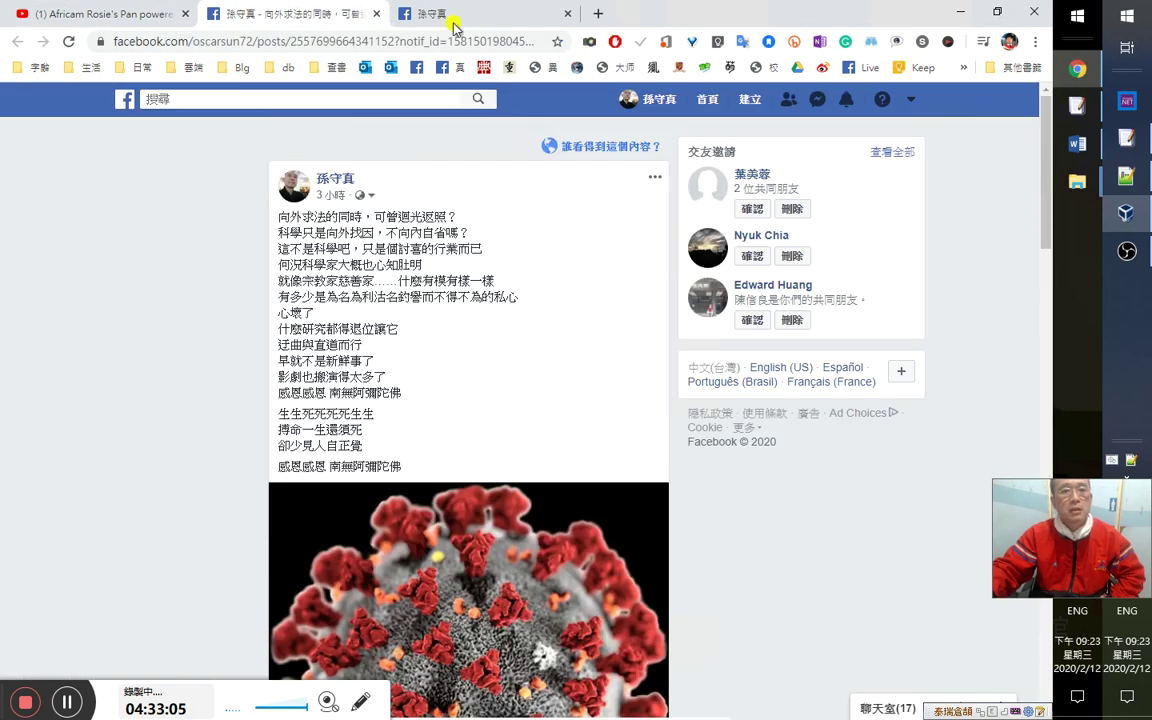
pyautogui.click(437, 15)
pyautogui.click(295, 14)
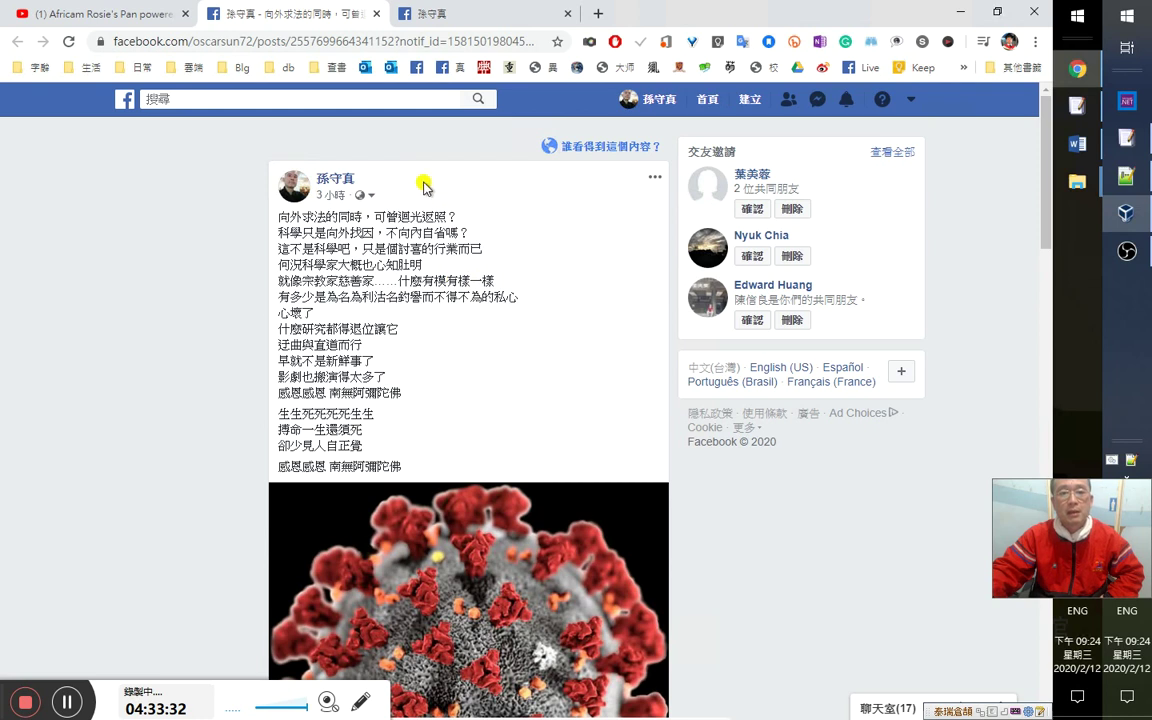
pyautogui.click(399, 12)
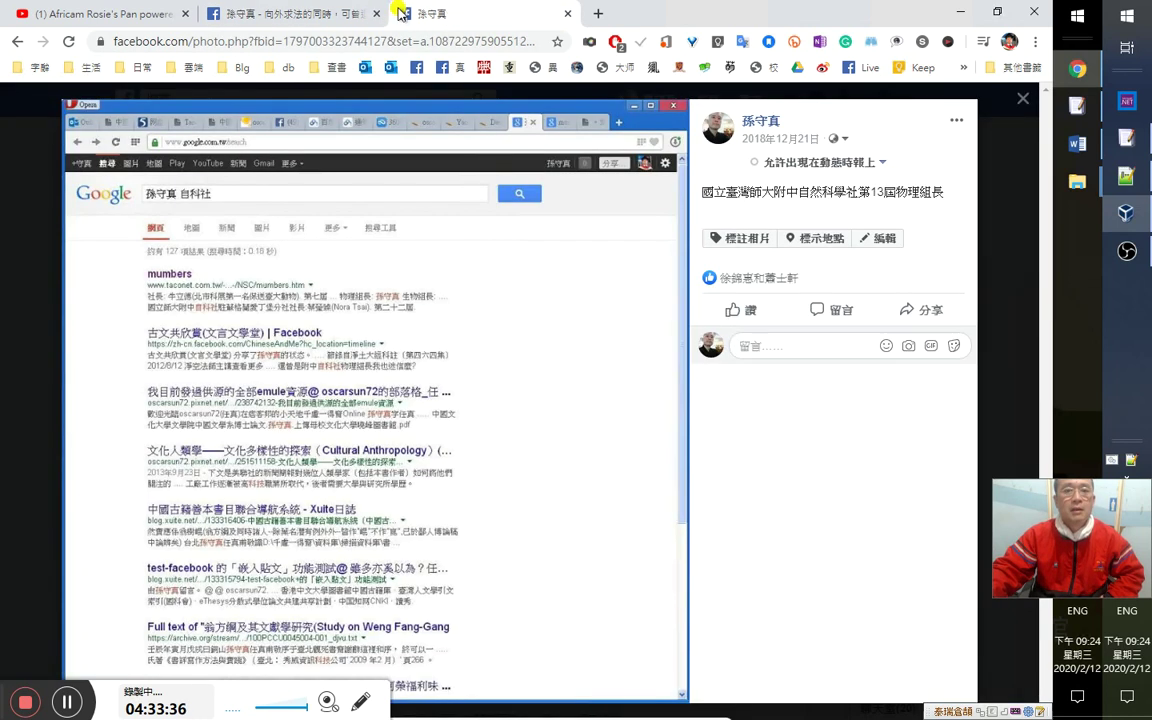
pyautogui.click(343, 14)
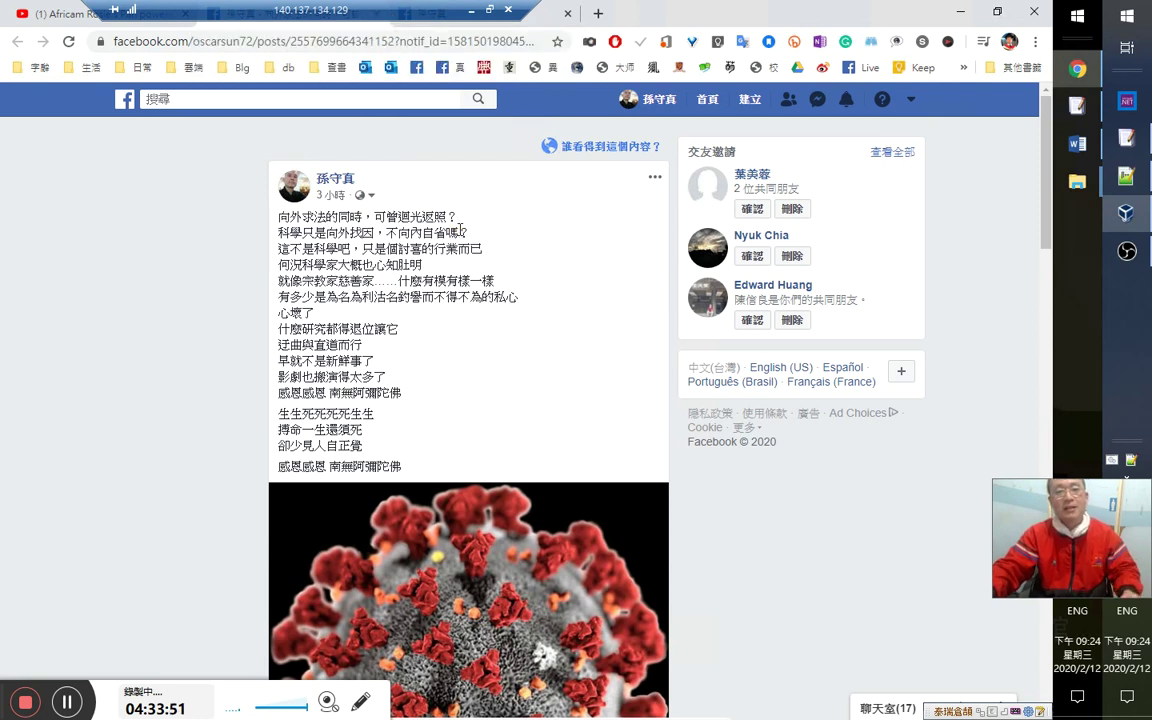
# Highlight the fame-and-profit line through 心壞了 in the verse post.
pyautogui.moveTo(339, 297); pyautogui.dragTo(457, 313)
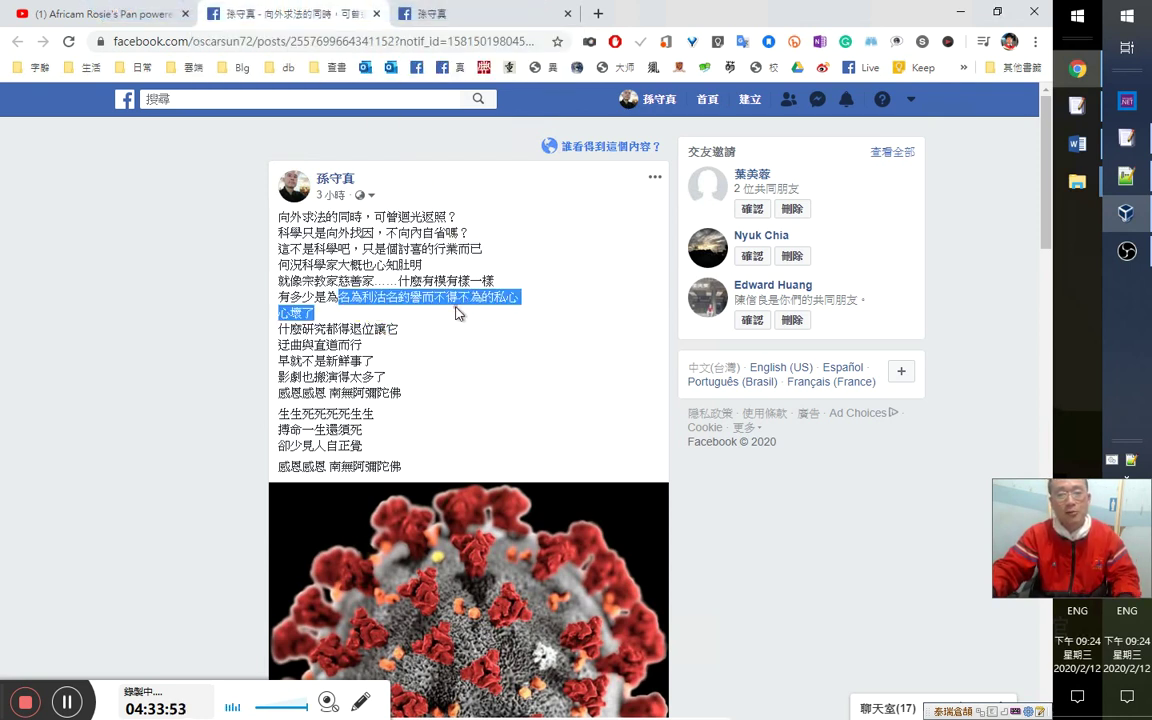
pyautogui.click(366, 358)
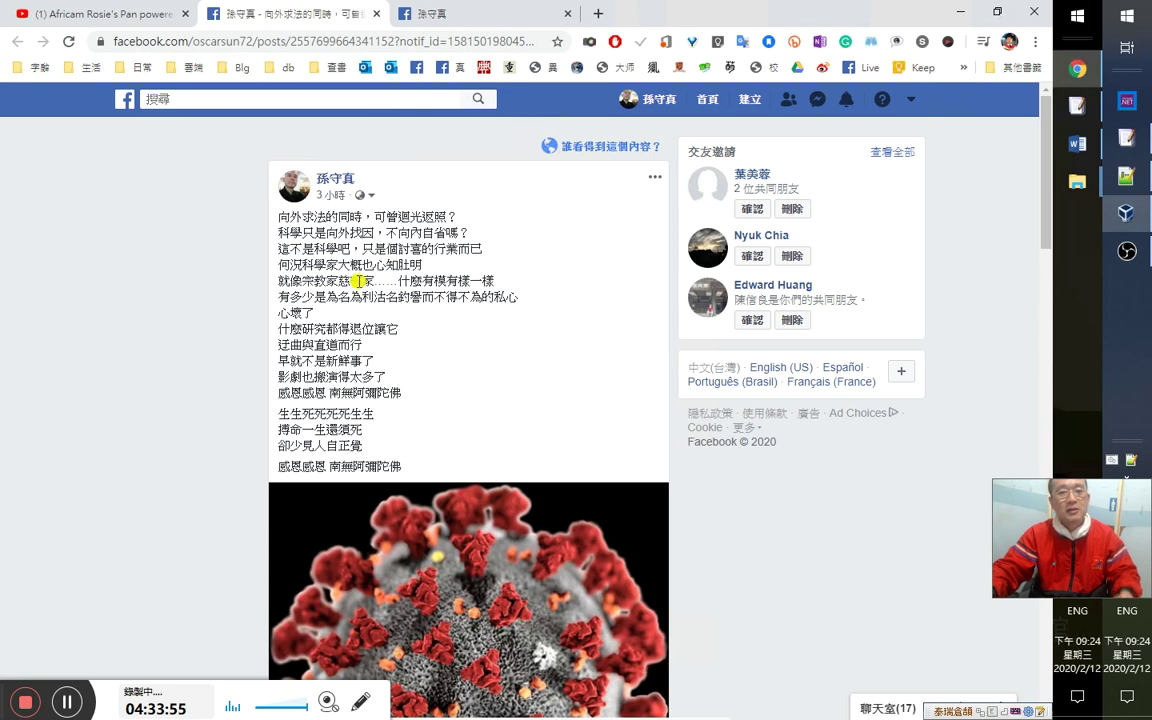
pyautogui.scroll(-7, 549, 562)
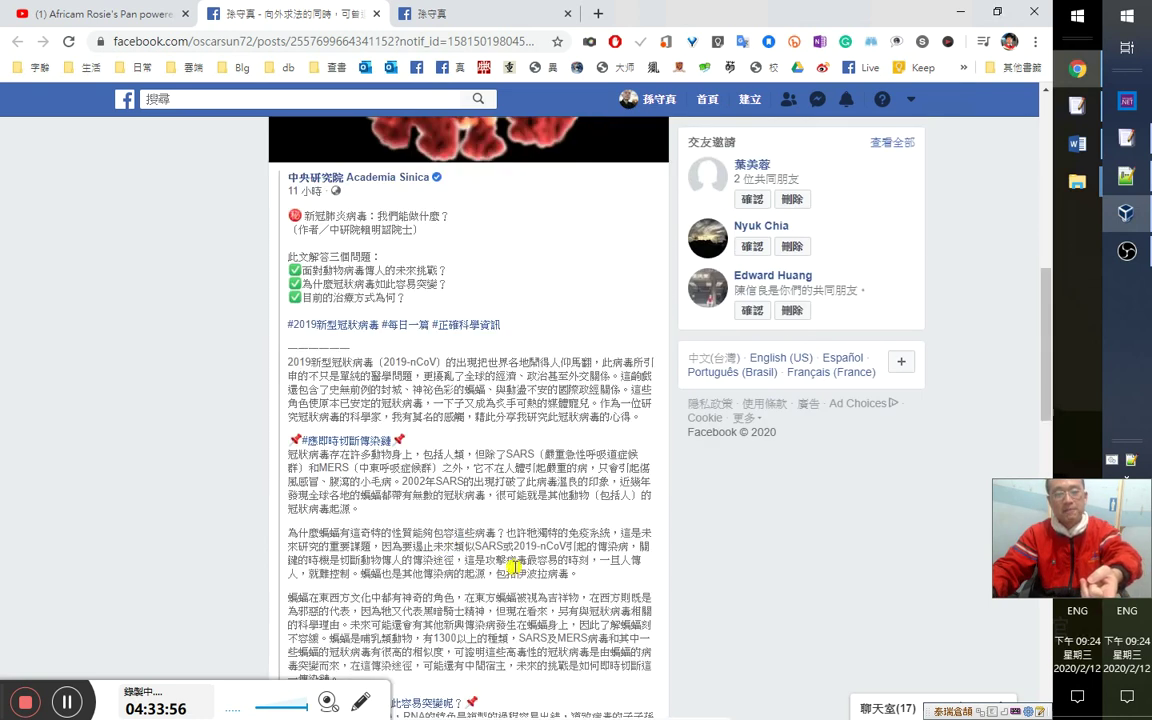
pyautogui.moveTo(355, 188); pyautogui.dragTo(365, 210)
pyautogui.click(400, 242)
# Scroll back to the top of the post and select the line 什麼研究都得退位讓它.
pyautogui.scroll(-3, 473, 390)
pyautogui.scroll(-2, 515, 395)
pyautogui.scroll(2, 508, 370)
pyautogui.scroll(2, 520, 370)
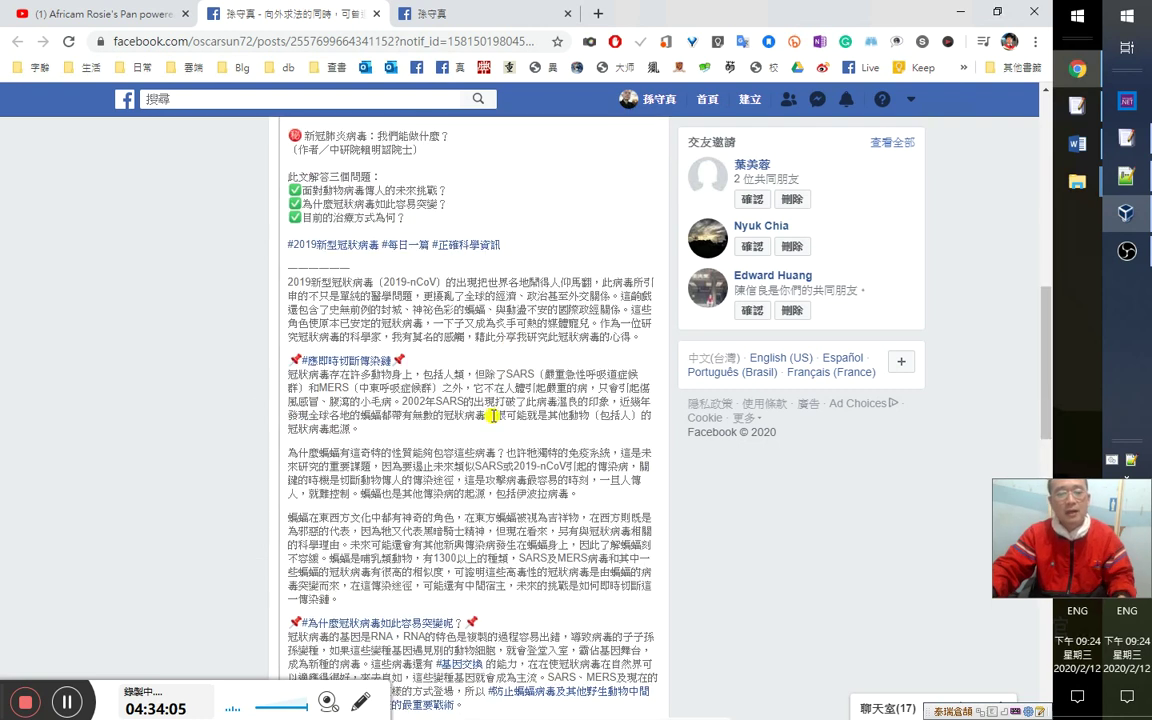
pyautogui.scroll(2, 452, 358)
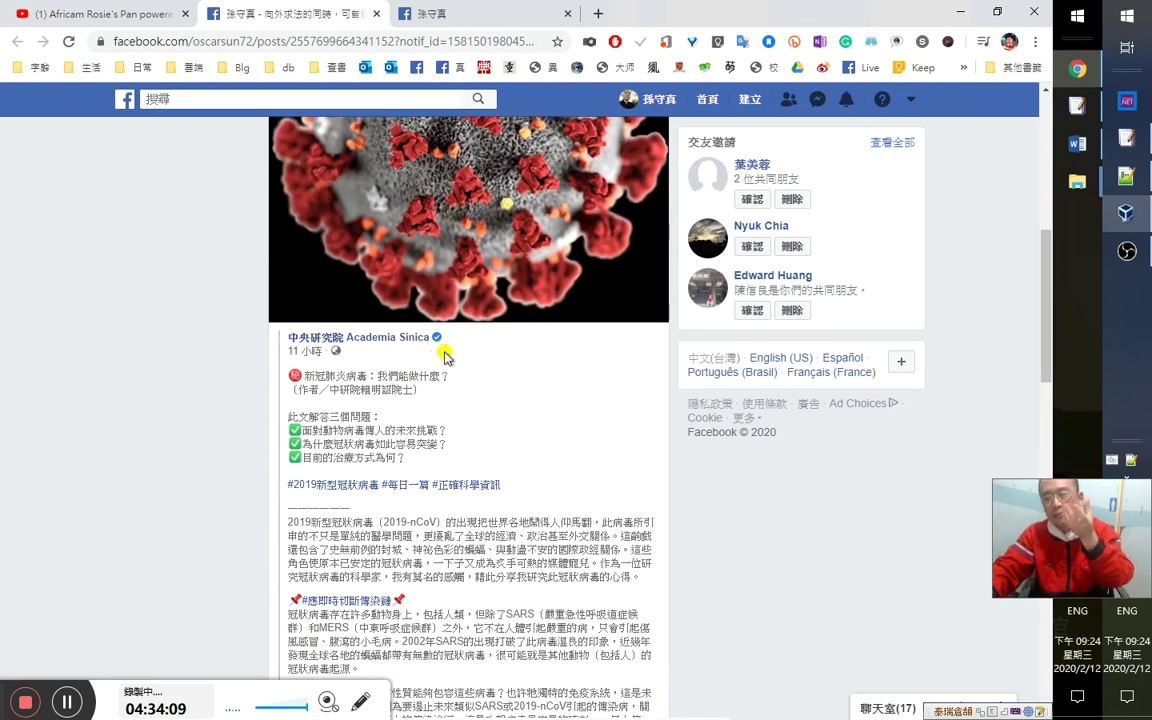
pyautogui.scroll(5, 548, 420)
pyautogui.moveTo(450, 336); pyautogui.dragTo(465, 321)
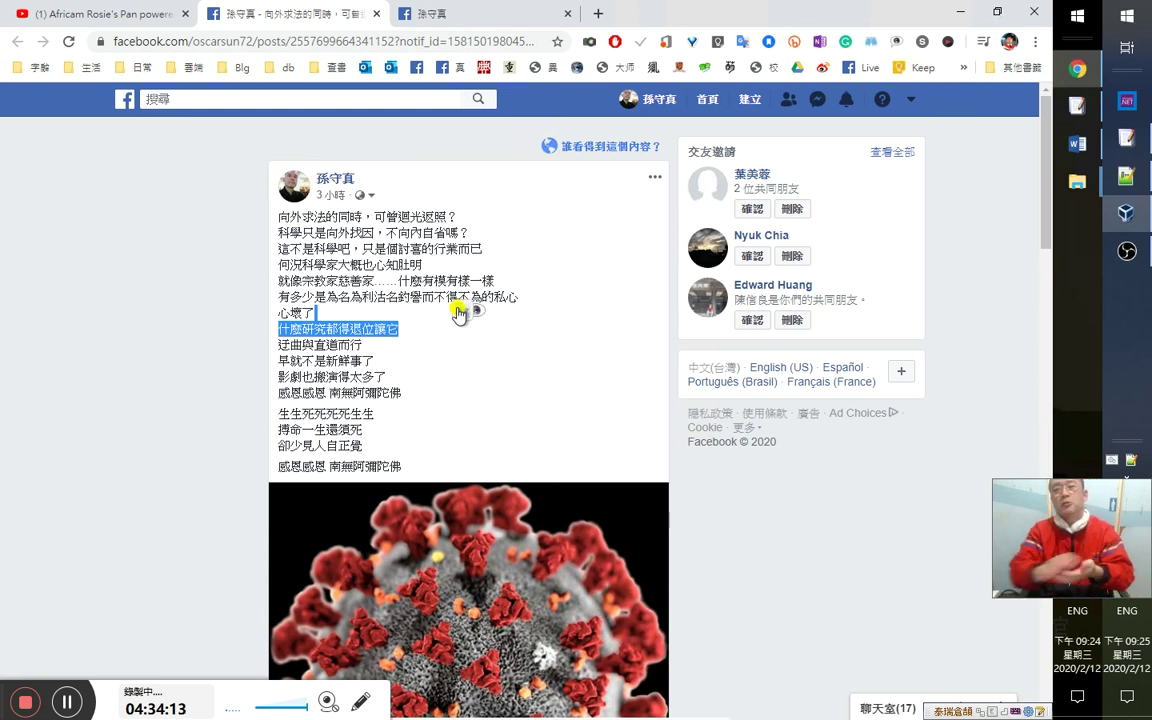
# In a new tab, start a query for 沈津 and open a Yahoo blog post about 沈津.
pyautogui.click(597, 15)
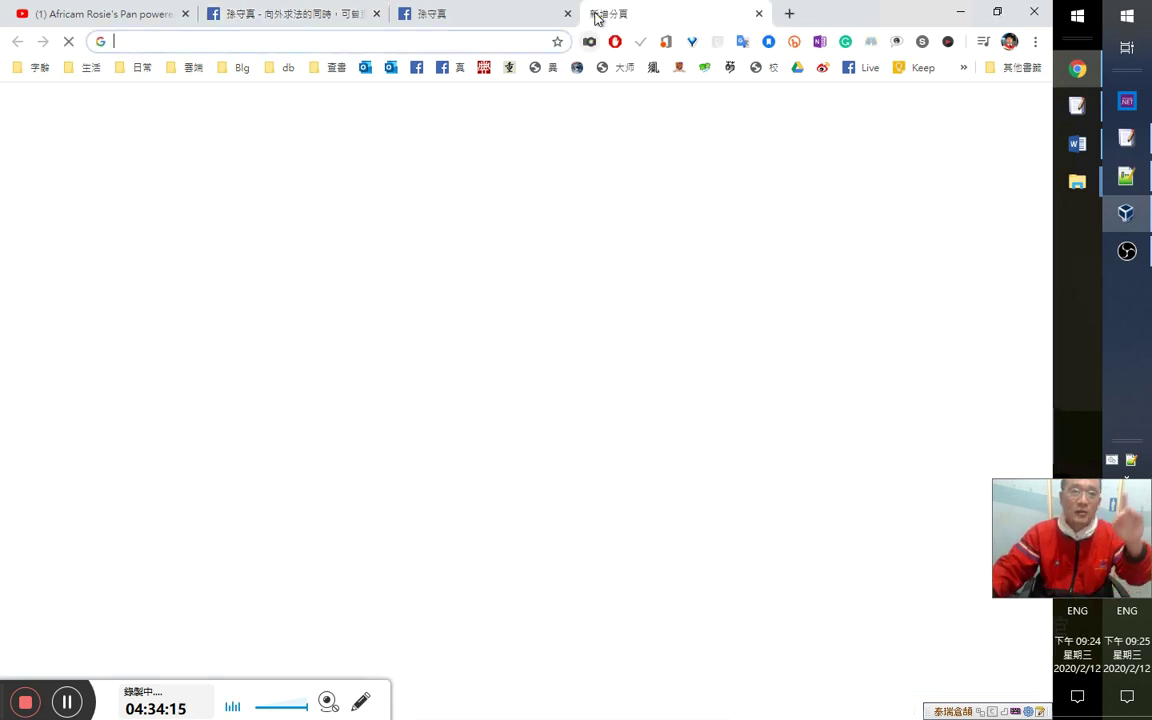
pyautogui.write('「」「」')
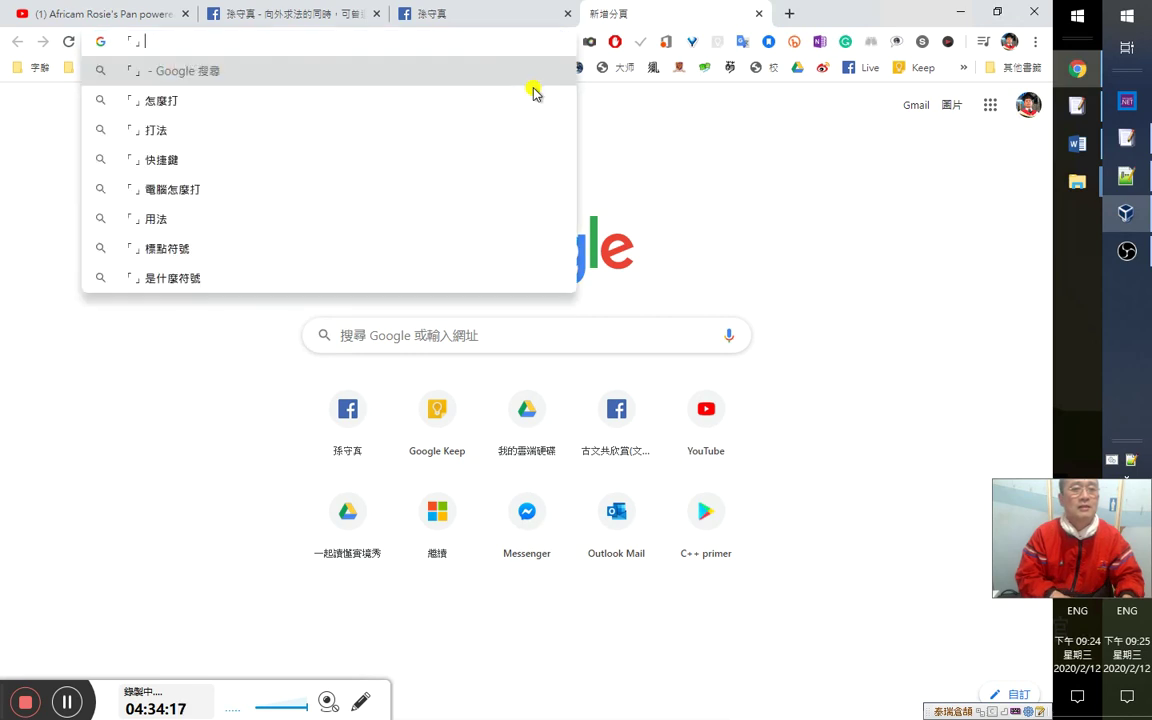
pyautogui.hotkey('shift', 'Left')
pyautogui.hotkey('shift', 'Left')
pyautogui.hotkey('shift', 'Left')
pyautogui.hotkey('shift', 'Left')
pyautogui.write('""')
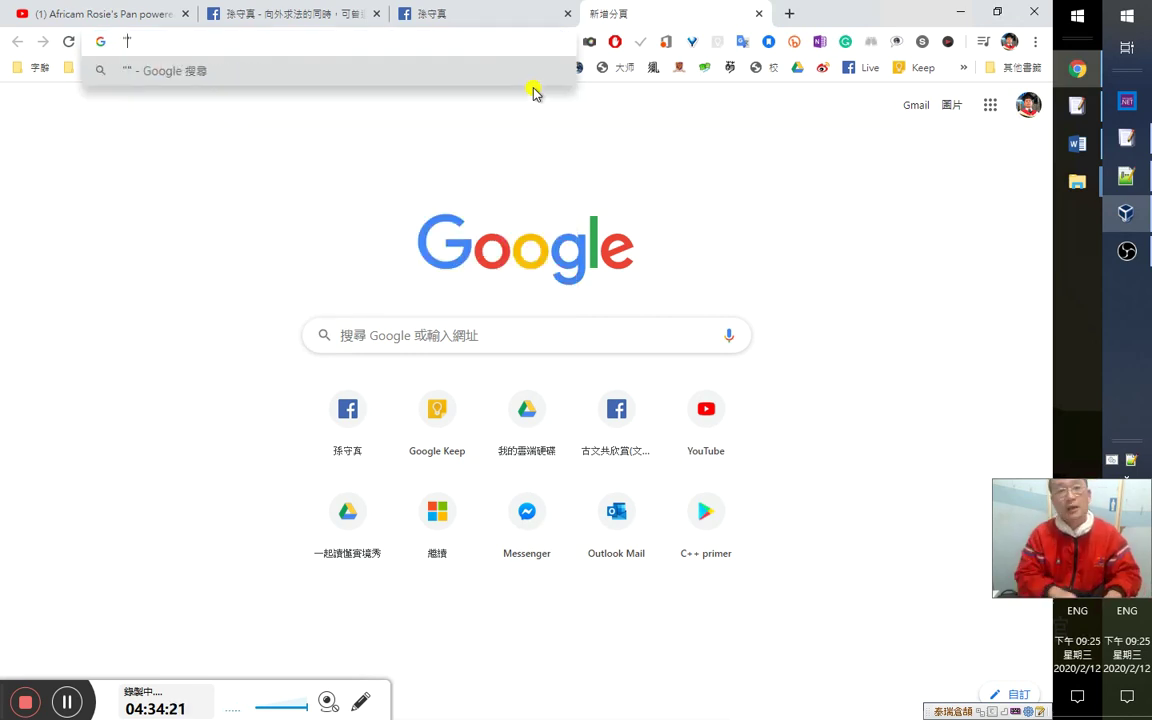
pyautogui.press('BackSpace')
pyautogui.write('"')
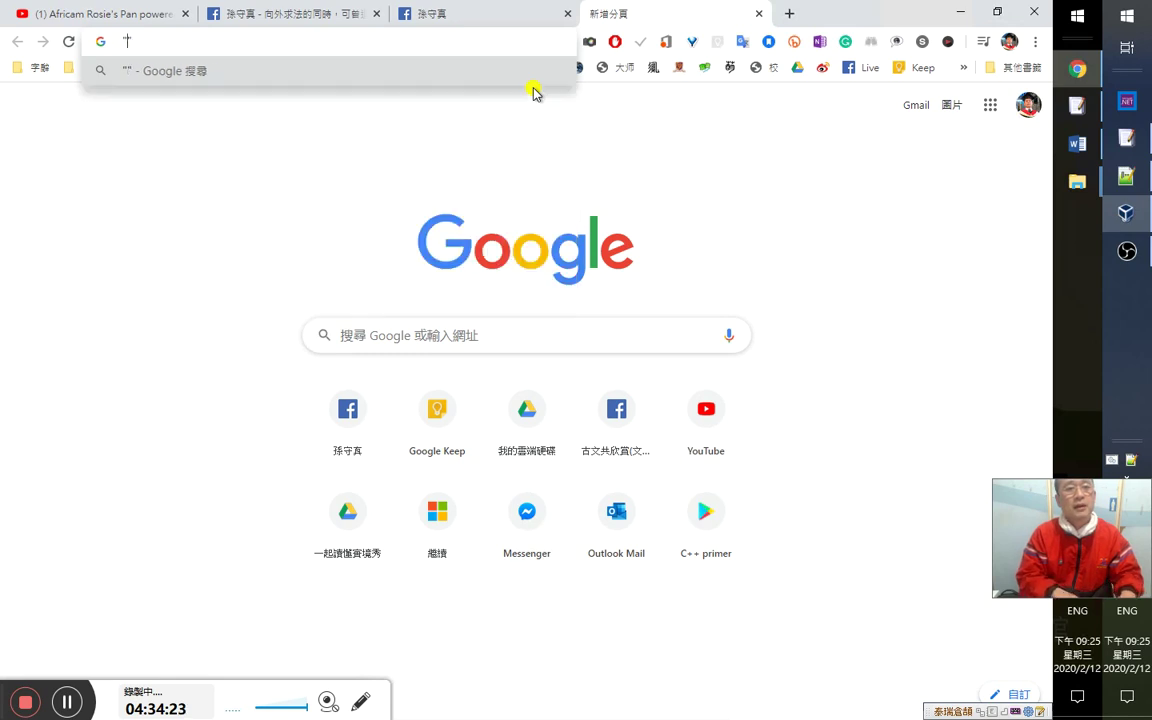
pyautogui.press('BackSpace')
pyautogui.press('BackSpace')
pyautogui.write('ㄒ')
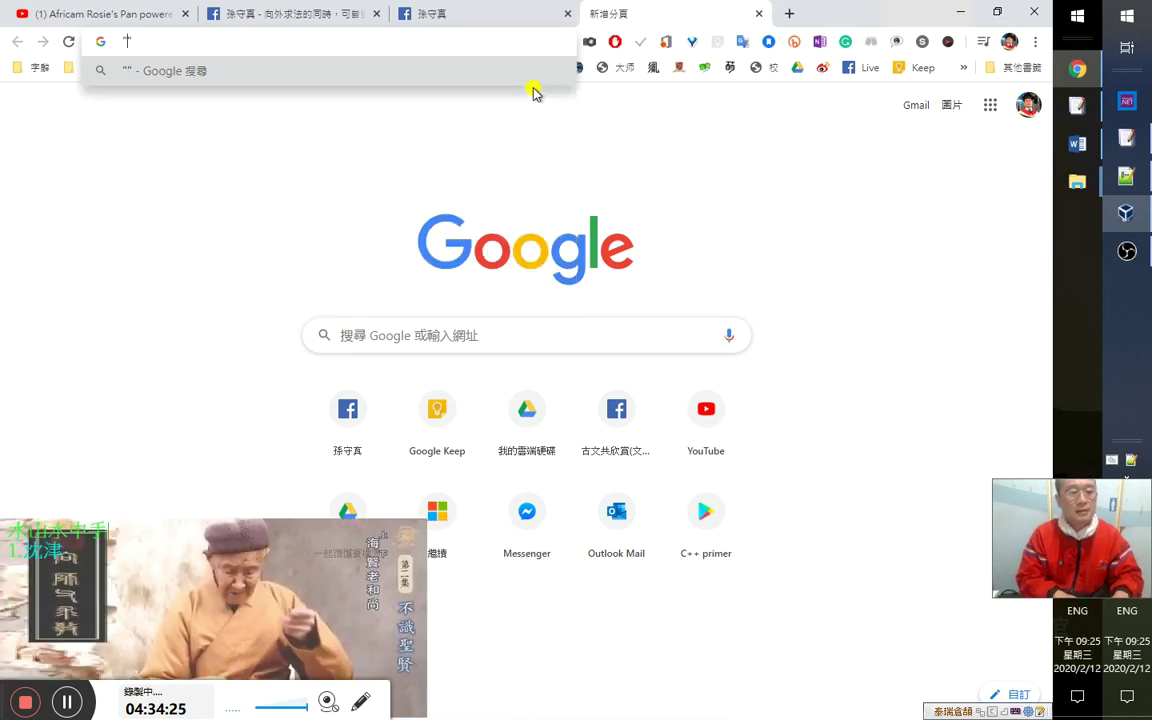
pyautogui.press('BackSpace')
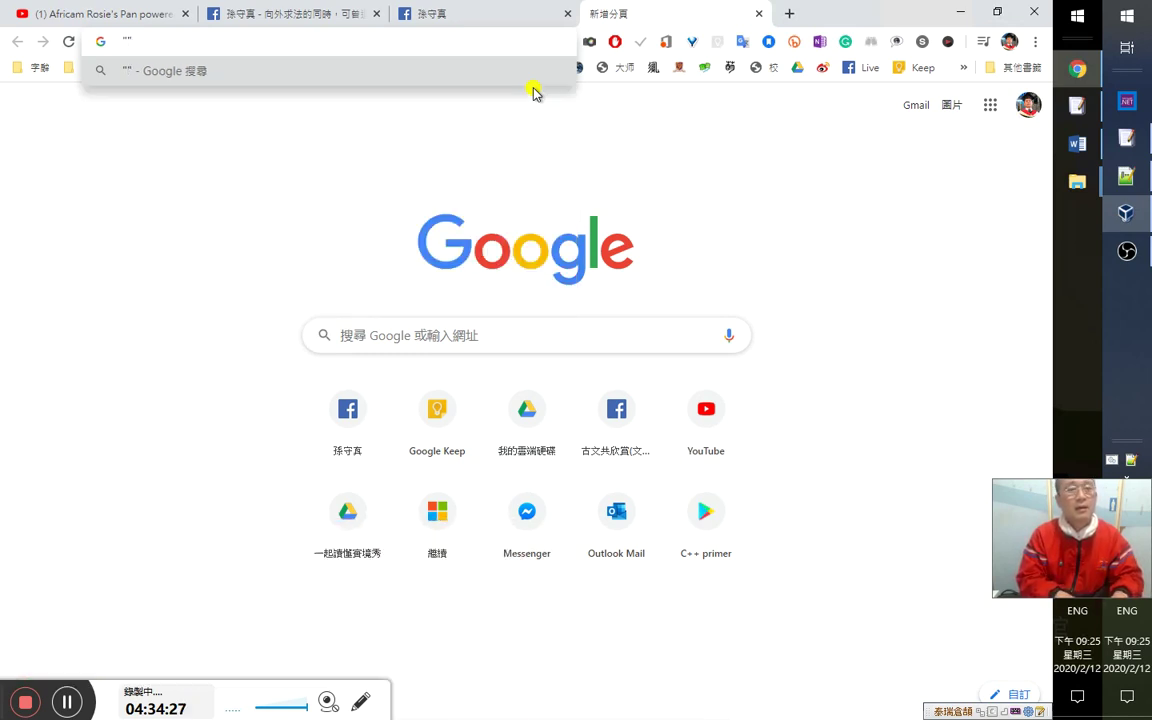
pyautogui.write('沈津')
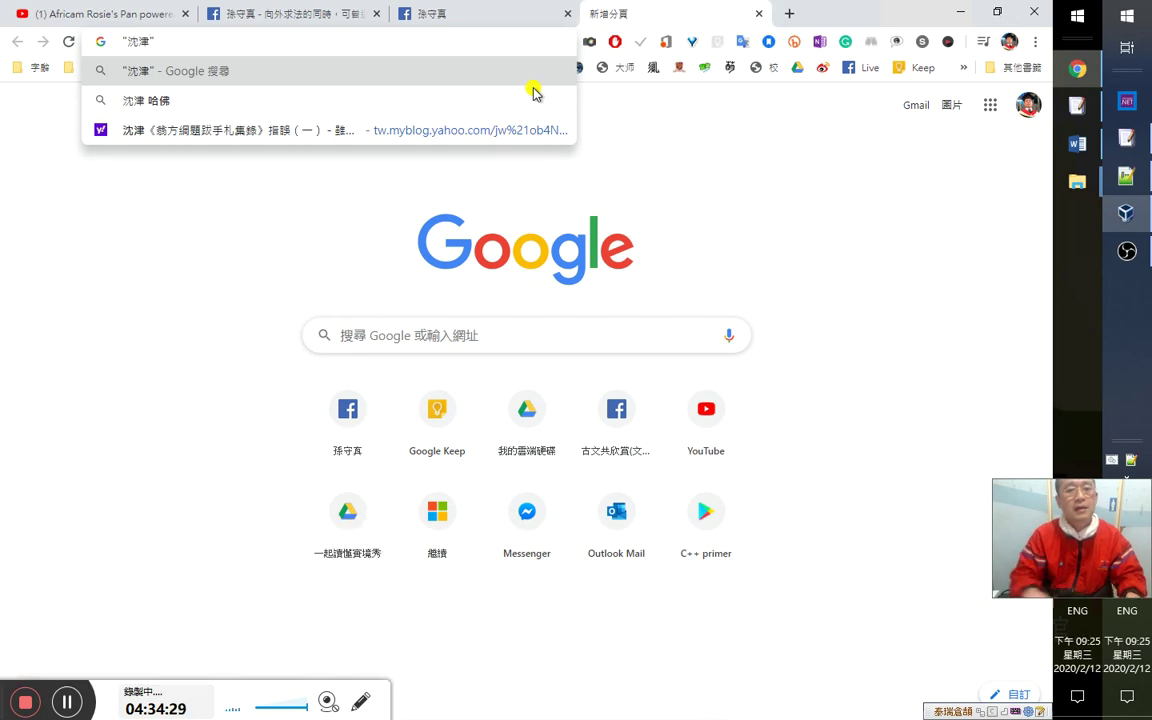
pyautogui.click(227, 128)
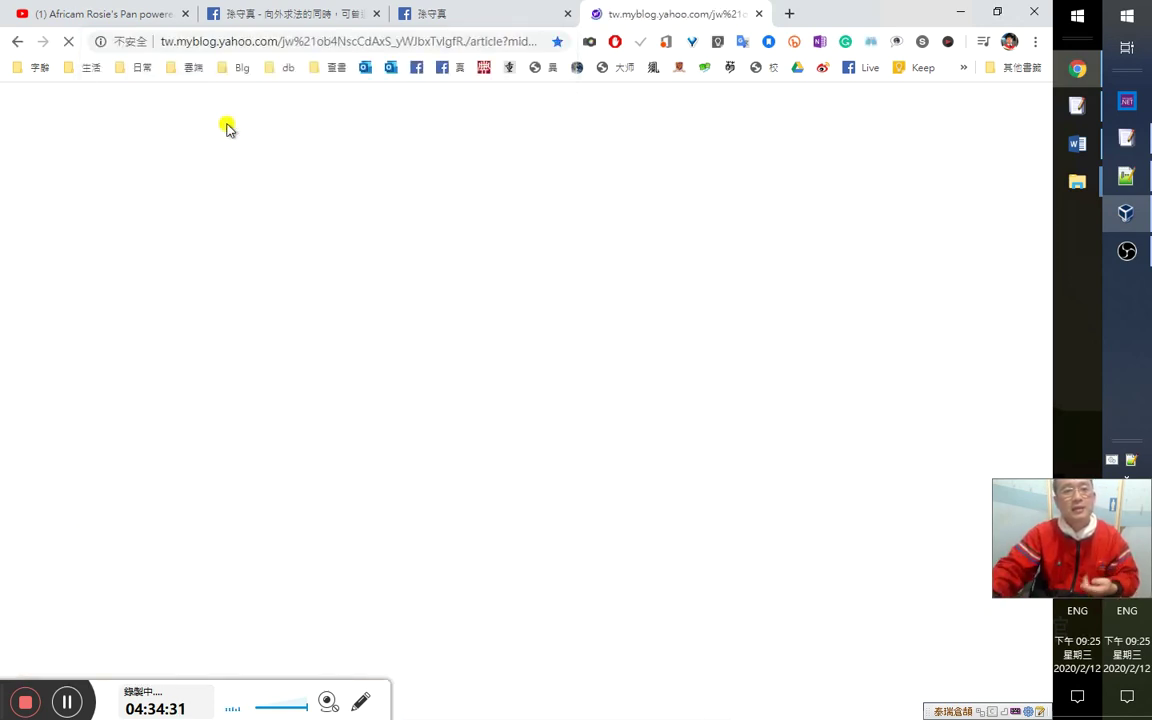
# Search Google for the quoted phrase "沈津錯得離譜" from the address bar history.
pyautogui.click(334, 43)
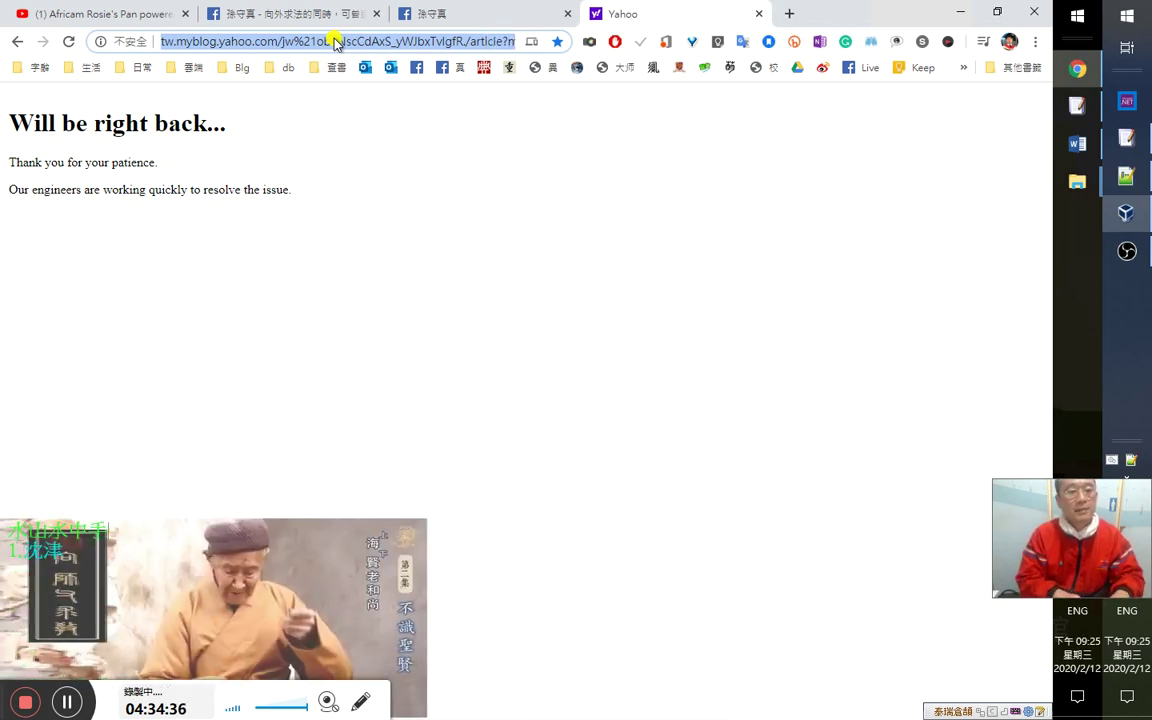
pyautogui.write('沈津')
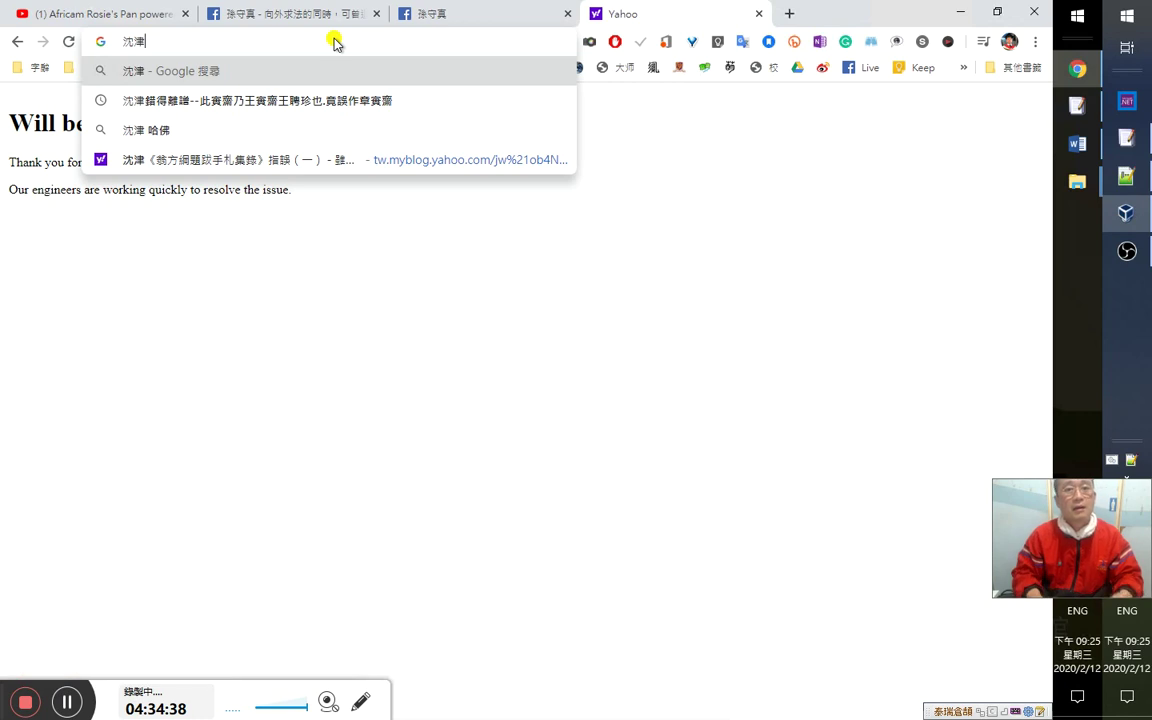
pyautogui.press('Down')
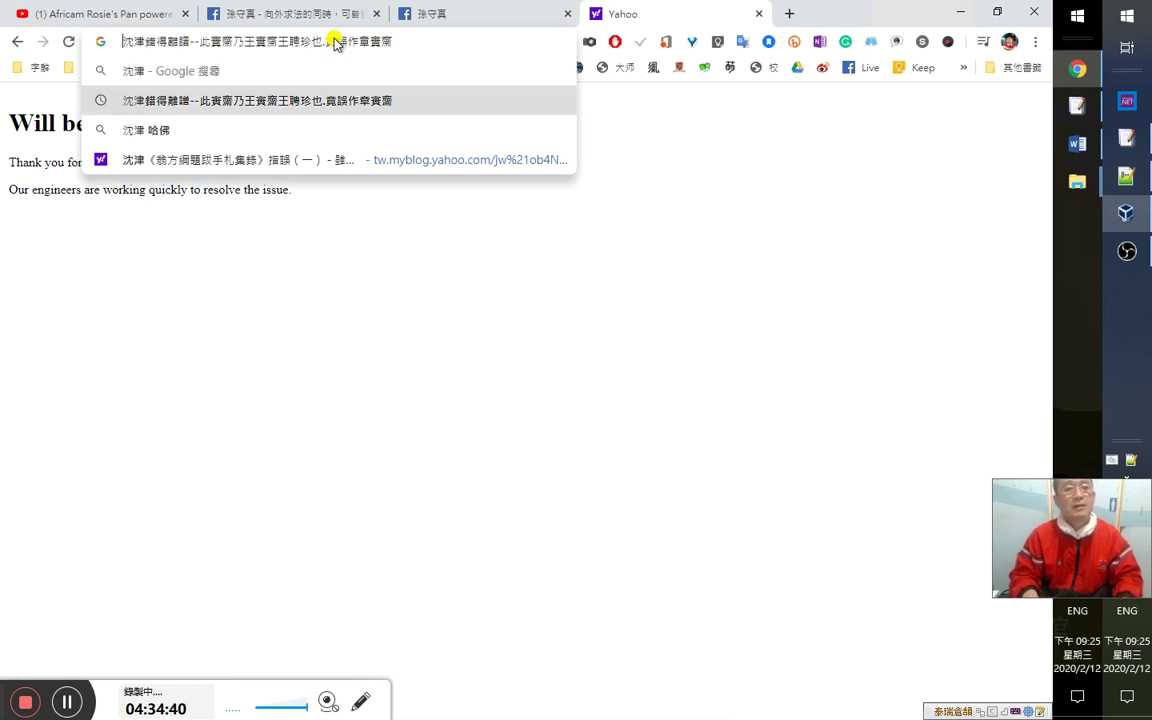
pyautogui.hotkey('shift', 'End')
pyautogui.press('Delete')
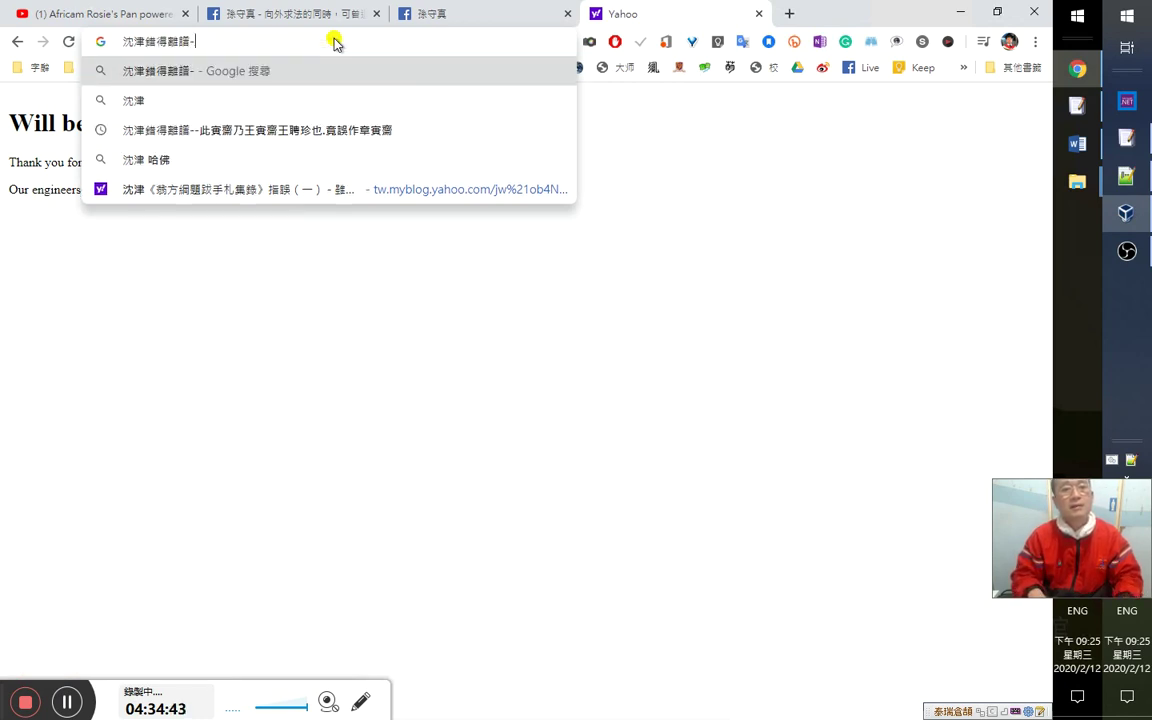
pyautogui.write('"')
pyautogui.write('"')
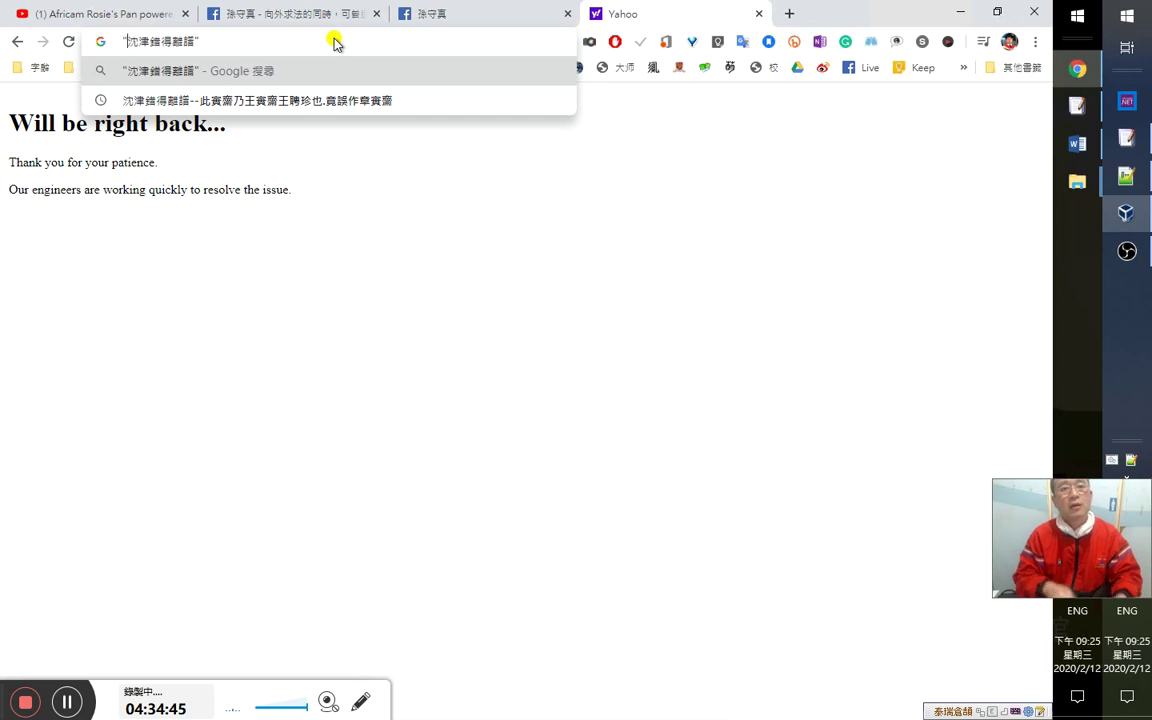
pyautogui.press('Return')
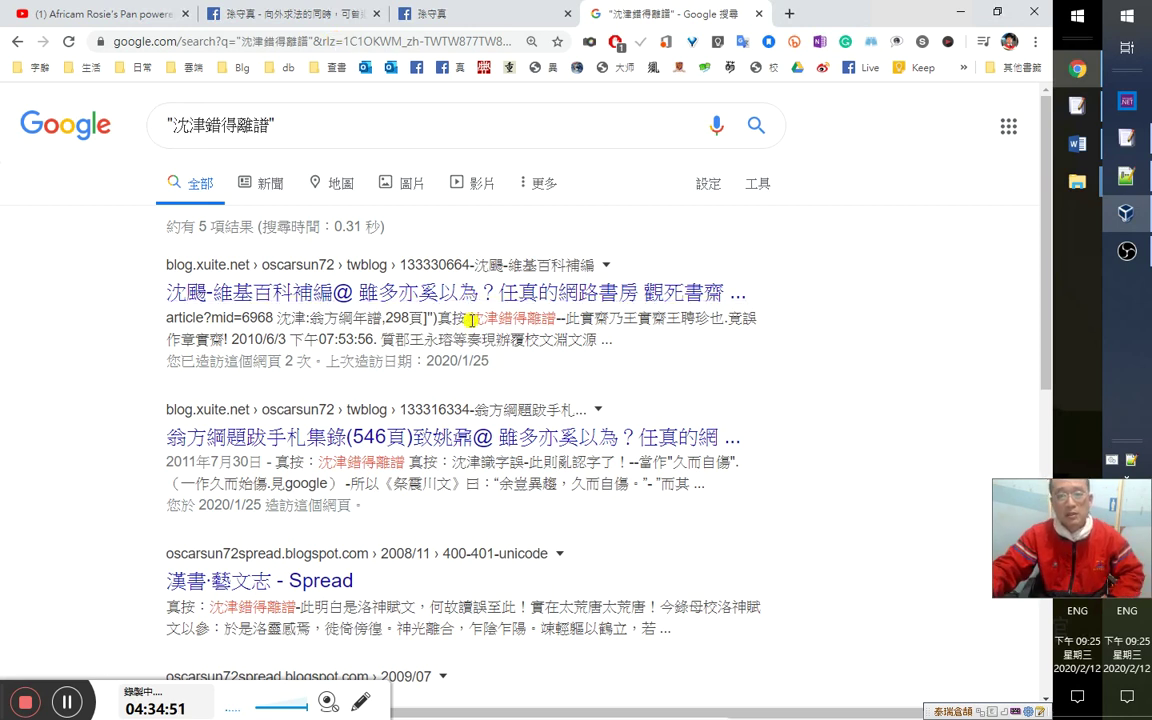
# Mark 沈津錯得離譜 in the first result's snippet and 津 in the second result's snippet.
pyautogui.moveTo(470, 318); pyautogui.dragTo(558, 320)
pyautogui.click(292, 460)
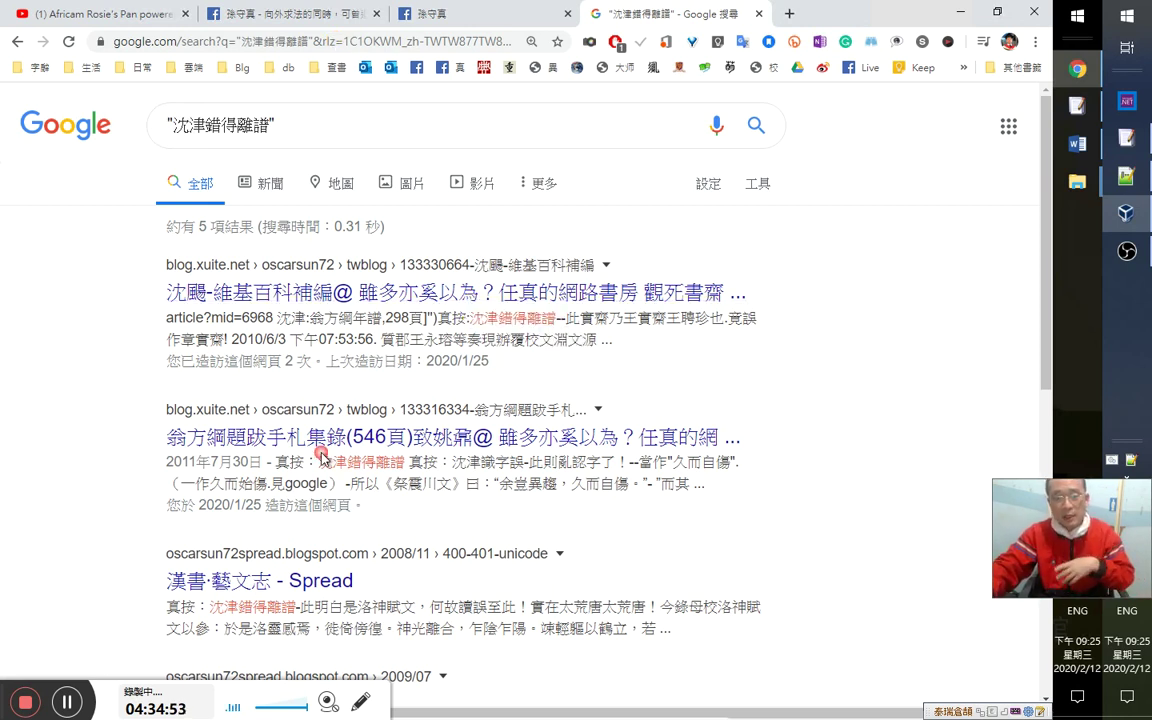
pyautogui.moveTo(333, 462); pyautogui.dragTo(347, 462)
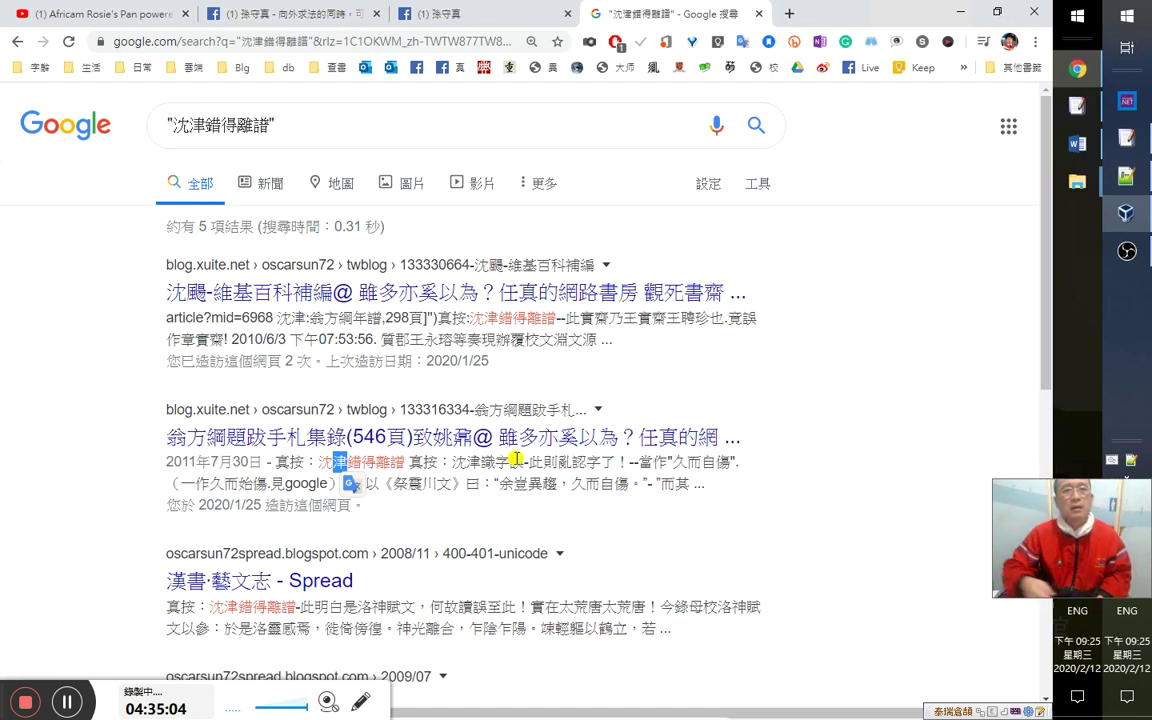
pyautogui.click(472, 15)
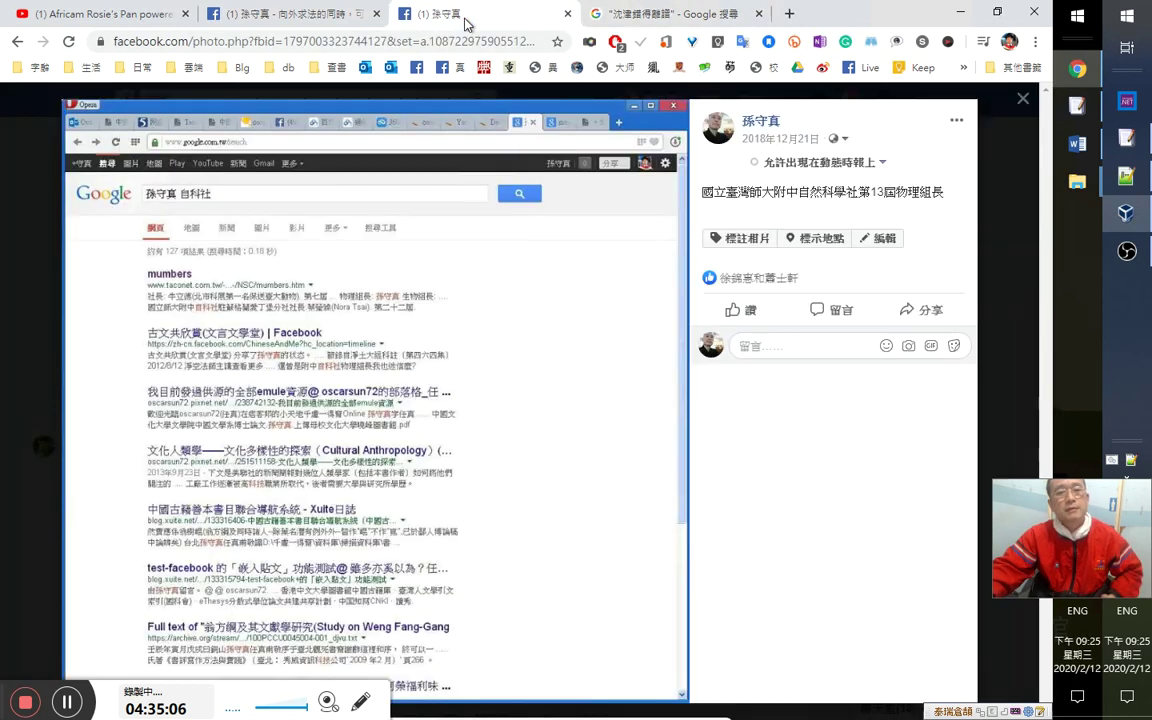
# Switch back to the Google results tab for "沈津錯得離譜".
pyautogui.click(656, 14)
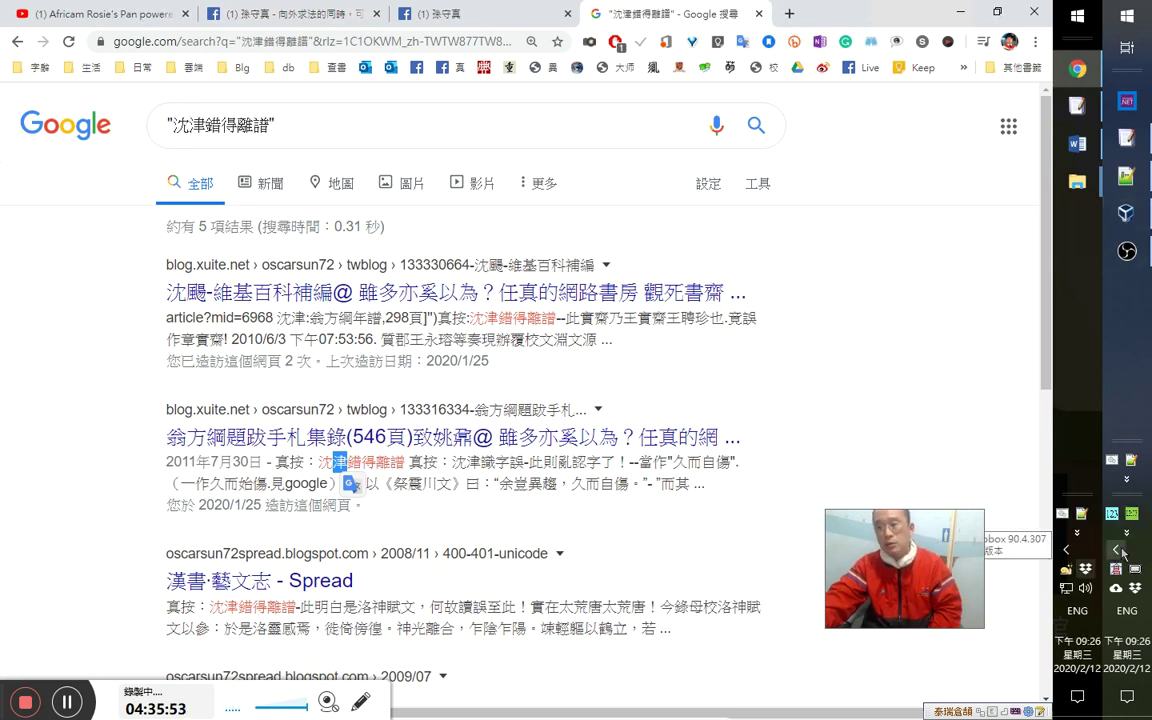
# Hide the stray video chat window, clear the 津 highlight, and close the Google results tab.
pyautogui.click(1118, 551)
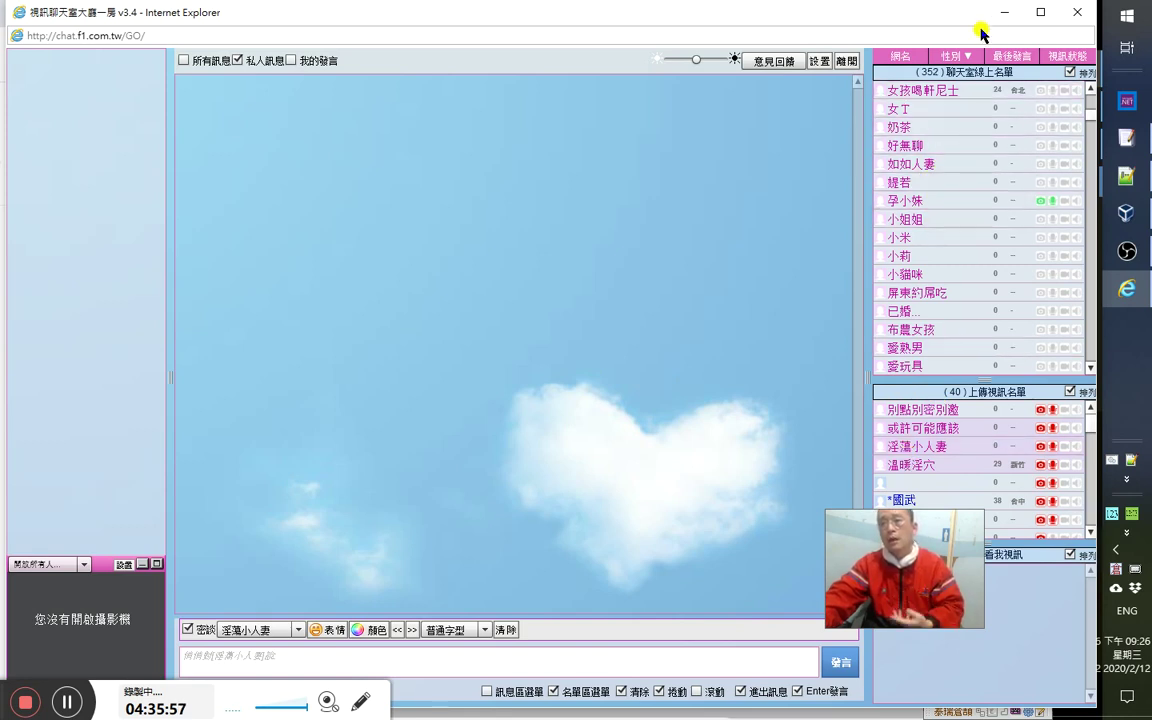
pyautogui.click(1004, 12)
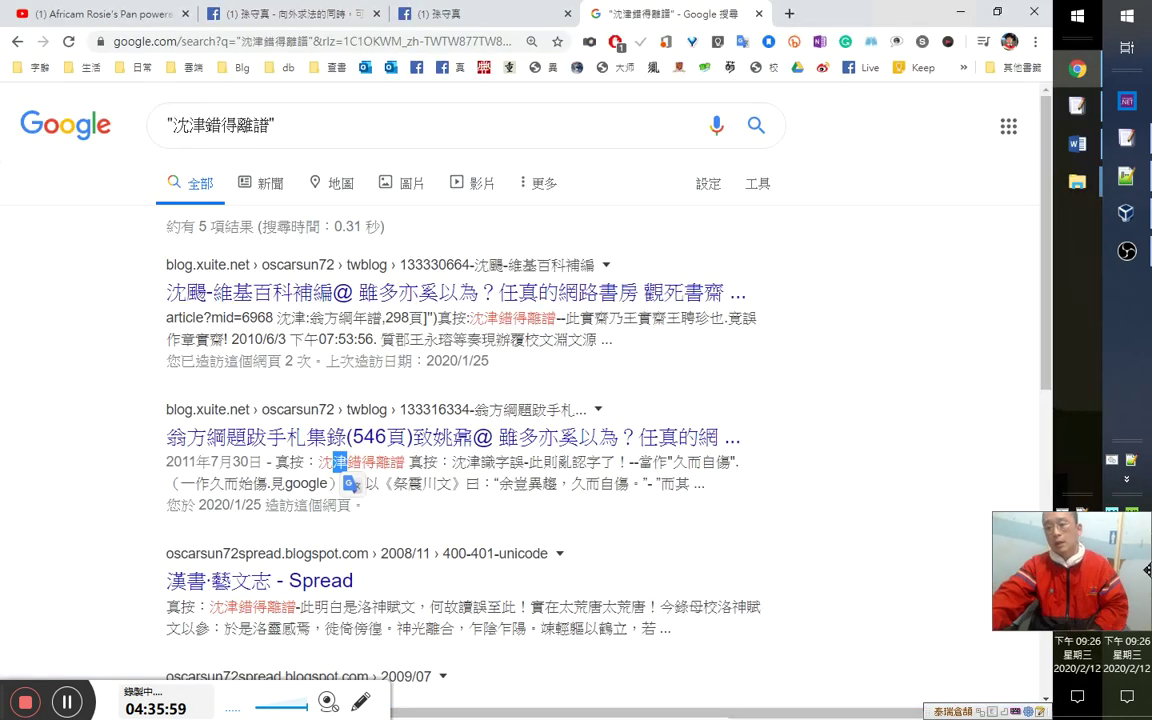
pyautogui.click(895, 430)
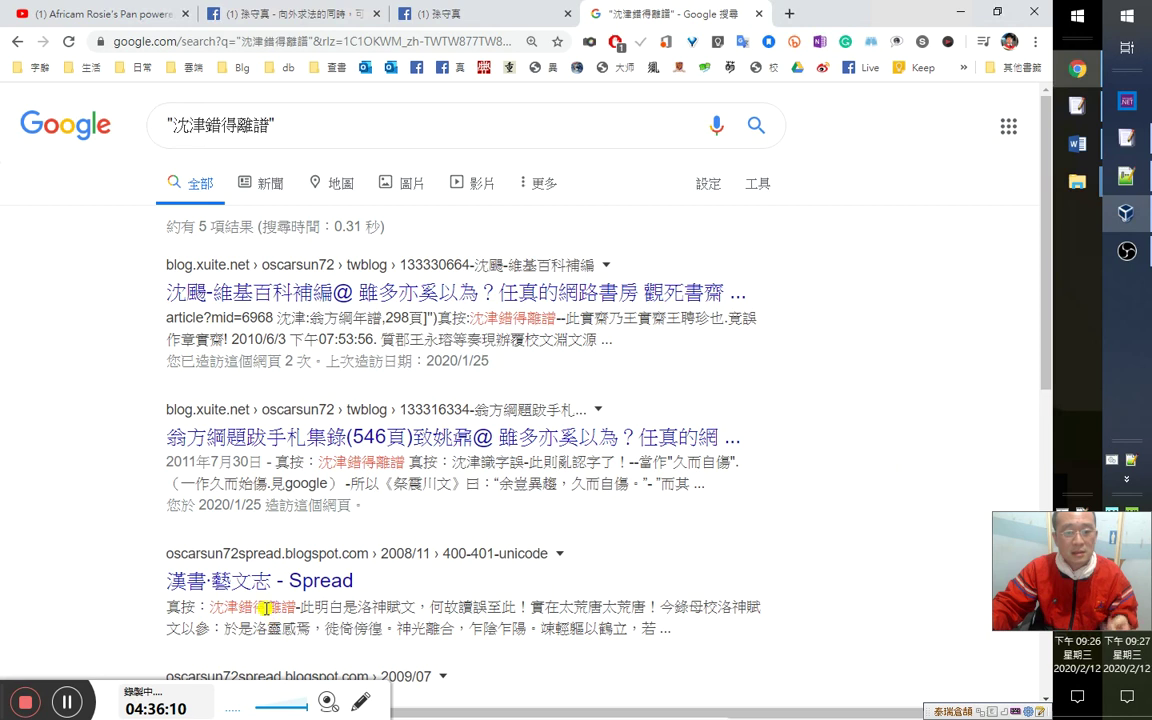
pyautogui.scroll(-3, 288, 585)
pyautogui.hotkey('ctrl', 'w')
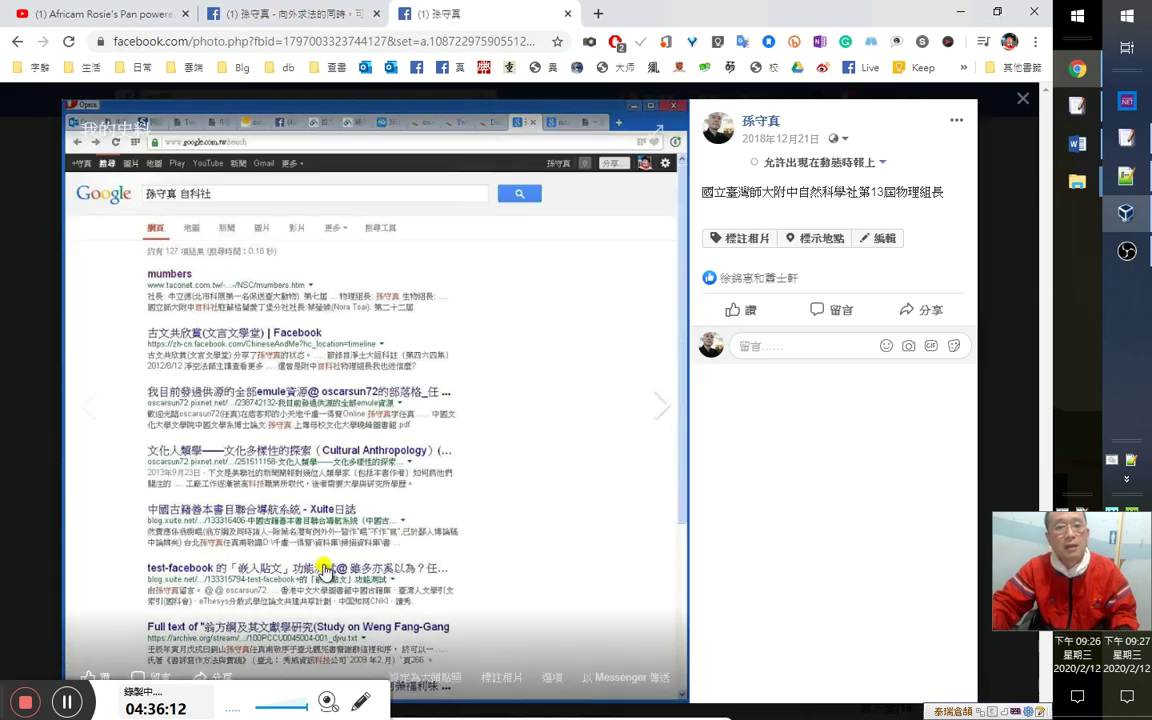
# Close the 向外求法的同時 post tab and exit the photo viewer back to the album.
pyautogui.click(309, 14)
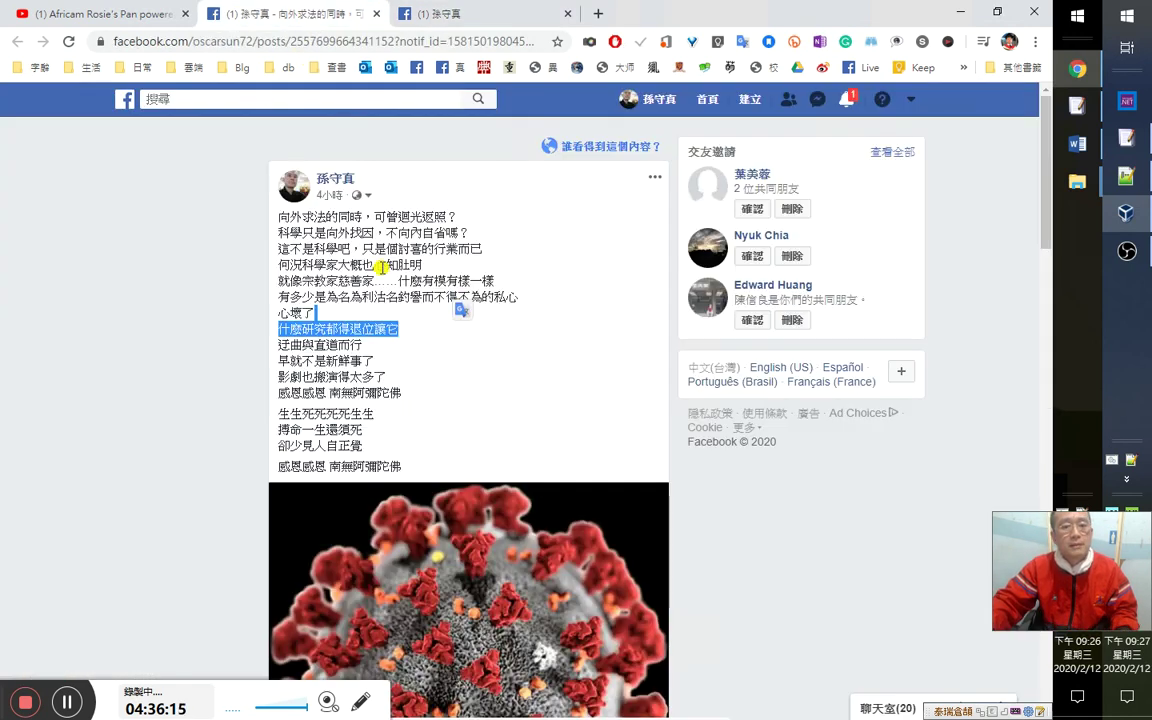
pyautogui.hotkey('ctrl', 'w')
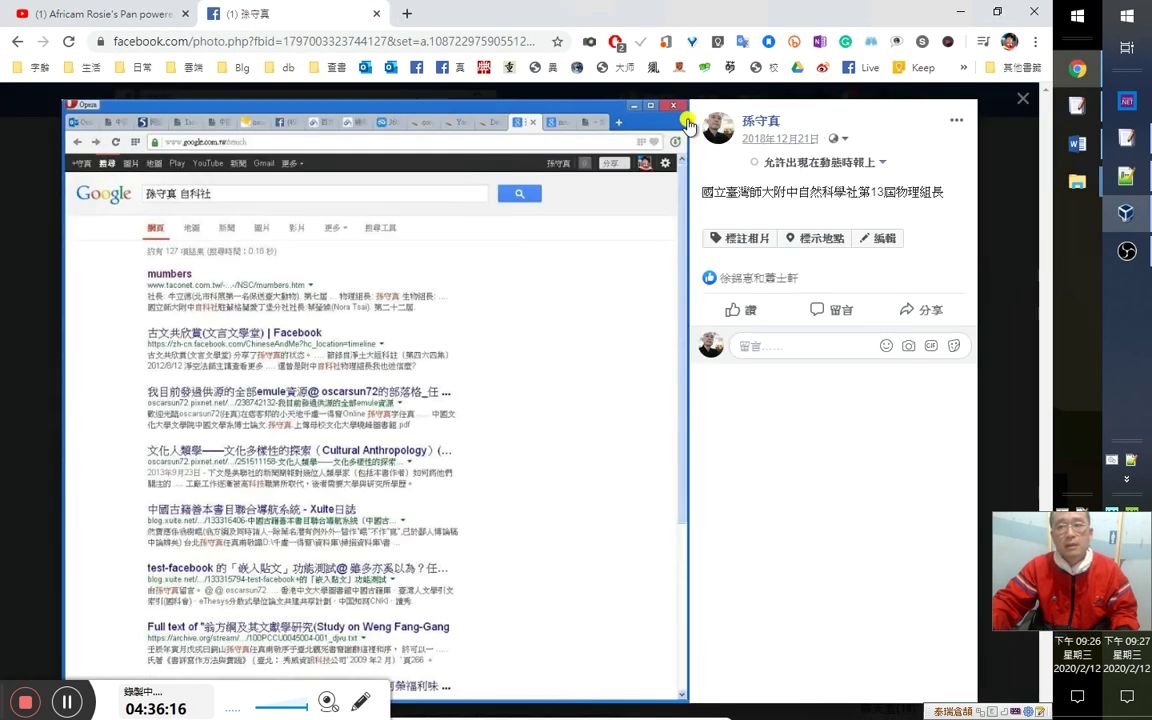
pyautogui.click(118, 13)
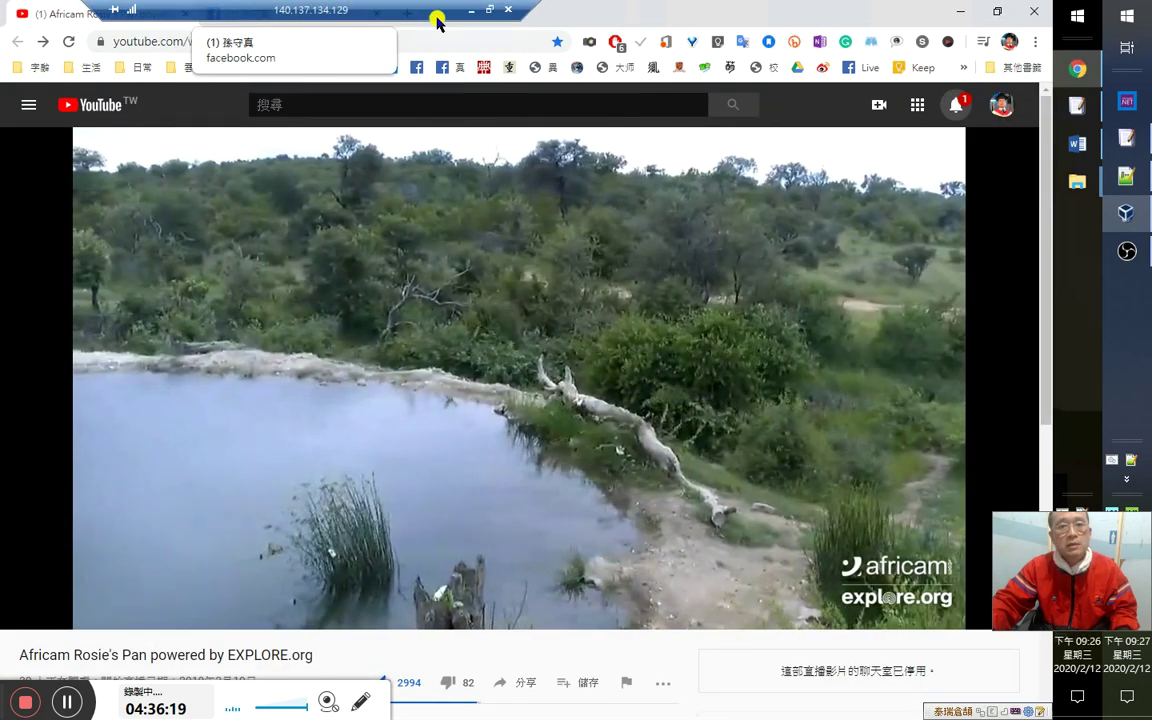
pyautogui.click(312, 16)
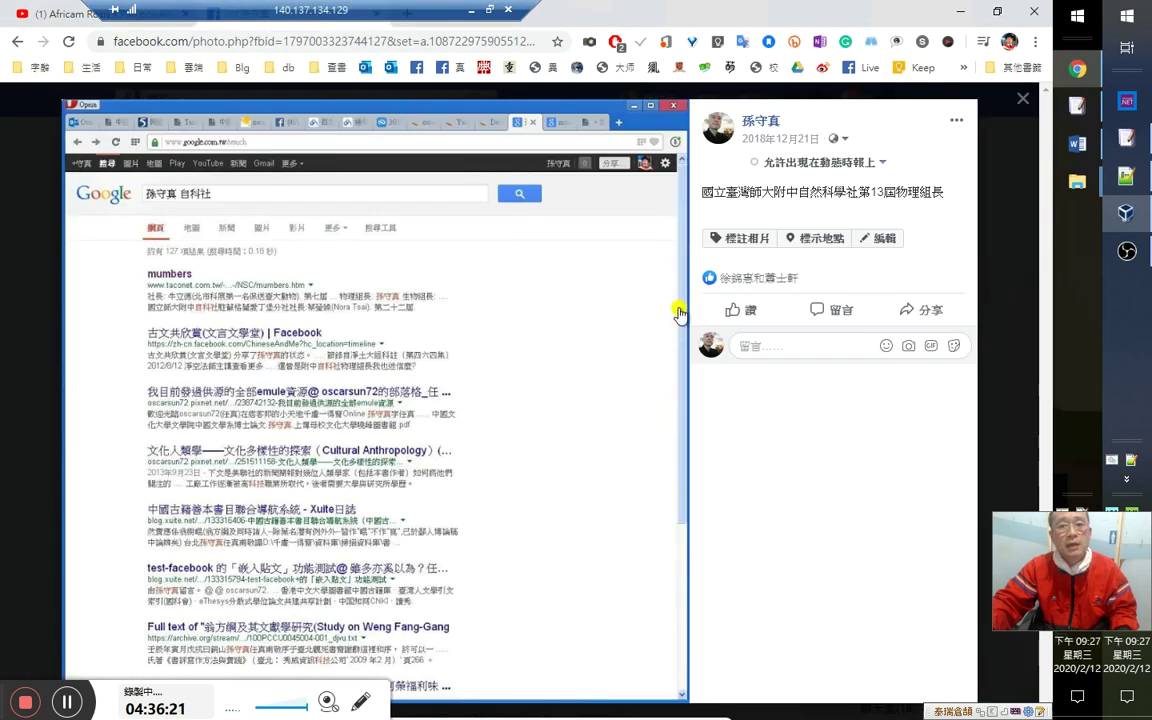
pyautogui.press('Escape')
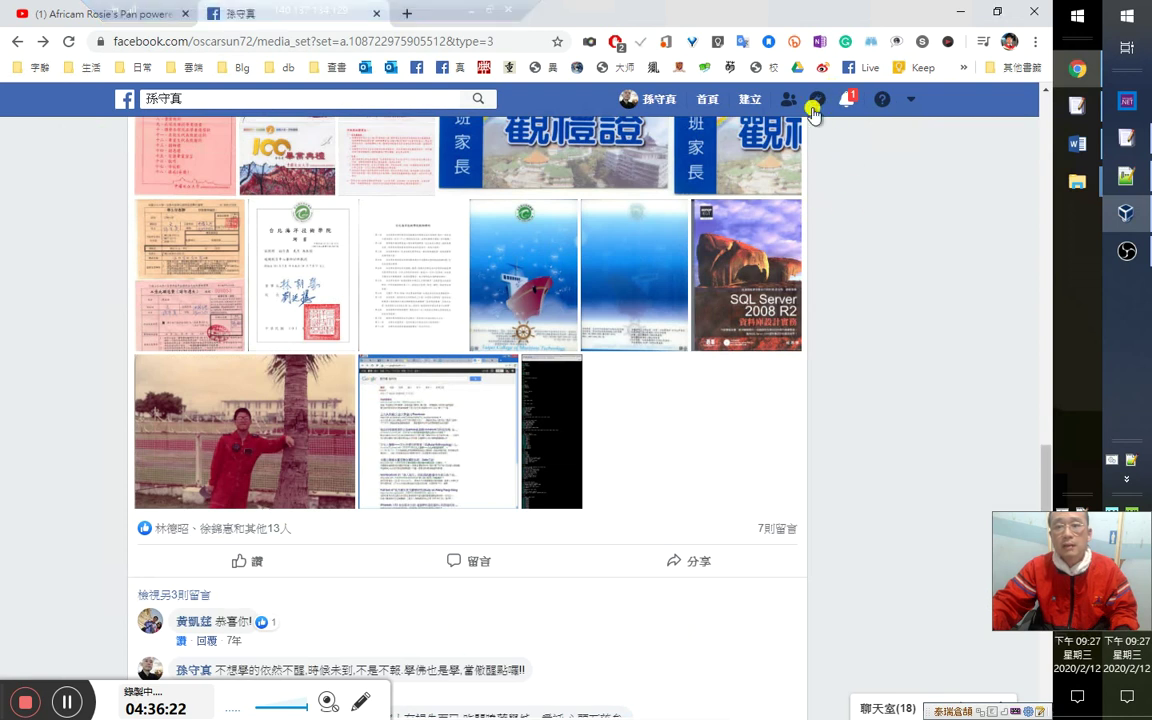
pyautogui.scroll(2, 504, 427)
# Share the profile's live video post to the 古文共欣賞(文言文學堂) group, then minimize the remote session.
pyautogui.click(660, 100)
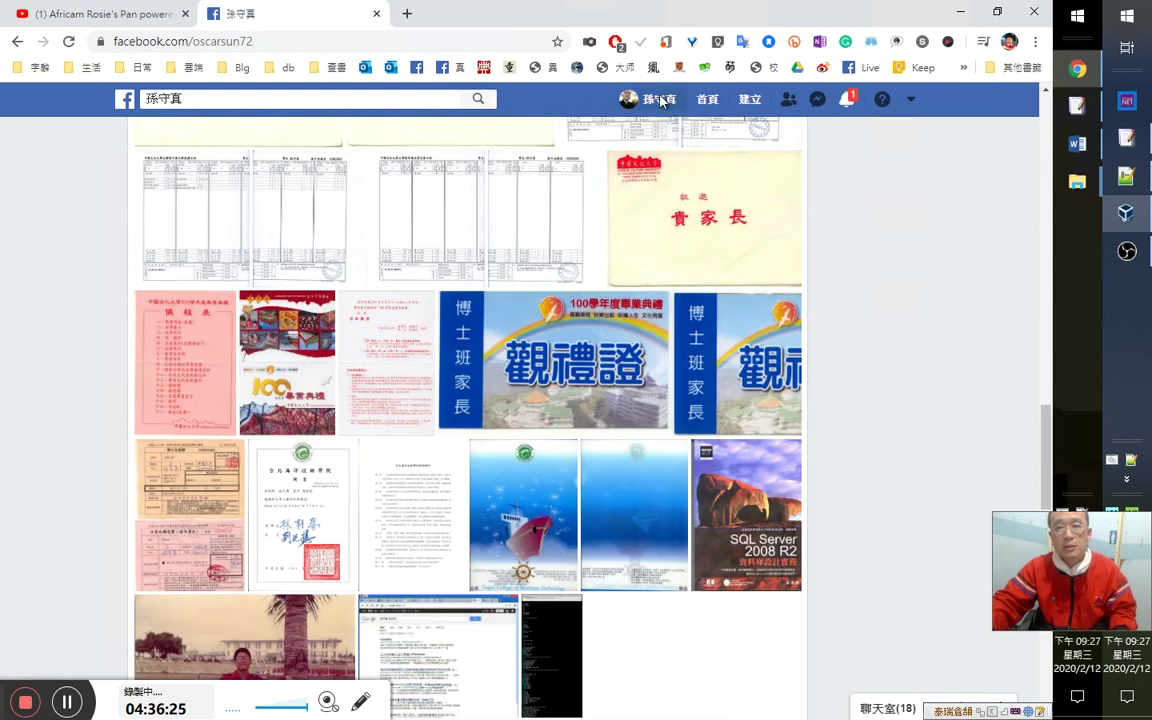
pyautogui.scroll(-5, 745, 548)
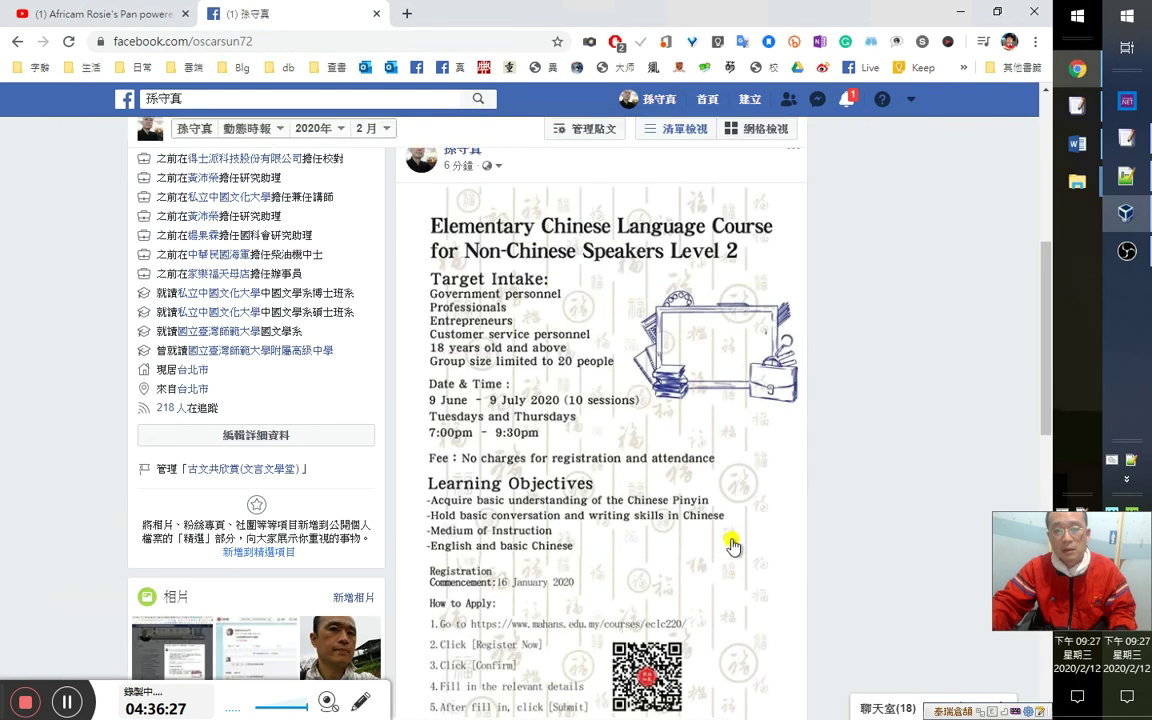
pyautogui.scroll(-10, 732, 545)
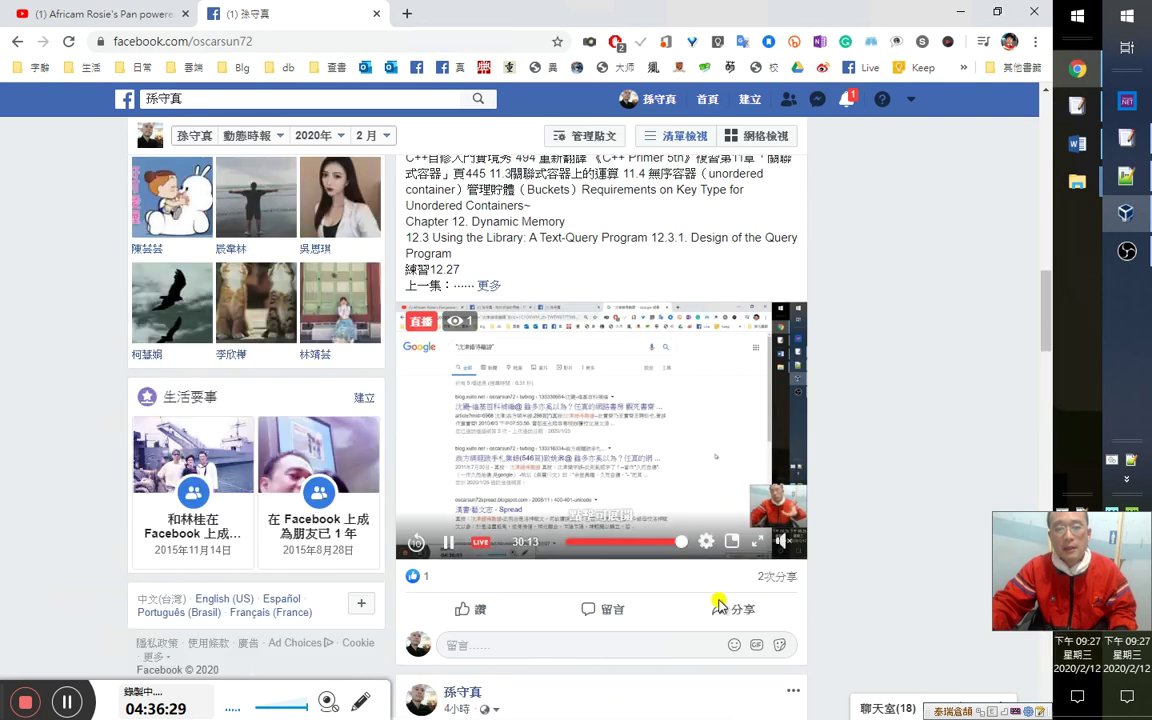
pyautogui.click(722, 607)
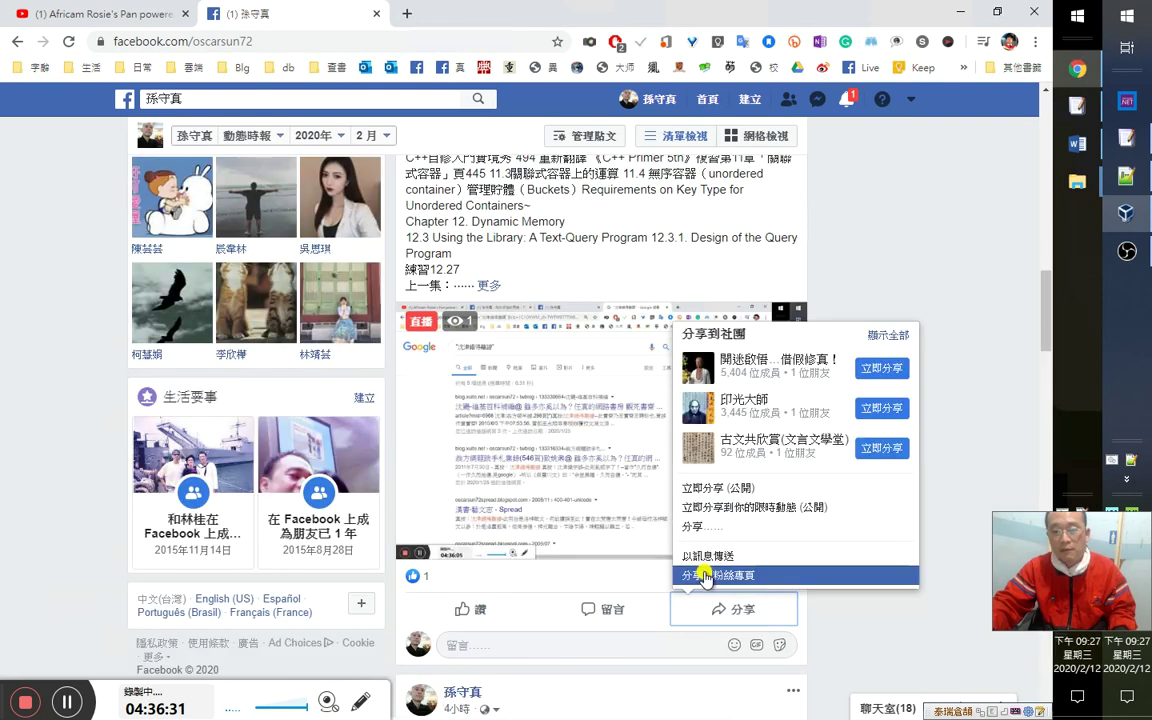
pyautogui.click(879, 449)
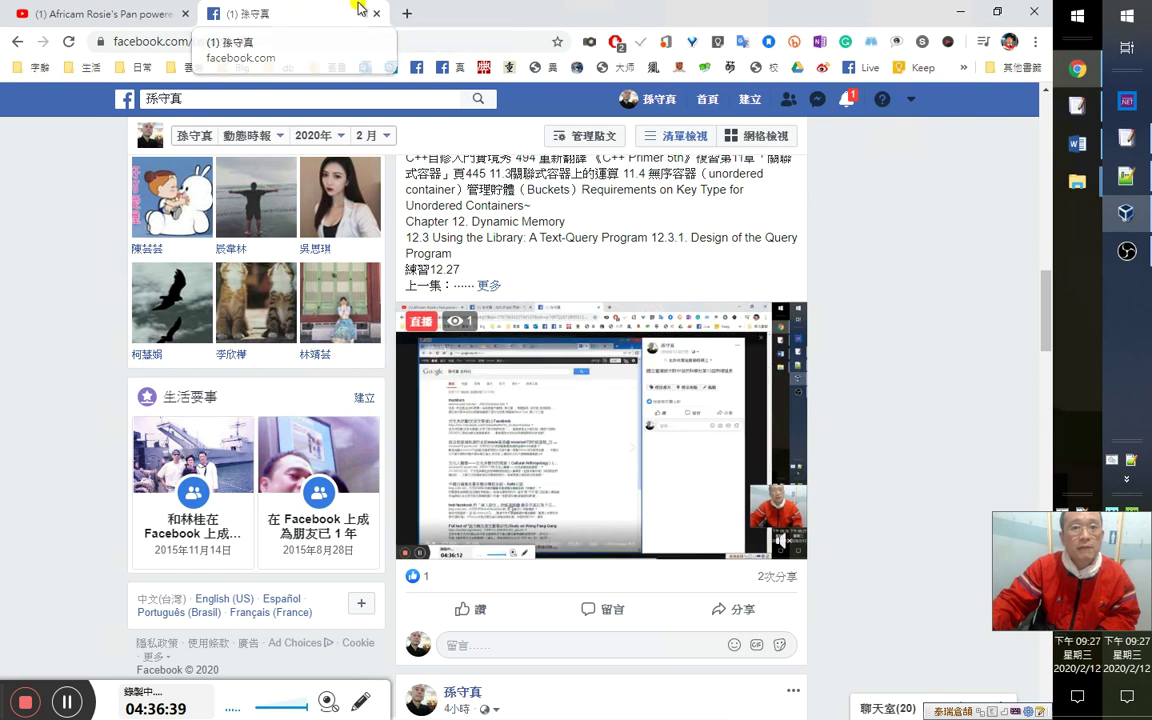
pyautogui.click(73, 14)
pyautogui.click(470, 10)
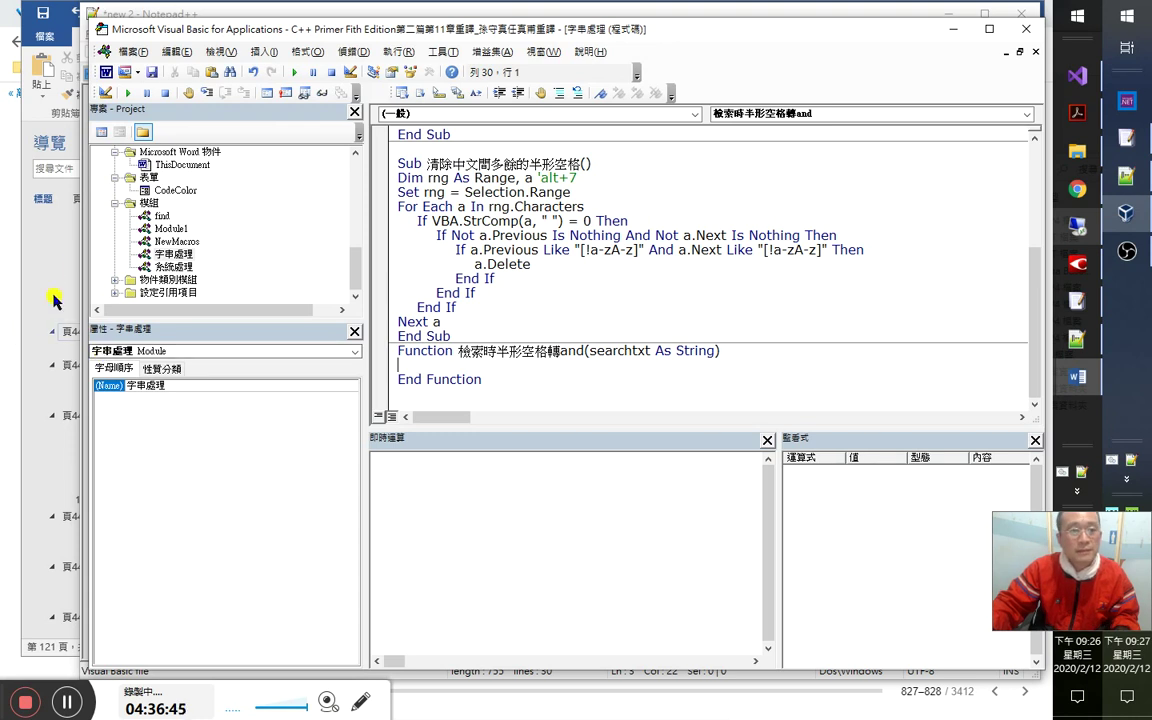
# Append 4:36:50 after 4:17:30 on the Sub 說解_在標題樣式中尋找字串() line in Word.
pyautogui.click(55, 16)
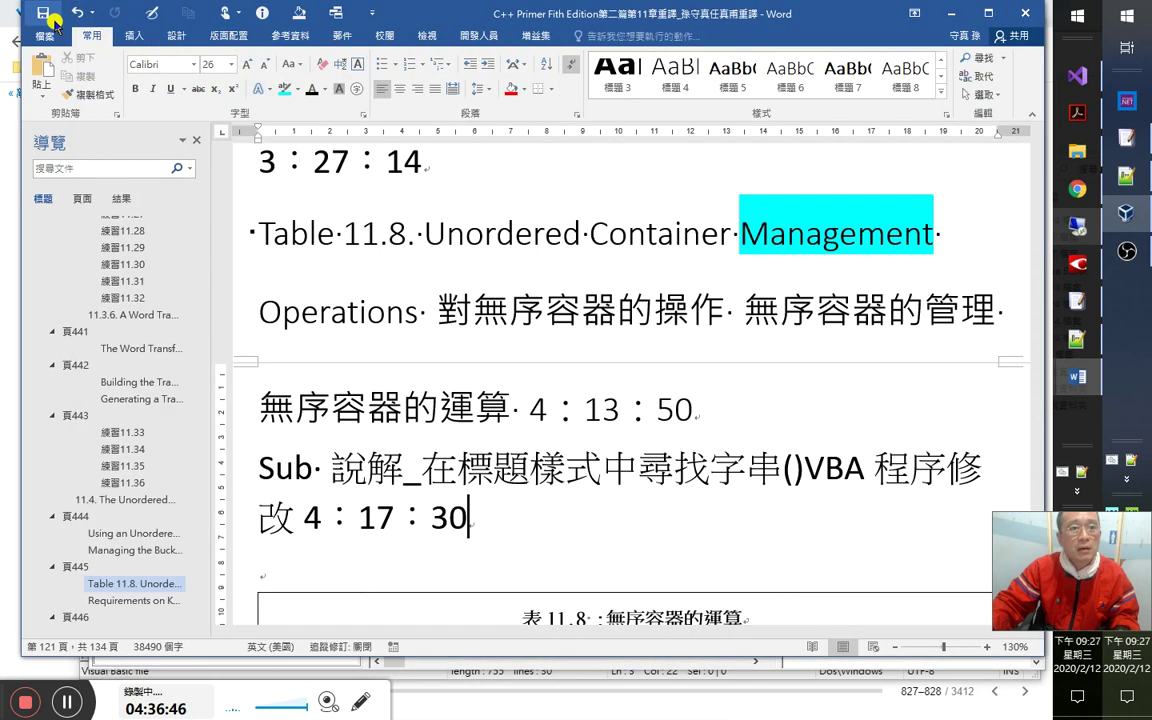
pyautogui.write('4:3')
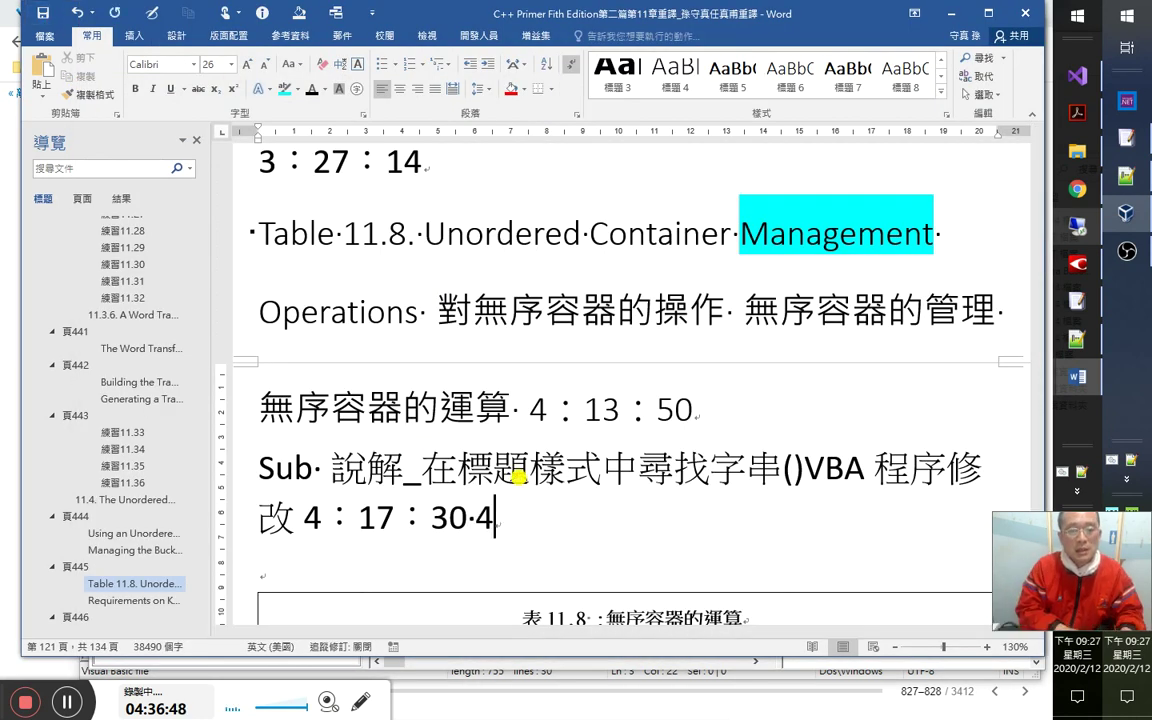
pyautogui.write('6:4')
pyautogui.press('BackSpace')
pyautogui.write('50')
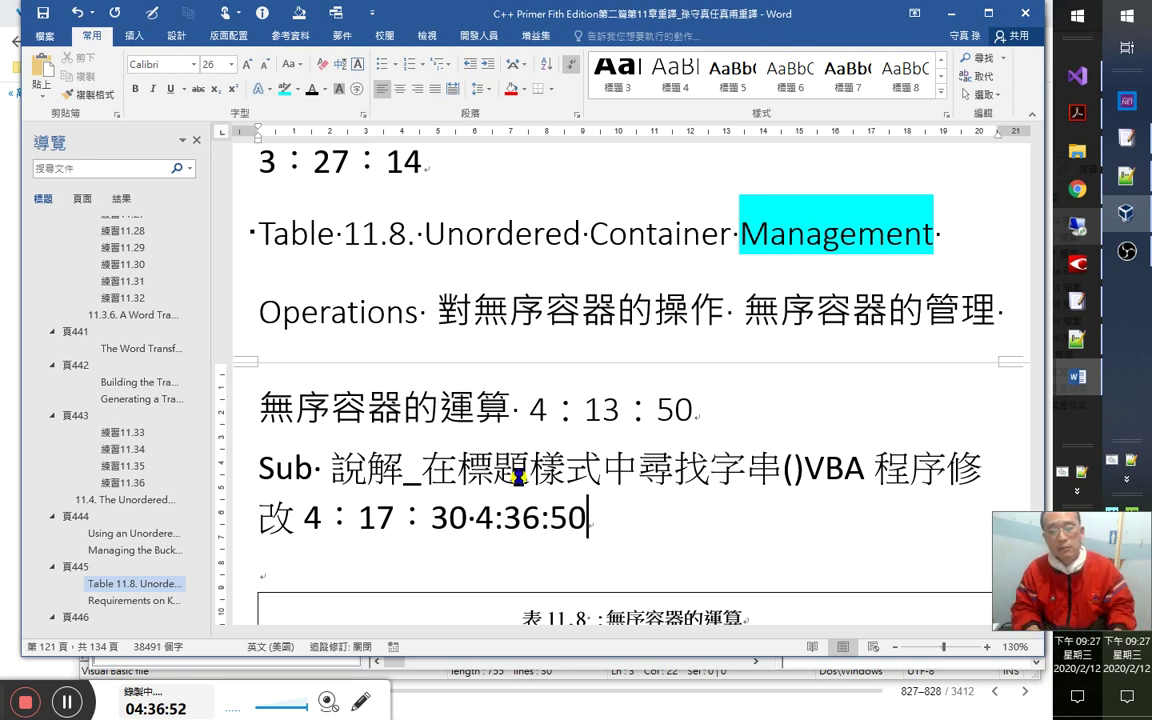
pyautogui.hotkey('alt', 'Tab')
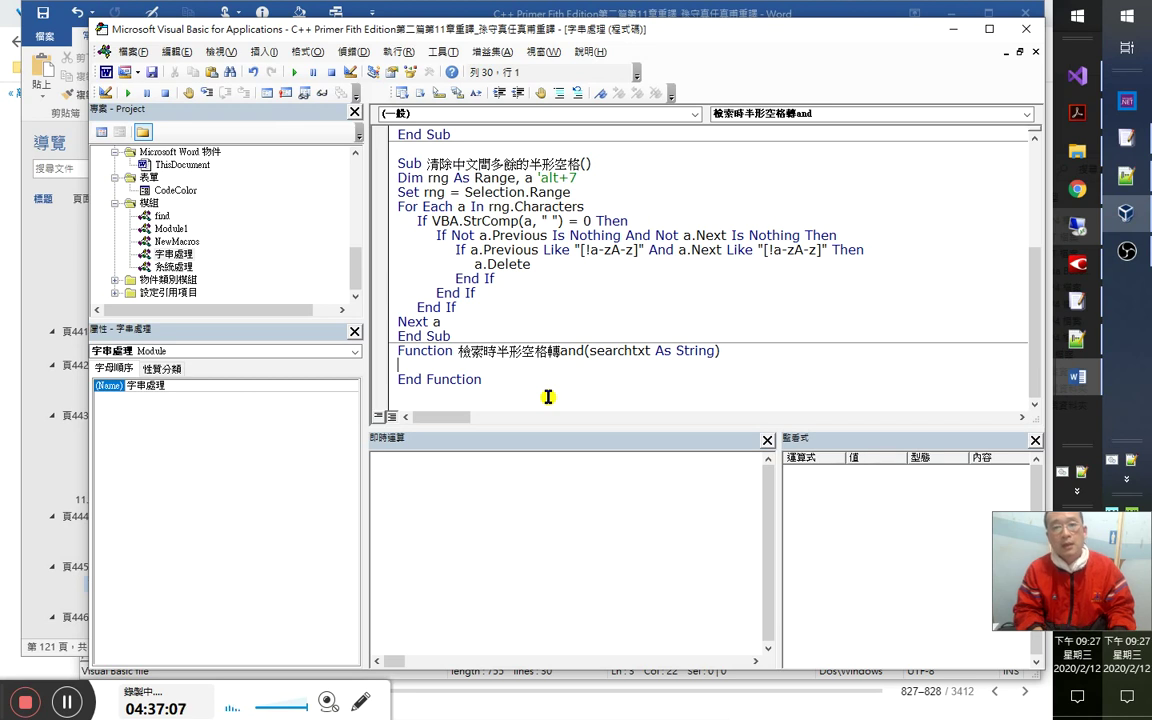
# Place the Word cursor just after 運算 on the 無序容器的運算 line.
pyautogui.hotkey('alt', 'Tab')
pyautogui.press('Up')
pyautogui.press('Up')
pyautogui.press('Up')
pyautogui.press('Up')
pyautogui.press('Right')
pyautogui.press('Down')
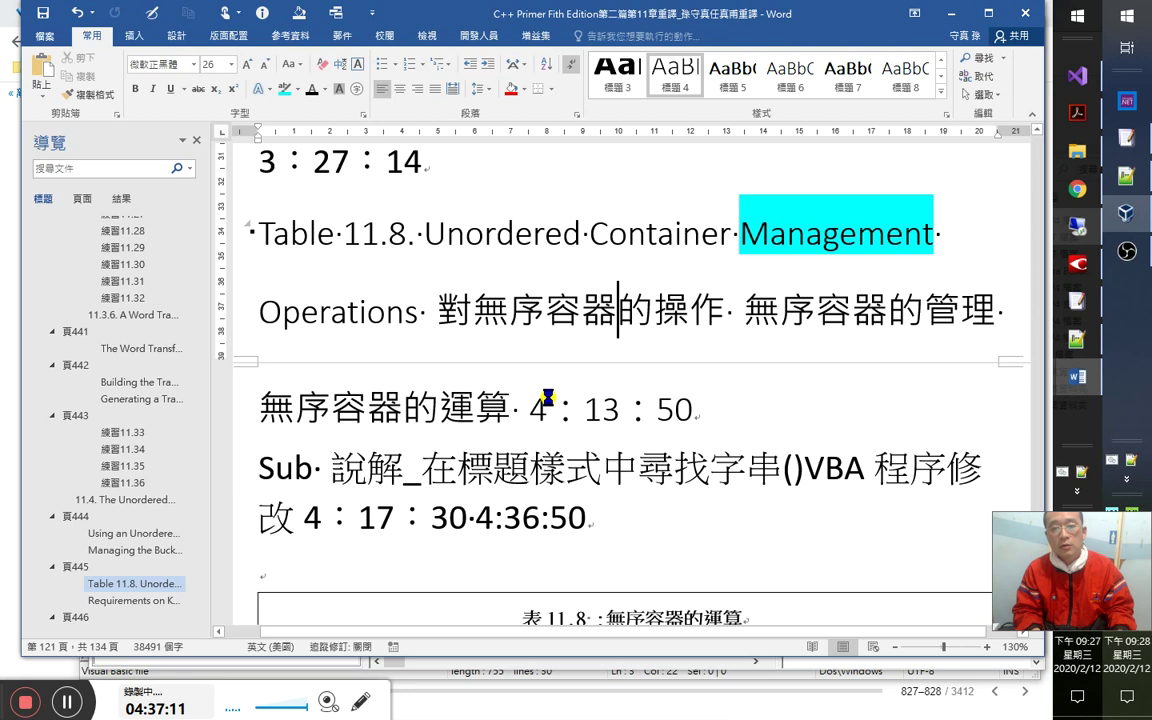
pyautogui.press('Down')
pyautogui.press('Left')
pyautogui.press('Left')
pyautogui.hotkey('alt', 'Tab')
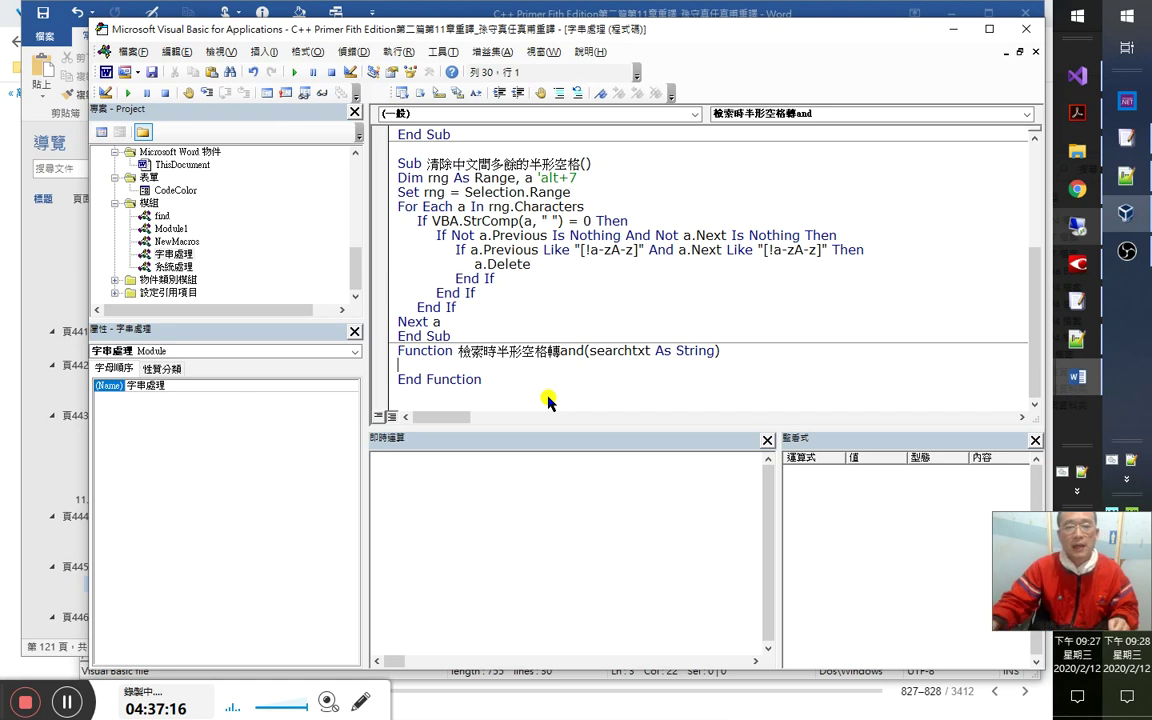
# Evaluate ?asc(" ") in the Immediate window (32), then start the function body with if instr(.
pyautogui.click(470, 505)
pyautogui.write('?')
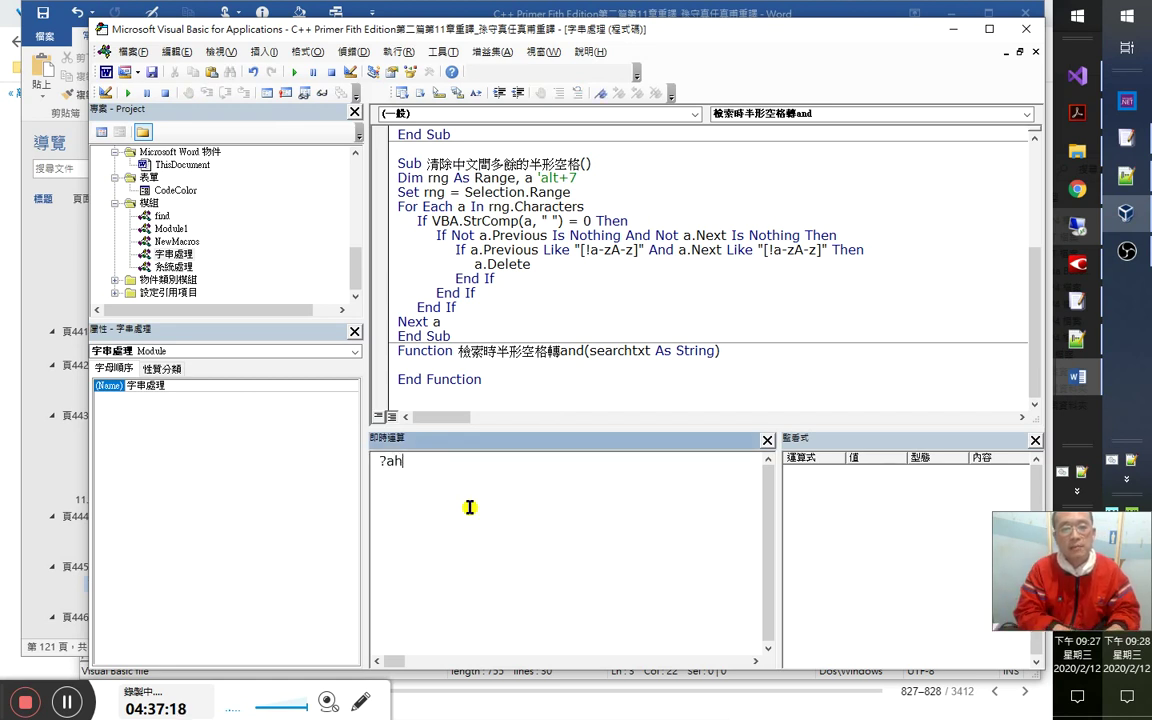
pyautogui.write('ascw')
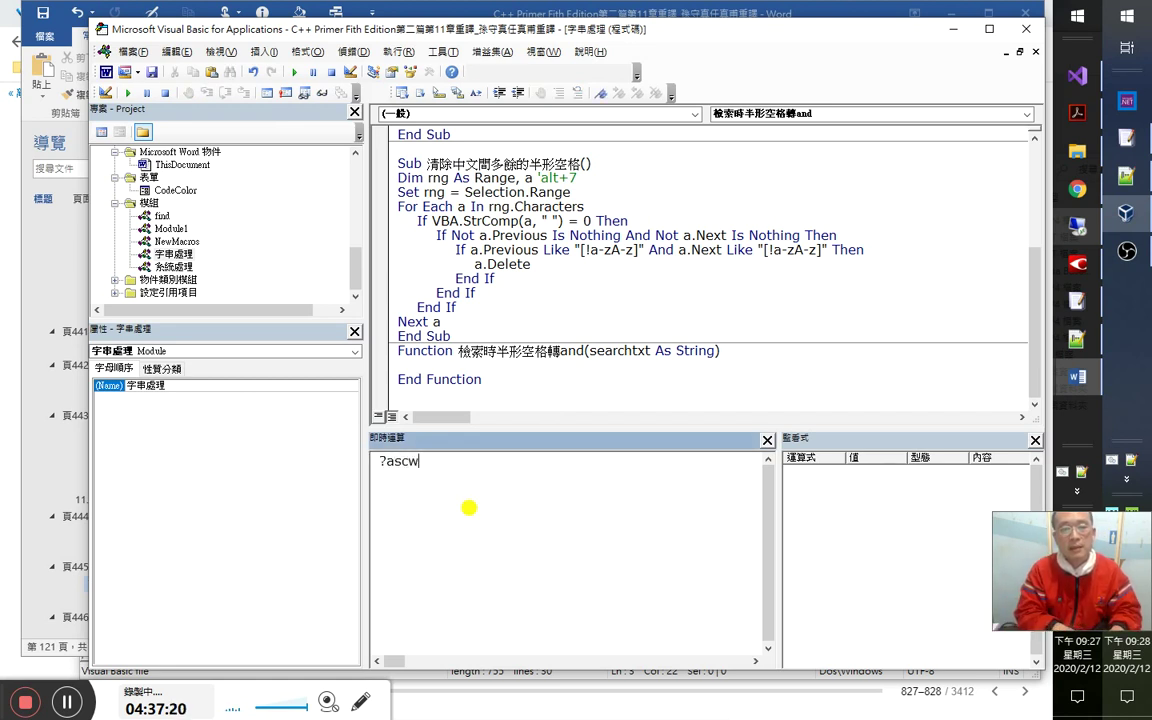
pyautogui.press('BackSpace')
pyautogui.write('(')
pyautogui.click(469, 507)
pyautogui.press('Return')
pyautogui.click(480, 394)
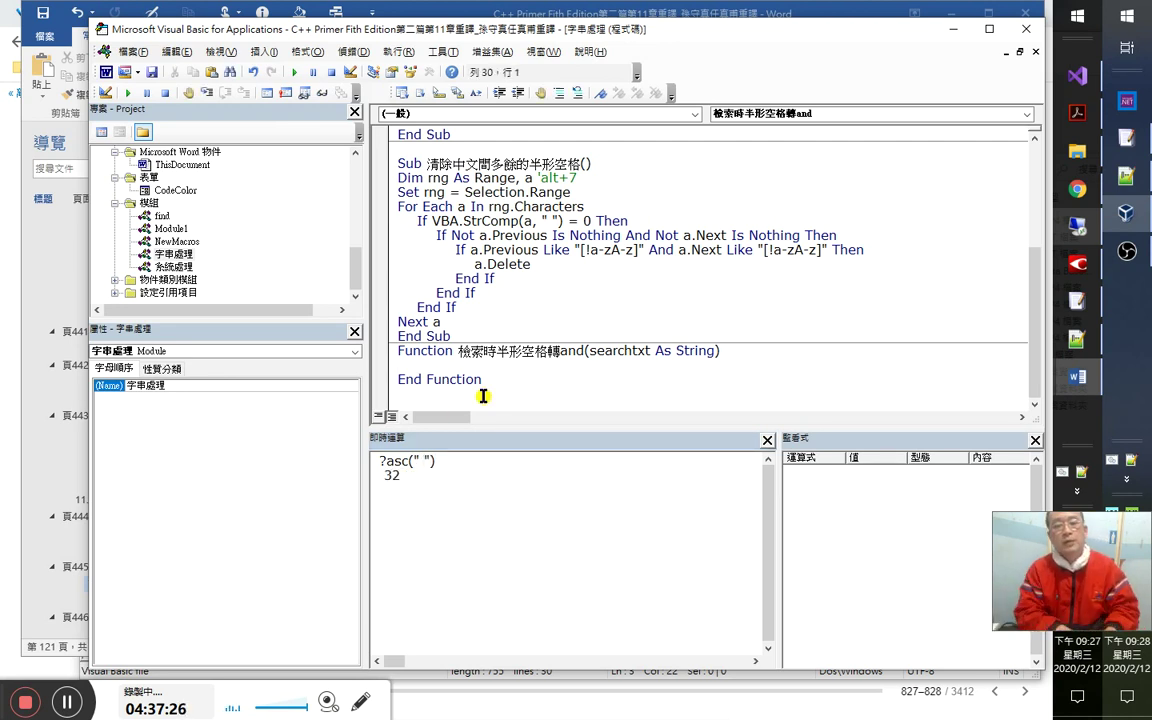
pyautogui.write('if instr(')
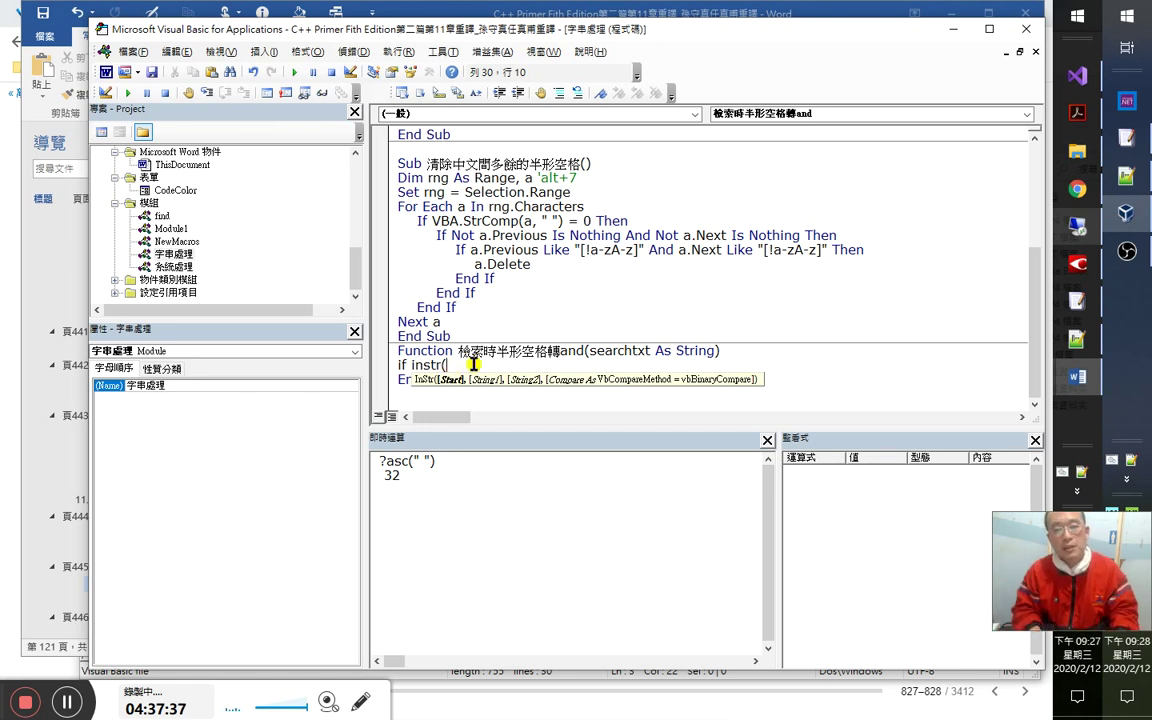
# Complete the condition line as If InStr(seatchtex, Chr(32)) Then.
pyautogui.press('Left')
pyautogui.hotkey('shift', 'Left')
pyautogui.hotkey('shift', 'Left')
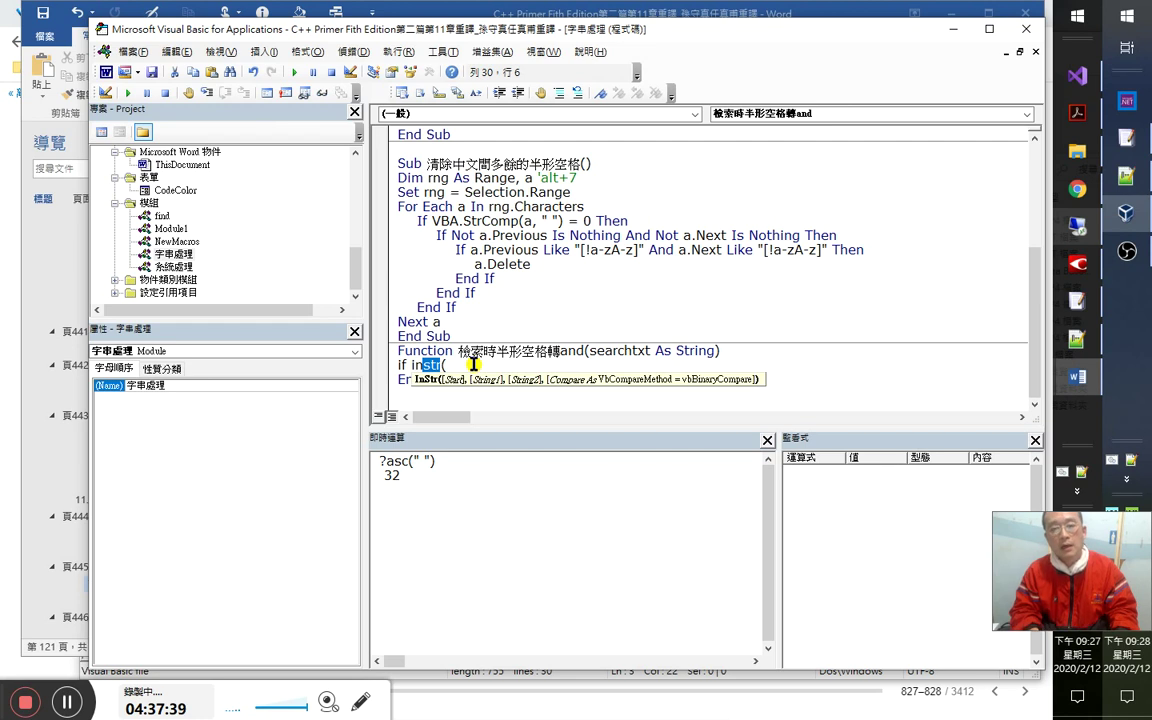
pyautogui.press('End')
pyautogui.write('s')
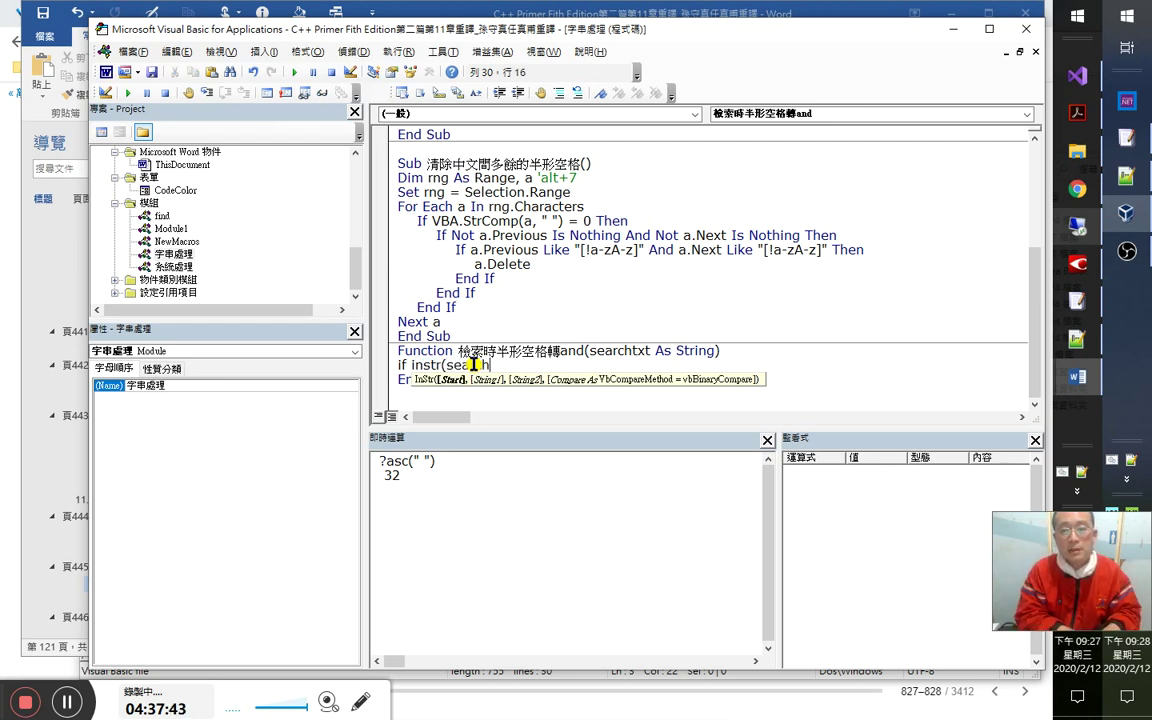
pyautogui.write('earchtex)')
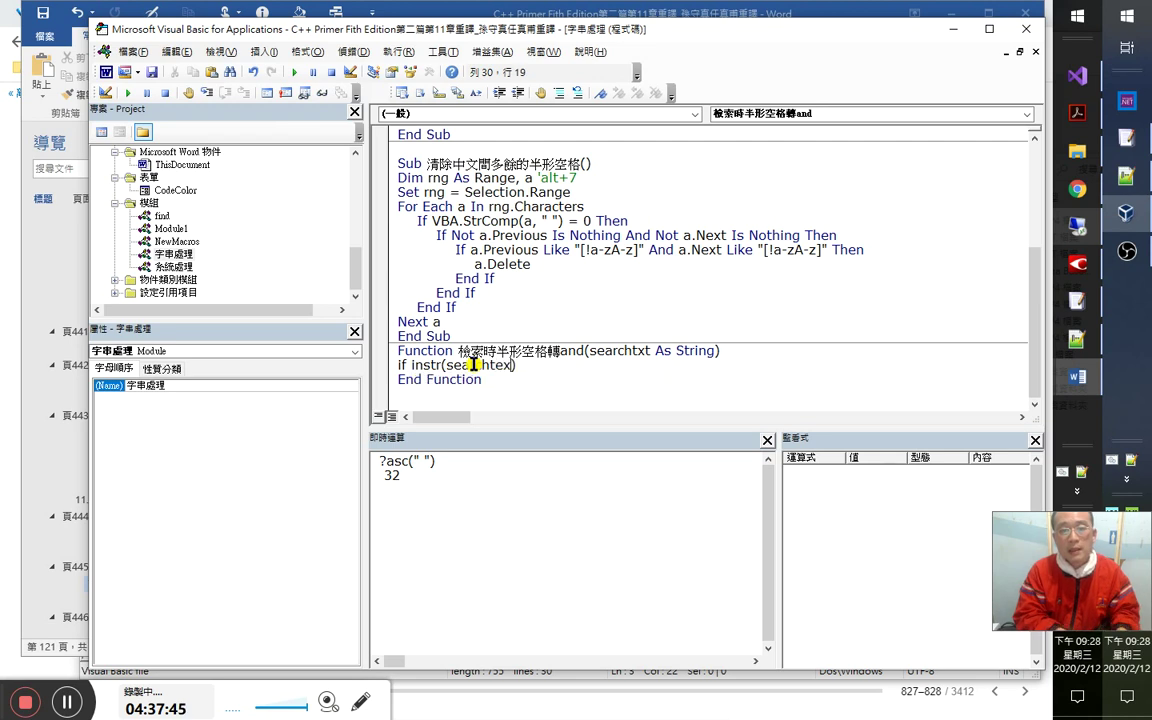
pyautogui.press('Left')
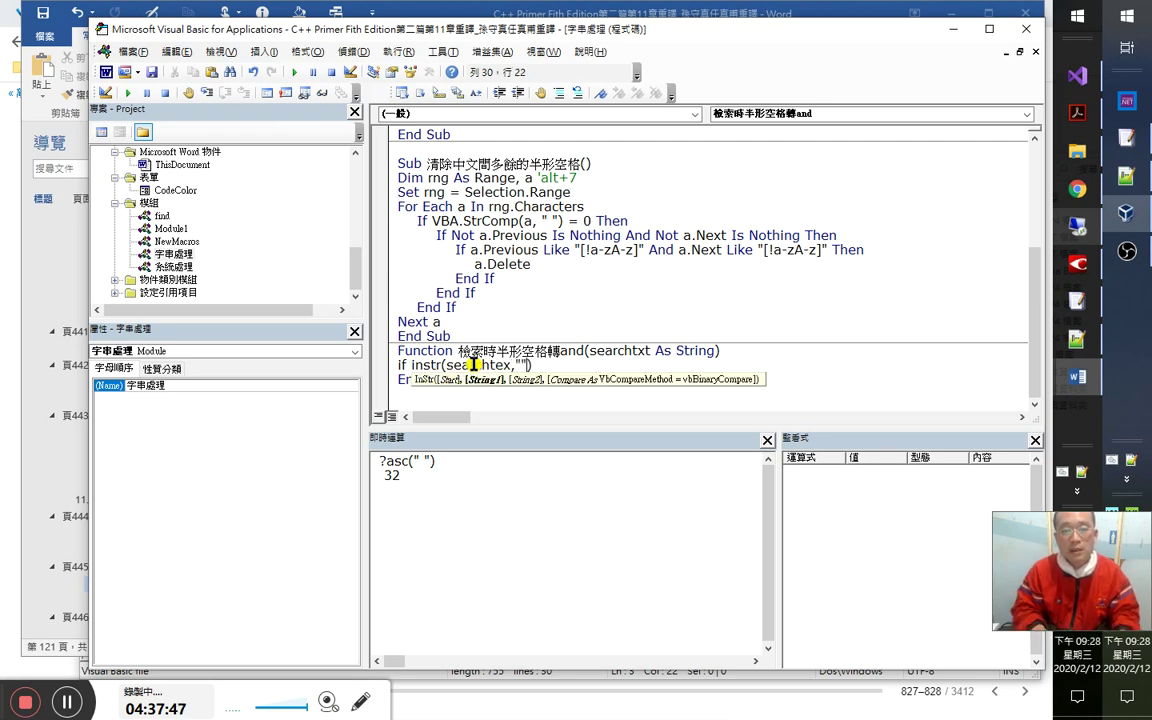
pyautogui.press('BackSpace')
pyautogui.press('BackSpace')
pyautogui.write('chr(32')
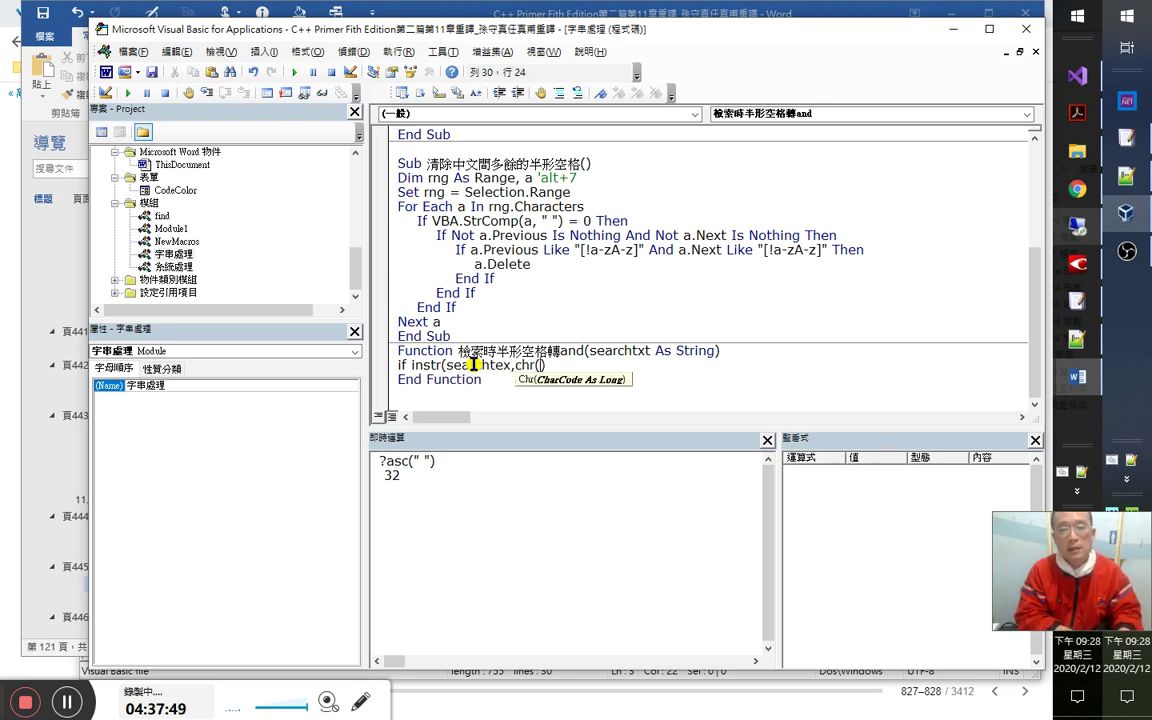
pyautogui.write(')')
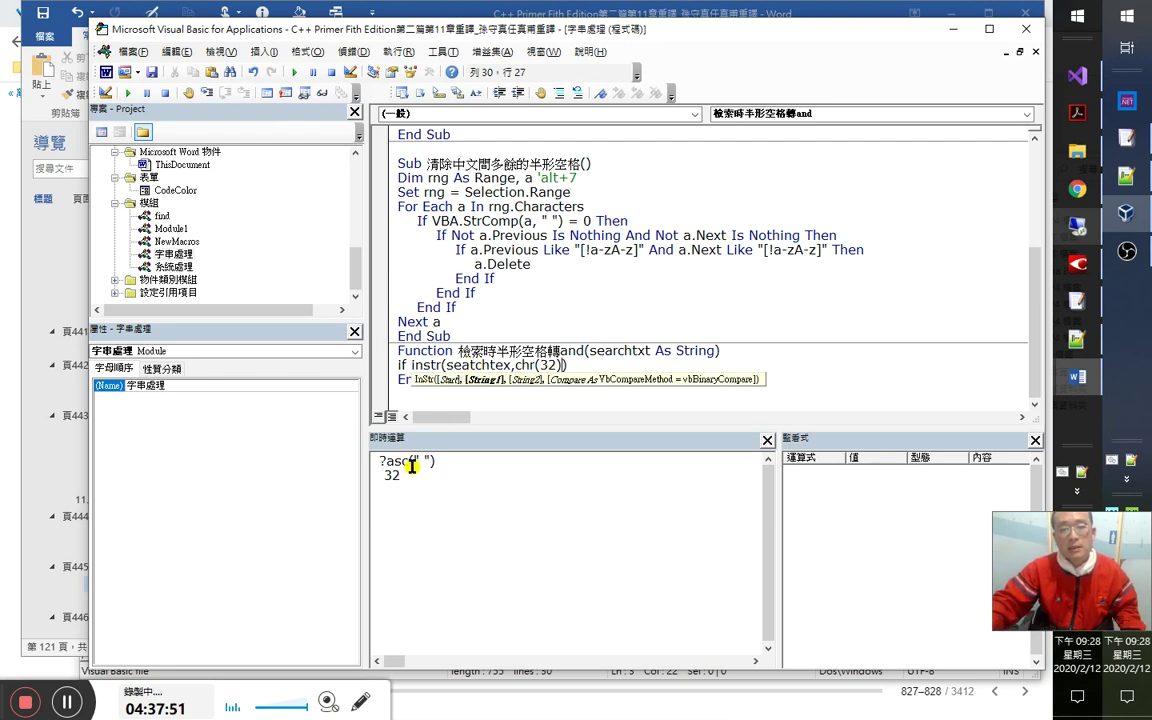
pyautogui.click(532, 366)
pyautogui.press('Right')
pyautogui.press('Right')
pyautogui.press('Right')
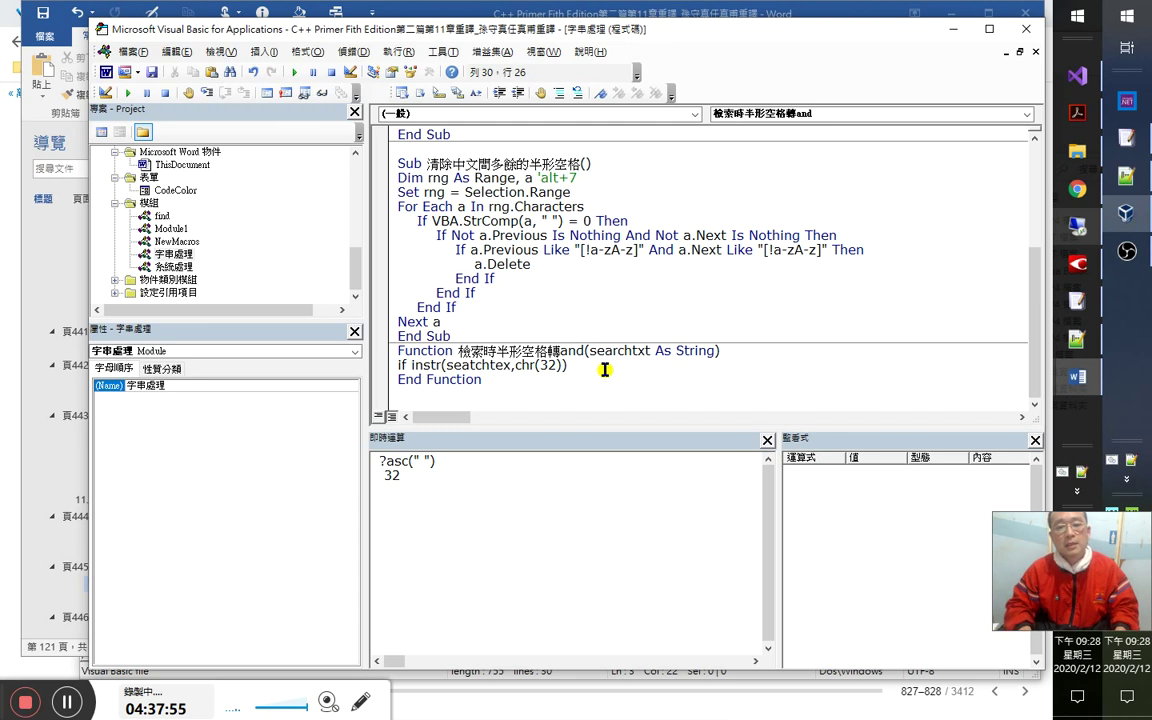
pyautogui.write('then')
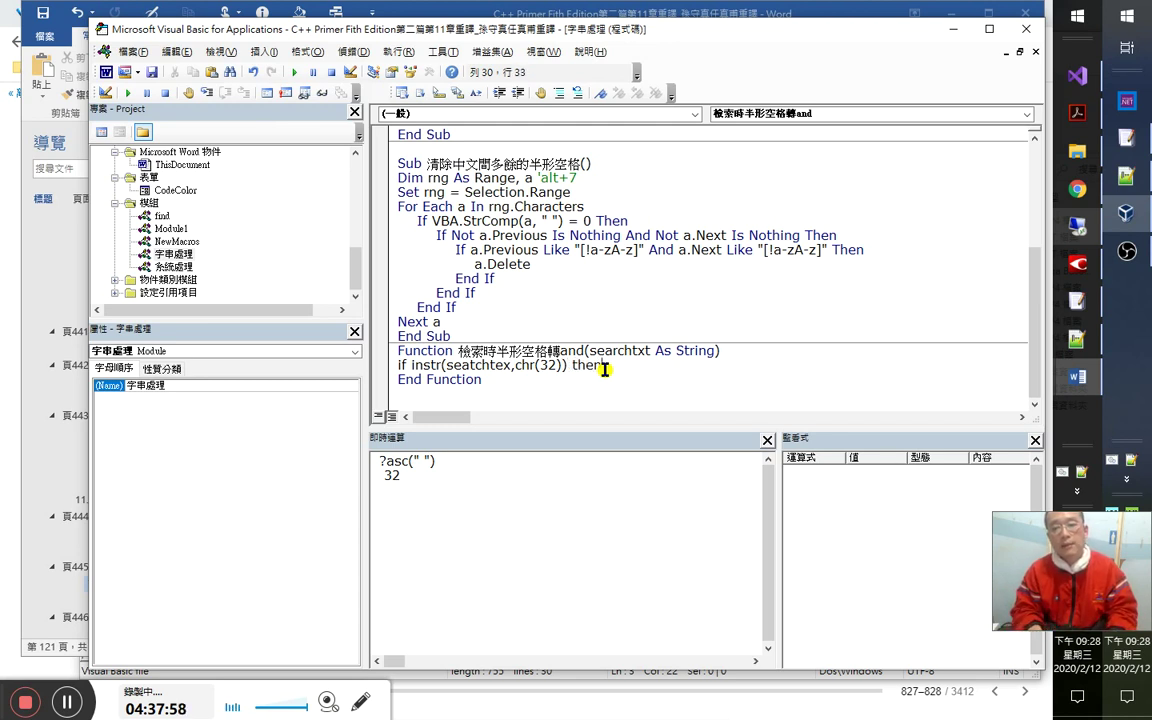
pyautogui.press('Return')
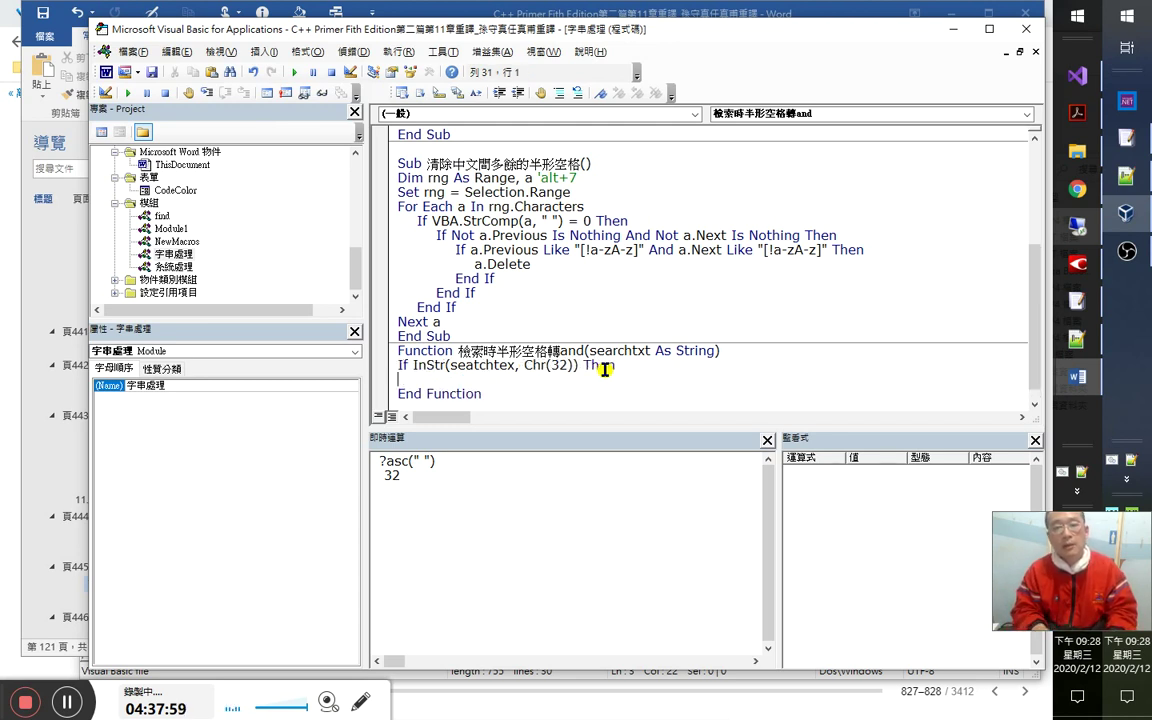
# Add an Else branch that assigns searchtxt to the function name.
pyautogui.write('else')
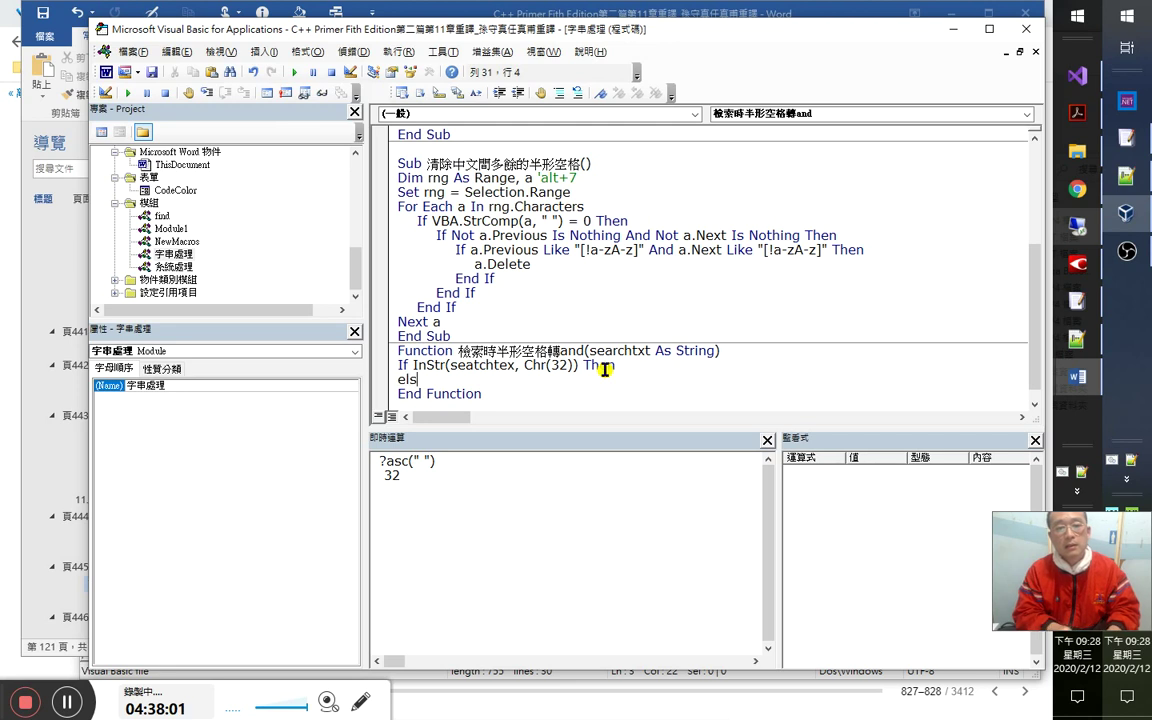
pyautogui.press('Return')
pyautogui.write('end if')
pyautogui.press('BackSpace')
pyautogui.press('BackSpace')
pyautogui.press('BackSpace')
pyautogui.press('BackSpace')
pyautogui.press('BackSpace')
pyautogui.press('BackSpace')
pyautogui.click(541, 347)
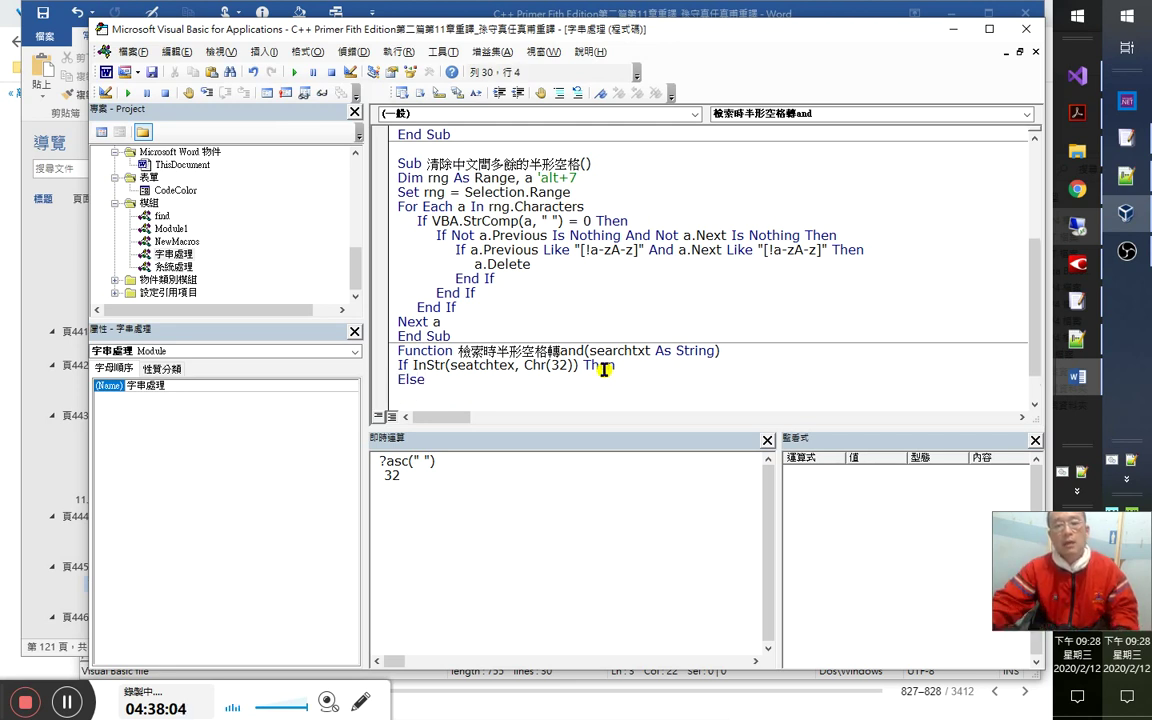
pyautogui.doubleClick(541, 347)
pyautogui.hotkey('ctrl', 'c')
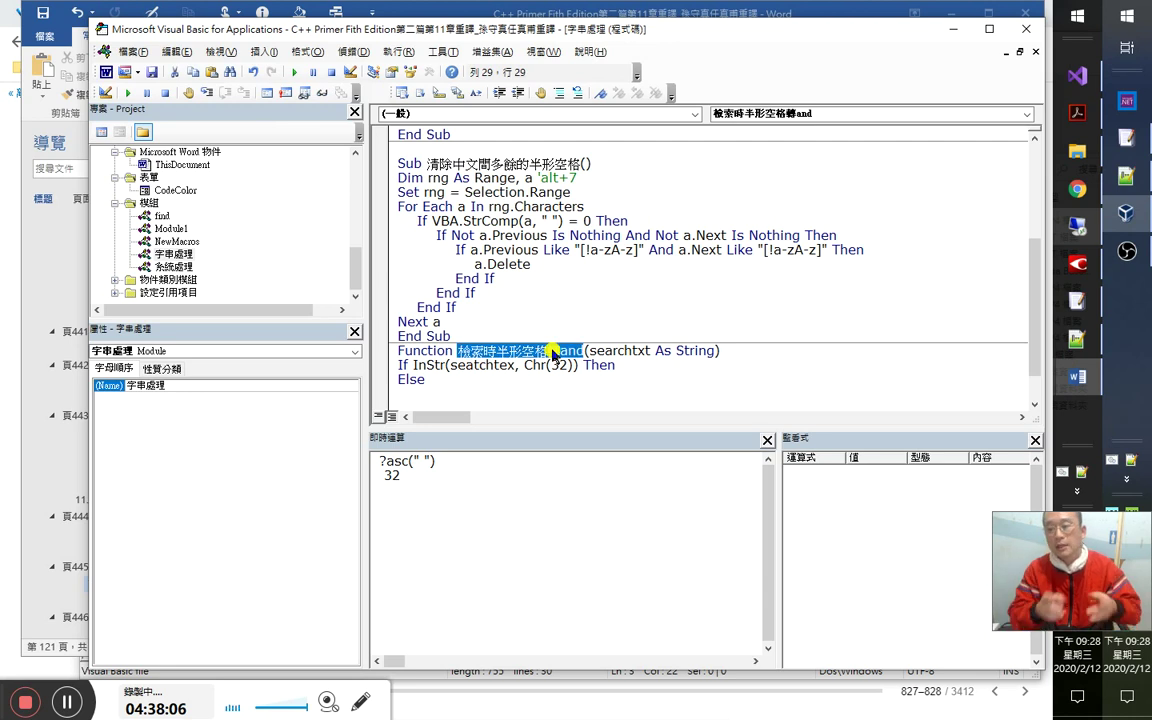
pyautogui.press('Down')
pyautogui.press('Down')
pyautogui.press('Down')
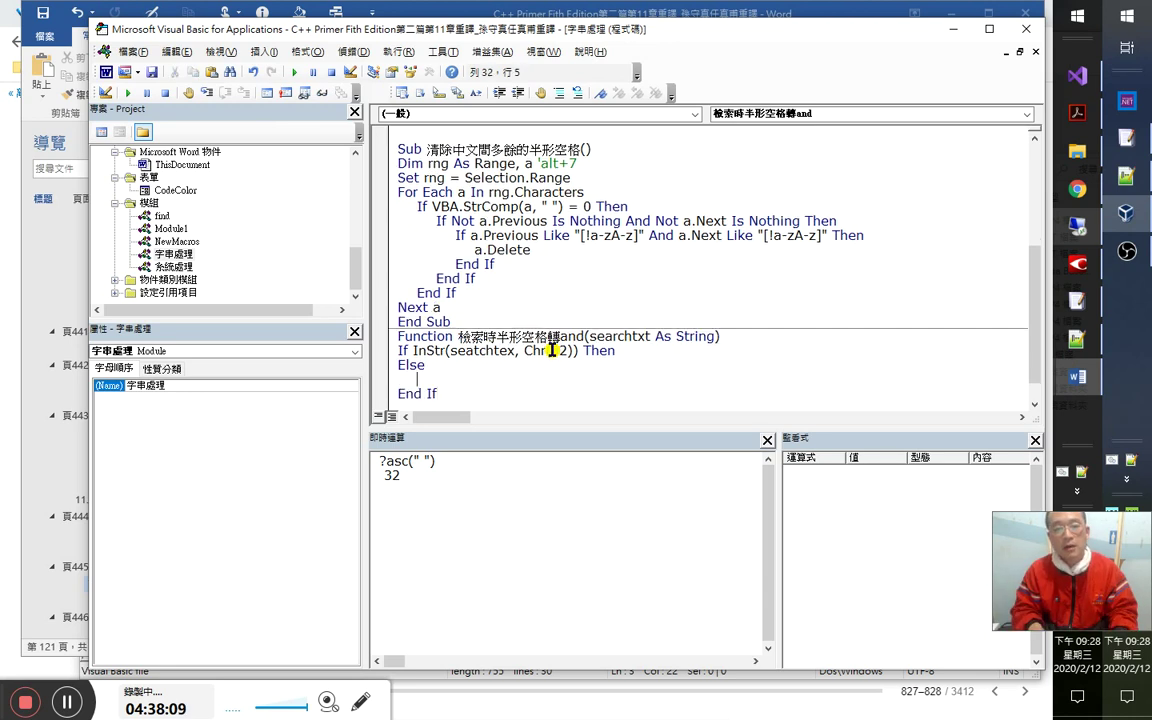
pyautogui.hotkey('ctrl', 'v')
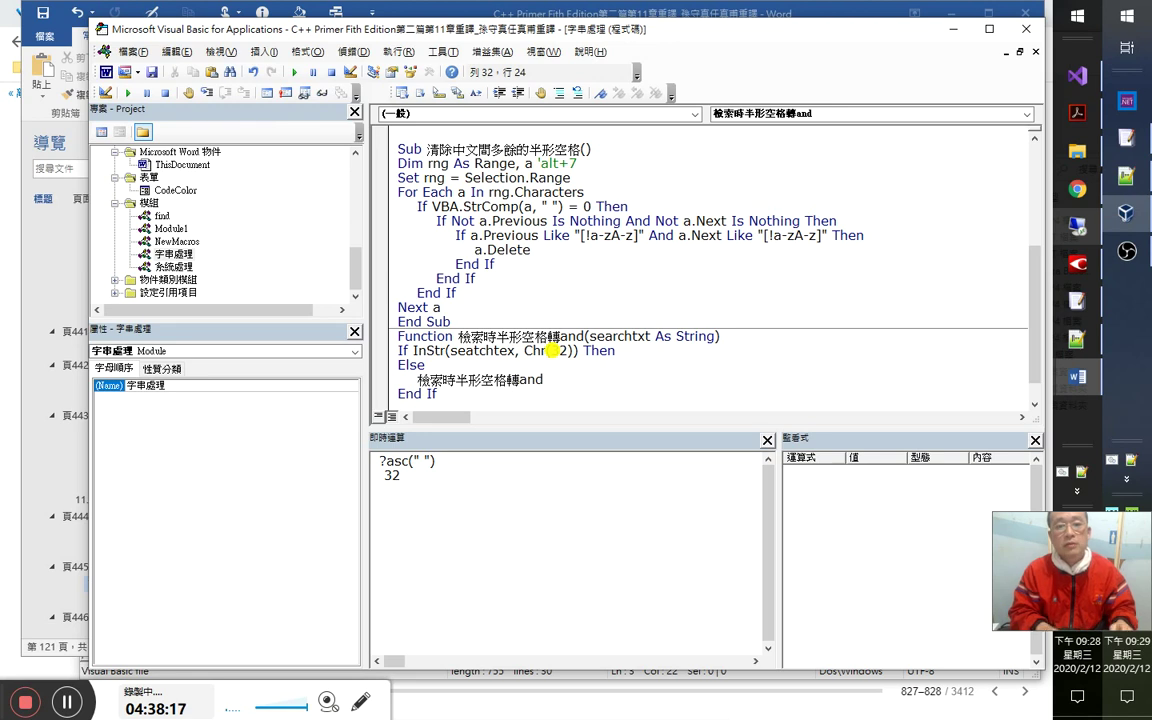
pyautogui.write('=se')
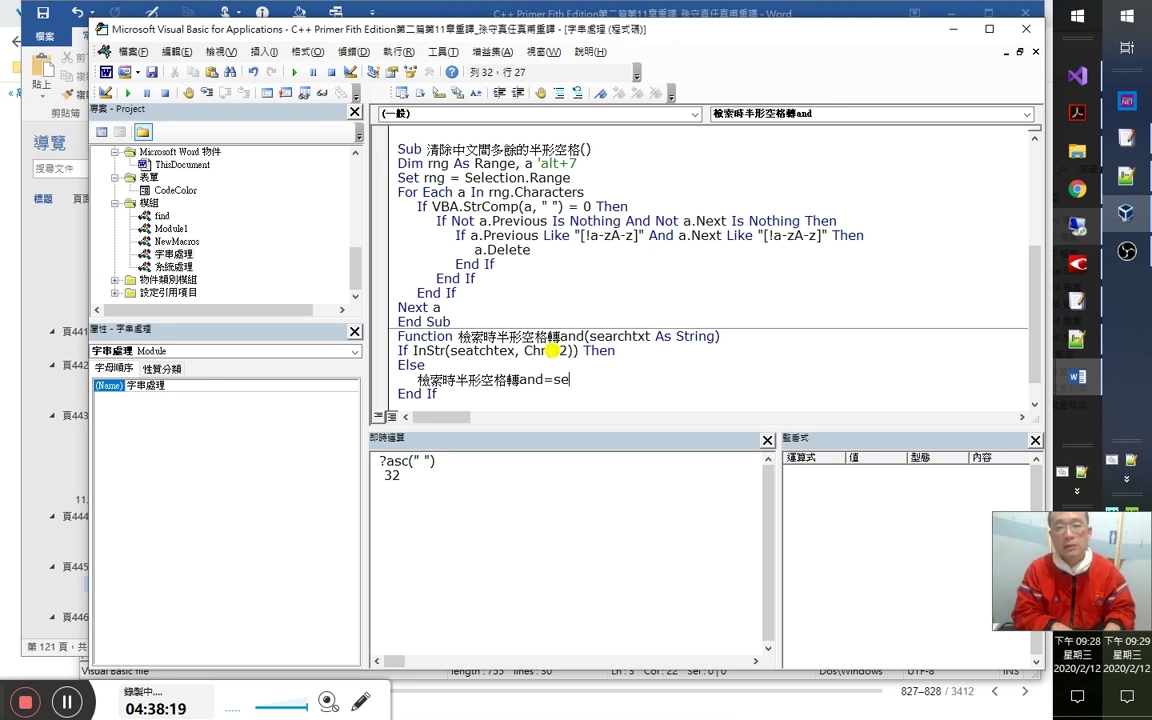
pyautogui.write('archtex')
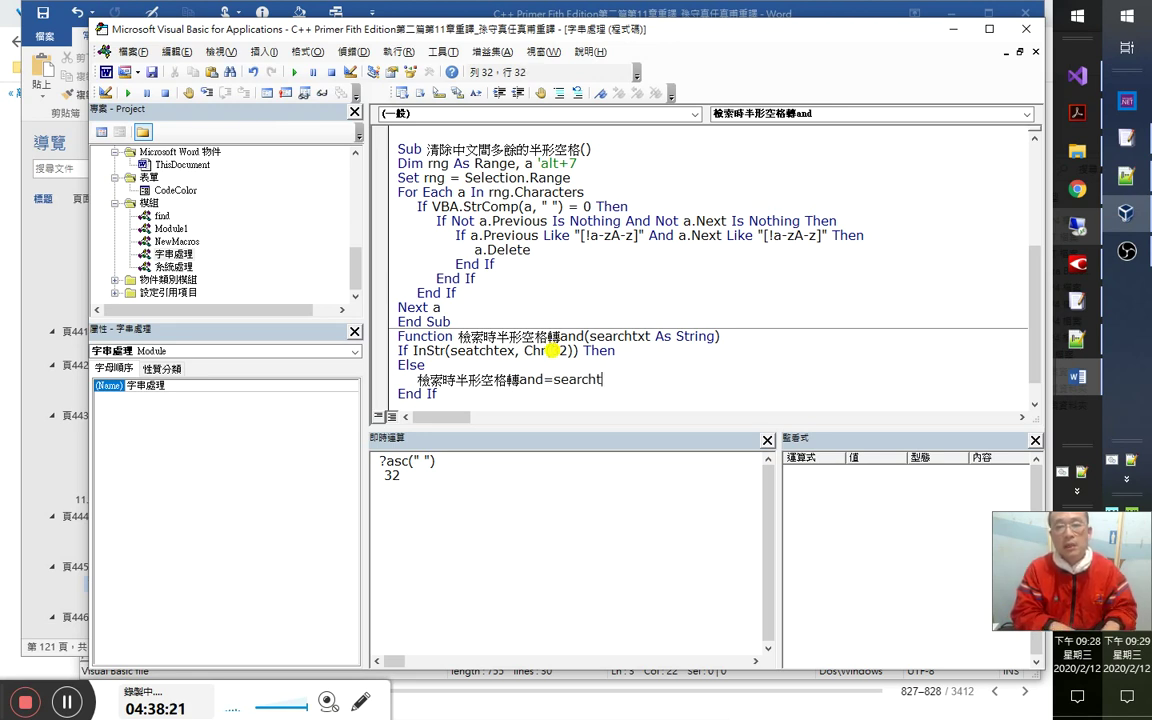
pyautogui.press('BackSpace')
pyautogui.press('BackSpace')
pyautogui.write('xt')
pyautogui.press('Up')
pyautogui.press('Up')
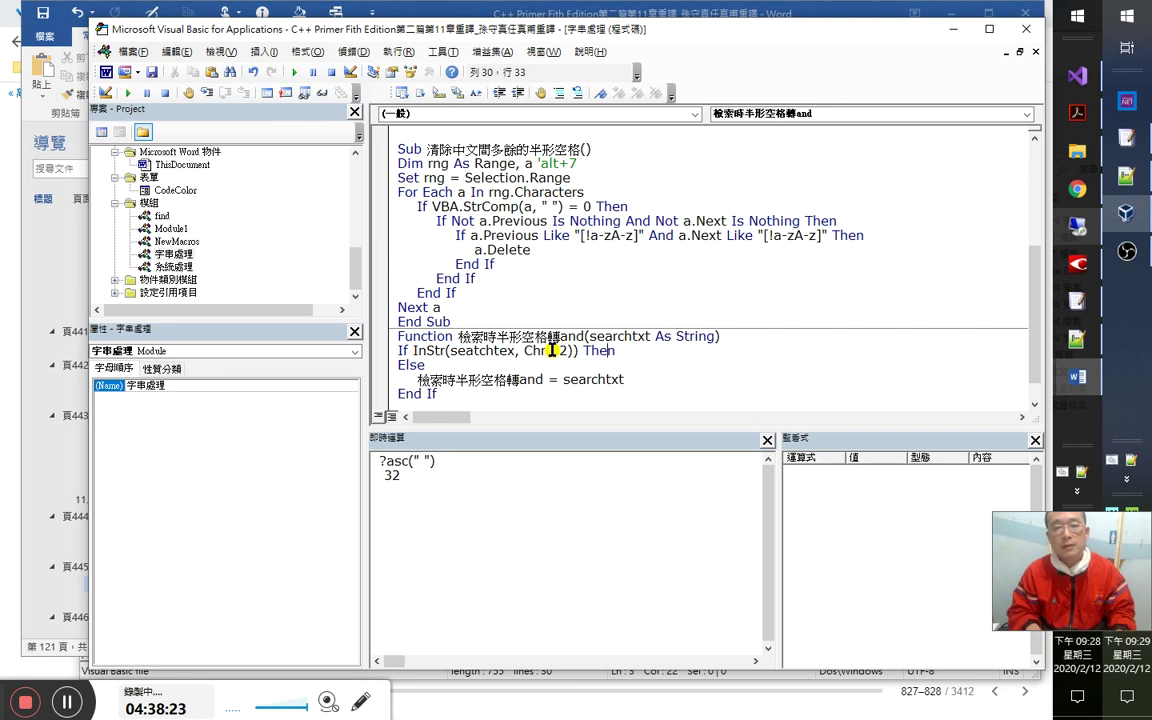
# Copy the function-name = searchtxt assignment into the Then branch too.
pyautogui.press('Return')
pyautogui.press('Down')
pyautogui.press('Down')
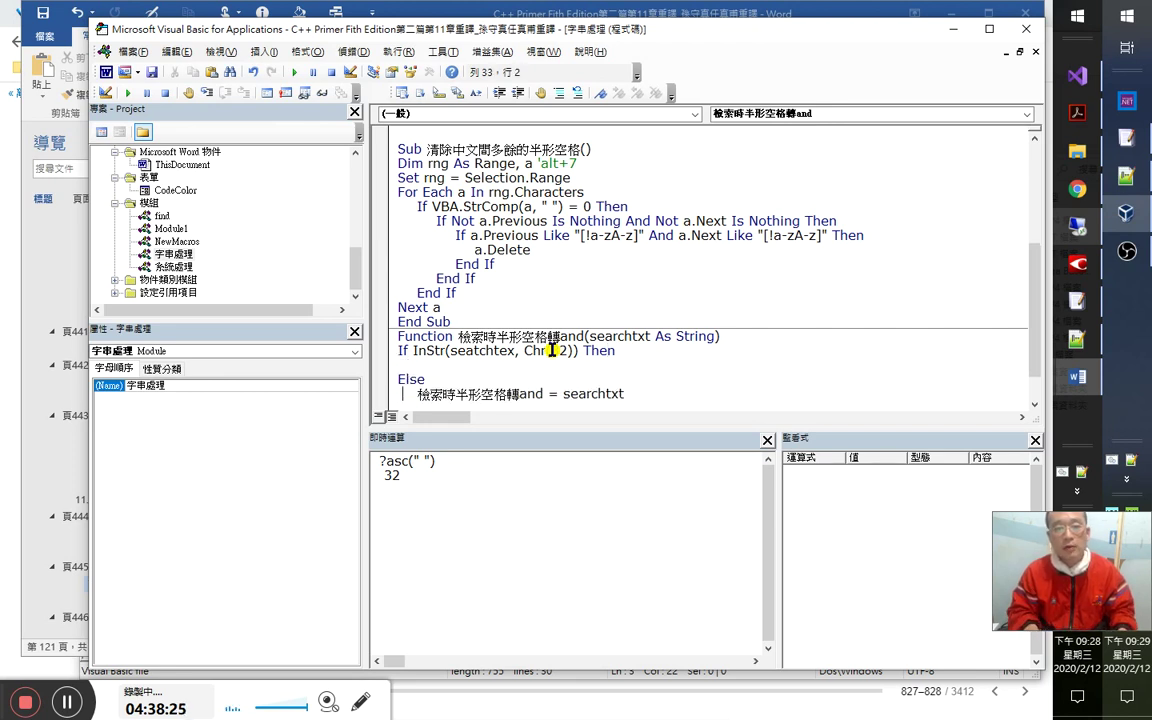
pyautogui.hotkey('shift', 'End')
pyautogui.hotkey('ctrl', 'c')
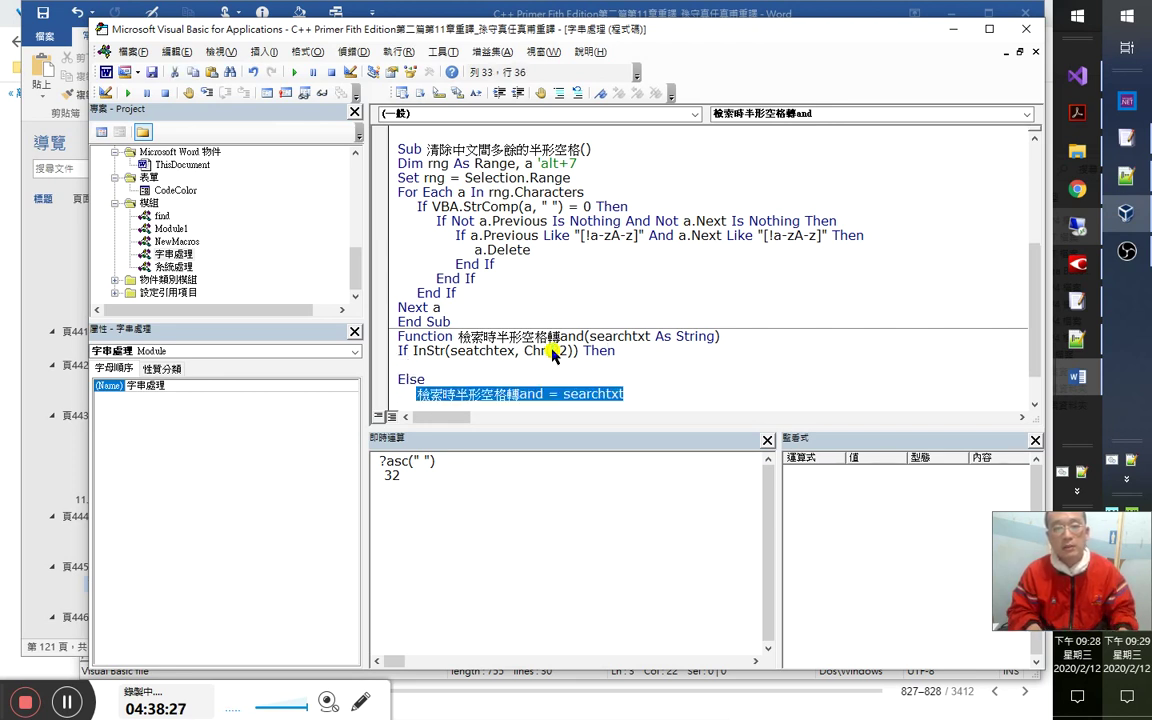
pyautogui.press('Up')
pyautogui.press('Up')
pyautogui.press('Down')
pyautogui.hotkey('ctrl', 'v')
pyautogui.press('Up')
# Add an indented Dim declaration As String right under the If line.
pyautogui.press('Return')
pyautogui.write('dim')
pyautogui.press('Home')
pyautogui.press('Tab')
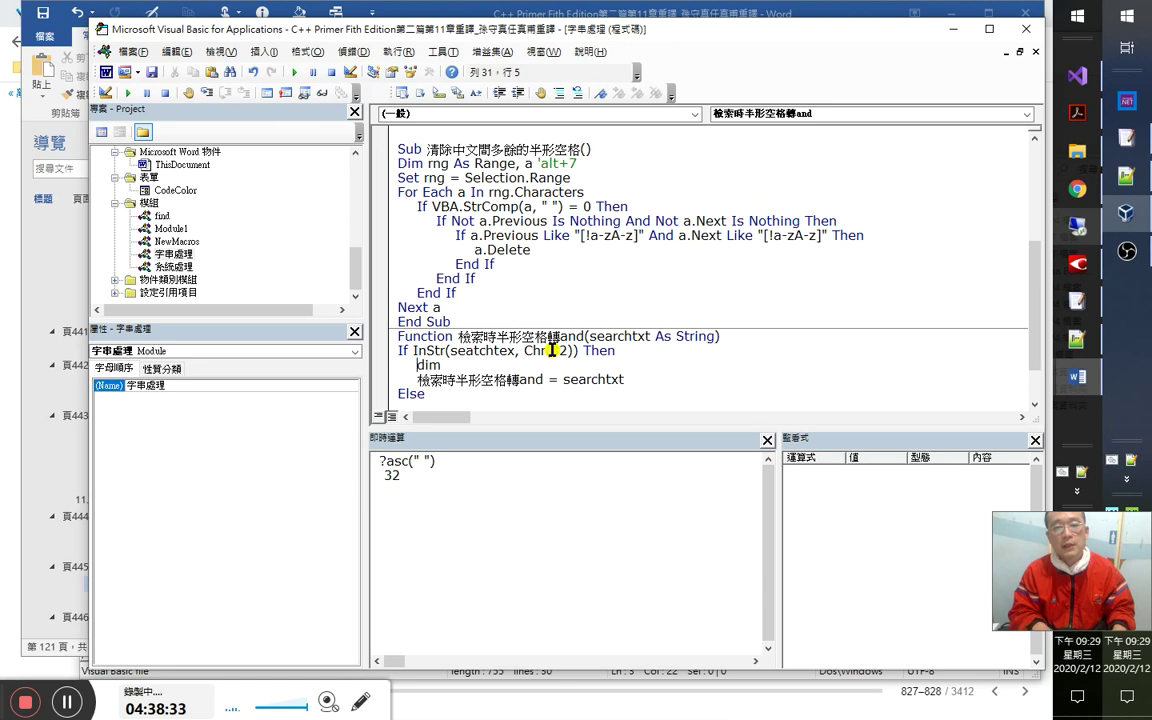
pyautogui.press('End')
pyautogui.write('x ')
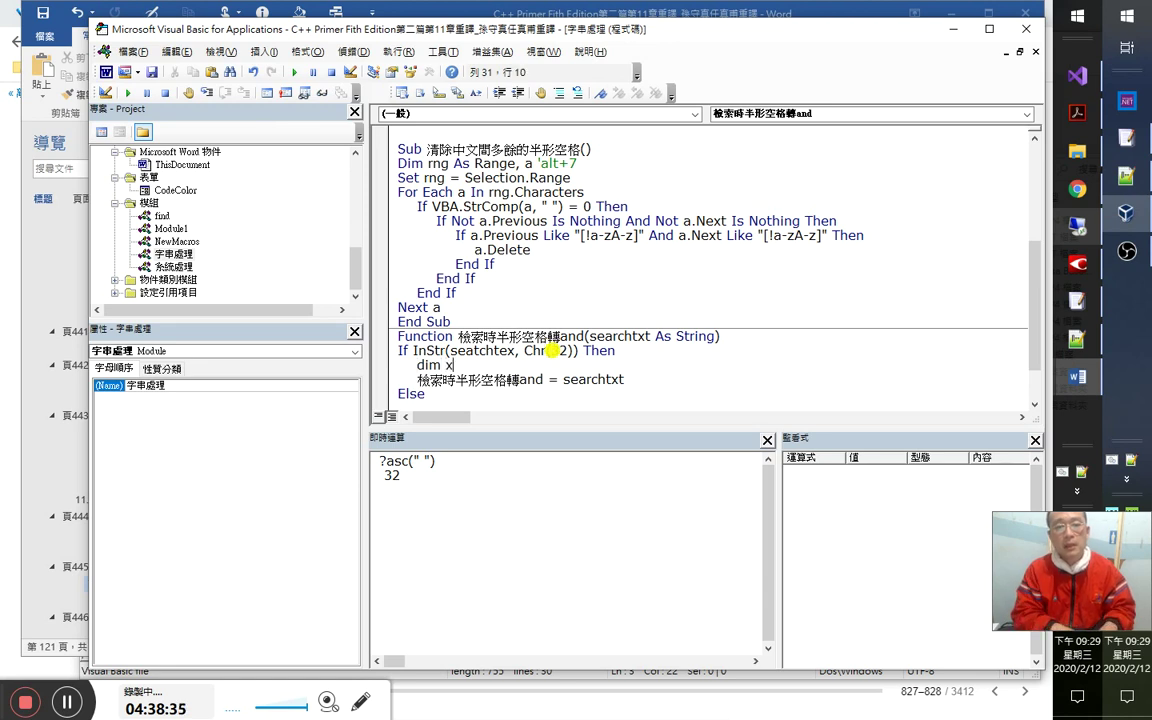
pyautogui.write('as stri')
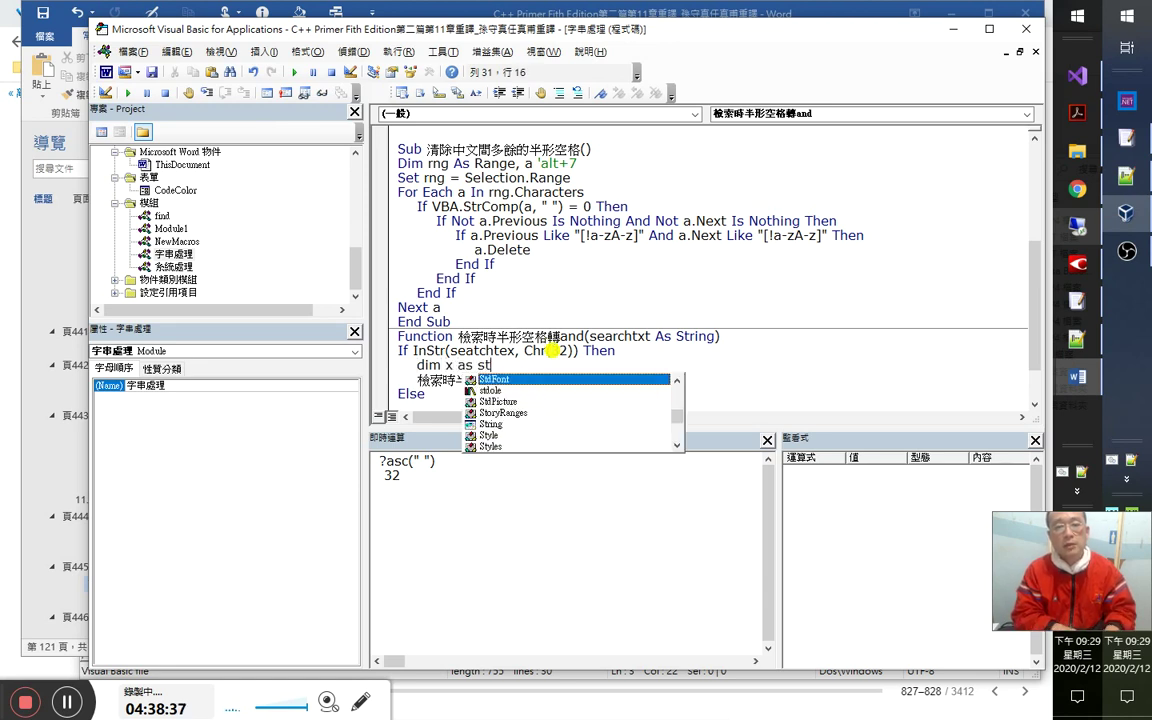
pyautogui.press('Return')
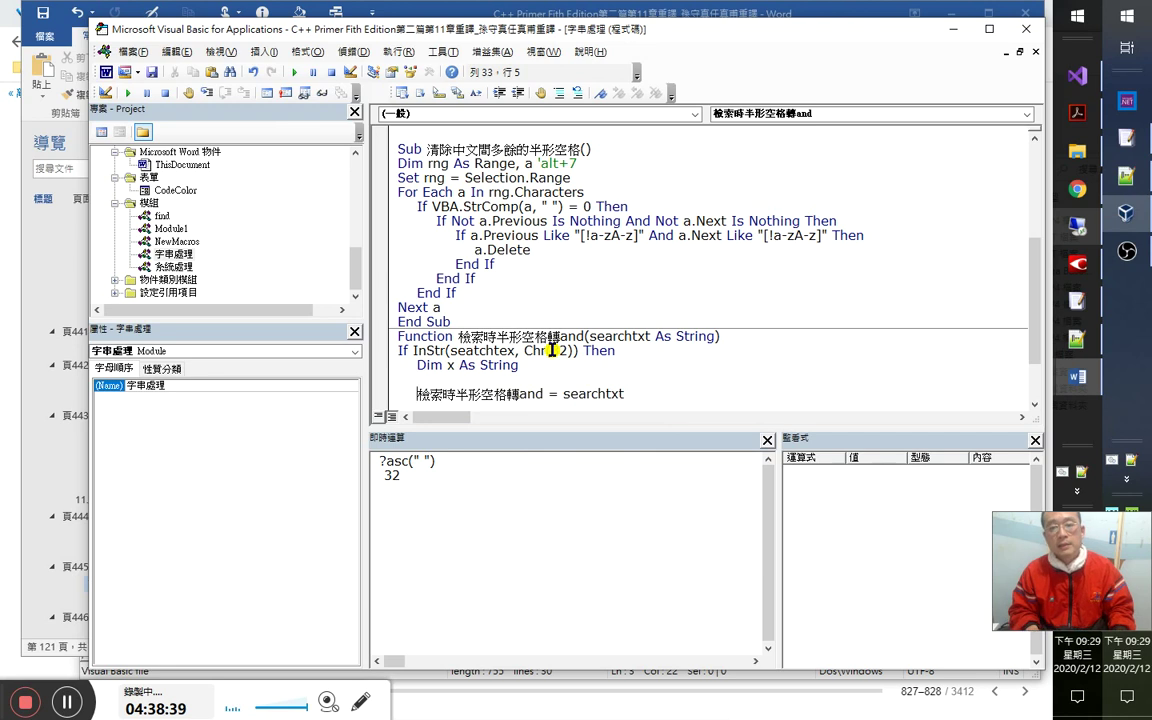
# Name the variable searchX and return searchX instead of searchtxt in the Then branch.
pyautogui.press('Down')
pyautogui.press('End')
pyautogui.hotkey('shift', 'Left')
pyautogui.hotkey('shift', 'Left')
pyautogui.hotkey('shift', 'Left')
pyautogui.hotkey('shift', 'Left')
pyautogui.hotkey('shift', 'Left')
pyautogui.hotkey('shift', 'Left')
pyautogui.hotkey('shift', 'Left')
pyautogui.hotkey('shift', 'Left')
pyautogui.hotkey('shift', 'Left')
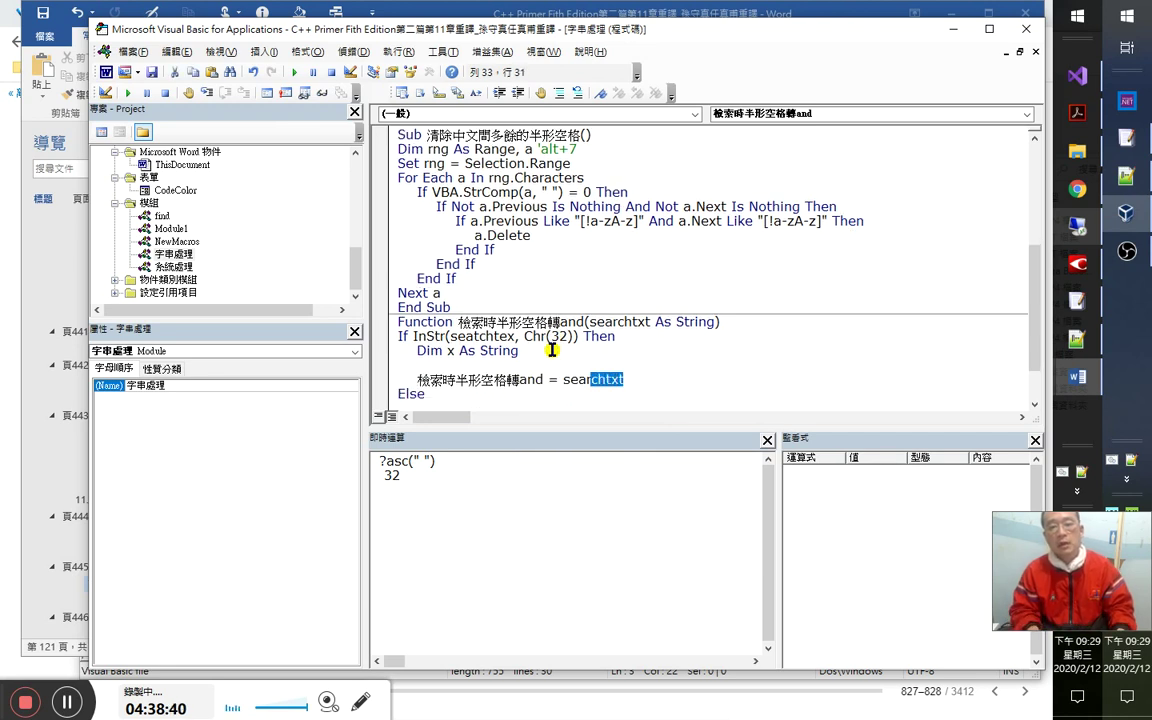
pyautogui.write('x')
pyautogui.press('Up')
pyautogui.press('Up')
pyautogui.press('Left')
pyautogui.press('Left')
pyautogui.press('Left')
pyautogui.press('Left')
pyautogui.press('Left')
pyautogui.press('Left')
pyautogui.press('Left')
pyautogui.press('Left')
pyautogui.press('Left')
pyautogui.press('Left')
pyautogui.press('Left')
pyautogui.write('se')
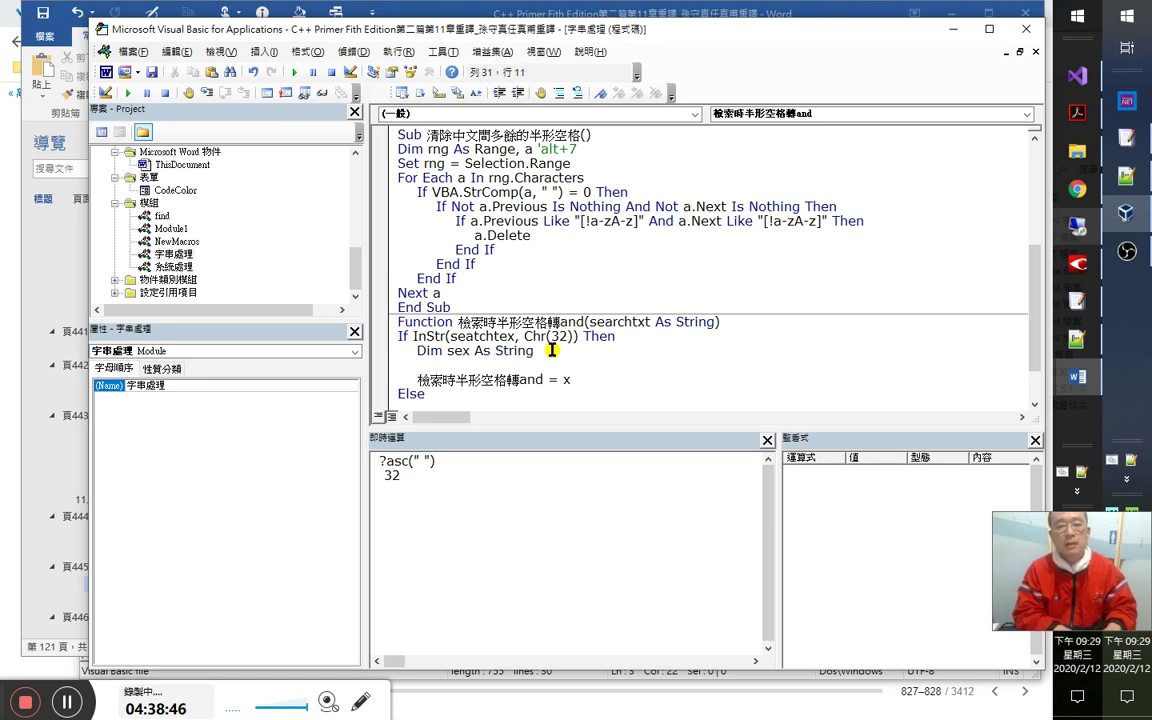
pyautogui.write('arch')
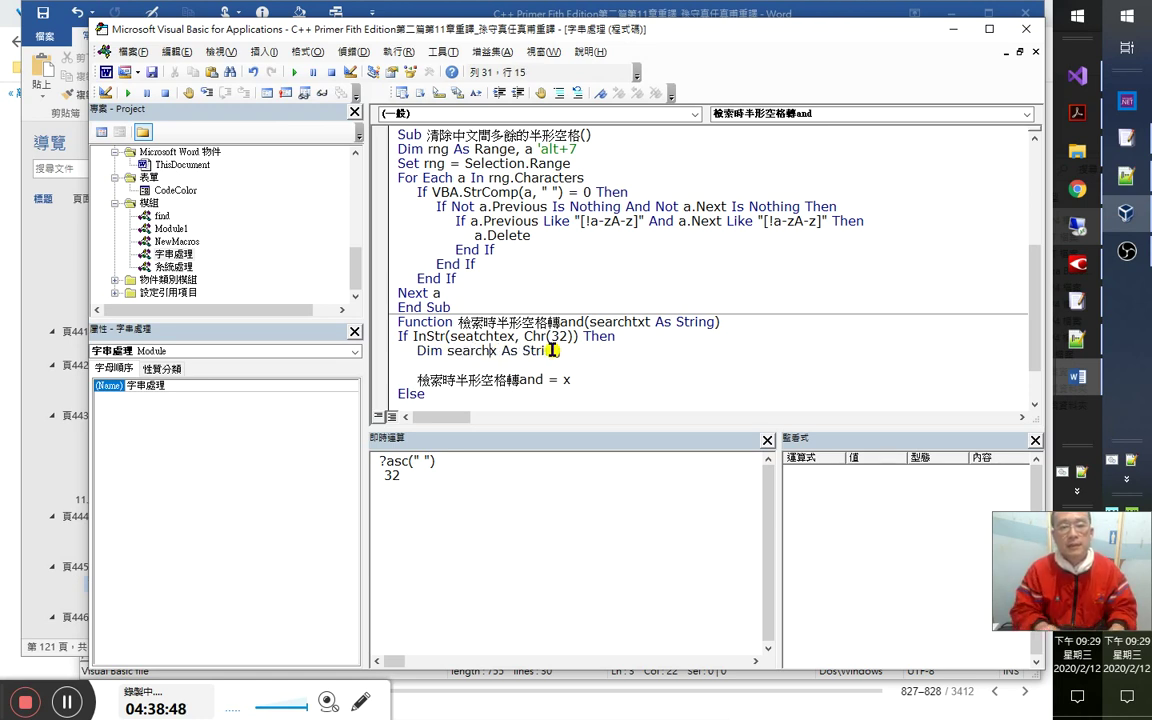
pyautogui.press('Delete')
pyautogui.write('X')
pyautogui.press('Down')
pyautogui.press('Down')
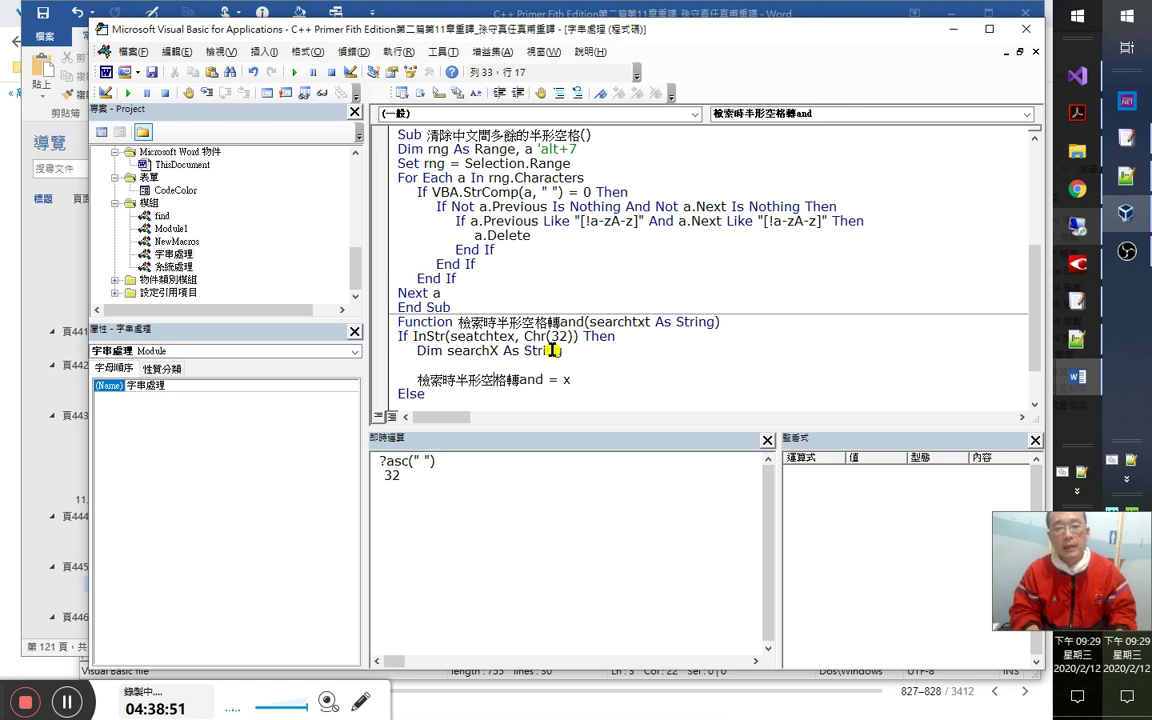
pyautogui.press('End')
pyautogui.press('Left')
pyautogui.write('search')
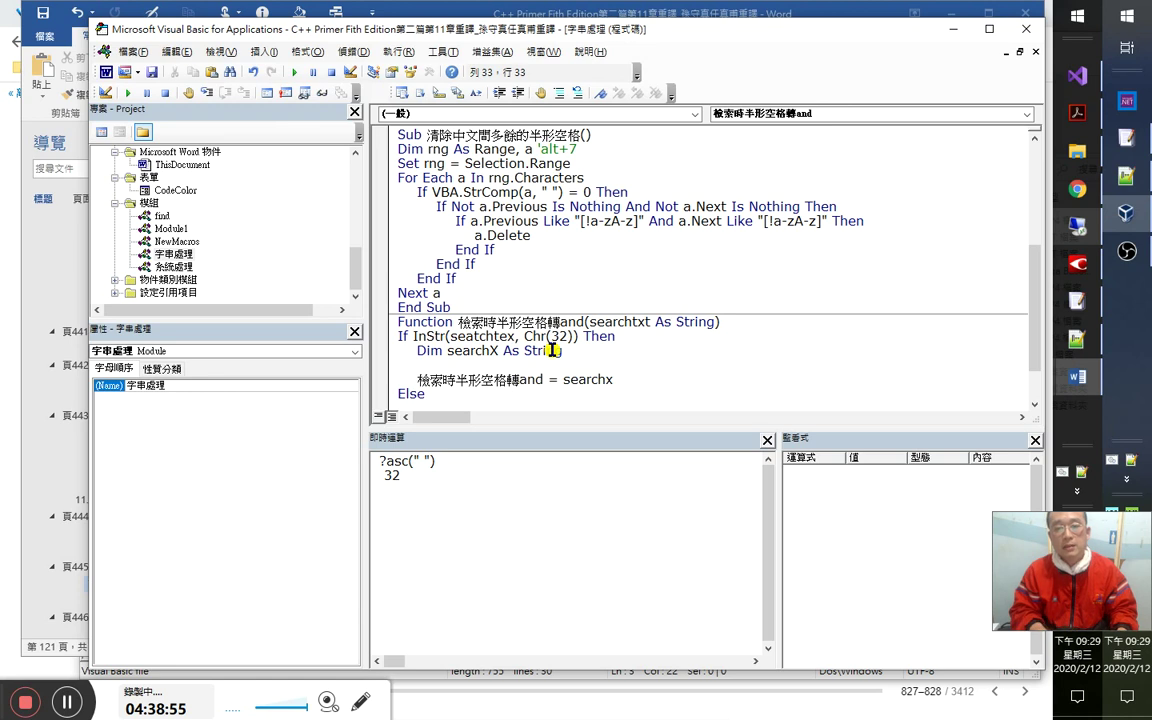
# Review the searchX declaration, its return assignment and the searchtxt parameter.
pyautogui.click(553, 350)
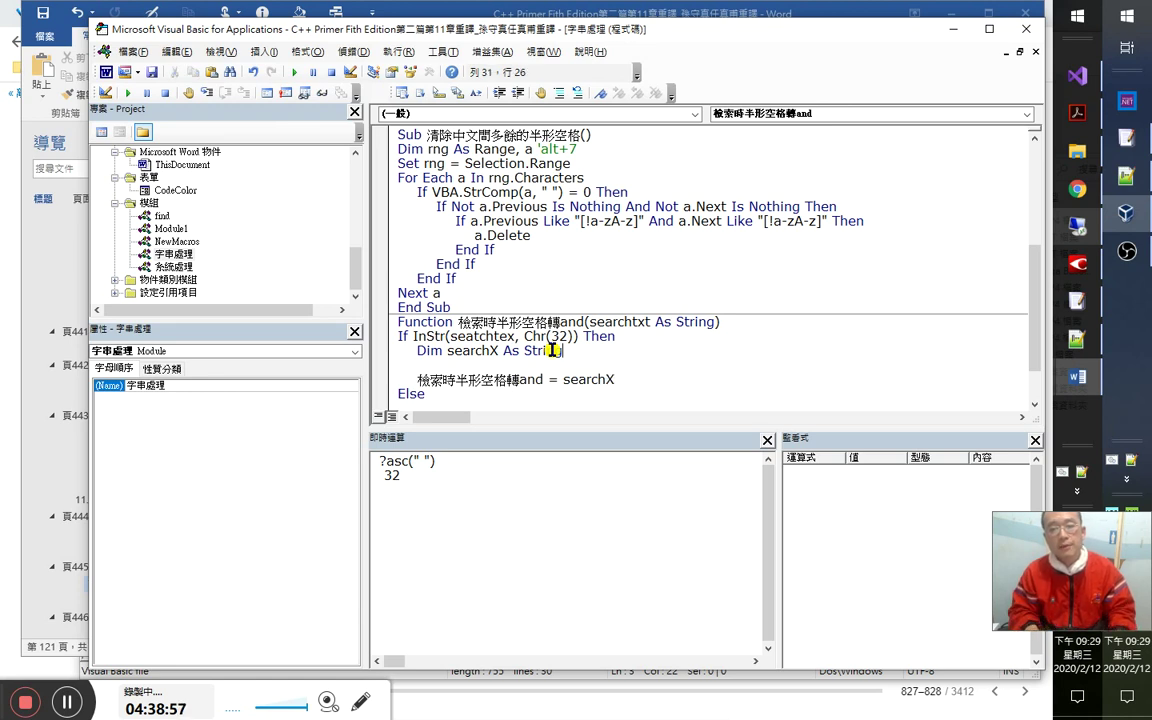
pyautogui.press('Down')
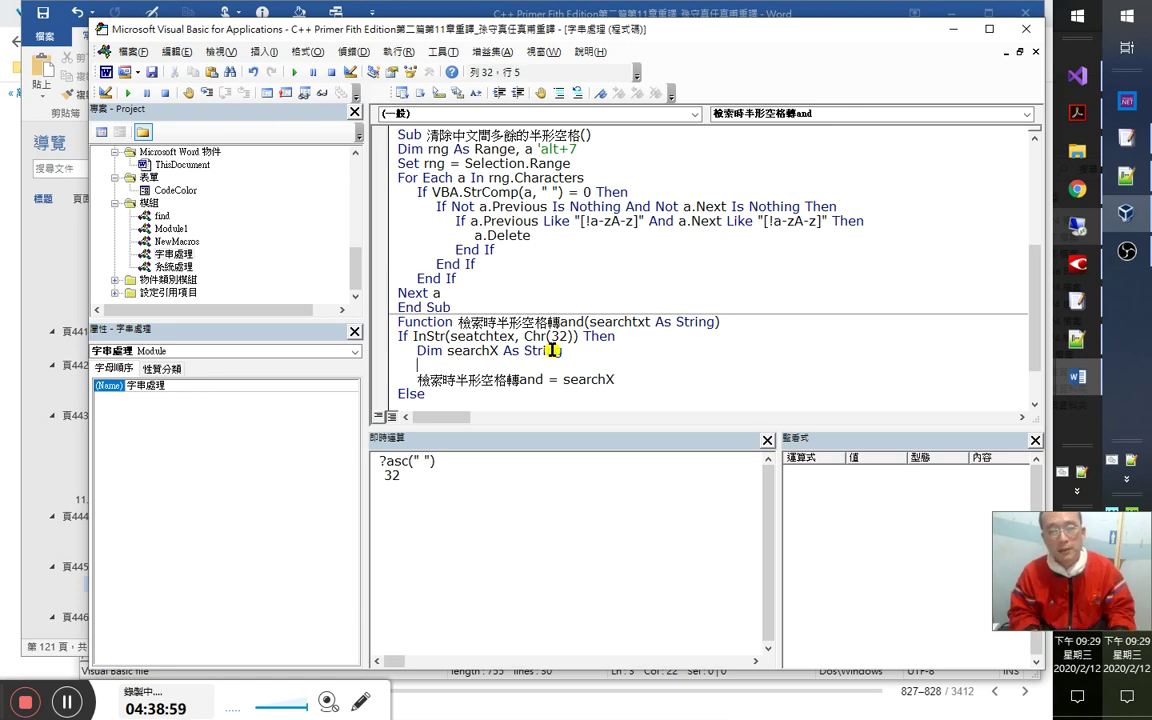
pyautogui.press('Down')
pyautogui.hotkey('shift', 'End')
pyautogui.press('Up')
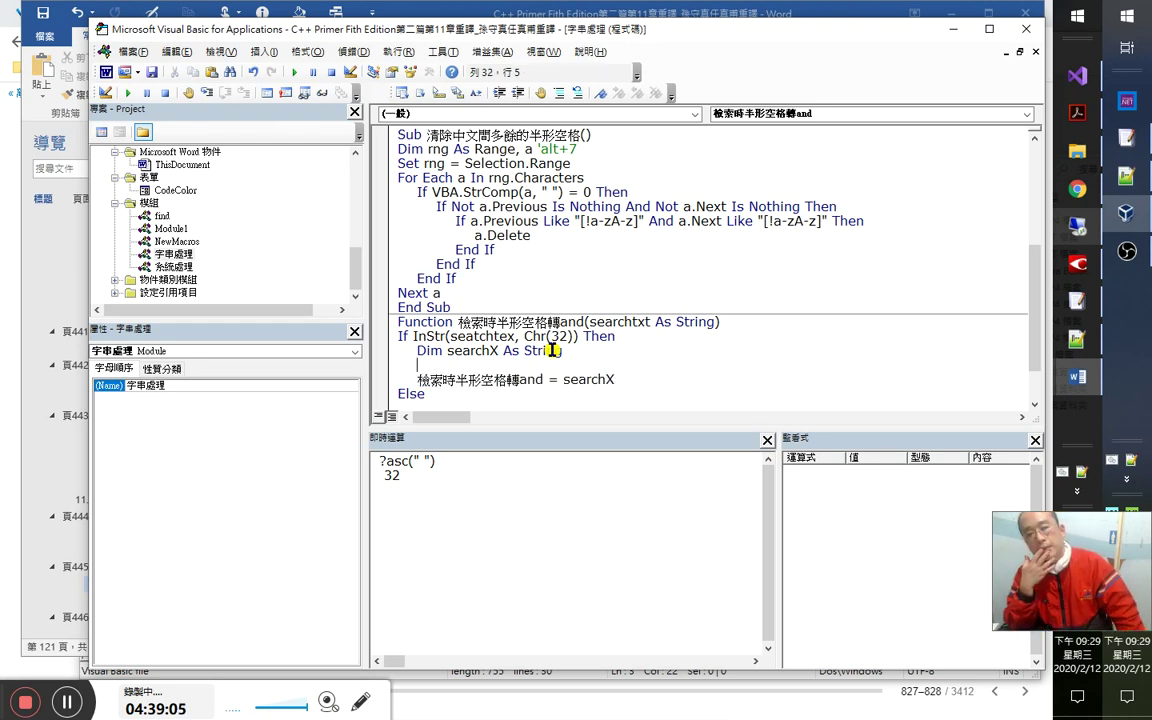
pyautogui.press('Up')
pyautogui.press('Up')
pyautogui.press('Up')
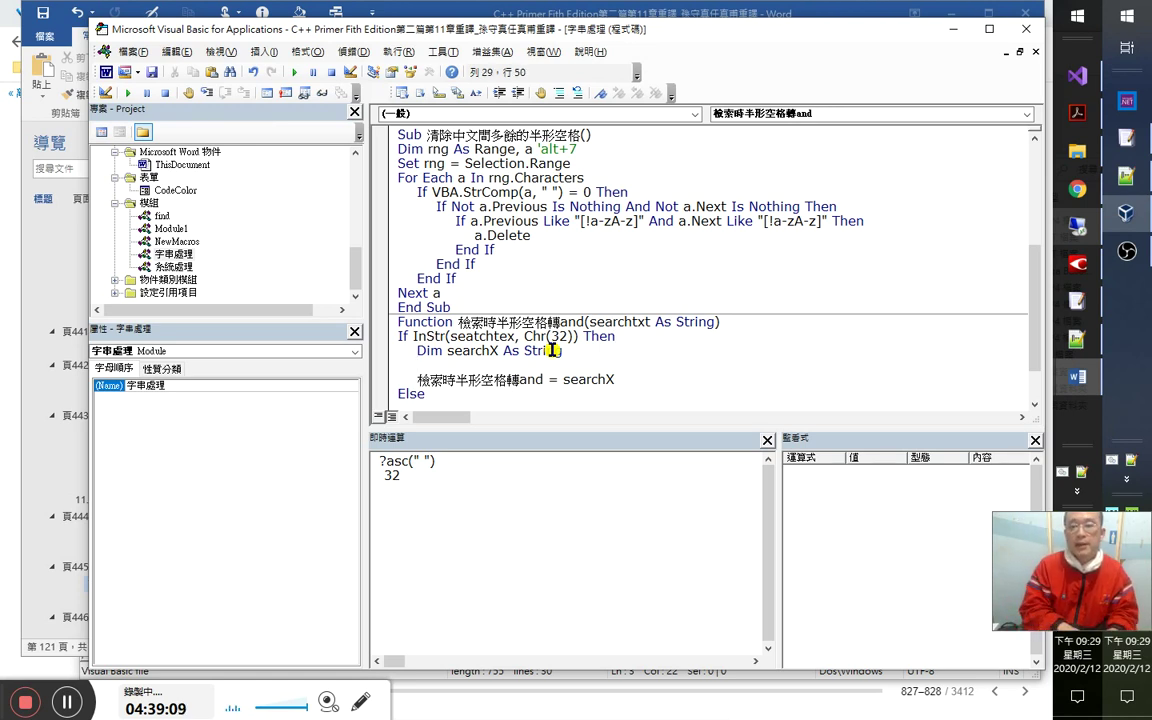
pyautogui.press('Down')
pyautogui.press('Down')
pyautogui.press('Down')
pyautogui.press('Down')
pyautogui.press('End')
pyautogui.hotkey('shift', 'Left')
pyautogui.hotkey('shift', 'Left')
pyautogui.hotkey('shift', 'Left')
pyautogui.hotkey('shift', 'Left')
pyautogui.hotkey('shift', 'Left')
pyautogui.hotkey('shift', 'Left')
pyautogui.hotkey('shift', 'Left')
pyautogui.hotkey('shift', 'Left')
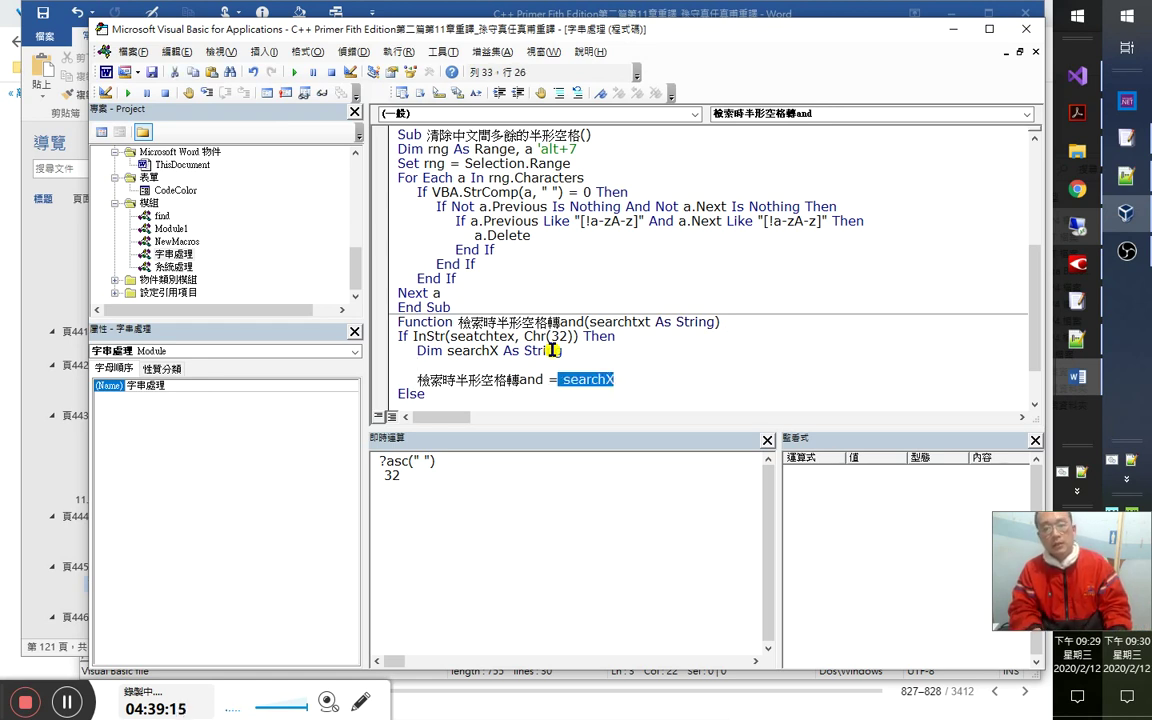
pyautogui.press('Up')
pyautogui.press('Up')
# Change the declaration to Dim searchX() As String.
pyautogui.press('End')
pyautogui.write('()')
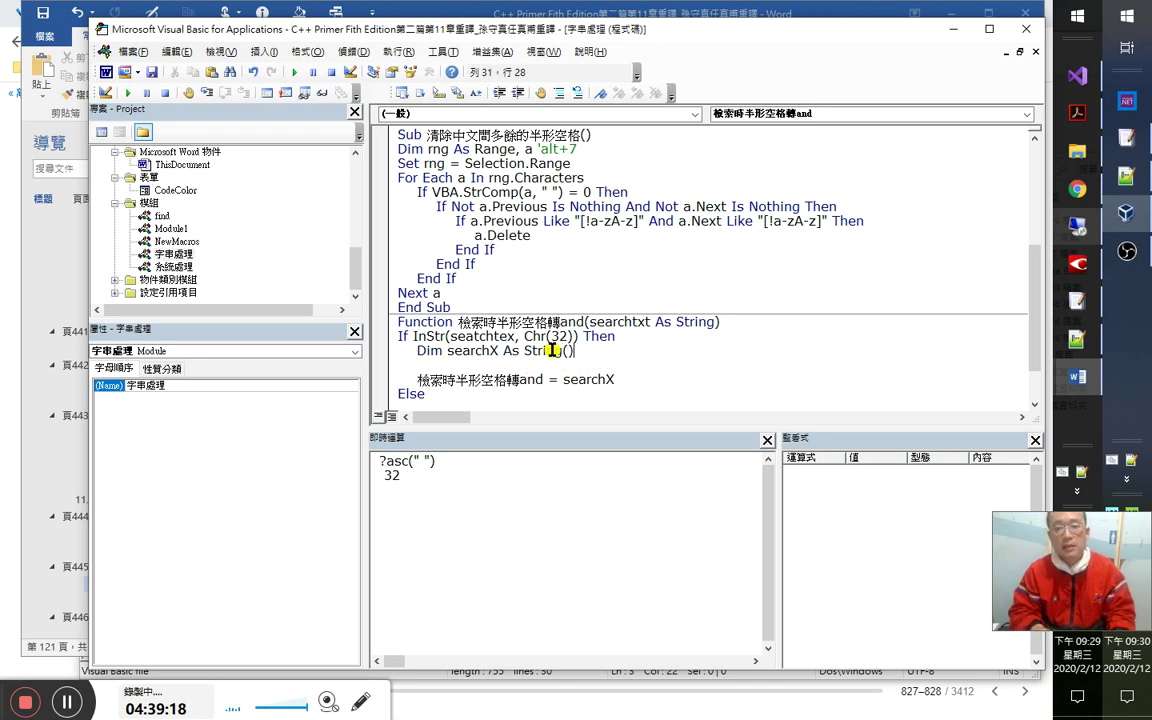
pyautogui.press('Down')
pyautogui.press('Return')
pyautogui.press('Left')
pyautogui.press('Left')
pyautogui.press('Left')
pyautogui.press('Left')
pyautogui.press('Left')
pyautogui.press('Left')
pyautogui.press('Left')
pyautogui.press('Left')
pyautogui.press('Left')
pyautogui.press('Left')
pyautogui.press('Left')
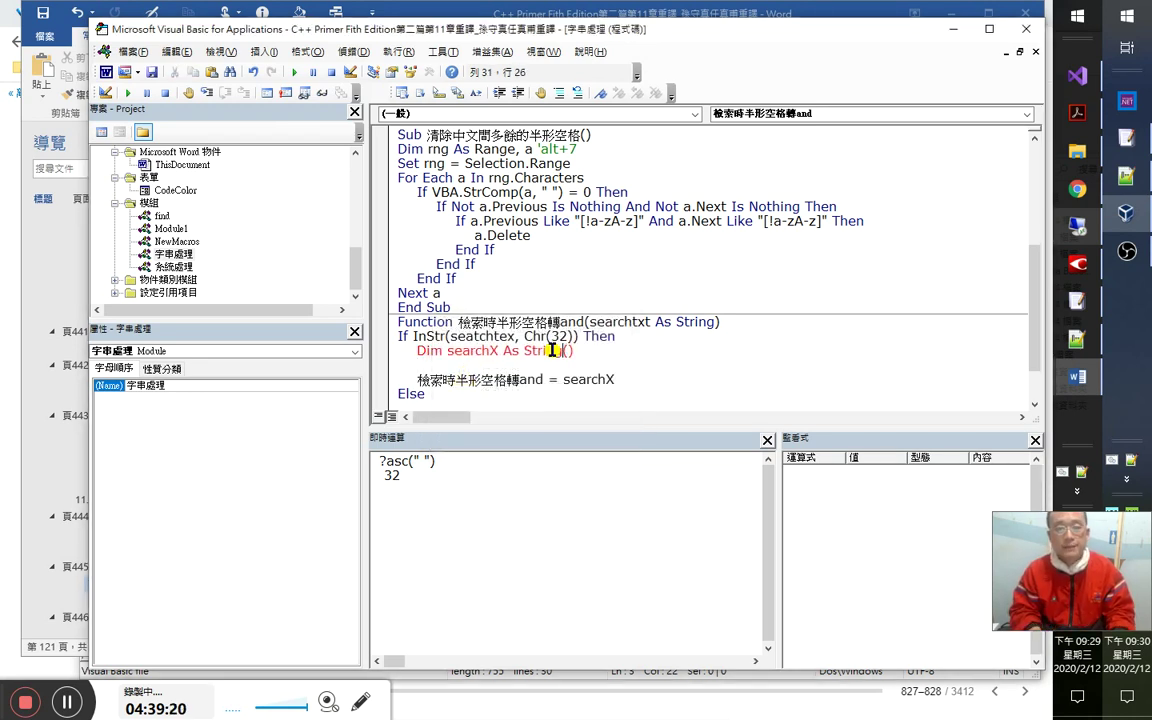
pyautogui.write('()')
pyautogui.press('End')
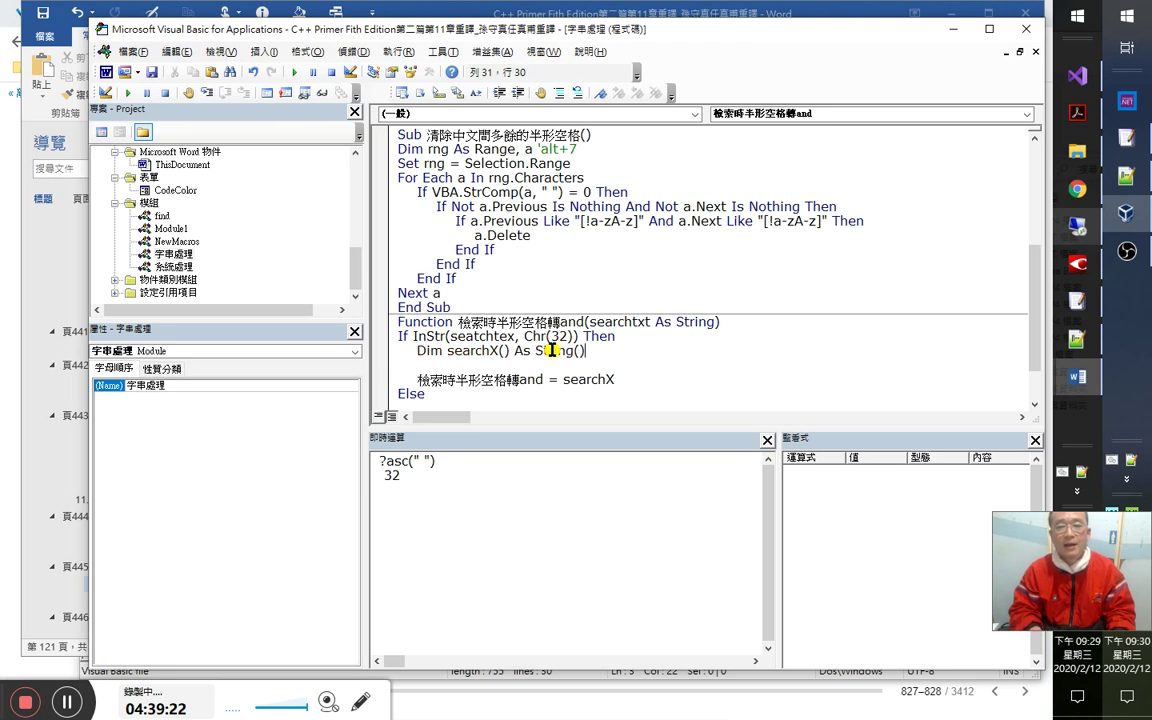
pyautogui.press('BackSpace')
pyautogui.press('BackSpace')
pyautogui.press('Left')
pyautogui.press('Left')
pyautogui.press('Left')
pyautogui.press('Left')
pyautogui.press('Left')
pyautogui.press('Left')
pyautogui.press('Left')
pyautogui.press('Left')
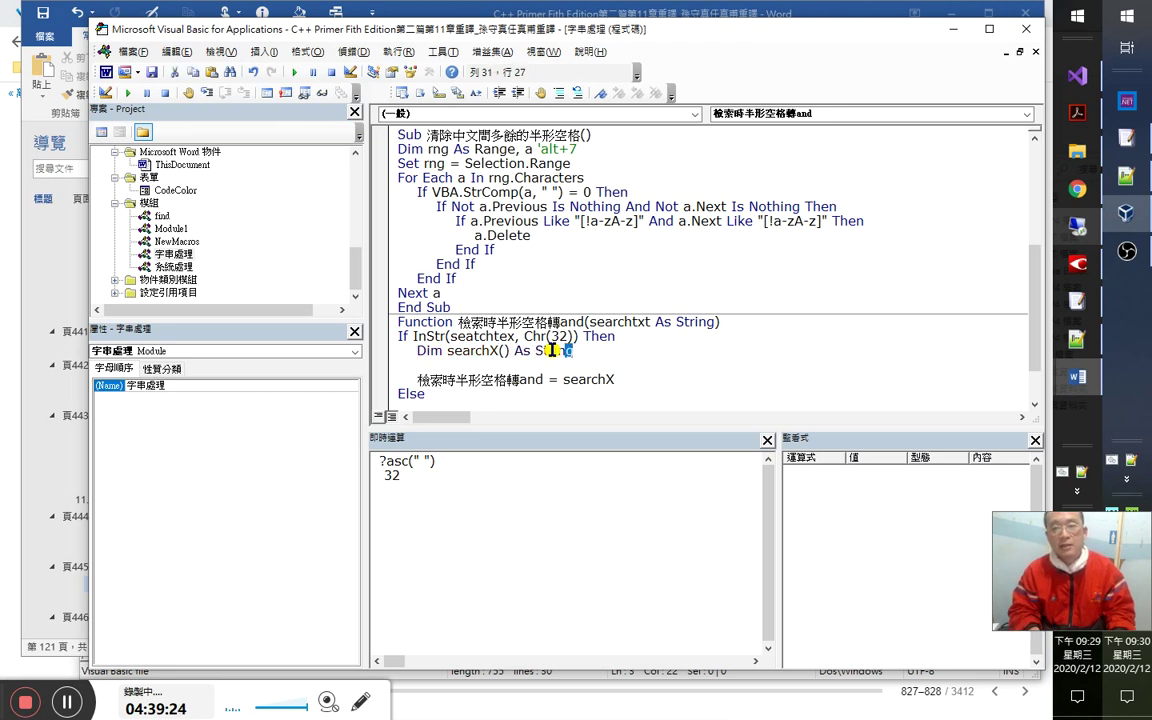
pyautogui.press('Left')
pyautogui.press('Left')
pyautogui.press('Left')
pyautogui.hotkey('shift', 'Left')
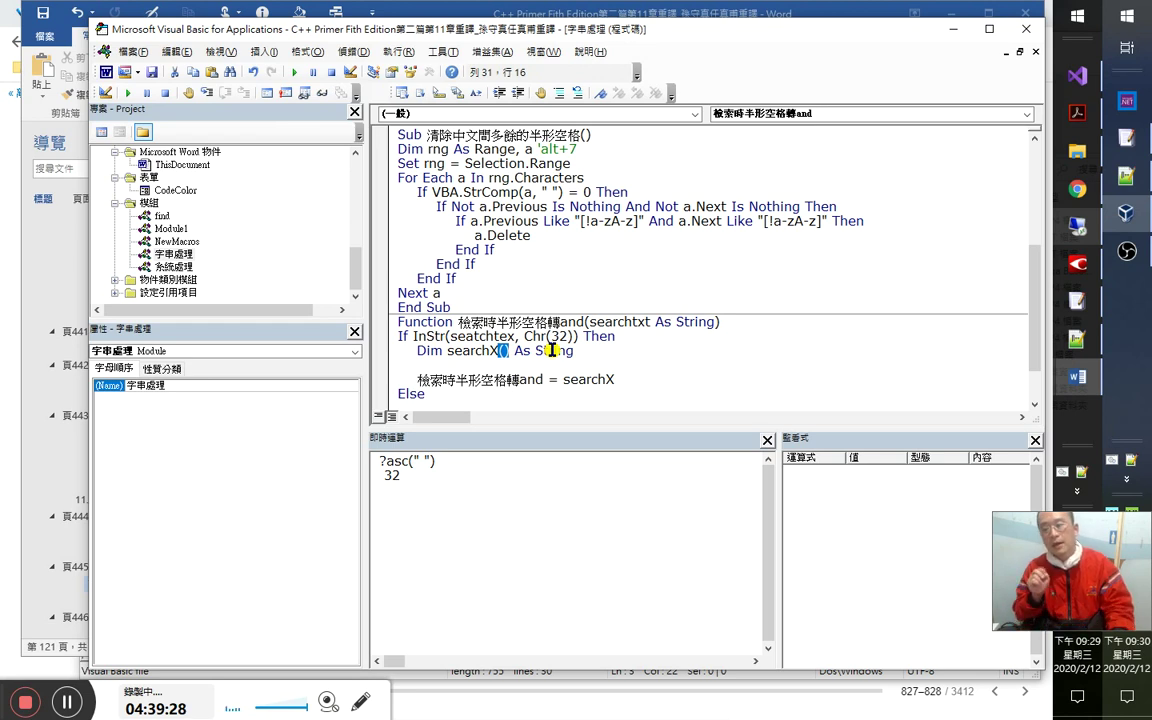
pyautogui.write('()')
pyautogui.press('Down')
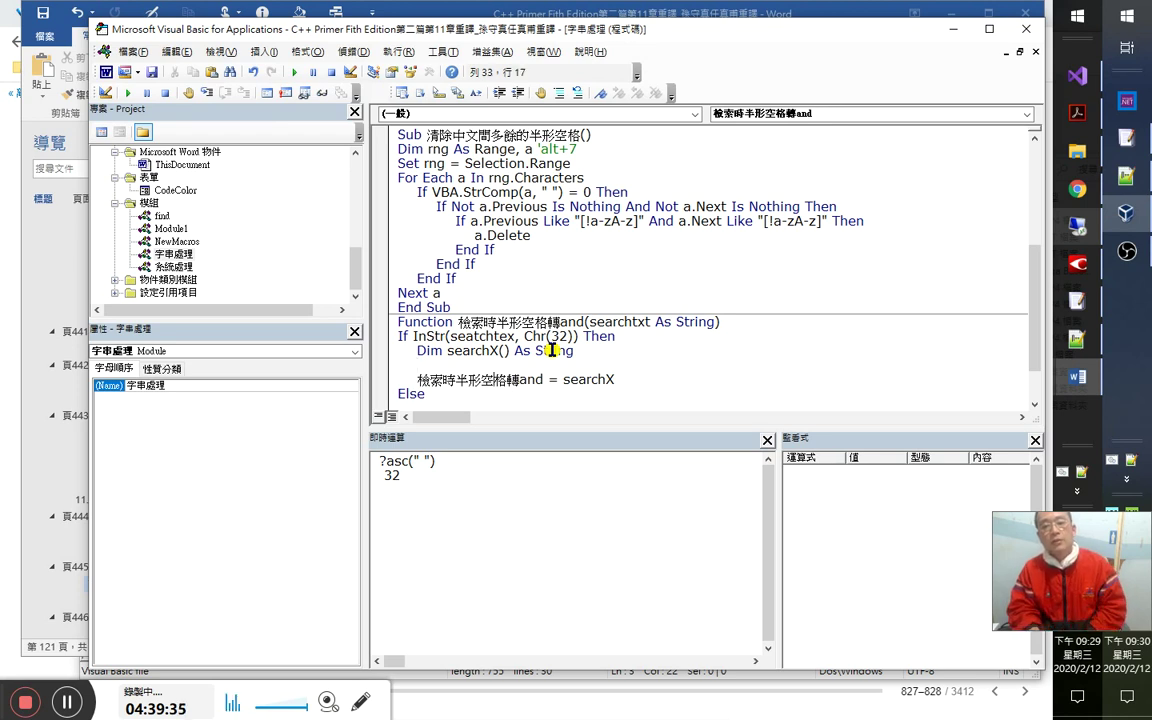
# Append As Variant to the Function line, then comment it out with an apostrophe.
pyautogui.scroll(-1, 551, 350)
pyautogui.click(551, 350)
pyautogui.press('Up')
pyautogui.press('Up')
pyautogui.press('Up')
pyautogui.press('Up')
pyautogui.press('Up')
pyautogui.press('End')
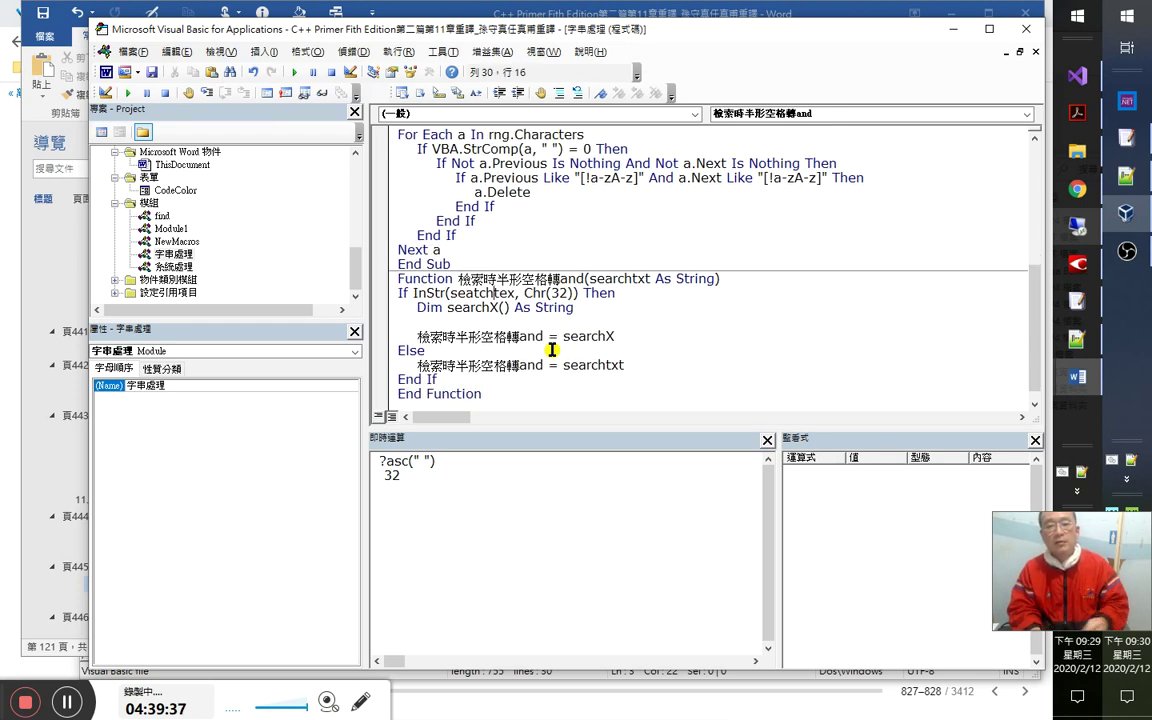
pyautogui.write('as va')
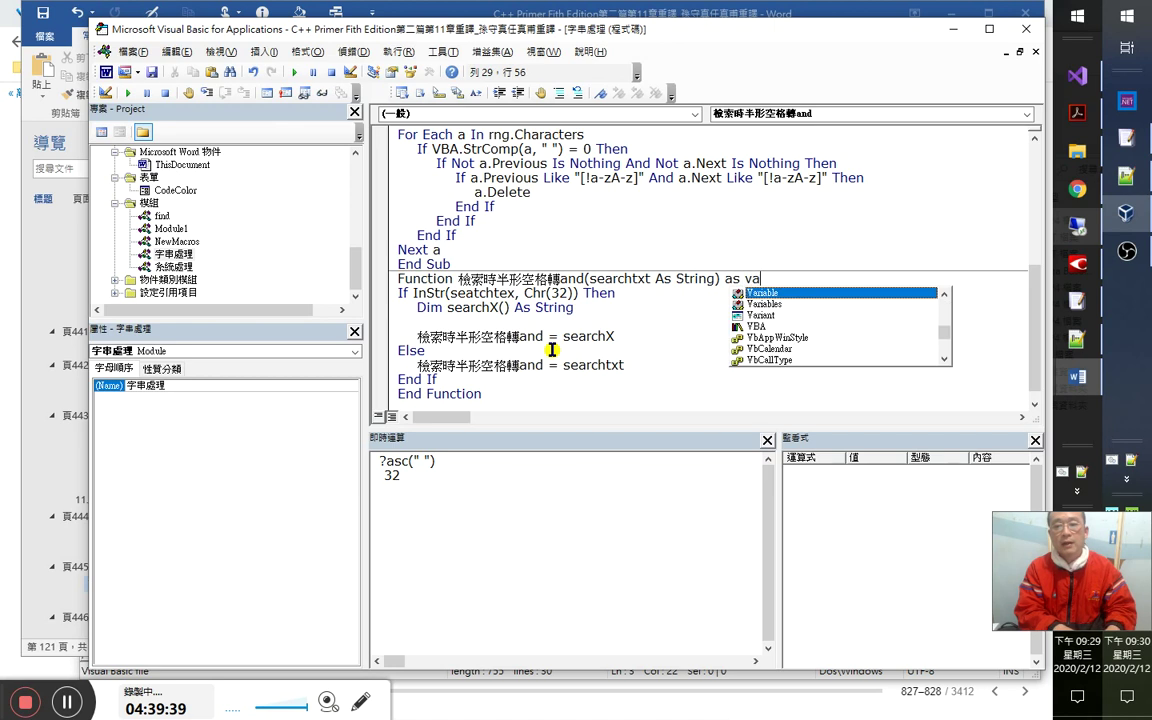
pyautogui.write('riant')
pyautogui.press('Down')
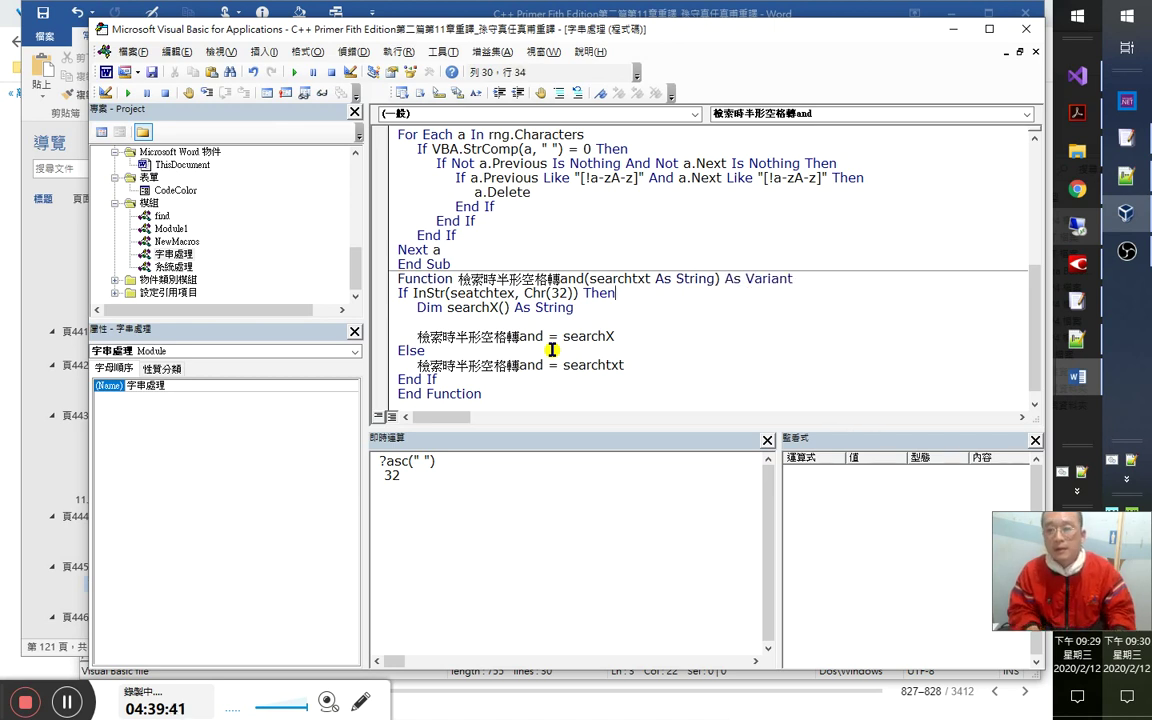
pyautogui.press('Down')
pyautogui.press('Down')
pyautogui.press('End')
pyautogui.hotkey('shift', 'Left')
pyautogui.hotkey('shift', 'Left')
pyautogui.hotkey('shift', 'Left')
pyautogui.hotkey('shift', 'Left')
pyautogui.hotkey('shift', 'Left')
pyautogui.hotkey('shift', 'Left')
pyautogui.hotkey('shift', 'Left')
pyautogui.hotkey('shift', 'Left')
pyautogui.hotkey('shift', 'Left')
pyautogui.press('Up')
pyautogui.press('Up')
pyautogui.press('Up')
pyautogui.press('Up')
pyautogui.press('Up')
pyautogui.press('Left')
pyautogui.press('Left')
pyautogui.press('Left')
pyautogui.press('Left')
pyautogui.press('Left')
pyautogui.press('Up')
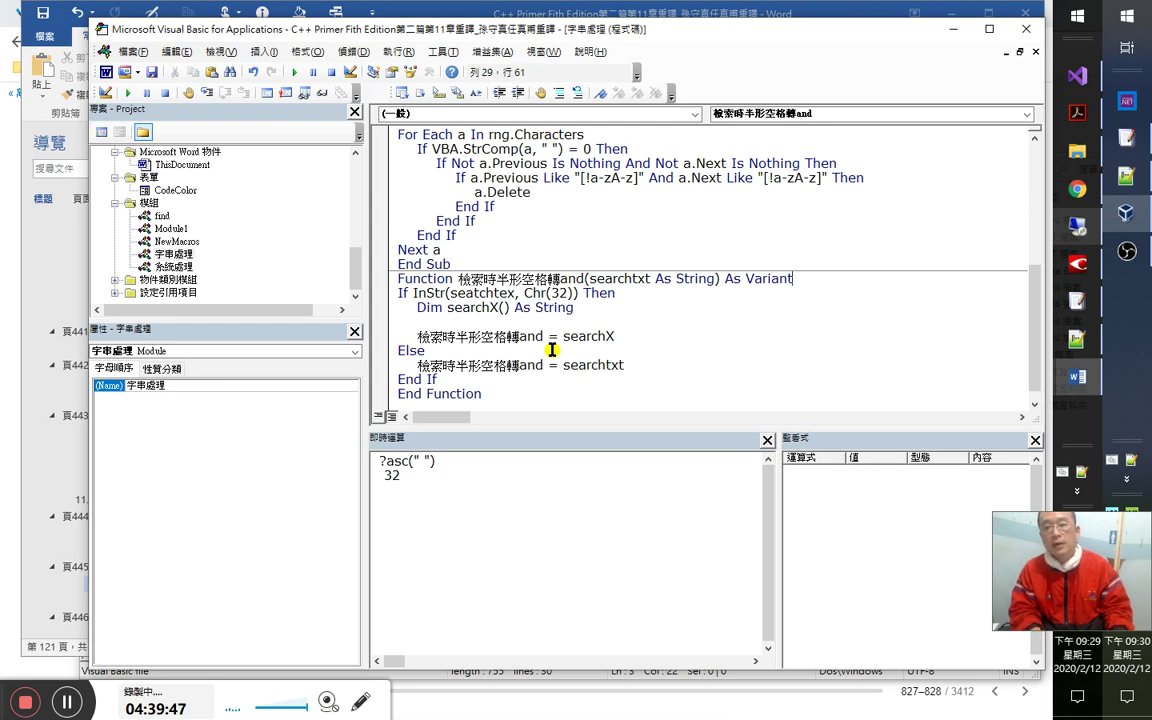
pyautogui.press('Left')
pyautogui.press('Left')
pyautogui.press('Left')
pyautogui.press('Left')
pyautogui.press('Left')
pyautogui.press('Left')
pyautogui.press('Left')
pyautogui.press('Left')
pyautogui.press('Left')
pyautogui.press('Left')
pyautogui.write("'")
pyautogui.press('Down')
pyautogui.press('Down')
pyautogui.press('Down')
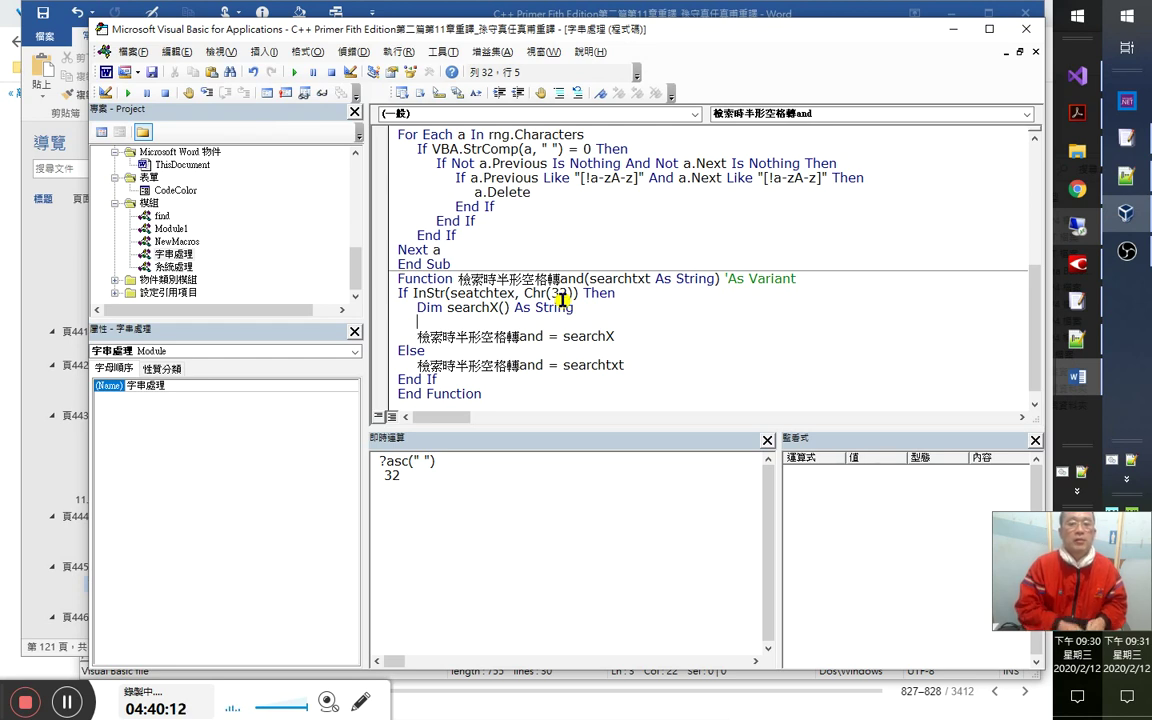
# Type a 'do unitl' line followed by a Loop line.
pyautogui.write('do ')
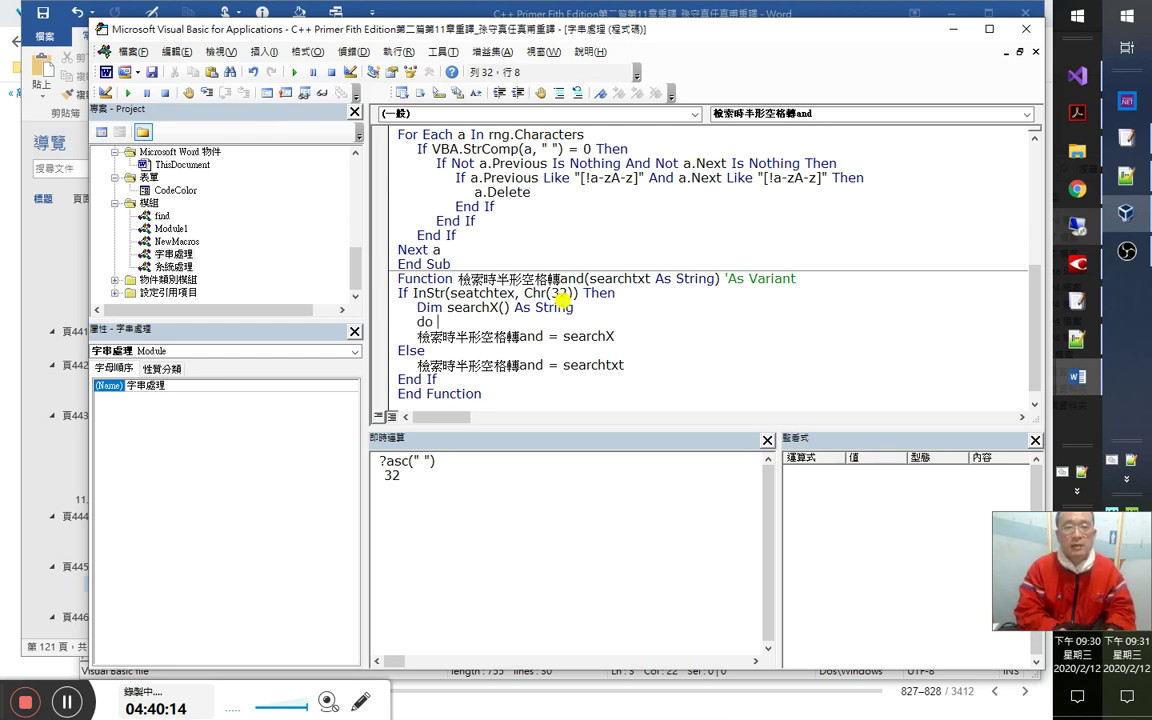
pyautogui.write('unitl')
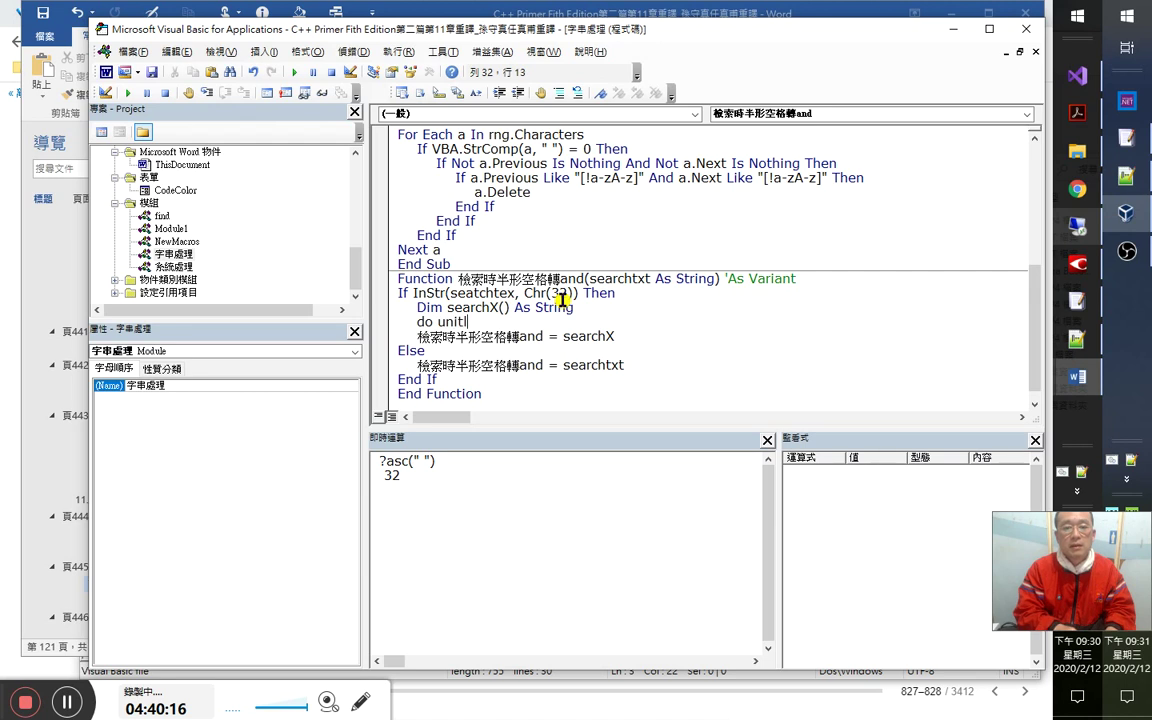
pyautogui.press('Return')
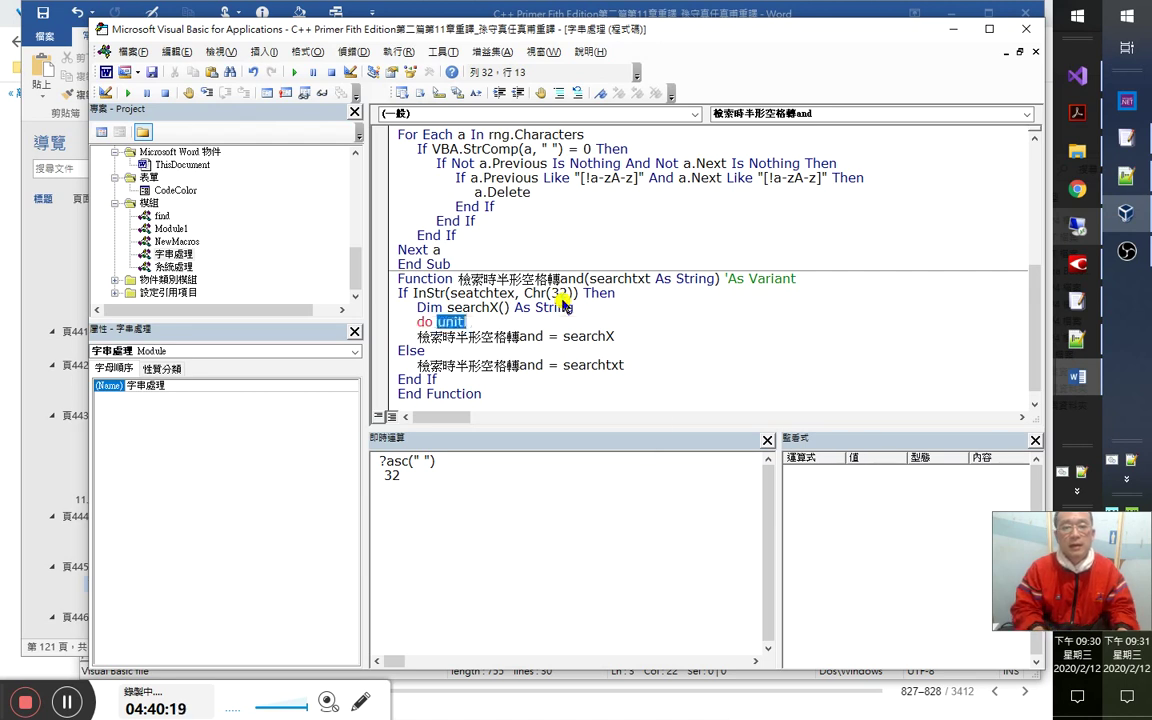
pyautogui.press('Return')
pyautogui.write('loop')
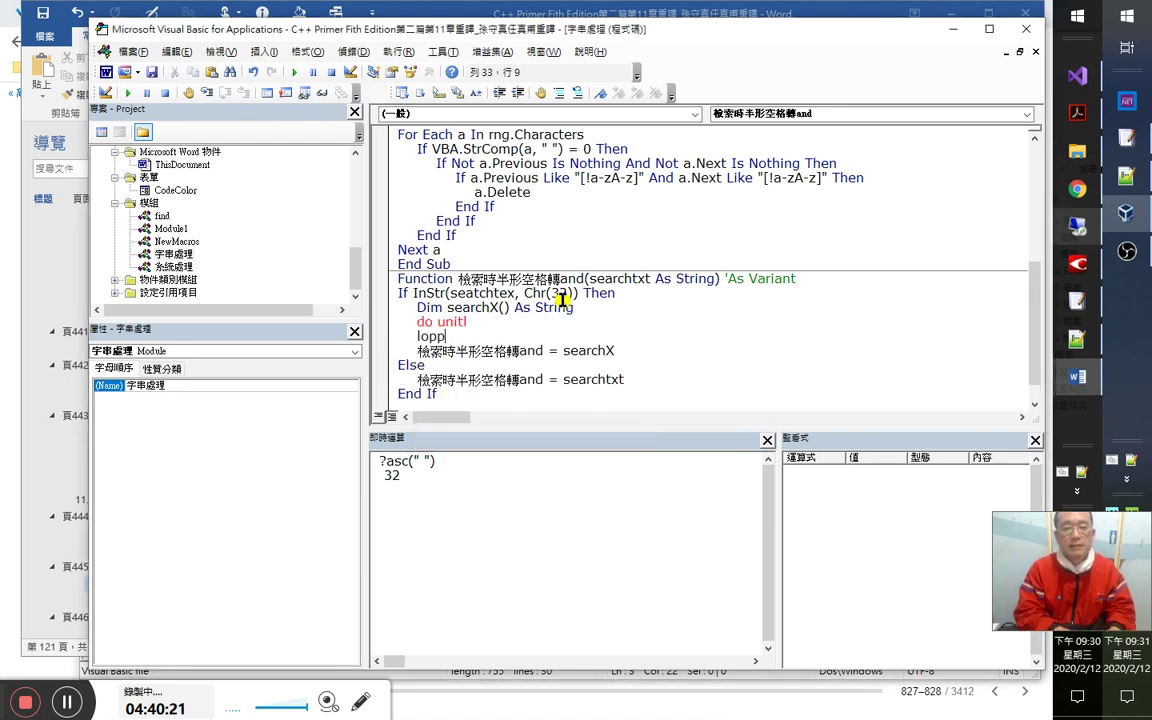
pyautogui.press('Up')
pyautogui.press('Left')
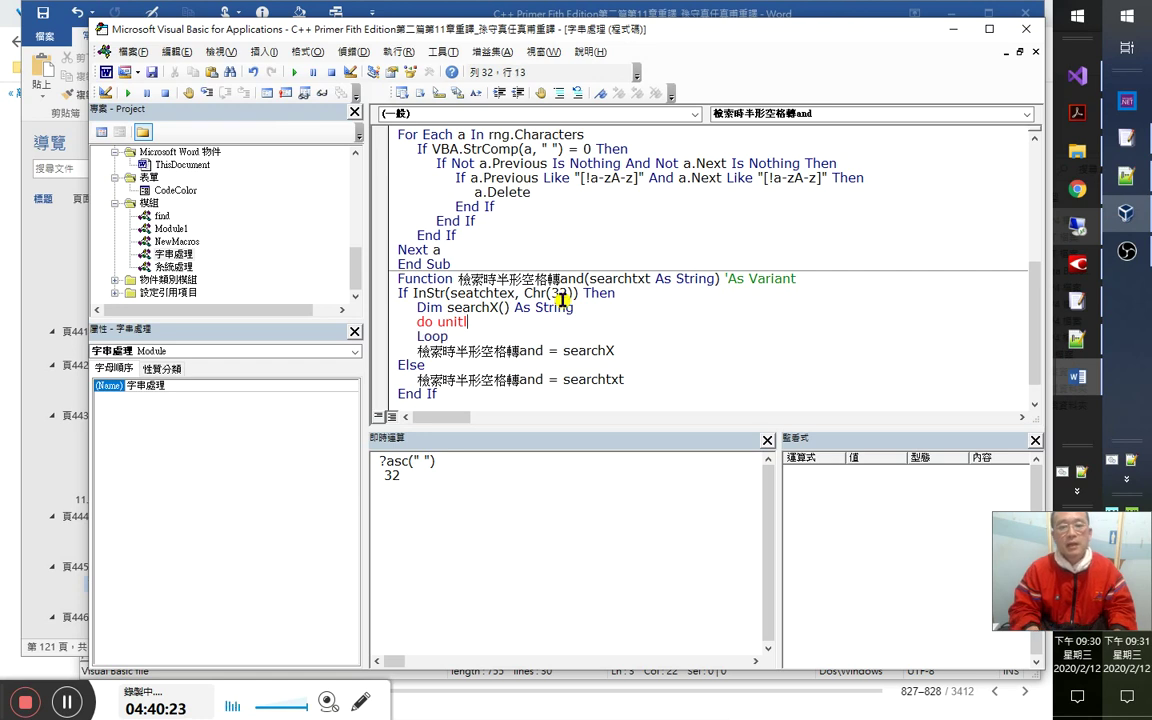
pyautogui.press('Up')
pyautogui.press('Return')
pyautogui.press('Right')
pyautogui.press('Right')
pyautogui.press('Right')
pyautogui.press('Down')
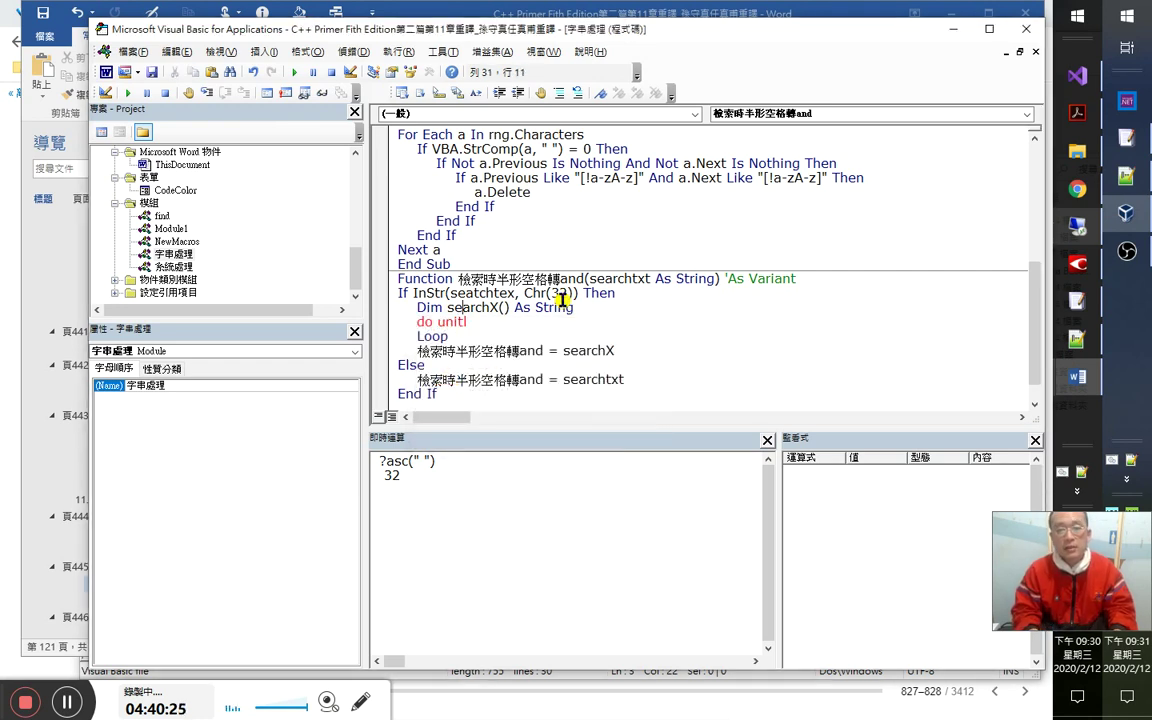
pyautogui.press('End')
pyautogui.press('Up')
pyautogui.press('Return')
pyautogui.press('Left')
pyautogui.press('Left')
pyautogui.press('Left')
pyautogui.press('Down')
pyautogui.press('End')
# Use the If line's InStr(seatchtex, Chr(32)) condition followed by =0 as the loop condition.
pyautogui.write('ser')
pyautogui.press('BackSpace')
pyautogui.write('a')
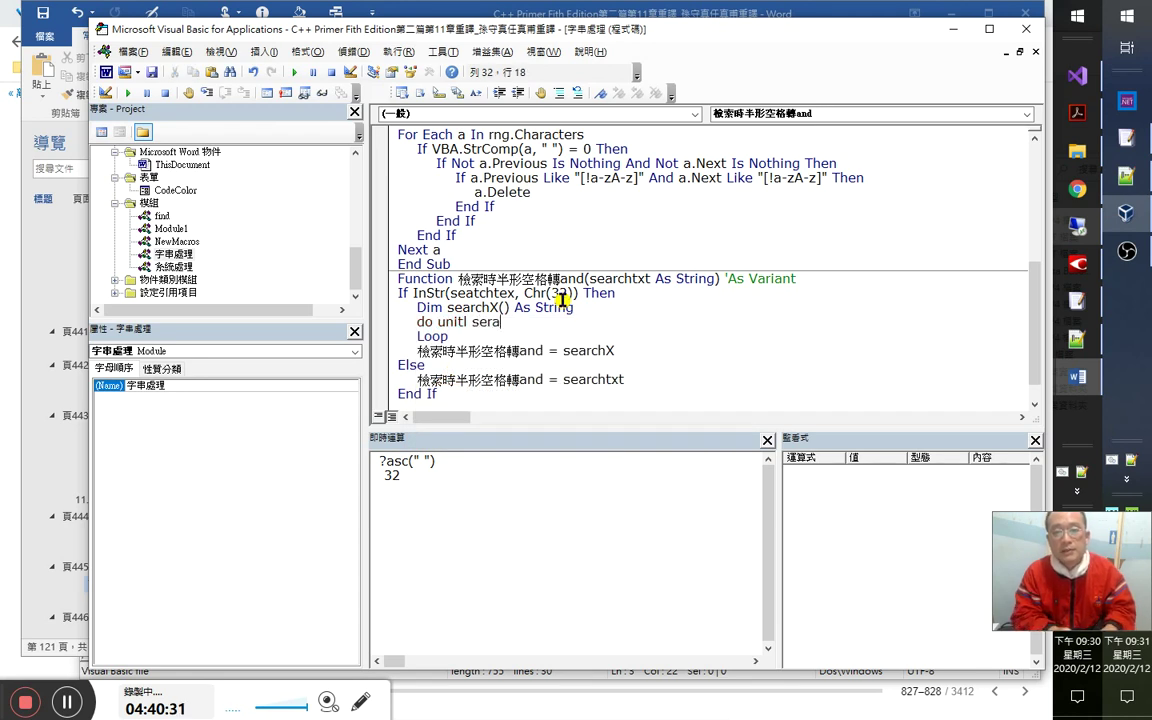
pyautogui.write('r')
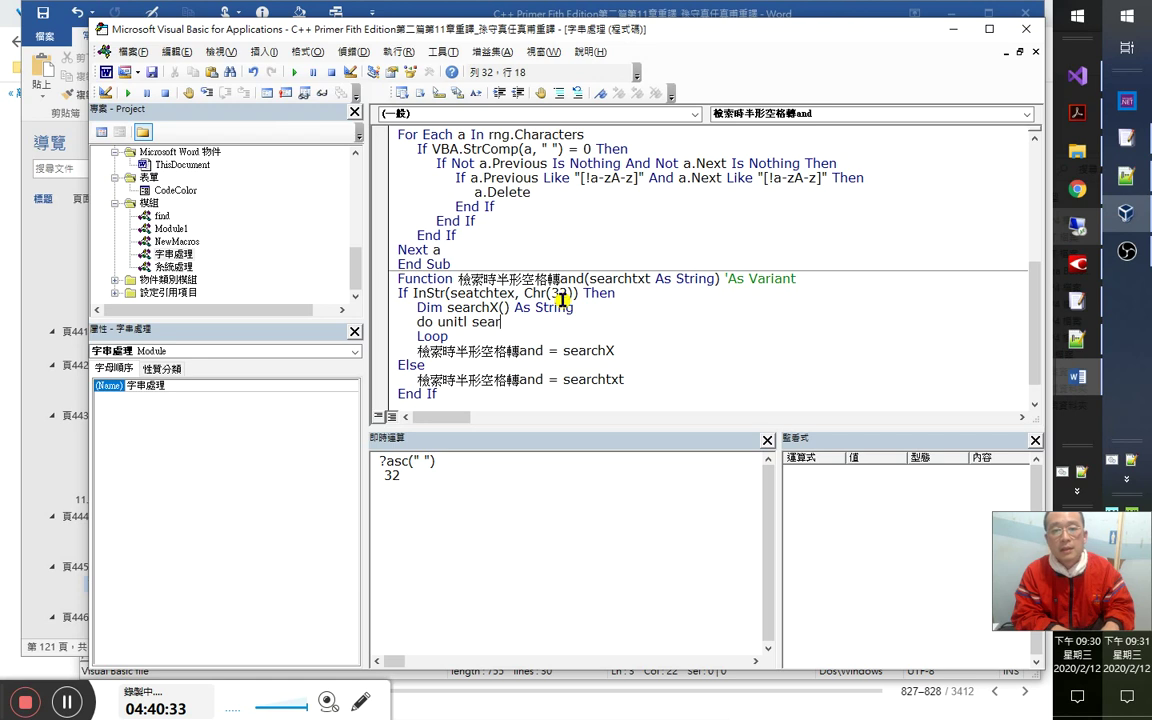
pyautogui.write('chtxt')
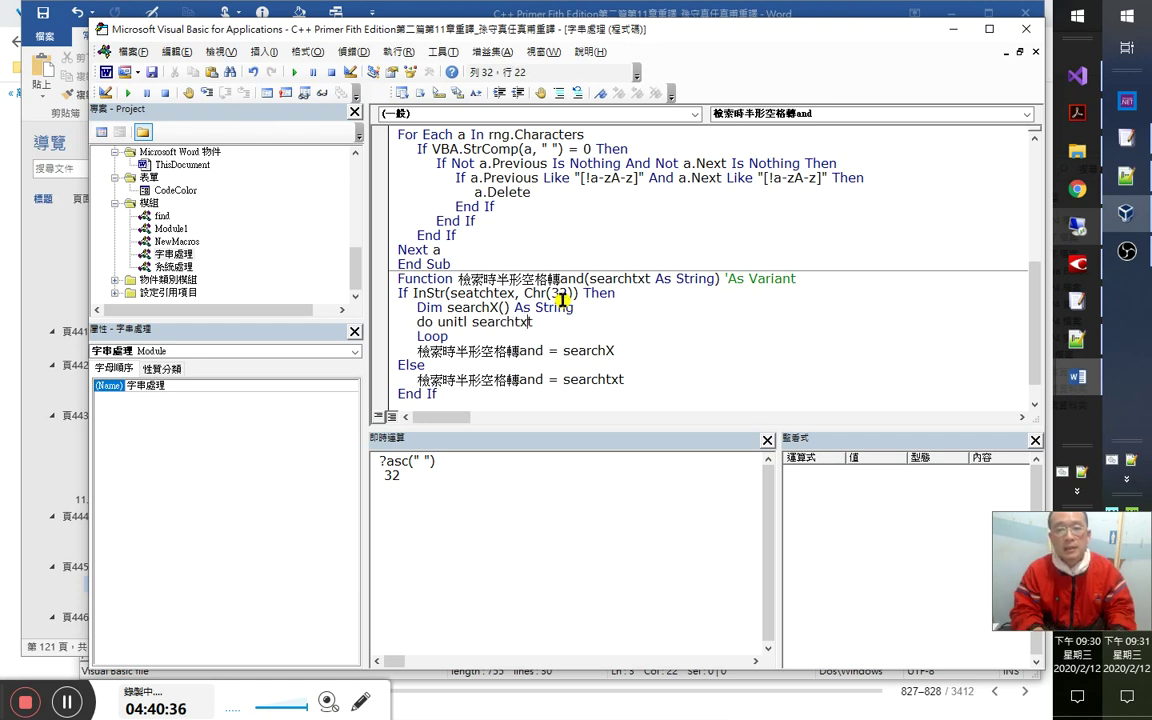
pyautogui.hotkey('ctrl', 'Left')
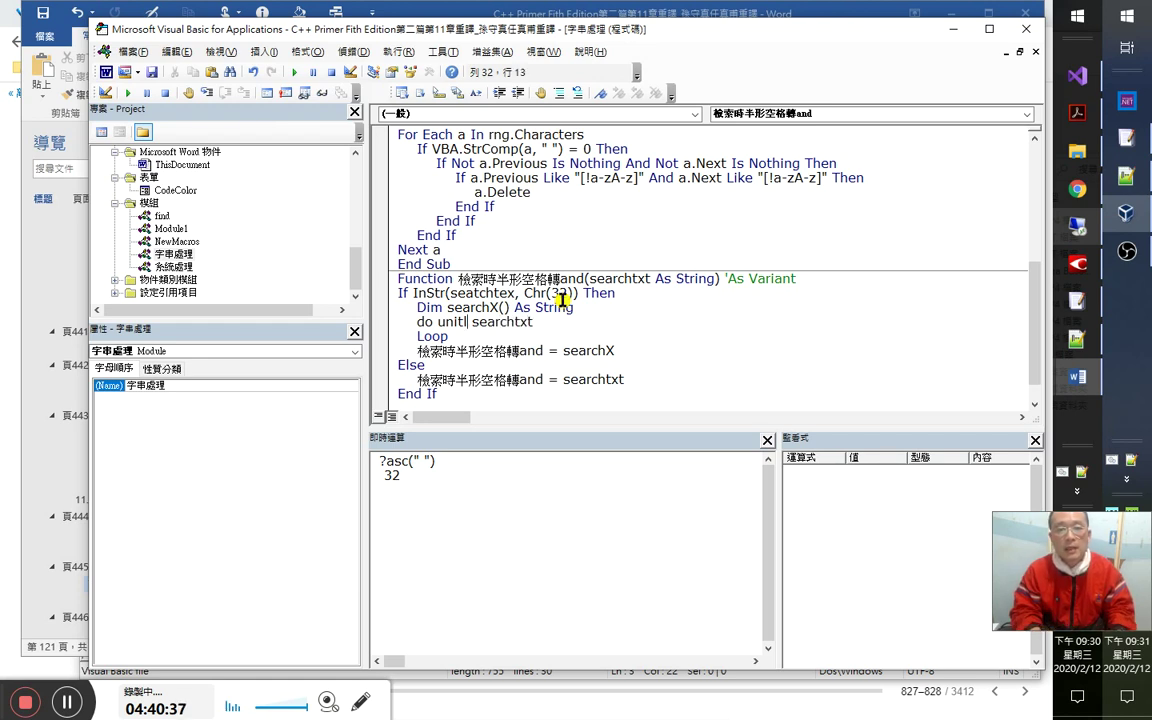
pyautogui.press('Up')
pyautogui.press('Return')
pyautogui.press('Up')
pyautogui.hotkey('ctrl', 'Left')
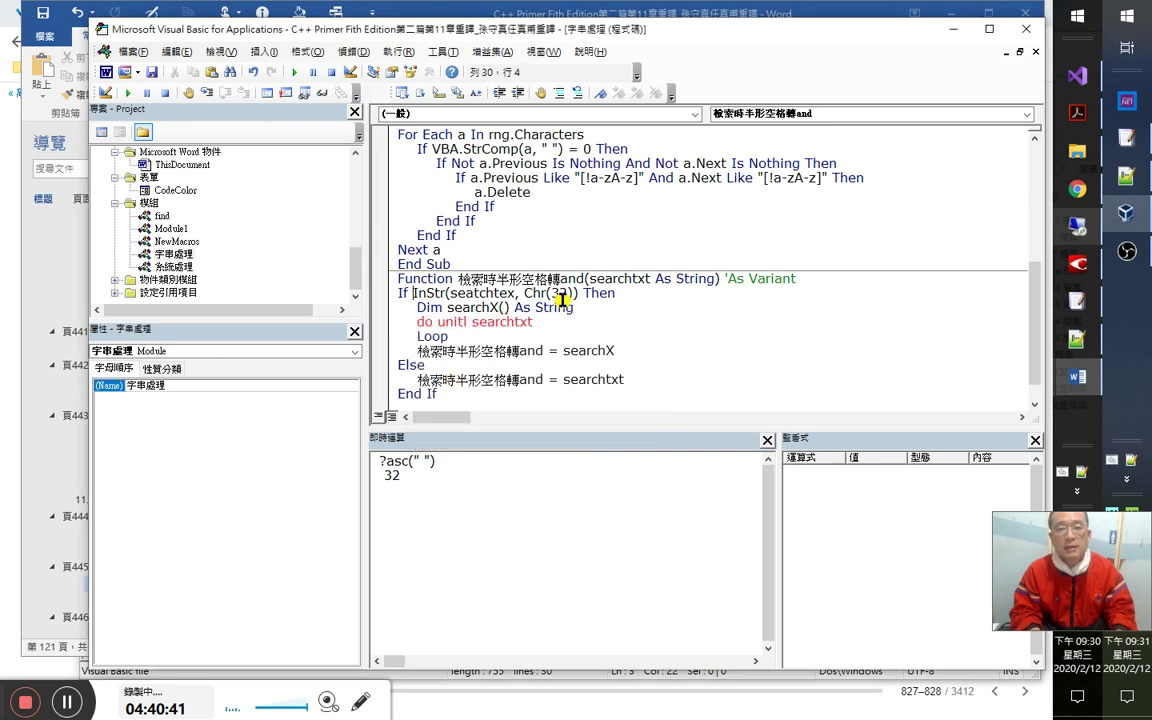
pyautogui.keyDown('shift'); pyautogui.click(580, 293); pyautogui.keyUp('shift')
pyautogui.hotkey('ctrl', 'c')
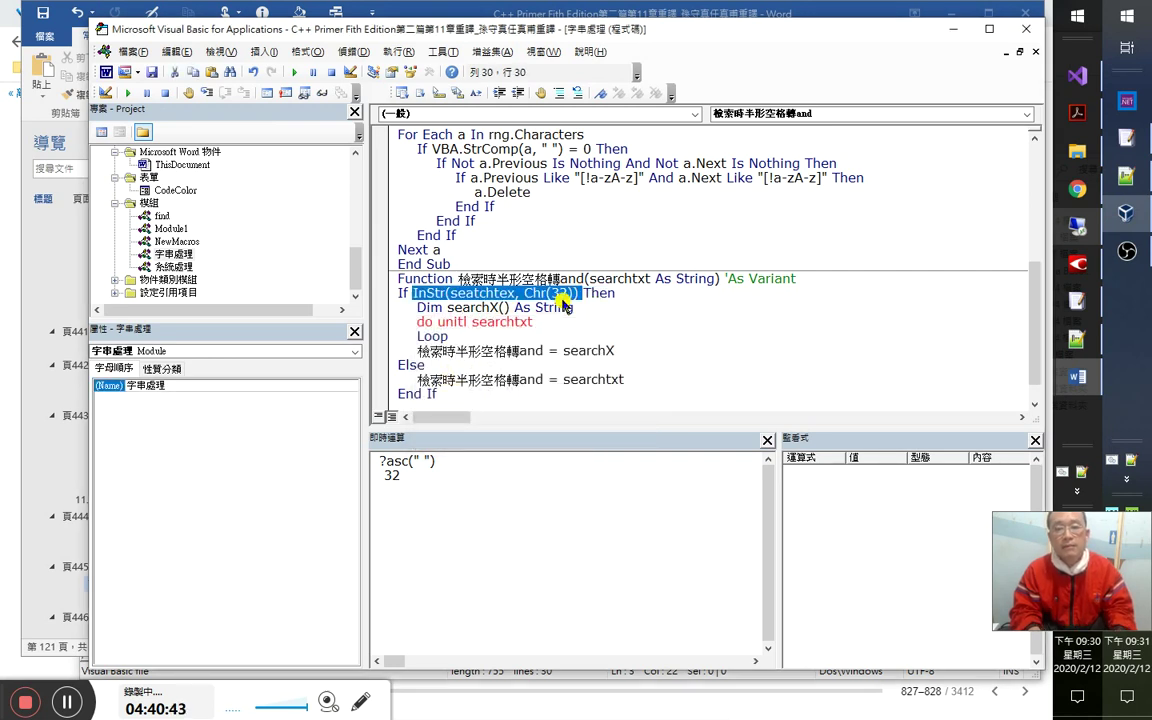
pyautogui.press('Down')
pyautogui.press('Down')
pyautogui.hotkey('shift', 'Left')
pyautogui.hotkey('shift', 'Left')
pyautogui.hotkey('shift', 'Left')
pyautogui.hotkey('shift', 'Left')
pyautogui.hotkey('shift', 'Left')
pyautogui.hotkey('shift', 'Left')
pyautogui.hotkey('shift', 'Left')
pyautogui.hotkey('shift', 'Left')
pyautogui.hotkey('shift', 'Left')
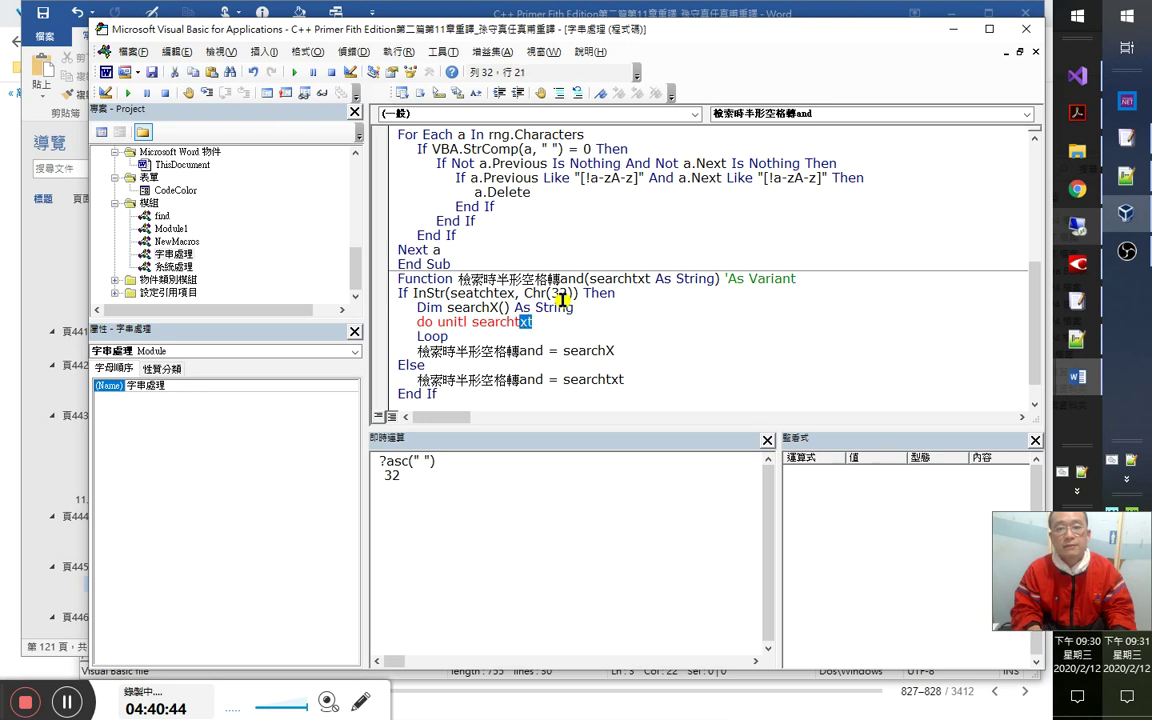
pyautogui.hotkey('ctrl', 'v')
pyautogui.write('=0')
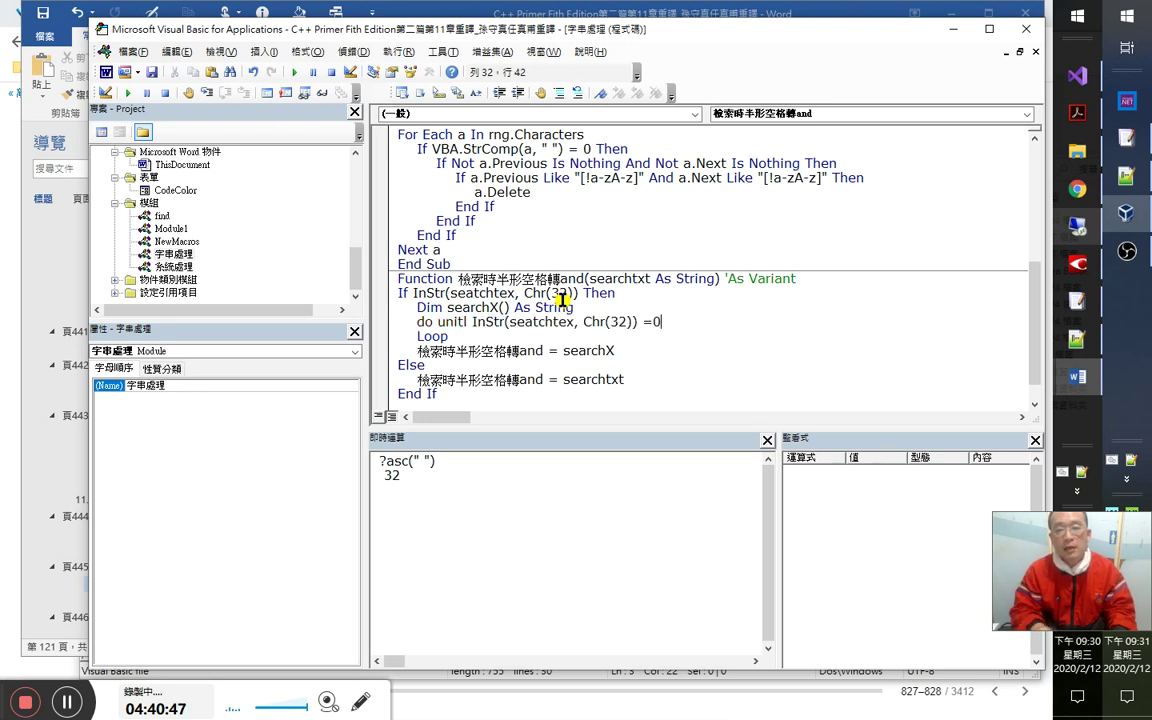
pyautogui.press('Down')
pyautogui.press('Return')
# Correct the misspelled 'unitl' to Until on the Do line.
pyautogui.press('Right')
pyautogui.press('BackSpace')
pyautogui.press('BackSpace')
pyautogui.write('ti')
pyautogui.press('Down')
pyautogui.press('Up')
pyautogui.press('Left')
pyautogui.hotkey('shift', 'End')
pyautogui.press('End')
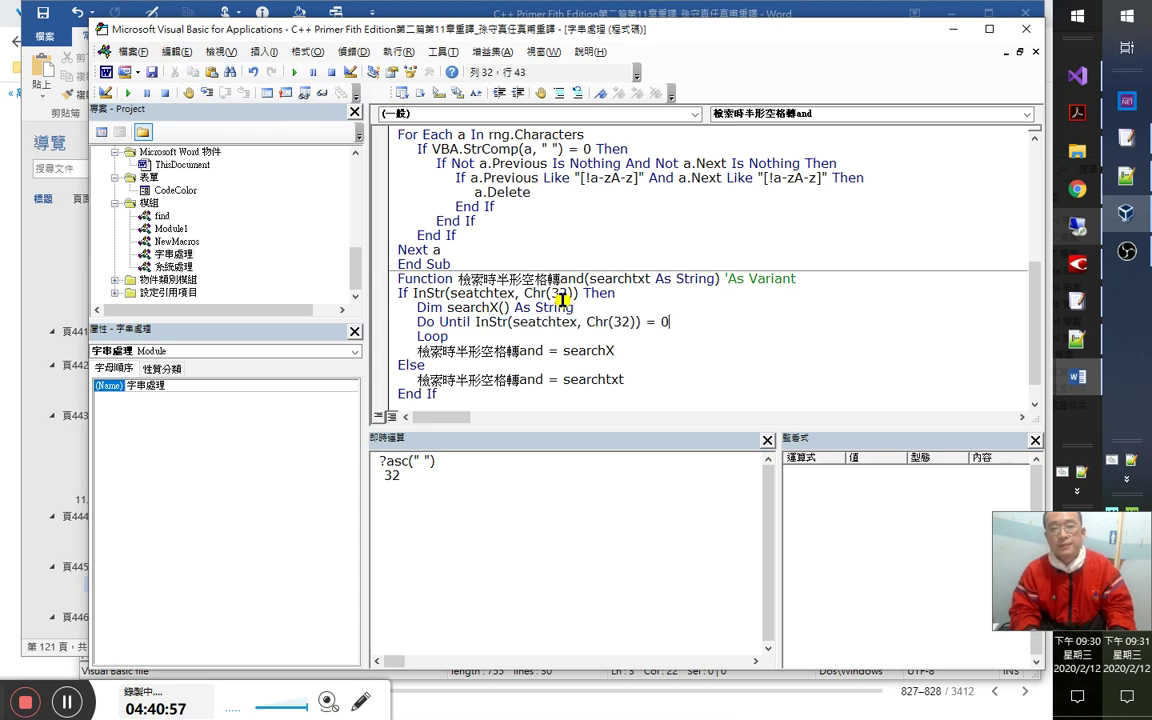
# Start a searchtxt= line inside the loop and fix the seatchtex spelling.
pyautogui.press('Return')
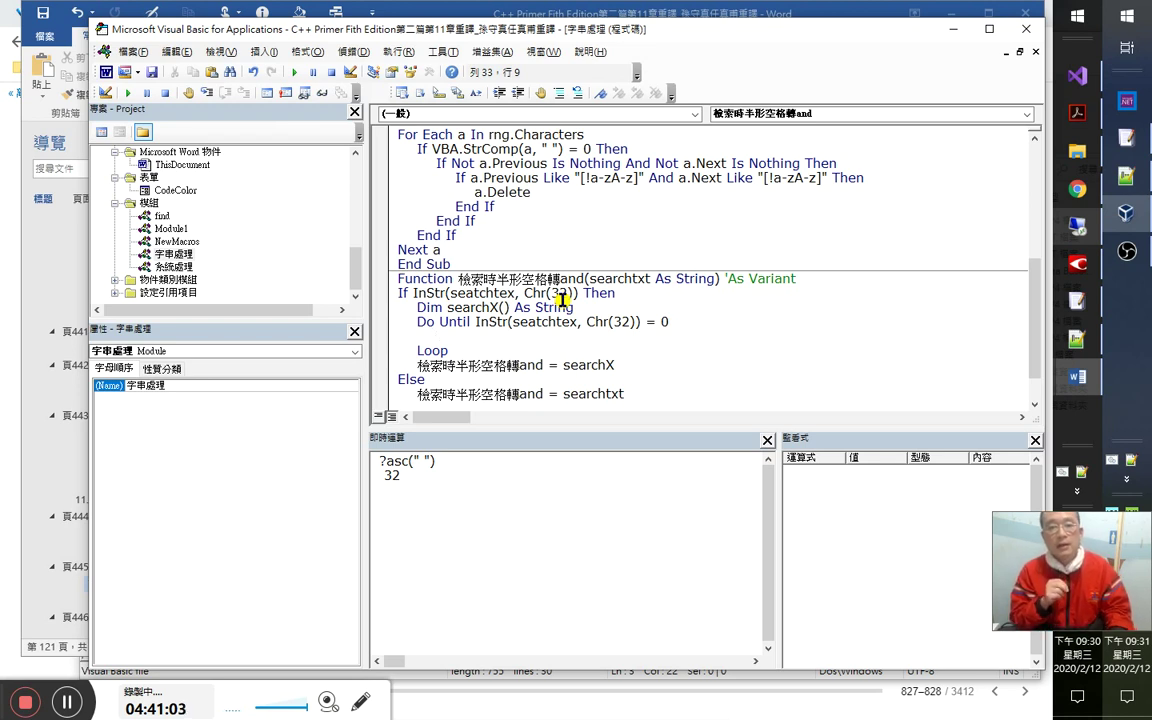
pyautogui.write('searc')
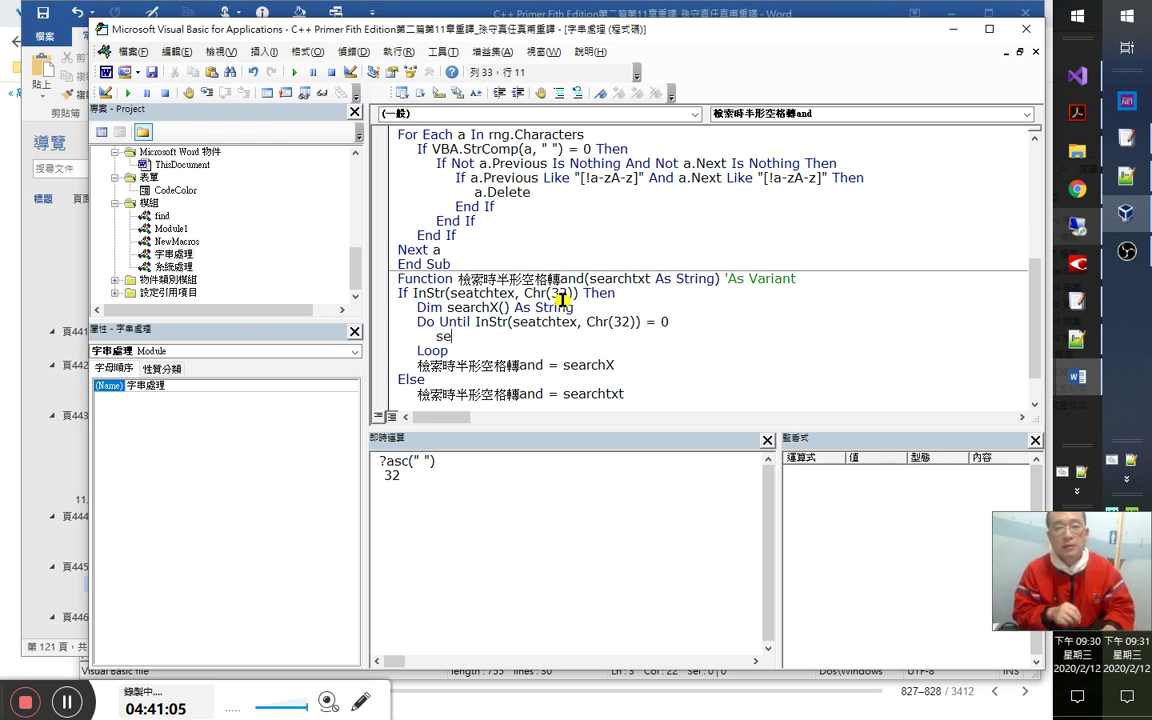
pyautogui.write('t')
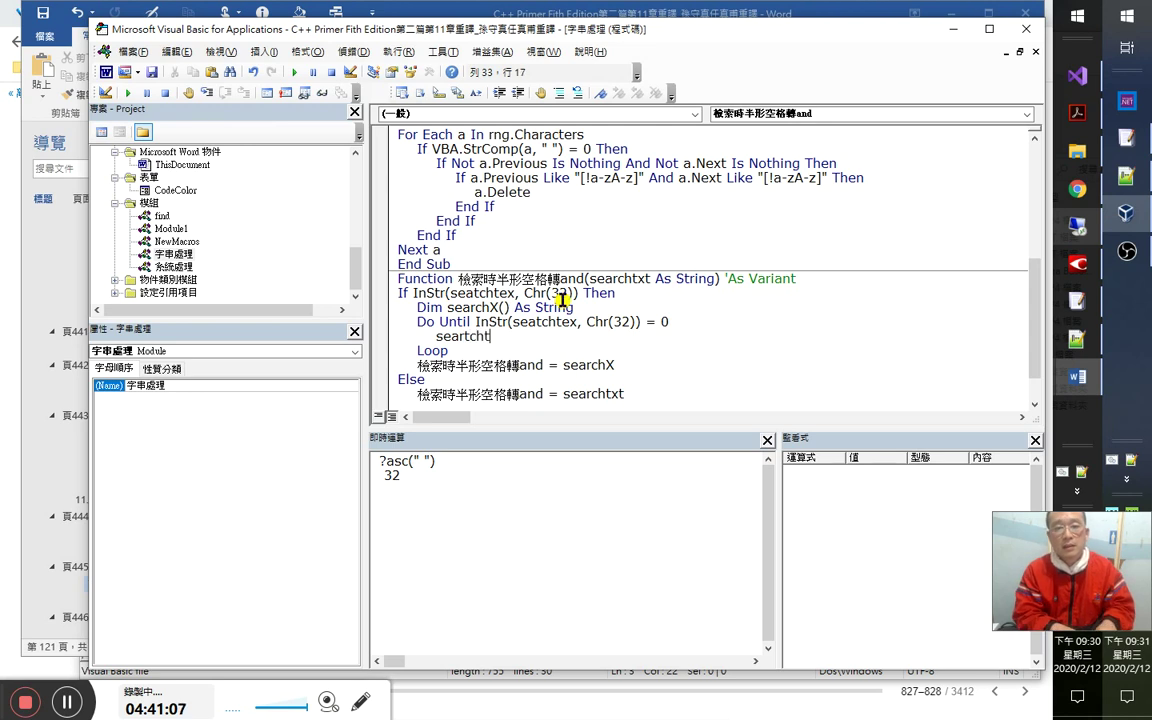
pyautogui.write('xt')
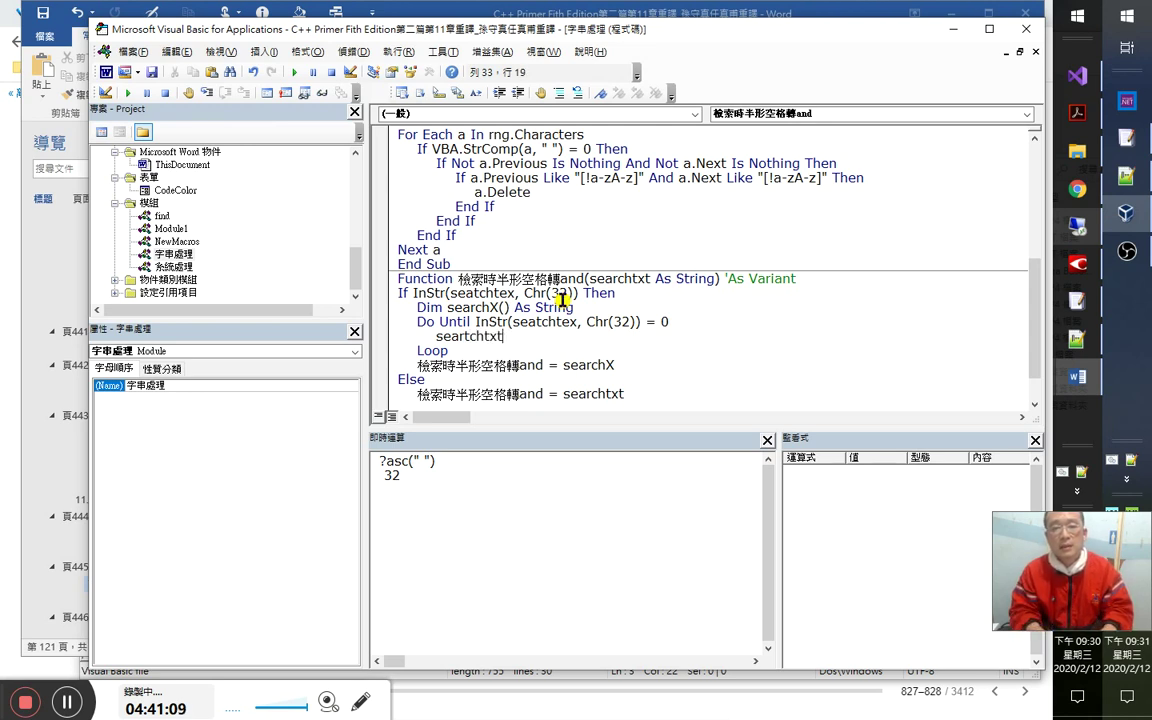
pyautogui.press('Up')
pyautogui.press('Right')
pyautogui.press('Right')
pyautogui.press('Right')
pyautogui.press('Right')
pyautogui.press('Right')
pyautogui.press('Right')
pyautogui.press('Right')
pyautogui.press('Right')
pyautogui.press('Delete')
pyautogui.press('Right')
pyautogui.write('t')
pyautogui.press('Down')
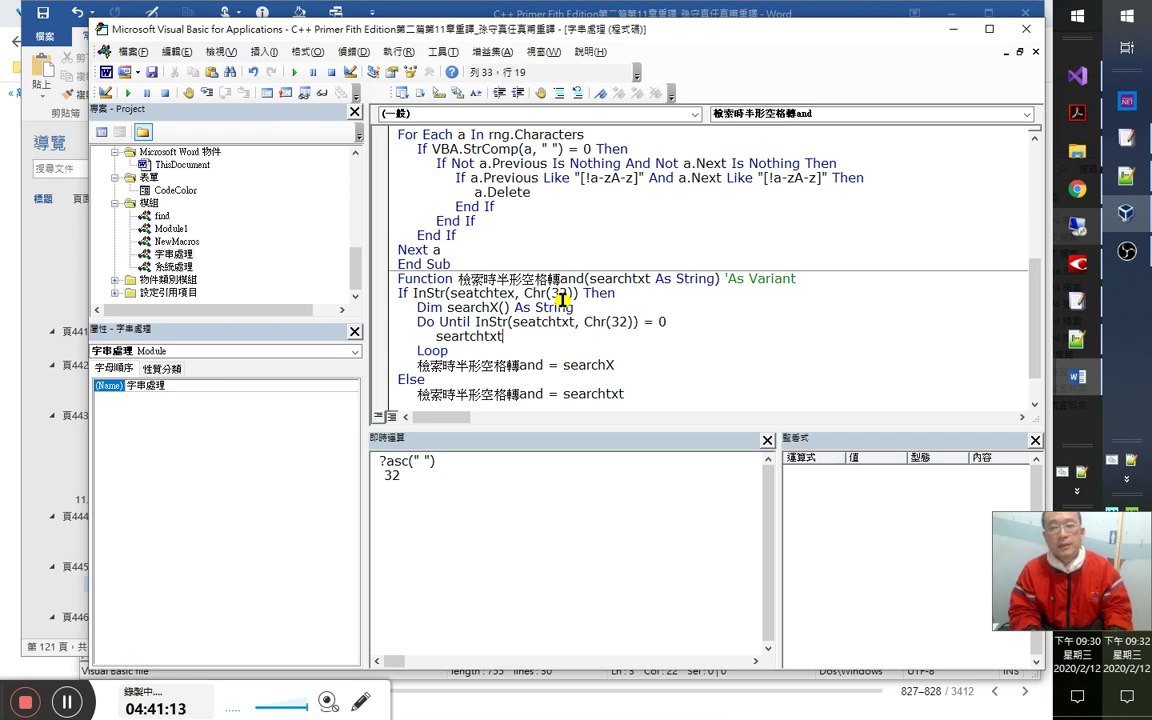
pyautogui.press('BackSpace')
pyautogui.write('=')
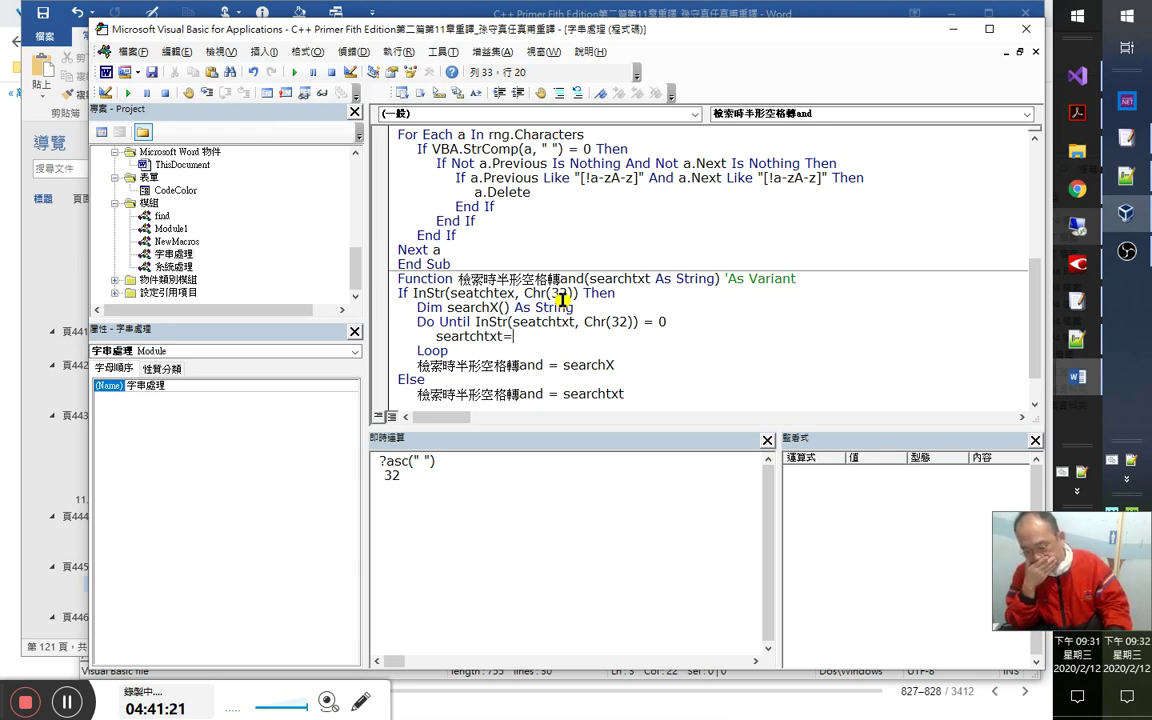
# Dismiss the compile error and append ', x' to the Dim searchX declaration.
pyautogui.press('Up')
pyautogui.press('Return')
pyautogui.press('Up')
pyautogui.press('End')
pyautogui.write(', x')
# Add an indented line 'x = Mid()' below the Do Until line.
pyautogui.press('Down')
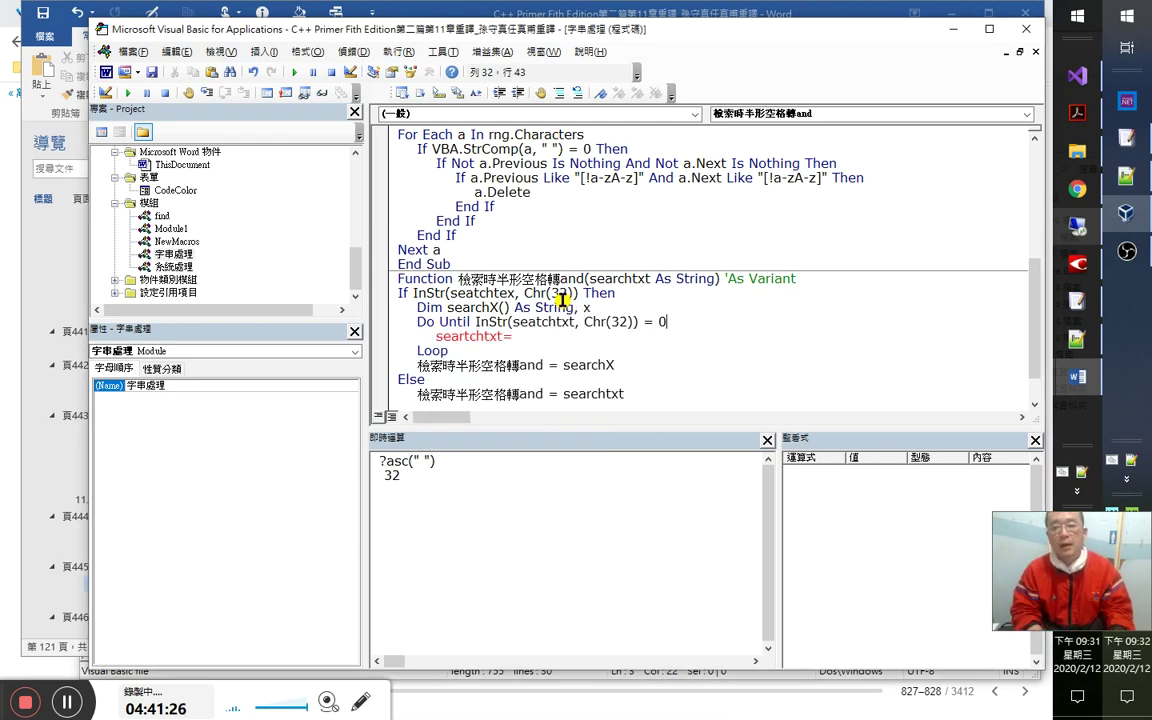
pyautogui.press('End')
pyautogui.press('Return')
pyautogui.write('x')
pyautogui.press('Left')
pyautogui.press('Tab')
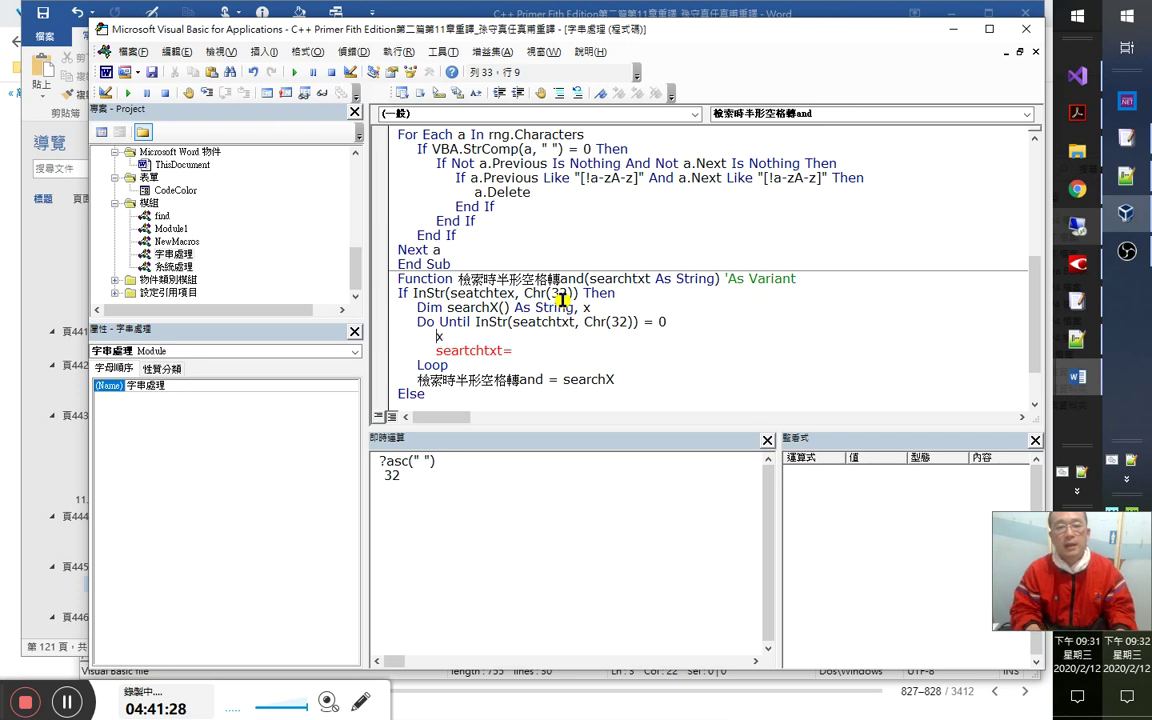
pyautogui.write('=m')
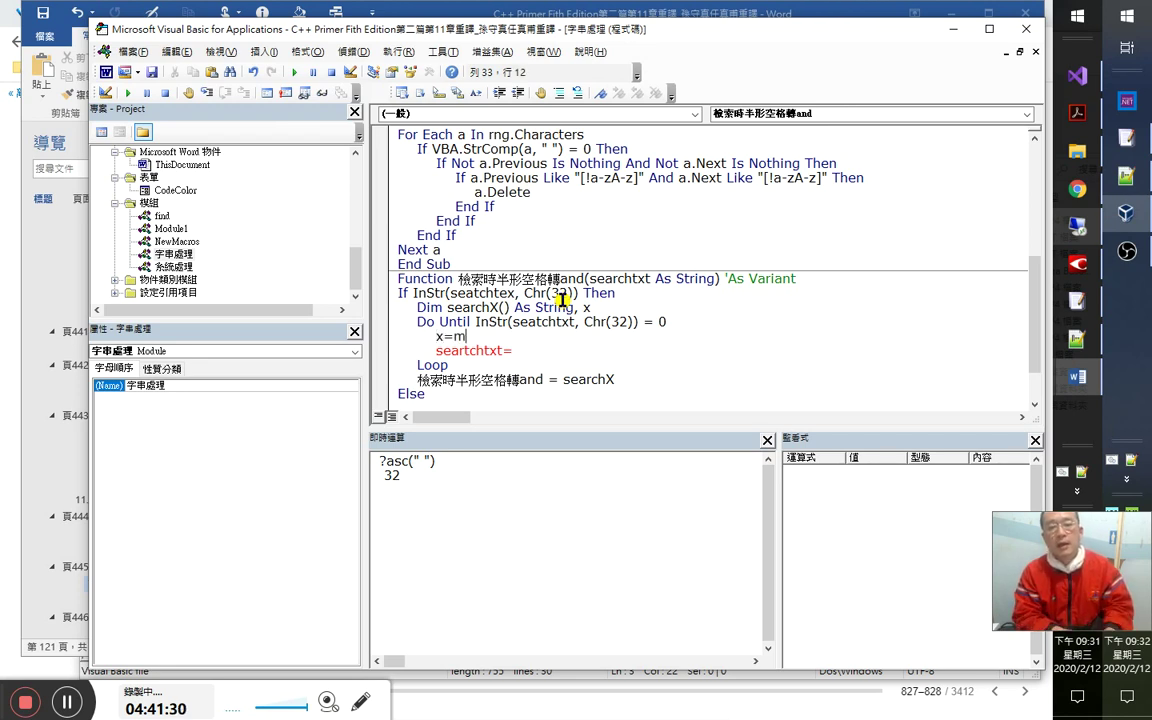
pyautogui.write('id()')
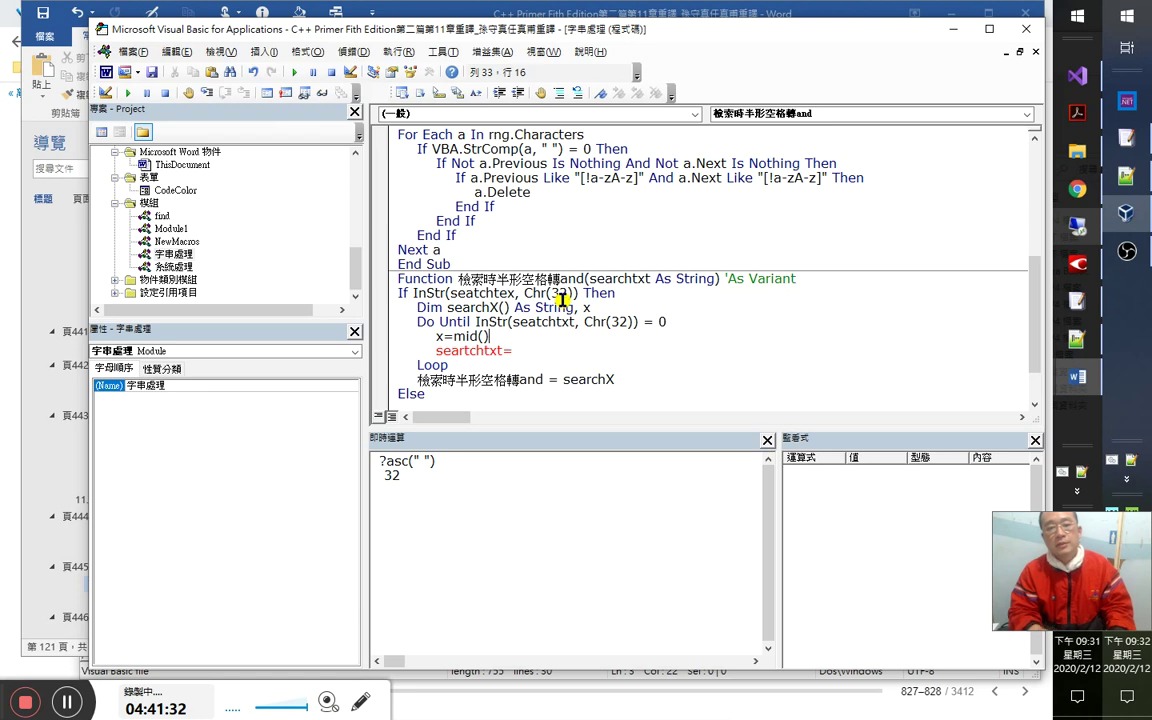
# Fill the Mid call with the copied searchtxt name, making it Mid(searchtxt, InStr(searchtxt, Chr(32))).
pyautogui.press('Down')
pyautogui.press('Home')
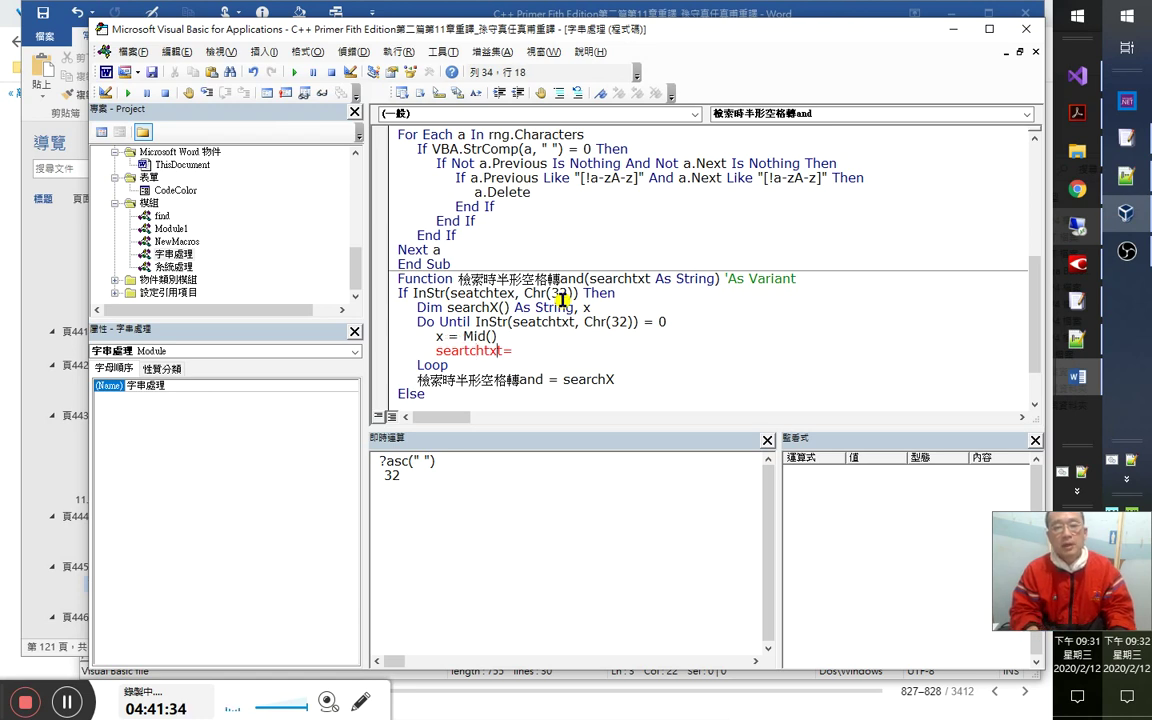
pyautogui.hotkey('ctrl', 'shift', 'Right')
pyautogui.hotkey('ctrl', 'c')
pyautogui.press('Up')
pyautogui.press('End')
pyautogui.press('Left')
pyautogui.hotkey('ctrl', 'v')
pyautogui.write(',ins')
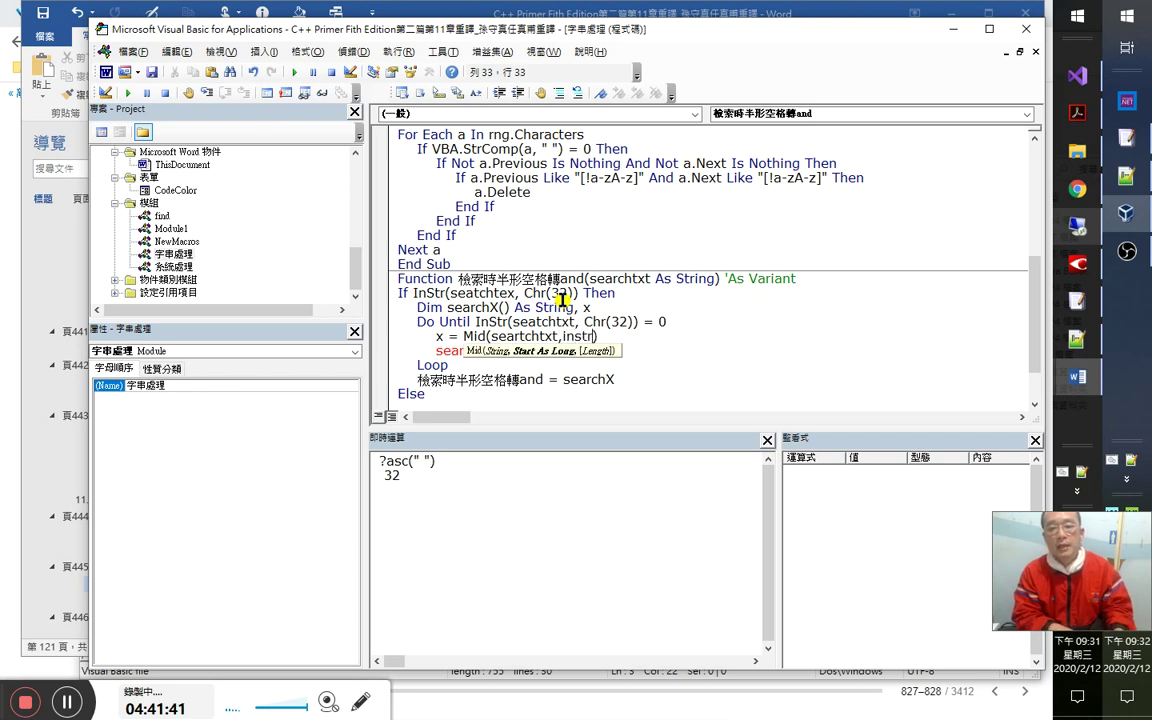
pyautogui.write('tr(')
pyautogui.hotkey('ctrl', 'v')
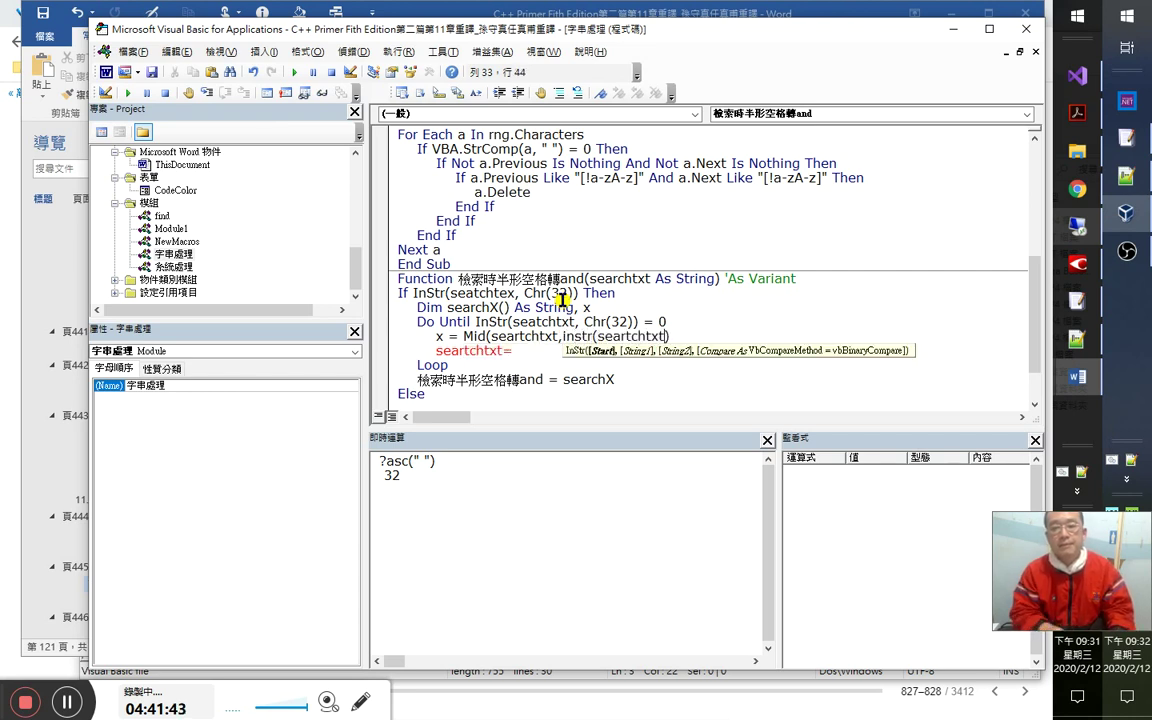
pyautogui.write(',chr')
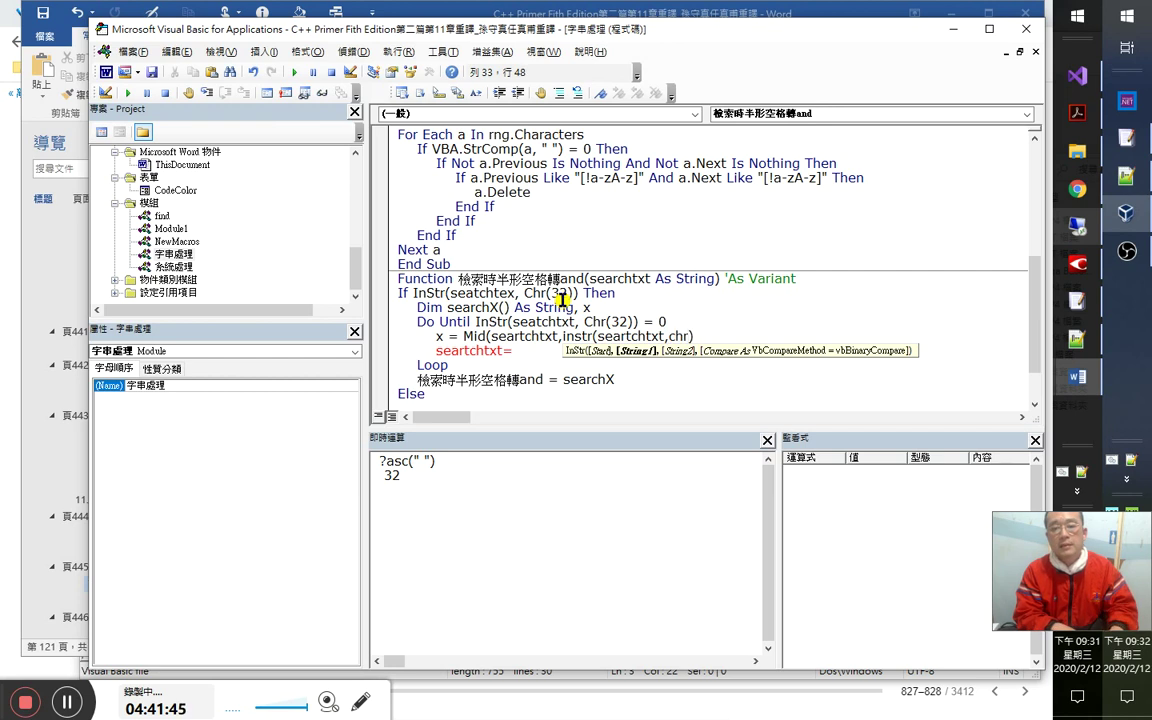
pyautogui.write('(32))')
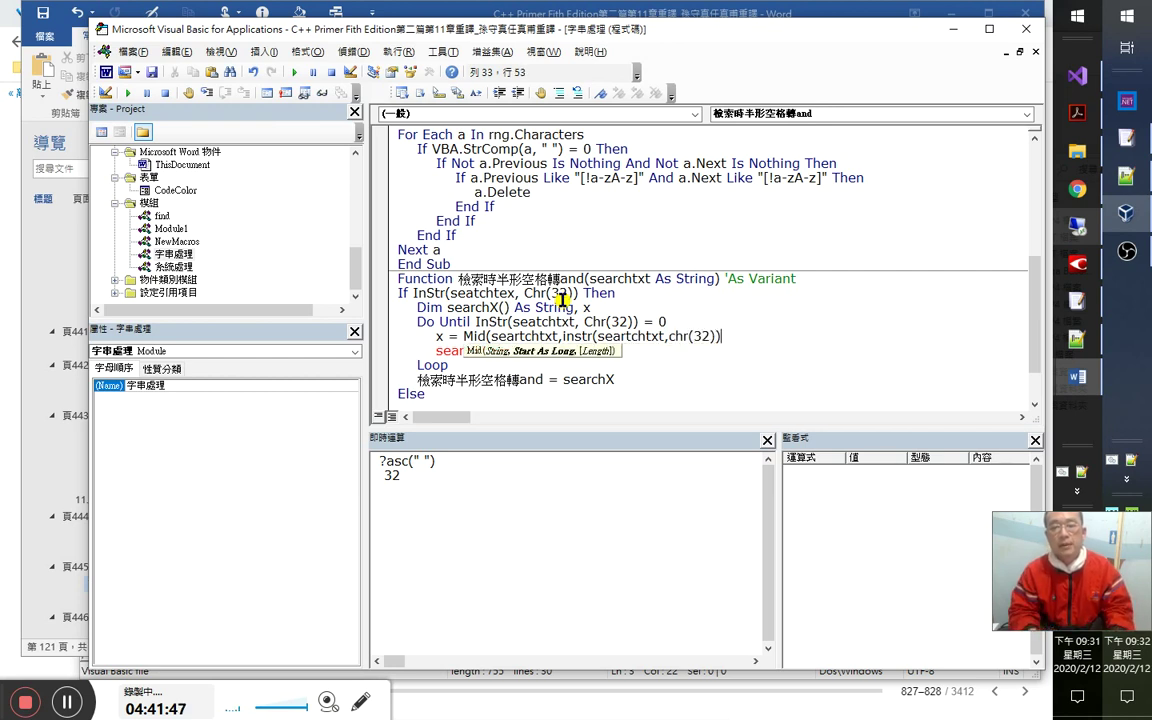
pyautogui.write(')')
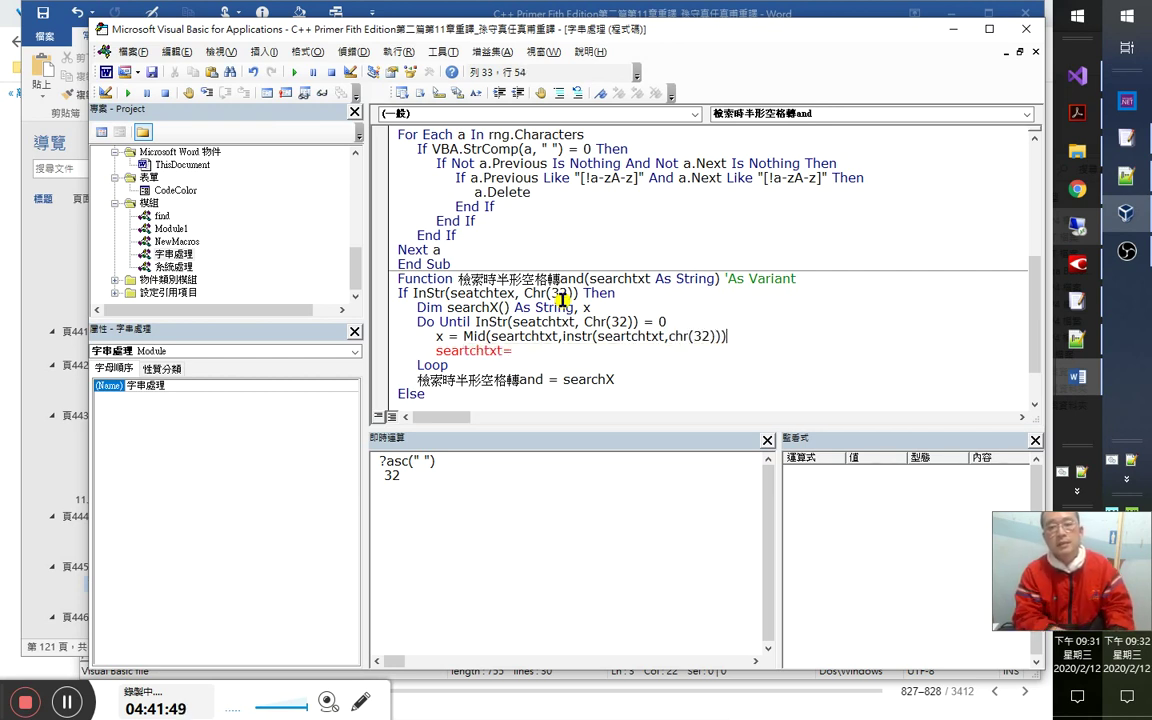
# Append -1 after the InStr expression so Mid starts one character before the space.
pyautogui.press('Up')
pyautogui.press('Down')
pyautogui.press('Left')
pyautogui.press('Left')
pyautogui.press('Left')
pyautogui.press('Left')
pyautogui.press('Right')
pyautogui.press('Right')
pyautogui.press('Right')
pyautogui.press('Right')
pyautogui.write('-1')
pyautogui.press('Left')
pyautogui.press('Left')
pyautogui.press('Left')
pyautogui.press('Left')
pyautogui.press('Left')
pyautogui.press('Left')
pyautogui.press('Left')
pyautogui.press('Left')
pyautogui.press('Left')
pyautogui.press('Left')
pyautogui.press('Left')
pyautogui.press('Left')
pyautogui.press('Left')
pyautogui.press('Left')
pyautogui.press('Left')
pyautogui.press('Left')
pyautogui.press('Left')
pyautogui.press('Left')
pyautogui.press('Left')
pyautogui.press('Left')
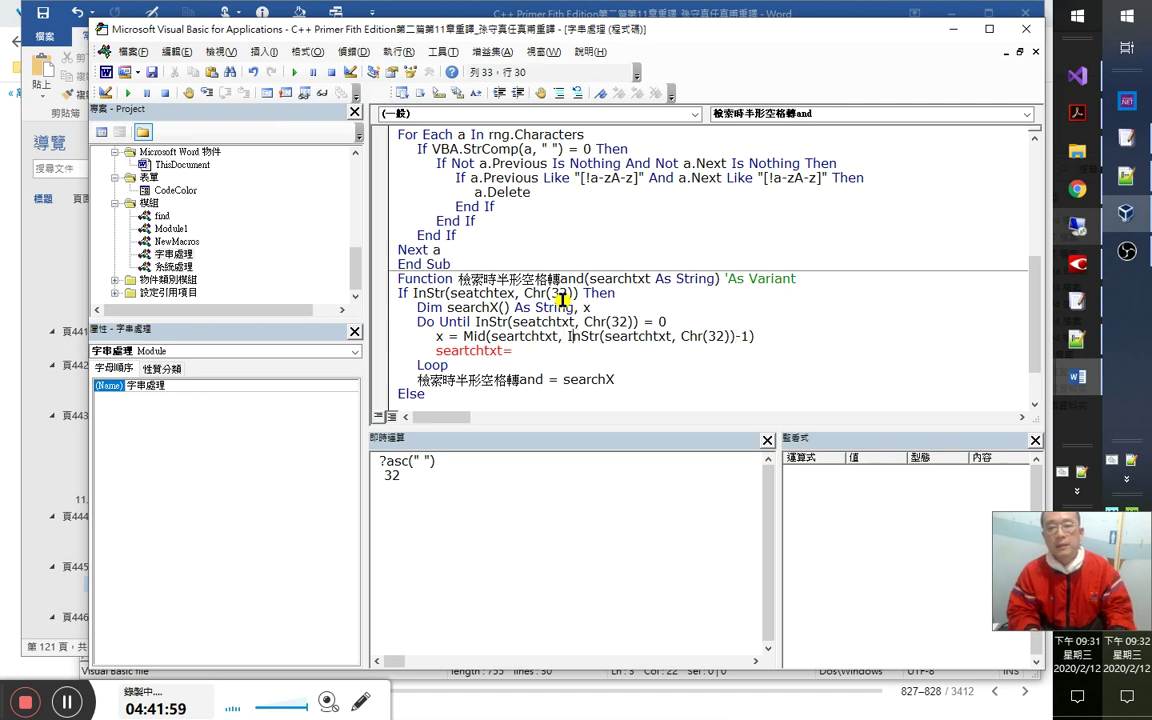
pyautogui.hotkey('shift', 'Right')
pyautogui.hotkey('shift', 'Right')
pyautogui.hotkey('shift', 'Right')
pyautogui.hotkey('shift', 'Right')
pyautogui.hotkey('shift', 'Right')
pyautogui.hotkey('shift', 'Right')
pyautogui.hotkey('shift', 'Right')
pyautogui.hotkey('shift', 'Right')
pyautogui.hotkey('shift', 'Right')
pyautogui.hotkey('shift', 'Right')
pyautogui.hotkey('shift', 'Right')
pyautogui.hotkey('shift', 'Right')
pyautogui.hotkey('shift', 'Right')
pyautogui.hotkey('shift', 'Right')
pyautogui.hotkey('shift', 'Right')
pyautogui.hotkey('shift', 'Right')
pyautogui.hotkey('shift', 'Right')
pyautogui.hotkey('shift', 'Right')
pyautogui.hotkey('shift', 'Right')
pyautogui.hotkey('shift', 'Right')
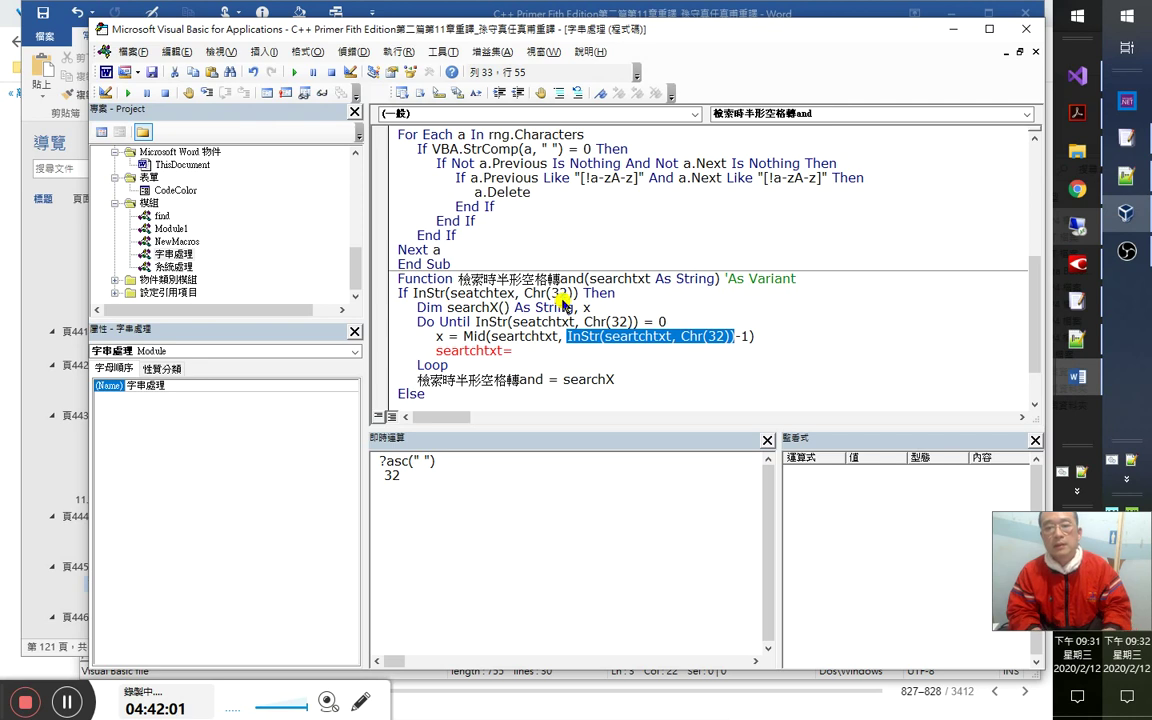
pyautogui.press('Left')
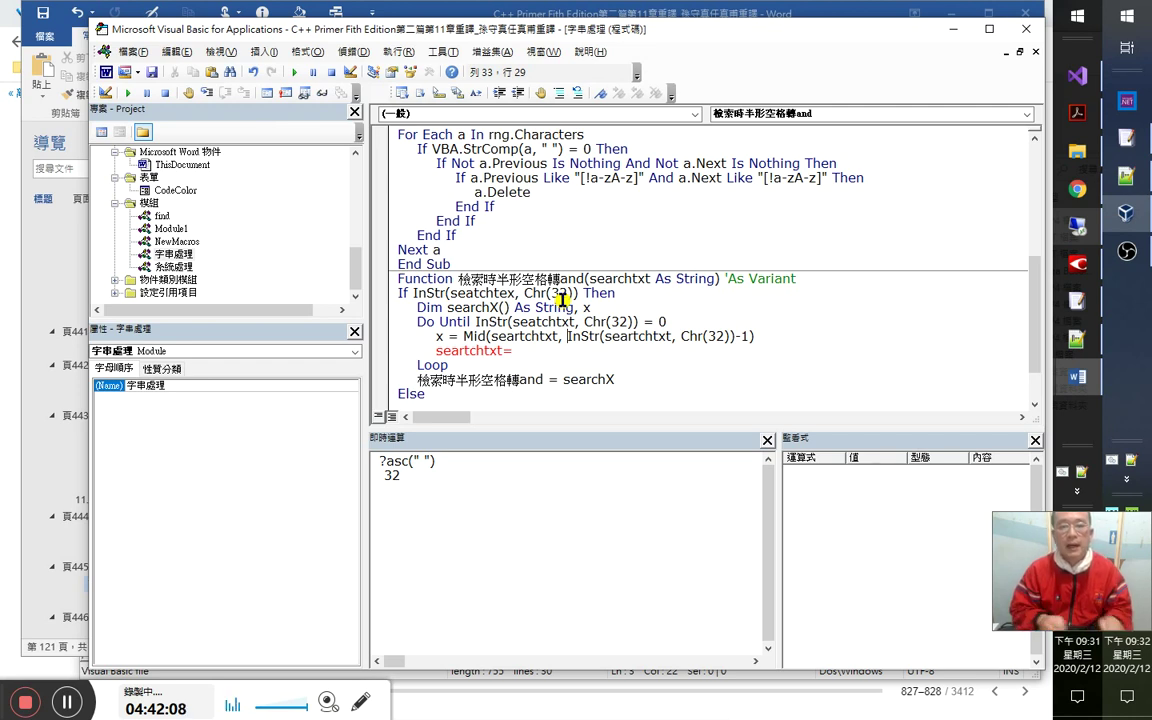
pyautogui.press('Up')
# Start a new line above Do Until, then abandon the typed 'dim'.
pyautogui.press('End')
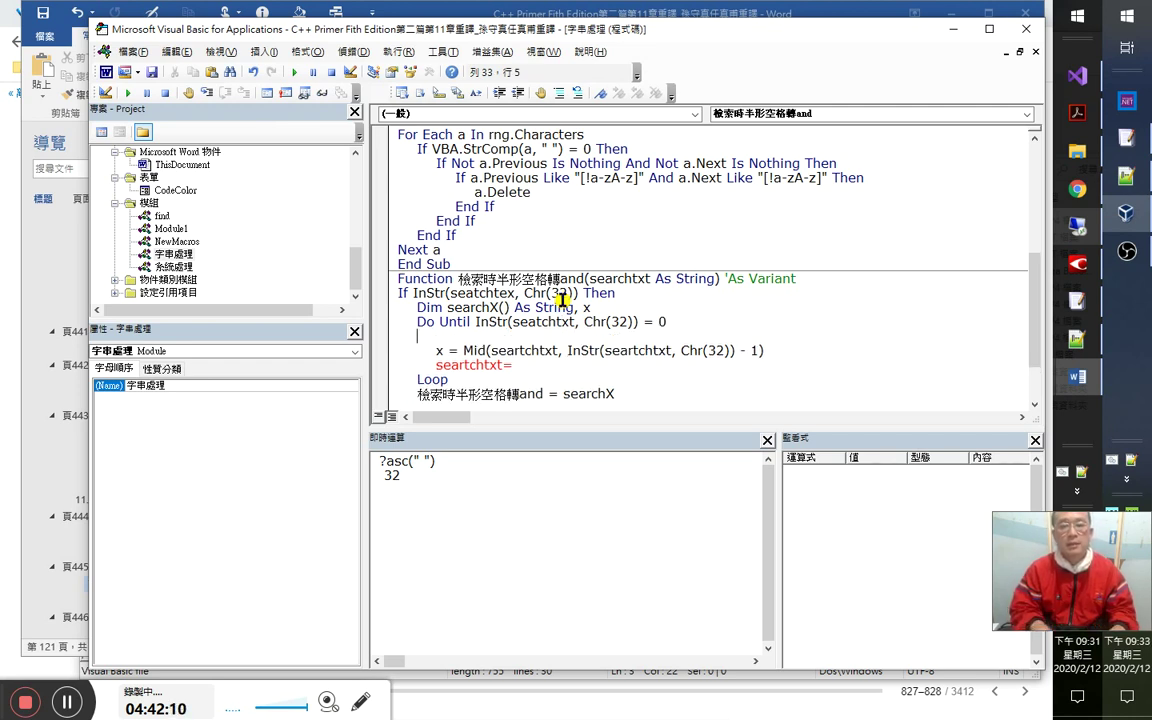
pyautogui.press('Up')
pyautogui.press('Return')
pyautogui.write('dim i')
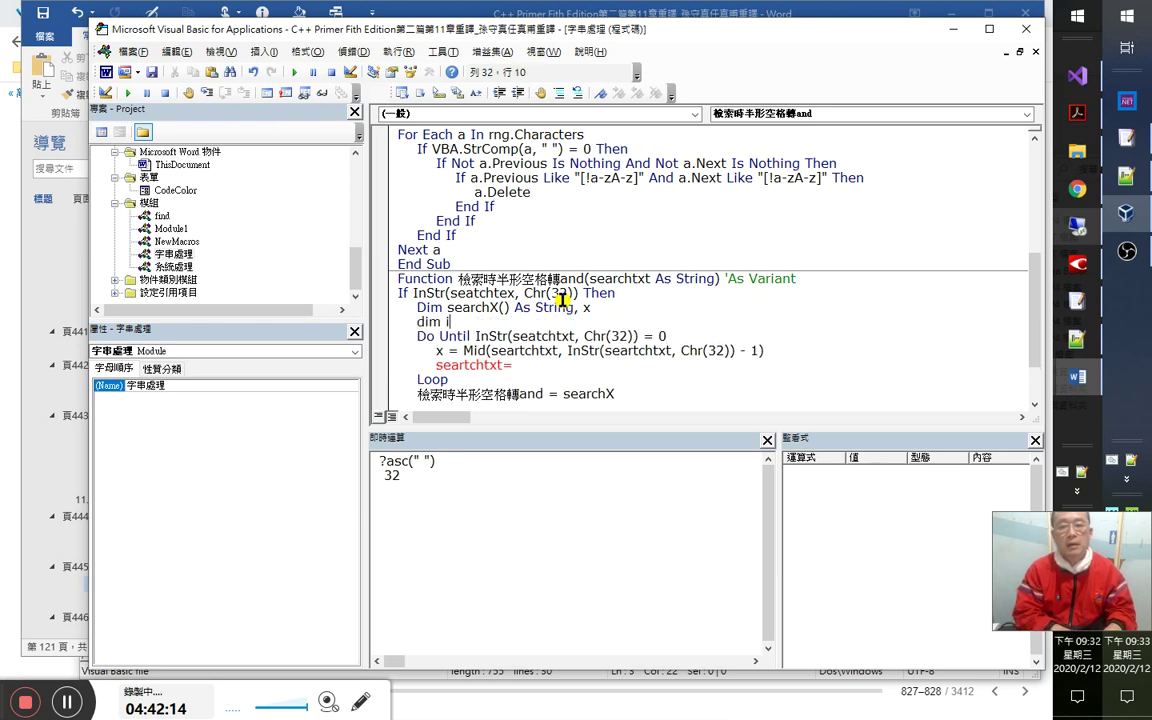
pyautogui.press('BackSpace')
pyautogui.press('BackSpace')
pyautogui.press('BackSpace')
# Declare i As Byte at the end of the Dim searchX declaration line.
pyautogui.press('Up')
pyautogui.press('End')
pyautogui.press('Delete')
pyautogui.write(',ias')
pyautogui.press('BackSpace')
pyautogui.press('BackSpace')
pyautogui.write('ai')
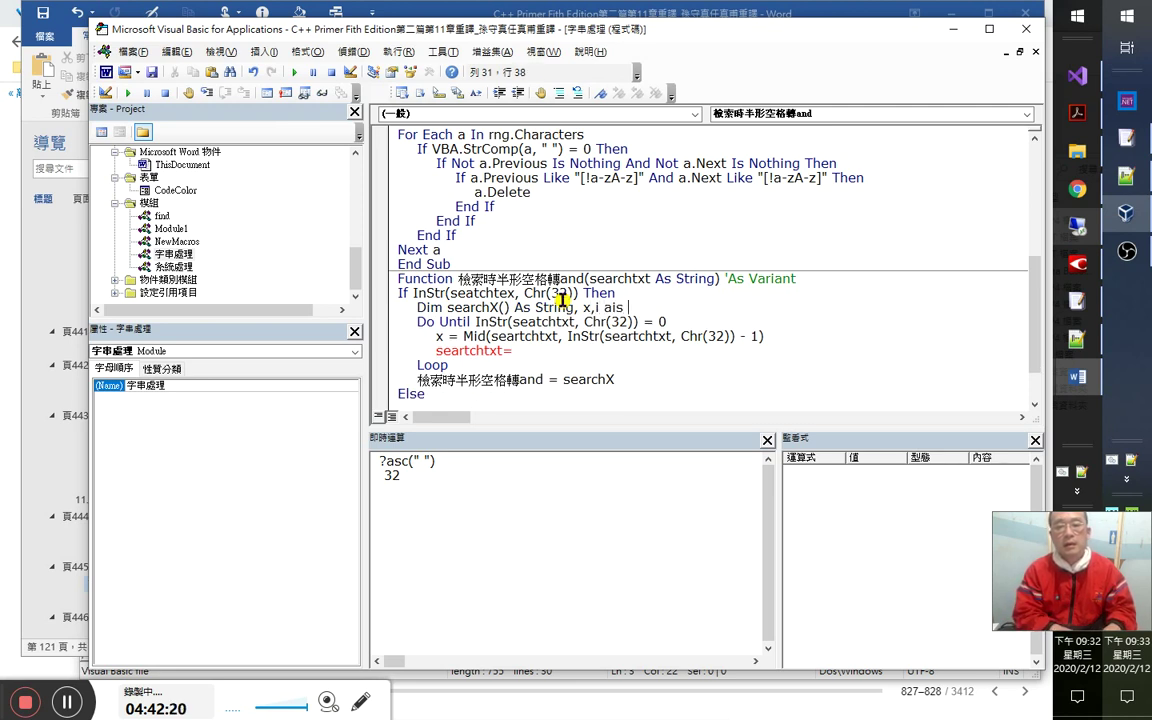
pyautogui.press('BackSpace')
pyautogui.write('s')
pyautogui.write(' Byte')
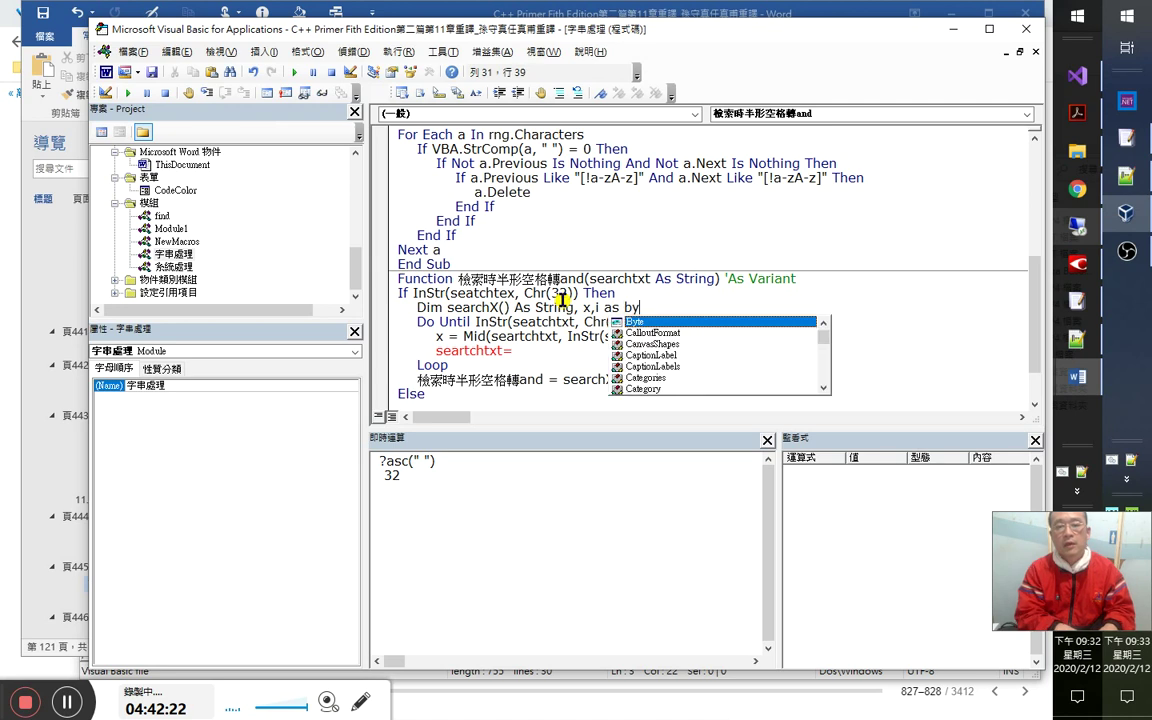
pyautogui.press('Down')
pyautogui.press('Down')
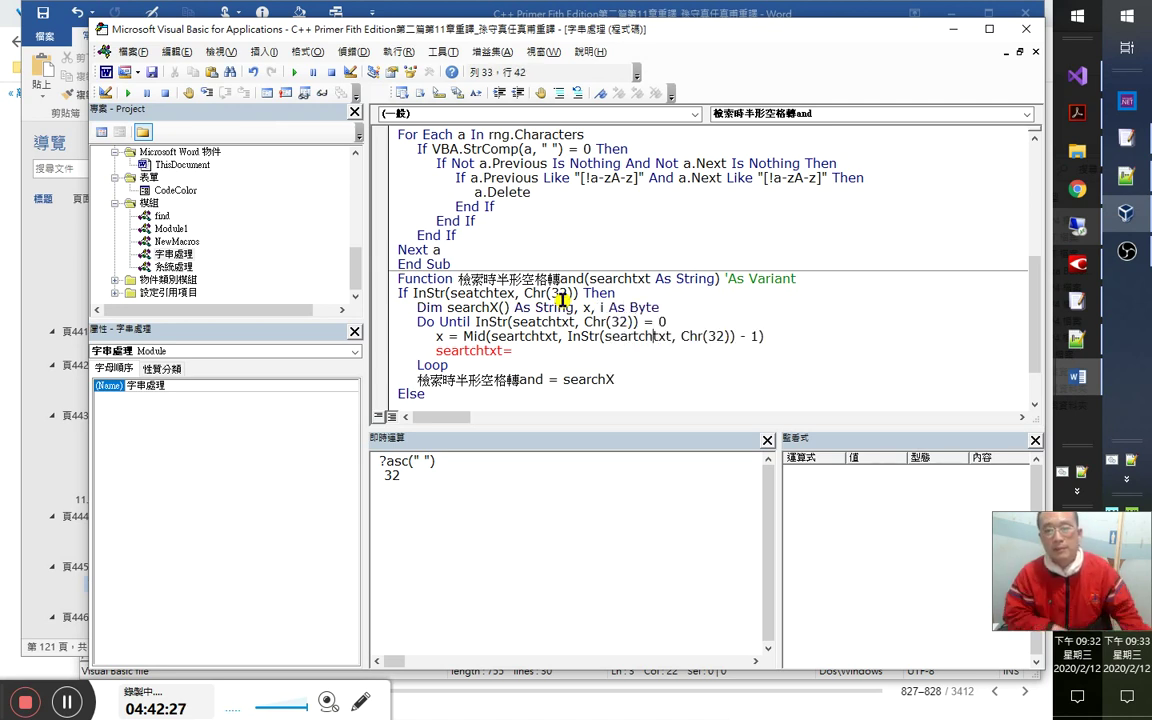
# Insert i as the start argument of the Mid call.
pyautogui.press('Up')
pyautogui.press('Up')
pyautogui.hotkey('shift', 'End')
pyautogui.press('Down')
pyautogui.press('Down')
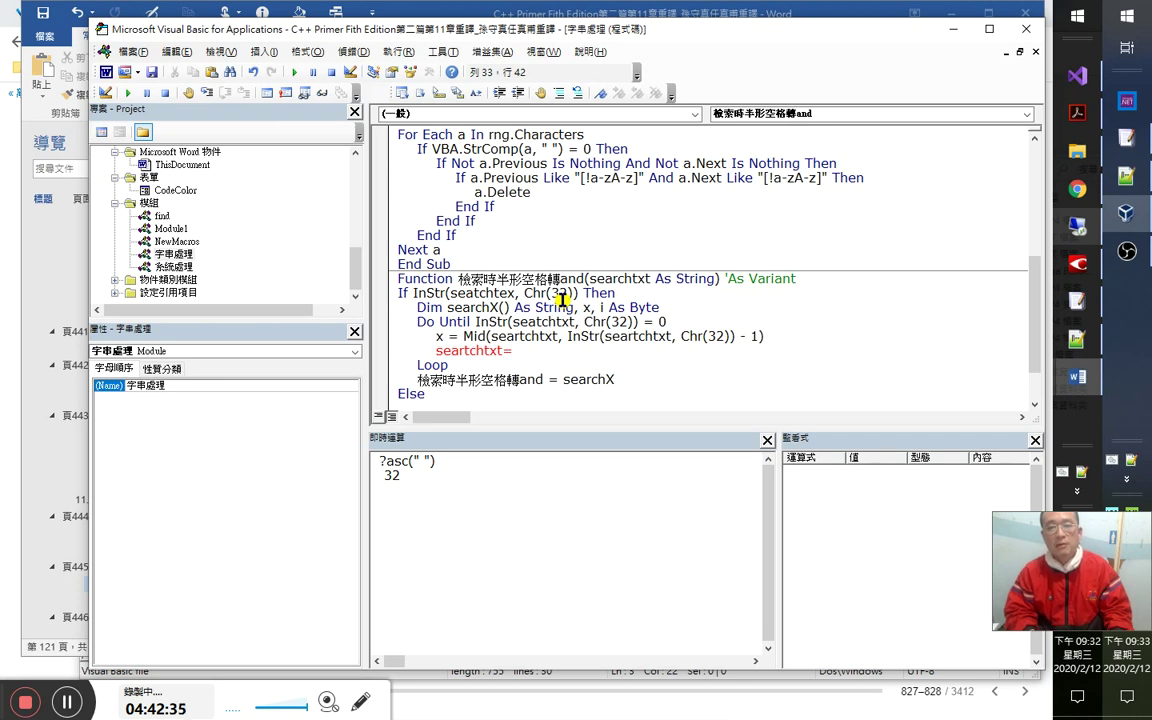
pyautogui.press('Left')
pyautogui.press('Left')
pyautogui.press('Left')
pyautogui.press('Left')
pyautogui.press('Left')
pyautogui.press('Left')
pyautogui.press('Left')
pyautogui.press('Left')
pyautogui.press('Left')
pyautogui.press('Left')
pyautogui.press('Left')
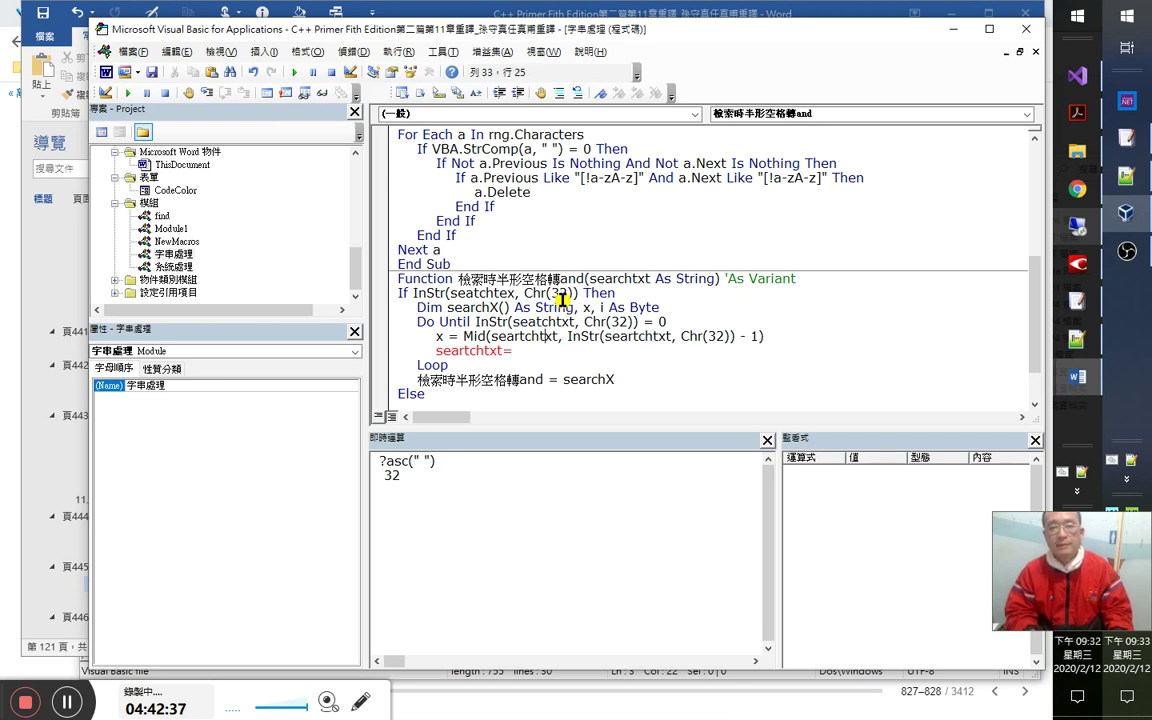
pyautogui.press('Down')
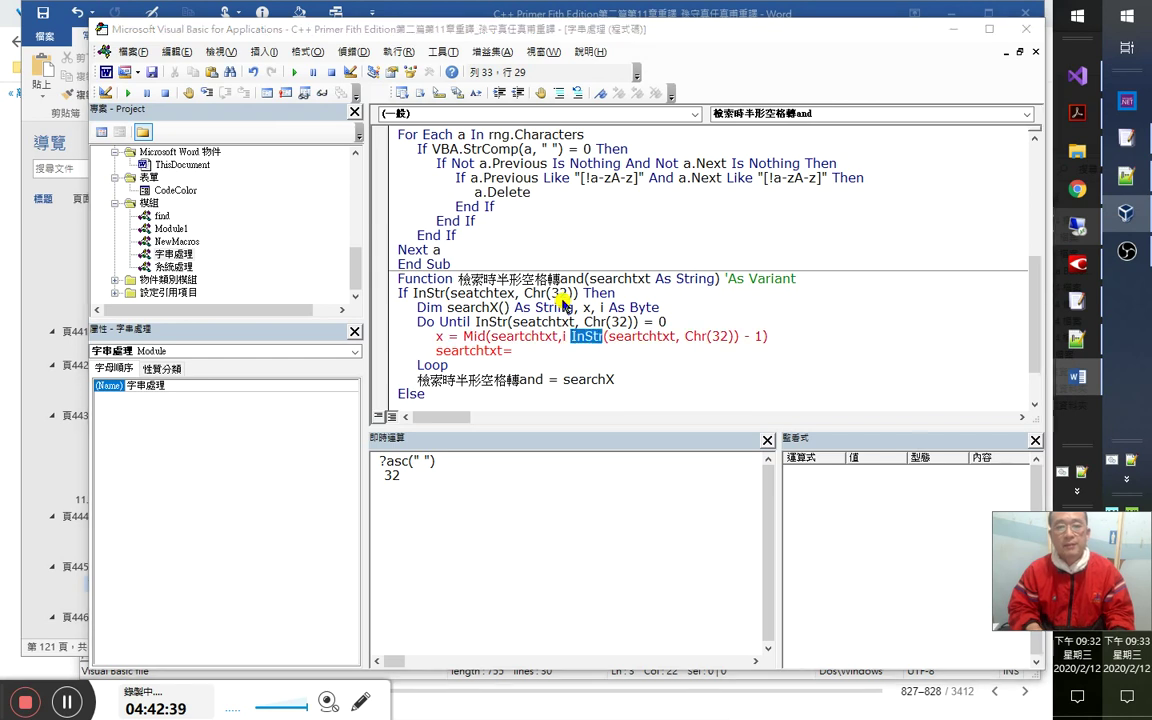
pyautogui.press('Return')
pyautogui.write(',')
pyautogui.press('Up')
pyautogui.press('Up')
# Add 'i = 1' below the declarations and begin an 'i=' line under the Mid line.
pyautogui.press('Return')
pyautogui.write('i = ')
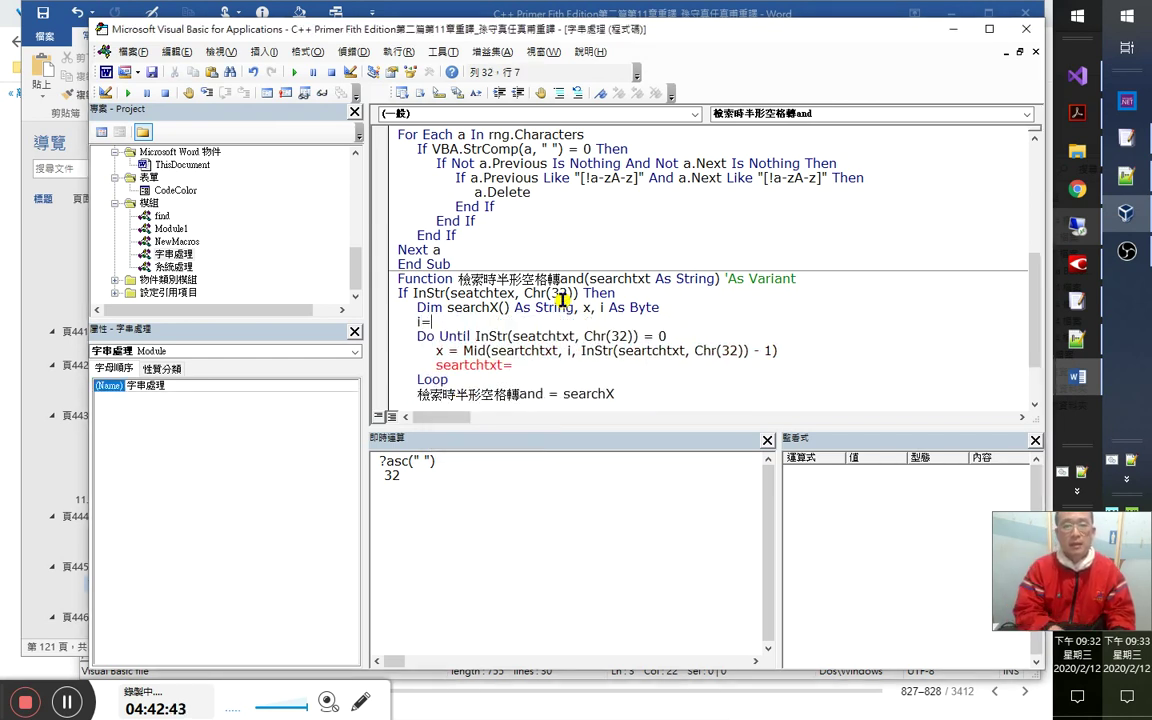
pyautogui.write('1')
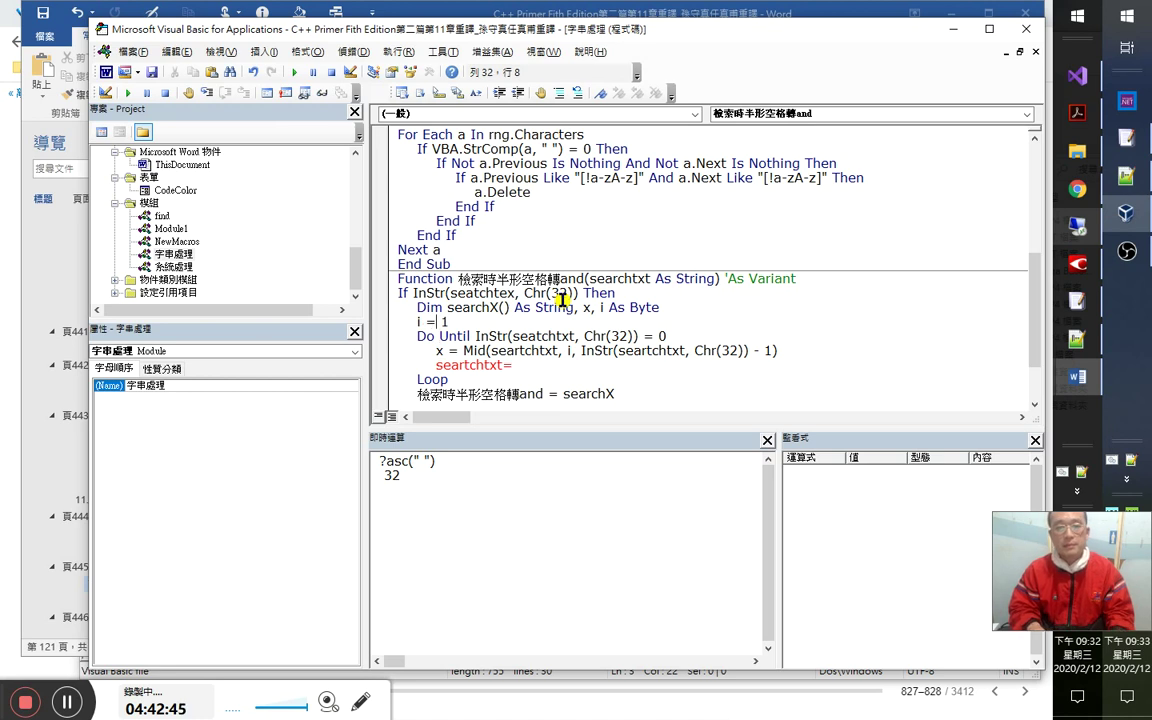
pyautogui.press('Down')
pyautogui.press('Right')
pyautogui.press('Right')
pyautogui.press('Right')
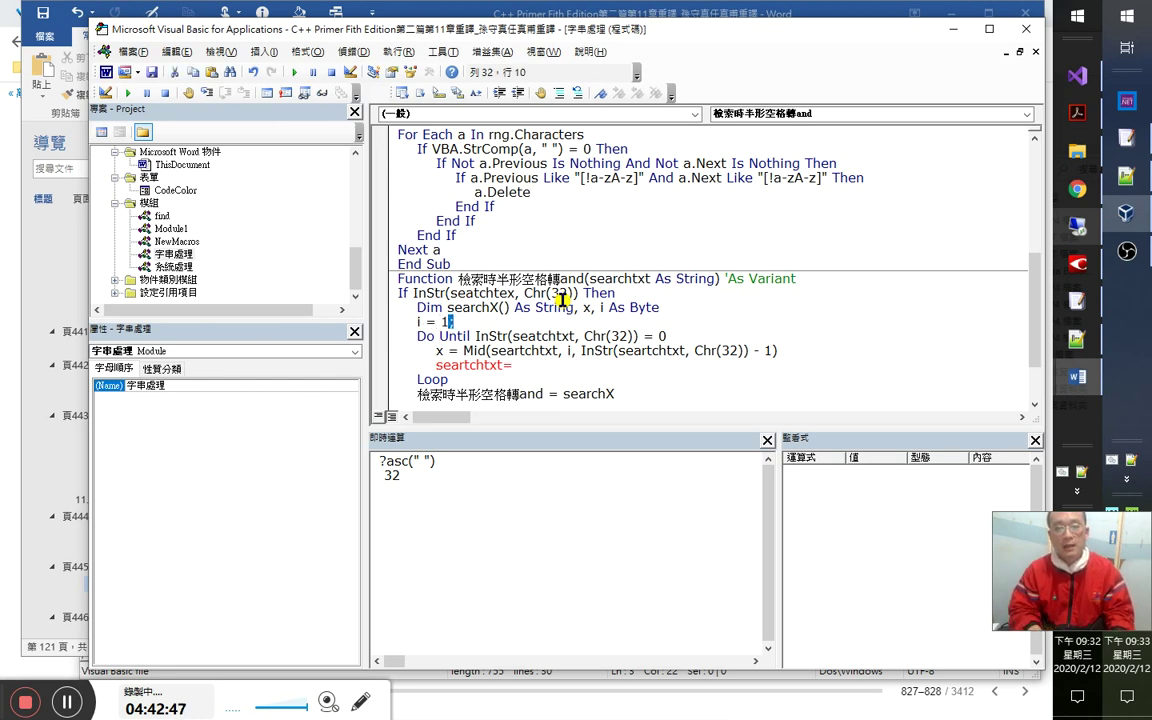
pyautogui.press('Right')
pyautogui.press('Right')
pyautogui.press('Right')
pyautogui.press('Right')
pyautogui.press('Right')
pyautogui.press('Right')
pyautogui.press('Right')
pyautogui.press('Right')
pyautogui.press('Right')
pyautogui.press('Right')
pyautogui.press('Right')
pyautogui.press('Right')
pyautogui.press('Right')
pyautogui.press('Right')
pyautogui.press('Right')
pyautogui.press('Right')
pyautogui.press('Right')
pyautogui.press('Right')
pyautogui.press('Right')
pyautogui.press('Right')
pyautogui.press('Right')
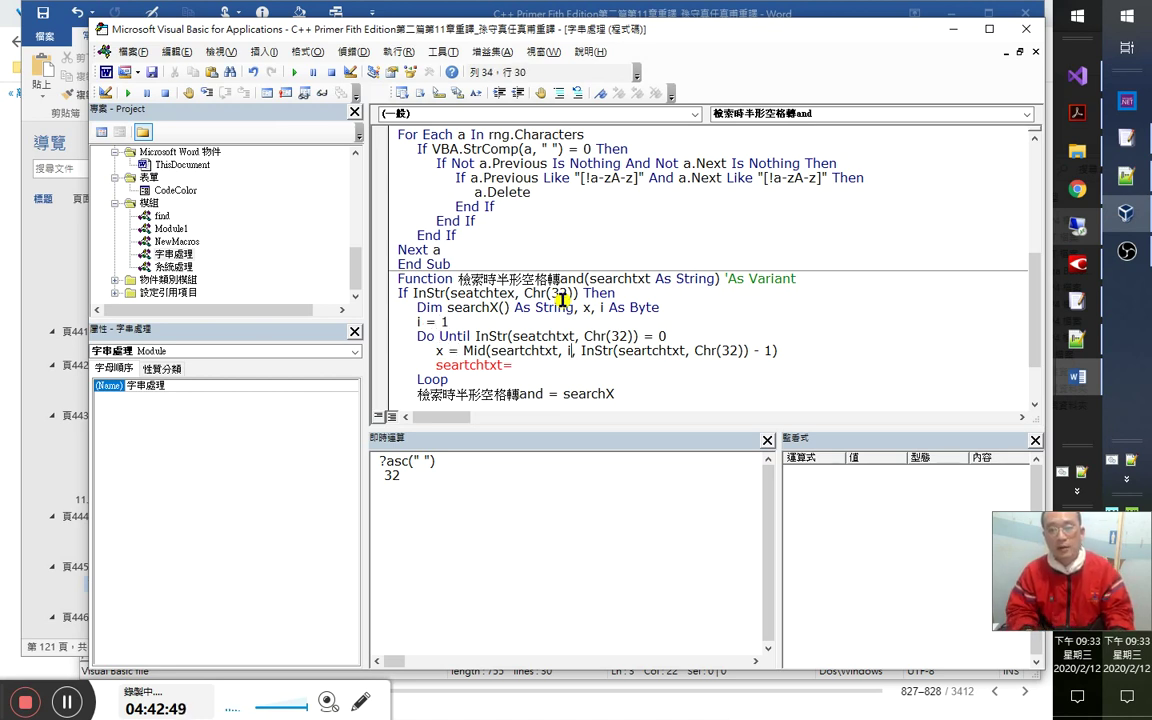
pyautogui.press('Left')
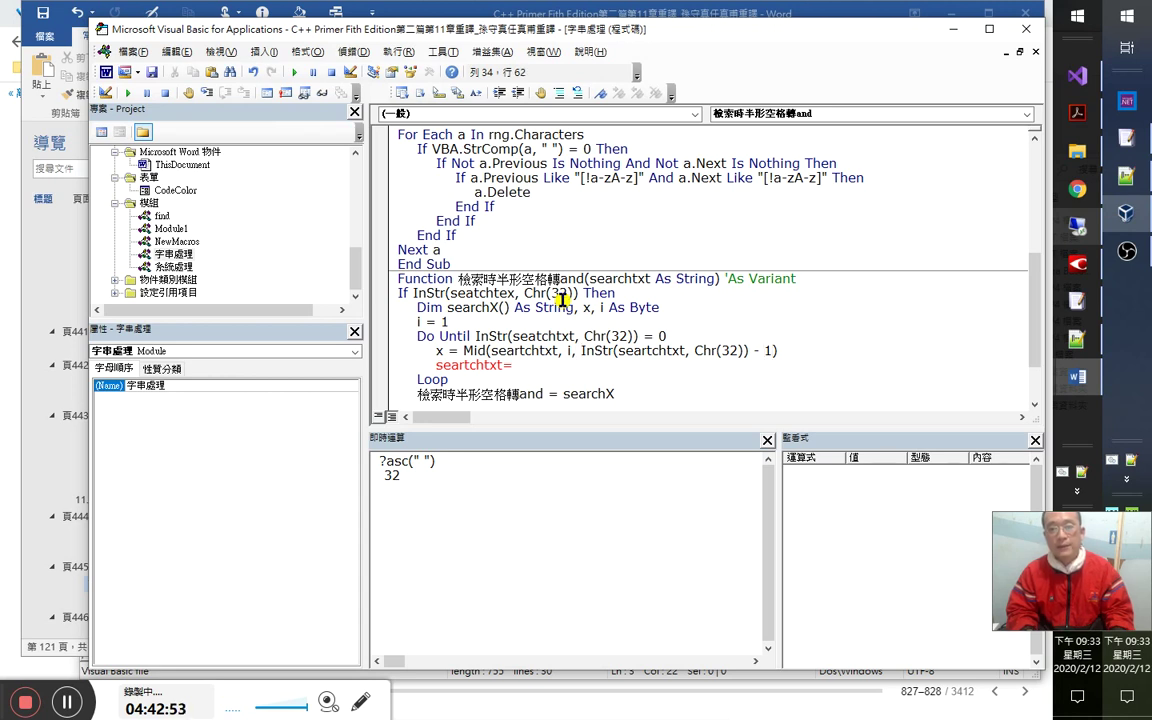
pyautogui.press('Right')
pyautogui.press('Return')
pyautogui.write('i=')
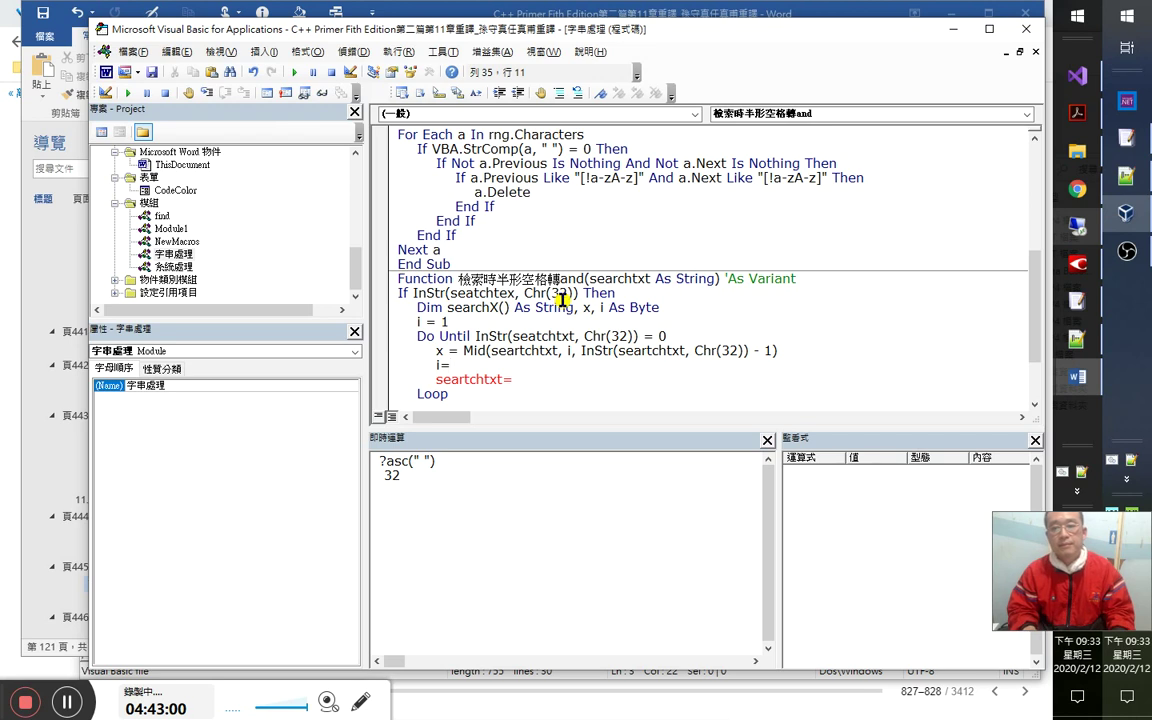
# Dismiss the compile error and declare a new variable s As Byte on the Dim line.
pyautogui.click(628, 350)
pyautogui.press('Return')
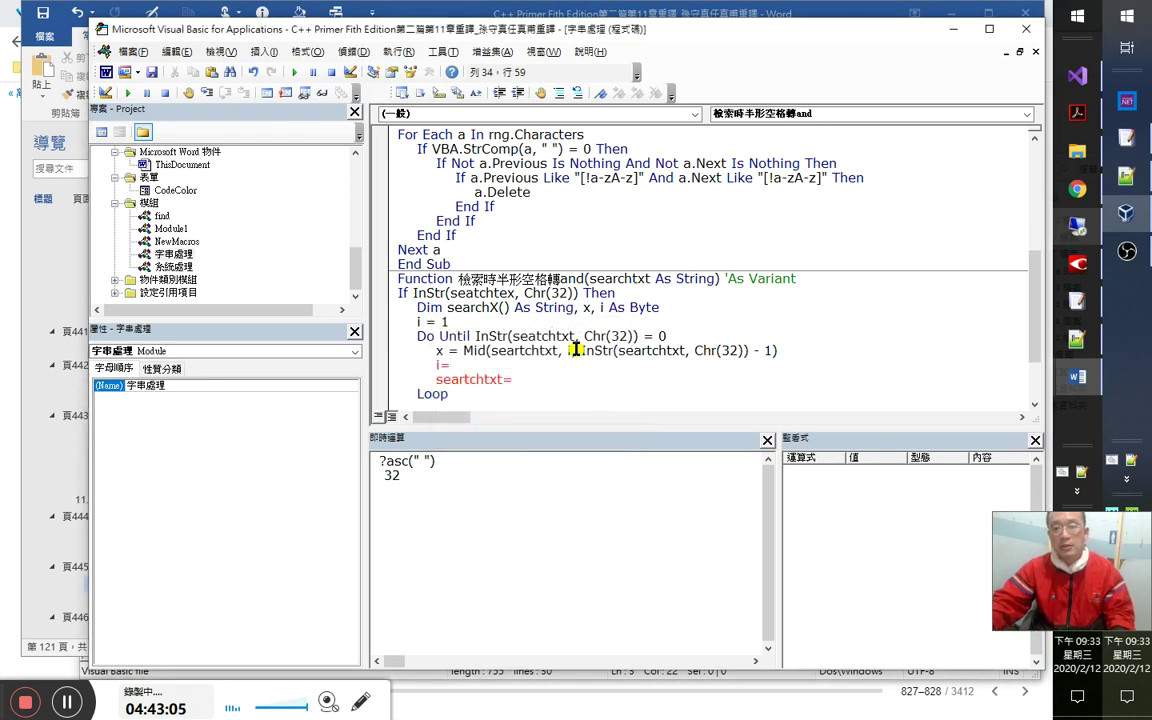
pyautogui.moveTo(578, 350); pyautogui.dragTo(752, 350)
pyautogui.click(707, 311)
pyautogui.write(',s')
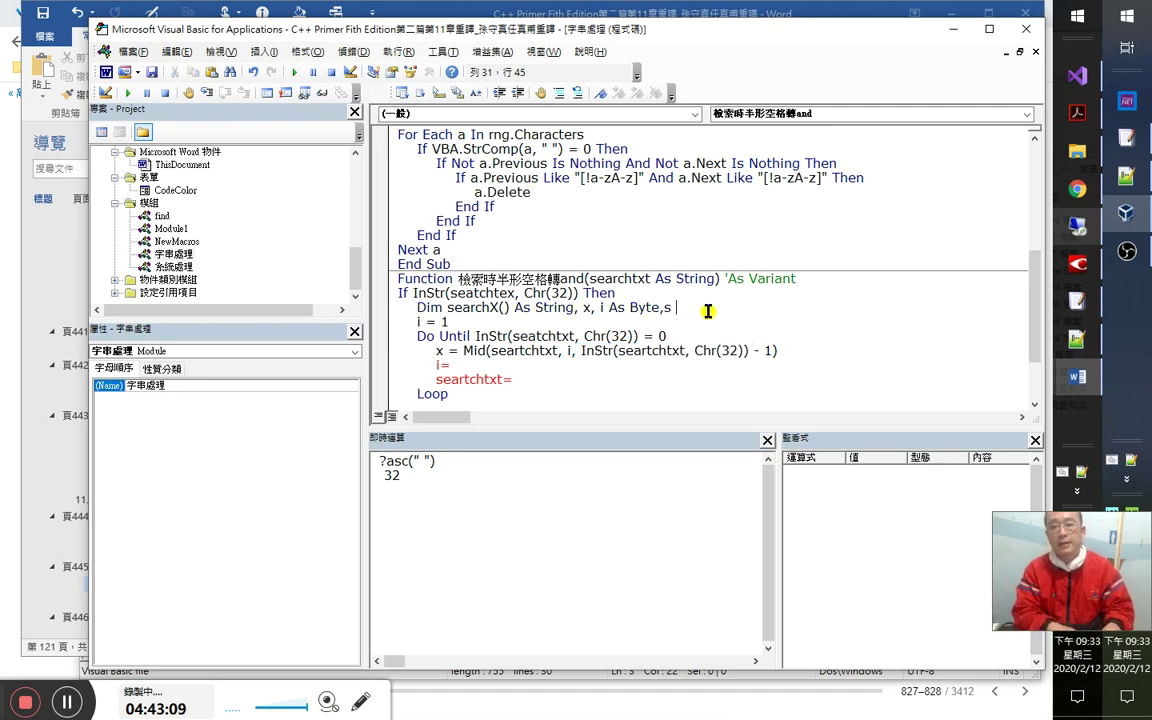
pyautogui.write('t')
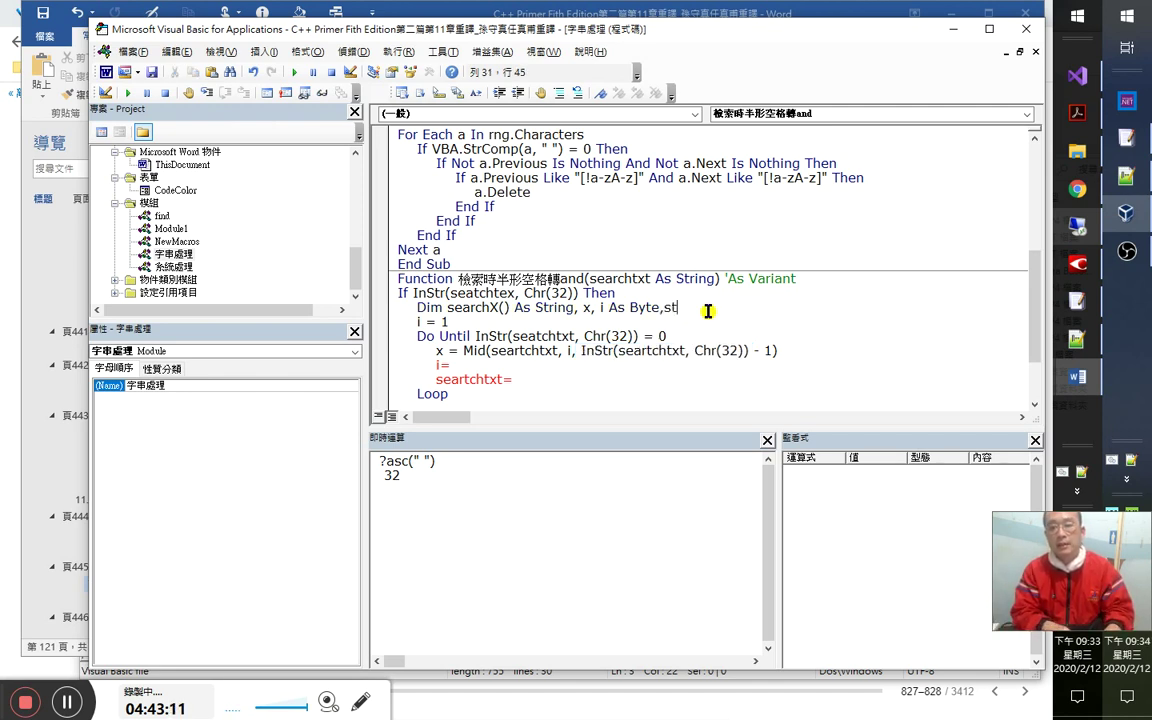
pyautogui.write('art')
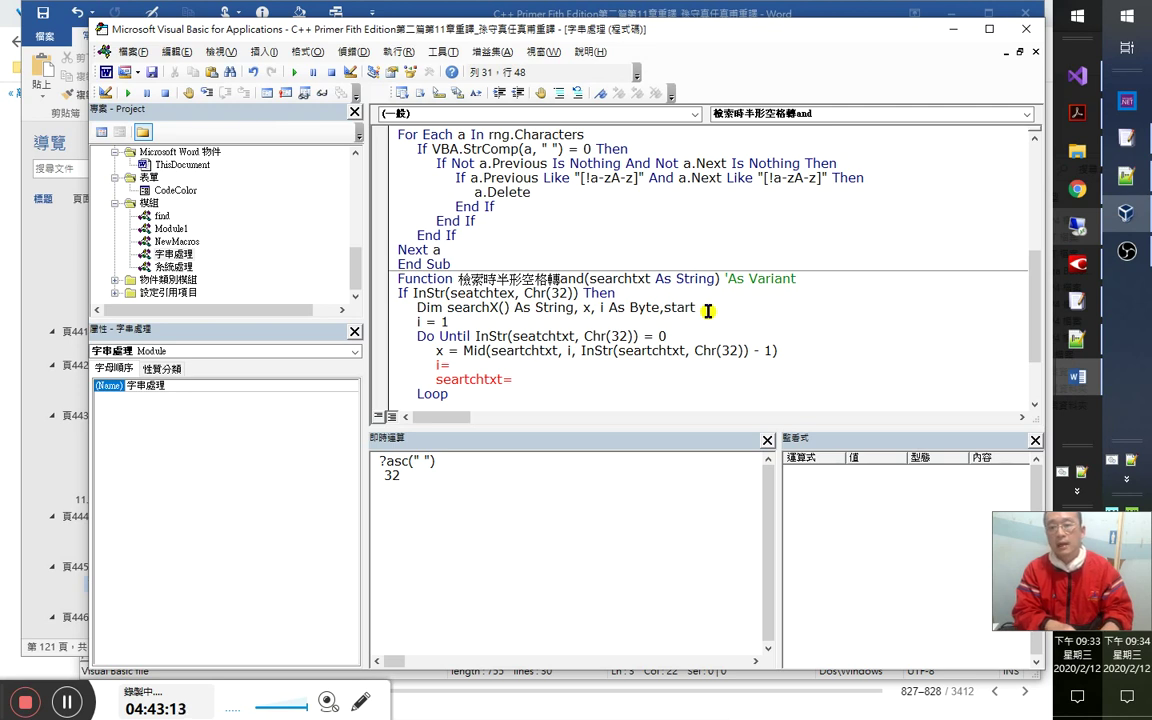
pyautogui.press('BackSpace')
pyautogui.press('BackSpace')
pyautogui.press('BackSpace')
pyautogui.press('BackSpace')
pyautogui.write('a')
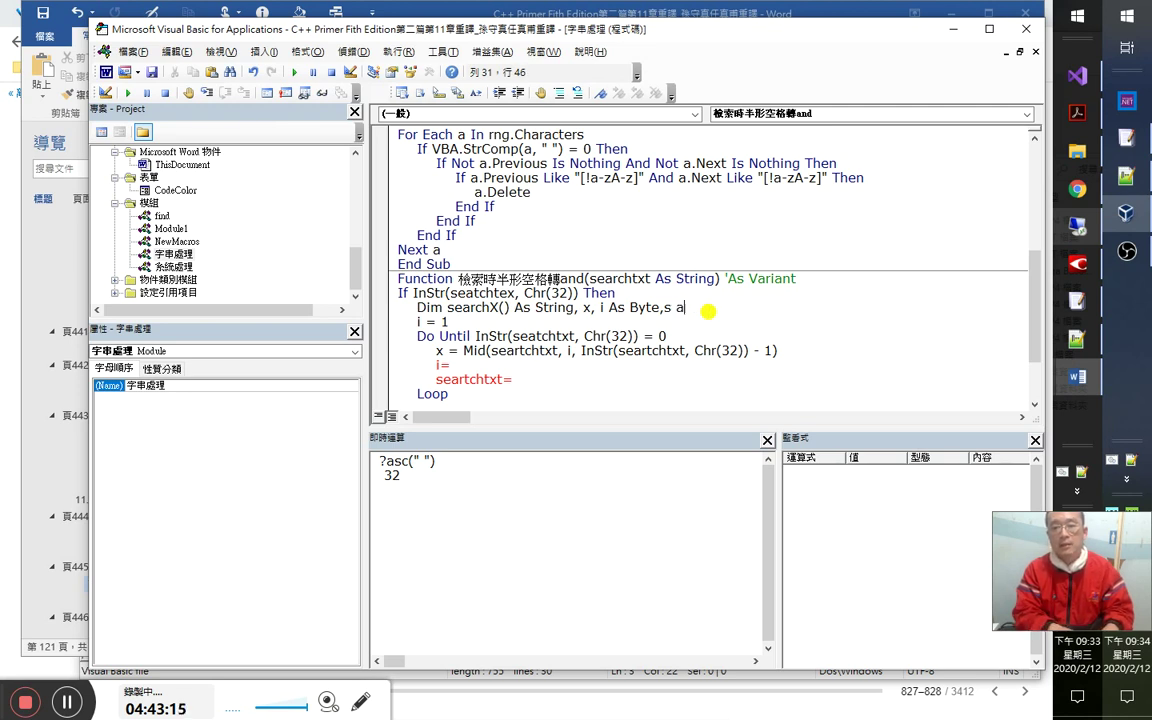
pyautogui.write('s by')
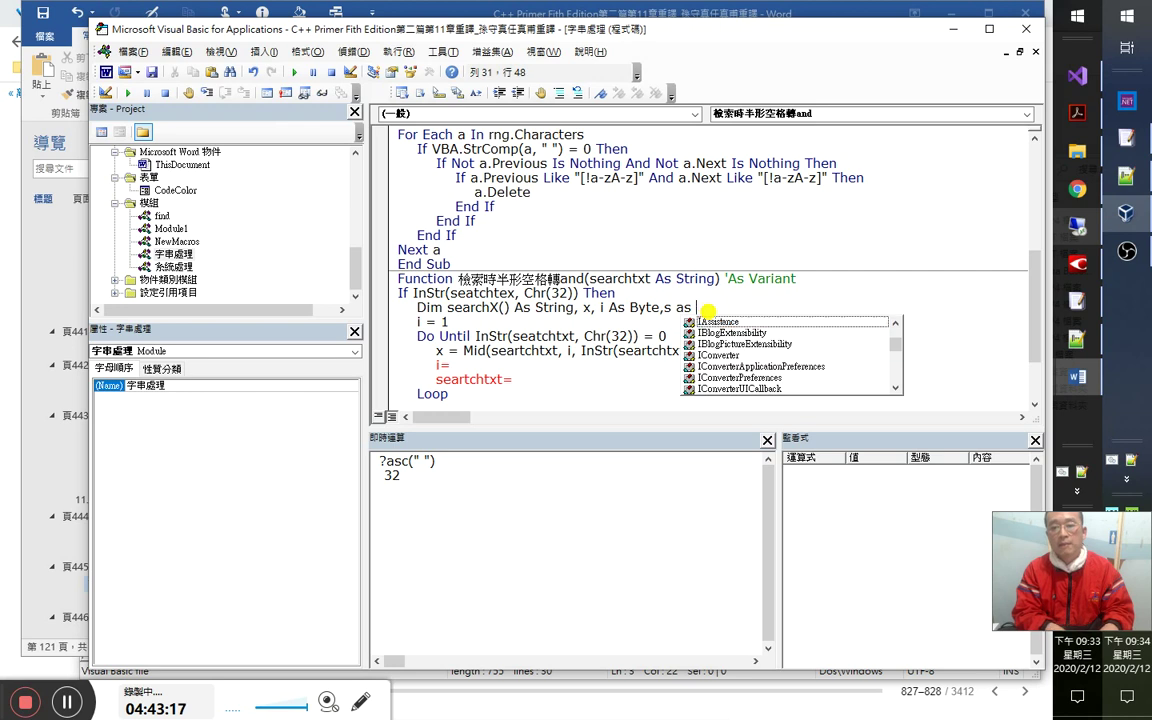
pyautogui.press('Tab')
# Replace the InStr expression inside the Mid call with s.
pyautogui.press('Down')
pyautogui.press('Down')
pyautogui.press('Down')
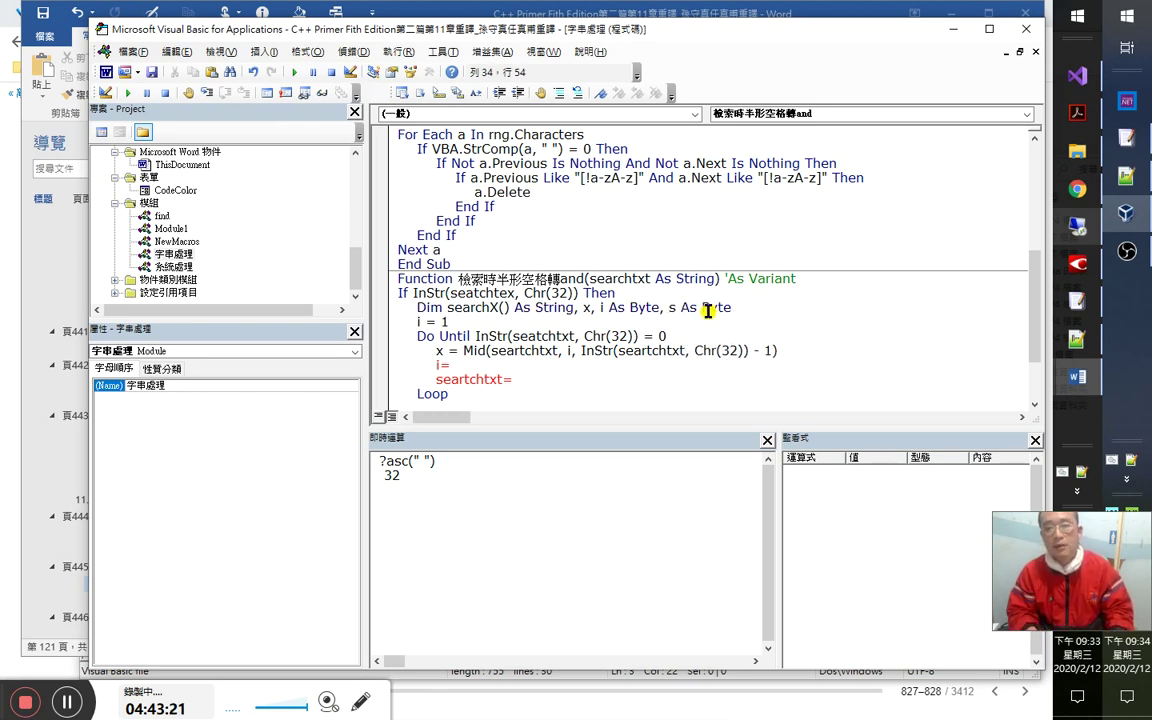
pyautogui.press('Left')
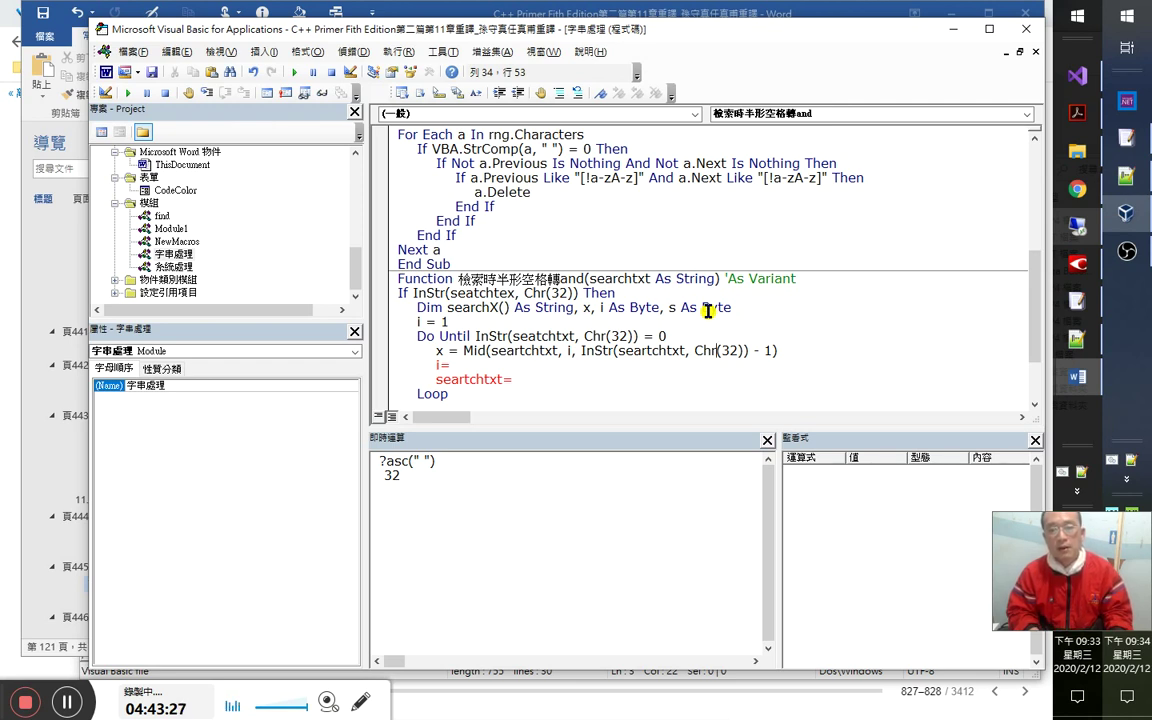
pyautogui.press('Left')
pyautogui.press('Left')
pyautogui.press('Left')
pyautogui.press('Left')
pyautogui.press('Down')
pyautogui.press('Right')
pyautogui.press('Right')
pyautogui.press('Right')
pyautogui.press('Right')
pyautogui.press('Right')
pyautogui.press('Right')
pyautogui.press('Right')
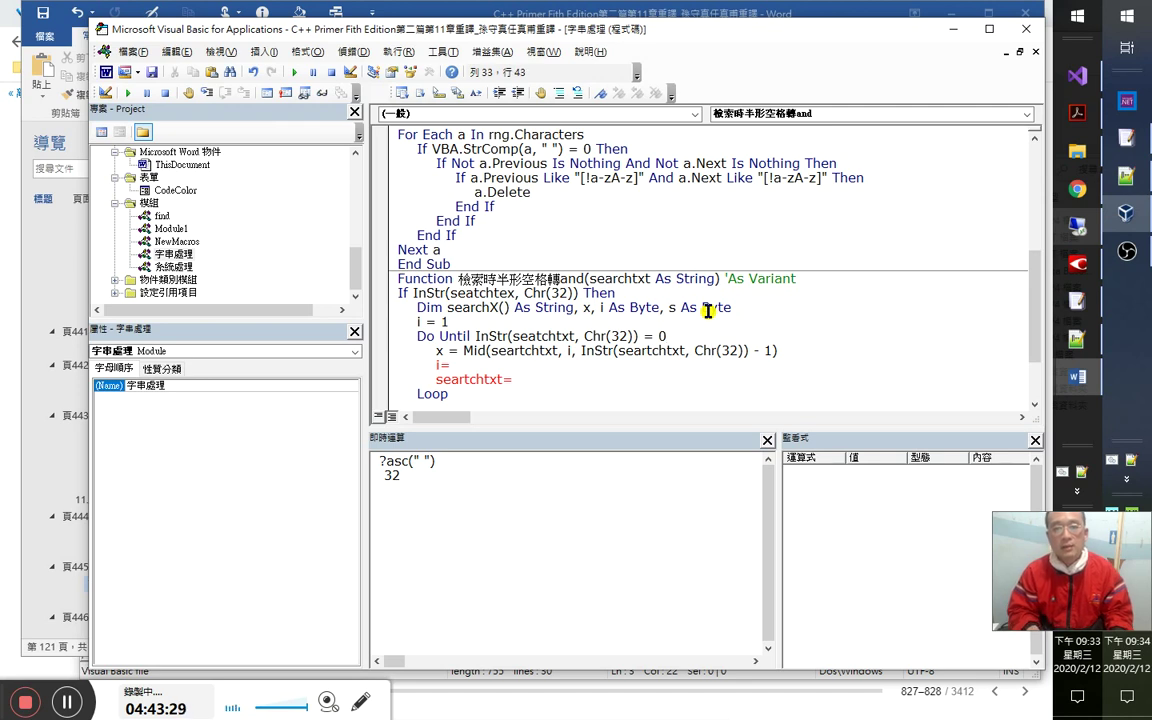
pyautogui.press('Left')
pyautogui.press('Left')
pyautogui.press('Left')
pyautogui.press('Left')
pyautogui.press('Left')
pyautogui.press('Left')
pyautogui.press('Left')
pyautogui.press('Left')
pyautogui.press('Left')
pyautogui.press('Left')
pyautogui.press('Left')
pyautogui.press('Left')
pyautogui.press('Left')
pyautogui.press('Left')
pyautogui.press('Left')
pyautogui.press('Left')
pyautogui.press('Left')
pyautogui.press('Left')
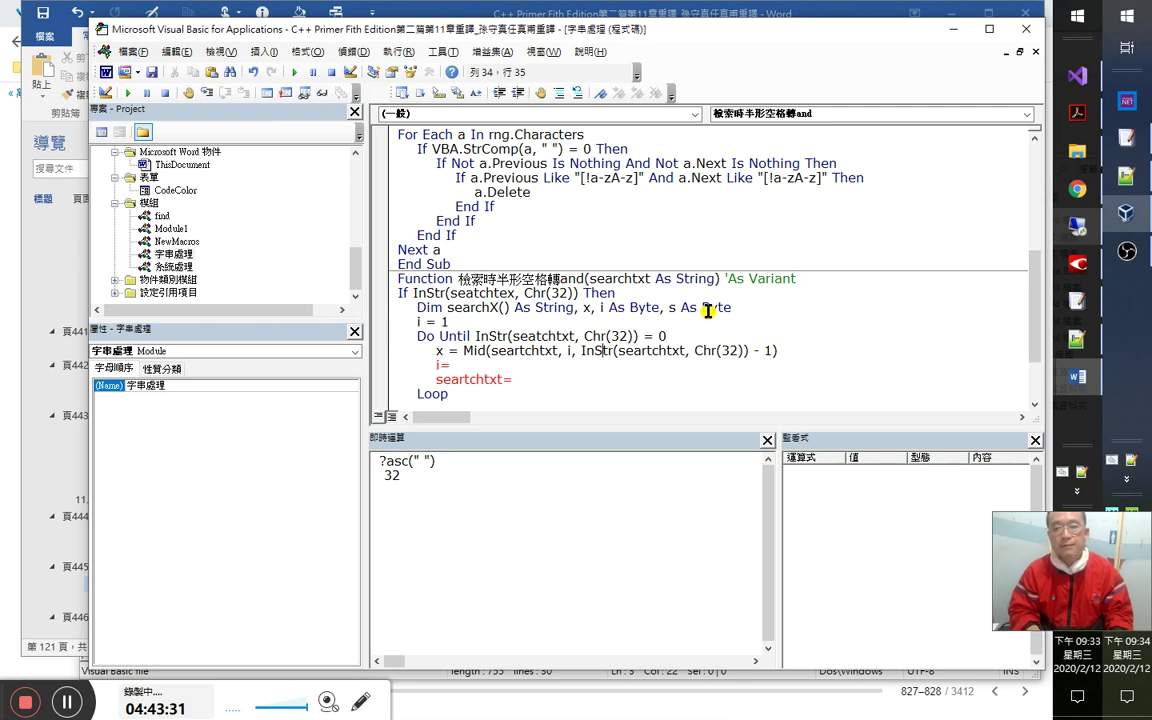
pyautogui.hotkey('shift', 'Right')
pyautogui.hotkey('shift', 'Right')
pyautogui.hotkey('shift', 'Right')
pyautogui.hotkey('shift', 'Right')
pyautogui.hotkey('shift', 'Right')
pyautogui.hotkey('shift', 'Right')
pyautogui.hotkey('shift', 'Right')
pyautogui.hotkey('shift', 'Right')
pyautogui.hotkey('shift', 'Right')
pyautogui.hotkey('shift', 'Right')
pyautogui.hotkey('shift', 'Right')
pyautogui.hotkey('shift', 'Right')
pyautogui.hotkey('shift', 'Right')
pyautogui.hotkey('shift', 'Right')
pyautogui.hotkey('shift', 'Right')
pyautogui.hotkey('shift', 'Right')
pyautogui.hotkey('shift', 'Right')
pyautogui.hotkey('shift', 'Right')
pyautogui.hotkey('shift', 'Right')
pyautogui.hotkey('shift', 'Right')
pyautogui.hotkey('shift', 'Right')
pyautogui.hotkey('shift', 'Right')
pyautogui.hotkey('shift', 'Right')
pyautogui.hotkey('shift', 'Right')
pyautogui.hotkey('shift', 'Right')
pyautogui.hotkey('shift', 'Right')
pyautogui.hotkey('ctrl', 'c')
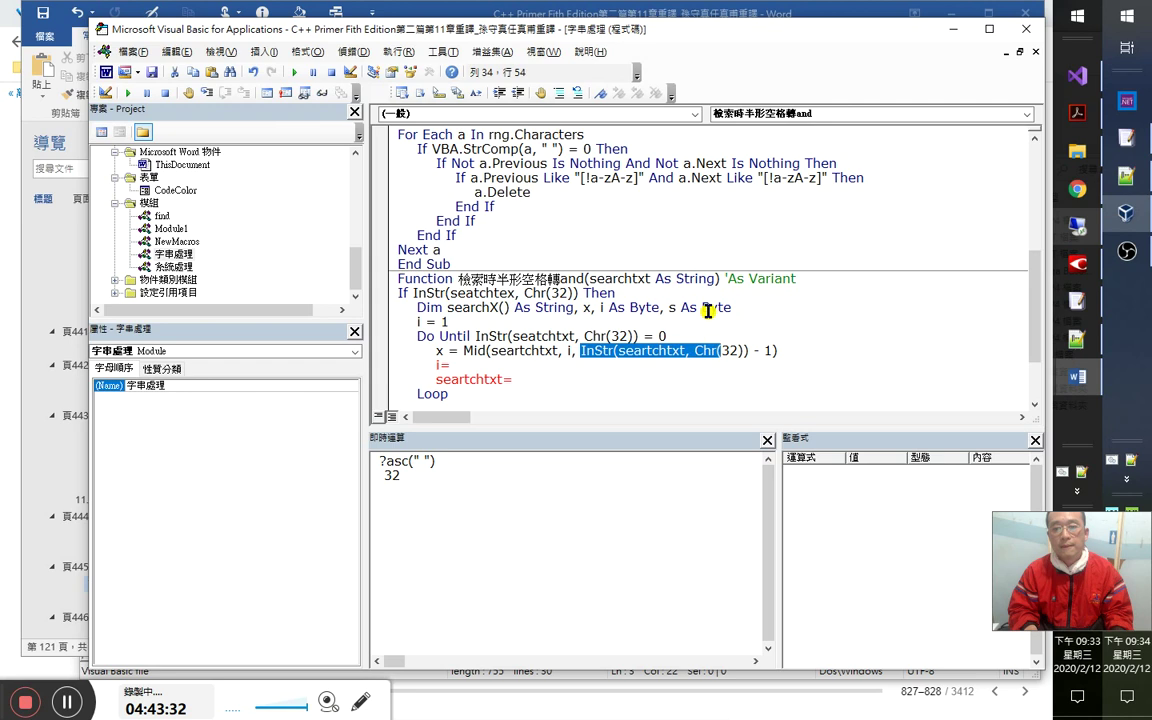
pyautogui.press('Delete')
pyautogui.write('s')
# Add 's = InStr(searchtxt, Chr(32))' as the first line inside the loop.
pyautogui.press('Up')
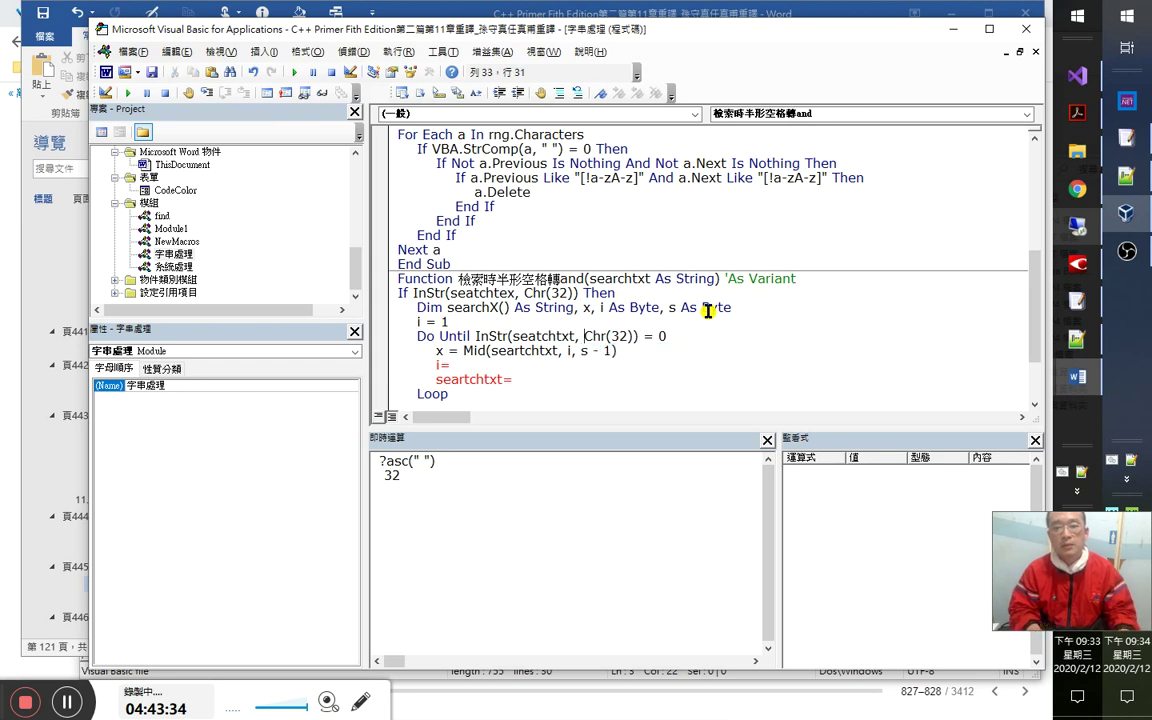
pyautogui.press('End')
pyautogui.press('Return')
pyautogui.write('s=')
pyautogui.hotkey('ctrl', 'v')
pyautogui.press('Up')
pyautogui.press('Down')
pyautogui.press('Left')
pyautogui.press('Left')
pyautogui.press('Left')
pyautogui.press('Left')
pyautogui.press('Left')
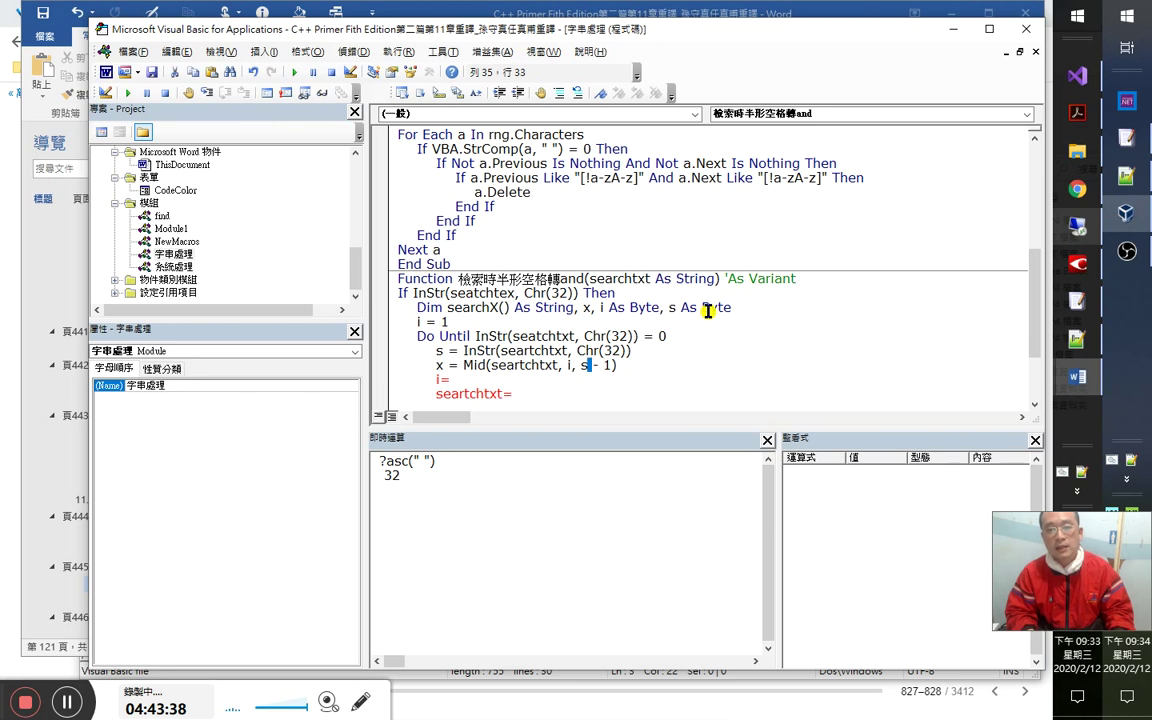
# Complete the unfinished line below Mid as 'i = s'.
pyautogui.press('Down')
pyautogui.press('Right')
pyautogui.press('Right')
pyautogui.press('Right')
pyautogui.press('Right')
pyautogui.press('Right')
pyautogui.press('Up')
pyautogui.press('End')
pyautogui.press('Left')
pyautogui.press('Left')
pyautogui.press('Left')
pyautogui.press('Left')
pyautogui.press('Left')
pyautogui.press('Left')
pyautogui.press('Down')
pyautogui.press('End')
pyautogui.write('s')
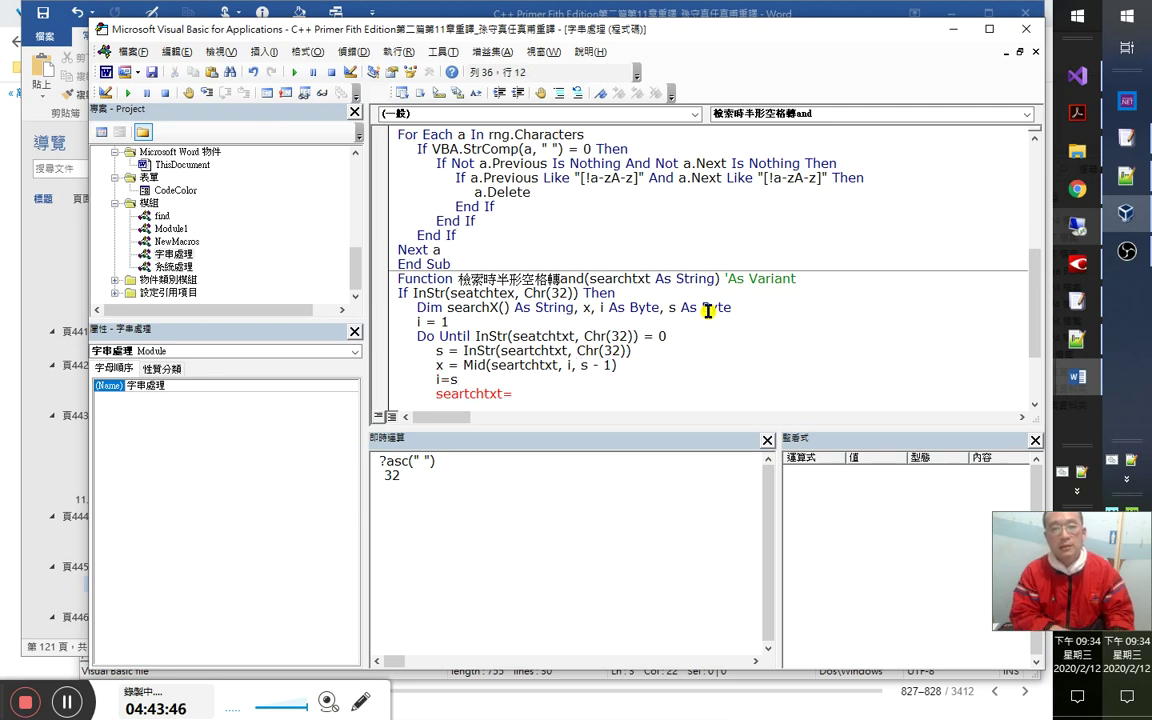
pyautogui.press('Up')
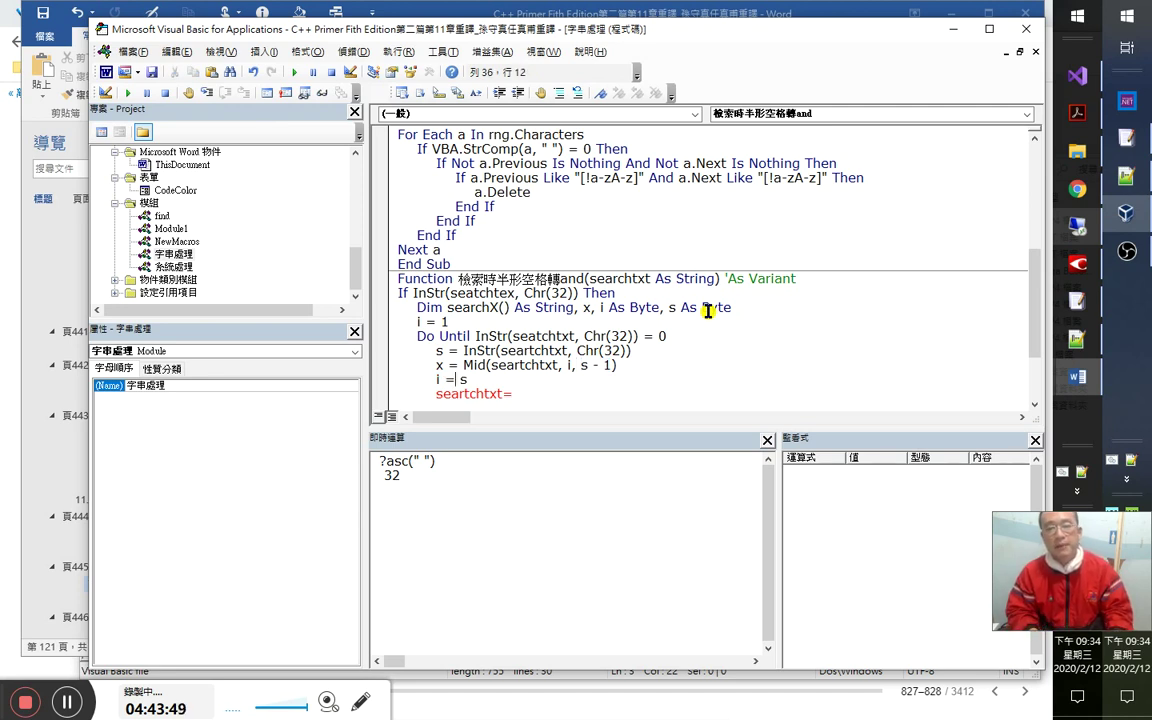
pyautogui.press('Right')
pyautogui.press('Right')
pyautogui.press('Right')
pyautogui.press('Right')
pyautogui.press('Right')
pyautogui.press('Right')
pyautogui.press('Right')
pyautogui.press('Right')
pyautogui.press('Right')
pyautogui.press('Right')
pyautogui.press('Right')
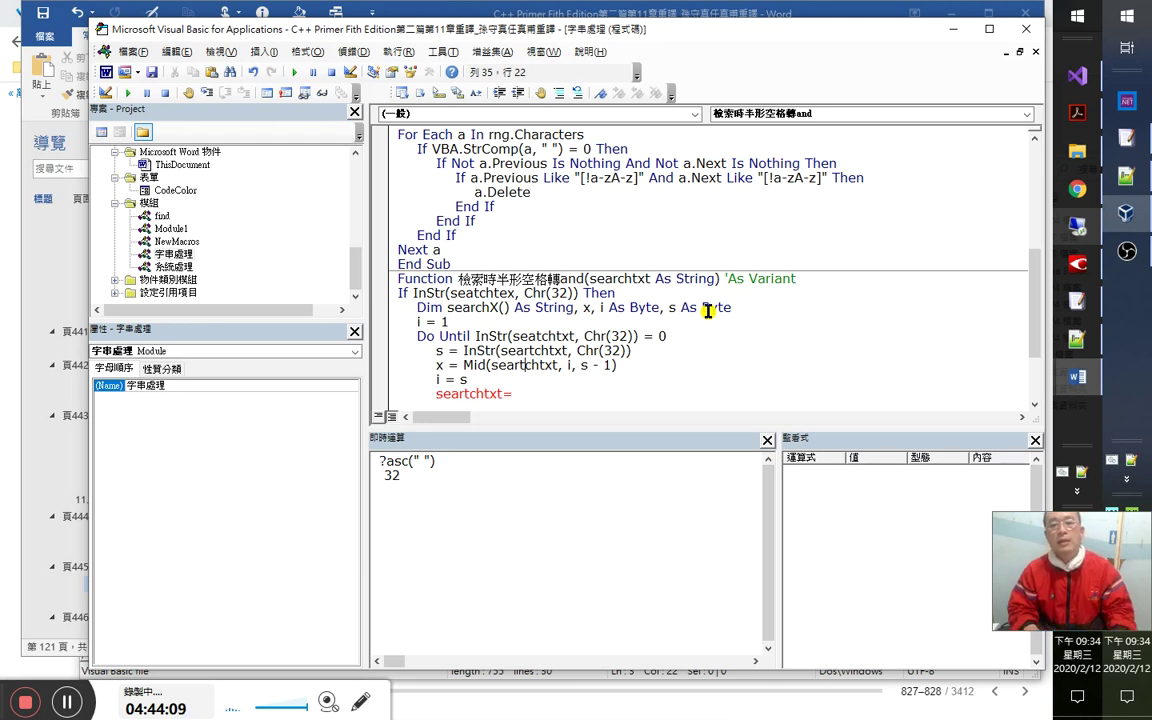
# Change the loop condition to Do Until s = 0.
pyautogui.press('Up')
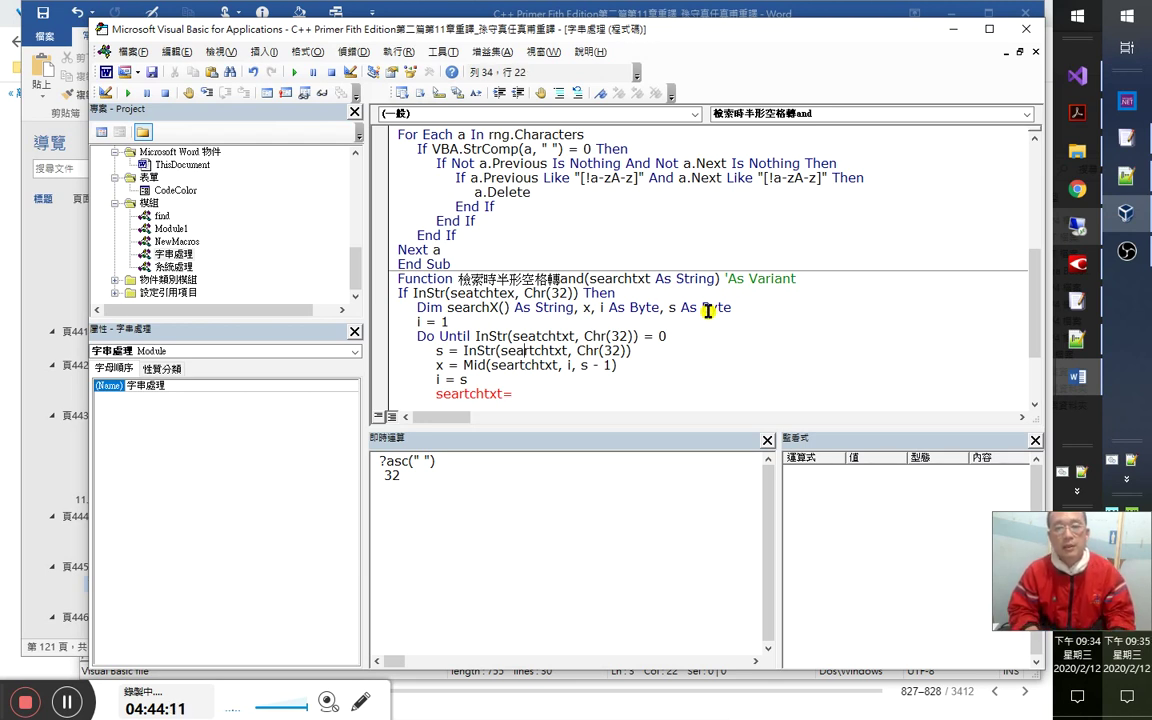
pyautogui.press('End')
pyautogui.hotkey('shift', 'Home')
pyautogui.press('Up')
pyautogui.press('Up')
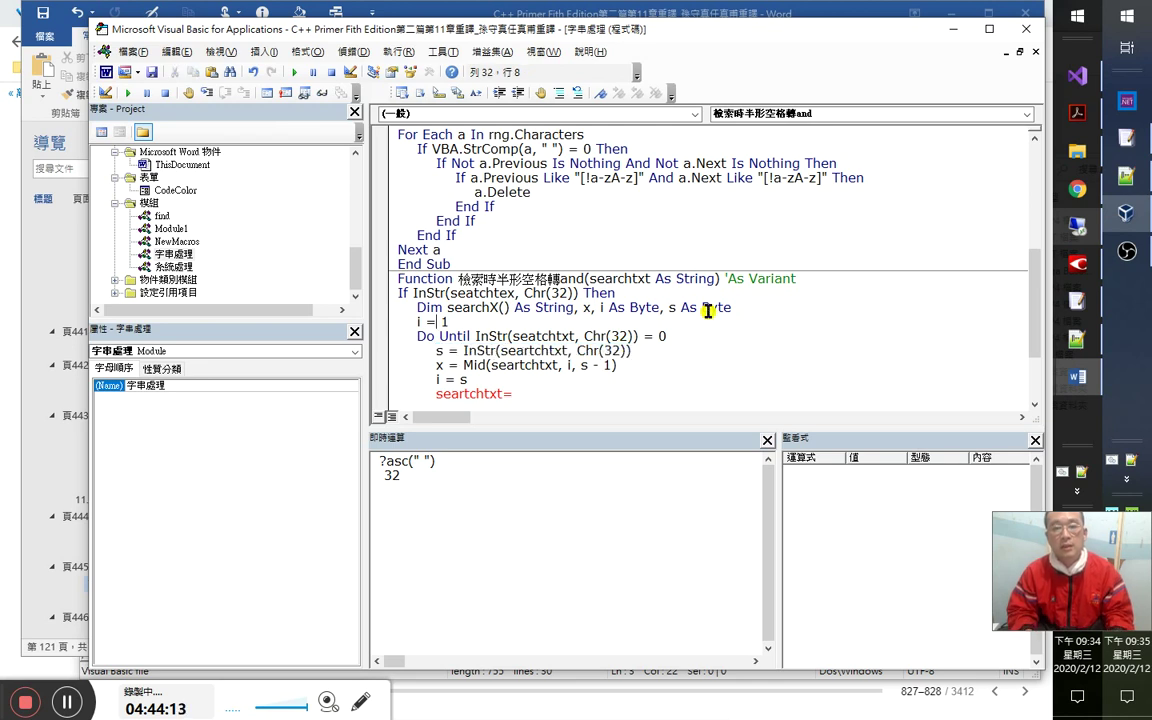
pyautogui.press('Down')
pyautogui.press('Home')
pyautogui.press('Down')
pyautogui.press('Right')
pyautogui.press('Right')
pyautogui.press('Right')
pyautogui.press('Right')
pyautogui.press('Right')
pyautogui.press('Up')
pyautogui.hotkey('ctrl', 'Right')
pyautogui.hotkey('ctrl', 'Right')
pyautogui.hotkey('shift', 'End')
pyautogui.hotkey('shift', 'Left')
pyautogui.hotkey('shift', 'Left')
pyautogui.hotkey('shift', 'Left')
pyautogui.hotkey('shift', 'Left')
pyautogui.write('s')
# Copy the s = InStr line to just after 'i = 1', before the loop.
pyautogui.press('Down')
pyautogui.press('Home')
pyautogui.hotkey('shift', 'End')
pyautogui.hotkey('ctrl', 'c')
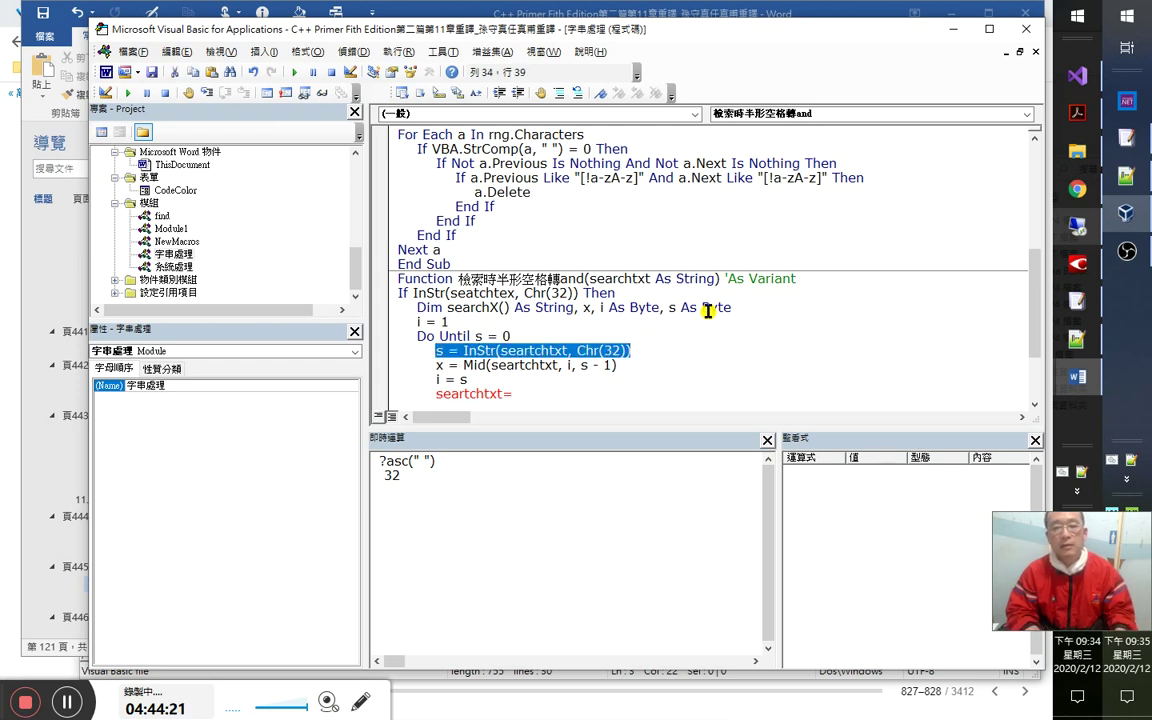
pyautogui.press('Up')
pyautogui.press('Up')
pyautogui.press('End')
pyautogui.press('Return')
pyautogui.hotkey('ctrl', 'v')
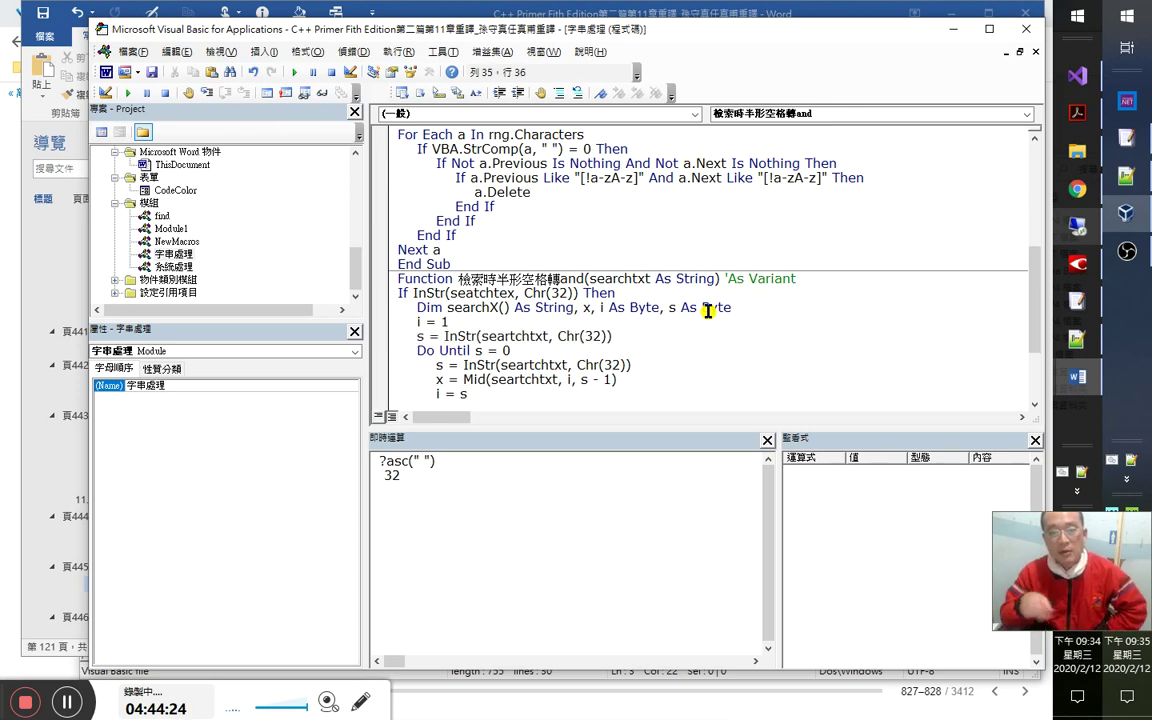
pyautogui.scroll(-1, 707, 311)
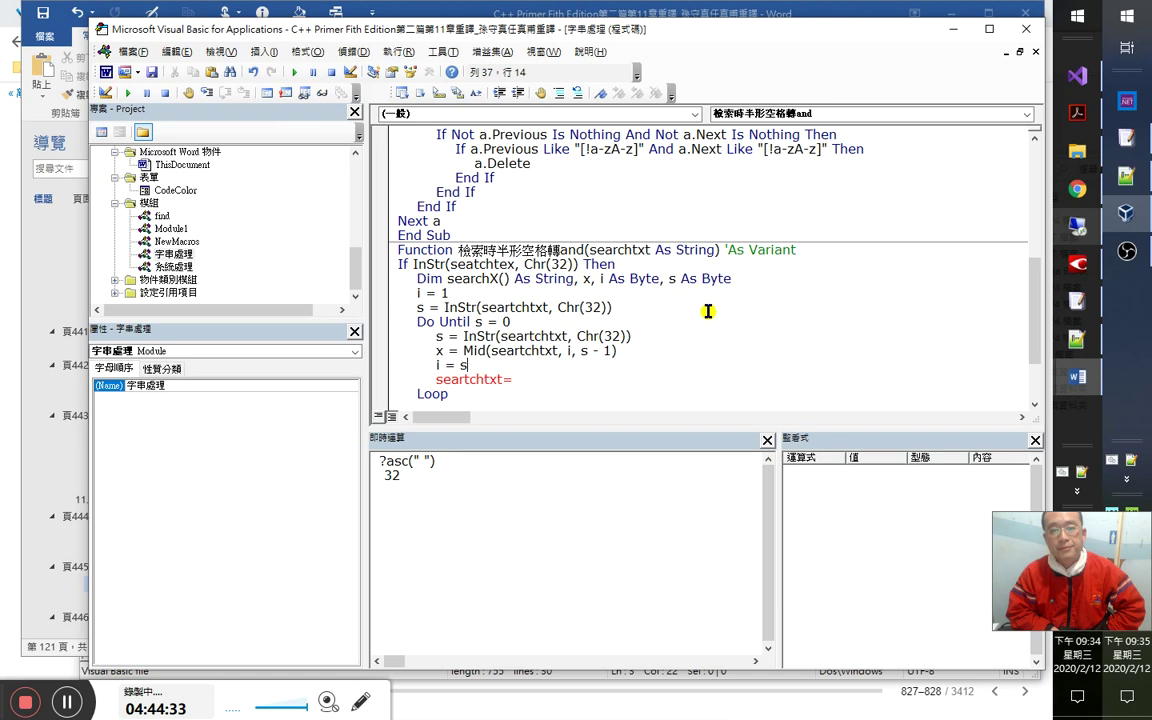
# Make the loop's InStr start at i and add a fourth argument slot.
pyautogui.press('Up')
pyautogui.press('End')
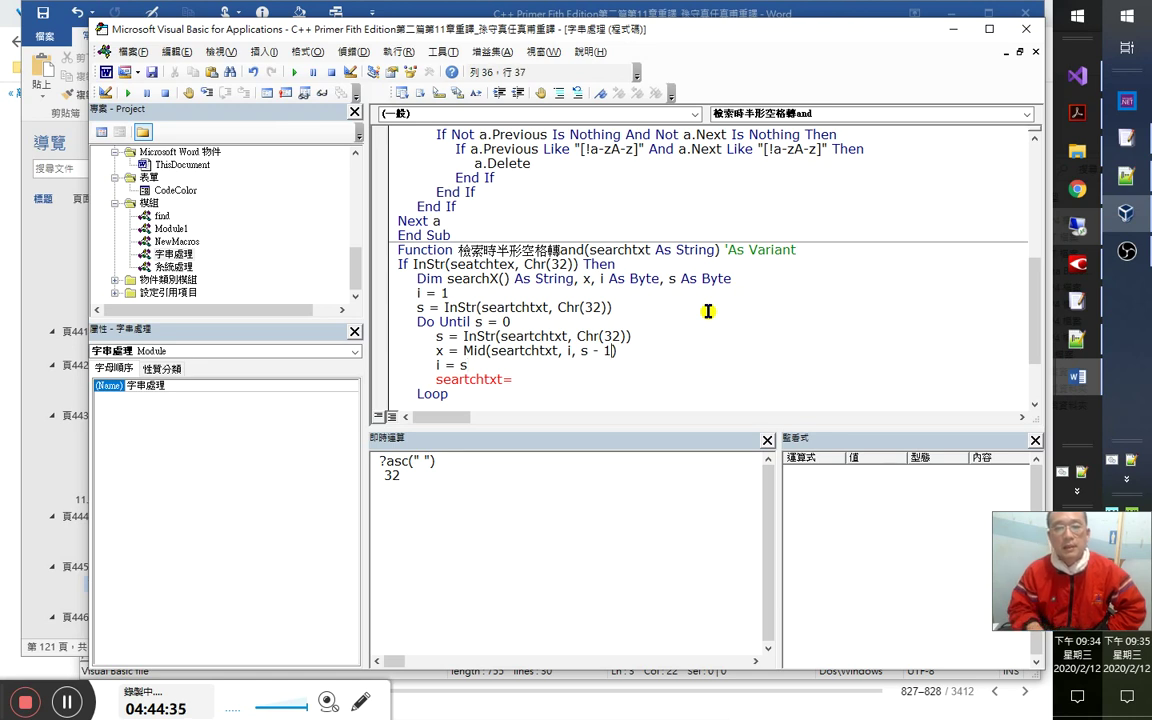
pyautogui.press('End')
pyautogui.press('BackSpace')
pyautogui.write(',')
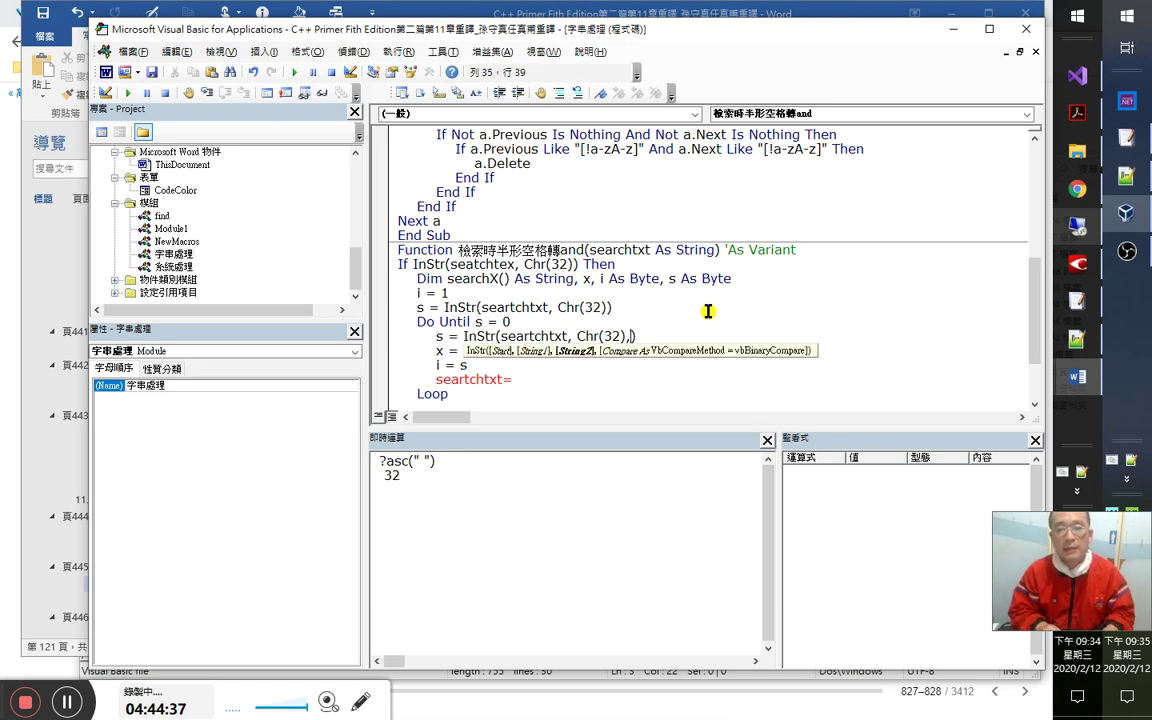
pyautogui.write(')')
pyautogui.press('Home')
pyautogui.press('Right')
pyautogui.press('Right')
pyautogui.press('Right')
pyautogui.press('Right')
pyautogui.press('Right')
pyautogui.press('Right')
pyautogui.press('Right')
pyautogui.press('Right')
pyautogui.press('Right')
pyautogui.press('Right')
pyautogui.press('Right')
pyautogui.press('Right')
pyautogui.press('Right')
pyautogui.press('Right')
pyautogui.press('Right')
pyautogui.press('Right')
pyautogui.press('Right')
pyautogui.press('Right')
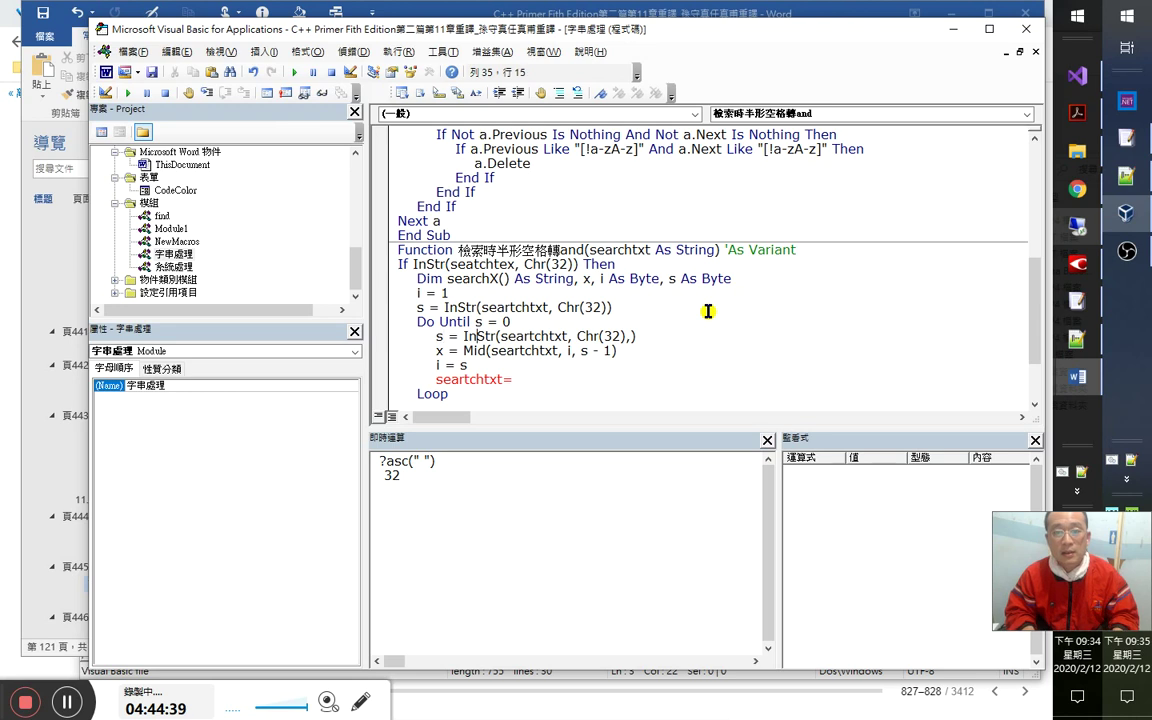
pyautogui.write('i,')
# Complete the loop's InStr with vbTextCompare and review the lines below it.
pyautogui.press('End')
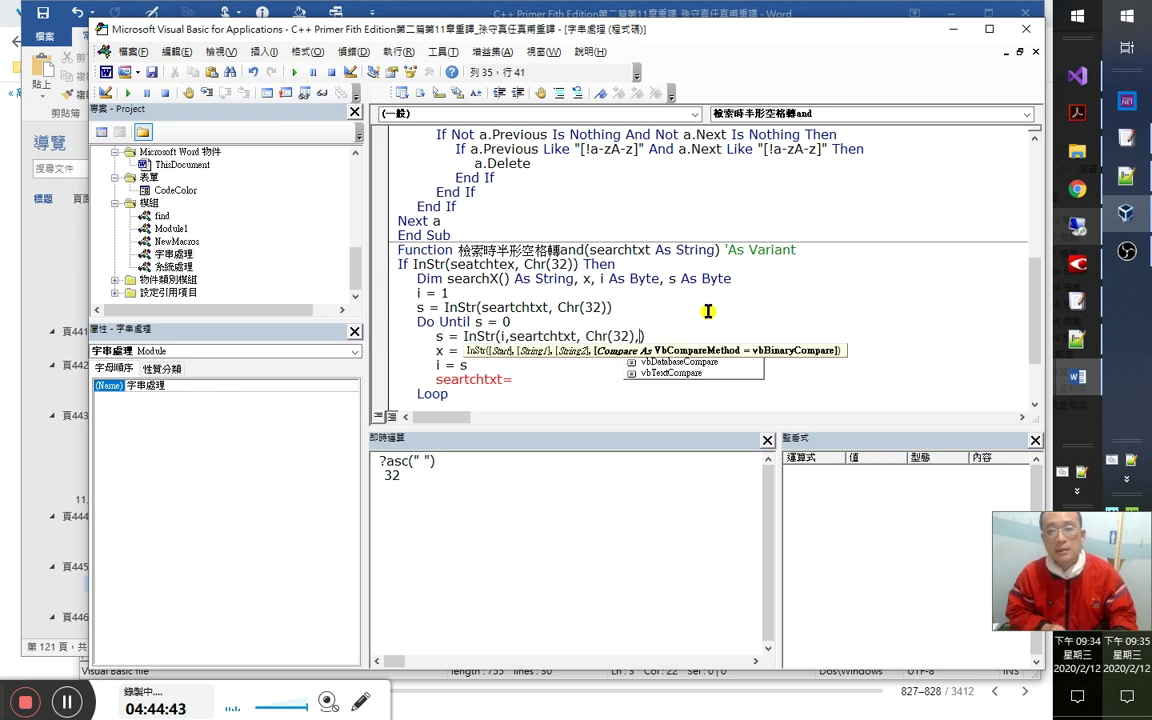
pyautogui.press('Down')
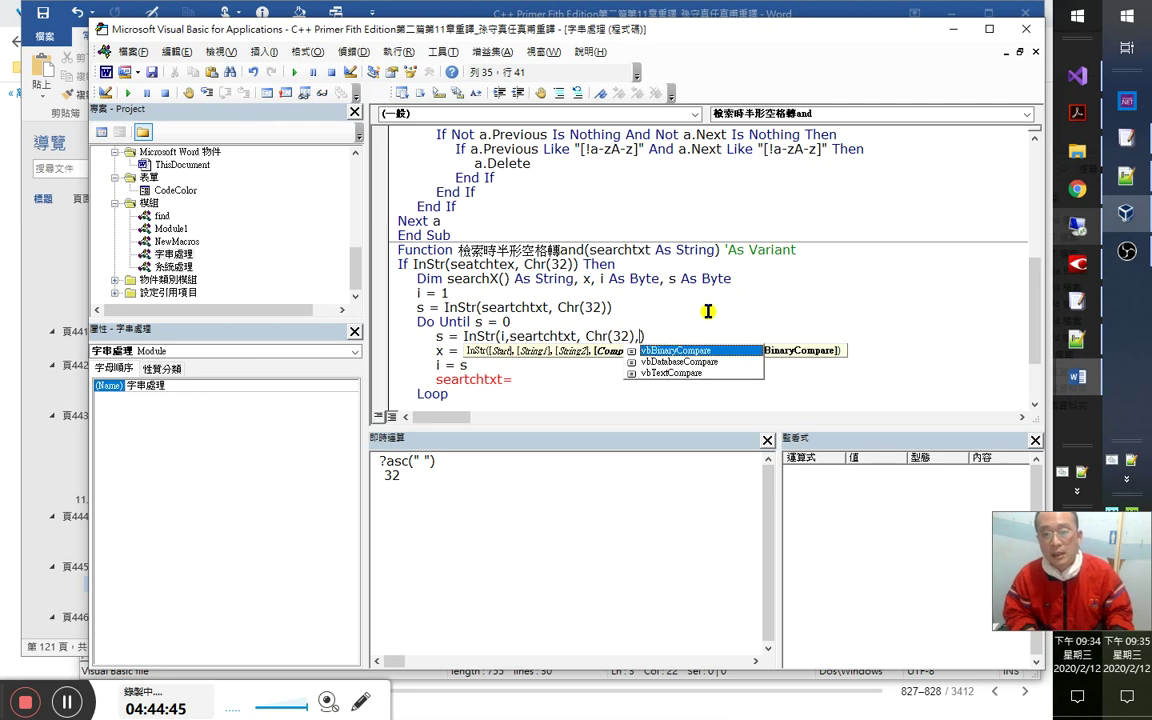
pyautogui.press('Down')
pyautogui.press('Down')
pyautogui.press('Tab')
pyautogui.press('Down')
pyautogui.press('Down')
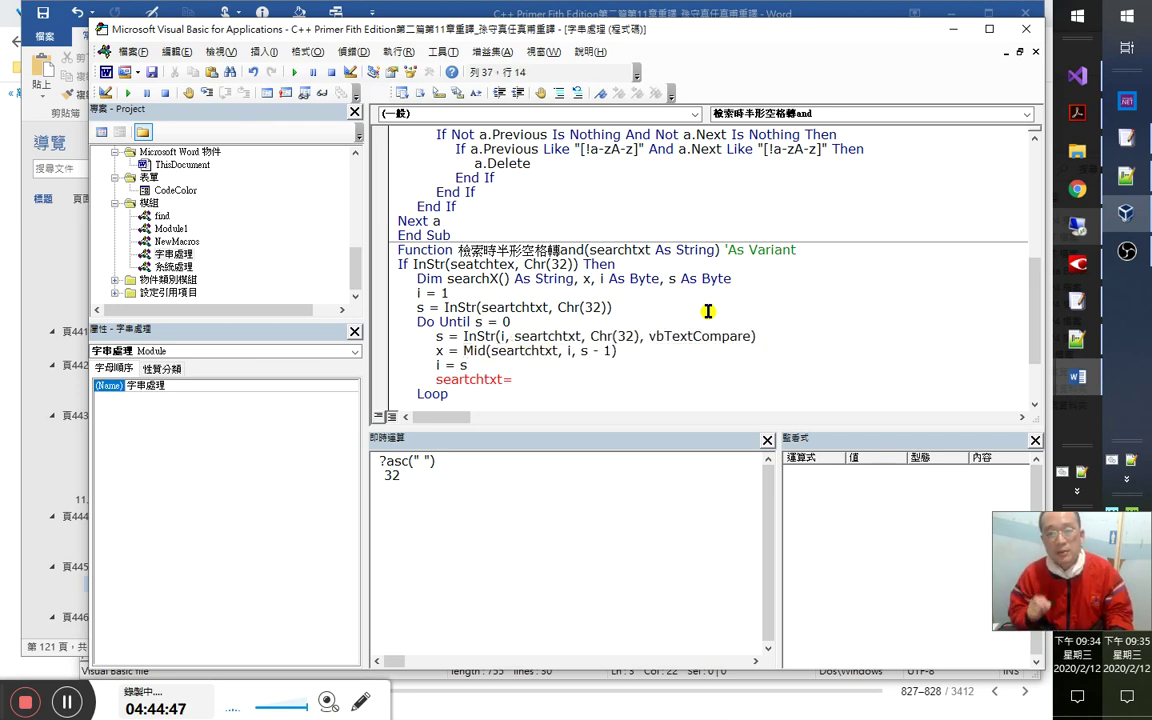
pyautogui.press('Down')
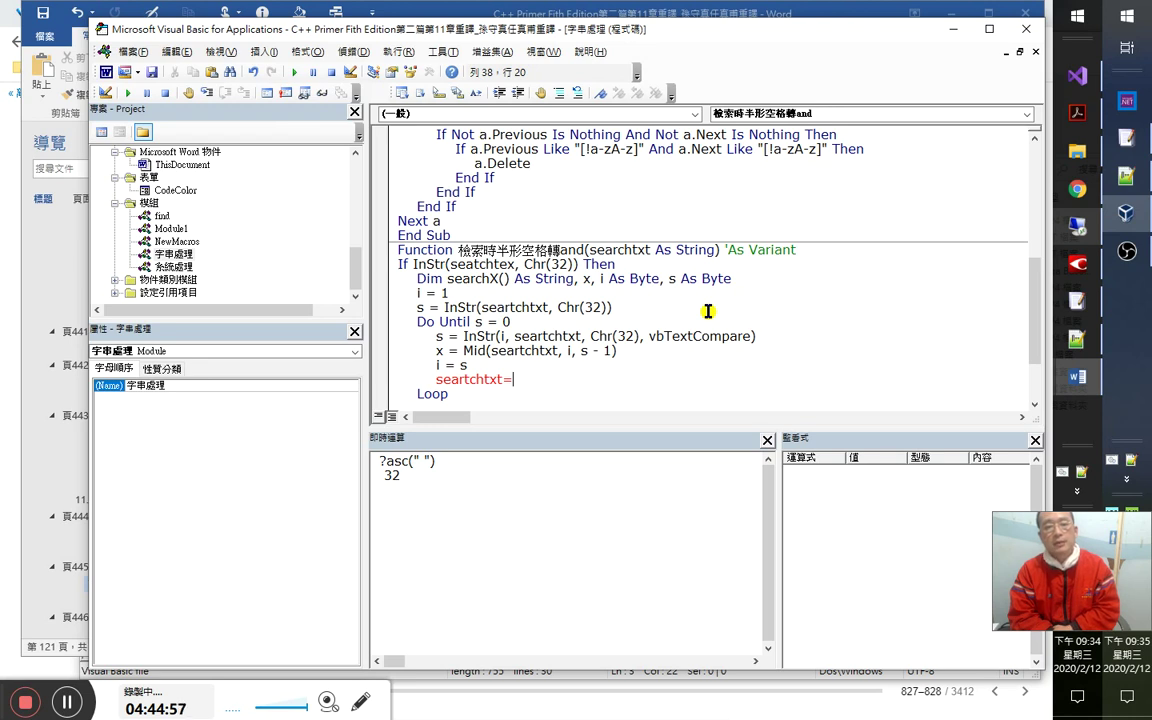
pyautogui.press('Up')
pyautogui.press('Up')
pyautogui.press('End')
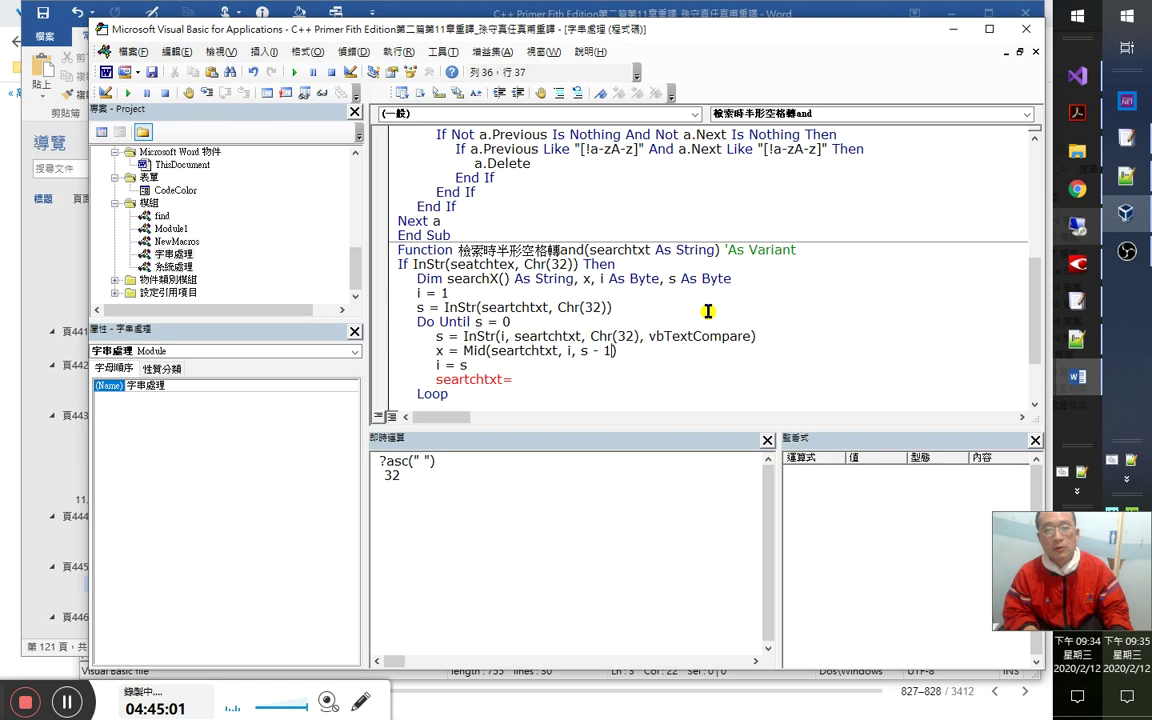
pyautogui.press('Left')
pyautogui.press('Left')
pyautogui.press('Left')
pyautogui.press('Left')
pyautogui.press('Left')
pyautogui.press('Left')
pyautogui.press('Left')
pyautogui.press('Down')
pyautogui.press('Down')
pyautogui.press('End')
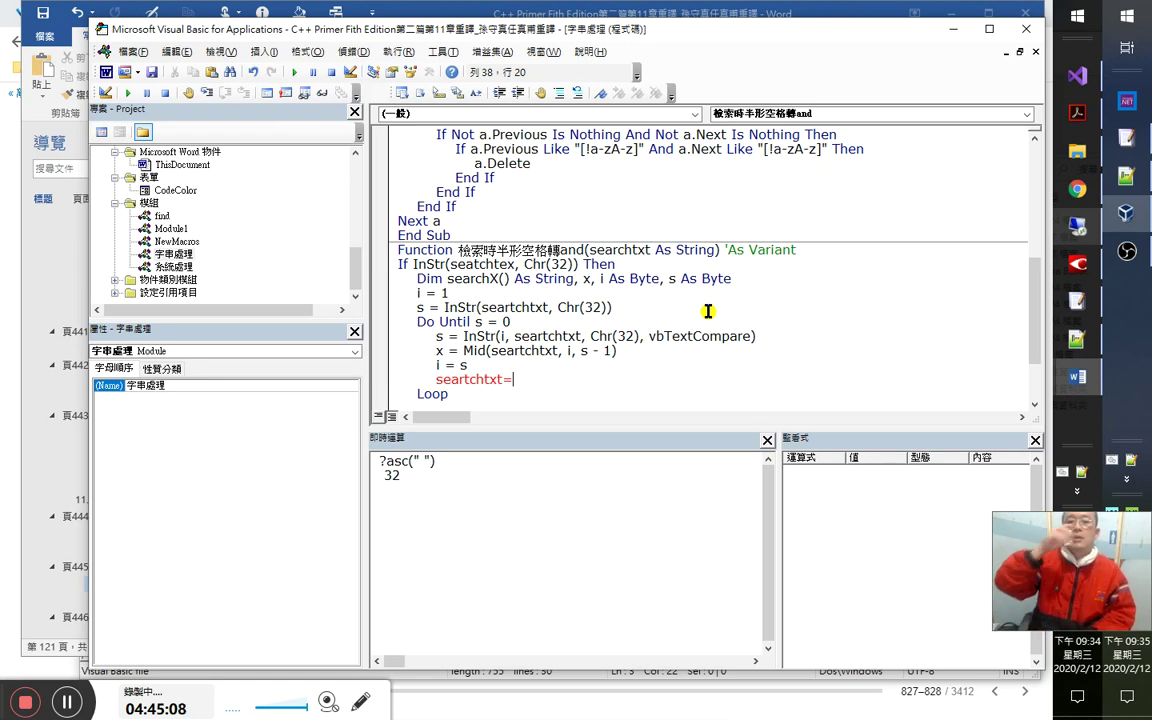
# Replace the leftover searchtxt= text with 'redim searchX', fixing the array name's spelling.
pyautogui.press('Home')
pyautogui.write('re')
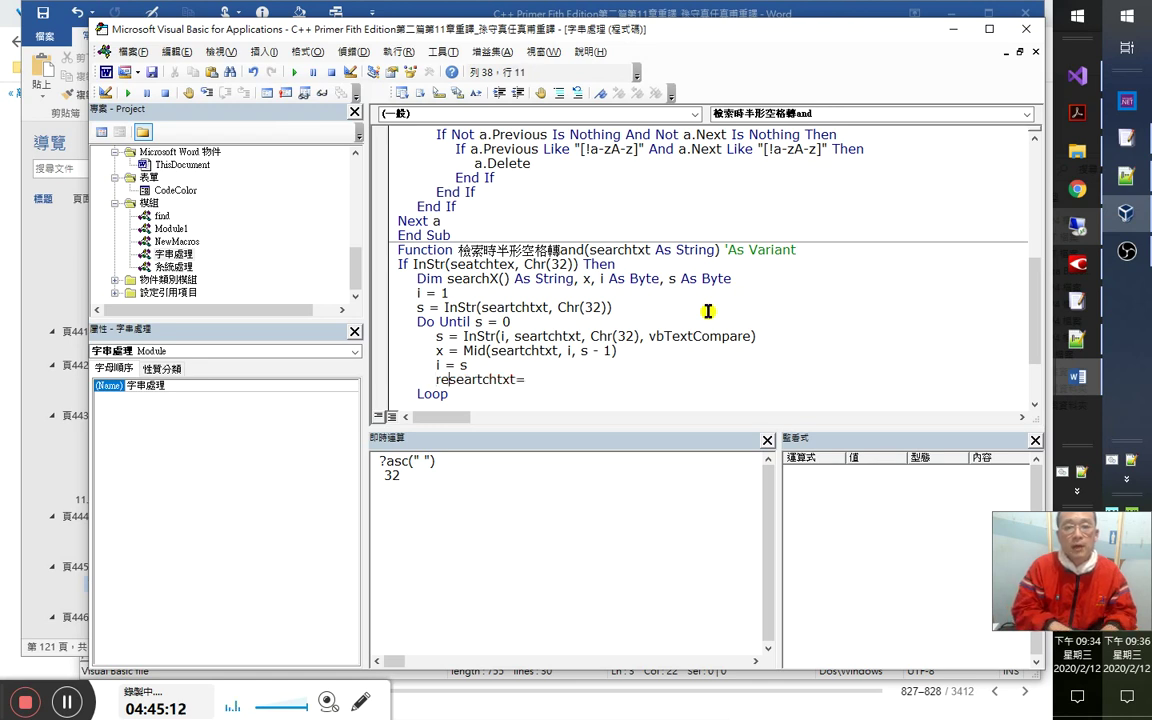
pyautogui.write('dim ')
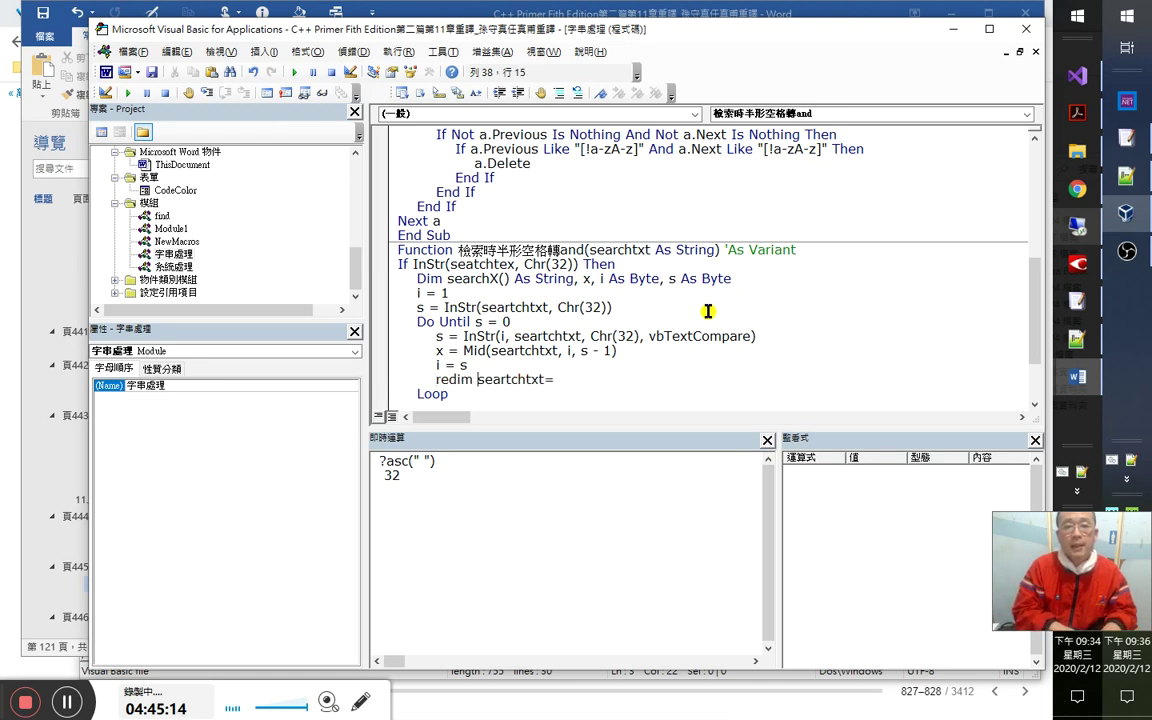
pyautogui.write('serch')
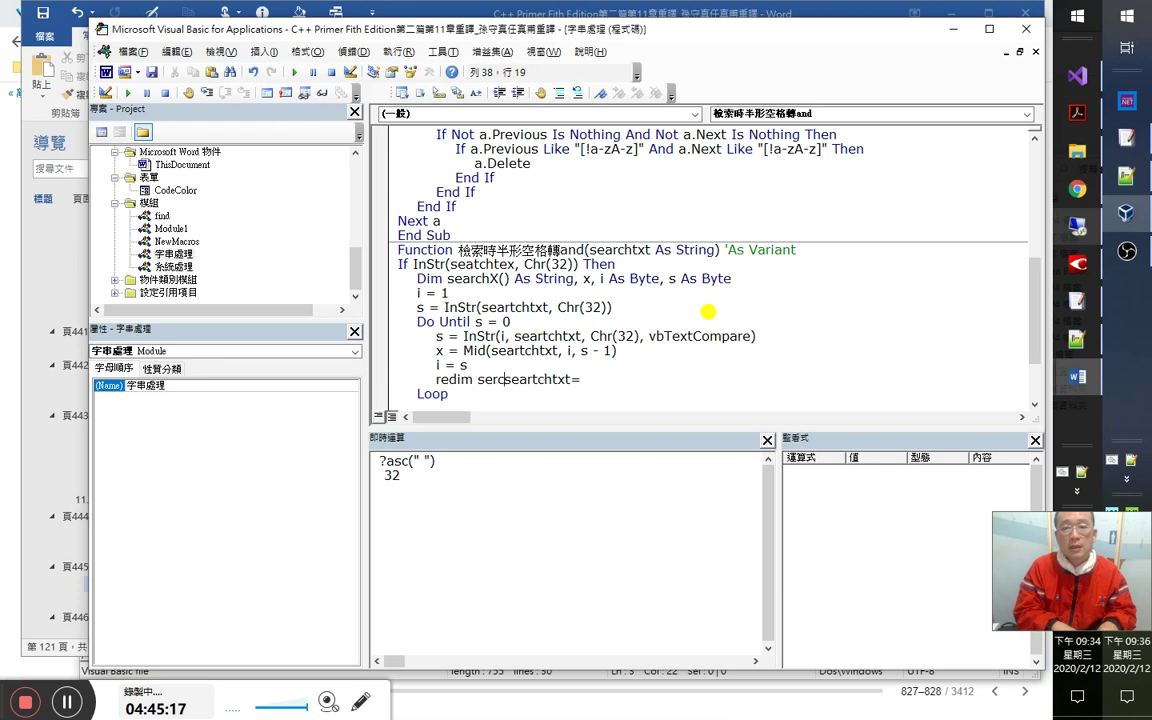
pyautogui.write('X')
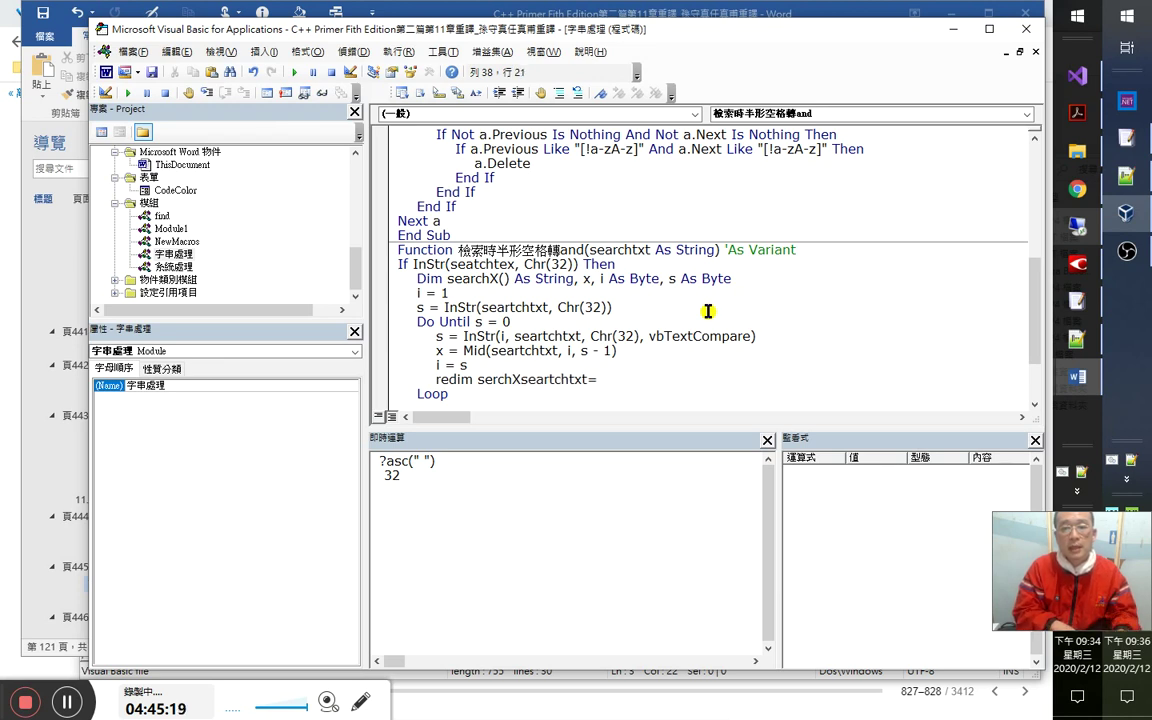
pyautogui.press('Left')
pyautogui.press('Left')
pyautogui.press('Left')
pyautogui.press('Left')
pyautogui.write('a')
pyautogui.press('Right')
pyautogui.press('Right')
pyautogui.press('Right')
pyautogui.press('Right')
pyautogui.press('Right')
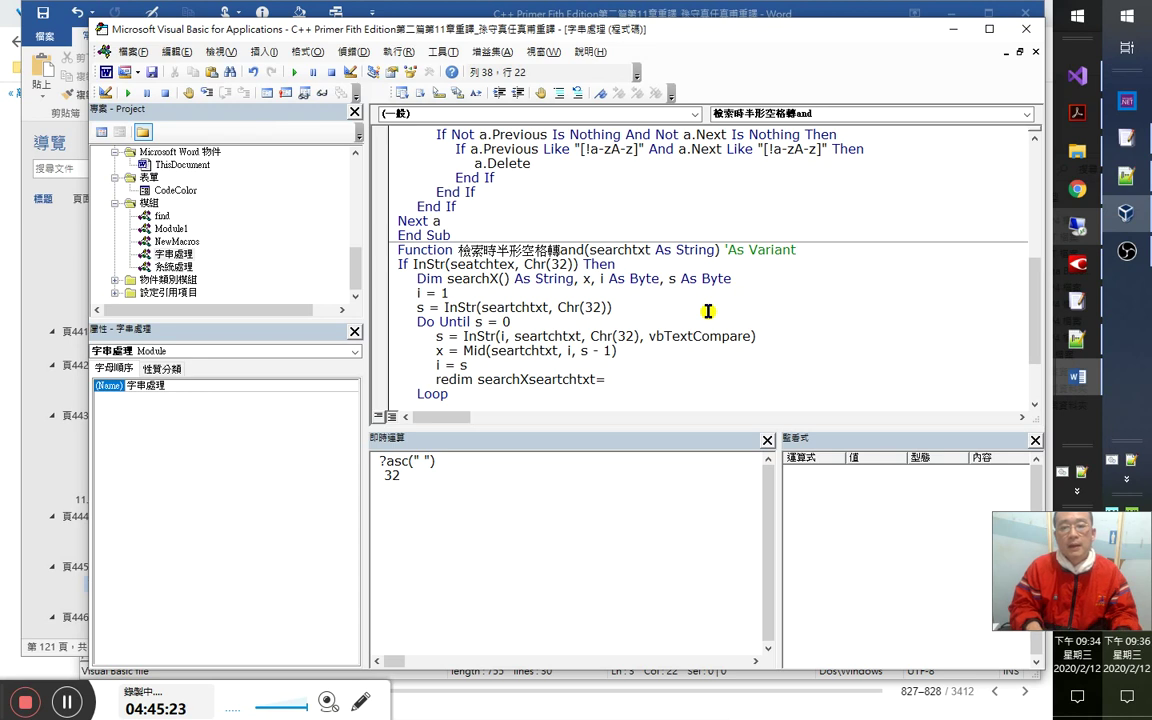
pyautogui.hotkey('shift', 'End')
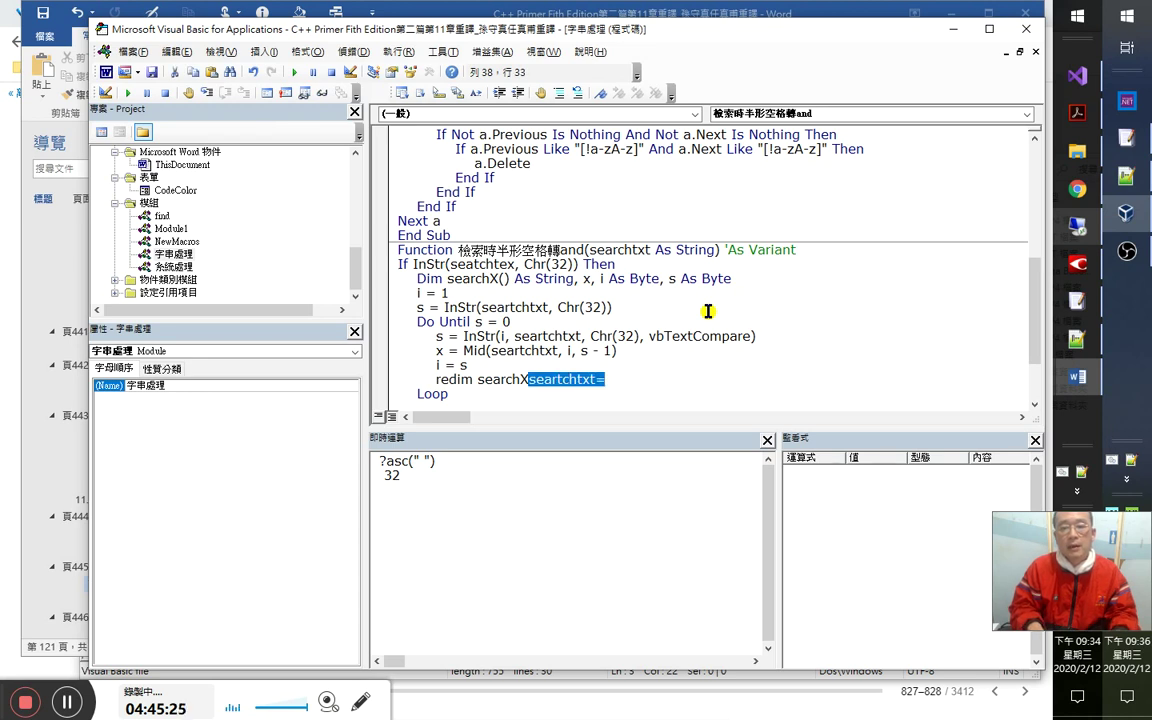
pyautogui.press('Delete')
# Insert the preverse keyword before searchX and append () to the redim line.
pyautogui.press('Left')
pyautogui.press('Left')
pyautogui.press('Left')
pyautogui.press('Left')
pyautogui.press('Left')
pyautogui.write('pr')
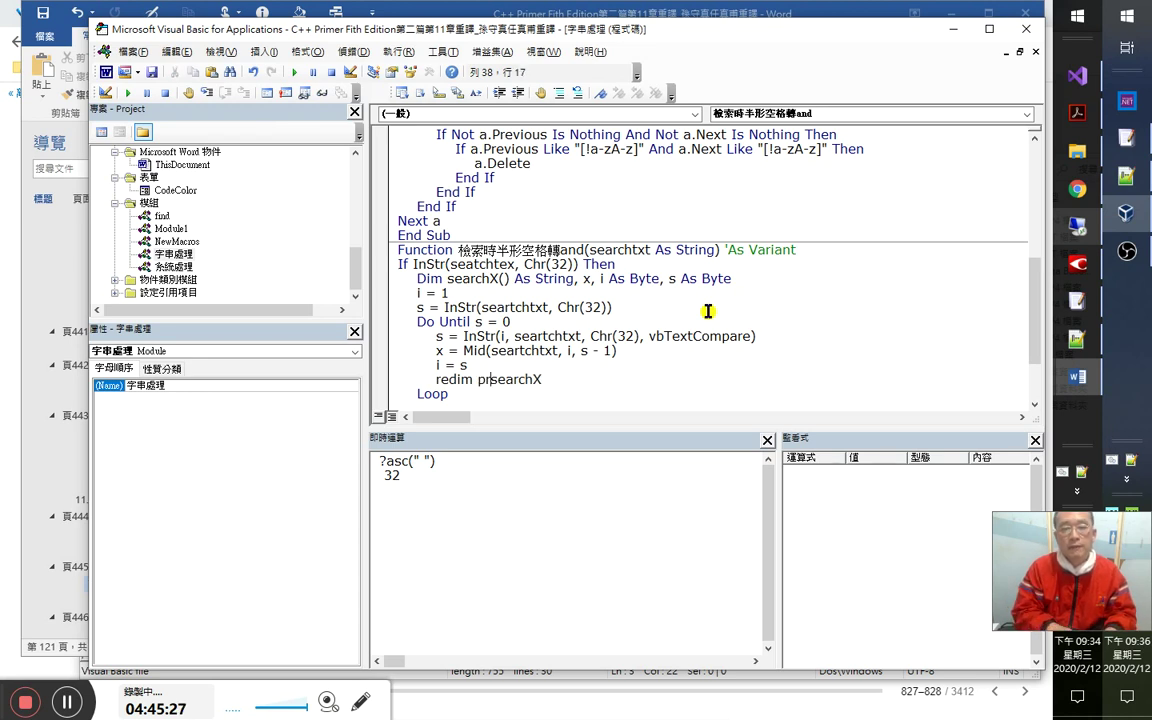
pyautogui.write('e verse')
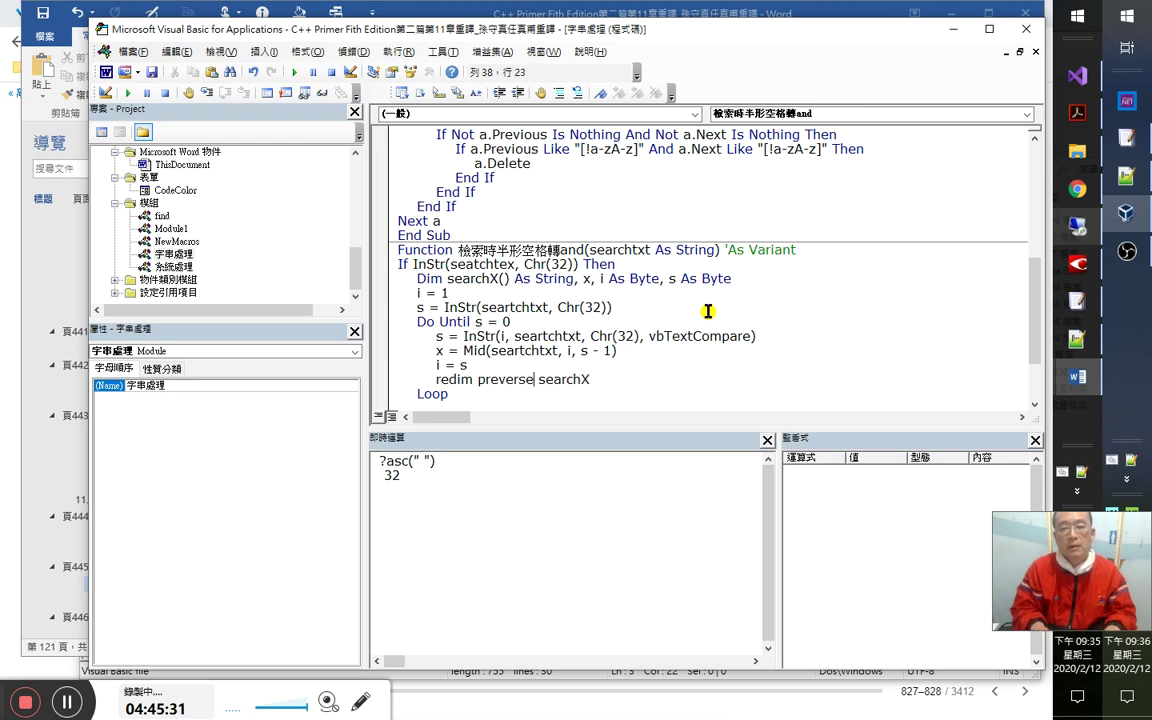
pyautogui.press('Down')
pyautogui.press('Return')
pyautogui.press('End')
pyautogui.write('()')
pyautogui.press('Down')
pyautogui.press('Return')
# Remove the parentheses after searchX to clear the compile error.
pyautogui.press('Left')
pyautogui.press('Left')
pyautogui.press('Left')
pyautogui.press('Left')
pyautogui.press('Left')
pyautogui.press('Right')
pyautogui.press('Right')
pyautogui.press('Right')
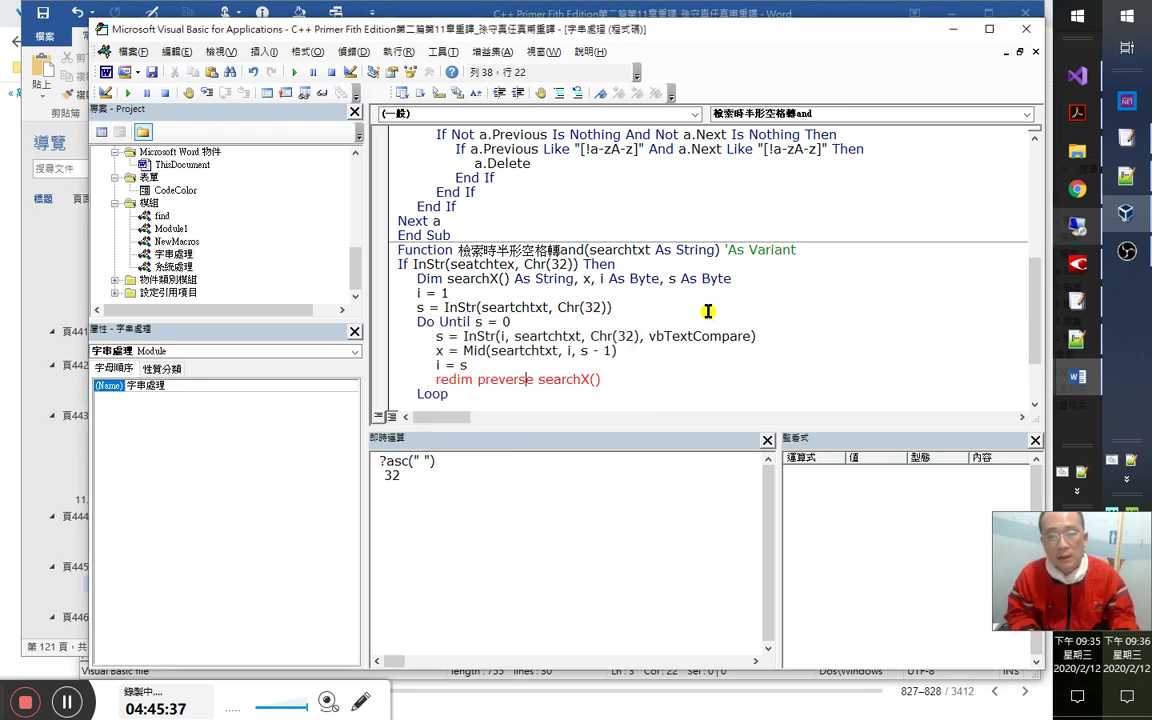
pyautogui.press('Right')
pyautogui.press('Right')
pyautogui.press('Right')
pyautogui.press('Right')
pyautogui.press('Right')
pyautogui.press('Right')
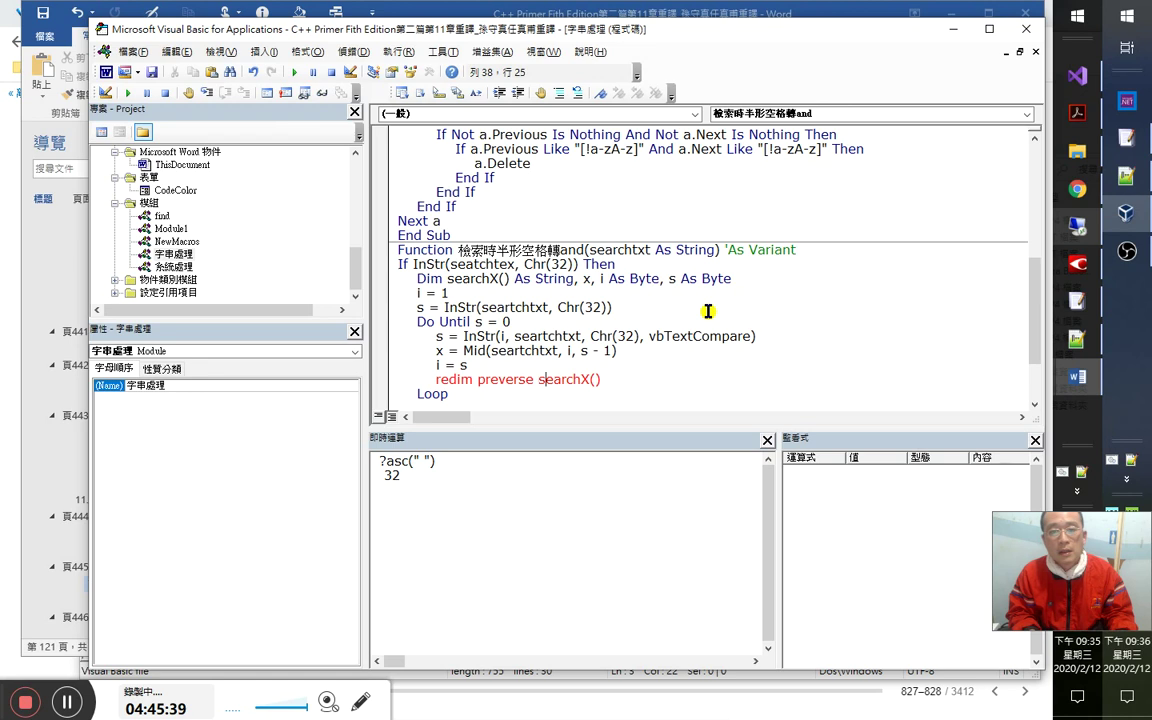
pyautogui.press('Right')
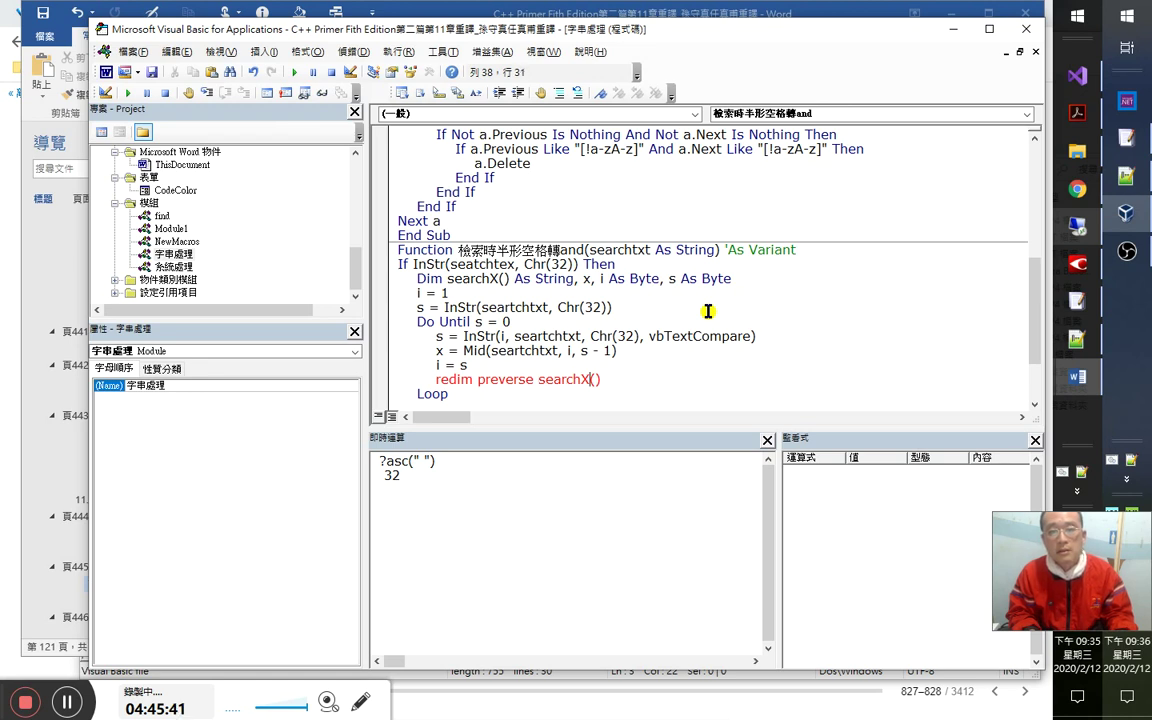
pyautogui.hotkey('shift', 'End')
pyautogui.press('Delete')
pyautogui.press('Return')
pyautogui.press('Right')
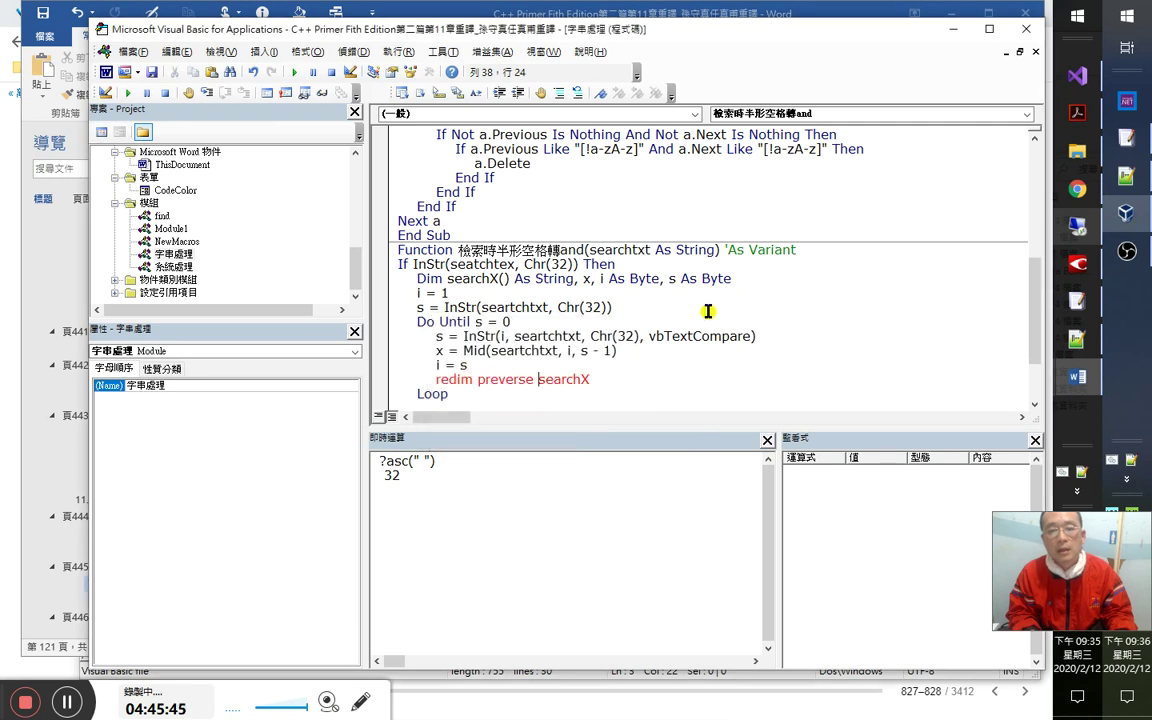
pyautogui.press('Return')
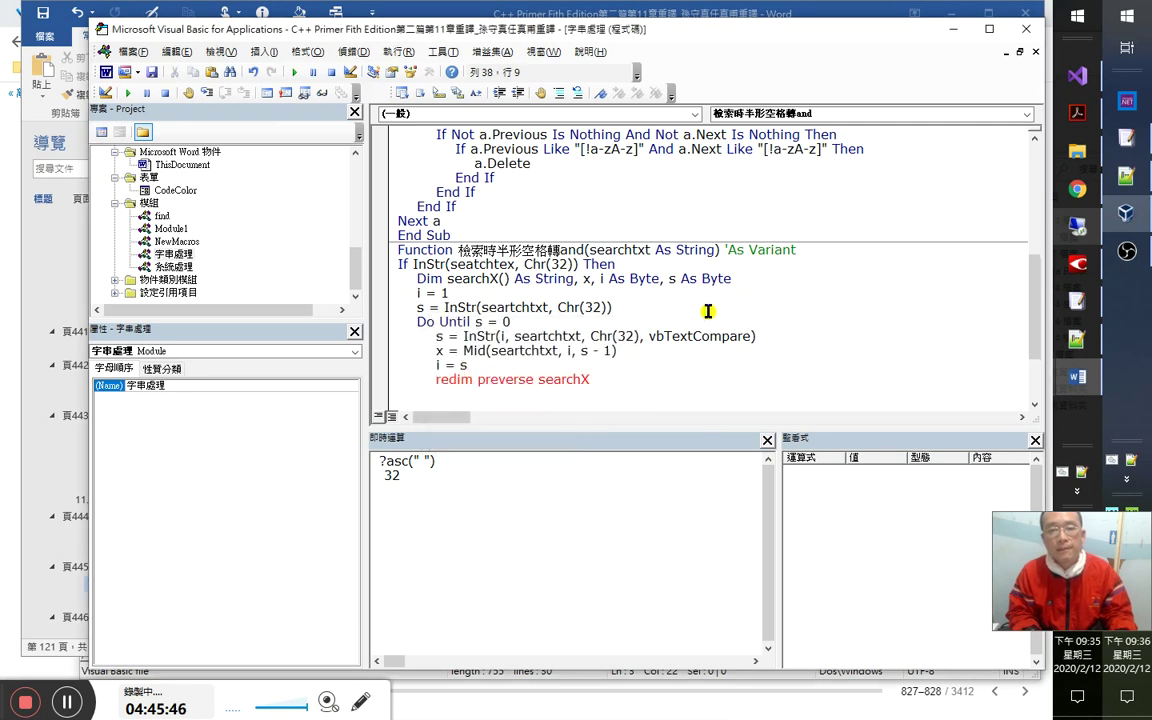
# Restore the () after searchX and retype Loop on the line below.
pyautogui.press('Right')
pyautogui.press('Right')
pyautogui.press('Right')
pyautogui.press('Right')
pyautogui.press('Right')
pyautogui.press('Right')
pyautogui.press('Right')
pyautogui.press('Right')
pyautogui.press('Right')
pyautogui.press('Right')
pyautogui.press('Right')
pyautogui.press('Right')
pyautogui.press('Right')
pyautogui.press('Right')
pyautogui.press('Right')
pyautogui.press('Right')
pyautogui.press('Right')
pyautogui.press('Right')
pyautogui.press('Right')
pyautogui.press('Right')
pyautogui.write('()')
pyautogui.press('Left')
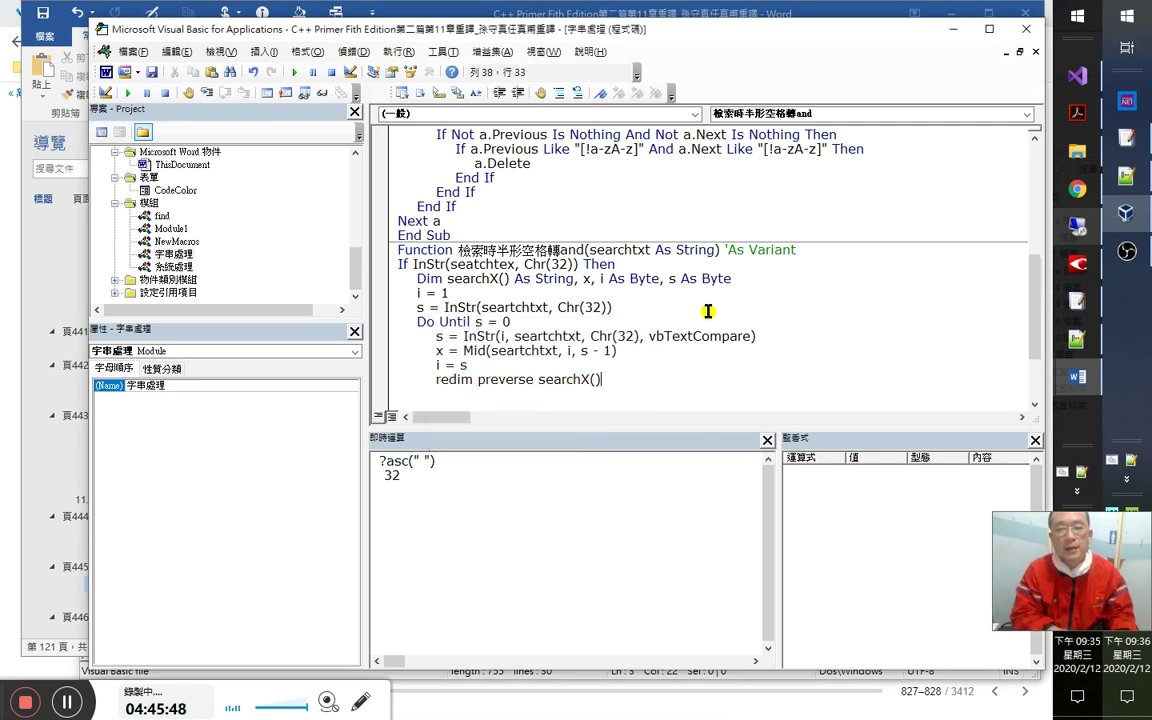
pyautogui.press('Right')
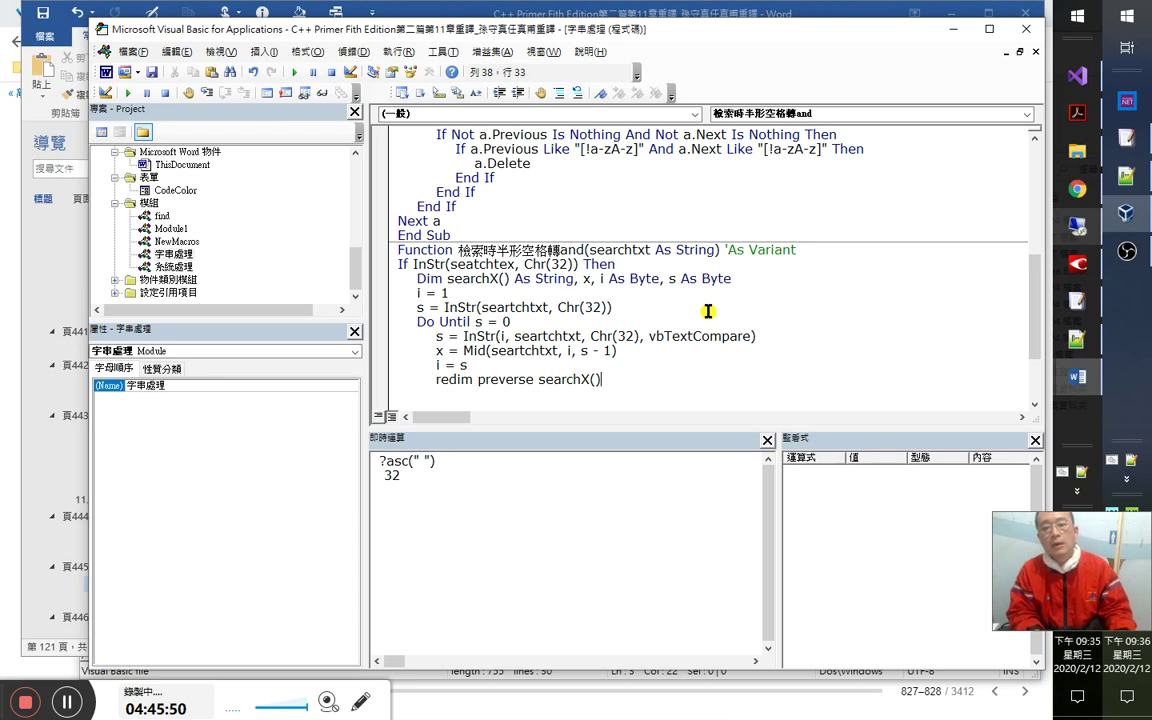
pyautogui.press('Down')
pyautogui.press('Return')
pyautogui.press('Return')
pyautogui.press('Return')
pyautogui.hotkey('shift', 'Tab')
pyautogui.write('Loop')
pyautogui.press('Up')
pyautogui.press('Up')
pyautogui.press('End')
pyautogui.press('Left')
pyautogui.press('Left')
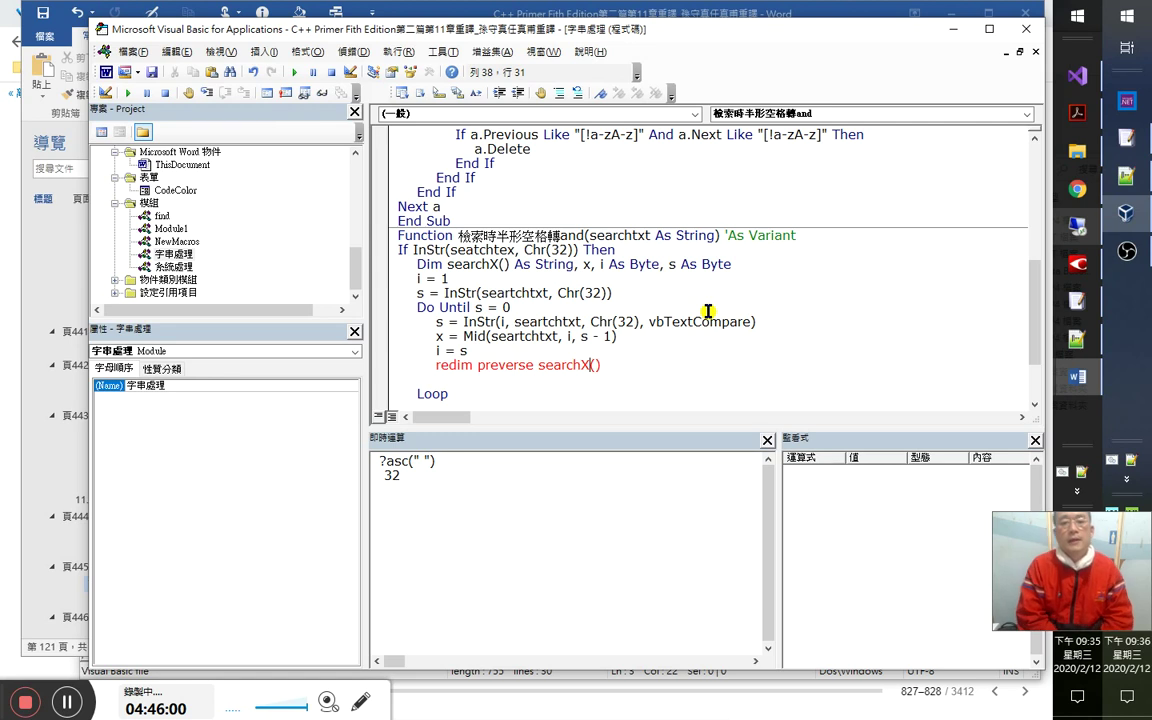
pyautogui.press('Up')
pyautogui.press('Up')
pyautogui.press('Up')
pyautogui.press('Up')
pyautogui.press('Up')
pyautogui.press('Up')
pyautogui.press('Up')
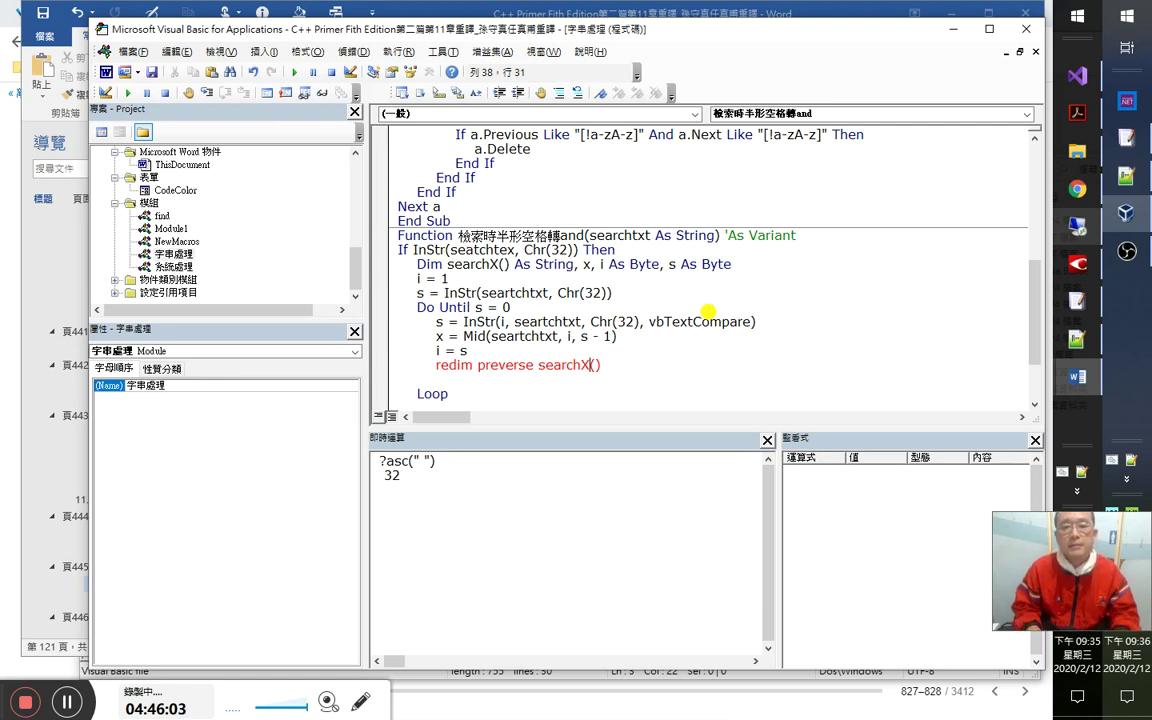
# Add searchXsize As Byte to the Dim line's declarations.
pyautogui.press('End')
pyautogui.write(',')
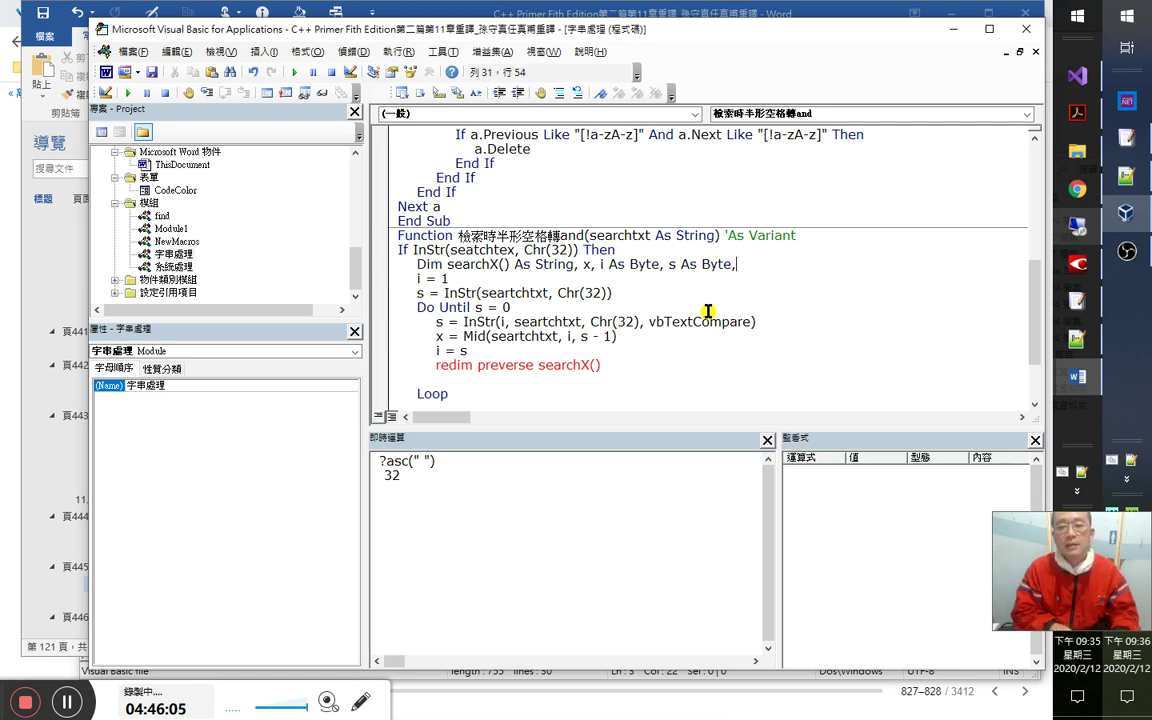
pyautogui.press('Left')
pyautogui.press('Left')
pyautogui.press('Left')
pyautogui.press('Left')
pyautogui.press('Left')
pyautogui.press('Left')
pyautogui.press('Left')
pyautogui.press('Left')
pyautogui.press('Left')
pyautogui.press('Left')
pyautogui.press('Left')
pyautogui.press('Left')
pyautogui.press('Left')
pyautogui.press('Left')
pyautogui.press('Left')
pyautogui.press('Left')
pyautogui.press('Left')
pyautogui.press('Left')
pyautogui.press('Left')
pyautogui.press('Left')
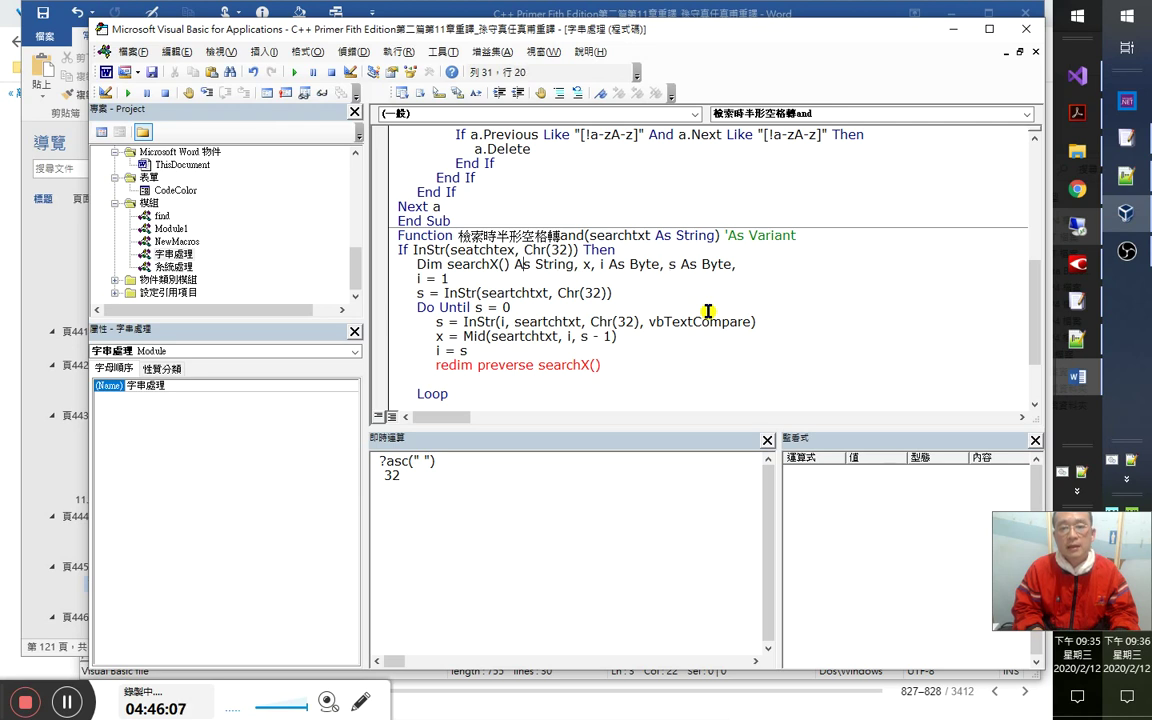
pyautogui.press('Left')
pyautogui.hotkey('shift', 'Left')
pyautogui.hotkey('shift', 'Left')
pyautogui.hotkey('shift', 'Left')
pyautogui.hotkey('shift', 'Left')
pyautogui.hotkey('shift', 'Left')
pyautogui.hotkey('shift', 'Left')
pyautogui.hotkey('shift', 'Left')
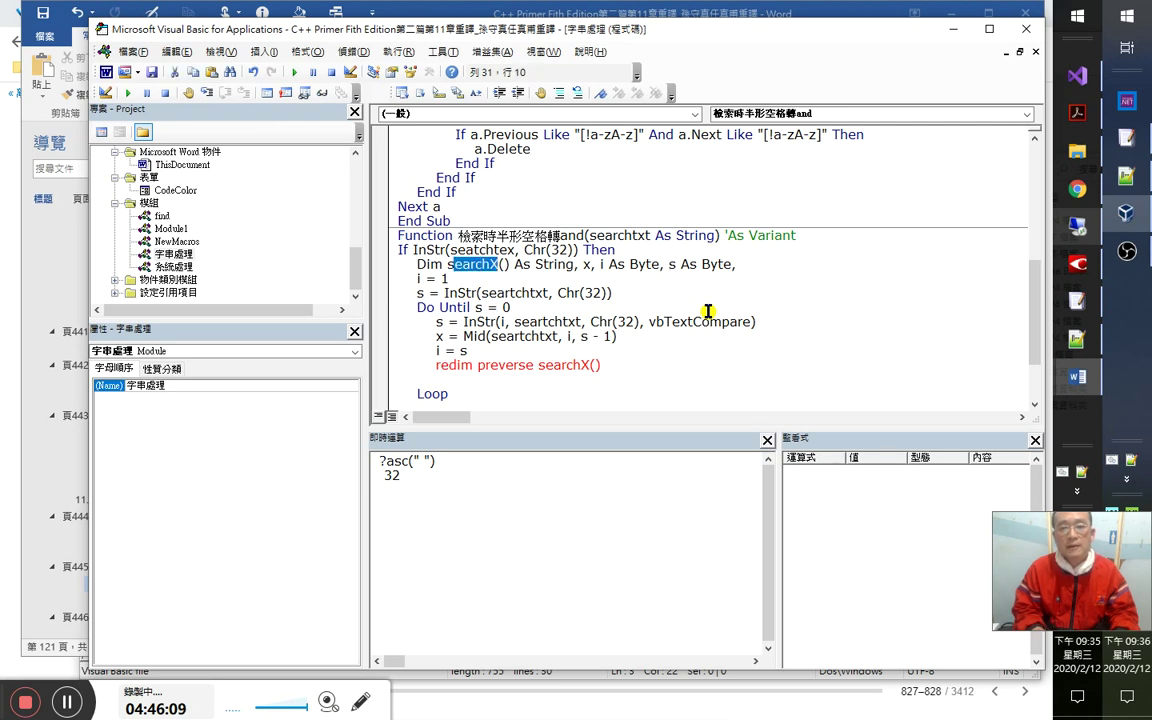
pyautogui.hotkey('ctrl', 'c')
pyautogui.press('End')
pyautogui.hotkey('ctrl', 'v')
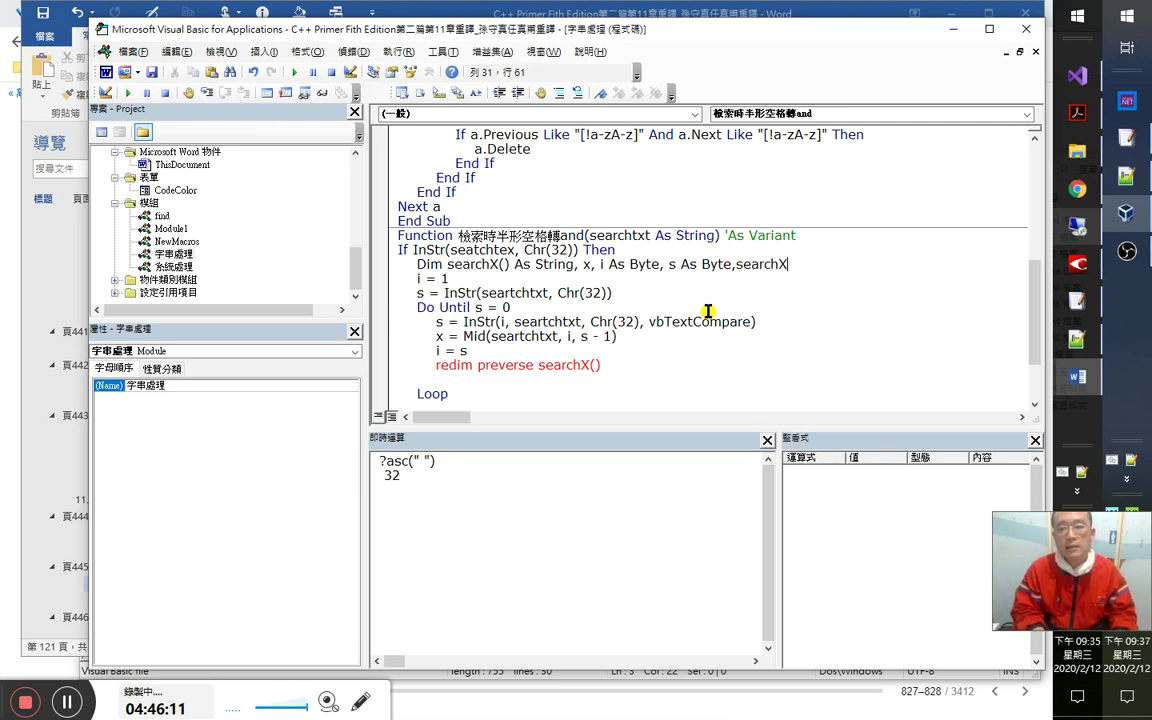
pyautogui.write('size as b')
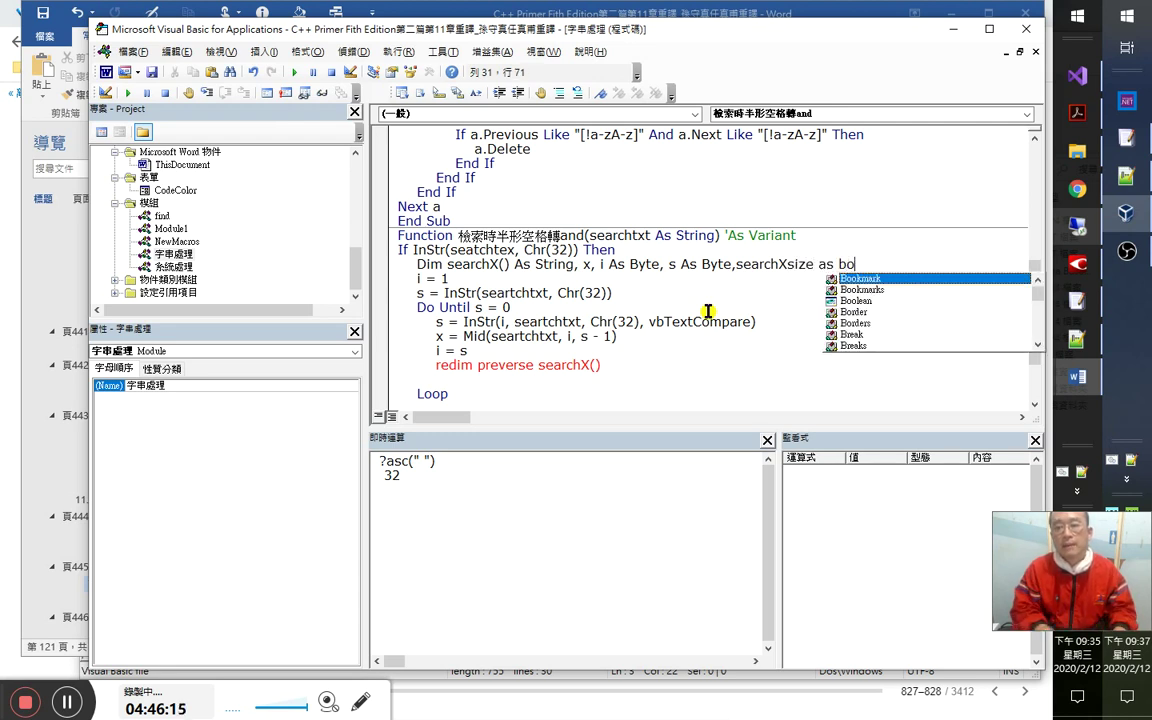
pyautogui.write('o')
pyautogui.press('BackSpace')
pyautogui.write('ty')
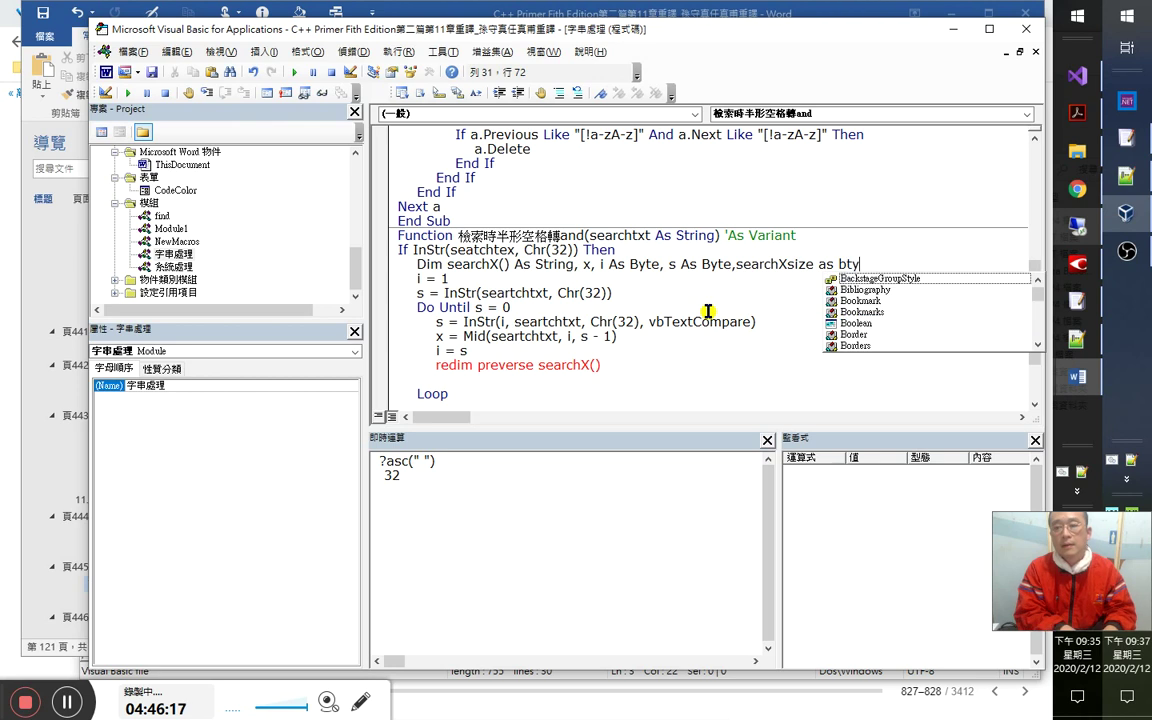
pyautogui.press('Delete')
pyautogui.press('Delete')
pyautogui.write('yte')
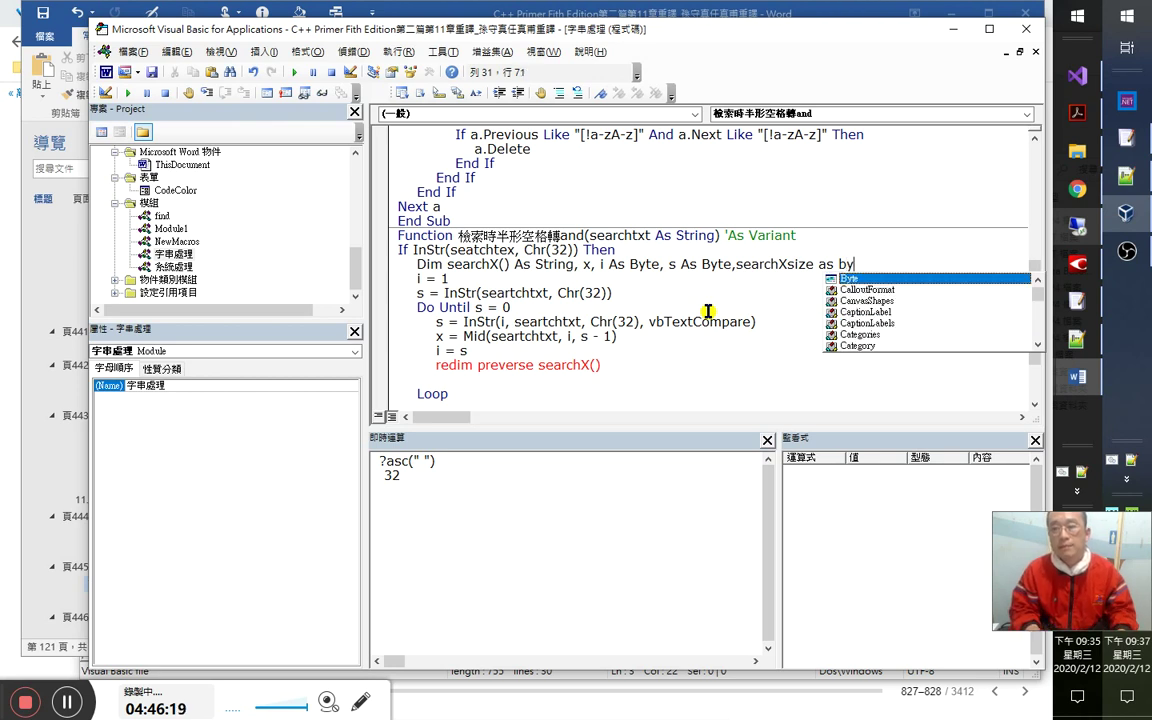
pyautogui.press('Down')
pyautogui.press('Down')
pyautogui.press('Down')
pyautogui.press('Down')
pyautogui.press('Down')
# Add the line searchXsize = searchXsize + 1 below i = s in the loop.
pyautogui.press('Up')
pyautogui.press('Up')
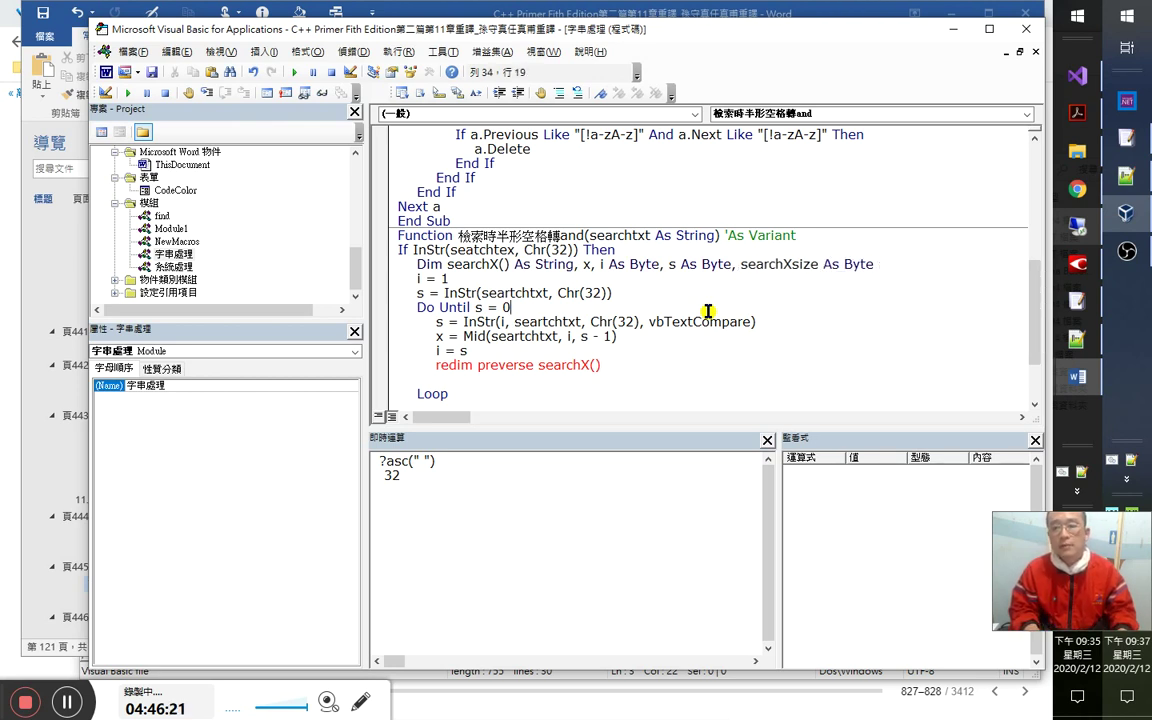
pyautogui.doubleClick(800, 265)
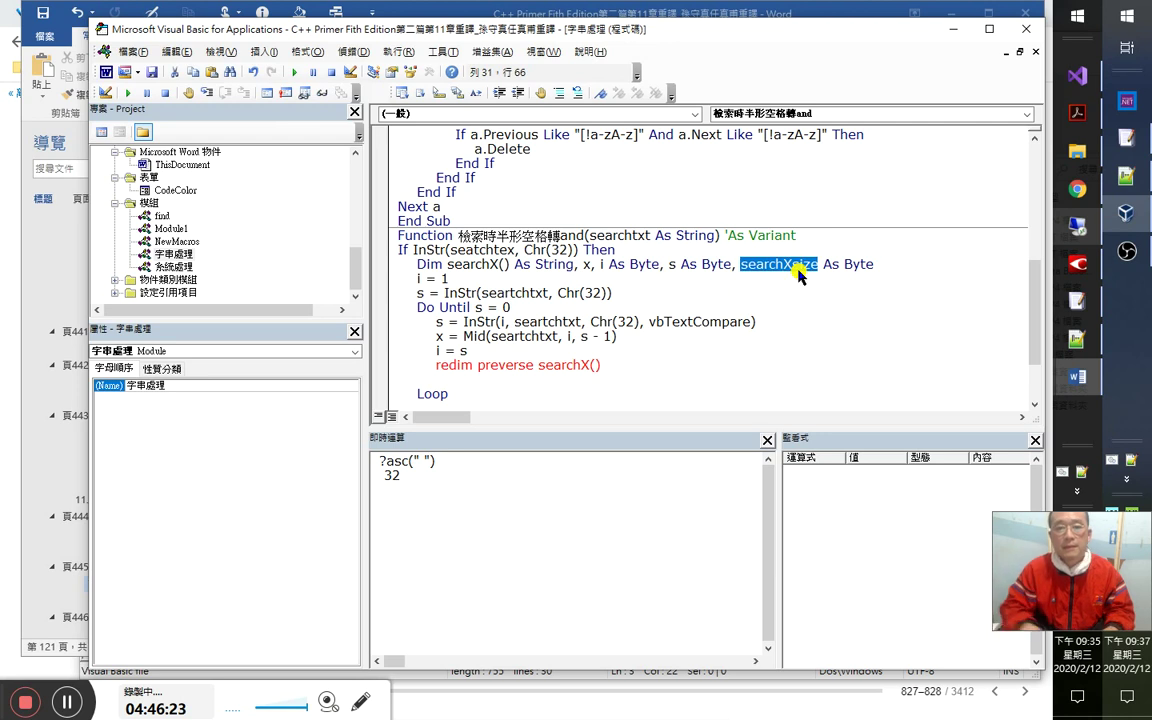
pyautogui.press('Down')
pyautogui.press('Down')
pyautogui.press('Down')
pyautogui.press('Down')
pyautogui.press('Down')
pyautogui.press('Down')
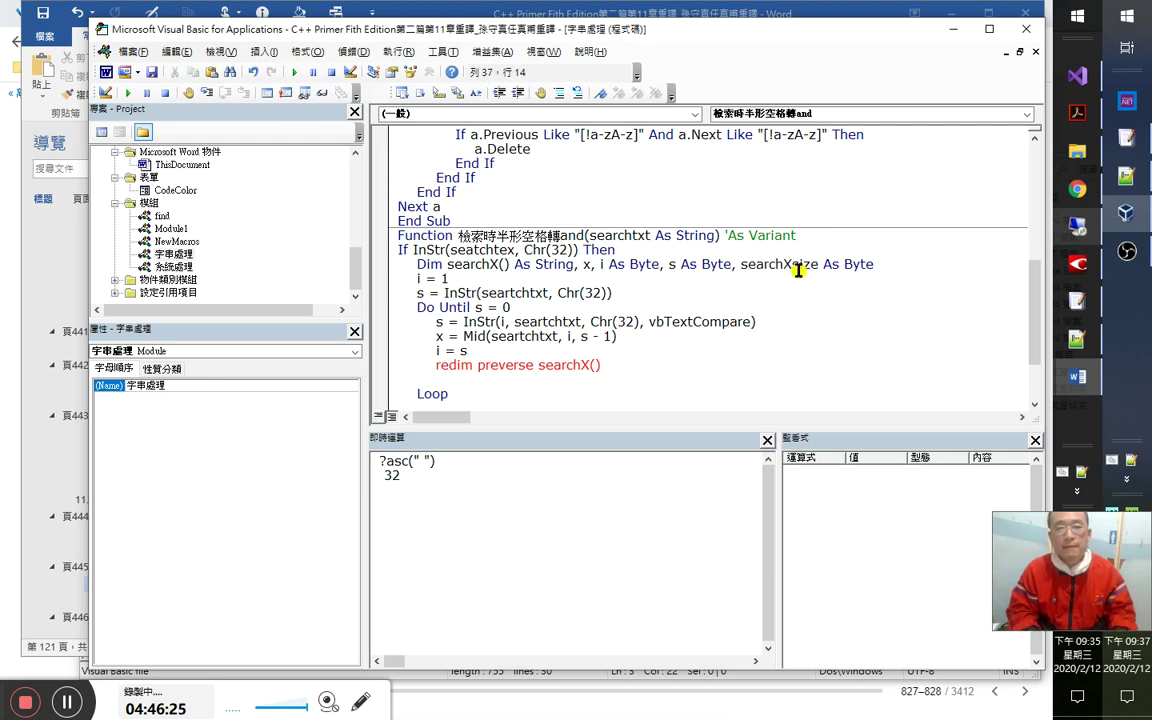
pyautogui.press('Return')
pyautogui.hotkey('ctrl', 'v')
pyautogui.write('=')
pyautogui.hotkey('ctrl', 'v')
pyautogui.press('BackSpace')
pyautogui.write('1')
pyautogui.press('BackSpace')
pyautogui.write('e+1')
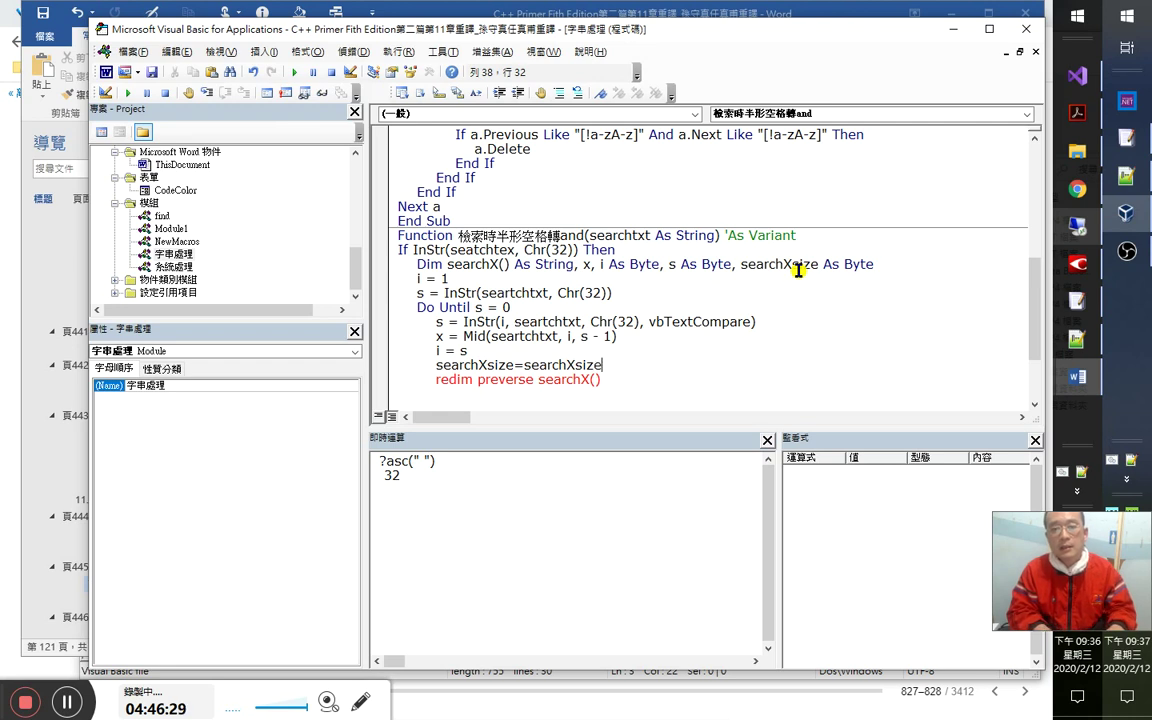
pyautogui.press('Down')
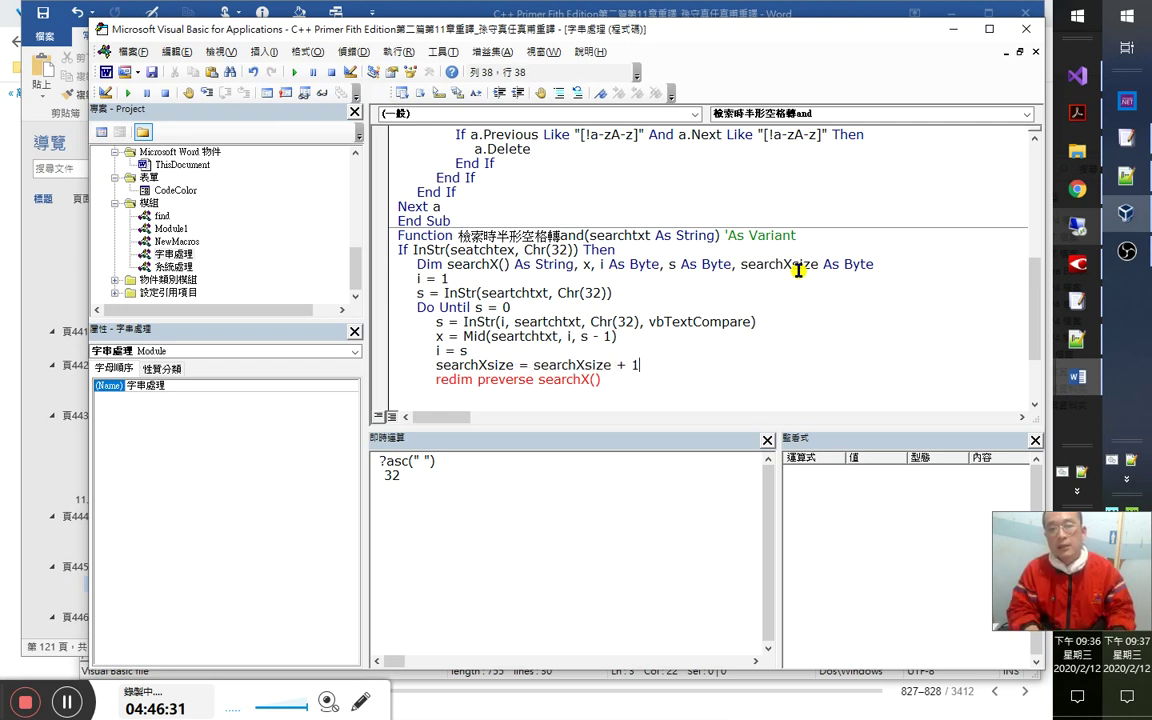
pyautogui.press('End')
pyautogui.hotkey('shift', 'Home')
pyautogui.hotkey('ctrl', 'c')
# Put searchXsize inside the redim searchX() parentheses.
pyautogui.press('Down')
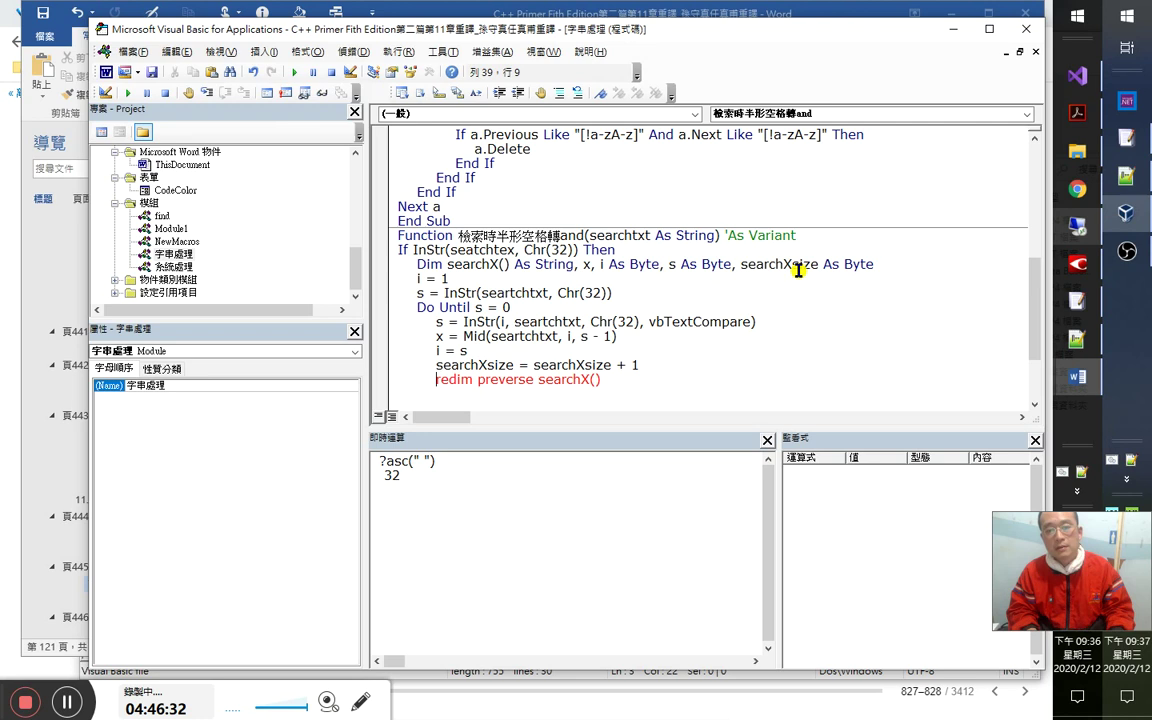
pyautogui.press('End')
pyautogui.press('Left')
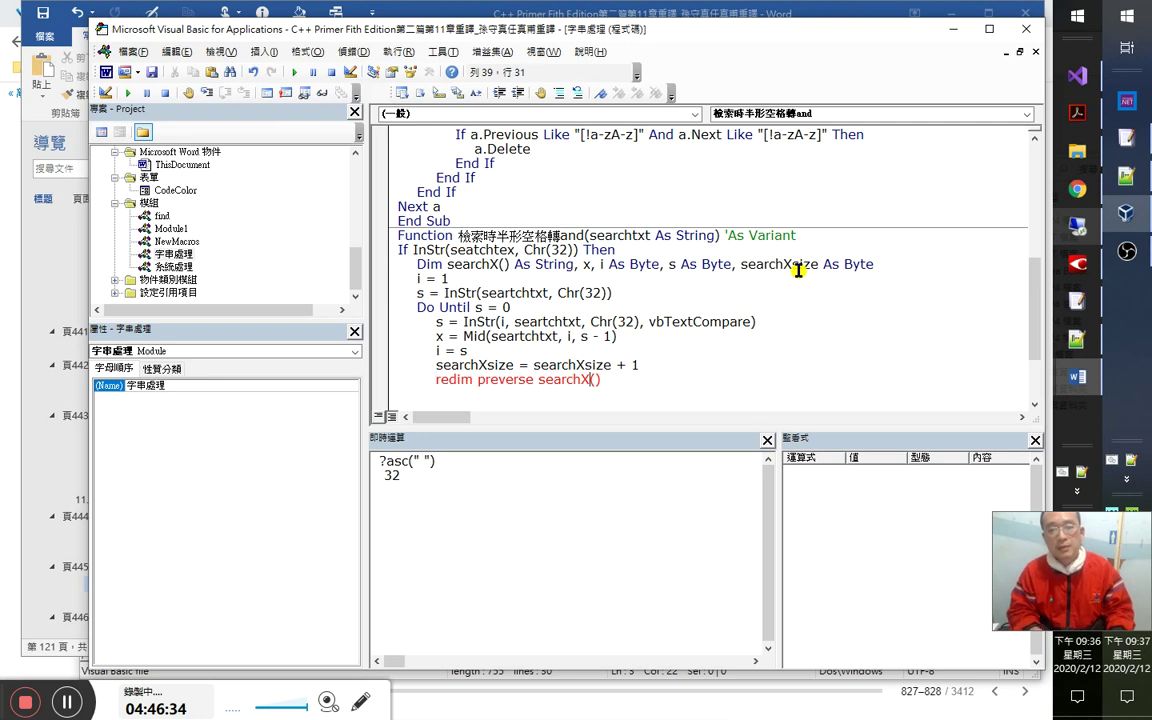
pyautogui.write('searchXsize')
pyautogui.press('Down')
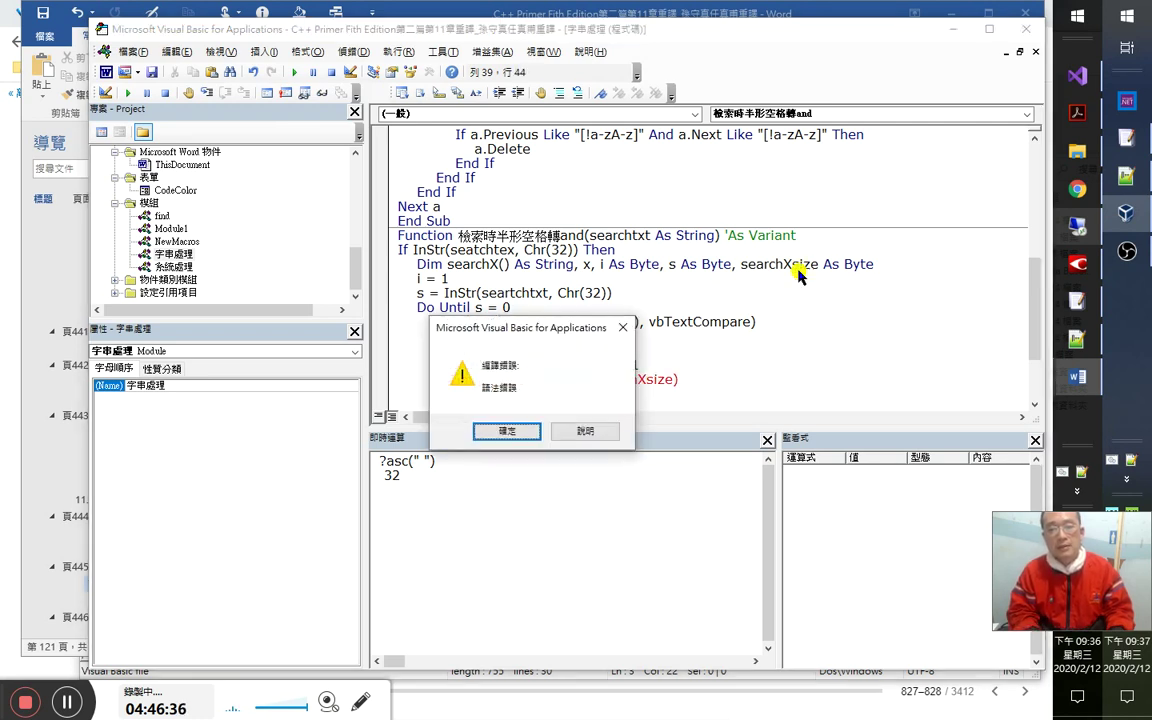
pyautogui.press('Return')
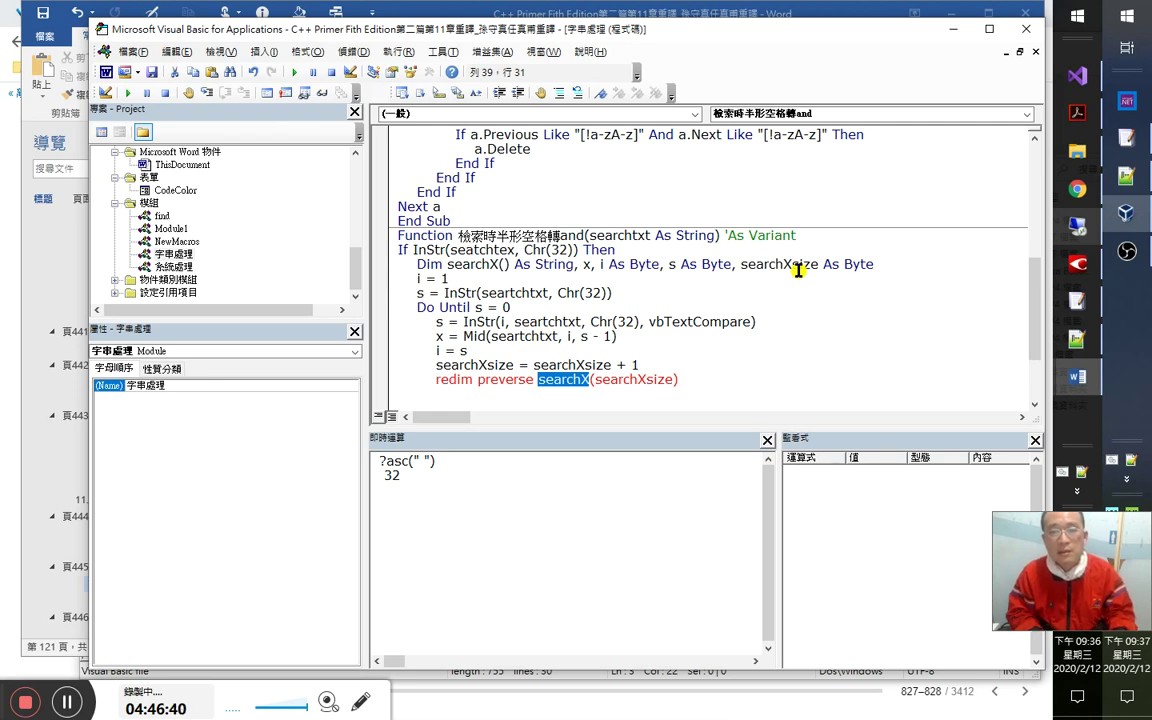
# Correct the misspelled preverse keyword to Preserve on the ReDim line.
pyautogui.press('Left')
pyautogui.press('Left')
pyautogui.press('Left')
pyautogui.press('Left')
pyautogui.press('Right')
pyautogui.press('Right')
pyautogui.hotkey('shift', 'Left')
pyautogui.hotkey('shift', 'Left')
pyautogui.hotkey('shift', 'Left')
pyautogui.hotkey('shift', 'Left')
pyautogui.hotkey('shift', 'Left')
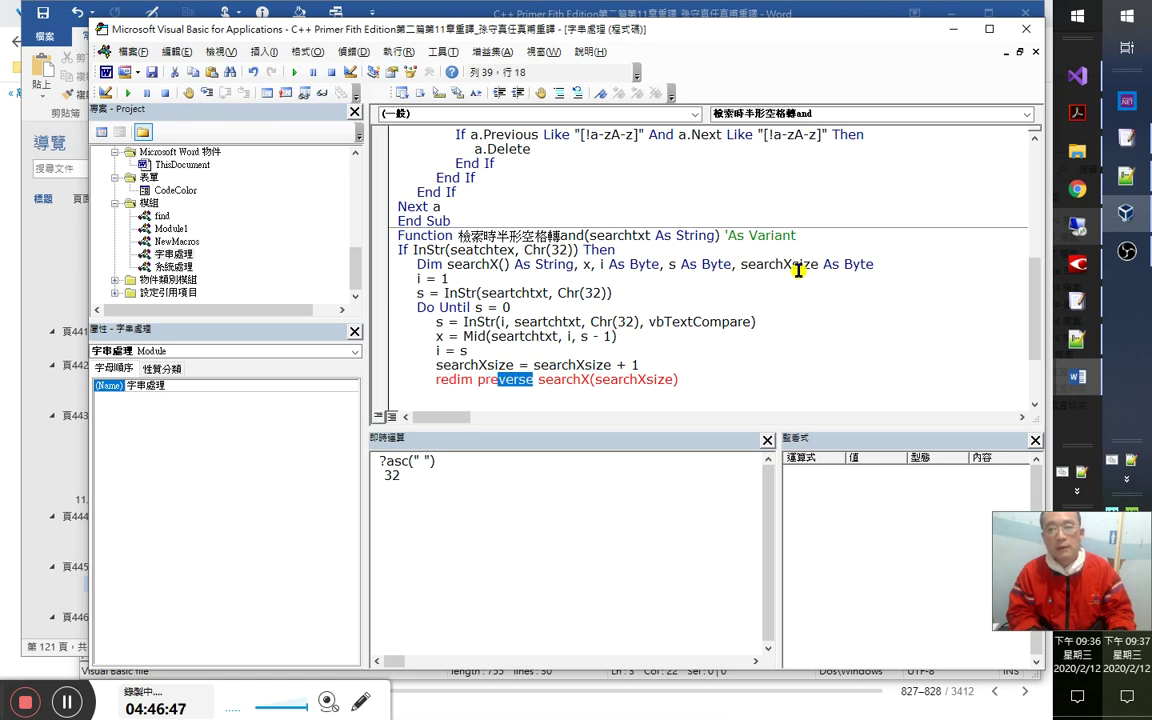
pyautogui.hotkey('shift', 'Left')
pyautogui.hotkey('shift', 'Left')
pyautogui.hotkey('shift', 'Left')
pyautogui.press('Right')
pyautogui.press('Right')
pyautogui.press('Right')
pyautogui.press('Right')
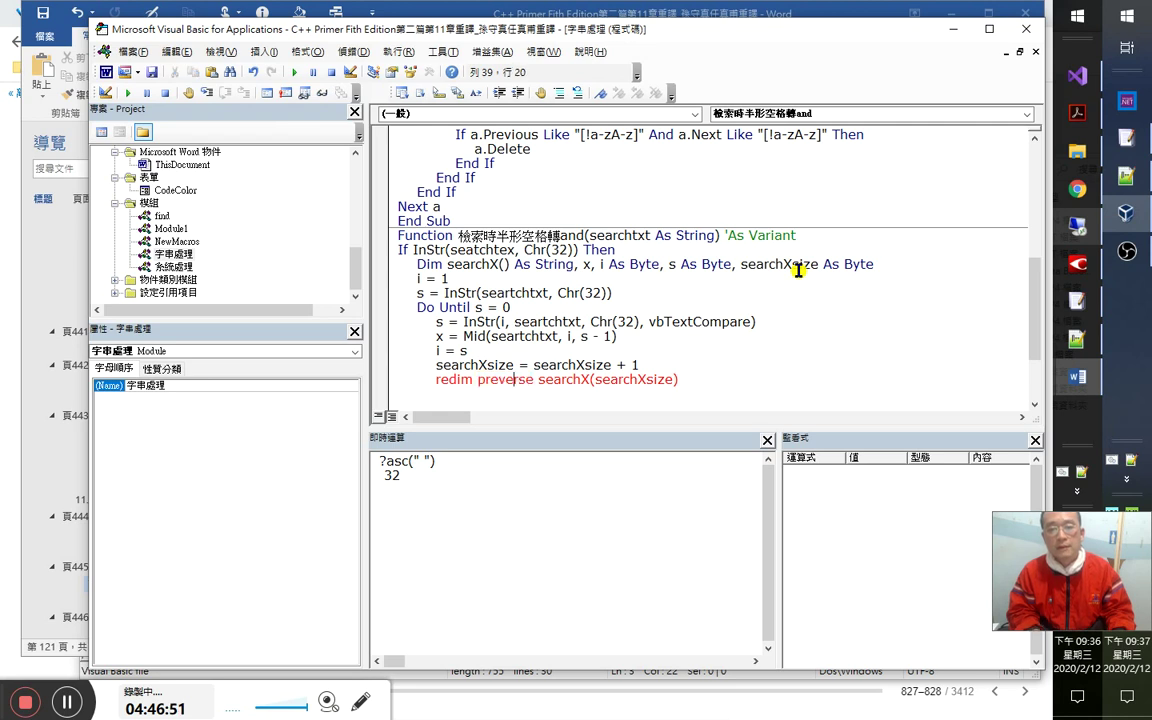
pyautogui.press('BackSpace')
pyautogui.write('s')
pyautogui.press('Right')
pyautogui.press('Right')
pyautogui.write('v')
pyautogui.press('Delete')
pyautogui.press('End')
pyautogui.press('Return')
# Move the searchXsize increment line below the ReDim line.
pyautogui.scroll(-2, 798, 270)
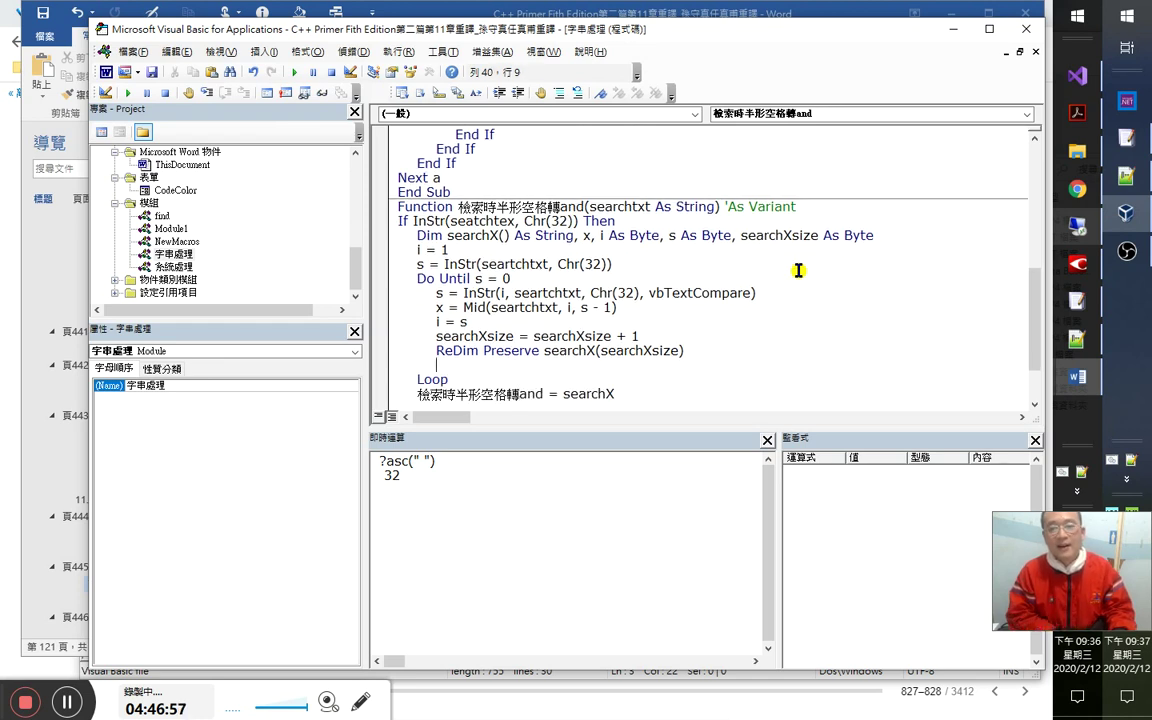
pyautogui.press('Up')
pyautogui.press('Up')
pyautogui.hotkey('ctrl', 'Right')
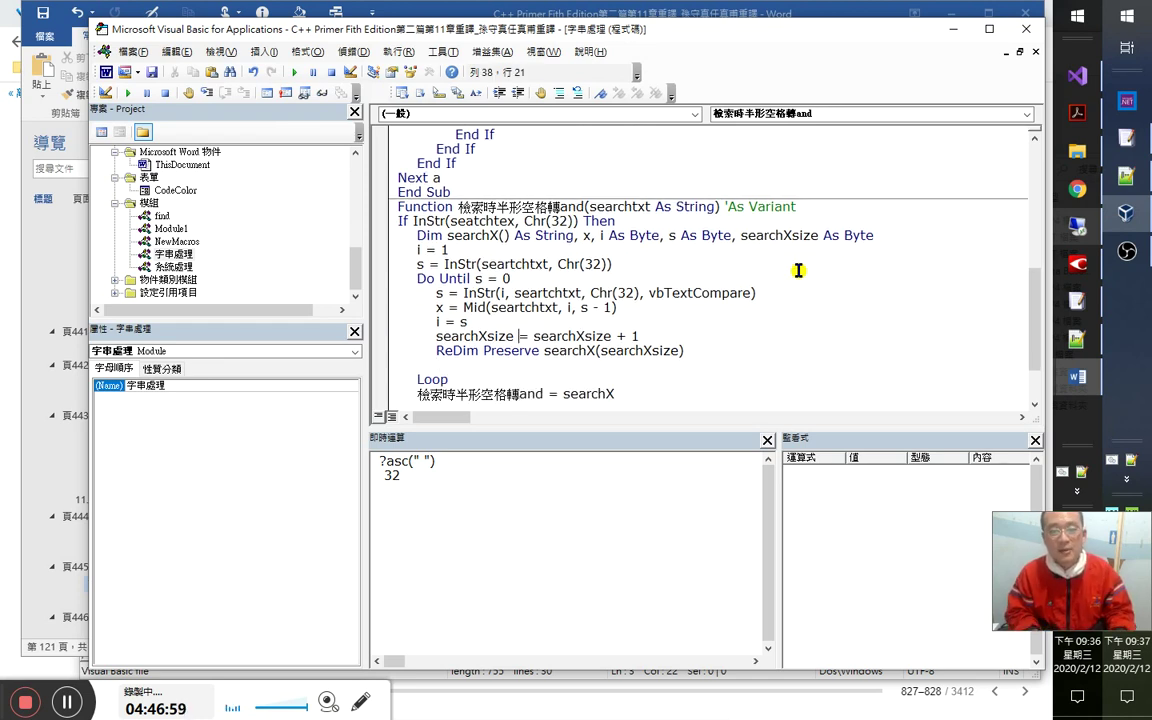
pyautogui.press('Right')
pyautogui.press('Right')
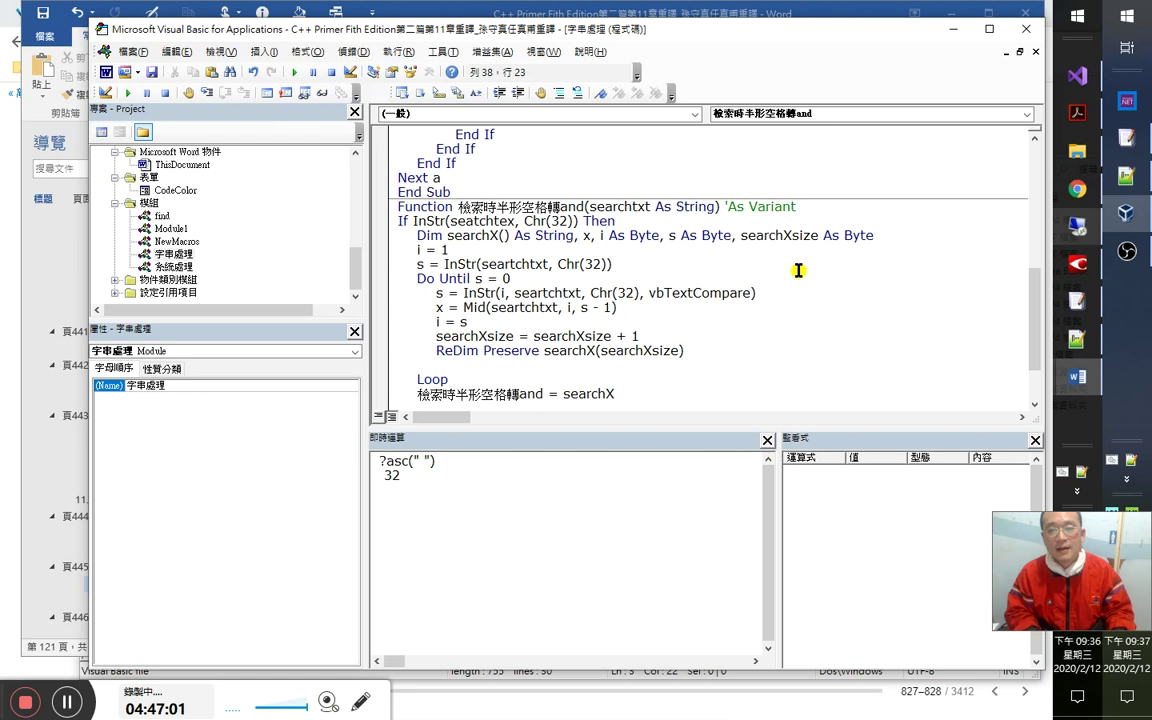
pyautogui.press('End')
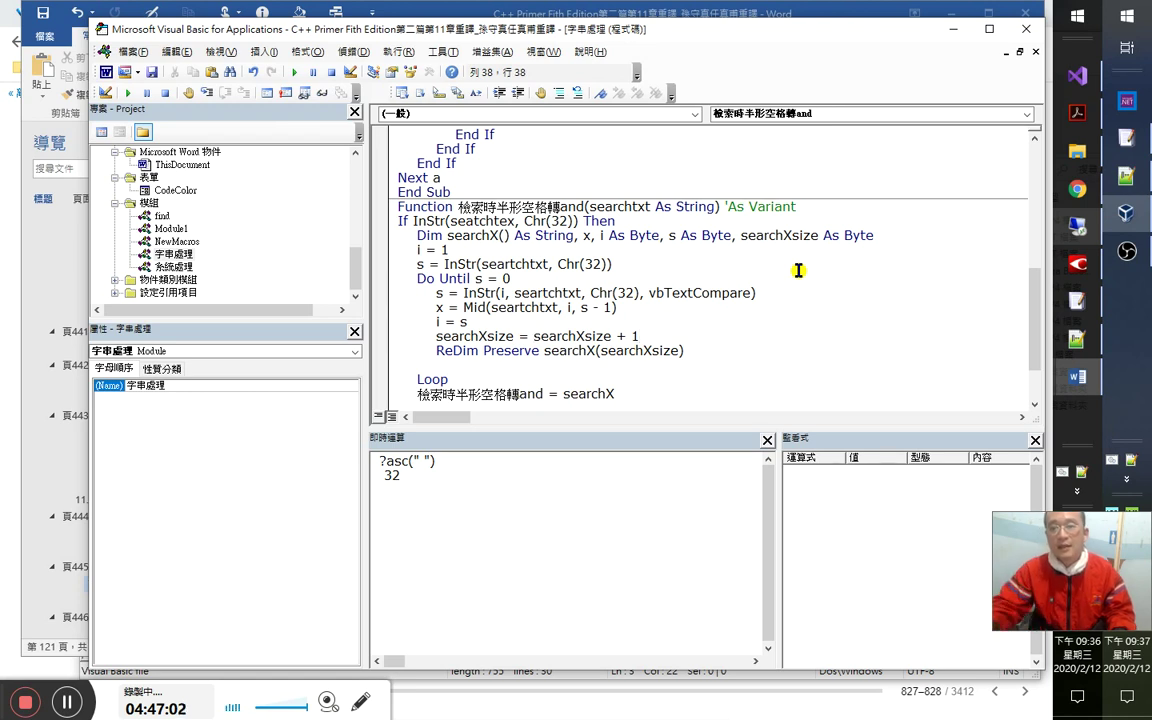
pyautogui.doubleClick(802, 237)
pyautogui.click(678, 338)
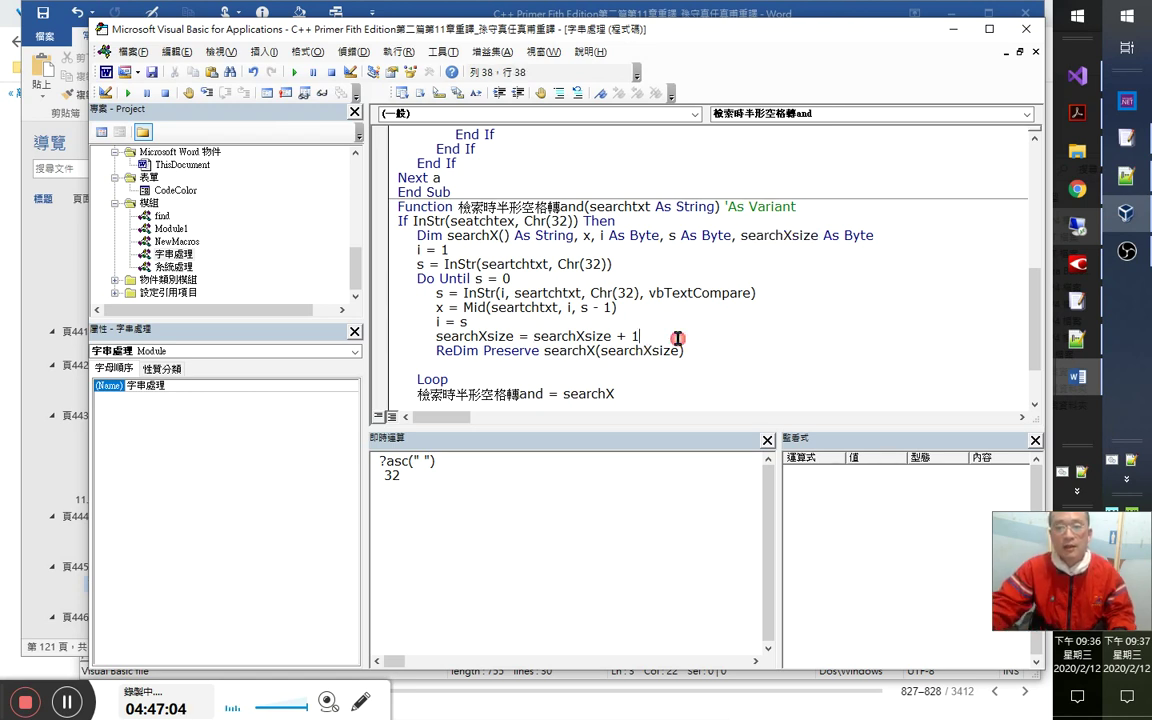
pyautogui.hotkey('shift', 'Home')
pyautogui.press('Delete')
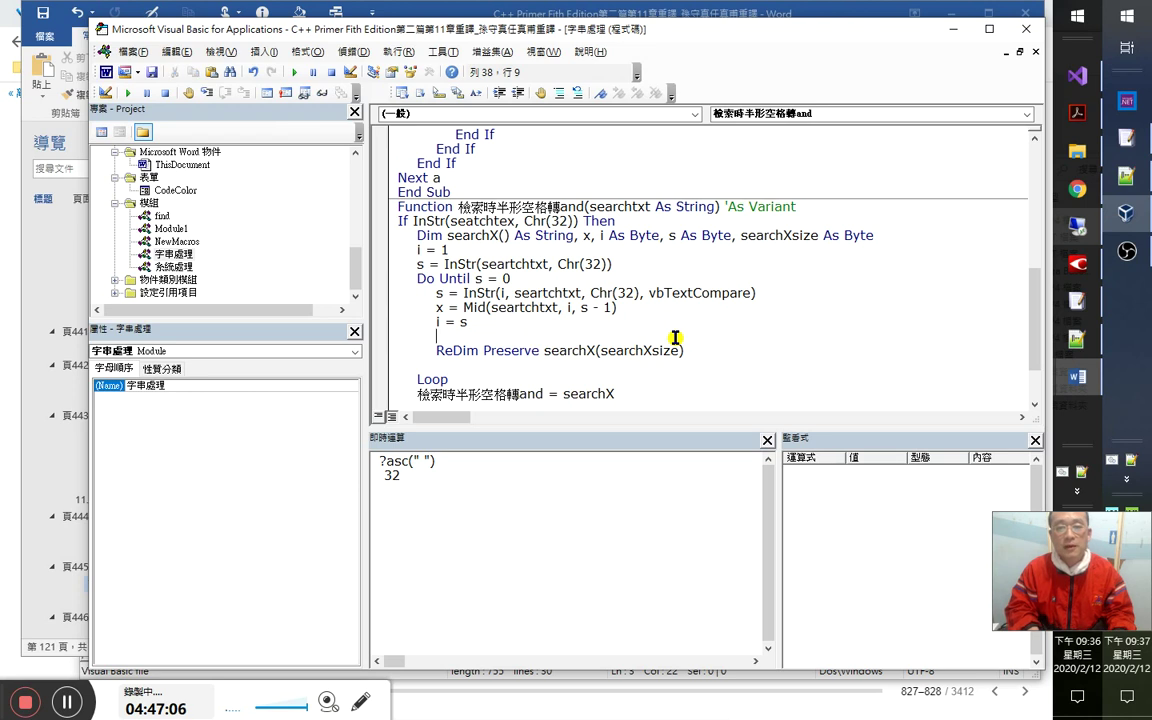
pyautogui.hotkey('ctrl', 'y')
pyautogui.press('Down')
pyautogui.hotkey('ctrl', 'v')
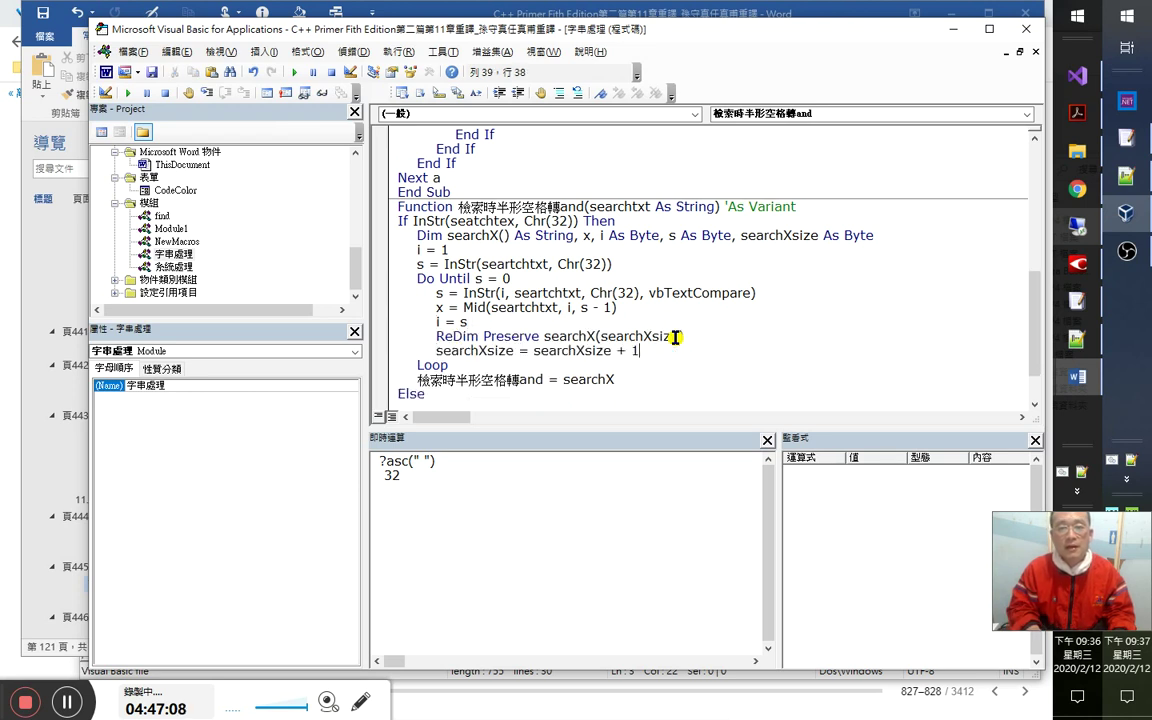
# Add the closing parenthesis so the line reads ReDim Preserve searchX(searchXsize).
pyautogui.press('Up')
pyautogui.press('Left')
pyautogui.press('Left')
pyautogui.press('Left')
pyautogui.press('Left')
pyautogui.press('Left')
pyautogui.press('Left')
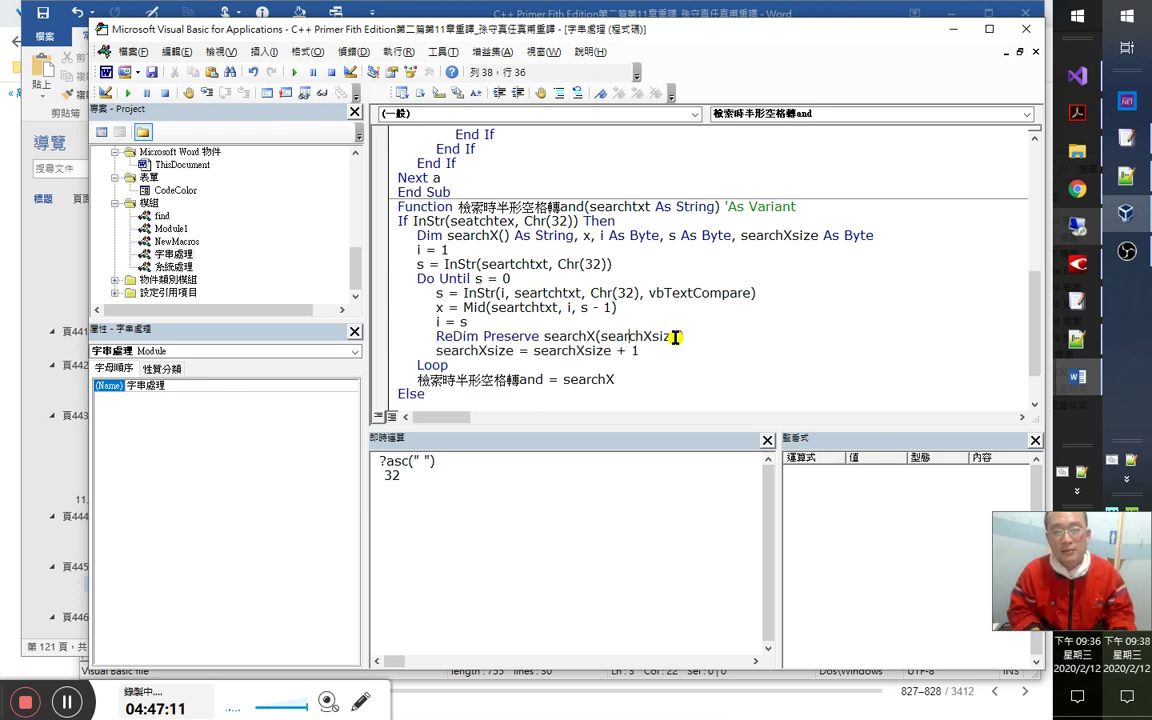
pyautogui.hotkey('ctrl', 'Right')
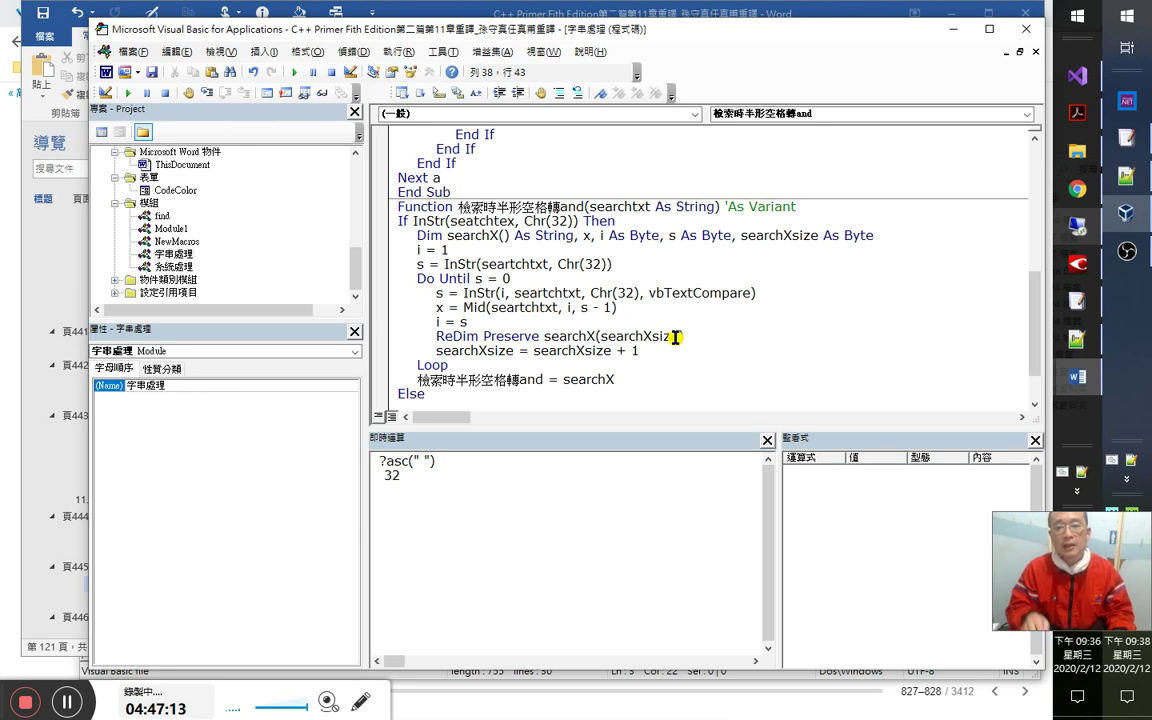
pyautogui.doubleClick(514, 337)
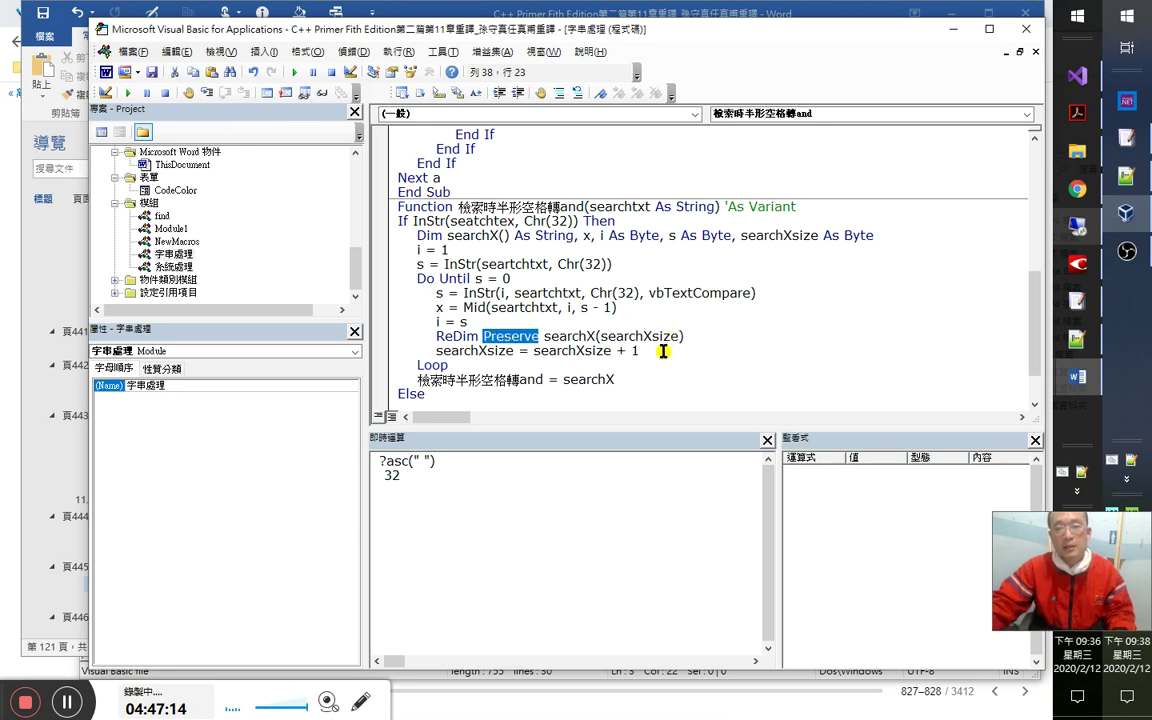
pyautogui.click(703, 338)
pyautogui.write(')')
# Insert searchX(searchXsize) = x between the ReDim line and the increment.
pyautogui.press('Down')
pyautogui.press('Return')
pyautogui.press('Up')
pyautogui.hotkey('ctrl', 'z')
pyautogui.press('Return')
pyautogui.press('Up')
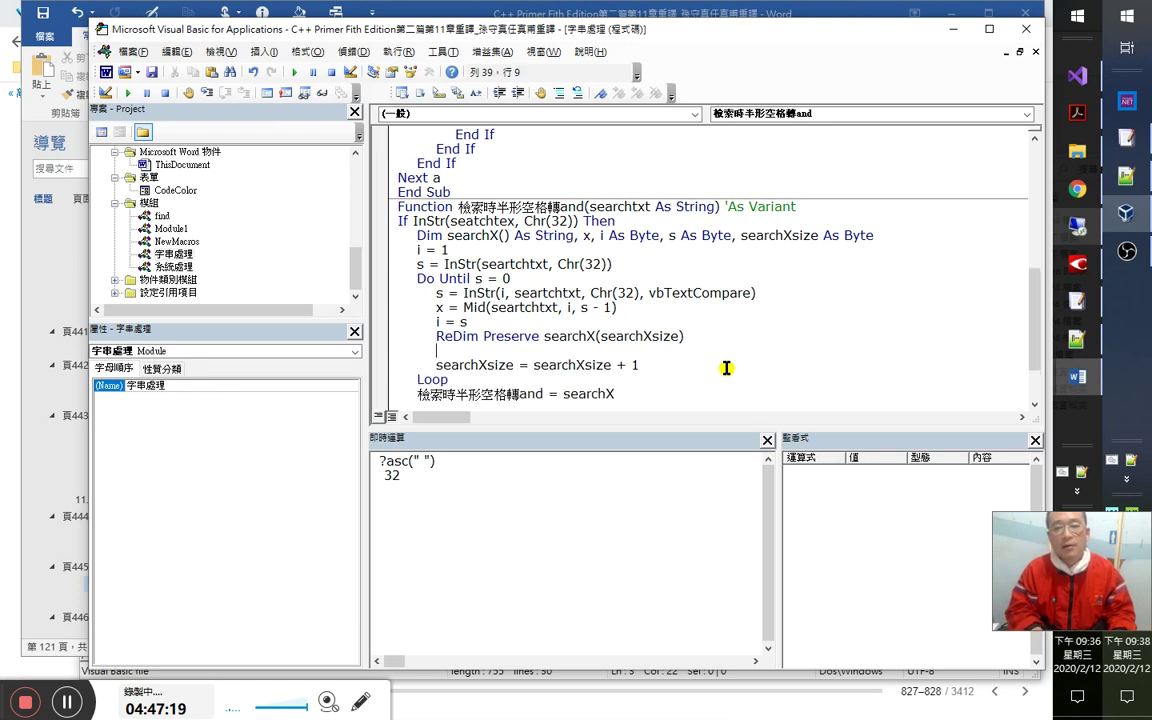
pyautogui.write('search')
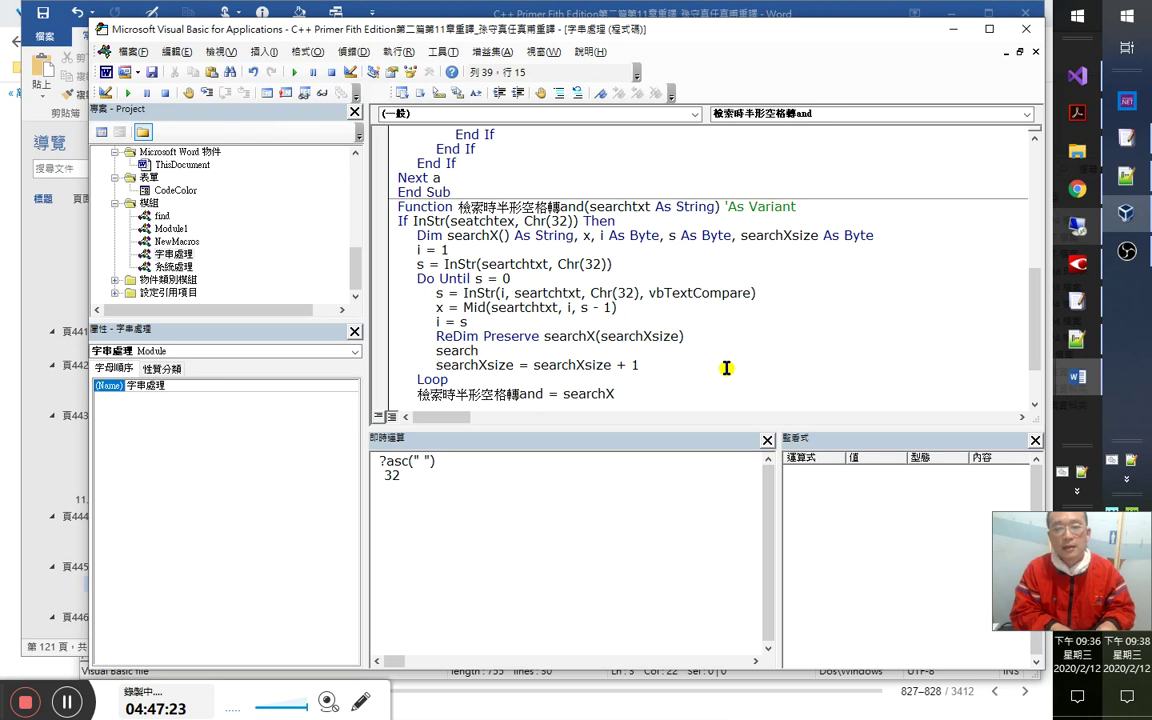
pyautogui.write('X(')
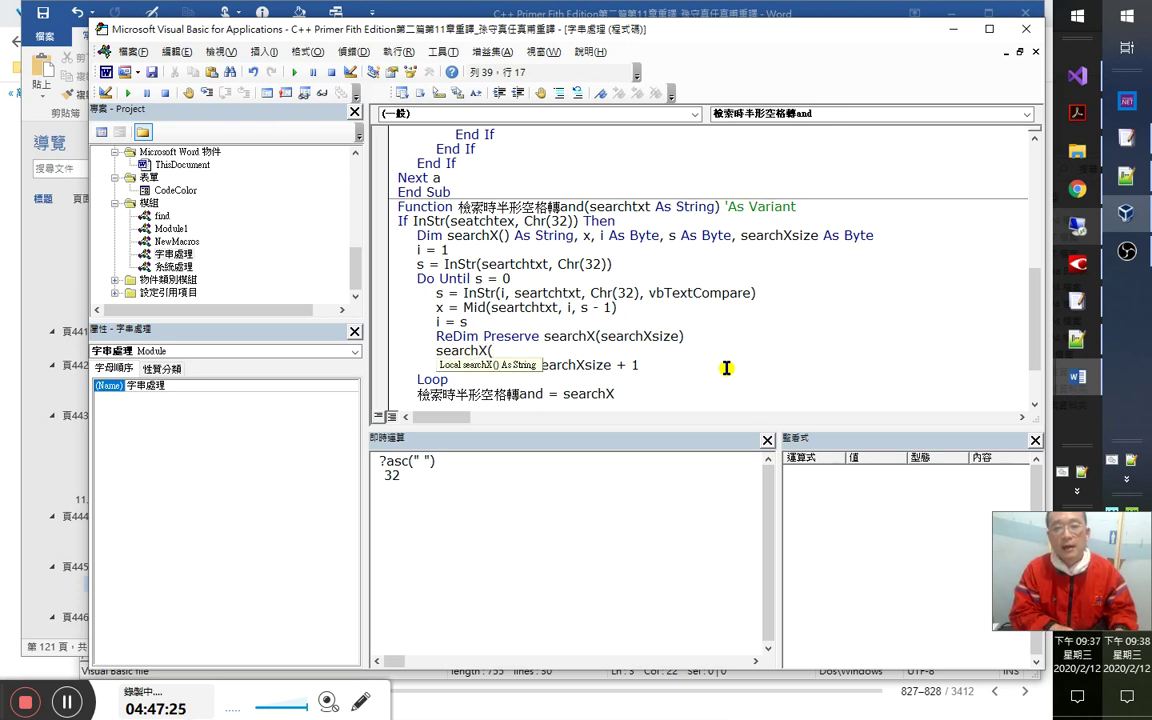
pyautogui.write('searchXsize = searchXsize + 1')
pyautogui.hotkey('shift', 'Left')
pyautogui.hotkey('shift', 'Left')
pyautogui.hotkey('shift', 'Left')
pyautogui.hotkey('shift', 'Left')
pyautogui.hotkey('shift', 'Left')
pyautogui.hotkey('shift', 'Left')
pyautogui.hotkey('shift', 'Left')
pyautogui.hotkey('shift', 'Left')
pyautogui.hotkey('shift', 'Left')
pyautogui.hotkey('shift', 'Left')
pyautogui.hotkey('shift', 'Left')
pyautogui.hotkey('shift', 'Left')
pyautogui.hotkey('shift', 'Left')
pyautogui.hotkey('shift', 'Left')
pyautogui.hotkey('shift', 'Left')
pyautogui.hotkey('shift', 'Left')
pyautogui.hotkey('shift', 'Left')
pyautogui.hotkey('shift', 'Left')
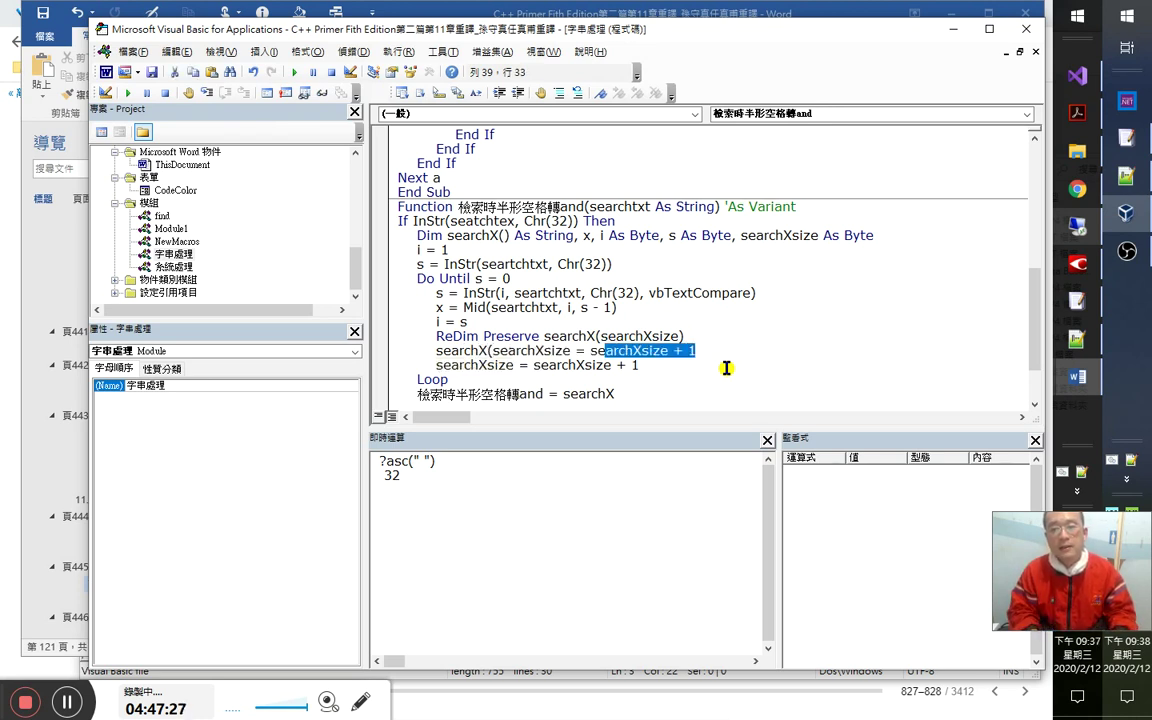
pyautogui.write(')')
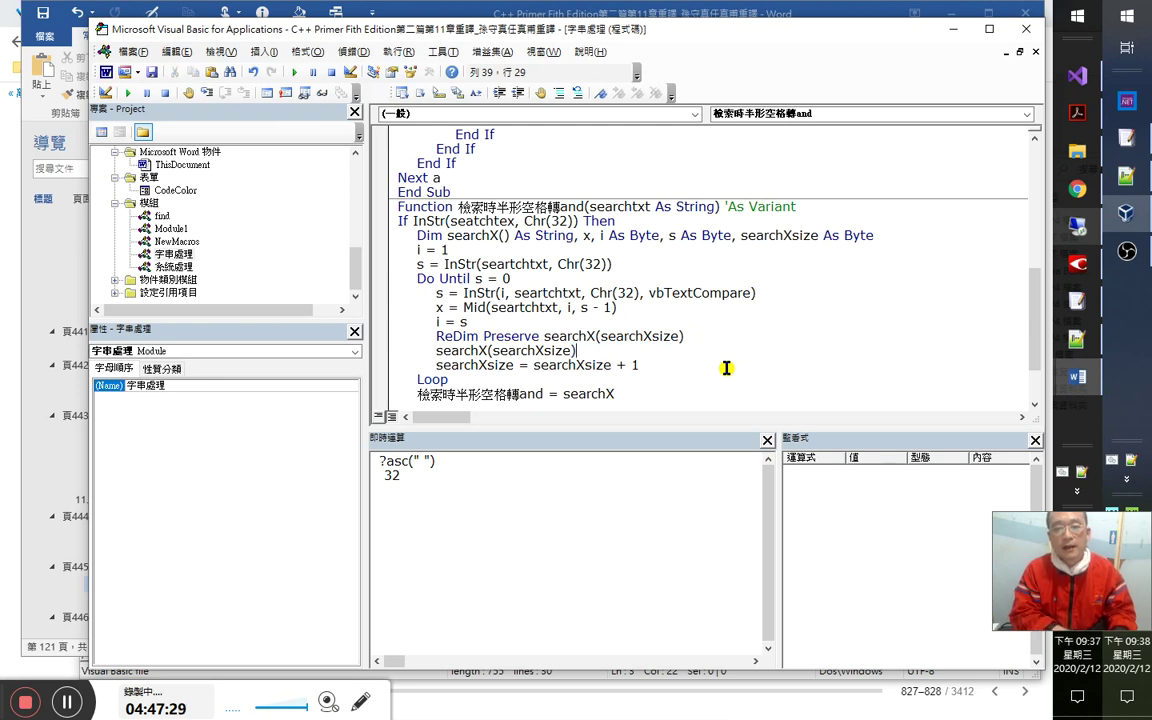
pyautogui.write('=x')
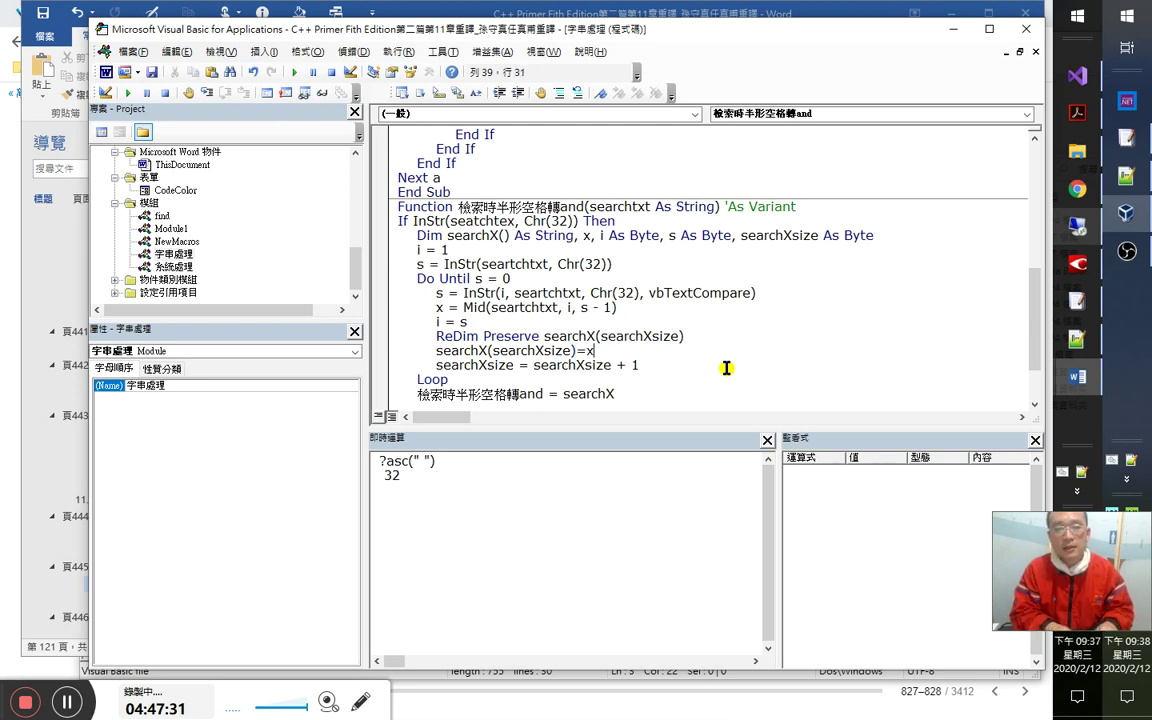
pyautogui.press('Down')
pyautogui.press('Down')
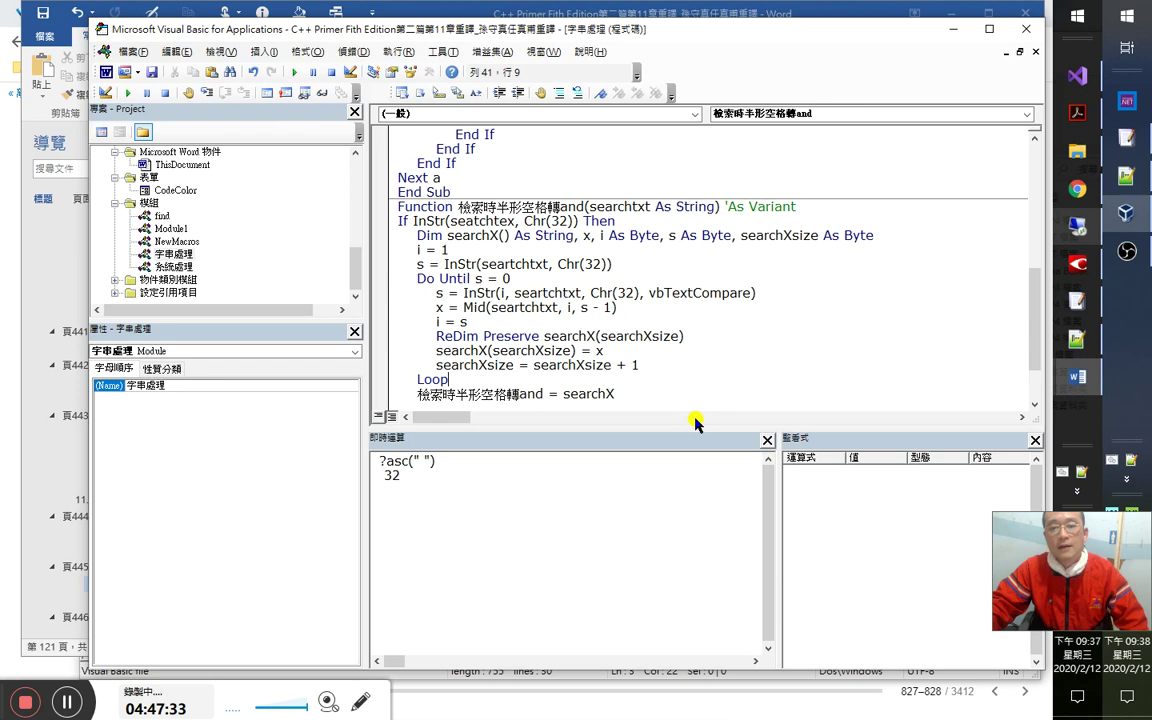
pyautogui.scroll(-2, 707, 386)
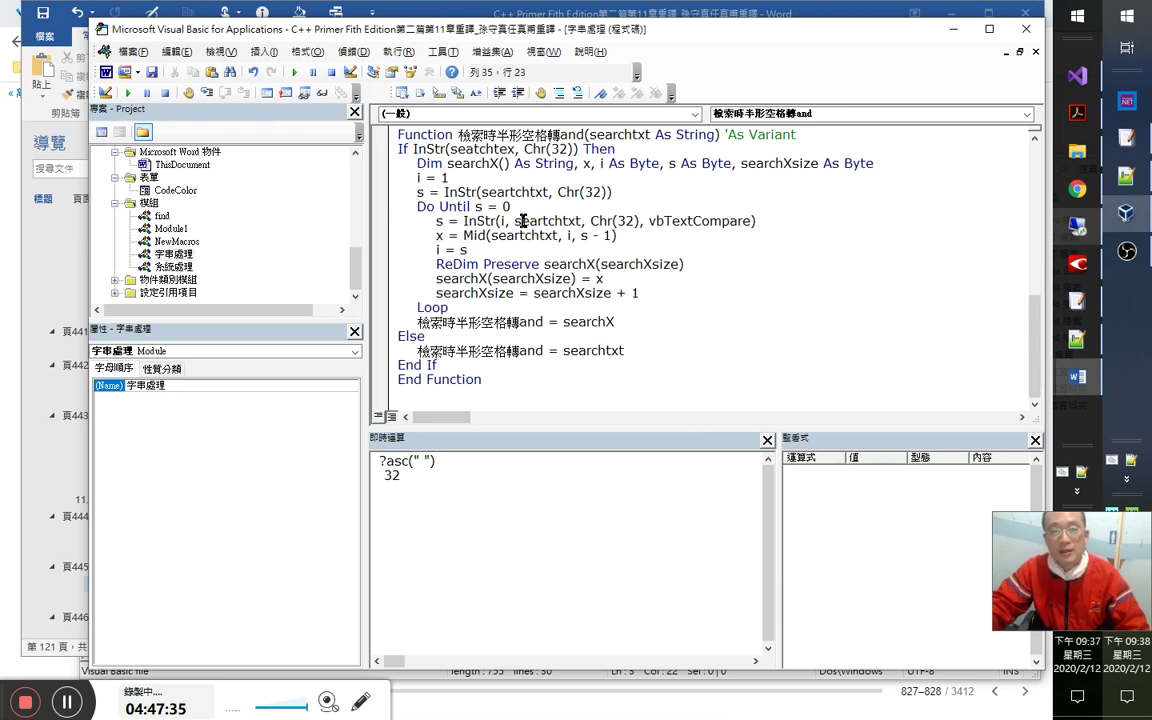
# Compile the project to check the space-splitting function, which reports an undefined variable.
pyautogui.click(675, 221)
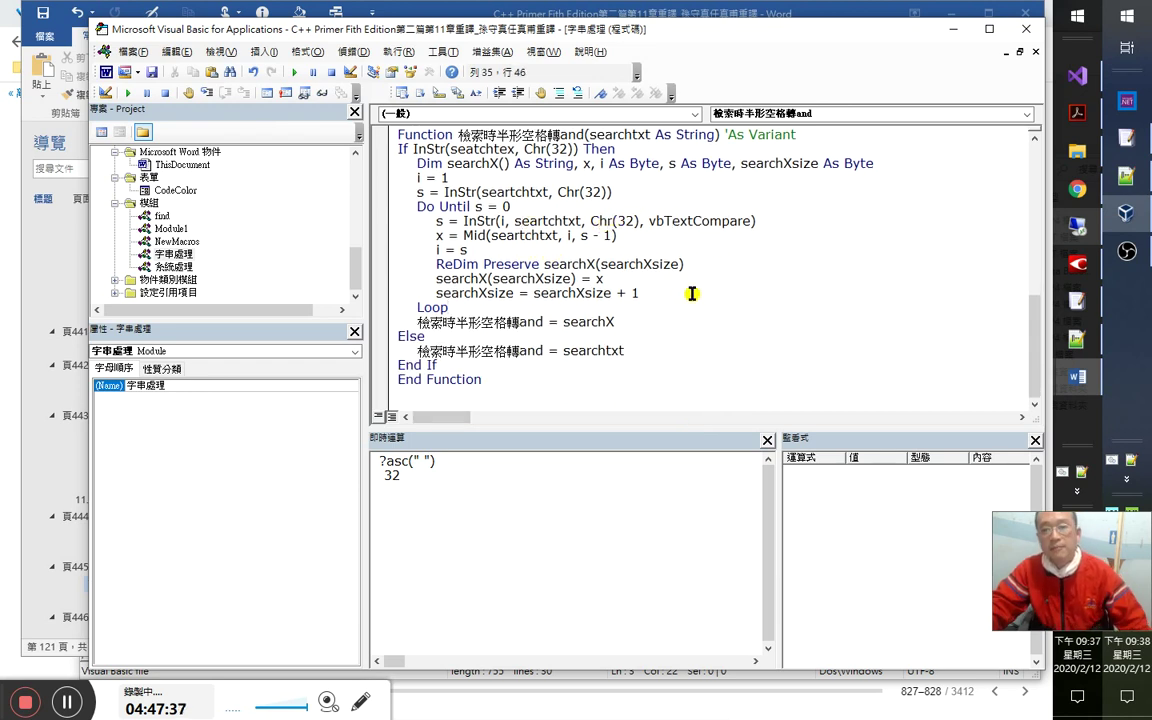
pyautogui.click(588, 322)
pyautogui.click(352, 51)
pyautogui.click(360, 70)
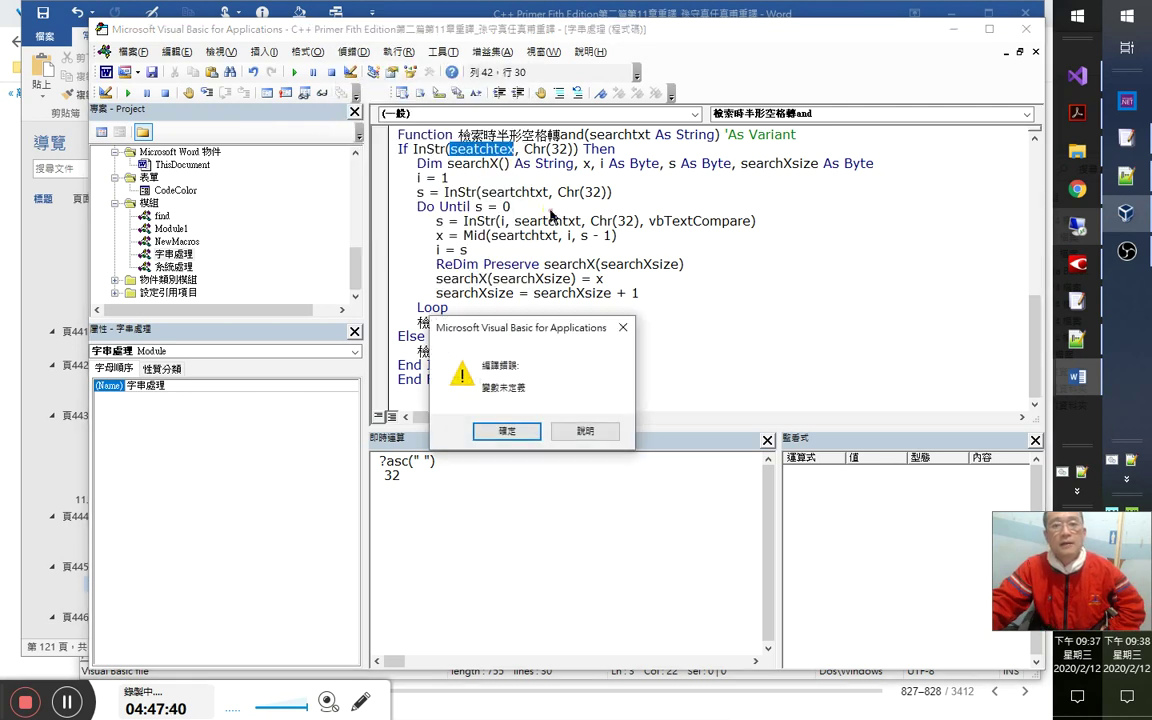
pyautogui.click(512, 430)
# Correct the misspelled parameter ending 'seatchtex' to '…txt' and recompile.
pyautogui.scroll(2, 537, 264)
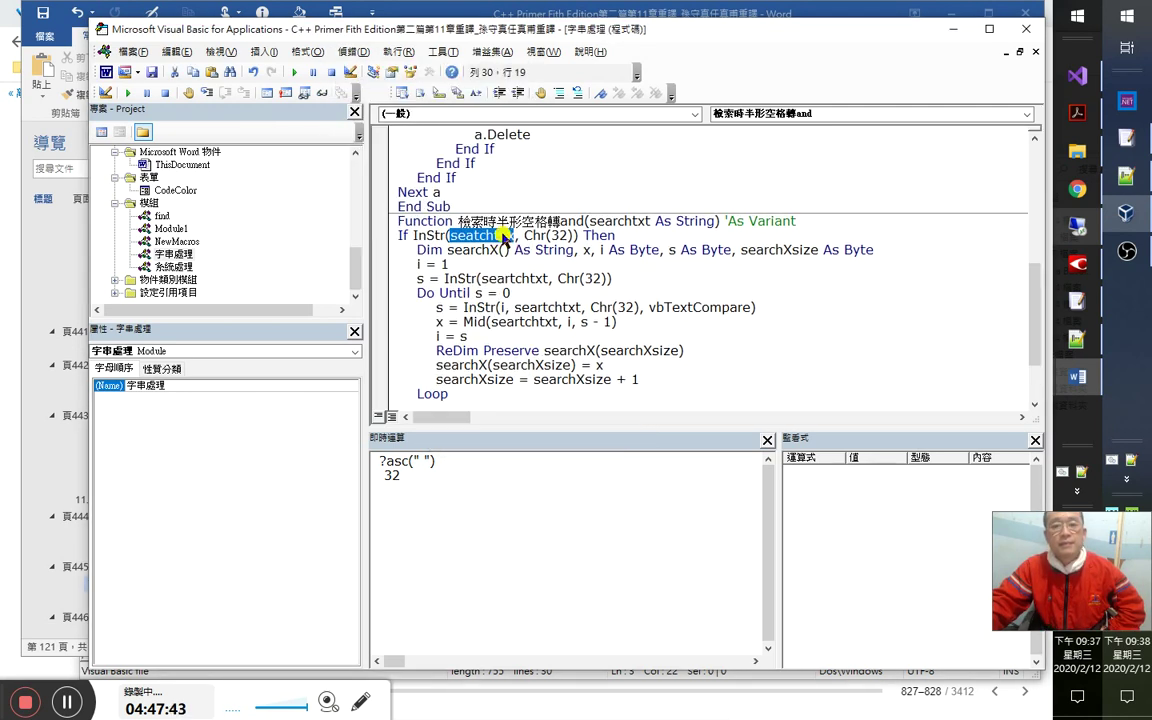
pyautogui.click(505, 235)
pyautogui.press('Delete')
pyautogui.press('Delete')
pyautogui.write('xt')
pyautogui.press('Down')
pyautogui.click(362, 52)
pyautogui.click(352, 69)
pyautogui.click(500, 428)
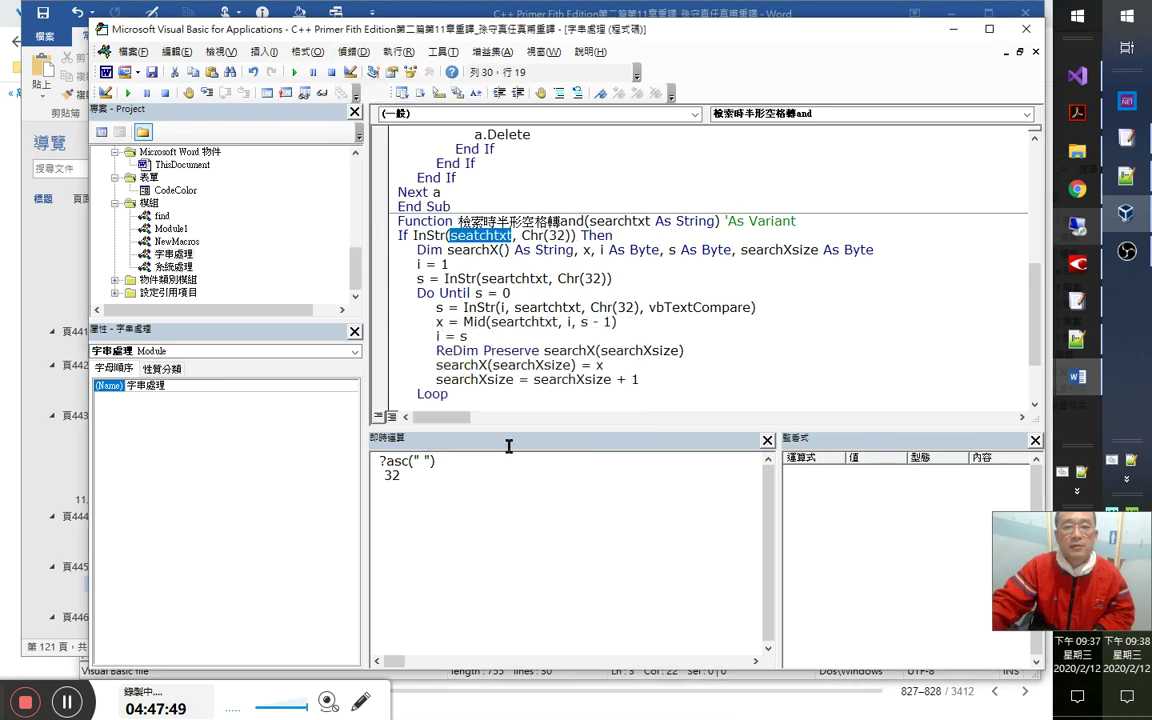
# Change 'seatchtxt' to 'searchtxt' on line 30 and recompile.
pyautogui.click(485, 235)
pyautogui.press('BackSpace')
pyautogui.write('r')
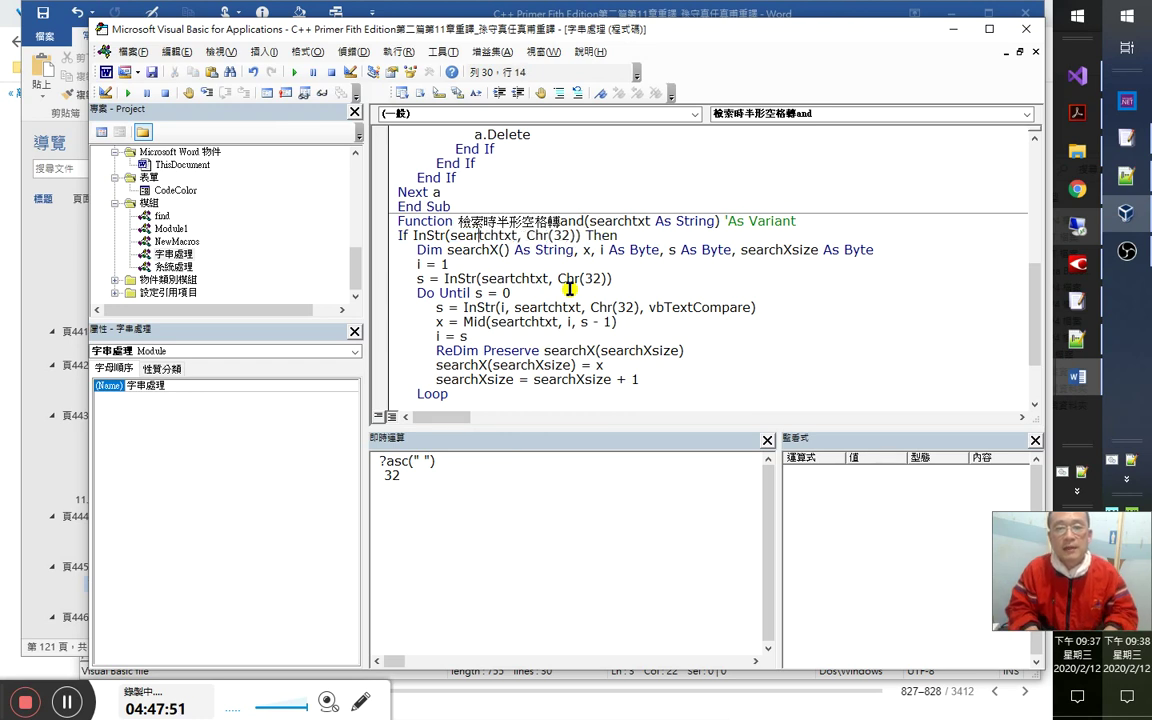
pyautogui.moveTo(557, 279); pyautogui.dragTo(564, 279)
pyautogui.click(352, 52)
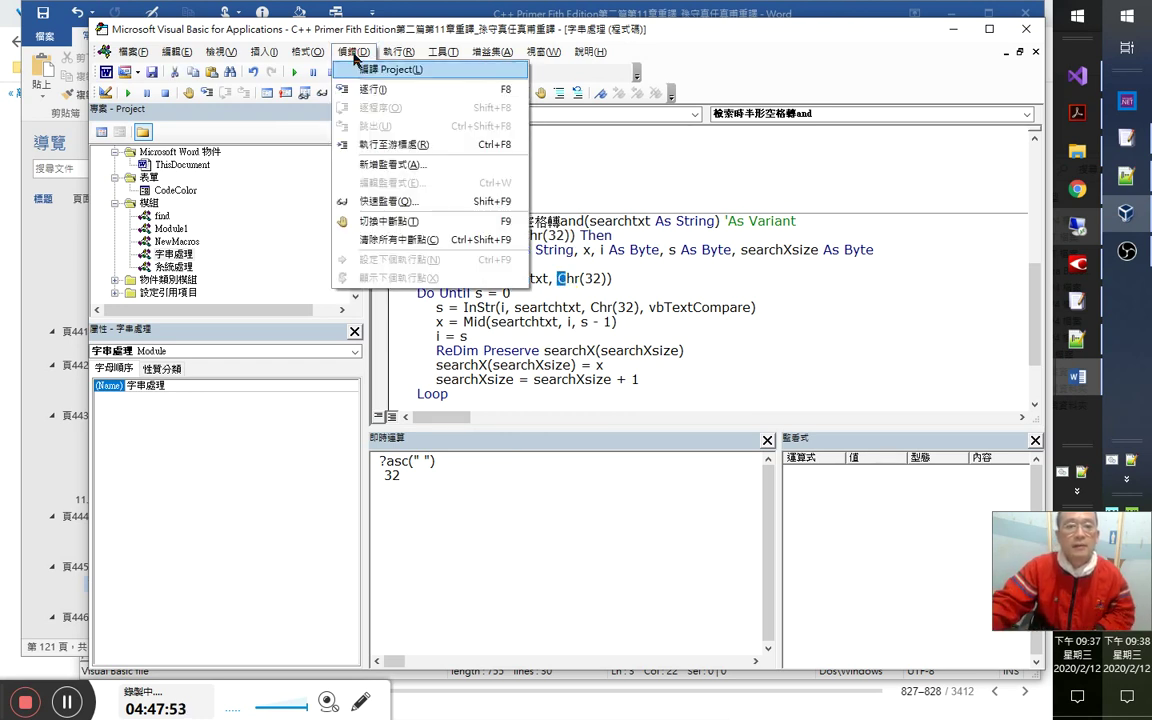
pyautogui.click(360, 69)
pyautogui.press('Return')
# Remove the extra t from 'seartchtxt' in the loop and recompile.
pyautogui.press('Left')
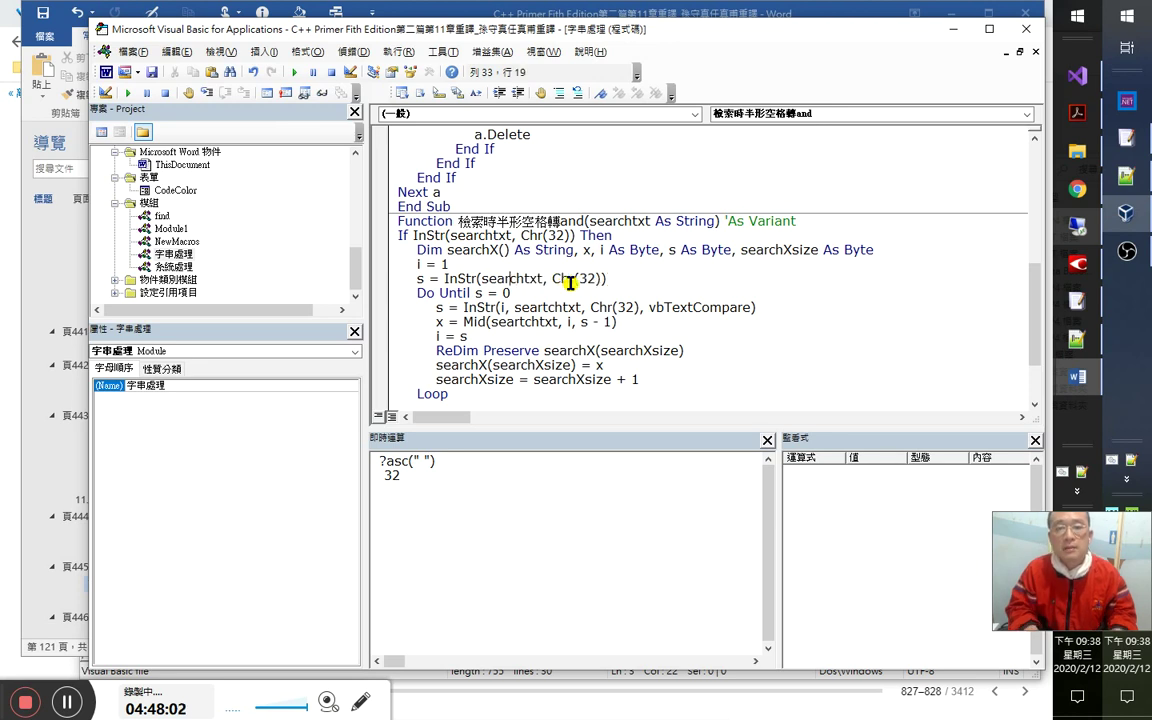
pyautogui.press('Down')
pyautogui.click(354, 52)
pyautogui.click(385, 70)
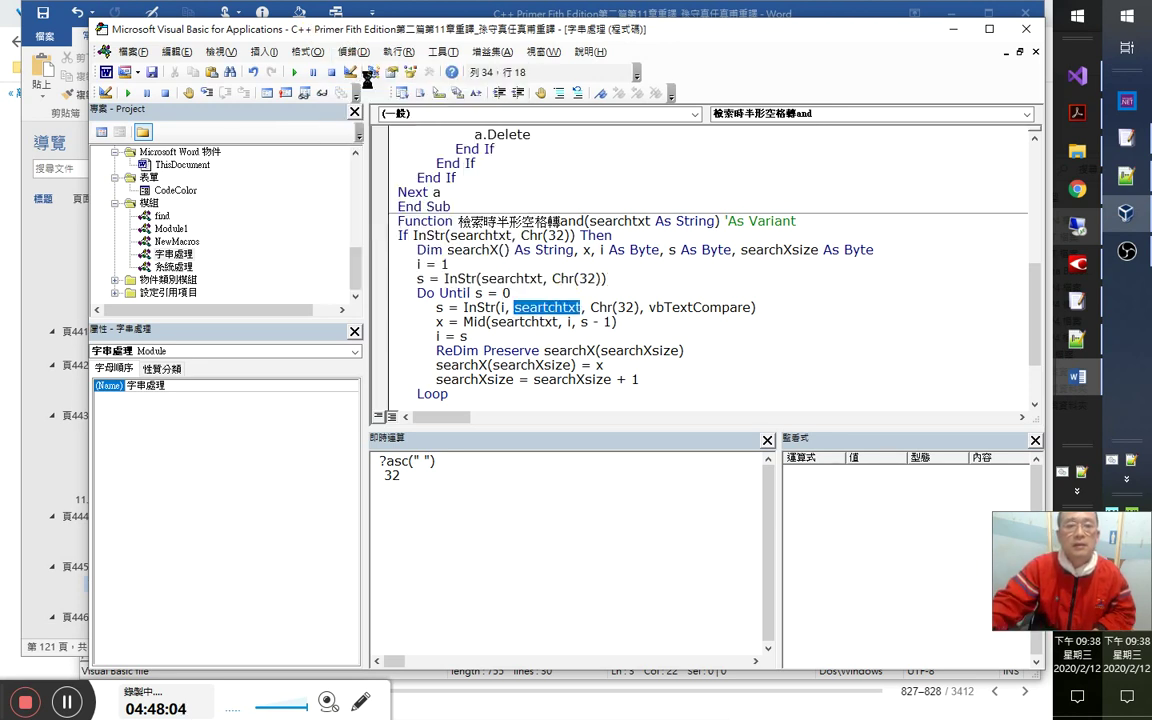
pyautogui.click(510, 426)
pyautogui.press('Left')
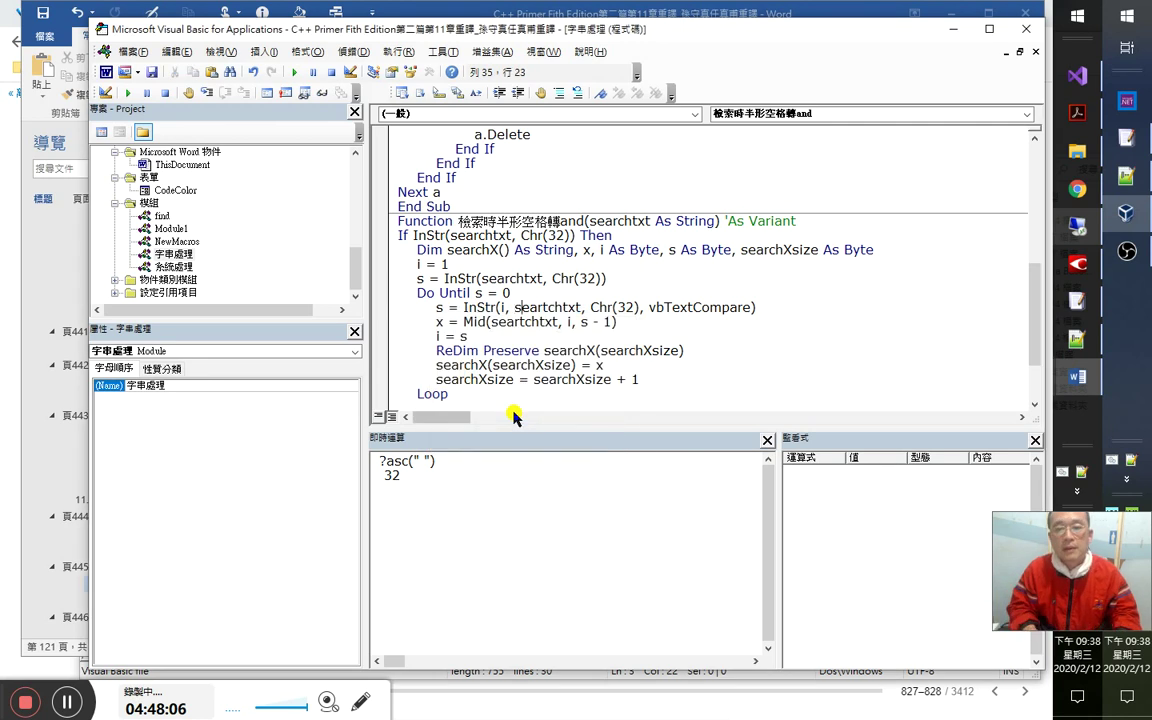
pyautogui.press('BackSpace')
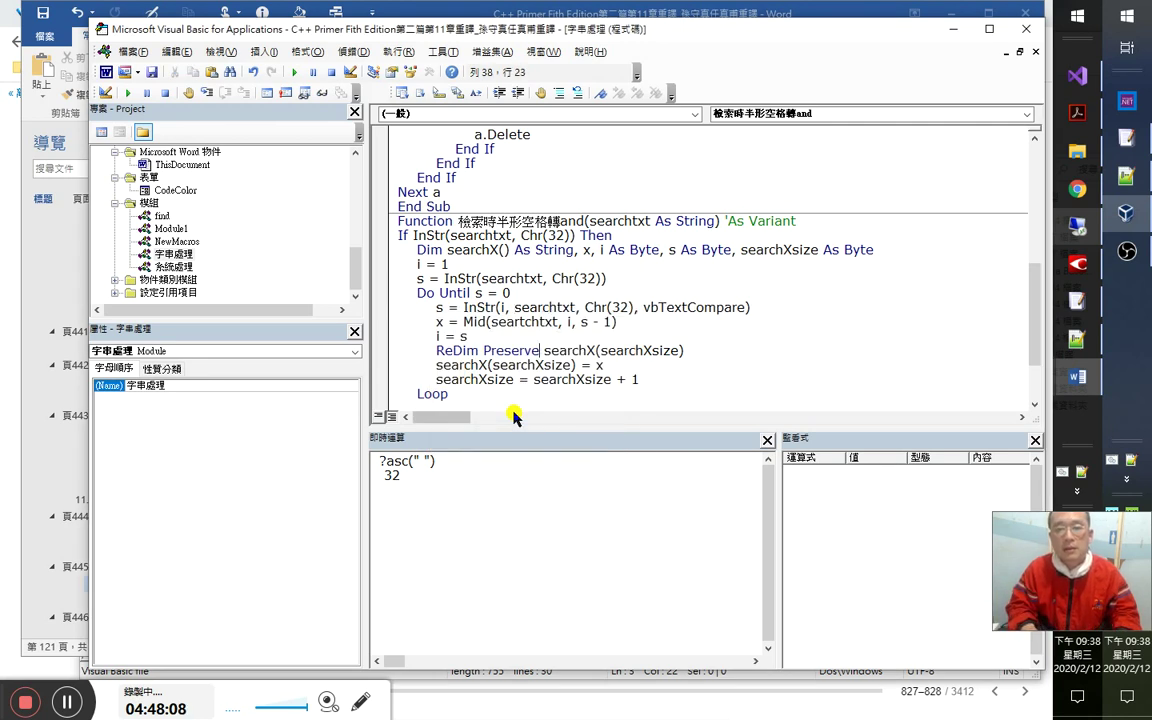
pyautogui.click(350, 51)
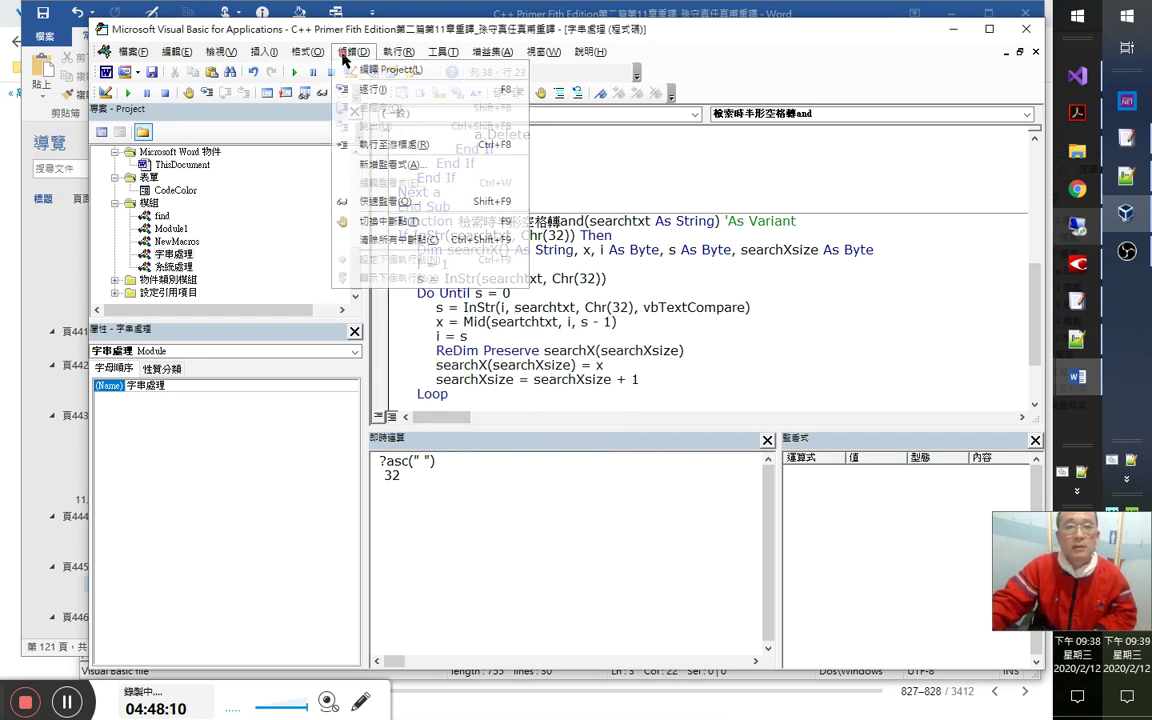
pyautogui.click(352, 72)
pyautogui.press('Return')
# Fix the misspelled variable in the Mid line to searchtxt and save the project.
pyautogui.click(501, 324)
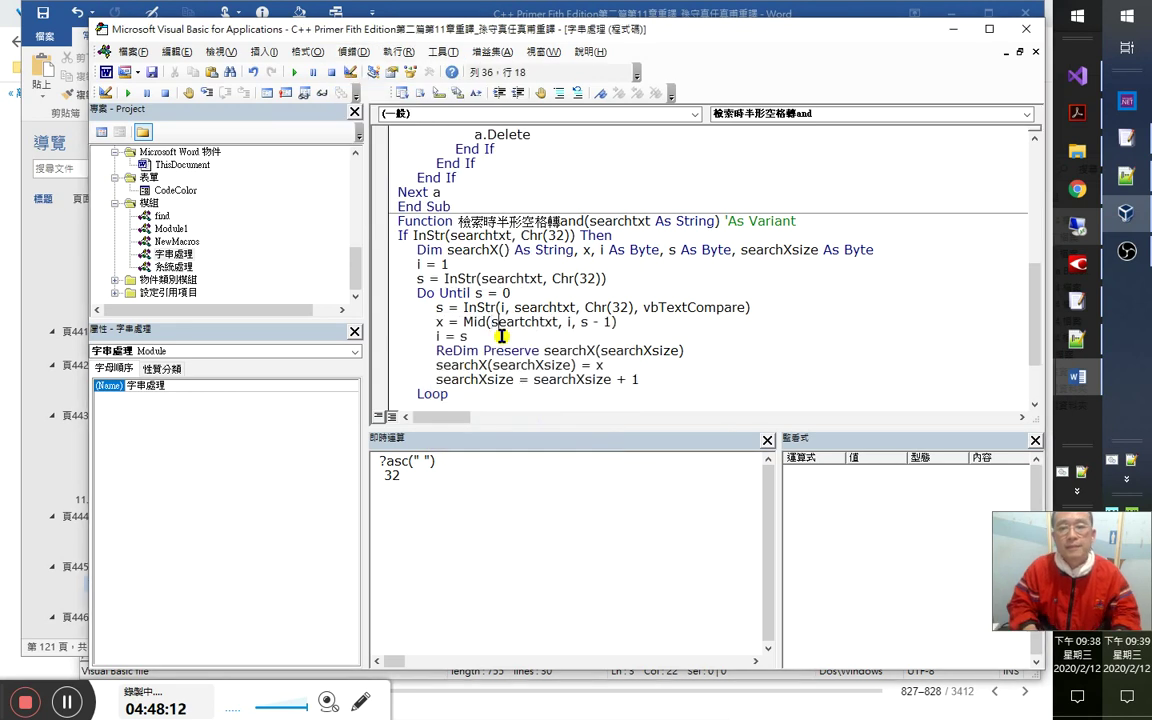
pyautogui.click(307, 51)
pyautogui.press('Escape')
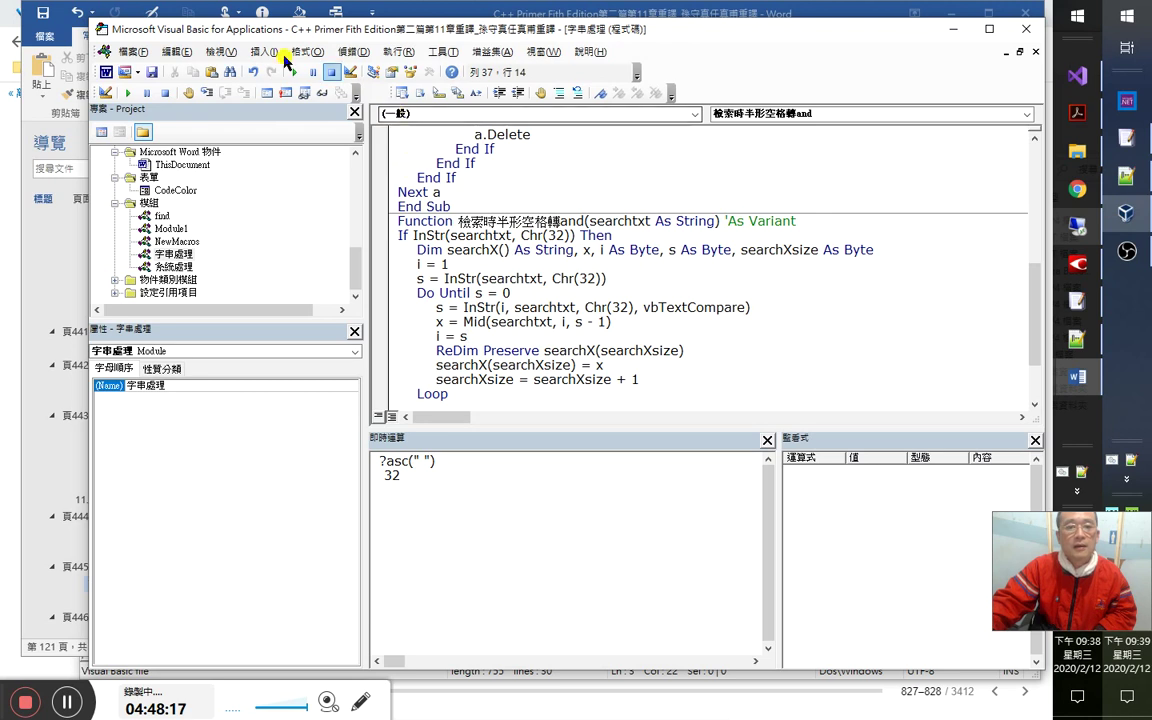
pyautogui.click(152, 72)
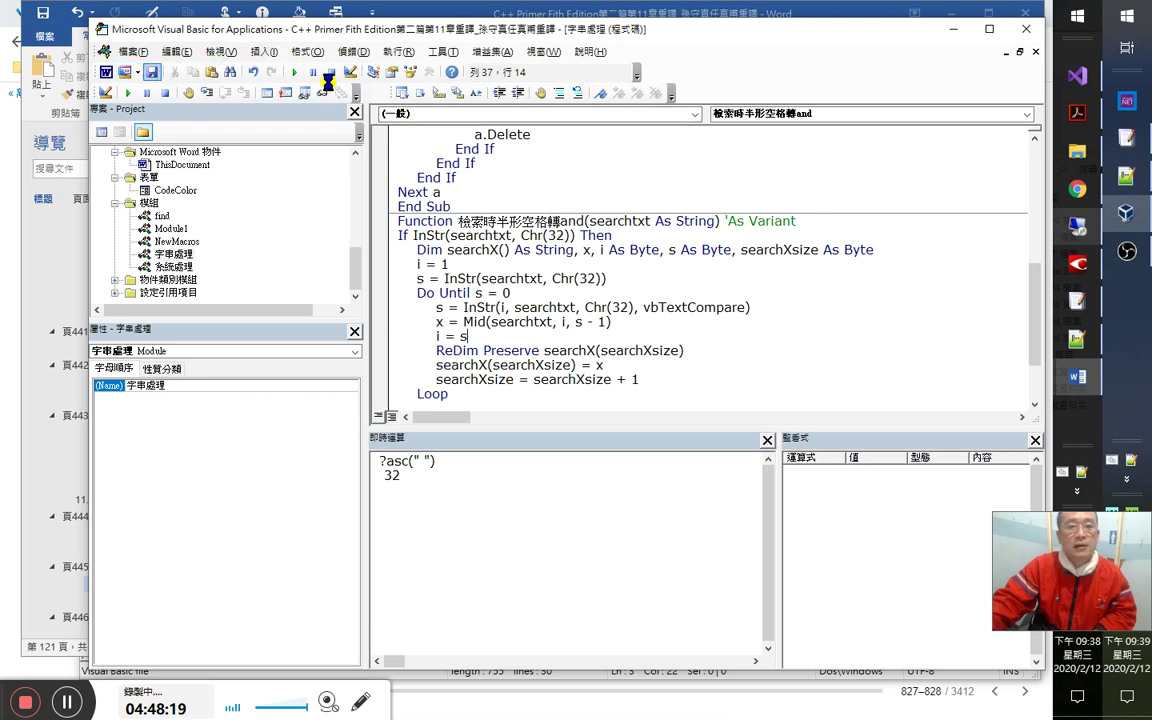
# Toggle a bookmark on the 'i = s' line.
pyautogui.click(600, 93)
pyautogui.click(542, 234)
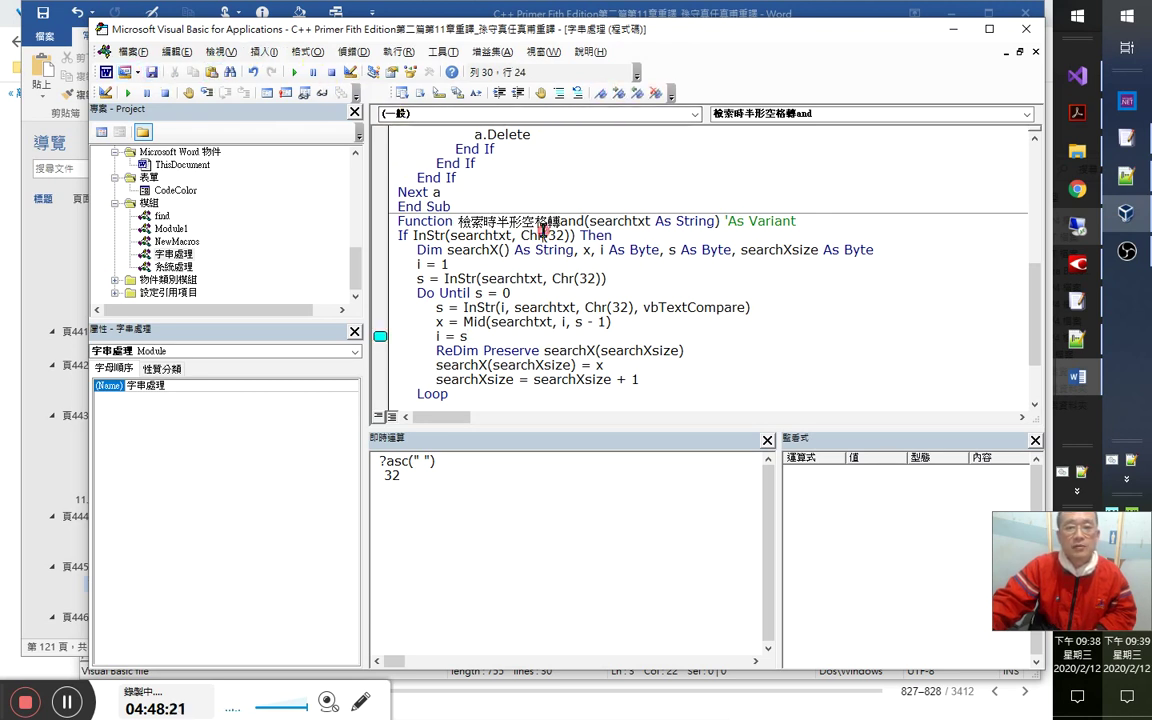
pyautogui.click(543, 51)
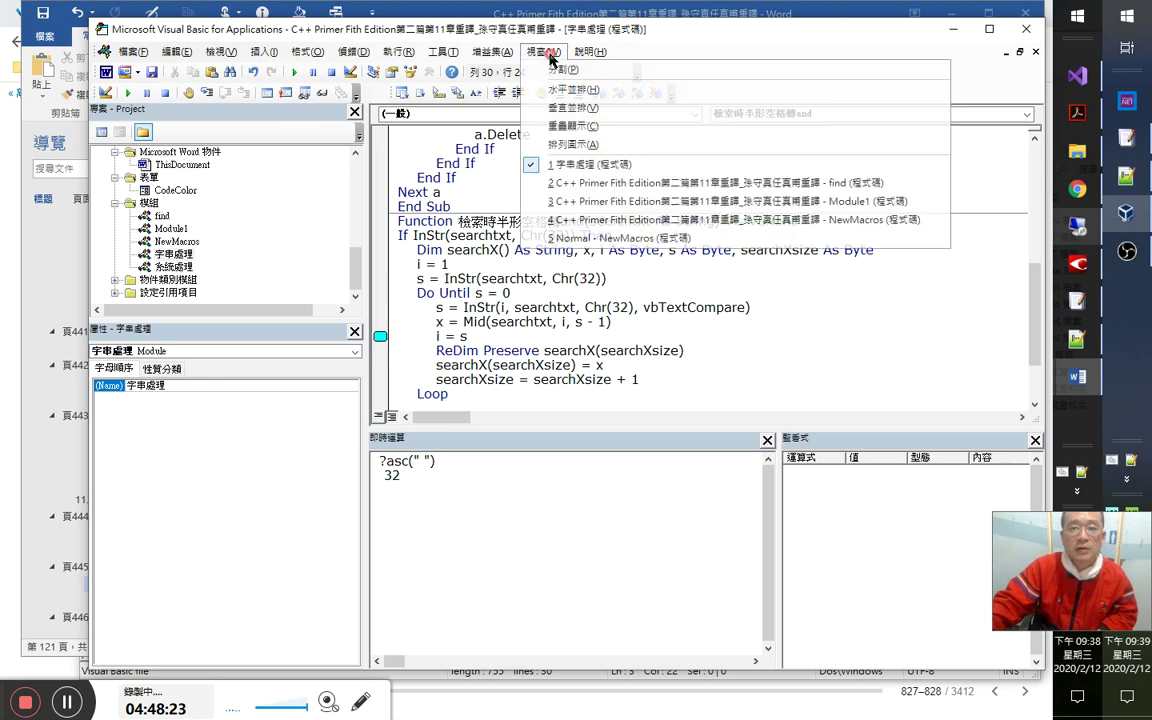
# In the find module's code, start a new line after 'If 輸入要找字串 = "" Then Exit Sub'.
pyautogui.click(694, 183)
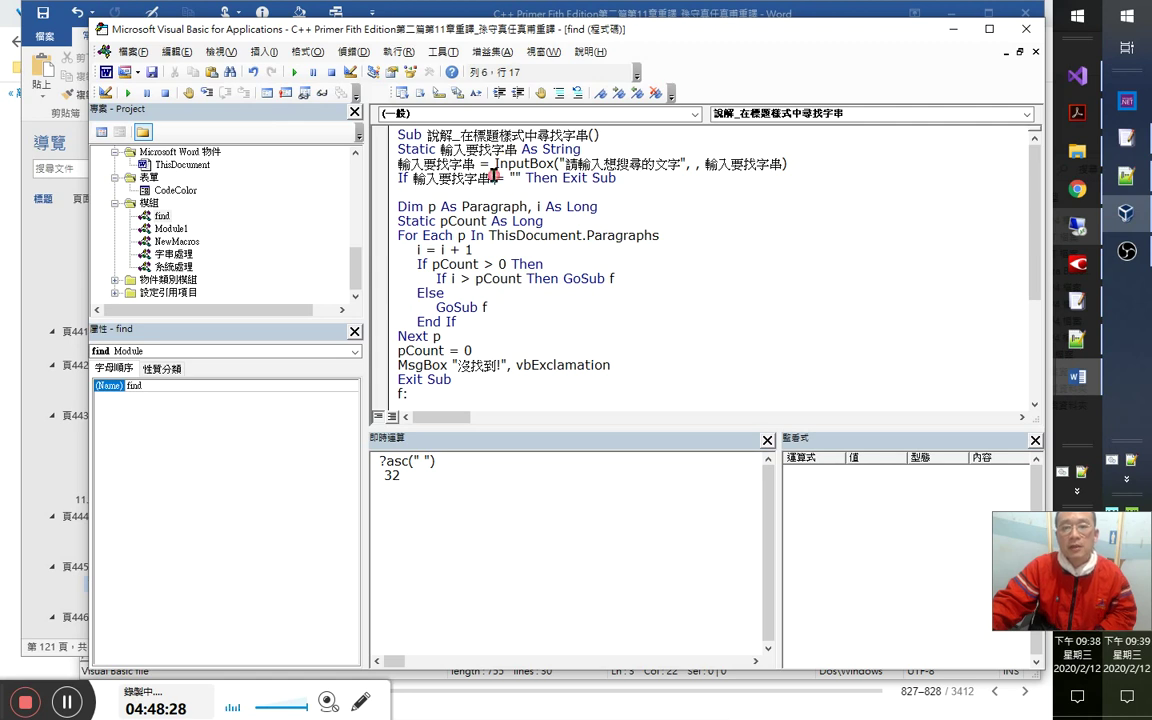
pyautogui.hotkey('shift', 'Left')
pyautogui.hotkey('shift', 'Left')
pyautogui.hotkey('shift', 'Left')
pyautogui.hotkey('shift', 'Left')
pyautogui.hotkey('shift', 'Left')
pyautogui.hotkey('shift', 'Left')
pyautogui.hotkey('shift', 'Left')
pyautogui.hotkey('shift', 'Left')
pyautogui.hotkey('shift', 'Left')
pyautogui.hotkey('shift', 'Left')
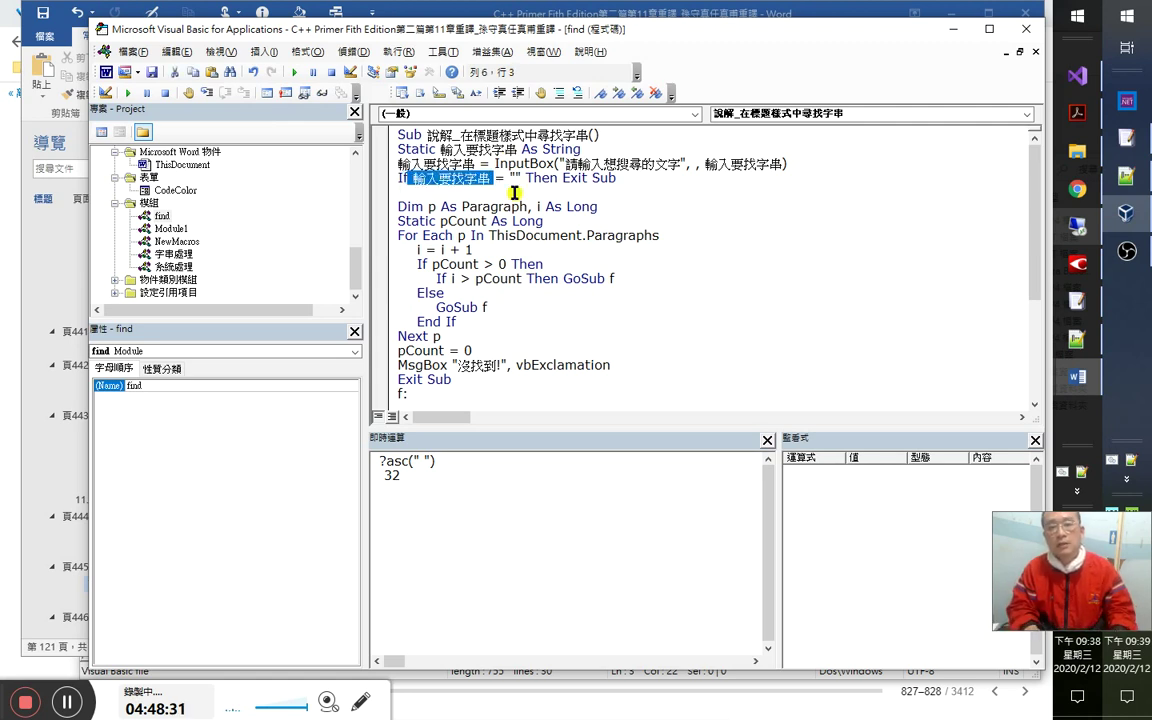
pyautogui.press('Down')
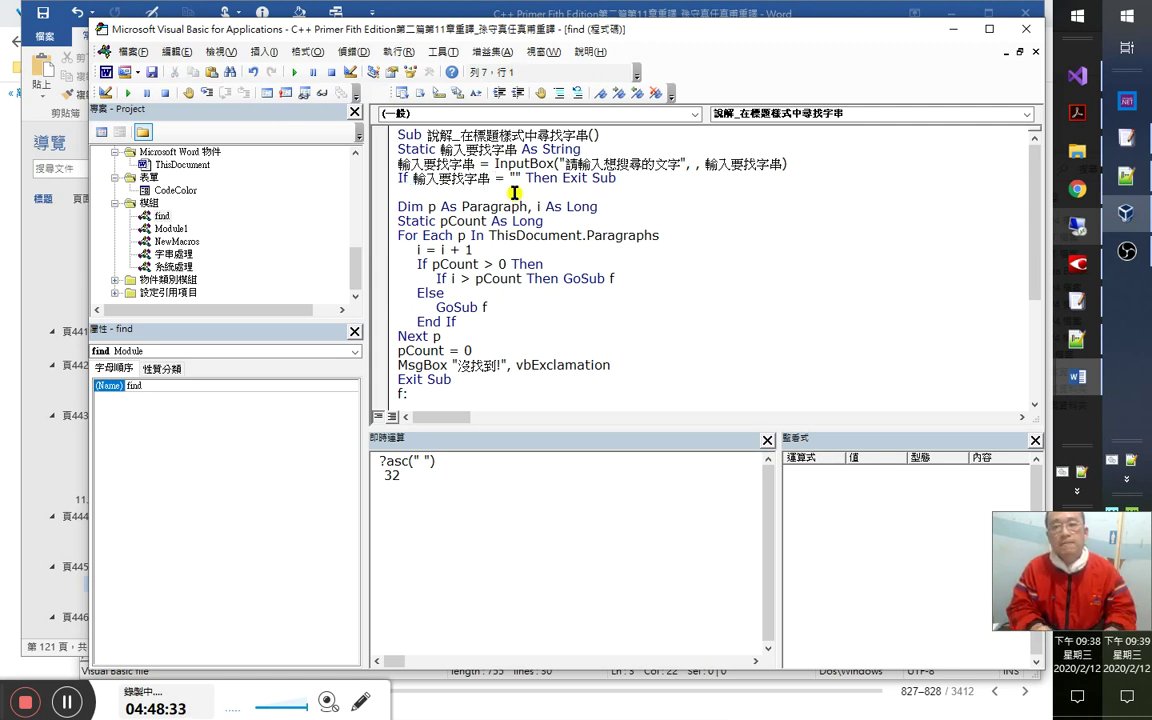
pyautogui.click(545, 51)
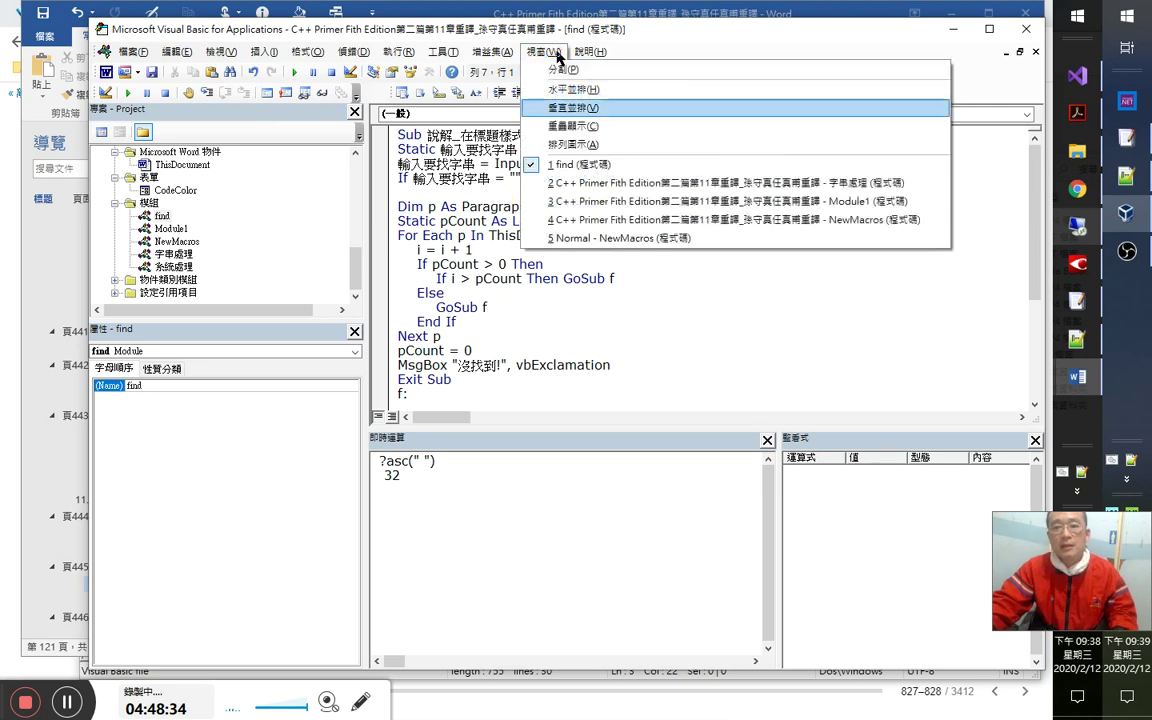
pyautogui.click(591, 185)
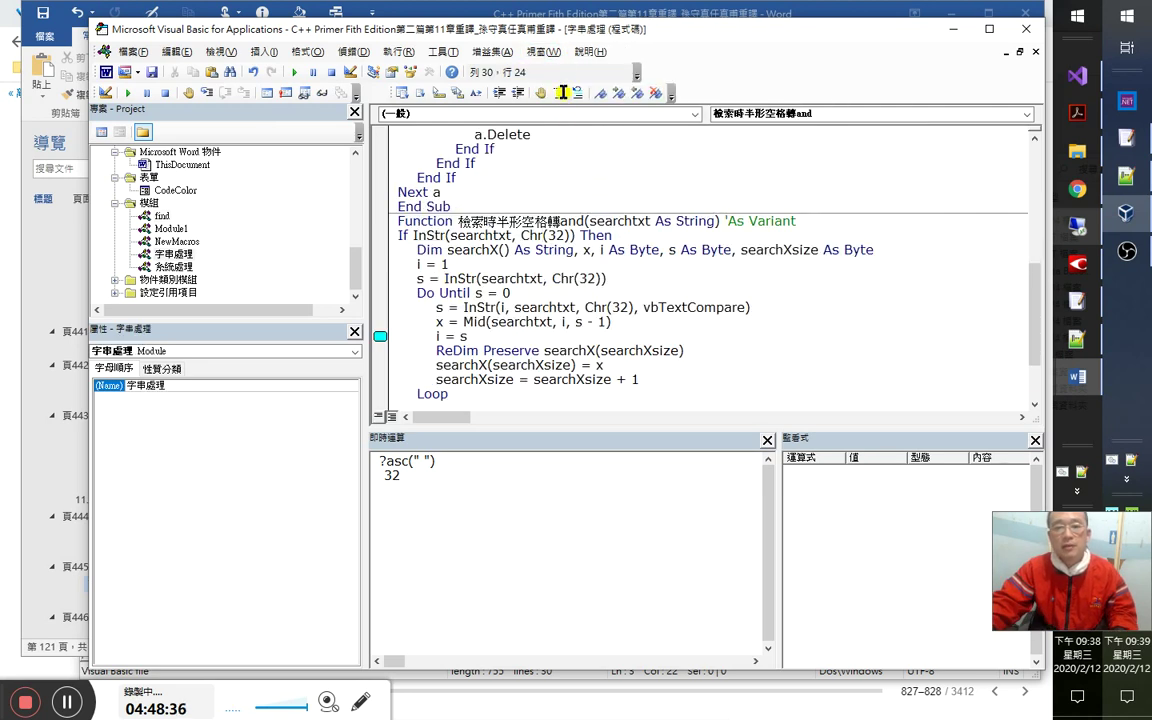
pyautogui.click(550, 50)
pyautogui.click(552, 50)
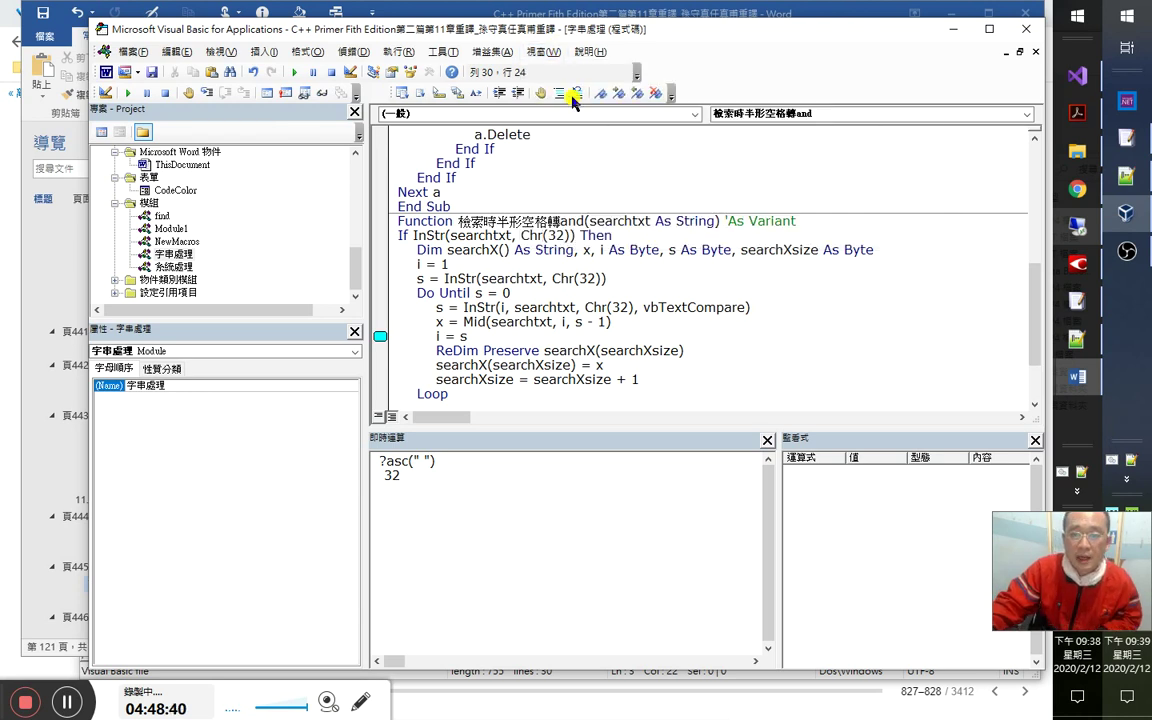
pyautogui.click(545, 50)
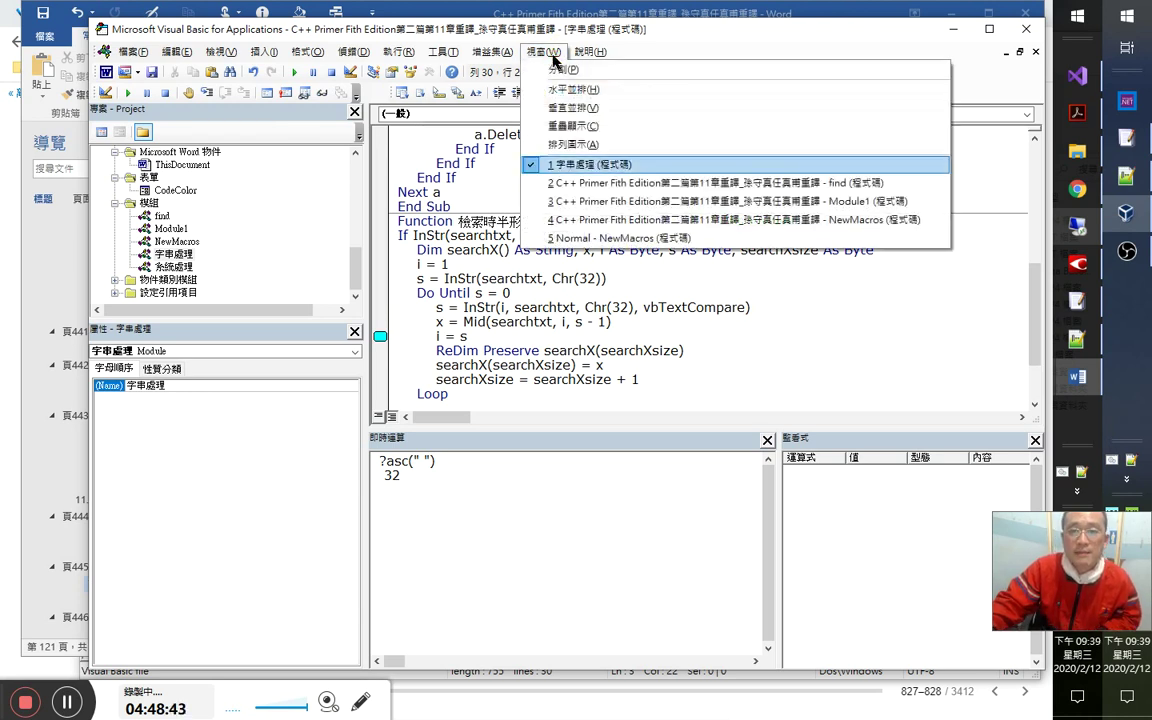
pyautogui.click(588, 184)
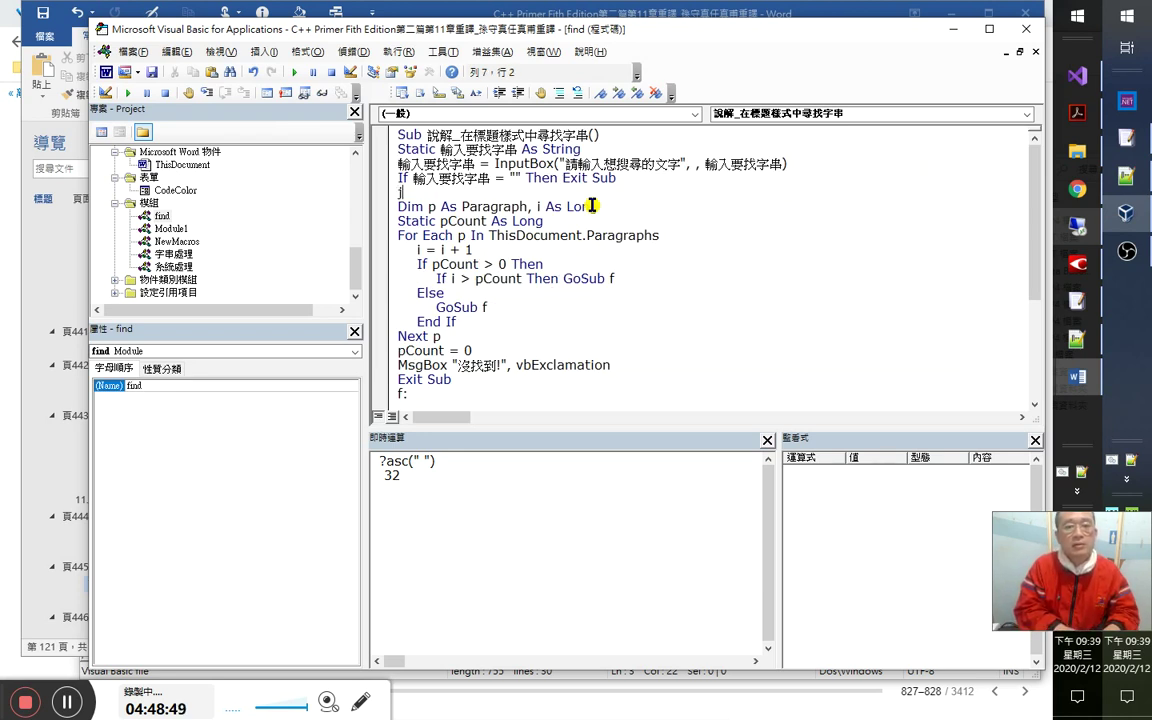
# Add the call 字串處理.檢索時半形空格轉and(輸入要找字串) on that new line.
pyautogui.write('??')
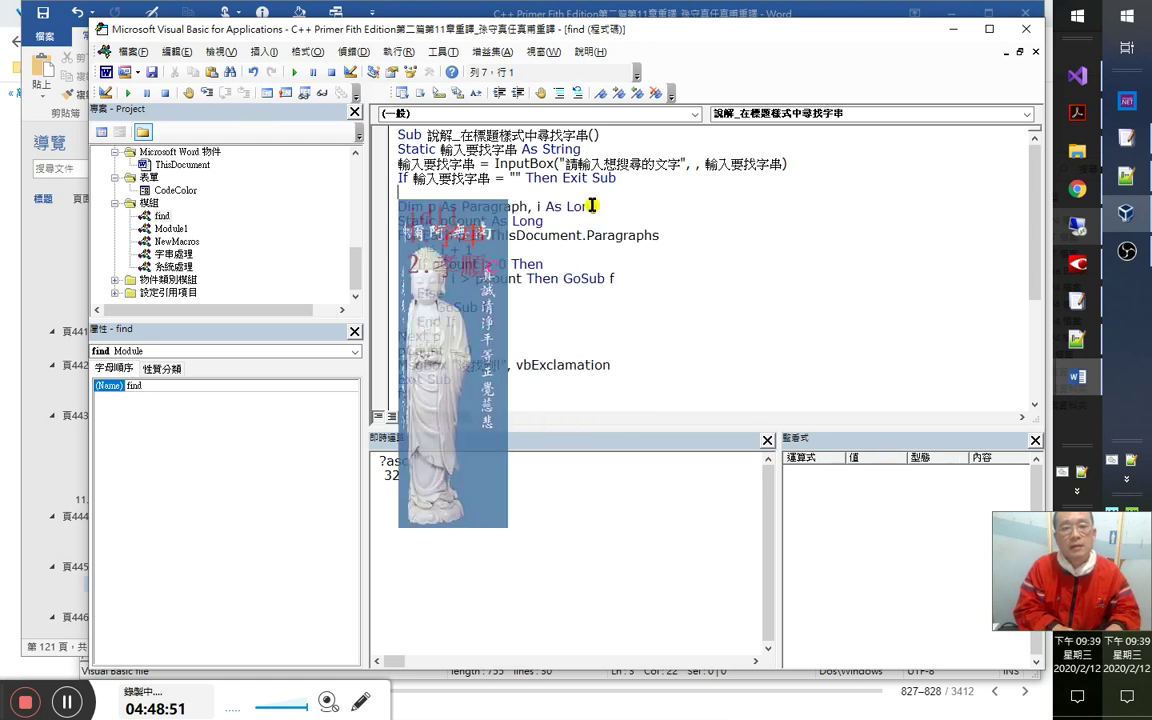
pyautogui.hotkey('shift', 'Home')
pyautogui.write('字串')
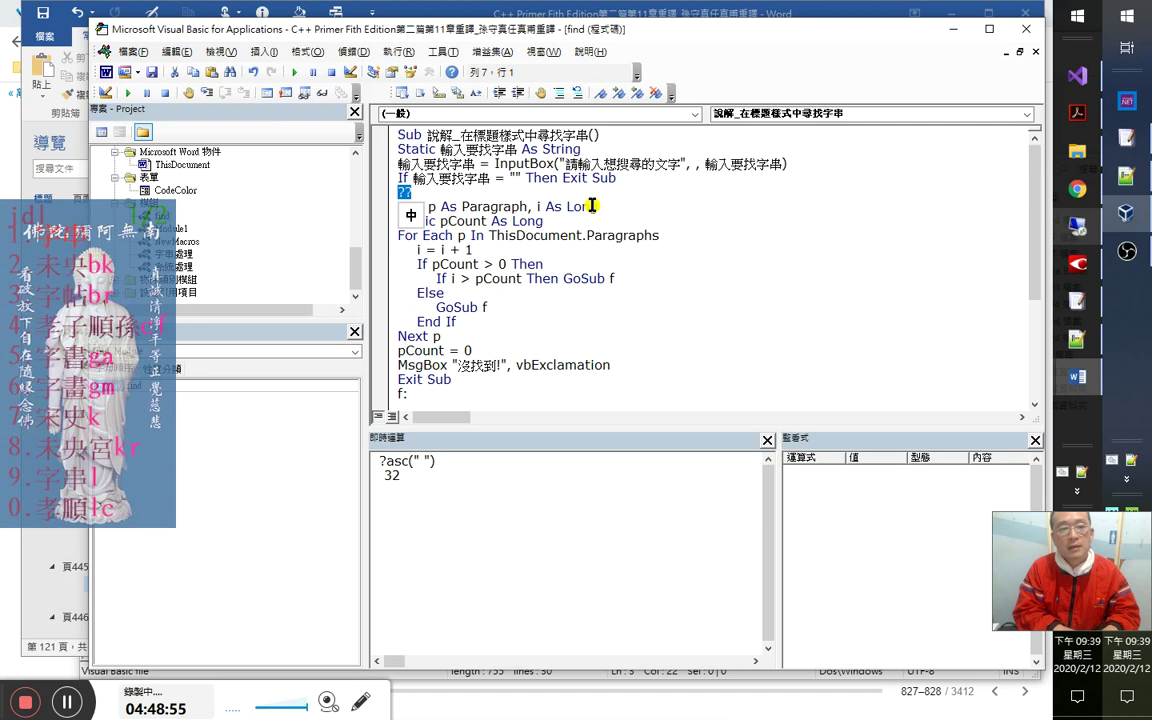
pyautogui.write('處理')
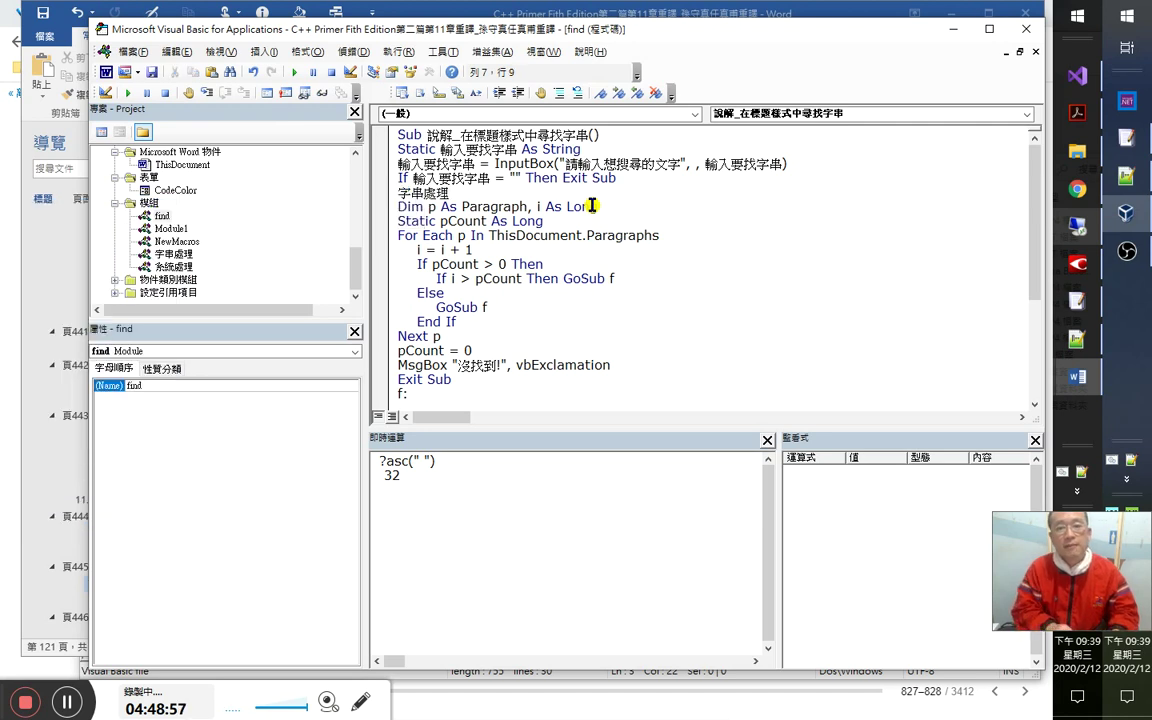
pyautogui.write('.')
pyautogui.press('Down')
pyautogui.press('Down')
pyautogui.press('Down')
pyautogui.press('Down')
pyautogui.press('Tab')
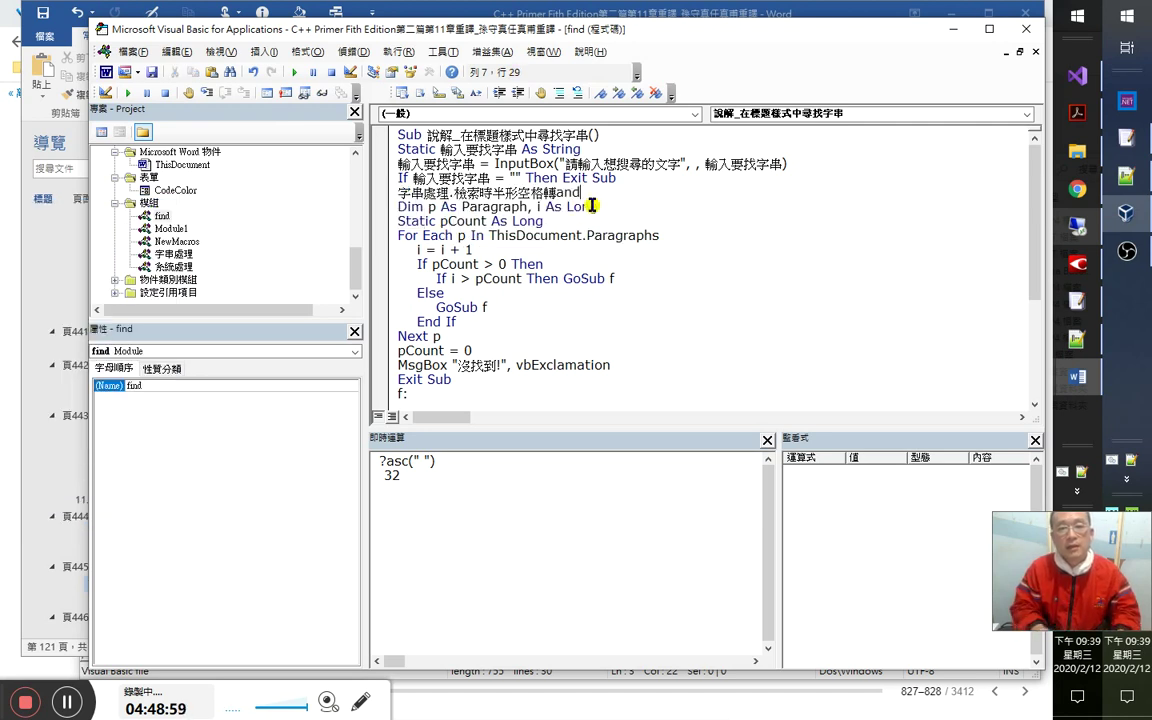
pyautogui.write('(輸入要找字串)')
pyautogui.press('Down')
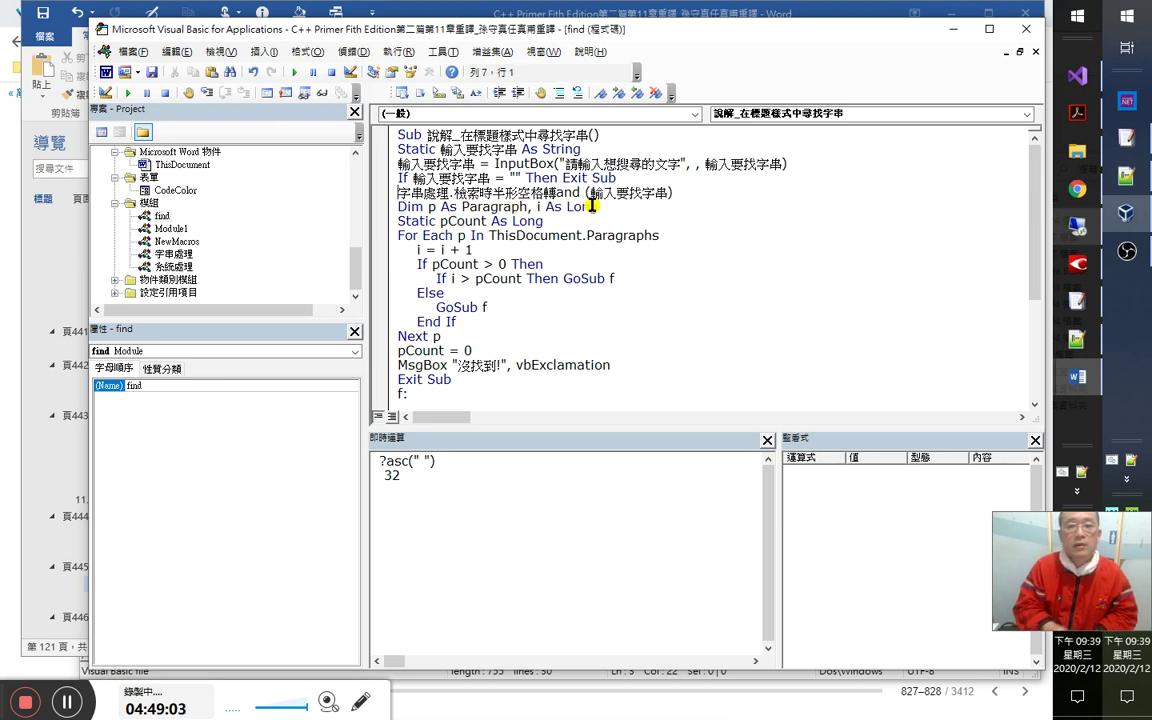
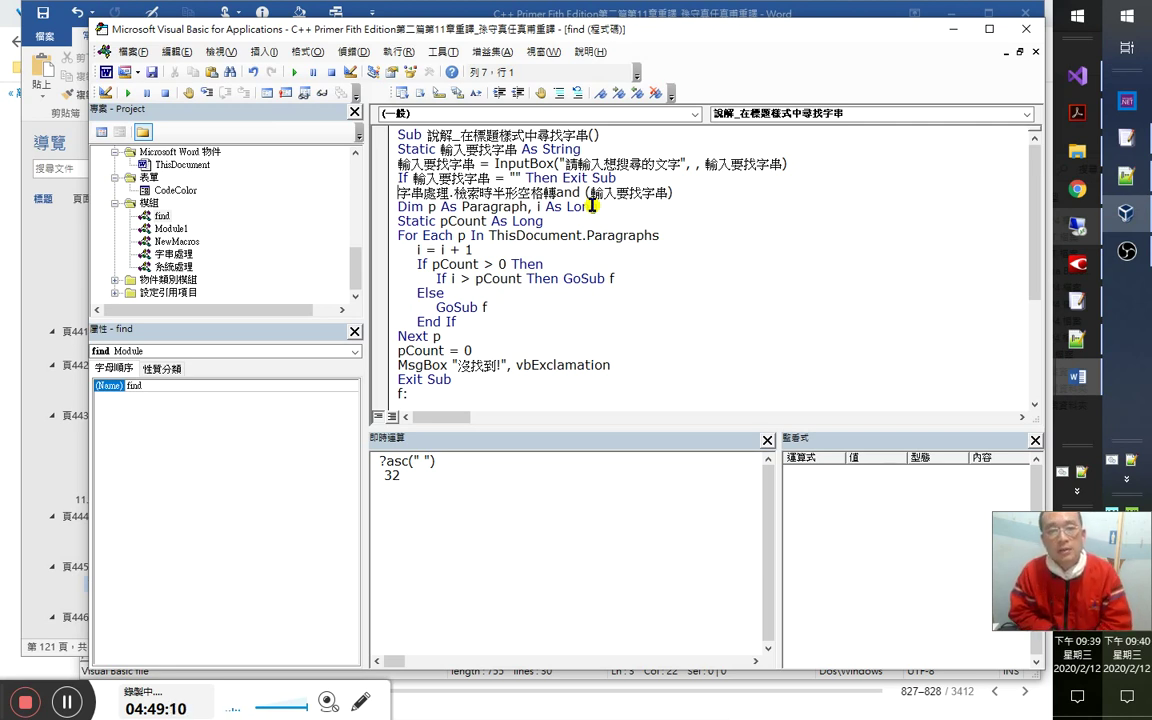
# Bookmark the 字串處理 call line and jump to the bookmarked conversion function.
pyautogui.click(601, 92)
pyautogui.click(637, 97)
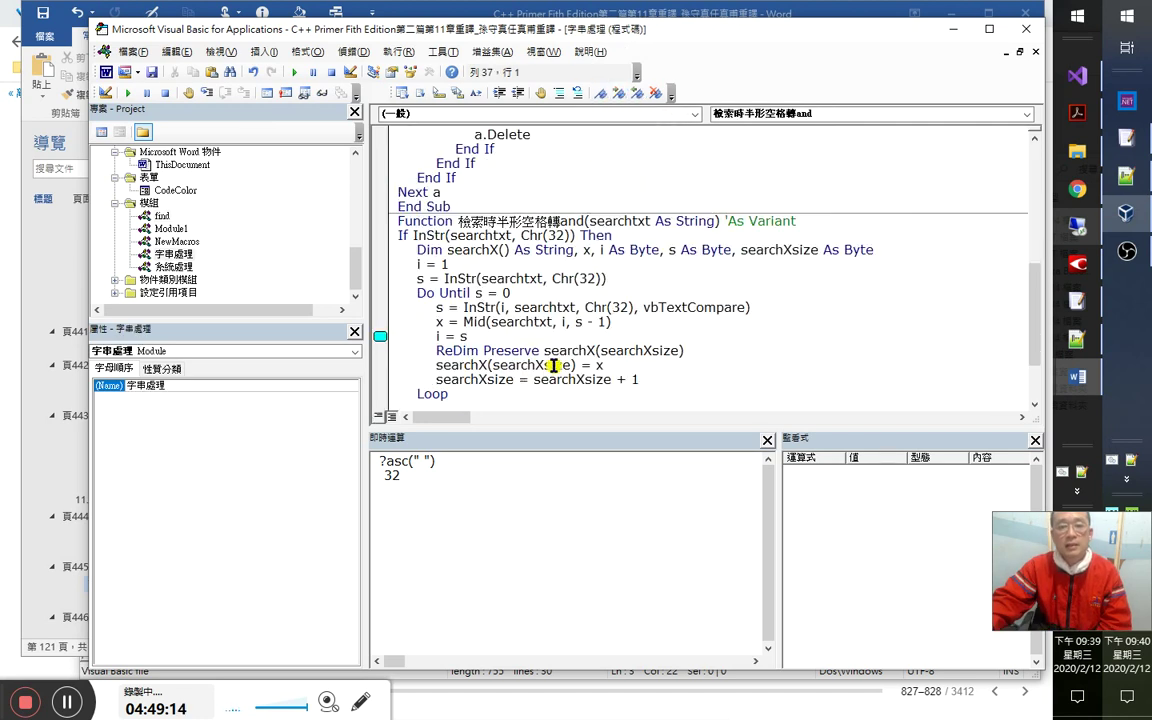
pyautogui.scroll(-2, 548, 365)
# Inspect how searchX is declared with empty parentheses, resized with ReDim Preserve and returned.
pyautogui.click(517, 263)
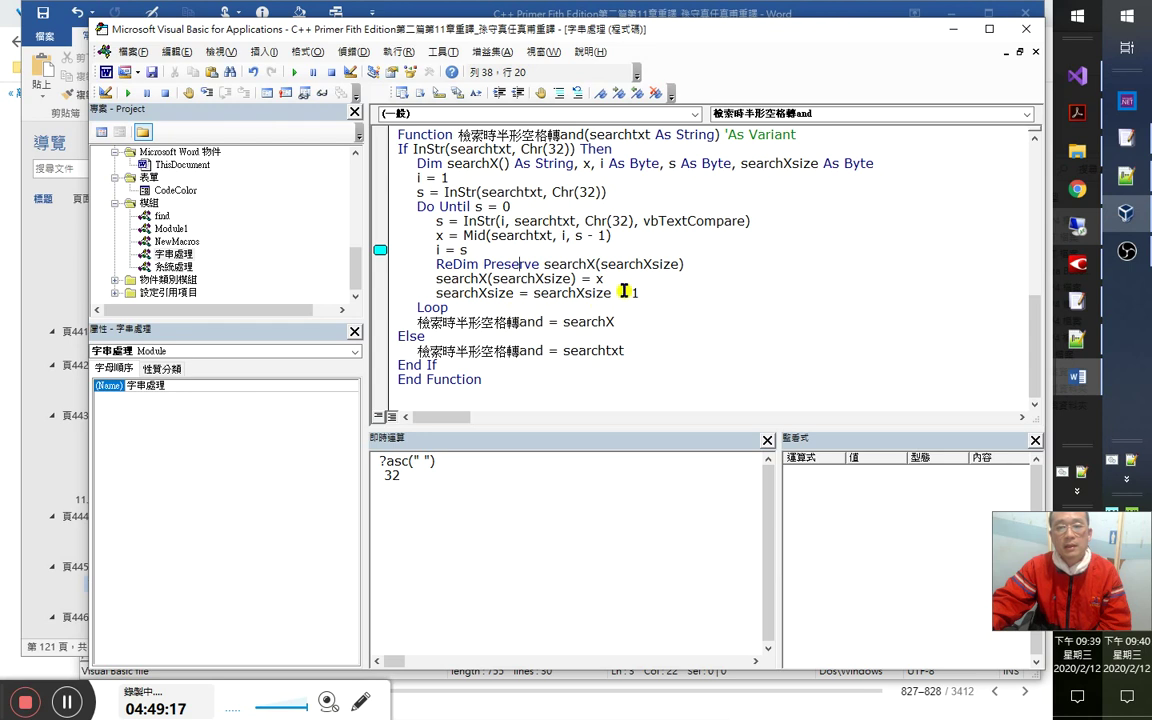
pyautogui.doubleClick(589, 321)
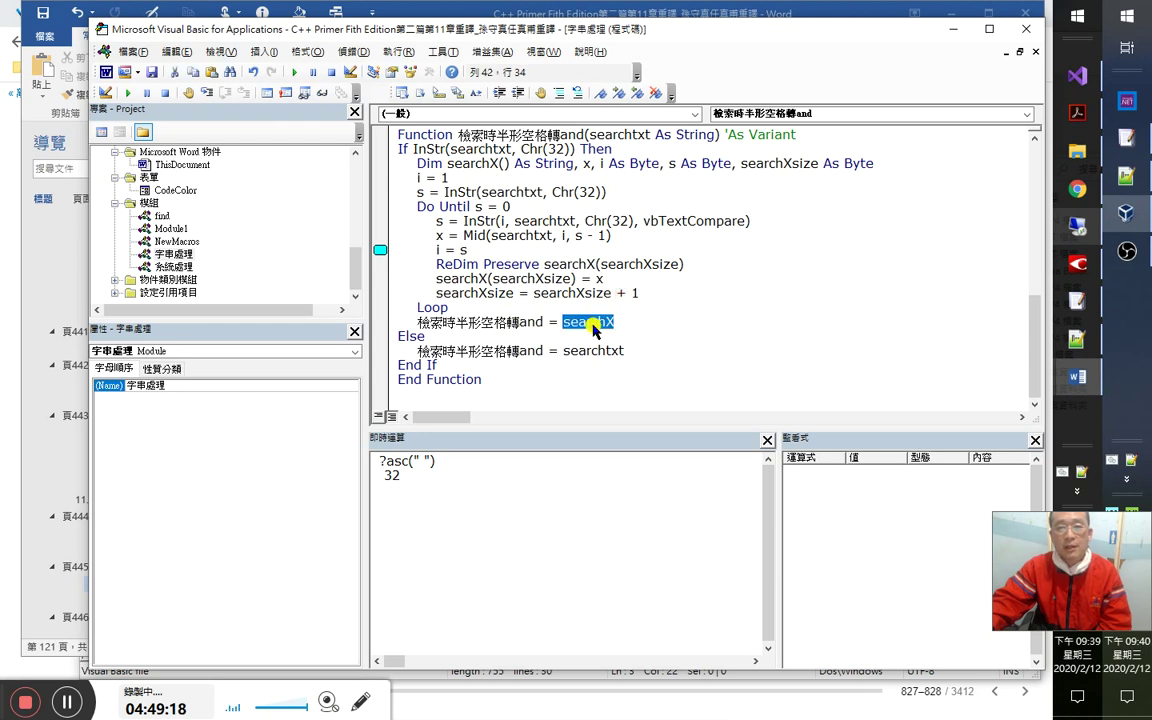
pyautogui.doubleClick(493, 163)
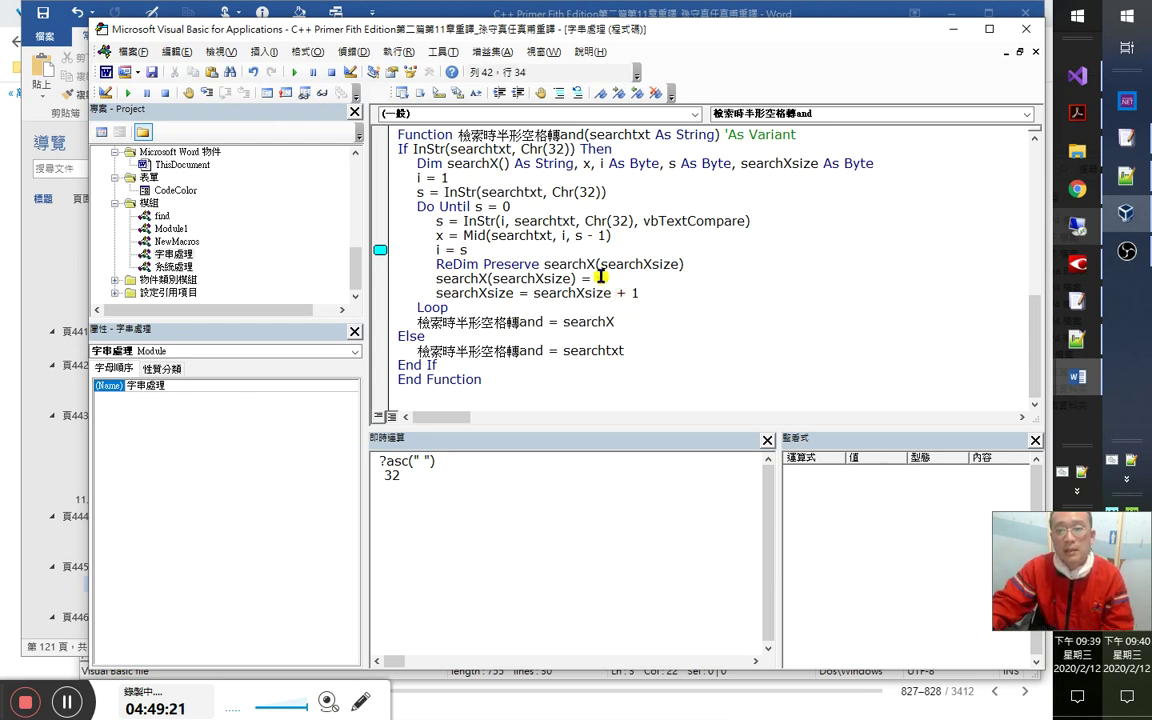
pyautogui.moveTo(576, 192); pyautogui.dragTo(606, 192)
pyautogui.moveTo(503, 163); pyautogui.dragTo(515, 163)
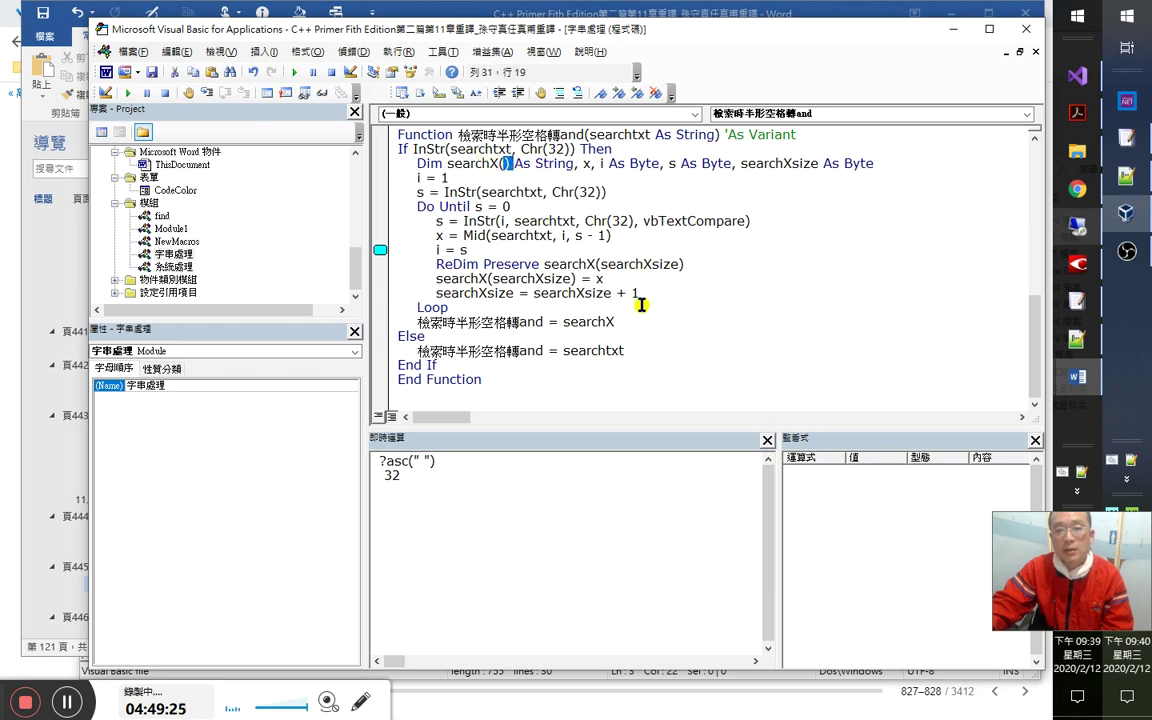
pyautogui.click(598, 321)
pyautogui.doubleClick(597, 318)
# Review the Else branch's use of searchtxt near End Function.
pyautogui.click(553, 391)
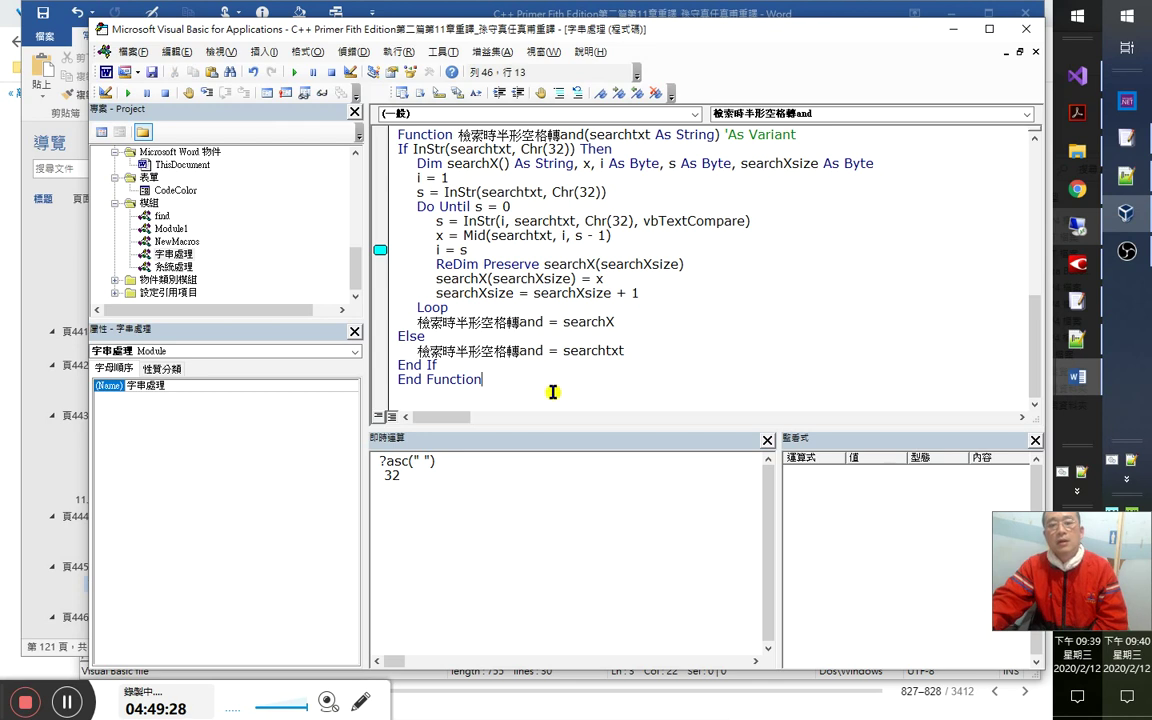
pyautogui.click(585, 349)
pyautogui.doubleClick(576, 350)
pyautogui.click(519, 337)
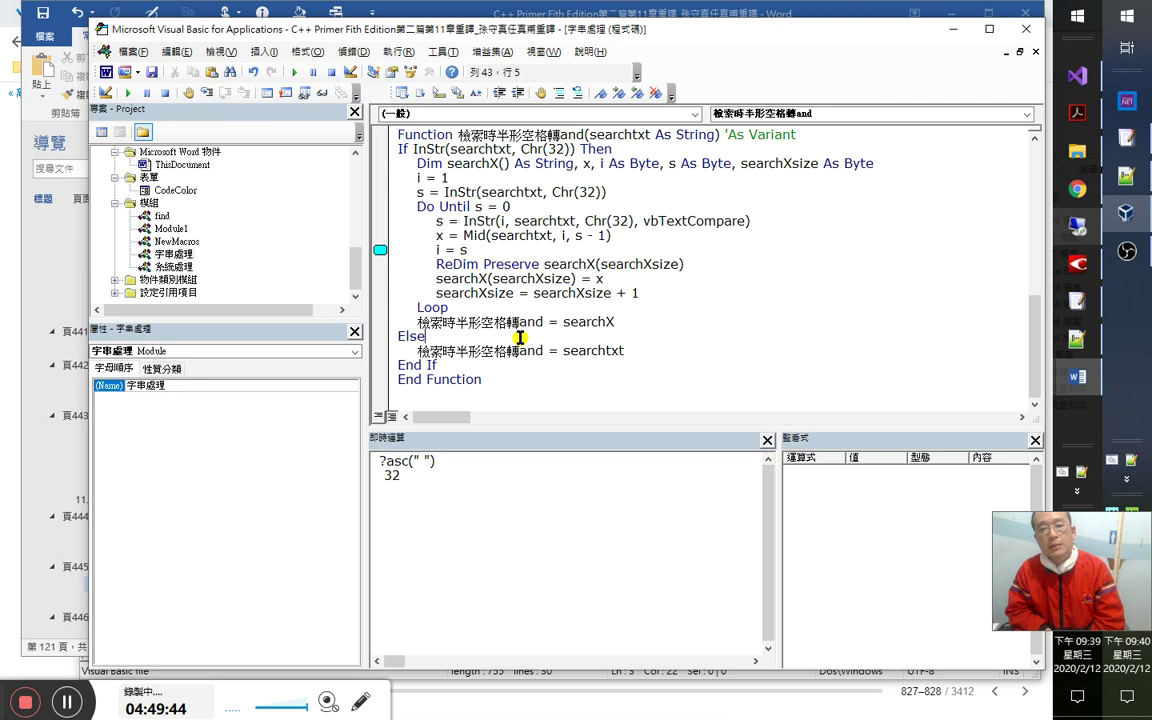
# Bring the find module's code window back to the front.
pyautogui.click(539, 52)
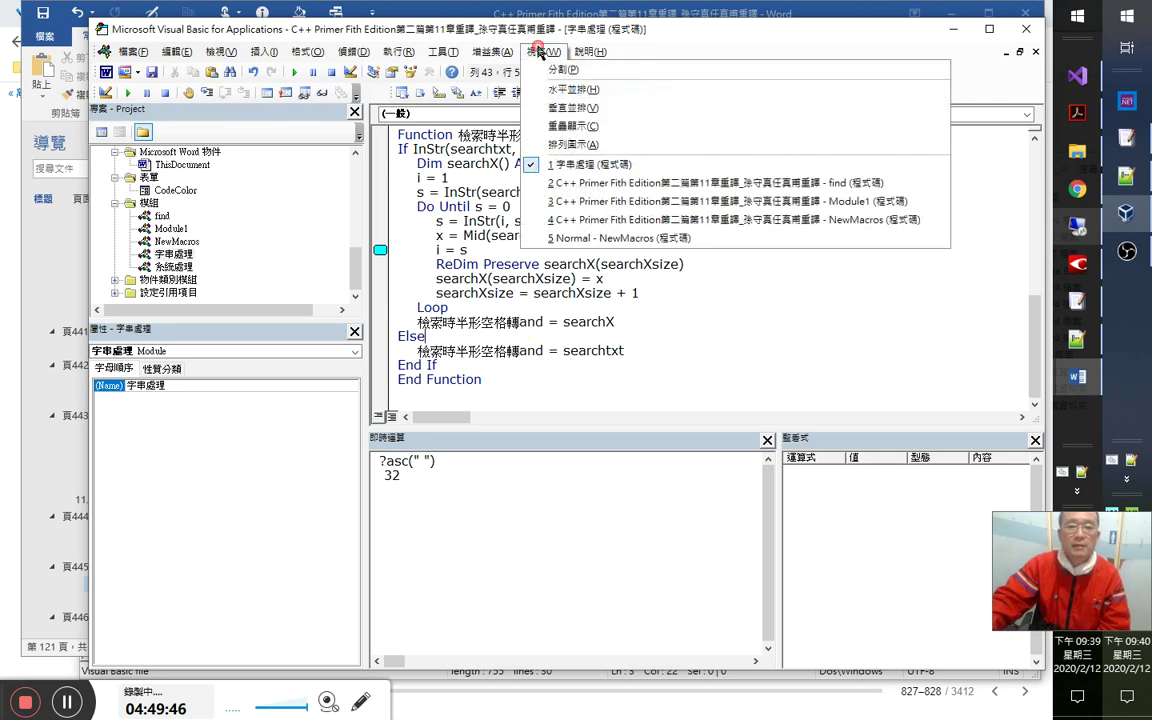
pyautogui.click(620, 183)
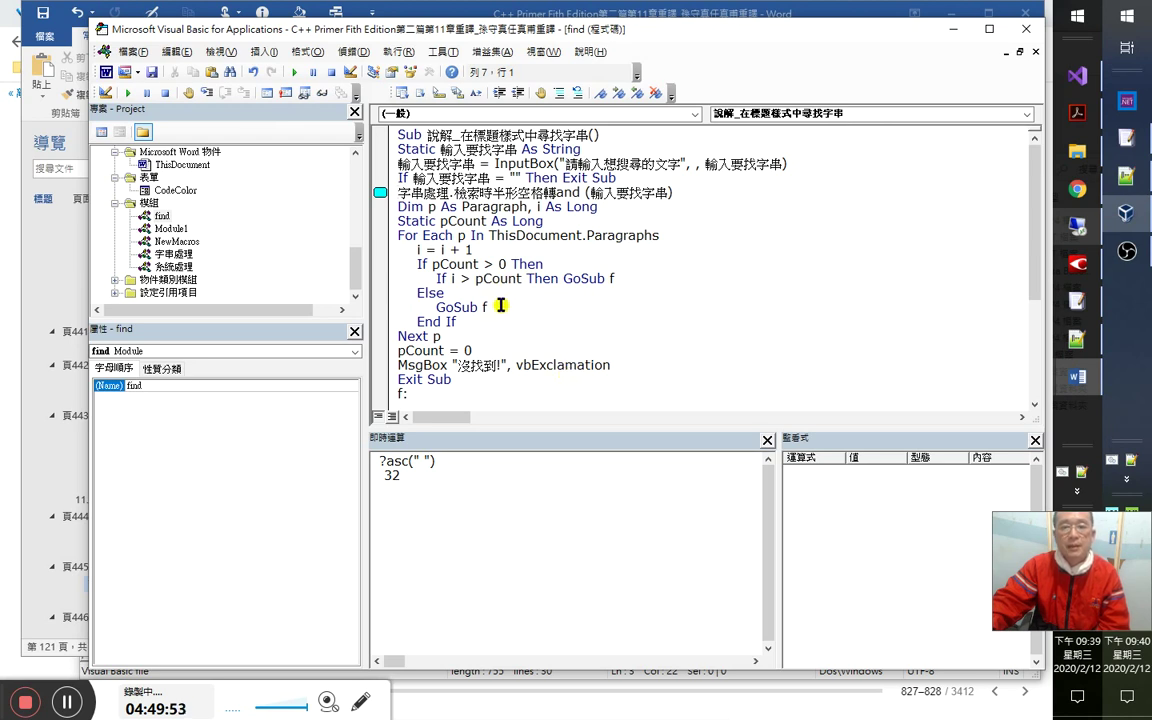
pyautogui.moveTo(1075, 579); pyautogui.dragTo(923, 568)
pyautogui.click(1066, 568)
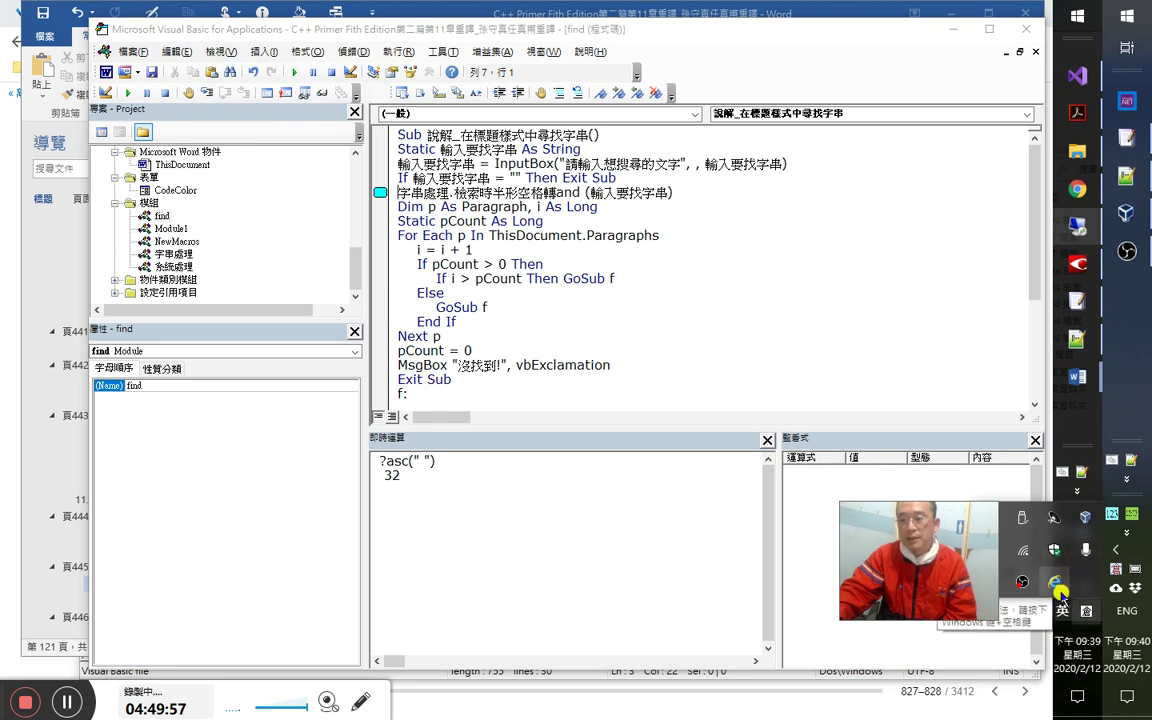
pyautogui.click(1063, 588)
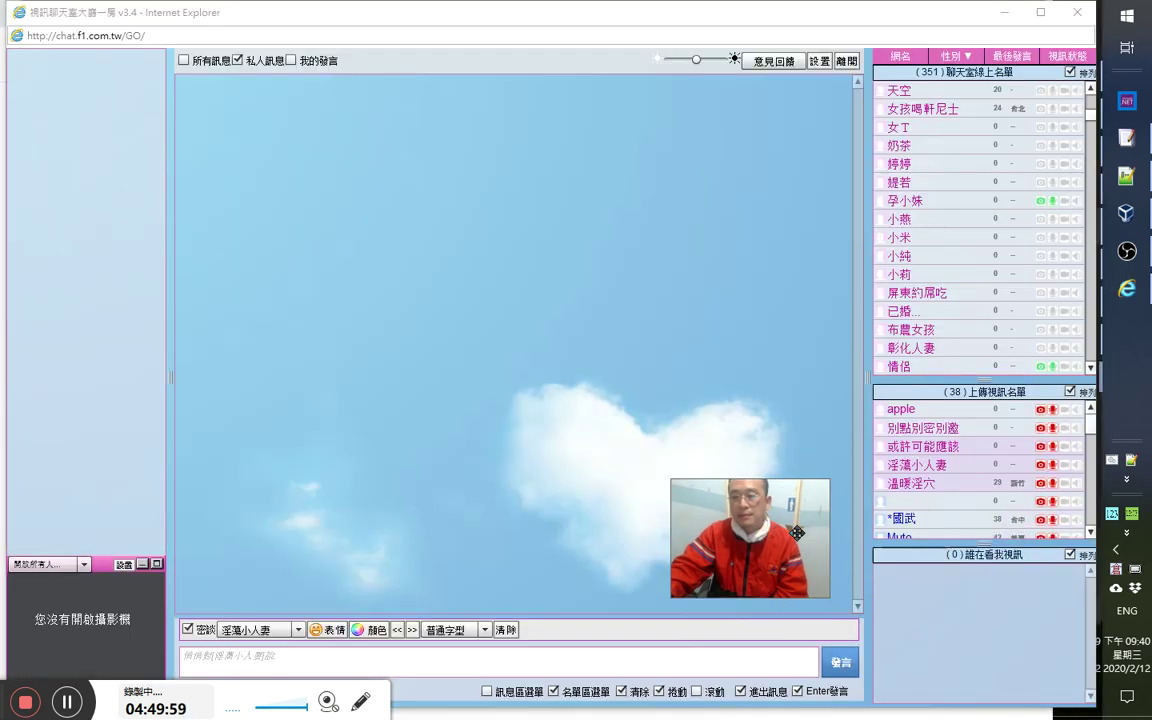
pyautogui.scroll(3, 1005, 275)
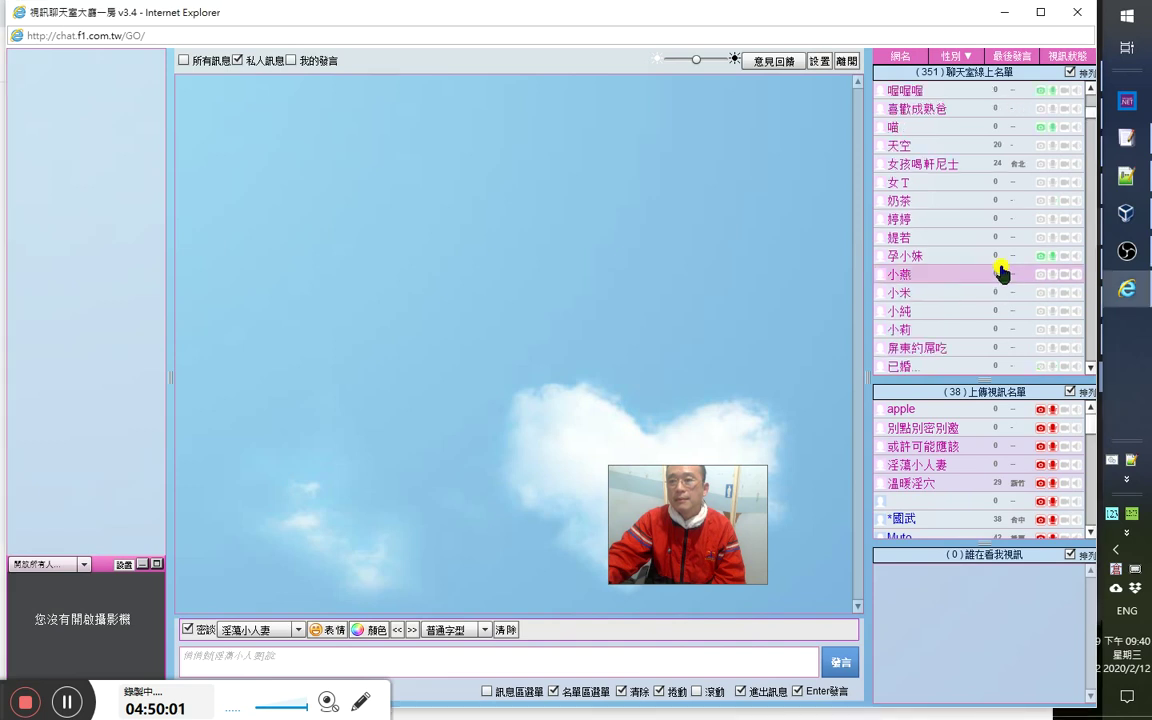
pyautogui.scroll(2, 1003, 265)
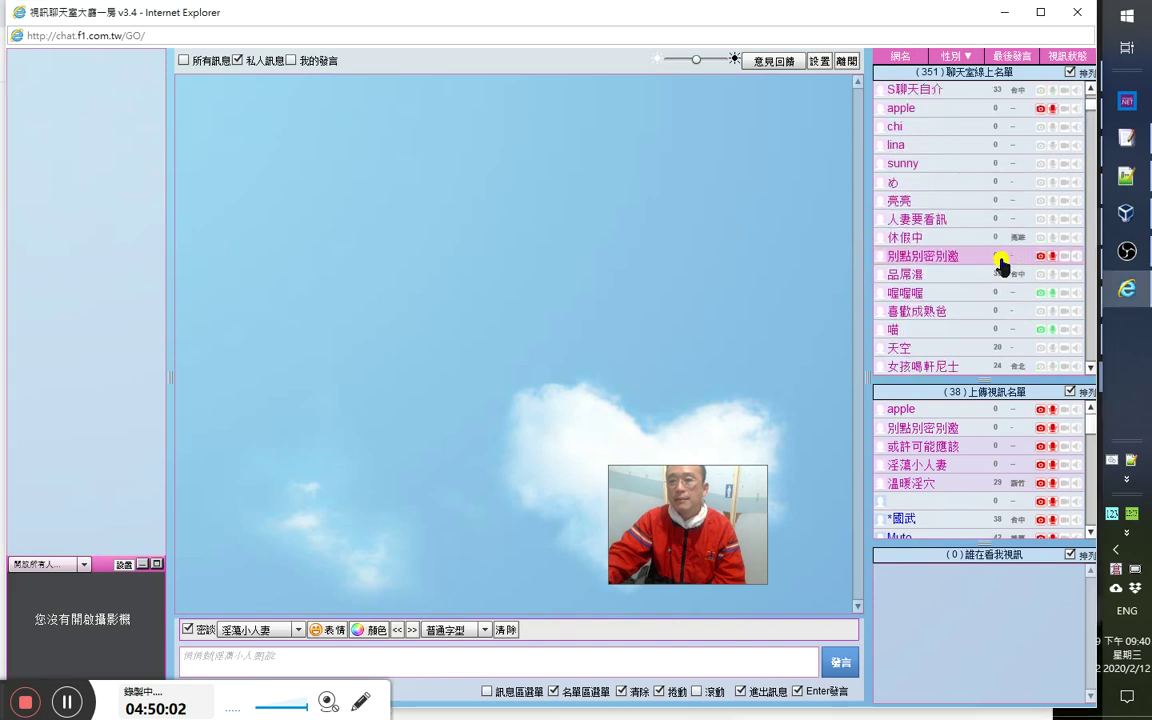
pyautogui.scroll(-8, 1001, 265)
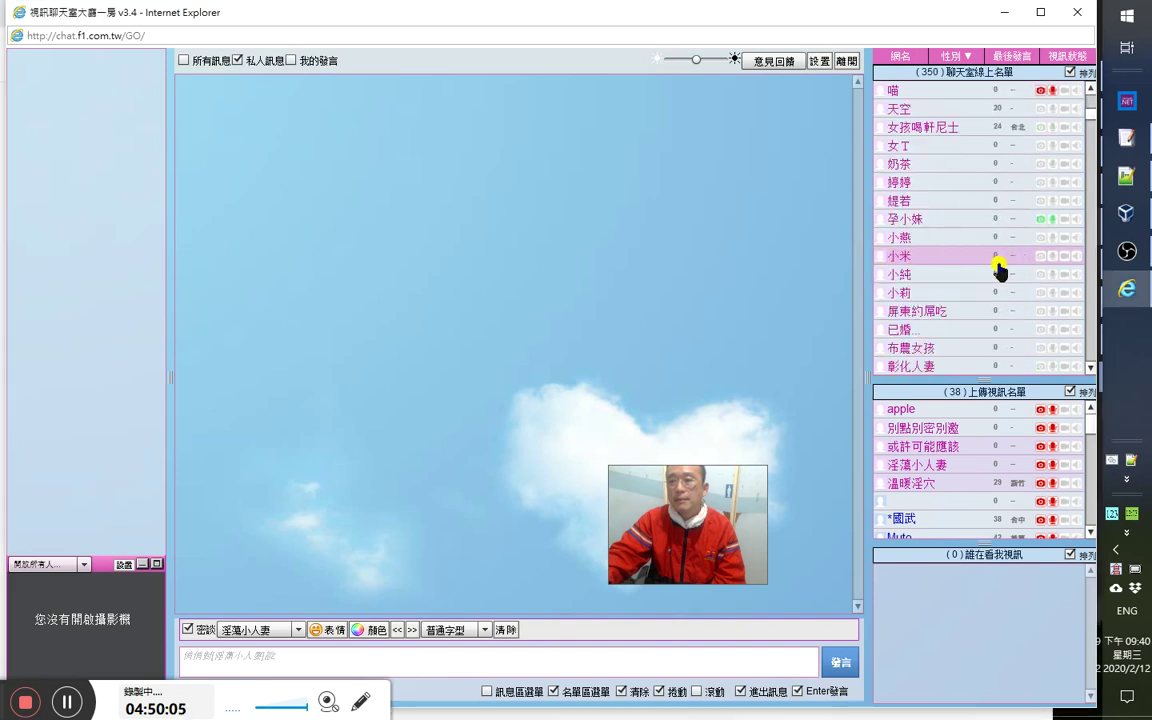
pyautogui.scroll(-5, 999, 272)
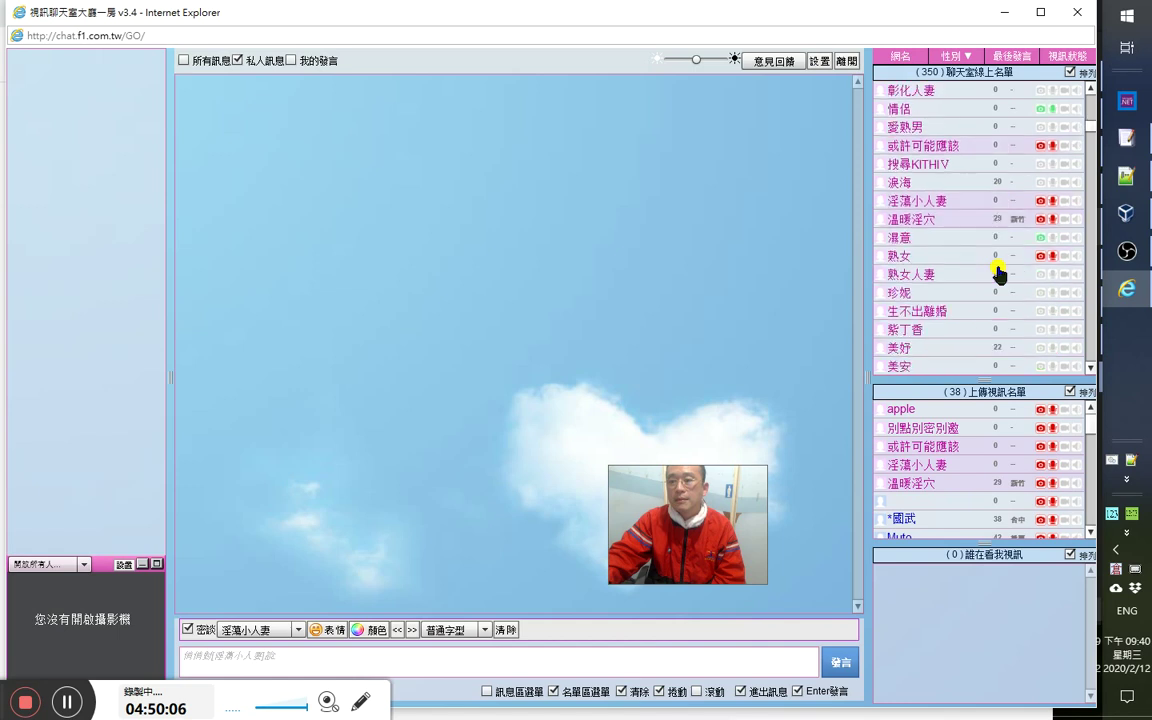
pyautogui.scroll(-2, 999, 272)
pyautogui.scroll(7, 995, 262)
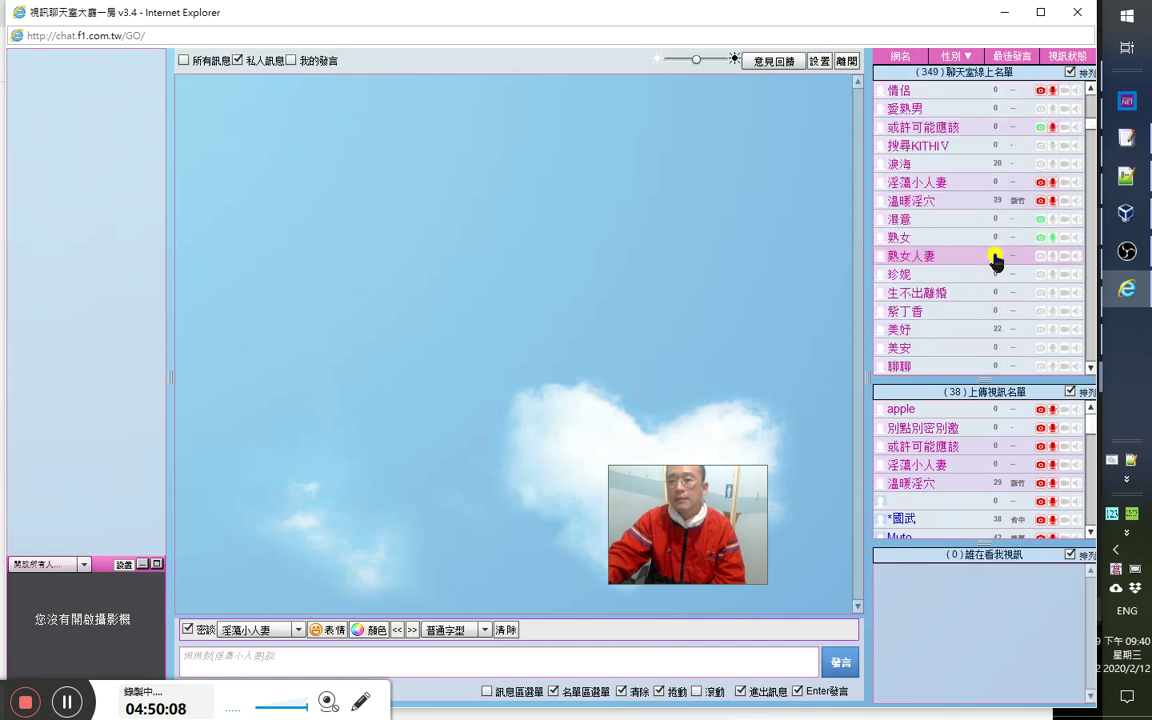
pyautogui.scroll(10, 993, 258)
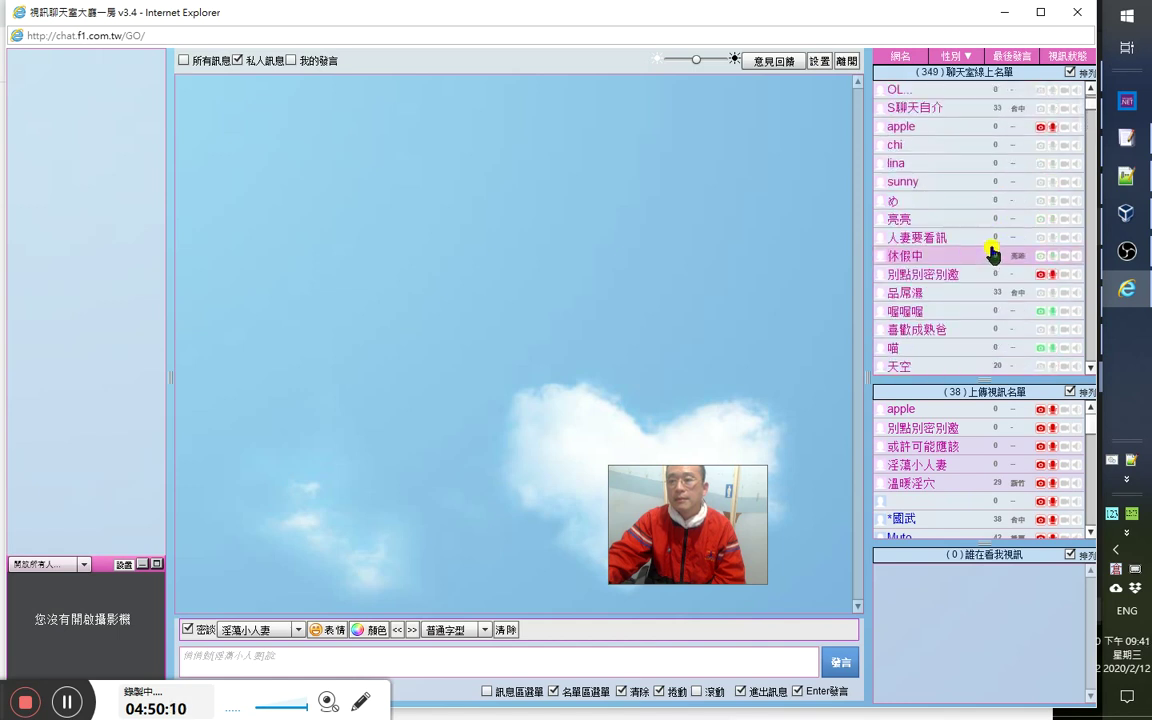
pyautogui.scroll(-7, 993, 253)
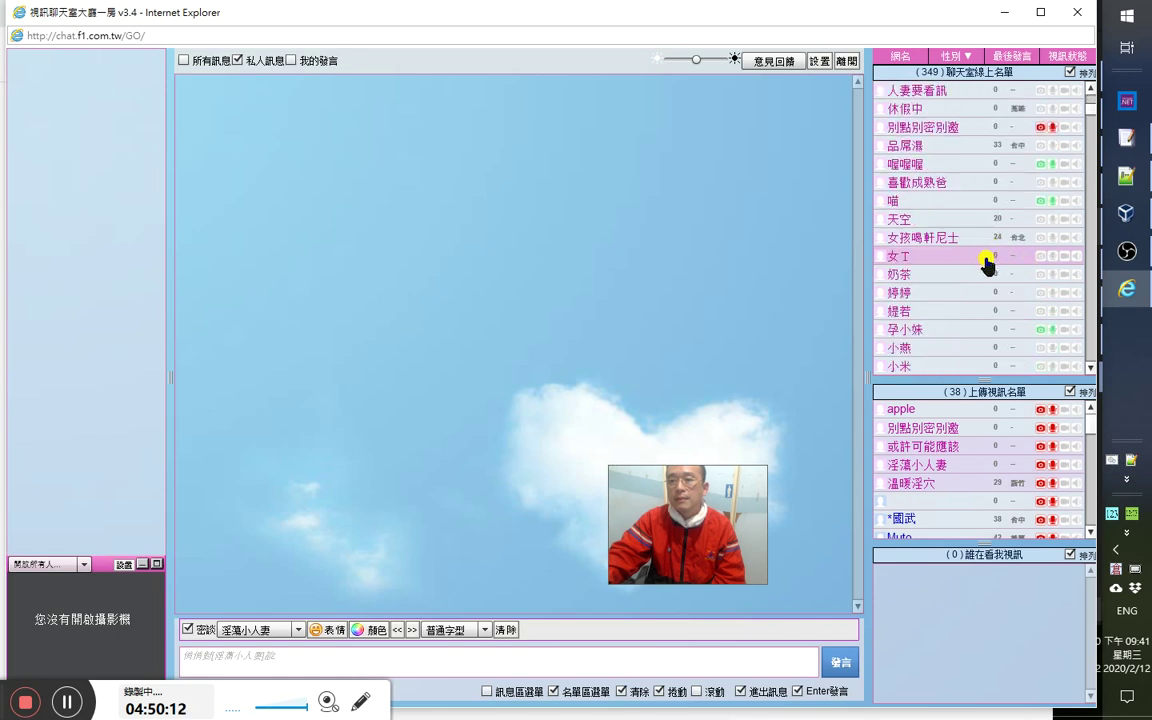
pyautogui.scroll(-1, 970, 352)
pyautogui.moveTo(758, 555); pyautogui.dragTo(1139, 591)
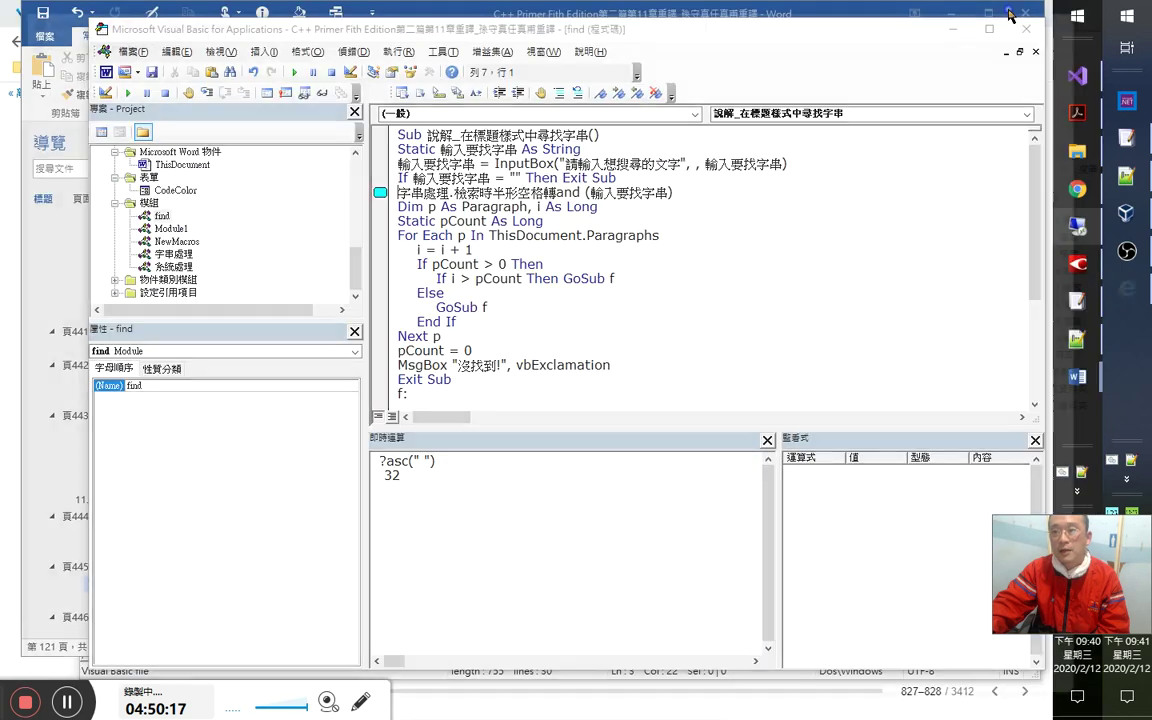
pyautogui.click(1003, 12)
pyautogui.click(562, 276)
pyautogui.press('End')
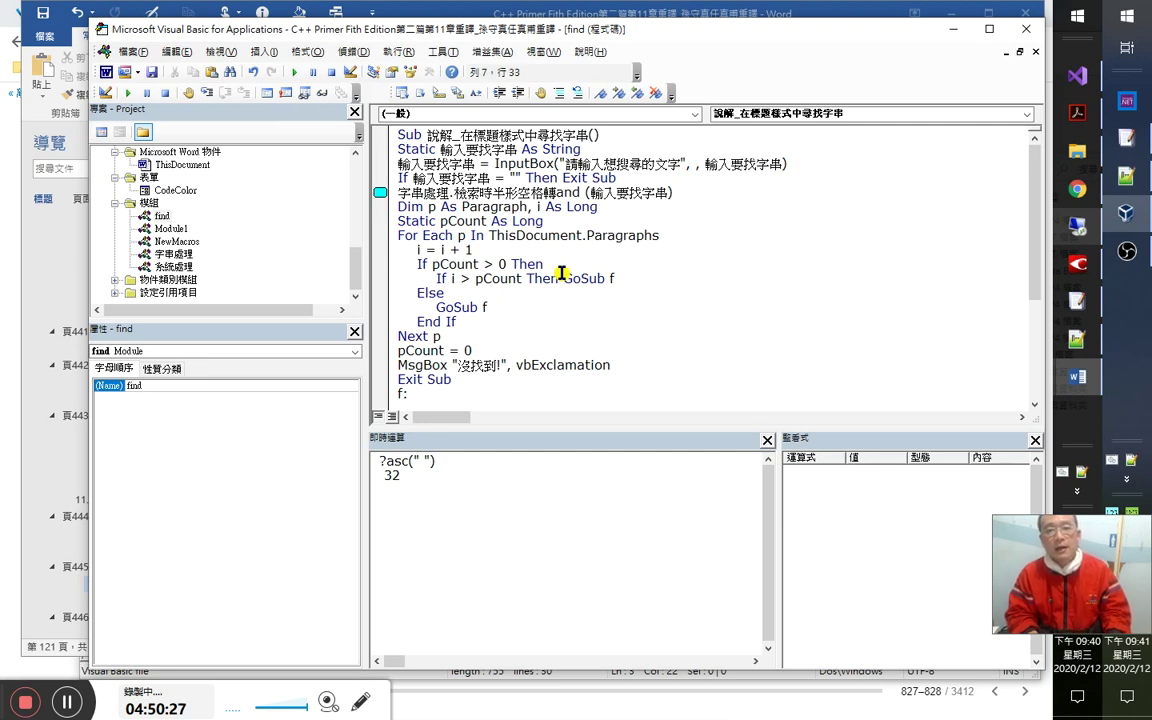
pyautogui.hotkey('shift', 'End')
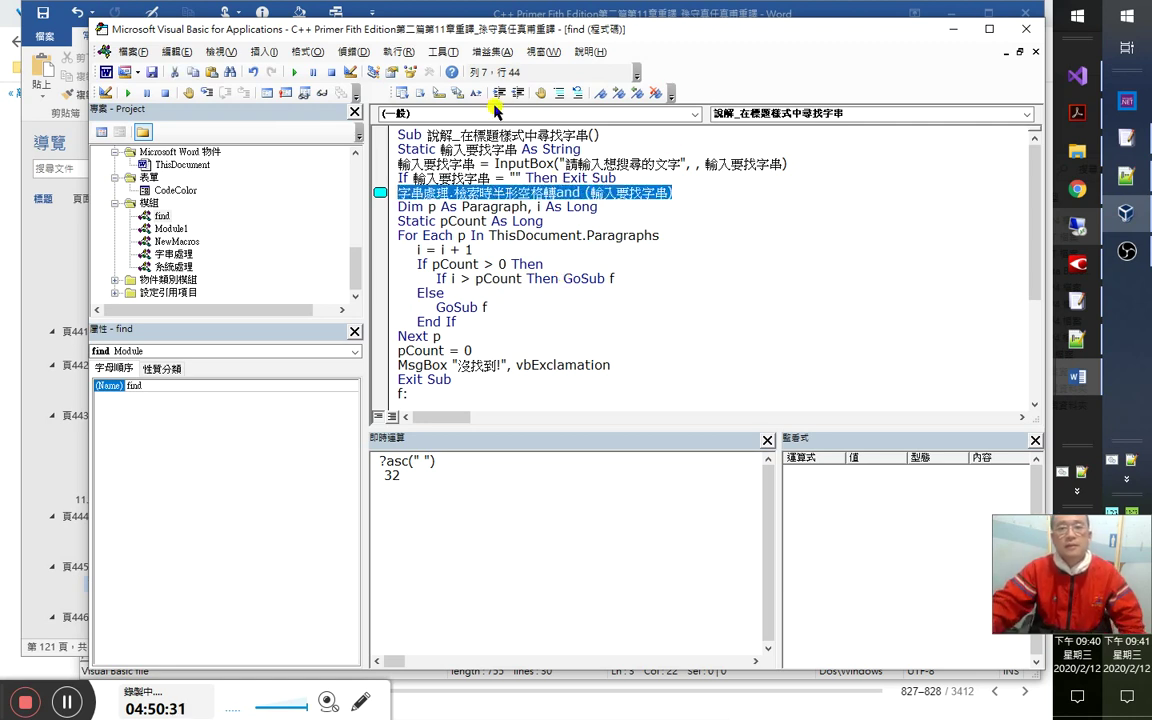
pyautogui.click(619, 93)
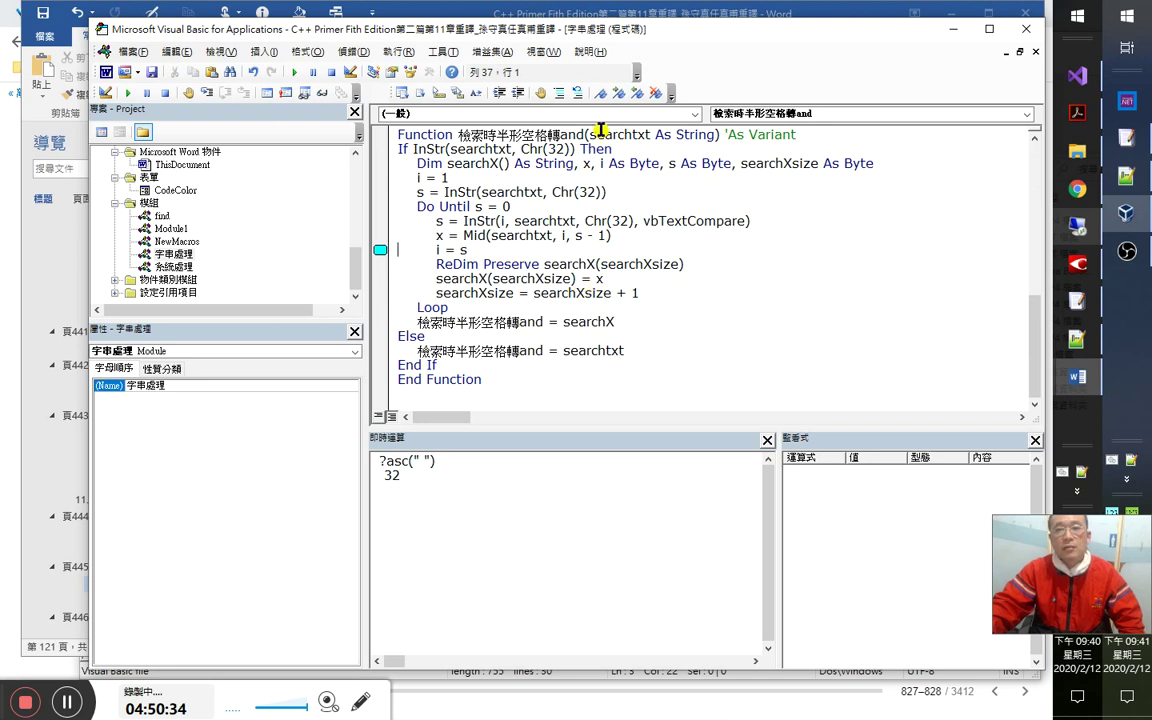
pyautogui.click(619, 93)
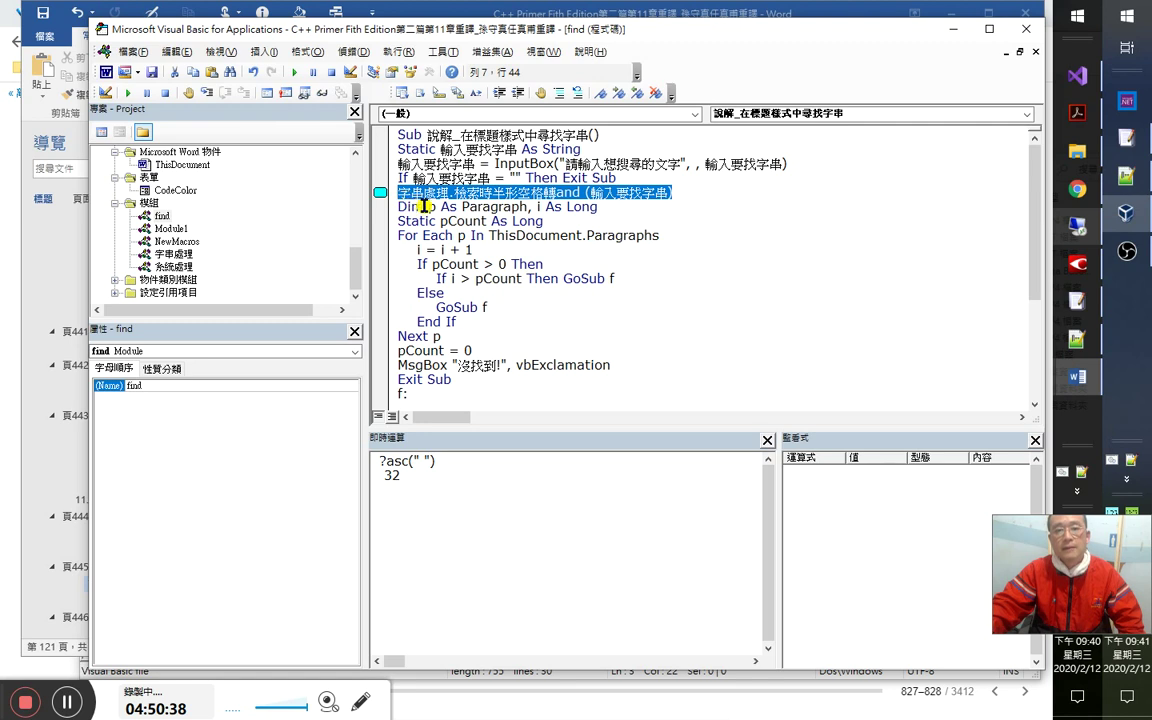
pyautogui.click(591, 176)
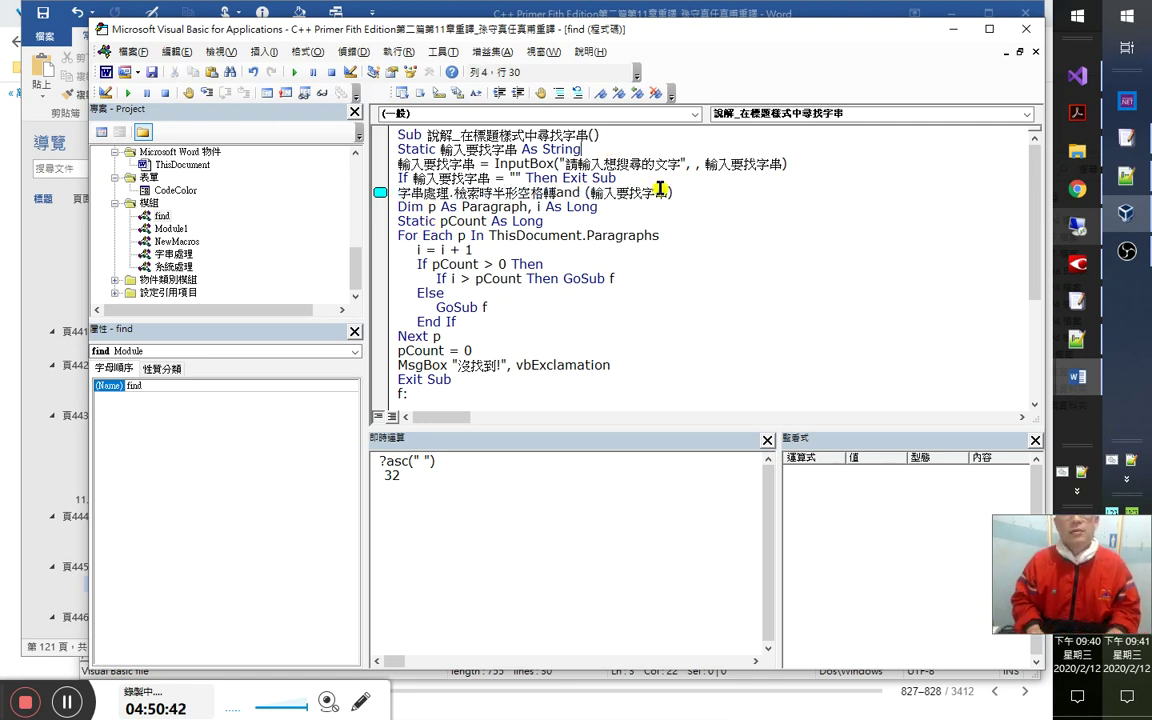
# Add a Dim declaration of type Variant below the Static declaration.
pyautogui.press('Up')
pyautogui.press('Up')
pyautogui.press('End')
pyautogui.press('Return')
pyautogui.write('dim')
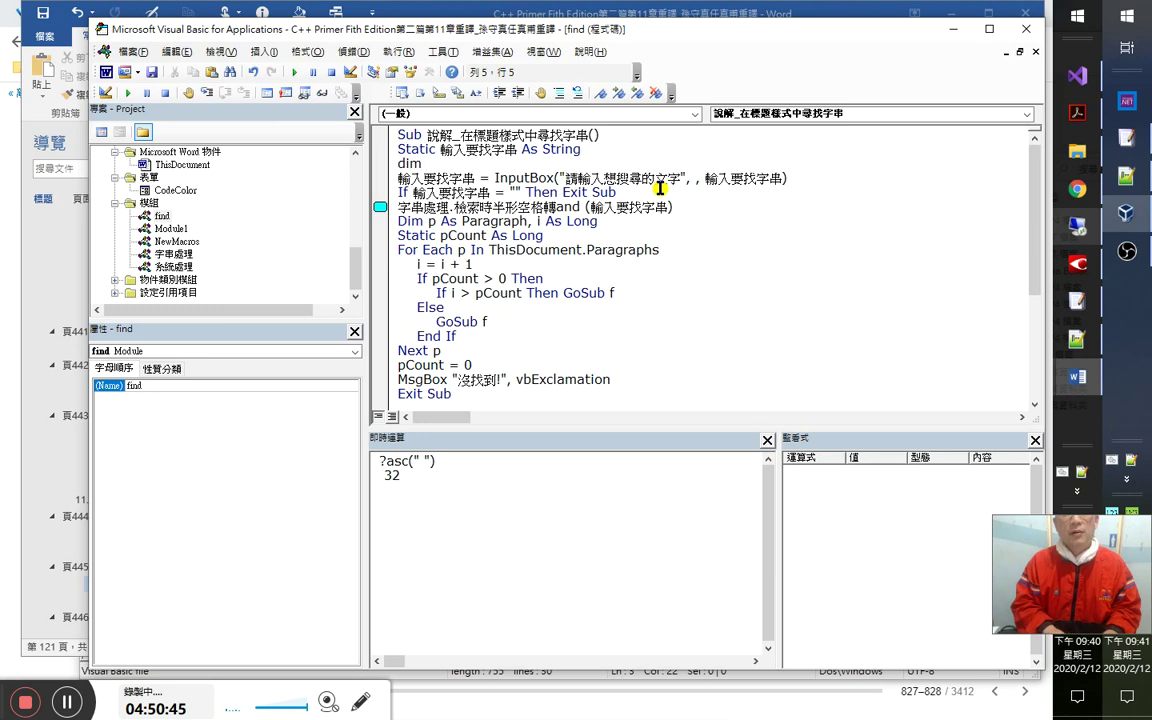
pyautogui.press('Down')
pyautogui.press('Down')
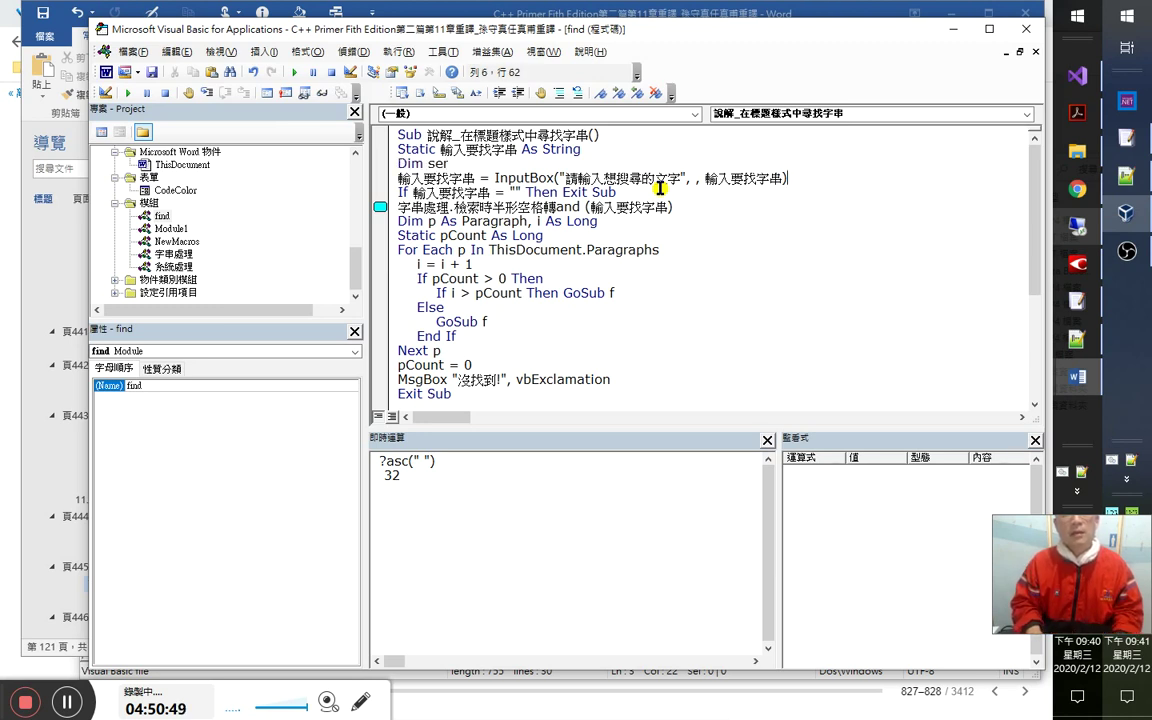
pyautogui.write('as ve')
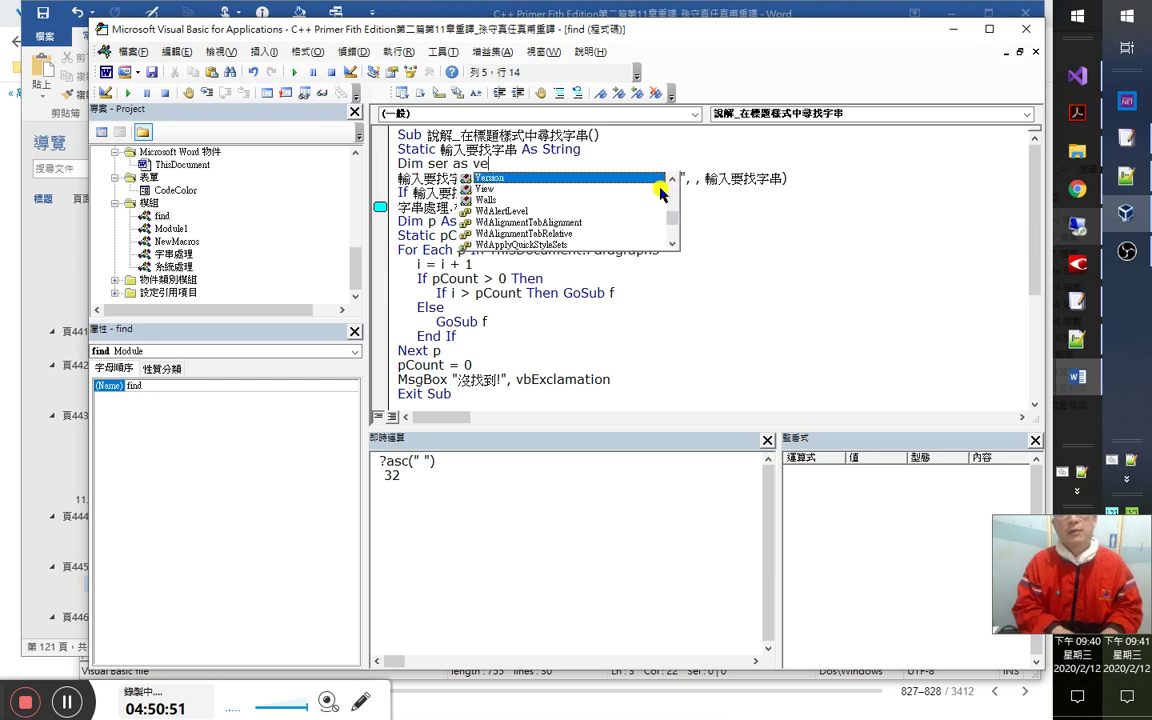
pyautogui.press('Down')
pyautogui.press('Down')
pyautogui.press('Tab')
pyautogui.press('Down')
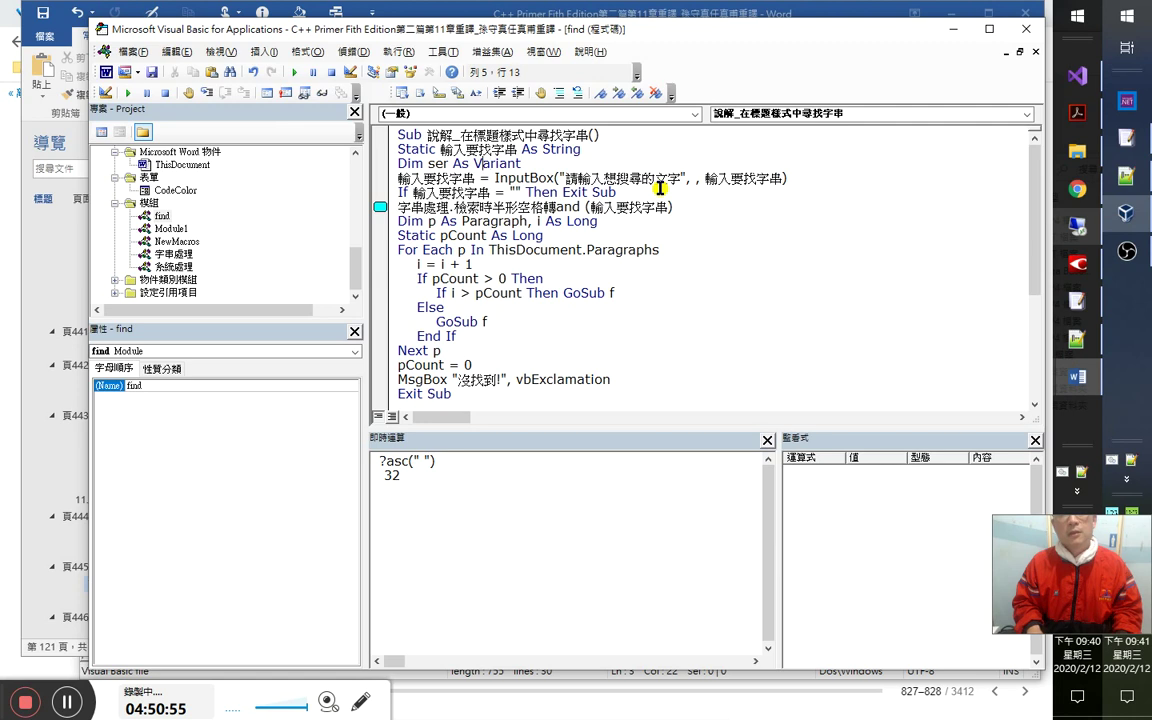
pyautogui.write("'")
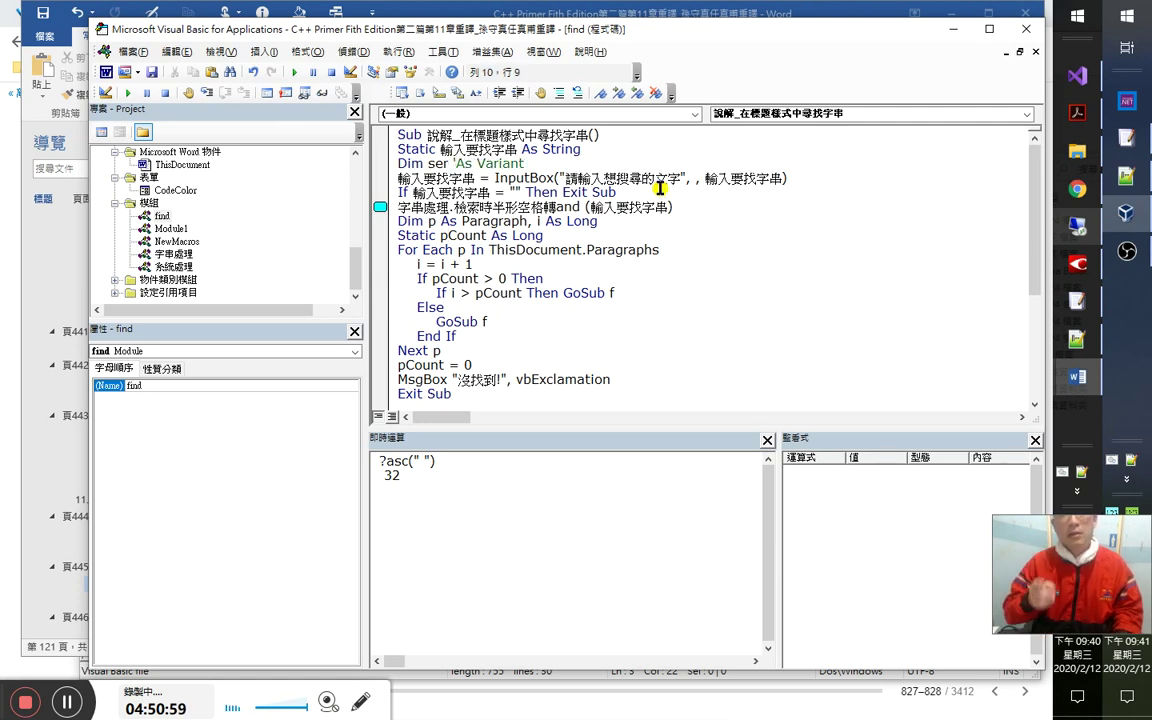
# Prefix the 字串處理.檢索時半形空格轉and call with 'ser =', then move down to the f: block.
pyautogui.press('Up')
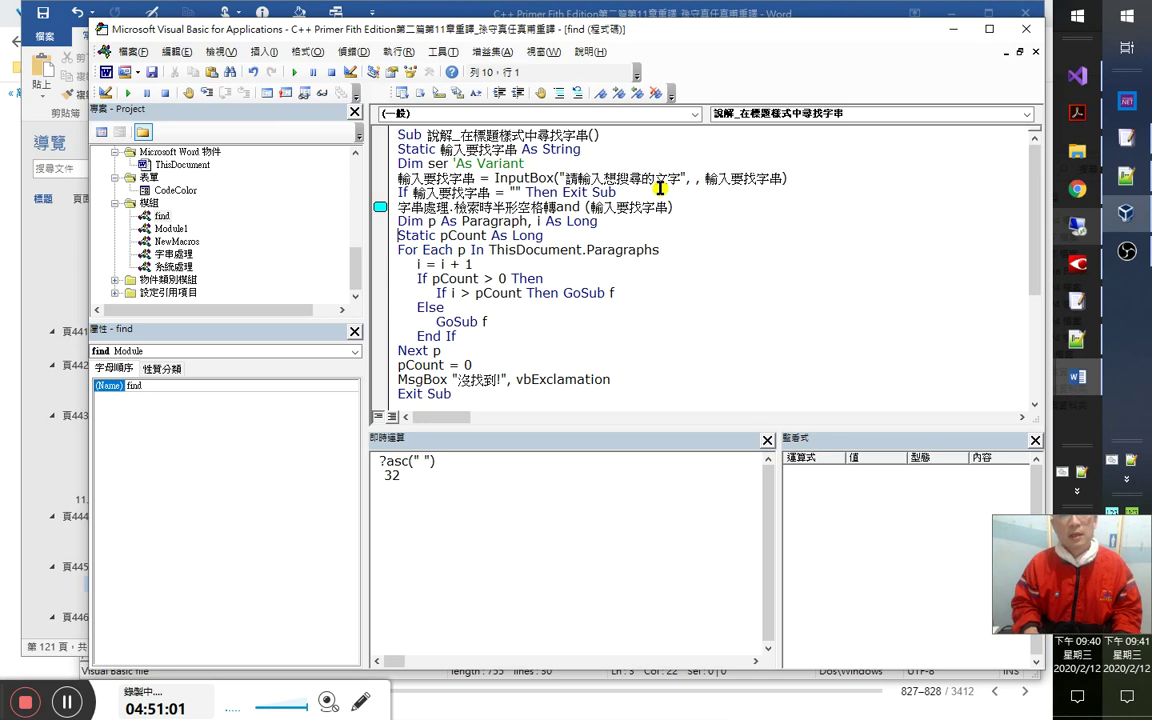
pyautogui.press('Up')
pyautogui.press('Up')
pyautogui.press('Up')
pyautogui.press('Up')
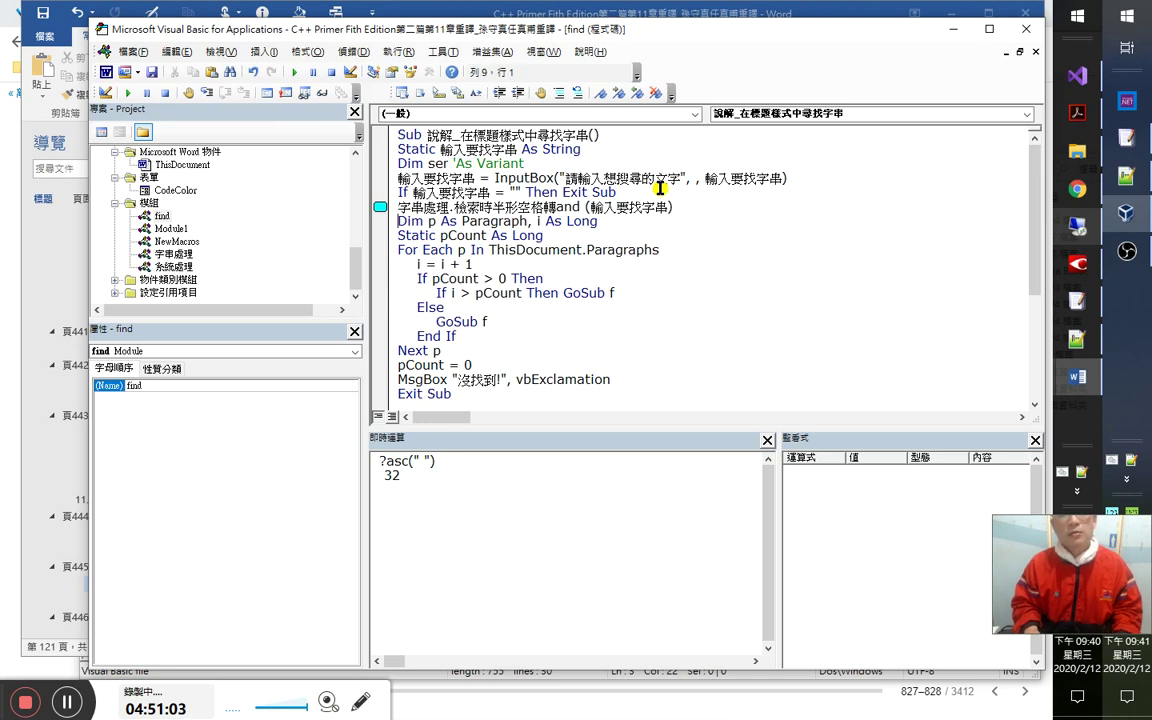
pyautogui.write('se')
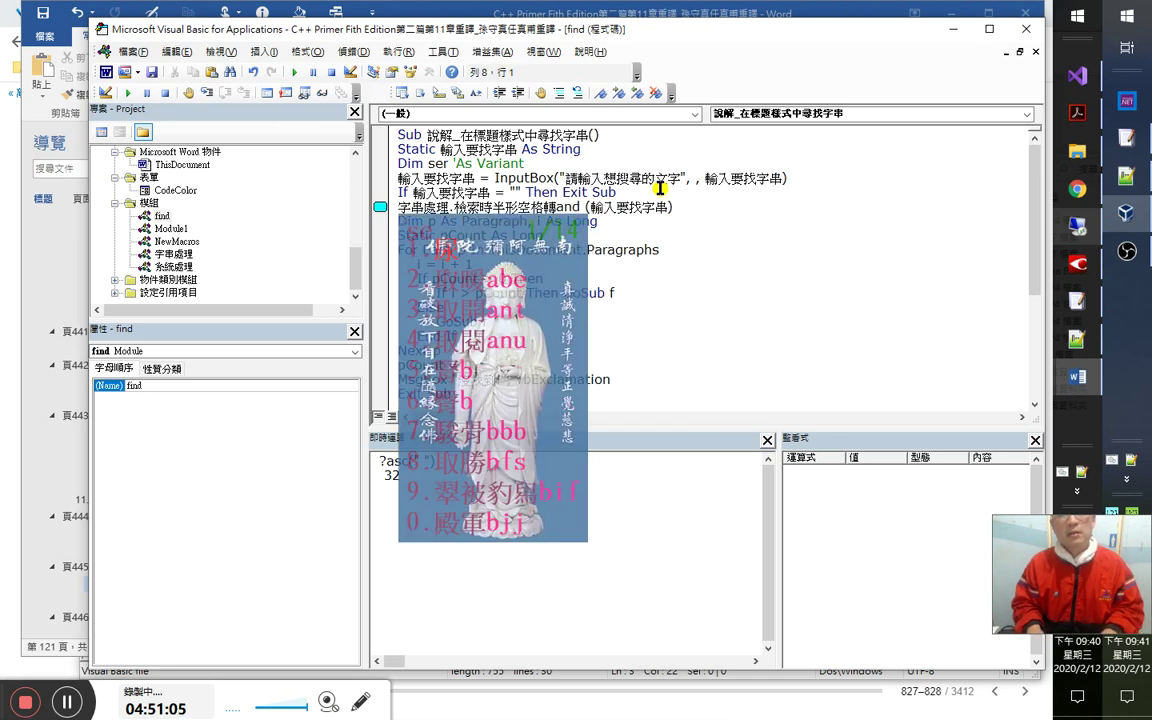
pyautogui.write('=')
pyautogui.press('Down')
pyautogui.press('Down')
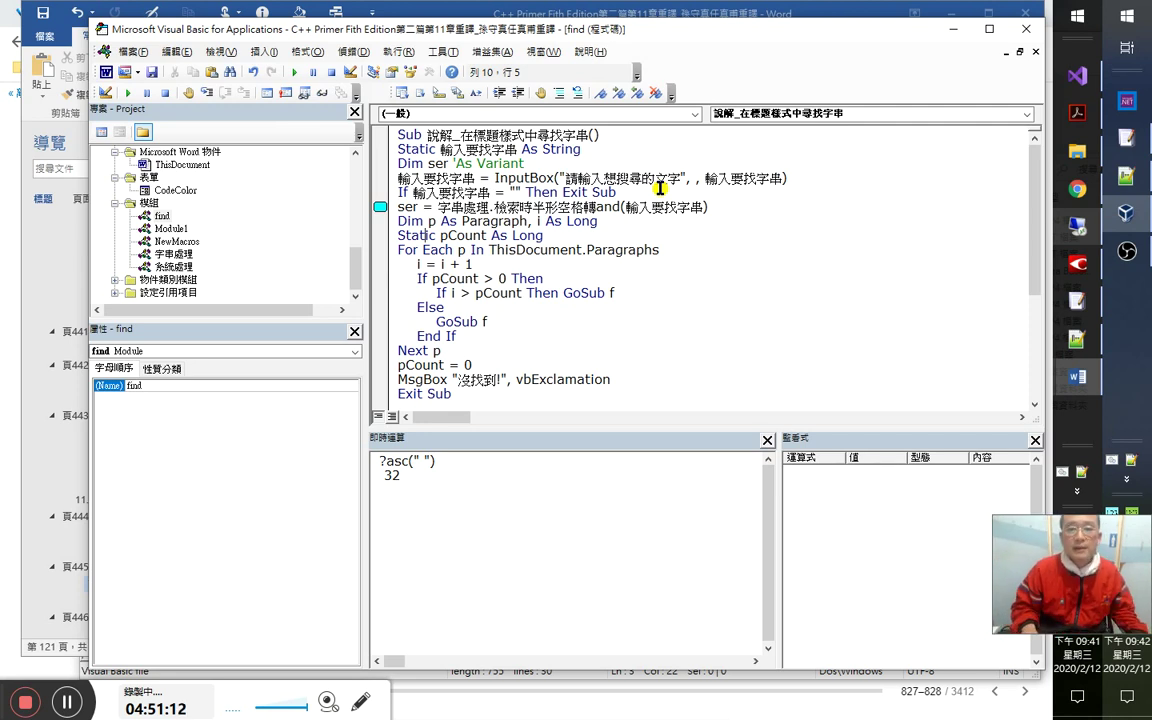
pyautogui.press('Down')
pyautogui.press('Down')
pyautogui.press('Down')
pyautogui.press('Down')
pyautogui.press('Down')
pyautogui.press('Down')
pyautogui.press('Down')
pyautogui.press('Down')
pyautogui.press('Down')
pyautogui.press('Down')
pyautogui.press('Down')
pyautogui.press('Down')
pyautogui.press('Down')
pyautogui.press('Down')
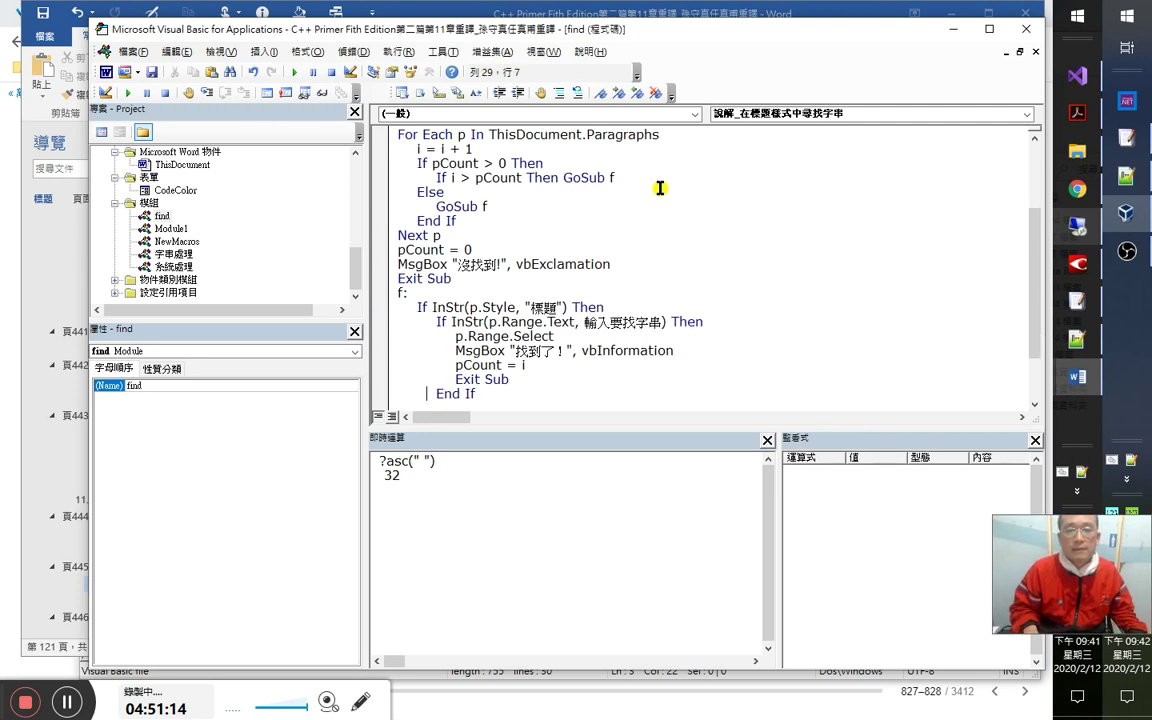
pyautogui.press('Down')
pyautogui.press('Down')
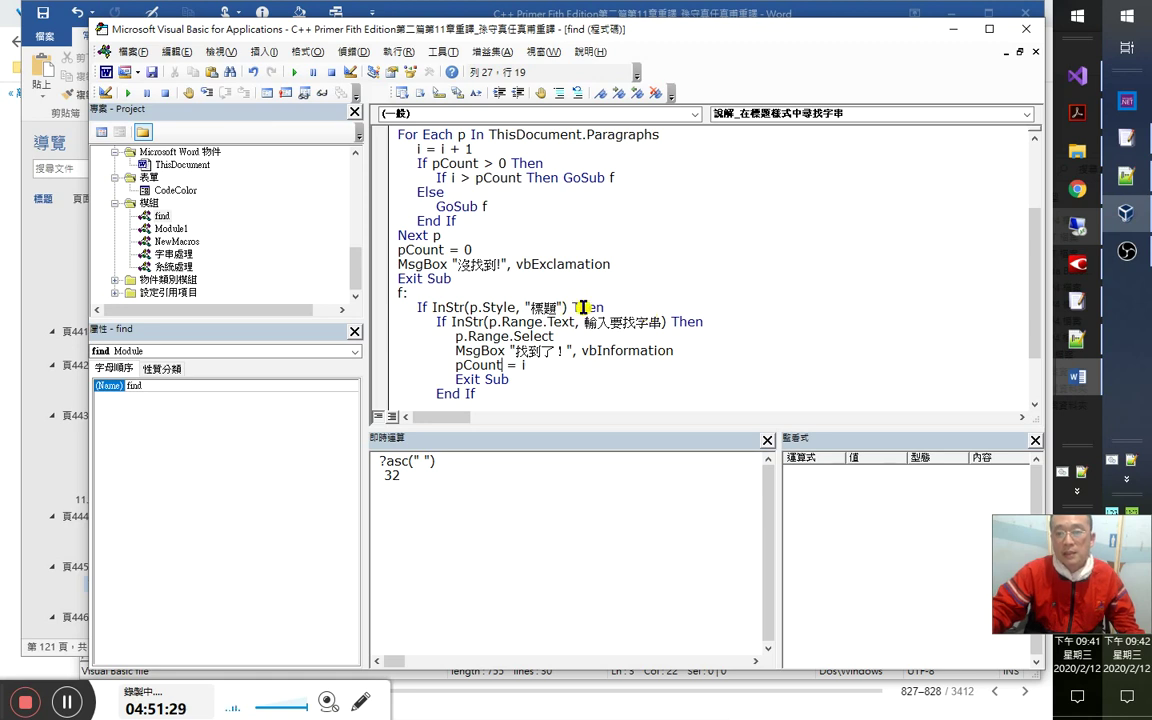
pyautogui.click(549, 53)
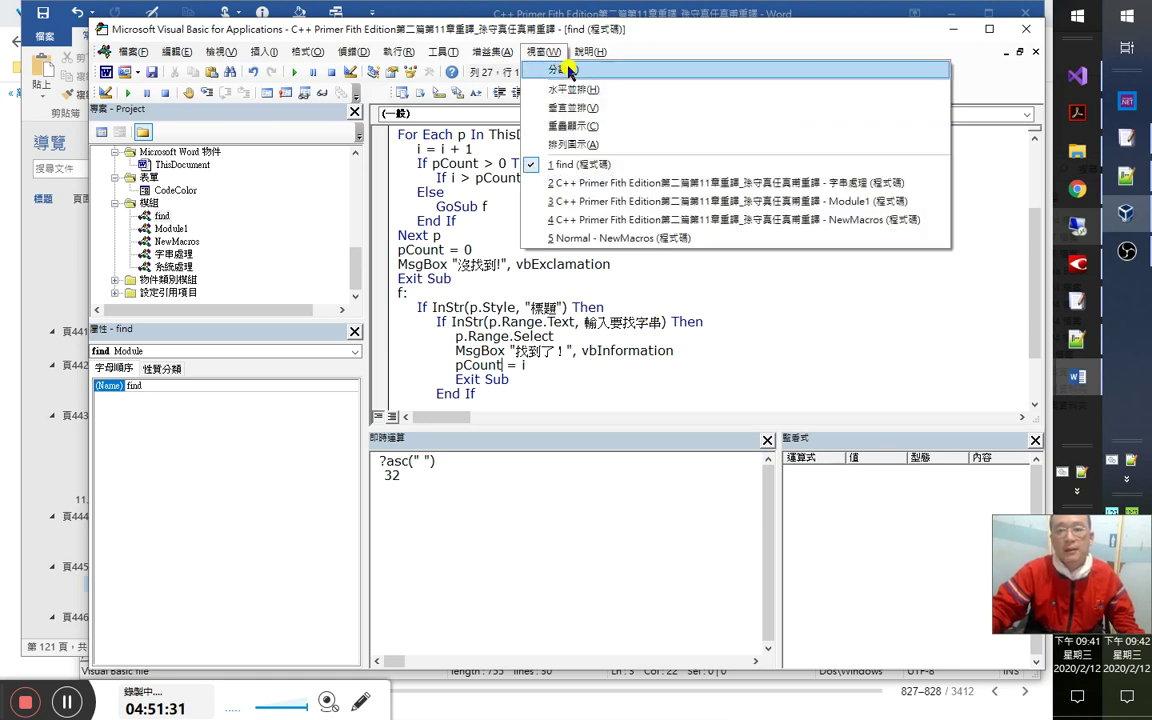
pyautogui.click(607, 183)
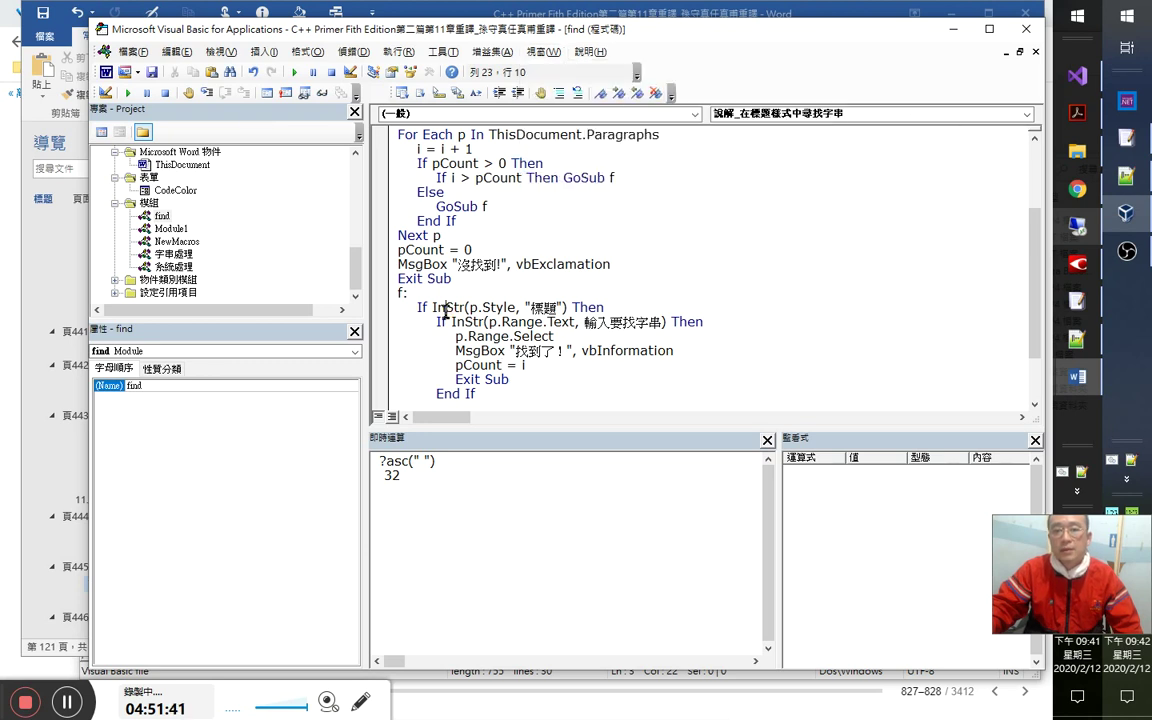
pyautogui.scroll(3, 480, 310)
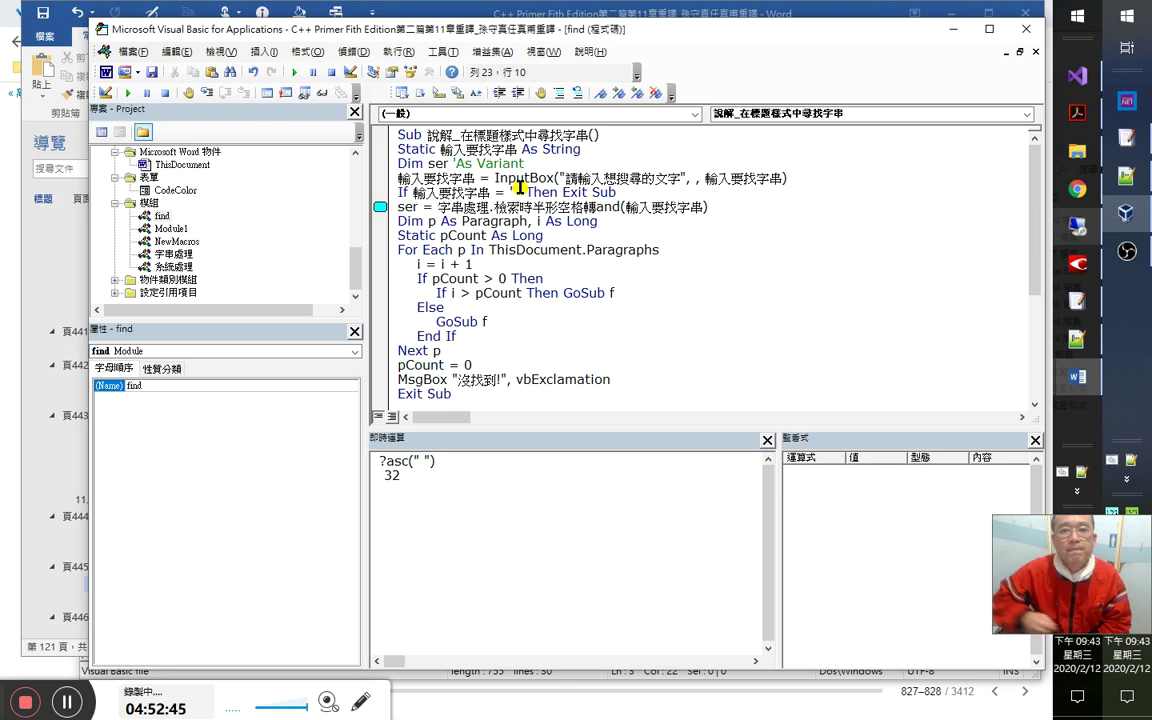
# Review the 字串處理 function code, then return to the find module.
pyautogui.moveTo(460, 336); pyautogui.dragTo(405, 236)
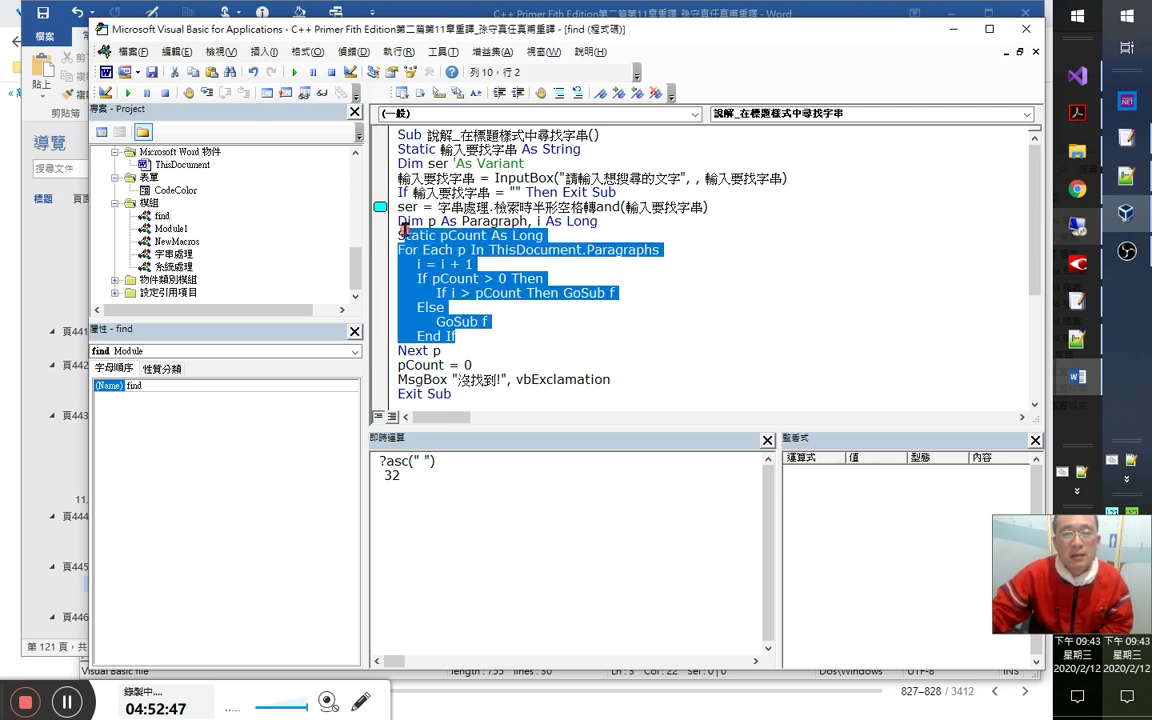
pyautogui.click(622, 94)
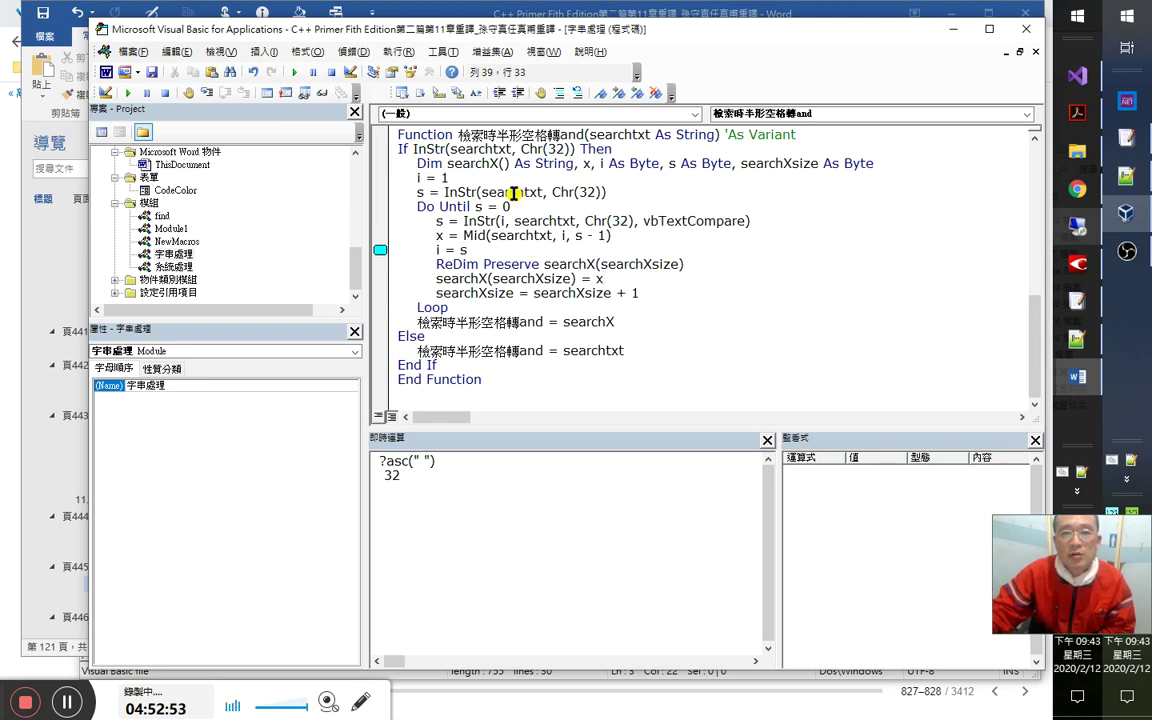
pyautogui.click(542, 55)
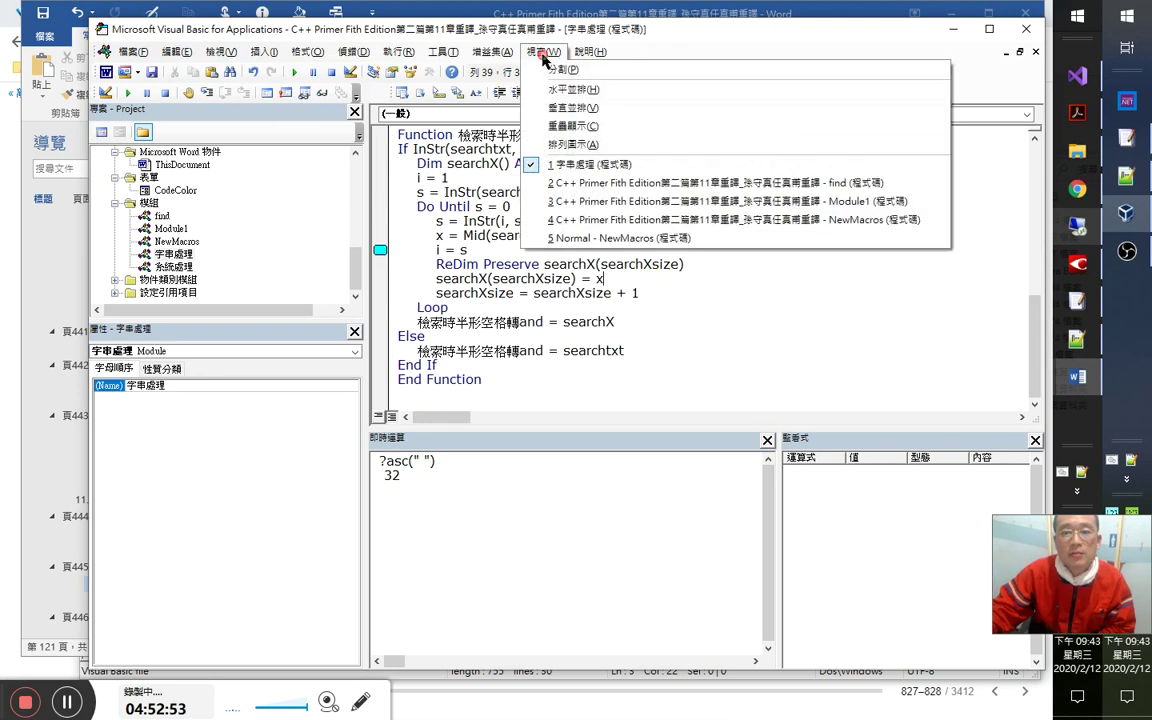
pyautogui.click(612, 183)
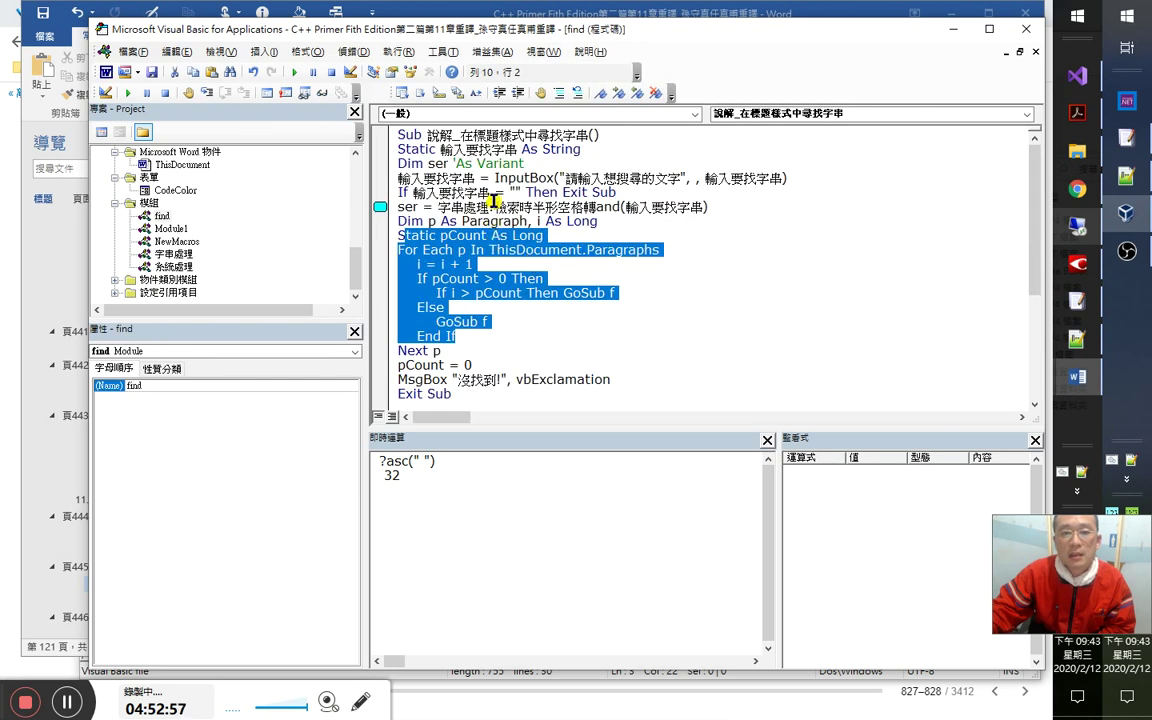
pyautogui.click(493, 205)
# Set a breakpoint on the ser assignment and run the find macro with the default search text.
pyautogui.click(380, 207)
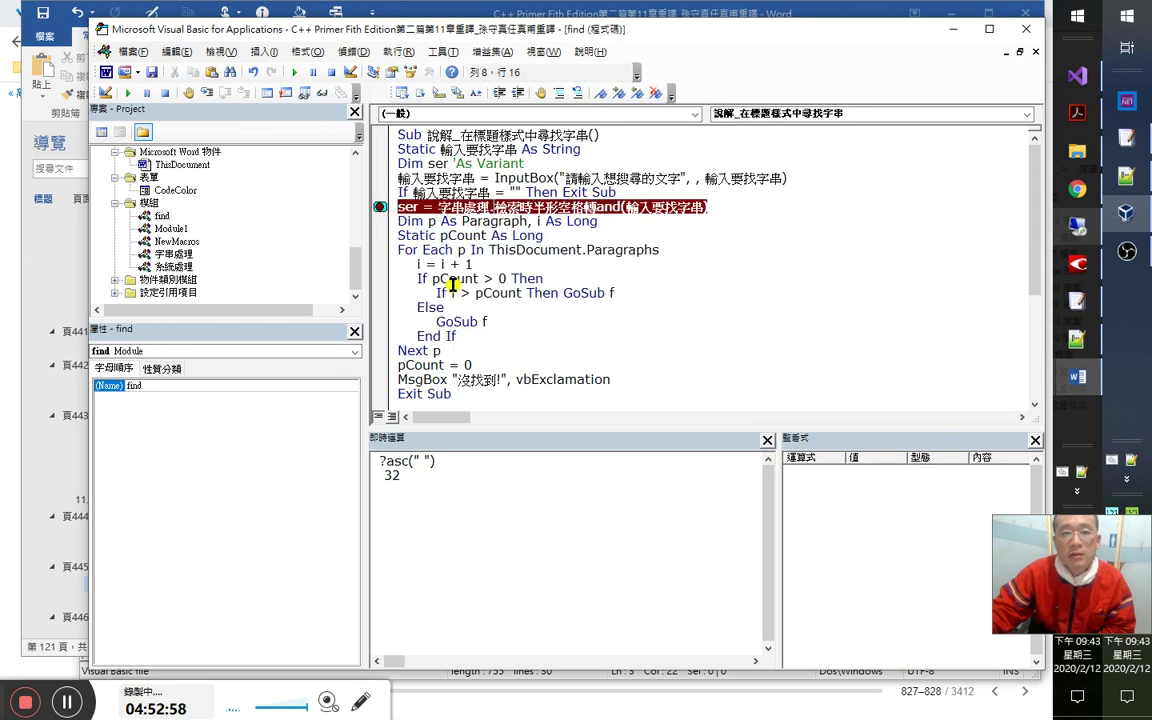
pyautogui.click(50, 202)
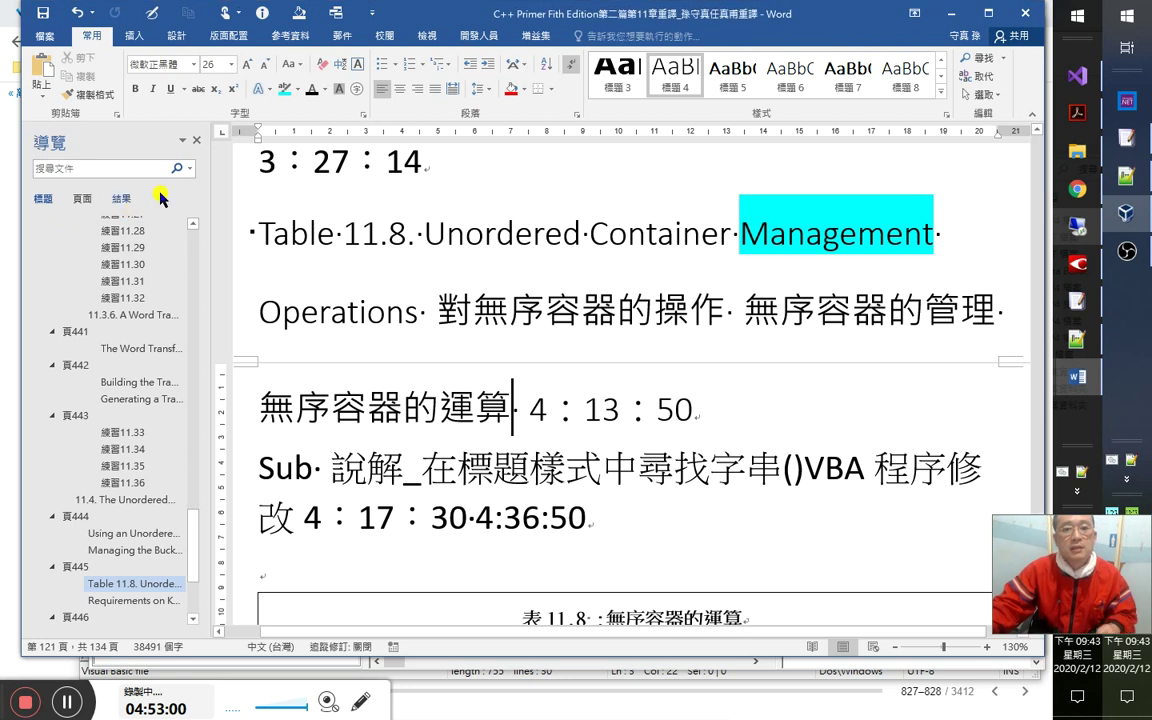
pyautogui.hotkey('alt', 'F11')
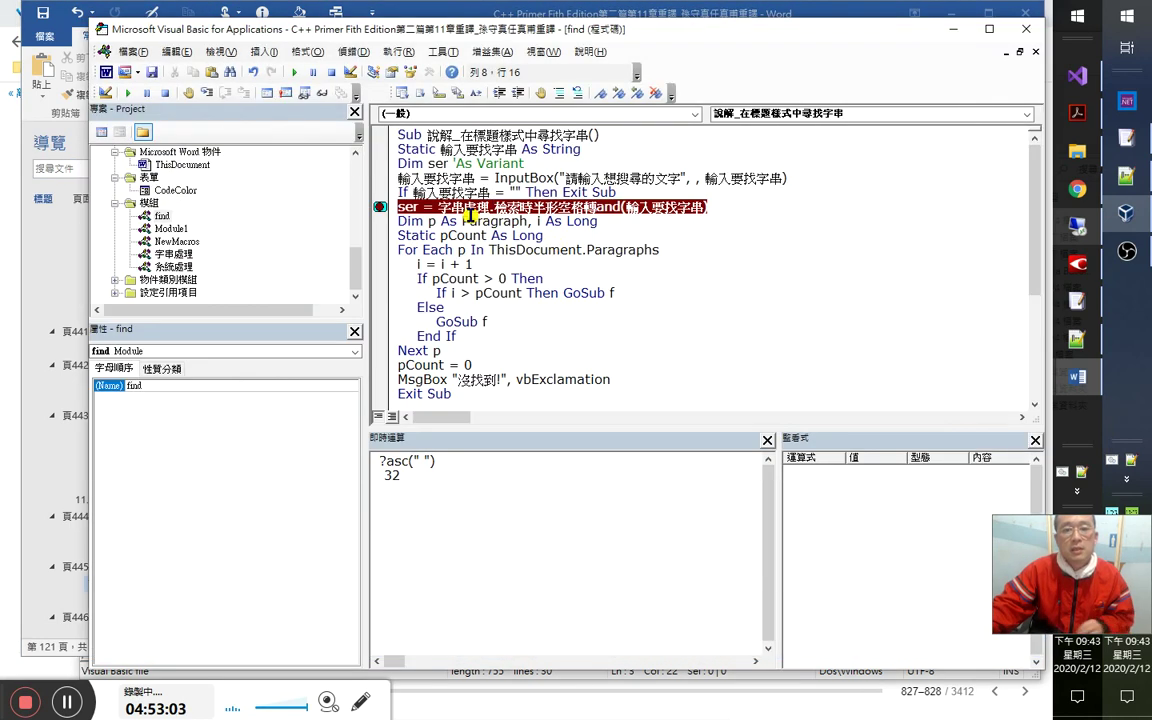
pyautogui.click(294, 72)
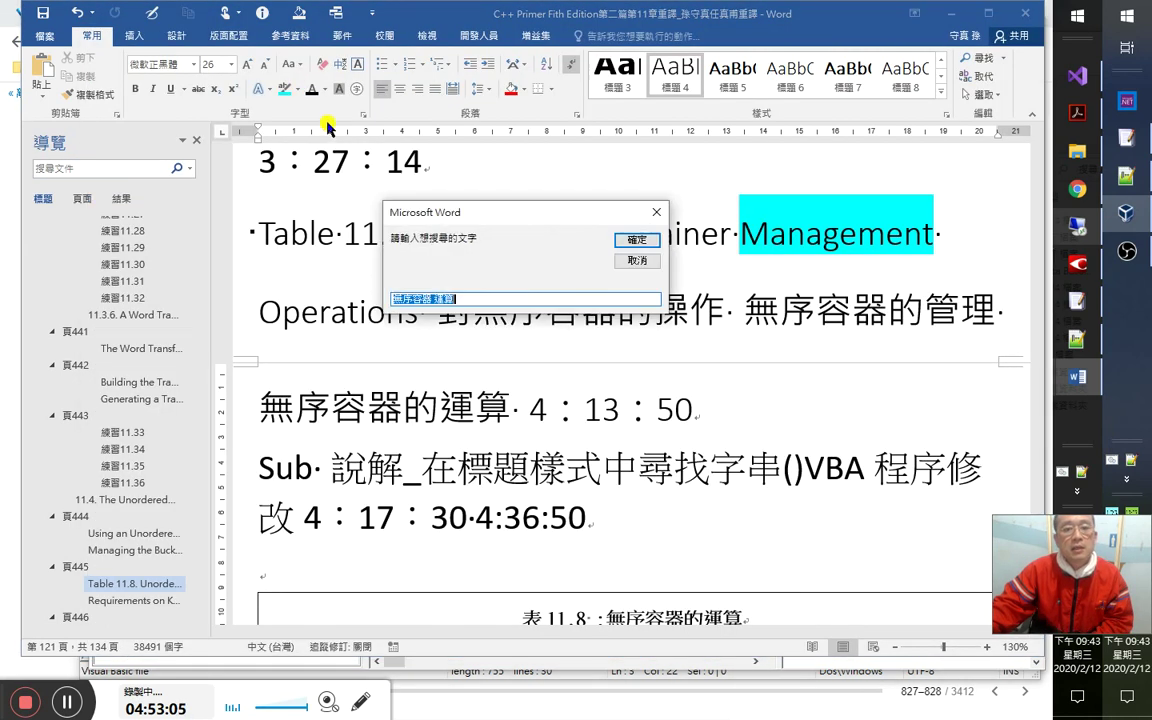
pyautogui.press('Return')
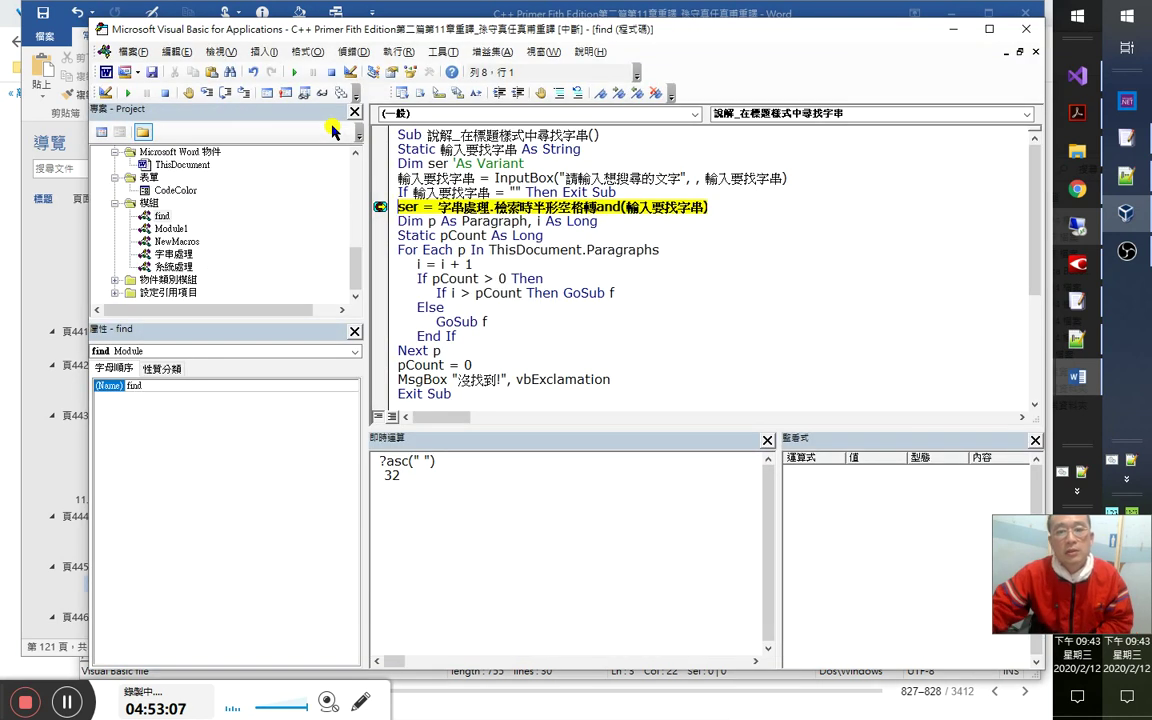
# Step with F8 into 檢索時半形空格轉and until searchX(searchXsize) = x, with x holding 無序容器.
pyautogui.press('F8')
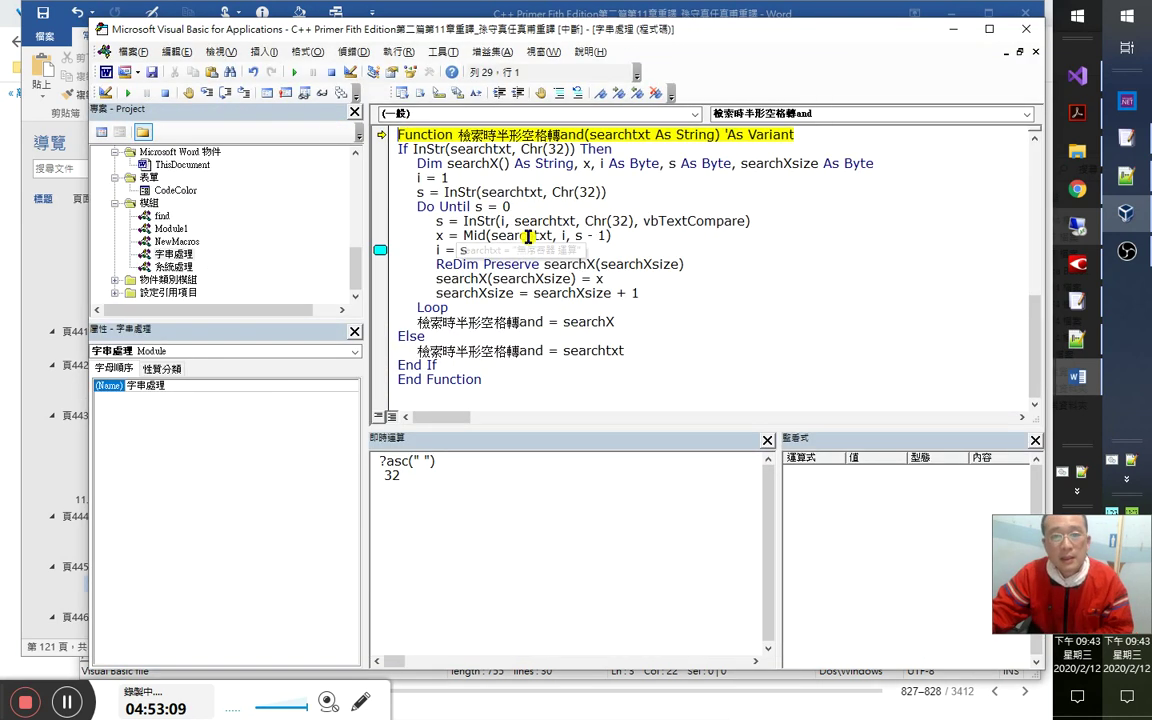
pyautogui.press('F8')
pyautogui.press('F8')
pyautogui.press('F8')
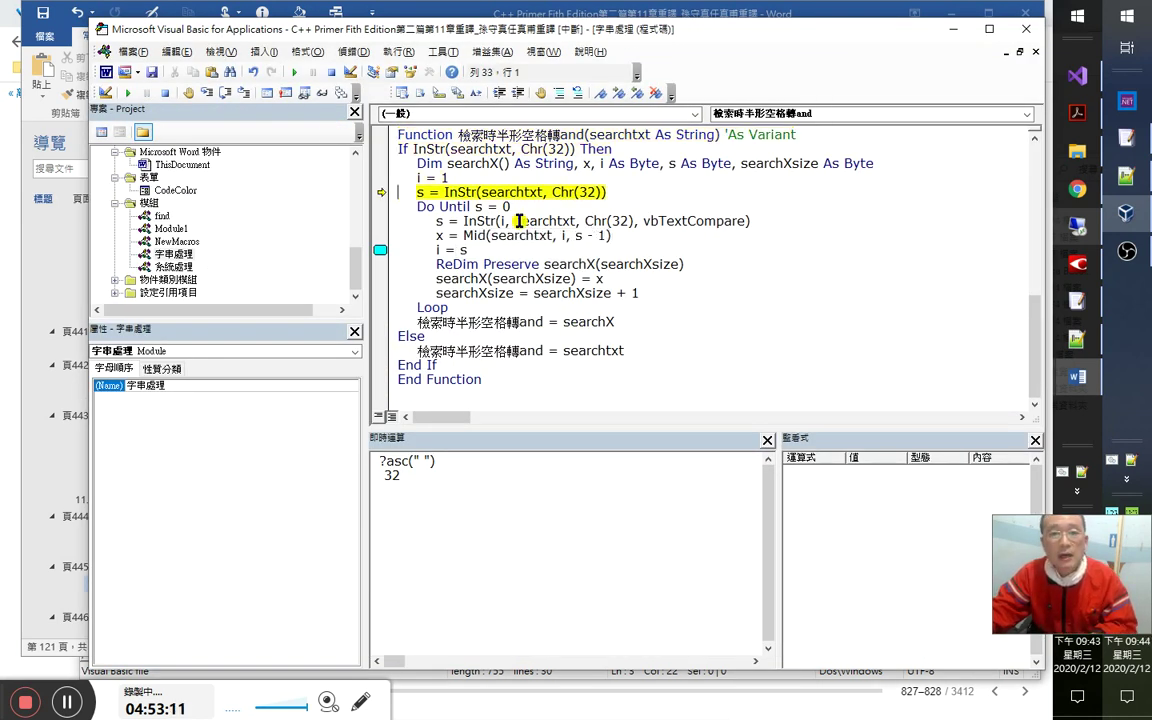
pyautogui.press('F8')
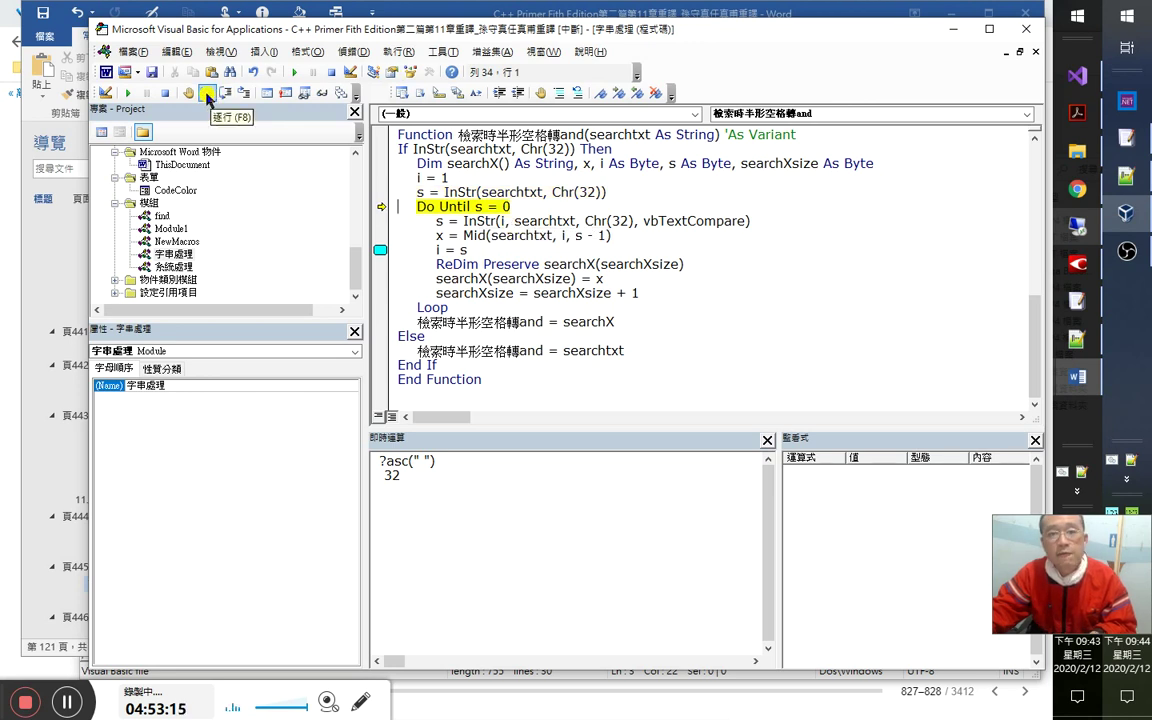
pyautogui.press('F8')
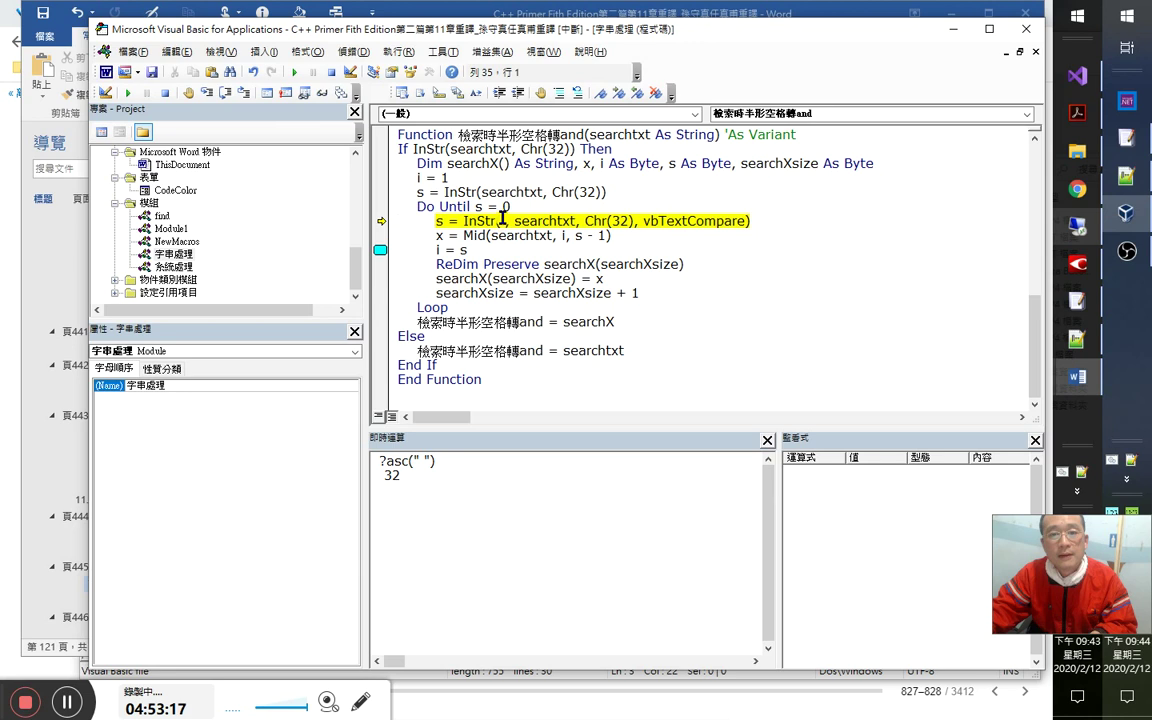
pyautogui.press('F8')
pyautogui.press('F8')
pyautogui.moveTo(439, 234)
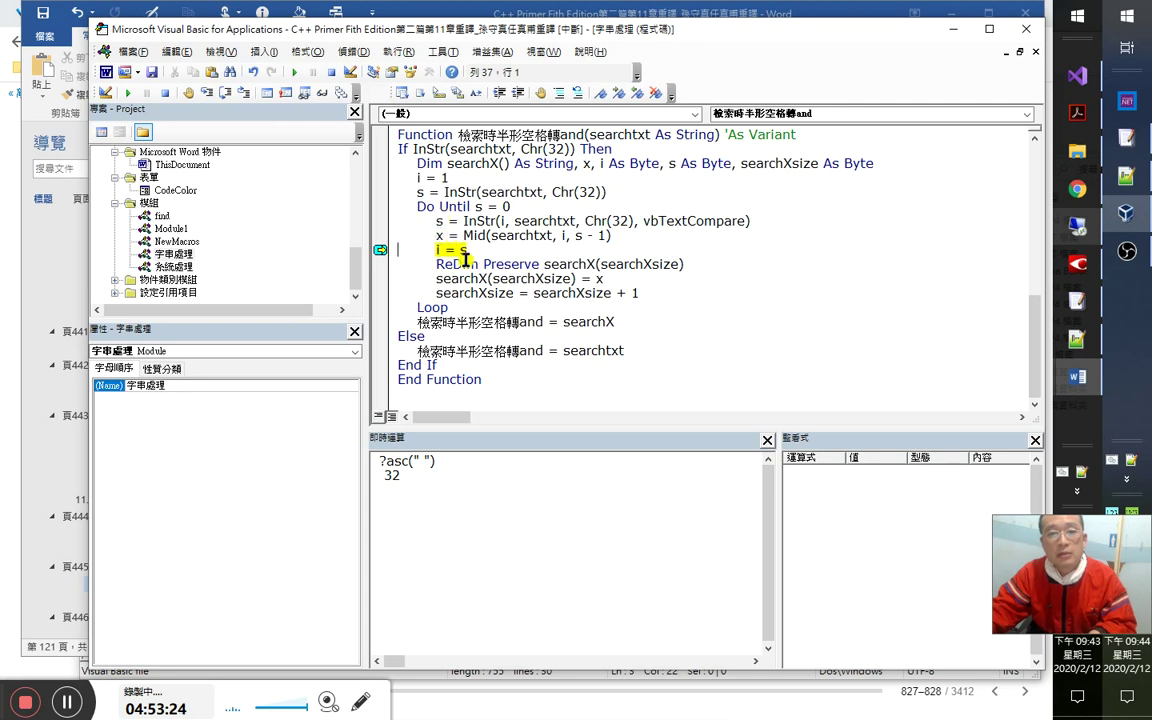
pyautogui.press('F8')
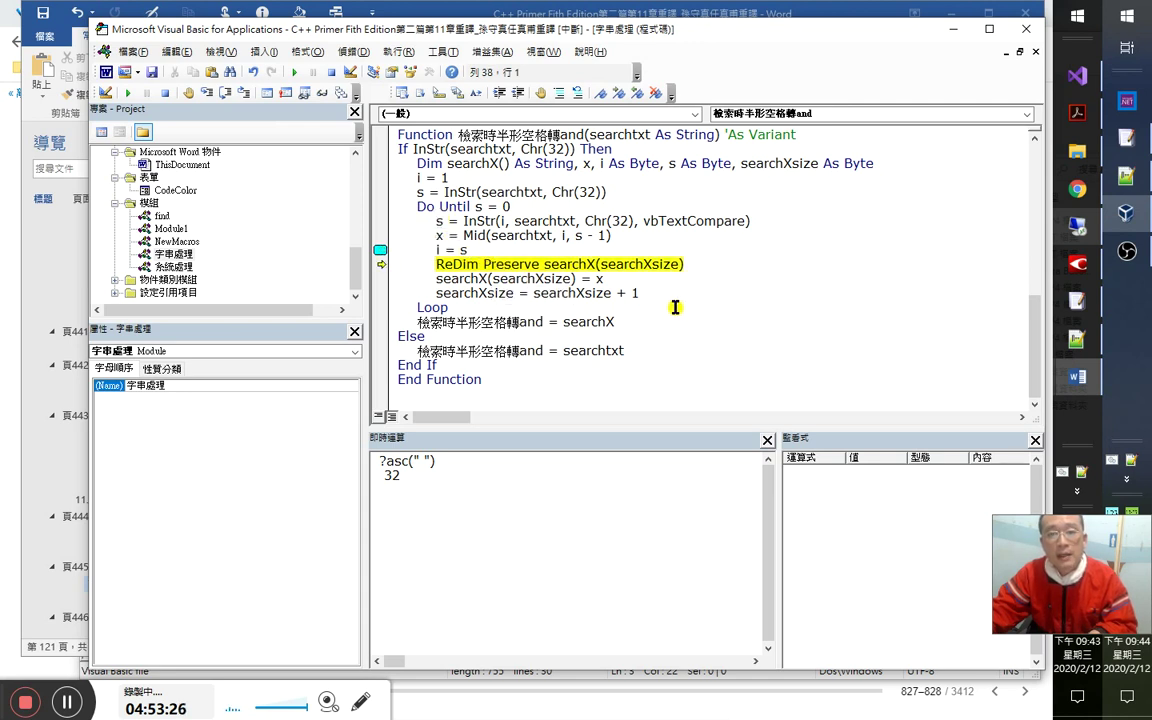
pyautogui.press('F8')
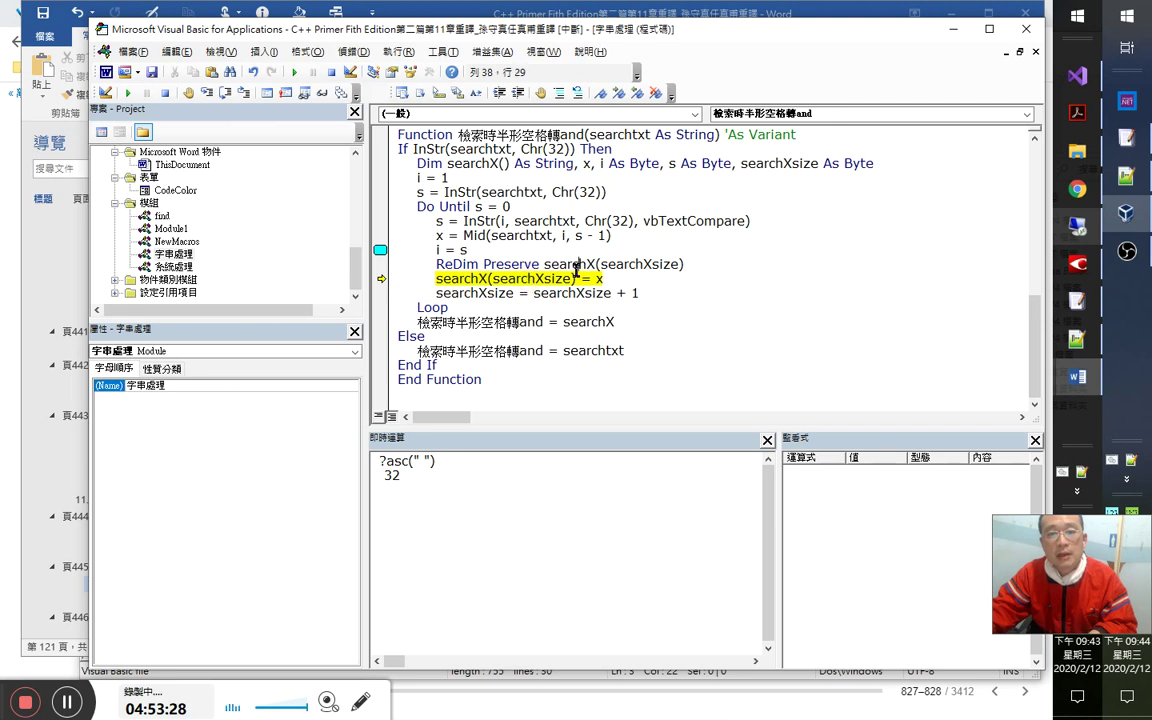
pyautogui.doubleClick(565, 264)
# Add a watch on searchX and step until searchX(0) holds 無序容器 and the next pass reaches Mid.
pyautogui.rightClick(576, 268)
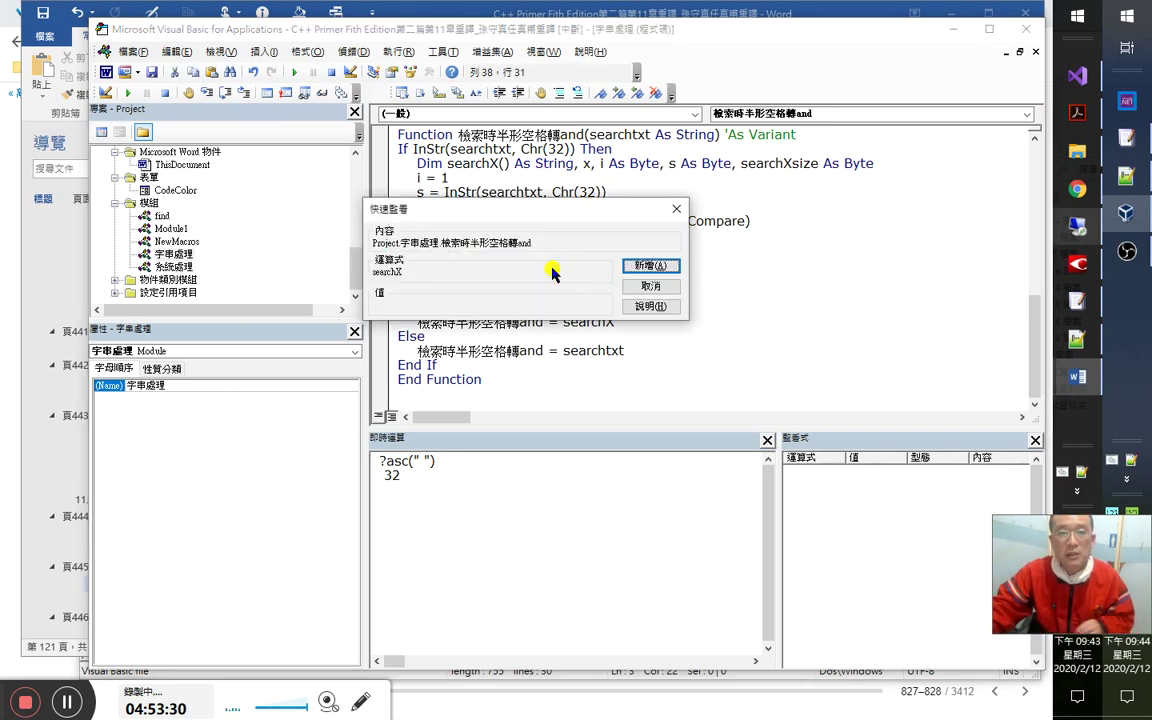
pyautogui.click(653, 265)
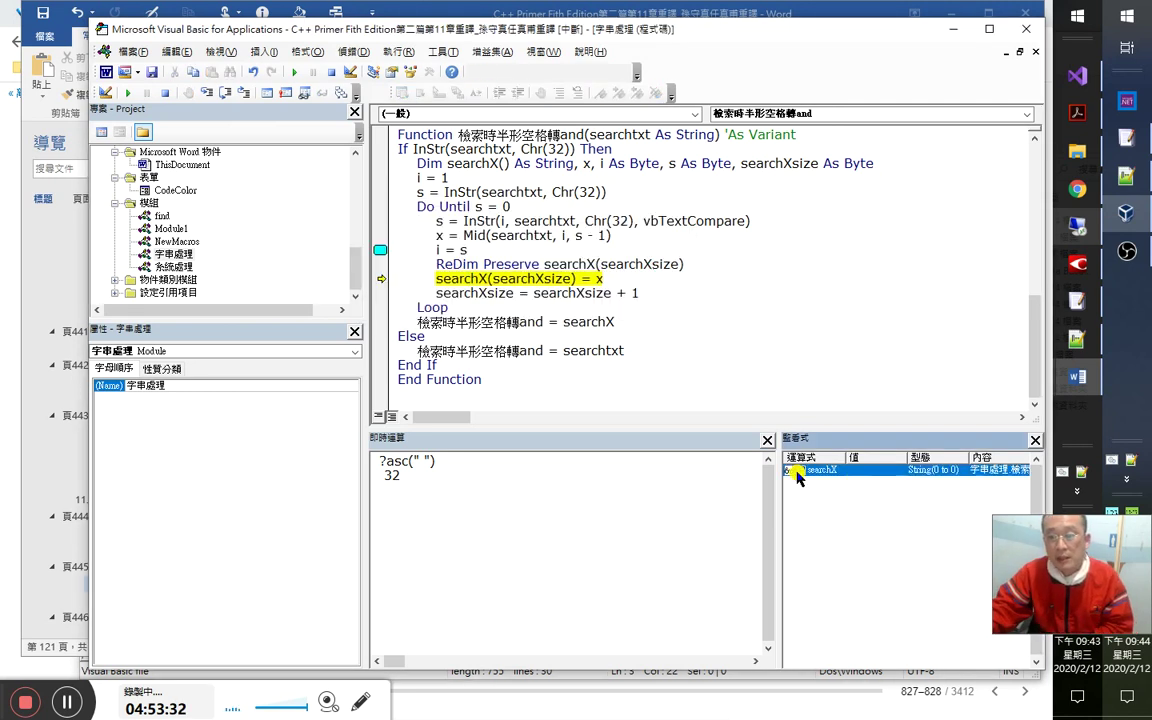
pyautogui.click(800, 470)
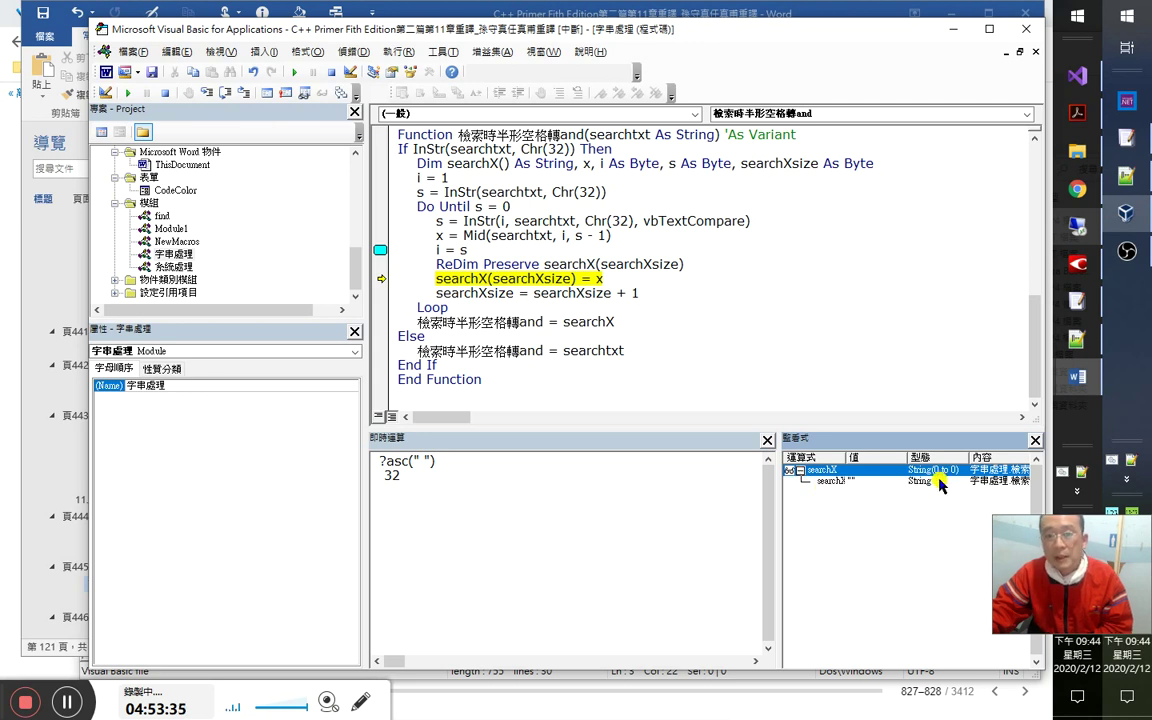
pyautogui.press('F8')
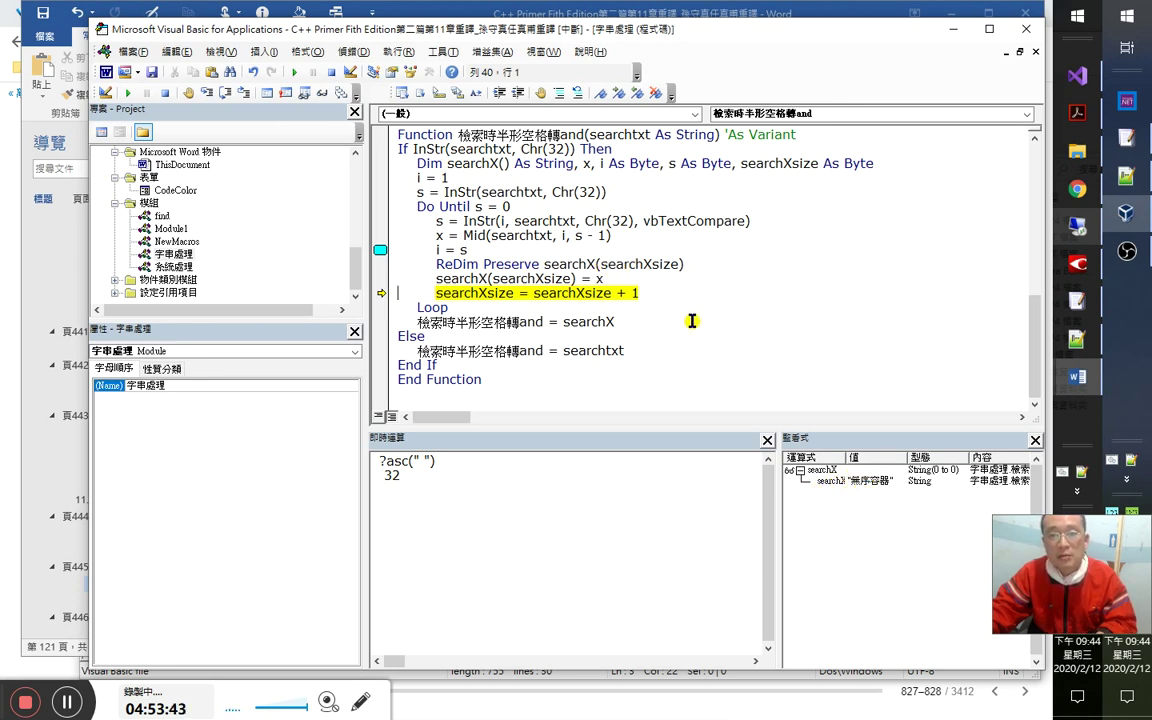
pyautogui.press('F8')
pyautogui.press('F8')
pyautogui.press('F8')
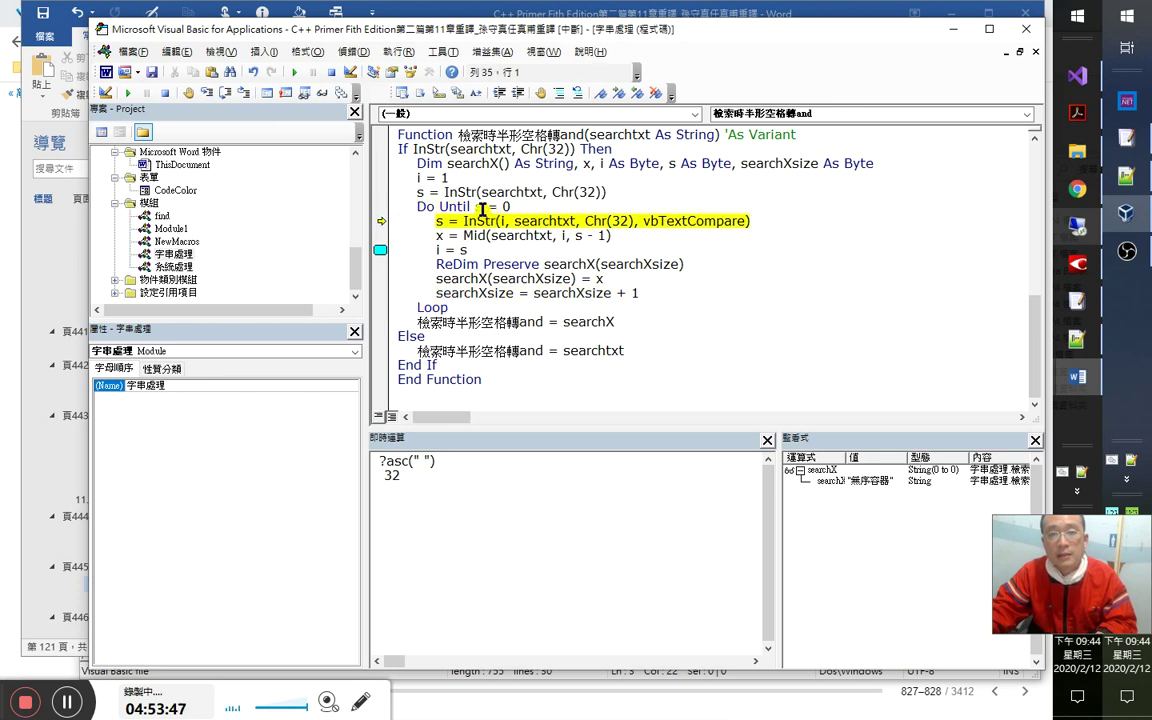
pyautogui.press('F8')
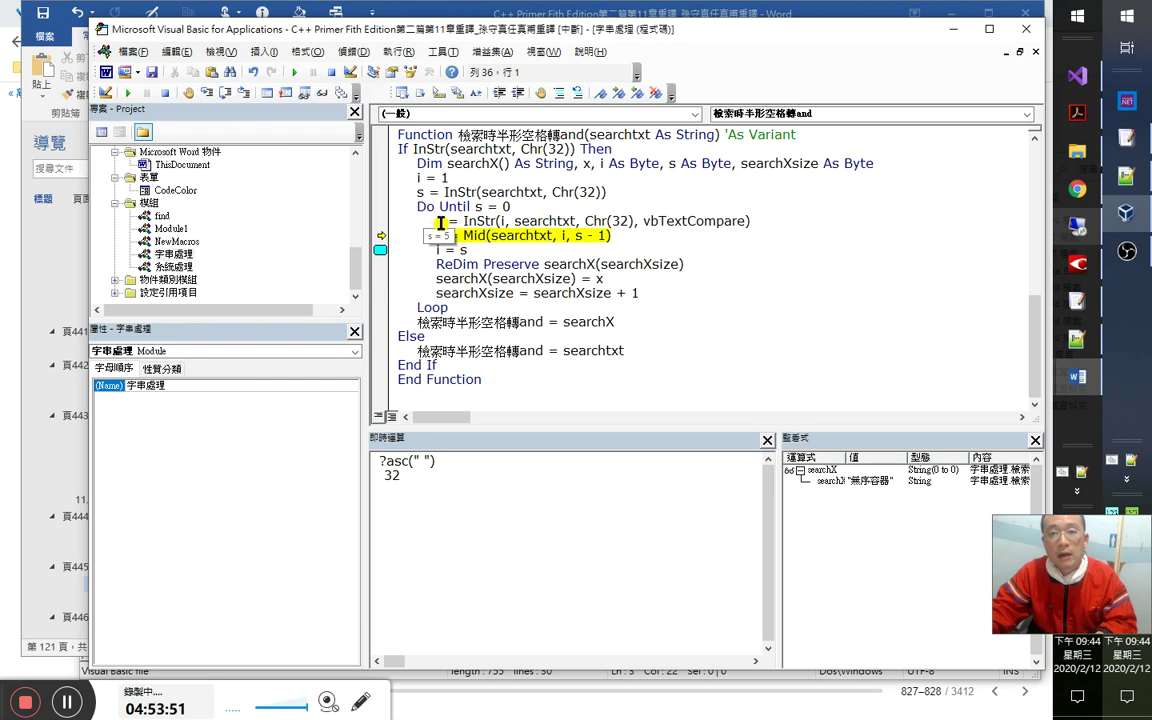
# Change the loop's InStr start to i + 1 and rerun that line, raising run-time error 5.
pyautogui.click(504, 221)
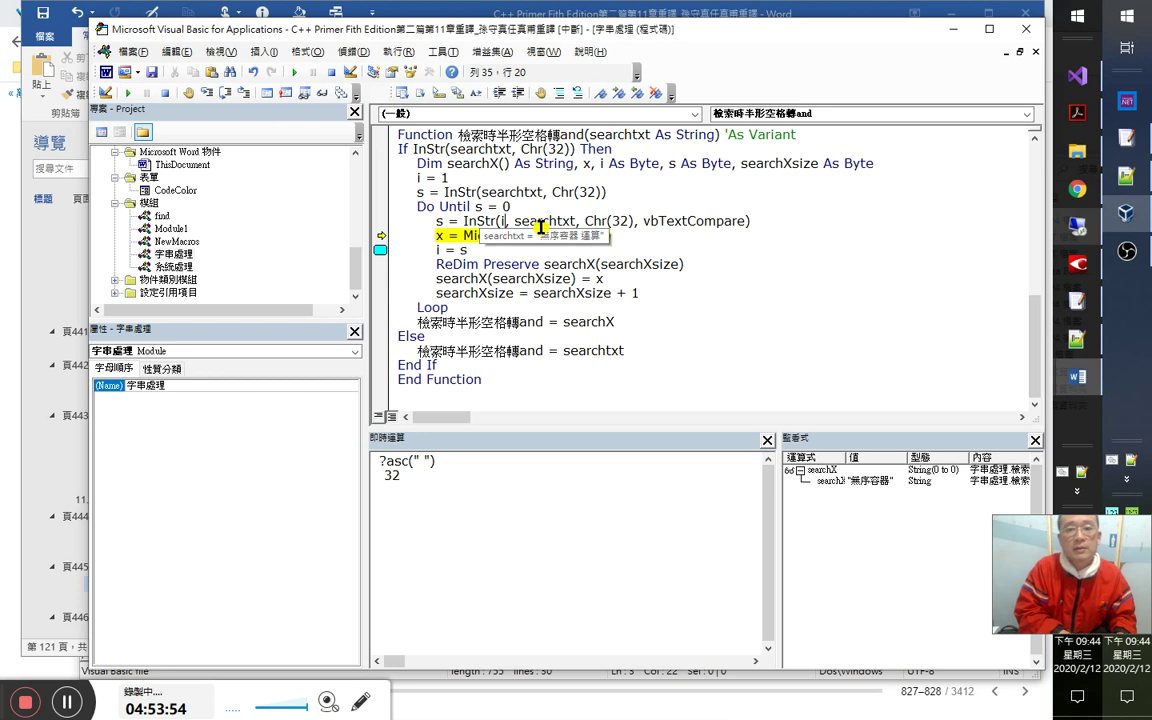
pyautogui.write('+1')
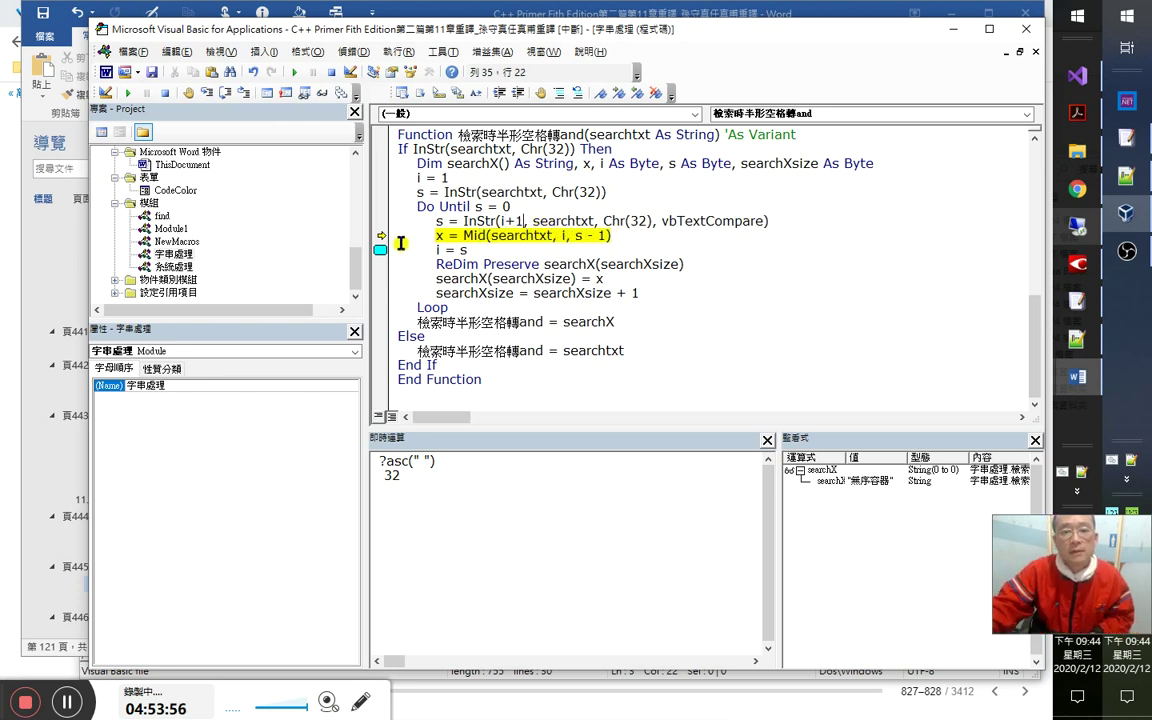
pyautogui.moveTo(379, 229); pyautogui.dragTo(381, 221)
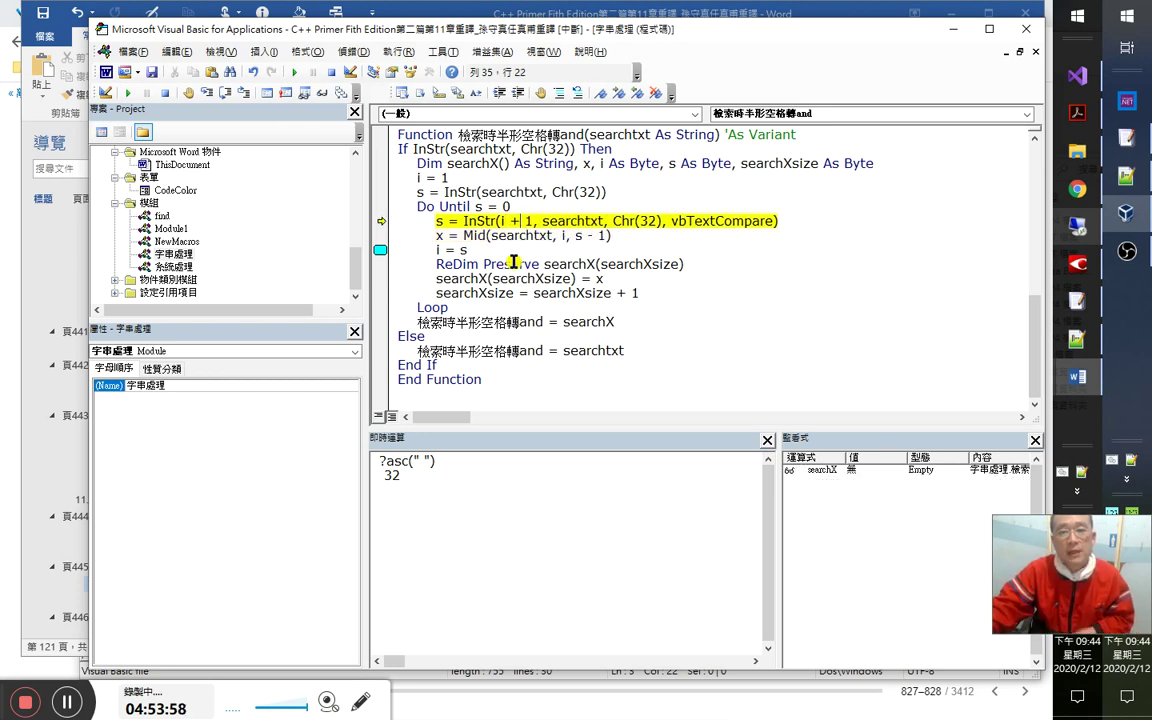
pyautogui.press('F8')
pyautogui.moveTo(505, 222)
pyautogui.moveTo(515, 247)
pyautogui.press('F8')
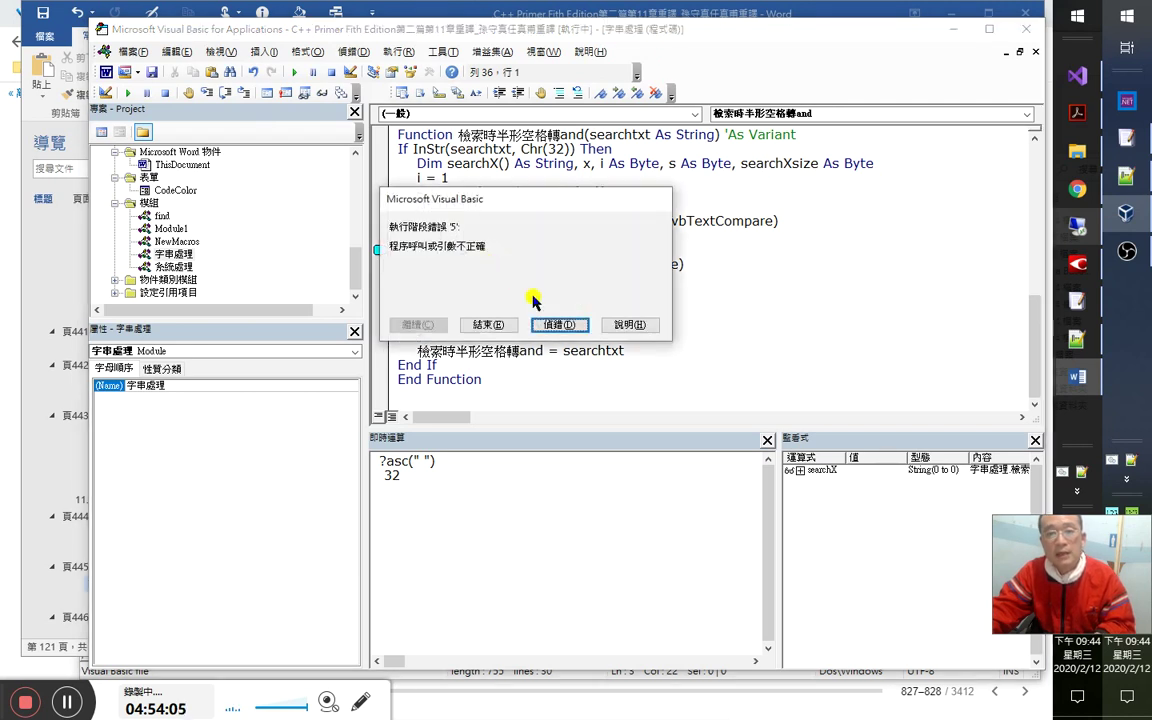
pyautogui.click(563, 326)
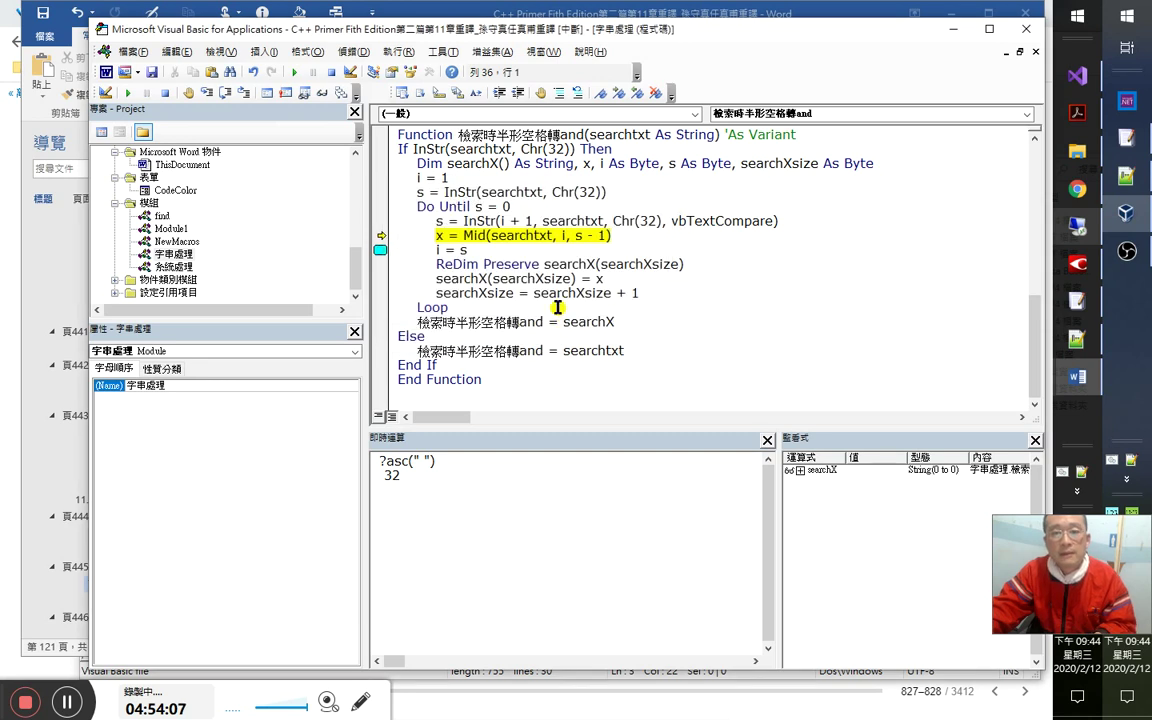
pyautogui.moveTo(591, 263)
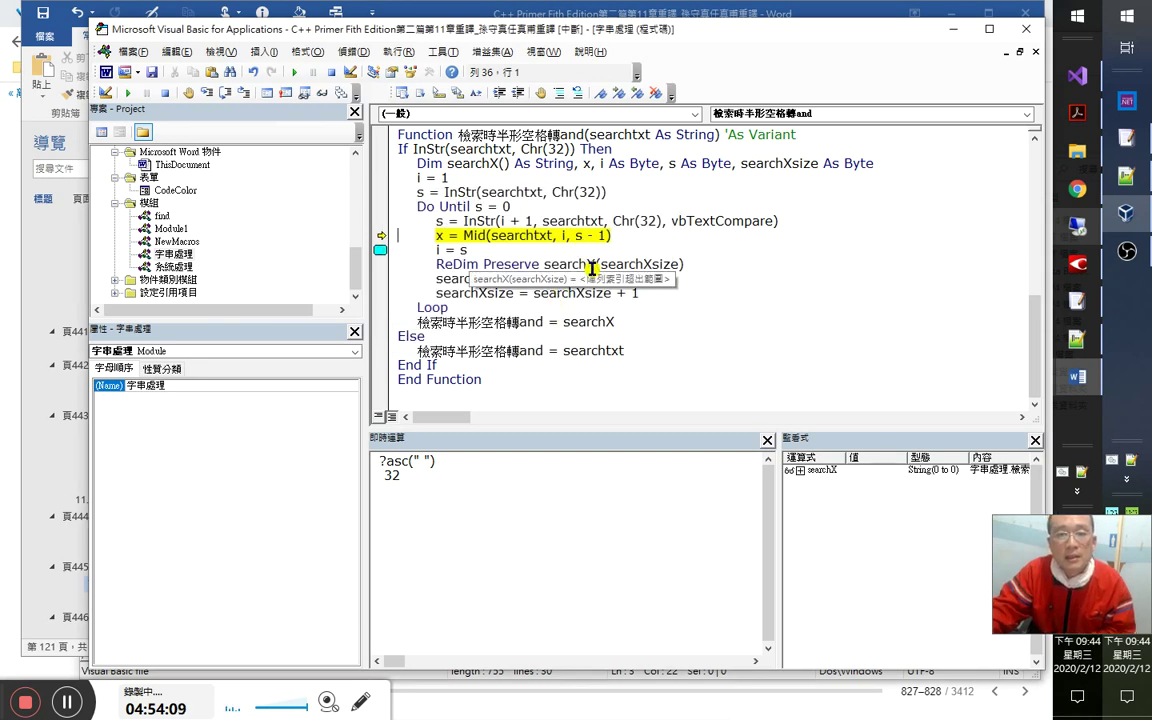
pyautogui.click(585, 240)
pyautogui.moveTo(528, 238)
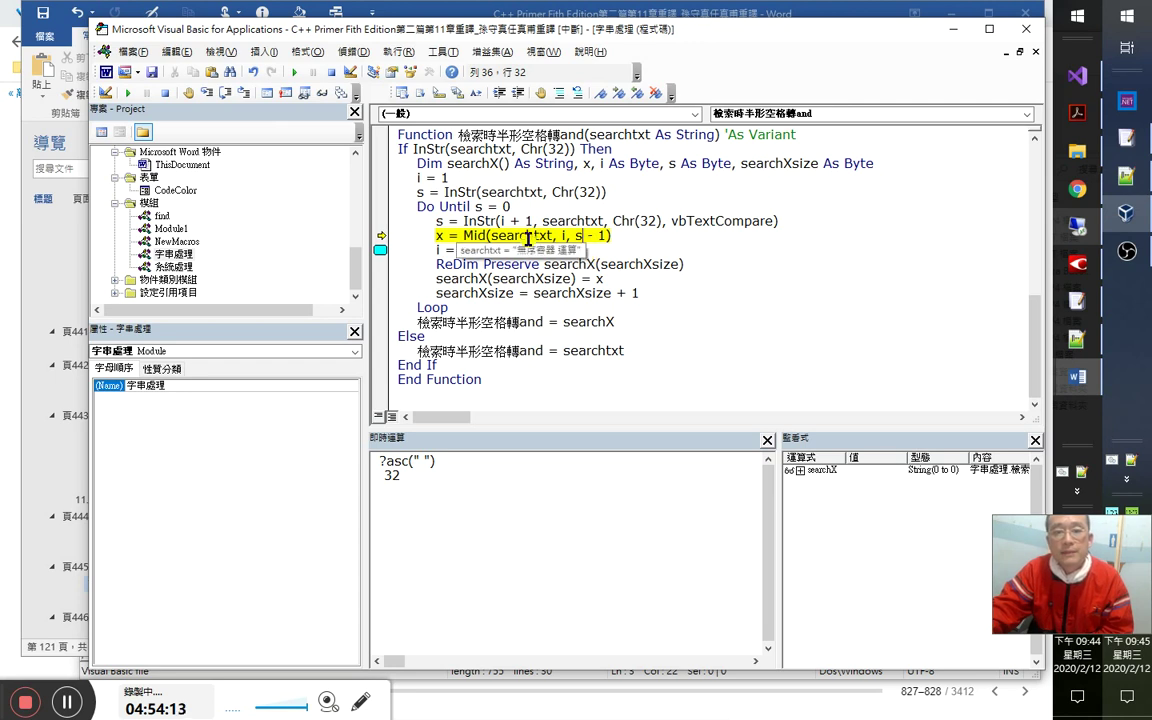
pyautogui.click(552, 237)
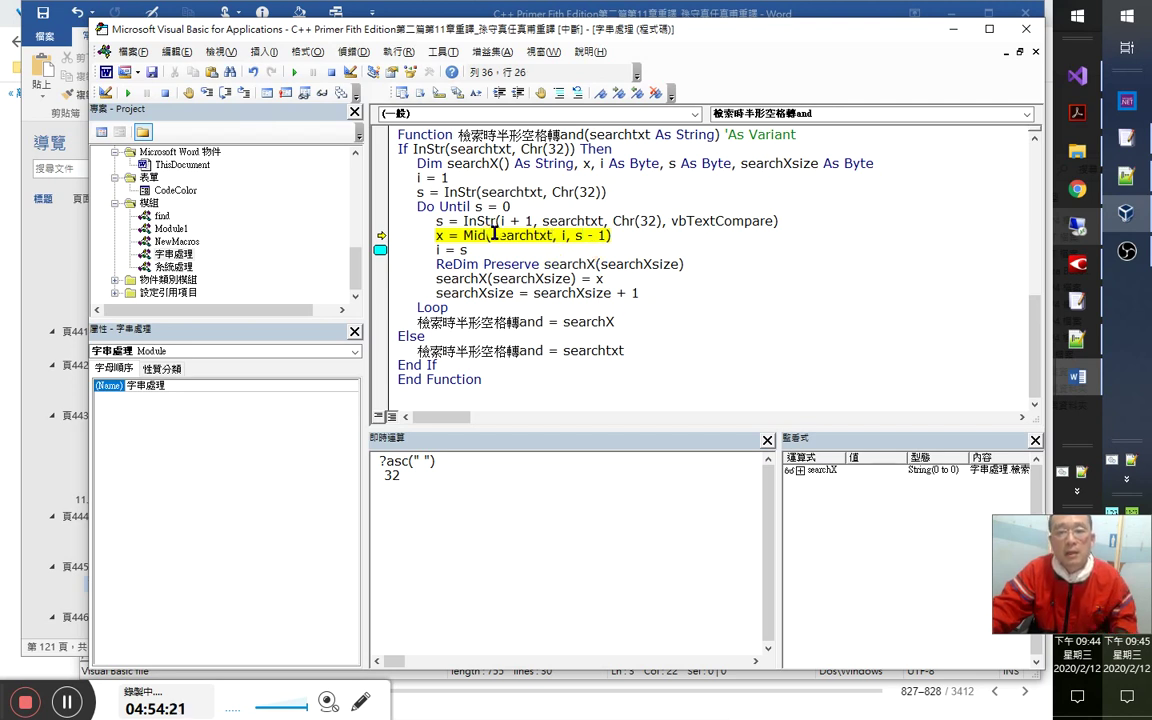
pyautogui.doubleClick(495, 235)
pyautogui.moveTo(563, 277)
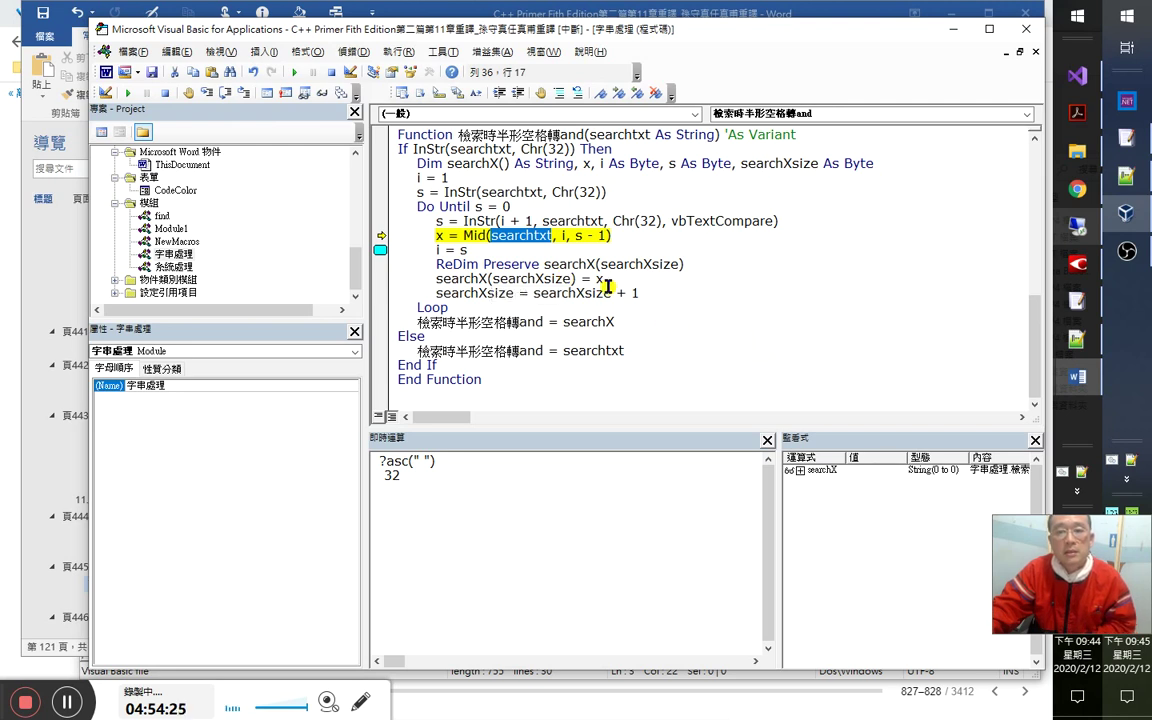
pyautogui.moveTo(564, 235)
pyautogui.click(485, 251)
pyautogui.moveTo(578, 235)
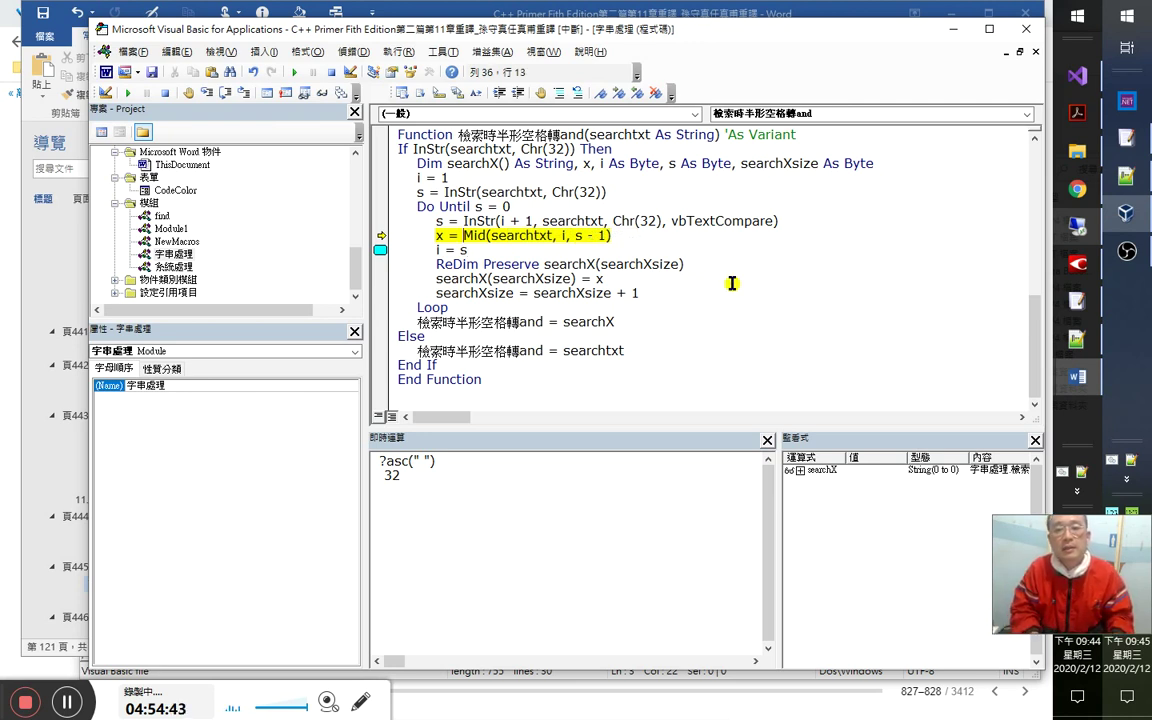
# Wrap the Mid extraction in an If s = 0 Then … Else … End If block.
pyautogui.hotkey('shift', 'Home')
pyautogui.press('Left')
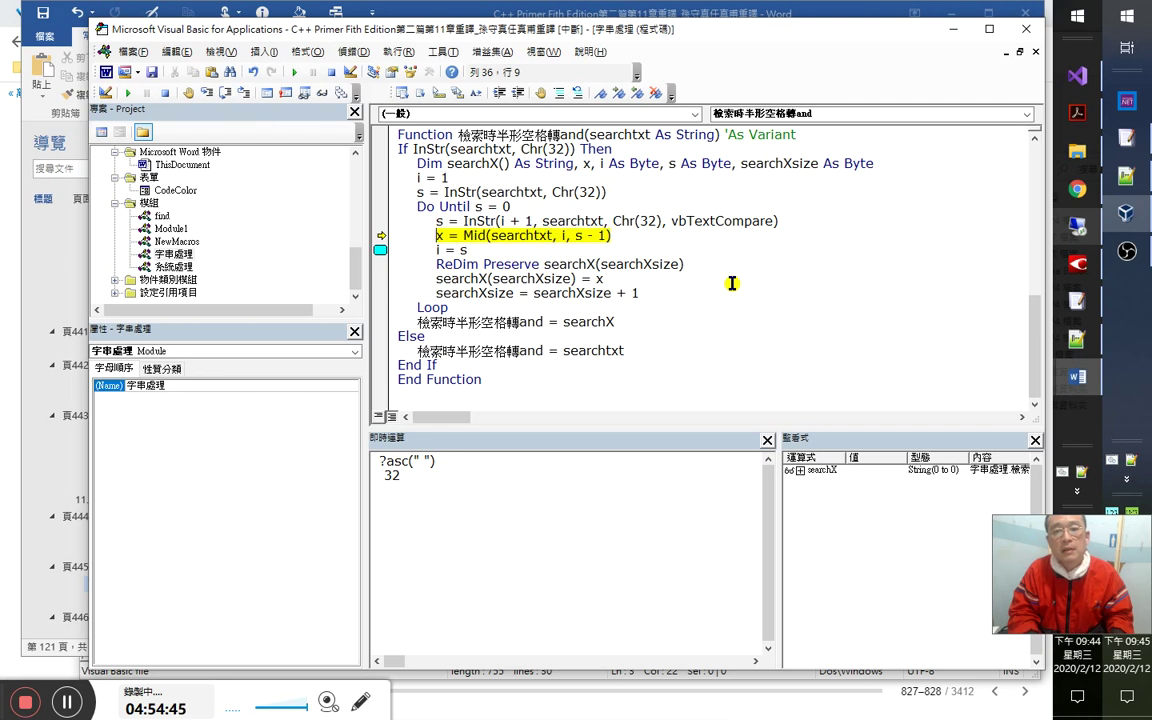
pyautogui.press('Up')
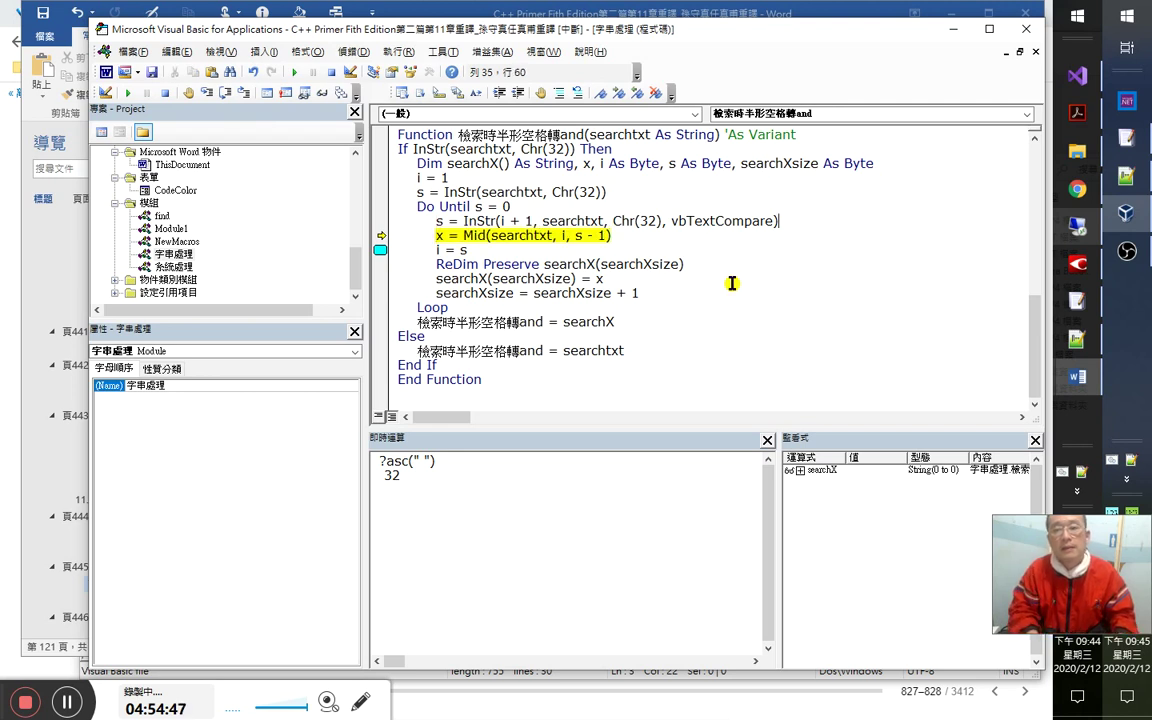
pyautogui.press('End')
pyautogui.press('Return')
pyautogui.write('if s=0 then')
pyautogui.press('Return')
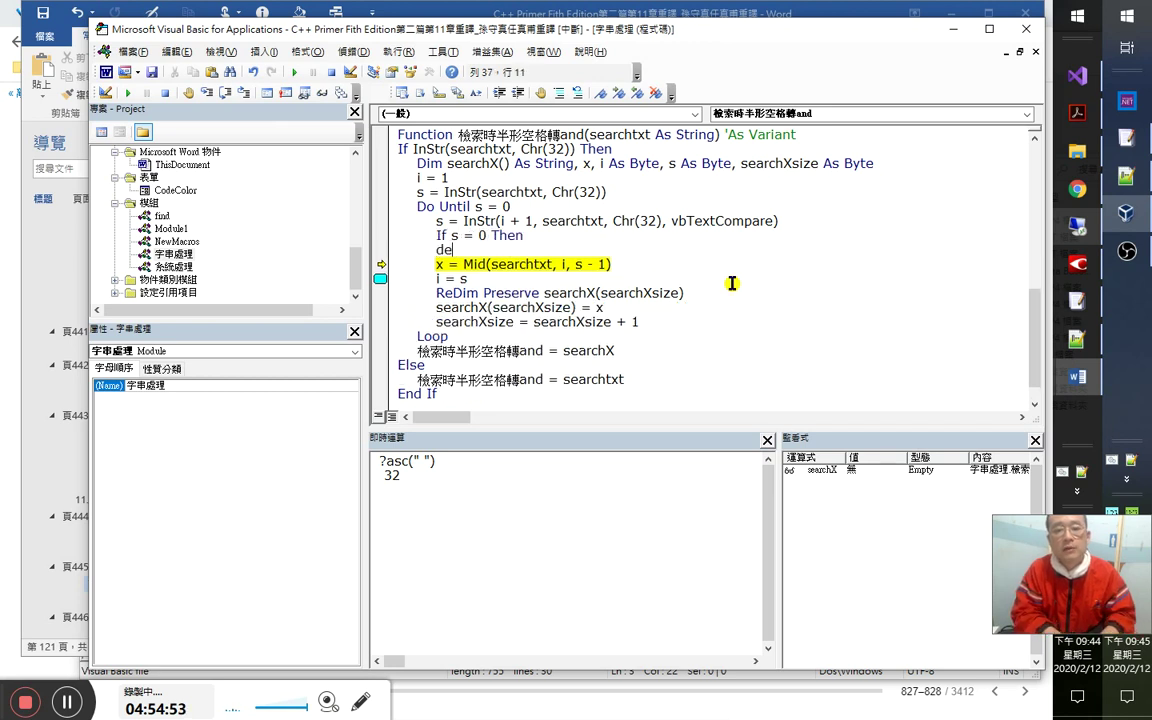
pyautogui.press('Tab')
pyautogui.press('End')
pyautogui.press('Return')
pyautogui.write('end if')
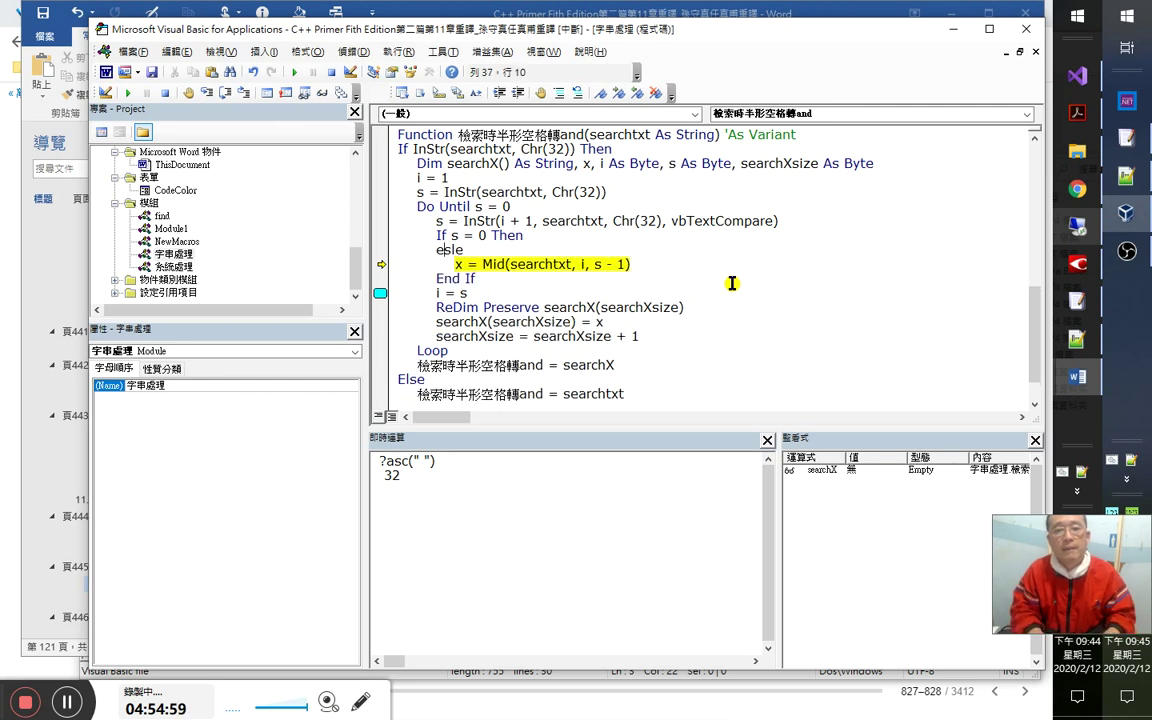
pyautogui.press('Down')
pyautogui.hotkey('shift', 'End')
pyautogui.hotkey('ctrl', 'c')
# Add x = Mid(searchtxt, i) under If s = 0 Then and make it the next statement.
pyautogui.press('Up')
pyautogui.press('Up')
pyautogui.press('End')
pyautogui.press('Return')
pyautogui.hotkey('ctrl', 'v')
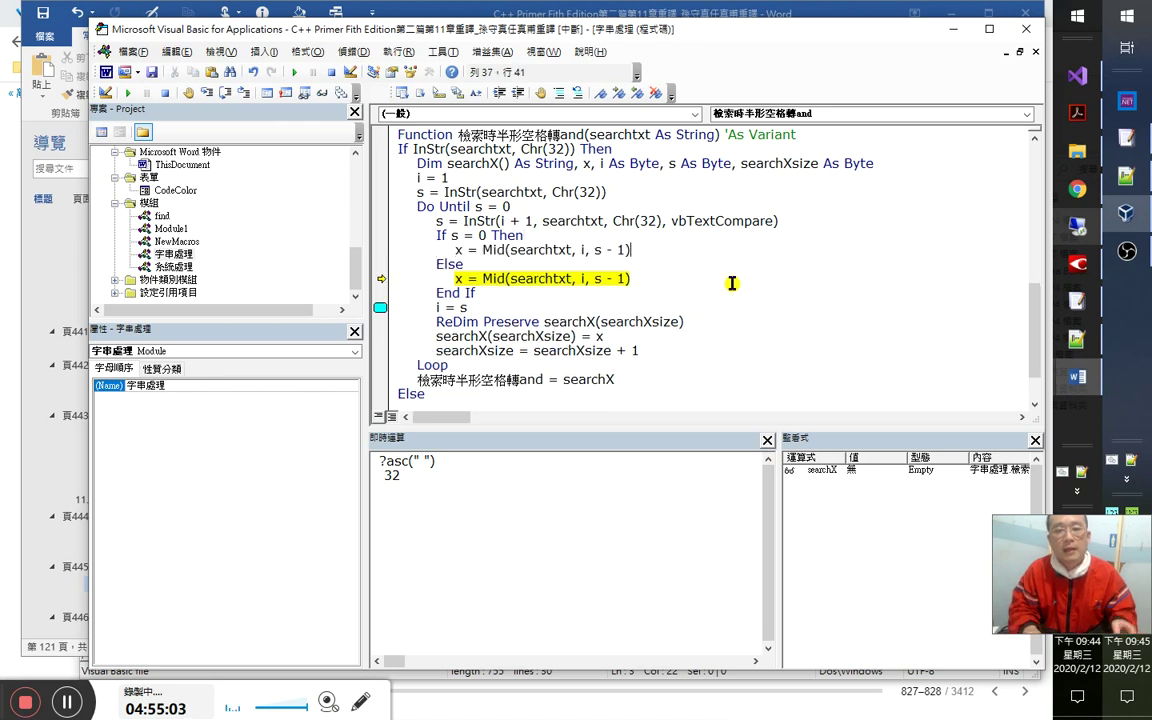
pyautogui.press('Right')
pyautogui.hotkey('shift', 'Left')
pyautogui.hotkey('shift', 'Left')
pyautogui.hotkey('shift', 'Left')
pyautogui.hotkey('shift', 'Left')
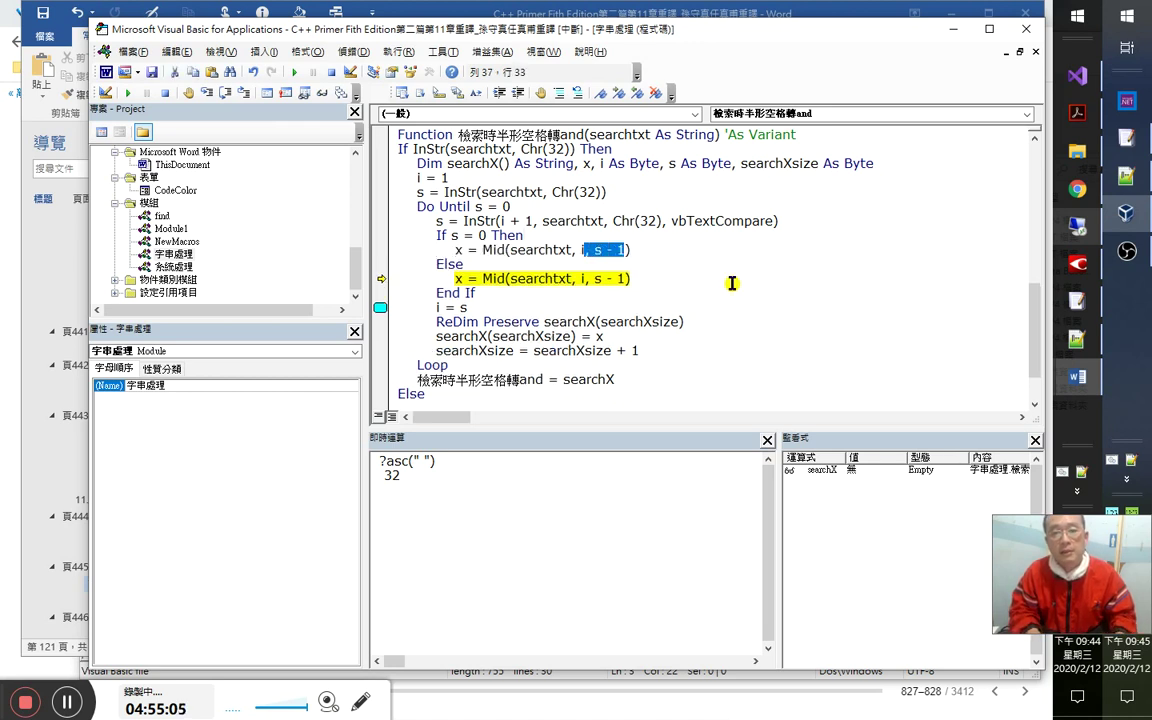
pyautogui.press('Delete')
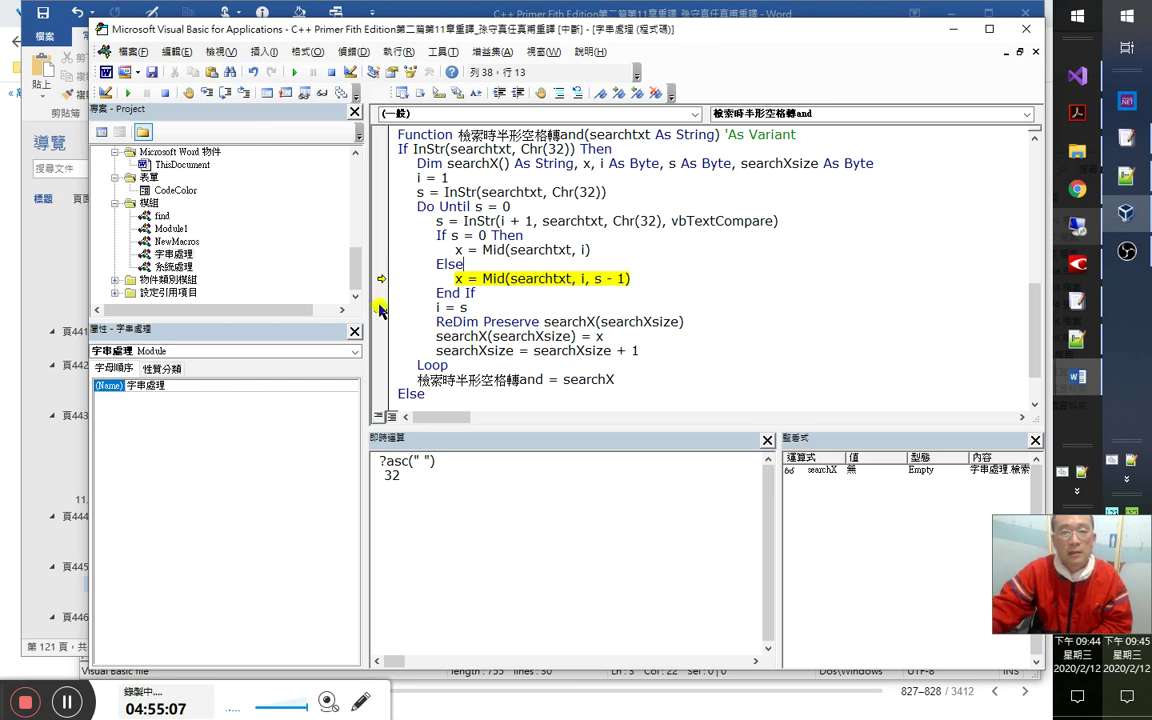
pyautogui.moveTo(381, 278); pyautogui.dragTo(381, 250)
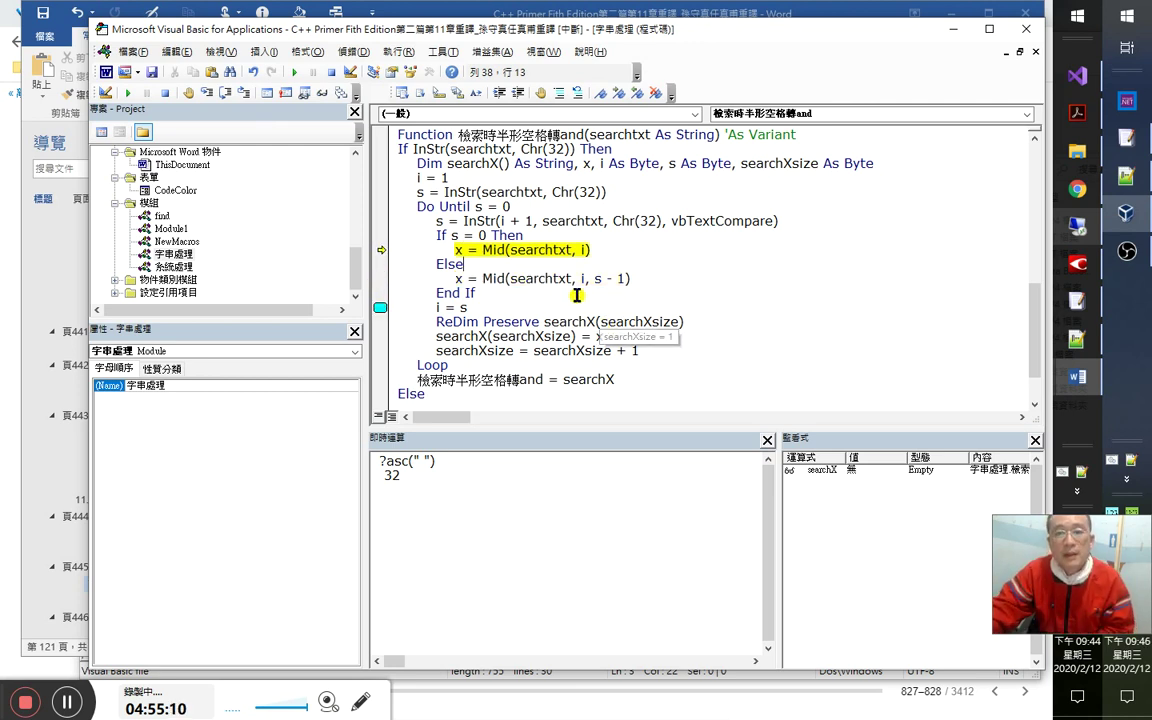
pyautogui.click(588, 249)
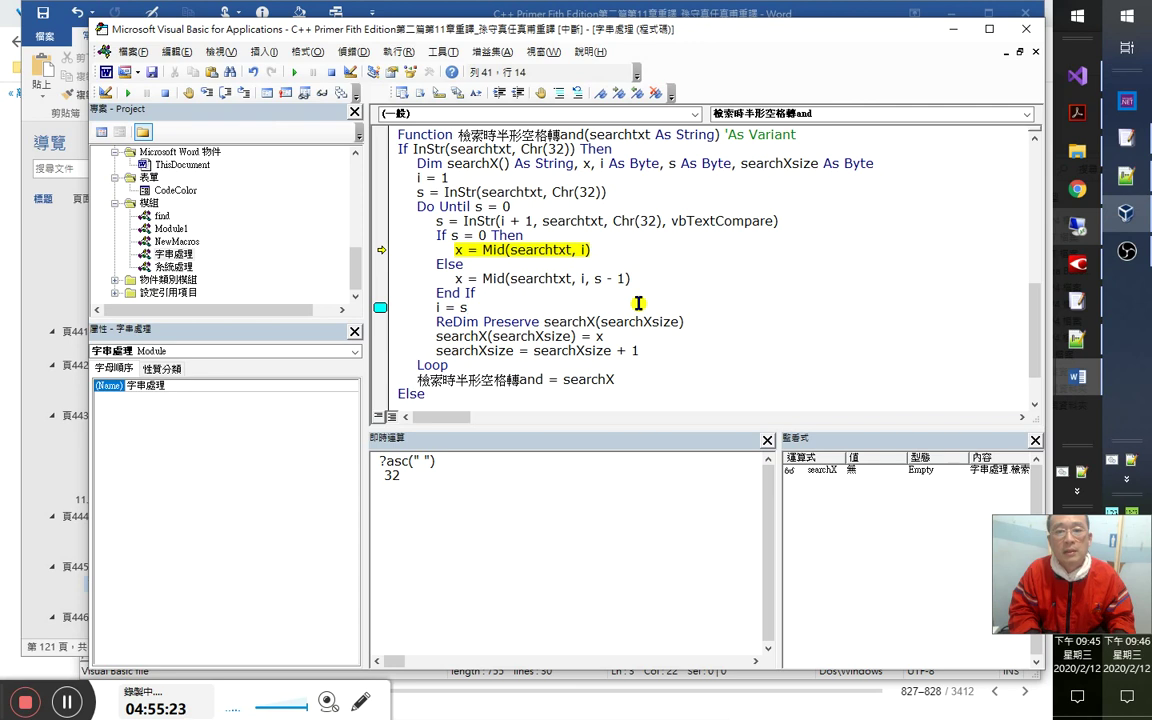
# Change i = s to i = s + 1 and restore InStr's start position to i.
pyautogui.write('+1')
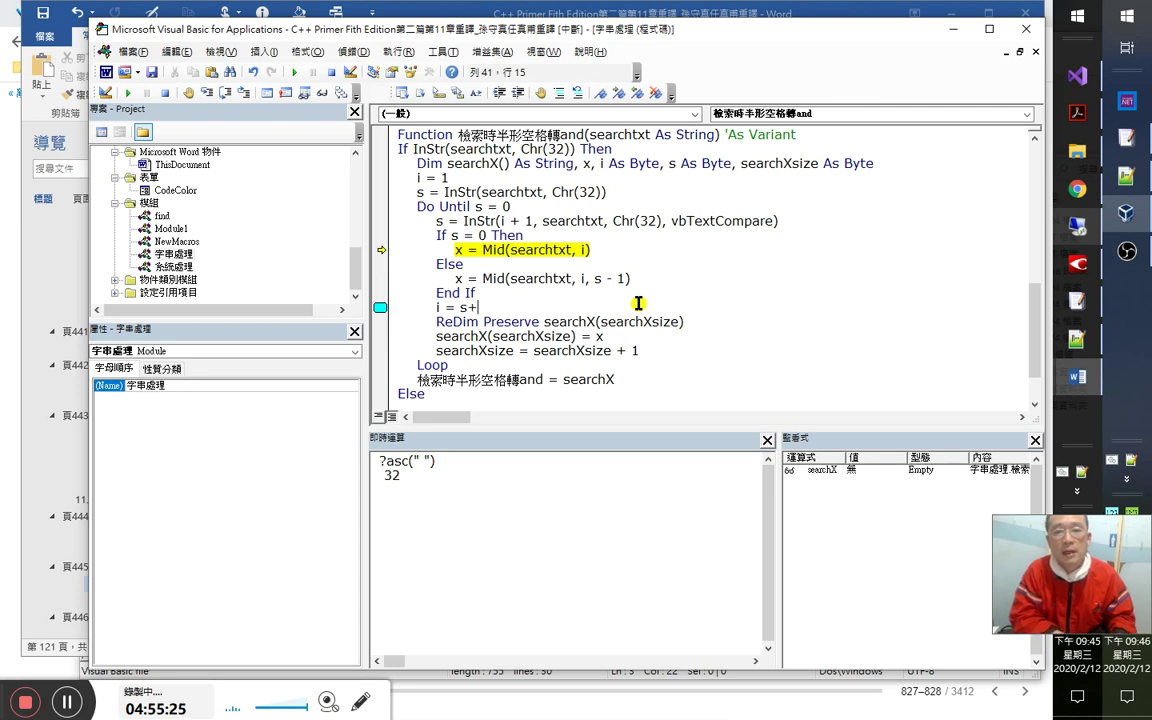
pyautogui.press('Up')
pyautogui.press('Up')
pyautogui.press('Up')
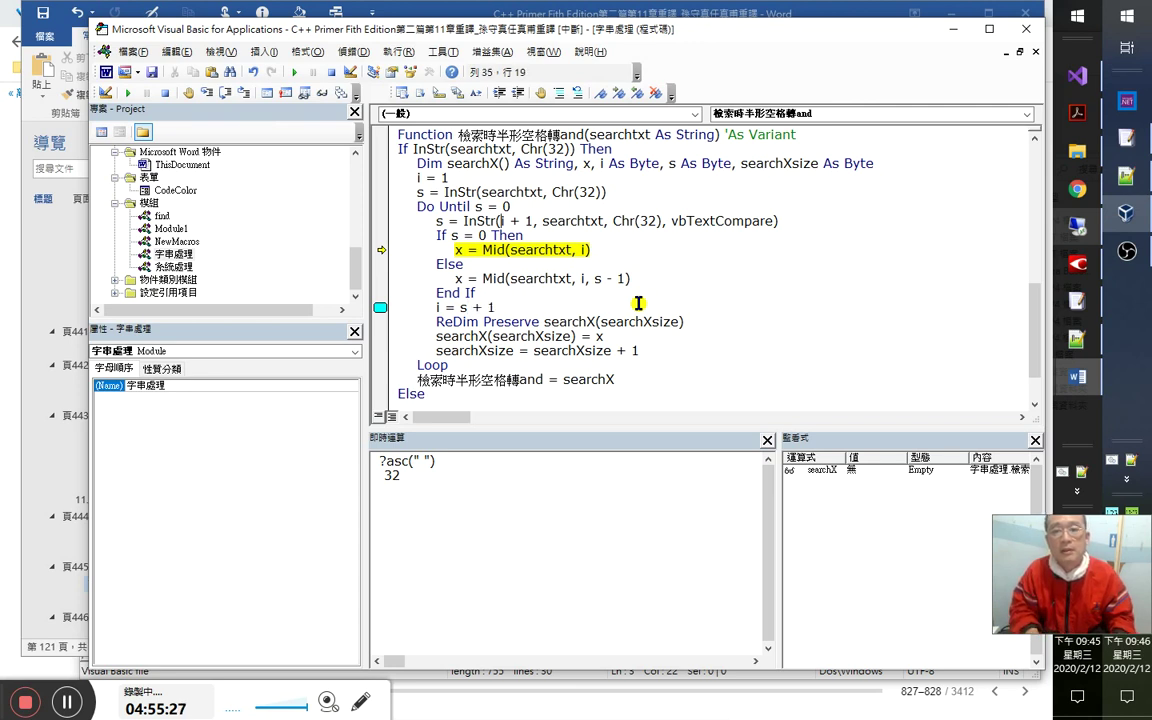
pyautogui.press('Delete')
pyautogui.press('Delete')
pyautogui.press('Delete')
pyautogui.press('Delete')
pyautogui.press('Down')
pyautogui.press('Down')
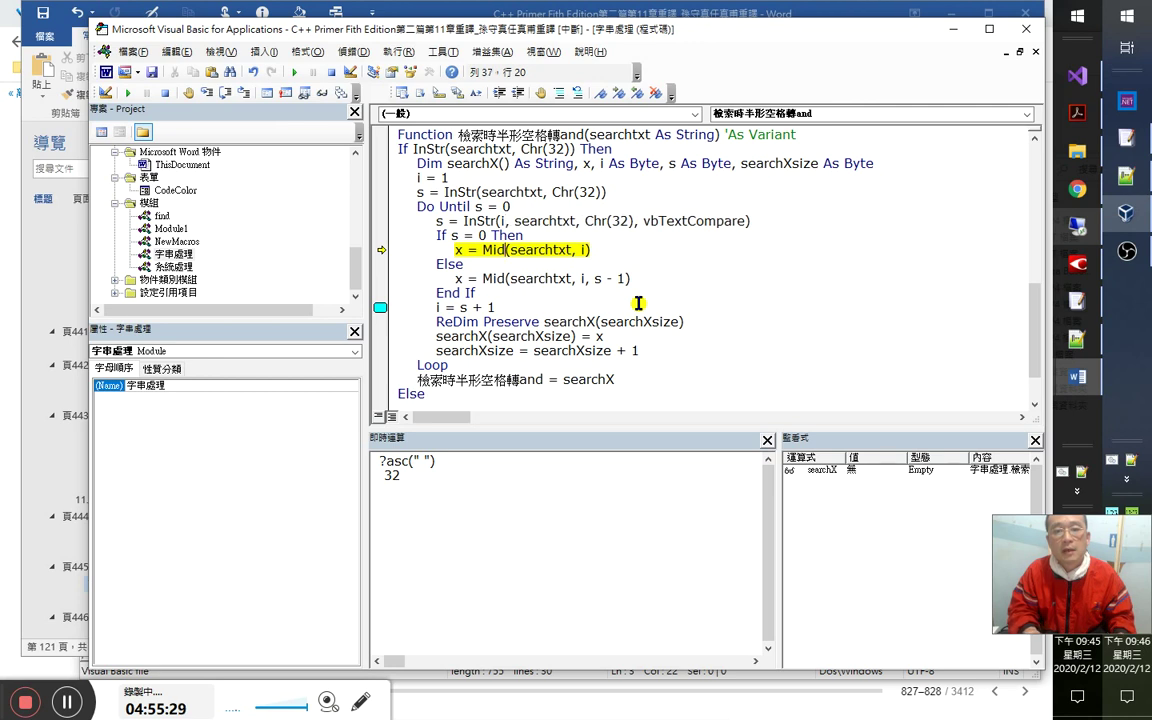
# Type and then clear an entry in the Immediate window.
pyautogui.click(486, 537)
pyautogui.write('I=')
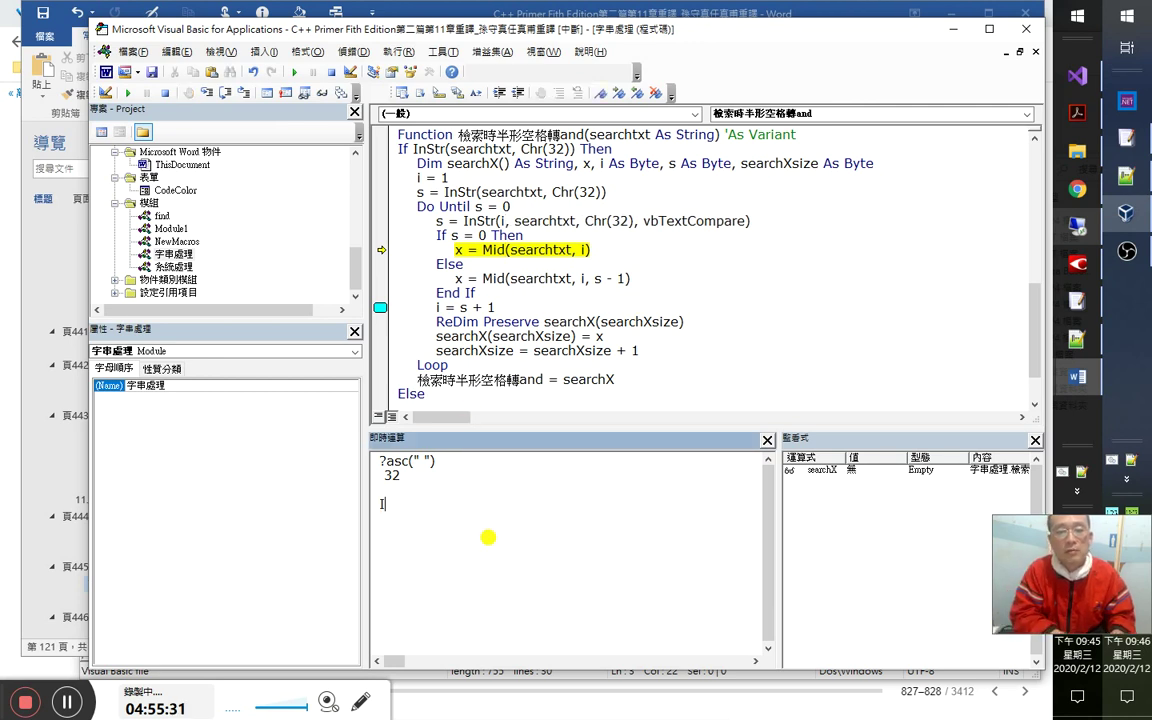
pyautogui.press('BackSpace')
pyautogui.press('BackSpace')
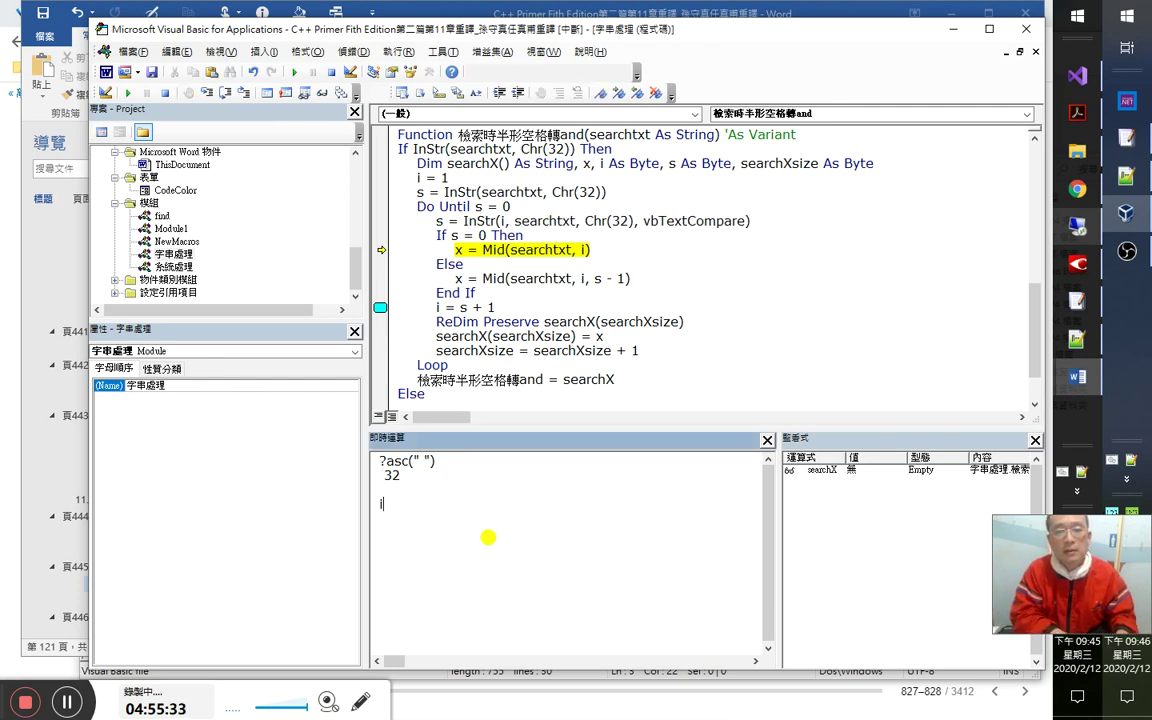
pyautogui.press('BackSpace')
# Reset the paused run, switch to the find module, and run the search macro again.
pyautogui.click(331, 72)
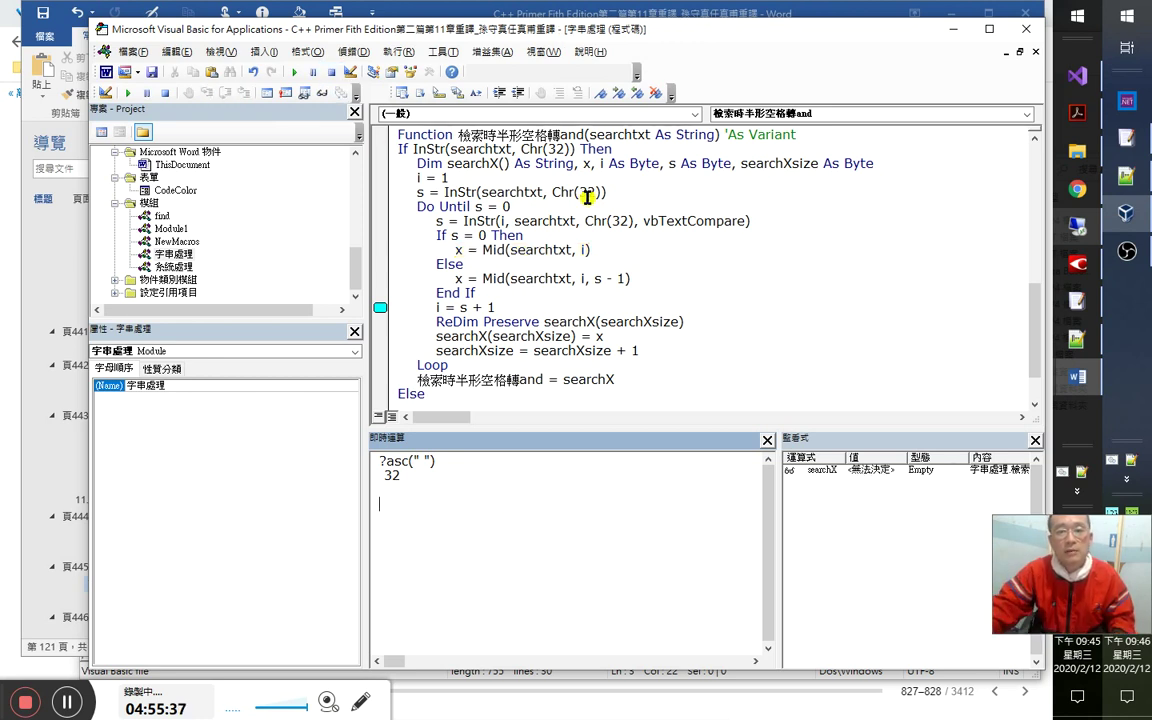
pyautogui.click(542, 51)
pyautogui.click(620, 182)
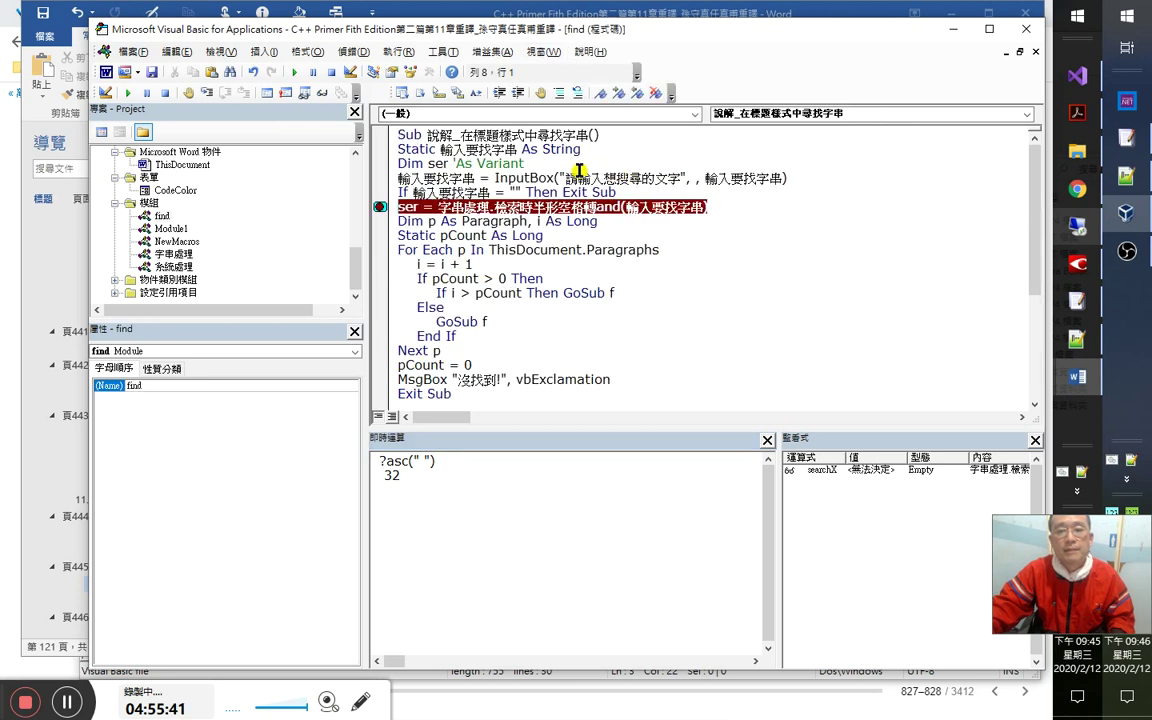
pyautogui.click(294, 72)
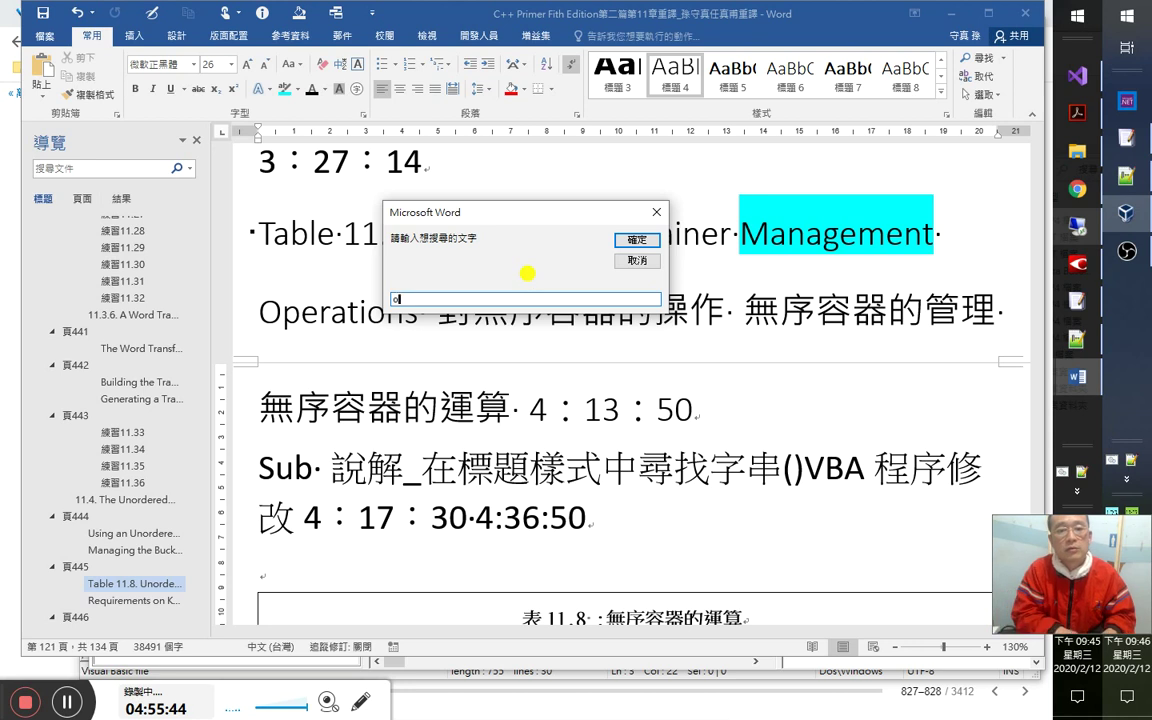
# Submit 無序容器管理 as the search text in the macro's InputBox.
pyautogui.write('無序容器')
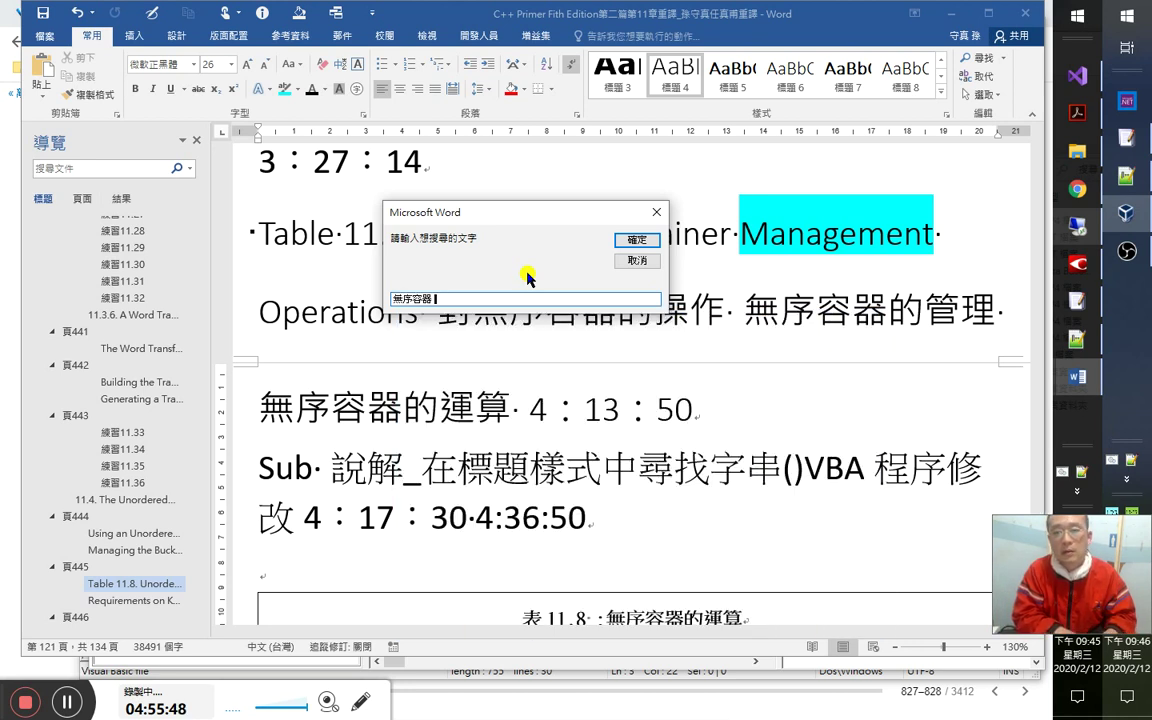
pyautogui.write('管理')
pyautogui.press('Return')
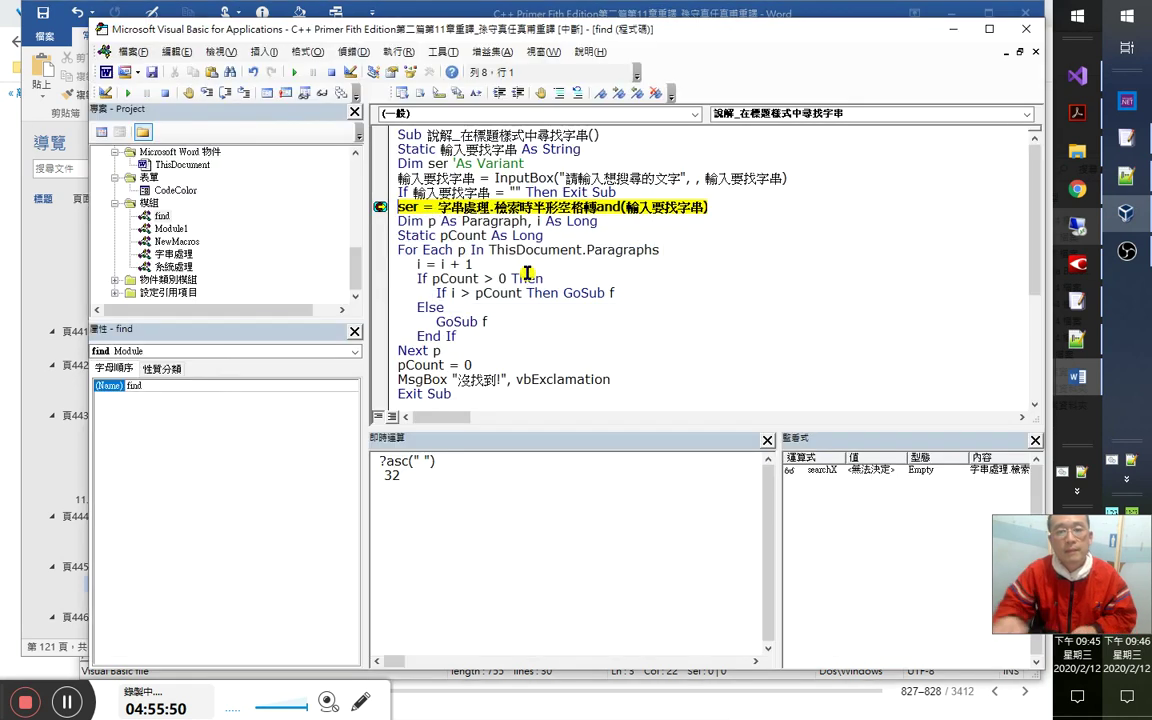
# Step into the split function, run to the loop's InStr line, and expand the searchX watch.
pyautogui.press('F8')
pyautogui.press('F8')
pyautogui.press('F8')
pyautogui.click(440, 220)
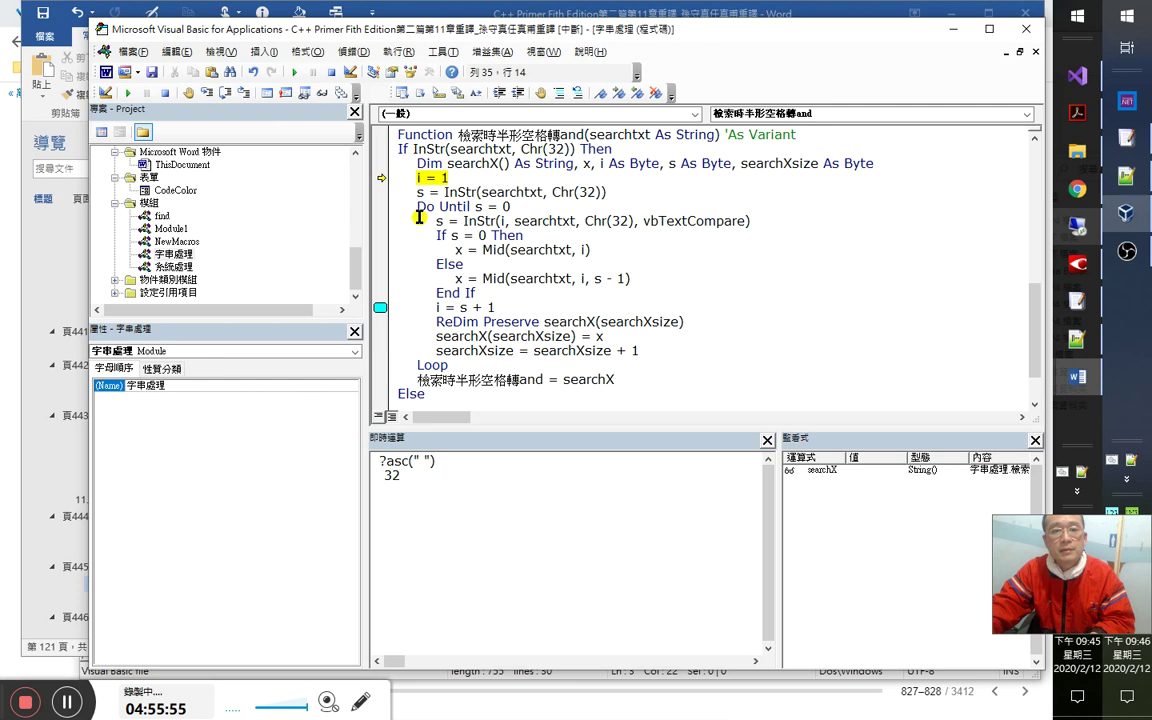
pyautogui.rightClick(483, 222)
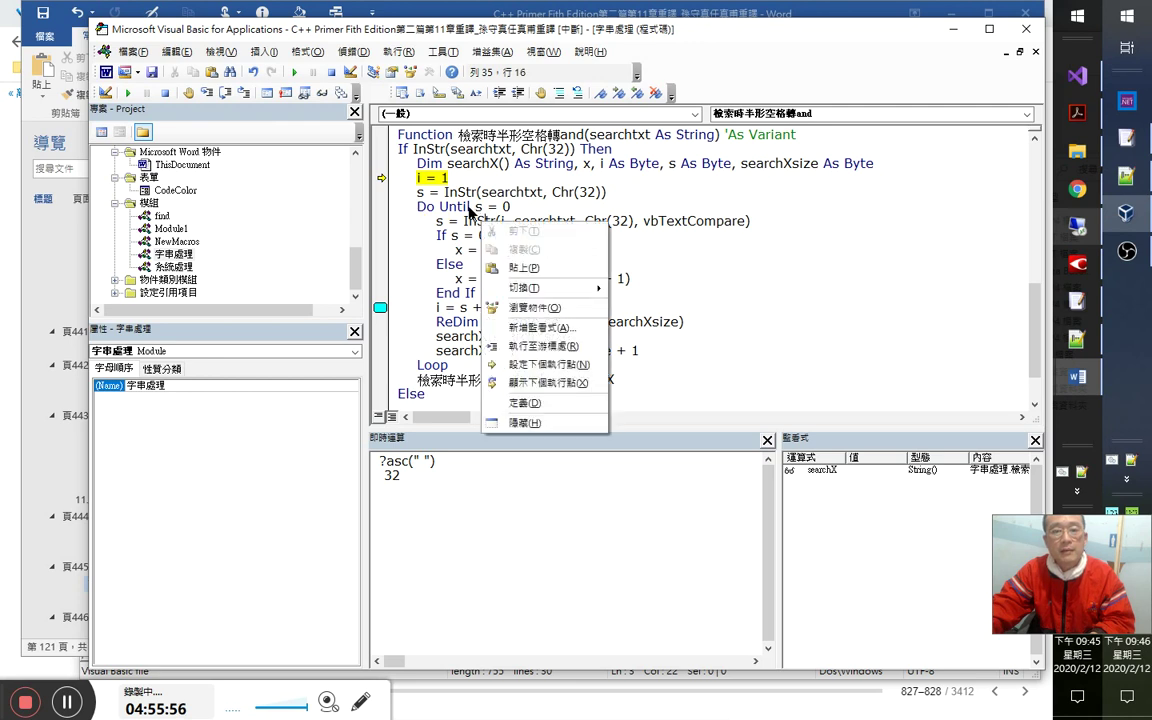
pyautogui.click(550, 362)
pyautogui.rightClick(525, 225)
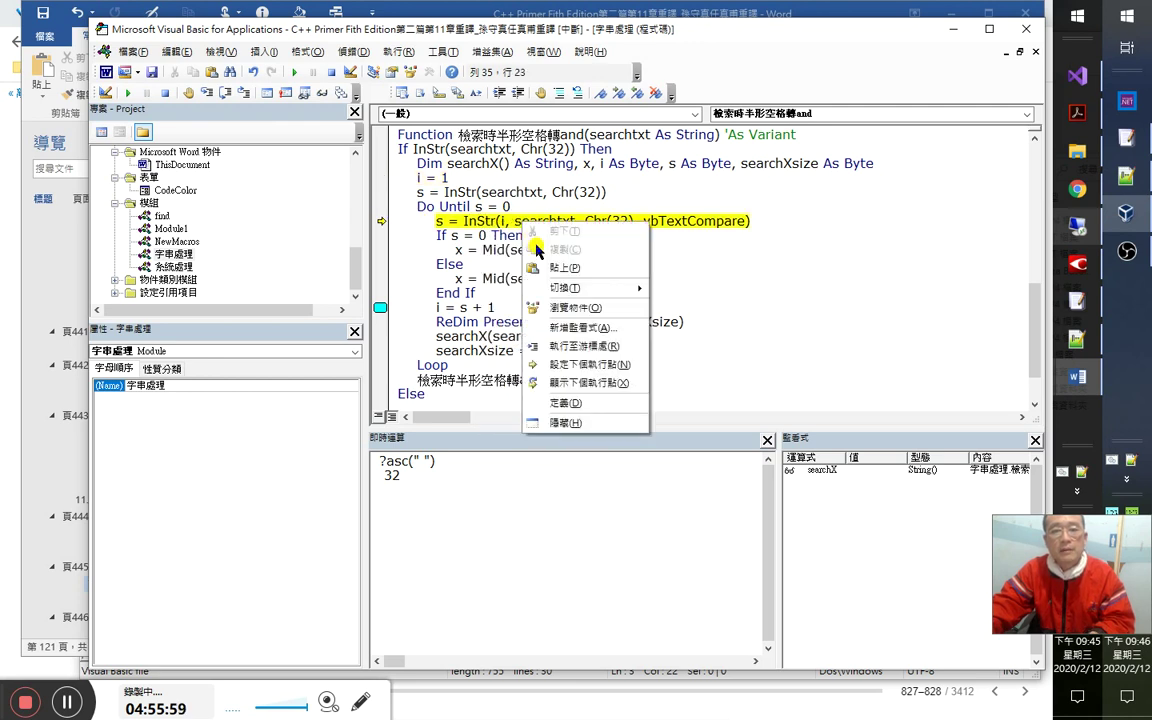
pyautogui.click(540, 345)
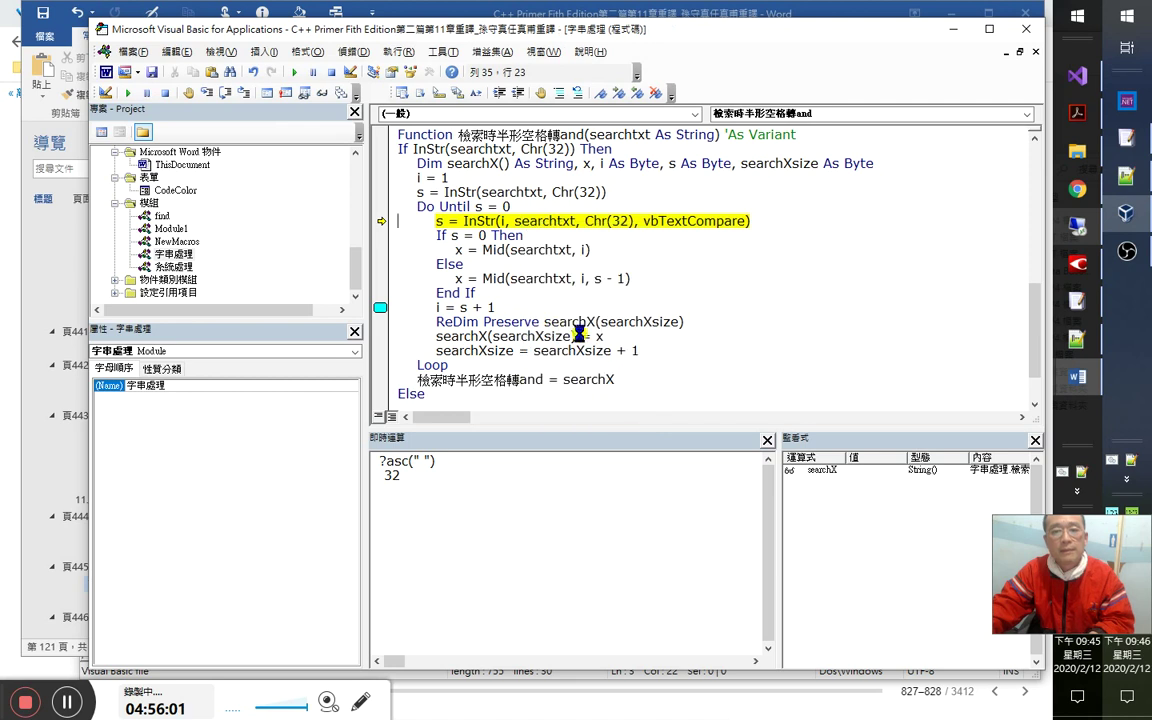
pyautogui.click(800, 470)
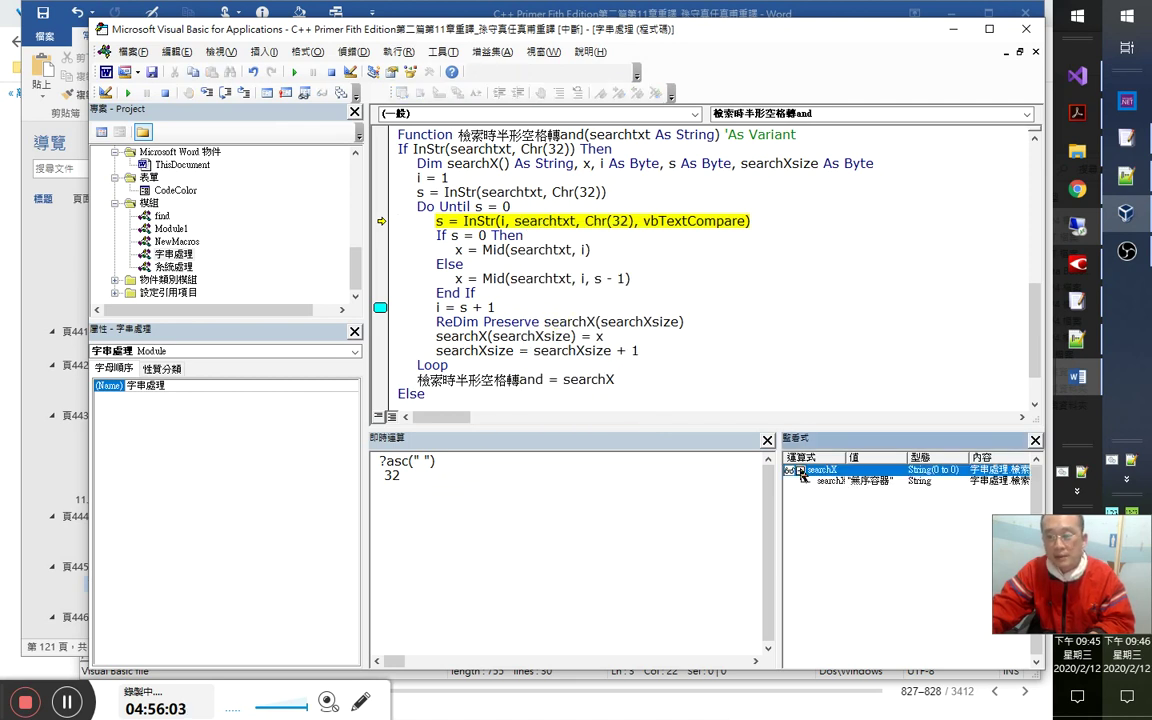
# Step through extracting the final term 管理 up to storing it in searchX.
pyautogui.press('F8')
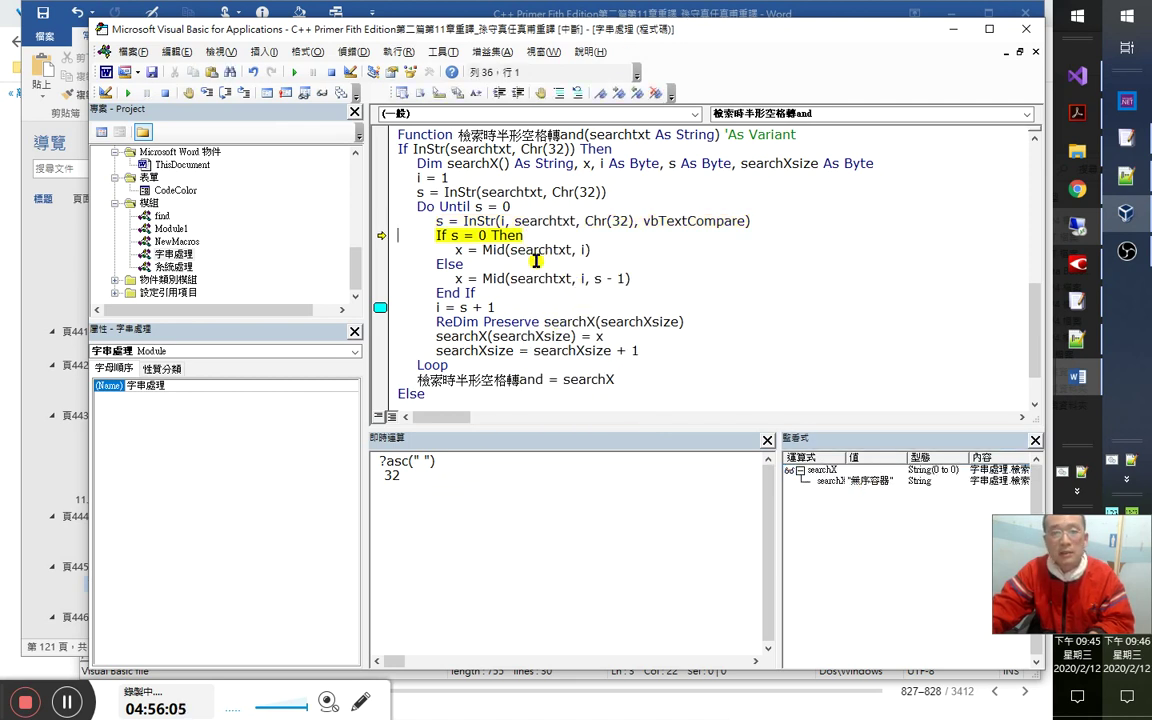
pyautogui.press('F8')
pyautogui.moveTo(538, 250)
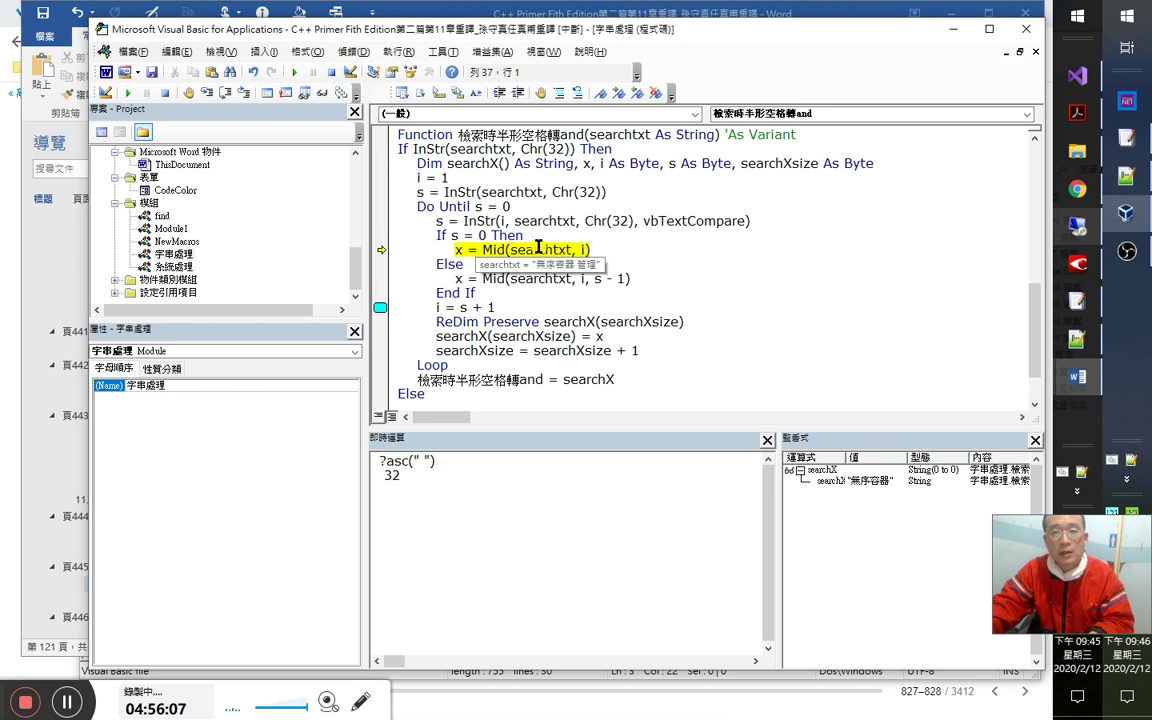
pyautogui.moveTo(582, 248)
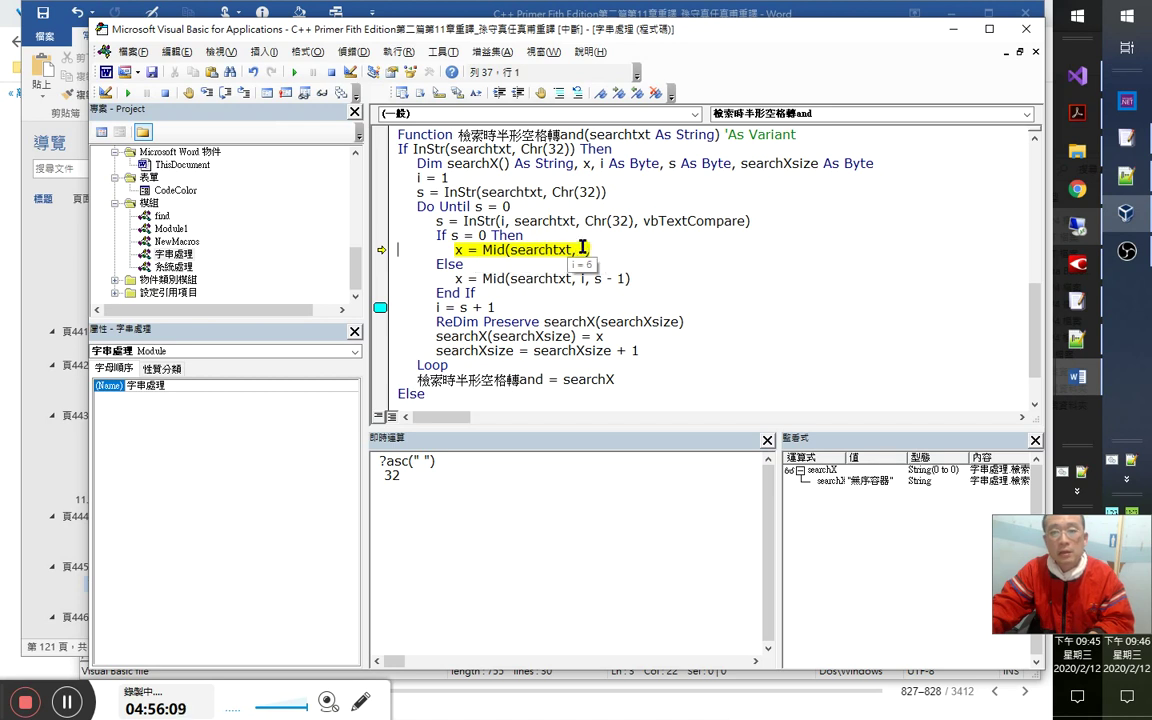
pyautogui.press('F8')
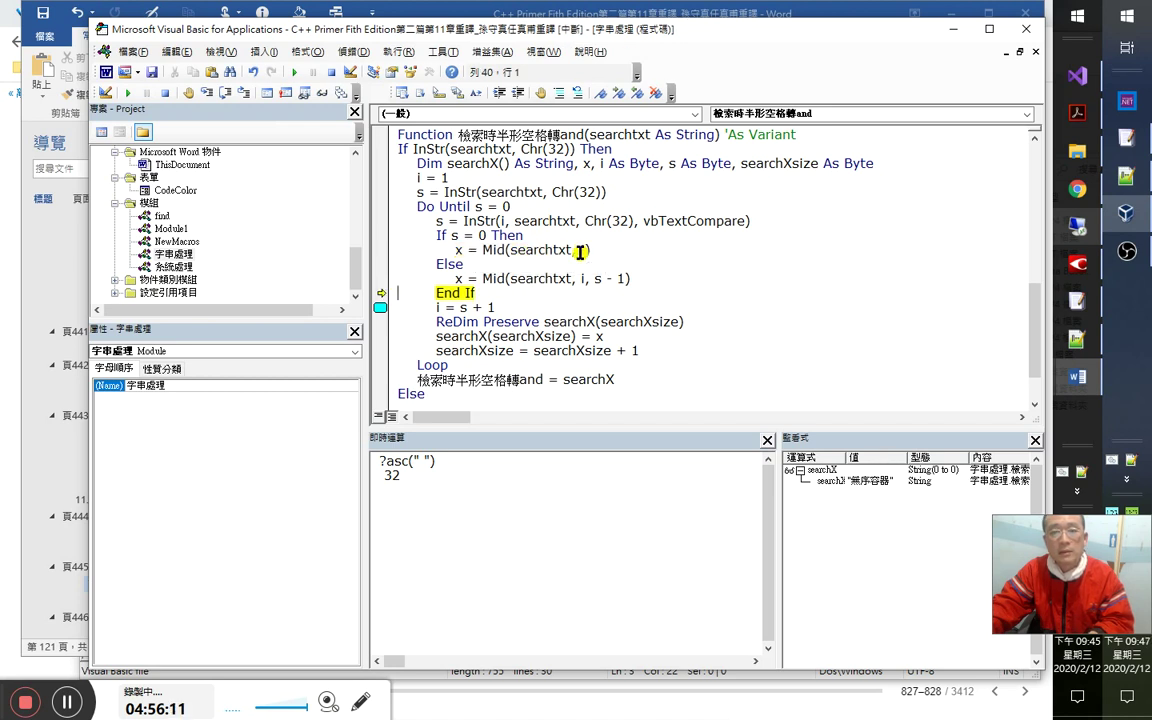
pyautogui.moveTo(455, 247)
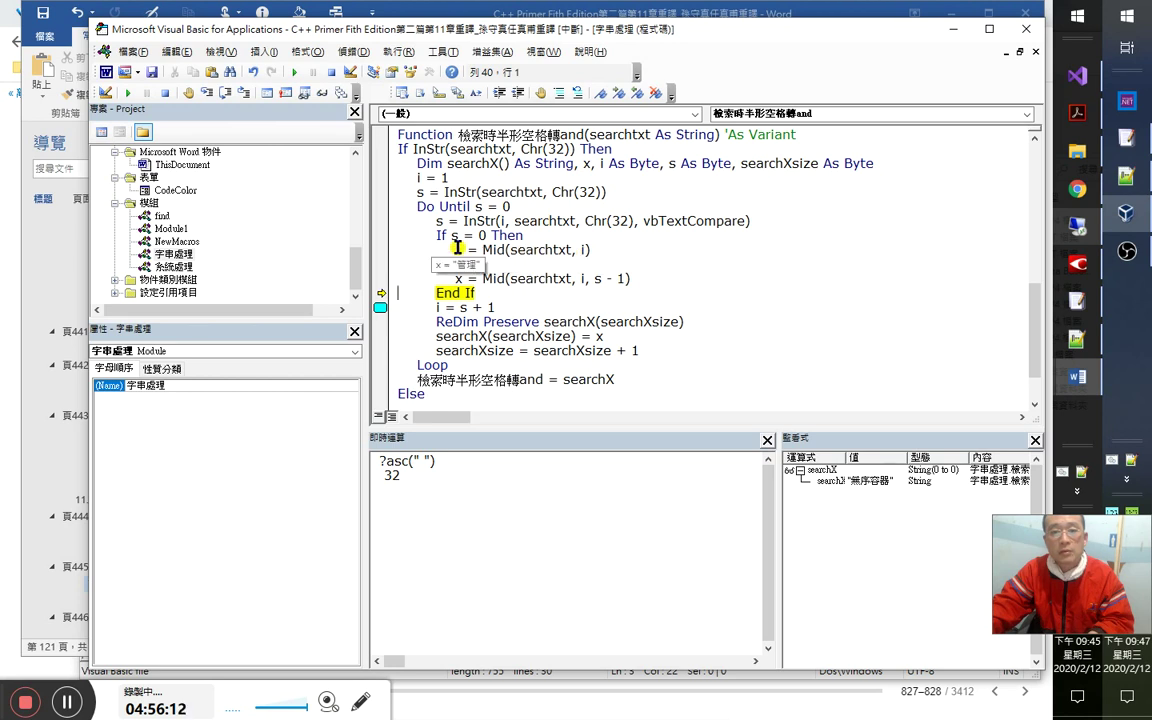
pyautogui.press('F8')
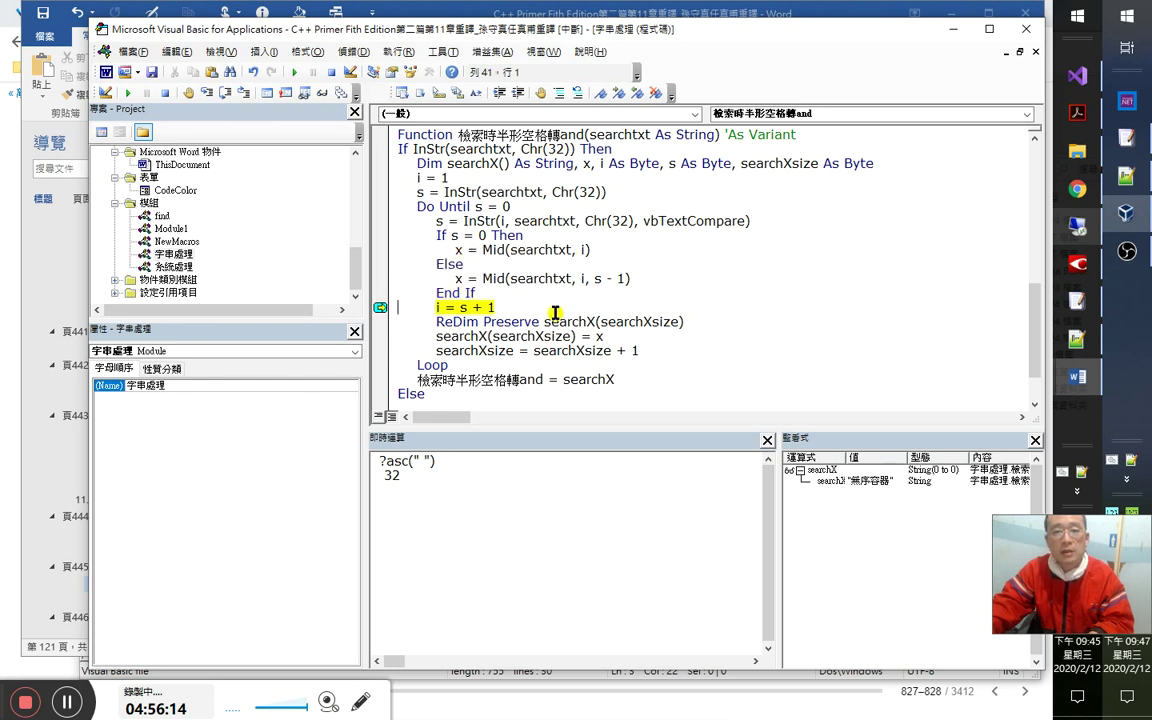
pyautogui.press('F8')
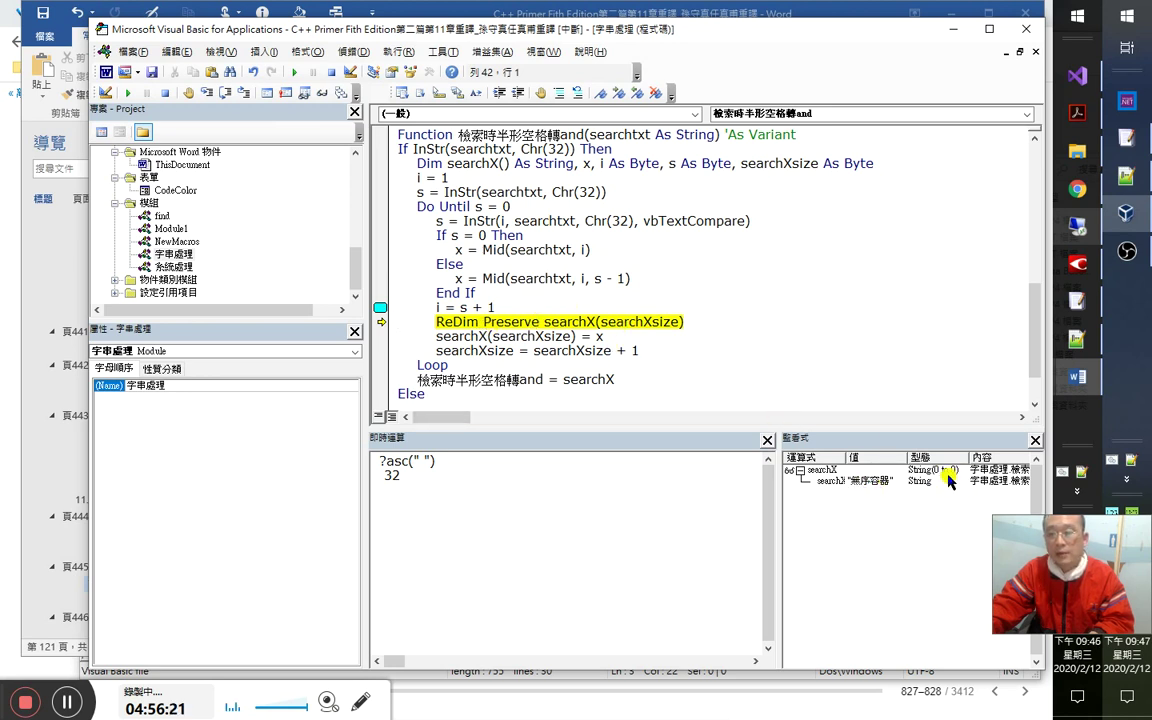
pyautogui.press('F8')
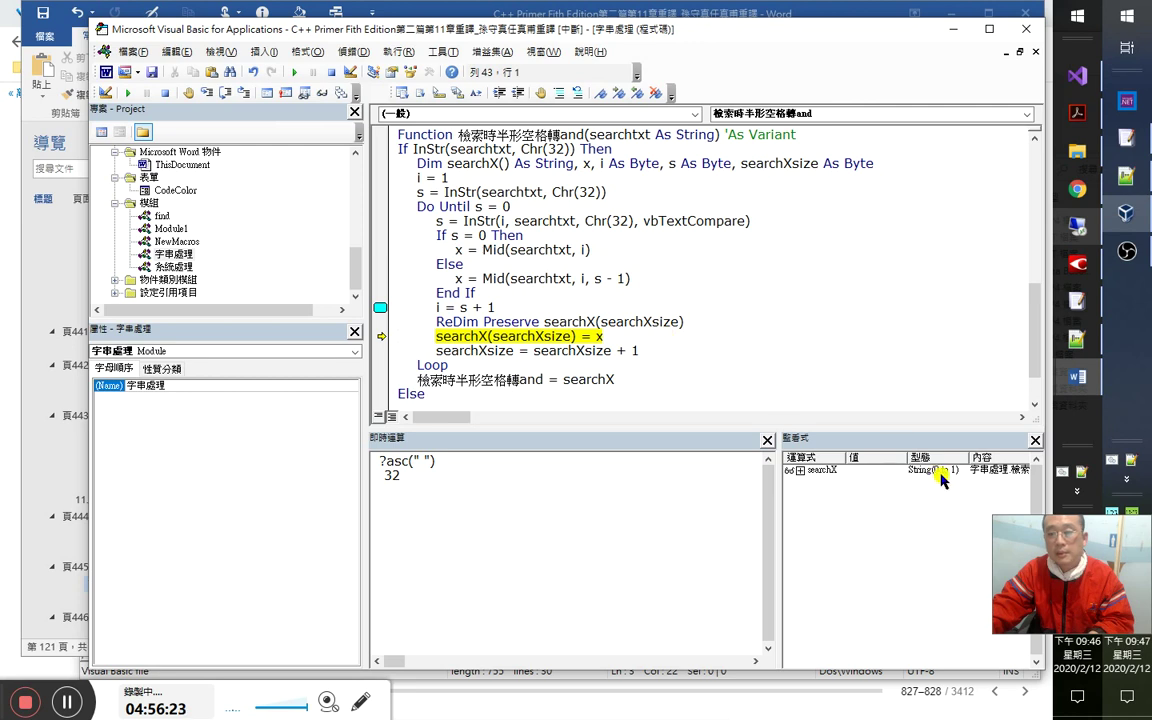
# Confirm searchX holds 無序容器 and 管理, then step out of the loop to End Function.
pyautogui.click(800, 474)
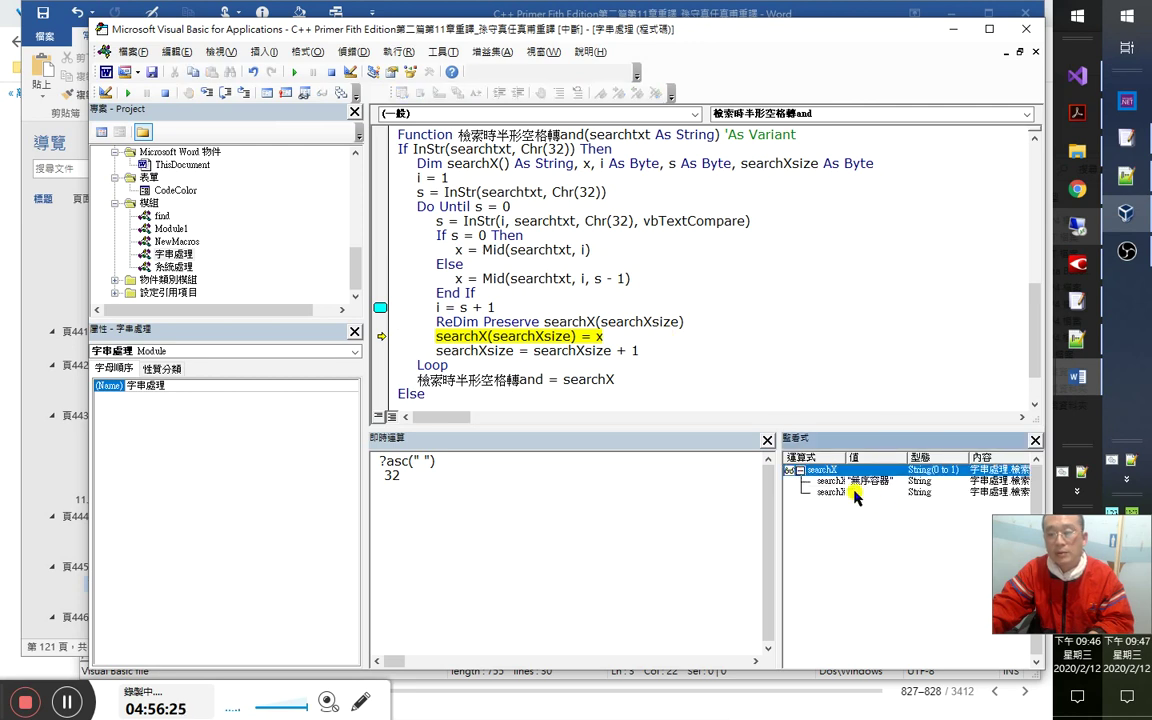
pyautogui.press('F8')
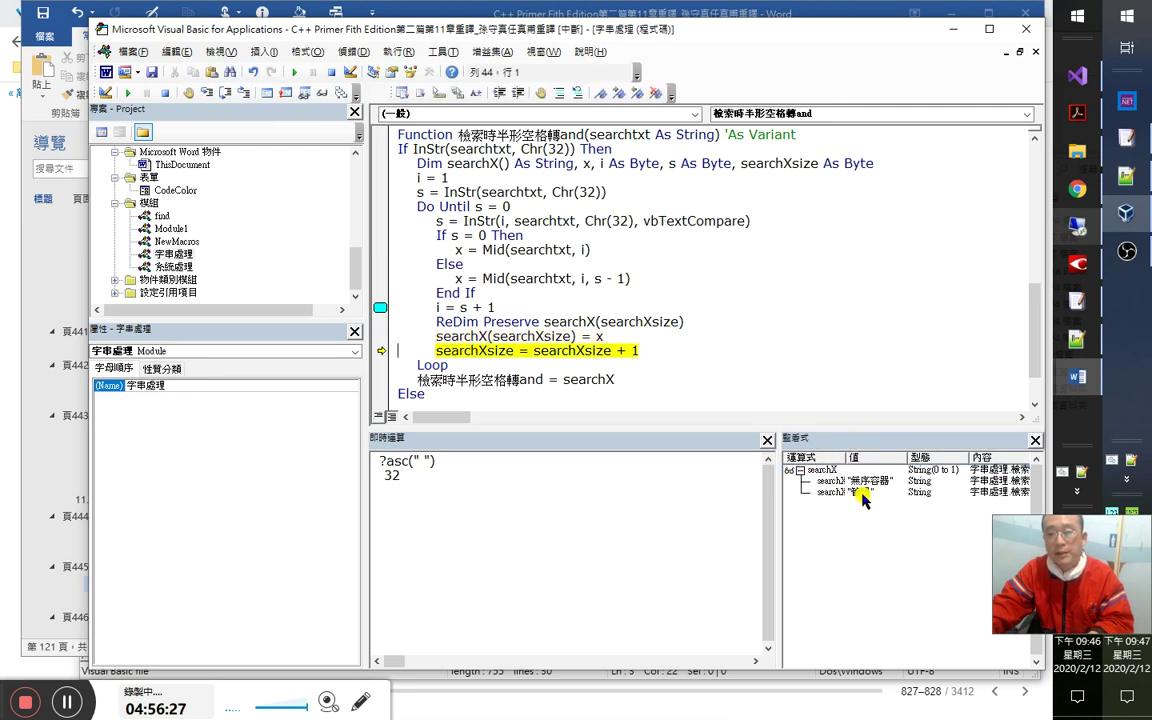
pyautogui.press('F8')
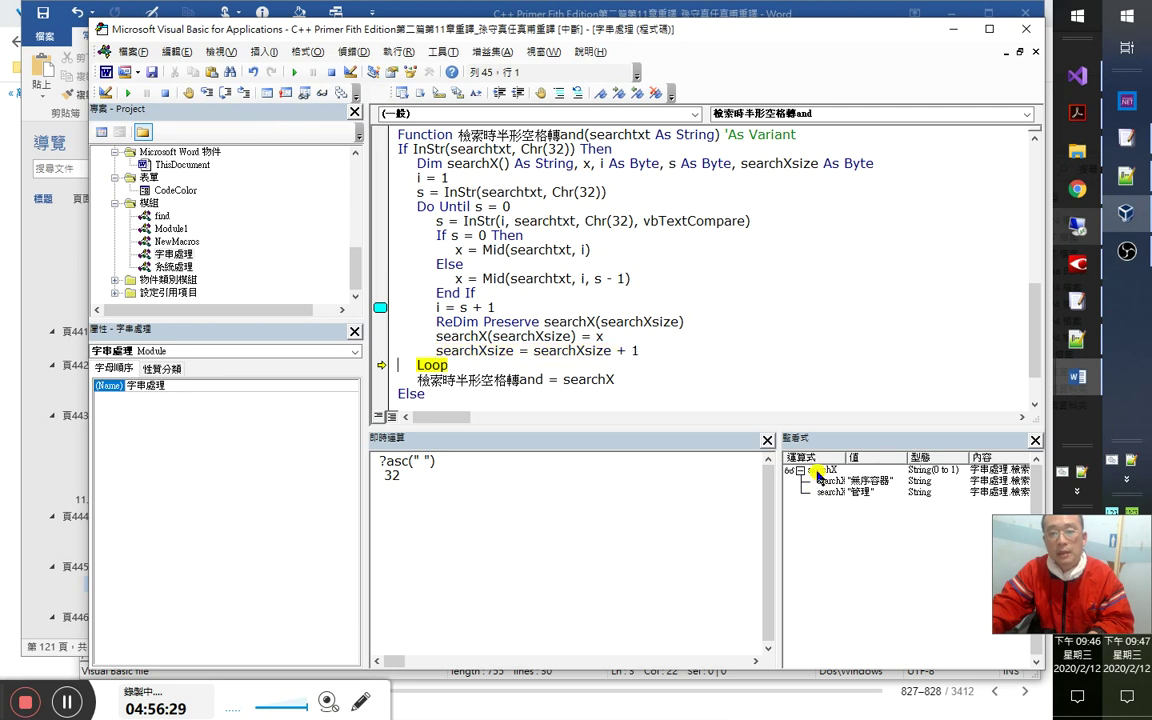
pyautogui.press('F8')
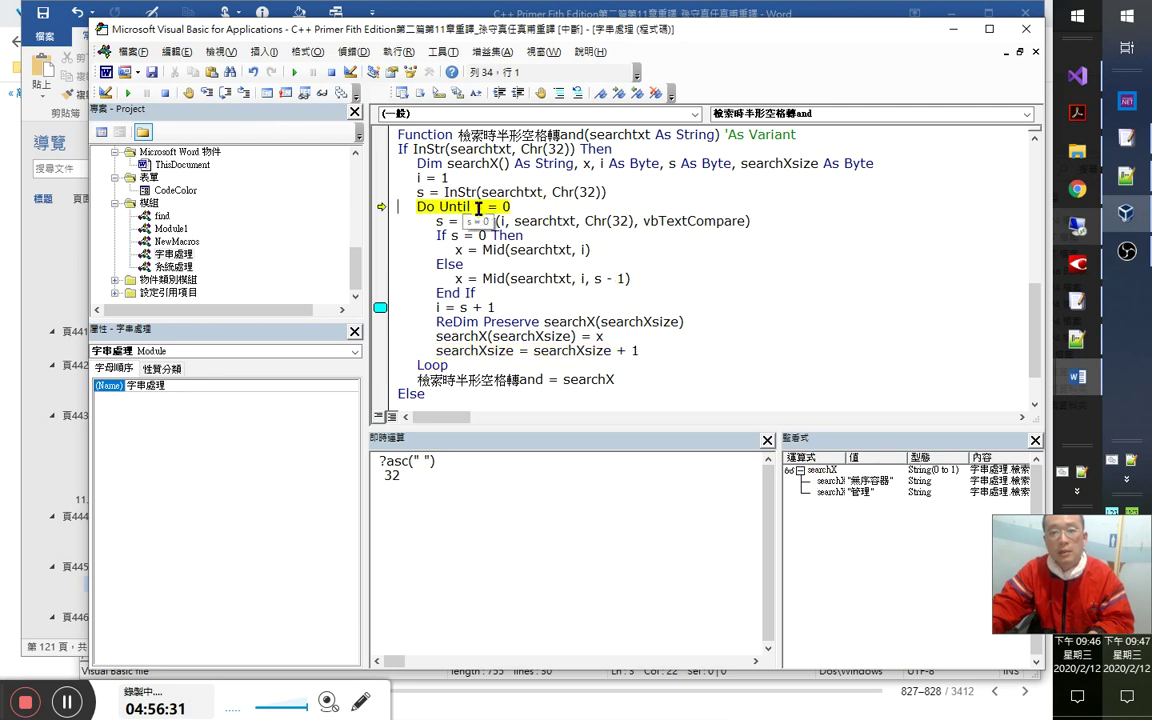
pyautogui.press('F8')
pyautogui.press('F8')
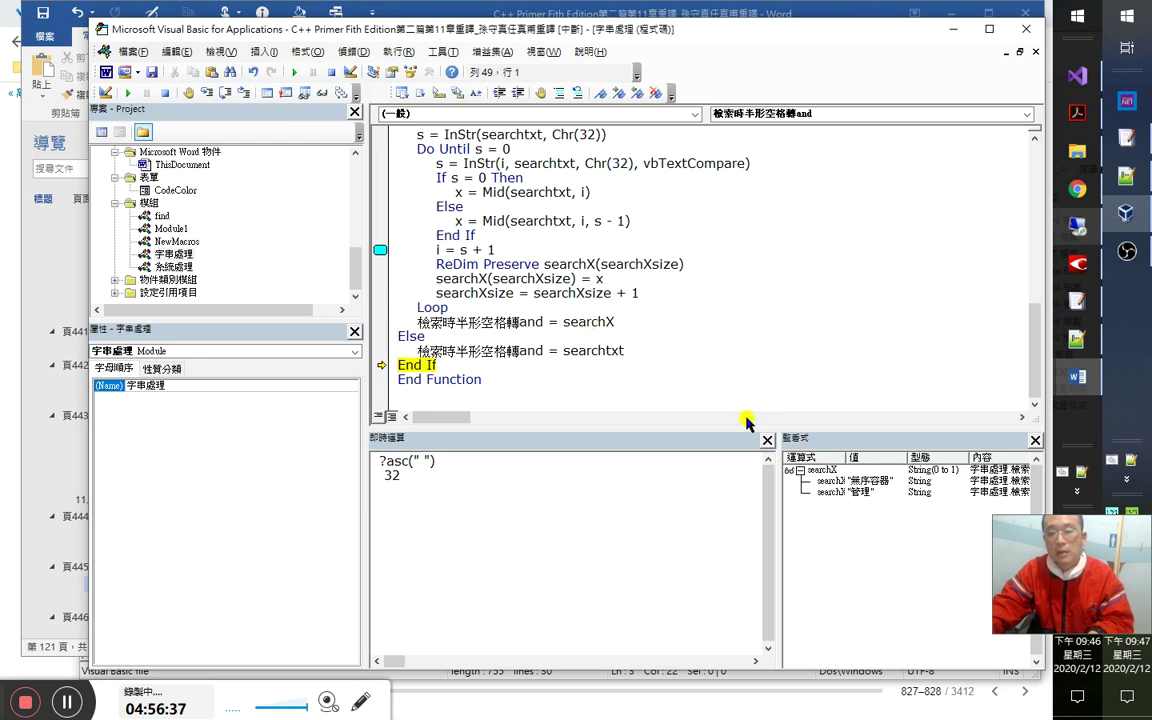
pyautogui.press('F8')
pyautogui.press('F8')
pyautogui.press('F8')
pyautogui.press('F8')
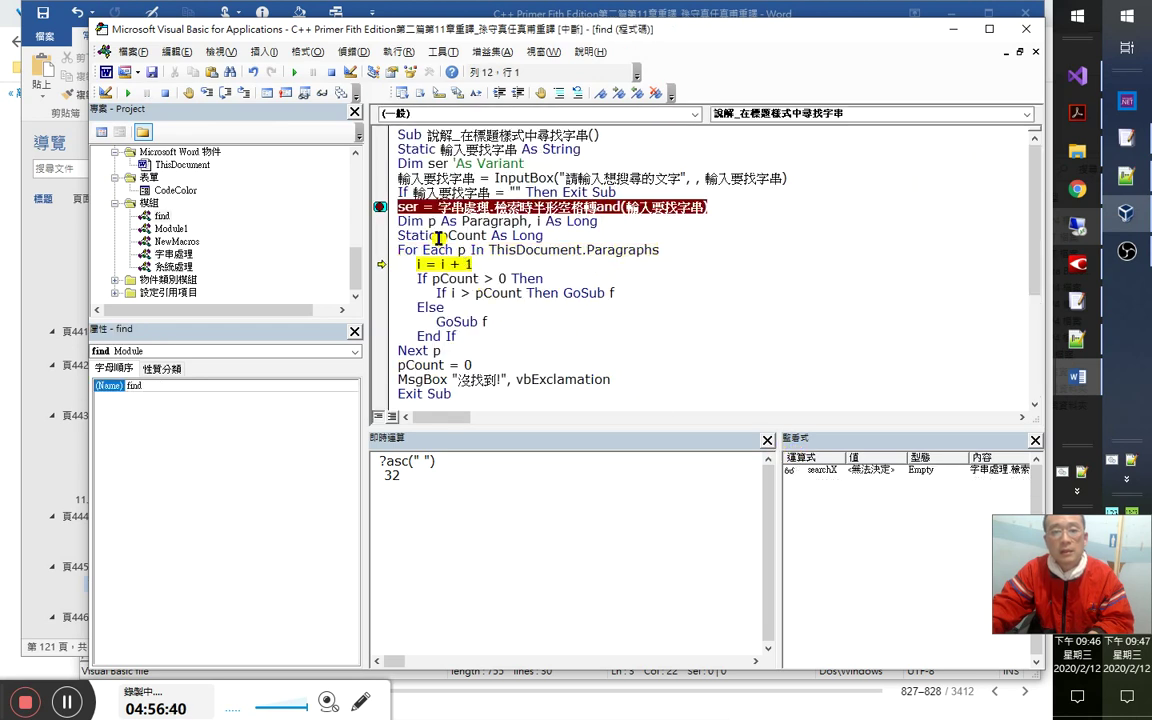
# Add a watch on ser and expand it to confirm it holds 無序容器 and 管理.
pyautogui.doubleClick(407, 207)
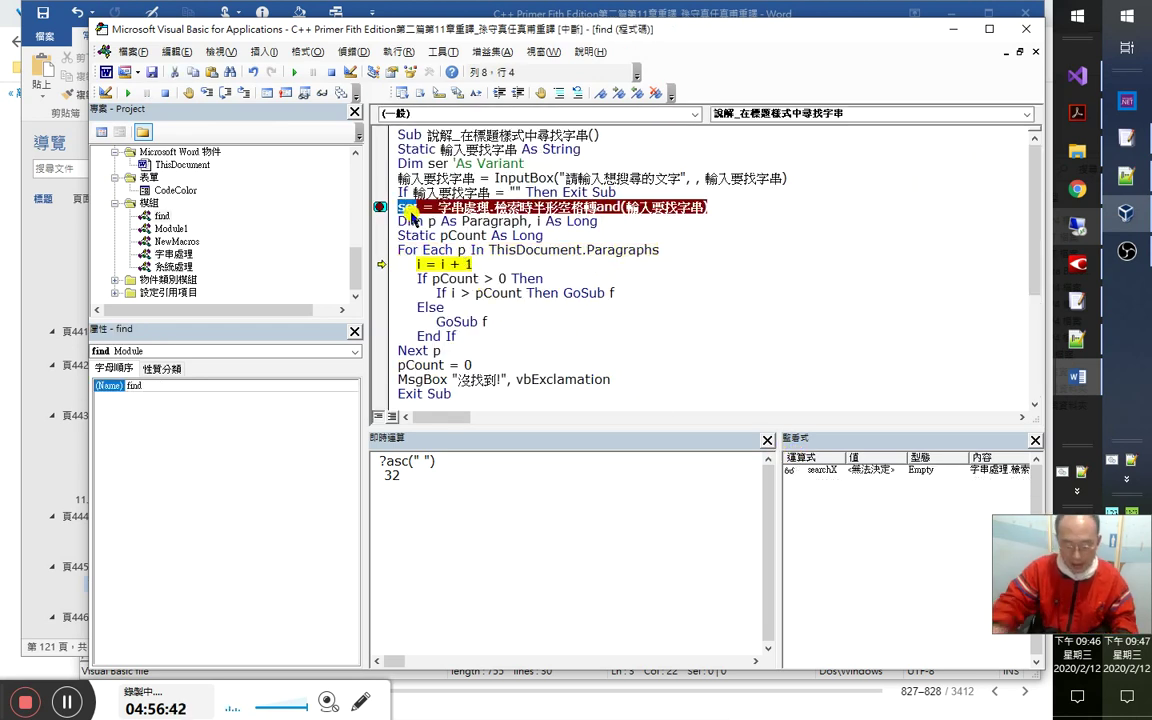
pyautogui.hotkey('shift', 'F9')
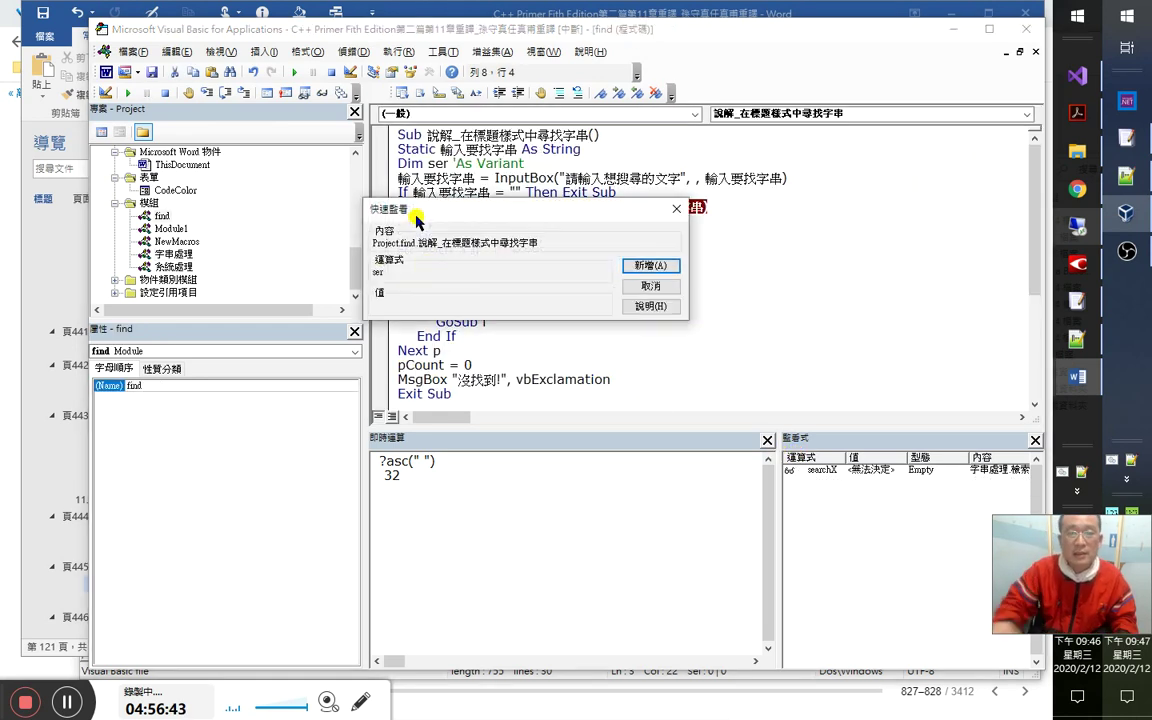
pyautogui.click(650, 263)
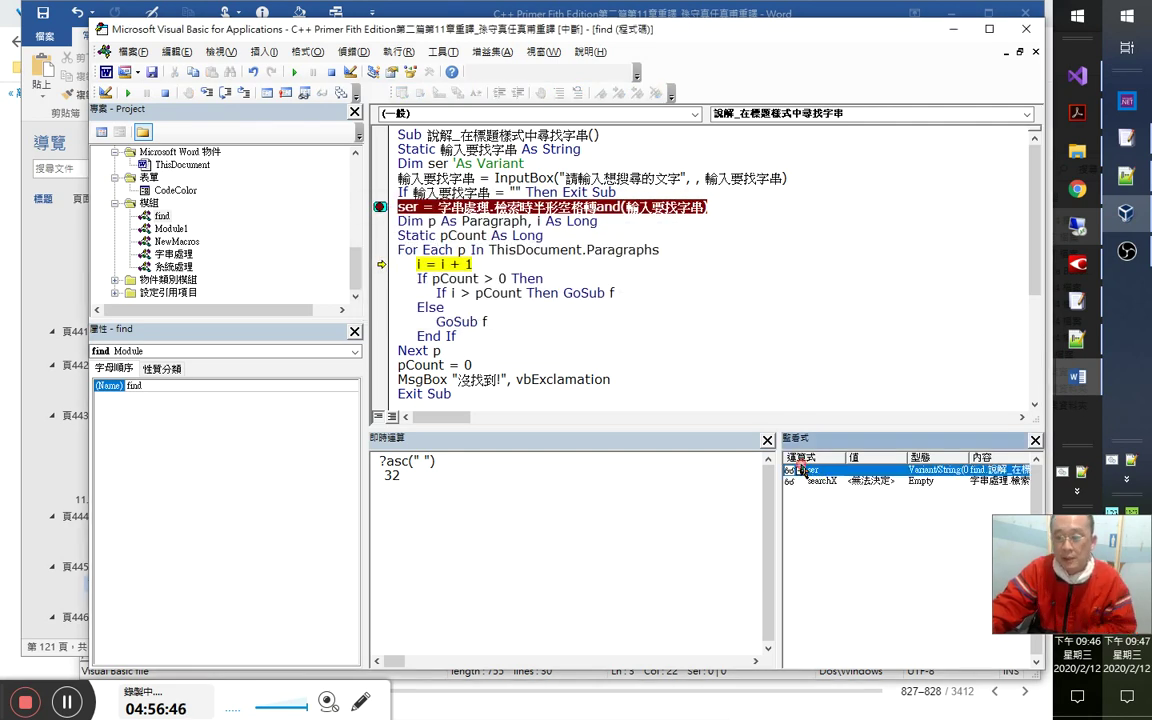
pyautogui.click(800, 470)
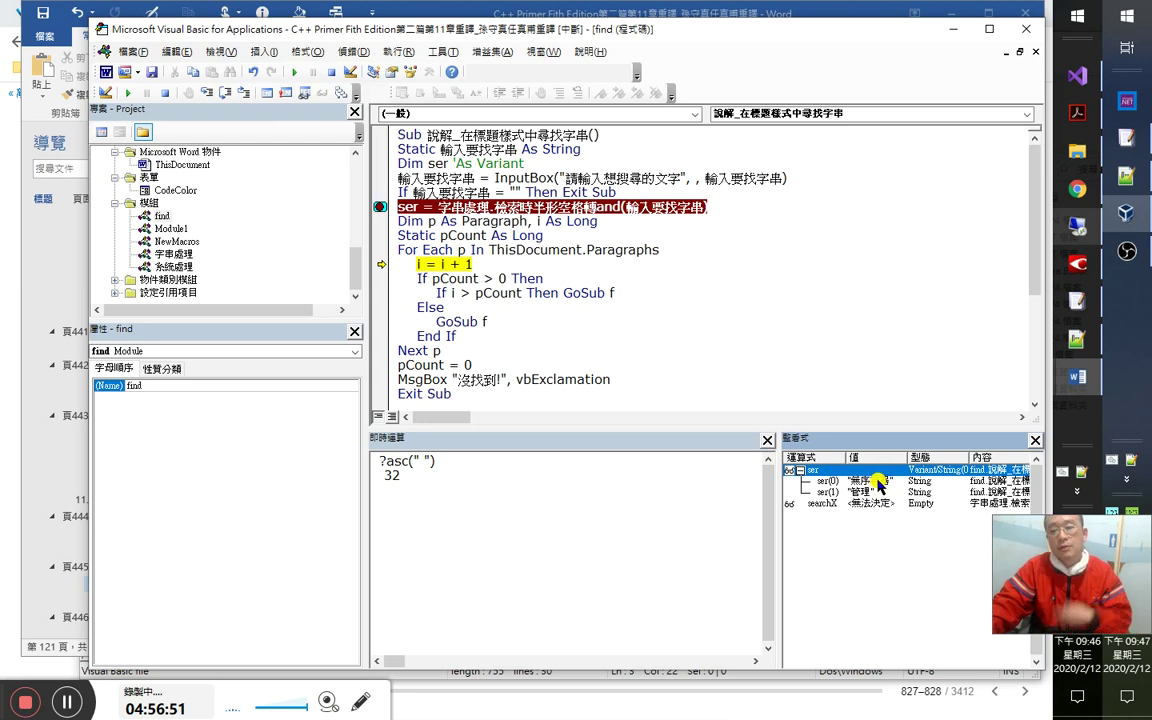
pyautogui.click(534, 309)
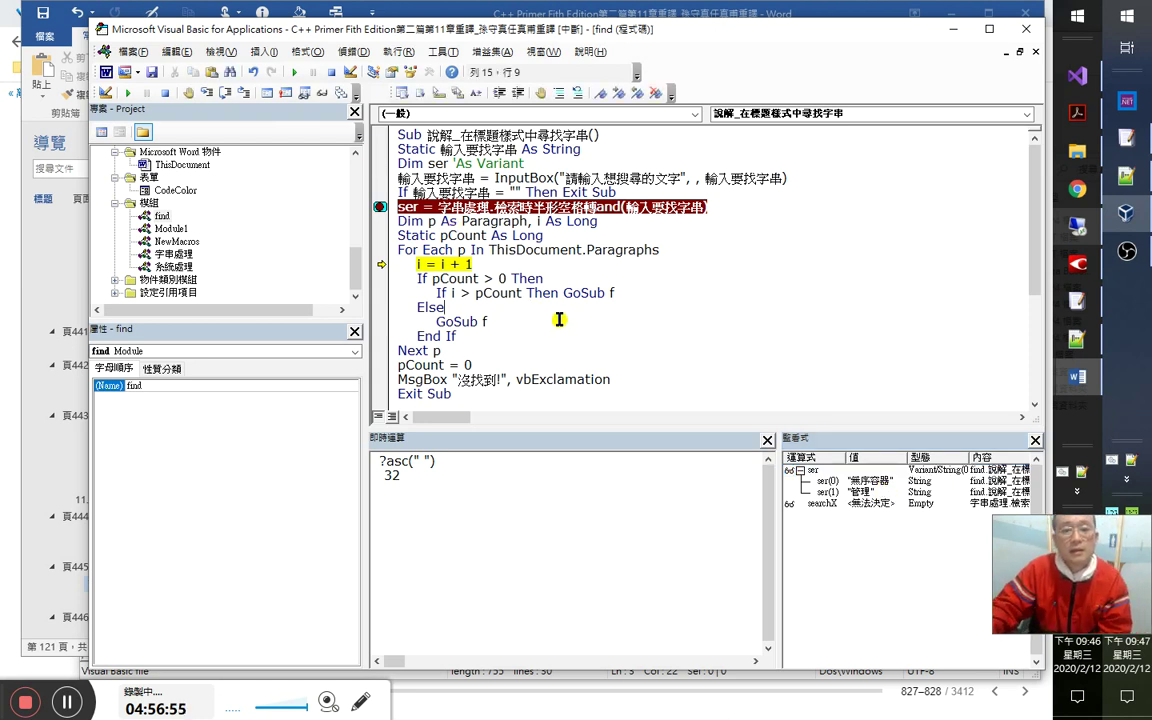
pyautogui.scroll(-2, 505, 300)
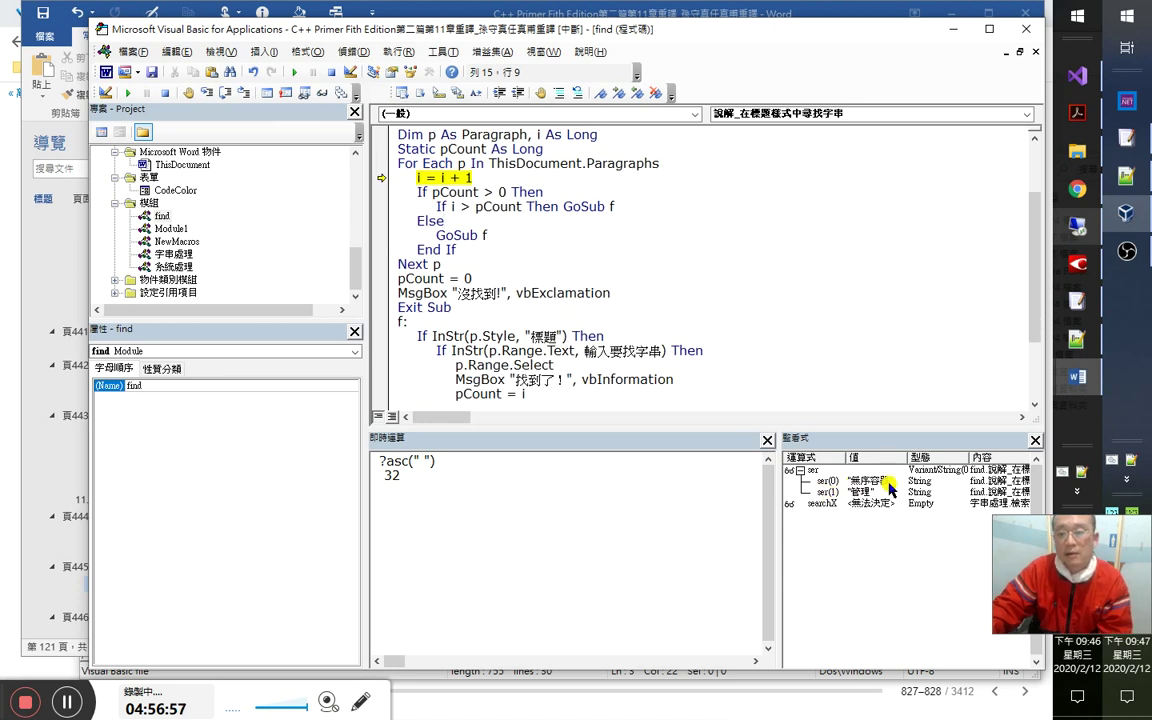
pyautogui.scroll(-1, 589, 375)
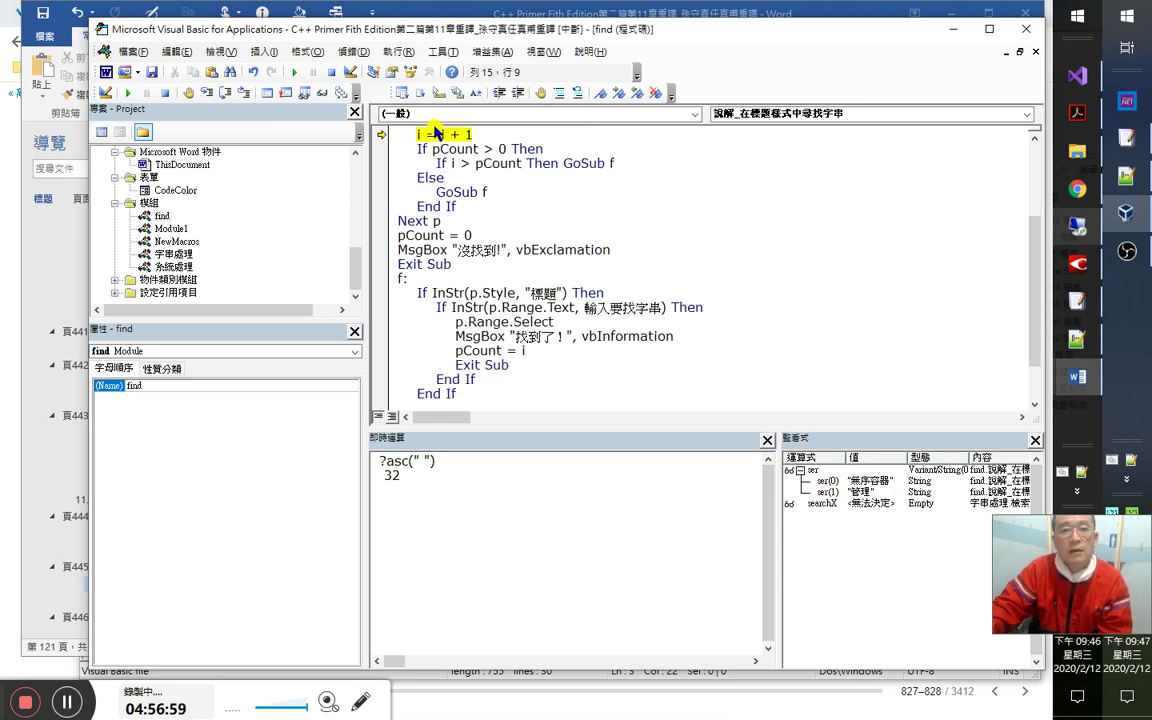
pyautogui.scroll(2, 589, 368)
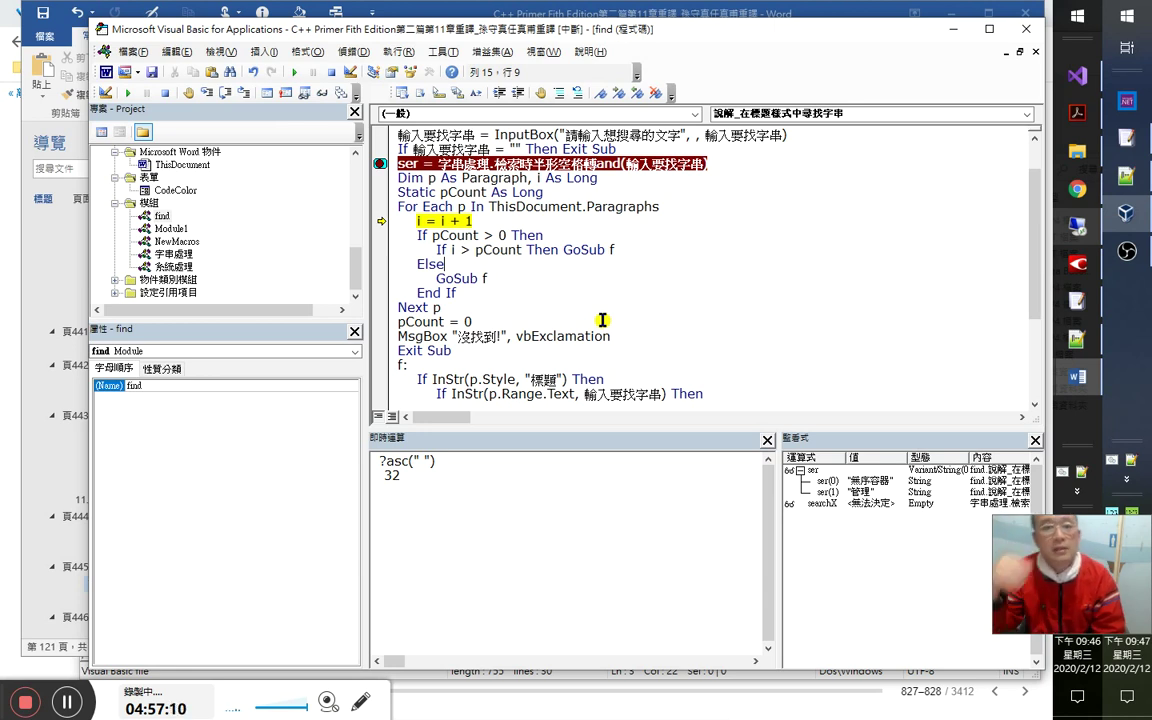
# Reset the paused find macro to leave break mode.
pyautogui.click(330, 73)
pyautogui.scroll(-3, 689, 320)
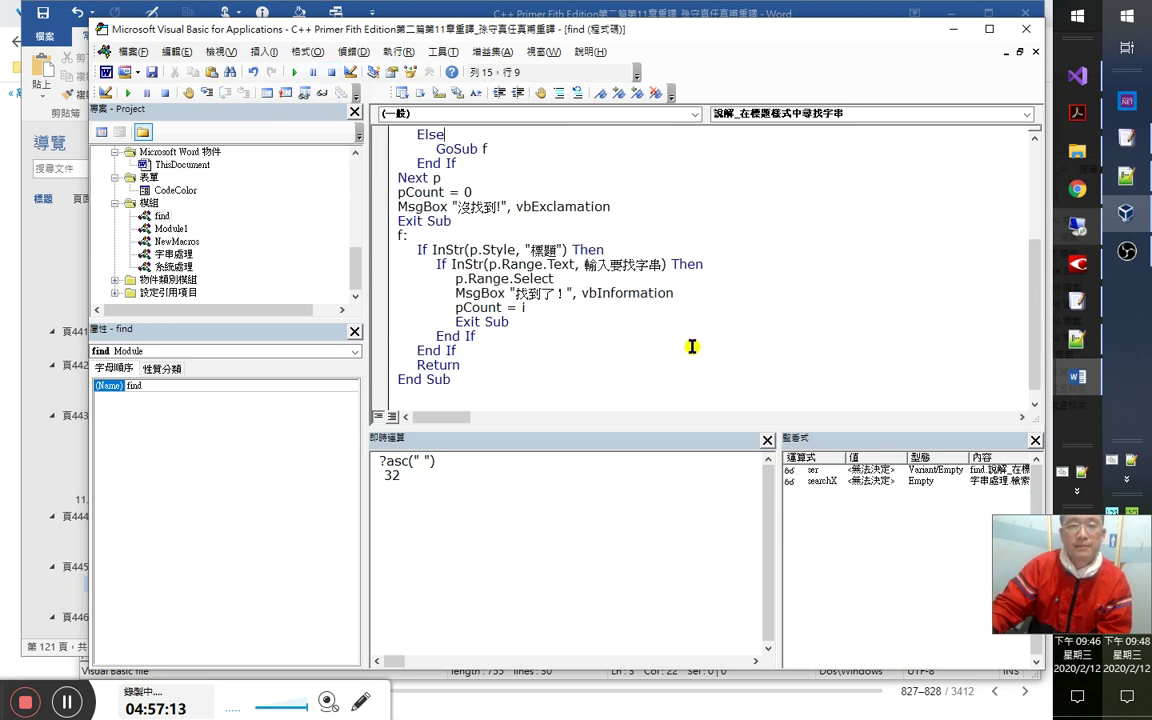
pyautogui.click(686, 307)
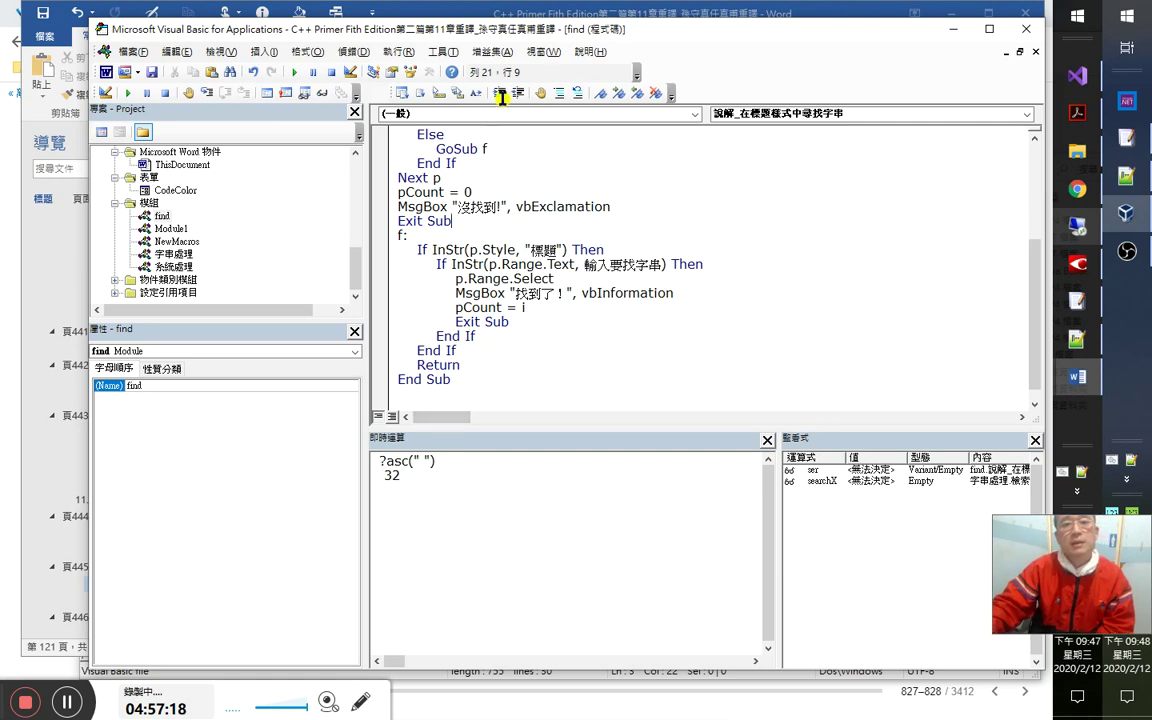
pyautogui.click(545, 51)
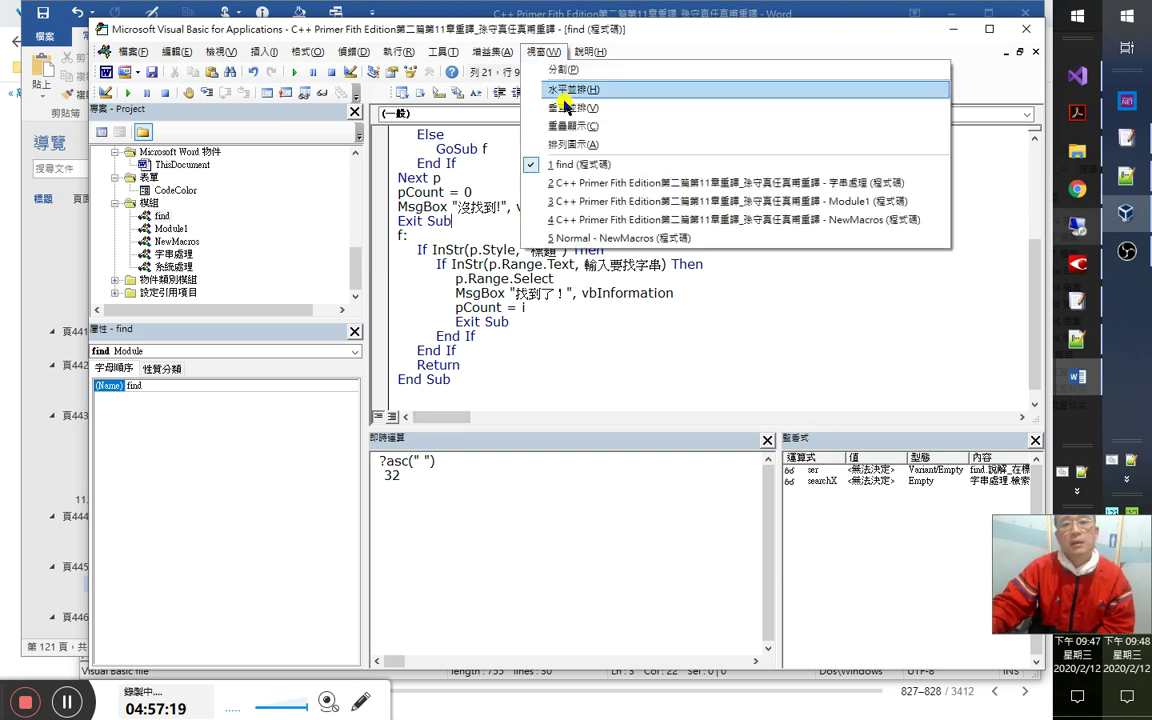
# In the 字串處理 module, change the function header's return type from Variant to String().
pyautogui.click(708, 184)
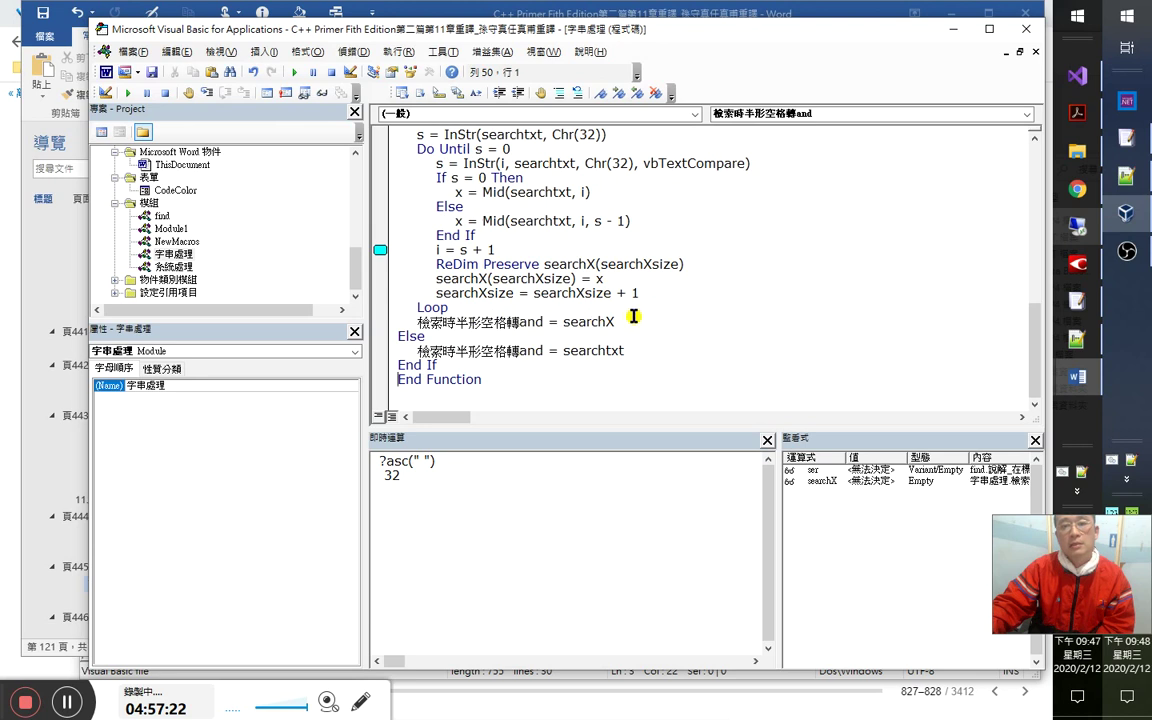
pyautogui.scroll(1, 633, 316)
pyautogui.scroll(2, 636, 313)
pyautogui.click(733, 207)
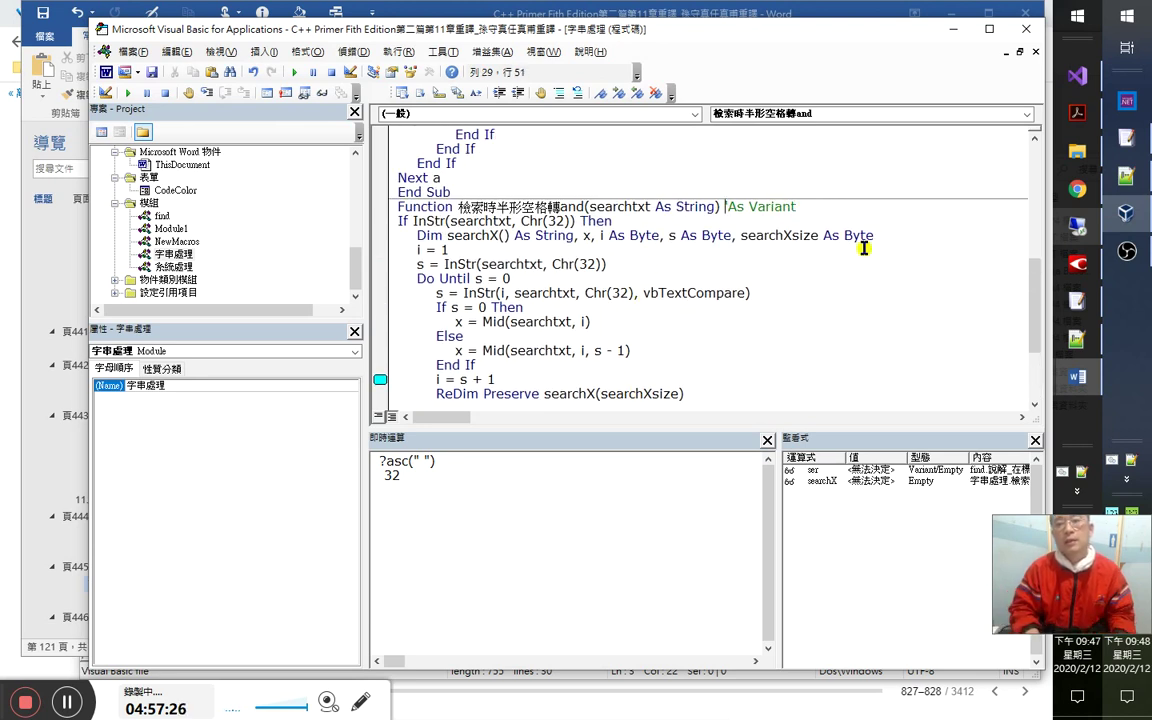
pyautogui.press('Delete')
pyautogui.hotkey('ctrl', 'Right')
pyautogui.hotkey('ctrl', 'shift', 'Right')
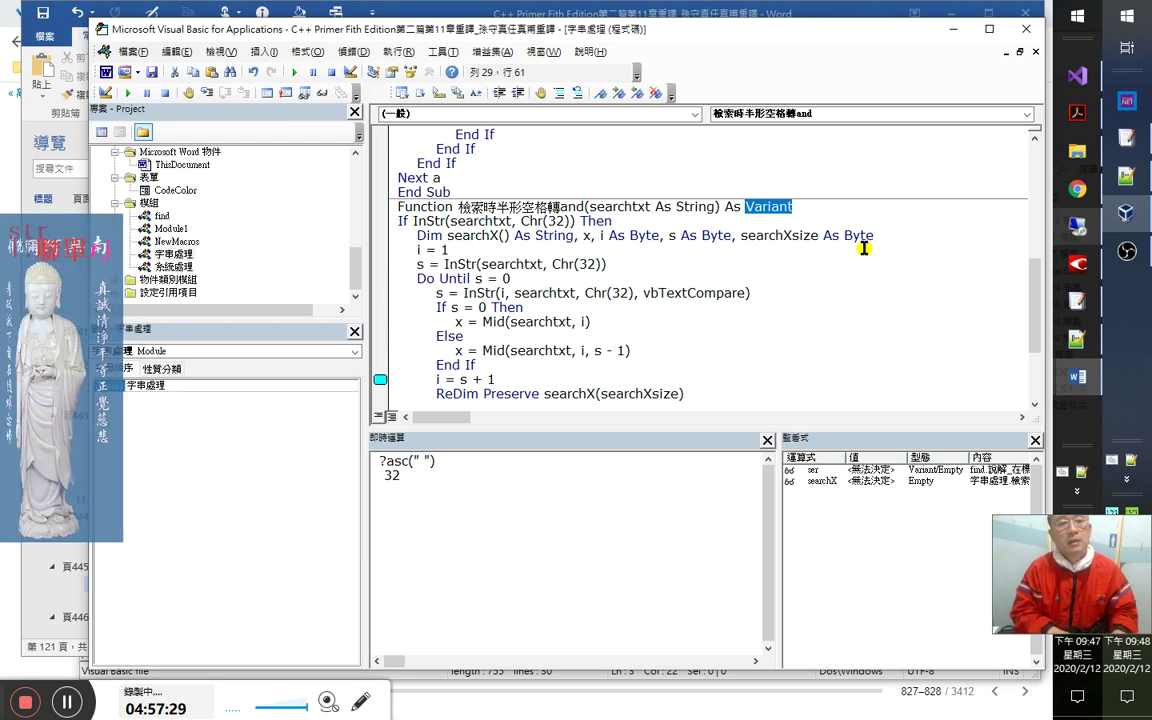
pyautogui.write('s String()')
pyautogui.press('Down')
pyautogui.click(791, 207)
# Cut 'searchX() As String' from the x, i declaration and restore Dim there.
pyautogui.scroll(-1, 719, 389)
pyautogui.scroll(-2, 602, 378)
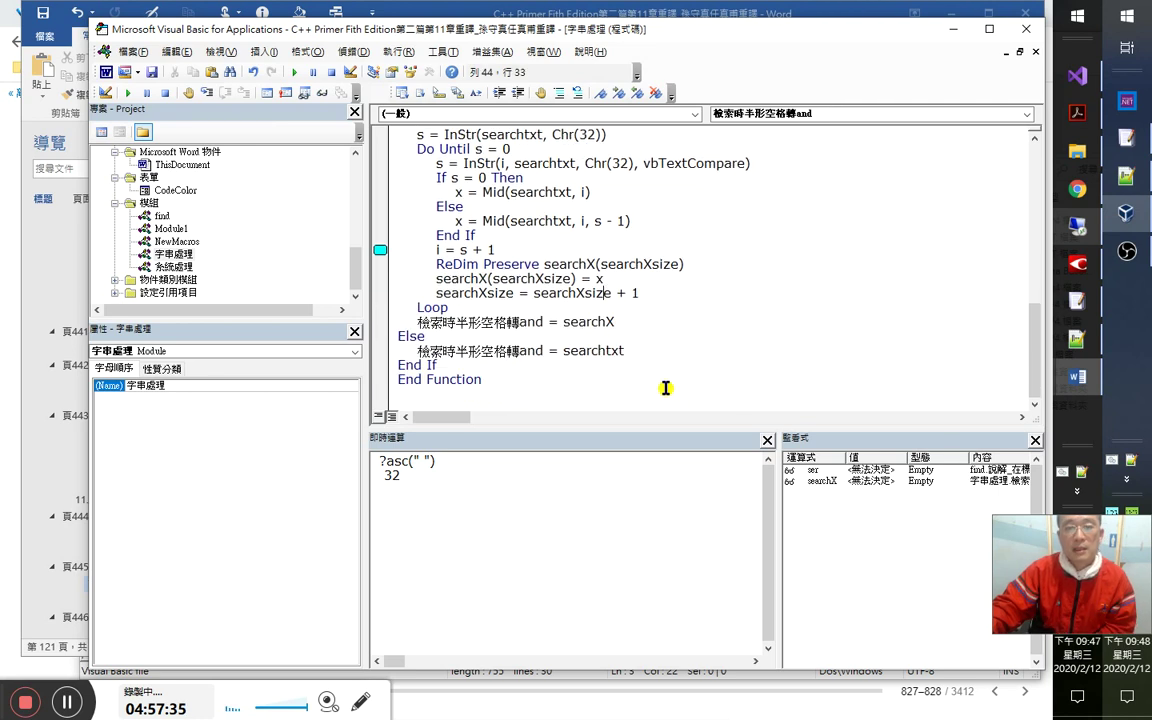
pyautogui.click(564, 349)
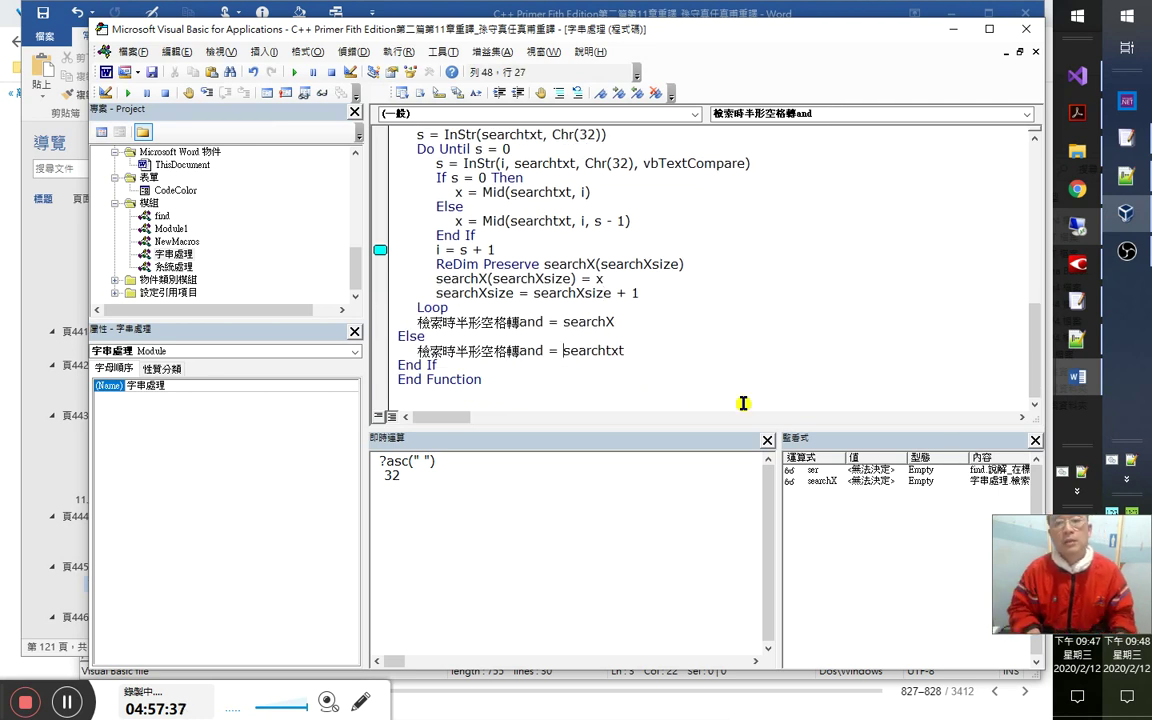
pyautogui.hotkey('shift', 'End')
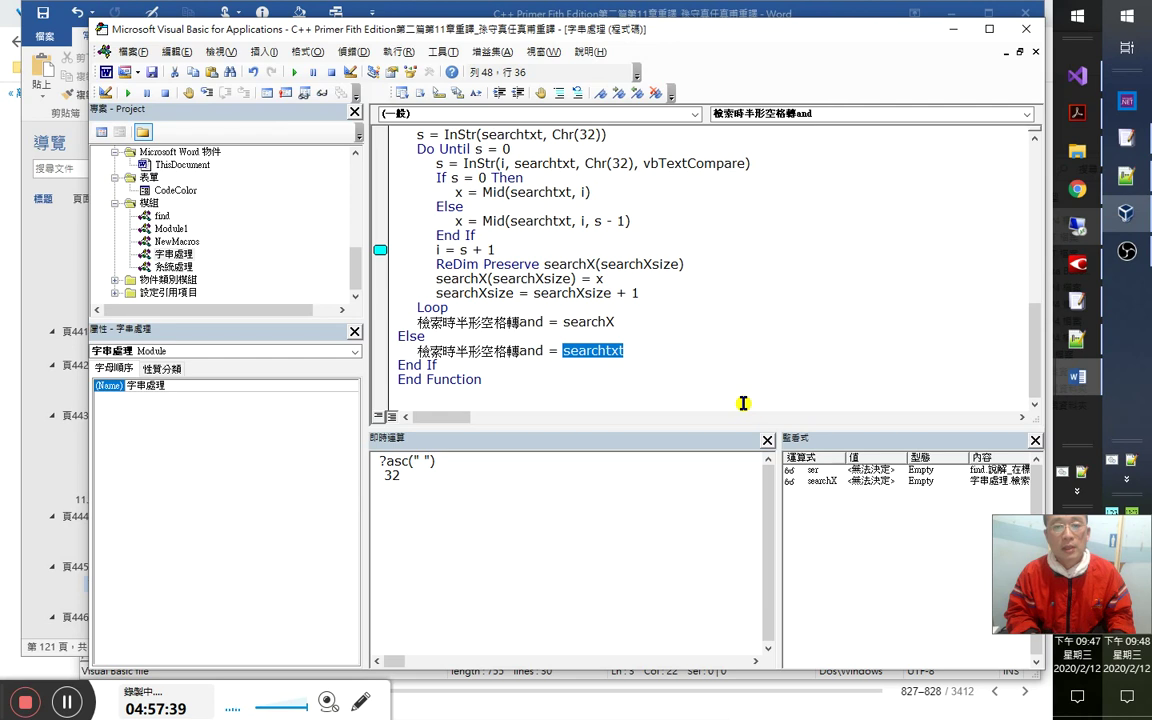
pyautogui.scroll(2, 720, 390)
pyautogui.click(511, 192)
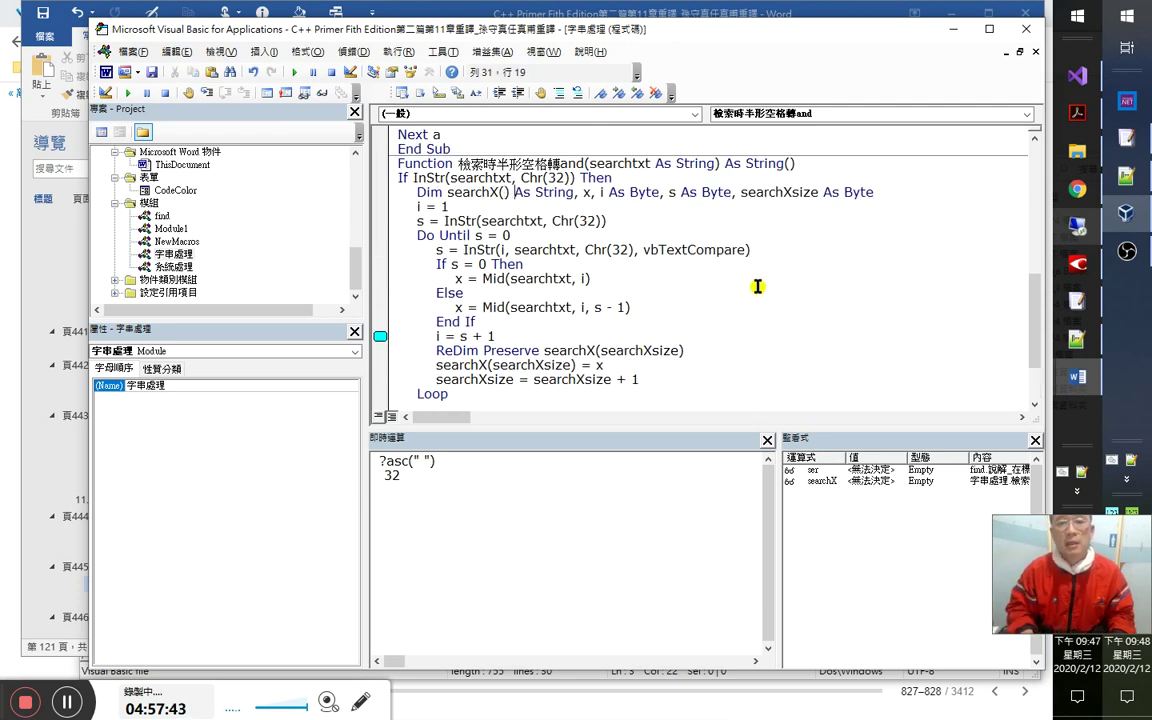
pyautogui.hotkey('shift', 'Home')
pyautogui.hotkey('ctrl', 'c')
pyautogui.press('Delete')
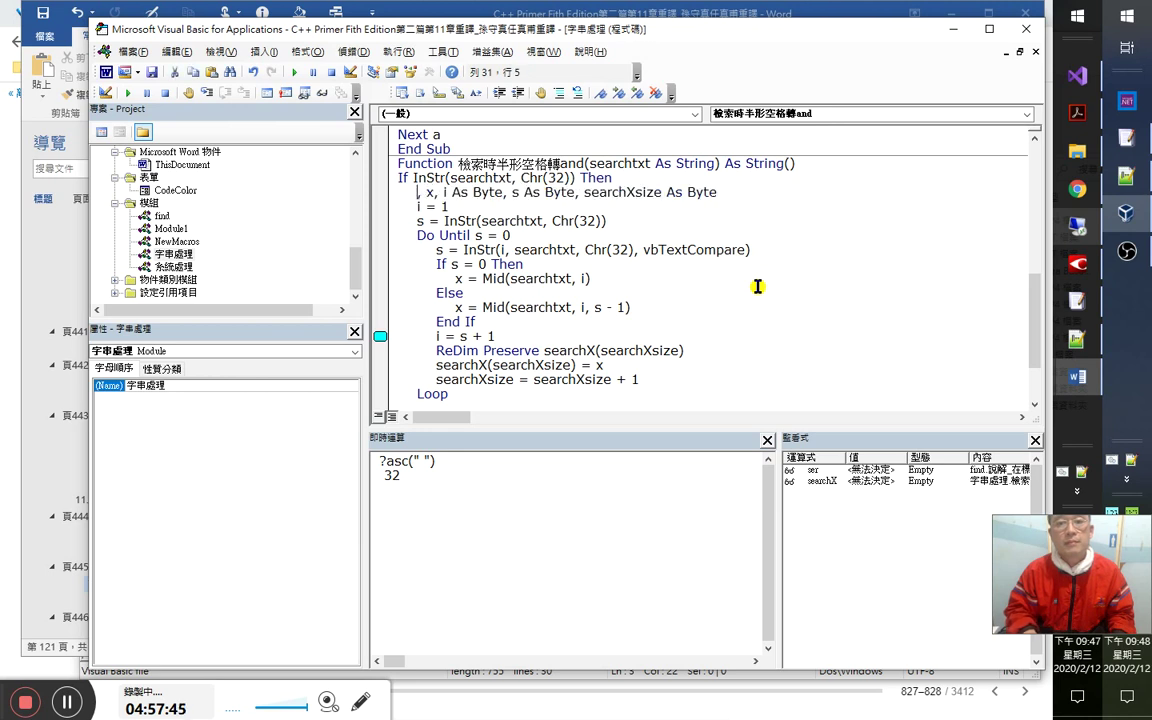
pyautogui.press('Delete')
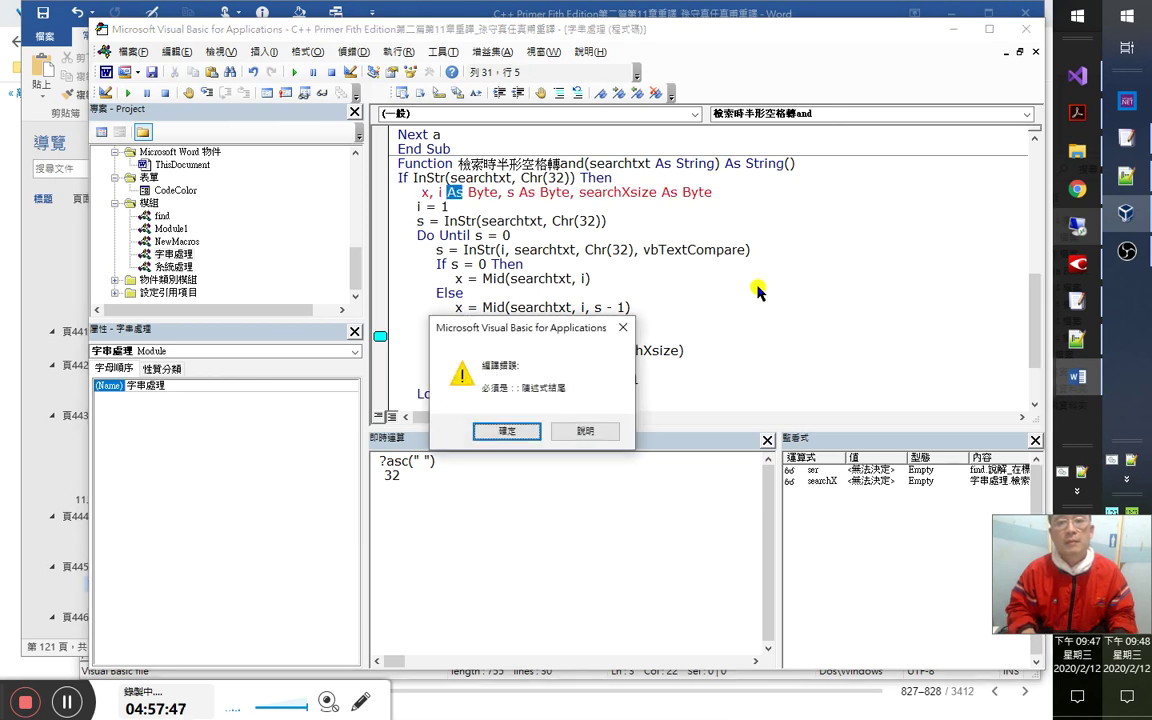
pyautogui.press('Return')
pyautogui.press('Home')
pyautogui.write('dim')
# Paste the searchX() As String declaration on its own line under the Function header.
pyautogui.press('Up')
pyautogui.press('Up')
pyautogui.press('End')
pyautogui.press('Return')
pyautogui.hotkey('ctrl', 'v')
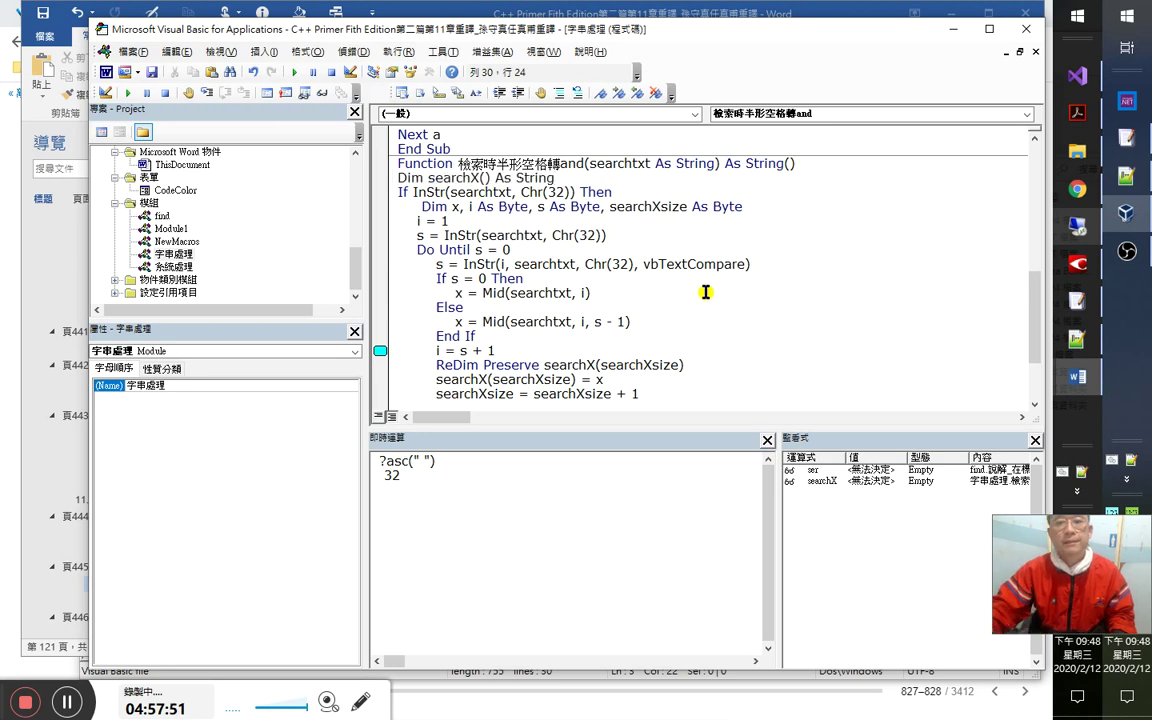
pyautogui.scroll(-2, 723, 287)
pyautogui.scroll(2, 510, 375)
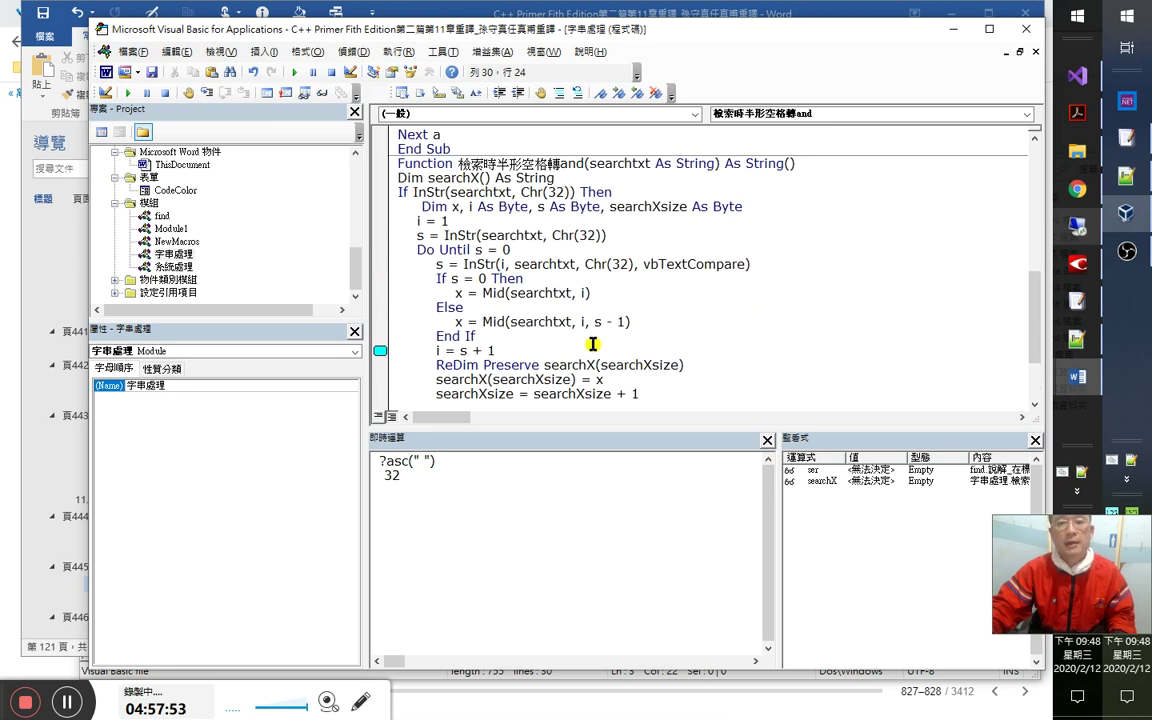
pyautogui.scroll(-1, 668, 334)
# Tidy the blank lines around Loop and the line returning searchX.
pyautogui.click(612, 379)
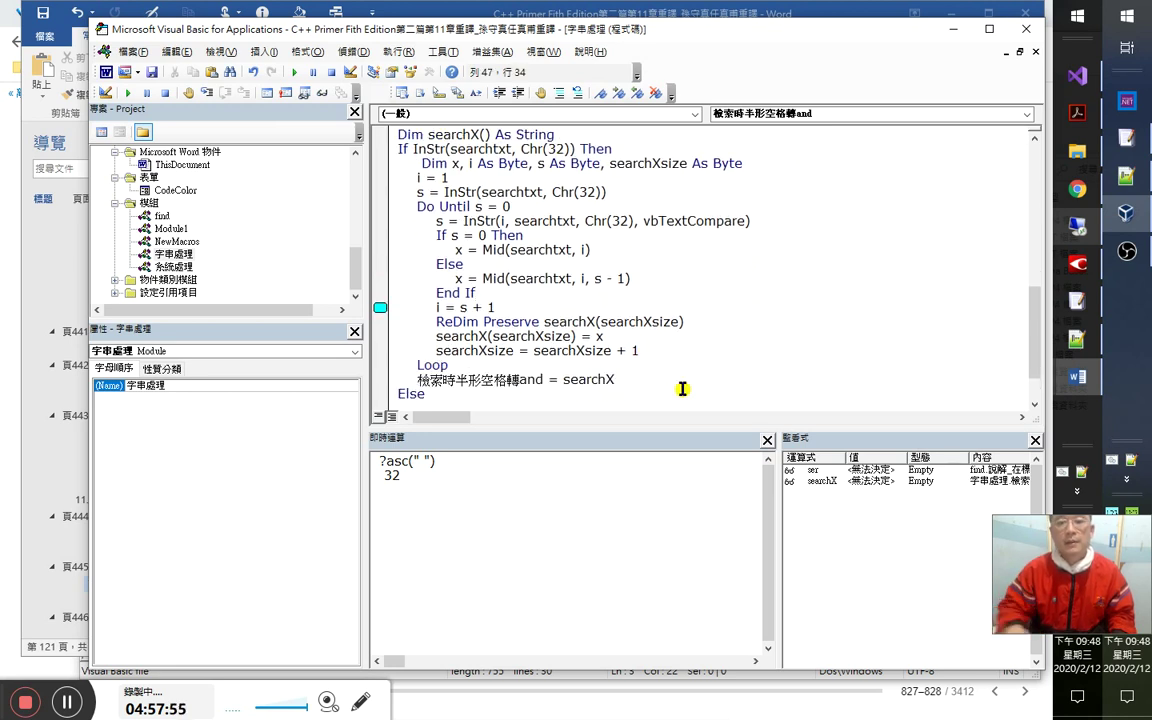
pyautogui.press('Home')
pyautogui.press('Return')
pyautogui.press('Up')
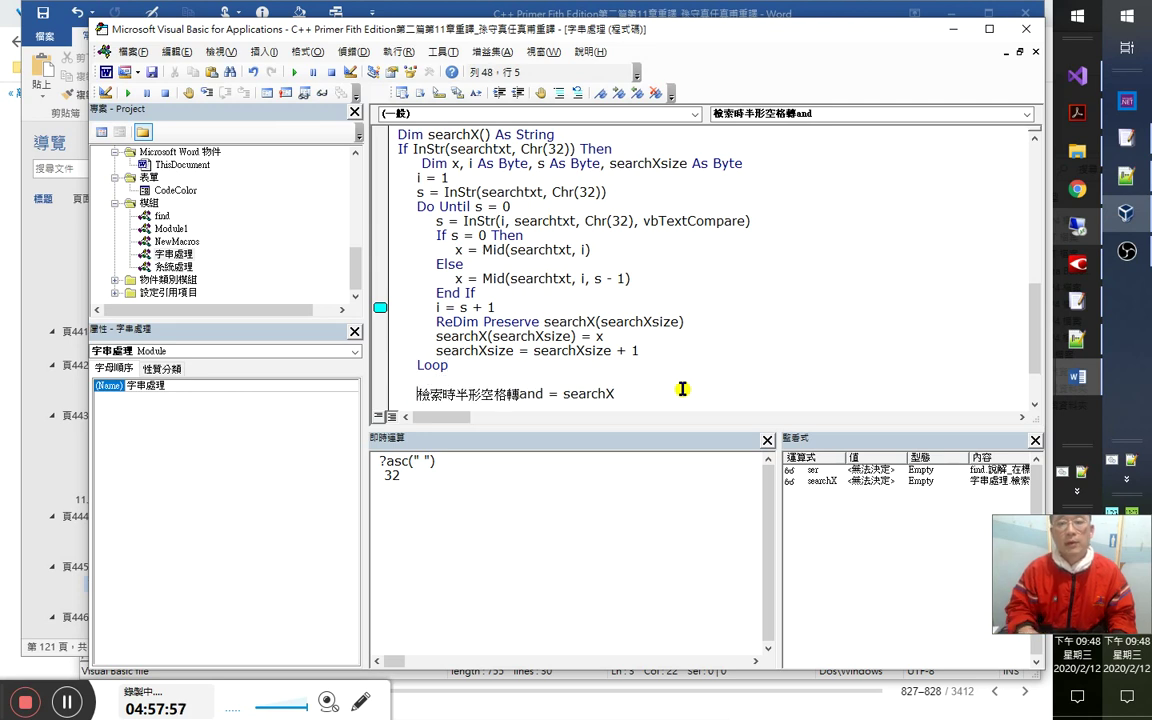
pyautogui.scroll(-1, 610, 385)
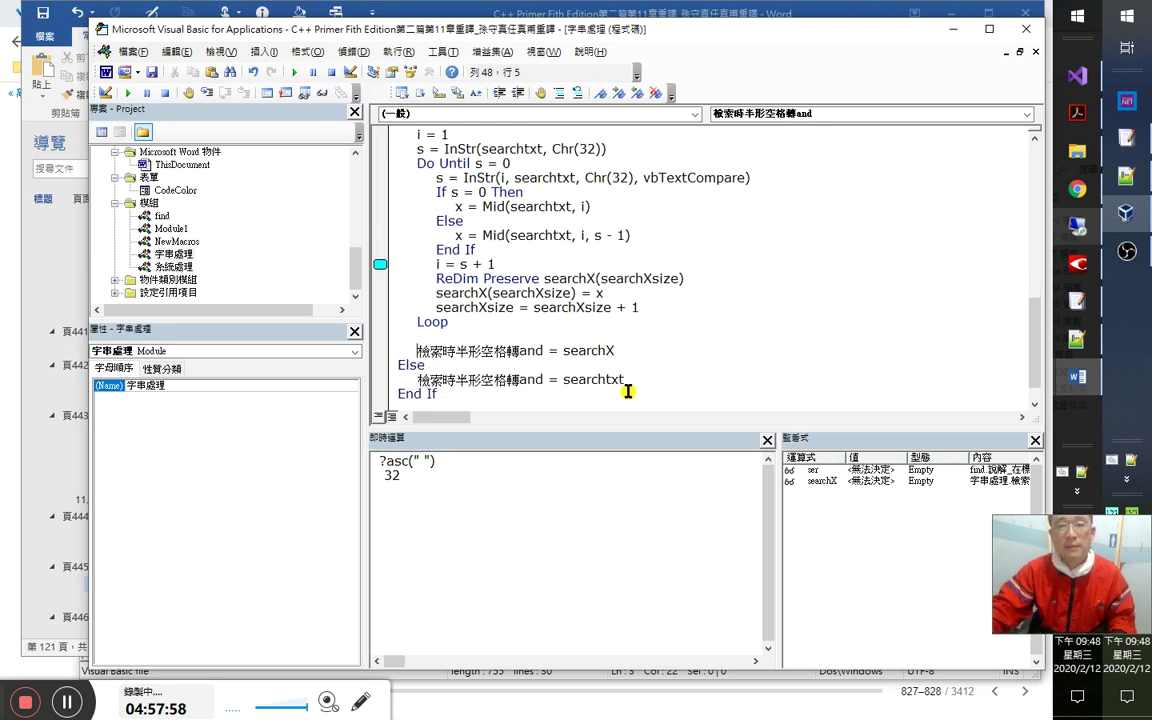
pyautogui.scroll(-1, 635, 388)
pyautogui.press('Up')
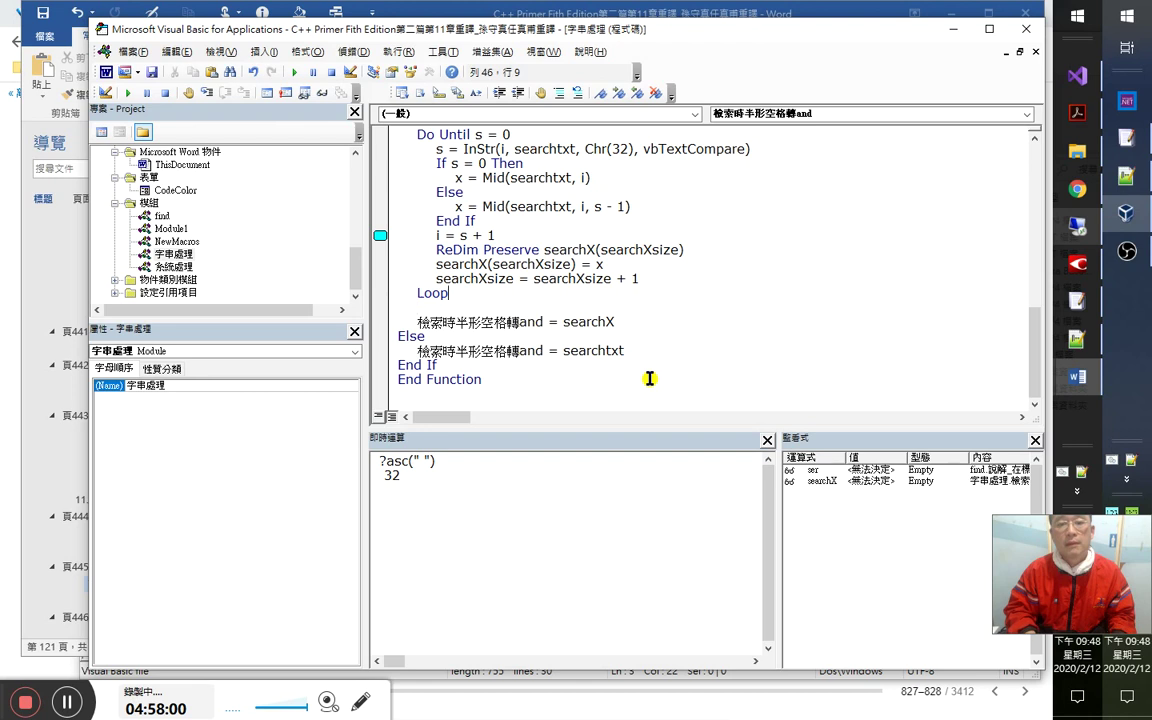
pyautogui.press('Down')
pyautogui.press('BackSpace')
# Add 'ReDim searchX(0) As String' on a new line under Else.
pyautogui.doubleClick(609, 316)
pyautogui.moveTo(609, 314); pyautogui.dragTo(565, 352)
pyautogui.click(570, 337)
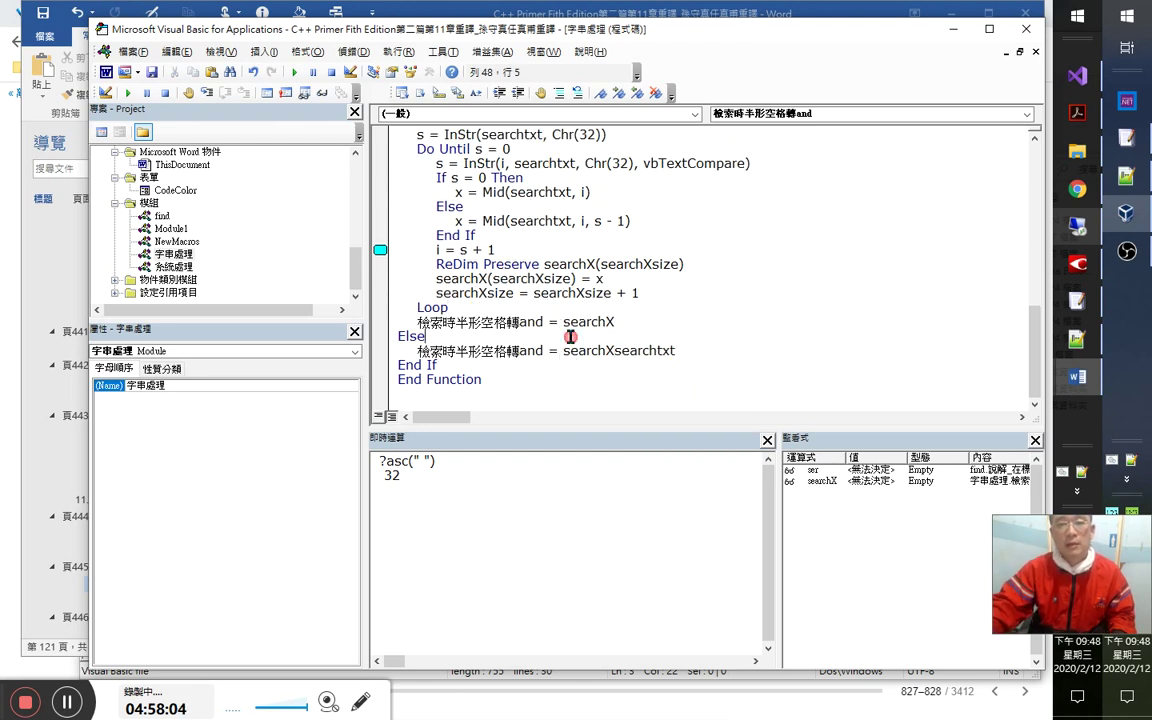
pyautogui.press('Return')
pyautogui.press('Tab')
pyautogui.hotkey('ctrl', 'v')
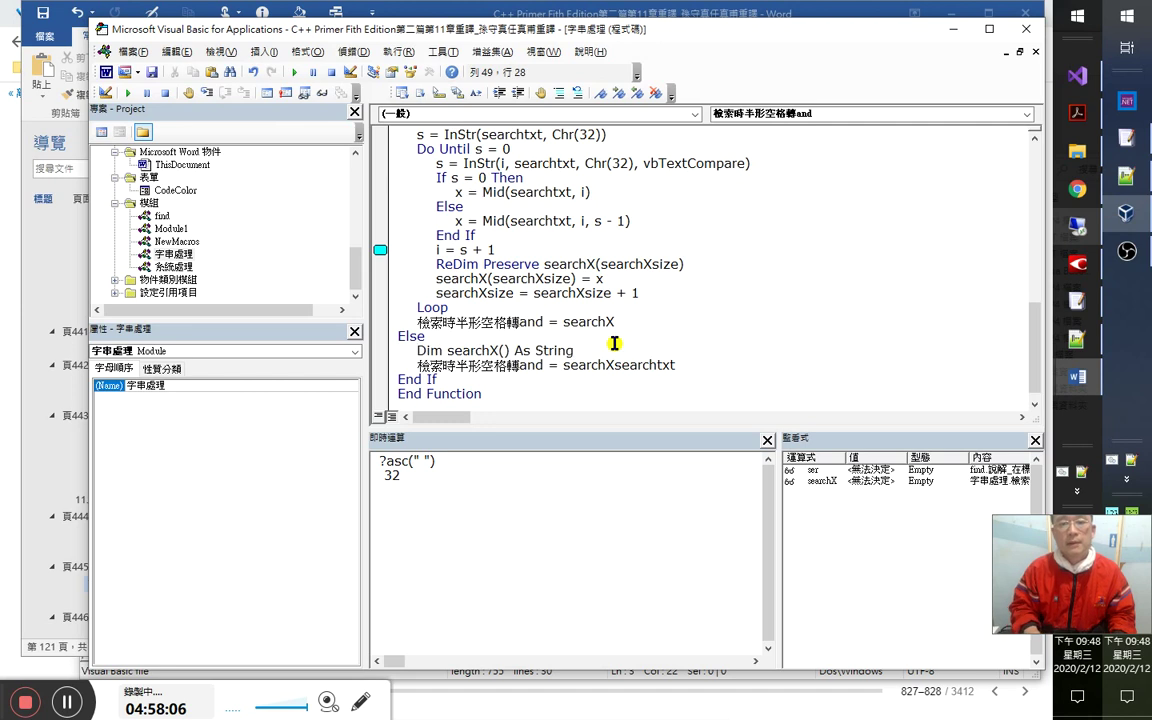
pyautogui.press('Left')
pyautogui.press('Left')
pyautogui.press('Left')
pyautogui.press('Left')
pyautogui.press('Left')
pyautogui.press('Left')
pyautogui.press('Left')
pyautogui.press('Left')
pyautogui.press('Left')
pyautogui.press('Left')
pyautogui.press('Left')
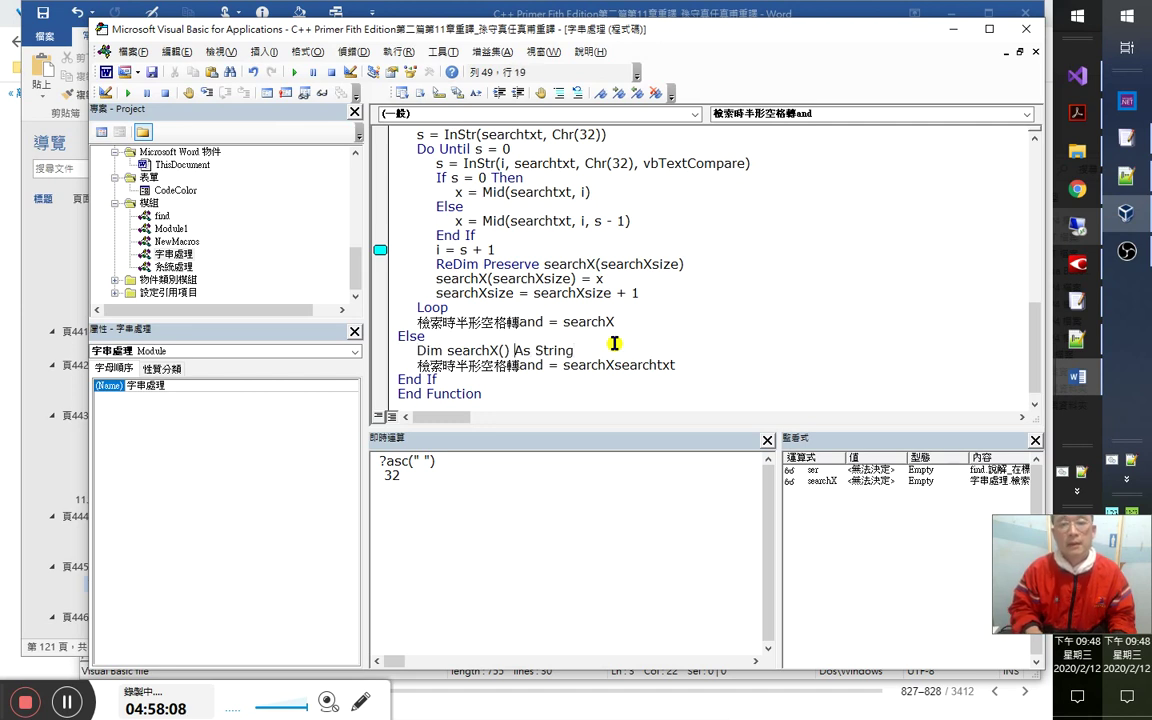
pyautogui.press('Home')
pyautogui.write('re')
pyautogui.press('Right')
pyautogui.press('Right')
pyautogui.press('Right')
pyautogui.press('Right')
pyautogui.press('Right')
pyautogui.press('Right')
pyautogui.press('Right')
pyautogui.press('Right')
pyautogui.press('Right')
pyautogui.press('Right')
pyautogui.press('Right')
pyautogui.press('Right')
pyautogui.write('0')
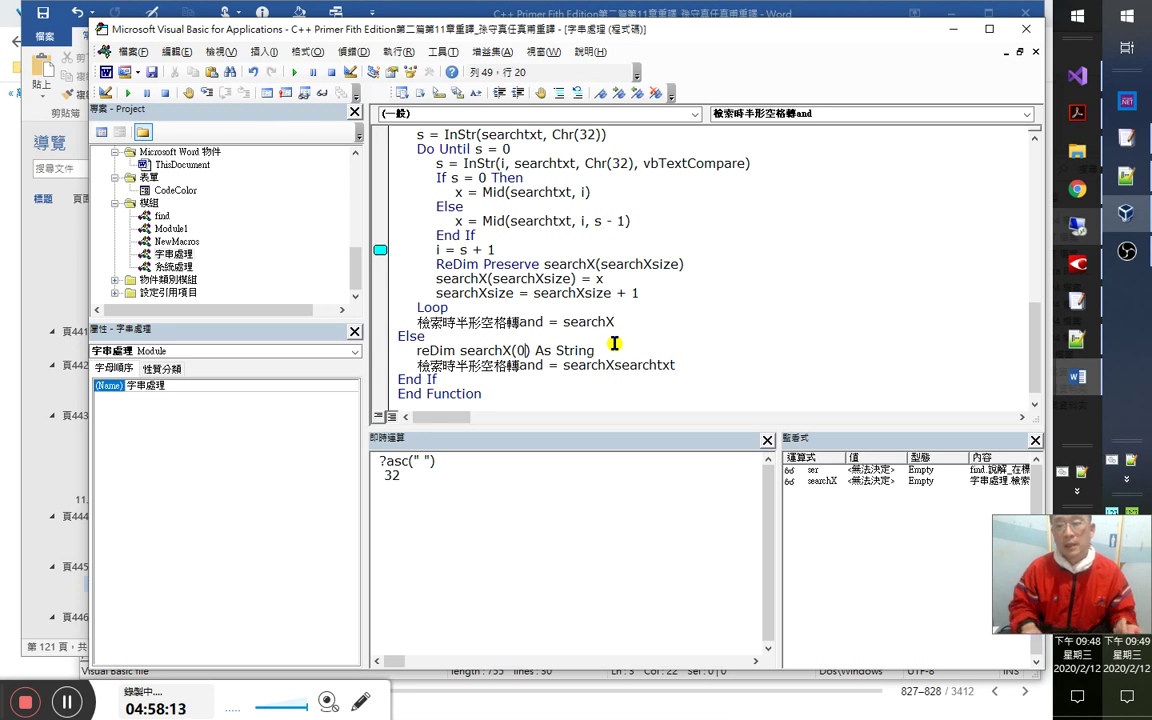
pyautogui.press('Left')
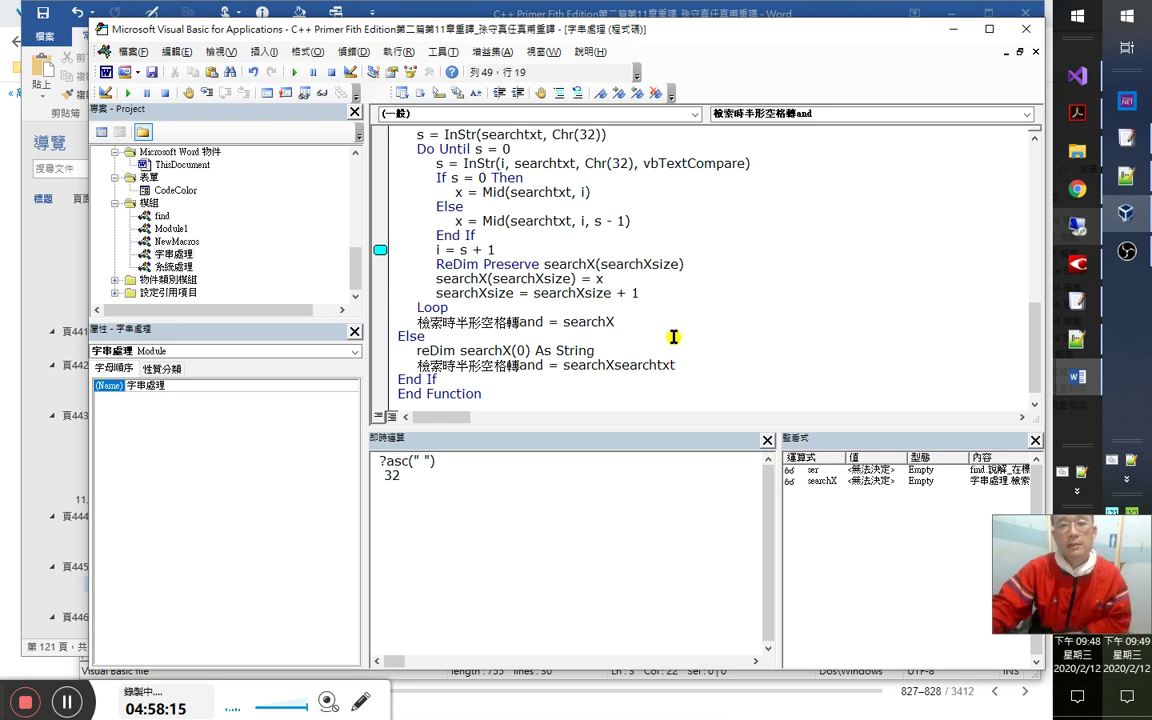
# Move searchtxt from the Else return line onto a new line below ReDim.
pyautogui.scroll(2, 525, 217)
pyautogui.scroll(1, 525, 217)
pyautogui.moveTo(479, 206); pyautogui.dragTo(494, 207)
pyautogui.scroll(-4, 545, 245)
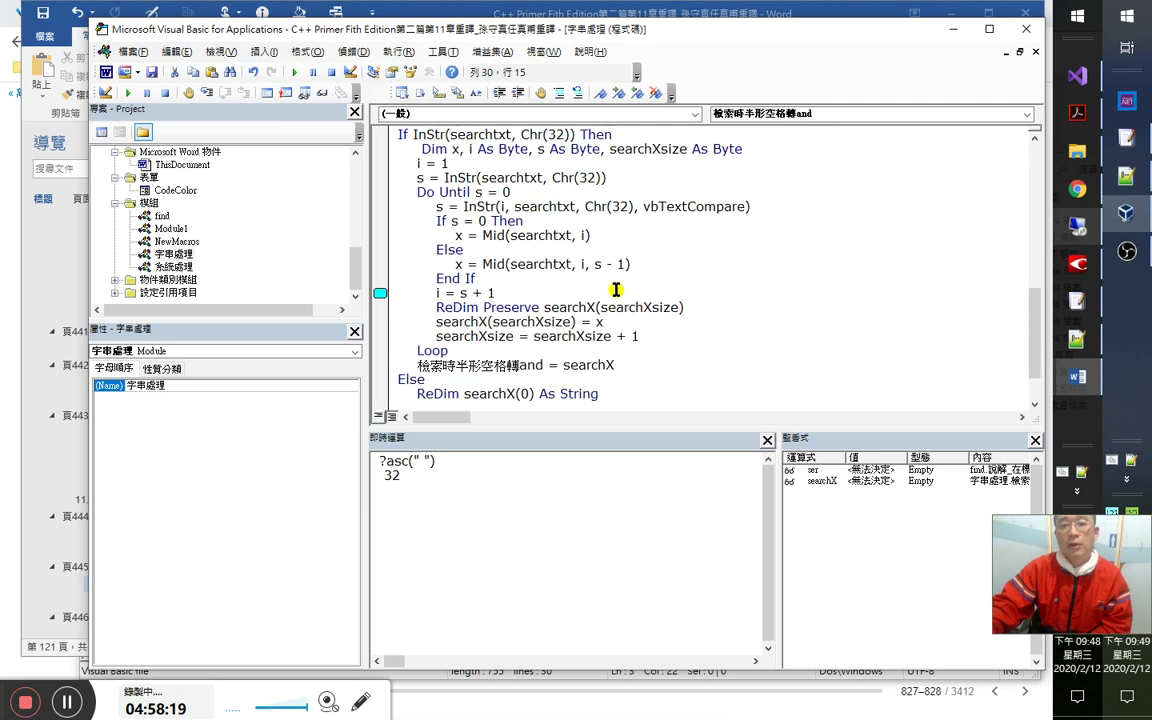
pyautogui.click(617, 338)
pyautogui.press('Return')
pyautogui.press('Down')
pyautogui.press('End')
pyautogui.hotkey('shift', 'Left')
pyautogui.hotkey('shift', 'Left')
pyautogui.hotkey('shift', 'Left')
pyautogui.hotkey('shift', 'Left')
pyautogui.hotkey('shift', 'Left')
pyautogui.hotkey('shift', 'Left')
pyautogui.hotkey('shift', 'Left')
pyautogui.hotkey('shift', 'Left')
pyautogui.hotkey('shift', 'Left')
pyautogui.hotkey('ctrl', 'c')
pyautogui.press('Delete')
pyautogui.press('Up')
pyautogui.hotkey('ctrl', 'v')
# Complete that line as 'searchX(0) = searchtxt'.
pyautogui.press('Home')
pyautogui.press('Right')
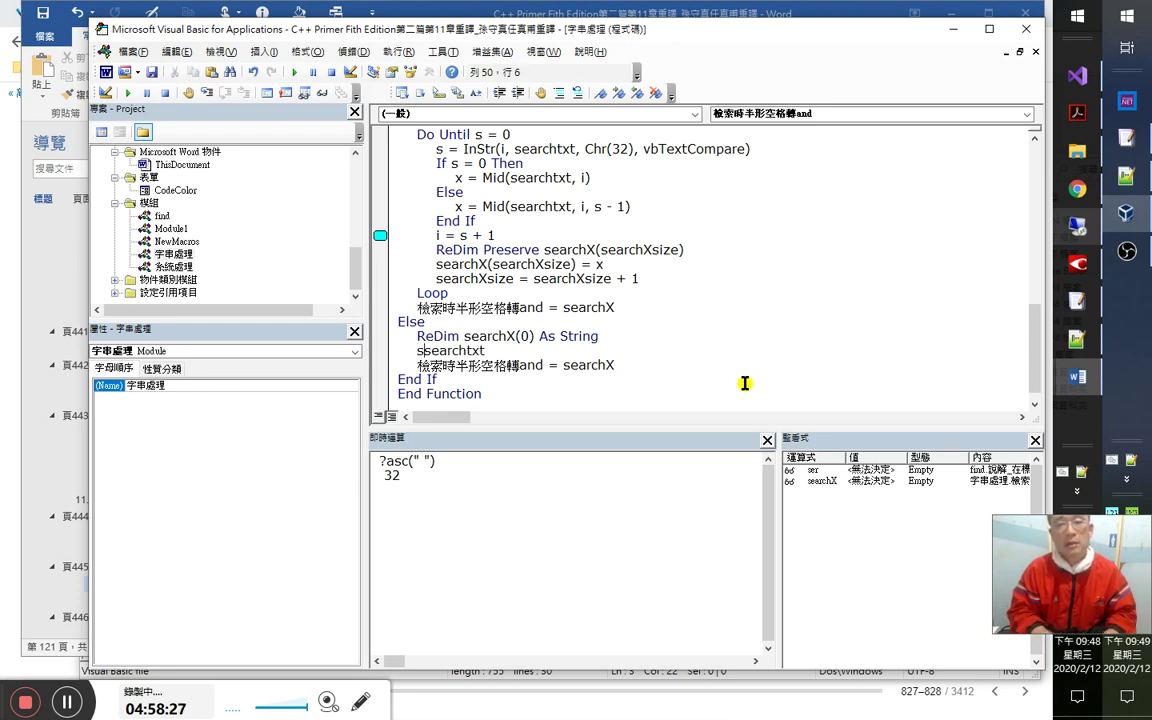
pyautogui.press('Delete')
pyautogui.press('Left')
pyautogui.write('sear')
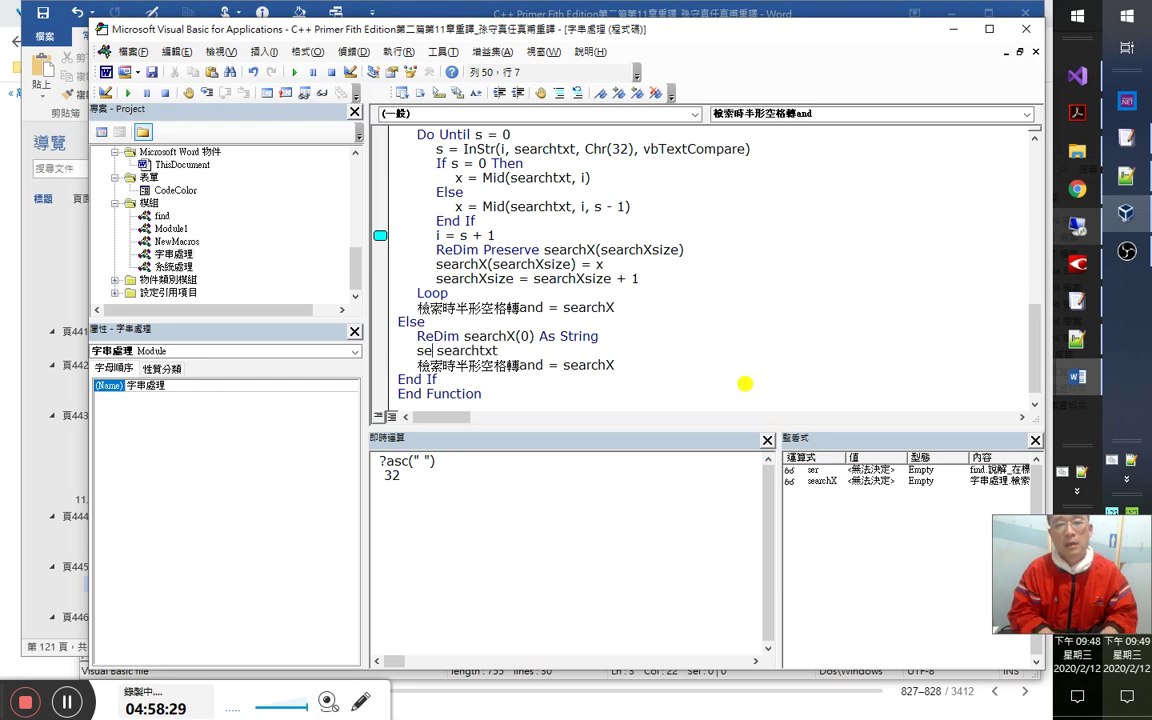
pyautogui.write('chx()')
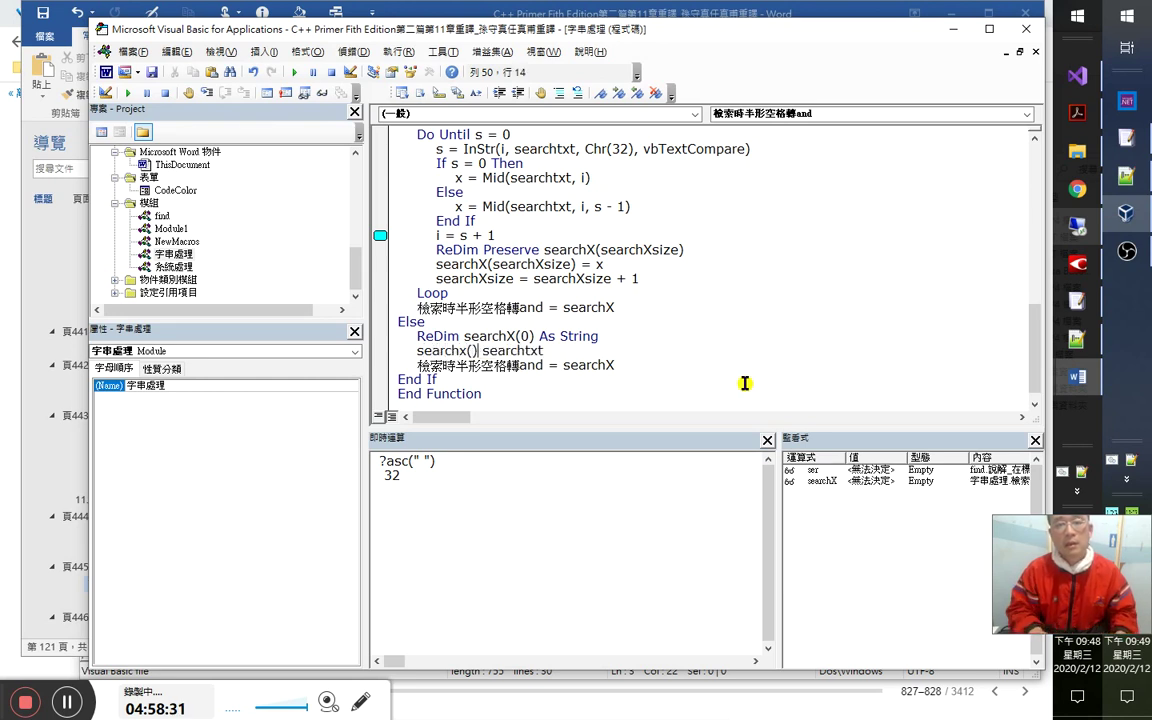
pyautogui.write('=')
pyautogui.press('Left')
pyautogui.write('0')
pyautogui.press('Down')
pyautogui.press('Down')
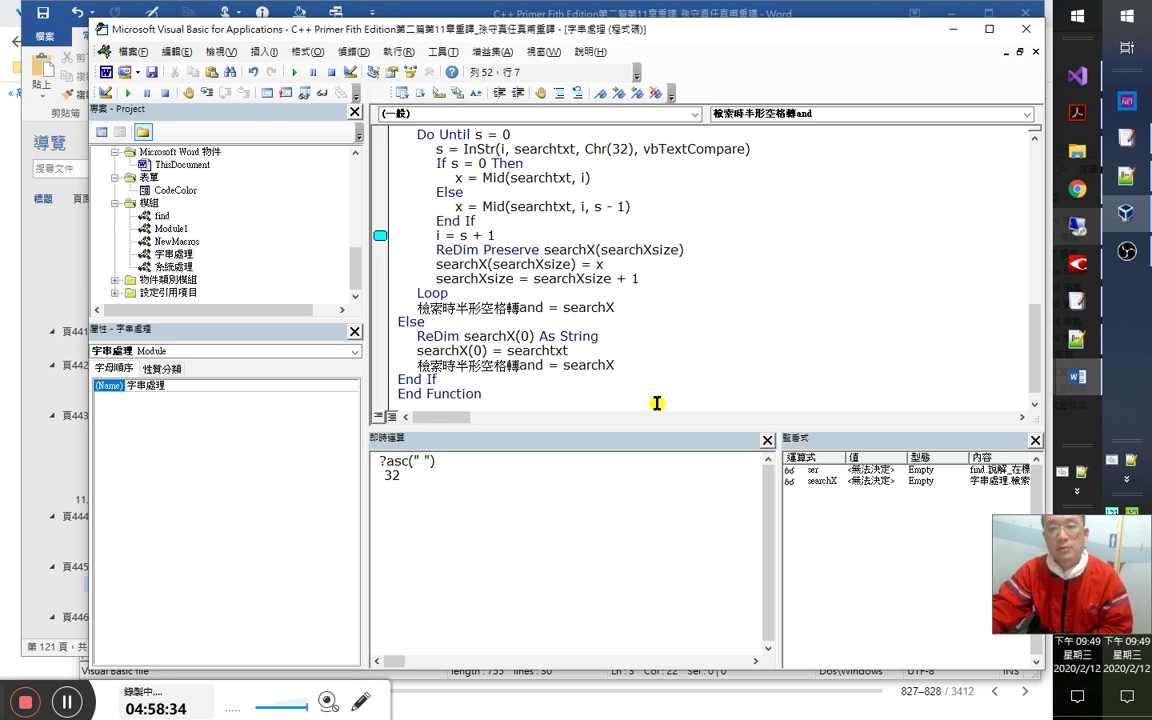
# Confirm the Else branch now returns searchX.
pyautogui.doubleClick(594, 366)
pyautogui.click(352, 52)
pyautogui.click(352, 52)
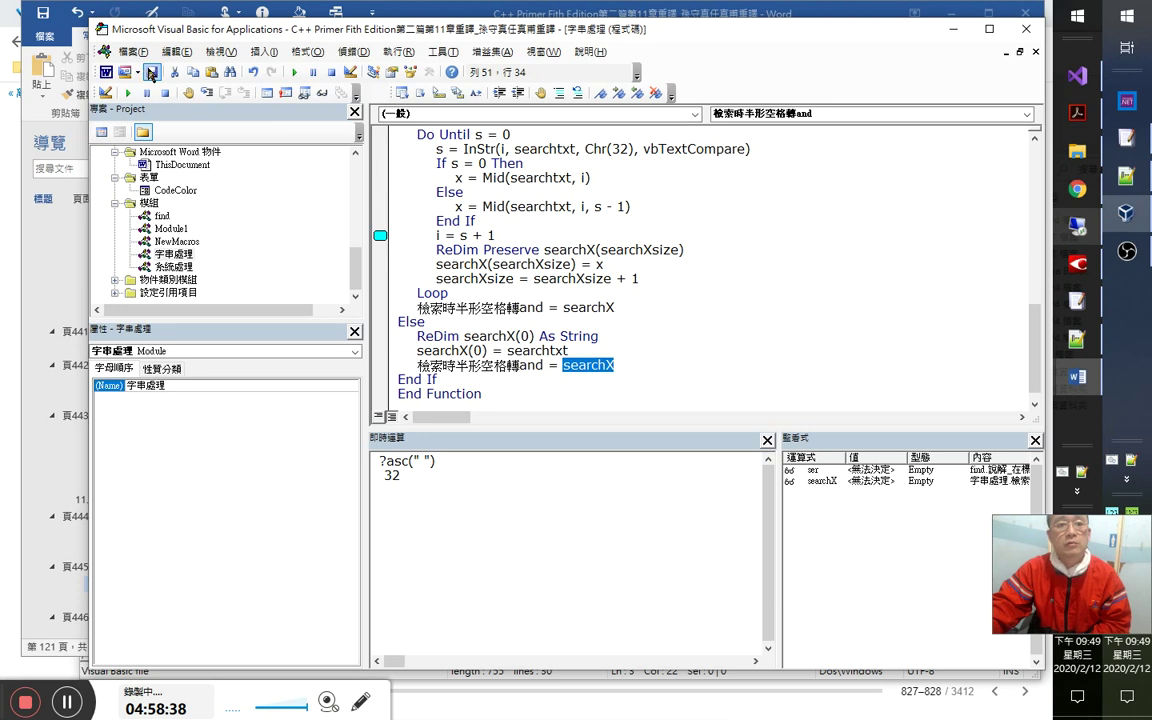
pyautogui.click(545, 53)
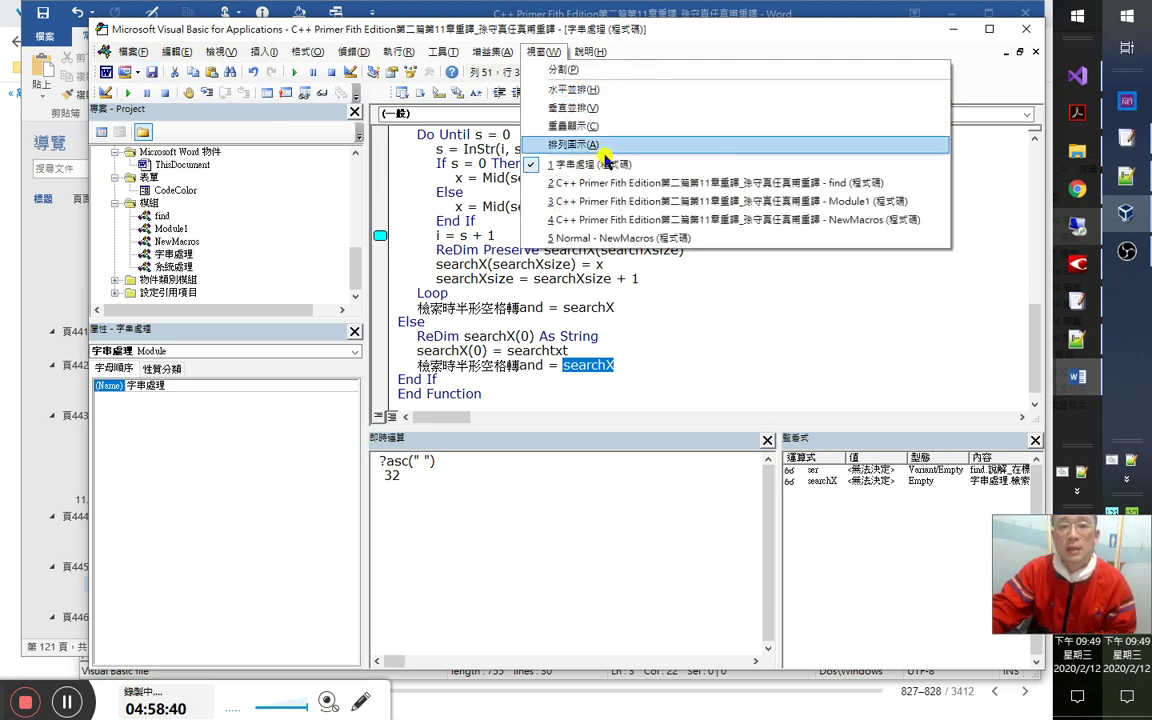
# Add a 'Dim e As Variant' declaration below the heading style check in the find module.
pyautogui.click(600, 183)
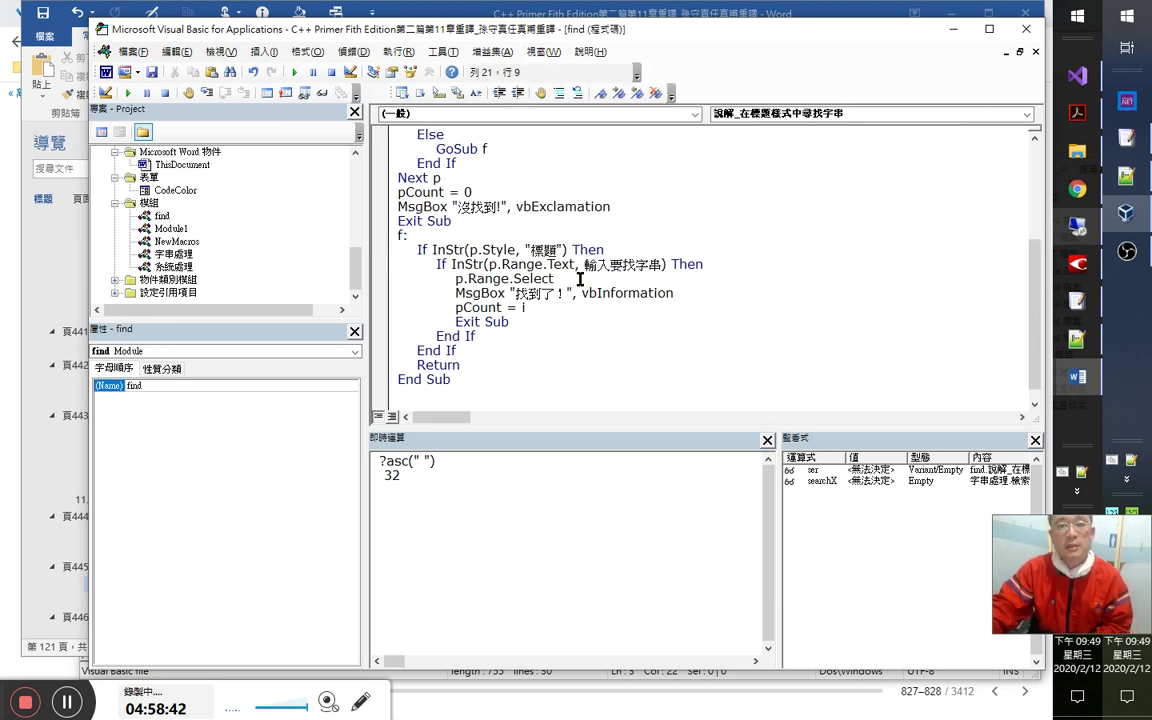
pyautogui.scroll(1, 600, 290)
pyautogui.click(647, 307)
pyautogui.press('Up')
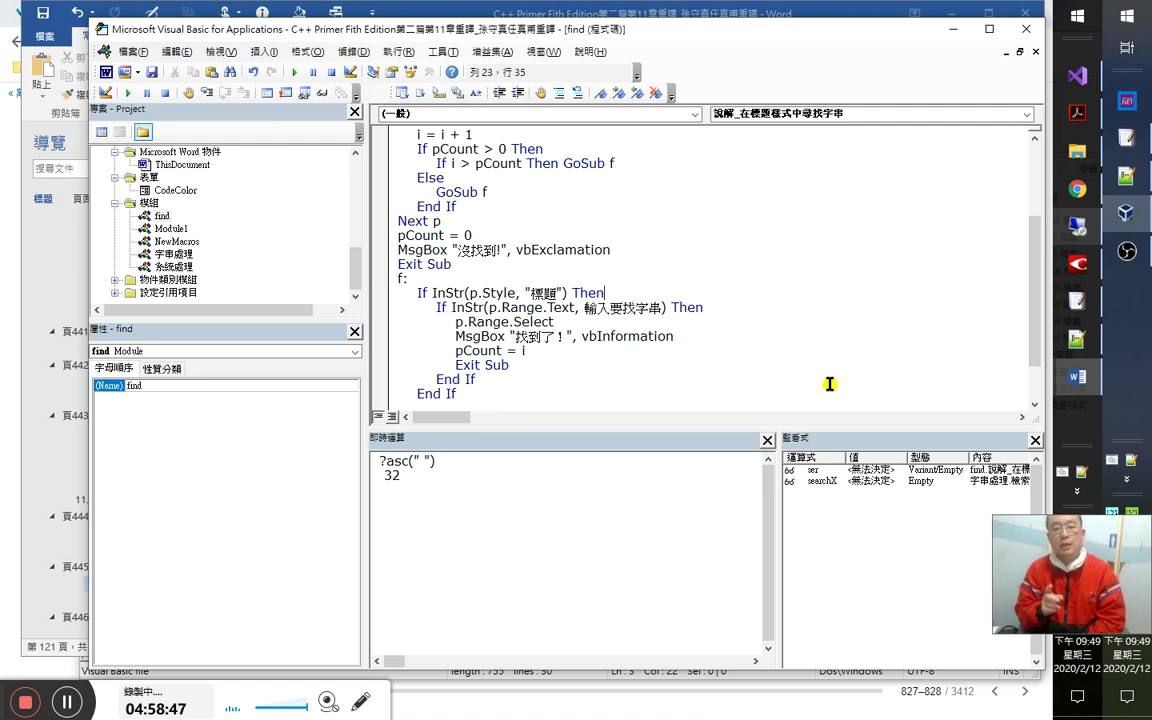
pyautogui.press('Down')
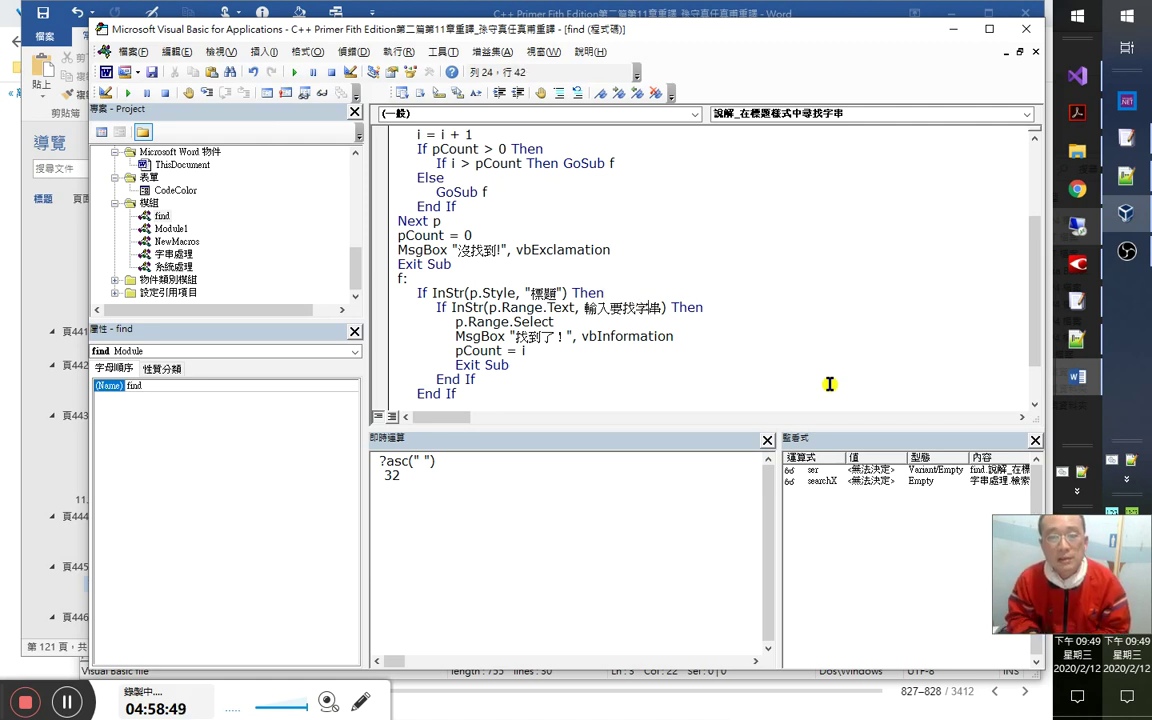
pyautogui.press('Left')
pyautogui.press('Left')
pyautogui.press('Left')
pyautogui.press('Left')
pyautogui.press('Left')
pyautogui.press('Left')
pyautogui.press('Left')
pyautogui.press('Left')
pyautogui.press('Left')
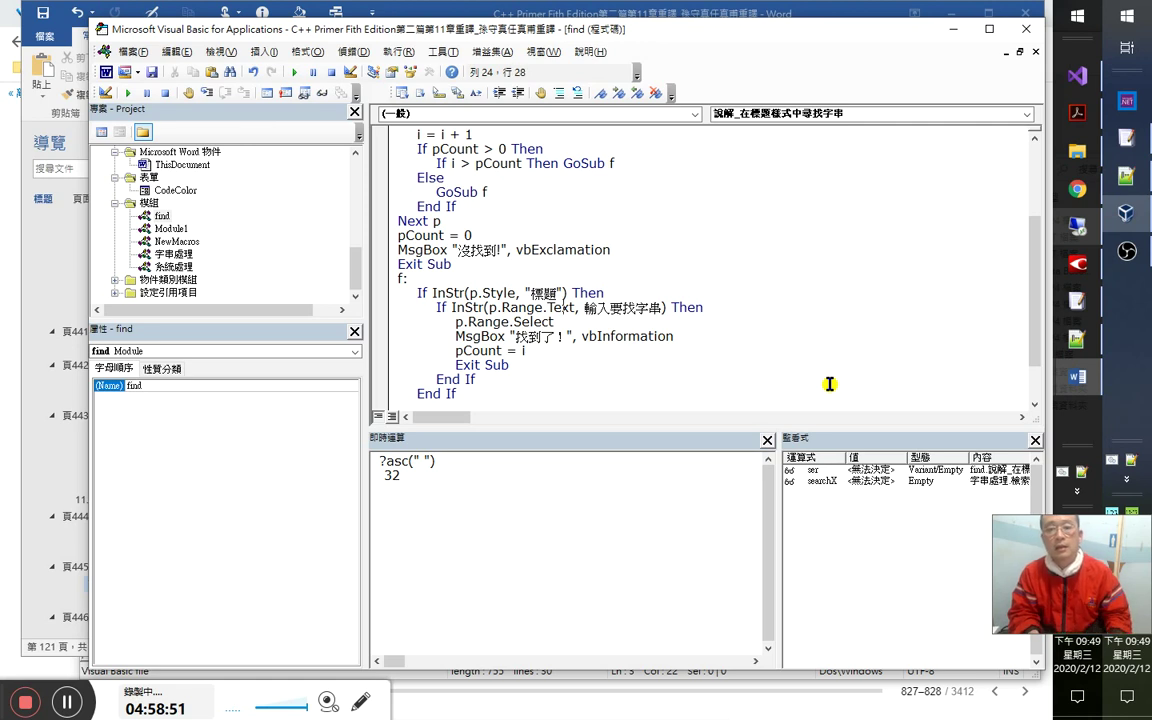
pyautogui.press('Up')
pyautogui.press('End')
pyautogui.press('Return')
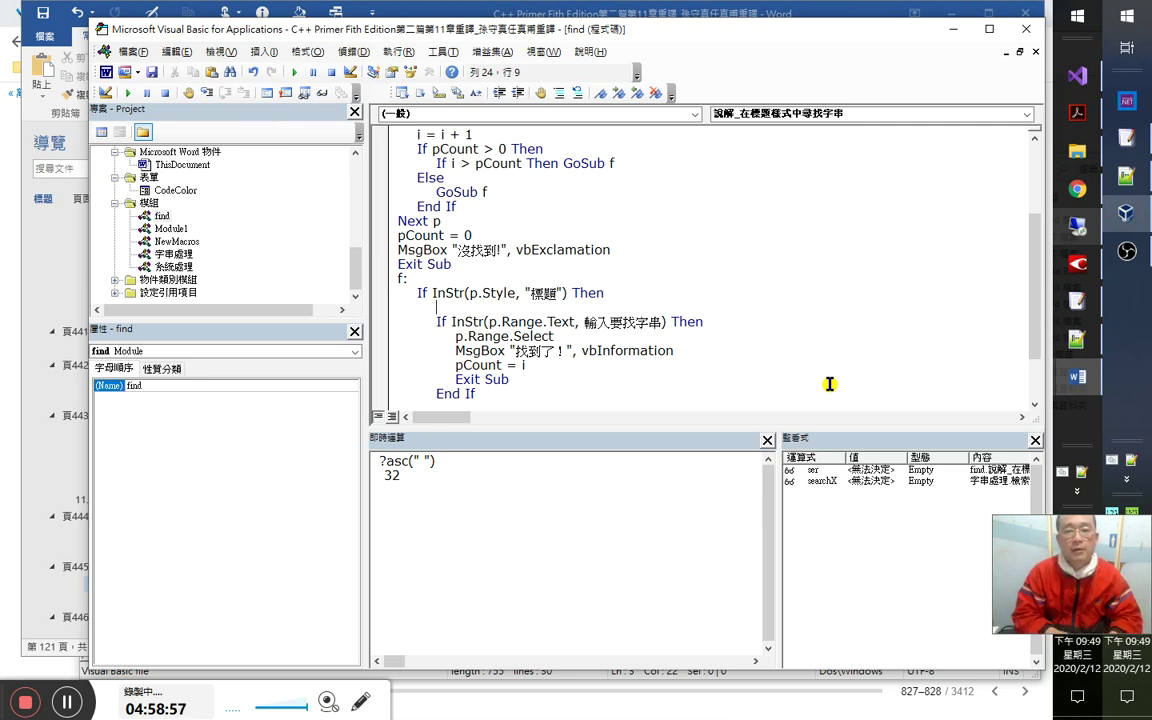
pyautogui.write('dim e')
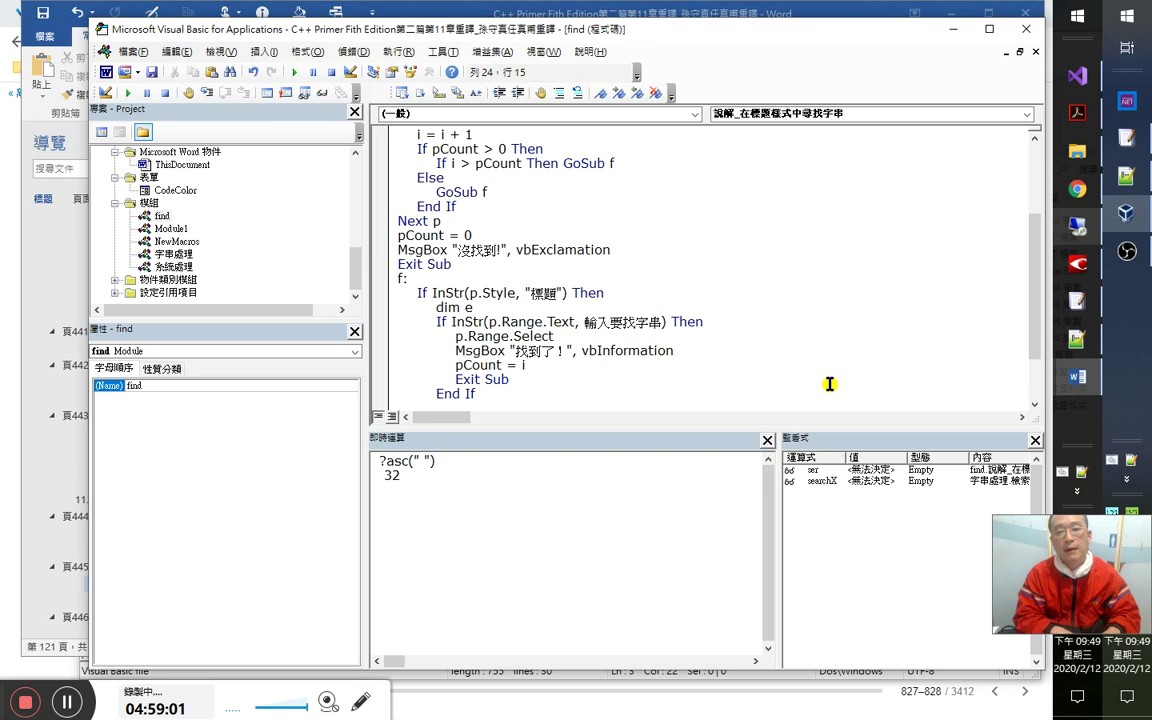
pyautogui.press('Return')
pyautogui.press('Up')
pyautogui.press('End')
pyautogui.write('as ve')
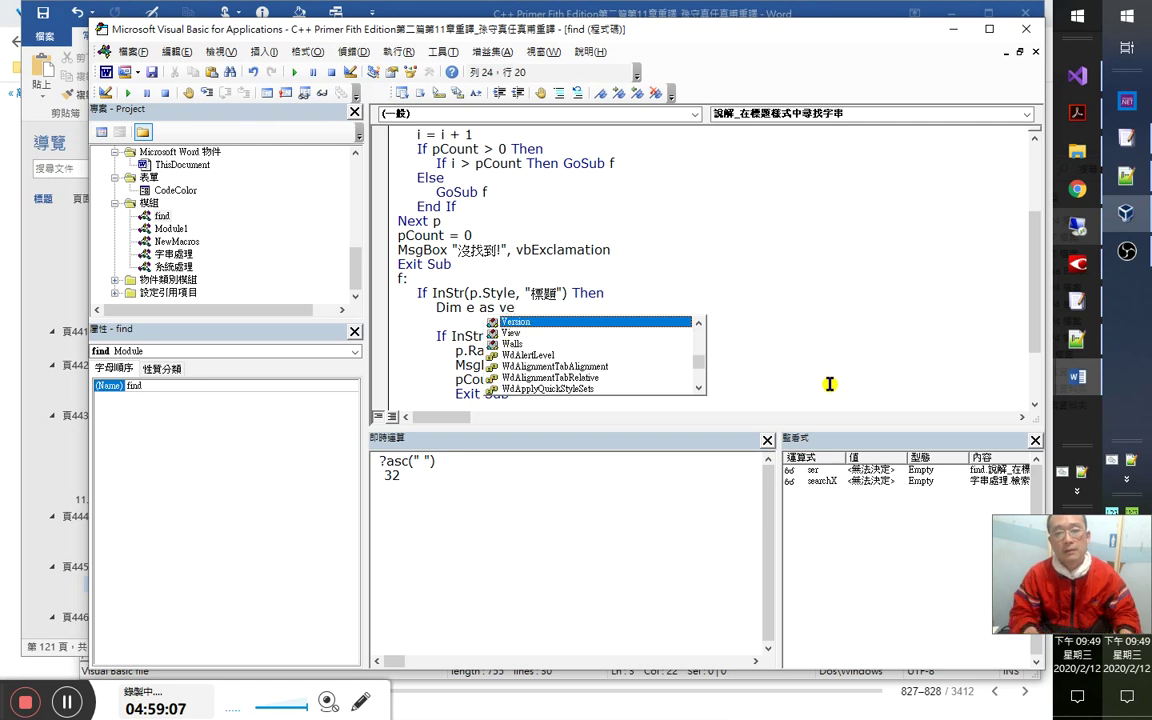
pyautogui.write('r')
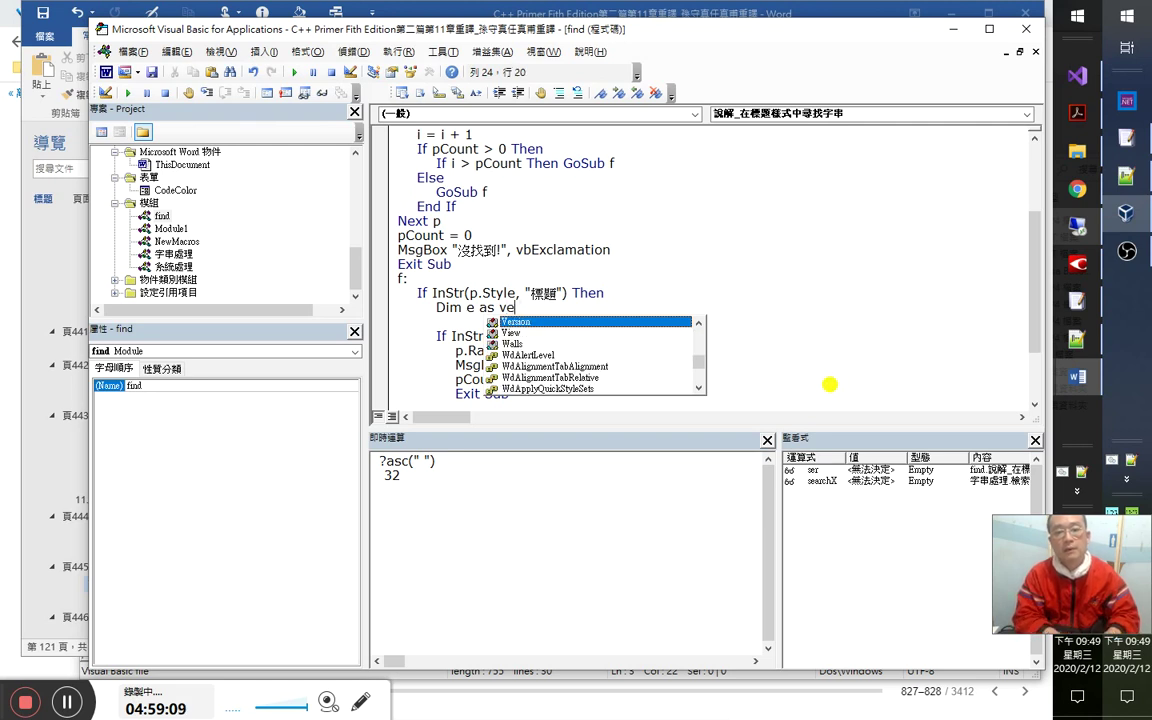
pyautogui.write('ia')
pyautogui.press('Tab')
pyautogui.press('Down')
pyautogui.write('e')
pyautogui.press('Up')
pyautogui.press('Left')
pyautogui.press('Right')
pyautogui.press('Right')
pyautogui.press('Right')
pyautogui.press('Right')
pyautogui.press('Right')
pyautogui.press('Right')
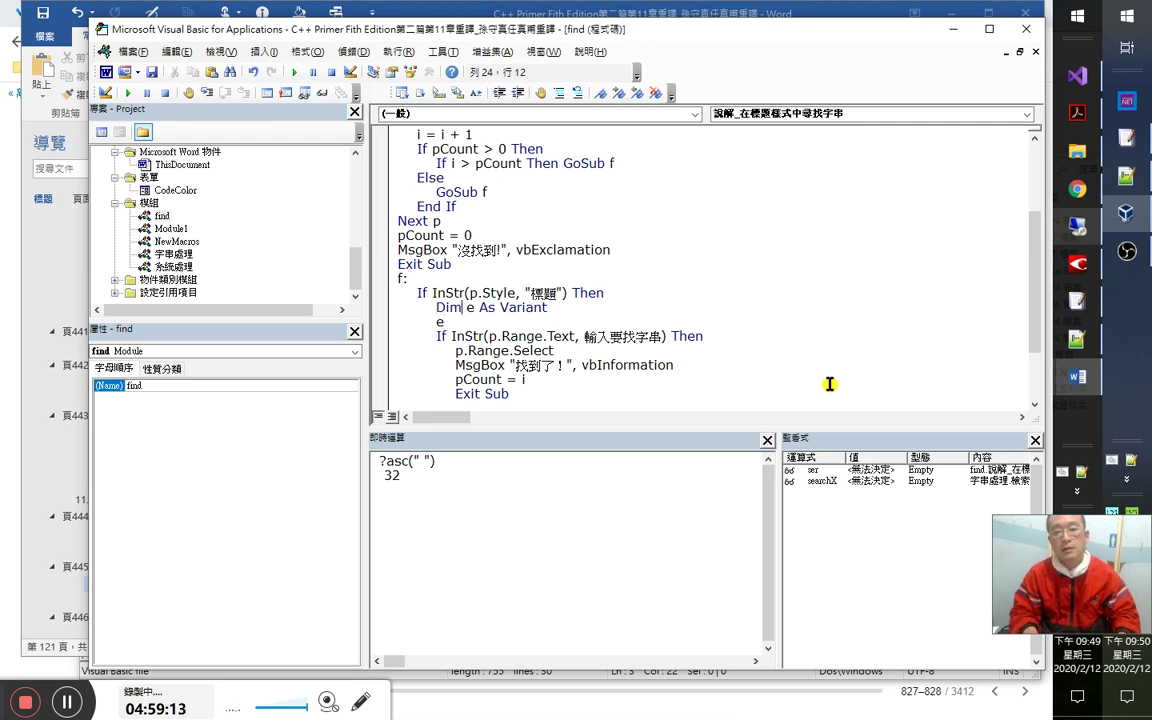
pyautogui.write("'")
pyautogui.press('Left')
pyautogui.hotkey('shift', 'End')
pyautogui.press('Left')
pyautogui.press('Delete')
# Write the loop header 'For Each e In ser' on the next line.
pyautogui.press('Down')
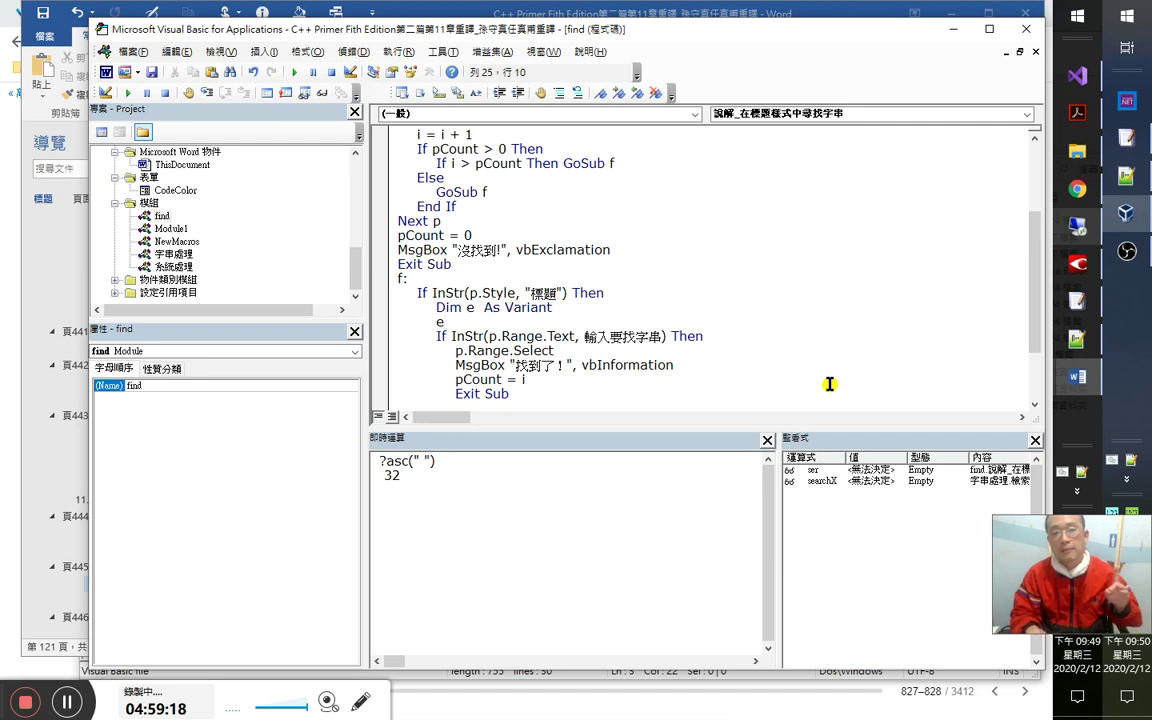
pyautogui.write('for eahc')
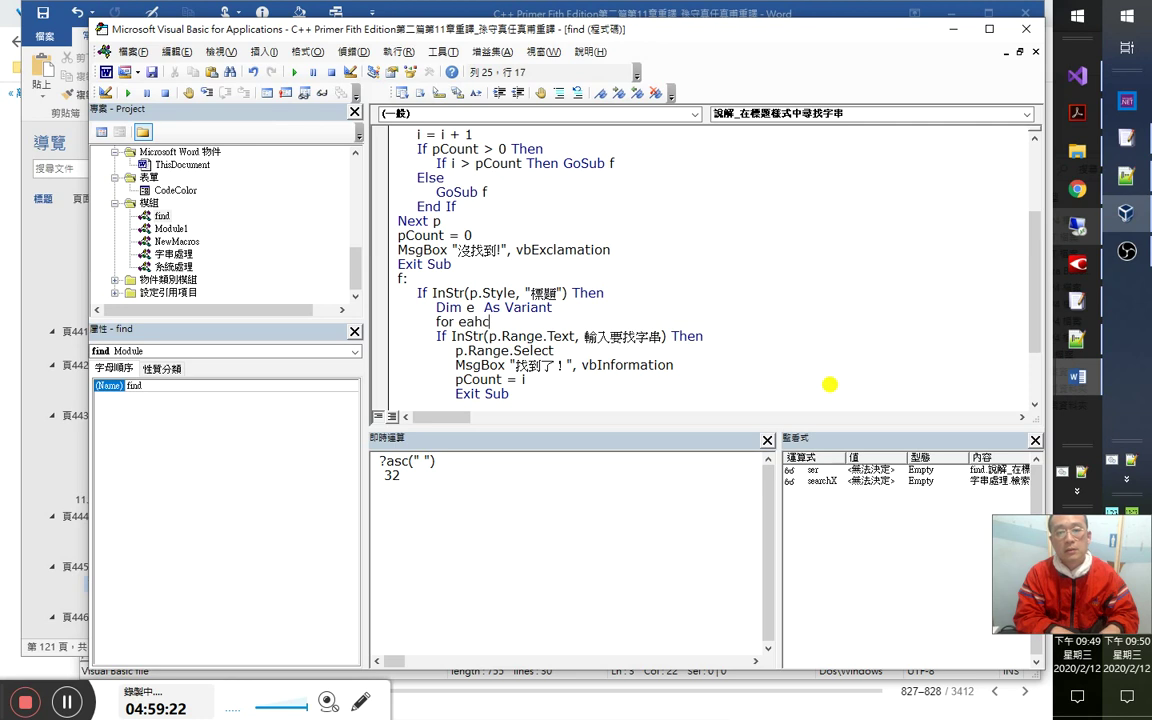
pyautogui.press('BackSpace')
pyautogui.press('BackSpace')
pyautogui.write('che')
pyautogui.press('BackSpace')
pyautogui.write('e  in ser')
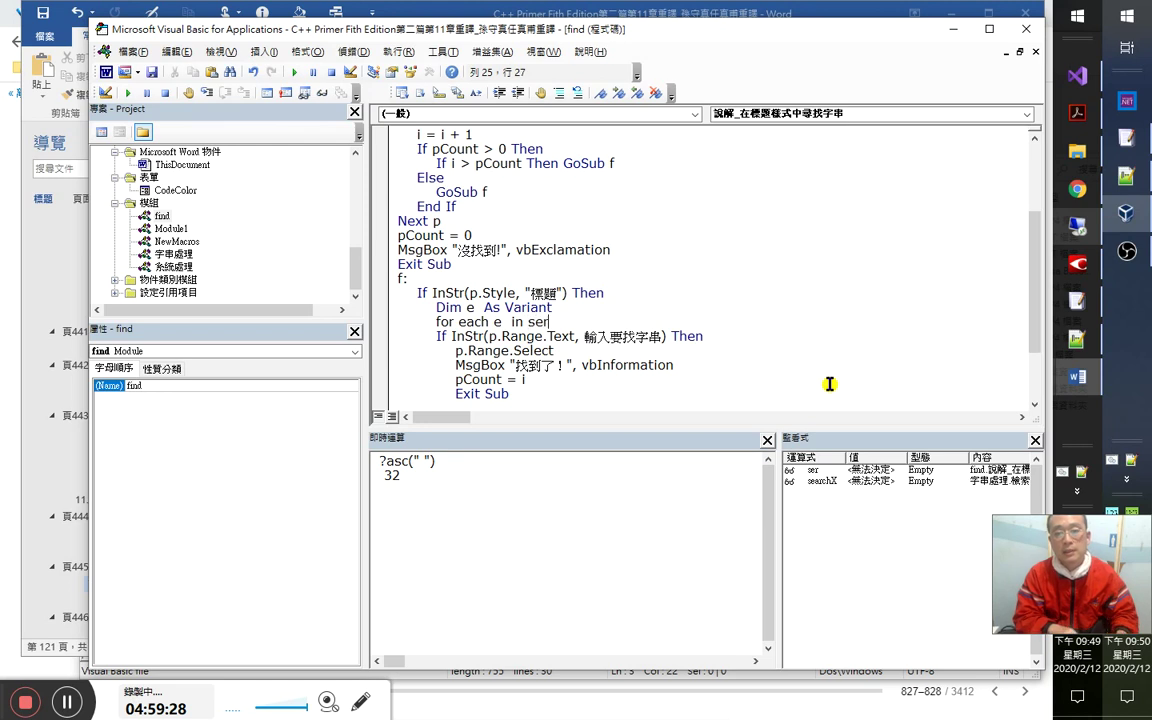
pyautogui.press('Down')
pyautogui.press('Down')
pyautogui.press('Down')
pyautogui.press('Down')
pyautogui.press('Down')
pyautogui.press('Down')
pyautogui.press('Down')
pyautogui.press('Down')
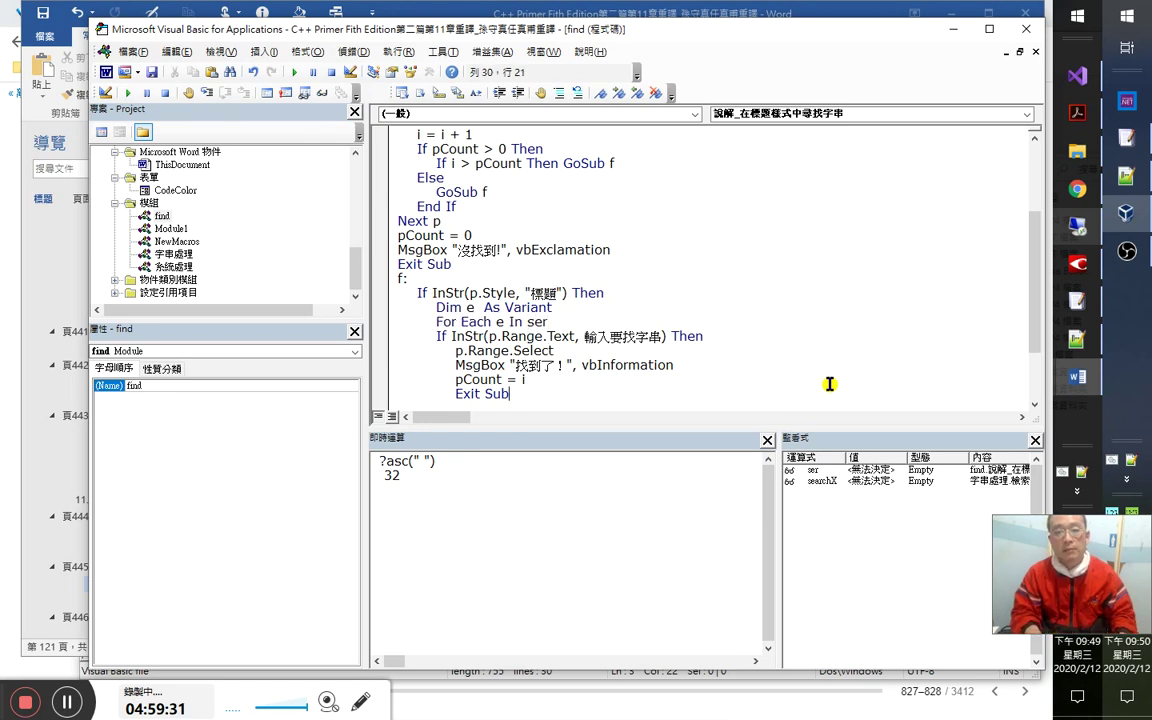
# Close the loop with 'Next e' after the inner End If and indent the If block inside it.
pyautogui.press('Up')
pyautogui.press('Up')
pyautogui.press('End')
pyautogui.press('Return')
pyautogui.write('end')
pyautogui.press('BackSpace')
pyautogui.press('BackSpace')
pyautogui.press('BackSpace')
pyautogui.write('next e')
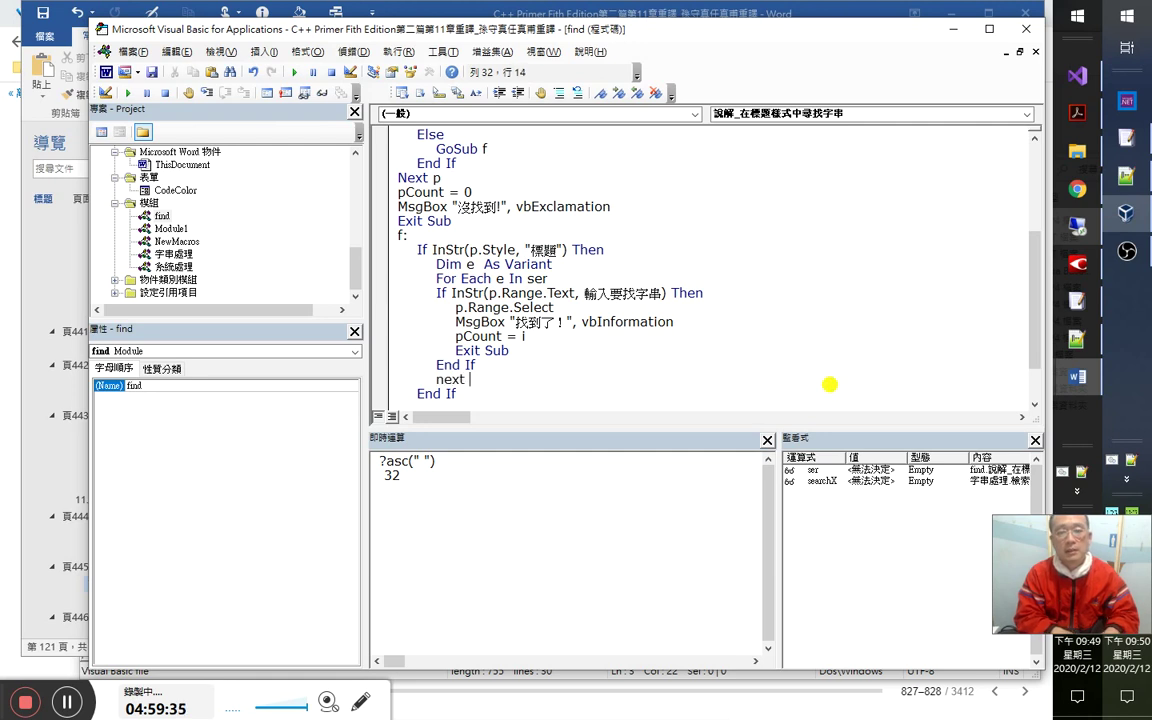
pyautogui.press('Up')
pyautogui.hotkey('shift', 'Up')
pyautogui.hotkey('shift', 'Up')
pyautogui.hotkey('shift', 'Up')
pyautogui.hotkey('shift', 'Up')
pyautogui.hotkey('shift', 'Up')
pyautogui.hotkey('shift', 'Up')
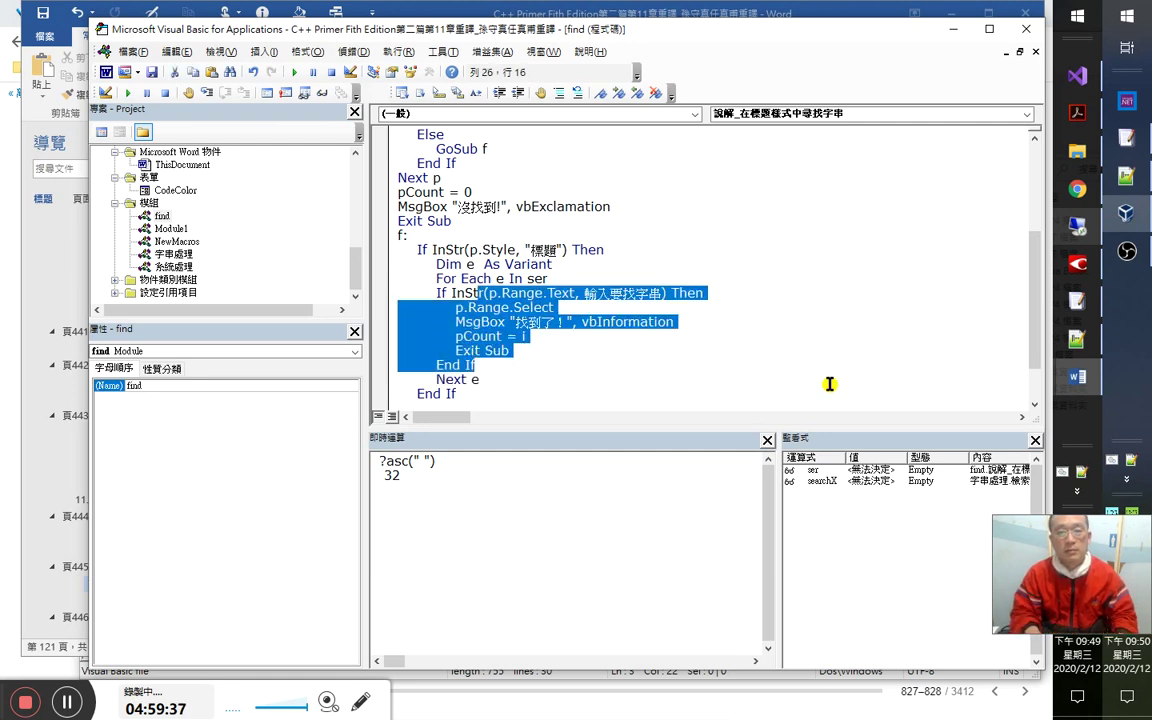
pyautogui.hotkey('shift', 'Down')
pyautogui.hotkey('shift', 'Home')
pyautogui.press('Tab')
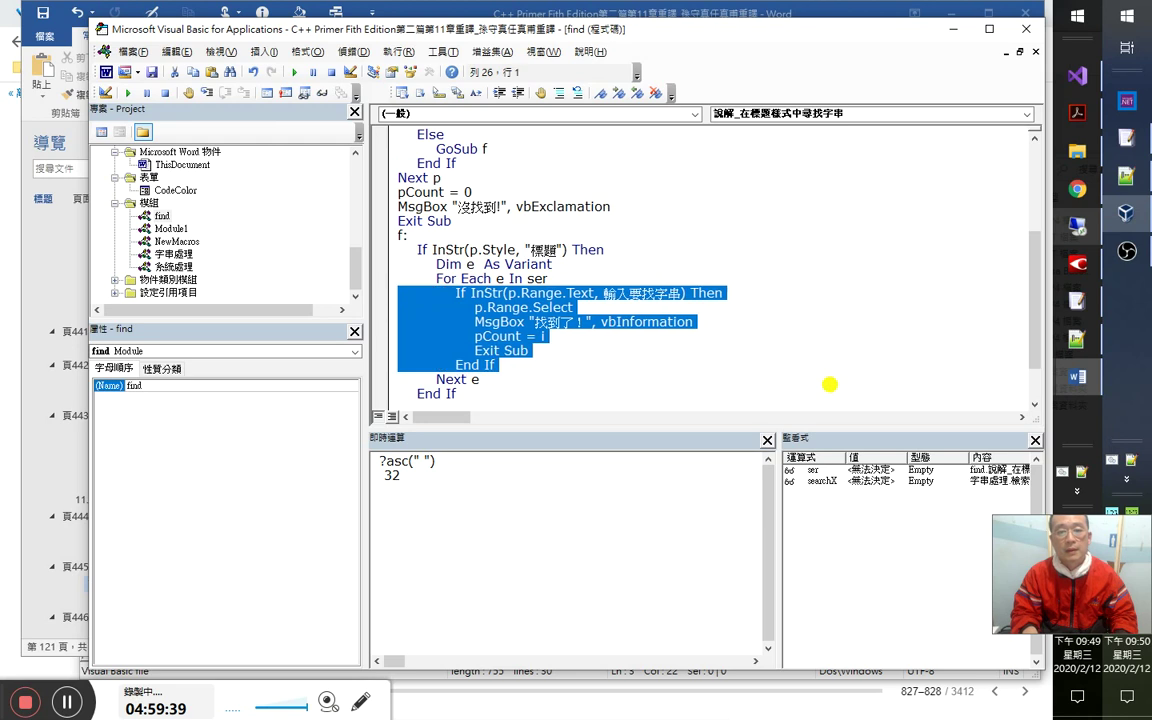
# Replace the InStr search-string argument with e, so the test reads InStr(p.Range.Text, e).
pyautogui.press('Right')
pyautogui.press('Right')
pyautogui.press('Right')
pyautogui.press('Right')
pyautogui.press('Right')
pyautogui.press('Right')
pyautogui.press('Right')
pyautogui.press('Right')
pyautogui.press('Right')
pyautogui.press('Right')
pyautogui.press('Right')
pyautogui.press('Right')
pyautogui.press('Right')
pyautogui.press('Right')
pyautogui.press('Right')
pyautogui.press('Right')
pyautogui.press('Right')
pyautogui.press('Right')
pyautogui.press('Right')
pyautogui.press('Right')
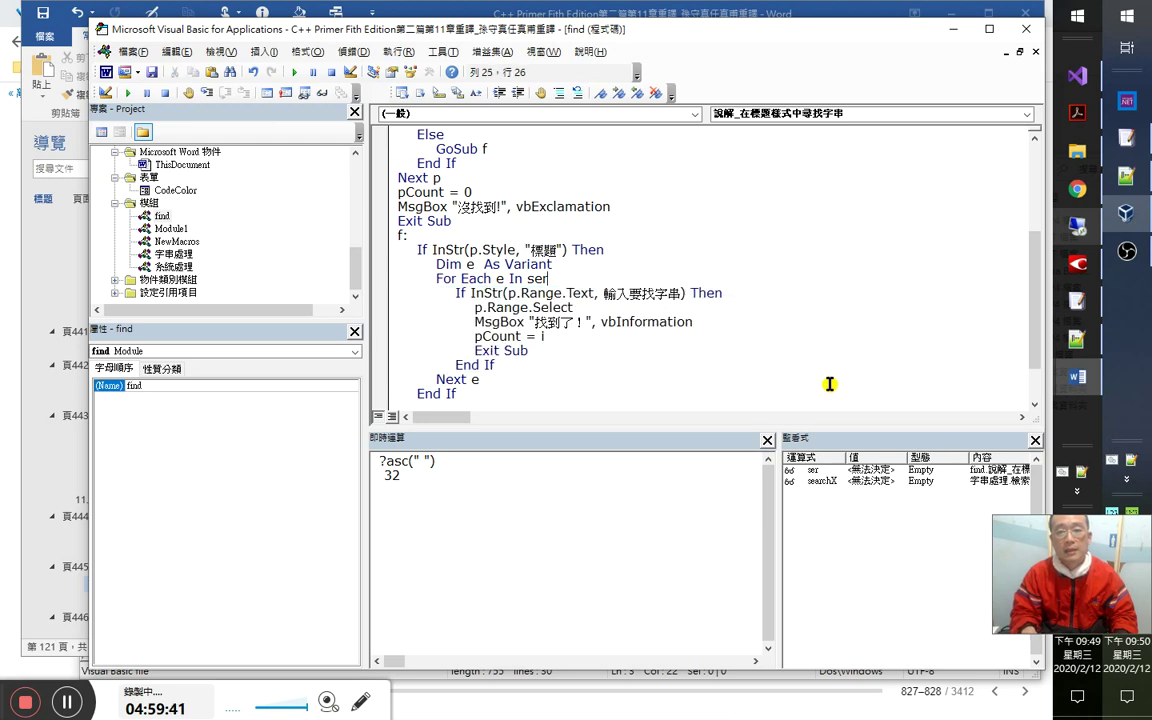
pyautogui.press('Right')
pyautogui.press('Right')
pyautogui.press('Right')
pyautogui.press('Right')
pyautogui.press('Right')
pyautogui.press('Right')
pyautogui.press('Right')
pyautogui.hotkey('shift', 'Right')
pyautogui.hotkey('shift', 'Right')
pyautogui.hotkey('shift', 'Right')
pyautogui.hotkey('shift', 'Right')
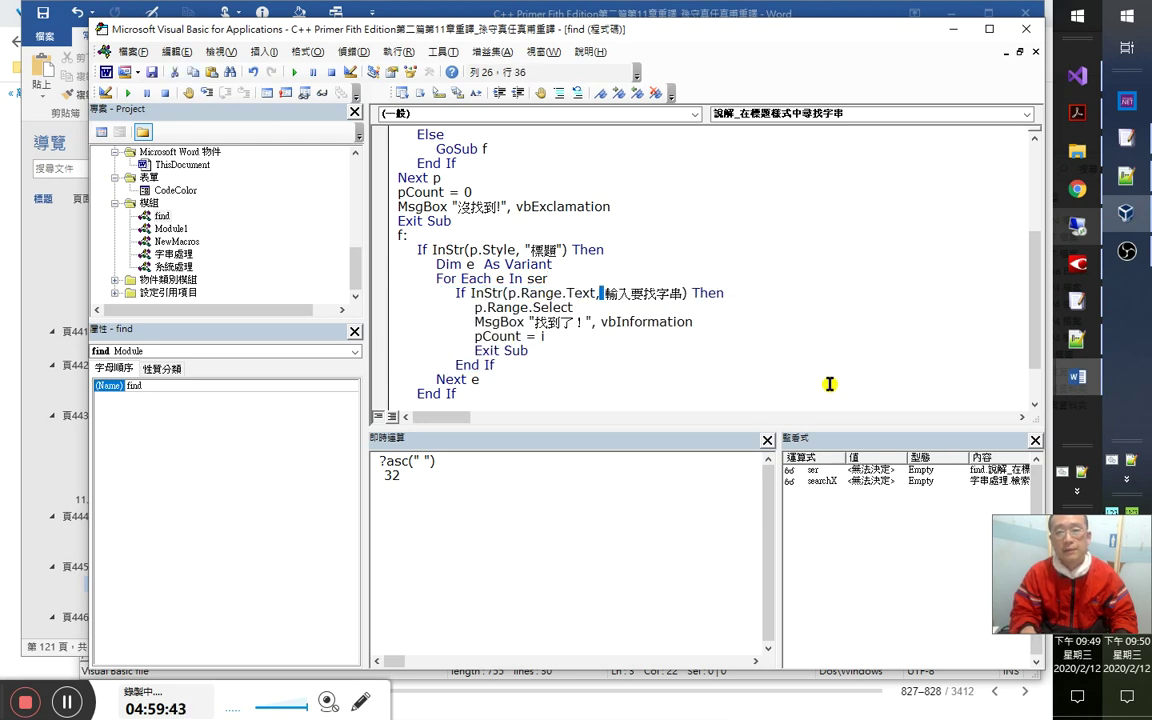
pyautogui.hotkey('shift', 'Right')
pyautogui.hotkey('shift', 'Right')
pyautogui.hotkey('shift', 'Right')
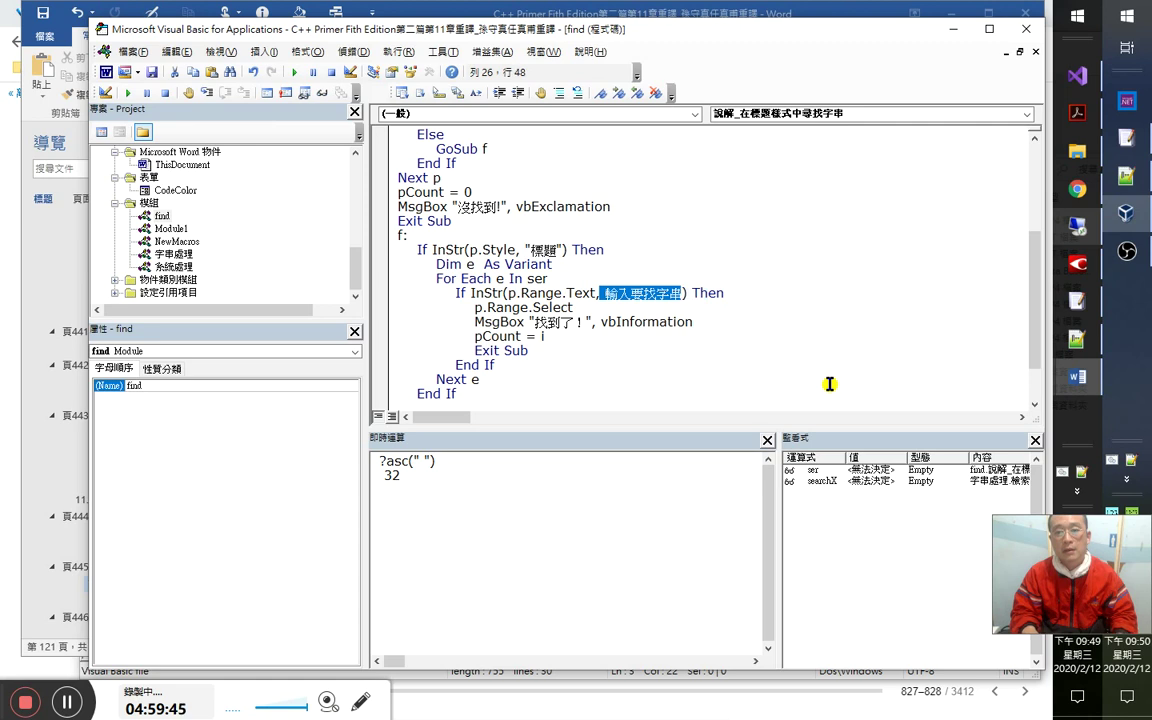
pyautogui.write('e')
pyautogui.press('Down')
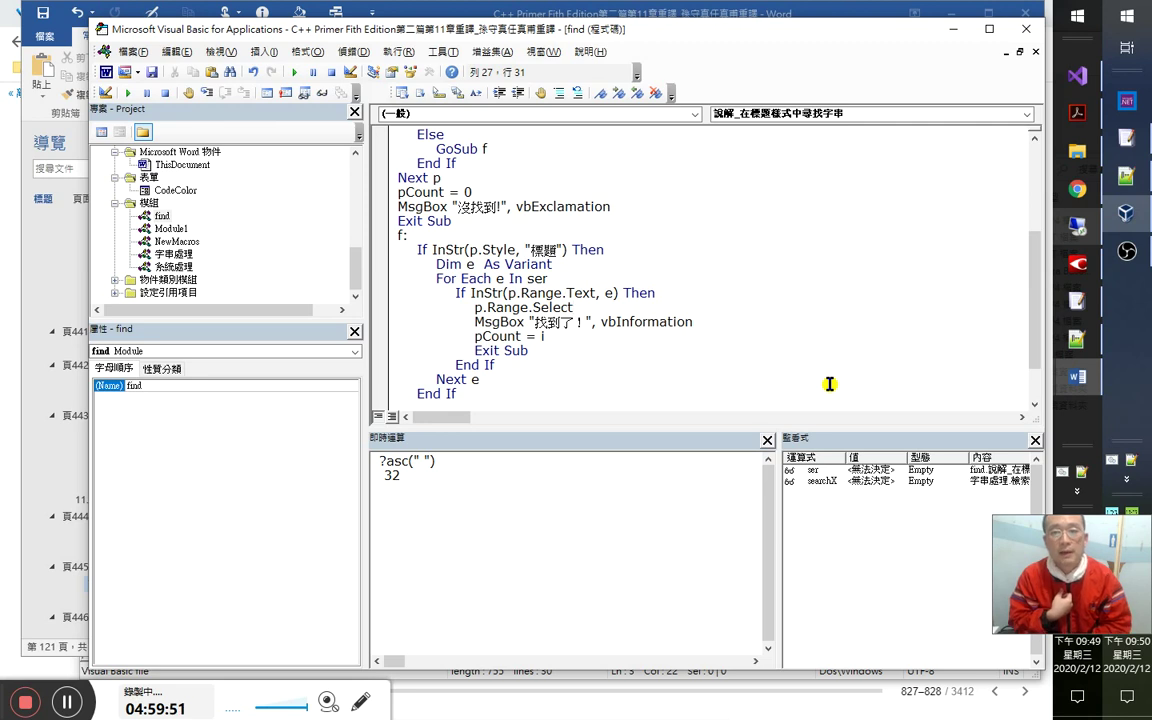
pyautogui.press('Down')
pyautogui.press('Left')
pyautogui.press('Left')
pyautogui.press('Left')
pyautogui.press('Left')
pyautogui.press('Left')
pyautogui.press('Left')
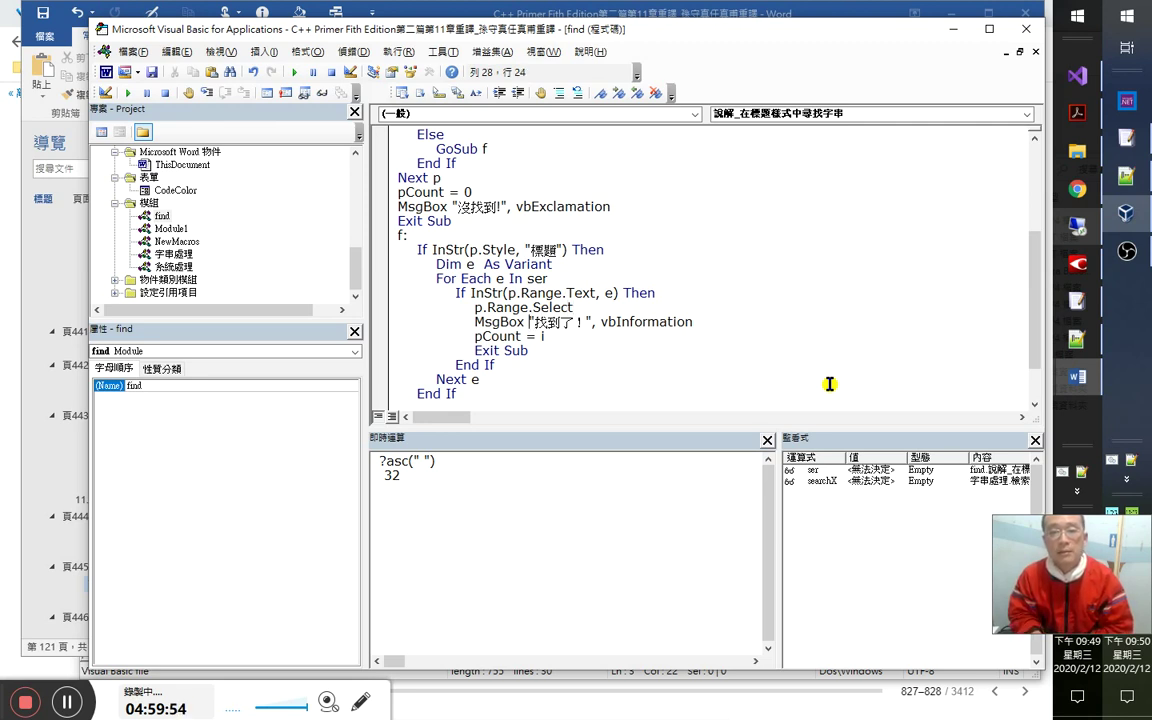
pyautogui.press('Home')
pyautogui.hotkey('shift', 'End')
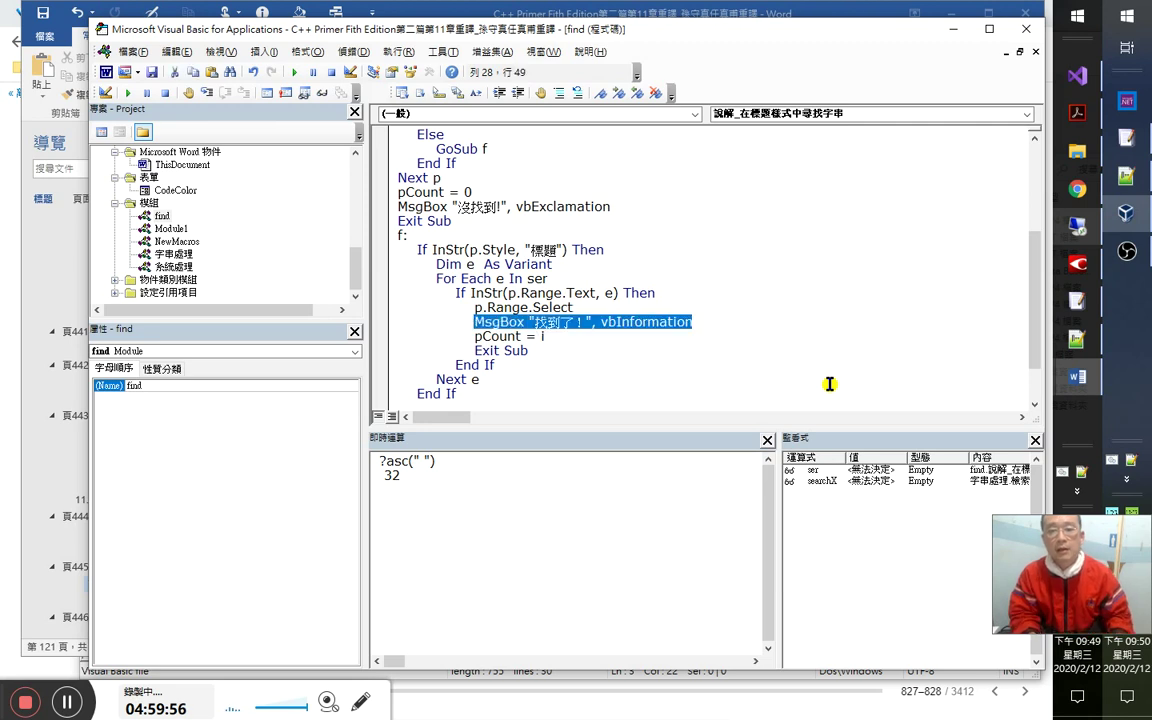
pyautogui.press('Up')
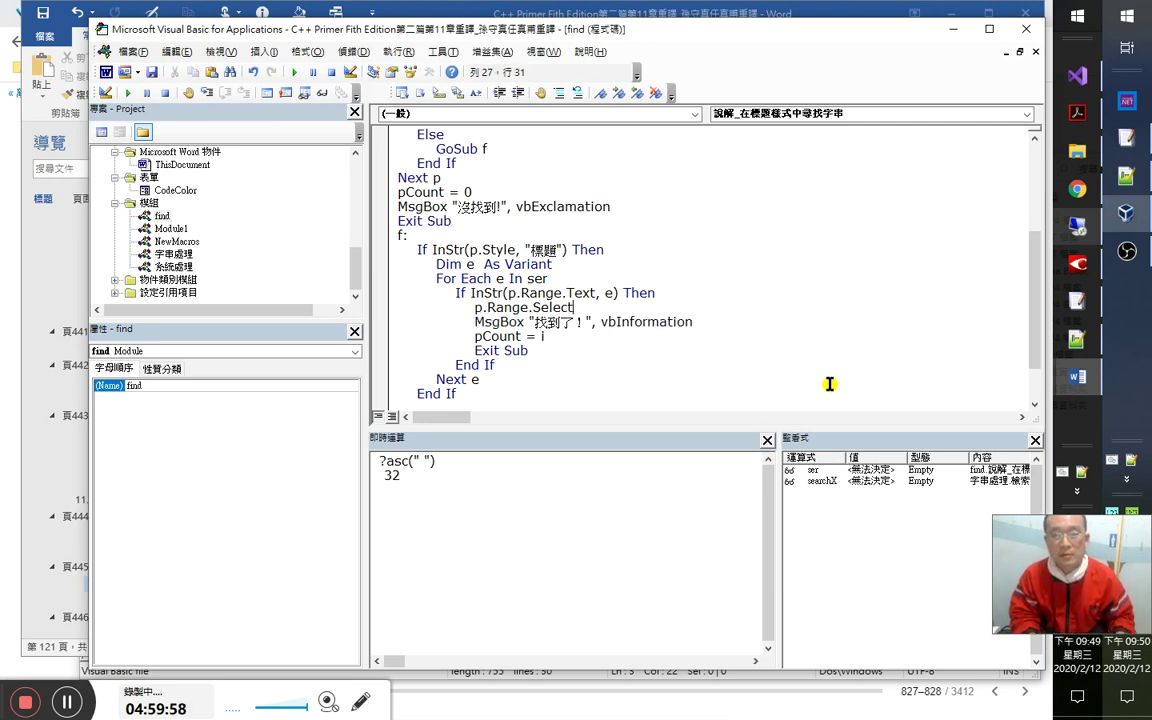
pyautogui.press('Up')
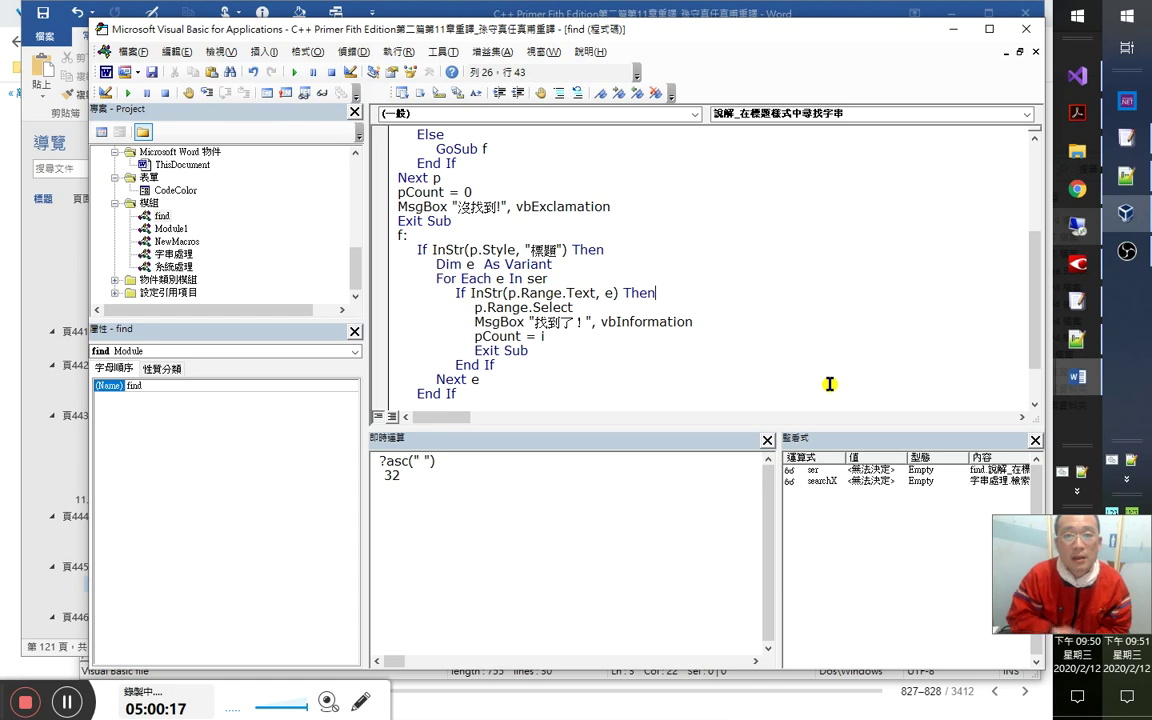
pyautogui.scroll(3, 830, 321)
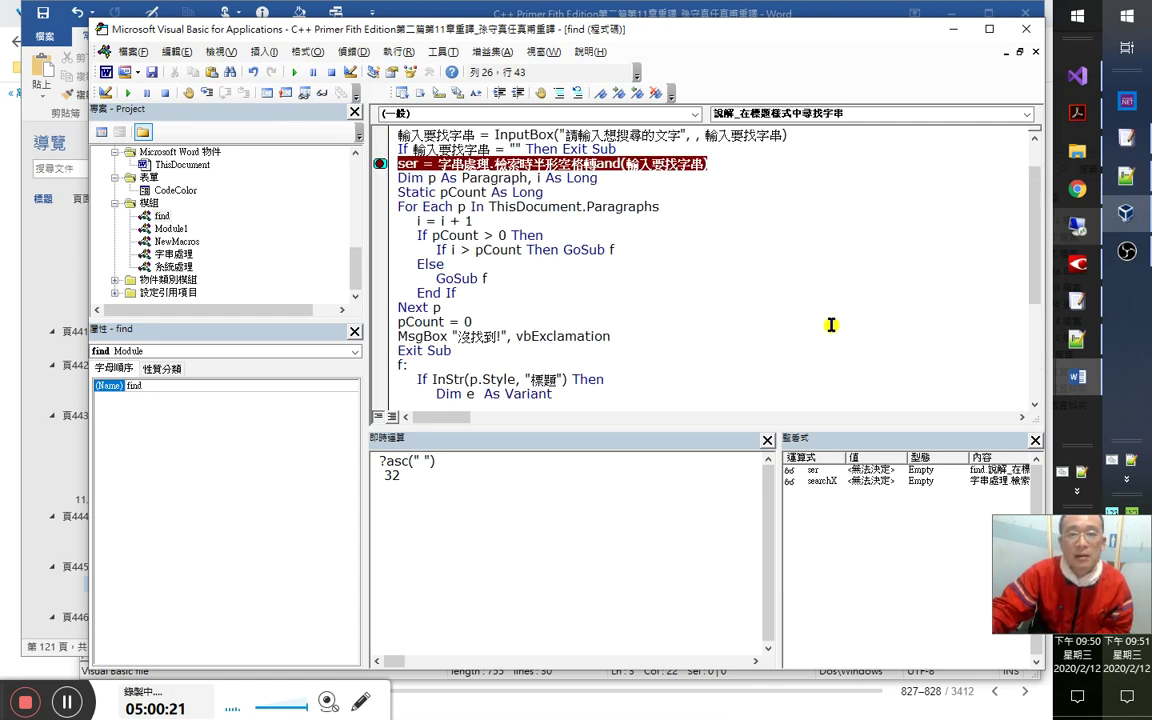
pyautogui.scroll(-2, 830, 323)
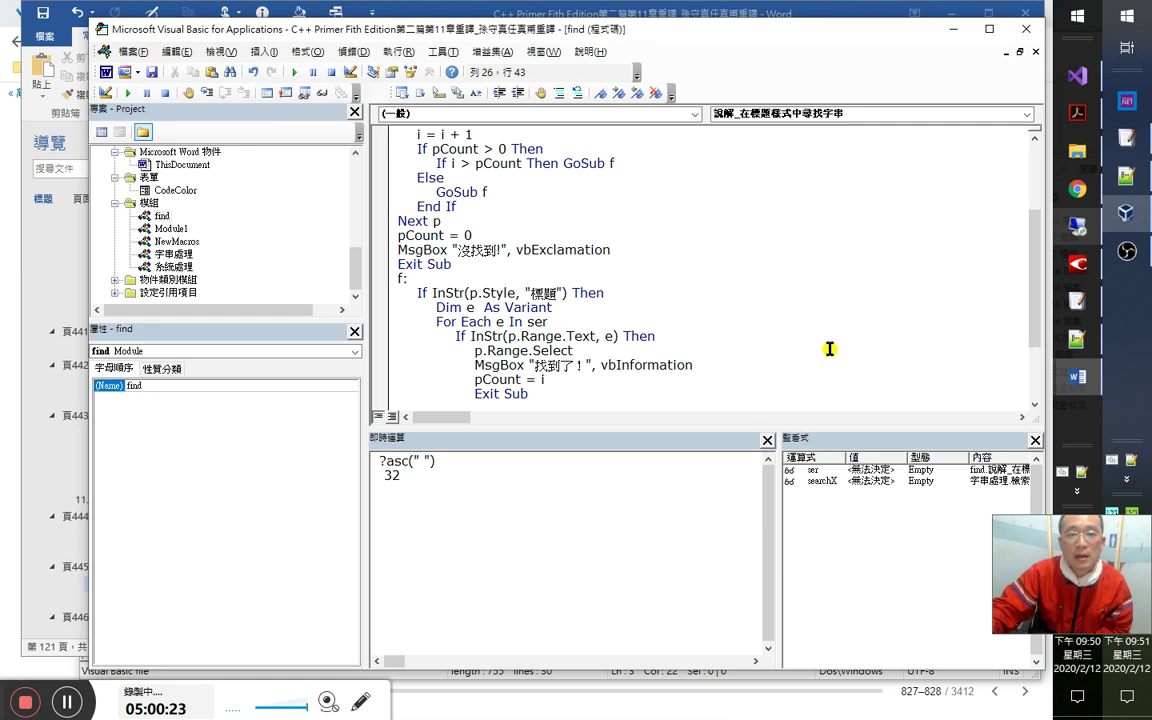
pyautogui.scroll(-1, 829, 350)
pyautogui.click(582, 382)
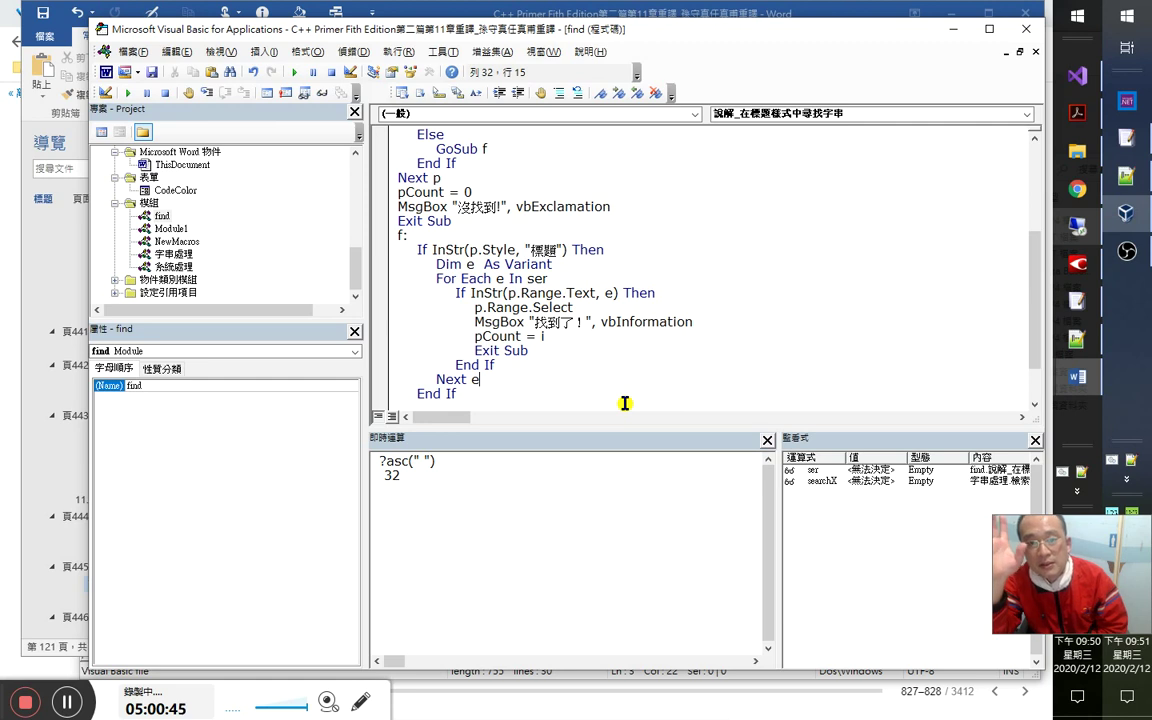
# Extend the Dim e line to also declare 'flg As Boolean'.
pyautogui.press('Up')
pyautogui.press('Up')
pyautogui.press('Up')
pyautogui.press('Up')
pyautogui.press('Up')
pyautogui.press('Up')
pyautogui.press('Right')
pyautogui.press('Right')
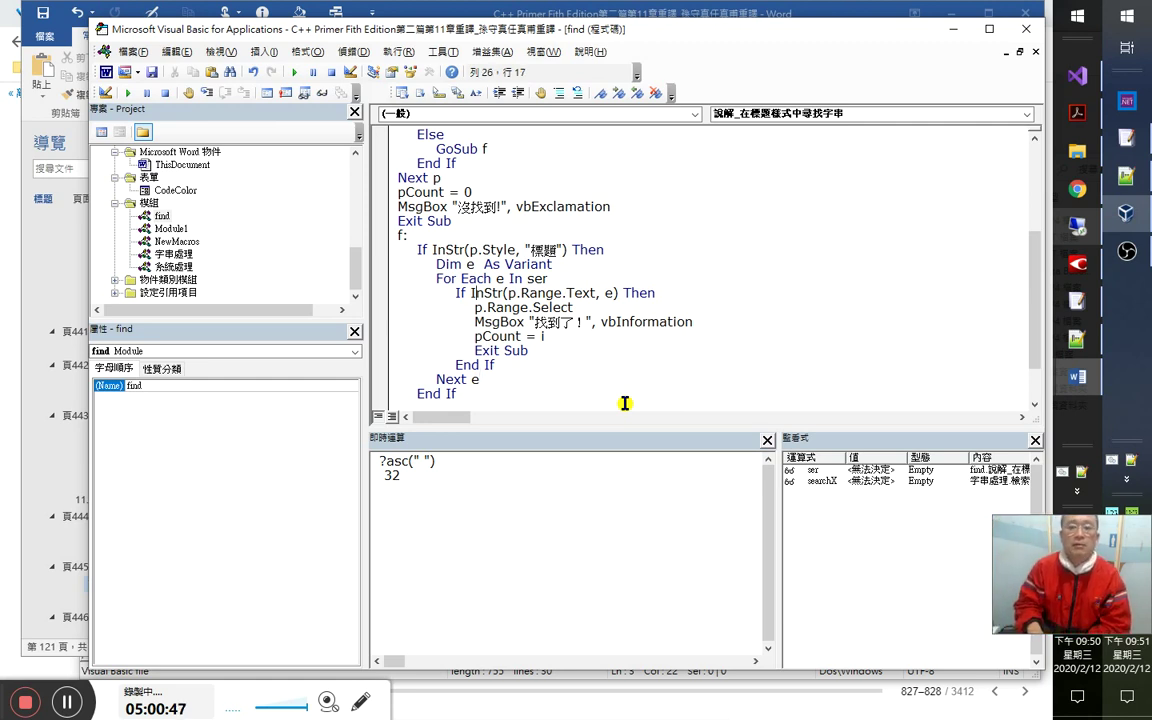
pyautogui.press('End')
pyautogui.press('Down')
pyautogui.write(',flg a')
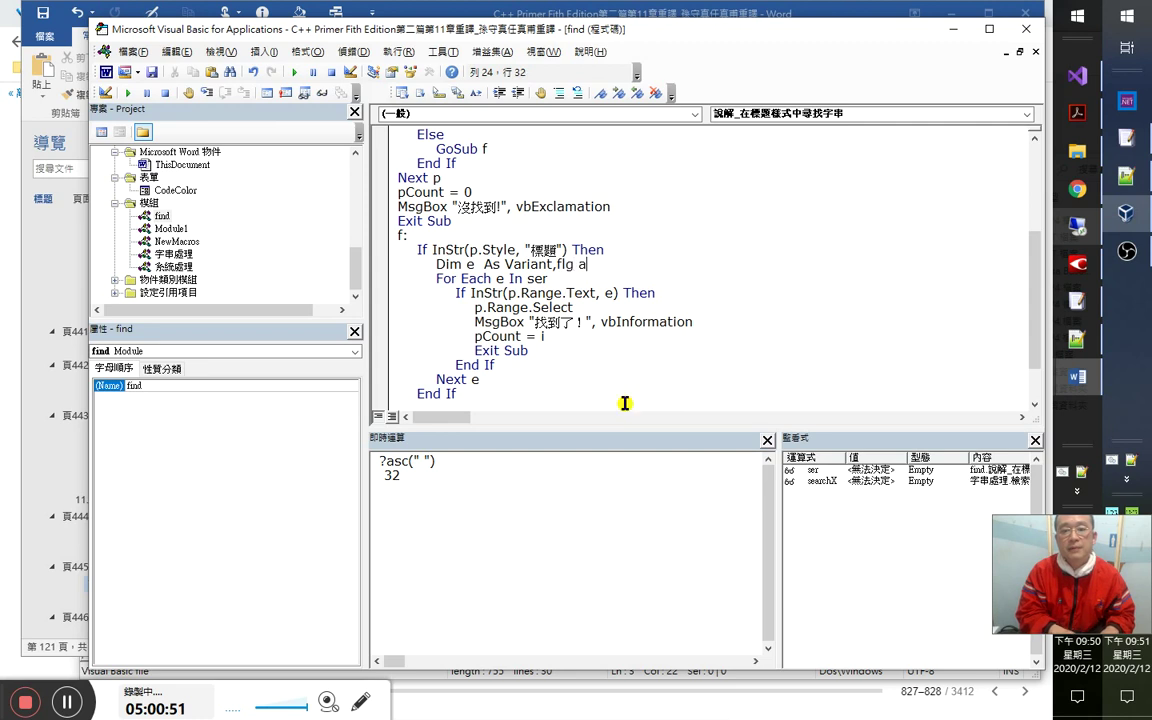
pyautogui.write('s boo')
pyautogui.press('Tab')
pyautogui.press('Up')
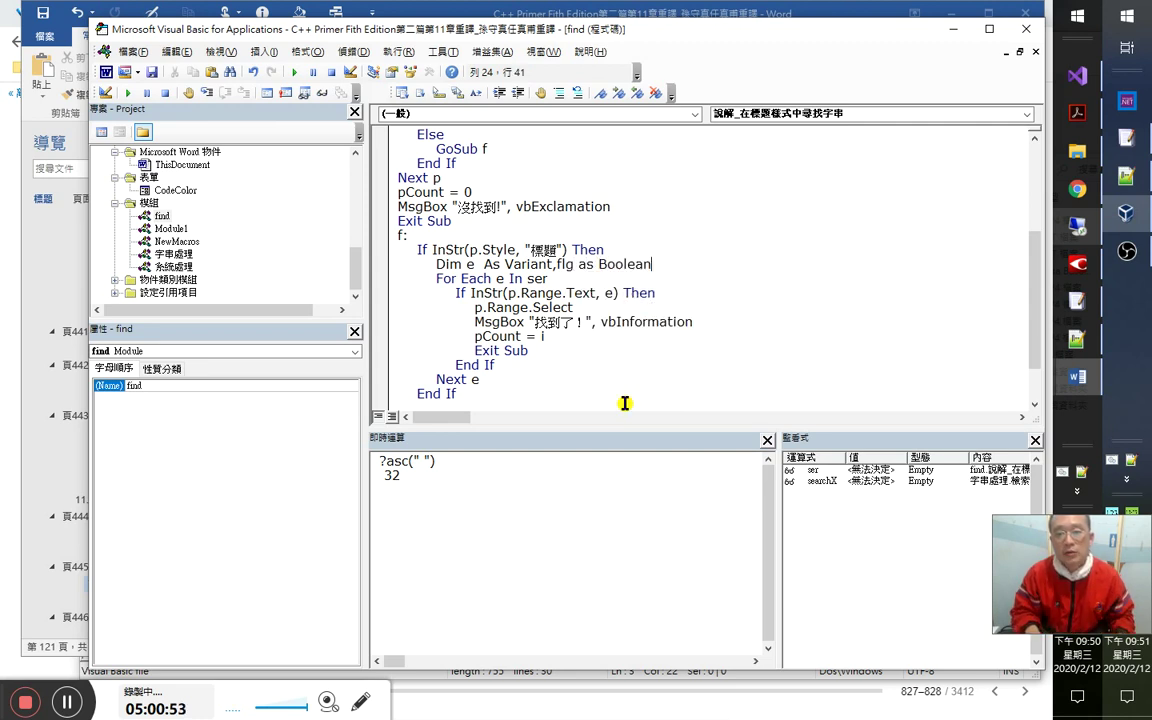
pyautogui.press('Down')
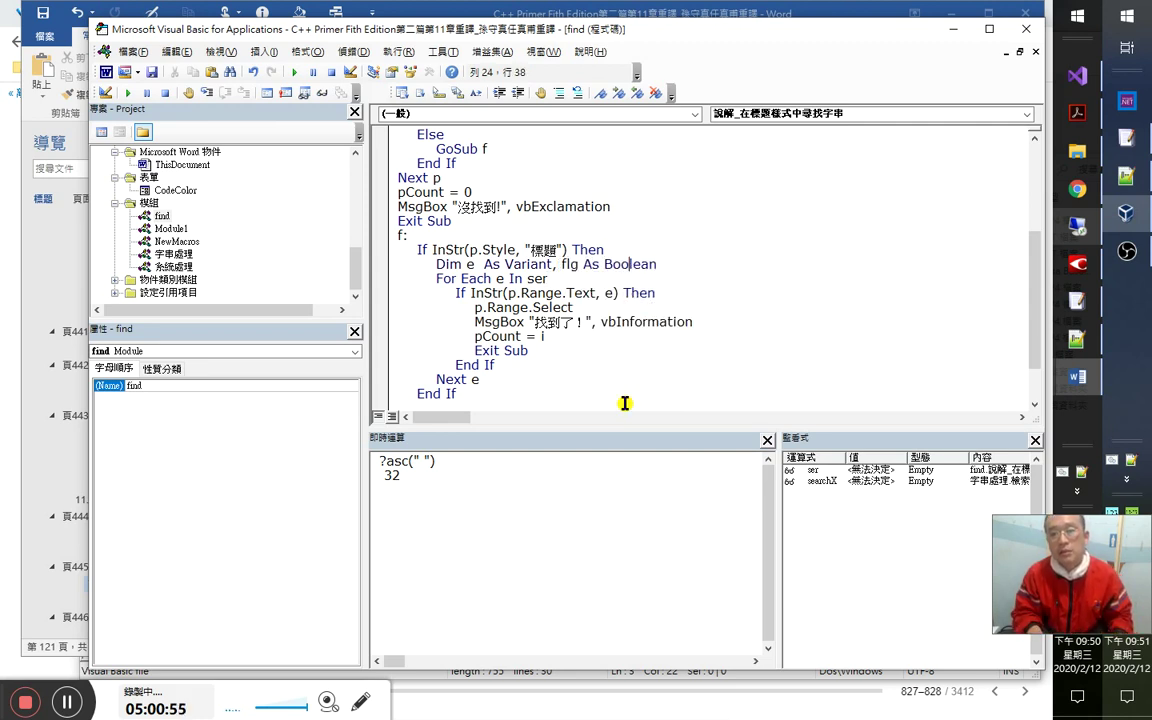
# Move the found-it lines (p.Range.Select through Exit Sub) below Next e.
pyautogui.press('Down')
pyautogui.press('Down')
pyautogui.press('Down')
pyautogui.press('Down')
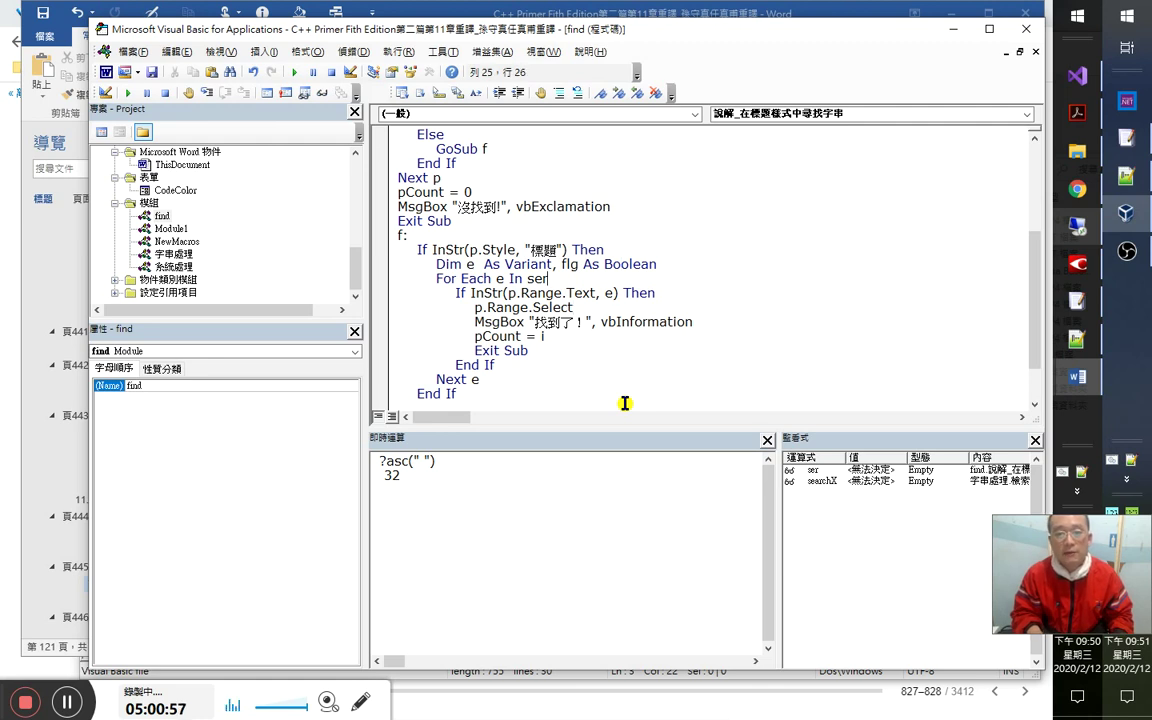
pyautogui.press('Up')
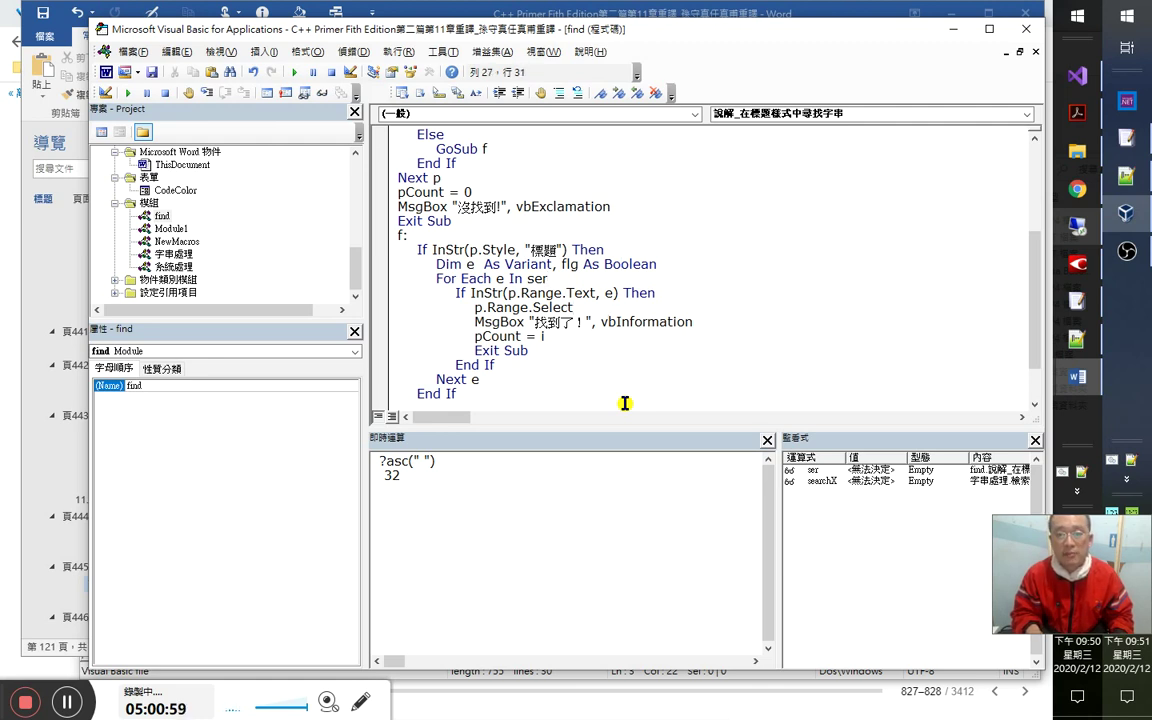
pyautogui.press('Home')
pyautogui.hotkey('shift', 'Down')
pyautogui.hotkey('shift', 'Down')
pyautogui.hotkey('shift', 'Down')
pyautogui.hotkey('shift', 'Down')
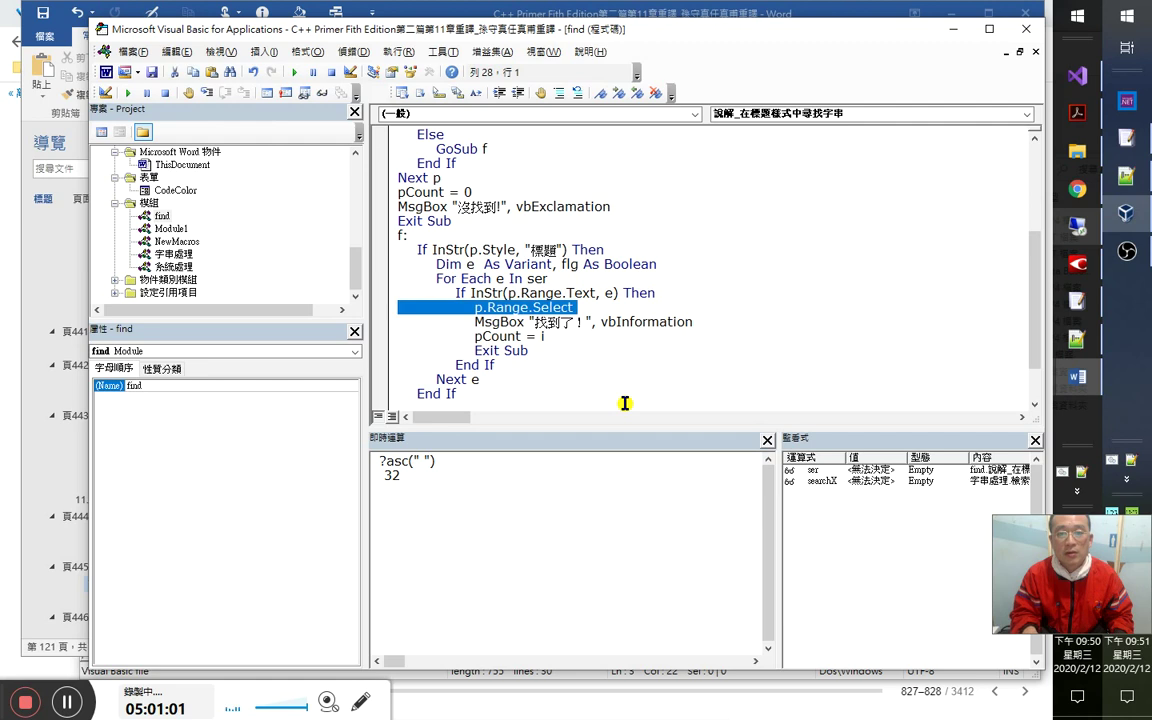
pyautogui.hotkey('shift', 'Up')
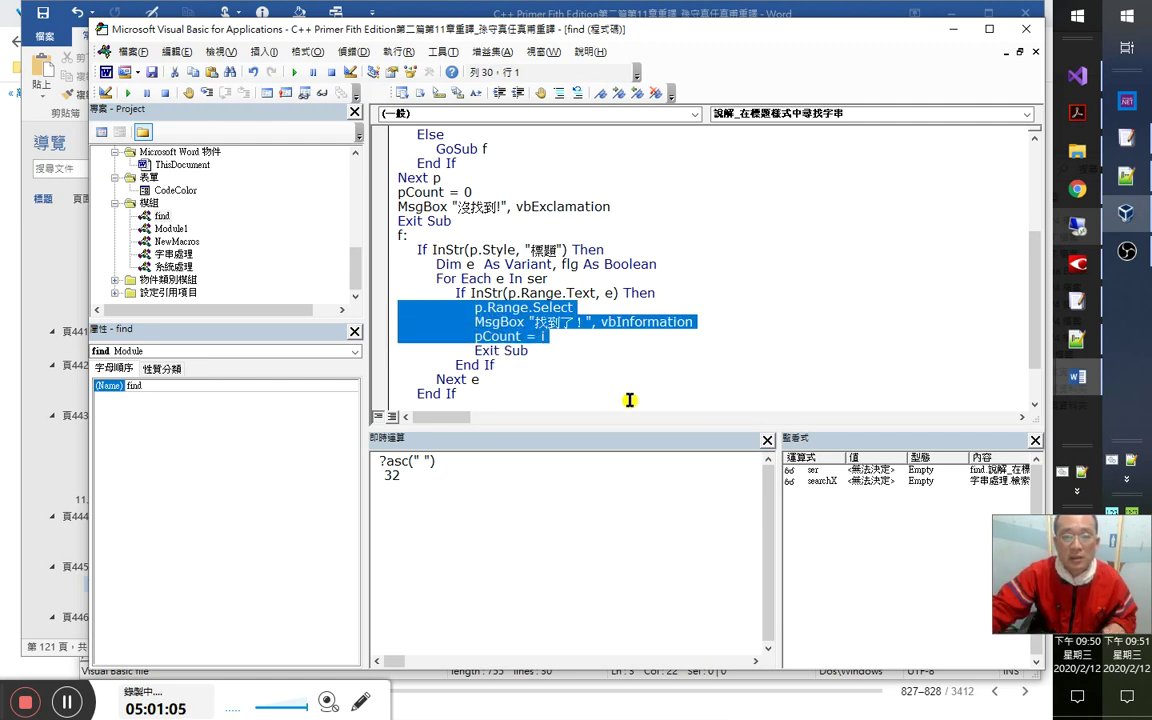
pyautogui.keyDown('shift'); pyautogui.click(557, 350); pyautogui.keyUp('shift')
pyautogui.scroll(-1, 658, 392)
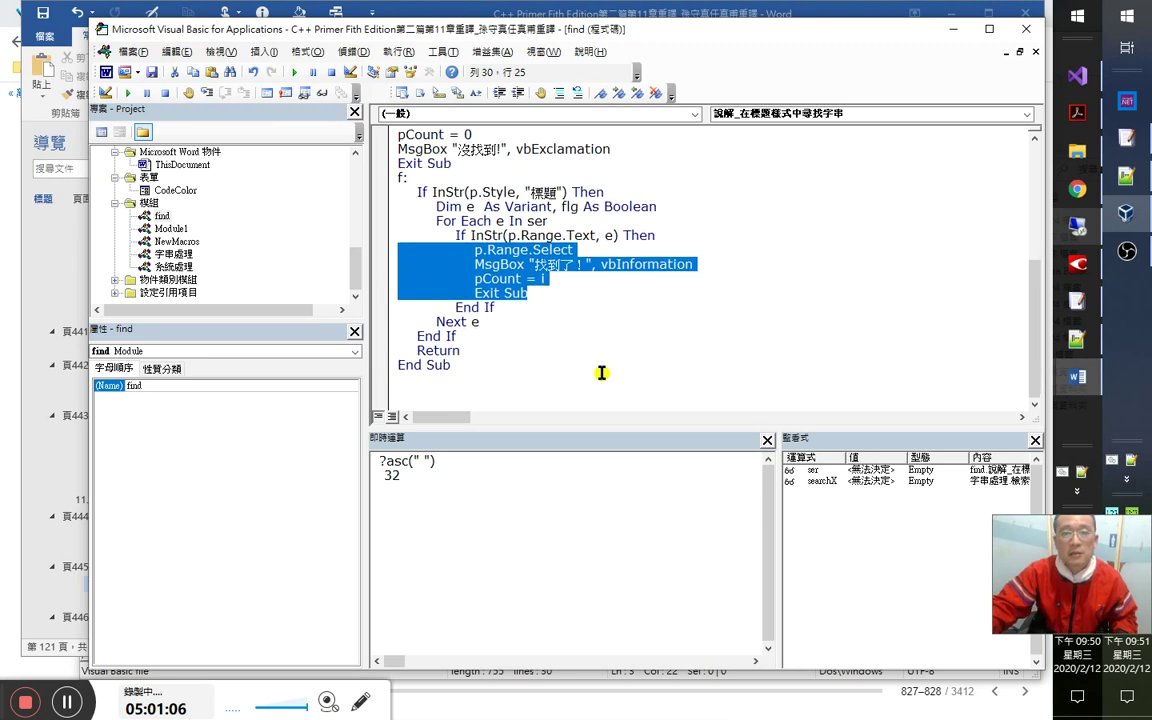
pyautogui.moveTo(360, 333); pyautogui.dragTo(398, 321)
pyautogui.hotkey('ctrl', 'z')
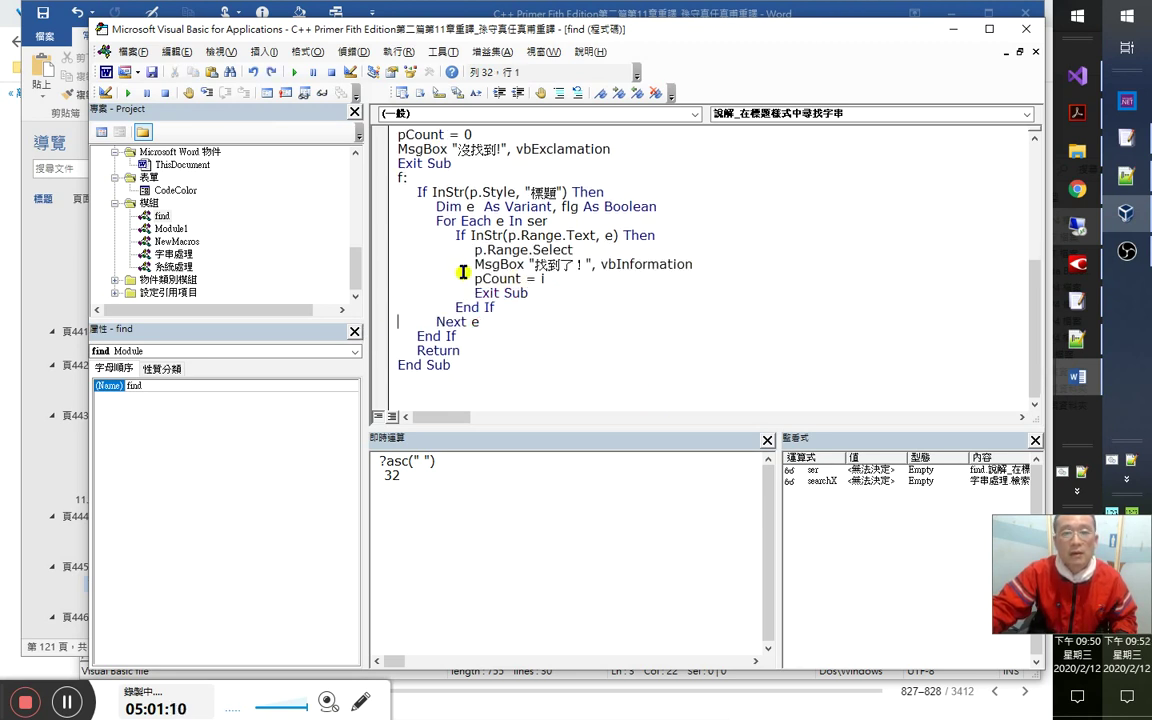
pyautogui.moveTo(388, 250); pyautogui.dragTo(388, 330)
pyautogui.click(386, 328)
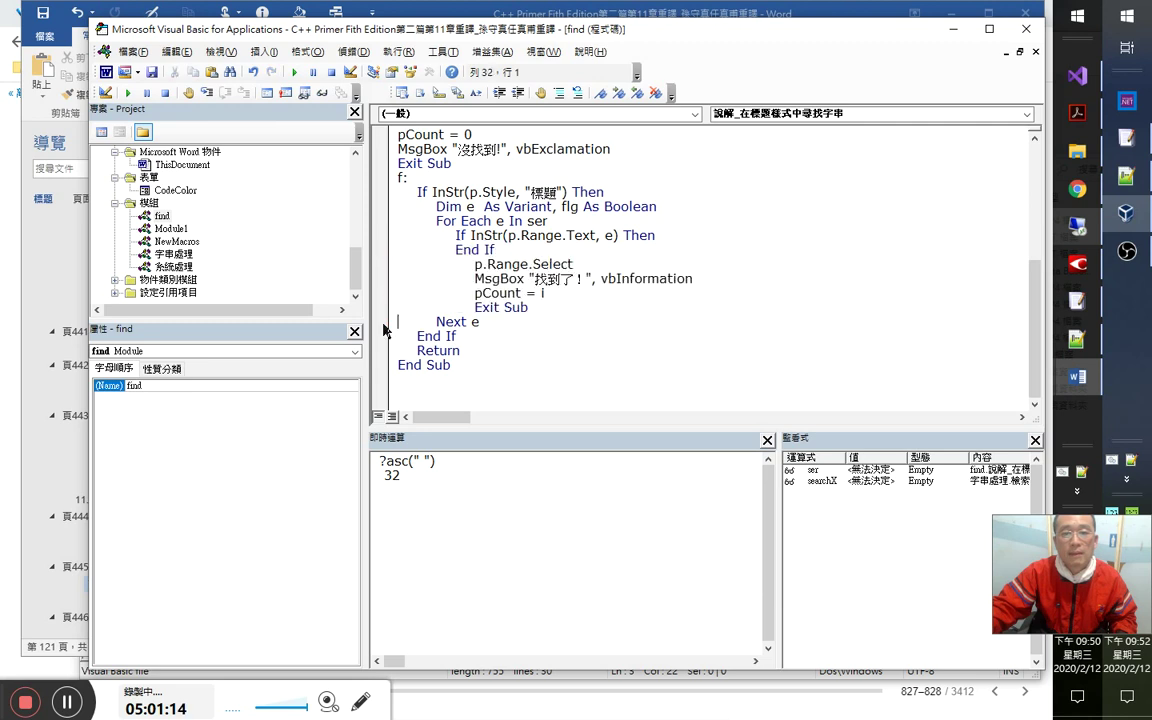
pyautogui.moveTo(387, 250); pyautogui.dragTo(386, 290)
pyautogui.moveTo(465, 293); pyautogui.dragTo(405, 336)
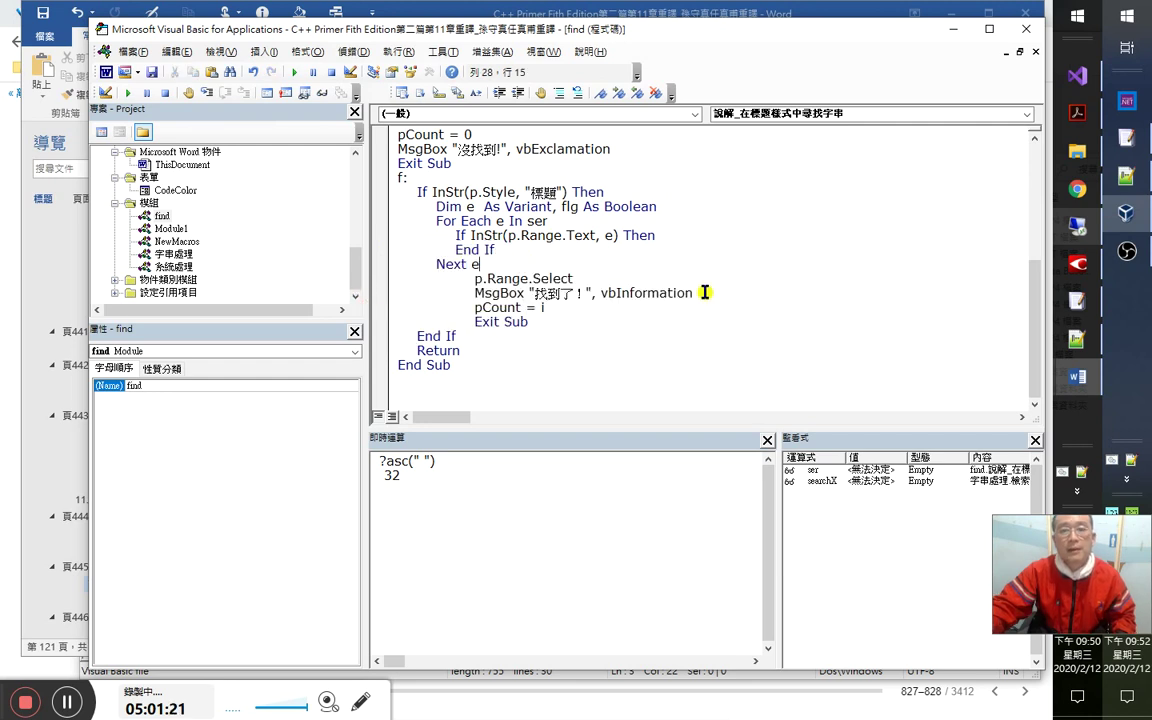
# Make the InStr test check '= 0' and set 'flg = True' inside that If block.
pyautogui.press('Left')
pyautogui.press('Left')
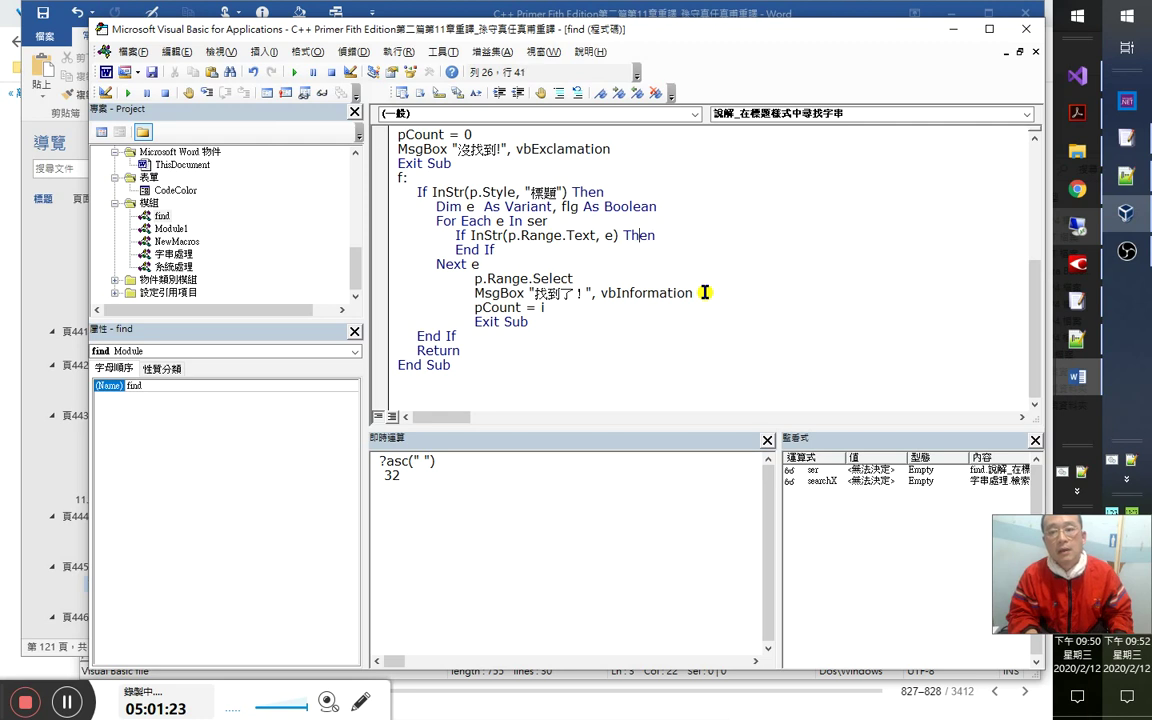
pyautogui.write('= 0')
pyautogui.press('Down')
pyautogui.press('Up')
pyautogui.press('End')
pyautogui.press('Return')
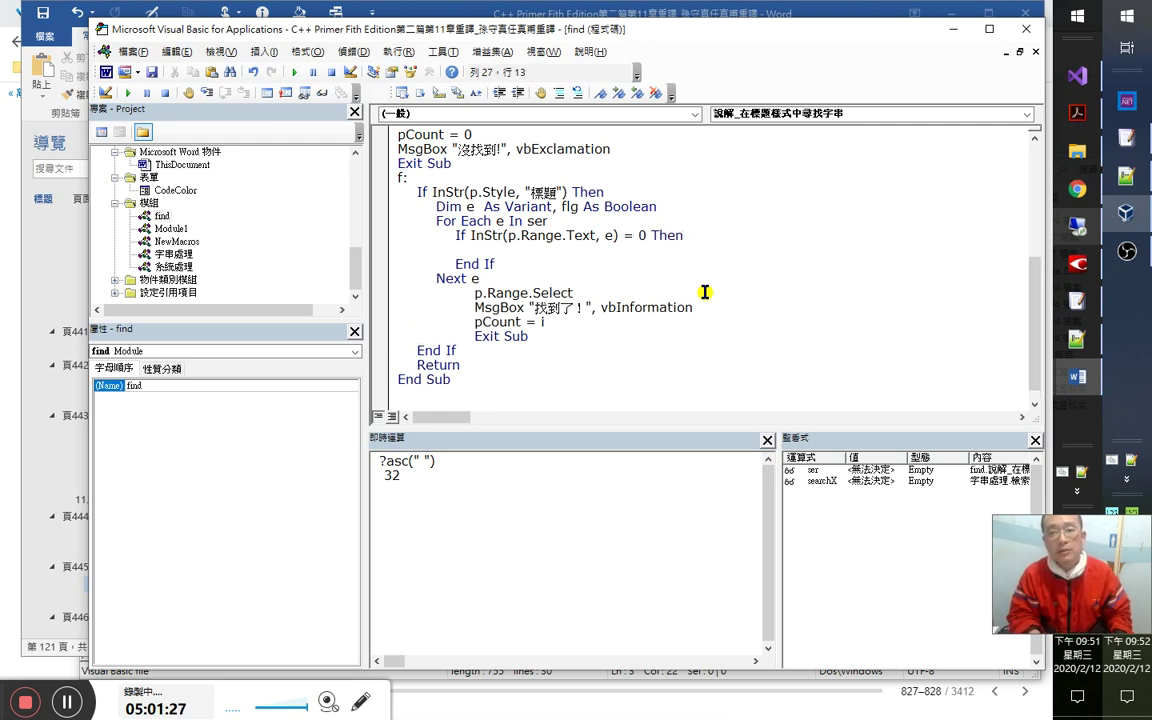
pyautogui.hotkey('shift', 'Right')
pyautogui.hotkey('shift', 'Right')
pyautogui.hotkey('shift', 'Right')
pyautogui.hotkey('shift', 'Right')
pyautogui.hotkey('shift', 'Right')
pyautogui.hotkey('shift', 'Right')
pyautogui.press('Down')
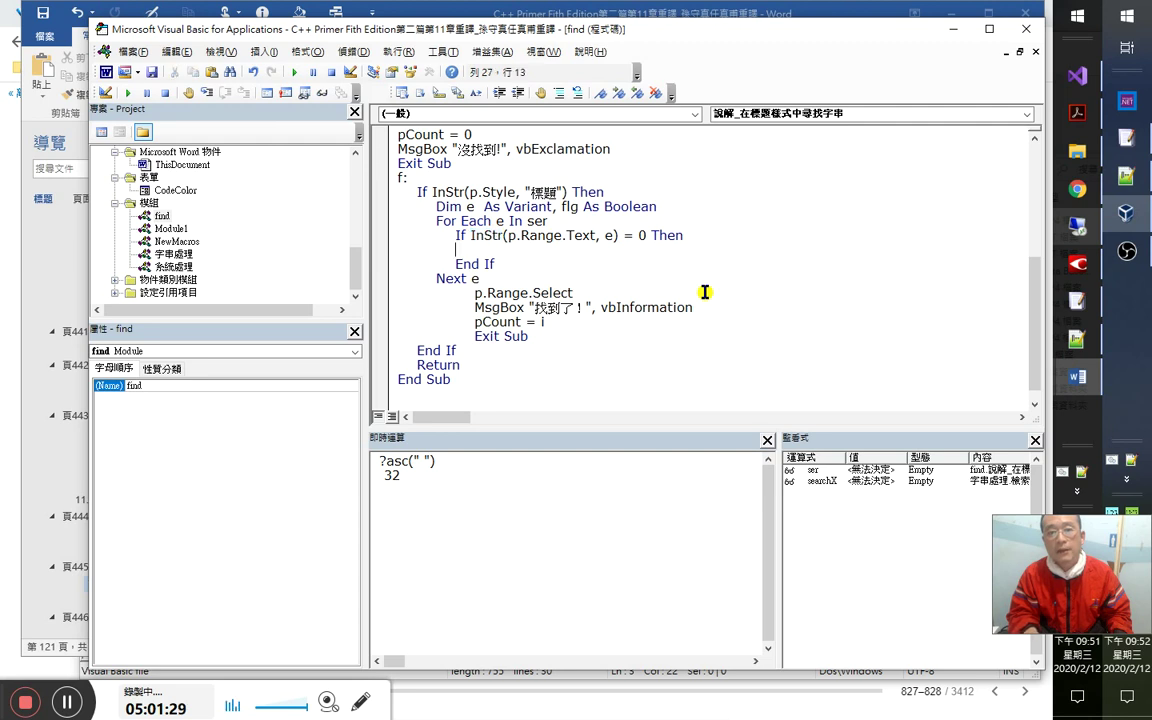
pyautogui.write('flg')
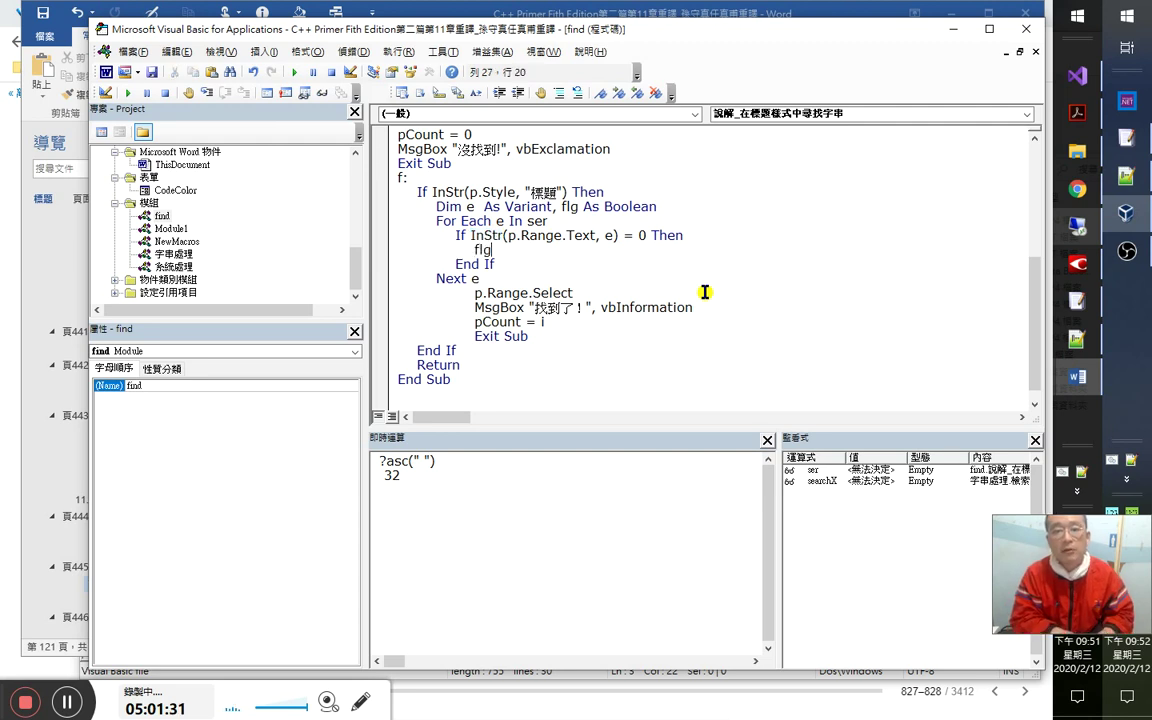
pyautogui.write('=')
pyautogui.press('Down')
pyautogui.press('BackSpace')
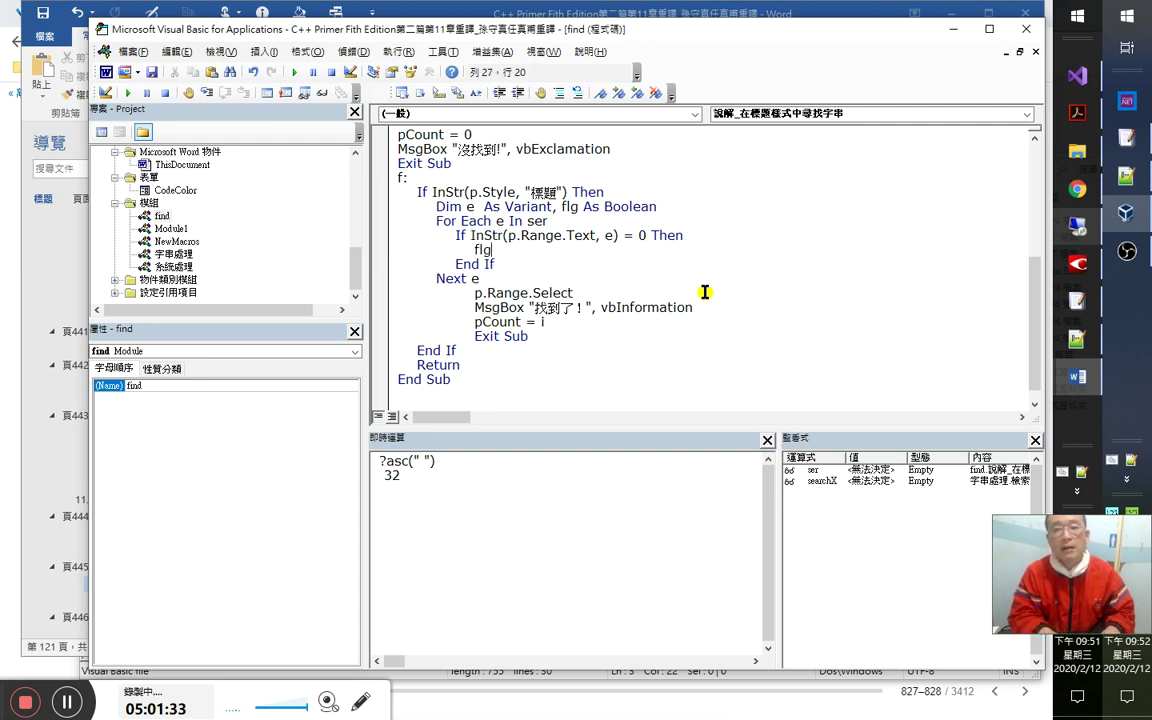
pyautogui.write('=t')
pyautogui.press('Down')
pyautogui.press('Tab')
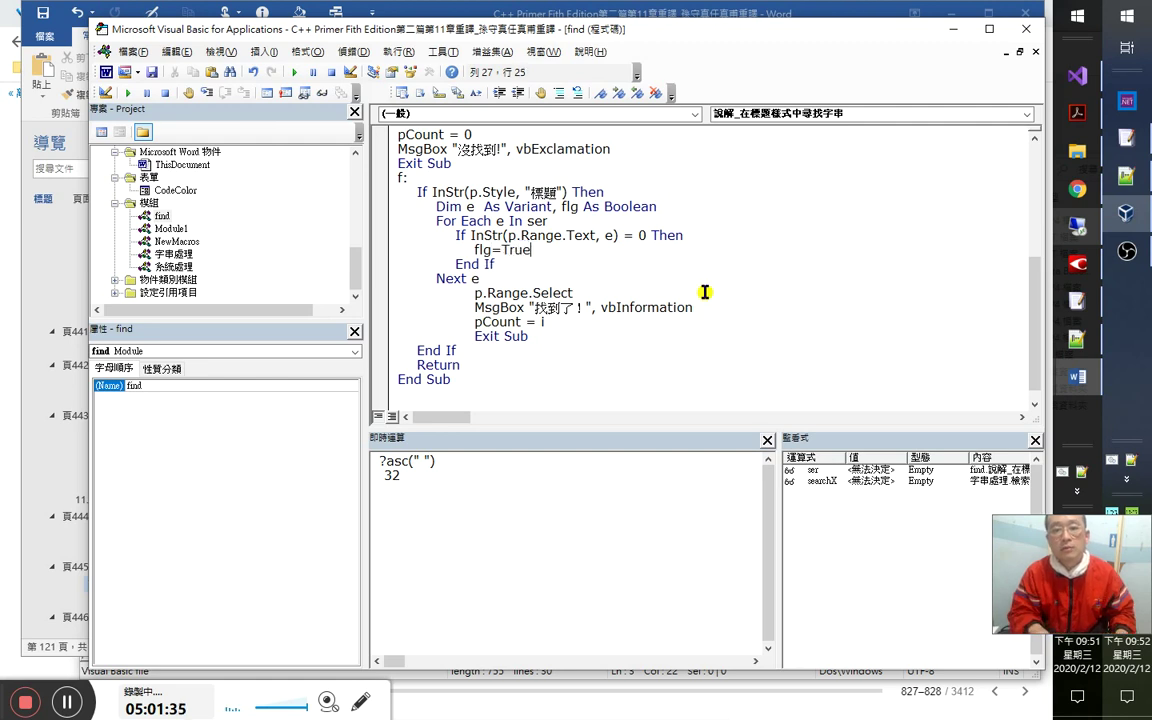
# Rename the flag to notfoundFlg in both the declaration and the assignment.
pyautogui.press('Up')
pyautogui.press('Up')
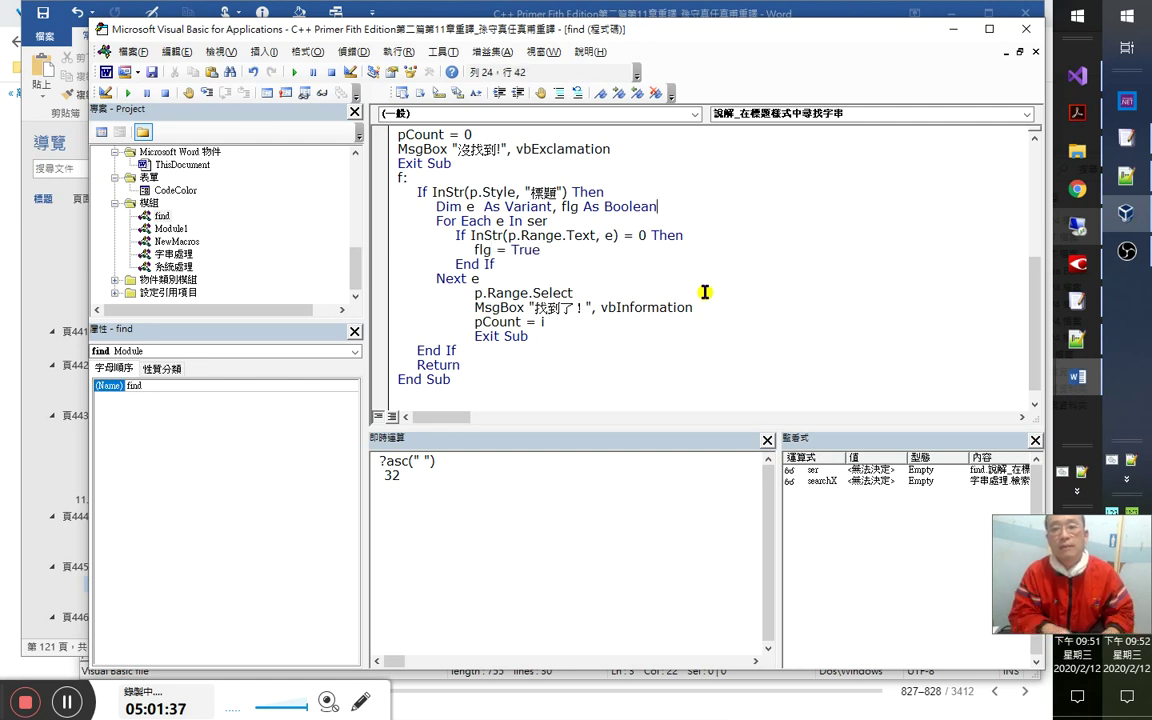
pyautogui.write('qi')
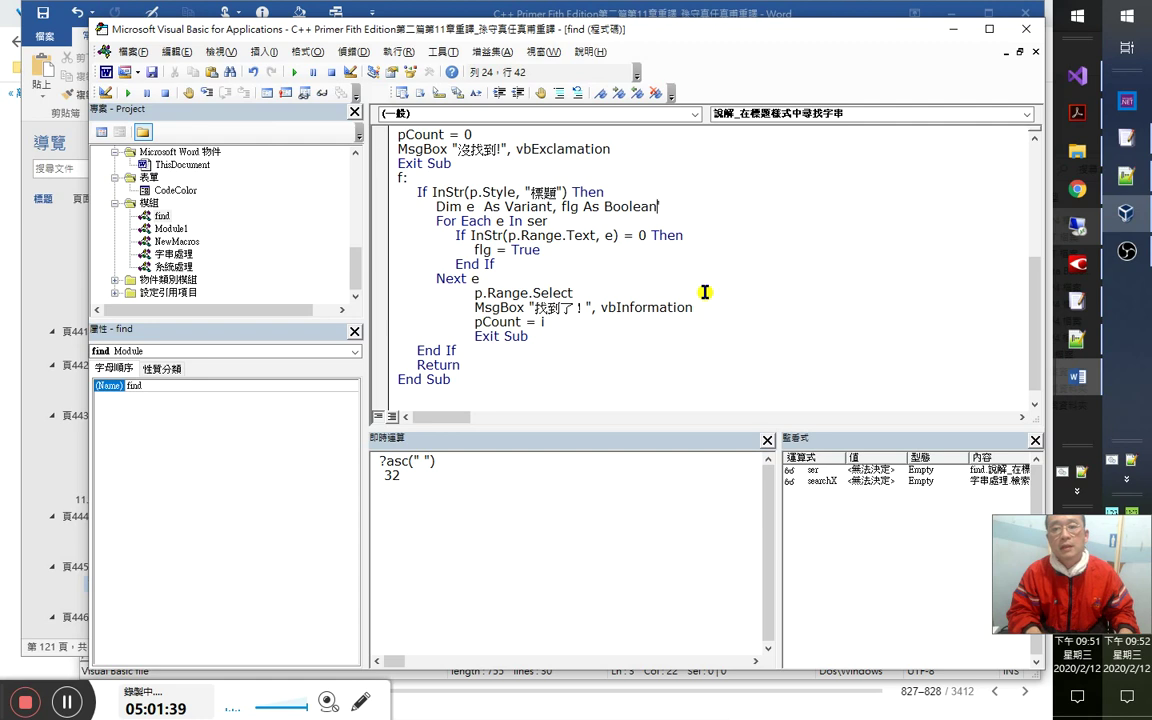
pyautogui.hotkey('ctrl', 'Left')
pyautogui.hotkey('ctrl', 'Left')
pyautogui.write('notfound')
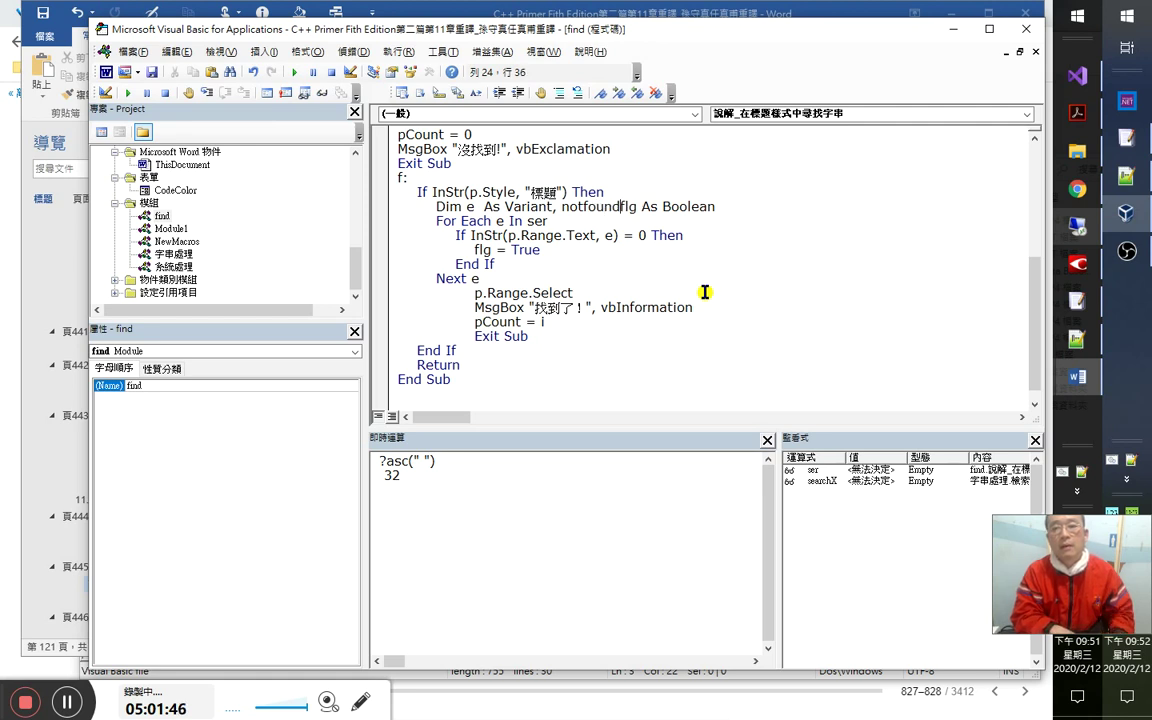
pyautogui.press('Delete')
pyautogui.write('F')
pyautogui.press('Down')
pyautogui.press('Down')
pyautogui.press('Down')
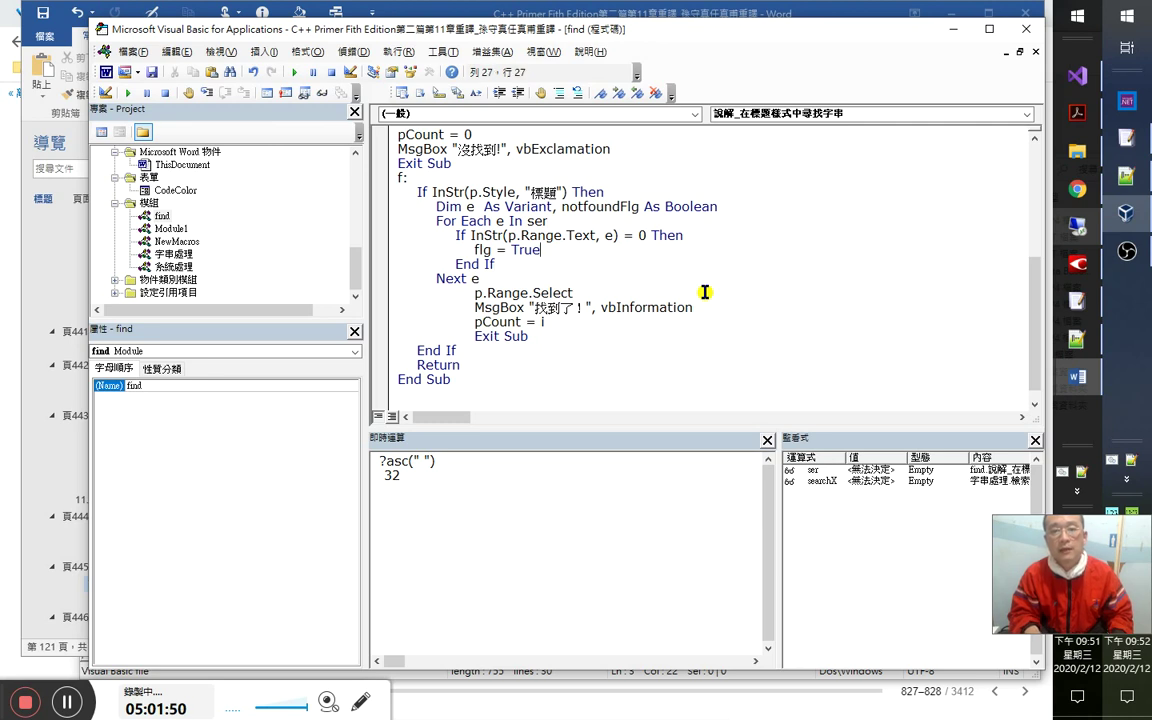
pyautogui.press('Home')
pyautogui.write('notfound')
pyautogui.press('Down')
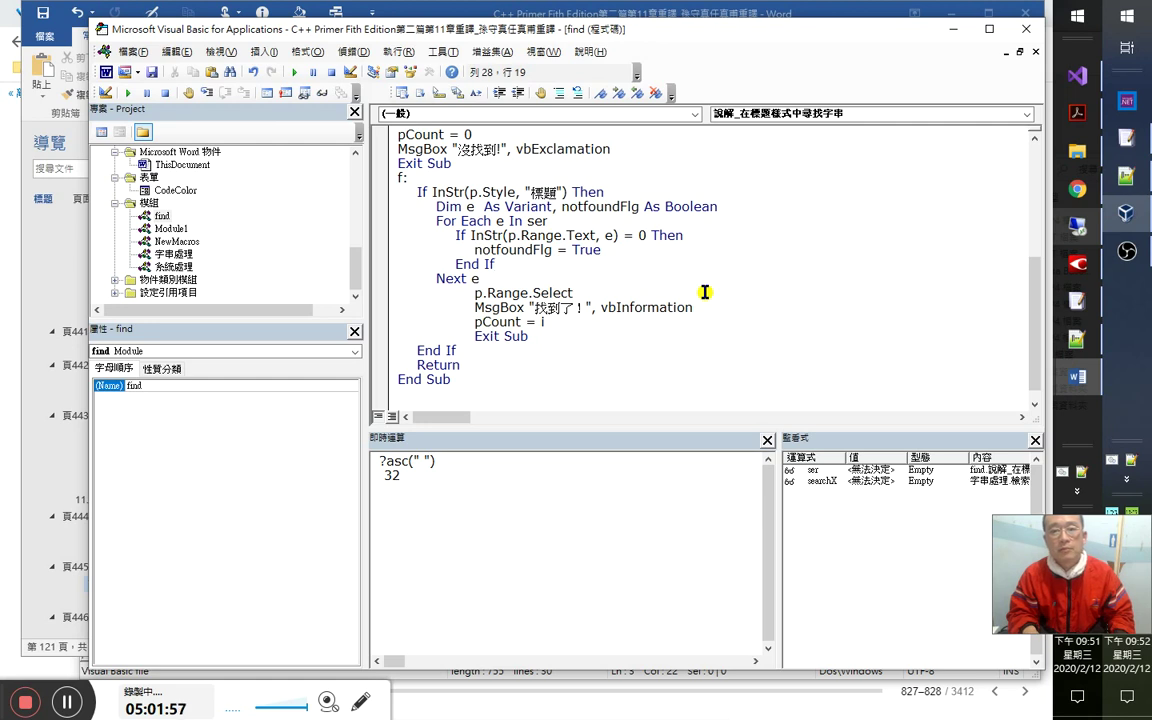
# Add 'Exit For' right after notfoundFlg = True.
pyautogui.press('End')
pyautogui.press('Return')
pyautogui.write('exit')
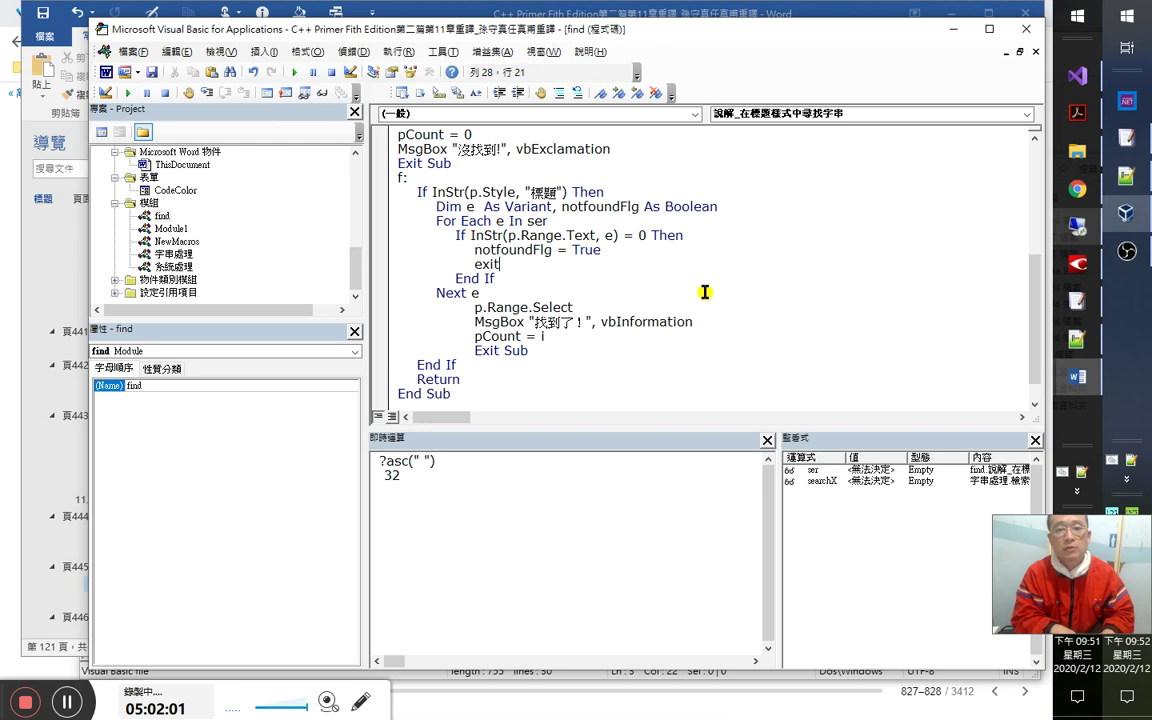
pyautogui.write(' sor')
pyautogui.press('BackSpace')
pyautogui.press('BackSpace')
pyautogui.press('BackSpace')
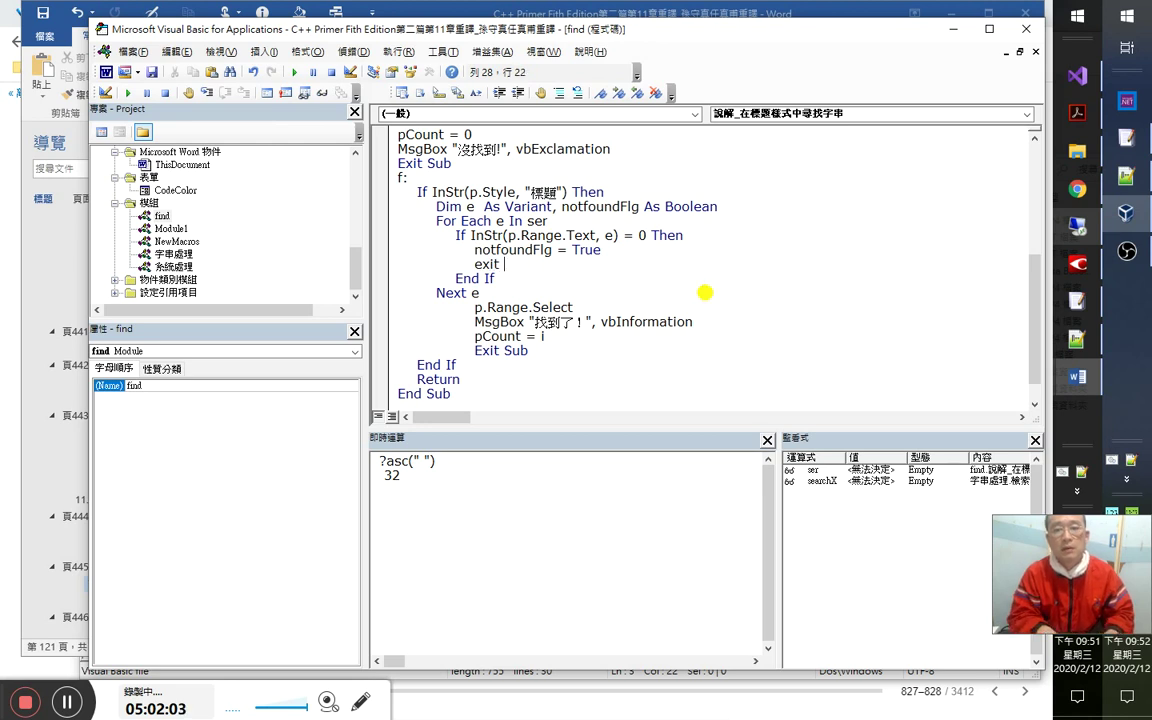
pyautogui.write('for')
pyautogui.press('Down')
# Insert 'If notfoundFlg = False Then' after Next e, above the found-it lines.
pyautogui.press('Up')
pyautogui.press('End')
pyautogui.press('Return')
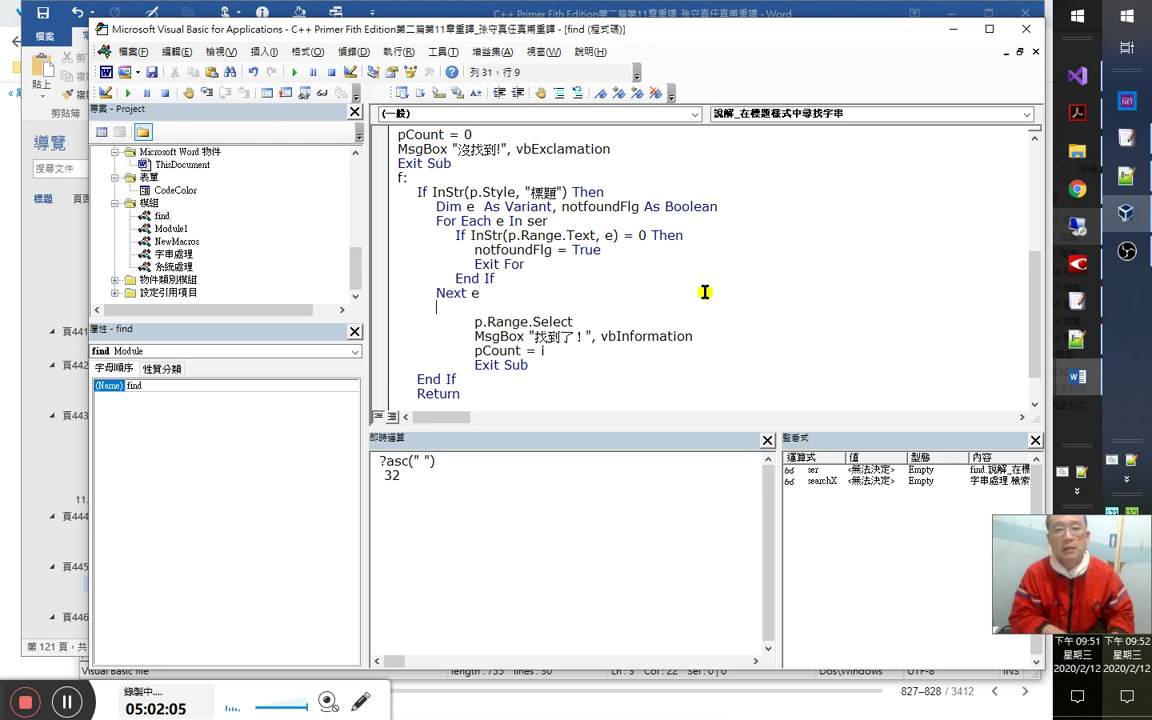
pyautogui.write('if notfou')
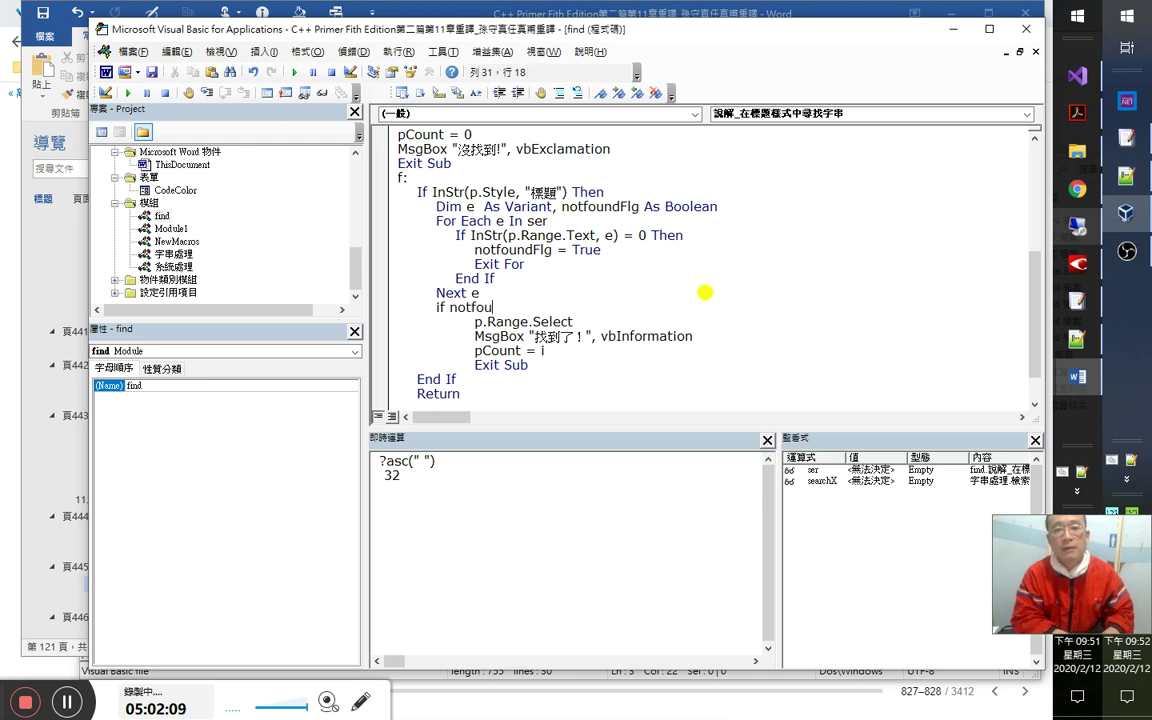
pyautogui.write('ndFlg=')
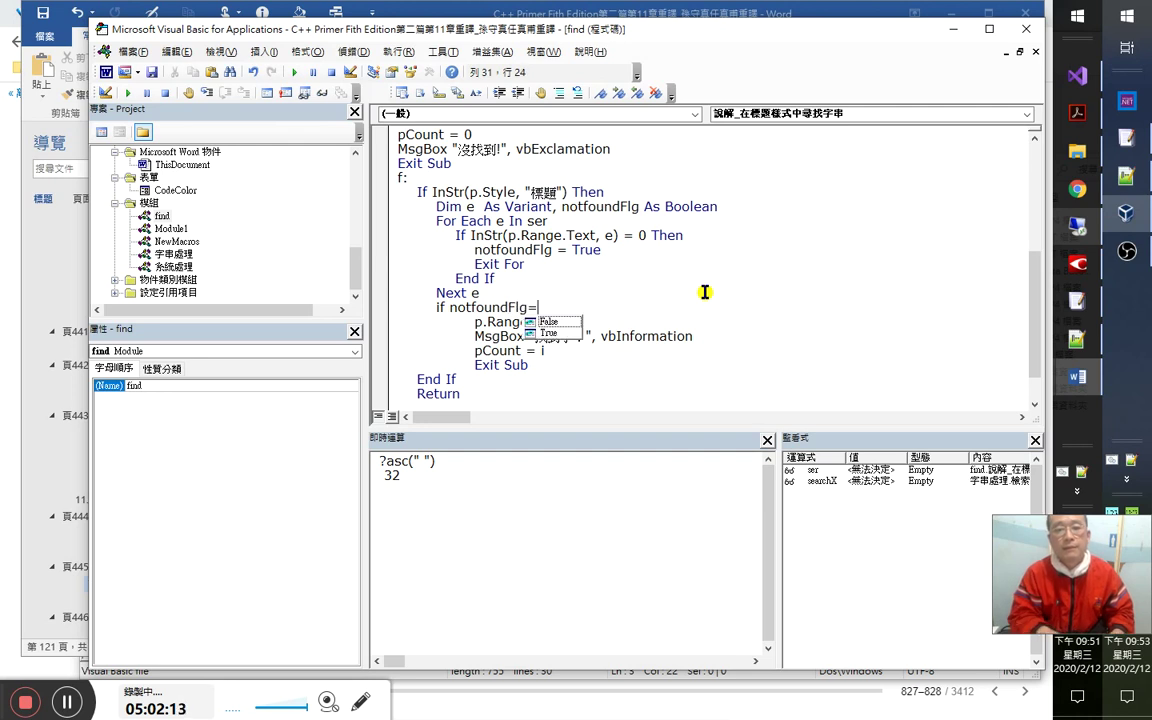
pyautogui.write('False then')
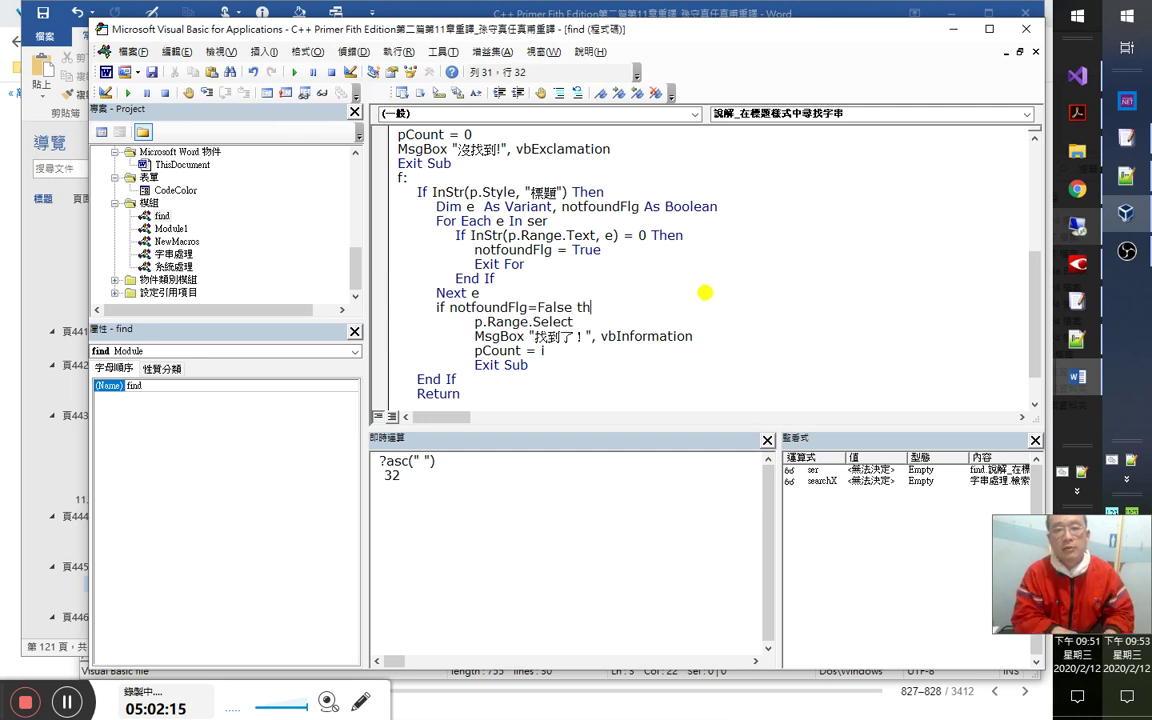
pyautogui.press('Down')
pyautogui.press('Down')
pyautogui.press('Down')
# Close the new block with End If and fix the indentation of its lines.
pyautogui.press('Return')
pyautogui.write('e')
pyautogui.press('BackSpace')
pyautogui.press('BackSpace')
pyautogui.press('BackSpace')
pyautogui.write('en')
pyautogui.press('BackSpace')
pyautogui.write('end if')
pyautogui.press('Down')
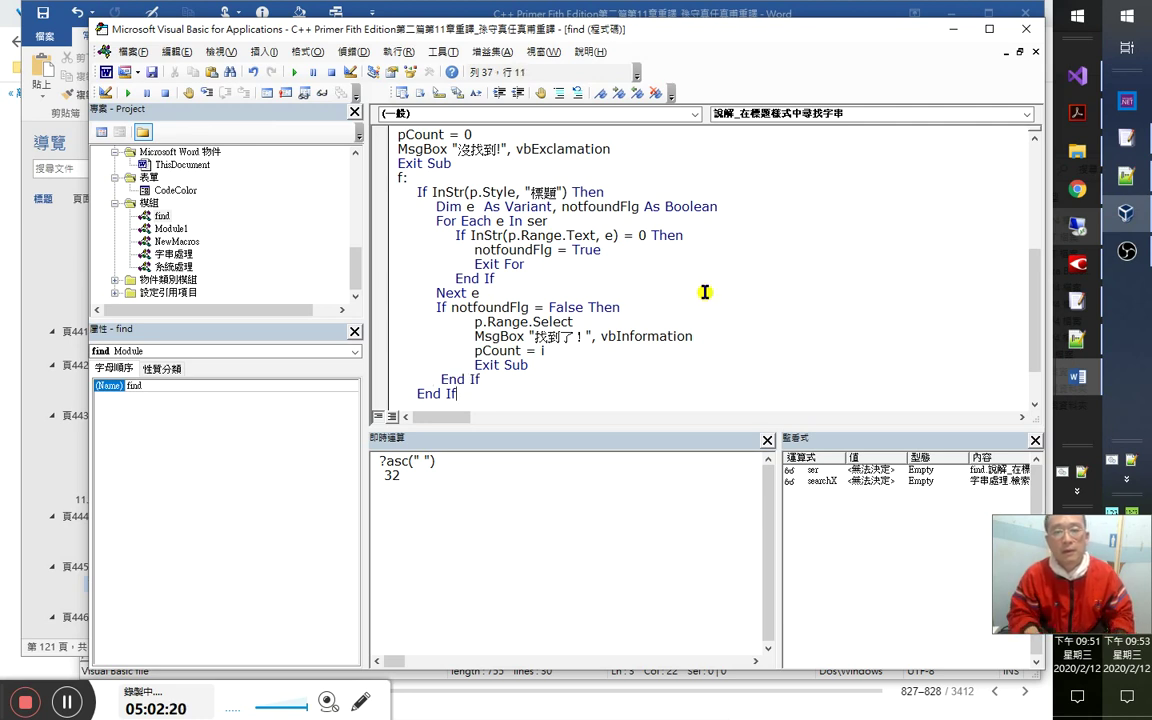
pyautogui.press('Return')
pyautogui.write('Return')
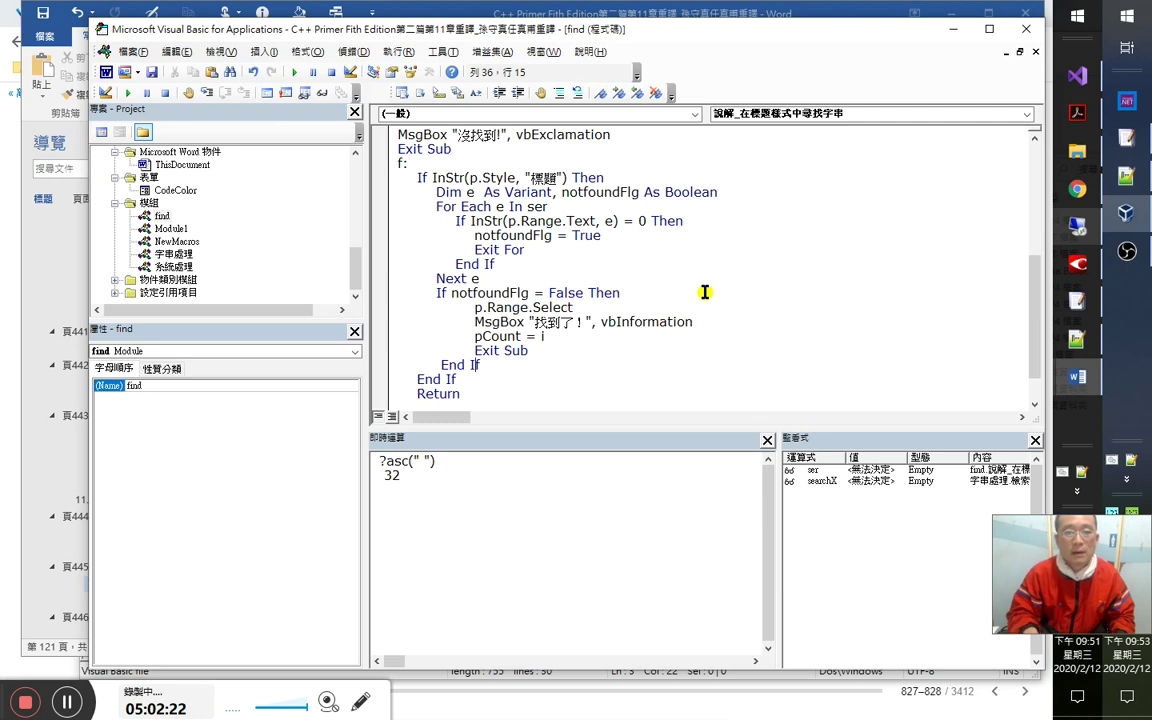
pyautogui.press('BackSpace')
pyautogui.press('Down')
pyautogui.press('Down')
pyautogui.press('Down')
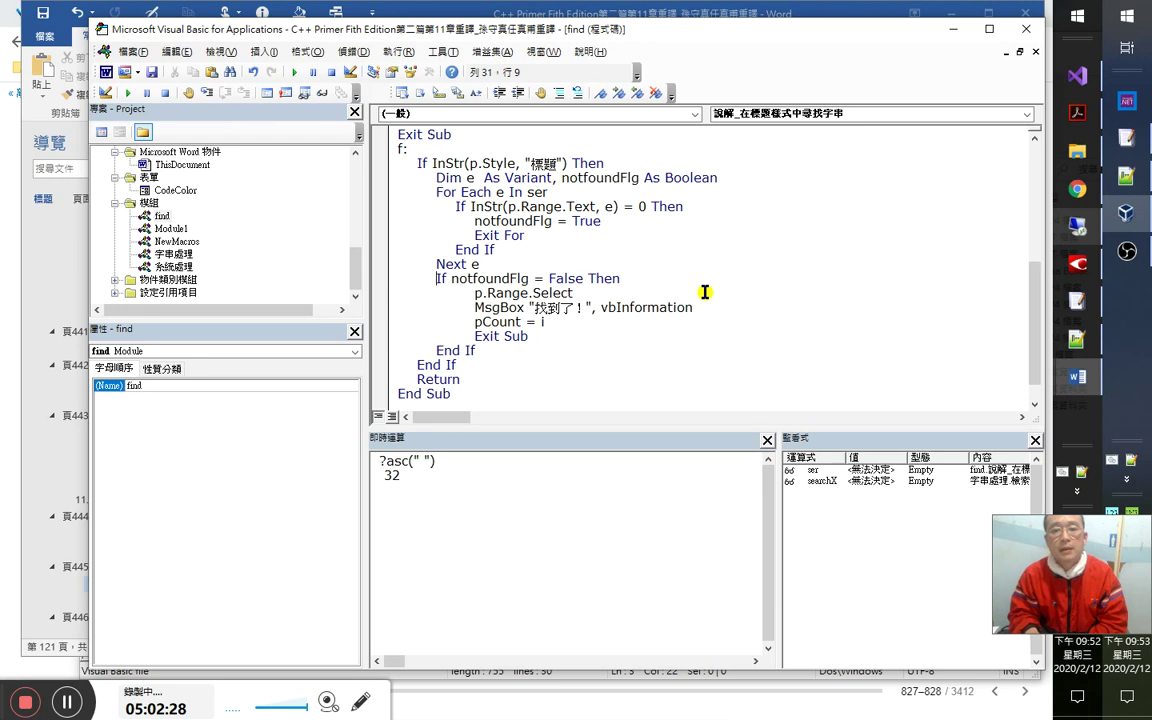
pyautogui.press('Home')
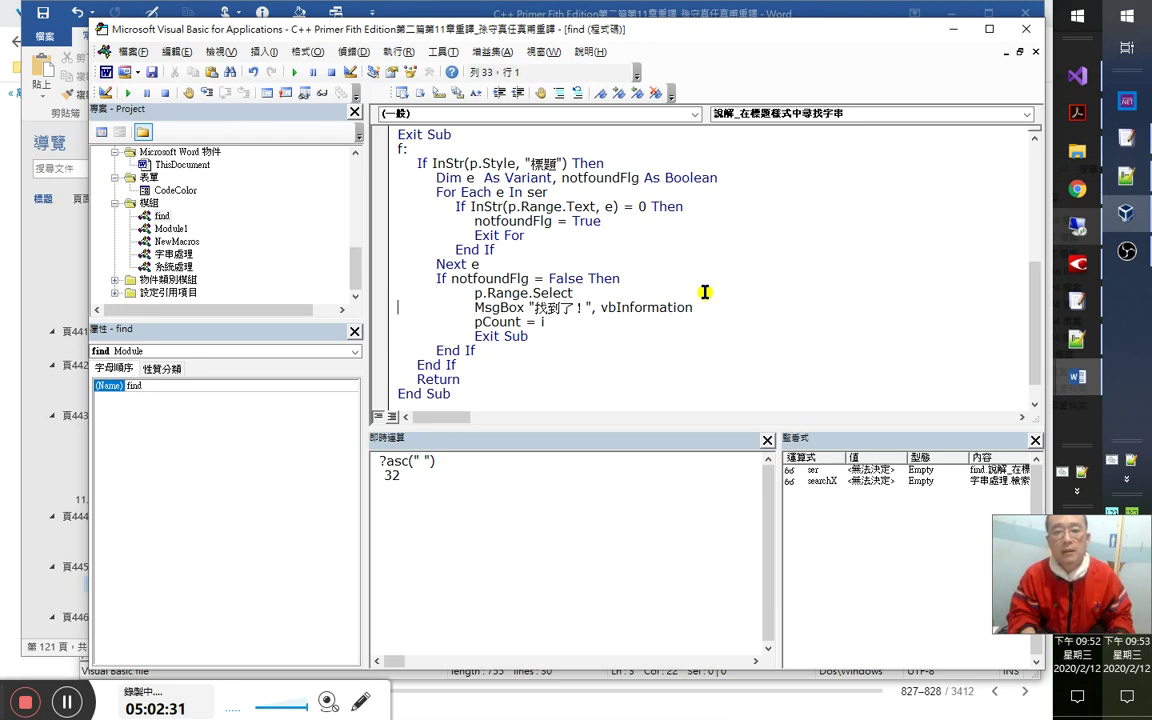
pyautogui.hotkey('shift', 'Down')
pyautogui.hotkey('shift', 'Down')
pyautogui.hotkey('shift', 'Down')
pyautogui.hotkey('shift', 'Down')
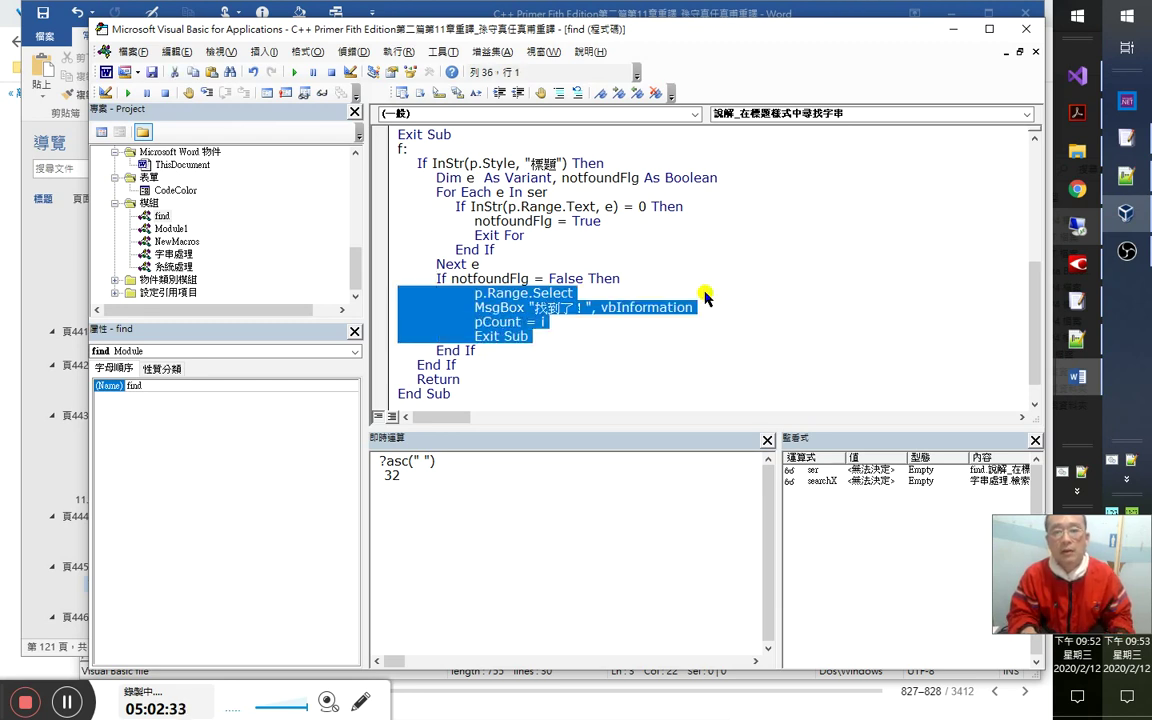
pyautogui.hotkey('shift', 'Tab')
pyautogui.press('Right')
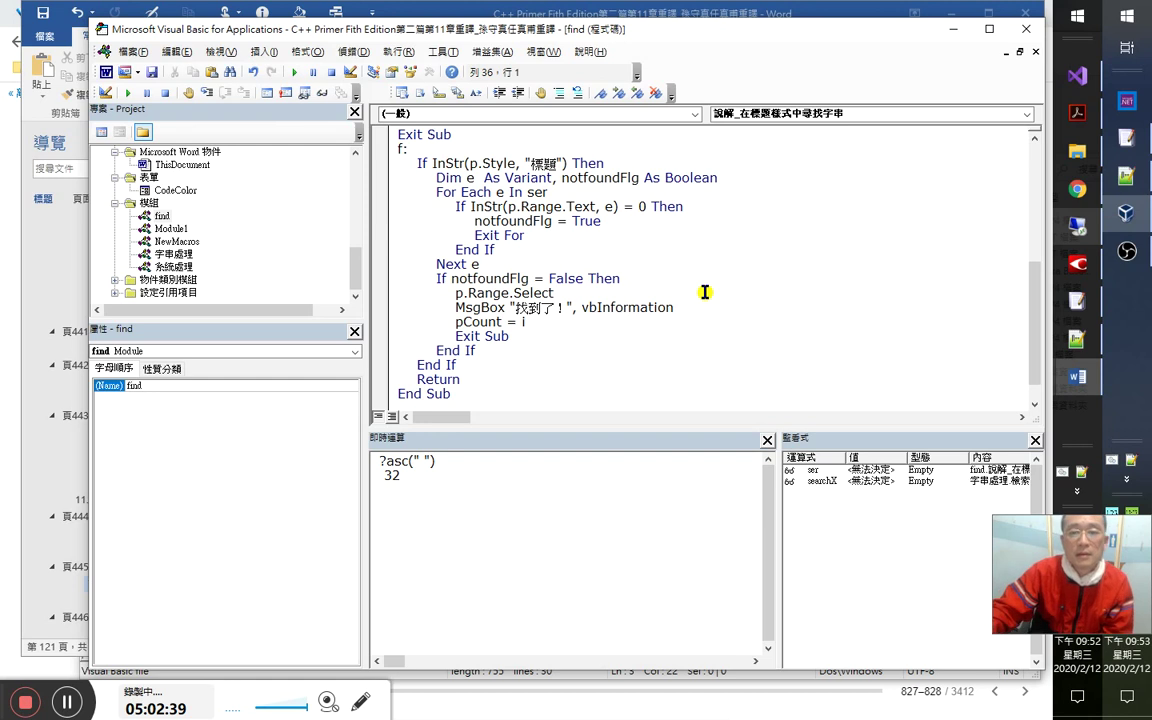
# Review the conditions, save the macro project and switch back to the Word document.
pyautogui.click(566, 278)
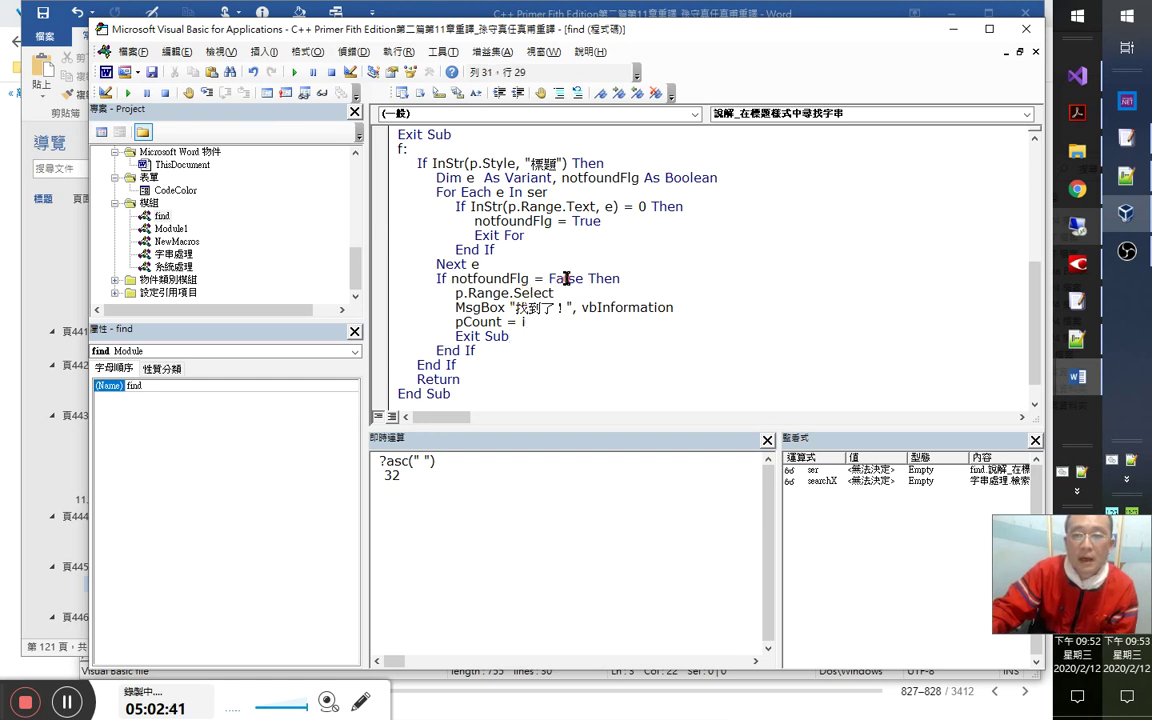
pyautogui.doubleClick(643, 206)
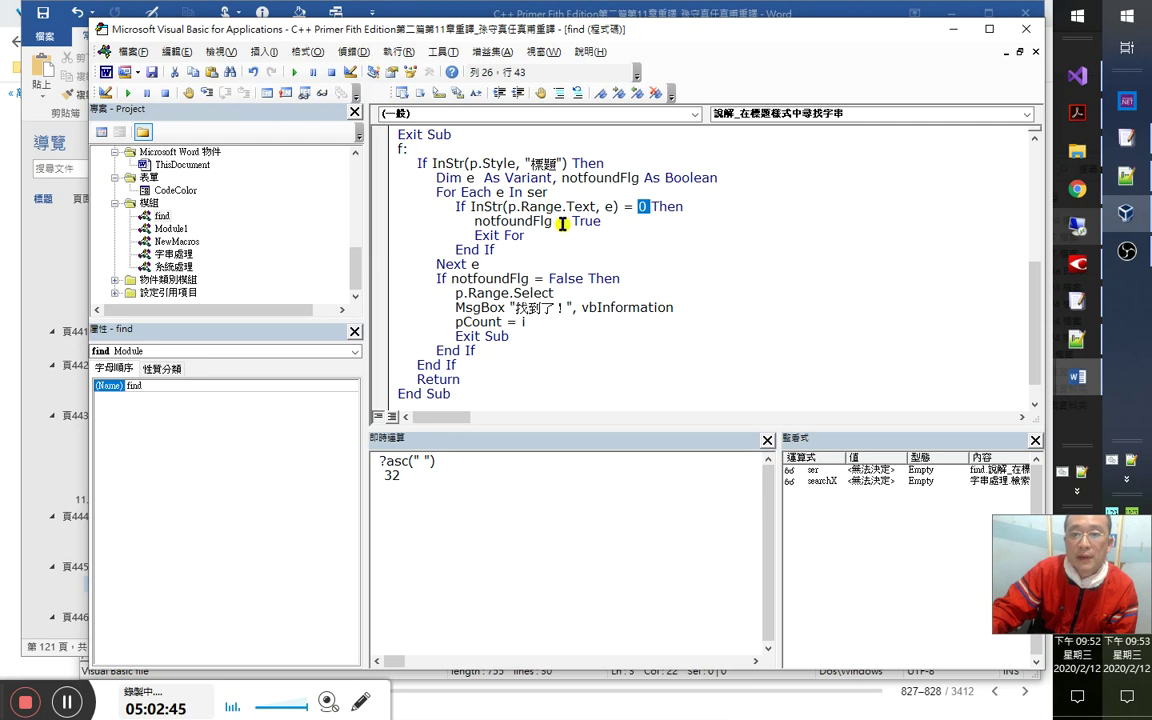
pyautogui.click(572, 221)
pyautogui.click(357, 51)
pyautogui.click(357, 51)
pyautogui.click(152, 72)
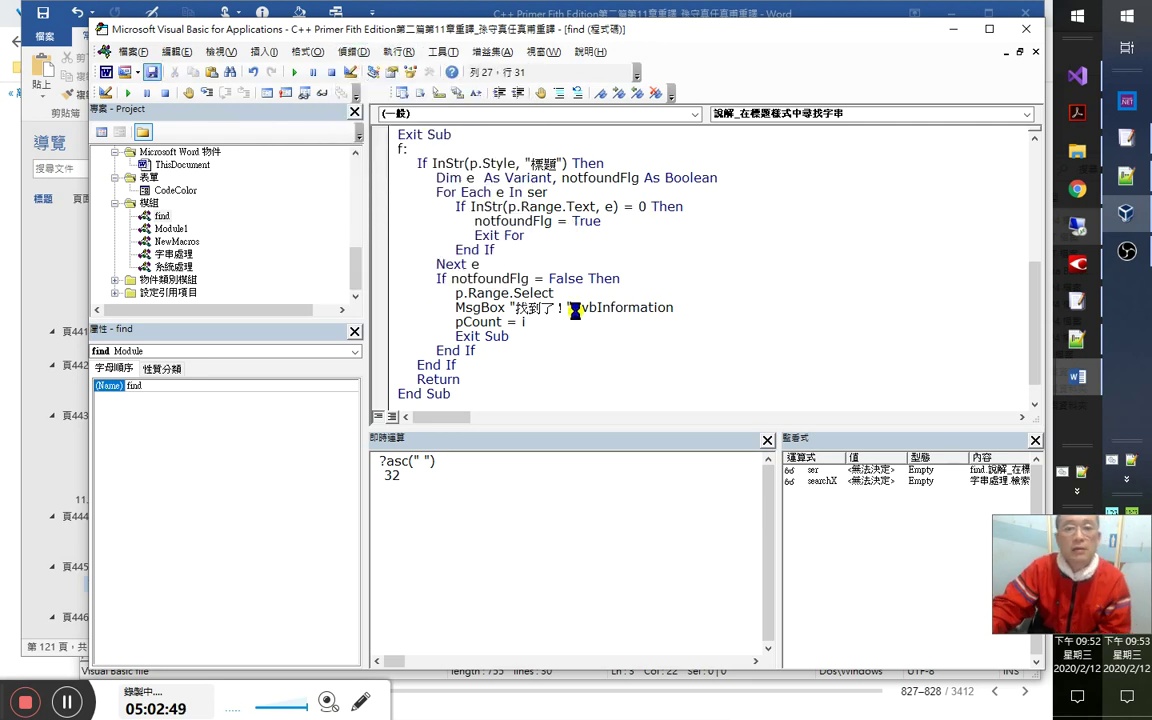
pyautogui.click(60, 195)
pyautogui.hotkey('alt', 'Tab')
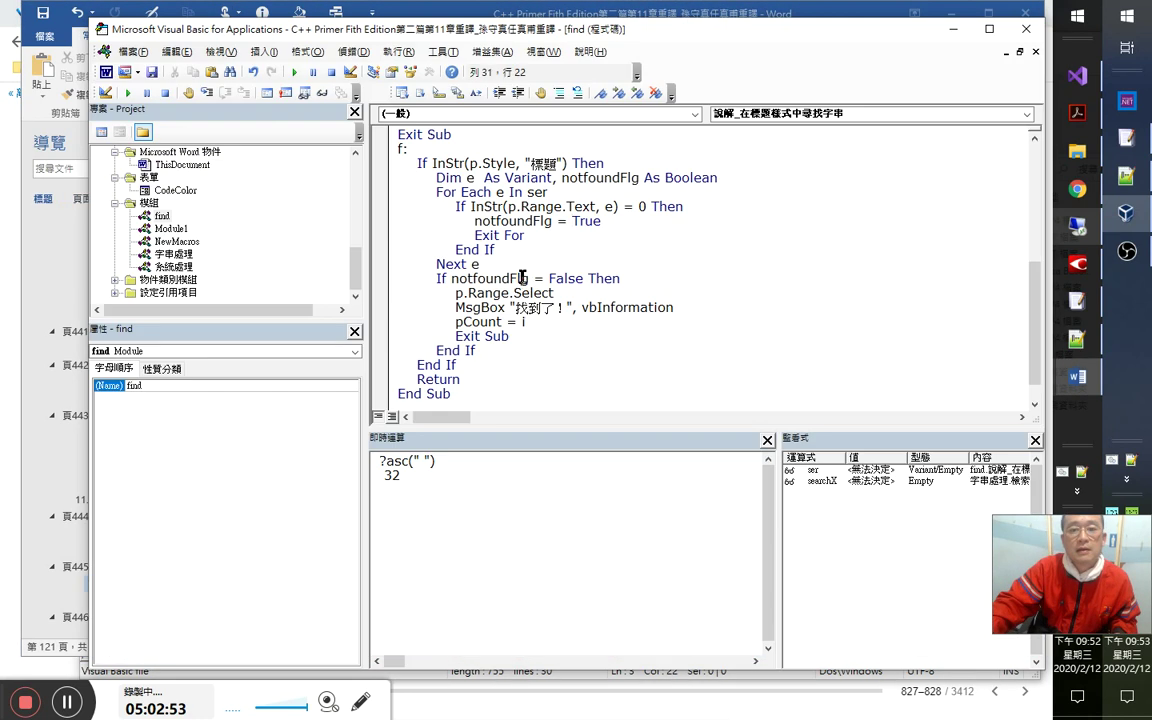
pyautogui.hotkey('alt', 'Tab')
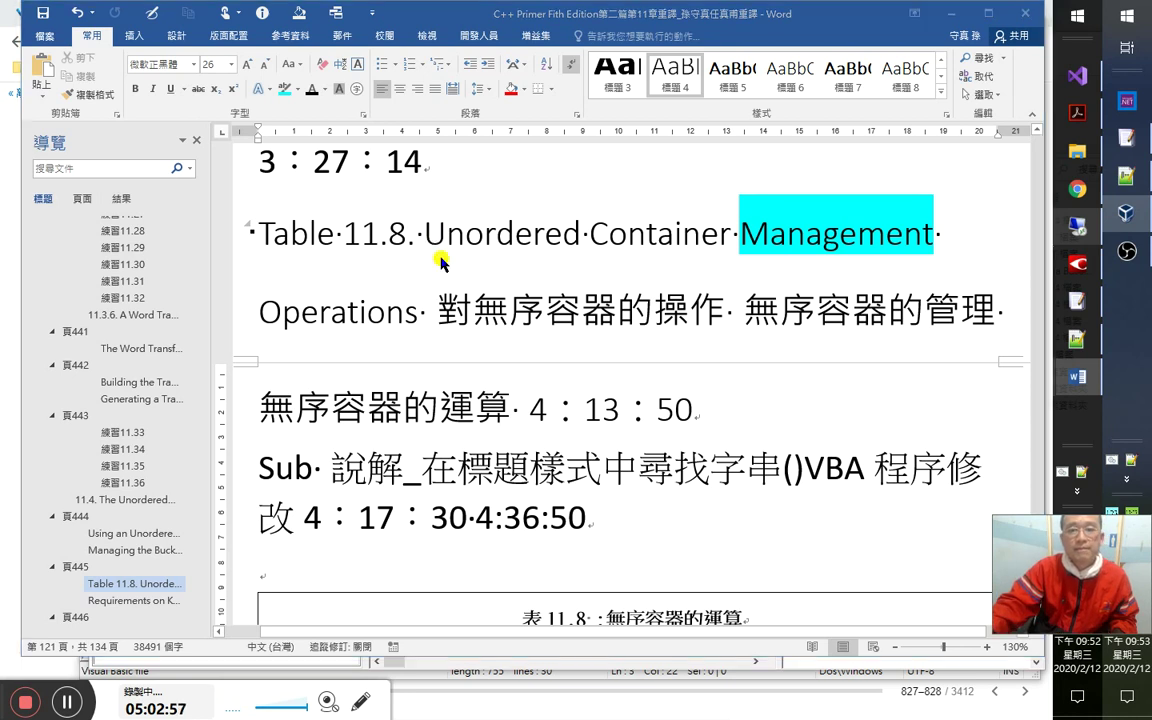
# Run 說解_在標題樣式中尋找字串 from the Macros list, searching for 無序容器 運算.
pyautogui.hotkey('alt', 'F8')
pyautogui.moveTo(665, 266); pyautogui.dragTo(665, 336)
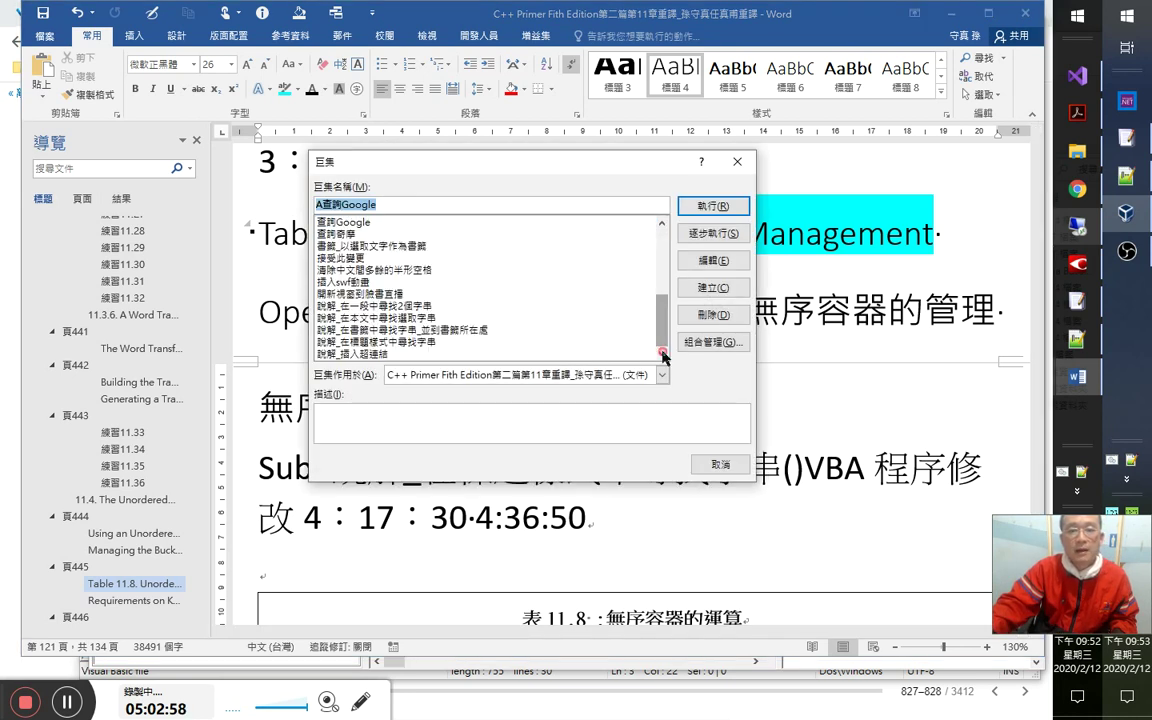
pyautogui.click(370, 342)
pyautogui.click(714, 205)
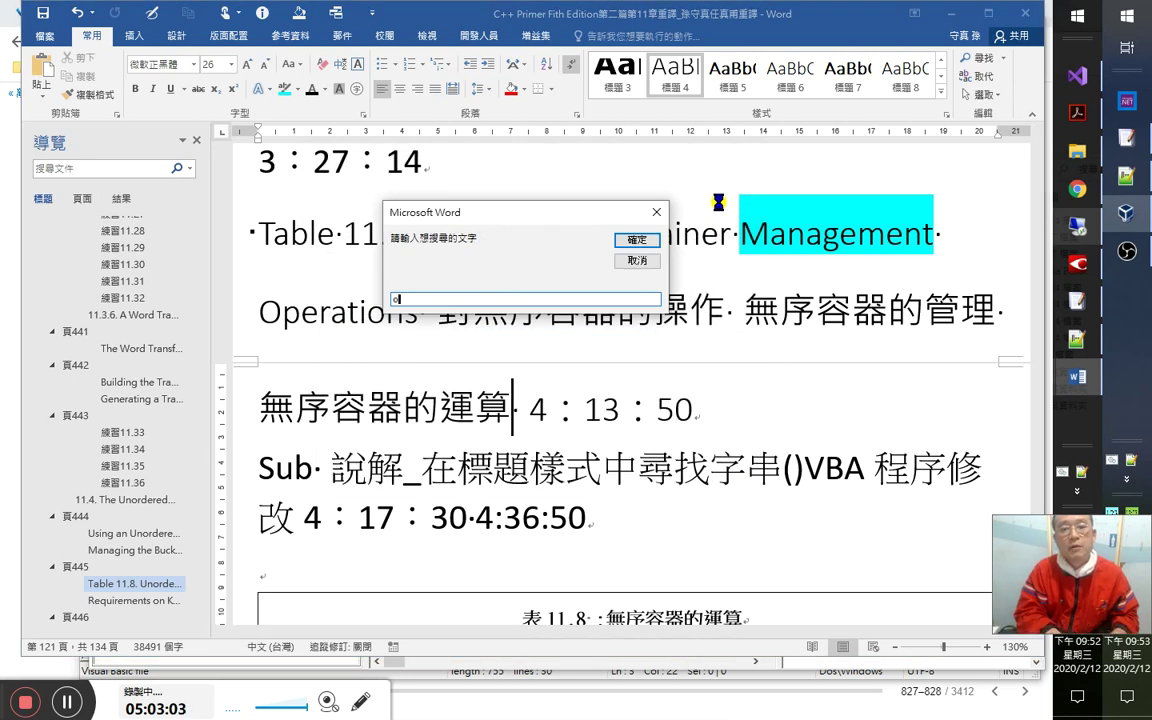
pyautogui.write('on')
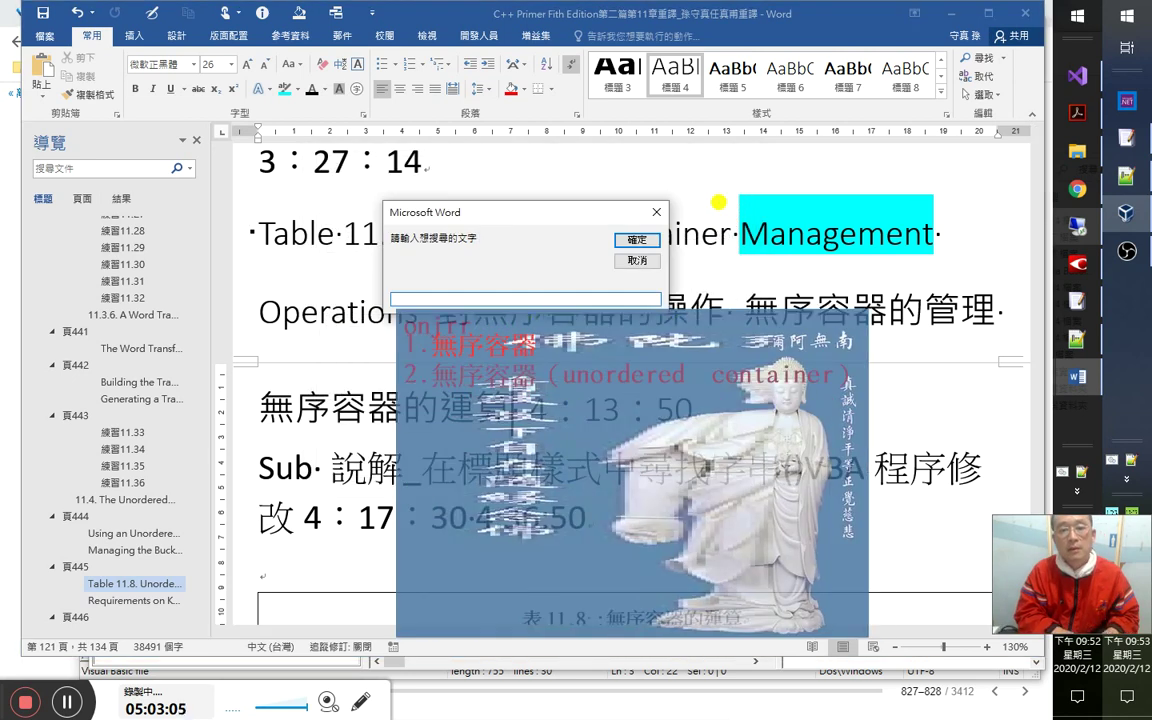
pyautogui.write('1 運算子')
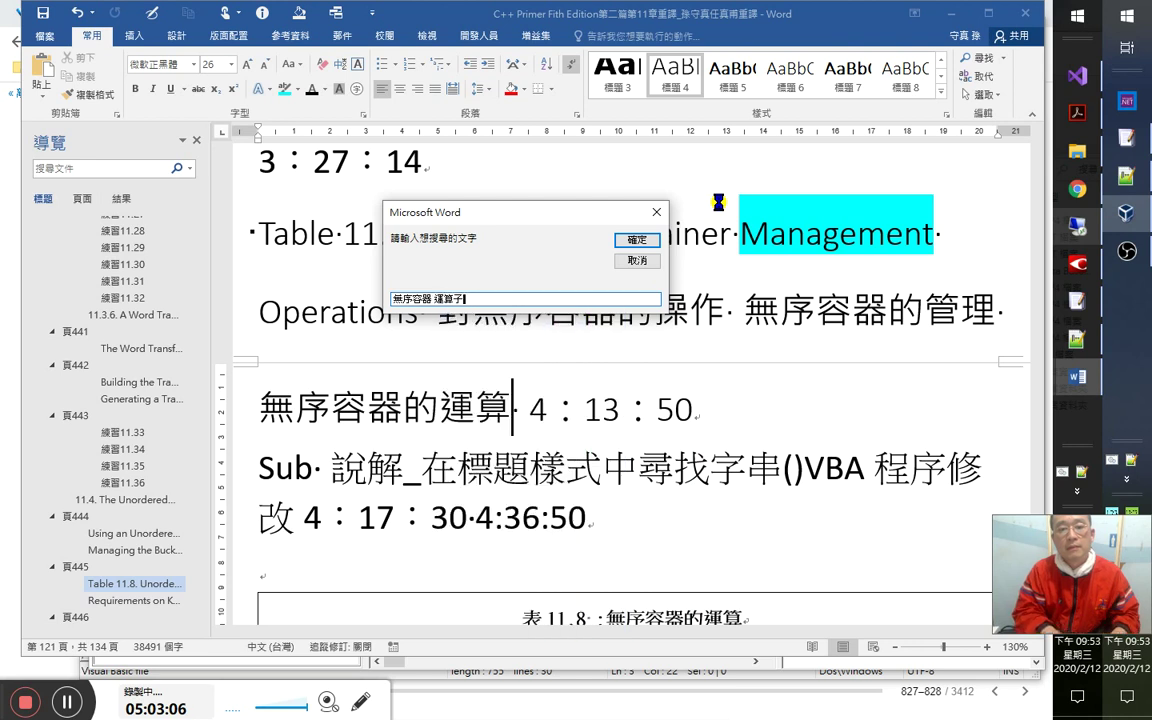
pyautogui.click(638, 239)
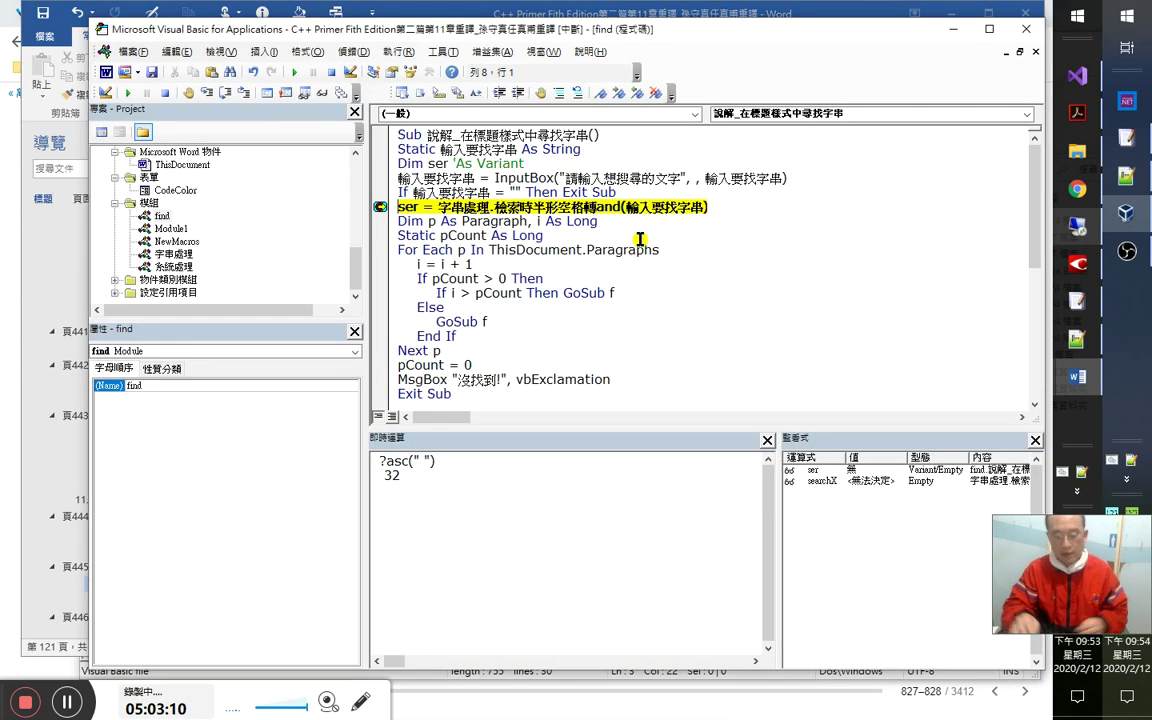
# Resume past the breakpoint, dismiss the 沒找到! message, and start the macro again.
pyautogui.press('F5')
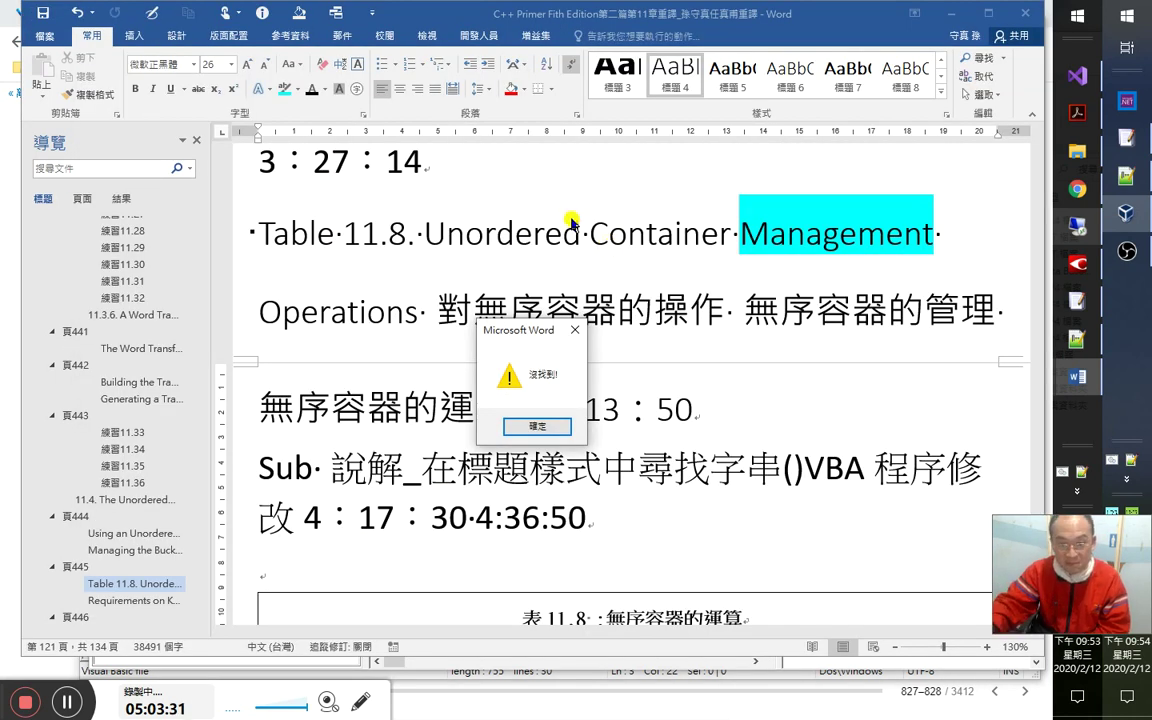
pyautogui.click(533, 425)
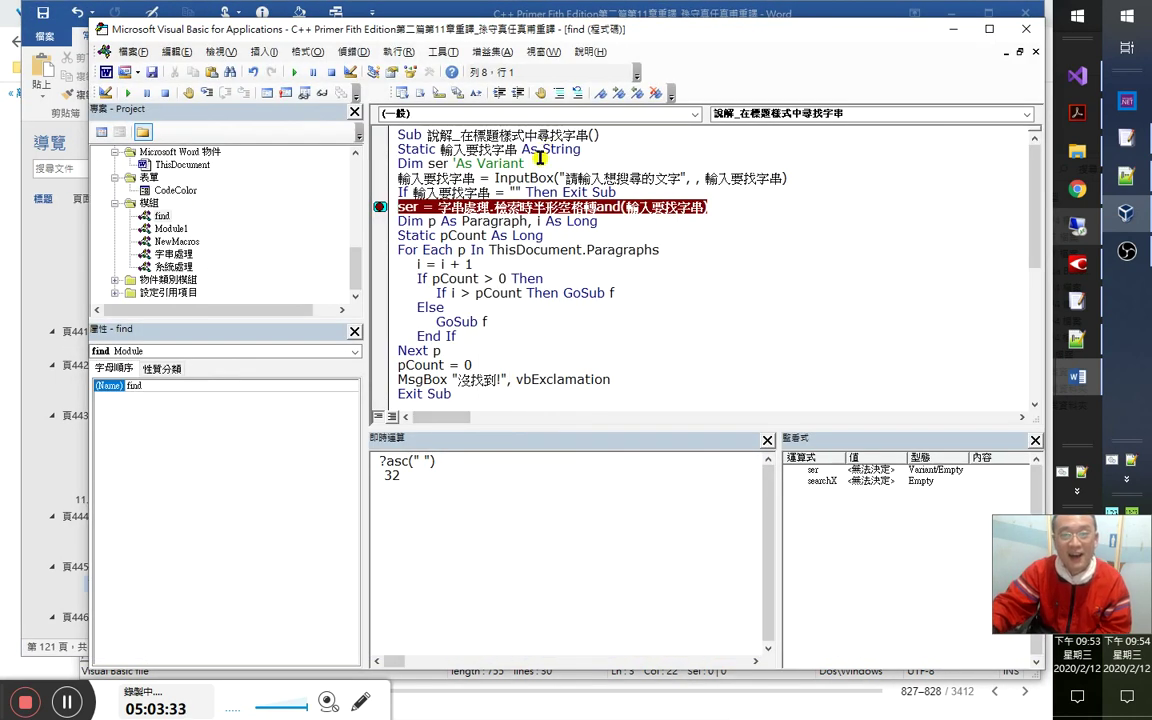
pyautogui.click(446, 217)
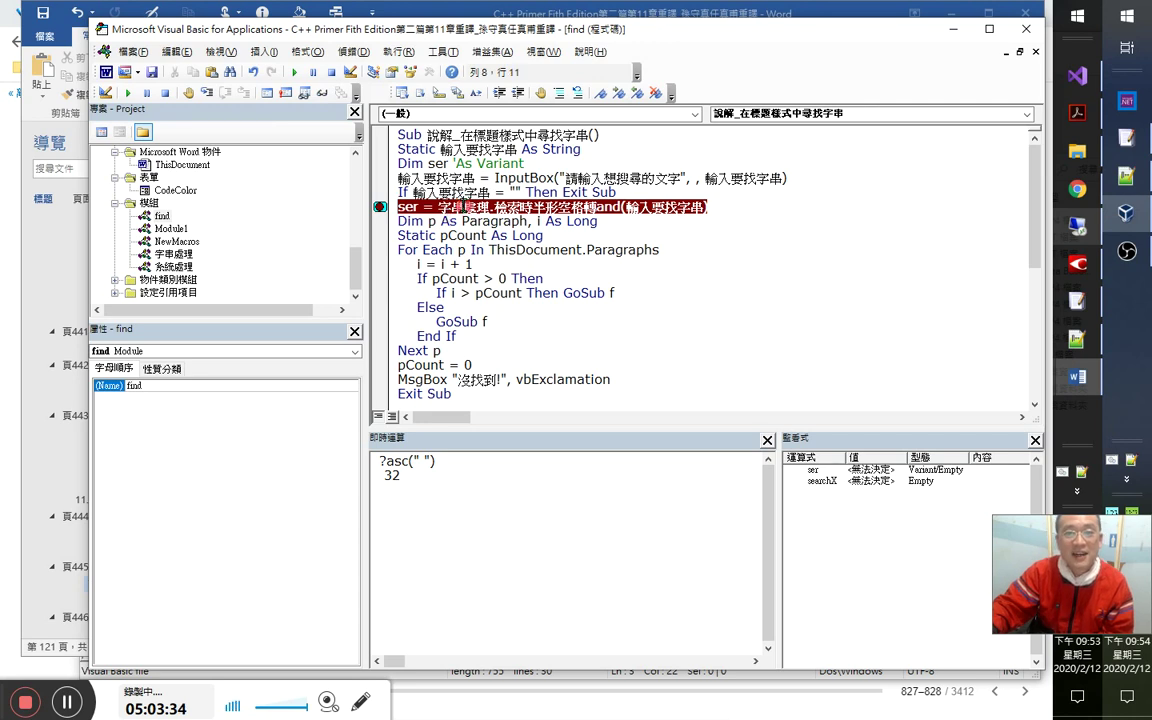
pyautogui.press('F5')
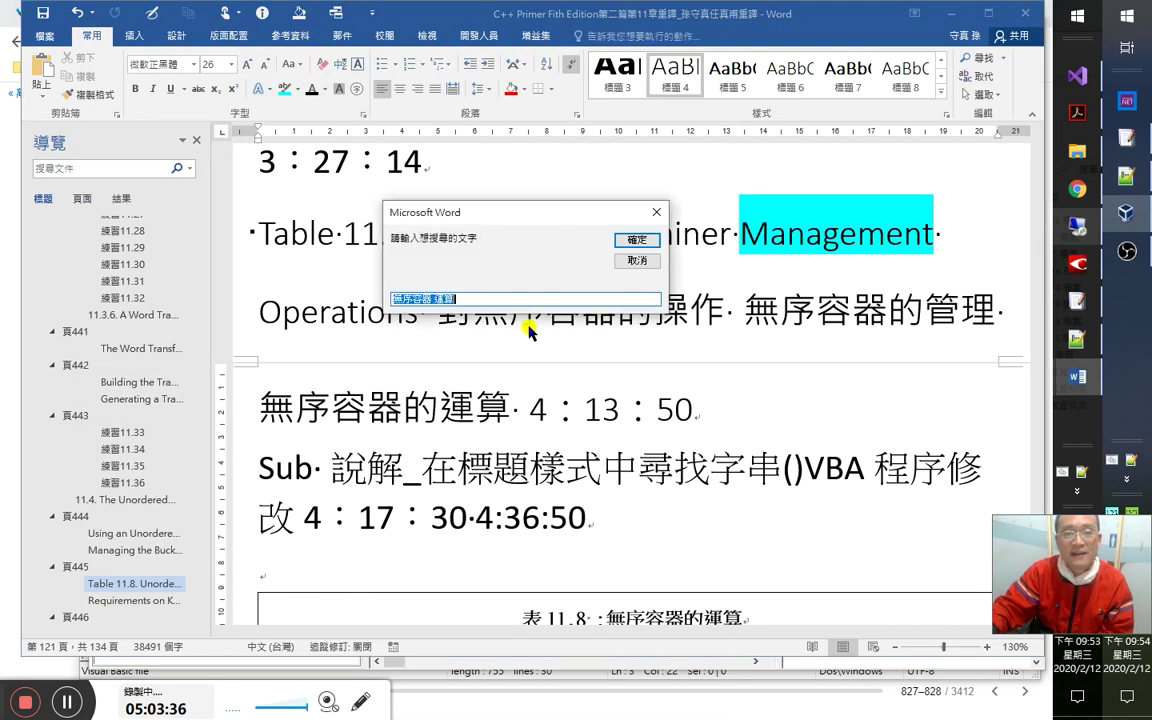
# Resubmit 無序容器 運算 and step past the split, expanding ser in the Watch window to show both terms.
pyautogui.click(612, 232)
pyautogui.click(463, 226)
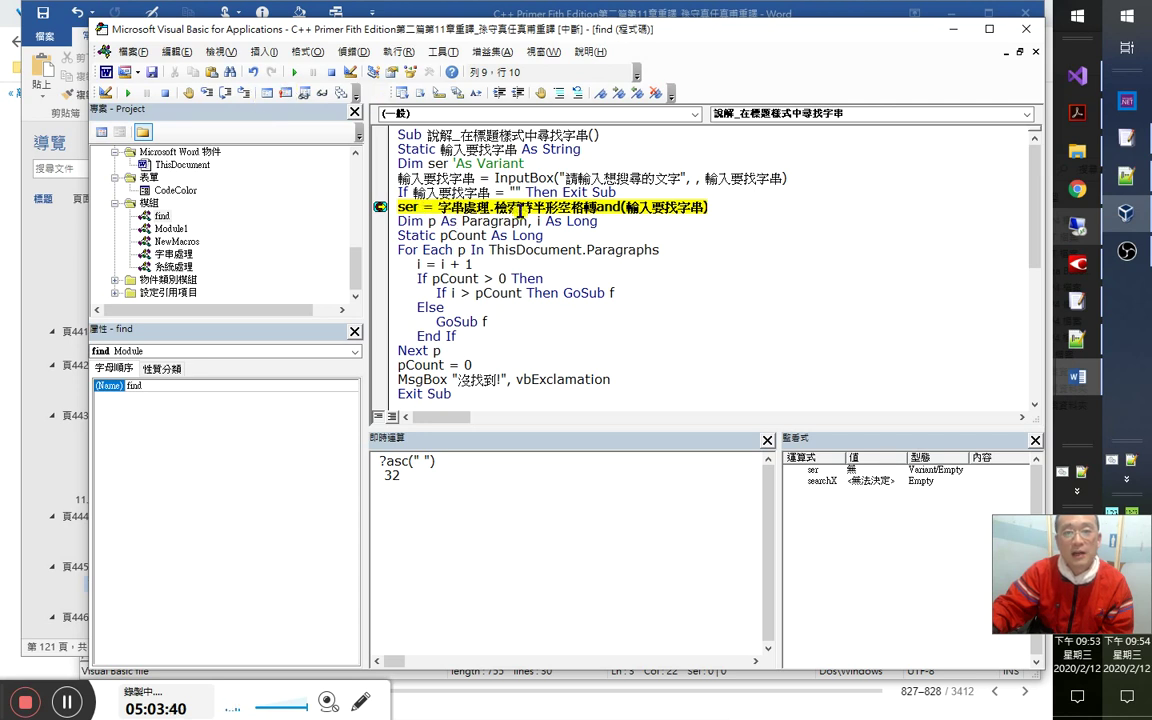
pyautogui.click(227, 94)
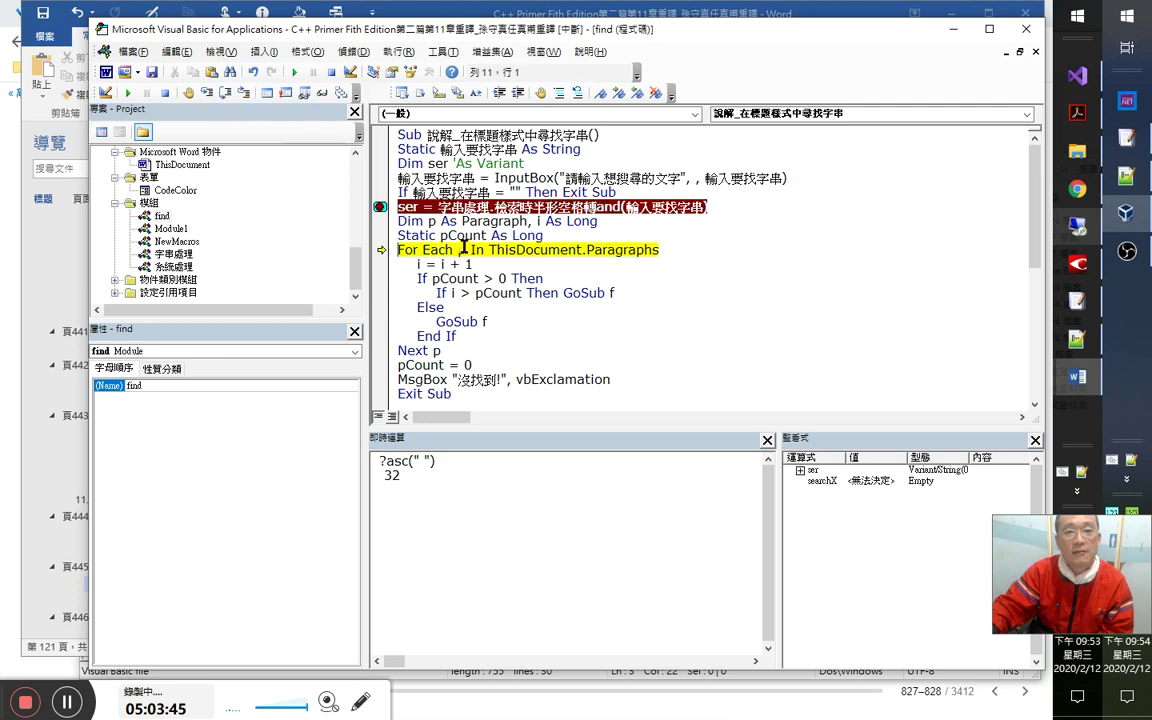
pyautogui.click(800, 470)
pyautogui.press('F8')
# Step through the paragraph loop into subroutine f until a missed term sets notfoundFlg True.
pyautogui.click(205, 93)
pyautogui.click(205, 93)
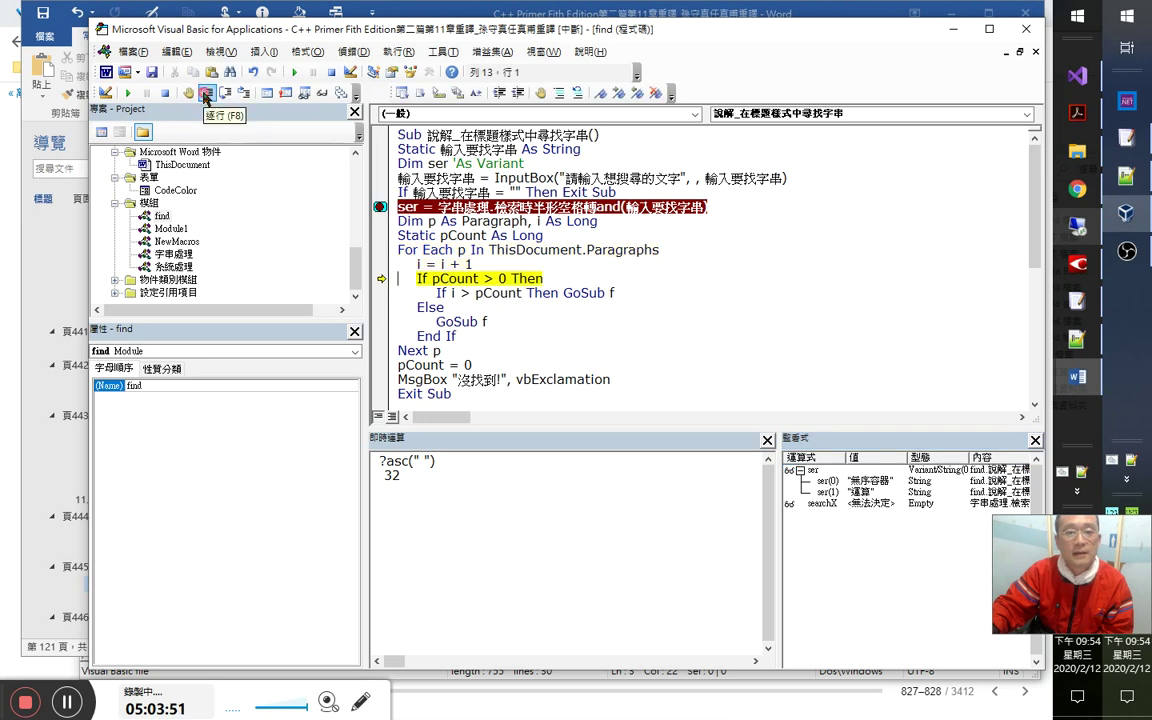
pyautogui.click(205, 93)
pyautogui.click(205, 93)
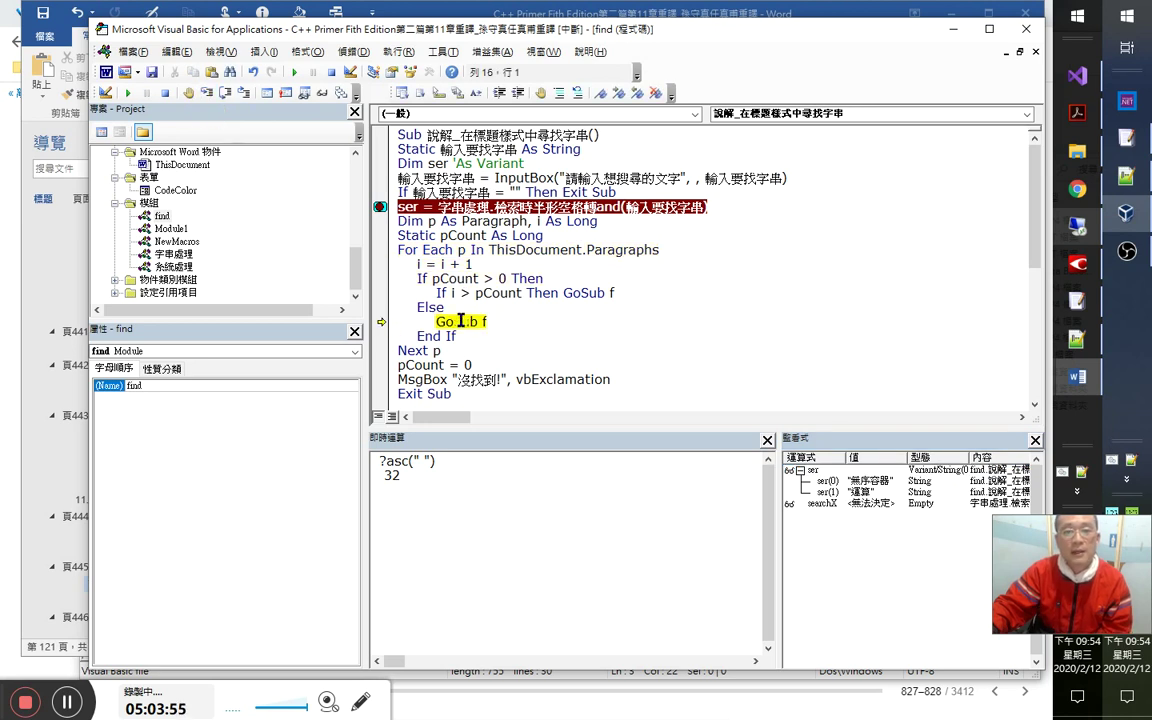
pyautogui.moveTo(463, 285)
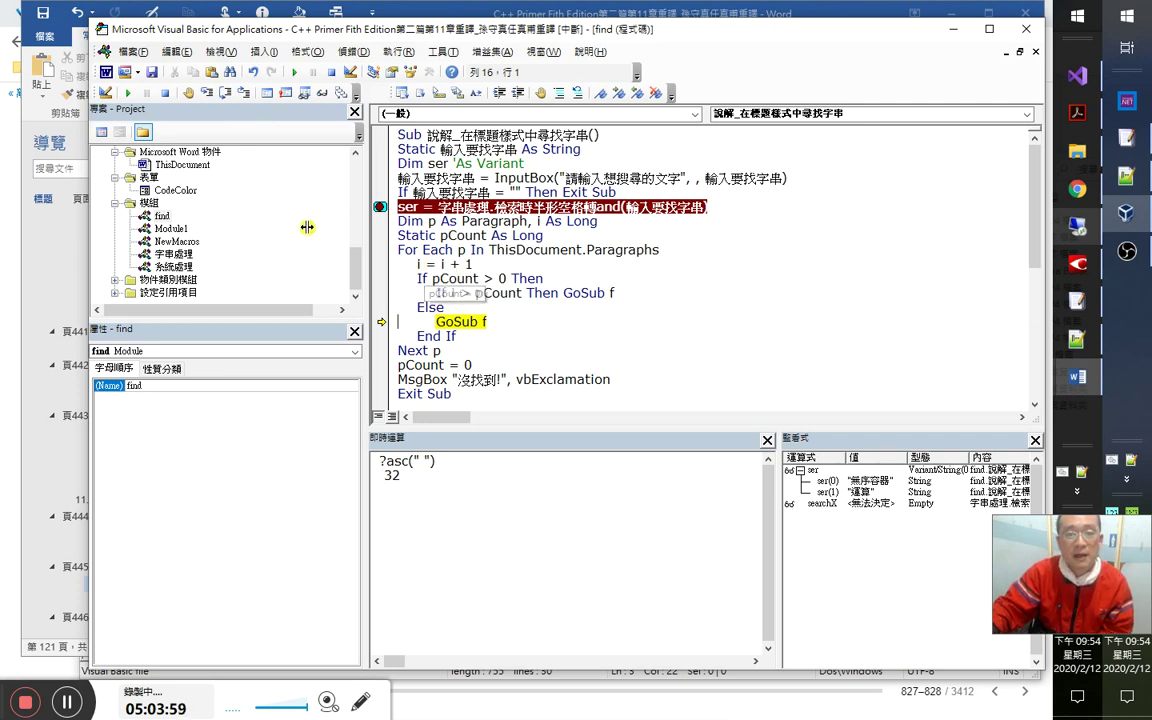
pyautogui.click(205, 95)
pyautogui.click(205, 95)
pyautogui.click(205, 95)
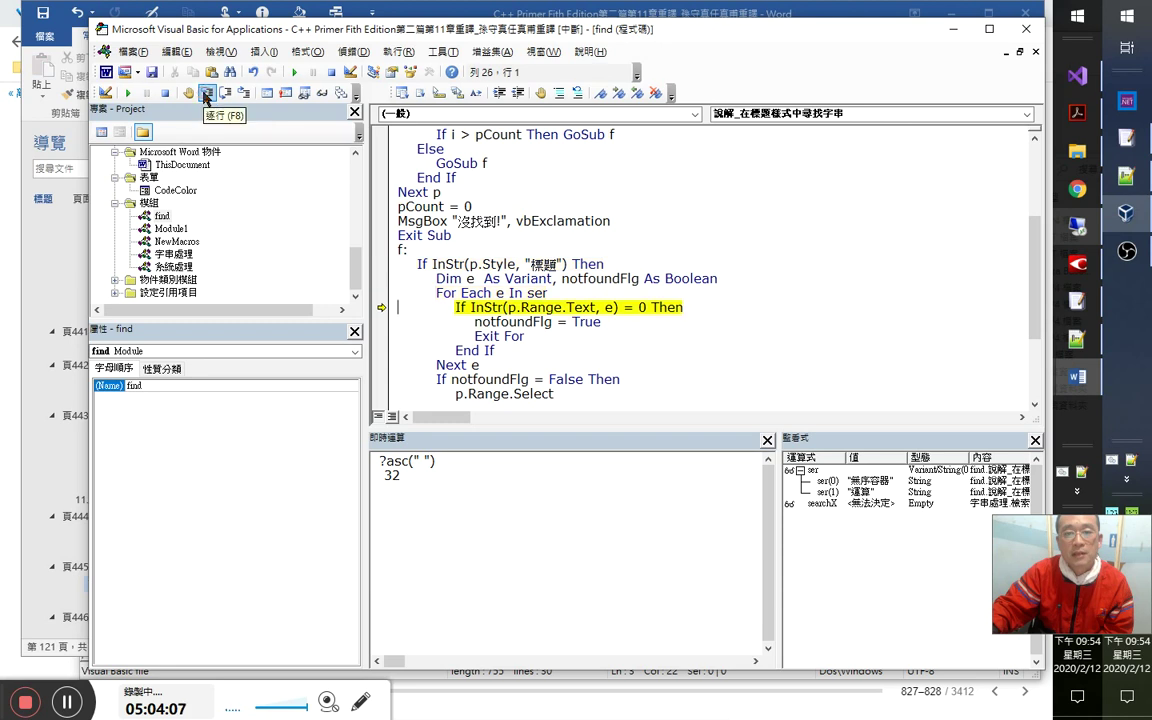
pyautogui.moveTo(500, 293)
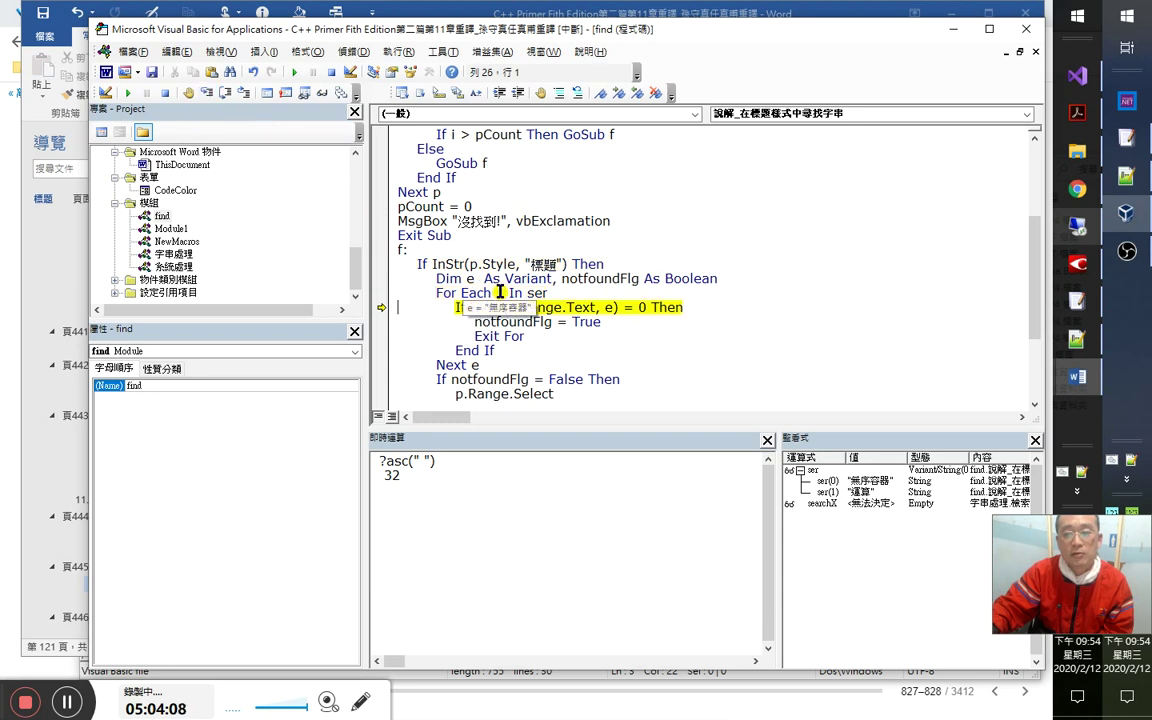
pyautogui.click(207, 95)
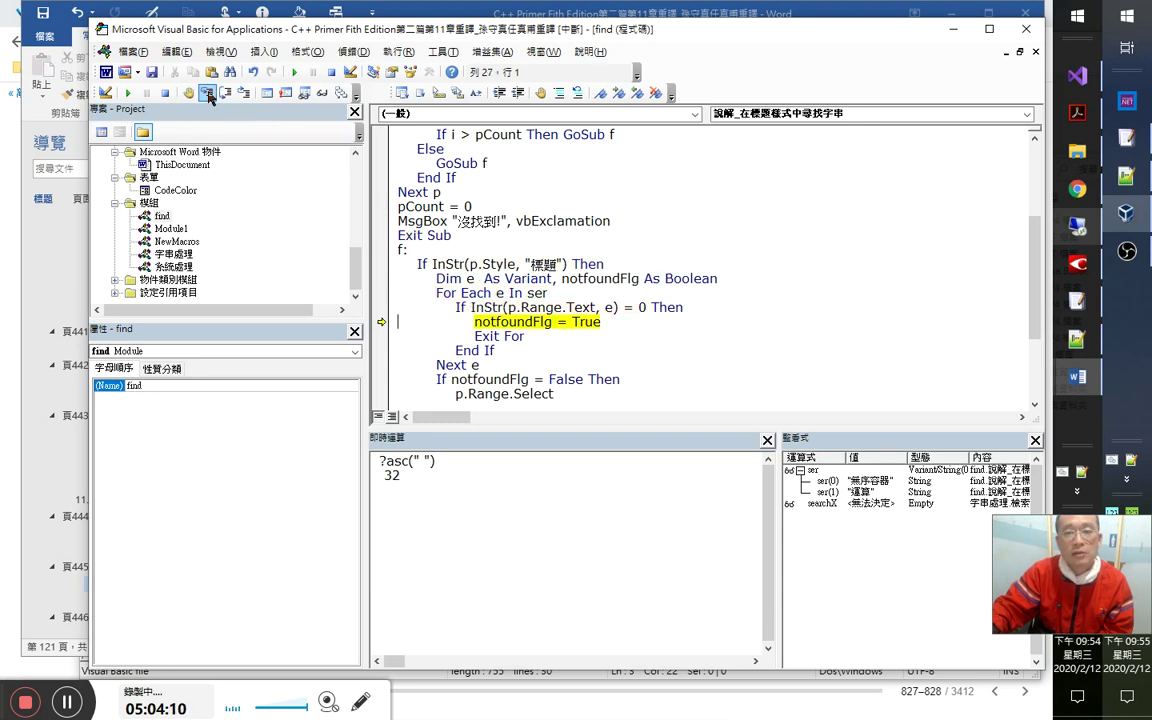
pyautogui.click(207, 95)
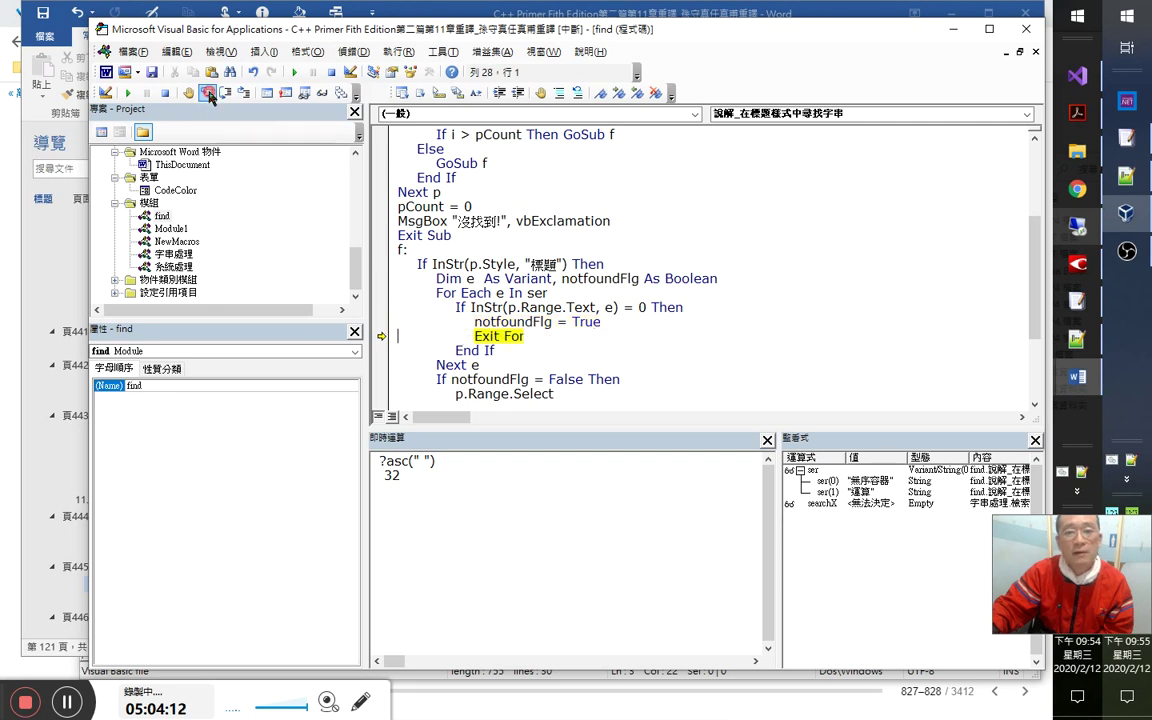
pyautogui.click(207, 95)
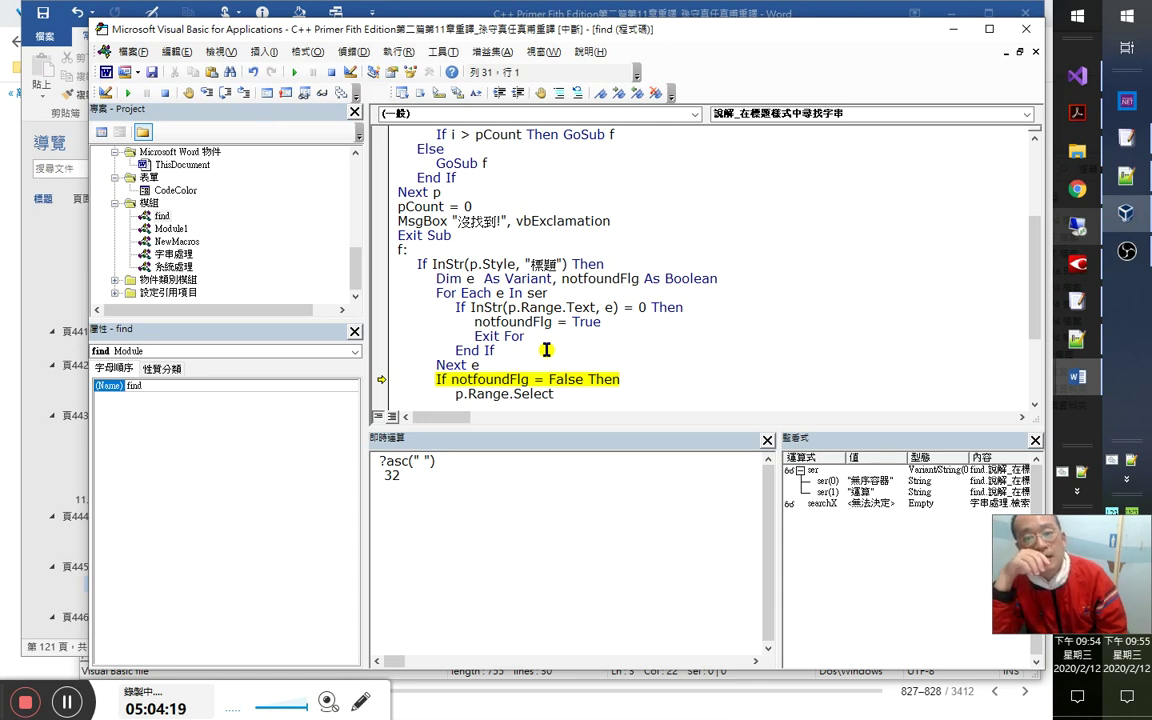
# Step on through subroutine f's Return and into the next paragraph's iteration.
pyautogui.scroll(-1, 535, 320)
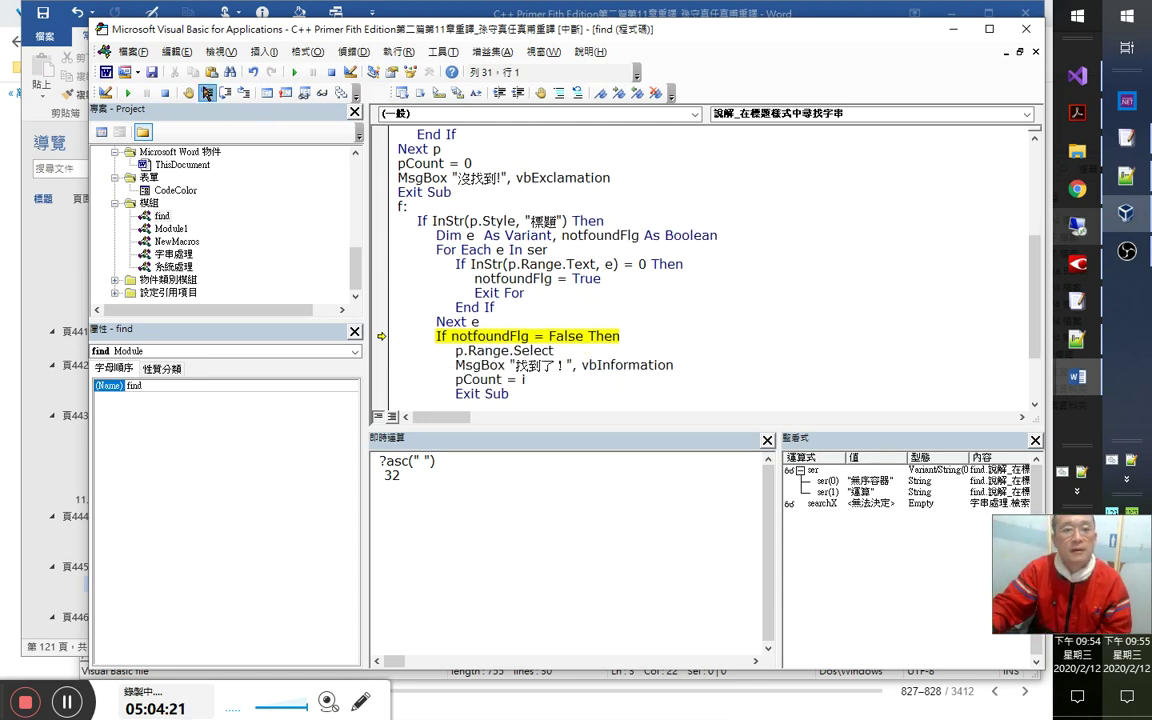
pyautogui.click(207, 92)
pyautogui.click(207, 92)
pyautogui.click(207, 92)
pyautogui.click(207, 92)
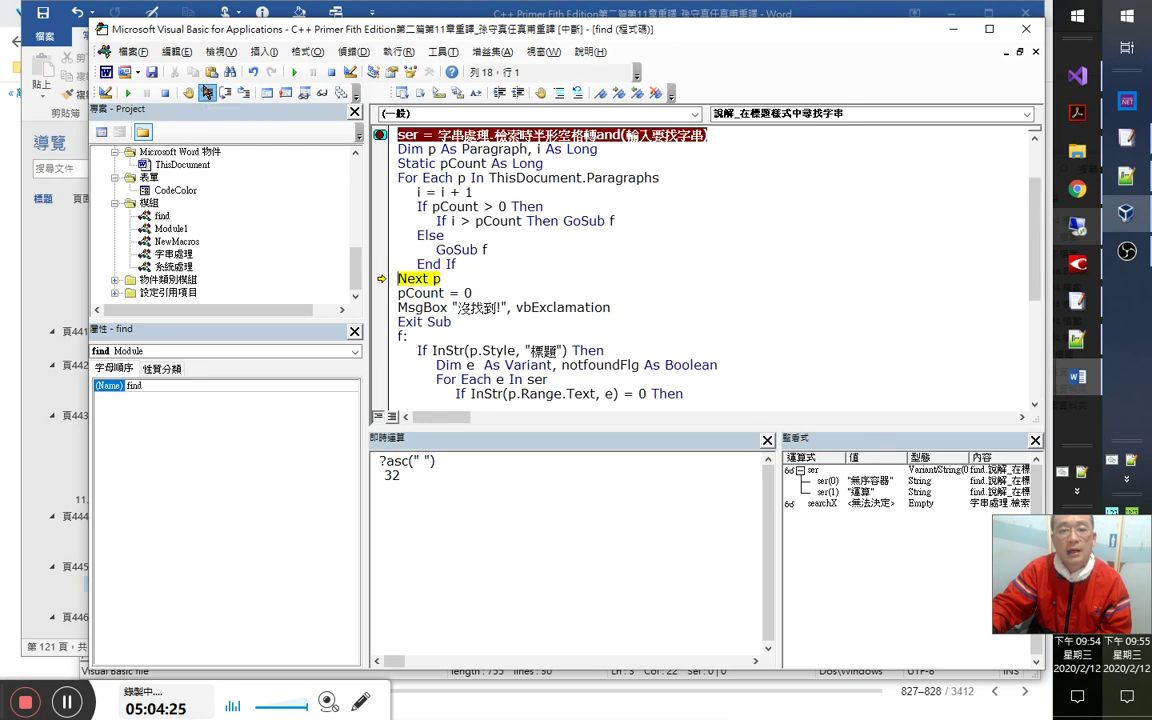
pyautogui.click(207, 92)
pyautogui.click(207, 92)
pyautogui.click(207, 92)
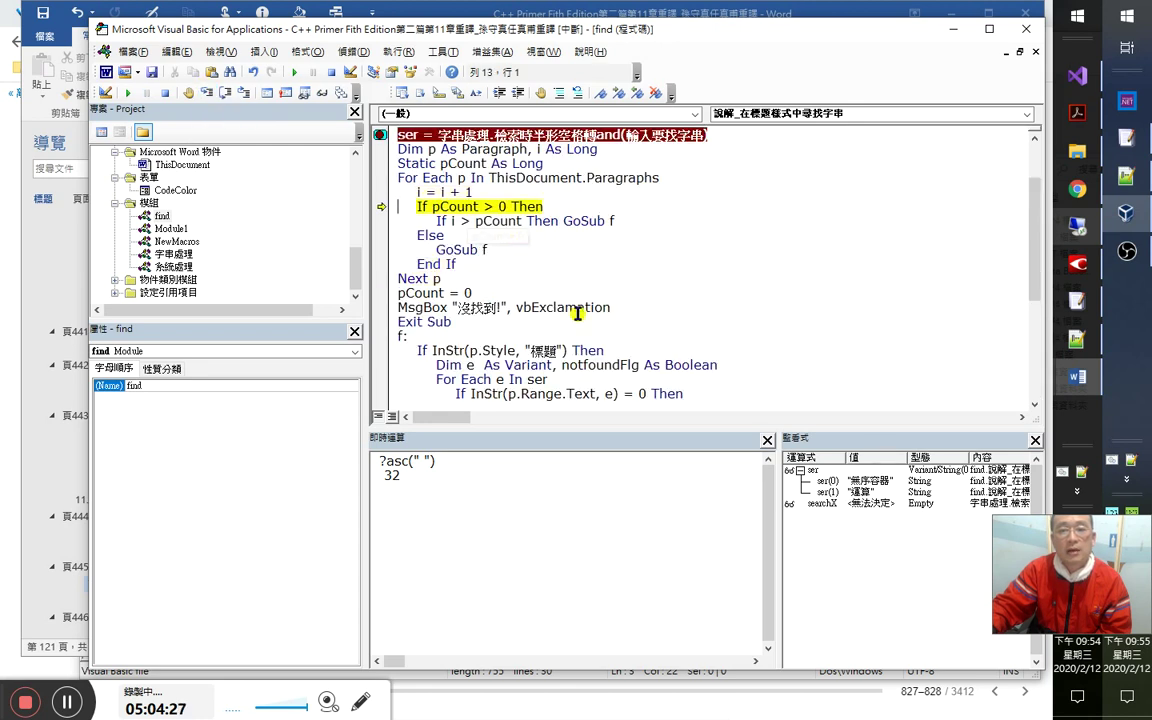
pyautogui.scroll(-3, 530, 292)
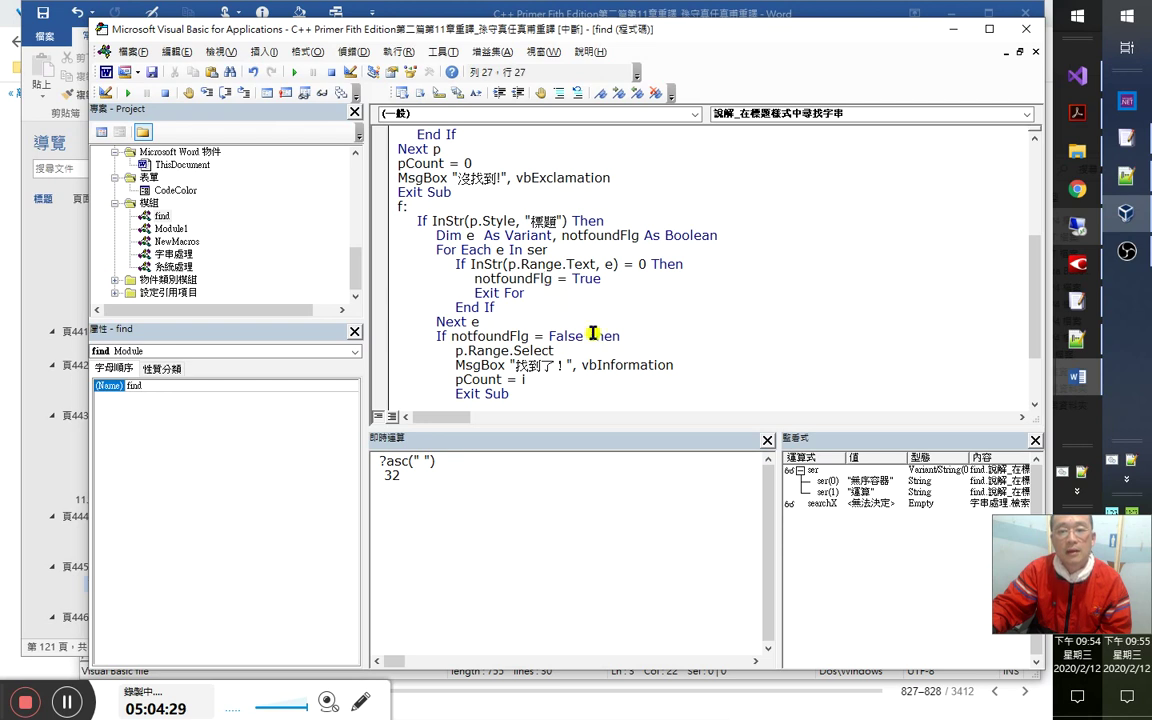
# Highlight the notfoundFlg = True / Exit For lines and the False check to inspect the flag logic.
pyautogui.click(508, 293)
pyautogui.click(507, 336)
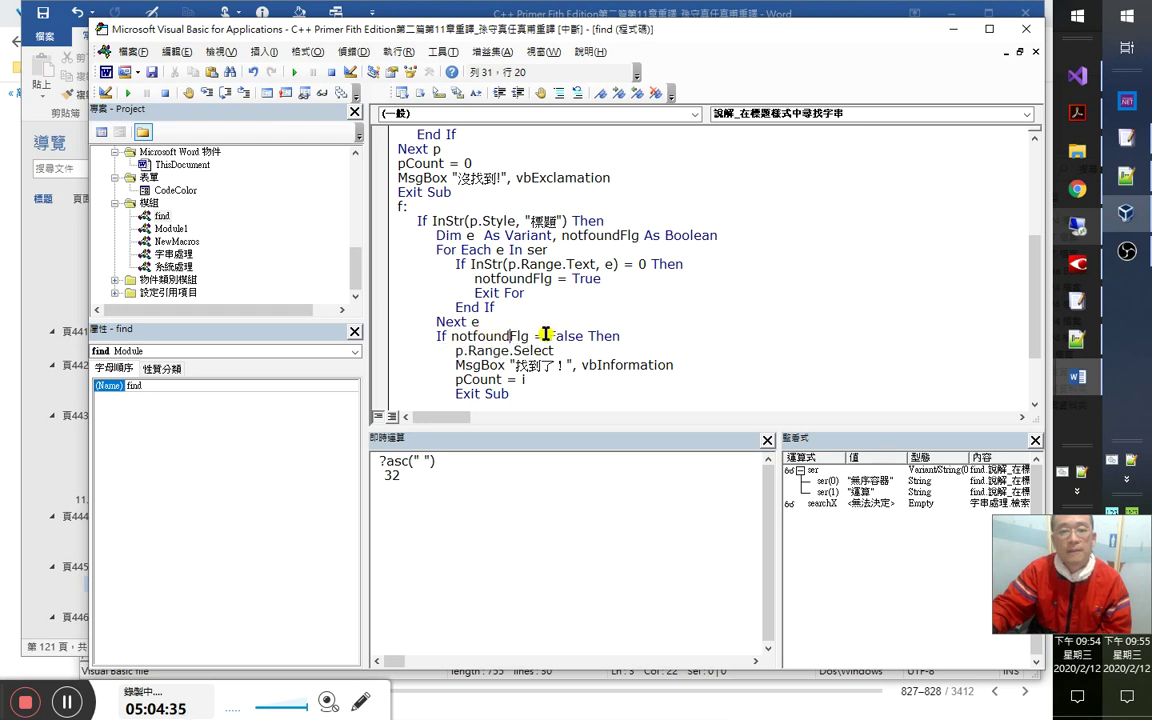
pyautogui.doubleClick(590, 279)
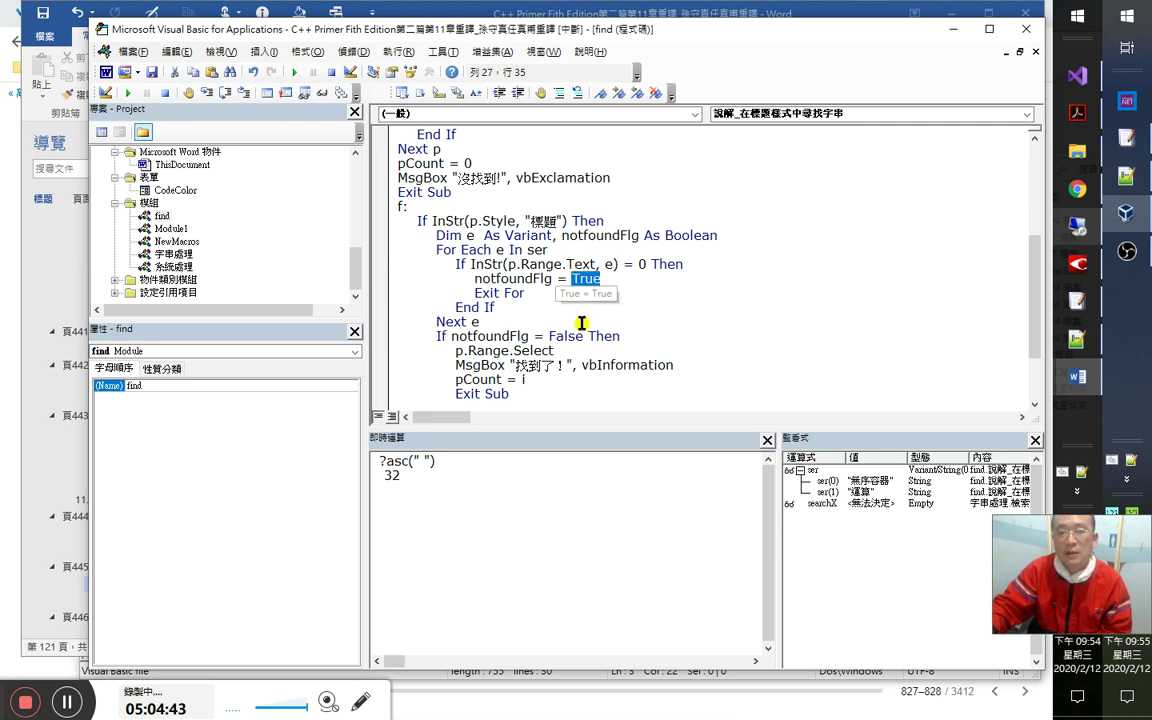
pyautogui.scroll(-2, 528, 336)
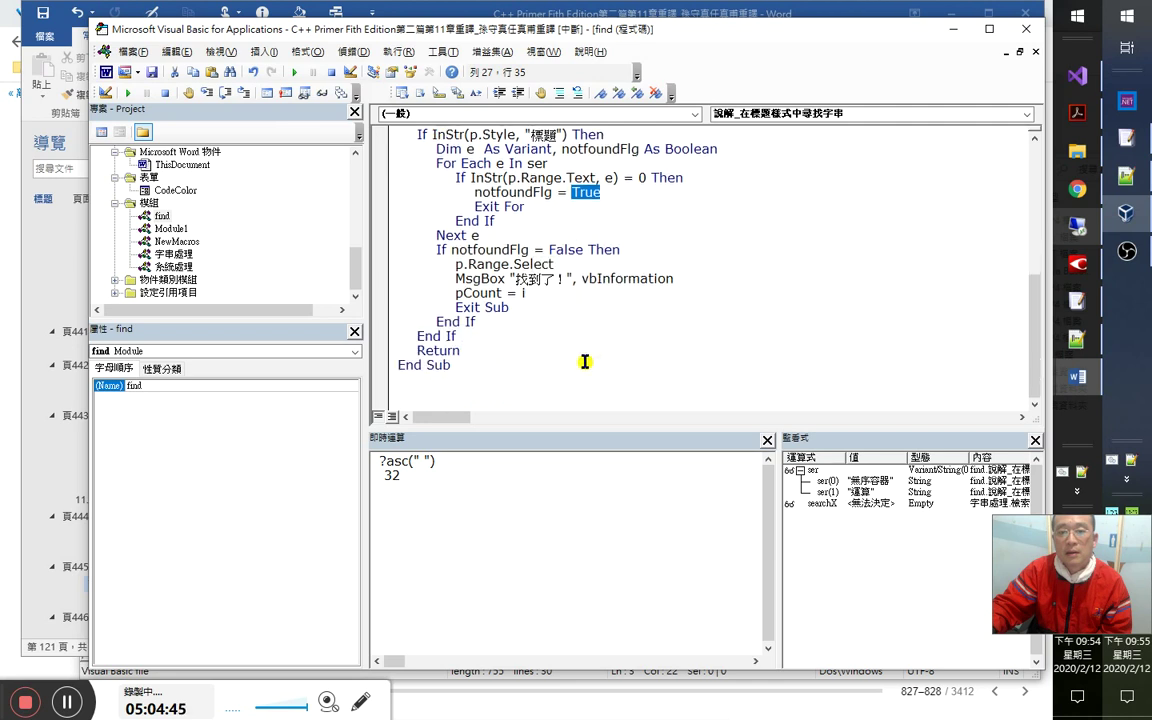
pyautogui.moveTo(549, 249); pyautogui.dragTo(587, 249)
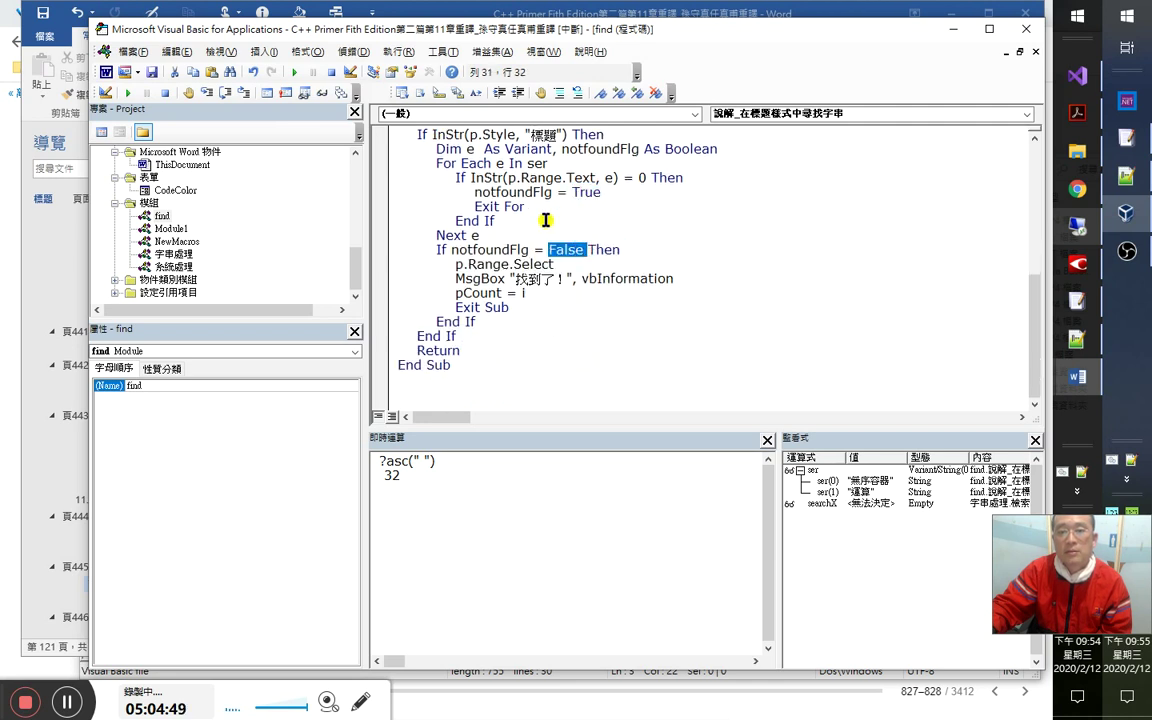
pyautogui.click(544, 293)
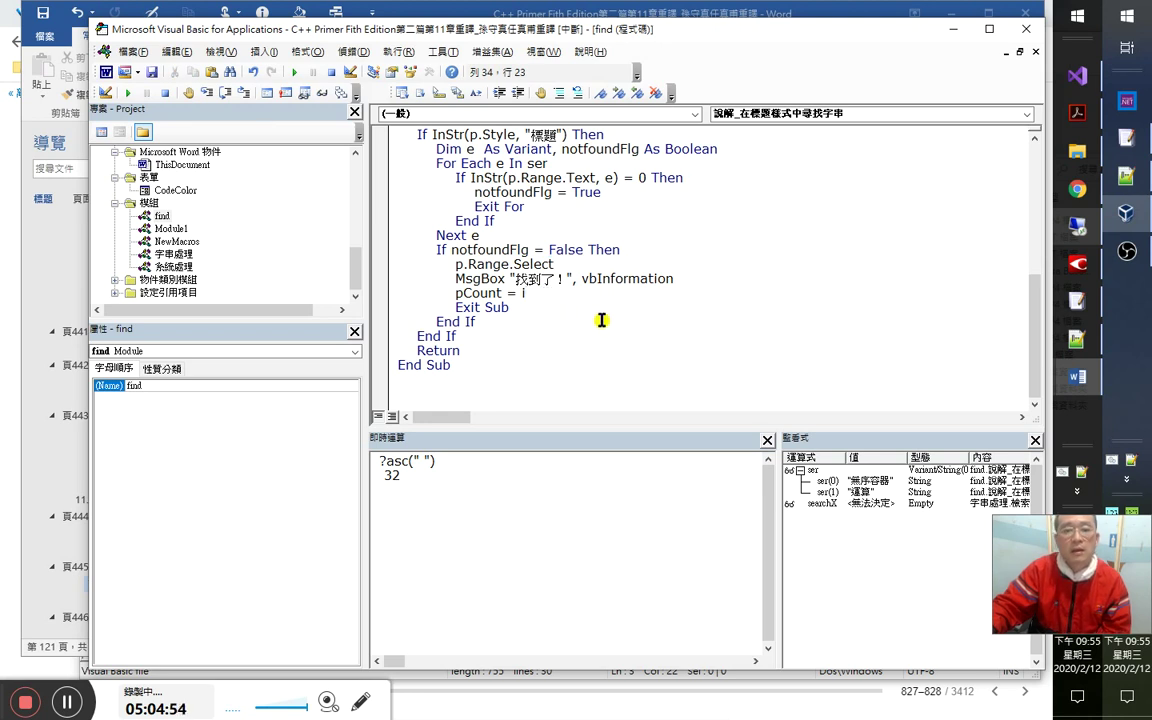
pyautogui.scroll(1, 614, 342)
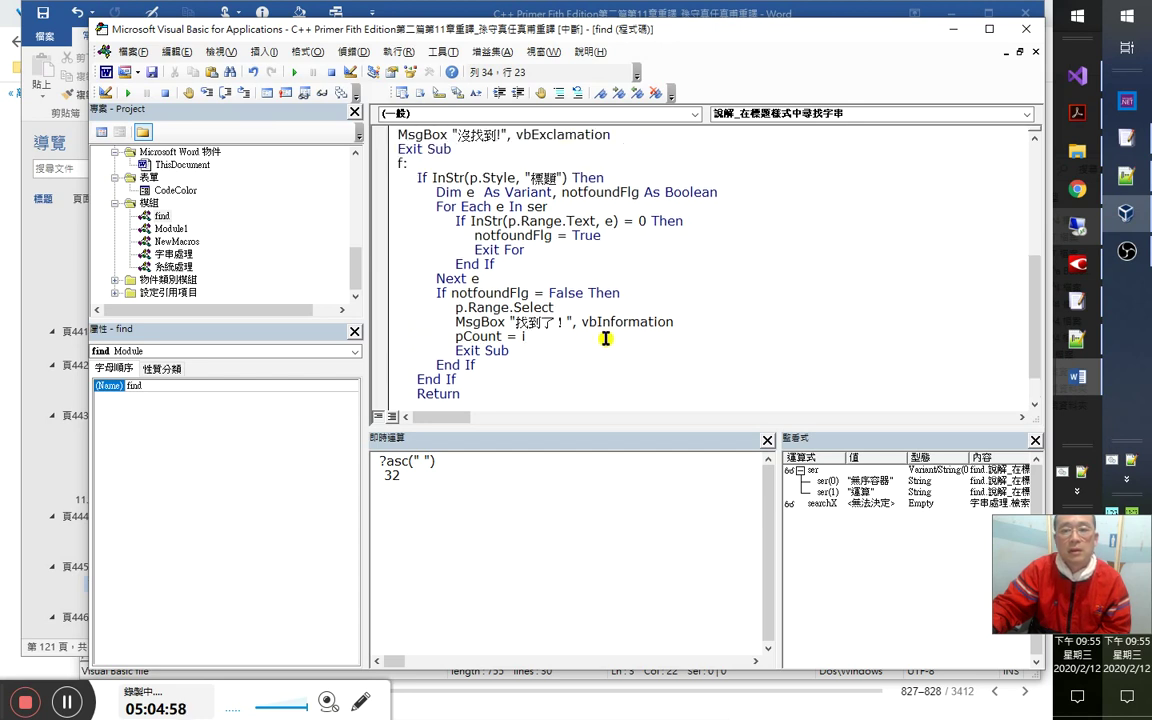
pyautogui.doubleClick(586, 236)
pyautogui.hotkey('shift', 'Down')
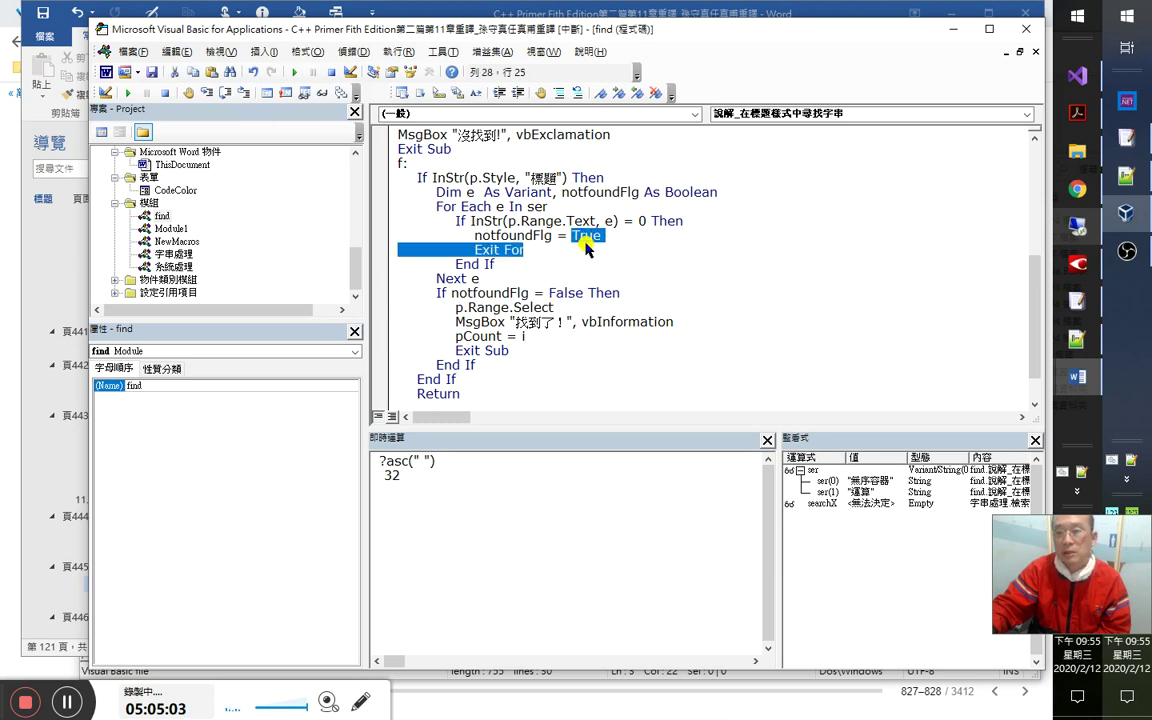
pyautogui.click(530, 336)
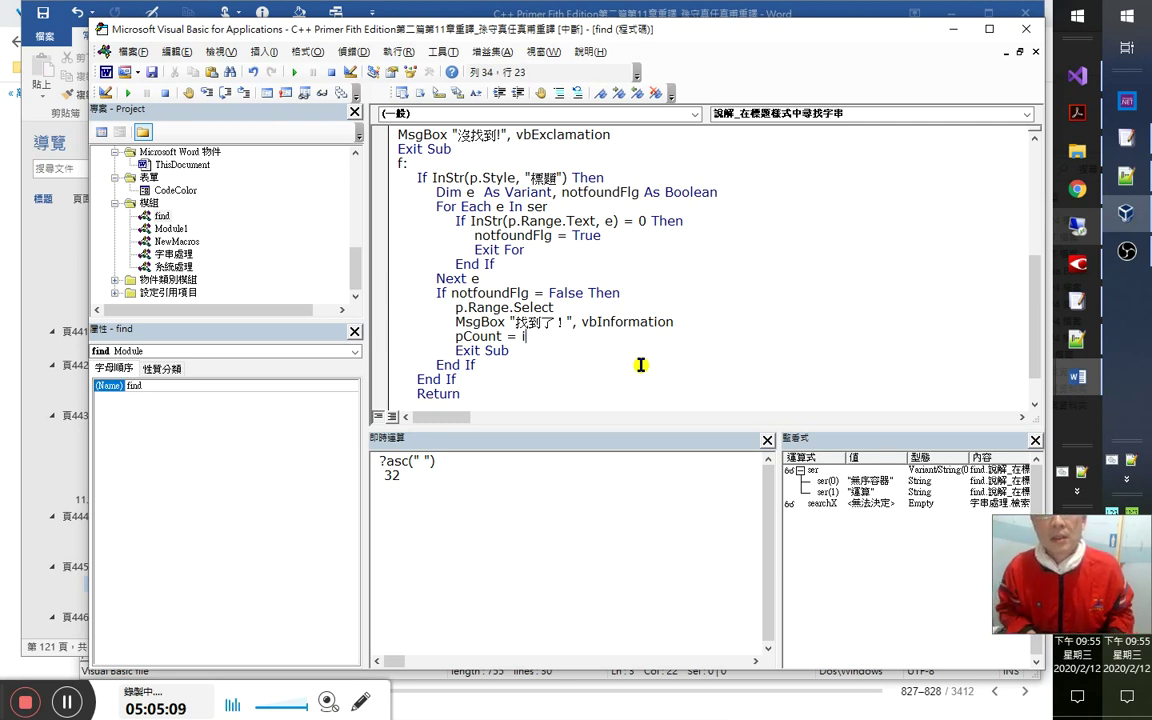
# Open a new empty line after the inner End If in subroutine f.
pyautogui.press('Return')
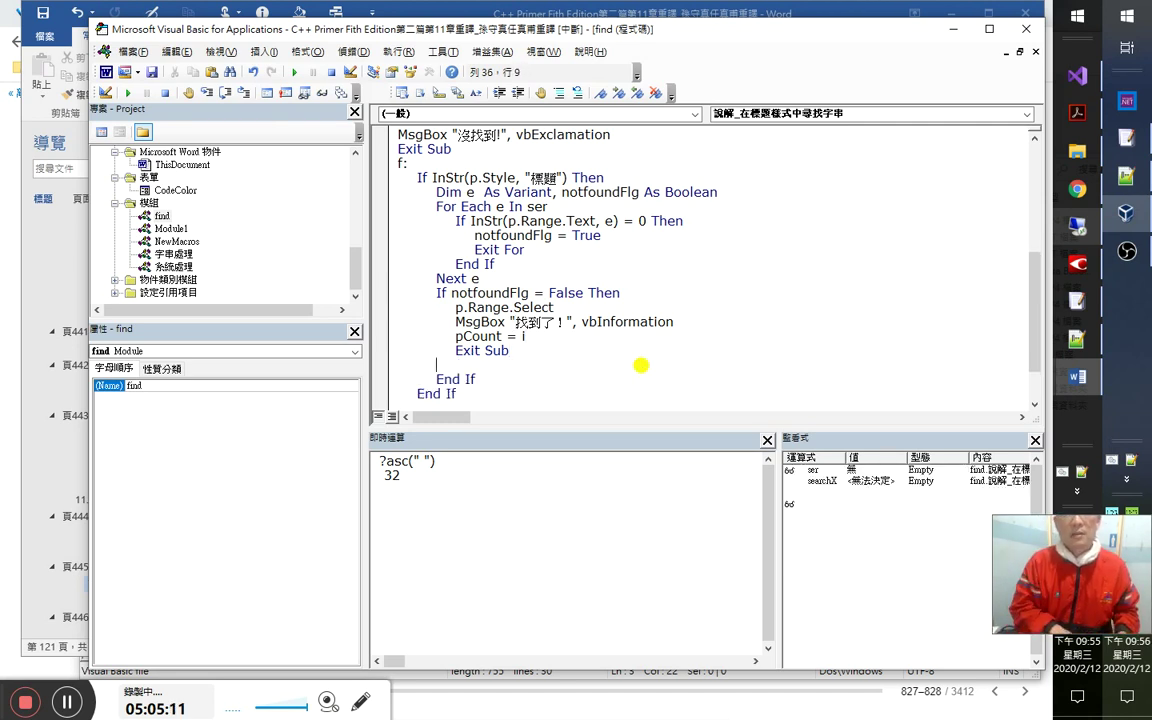
pyautogui.press('BackSpace')
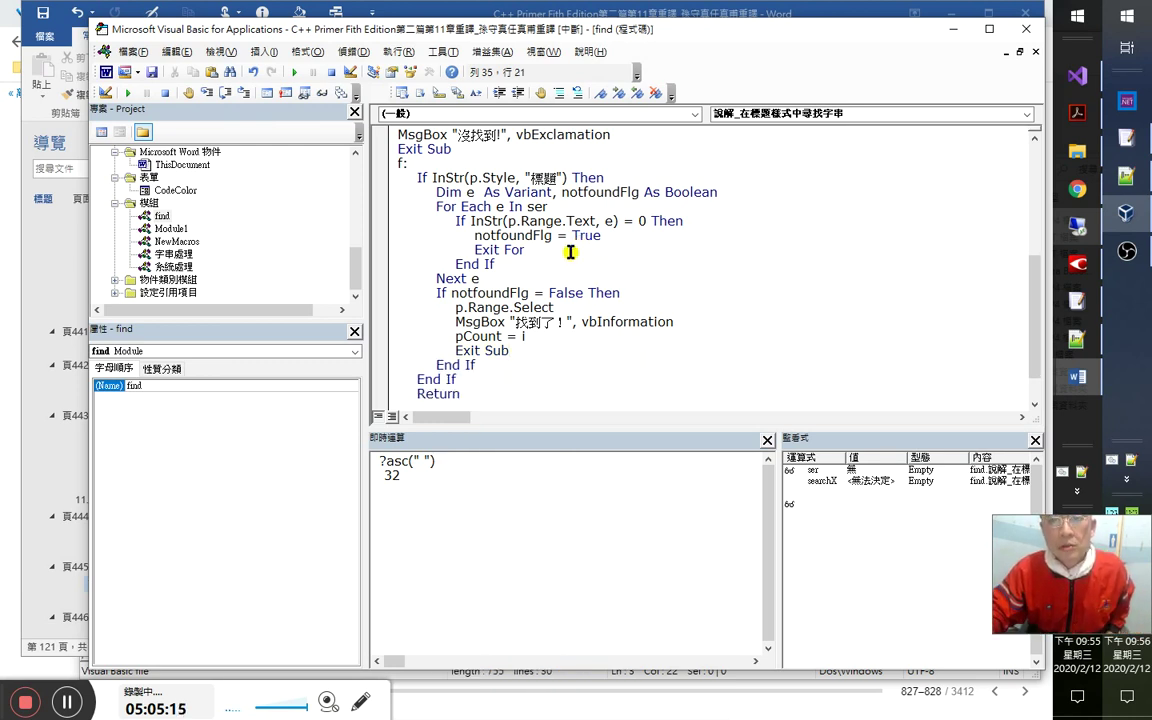
pyautogui.click(492, 363)
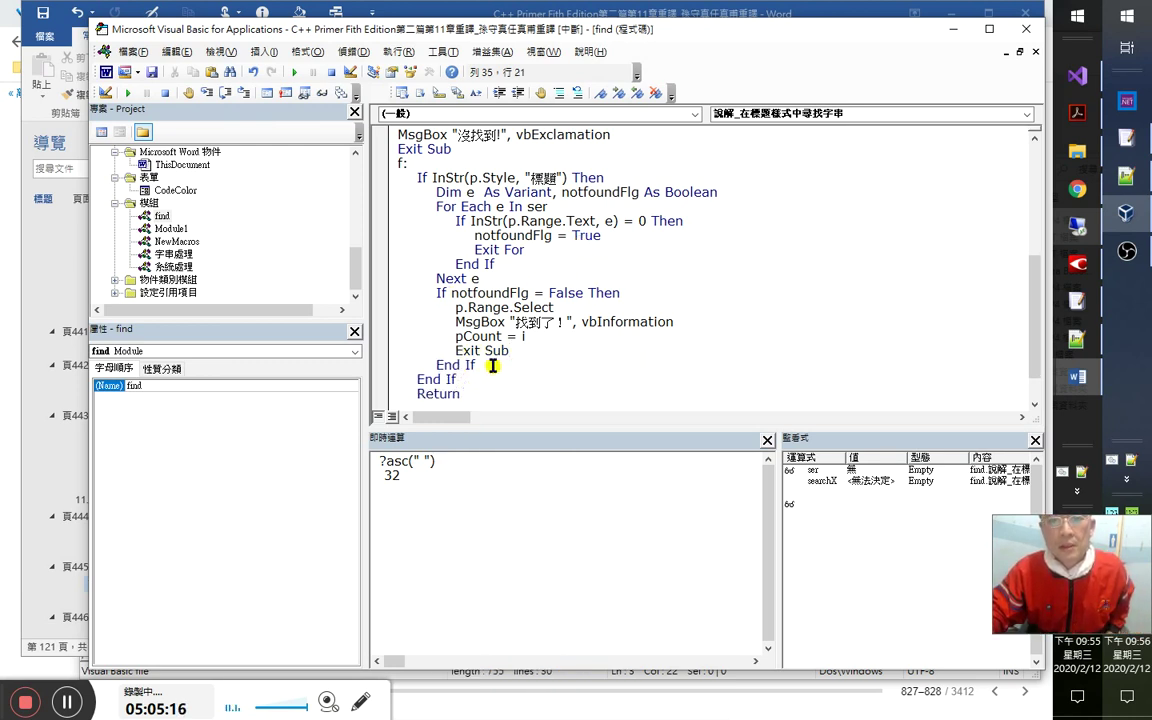
pyautogui.press('Return')
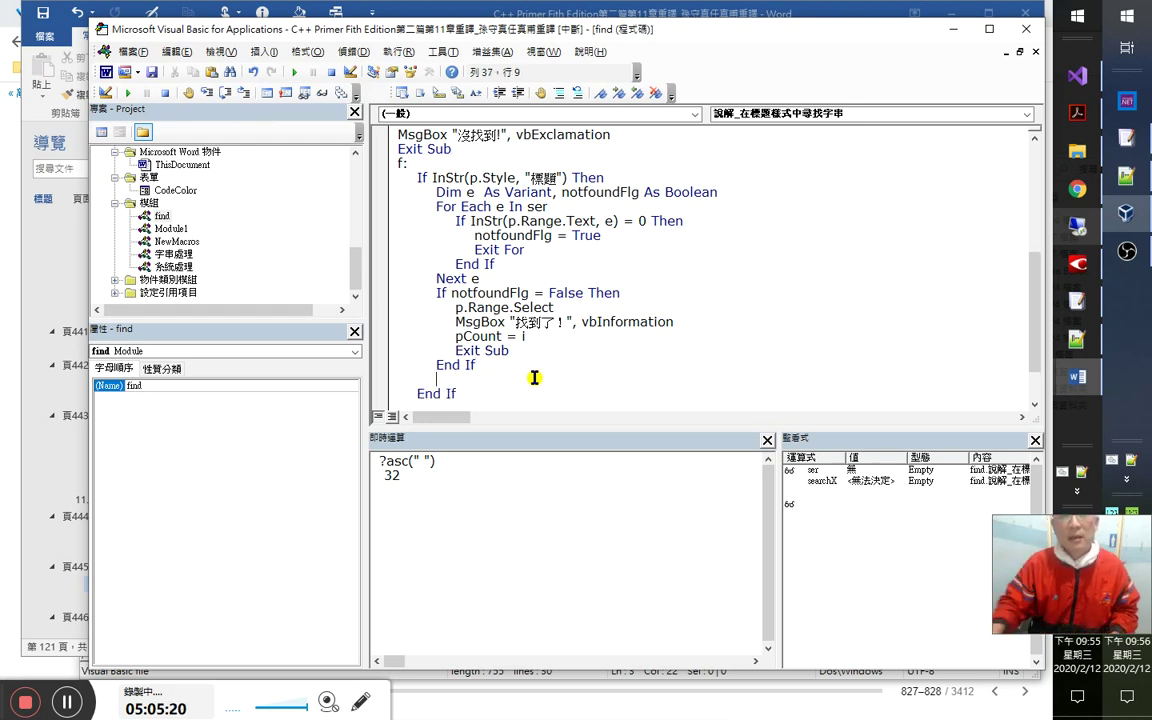
pyautogui.moveTo(455, 351); pyautogui.dragTo(509, 364)
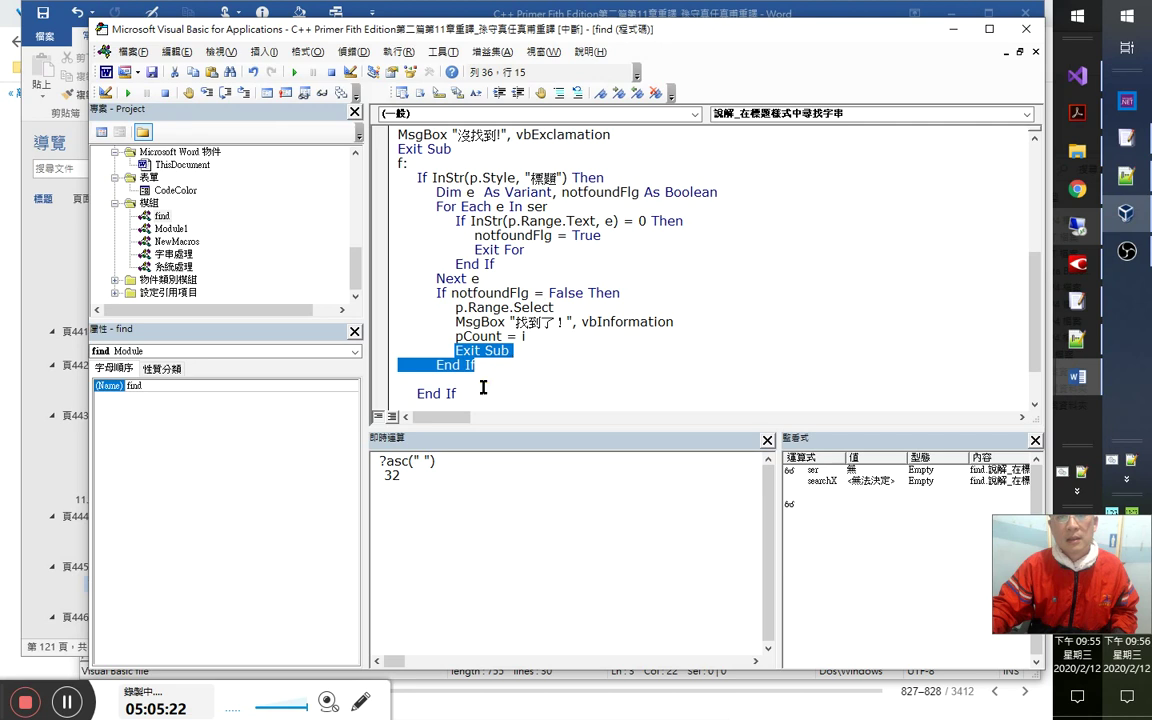
pyautogui.click(478, 381)
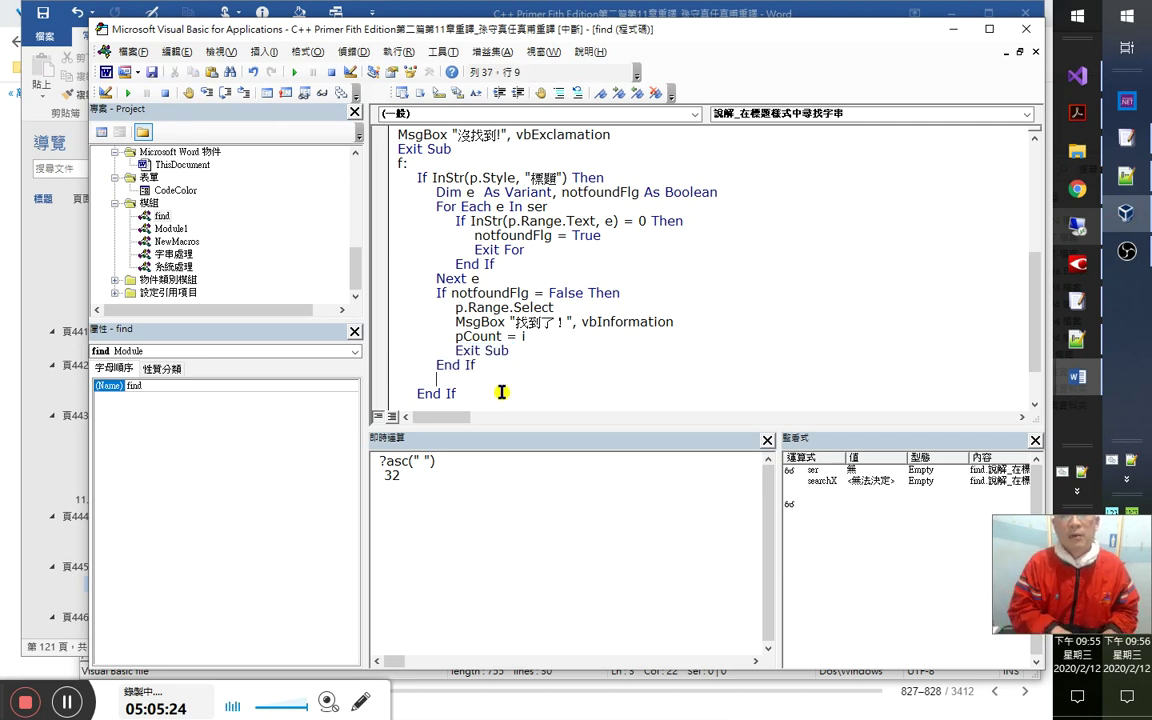
# Enter notfoundFlg = False on that line and run the macro.
pyautogui.write('not')
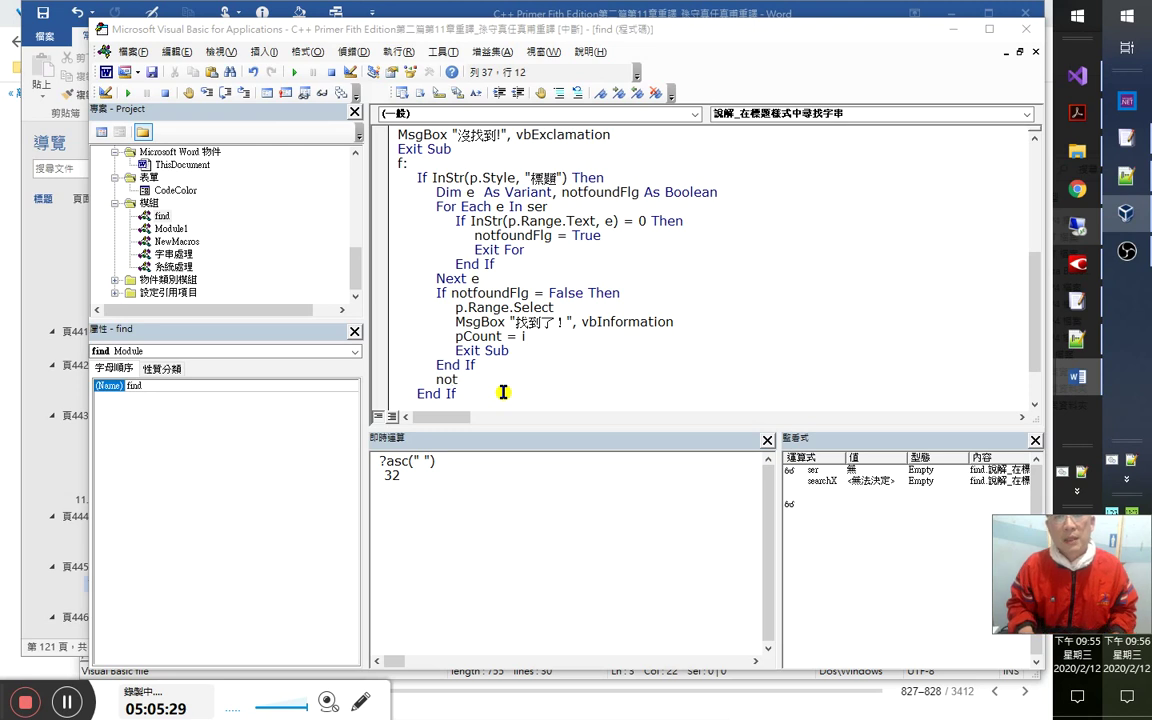
pyautogui.hotkey('ctrl', 'space')
pyautogui.doubleClick(503, 394)
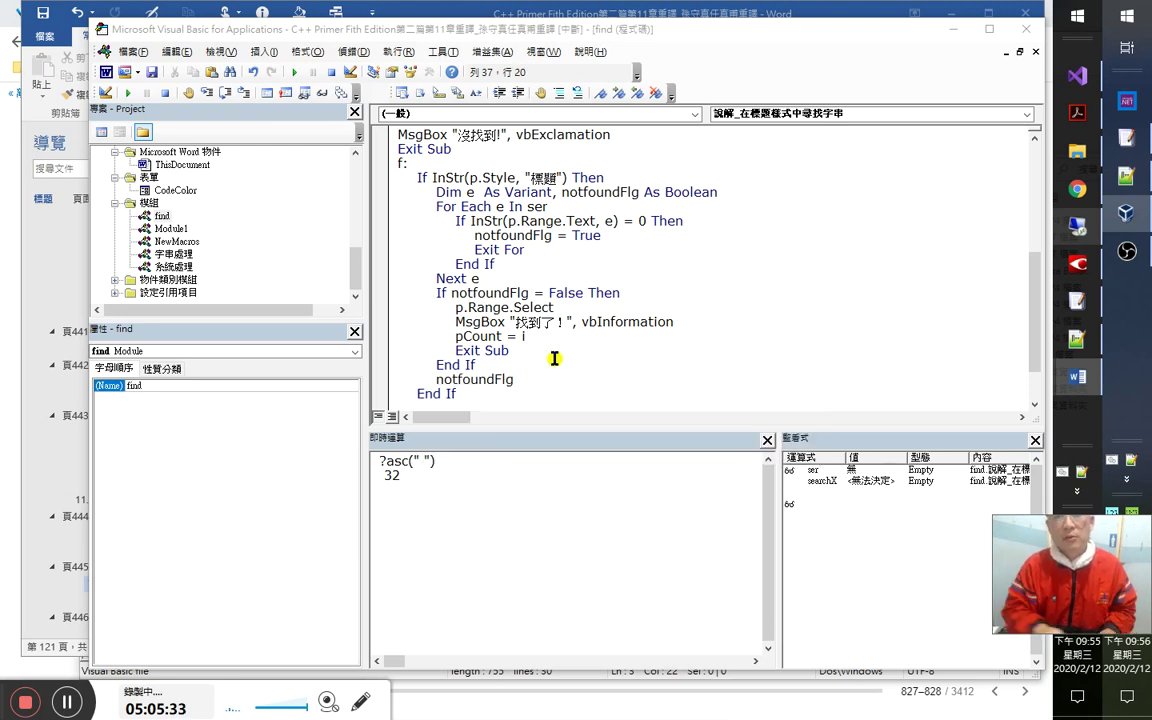
pyautogui.write('= F')
pyautogui.press('Tab')
pyautogui.press('Down')
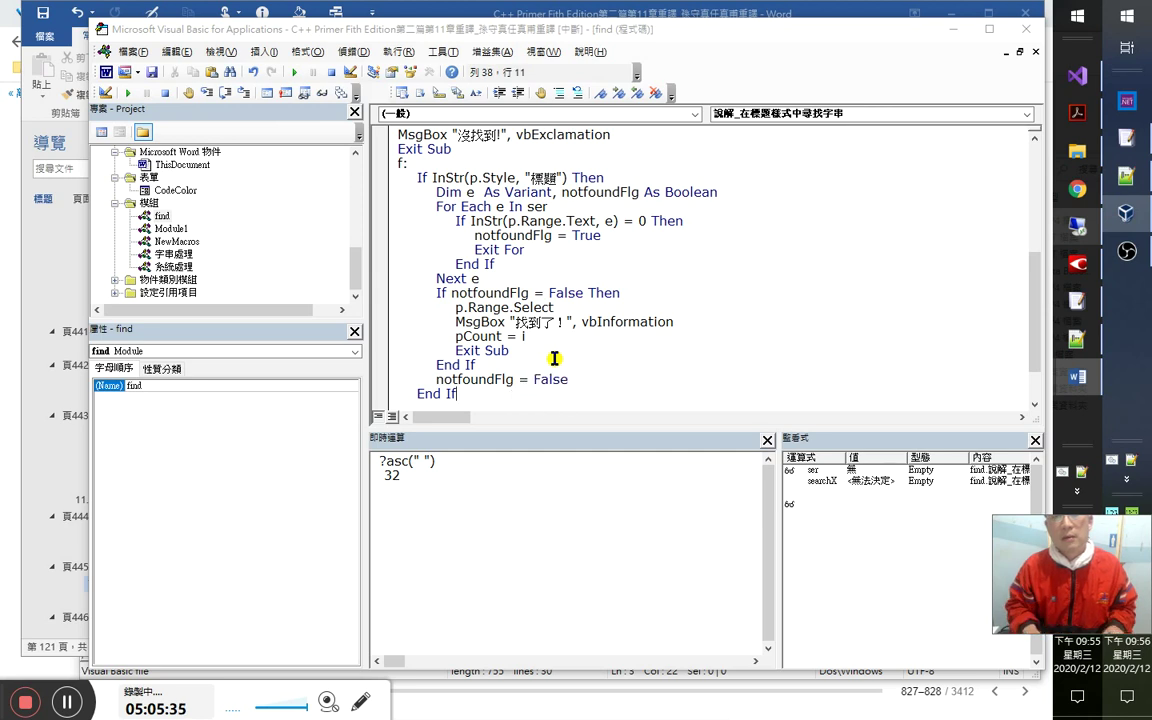
pyautogui.click(294, 72)
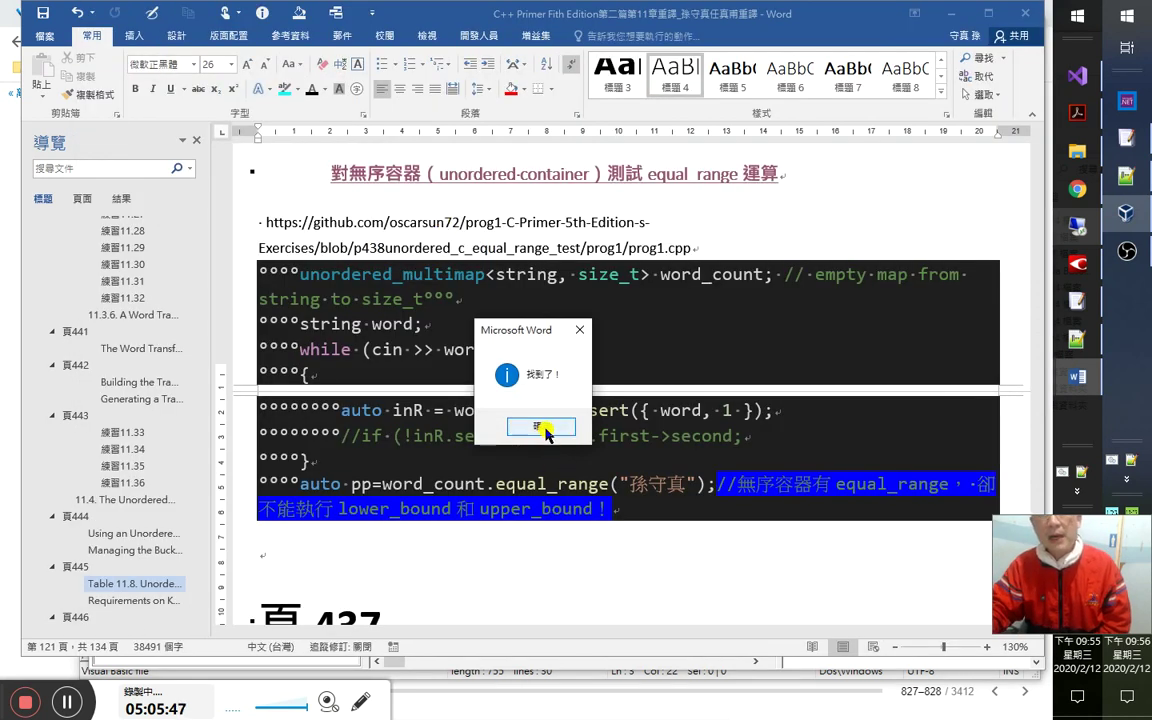
# Dismiss the result and move Word's insertion point below the heading into the URL line.
pyautogui.click(541, 428)
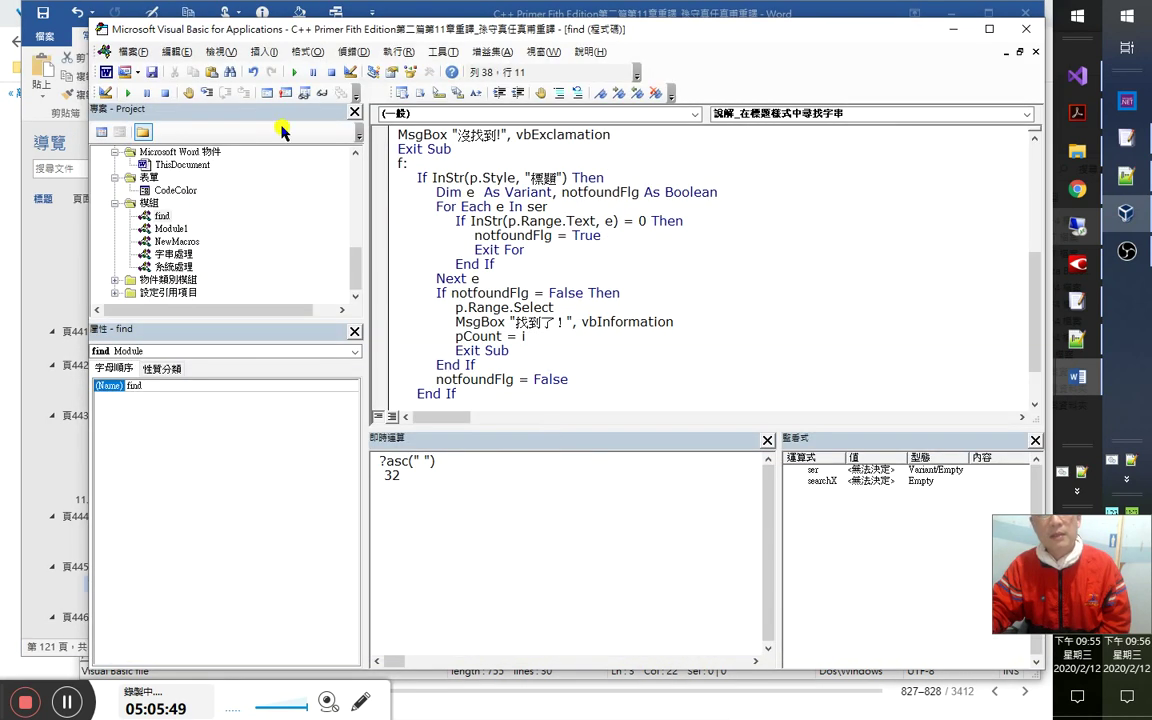
pyautogui.click(105, 72)
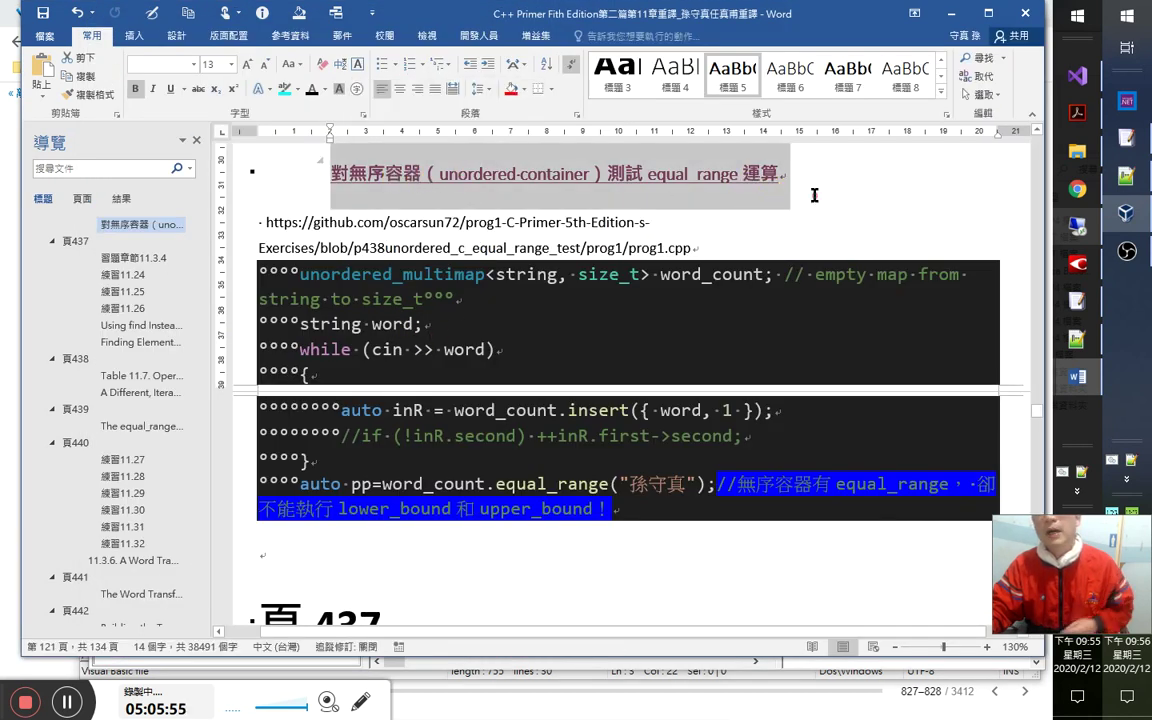
pyautogui.click(778, 175)
pyautogui.click(428, 240)
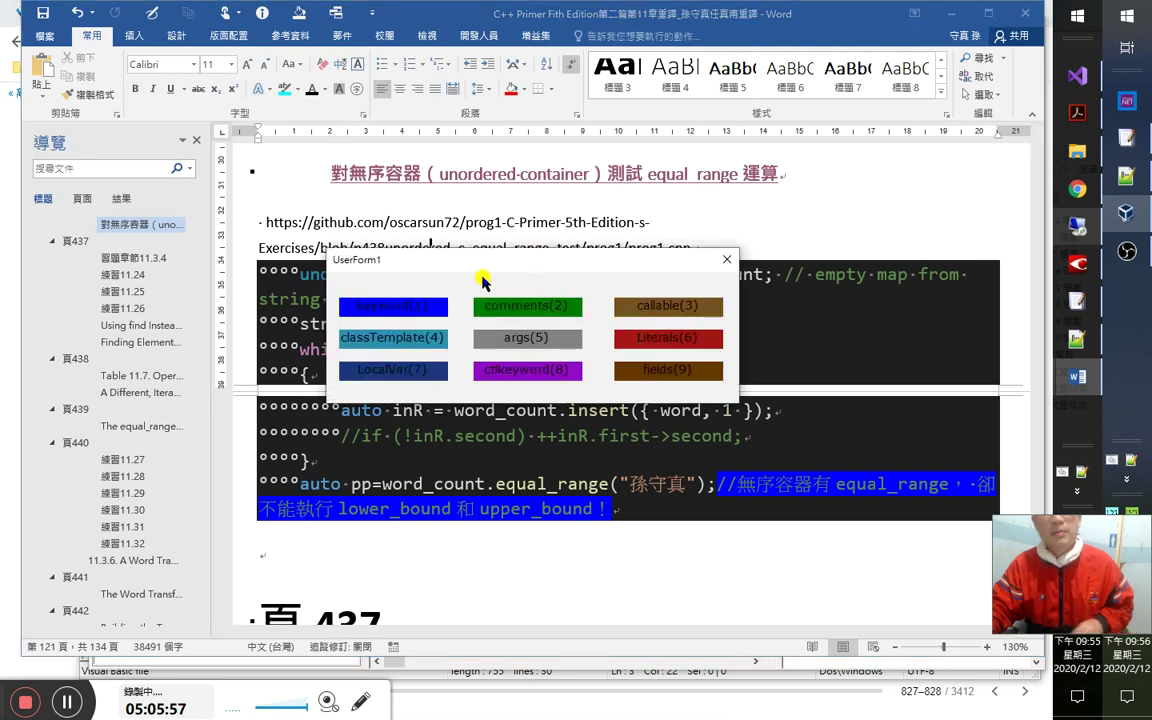
pyautogui.press('Escape')
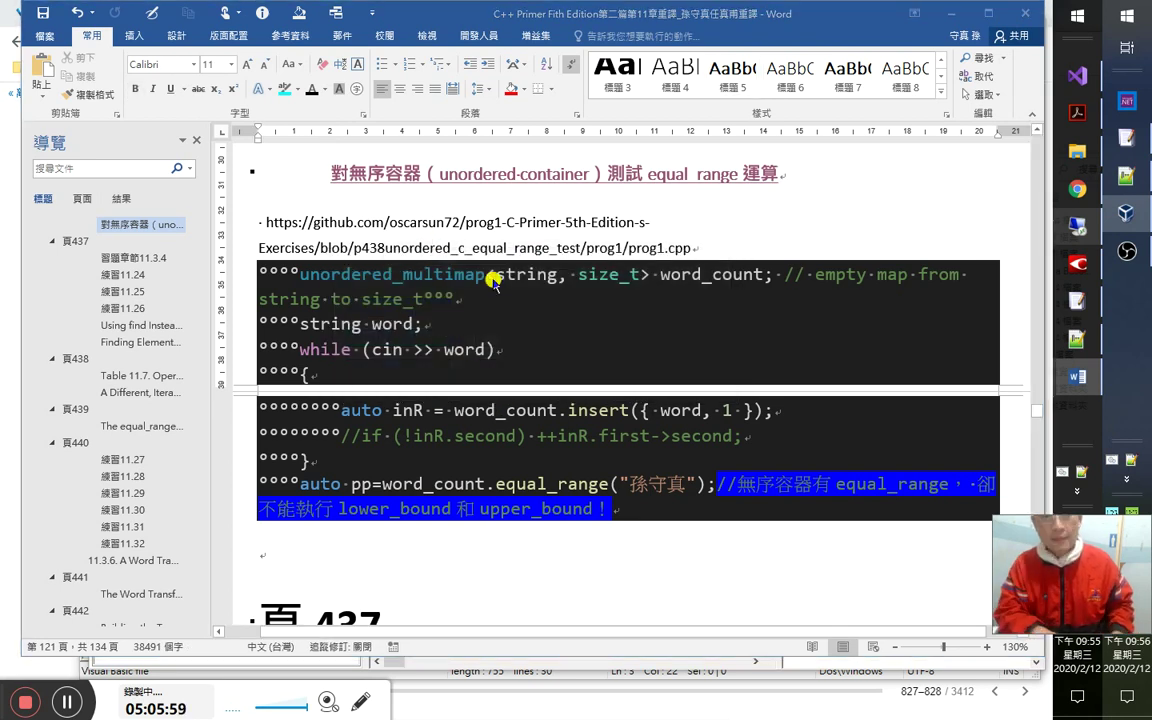
# Rerun the heading search with default terms, Quick Watch ser, resume, and dismiss 找到了!
pyautogui.hotkey('alt', 'F8')
pyautogui.scroll(-7, 480, 290)
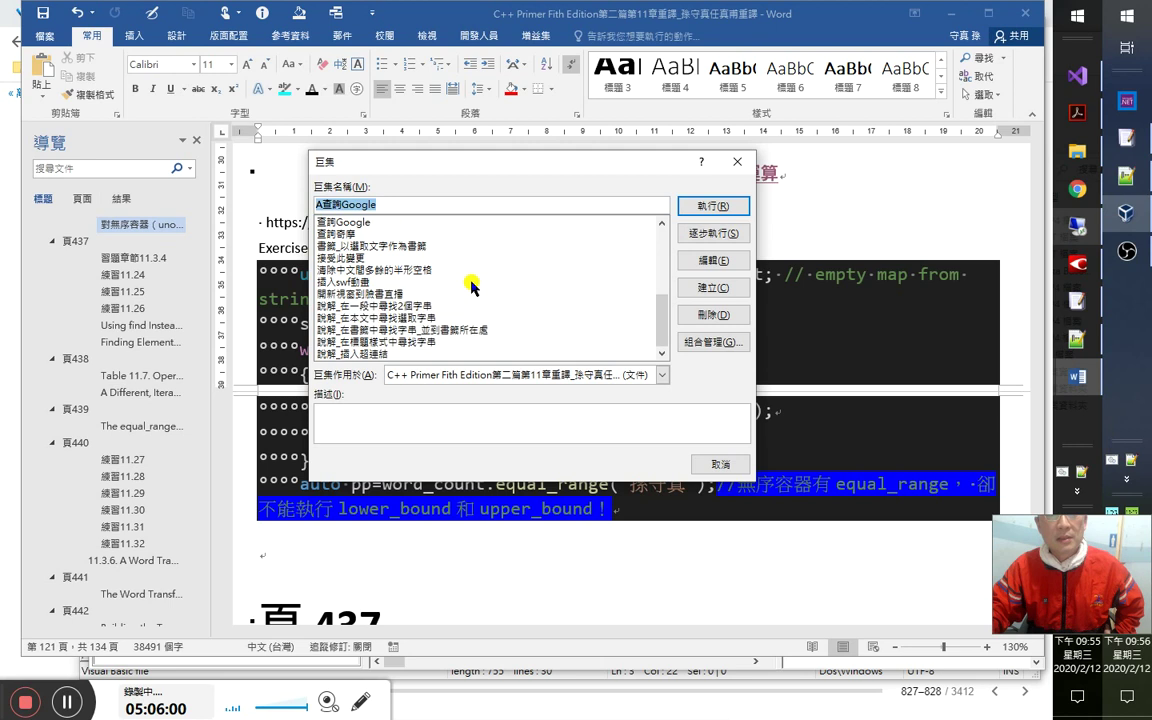
pyautogui.doubleClick(375, 308)
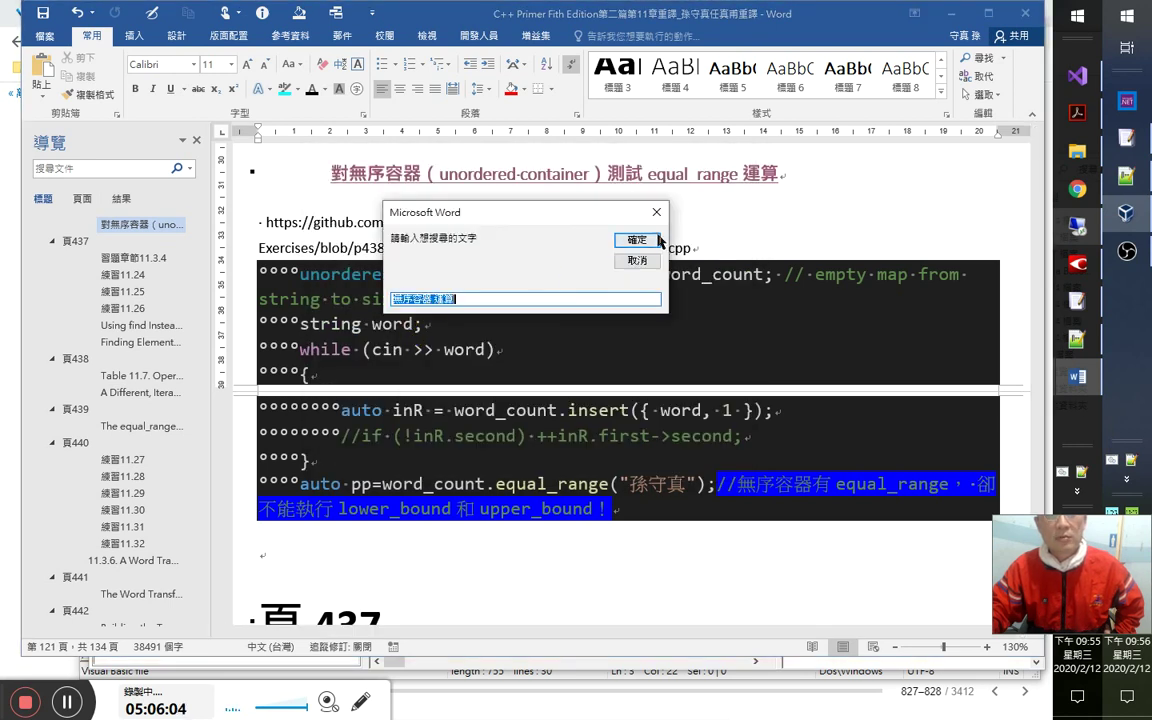
pyautogui.click(636, 240)
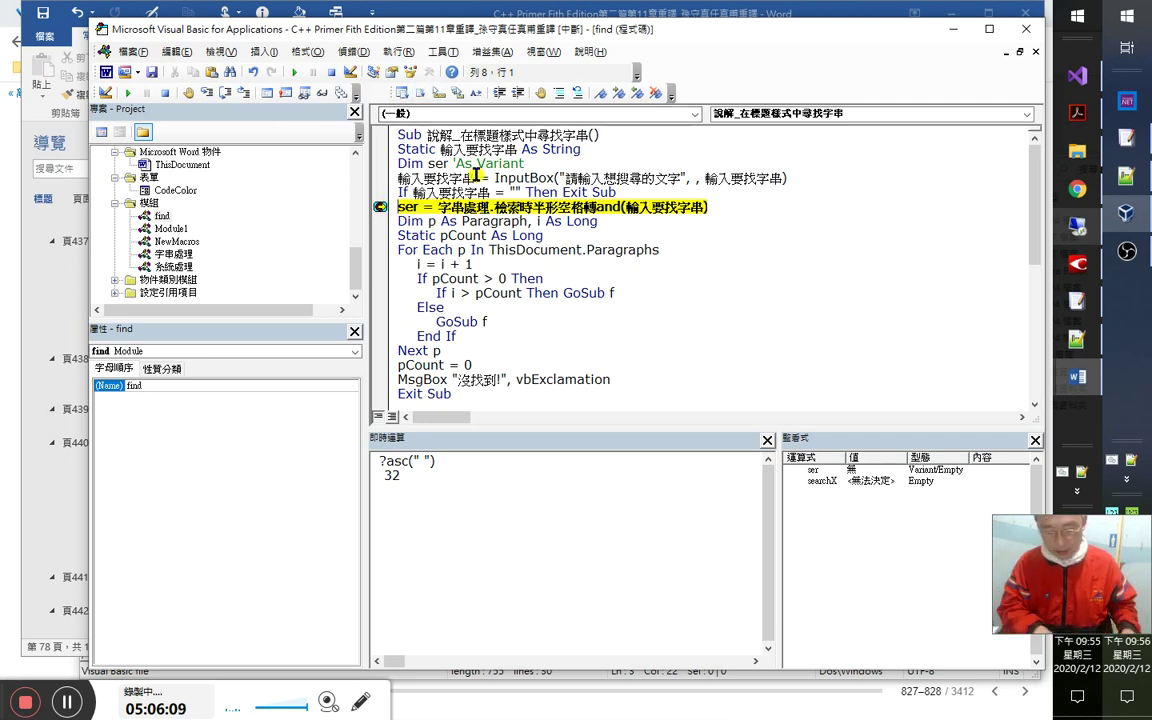
pyautogui.hotkey('shift', 'F9')
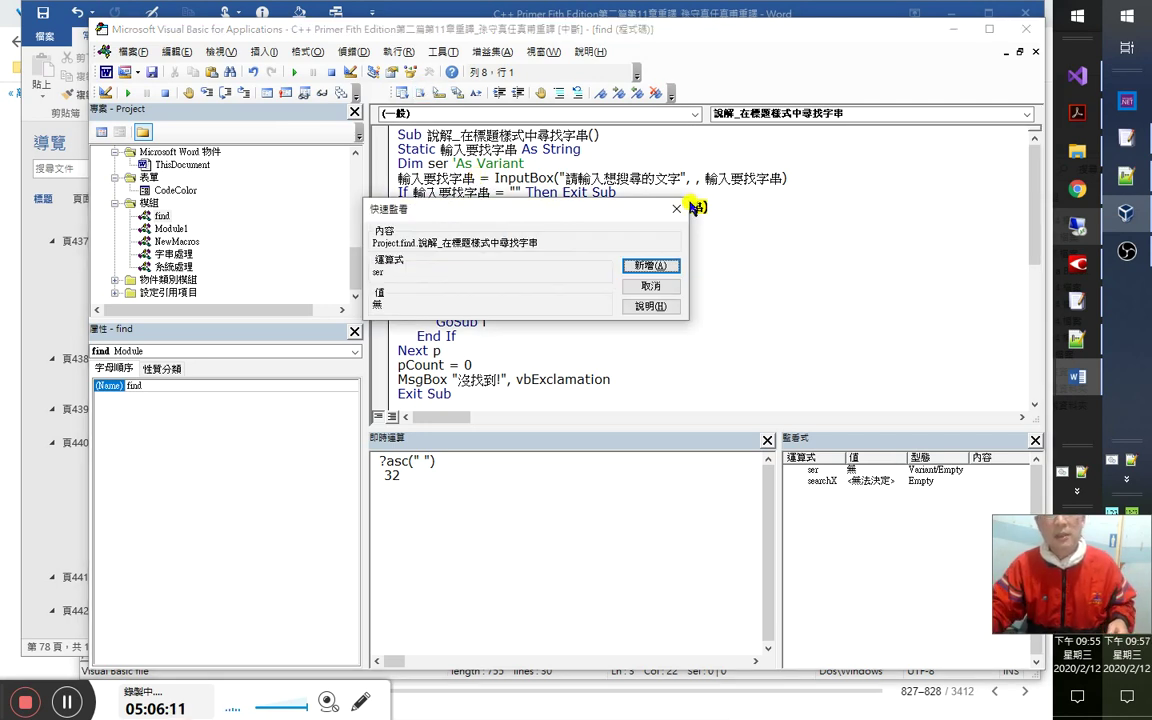
pyautogui.press('Escape')
pyautogui.moveTo(679, 207)
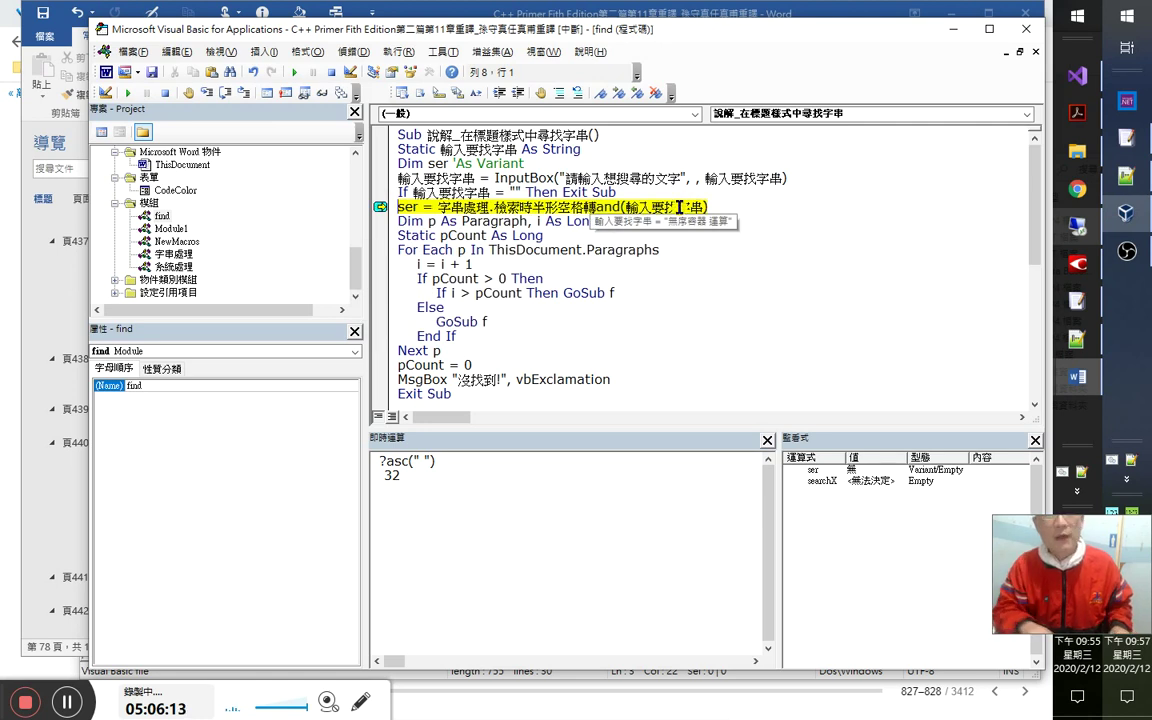
pyautogui.press('F5')
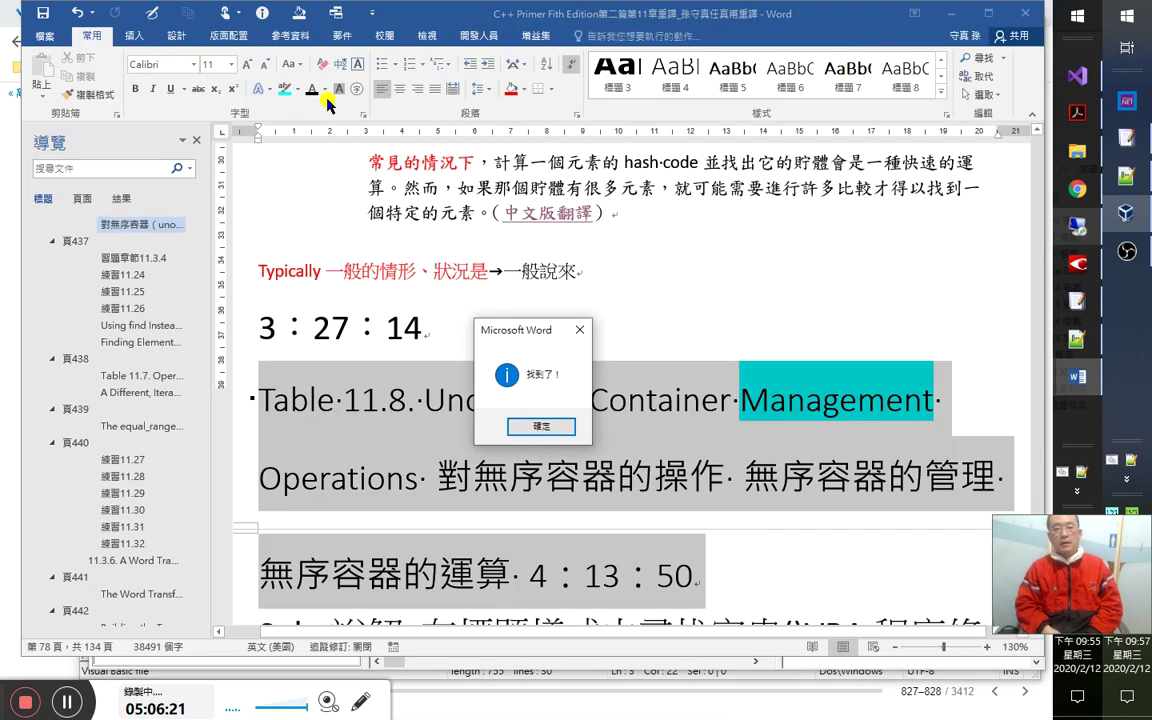
pyautogui.click(515, 426)
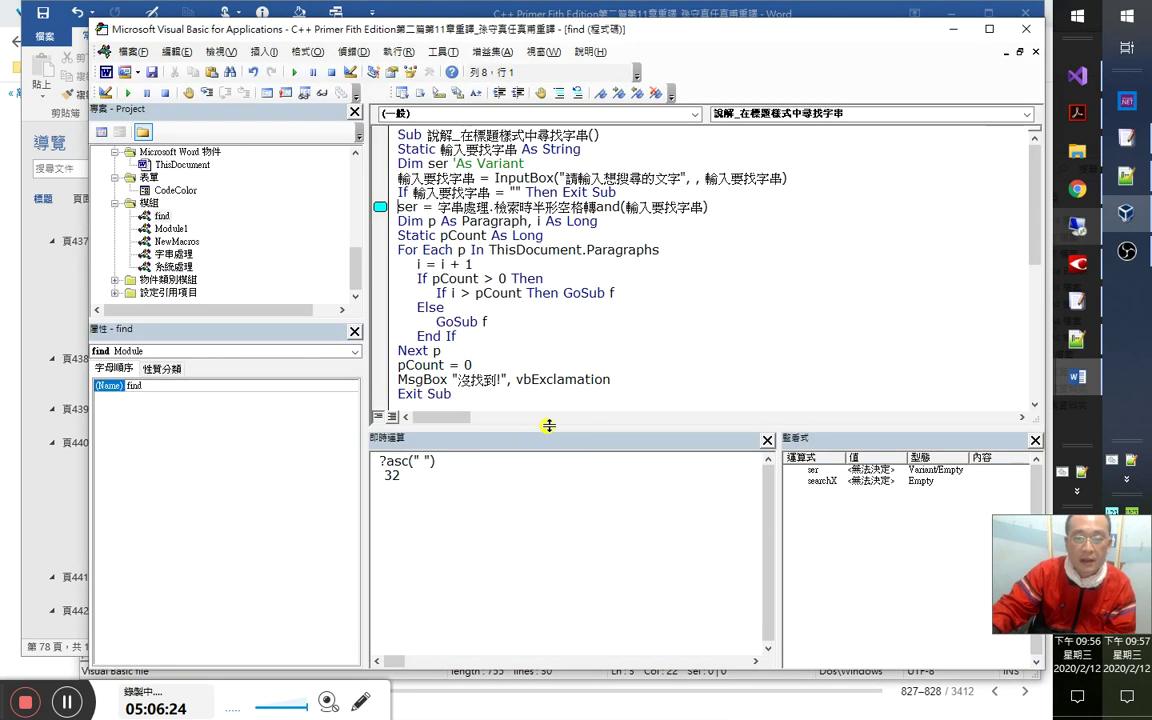
# Clear the heading selection in Word and check the Static declaration in the macro code.
pyautogui.click(105, 72)
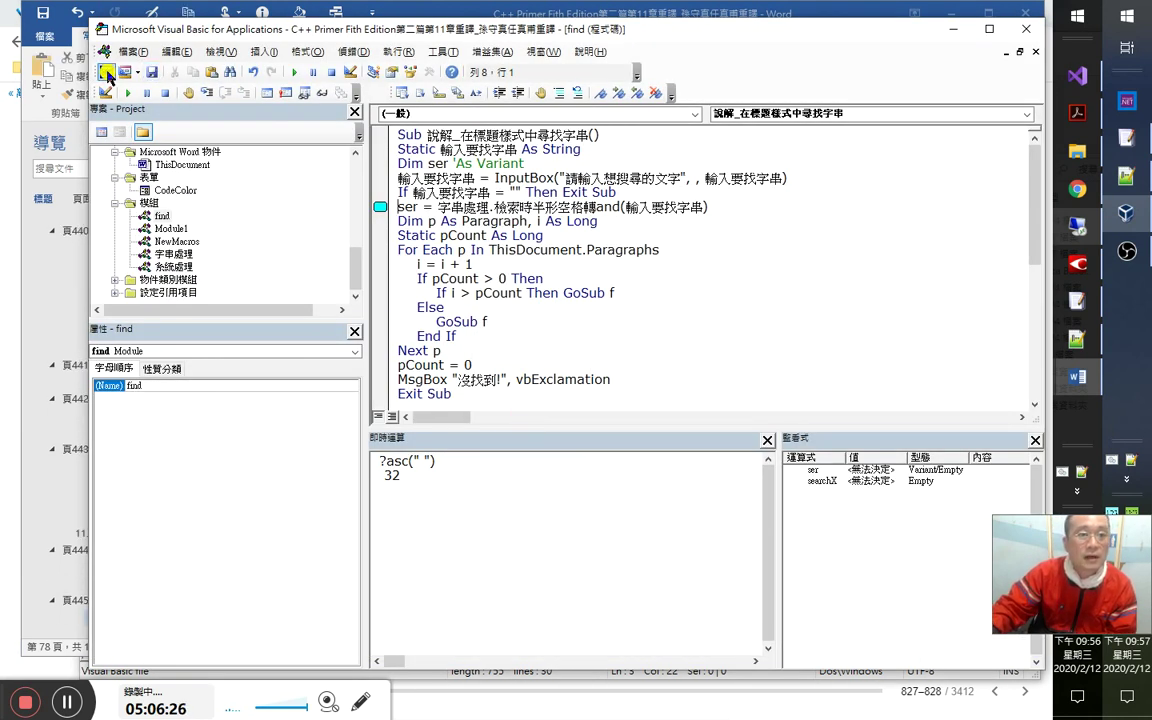
pyautogui.click(411, 329)
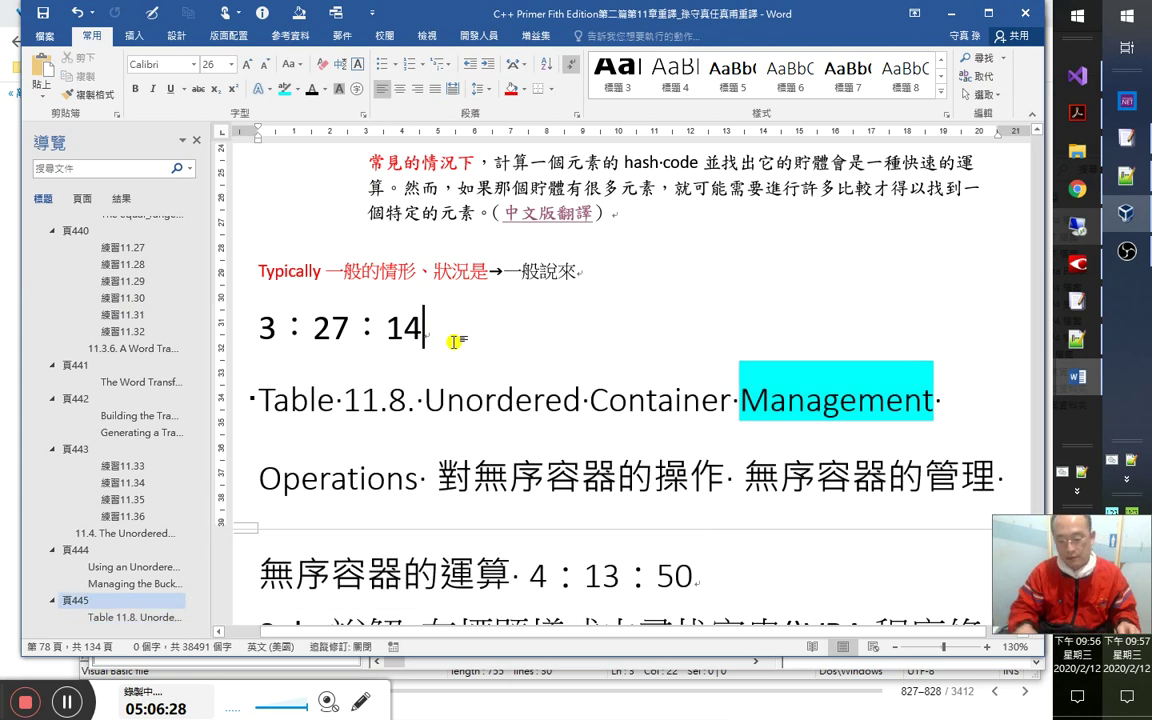
pyautogui.hotkey('alt', 'F11')
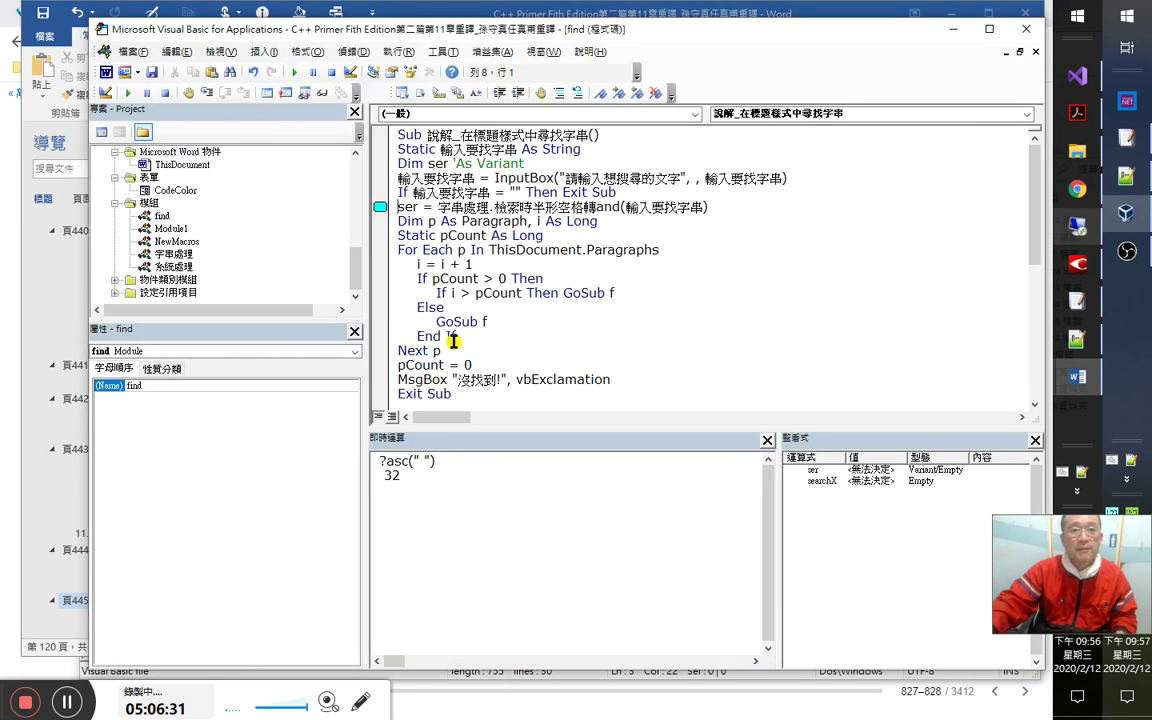
pyautogui.doubleClick(417, 149)
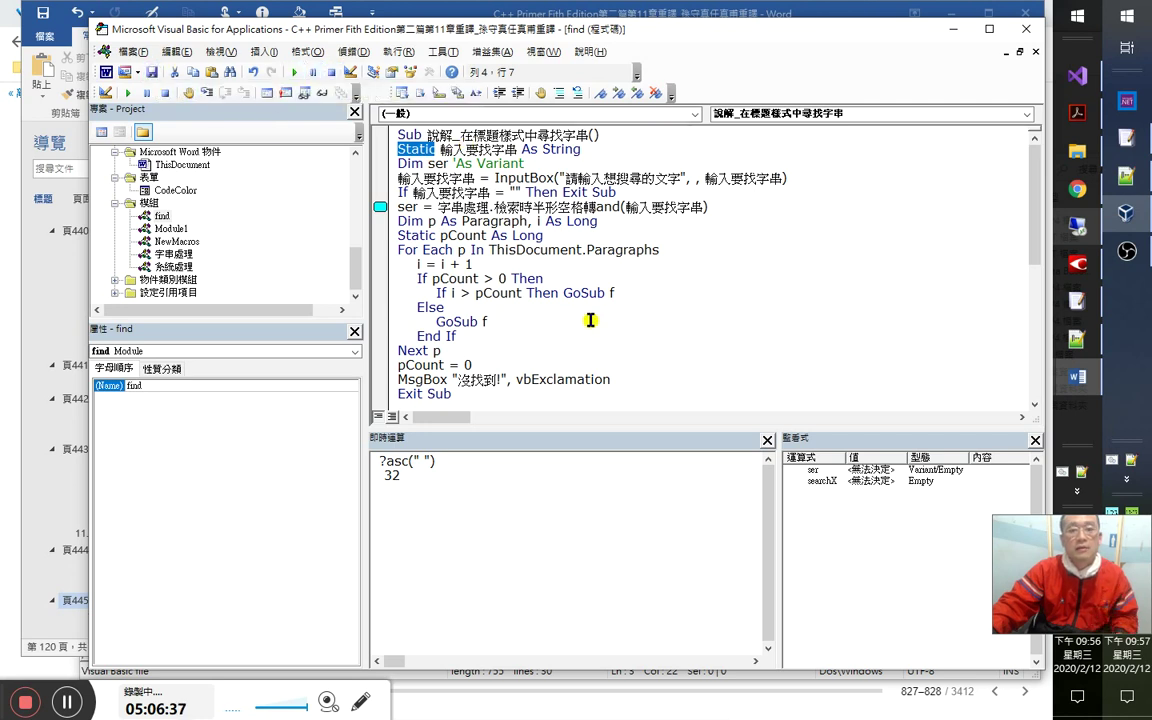
pyautogui.press('alt')
pyautogui.hotkey('alt', 'F11')
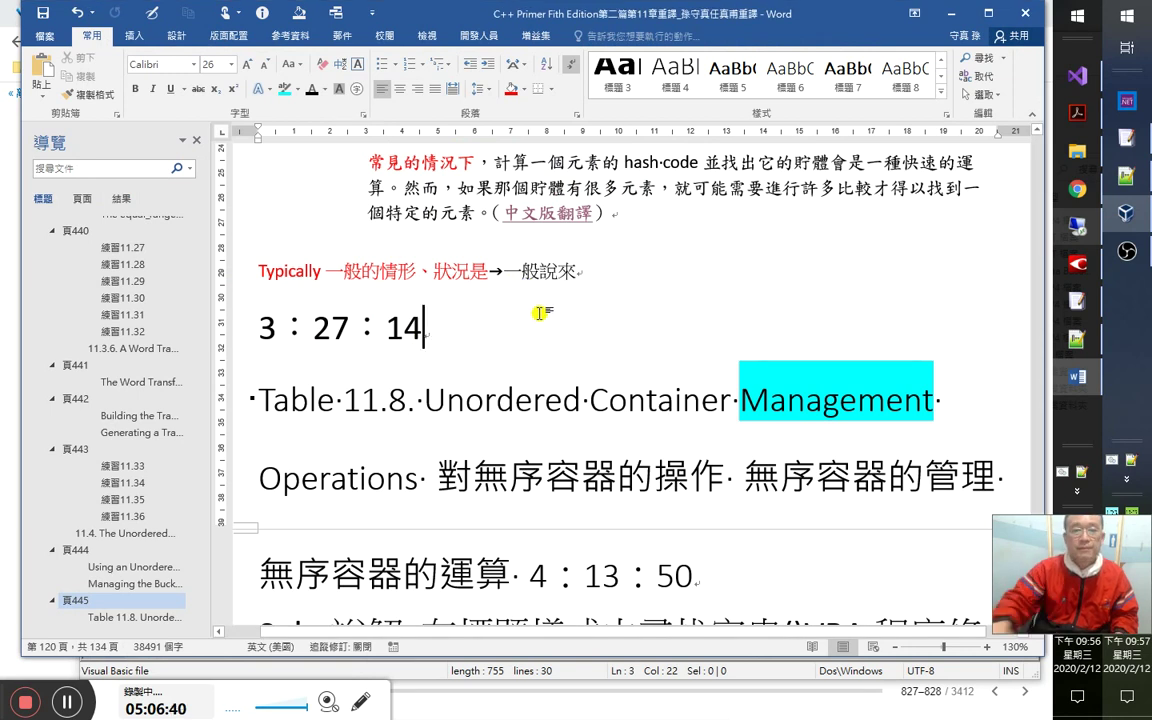
# Run the heading-style search macro with the terms 無序容器 管理.
pyautogui.hotkey('alt', 'F8')
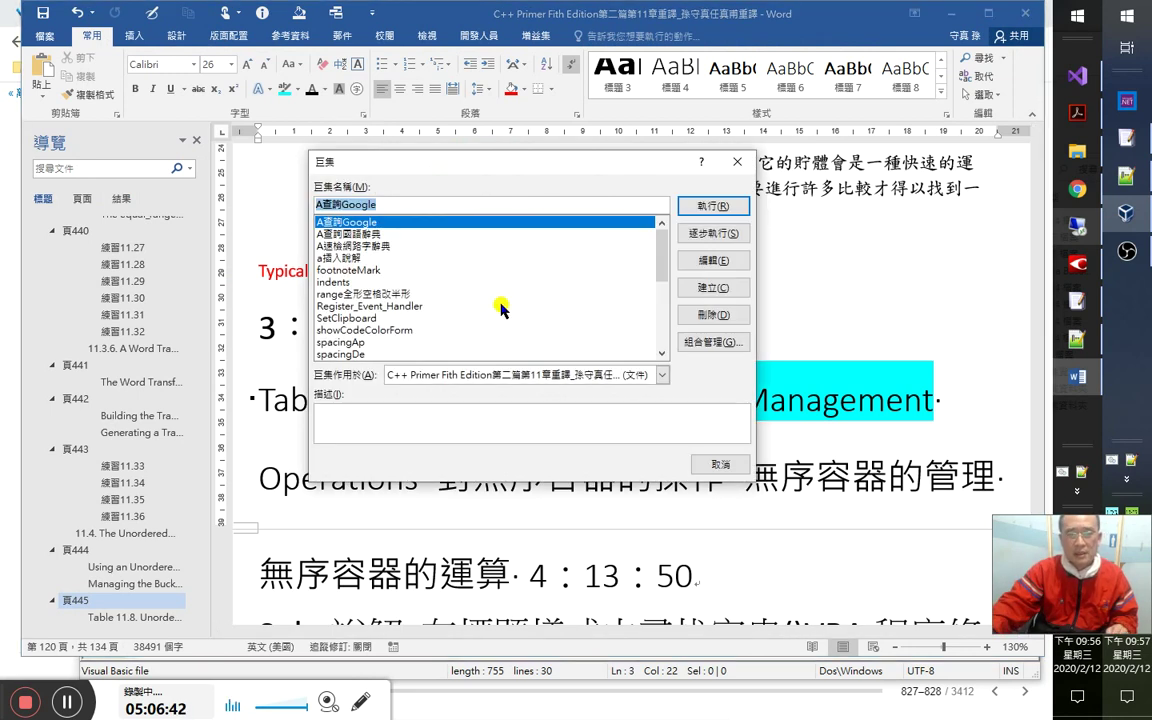
pyautogui.scroll(-5, 508, 354)
pyautogui.scroll(-1, 508, 354)
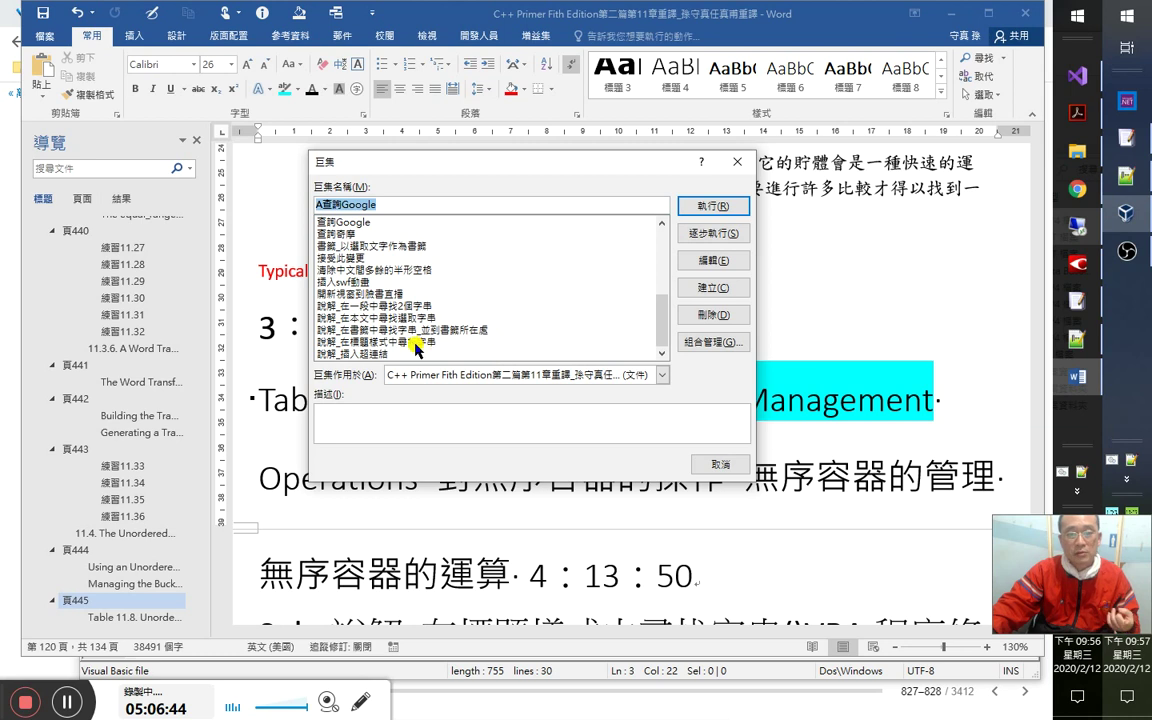
pyautogui.doubleClick(362, 347)
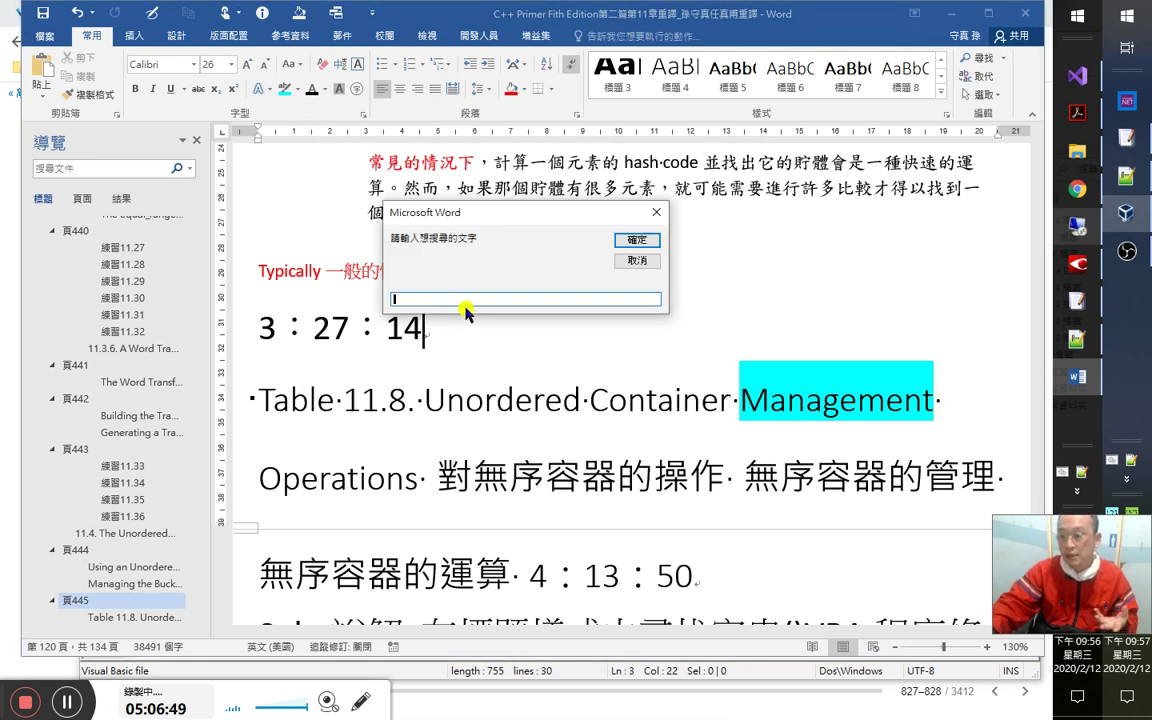
pyautogui.write('onr')
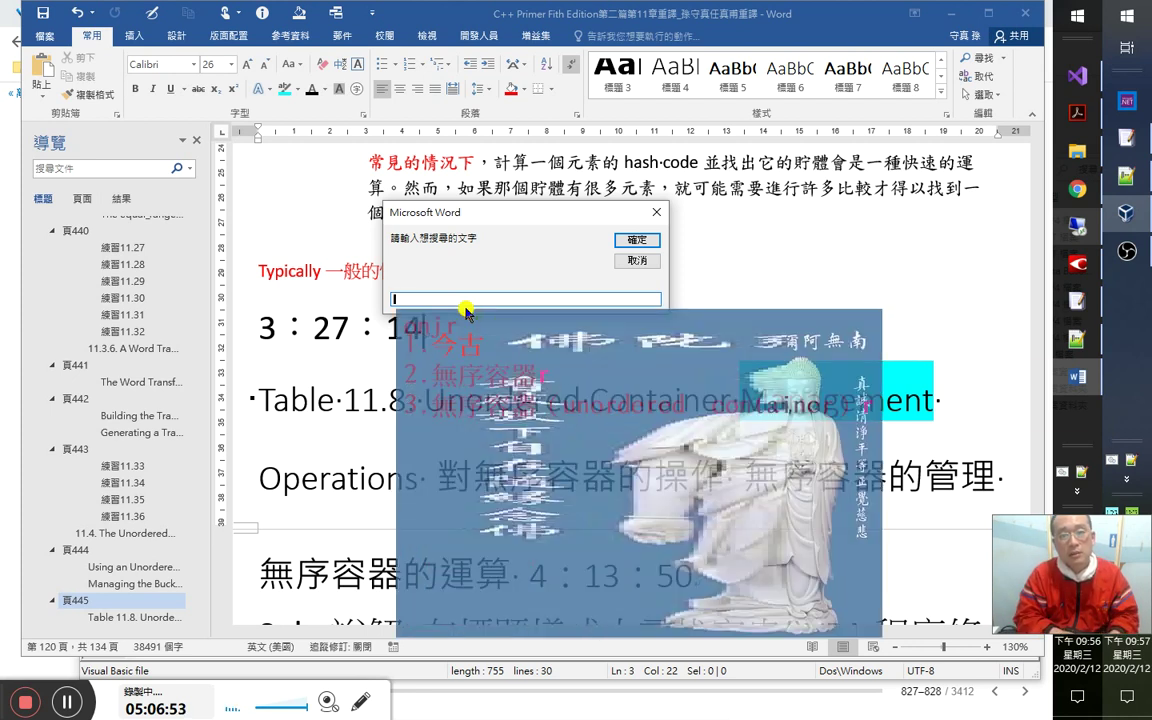
pyautogui.write('2')
pyautogui.press('Escape')
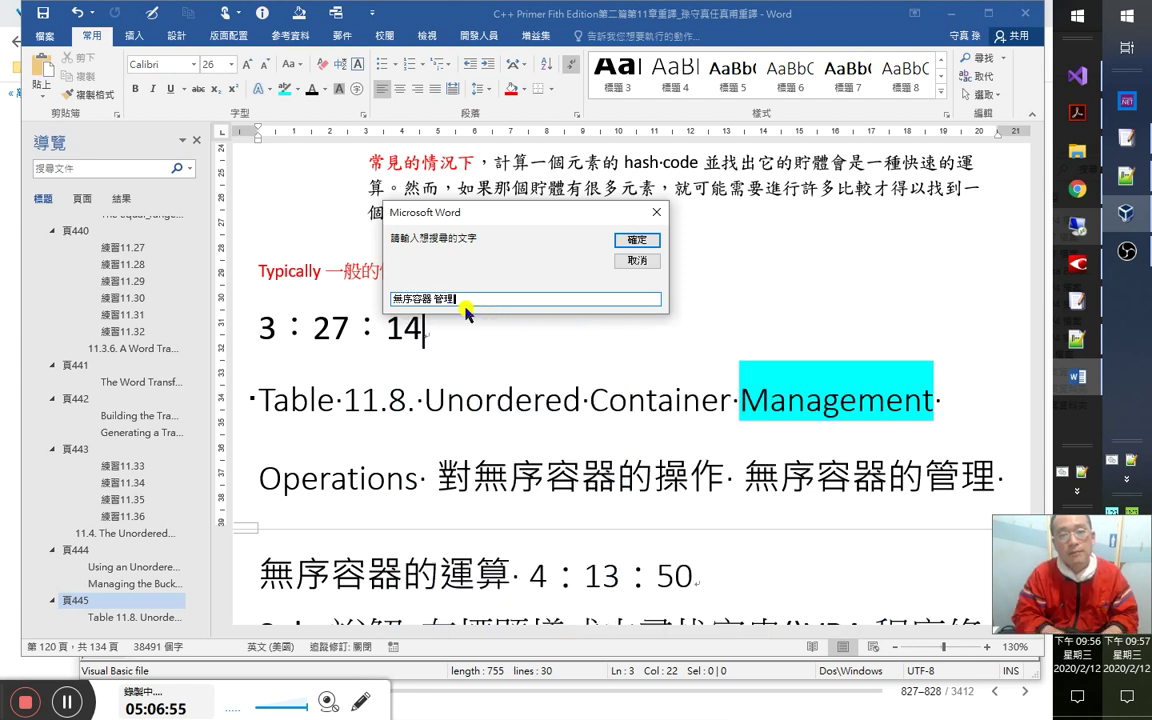
pyautogui.press('Return')
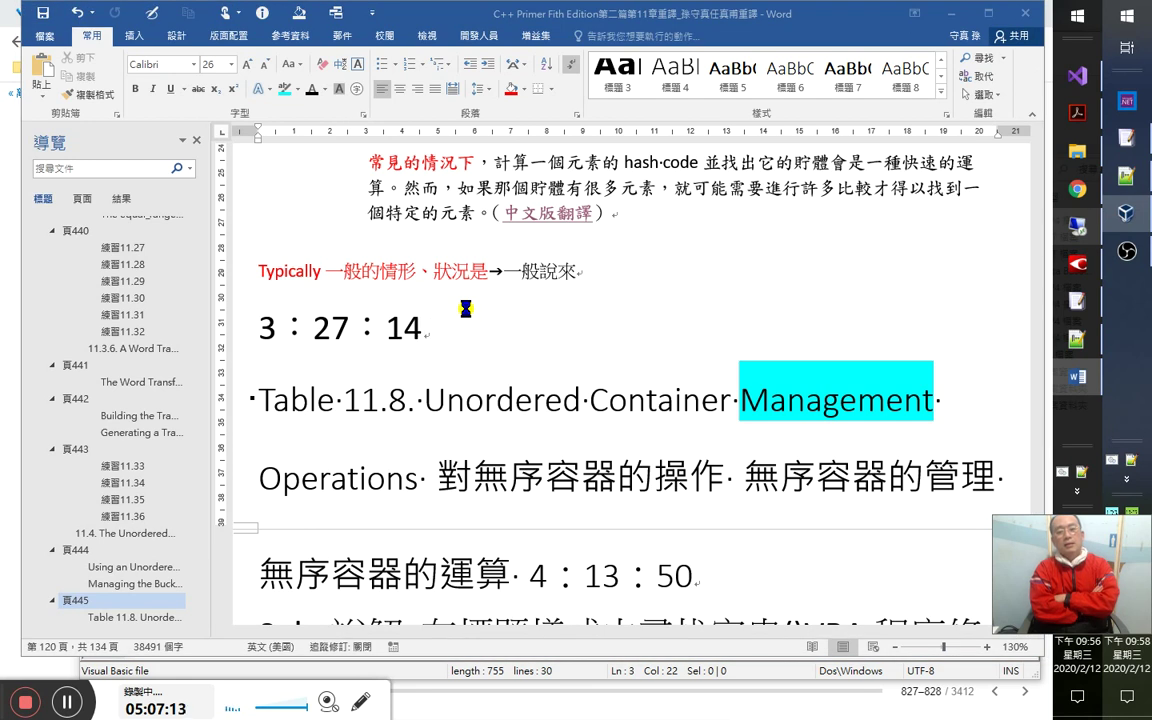
# Dismiss 找到了!, jump to the document's start, and open the macro list.
pyautogui.press('Return')
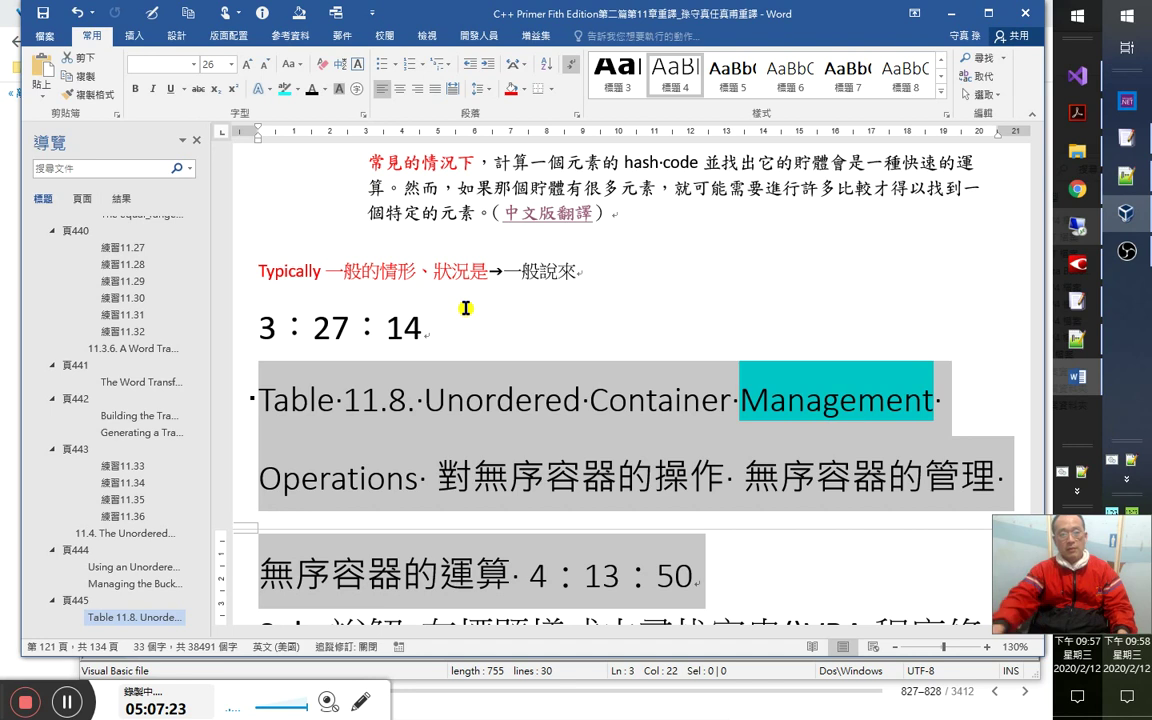
pyautogui.press('Left')
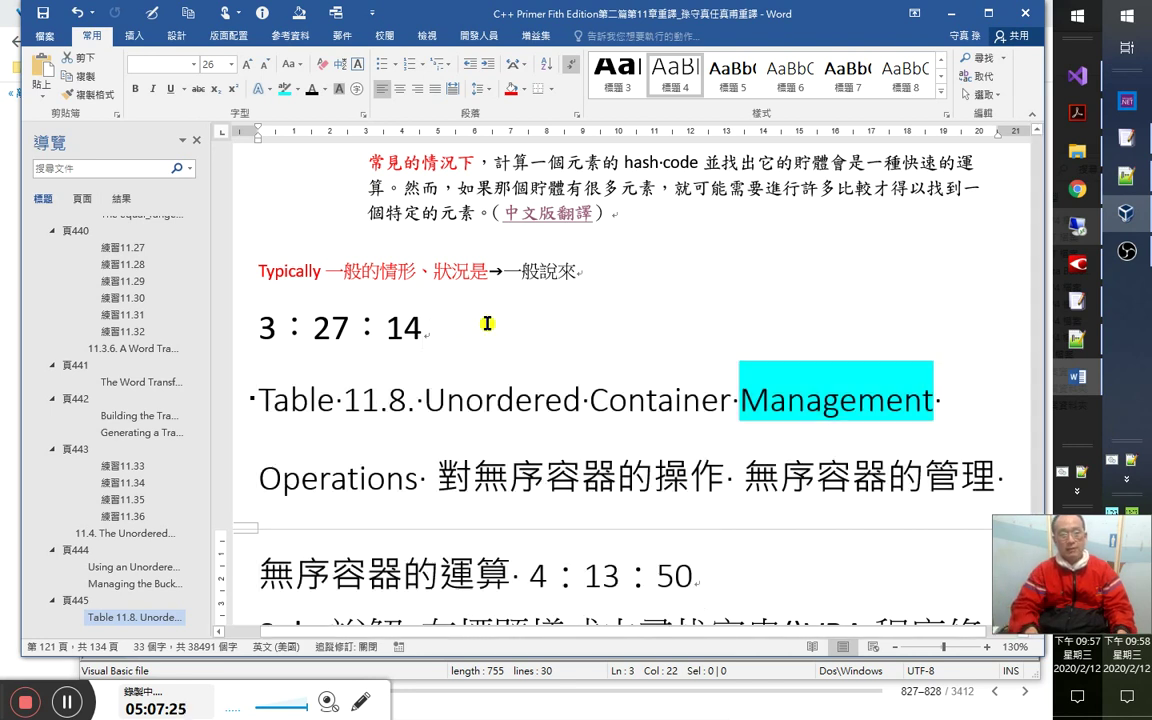
pyautogui.hotkey('ctrl', 'Home')
pyautogui.hotkey('alt', 'F8')
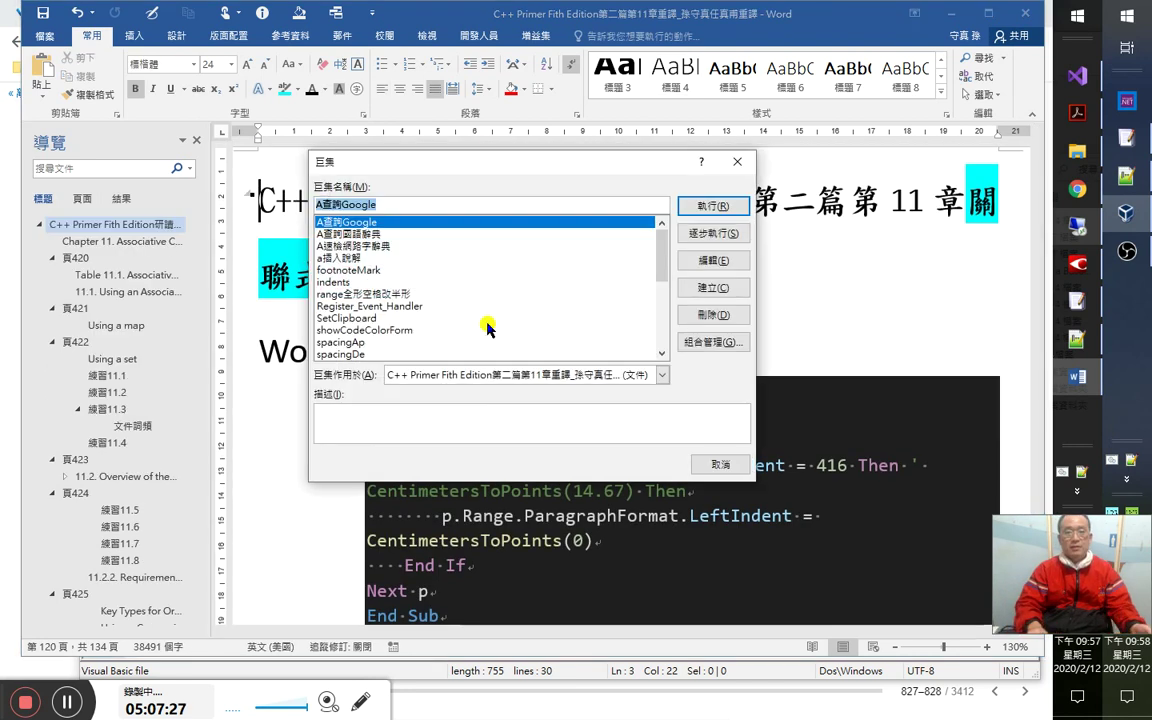
# Run the 無序容器 管理 search from the document's start and dismiss the 沒找到! message.
pyautogui.moveTo(661, 248); pyautogui.dragTo(664, 366)
pyautogui.doubleClick(597, 329)
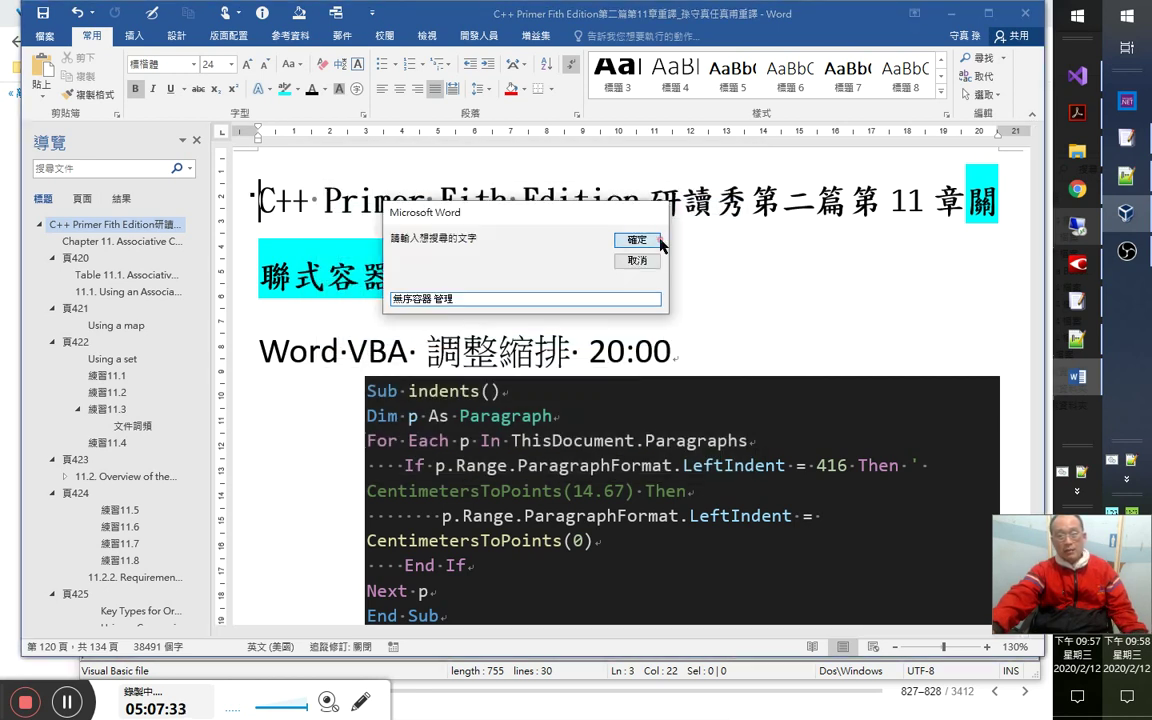
pyautogui.click(660, 246)
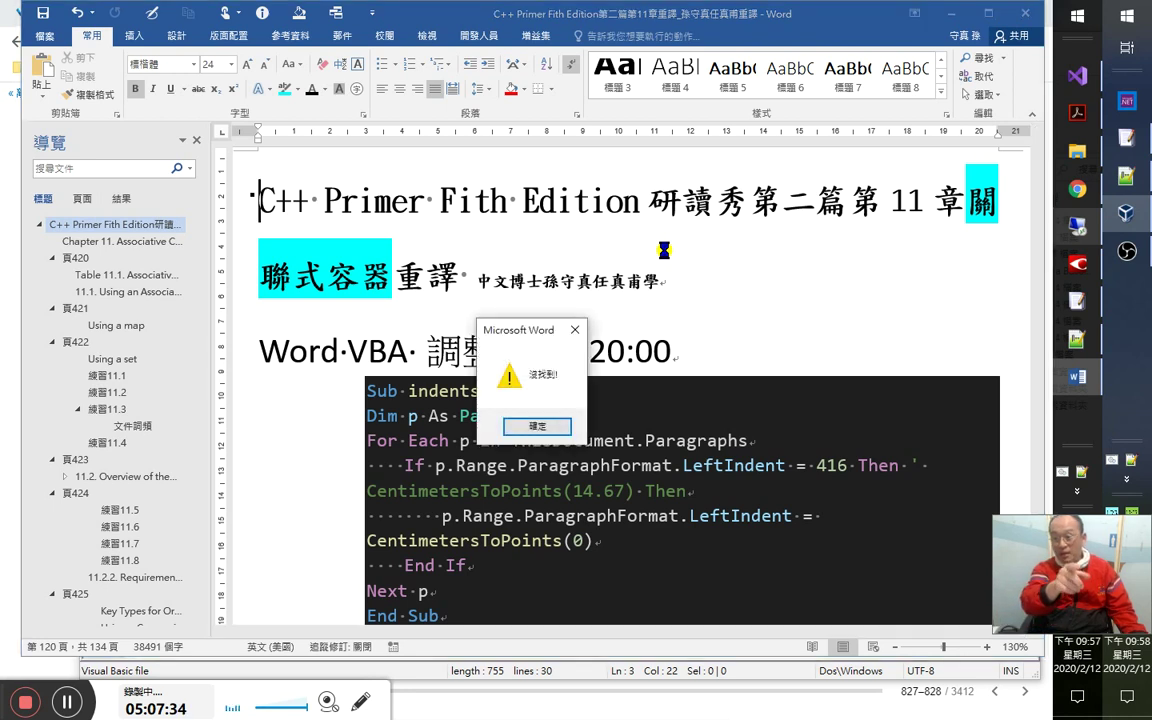
pyautogui.press('Return')
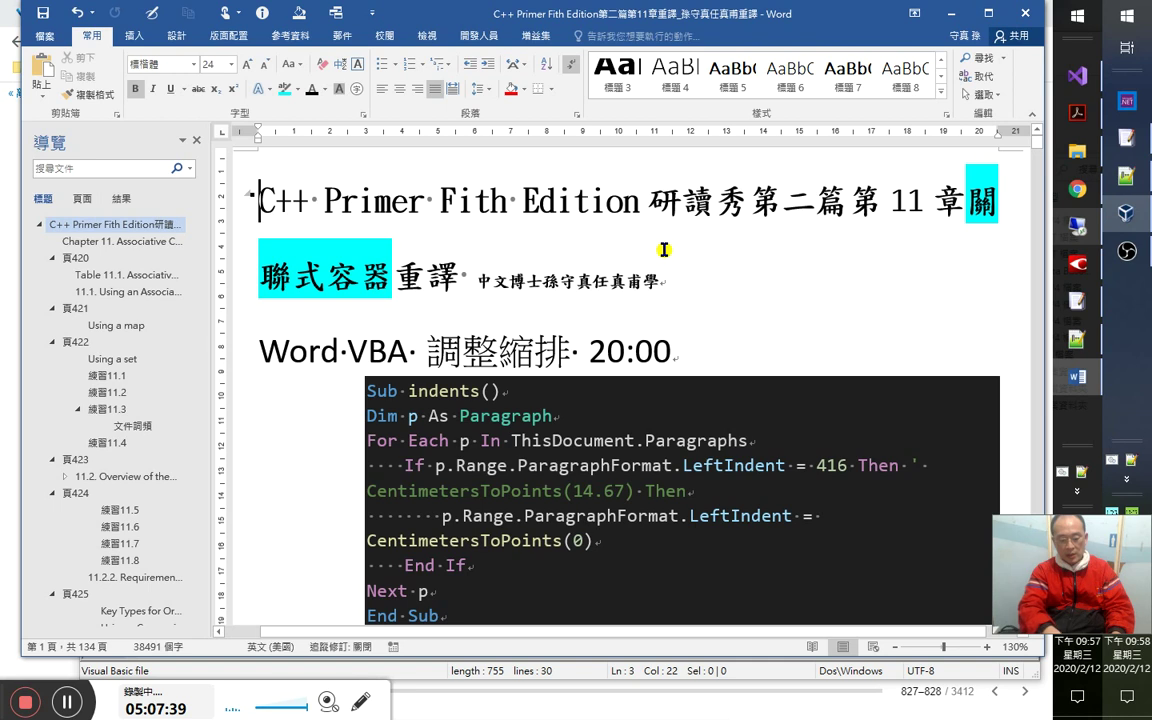
# Relaunch 說解_在標題樣式中尋找字串 and submit 無序容器 管理 again.
pyautogui.hotkey('alt', 'F8')
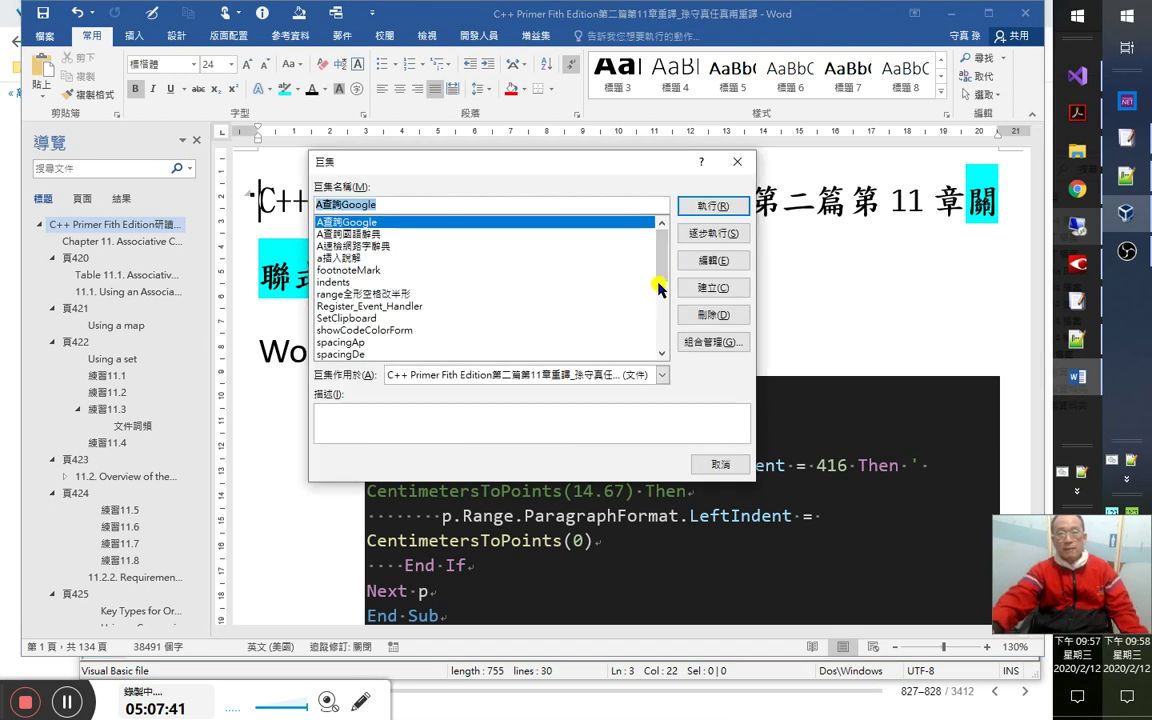
pyautogui.scroll(-5, 662, 298)
pyautogui.doubleClick(395, 342)
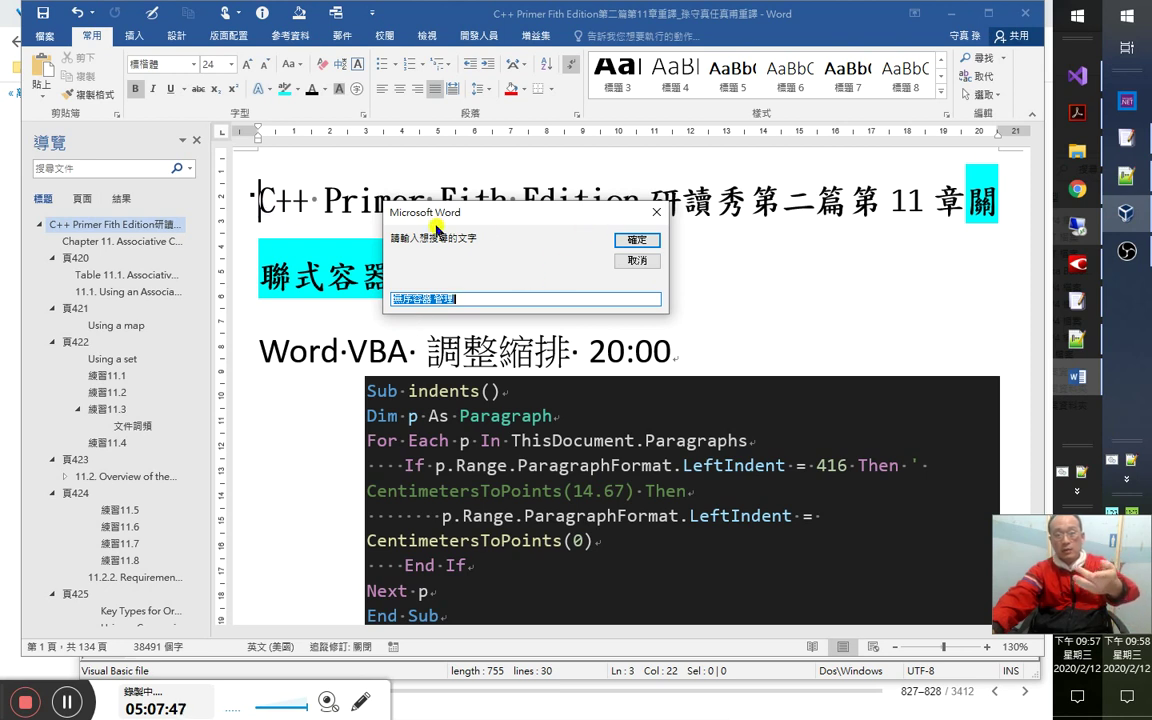
pyautogui.click(630, 240)
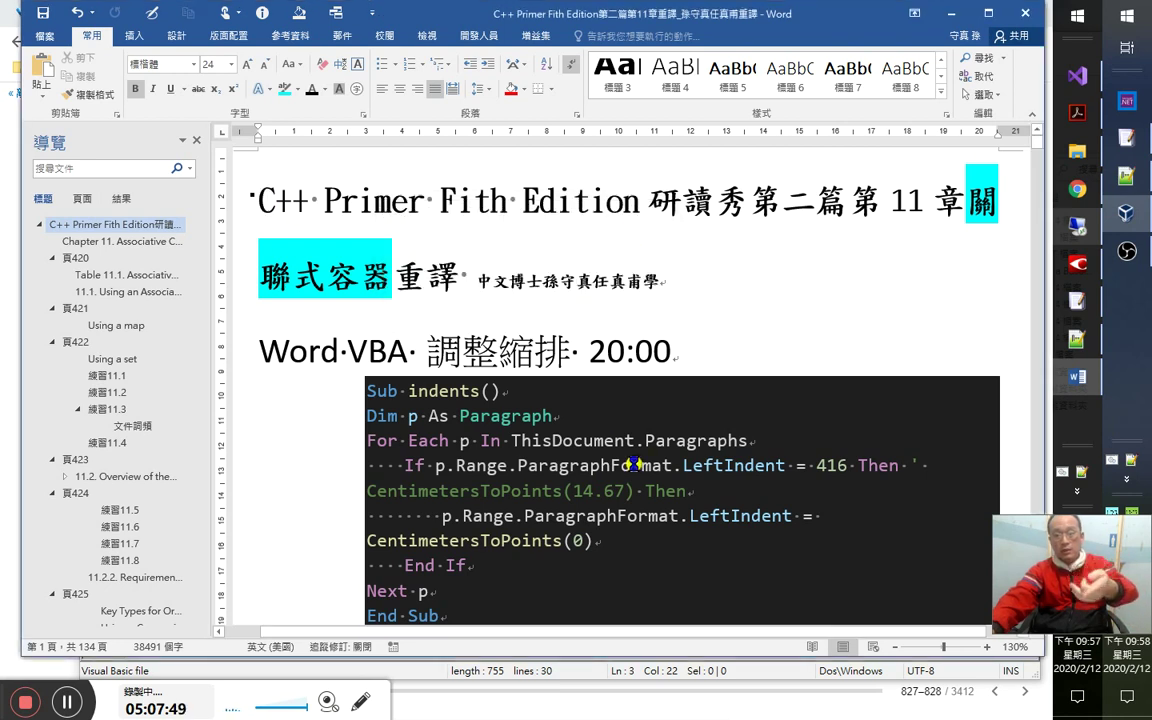
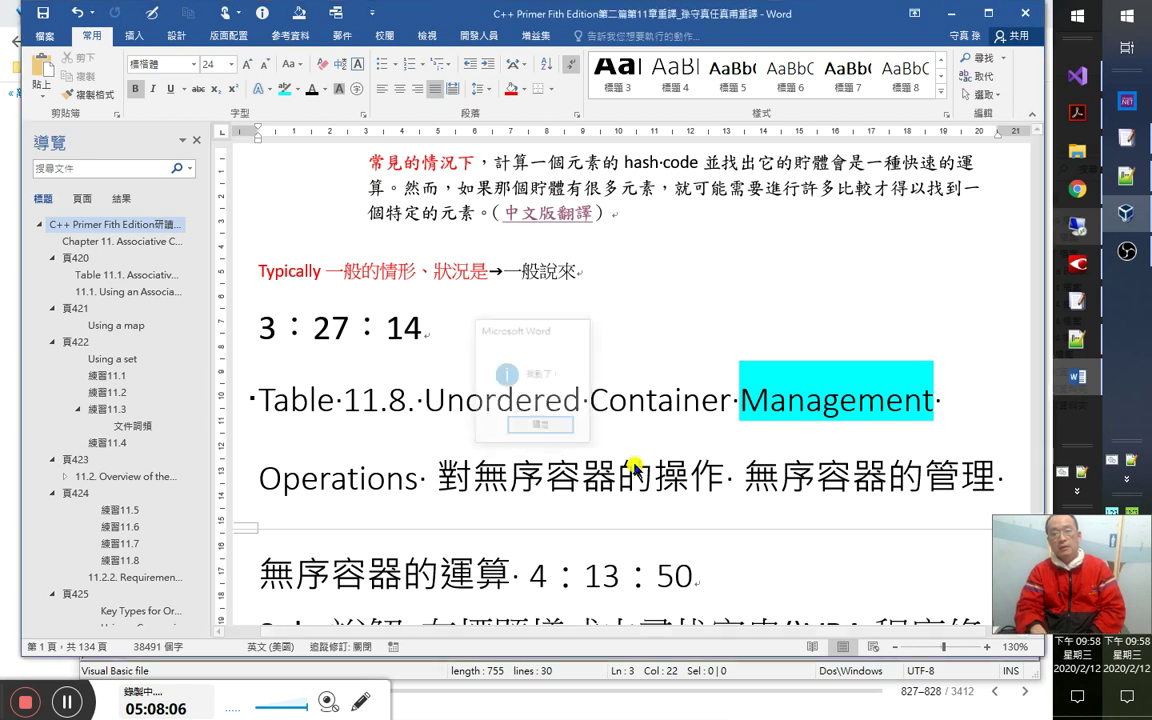
# Dismiss the found message and add '5:8:17 成功' after the 4:36:50 macro-revision note.
pyautogui.press('Return')
pyautogui.scroll(-1, 640, 485)
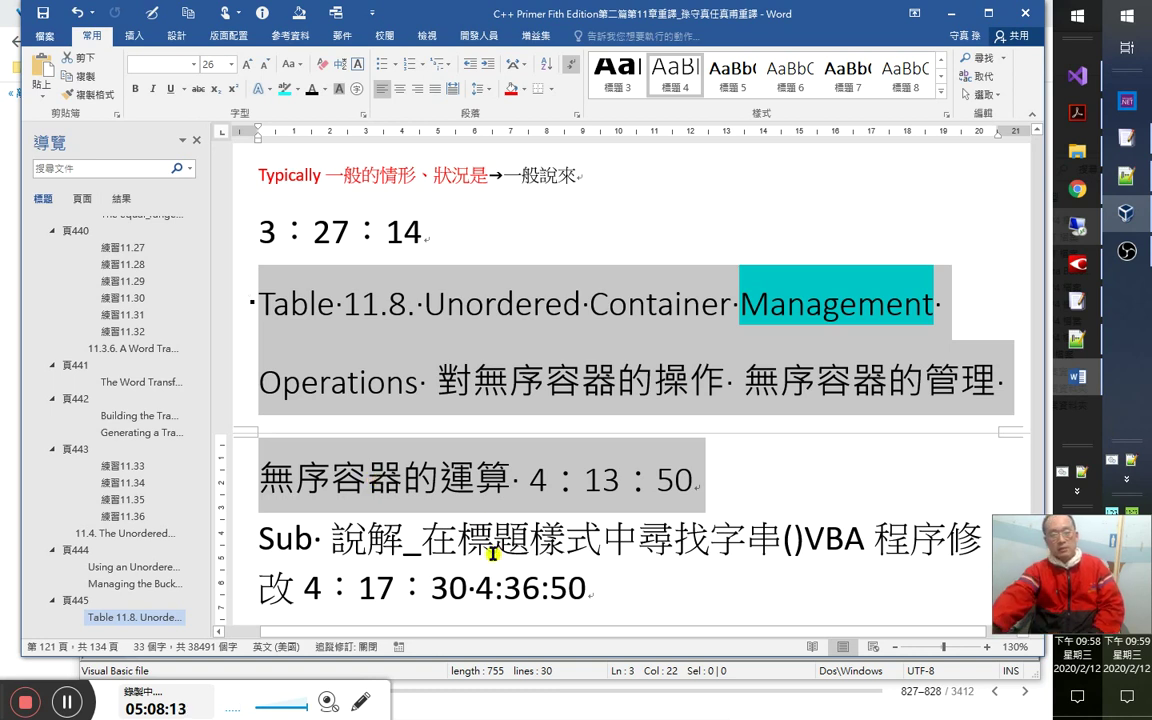
pyautogui.scroll(-1, 496, 560)
pyautogui.click(634, 486)
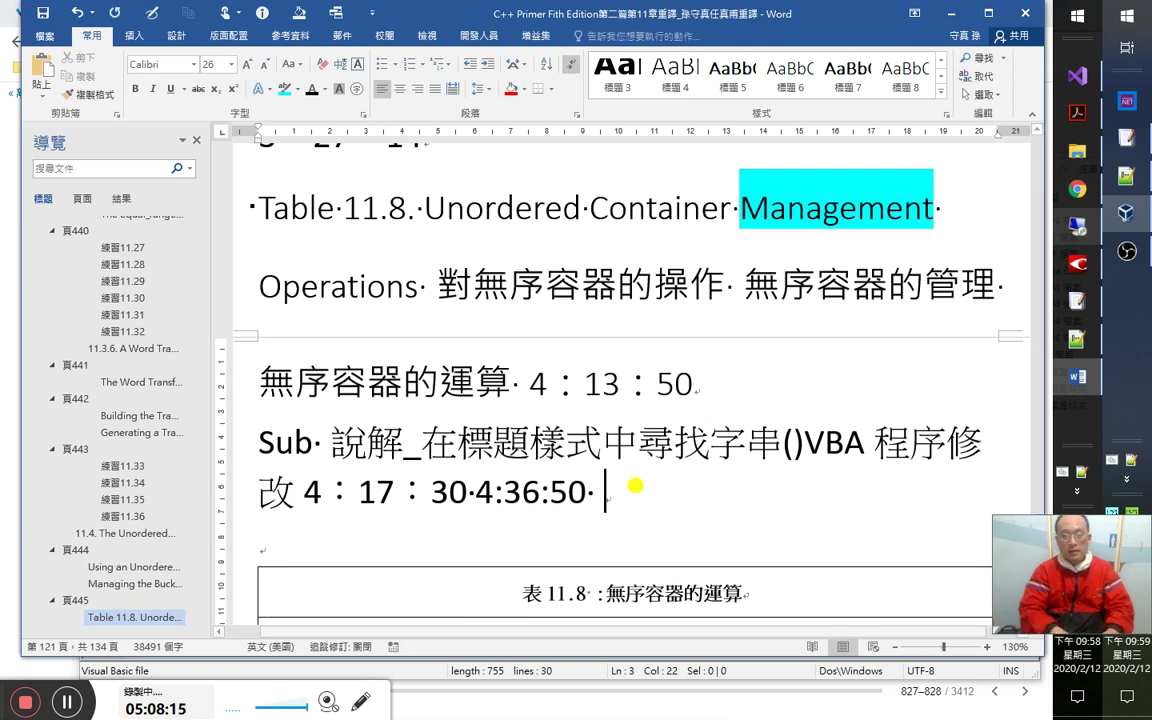
pyautogui.write('5:8:17 ismk')
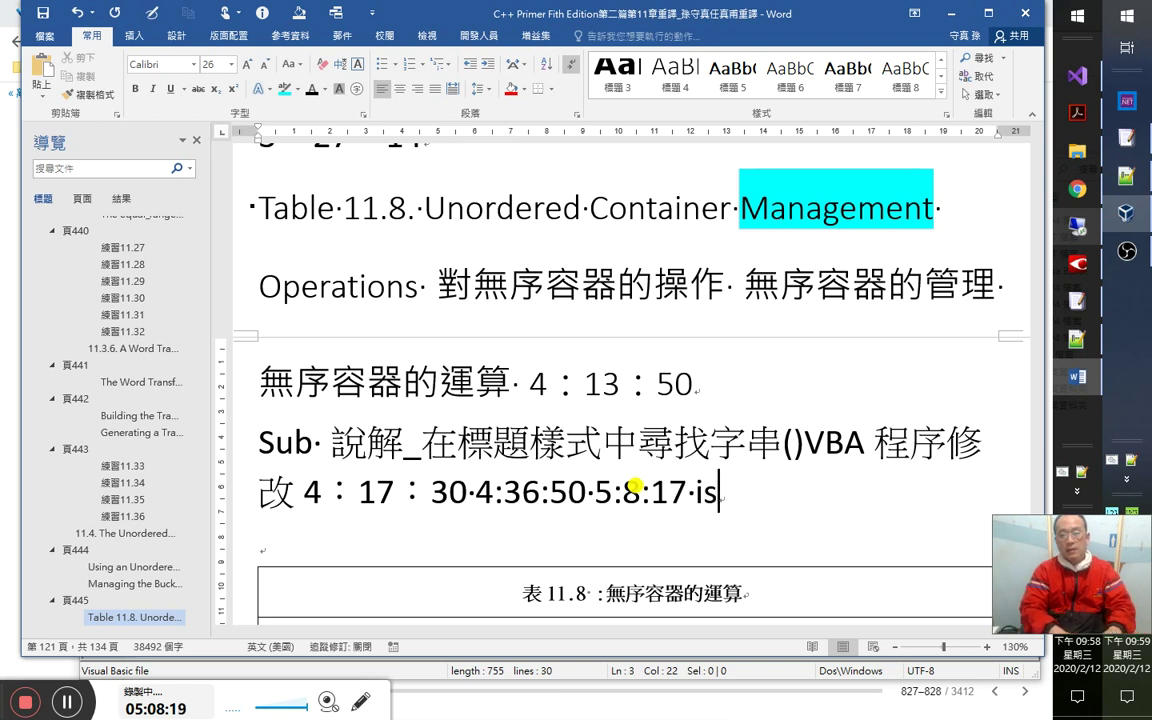
pyautogui.press('BackSpace')
pyautogui.press('BackSpace')
pyautogui.press('BackSpace')
pyautogui.press('BackSpace')
pyautogui.write('成功')
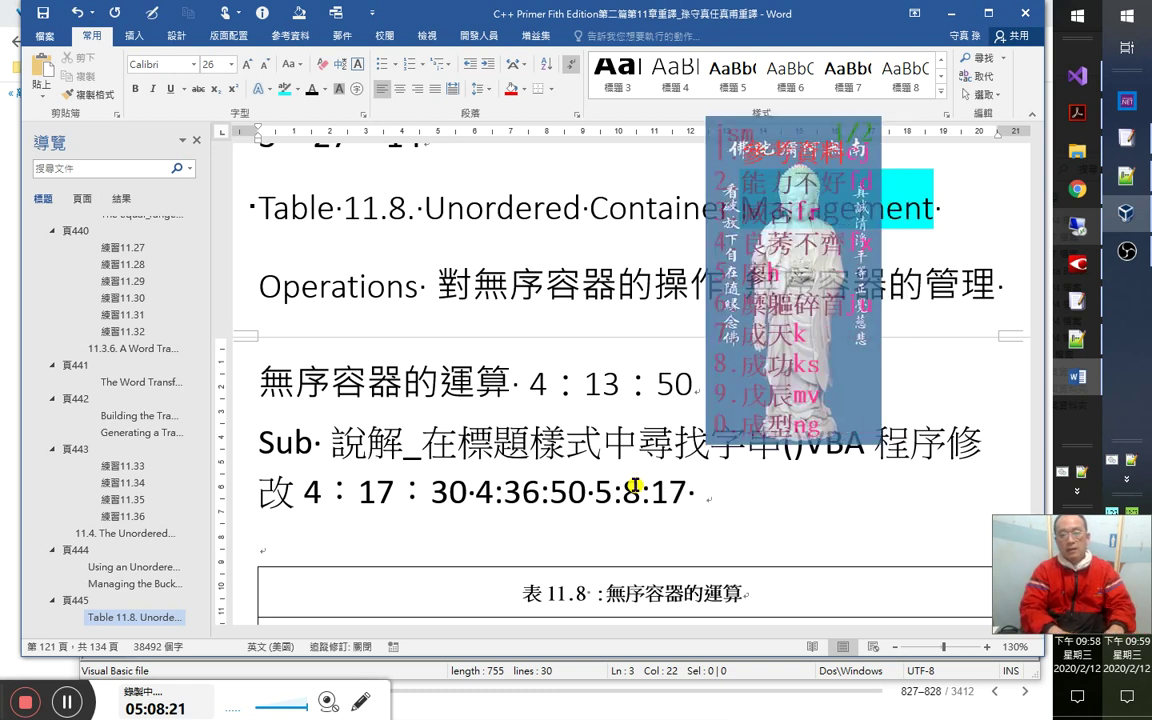
pyautogui.press('Return')
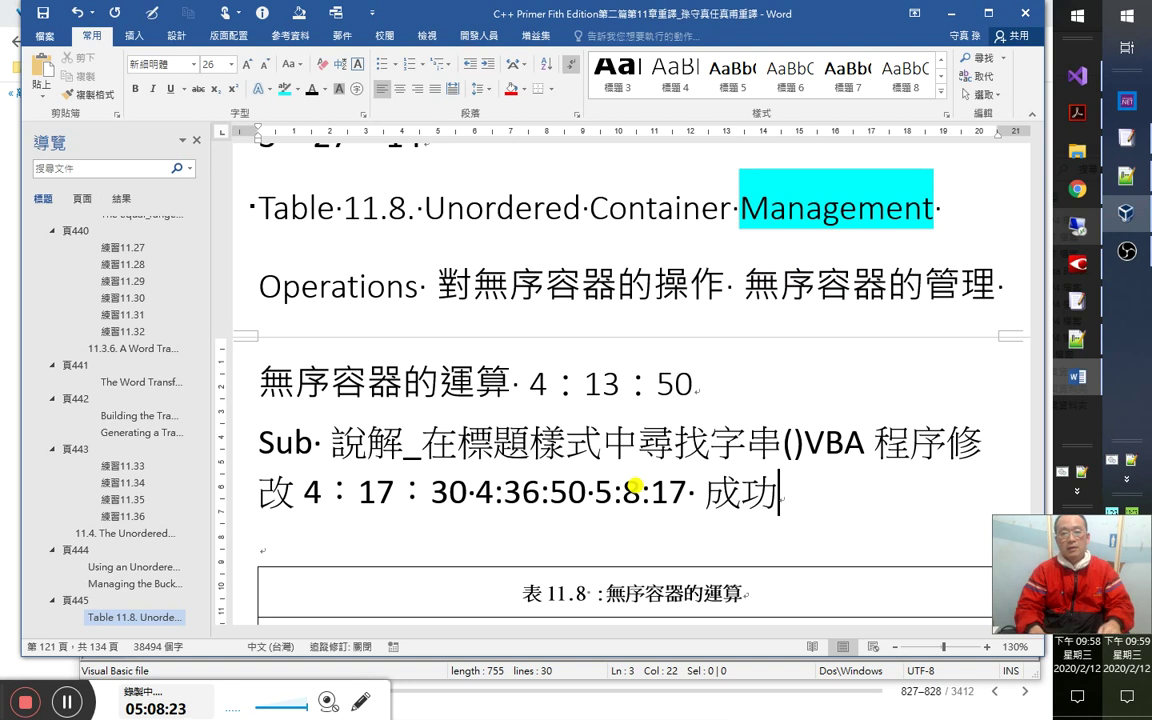
# Put the caret just before 成功 and bring up the VBA macro editor with Alt+F11.
pyautogui.click(494, 490)
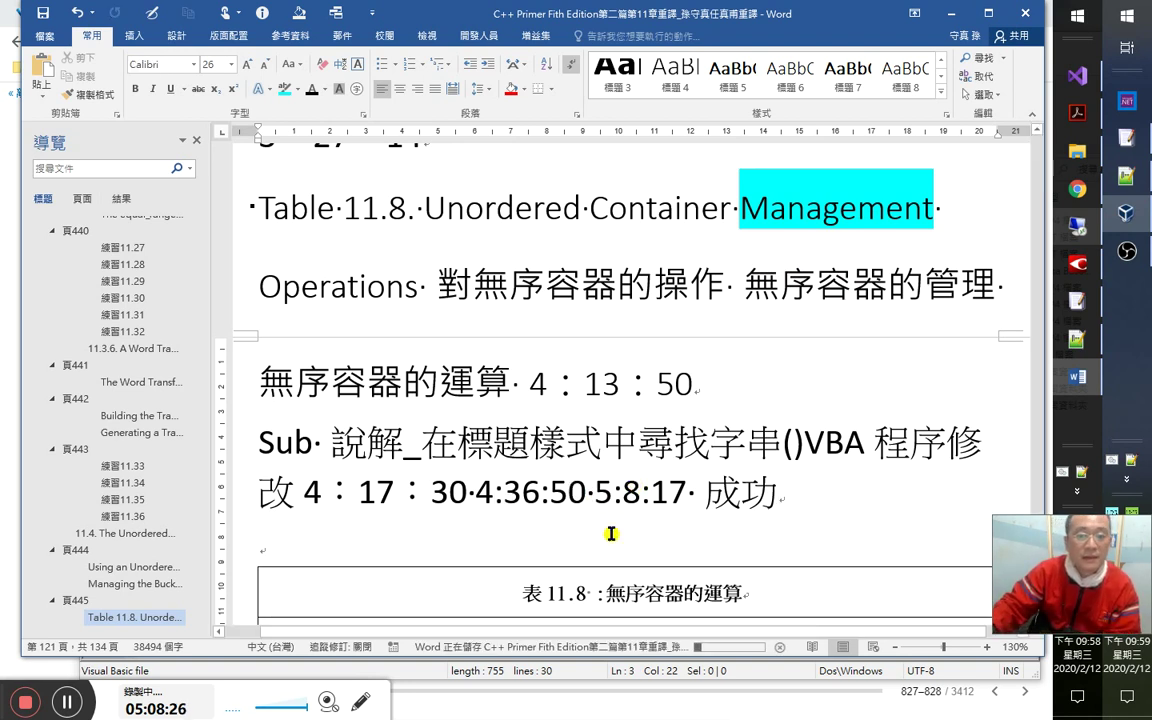
pyautogui.click(717, 476)
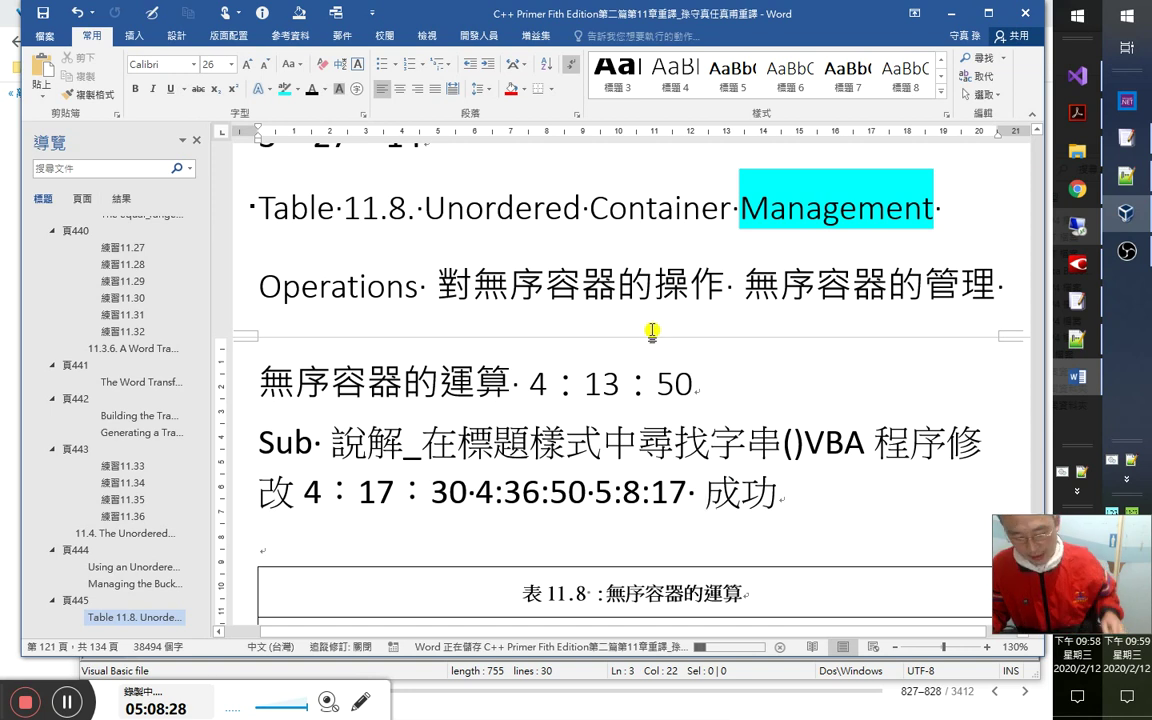
pyautogui.hotkey('alt', 'F11')
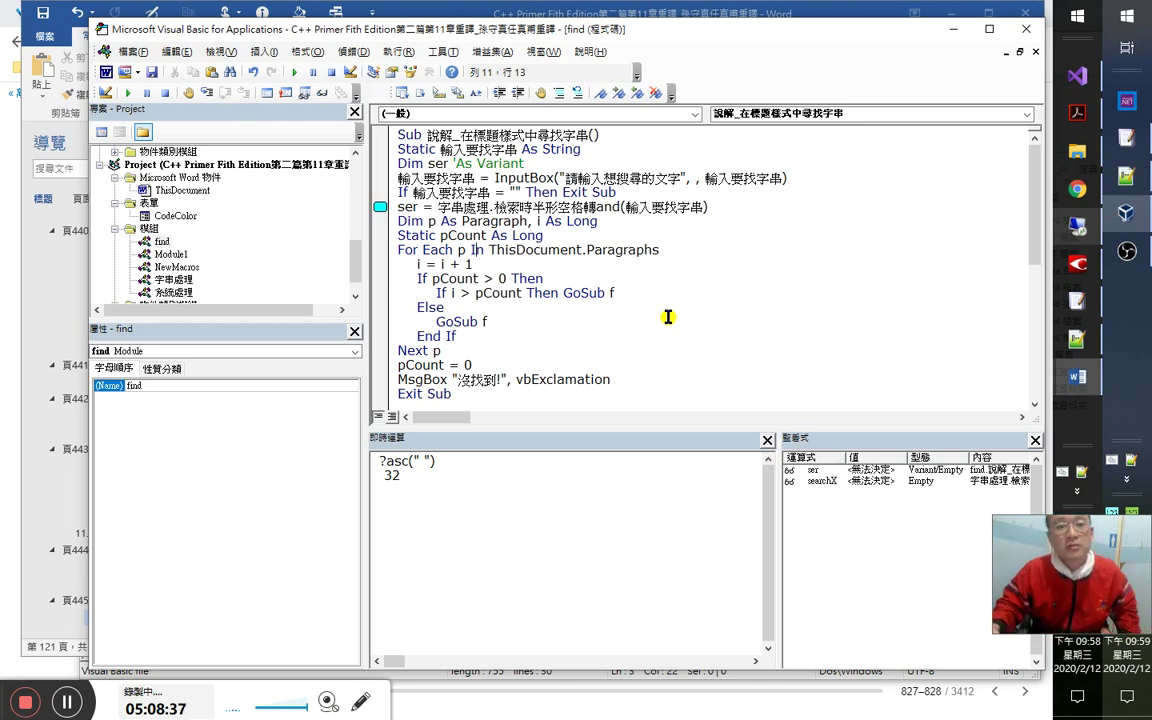
# Review the nested If pCount lines of the search loop, then return to Word.
pyautogui.moveTo(654, 293); pyautogui.dragTo(640, 273)
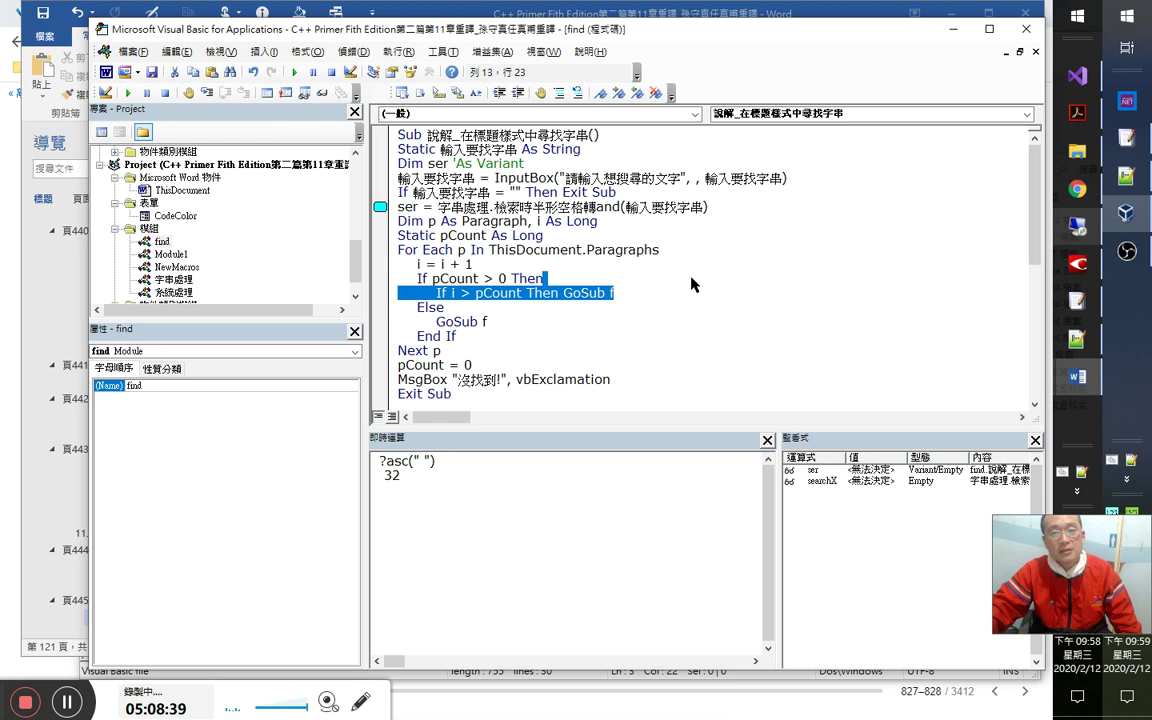
pyautogui.click(635, 258)
pyautogui.hotkey('alt', 'F11')
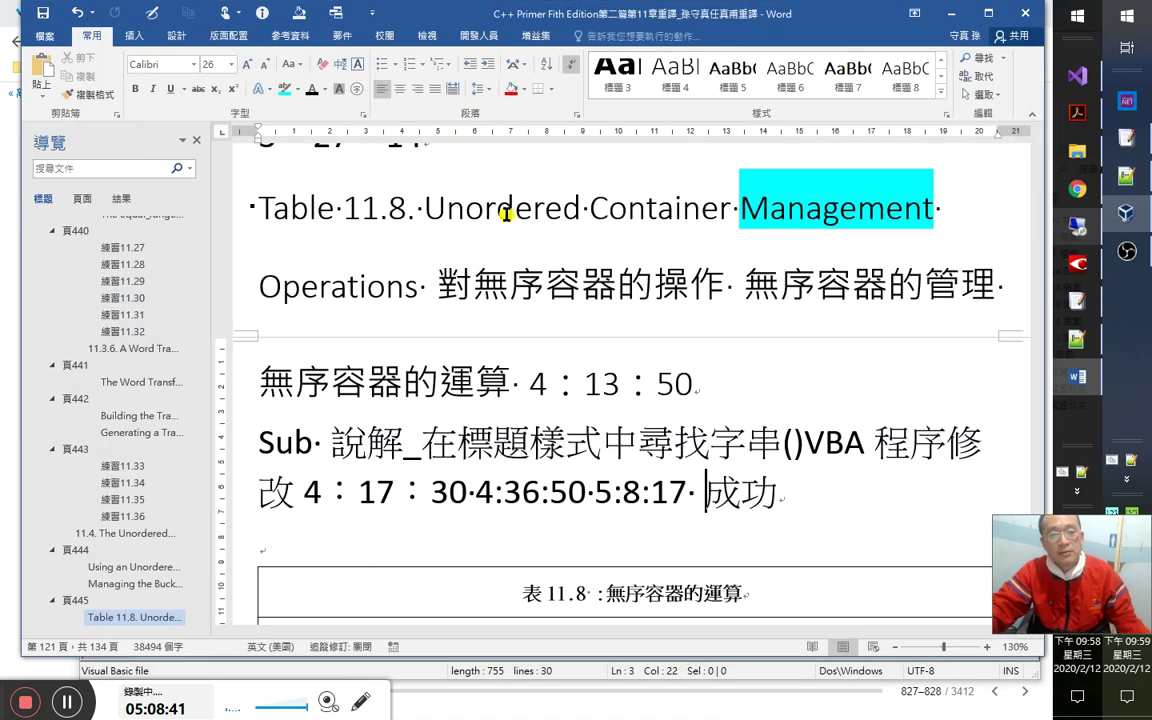
# Make the 表 11.8 無序容器的運算 table caption a 標題 5 heading.
pyautogui.click(657, 384)
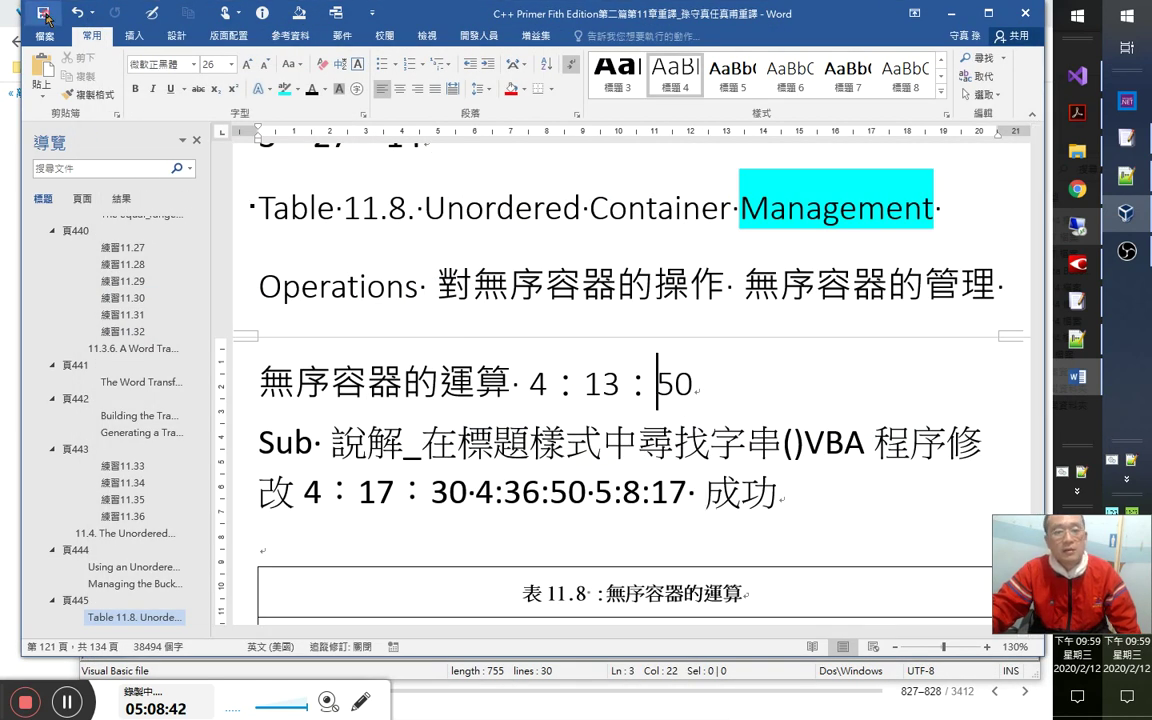
pyautogui.scroll(-3, 660, 470)
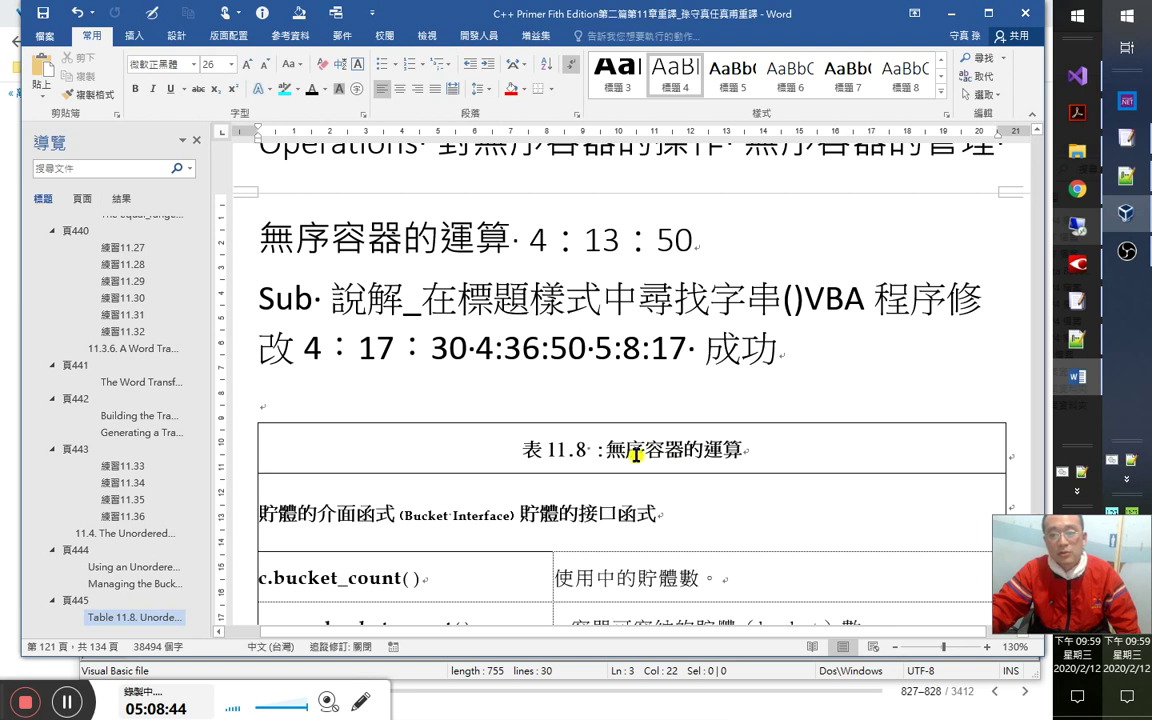
pyautogui.click(662, 448)
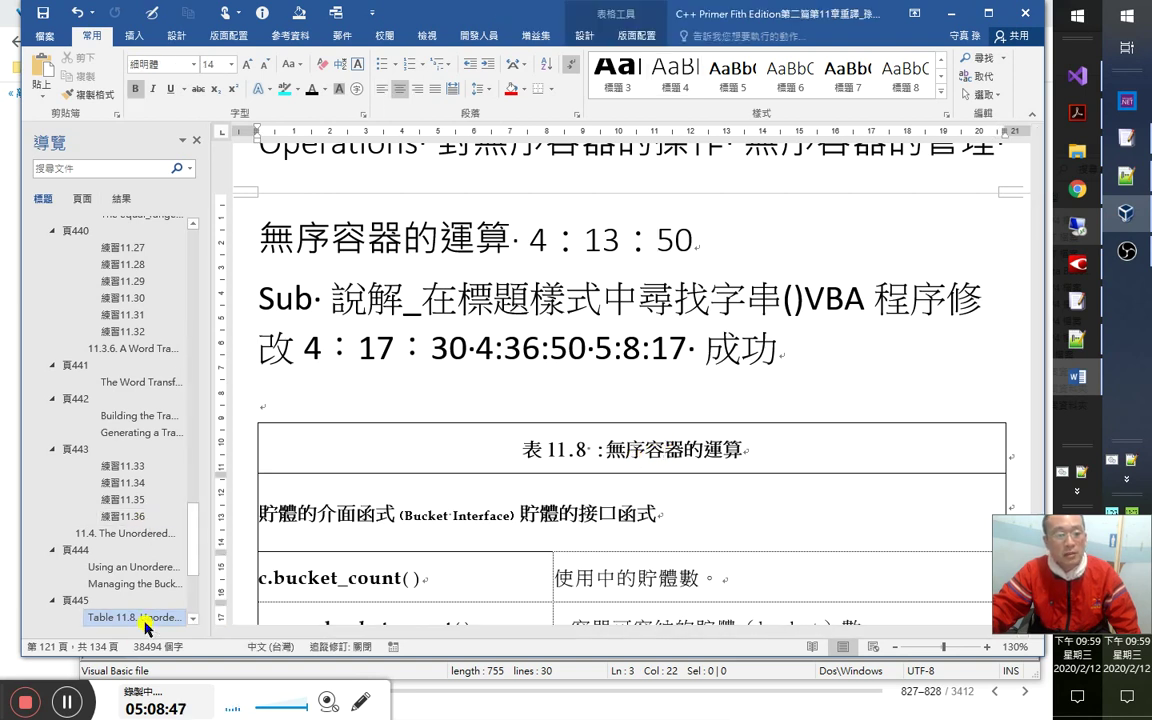
pyautogui.scroll(-1, 150, 590)
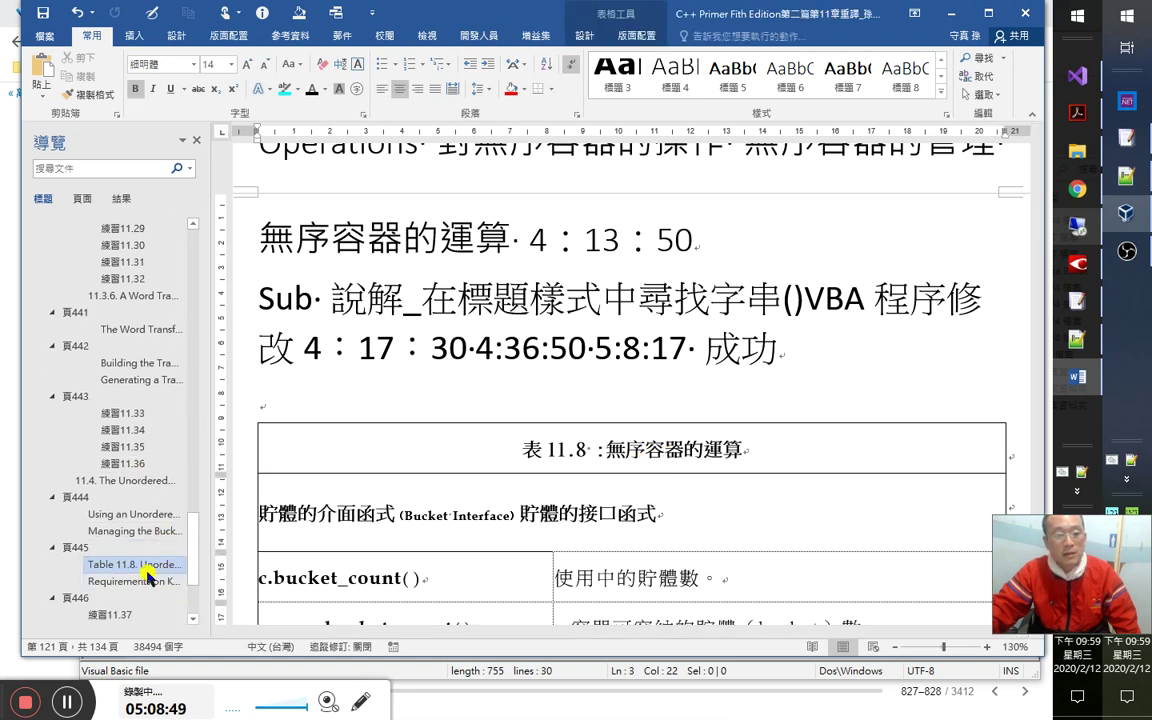
pyautogui.click(683, 449)
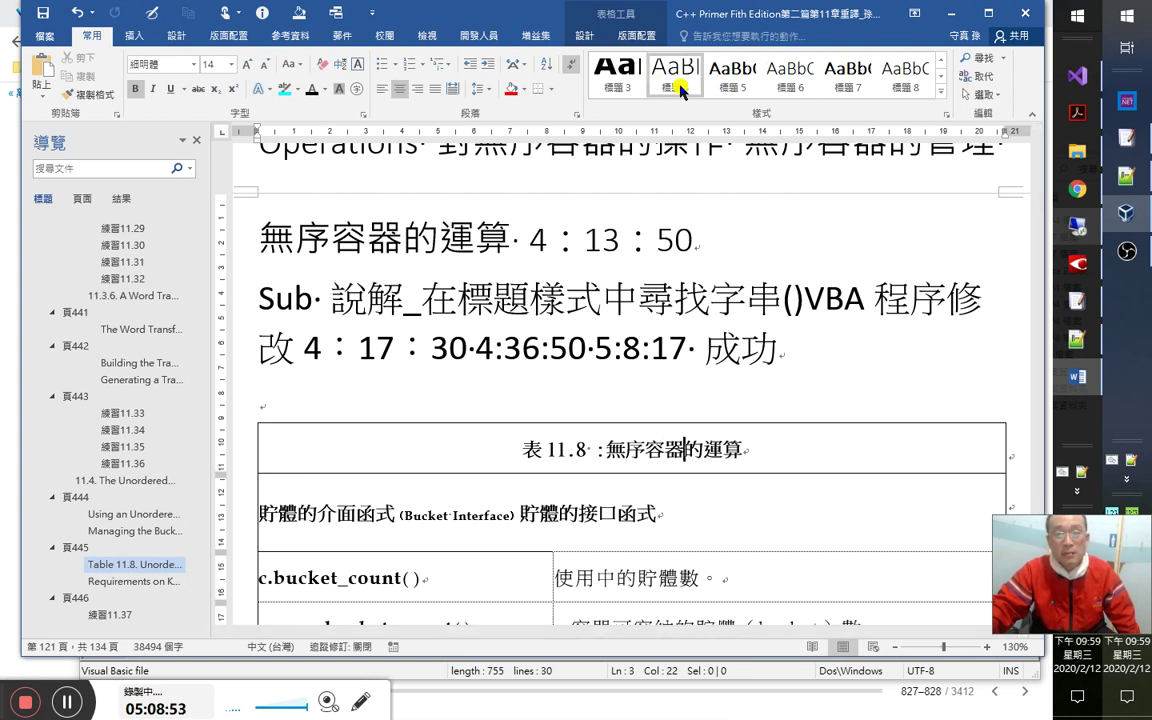
pyautogui.click(576, 298)
pyautogui.click(428, 225)
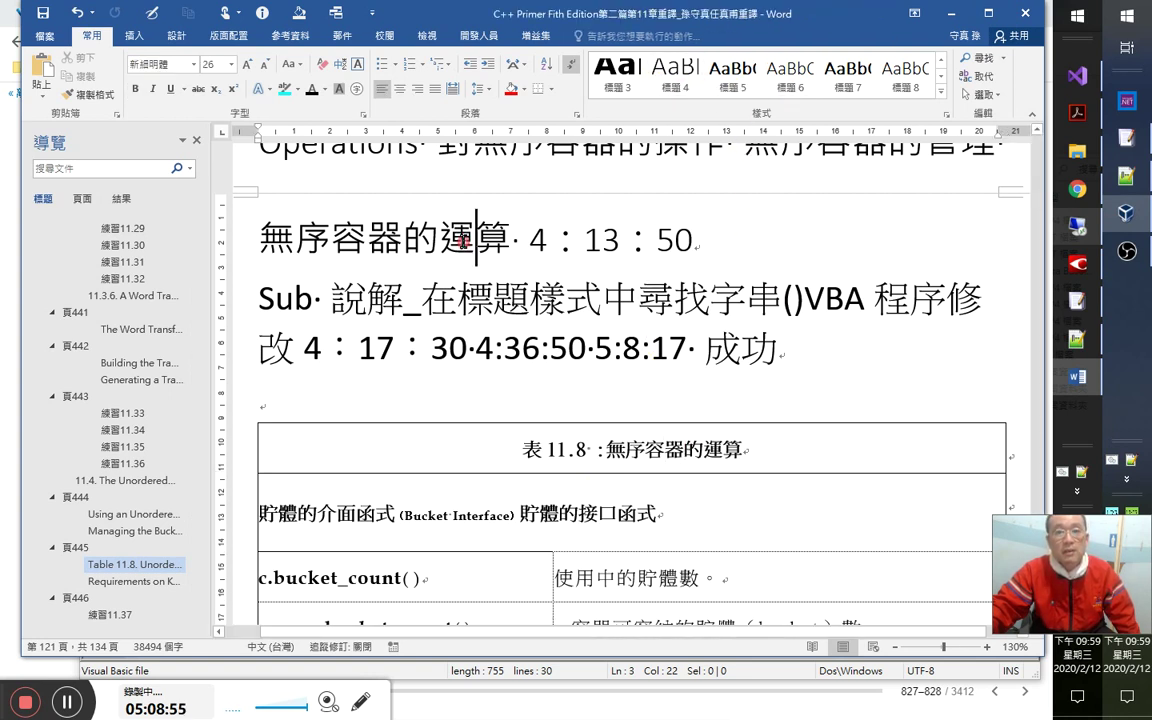
pyautogui.click(662, 449)
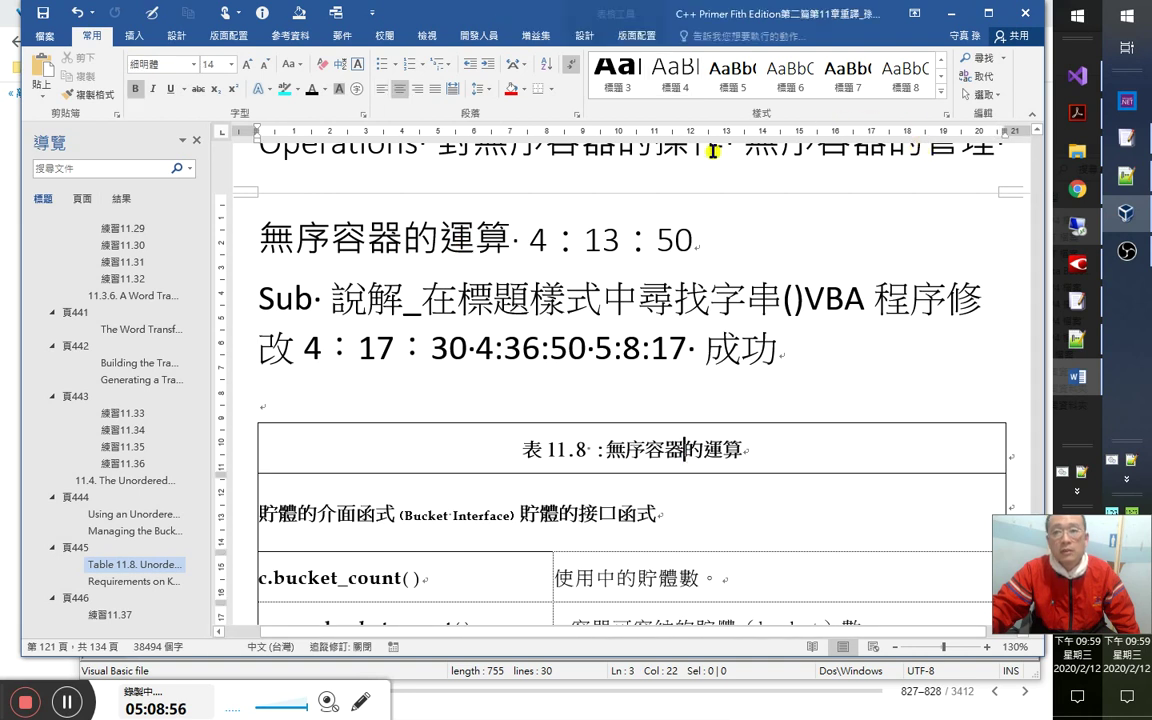
pyautogui.click(727, 80)
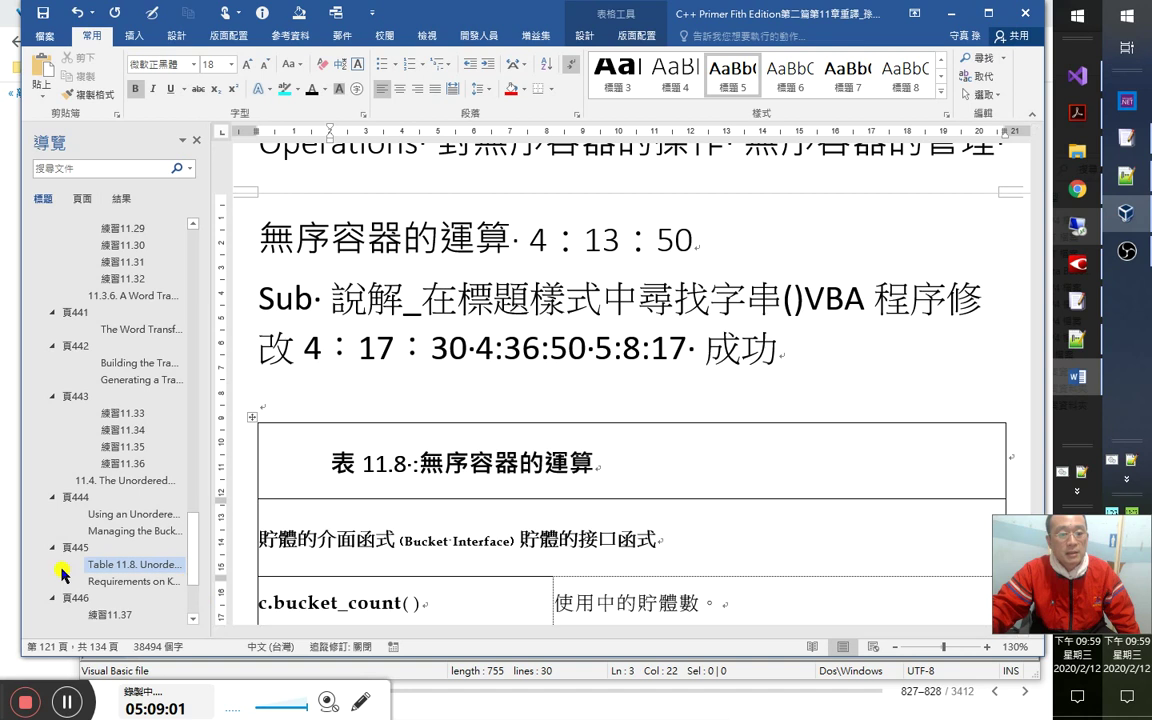
# Jump back to the start of the document and bring up the macro list.
pyautogui.click(567, 277)
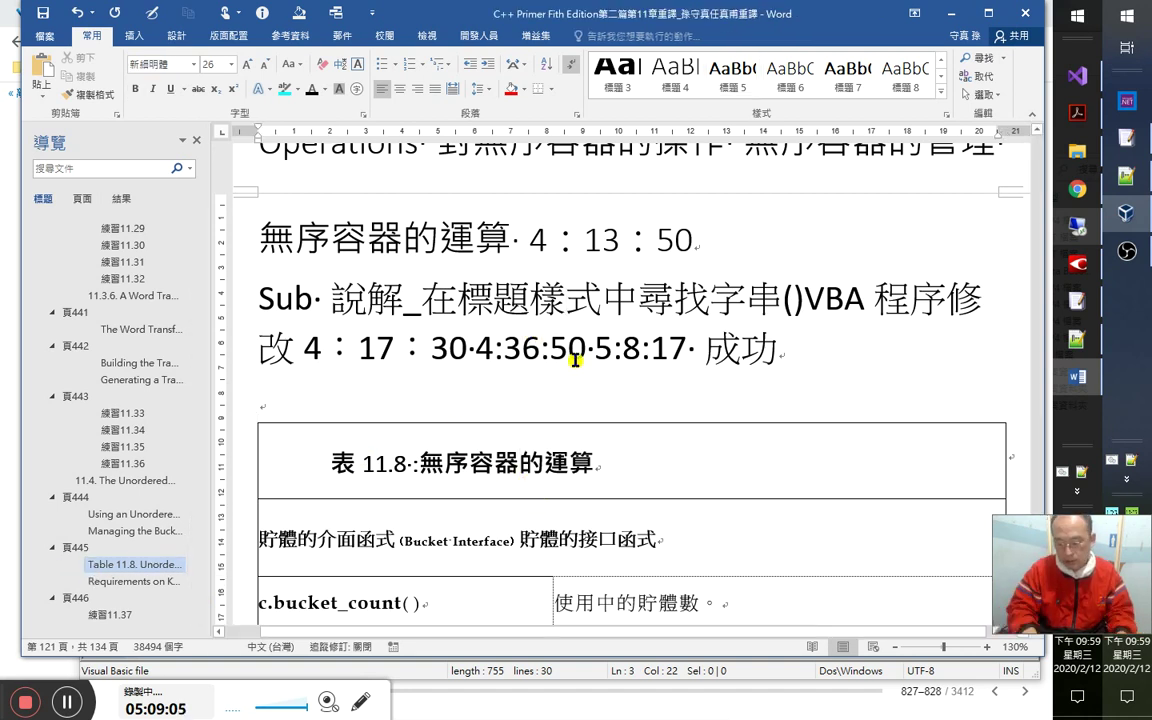
pyautogui.hotkey('ctrl', 'Home')
pyautogui.hotkey('alt', 'F8')
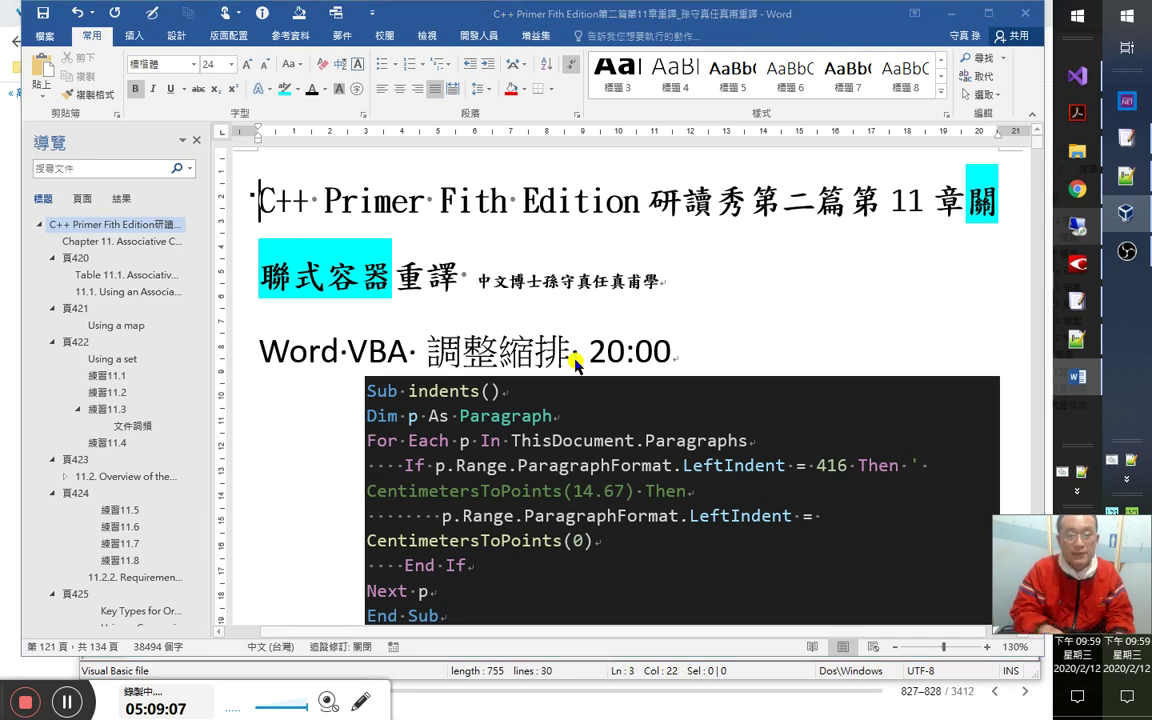
# Run the heading-search macro with search text 無序容器 管理 and dismiss its found message.
pyautogui.scroll(-10, 650, 290)
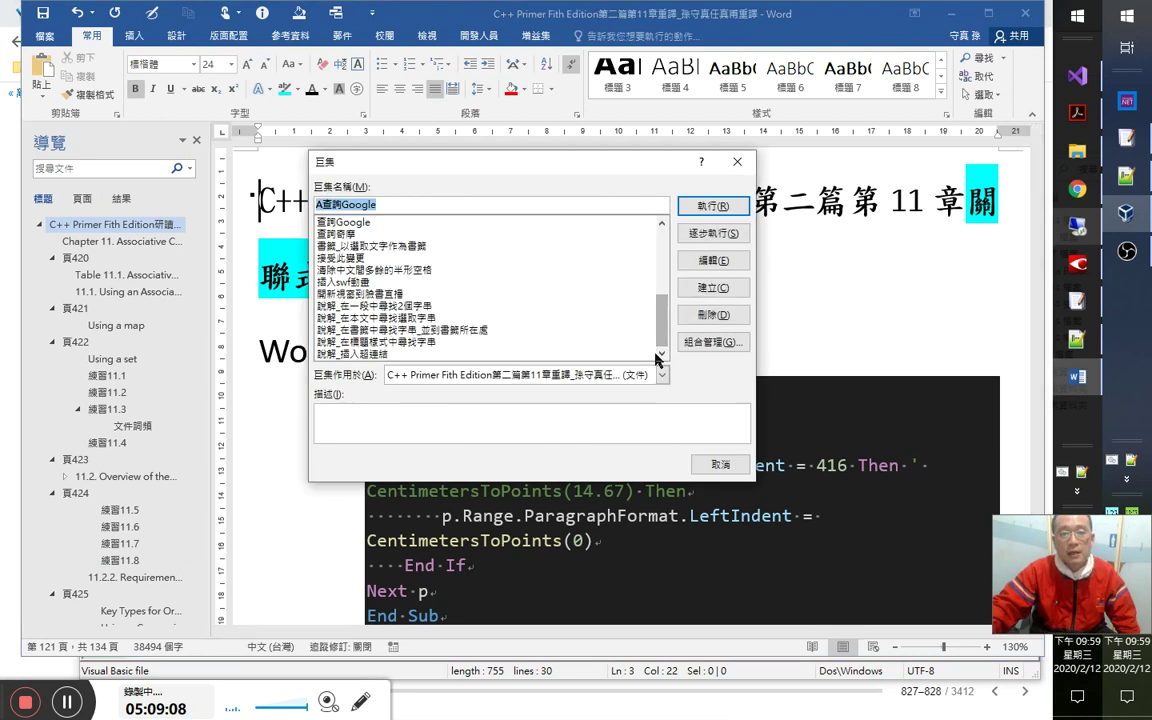
pyautogui.doubleClick(386, 343)
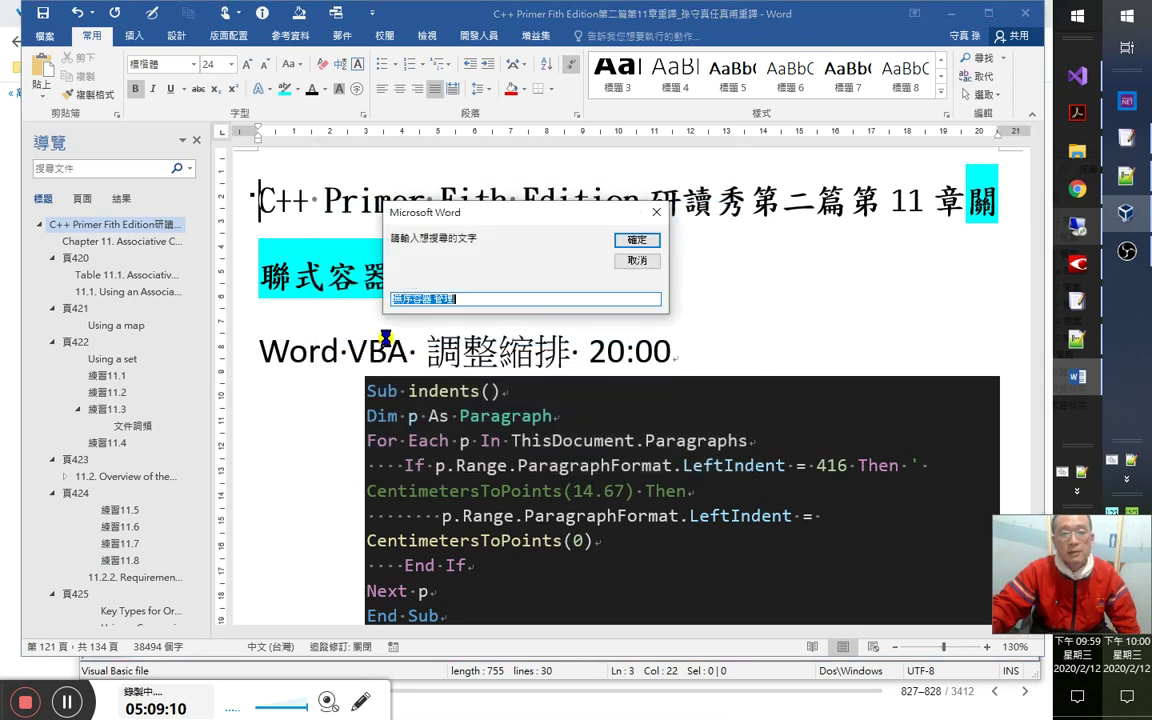
pyautogui.press('End')
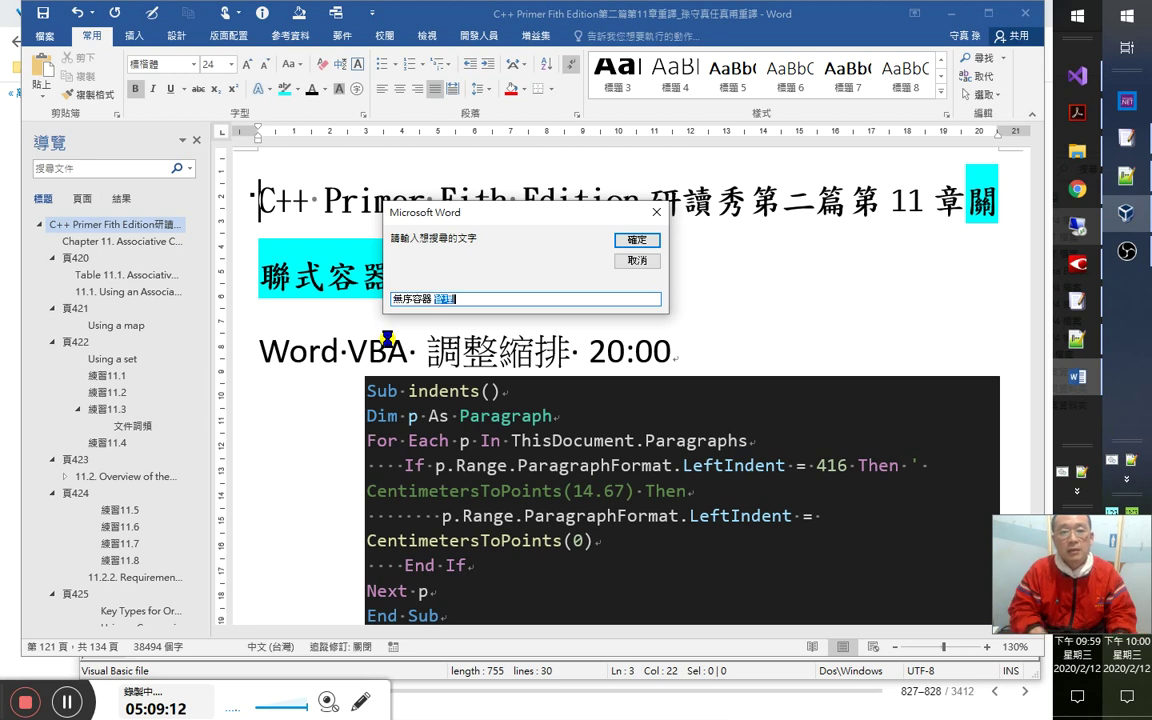
pyautogui.press('Return')
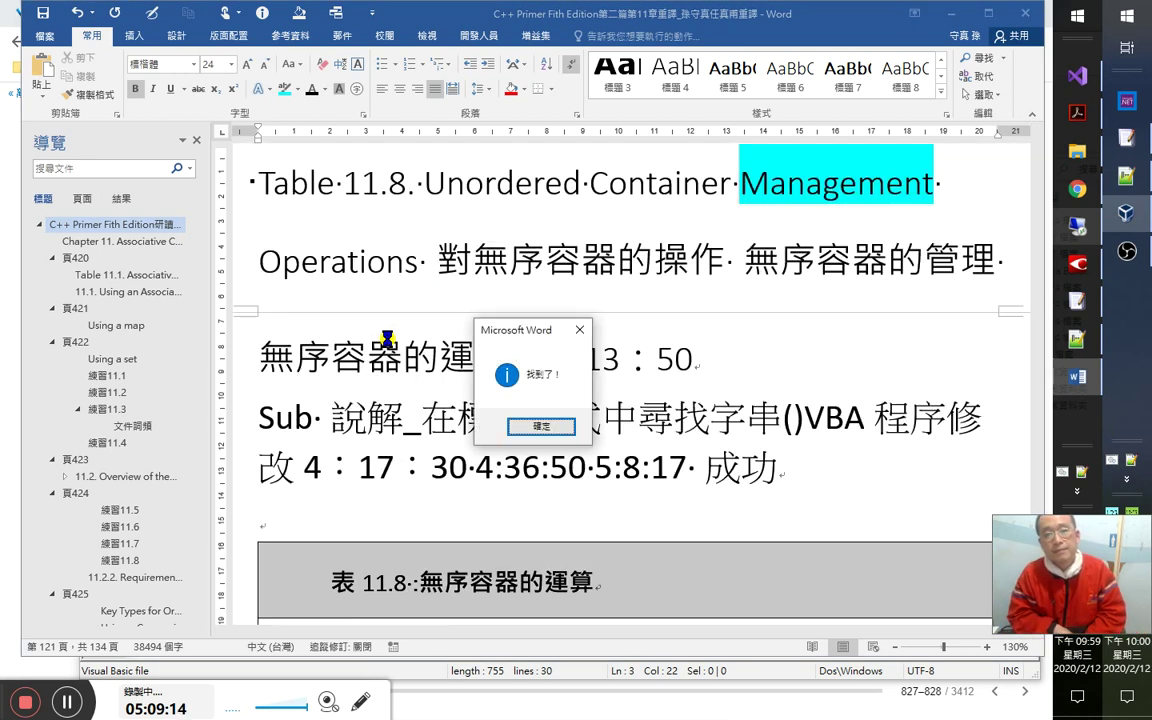
pyautogui.press('Return')
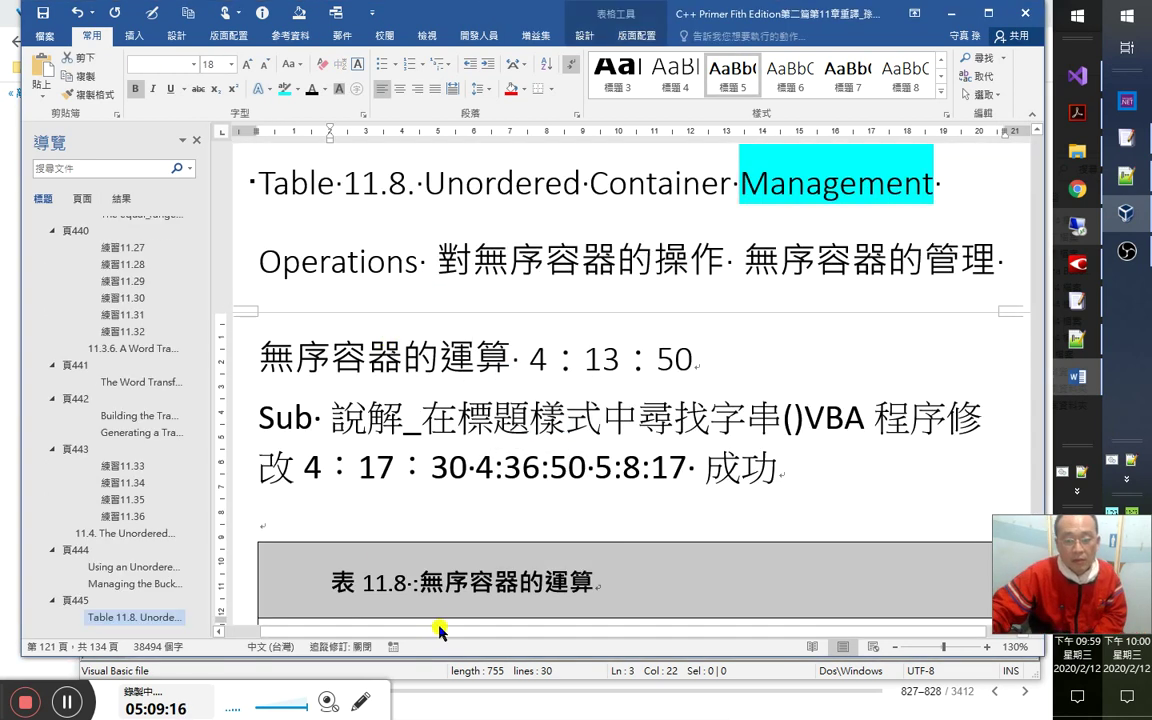
pyautogui.click(530, 605)
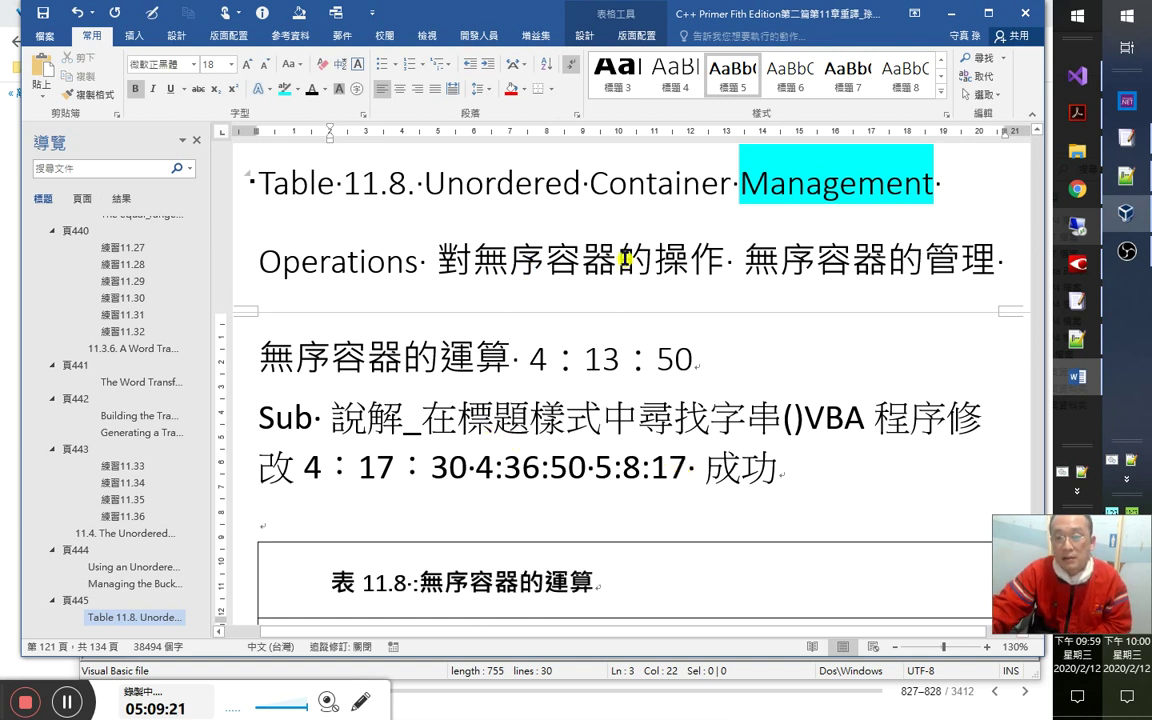
# Inspect the found table caption, selecting the word 運算 in it.
pyautogui.hotkey('alt', 'F11')
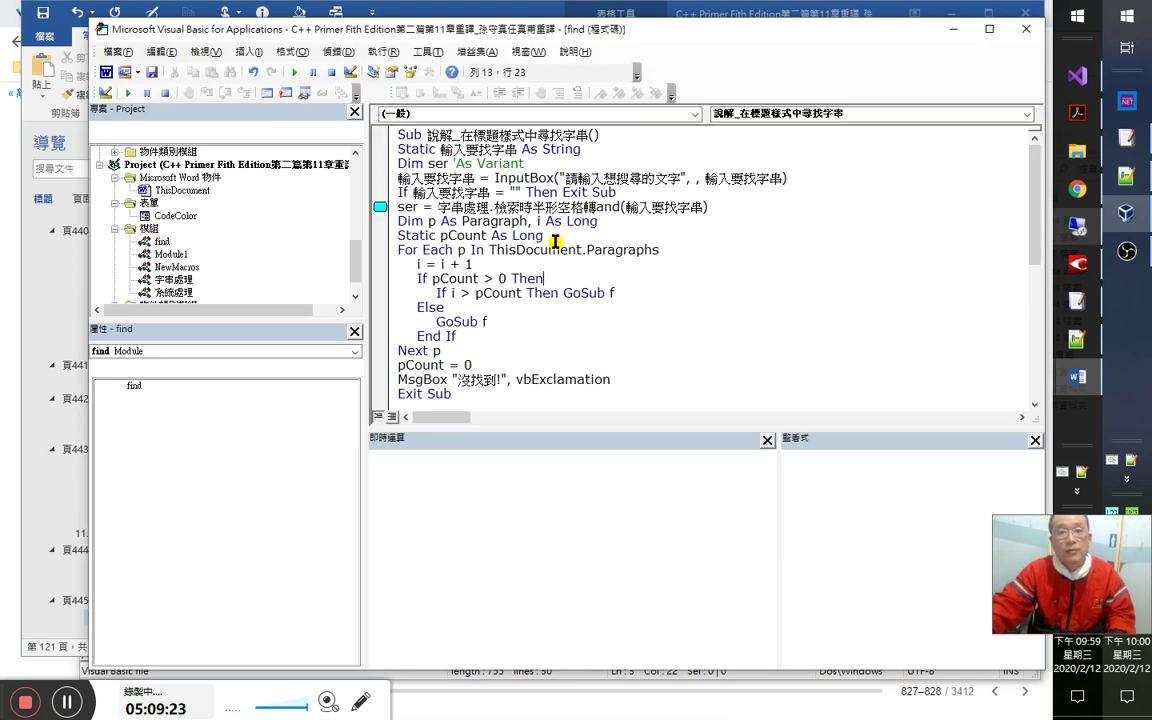
pyautogui.hotkey('alt', 'F11')
pyautogui.click(884, 260)
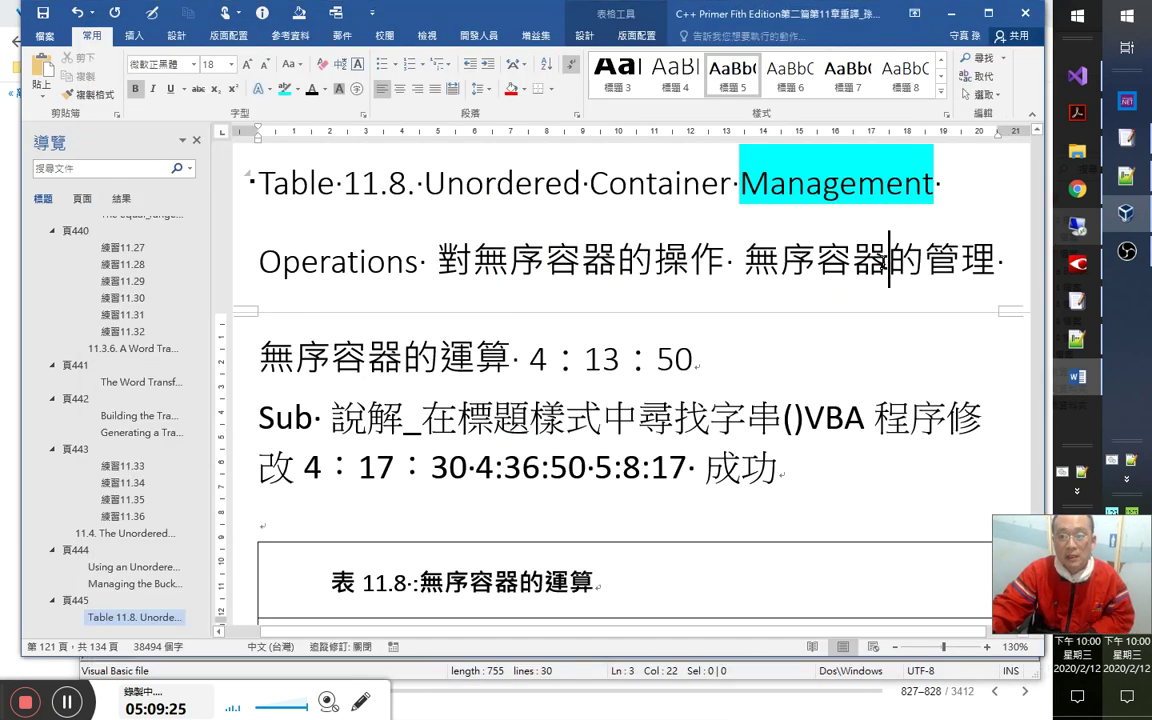
pyautogui.doubleClick(570, 581)
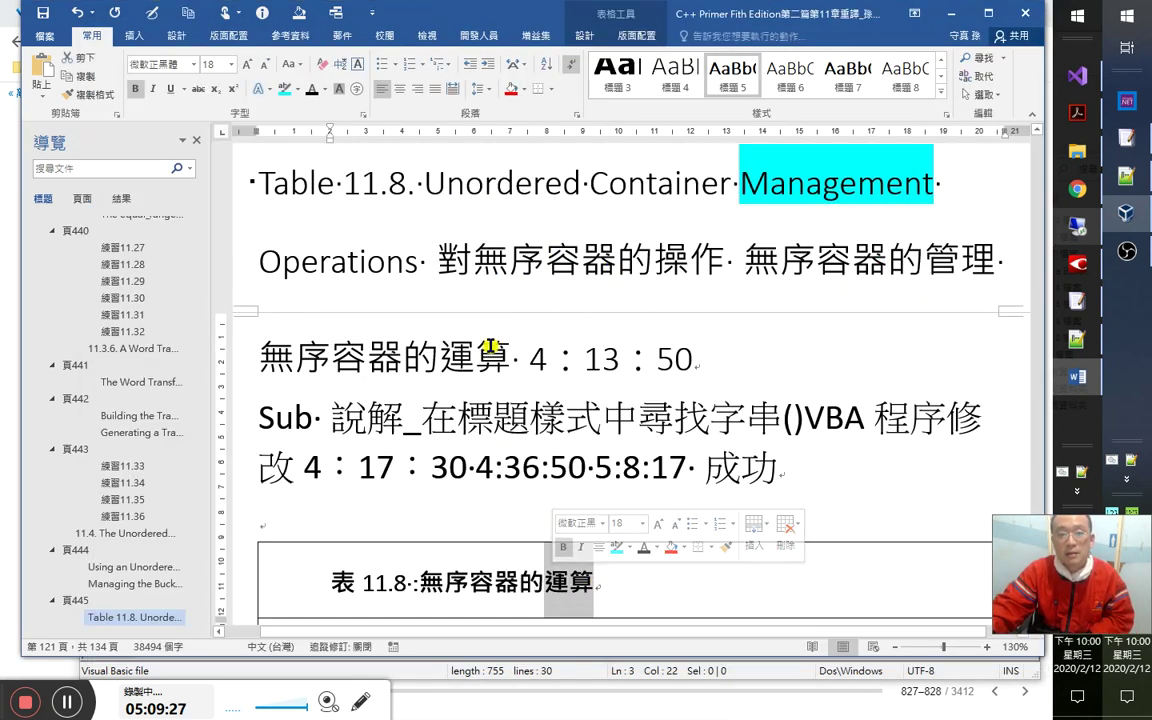
pyautogui.click(649, 583)
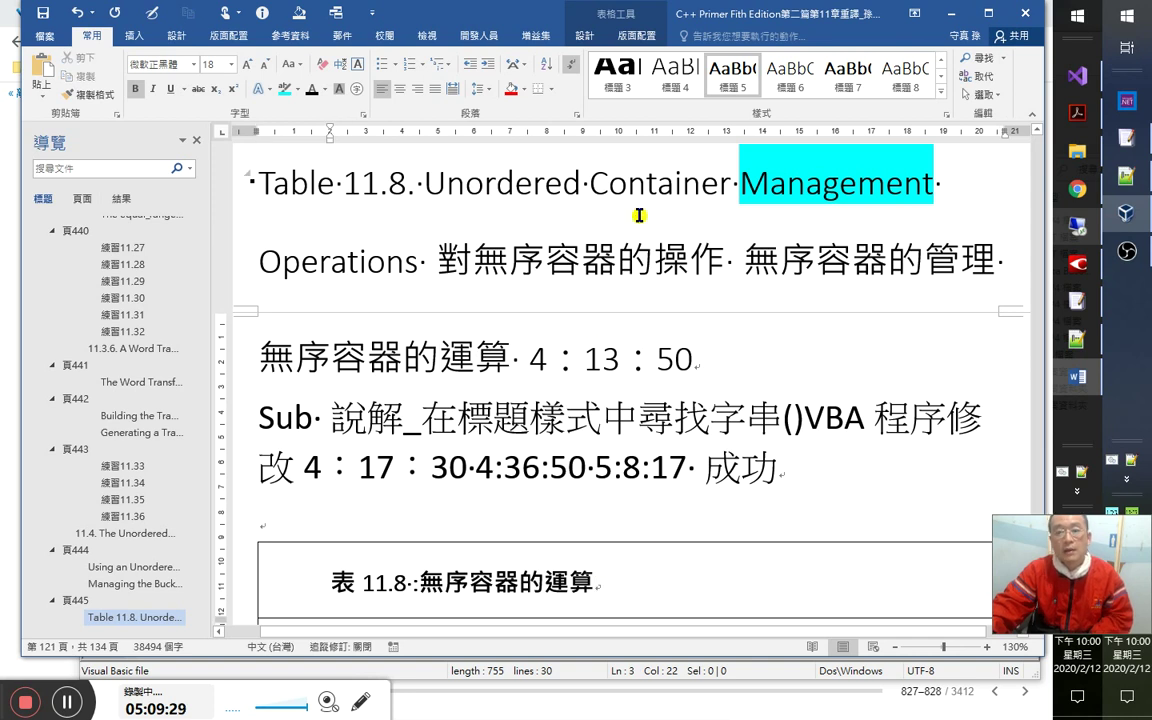
# Reset the paused macro in VBA, dismiss the leftover prompt, and return to the document top.
pyautogui.hotkey('alt', 'F11')
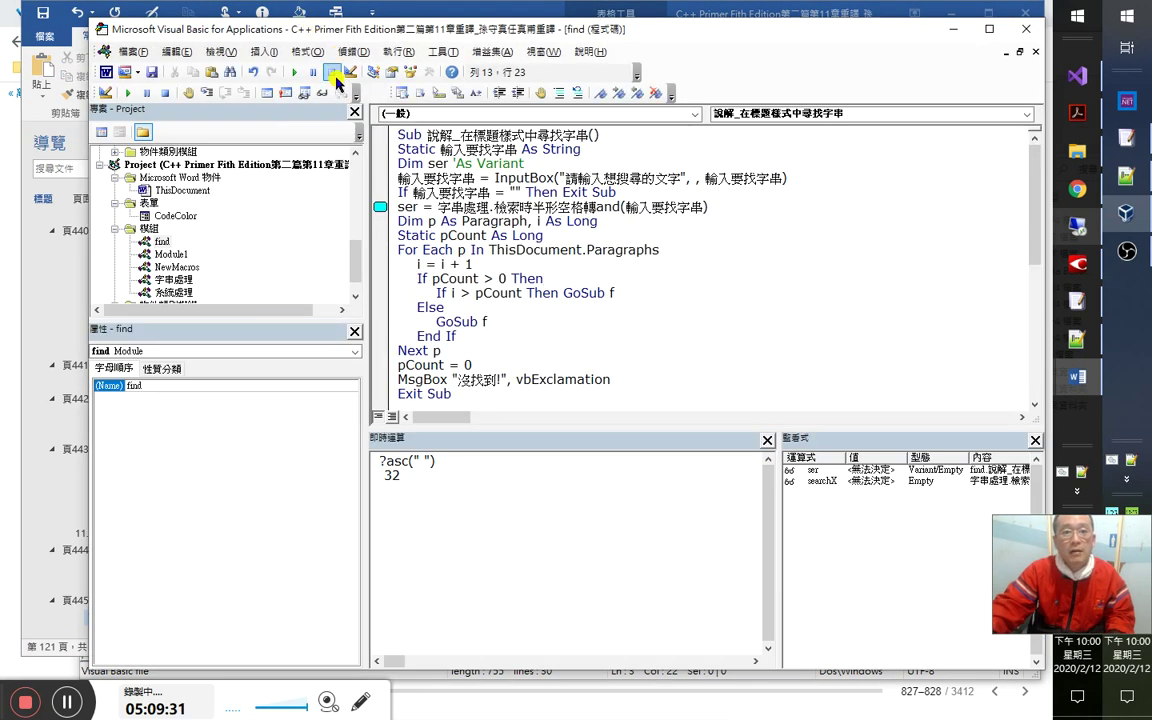
pyautogui.click(335, 82)
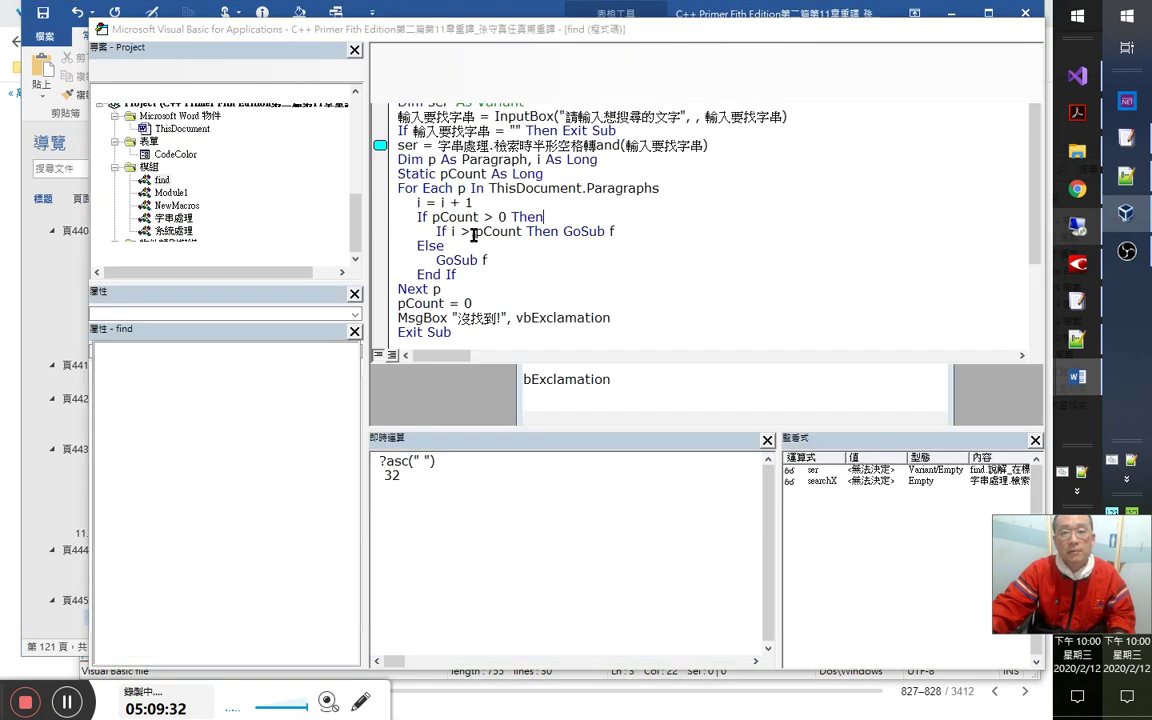
pyautogui.hotkey('alt', 'F11')
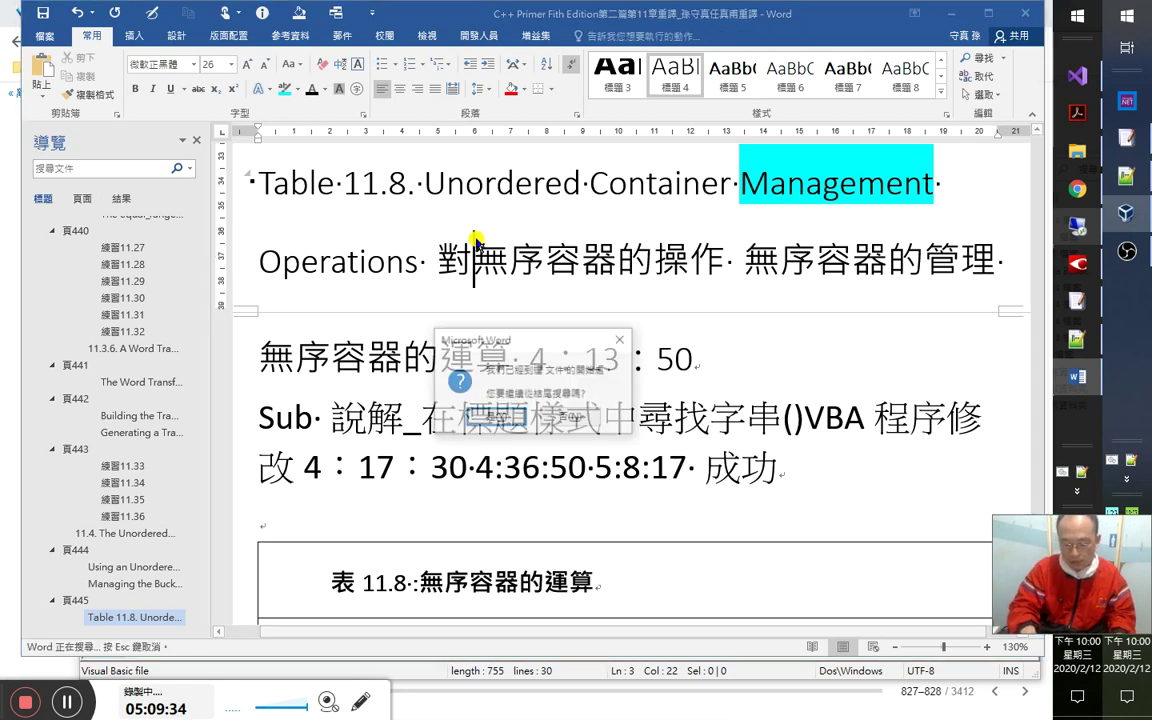
pyautogui.press('Return')
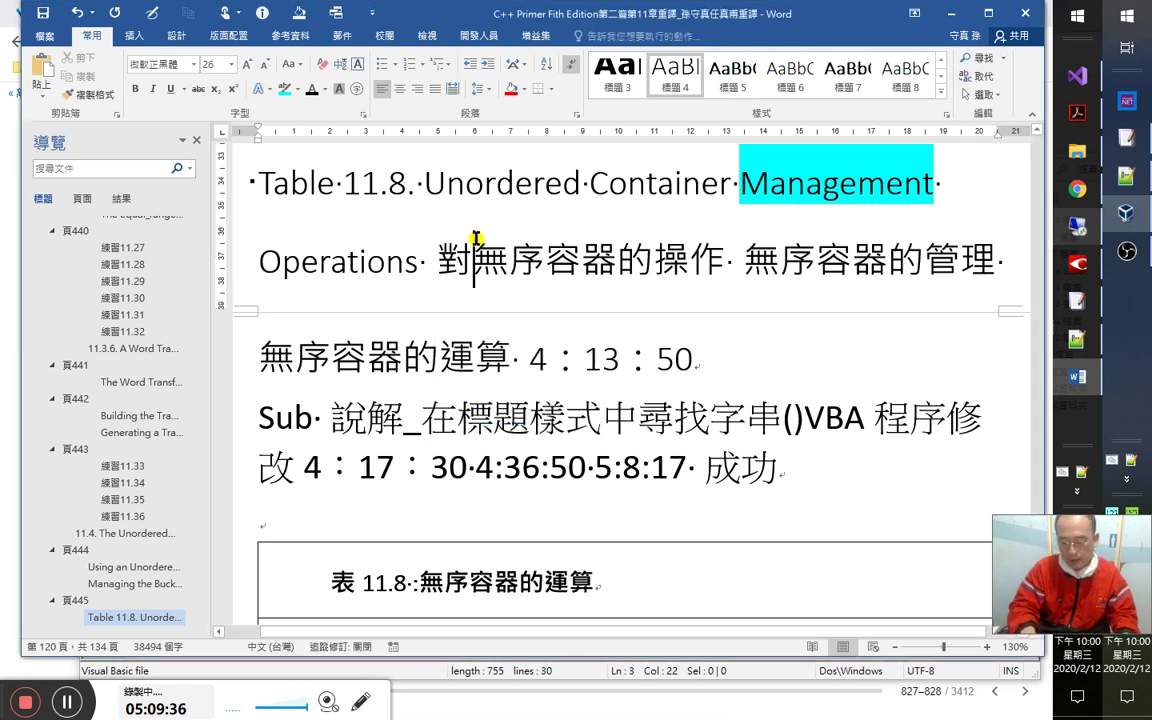
pyautogui.hotkey('ctrl', 'Home')
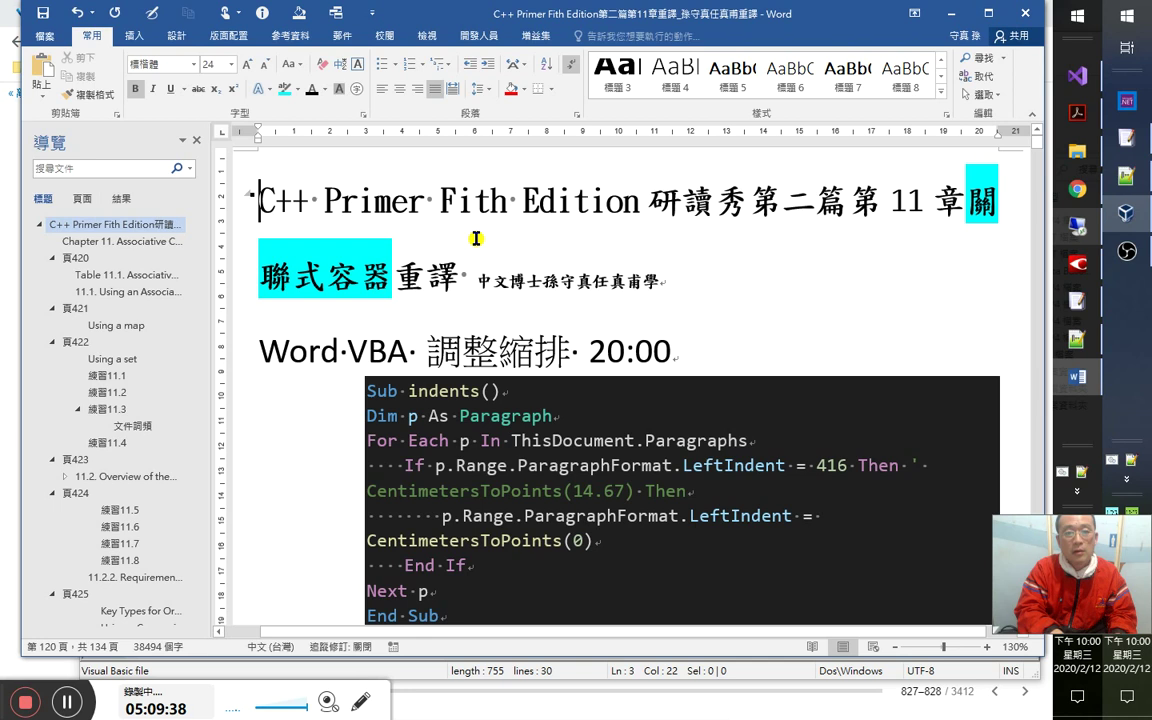
# Run 說解_在標題樣式中尋找字串 with search text 無序容器 運算 and dismiss the found message.
pyautogui.hotkey('alt', 'F8')
pyautogui.scroll(-5, 600, 300)
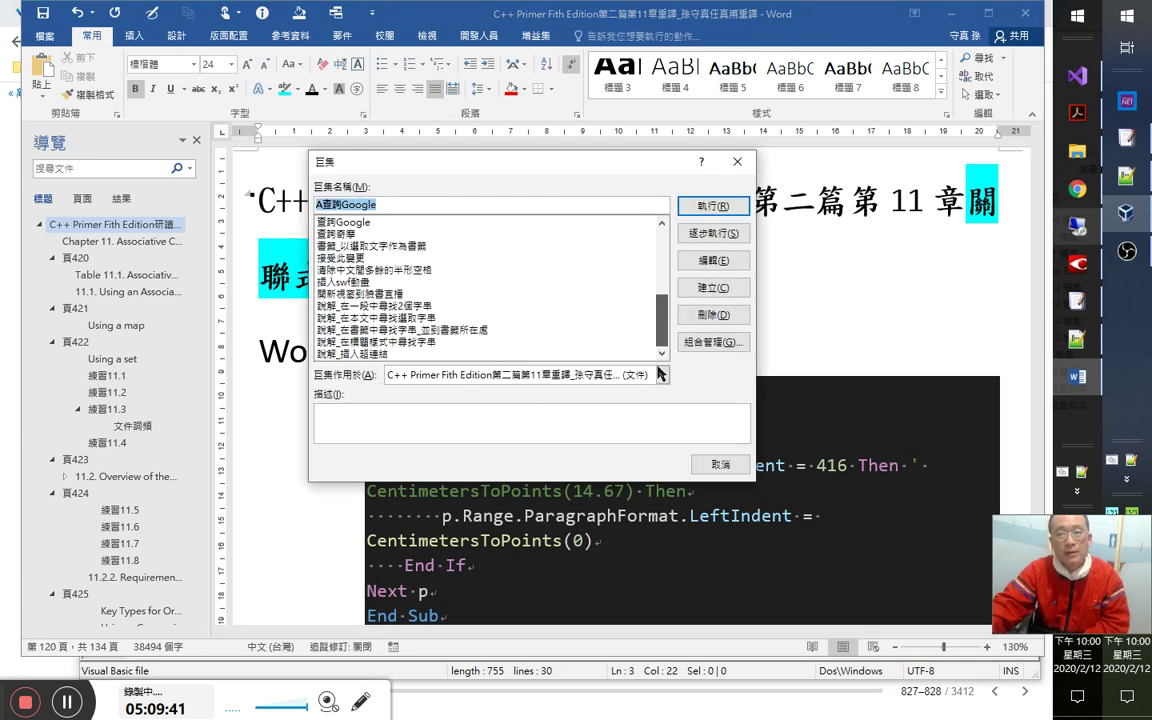
pyautogui.click(402, 341)
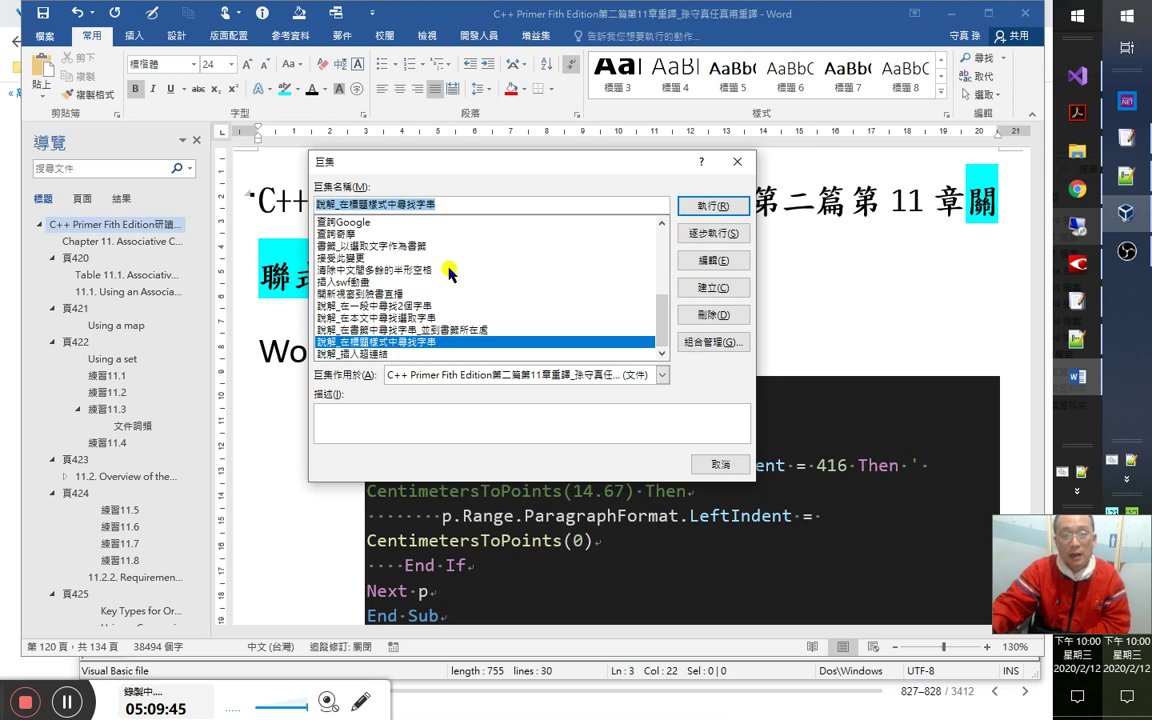
pyautogui.doubleClick(370, 345)
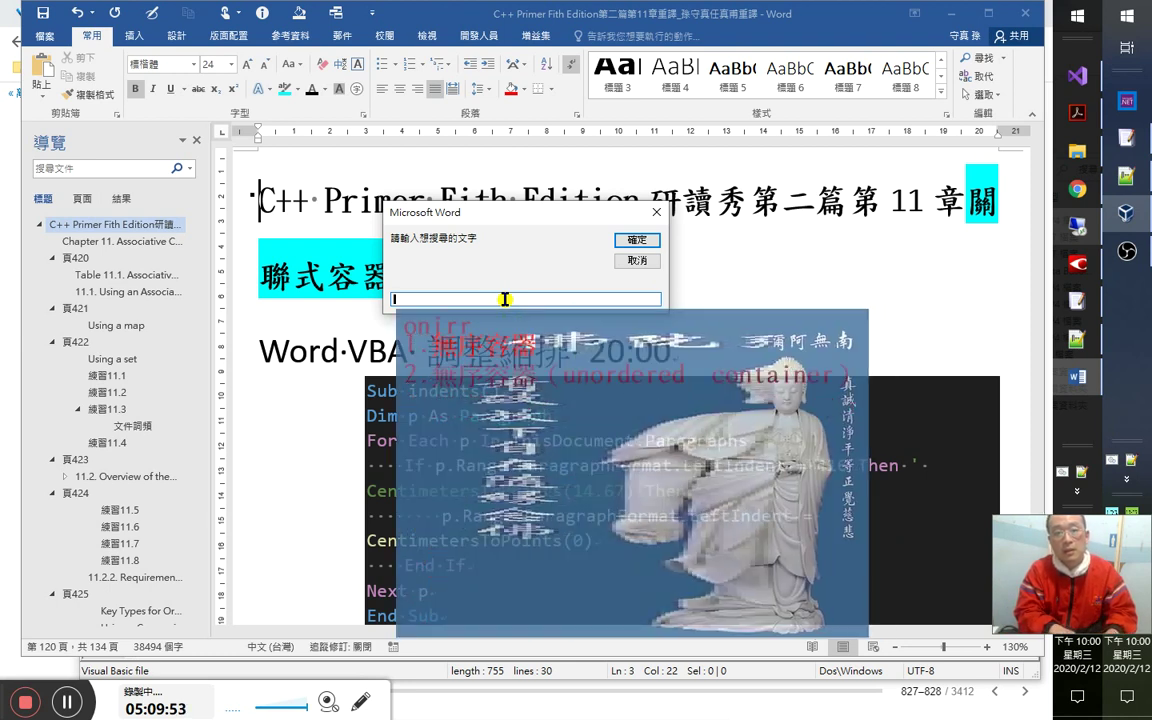
pyautogui.write('無序容器 運算')
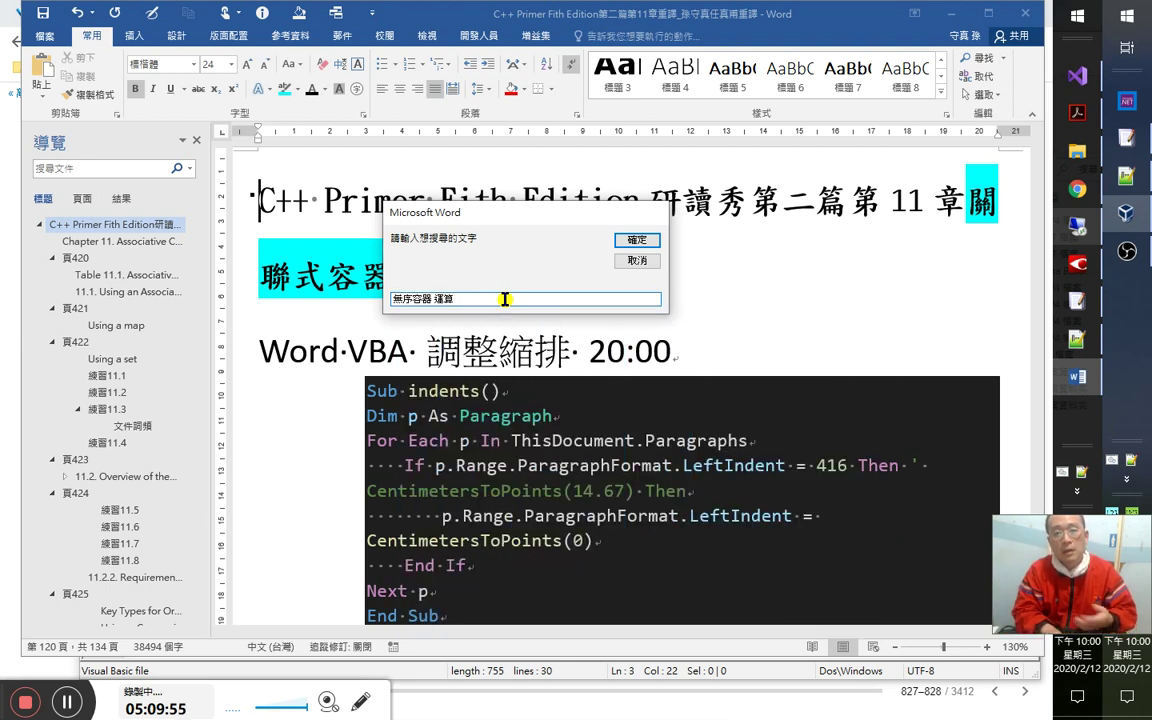
pyautogui.press('Return')
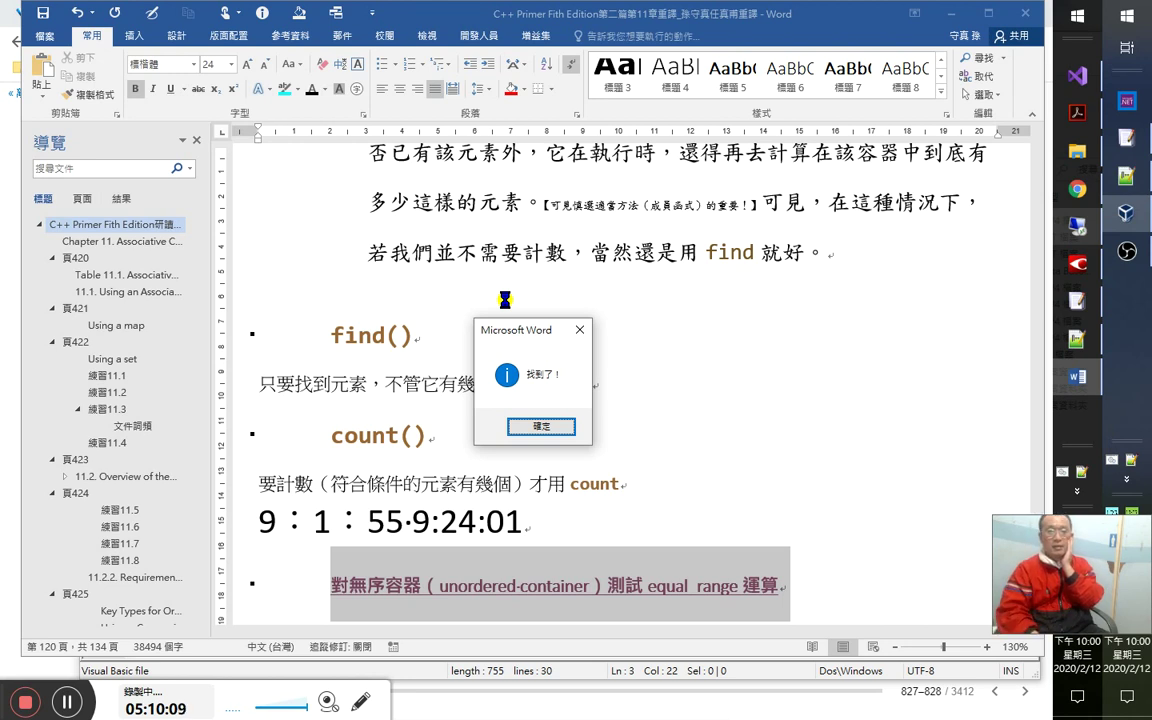
pyautogui.press('Return')
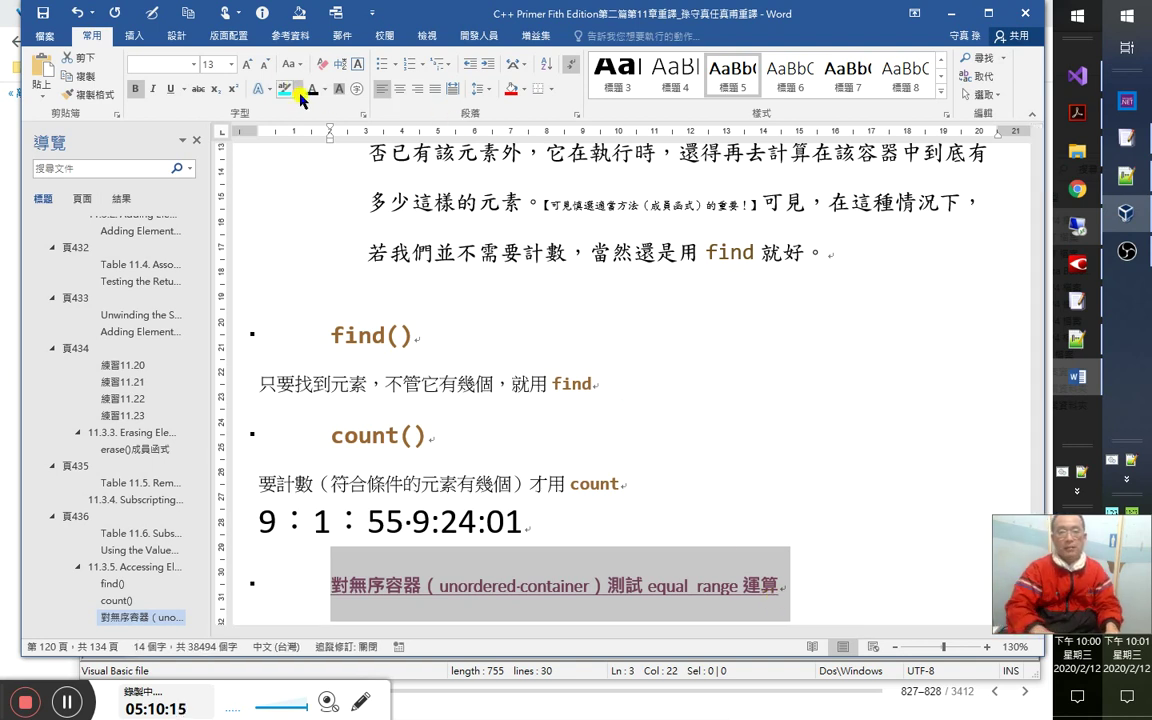
# Rerun the macro twice with the remembered text, dismissing each 找到了 message until Table 11.8.
pyautogui.hotkey('alt', 'F8')
pyautogui.moveTo(660, 260); pyautogui.dragTo(660, 335)
pyautogui.doubleClick(405, 342)
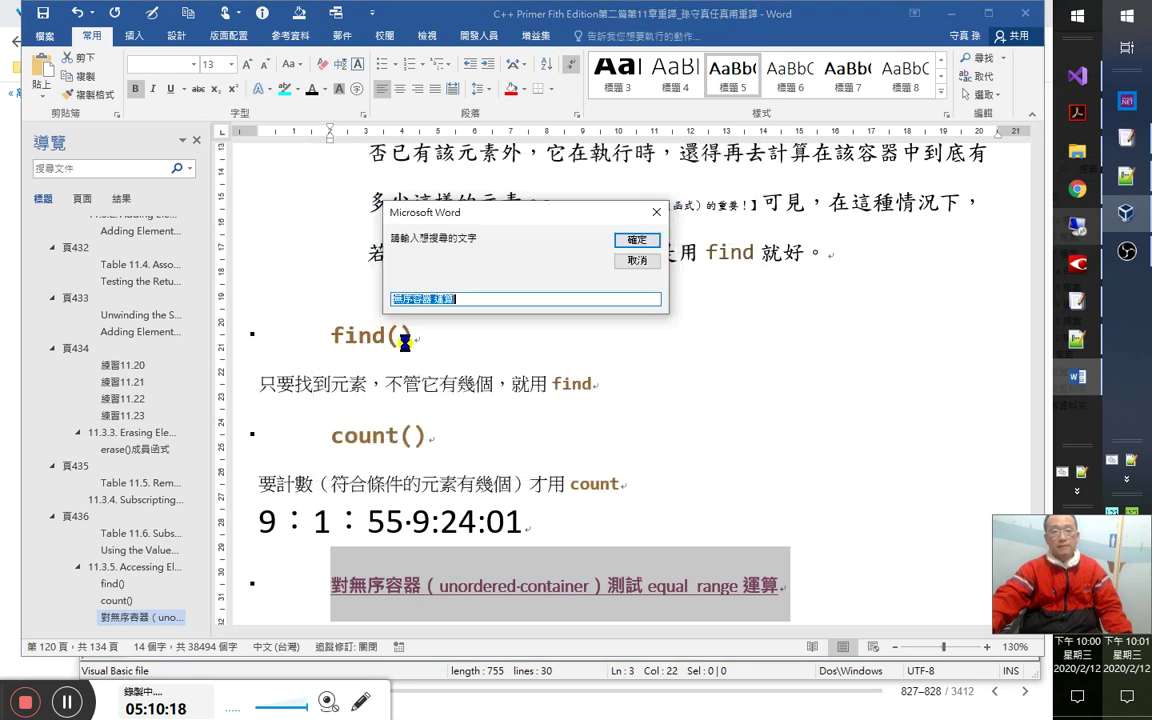
pyautogui.click(637, 240)
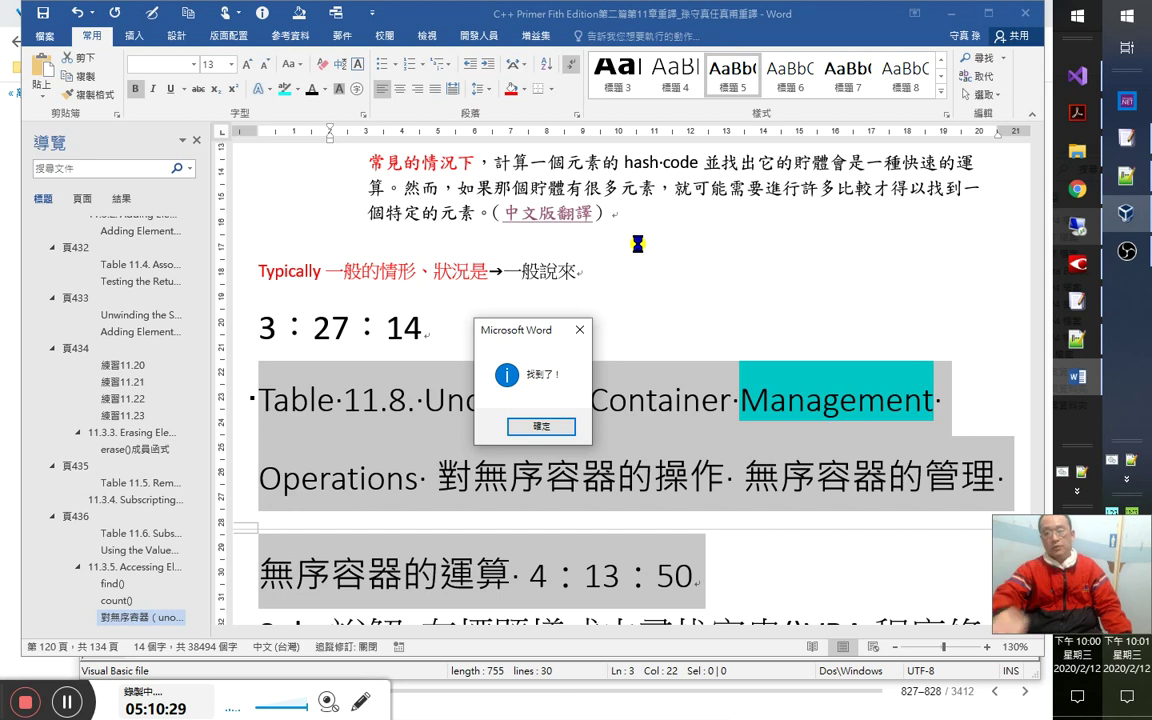
pyautogui.click(541, 425)
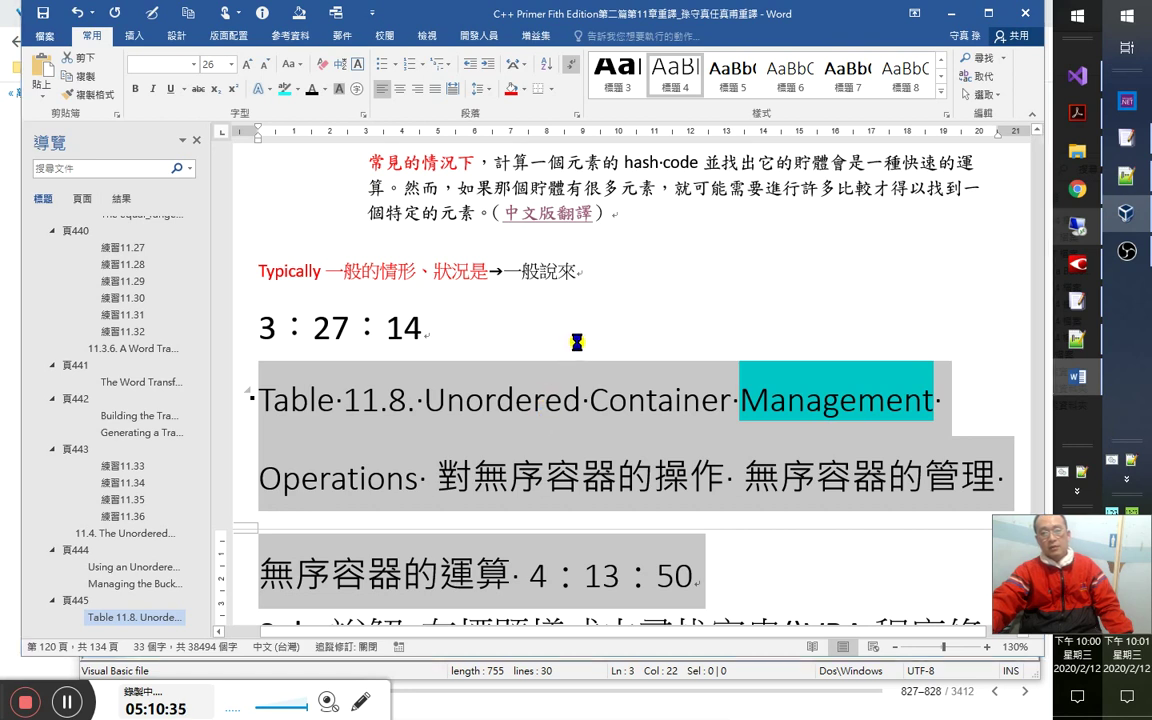
pyautogui.hotkey('alt', 'F8')
pyautogui.scroll(-5, 620, 340)
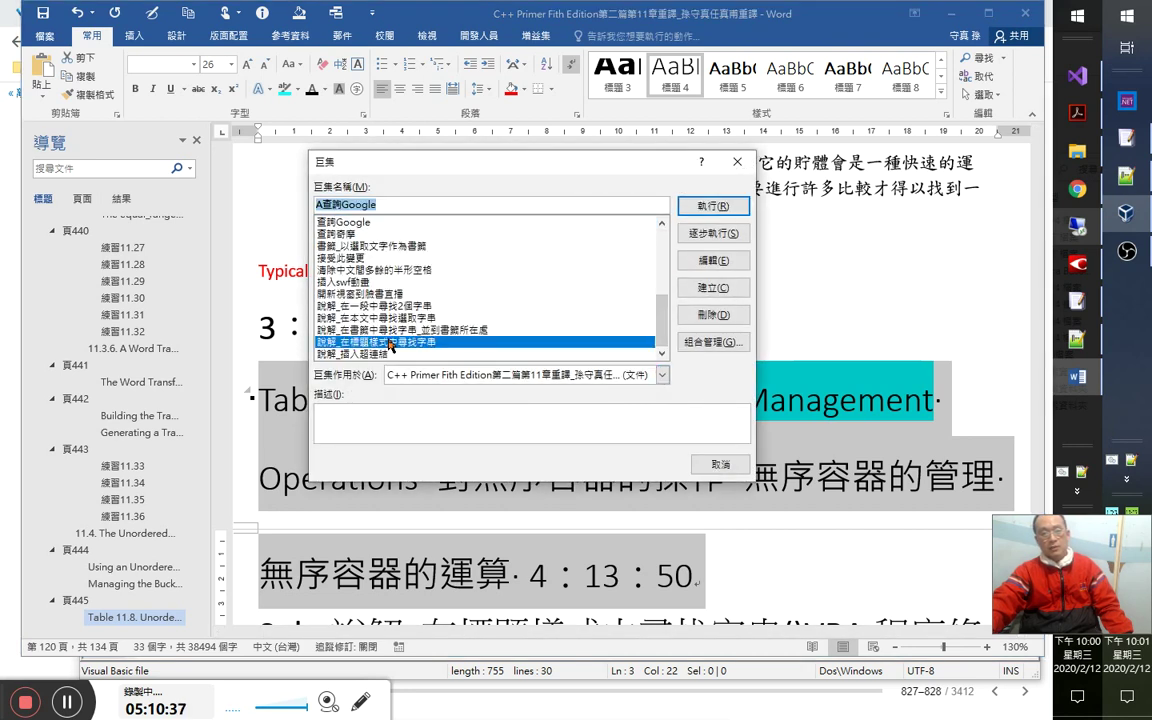
pyautogui.doubleClick(388, 341)
pyautogui.click(653, 240)
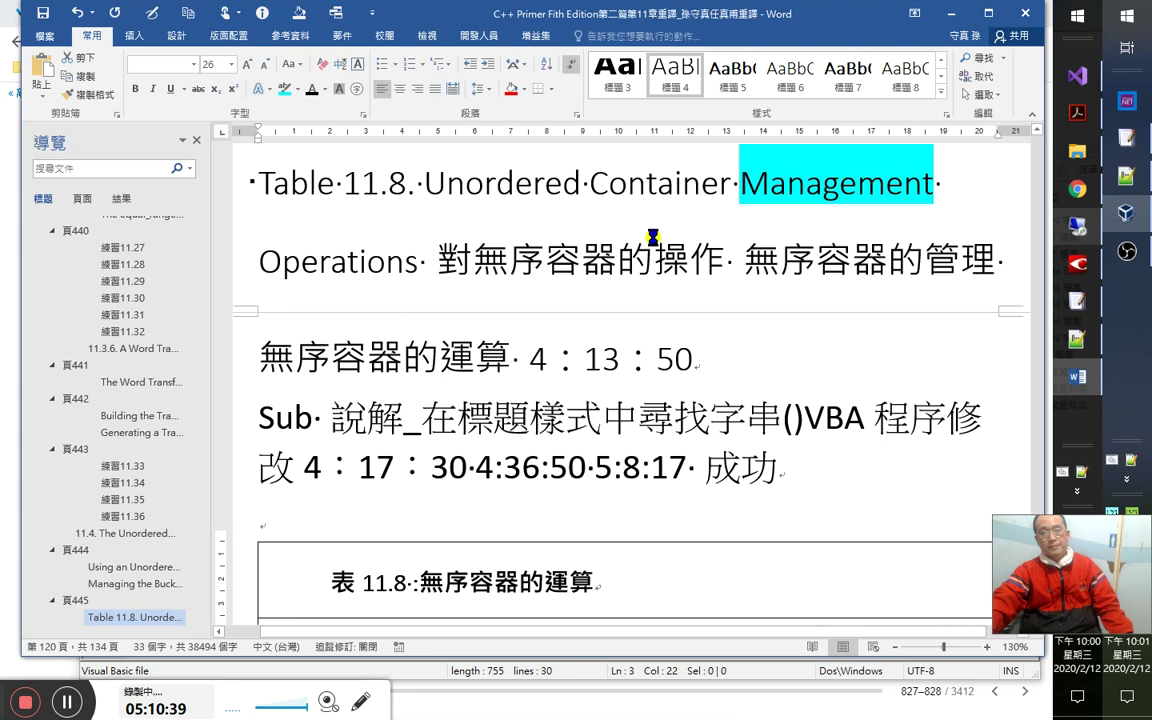
pyautogui.click(543, 428)
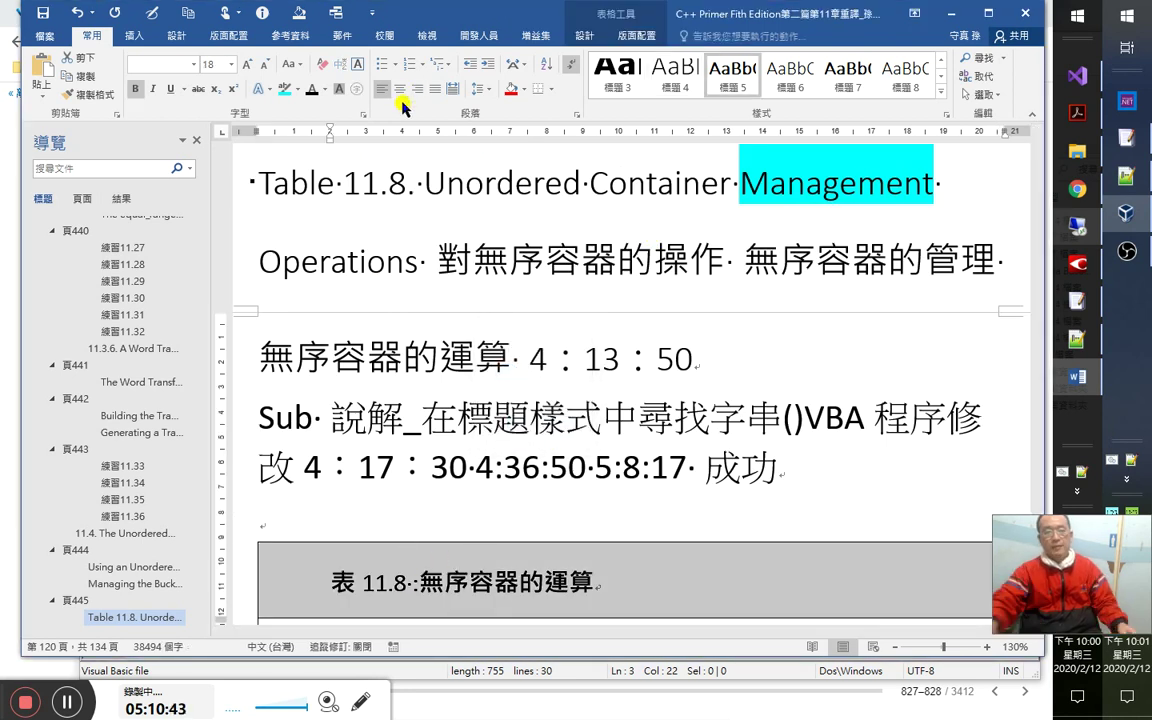
# Rerun the heading search, accept the 沒找到! result, and open the macro's code in VBA.
pyautogui.hotkey('alt', 'F8')
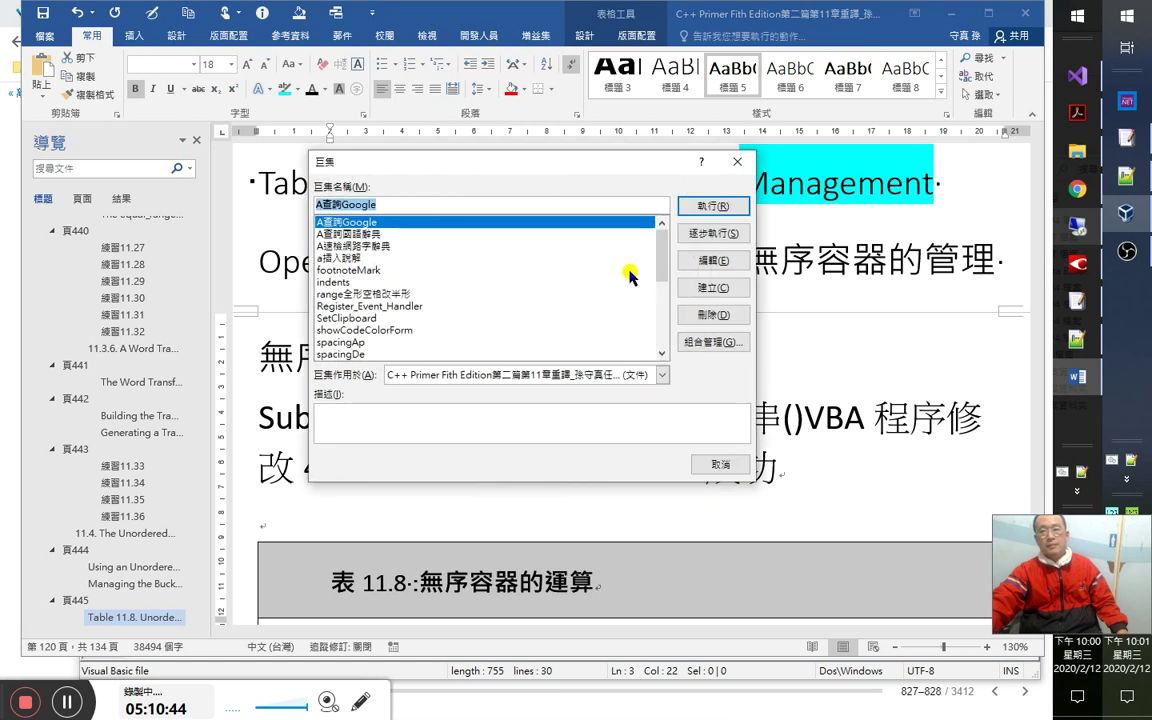
pyautogui.click(615, 269)
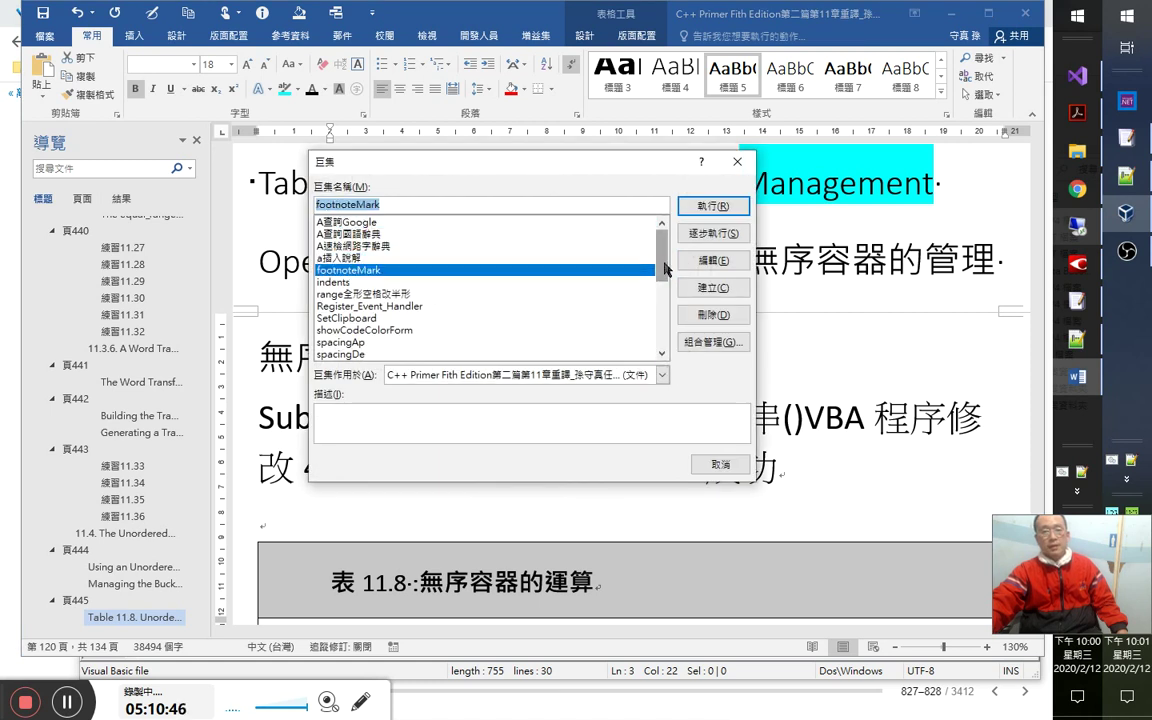
pyautogui.scroll(-5, 430, 320)
pyautogui.doubleClick(418, 342)
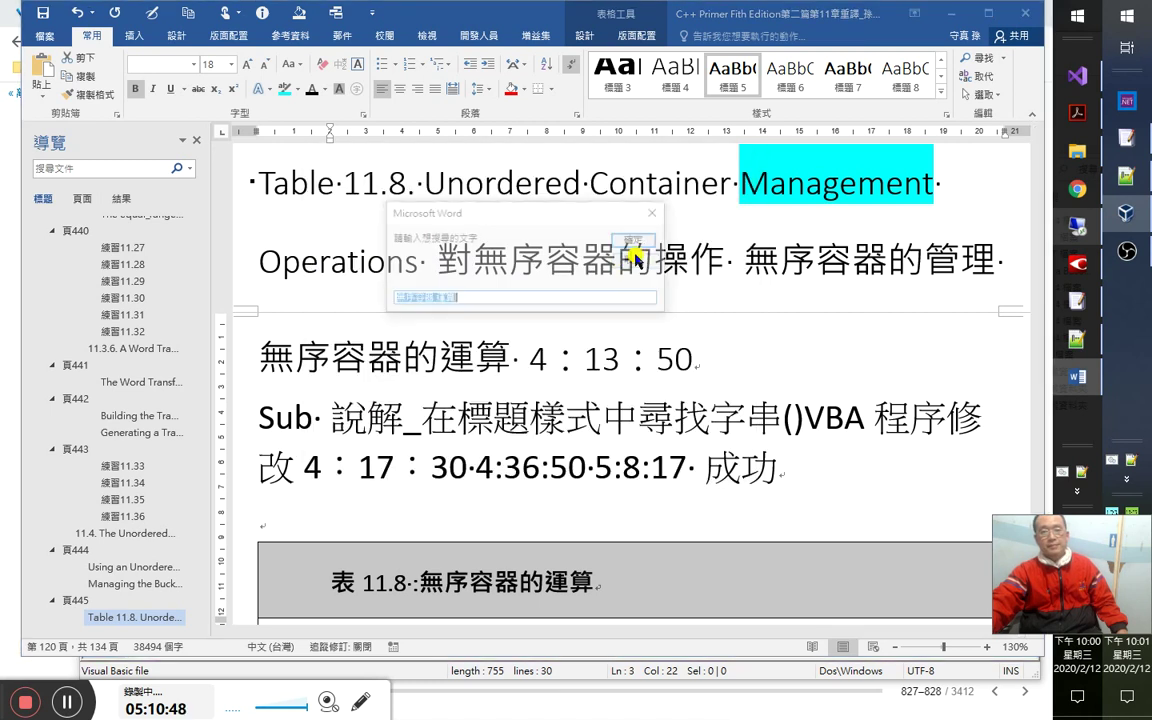
pyautogui.click(640, 237)
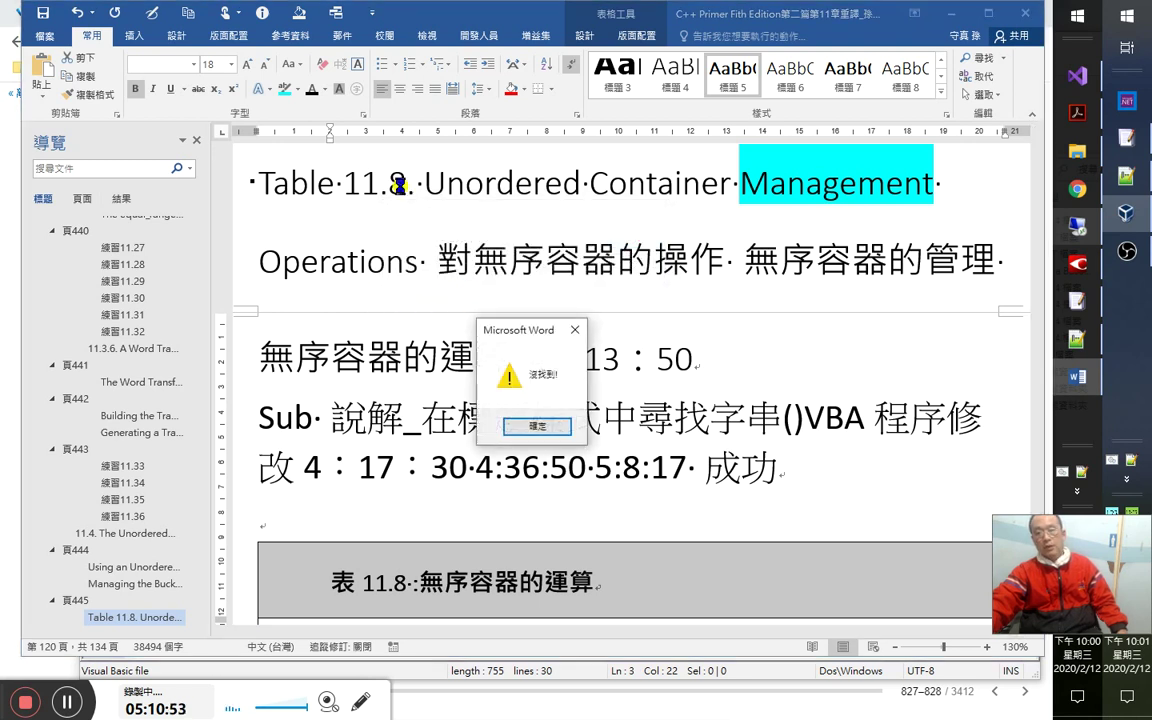
pyautogui.click(488, 382)
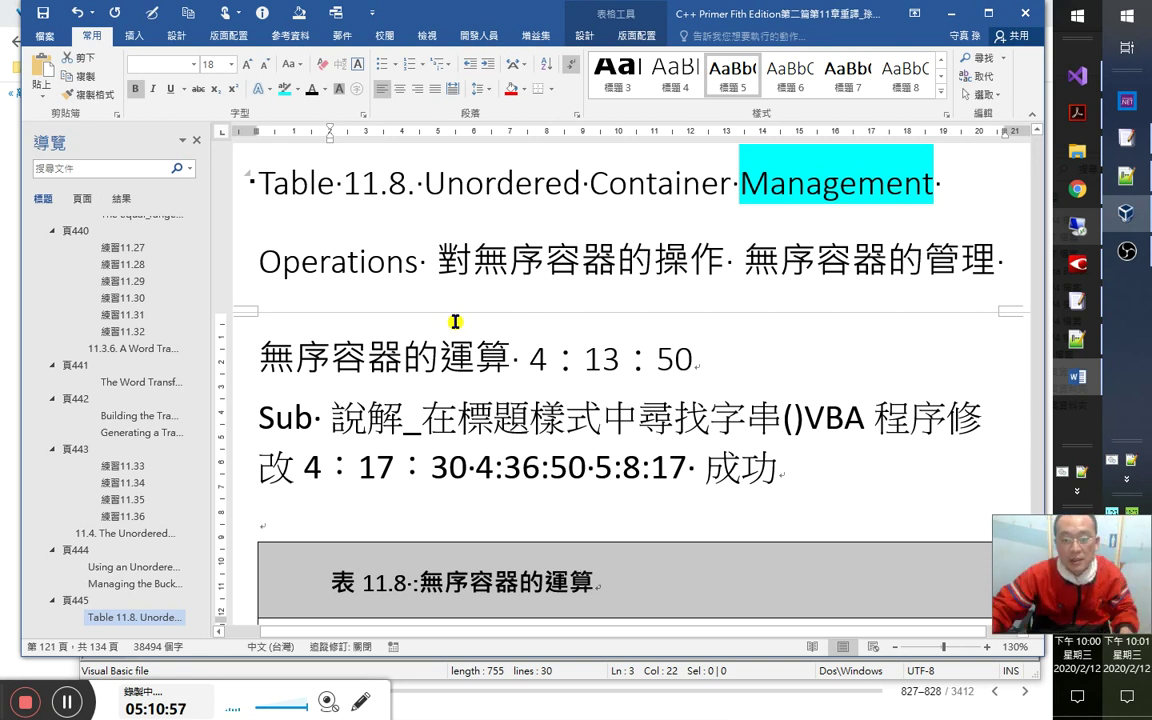
pyautogui.scroll(-3, 455, 321)
pyautogui.hotkey('alt', 'F11')
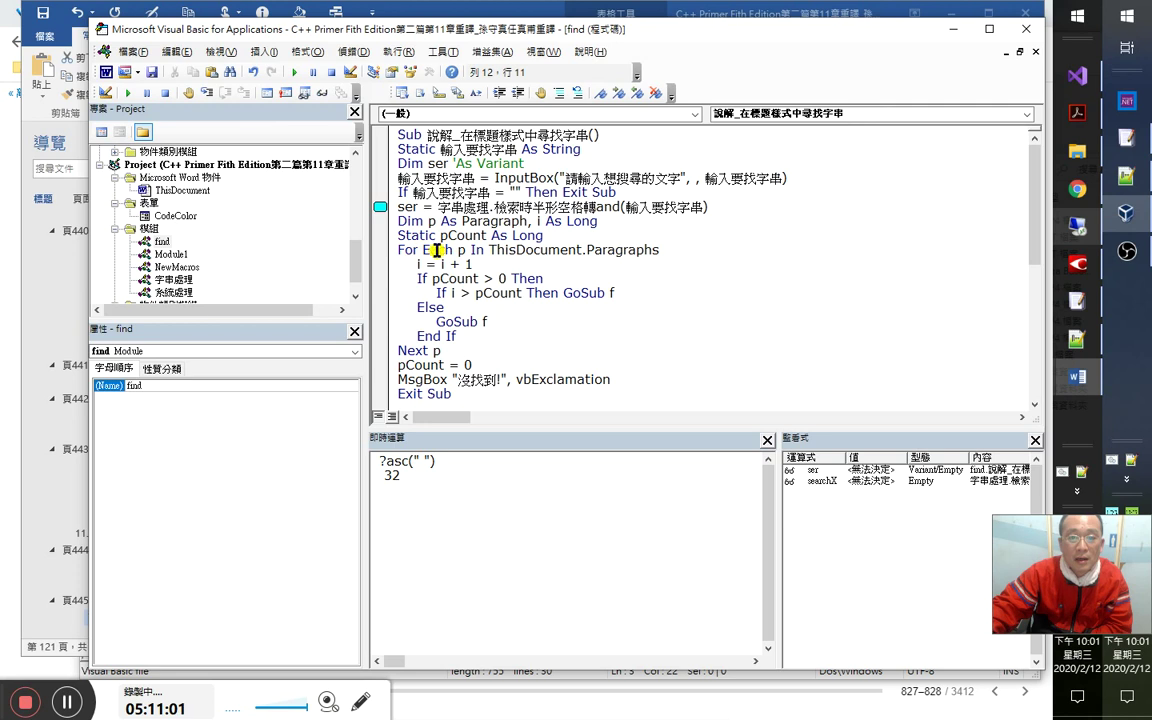
# Examine the For Each loop over ThisDocument.Paragraphs and its Dim line in the macro.
pyautogui.moveTo(422, 249); pyautogui.dragTo(631, 255)
pyautogui.click(519, 247)
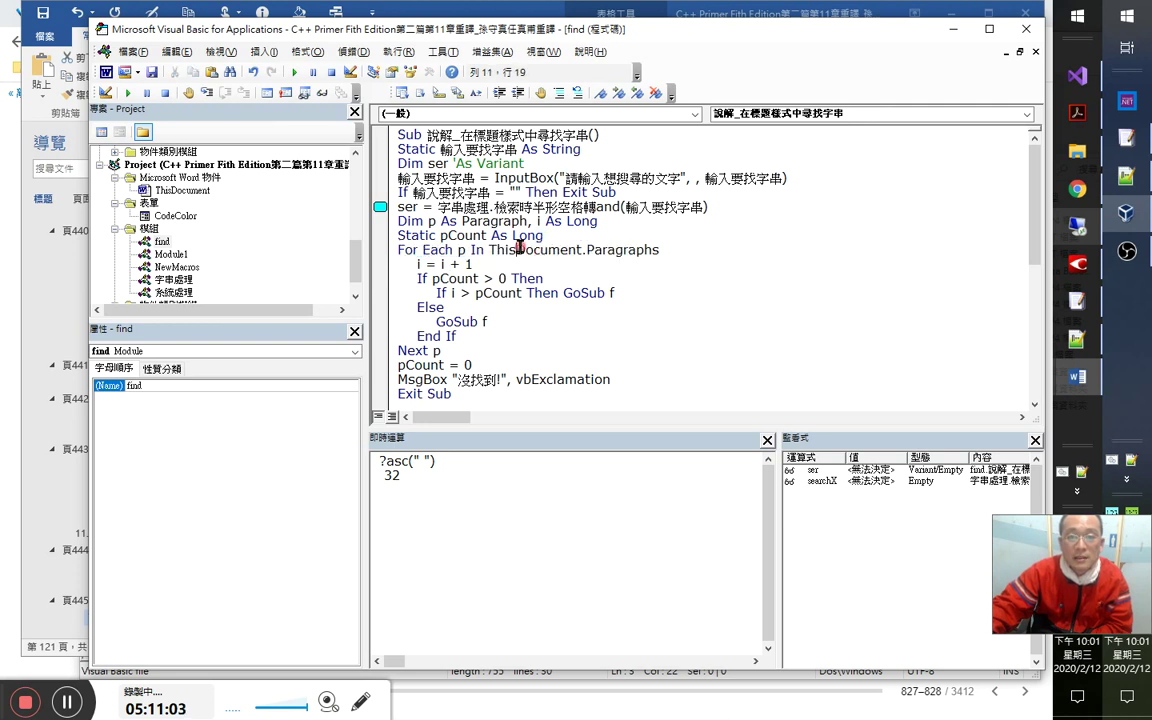
pyautogui.moveTo(489, 247); pyautogui.dragTo(630, 249)
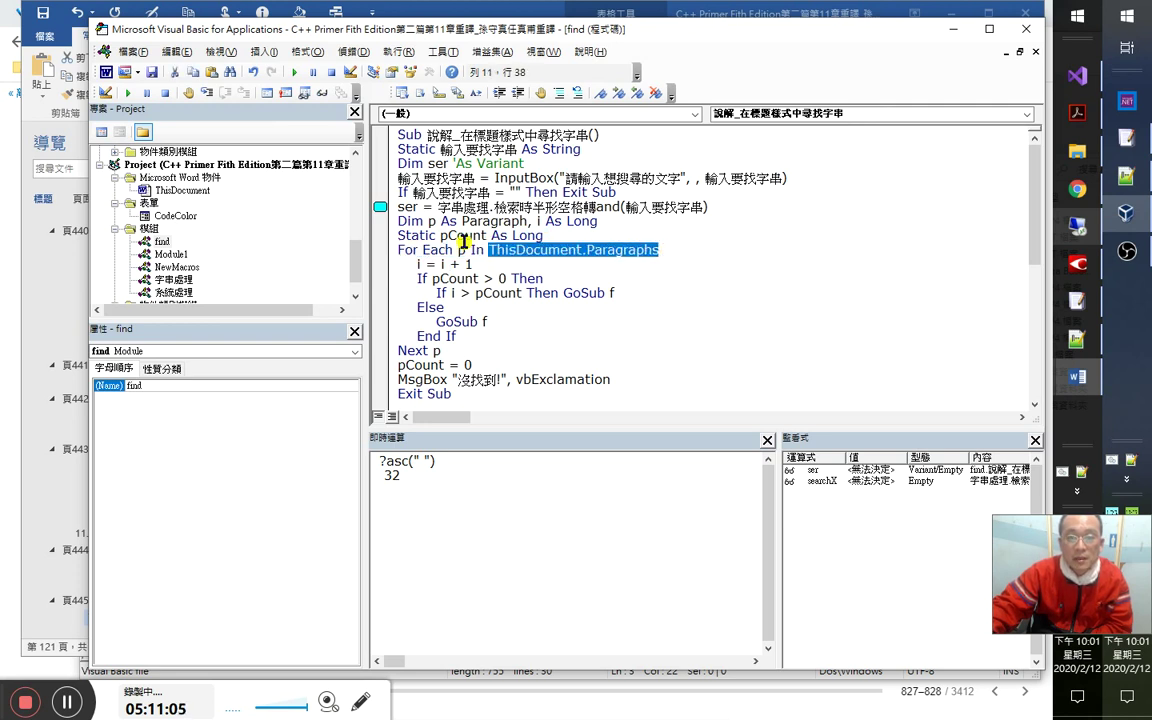
pyautogui.click(501, 222)
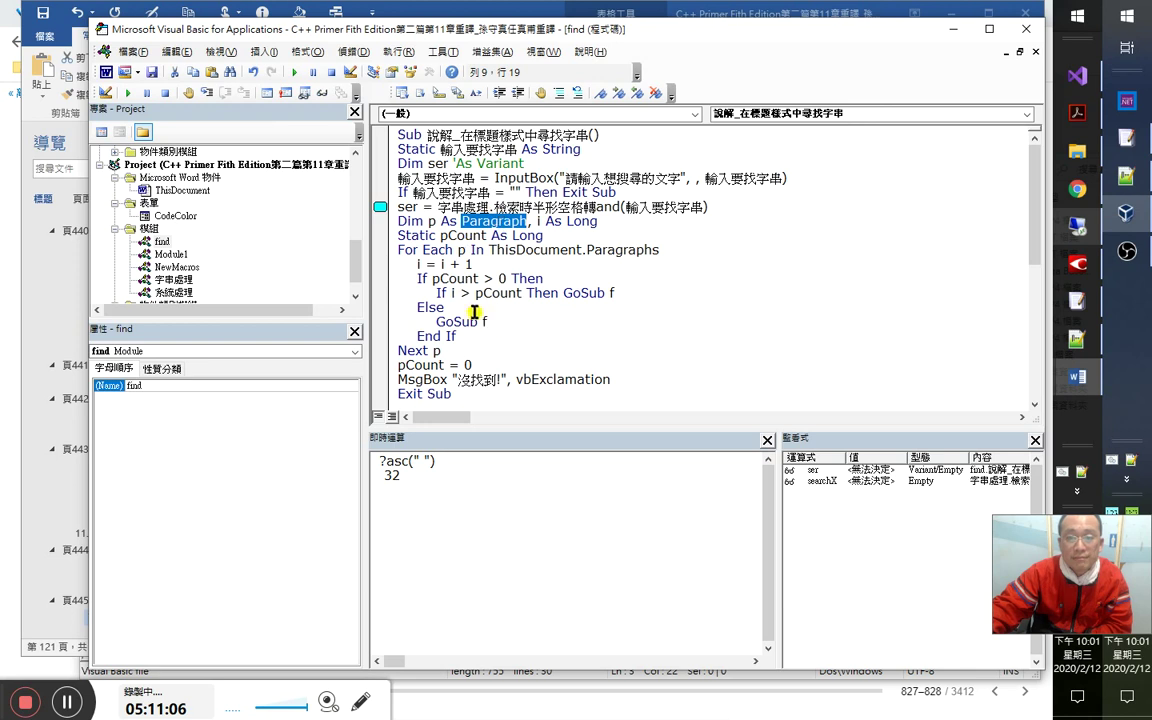
pyautogui.scroll(-4, 500, 320)
pyautogui.scroll(2, 477, 212)
pyautogui.click(458, 235)
pyautogui.scroll(-3, 450, 240)
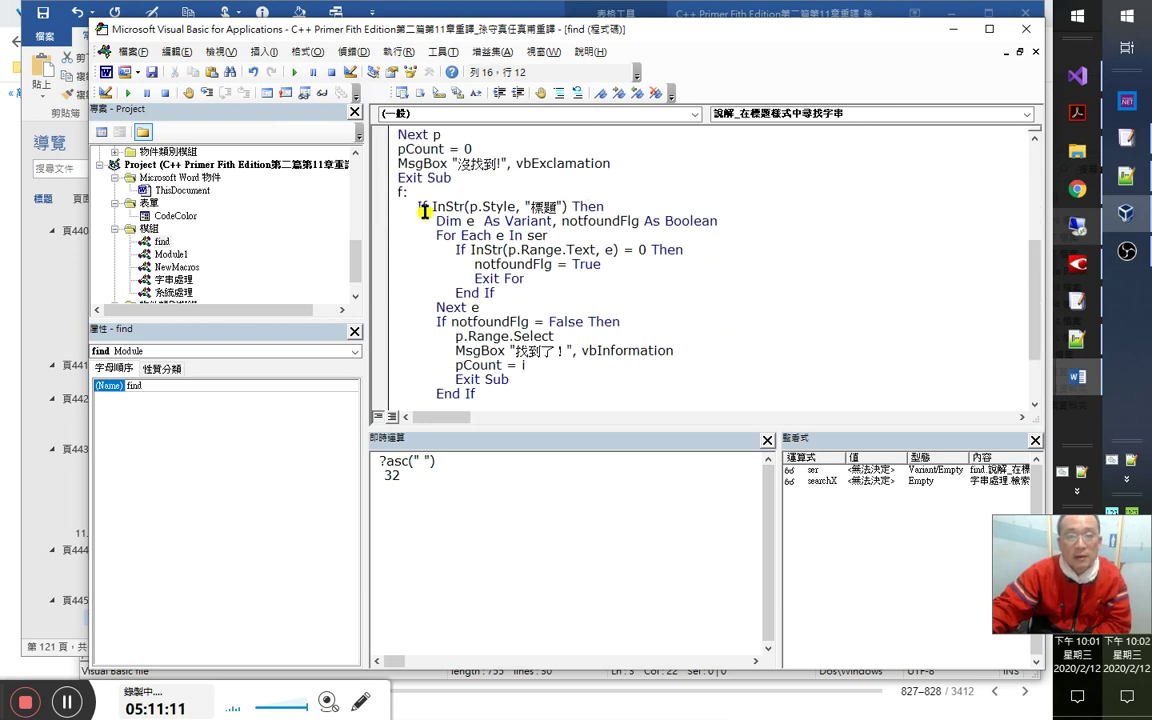
# Trace the f: subroutine label and the GoSub call in the Else branch, then return to Word.
pyautogui.doubleClick(401, 192)
pyautogui.scroll(5, 478, 268)
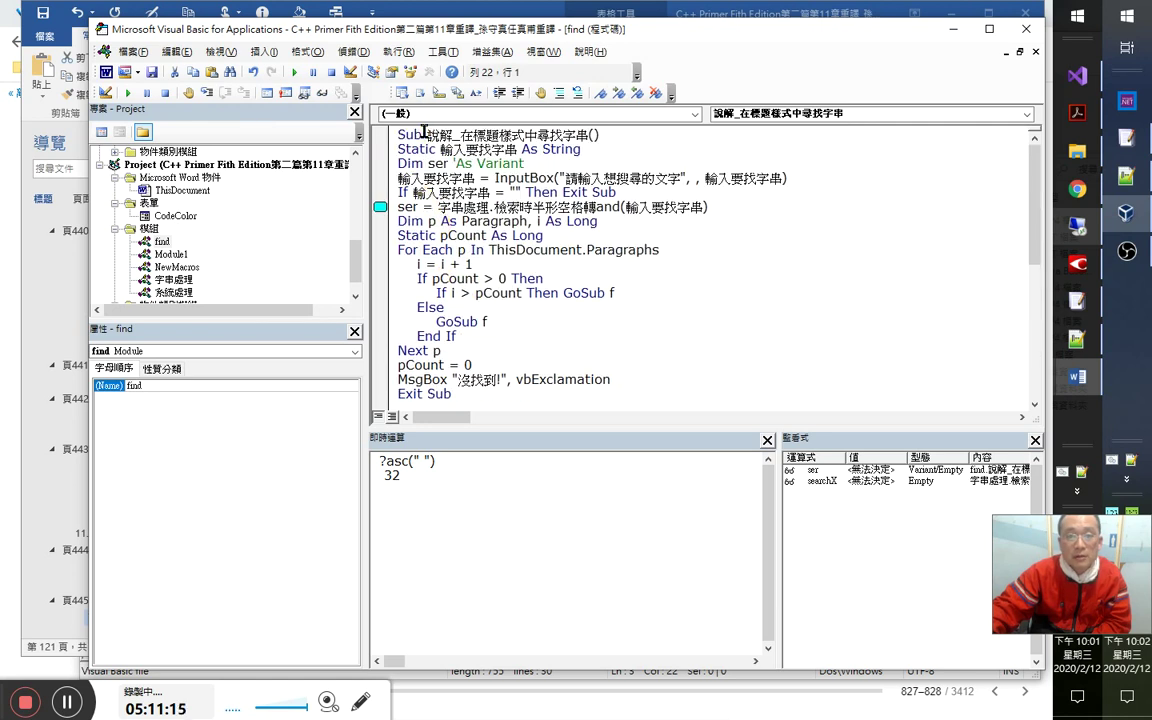
pyautogui.scroll(-3, 450, 240)
pyautogui.doubleClick(403, 278)
pyautogui.moveTo(414, 279); pyautogui.dragTo(524, 365)
pyautogui.scroll(-4, 465, 378)
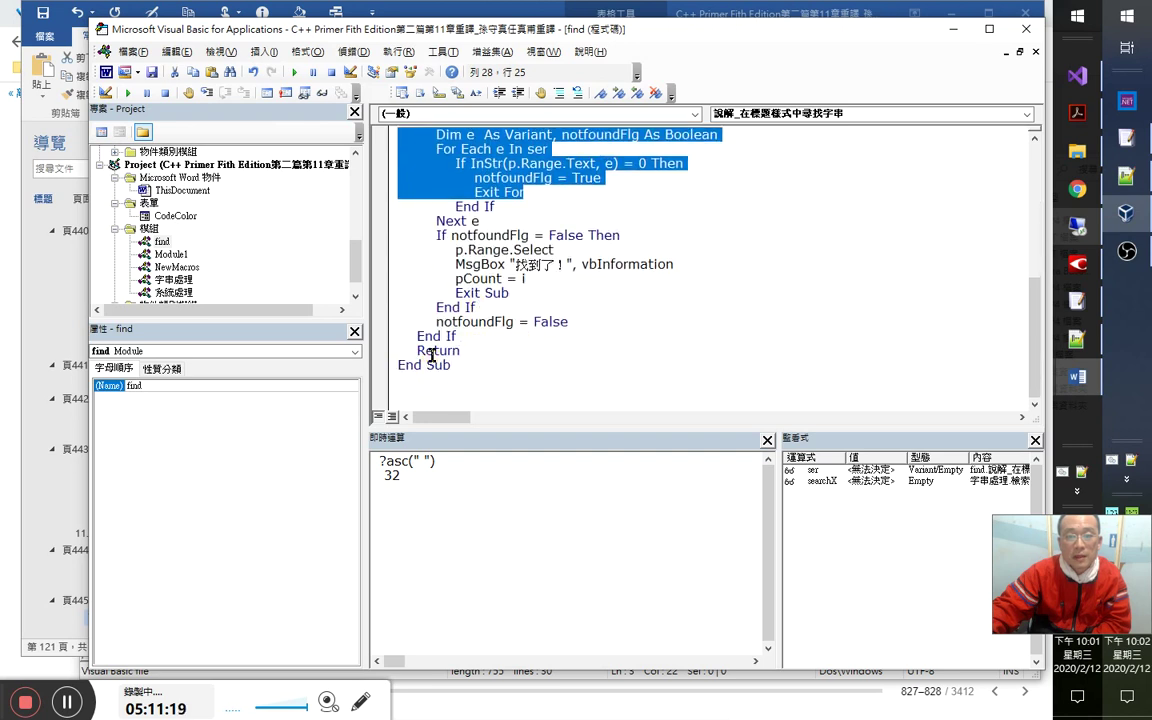
pyautogui.moveTo(417, 337); pyautogui.dragTo(460, 352)
pyautogui.scroll(2, 445, 308)
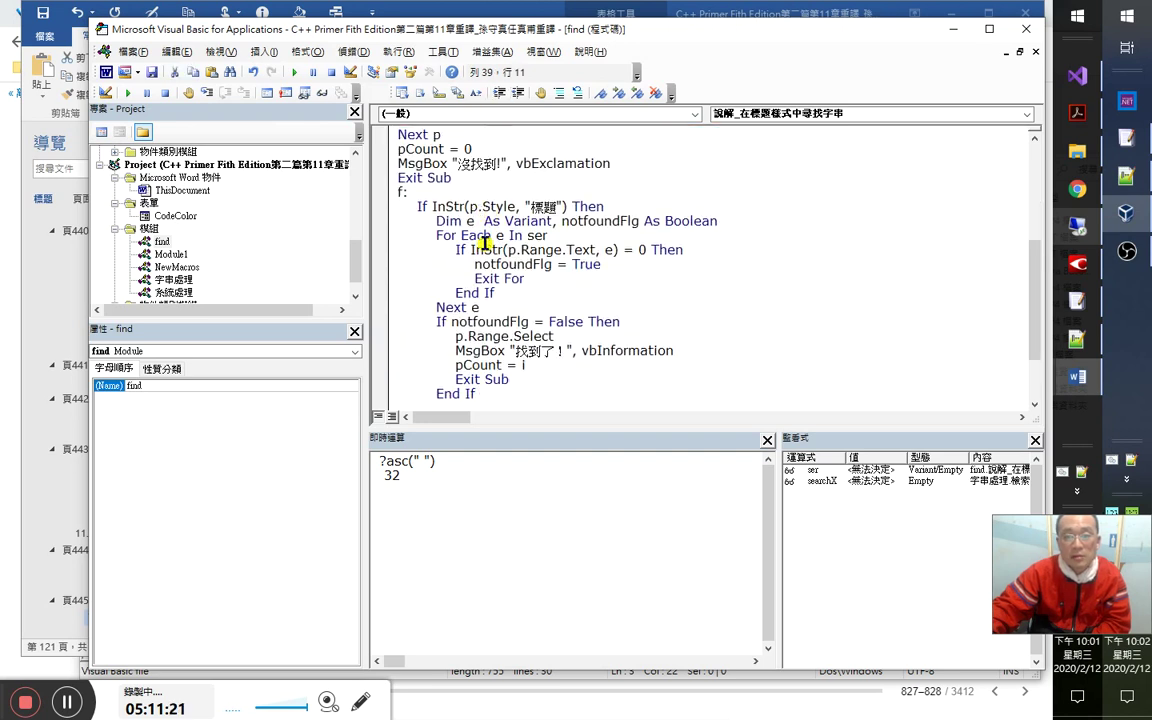
pyautogui.scroll(4, 479, 221)
pyautogui.doubleClick(455, 278)
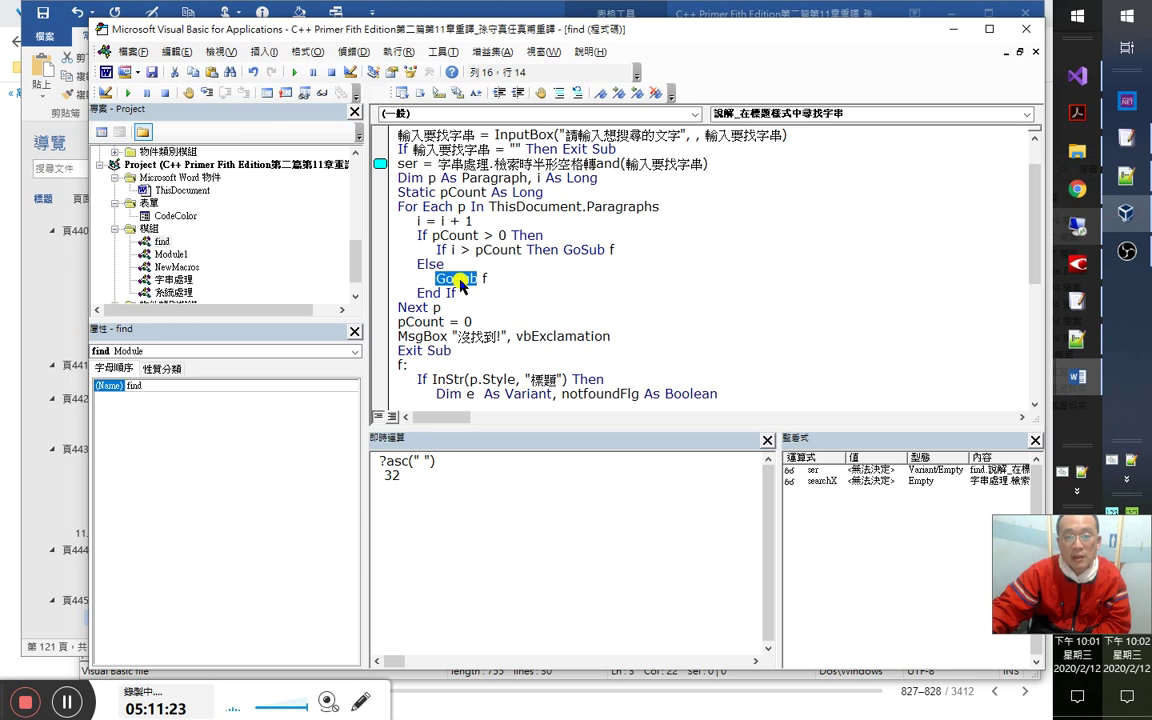
pyautogui.scroll(-3, 544, 291)
pyautogui.scroll(-3, 503, 211)
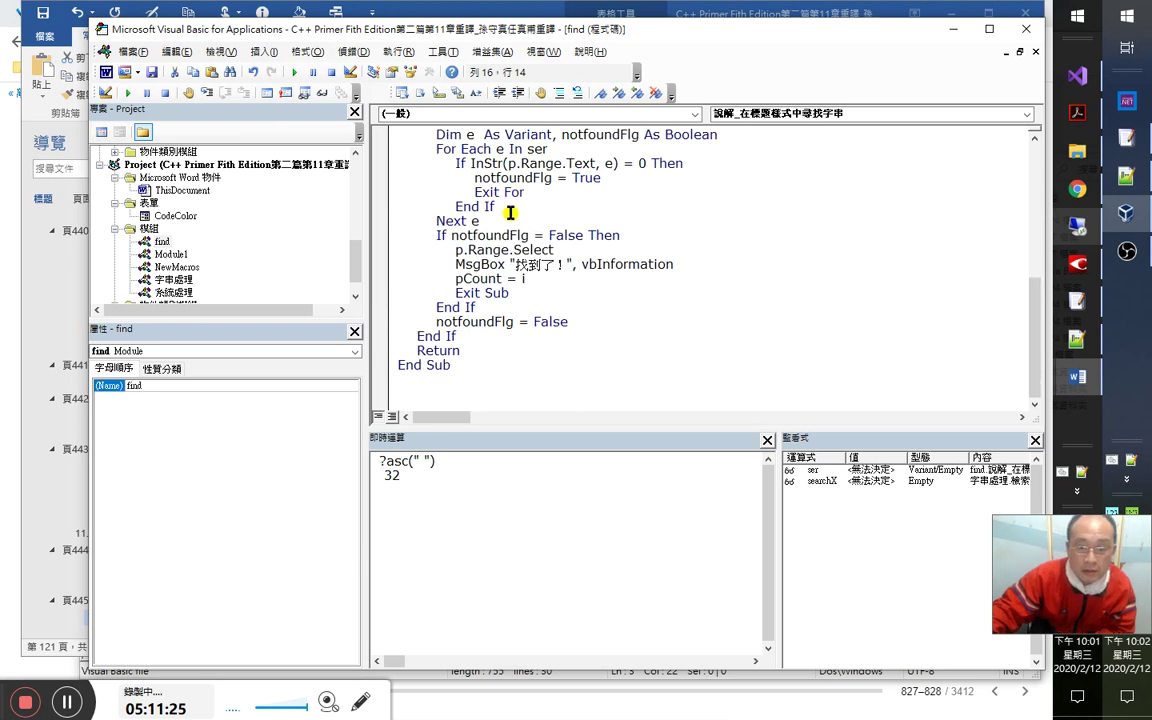
pyautogui.scroll(3, 641, 327)
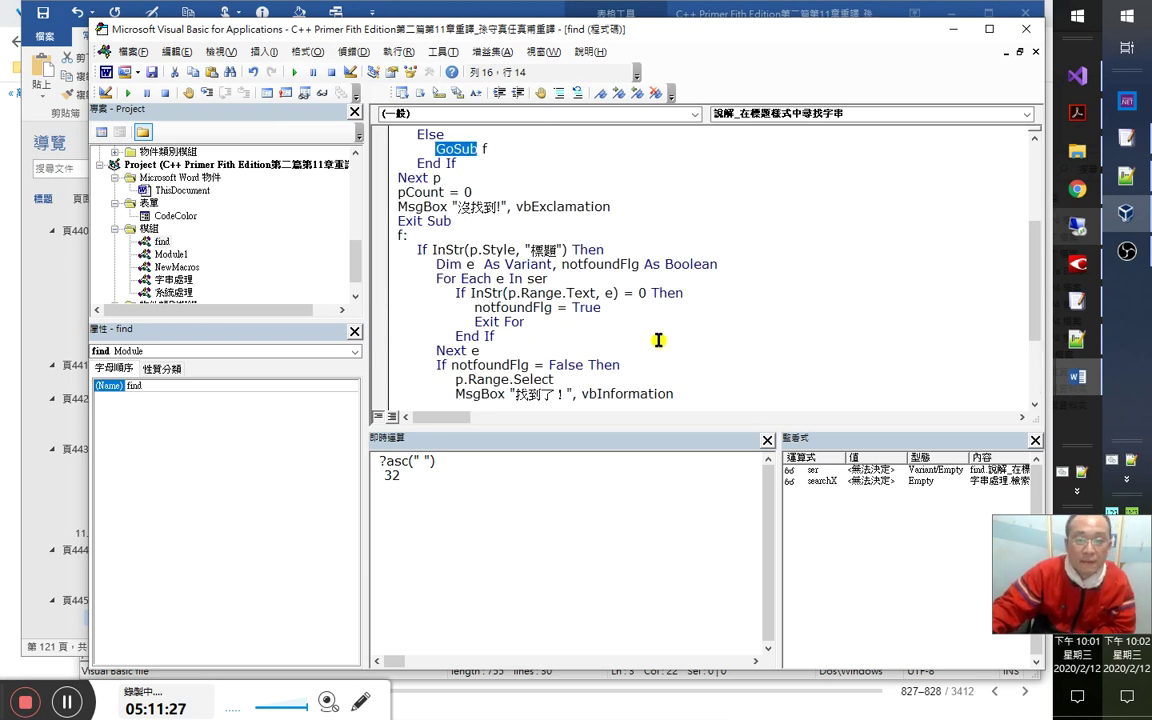
pyautogui.click(70, 272)
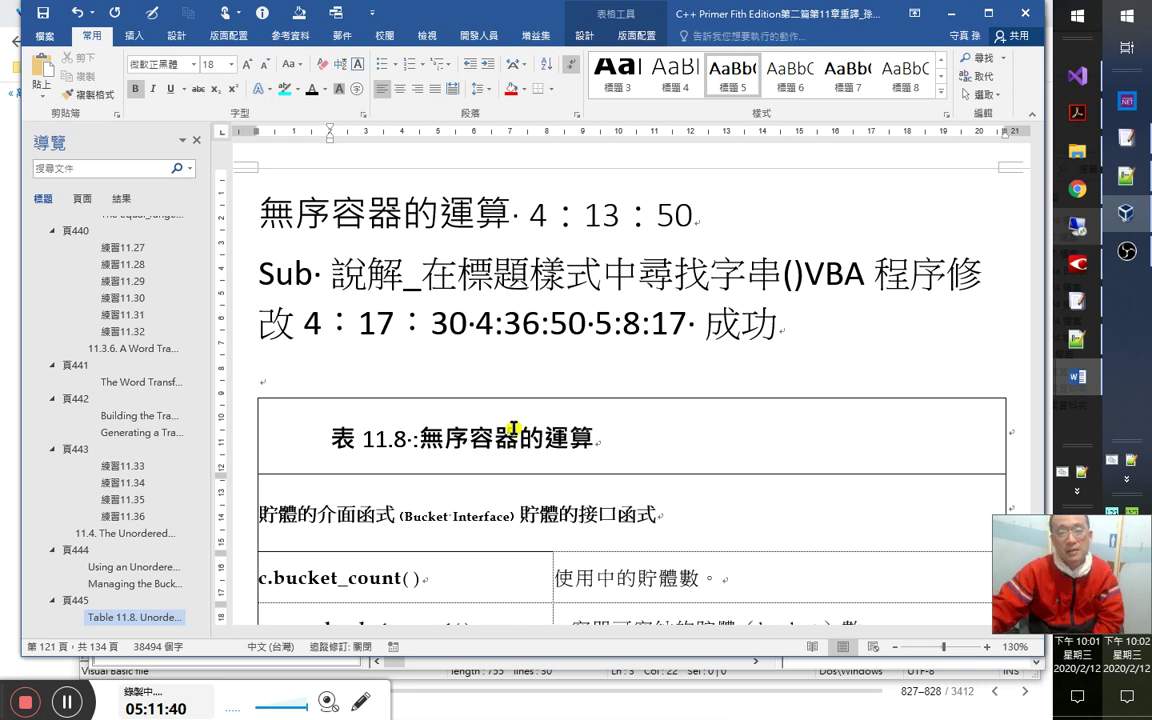
# Undo the last change to restore the Table 11.8 title's earlier formatting.
pyautogui.click(76, 12)
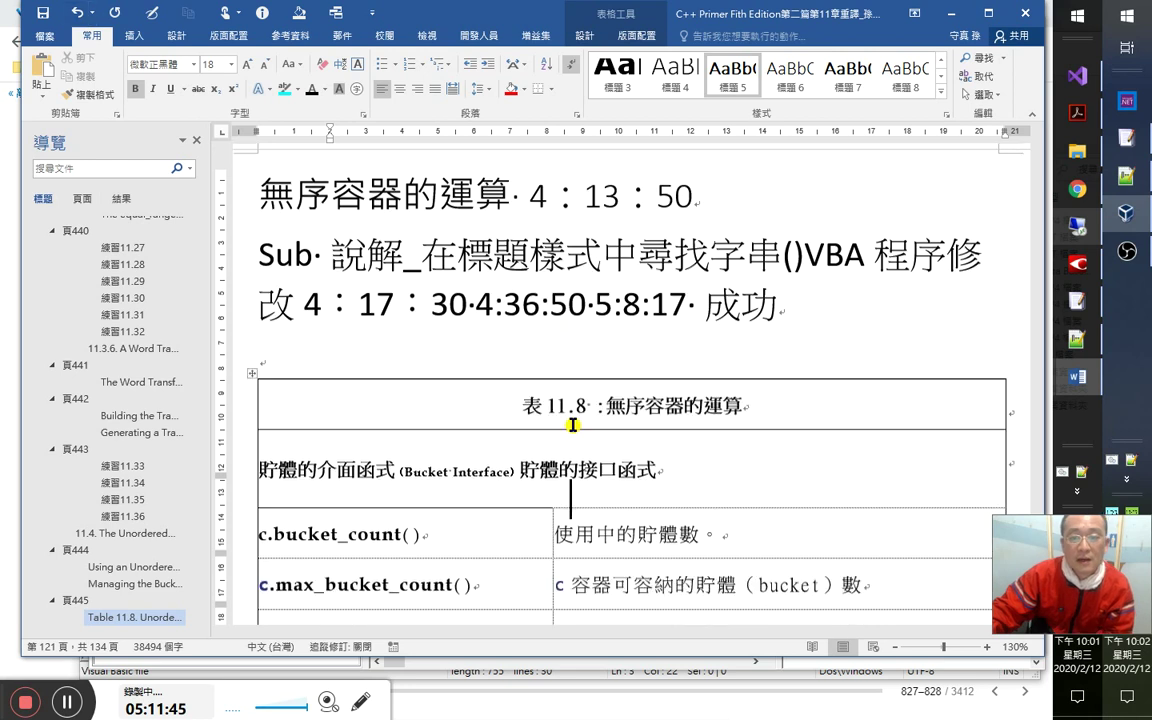
pyautogui.scroll(2, 628, 293)
pyautogui.scroll(5, 620, 306)
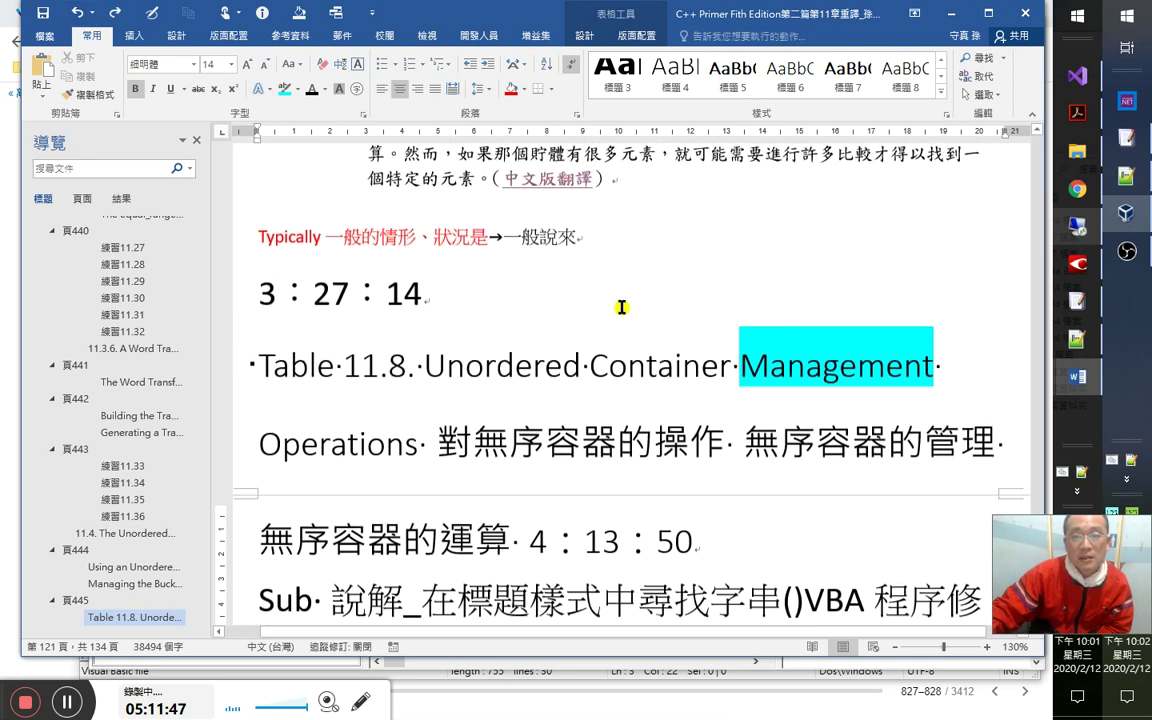
pyautogui.scroll(-6, 625, 504)
pyautogui.scroll(3, 690, 300)
pyautogui.scroll(-5, 738, 391)
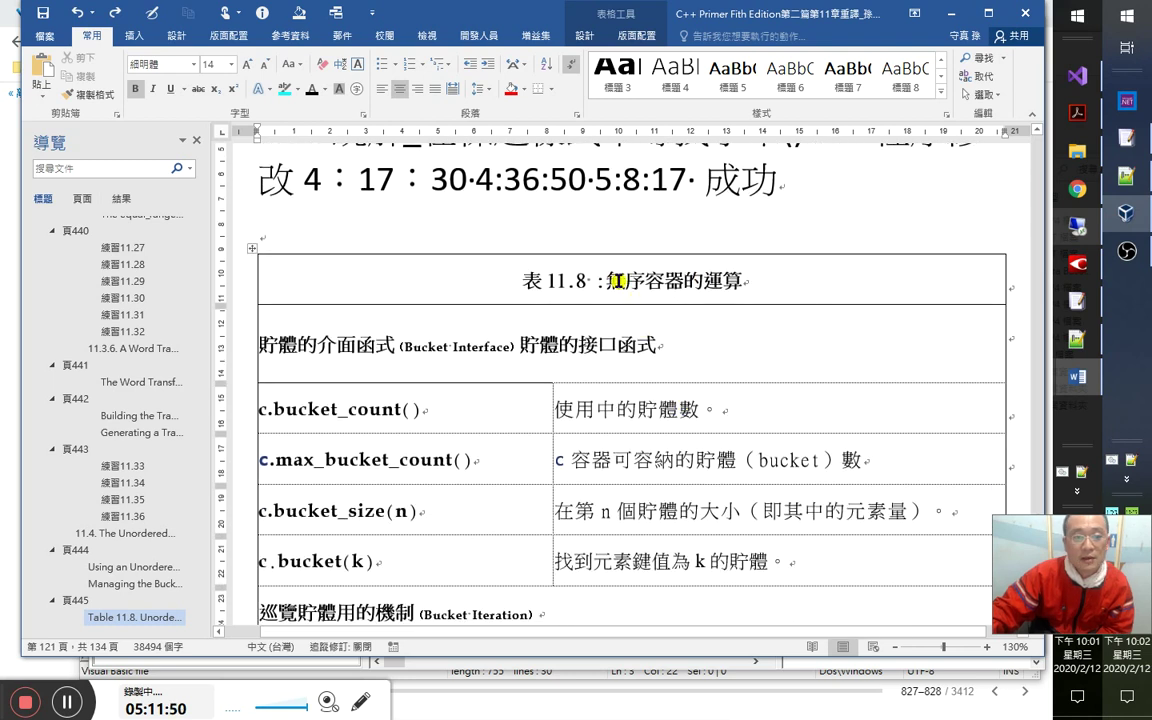
pyautogui.scroll(-5, 494, 429)
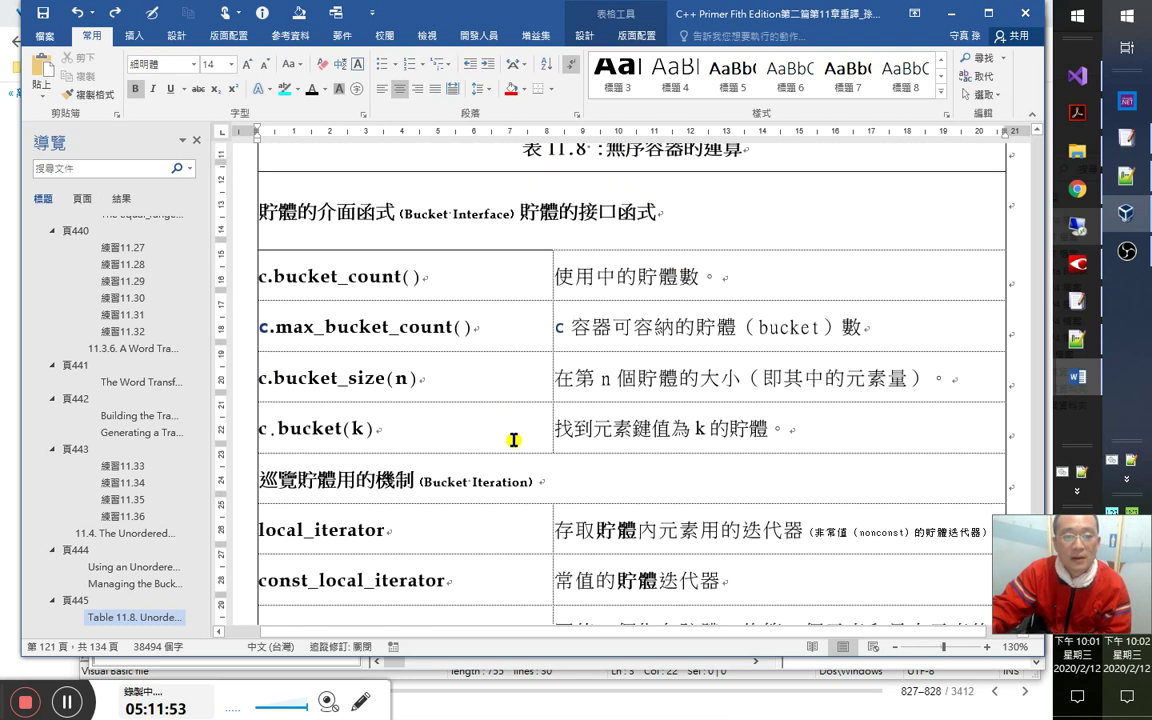
pyautogui.scroll(-7, 545, 443)
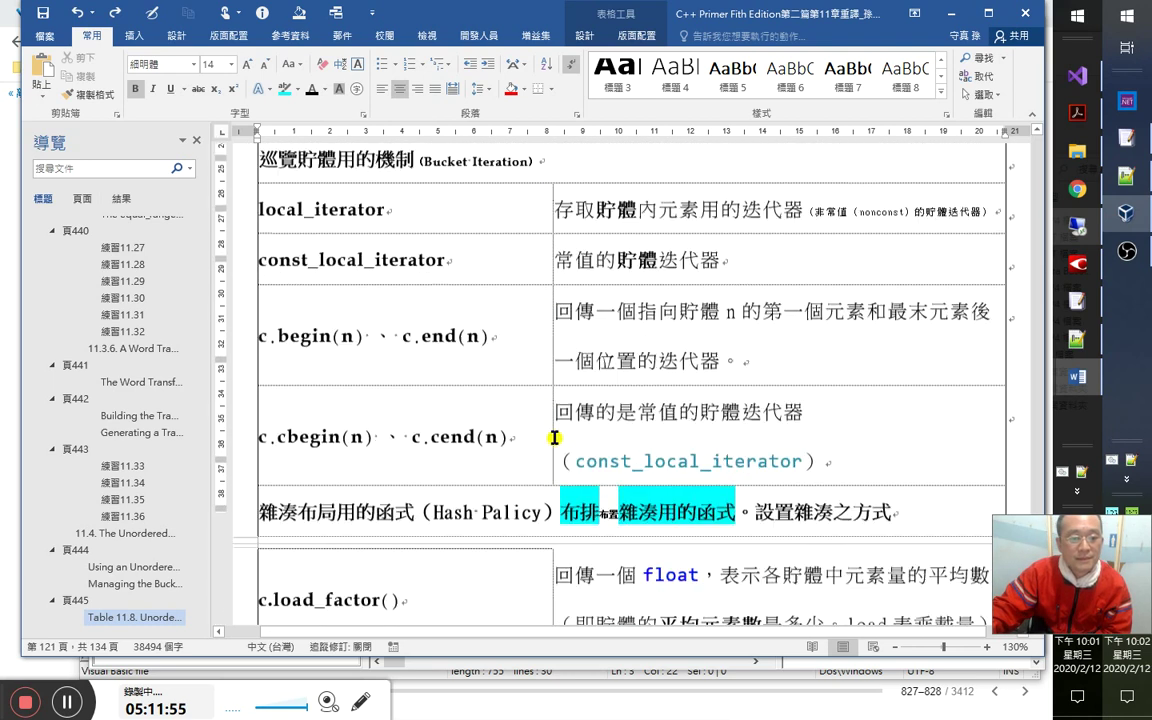
pyautogui.scroll(-2, 562, 429)
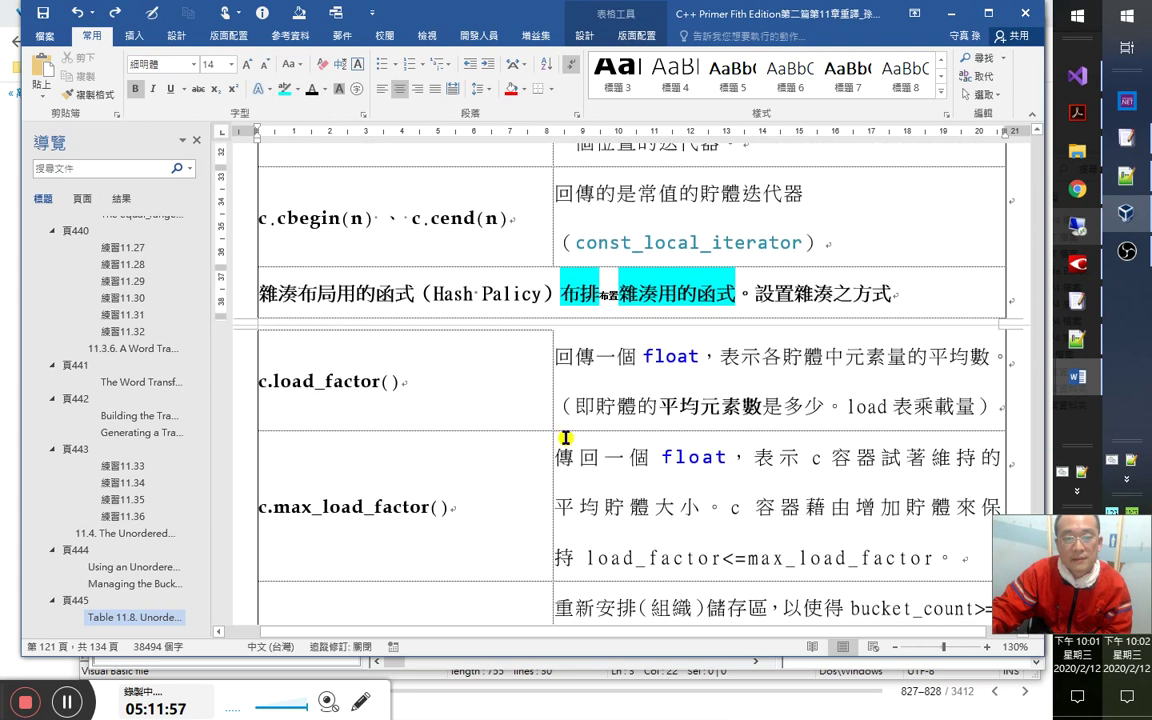
pyautogui.scroll(4, 560, 434)
pyautogui.scroll(-12, 569, 432)
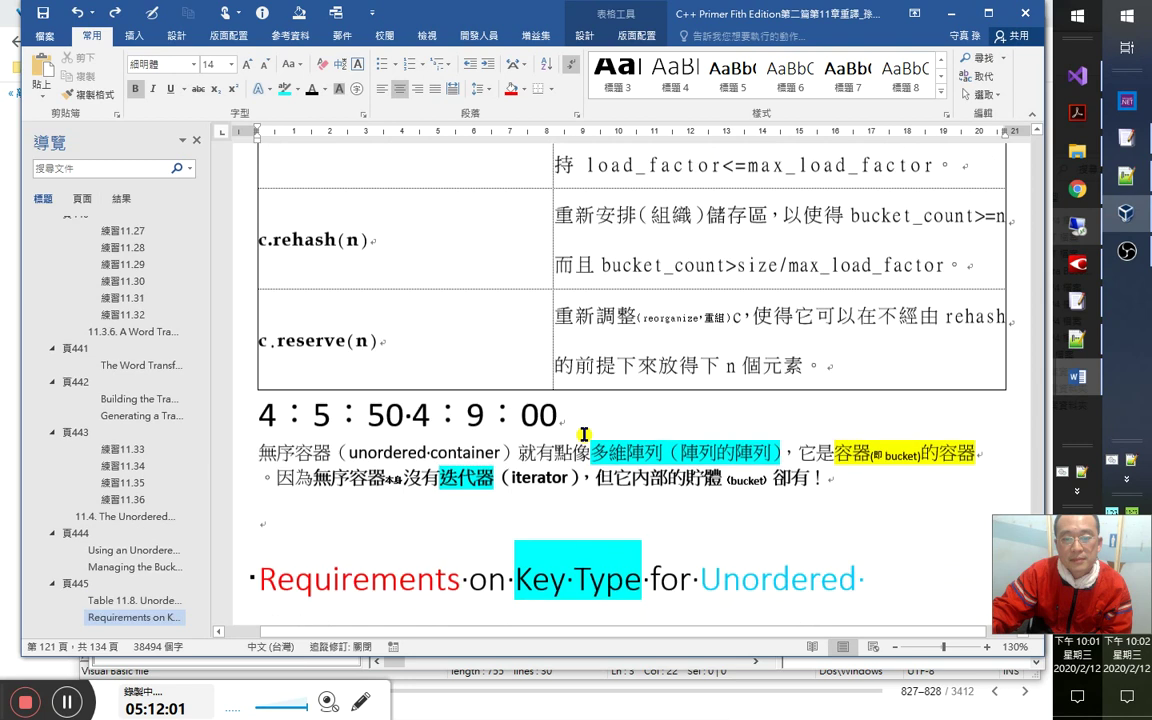
pyautogui.scroll(-1, 584, 434)
pyautogui.scroll(4, 530, 385)
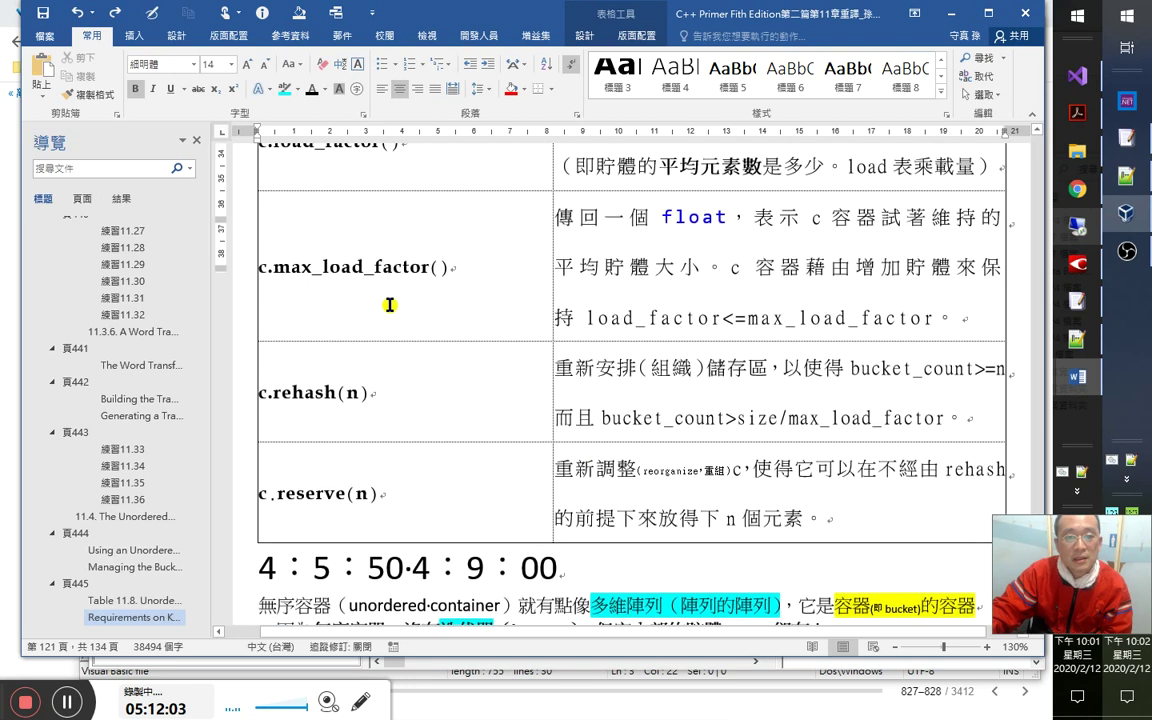
pyautogui.scroll(4, 395, 320)
pyautogui.moveTo(275, 332); pyautogui.dragTo(393, 343)
pyautogui.scroll(4, 424, 300)
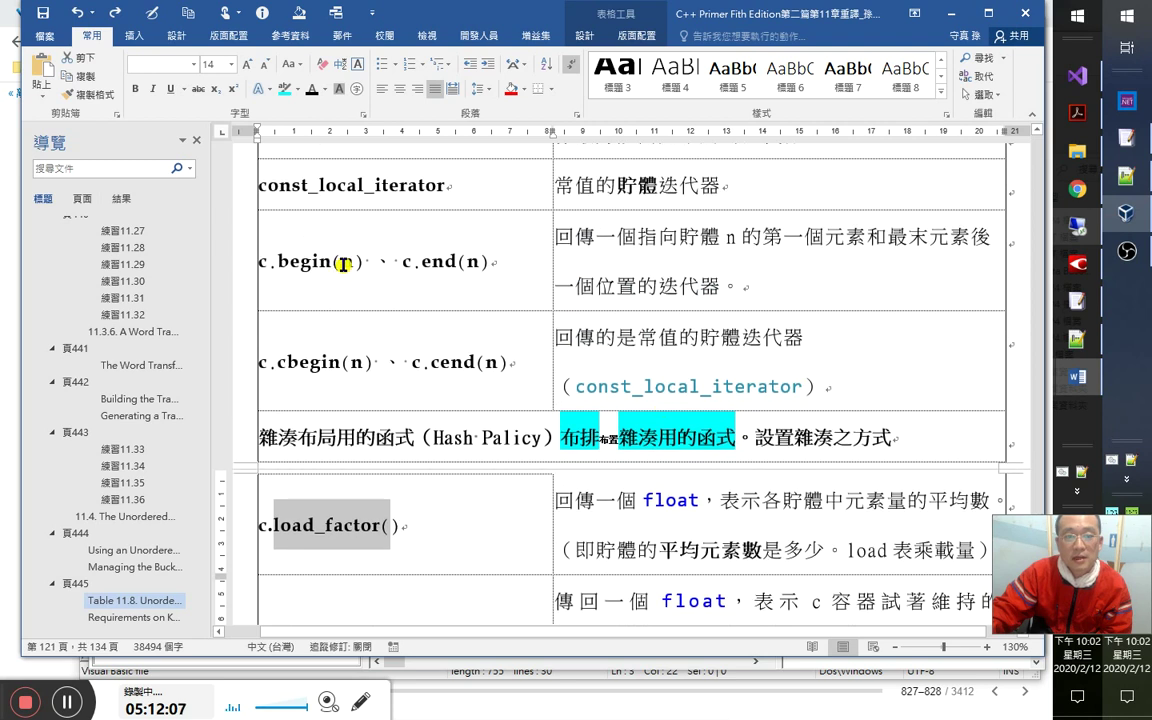
pyautogui.scroll(2, 345, 262)
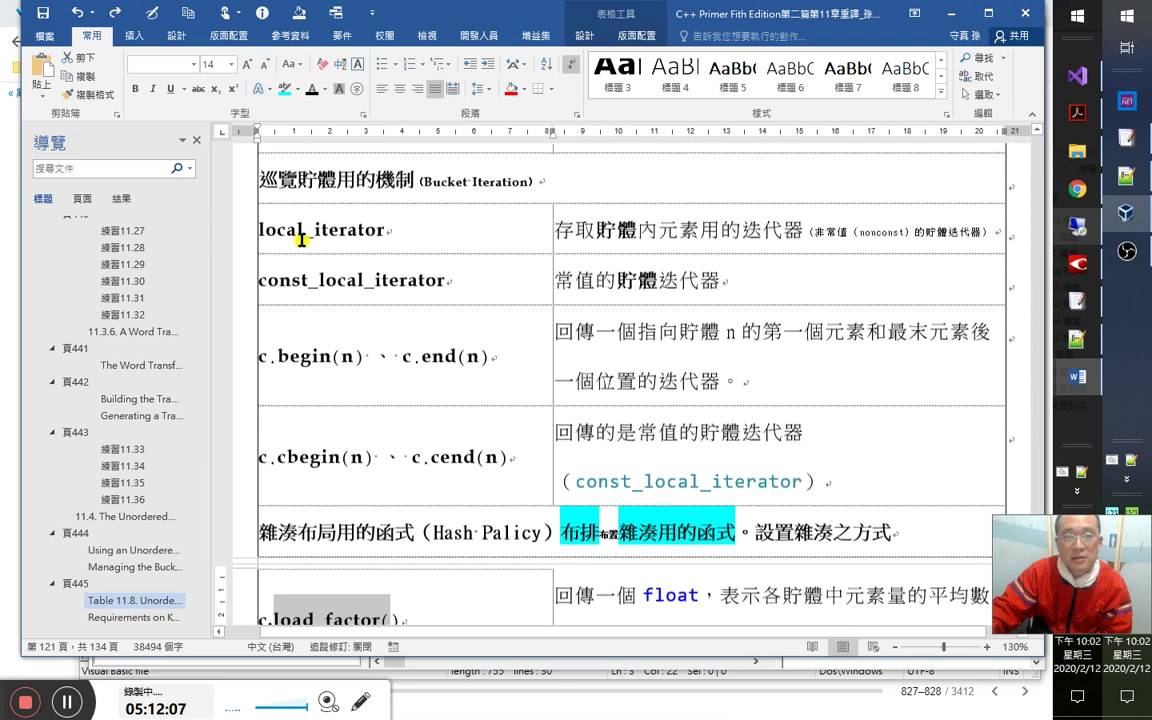
# Remove the extra spaces after 、 in the c.begin(n)、c.end(n) and c.cbegin(n)、c.cend(n) rows.
pyautogui.click(393, 357)
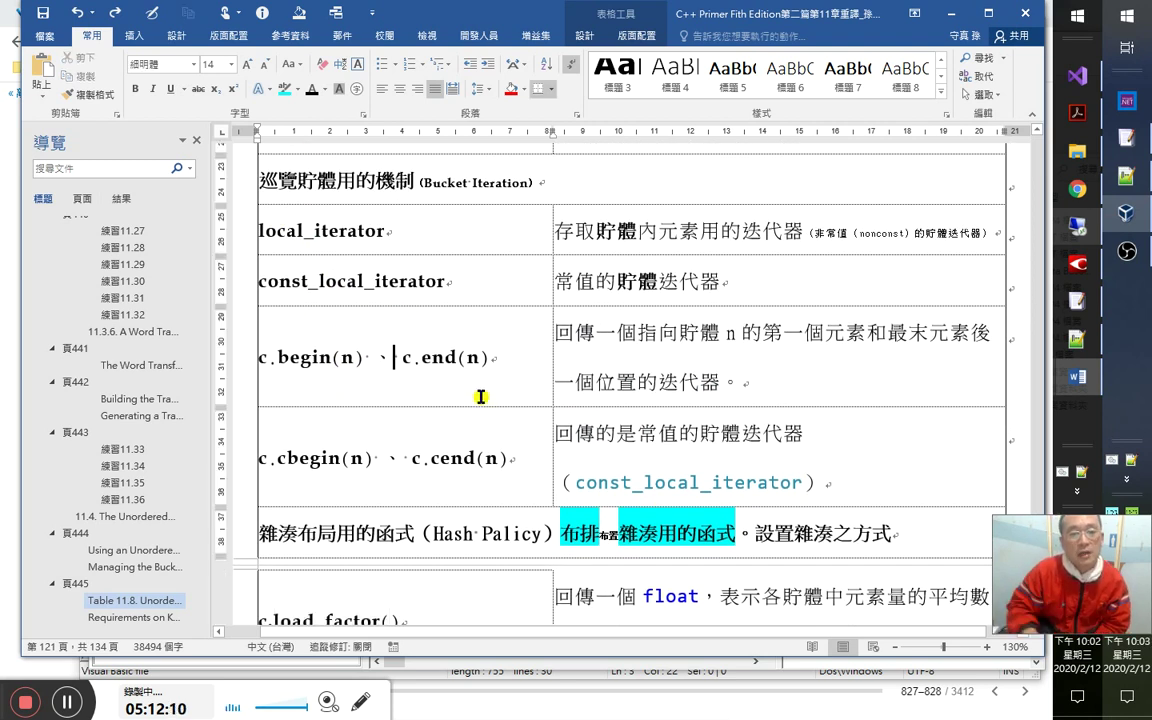
pyautogui.press('Delete')
pyautogui.press('Delete')
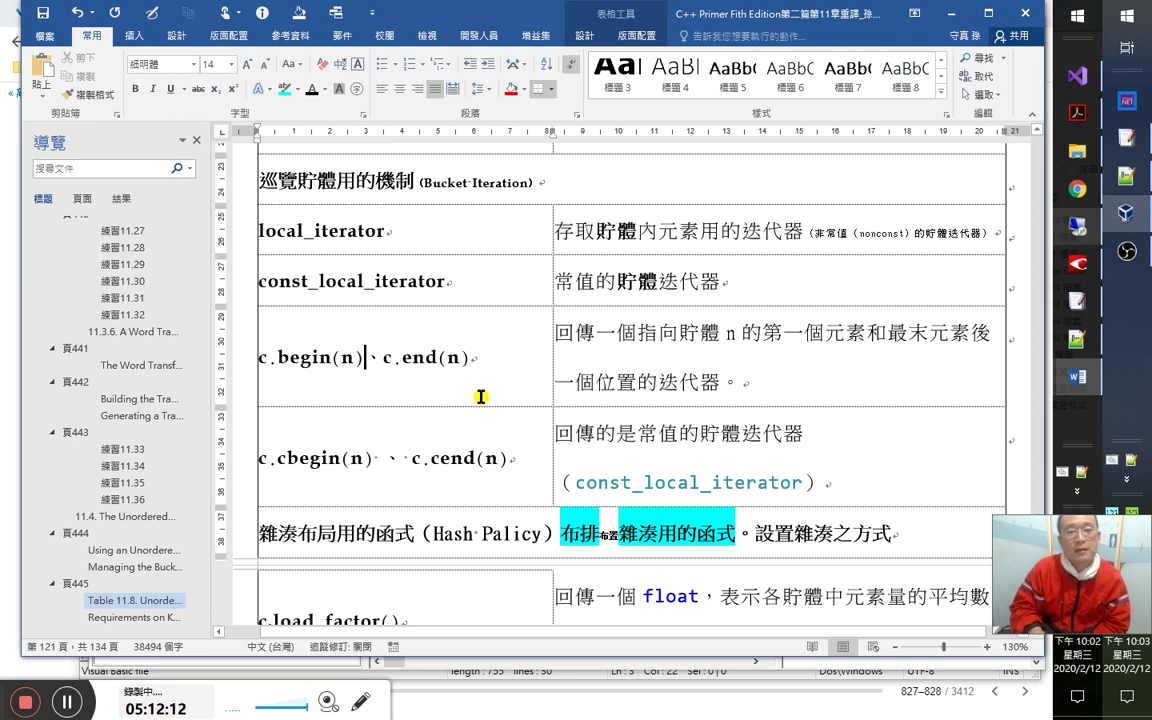
pyautogui.press('Down')
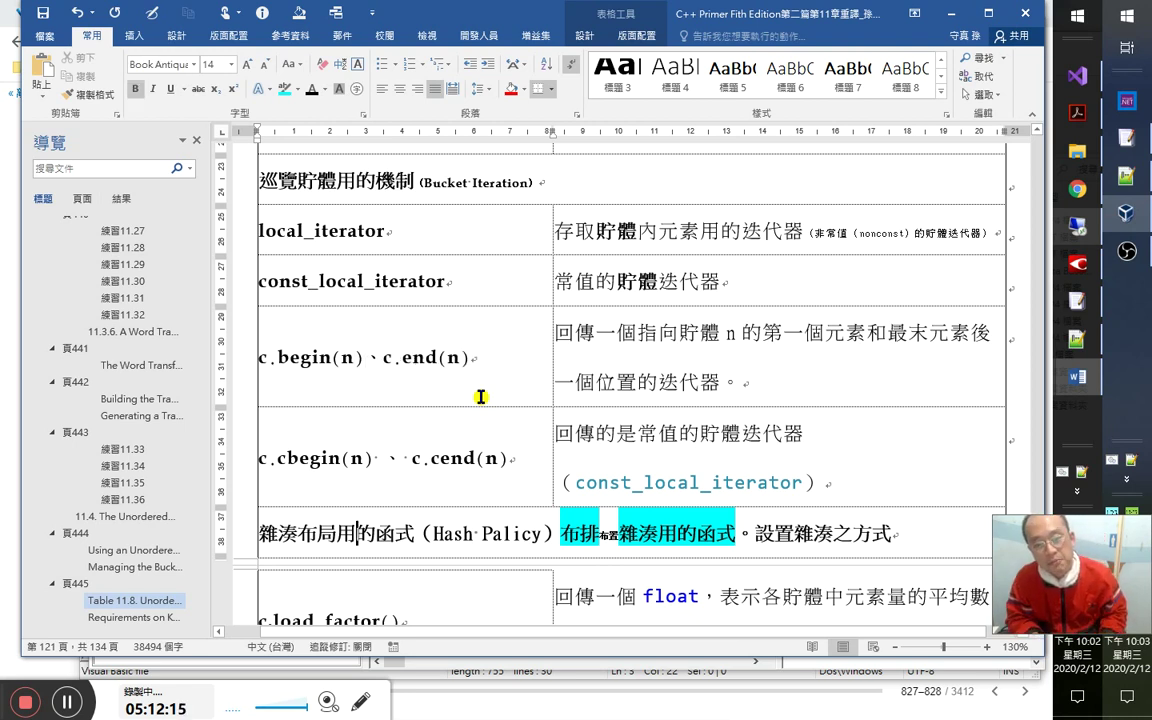
pyautogui.press('Right')
pyautogui.press('Delete')
pyautogui.press('Delete')
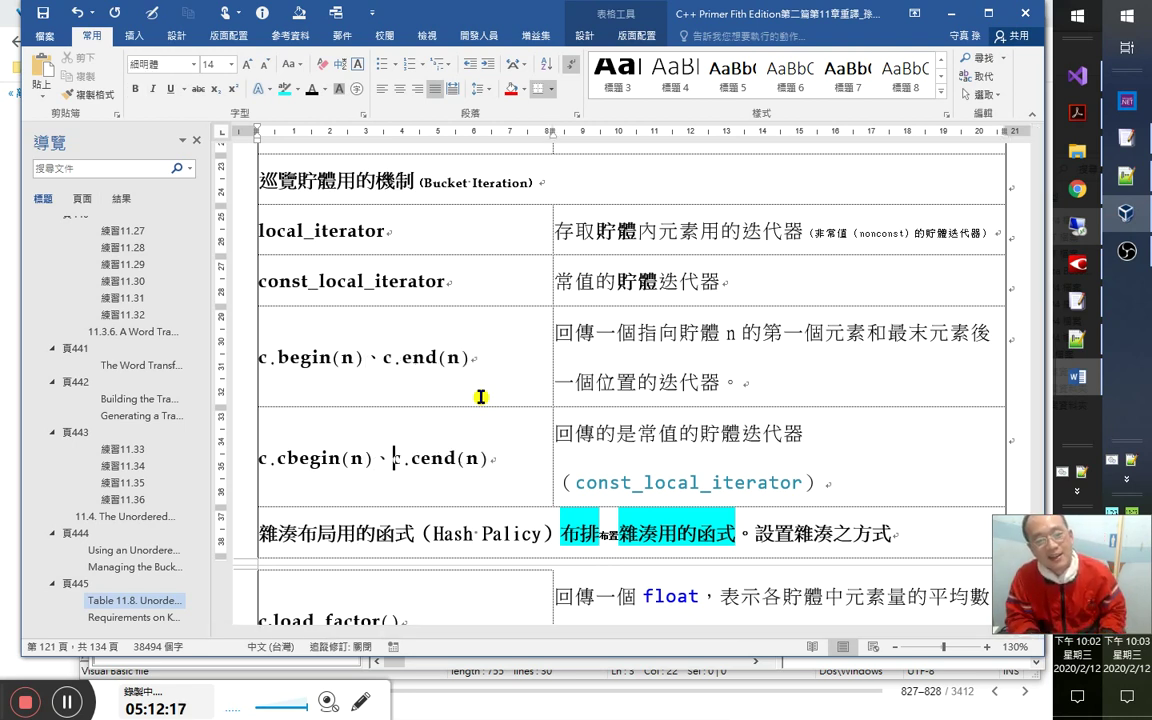
pyautogui.press('Down')
pyautogui.press('Down')
pyautogui.press('Down')
pyautogui.press('Down')
pyautogui.press('Down')
pyautogui.press('Down')
pyautogui.press('Down')
pyautogui.press('Down')
pyautogui.press('Down')
pyautogui.press('Down')
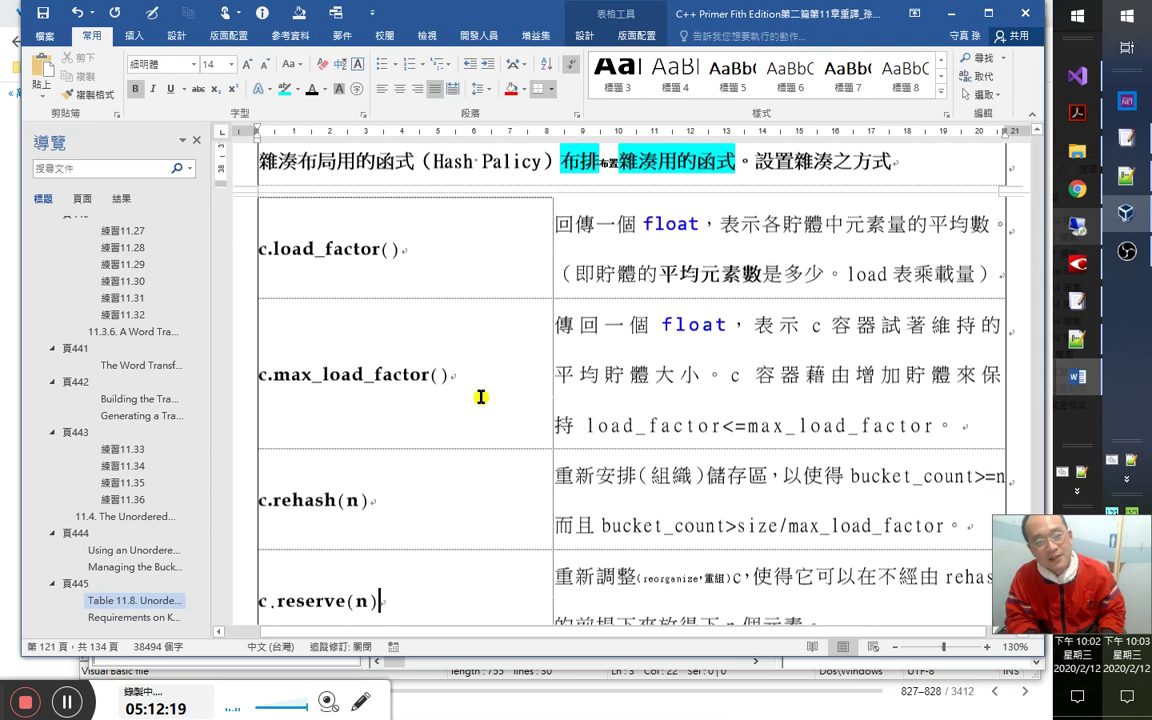
pyautogui.press('Down')
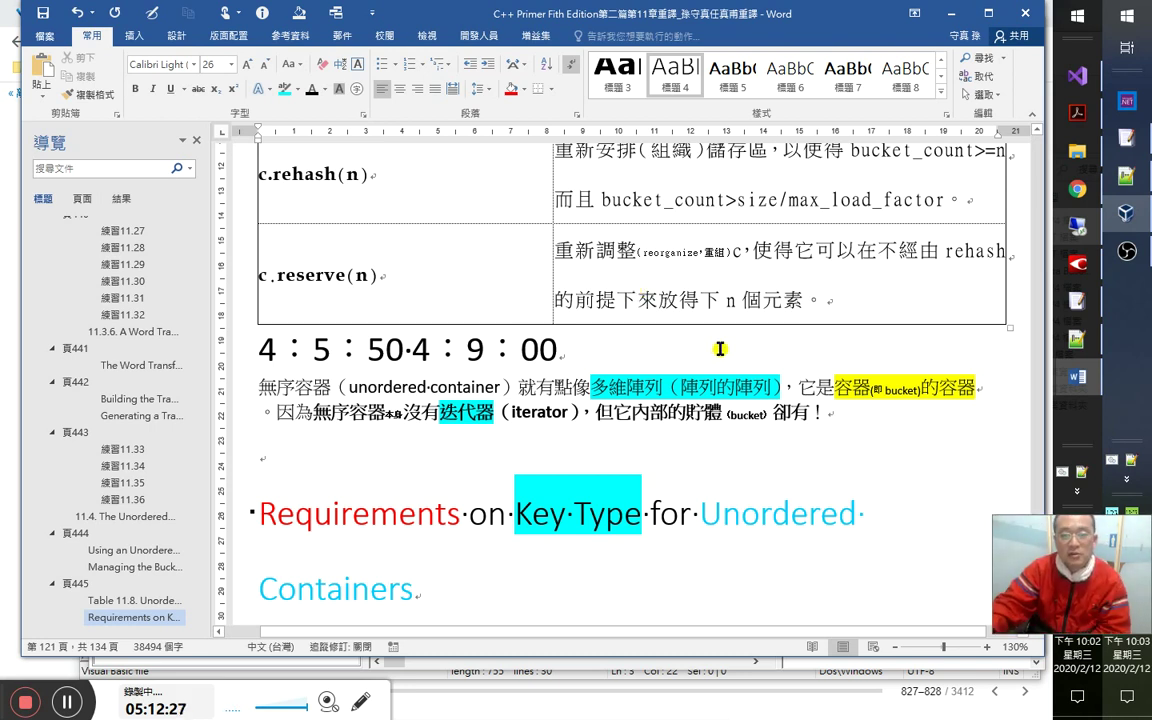
pyautogui.scroll(-5, 715, 355)
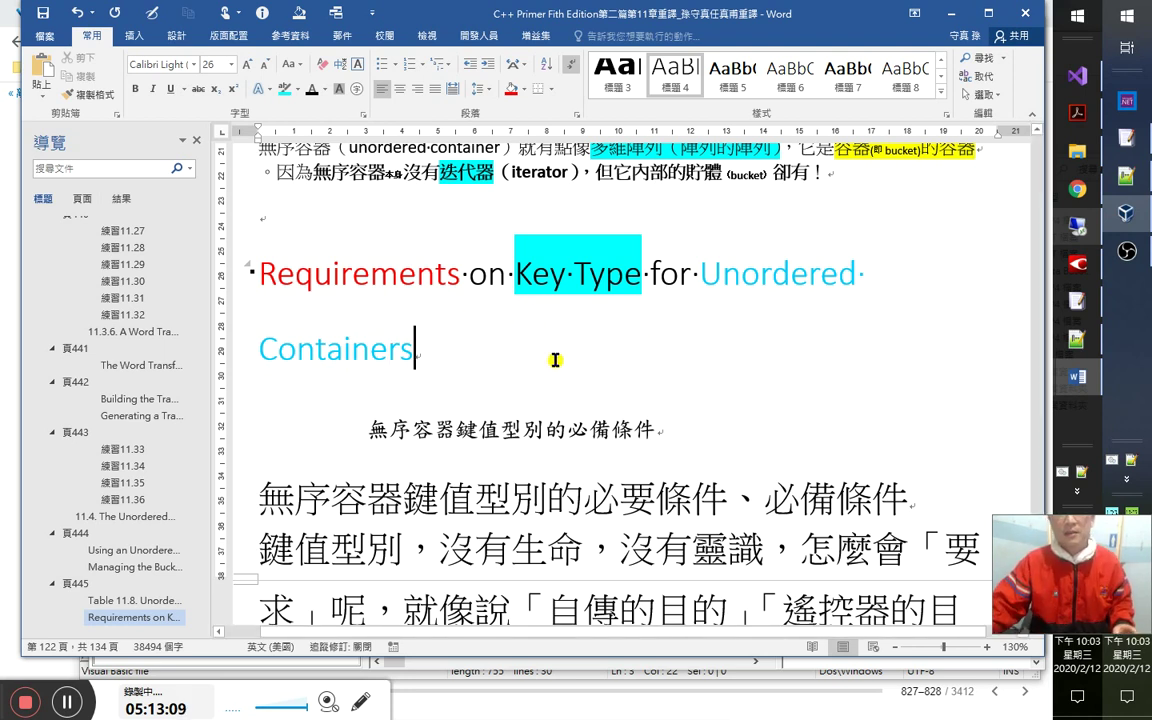
pyautogui.hotkey('alt', 'Tab')
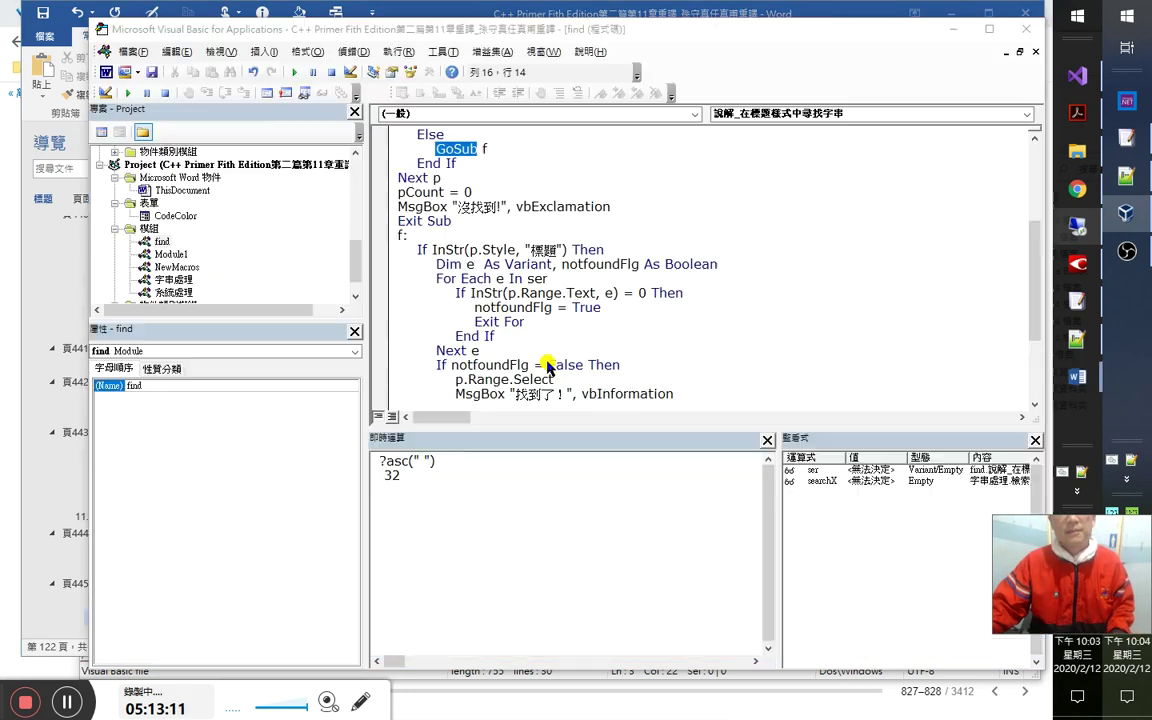
# In the VBA editor, widen the Project pane and open the chapter 11 project's 字串處理 module.
pyautogui.hotkey('alt', 'Tab')
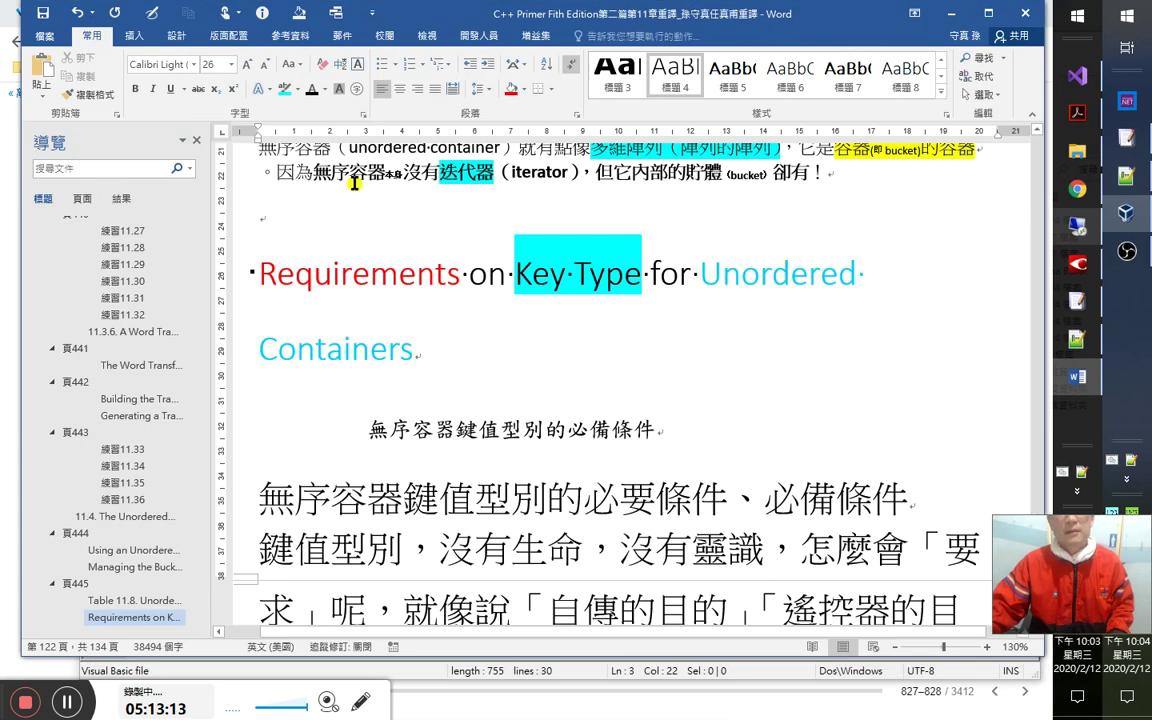
pyautogui.hotkey('alt', 'Tab')
pyautogui.press('Escape')
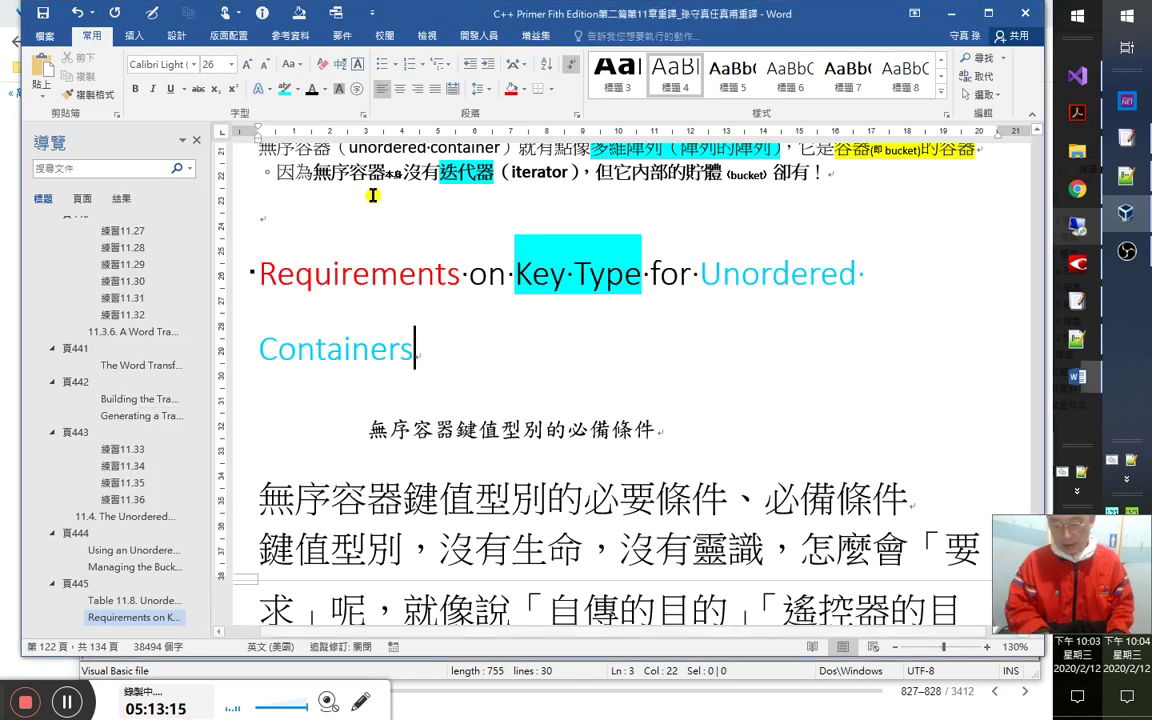
pyautogui.hotkey('alt', 'Tab')
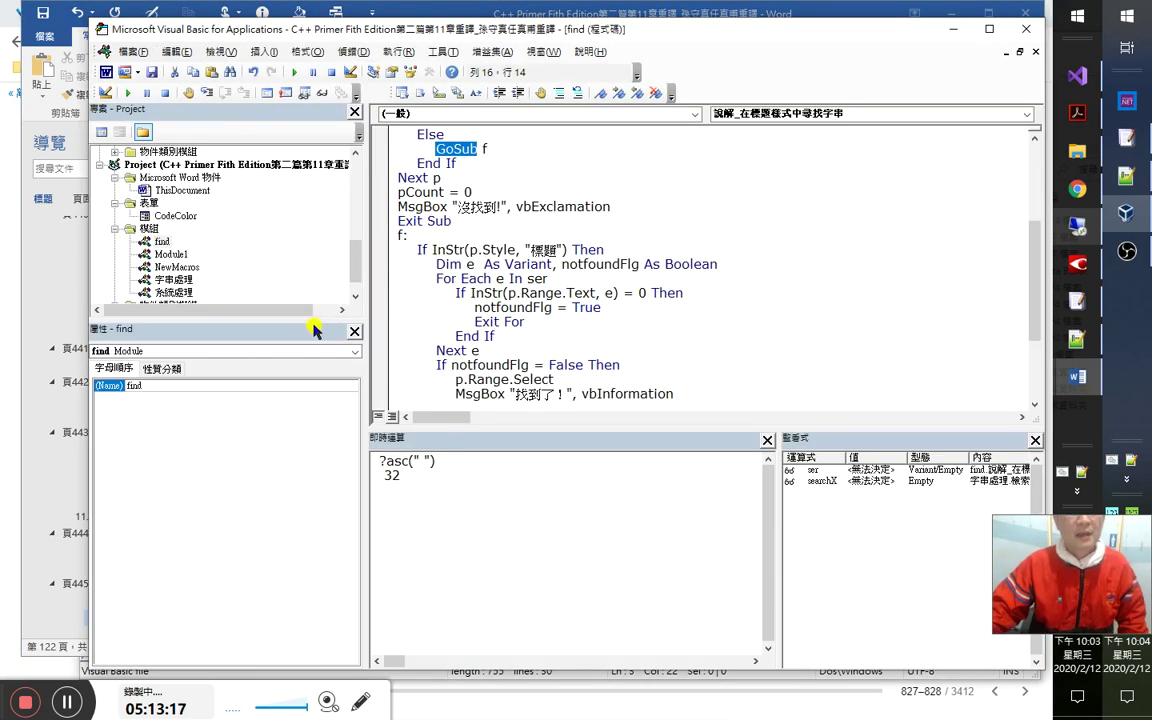
pyautogui.moveTo(315, 319); pyautogui.dragTo(311, 495)
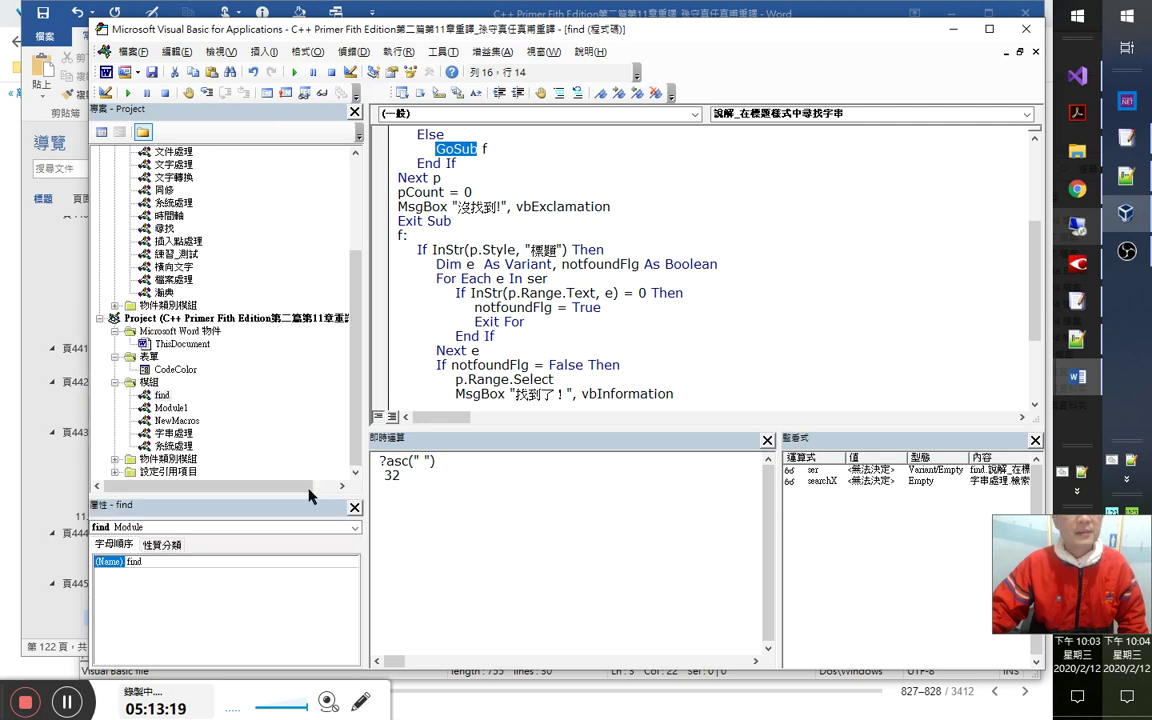
pyautogui.click(213, 318)
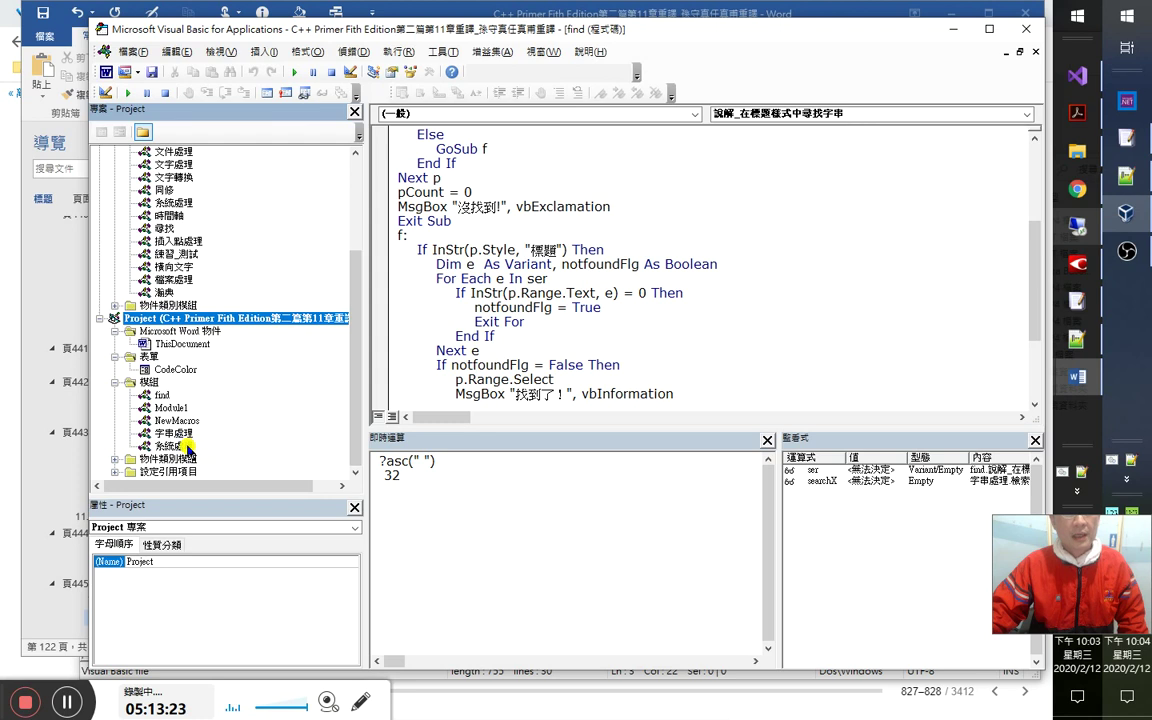
pyautogui.doubleClick(186, 436)
# Move to the end of the 字串處理 module's code, then switch to File Explorer.
pyautogui.click(522, 326)
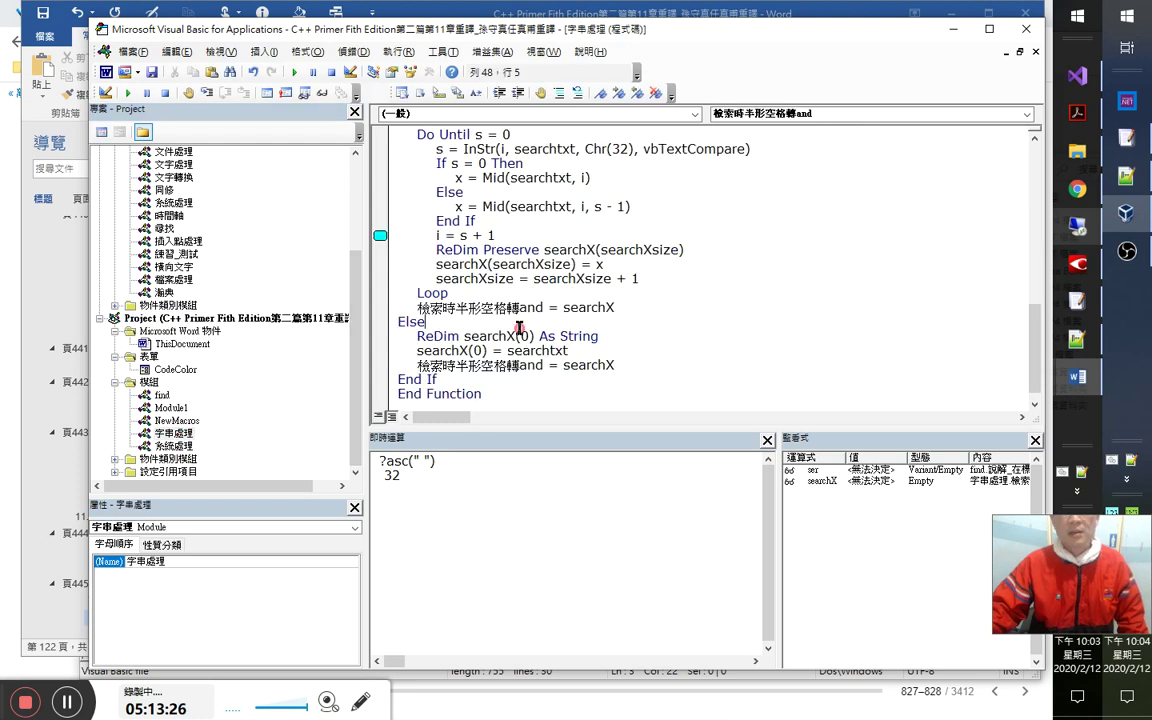
pyautogui.scroll(-1, 732, 240)
pyautogui.click(517, 378)
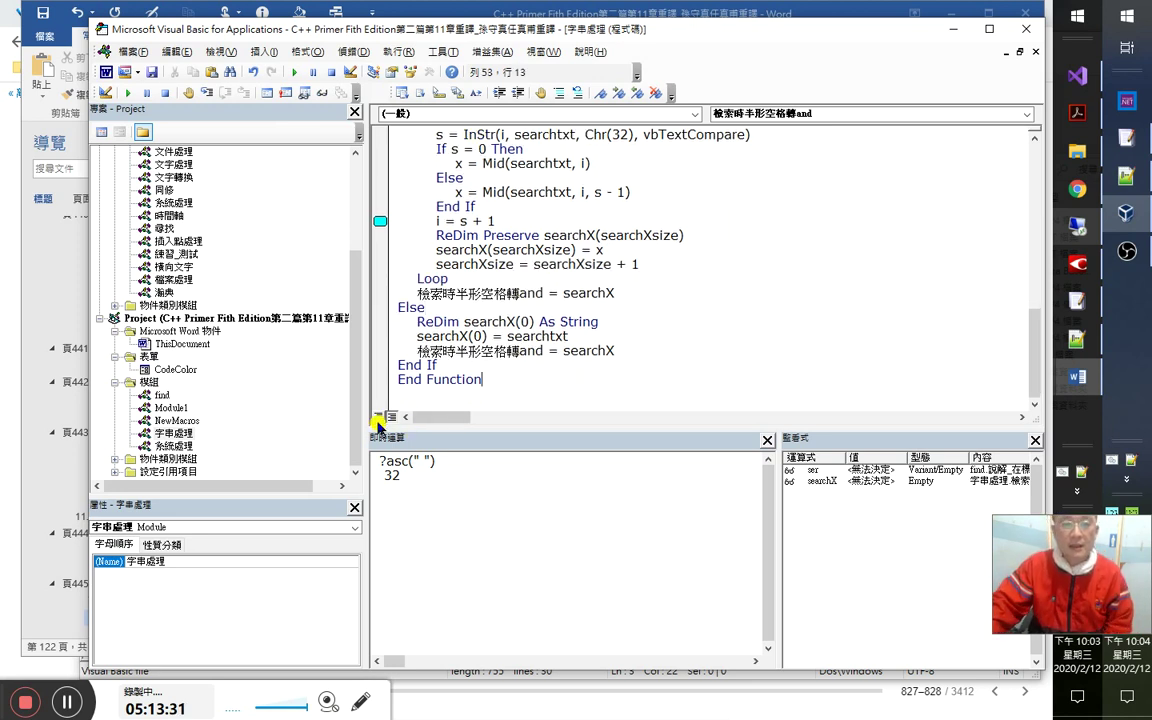
pyautogui.scroll(1, 456, 342)
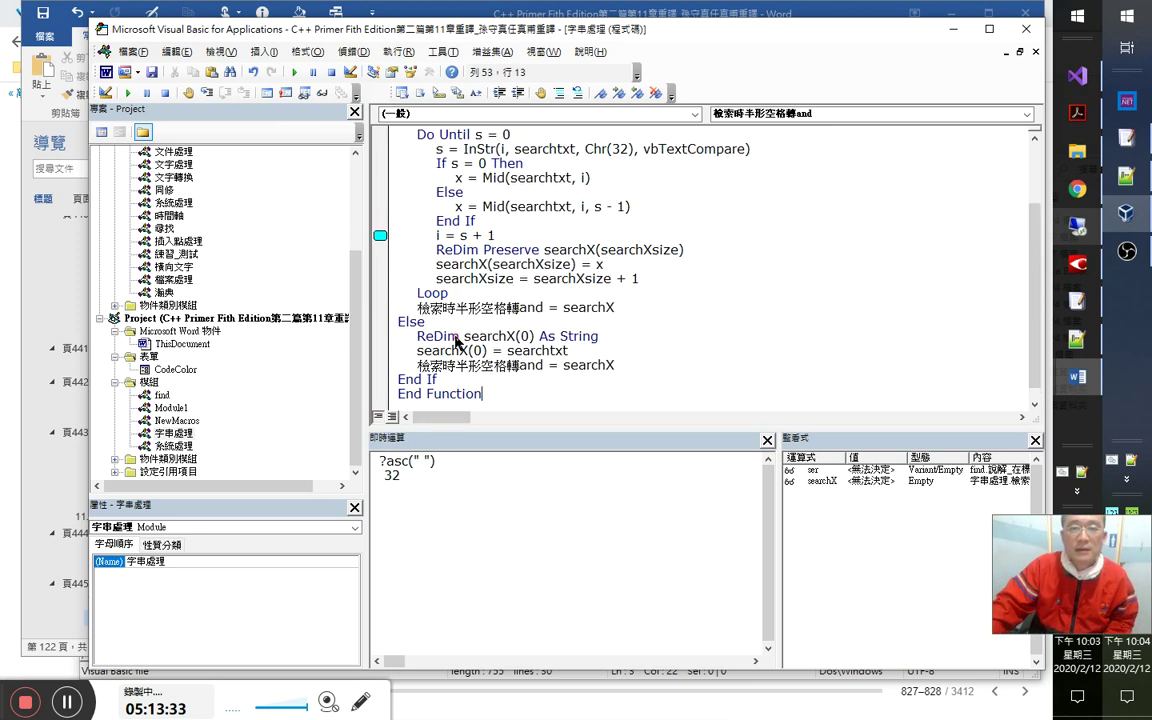
pyautogui.hotkey('ctrl', 'a')
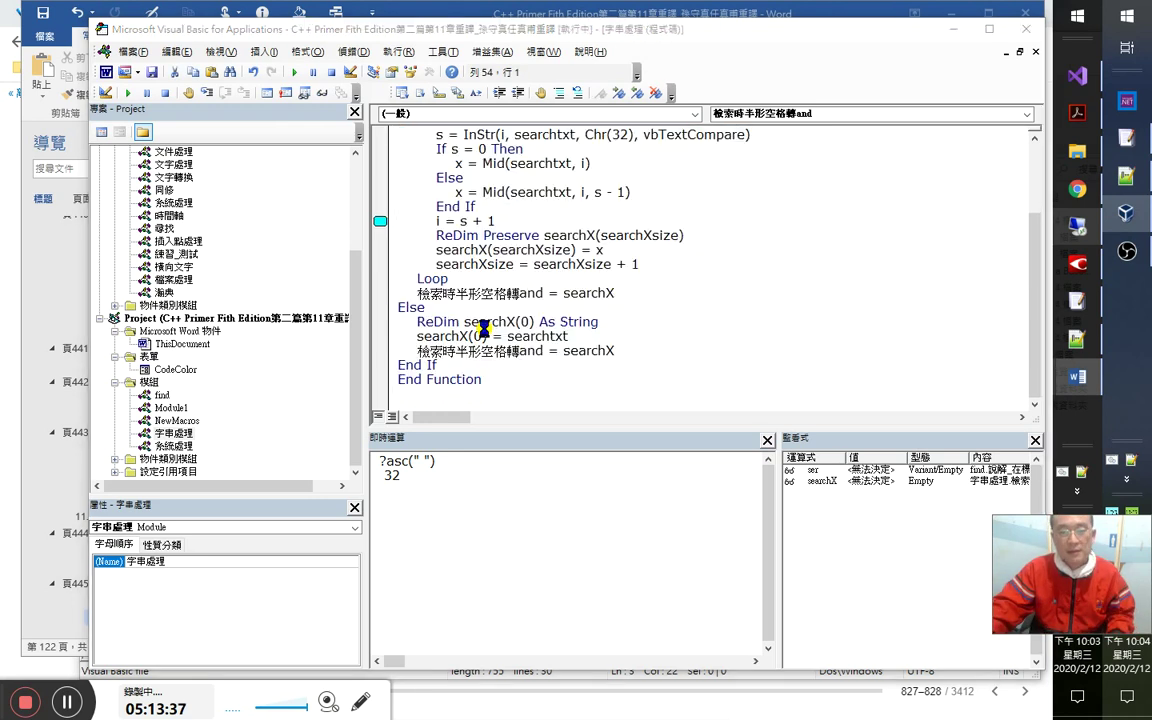
pyautogui.hotkey('alt', 'Tab')
pyautogui.press('Tab')
pyautogui.press('Tab')
pyautogui.press('Tab')
pyautogui.press('Tab')
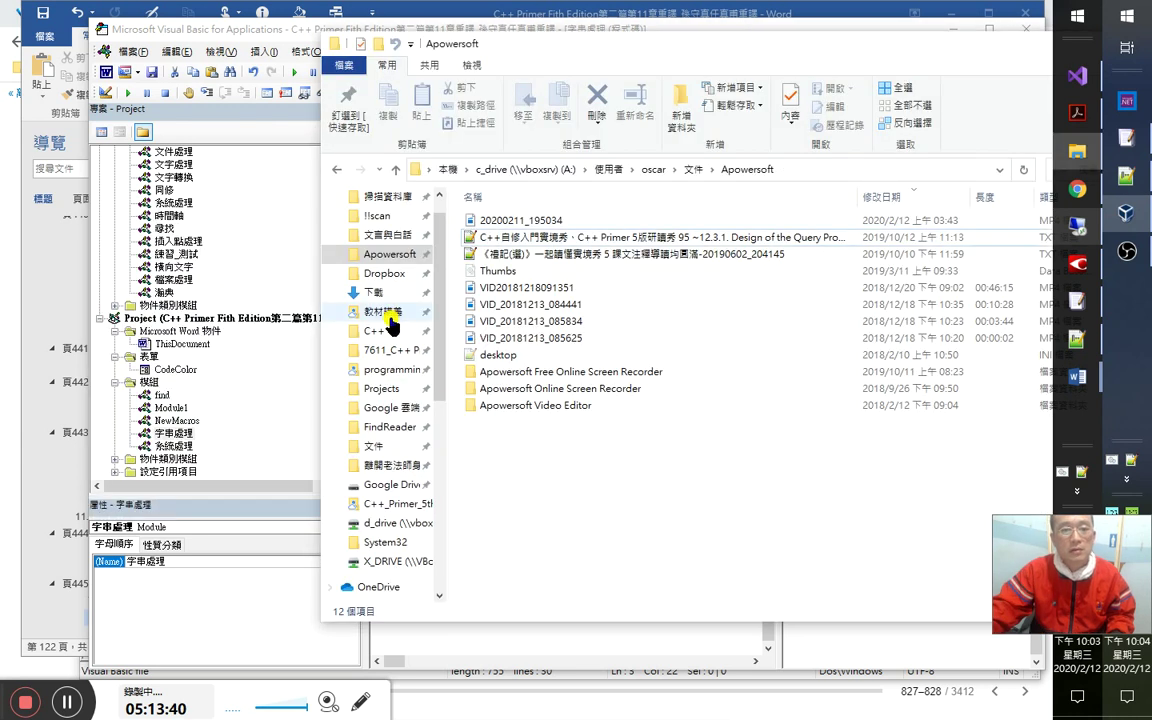
# Open the 教材講義 folder and choose the 第12章 子文件 chapter 12 notes file.
pyautogui.click(385, 312)
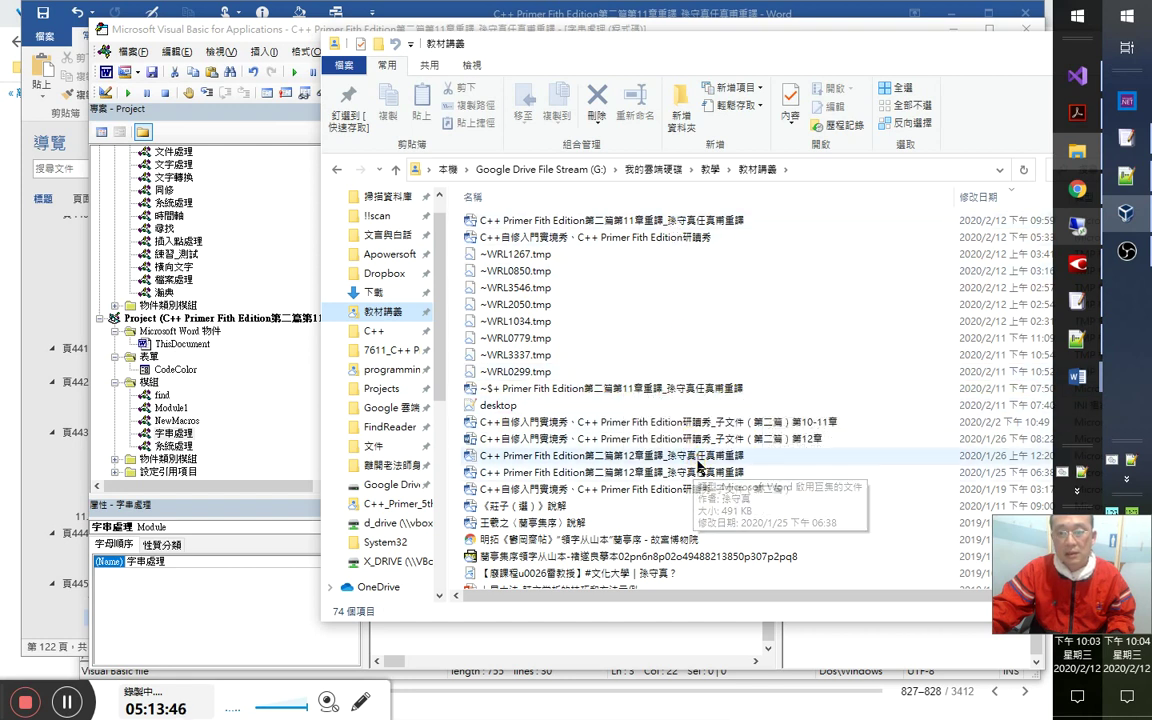
pyautogui.click(770, 446)
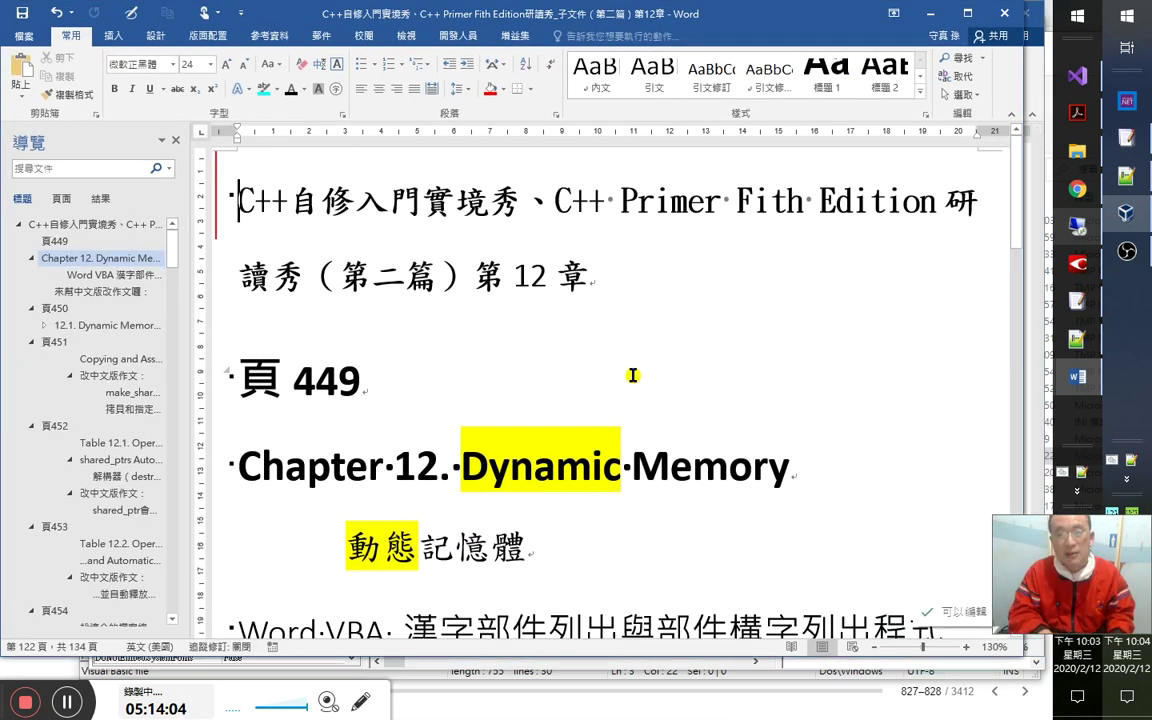
# In the VBA editor, open the 第12章 project's 字串處理 module and browse to its 接受此變更 procedure.
pyautogui.hotkey('alt', 'F11')
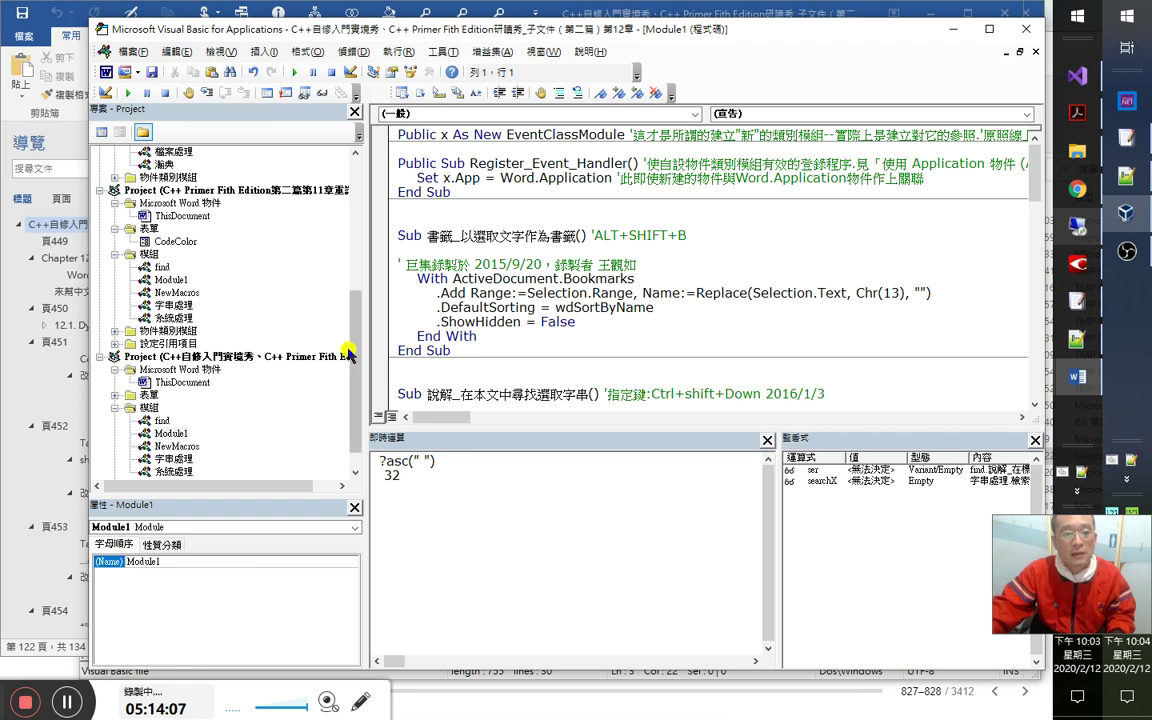
pyautogui.click(309, 357)
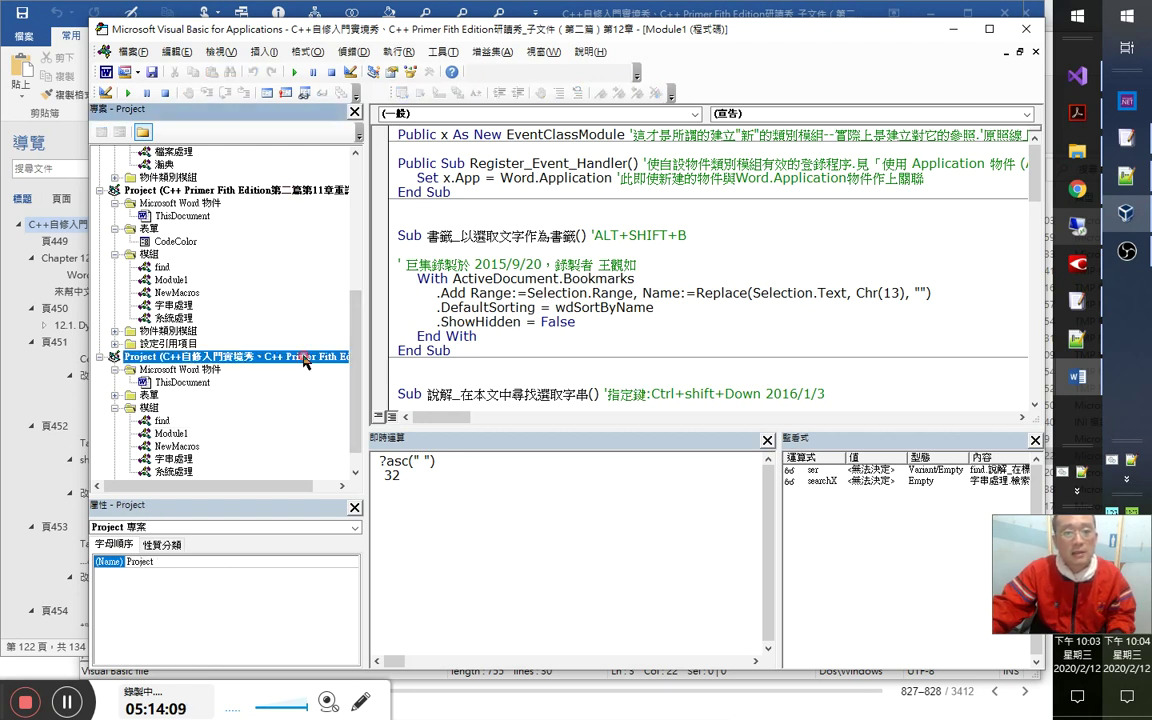
pyautogui.moveTo(312, 492); pyautogui.dragTo(236, 484)
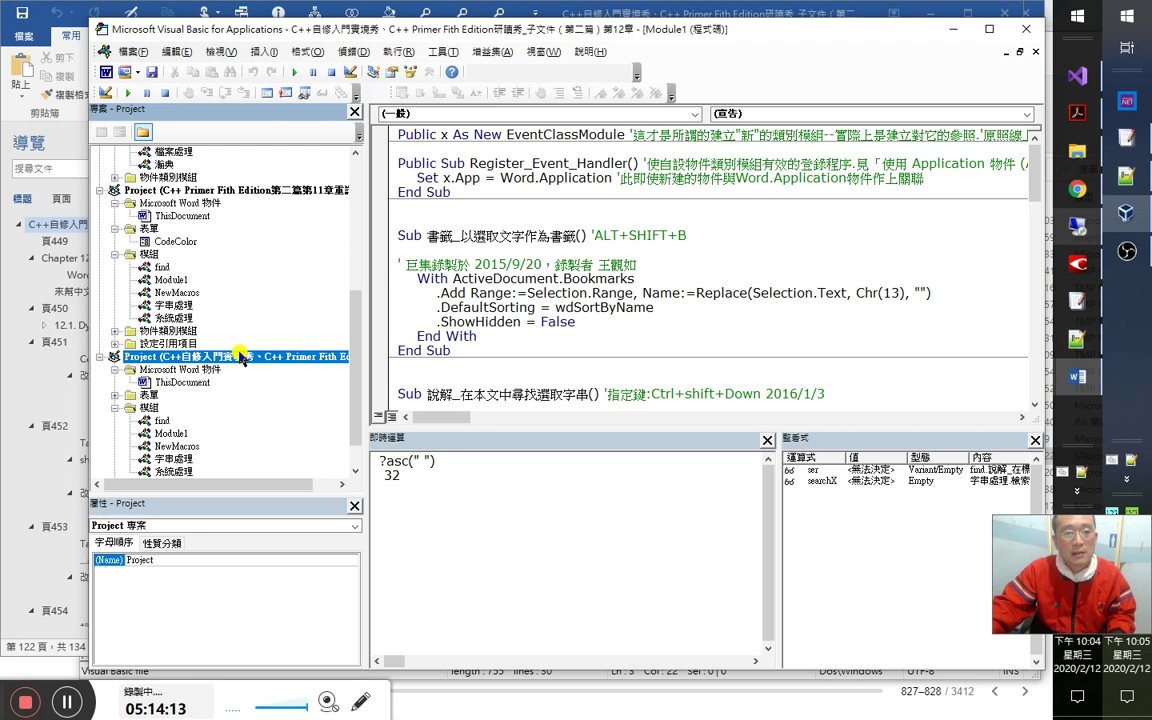
pyautogui.doubleClick(173, 458)
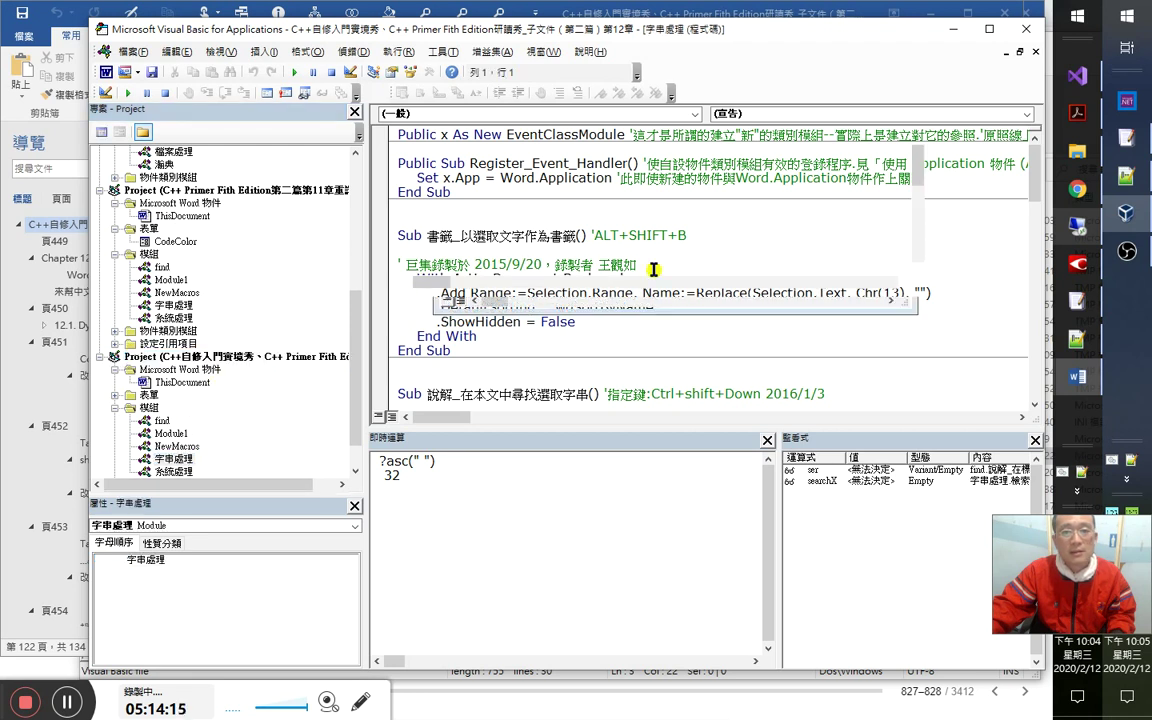
pyautogui.click(760, 117)
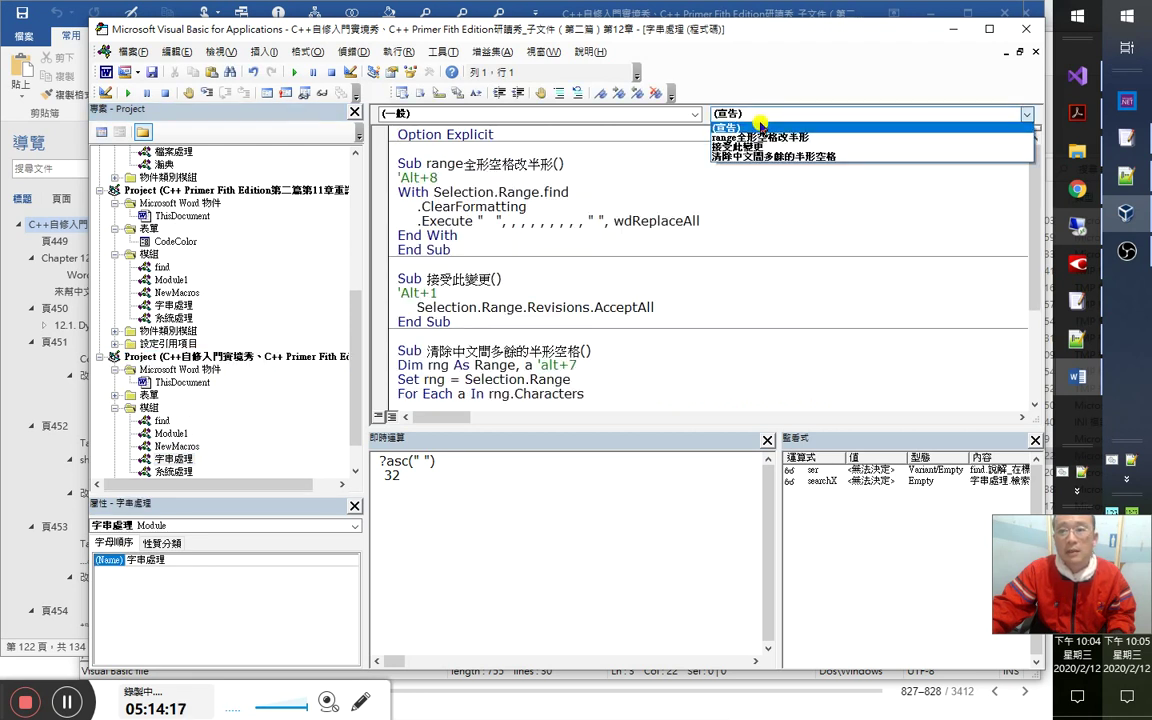
pyautogui.press('Down')
pyautogui.press('Down')
pyautogui.press('Return')
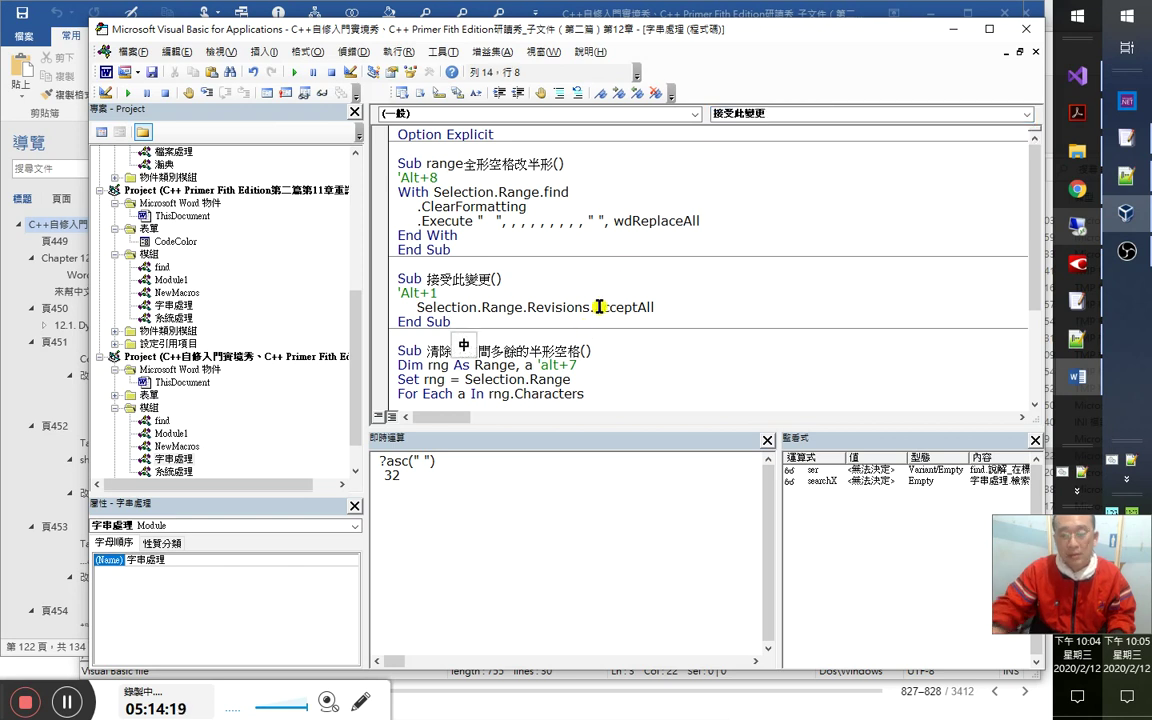
pyautogui.press('Down')
pyautogui.press('Down')
pyautogui.press('Down')
pyautogui.press('Down')
pyautogui.press('Down')
pyautogui.press('Down')
pyautogui.press('Down')
pyautogui.press('Down')
pyautogui.press('Down')
pyautogui.press('Down')
pyautogui.press('Down')
pyautogui.press('Down')
pyautogui.press('Down')
pyautogui.press('Down')
pyautogui.press('Down')
pyautogui.press('Down')
pyautogui.press('Down')
pyautogui.press('Down')
pyautogui.press('Down')
pyautogui.press('Down')
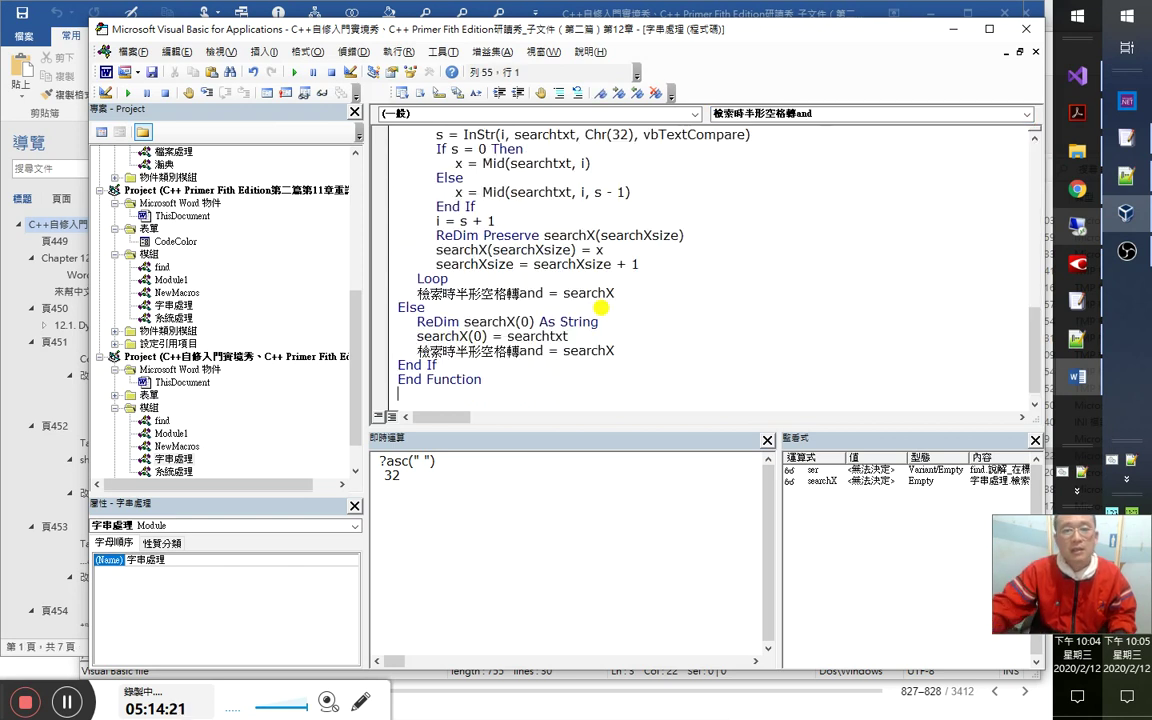
pyautogui.scroll(5, 601, 307)
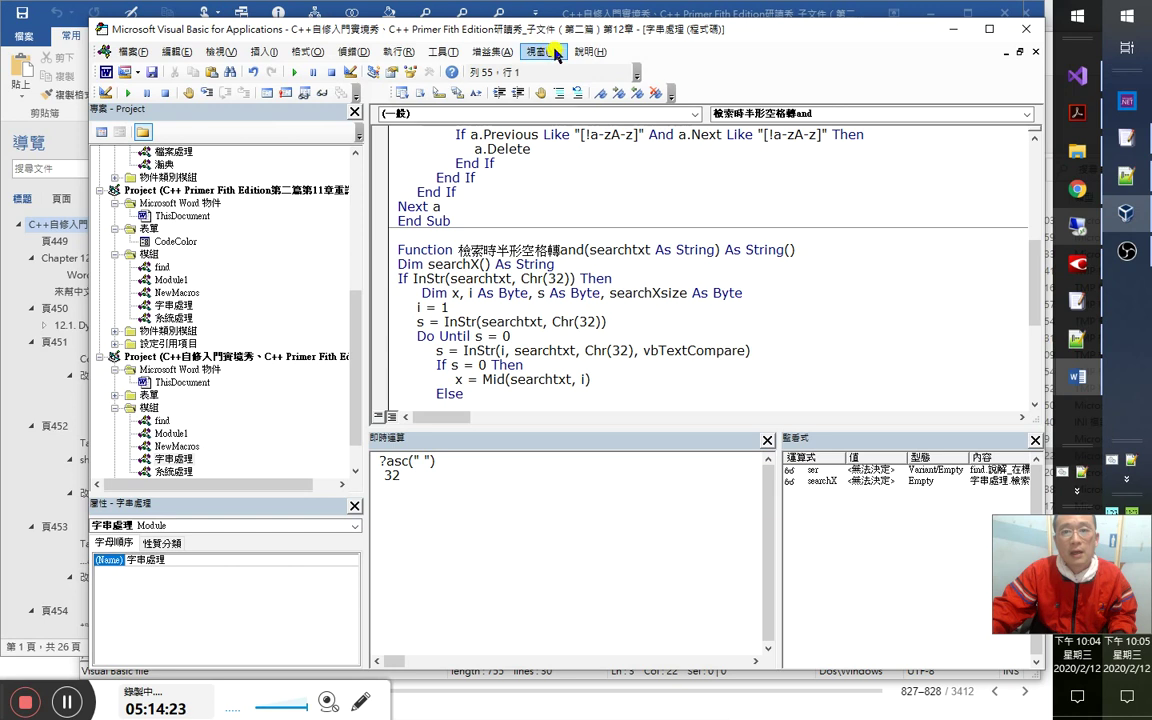
# In the chapter 11 find module, select the code from the End If line through End Sub.
pyautogui.click(555, 55)
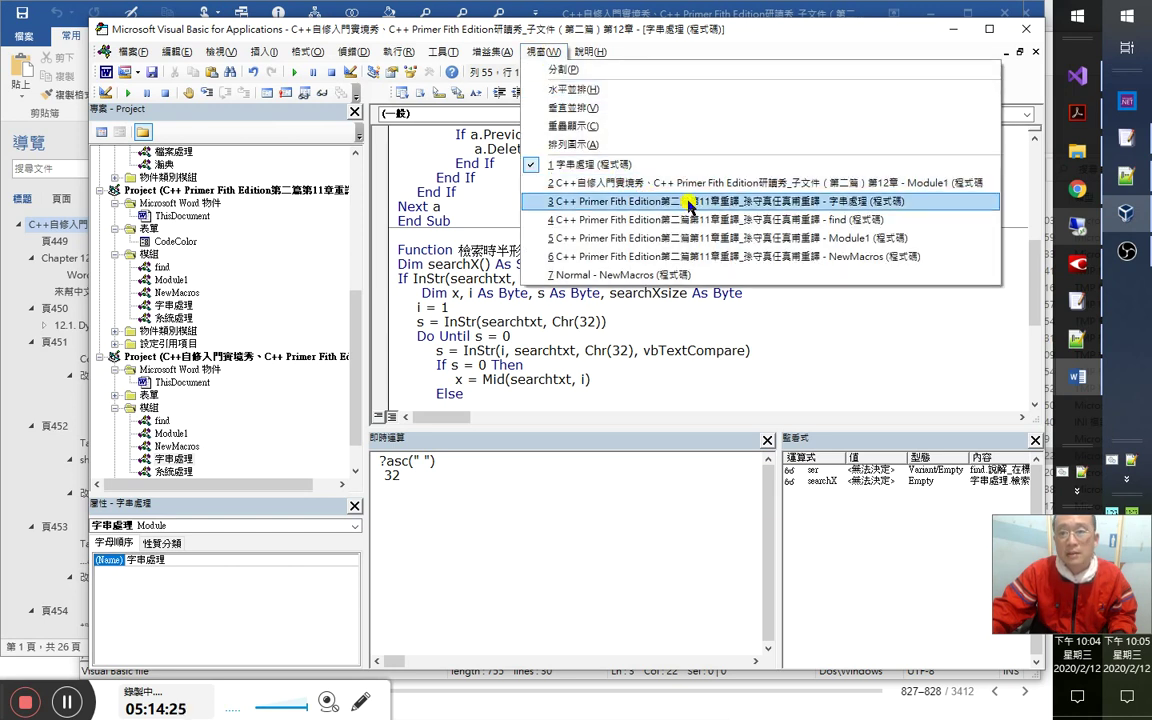
pyautogui.click(757, 220)
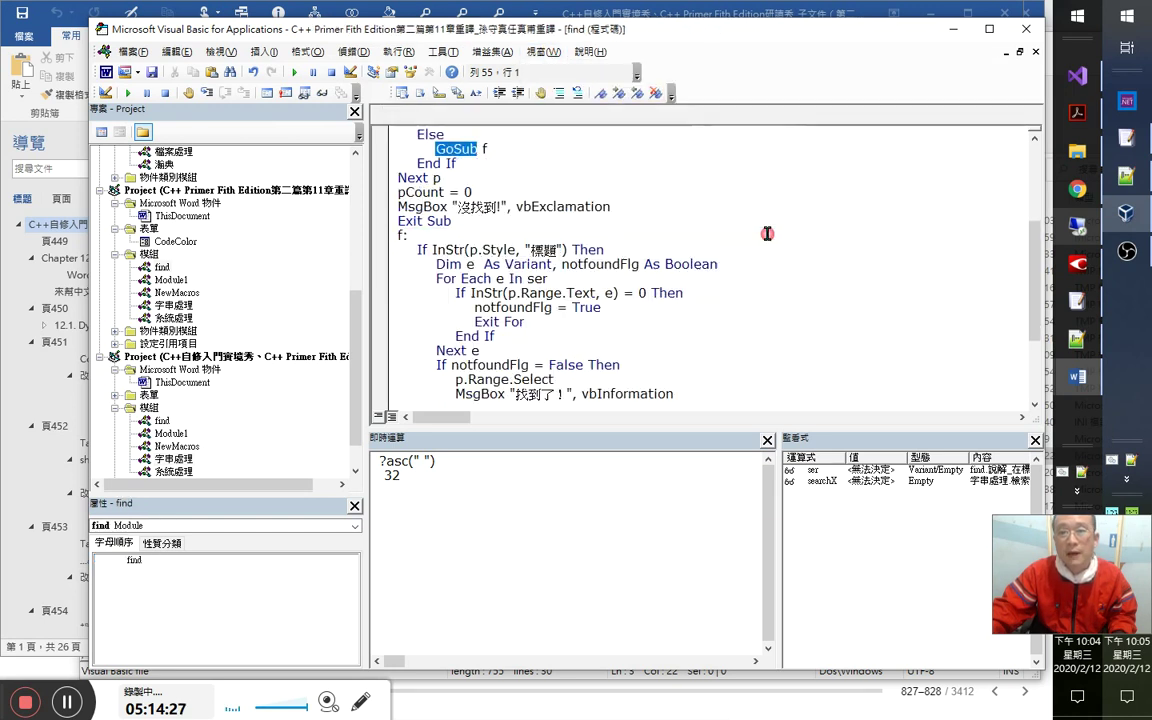
pyautogui.click(440, 163)
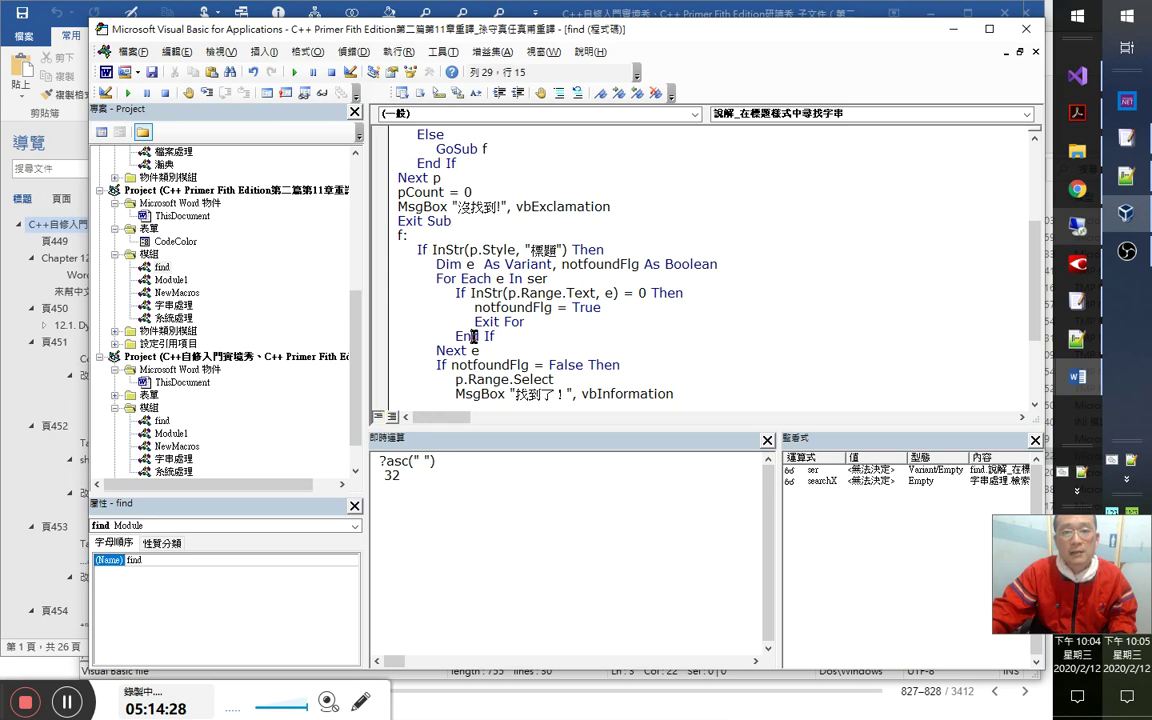
pyautogui.hotkey('ctrl', 'shift', 'End')
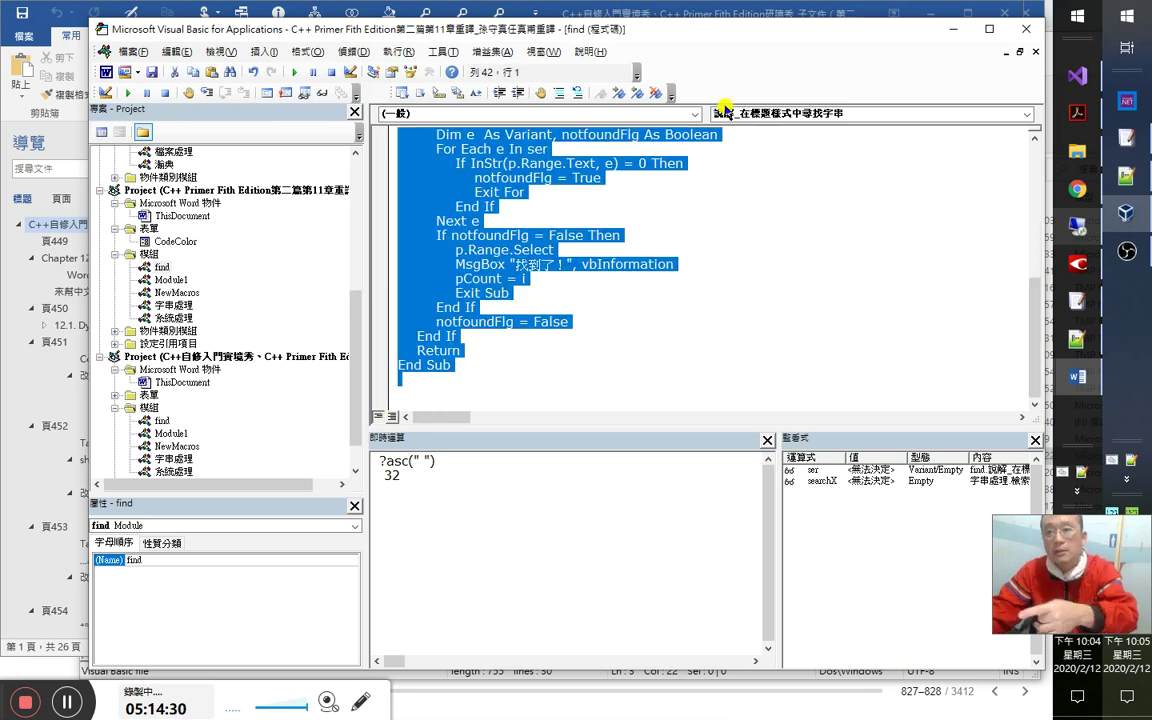
# Go back to the chapter 12 project and open its find module under 模組.
pyautogui.click(543, 51)
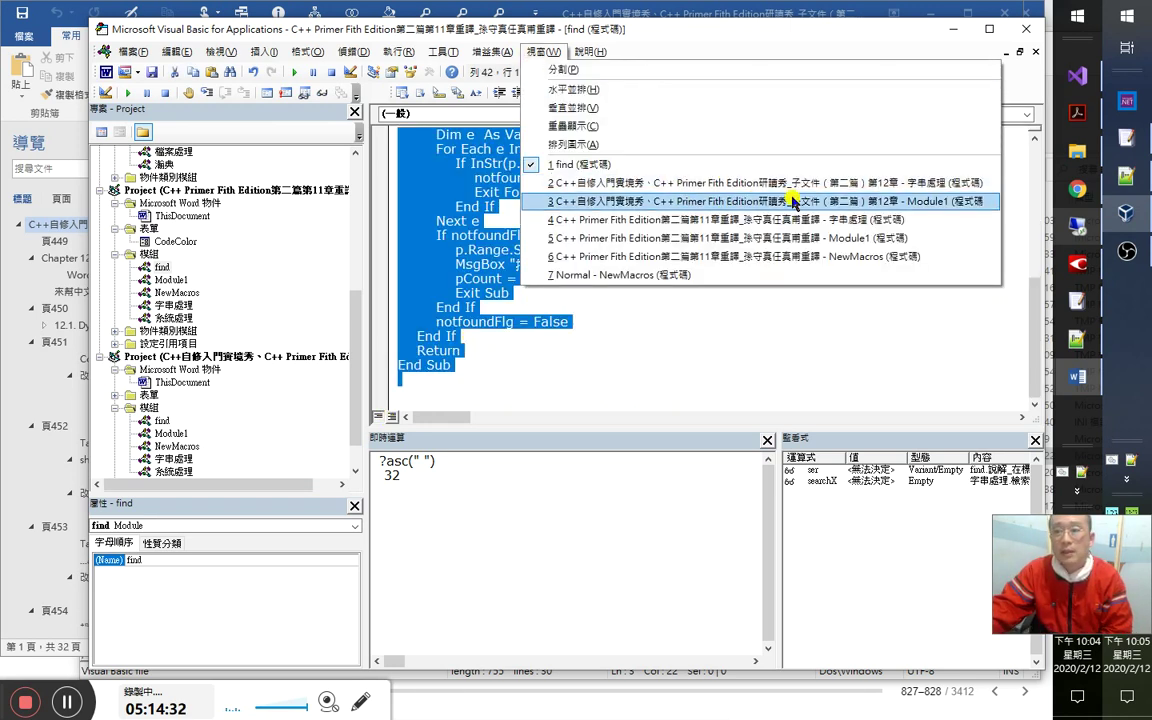
pyautogui.click(755, 182)
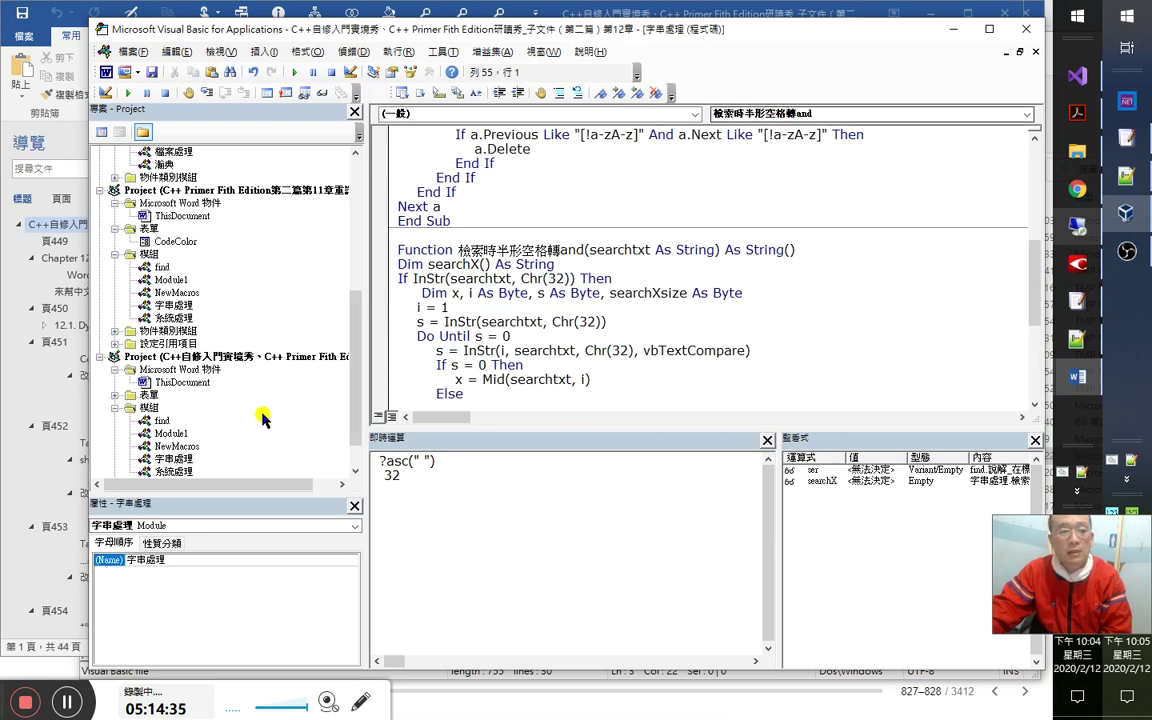
pyautogui.doubleClick(161, 420)
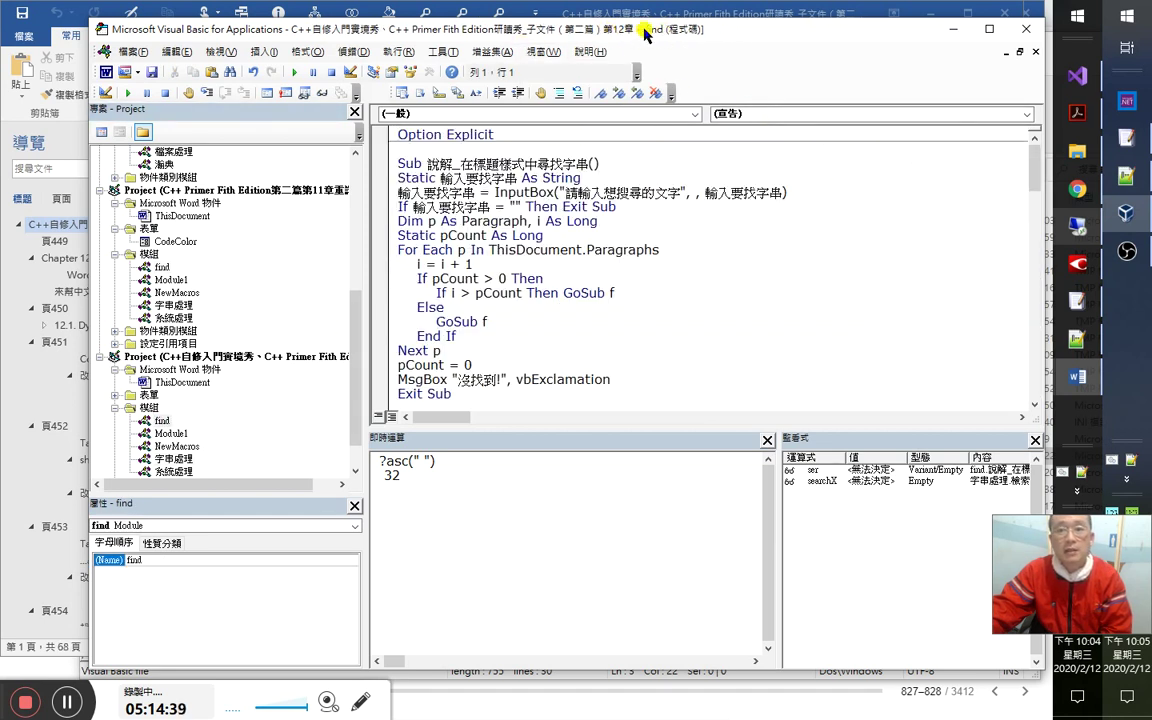
# Replace the 說解_在標題樣式中尋找字串 procedure with the copied version that checks every term in ser.
pyautogui.click(722, 114)
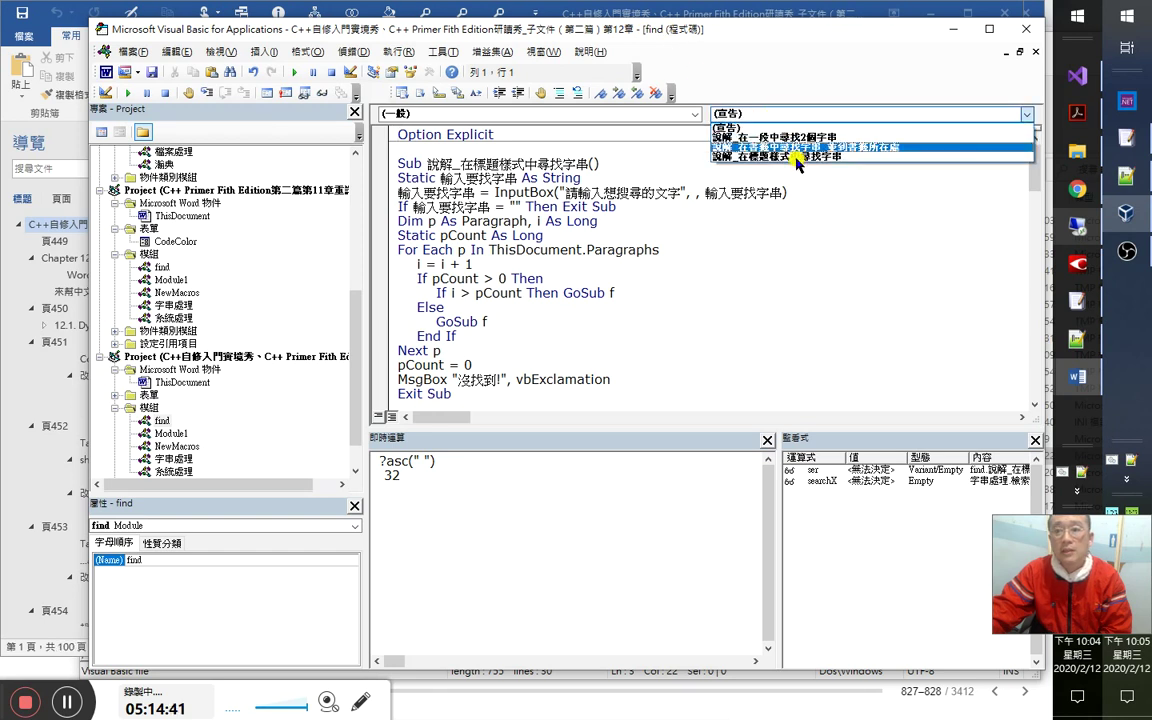
pyautogui.click(799, 158)
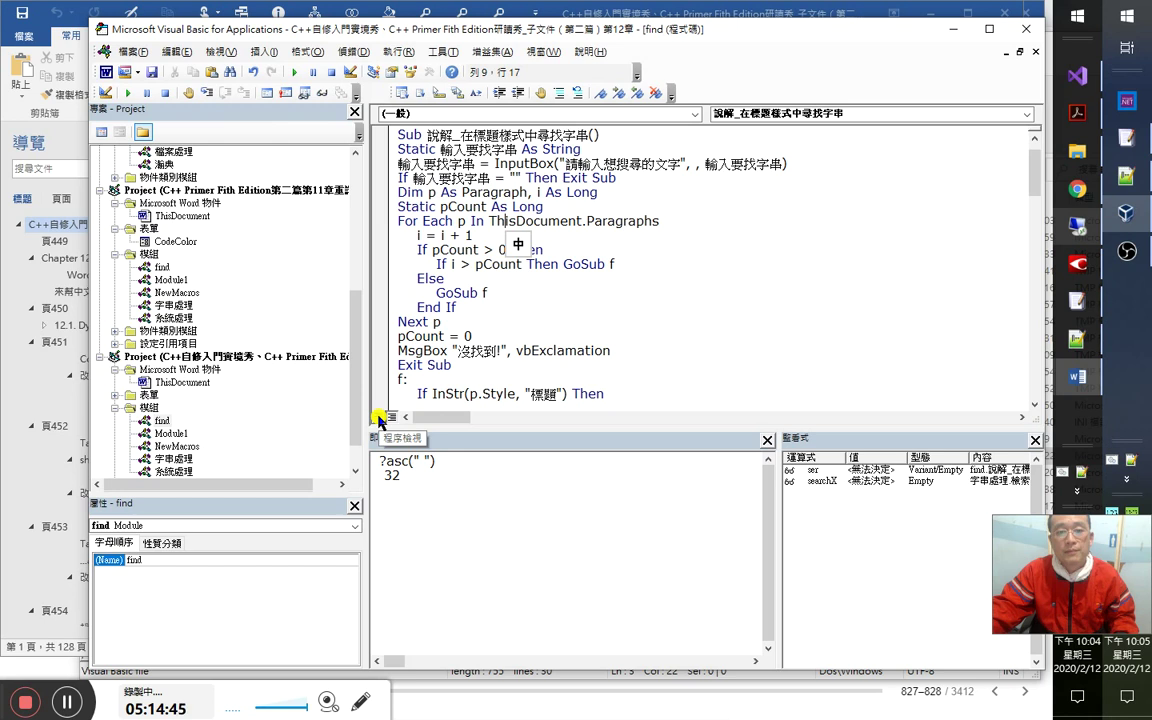
pyautogui.click(378, 416)
pyautogui.hotkey('ctrl', 'a')
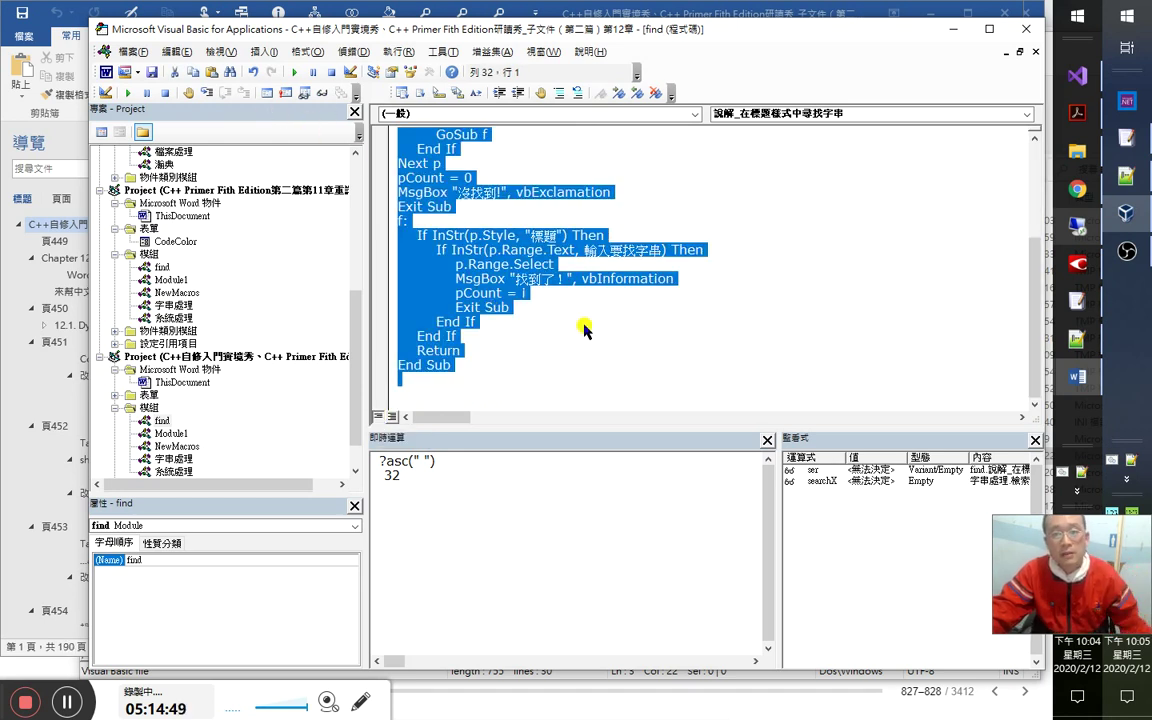
pyautogui.scroll(1, 500, 240)
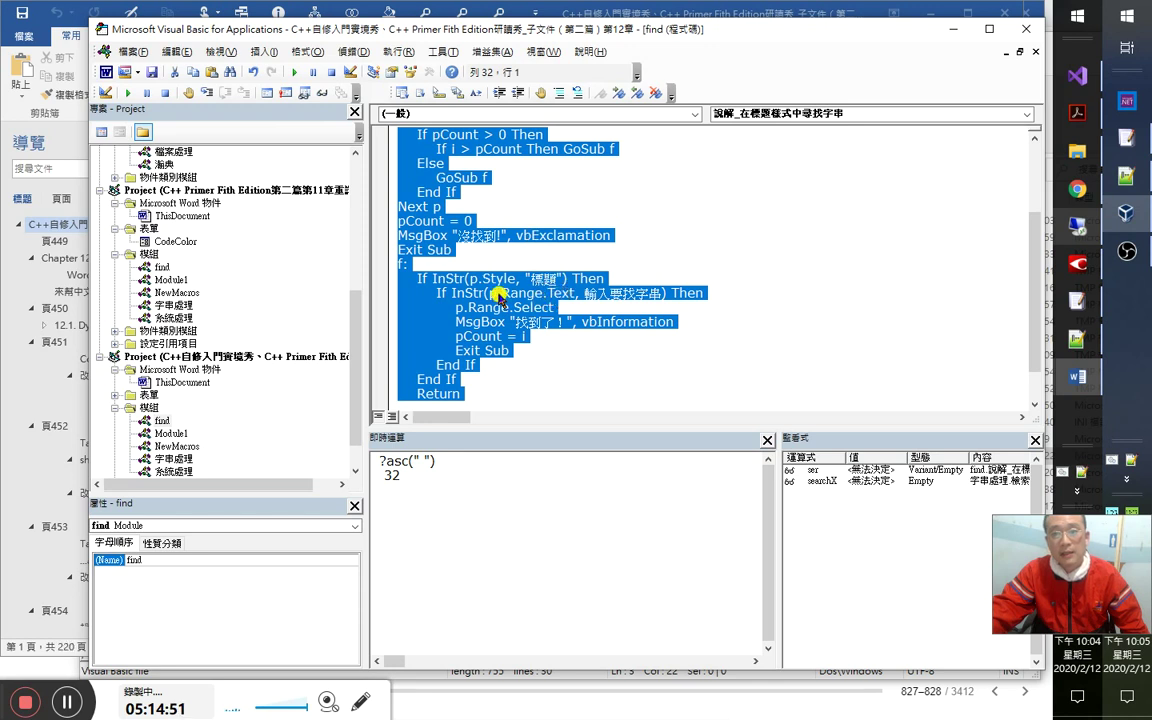
pyautogui.click(211, 72)
# Check the pasted code after True and the Debug menu, then return to the Word notes.
pyautogui.scroll(2, 576, 319)
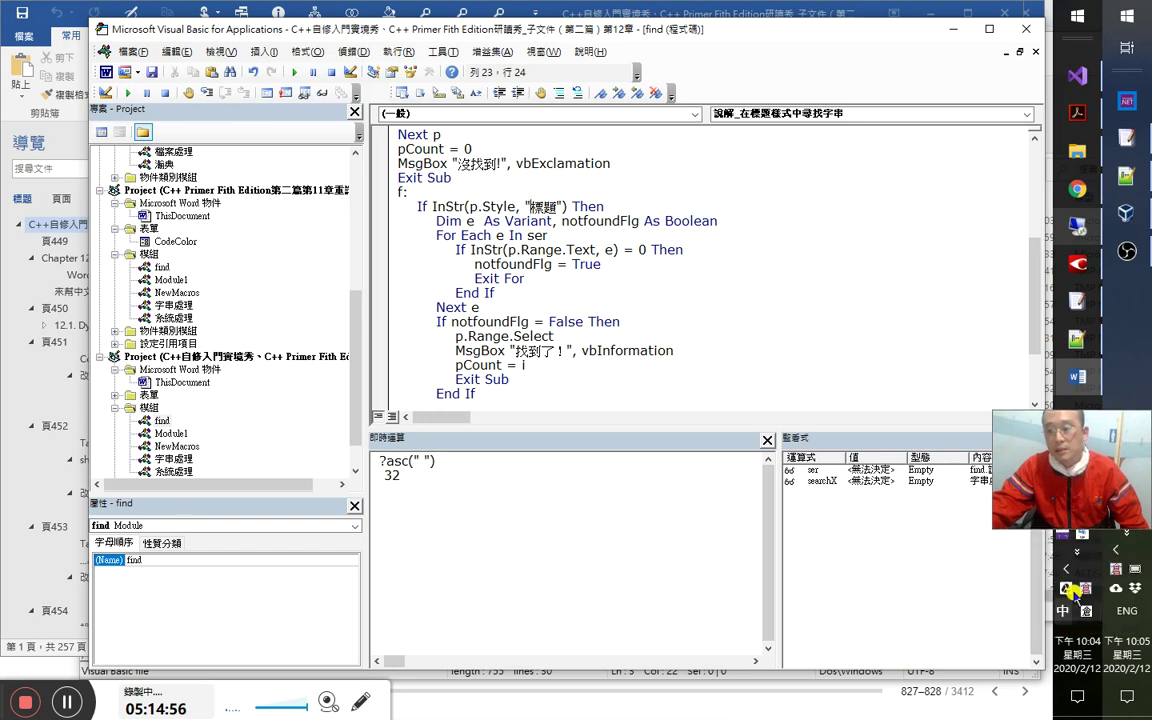
pyautogui.moveTo(1029, 529); pyautogui.dragTo(1117, 579)
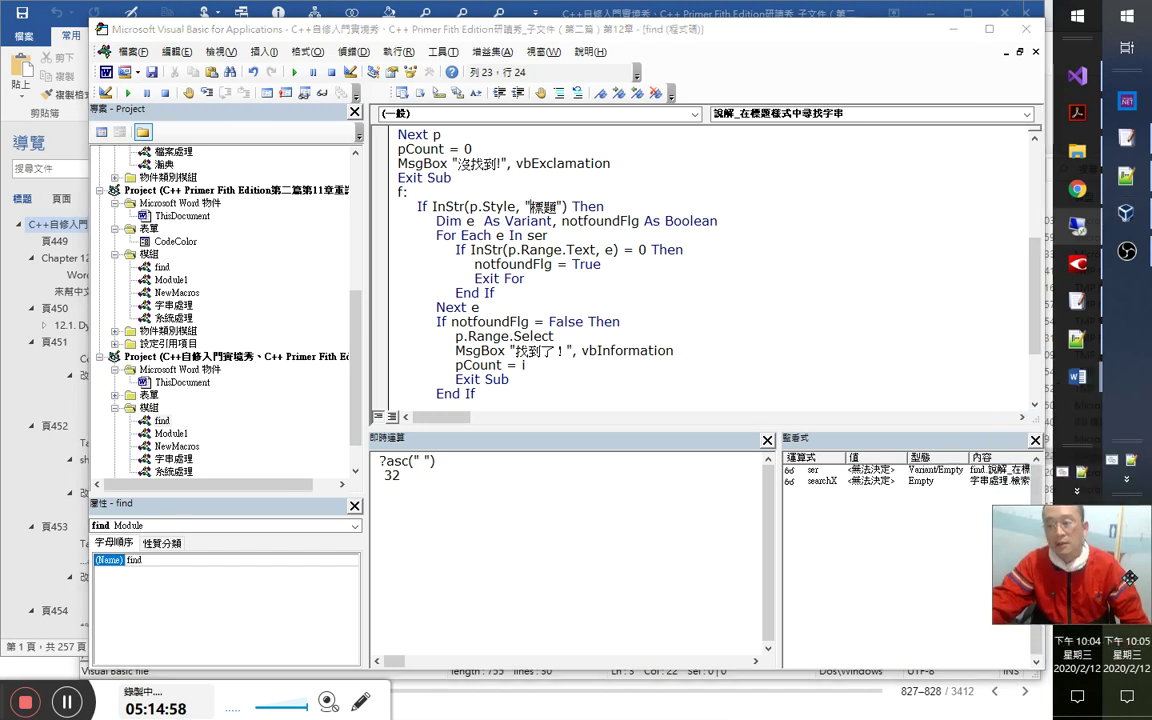
pyautogui.click(598, 264)
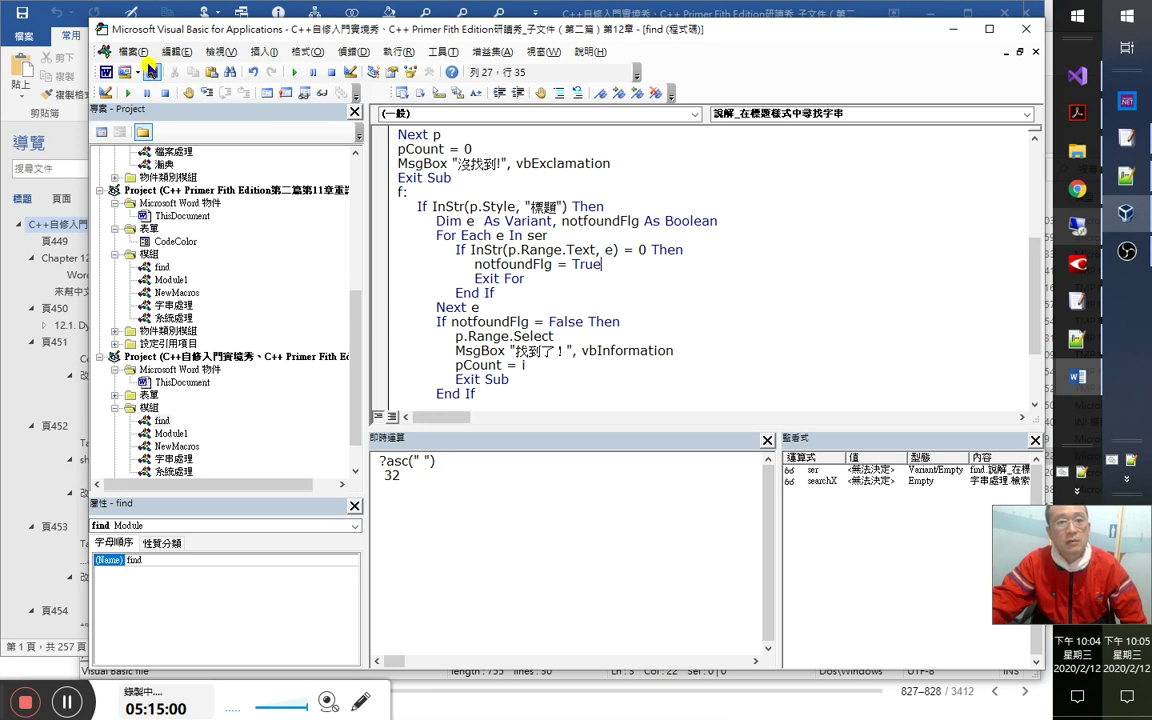
pyautogui.click(353, 51)
pyautogui.click(370, 73)
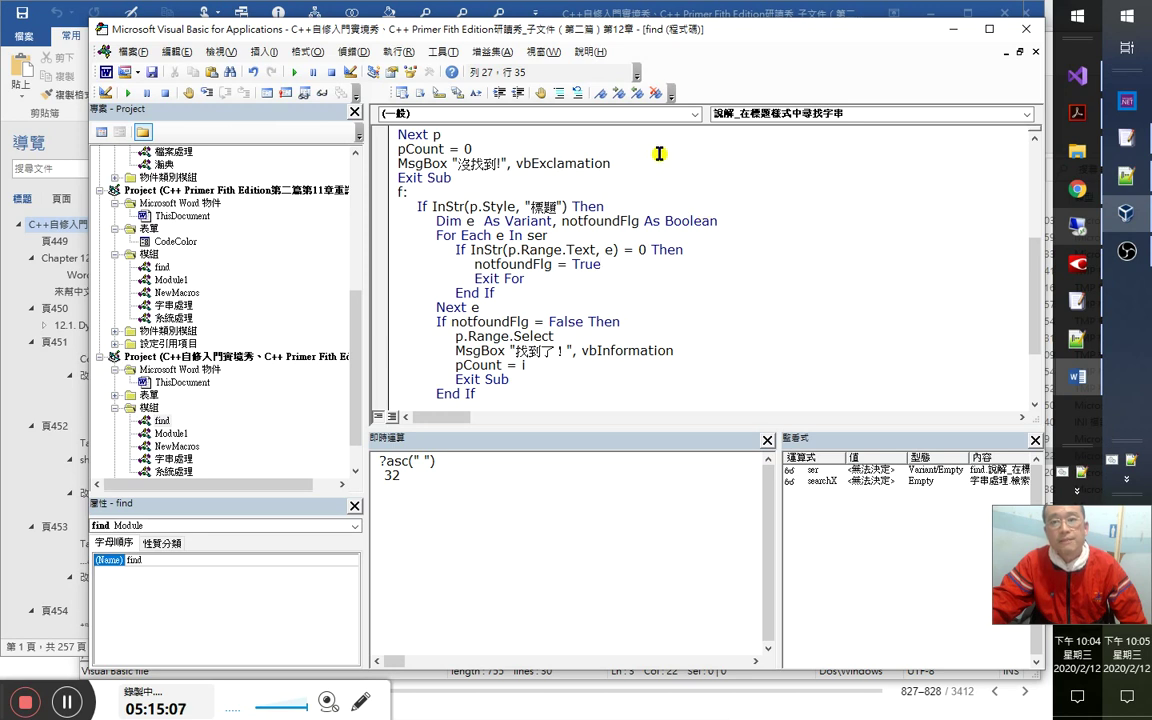
pyautogui.click(106, 72)
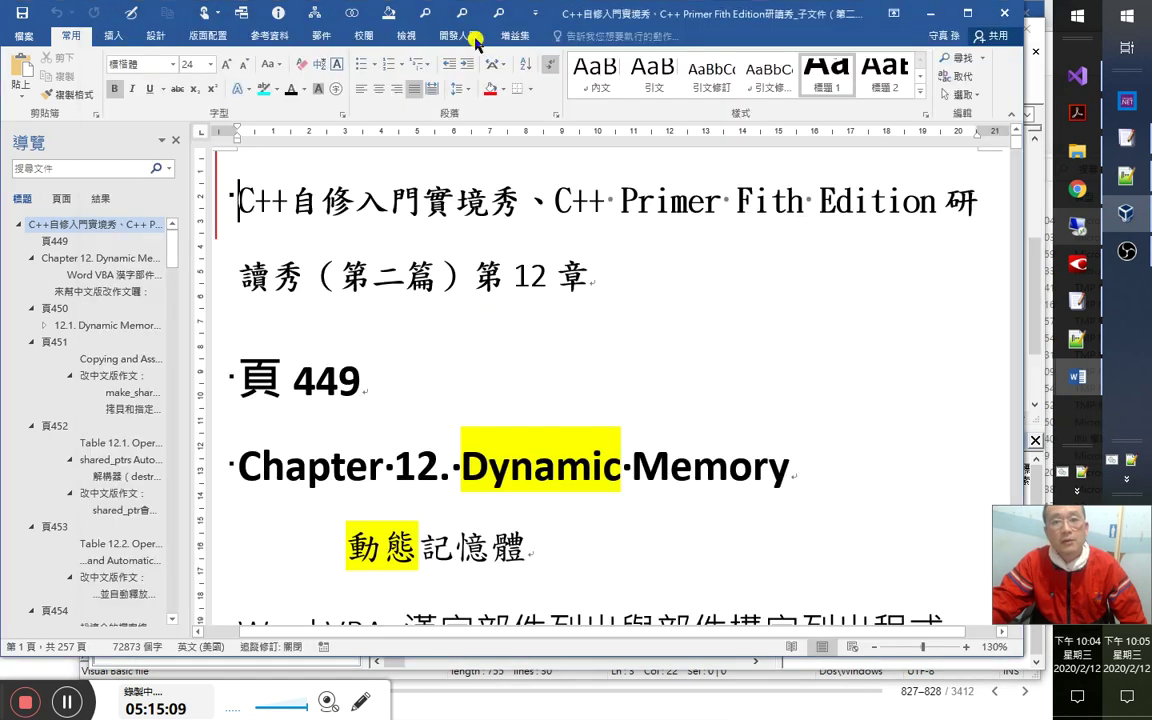
pyautogui.click(941, 13)
pyautogui.click(958, 33)
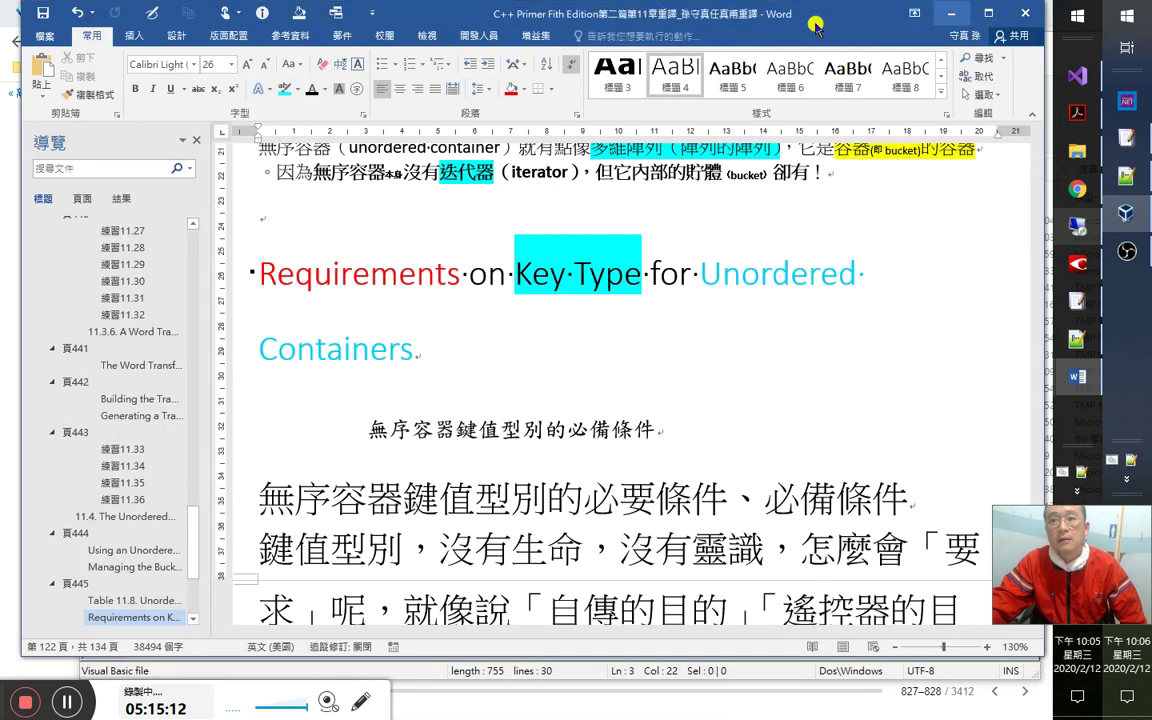
pyautogui.click(941, 13)
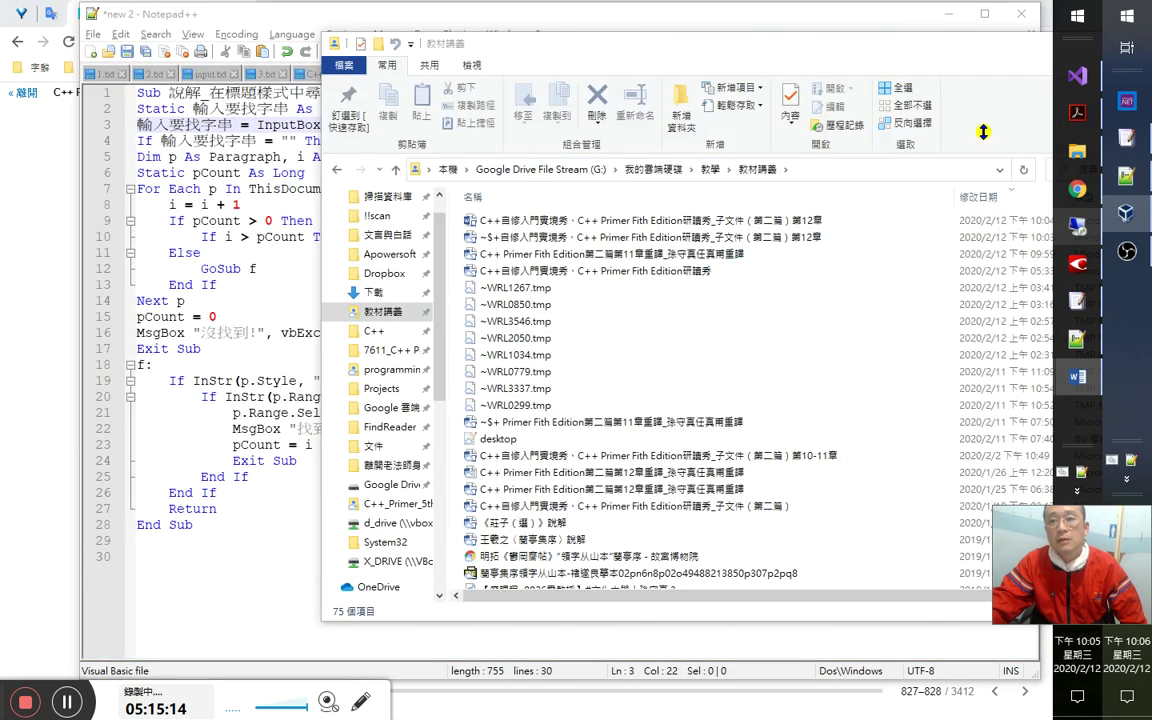
pyautogui.click(1077, 377)
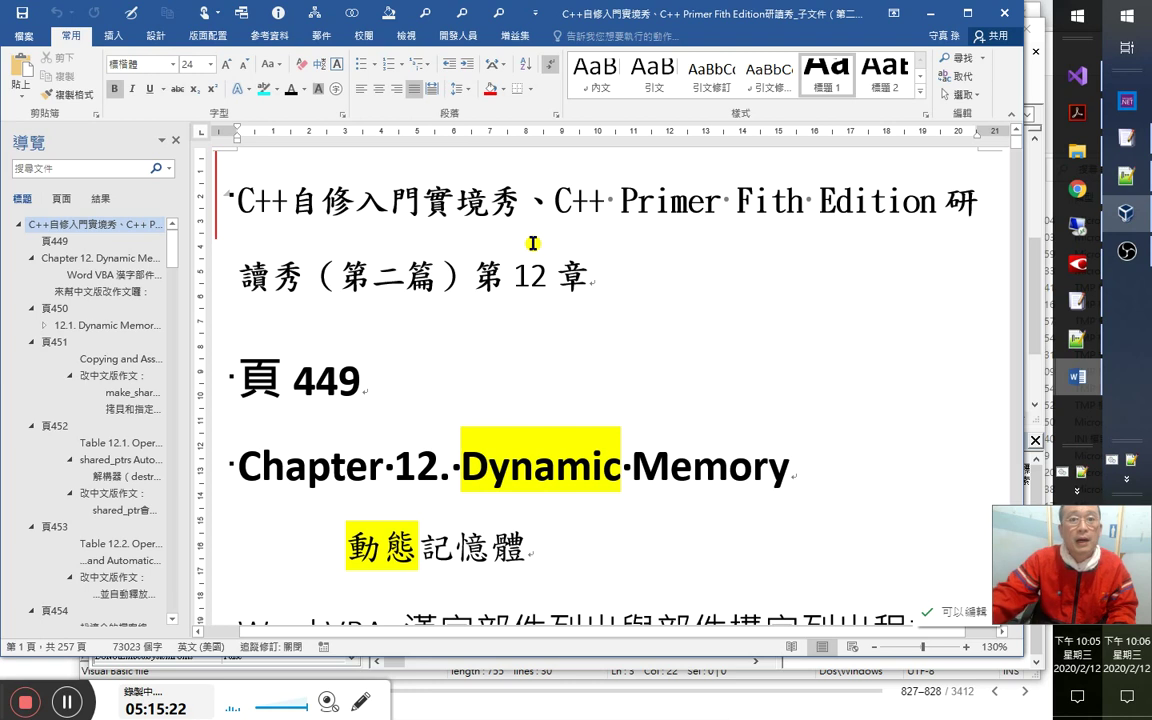
pyautogui.press('alt')
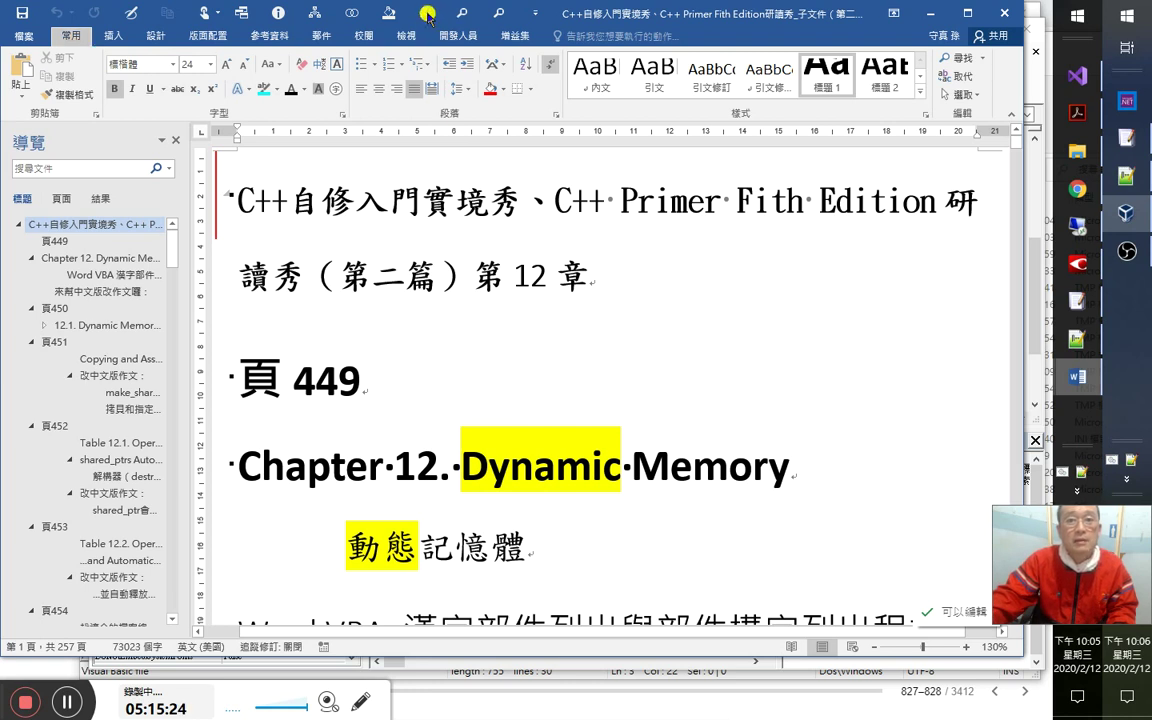
pyautogui.press('alt')
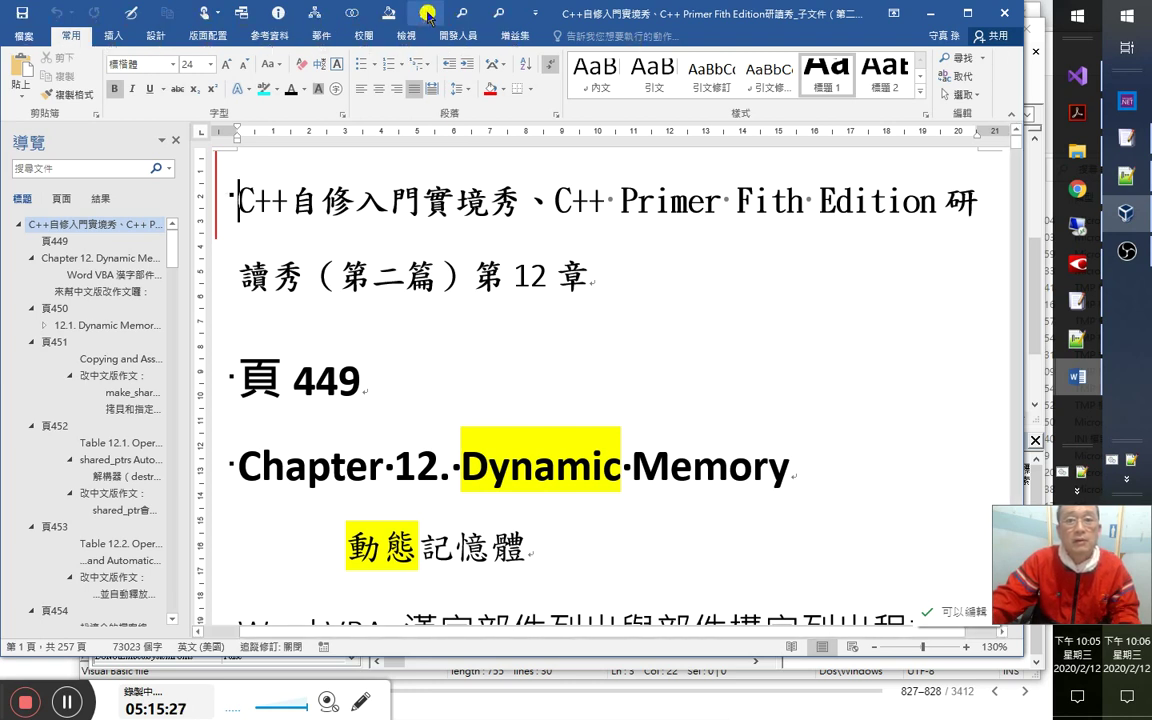
pyautogui.click(501, 11)
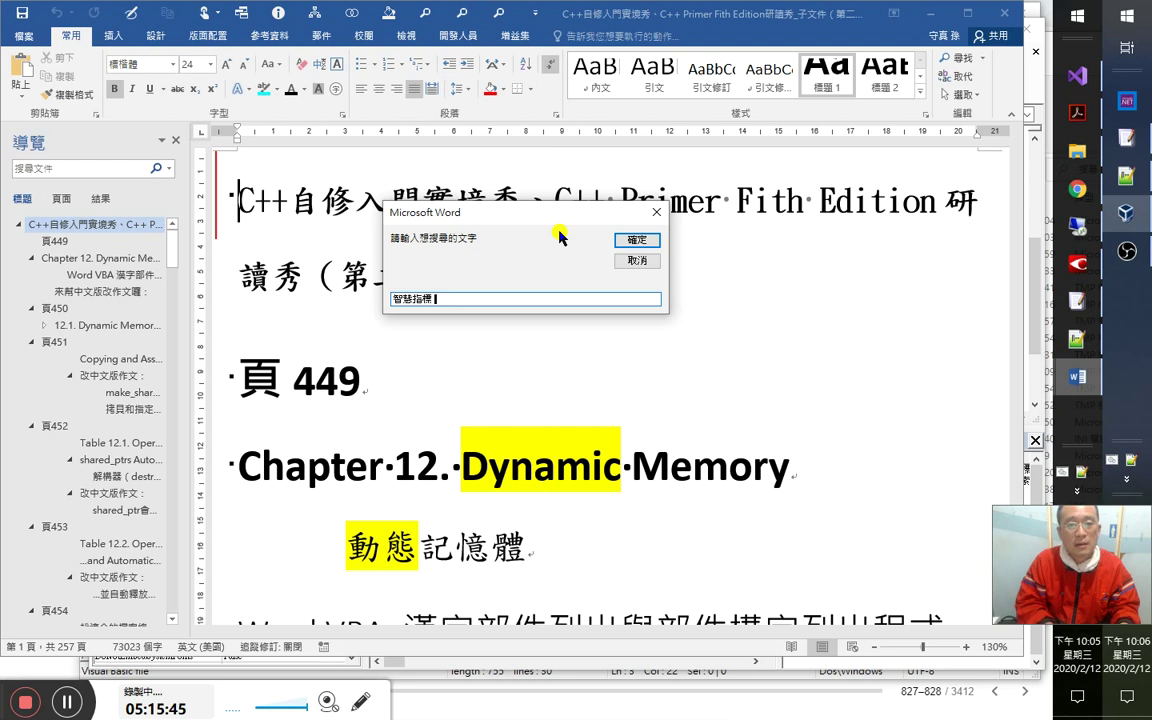
pyautogui.press('Return')
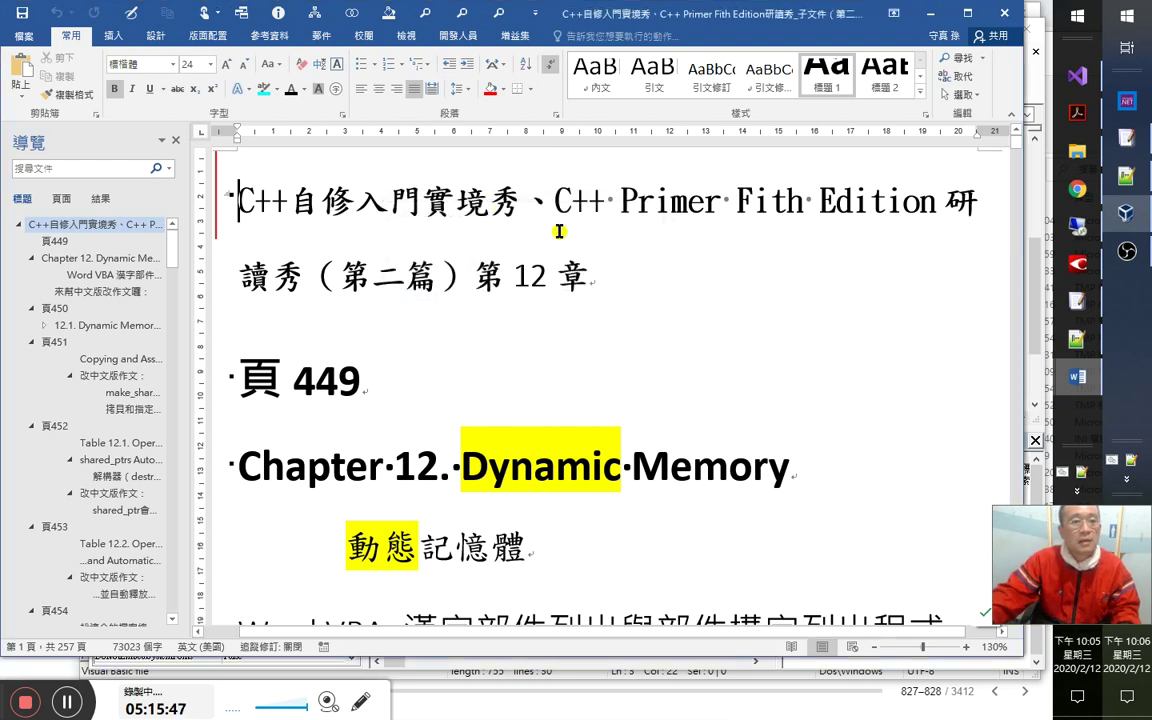
pyautogui.click(68, 170)
# Search the Navigation pane for 智慧指標, replacing the pasted search term.
pyautogui.hotkey('ctrl', 'v')
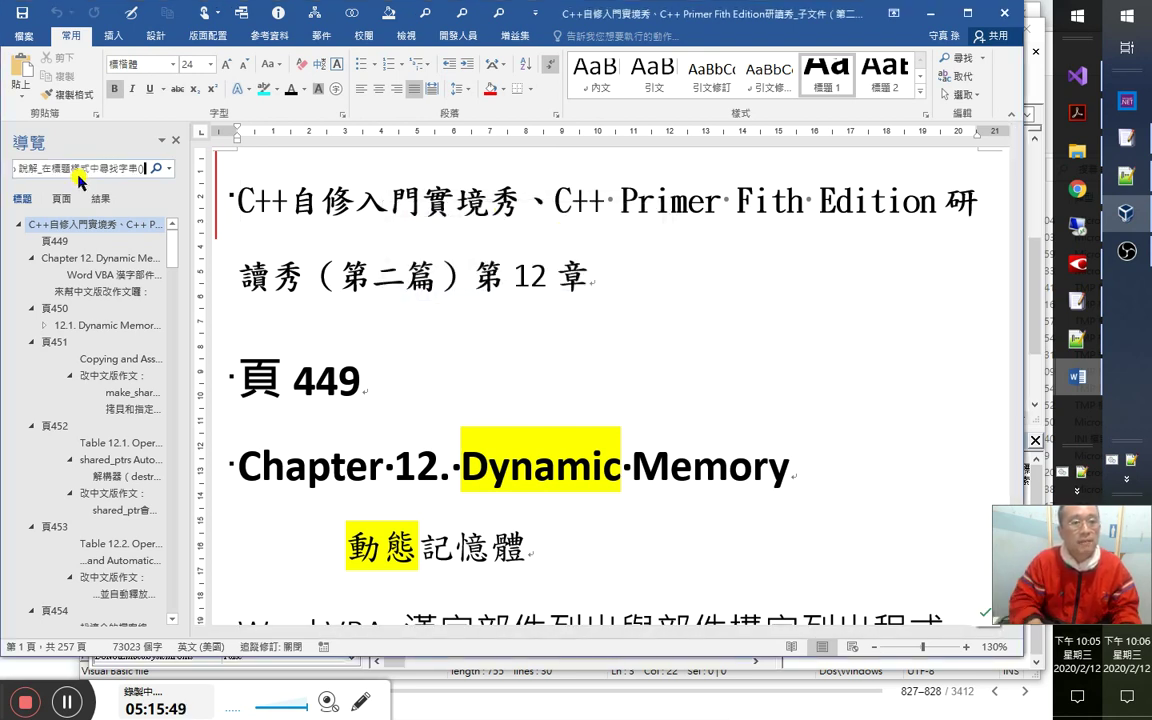
pyautogui.hotkey('ctrl', 'a')
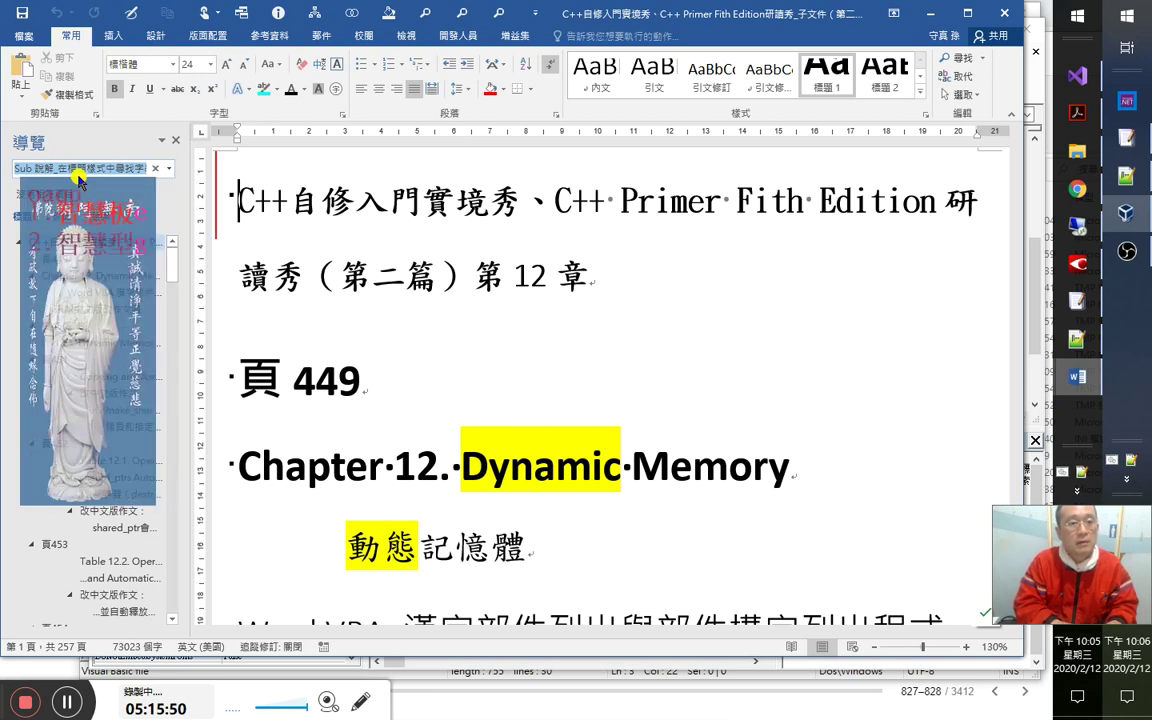
pyautogui.write('智慧板')
pyautogui.write('指標')
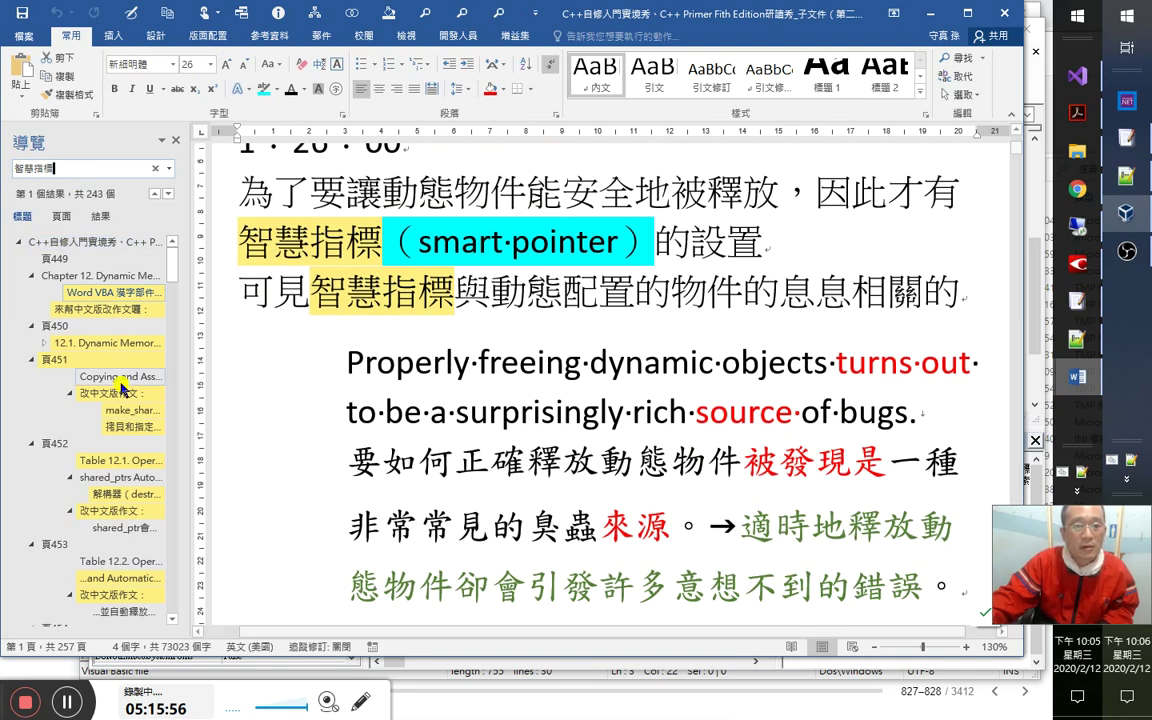
# Visit section 12.1, the automatic memory-freeing heading, and table 12.2.
pyautogui.click(113, 345)
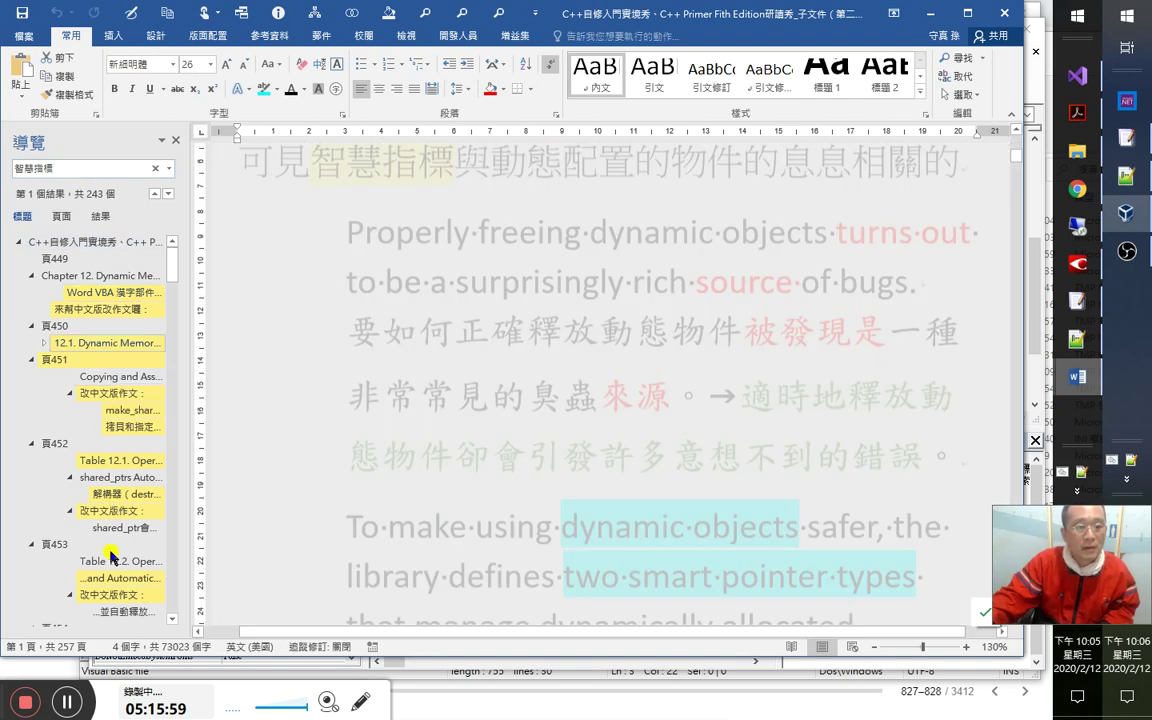
pyautogui.click(107, 580)
pyautogui.click(441, 290)
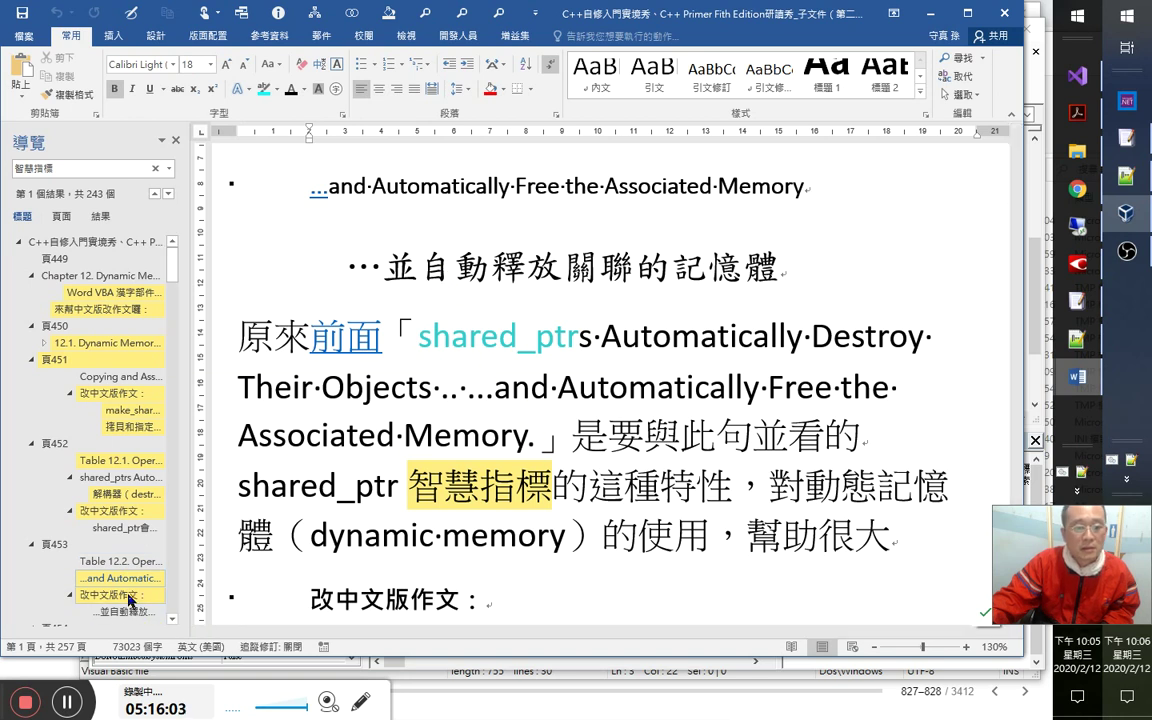
pyautogui.press('pagedown')
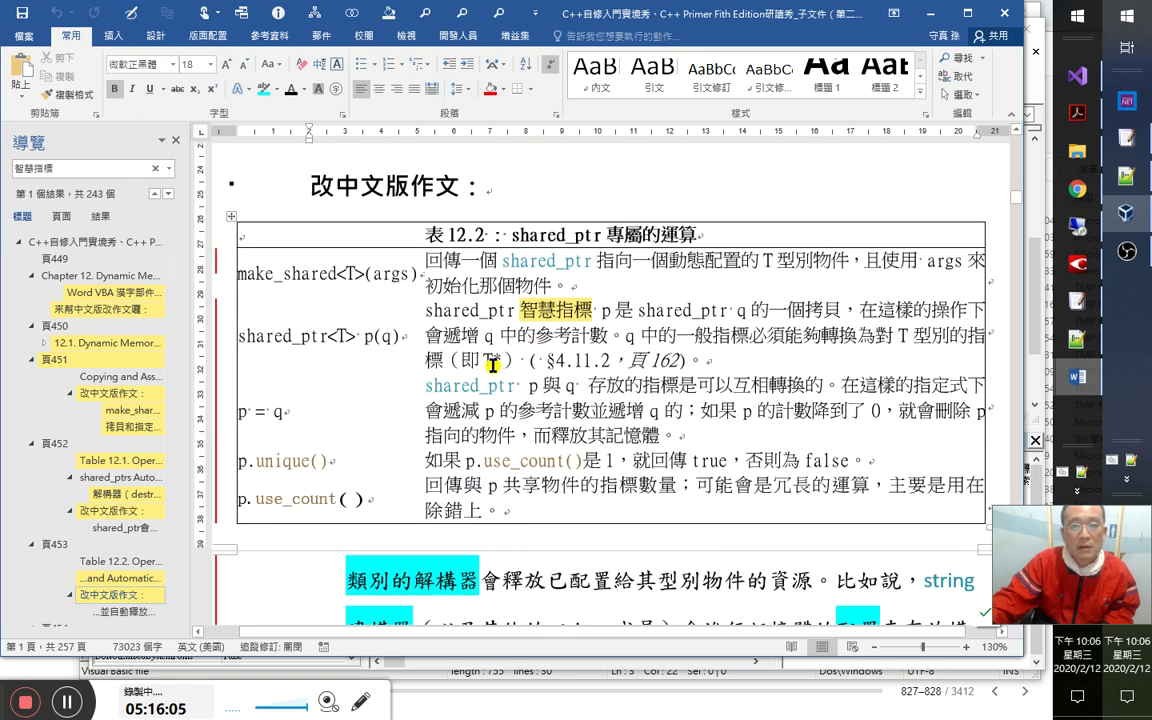
pyautogui.click(110, 578)
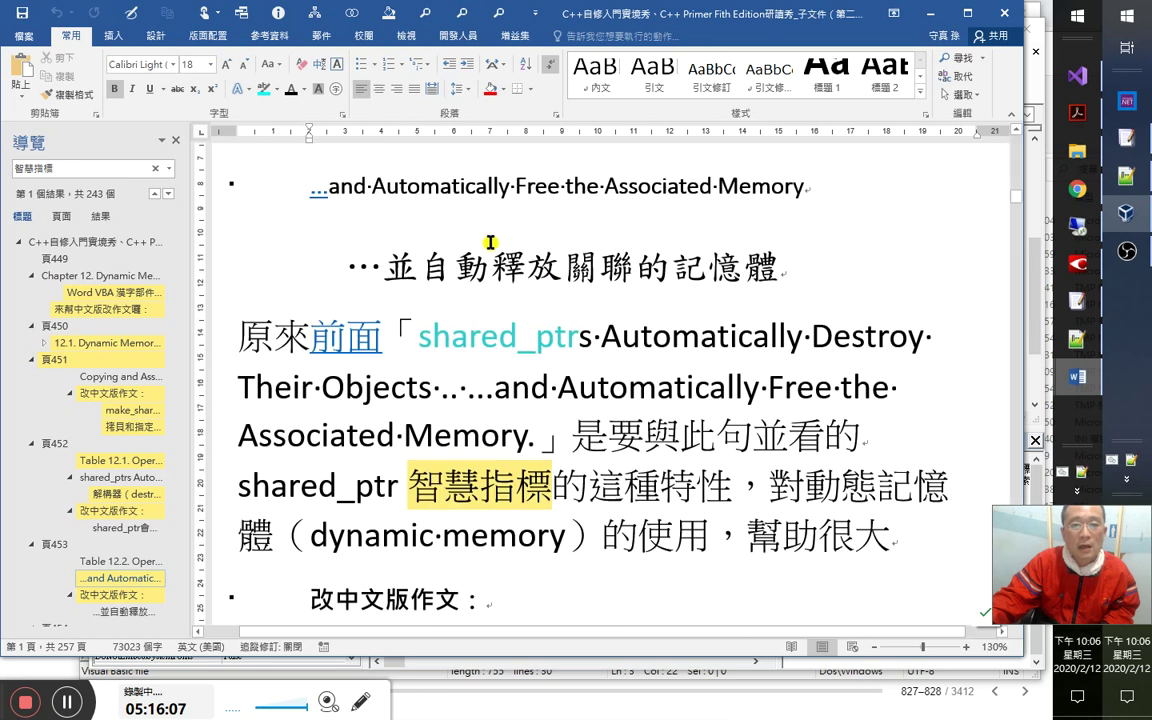
pyautogui.scroll(-8, 123, 397)
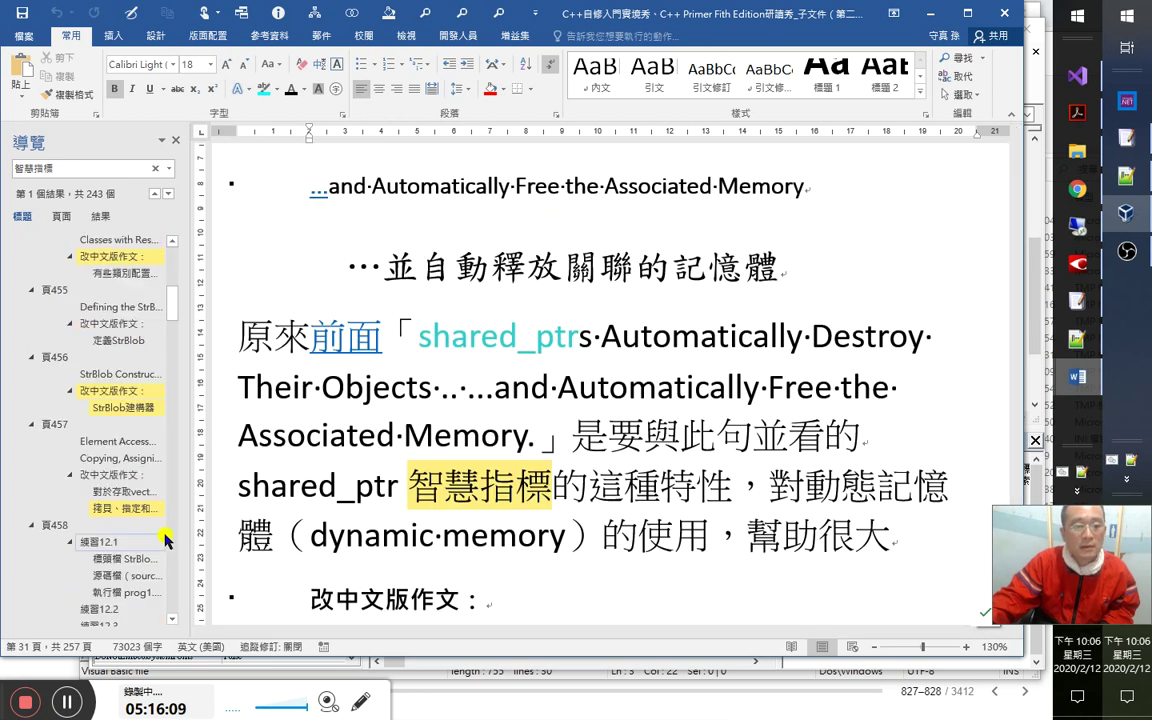
# Step through the StrBlob sections to the 'Dynamically Allocated Objects Exist until They Are Freed' heading.
pyautogui.click(122, 394)
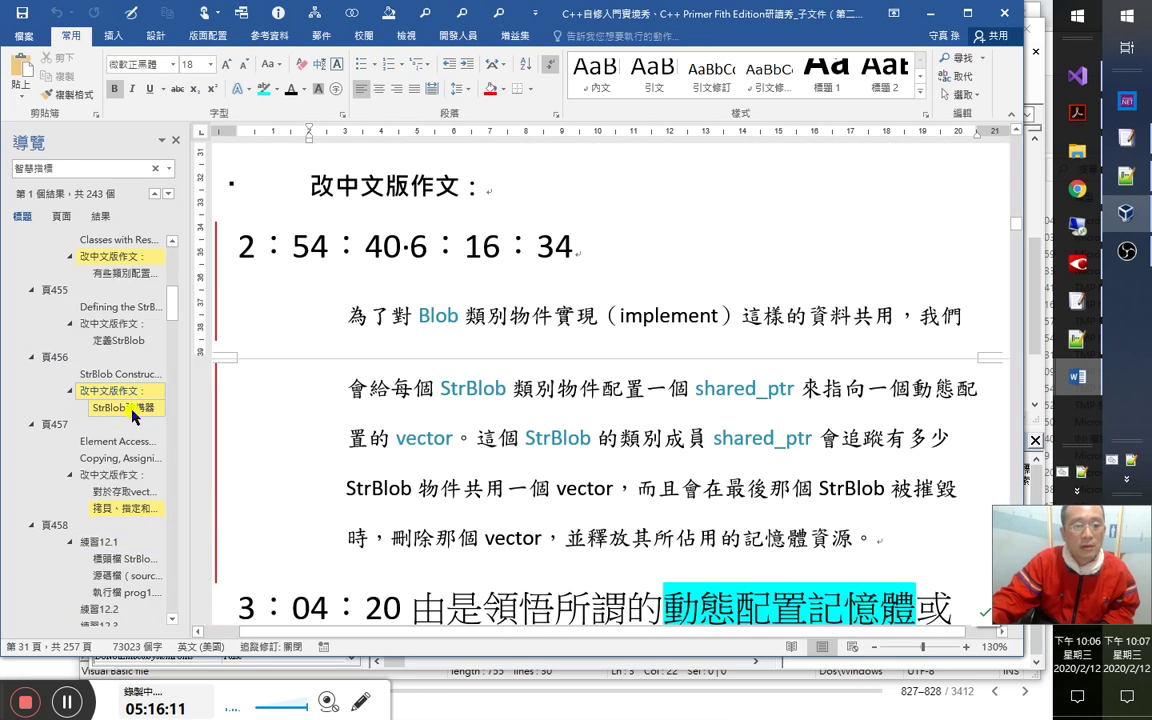
pyautogui.click(118, 407)
pyautogui.click(140, 508)
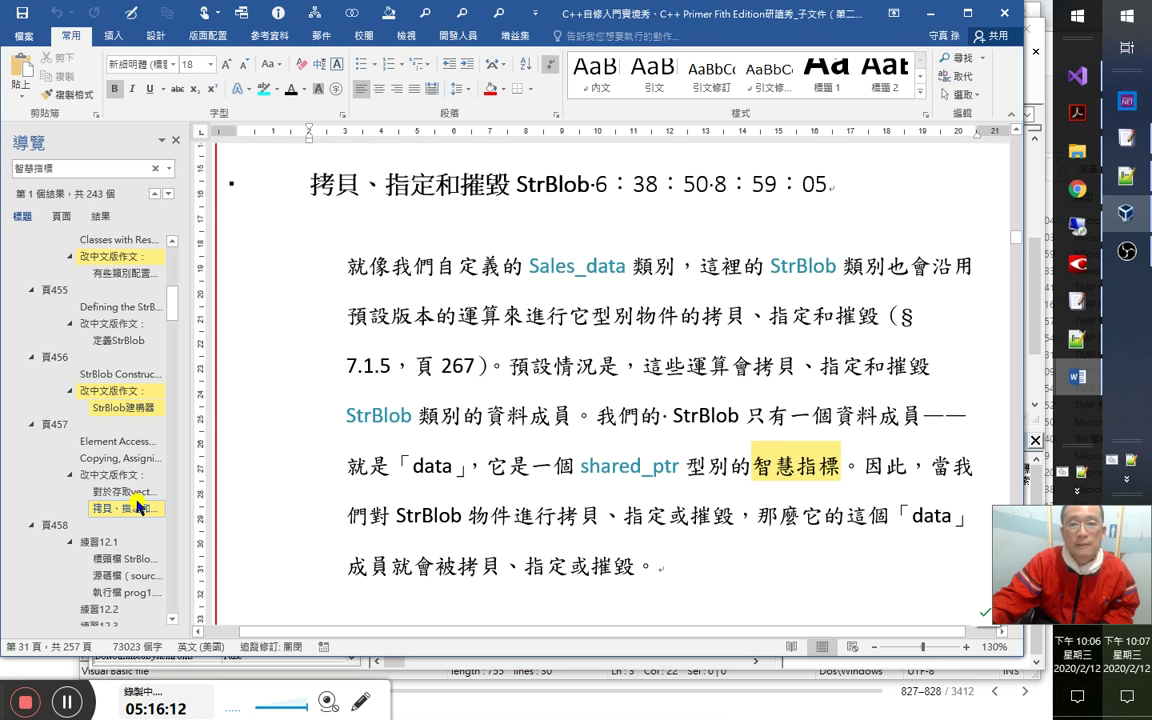
pyautogui.scroll(-9, 83, 512)
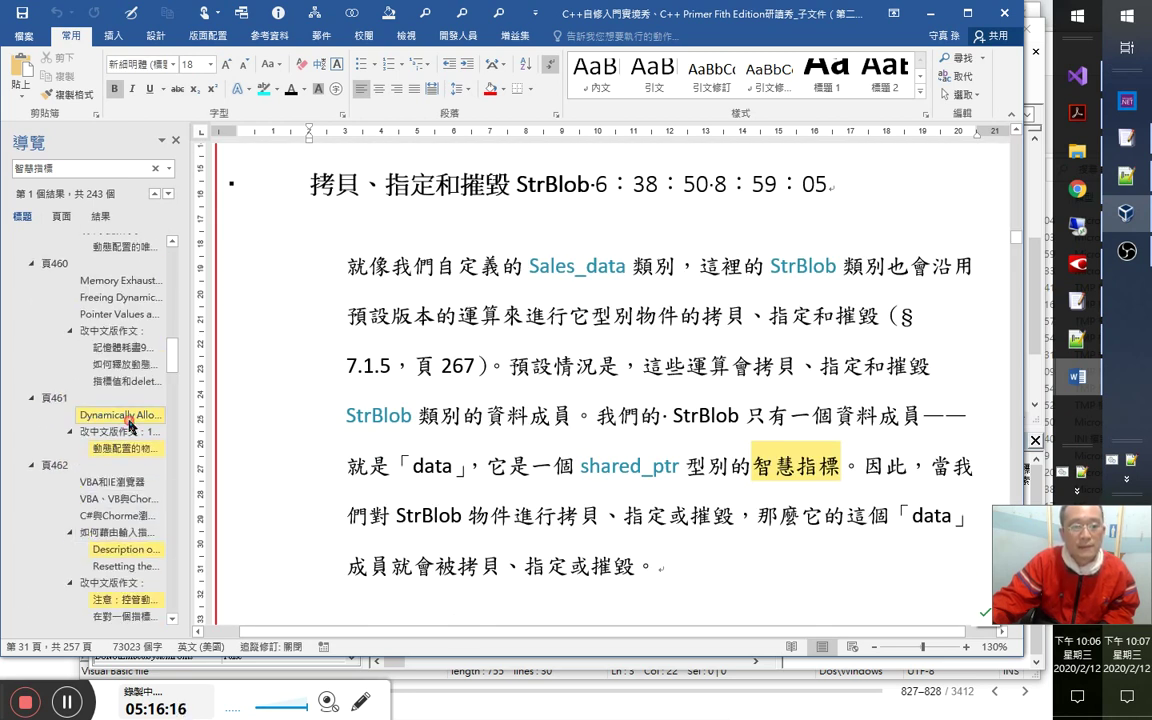
pyautogui.click(120, 414)
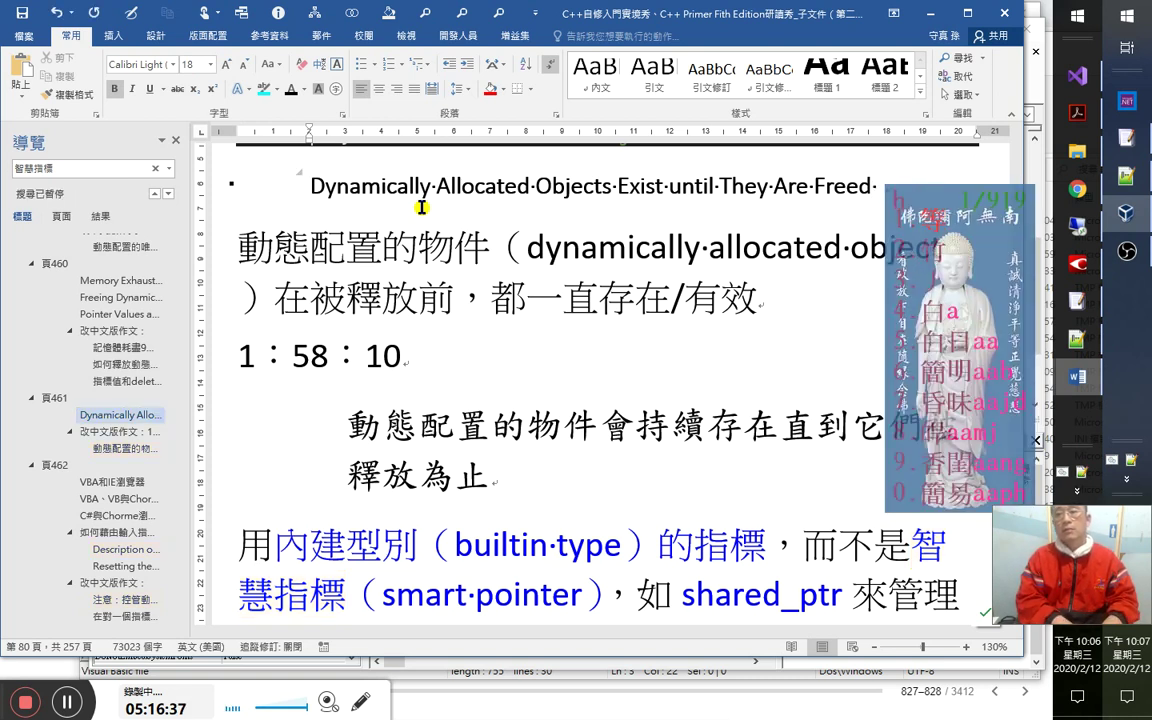
# Add a space after 'Freed' and begin typing the Chinese translation with the IME.
pyautogui.write('pmh')
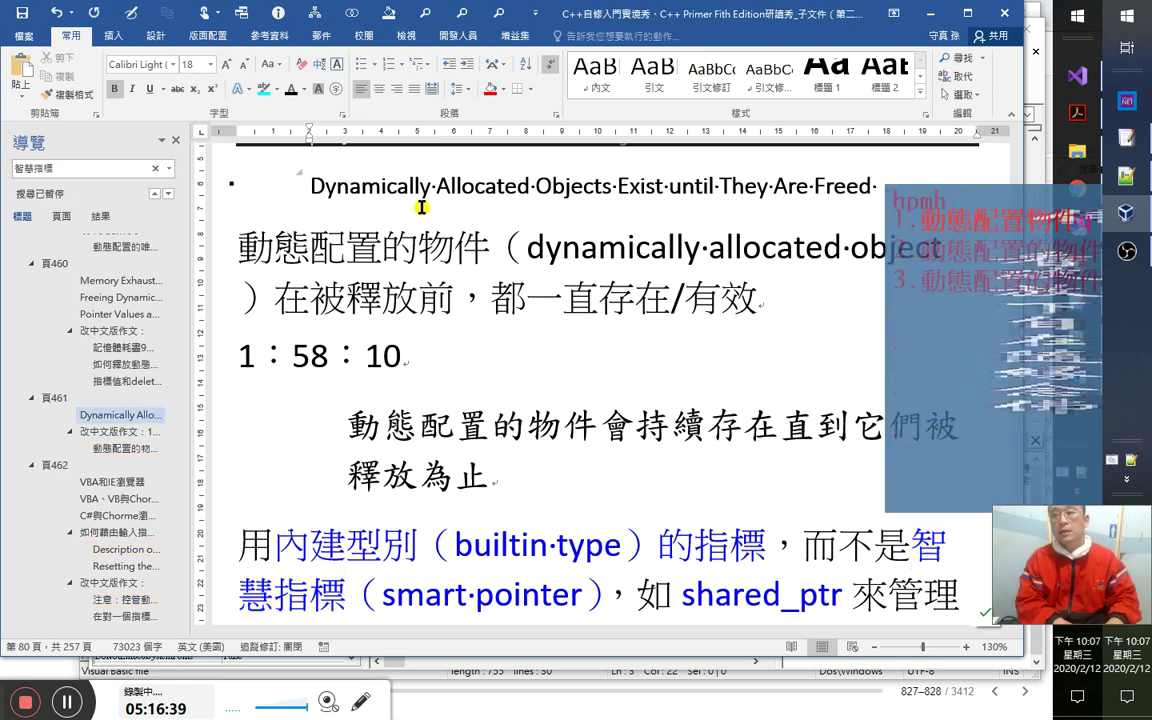
pyautogui.write('1會一mo')
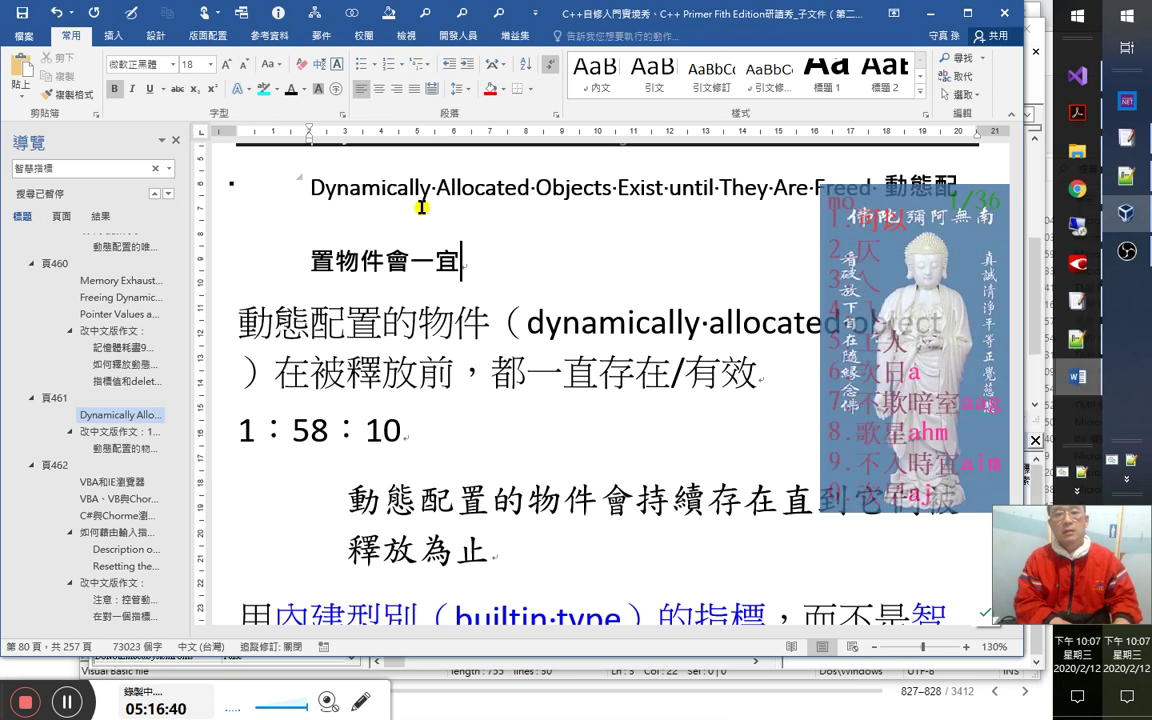